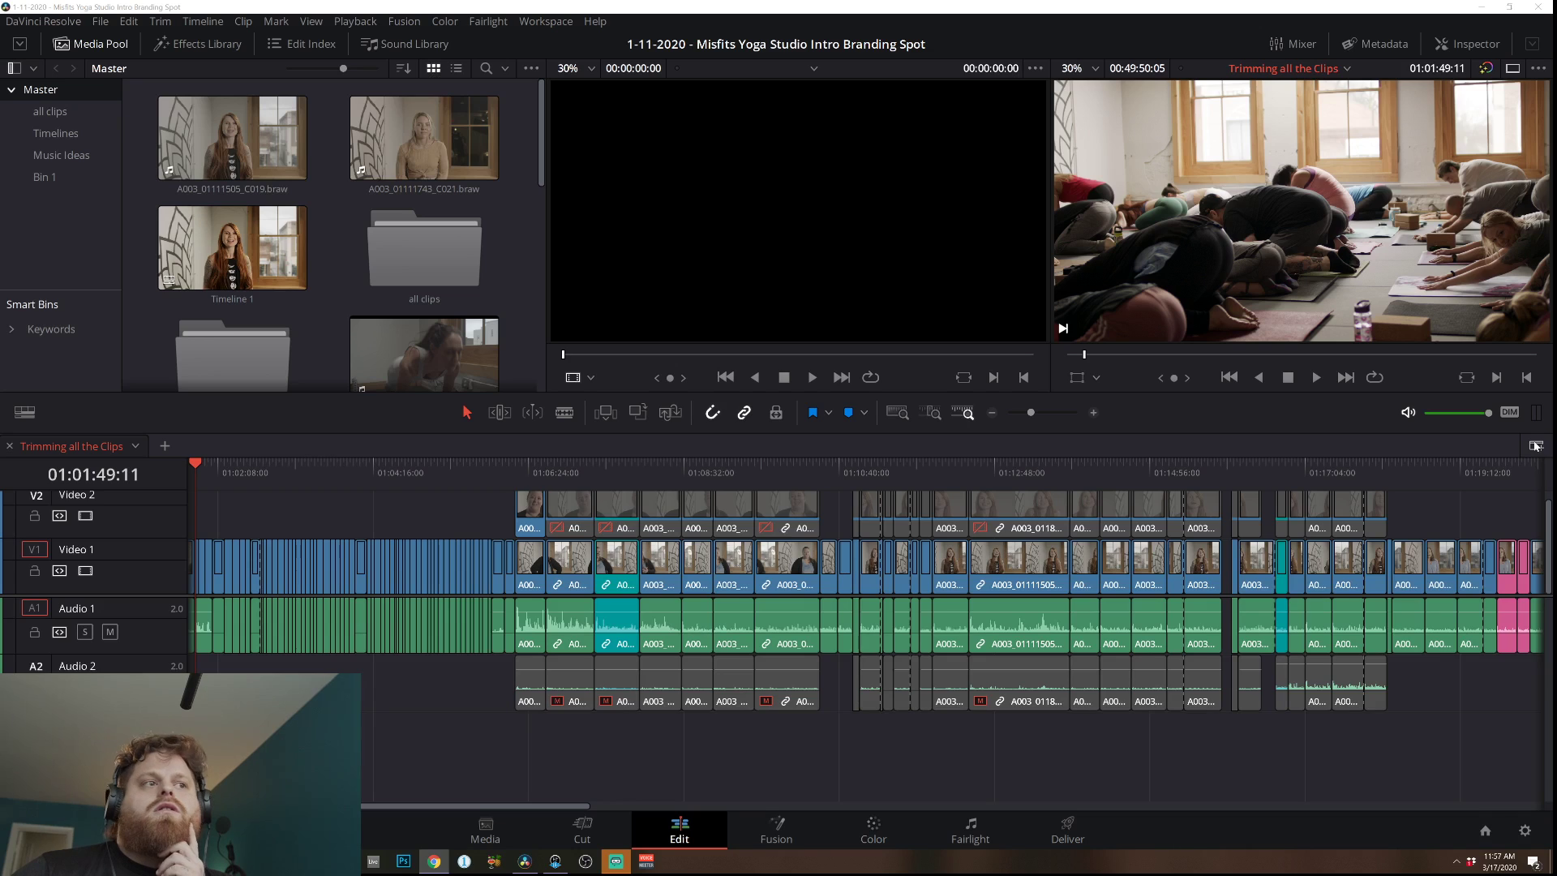
Stack a second timeline below the Trimming all the Clips timeline and load Be your Best You into it.
click(1536, 445)
click(104, 635)
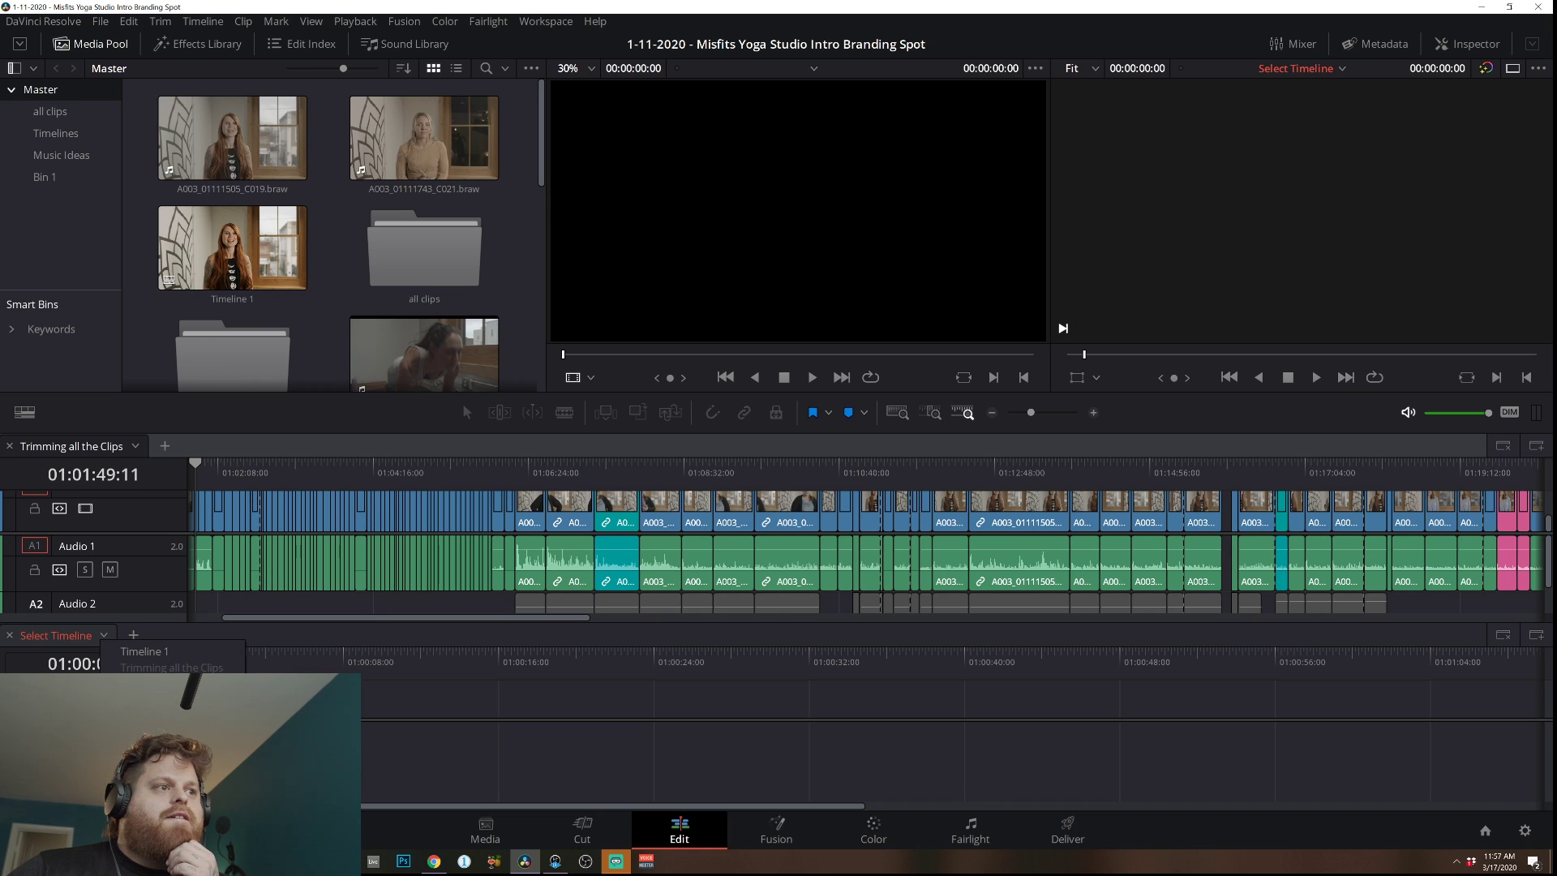
click(163, 683)
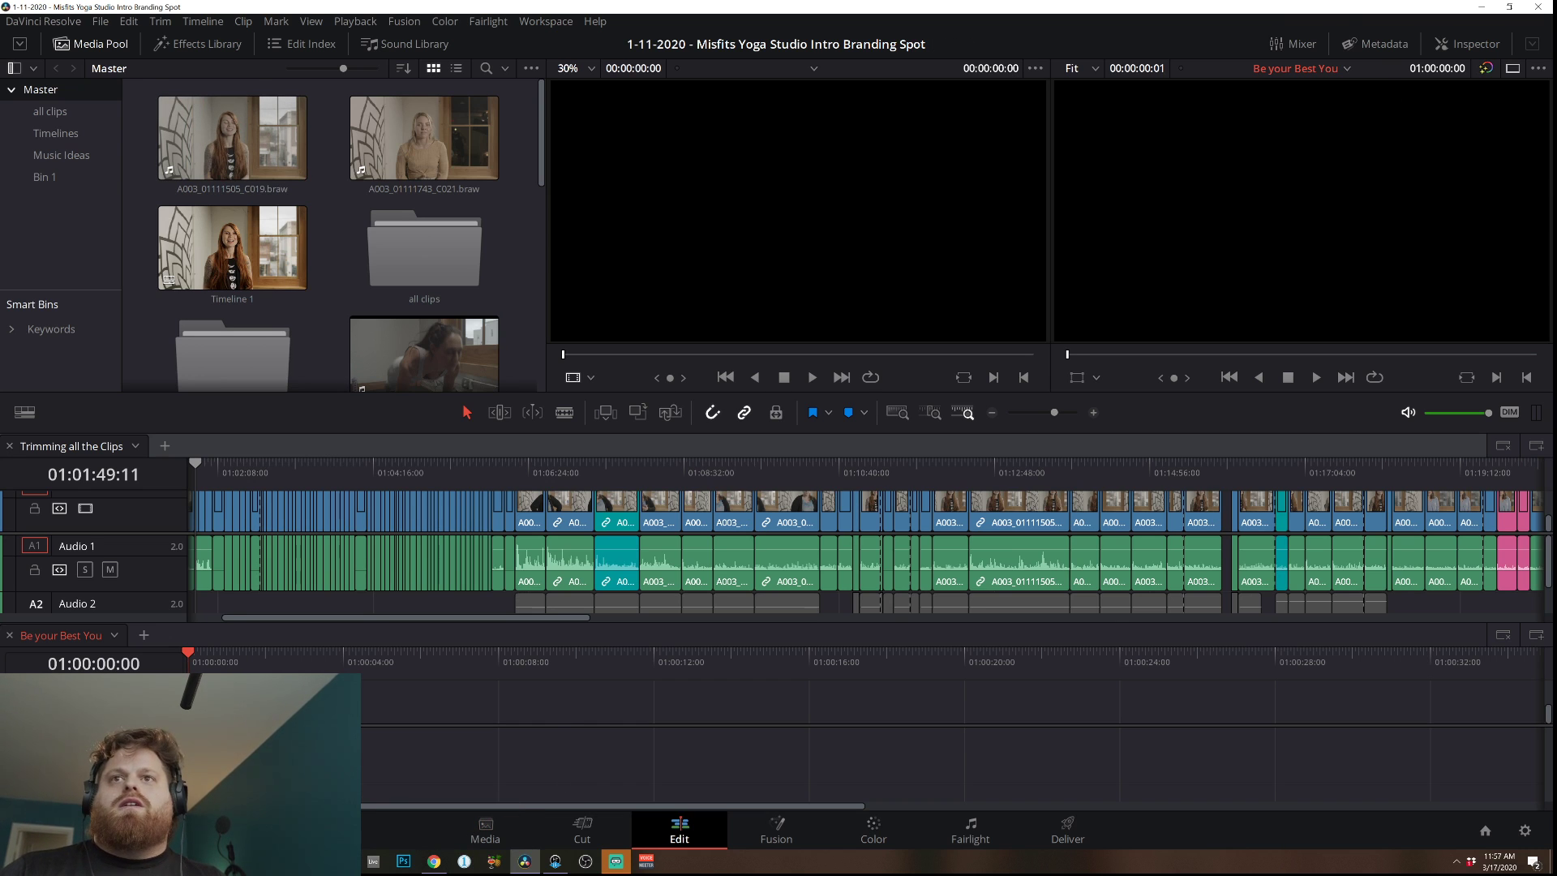
key(alt+Tab)
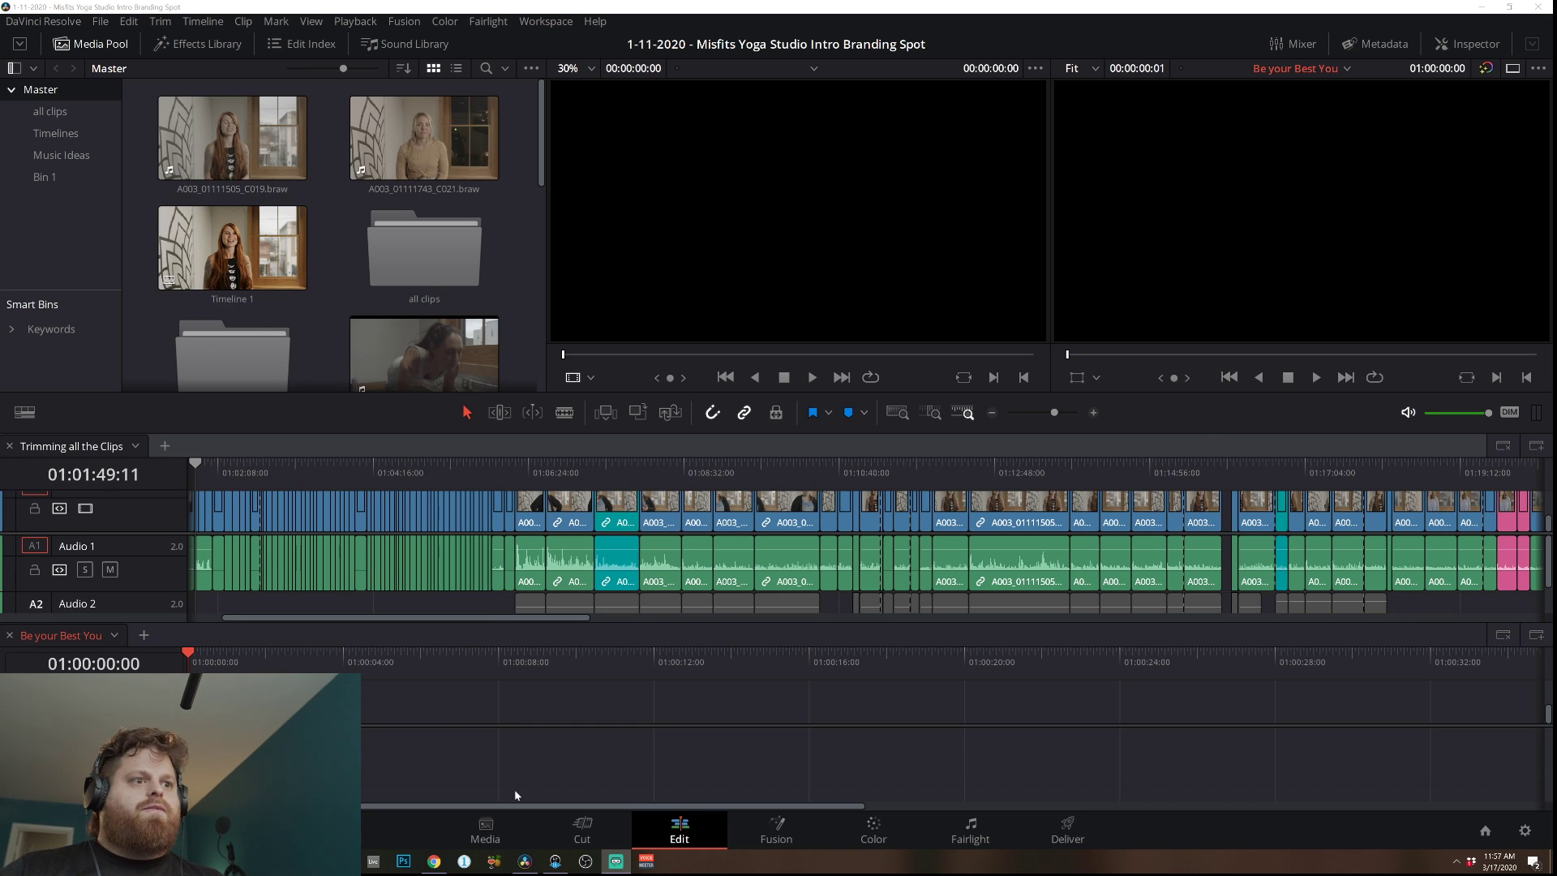
Switch to the Media page and browse media storage to the Artlist.io folder inside Music Assets on the Big Daddy 12tb drive.
click(485, 832)
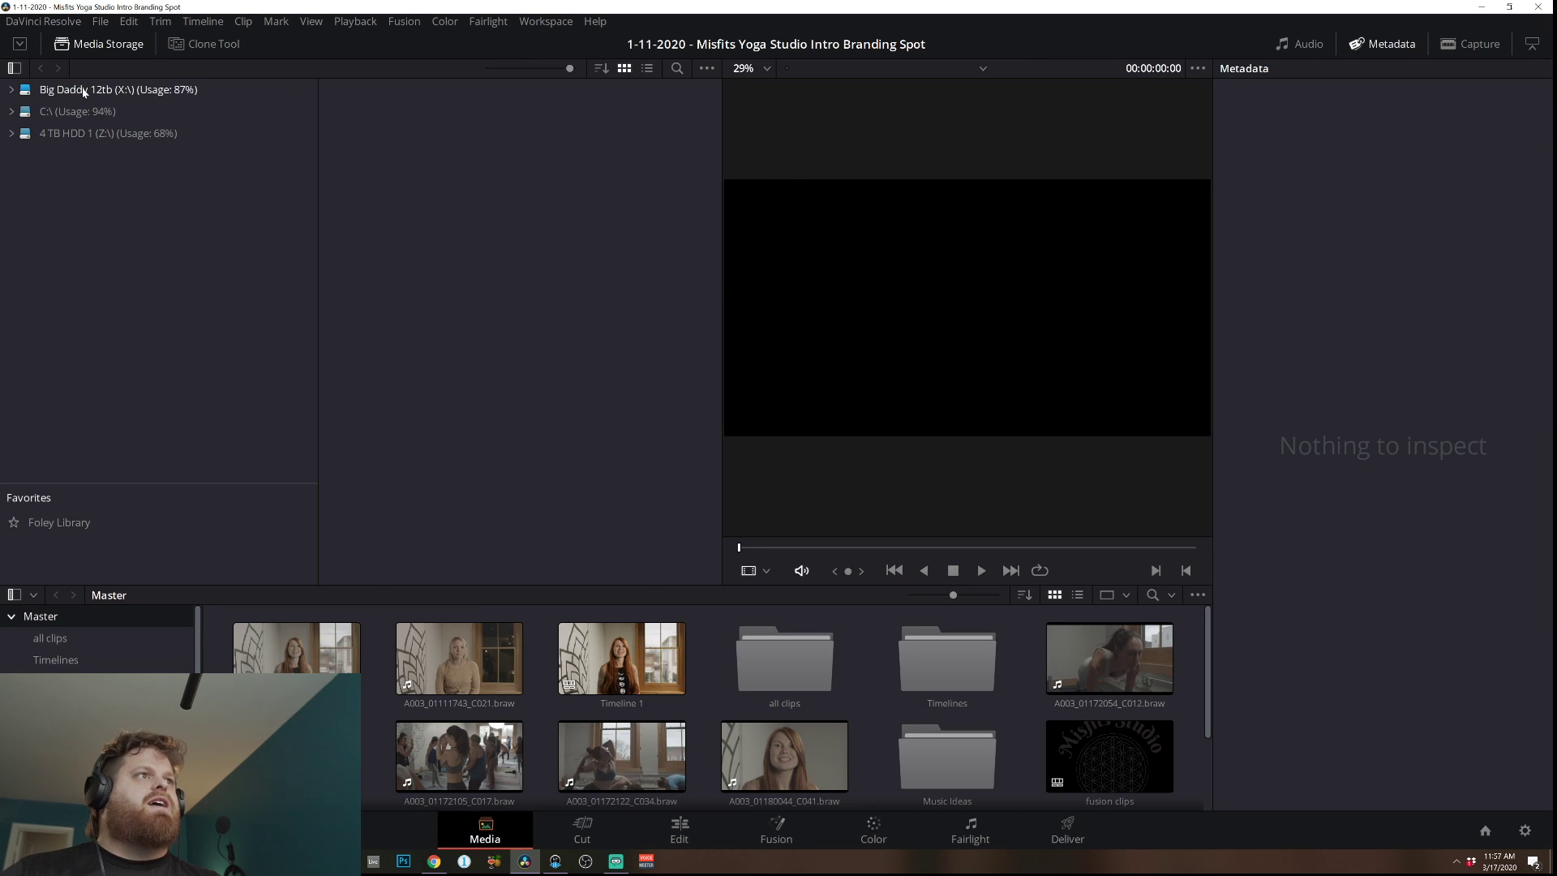
click(84, 92)
scroll(536, 243, down, 3)
scroll(531, 243, down, 5)
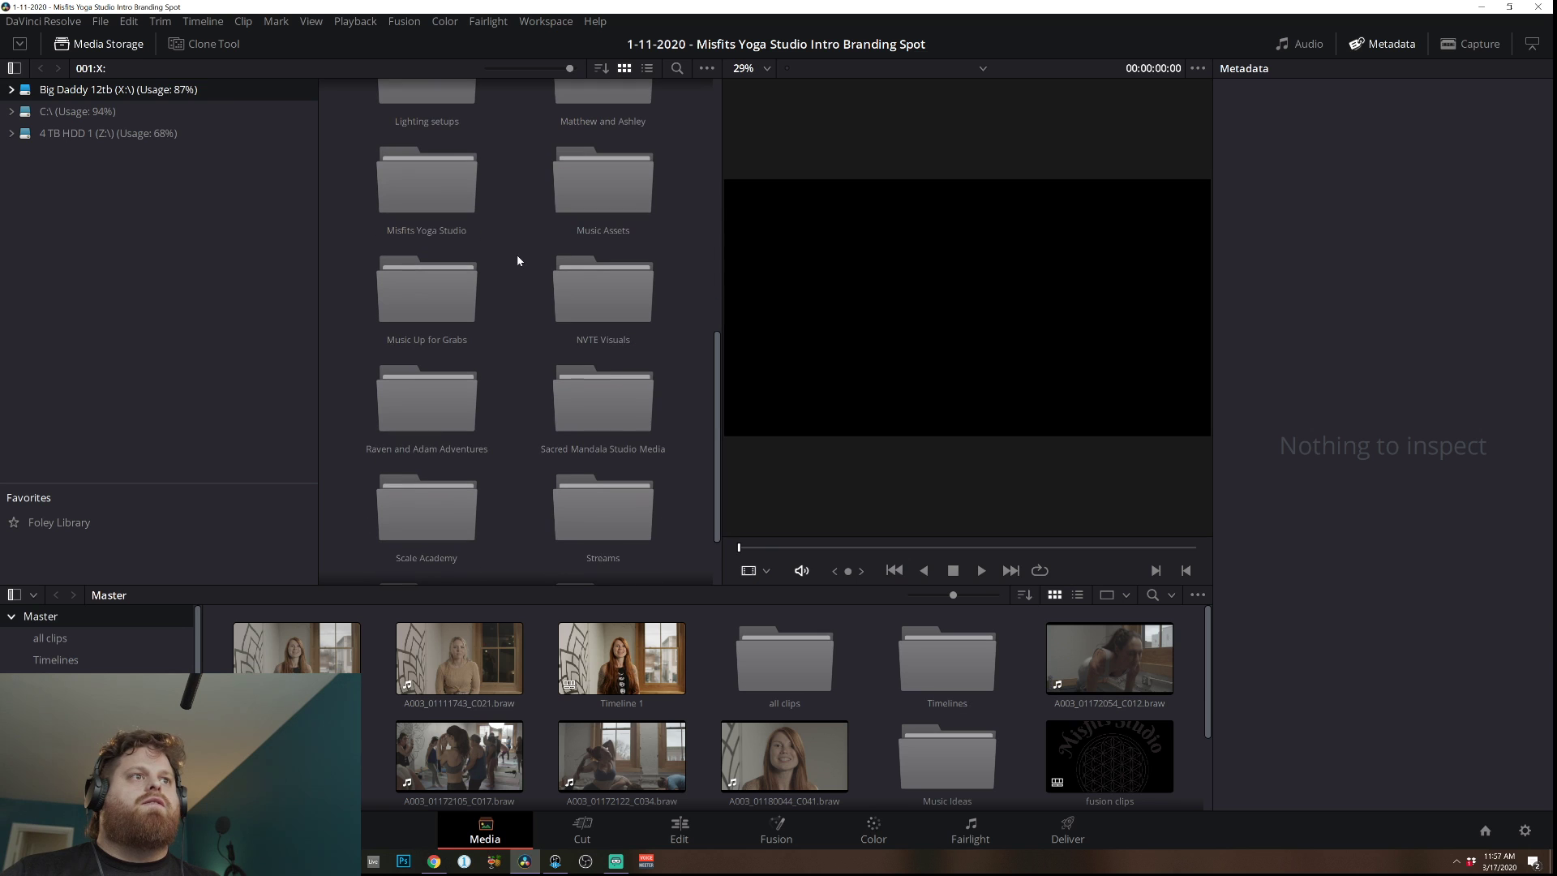
double_click(578, 173)
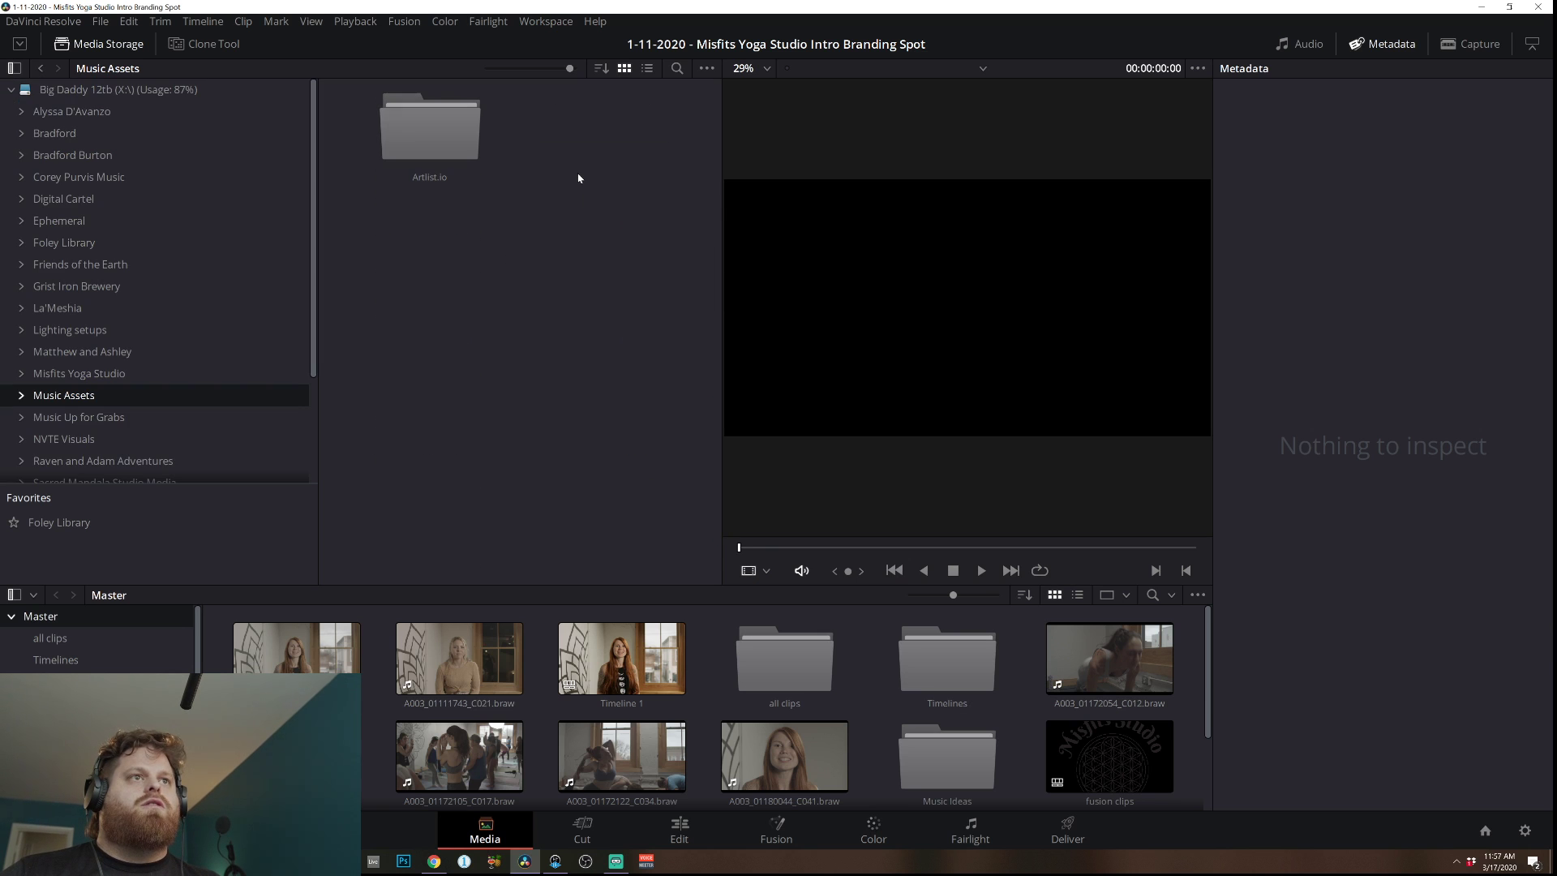
double_click(460, 125)
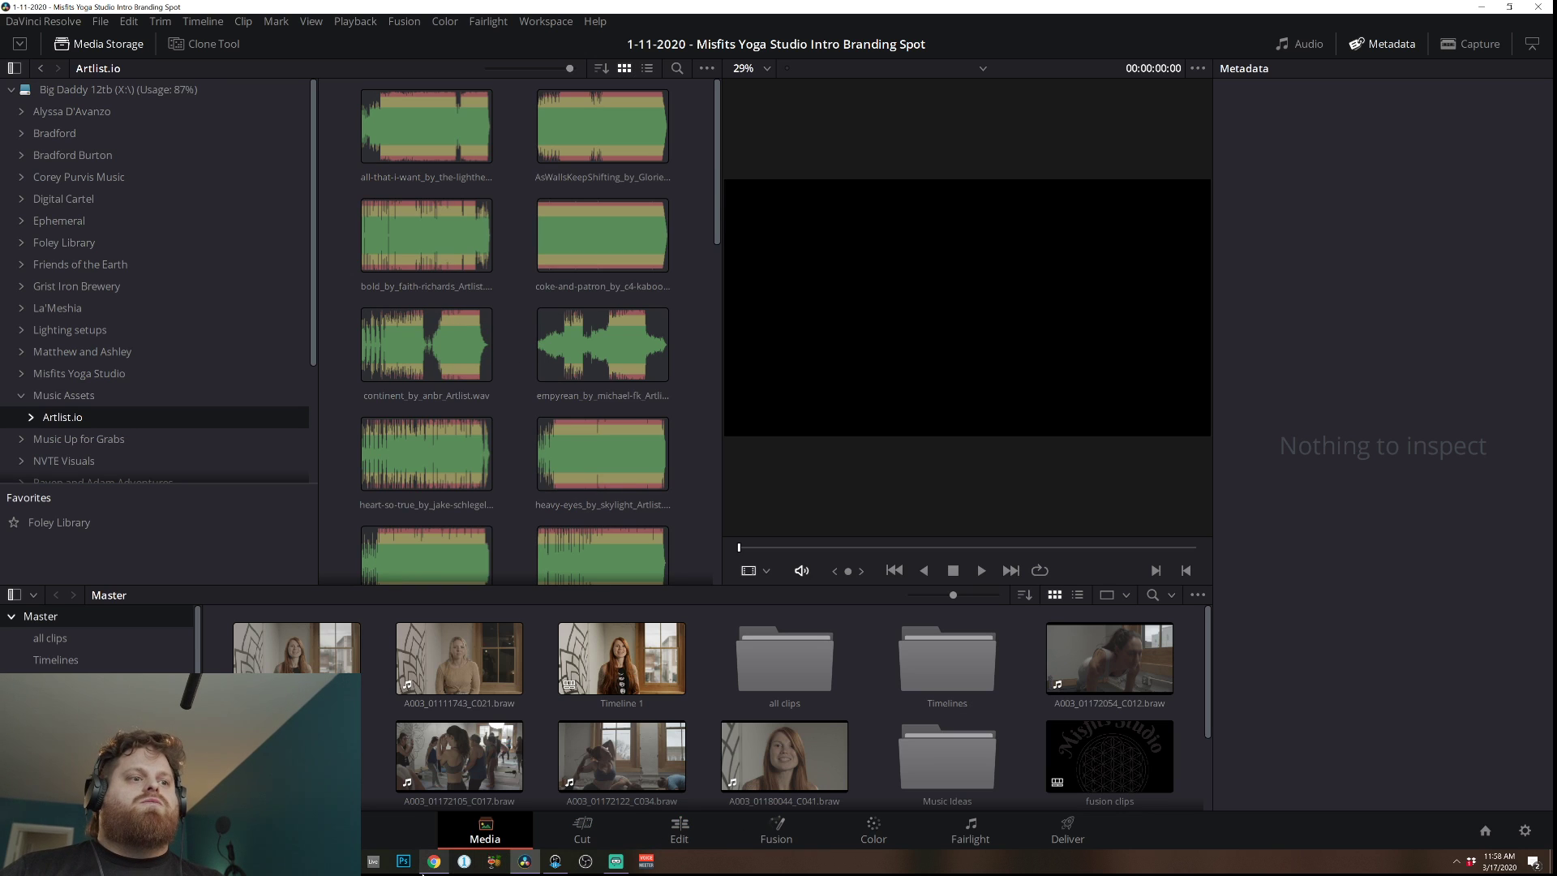
Find and open the Yoga Short folder inside the Artlist.io folder.
mouse_move(445, 861)
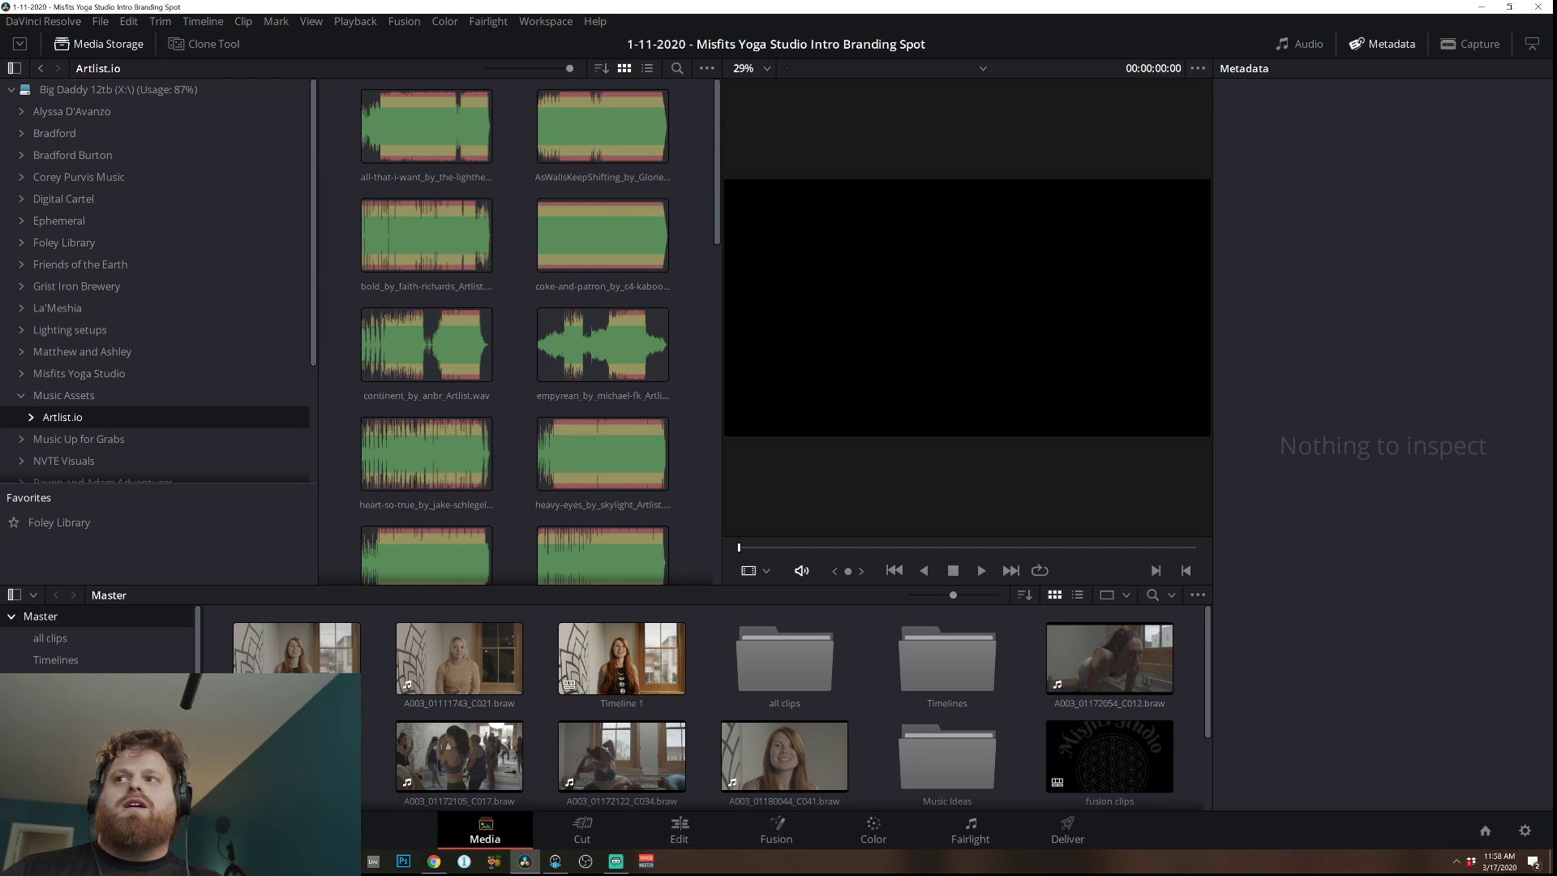
key(alt+Tab)
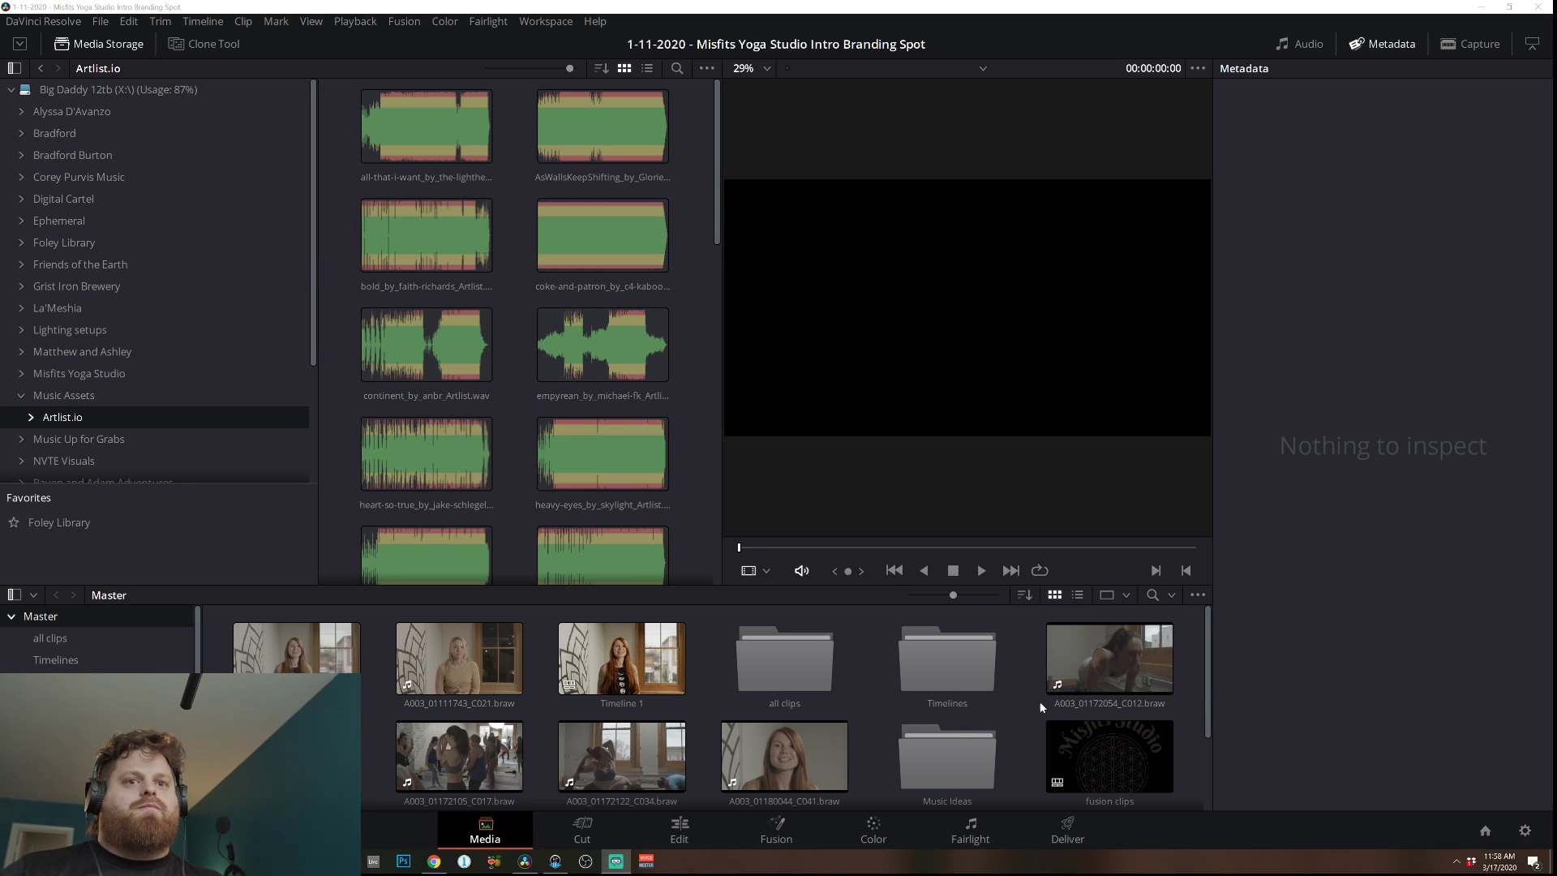
scroll(675, 648, down, 2)
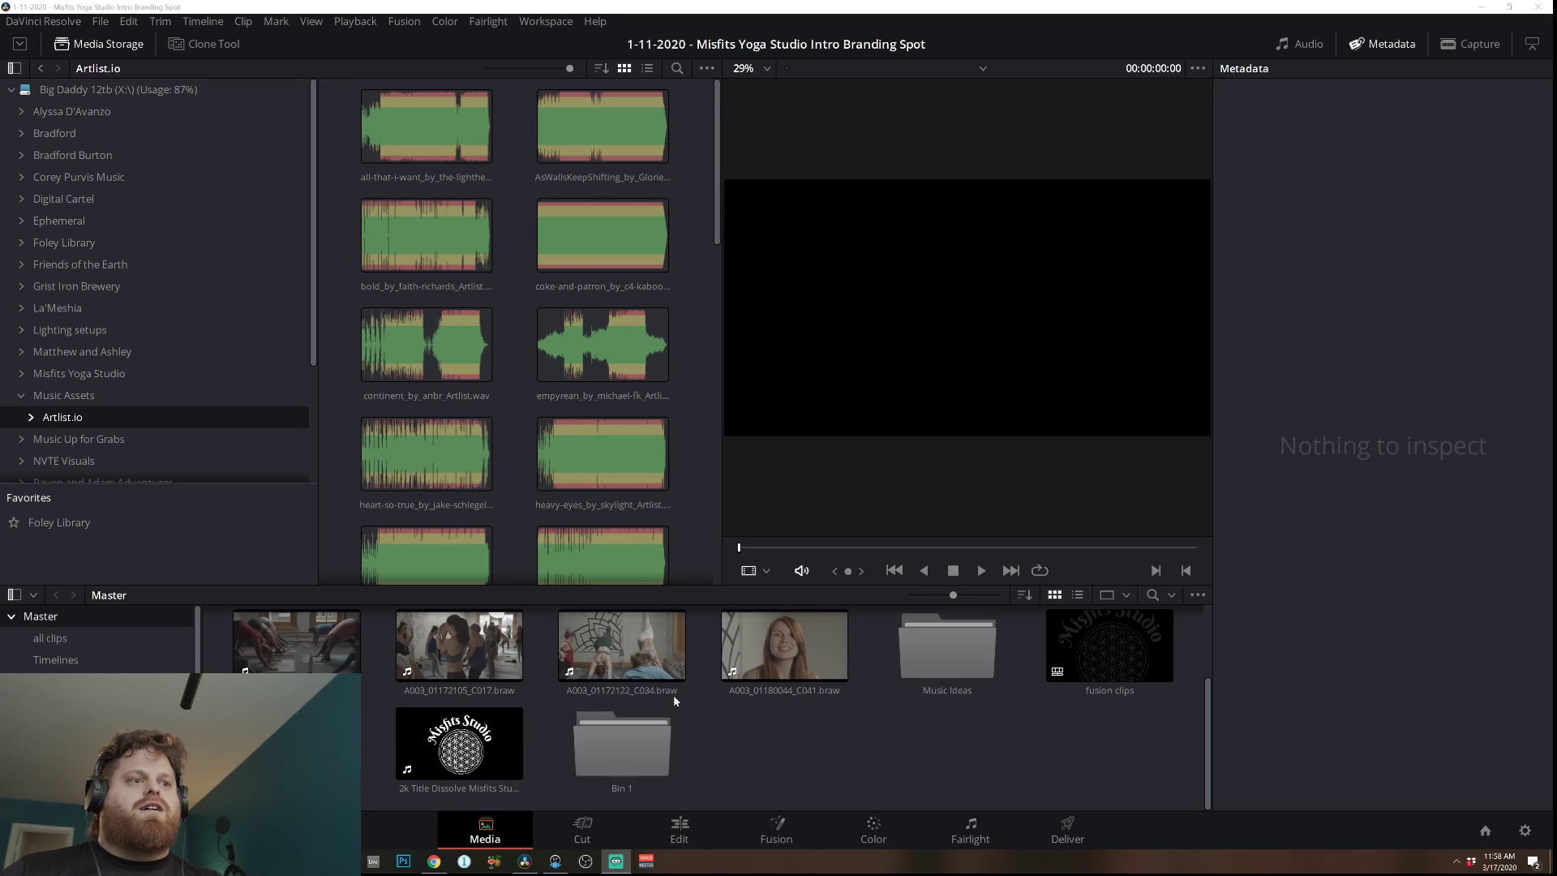
scroll(677, 649, up, 2)
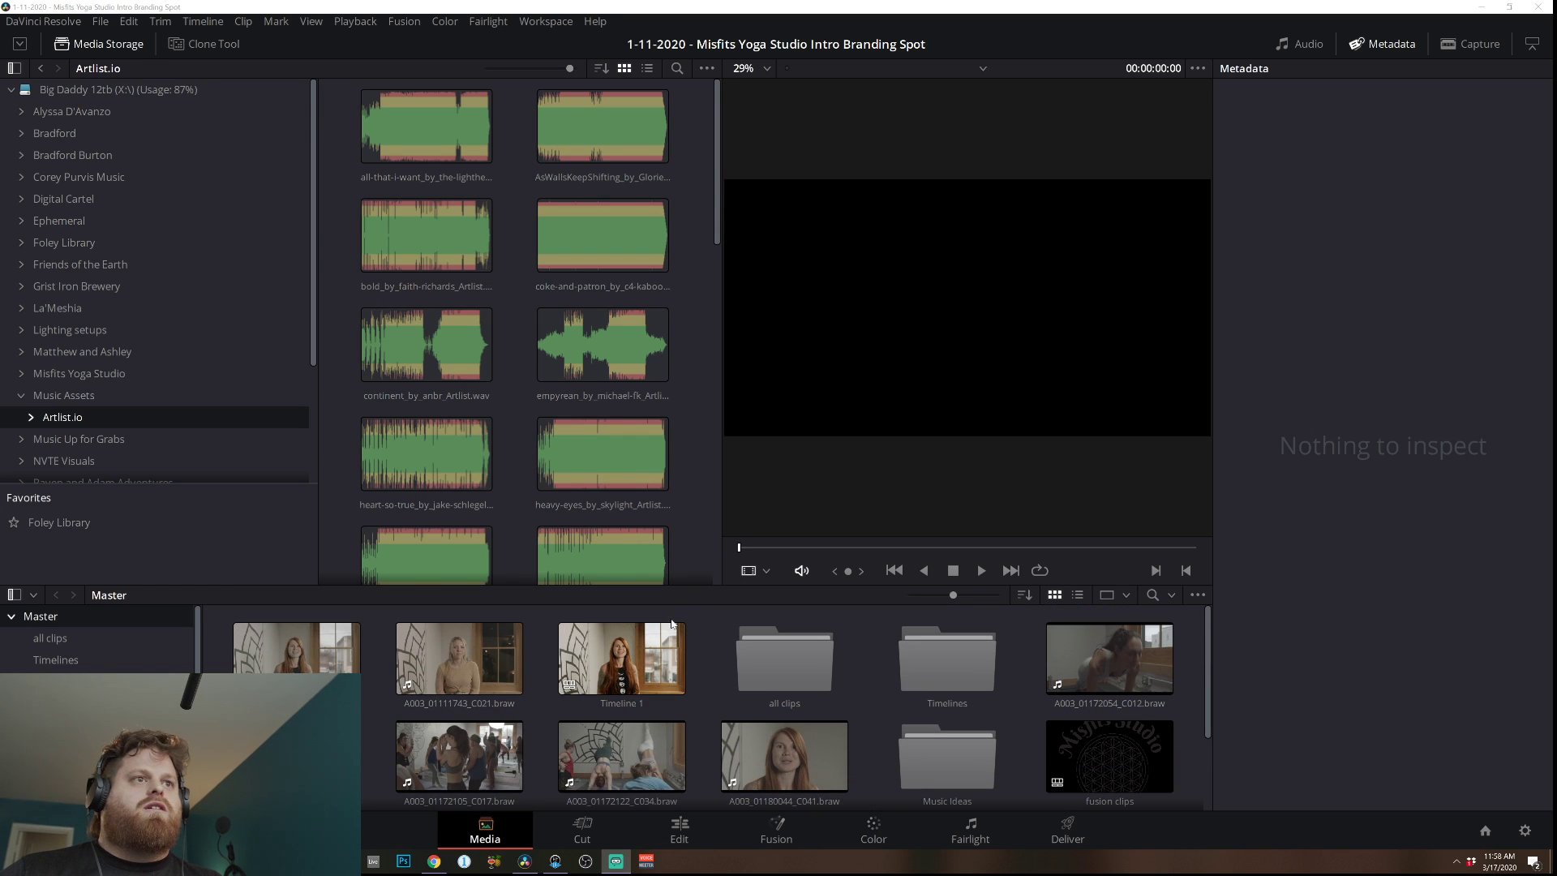
scroll(541, 395, down, 5)
scroll(540, 395, down, 3)
double_click(422, 547)
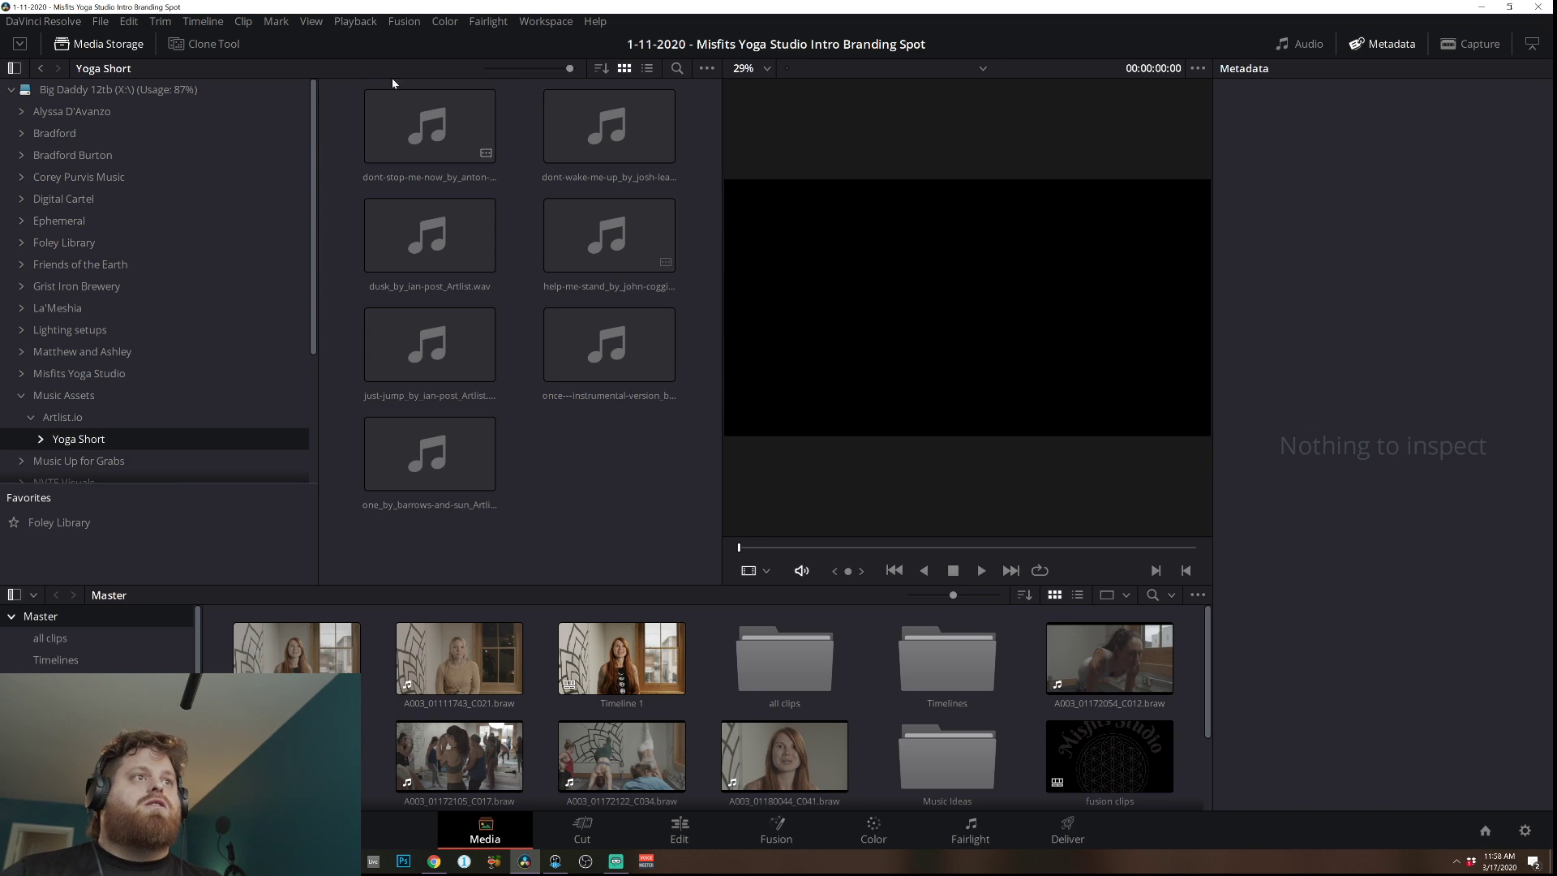
Select all seven tracks in the Yoga Short folder and create a bin named Short Spot inside the Music Ideas bin.
click(383, 150)
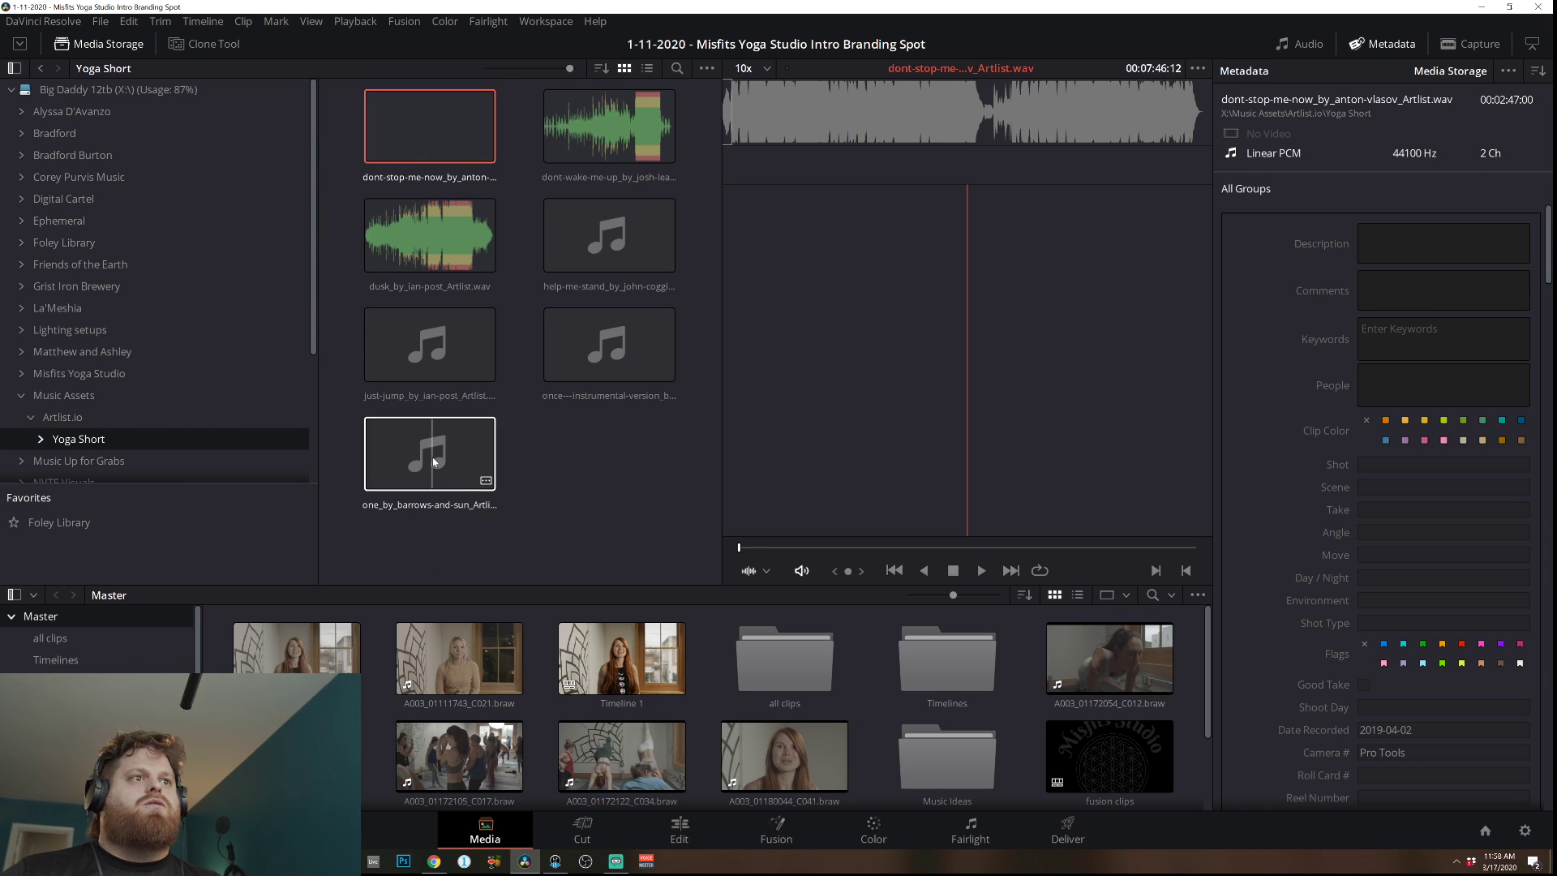
shift+click(434, 462)
click(58, 682)
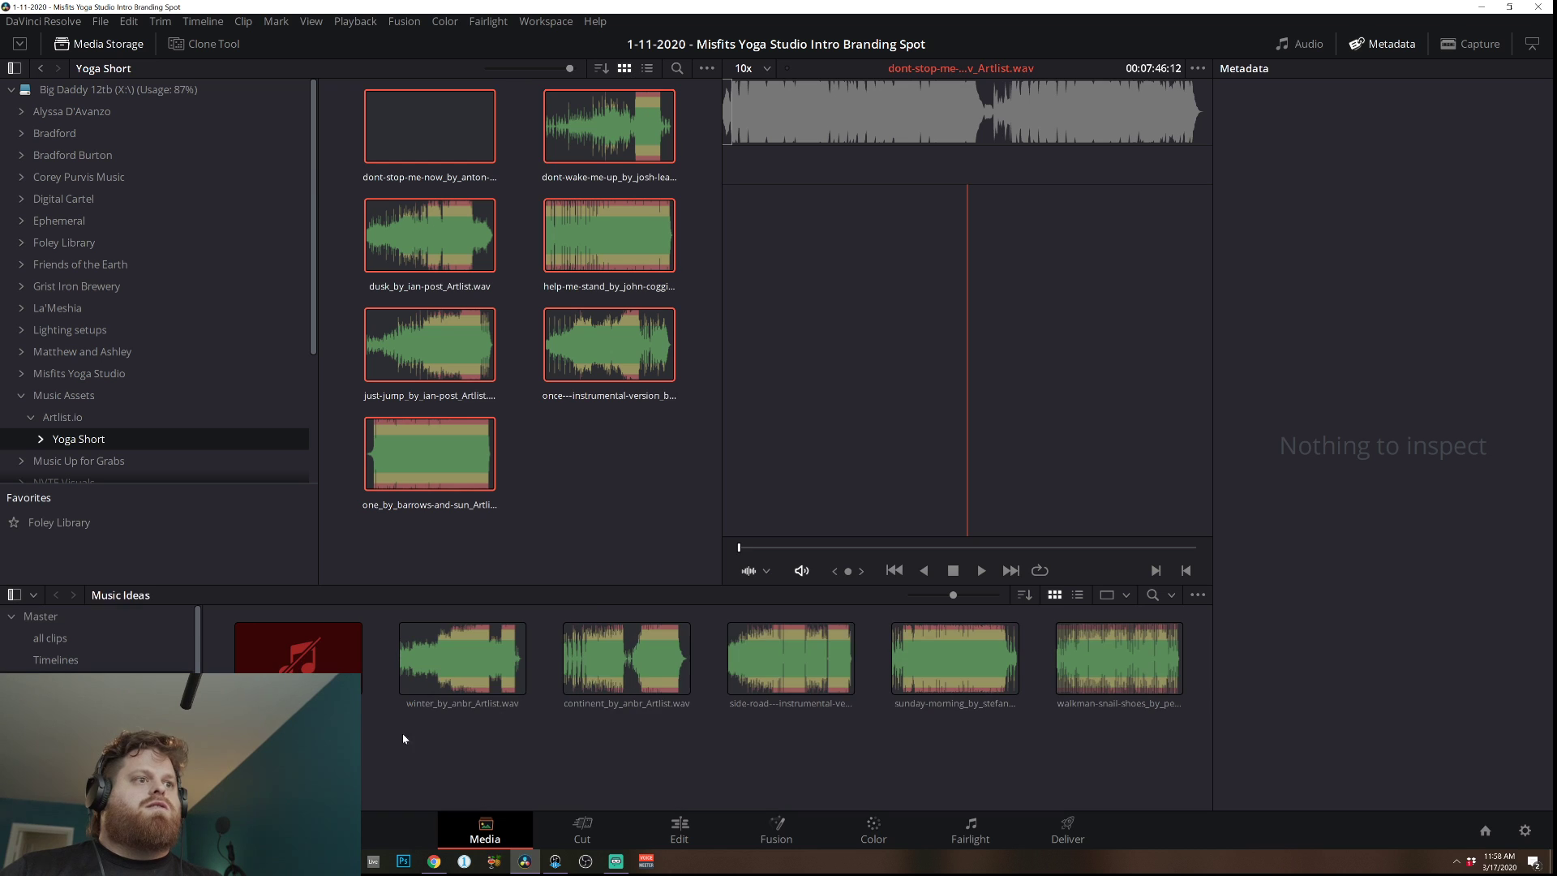
right_click(567, 769)
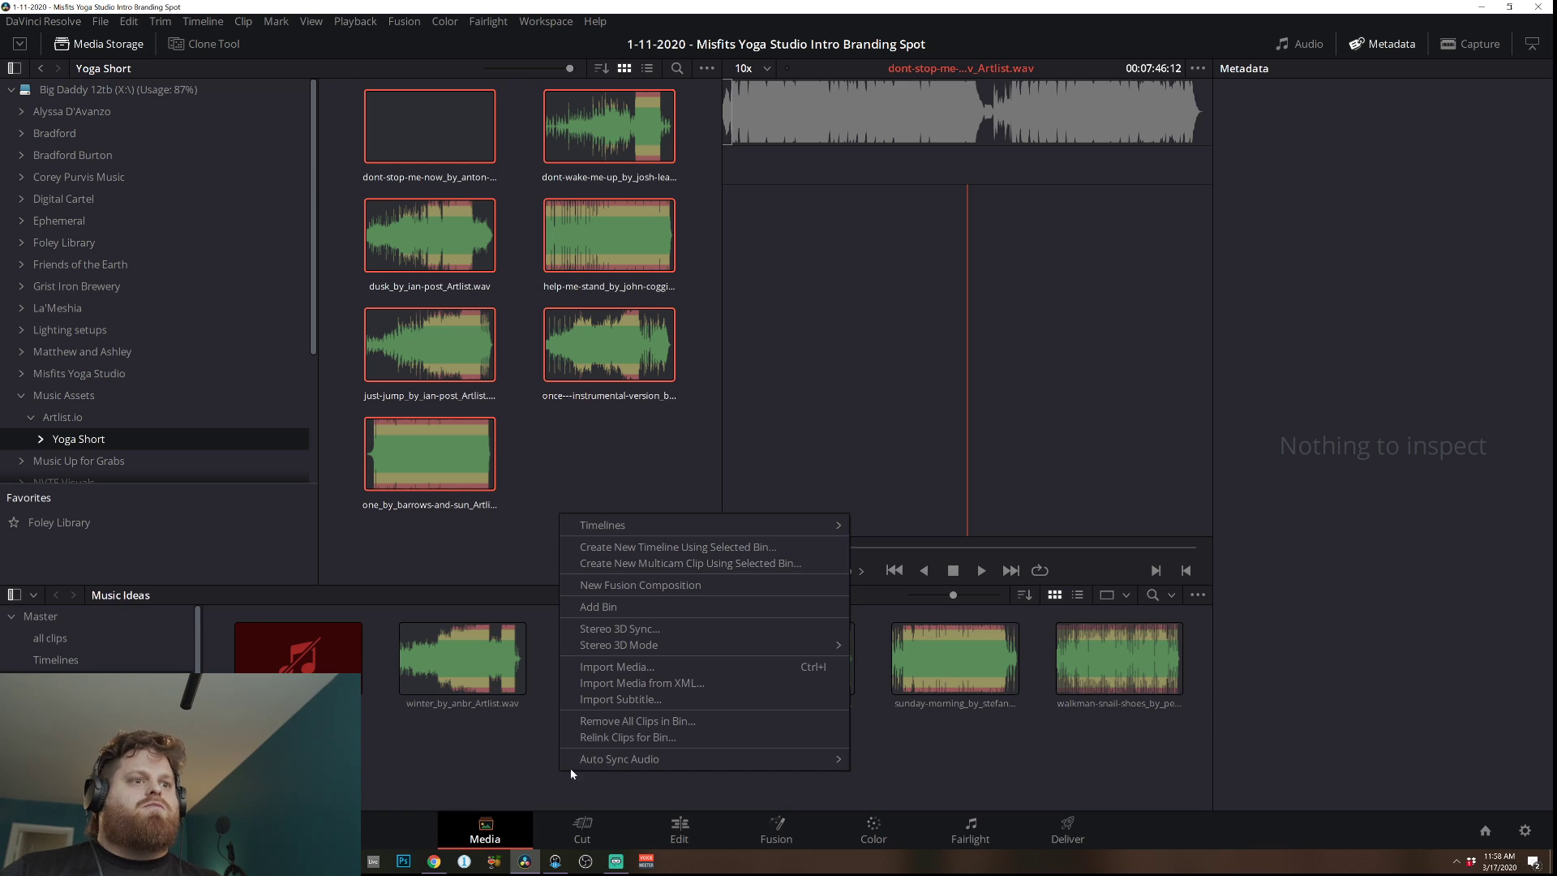
click(667, 615)
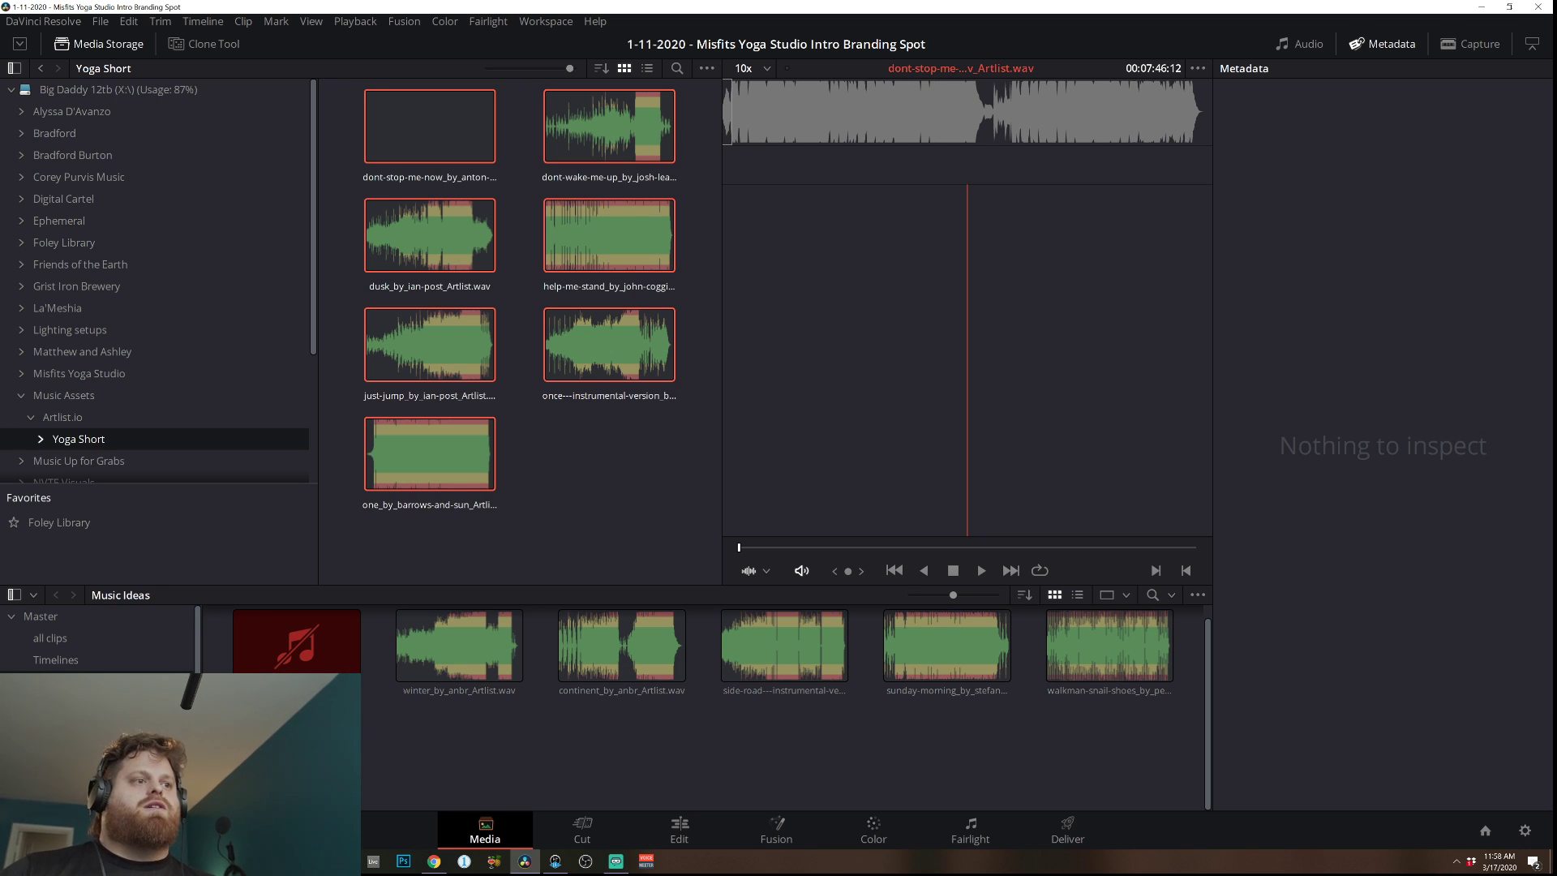
Open the Short Spot bin and import the selected Yoga Short tracks into it.
click(73, 704)
right_click(336, 419)
mouse_move(393, 432)
right_click(274, 630)
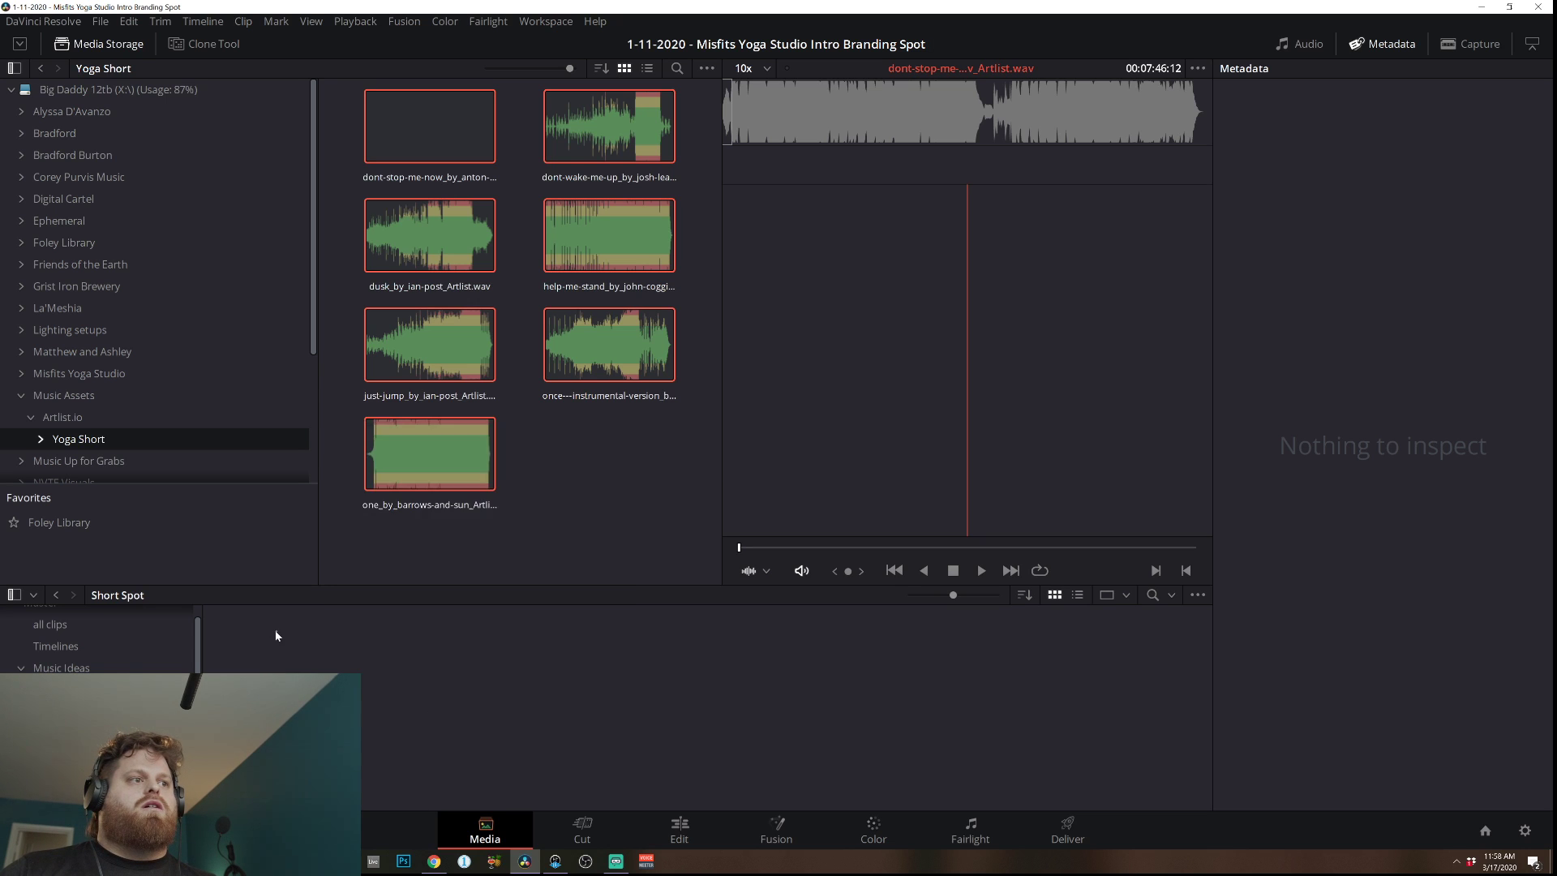
right_click(274, 630)
click(504, 250)
drag(417, 115, 558, 651)
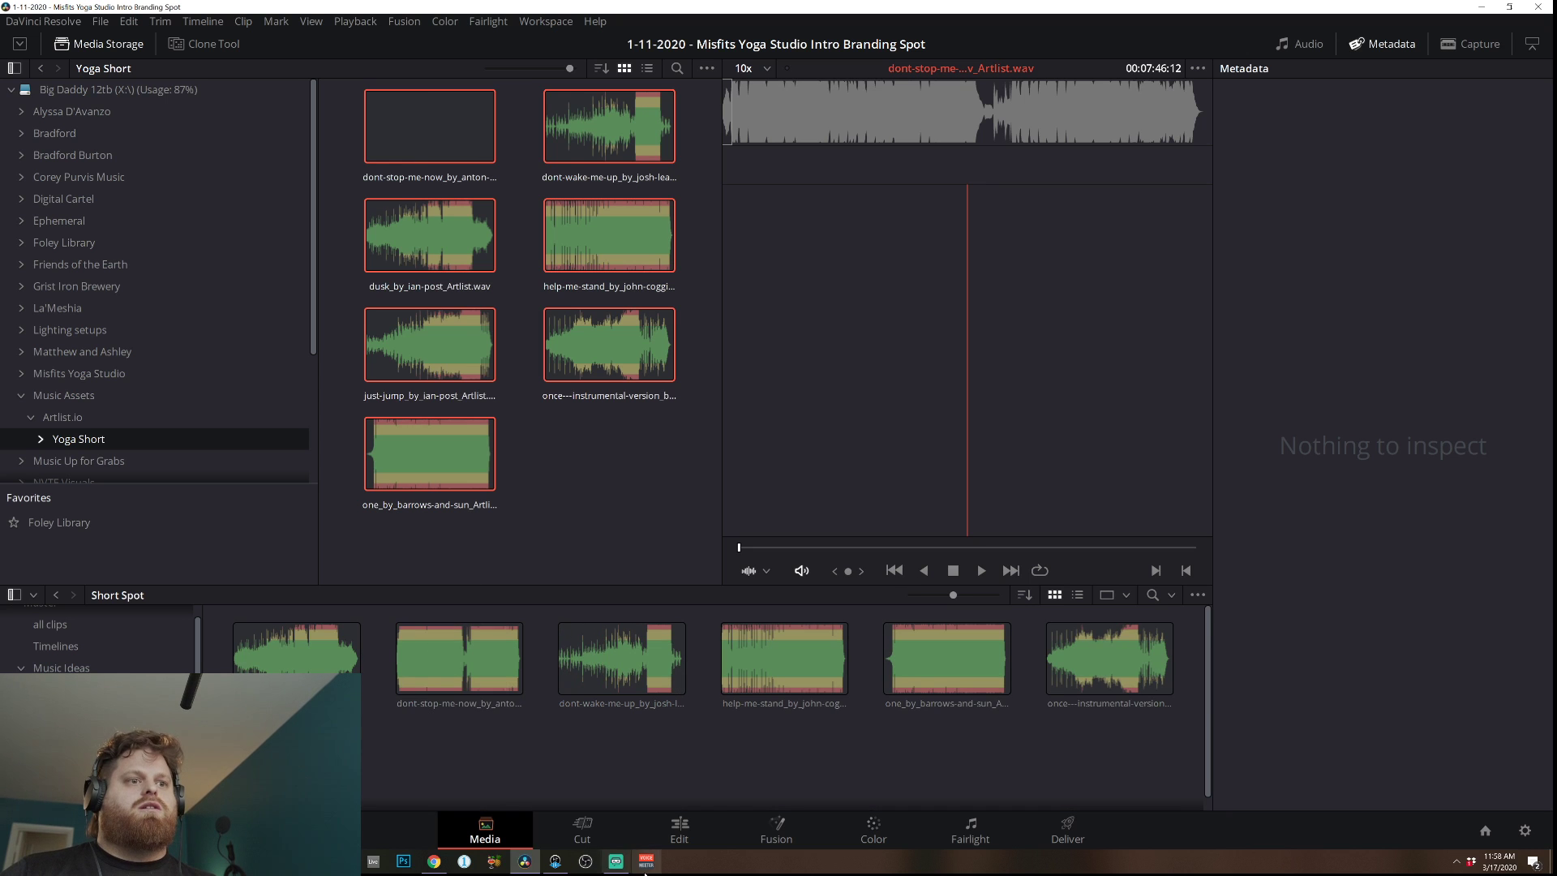
Return to the Edit page and look through the music tracks in the Short Spot bin.
click(679, 829)
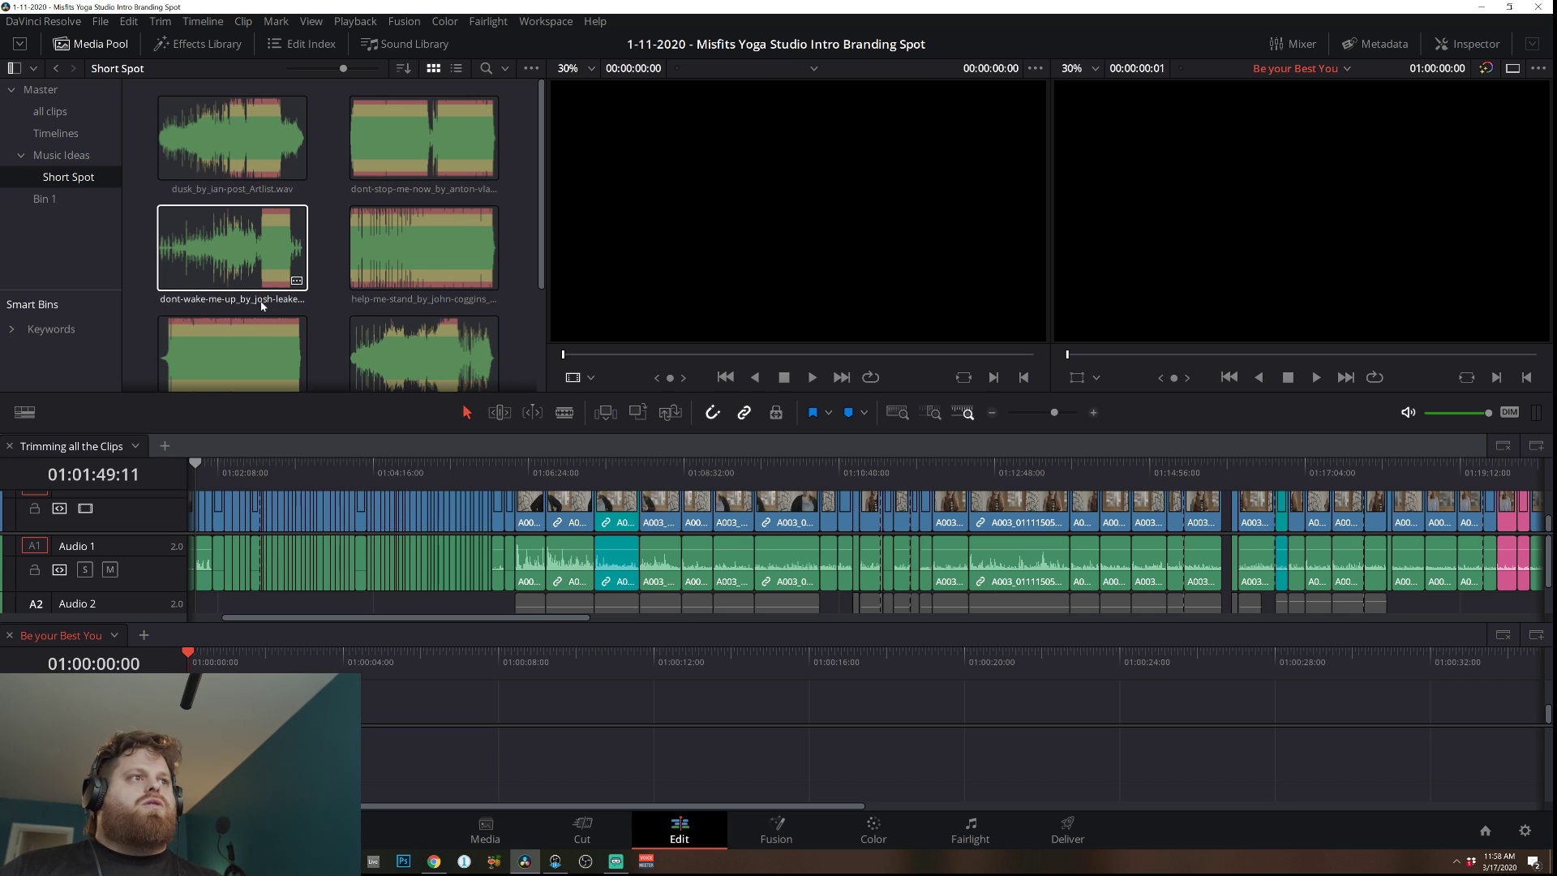
scroll(300, 248, down, 2)
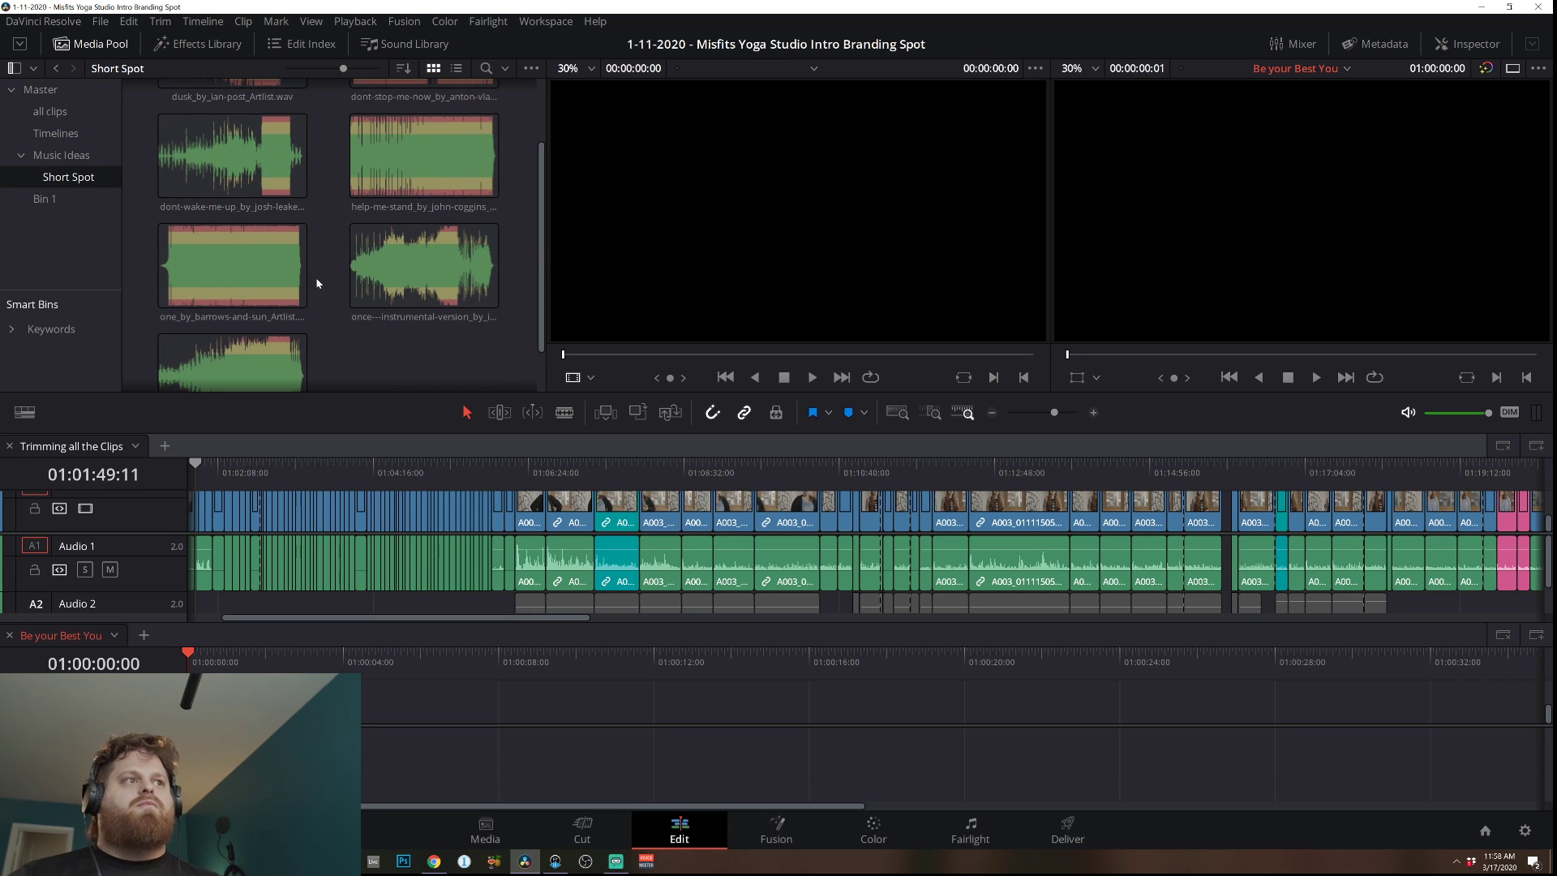
scroll(243, 292, up, 1)
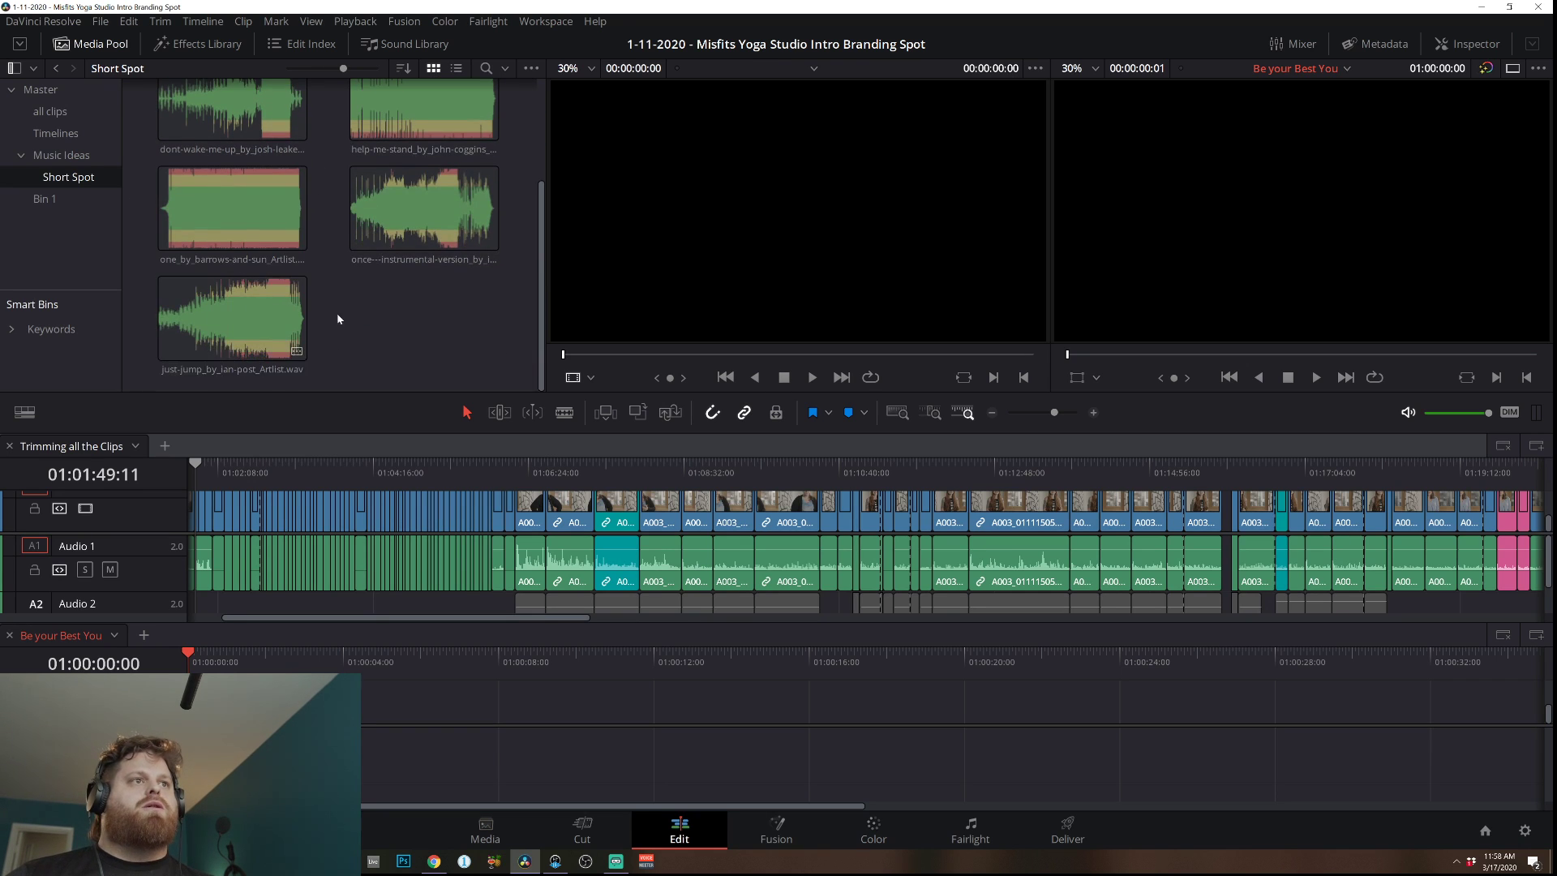
scroll(304, 268, down, 1)
scroll(304, 259, up, 1)
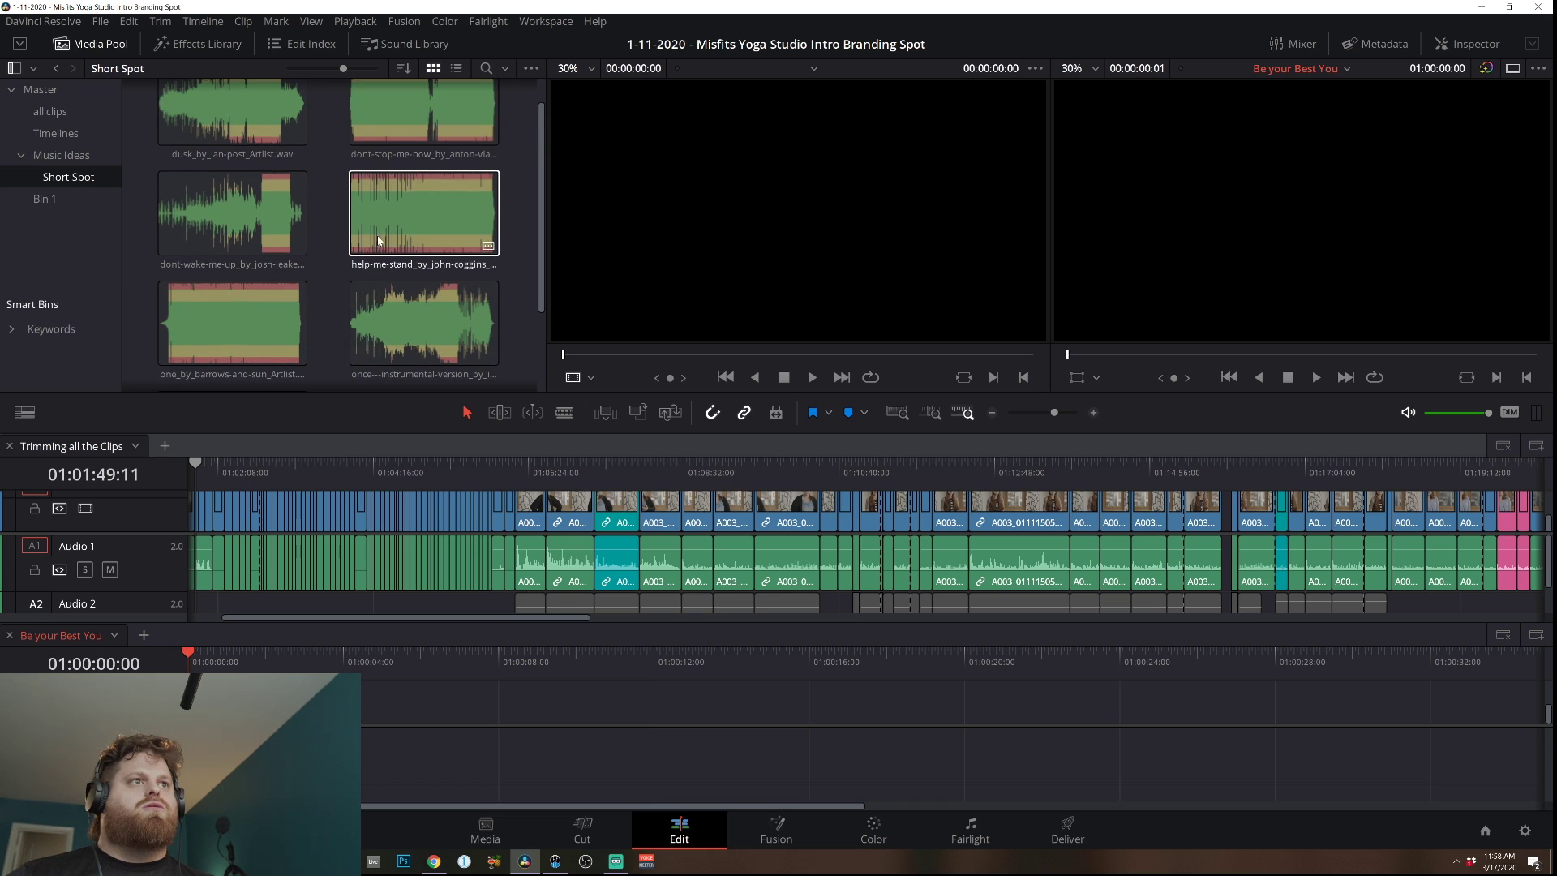
Load the dont-stop-me-now track into the source viewer and listen to it.
click(401, 115)
key(space)
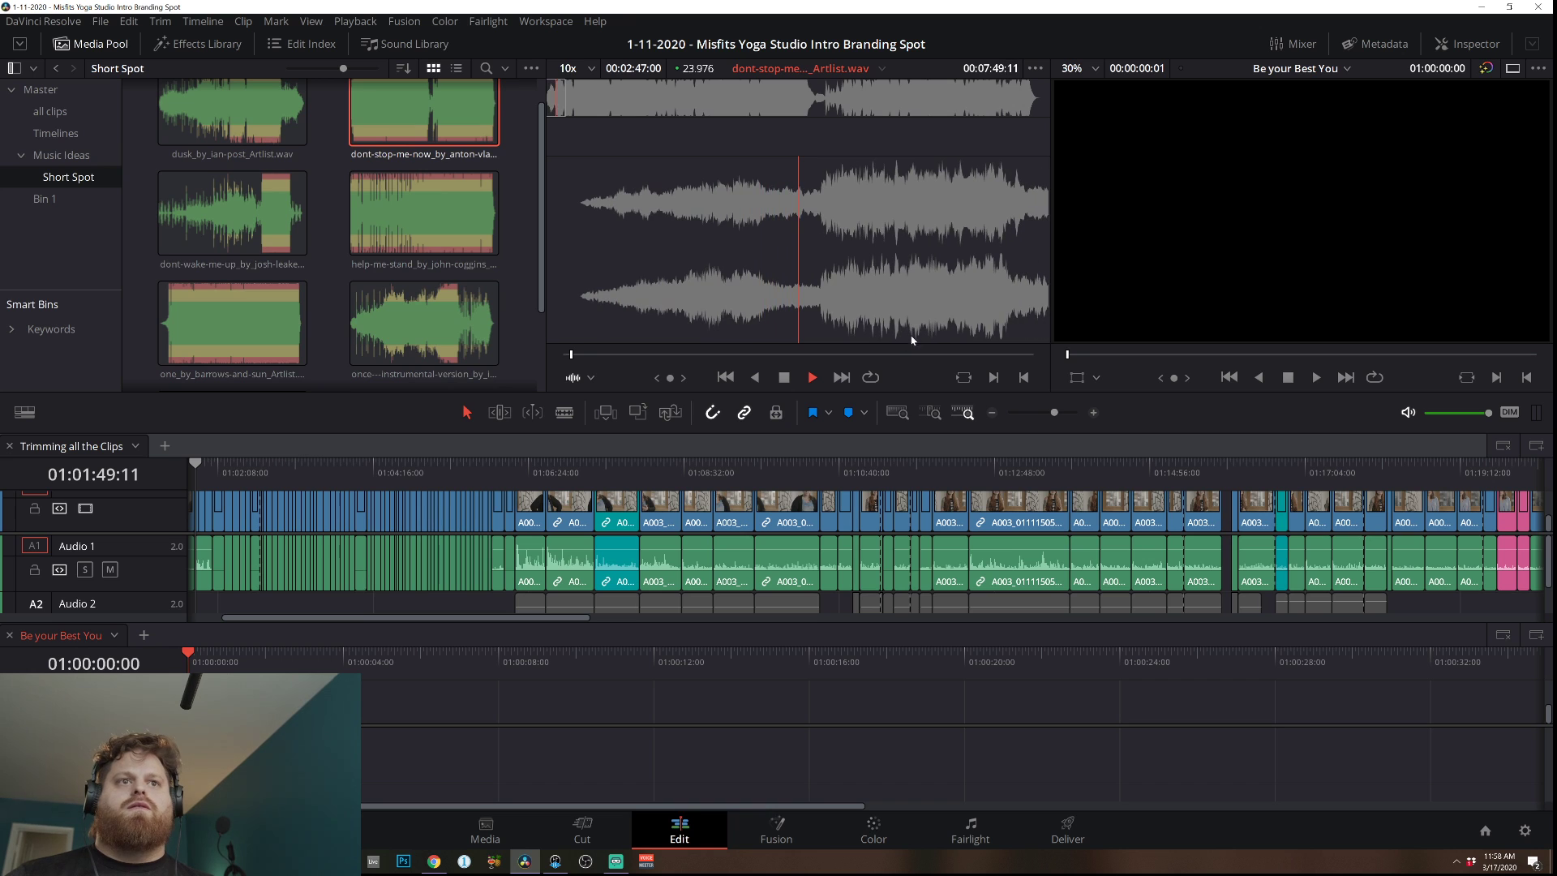
key(space)
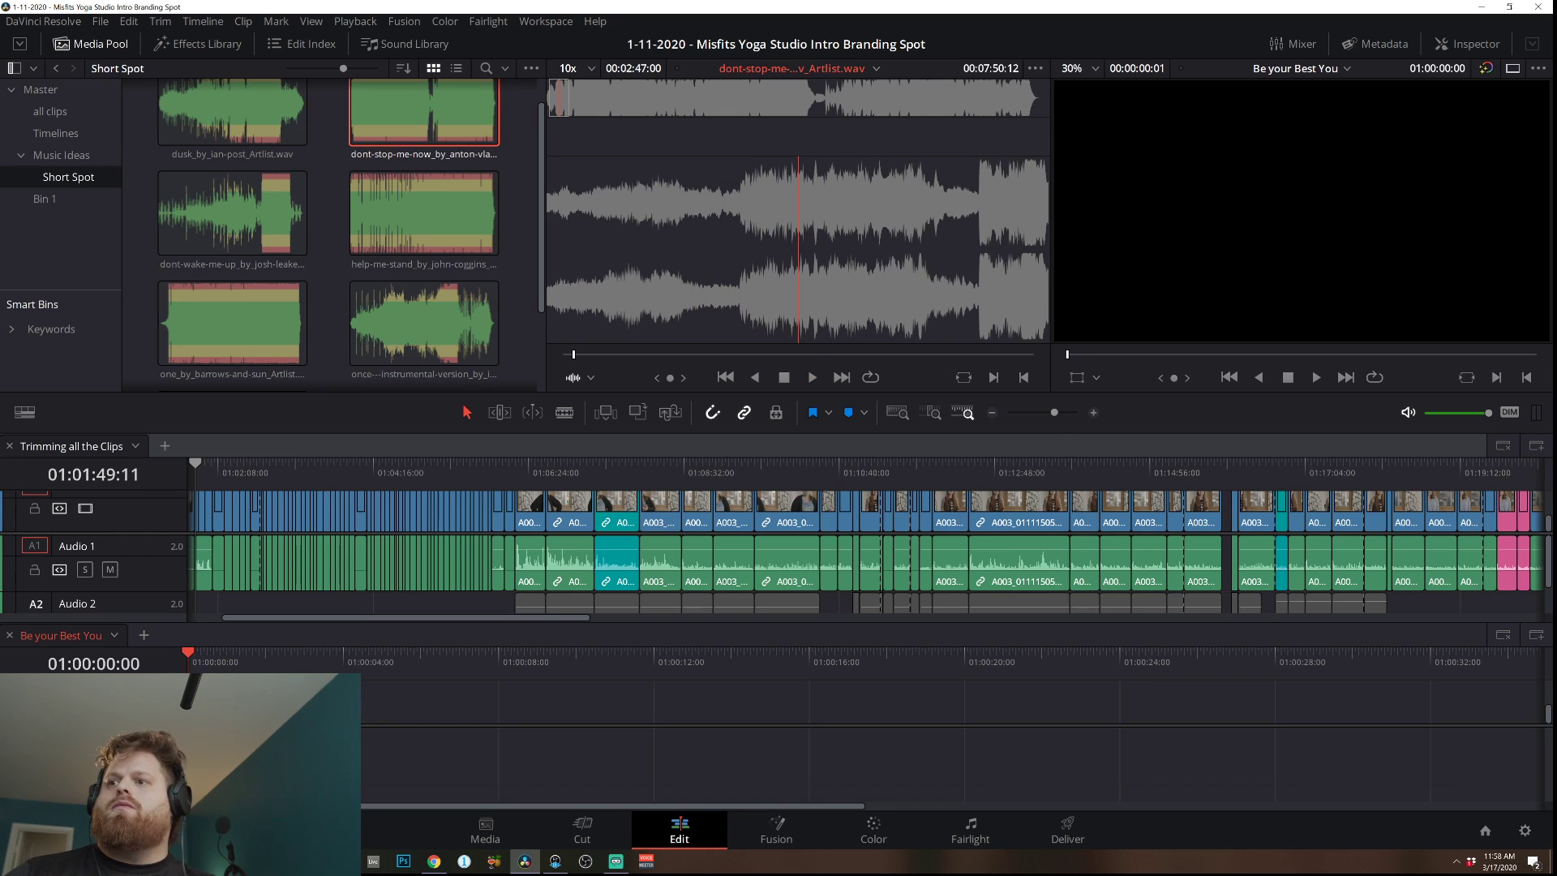
key(alt+Tab)
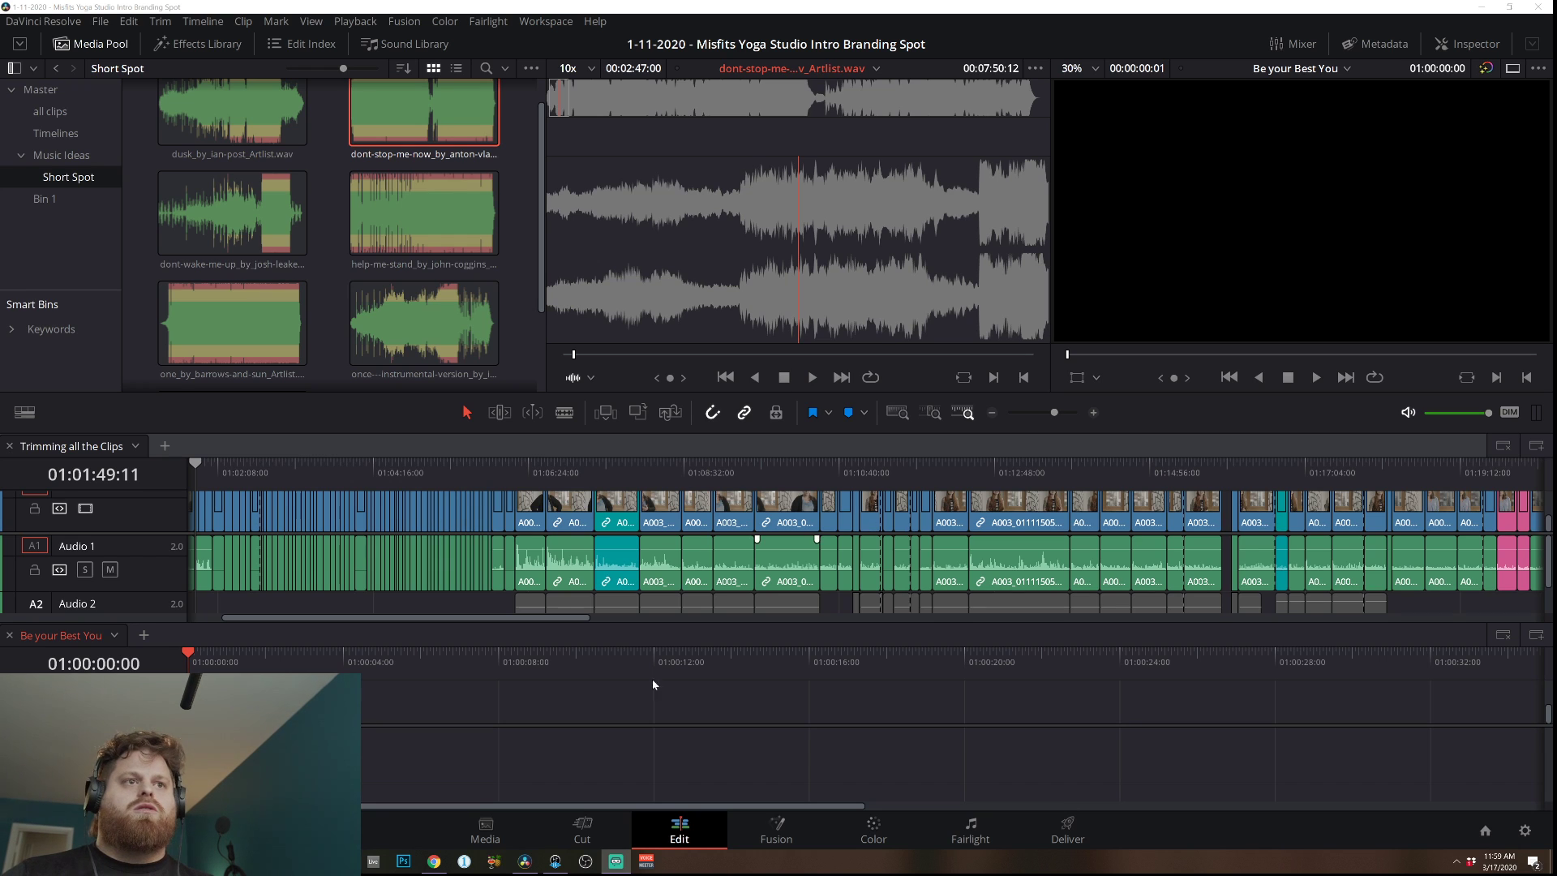
click(621, 704)
click(811, 377)
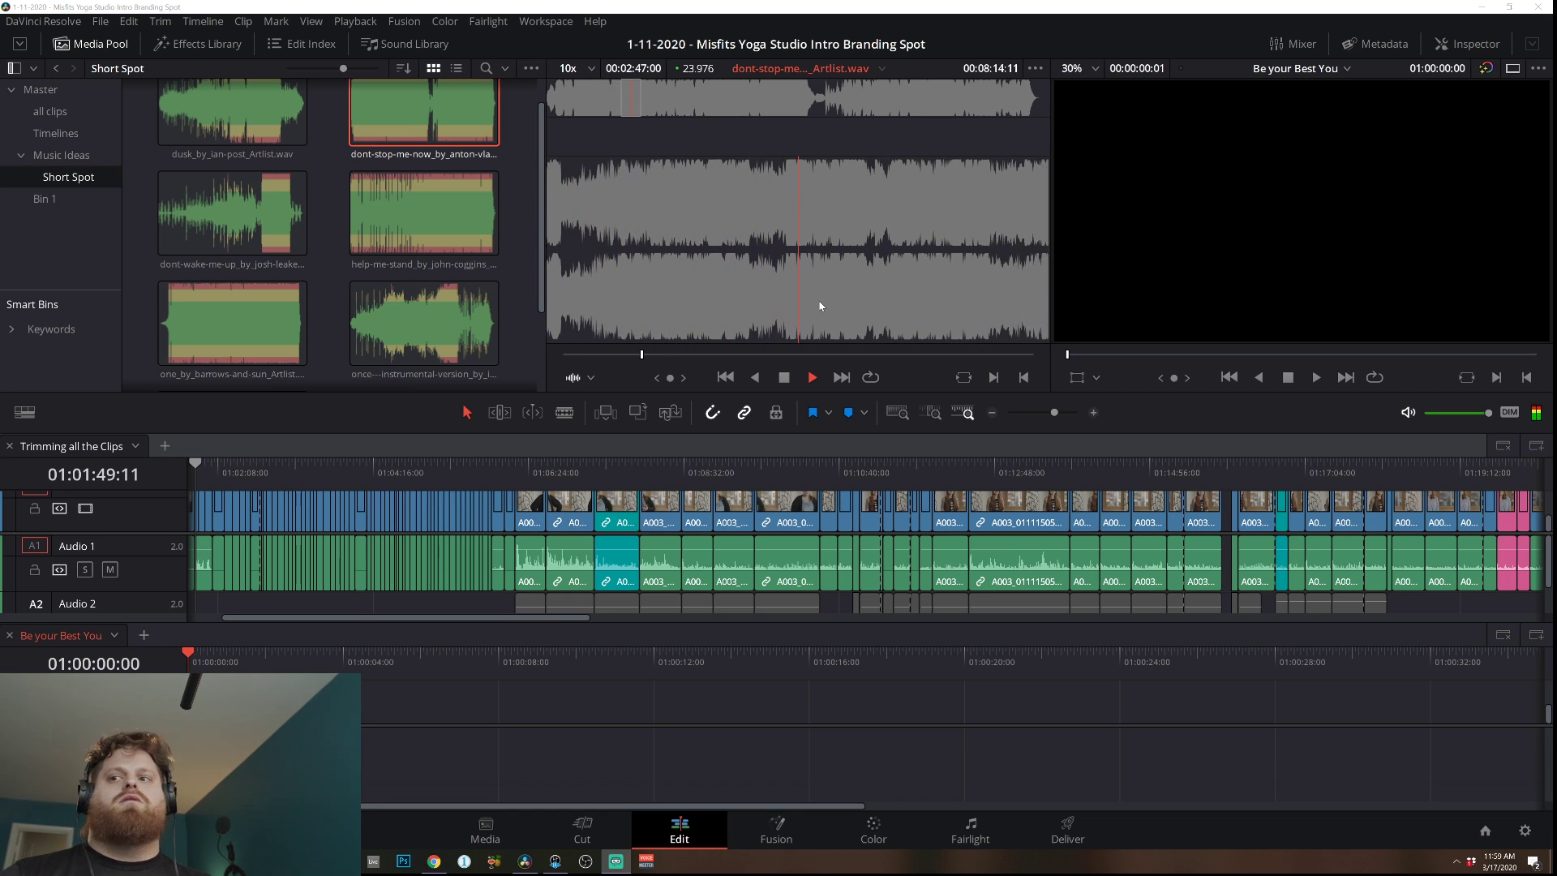
click(784, 378)
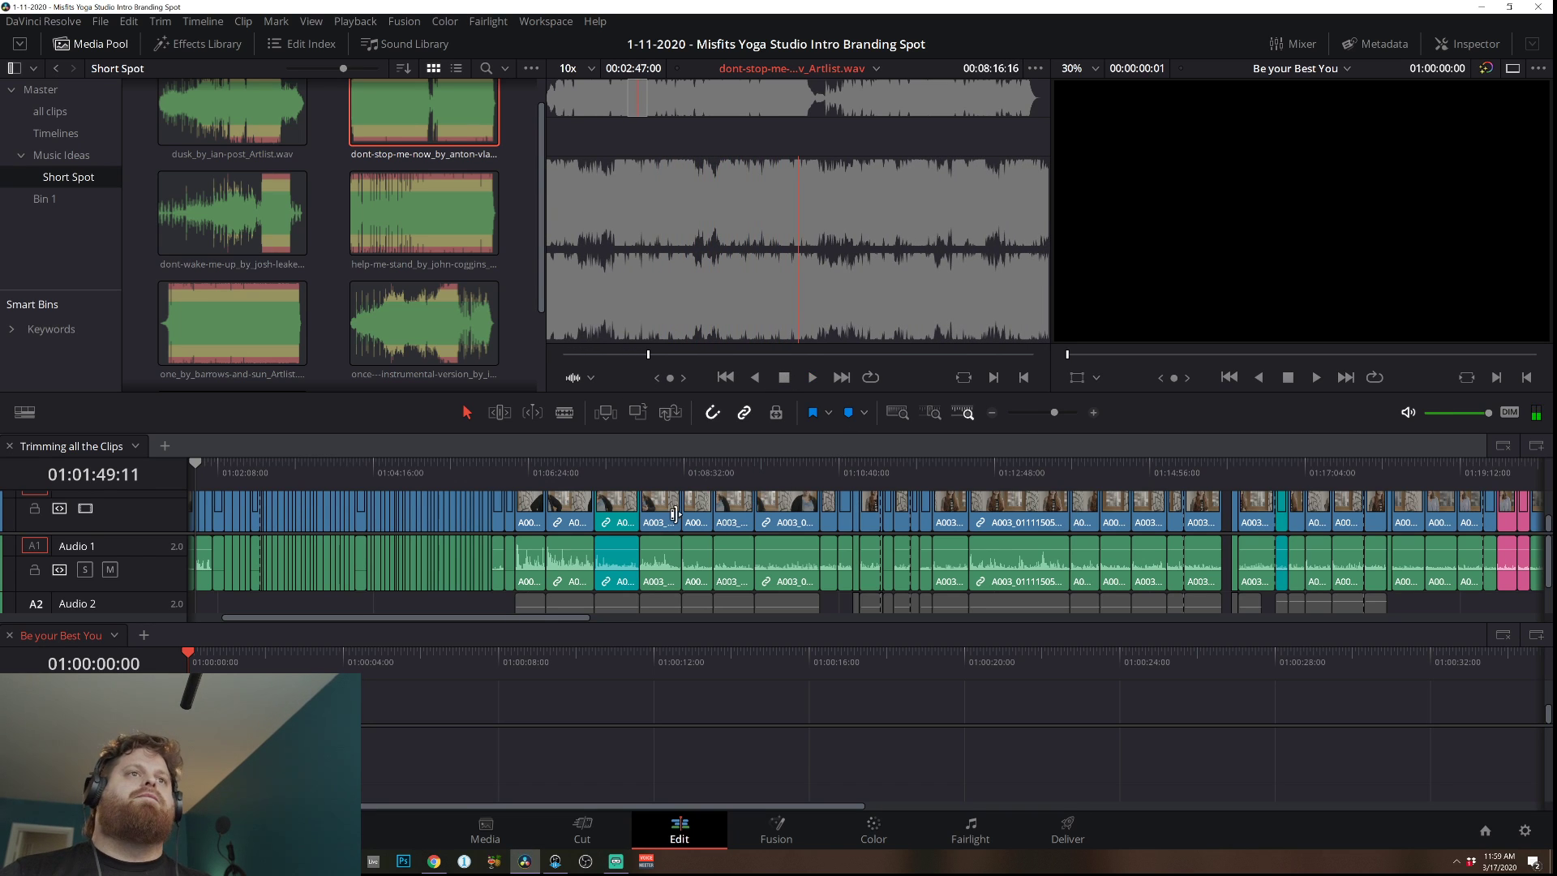
Place the dont-stop-me-now track at the start of the Be your Best You timeline, lower its volume to about -5 dB, and save the project.
drag(387, 89, 366, 758)
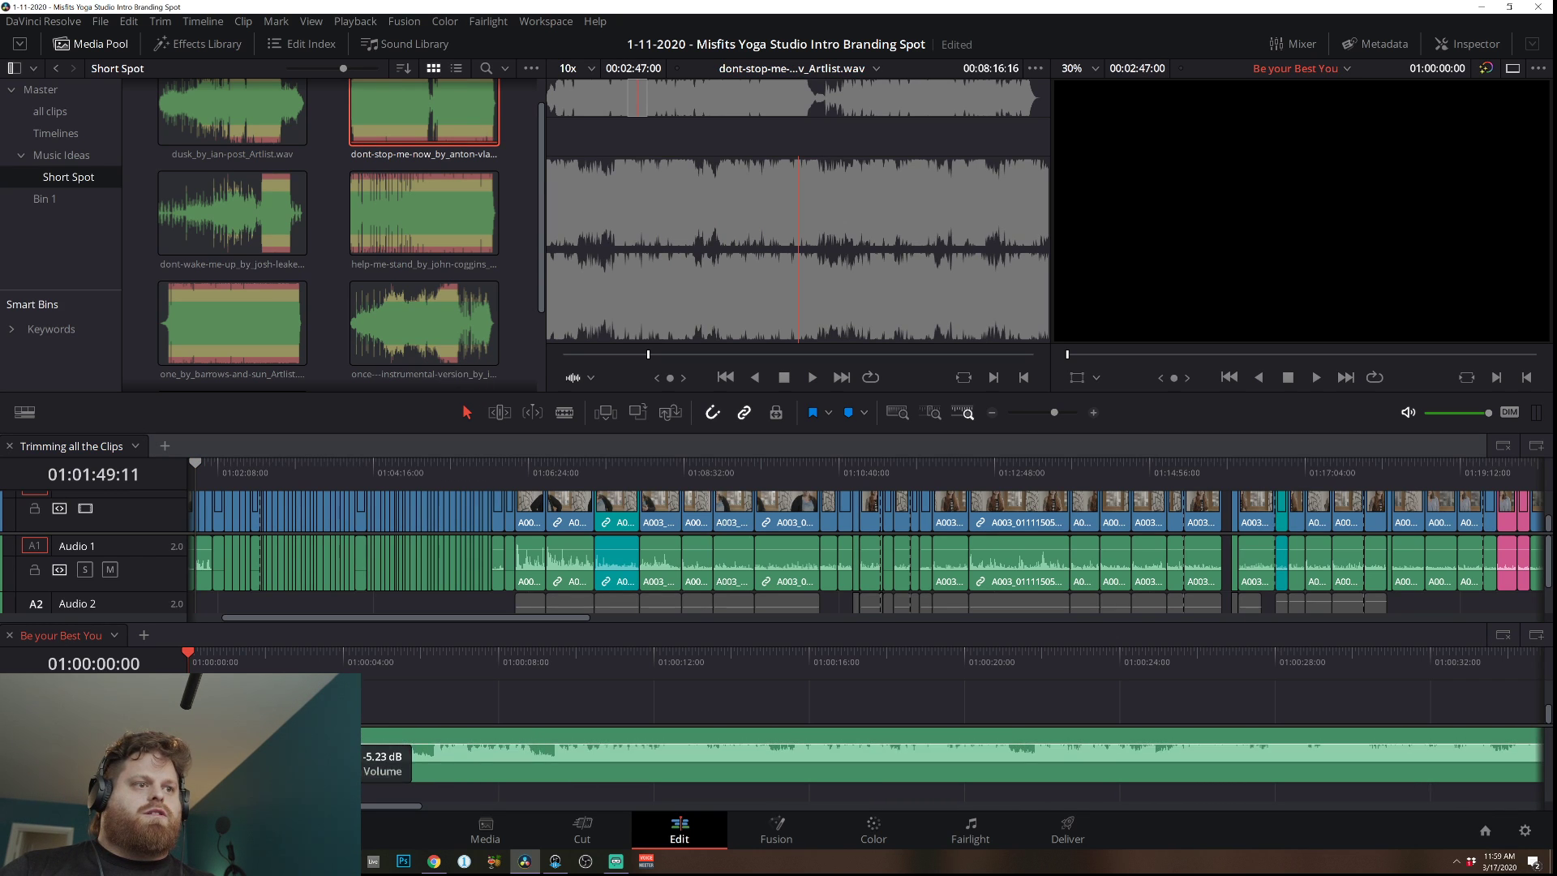
key(ctrl+s)
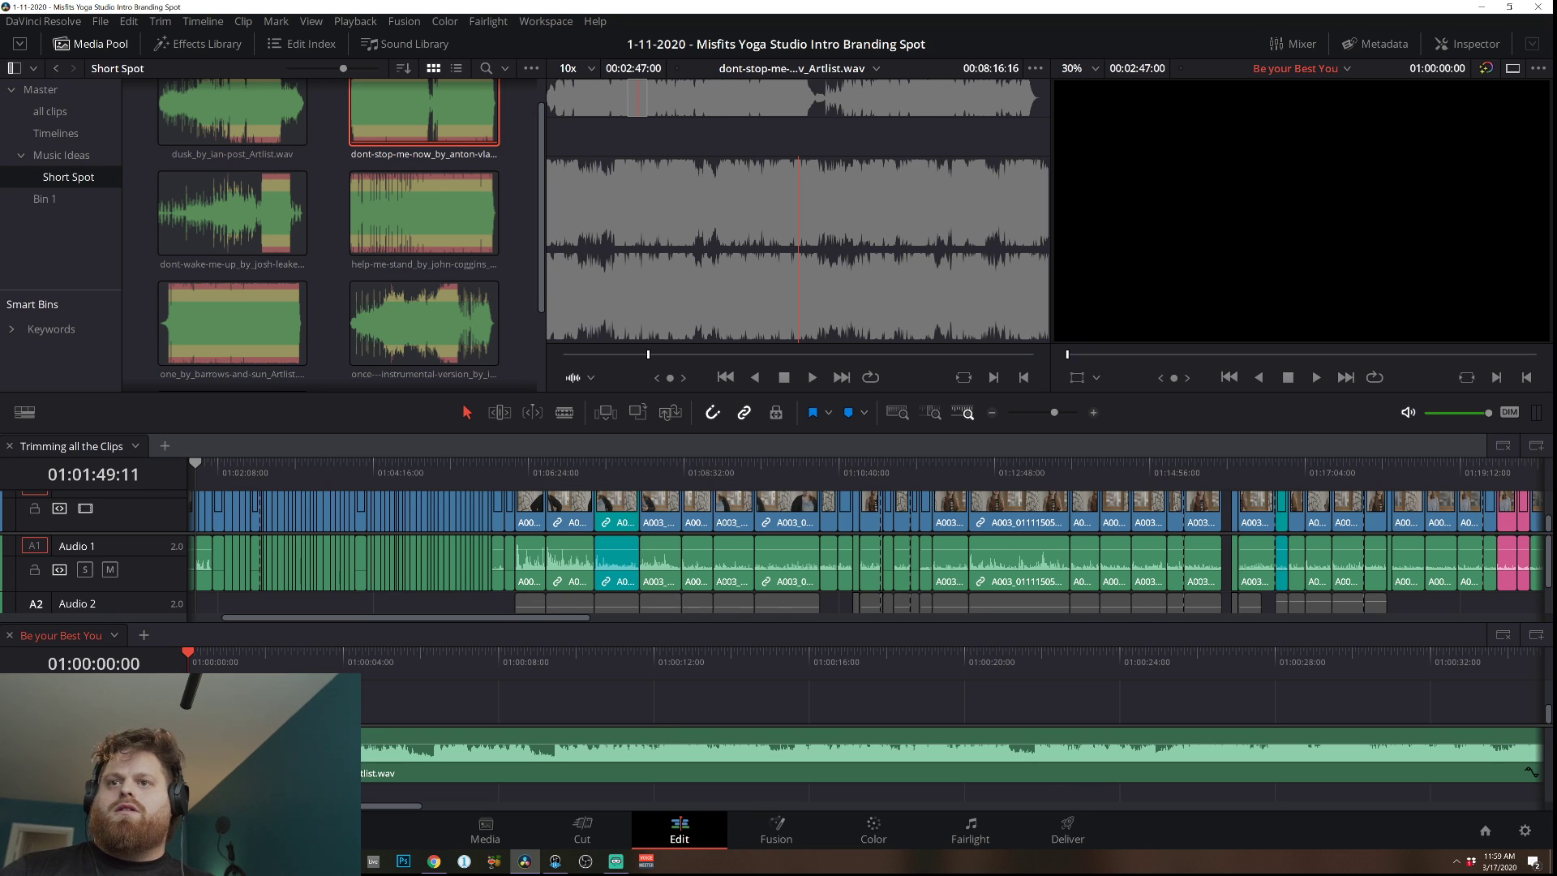
Play the music on the Be your Best You timeline, stop at about 01:00:50, and save the project.
key(alt+Tab)
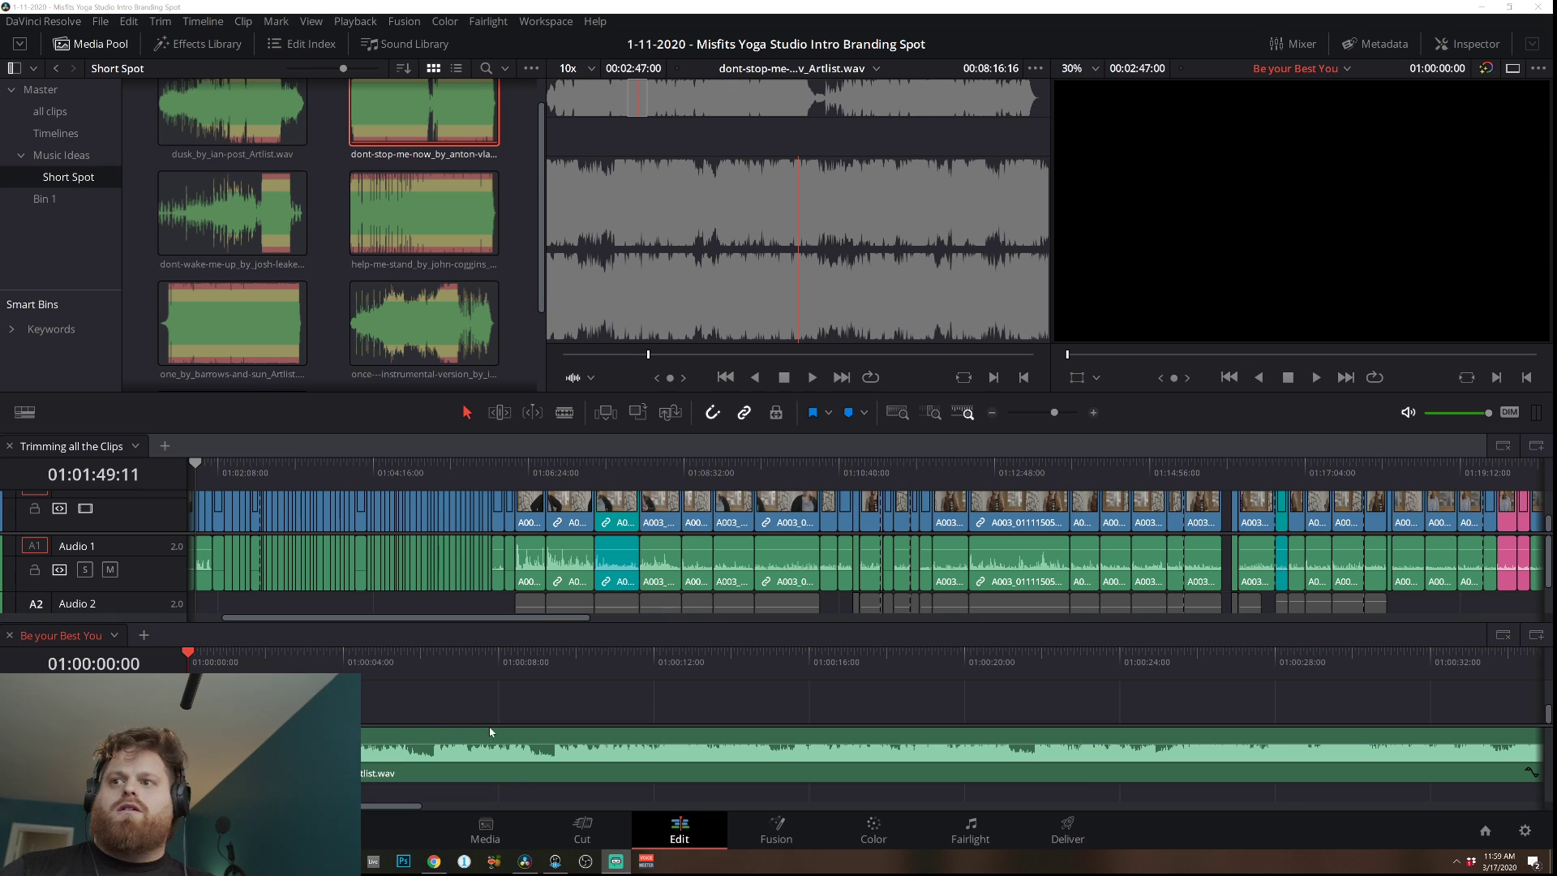
click(476, 662)
key(space)
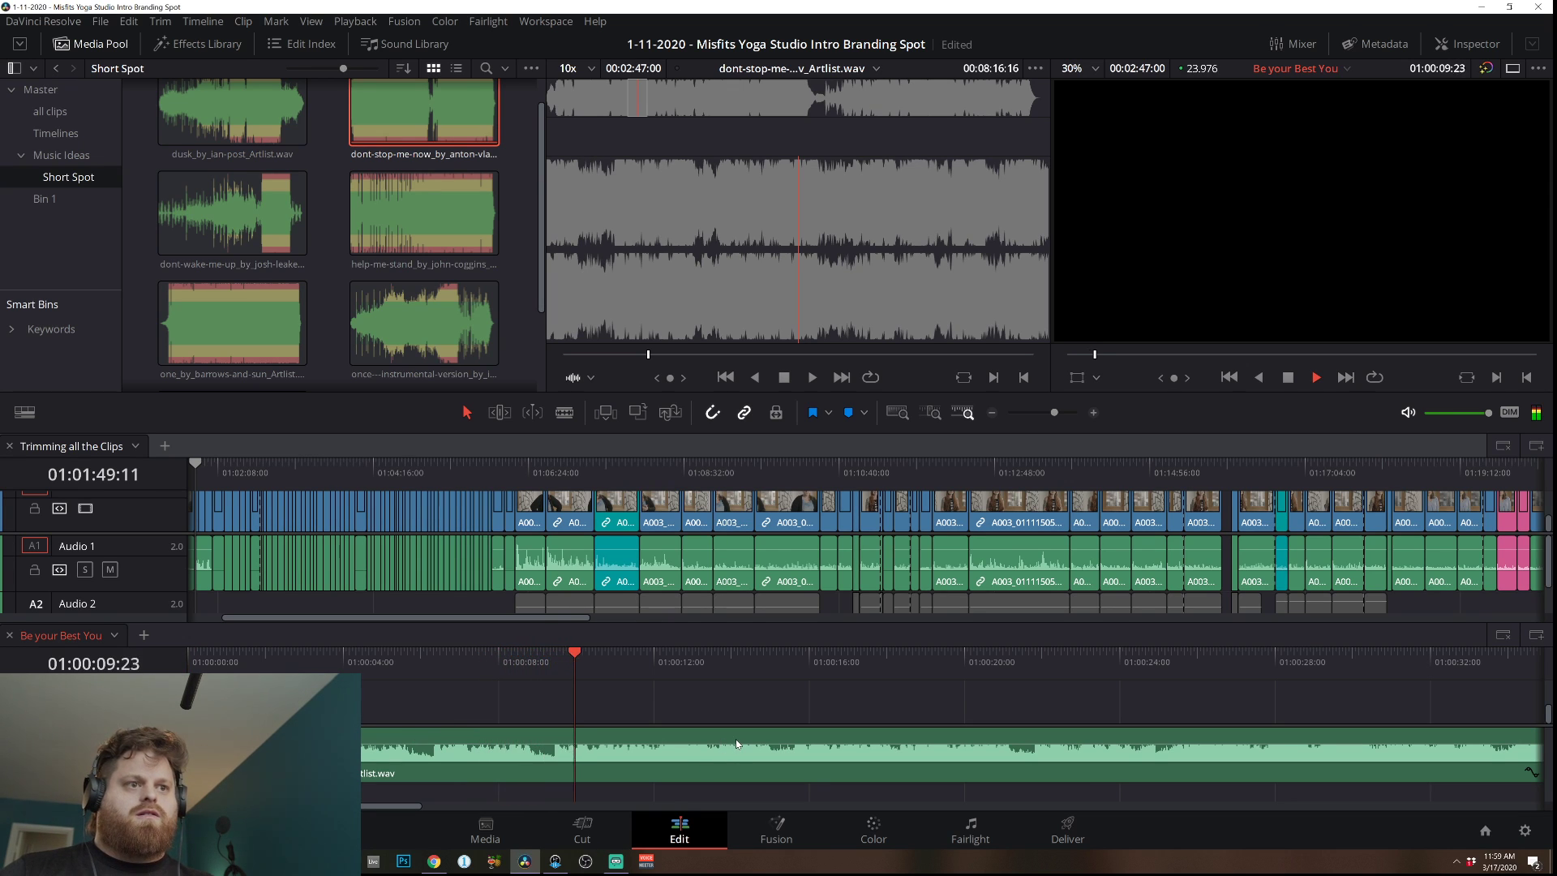
click(991, 413)
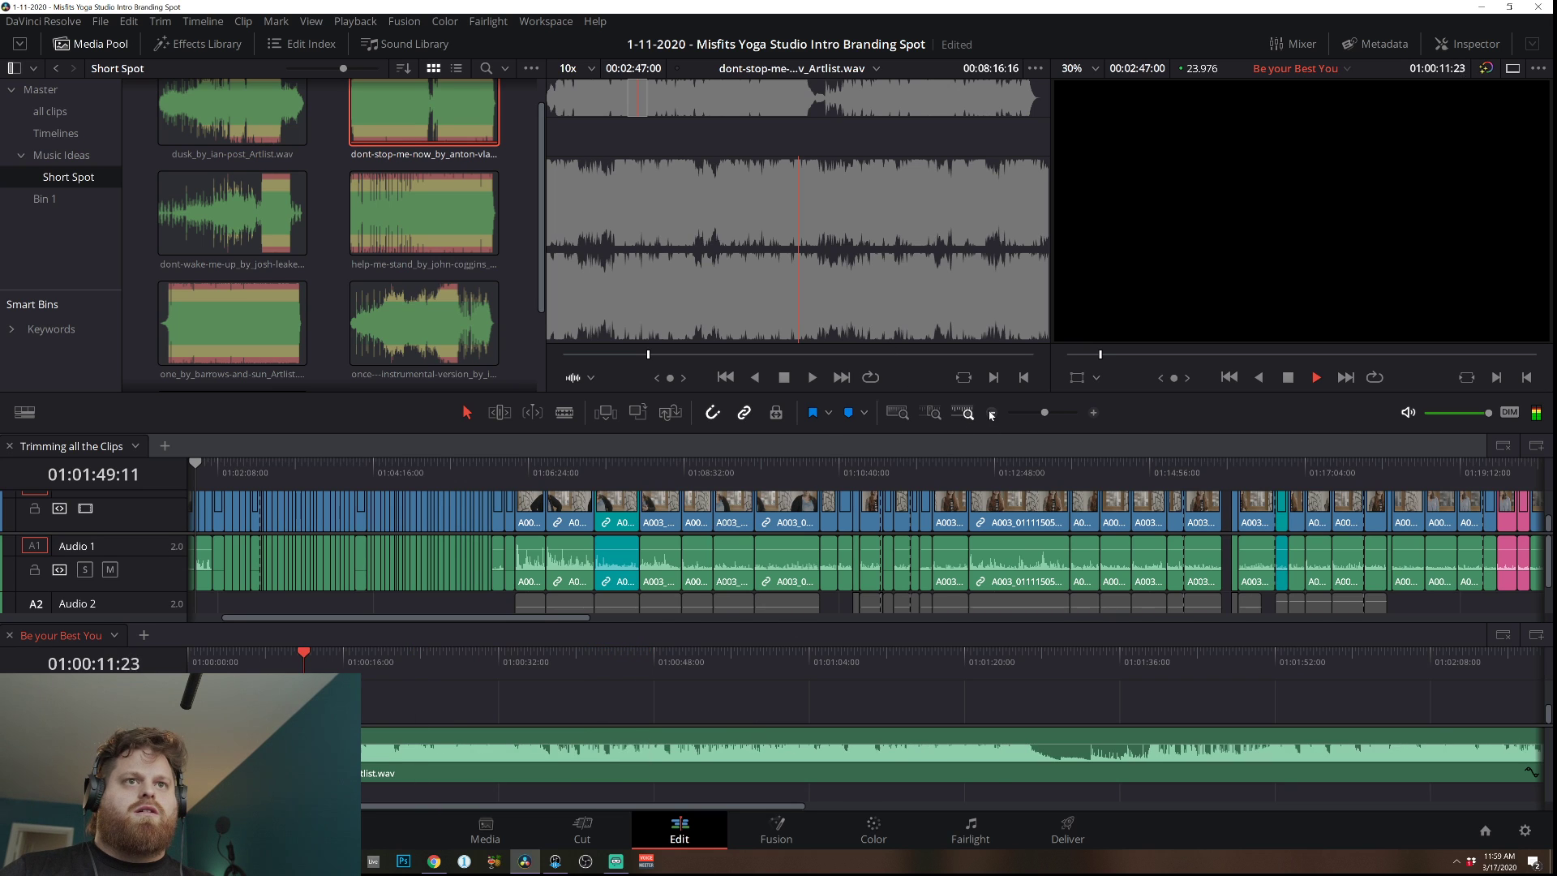
click(991, 413)
click(991, 412)
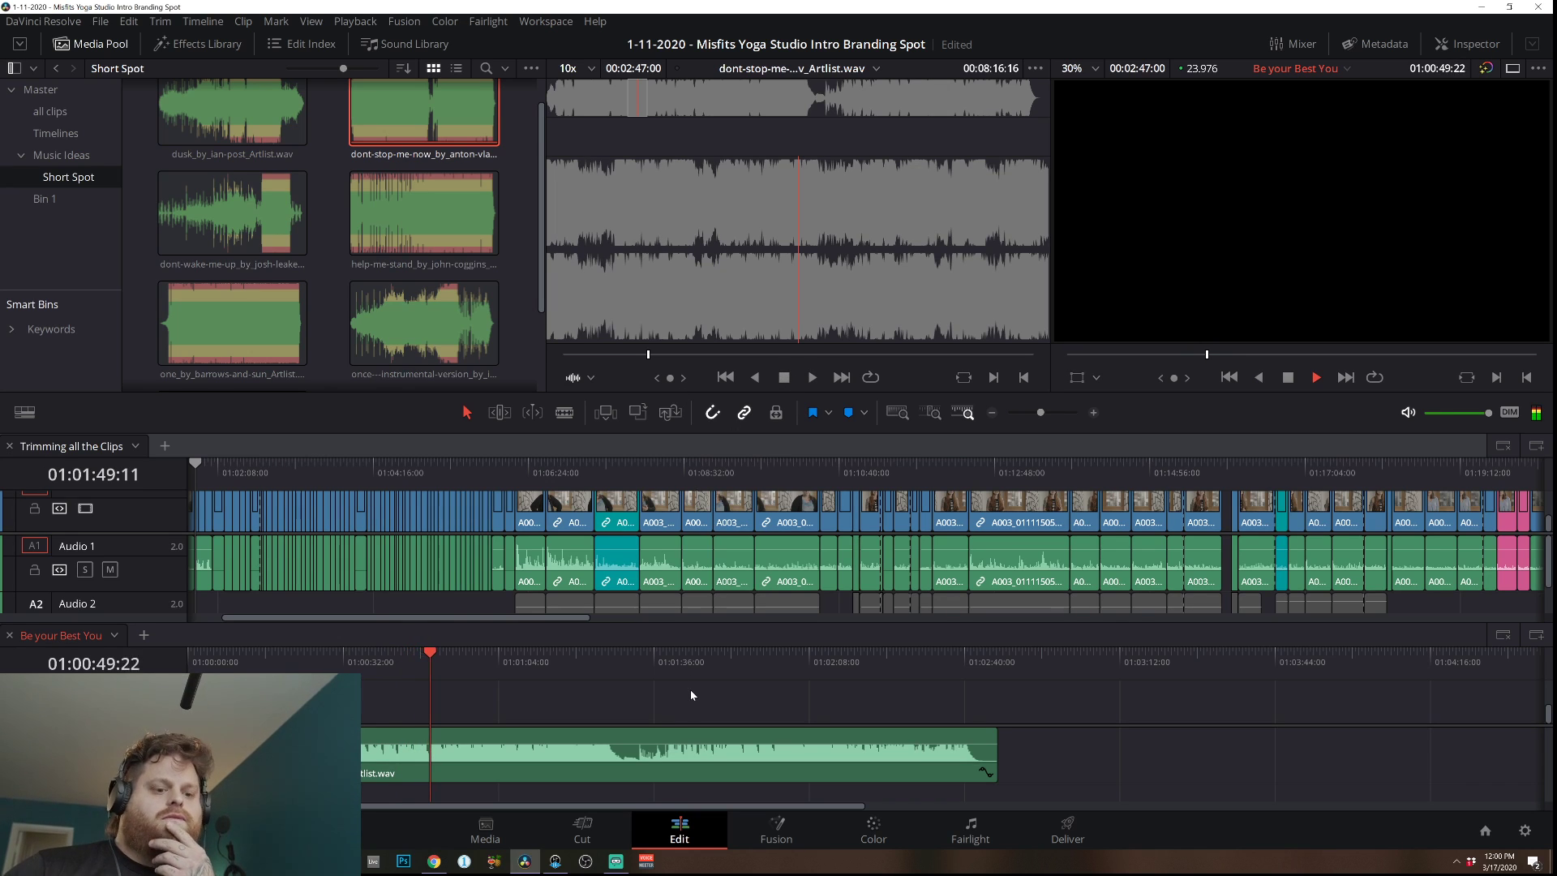
key(space)
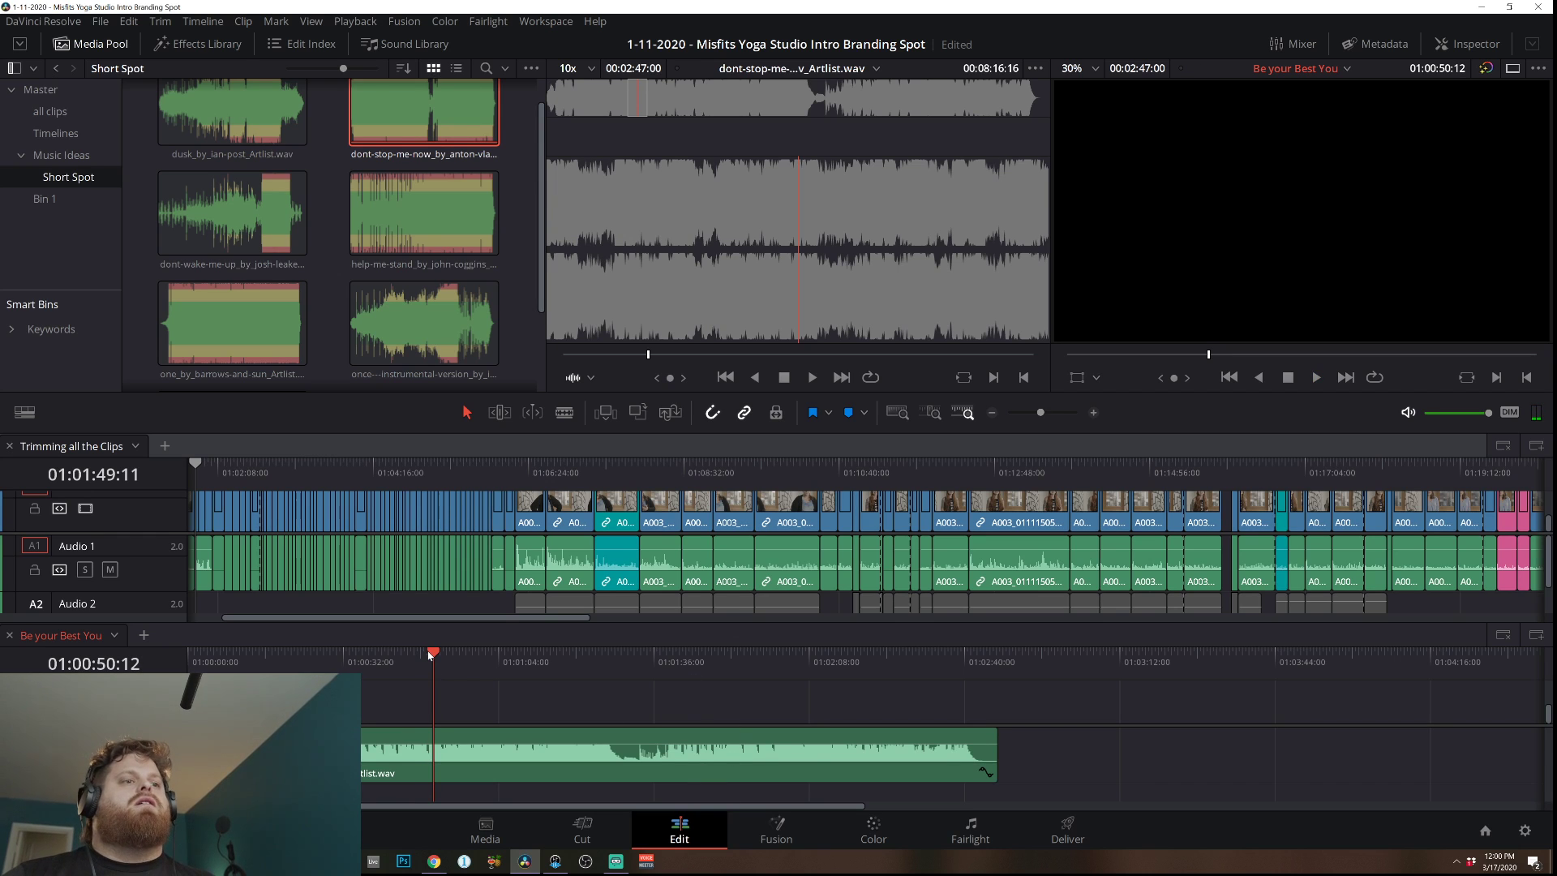
key(ctrl+s)
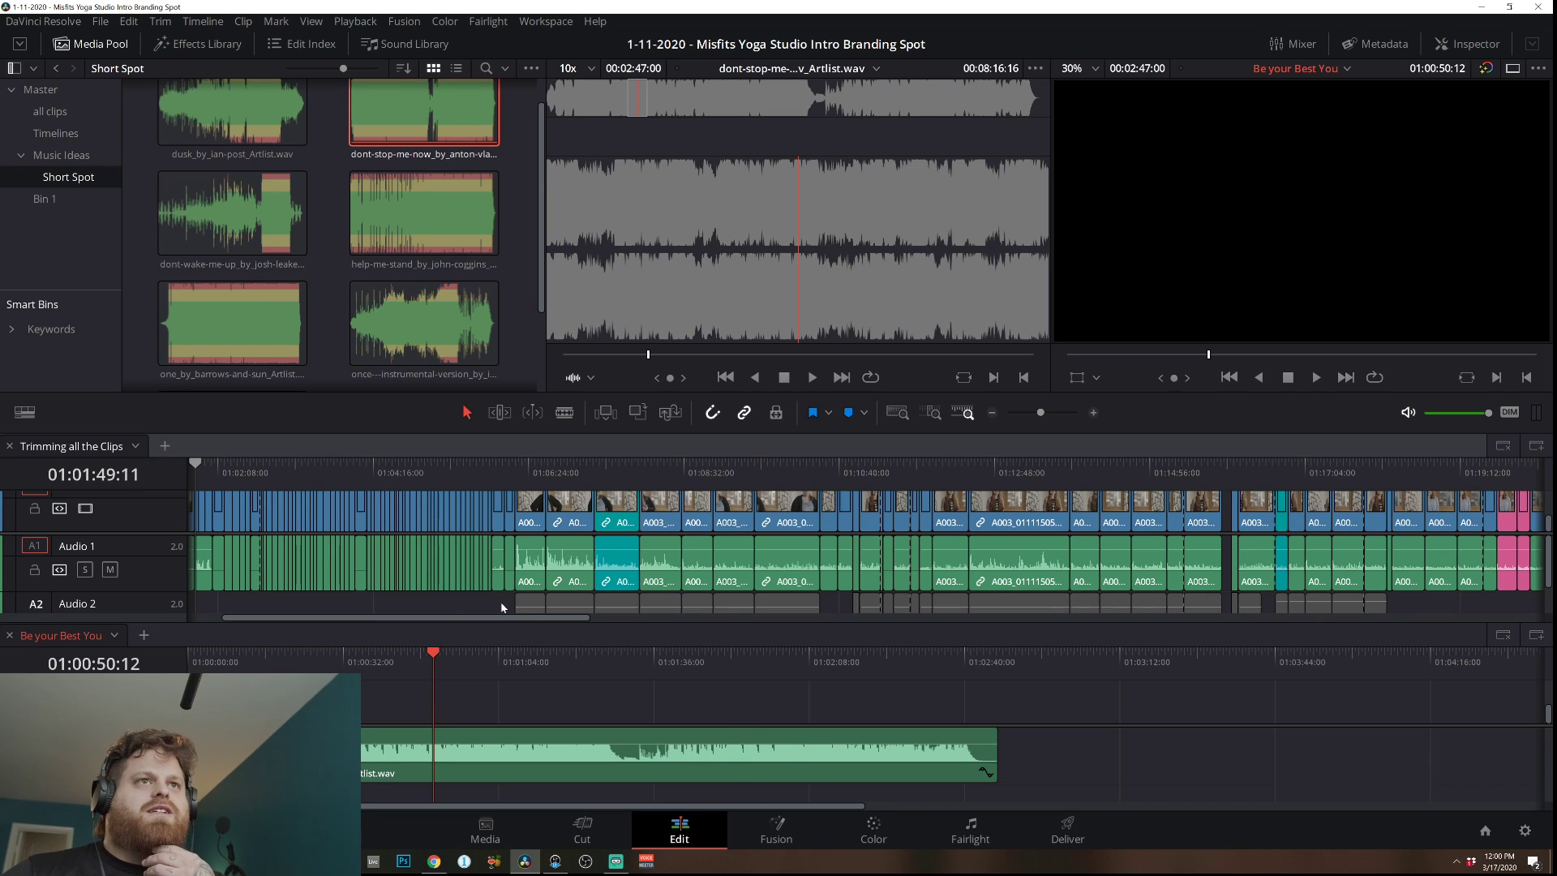
Play the music on from about 01:00:50 and add a Fuchsia marker to the Be your Best You timeline at about 01:01:02.
drag(437, 667, 445, 660)
key(space)
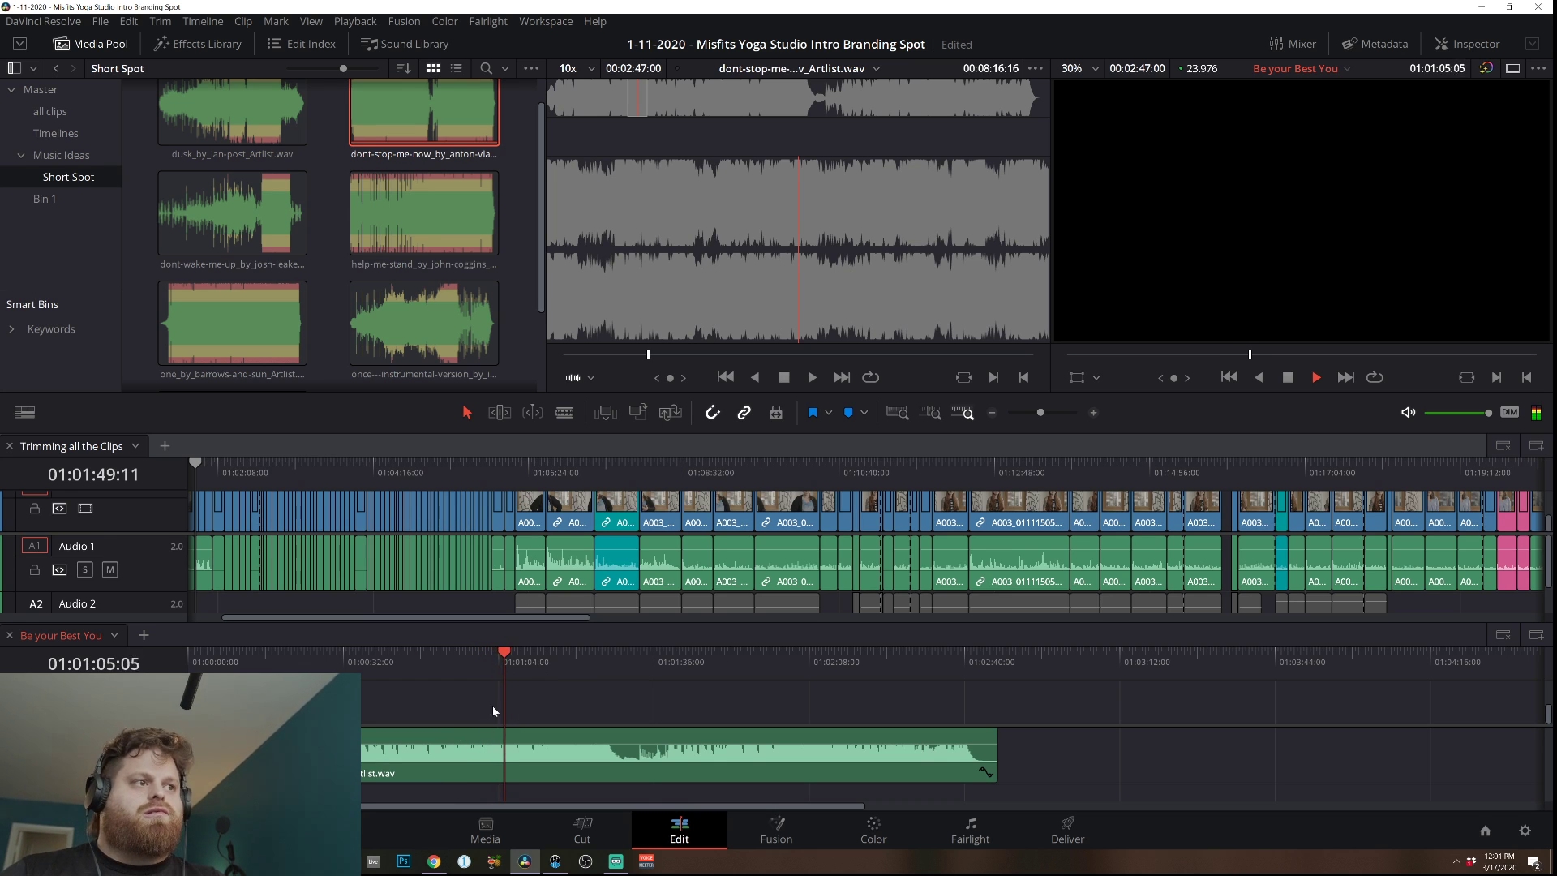
key(space)
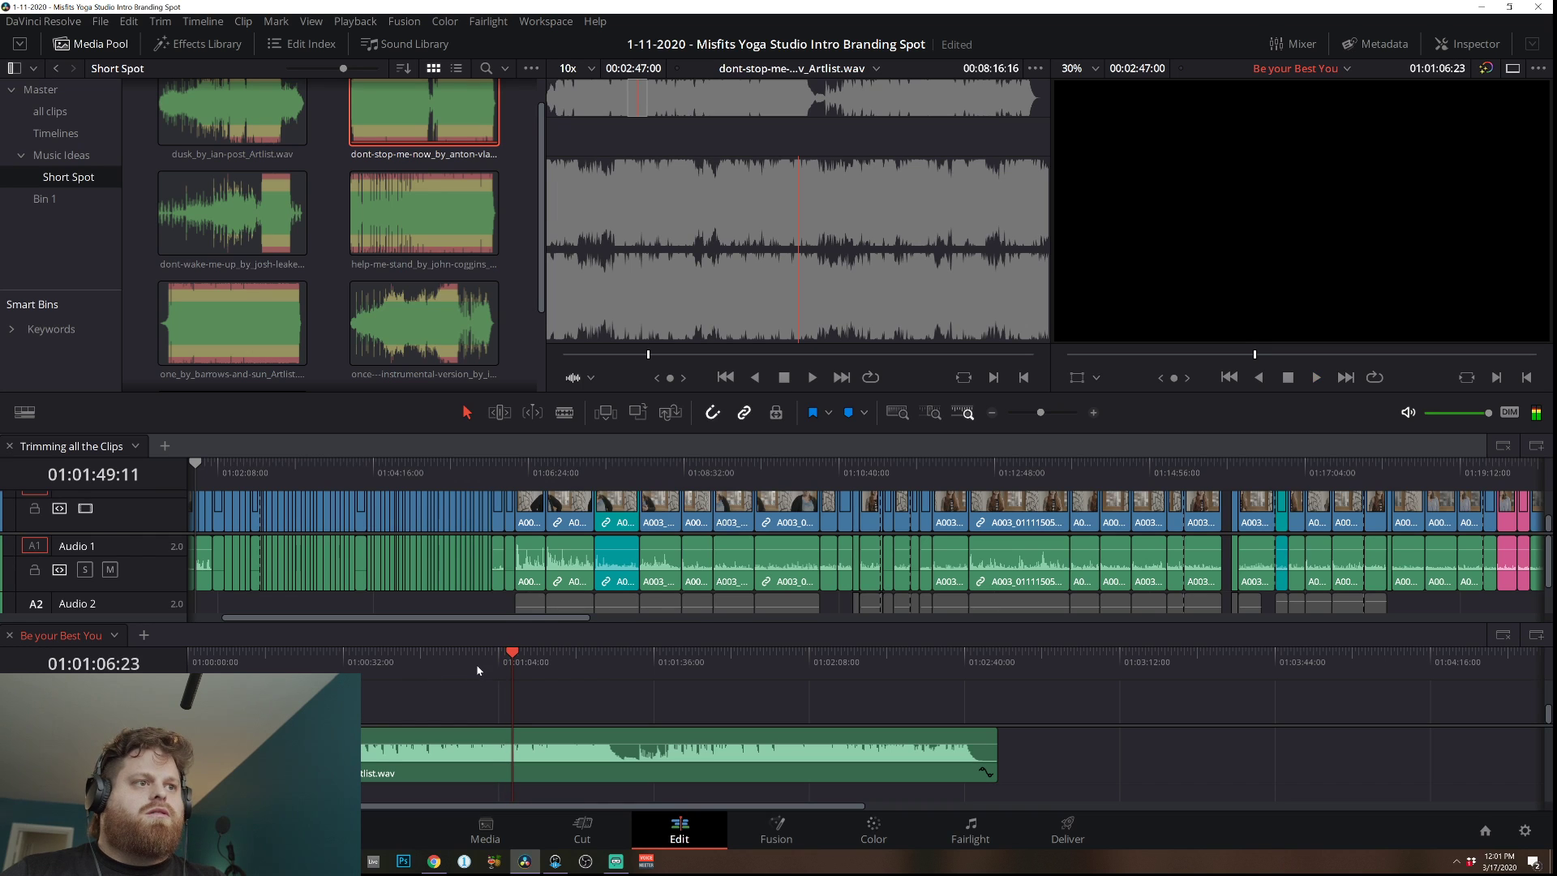
right_click(497, 675)
mouse_move(652, 748)
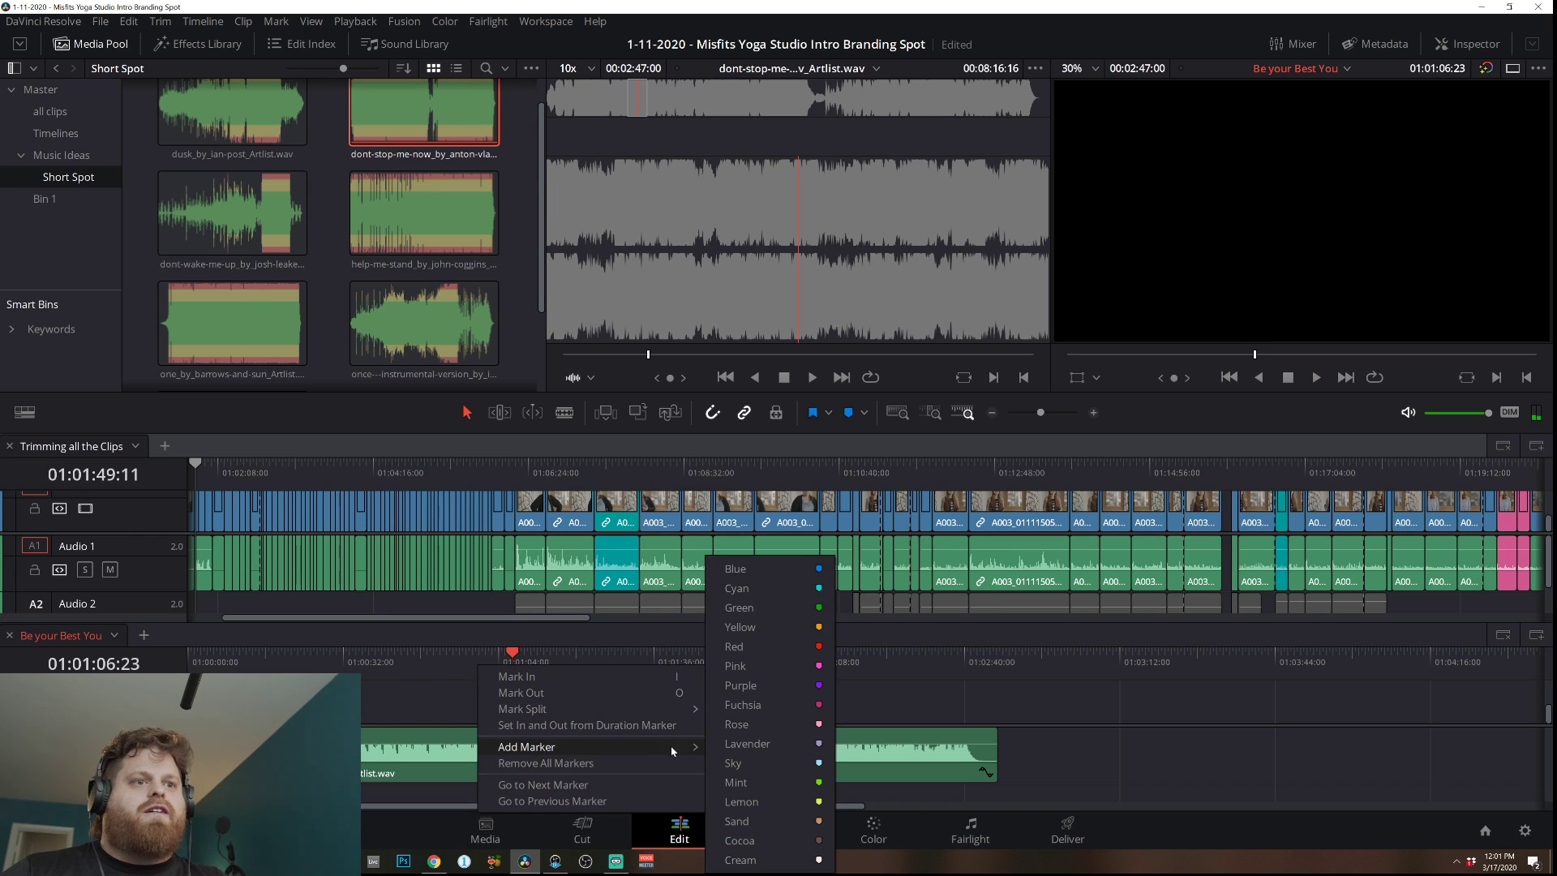
click(759, 705)
Park the Be your Best You timeline's playhead exactly at 01:01:00:00, shortly before the fuchsia marker.
drag(499, 672, 475, 651)
key(space)
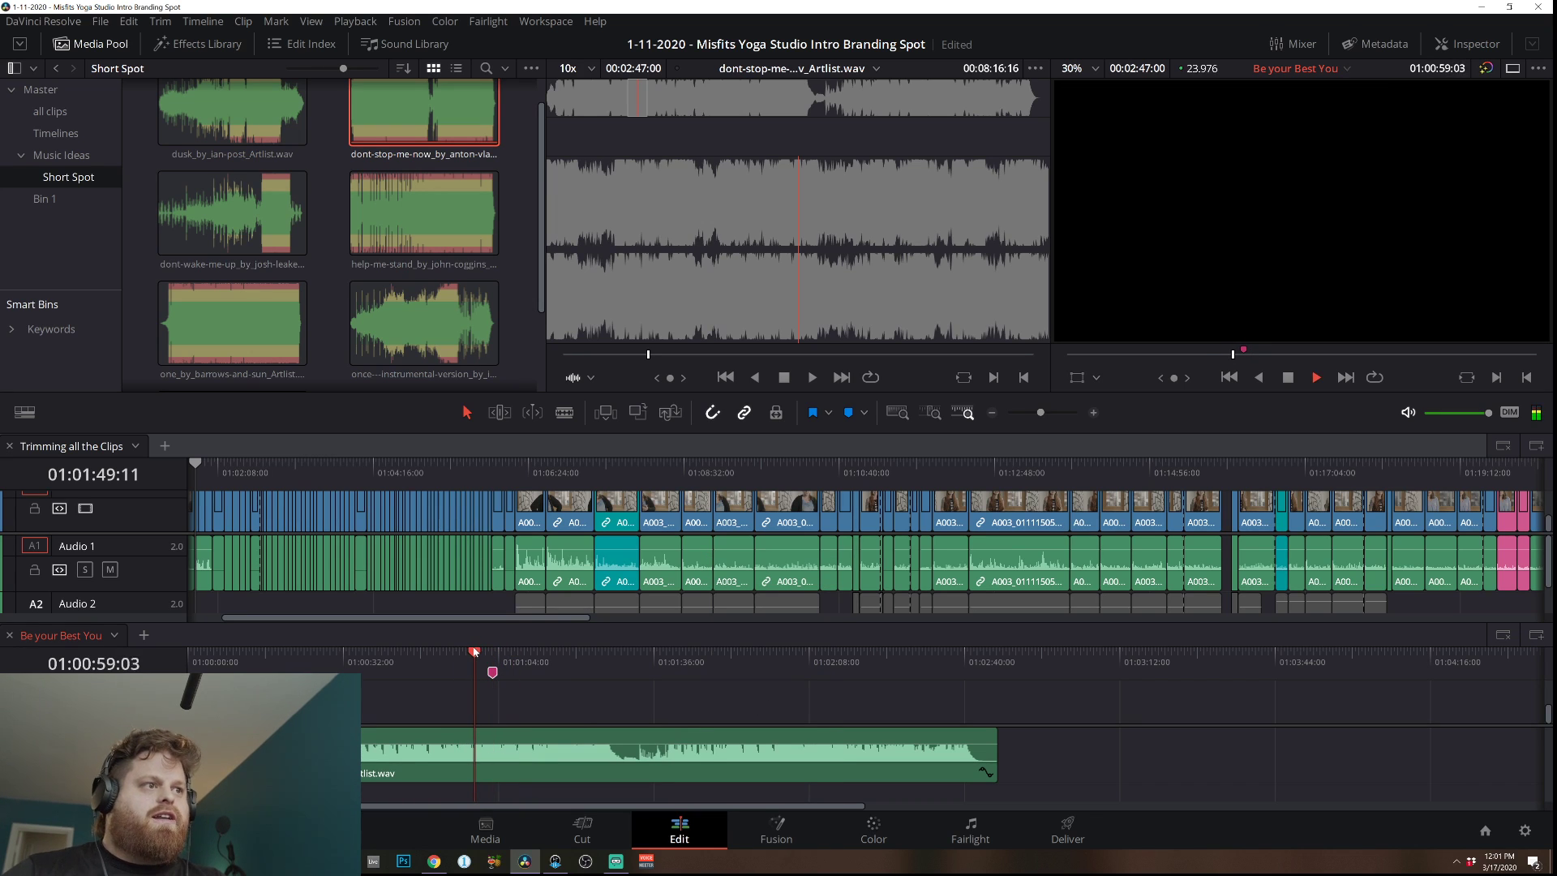
key(space)
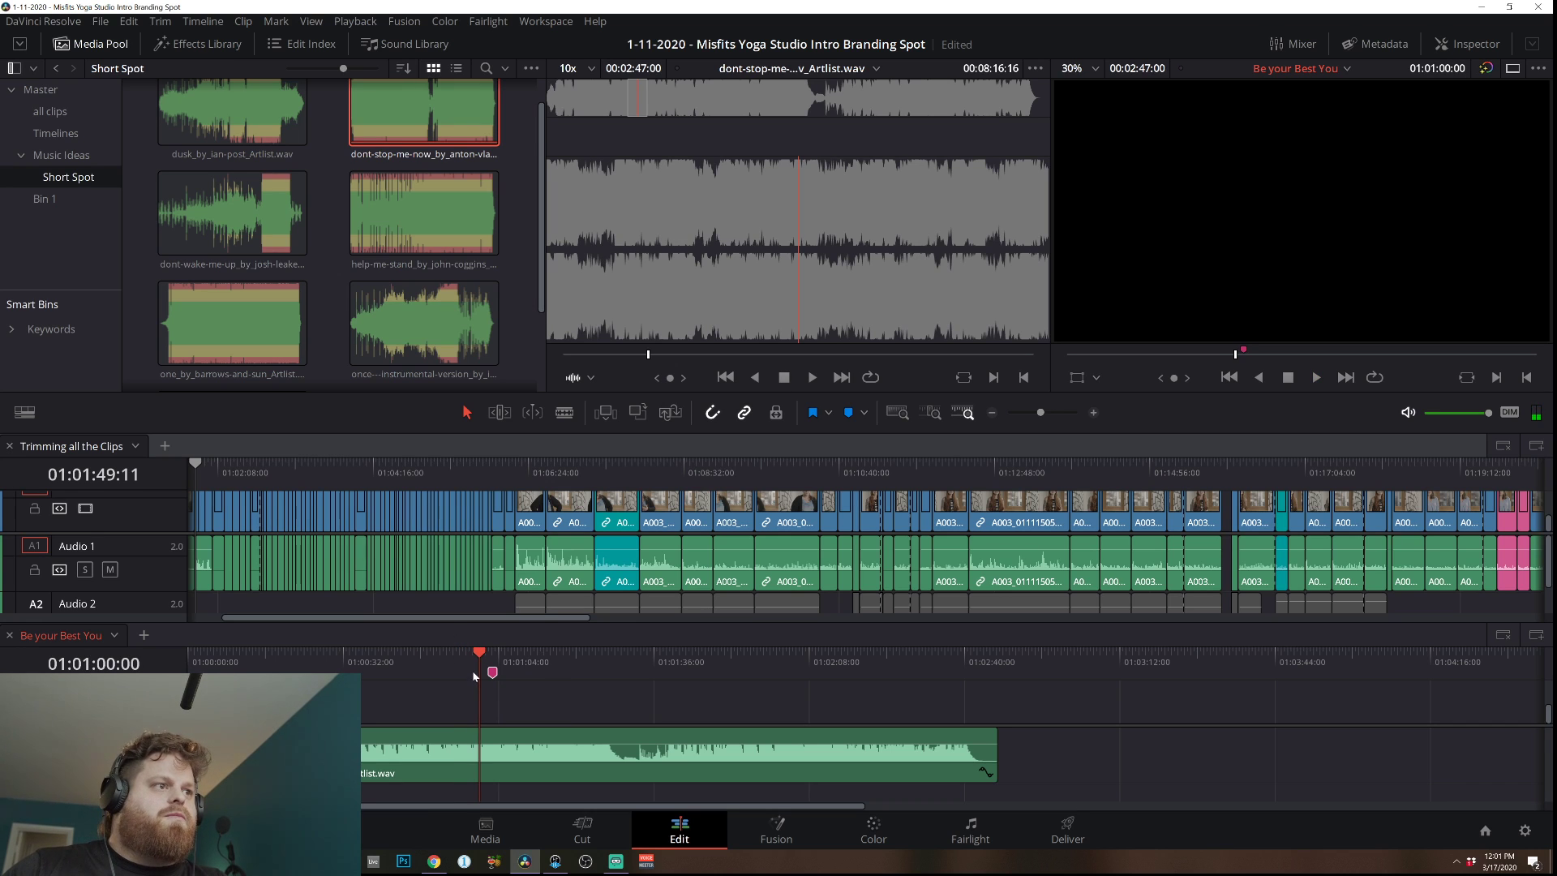
key(Left)
key(Left)
key(Left)
key(Left)
key(Left)
key(Left)
key(Right)
key(Right)
key(Right)
key(Right)
key(Right)
key(Right)
key(Left)
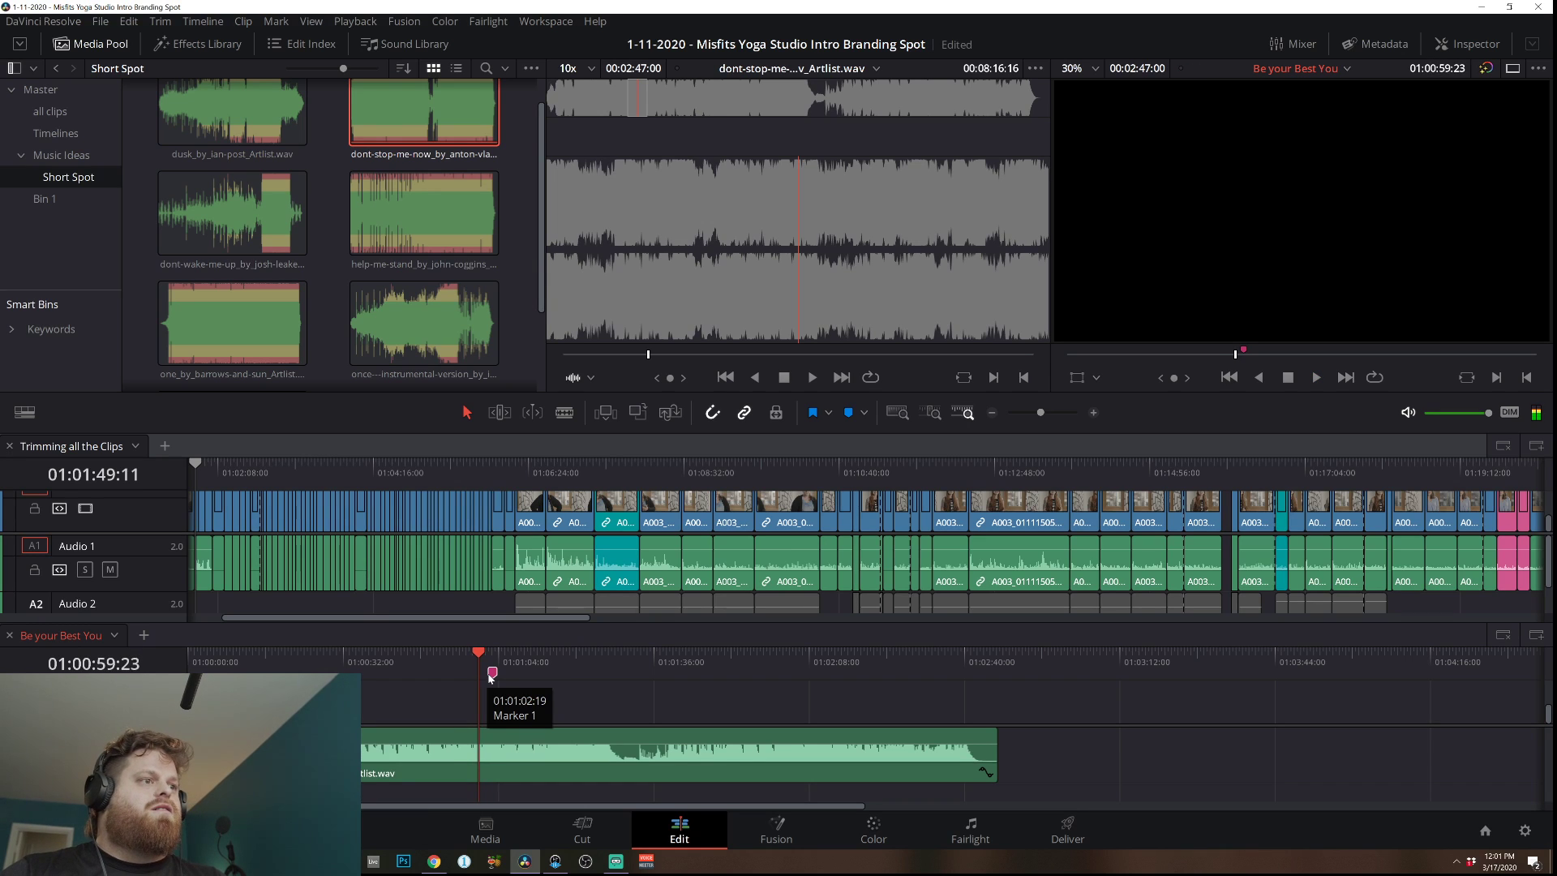
key(Left)
key(Left)
key(Left)
key(Left)
key(Left)
key(Left)
key(Left)
key(Left)
key(Left)
key(Left)
key(Left)
key(Left)
key(Left)
key(Left)
key(Left)
key(Left)
key(Left)
key(Left)
key(Left)
key(Left)
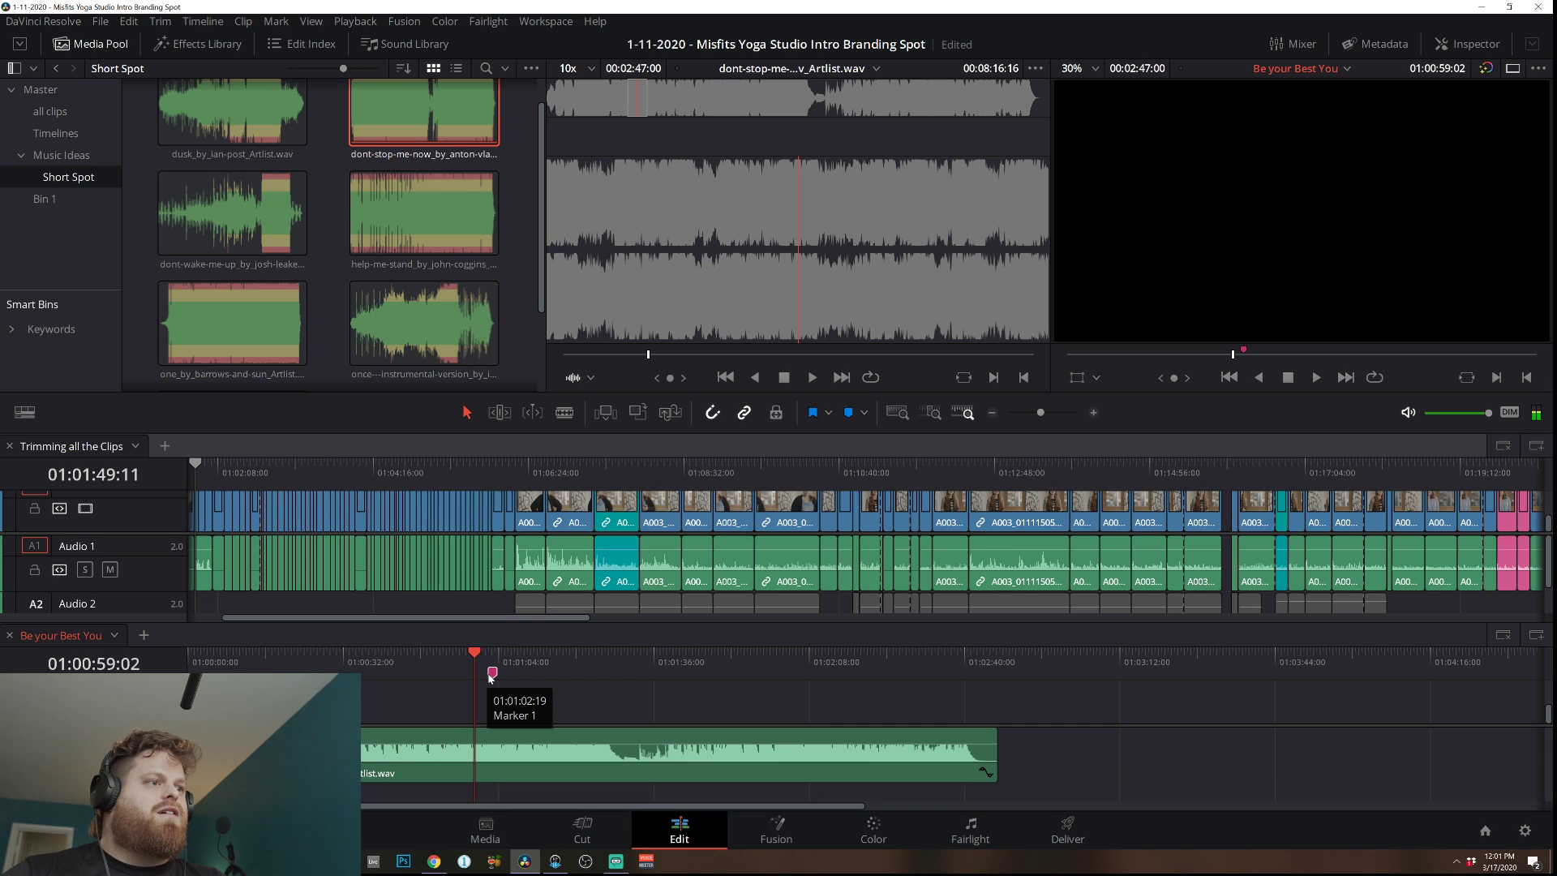
key(Right)
key(Right)
key(Right)
key(Right)
key(Right)
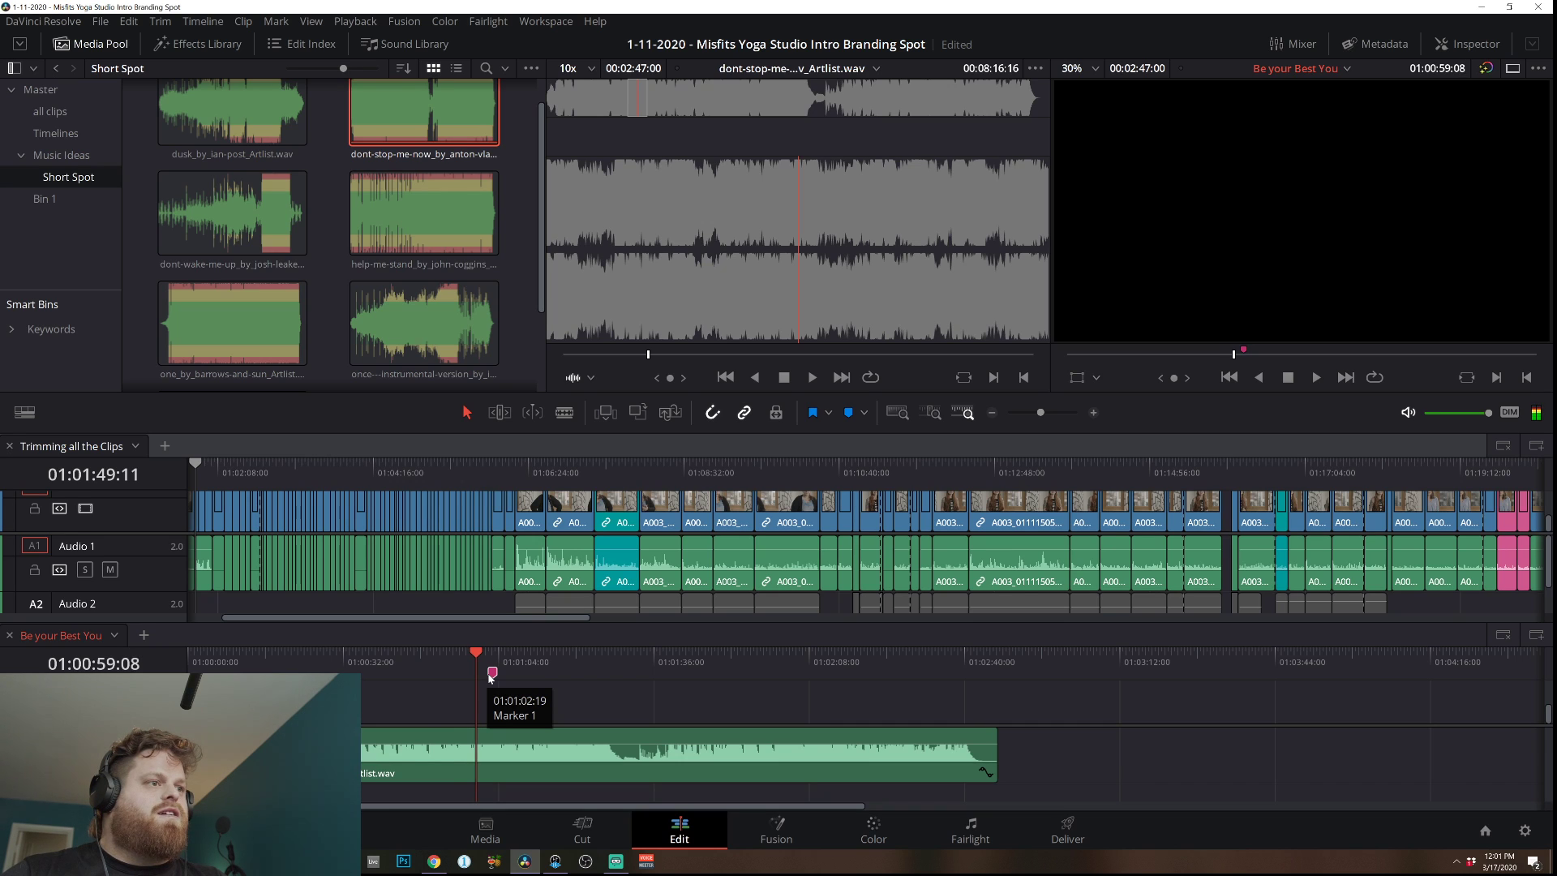
key(Right)
key(Right)
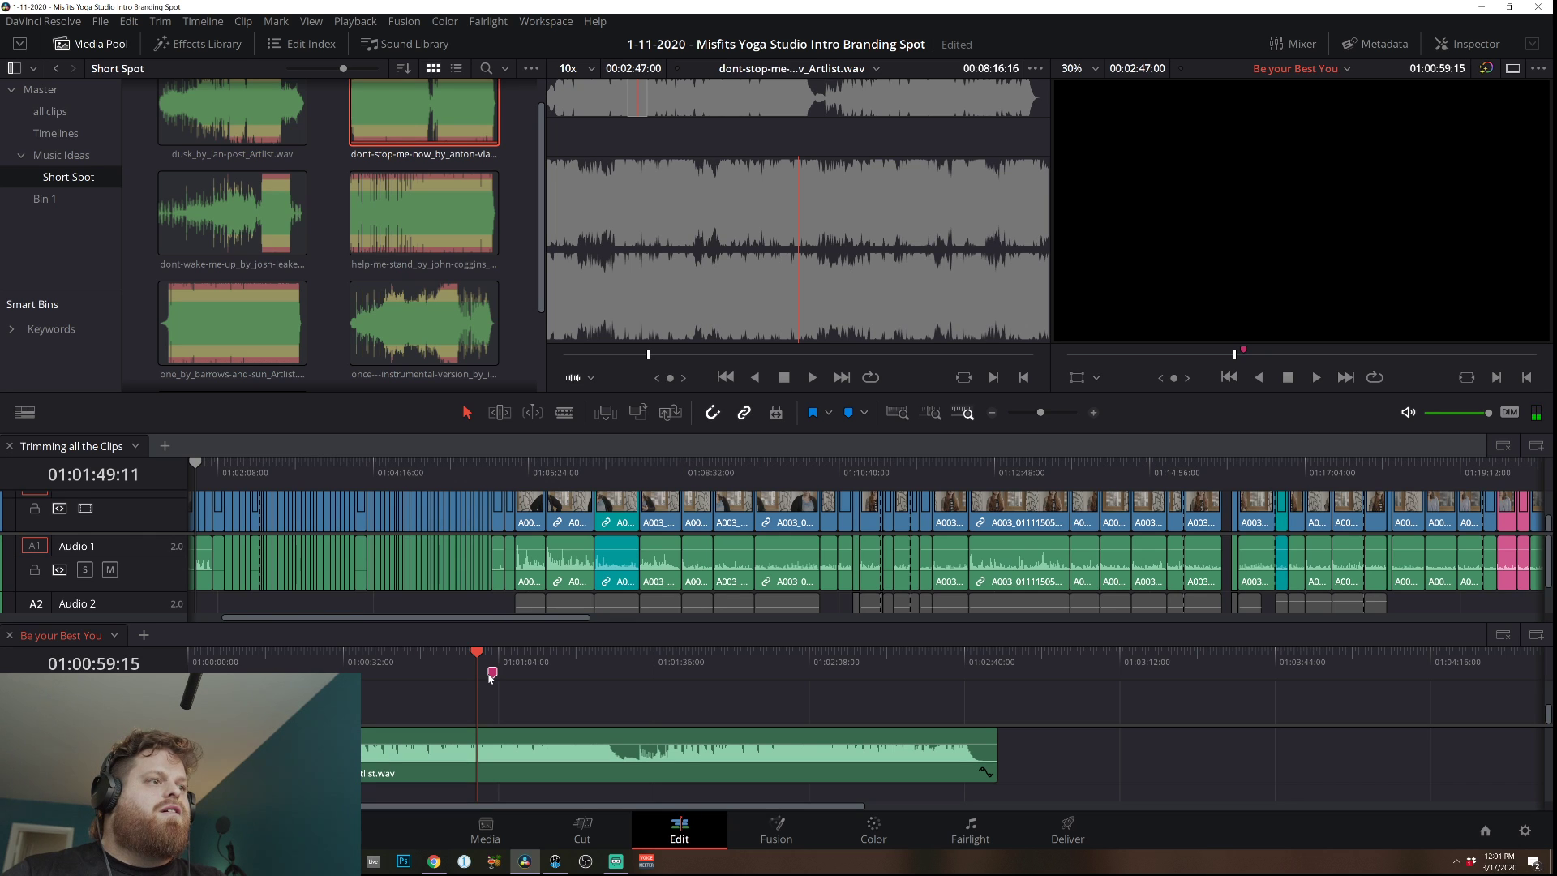
key(Right)
key(Right)
key(Right)
key(Right)
key(Right)
key(Right)
key(Right)
key(Right)
key(Right)
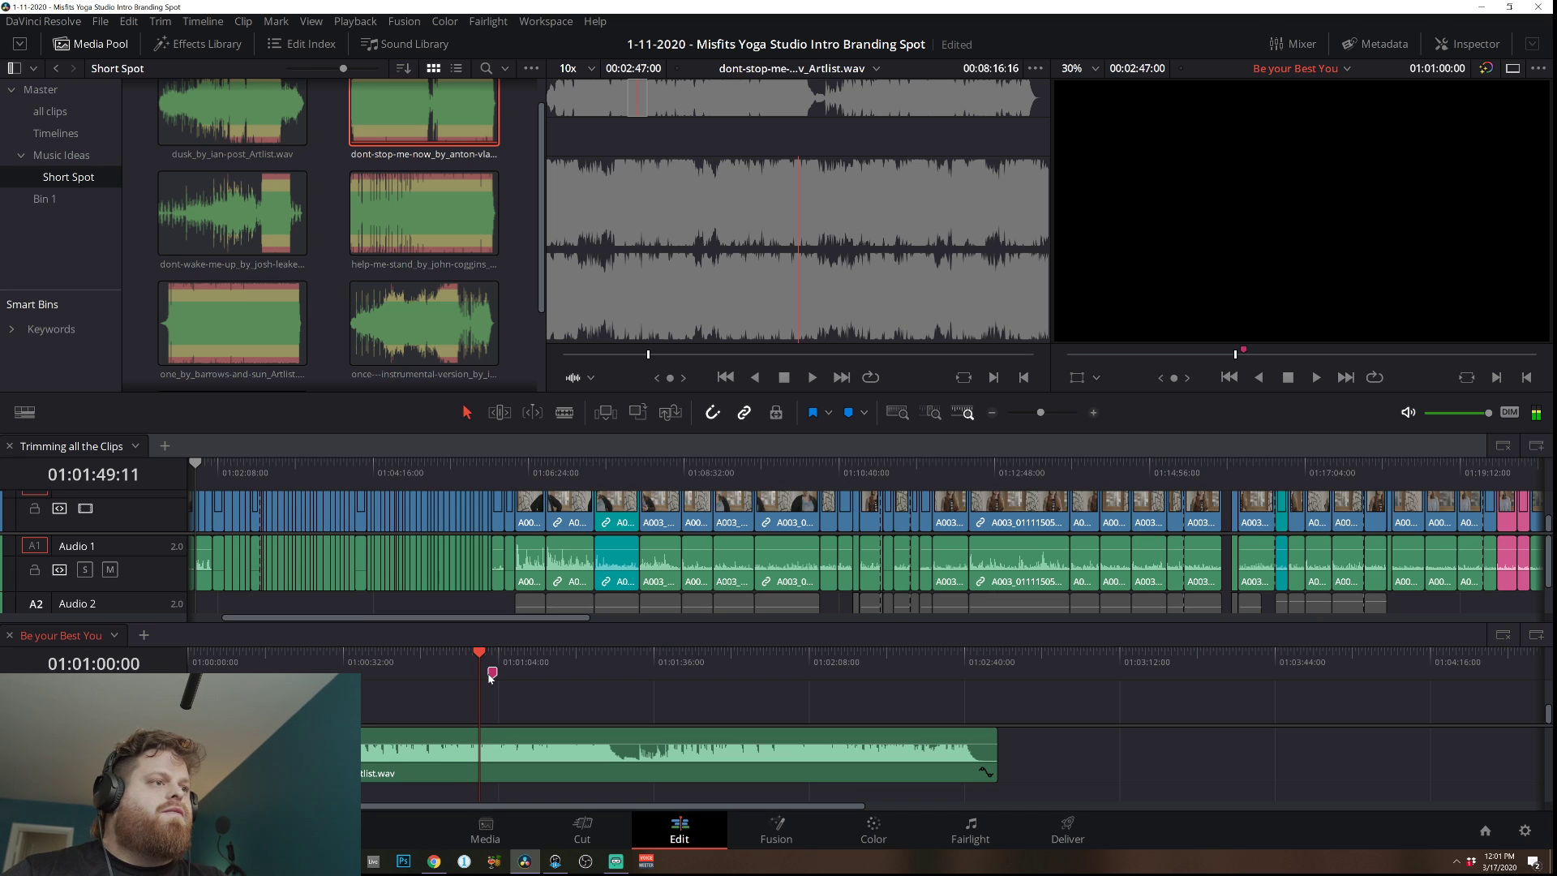
Move the fuchsia marker to the playhead at 01:01:00:00 and save the project.
drag(492, 672, 479, 673)
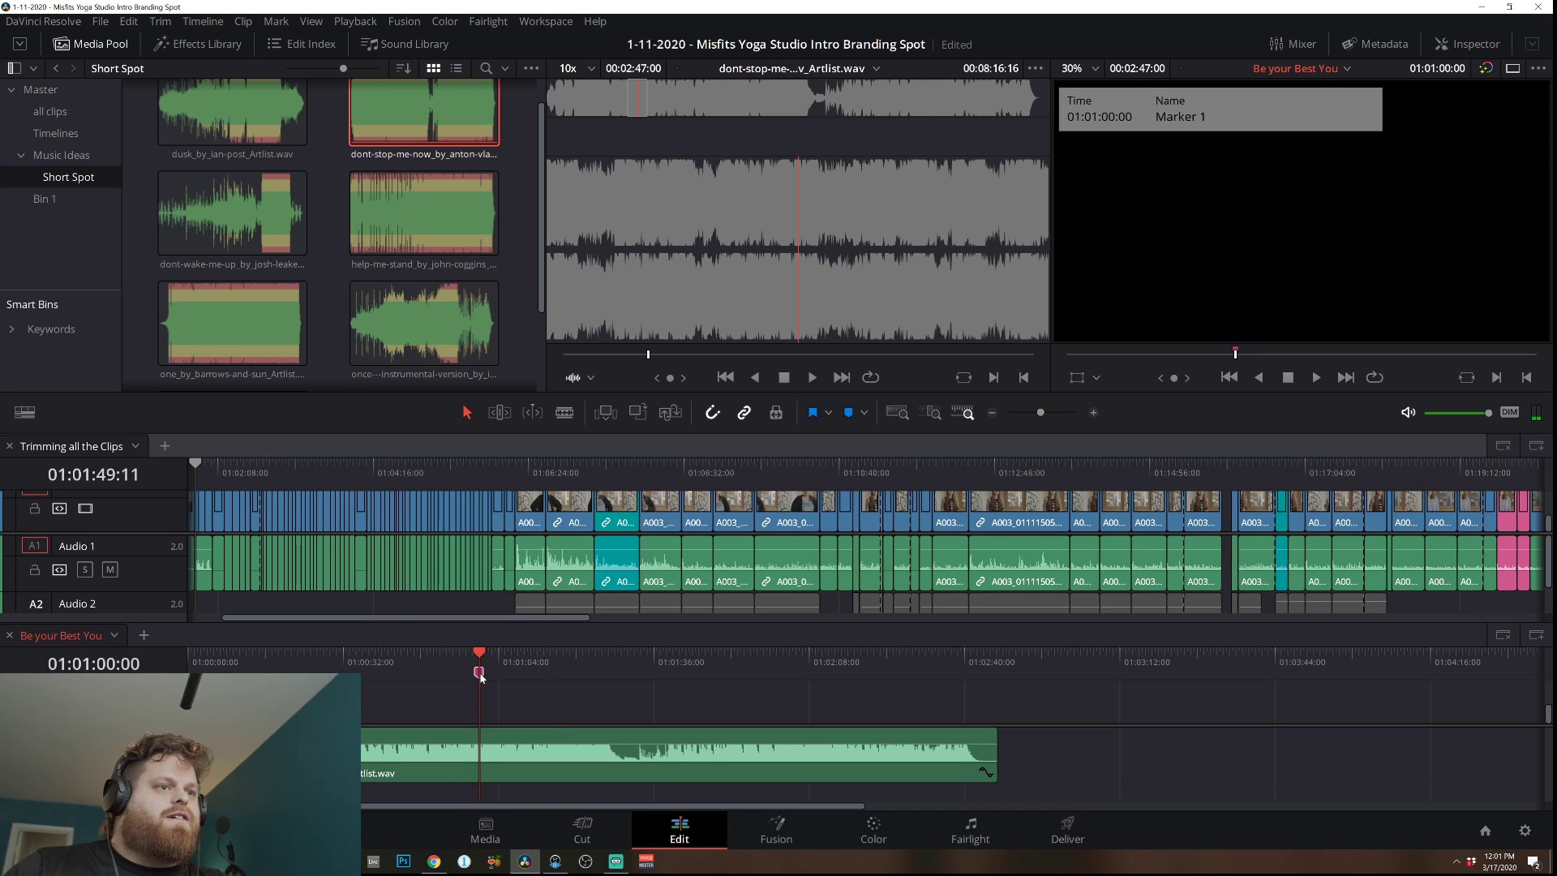
key(b)
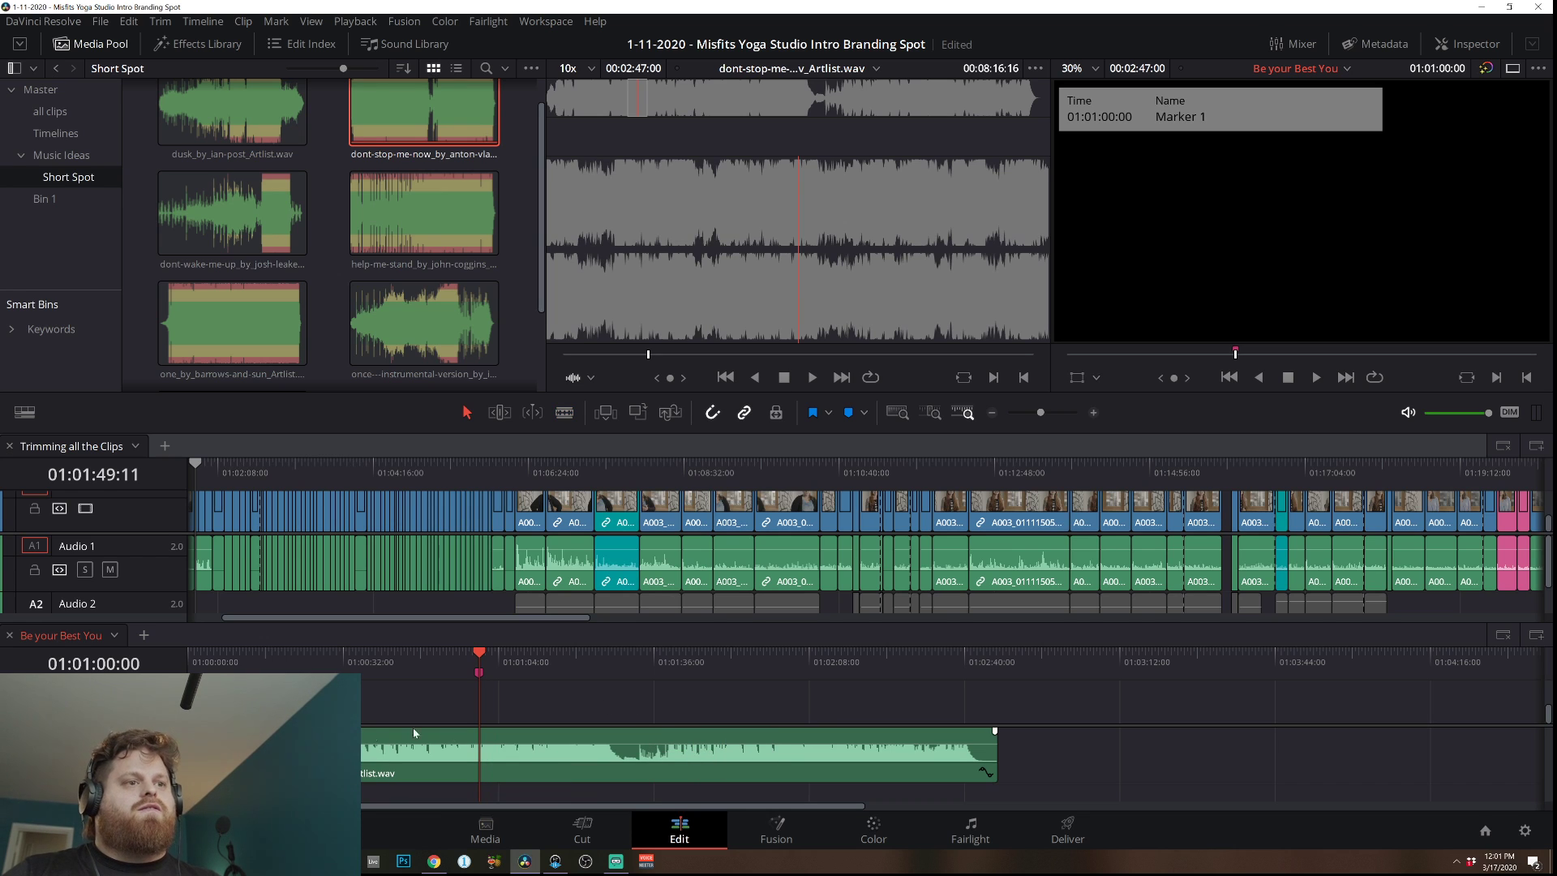
key(ctrl+s)
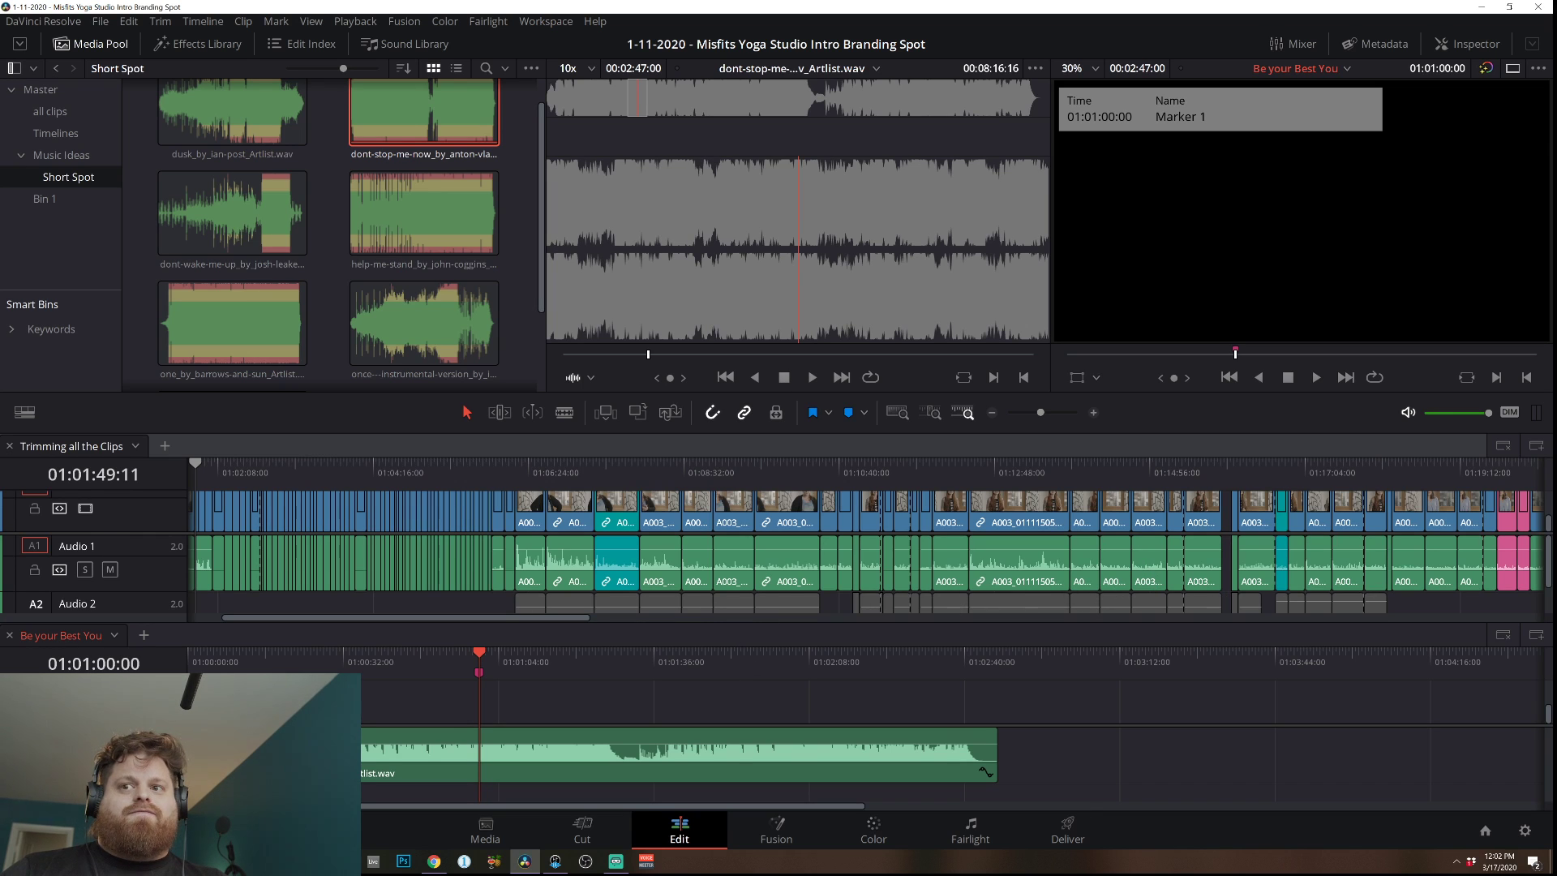
Listen to the music from the start of the Be your Best You timeline, pausing at about 01:00:13 before resuming.
key(alt+Tab)
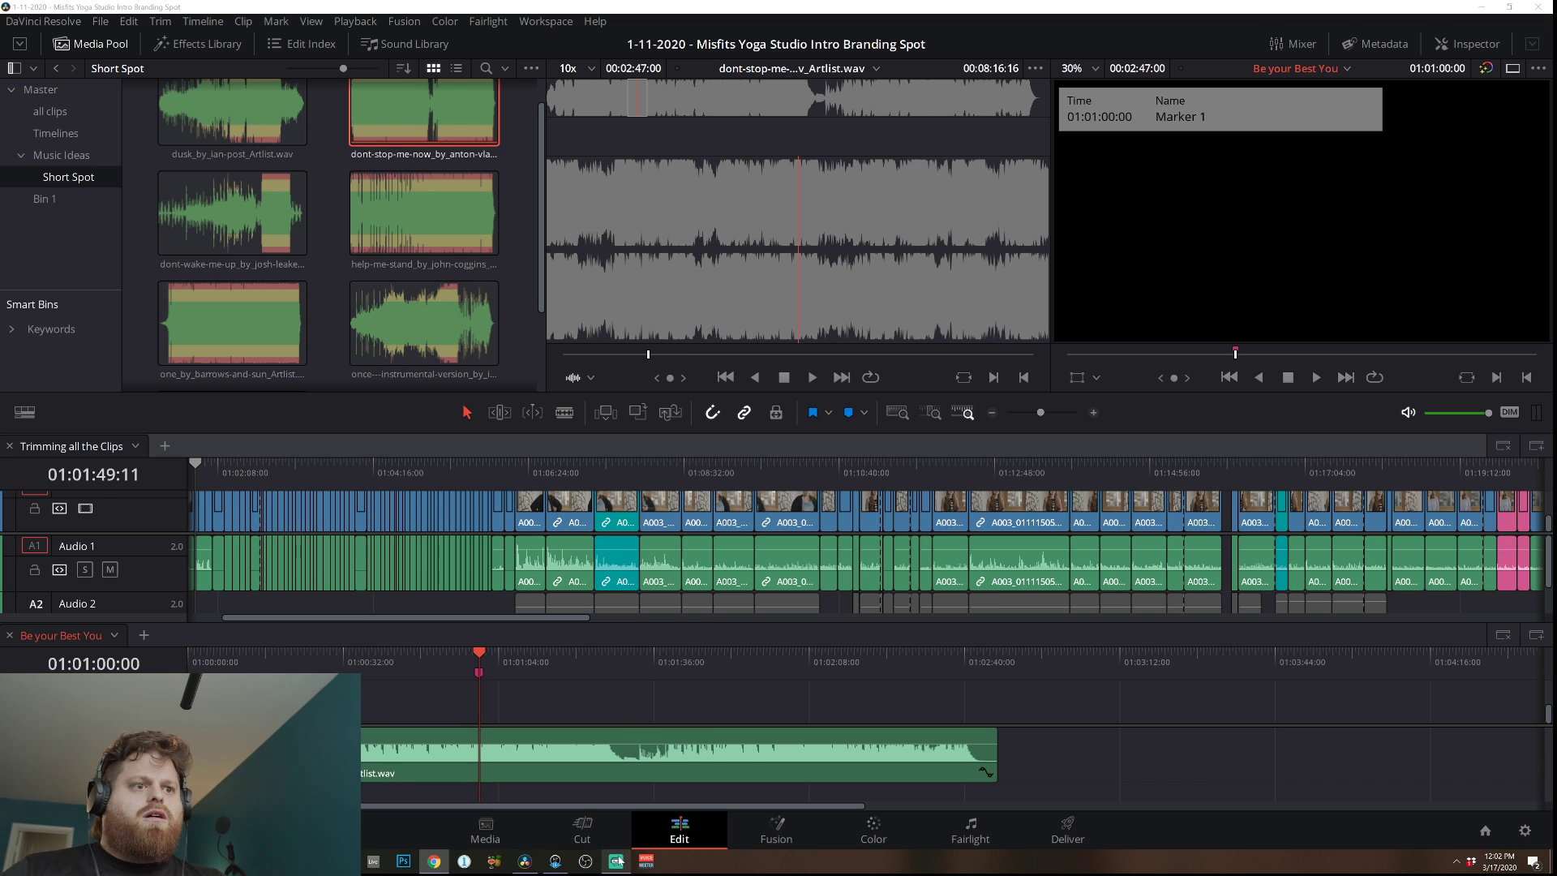
click(478, 653)
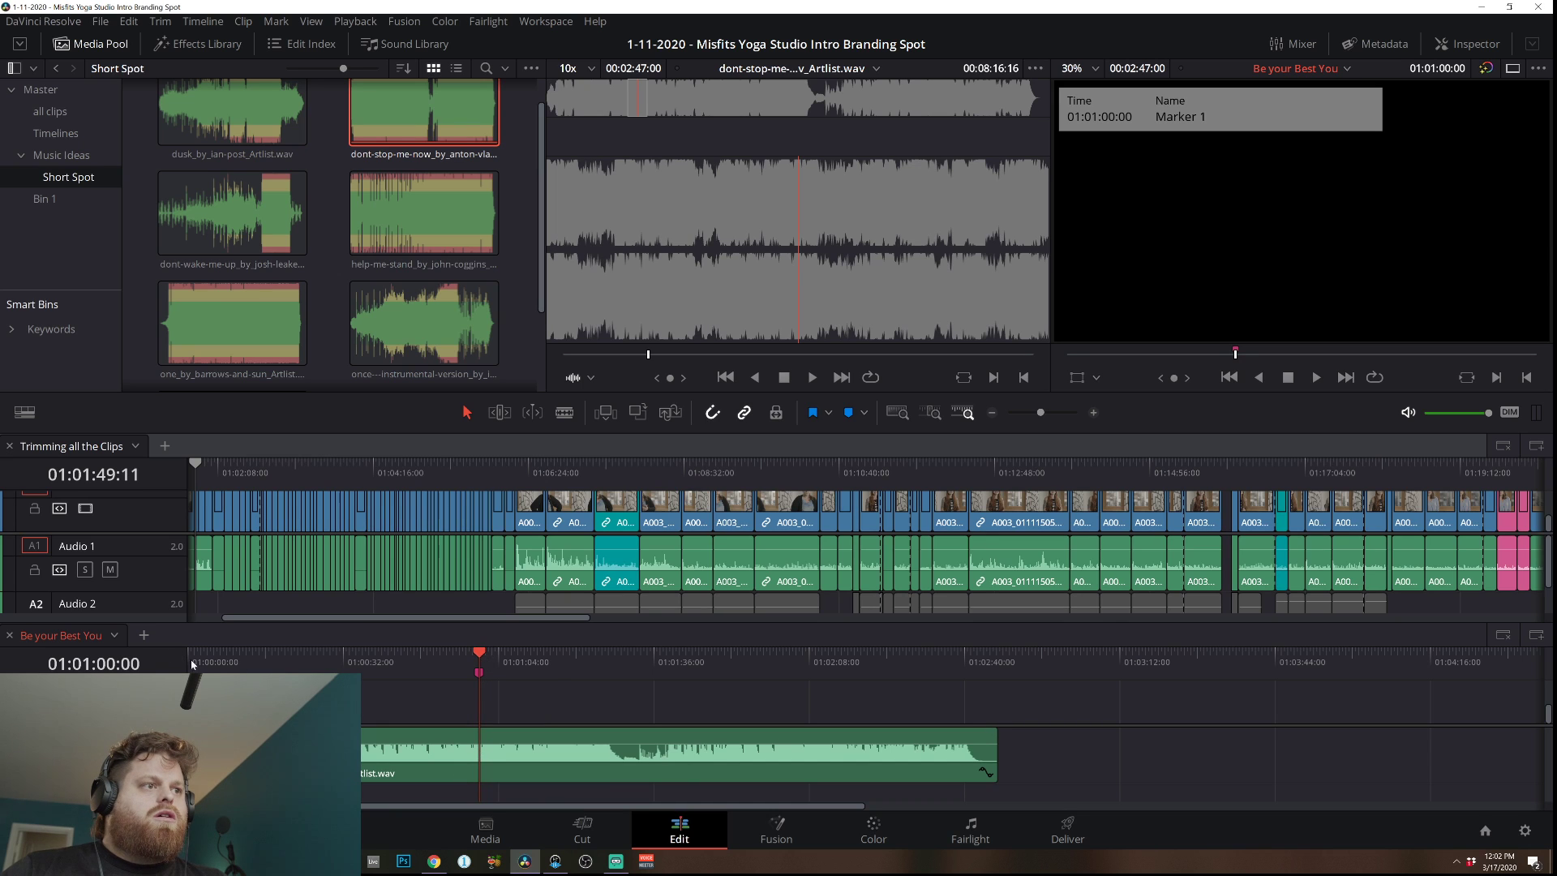
key(Home)
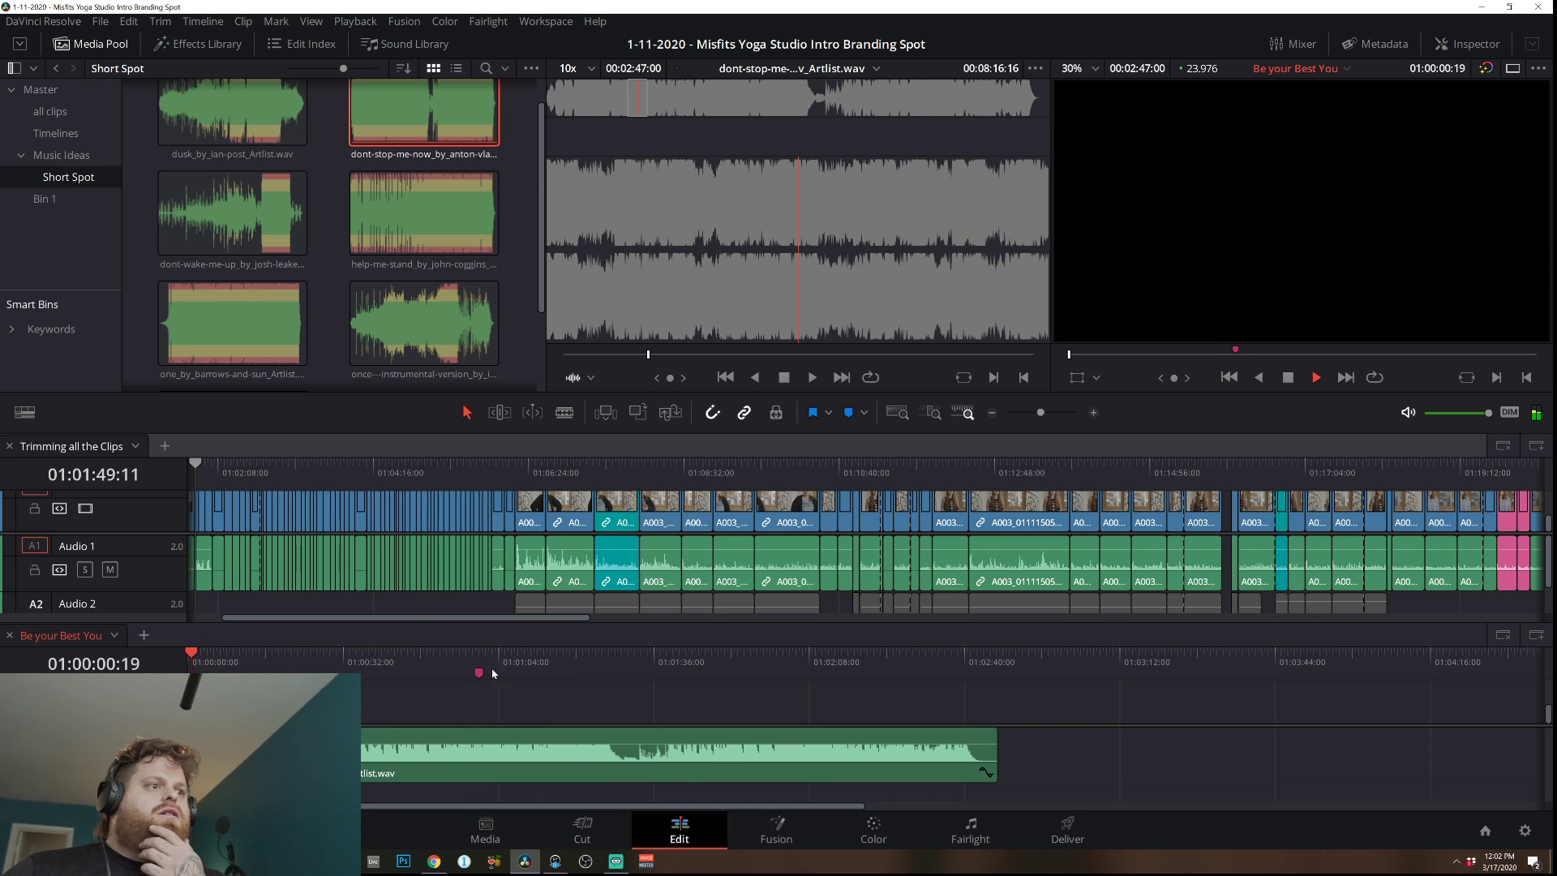
click(1093, 413)
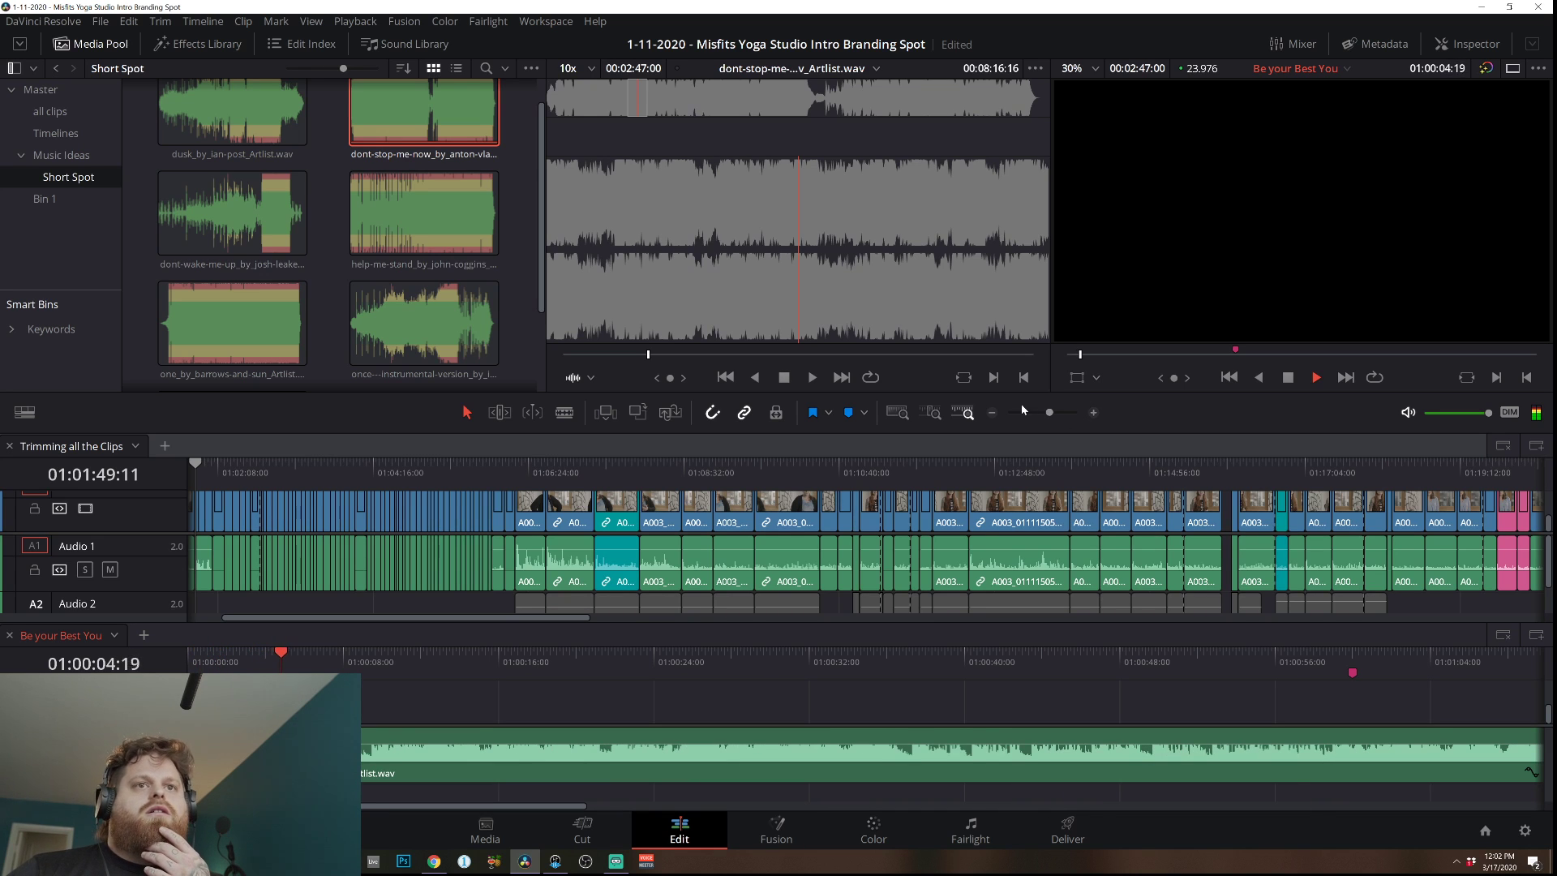
click(991, 412)
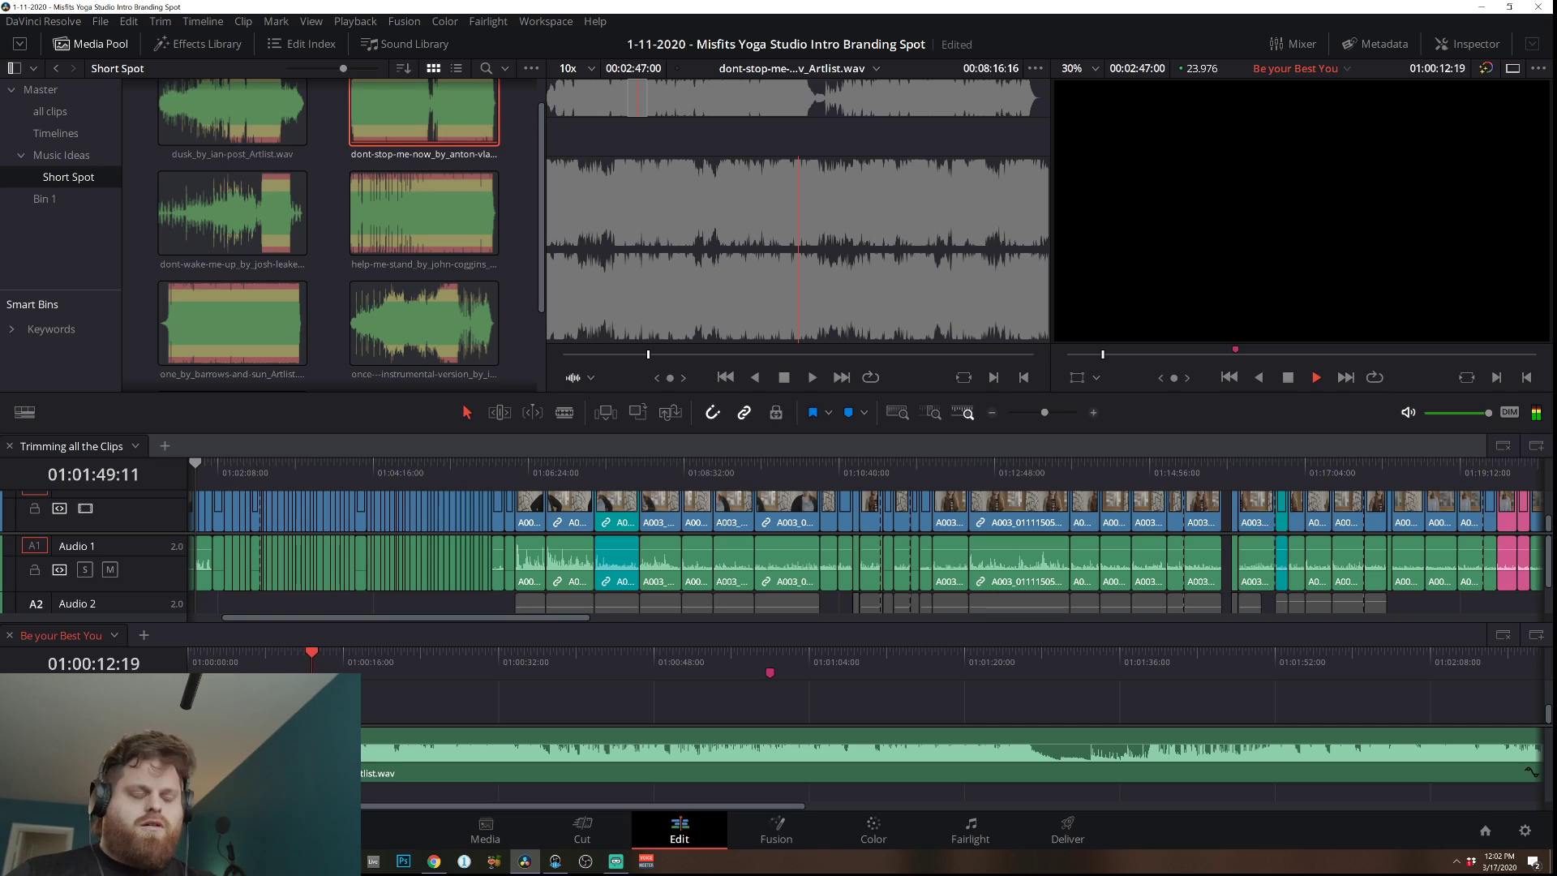
key(space)
key(b)
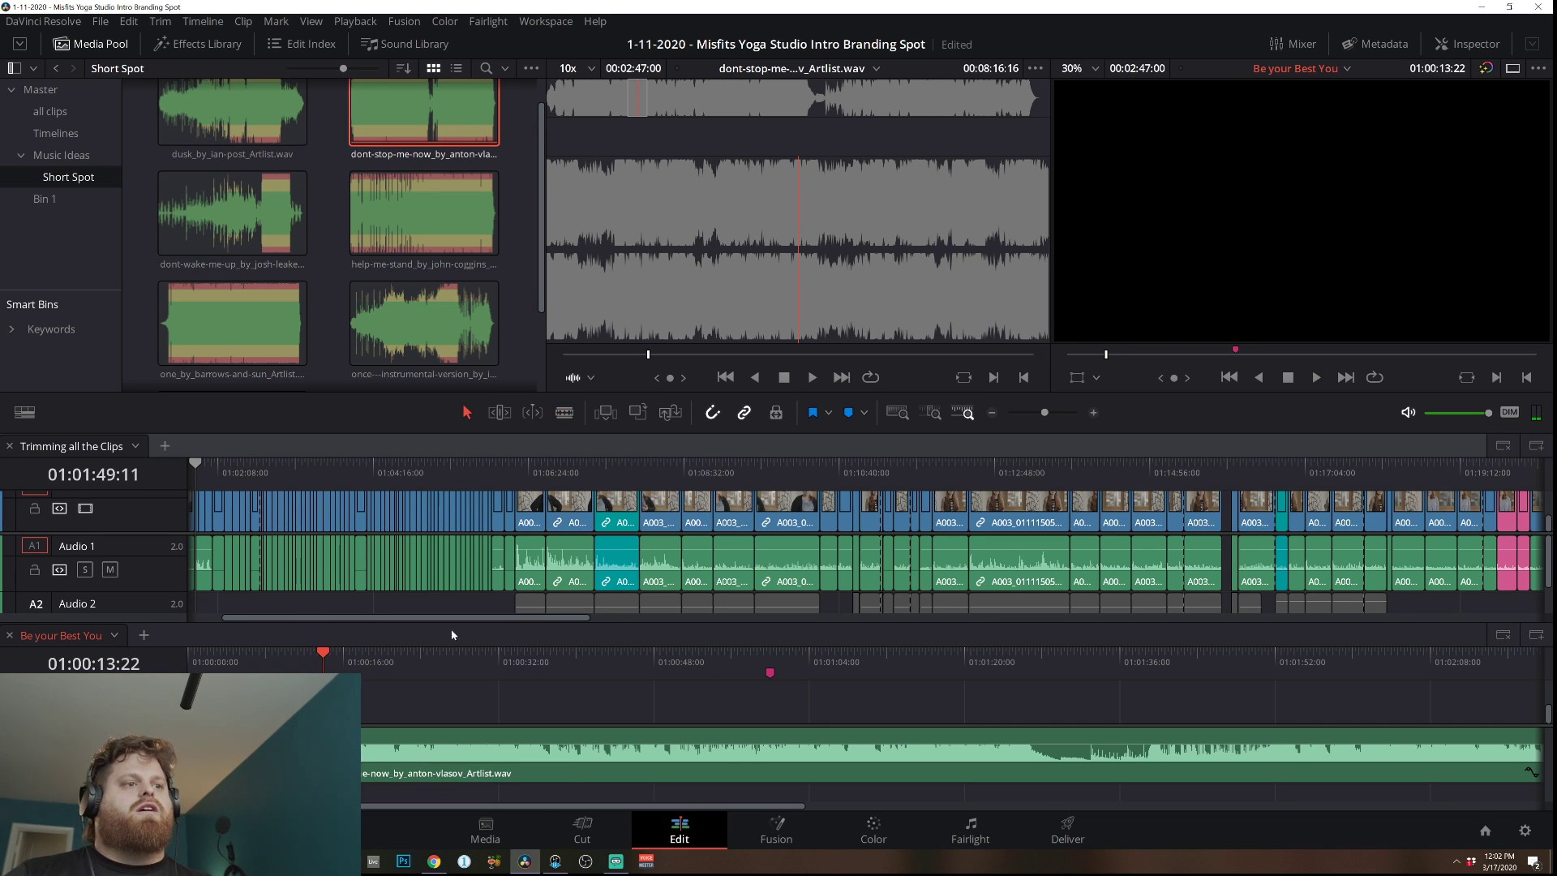
key(space)
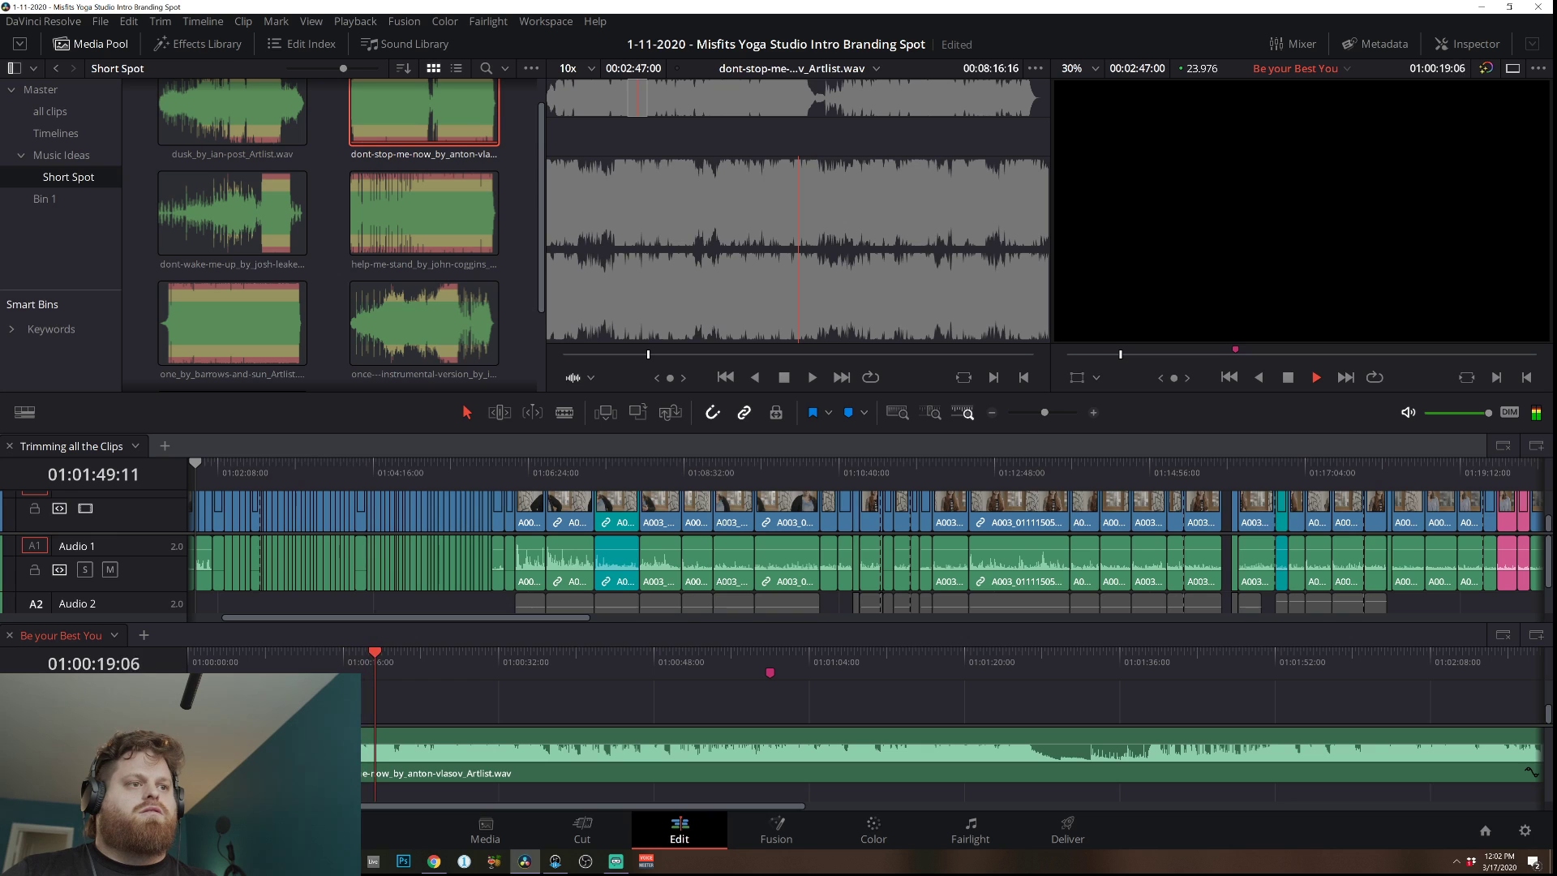
Trim the beginning of the music clip in stages to about 01:00:50 while it plays, and save the project.
drag(361, 770, 439, 777)
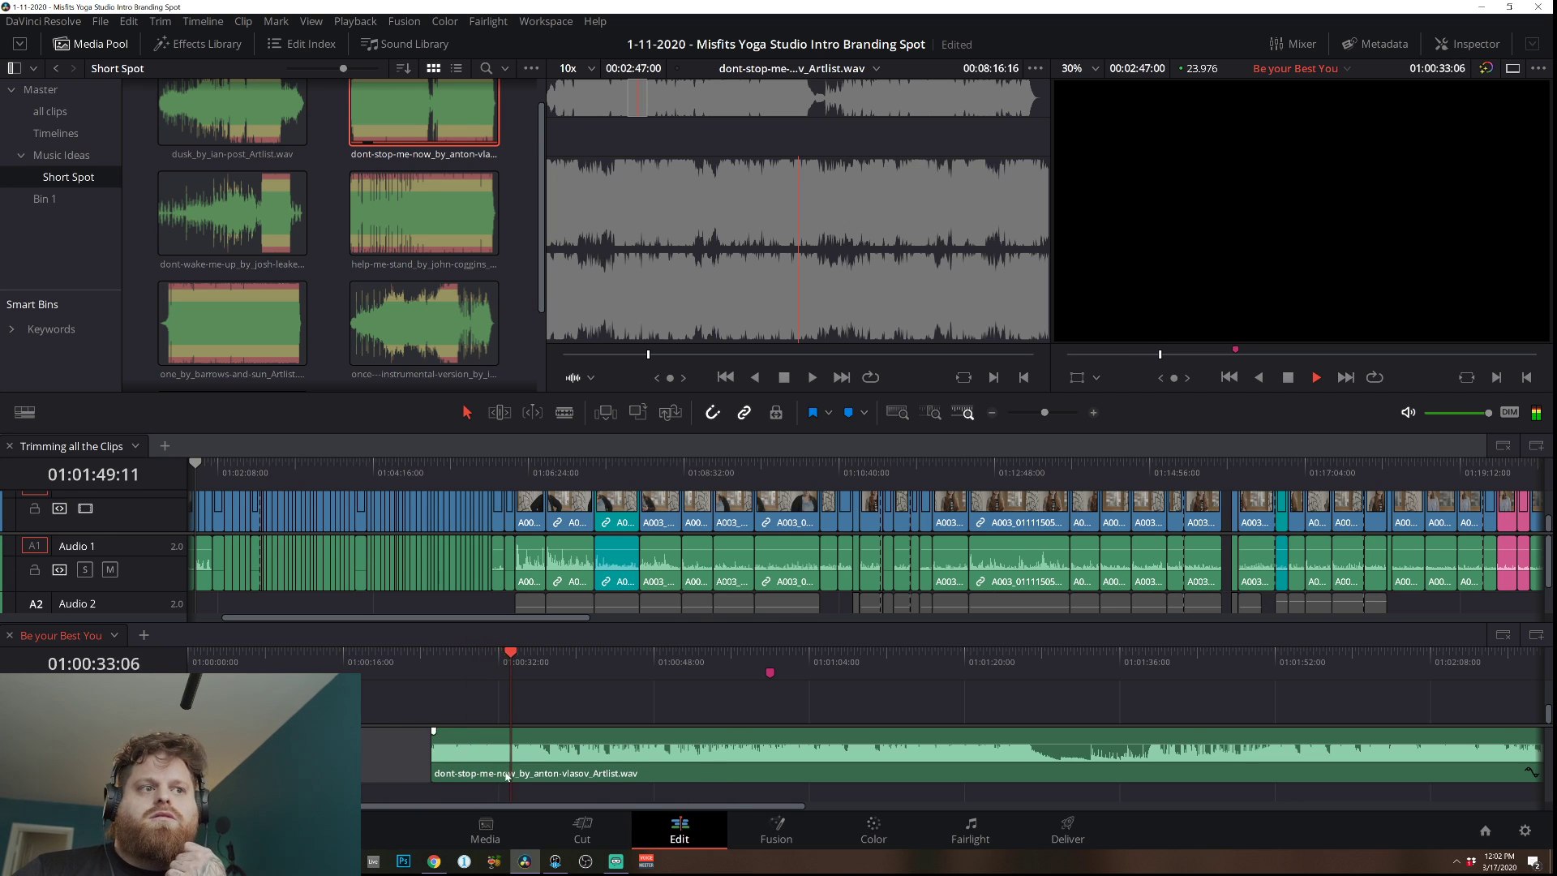
drag(434, 762, 554, 758)
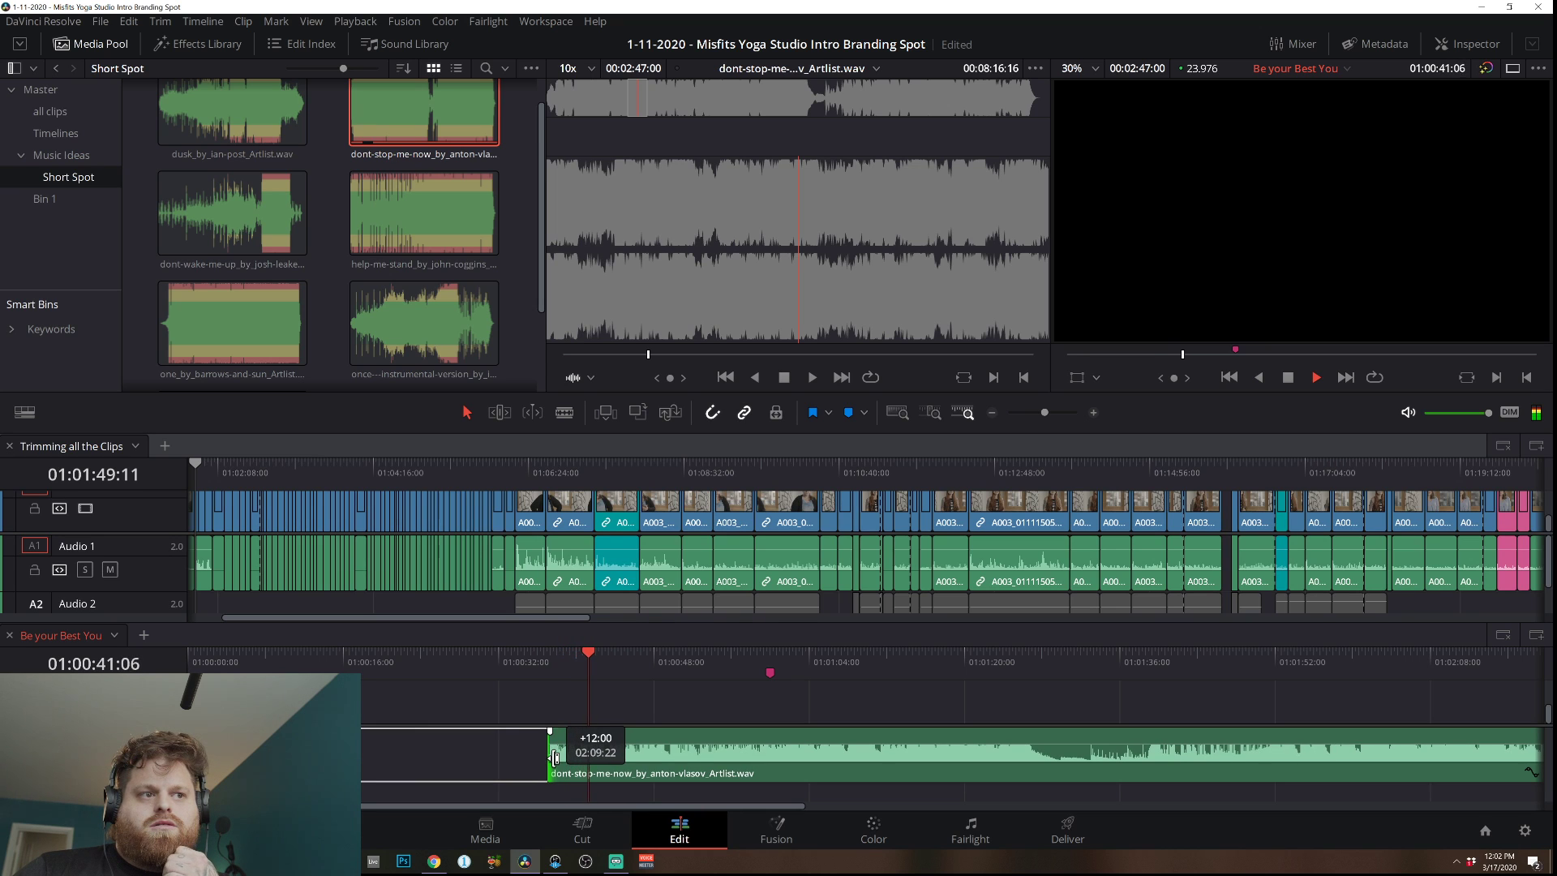
drag(554, 758, 554, 758)
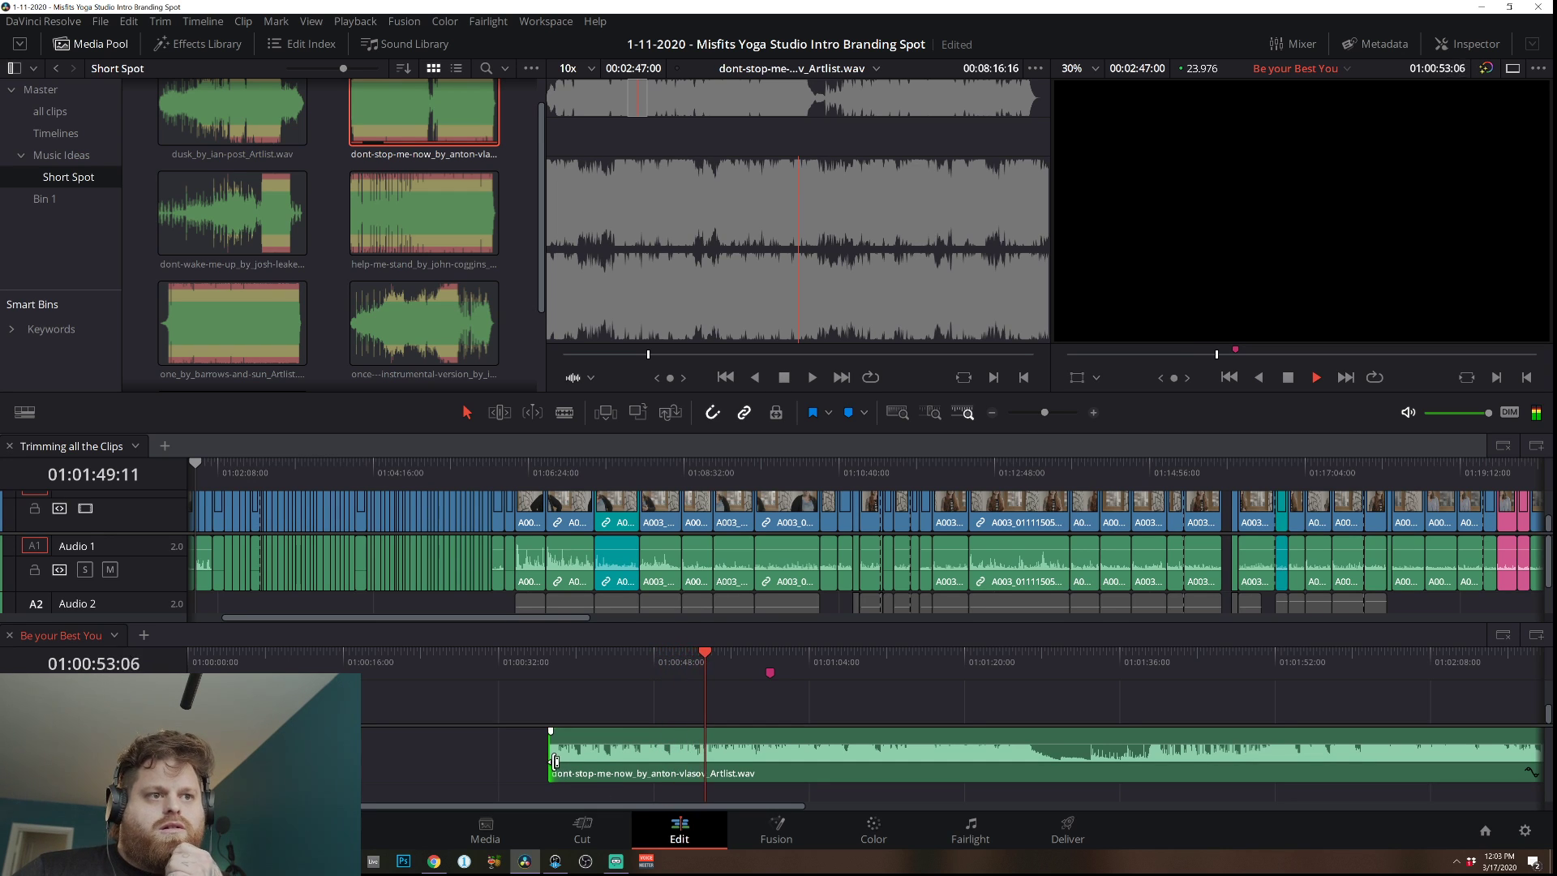
drag(555, 760, 676, 773)
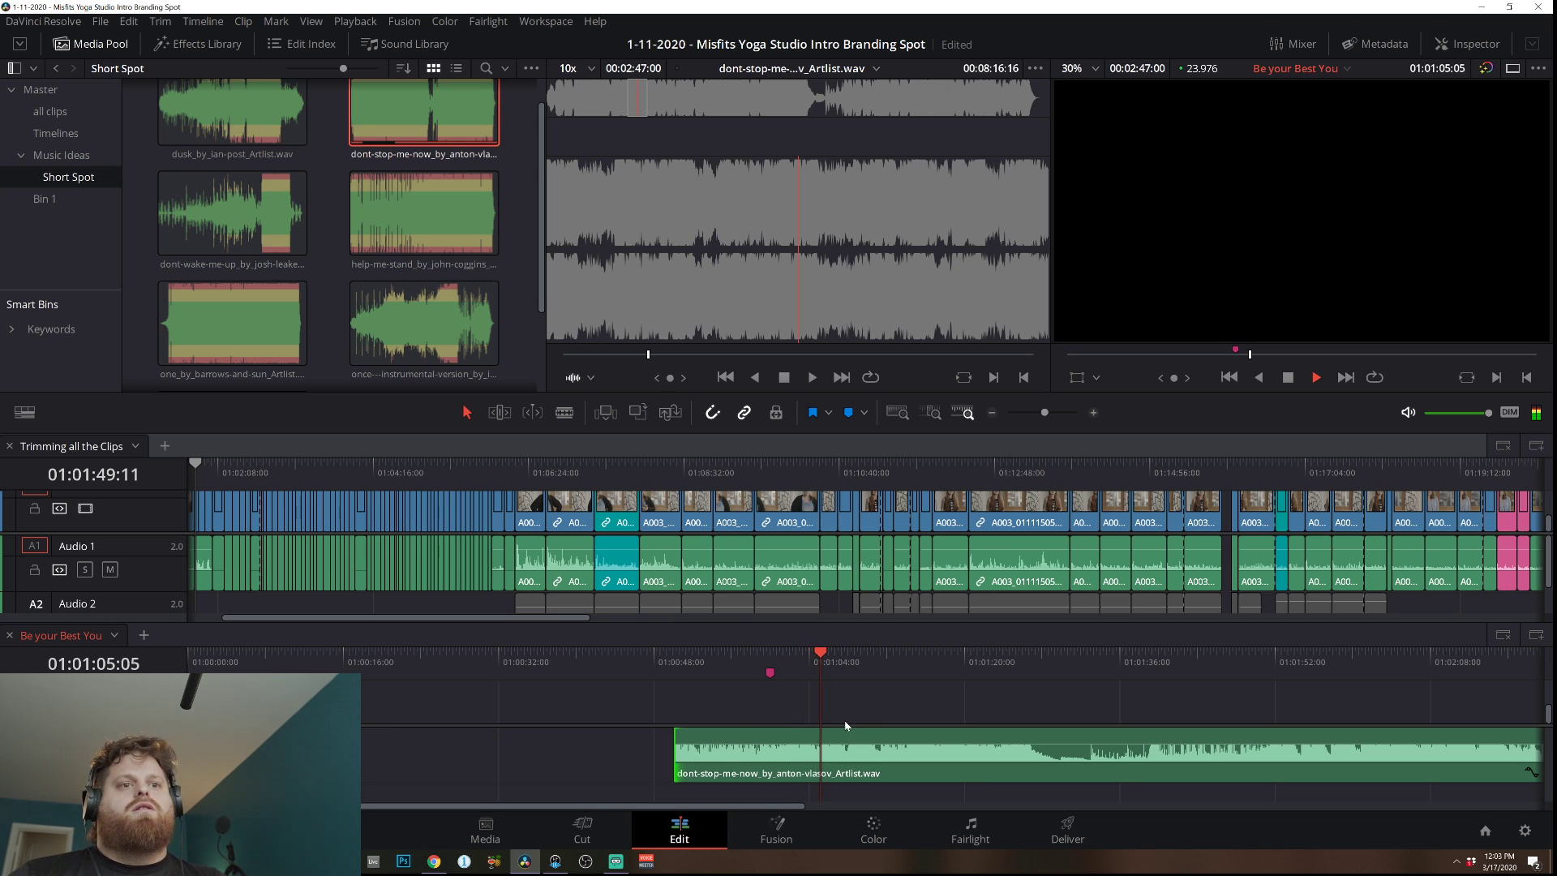
key(space)
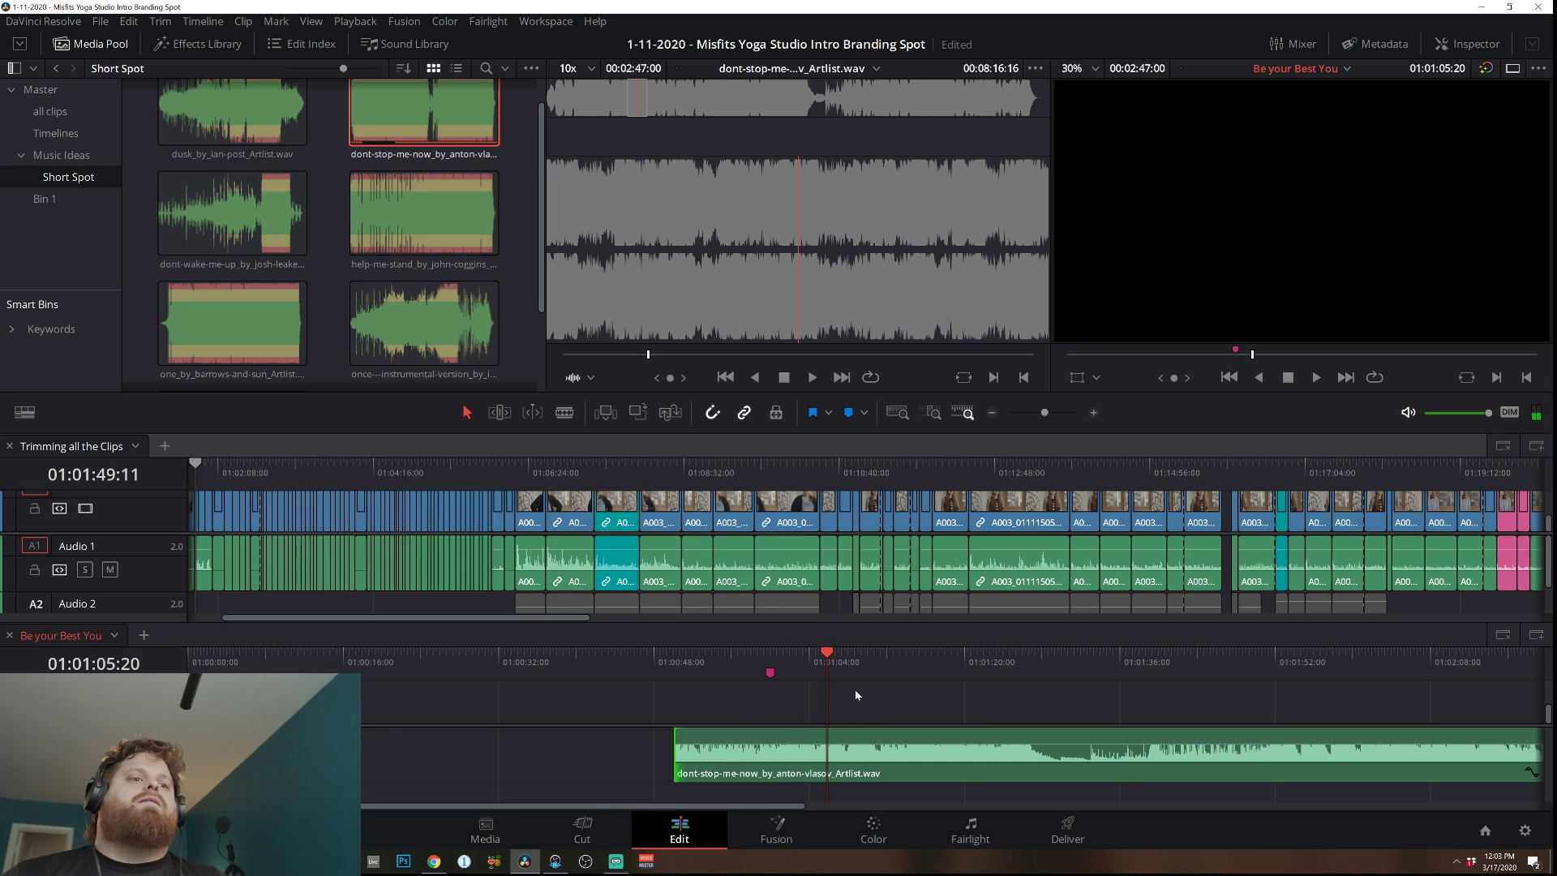
key(ctrl+s)
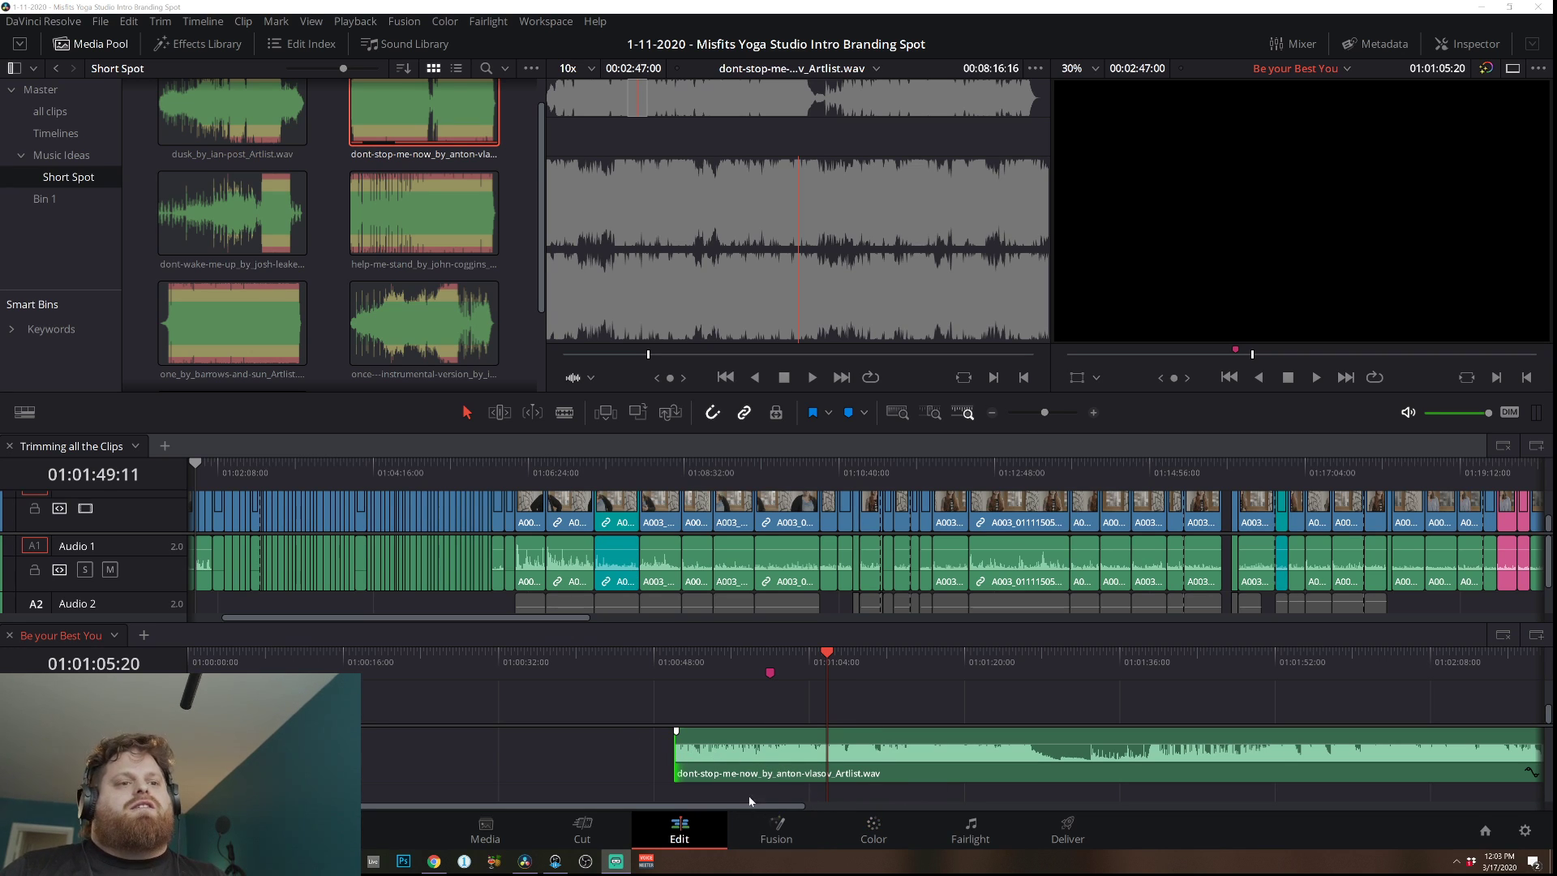
Split the music clip at about 01:00:52:18, shortly after its beginning.
click(696, 670)
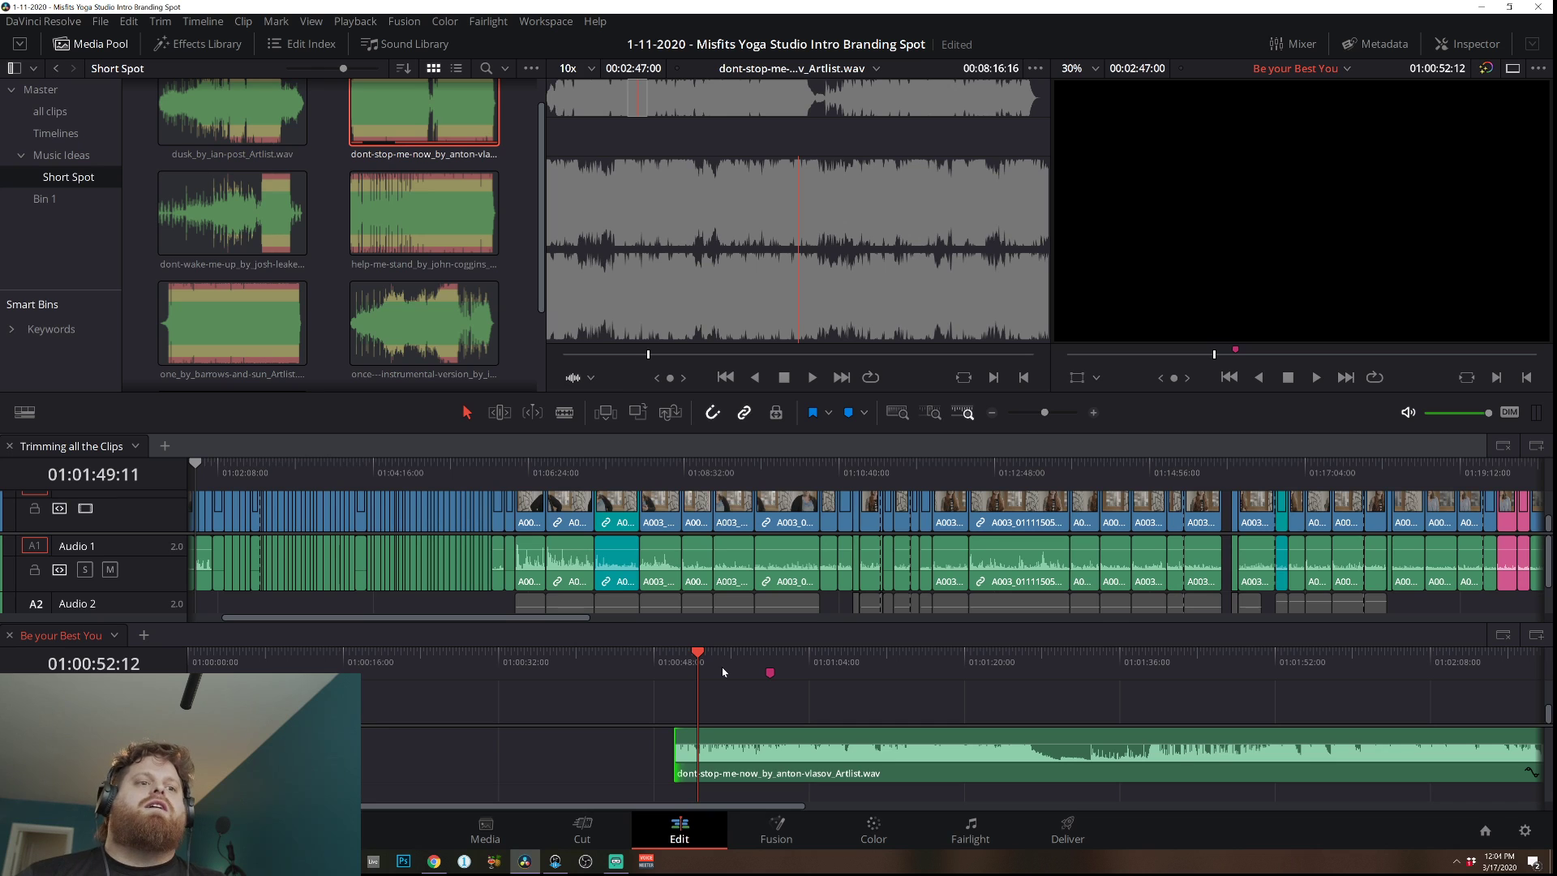
click(1092, 413)
key(b)
click(885, 771)
key(a)
click(892, 654)
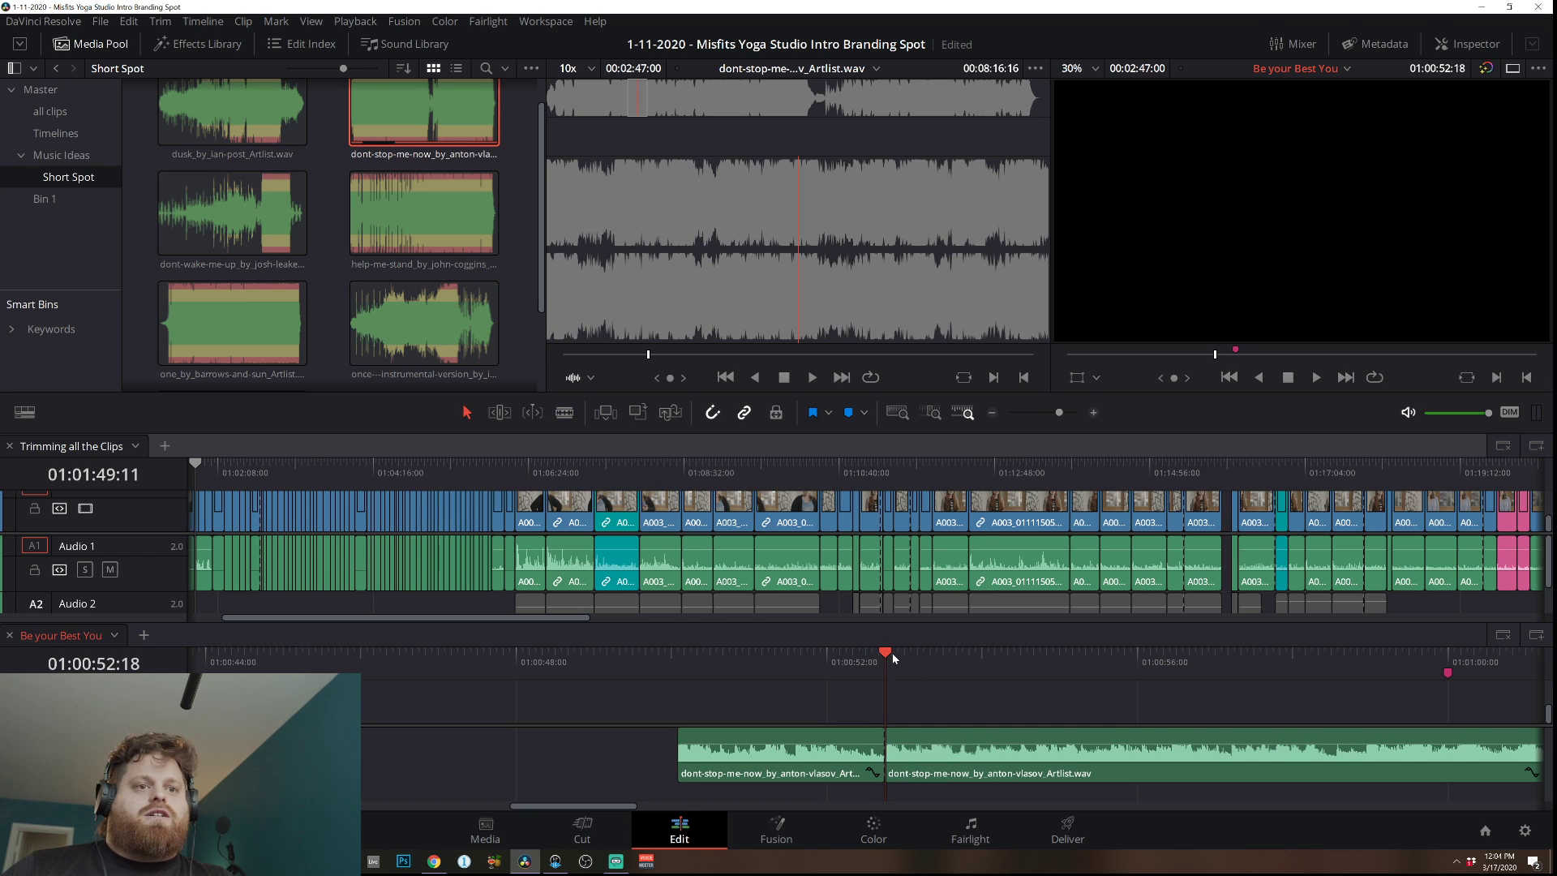
Play the music around the cut and delete the short piece before it.
click(993, 413)
click(993, 413)
key(space)
key(space)
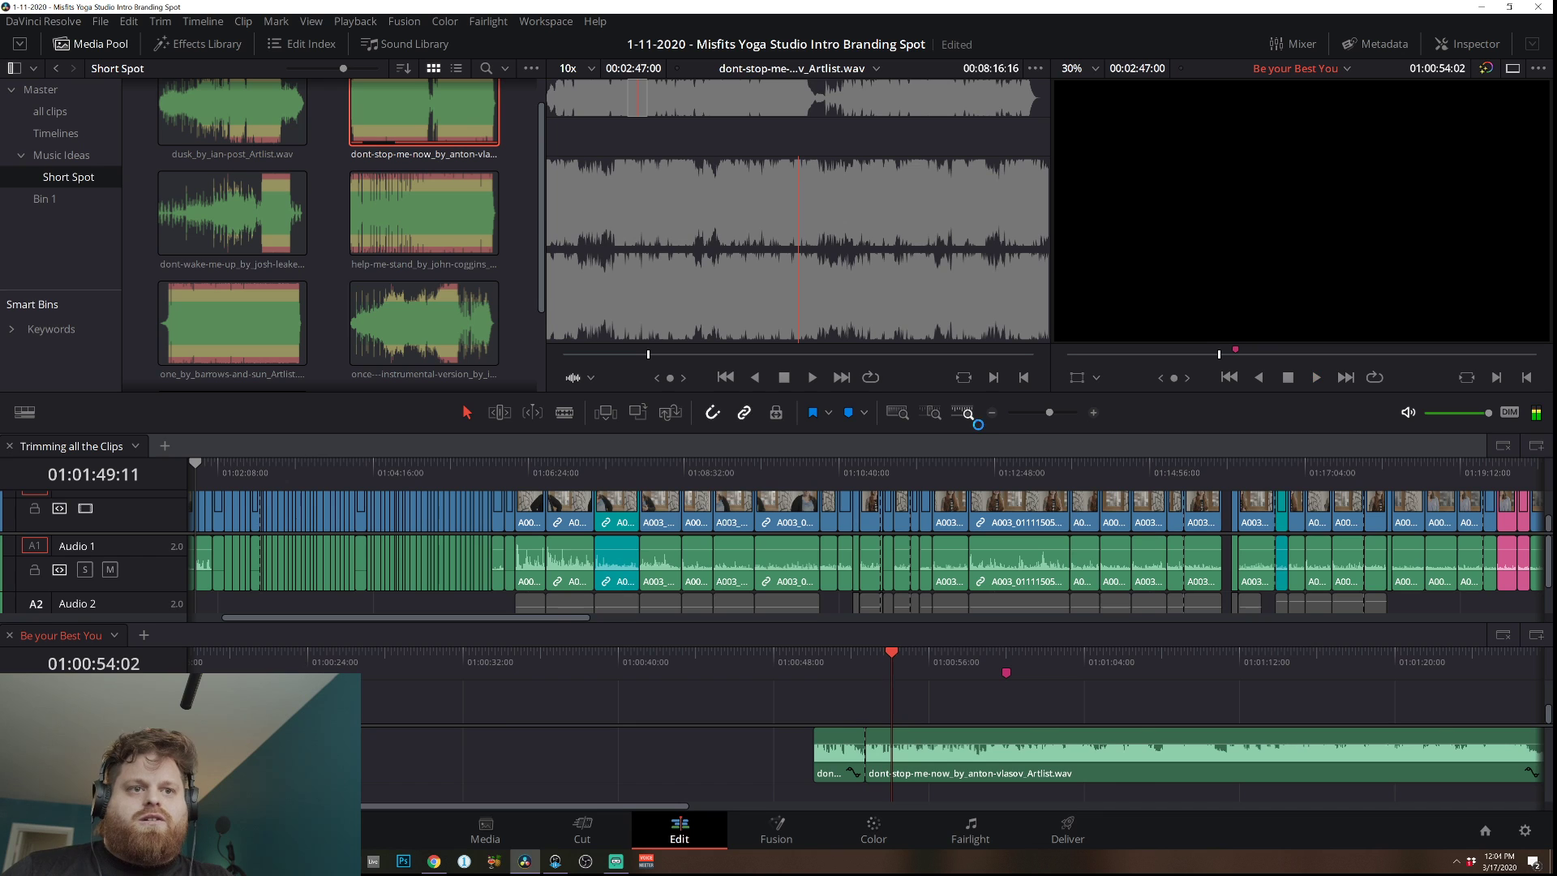
key(space)
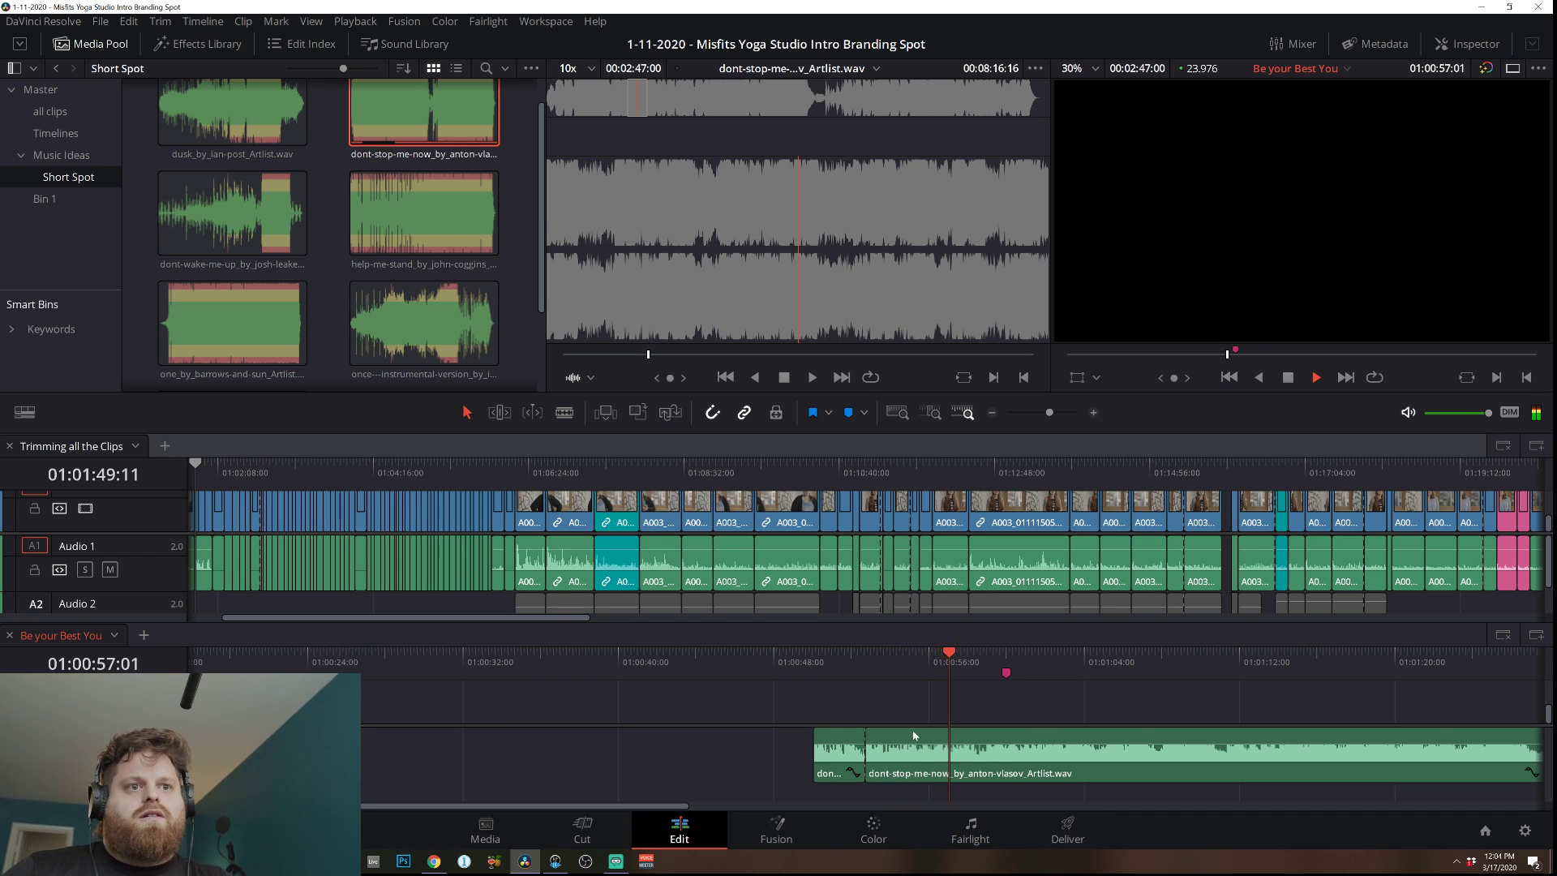
click(809, 655)
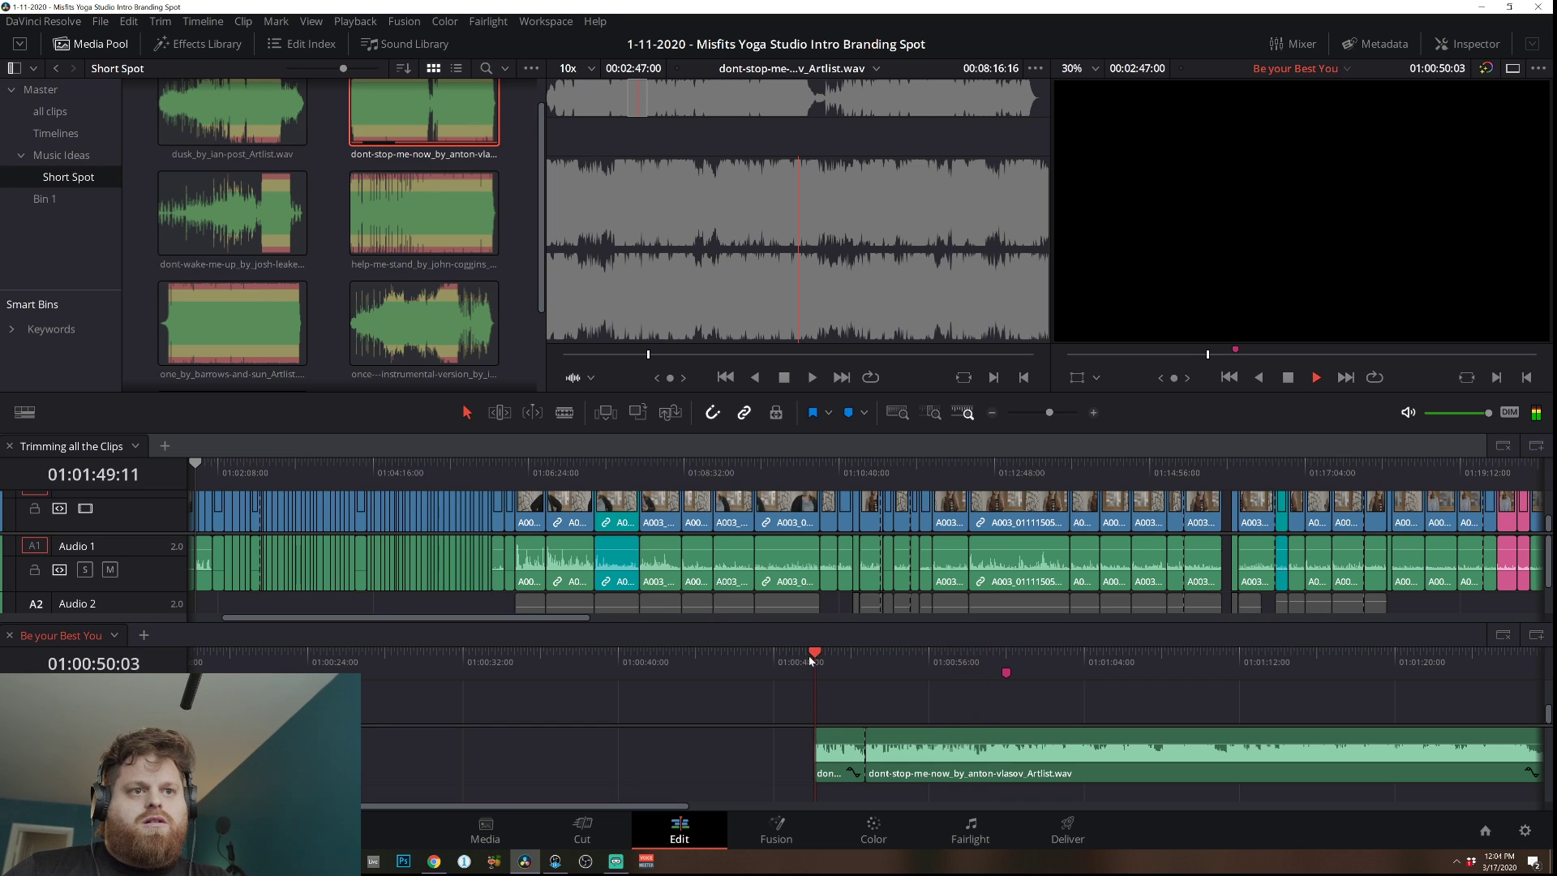
click(848, 766)
key(Delete)
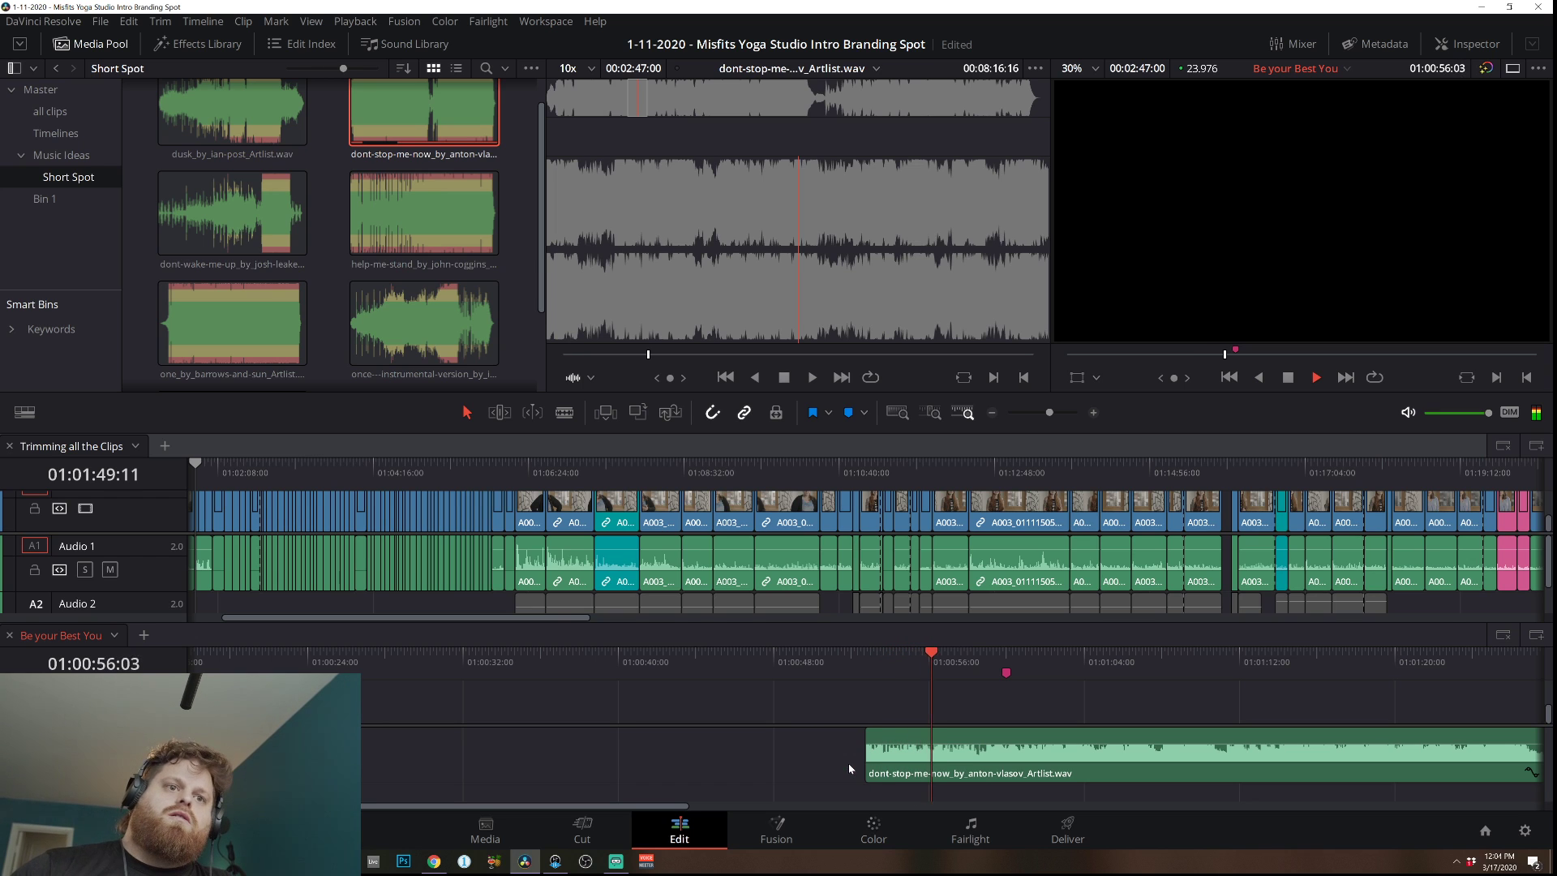
Trim the start of the remaining music clip to about 01:01:01, just past the fuchsia marker.
click(868, 745)
drag(869, 760, 1040, 762)
key(space)
key(space)
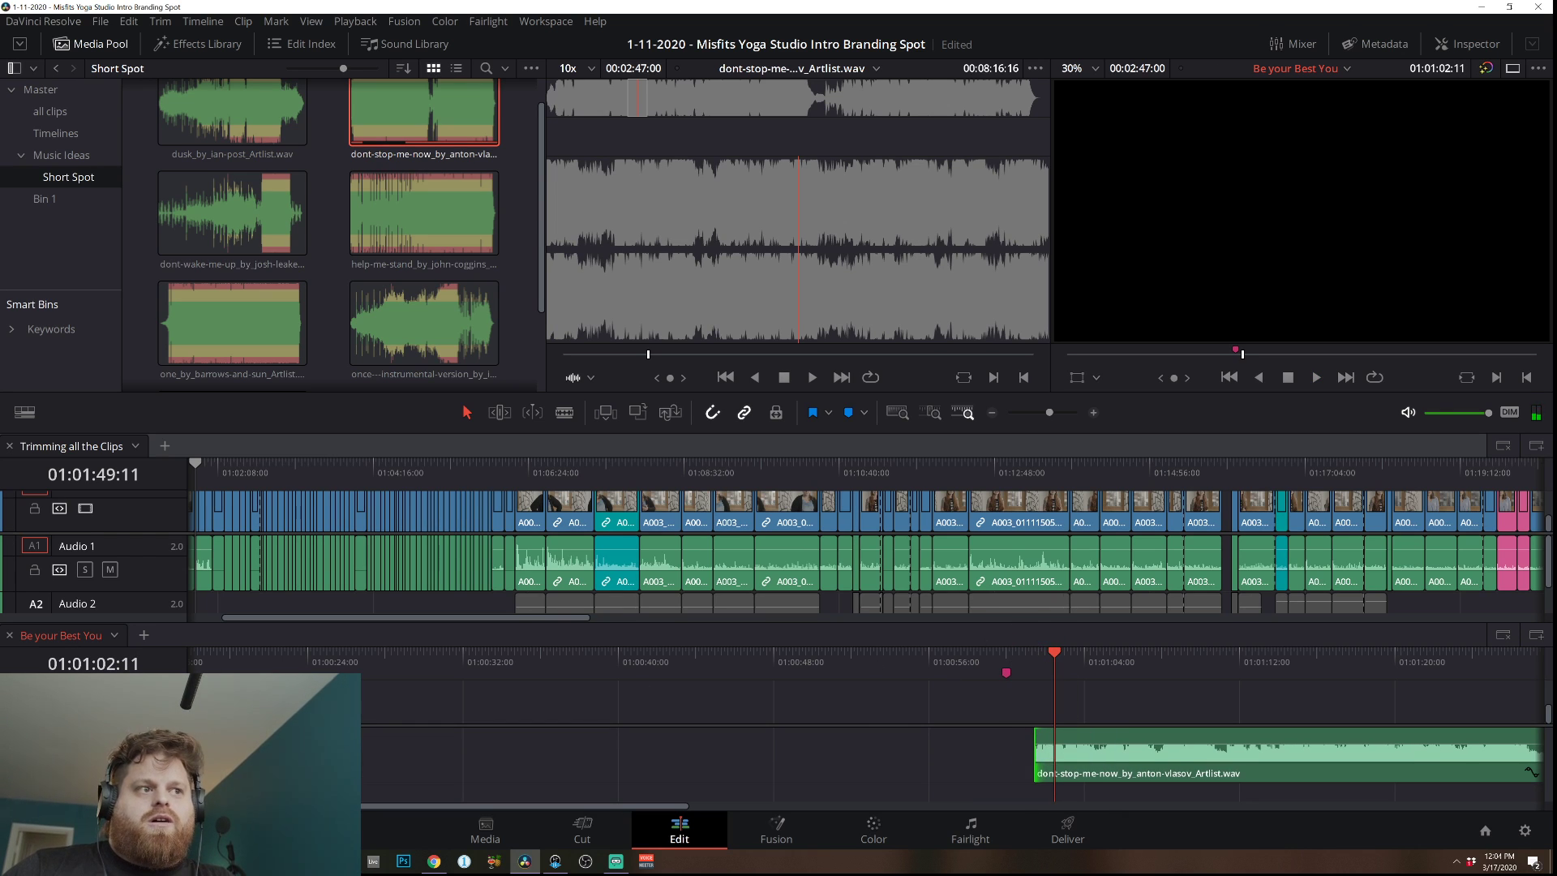
Split the music clip at about 01:01:32 and move the piece before the cut back to end at the fuchsia marker.
click(1022, 655)
key(space)
click(991, 413)
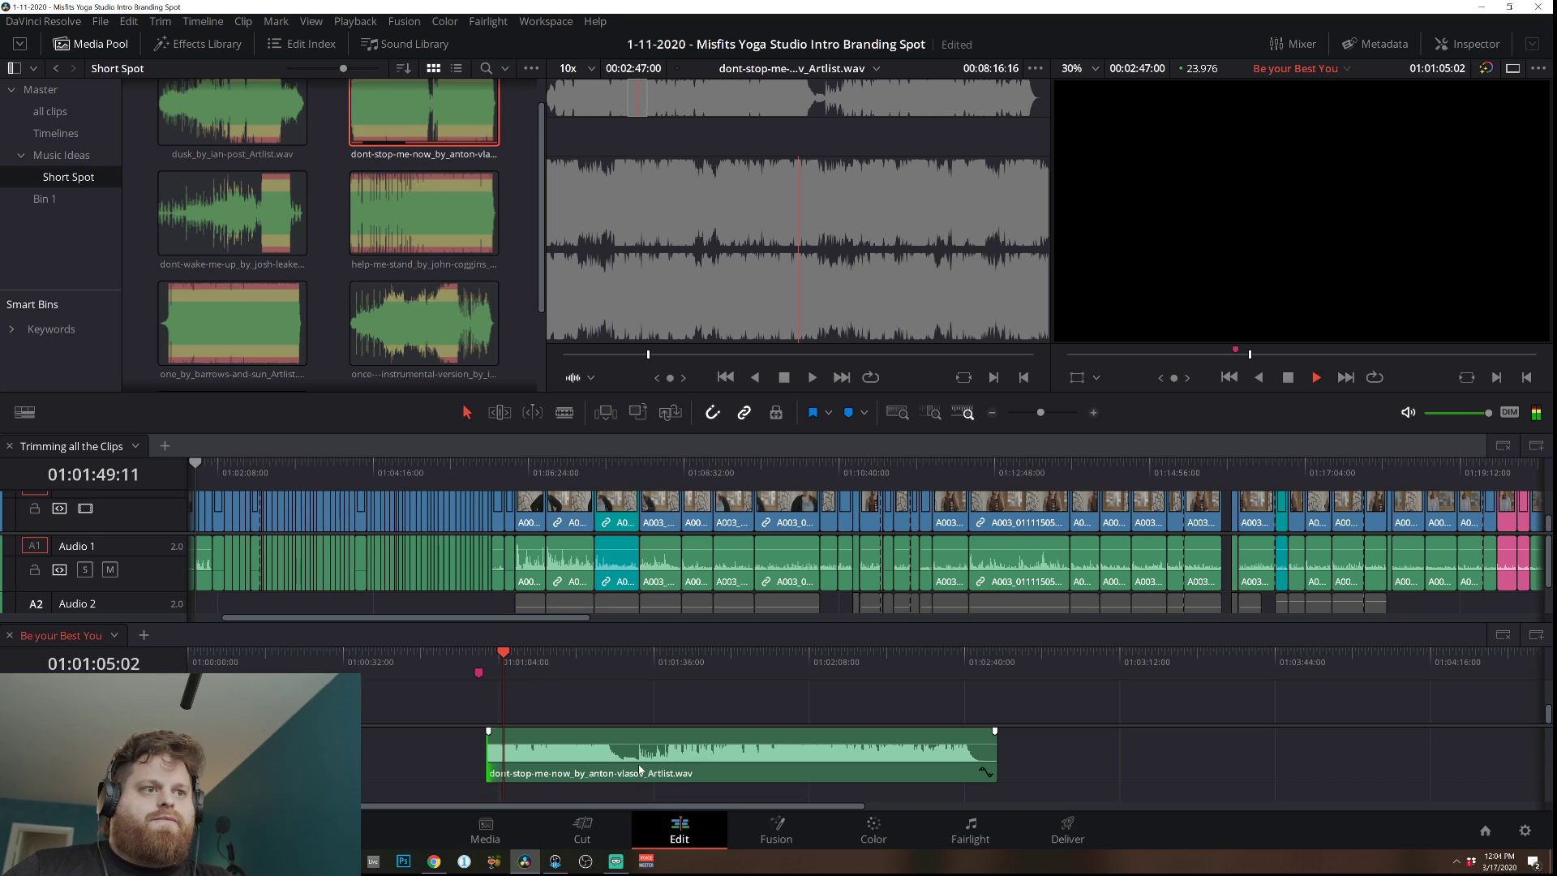
key(b)
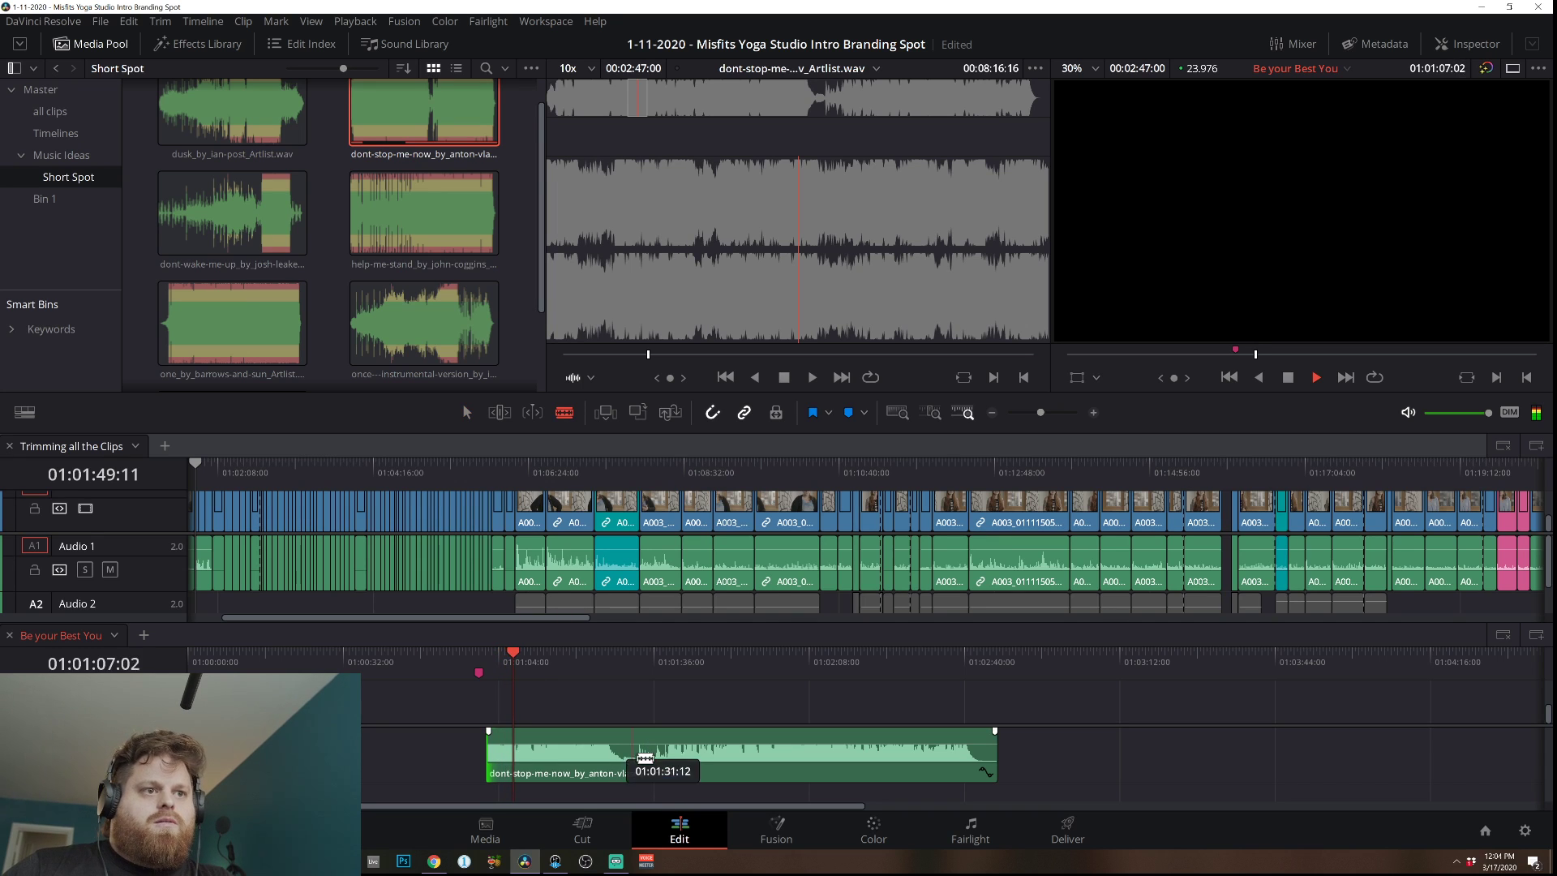
key(space)
click(637, 758)
key(a)
drag(600, 754, 473, 753)
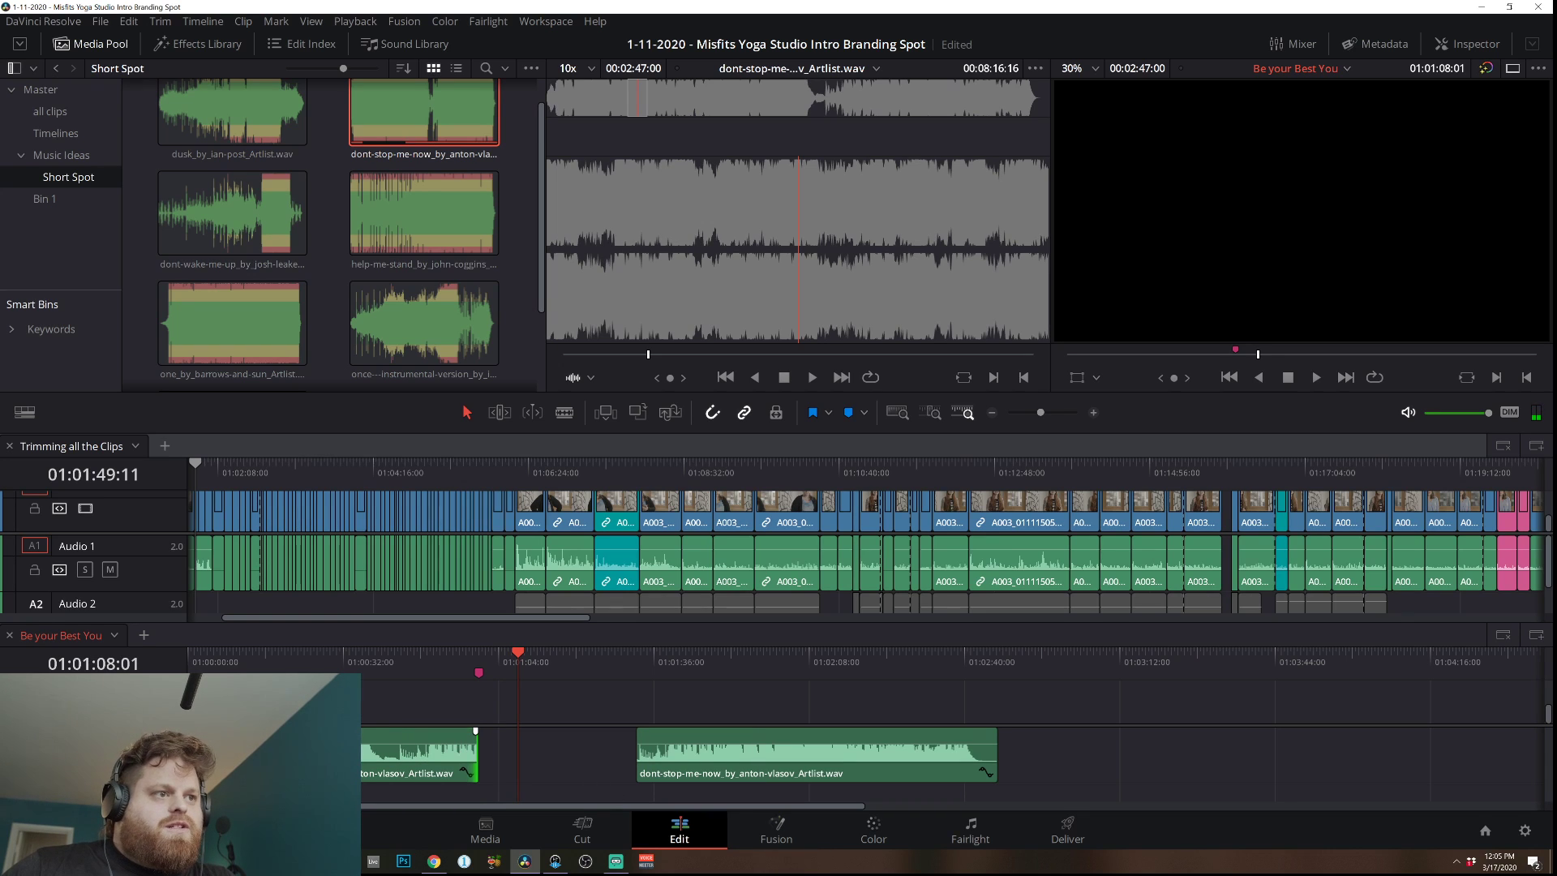
Play the music from near the timeline start and split the piece before the marker at about 01:00:24:17.
click(224, 663)
key(space)
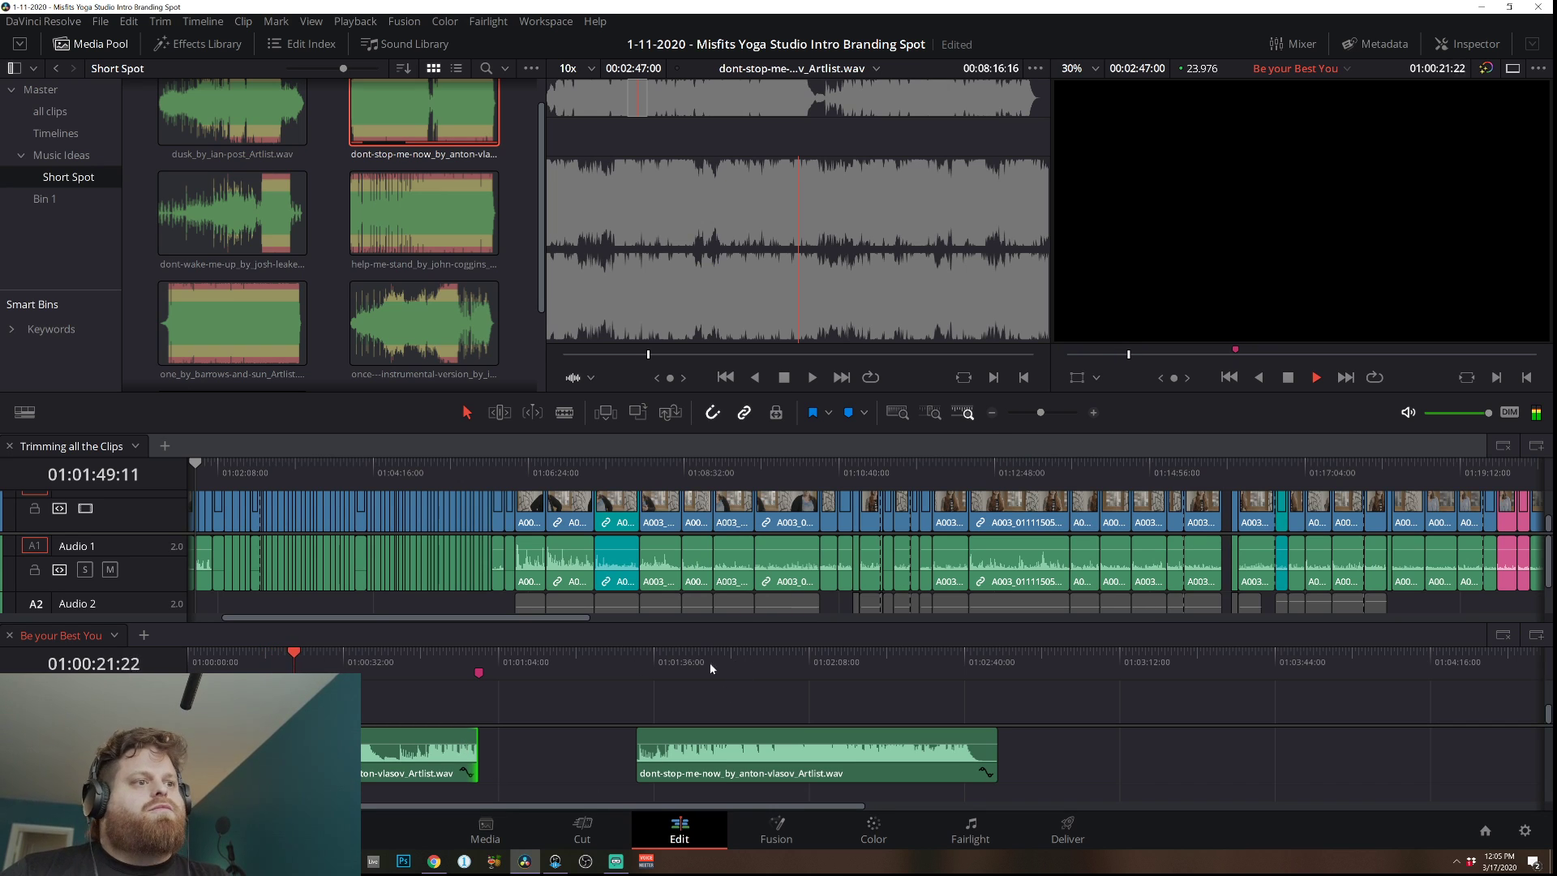
click(1093, 413)
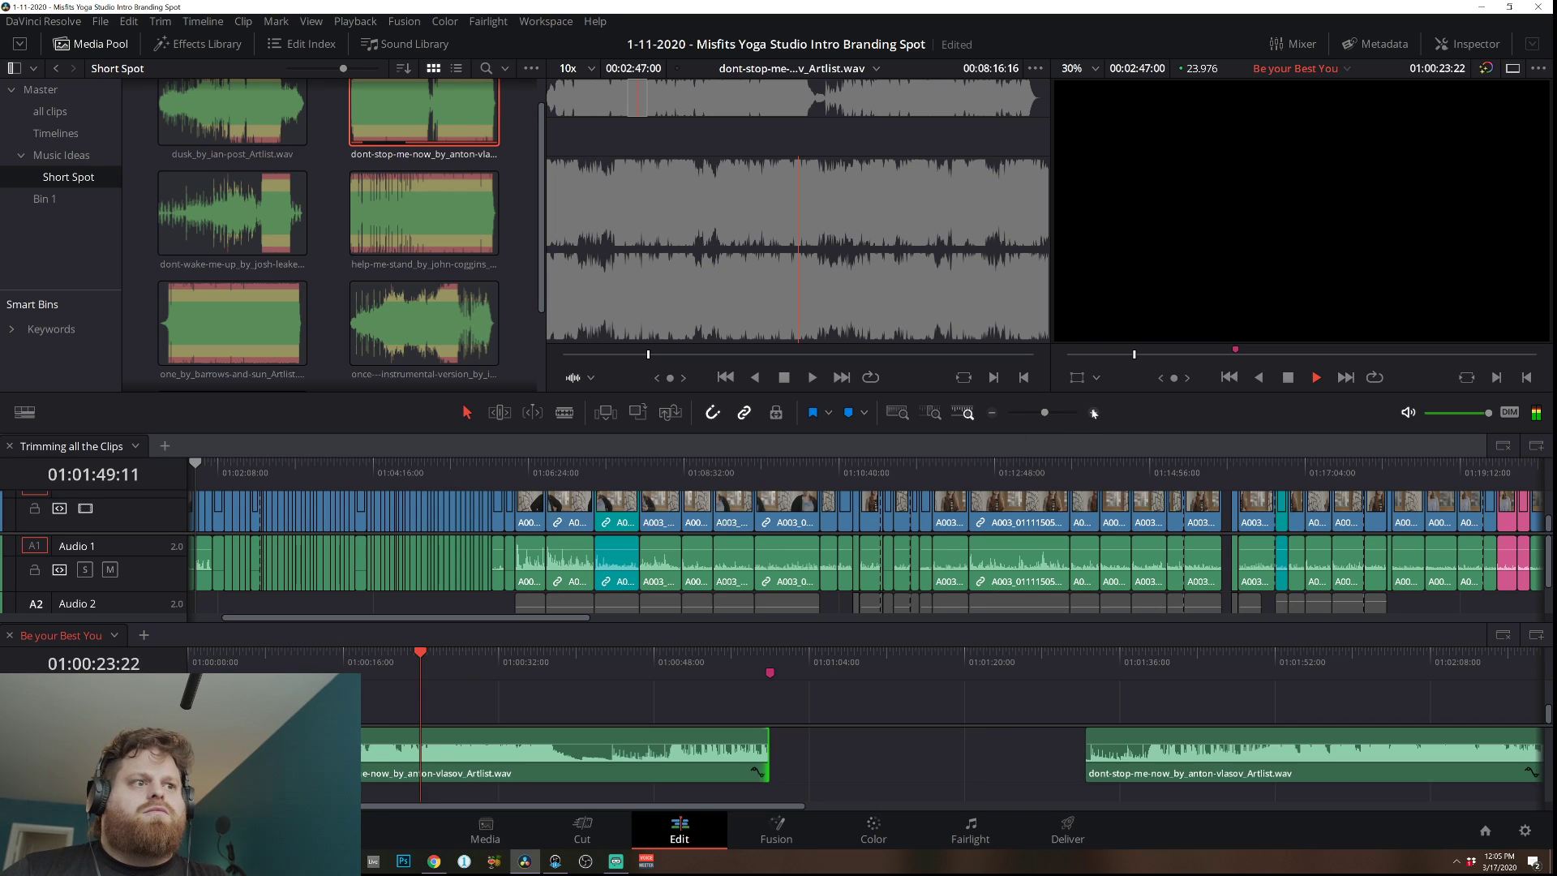
click(1093, 413)
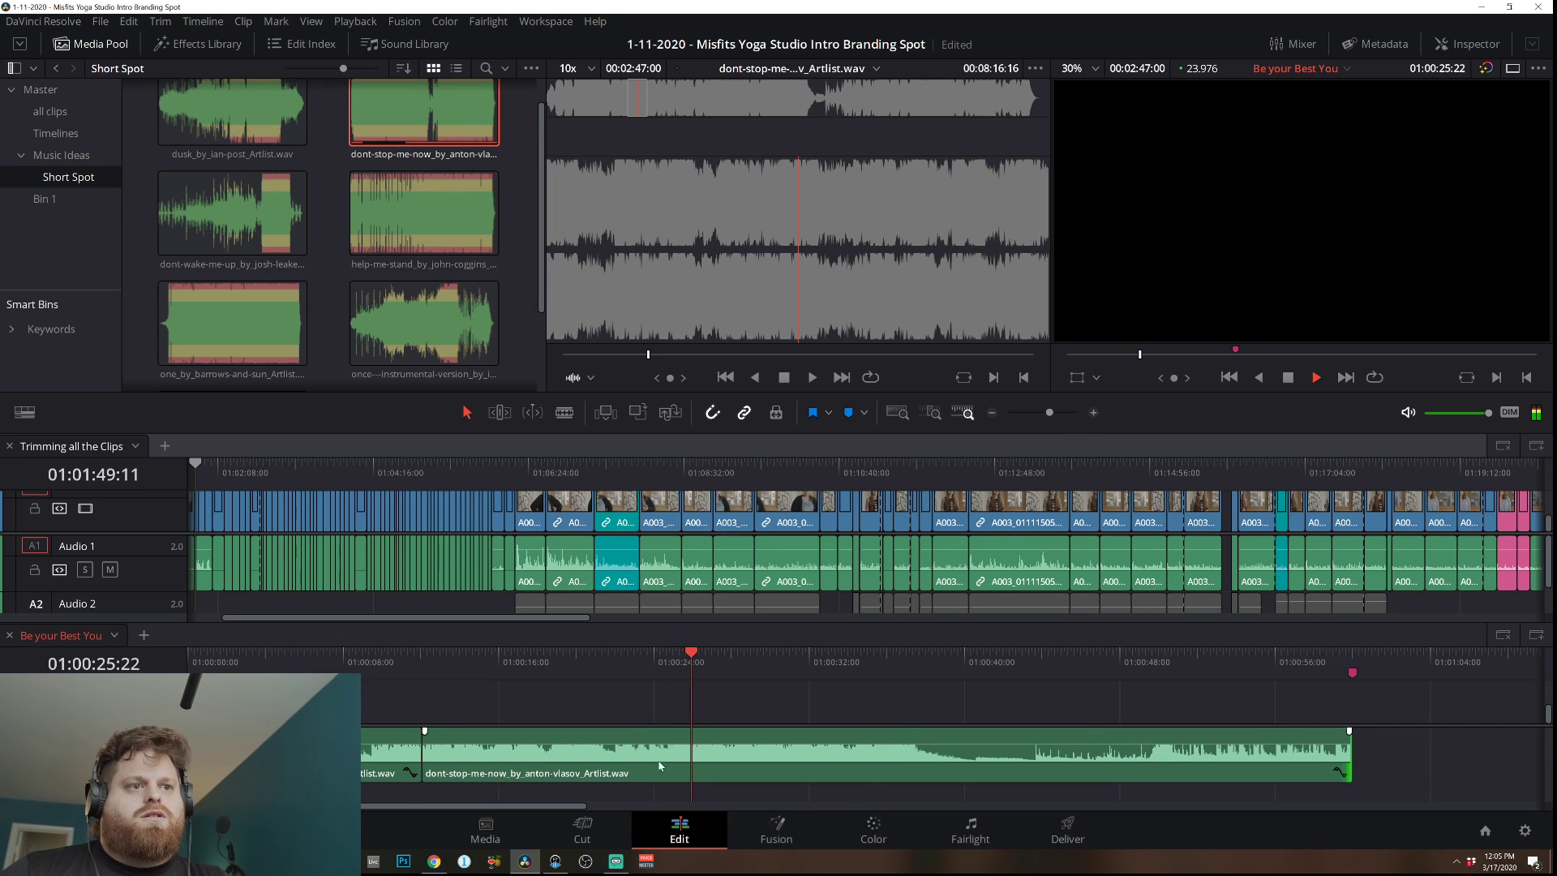
key(space)
key(b)
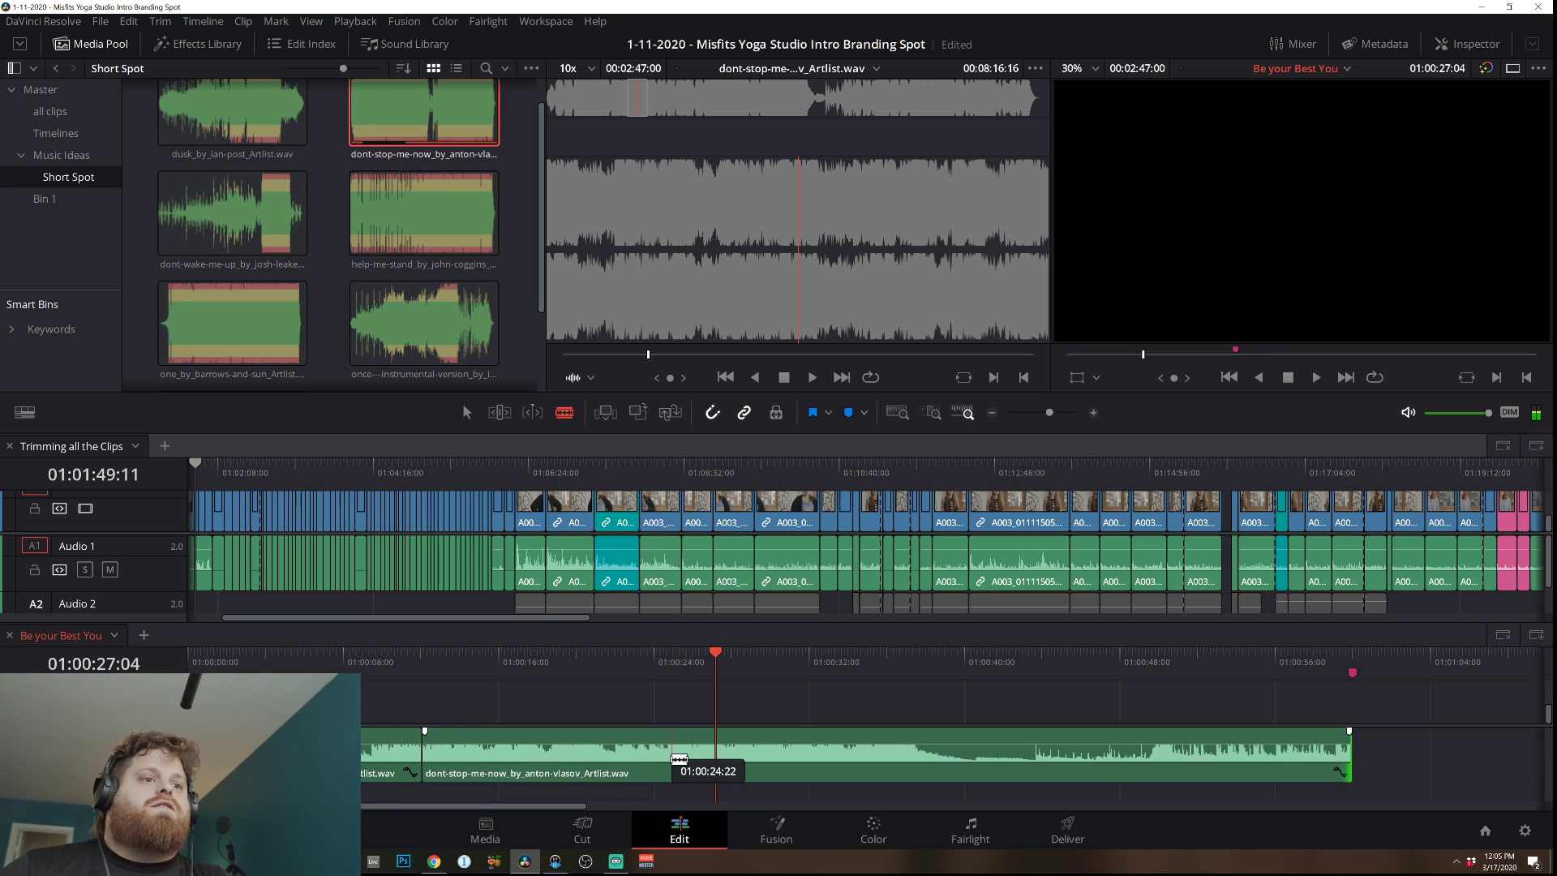
click(667, 760)
Delete the music piece between about 01:00:12 and the new cut, leaving a gap.
key(a)
click(555, 762)
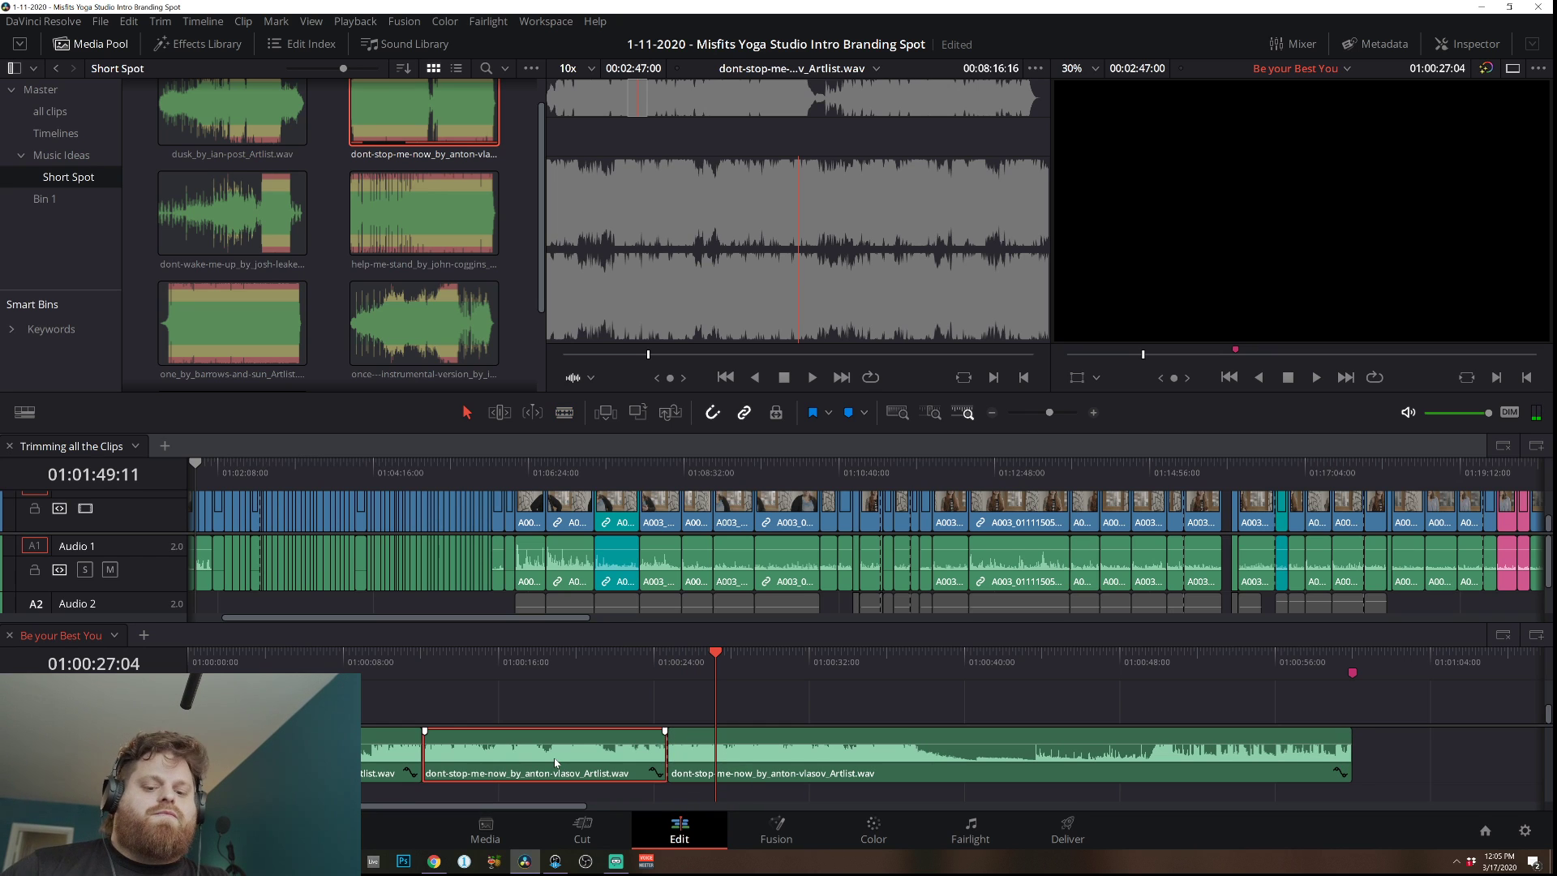
key(BackSpace)
Try starting the music after the gap at about 01:00:23, play it, and trim its start back to about 01:00:24:17.
drag(674, 762, 637, 762)
click(633, 653)
key(space)
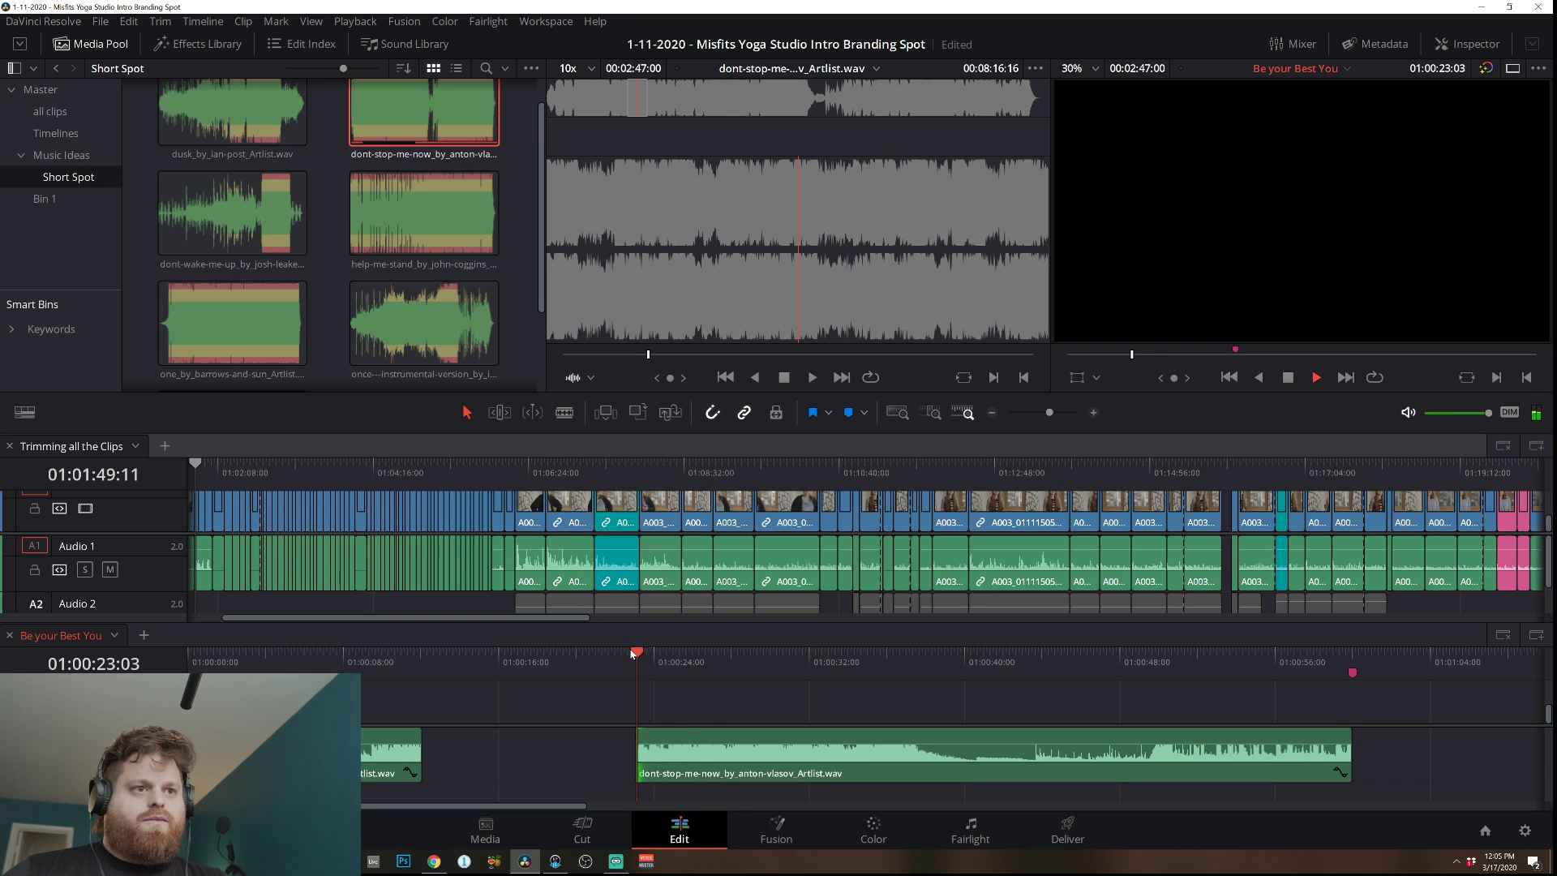
key(space)
drag(643, 760, 675, 760)
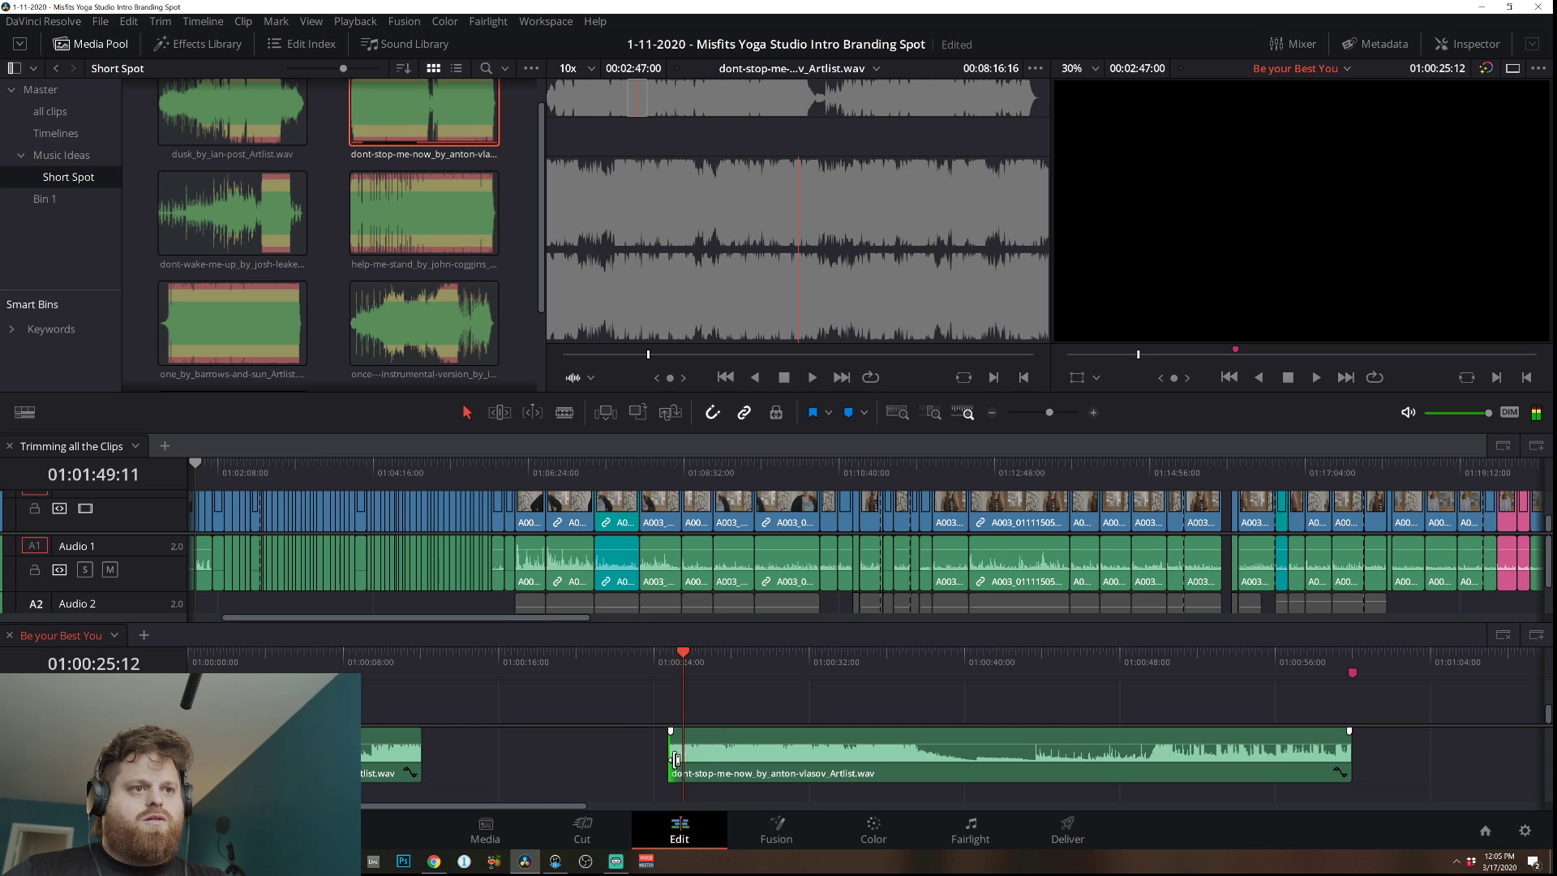
Ripple delete the gap in the music and place the playhead at about 01:00:10:20, just before the join.
right_click(505, 764)
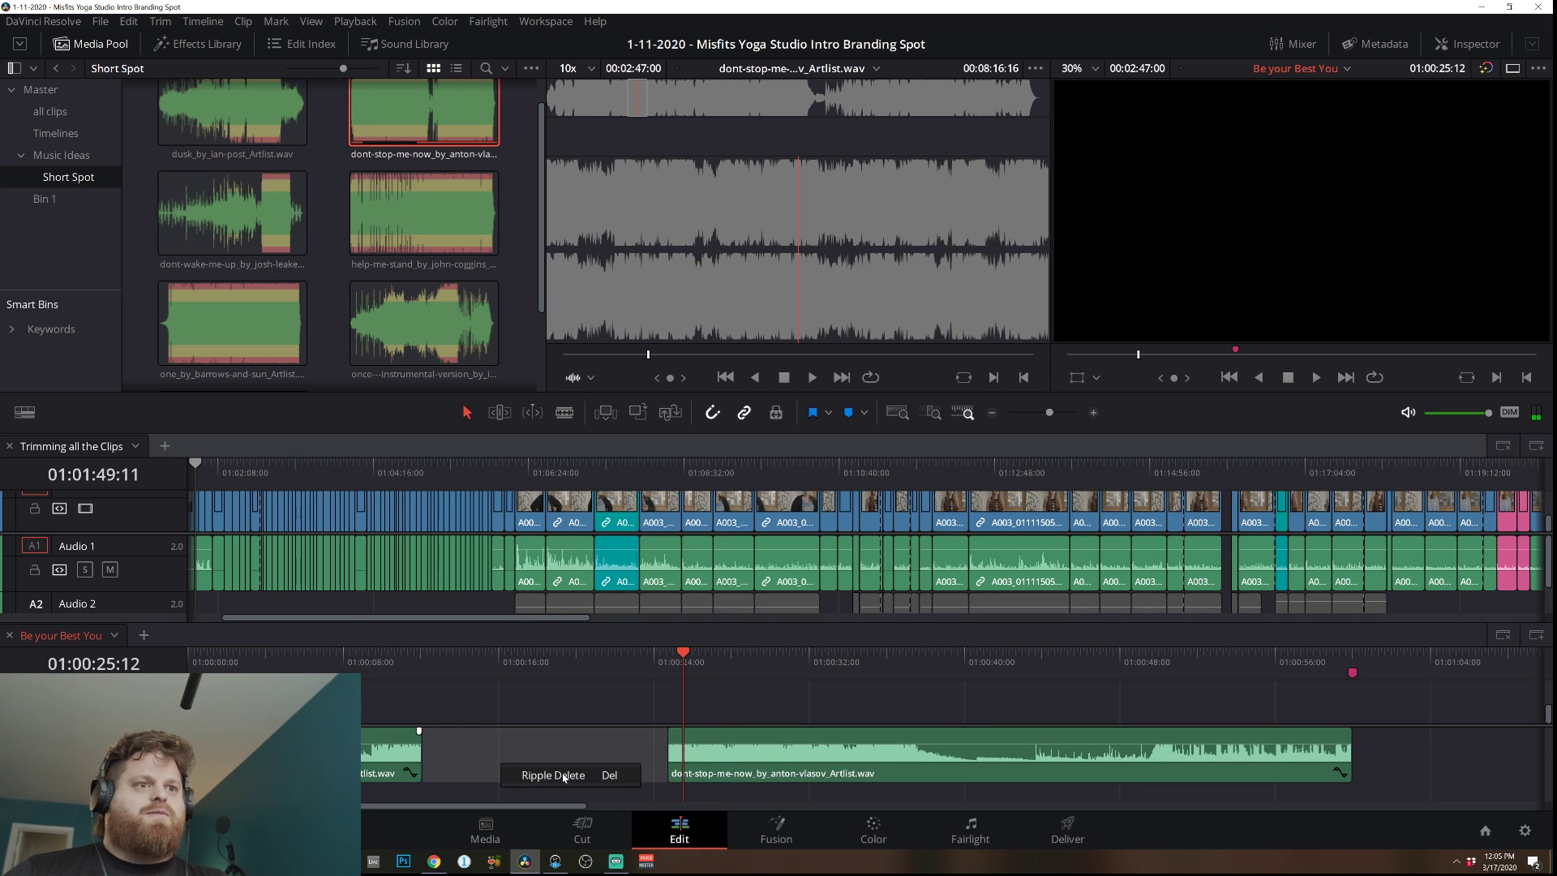
click(565, 776)
click(399, 655)
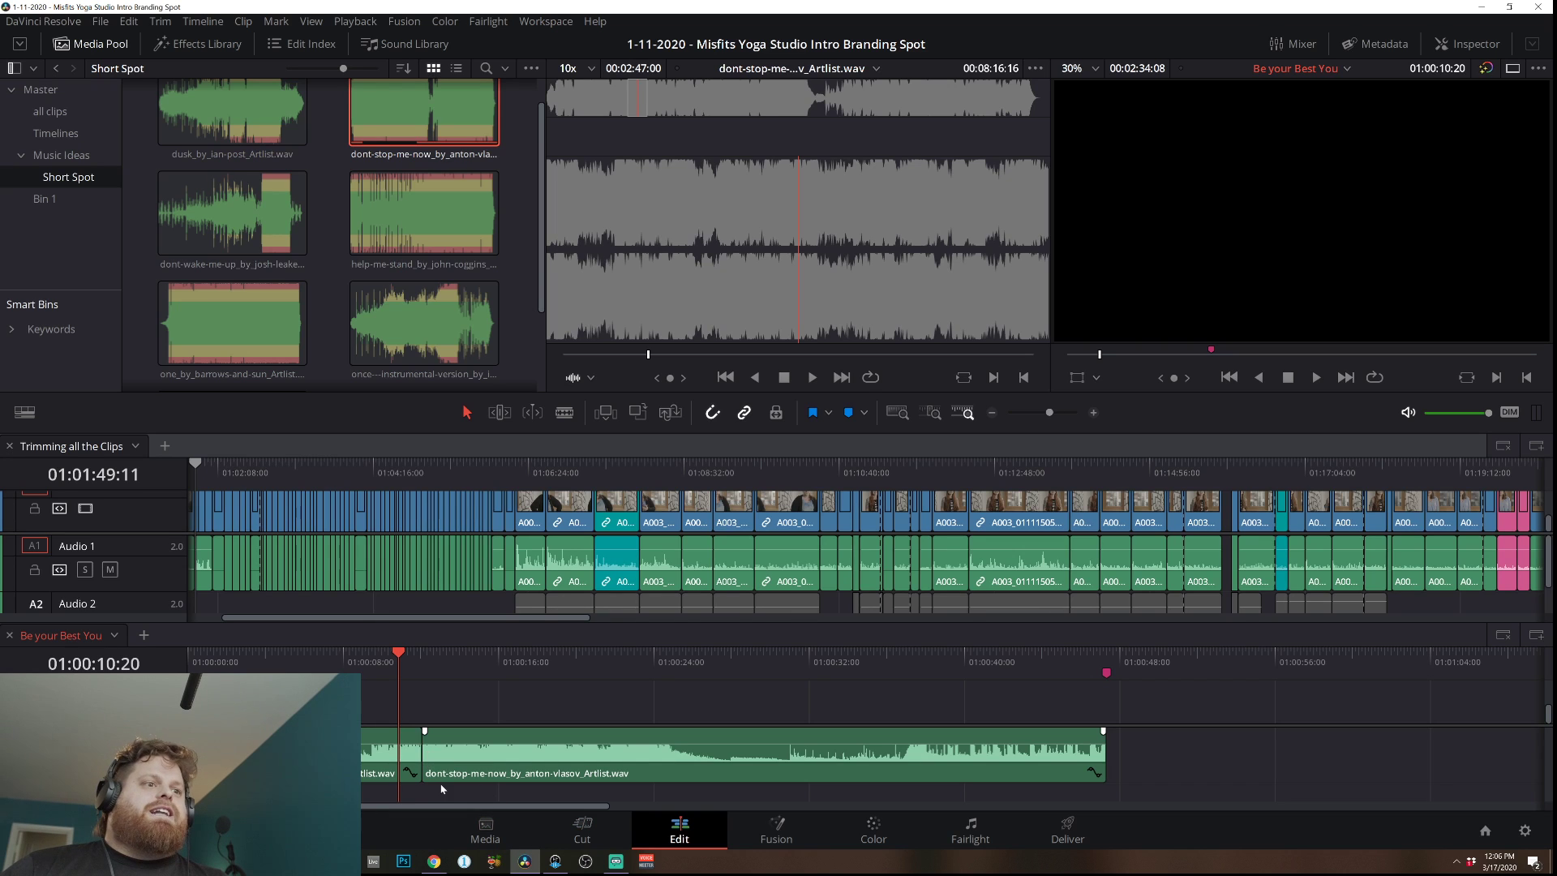
Play across the join and trim the start of the following music clip to about 01:00:12:15.
click(1093, 413)
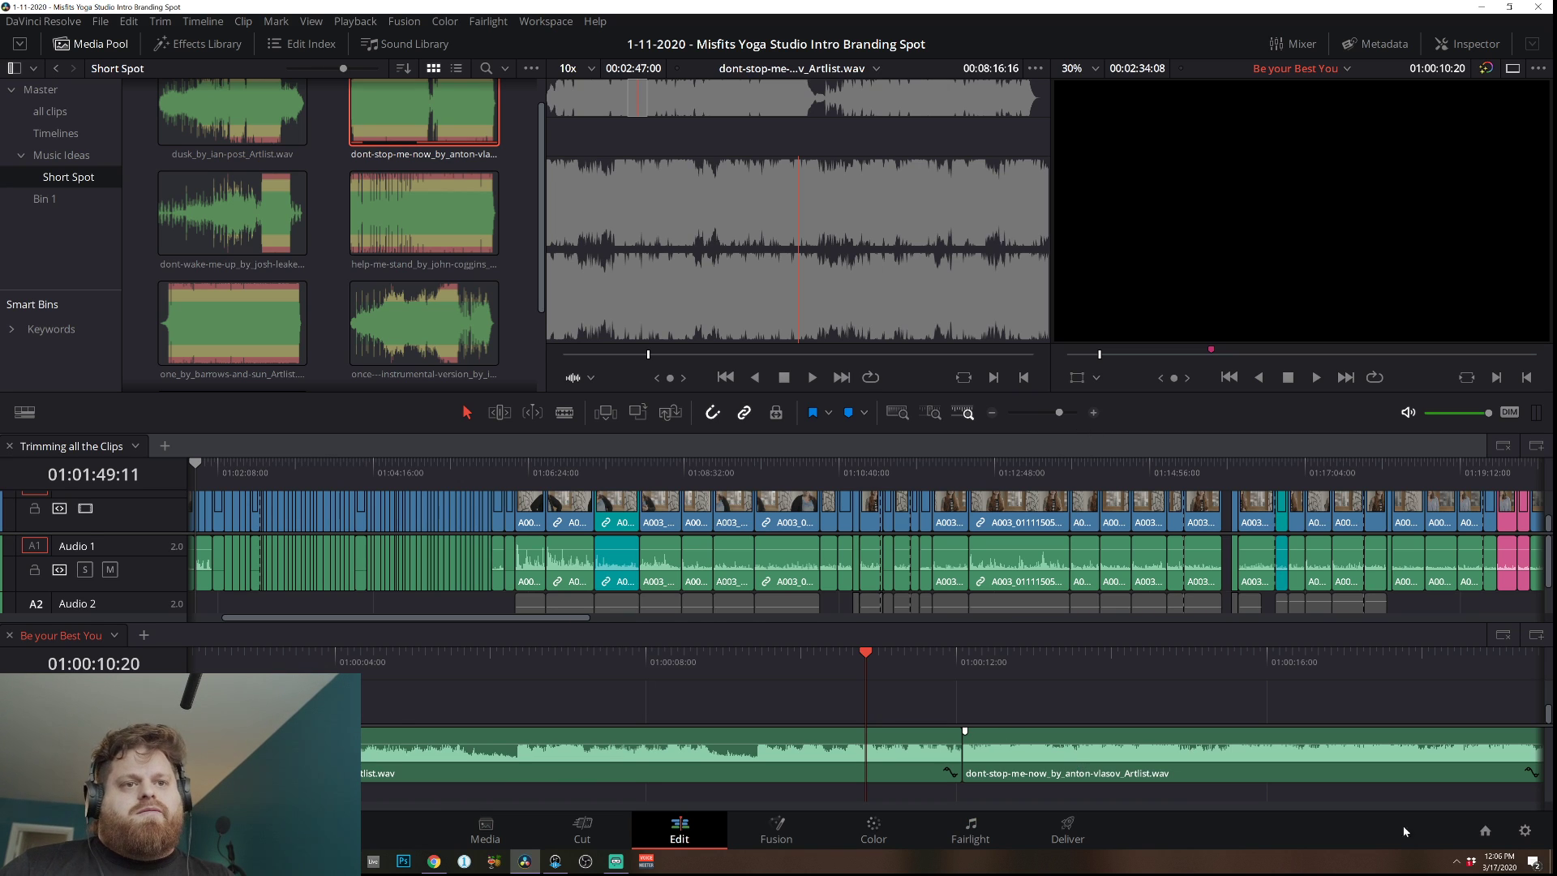
key(space)
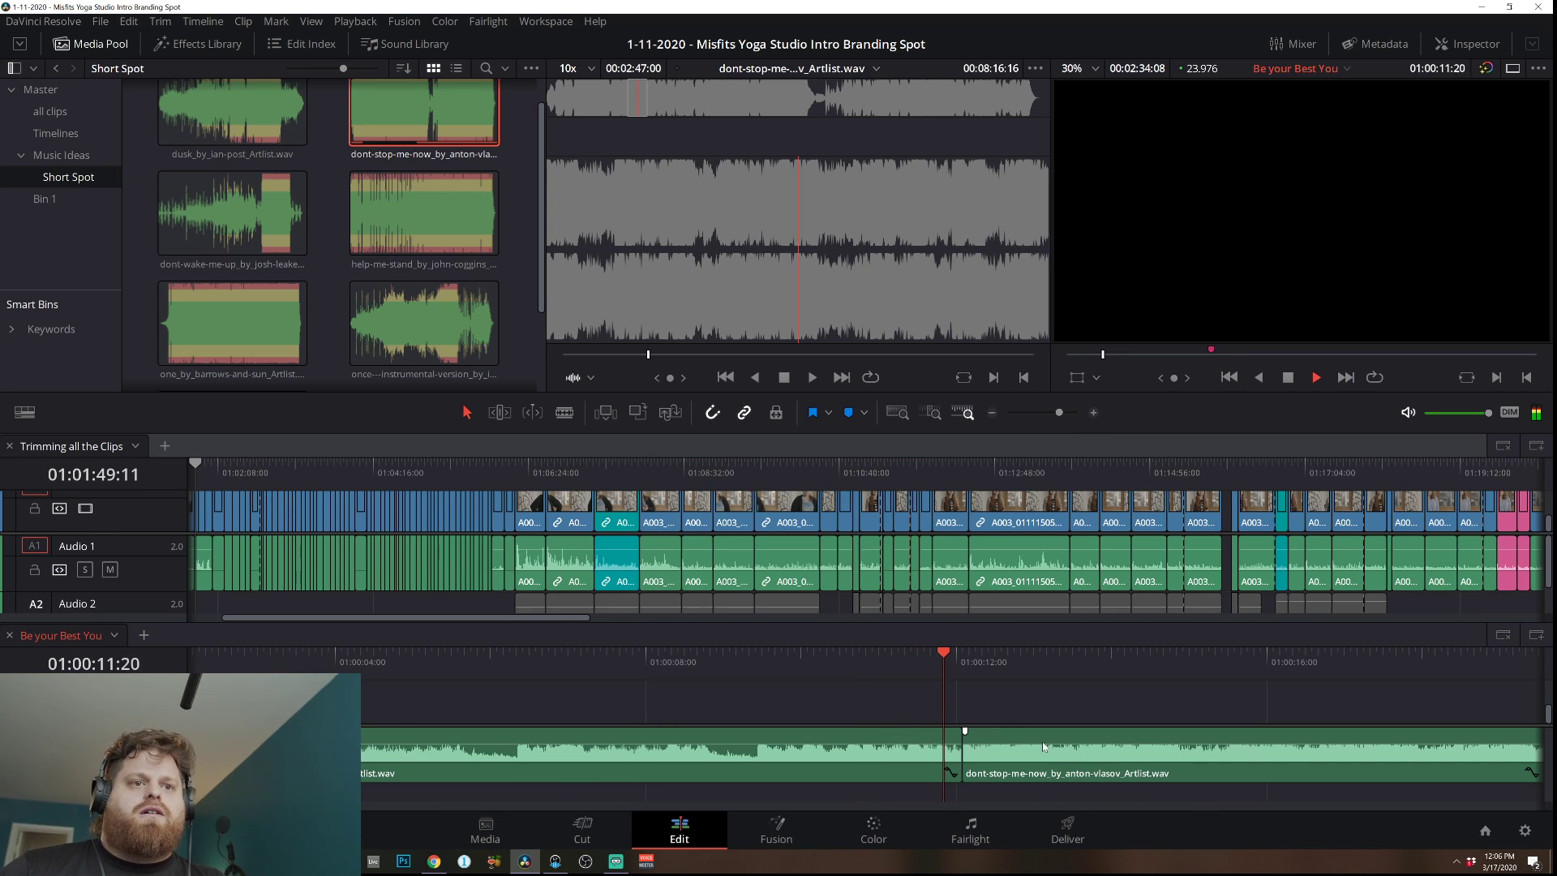
key(space)
drag(1024, 737, 1064, 737)
Play the music from the start of the timeline across the small gap between the two clips.
click(219, 655)
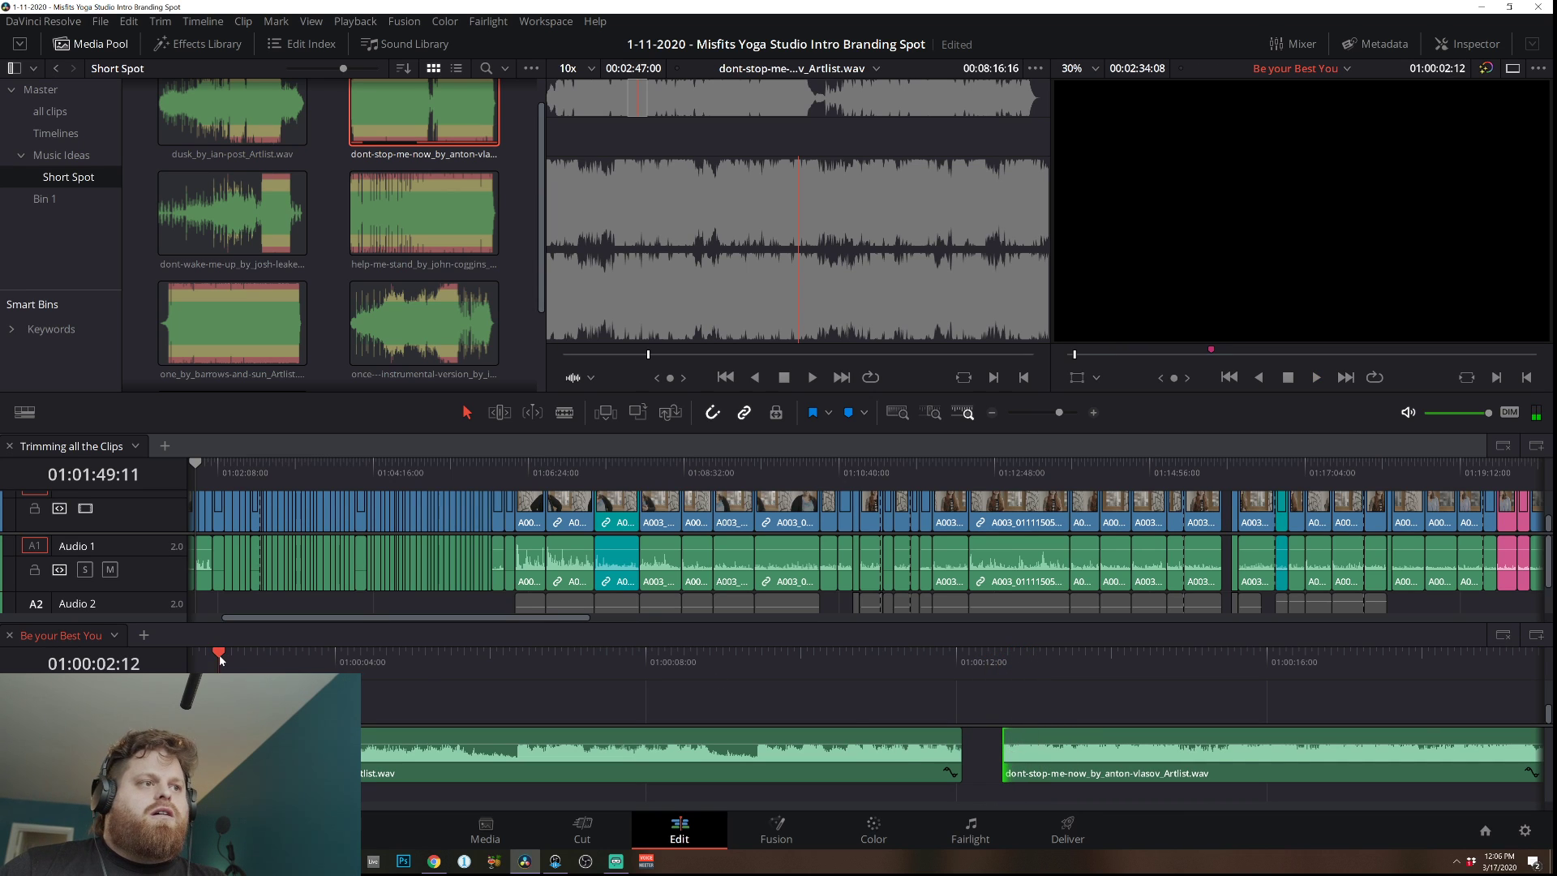
click(992, 411)
click(992, 411)
key(Home)
key(space)
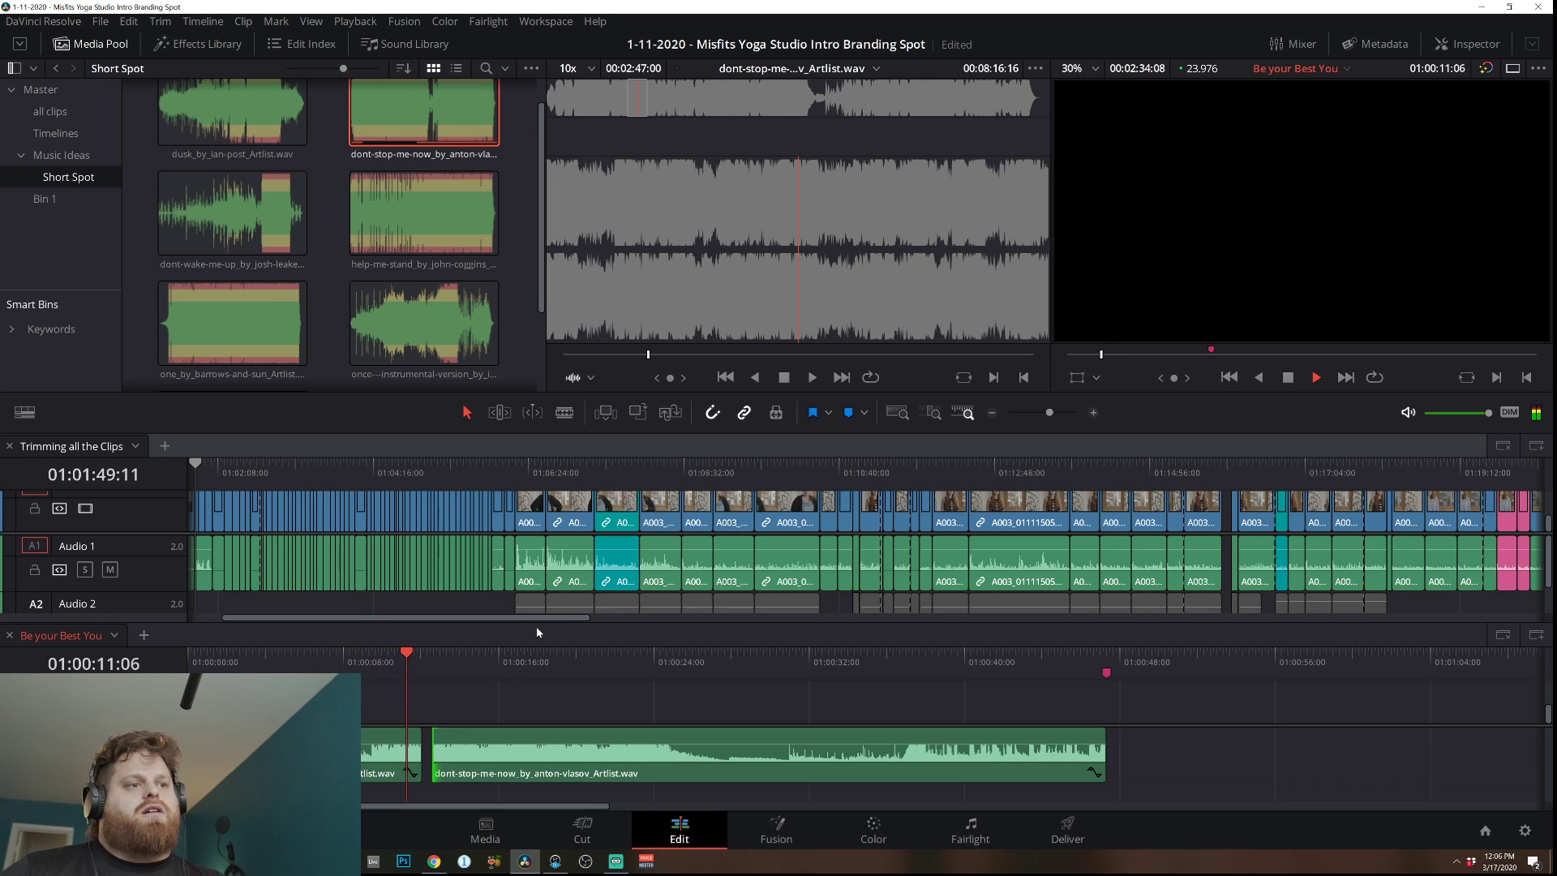
key(space)
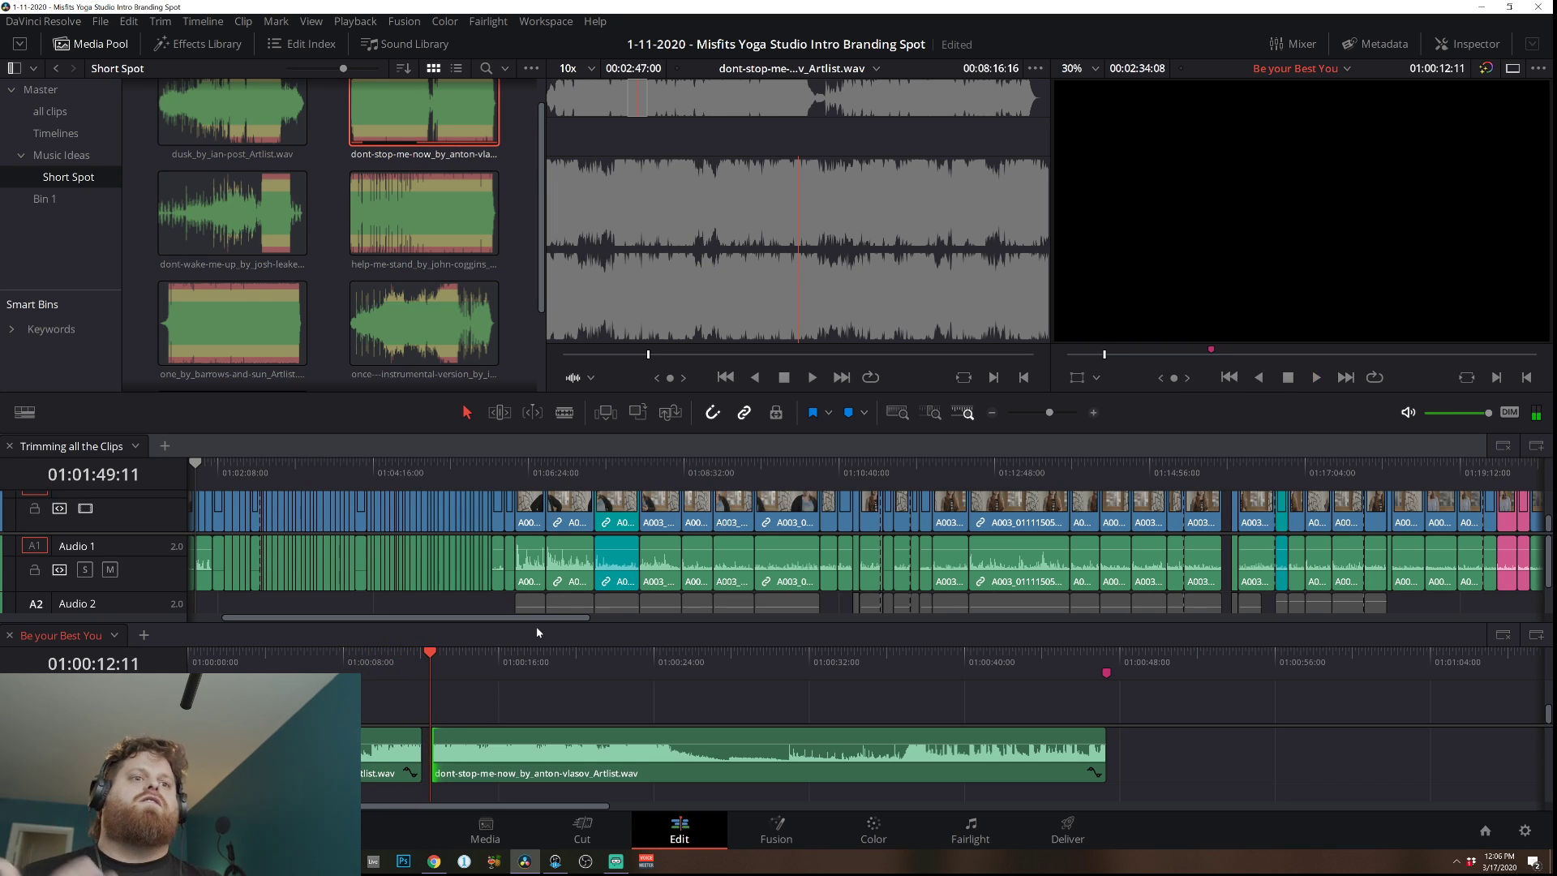
key(space)
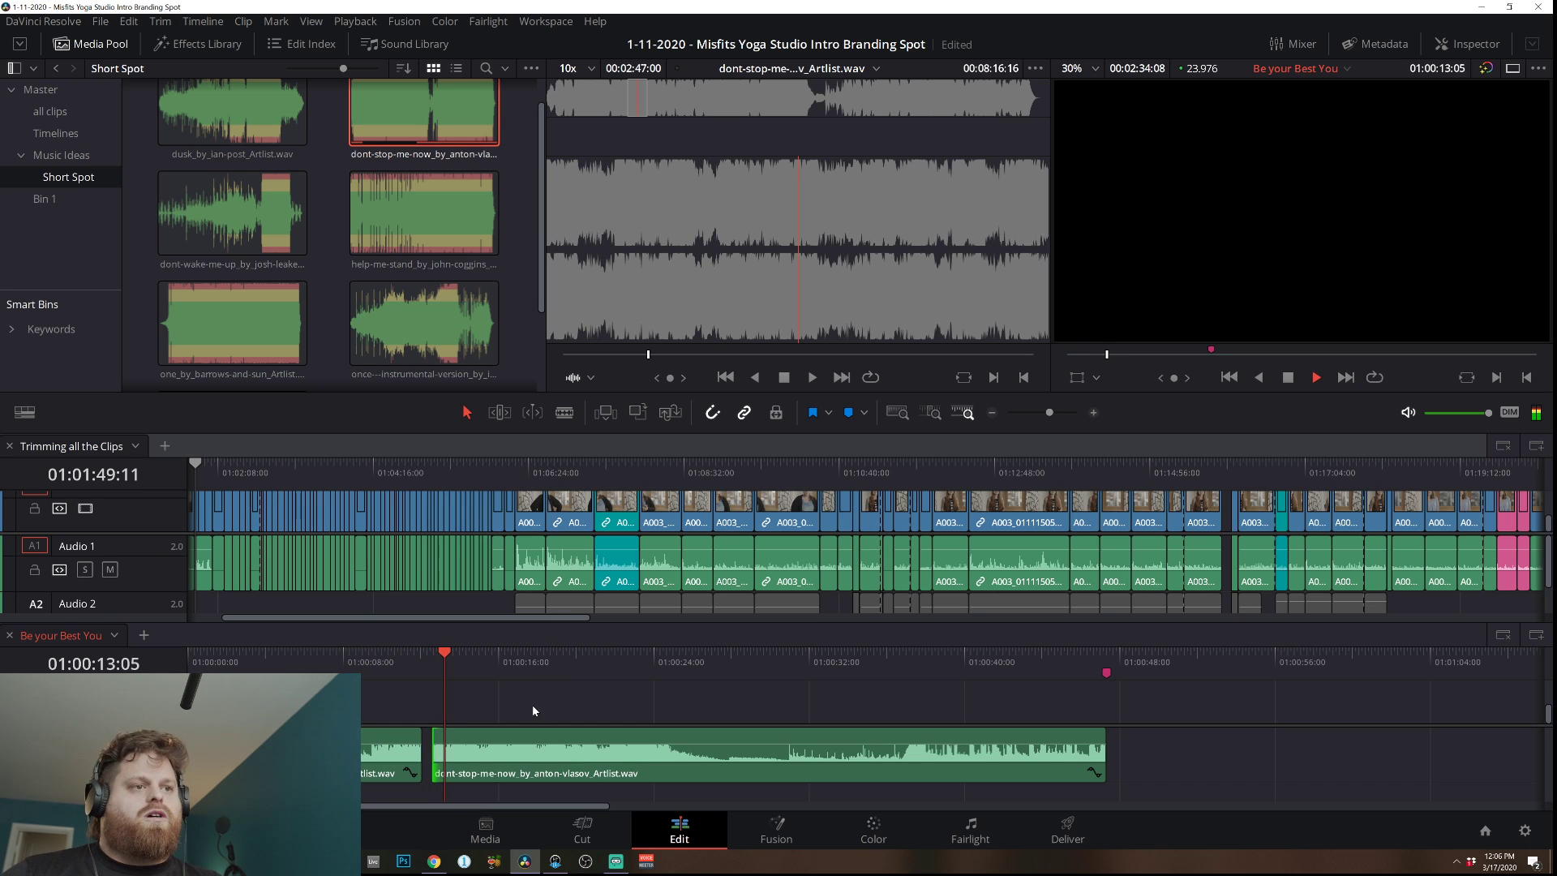
Move the music clip after the gap later on the timeline and trim its start in stages to about 01:00:20:15 while playing it.
drag(458, 770, 573, 767)
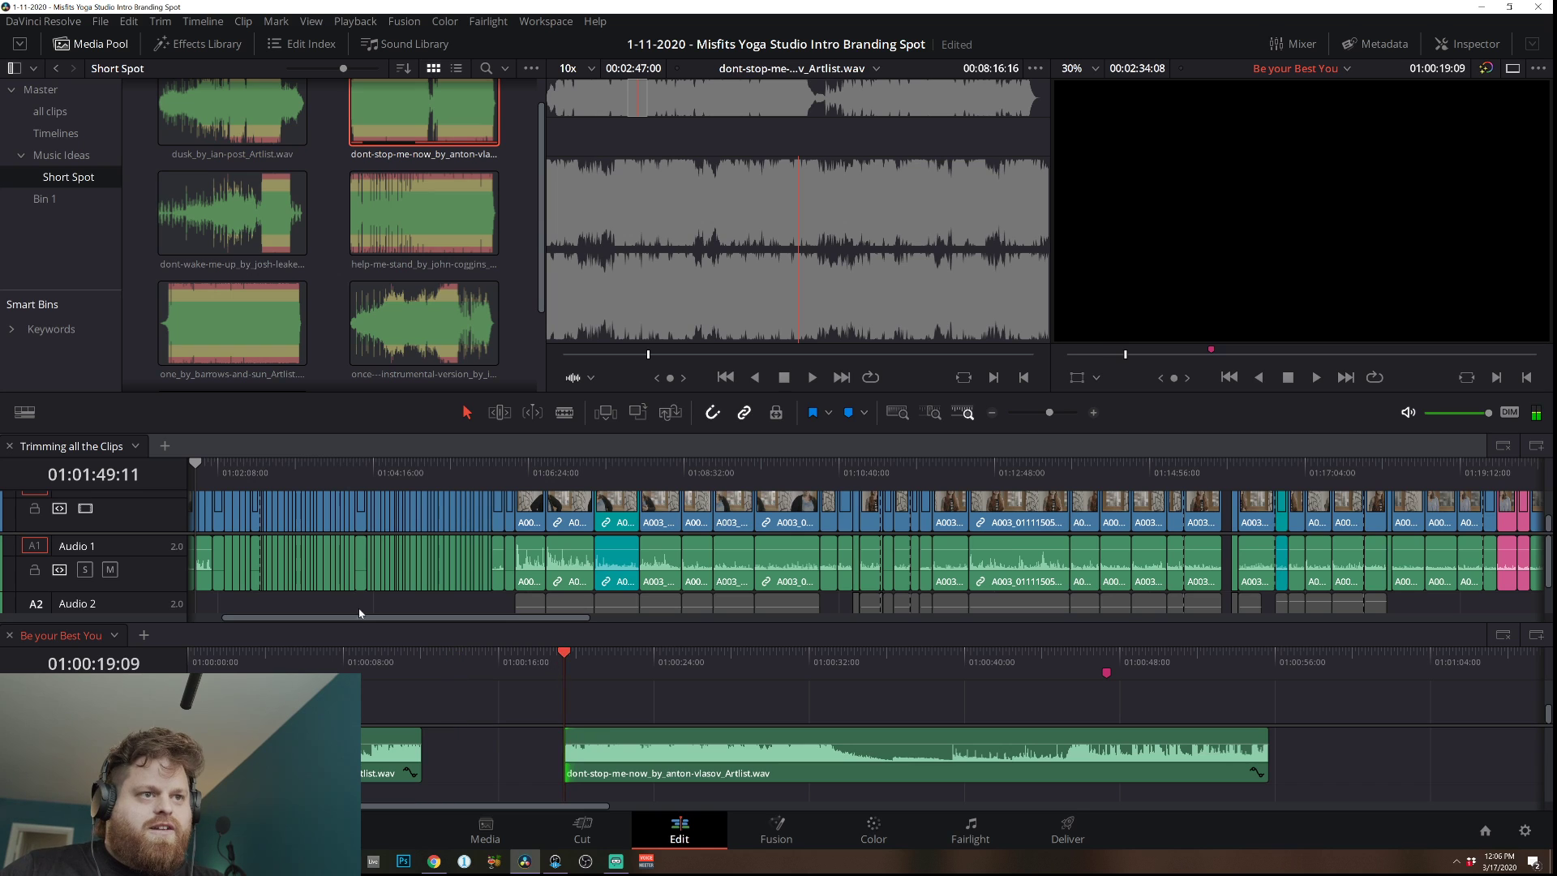
key(space)
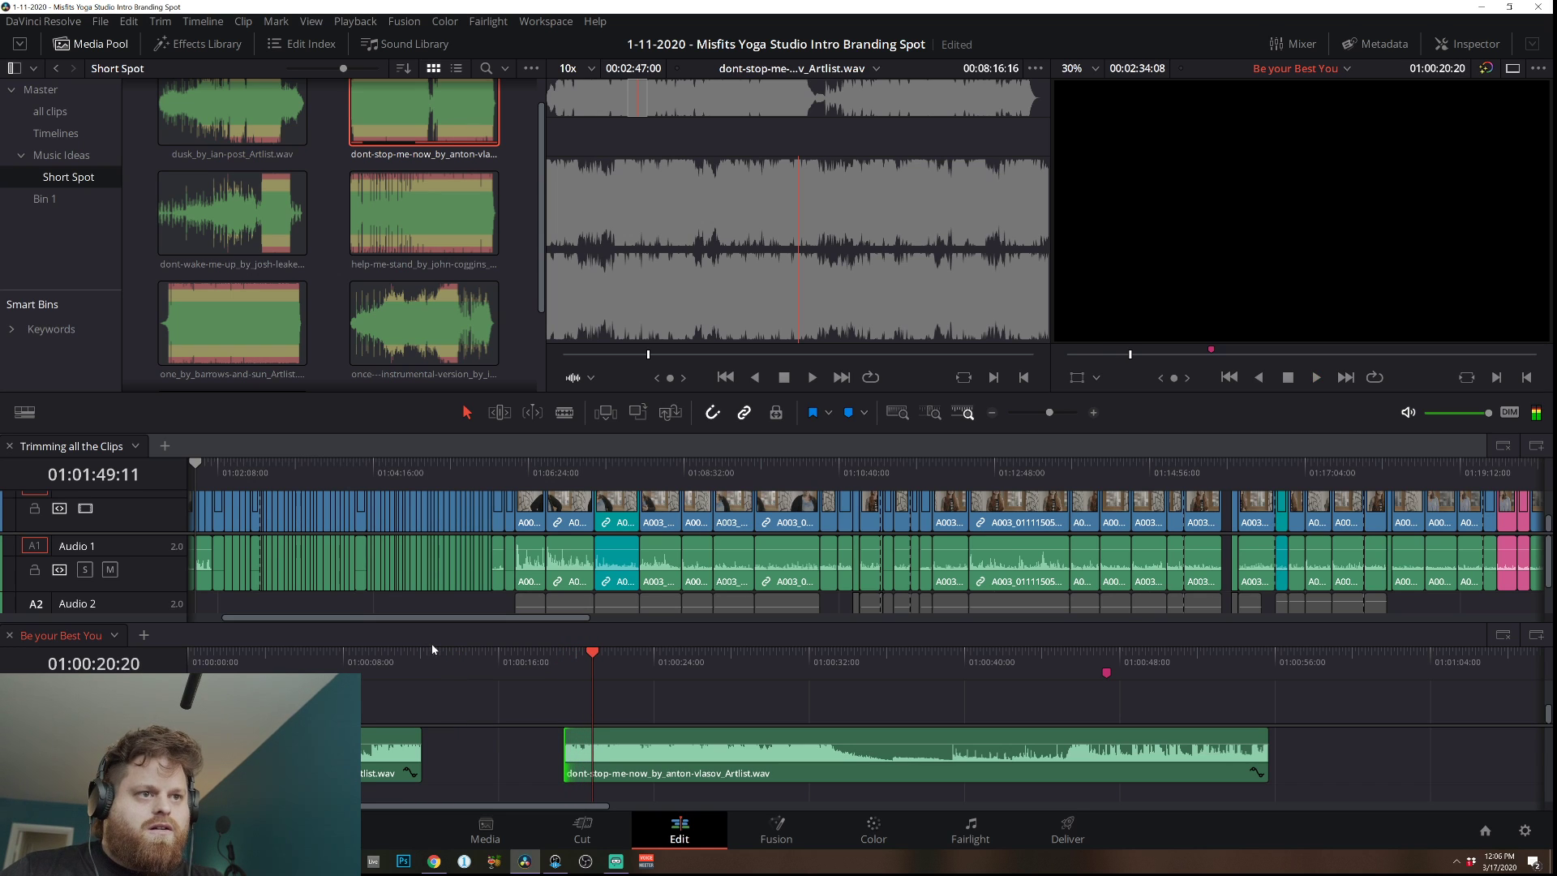
drag(573, 755, 599, 756)
key(space)
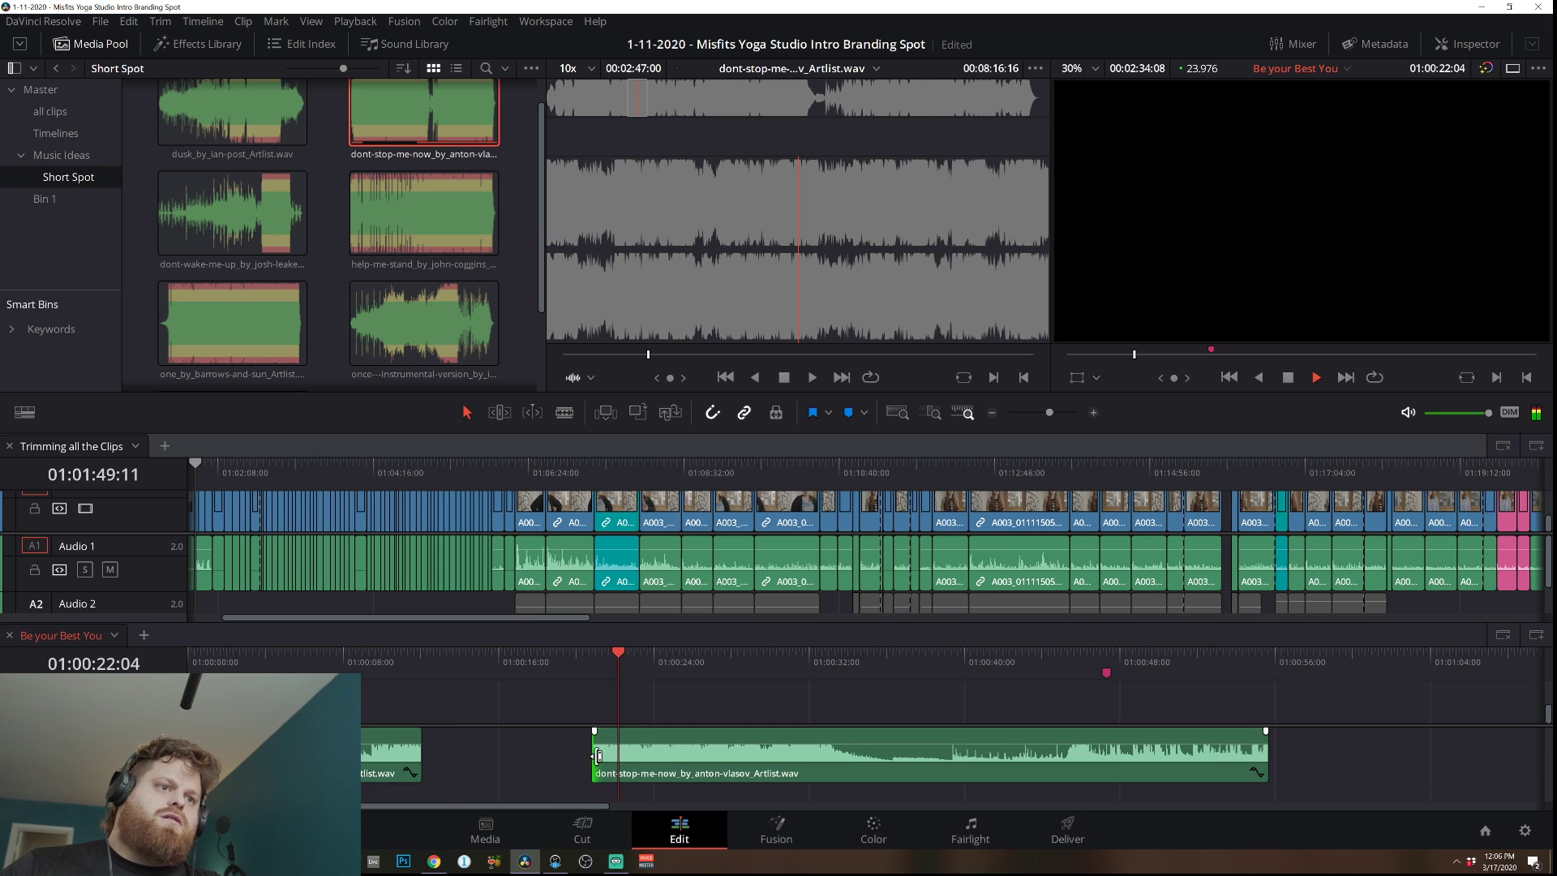
drag(600, 757, 566, 756)
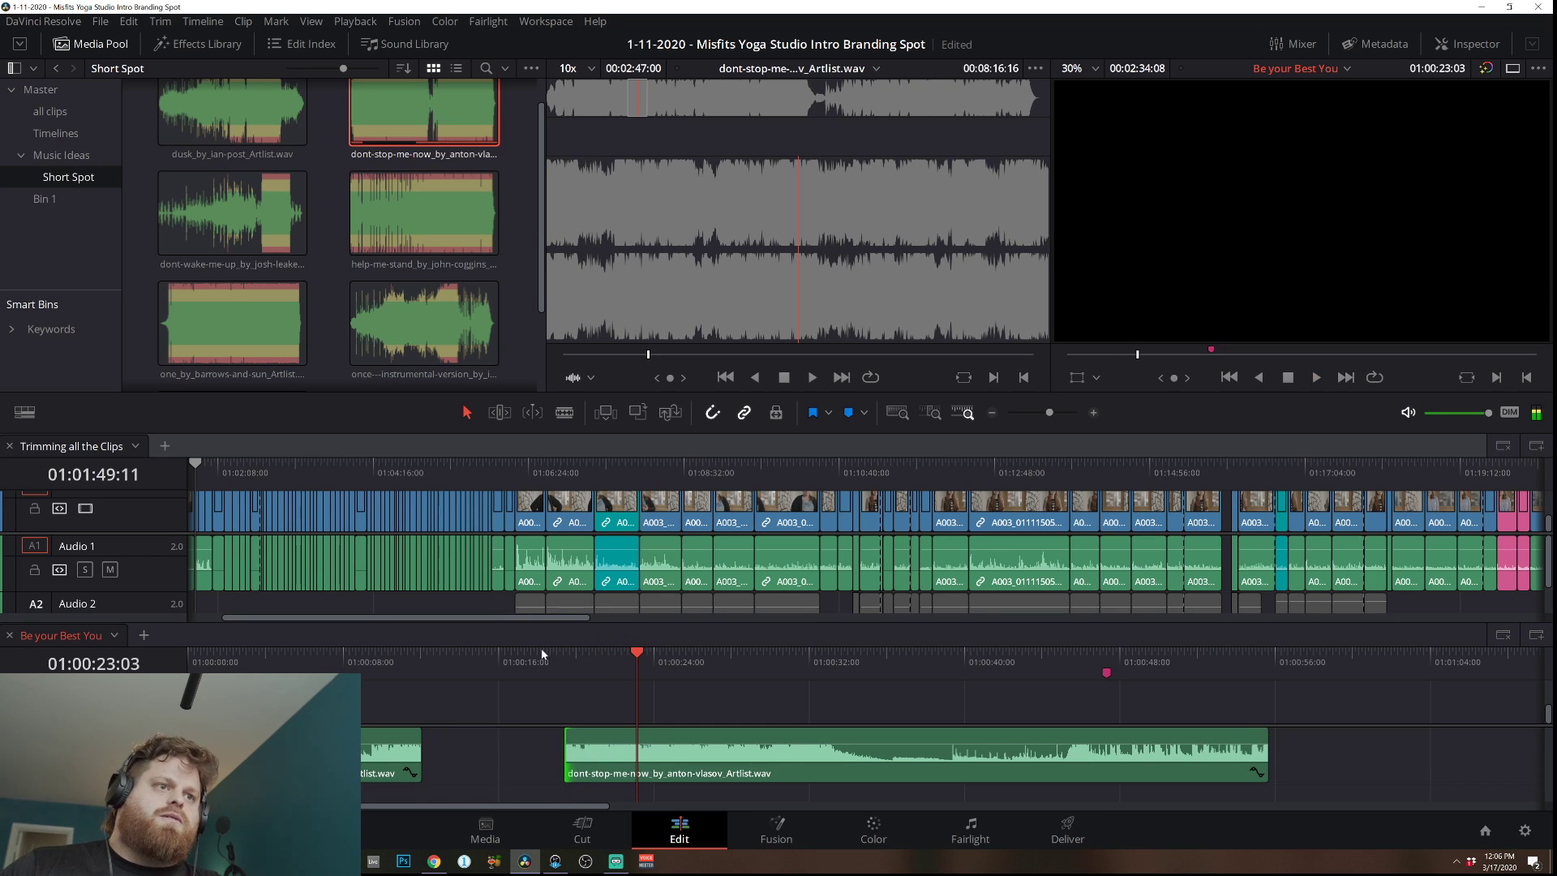
key(Up)
key(space)
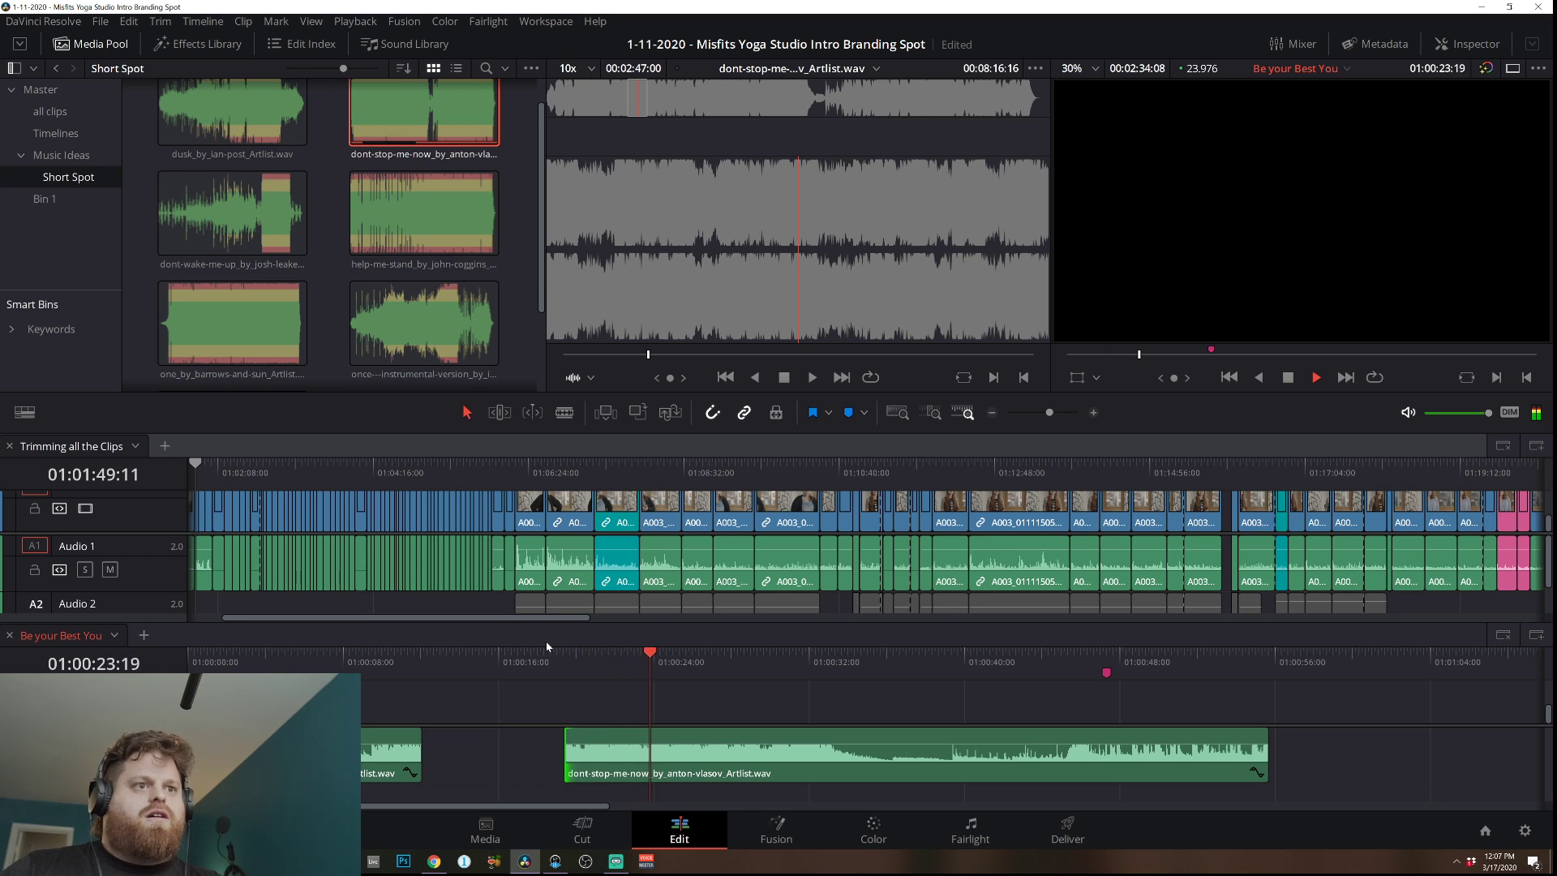
drag(578, 767, 600, 753)
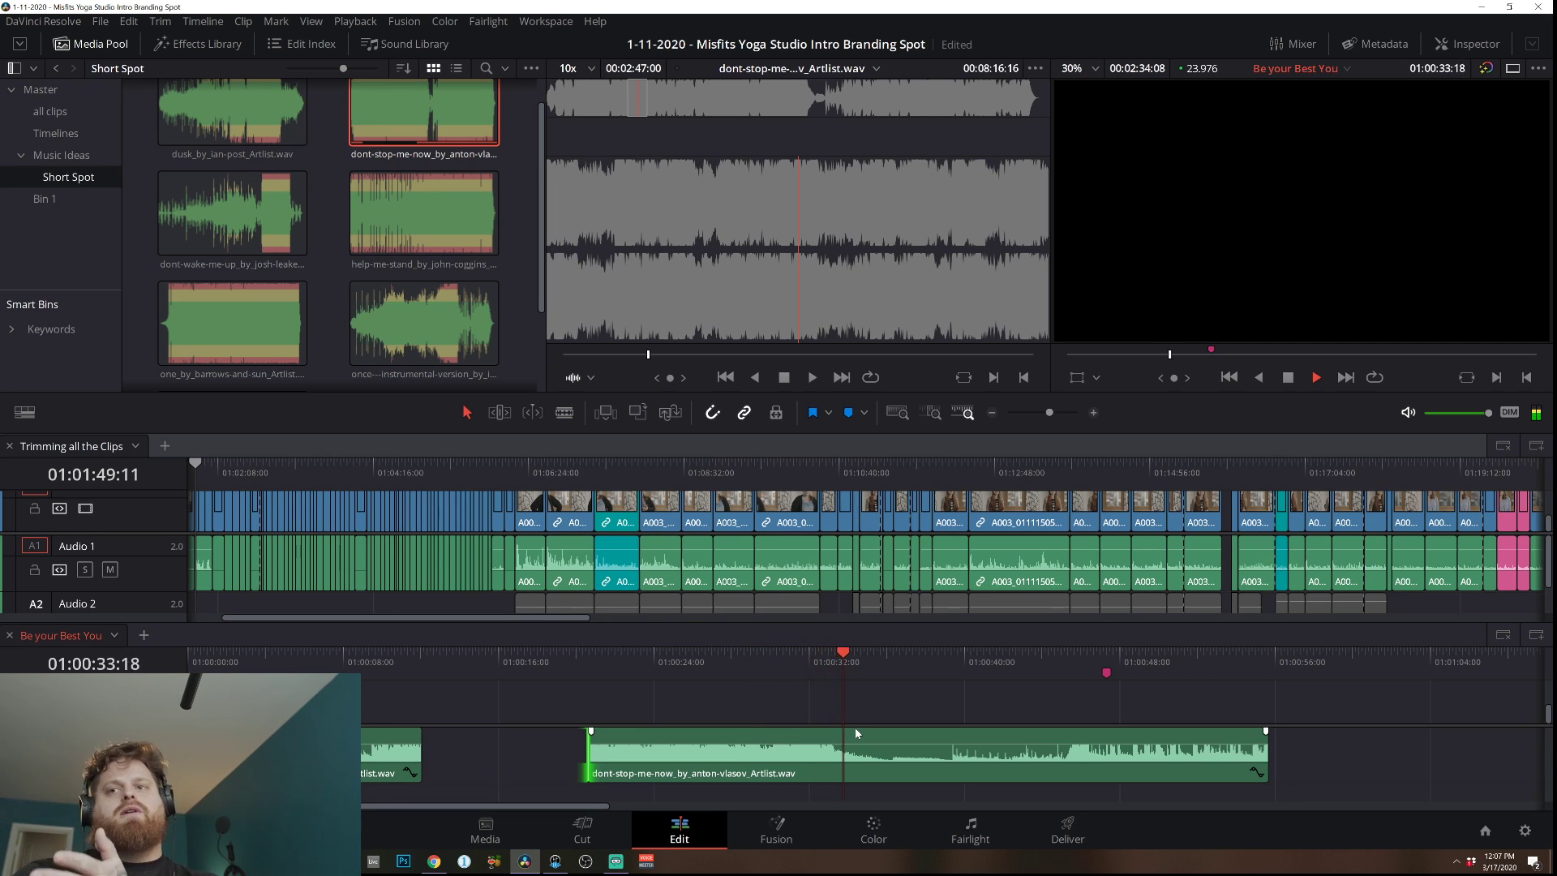
key(space)
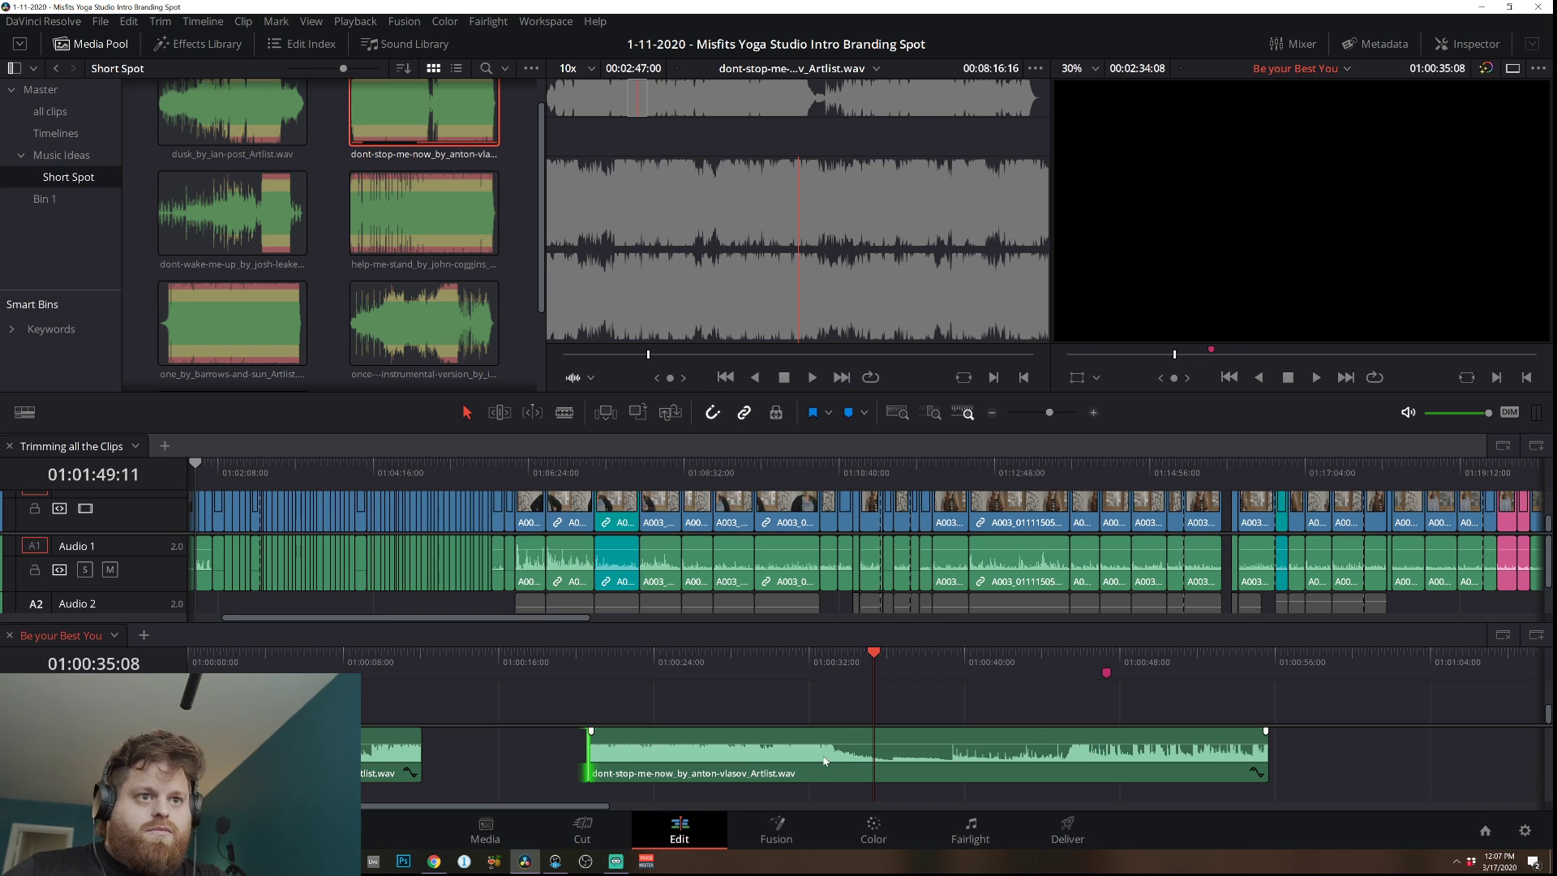
Move the trimmed music clip back near the preceding one, play across the join, and place its start at about 01:00:13:16.
key(b)
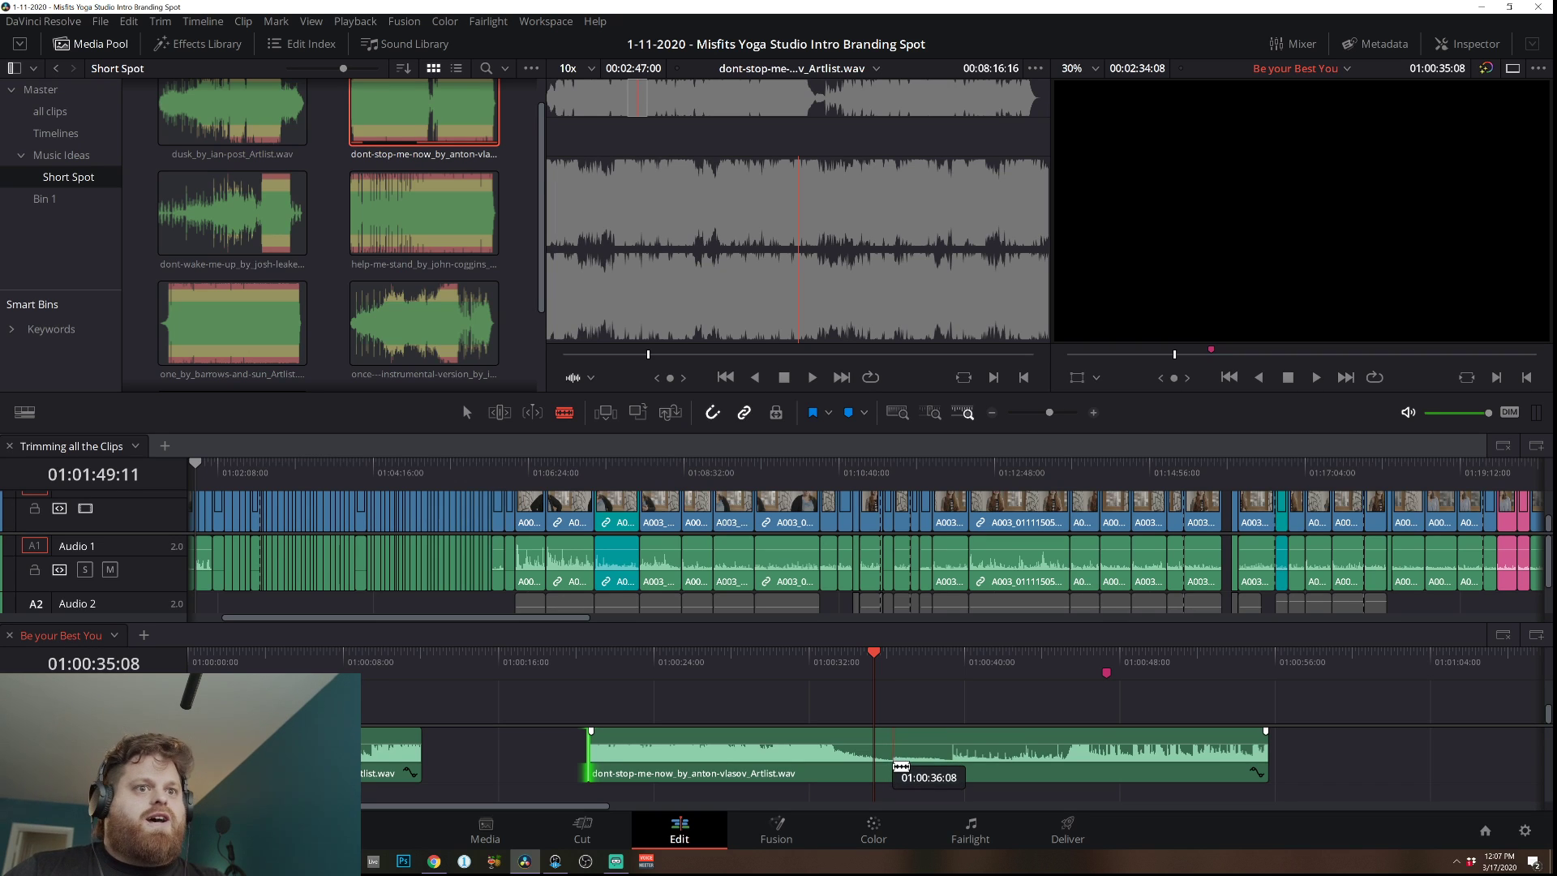
key(a)
drag(775, 771, 614, 770)
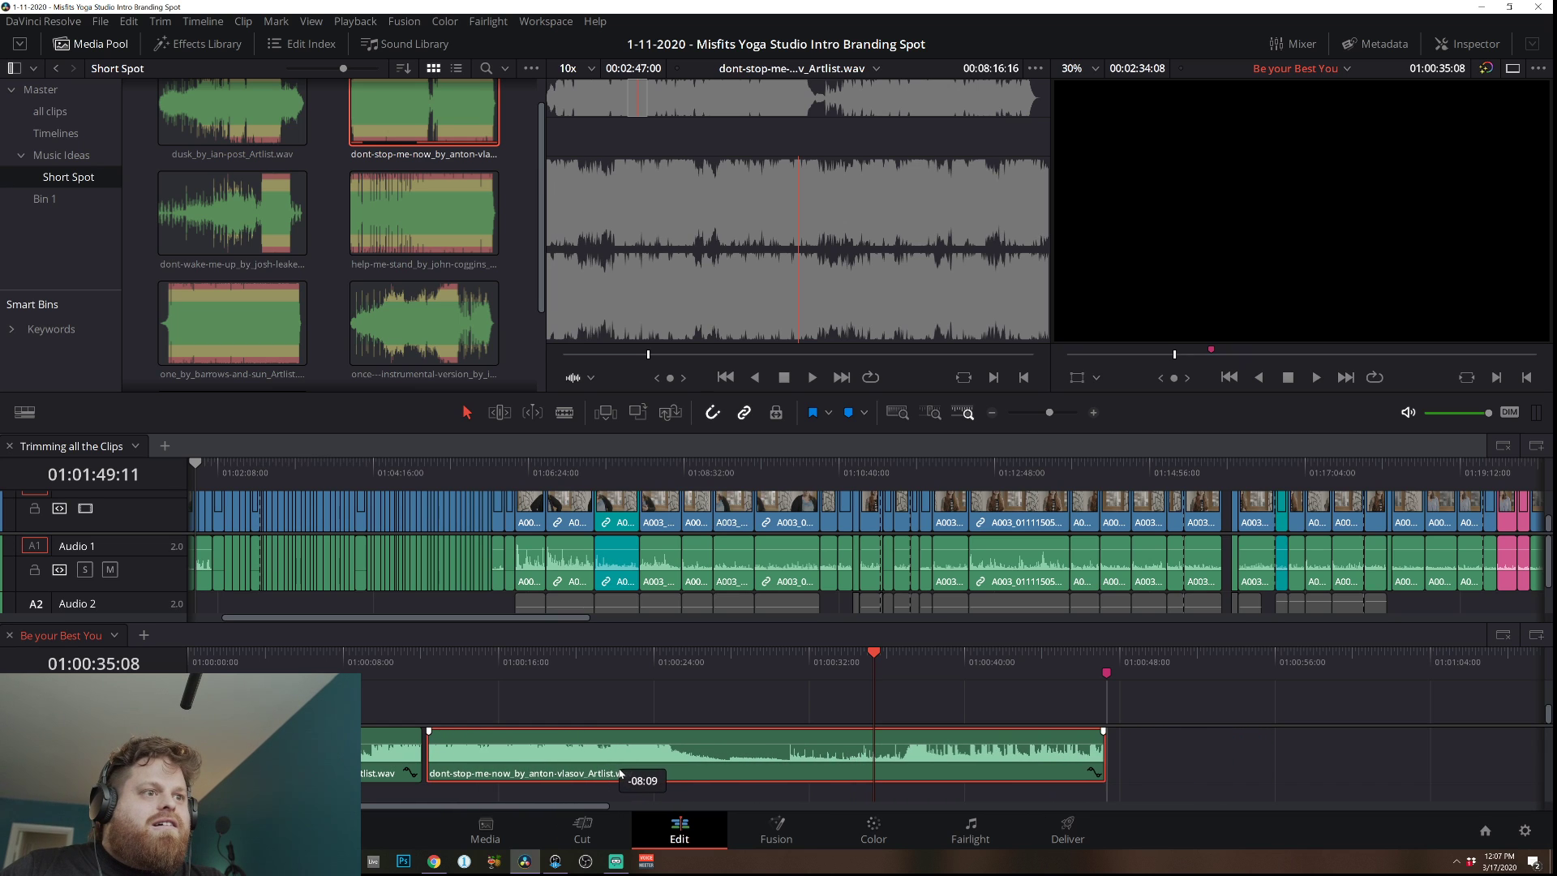
click(424, 655)
key(space)
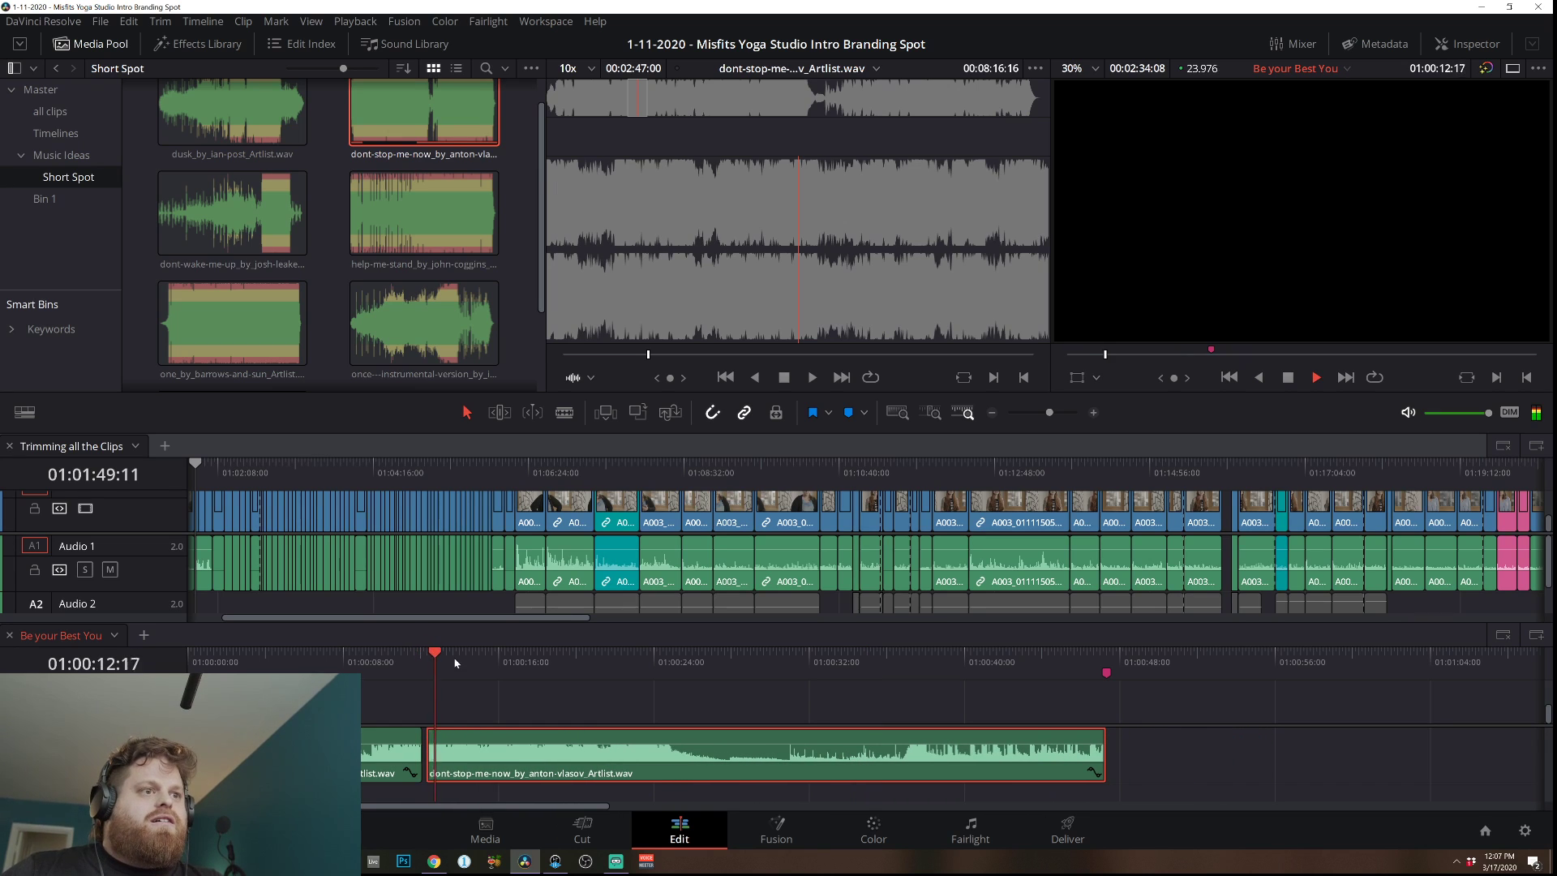
click(349, 654)
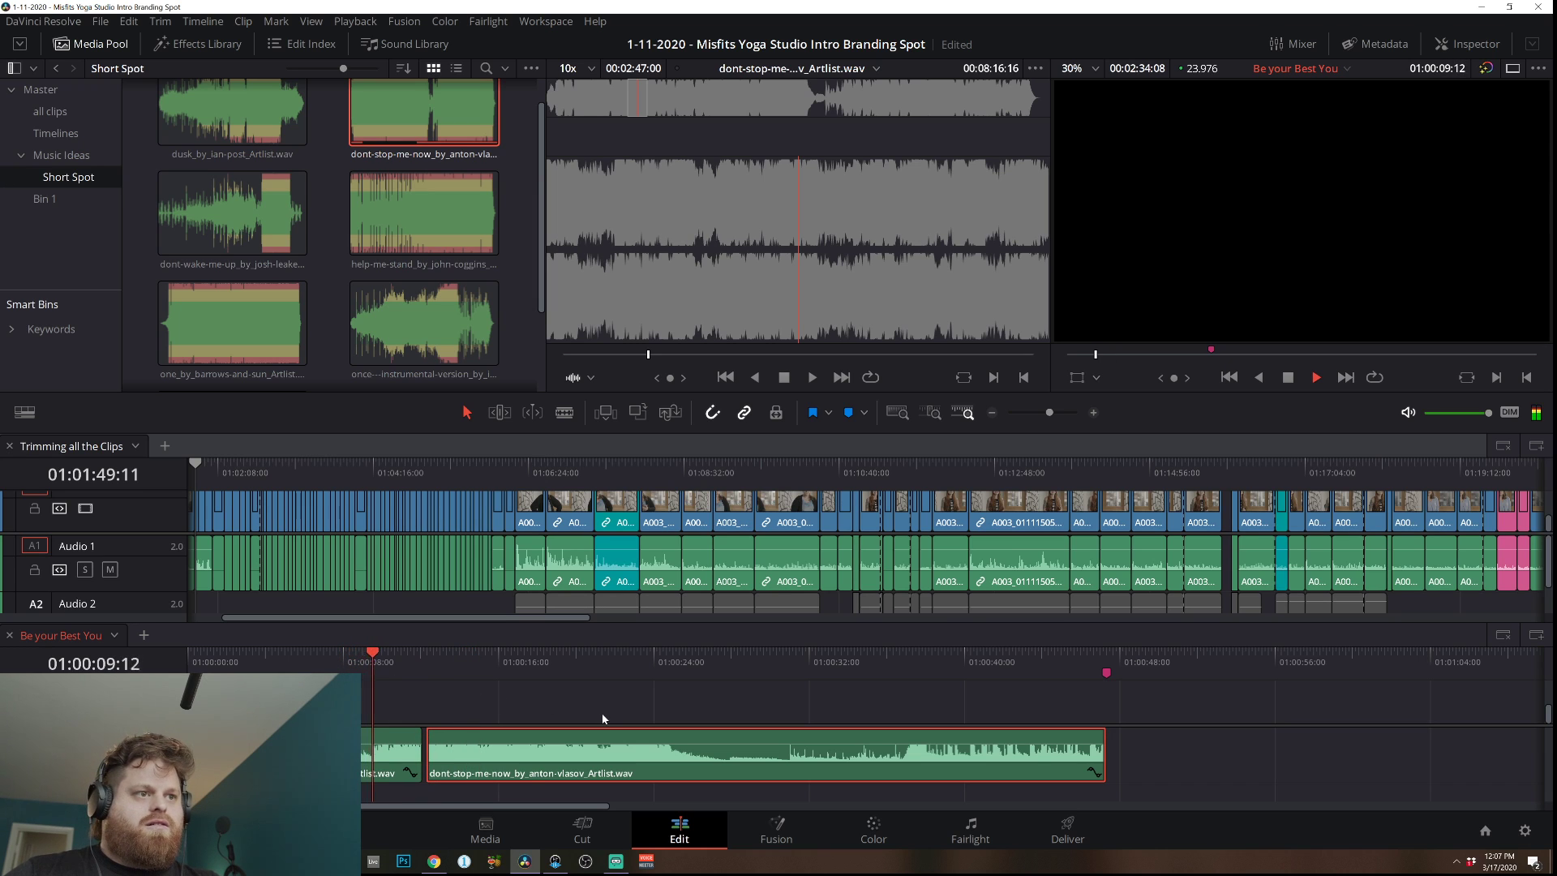
drag(521, 774, 549, 755)
key(space)
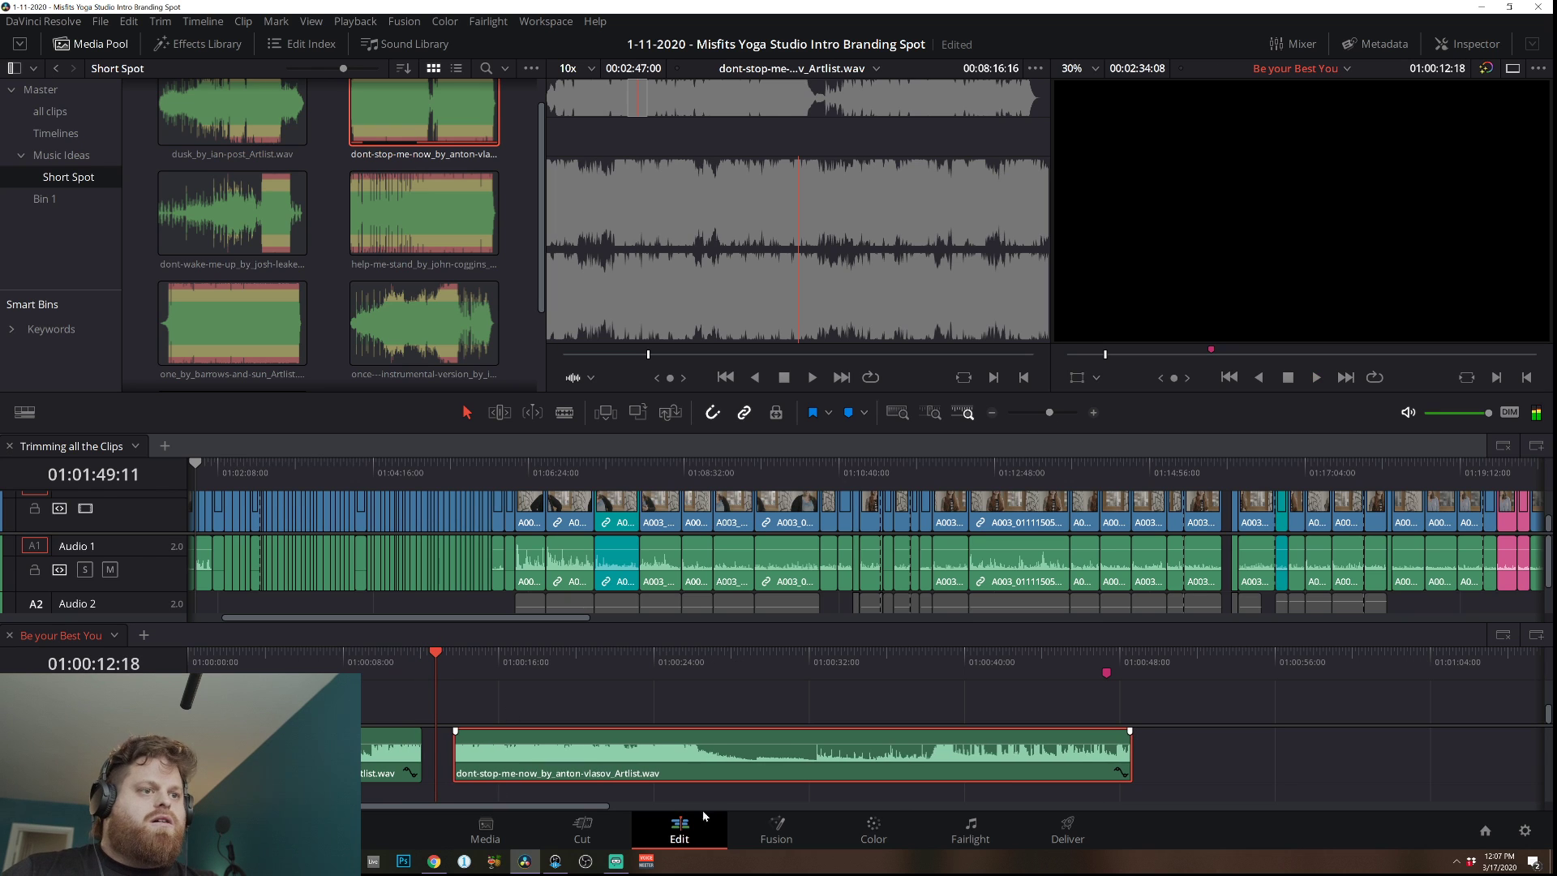
Extend the end of the music clip before the gap to about 01:00:12:05 and play up to its end.
click(1094, 414)
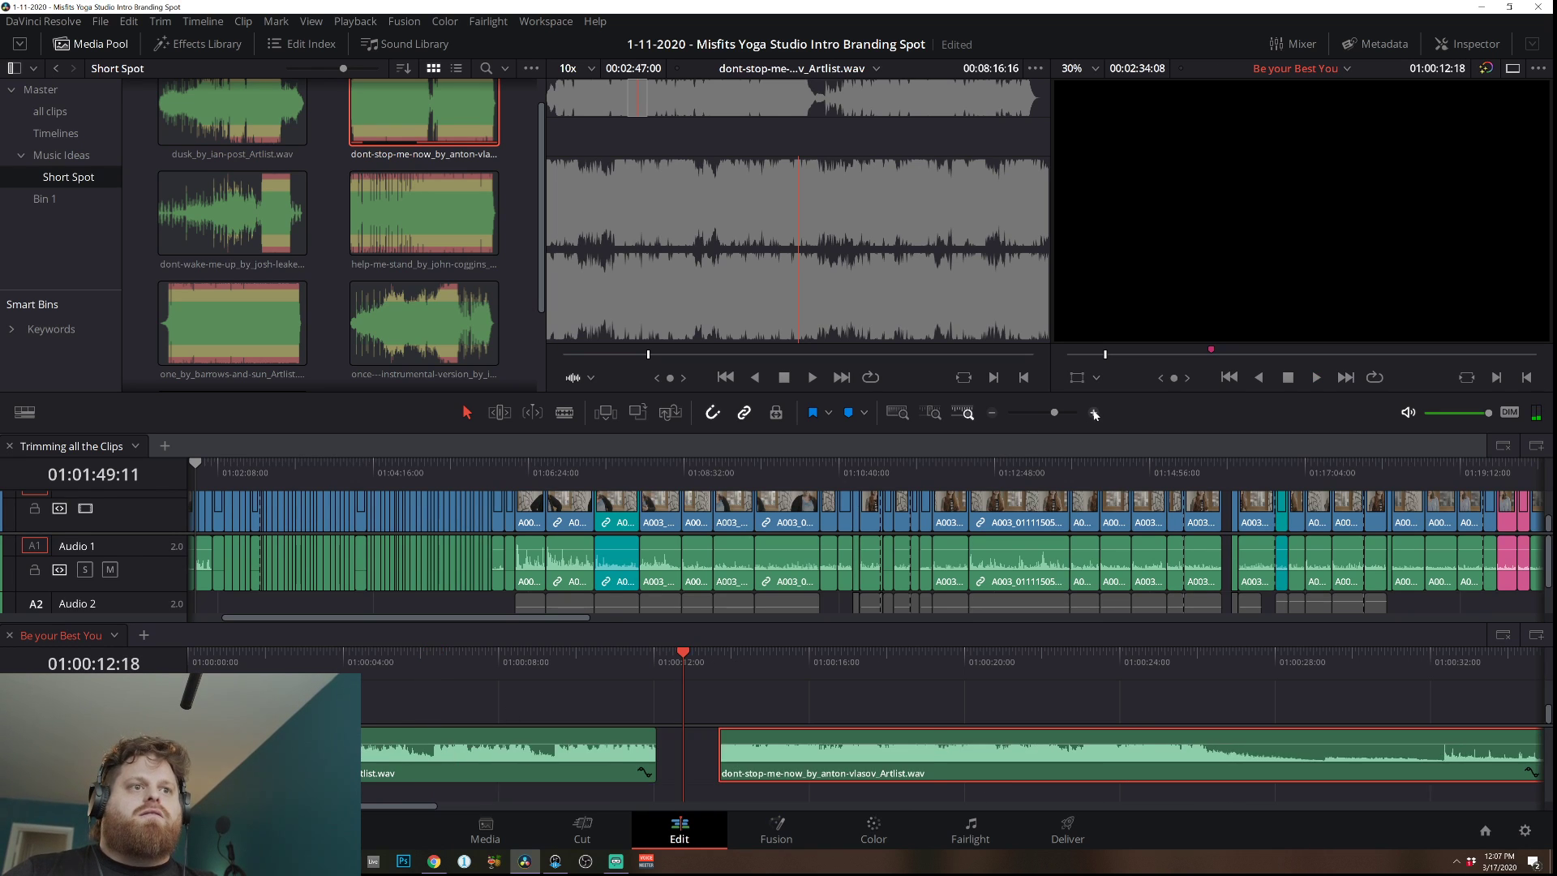
click(1094, 414)
drag(813, 747, 821, 751)
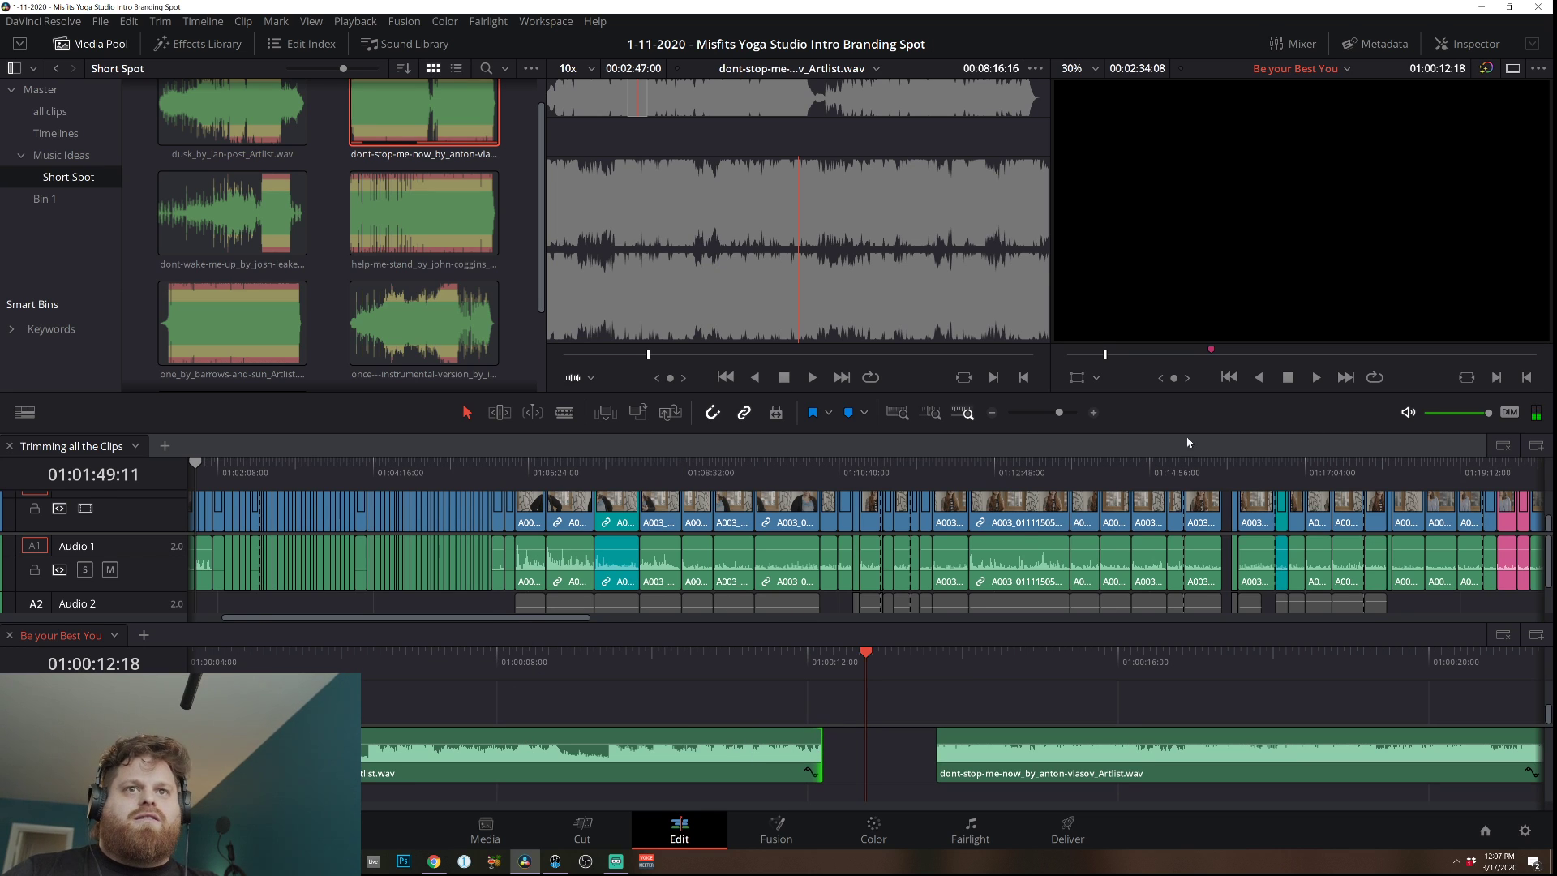
click(1088, 415)
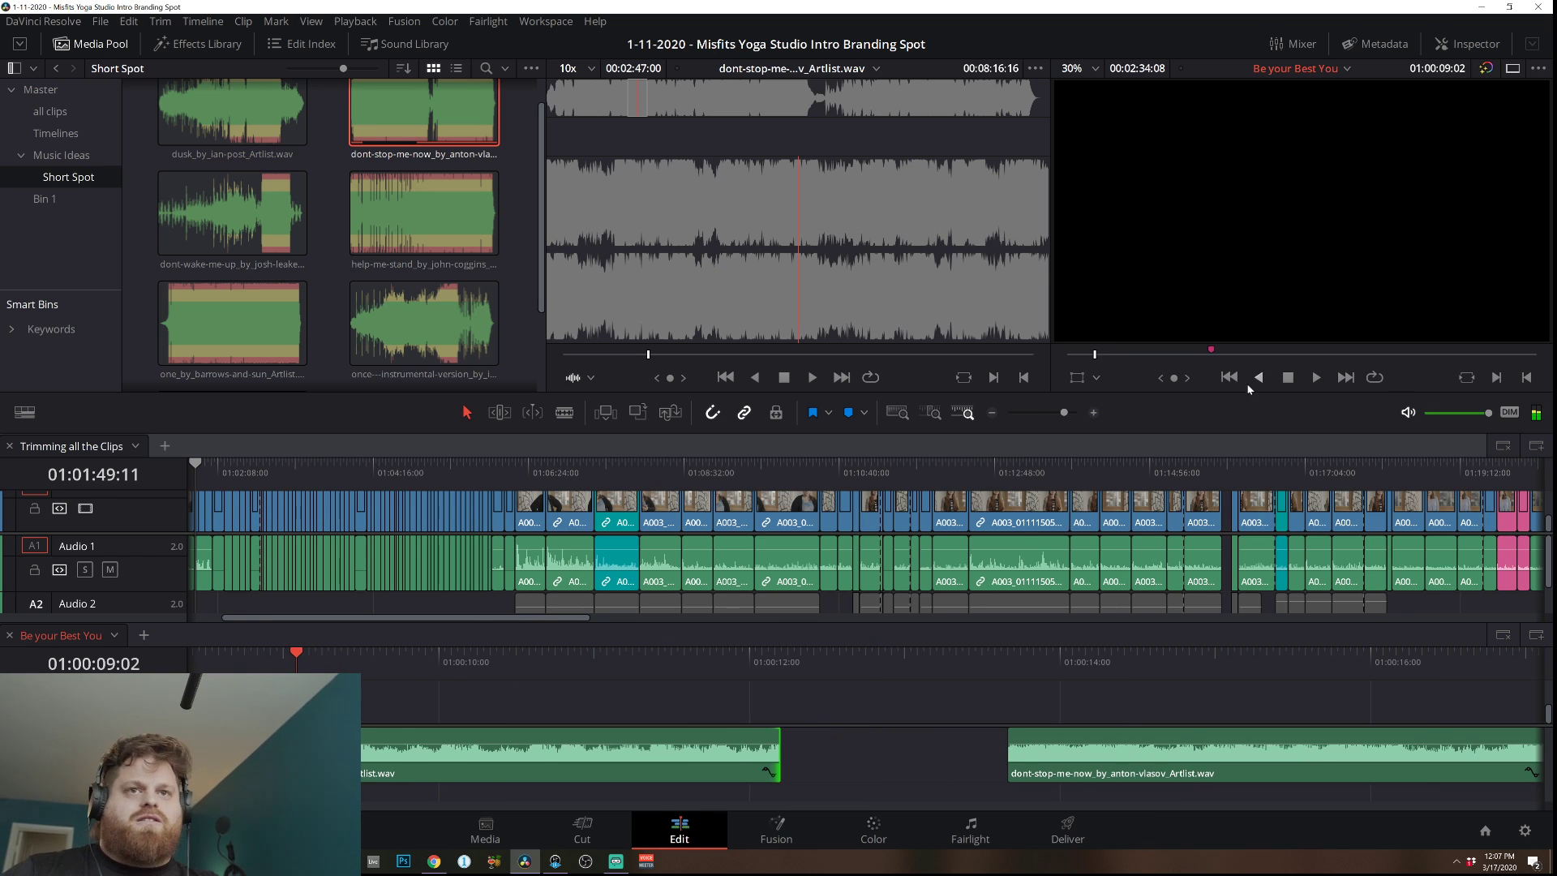
click(1094, 414)
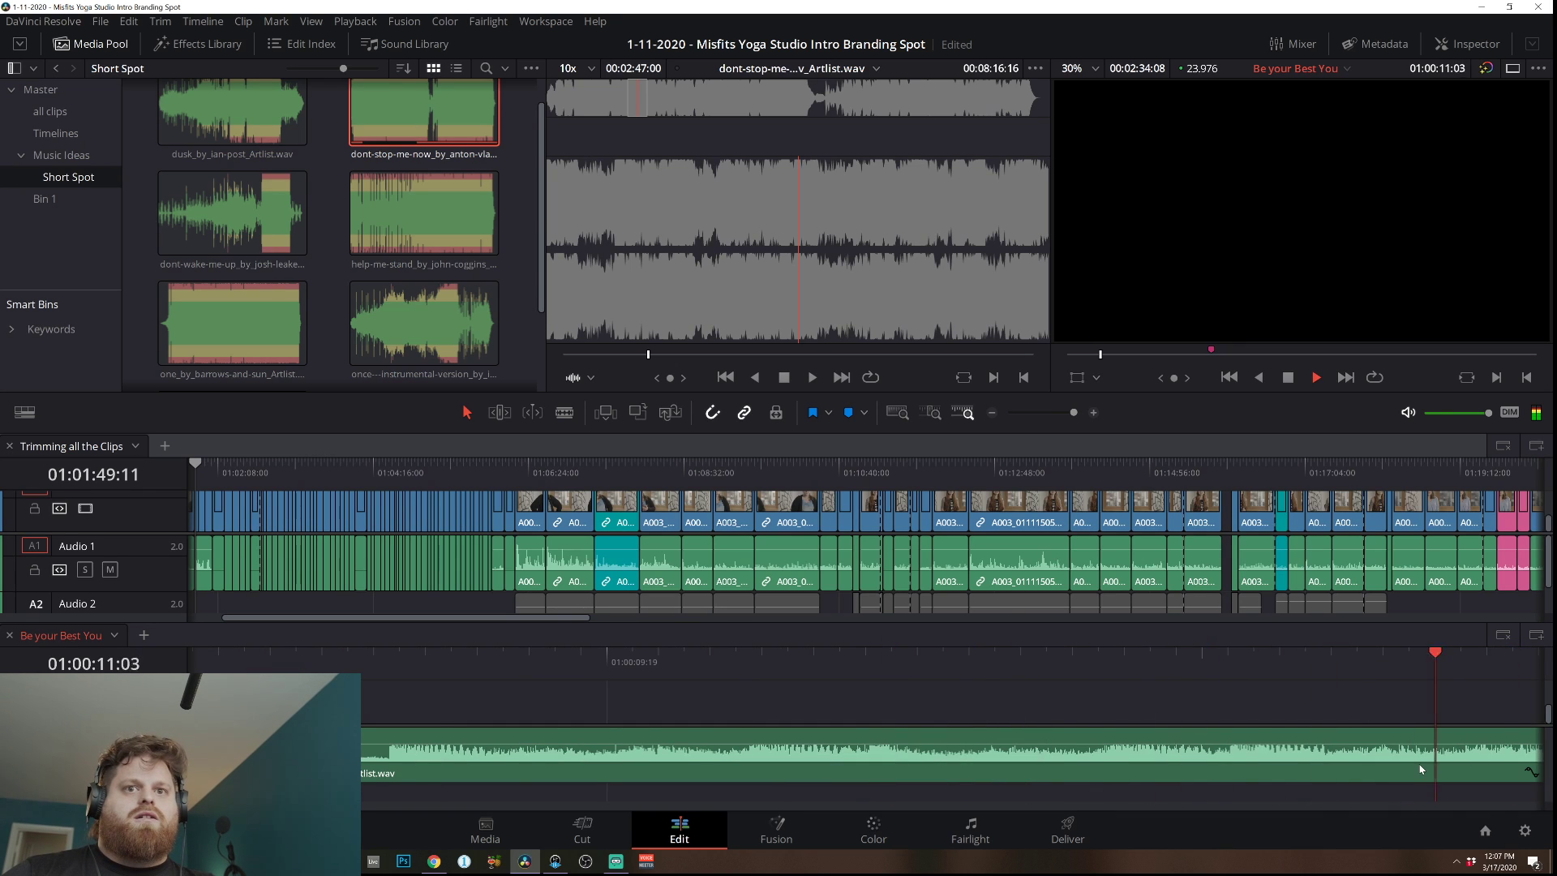
key(space)
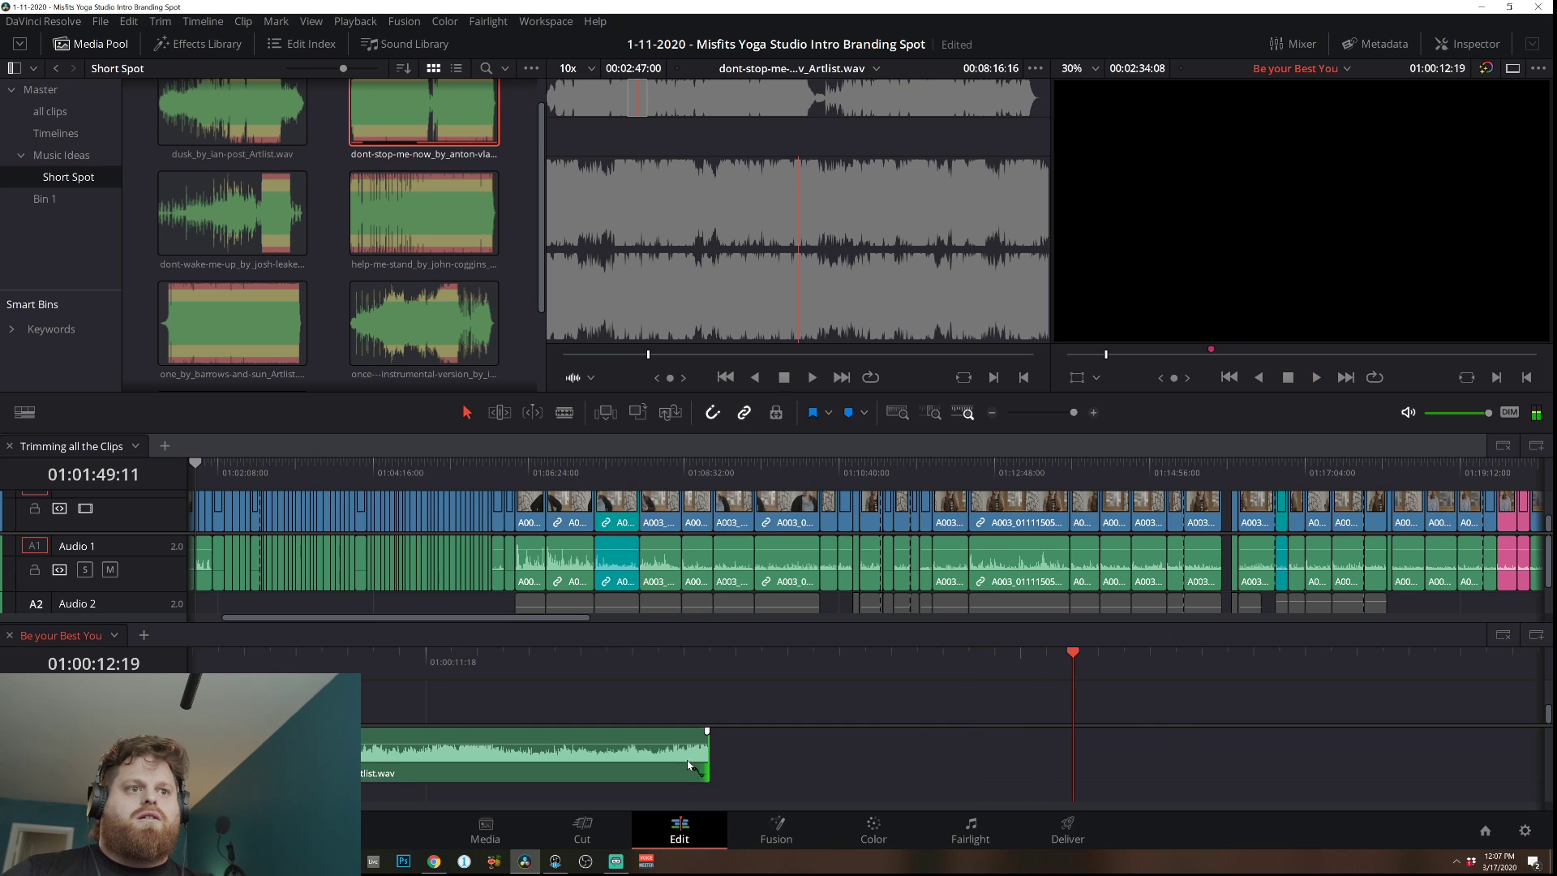
Extend the end of the music clip before the gap in stages to about 01:00:12:15, playing up to its end after each change.
drag(702, 753, 907, 752)
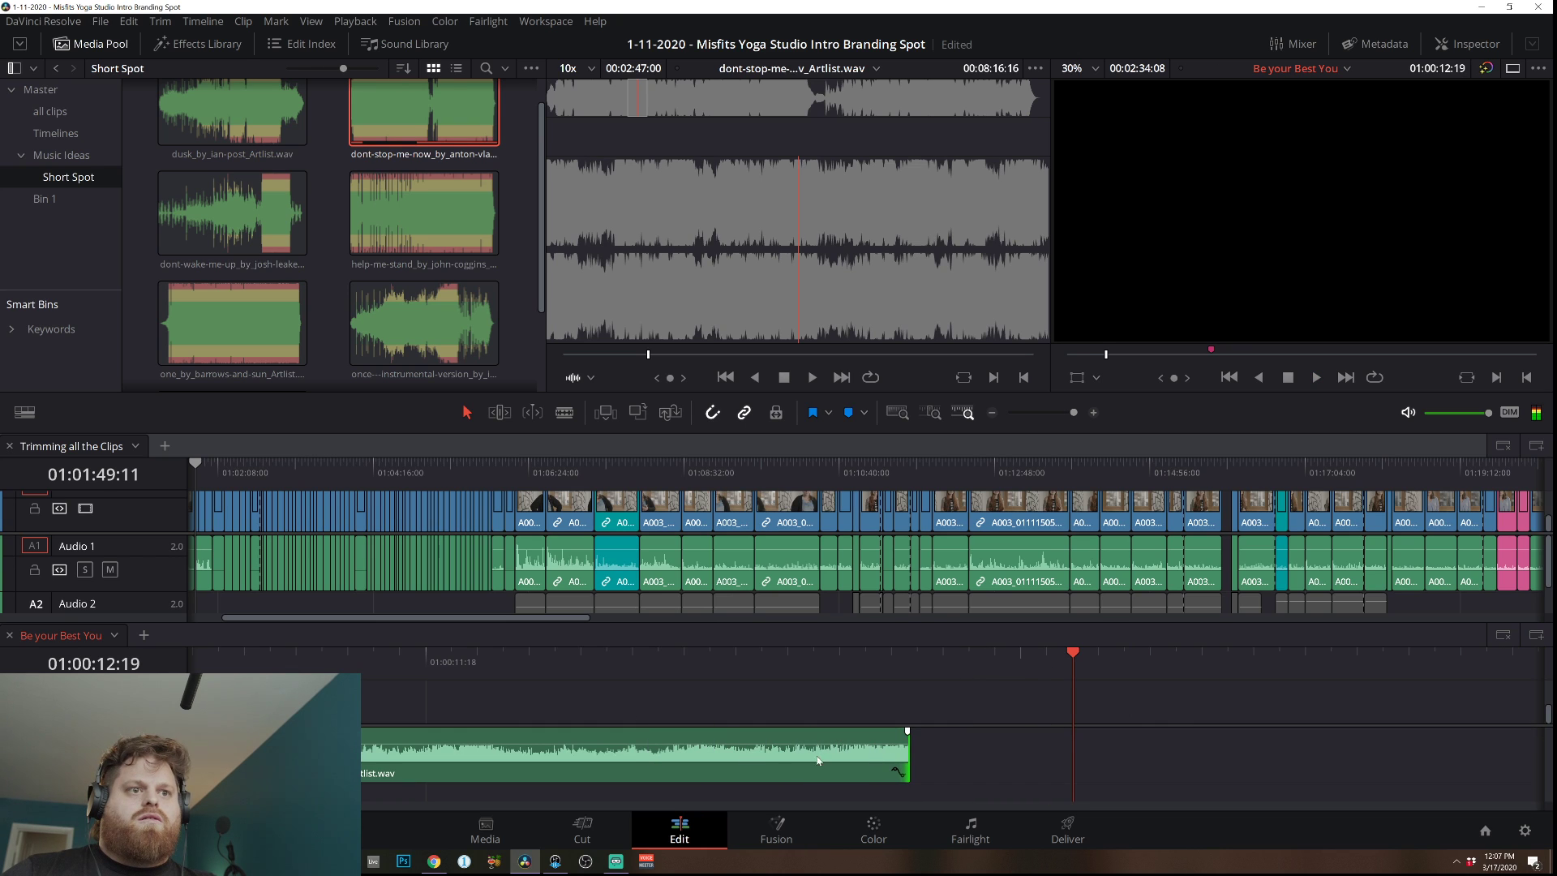
click(297, 663)
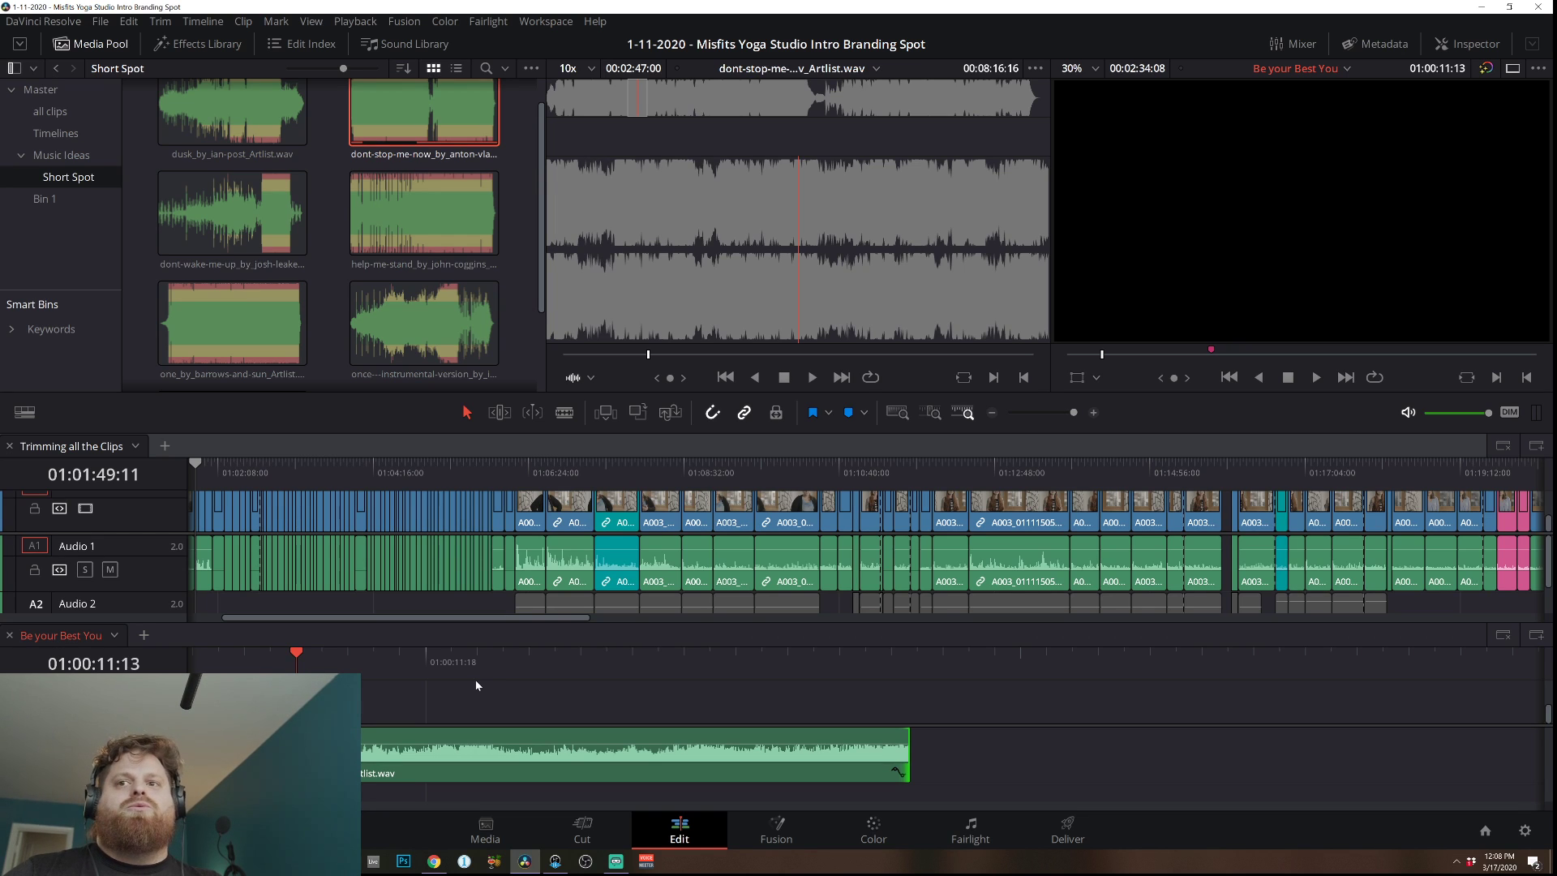
key(space)
key(space)
drag(904, 758, 1001, 755)
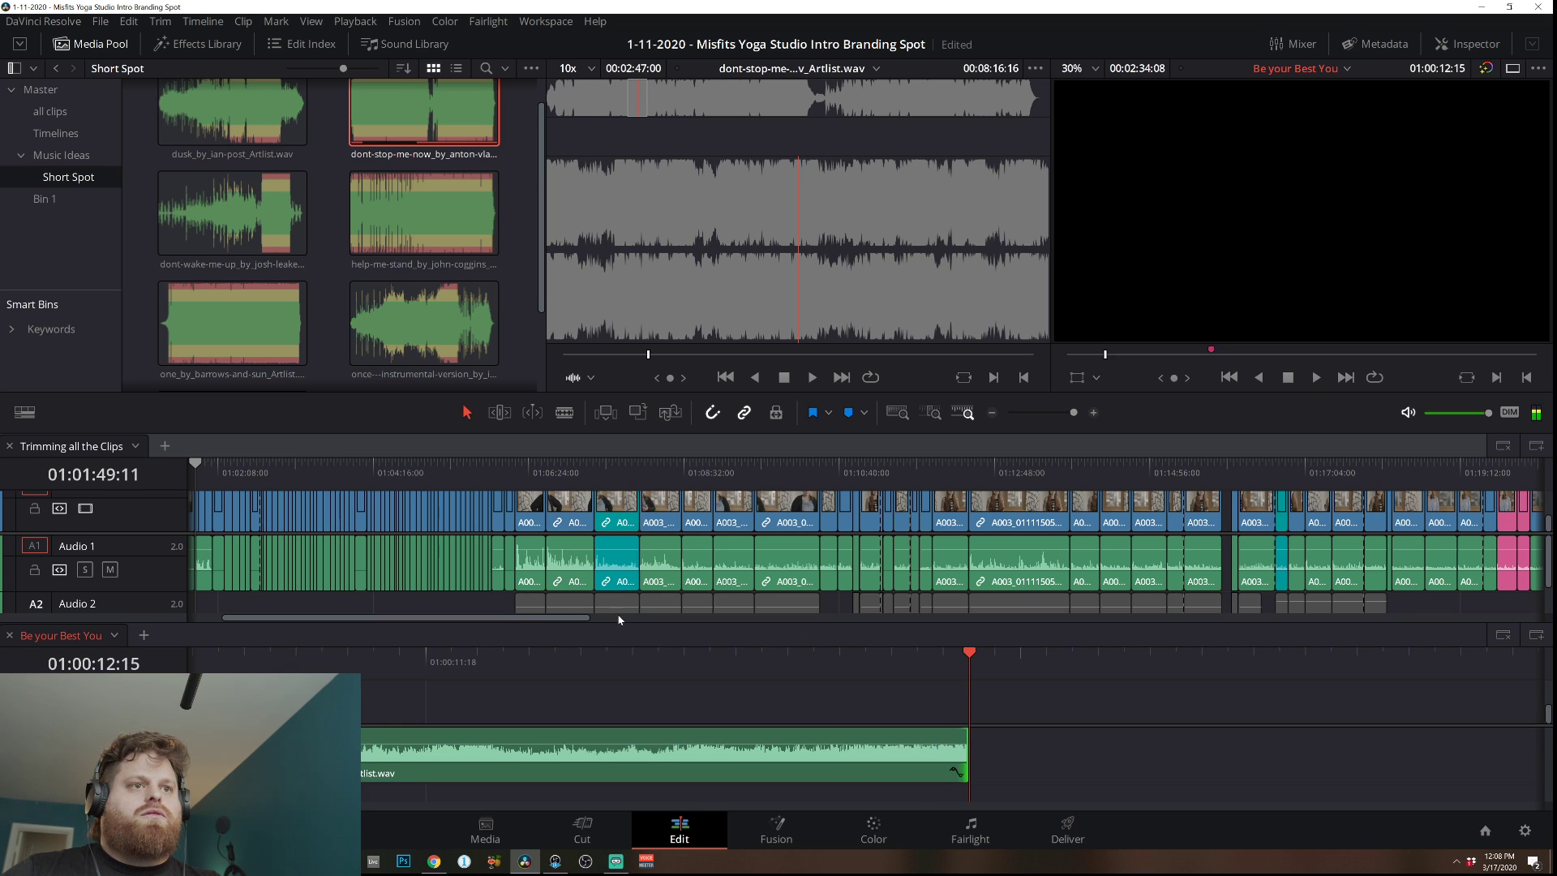
click(580, 656)
key(space)
key(space)
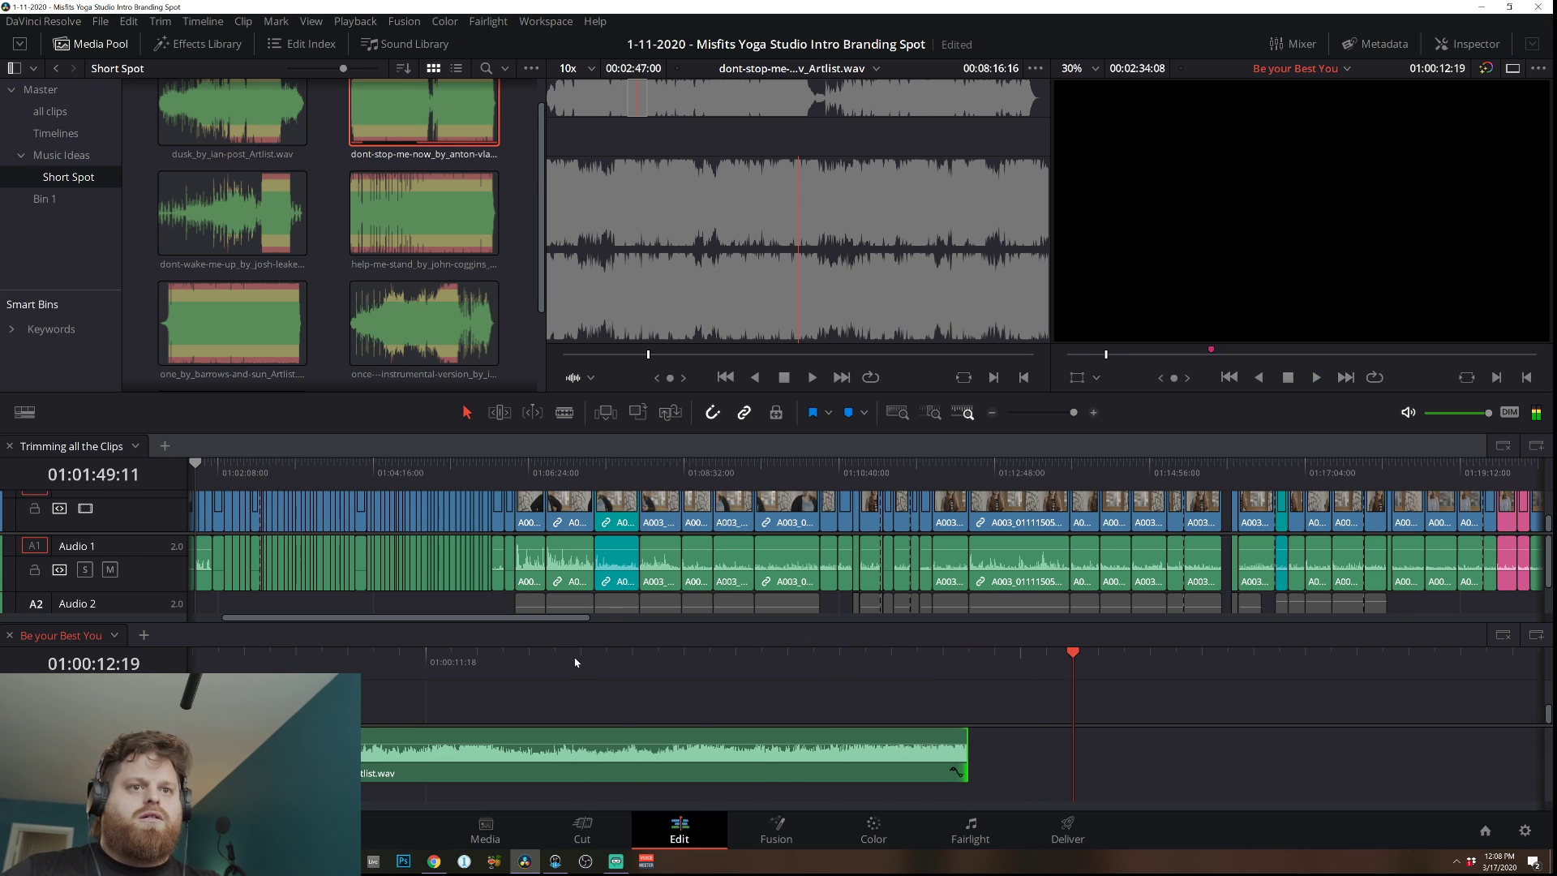
Examine the beat at the end of this music clip frame by frame and trim its end back to about 01:00:12:13.
key(Left)
key(Left)
key(Left)
key(Left)
key(Left)
key(Left)
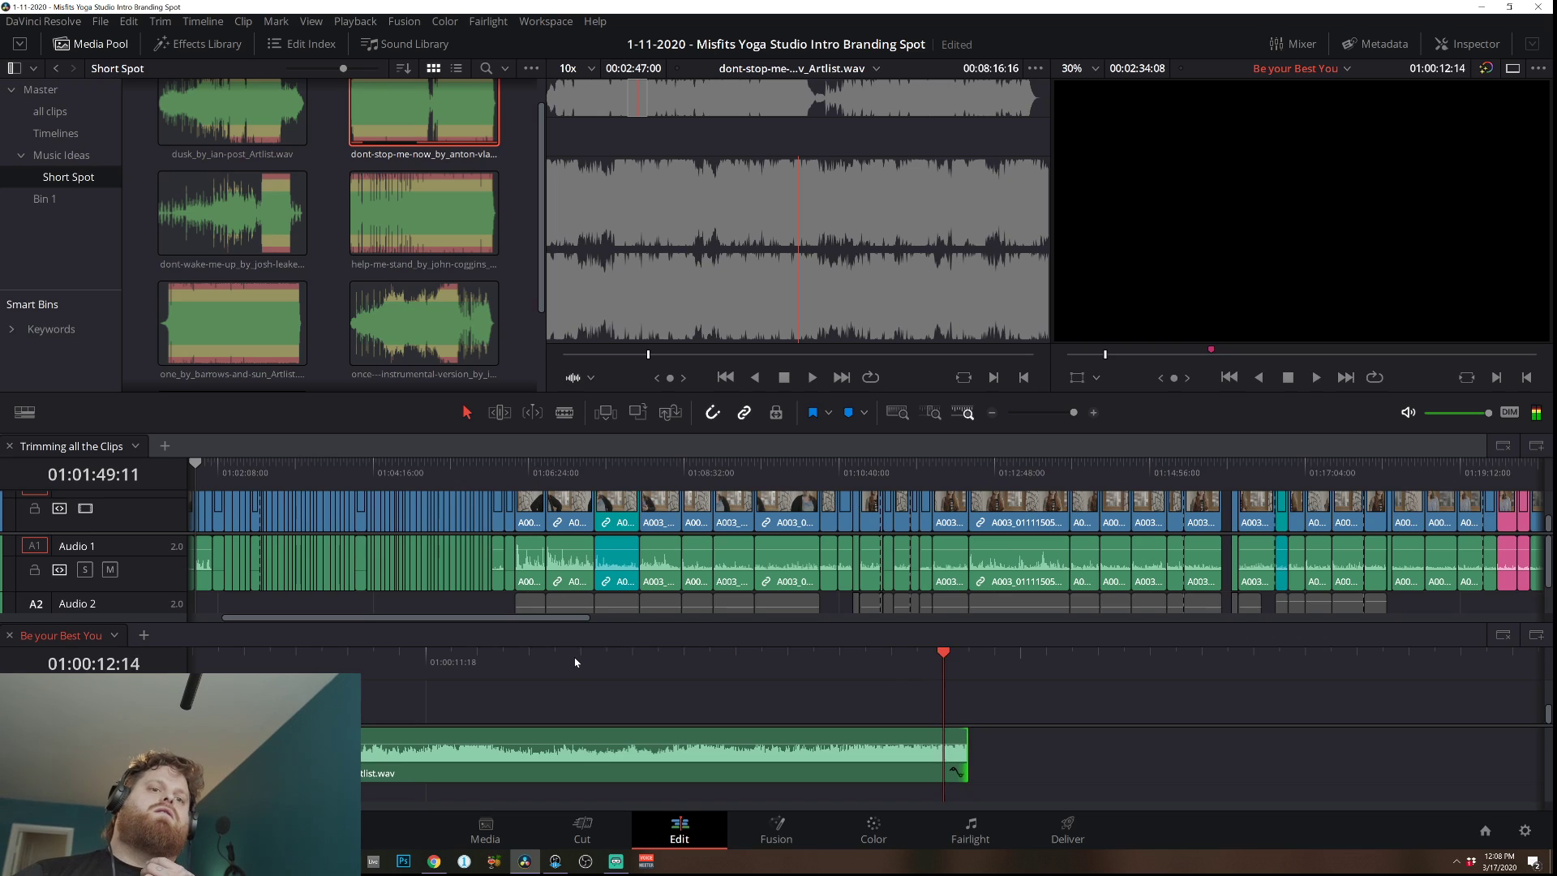
key(Right)
key(Left)
key(Left)
key(Left)
key(Left)
key(Right)
key(Right)
key(Right)
key(Right)
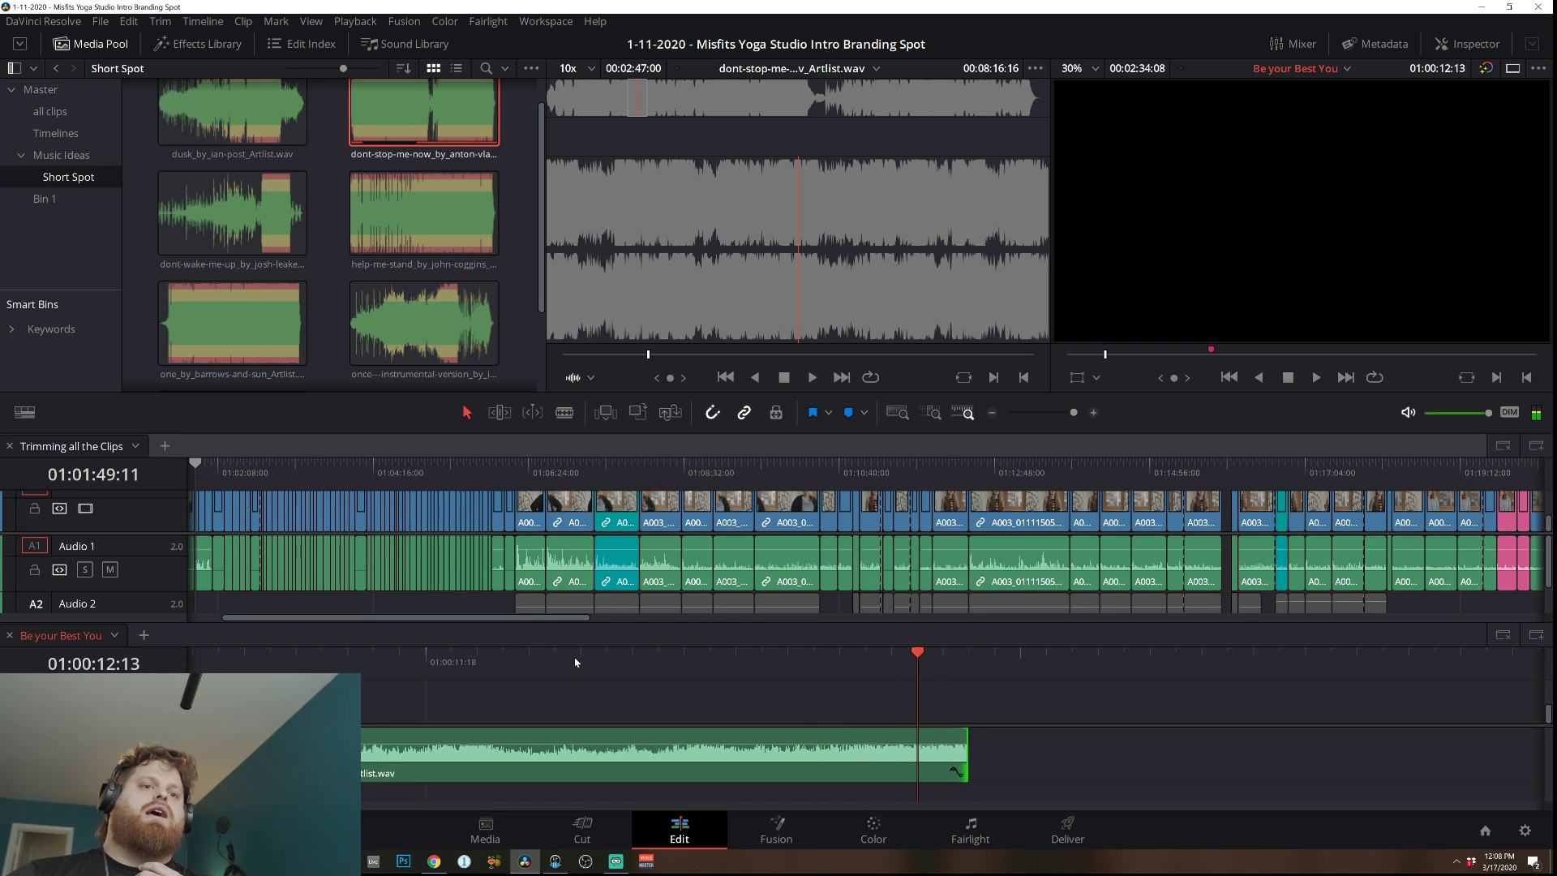
key(Right)
key(Left)
key(Left)
key(Right)
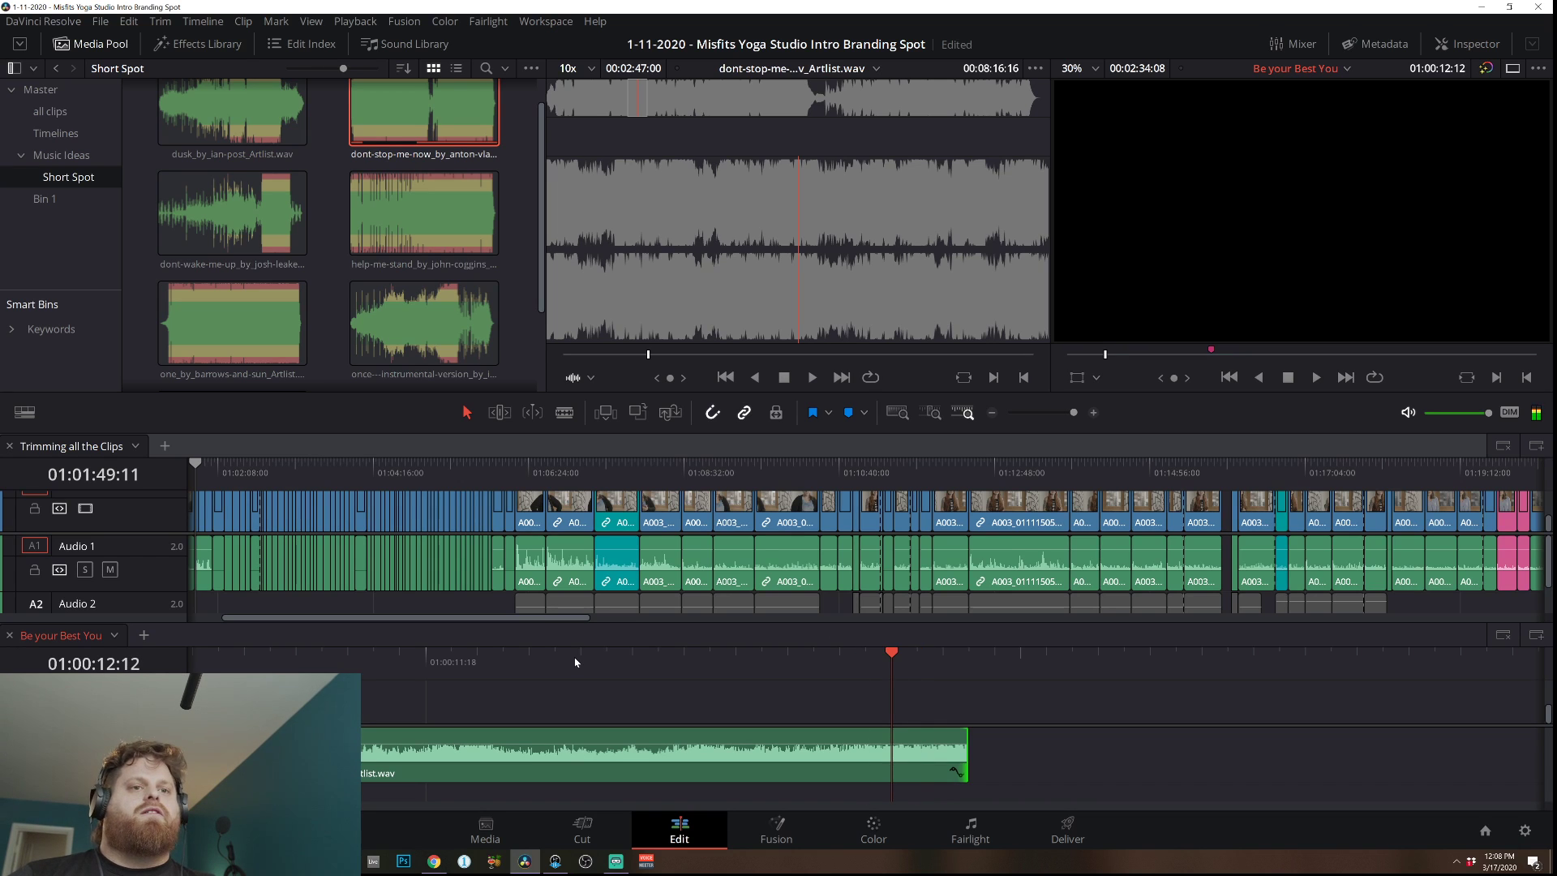
key(space)
key(space)
key(space)
drag(965, 757, 908, 756)
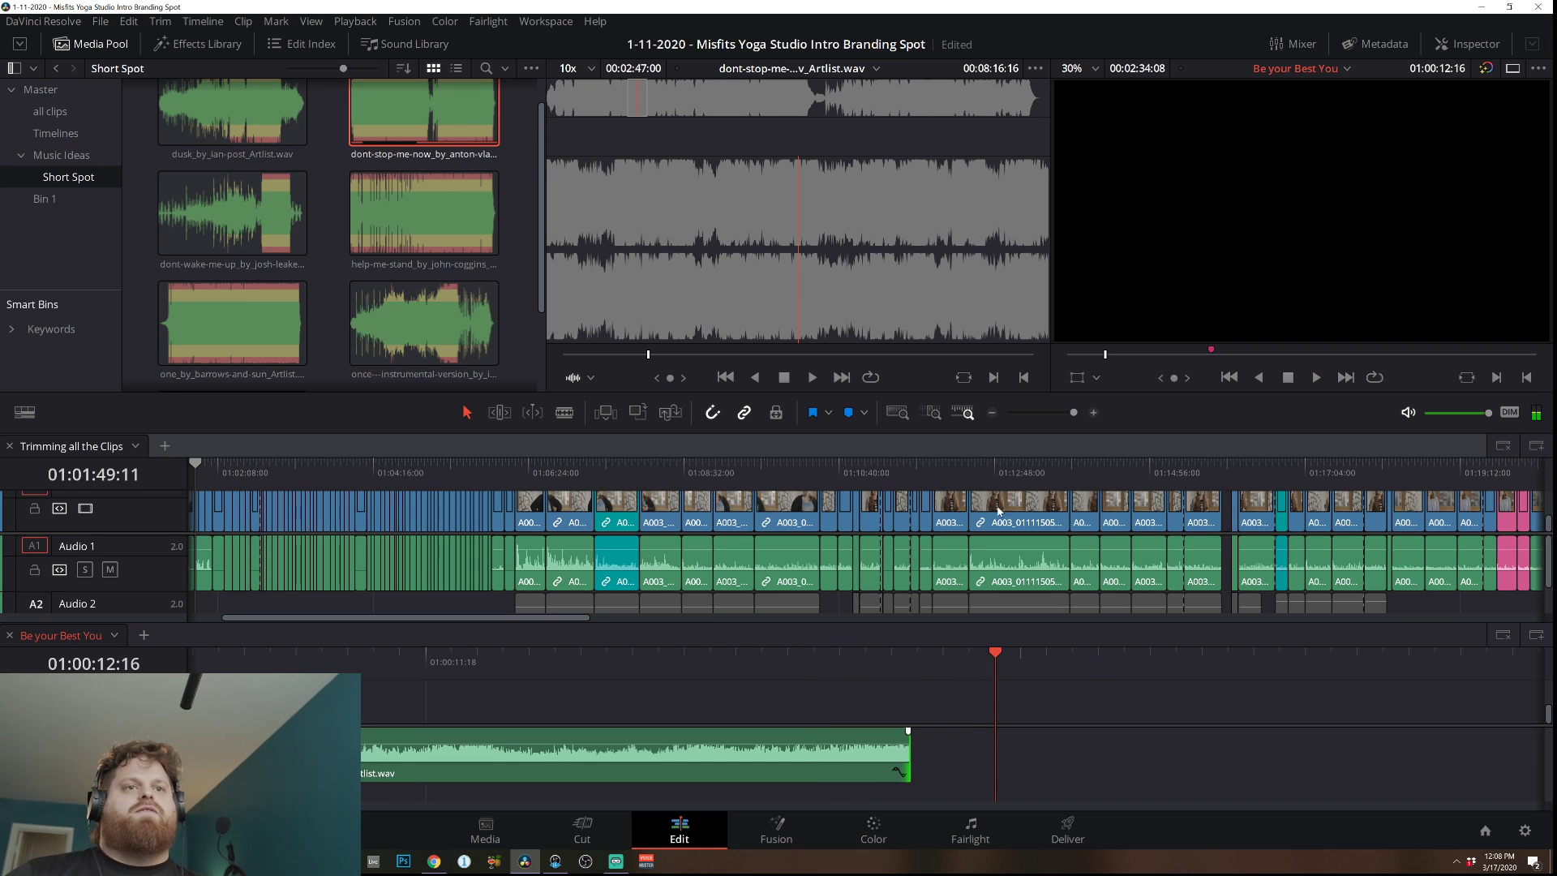
Move the next music clip back against the preceding clip's end at about 01:00:12:13 and play across the join.
click(991, 413)
drag(1111, 761, 935, 760)
click(816, 650)
key(space)
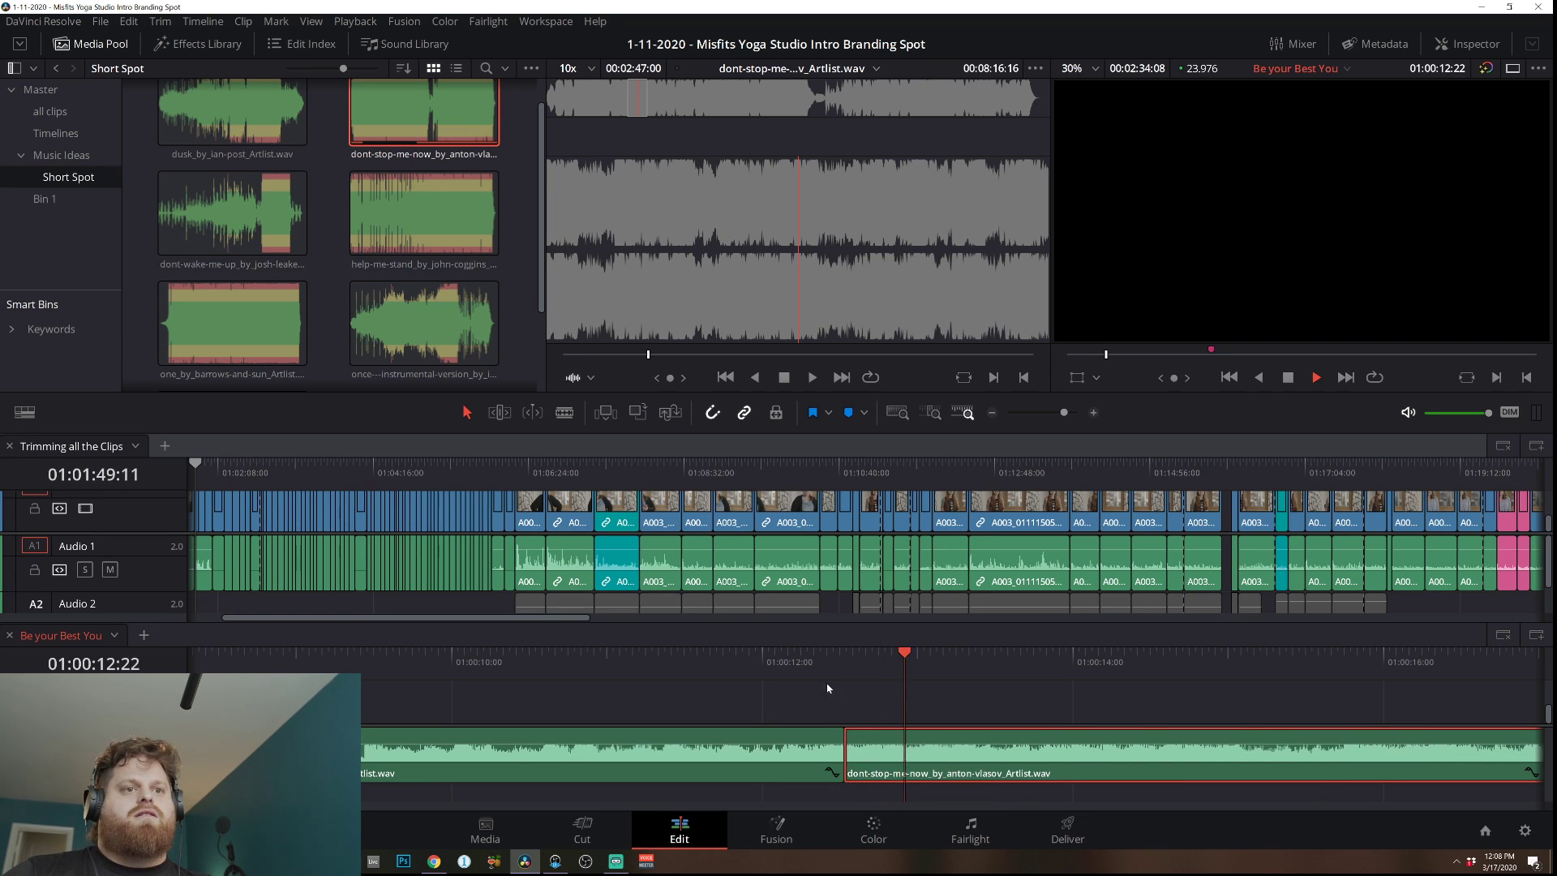
click(589, 650)
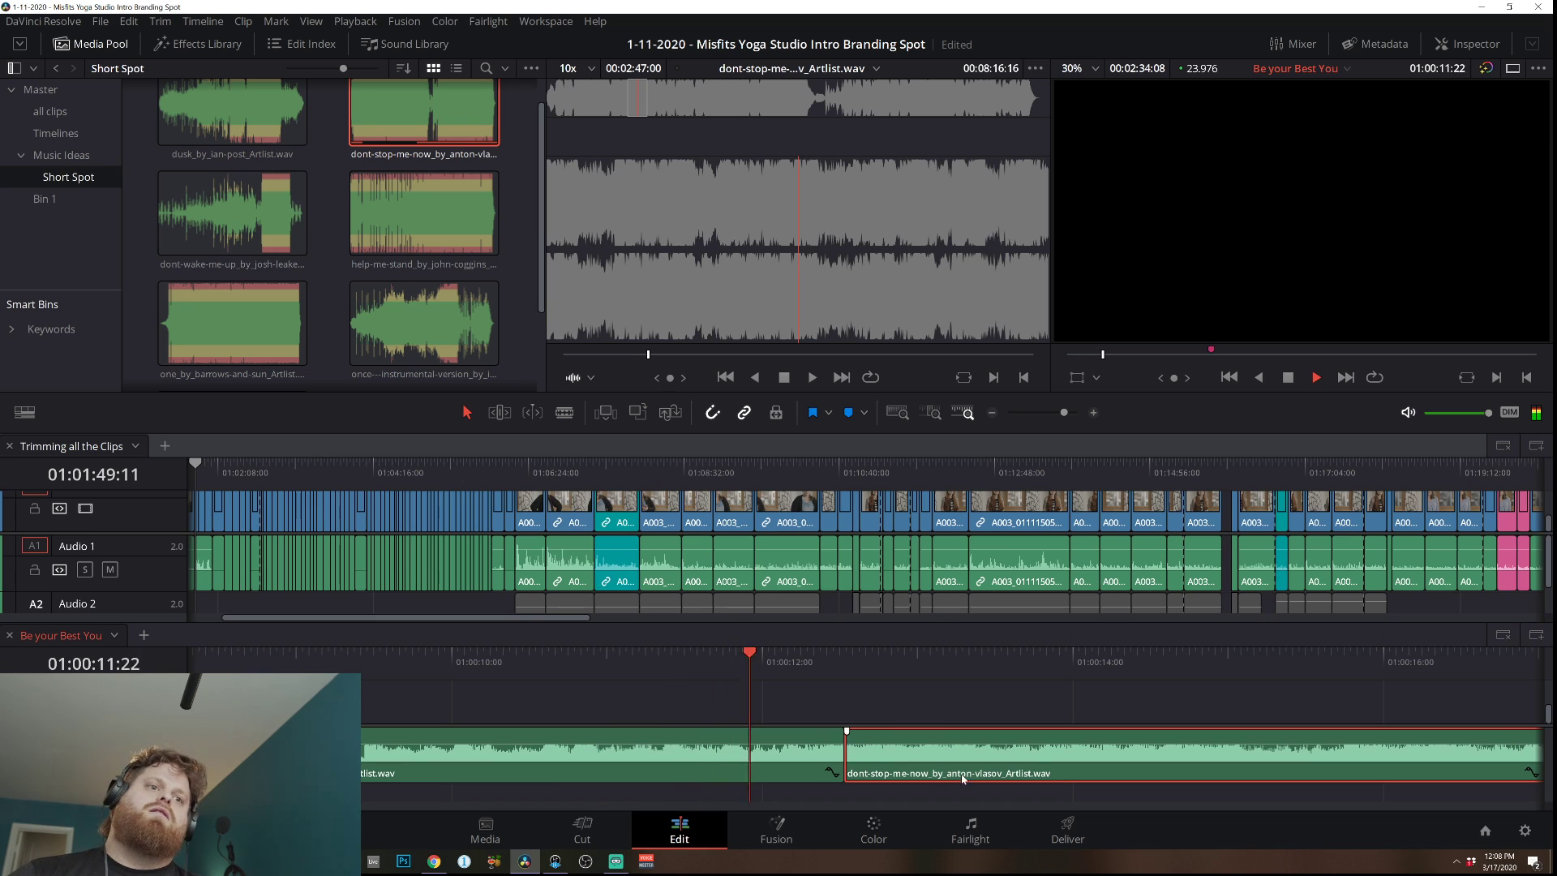
key(space)
Open a gap after the first music clip, set the second clip's start to about 01:00:12:21, and check its opening beat frame by frame.
mouse_move(892, 764)
mouse_down()
mouse_move(966, 764)
mouse_move(899, 752)
mouse_up()
click(897, 671)
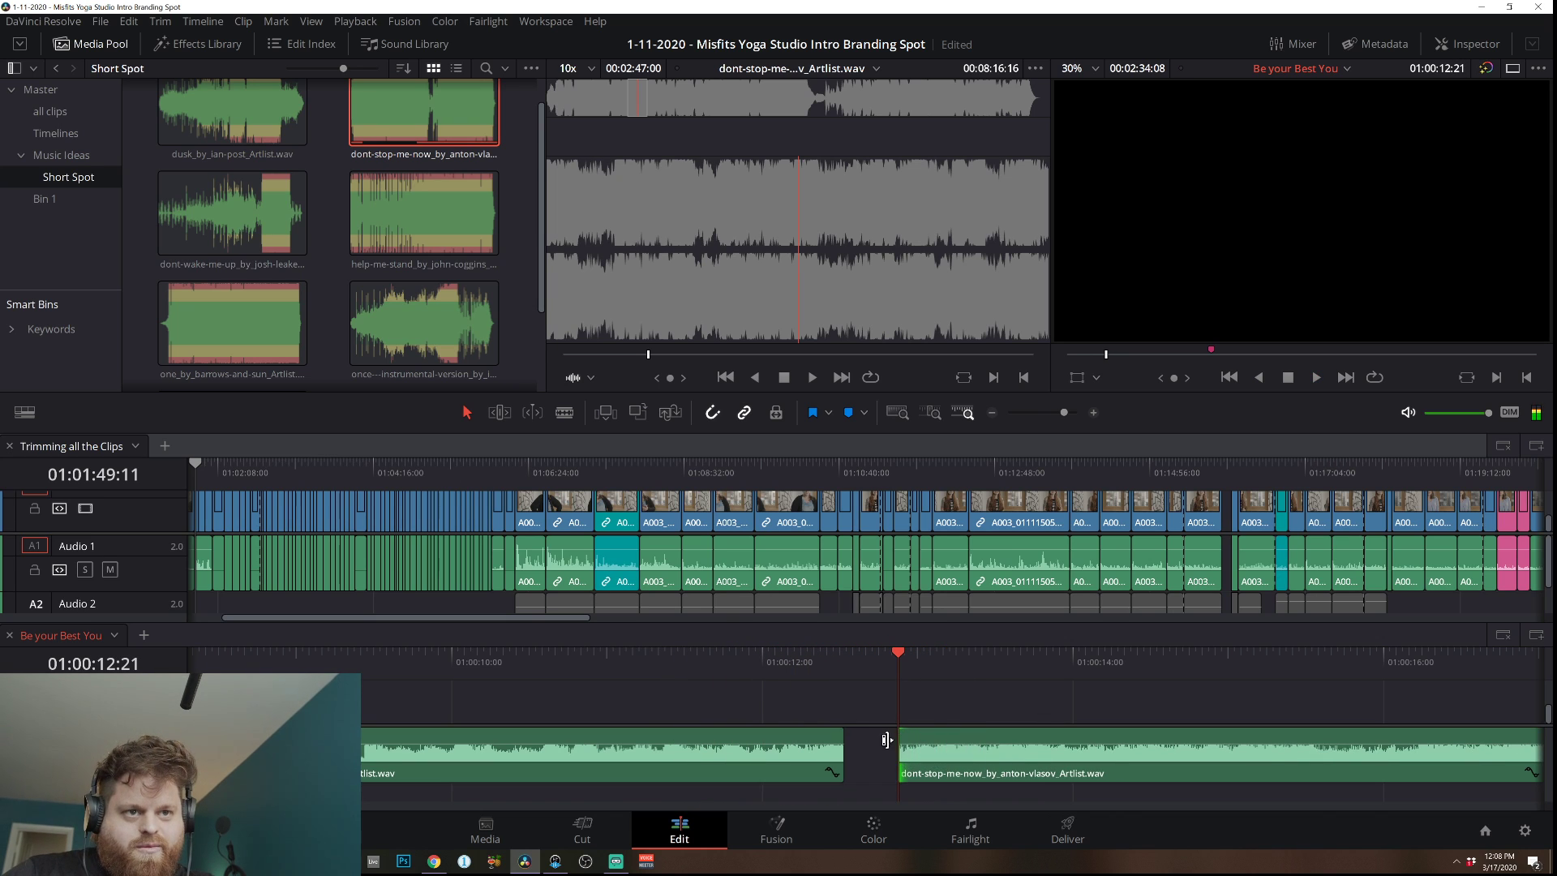
key(space)
key(space)
key(Left)
key(Left)
key(Left)
key(Left)
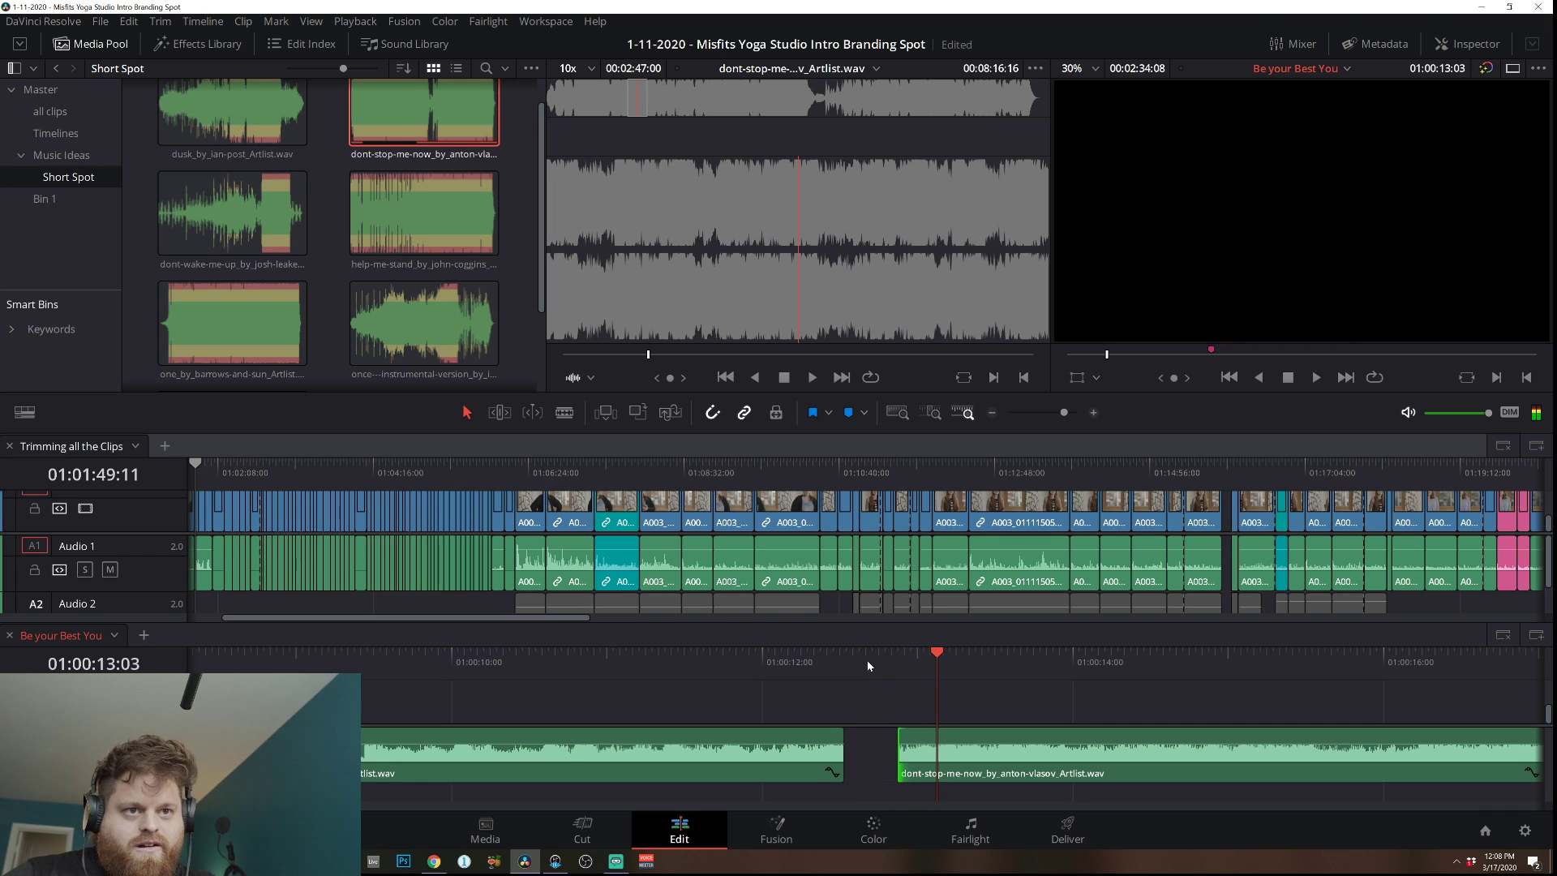
key(Left)
key(Right)
key(Left)
key(Left)
key(Right)
Move the second music clip back against the first one and play the music through the join.
drag(902, 759, 861, 760)
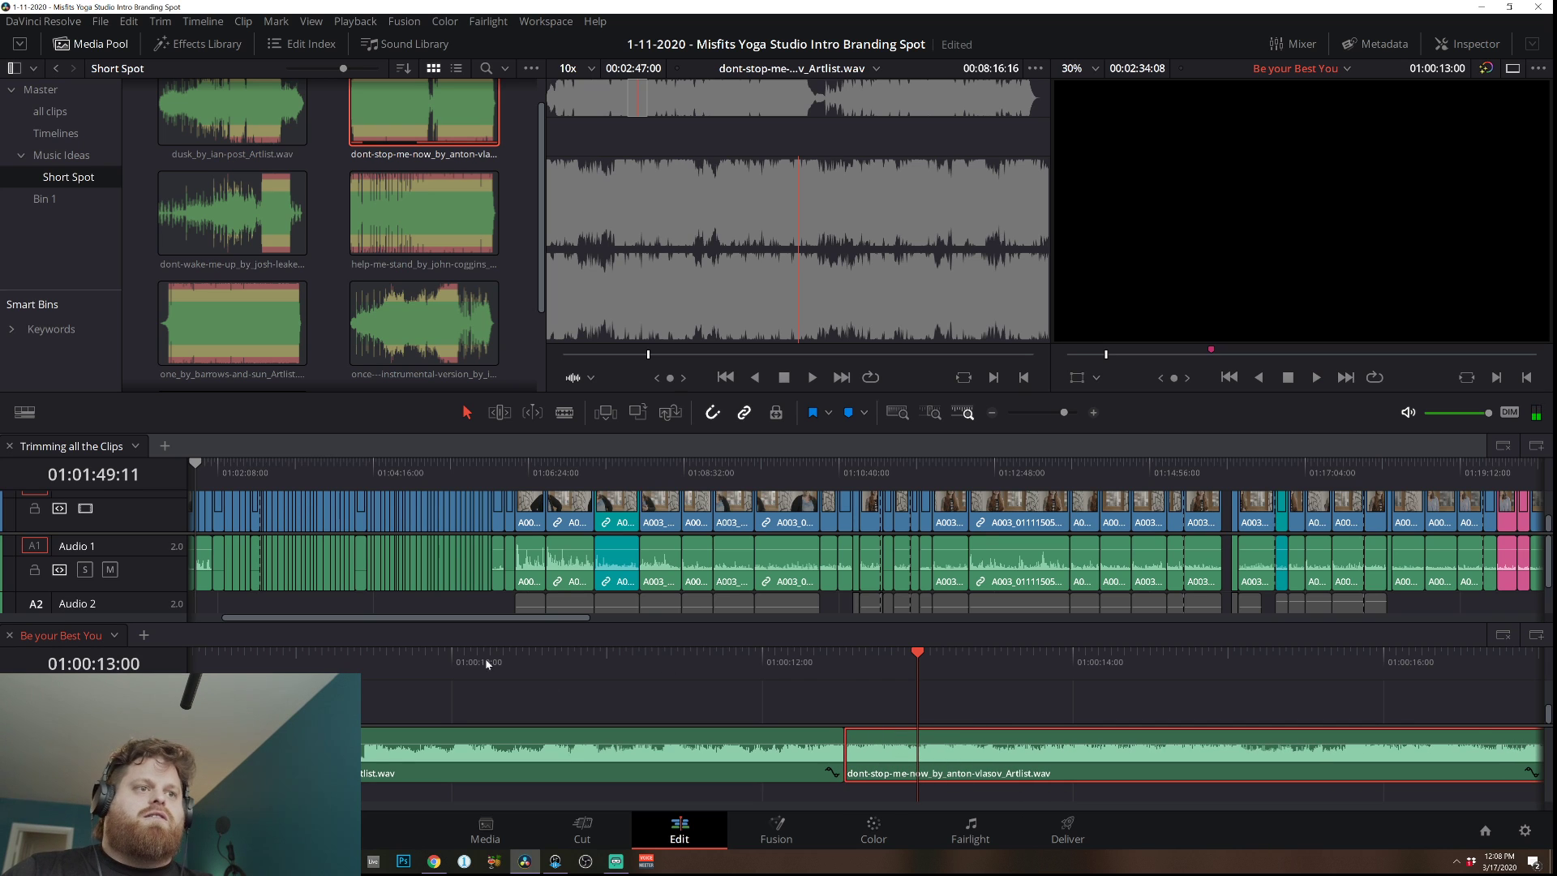
click(331, 660)
key(space)
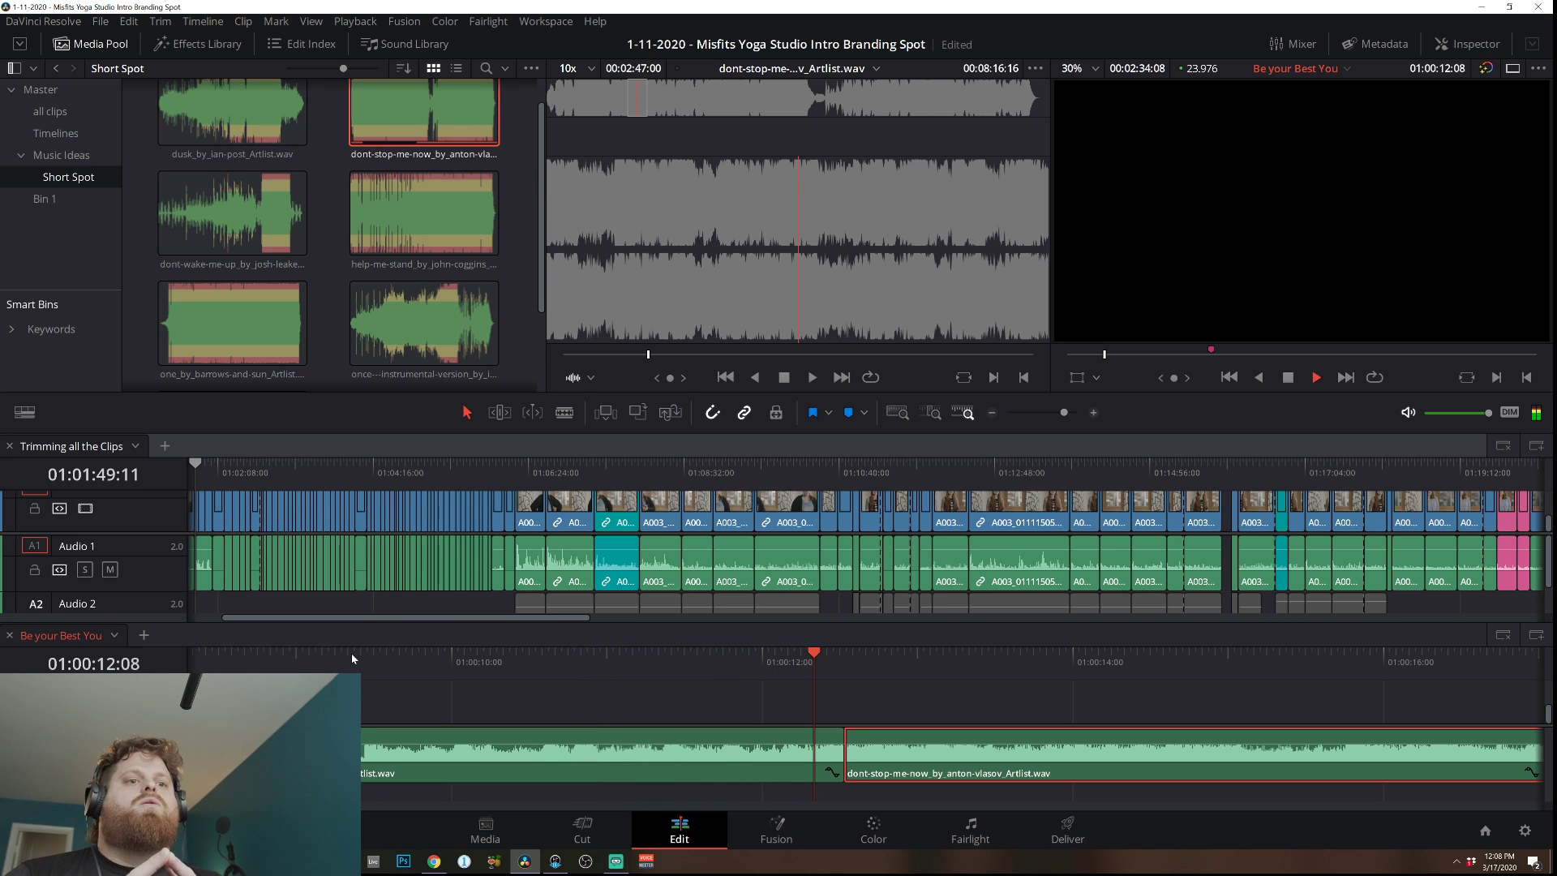
key(space)
Readjust the start of the second music clip, keep it butted against the first at about 01:00:12:13, and replay the join.
mouse_move(898, 771)
mouse_down()
mouse_move(1002, 770)
mouse_move(969, 770)
mouse_move(967, 738)
mouse_move(965, 769)
mouse_move(898, 768)
mouse_up()
click(887, 661)
key(space)
click(688, 655)
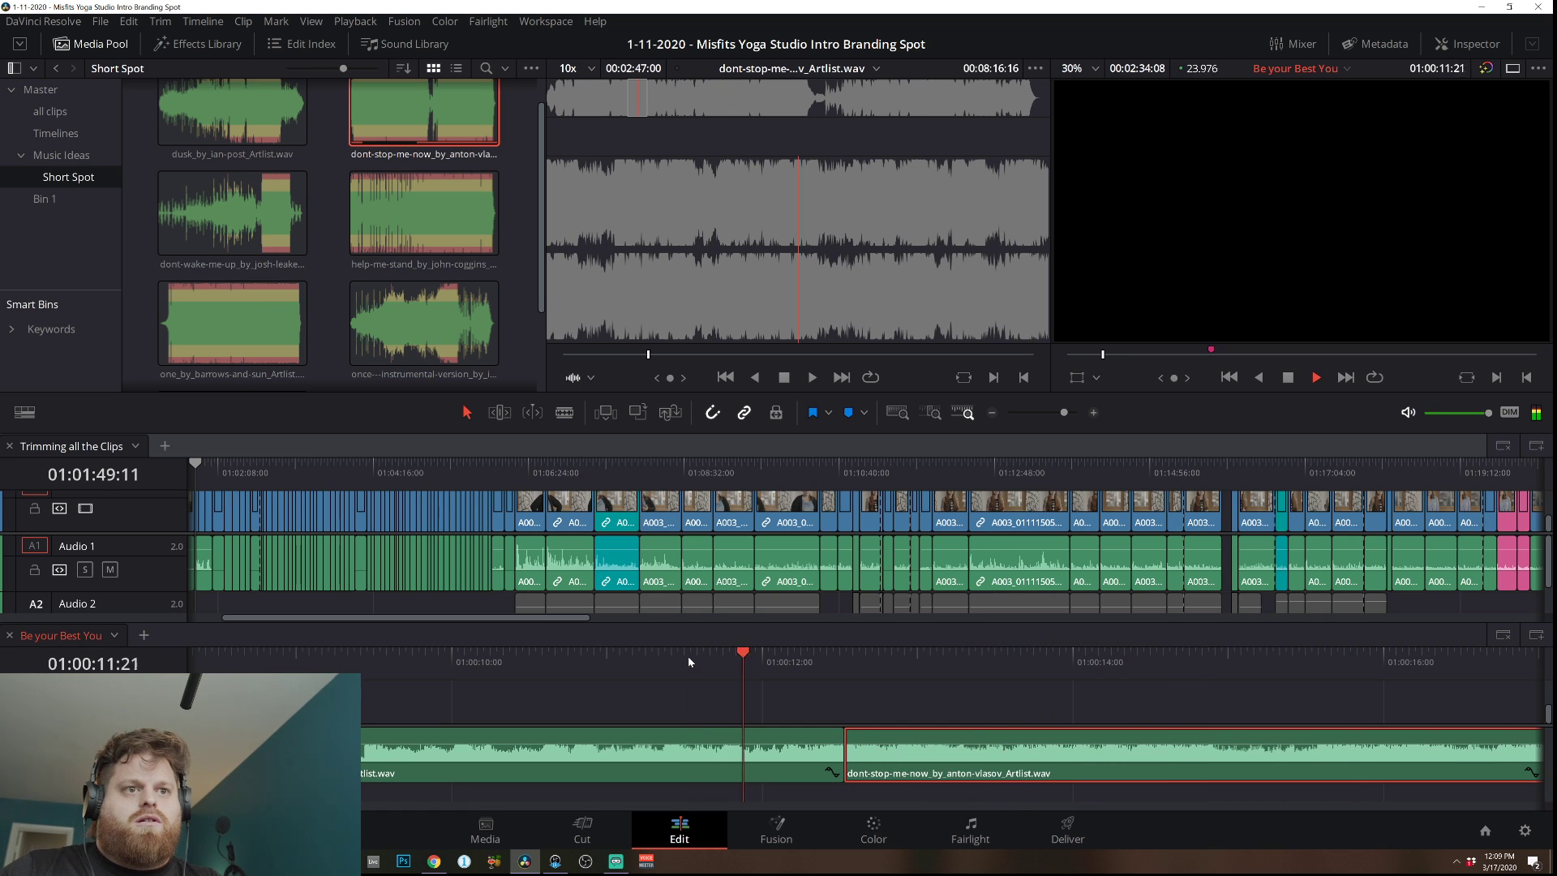
Shift the second music clip's start to about 01:00:12:21 to audition it, return it to the first clip's end, and play the join again.
drag(863, 759, 900, 762)
click(783, 658)
key(space)
drag(903, 752, 845, 750)
click(869, 660)
key(space)
click(884, 653)
key(space)
click(722, 659)
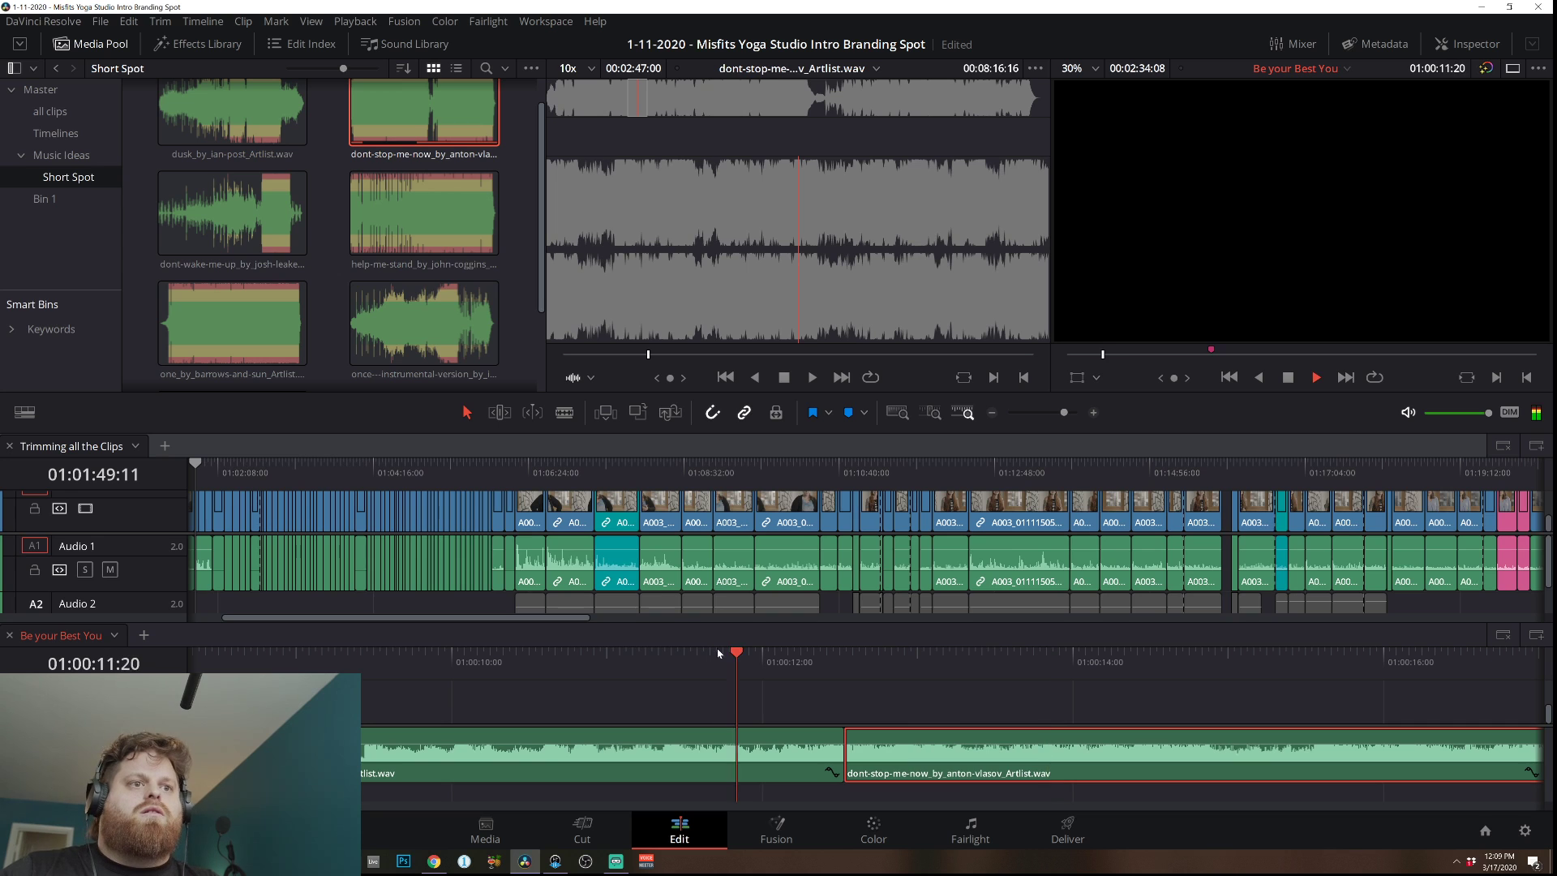
key(space)
Select the start edge of the music clip after the join and save the project.
click(1095, 412)
click(1095, 413)
scroll(949, 730, left, 3)
click(498, 752)
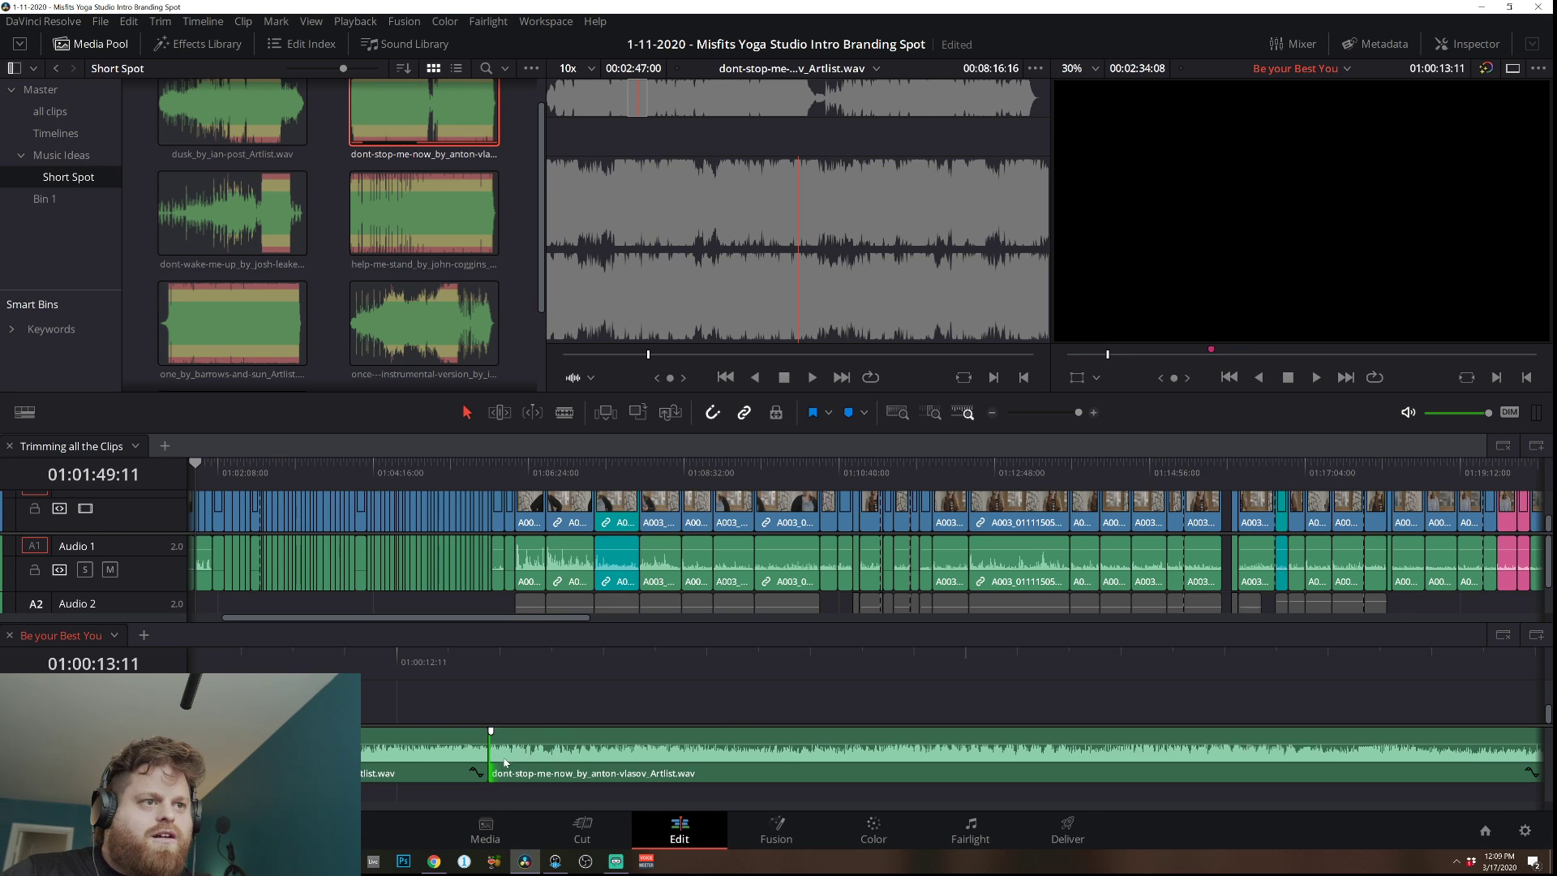
key(ctrl+s)
Move the second music clip away from the join and trim its start in stages to about 01:00:12:17 while playing it.
click(591, 752)
drag(619, 762, 778, 762)
drag(651, 750, 710, 750)
click(708, 654)
key(space)
drag(710, 759, 729, 758)
click(709, 660)
key(space)
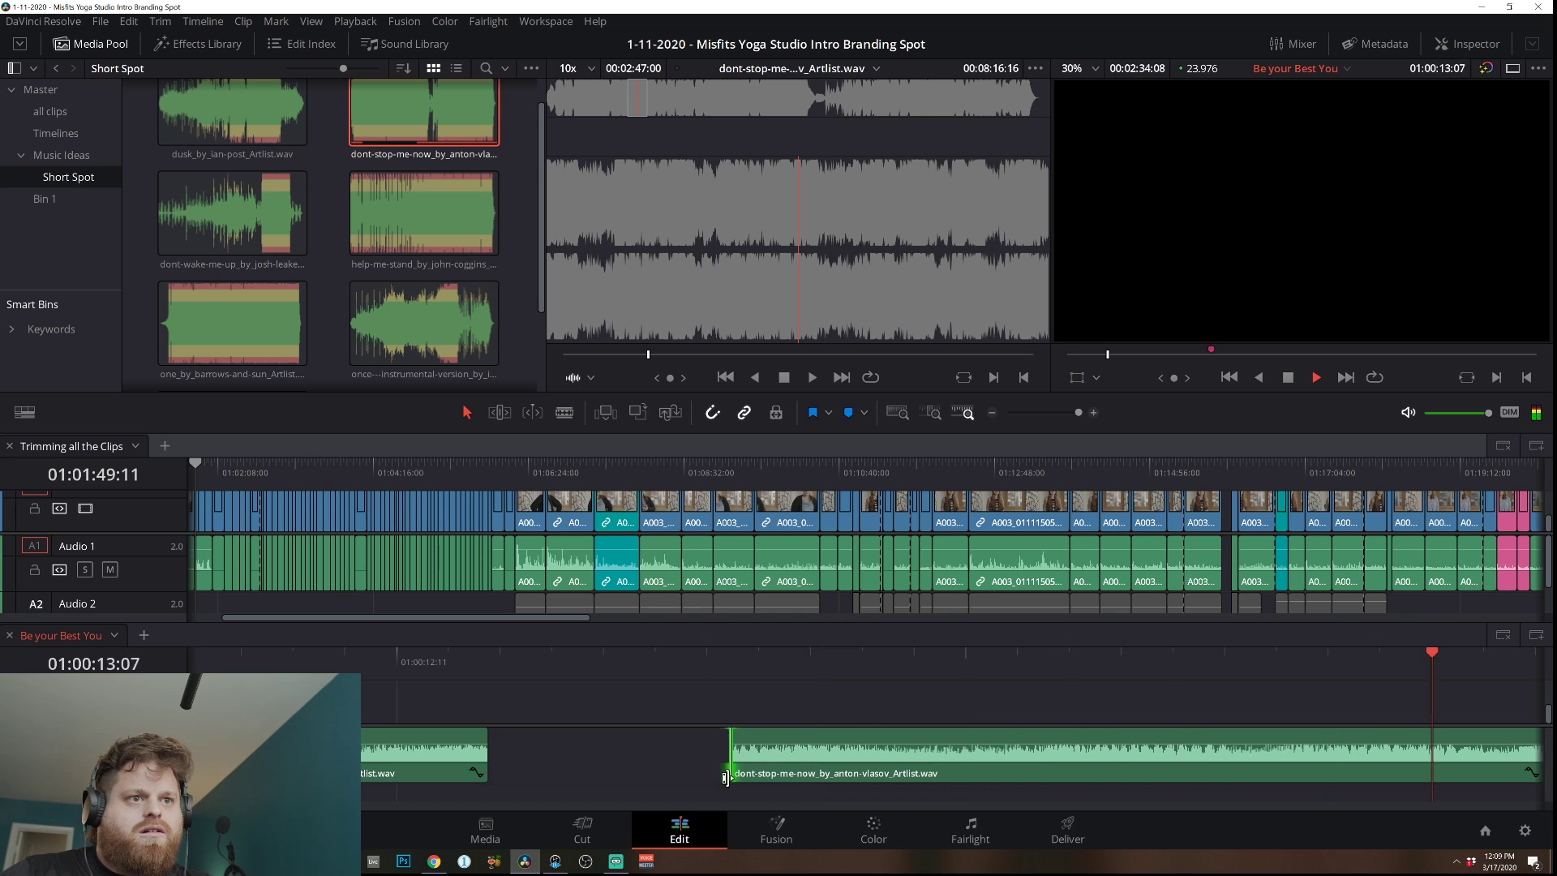
key(space)
Extend the second music clip's start by a sliver and play its opening to check the beat.
scroll(949, 730, left, 3)
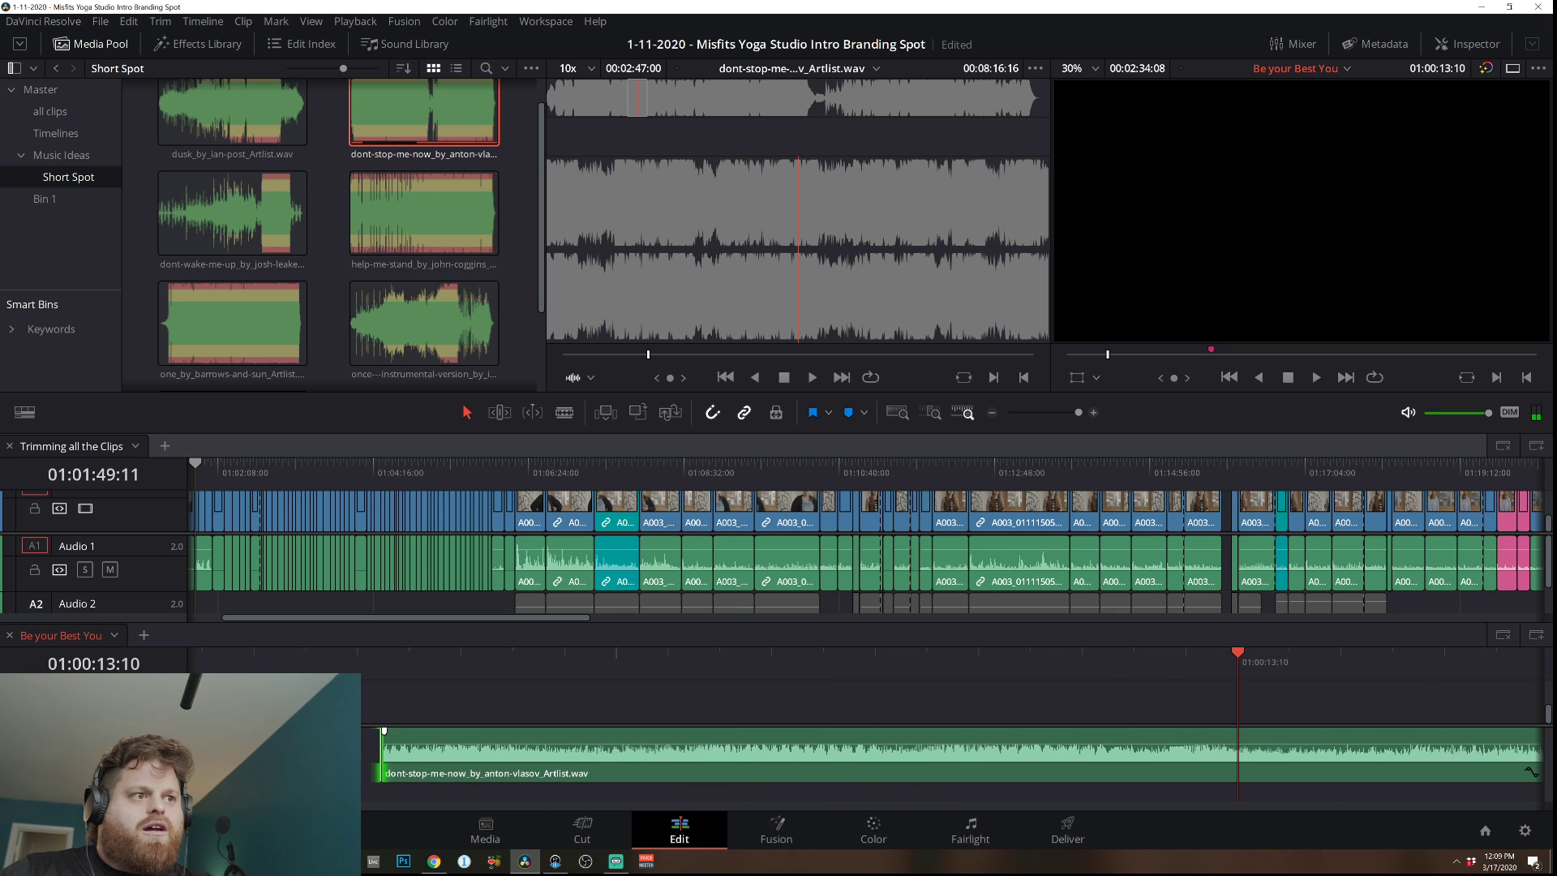
mouse_move(383, 759)
mouse_down()
mouse_move(405, 760)
mouse_move(367, 766)
mouse_up()
key(slash)
key(slash)
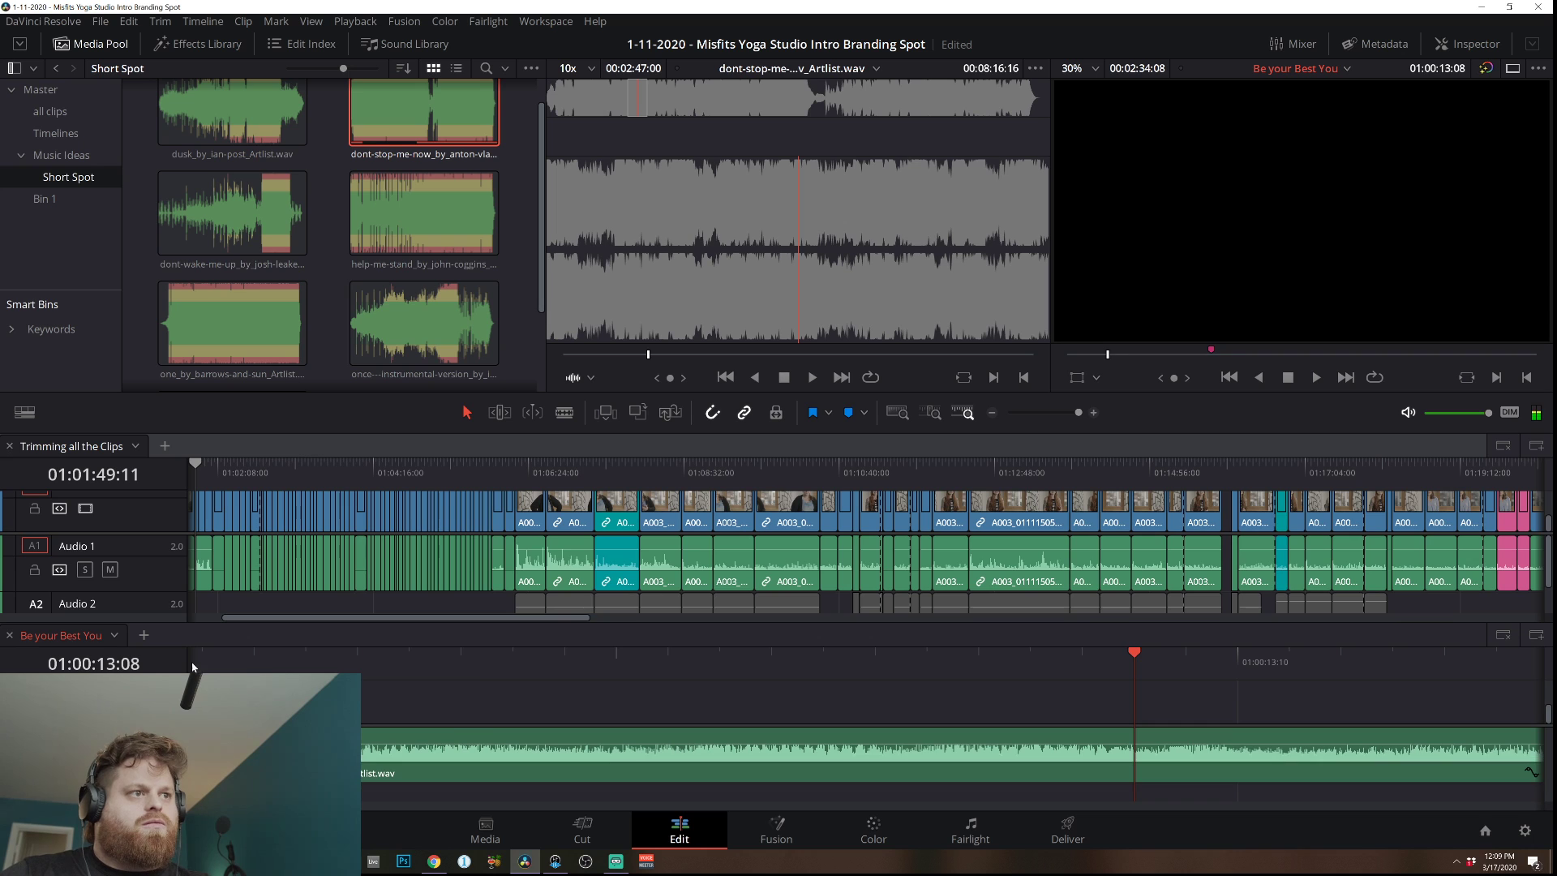
click(710, 654)
key(space)
key(space)
Reposition the second music clip, butt it against the first at about 01:00:12:13, and play across the join.
drag(854, 734, 1002, 763)
click(658, 656)
key(space)
drag(357, 763, 243, 763)
click(991, 412)
click(463, 653)
key(space)
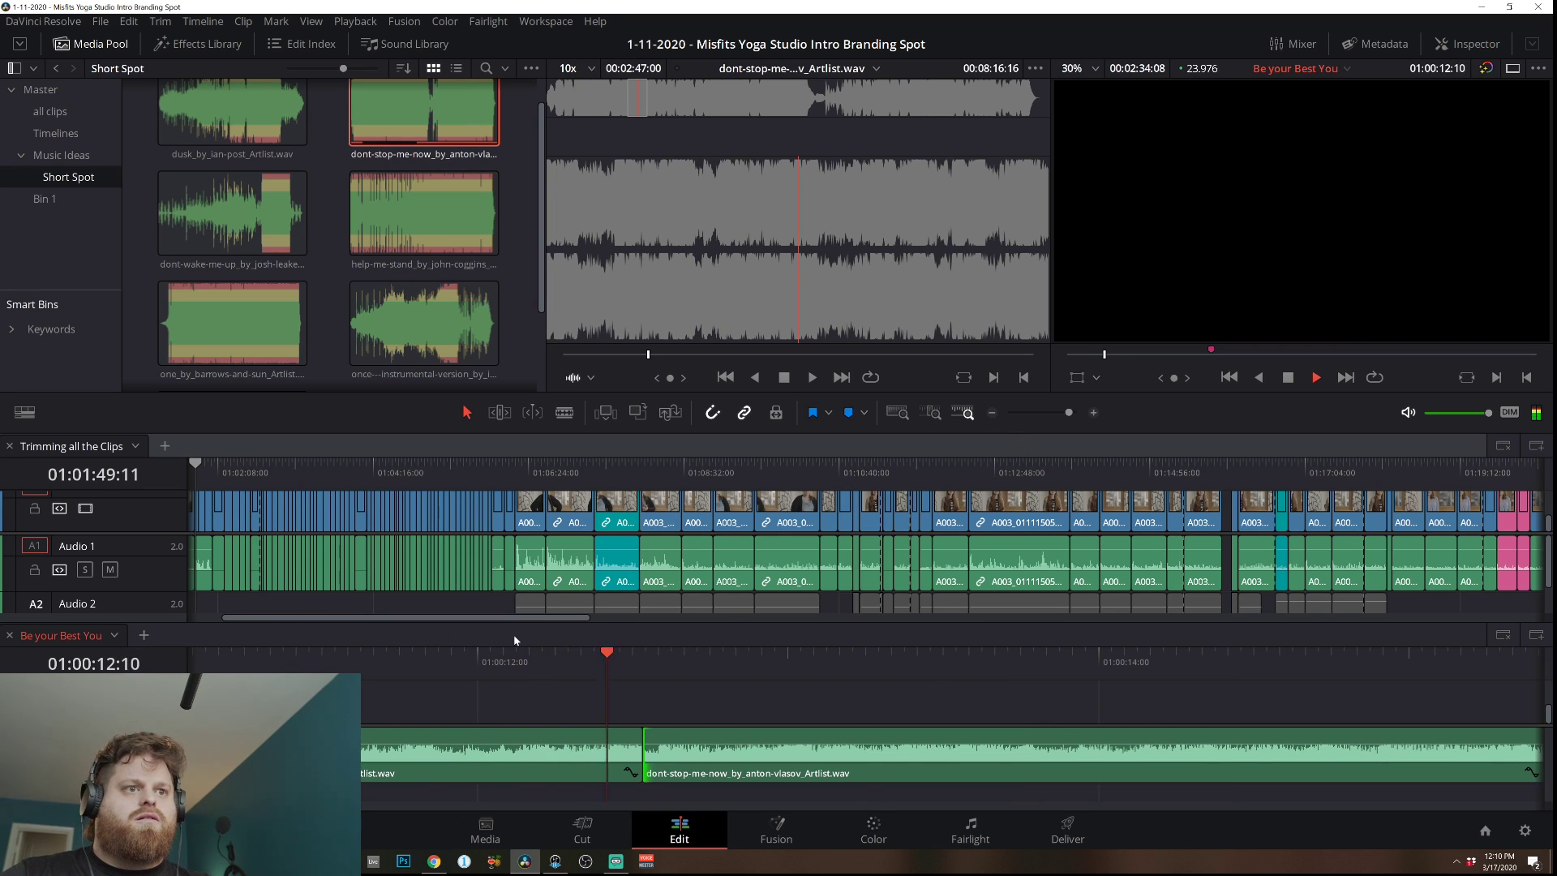
Move the second music clip to about 01:00:13:01, play over the gap, and return it to the first clip's end to hear the join.
key(space)
drag(652, 757, 799, 757)
click(364, 653)
key(space)
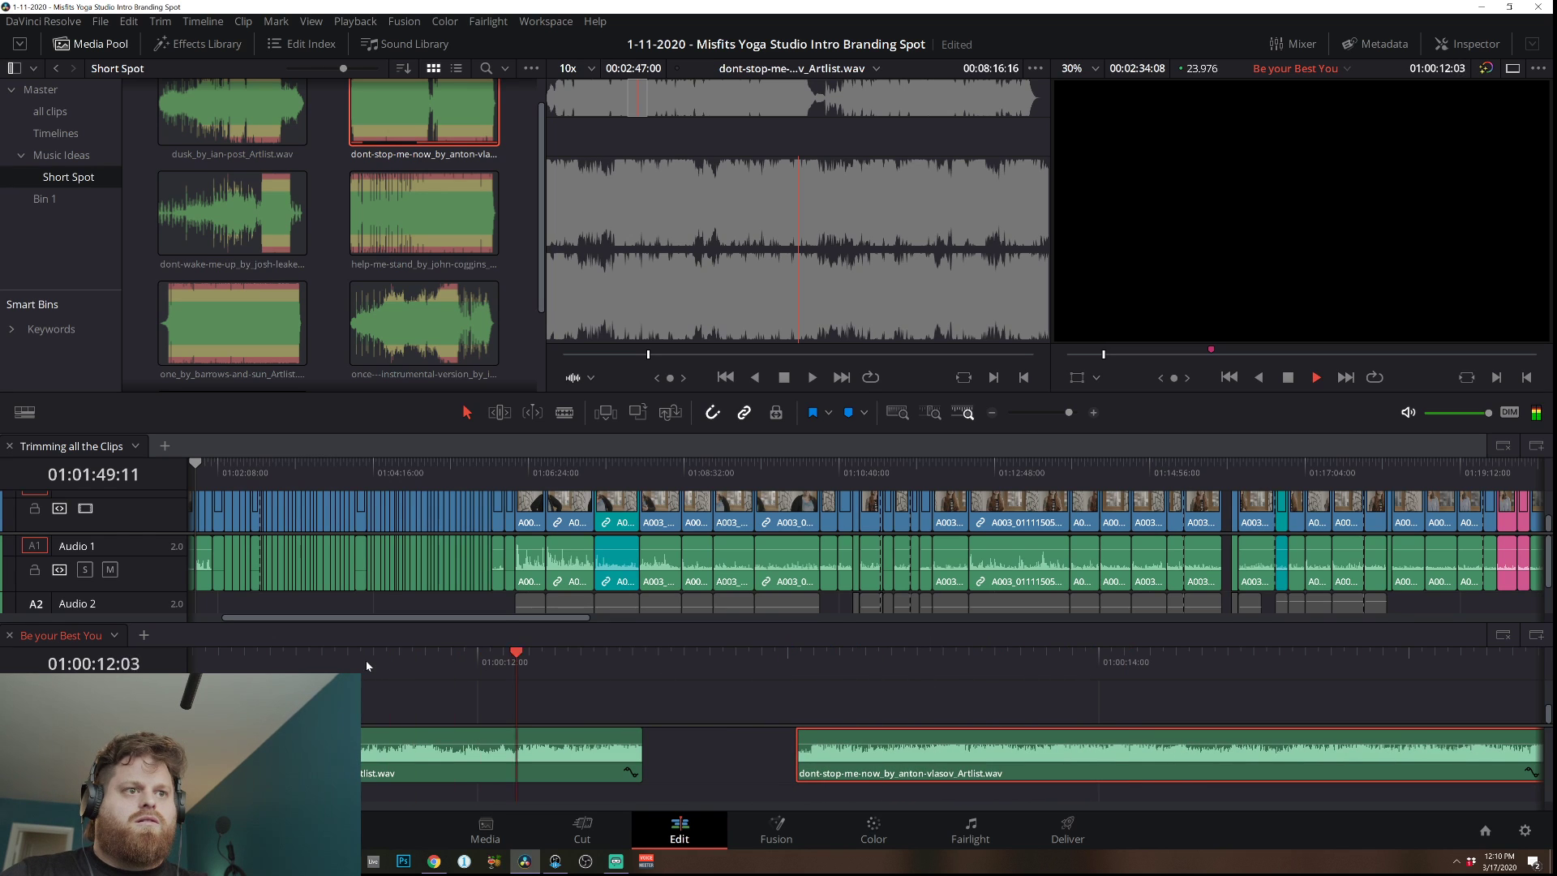
key(space)
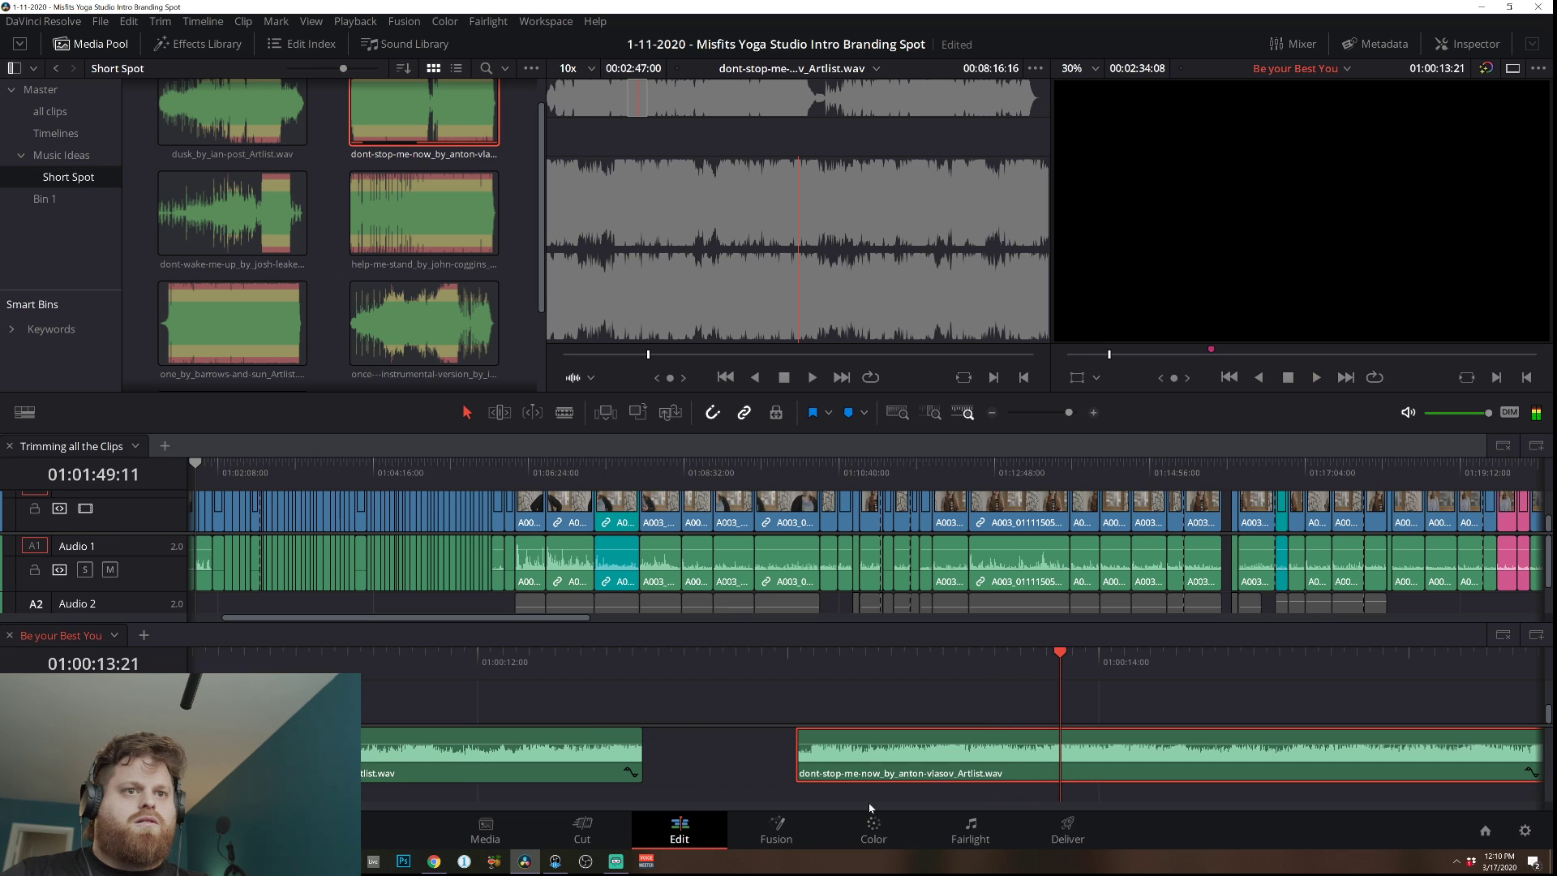
drag(807, 762, 686, 754)
click(420, 657)
key(space)
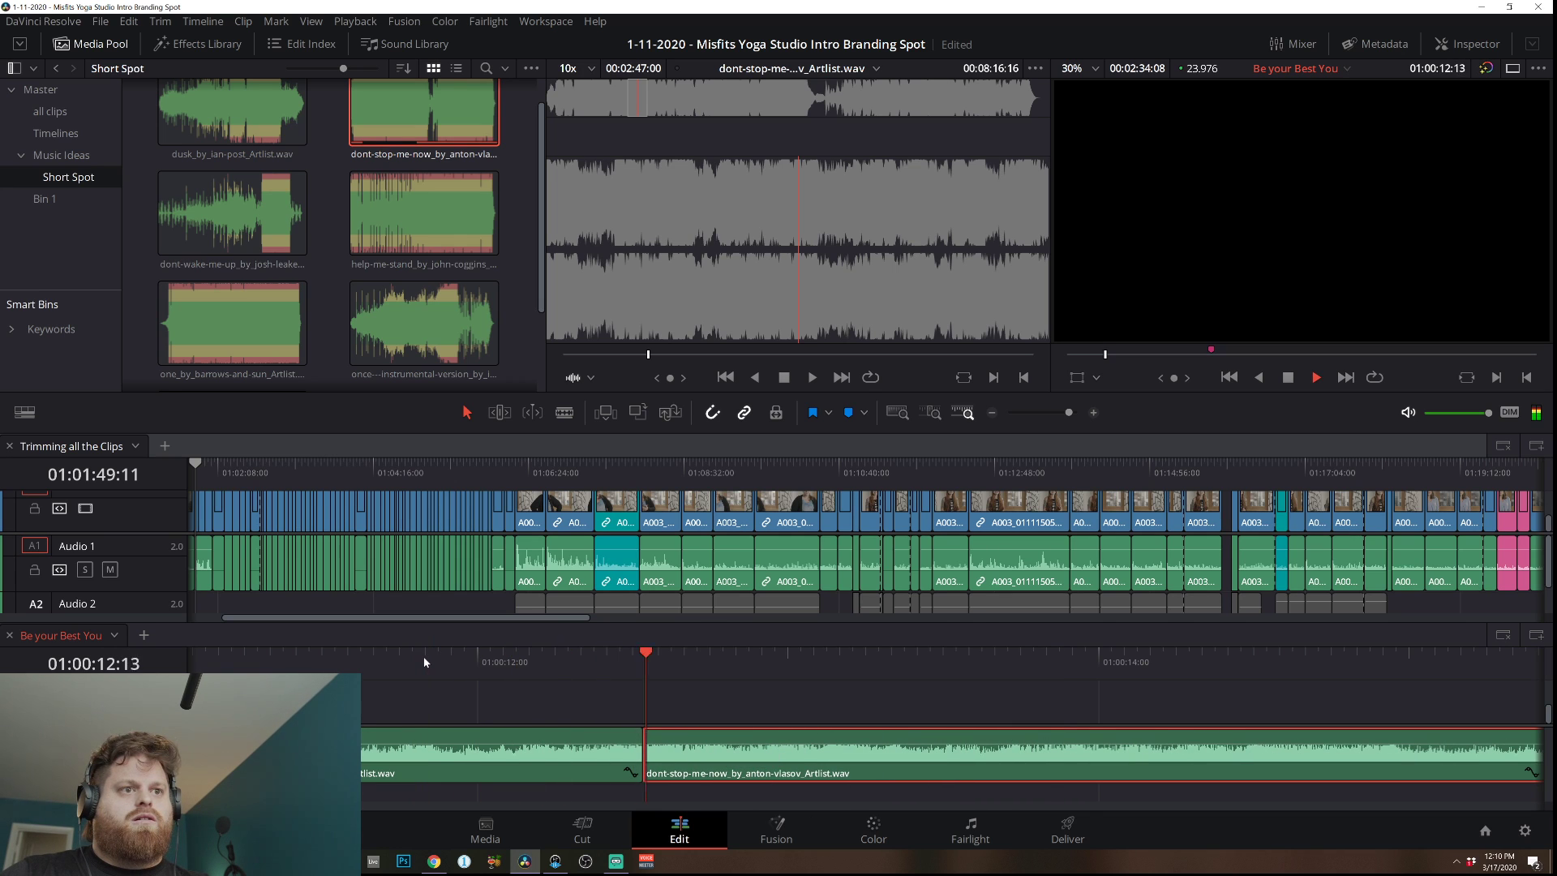
Play the edited music from the start of the timeline through the join, with the whole music track in view.
key(Home)
key(space)
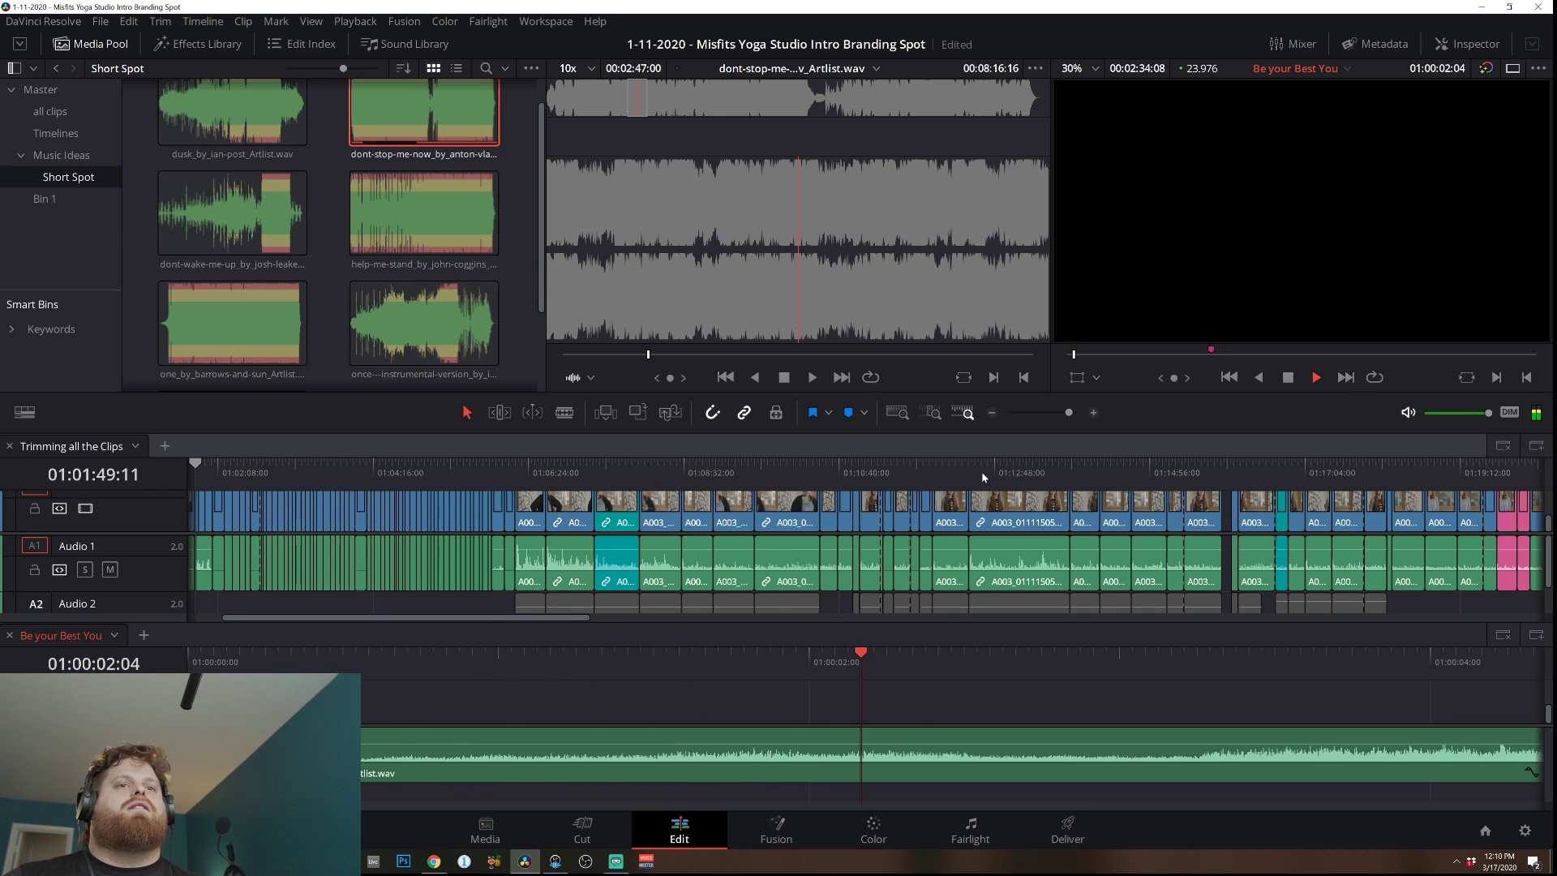
click(992, 412)
click(992, 413)
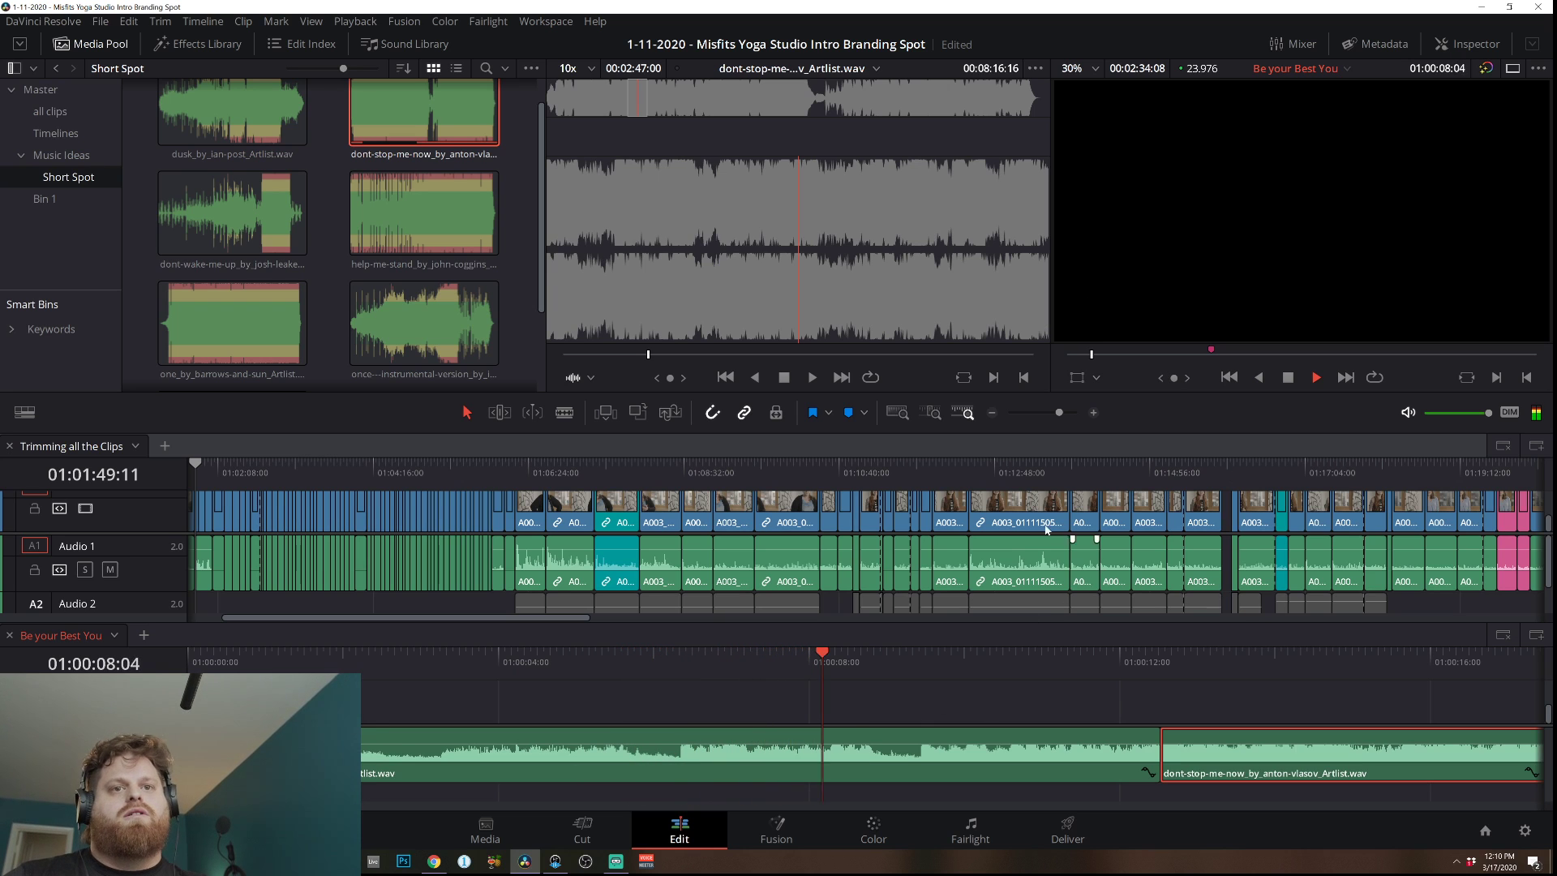
click(992, 413)
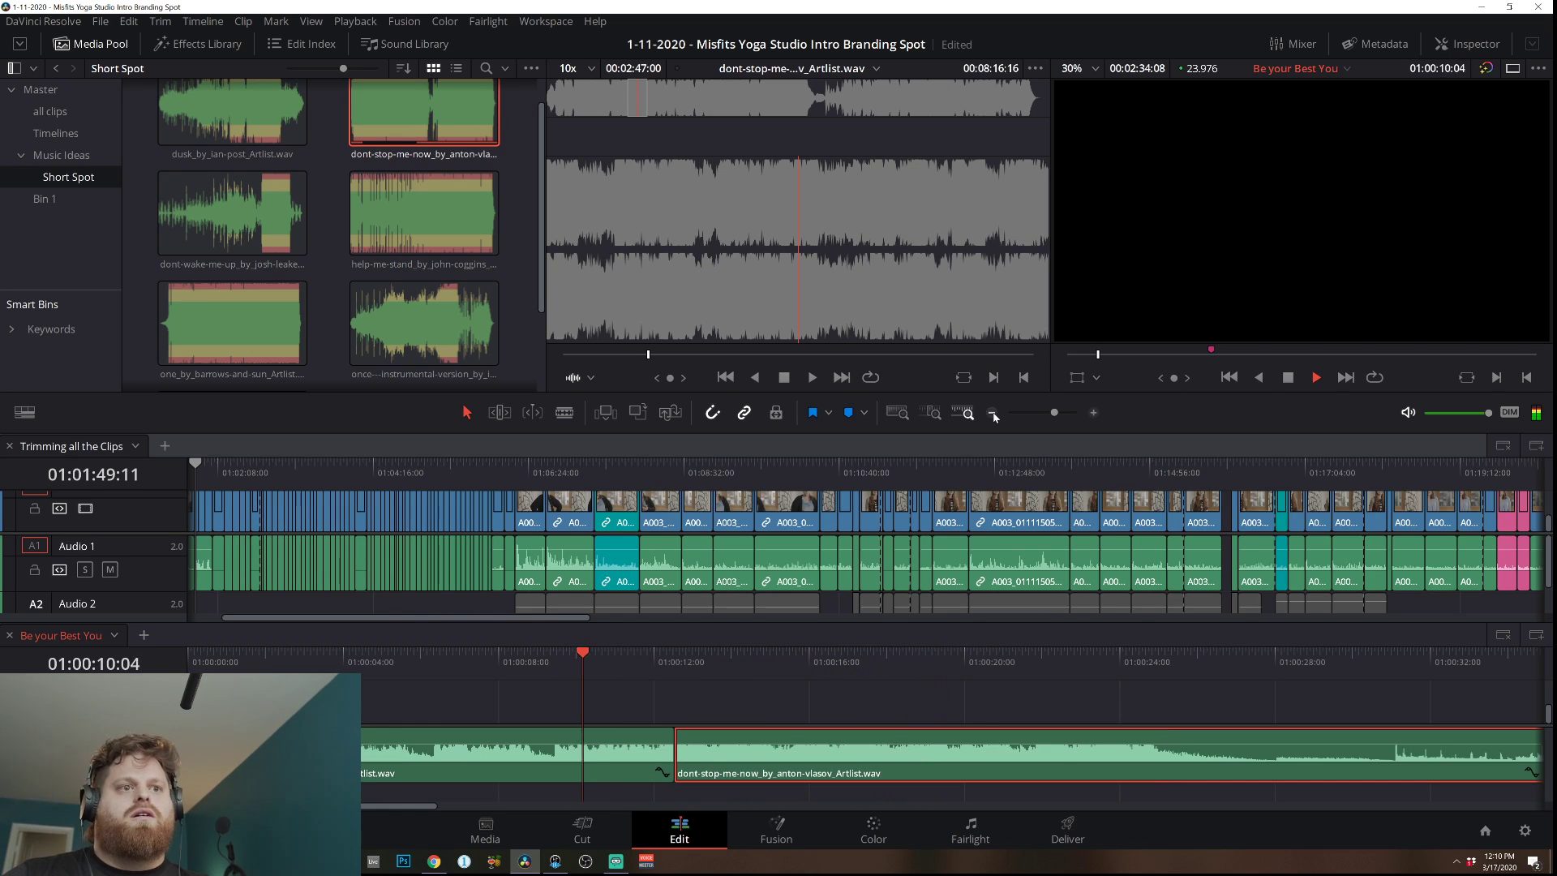
click(992, 413)
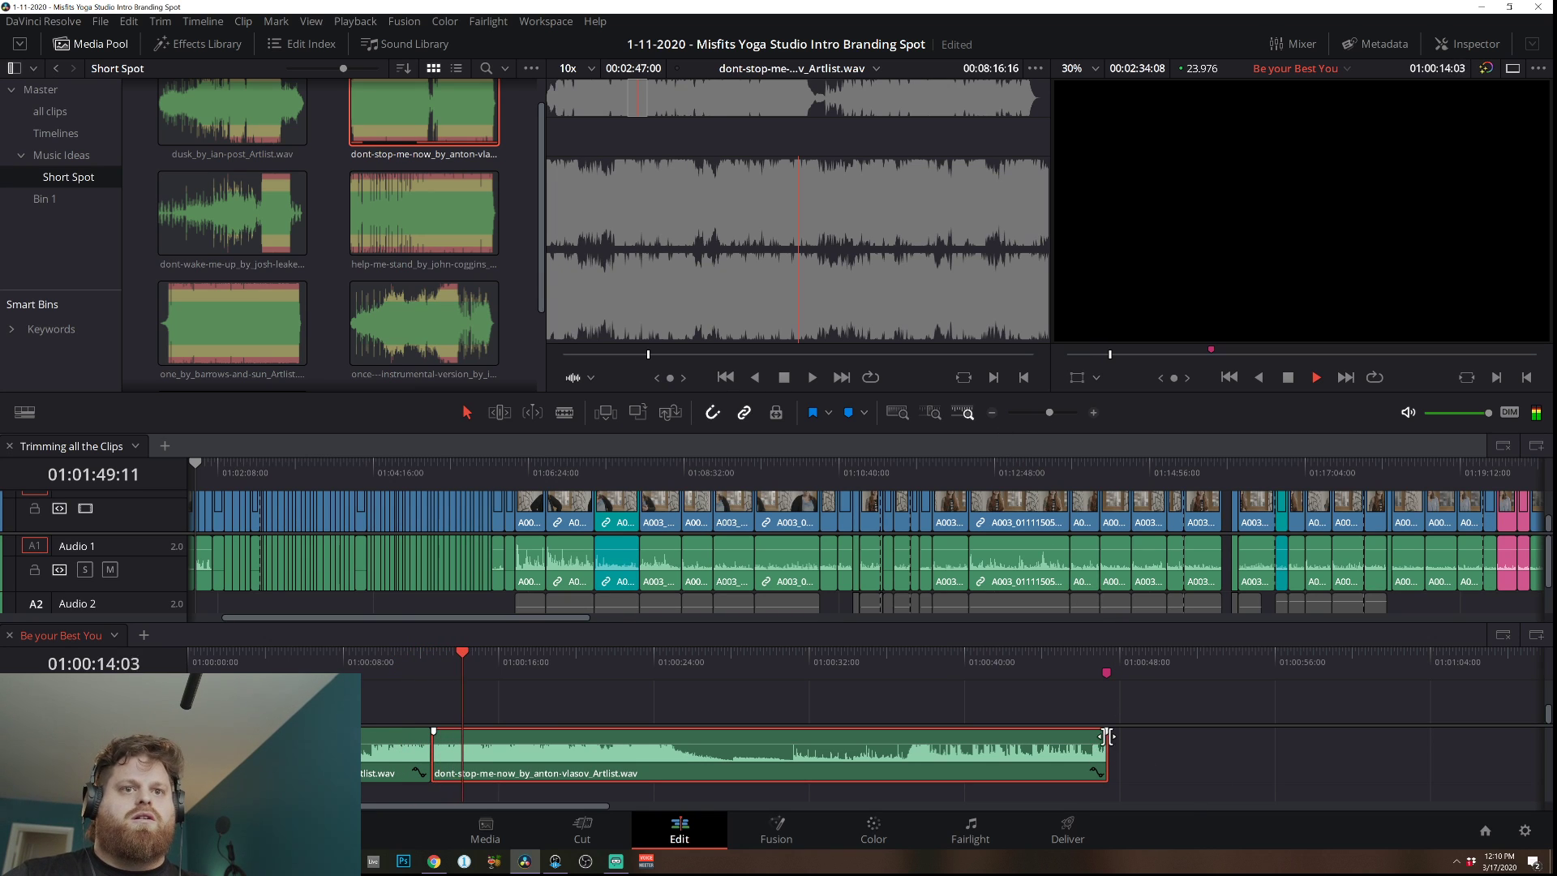
Move the timeline marker to about 01:01:00:00 and extend the end of the last music clip to it.
click(1107, 673)
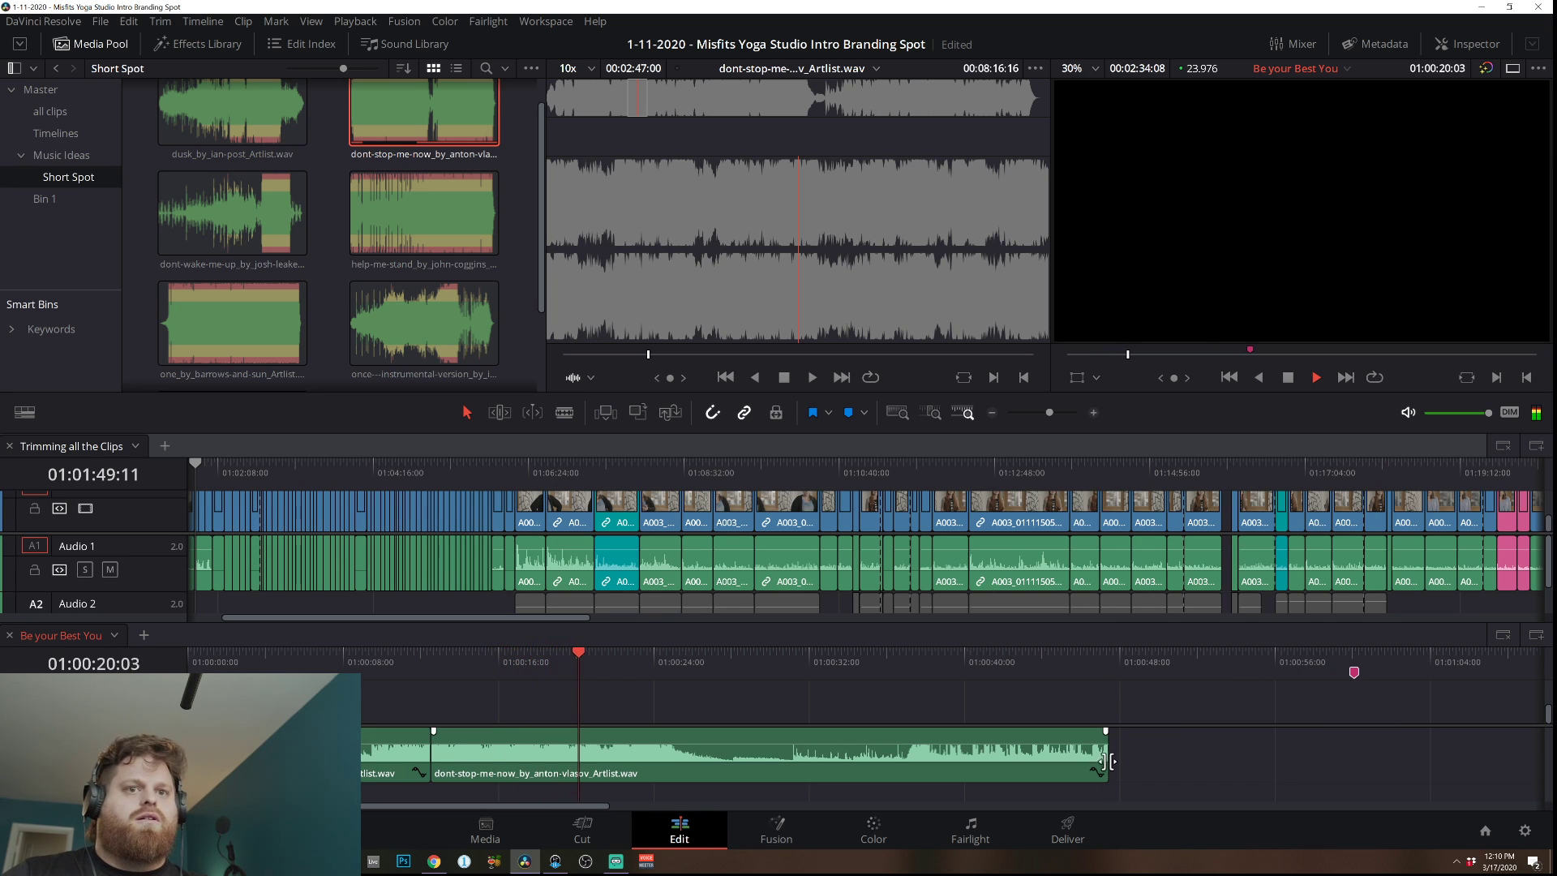
drag(1107, 758, 1254, 760)
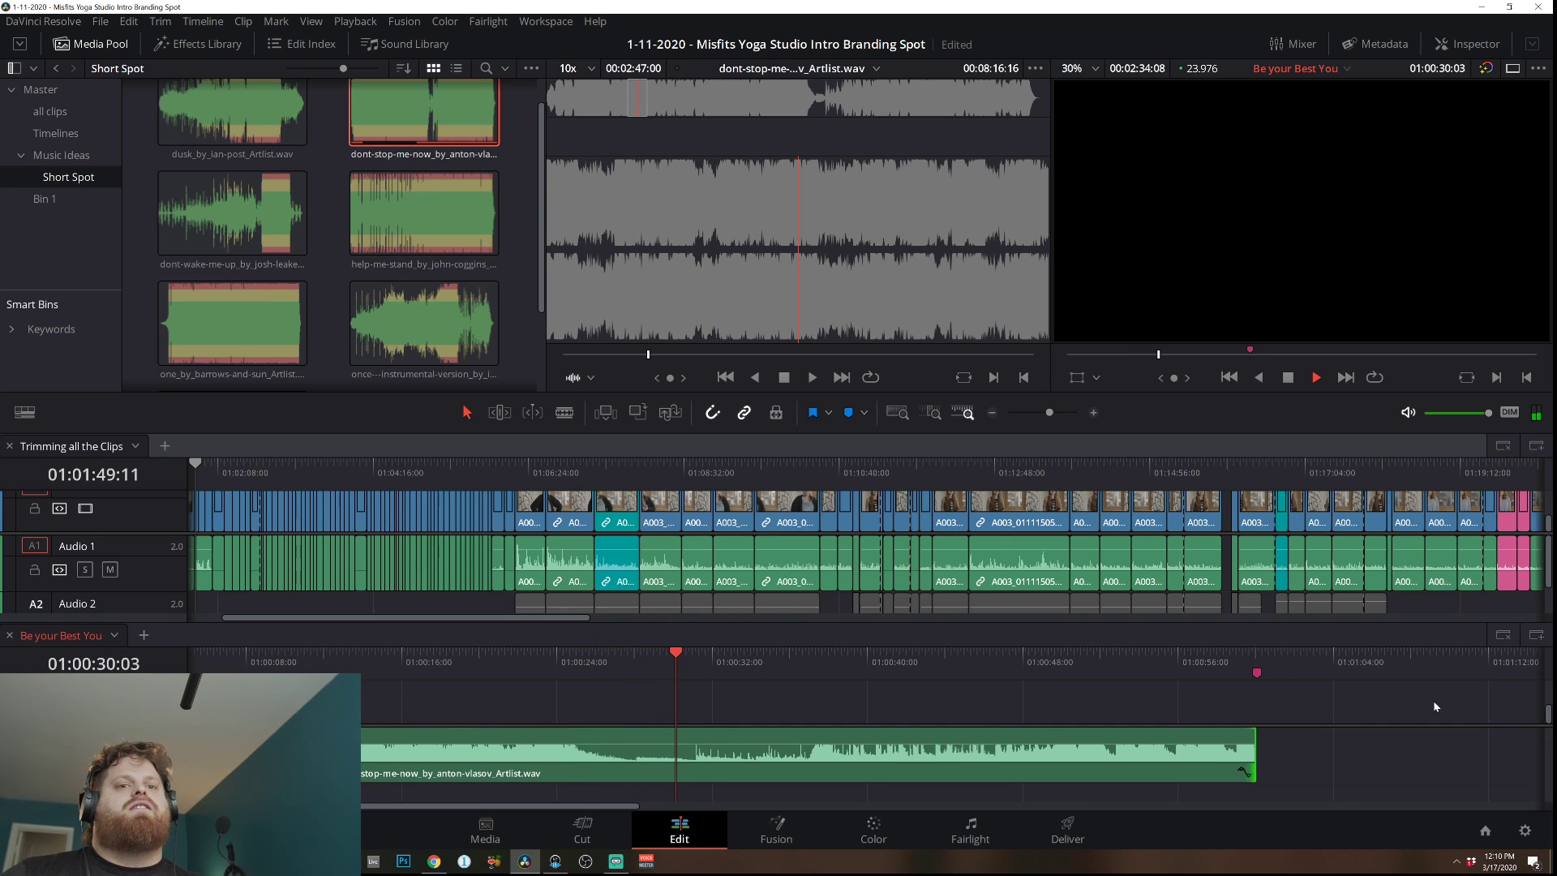
key(space)
Cut the last music clip at about 01:00:31, move the later part to start at about 01:00:25:02, and play across the new join.
key(b)
click(704, 762)
key(a)
click(783, 776)
drag(783, 776, 673, 775)
click(436, 669)
key(space)
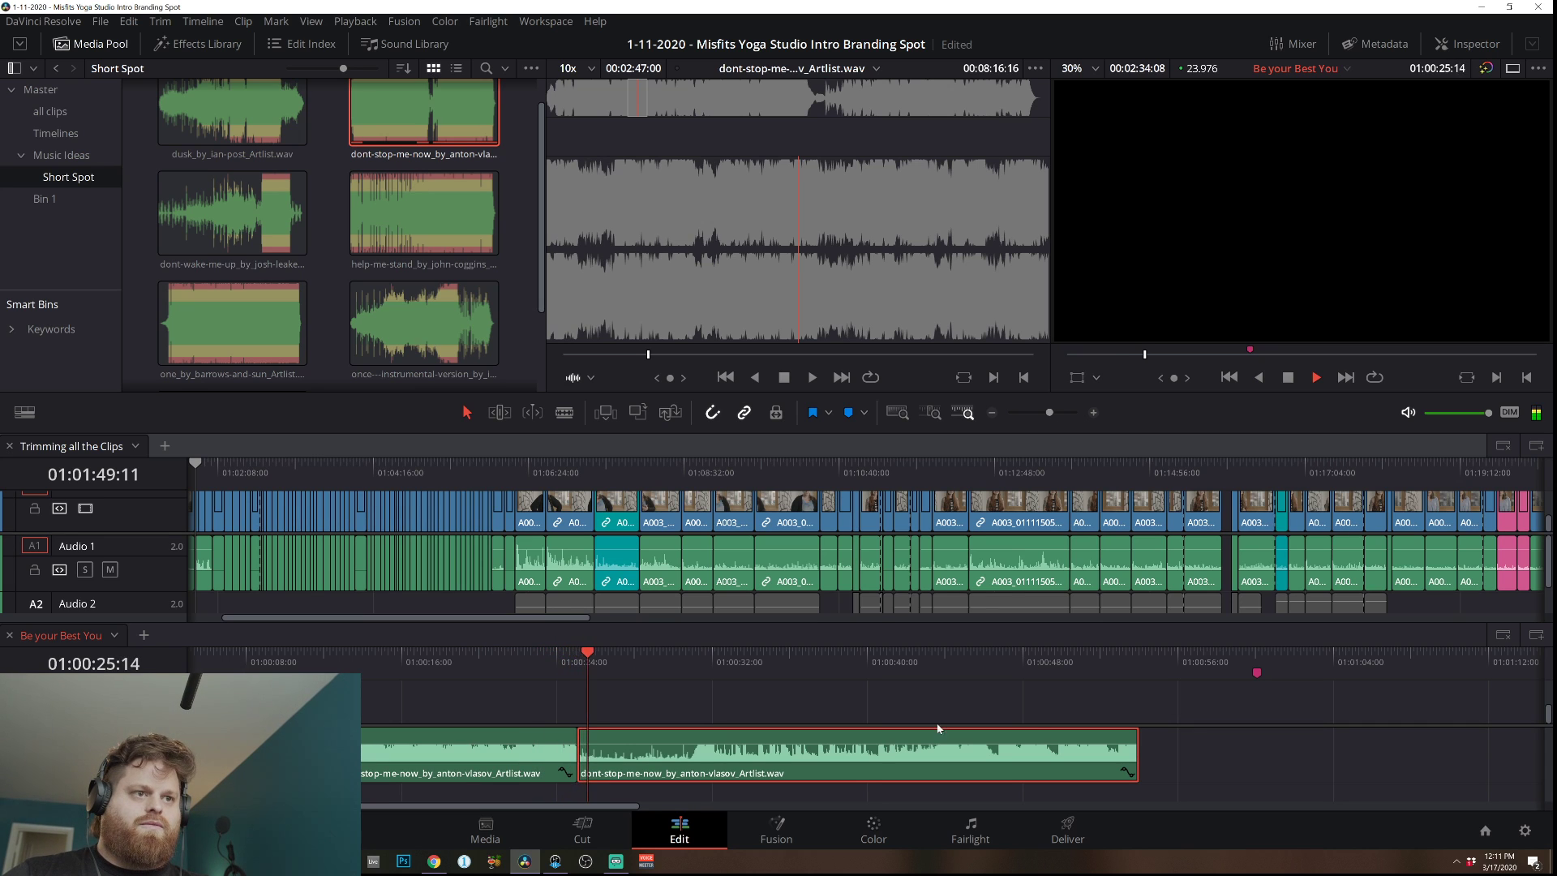
Move the last music clip later, place its start at about 01:00:28:04, and play its opening.
click(637, 770)
mouse_move(637, 771)
mouse_down()
mouse_move(624, 764)
mouse_move(640, 761)
mouse_up()
click(625, 654)
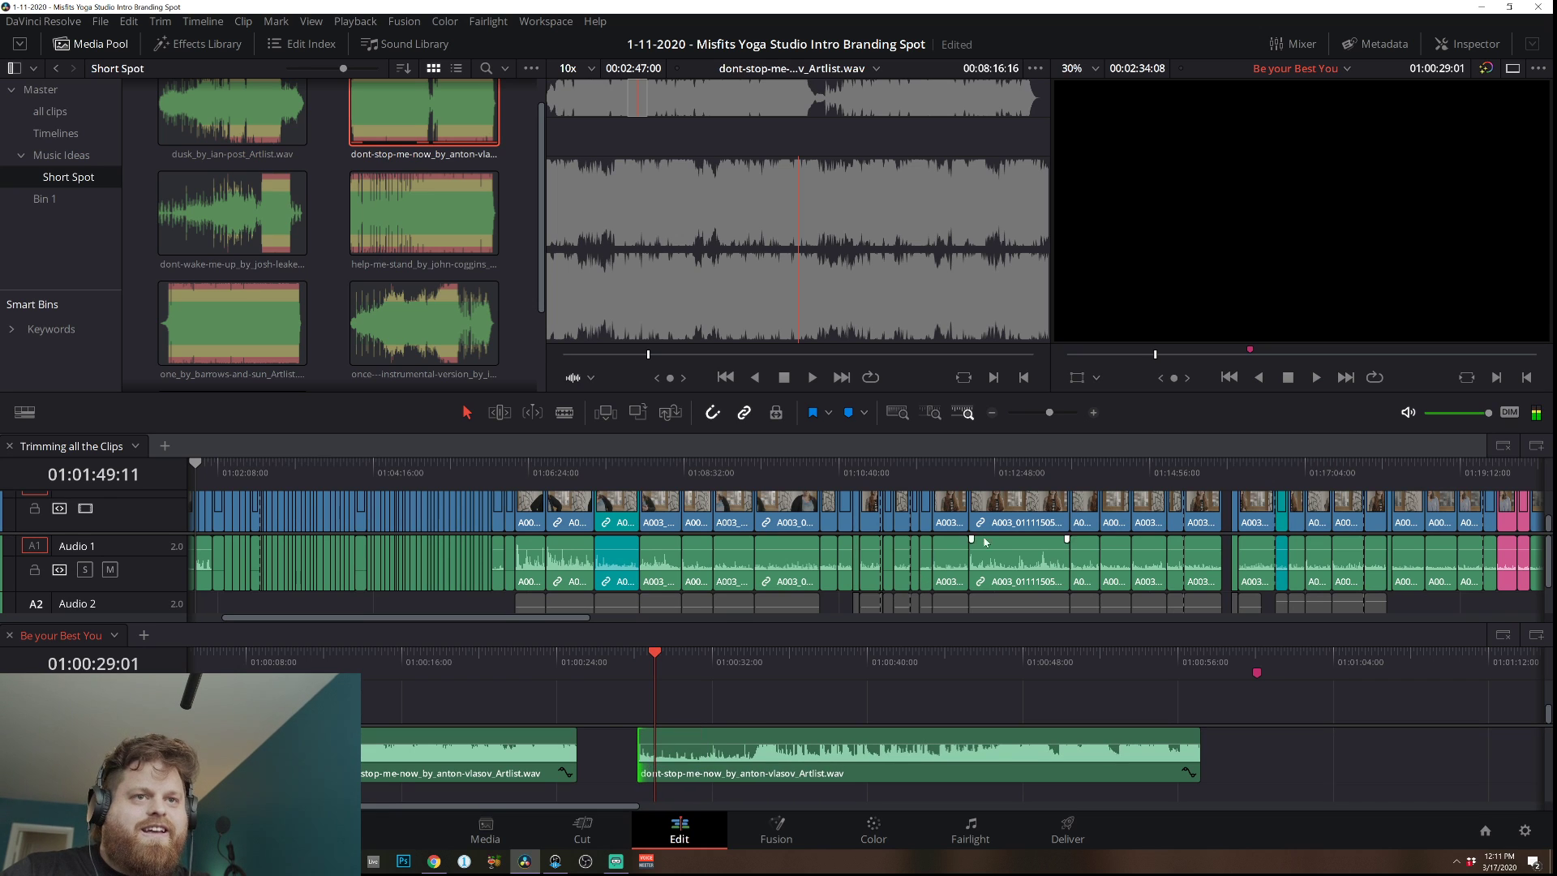
click(1093, 413)
click(1093, 412)
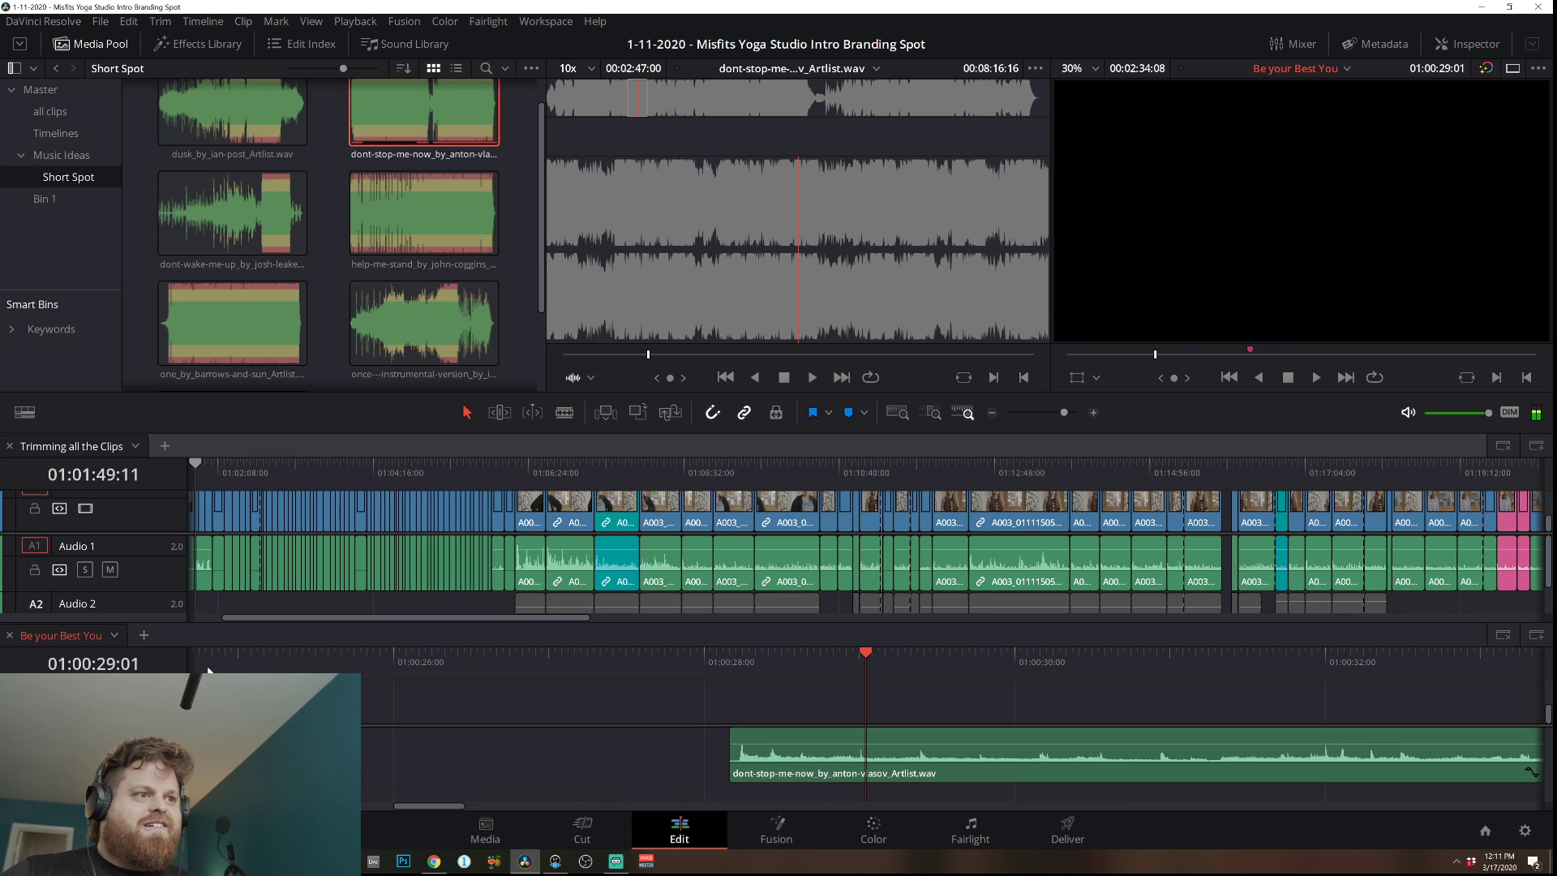
Play the music leading into the gap and extend the end of the clip before it to about 01:00:25:15.
text(-2500)
key(Return)
key(space)
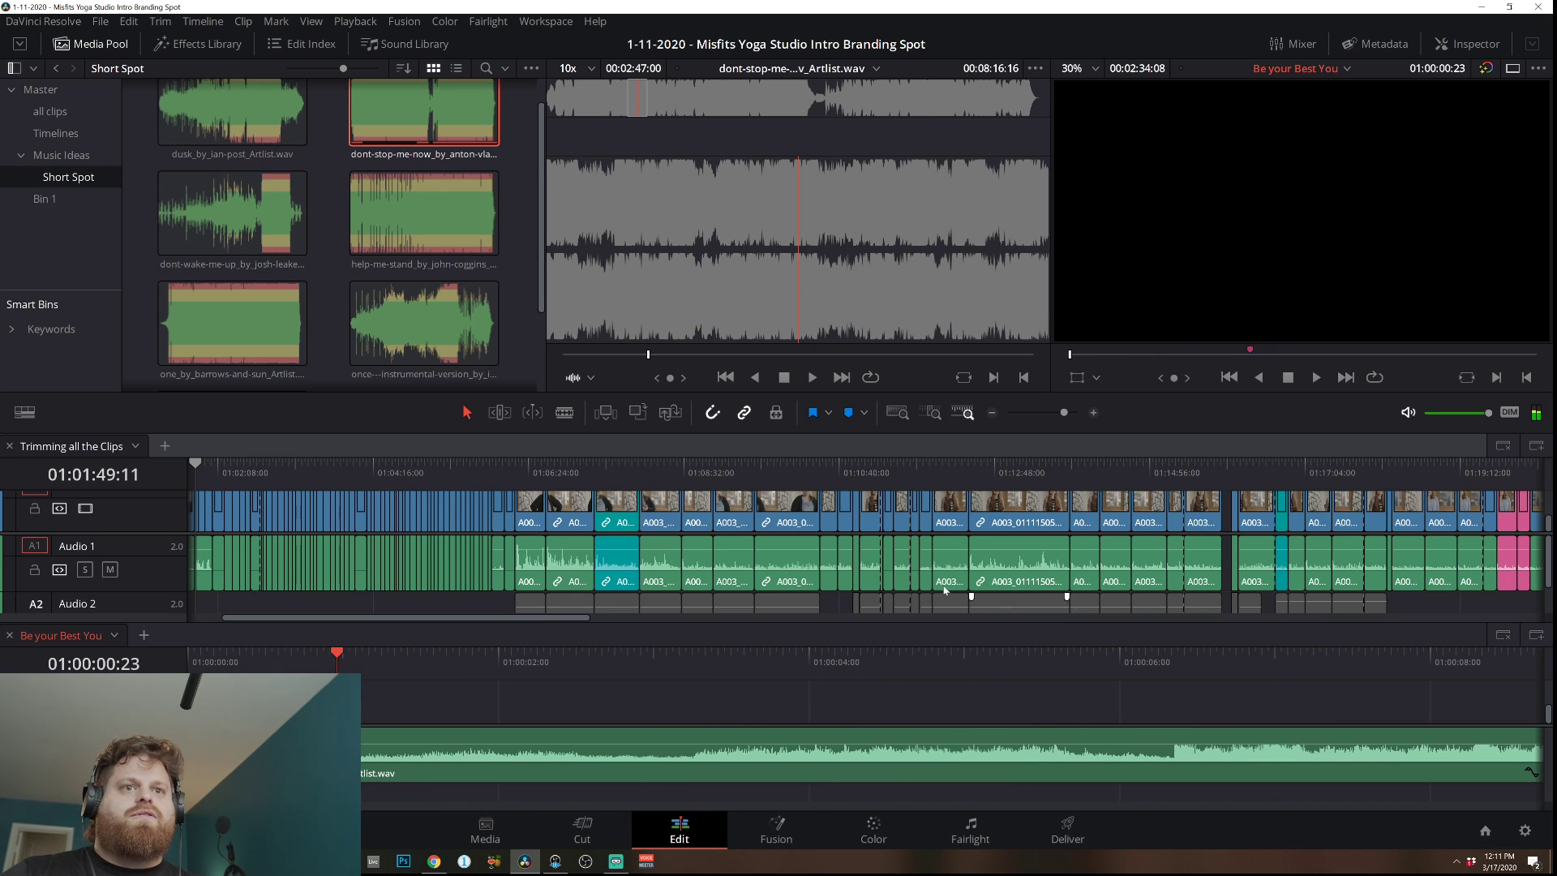
click(992, 412)
click(991, 412)
click(1088, 653)
key(space)
click(1094, 413)
click(1093, 412)
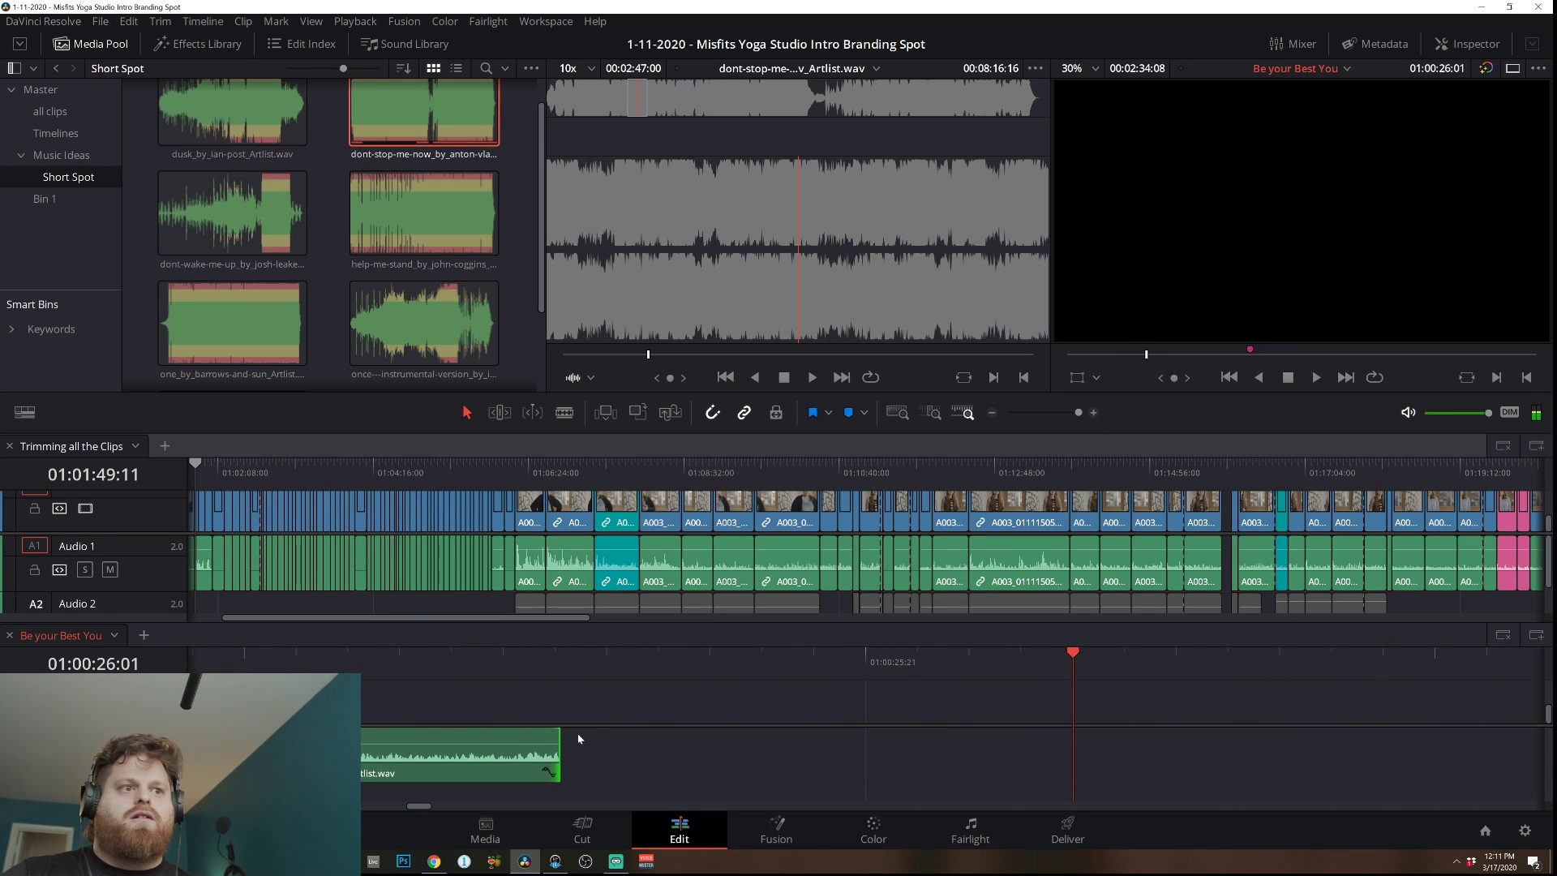
Move the last music clip earlier so it starts at the previous clip's end, about 01:00:25:15, and play across the join.
click(994, 413)
click(994, 413)
click(995, 413)
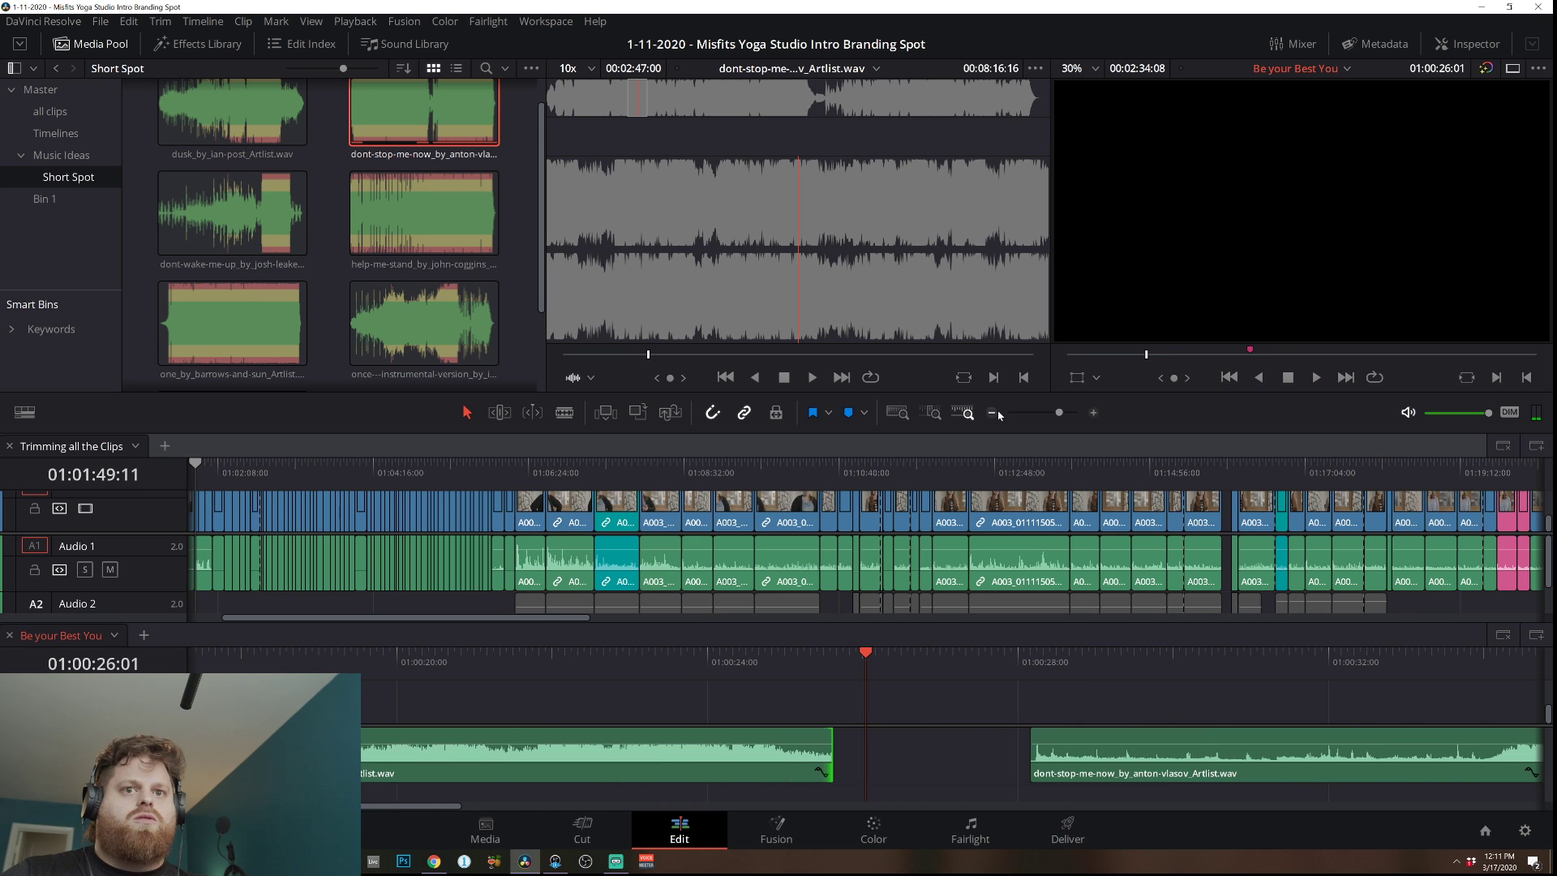
drag(1131, 764, 933, 764)
click(661, 660)
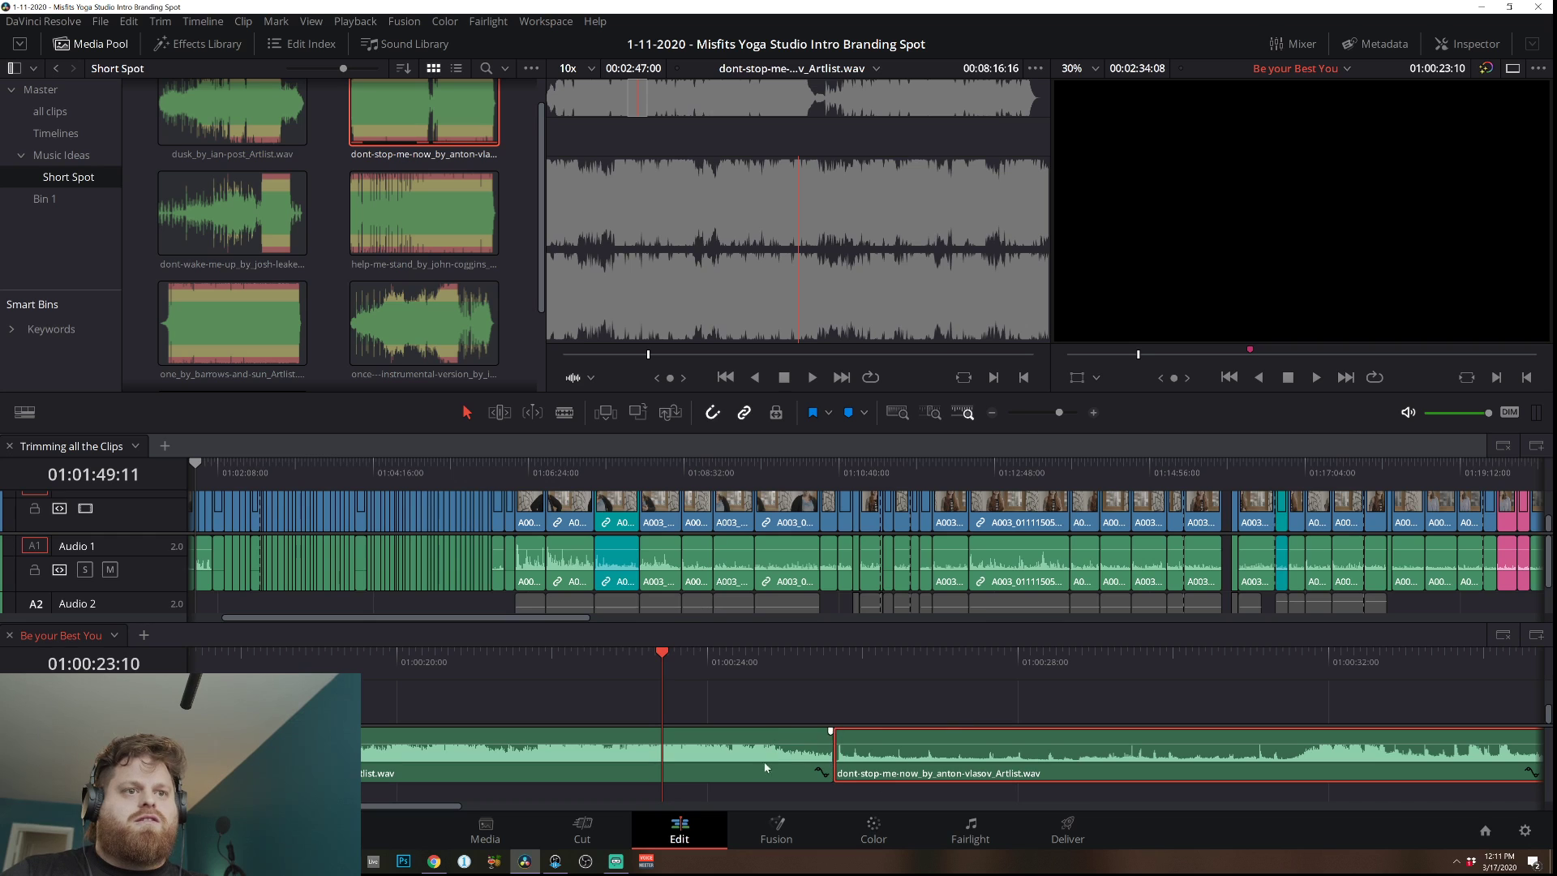
key(space)
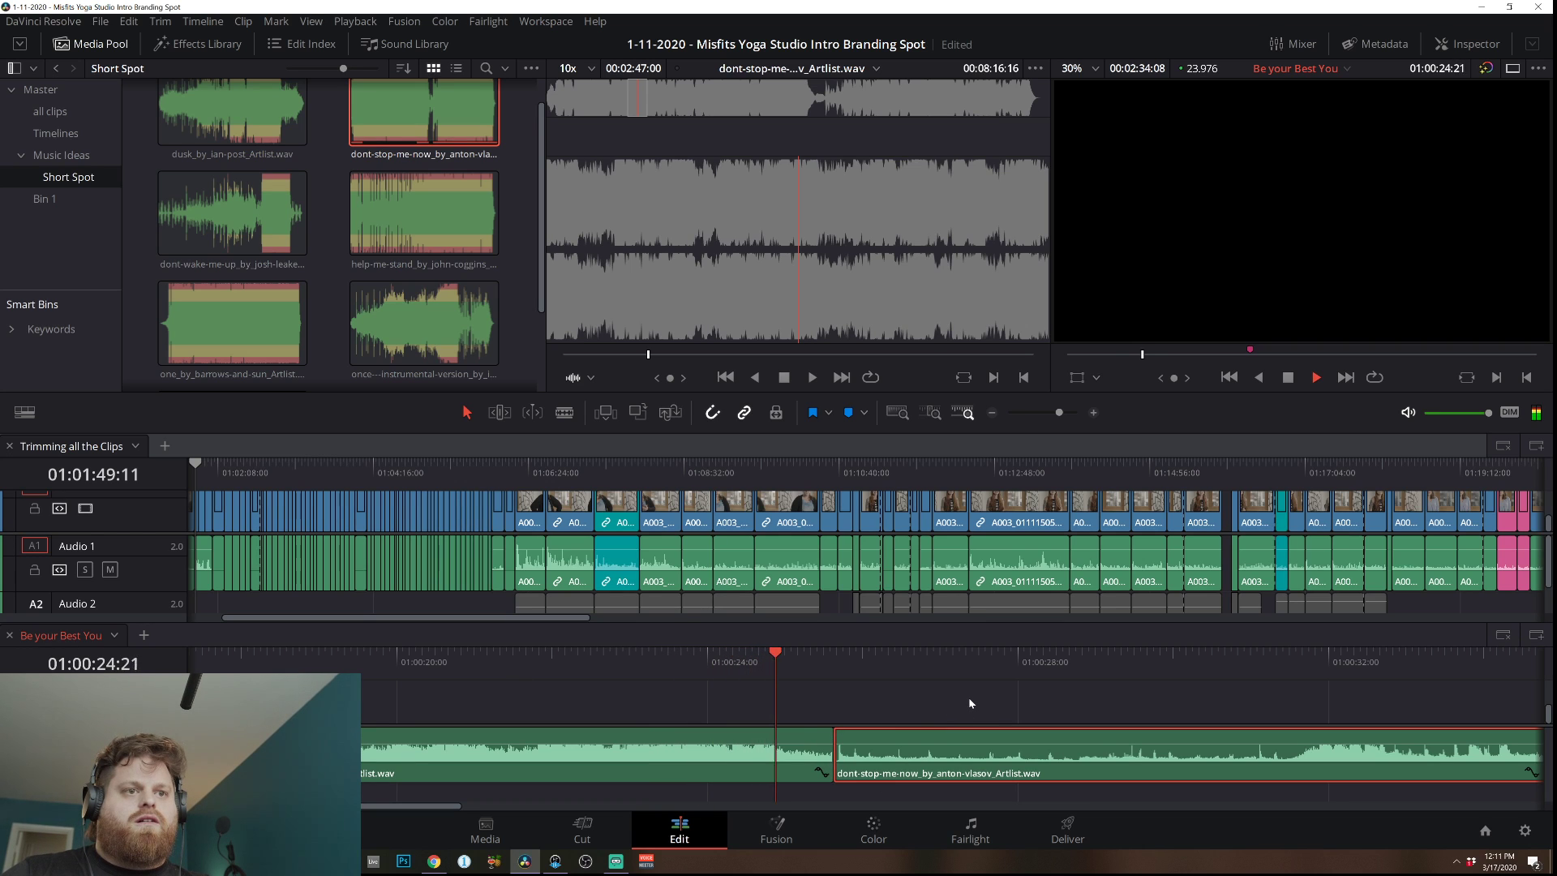
Place the last music clip on the track below, overlapping the previous clip from about 01:00:24:20, nudging it four frames earlier, and play the overlap.
drag(872, 761, 823, 801)
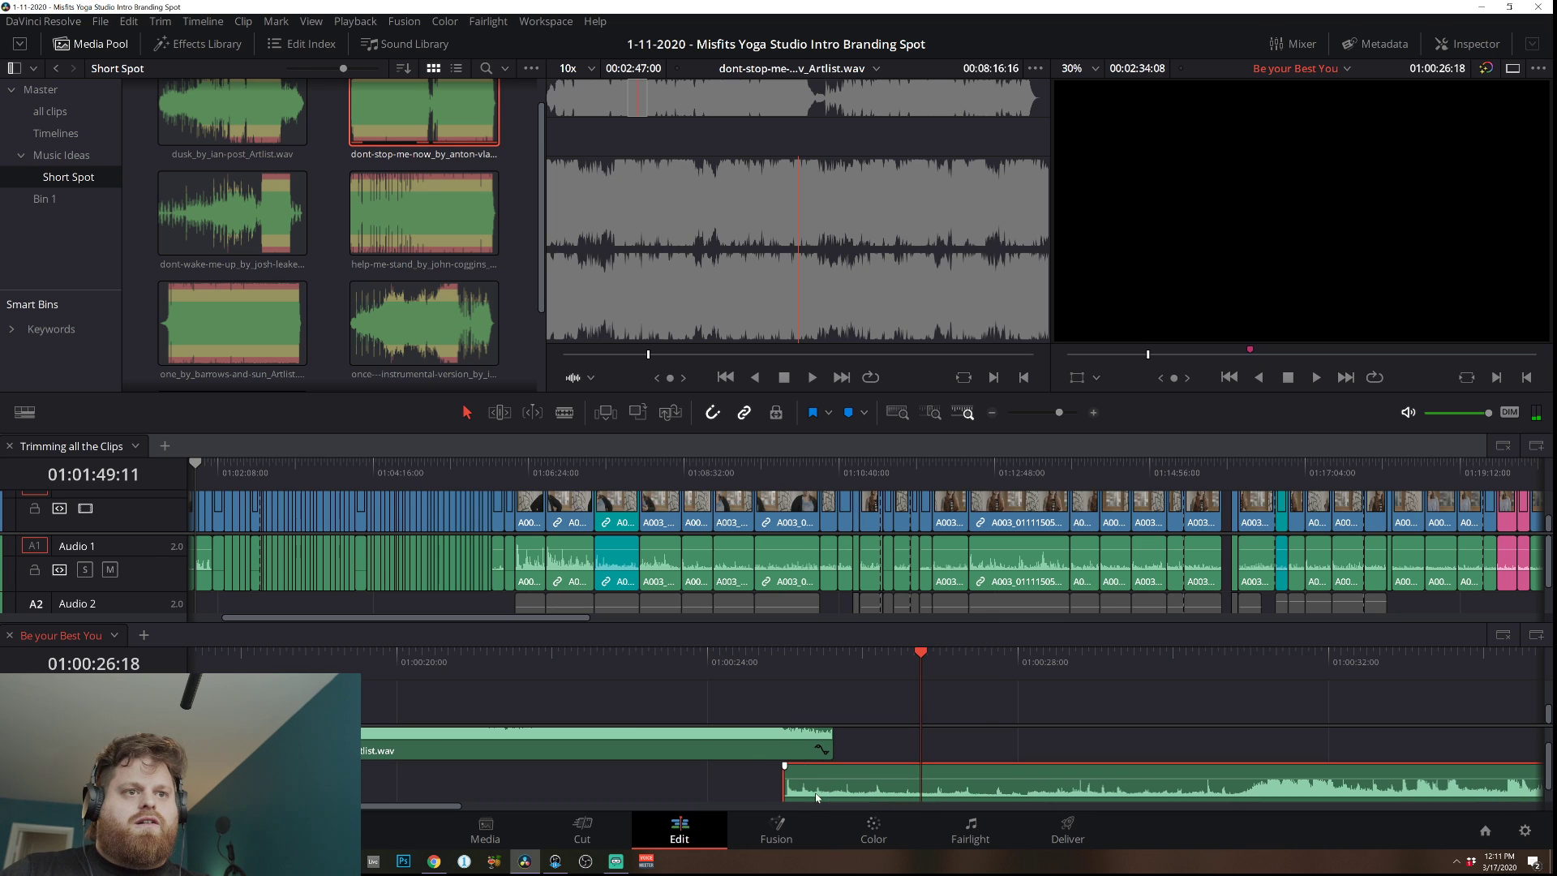
click(700, 653)
key(space)
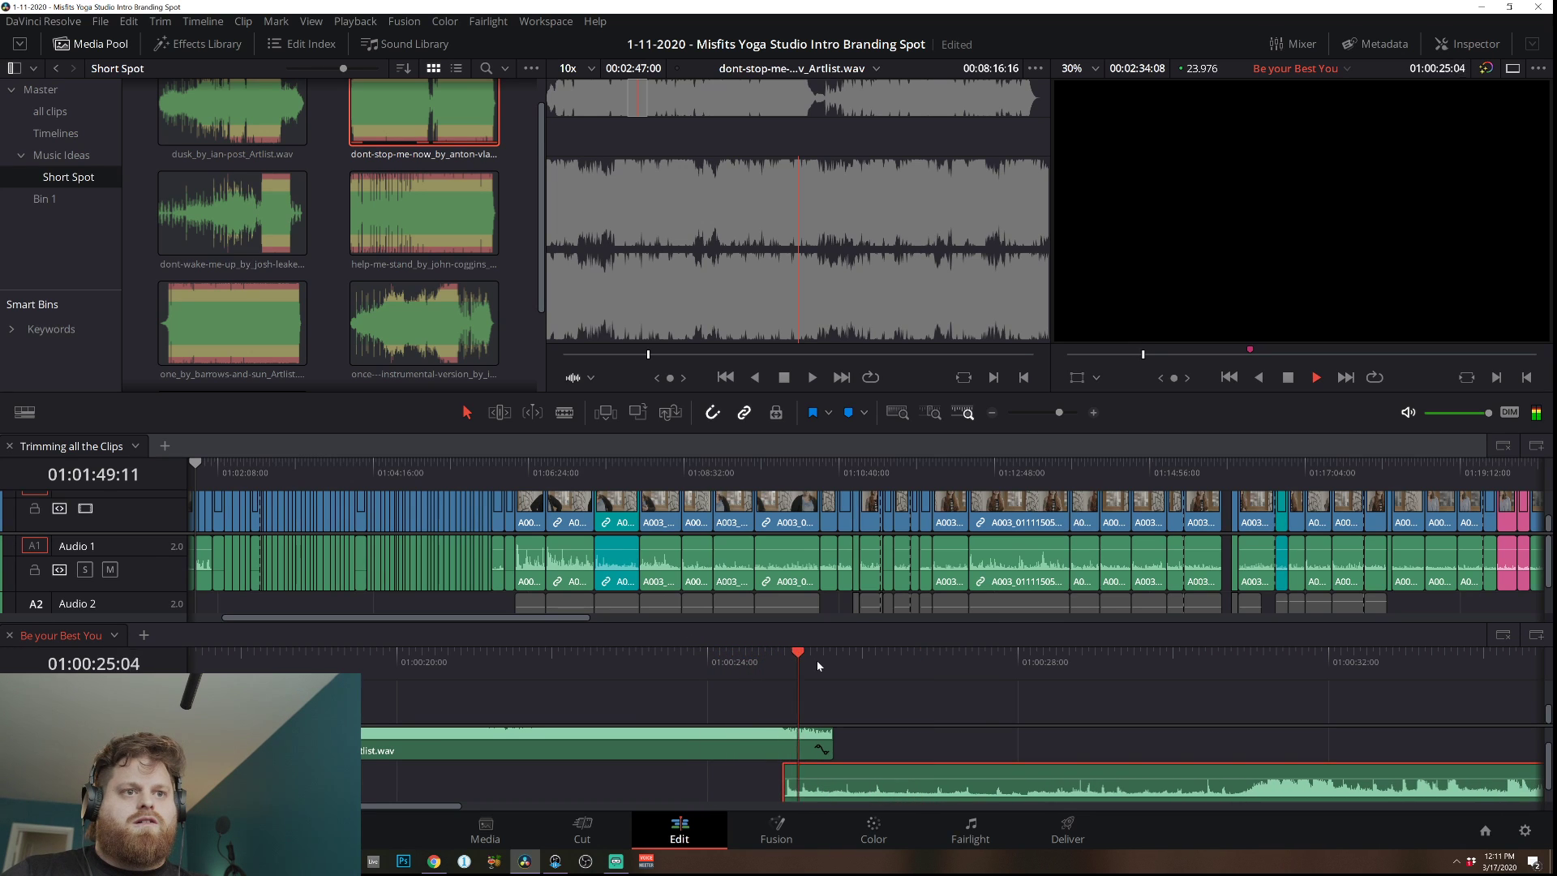
key(space)
key(comma)
key(comma)
key(comma)
key(comma)
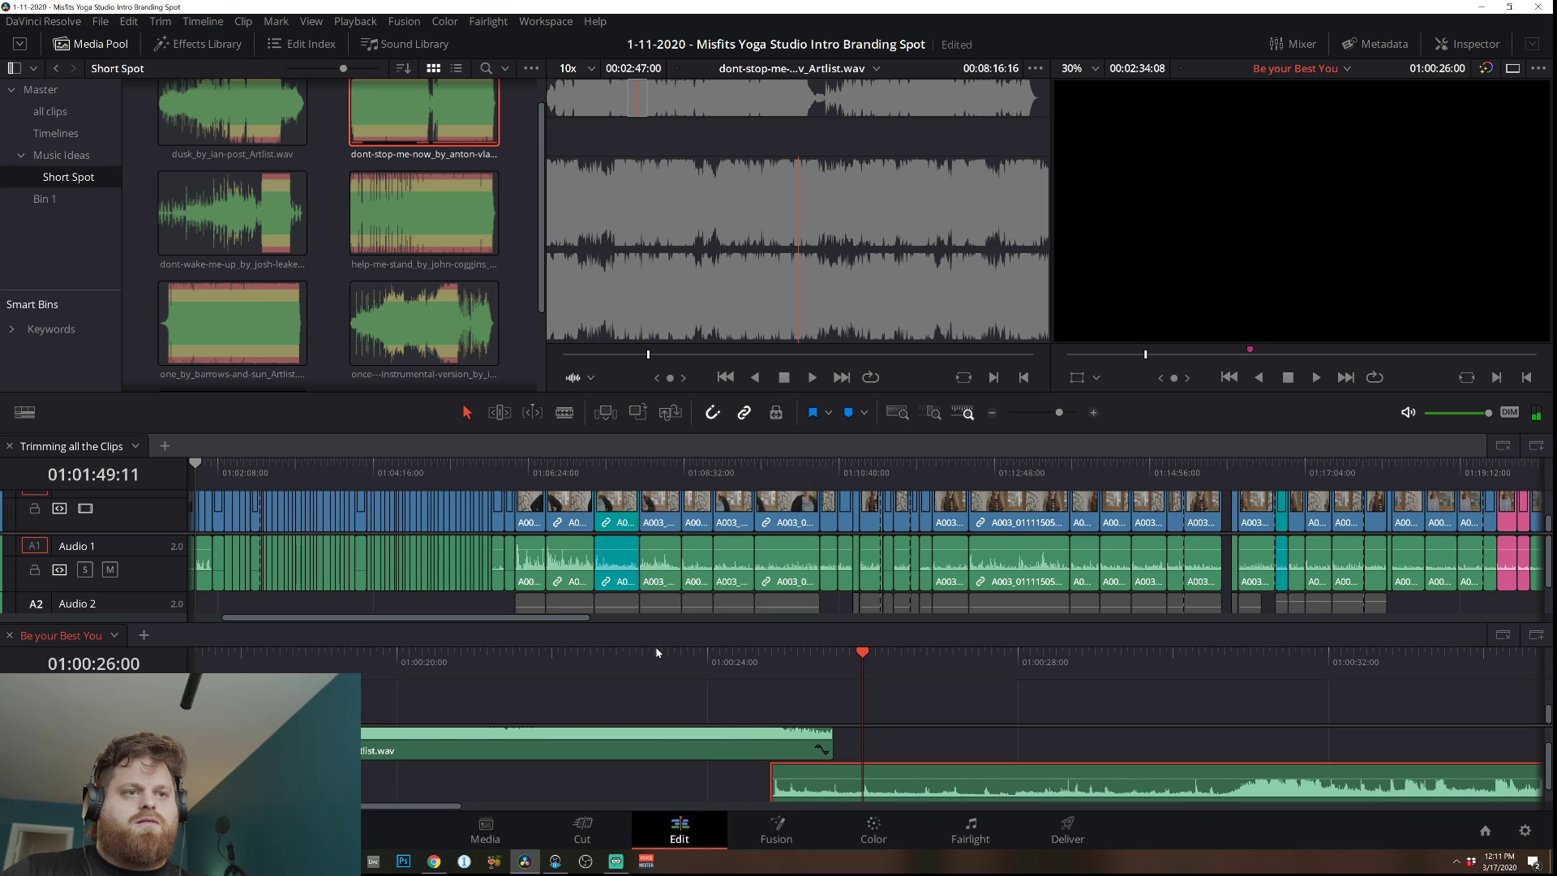
key(space)
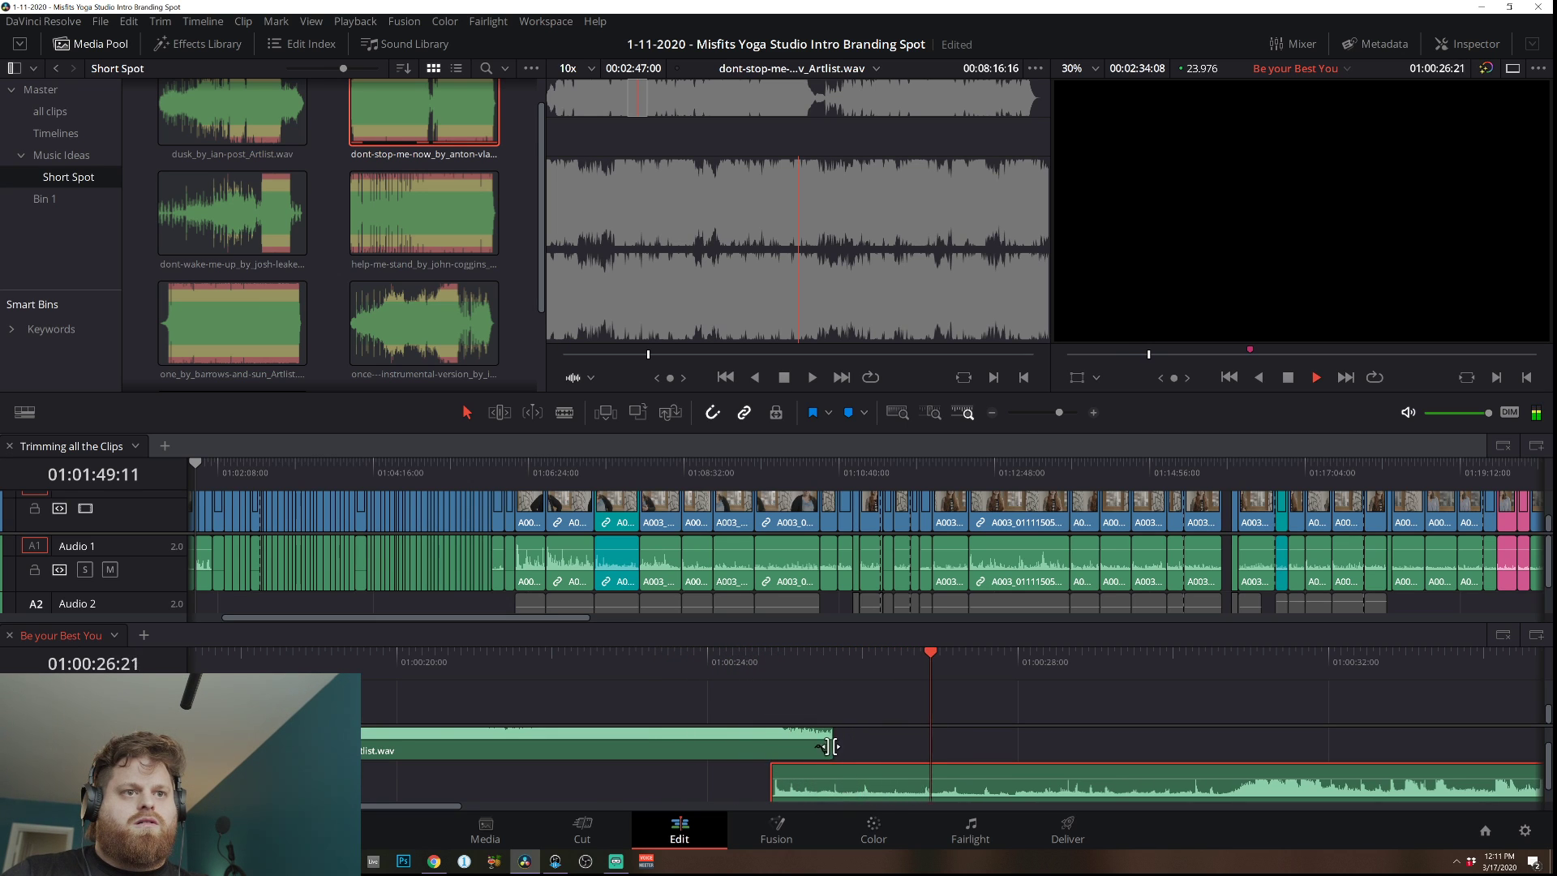
key(space)
Extend the upper music clip's end to about 01:00:28:00, play the longer overlap, and enlarge the lower timeline's view.
scroll(835, 751, up, 2)
drag(824, 755, 1008, 755)
drag(502, 654, 472, 654)
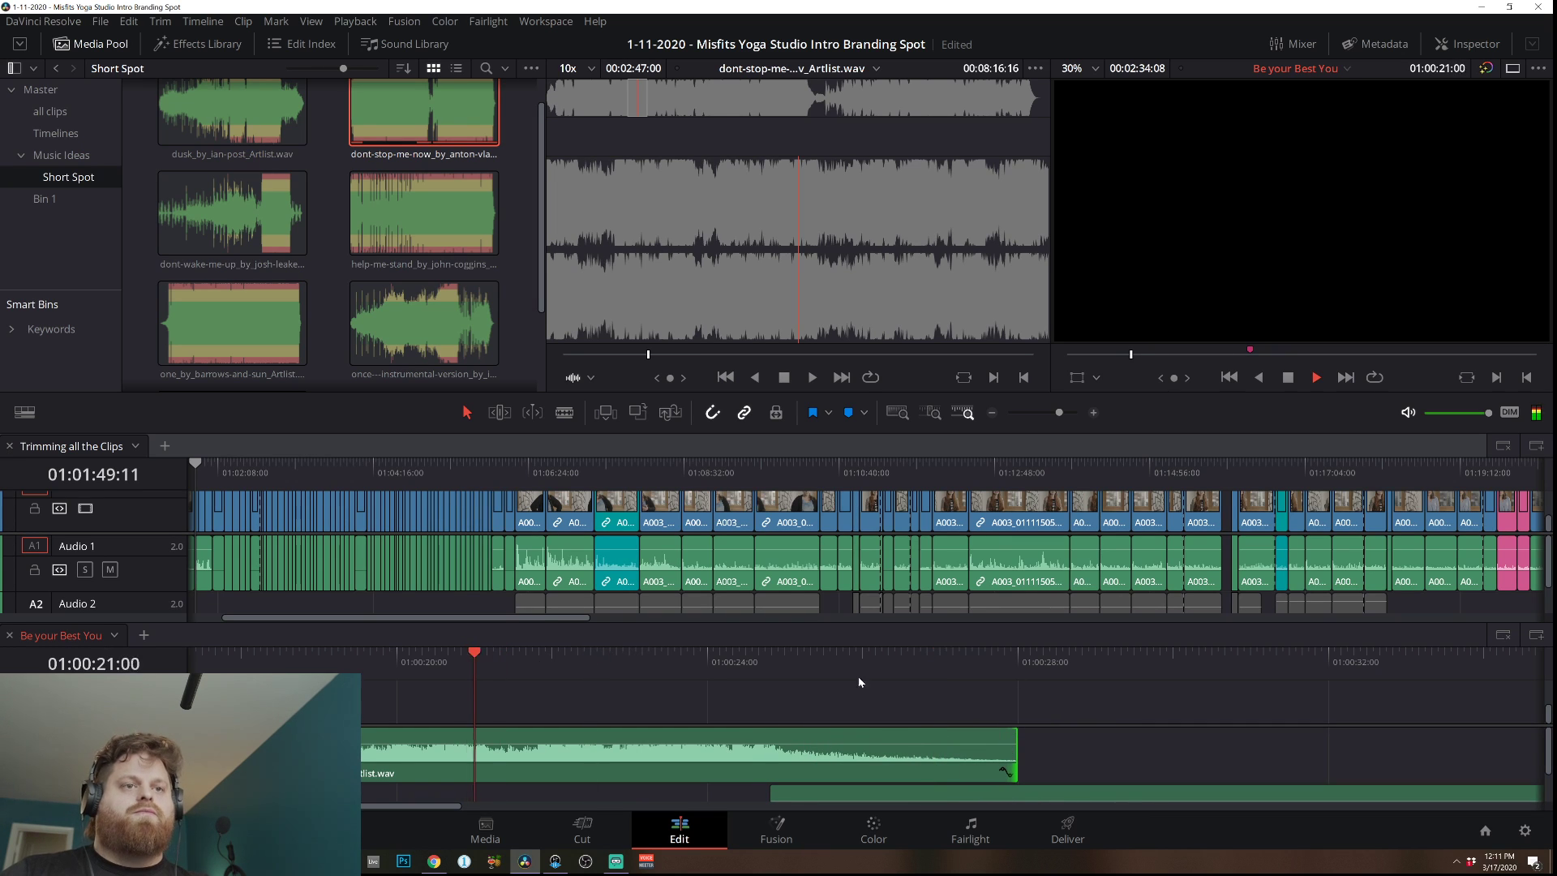
key(space)
scroll(1089, 733, down, 1)
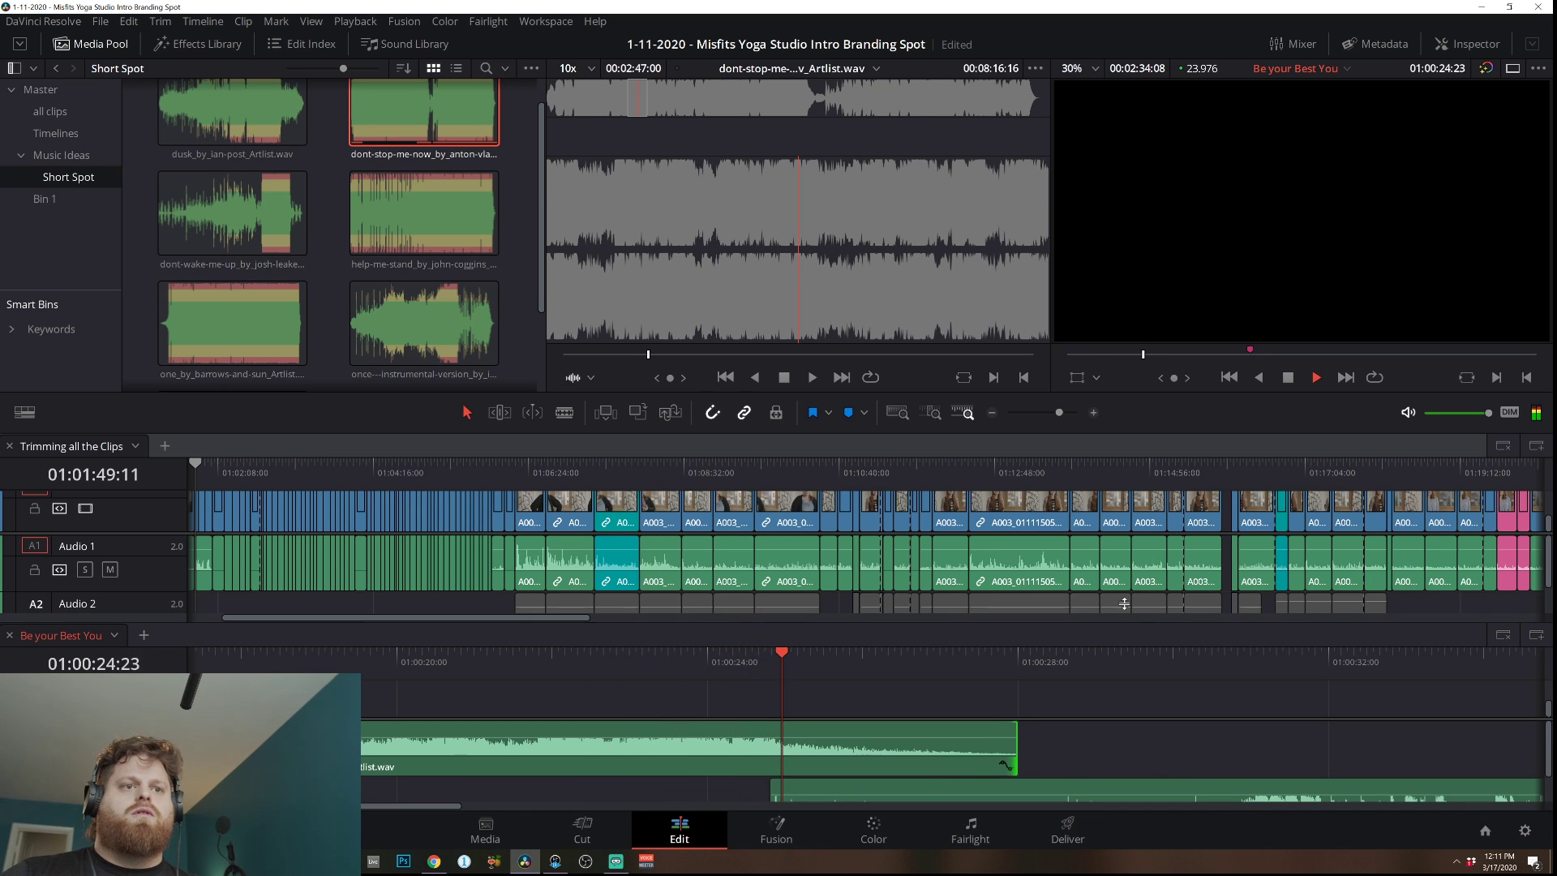
drag(1123, 625, 1111, 574)
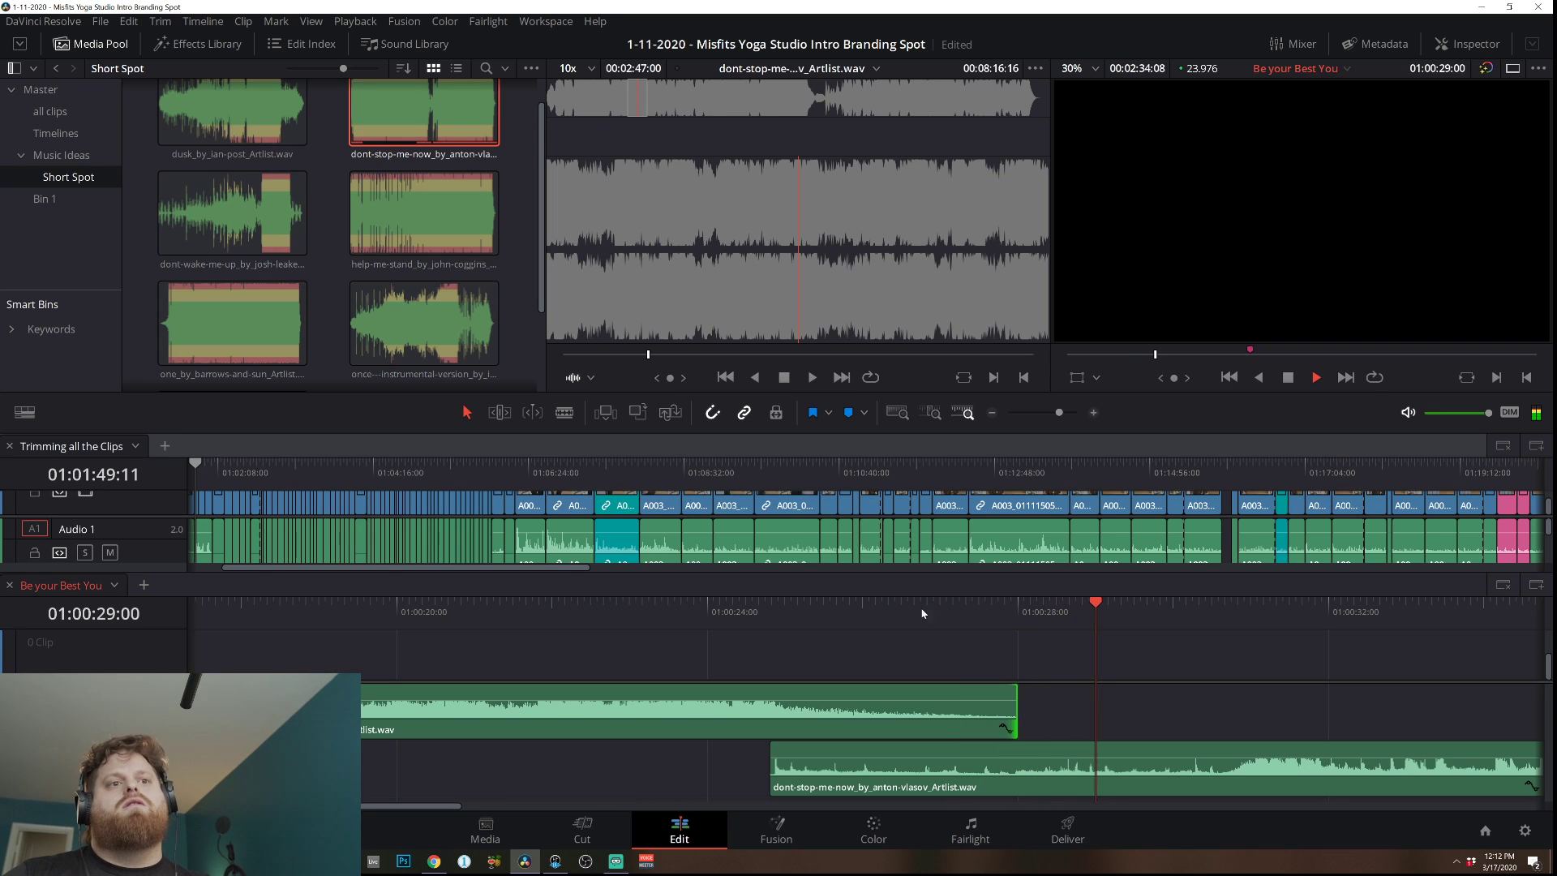
Fade out the upper clip's last 0.8 seconds or so, fade in the lower clip over about three frames, and play the crossover.
click(626, 611)
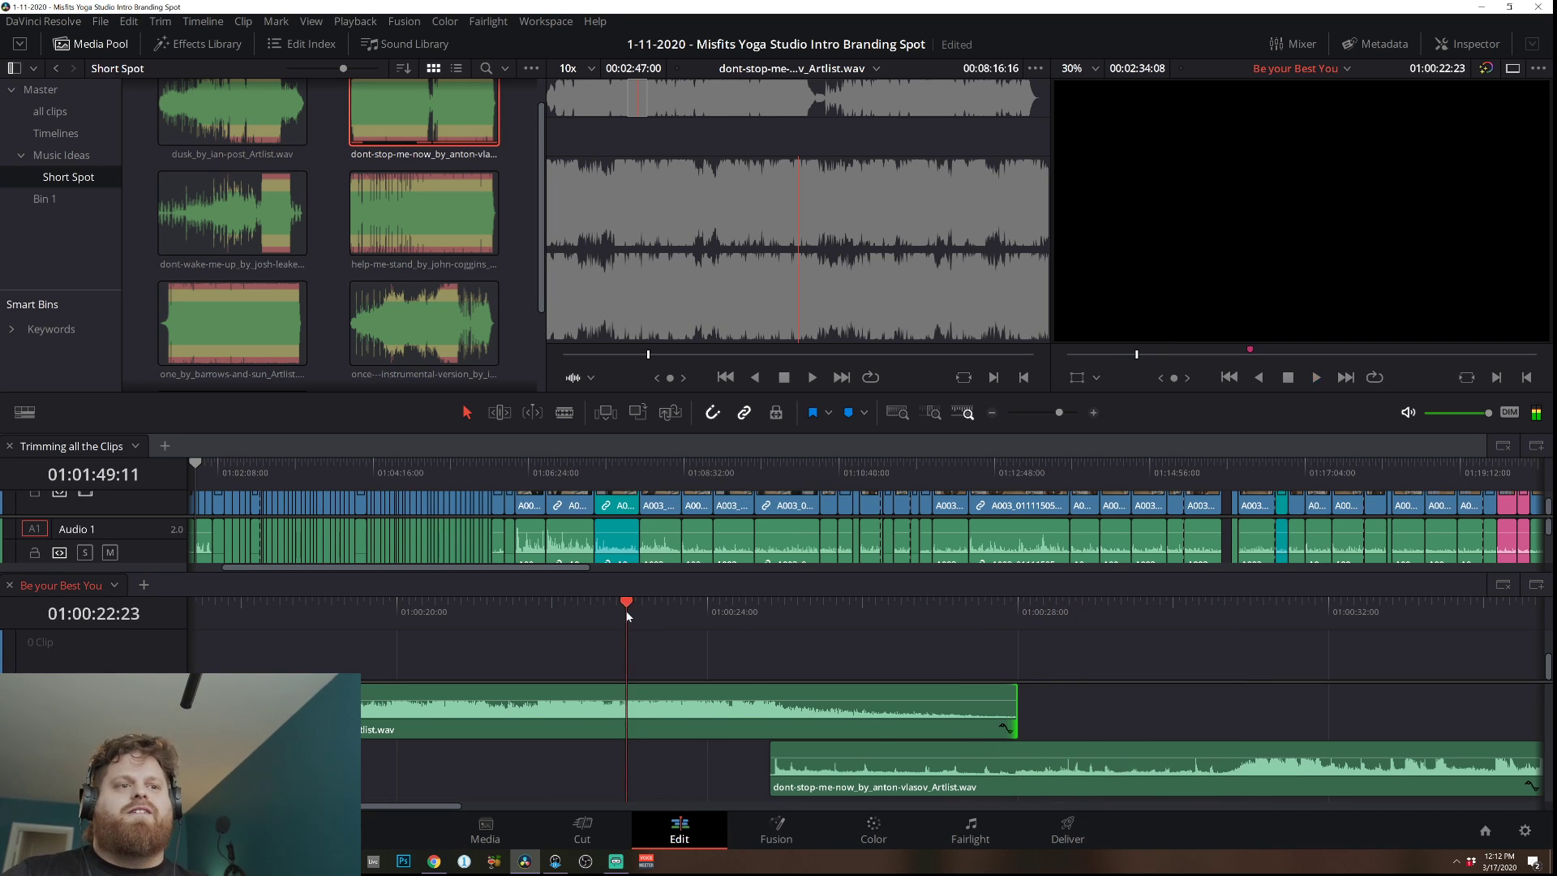
drag(1014, 690, 953, 690)
click(776, 740)
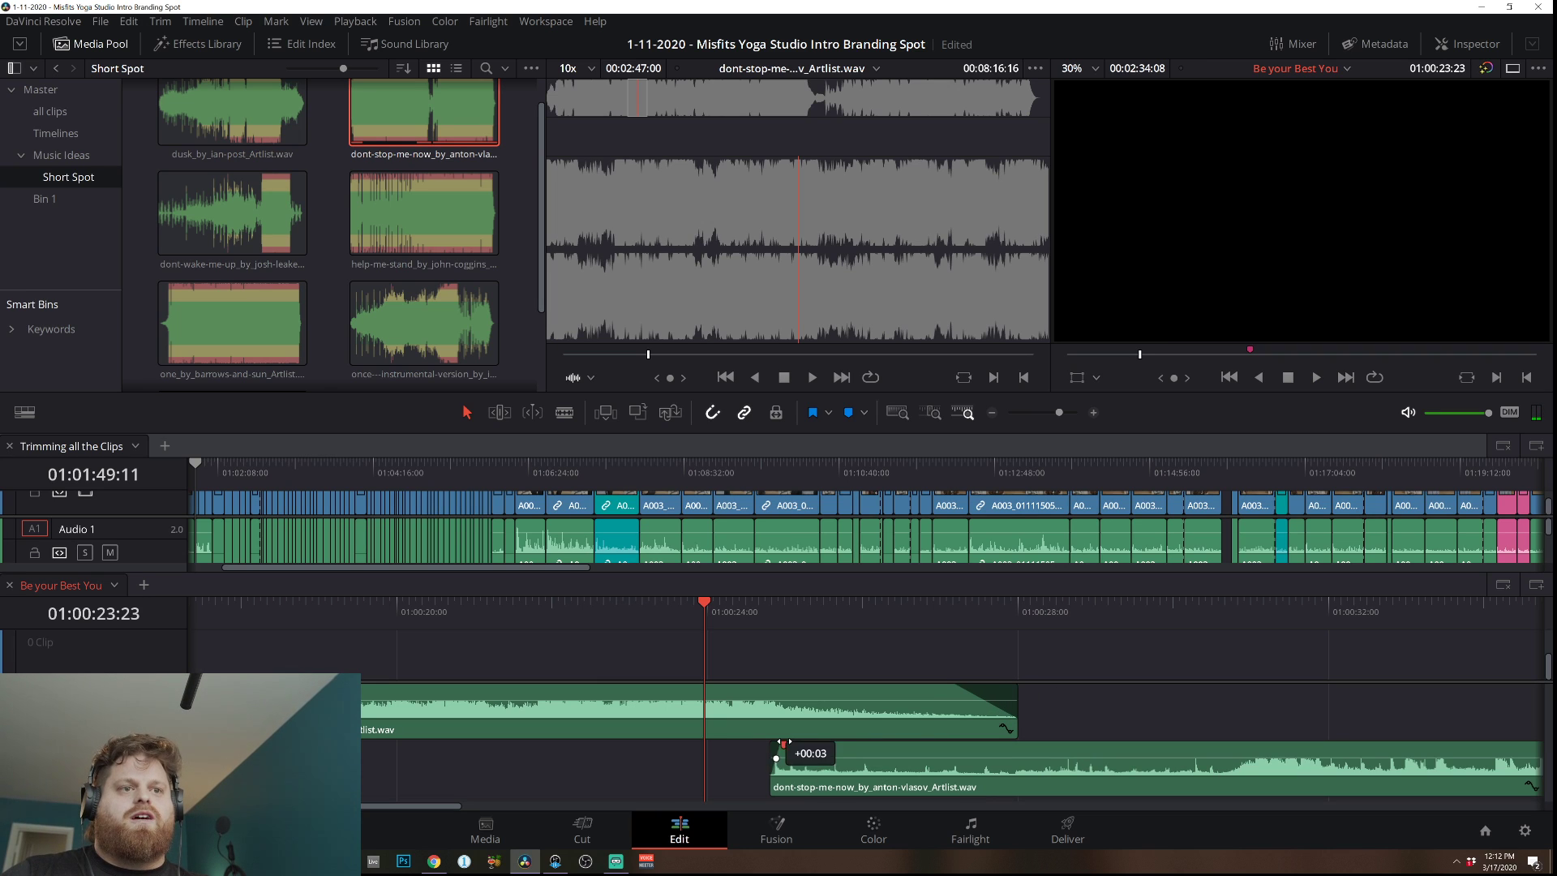
key(space)
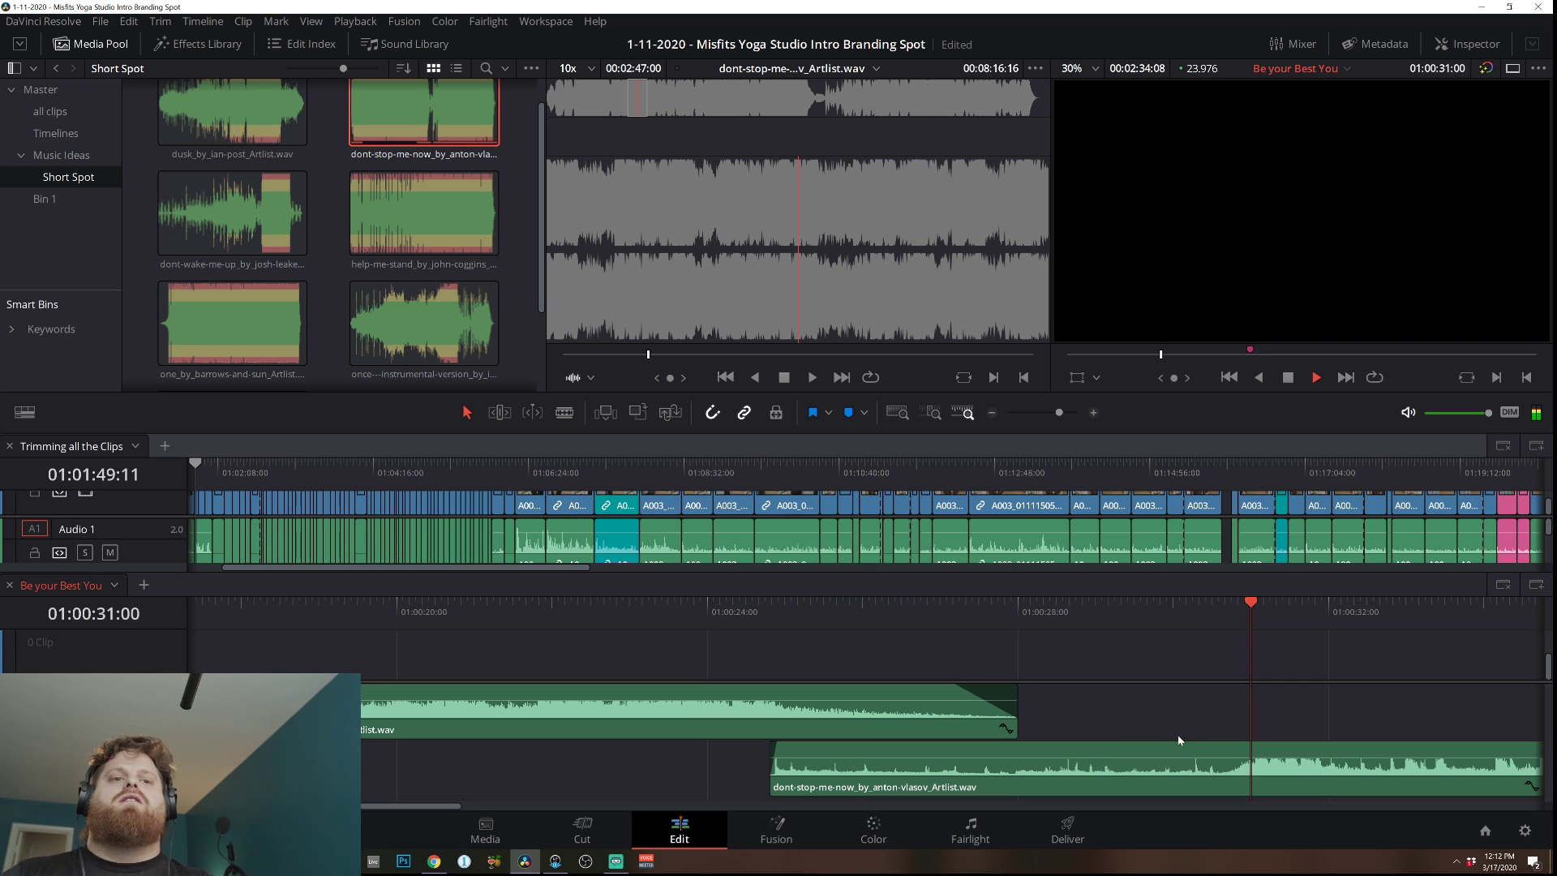
Play the music through to the one-minute marker and extend the lower clip's end past it to about 01:01:22:06.
click(991, 415)
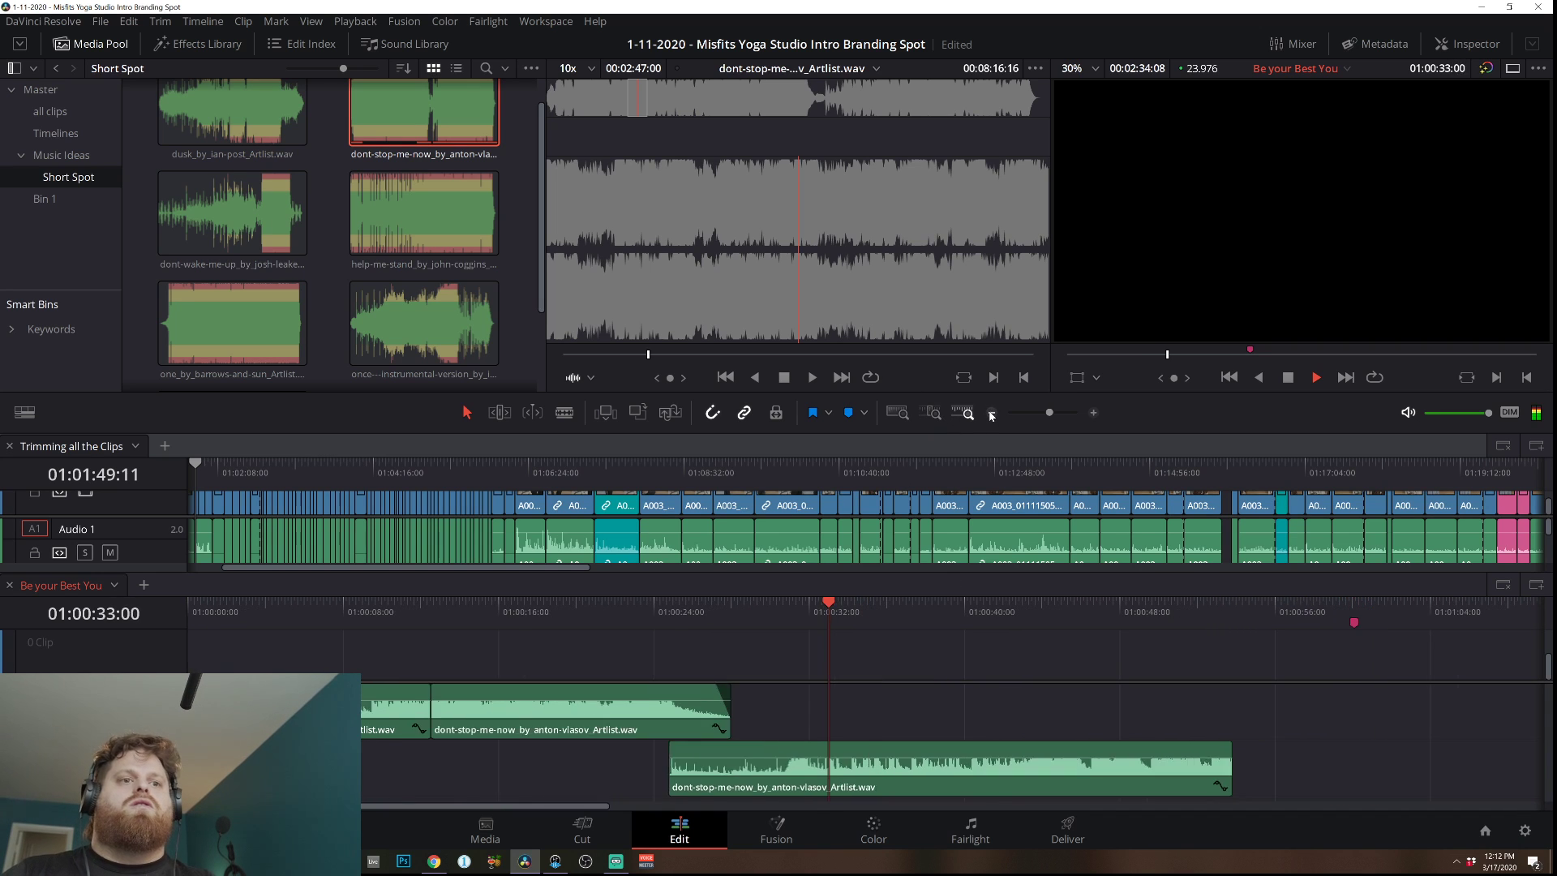
click(991, 415)
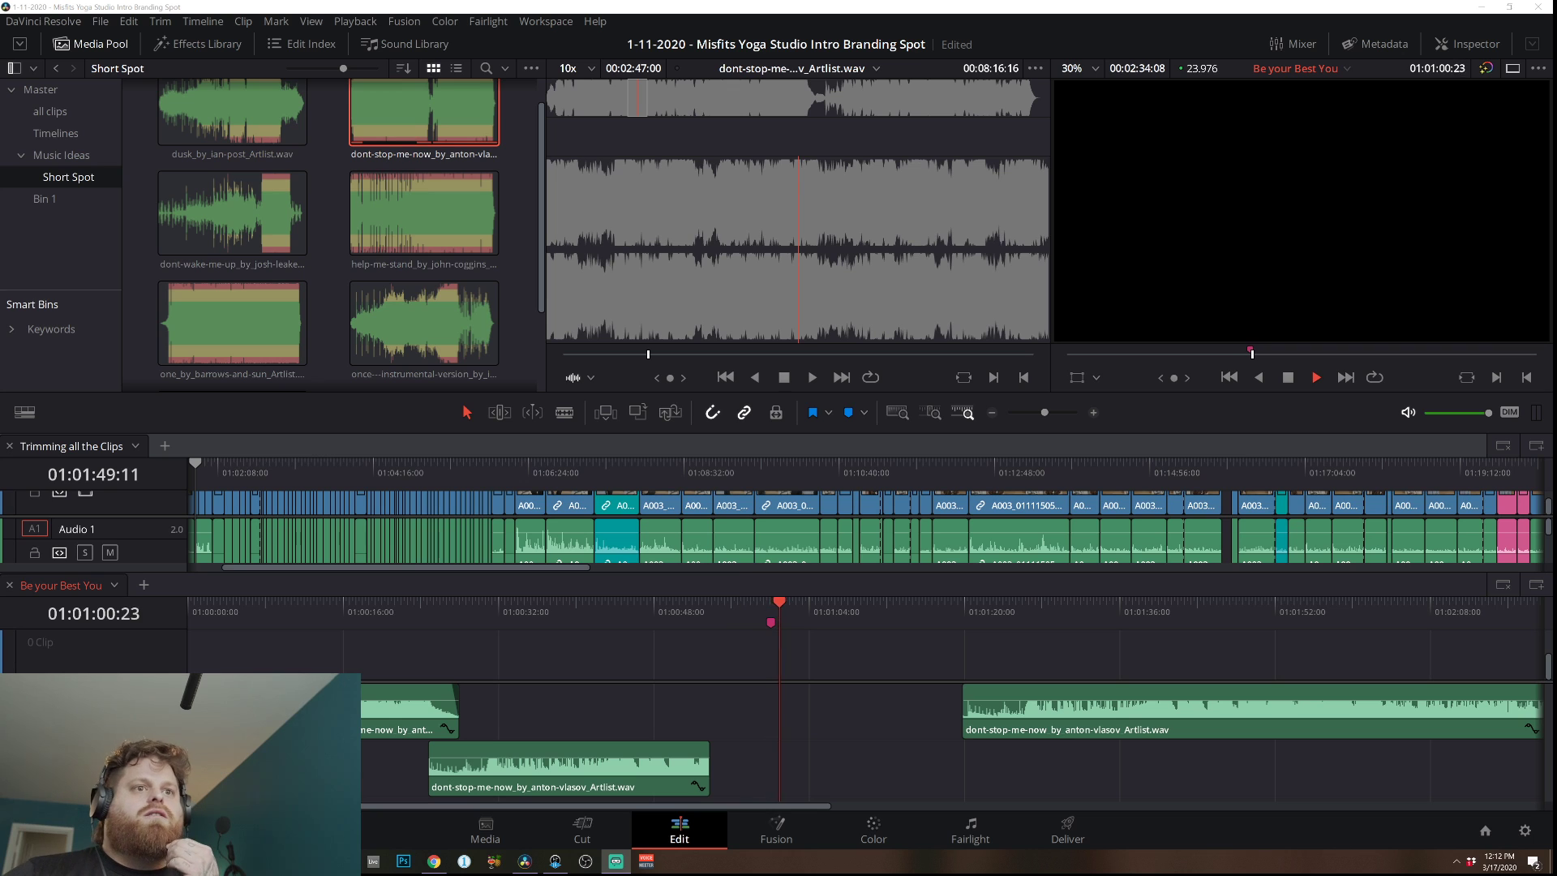
click(696, 604)
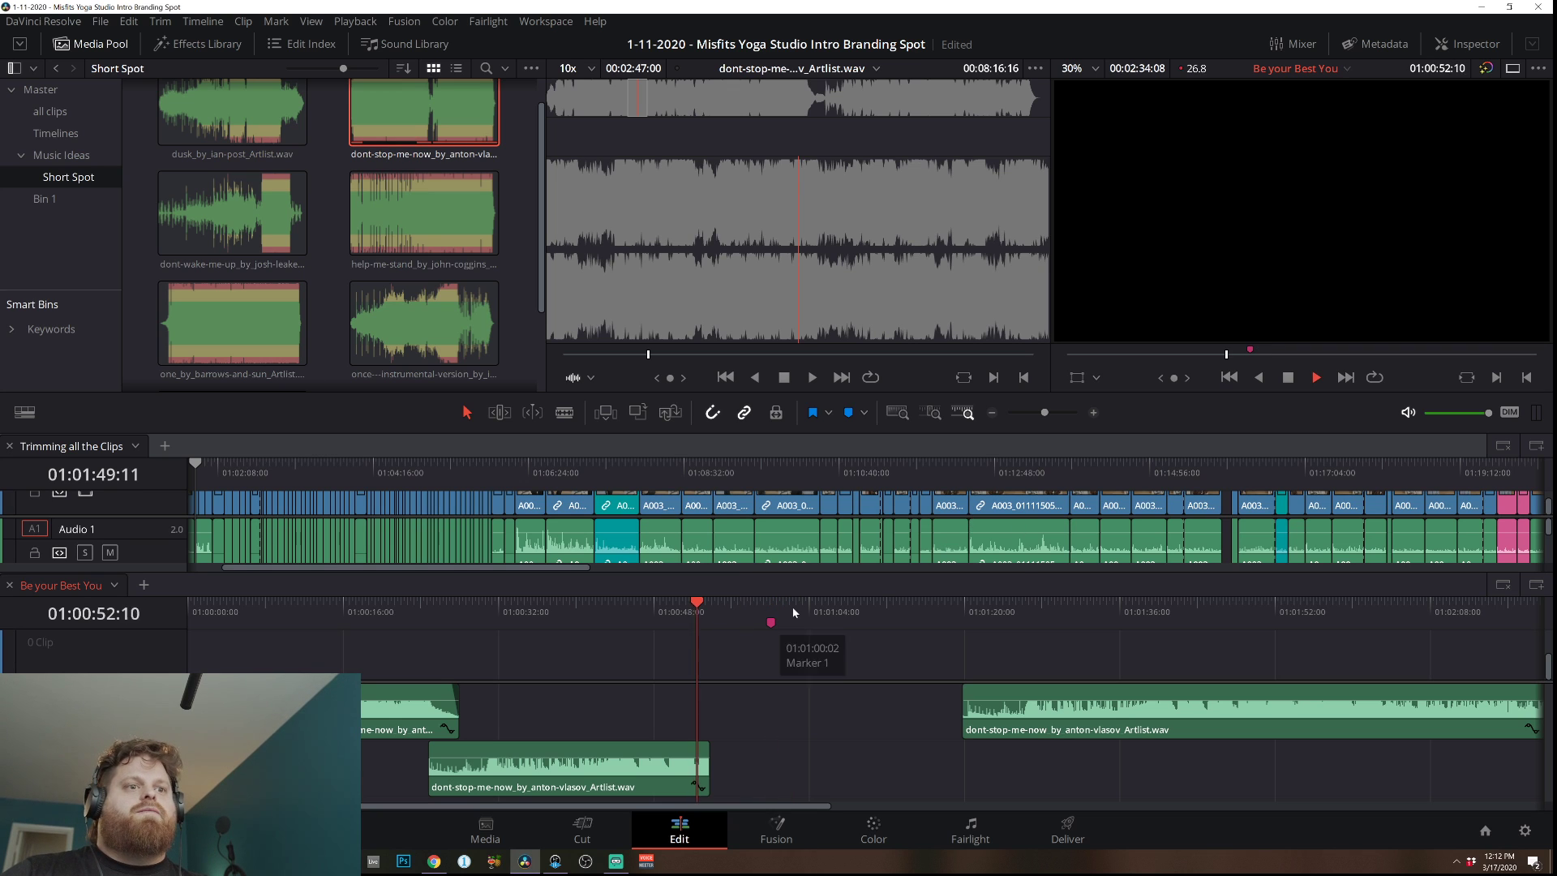
click(1020, 714)
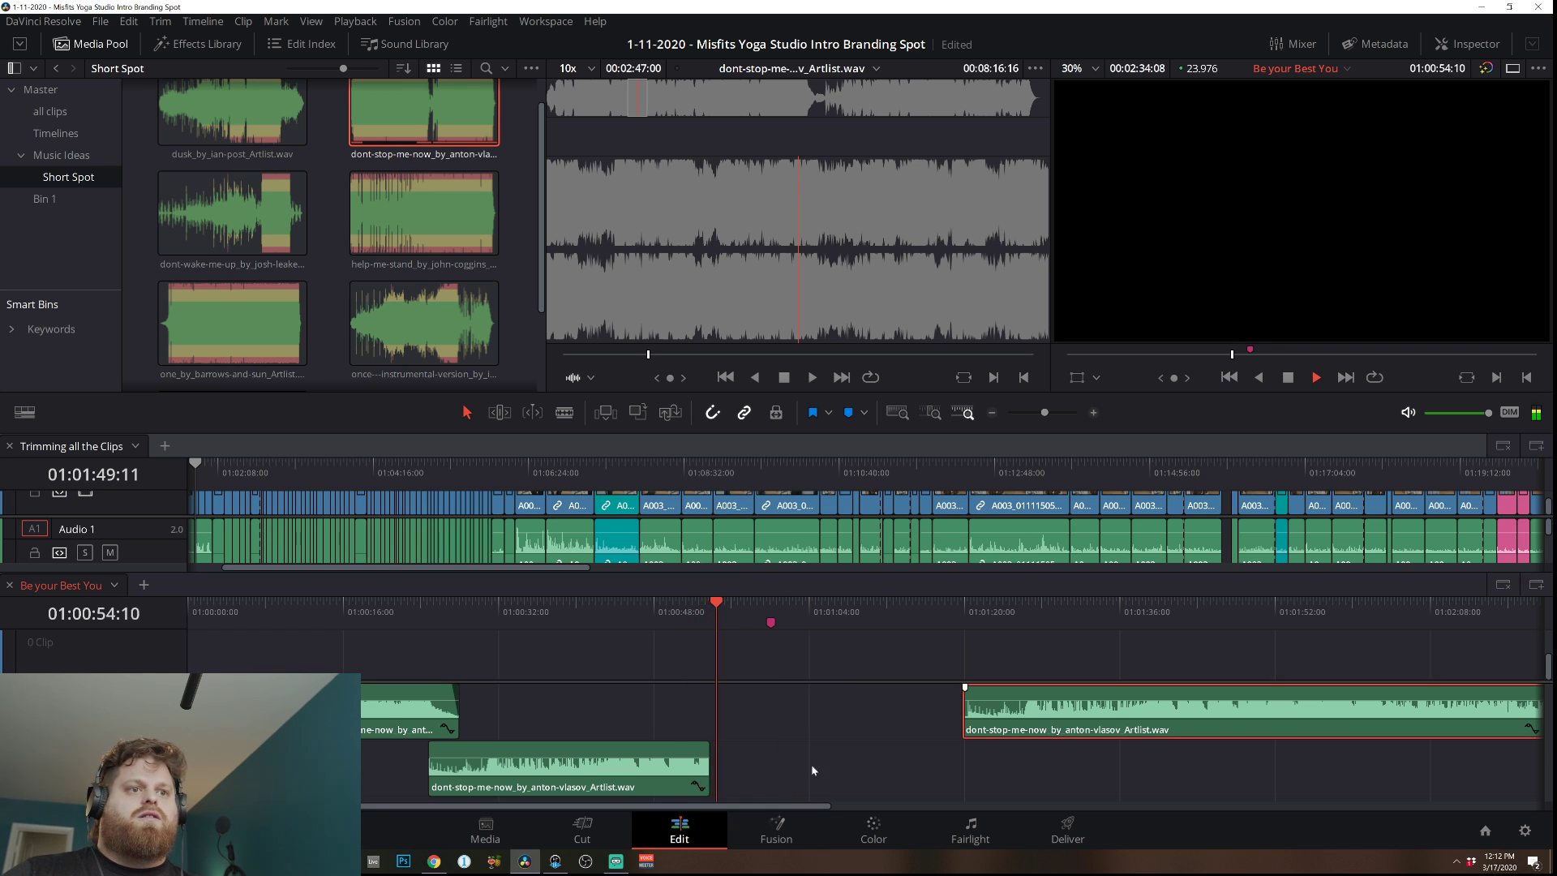
drag(702, 768, 974, 783)
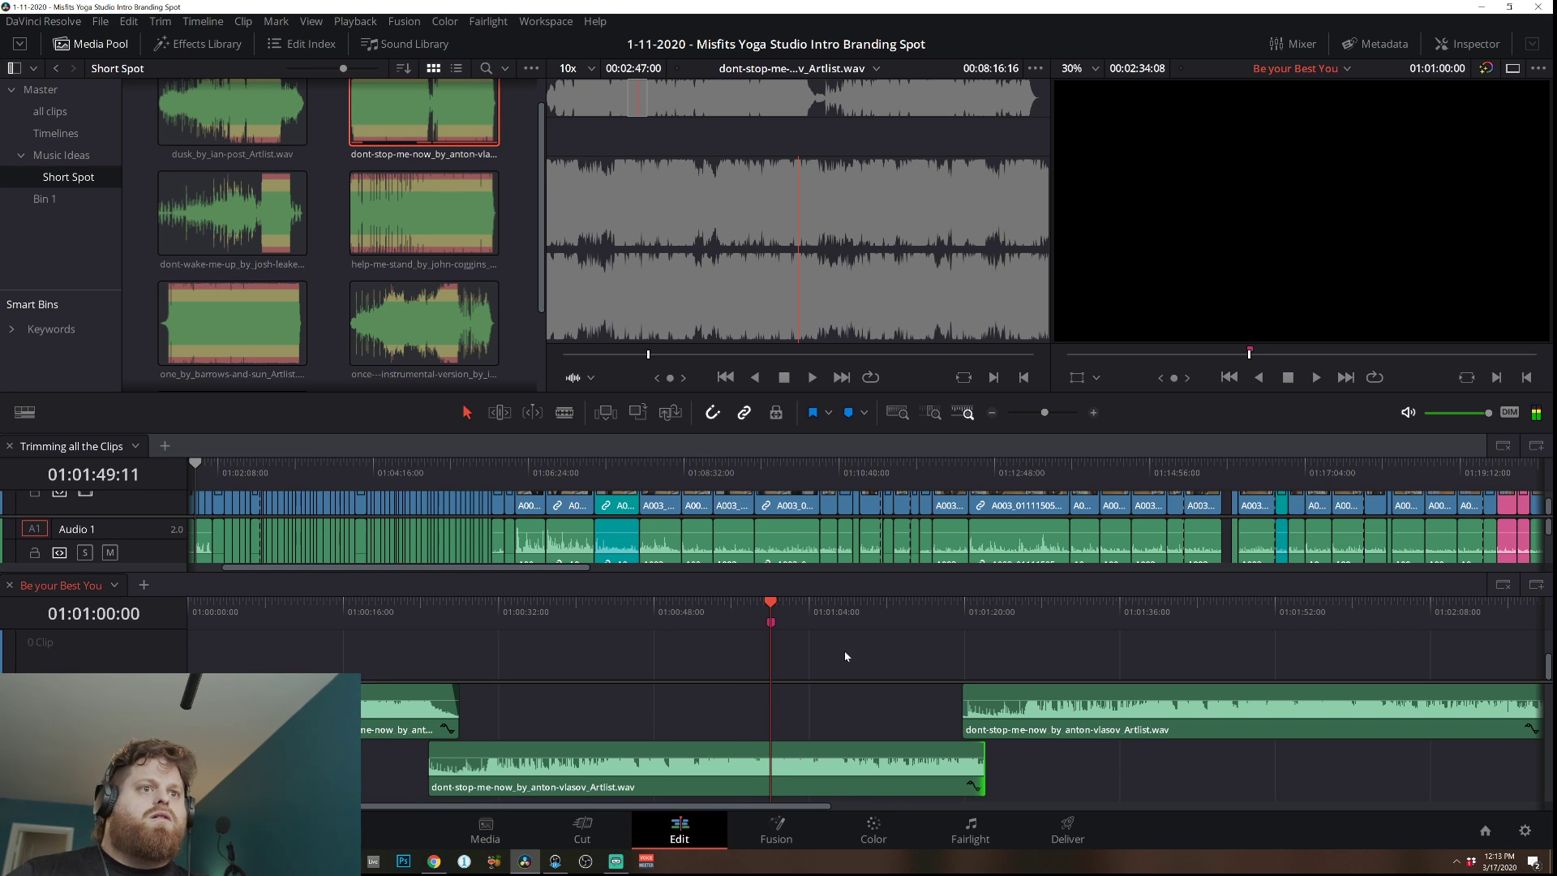
click(772, 624)
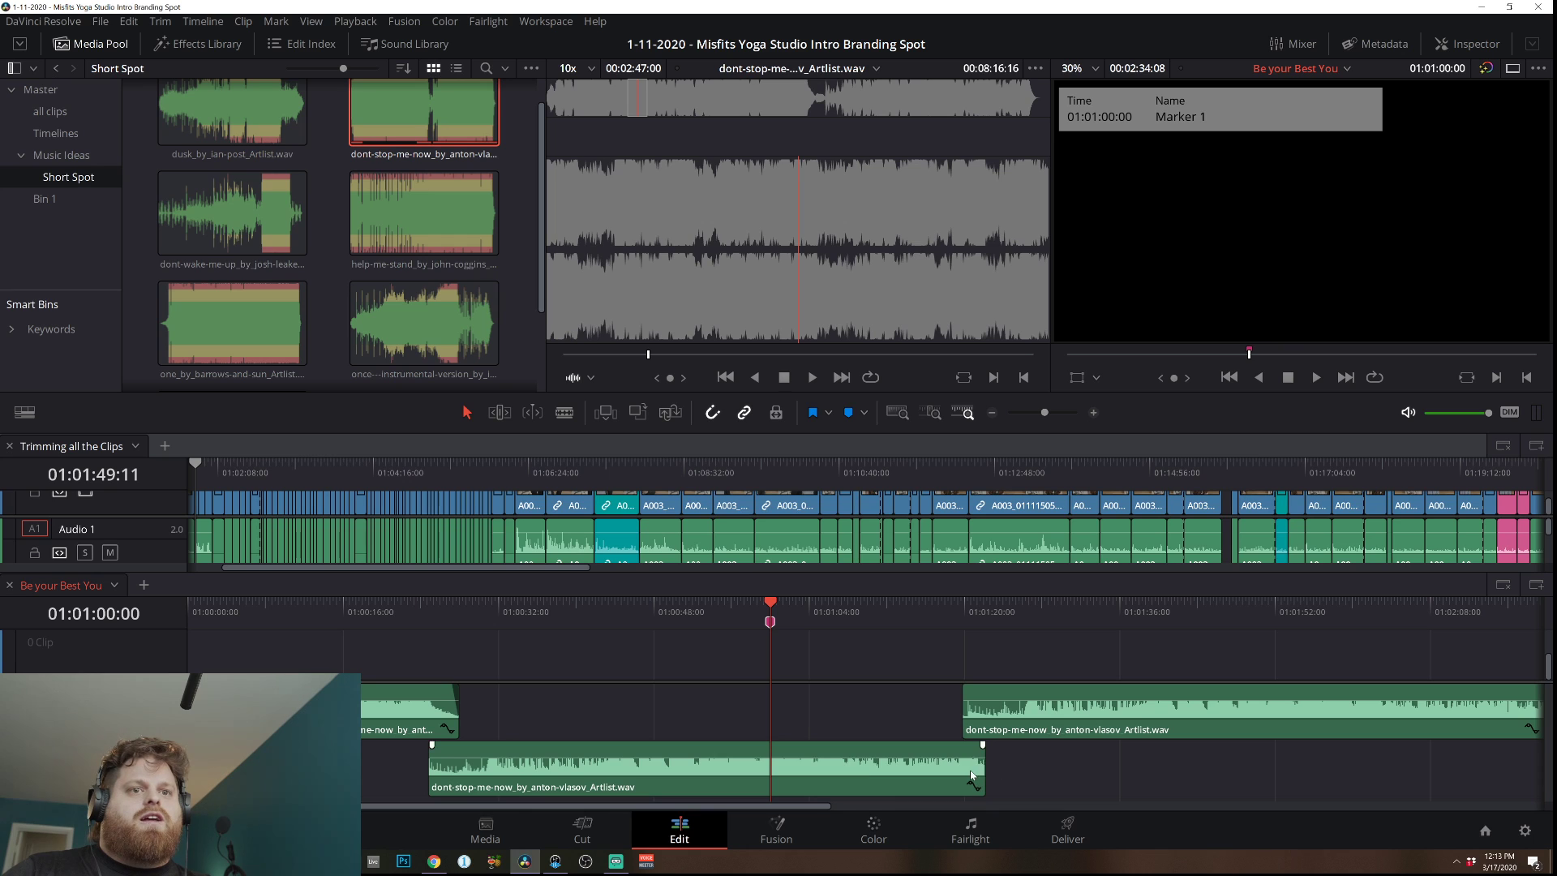
Delete the leftover clip on the upper track, extend the lower clip's end to about 01:01:38:21, and play from about 01:00:46.
click(1079, 721)
key(Delete)
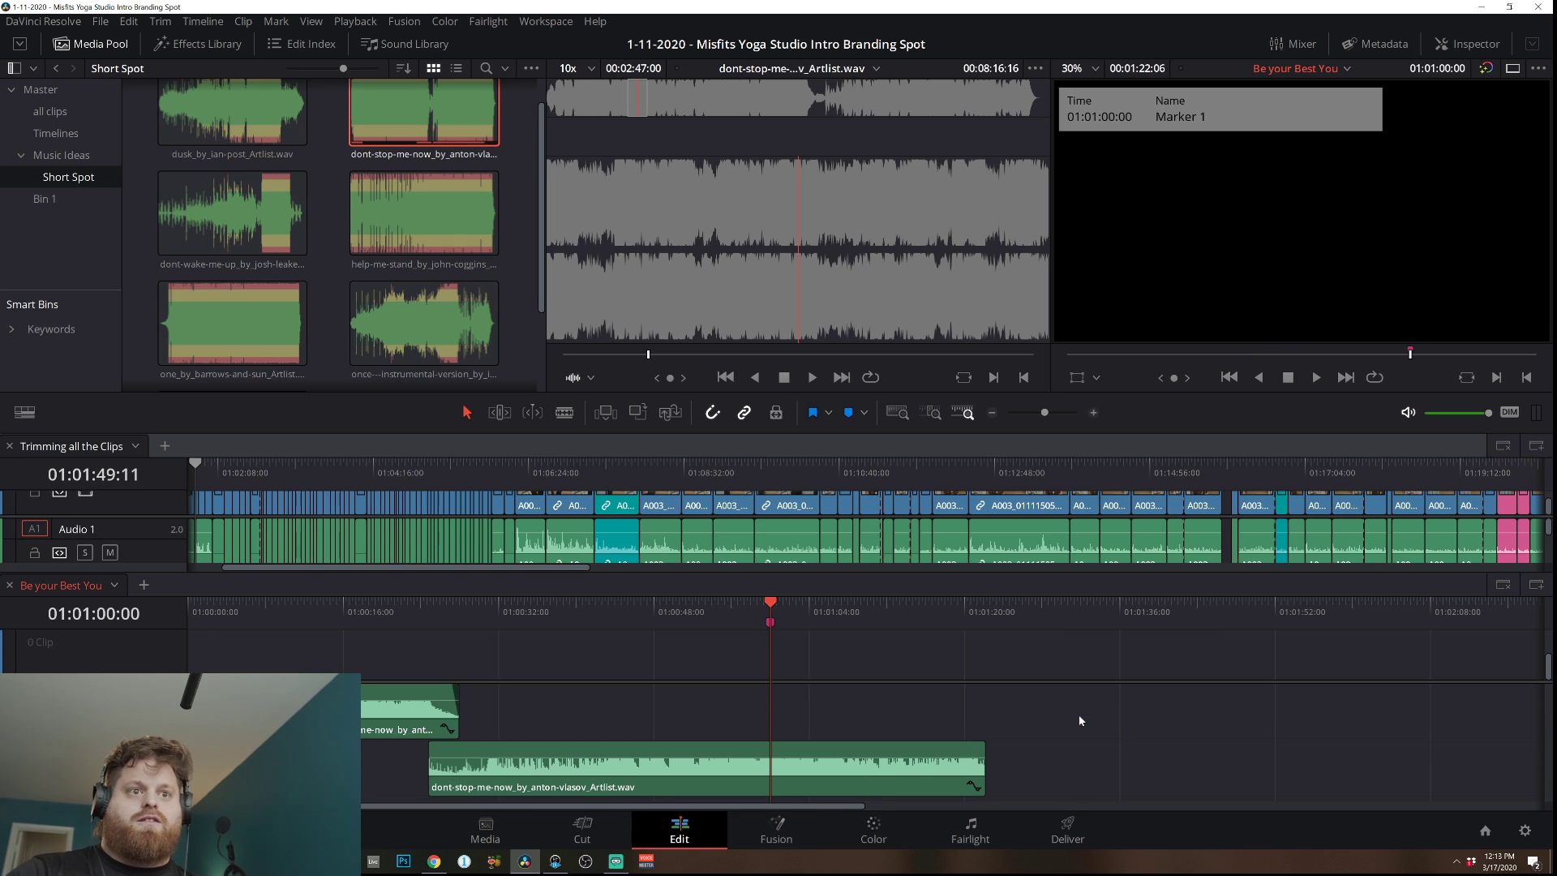
drag(976, 774, 1338, 773)
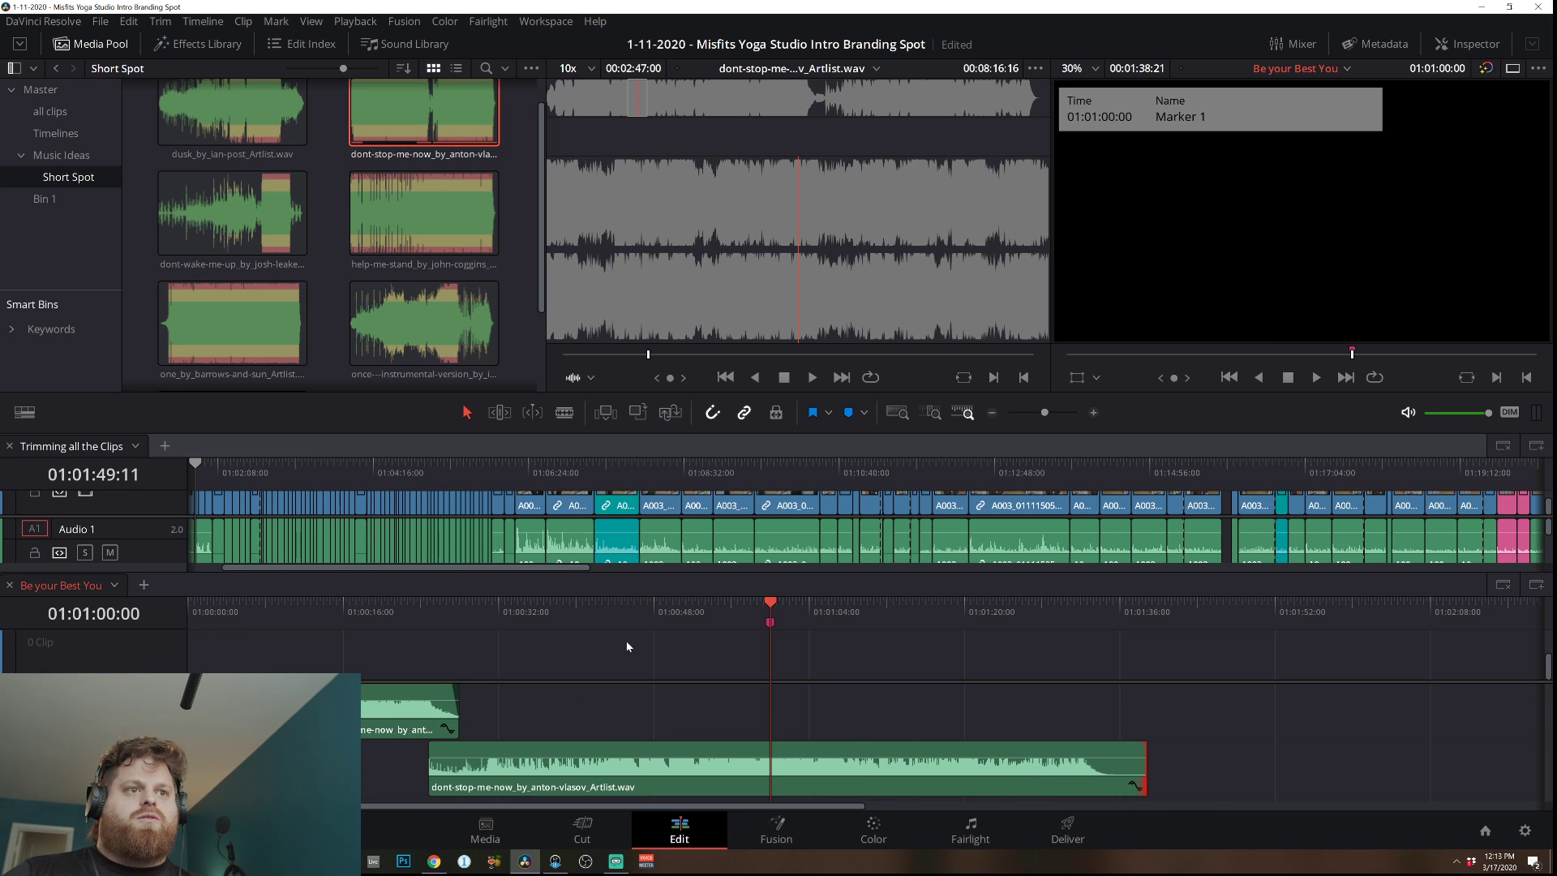
click(636, 613)
key(space)
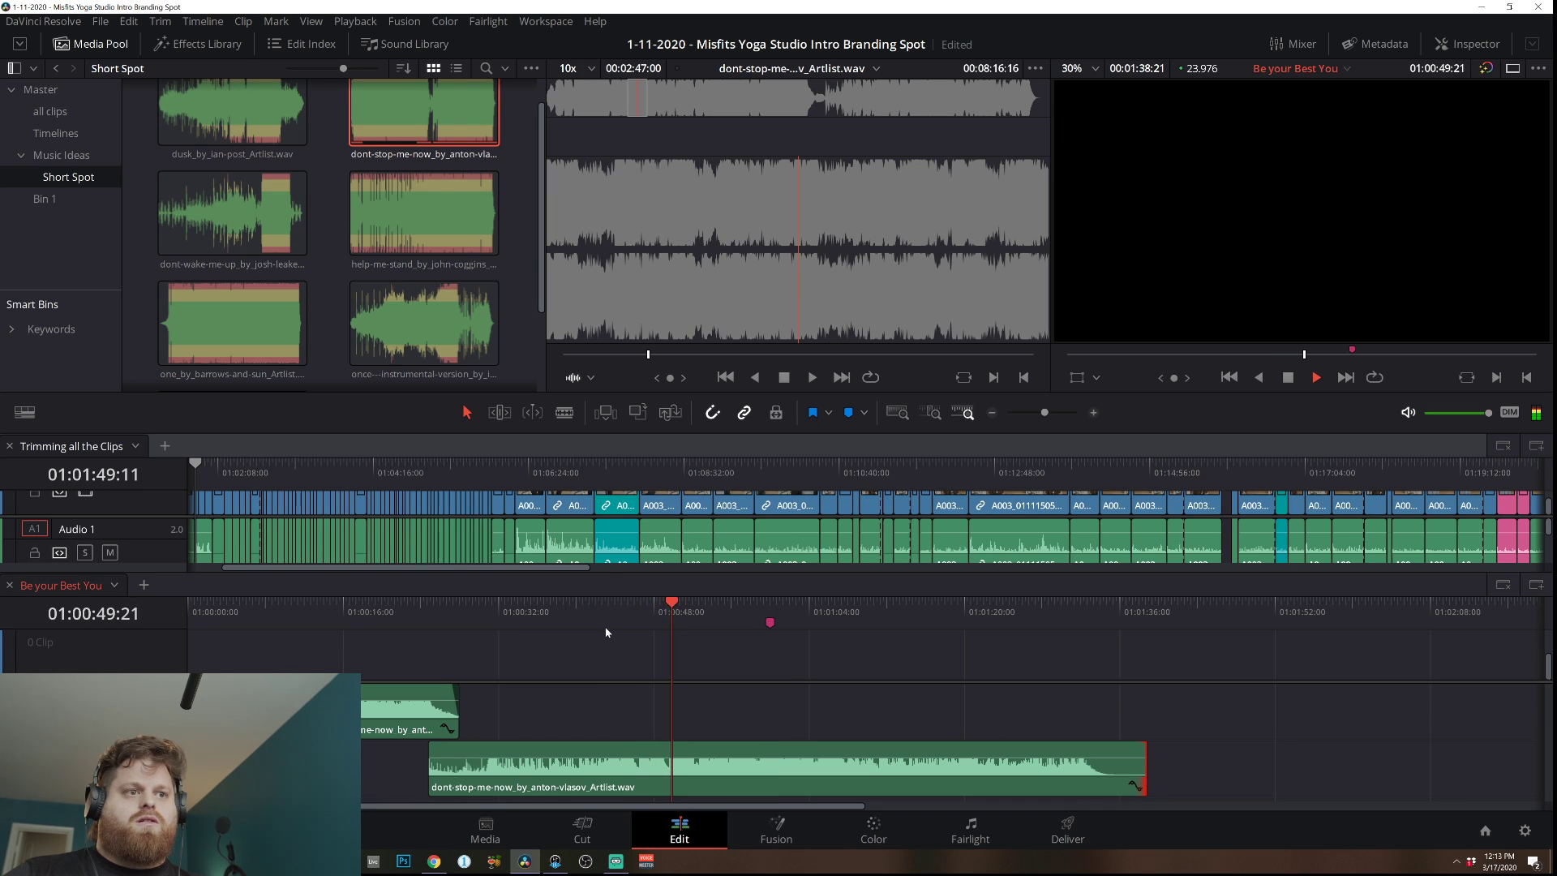
Cut the lower music clip at its section changes, at about 01:00:31, 01:00:46, 01:00:56 and 01:01:08.
click(461, 614)
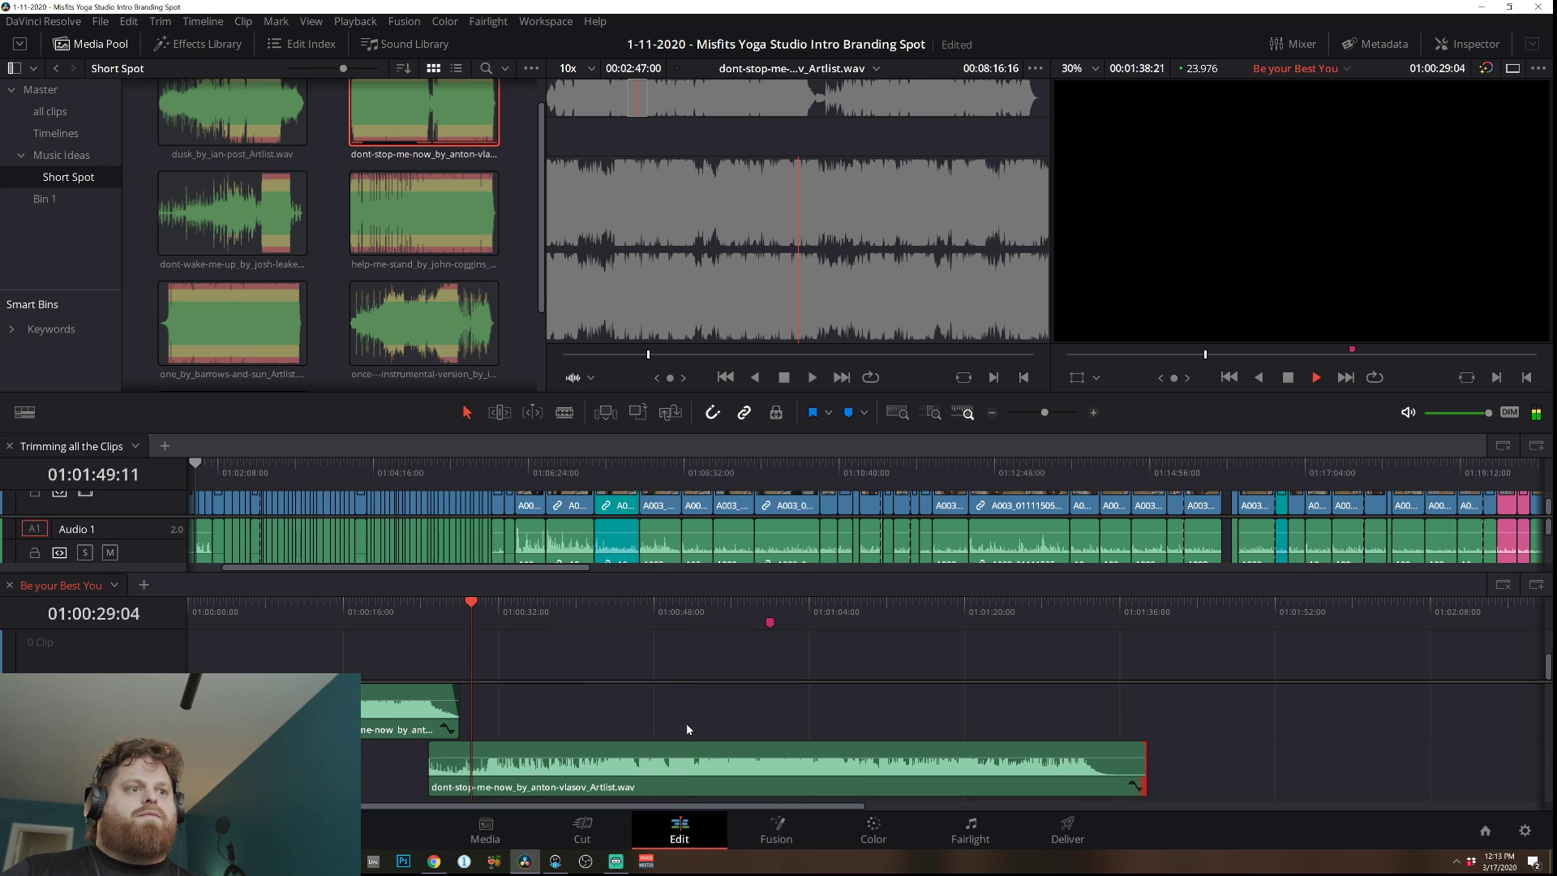
click(1091, 414)
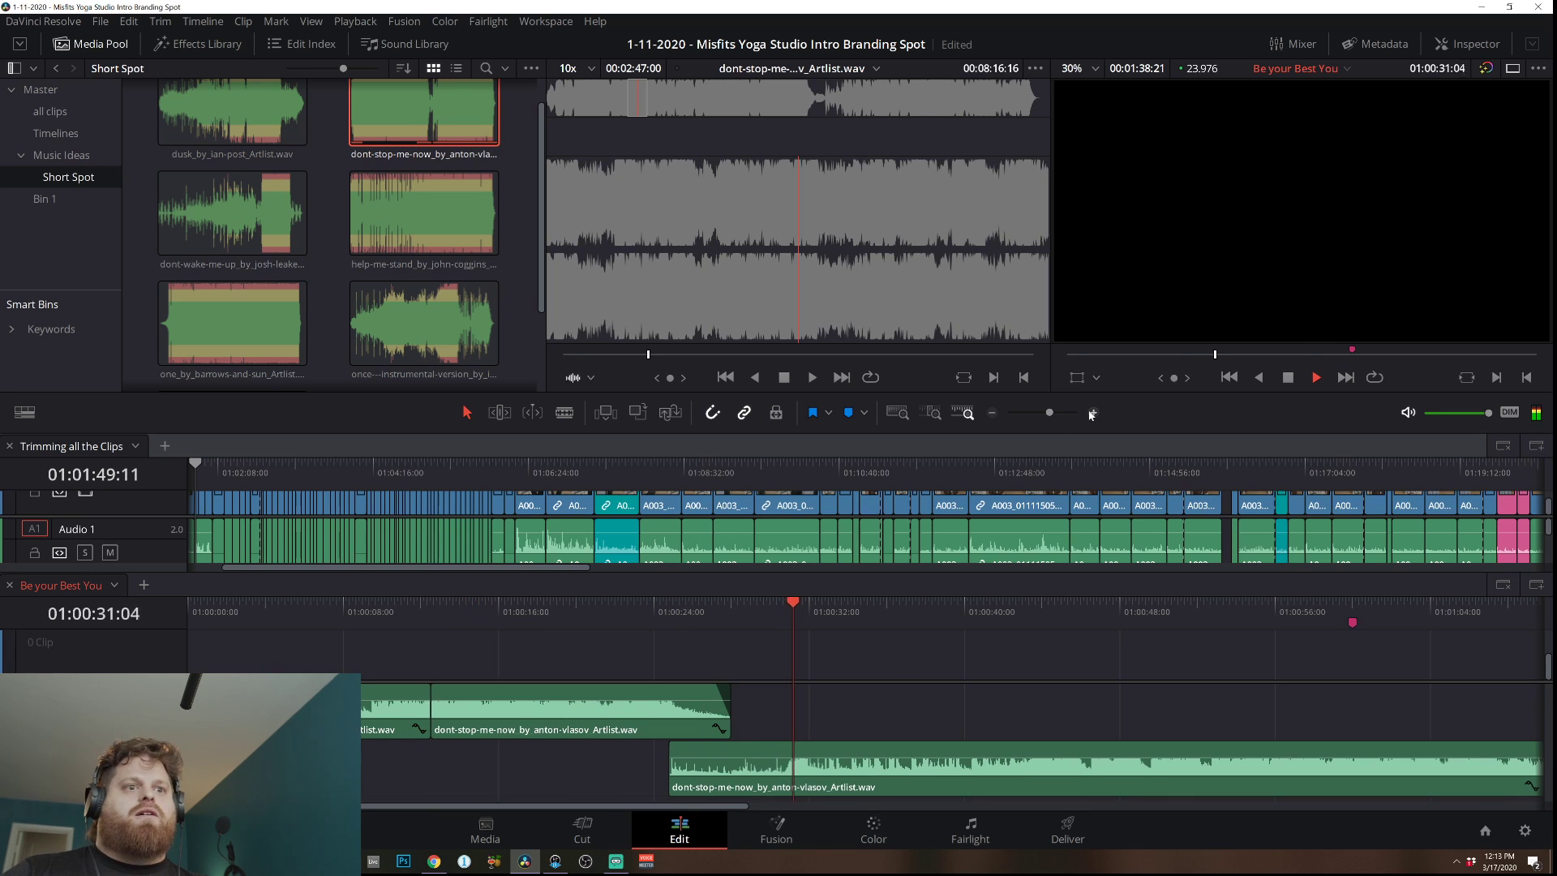
key(b)
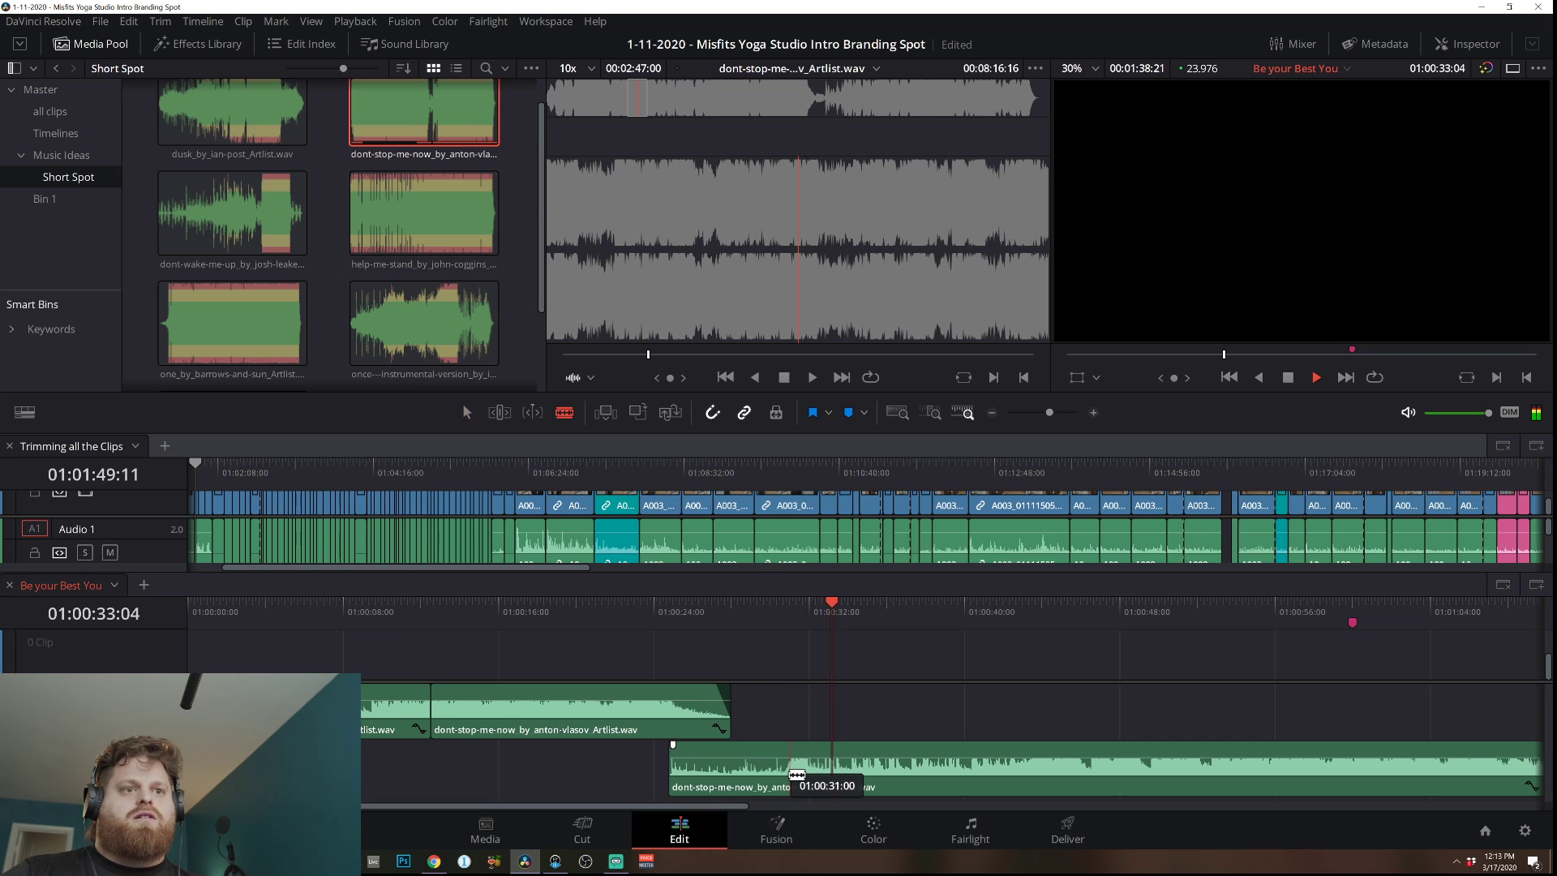
click(790, 774)
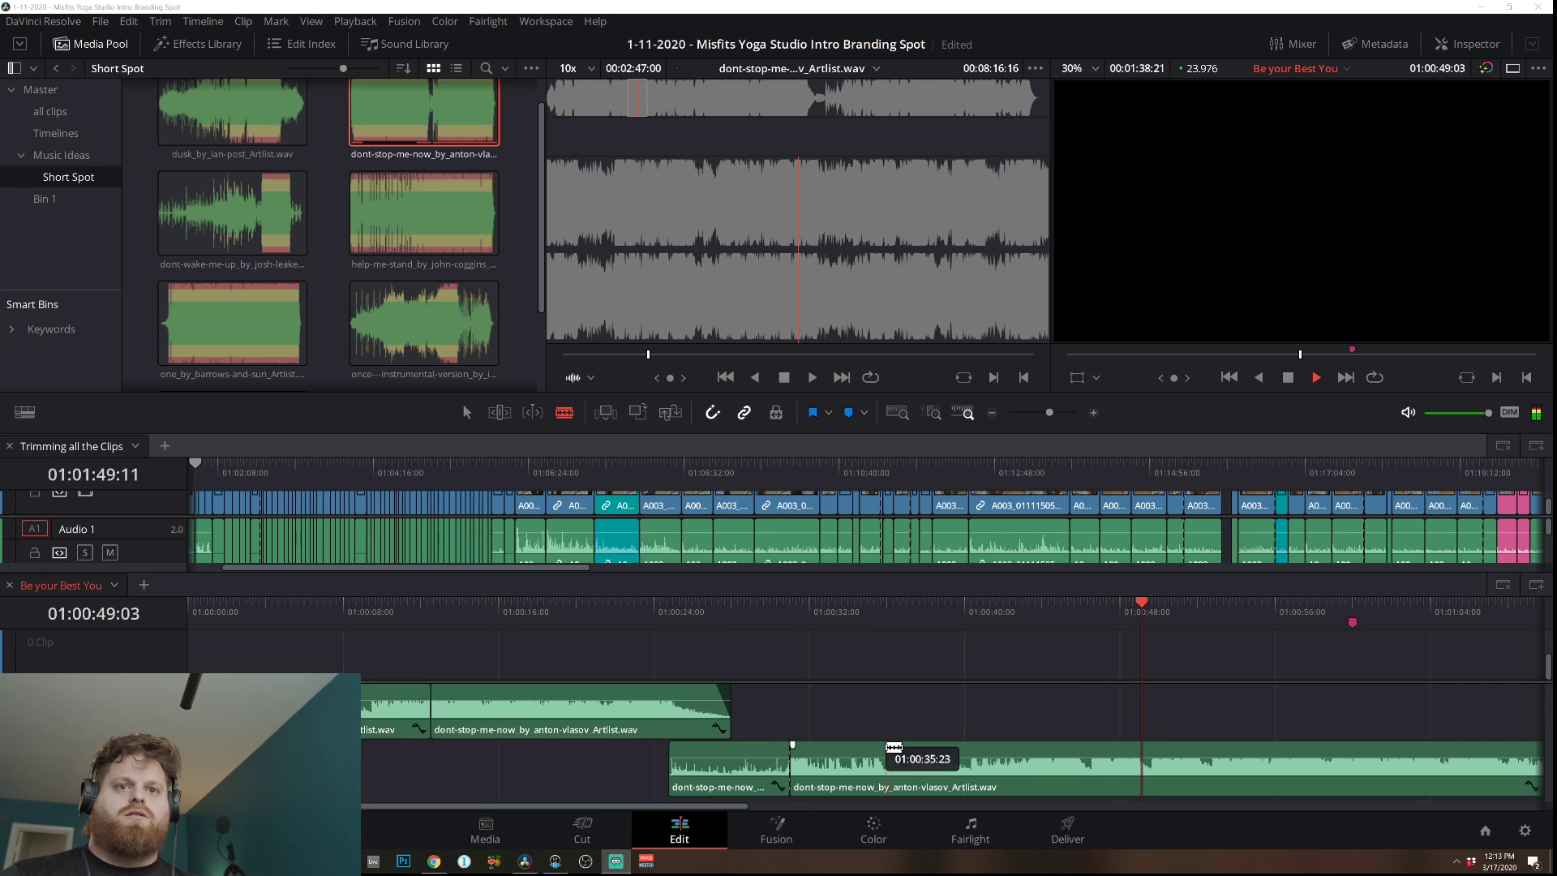
click(992, 413)
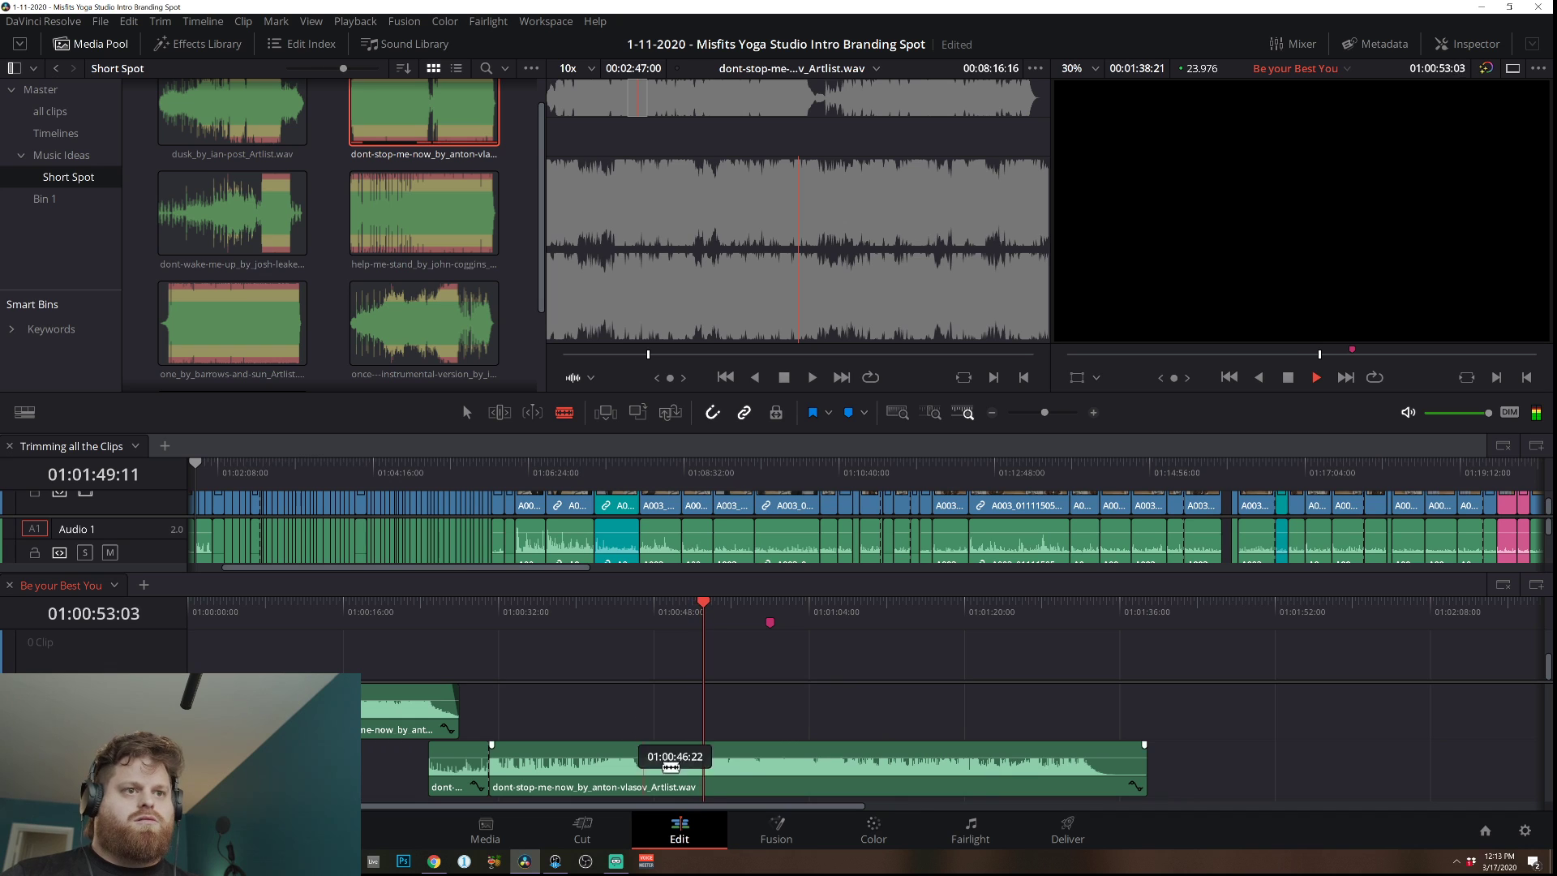
click(640, 783)
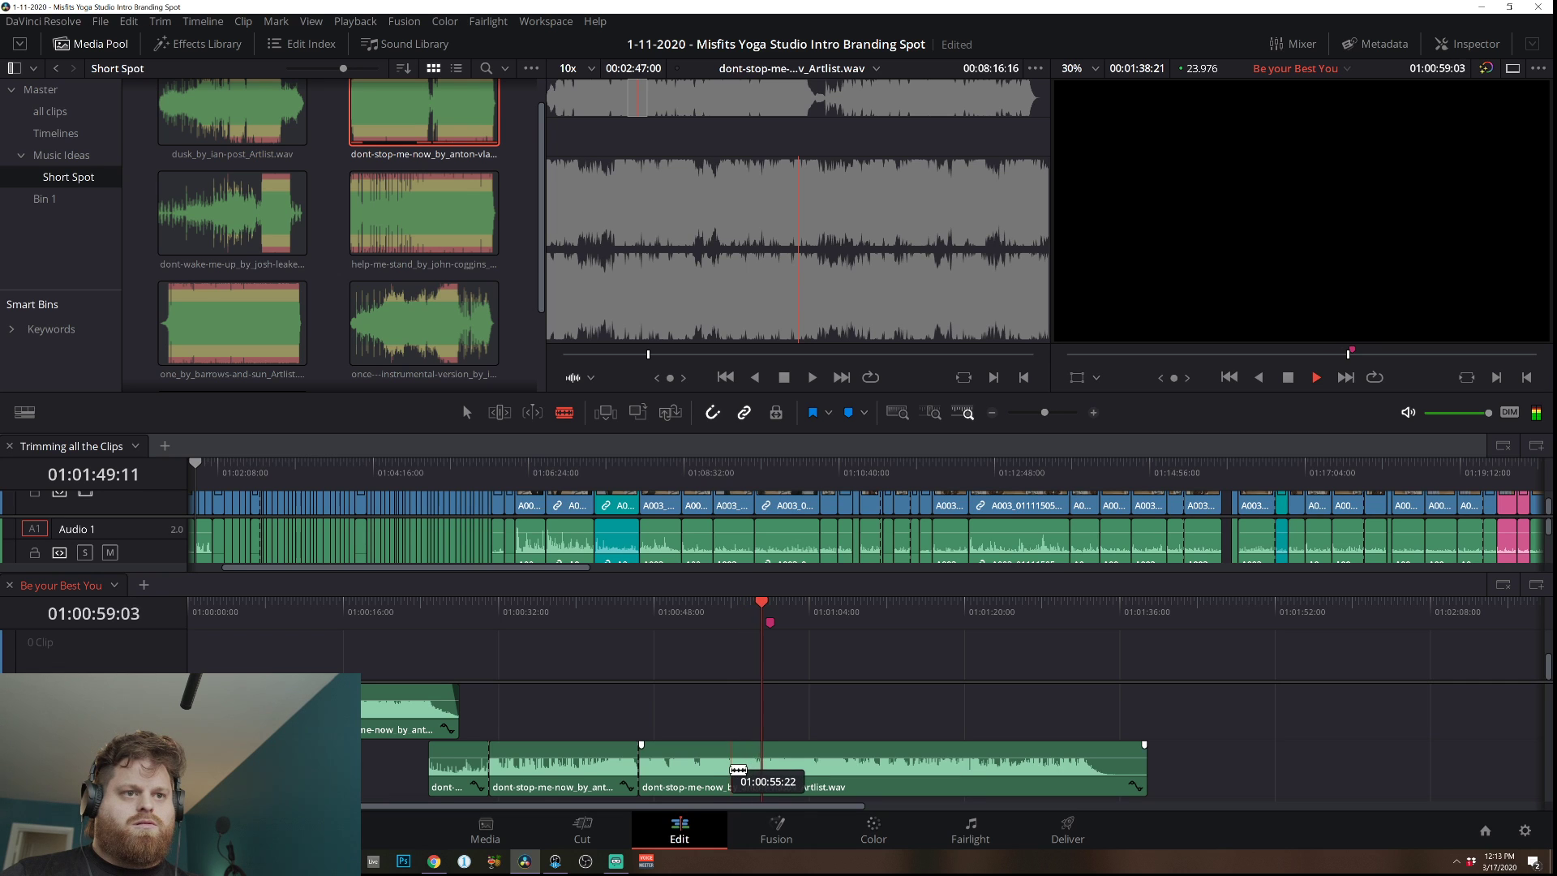
click(730, 783)
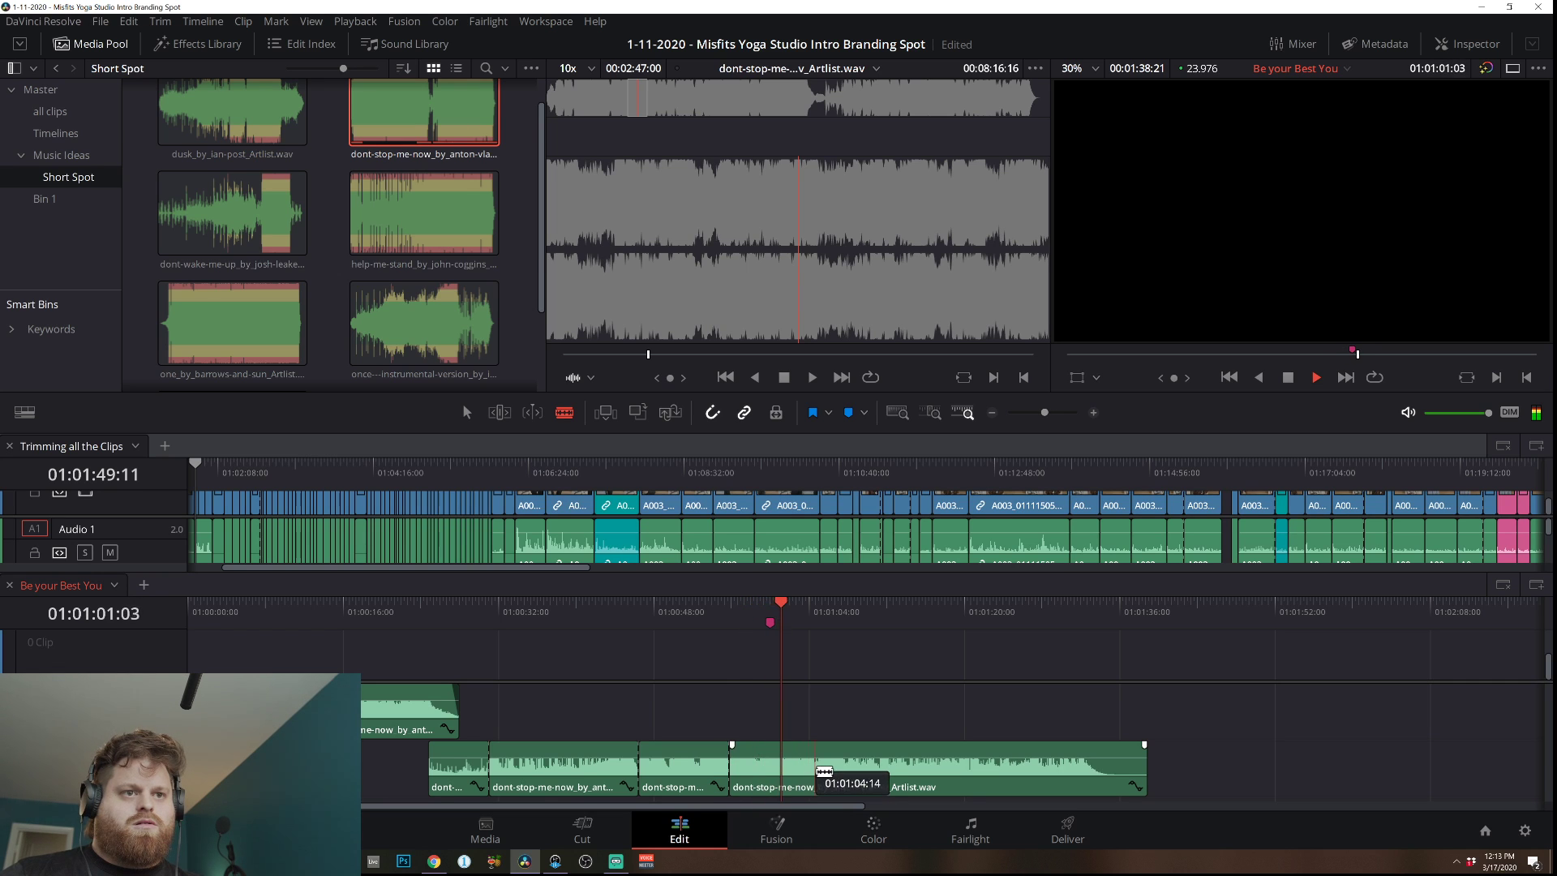
key(a)
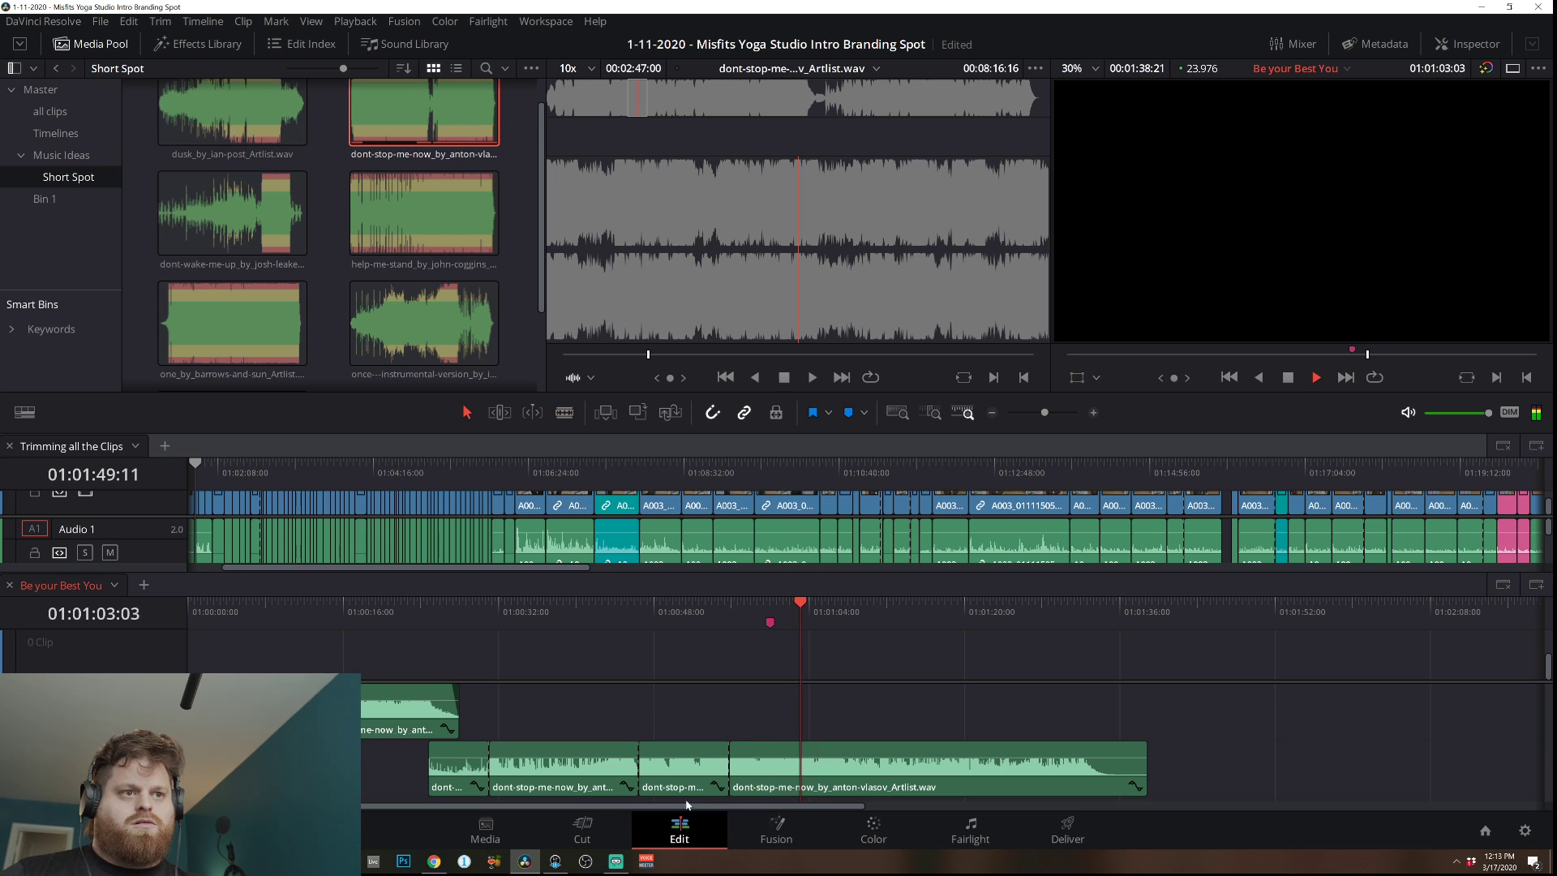
click(702, 785)
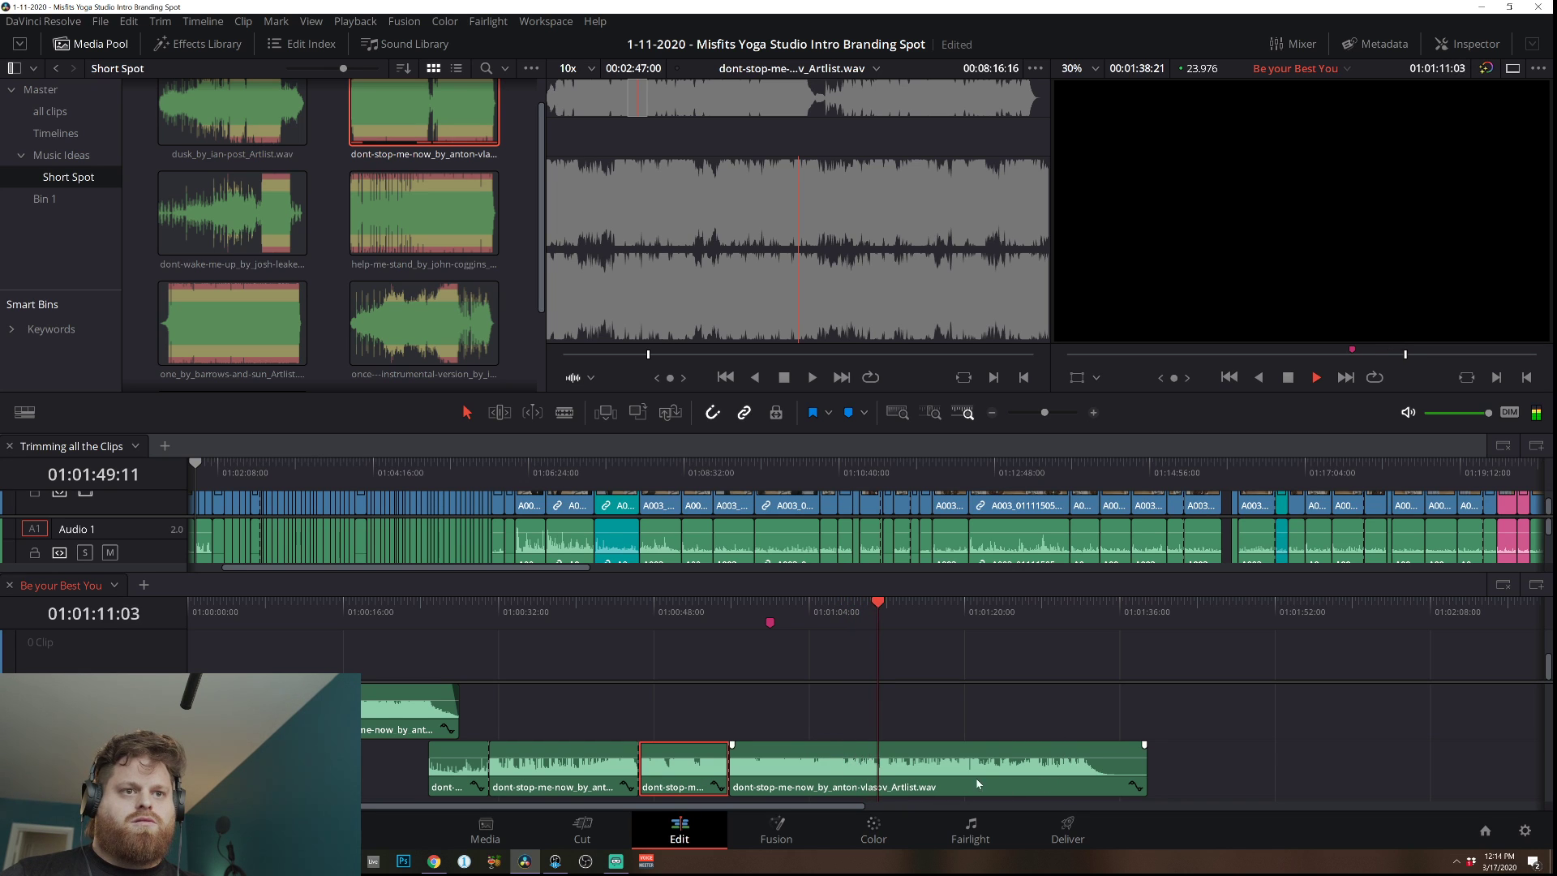
key(b)
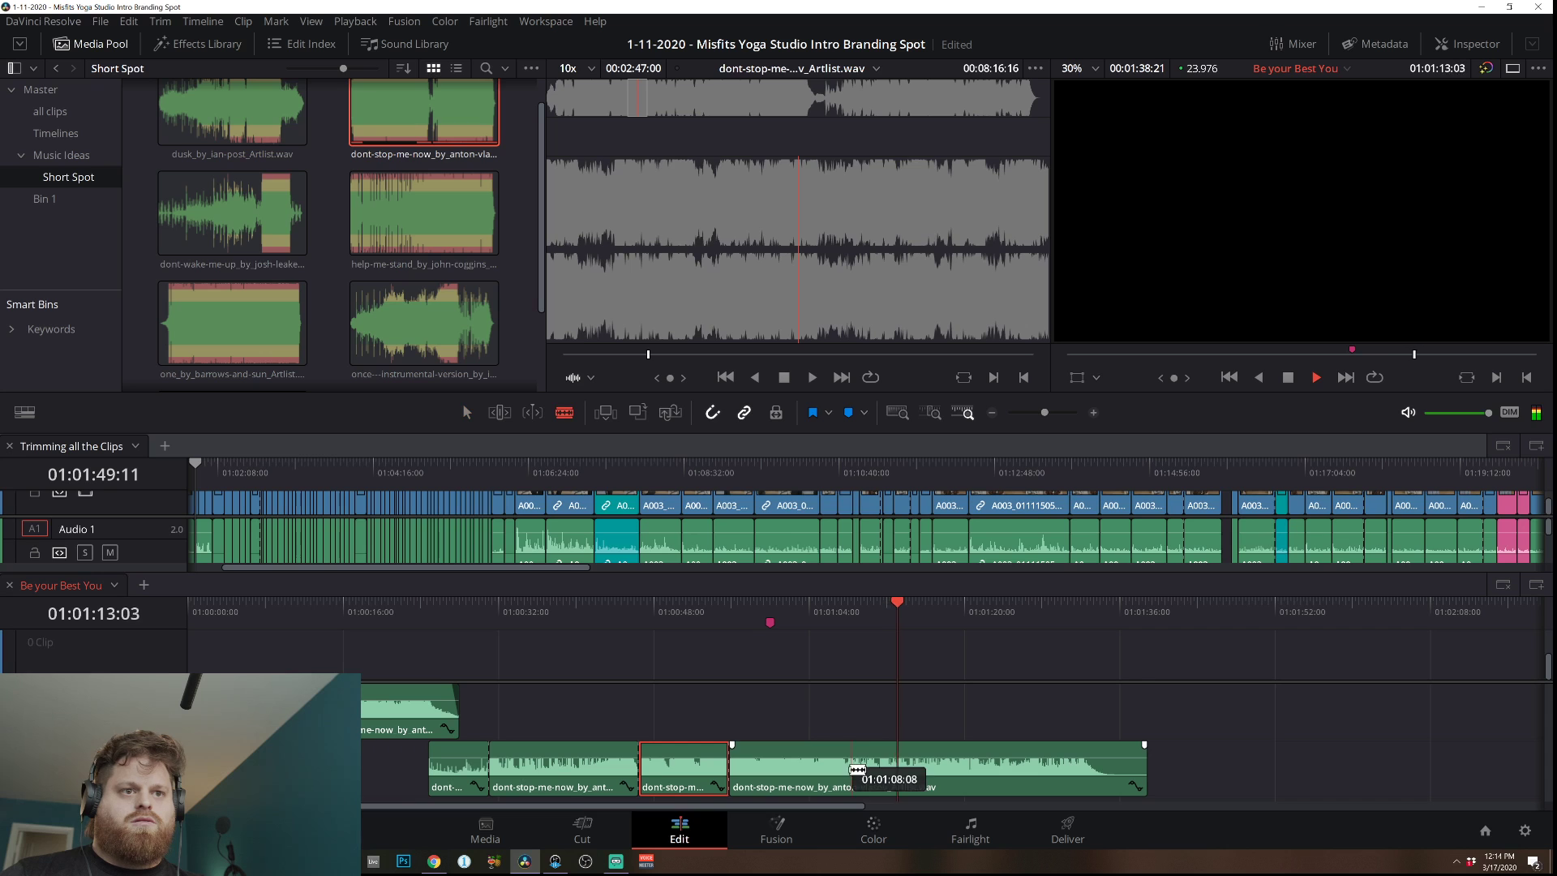
click(848, 770)
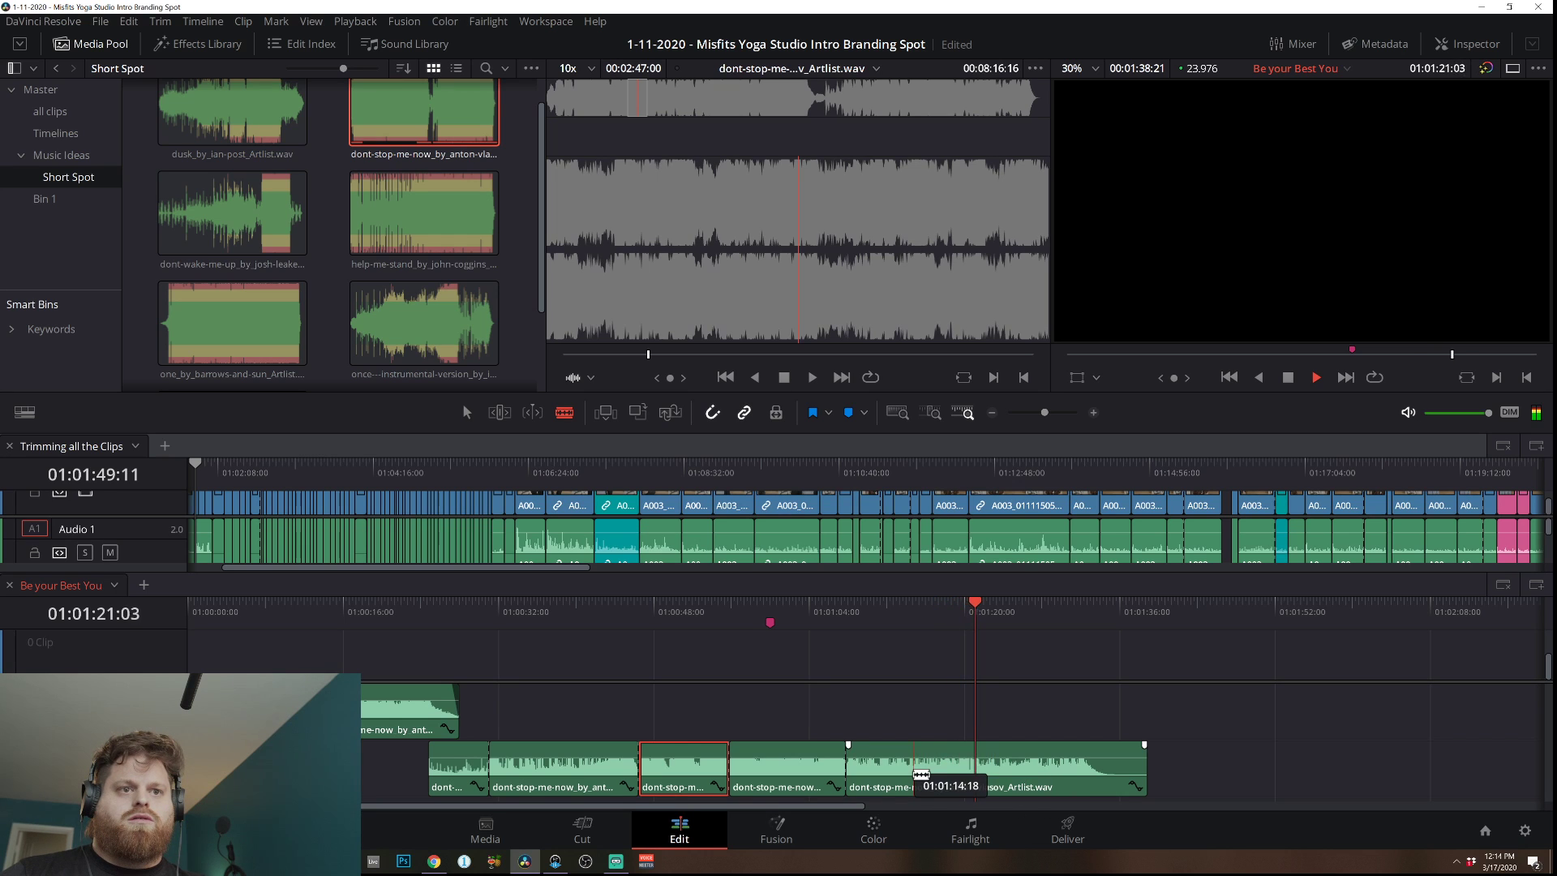
Trim the start of the final music piece to about 01:01:13 while playing its opening.
key(a)
key(space)
drag(849, 772, 912, 772)
click(908, 602)
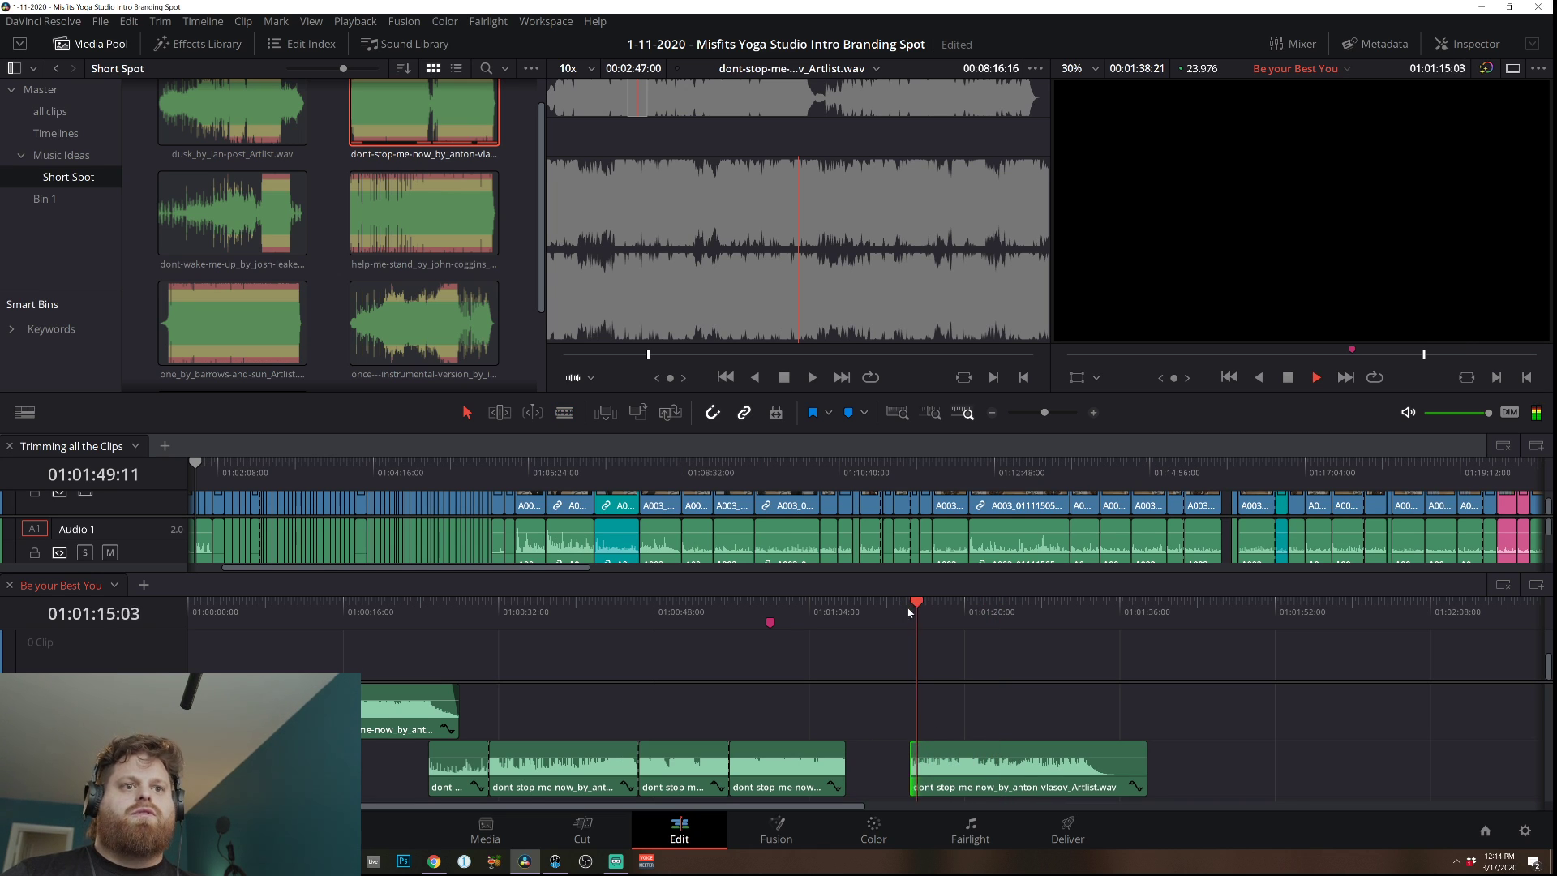
drag(918, 772, 904, 772)
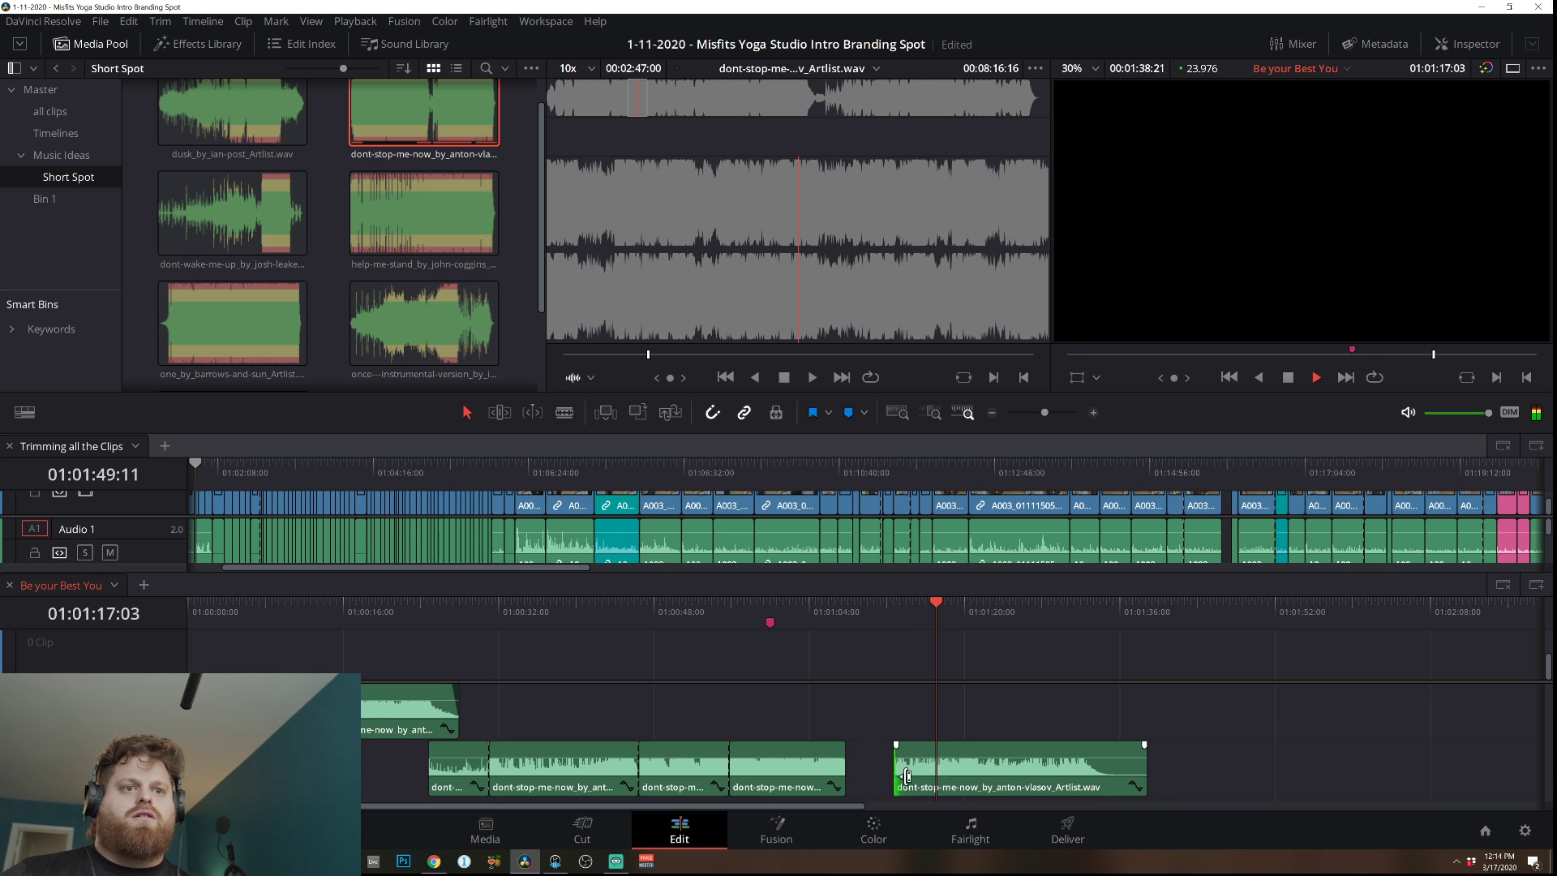
Trim the start of the final music piece to about 01:01:14, then cut it at 01:01:27:02 and delete the remainder.
click(889, 628)
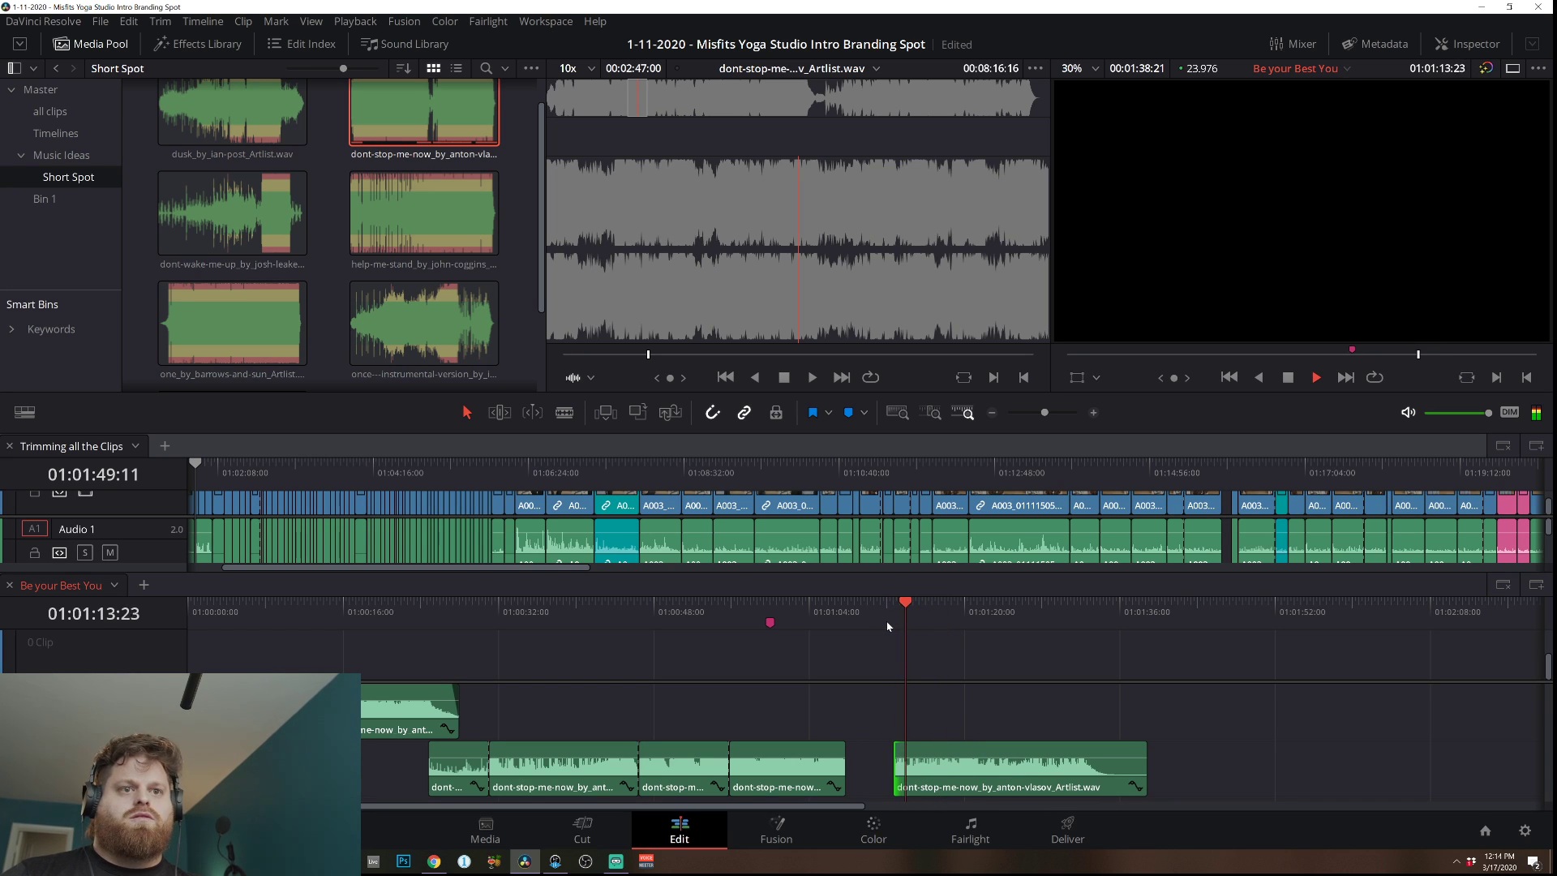
drag(898, 776, 910, 778)
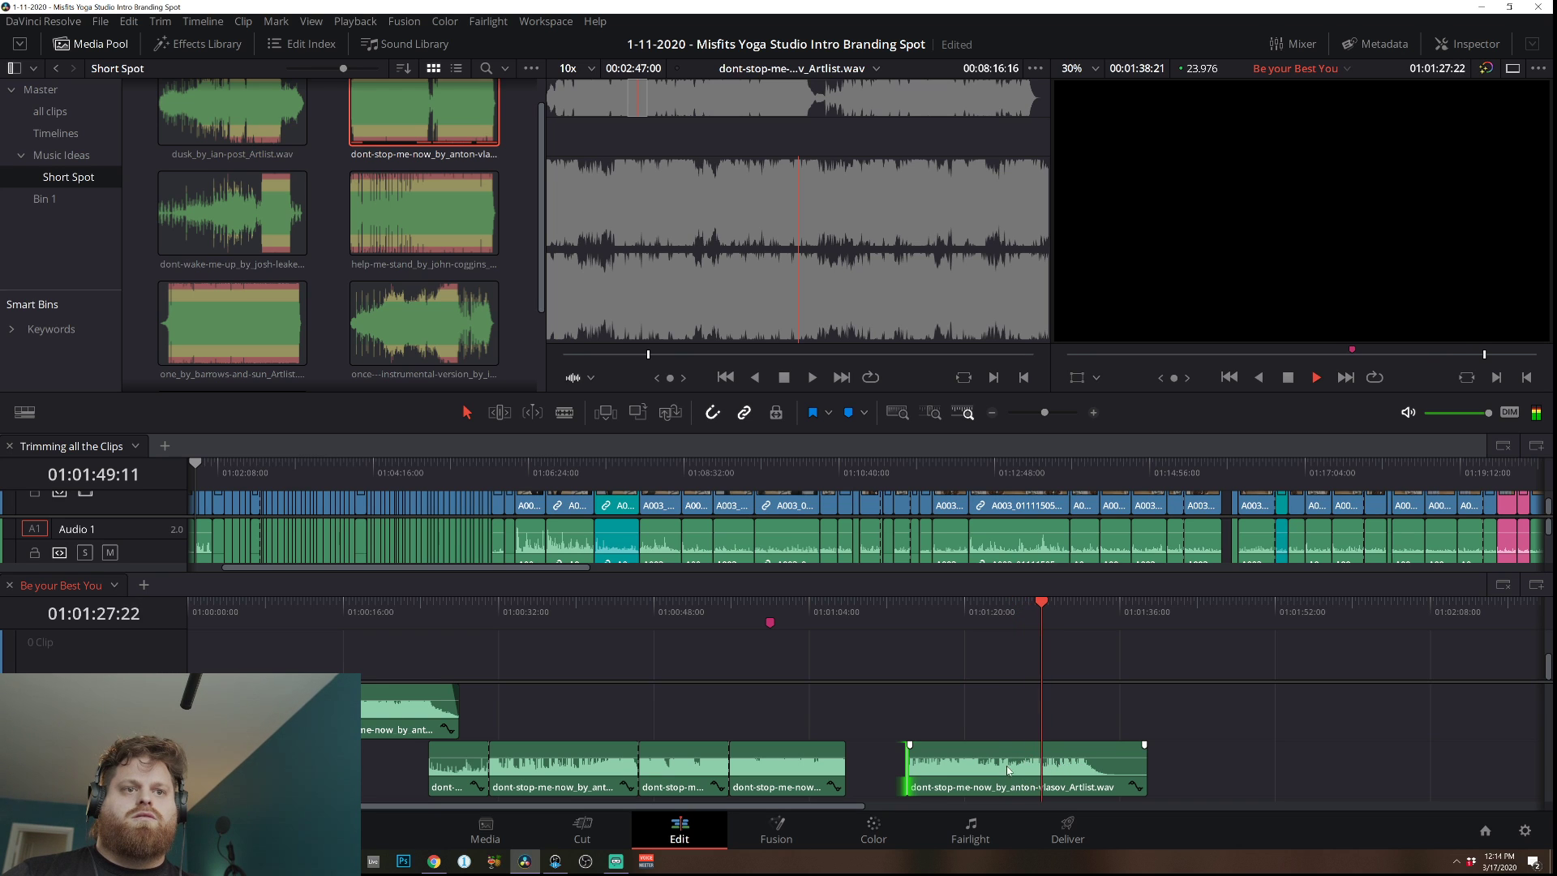
click(1032, 769)
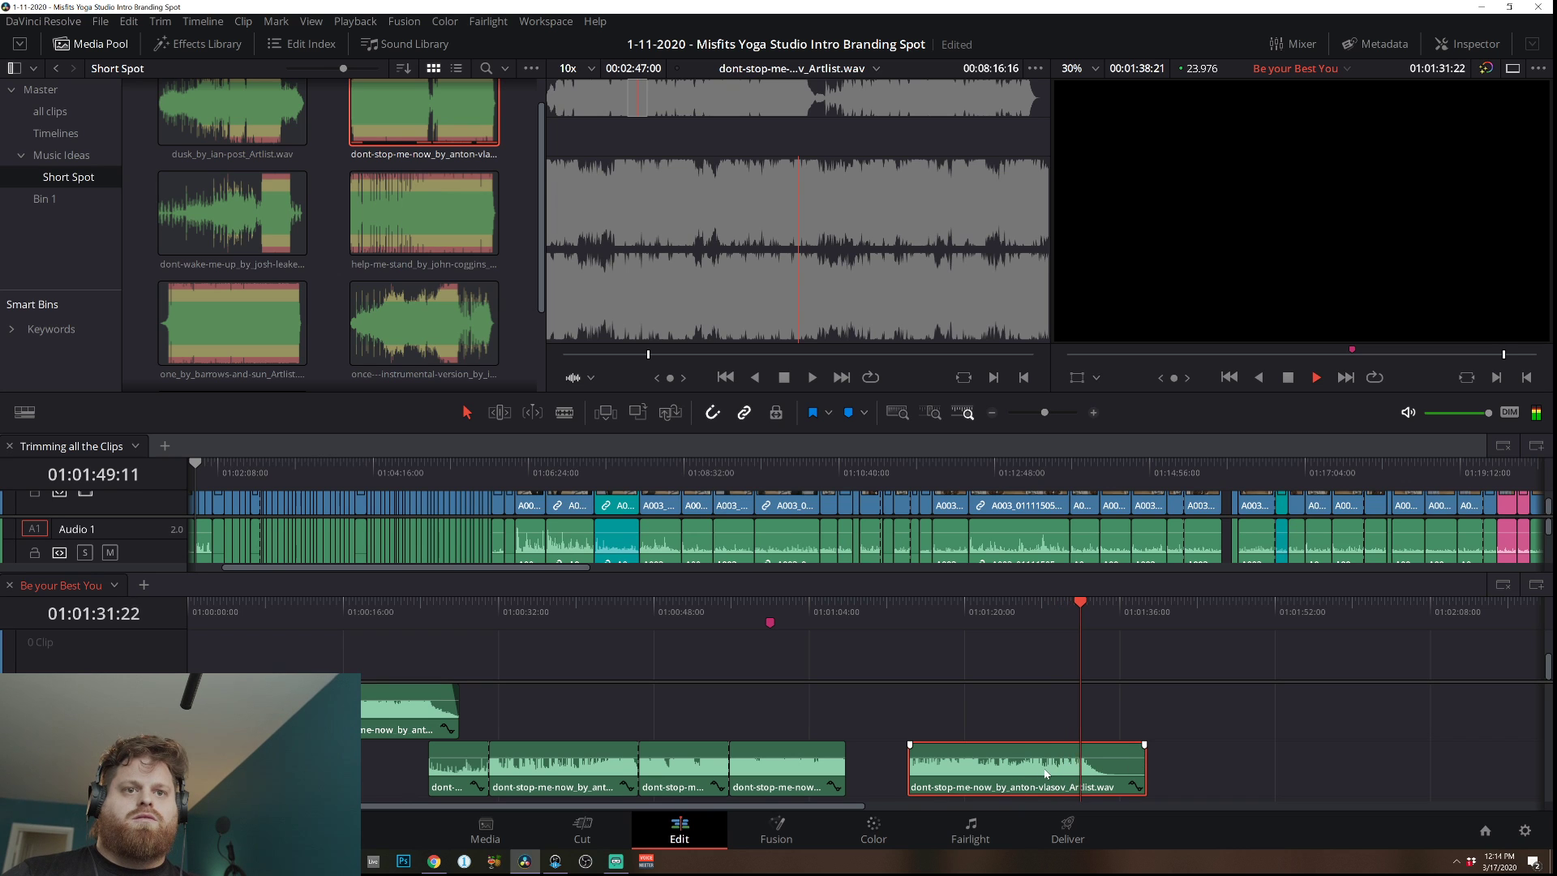
click(1015, 678)
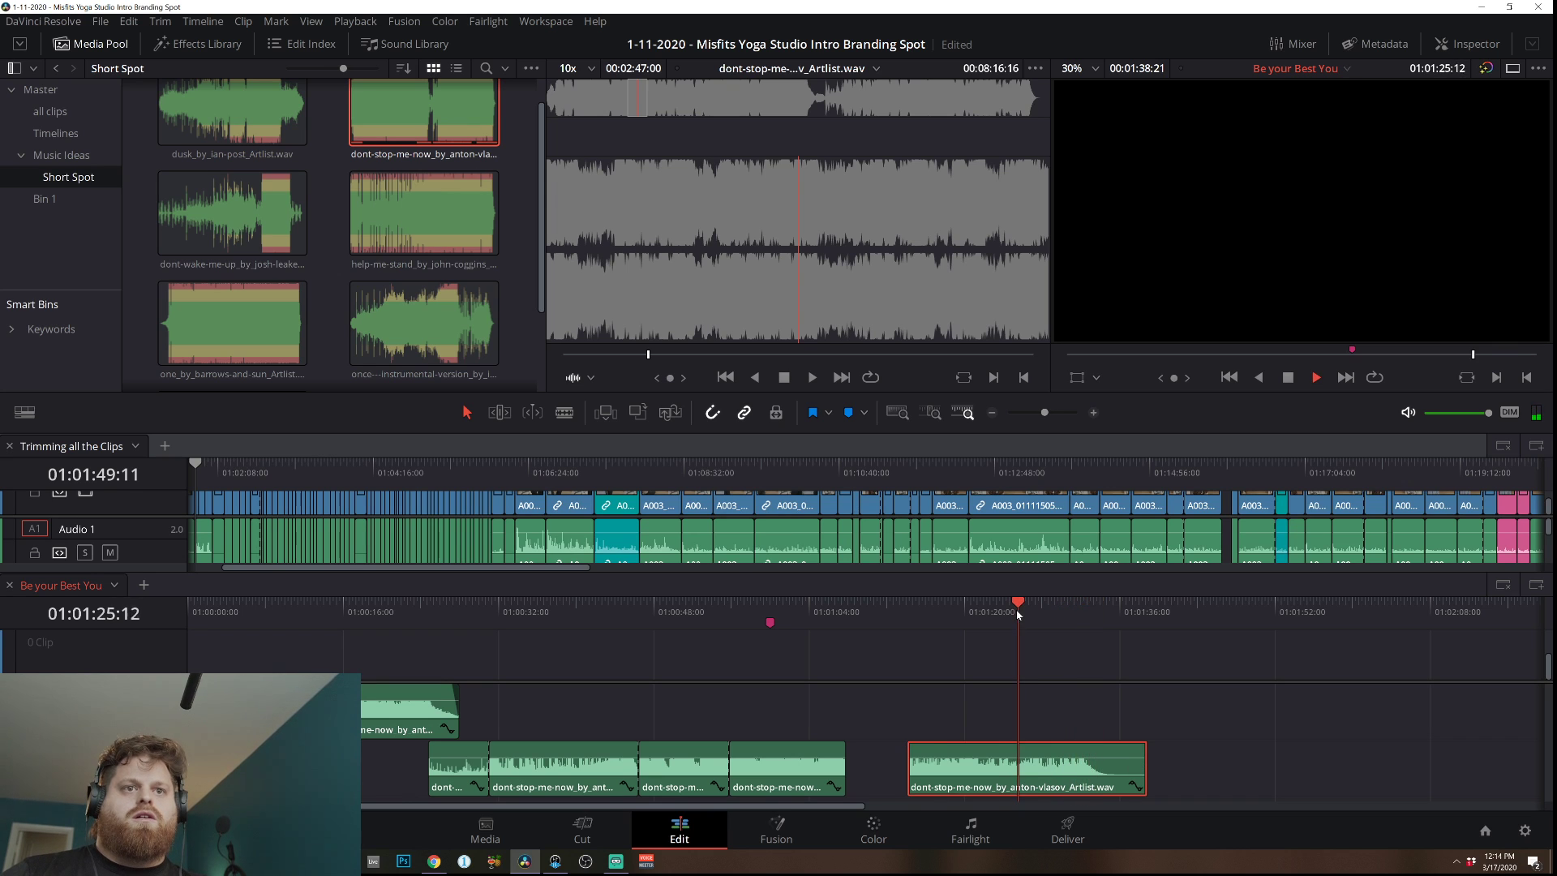
key(space)
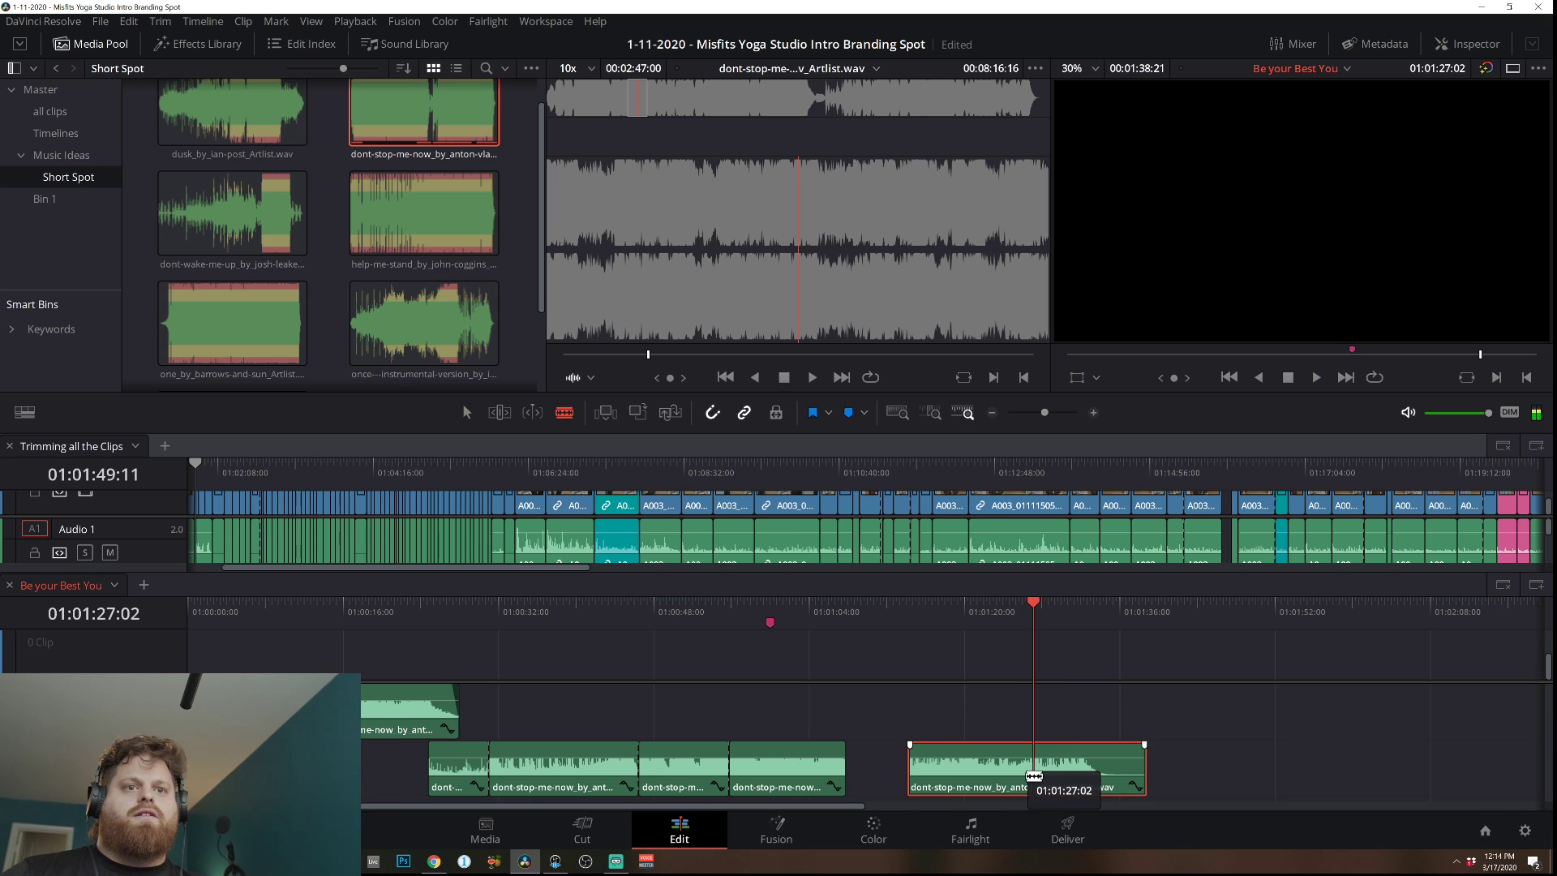
key(ctrl+b)
key(Delete)
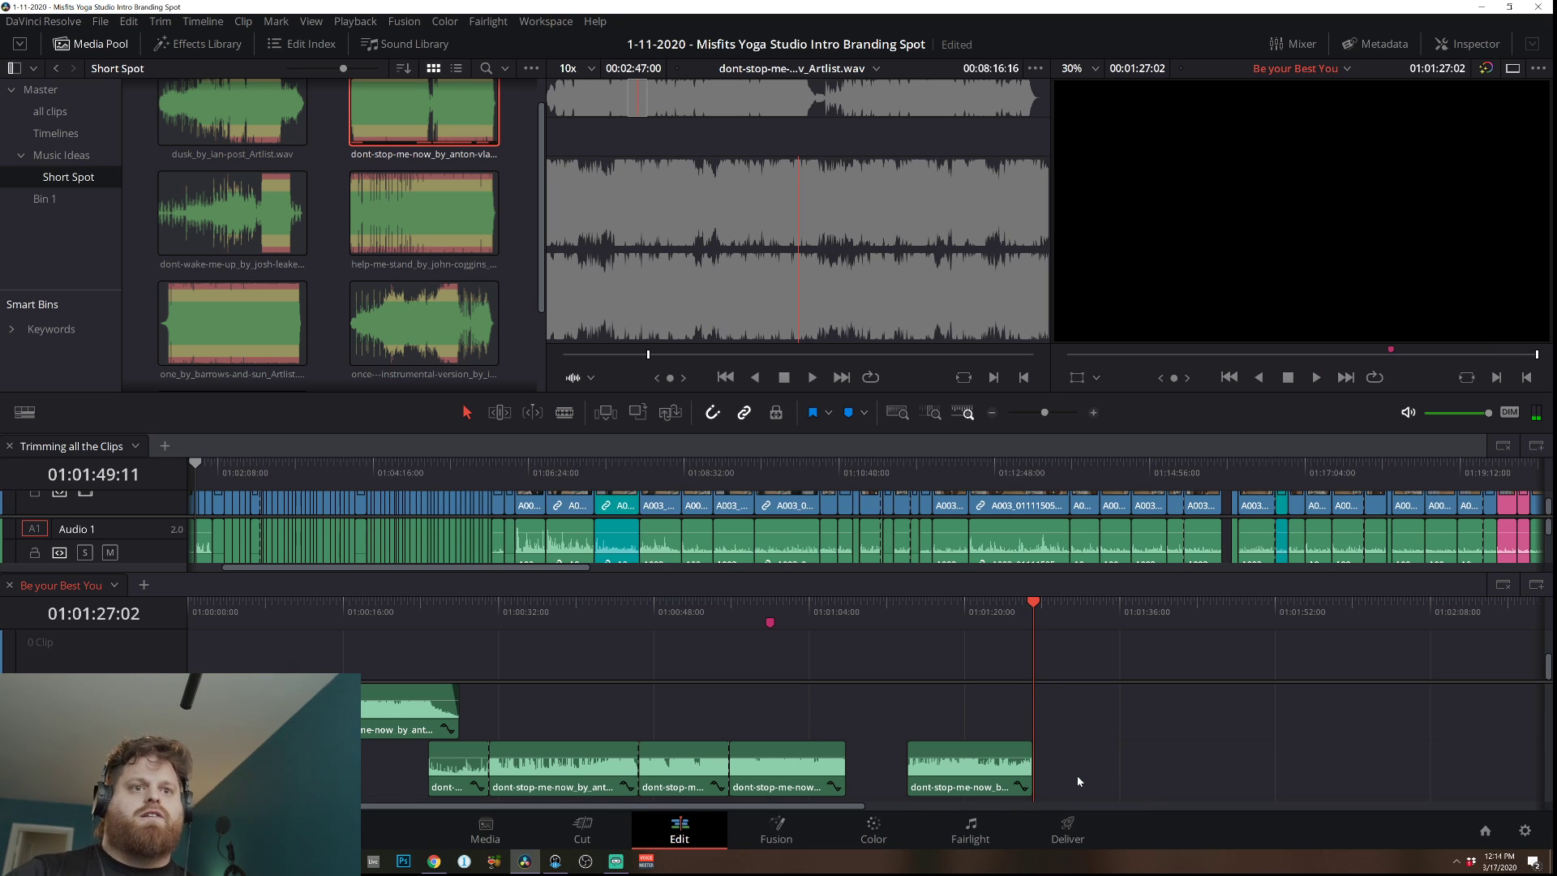
Move the trimmed final music piece flush against the preceding clip and give its end a fade-out of about 2.5 seconds.
drag(959, 775, 897, 779)
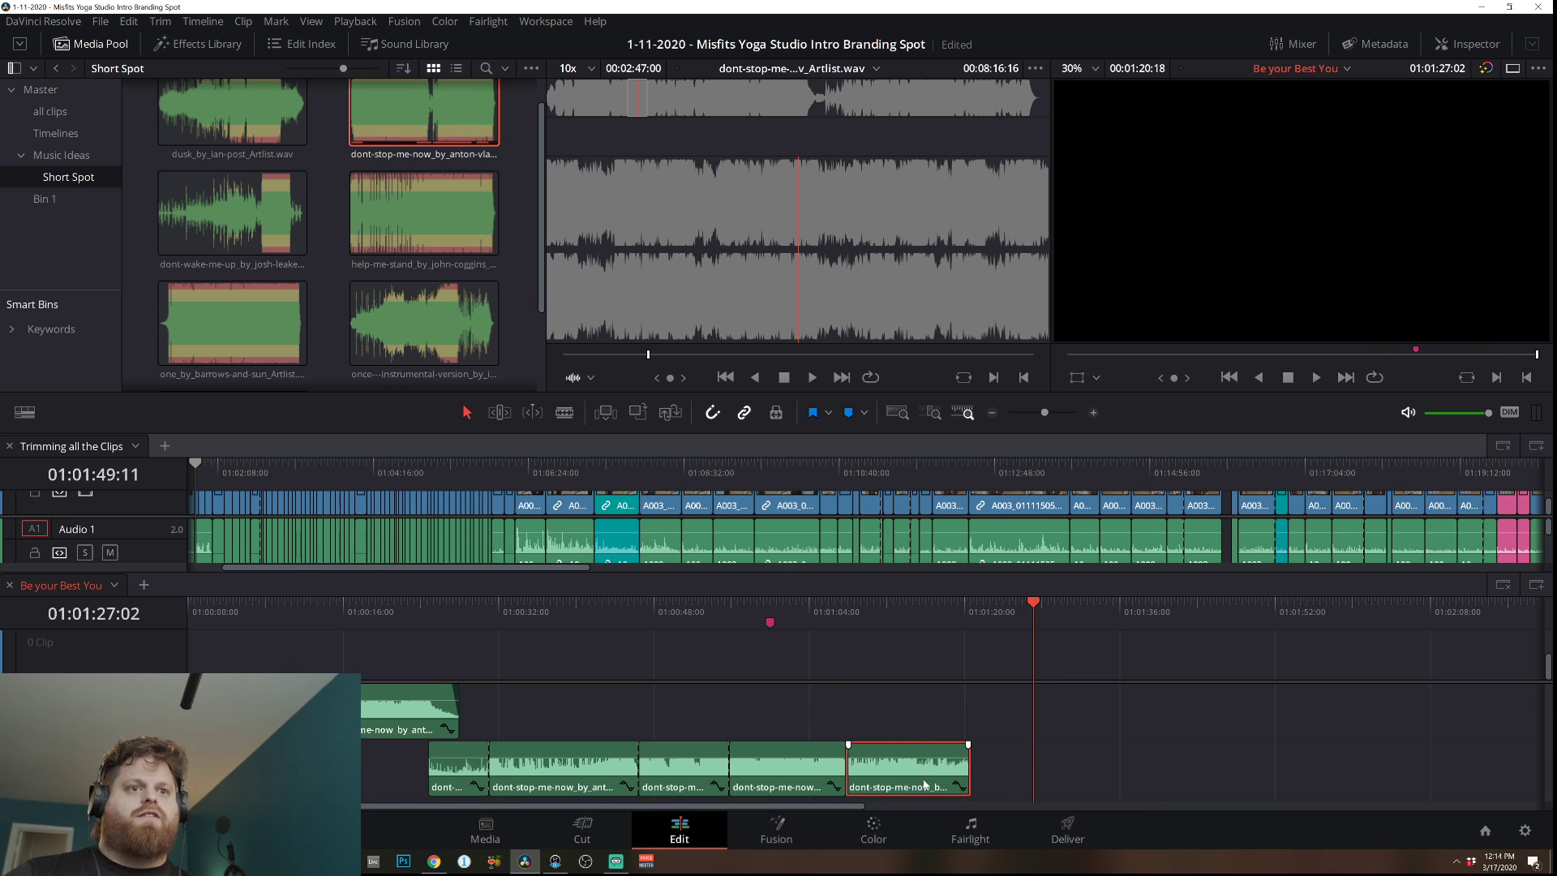
click(847, 613)
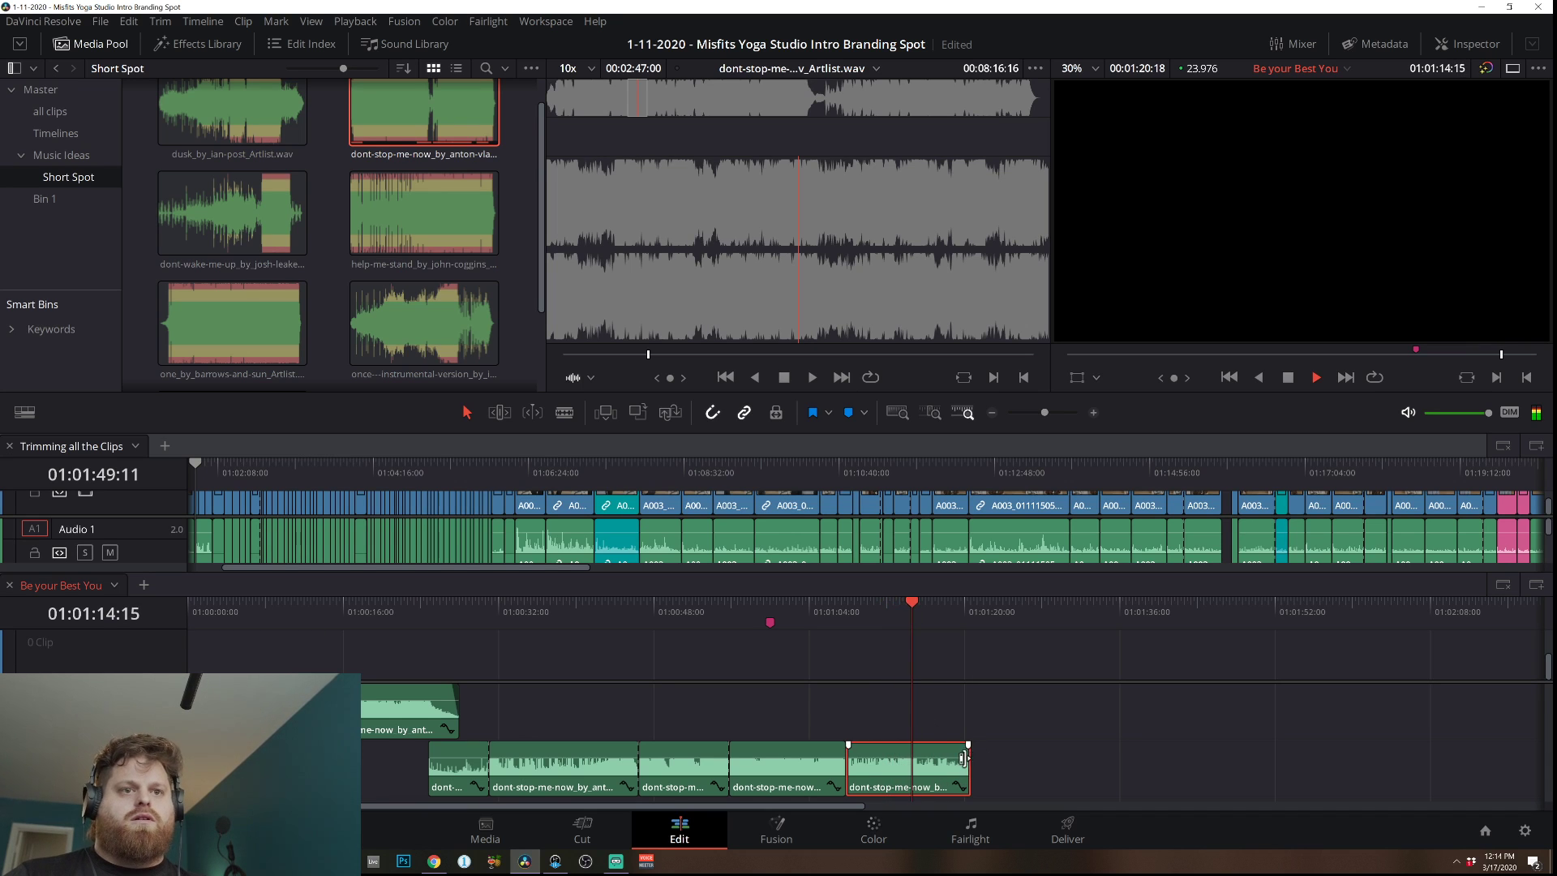
drag(969, 744, 948, 744)
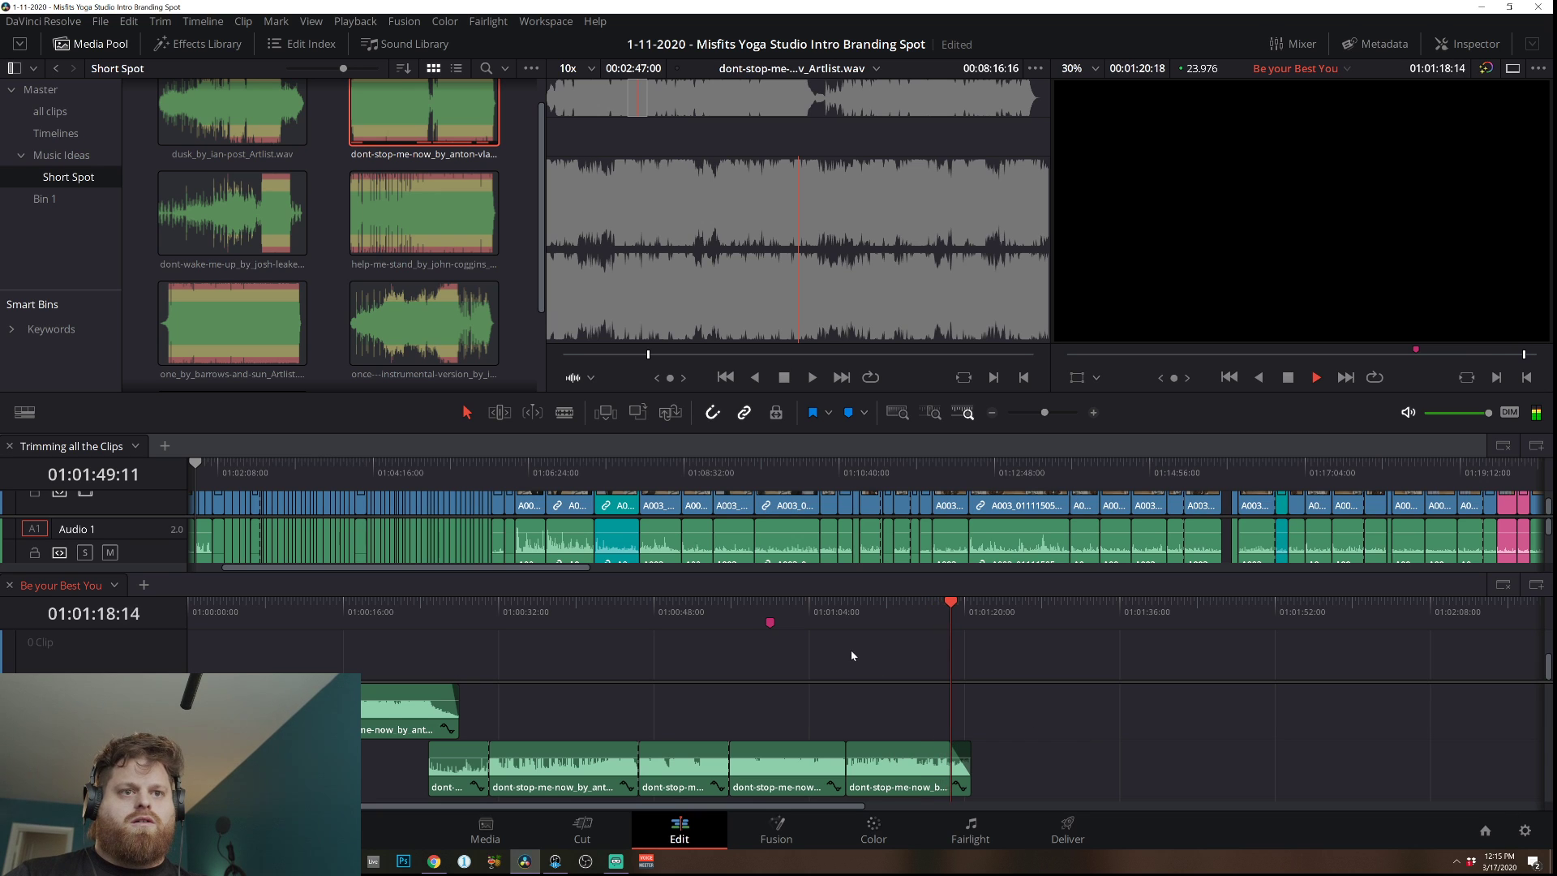
Trim the end of the final music piece to 01:01:20:10.
mouse_move(909, 770)
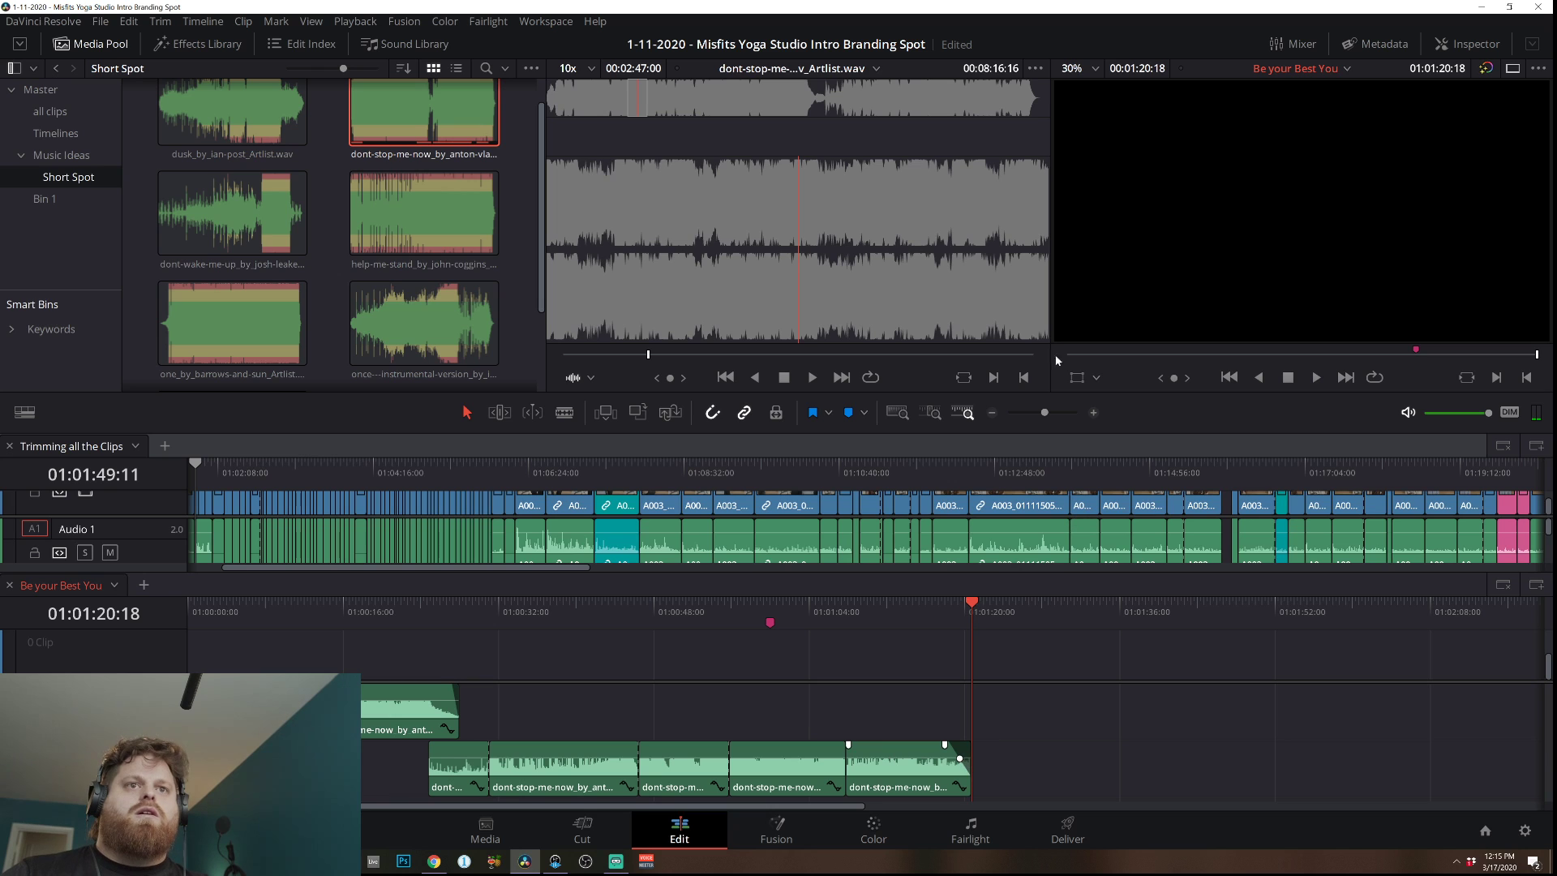
click(1095, 414)
drag(866, 776, 839, 776)
Play the music edit from near its beginning through the overlap and section cuts to about 01:00:48.
click(425, 608)
key(space)
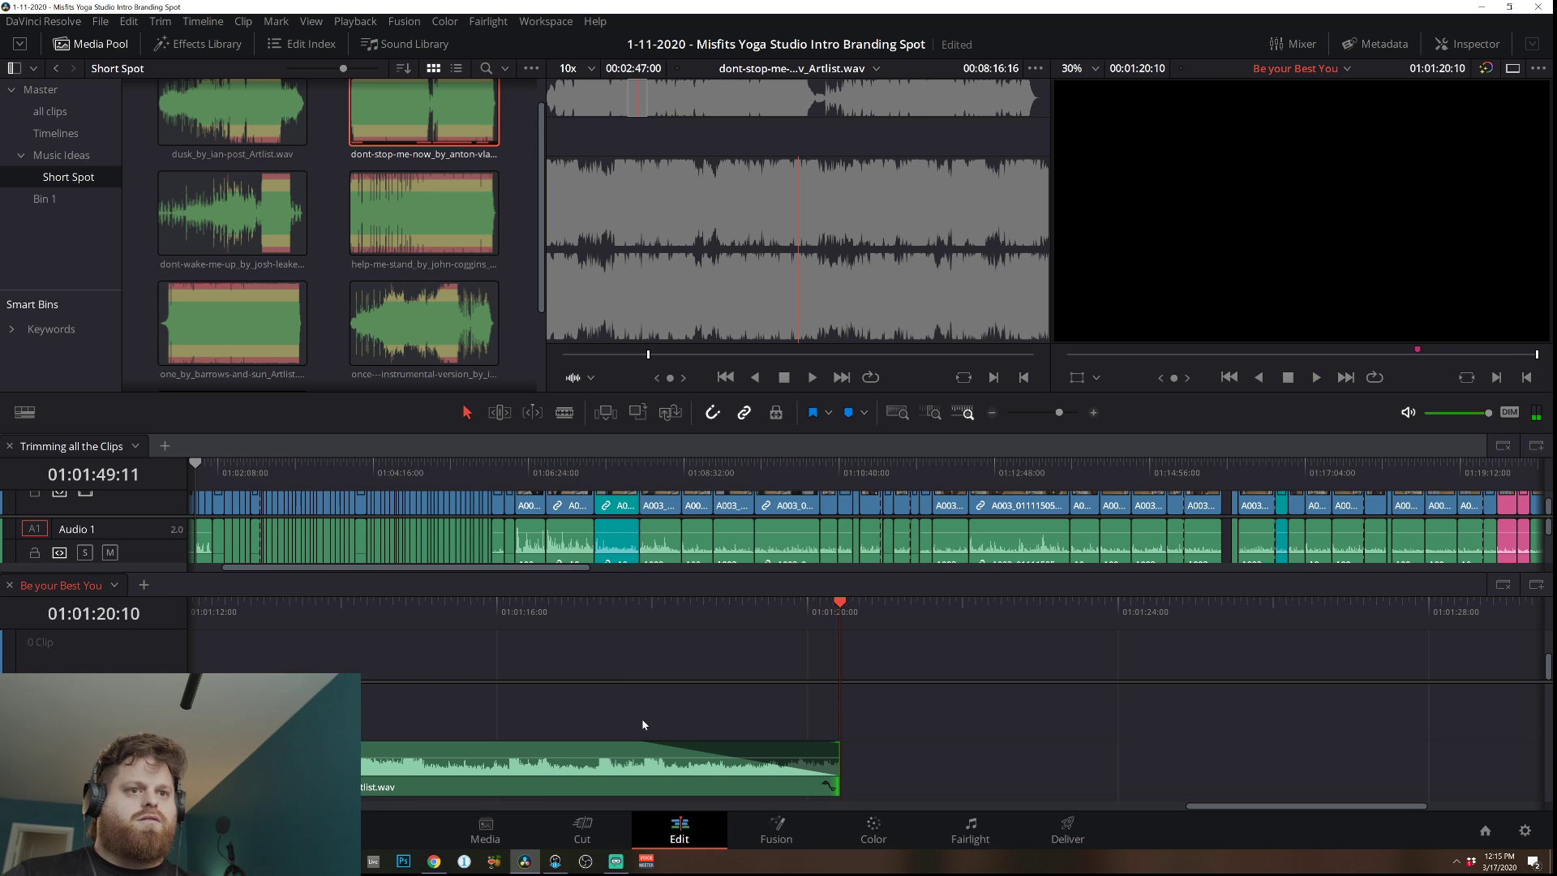
key(Up)
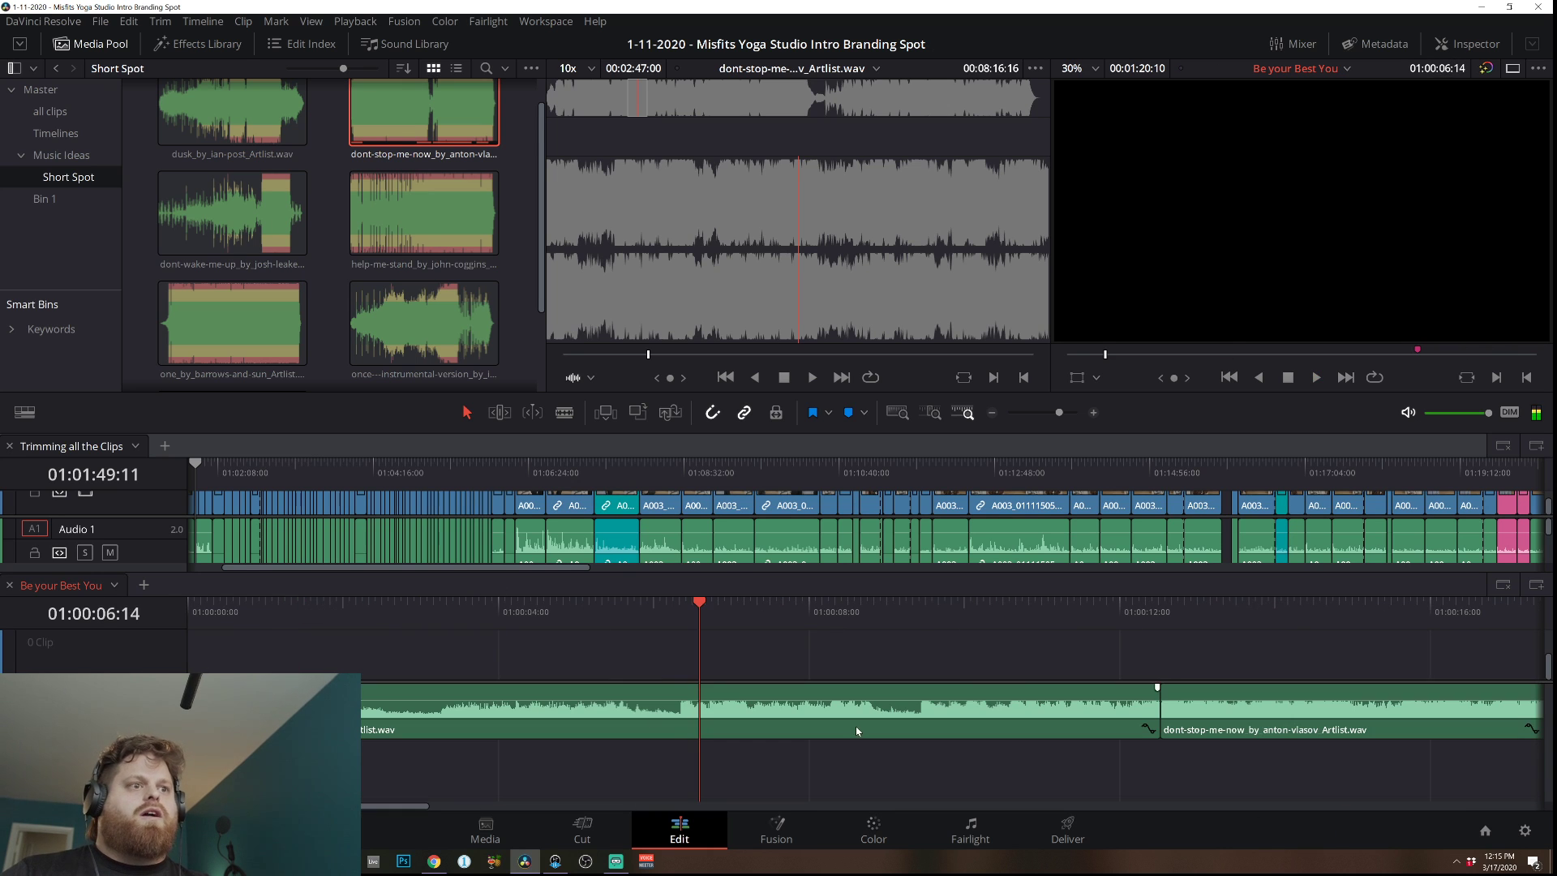
click(991, 413)
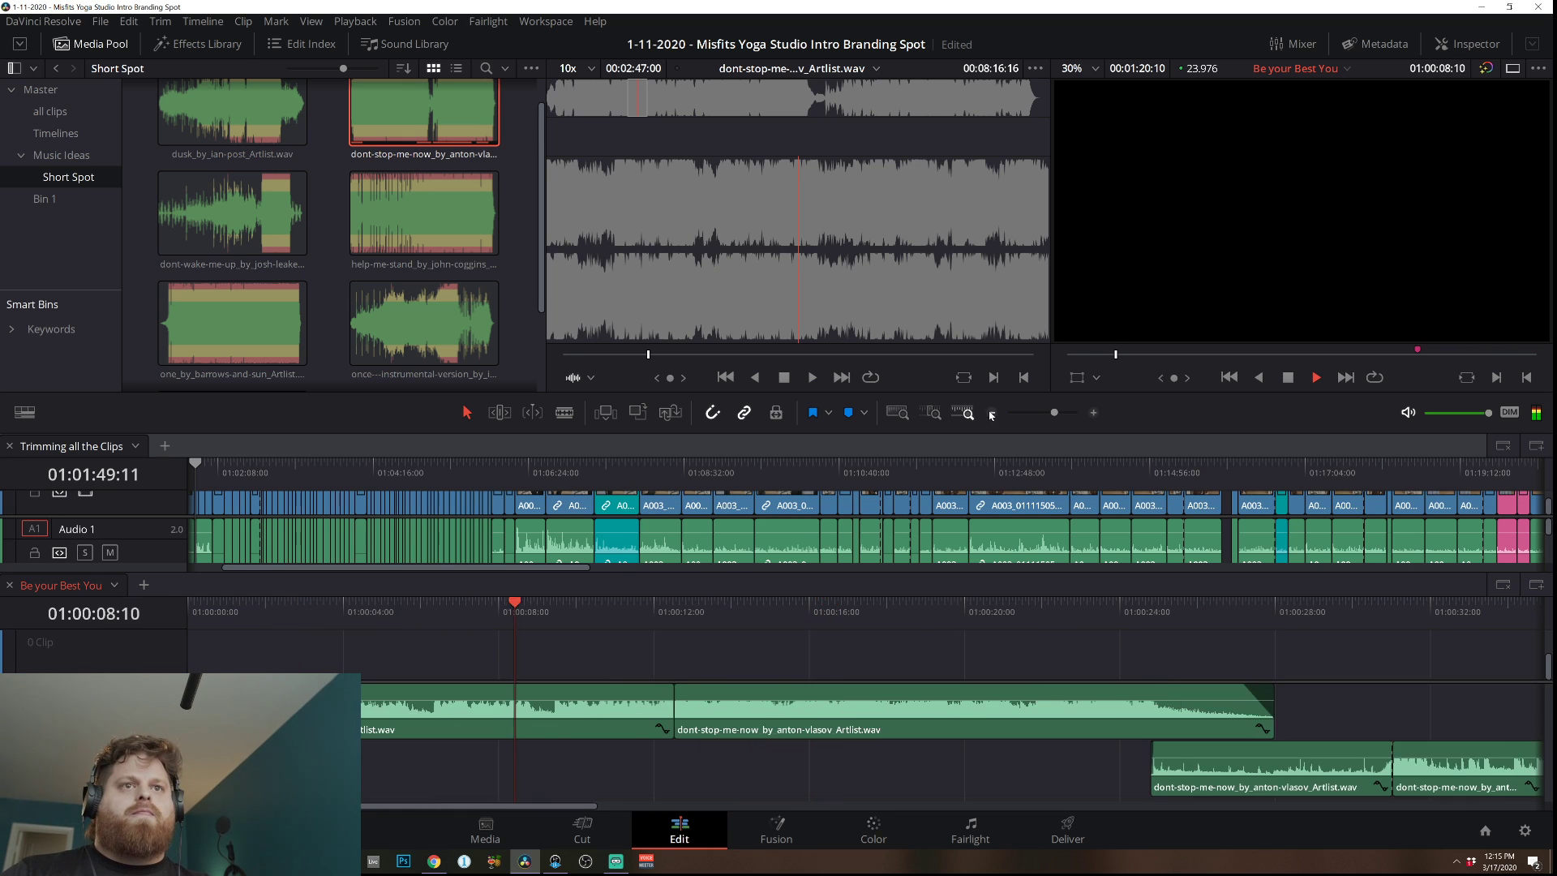
click(991, 412)
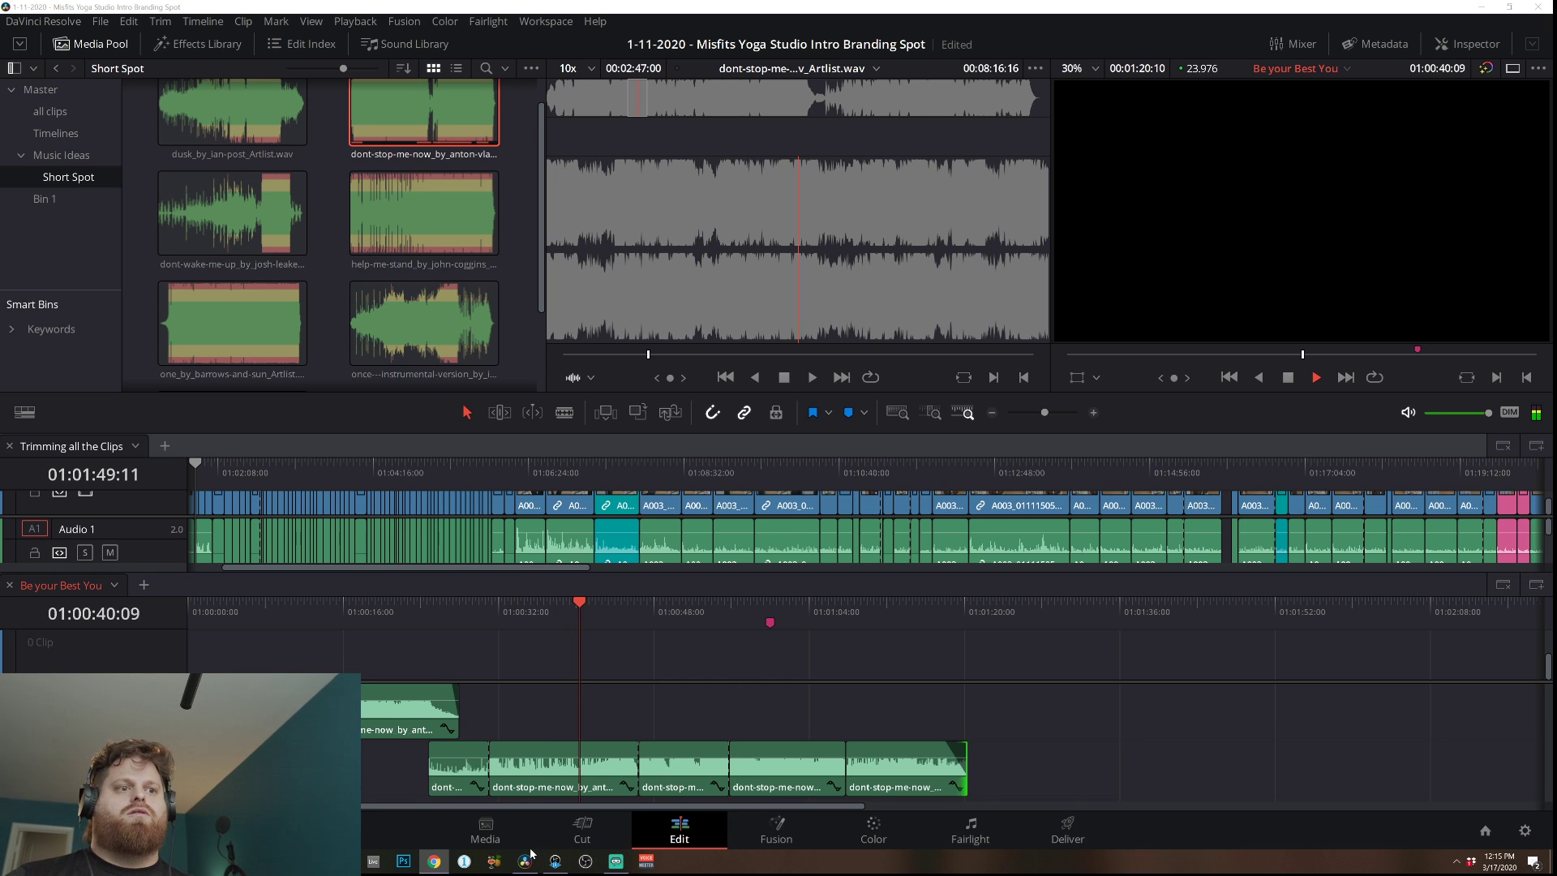
mouse_move(557, 859)
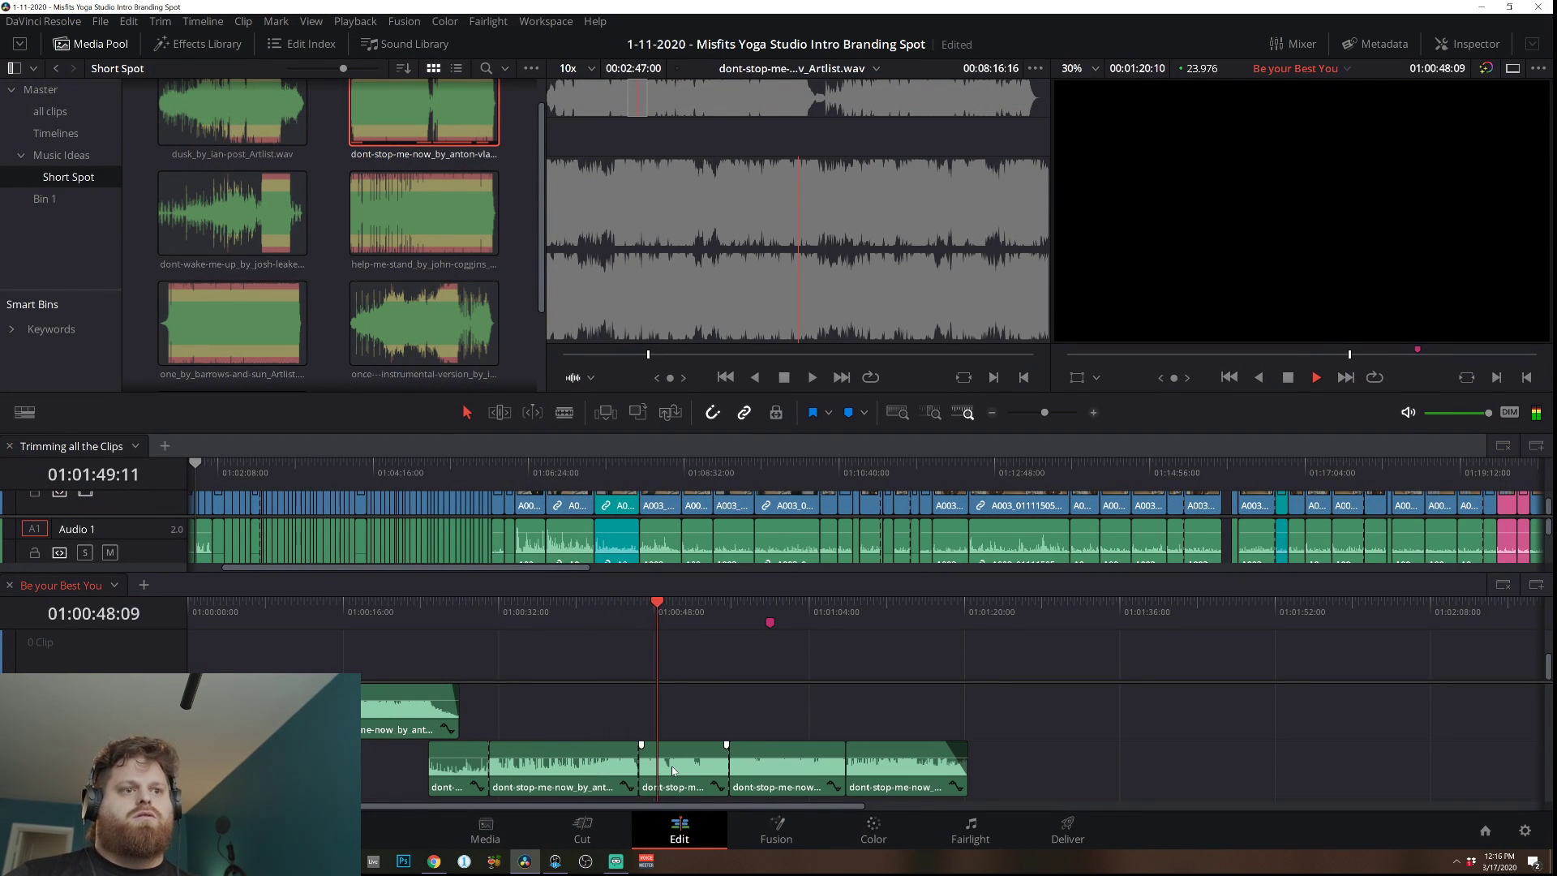
Trim the start of the lower music piece that begins at about 01:00:46 to about 01:00:52:17.
key(space)
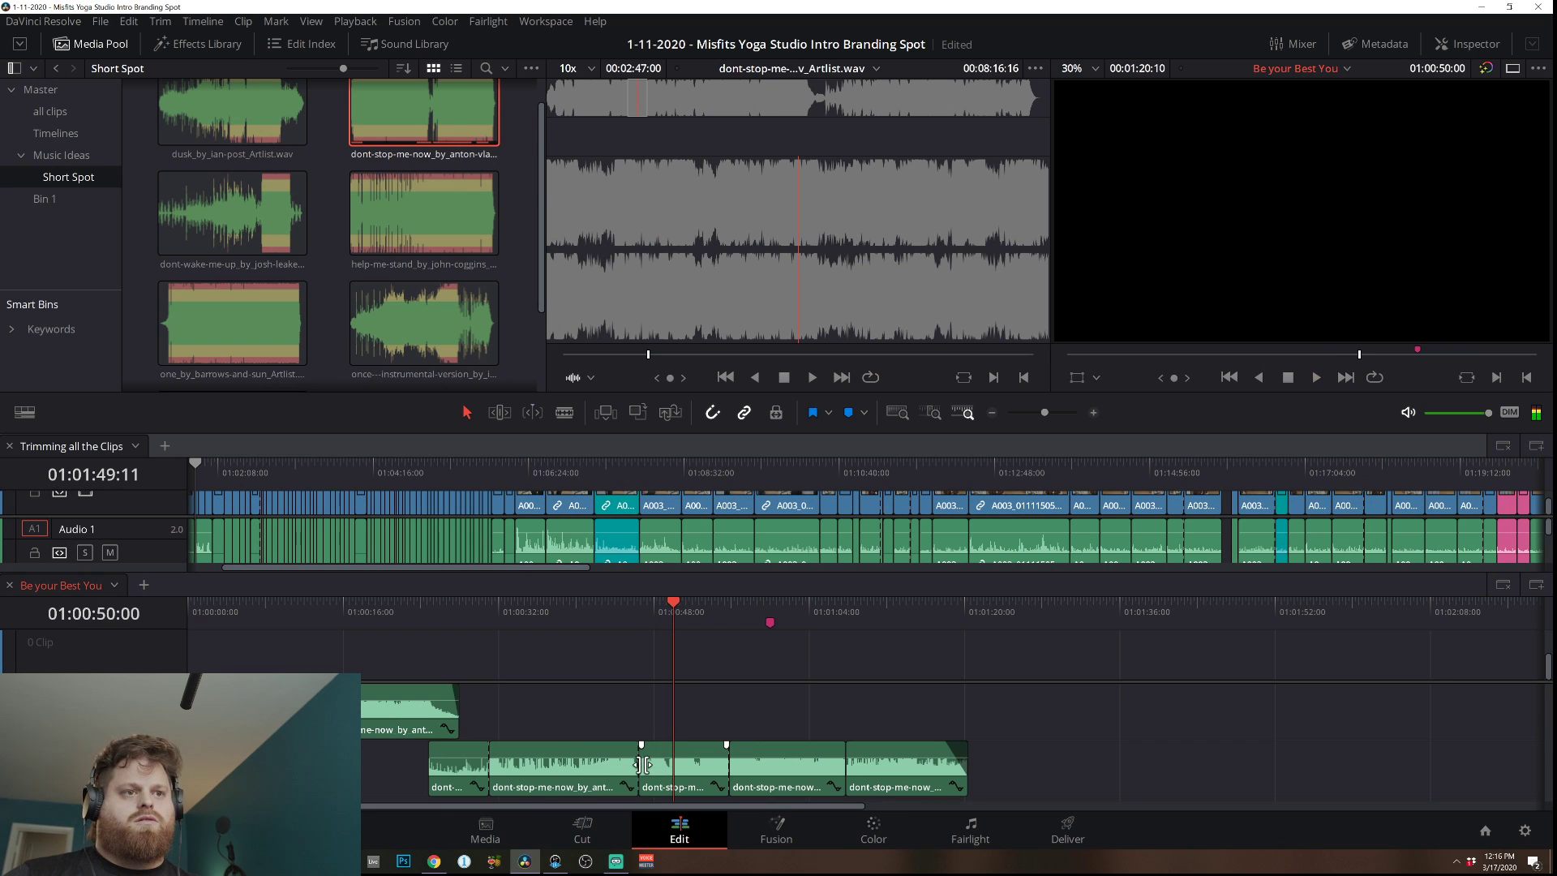
click(649, 766)
drag(652, 767, 673, 774)
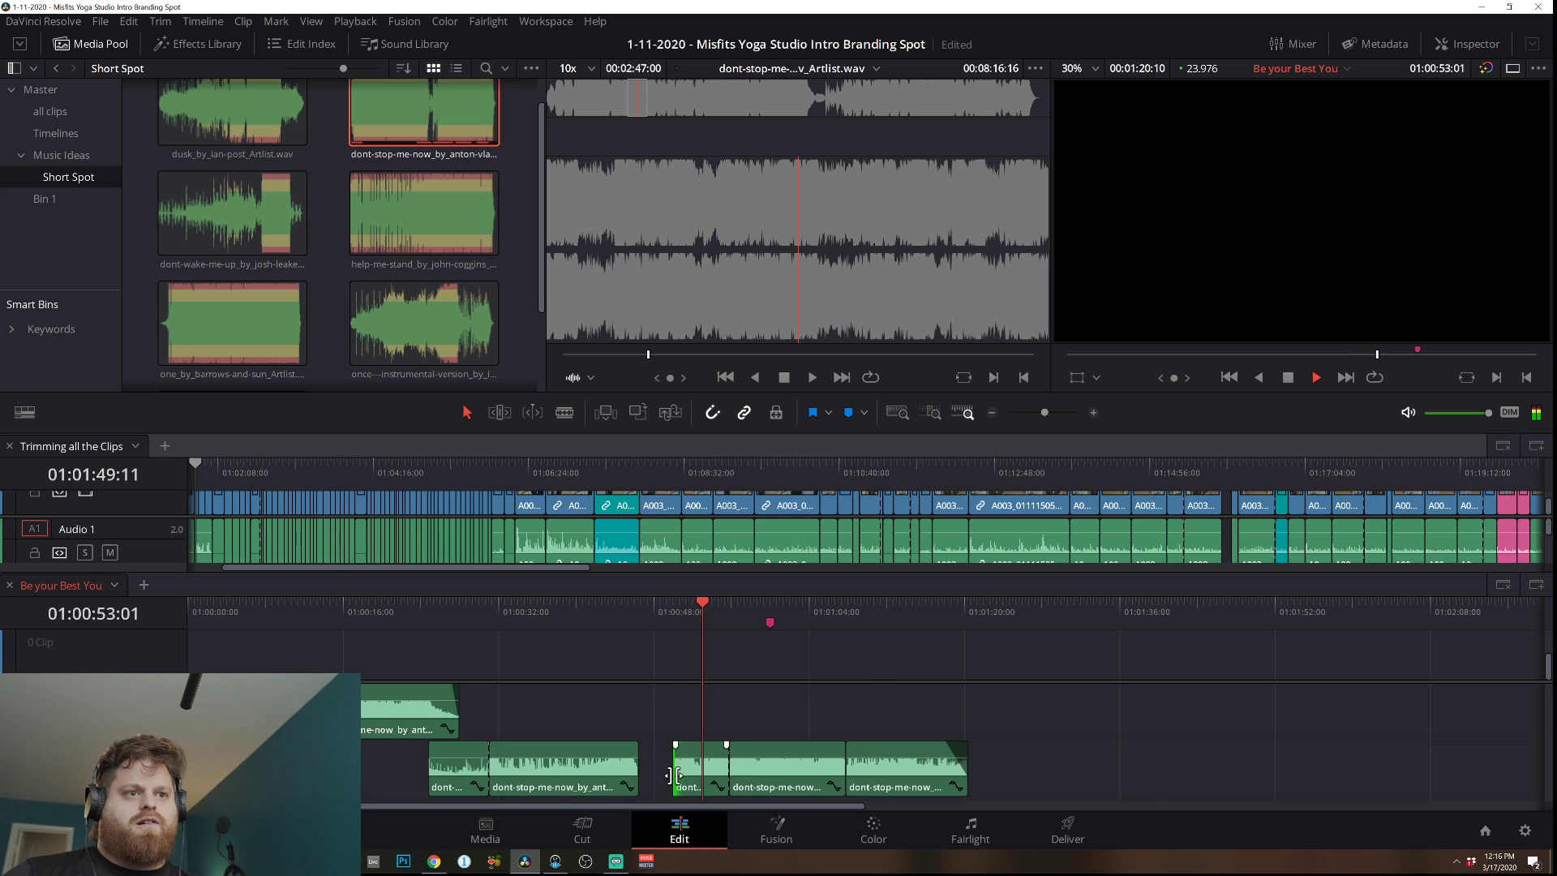
click(681, 773)
drag(681, 772, 688, 773)
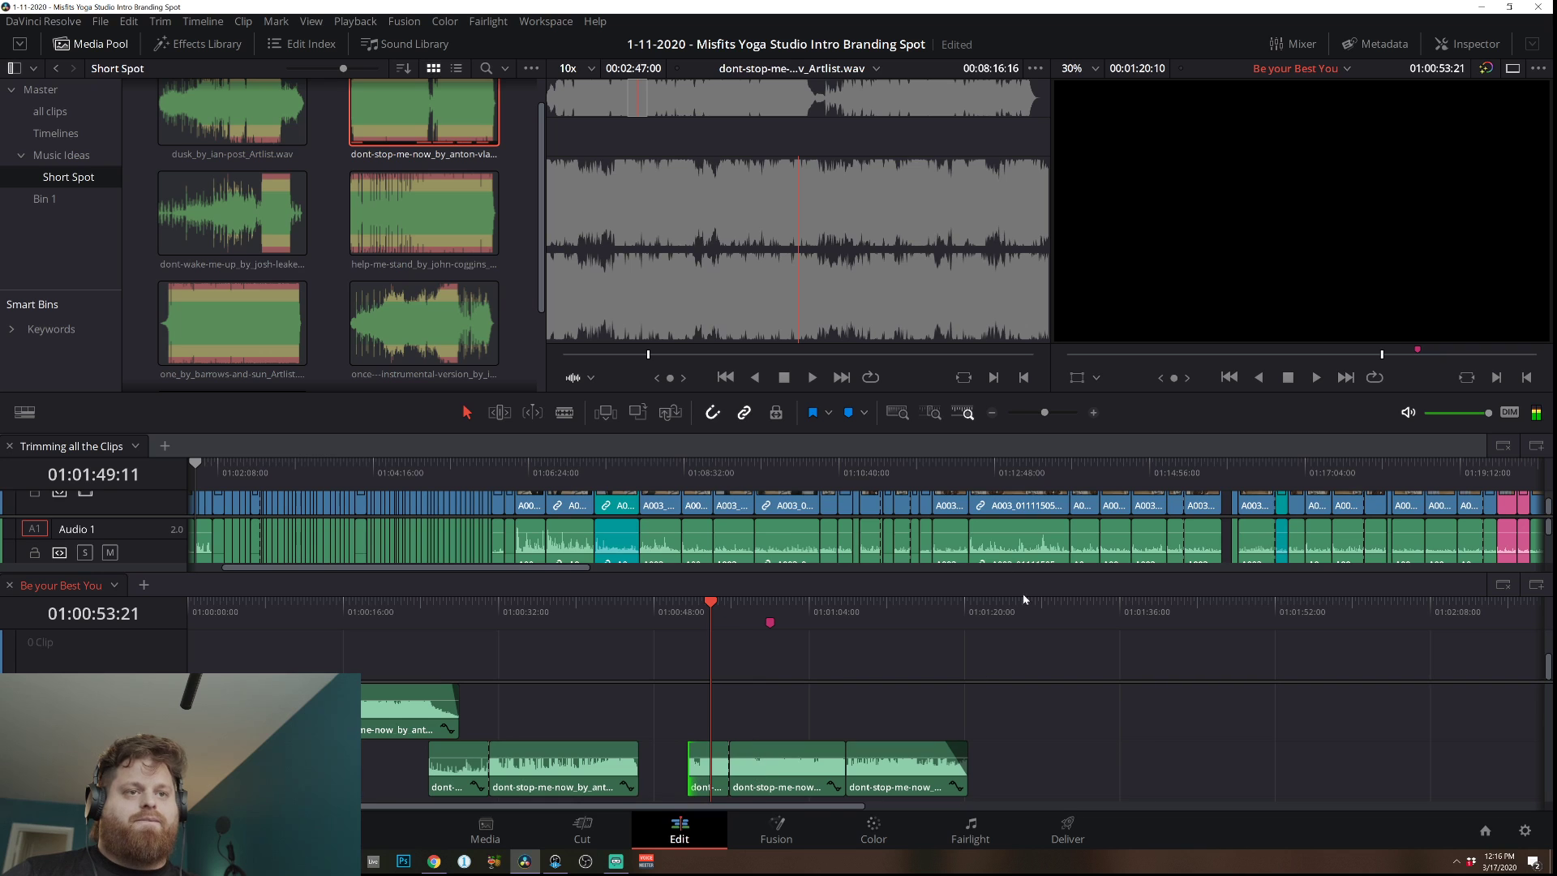
click(1095, 413)
drag(783, 762, 825, 771)
click(646, 777)
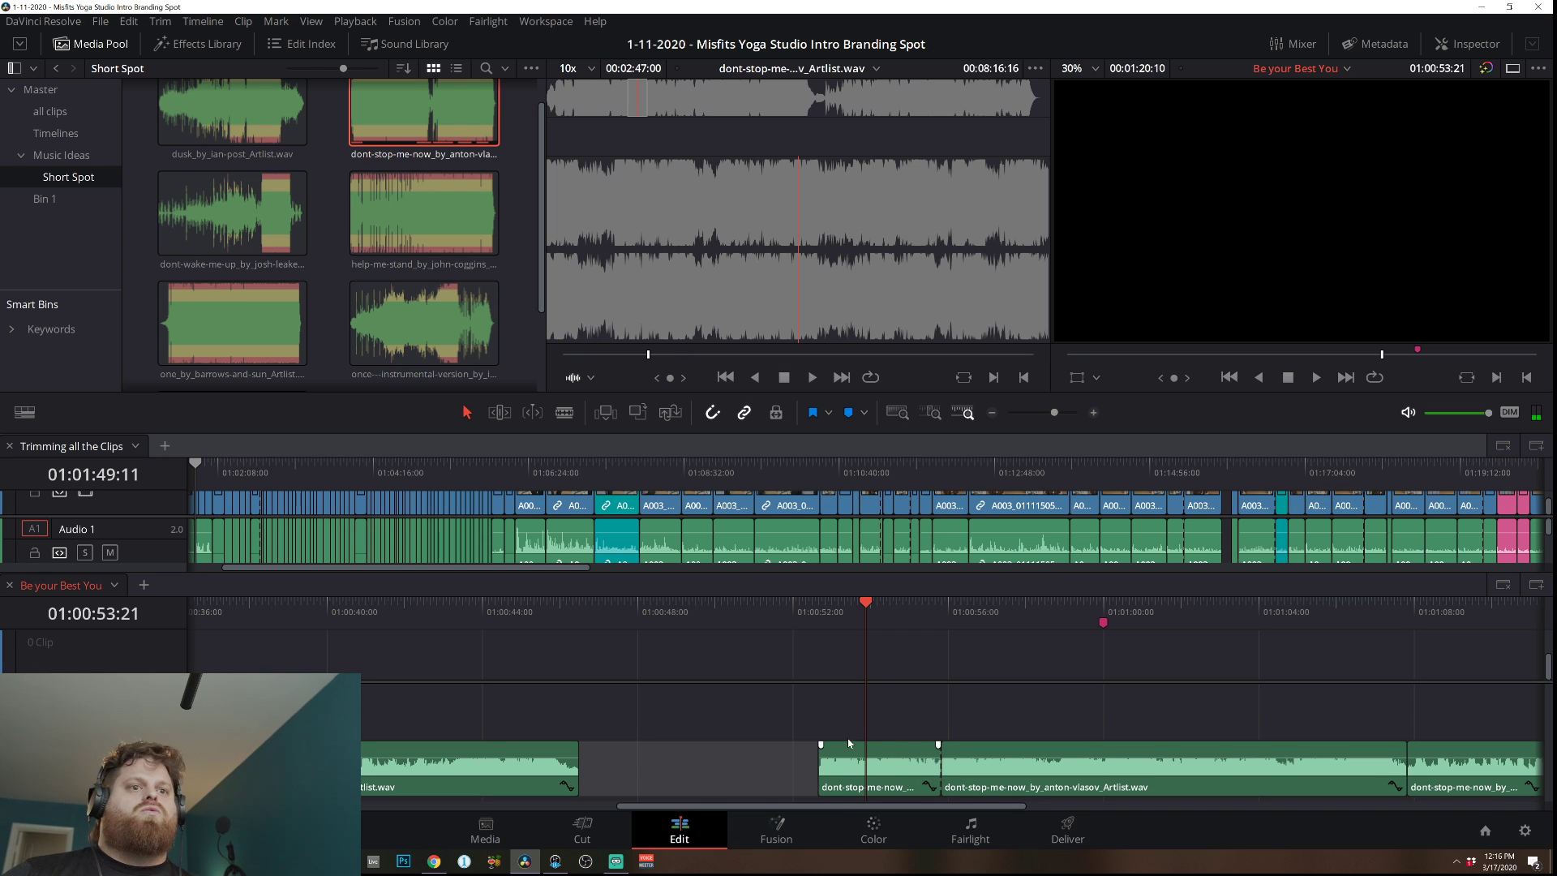
Play from about 01:00:43 and fill the gap with one continuous music piece running from about 01:00:46 to 01:01:07.
click(459, 608)
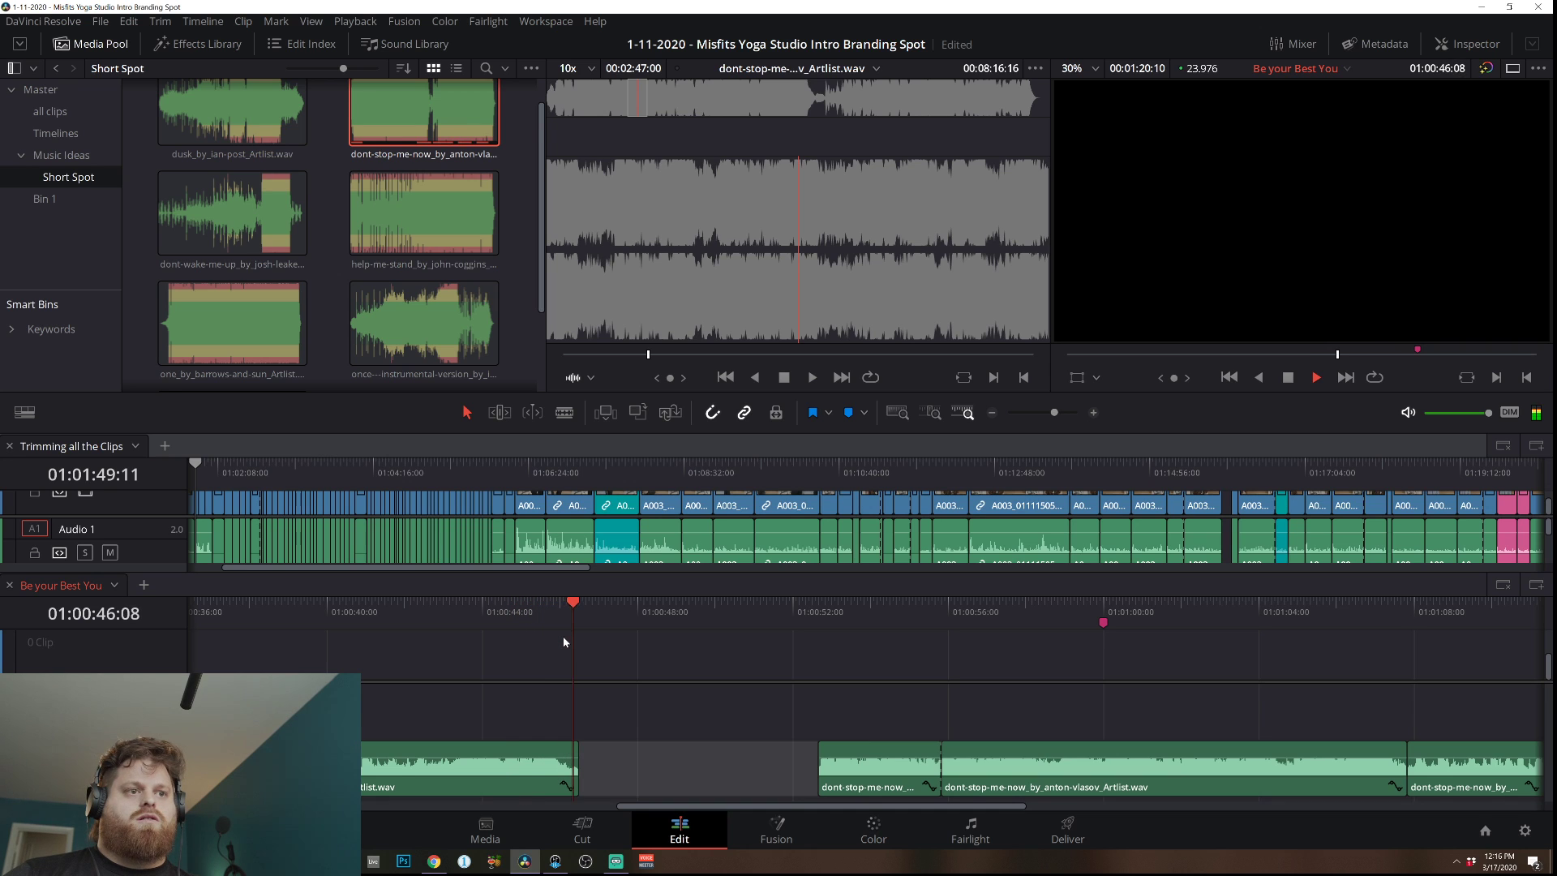
drag(860, 771, 1407, 774)
key(space)
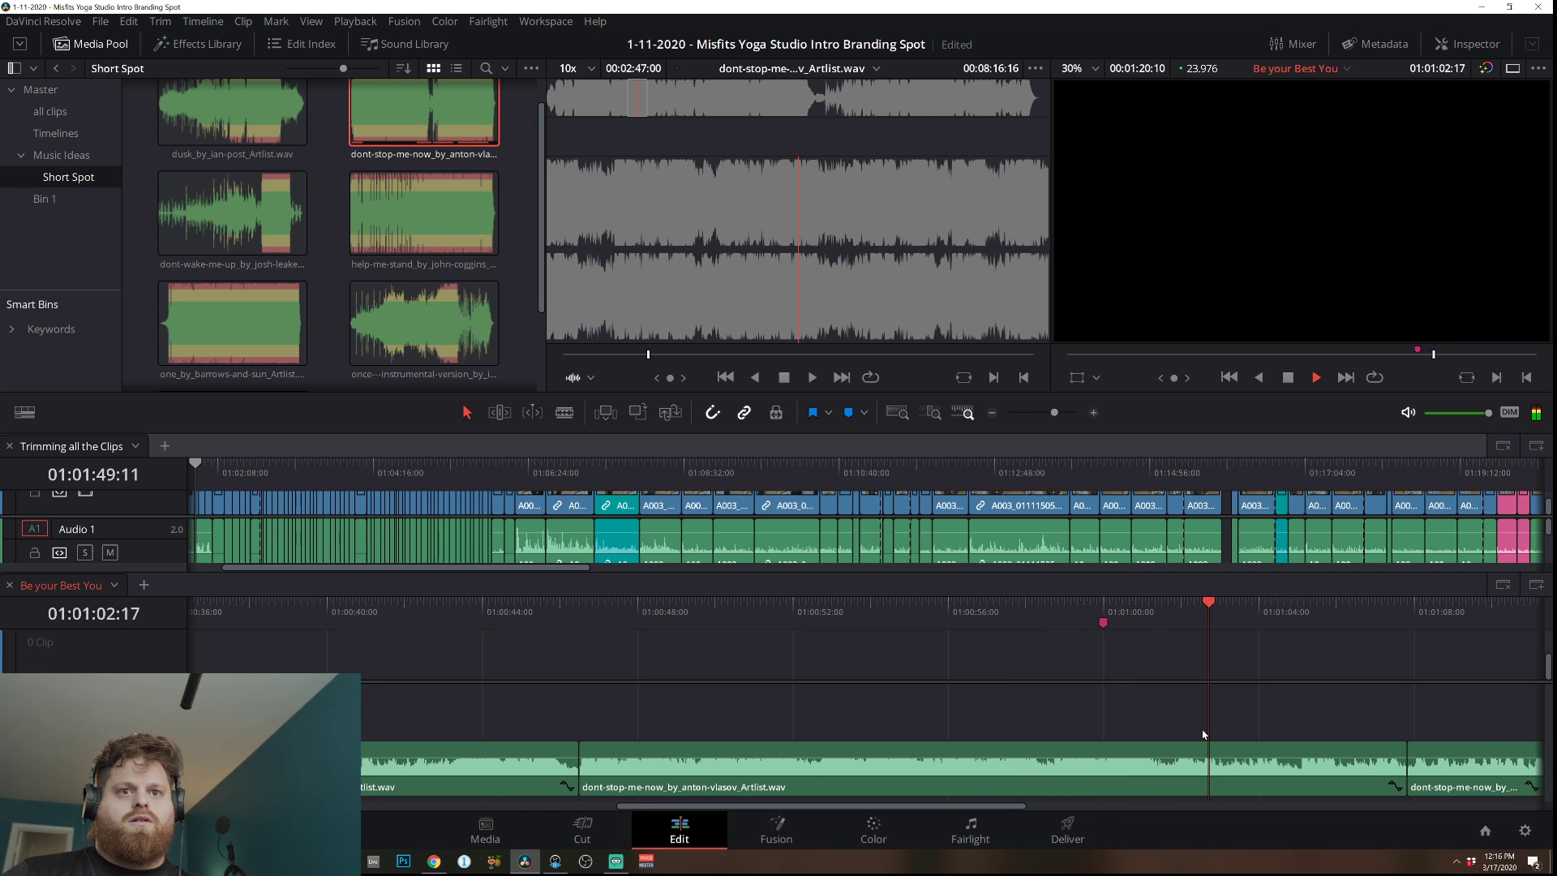
Cut the lower music at about 01:01:01:19 and delete the short piece between that cut and the final clip.
click(1174, 767)
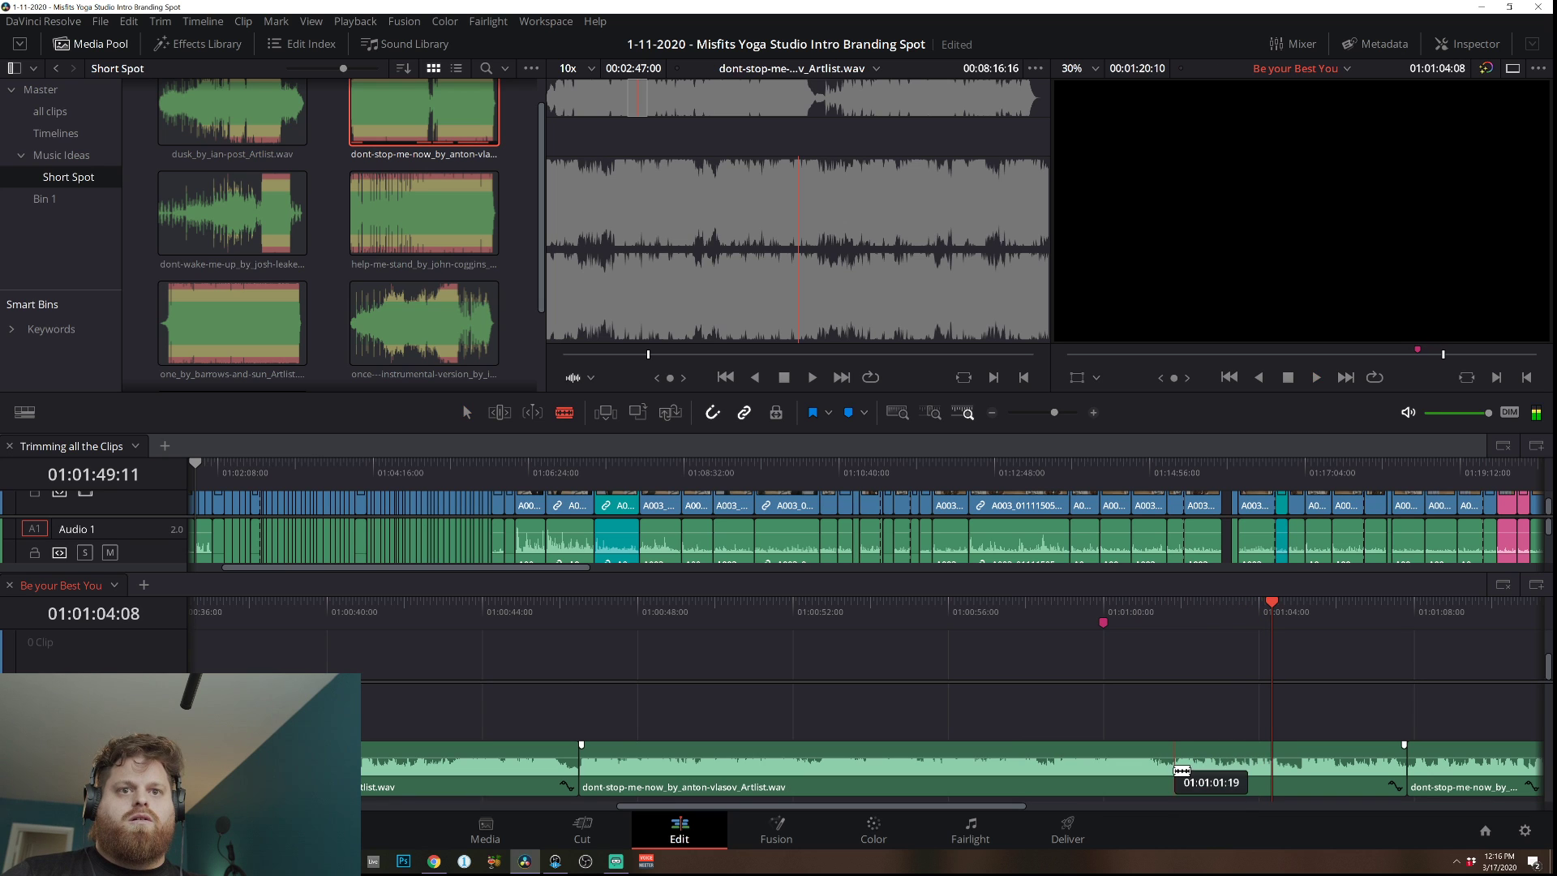
click(991, 414)
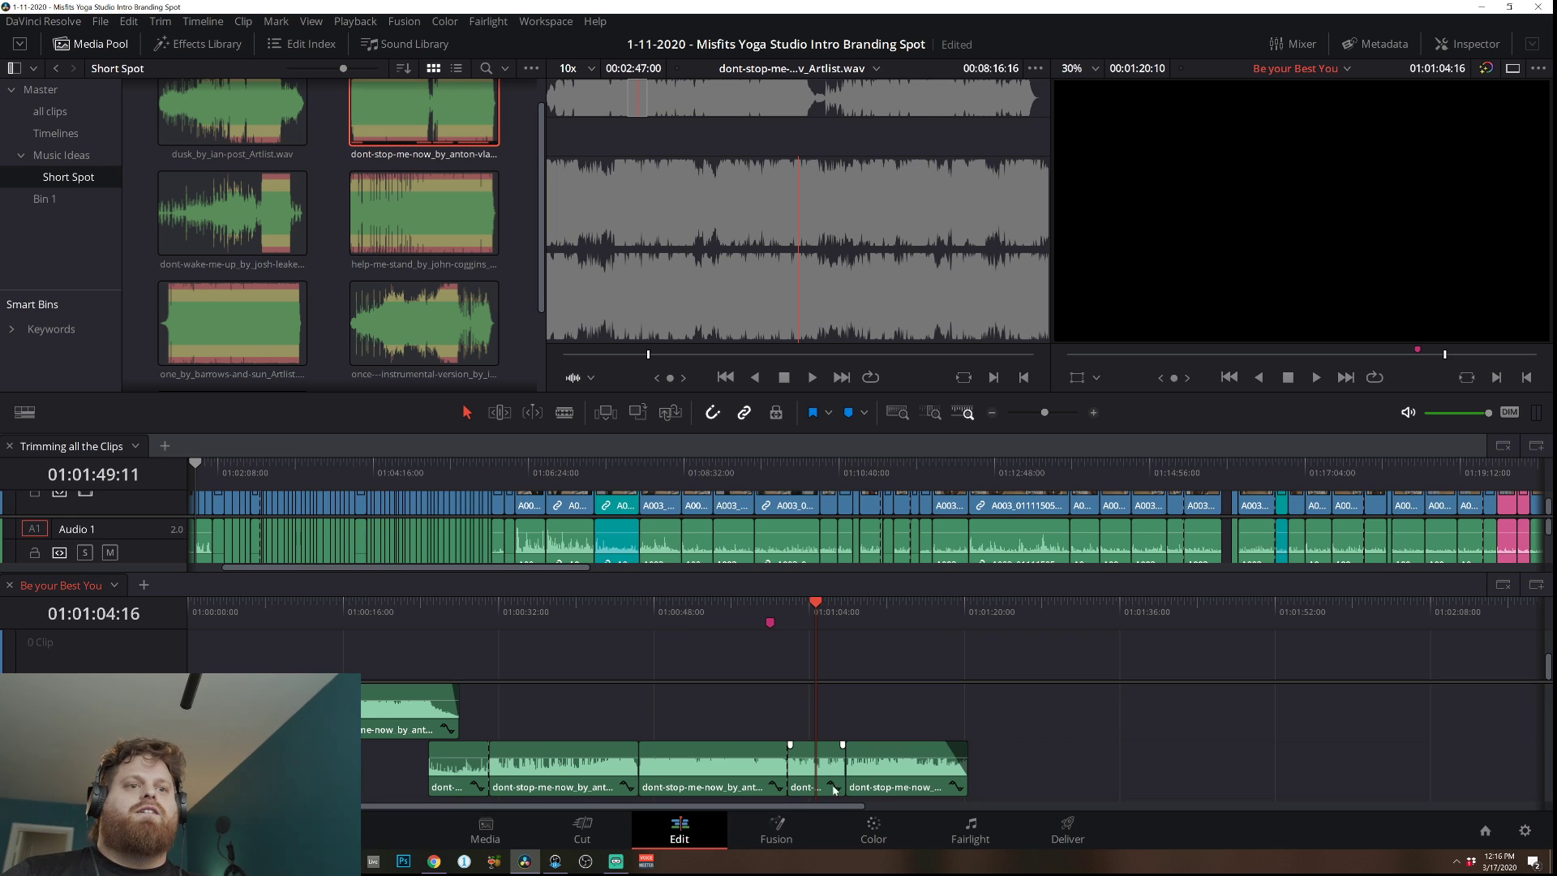
key(space)
click(819, 774)
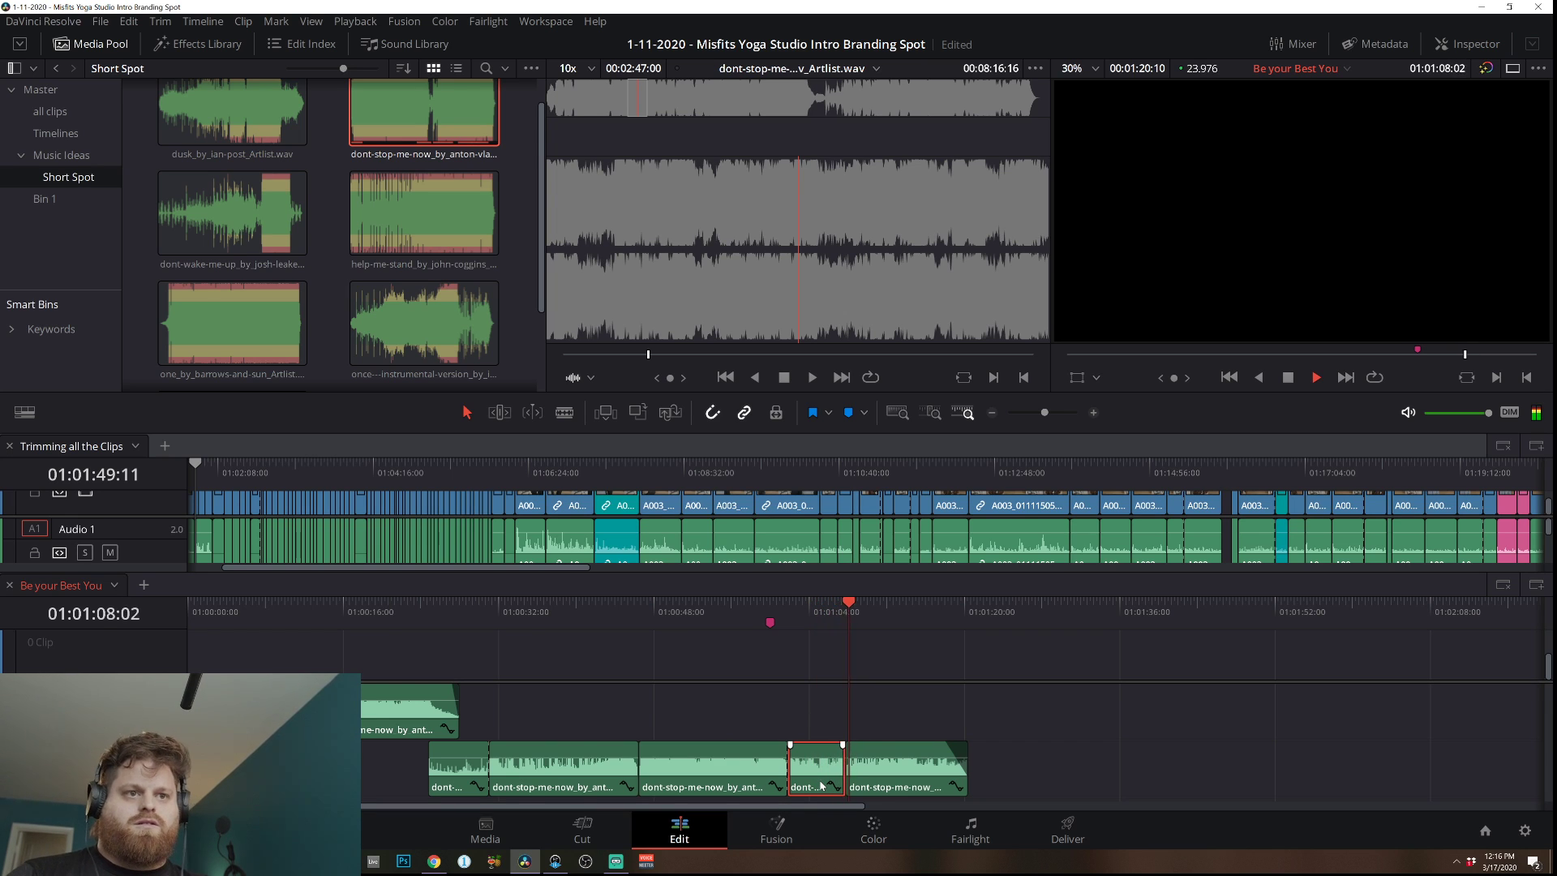
key(BackSpace)
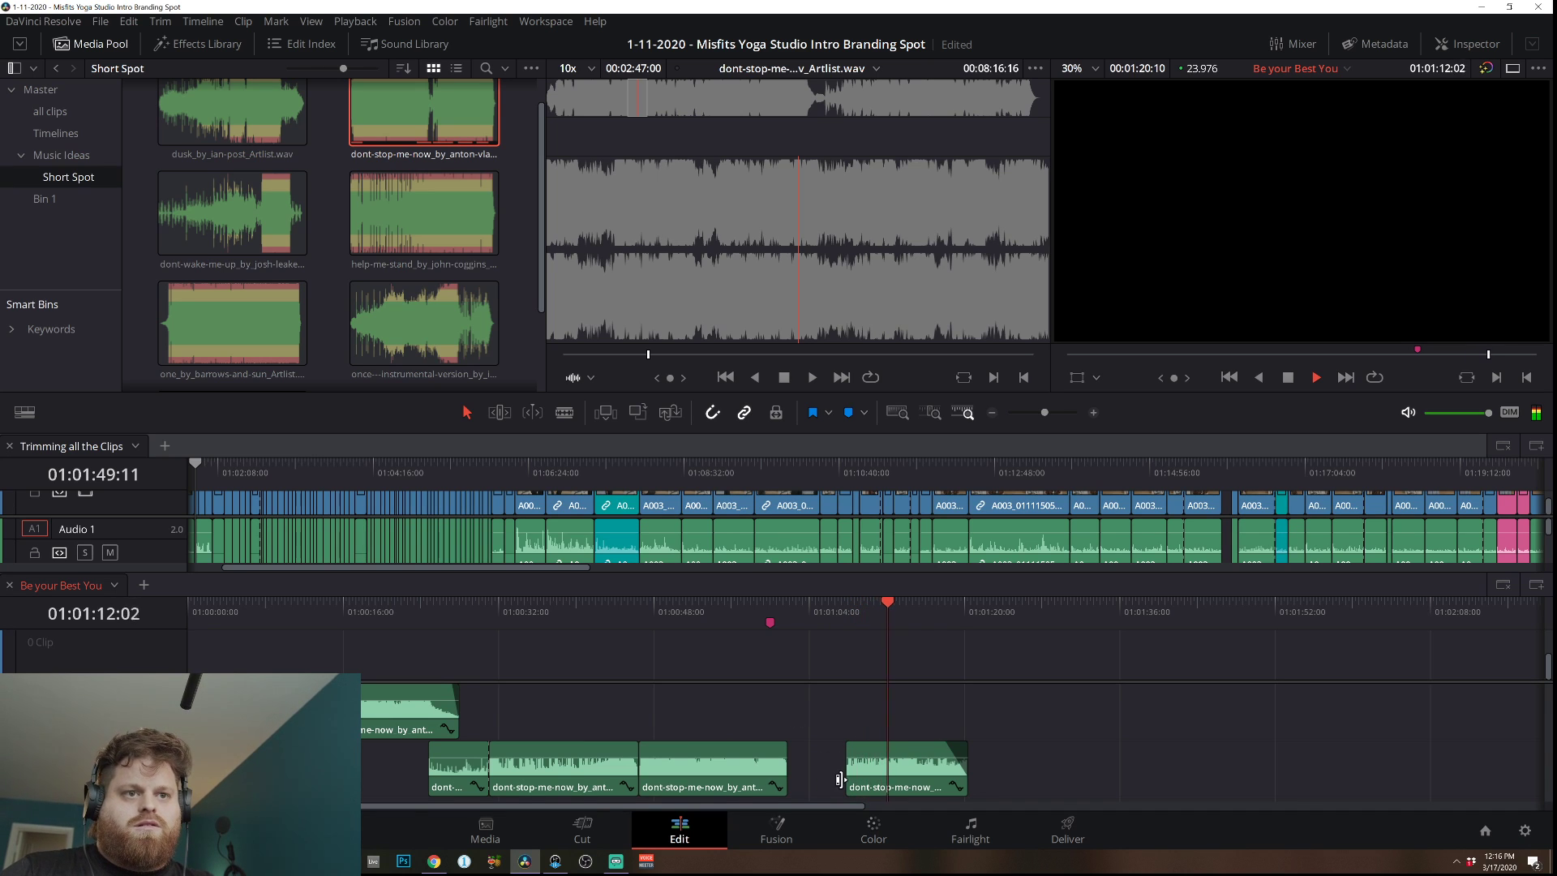
Trim the start of the final music piece to about 01:01:11 and play its opening.
mouse_move(853, 777)
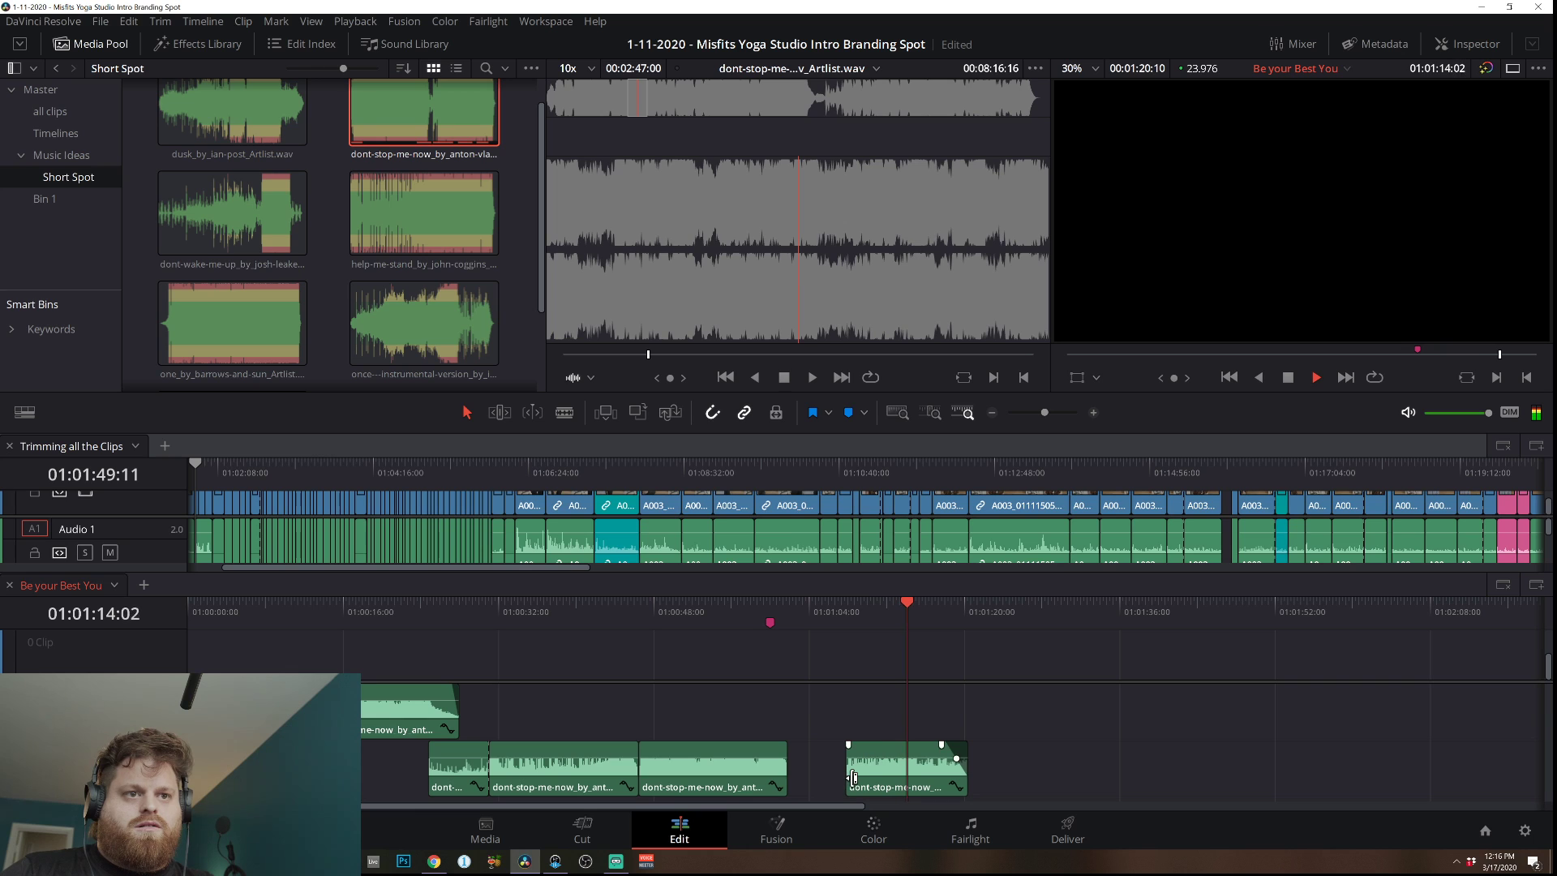
drag(853, 776, 882, 772)
key(Up)
key(space)
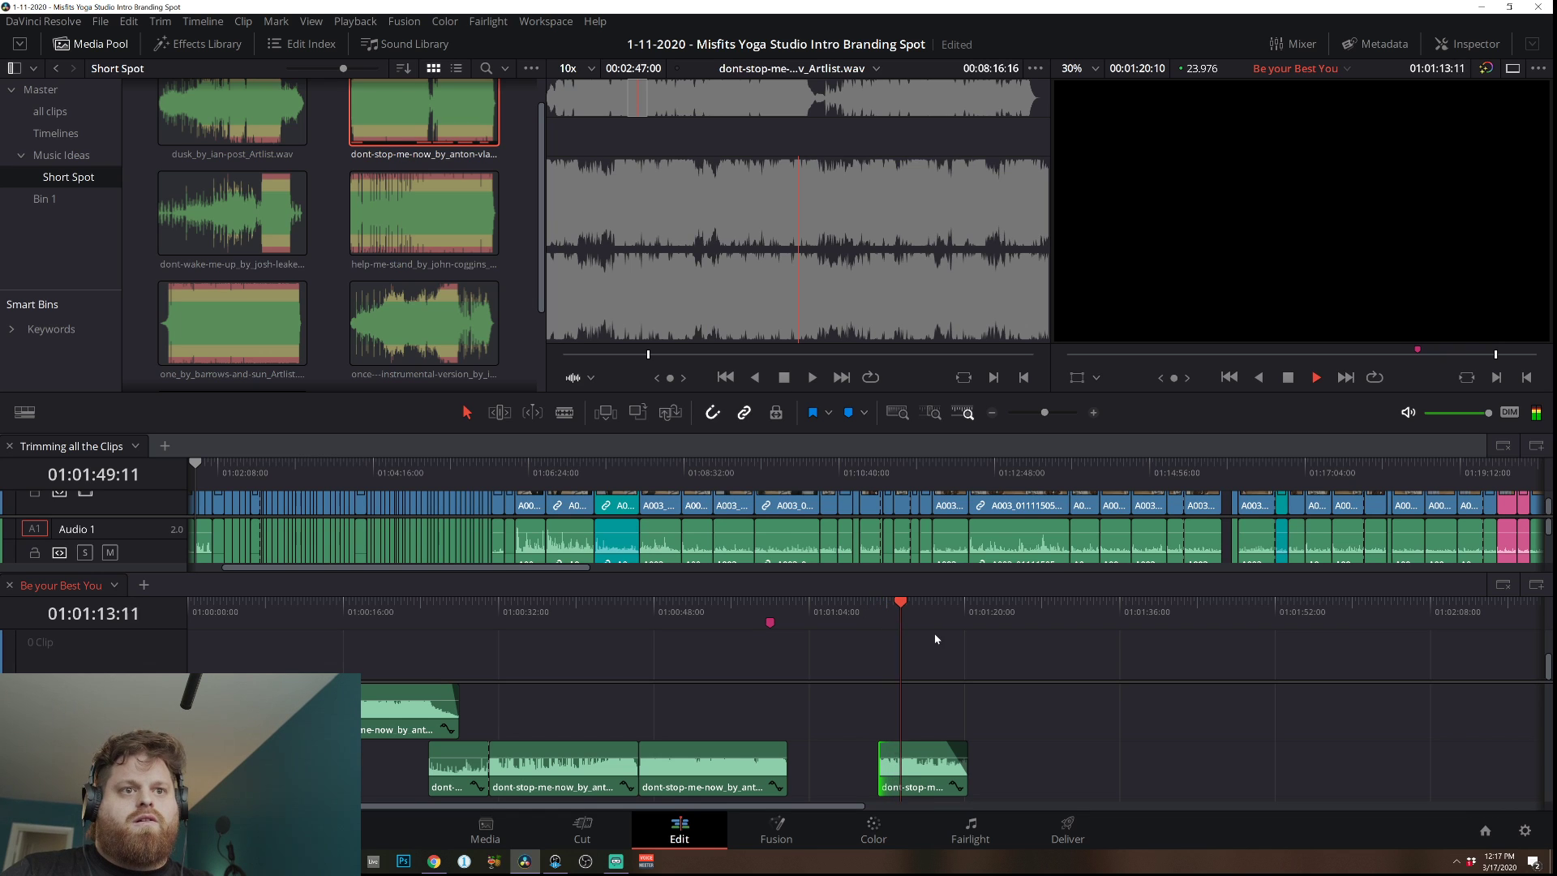
key(space)
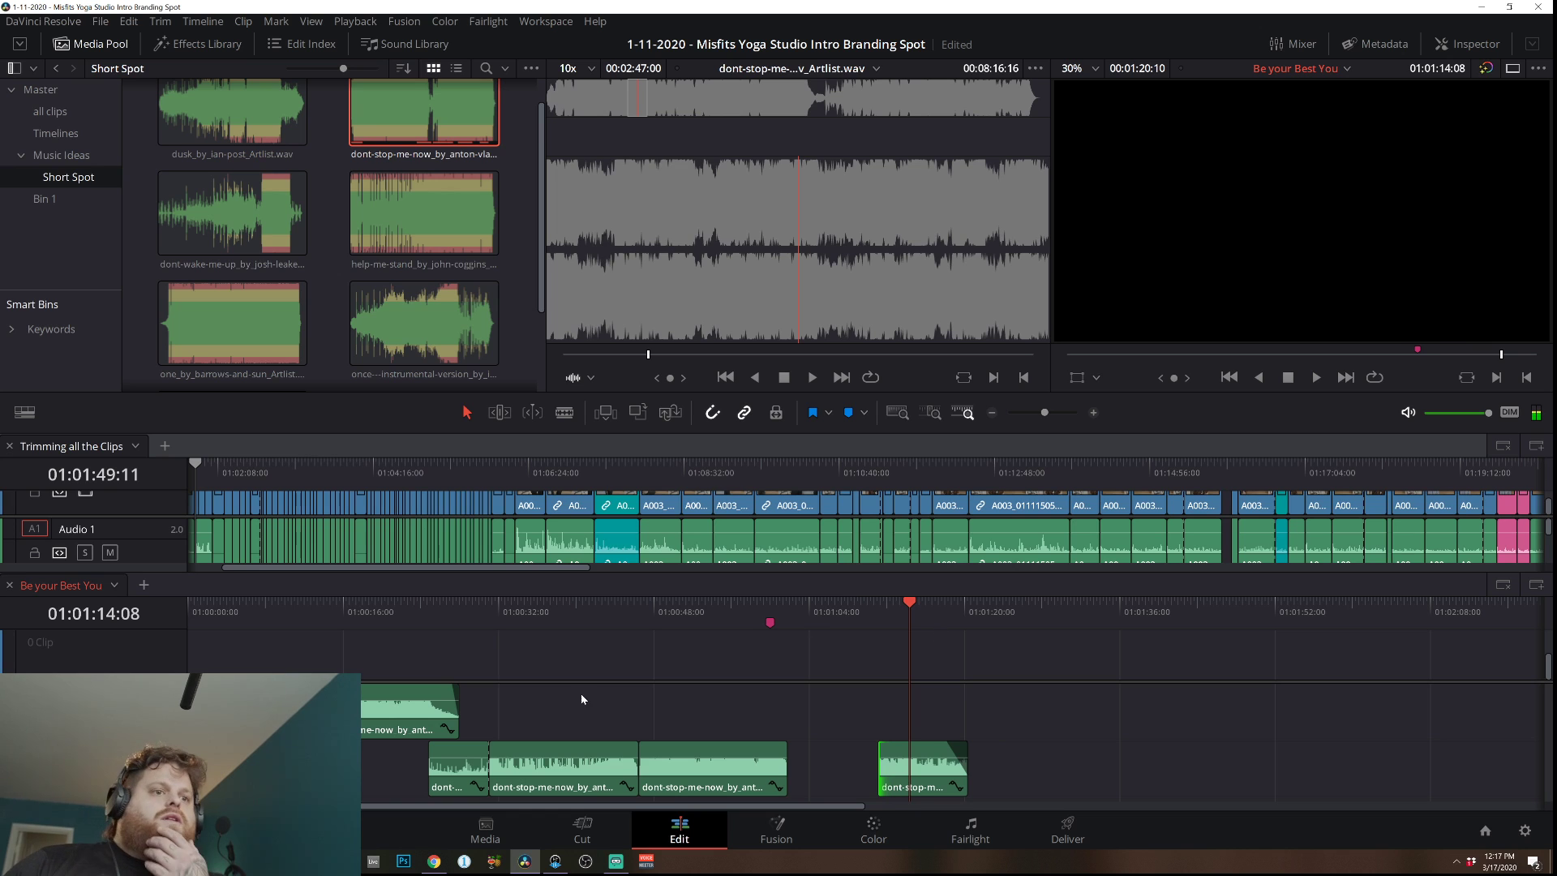
Play the music edit from about 01:00:24 through the lower clips to about 01:00:53.
click(428, 608)
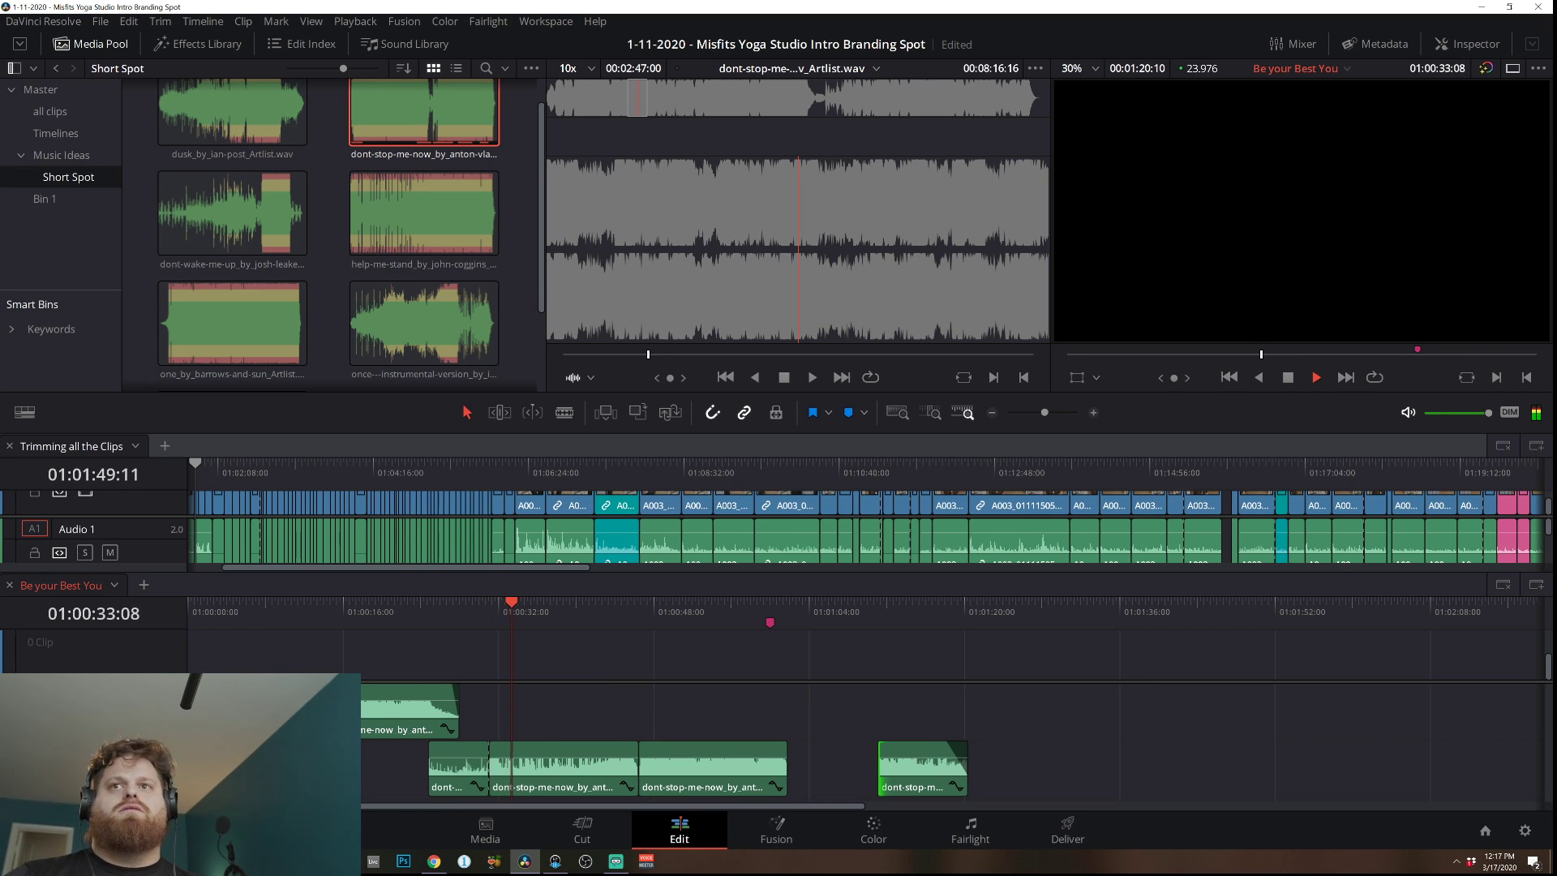
key(alt+Tab)
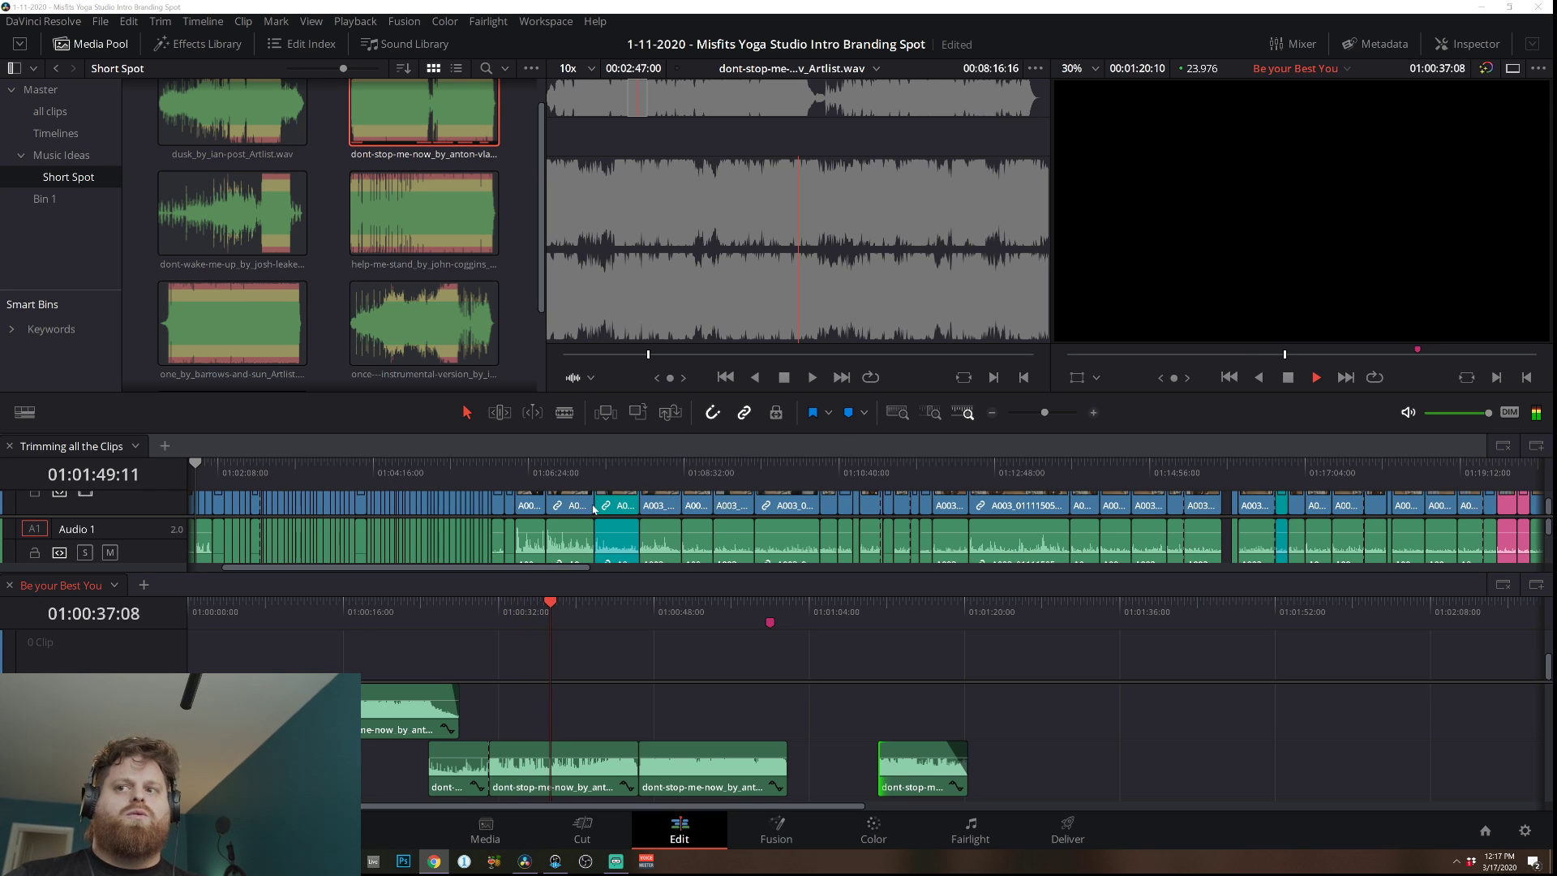
key(alt+Tab)
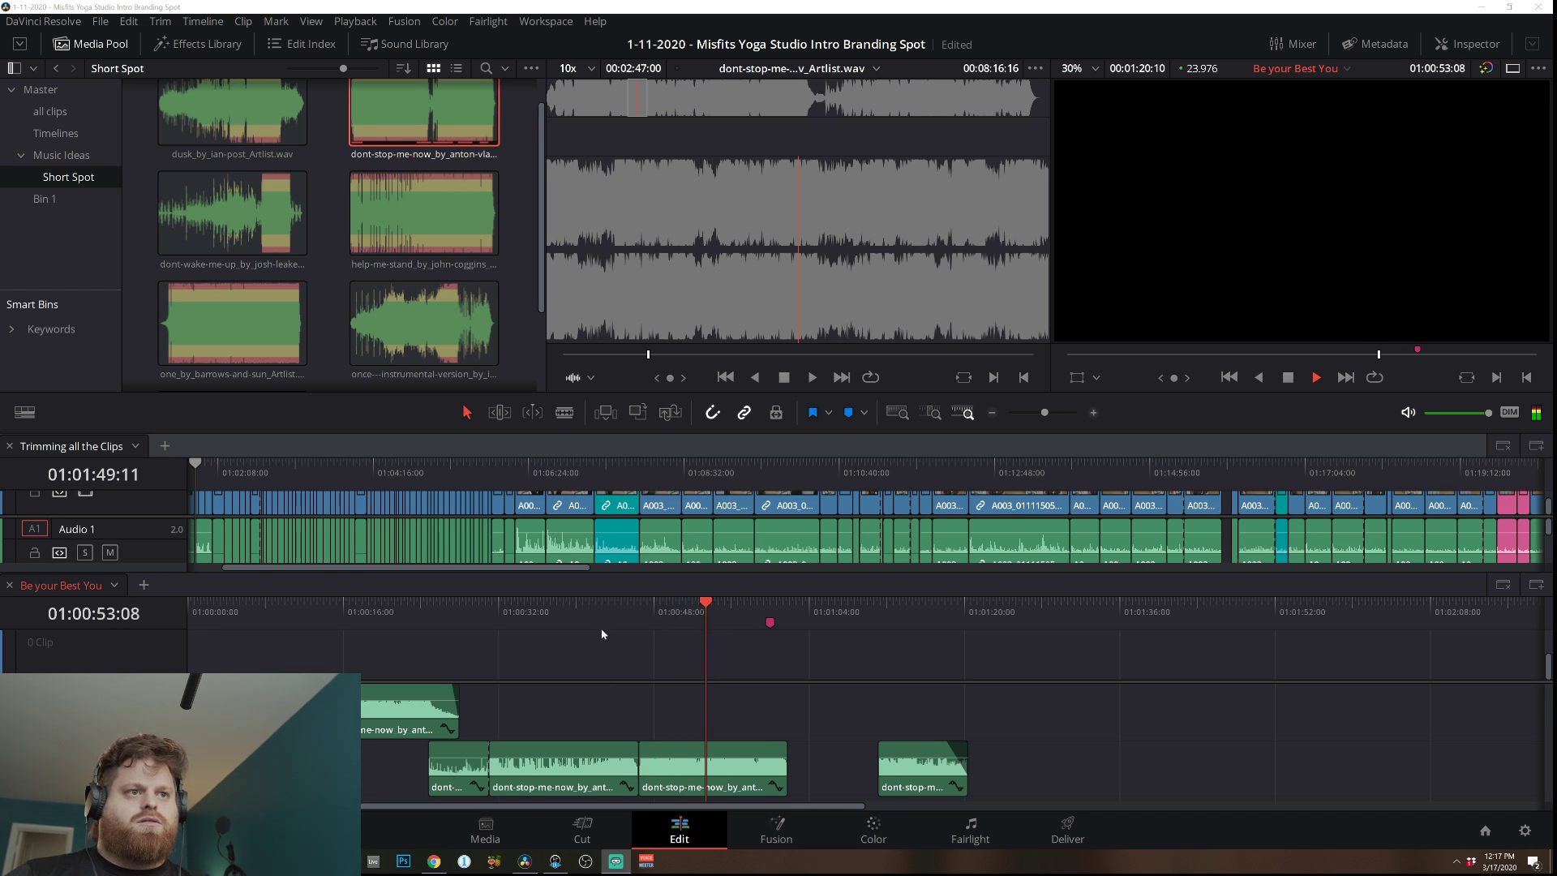
Play the lower music around 01:00:43, move the following piece to the track above, and extend its start back to about 01:00:44:10.
click(582, 614)
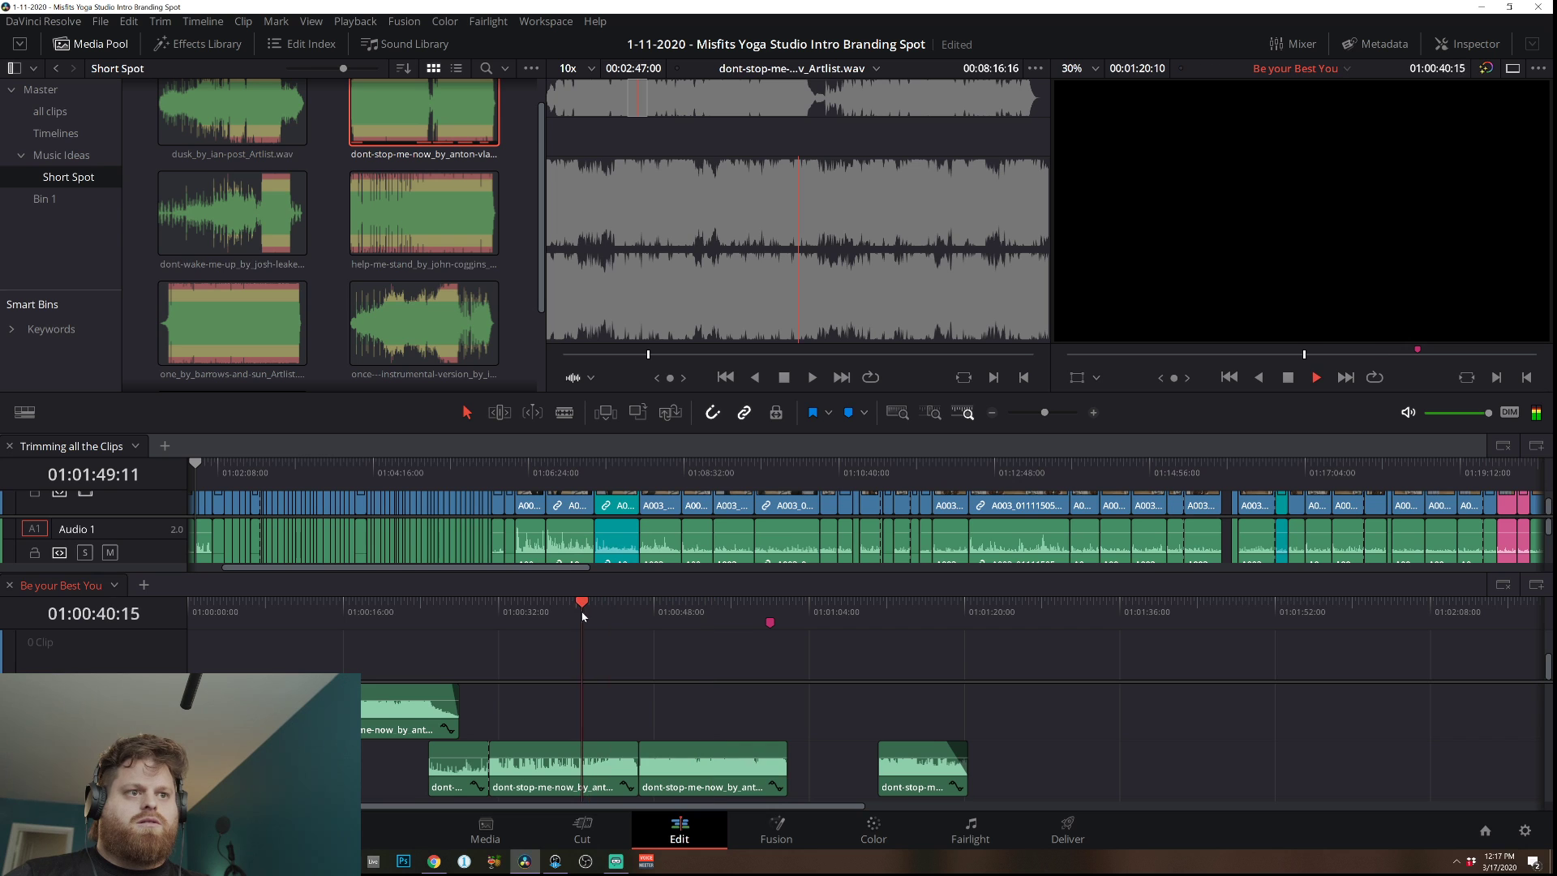
click(1095, 414)
key(space)
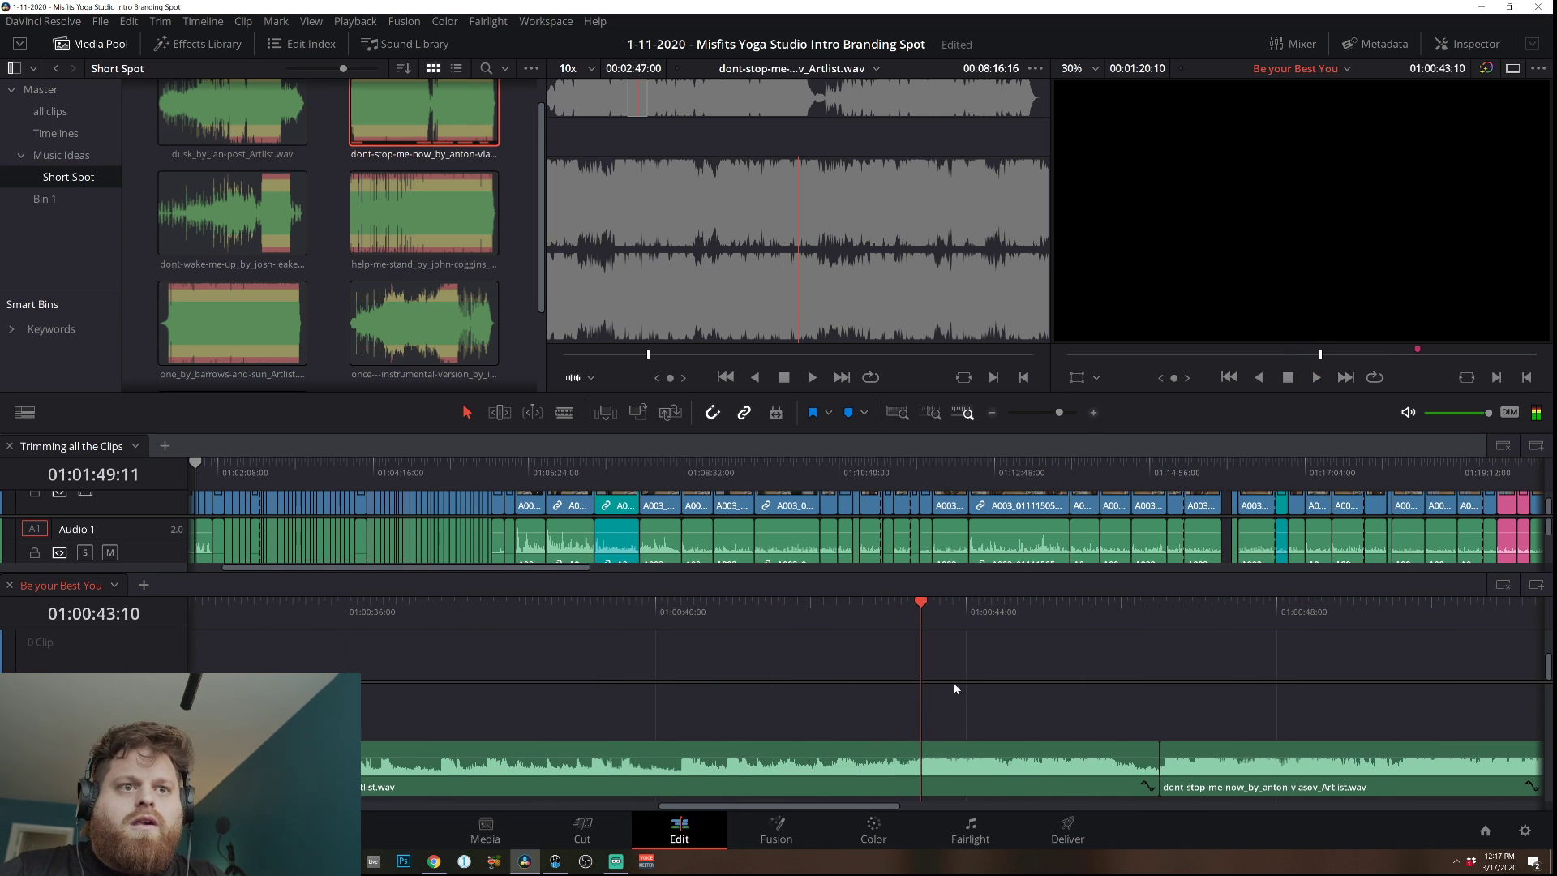
drag(925, 600, 858, 604)
key(space)
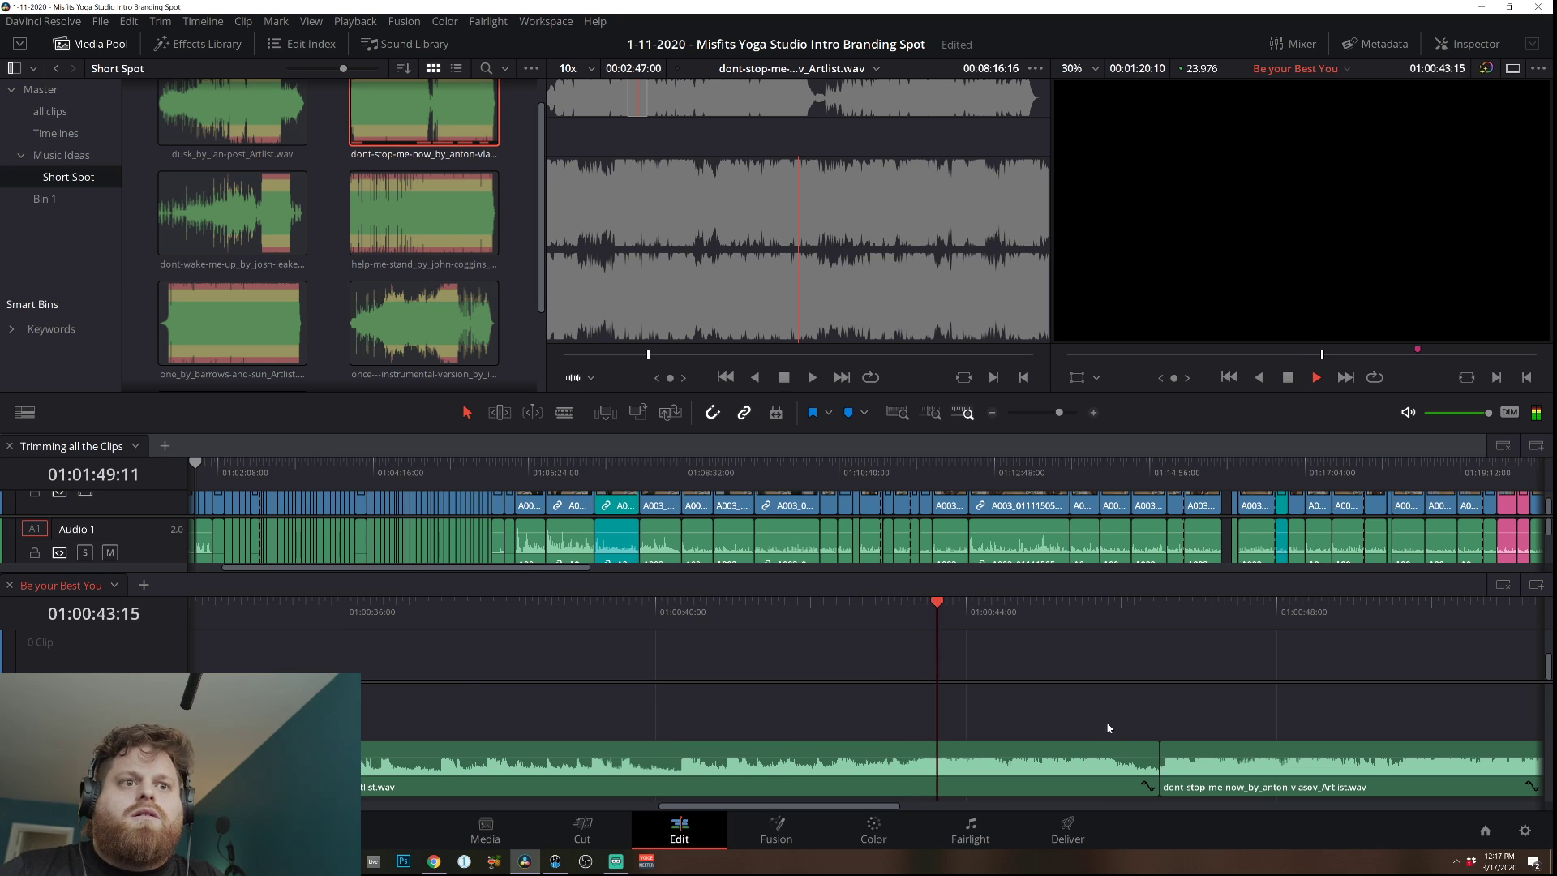
drag(956, 604, 914, 610)
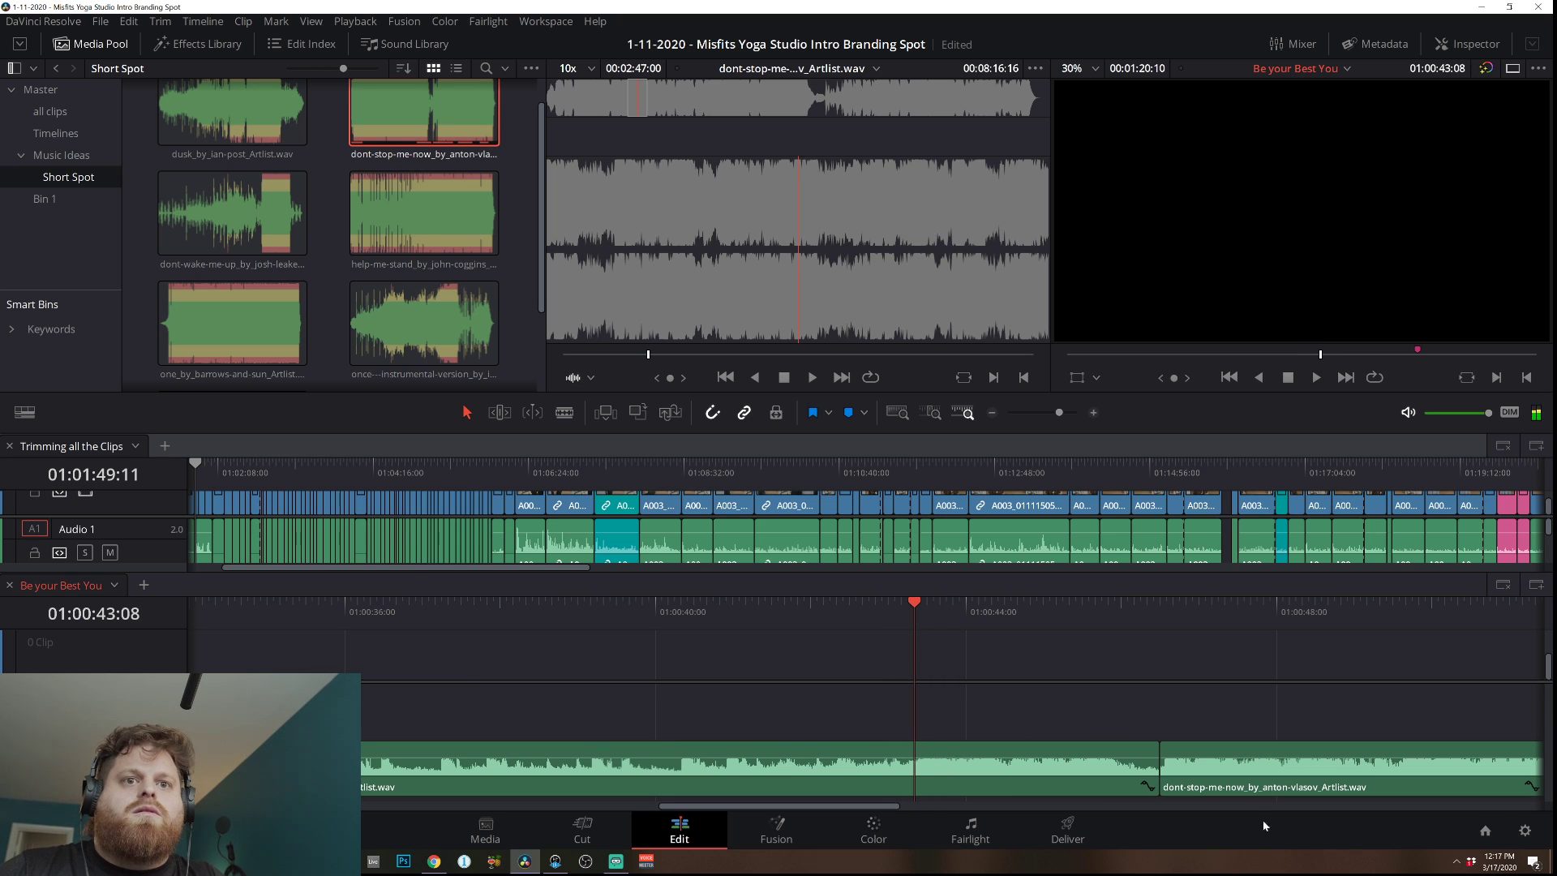
drag(1252, 789, 1253, 734)
drag(1165, 714, 1001, 713)
click(984, 602)
key(space)
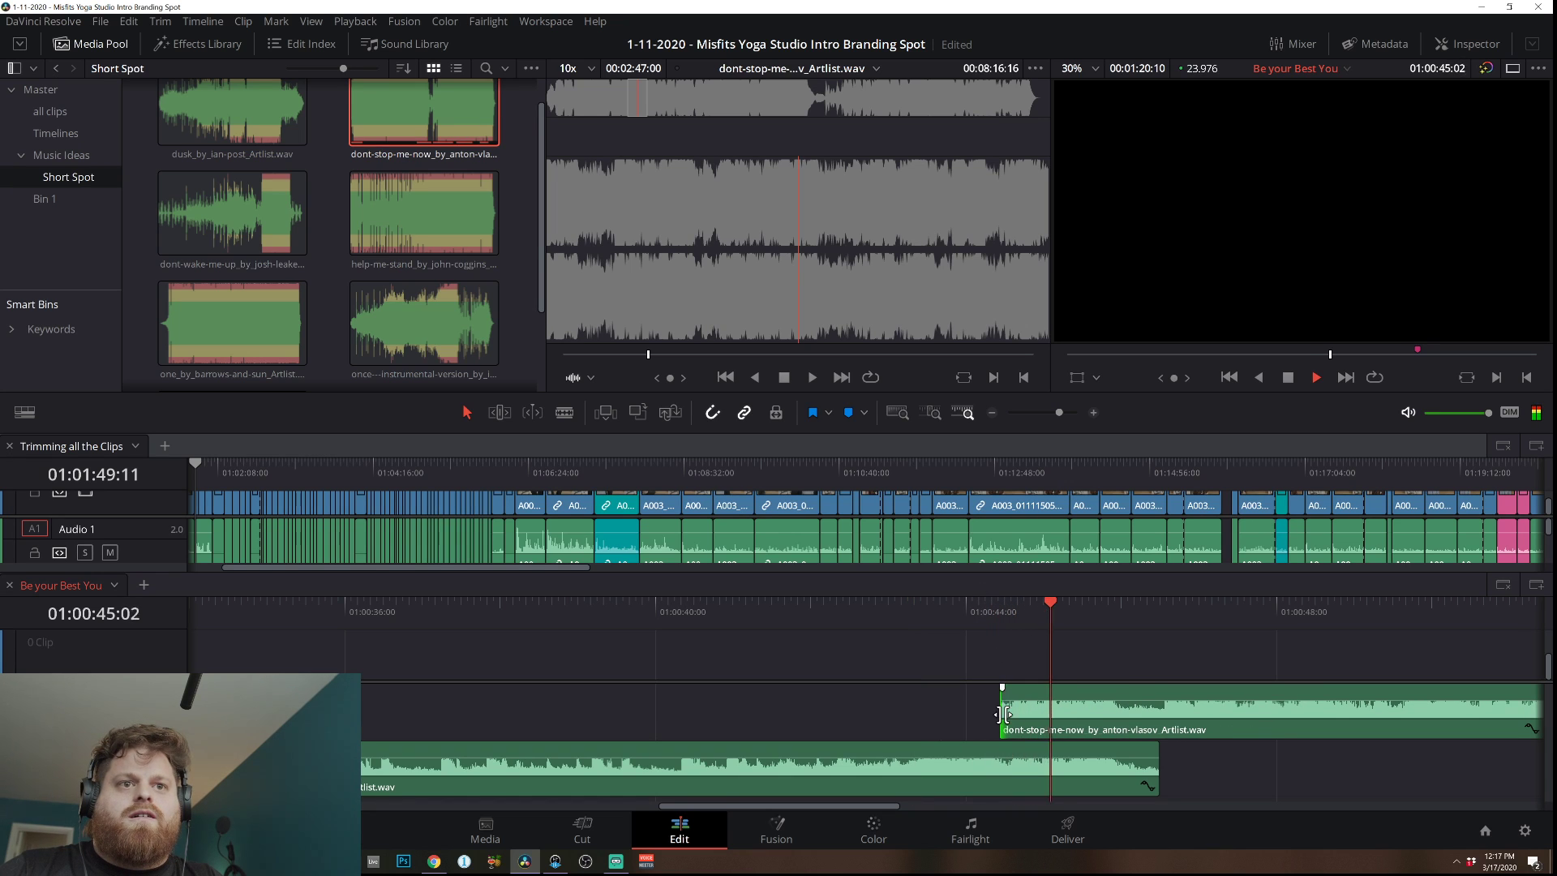
Disable the lower piece, extend the upper piece's start to about 01:00:43:09, play it, and nudge it slightly earlier to about 01:00:43:07.
click(1086, 784)
key(/)
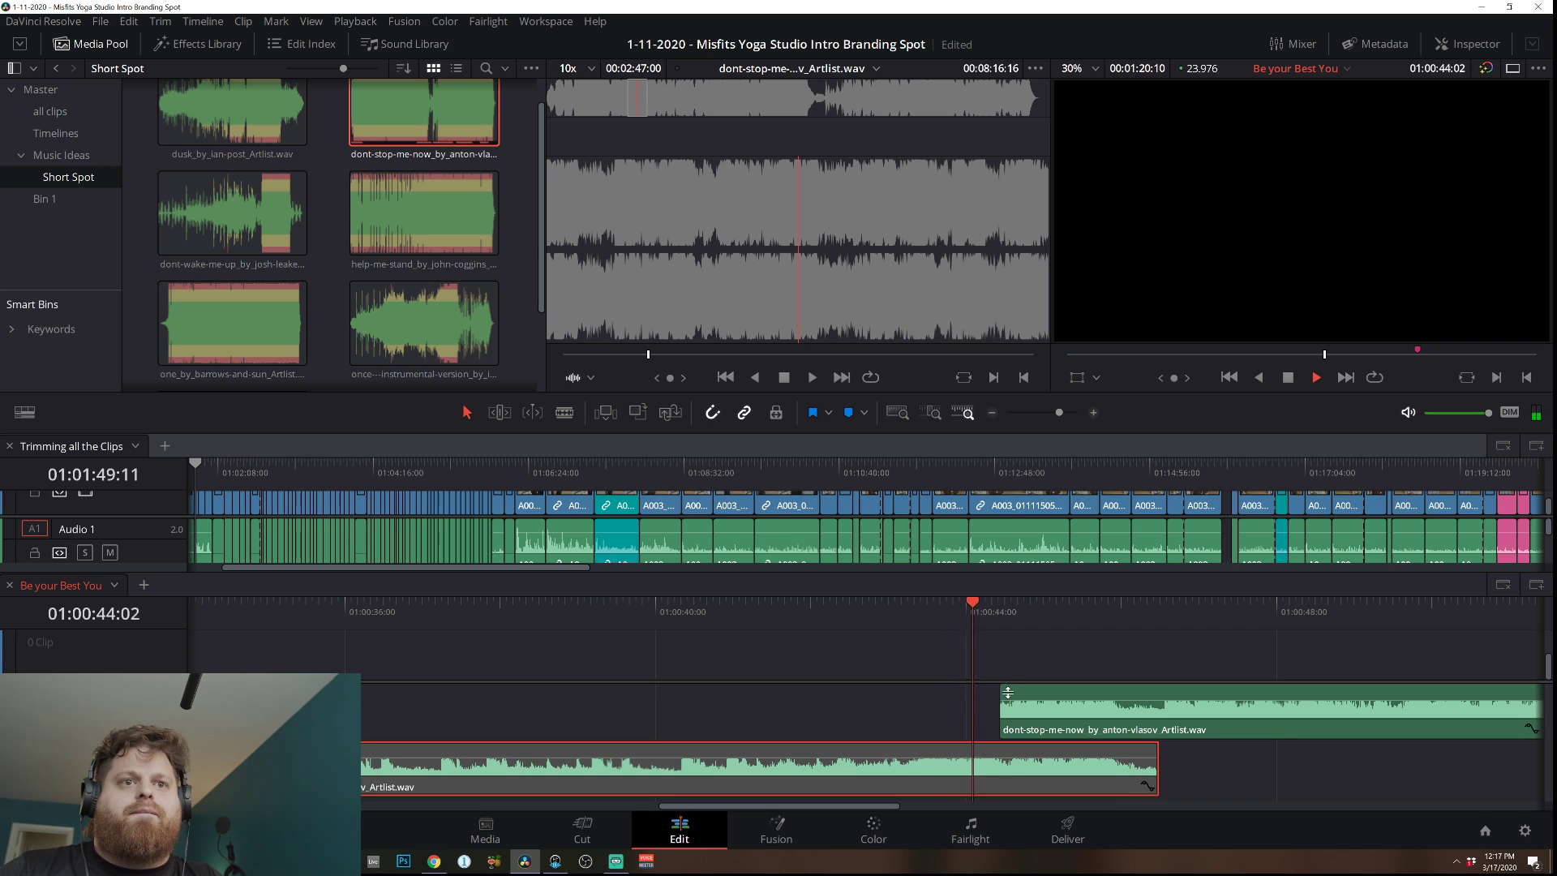
drag(1004, 706, 924, 711)
click(878, 602)
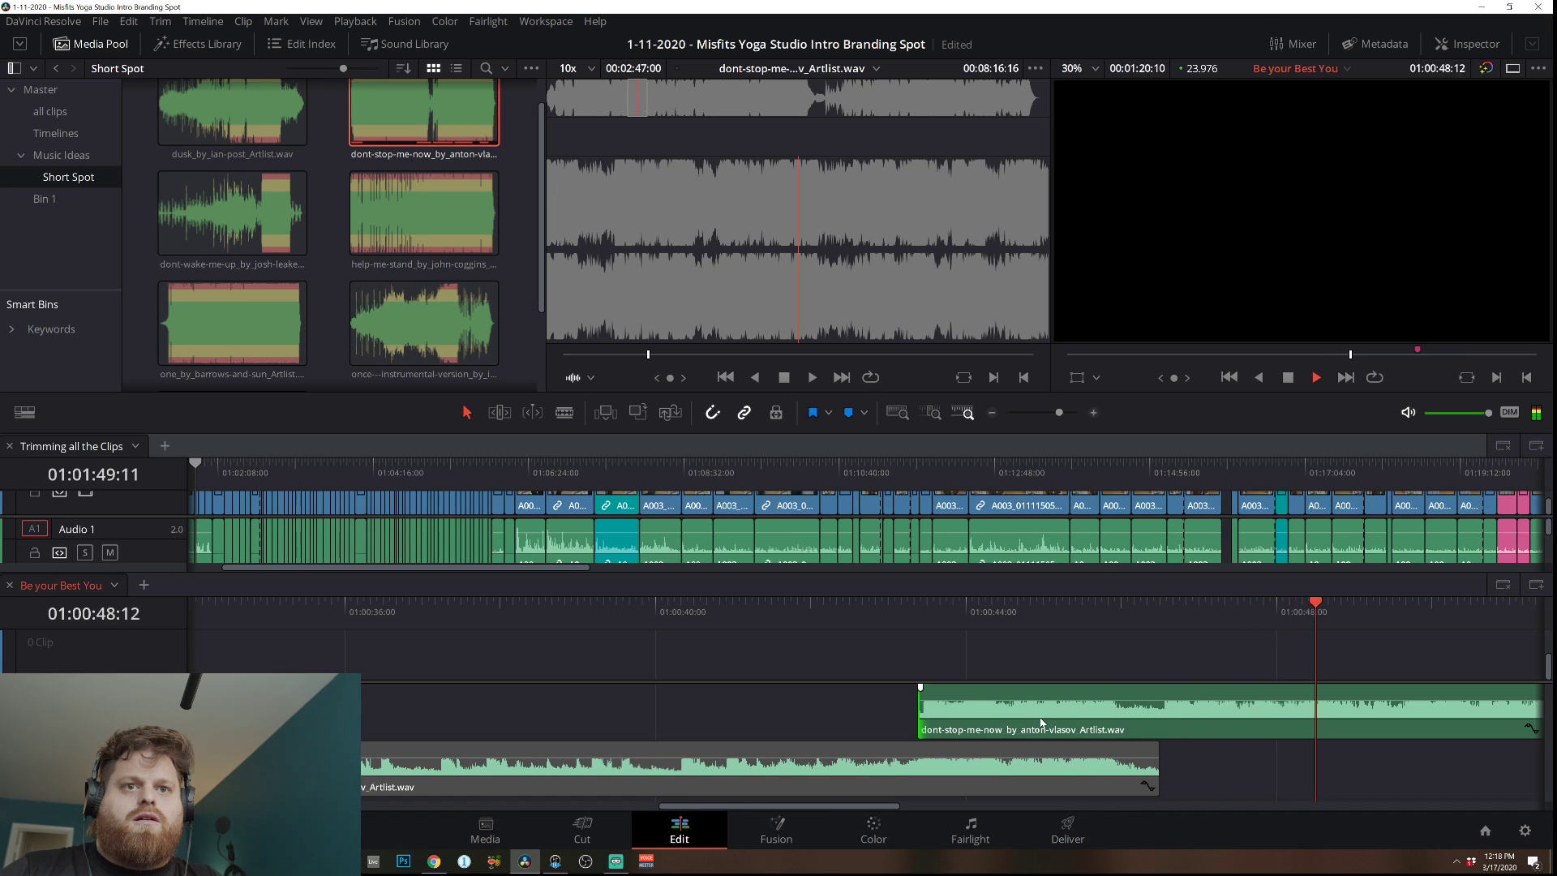
drag(1041, 721, 1028, 729)
Play the lower and upper music pieces separately through their overlap, enabling only one of them at a time.
click(730, 766)
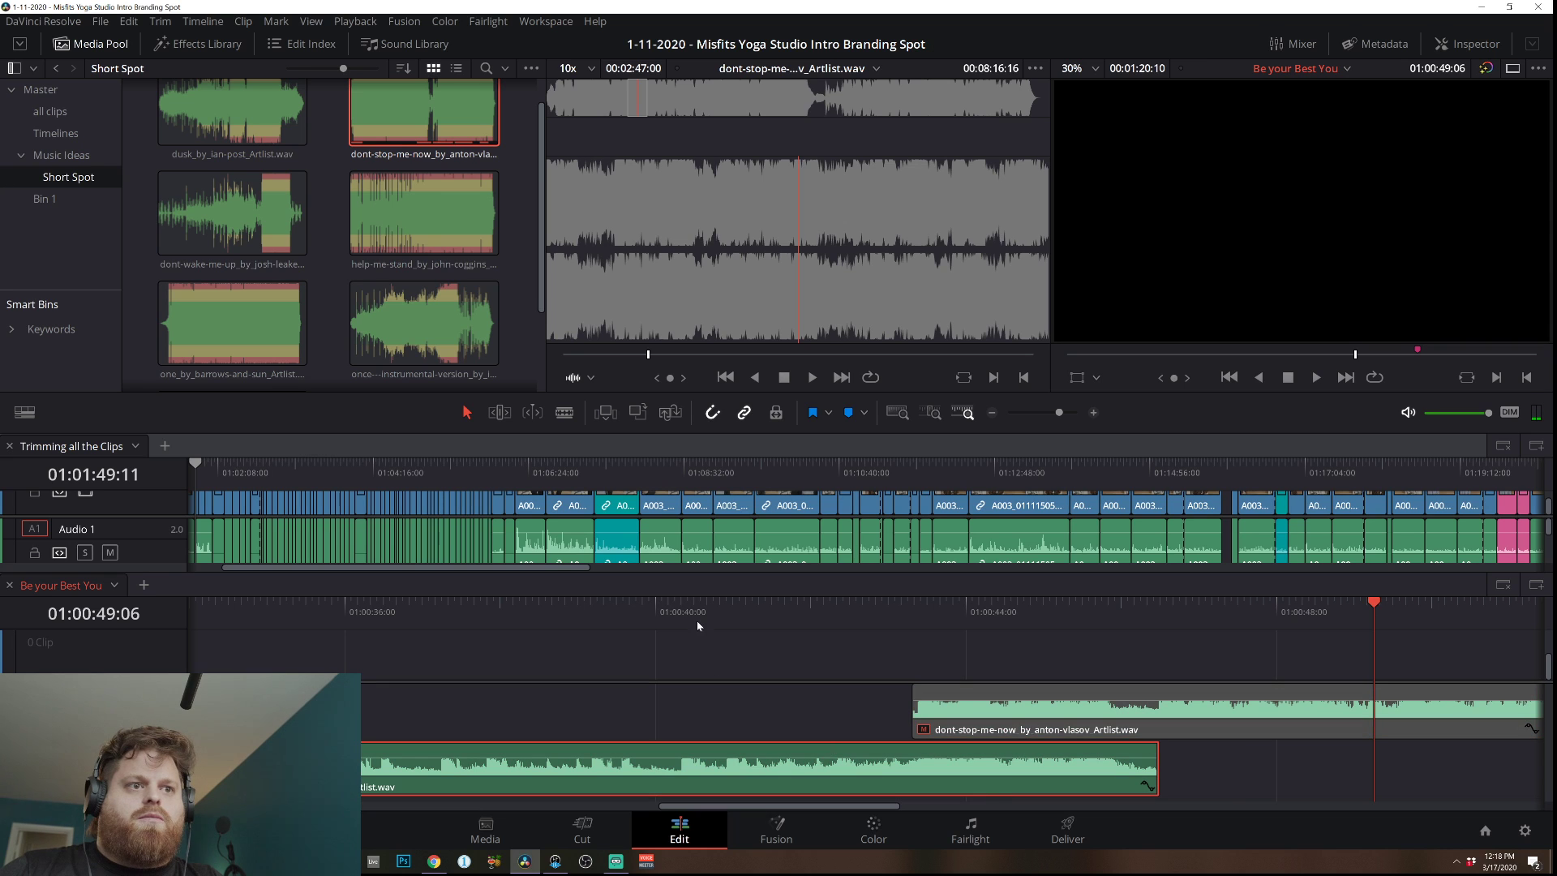
click(587, 608)
key(space)
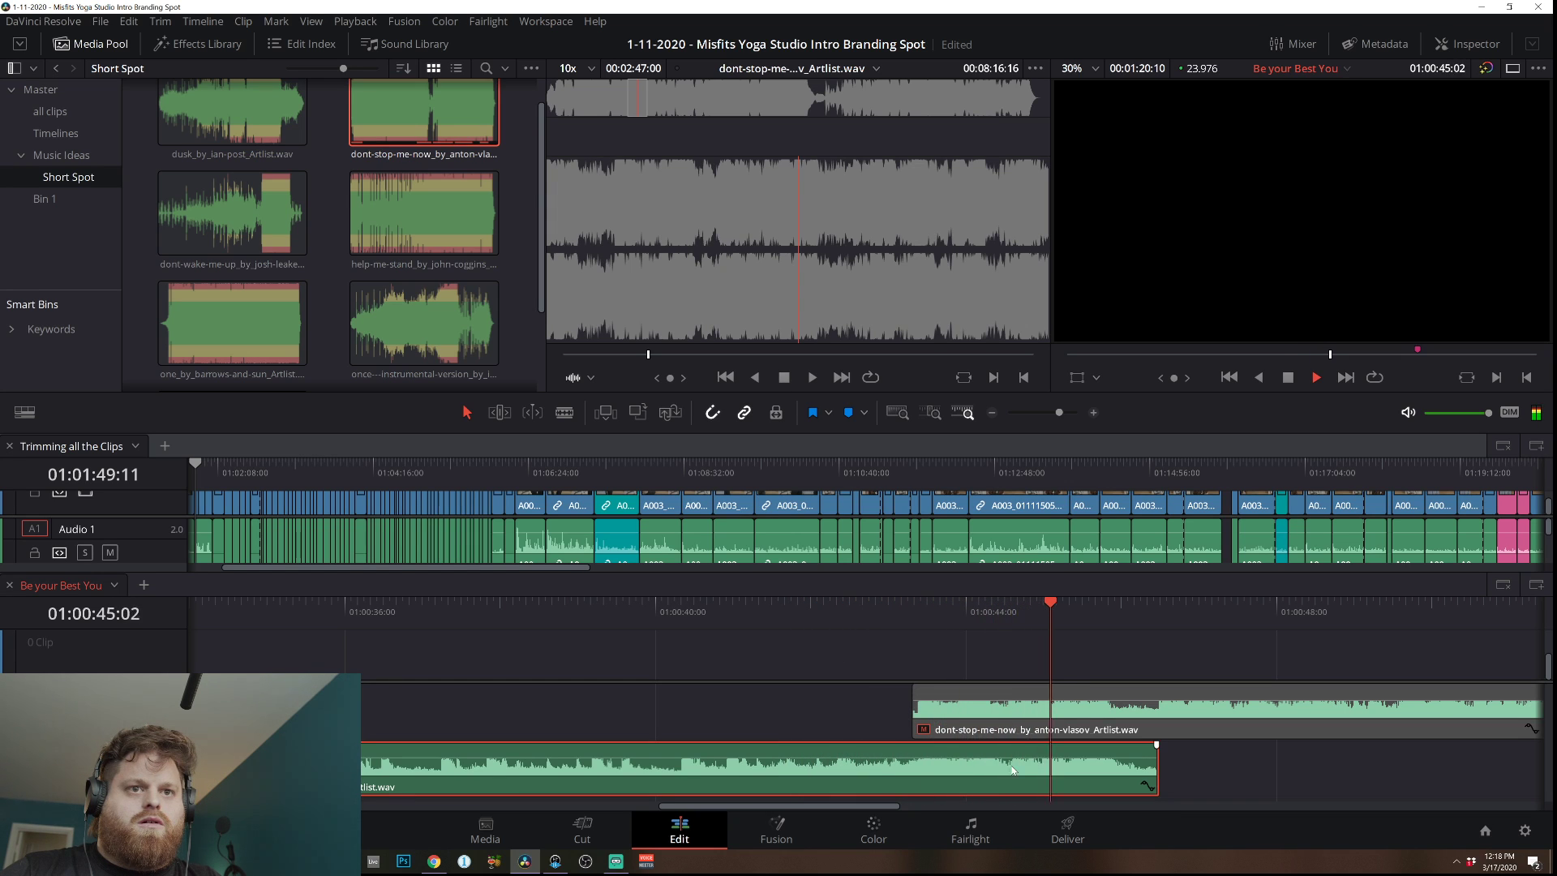
key(space)
click(949, 709)
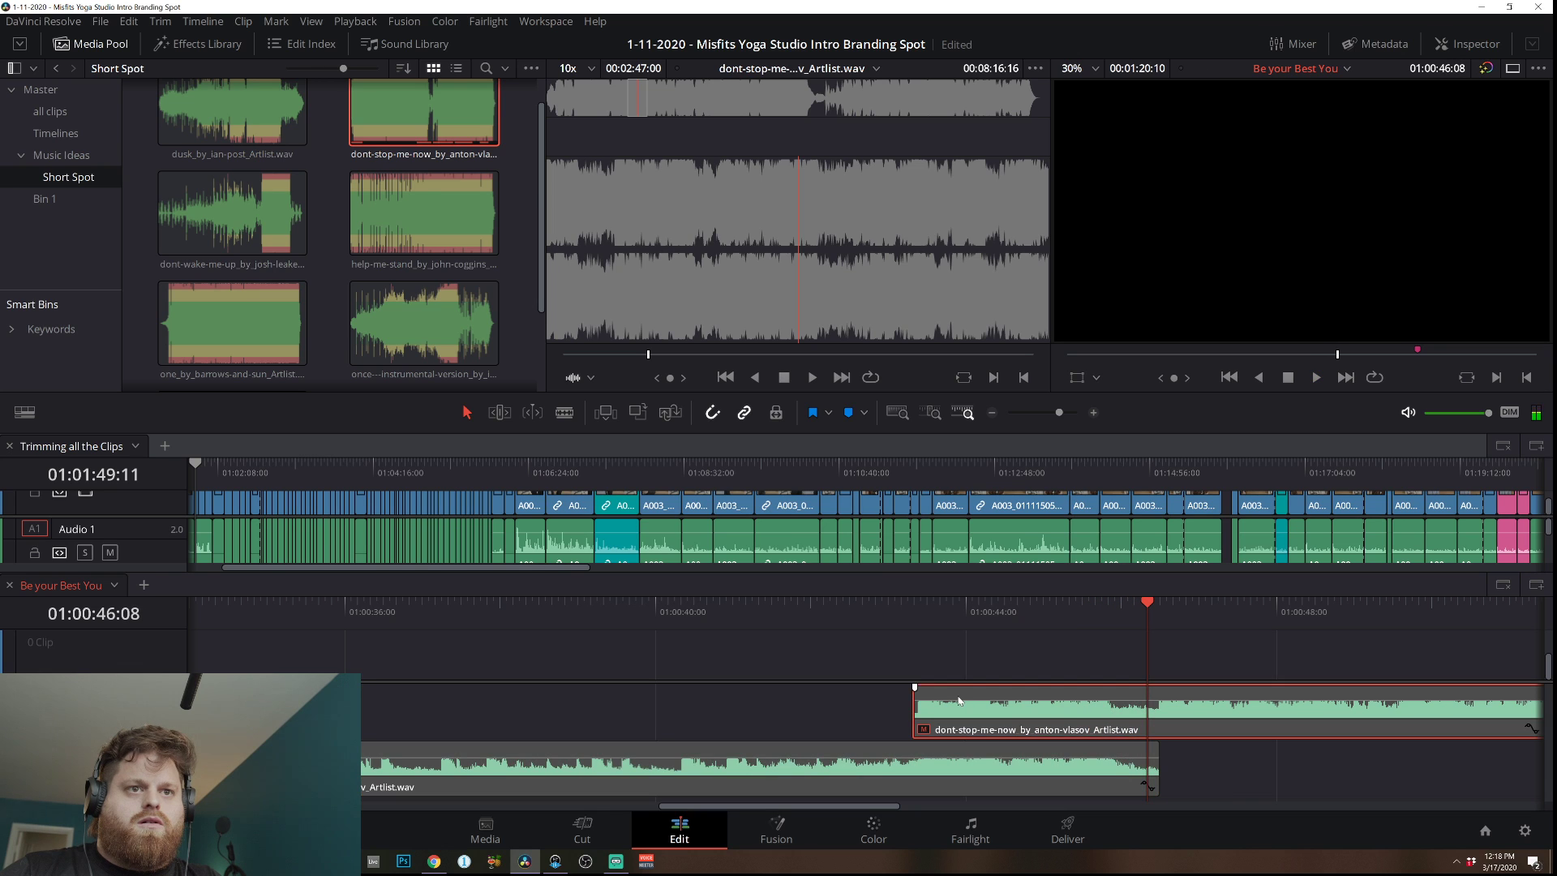
click(891, 604)
key(space)
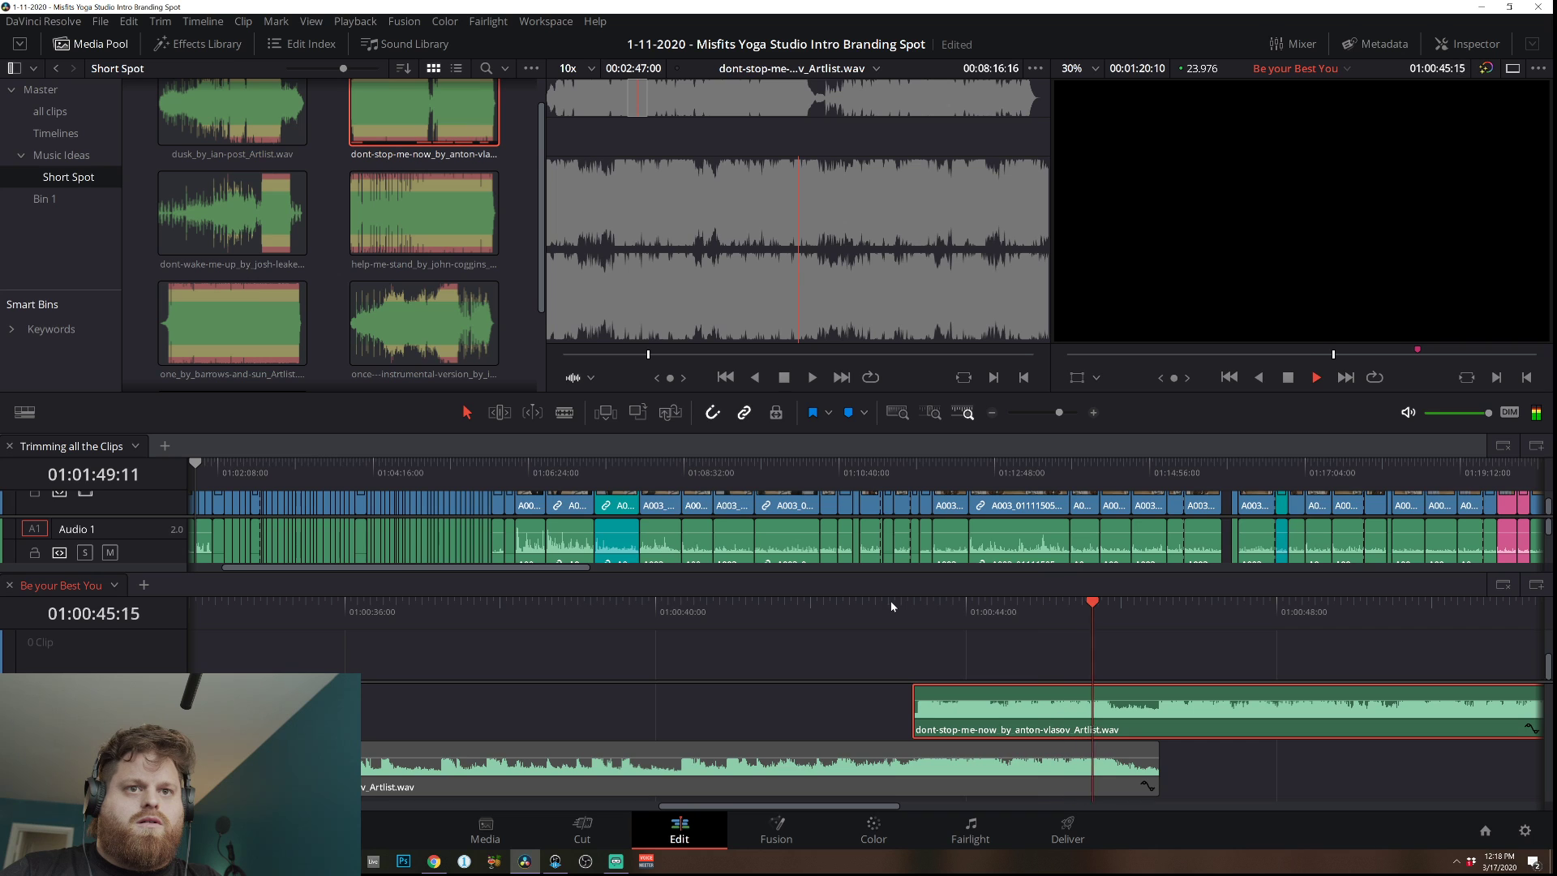
key(space)
Re-enable the lower piece, move and trim the upper piece to start at about 01:00:46:19 just after it, and play its opening.
drag(1046, 712, 1041, 712)
click(1011, 763)
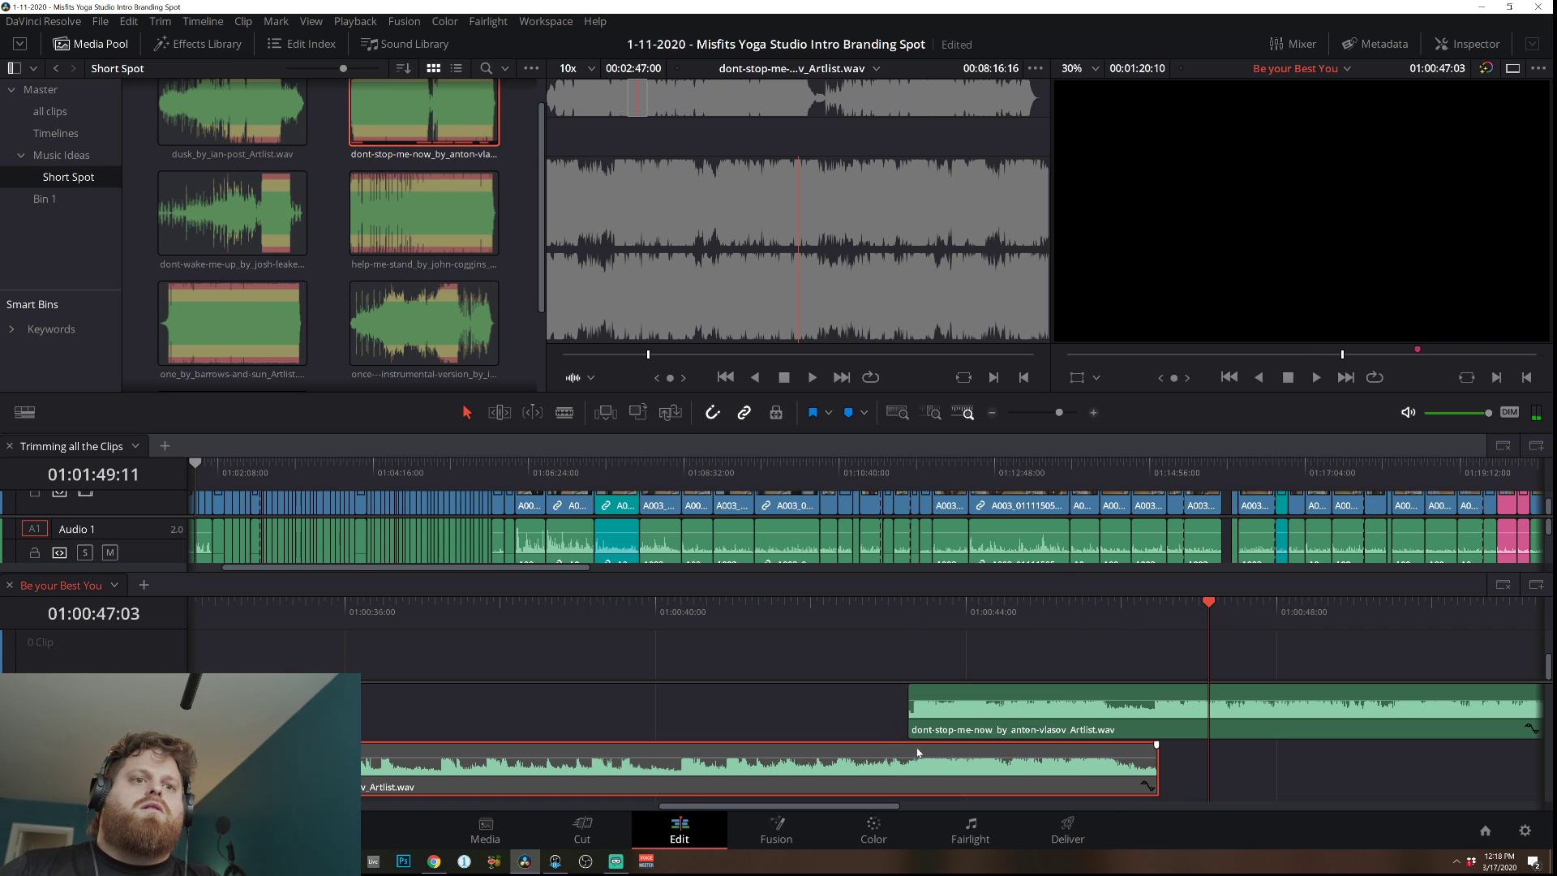
drag(969, 732, 1077, 711)
click(1095, 416)
drag(519, 722, 1152, 709)
drag(738, 713, 762, 719)
click(766, 604)
key(space)
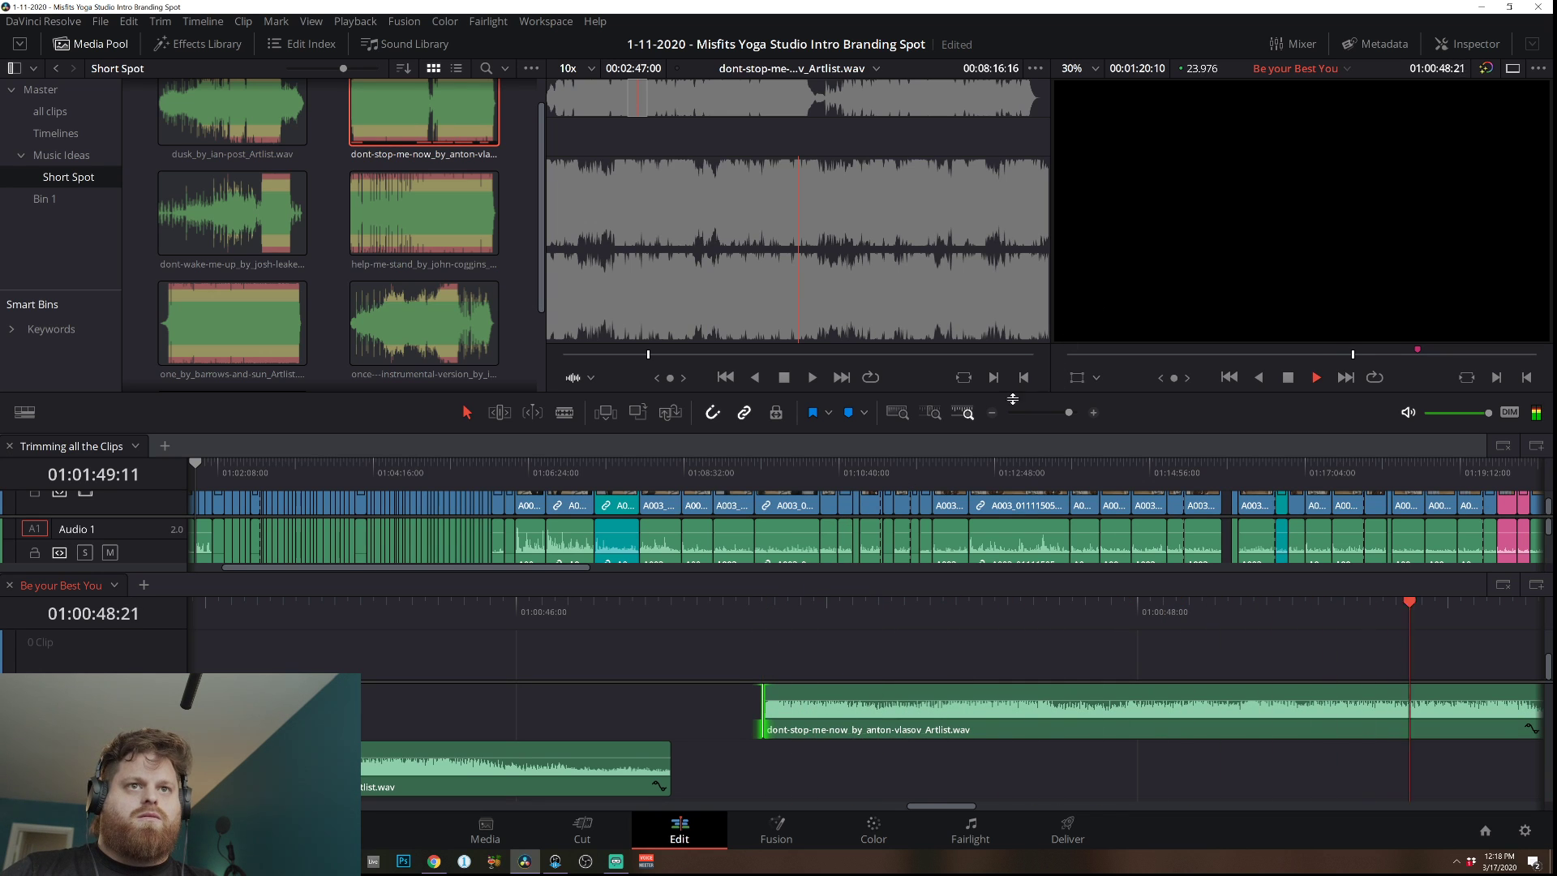
key(space)
Play the opening section of the music edit up to about 01:00:13:10.
click(991, 414)
click(360, 608)
key(space)
key(space)
key(Left)
key(Left)
key(Left)
key(space)
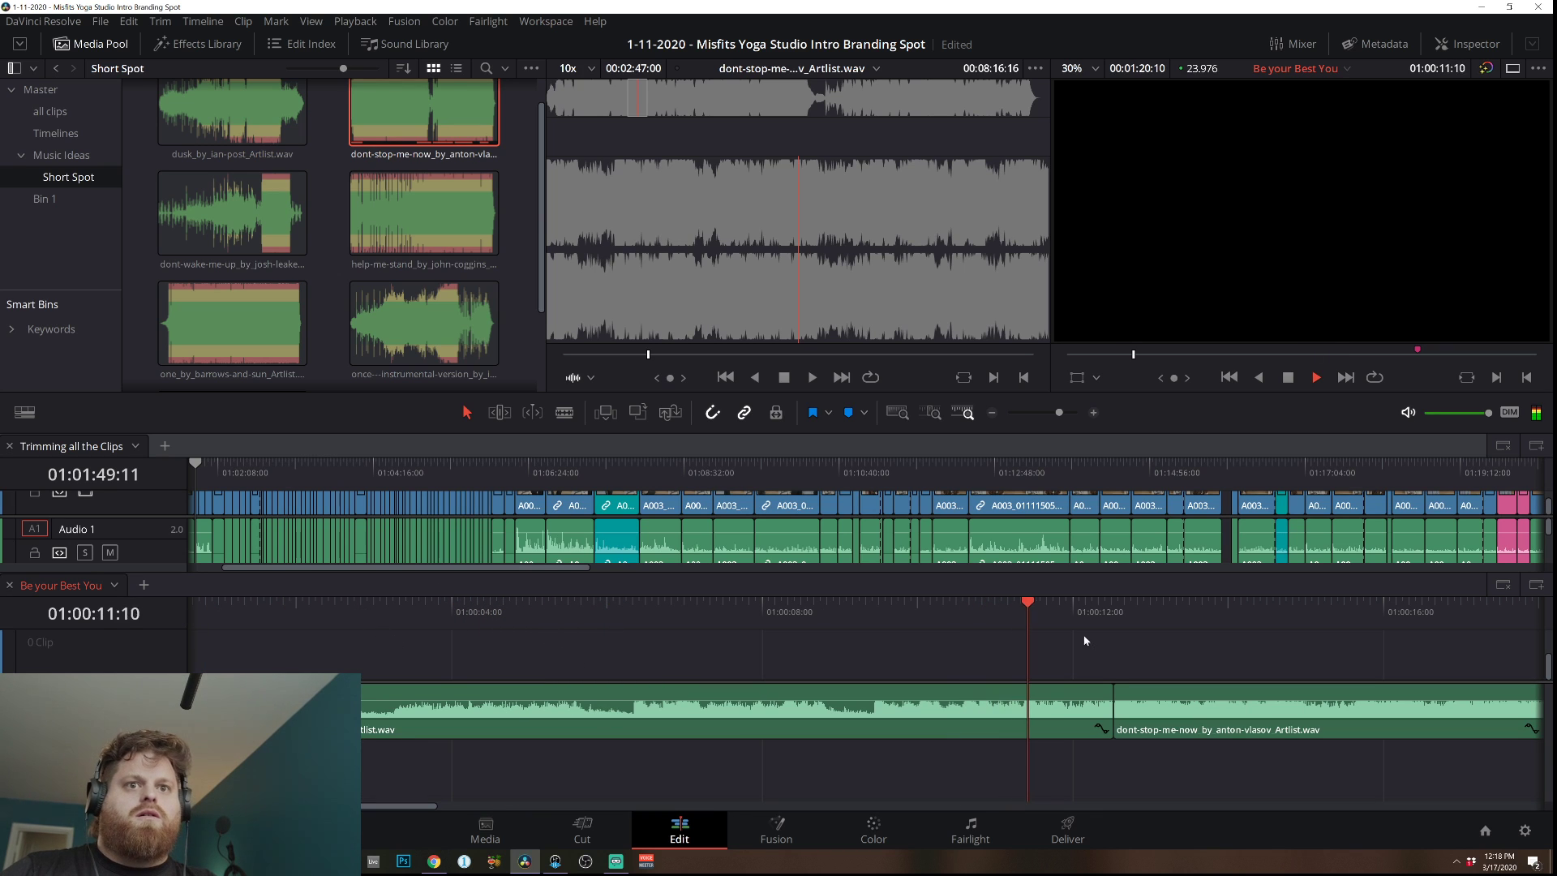
click(991, 412)
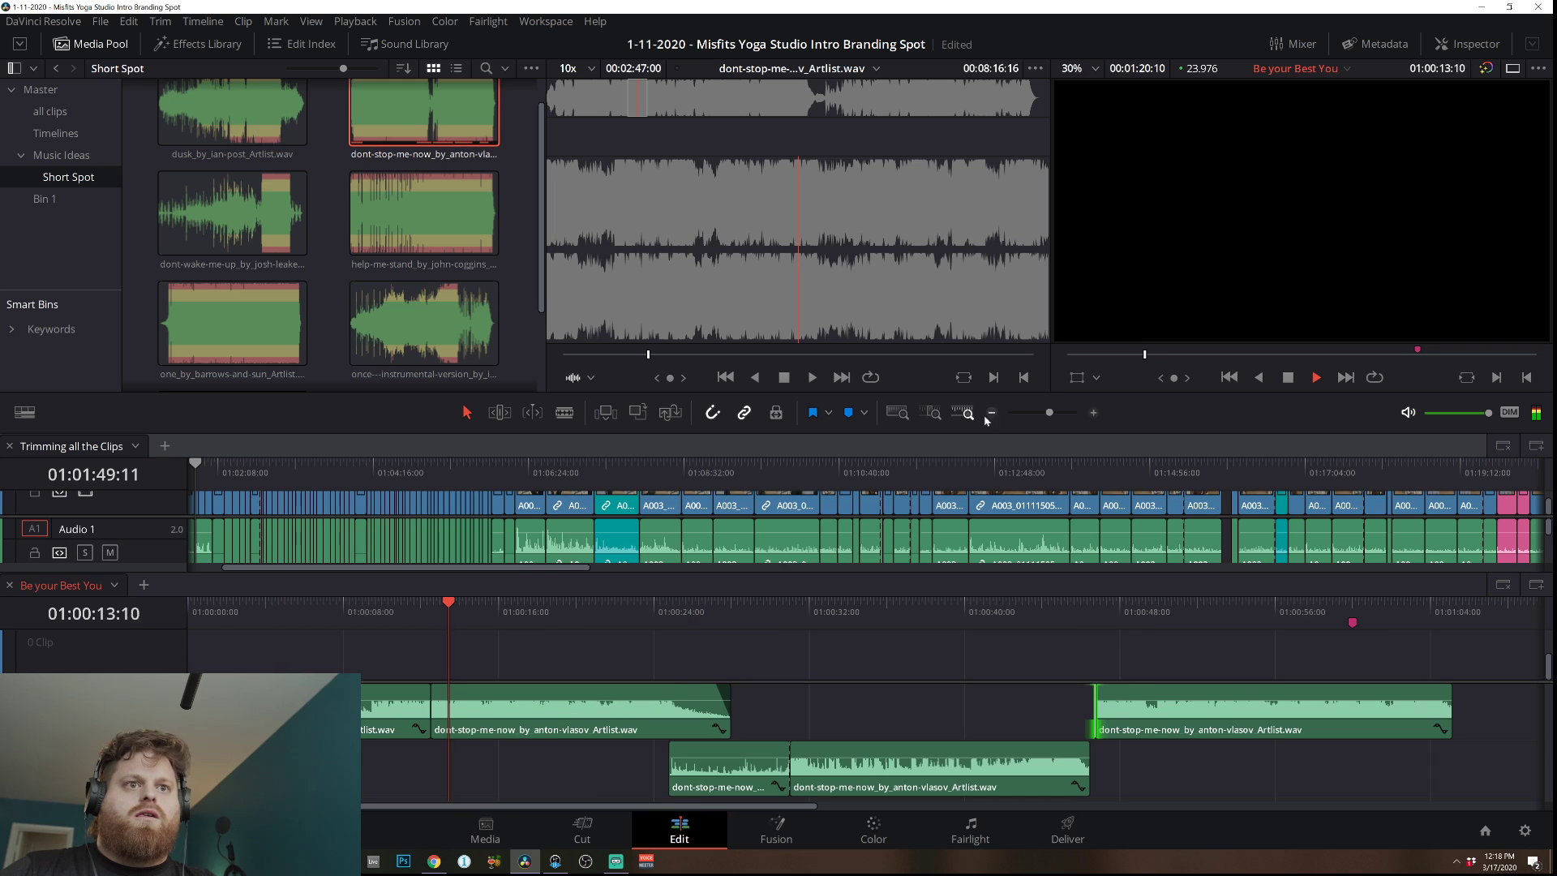
key(space)
Play the lower music from about 01:00:30 and replay its last seconds to find a cut point near 01:00:43:08.
click(773, 609)
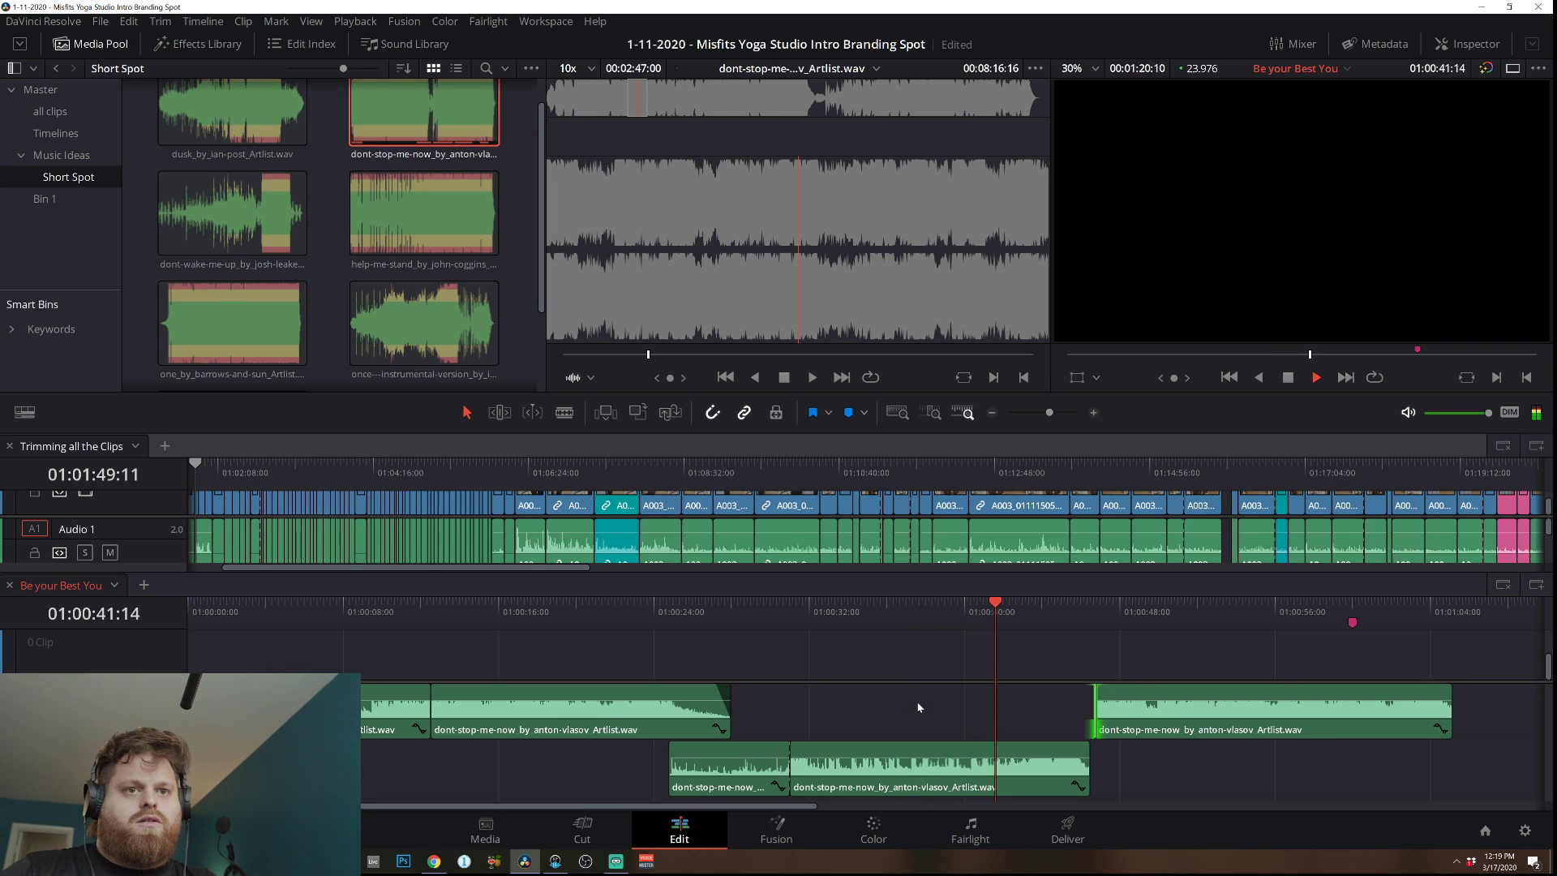
key(space)
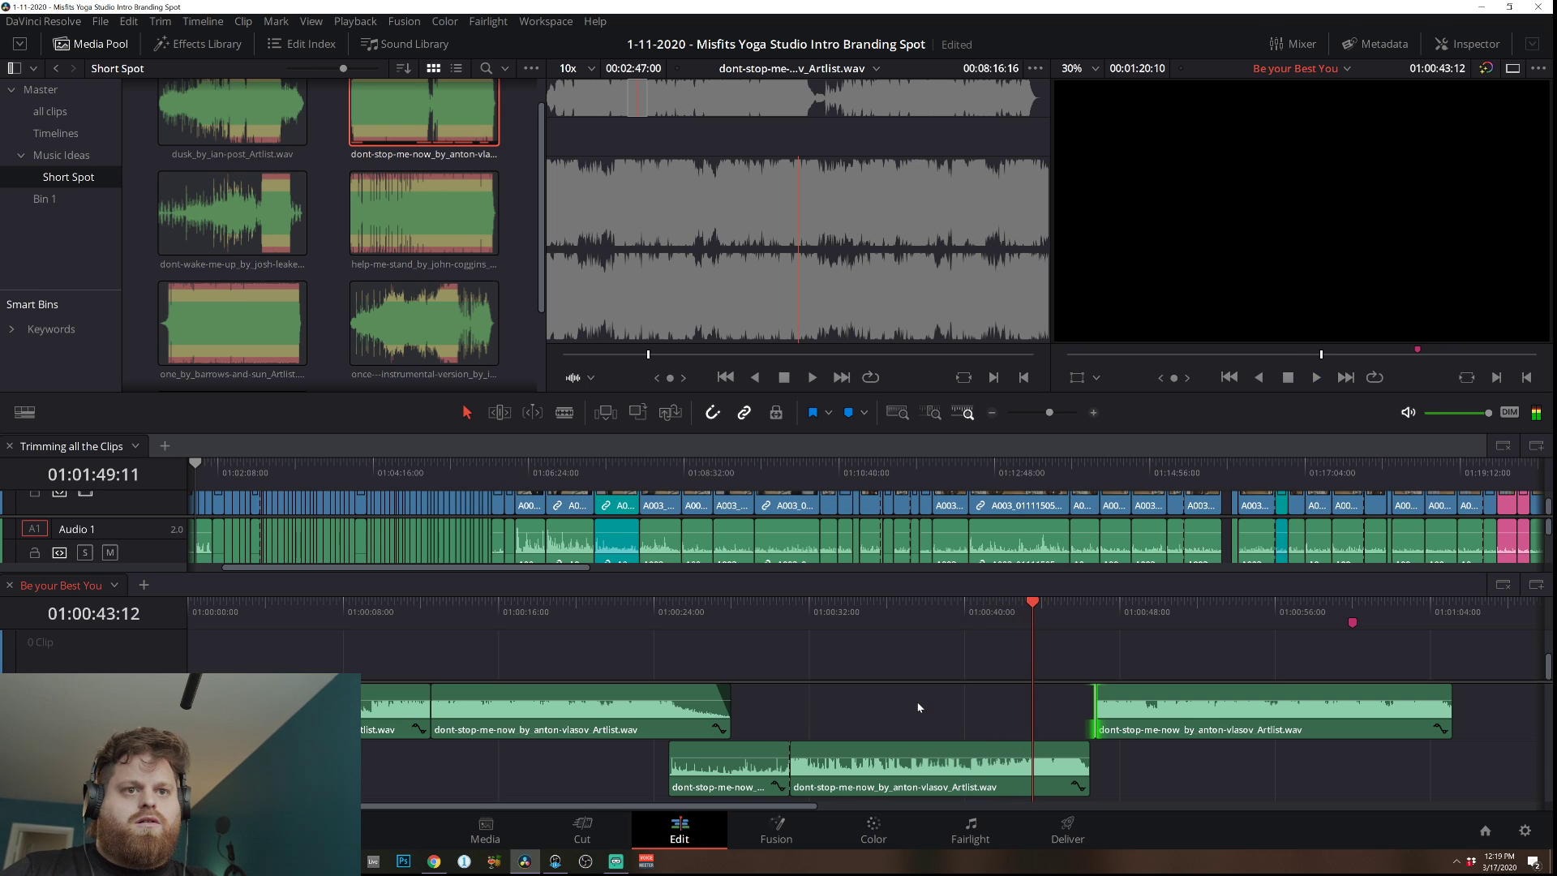
key(Left)
key(Left)
key(Left)
key(space)
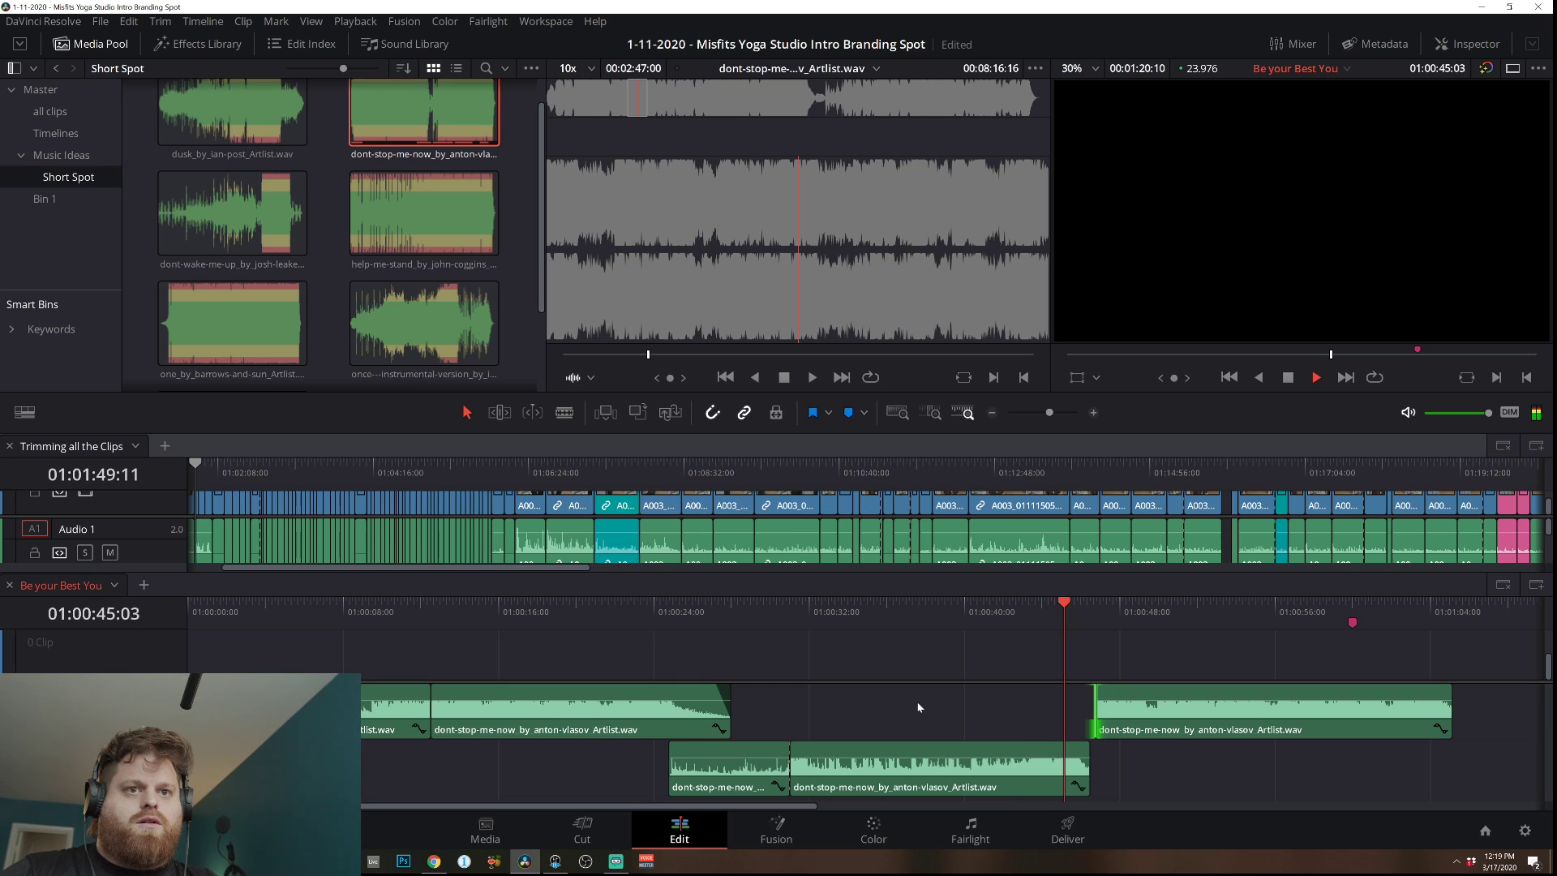
key(space)
click(1004, 614)
key(space)
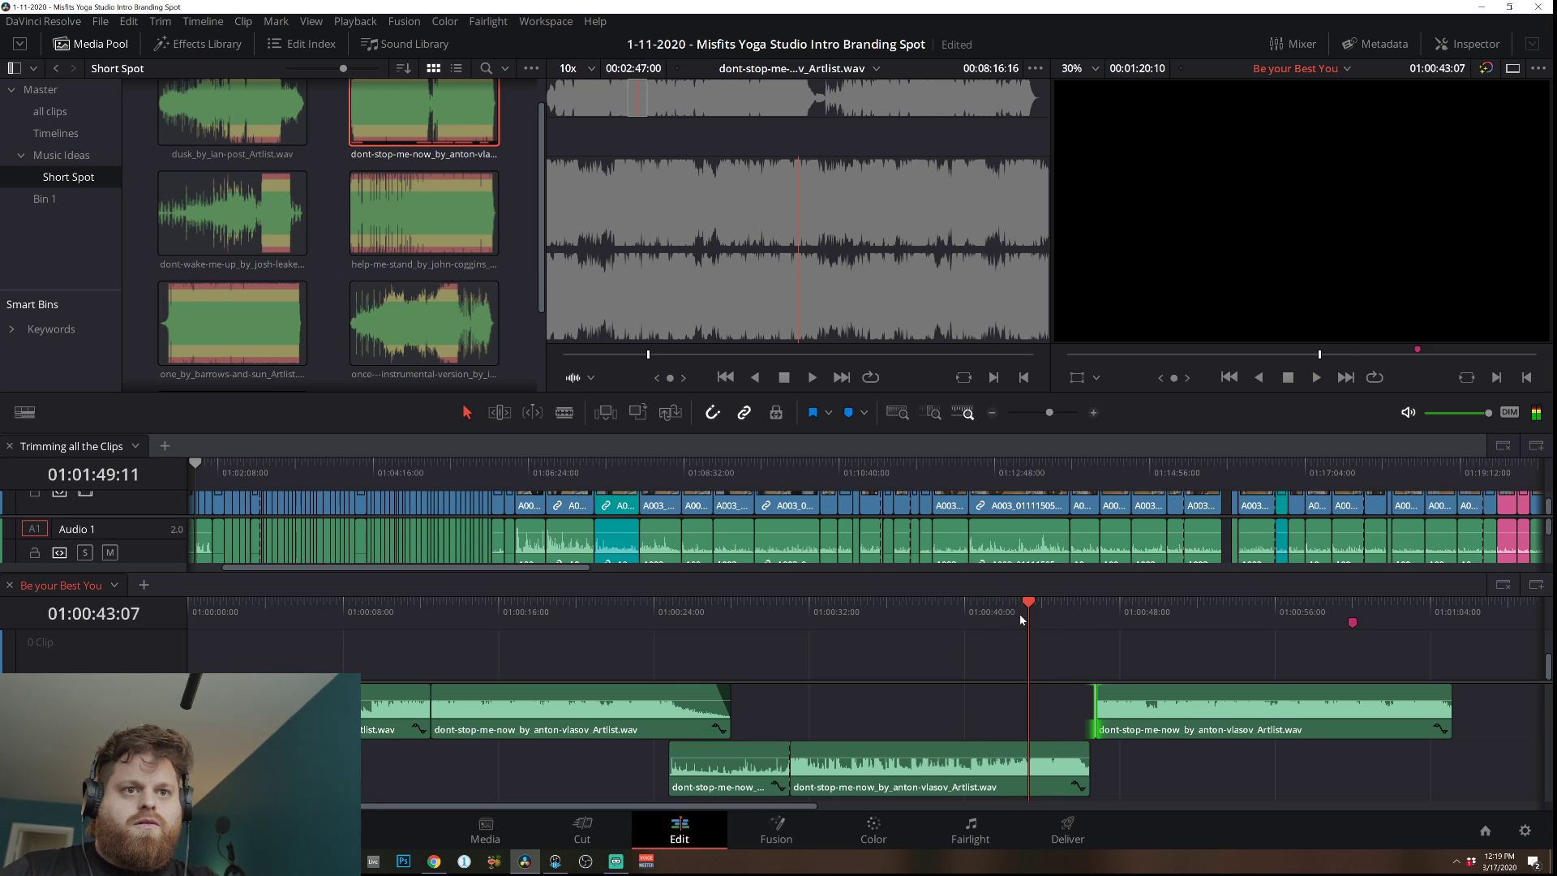
Cut the lower piece at 01:00:43:08, disable the remainder, move the upper piece to start at the cut, and play the join.
key(b)
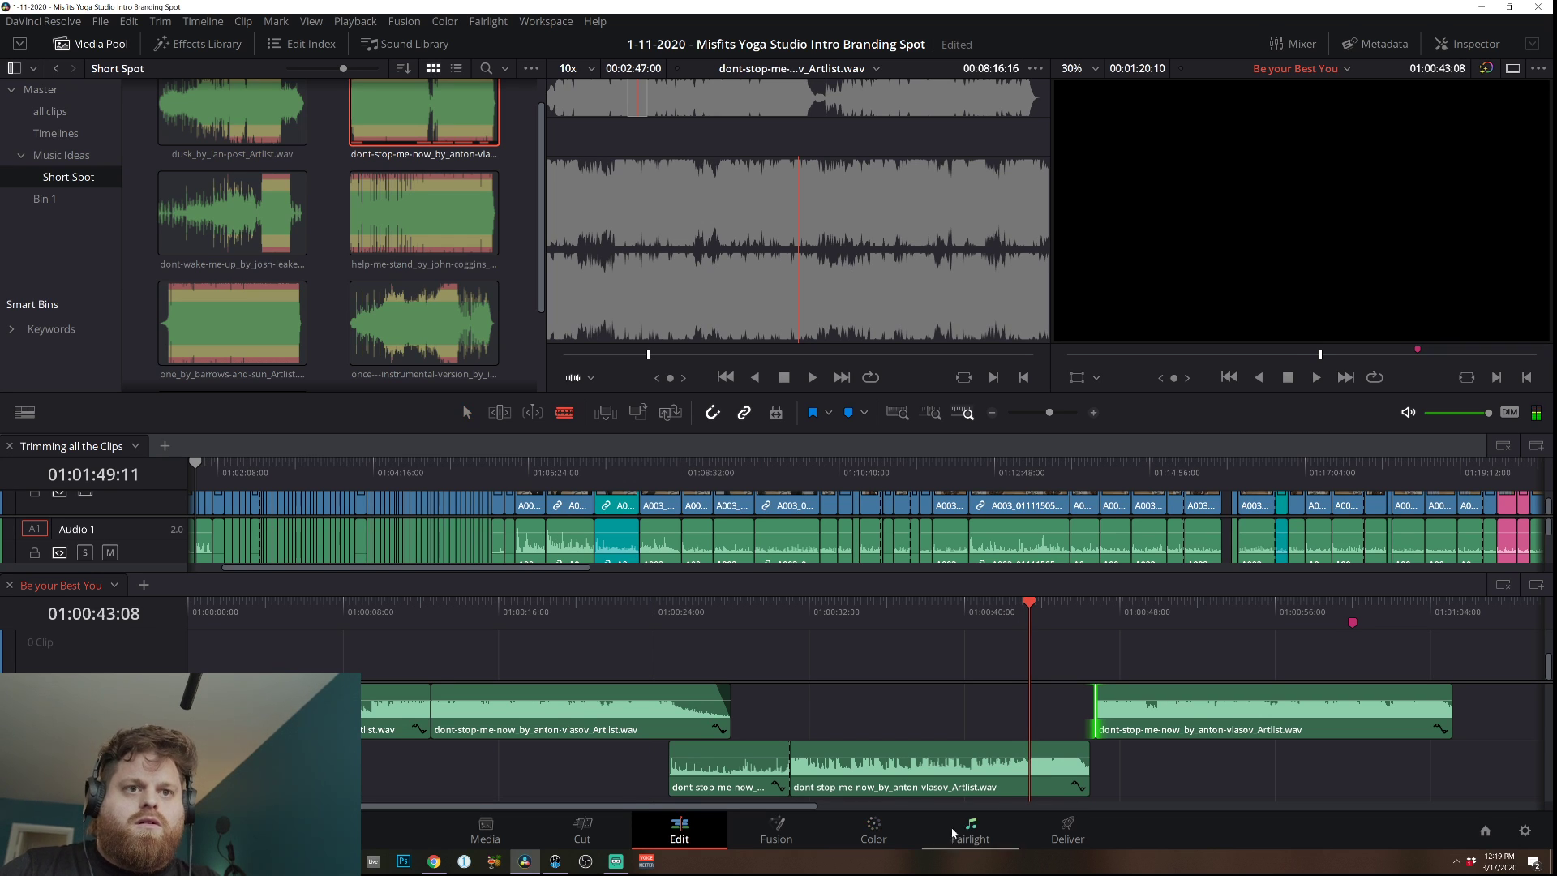
click(1028, 777)
key(a)
click(1188, 725)
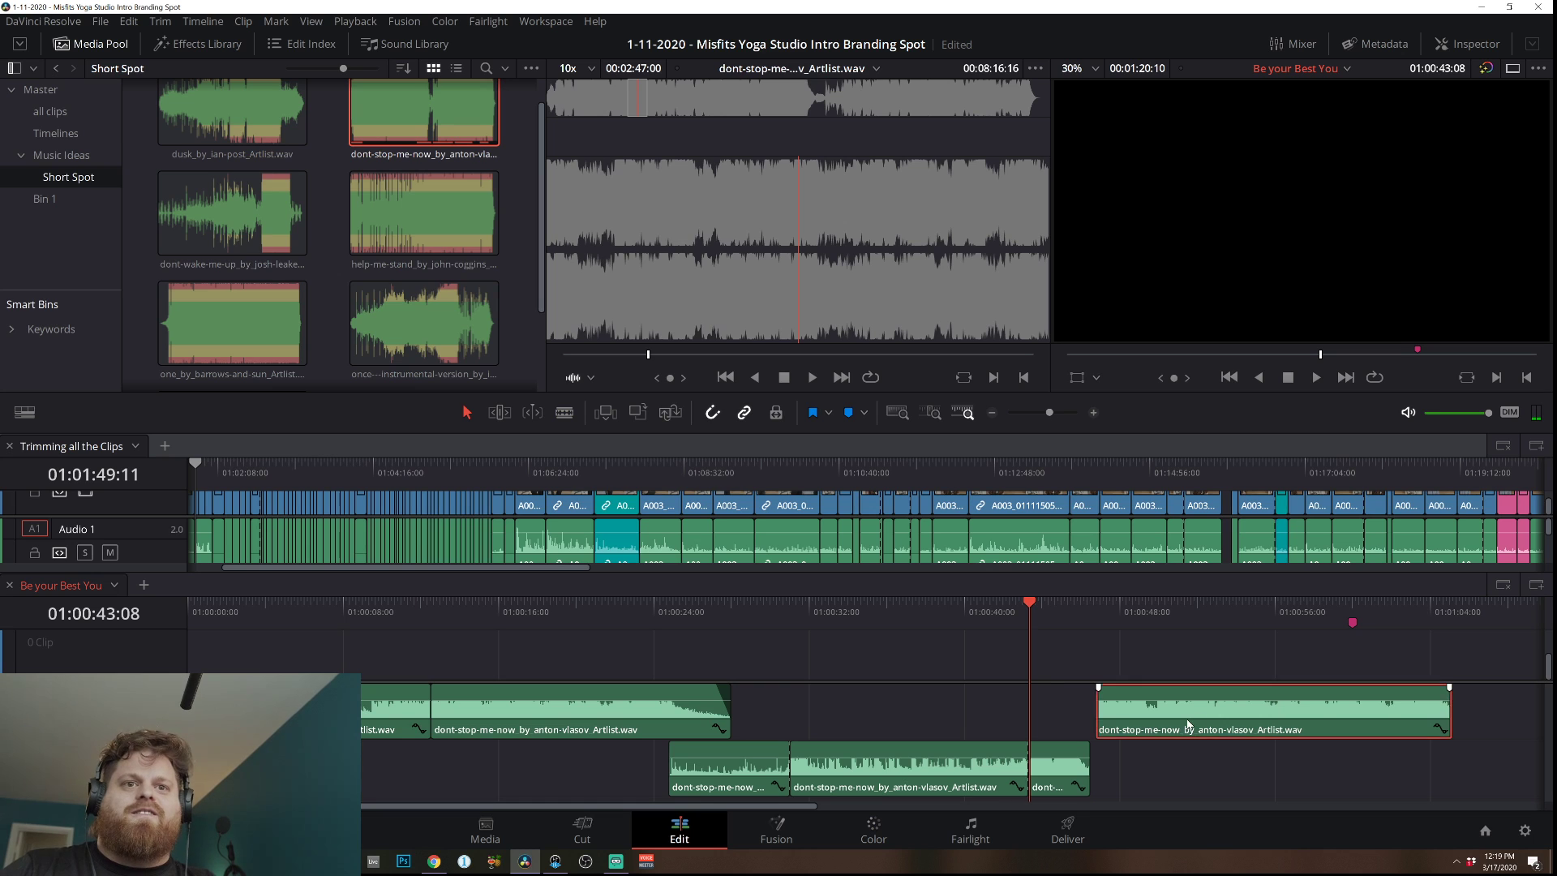
drag(1188, 724, 1119, 724)
click(1054, 766)
click(944, 606)
key(space)
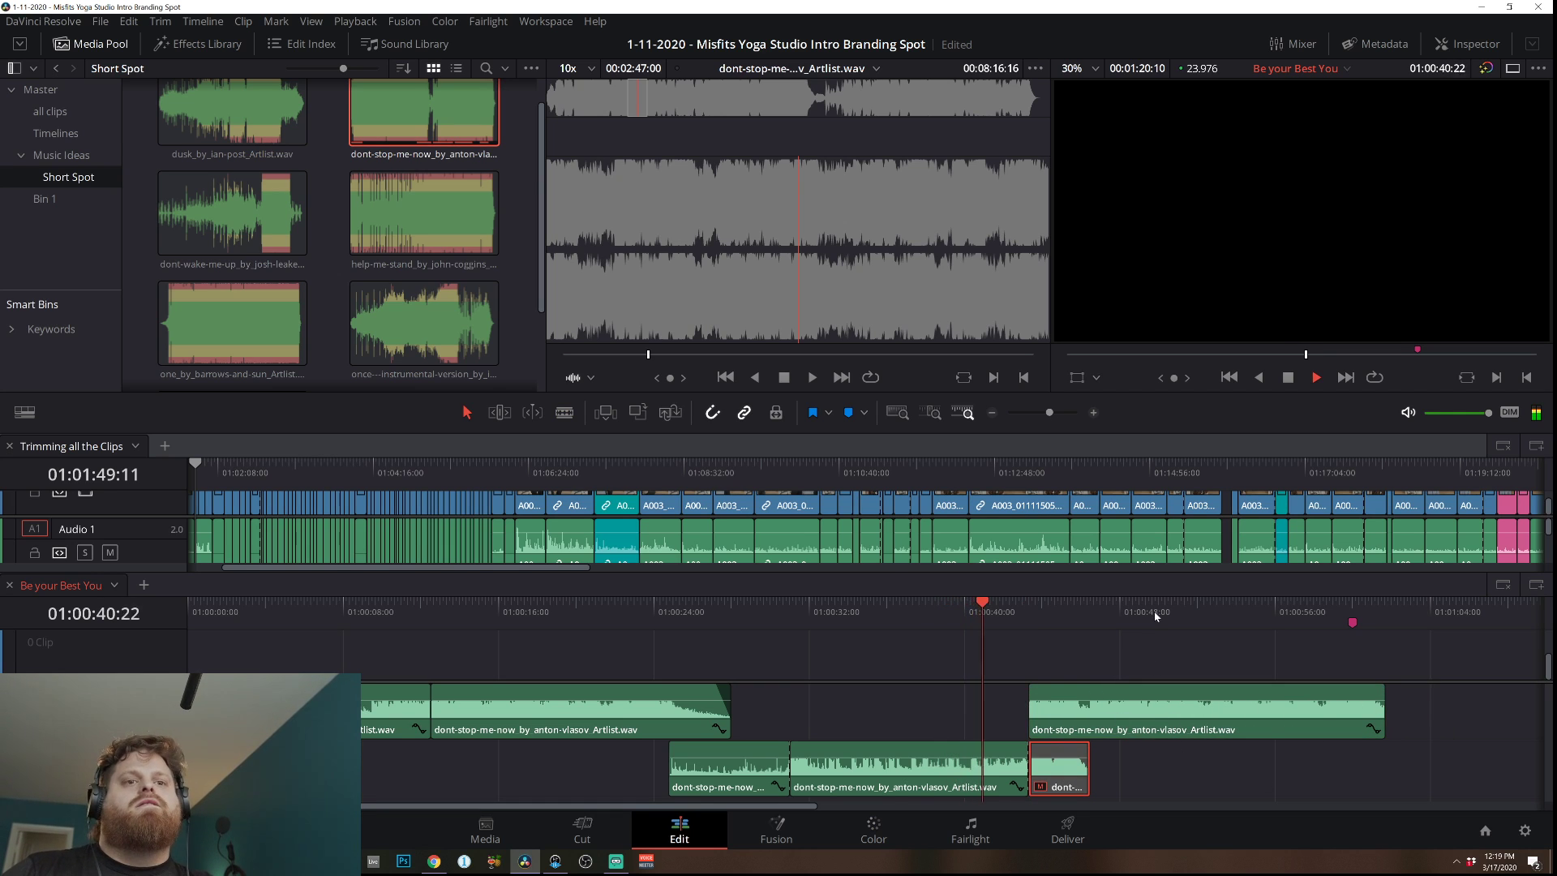
click(1093, 414)
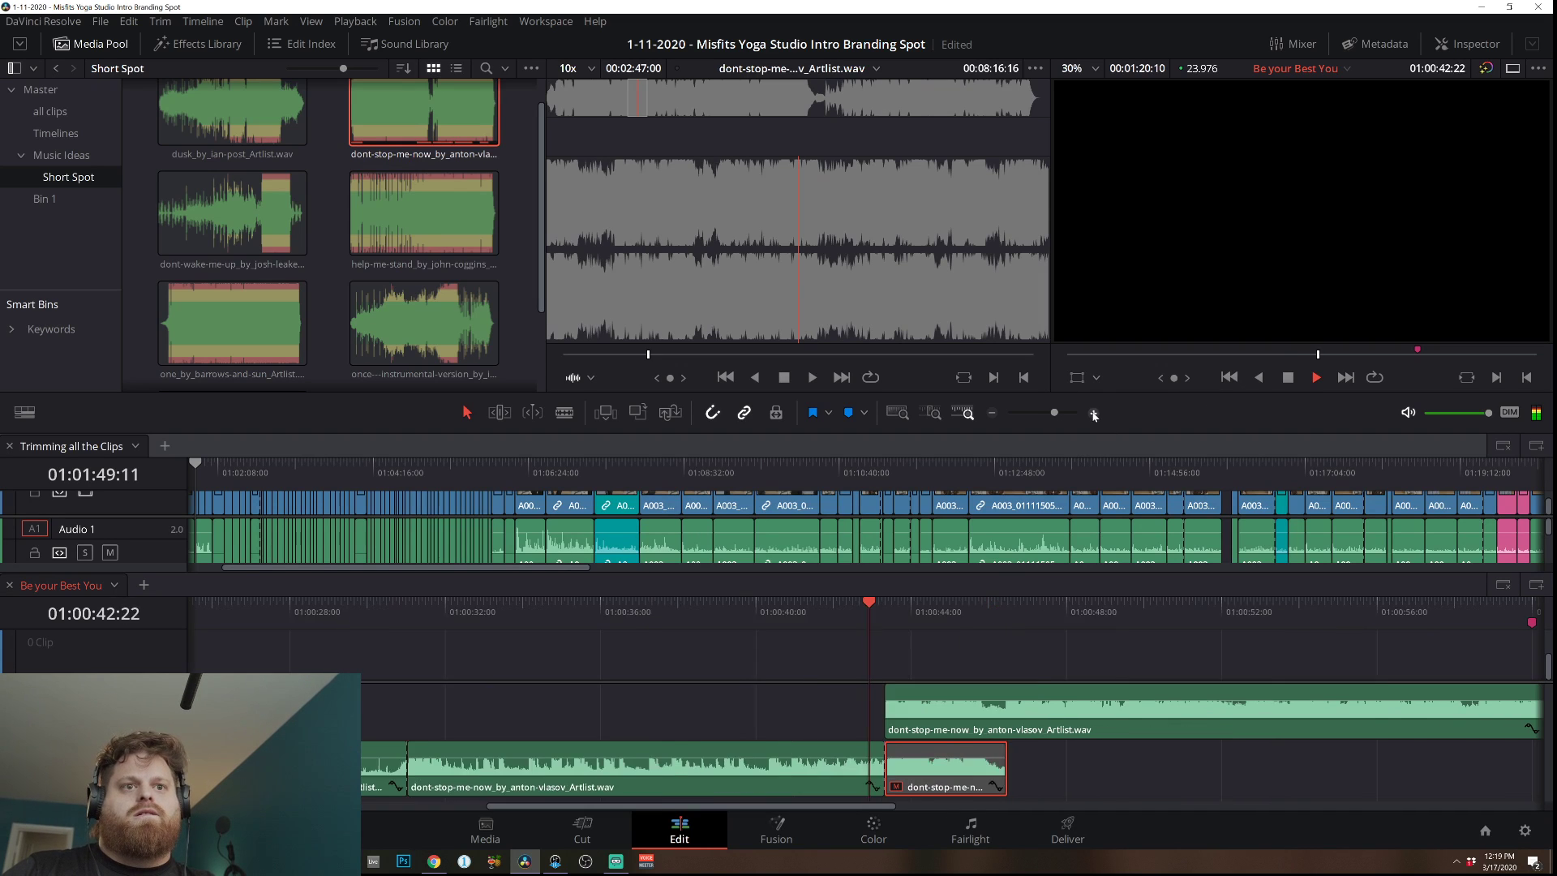
click(1093, 413)
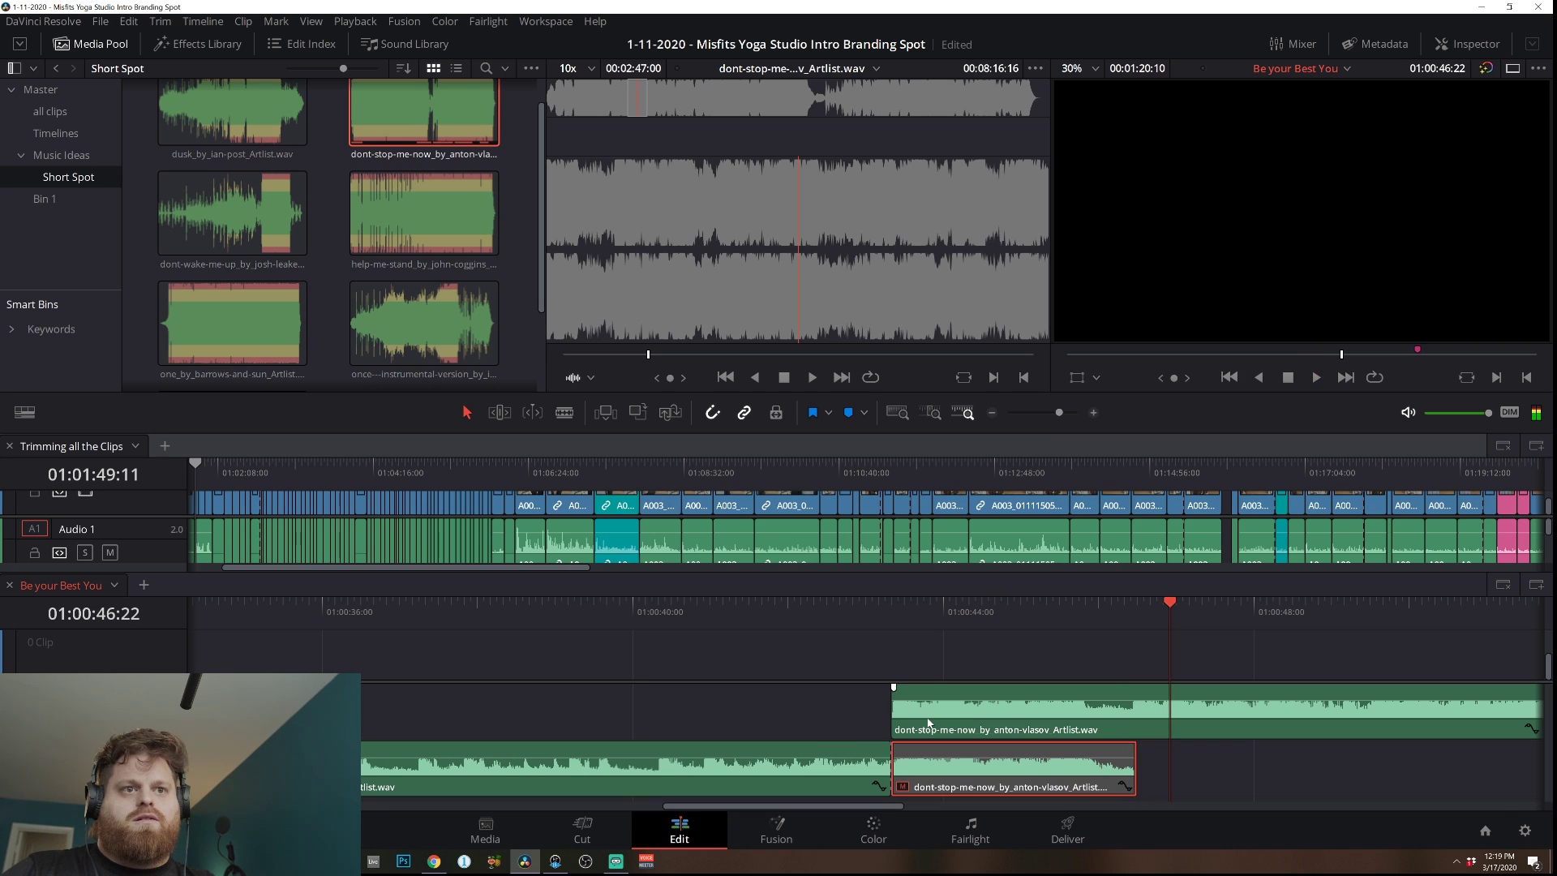
Shift the upper piece aside, extend its start slightly, move it back to start at about 01:00:43:00, and play the overlap.
drag(928, 723, 999, 726)
drag(891, 774, 875, 779)
key(space)
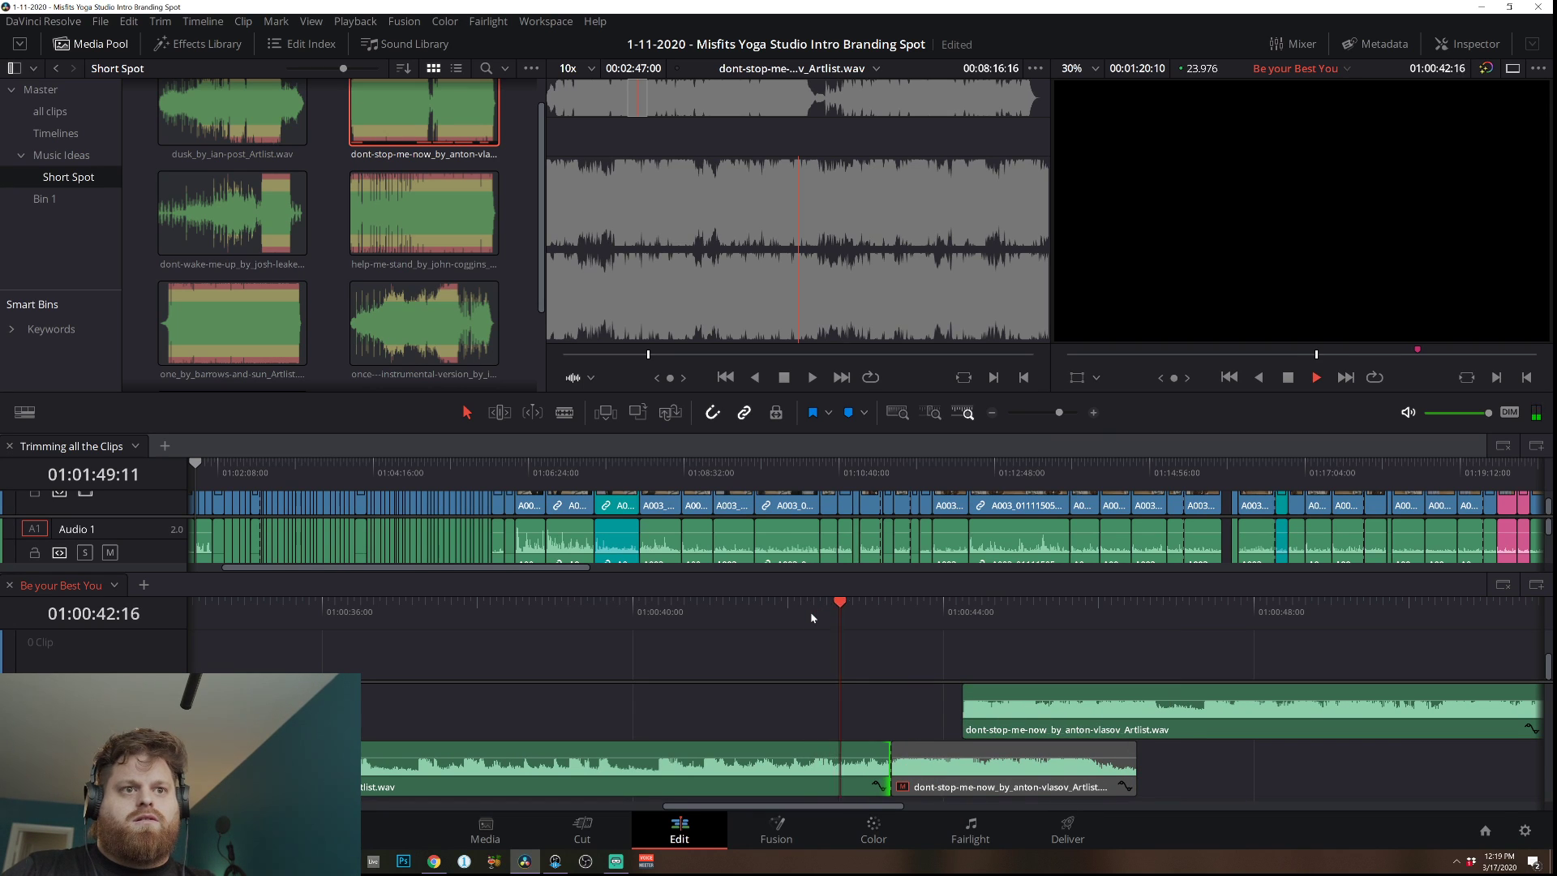
key(space)
drag(973, 719, 923, 640)
click(918, 616)
key(space)
key(space)
drag(984, 720, 911, 720)
click(714, 614)
key(space)
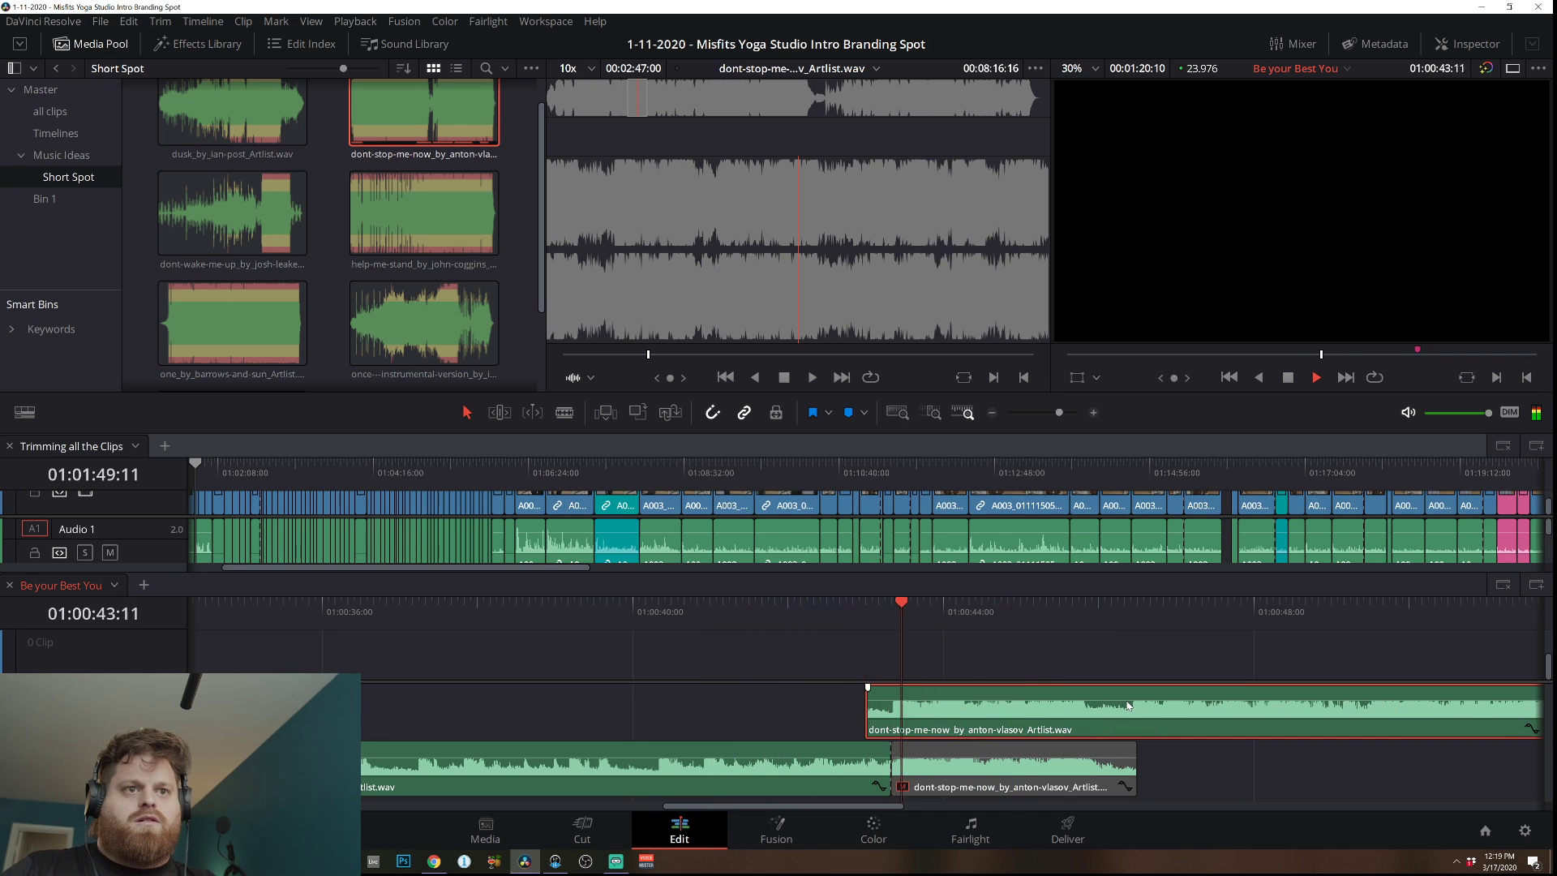
Move the upper piece later, extend its start back by about three seconds, align it with the 01:00:43:08 cut, and play the join.
key(space)
drag(967, 728, 1239, 729)
drag(1144, 712, 930, 689)
key(slash)
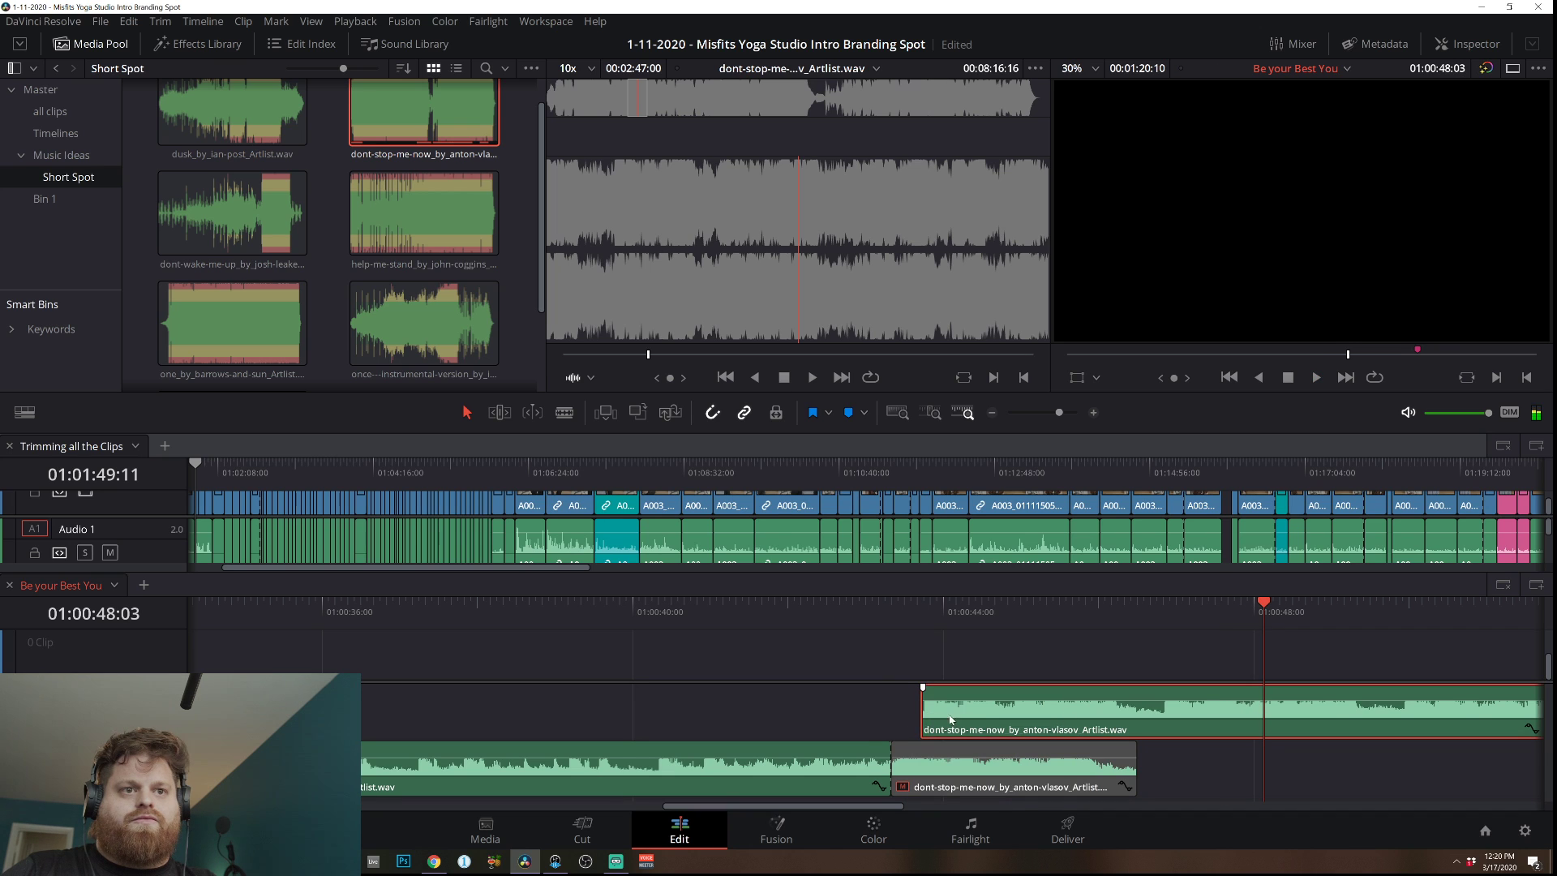
drag(914, 719, 892, 719)
click(714, 617)
key(space)
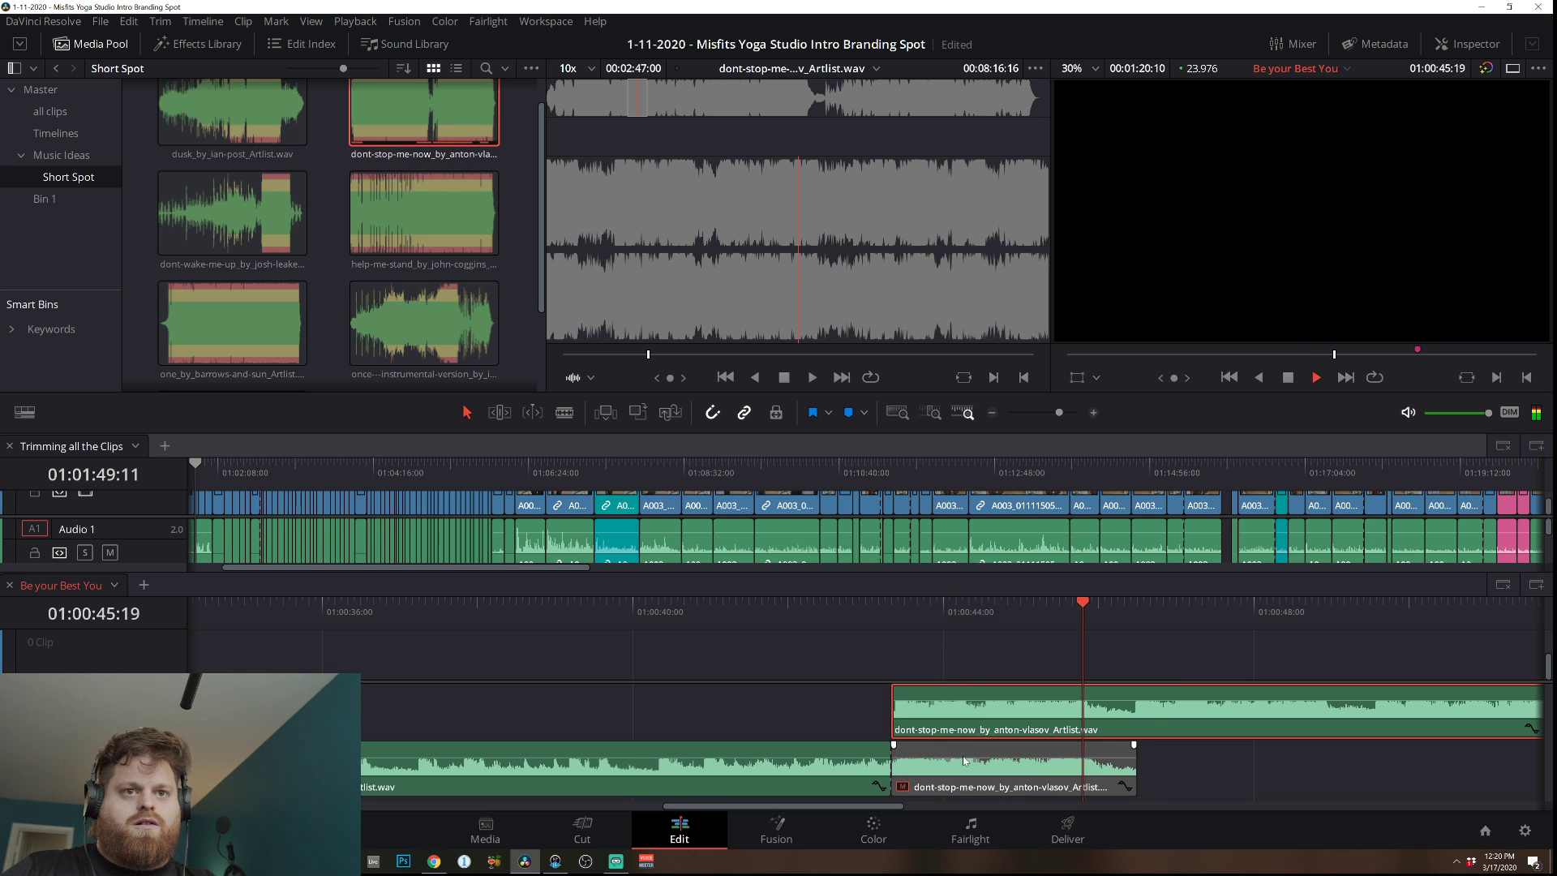
key(space)
Extend the upper piece's start back to about 01:00:42:22, try moving the piece to 01:00:44:08, and undo that move.
drag(893, 699, 860, 690)
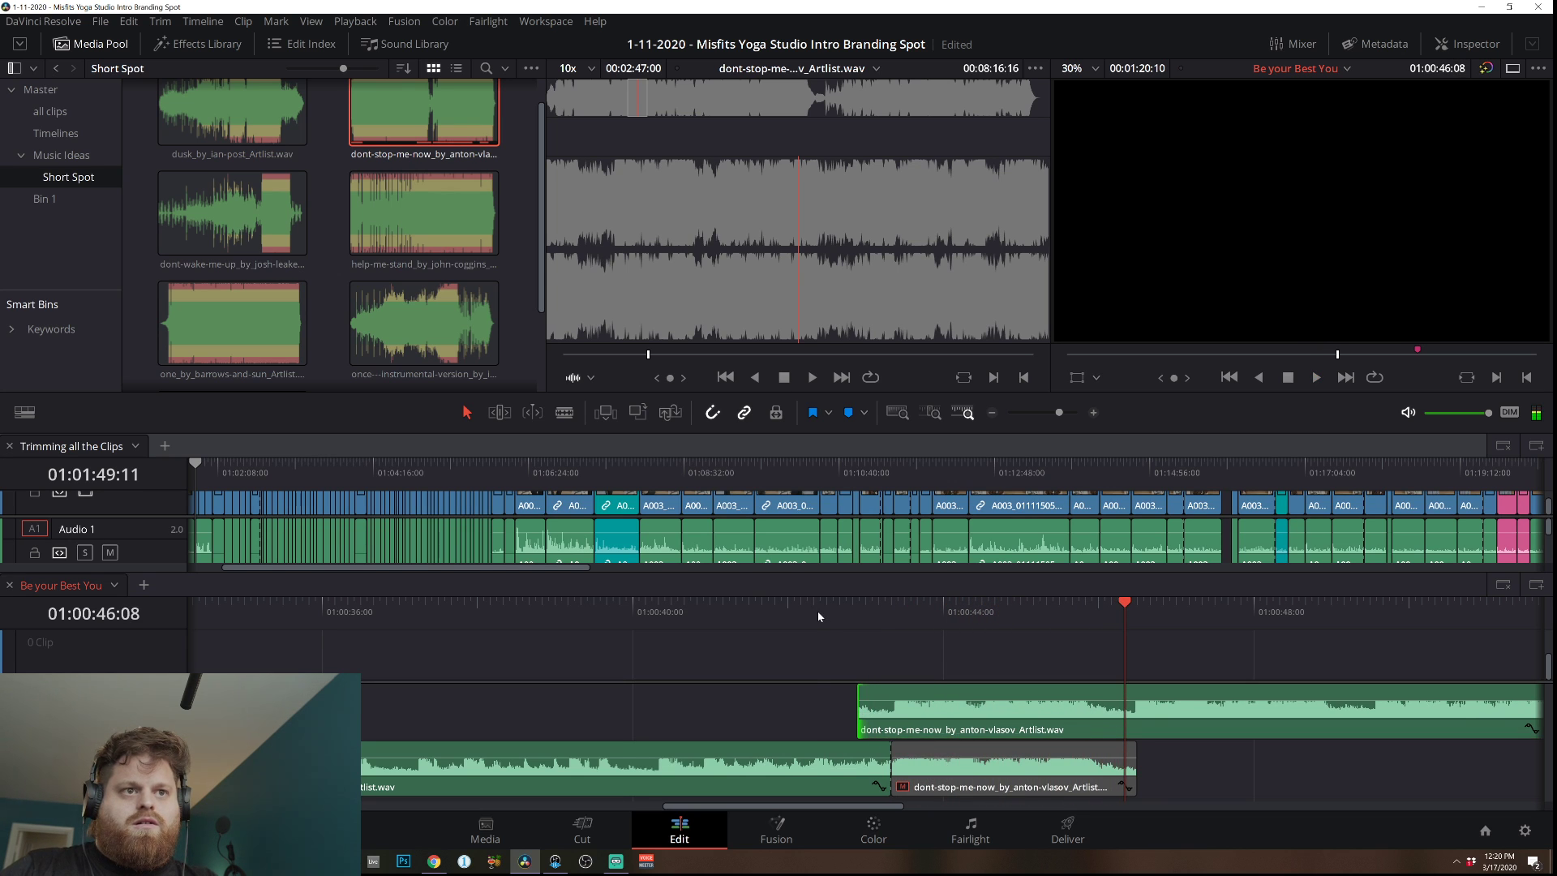
drag(939, 720, 983, 717)
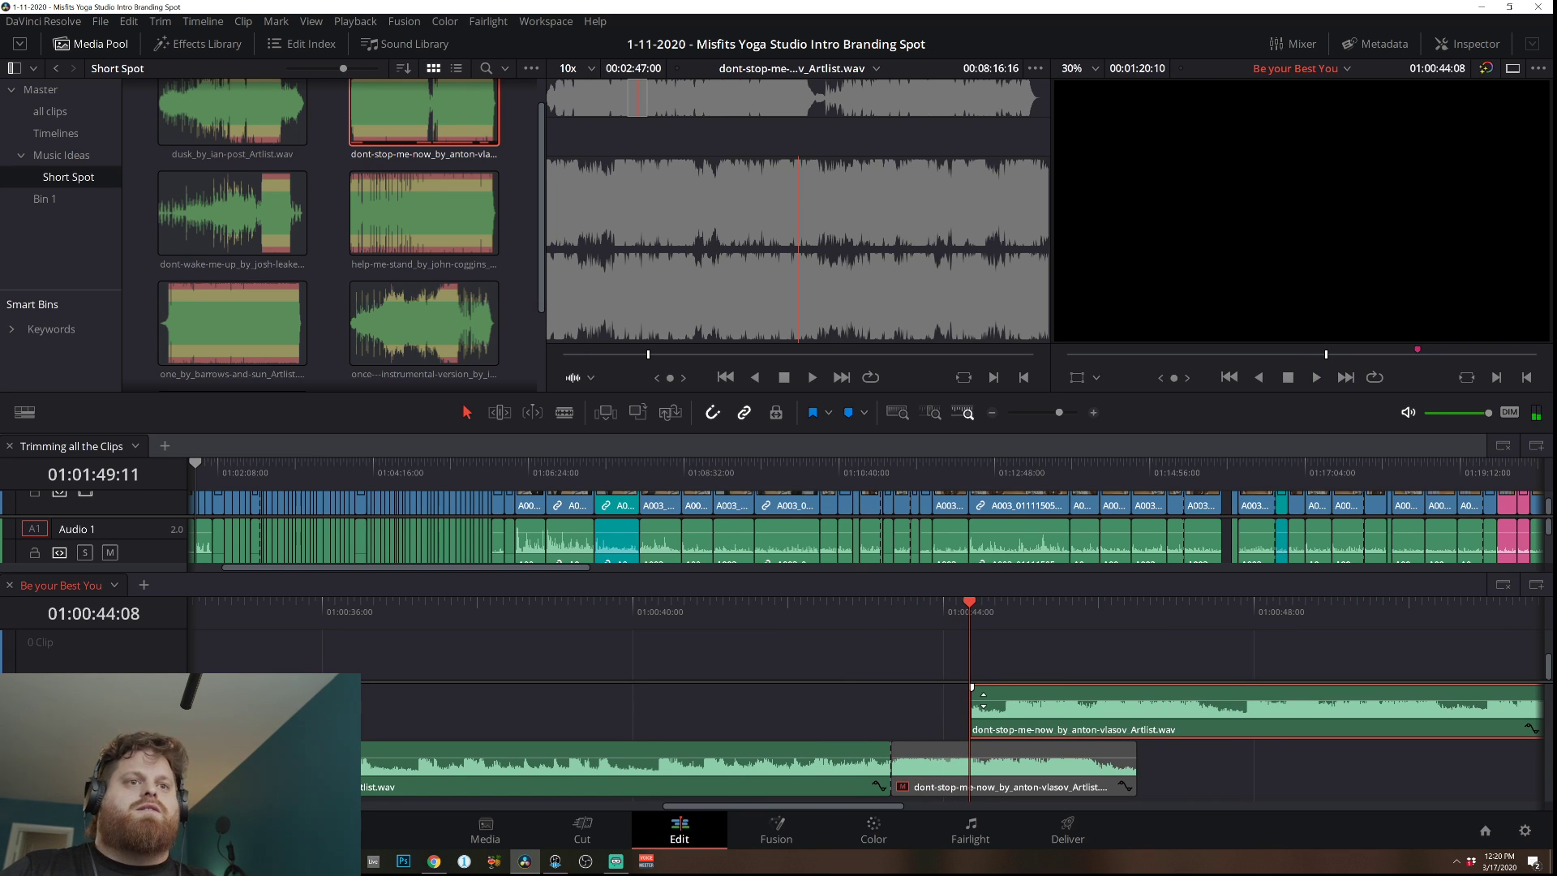
key(ctrl+z)
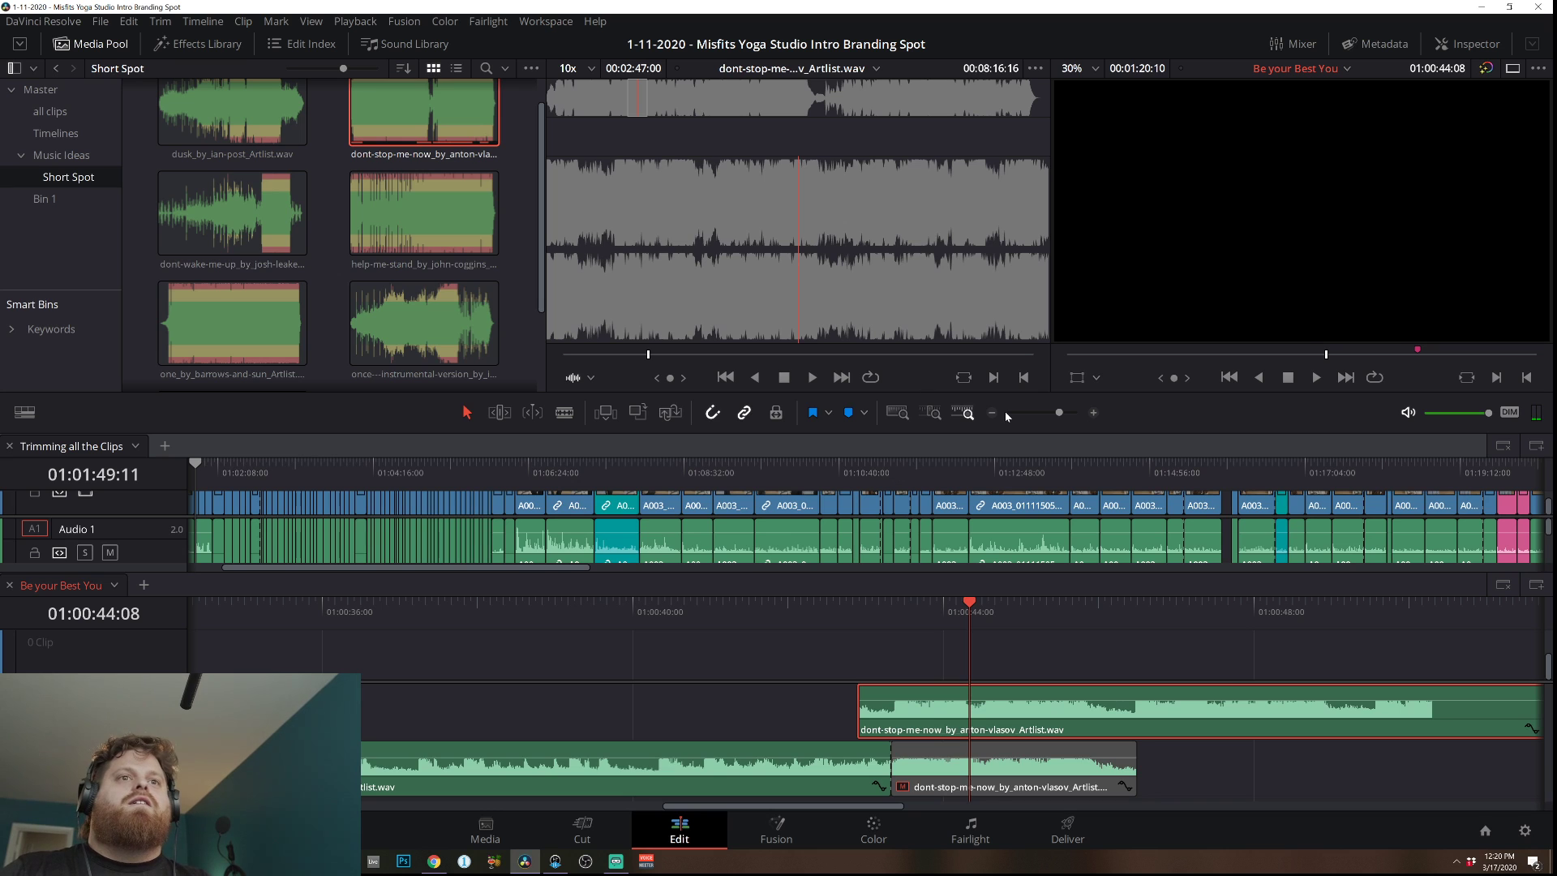
Park the upper piece at about 01:01:32, extend the lower piece over the disabled remainder to the one-minute marker, and play from about 01:00:40.
click(993, 413)
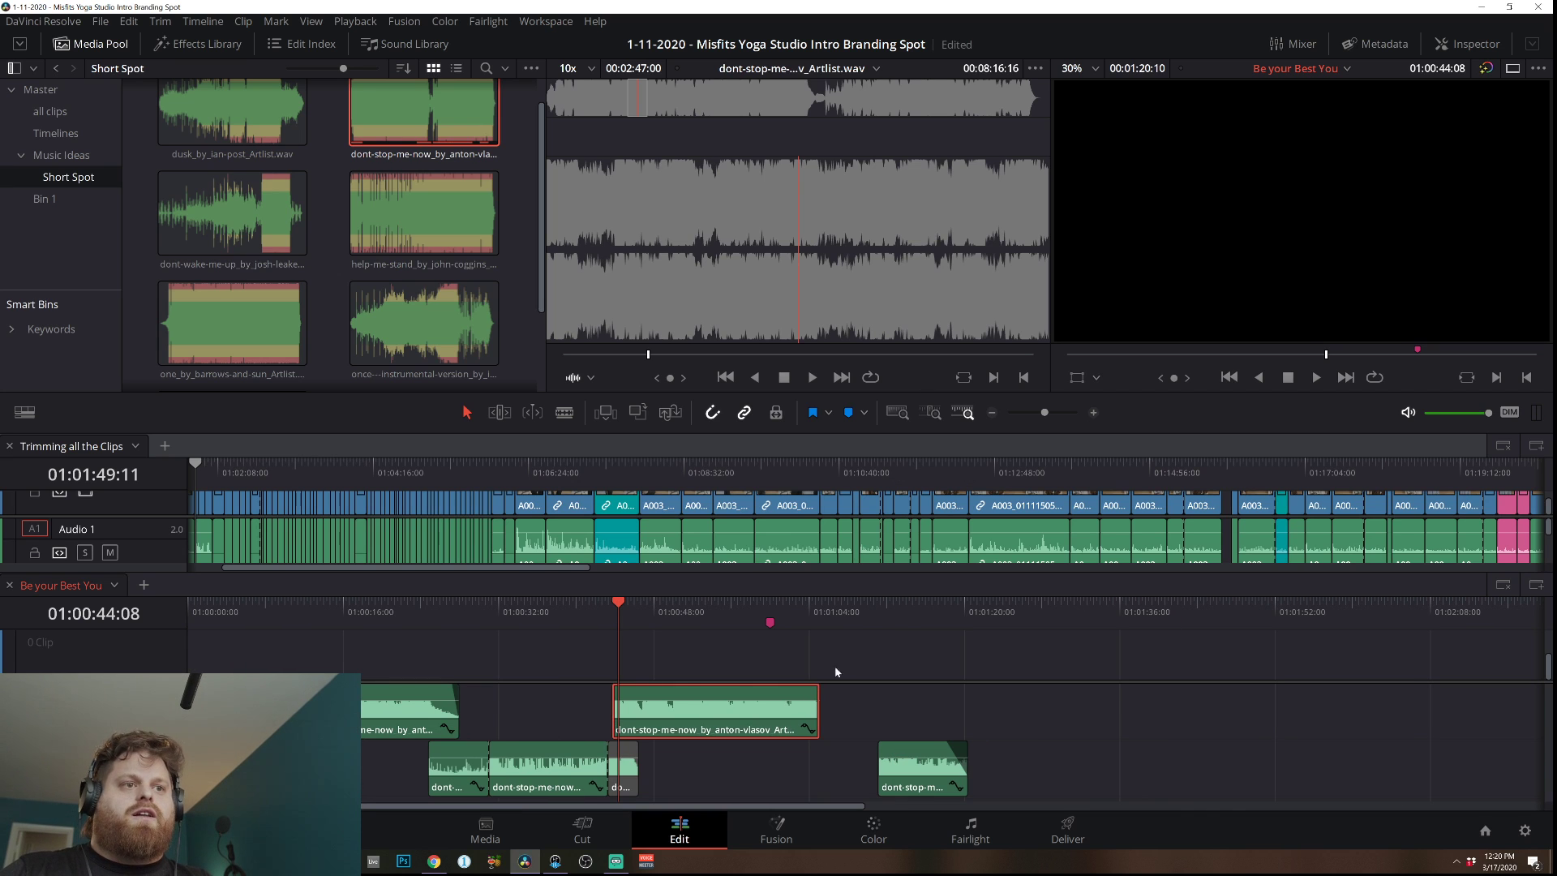
drag(740, 729, 1210, 729)
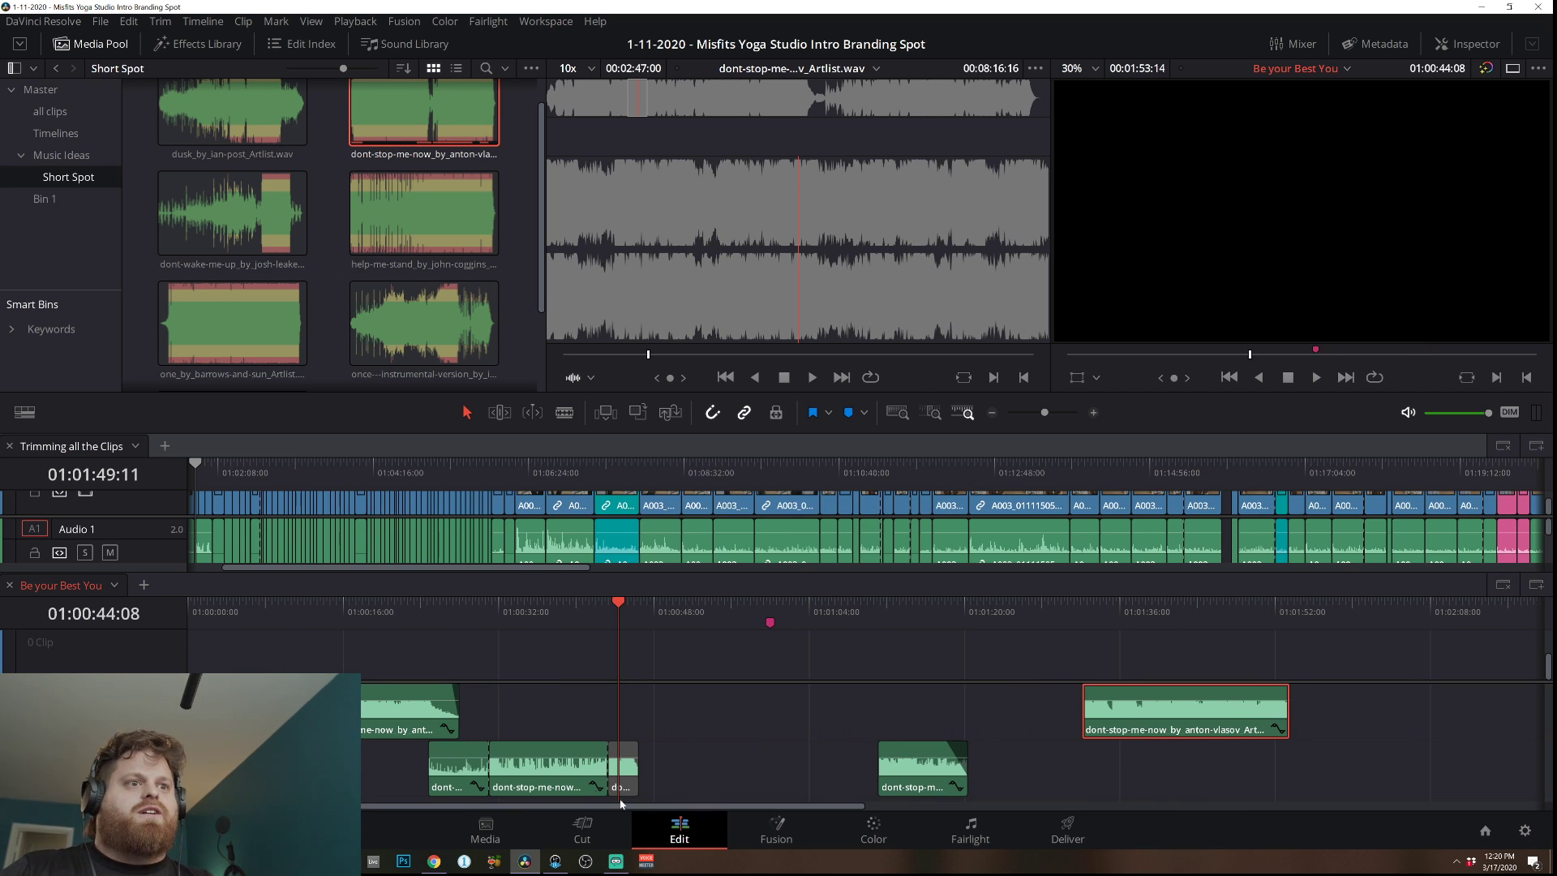
drag(601, 769, 767, 770)
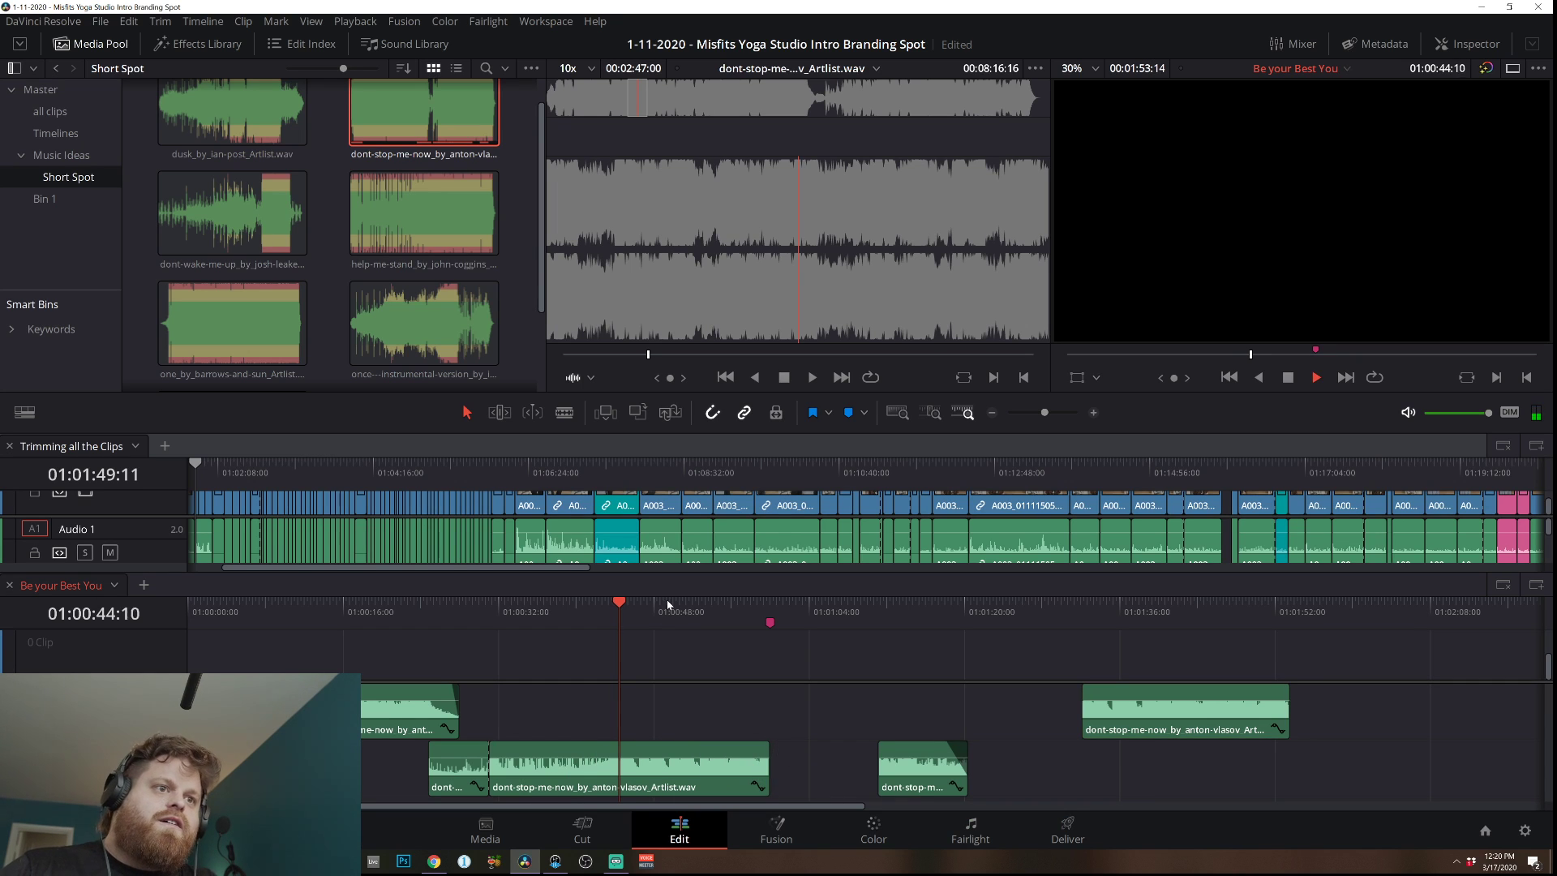
click(576, 608)
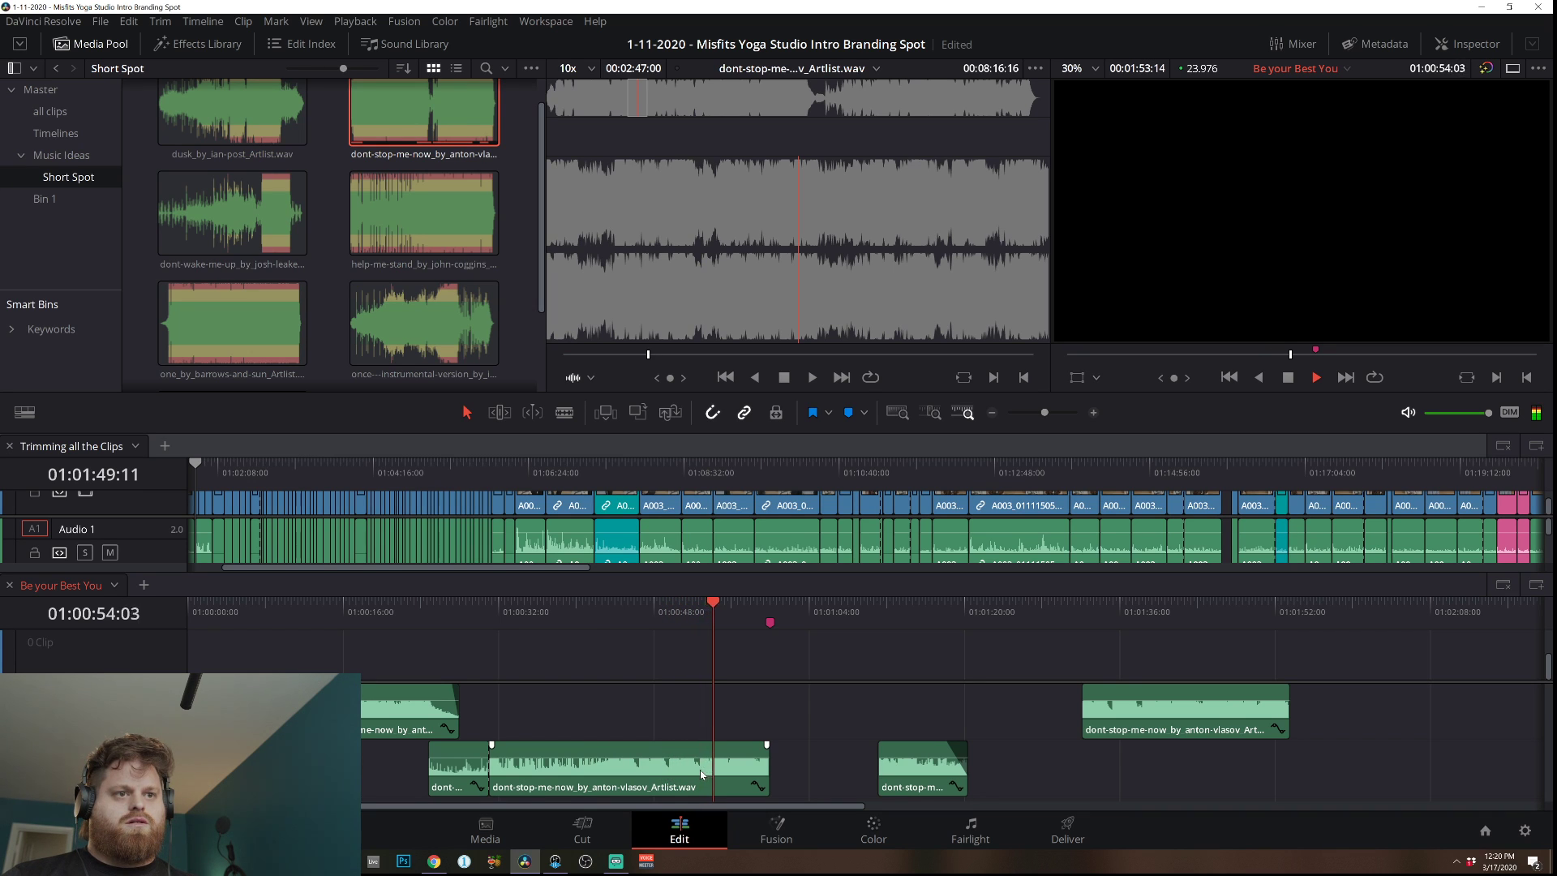
Play the music from about 01:00:43 and cut the lower piece at about 01:00:53.
click(609, 611)
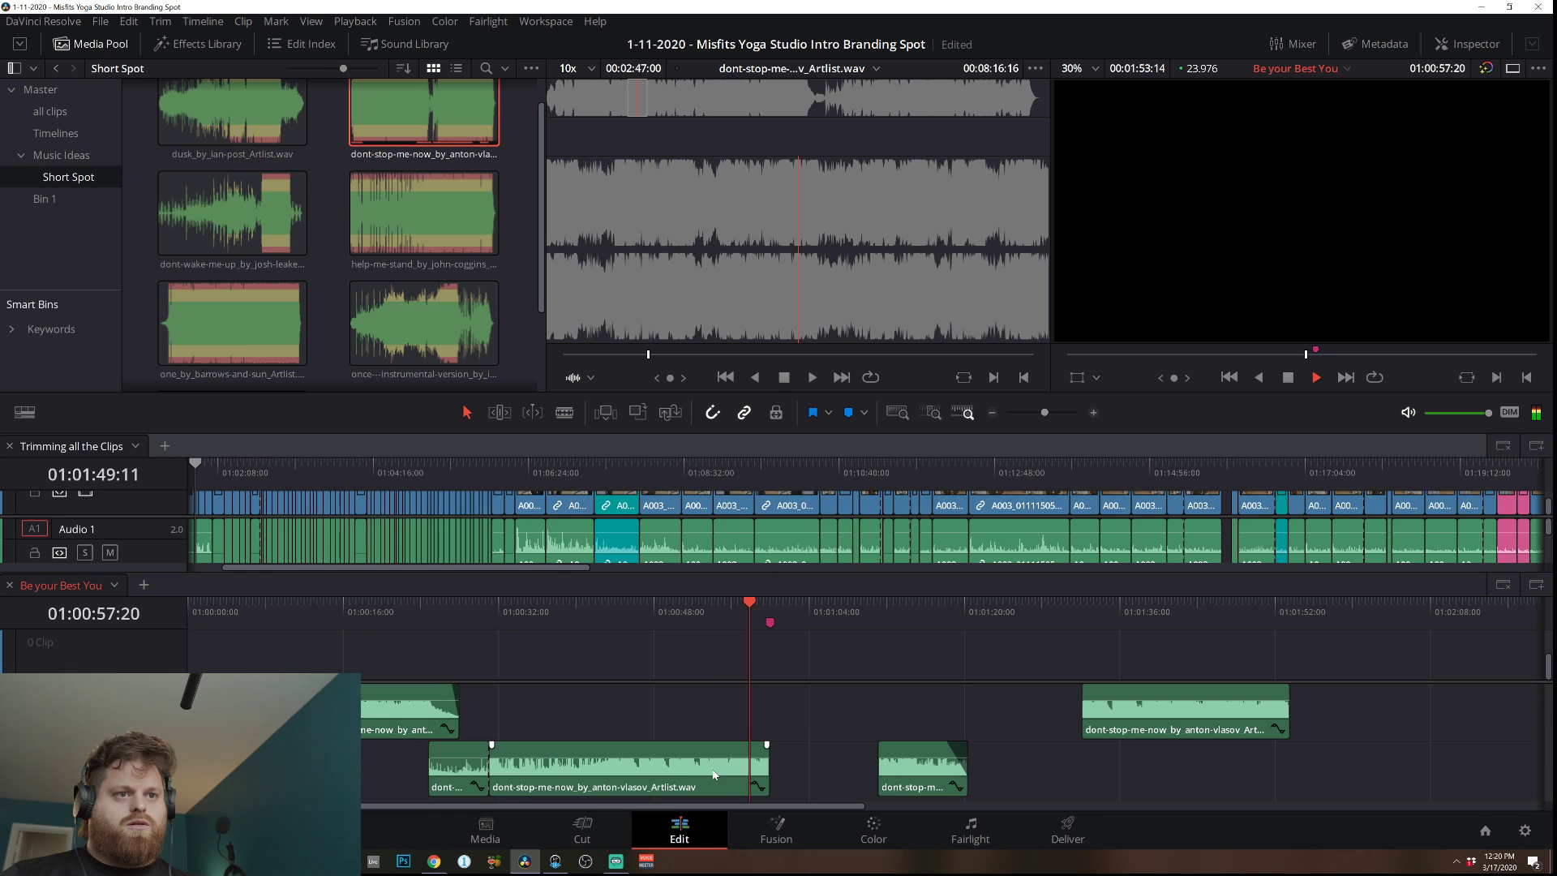
key(space)
key(b)
click(708, 766)
key(a)
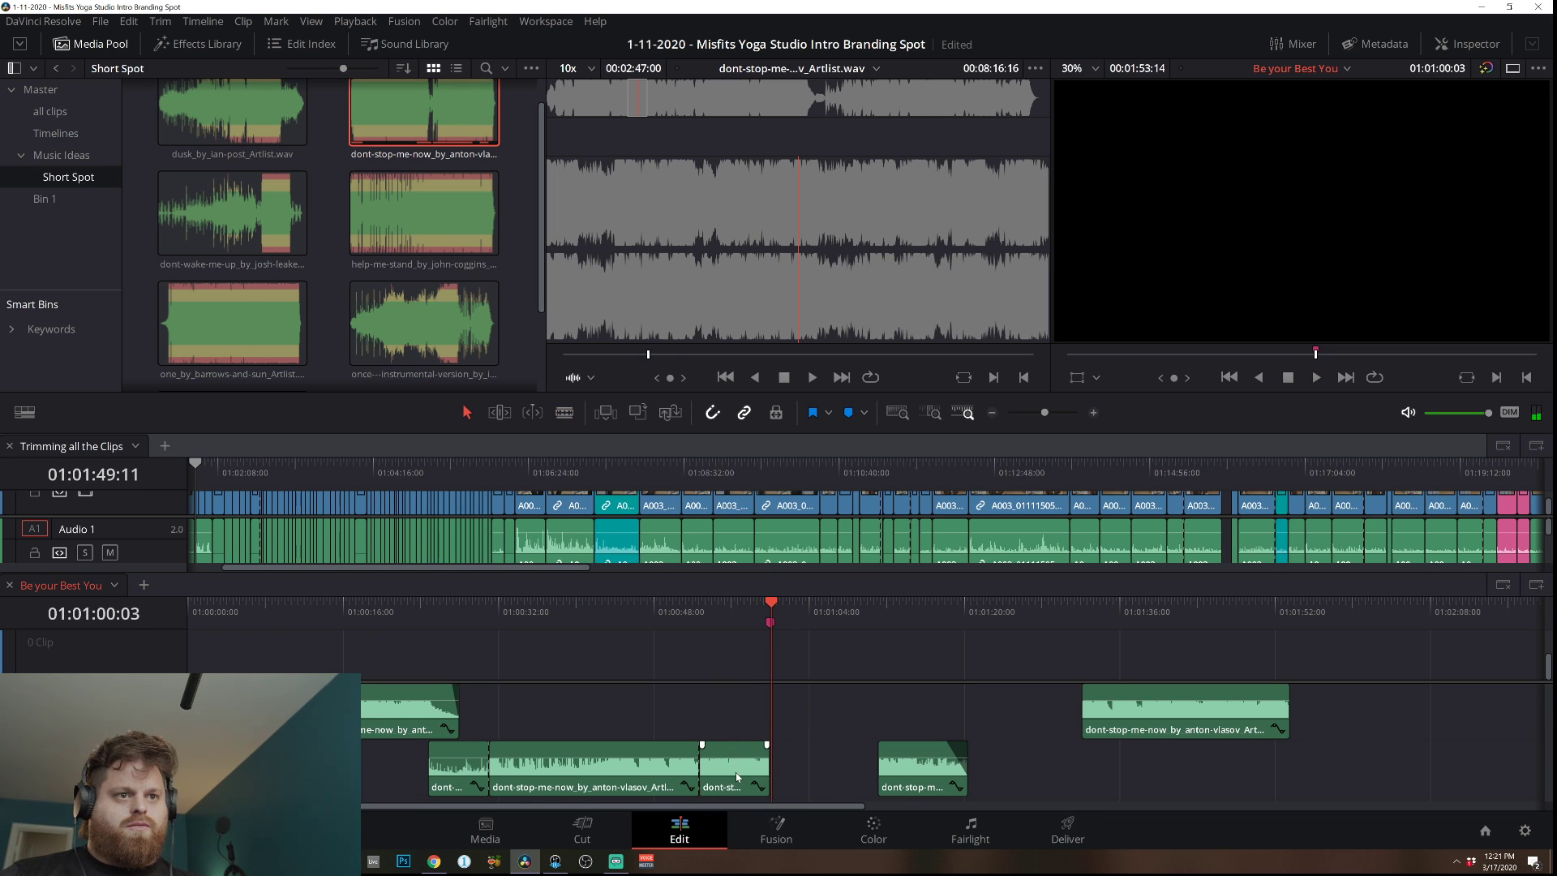
Move the cut-off end piece earlier to start at about 01:00:47 and play the music from just before 01:00:40.
drag(736, 772, 680, 778)
key(ctrl+z)
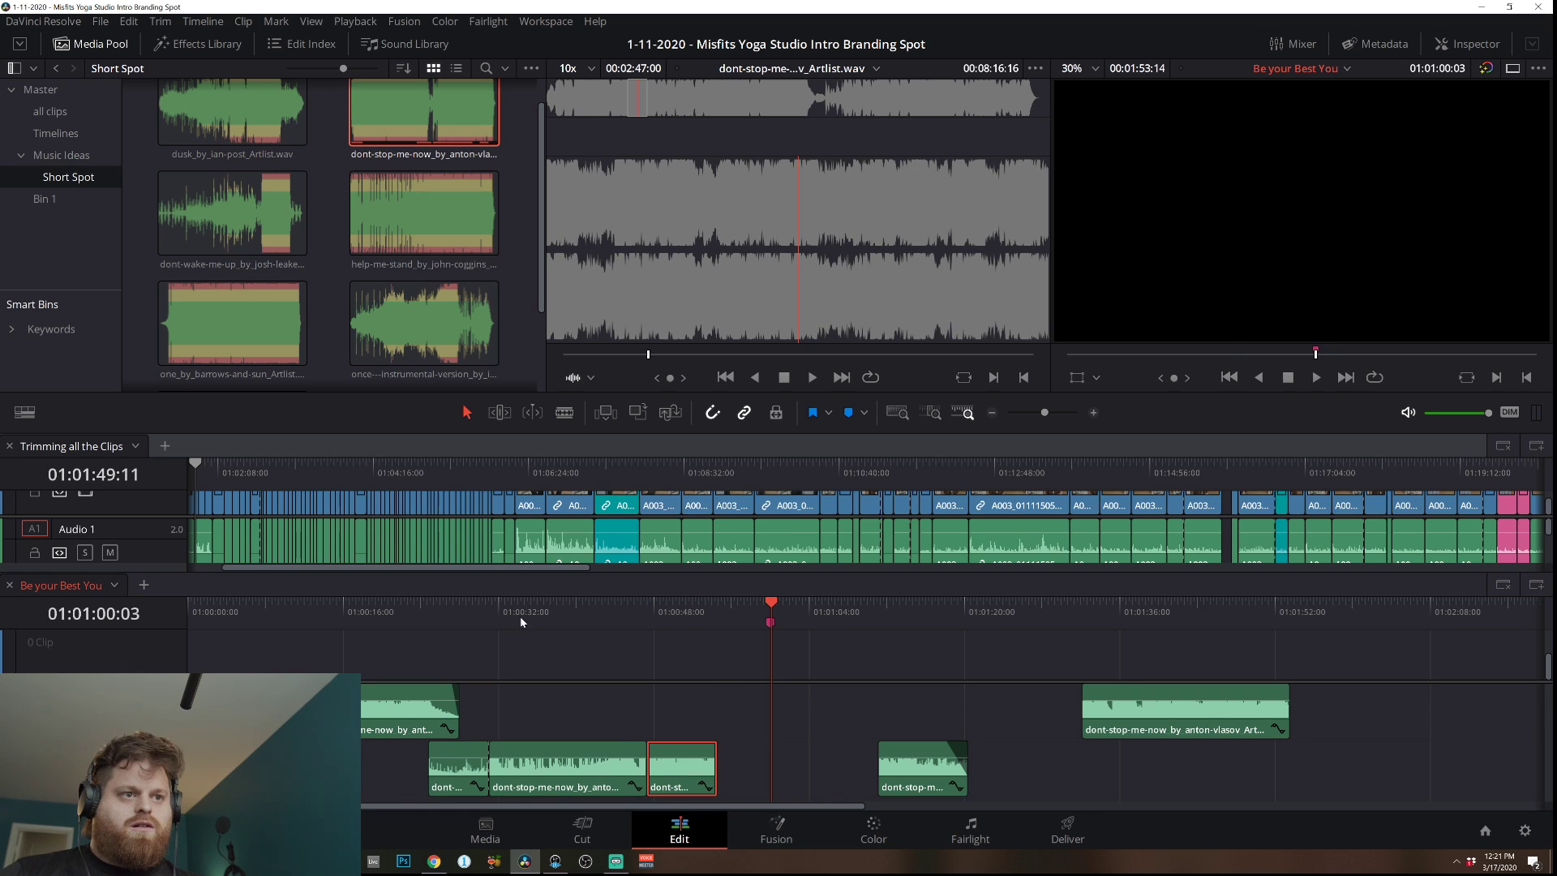
key(space)
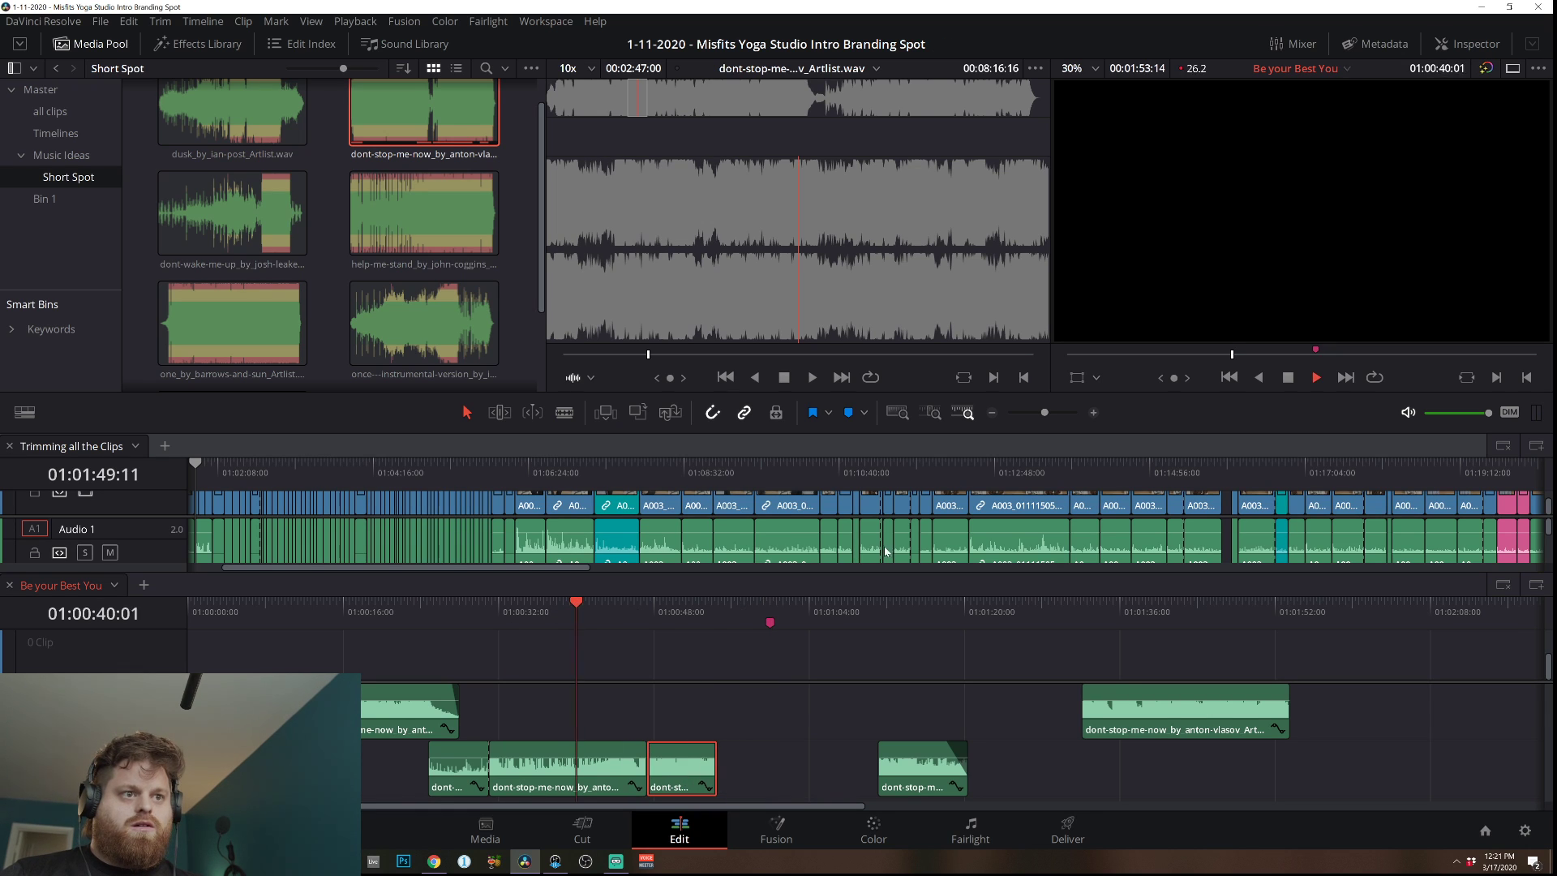
Move the end piece a further four seconds earlier to start at about 01:00:43:08 and play the join.
click(1092, 413)
click(1093, 413)
key(space)
drag(1194, 777, 1039, 774)
key(/)
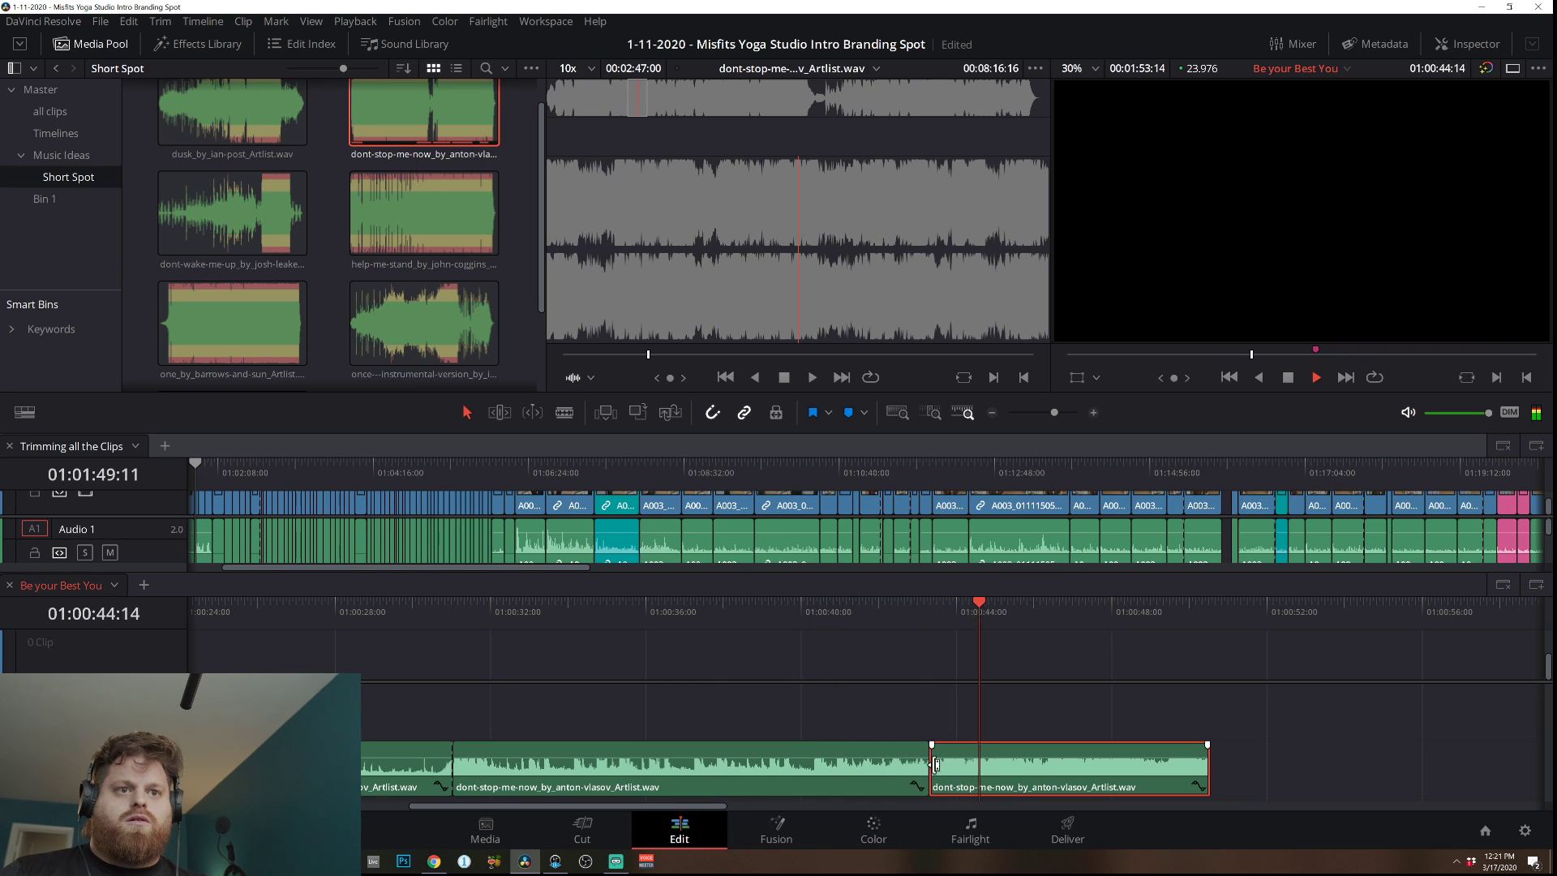
Extend the end piece's start slightly, place it on the upper track starting at about 01:00:43:08, and play the join.
drag(951, 776, 987, 774)
key(Up)
key(space)
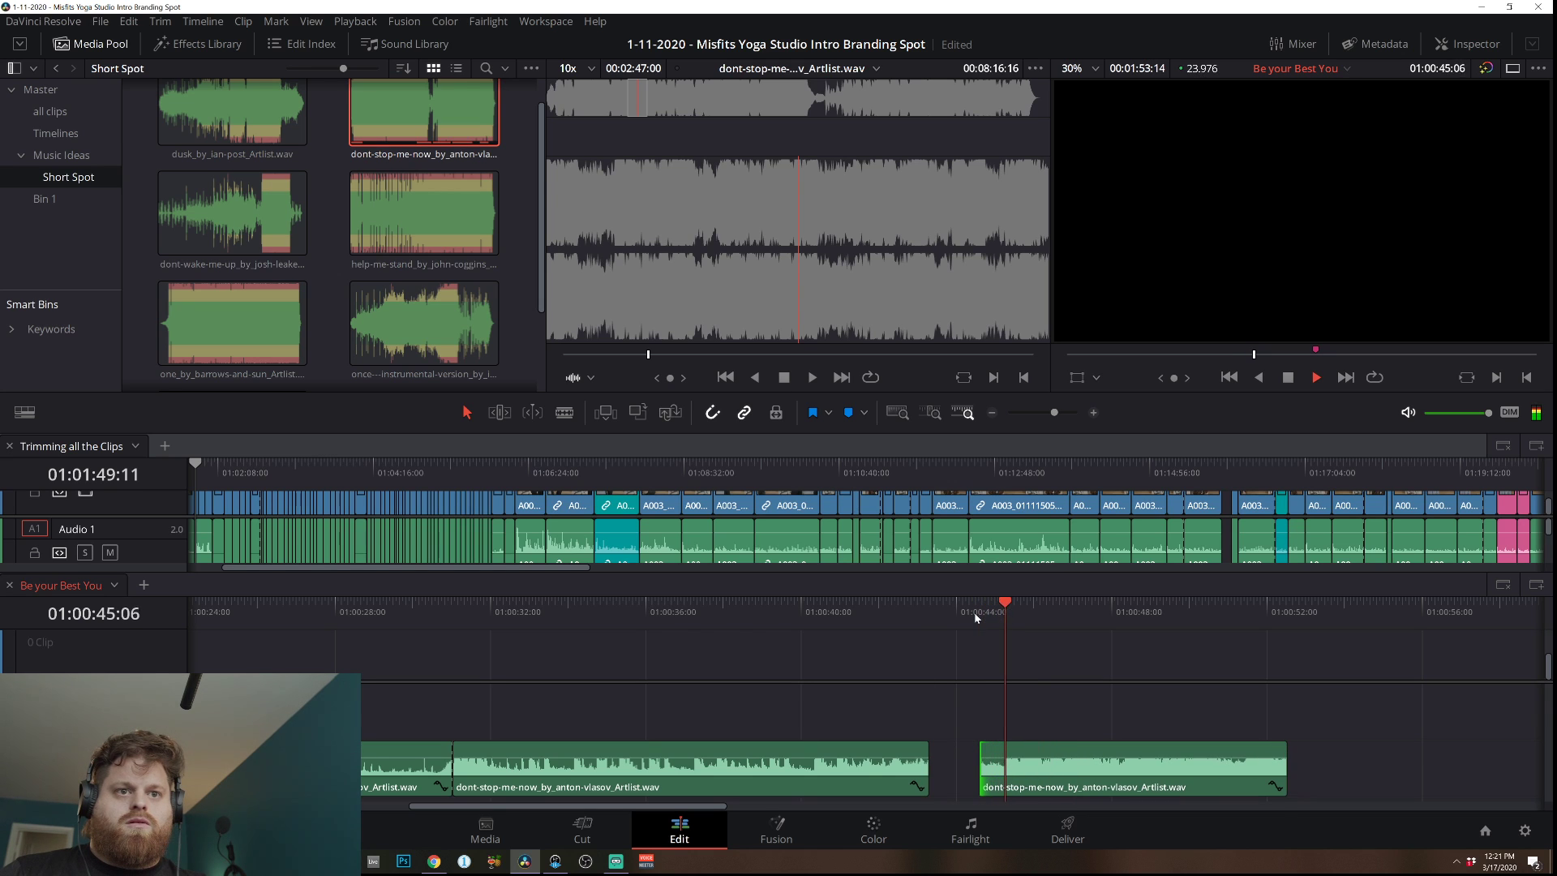
drag(981, 797, 988, 732)
key(/)
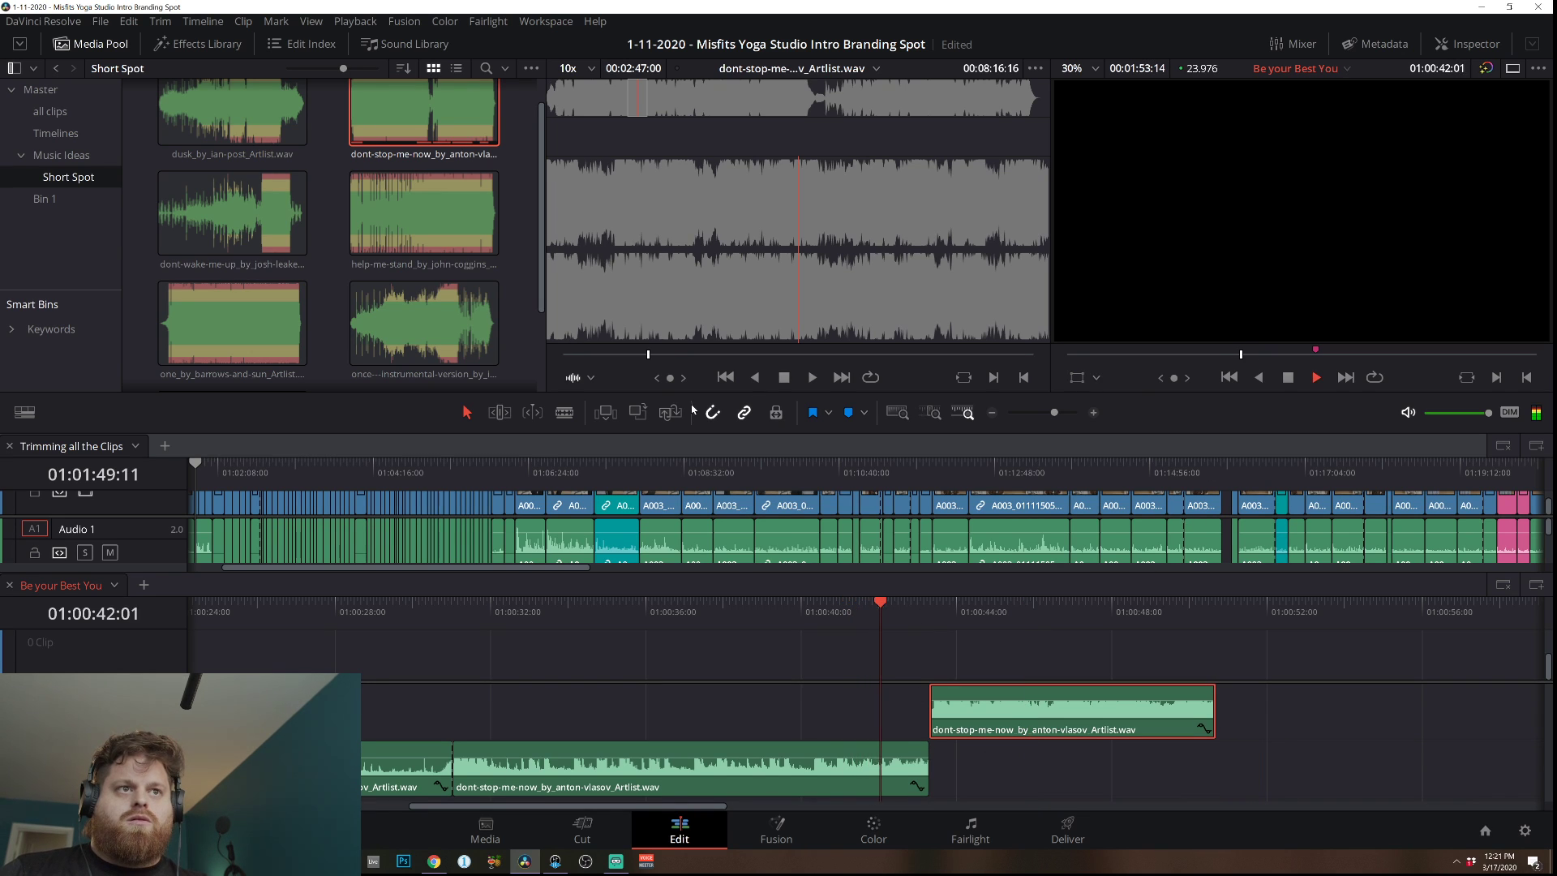
Turn off snapping, shift the upper piece slightly earlier and then to about 01:00:43:09, and play the transition.
click(714, 413)
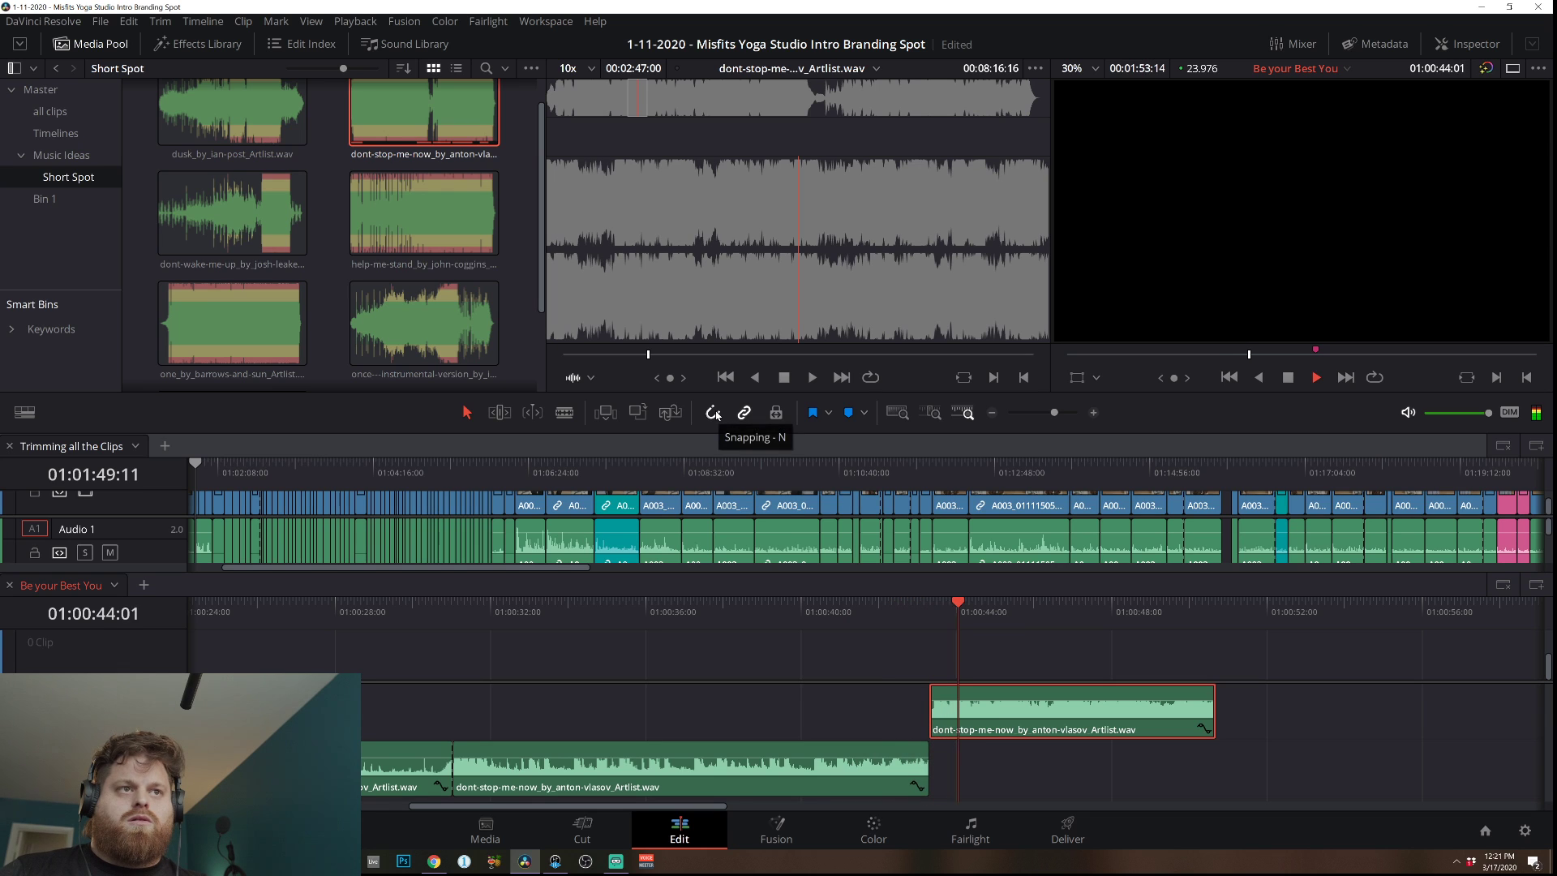
key(space)
drag(1001, 719, 992, 719)
click(718, 641)
key(space)
click(1091, 415)
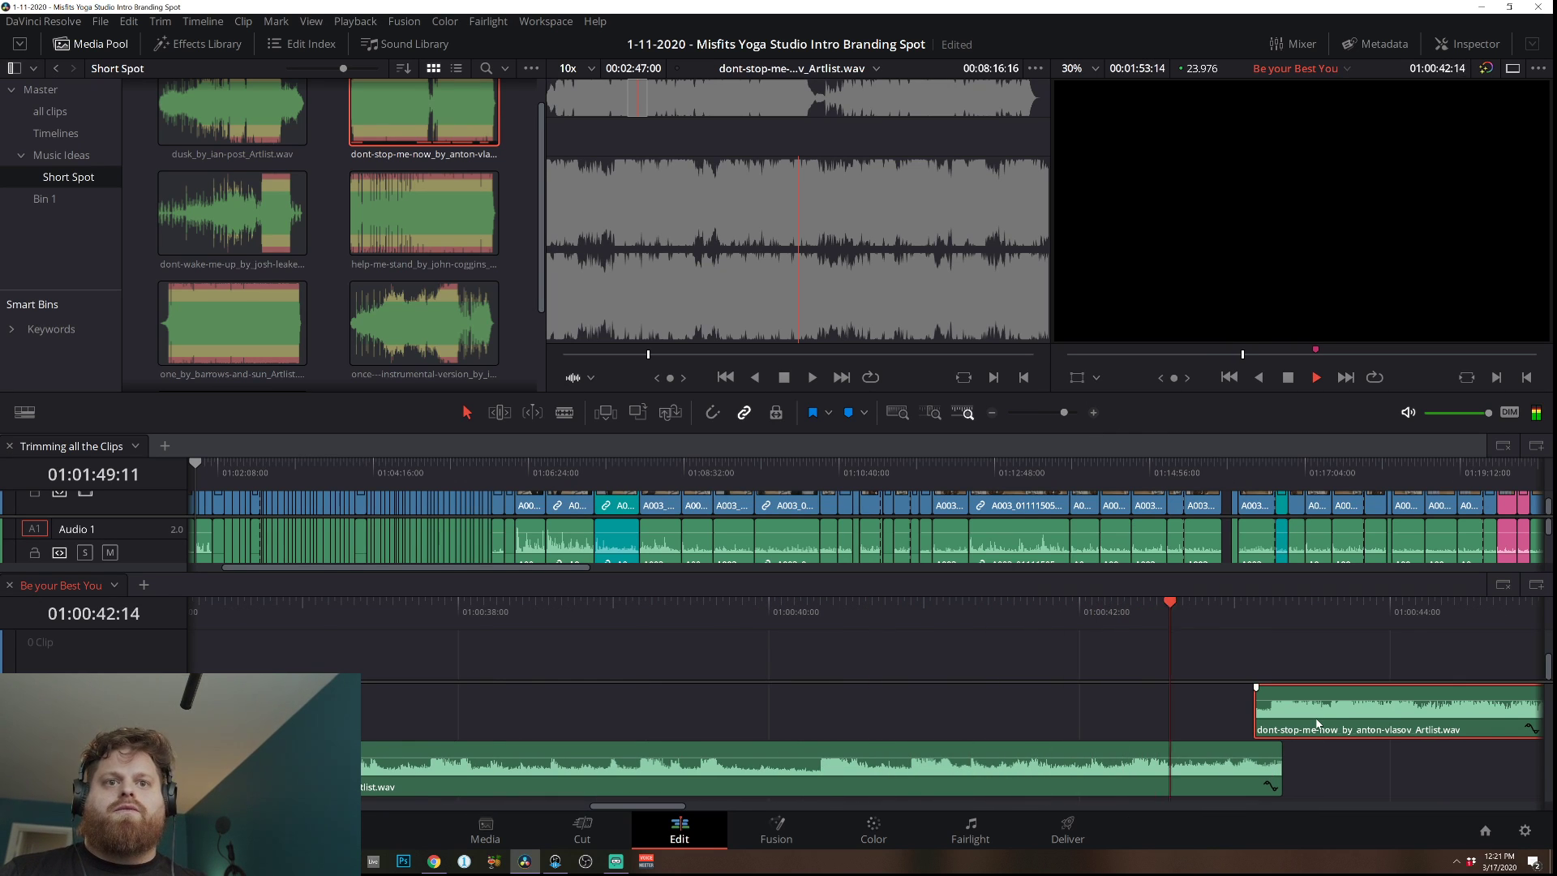
drag(1317, 724, 1360, 714)
key(slash)
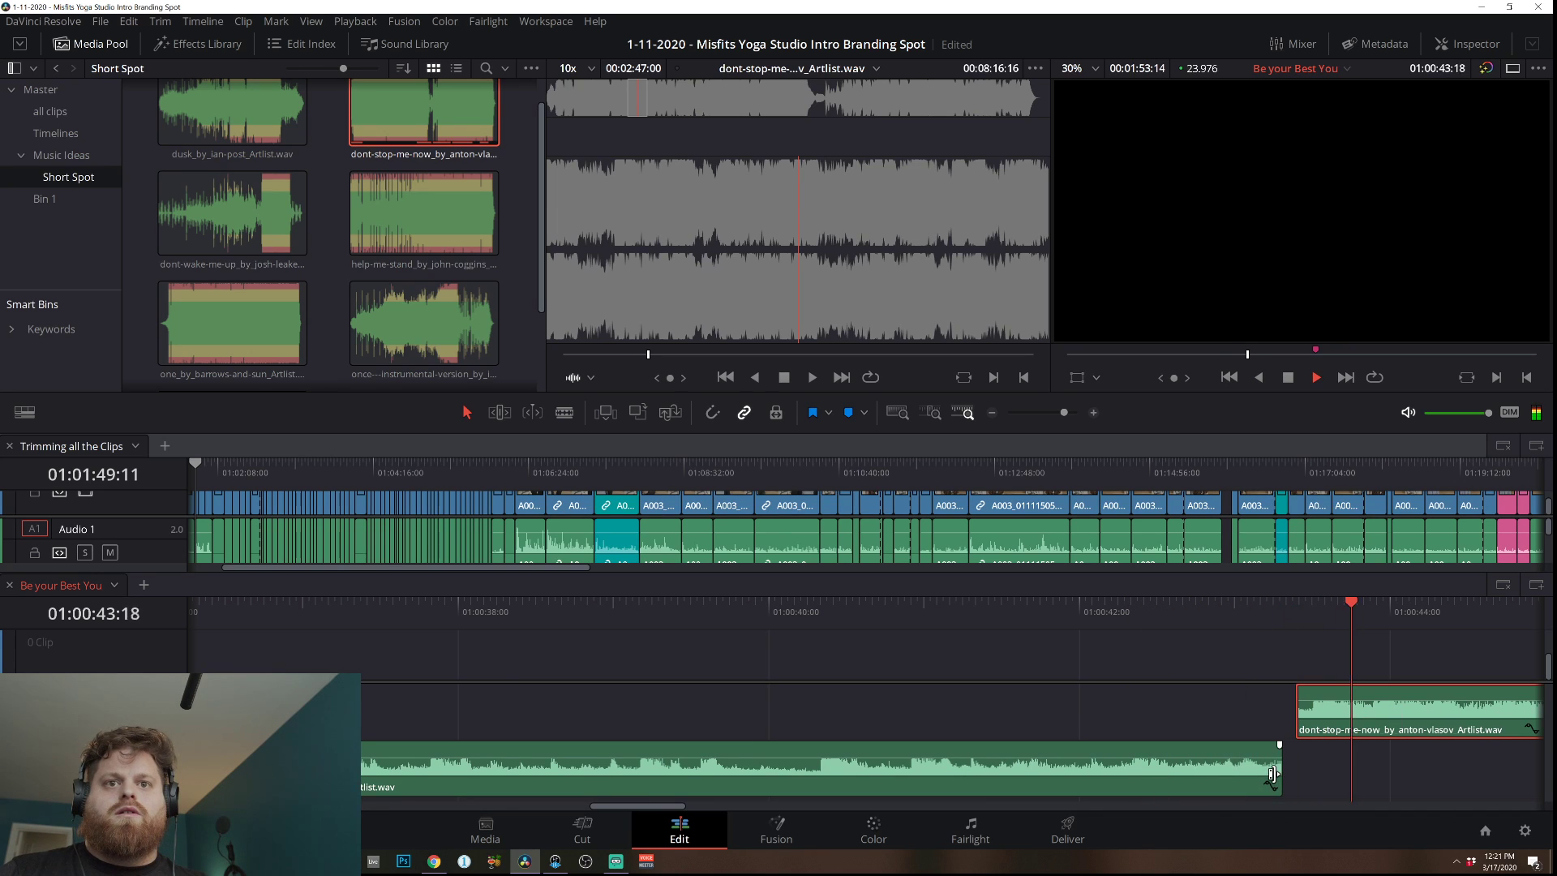
Extend the lower piece's end to about 01:00:43:14, move the upper piece to start at about 01:00:43:06, and play the overlap.
drag(1274, 774, 1327, 775)
click(1198, 609)
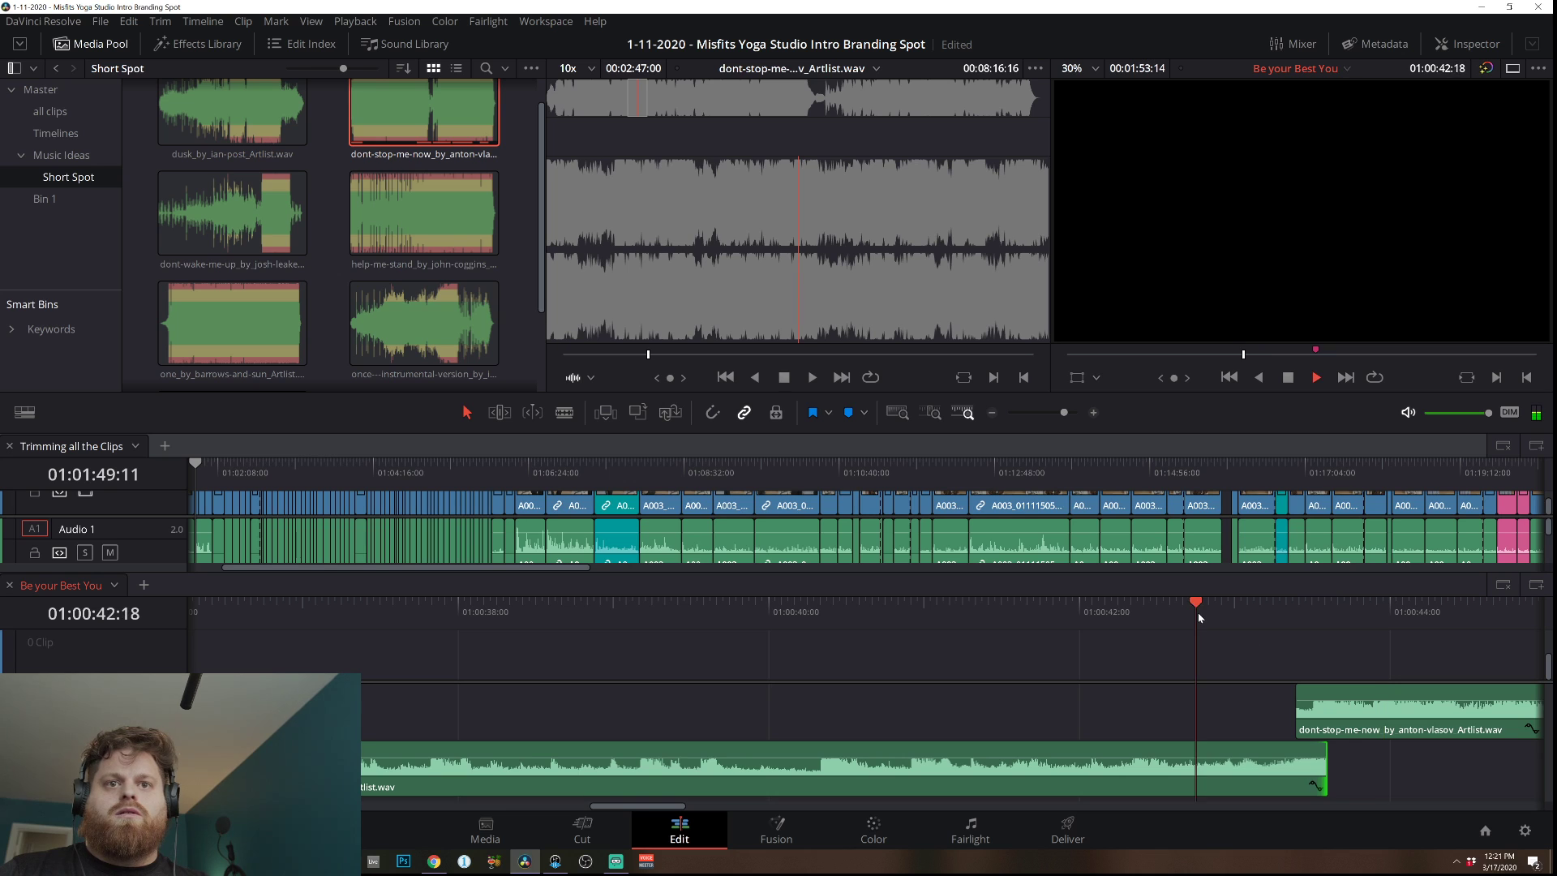
mouse_move(1395, 712)
mouse_down()
mouse_move(1357, 712)
mouse_move(1377, 712)
mouse_up()
click(1165, 610)
key(space)
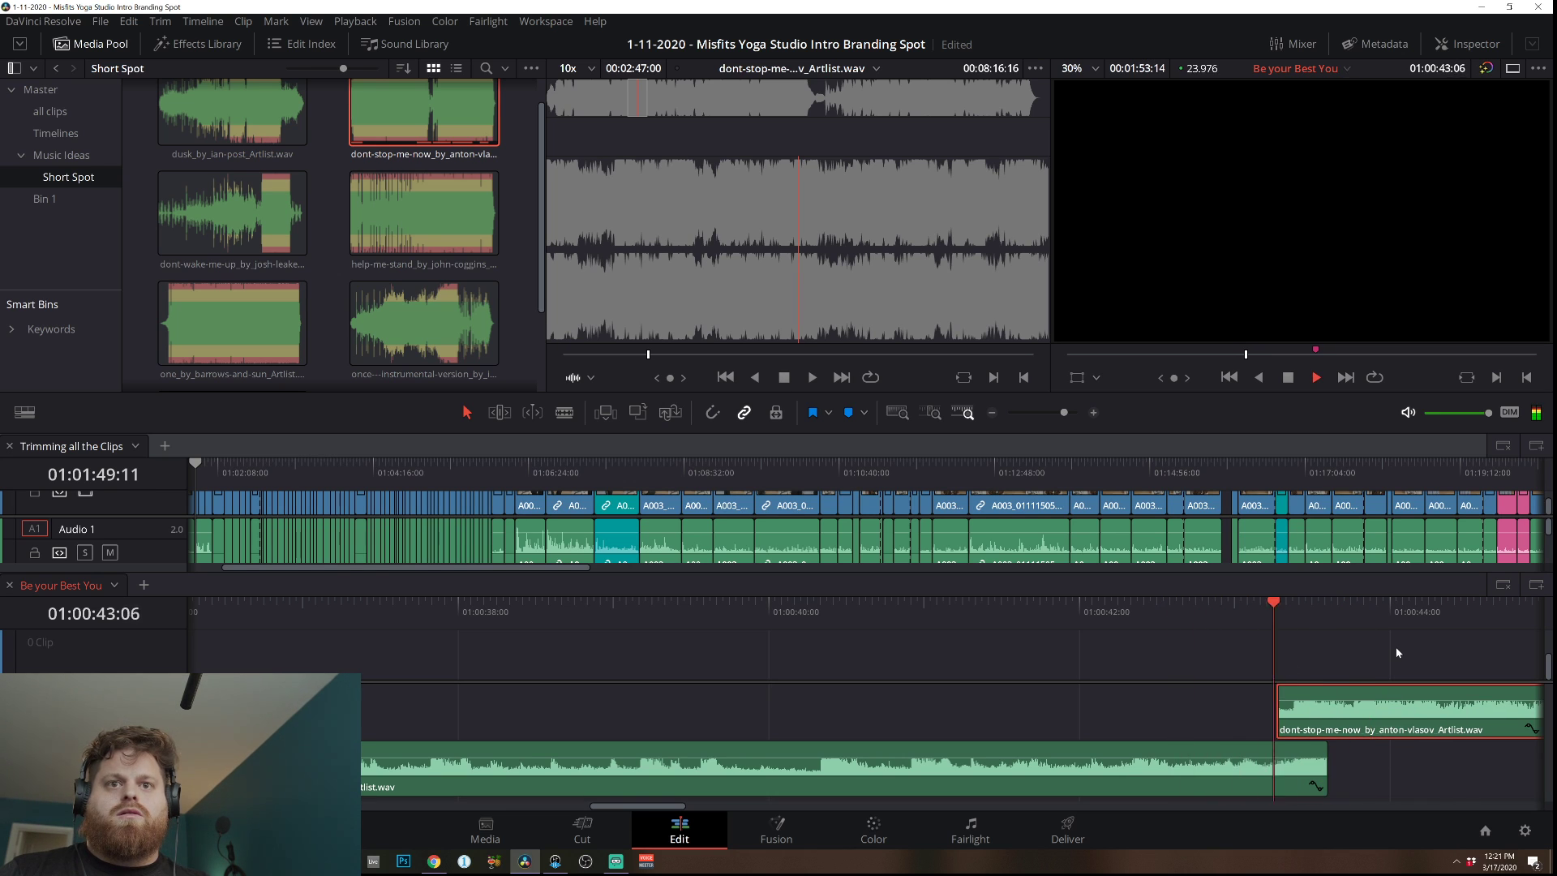
key(space)
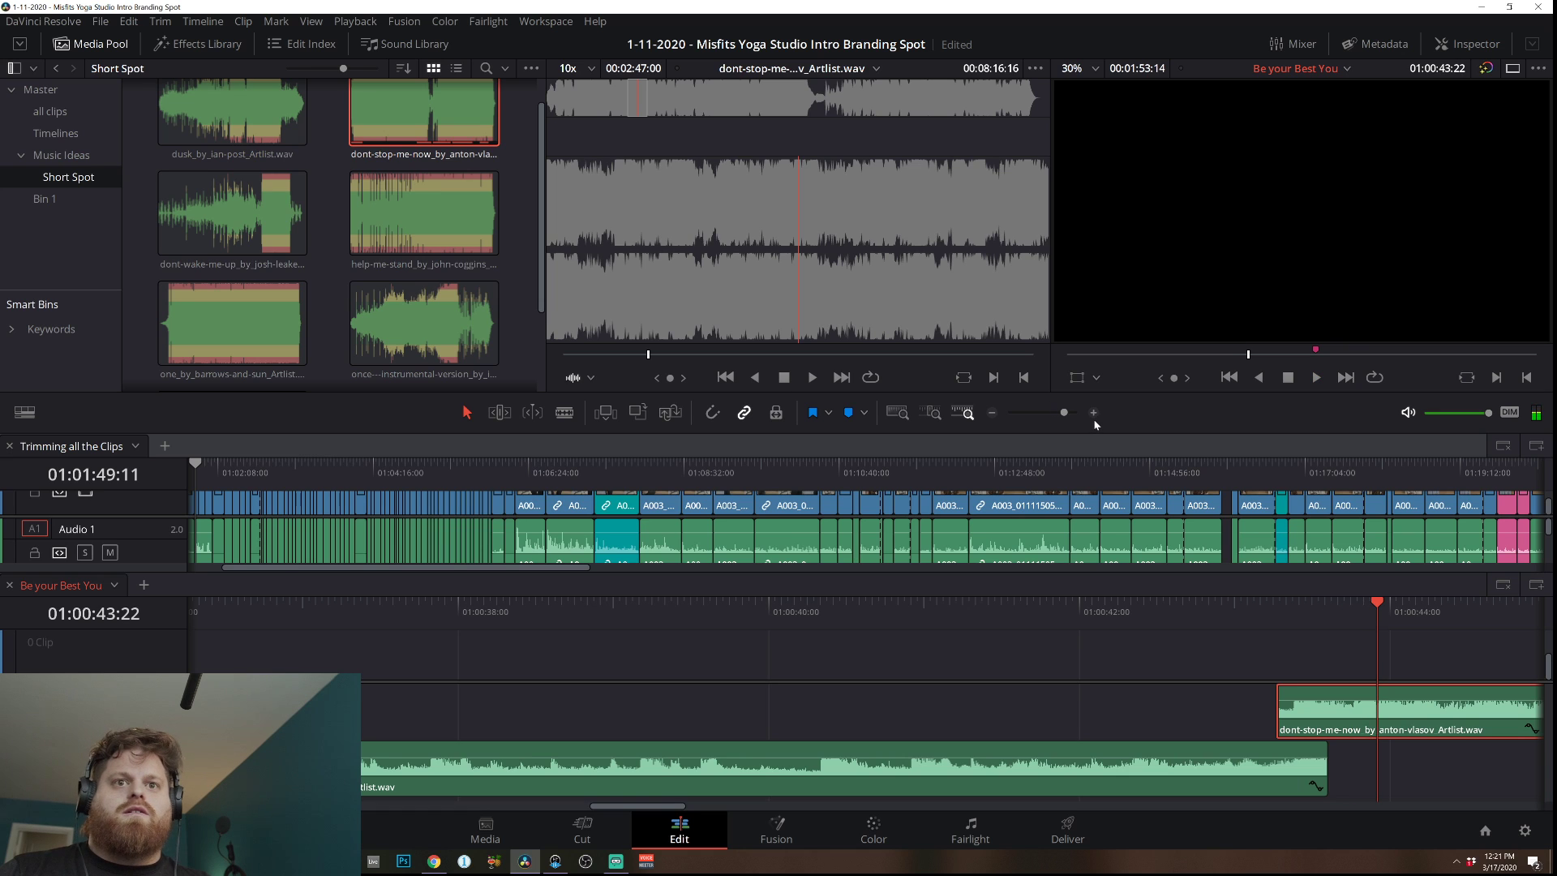
Play the overlap from about 01:00:43:04, nudge the upper piece about one frame later, and play it again.
click(1093, 413)
click(397, 610)
key(space)
key(space)
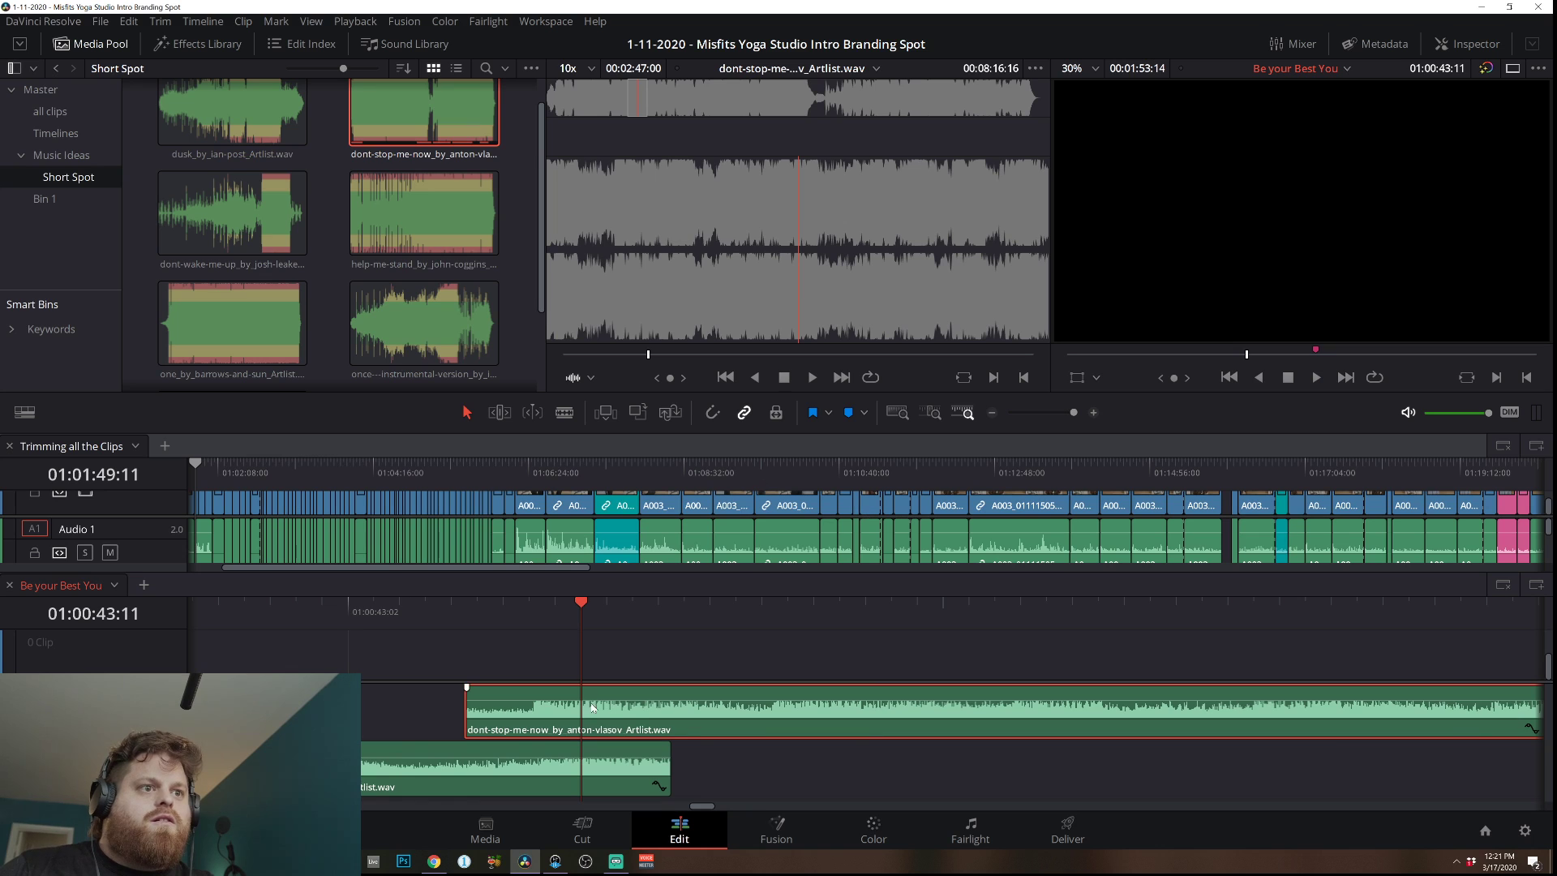
drag(609, 714, 640, 715)
key(space)
key(space)
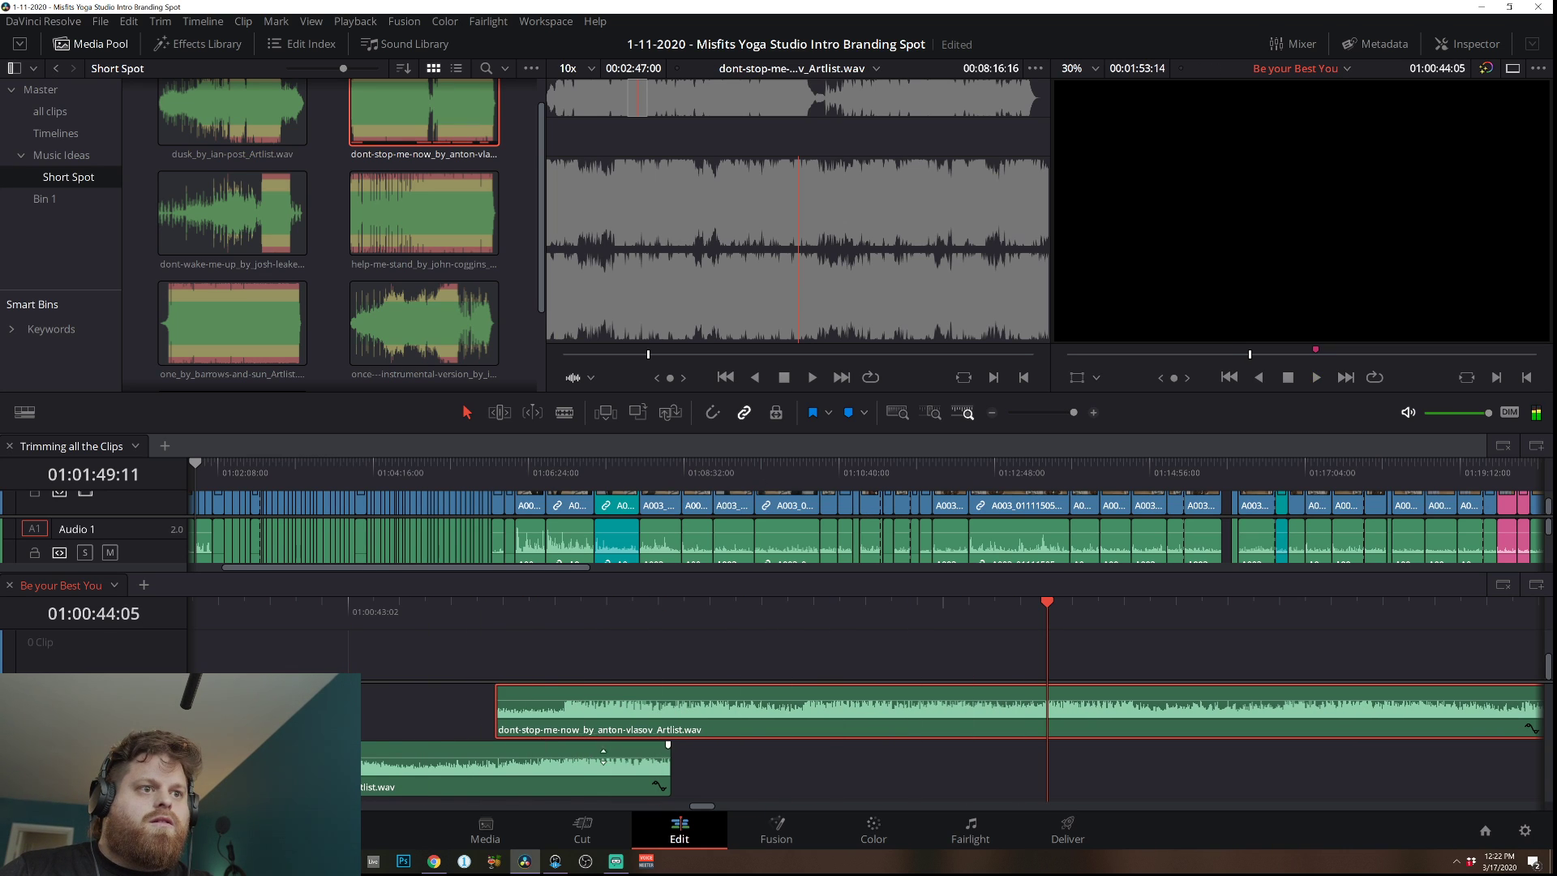
Trim the lower piece's end to about 01:00:43:10, extend the upper piece's start to about 01:00:43:03, and play the join.
drag(670, 776, 555, 776)
click(399, 610)
key(space)
key(space)
drag(495, 711, 386, 711)
key(alt+l)
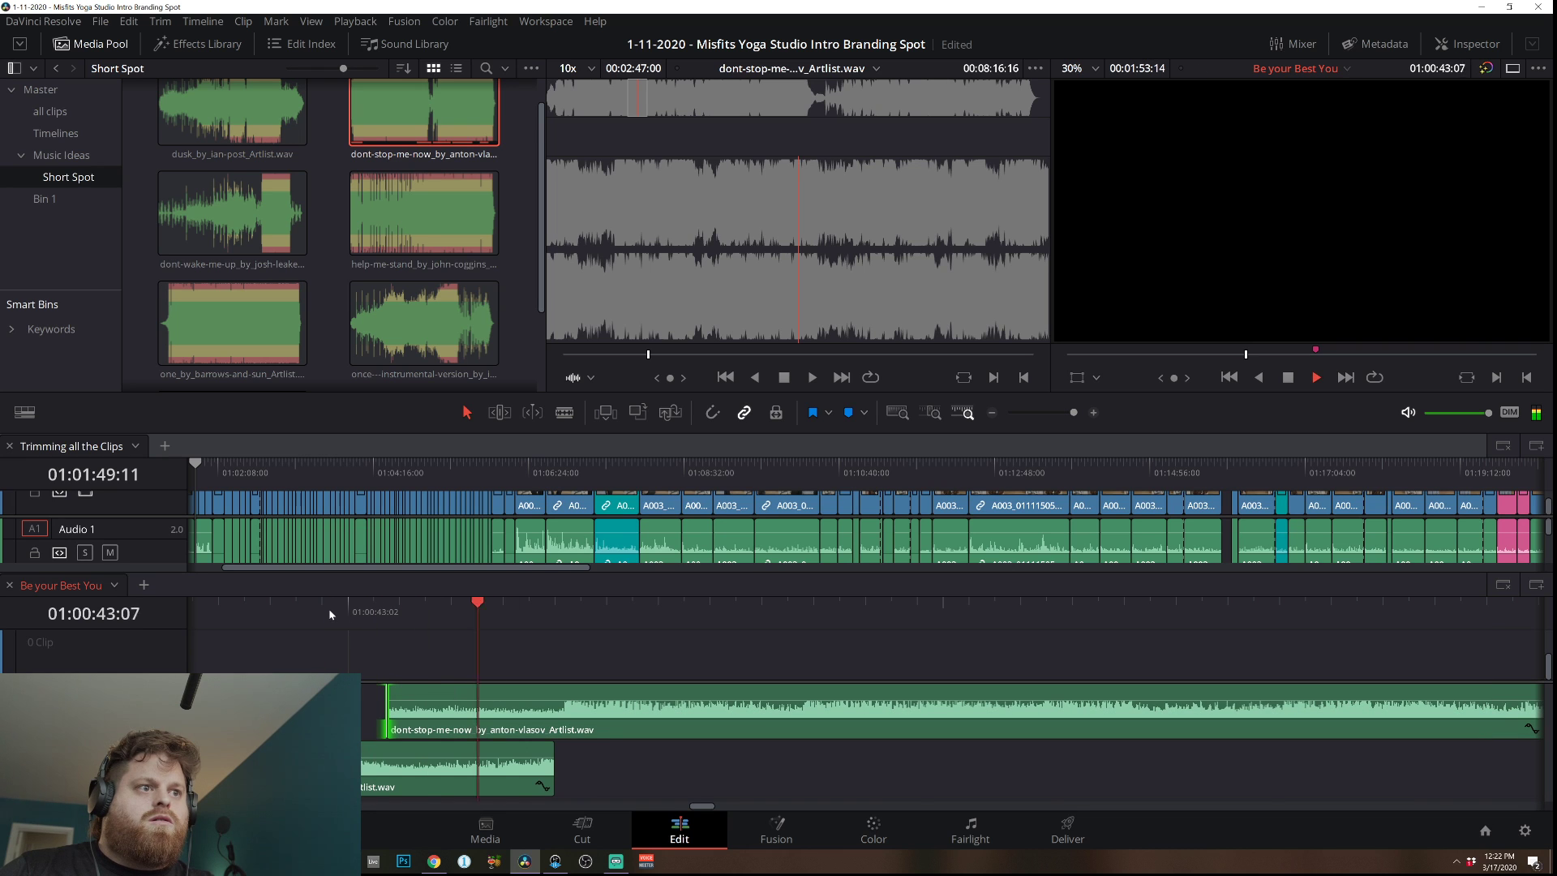
Play the assembled music from about 01:00:30 to check both joins.
click(991, 412)
click(991, 412)
click(991, 413)
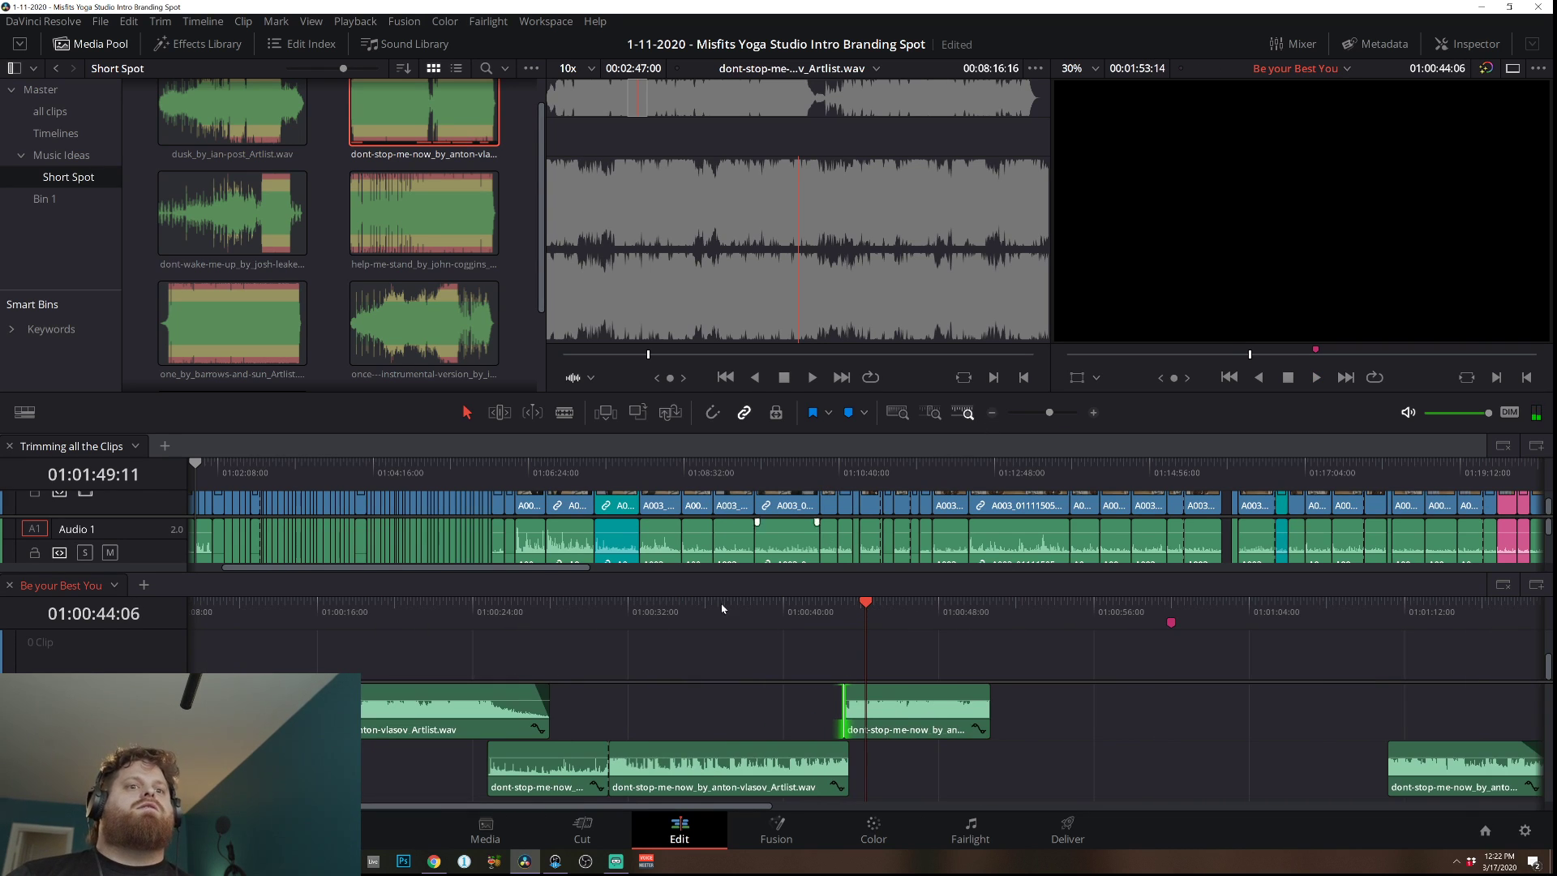
click(592, 621)
key(space)
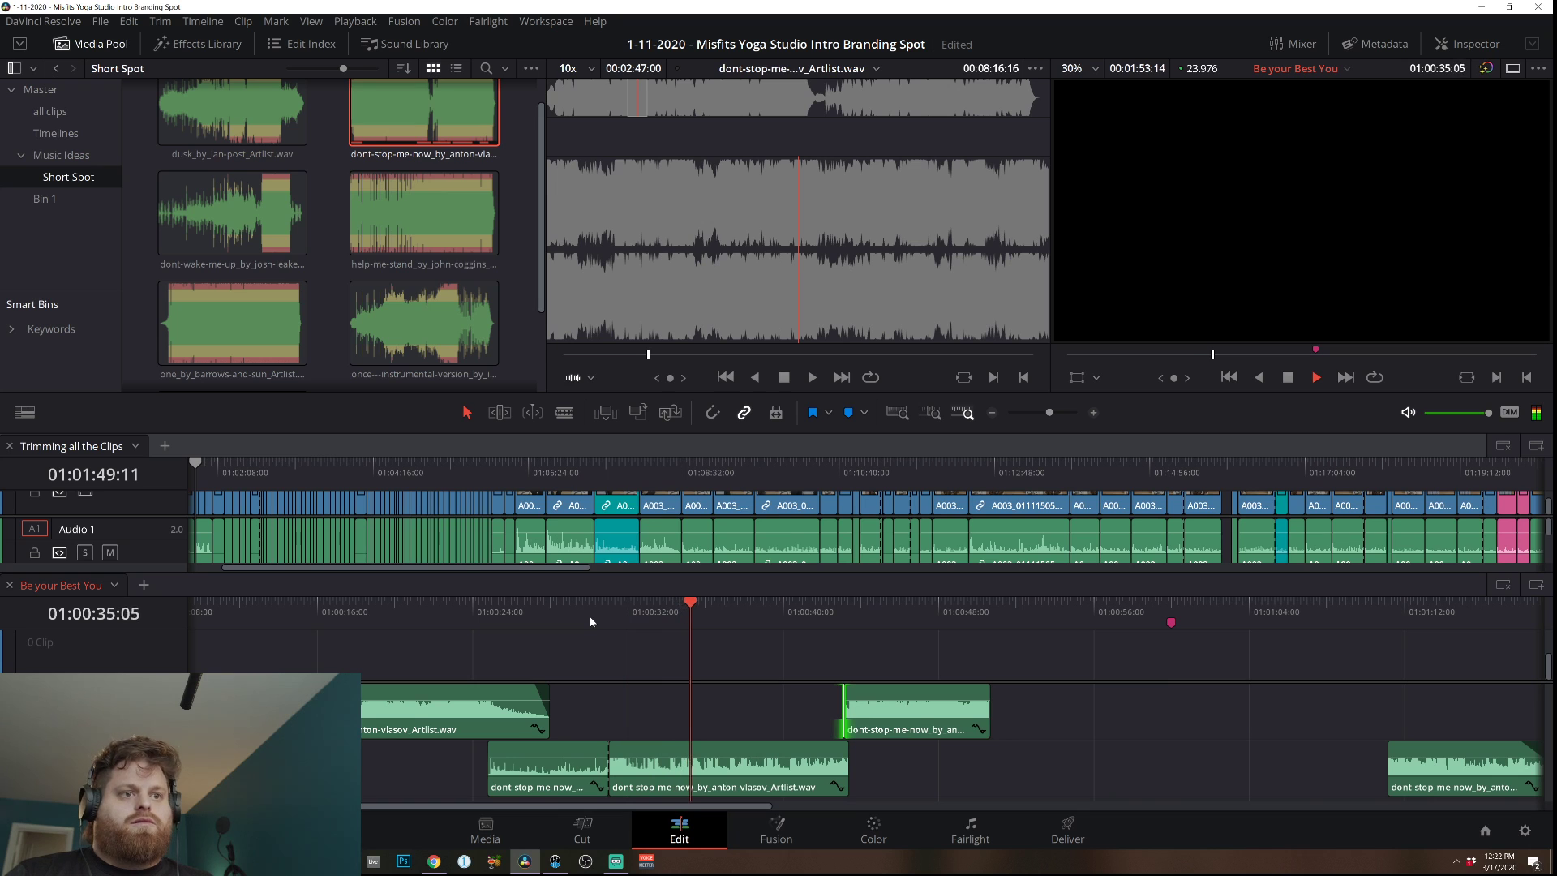
Try trimming the lower piece's start to about 01:00:37, play on, and extend the start back to about 01:00:31.
key(space)
drag(616, 772, 735, 777)
key(space)
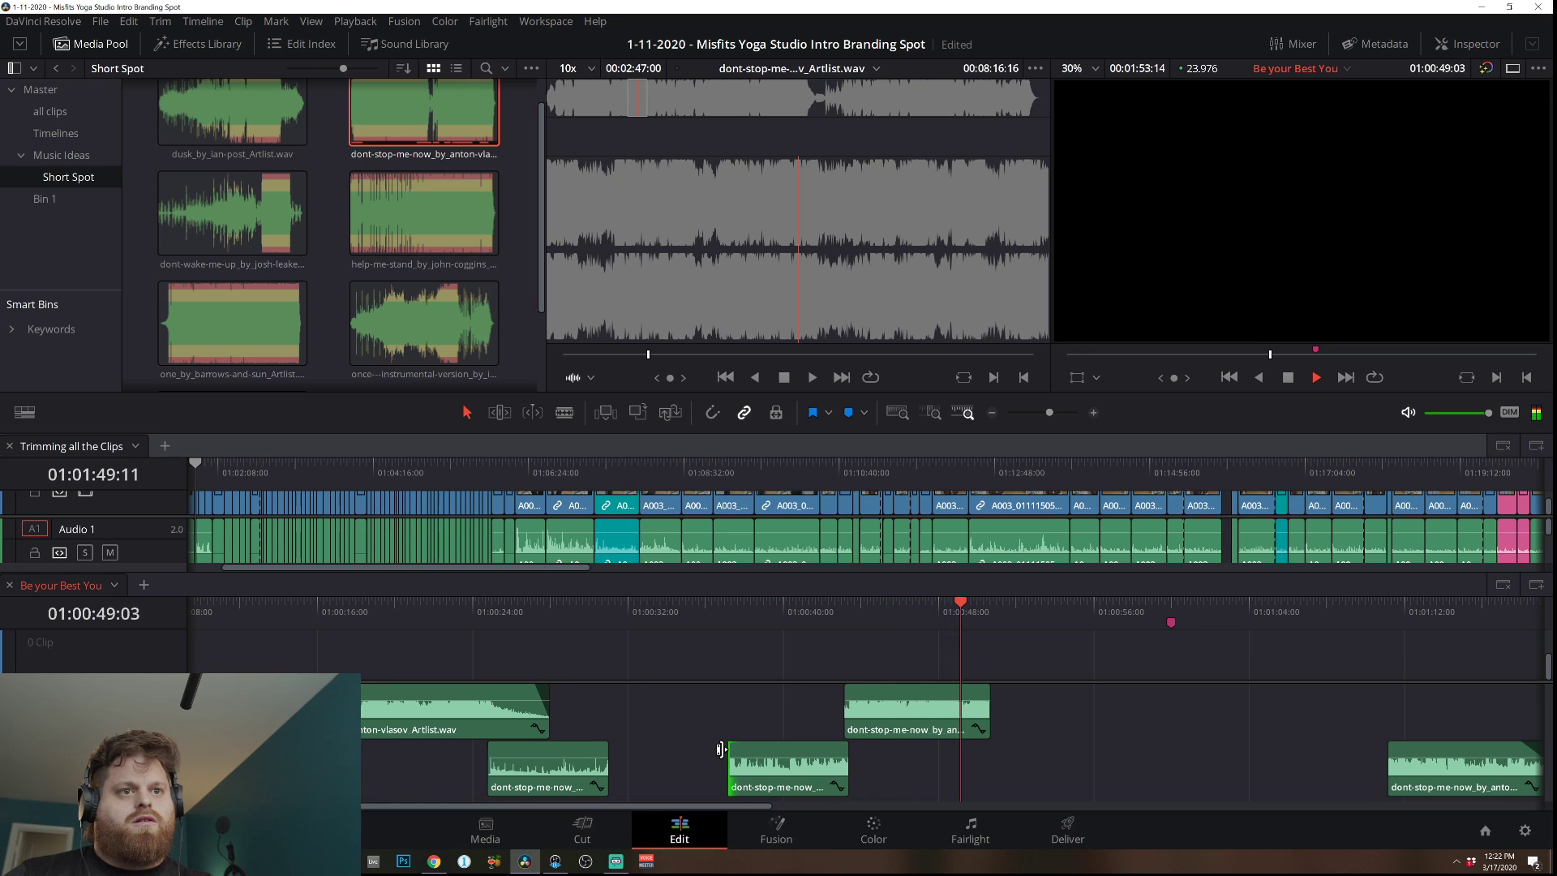
key(space)
drag(721, 749, 611, 748)
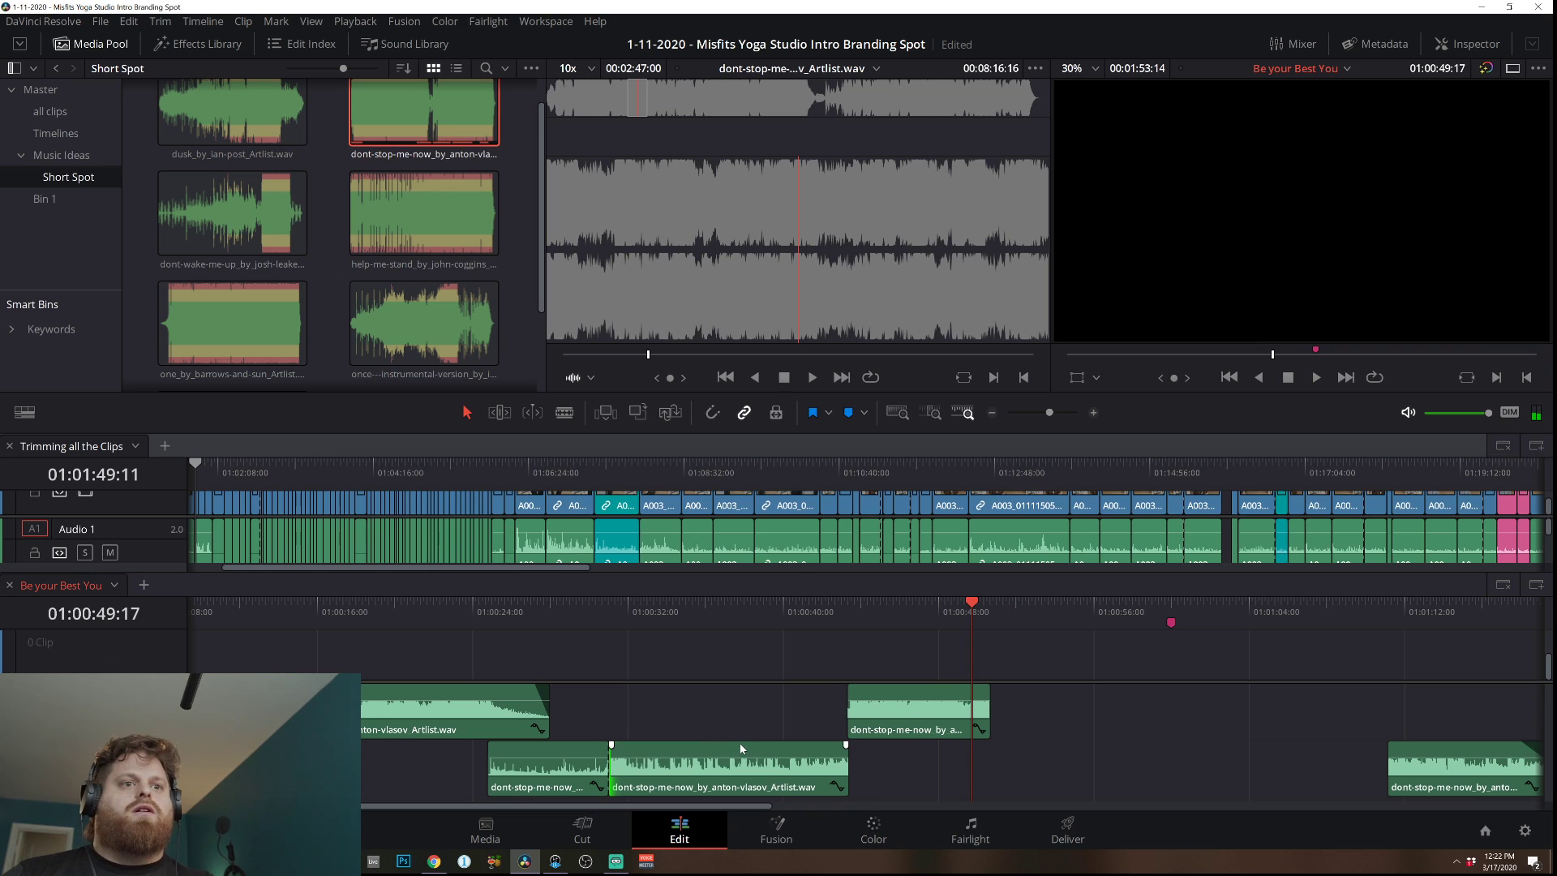
Delete the end piece and extend the remaining lower piece's end to about 01:01:02.
key(period)
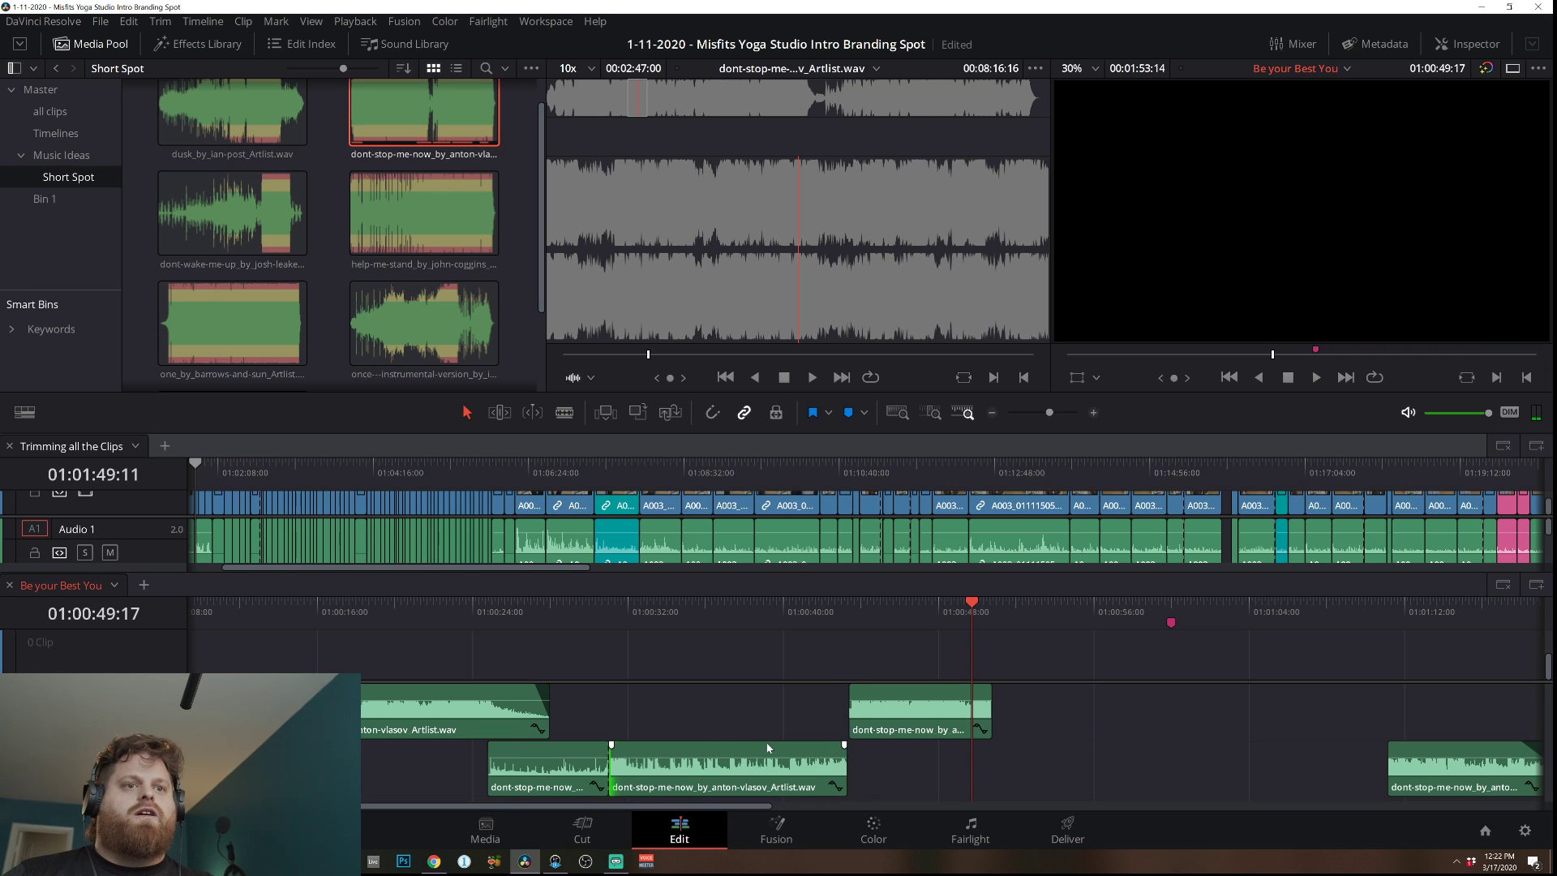
drag(986, 697, 1049, 750)
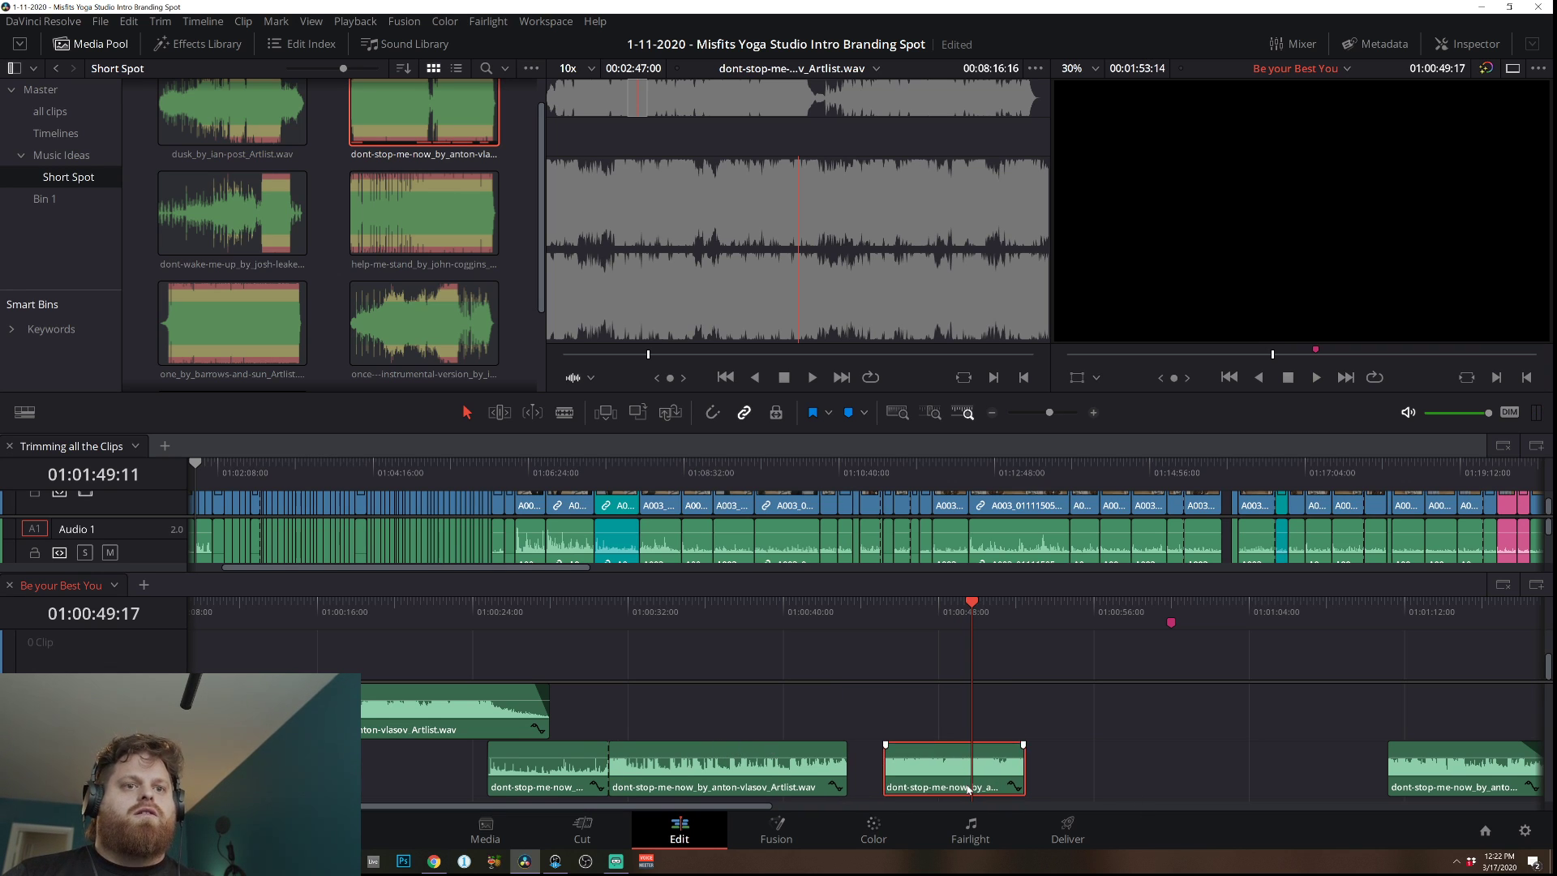
key(BackSpace)
drag(840, 767, 1215, 768)
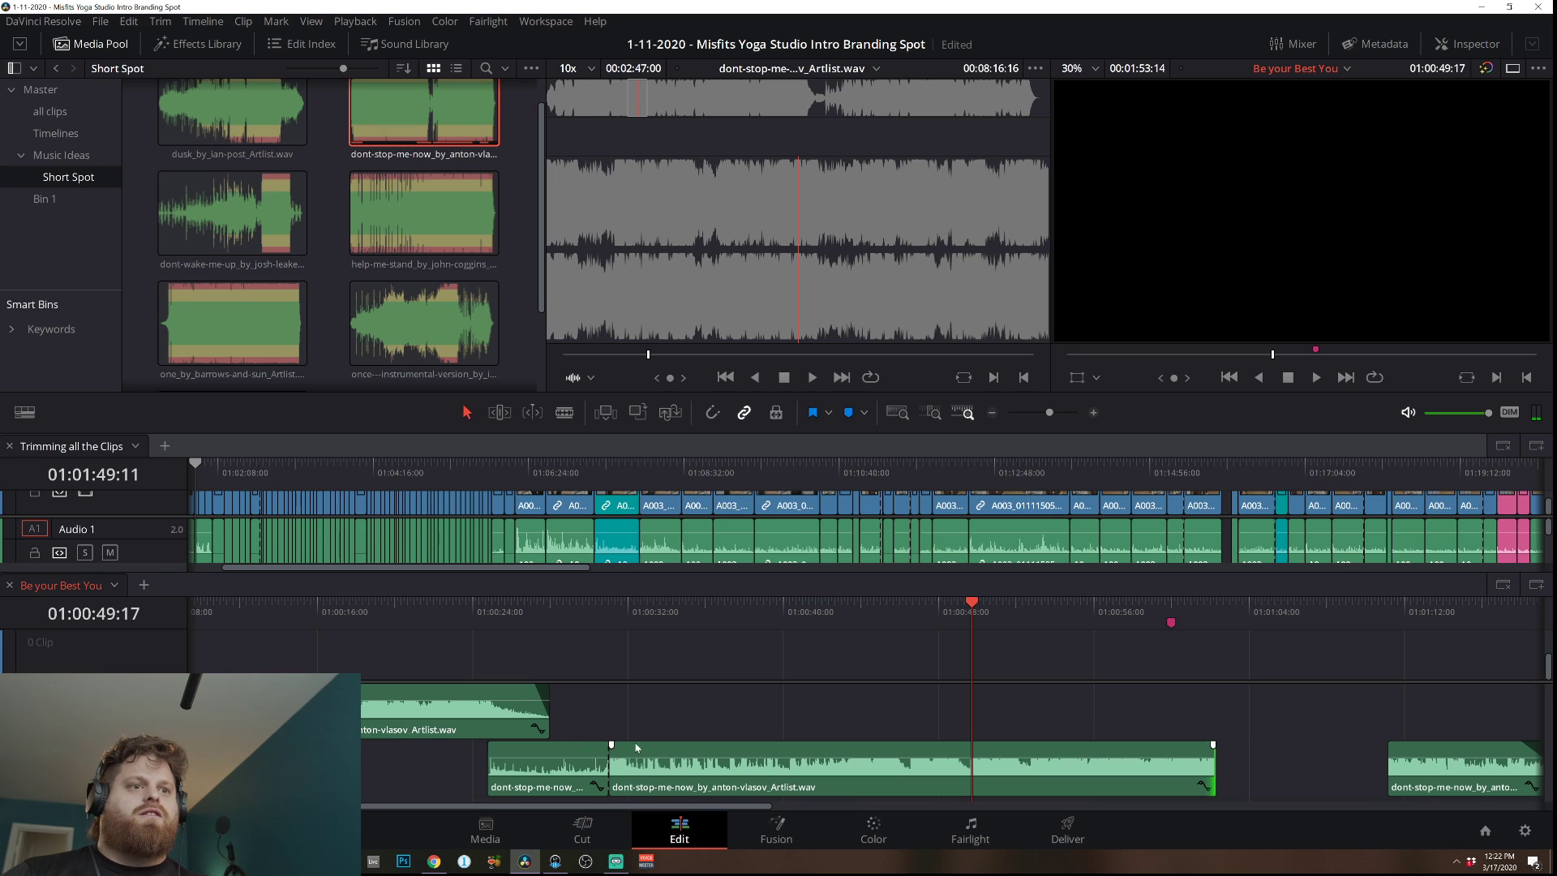
Play the music across the 01:00:31 join and trim the start of the long lower piece to about 01:00:37.
key(space)
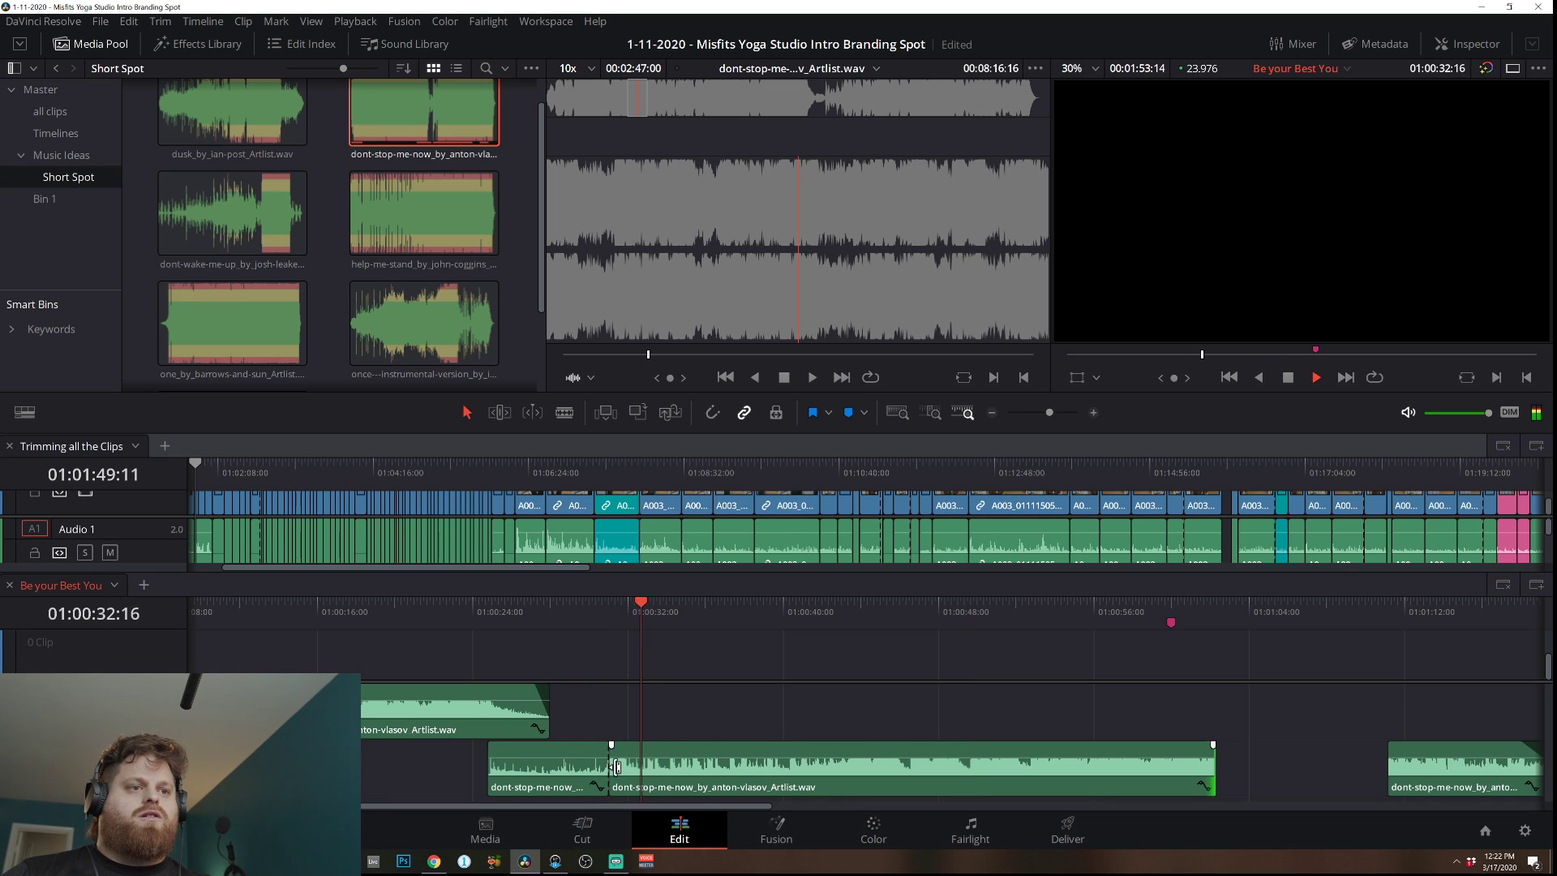
drag(616, 767, 734, 782)
key(space)
key(alt+slash)
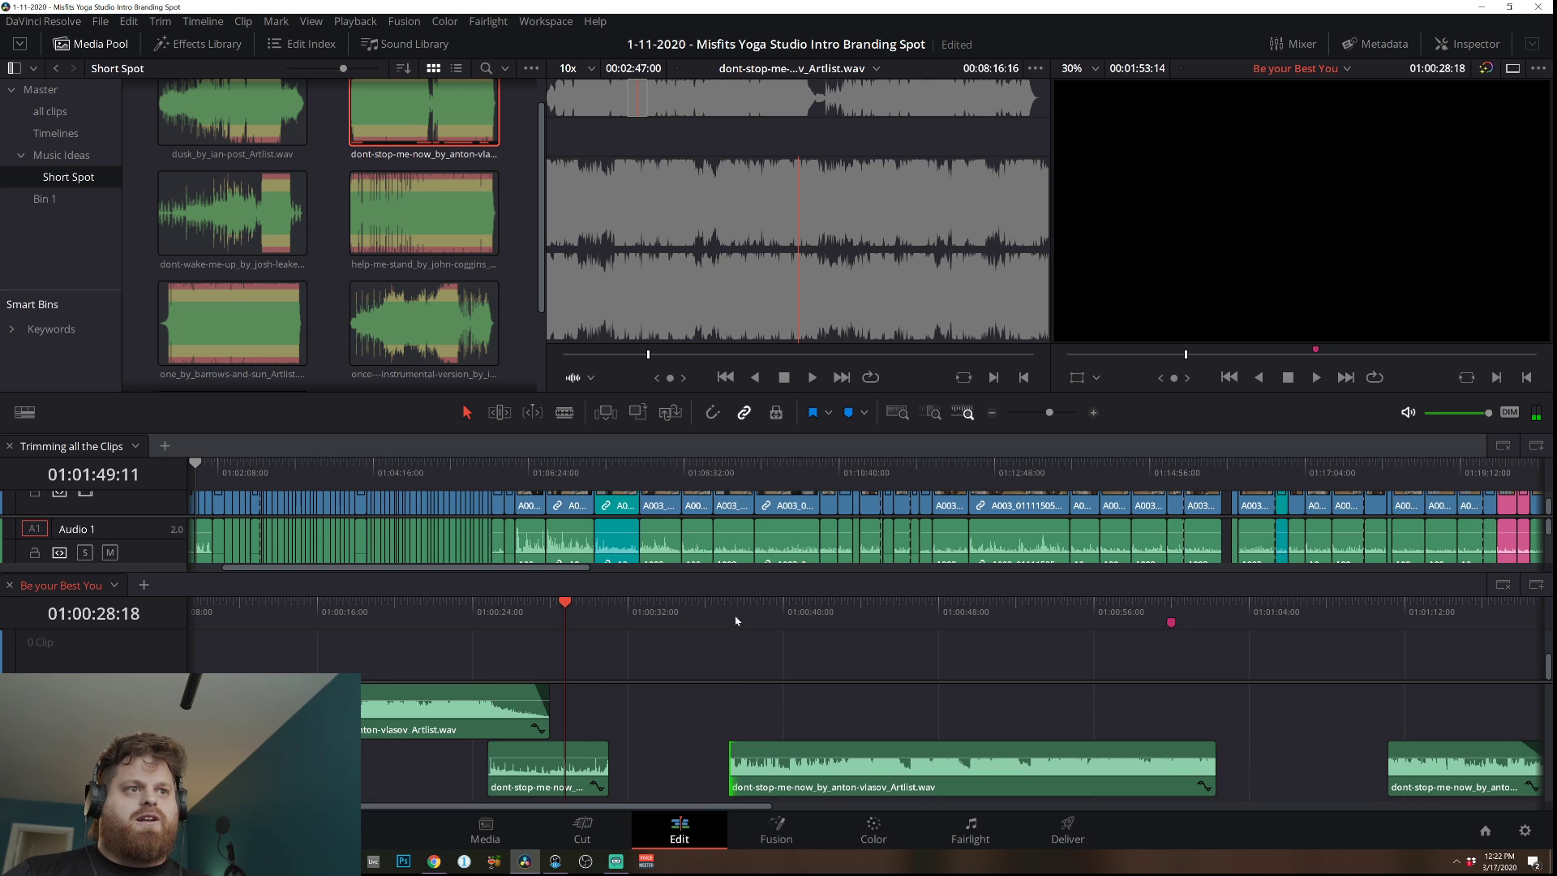
Move the trimmed long piece to the upper track, starting at about 01:00:31 where the lower piece ends, and play the join.
click(1093, 412)
key(space)
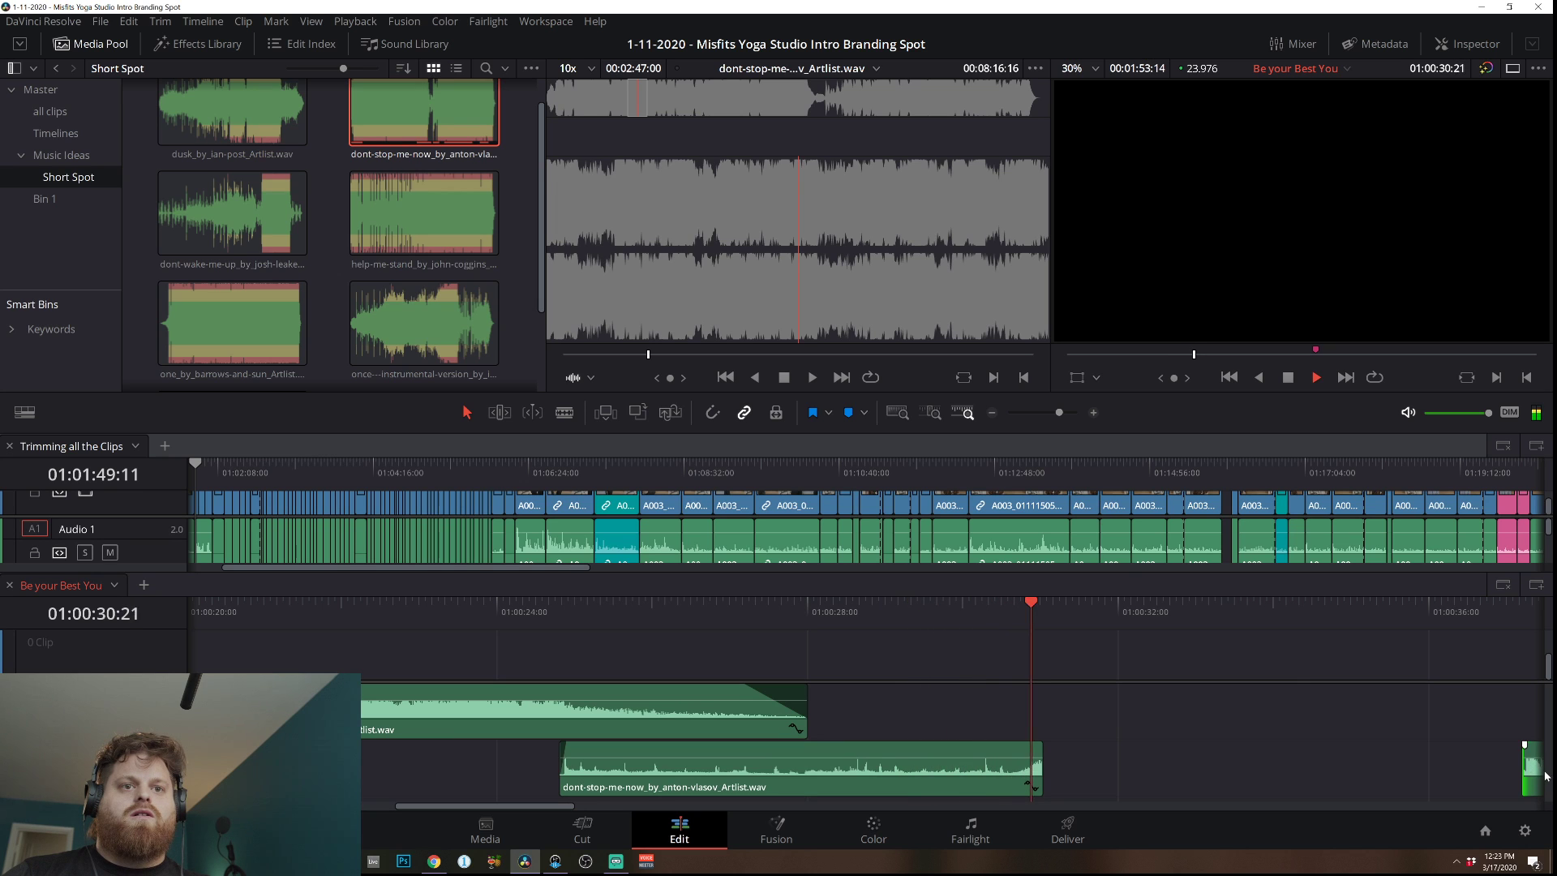
drag(1538, 776, 964, 709)
click(819, 606)
key(space)
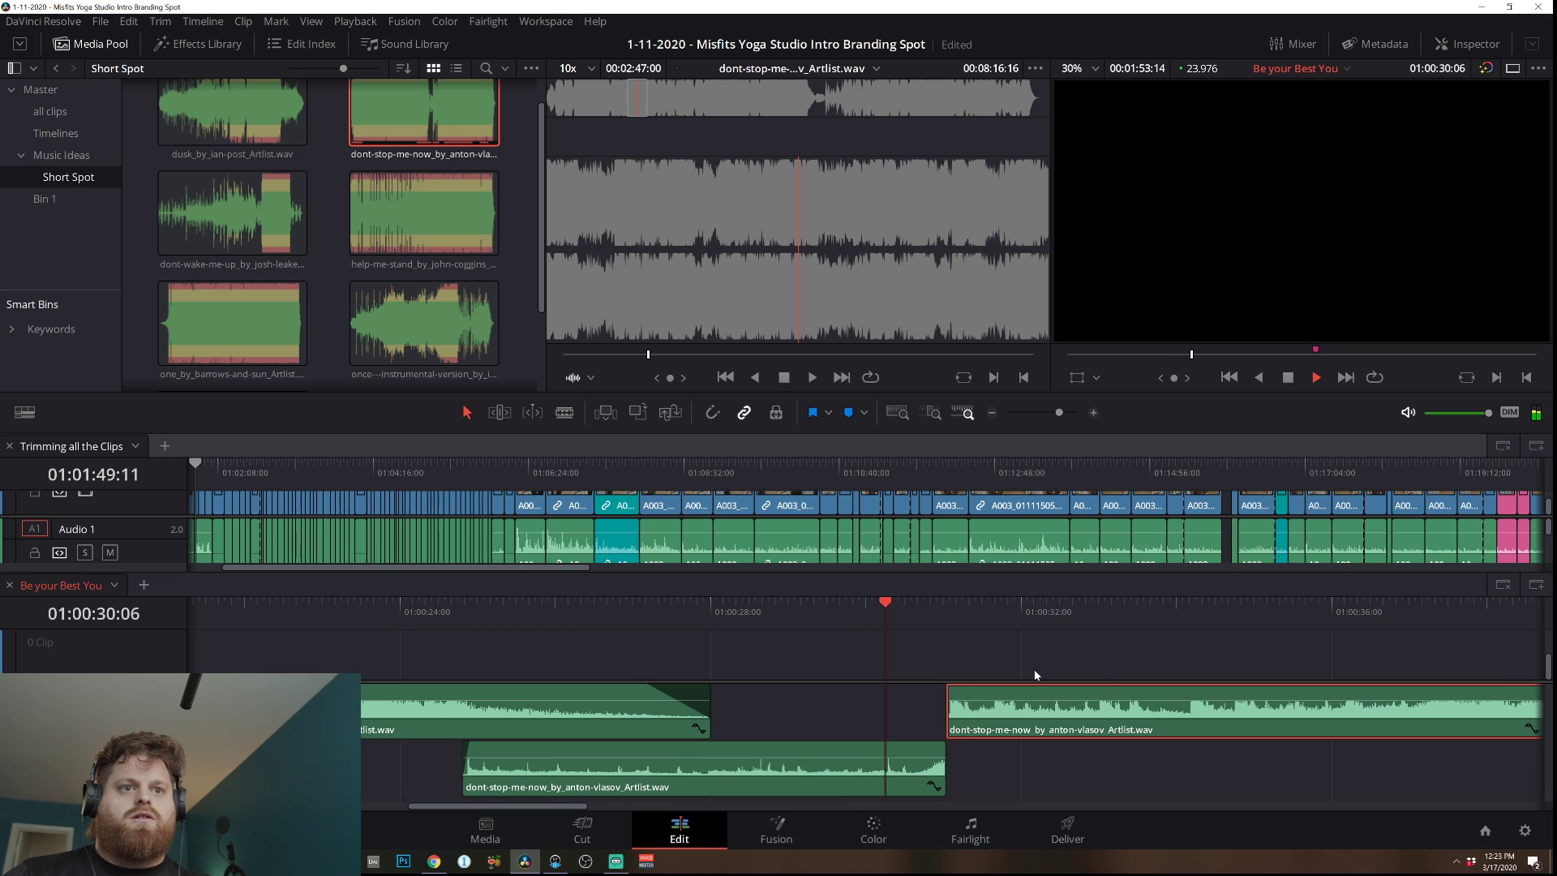
Extend the upper piece's start back to about 01:00:30:21 and play the overlap.
mouse_move(949, 712)
mouse_down()
mouse_move(987, 712)
mouse_move(935, 716)
mouse_up()
click(908, 602)
key(space)
key(space)
Move the upper piece earlier to start at about 01:00:30:08, extend the lower piece's end slightly, and play the overlap.
drag(1015, 711, 981, 712)
mouse_move(935, 770)
mouse_down()
mouse_move(969, 771)
mouse_move(942, 772)
mouse_up()
click(973, 719)
drag(972, 718, 967, 719)
click(839, 610)
key(space)
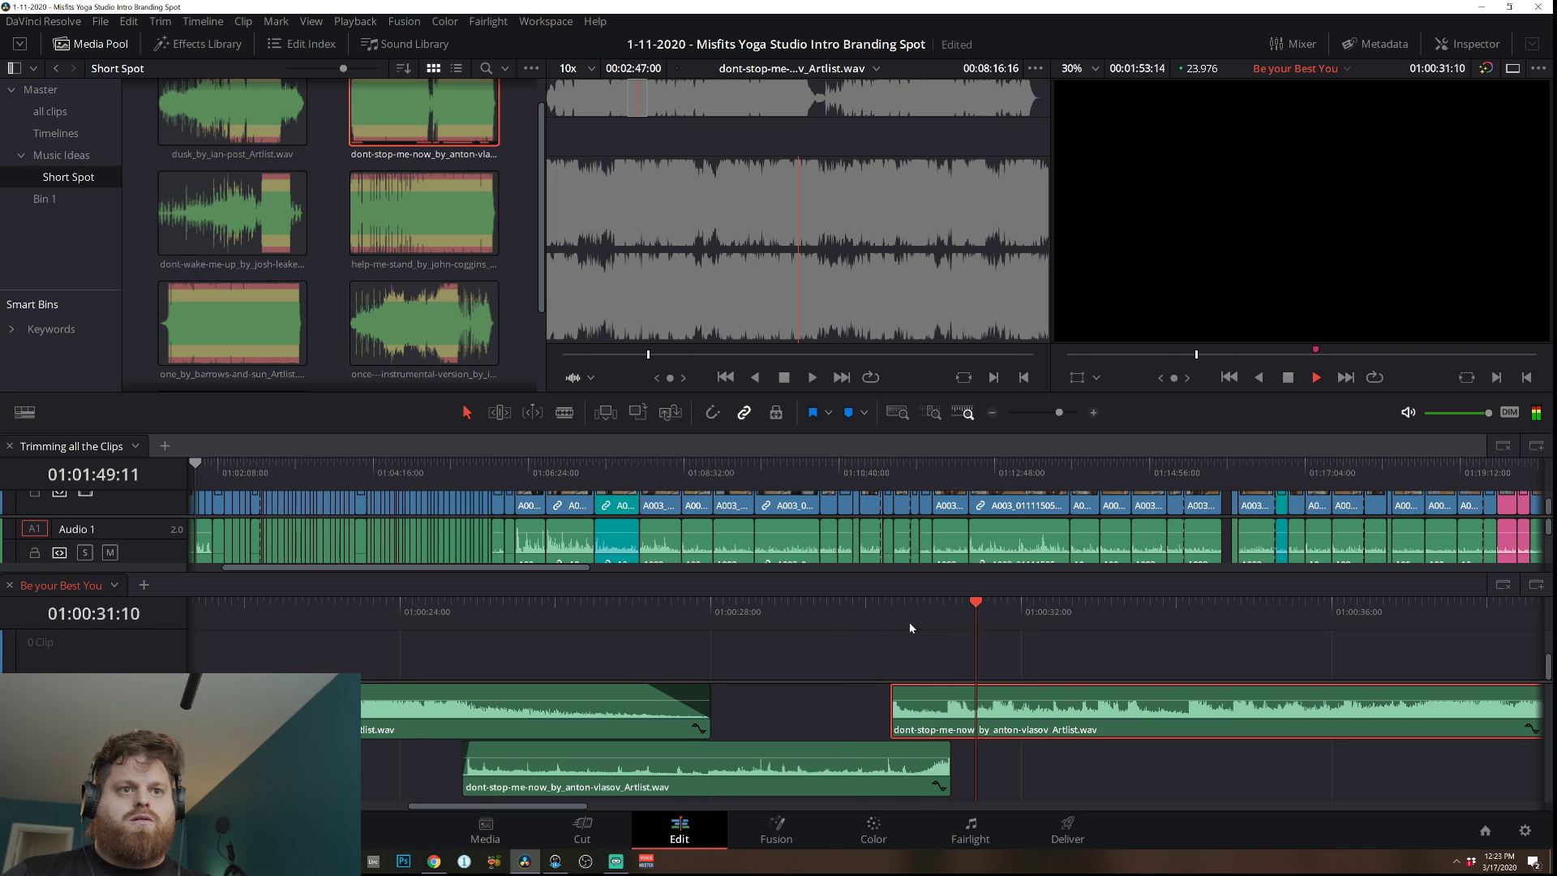
Trim the upper piece's start to about 01:00:31 and play the music through the join.
drag(893, 719, 946, 720)
key(Up)
key(Up)
key(Up)
key(space)
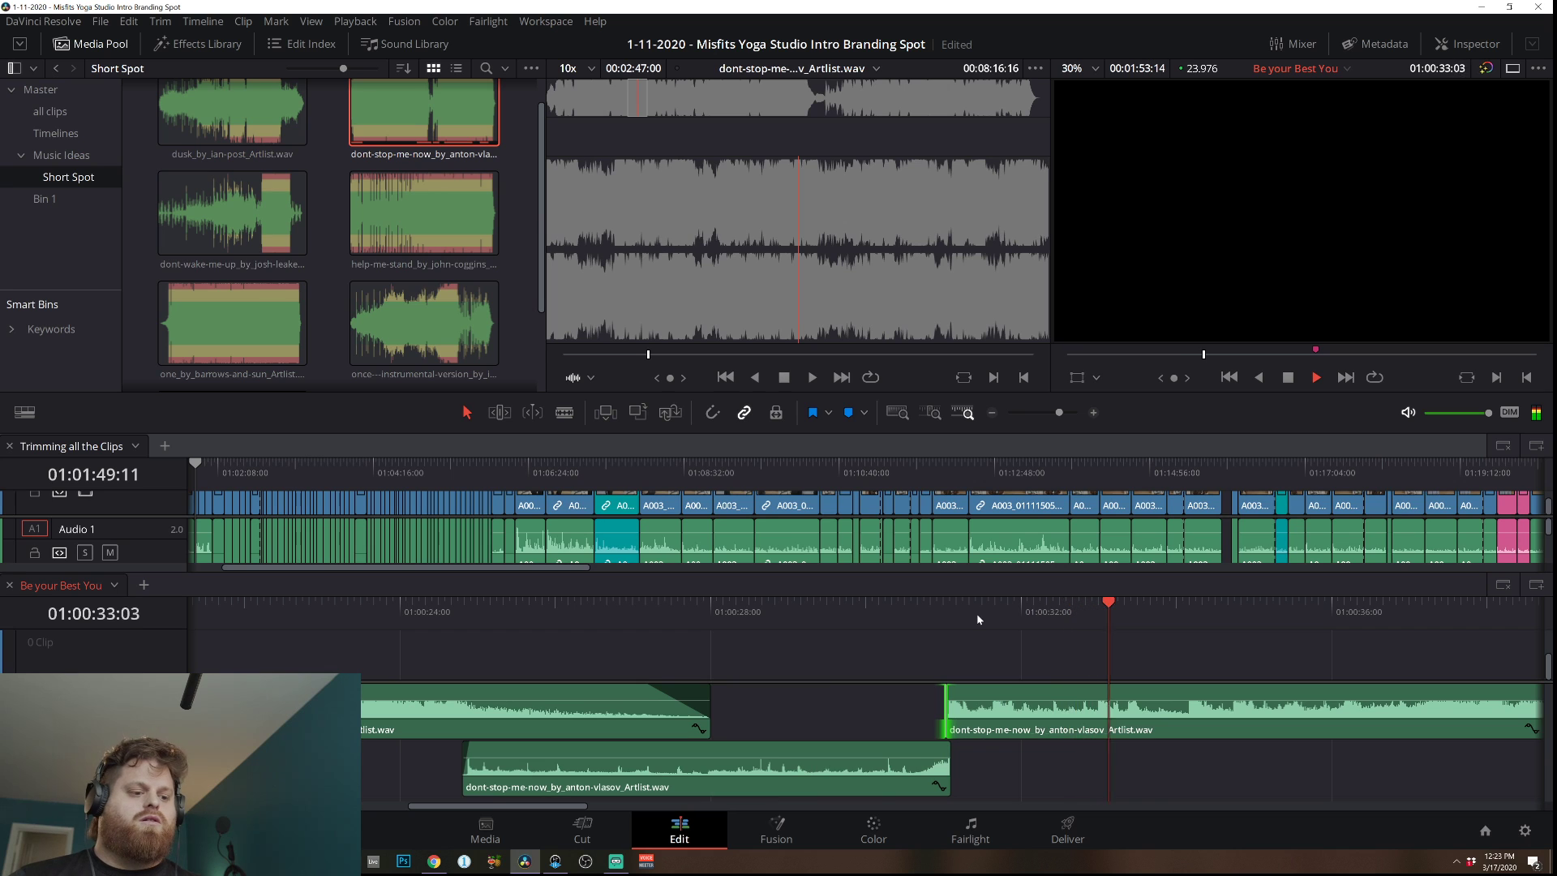
click(991, 412)
click(991, 412)
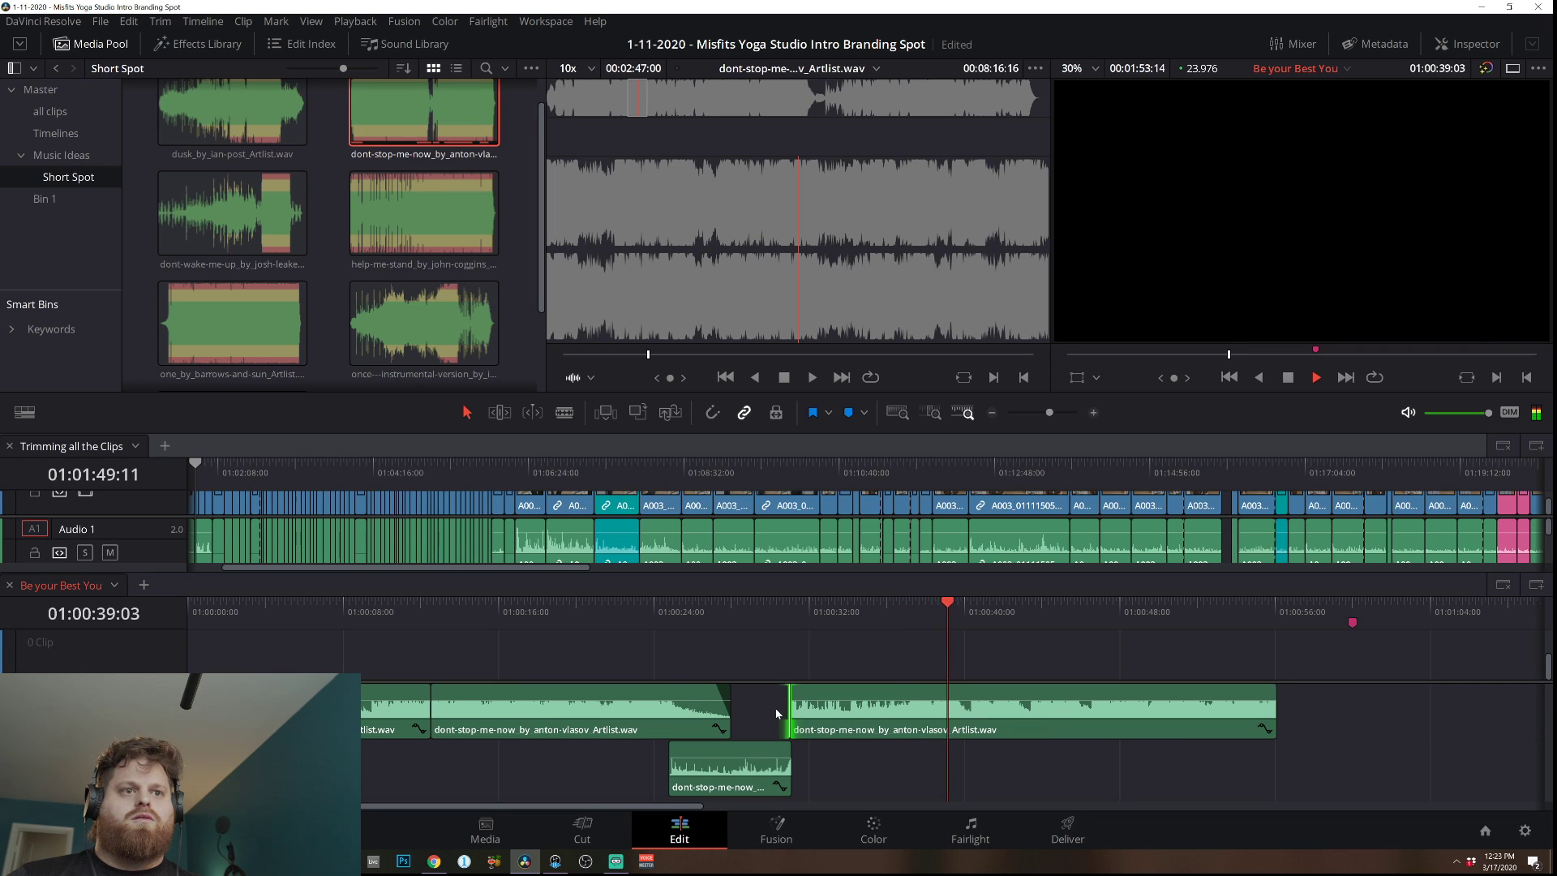
Trim the upper piece's start further to about 01:00:37 and play from there.
key(space)
drag(790, 715, 909, 724)
click(904, 601)
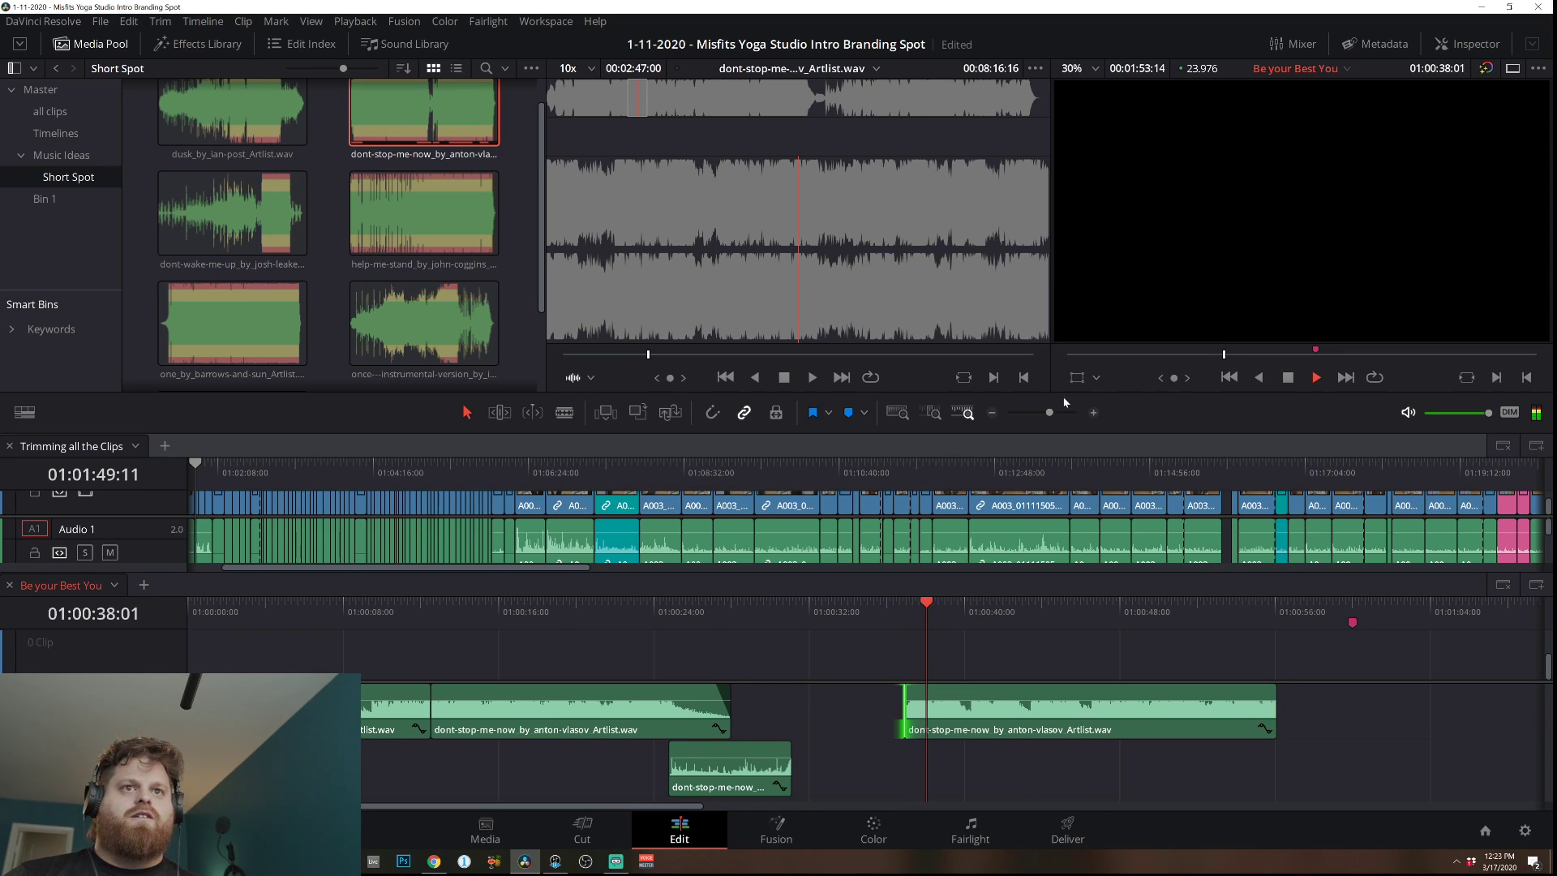
Move the upper piece earlier to start at about 01:00:31 and play the join from just before 01:00:28.
click(1094, 412)
key(space)
drag(803, 709, 350, 710)
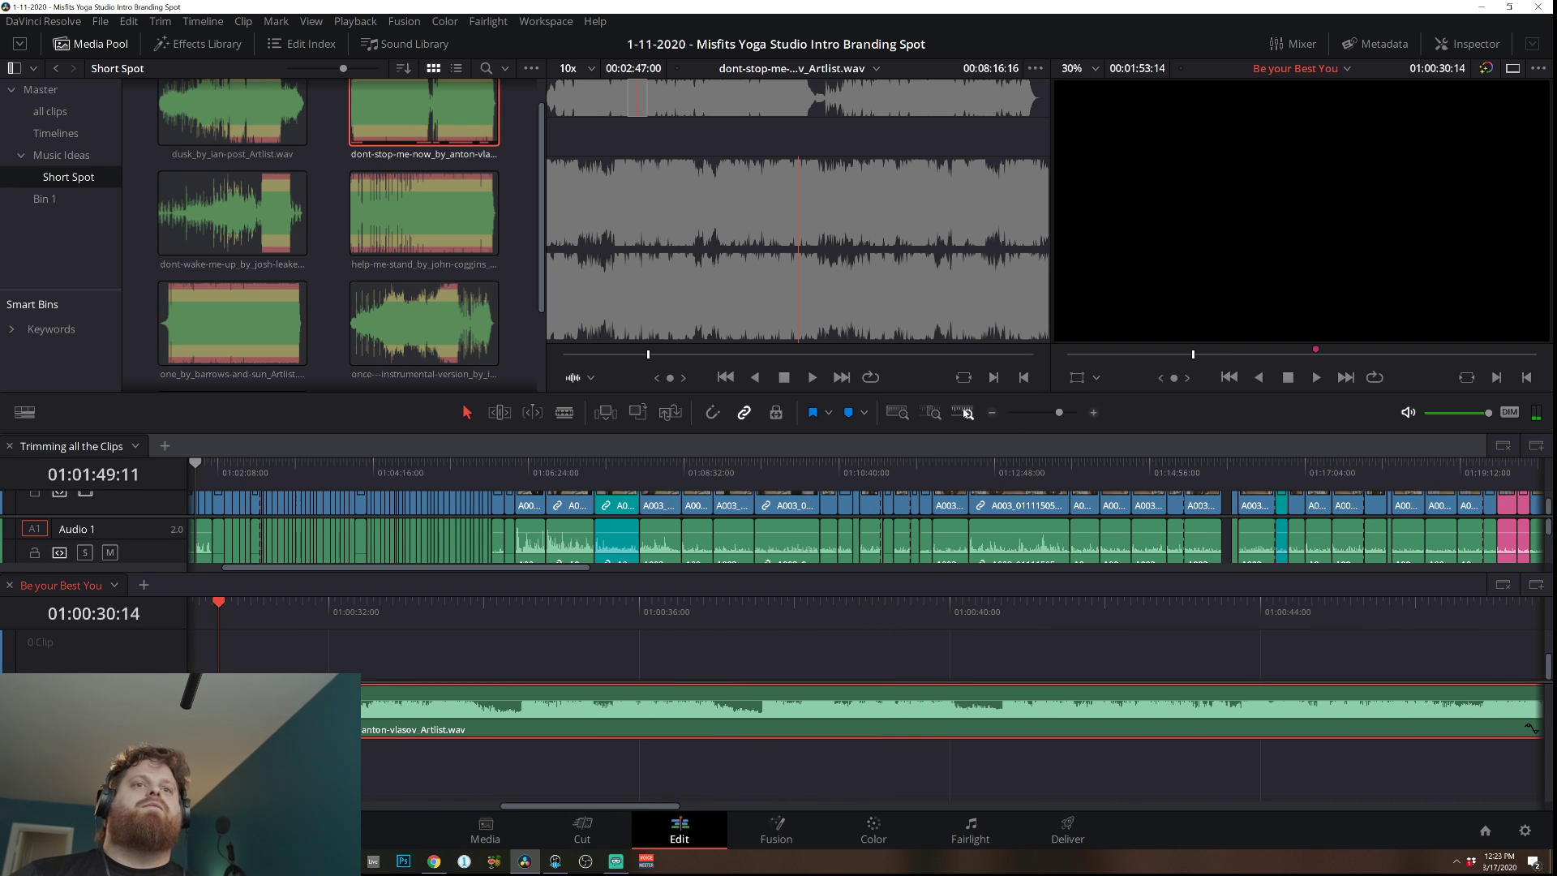
click(991, 413)
key(space)
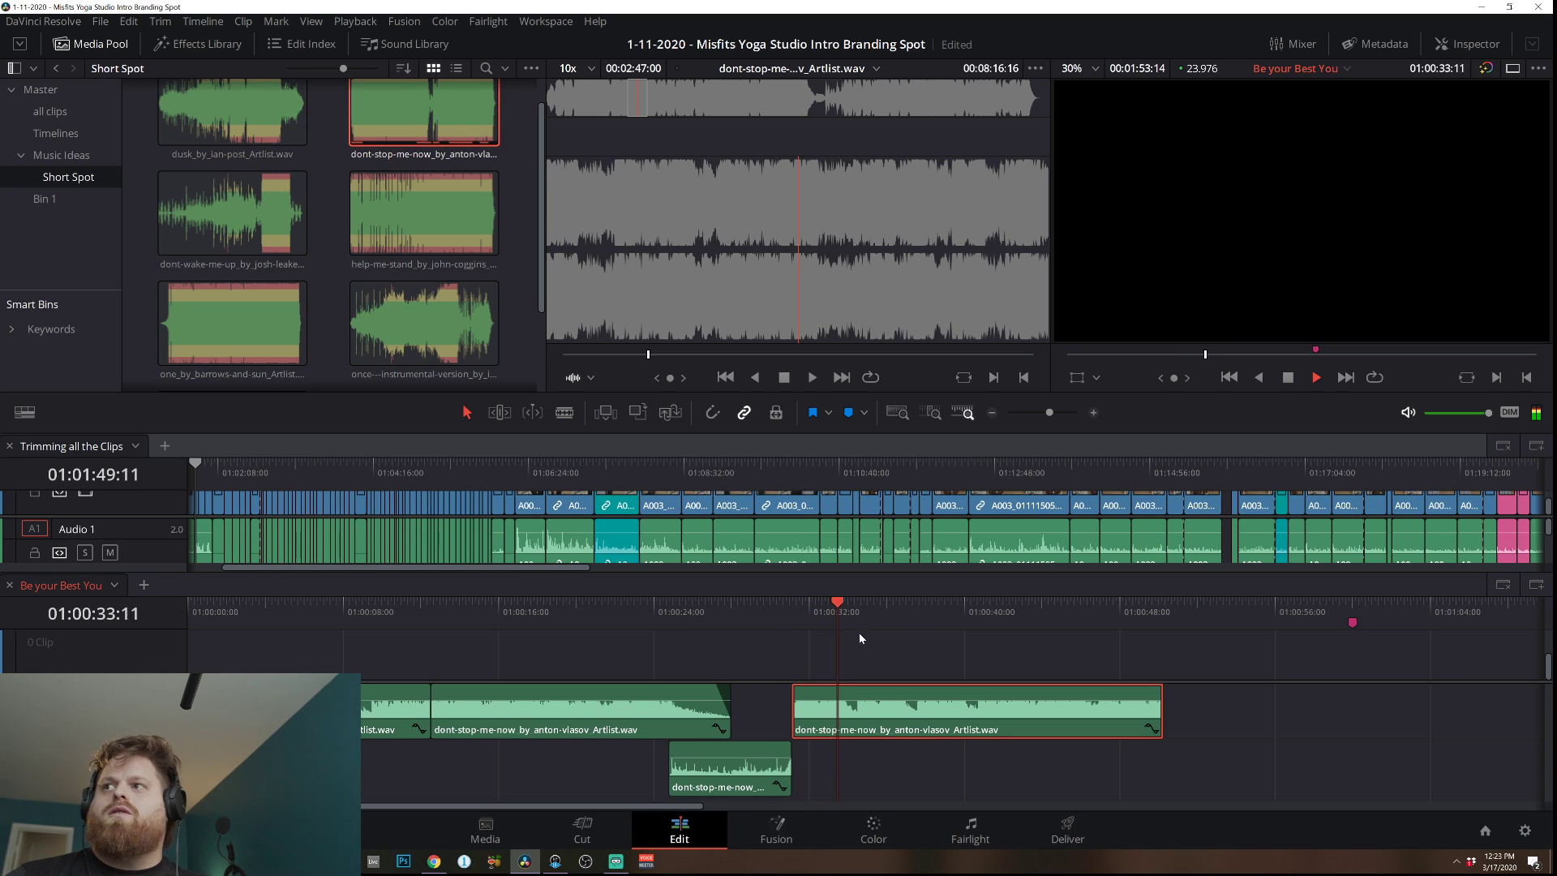
click(729, 608)
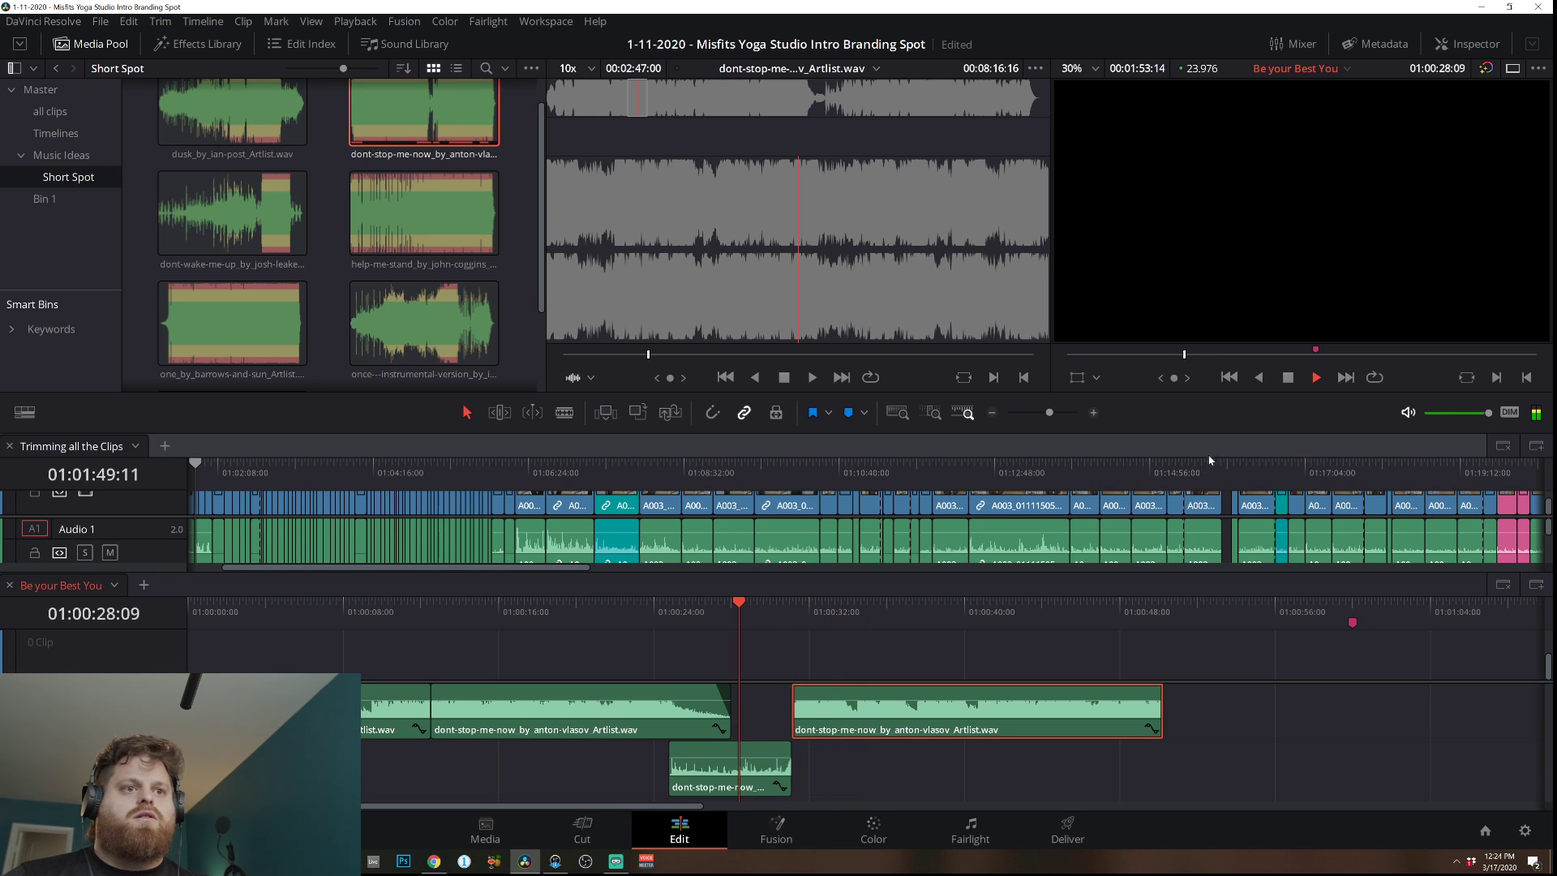
click(1094, 413)
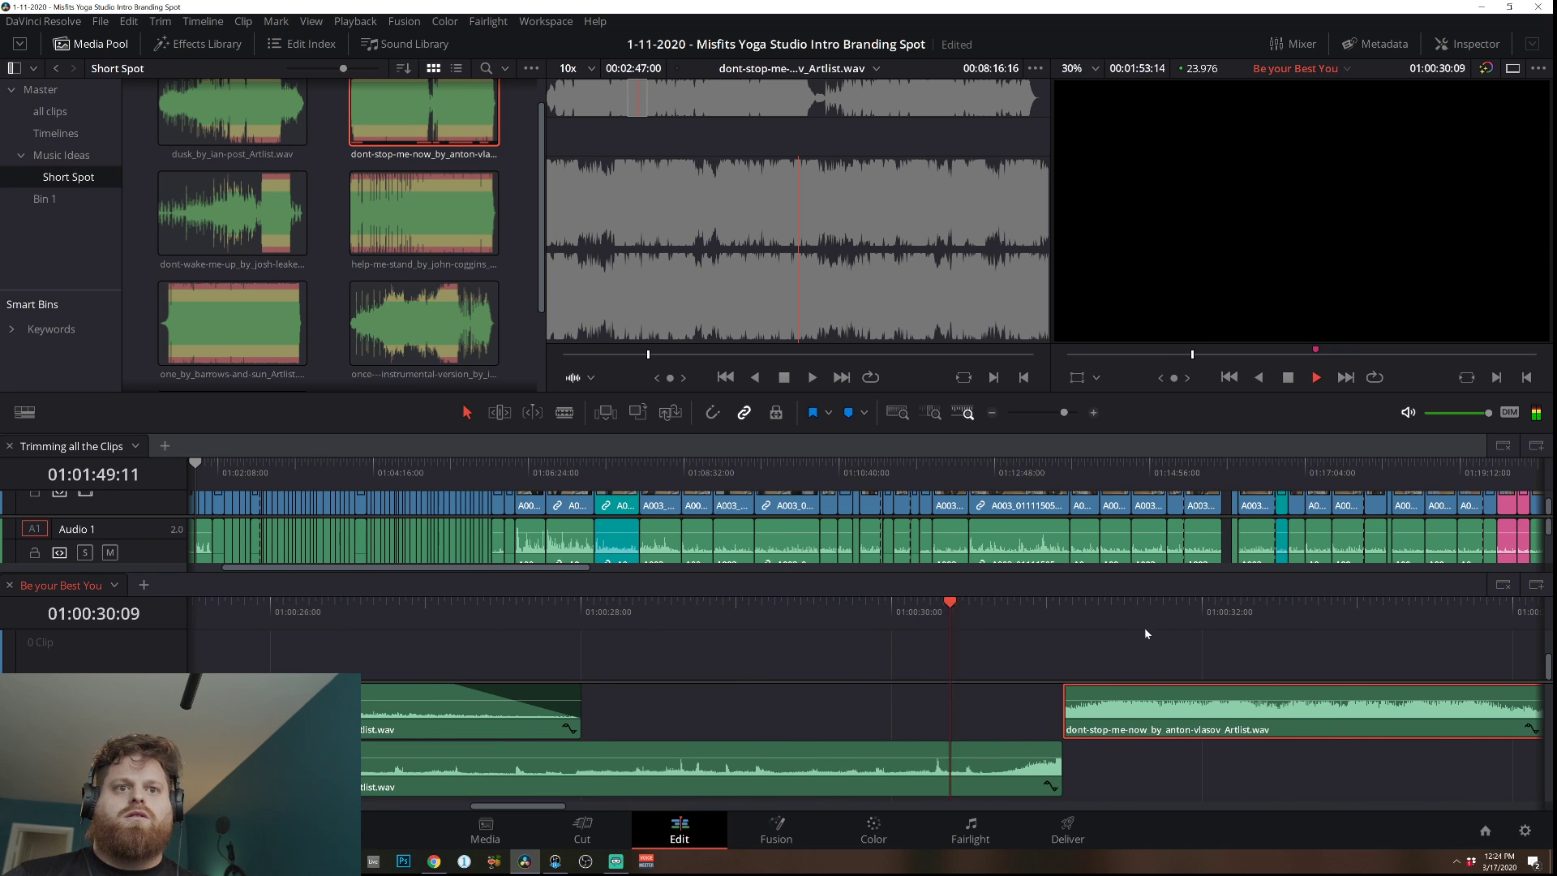
Move the upper piece earlier to about 01:00:30:20 and trim its start to about 01:00:30:23.
drag(1139, 714, 1099, 714)
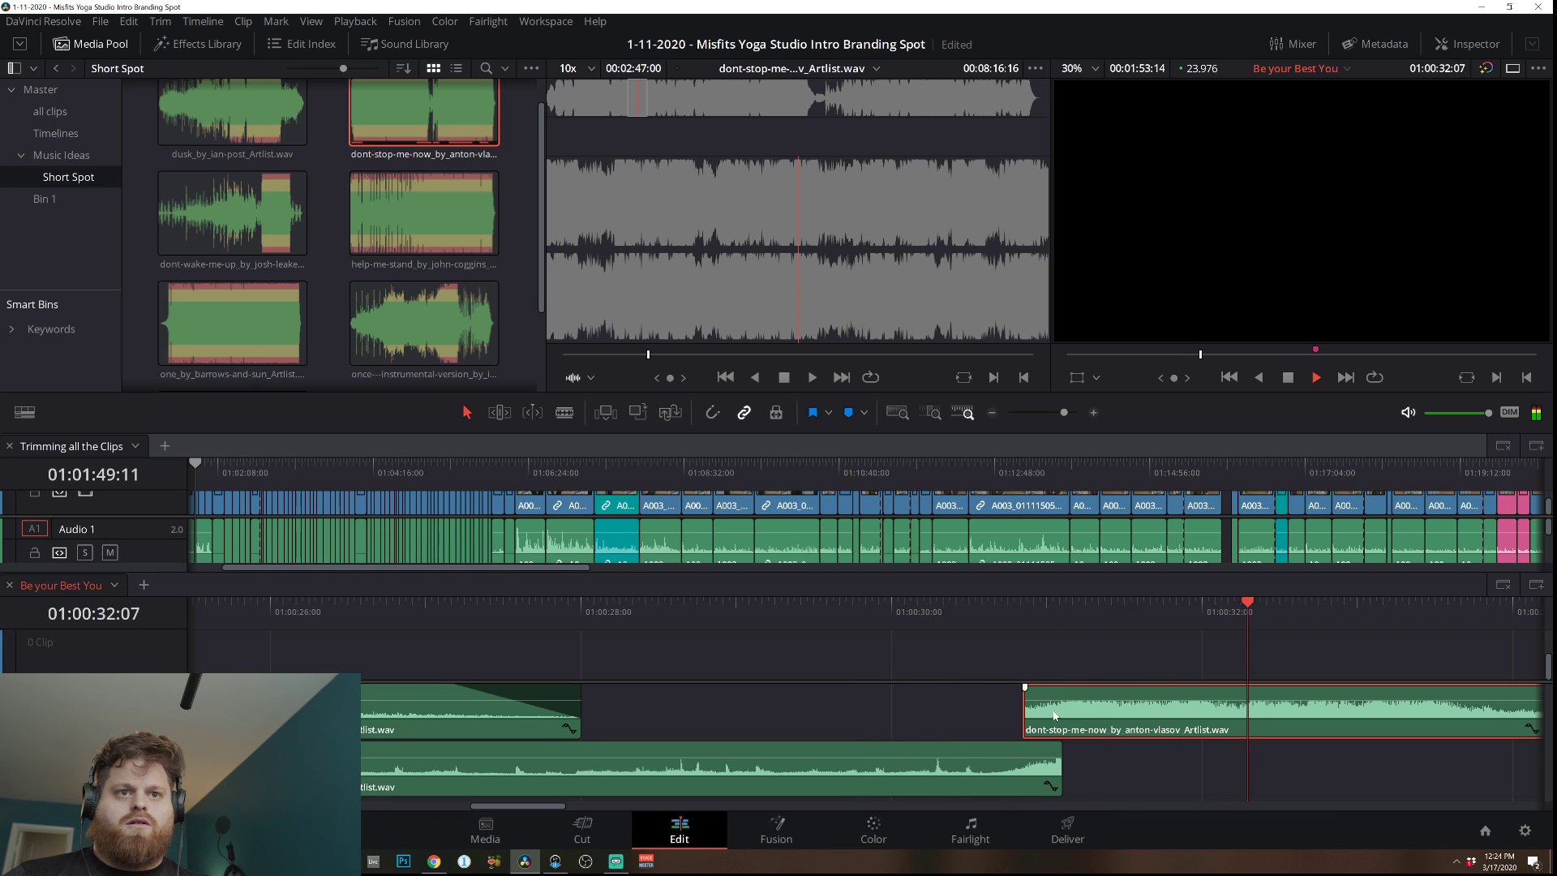
drag(1026, 721, 1046, 720)
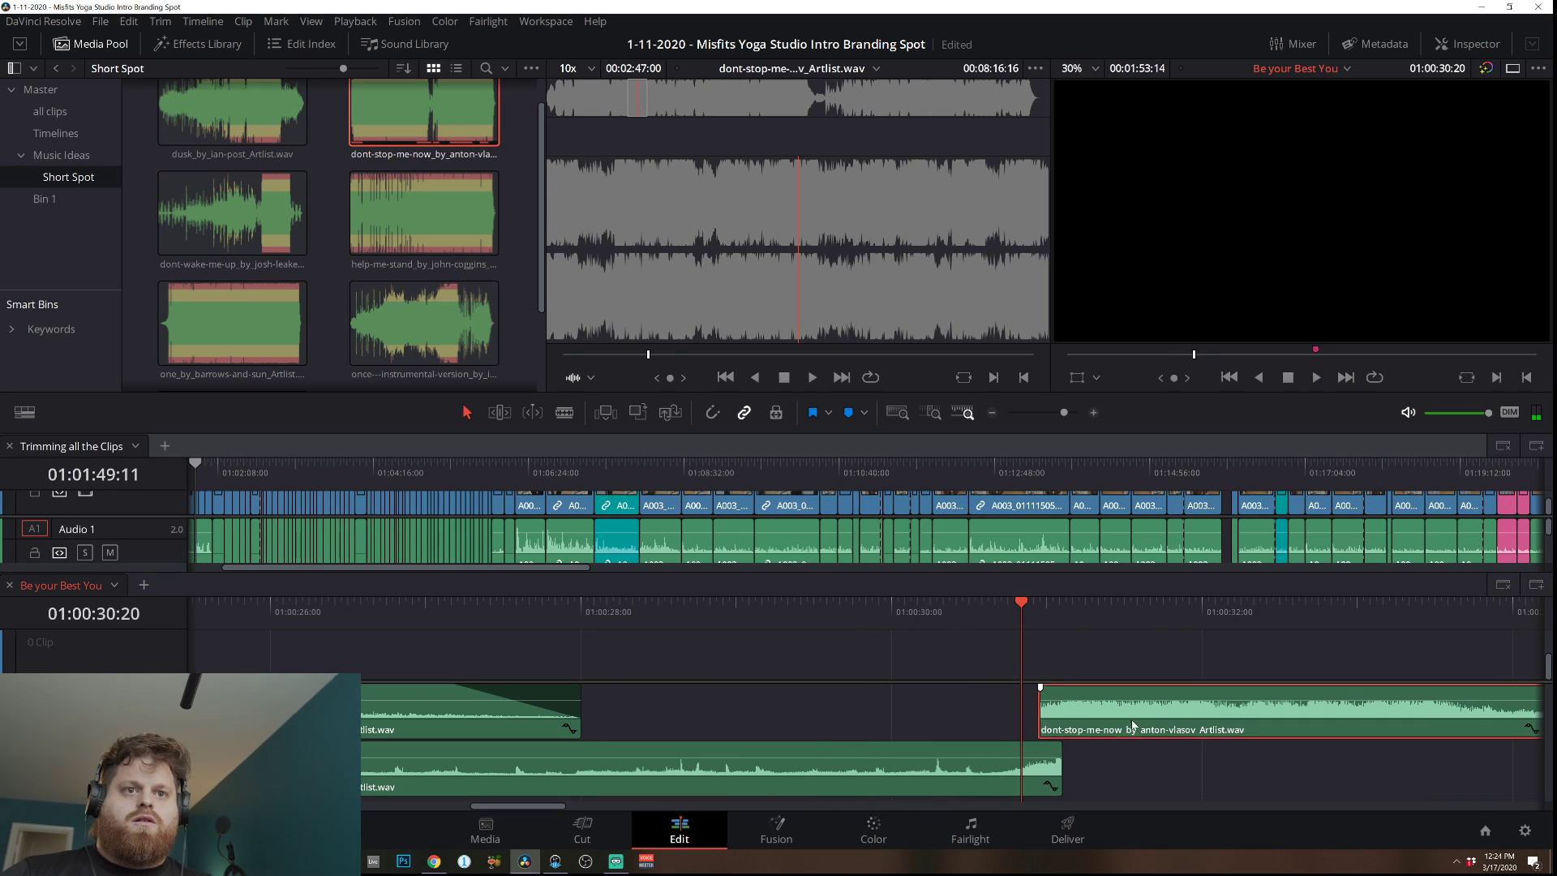
Shift the upper piece later to about 01:00:31:13 and trim the lower piece's end to about 01:00:31:01, playing that ending.
drag(1130, 725, 1221, 712)
key(space)
drag(1062, 772, 1055, 772)
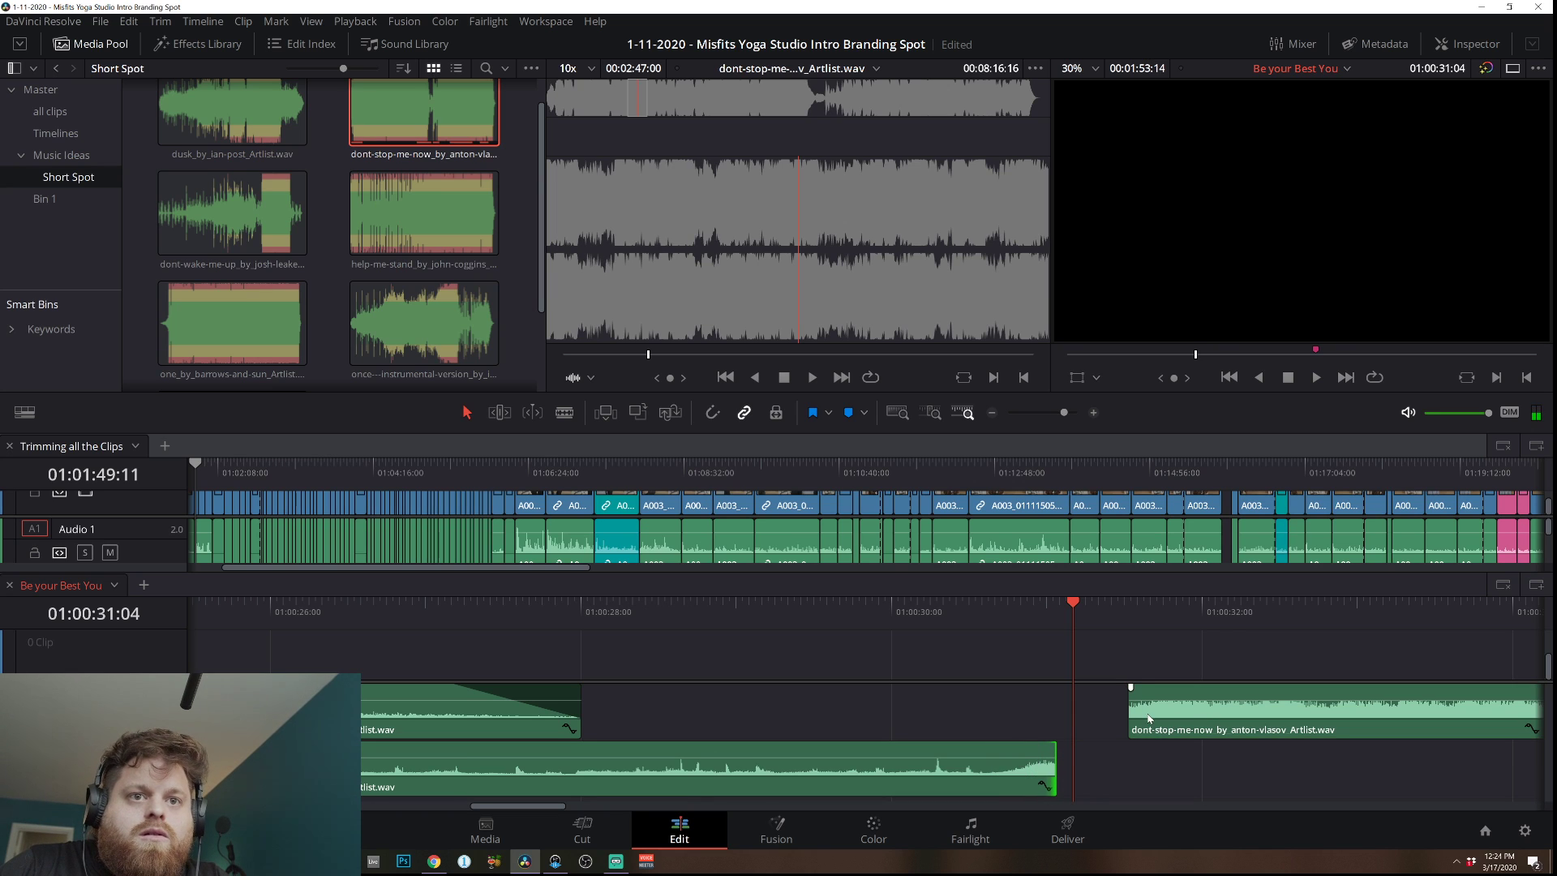
key(space)
Move the upper piece back to start at about 01:00:30:22 and play the join.
drag(1202, 713, 1110, 714)
click(955, 604)
key(space)
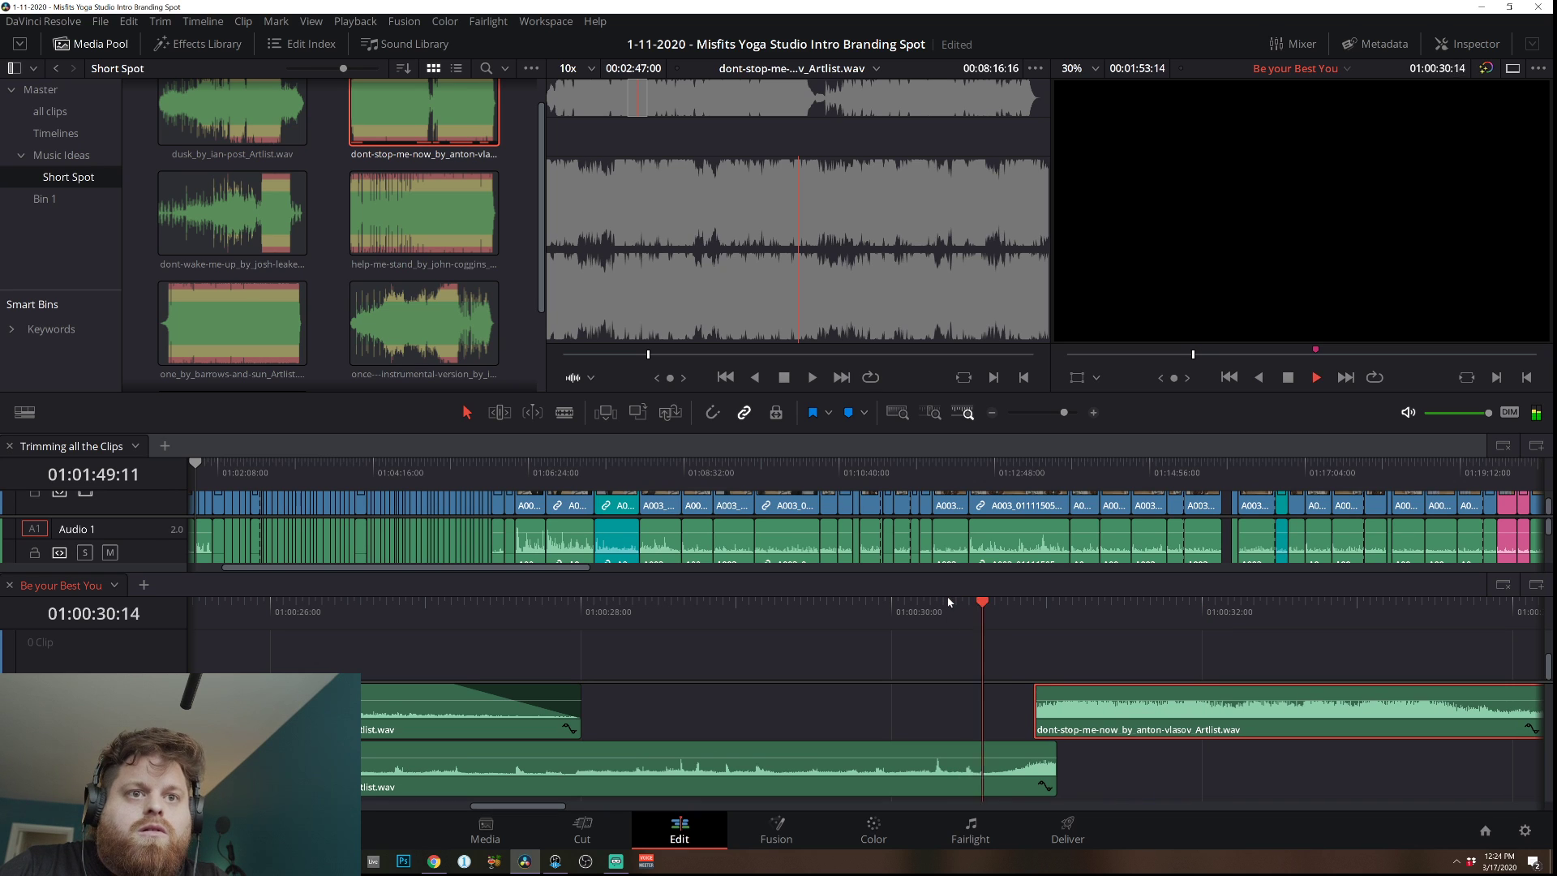
key(space)
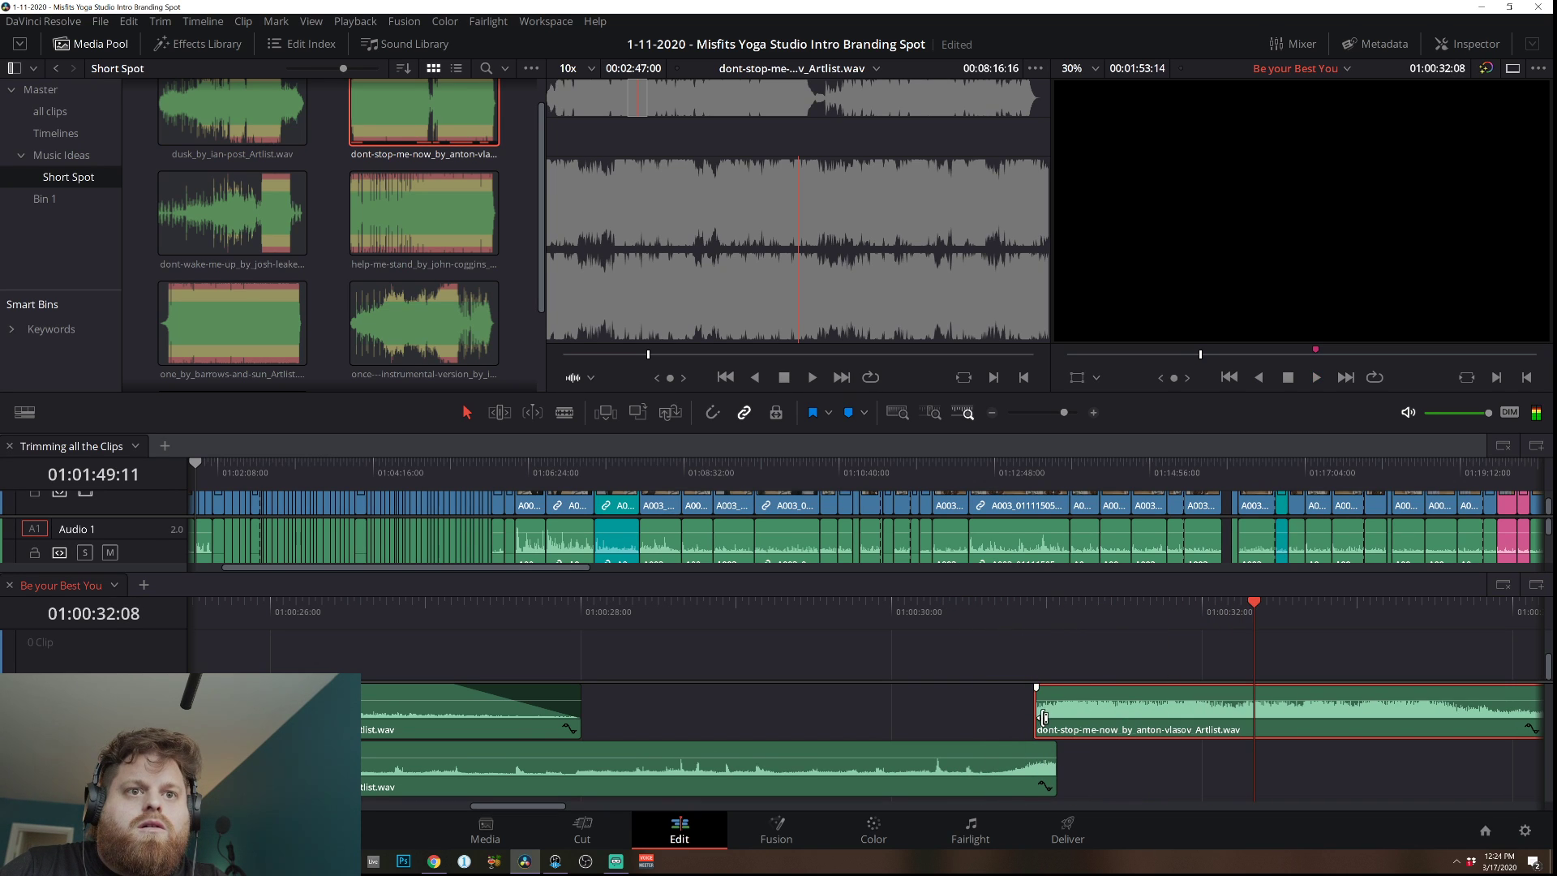
Shift the upper piece slightly later to start at about 01:00:30:23 and play the join from just before 01:00:30.
drag(1097, 720, 1099, 718)
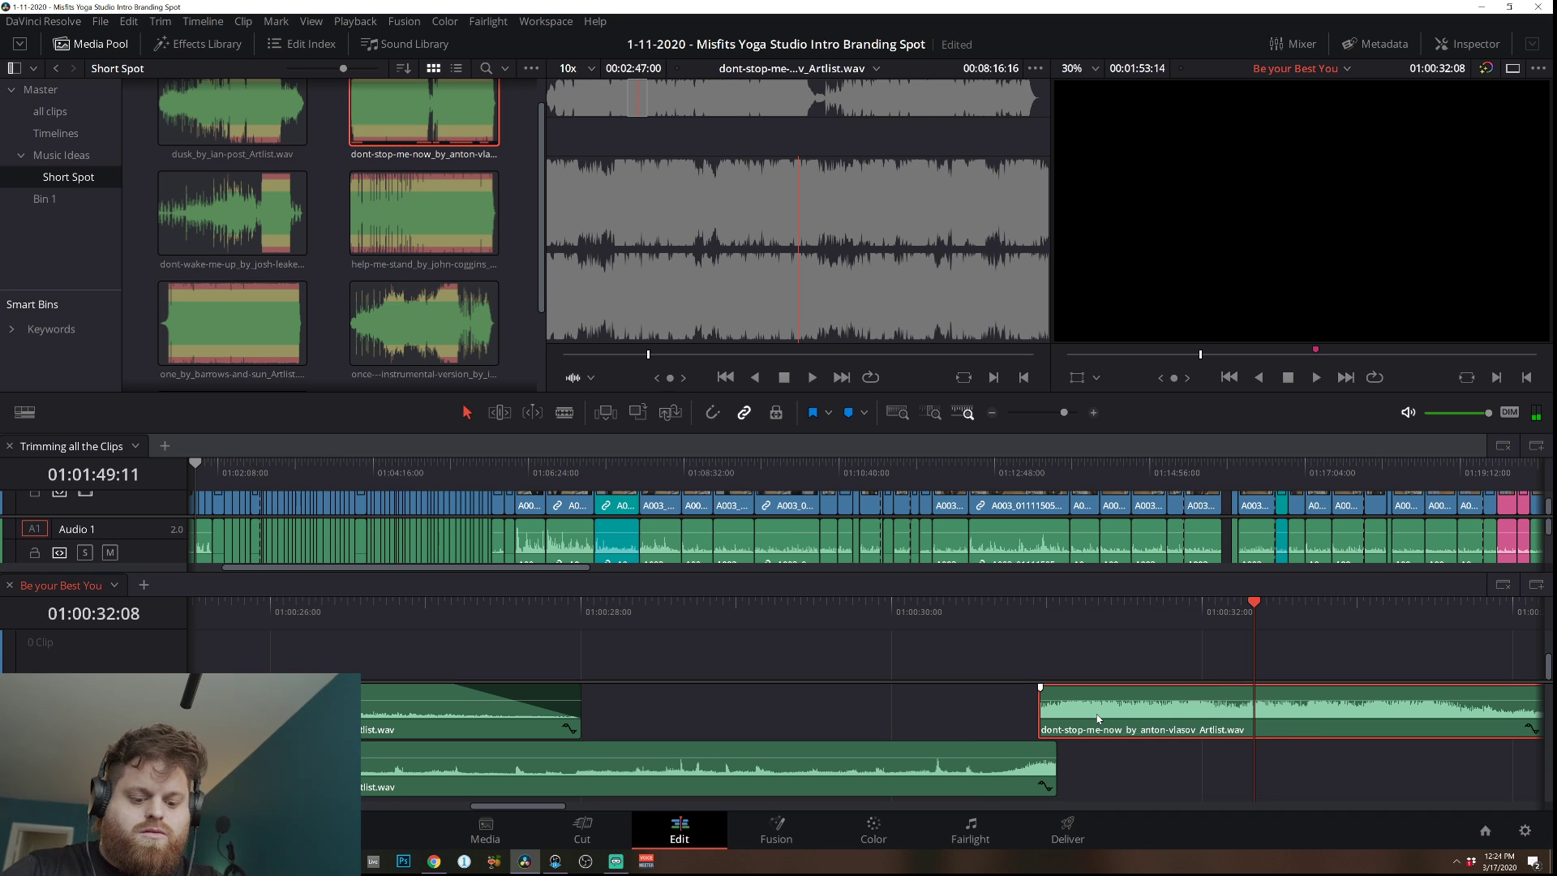
key(space)
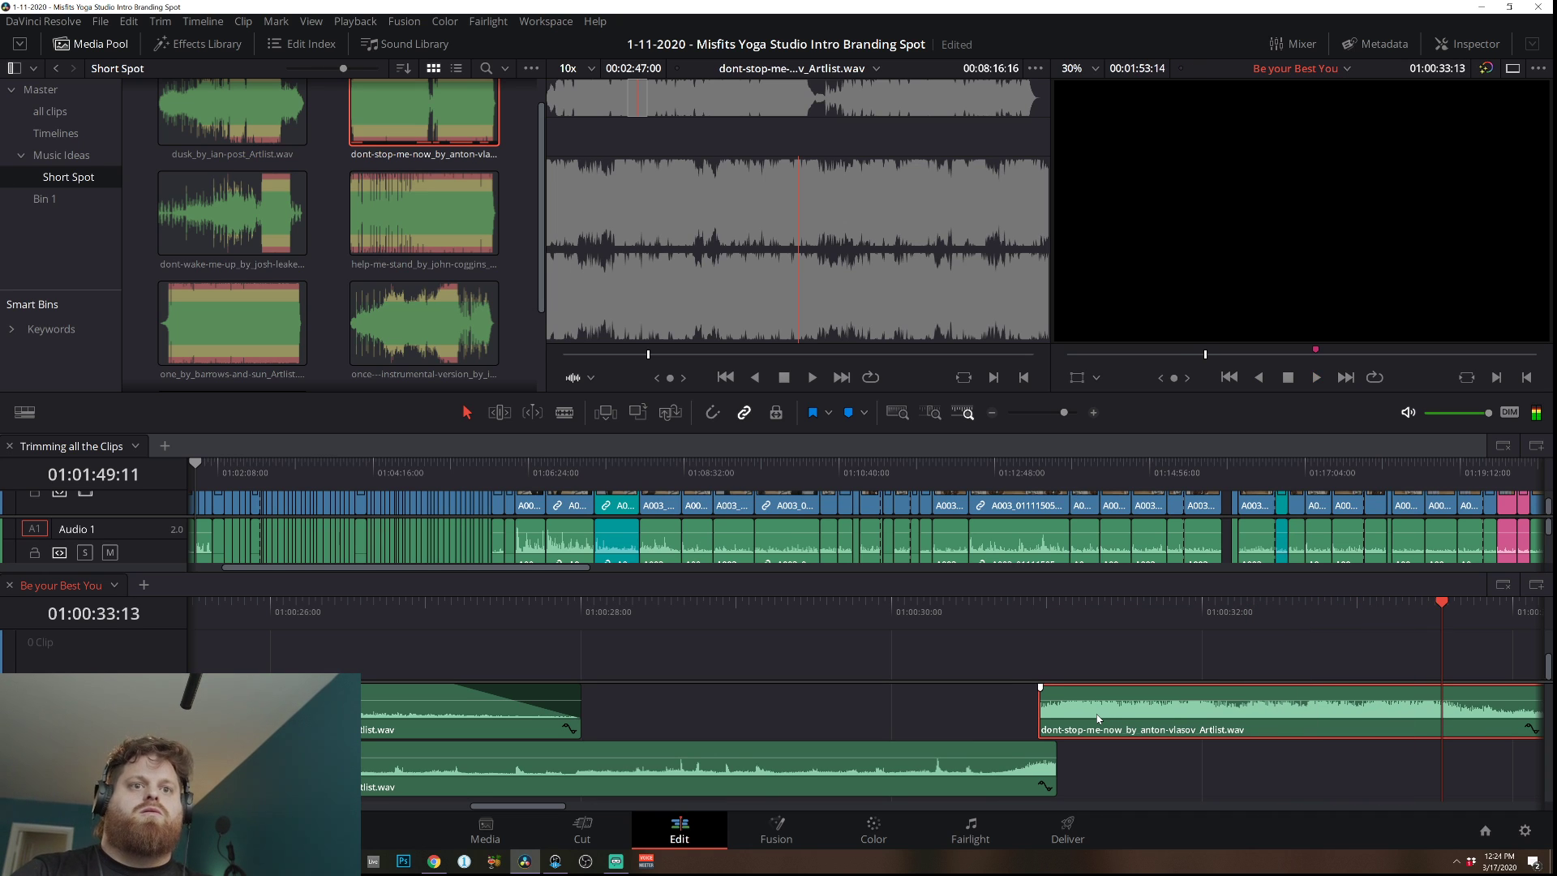
click(848, 600)
key(space)
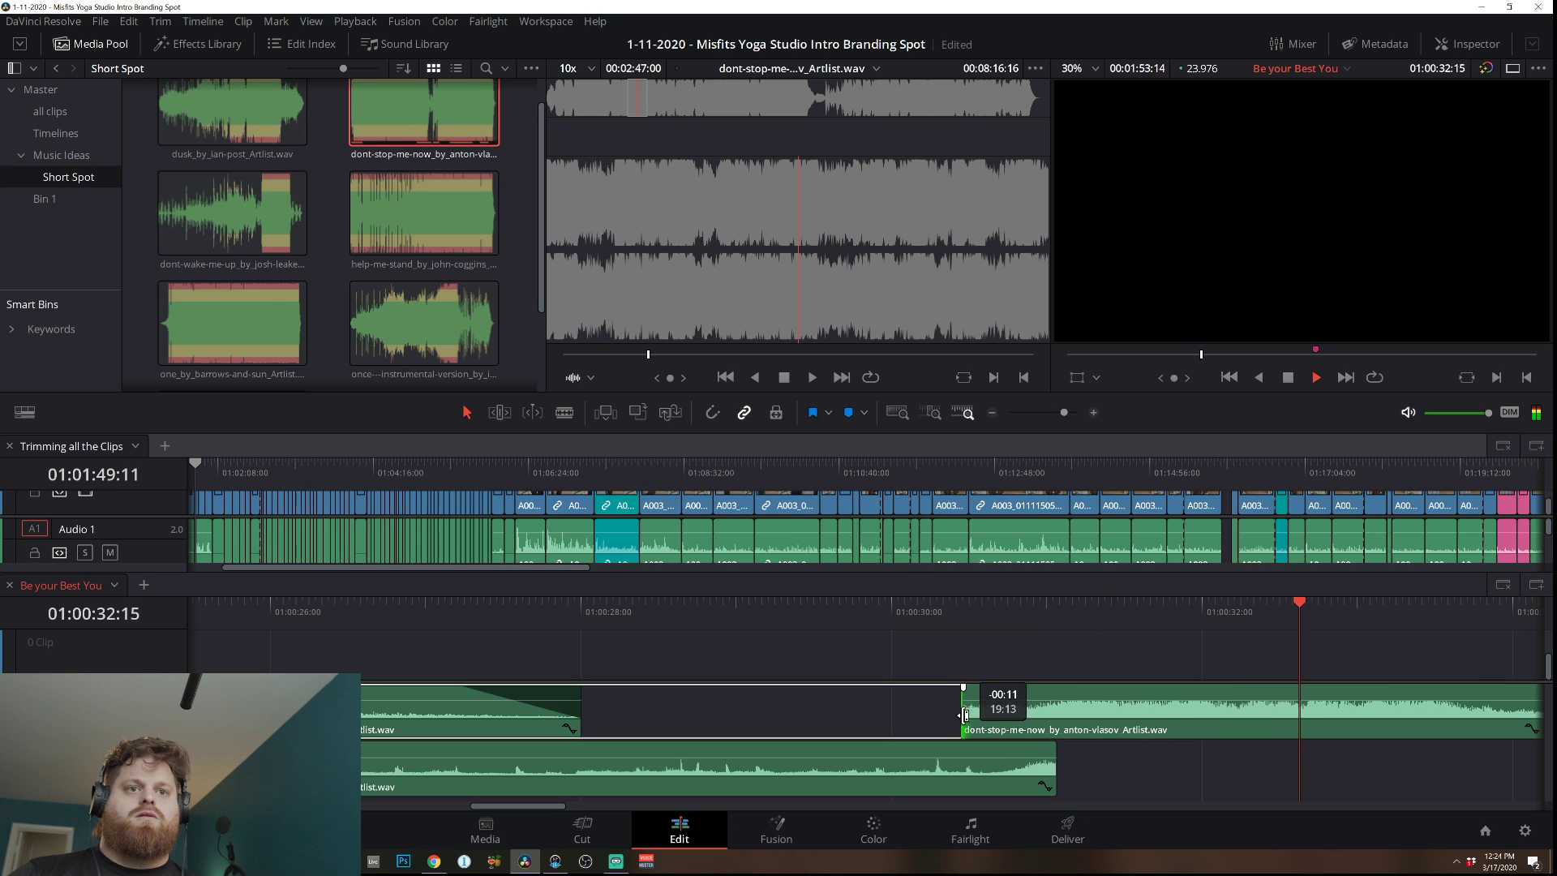
Try extending the upper piece's start to about 01:00:30:05, then trim it to about 01:00:31 and play the join.
drag(1042, 711, 928, 708)
click(755, 605)
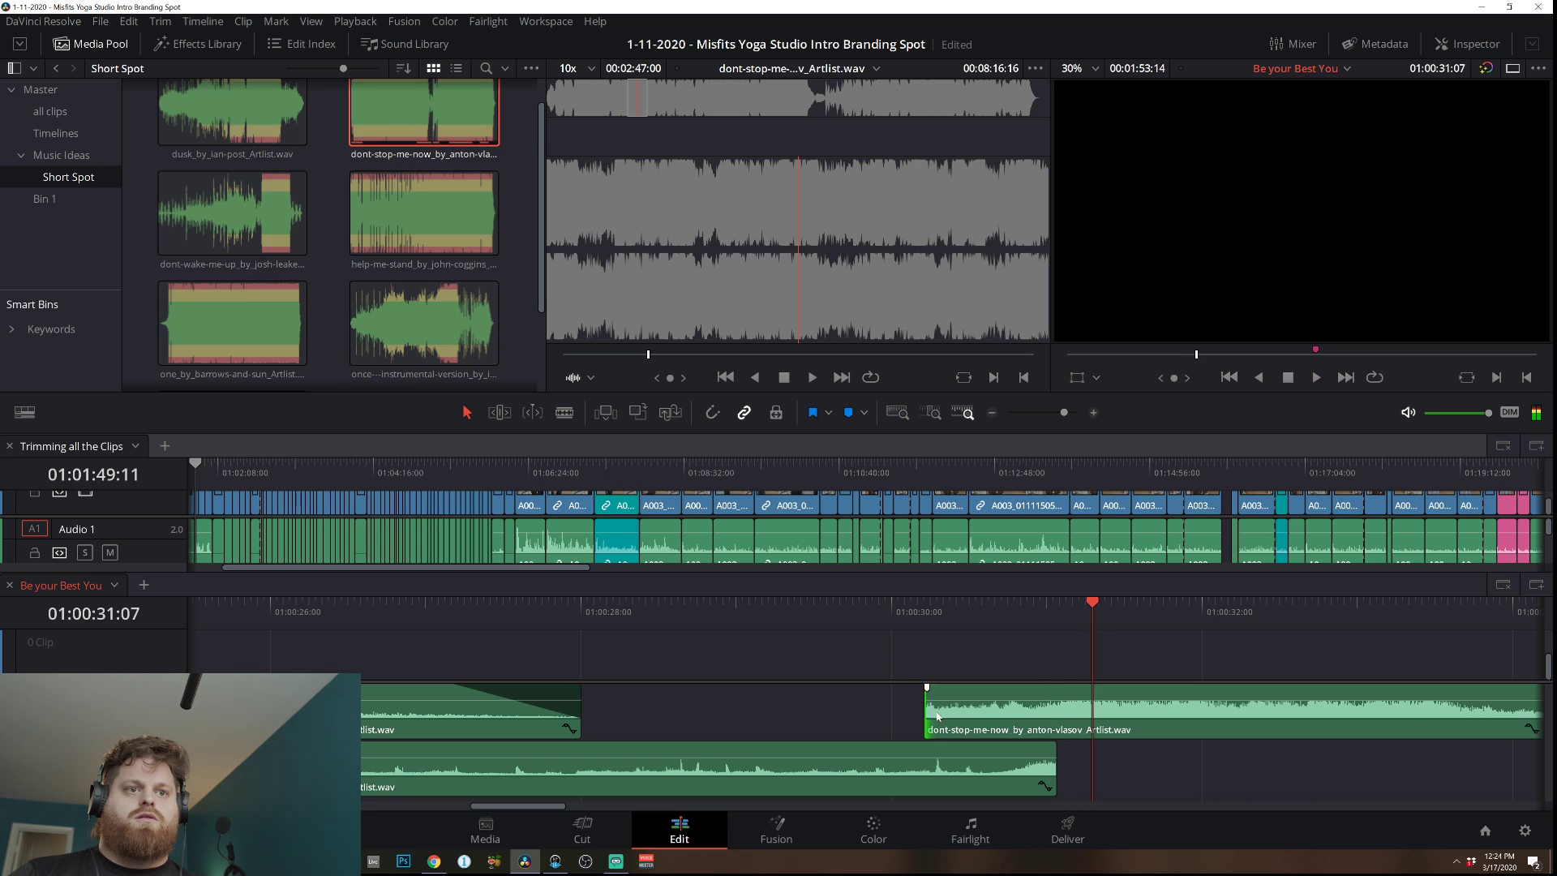
drag(927, 710, 1044, 710)
click(536, 604)
key(space)
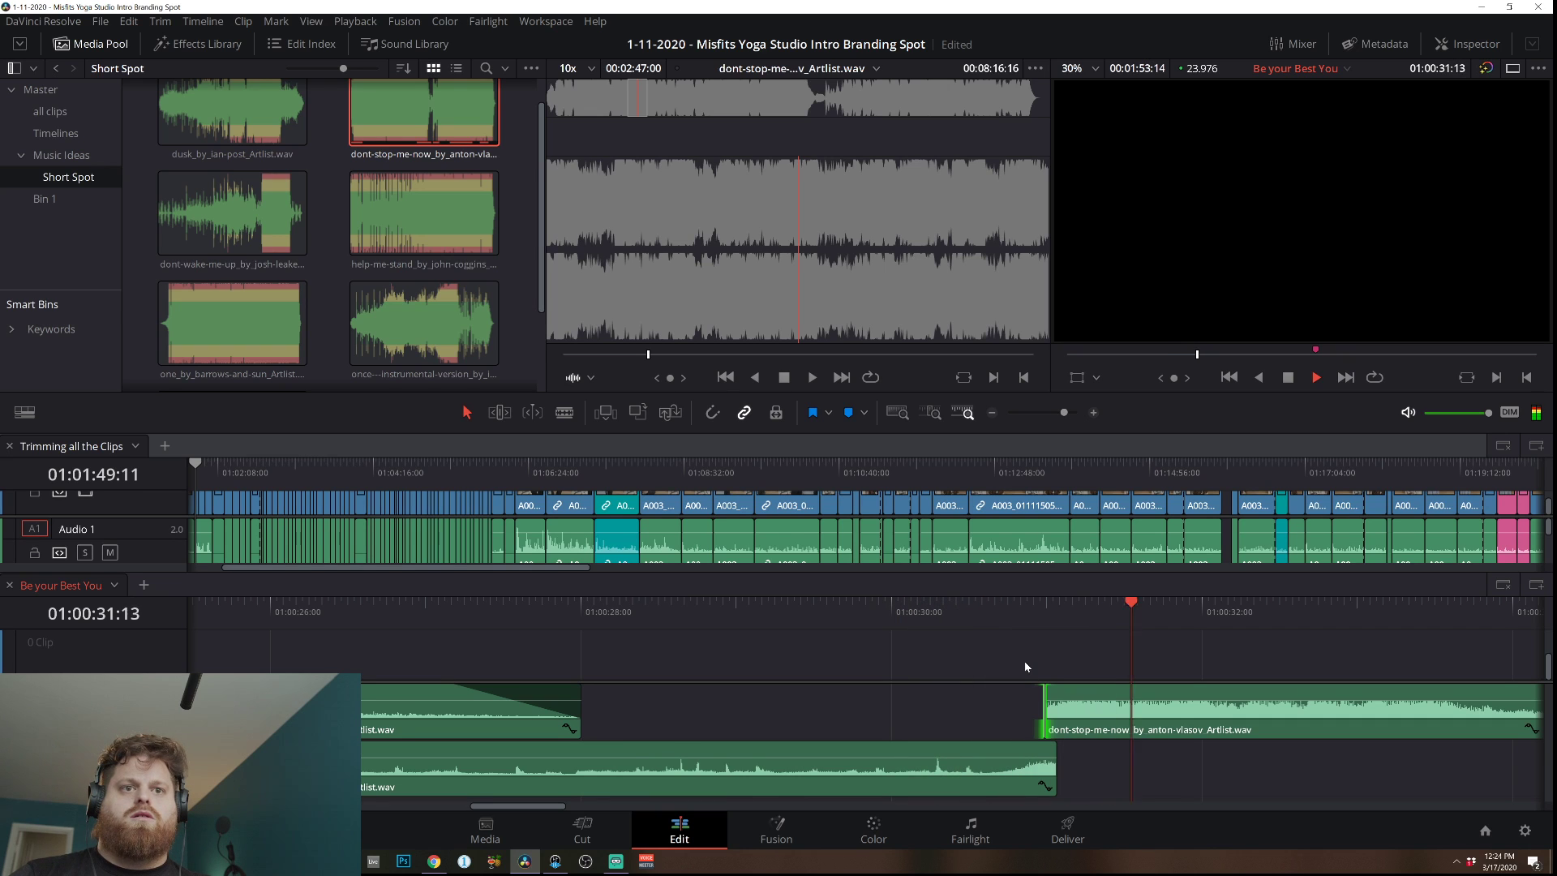
Move the upper piece slightly earlier to start at about 01:00:30:22 and play the join repeatedly.
key(space)
drag(1145, 718, 1138, 718)
click(892, 604)
key(space)
click(938, 604)
click(790, 602)
key(space)
key(comma)
key(period)
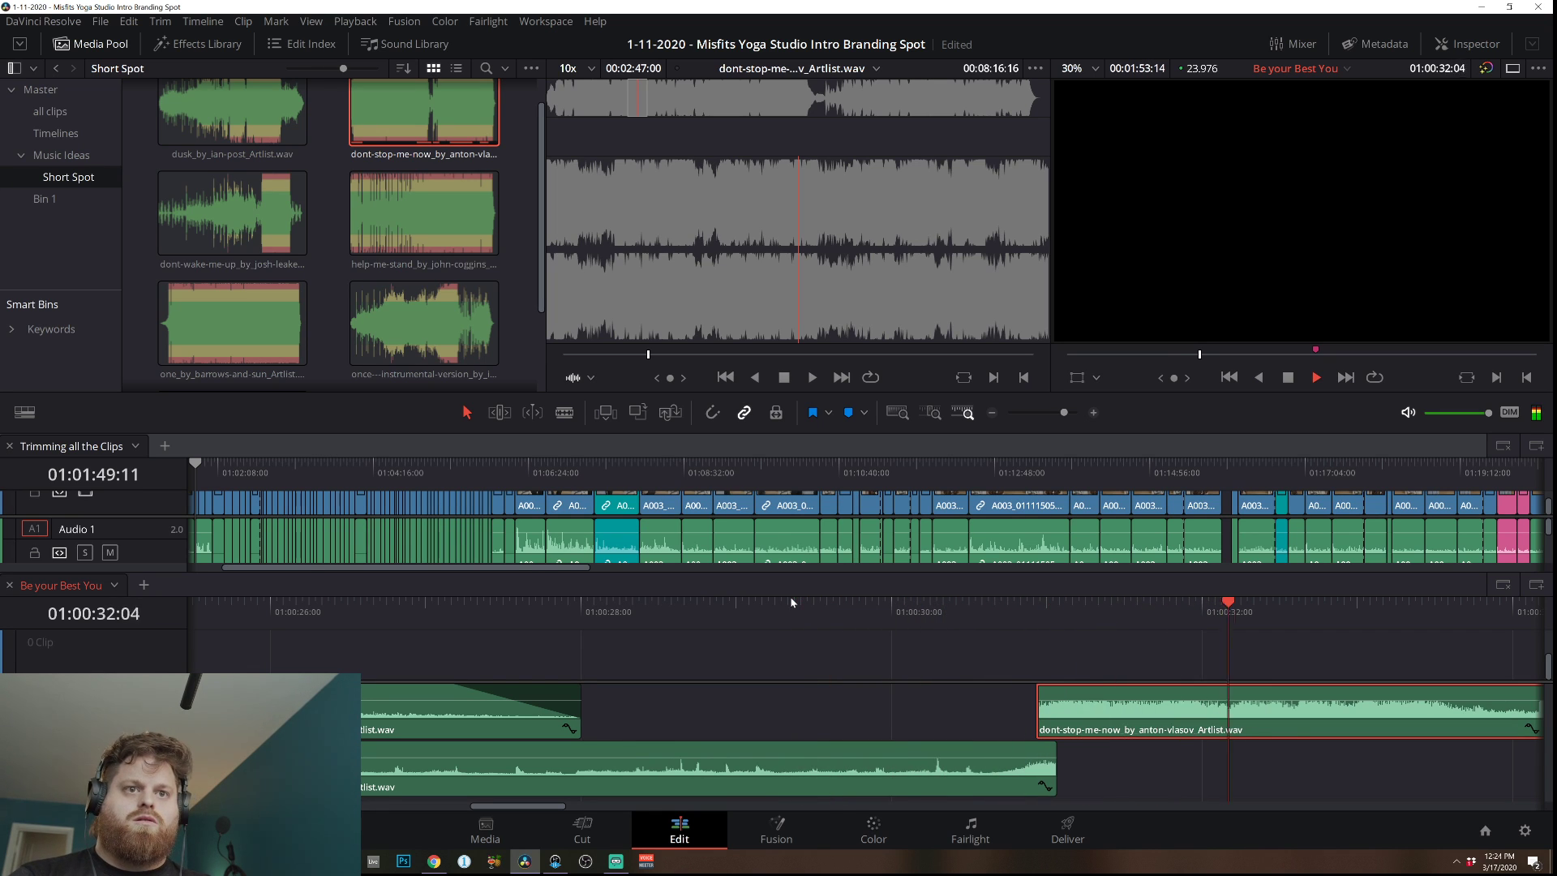
Extend the lower piece's end to about 01:00:31:02 and play the music through the join from 01:00:27:09.
key(space)
drag(1055, 775, 1063, 775)
click(1023, 615)
key(space)
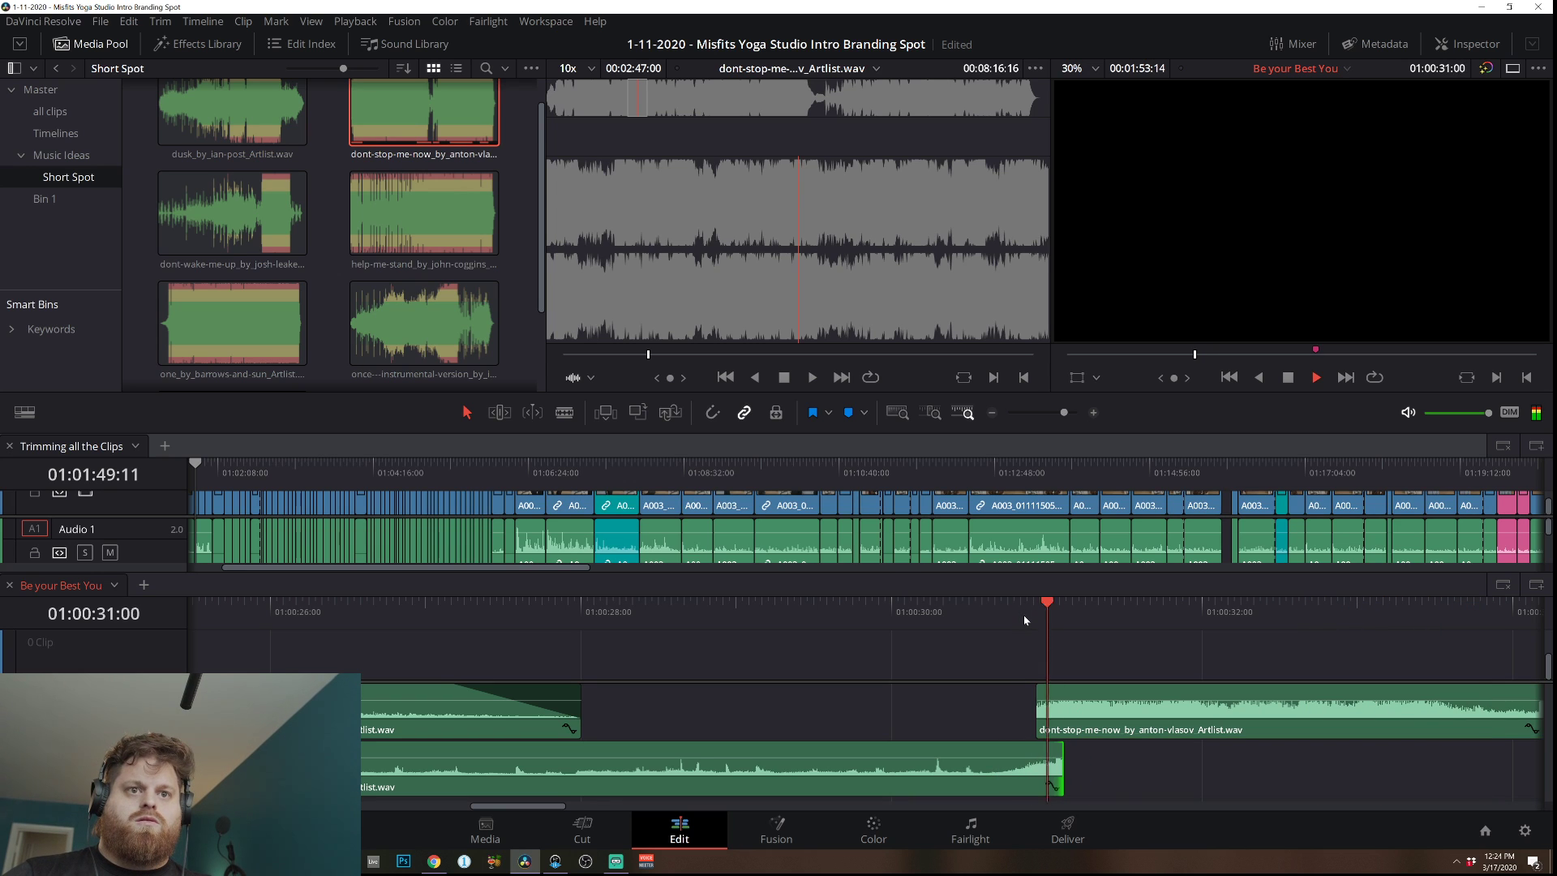
click(485, 612)
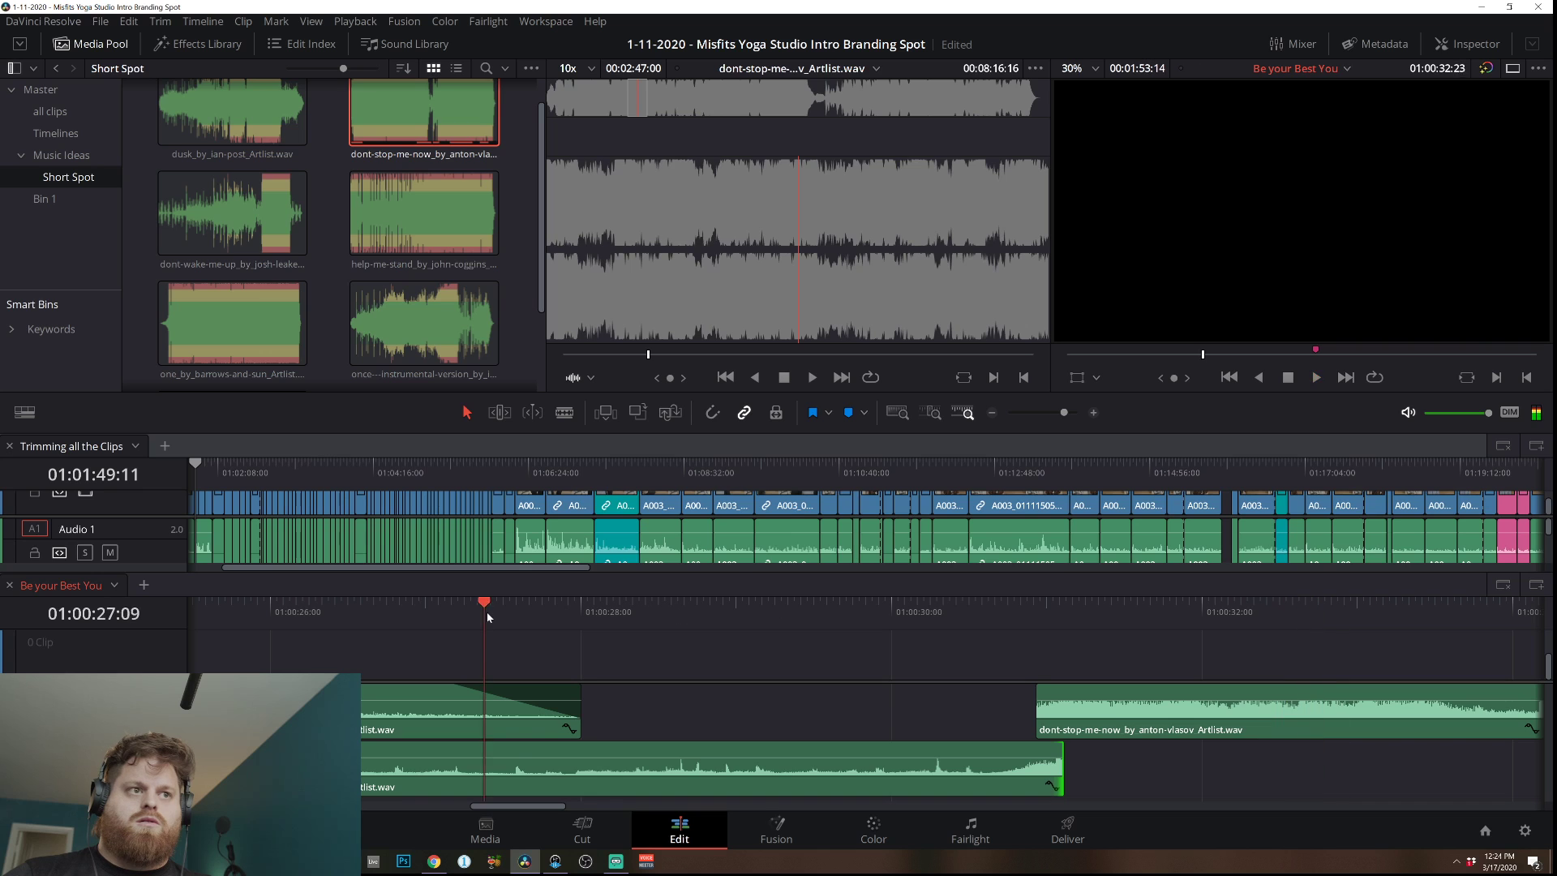
click(1039, 685)
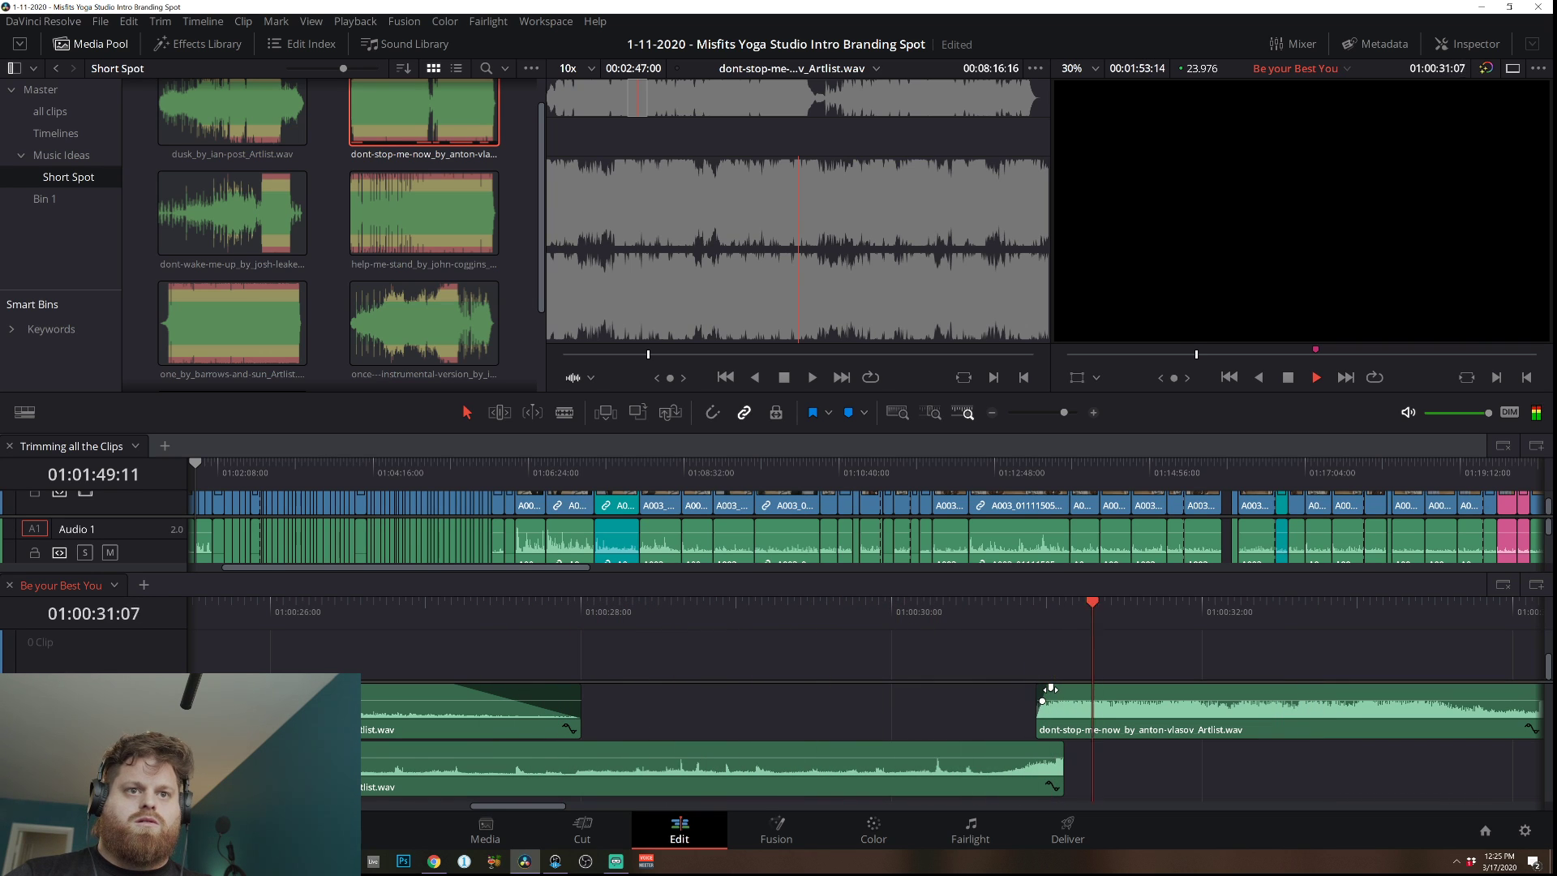
Extend the end of the upper piece after the join past the one-minute marker to about 01:01:26.
click(992, 414)
click(992, 414)
click(992, 413)
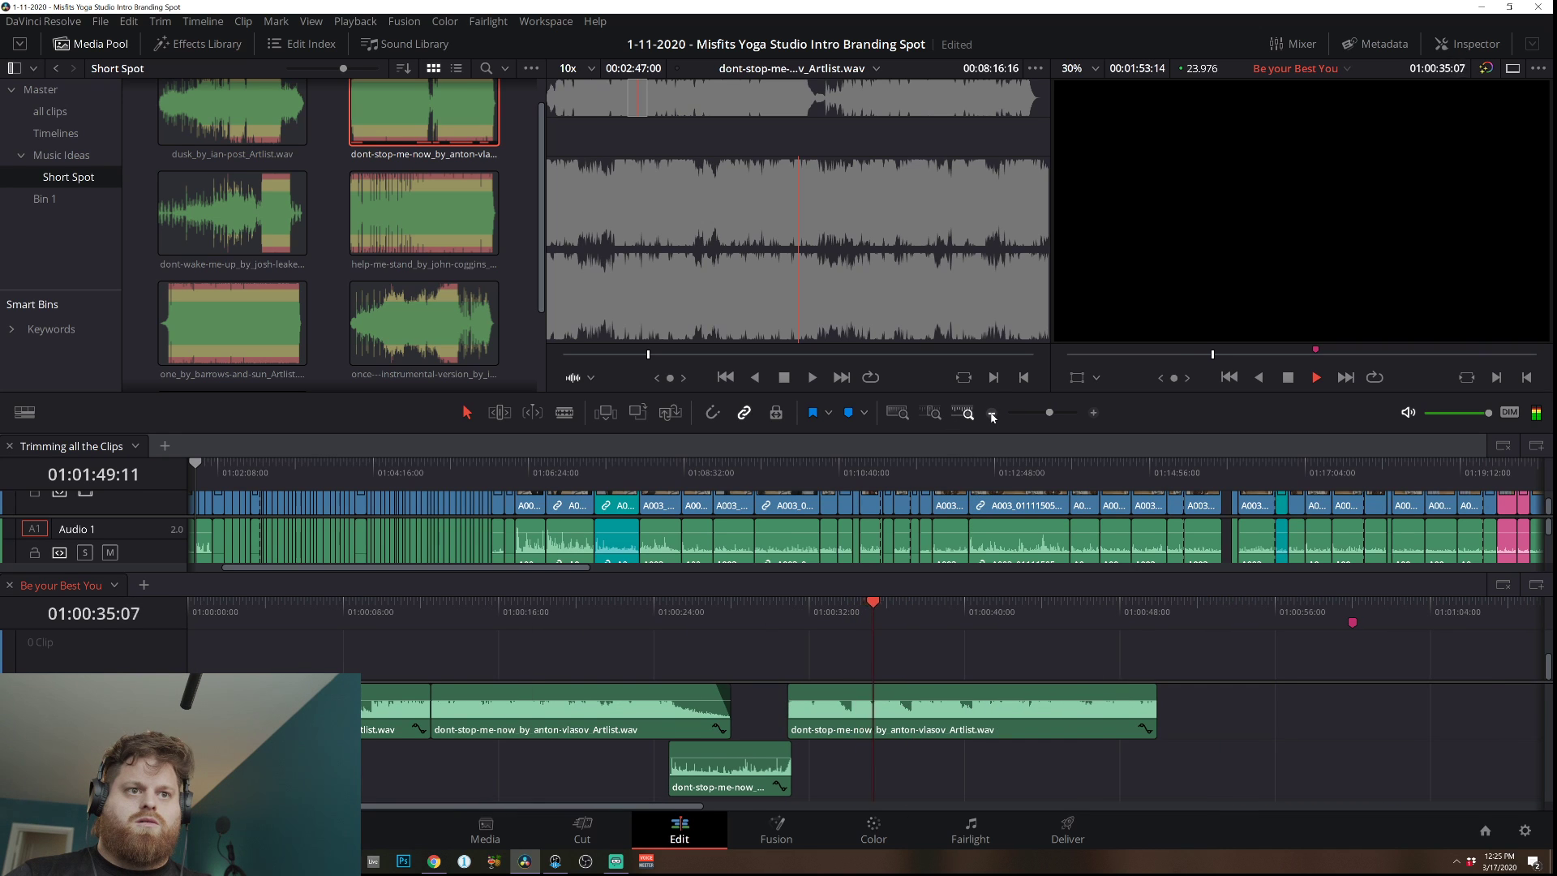
click(992, 414)
drag(669, 713, 1026, 716)
Split the extended piece at about 01:00:59, delete the part after the cut, and extend its end to the one-minute marker.
key(b)
click(760, 722)
key(a)
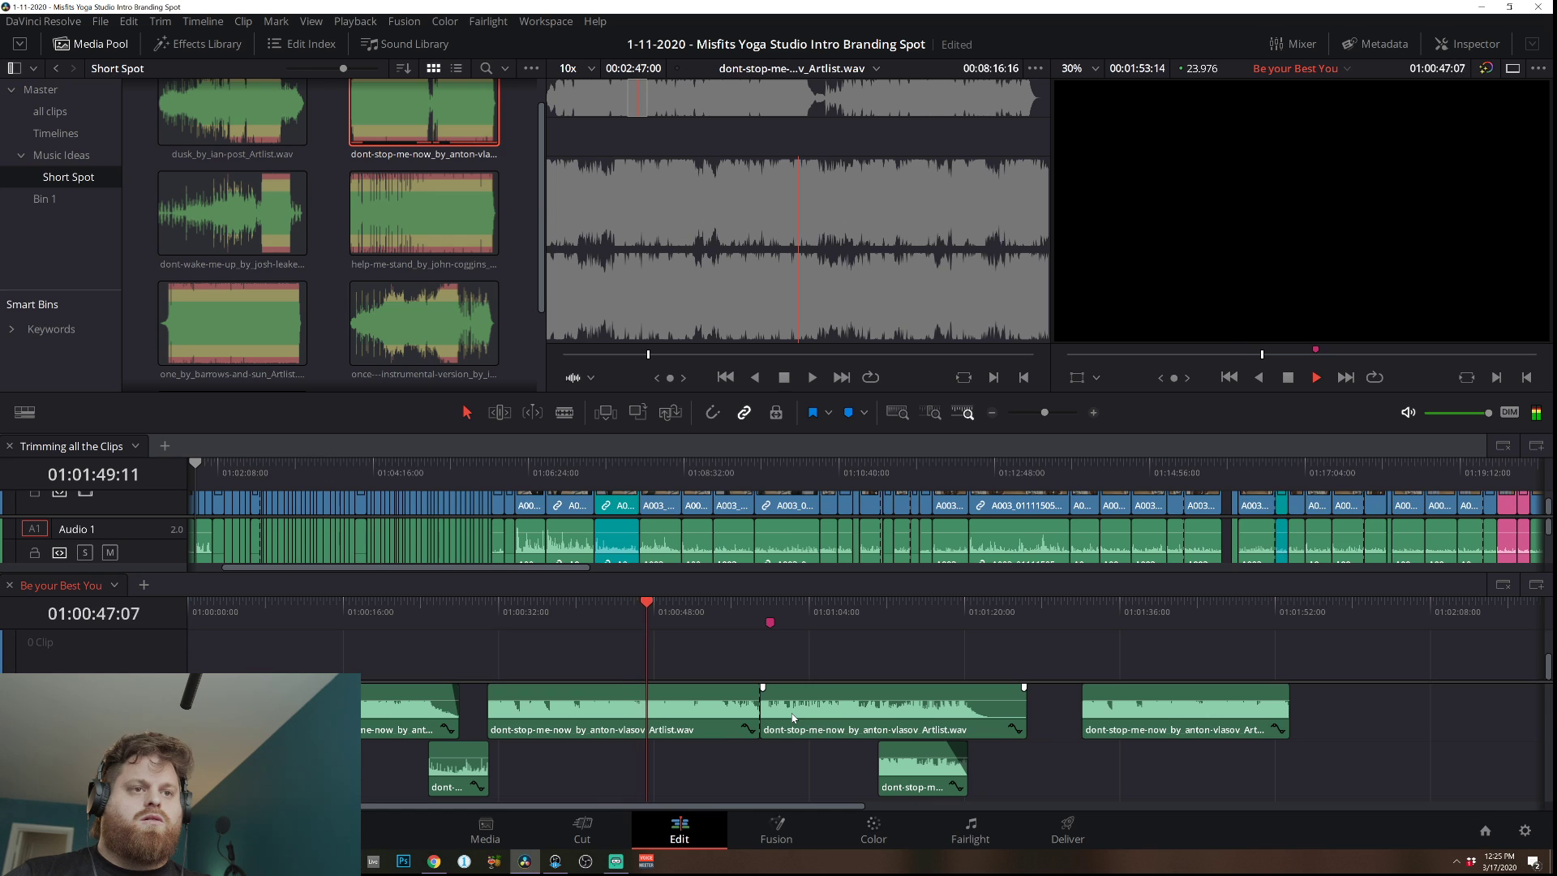
click(801, 715)
key(Delete)
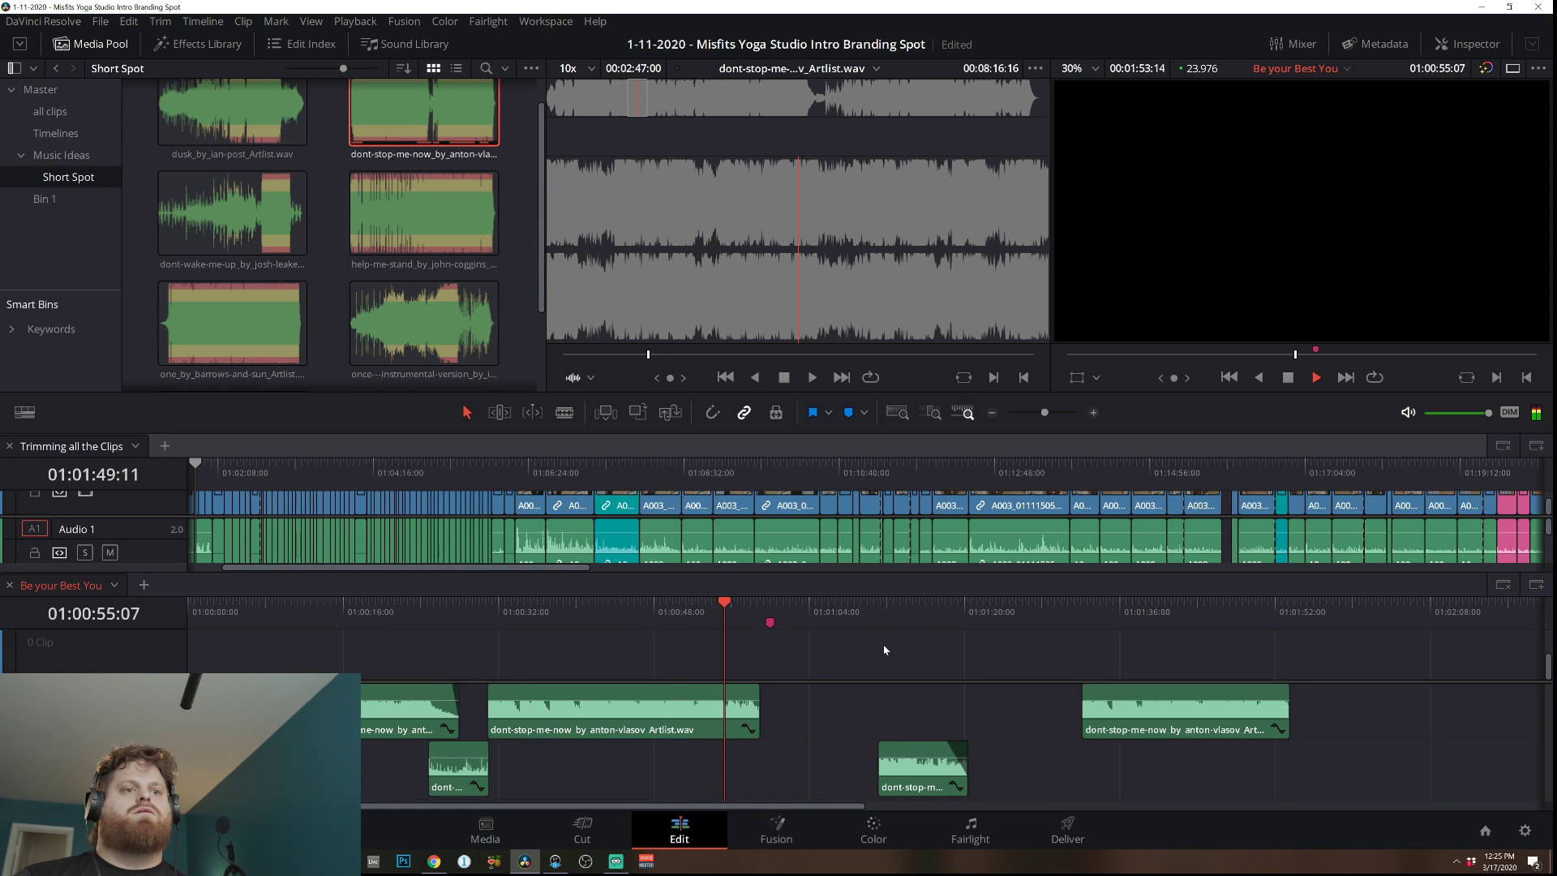
drag(769, 700, 768, 701)
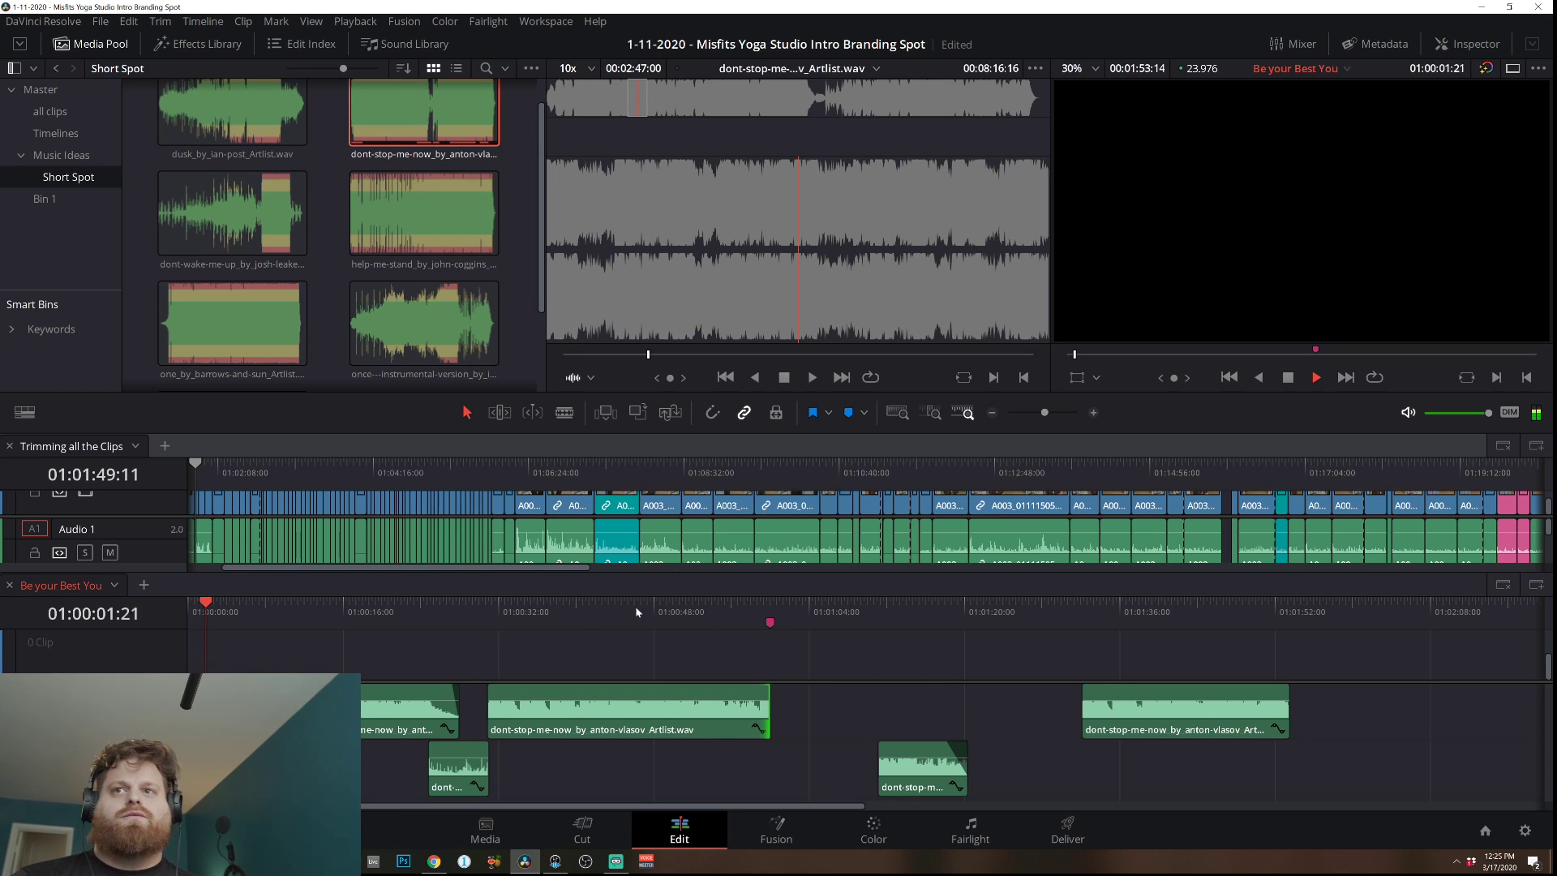
Play the edited music from the beginning, split the last piece shortly before the one-minute marker, and delete the tail.
click(1094, 413)
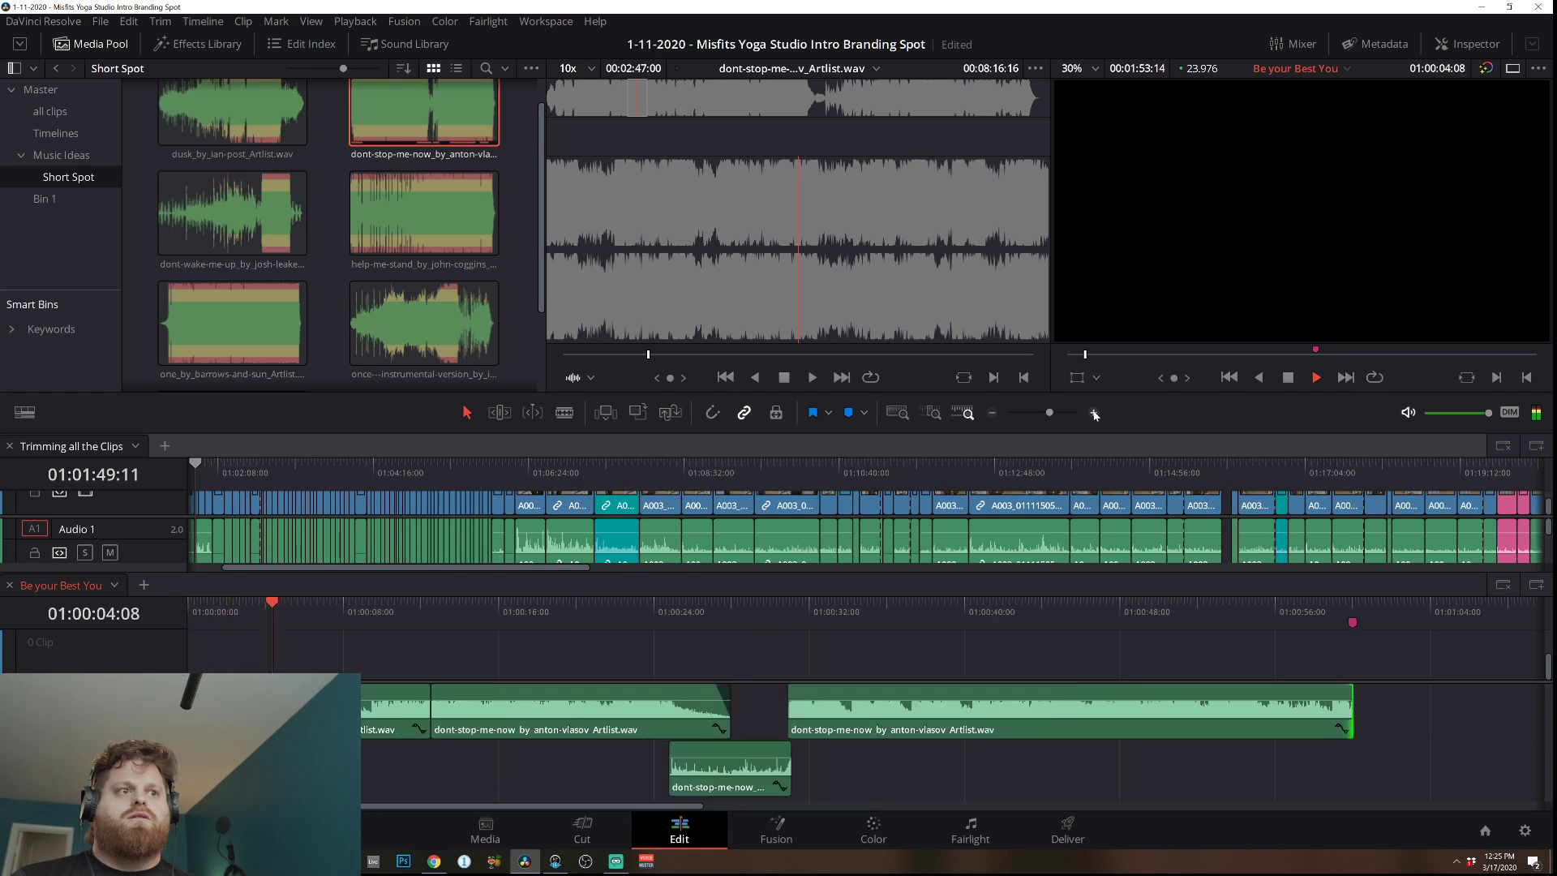
click(990, 413)
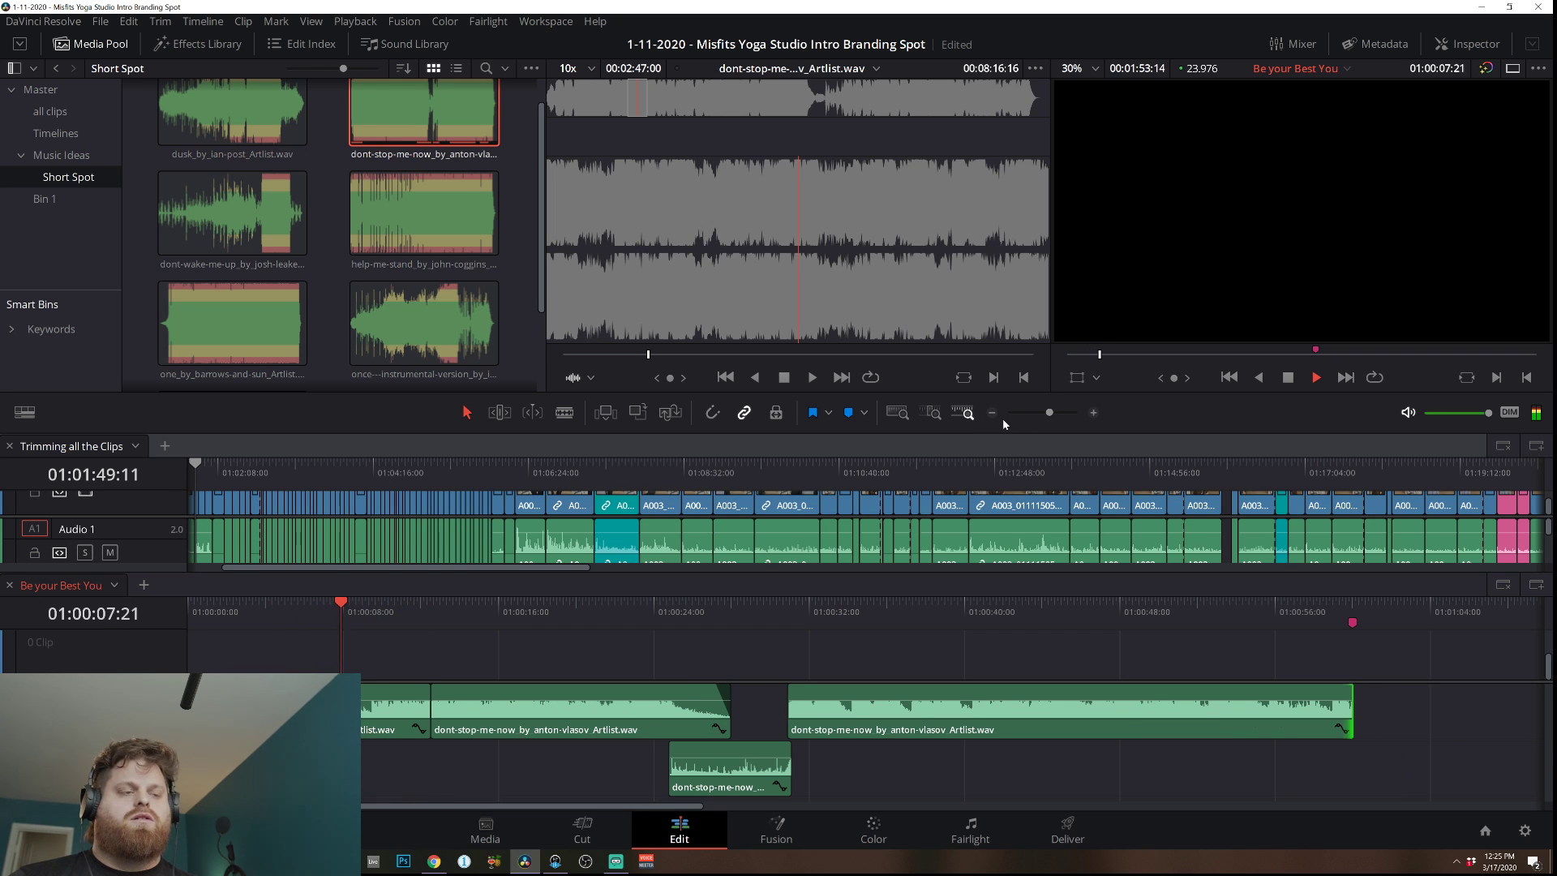
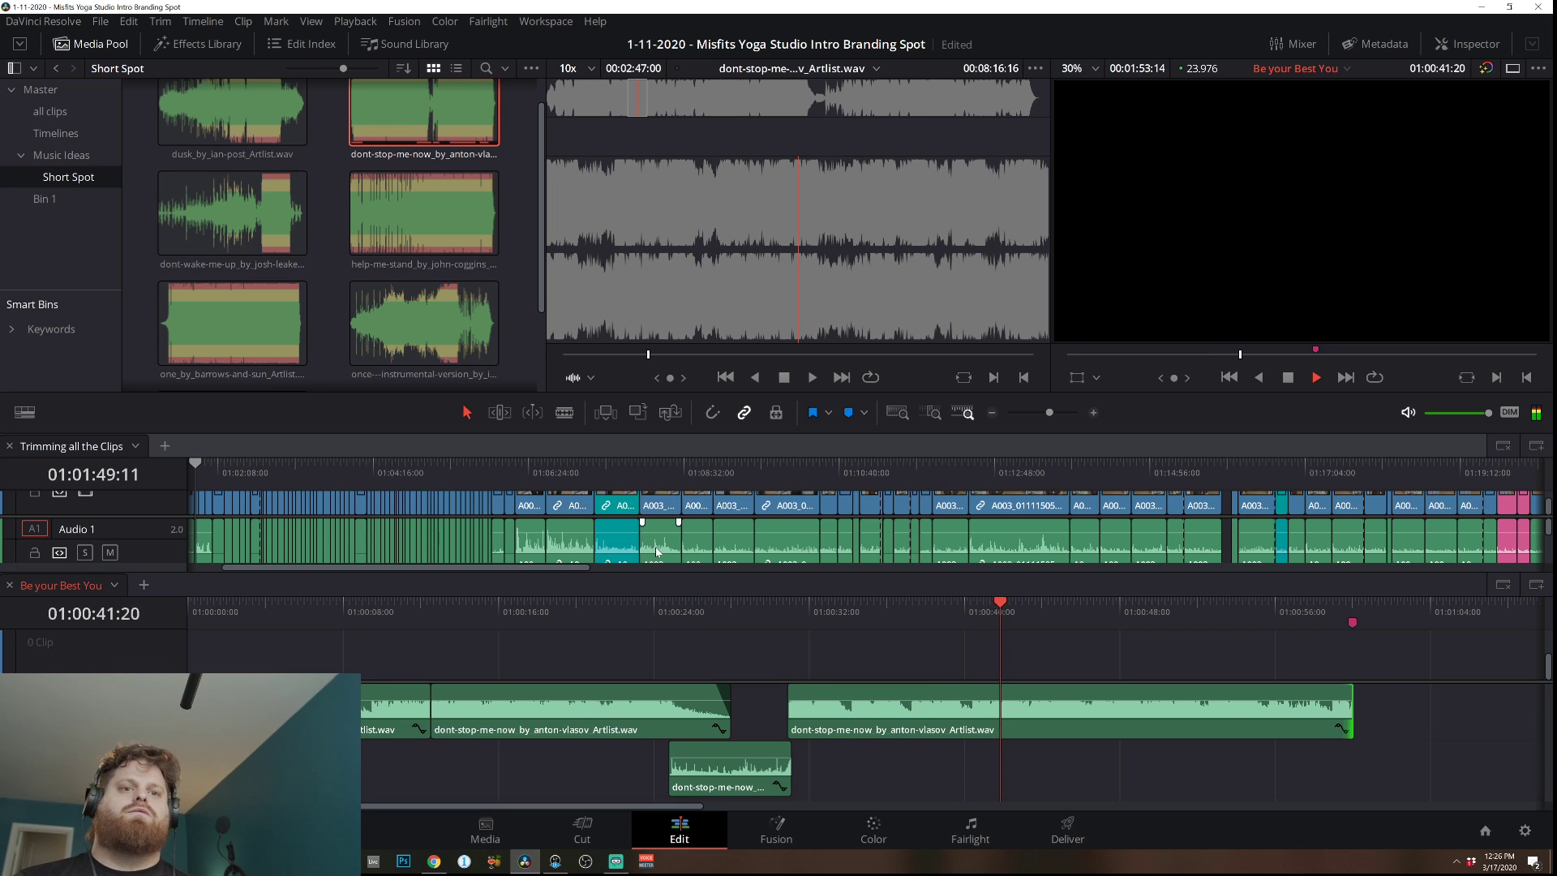
key(b)
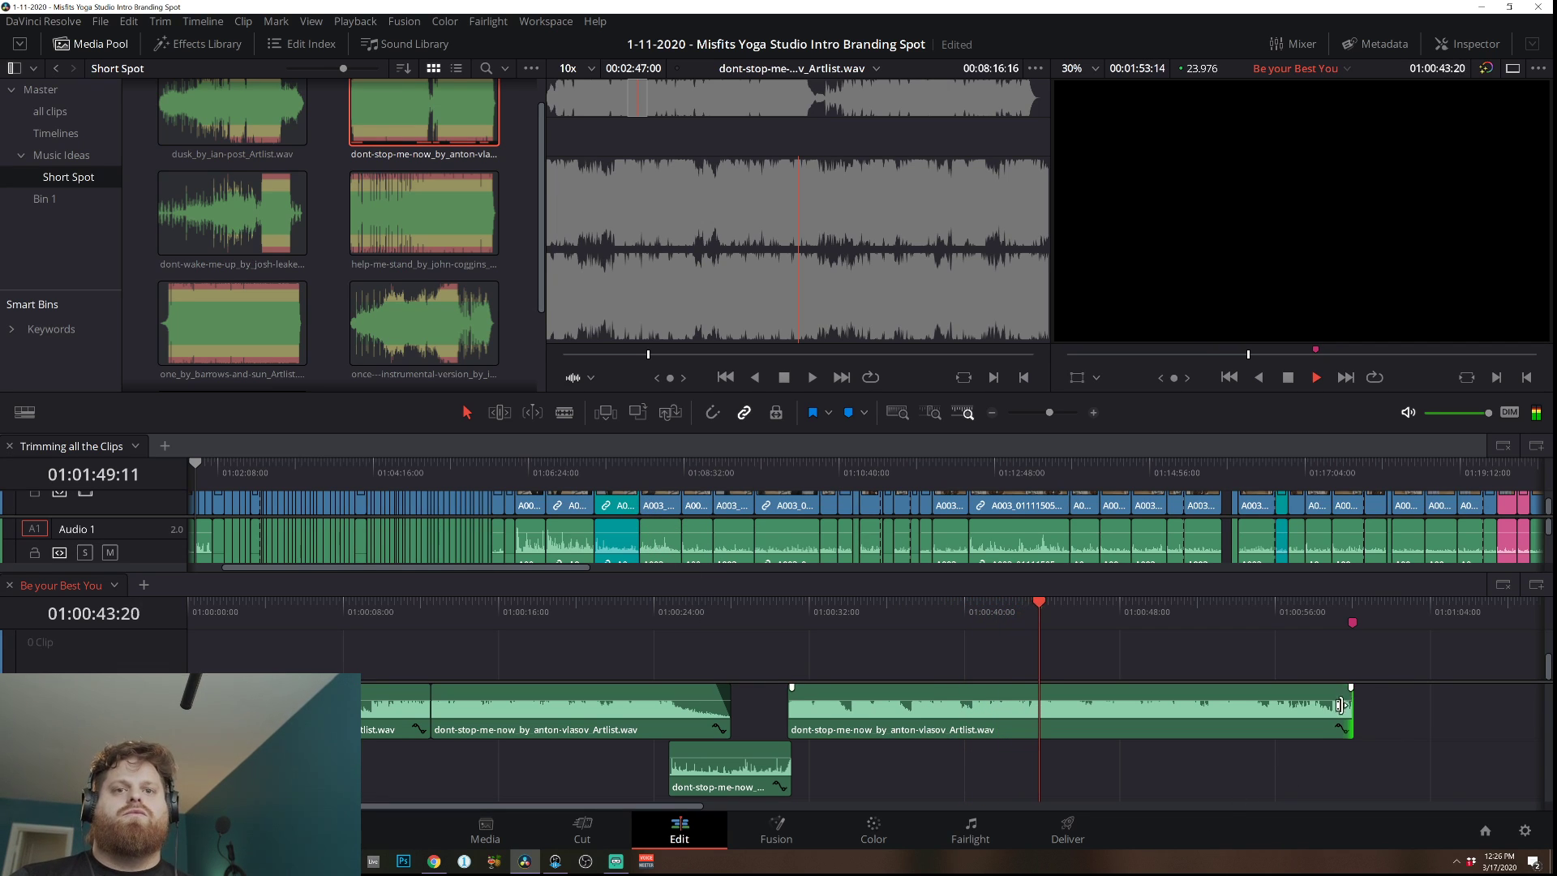
click(1332, 715)
key(a)
click(1343, 719)
key(Delete)
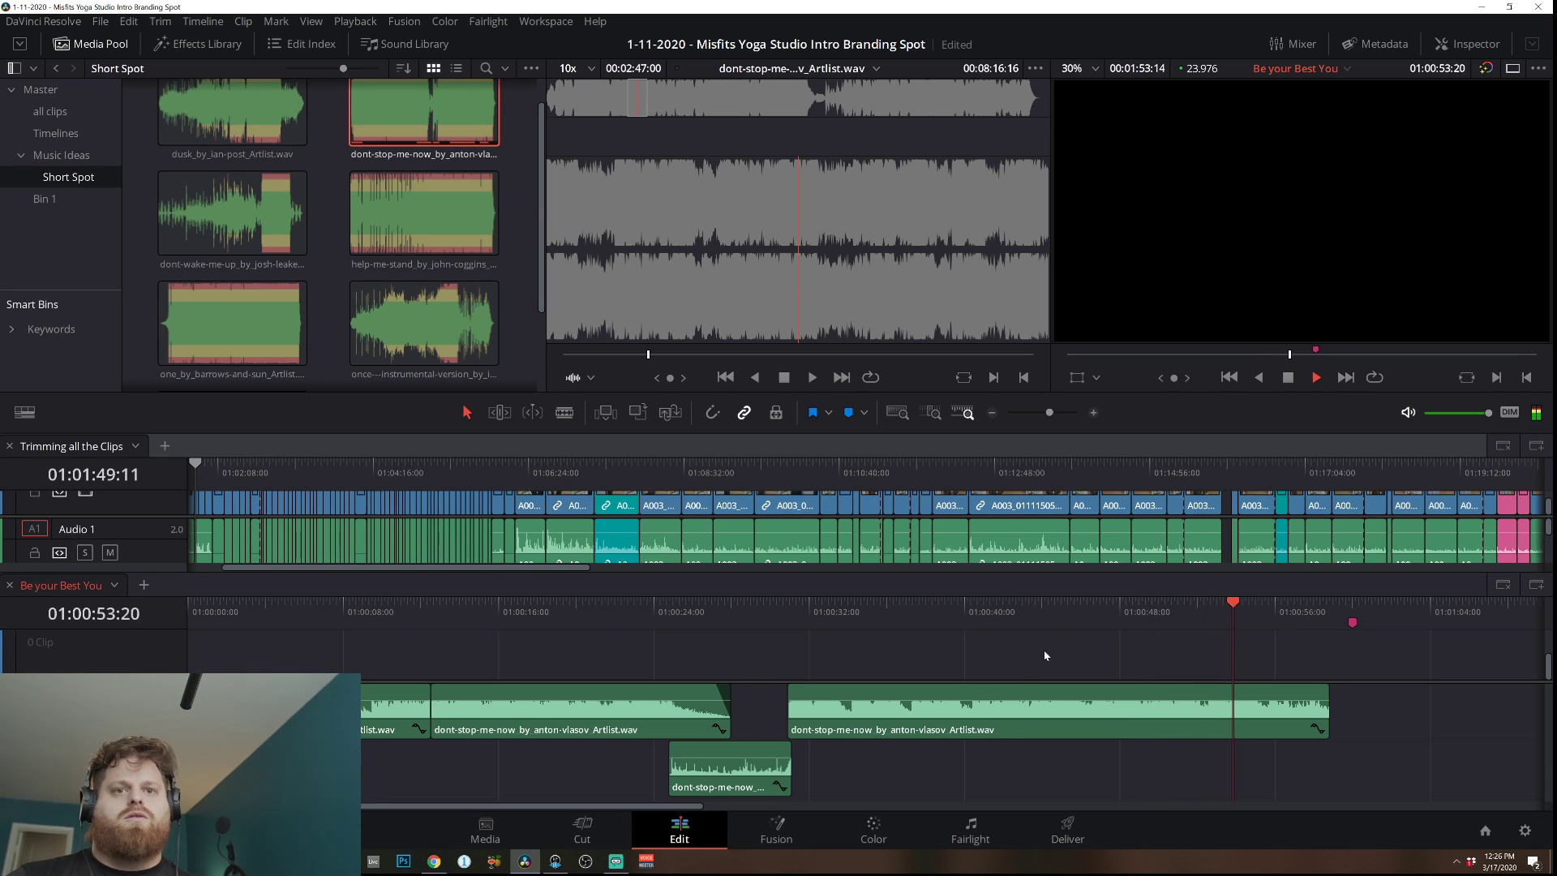
Split the last music piece at about 01:00:55:15 and play on from there.
key(space)
key(b)
click(1272, 717)
key(space)
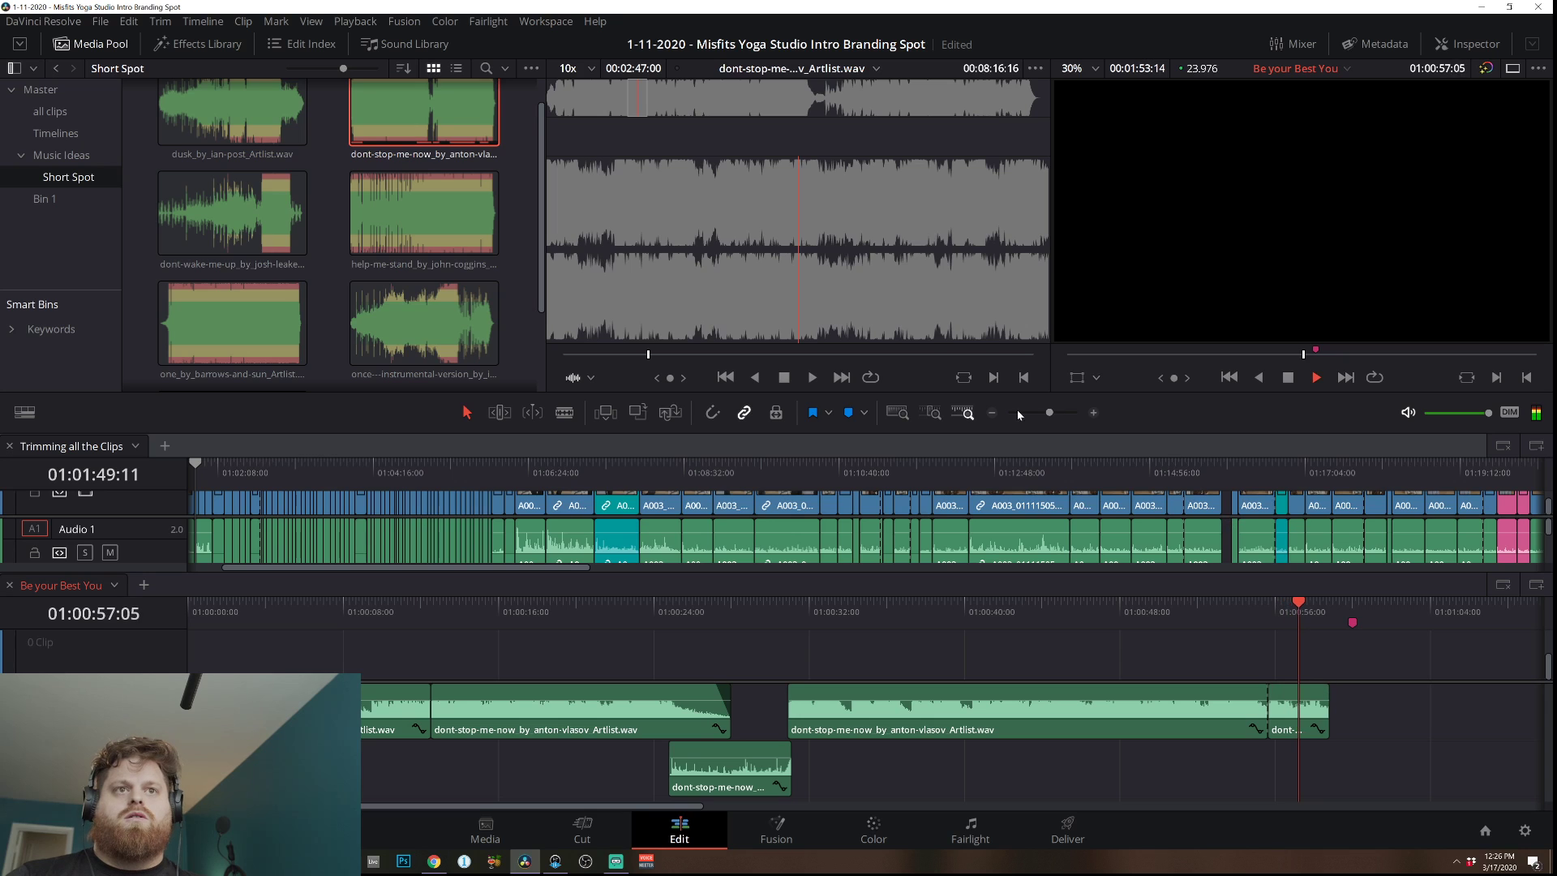
Move the faded ending piece from the lower track onto the upper track at the cut near 01:00:55:15 and play the join.
click(994, 414)
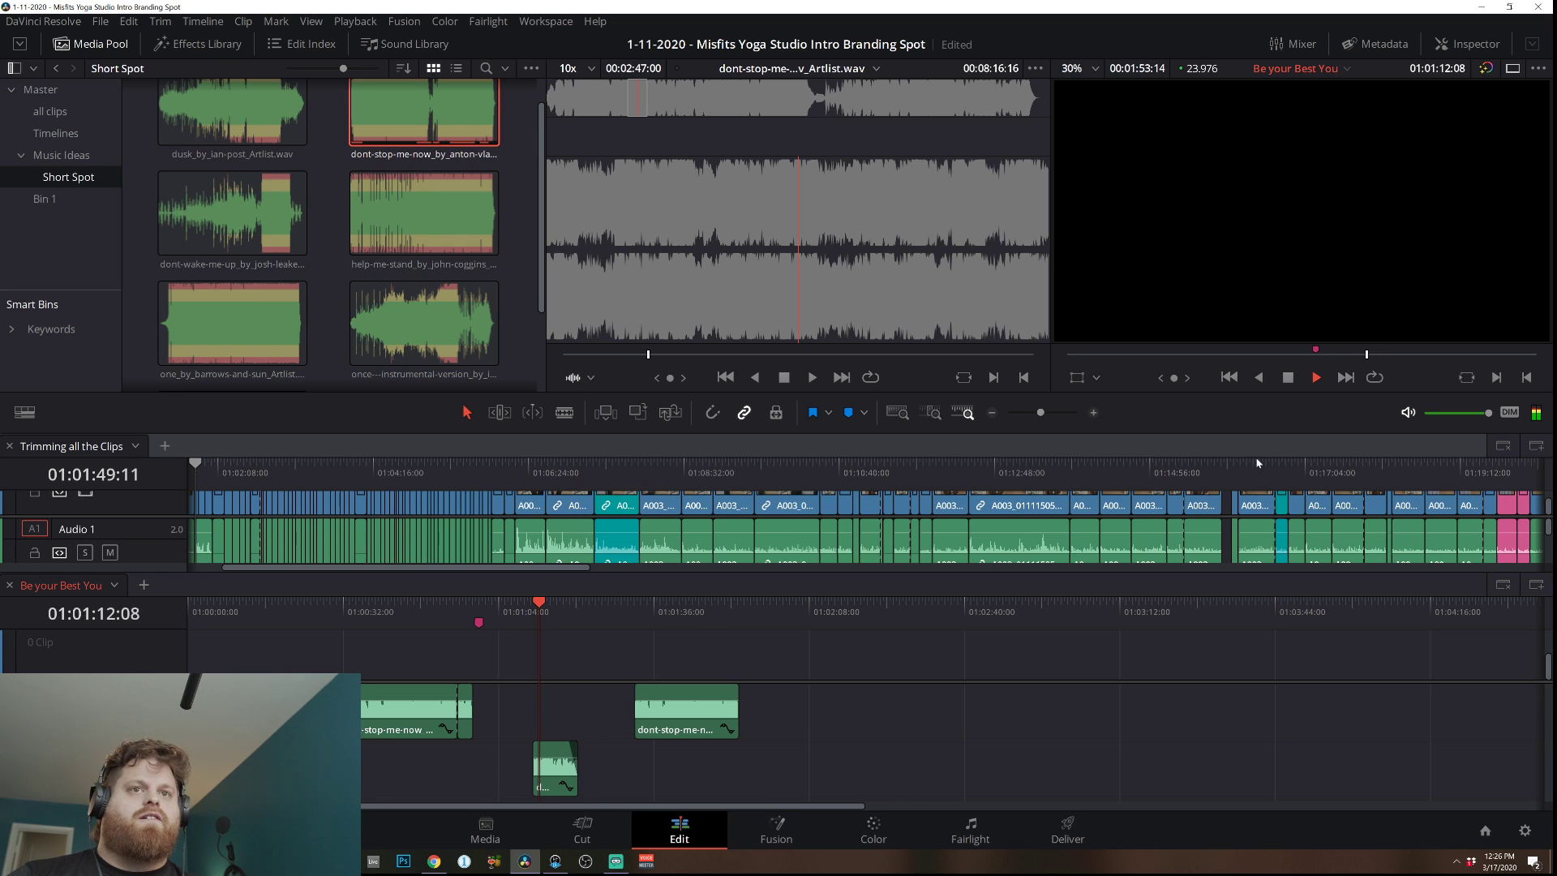
click(1092, 414)
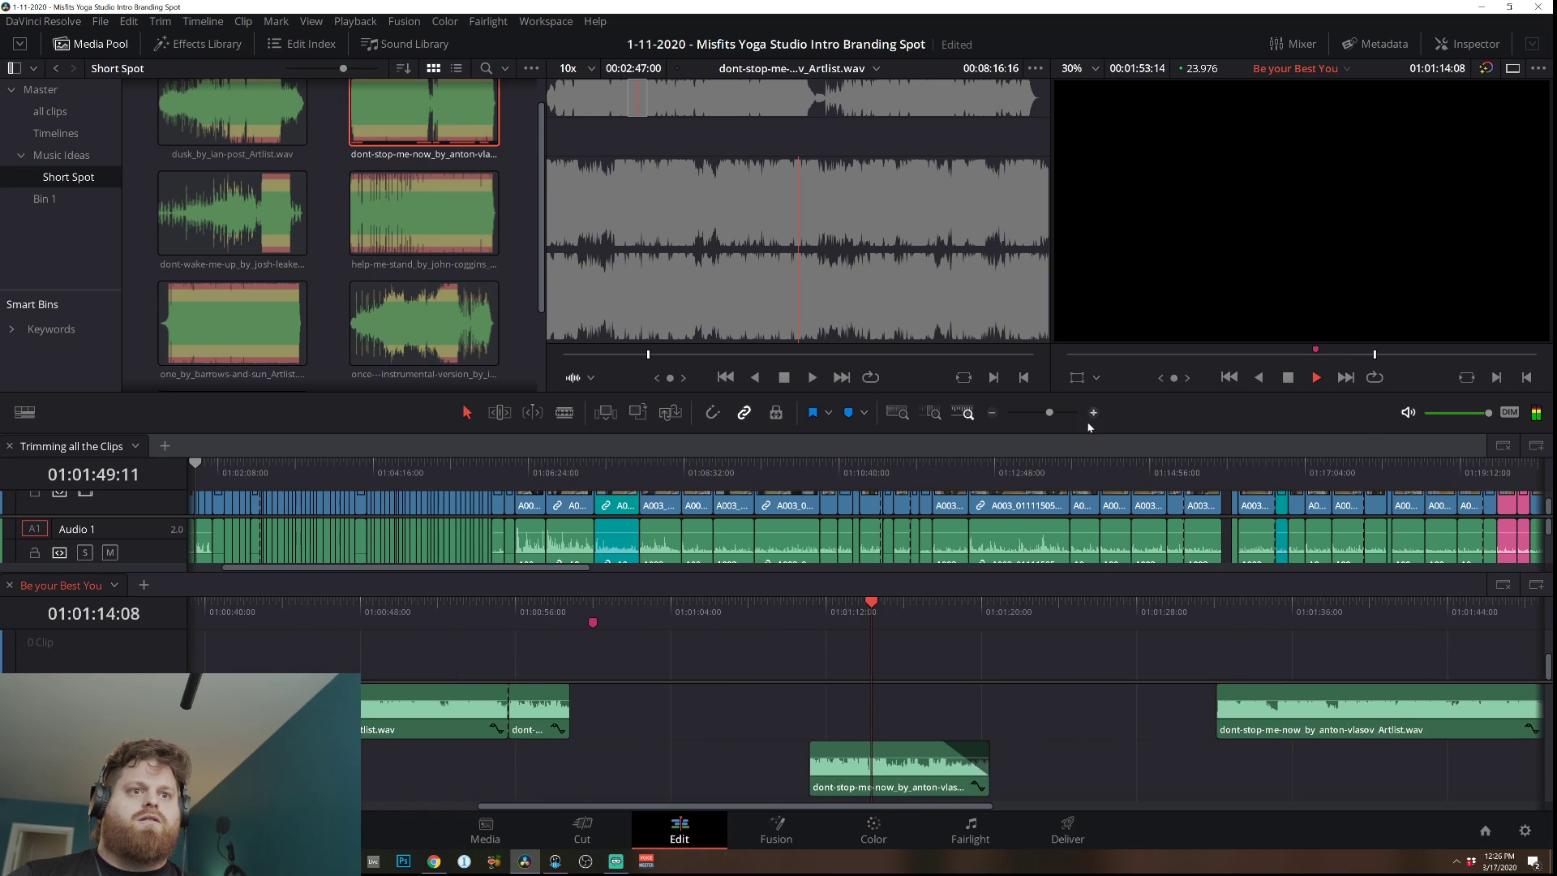
drag(815, 777, 551, 730)
click(421, 606)
key(space)
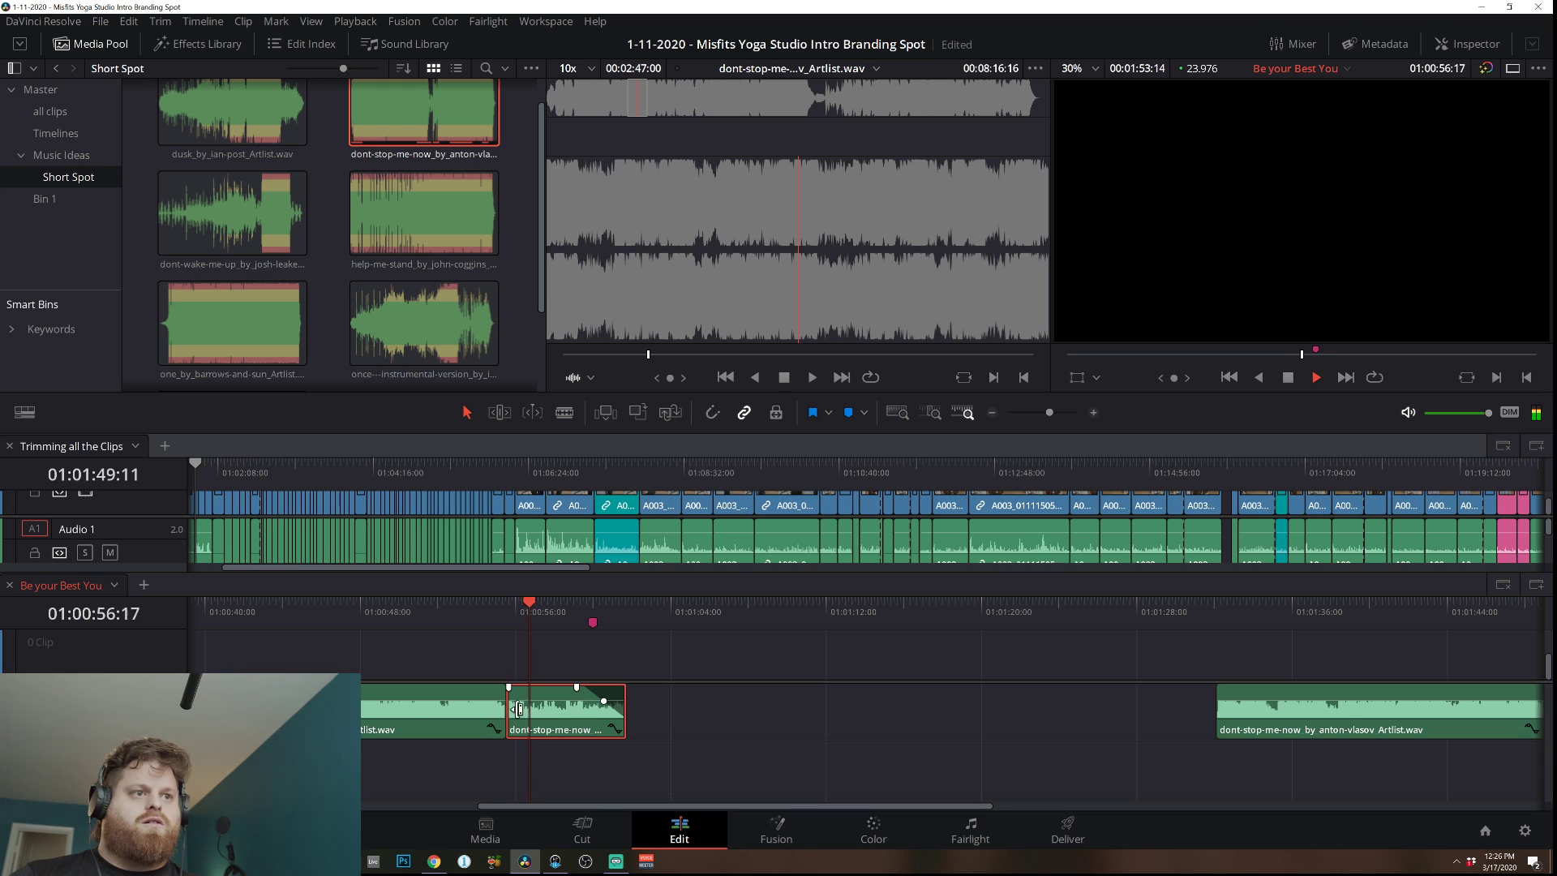
Trim the faded ending piece's start, place it at about 01:00:56:20, and extend the preceding piece's end to about 01:00:55:15.
drag(531, 718, 545, 721)
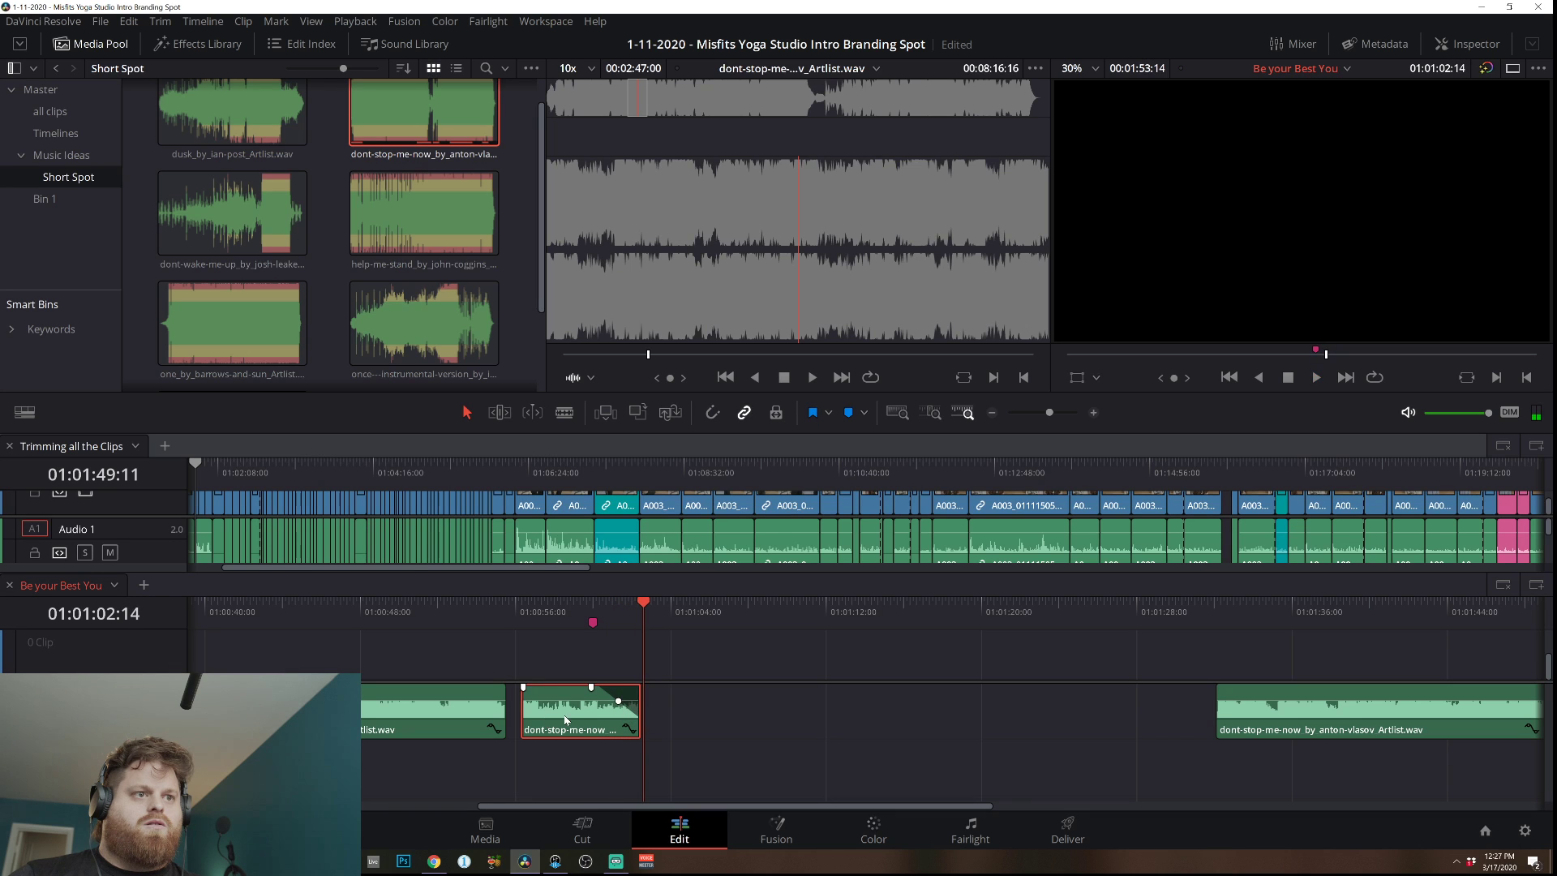
mouse_move(527, 704)
mouse_down()
mouse_move(609, 720)
mouse_move(542, 724)
mouse_up()
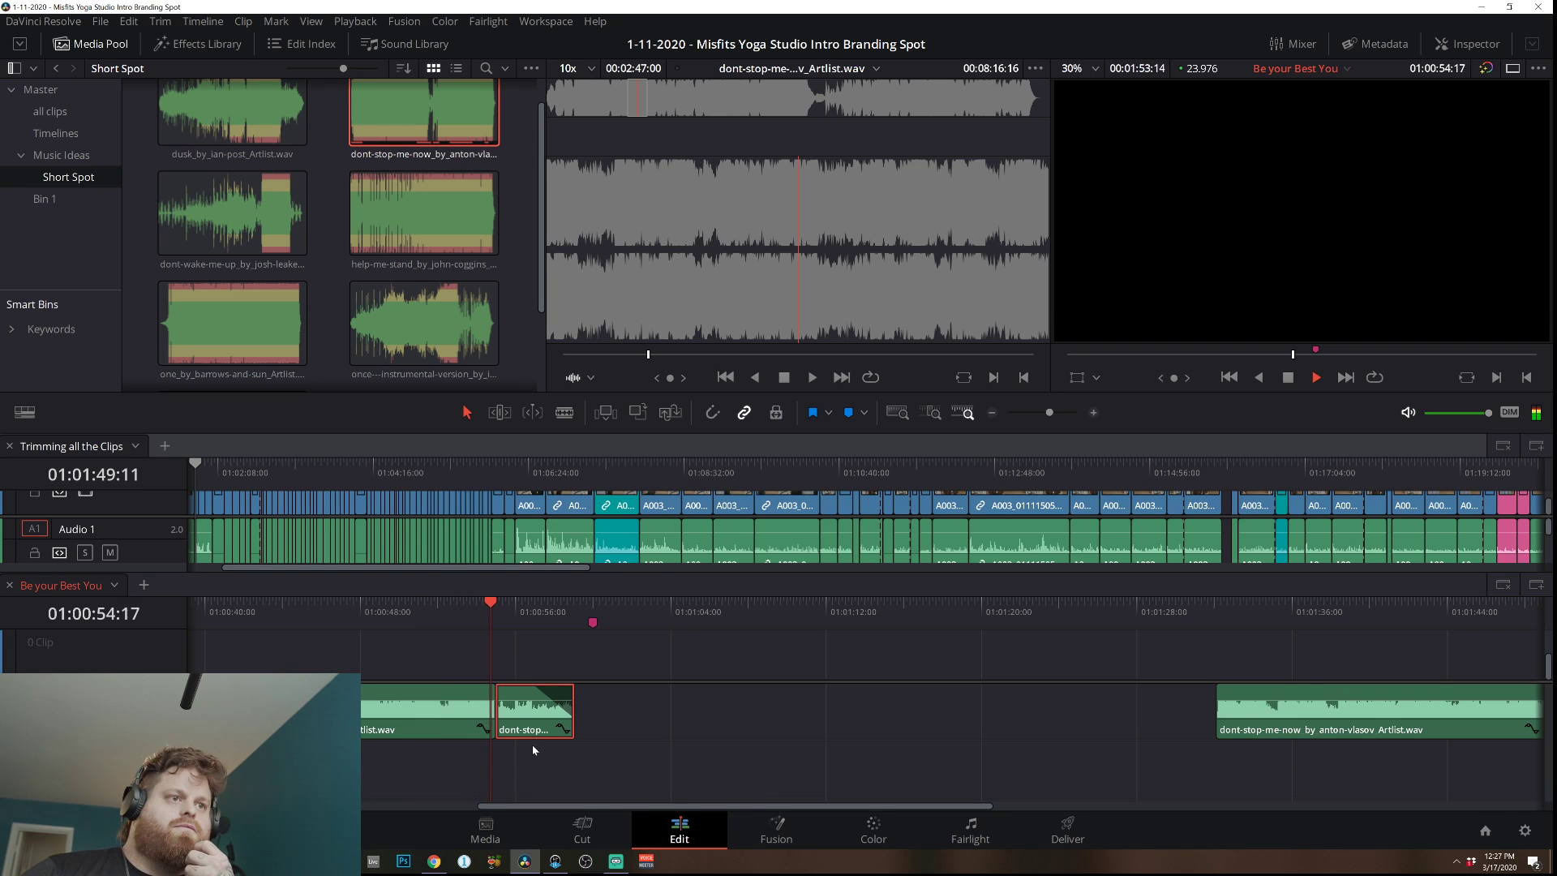
mouse_move(524, 716)
mouse_down()
mouse_move(561, 716)
mouse_move(505, 711)
mouse_up()
key(space)
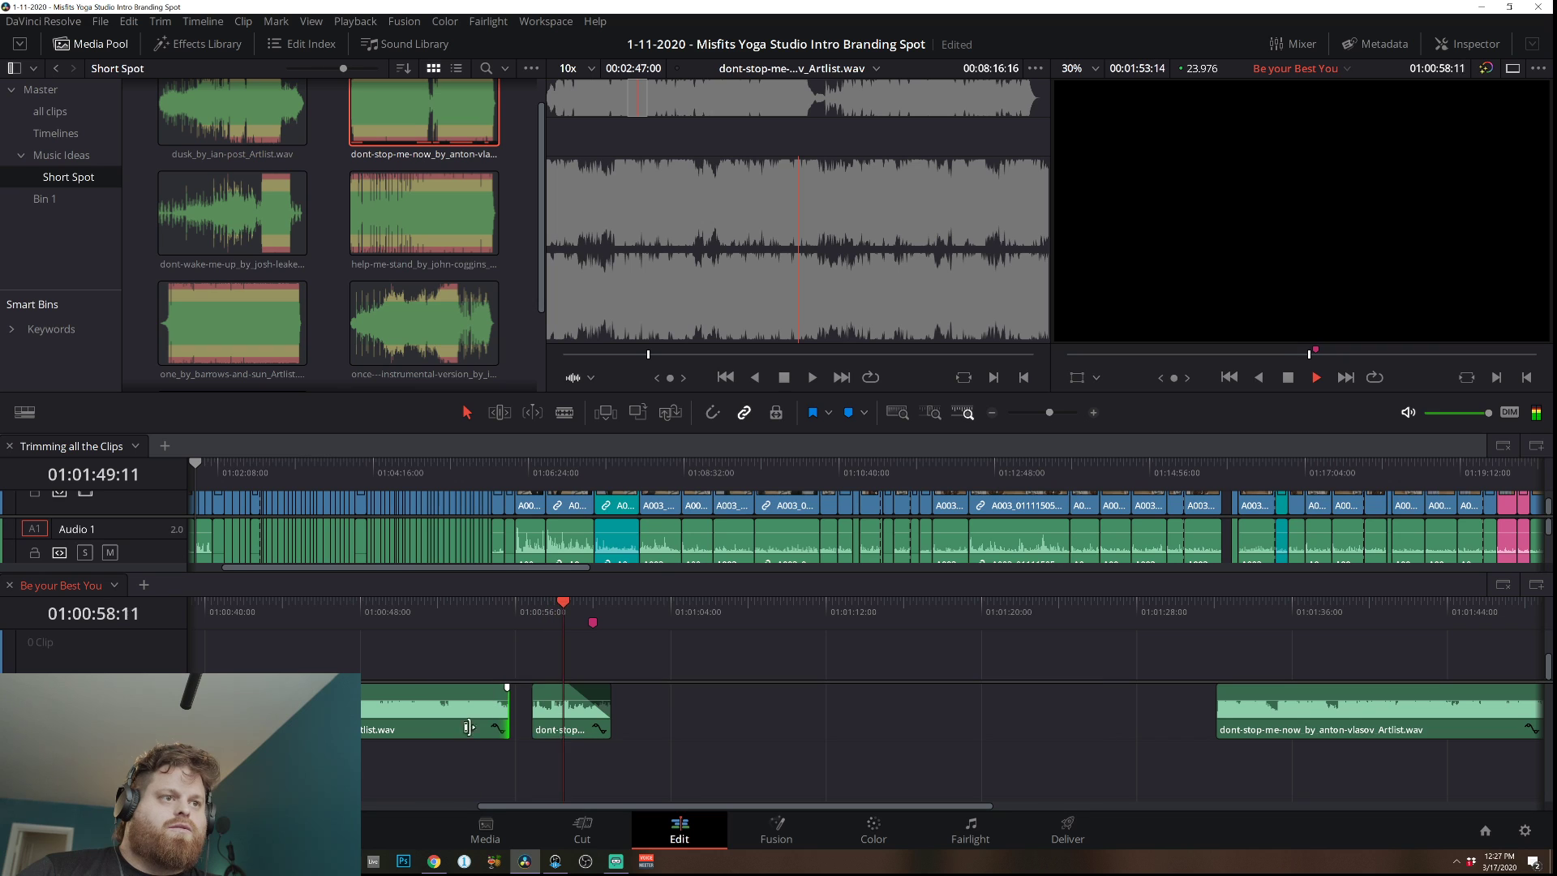
click(476, 610)
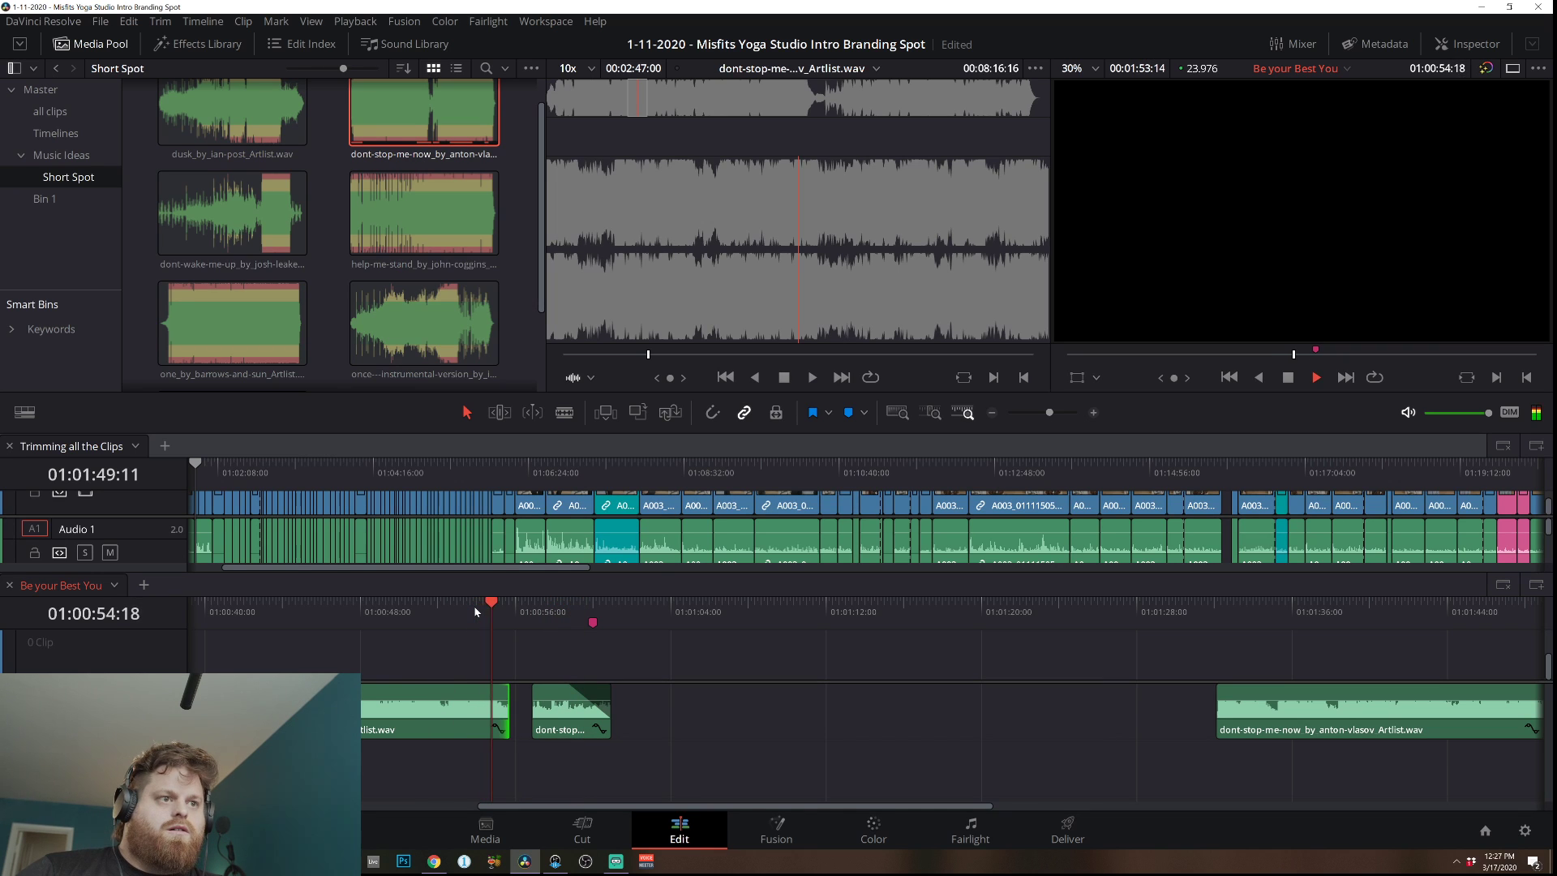
Trim the faded ending piece's start slightly, move it against the preceding piece's end, and play the join.
drag(534, 717, 541, 717)
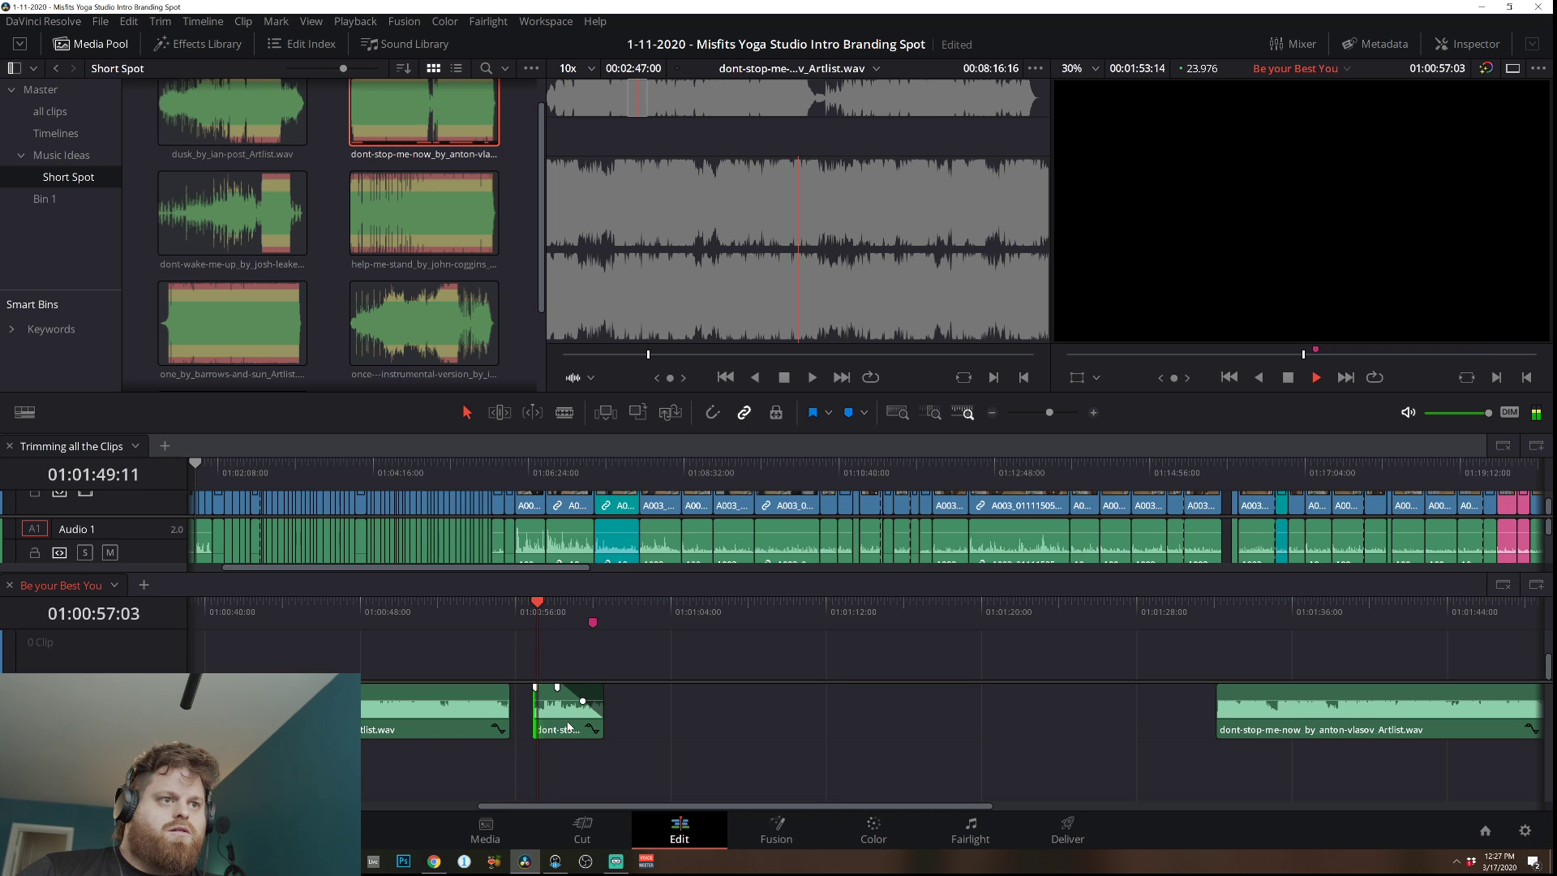
drag(557, 726, 543, 718)
click(459, 608)
key(space)
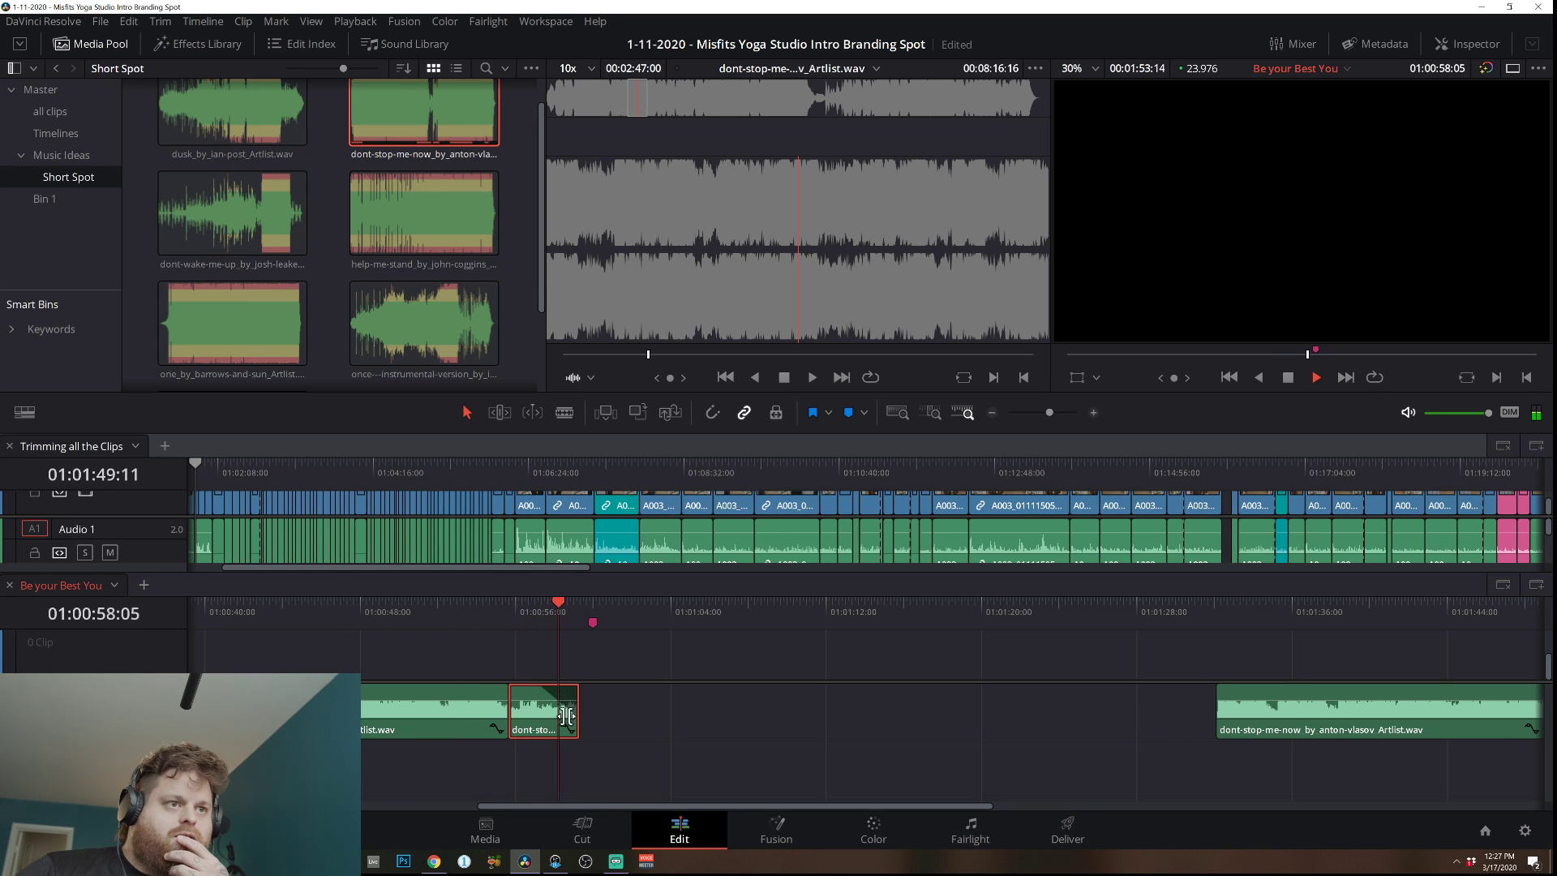
Shorten the faded ending piece to about two seconds from its start, place it at about 01:00:55:11, and play the join.
mouse_move(515, 710)
mouse_down()
mouse_move(543, 717)
mouse_move(526, 718)
mouse_up()
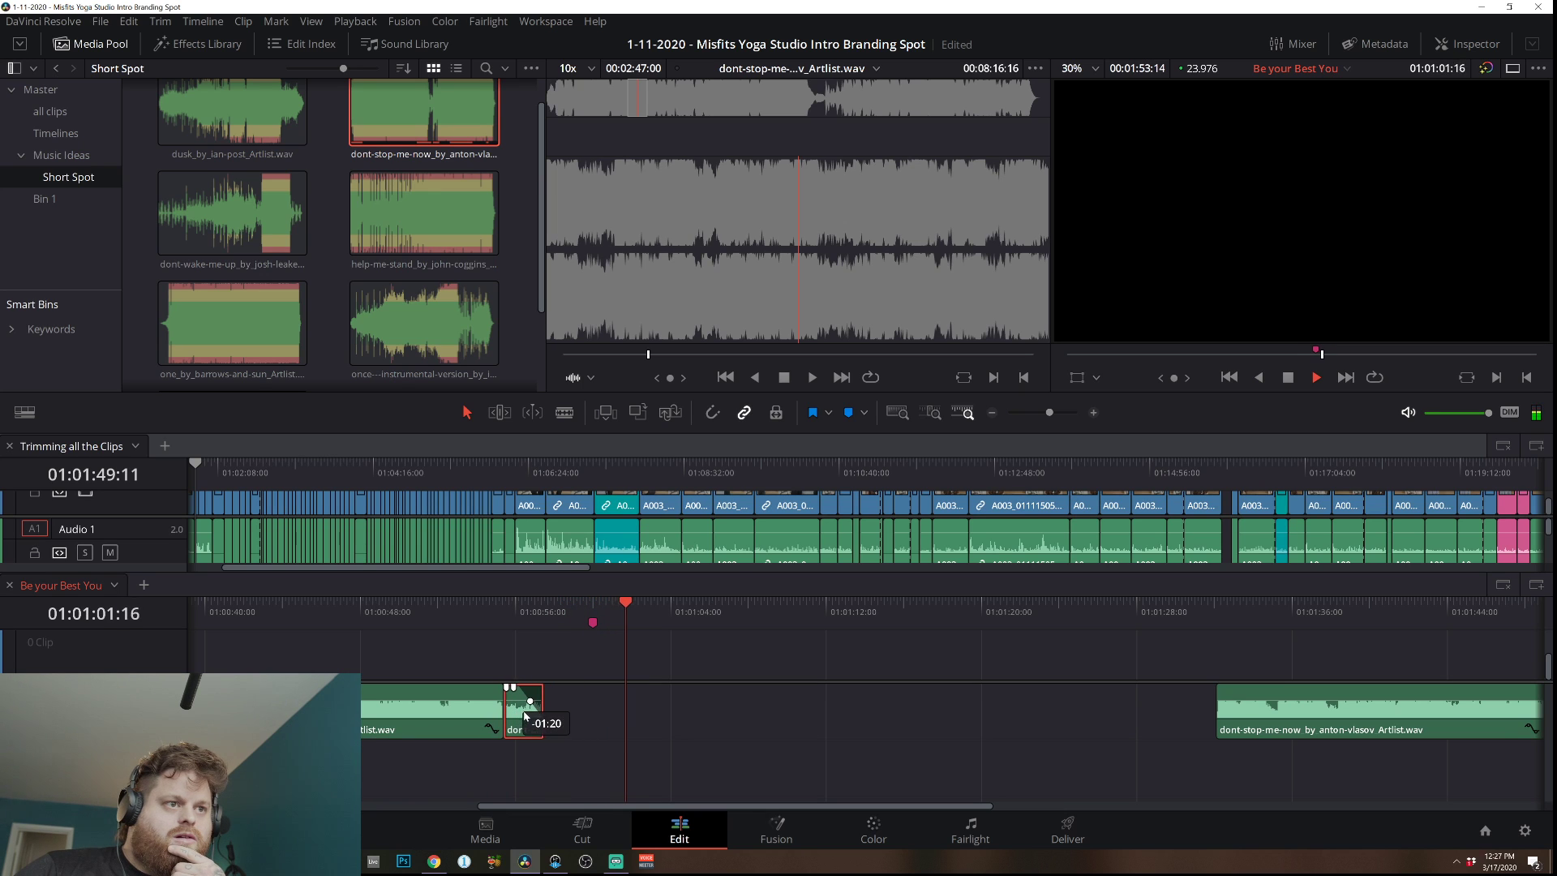
click(464, 608)
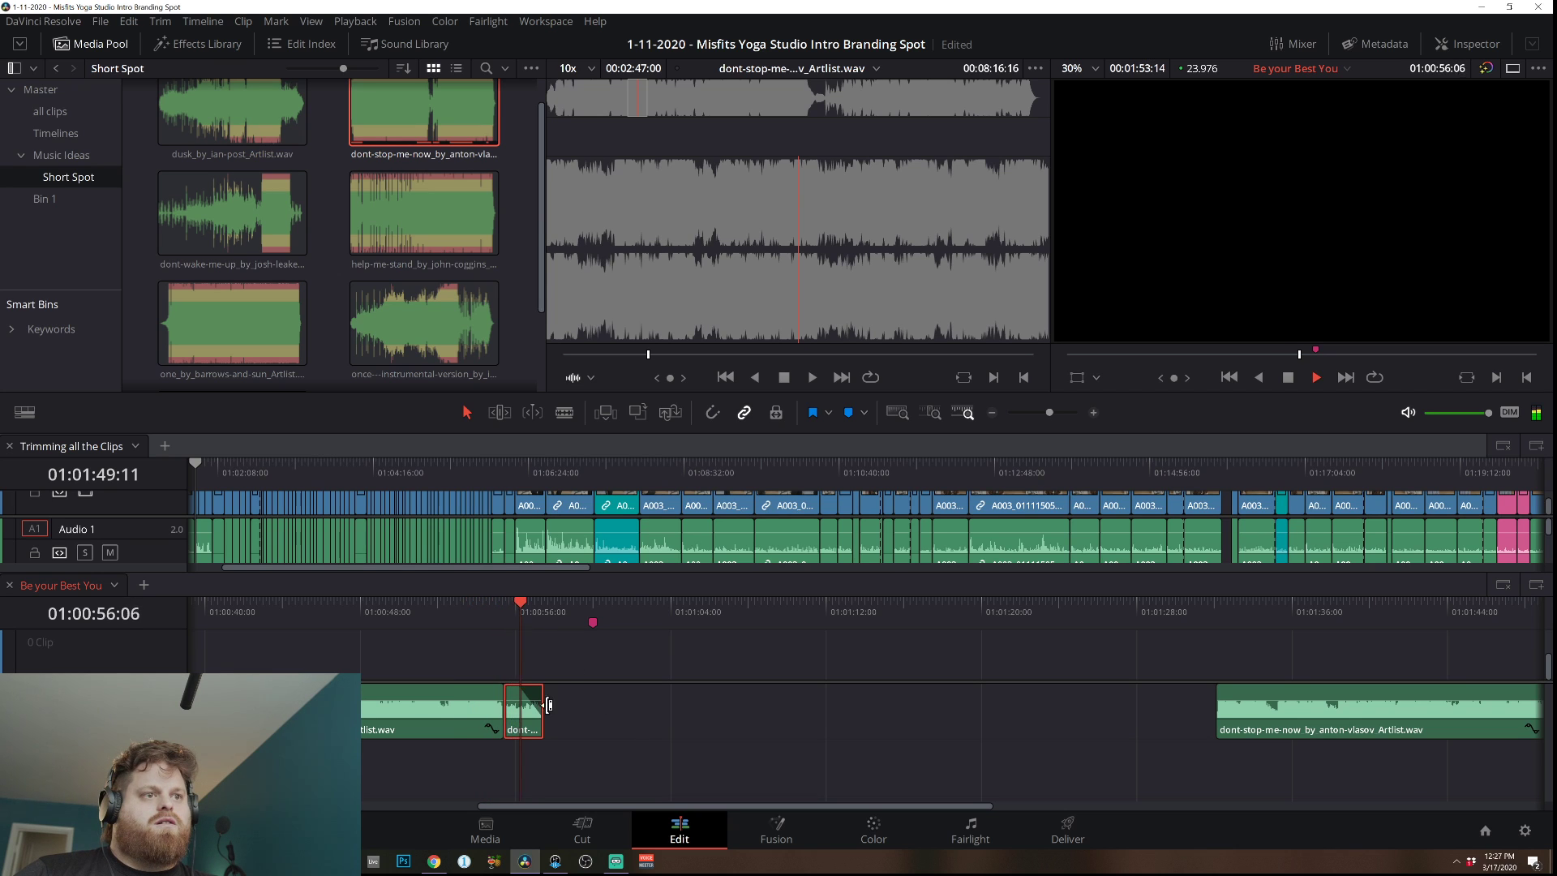
Move the faded ending piece later, extend its start back to the preceding piece's end, and play the join.
mouse_move(518, 722)
mouse_down()
mouse_move(570, 720)
mouse_move(505, 716)
mouse_up()
click(433, 607)
key(space)
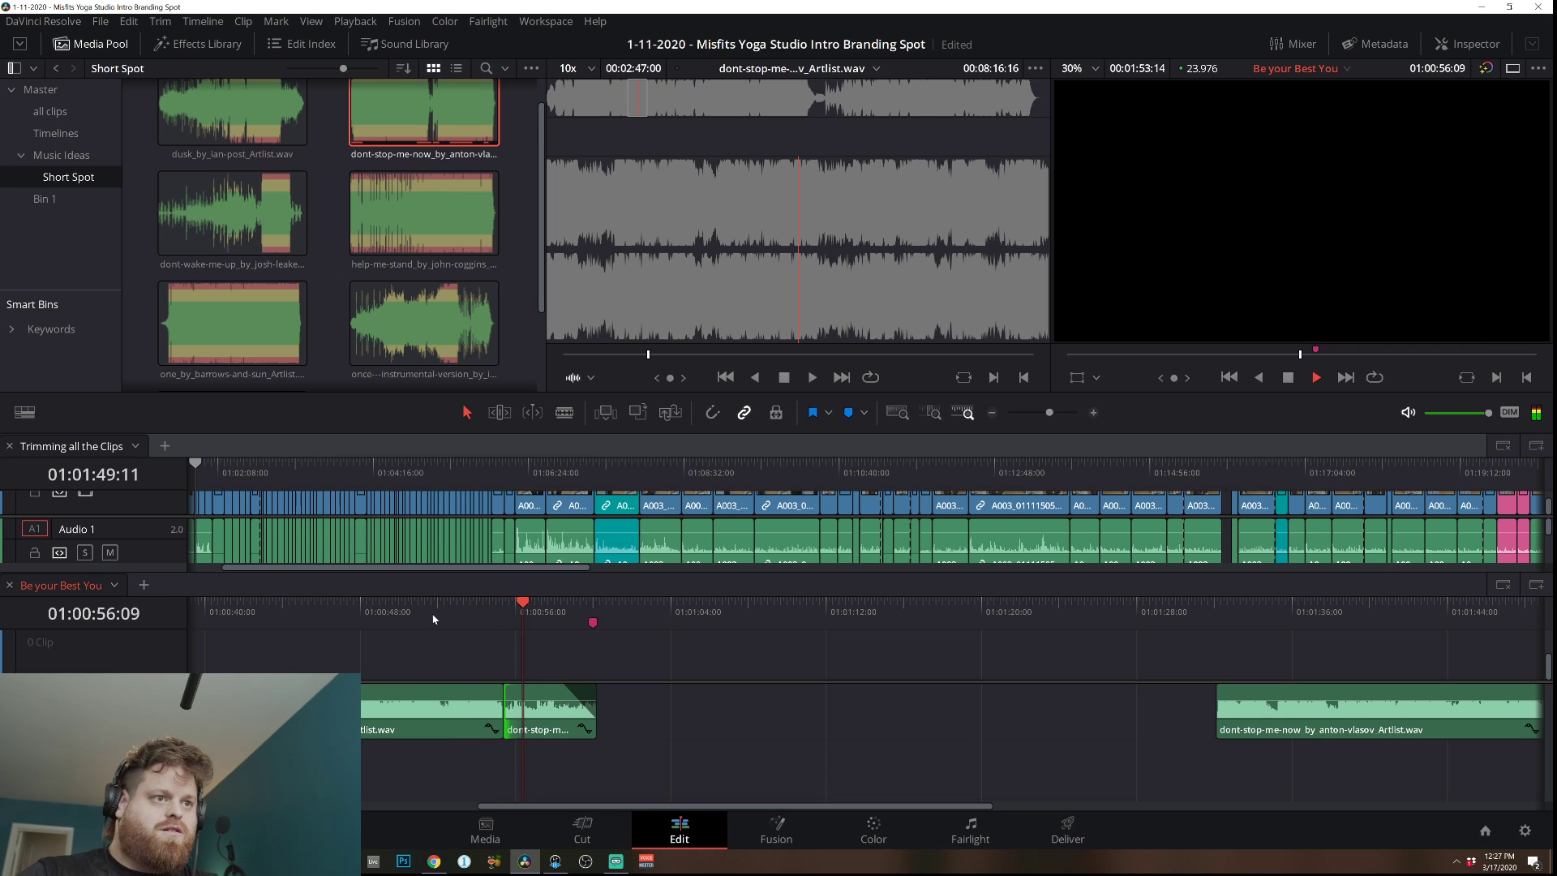
Shorten the faded ending piece to about three seconds from its start at about 01:00:58:00, and extend the preceding piece's end to about 01:00:57:00.
drag(506, 712, 582, 717)
click(661, 715)
key(space)
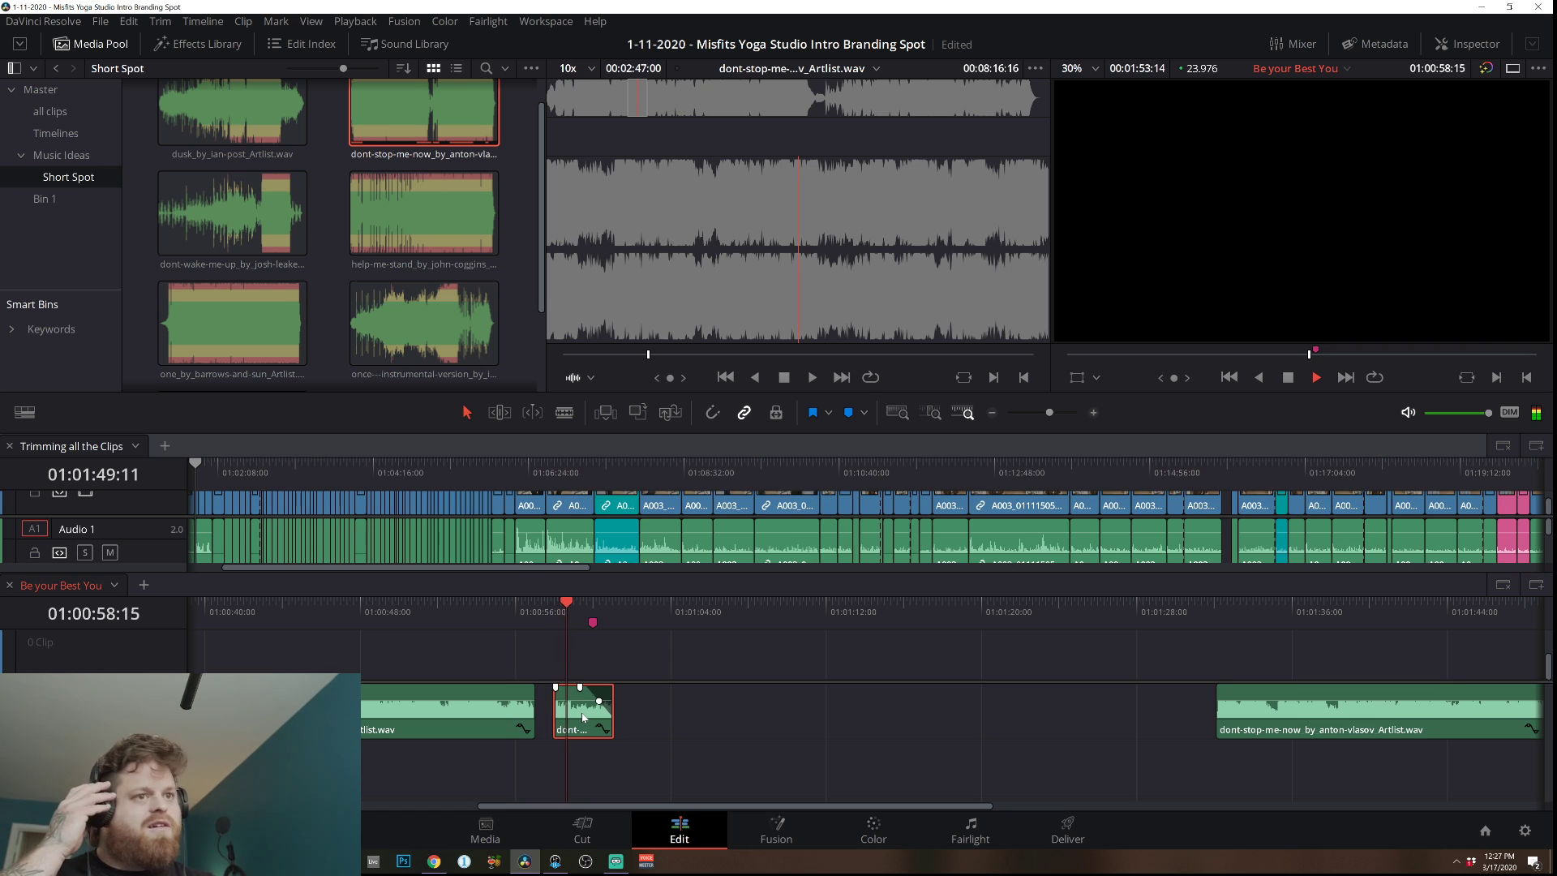
click(352, 611)
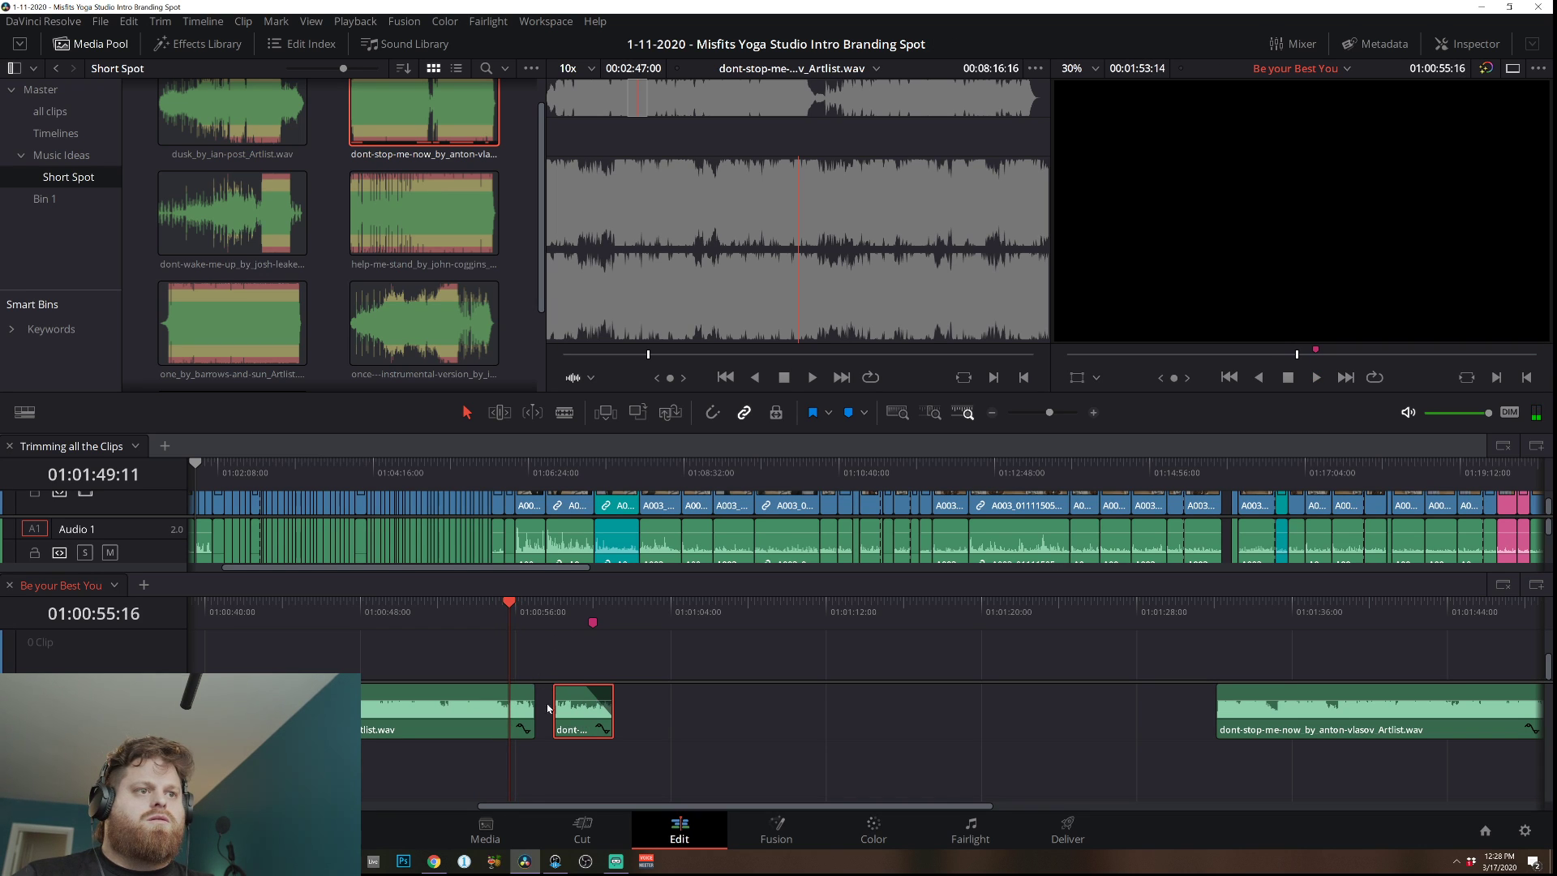
Place the faded ending piece at about 01:00:55:16 over the preceding piece's end and play the join.
drag(580, 722, 539, 725)
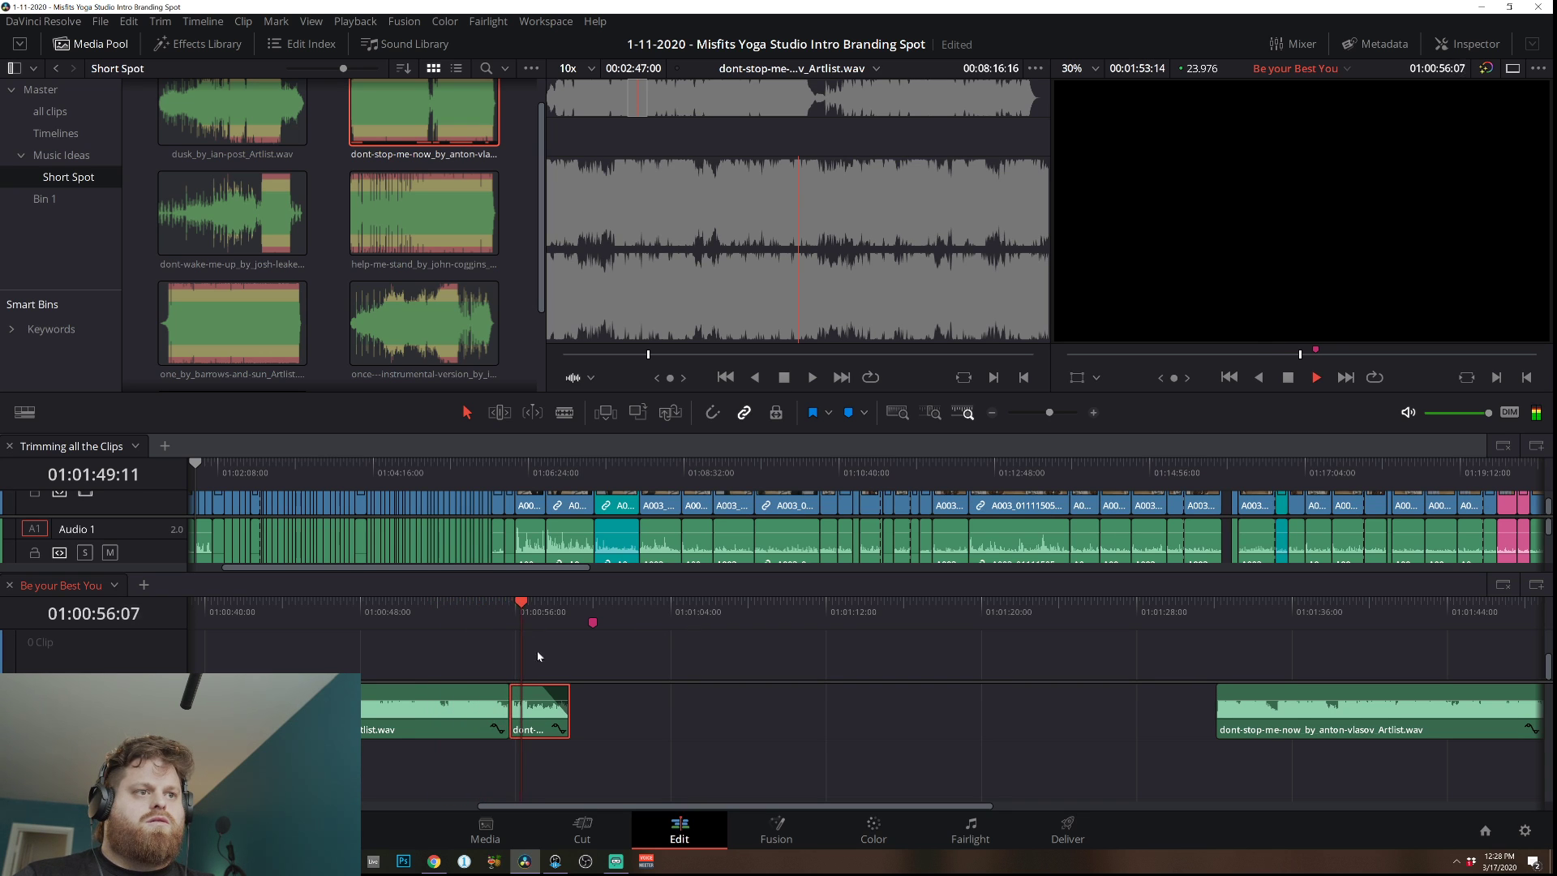
key(space)
mouse_move(521, 712)
mouse_down()
mouse_move(580, 712)
mouse_move(508, 714)
mouse_move(570, 717)
mouse_move(539, 713)
mouse_up()
click(461, 613)
key(space)
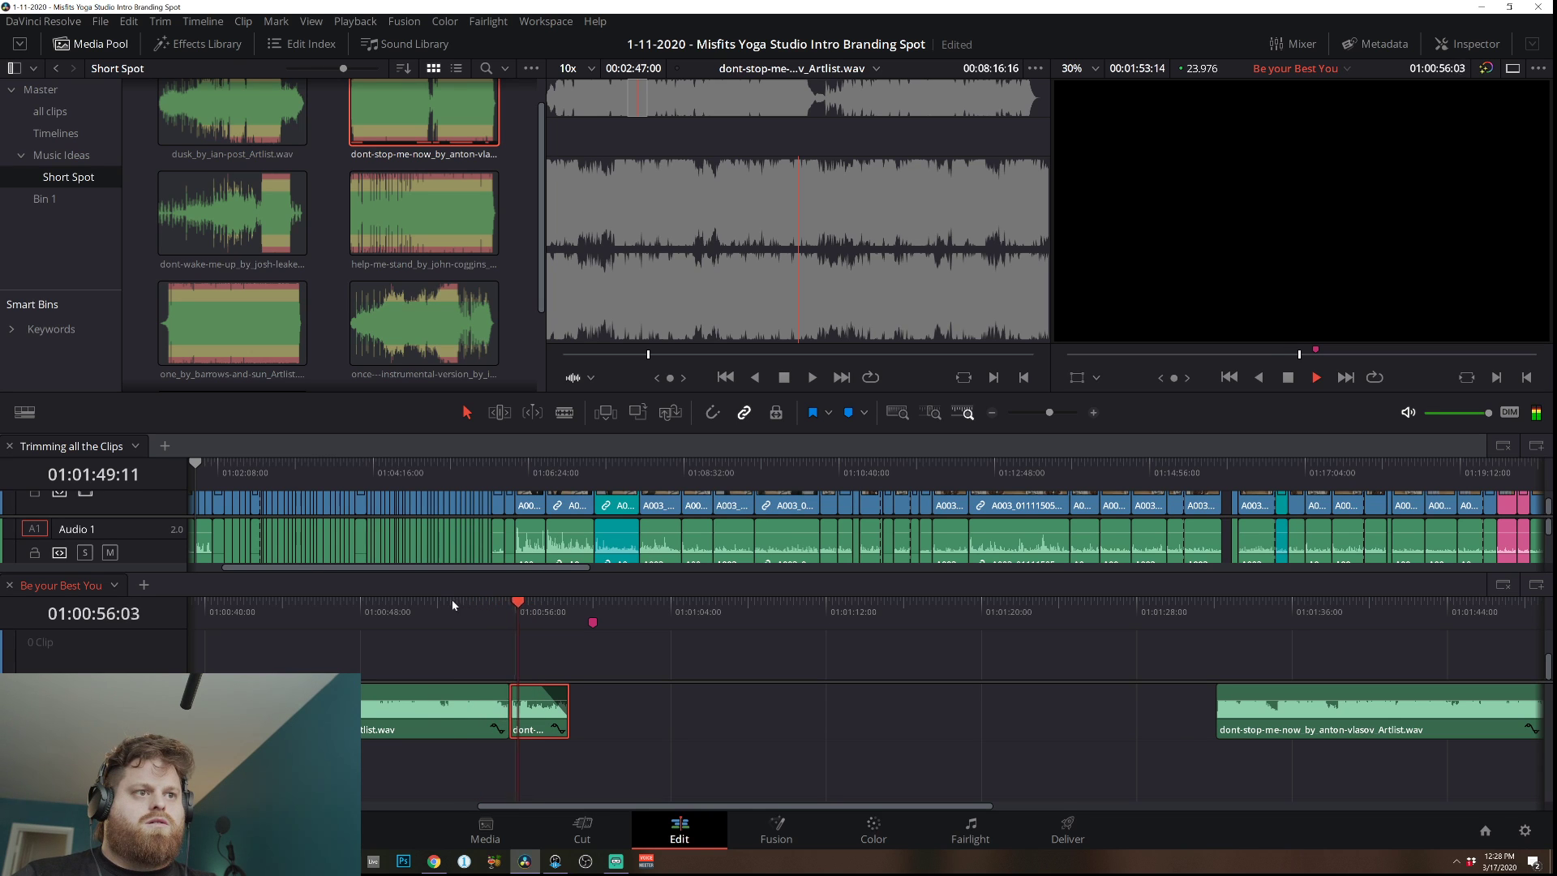
Shift the faded ending piece later, trim its start to about 01:00:56:20, and play the section before it.
mouse_move(514, 712)
mouse_down()
mouse_move(539, 712)
mouse_move(516, 712)
mouse_up()
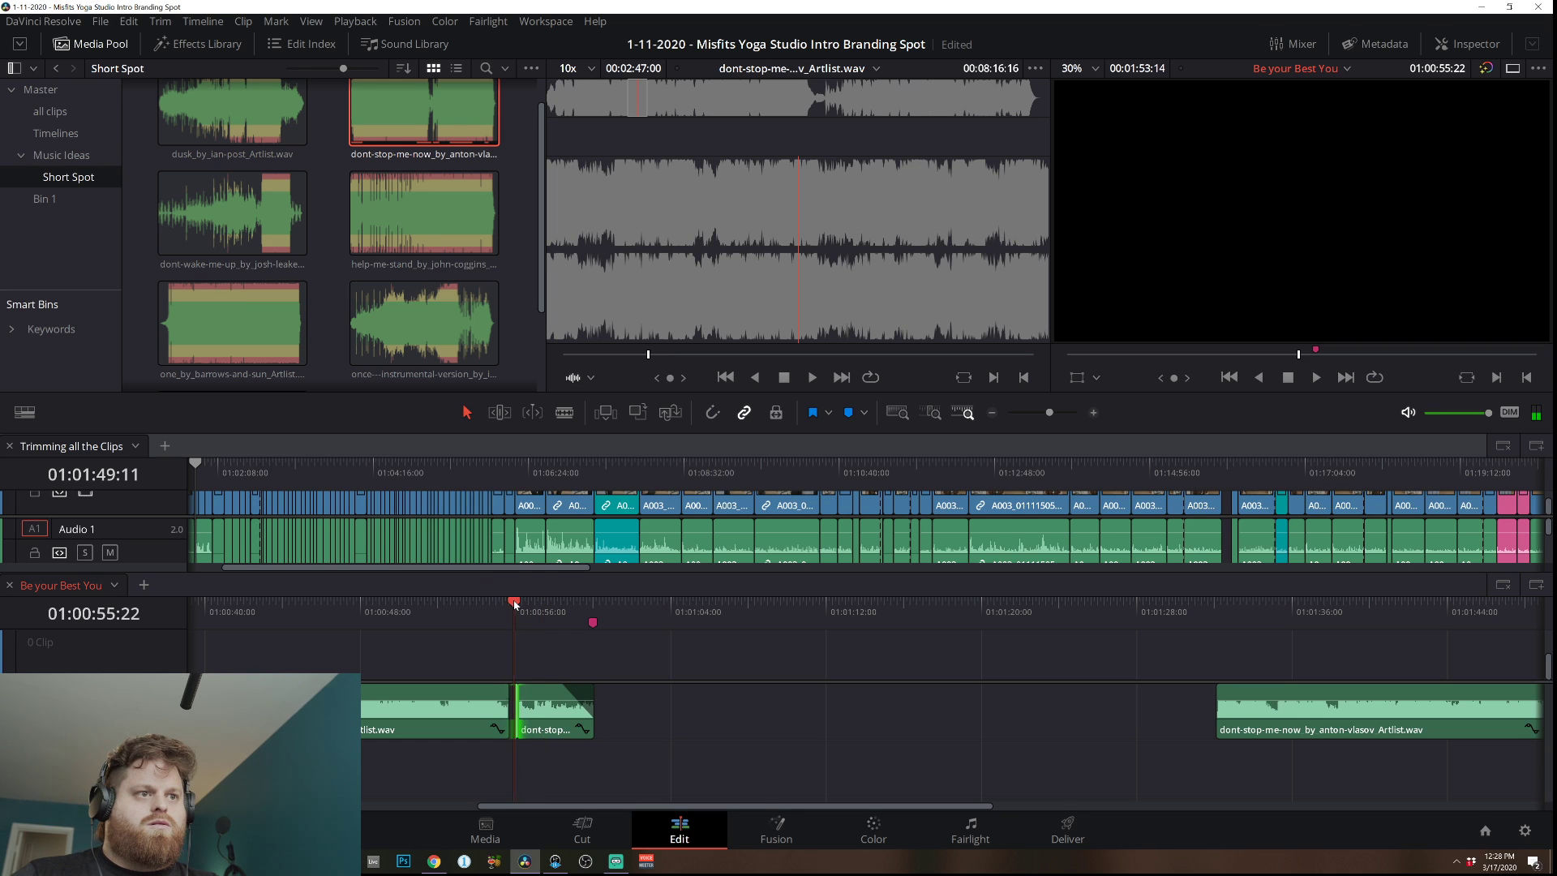
drag(517, 712, 533, 712)
click(451, 613)
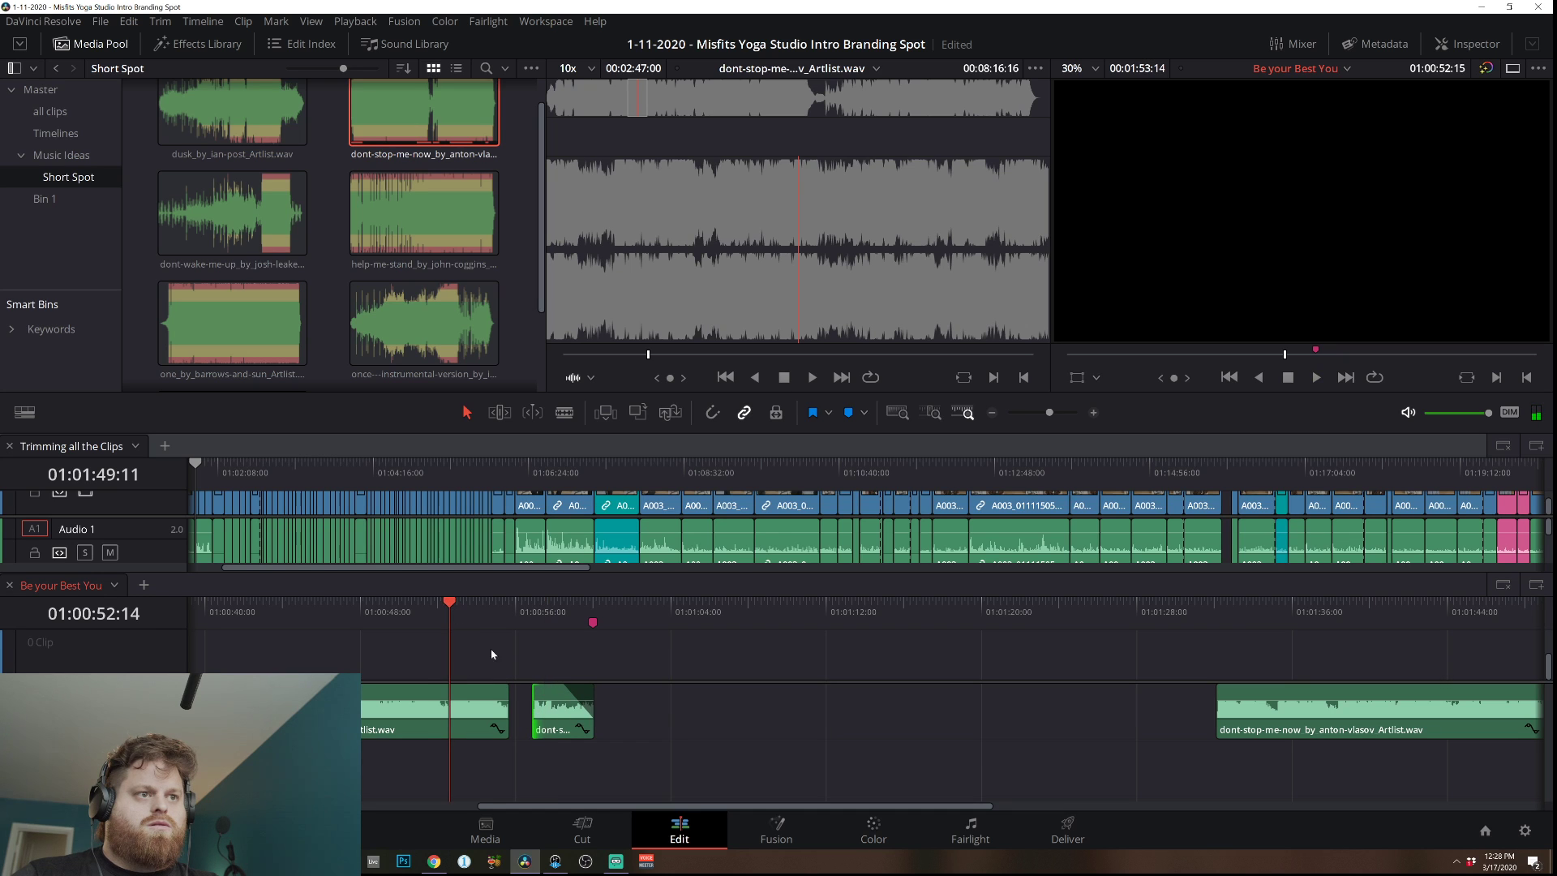
key(space)
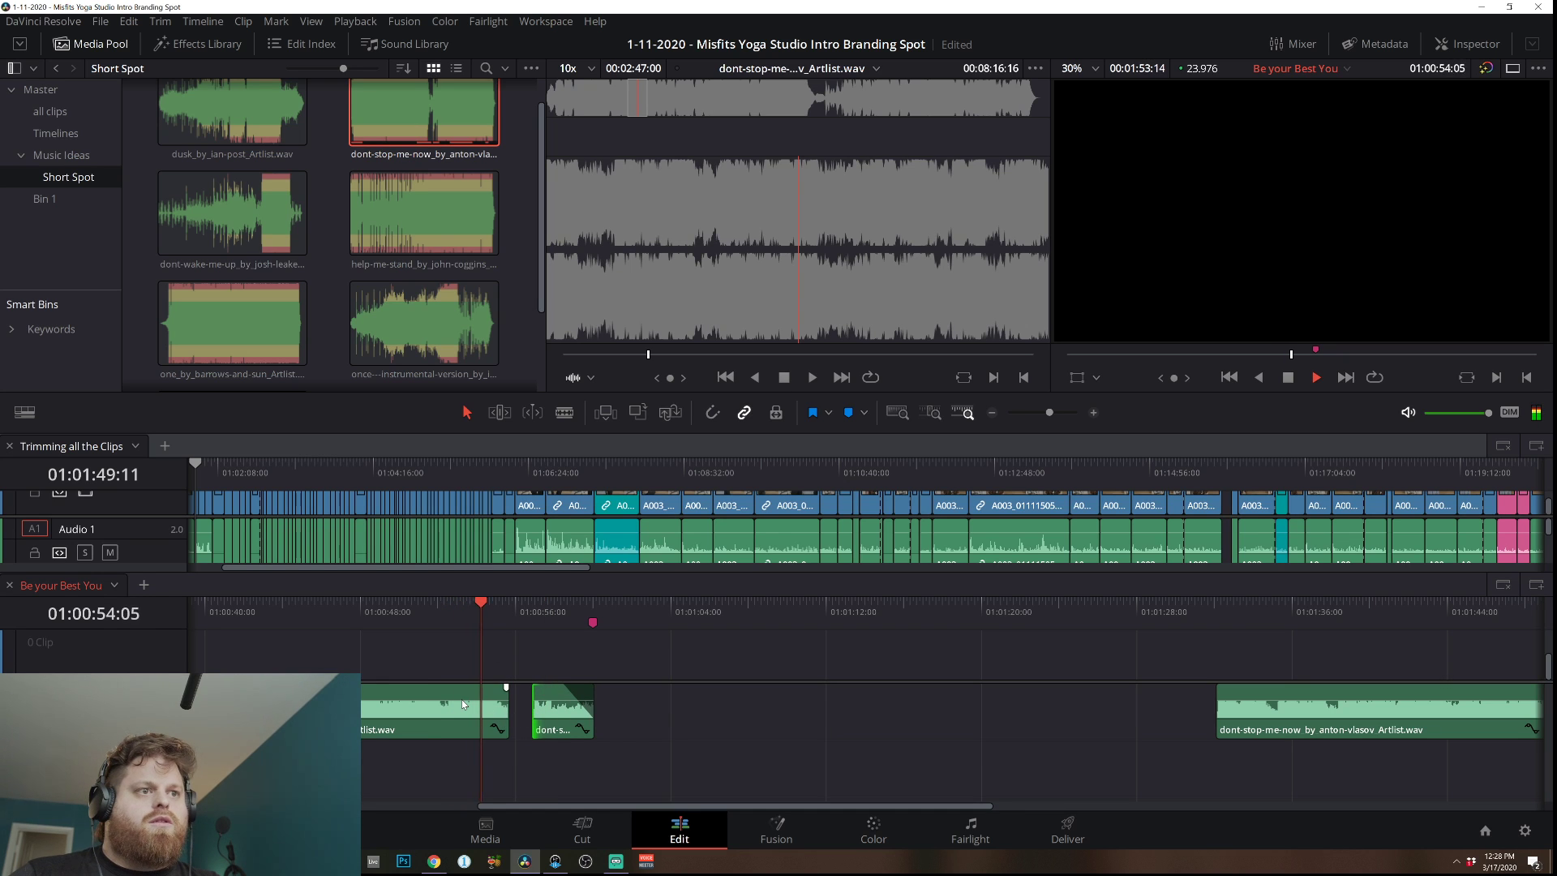
Extend the preceding piece's end to about 01:00:56:05, move the faded ending piece over it to about 01:00:55:17, and play the join.
drag(506, 702, 519, 702)
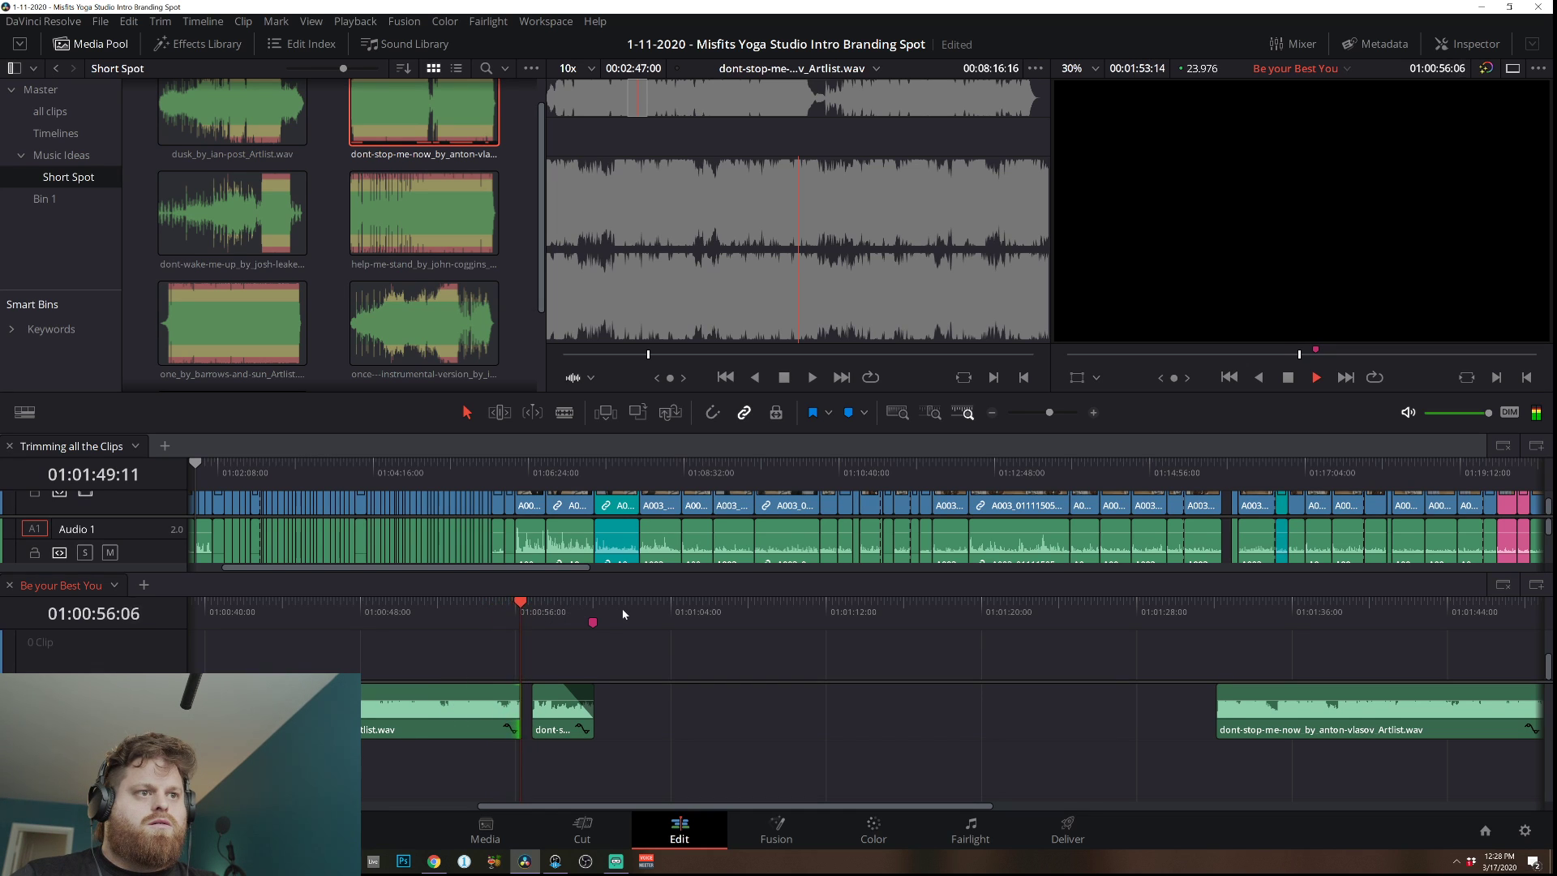
drag(573, 718, 550, 716)
click(479, 610)
key(space)
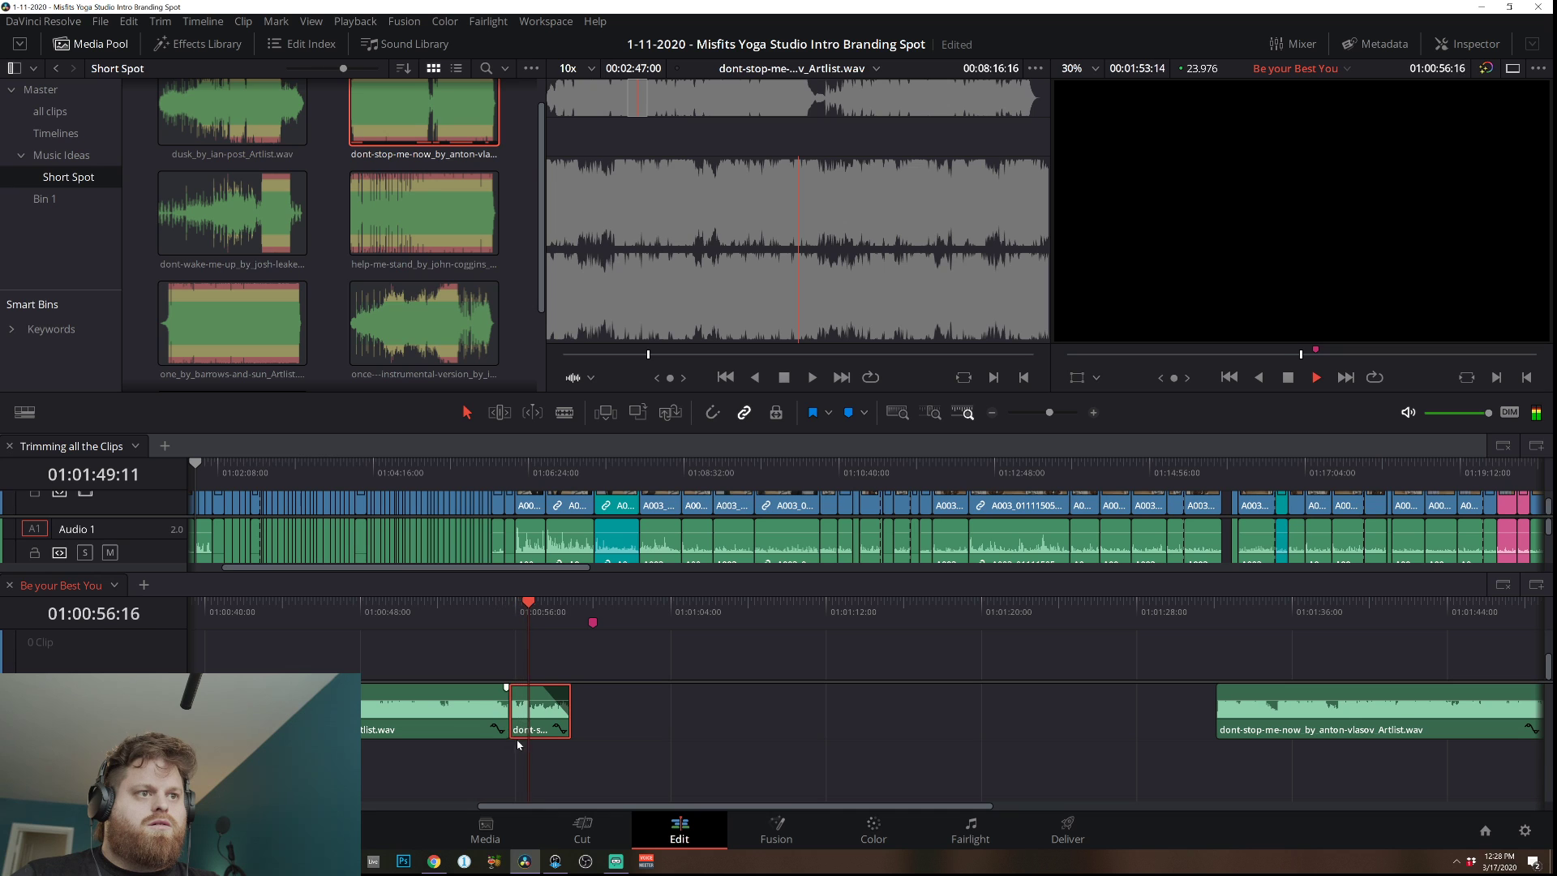
Roll the cut between the two pieces back to about 01:00:55:00, and move the faded ending piece onto the lower track.
drag(509, 713, 496, 711)
click(405, 620)
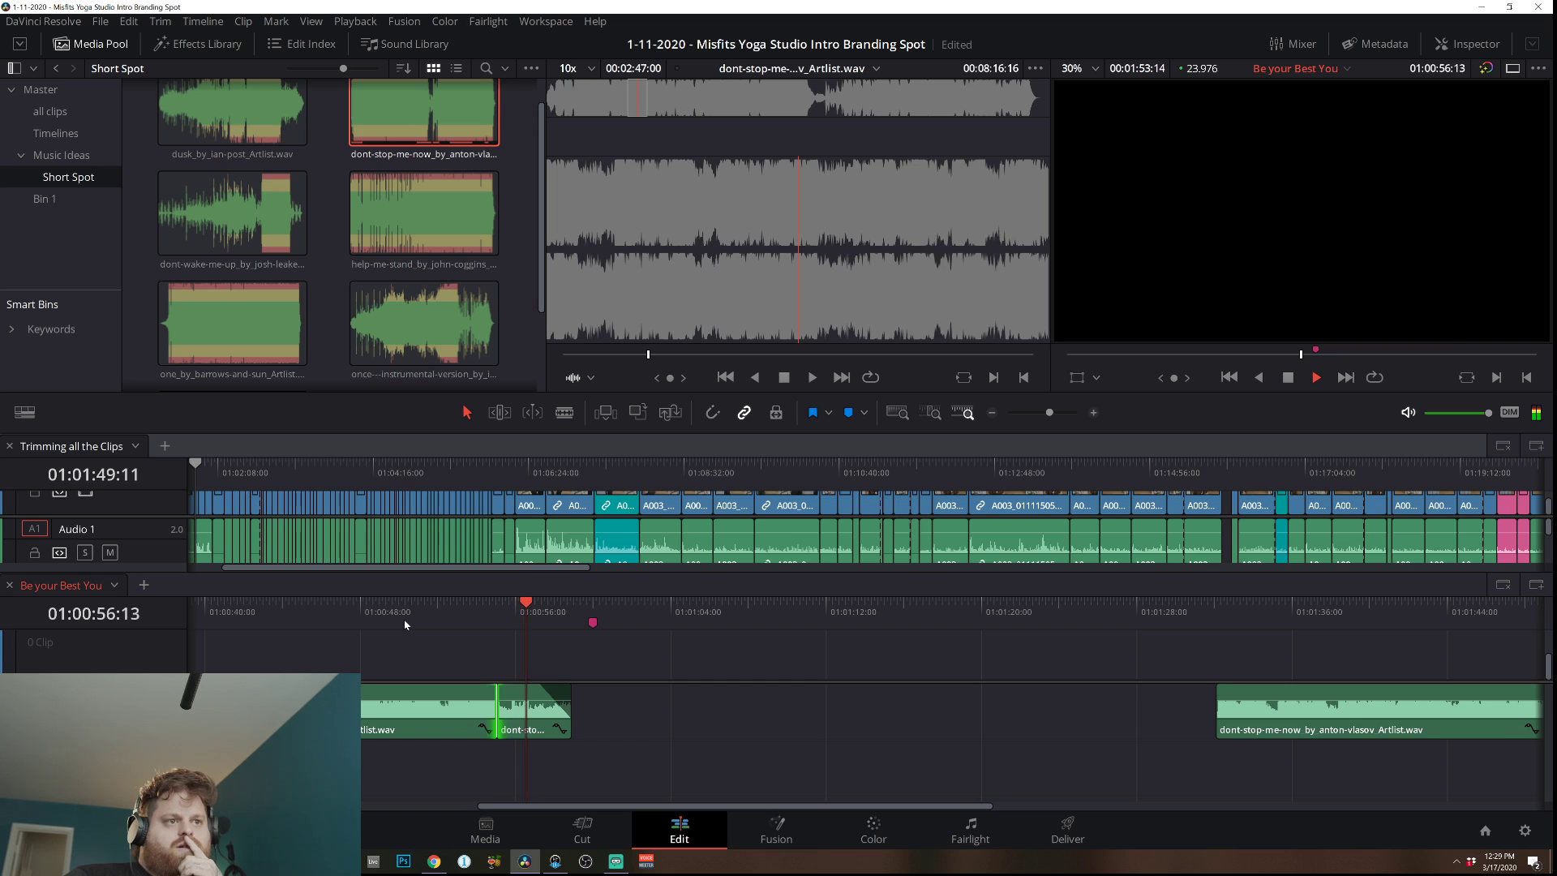
drag(497, 689, 525, 768)
click(450, 620)
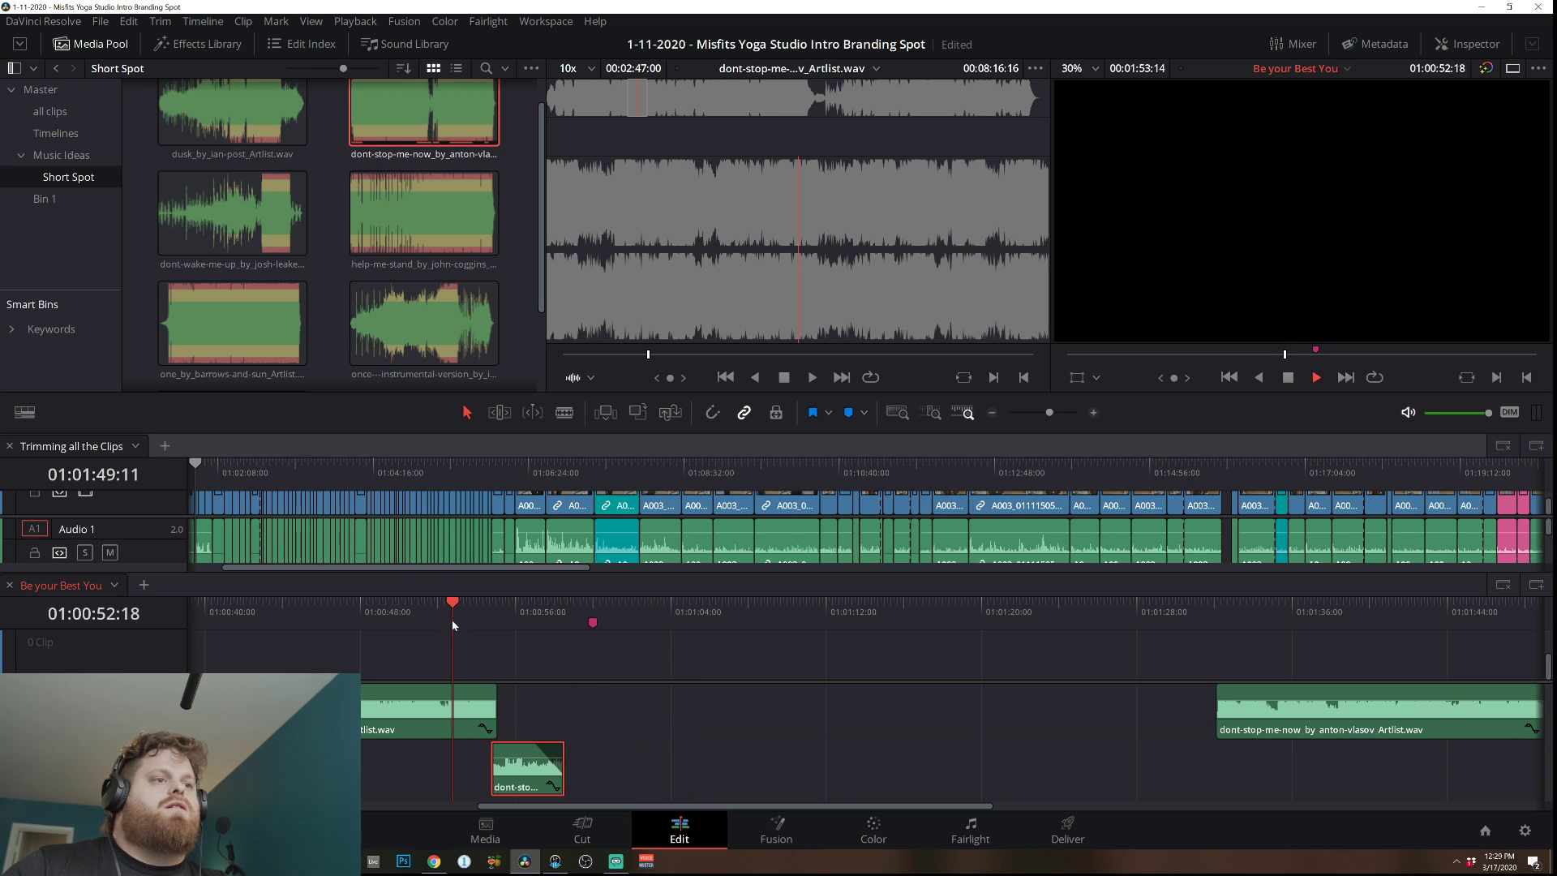
Move the faded ending piece on the lower track to about 01:00:55:11 and play the join.
click(1092, 413)
drag(958, 779, 1071, 781)
click(781, 619)
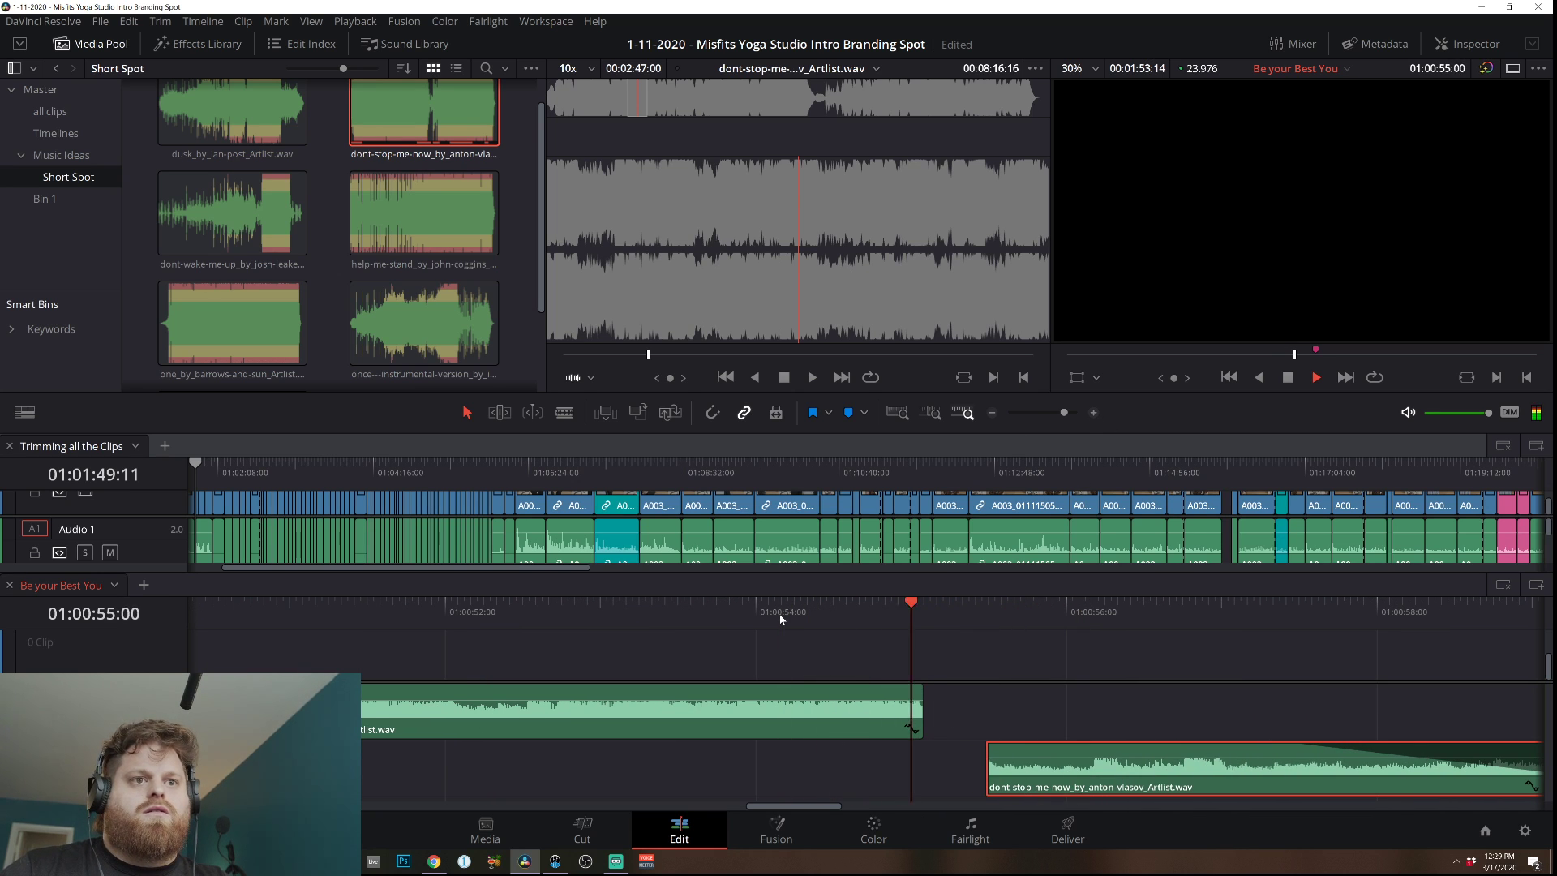
Move the lower-track ending piece to about 01:00:55:05, extend the upper piece's end to about 01:00:55:19, and play the overlap.
drag(921, 712, 928, 711)
drag(993, 770, 1006, 771)
key(space)
drag(1117, 780, 976, 787)
click(795, 617)
drag(927, 729, 1052, 780)
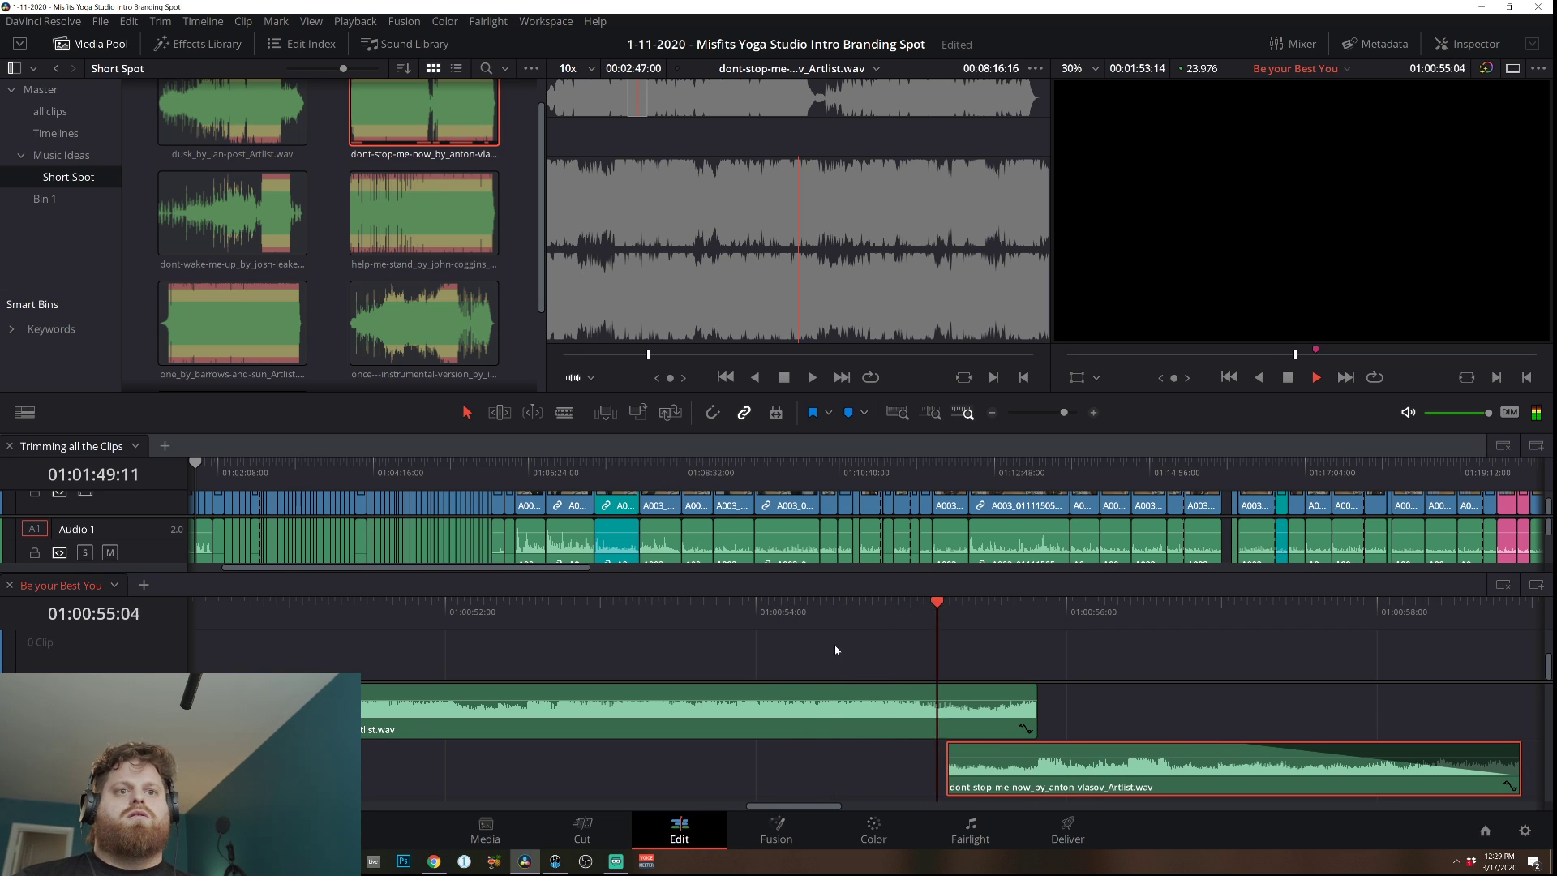
click(423, 604)
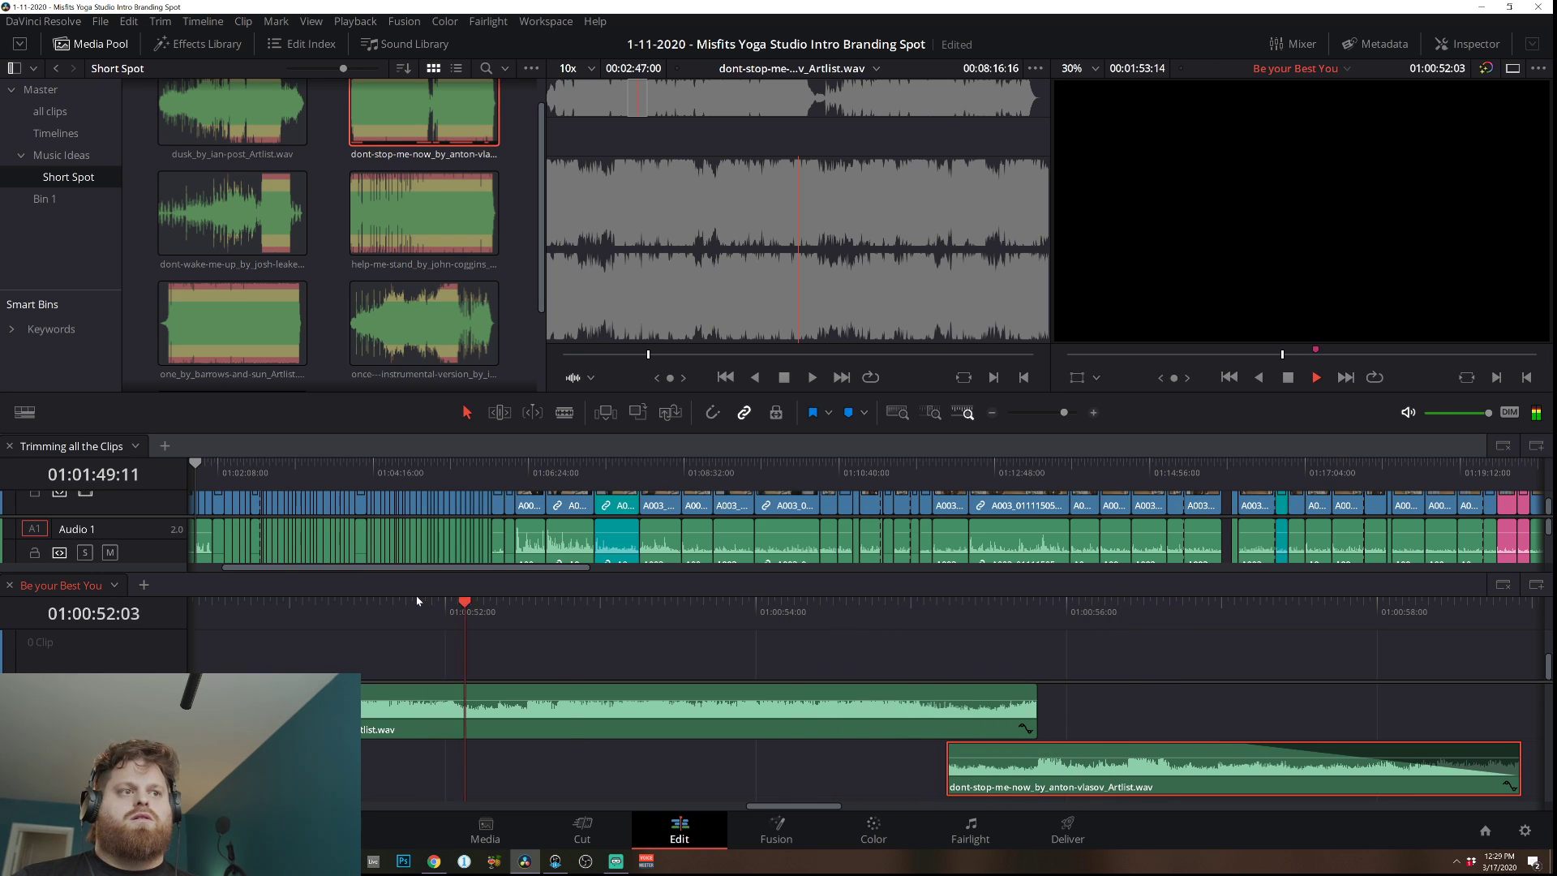
Extend the upper piece's end to about 01:00:56:09 and play the longer overlap.
drag(1035, 710, 1120, 715)
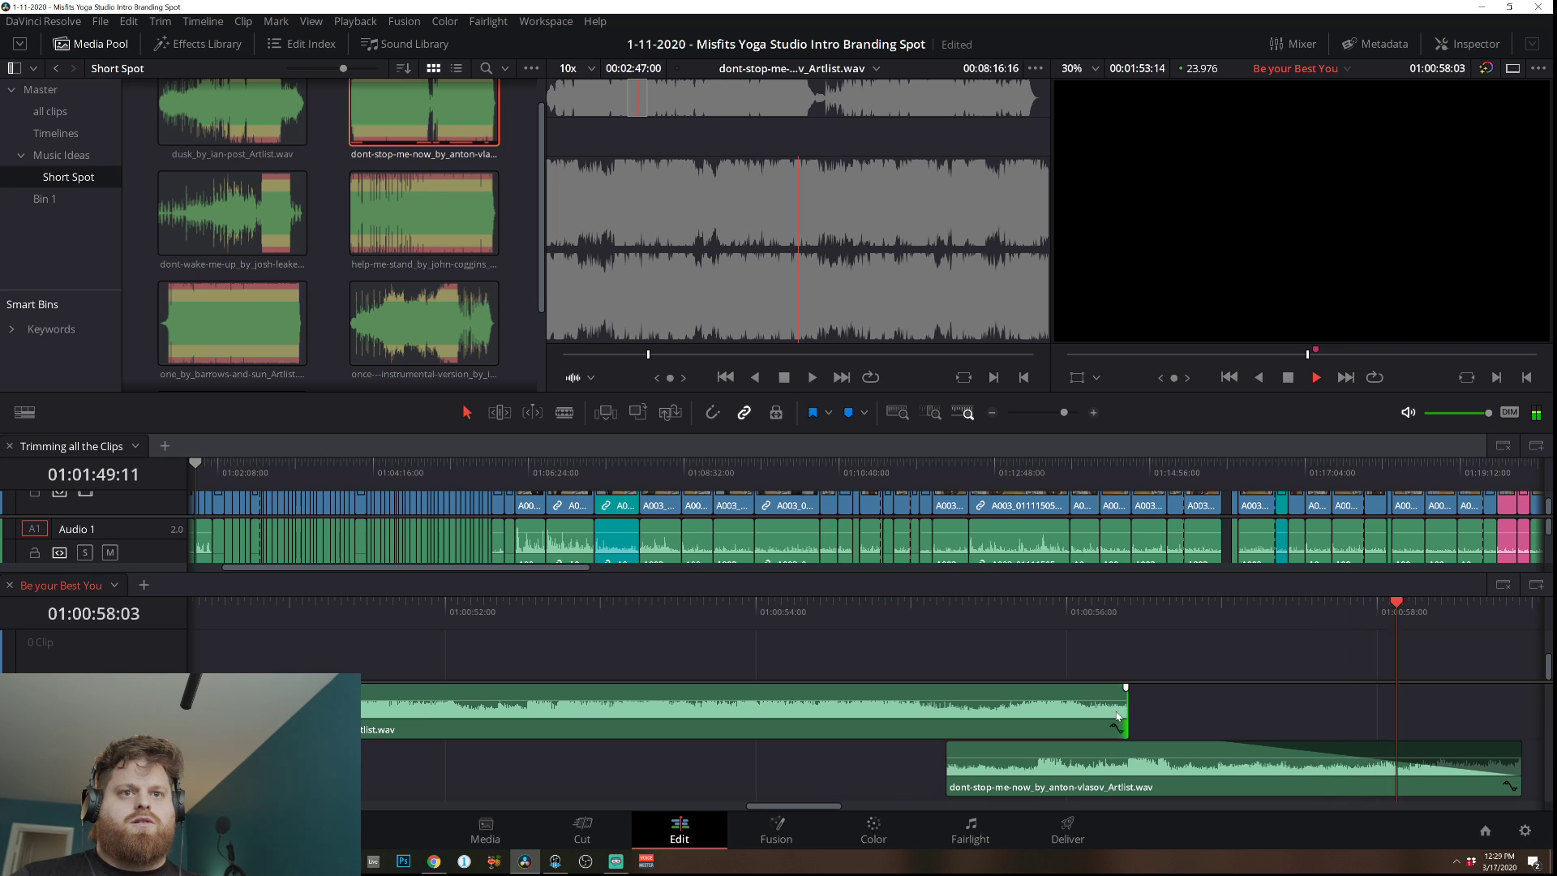
click(302, 618)
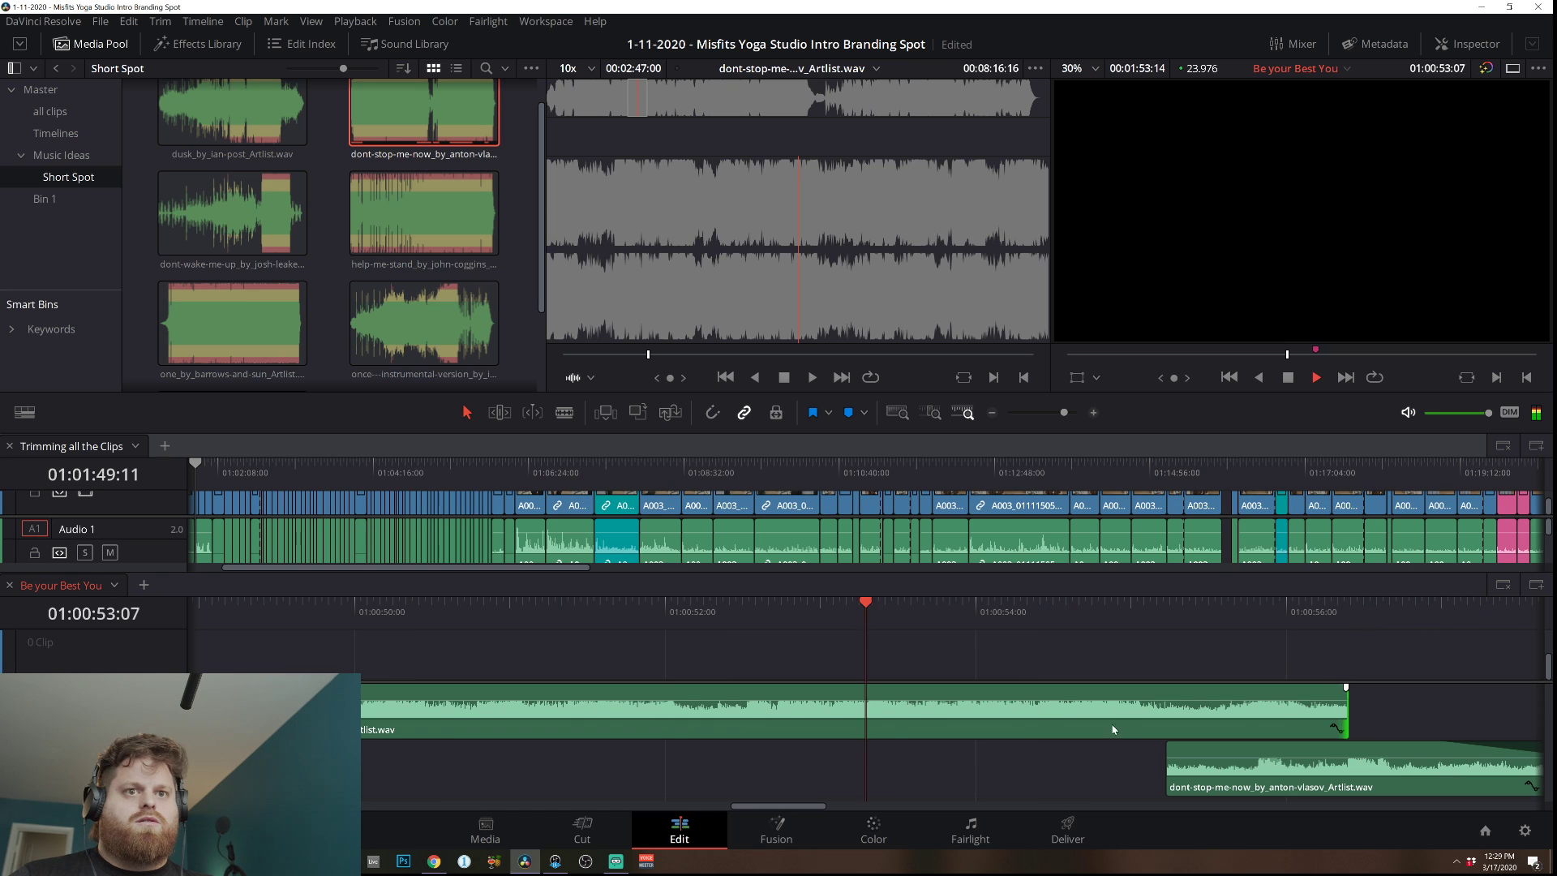
key(space)
Add a fade-in to the ending piece and a fade-out to the upper piece, each about one second, and play the crossfade.
drag(1169, 745, 1346, 745)
drag(1344, 686, 1209, 687)
key(space)
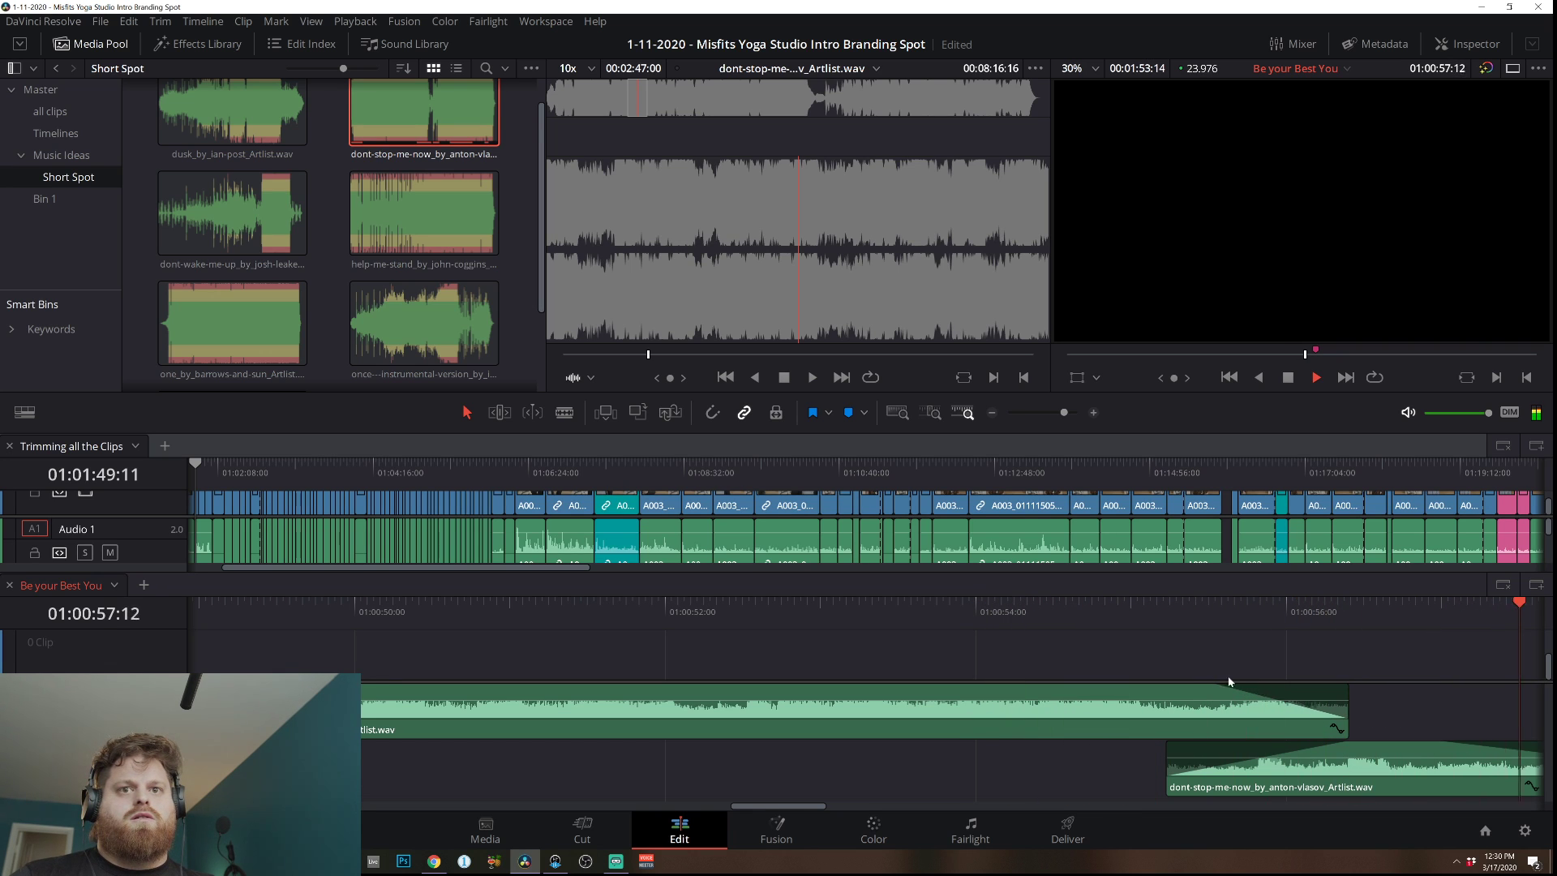
Nudge the faded ending piece by a few frames to start at about 01:00:55:06, playing the crossfade after each move.
key(space)
drag(610, 785, 617, 785)
click(375, 609)
key(space)
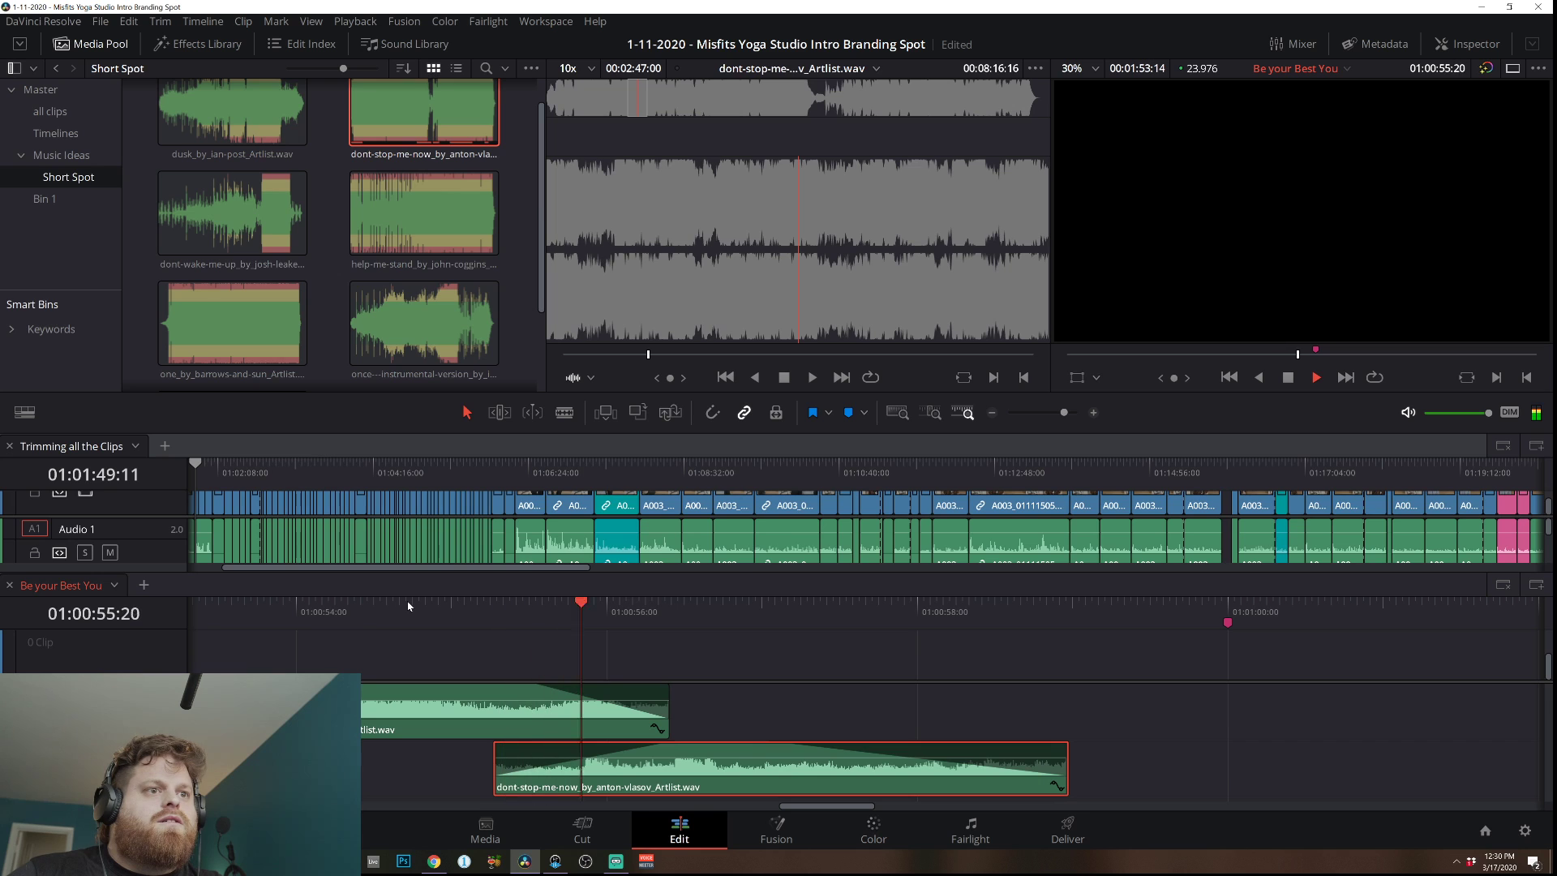
key(space)
drag(646, 781, 635, 781)
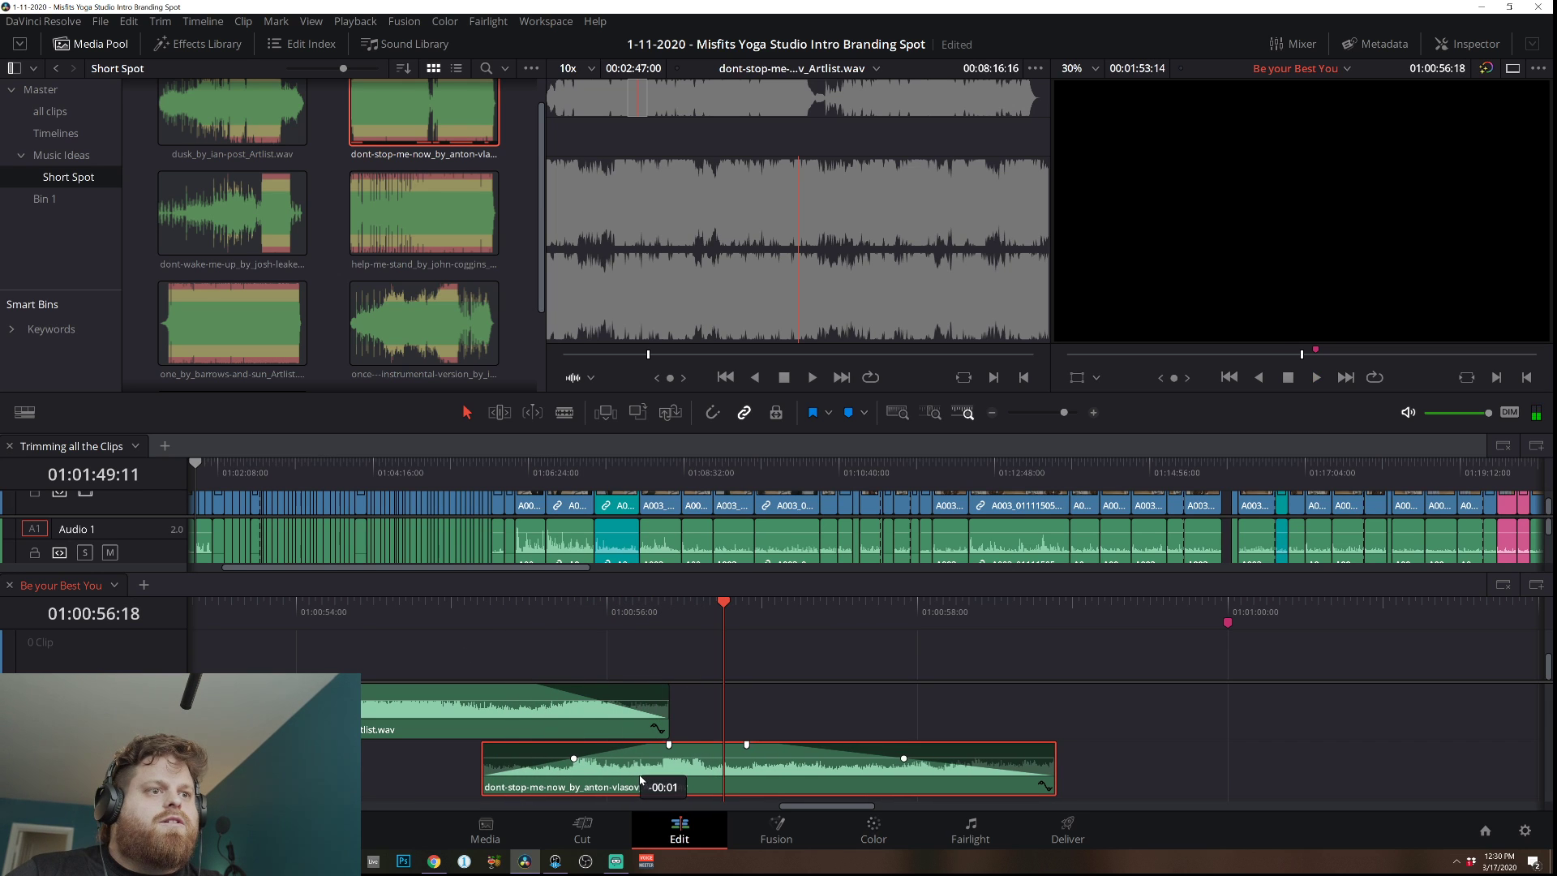
click(420, 609)
key(space)
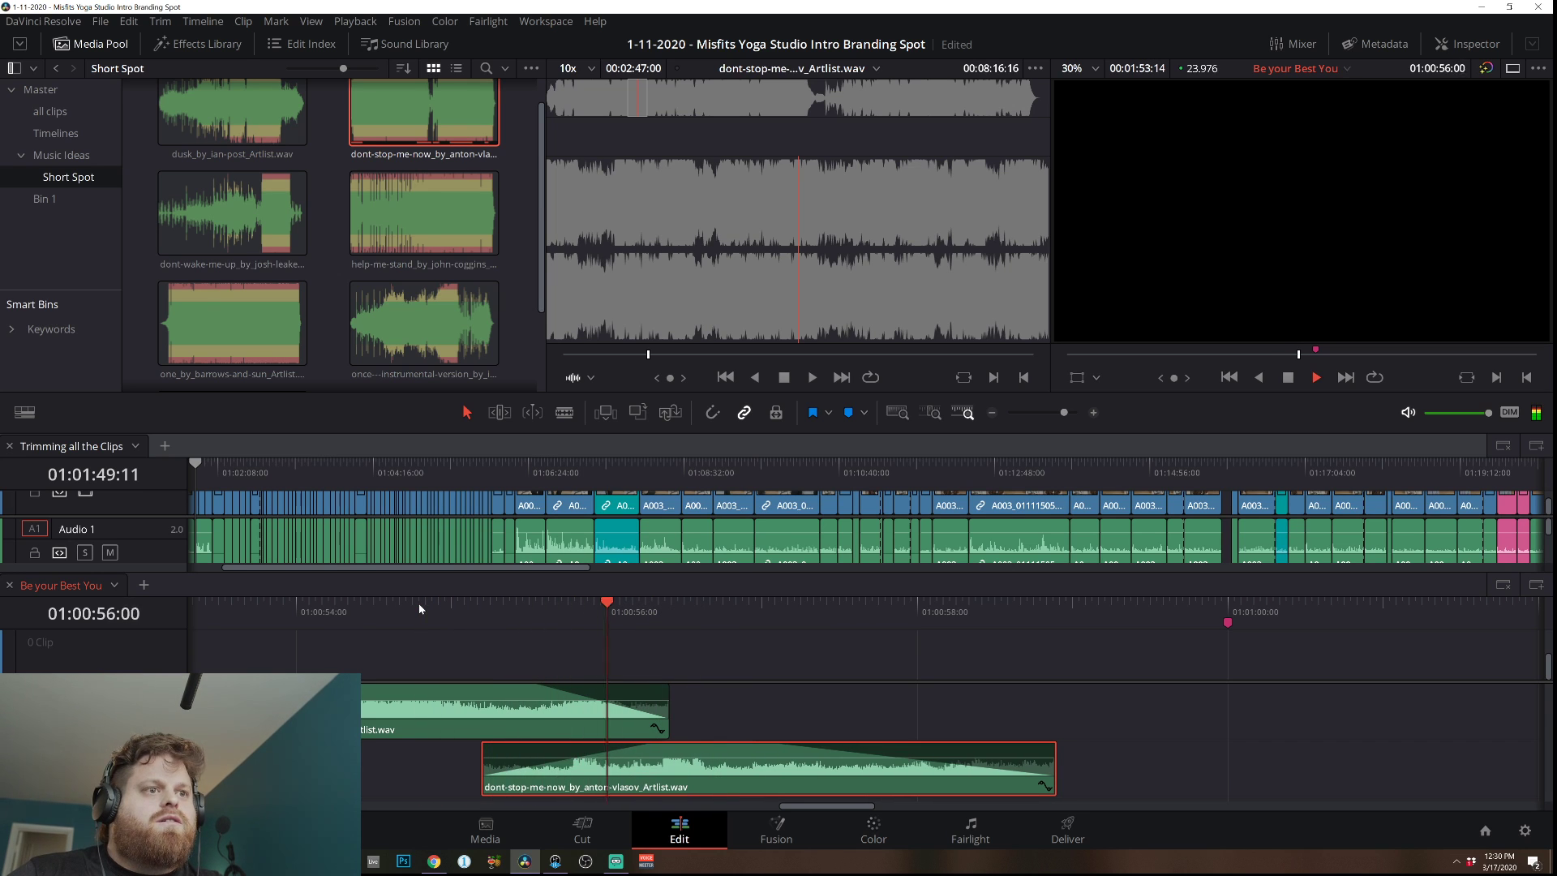
key(space)
drag(617, 784, 626, 784)
click(444, 610)
key(space)
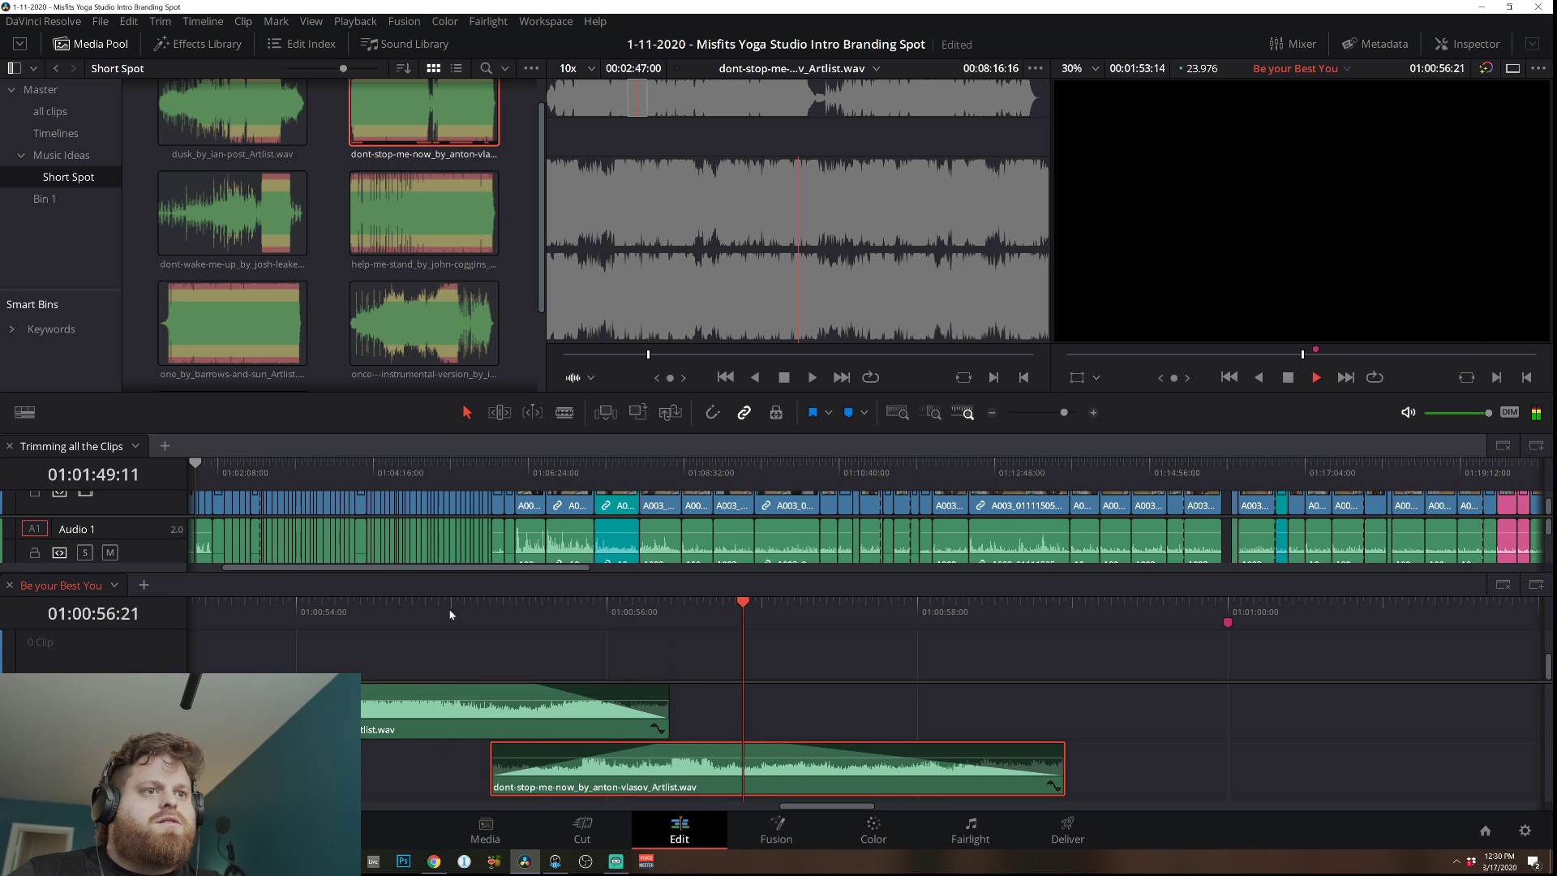
Play the music from about 01:00:33:00 through the crossfade to past the one-minute marker.
key(j)
key(j)
key(j)
key(space)
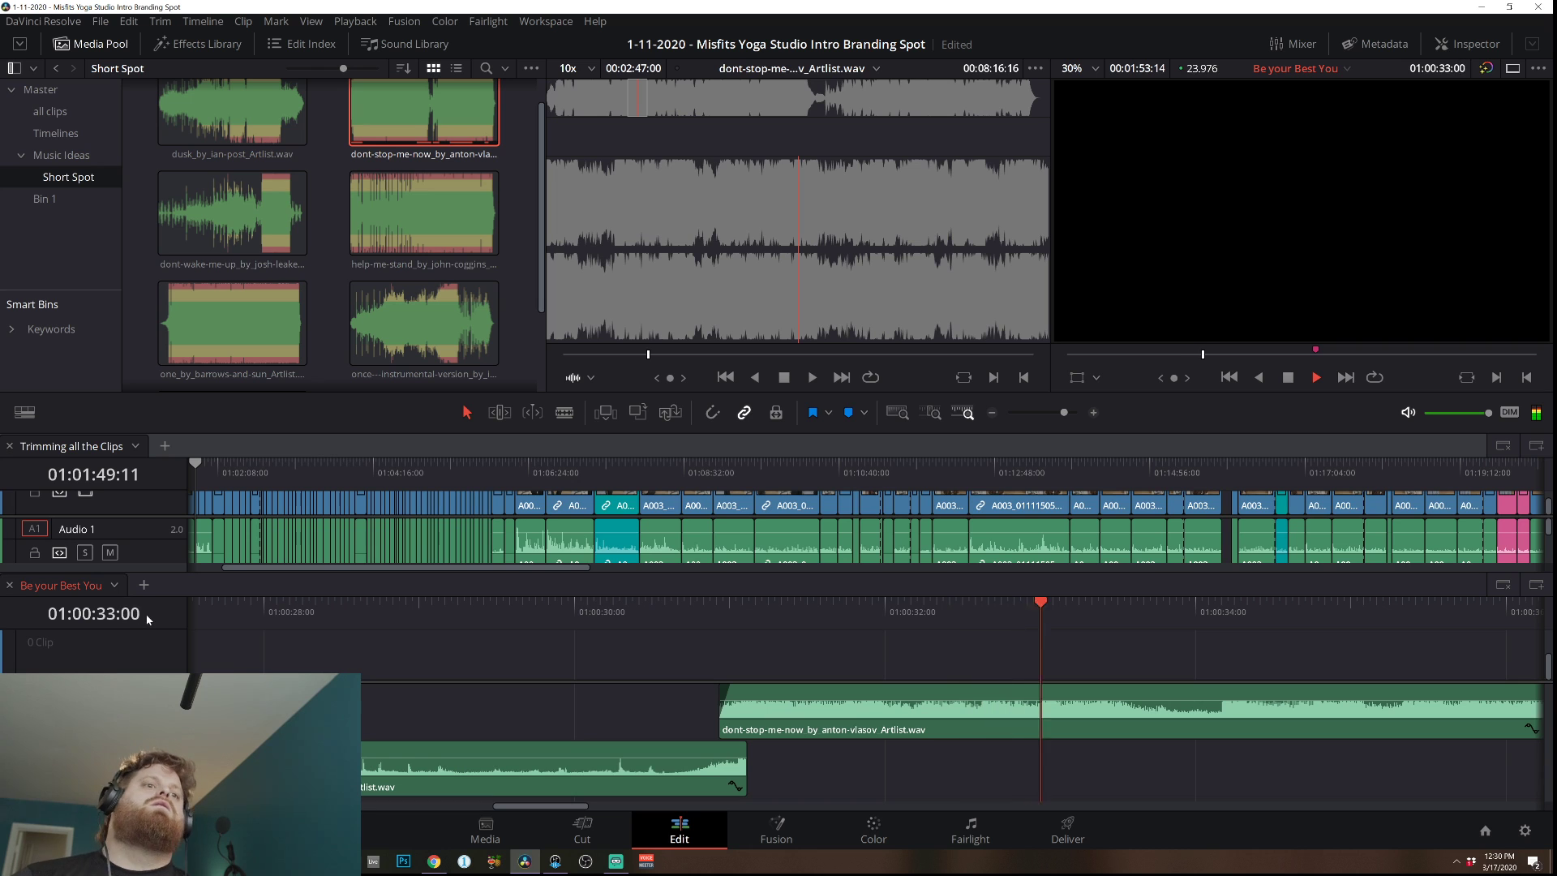
click(991, 413)
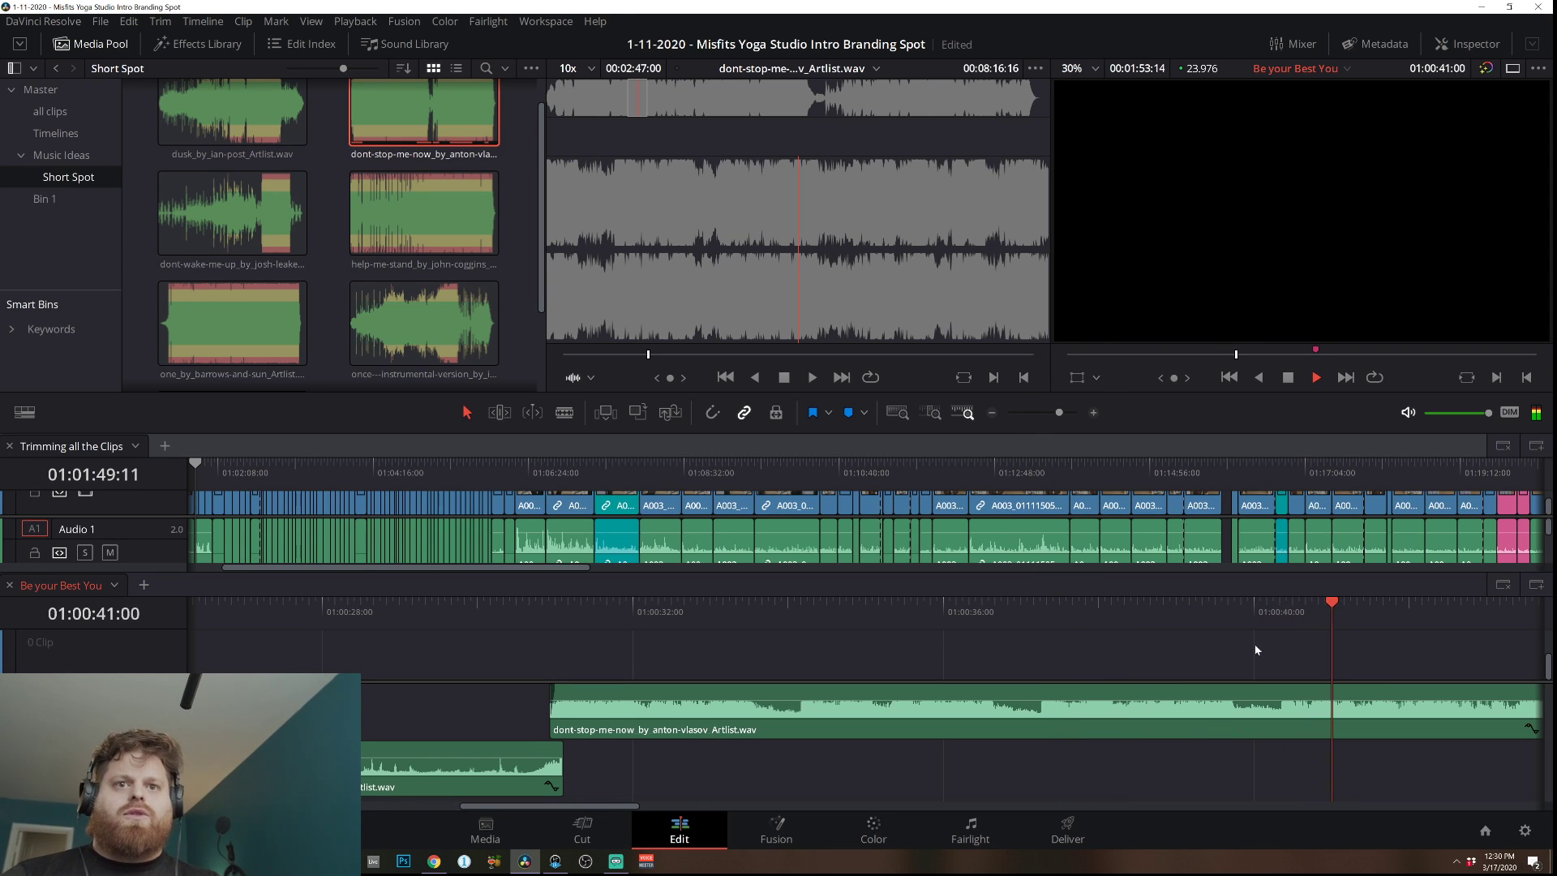
click(991, 413)
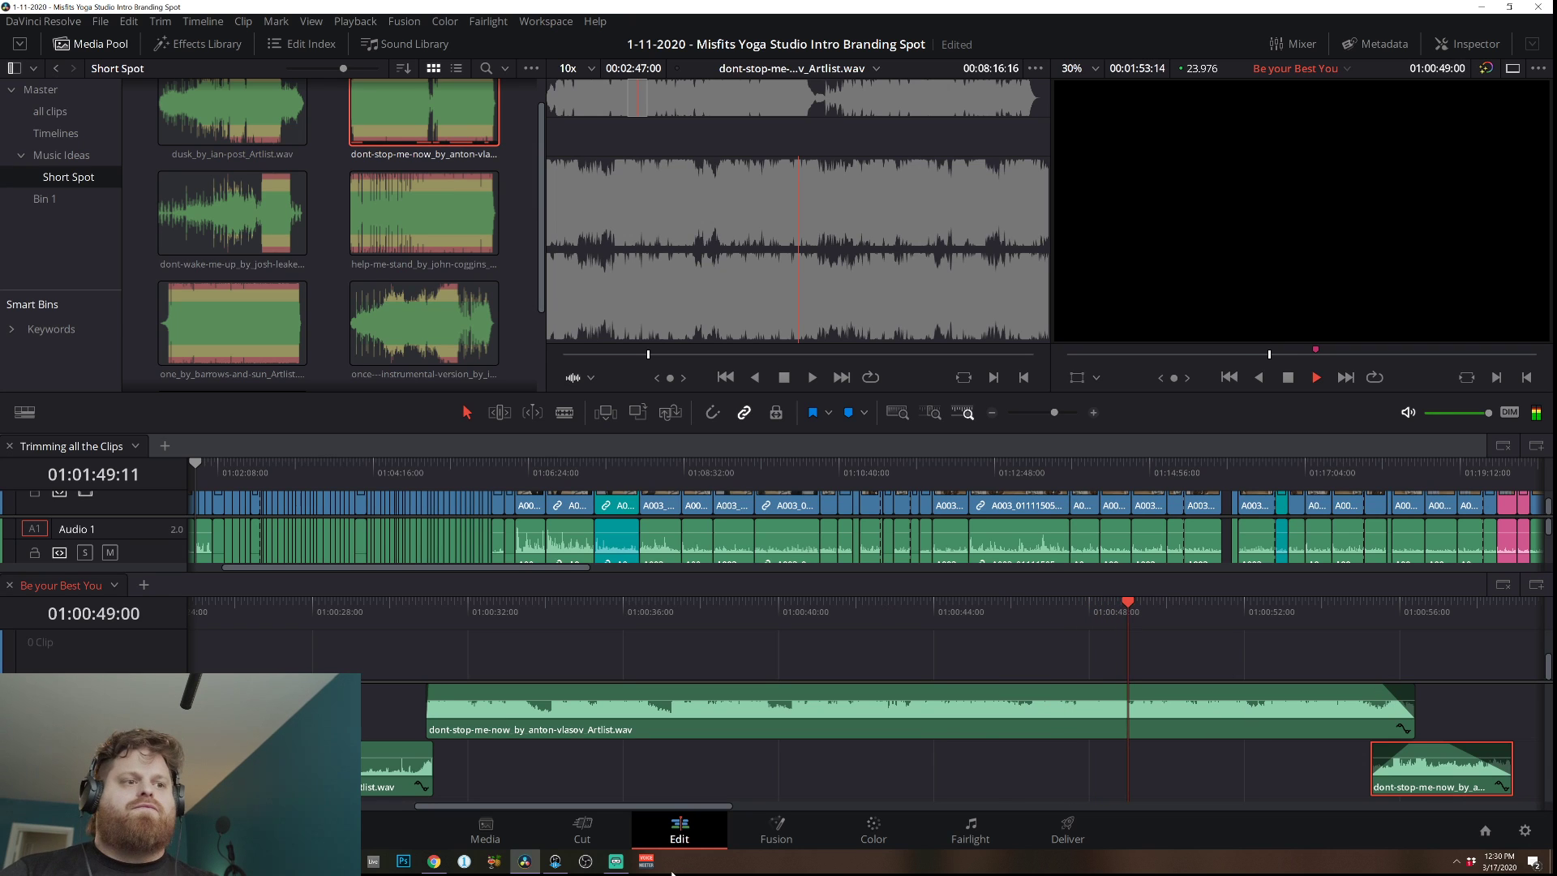
mouse_move(436, 866)
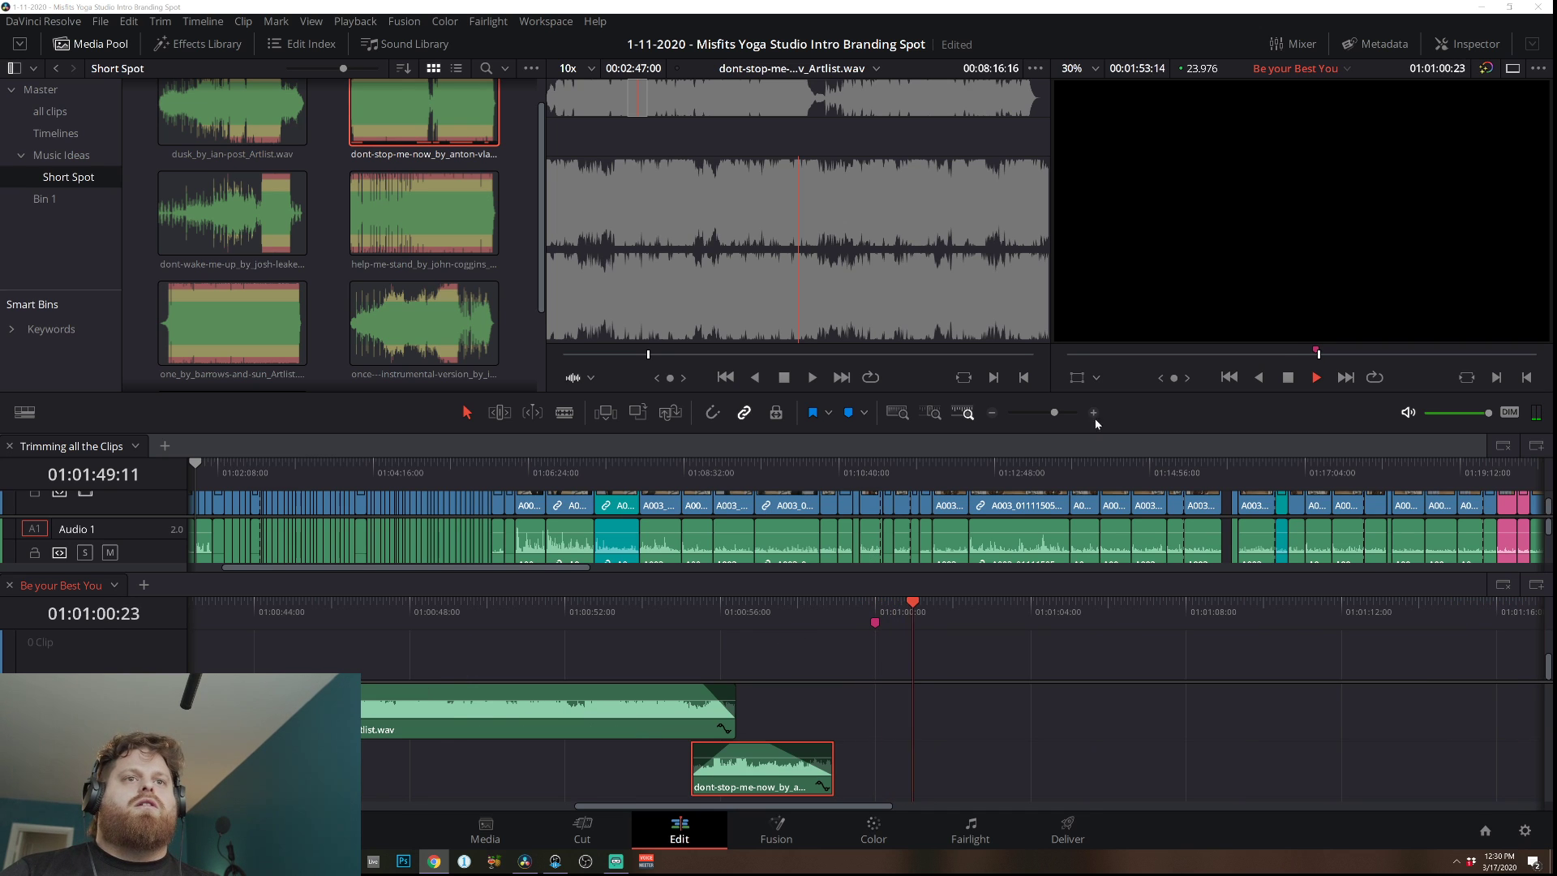
click(992, 418)
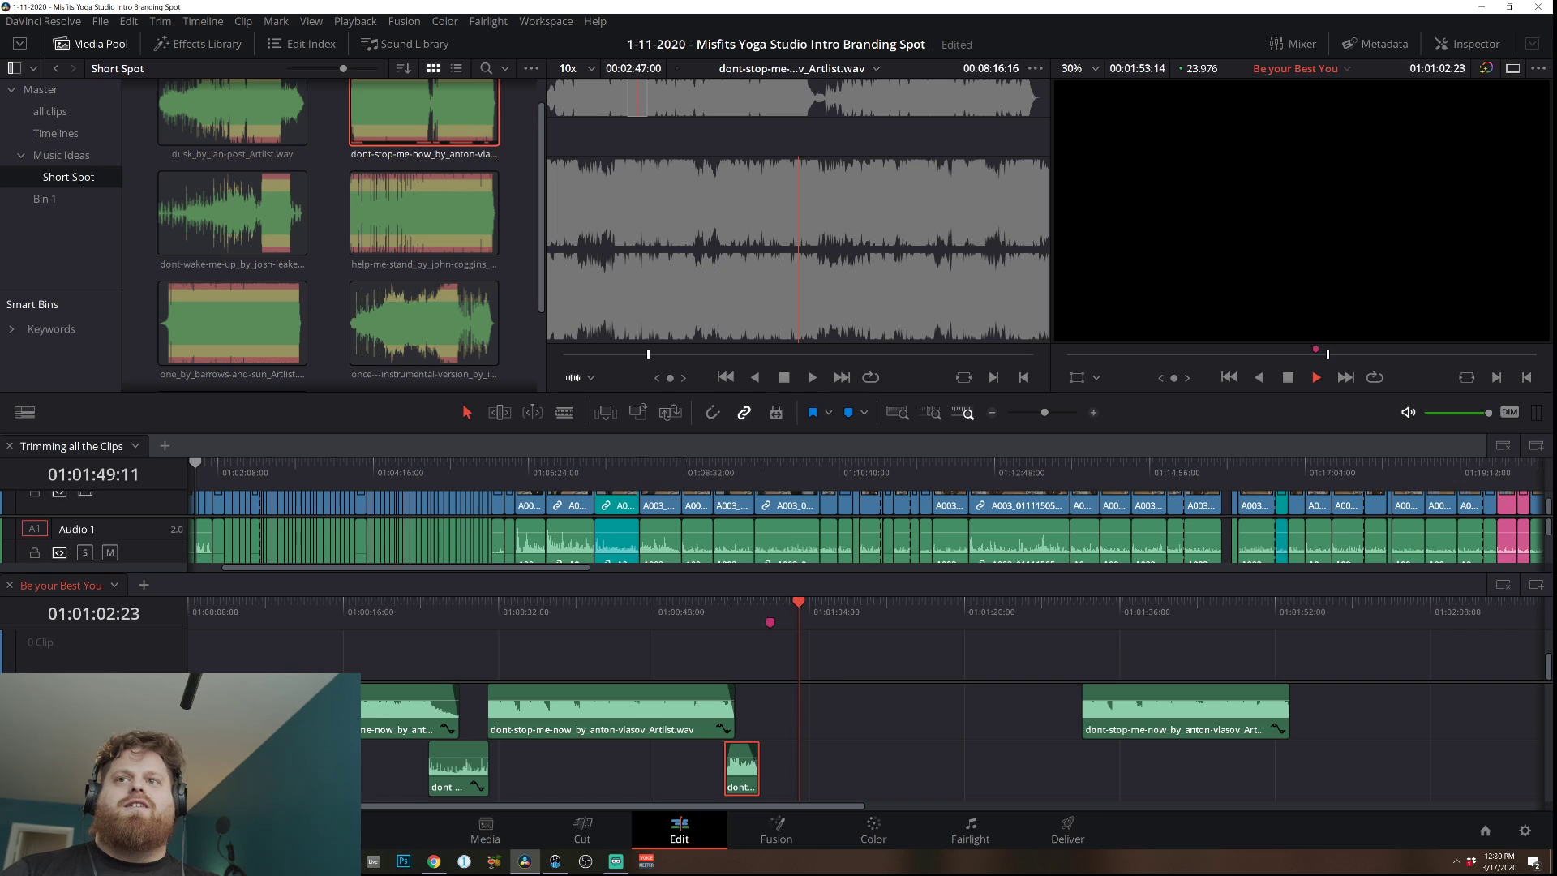
Return the playhead to the timeline's start and delete the leftover music piece after the one-minute marker.
click(485, 618)
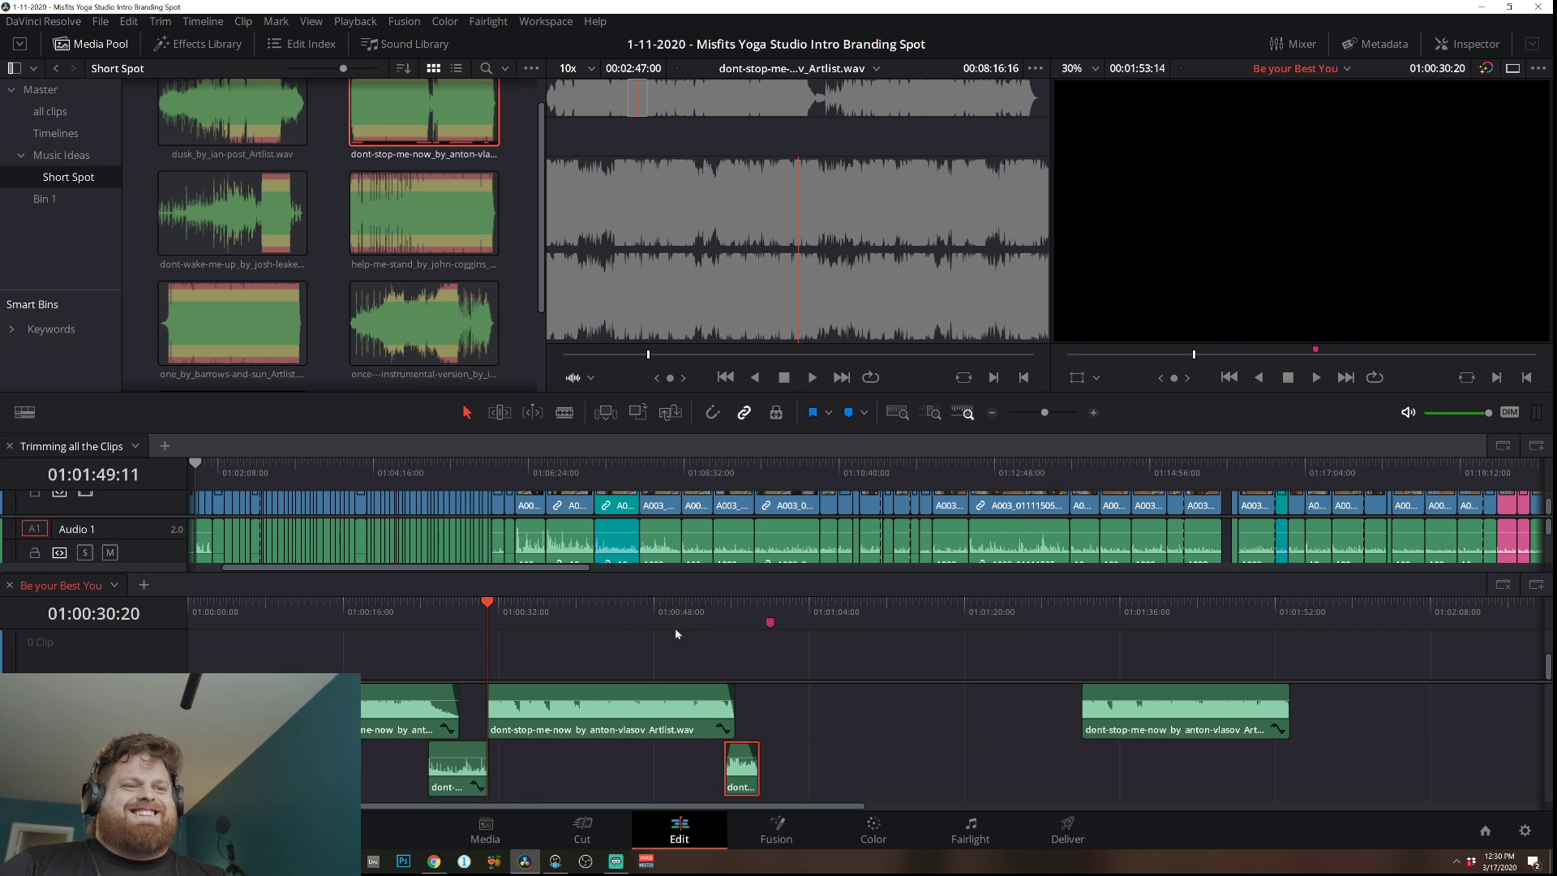
key(Home)
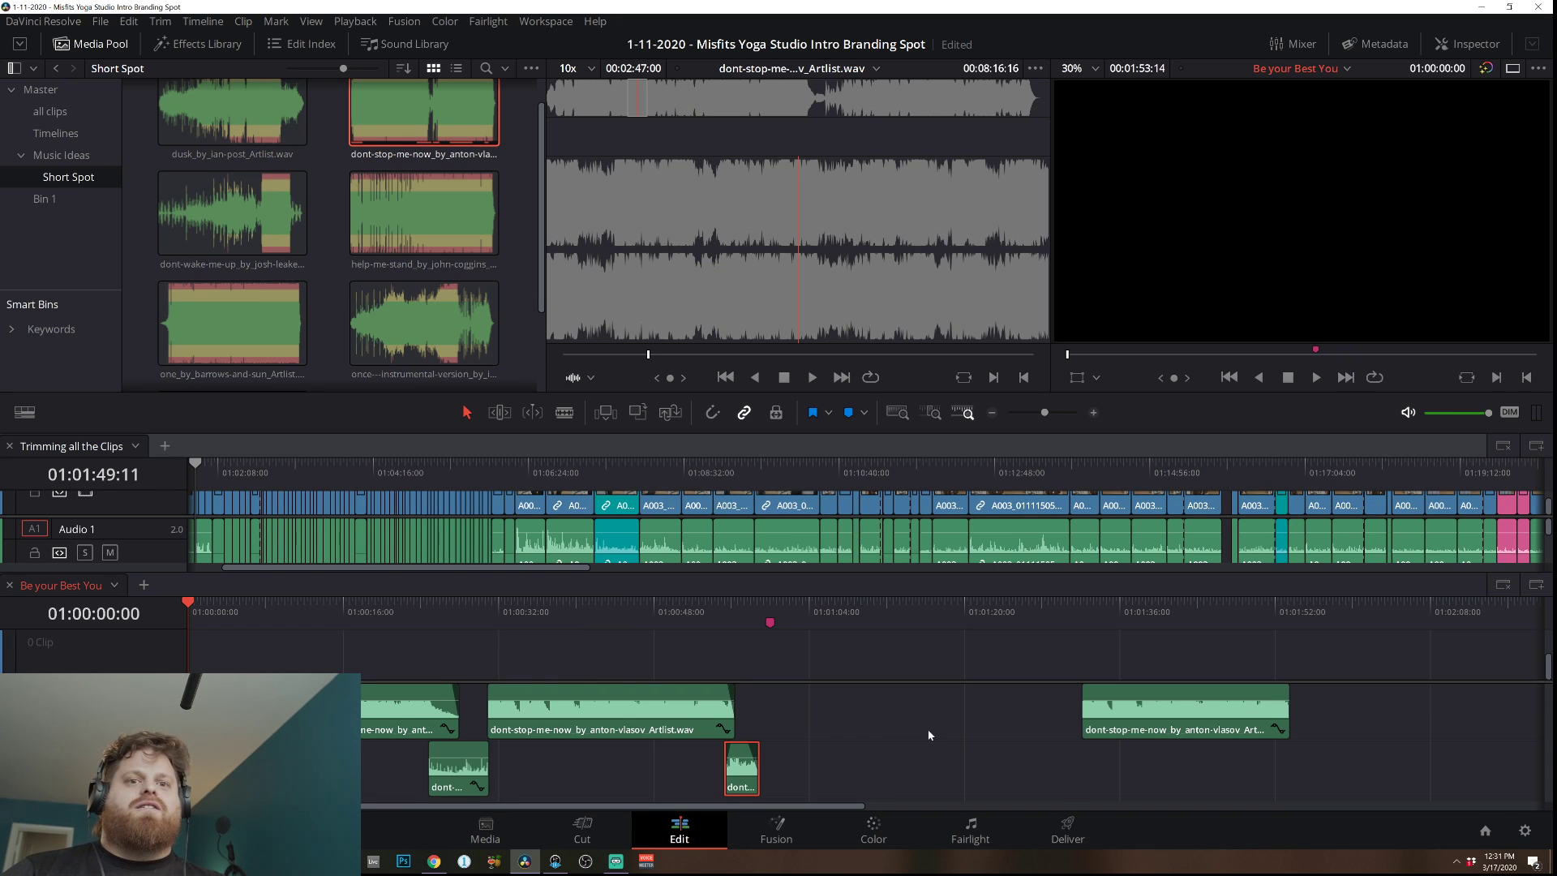
drag(999, 710, 1323, 726)
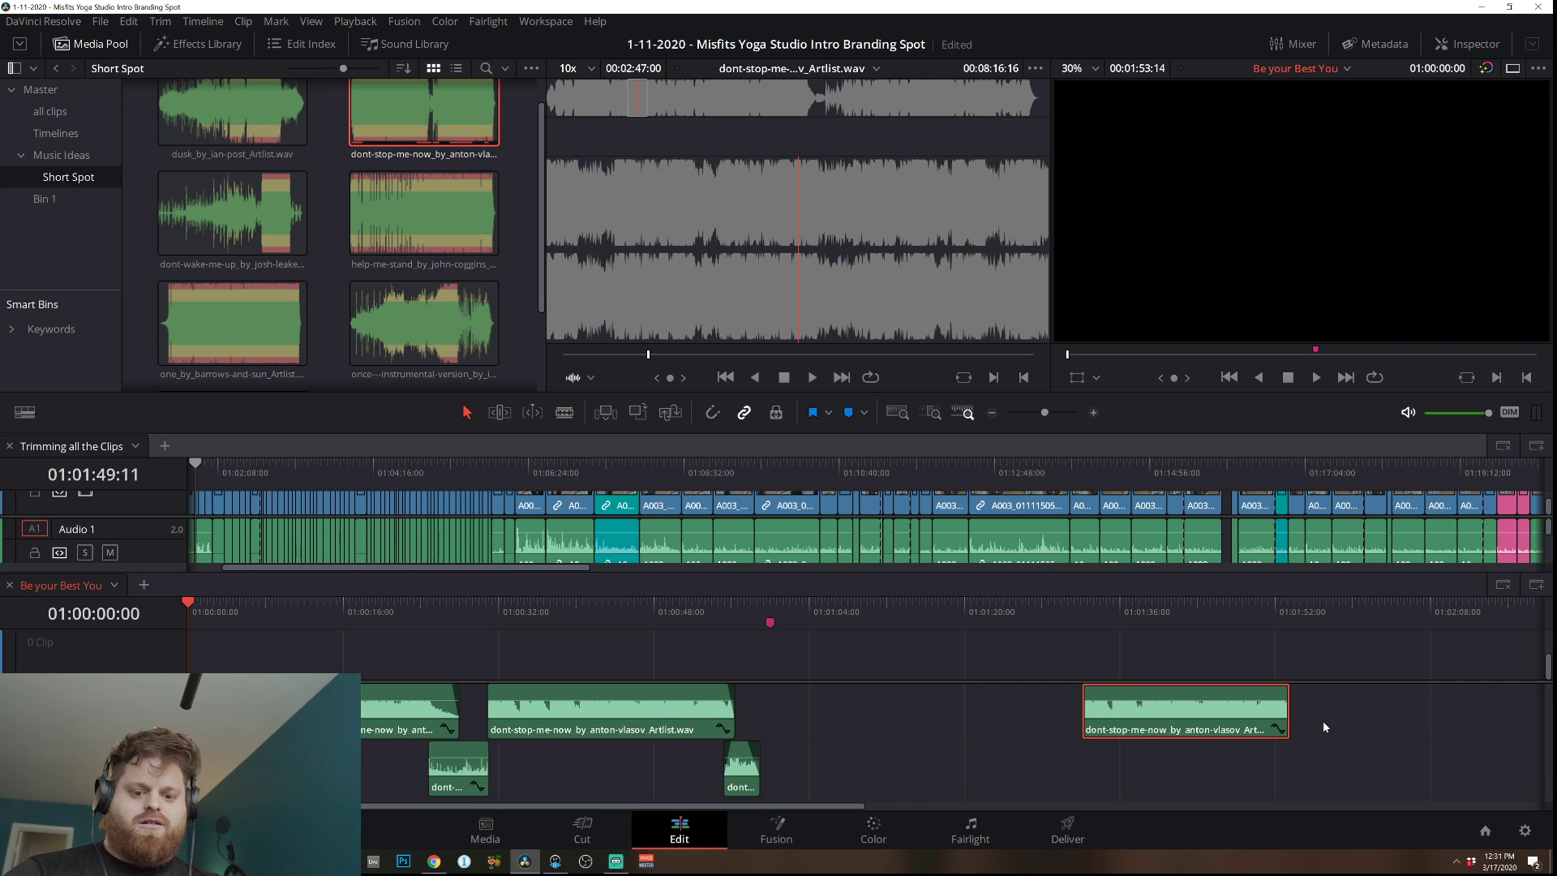
key(Delete)
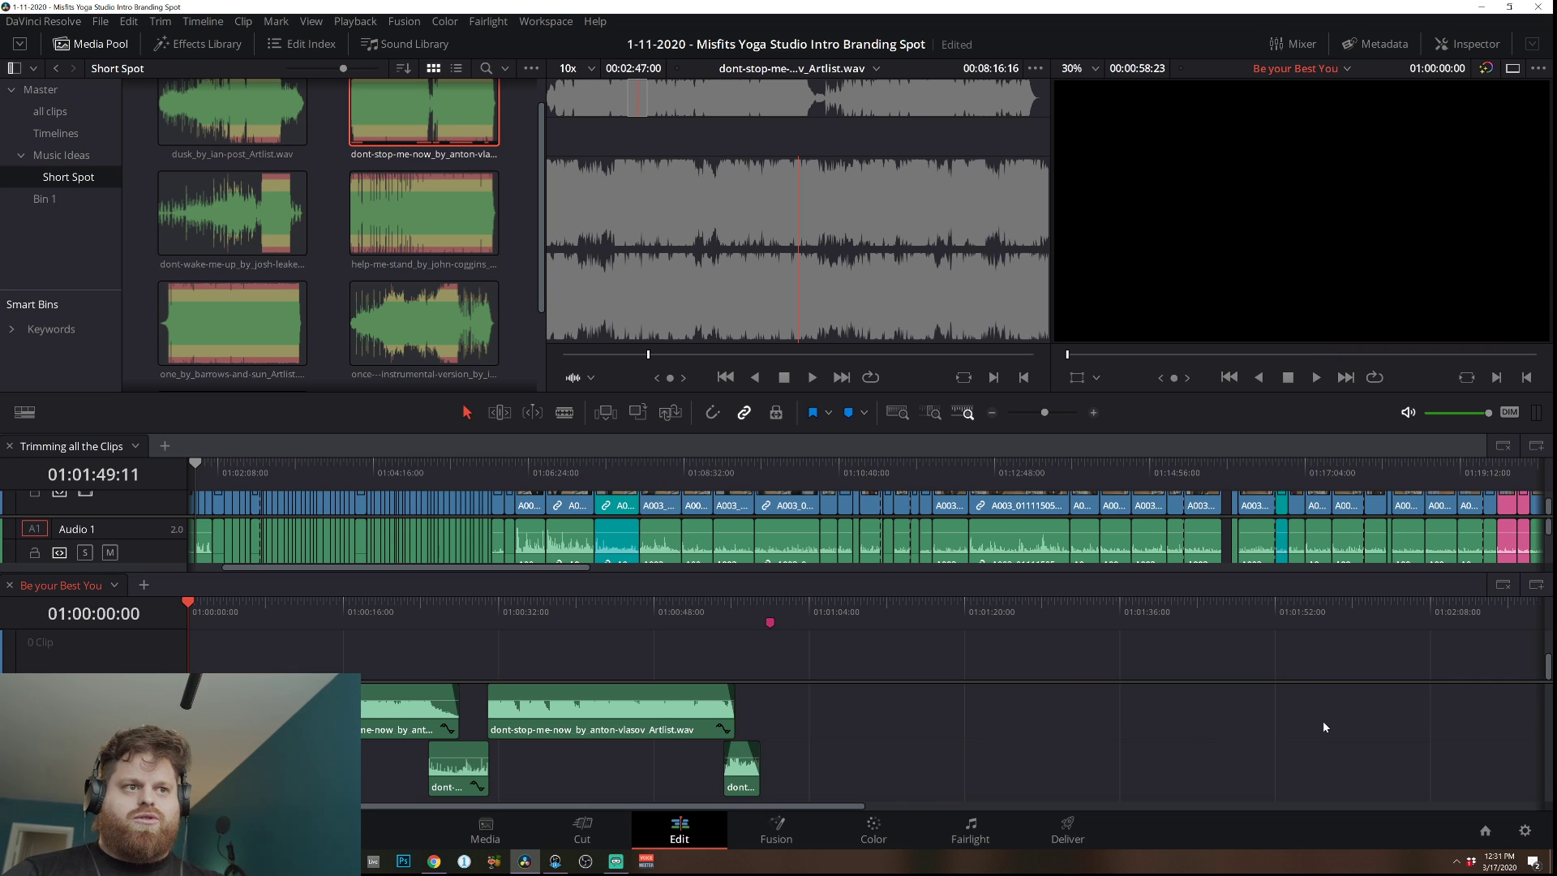
Play the edited music from the start, checking the audio levels in the Console app, and replay it through the final crossfade.
key(space)
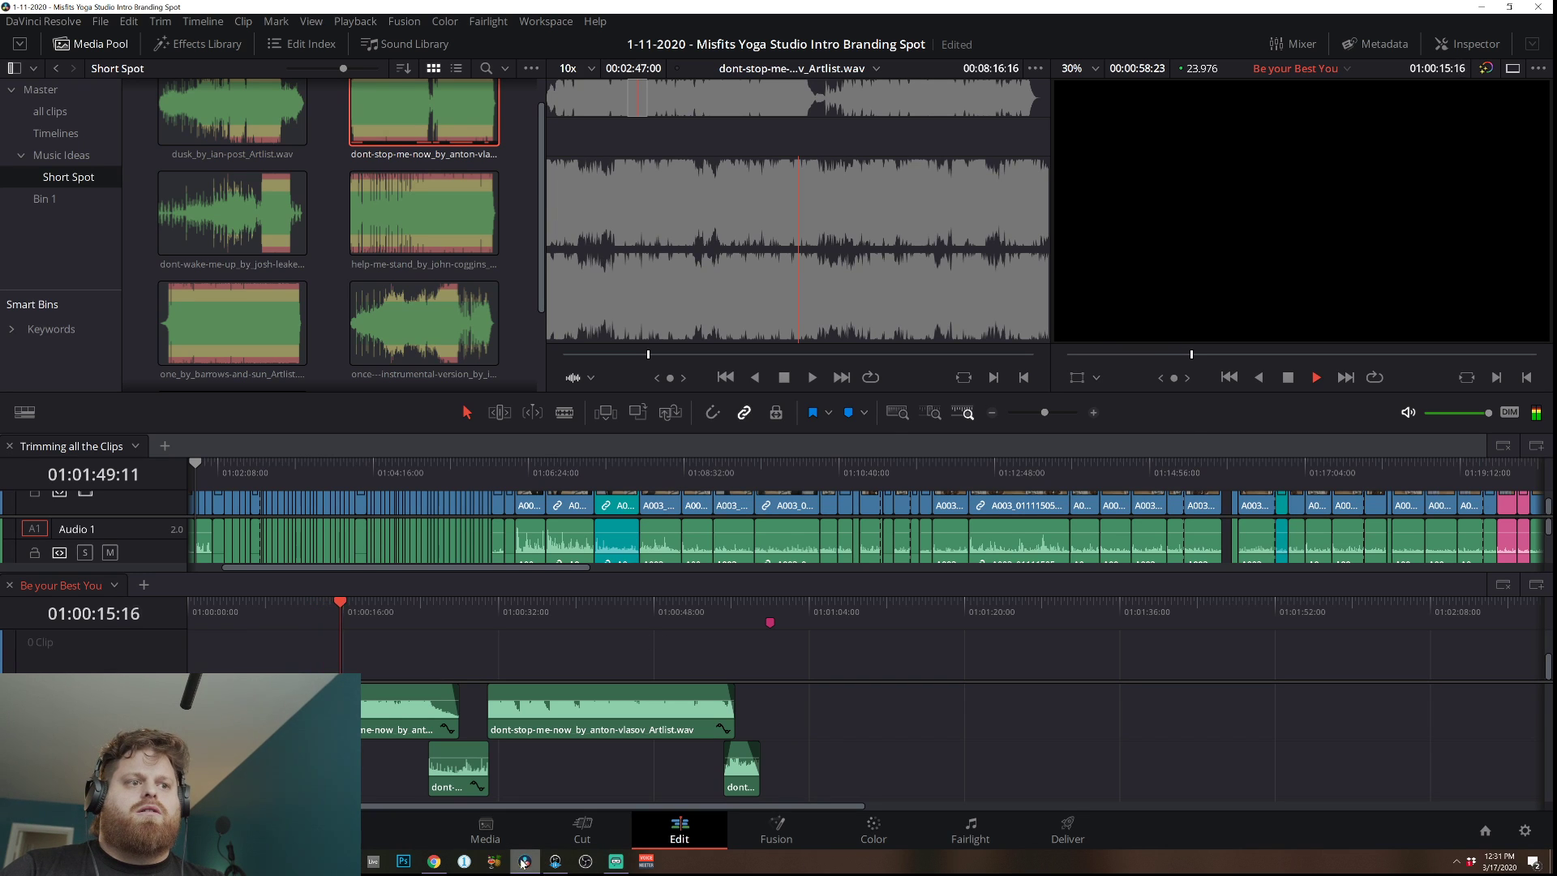
click(558, 862)
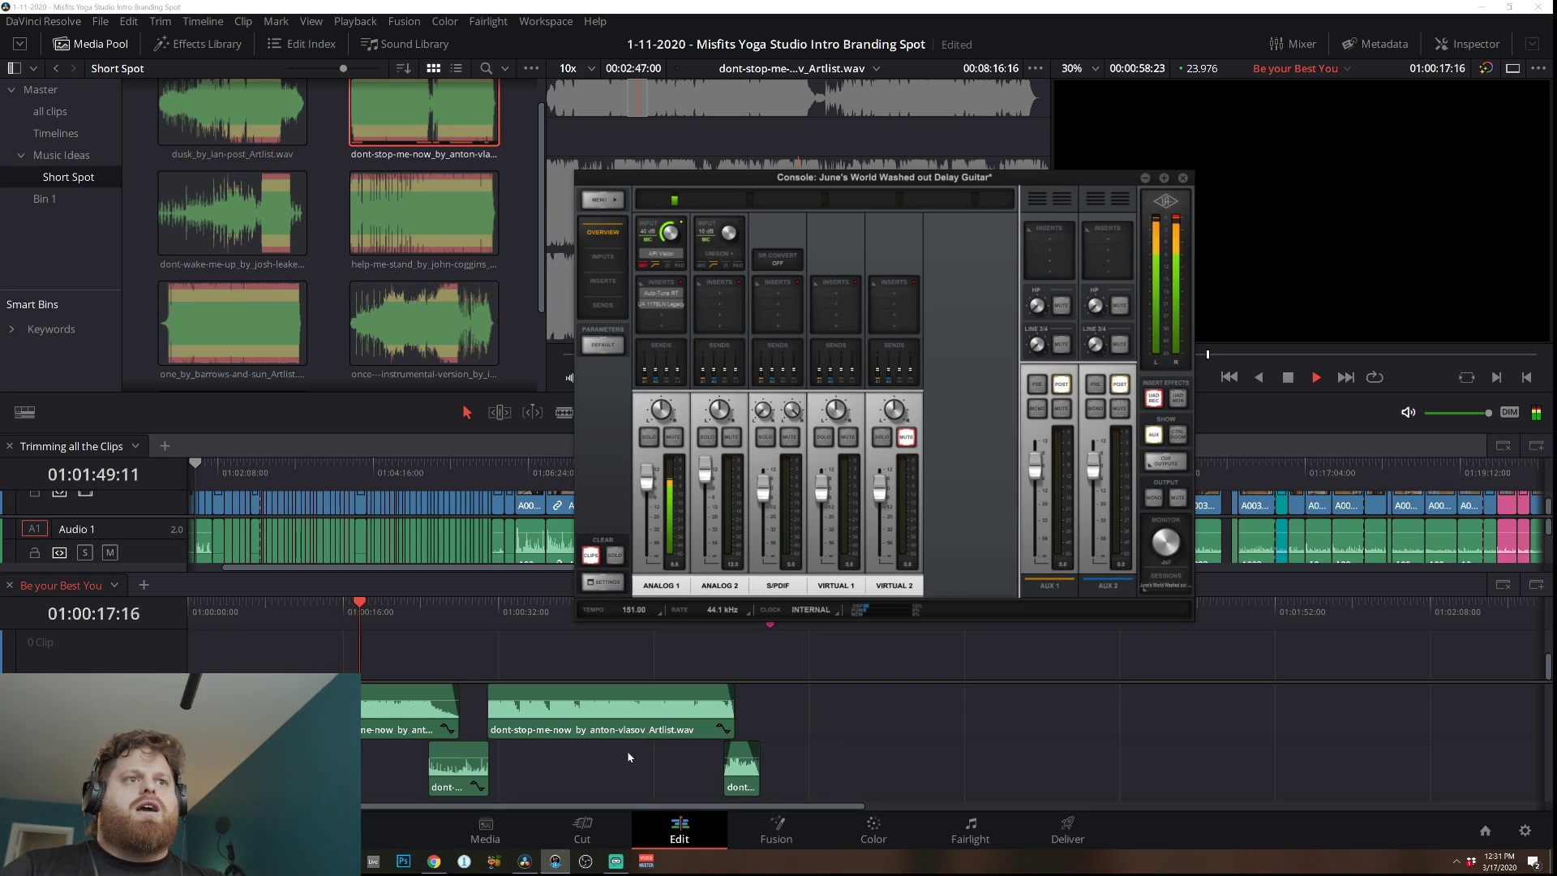
click(898, 673)
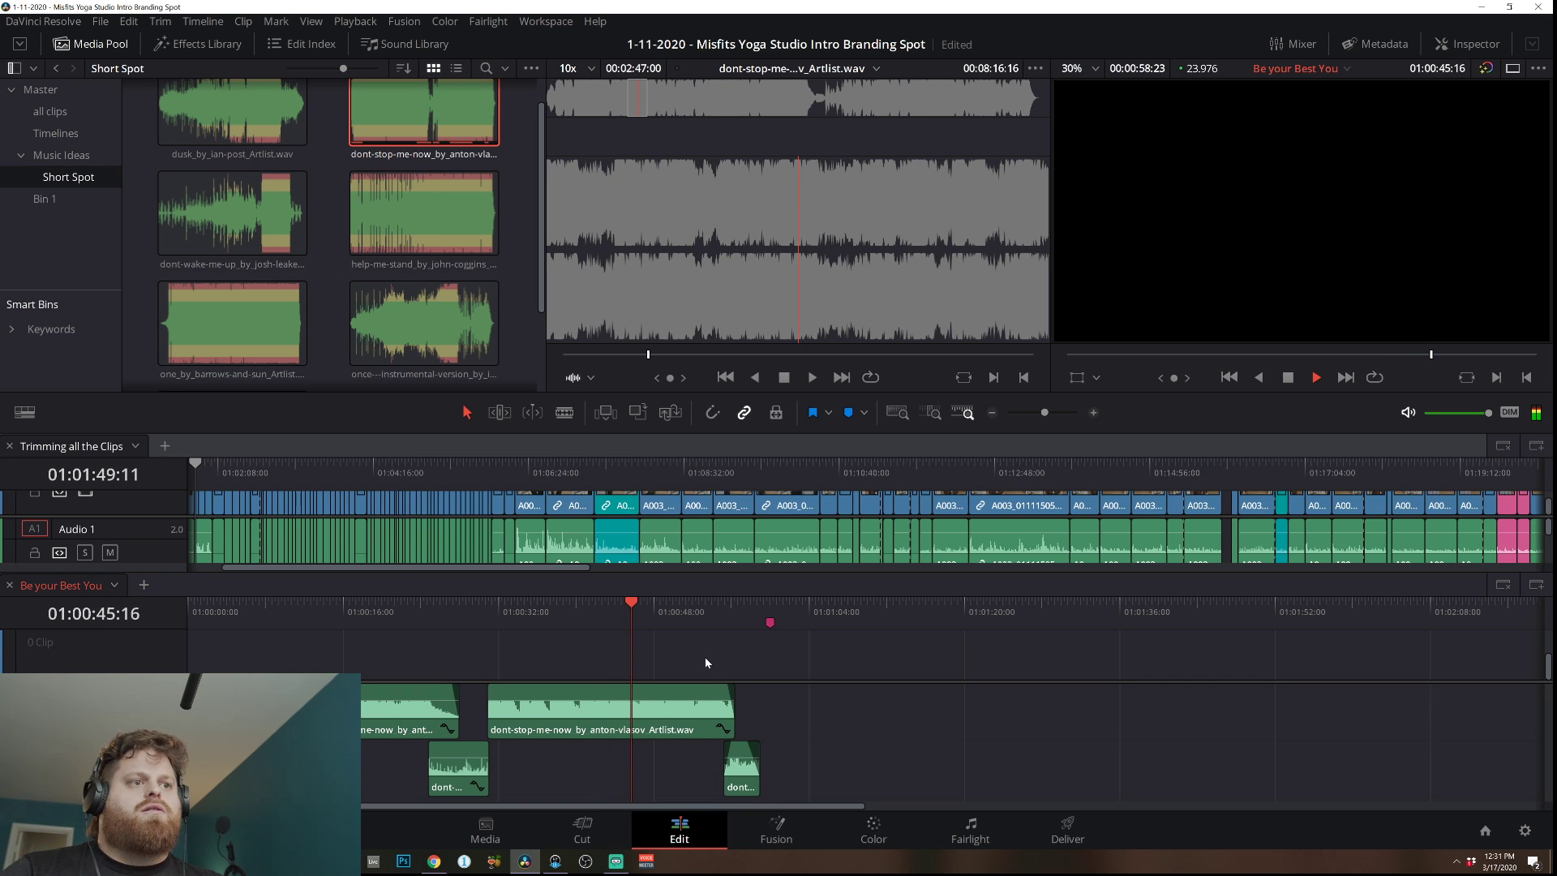
click(397, 604)
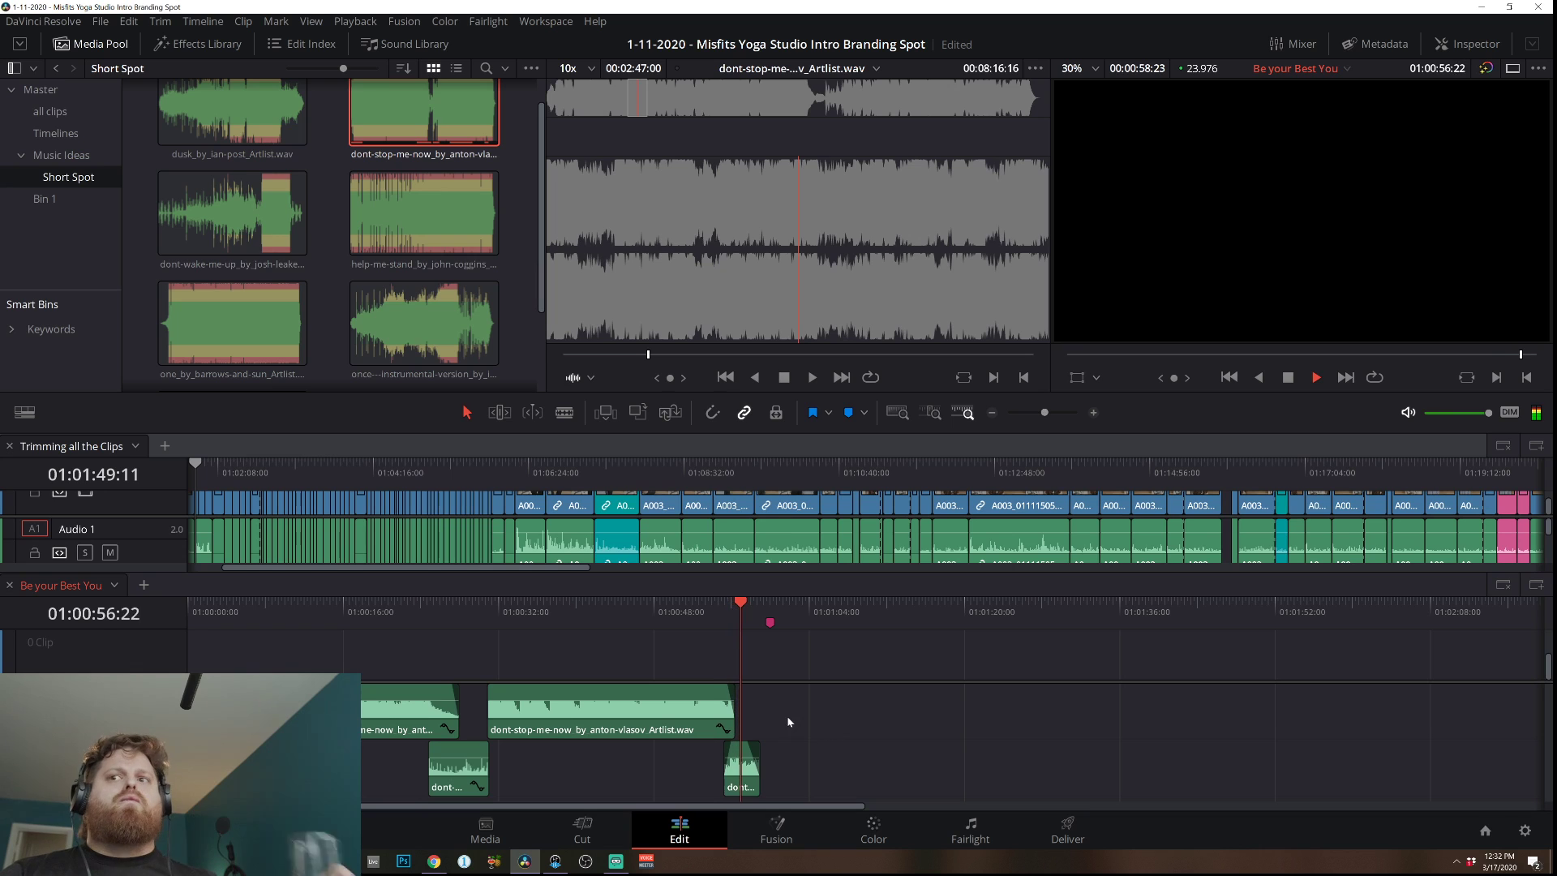
Try extending the faded ending piece to about 01:01:00:23, play past the one-minute marker, and undo the extension.
key(space)
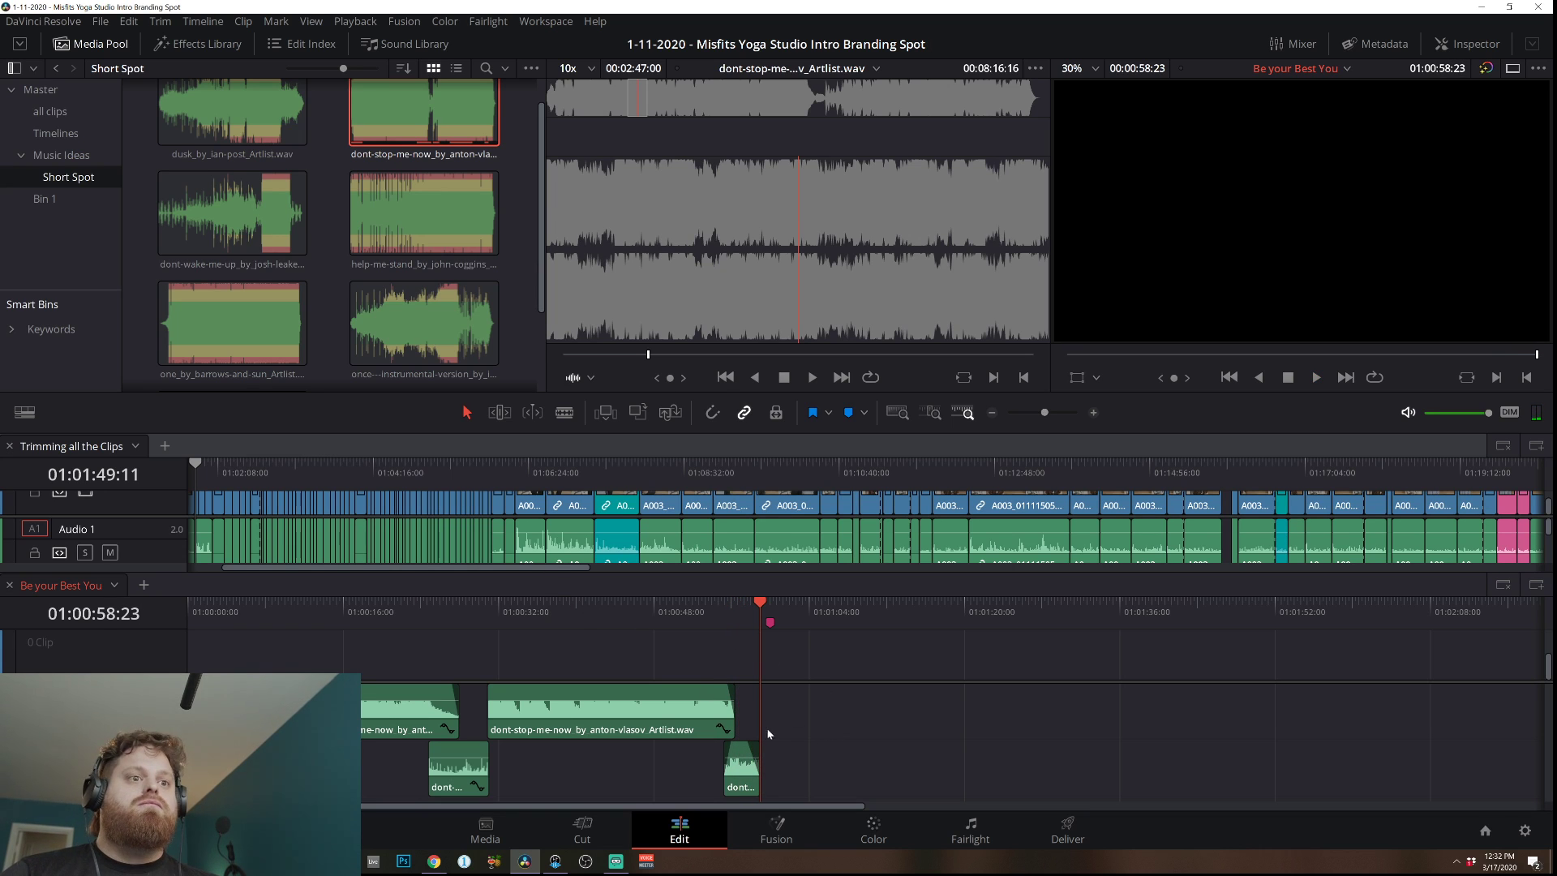
drag(752, 749, 779, 749)
key(space)
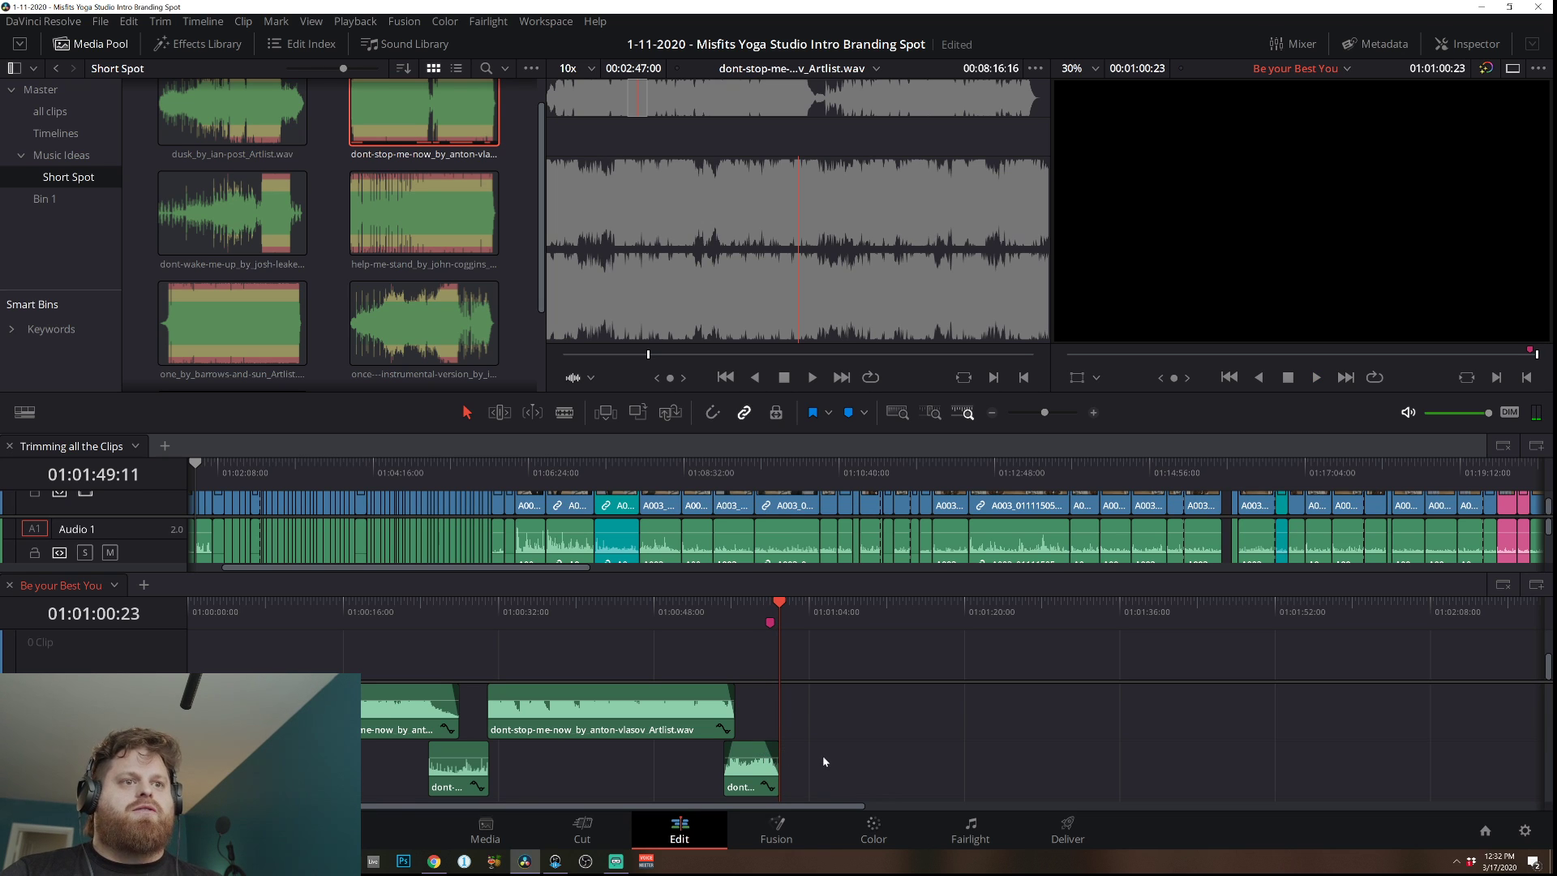
key(ctrl+z)
Play the music's opening briefly from the timeline's start and select the two music pieces that meet near 01:00:31:00.
key(Home)
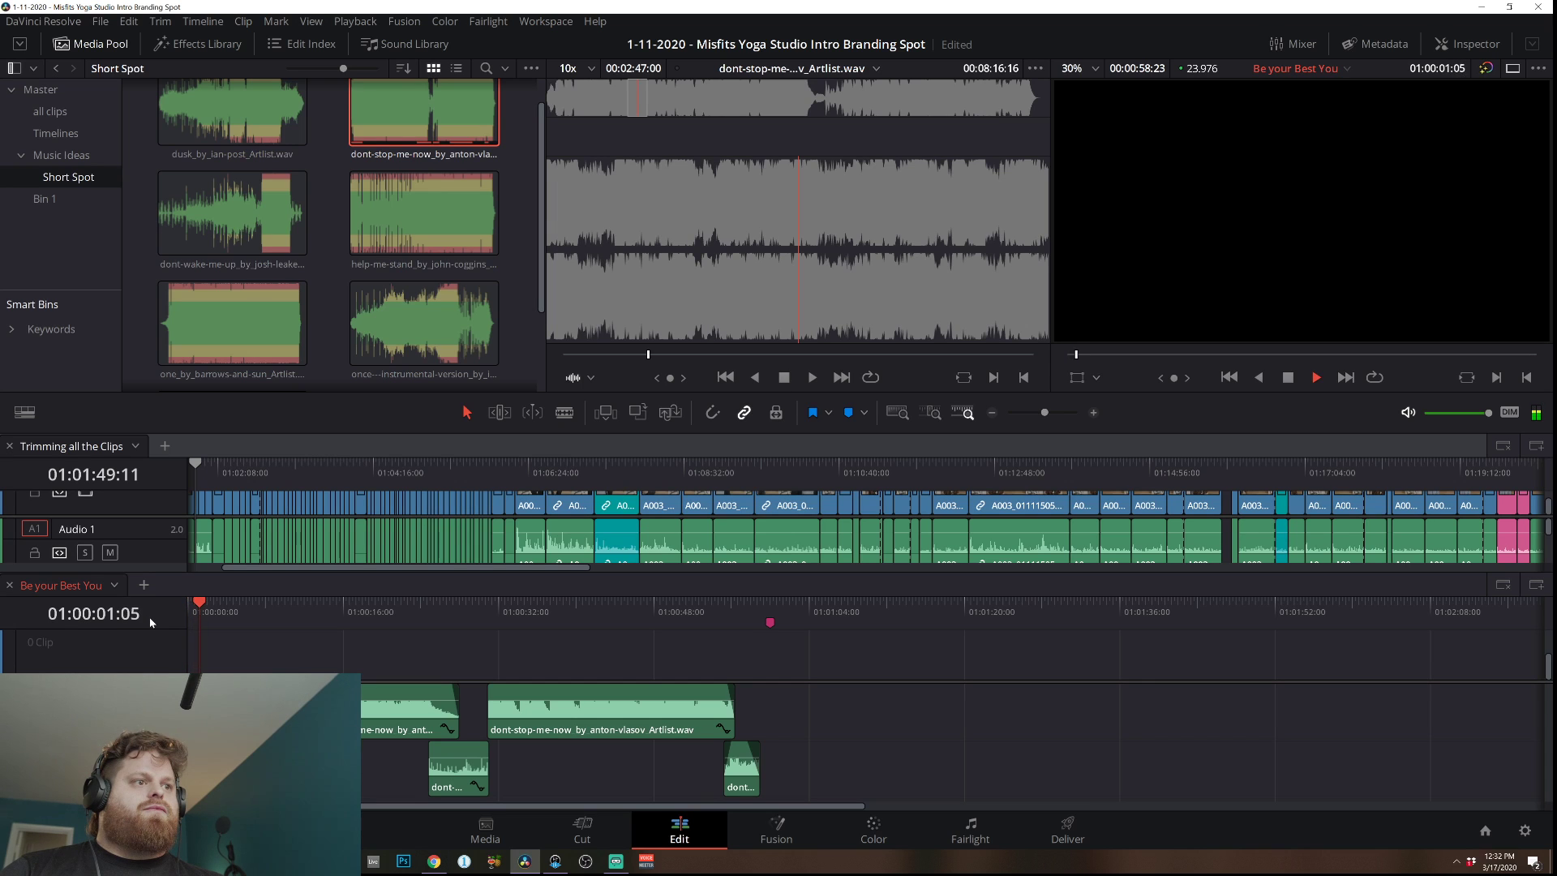
key(space)
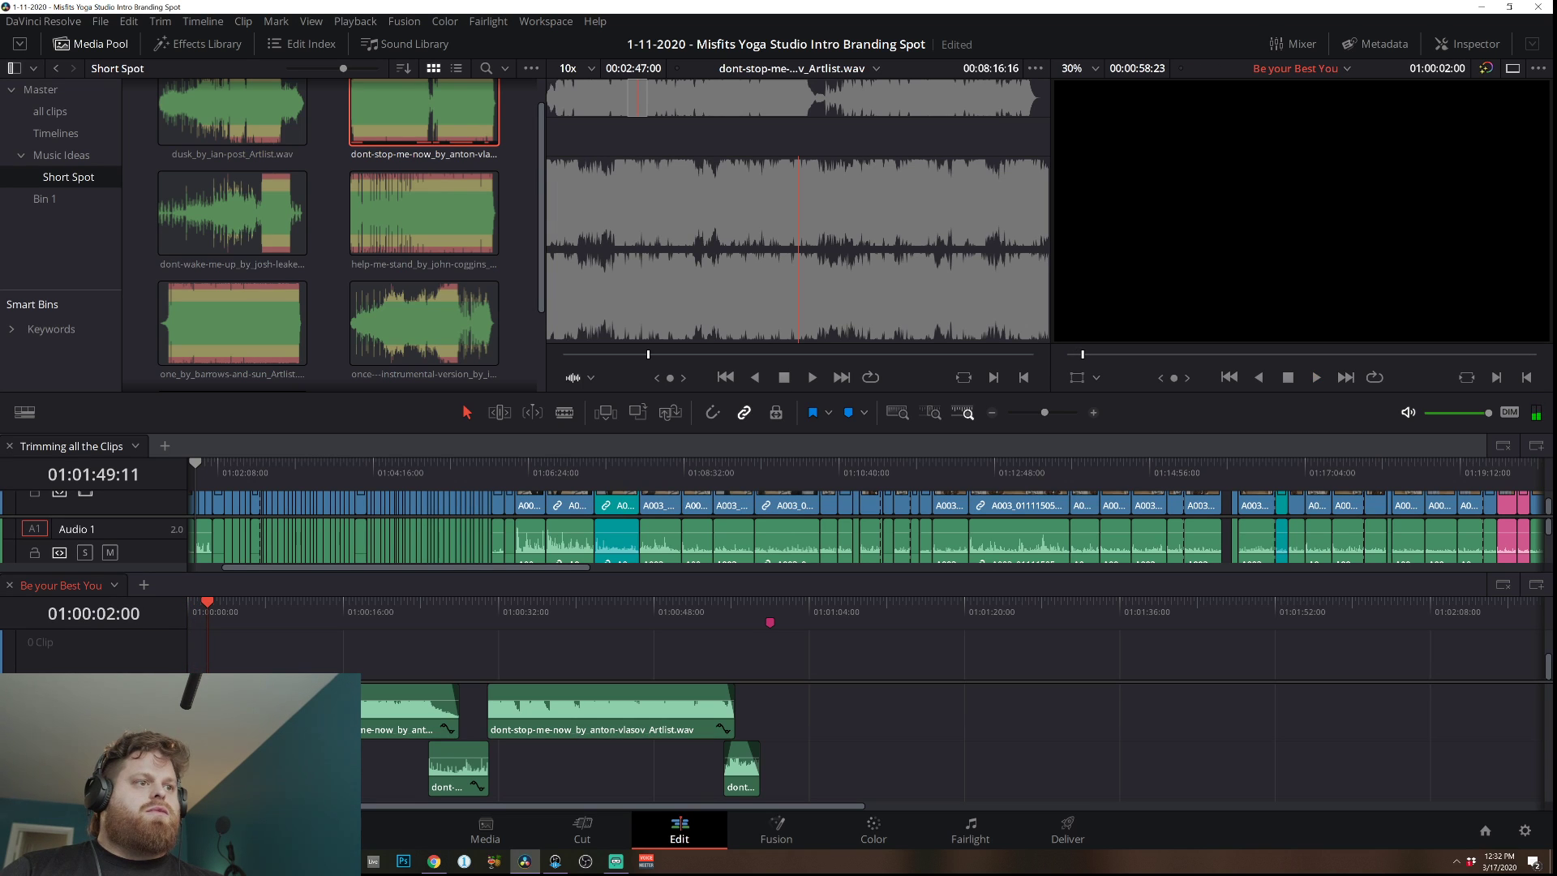
click(422, 607)
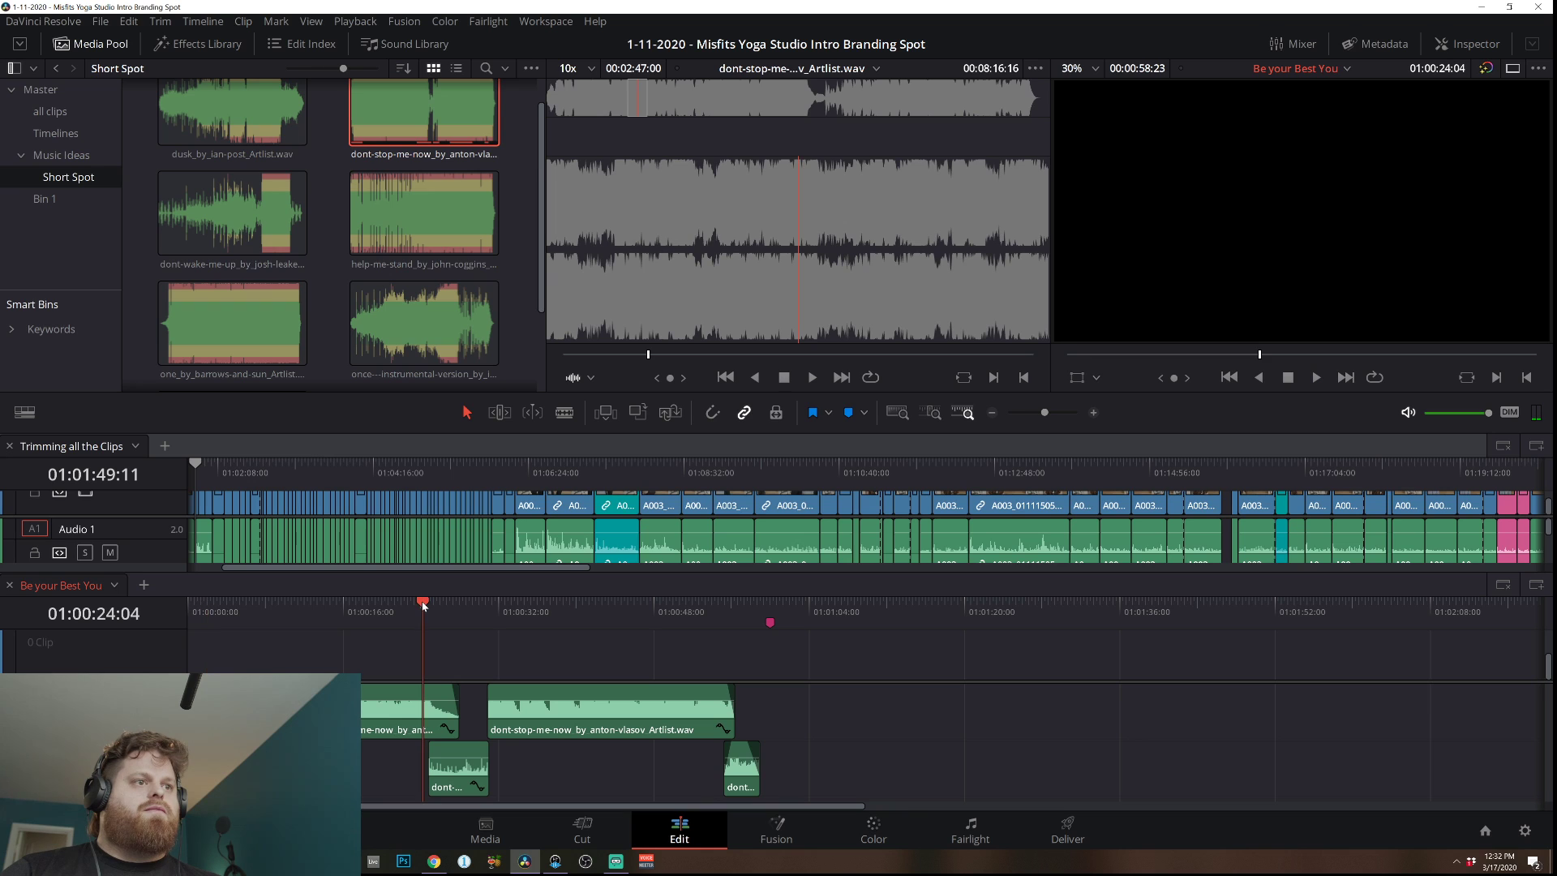
drag(422, 604, 533, 798)
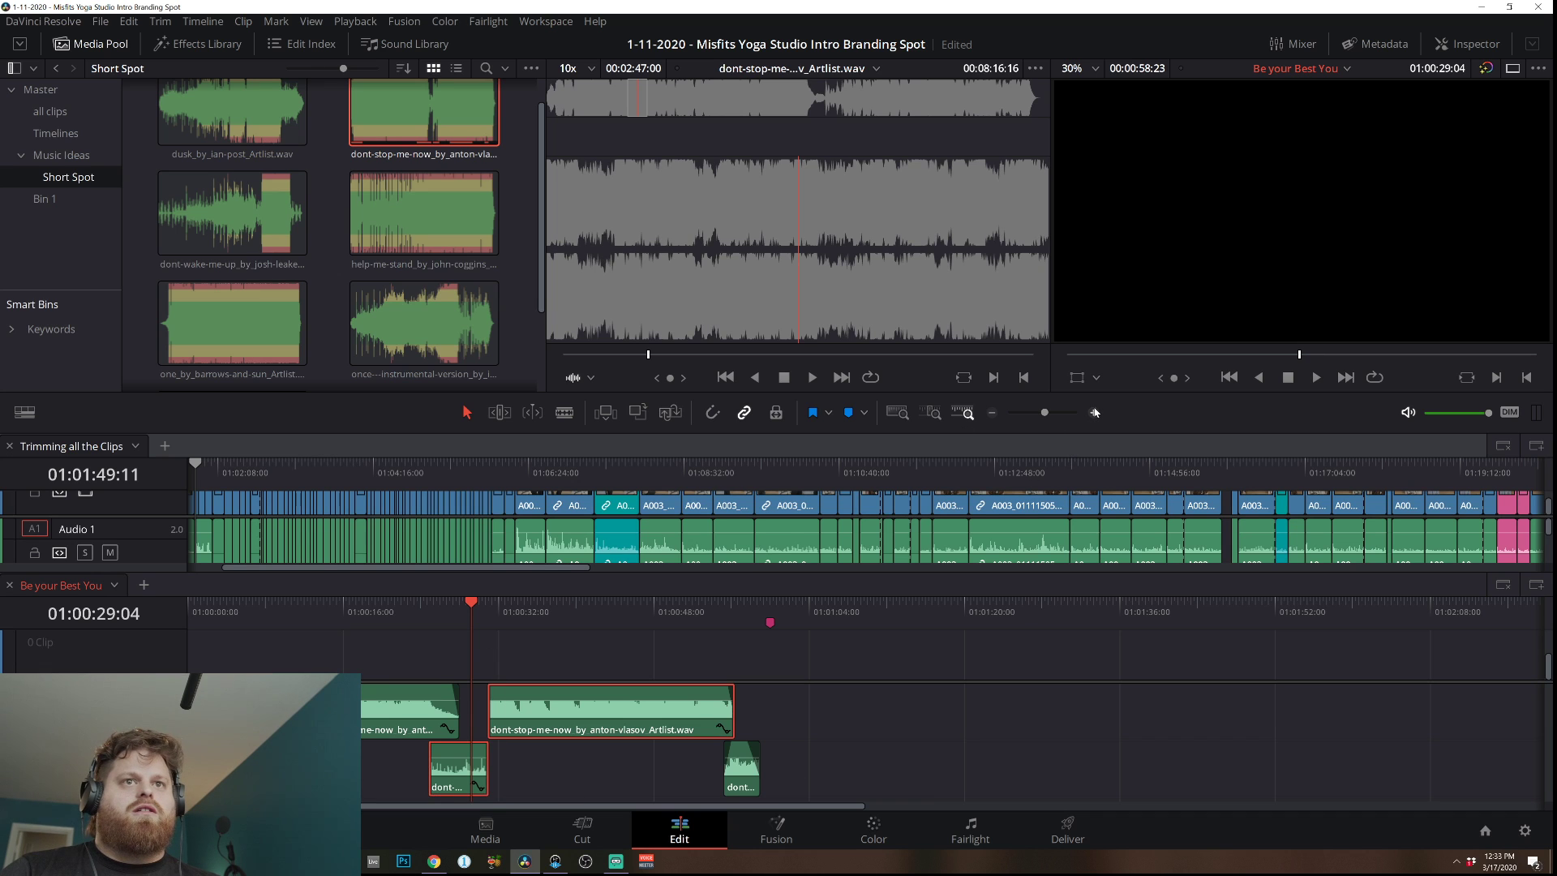
Play from about 01:00:29:04 across the join near 01:00:31:00 and replay it to examine the transition closely.
click(1095, 412)
click(1095, 412)
click(1095, 413)
click(1095, 414)
click(1095, 413)
key(space)
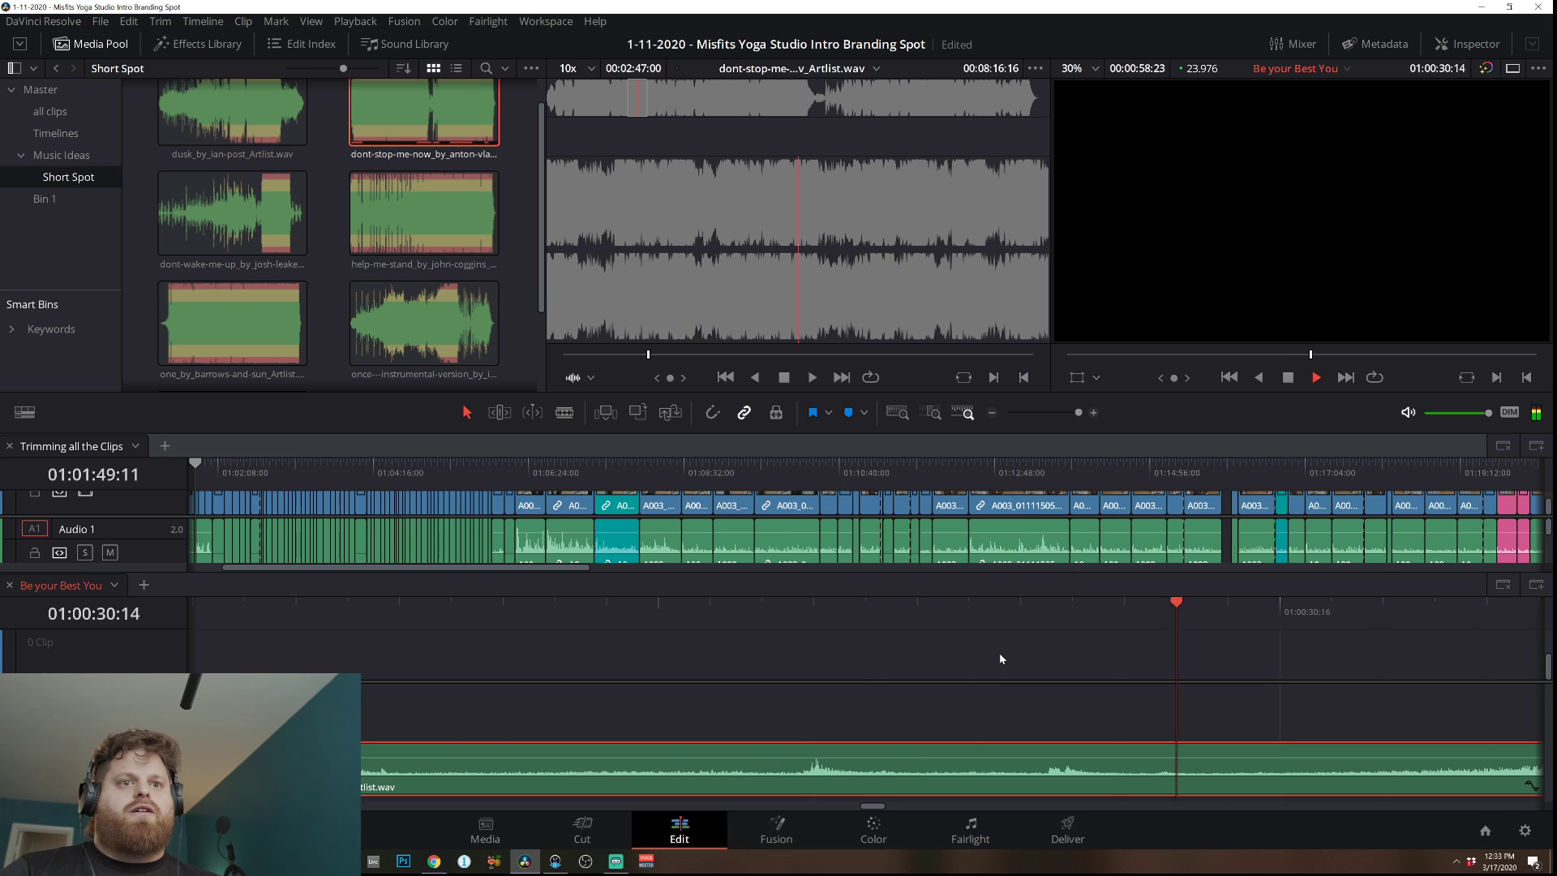
scroll(1063, 712, down, 2)
key(space)
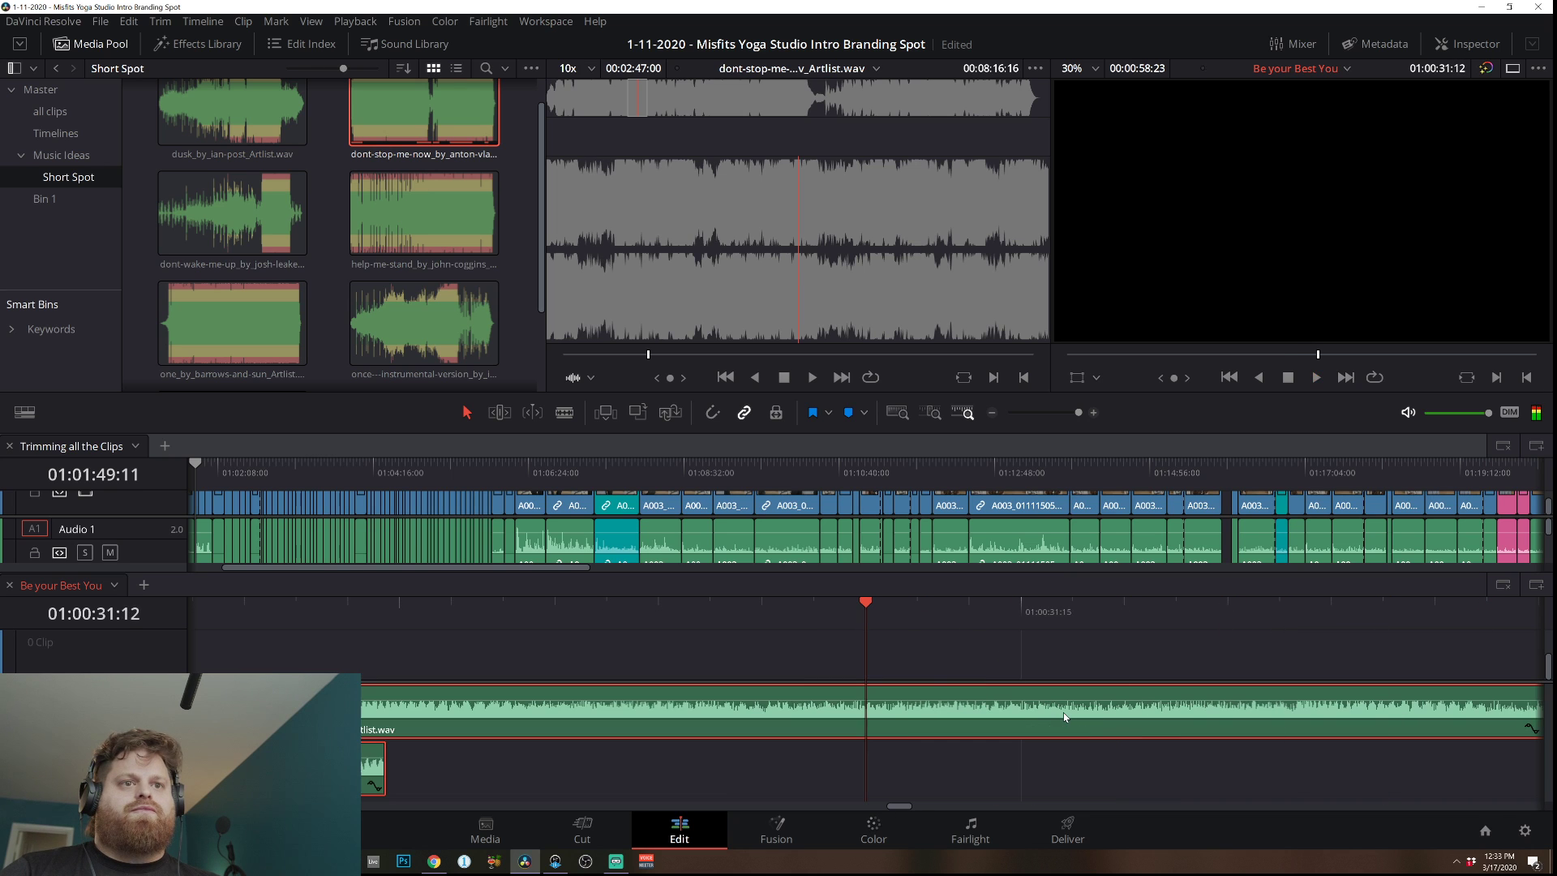
click(240, 611)
key(space)
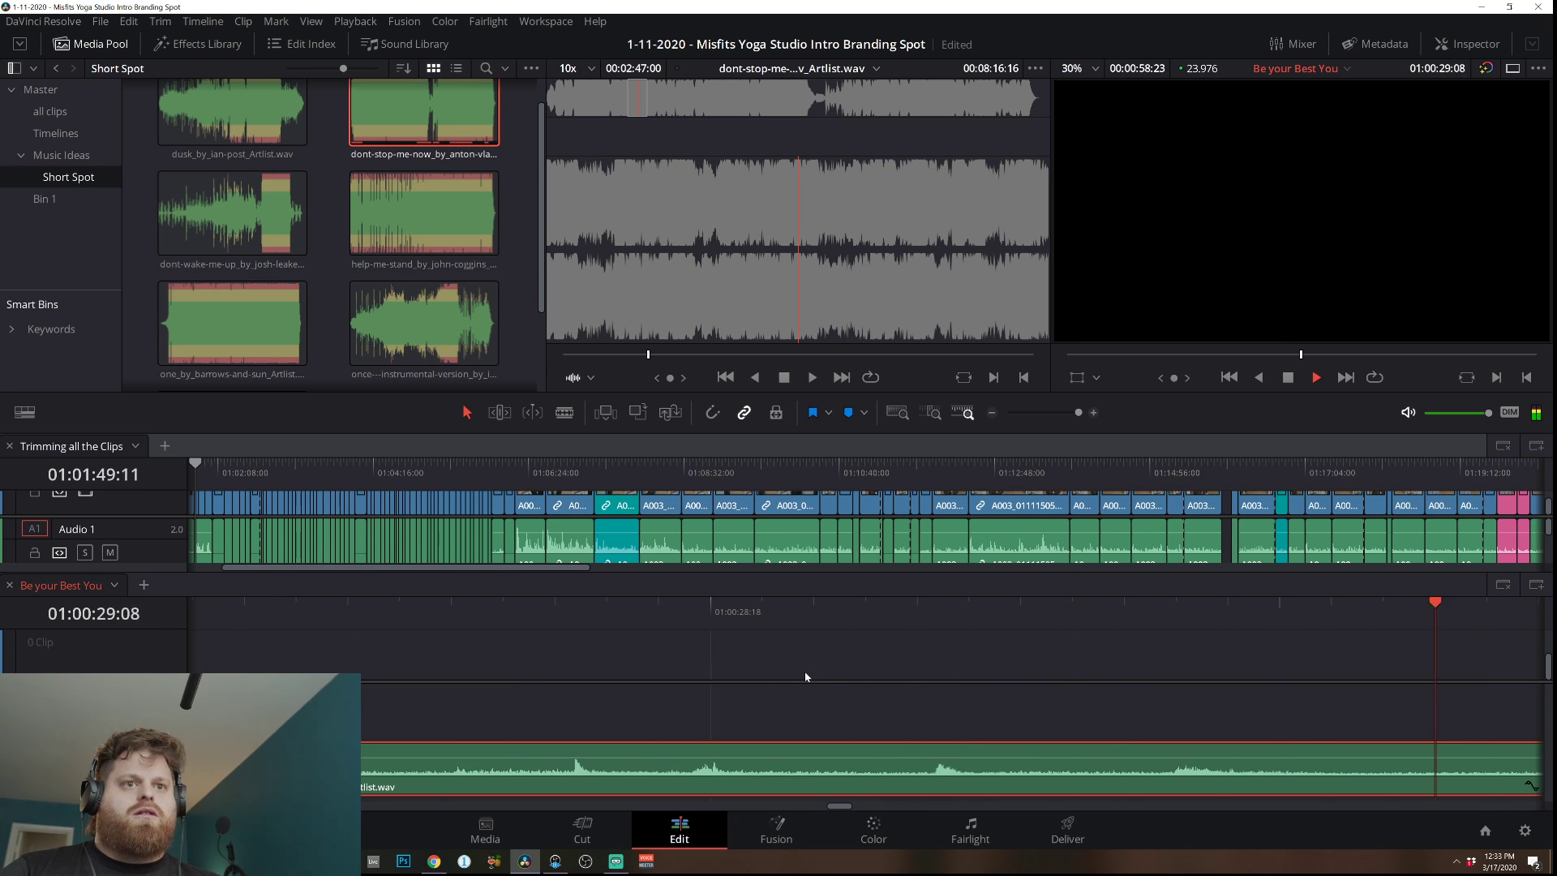
key(space)
Extend the second main music piece's start to about 01:00:30:22, overlapping the lower piece with a short fade-in, and play the join.
click(818, 793)
drag(815, 723, 797, 722)
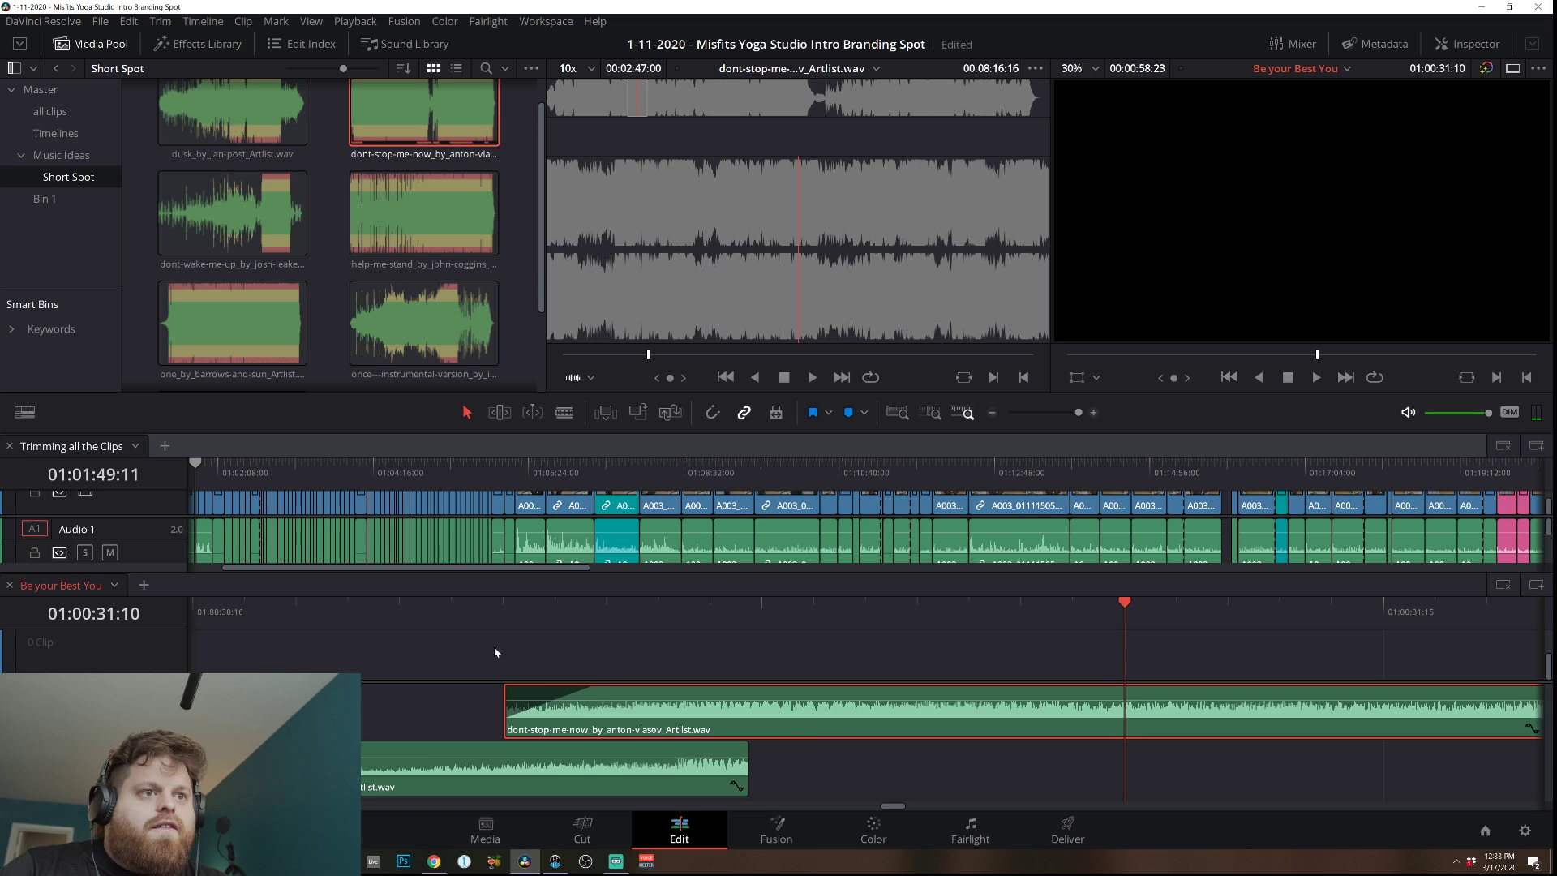
key(space)
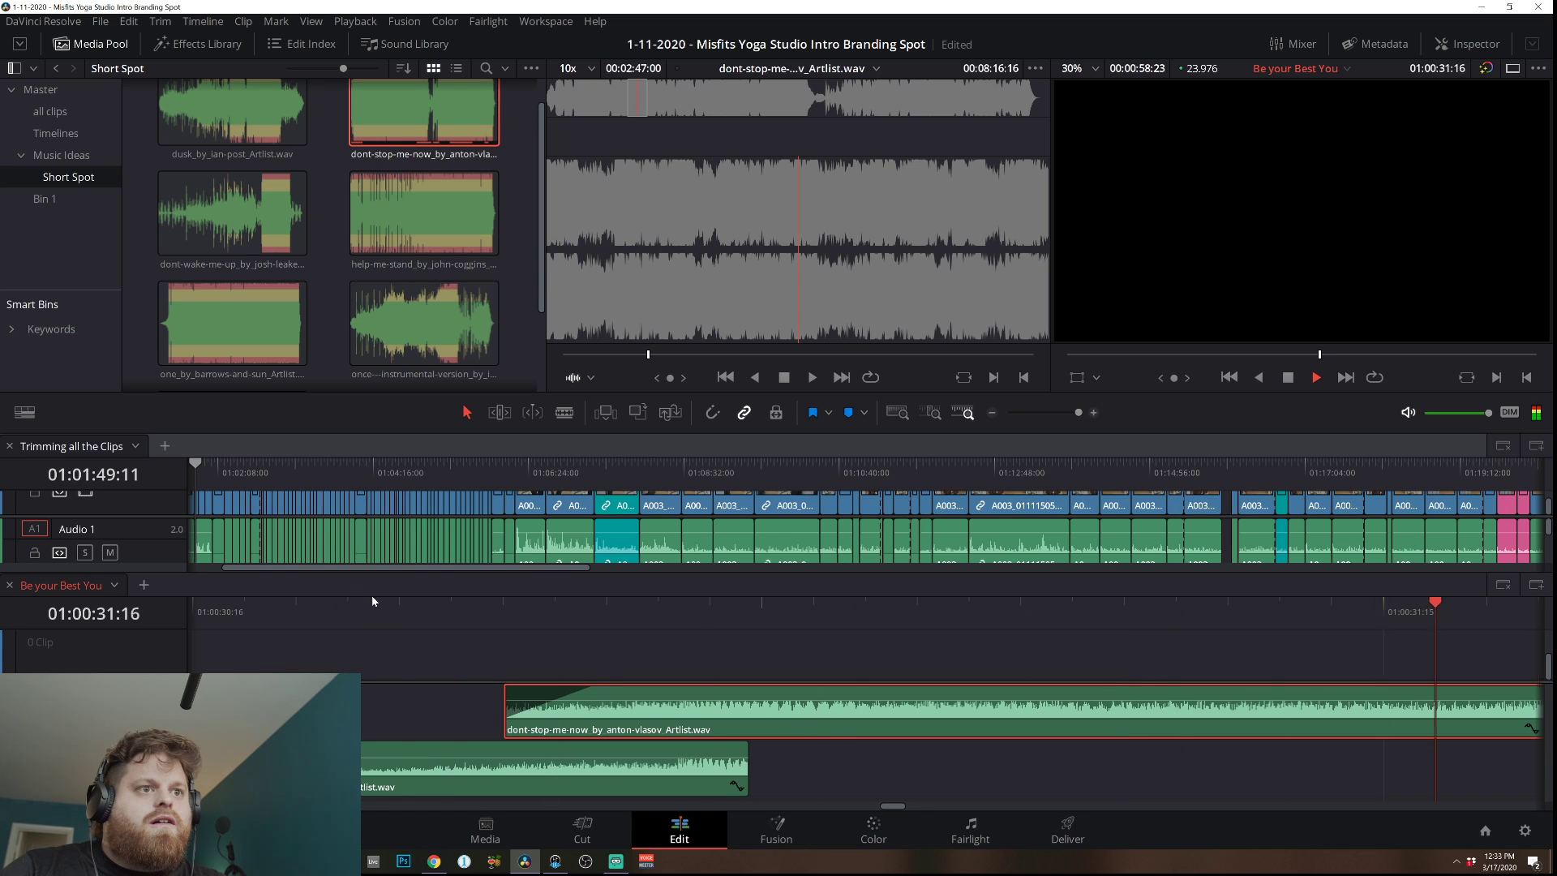
Play the Be your Best You music edit from around 01:00:16 to its closing clip to review the song transitions.
drag(306, 614, 188, 628)
key(space)
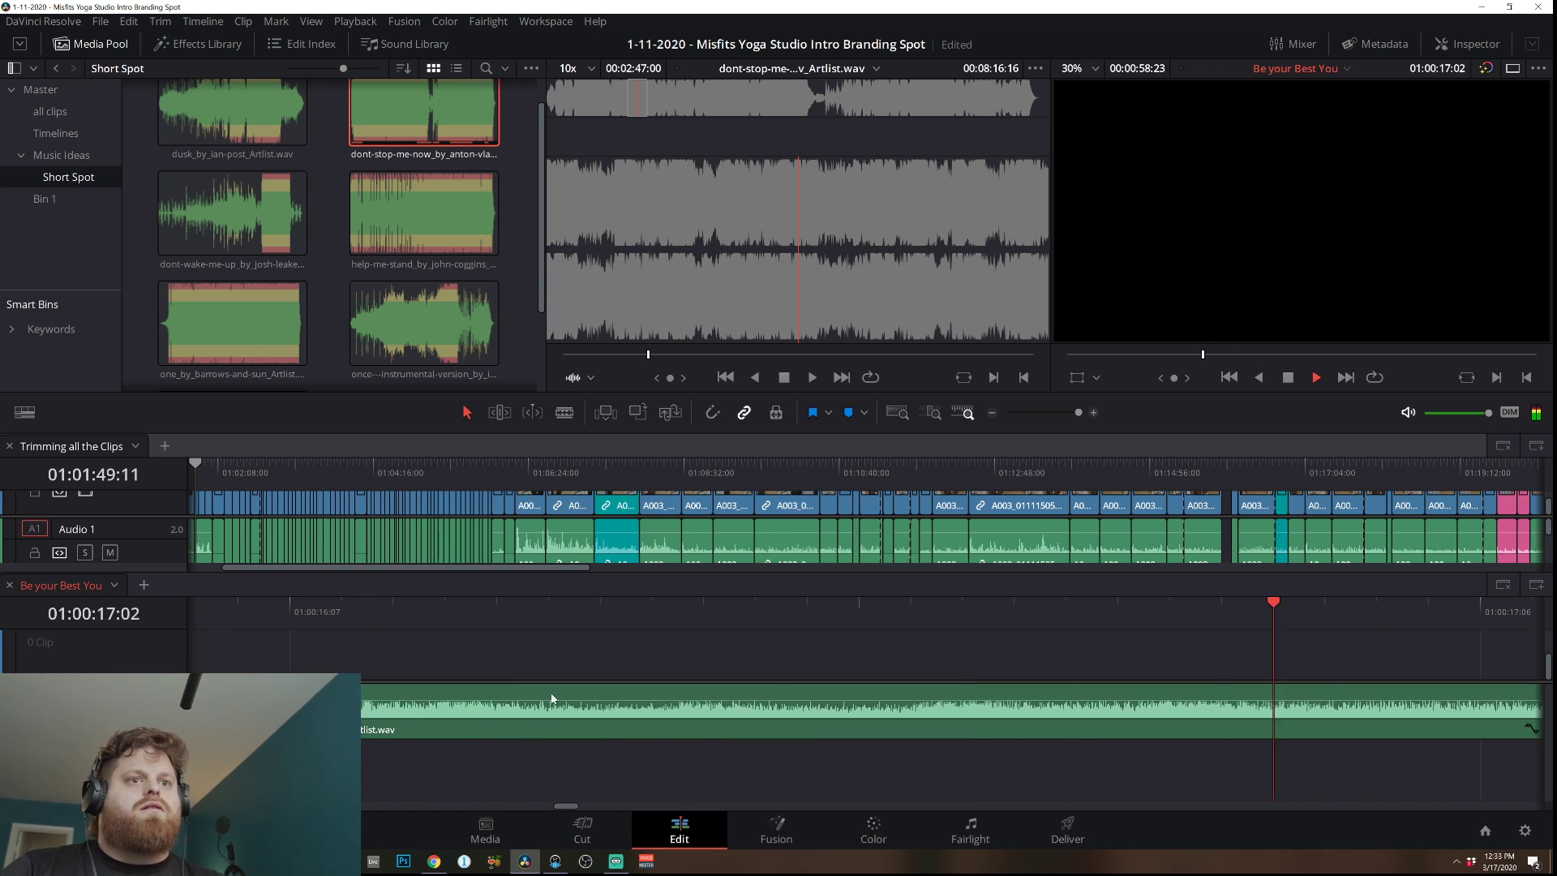
click(992, 412)
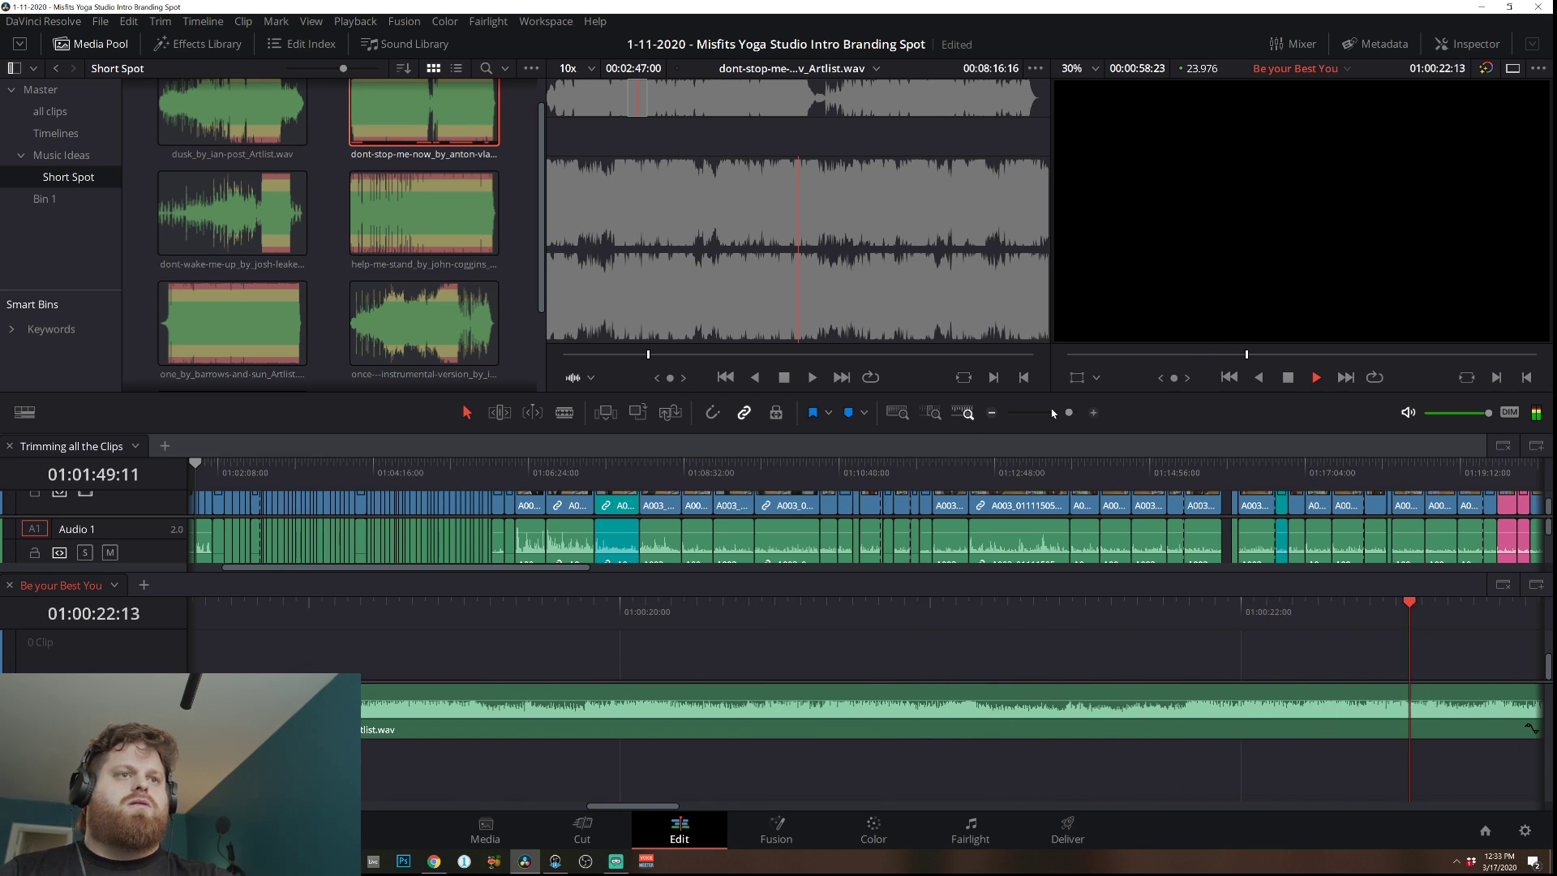
click(991, 413)
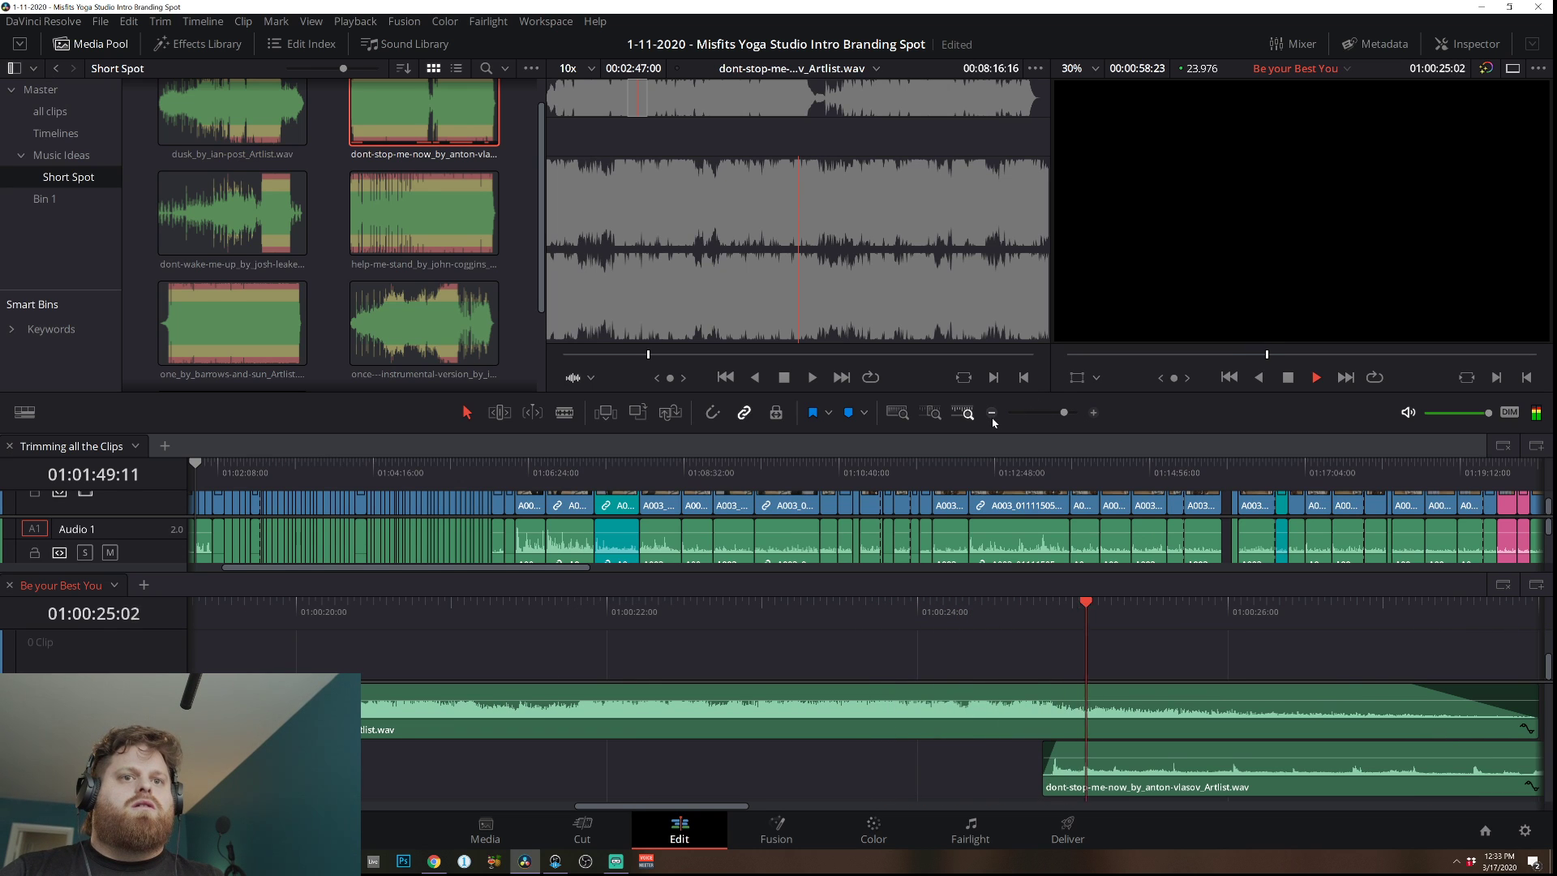
click(990, 414)
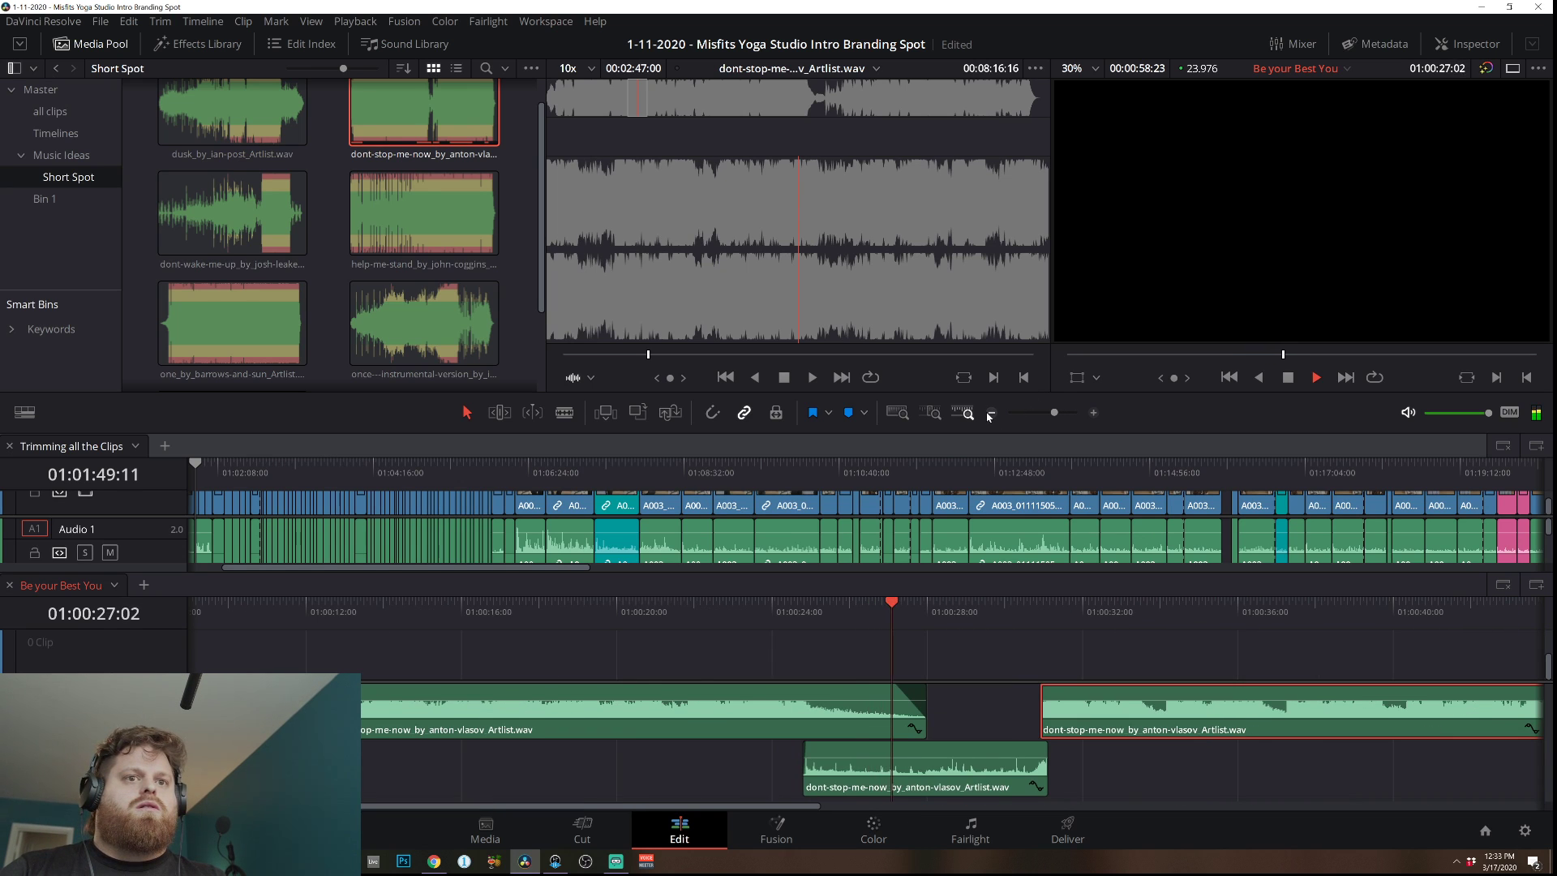
click(1019, 698)
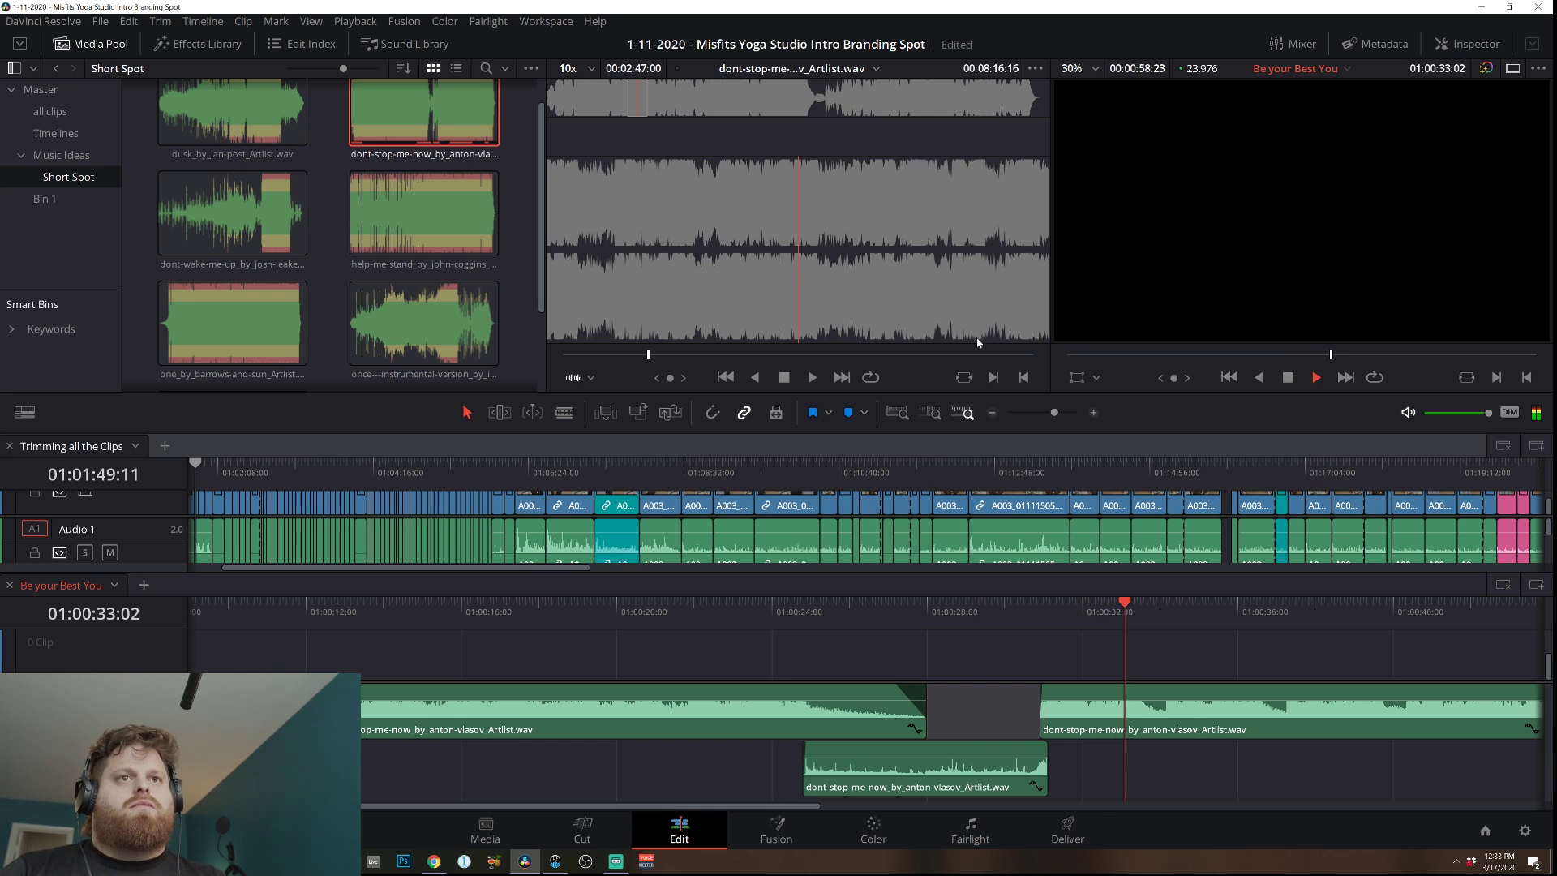
click(992, 412)
click(993, 413)
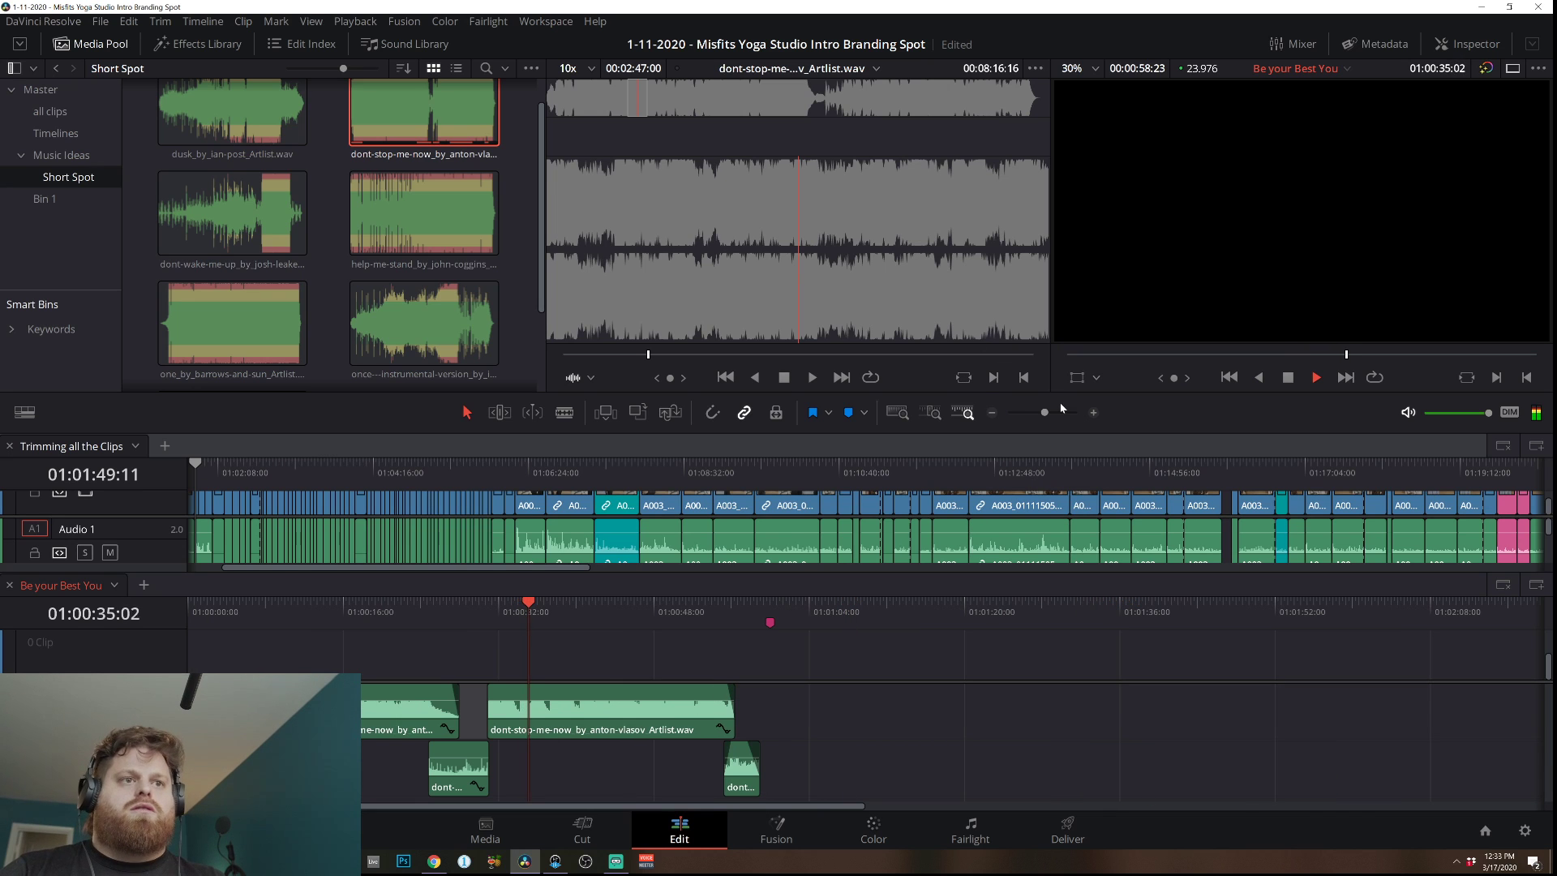
click(1092, 414)
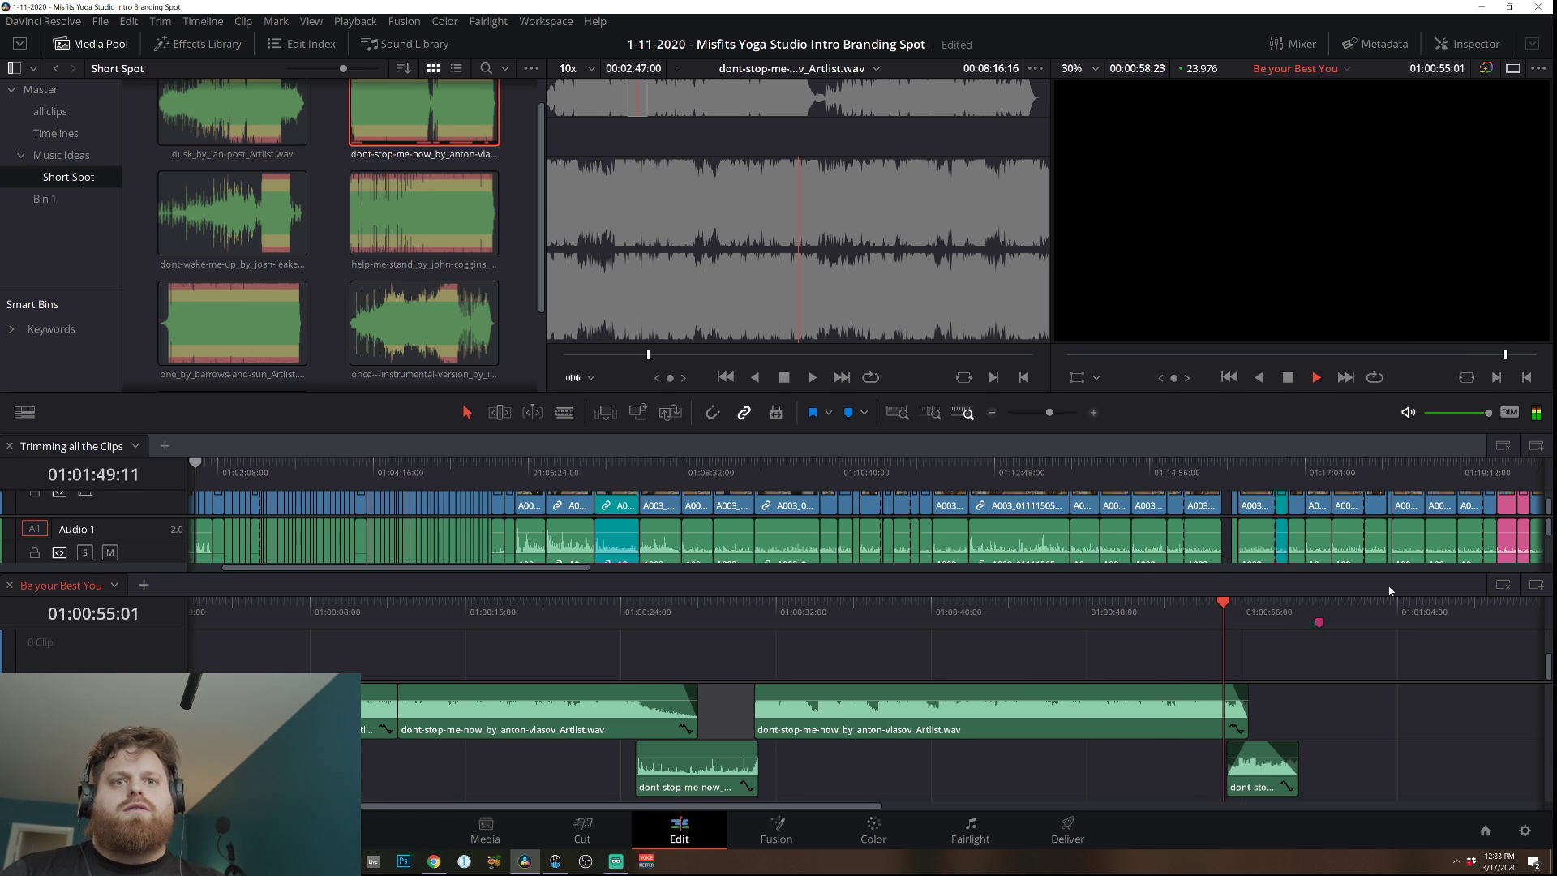
key(space)
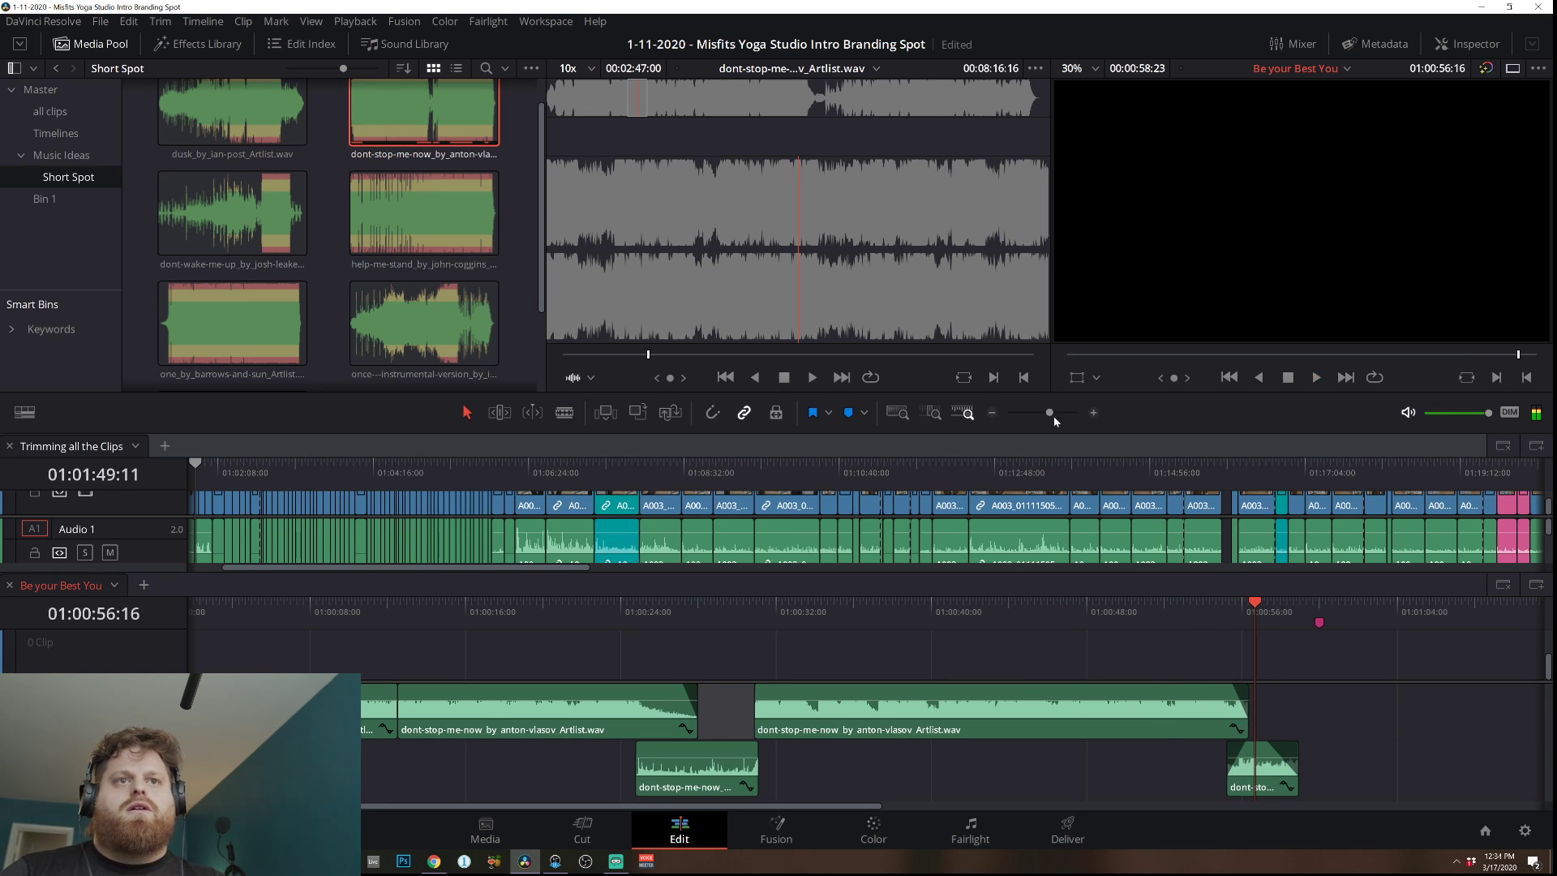
Move the closing music clip on the lower audio track one frame earlier at the final song overlap.
click(1094, 413)
click(1094, 414)
click(1092, 414)
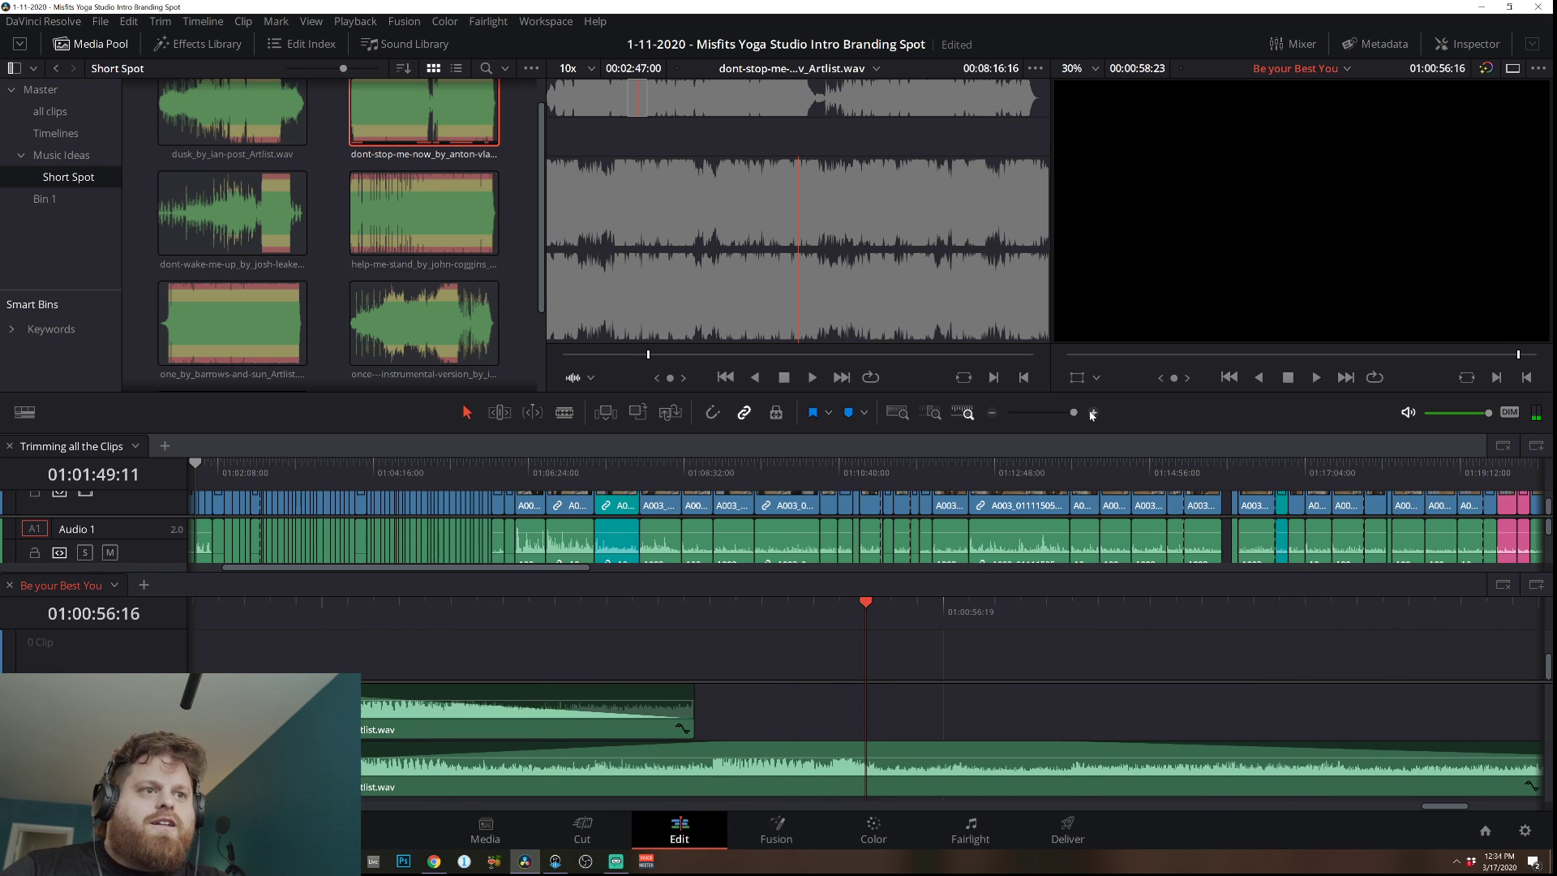
click(1092, 413)
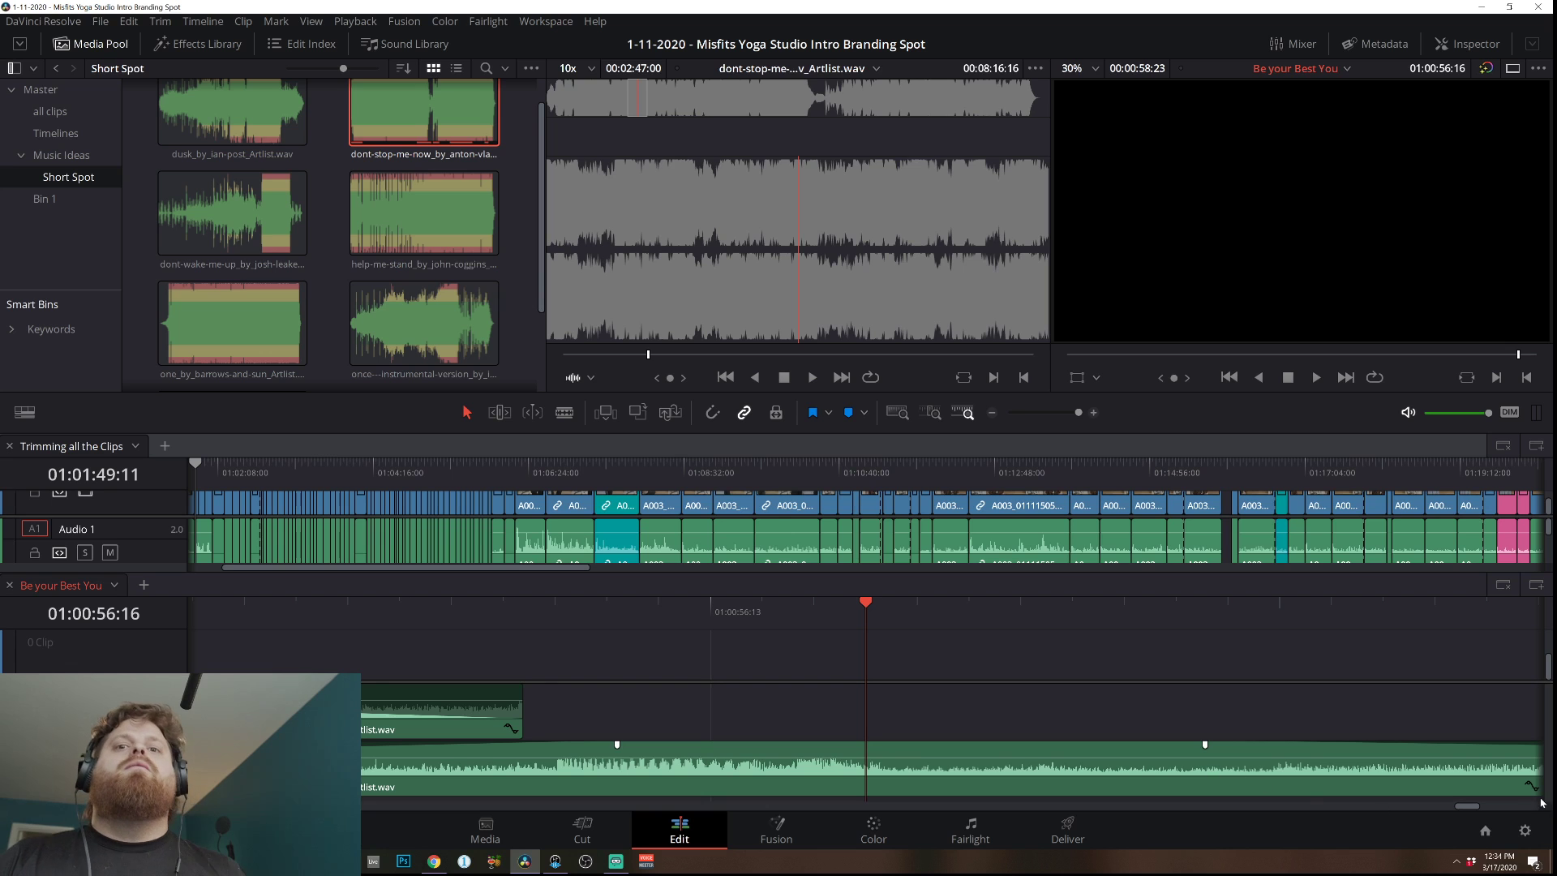
drag(1466, 806, 1457, 807)
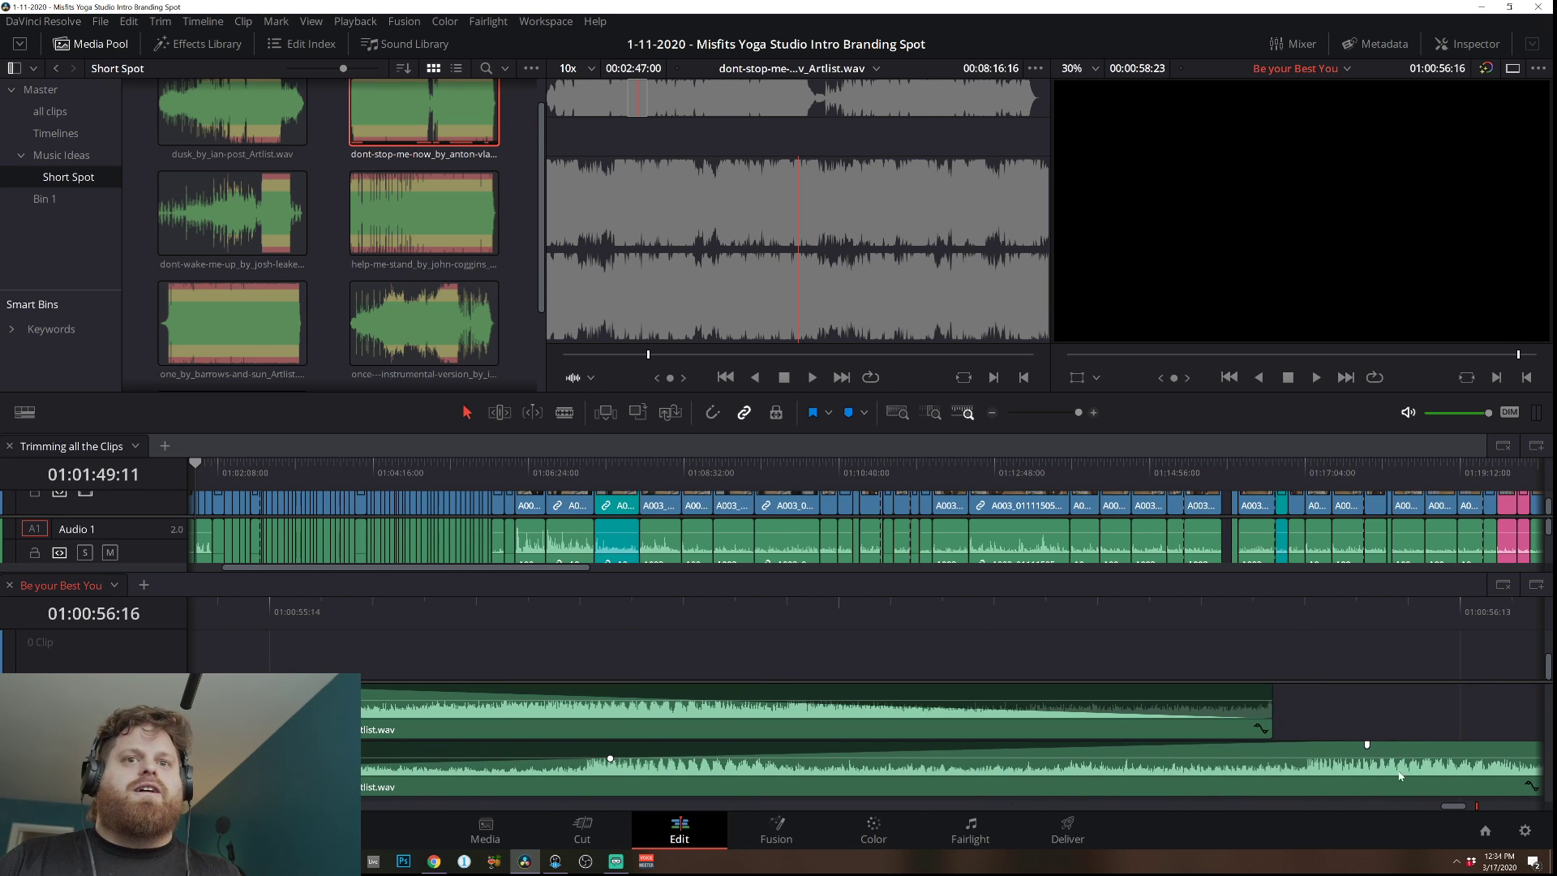
drag(1378, 775, 1331, 742)
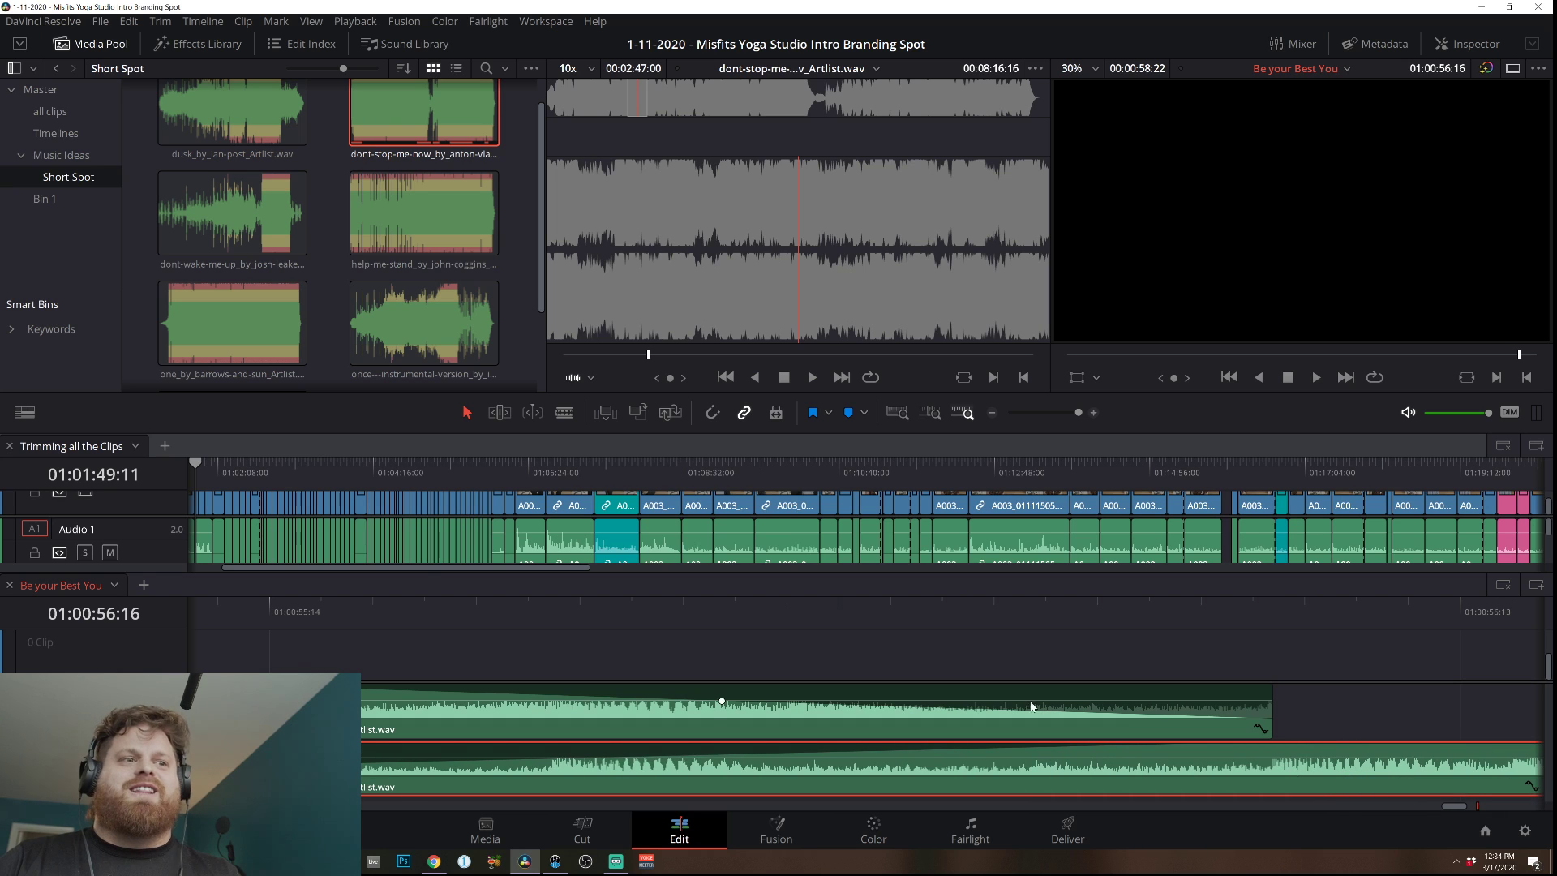
drag(652, 785, 647, 781)
Play back the closing music crossfade around 01:00:55 to judge the adjusted timing.
click(276, 613)
key(space)
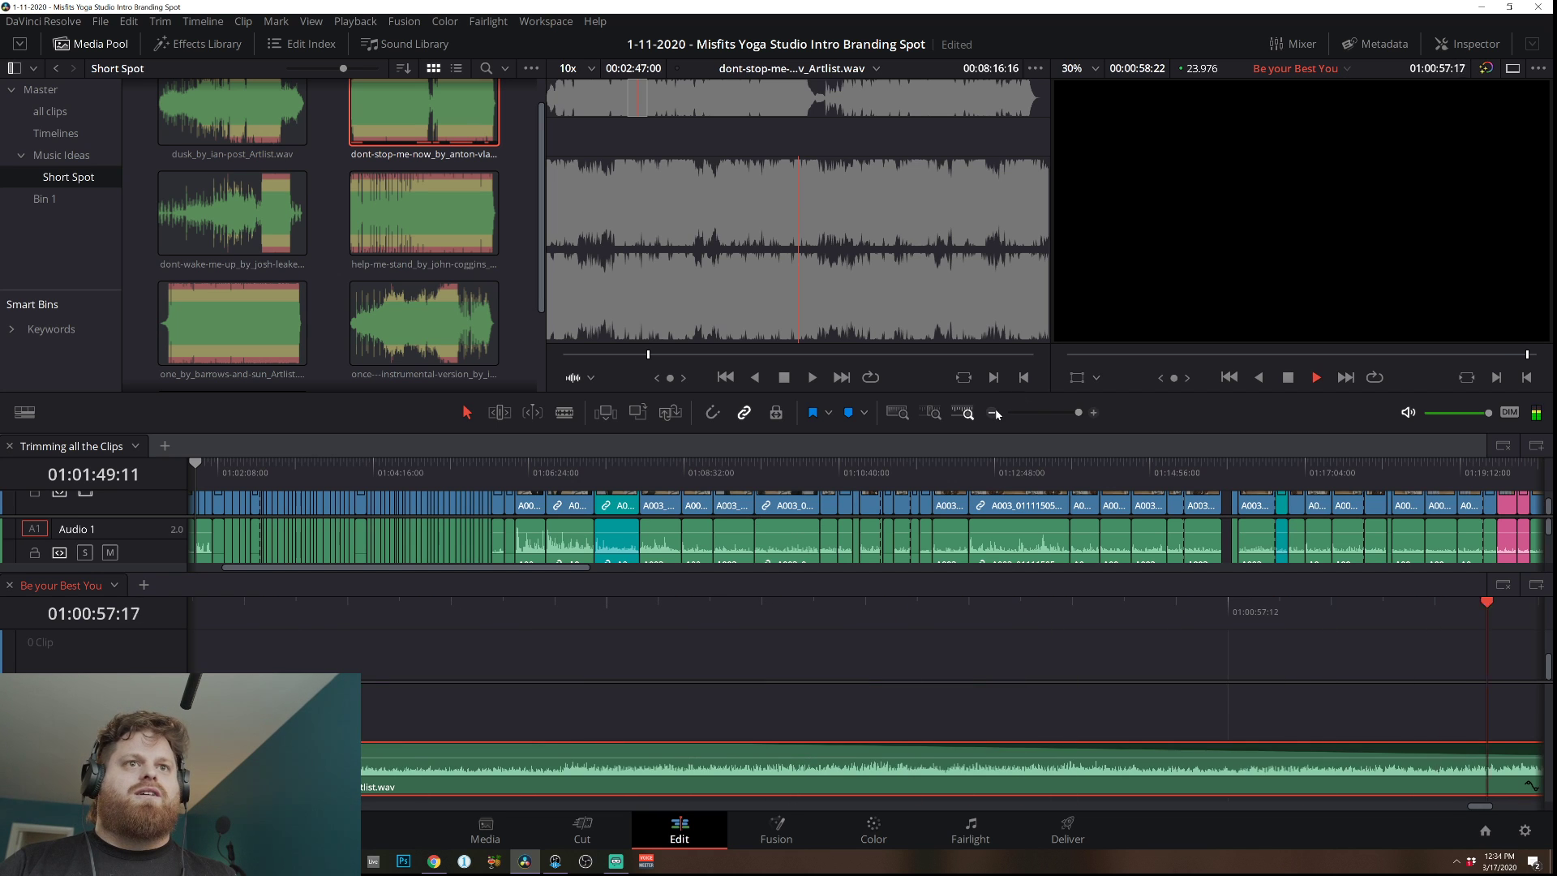
key(ctrl+minus)
key(space)
scroll(231, 649, up, 3)
click(349, 612)
key(space)
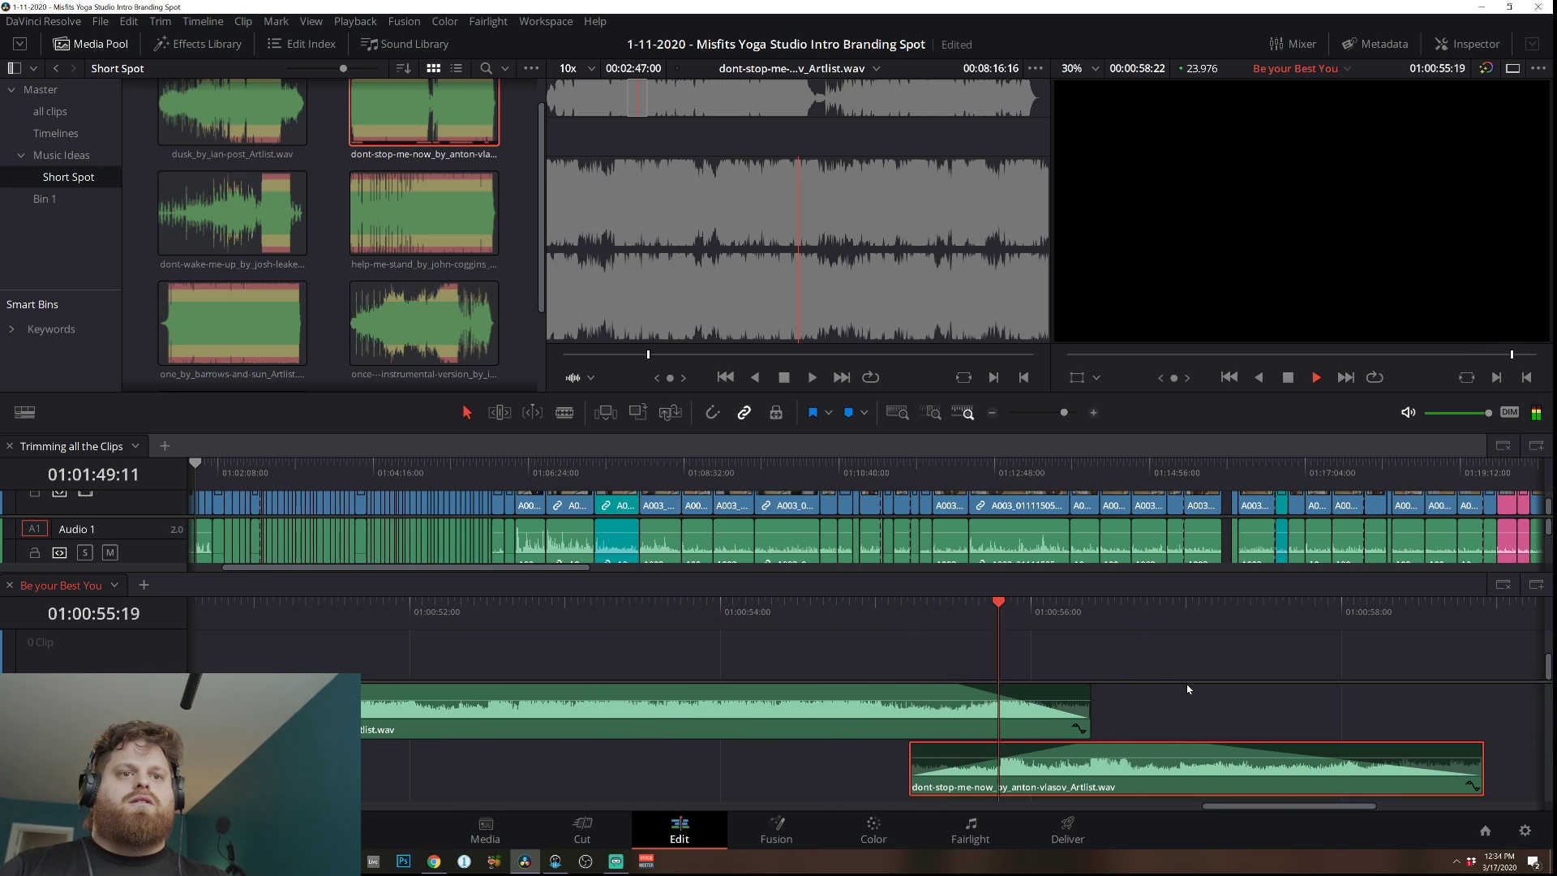
key(space)
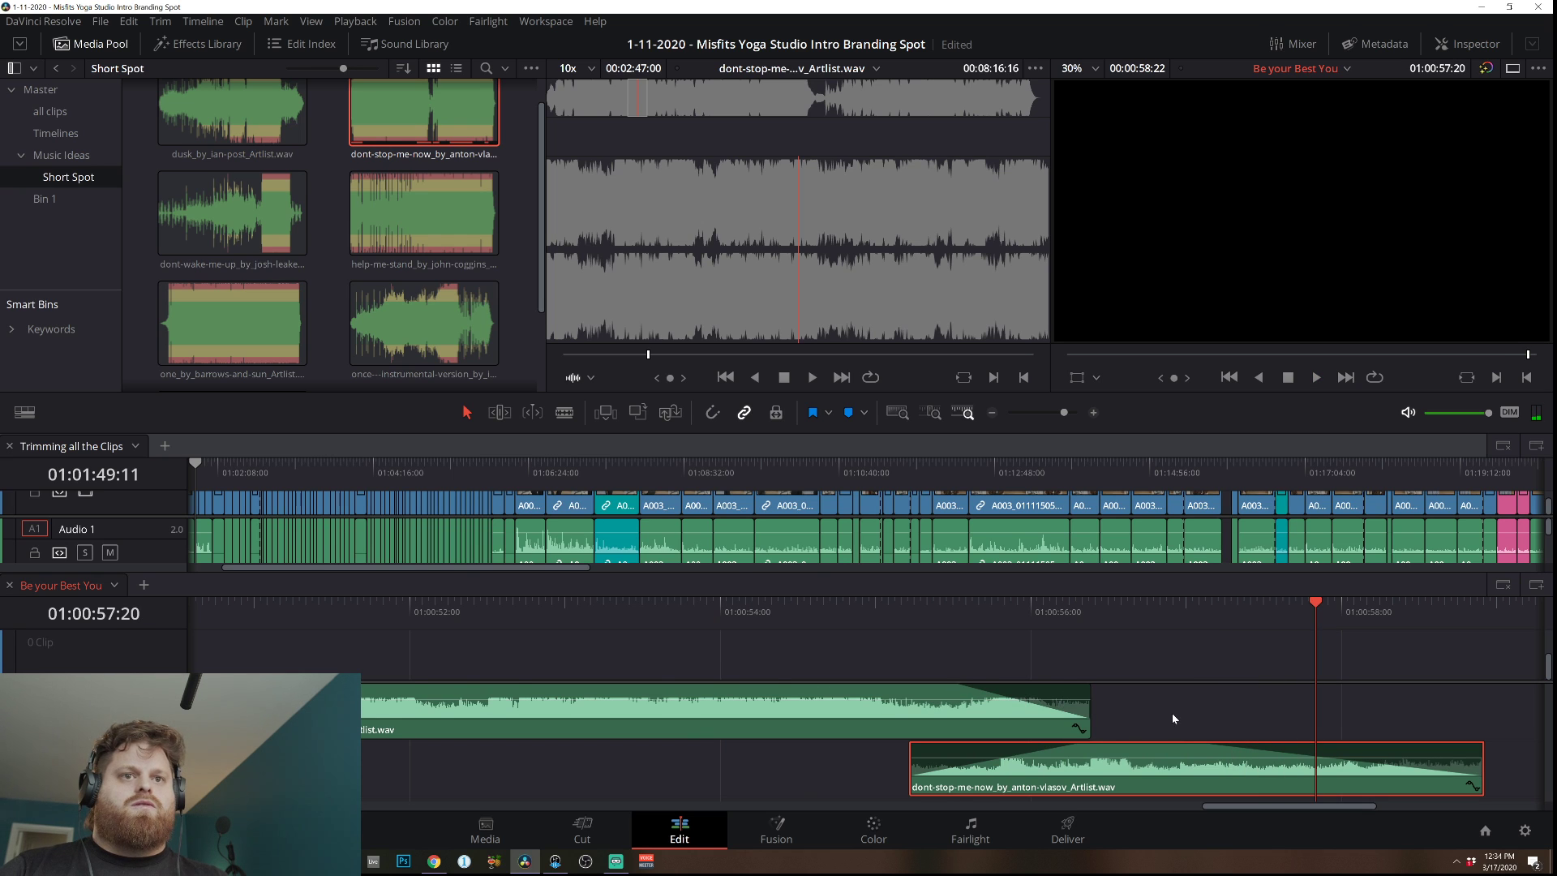
Trim about three frames off the end of the upper music clip at the closing crossfade and replay the ending.
mouse_move(1084, 713)
mouse_down()
mouse_move(1054, 714)
mouse_move(1069, 713)
mouse_up()
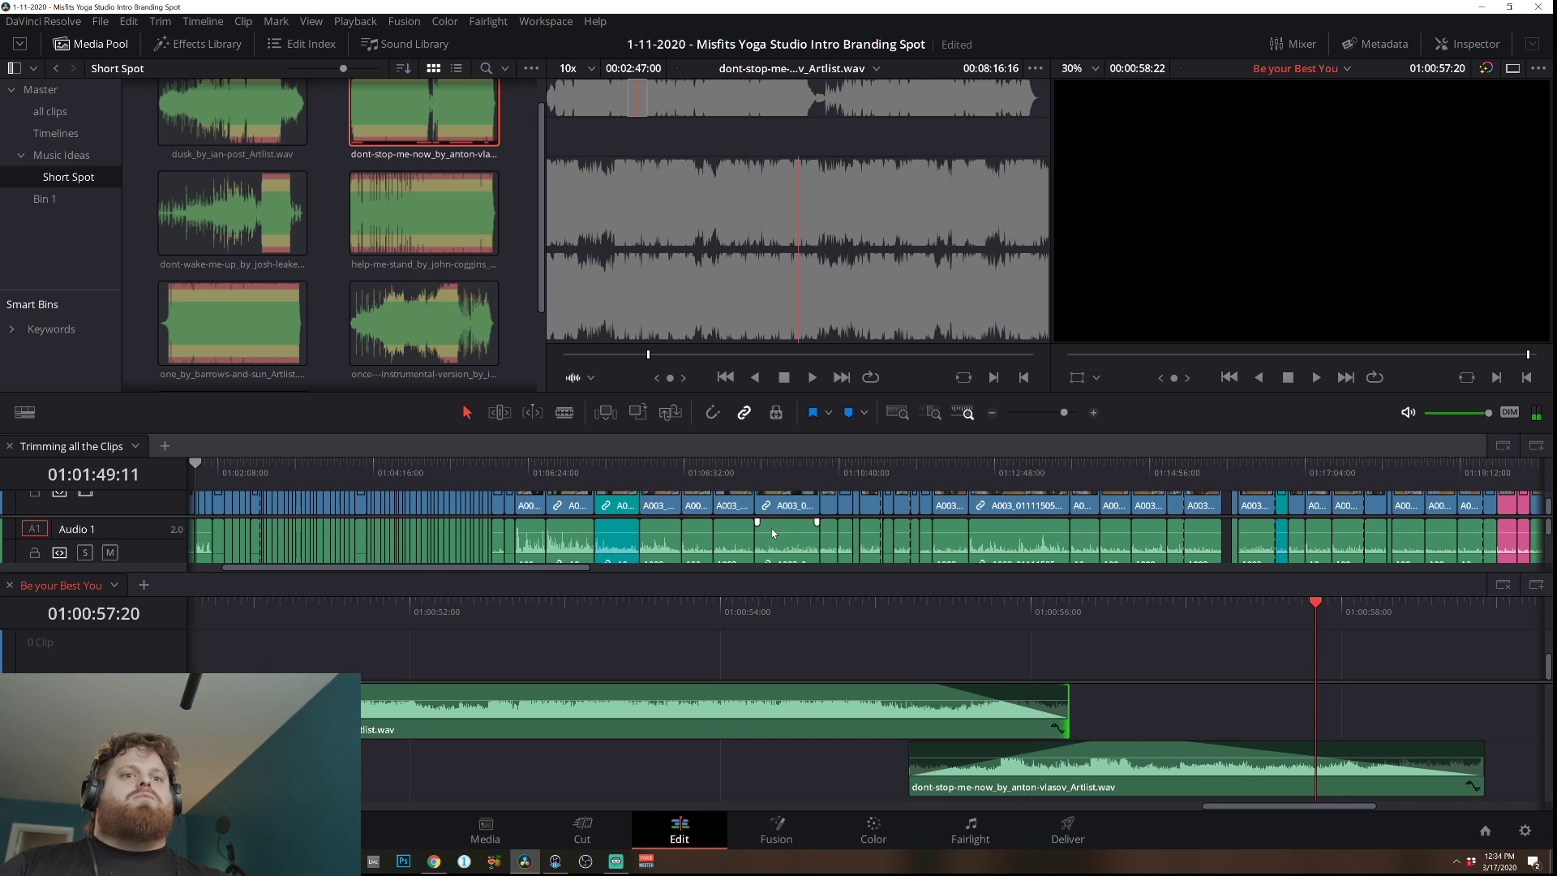
click(636, 610)
key(space)
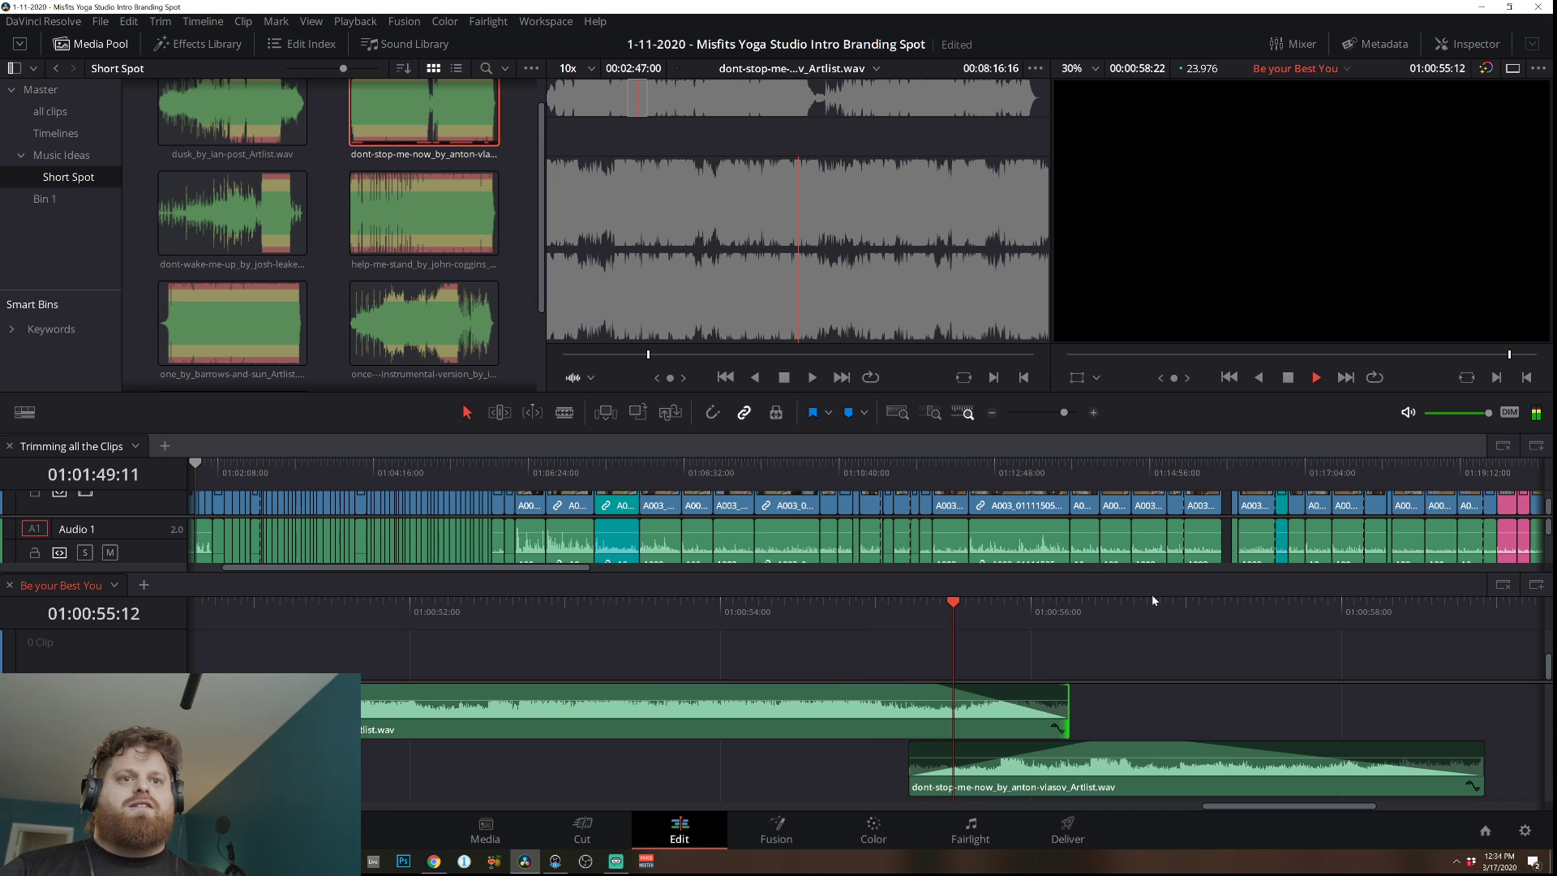
drag(1063, 412, 1049, 412)
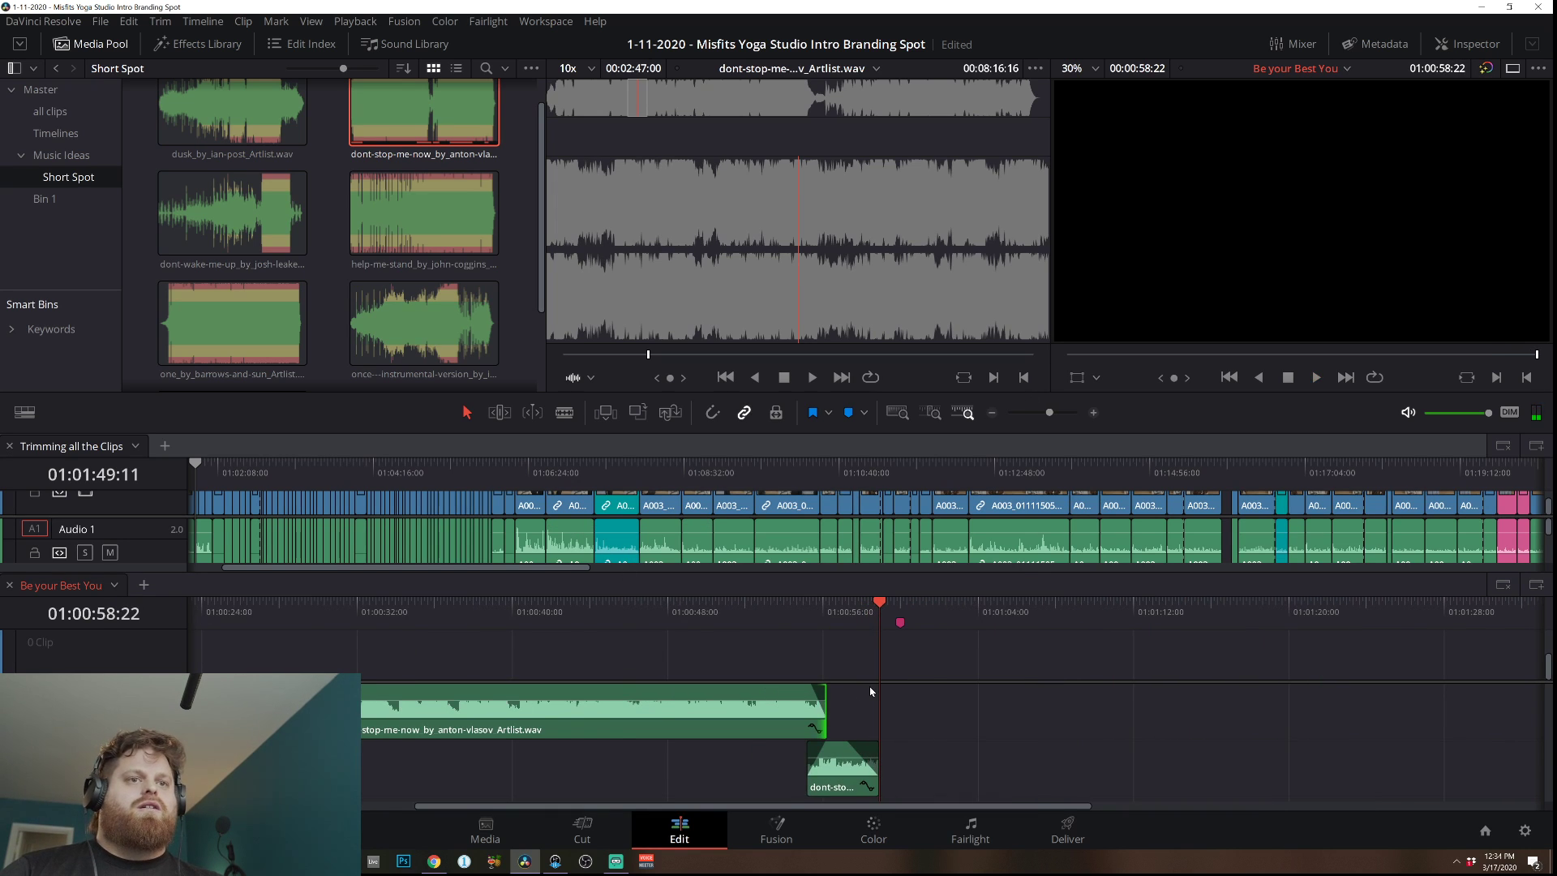
Collapse the Music Ideas bin and browse the footage in the all clips bin.
click(459, 632)
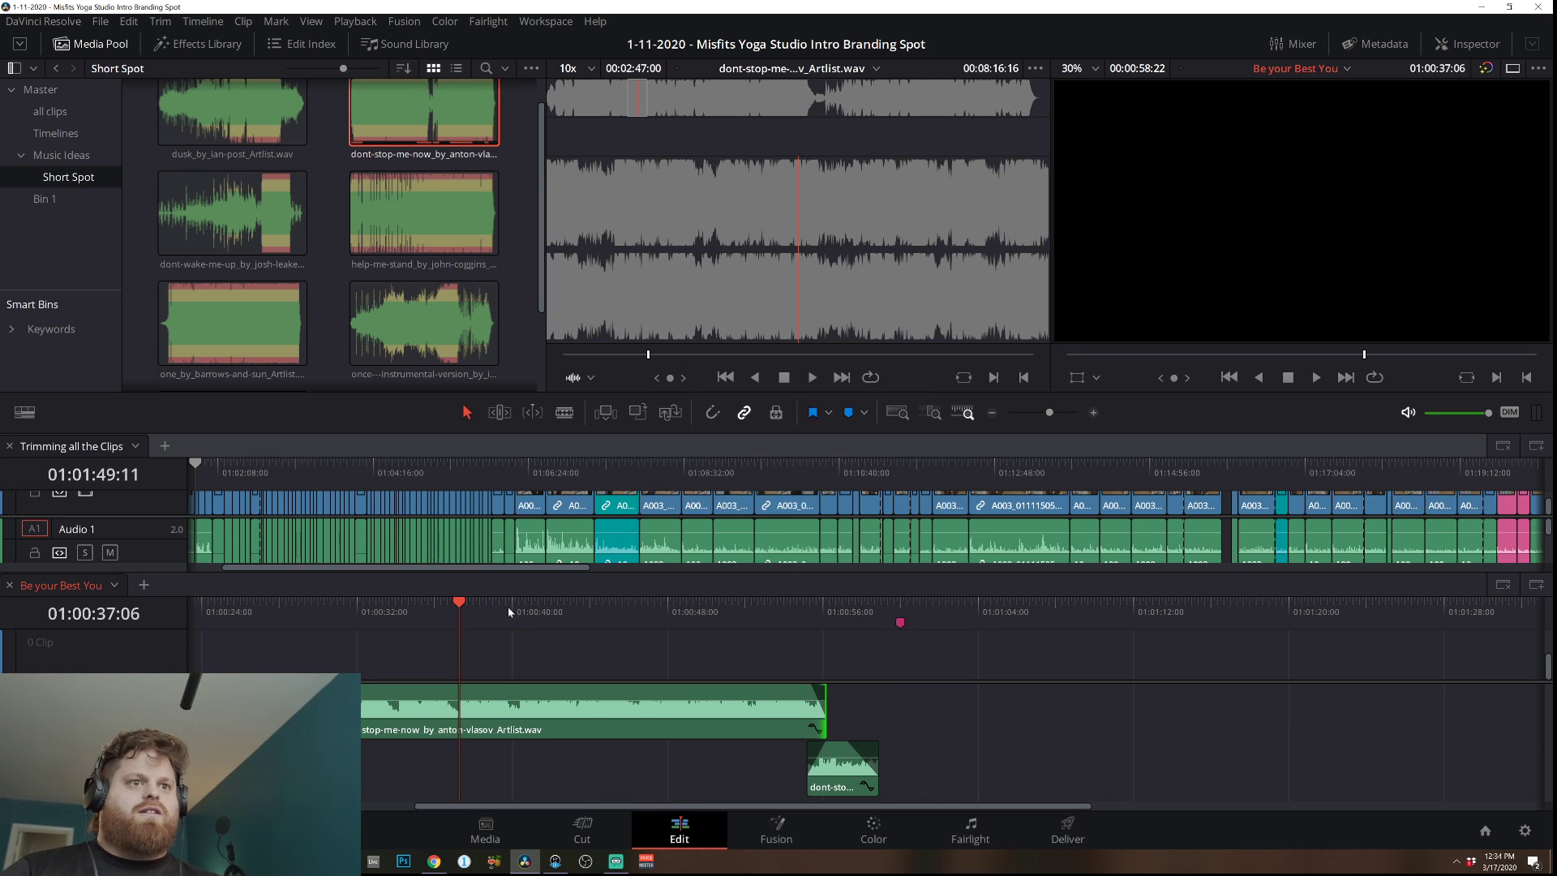
click(20, 155)
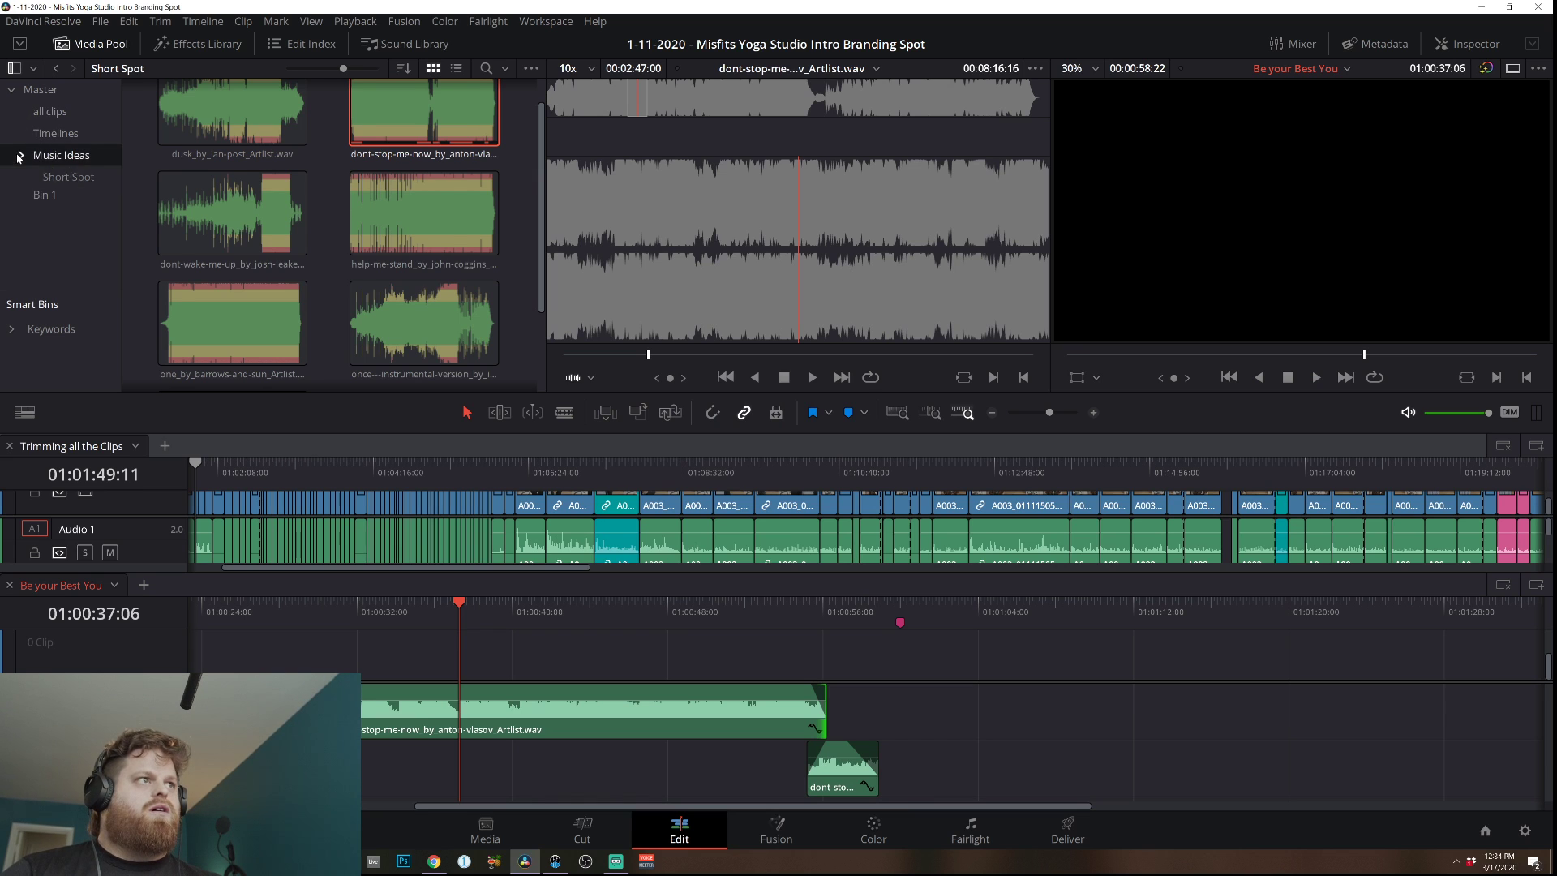
click(68, 112)
scroll(355, 229, down, 1)
scroll(355, 229, down, 10)
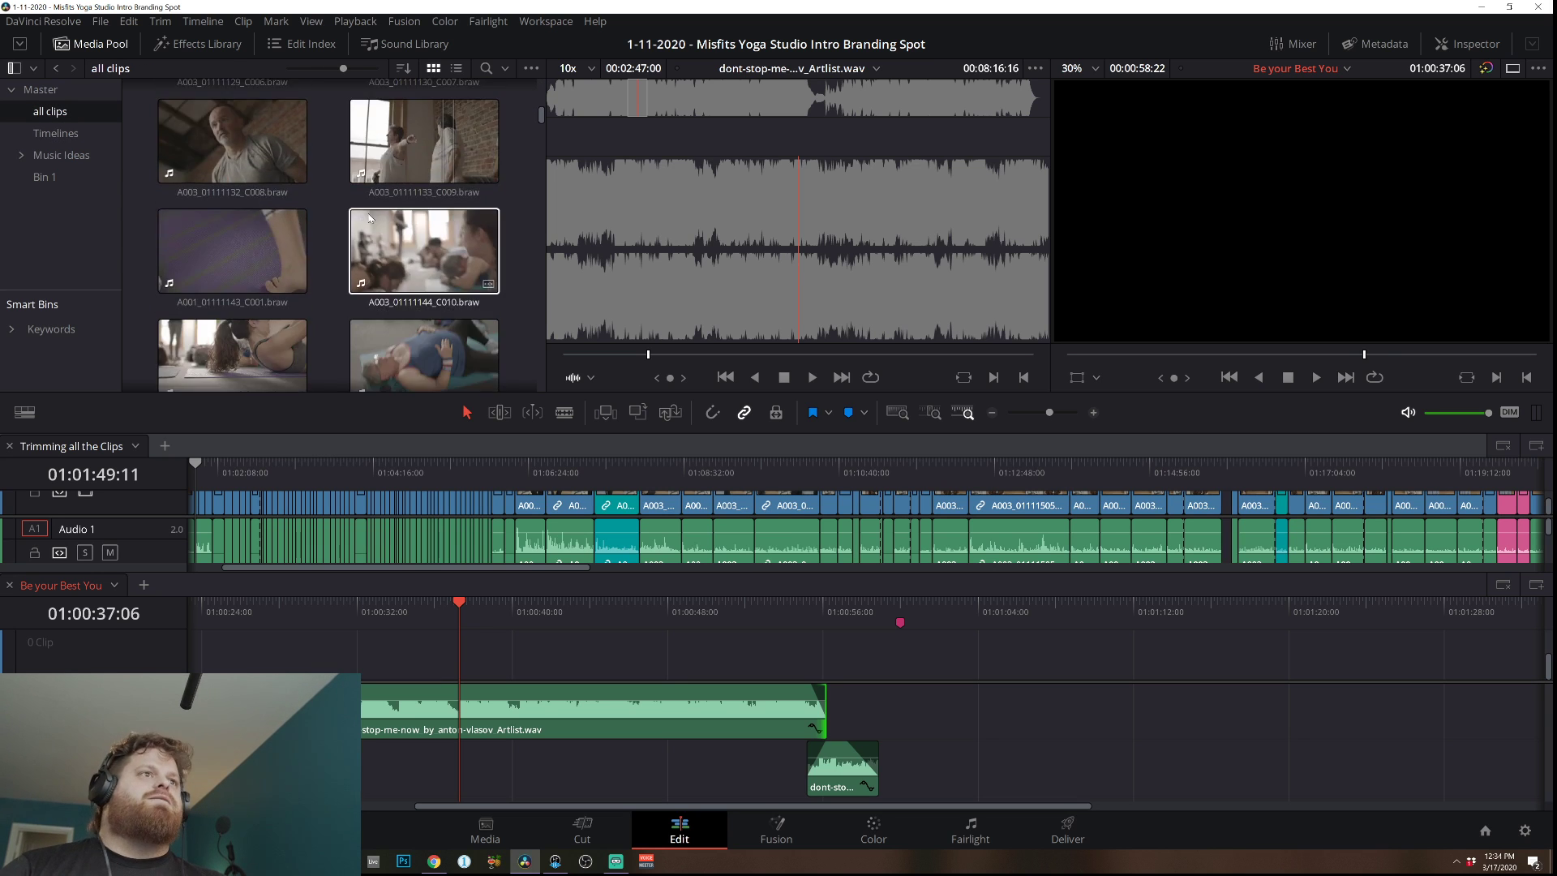
scroll(343, 215, down, 8)
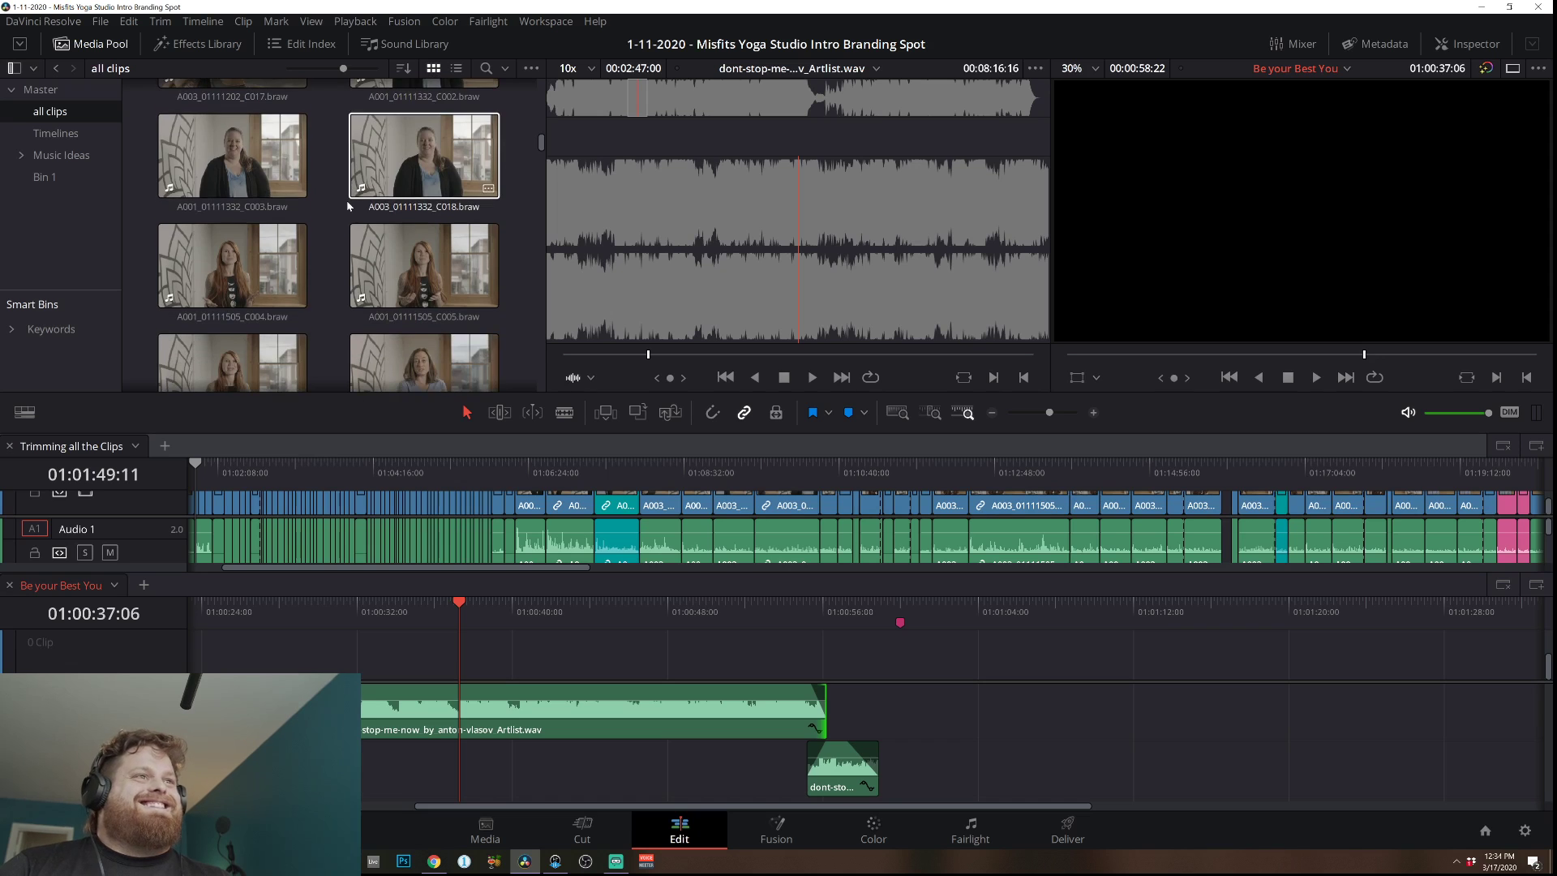
scroll(348, 205, up, 5)
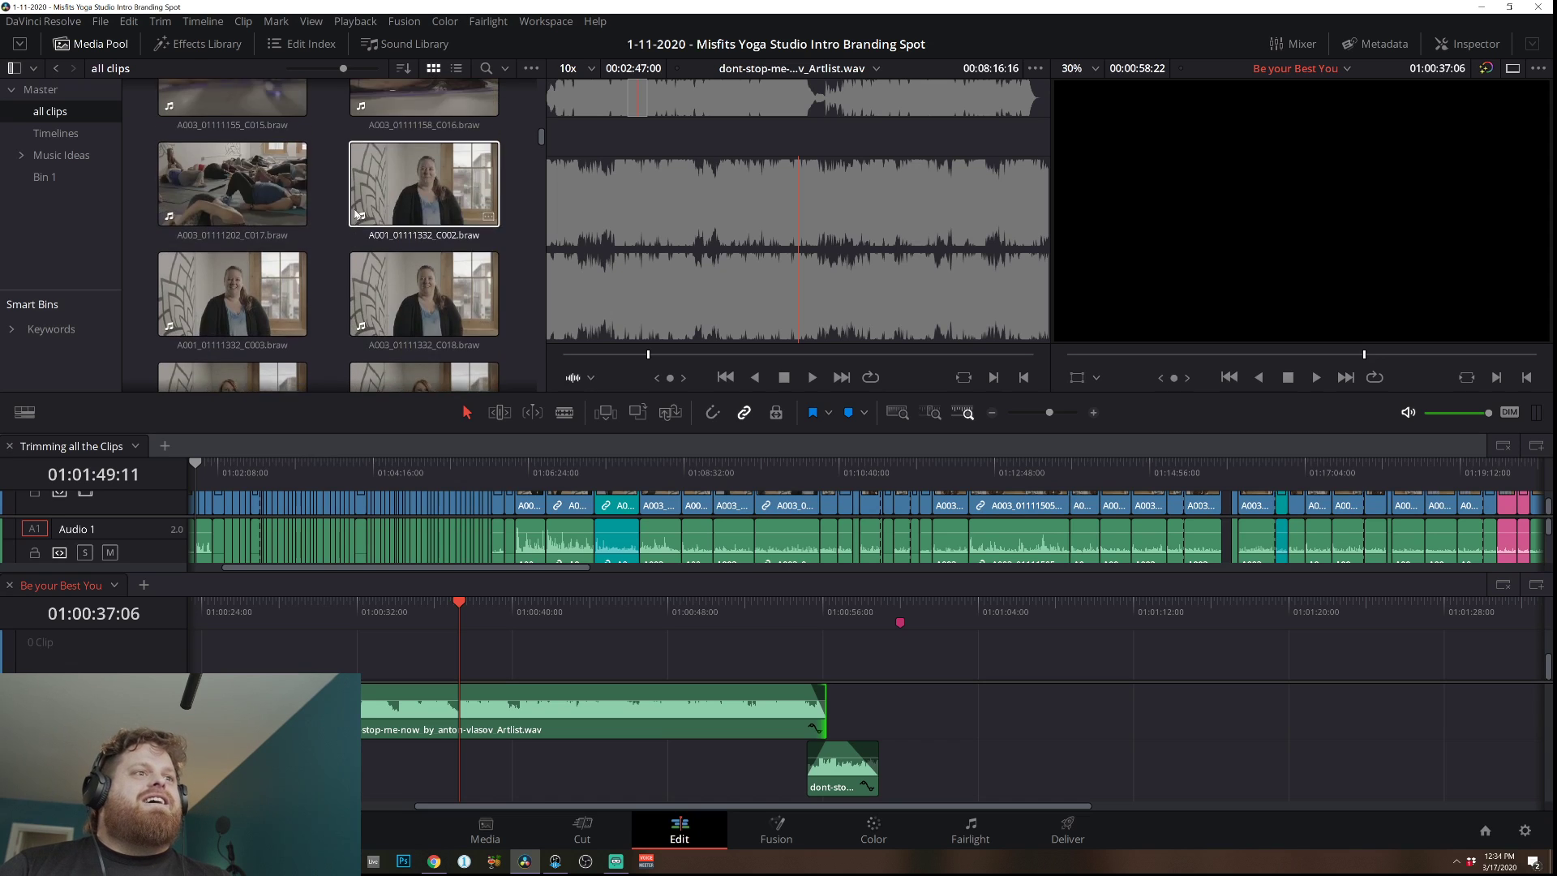
Examine clips 199, 200 and 202 of the Trimming all the Clips timeline on the Color page, scrubbing through their shots.
click(224, 472)
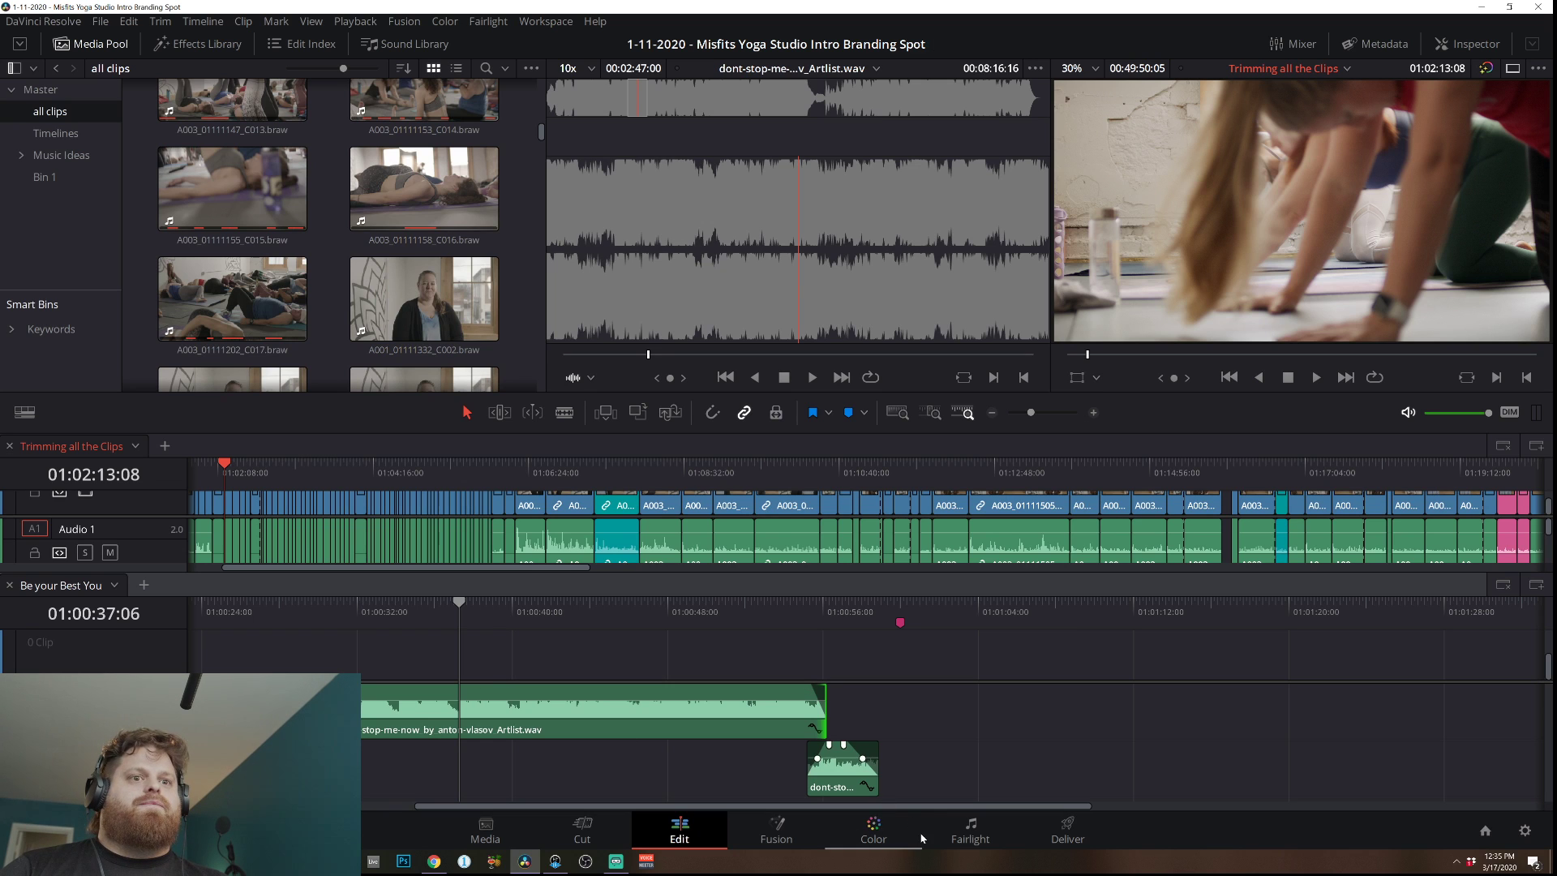
click(872, 831)
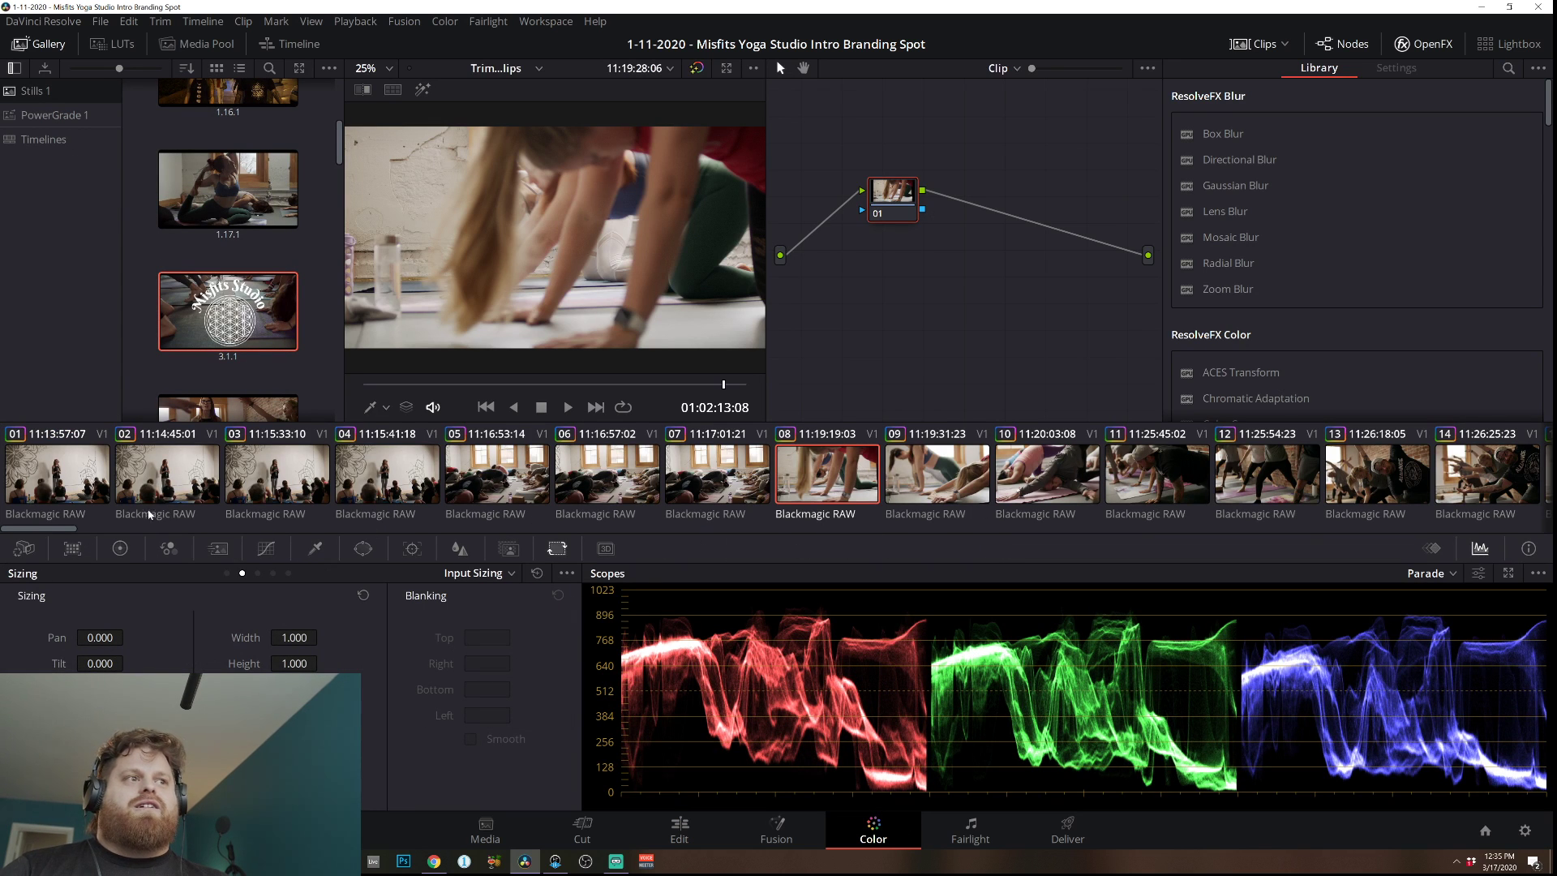
drag(40, 529, 1096, 535)
click(898, 474)
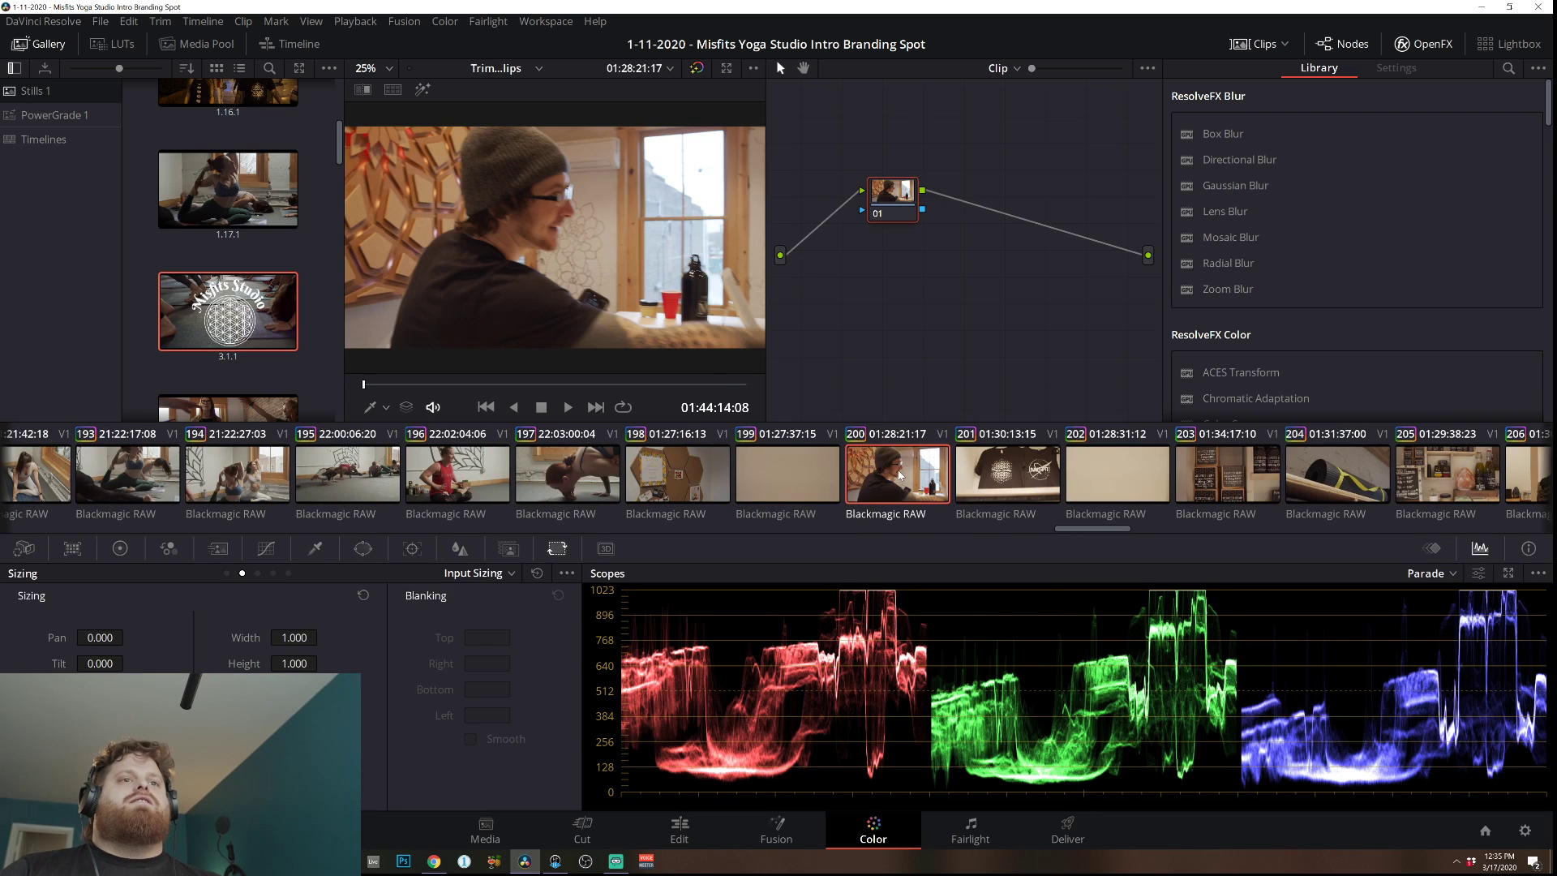
click(774, 476)
drag(440, 384, 711, 384)
click(888, 480)
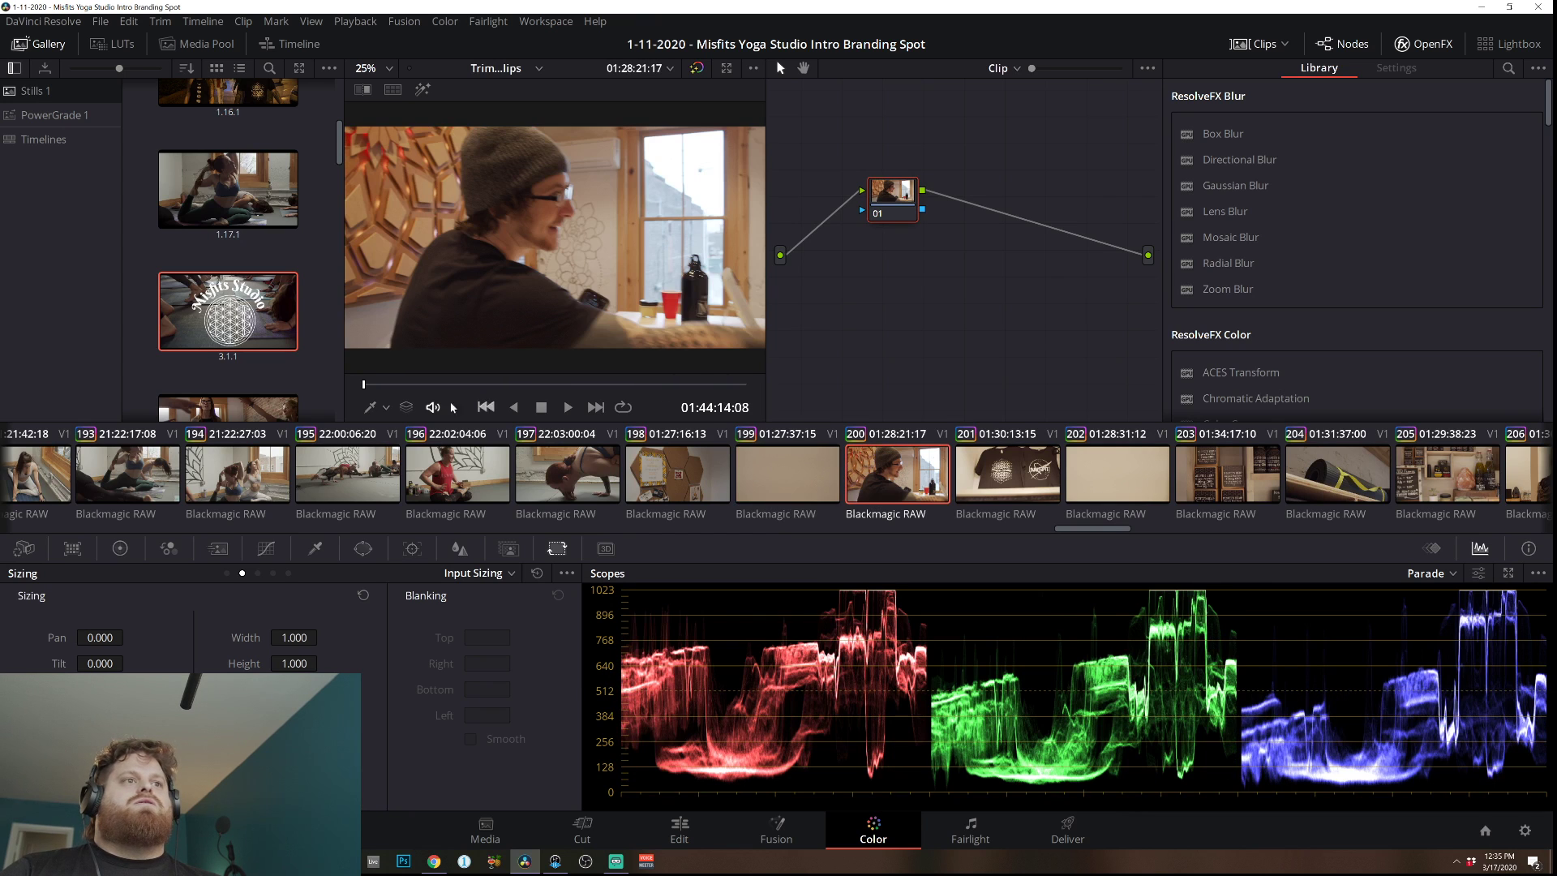
drag(379, 395, 666, 407)
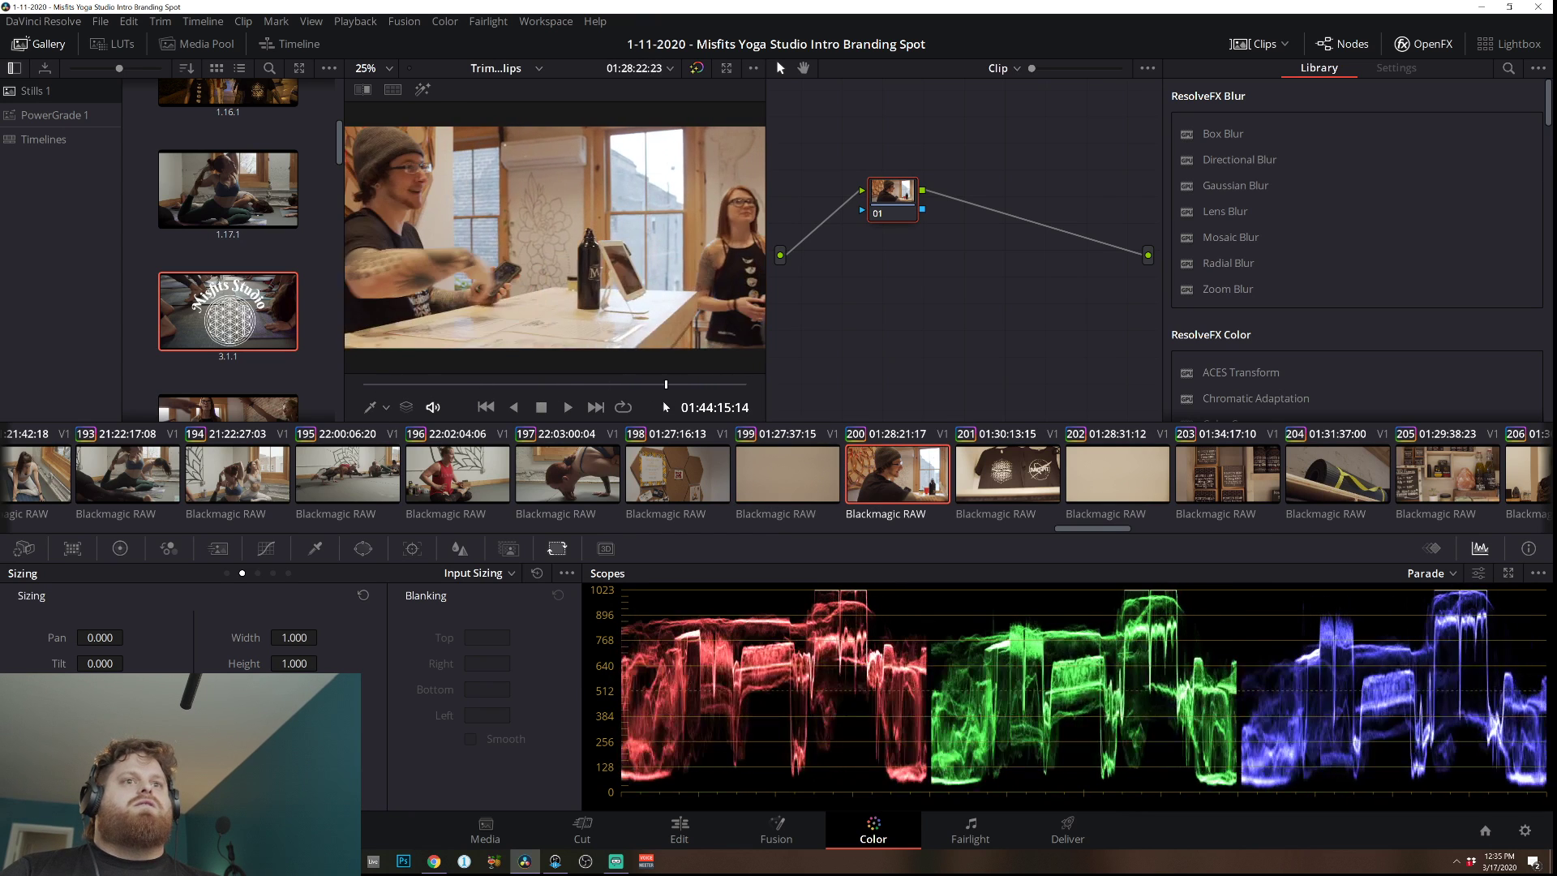
click(1096, 482)
drag(378, 386, 441, 384)
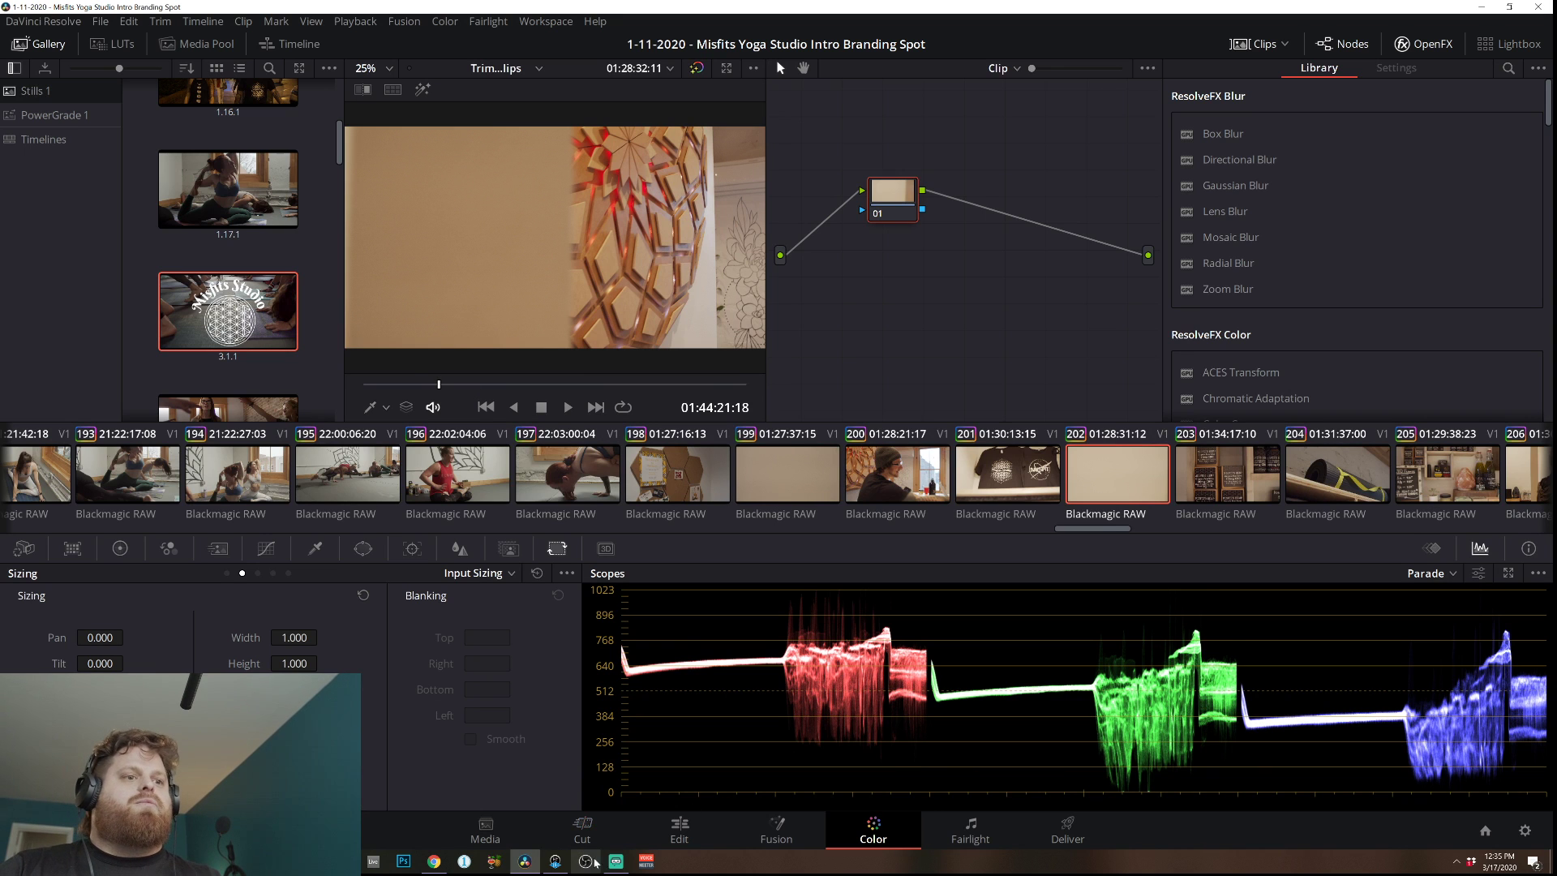
Back on the Edit page, select clip A004_01180128_C003 in Trimming all the Clips, and make Be your Best You the active timeline.
click(679, 827)
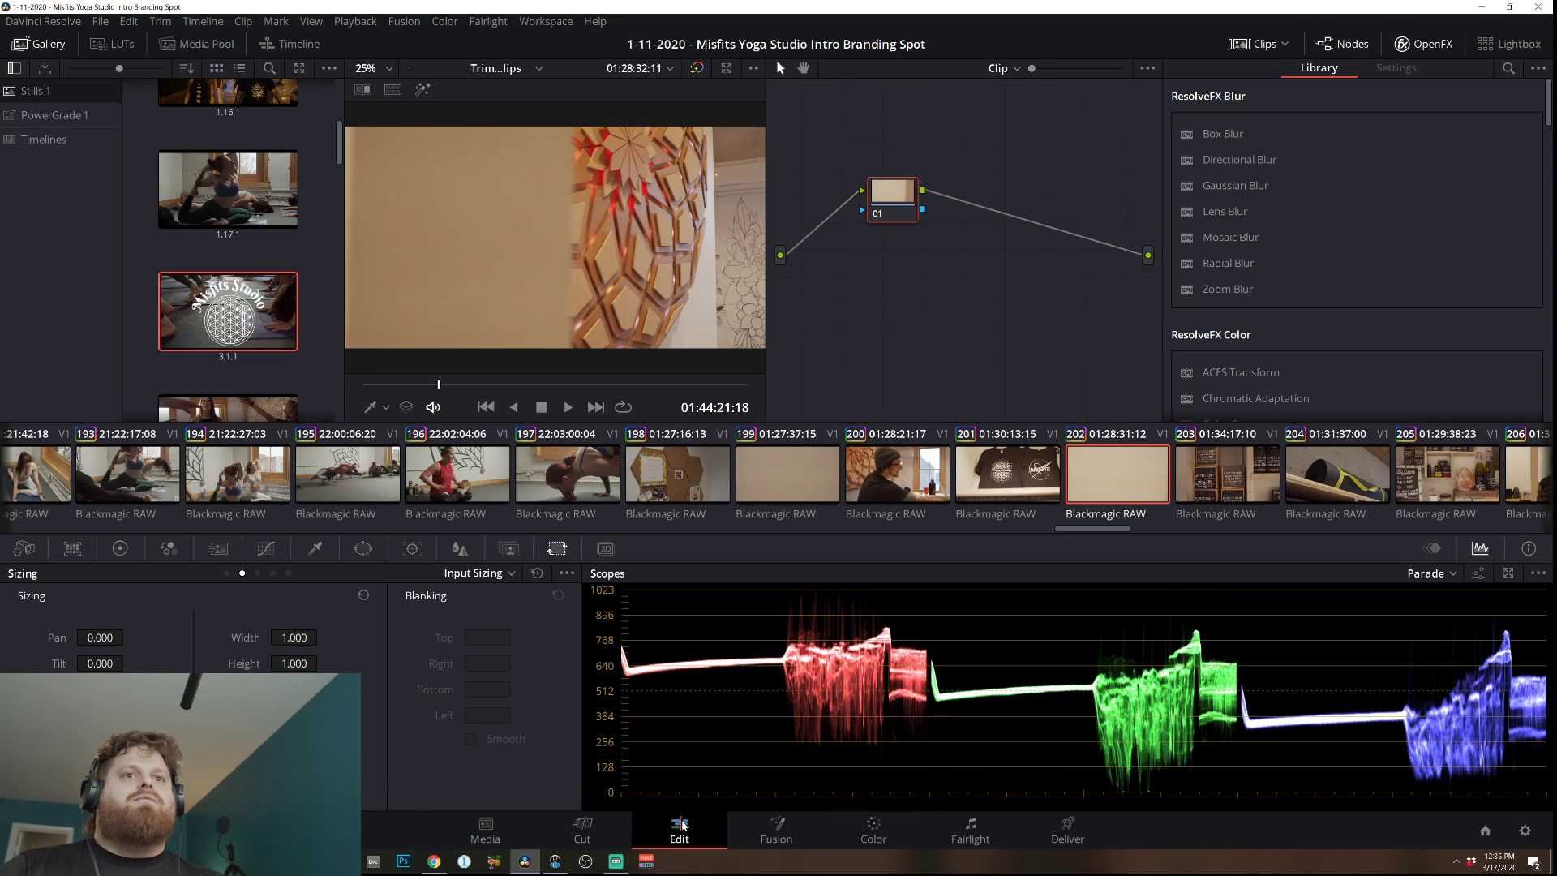
click(1093, 413)
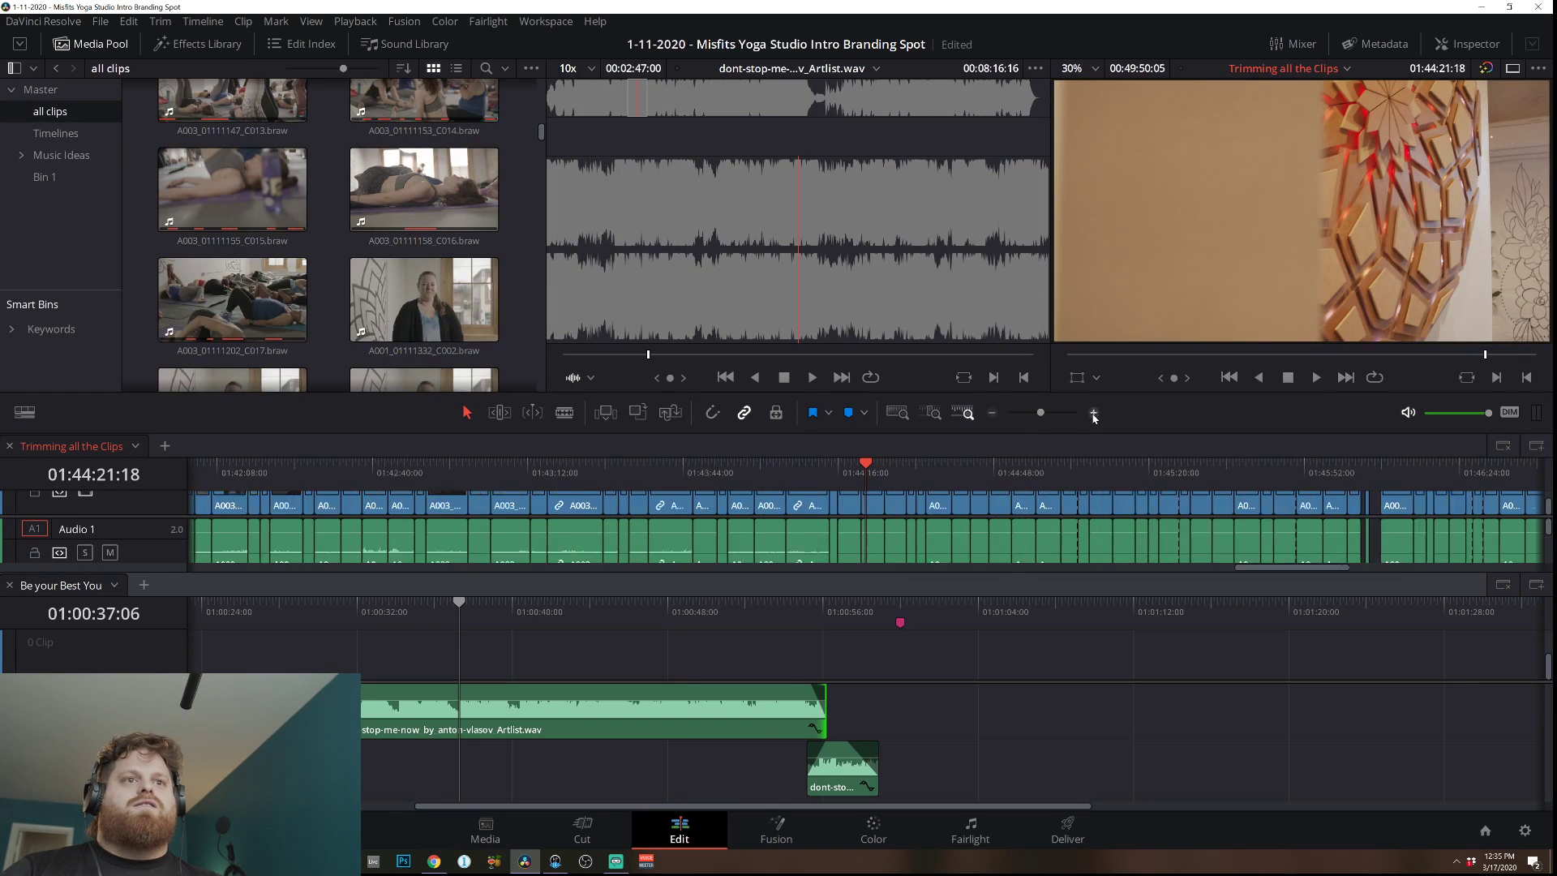
click(880, 516)
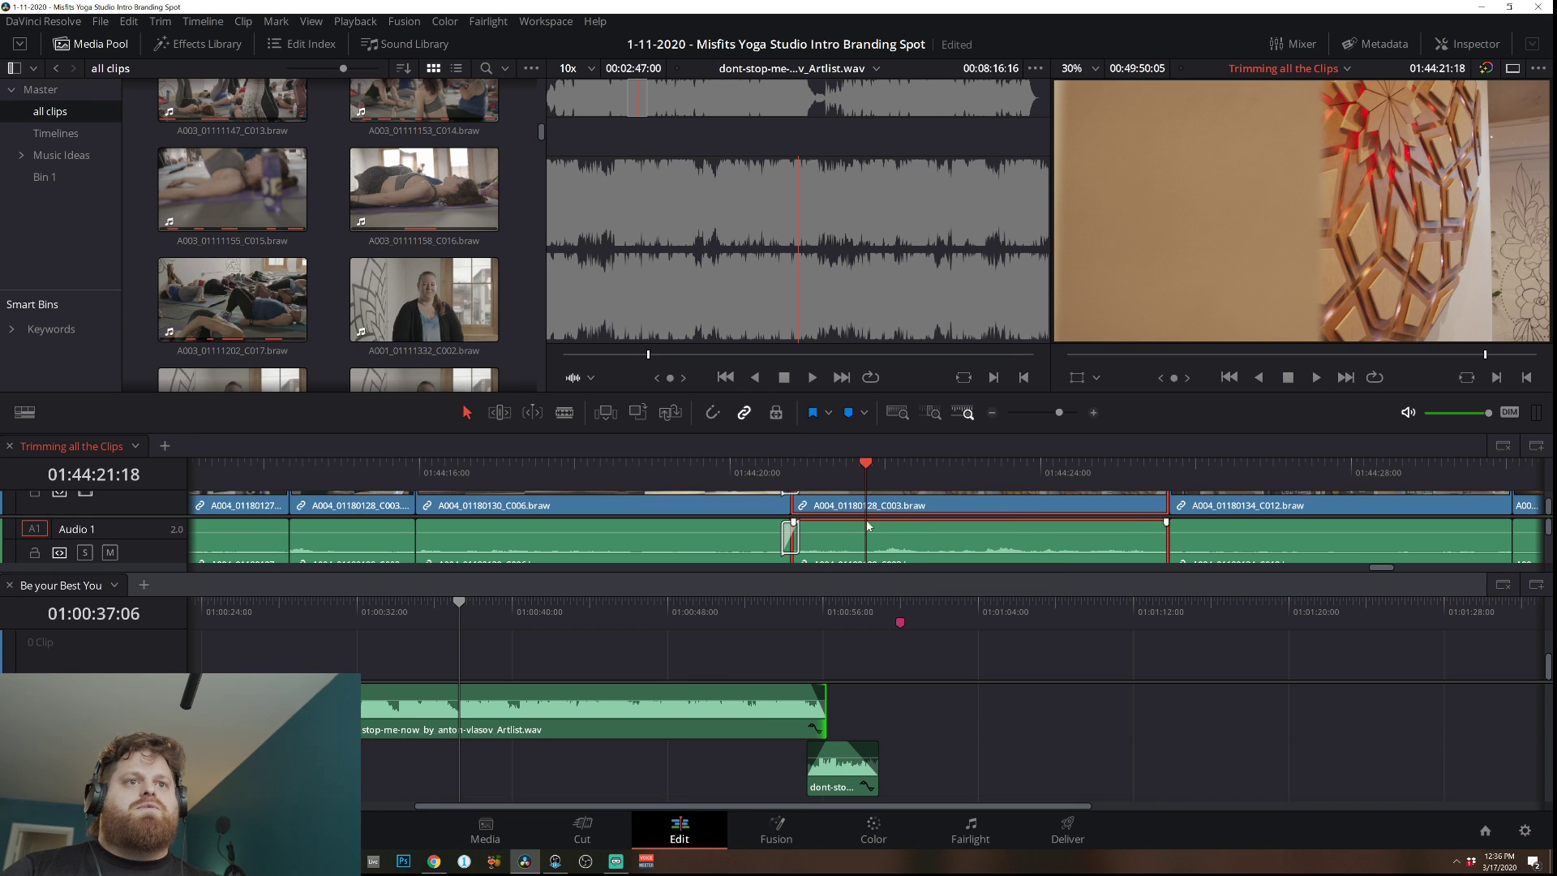
click(992, 413)
click(992, 413)
click(992, 413)
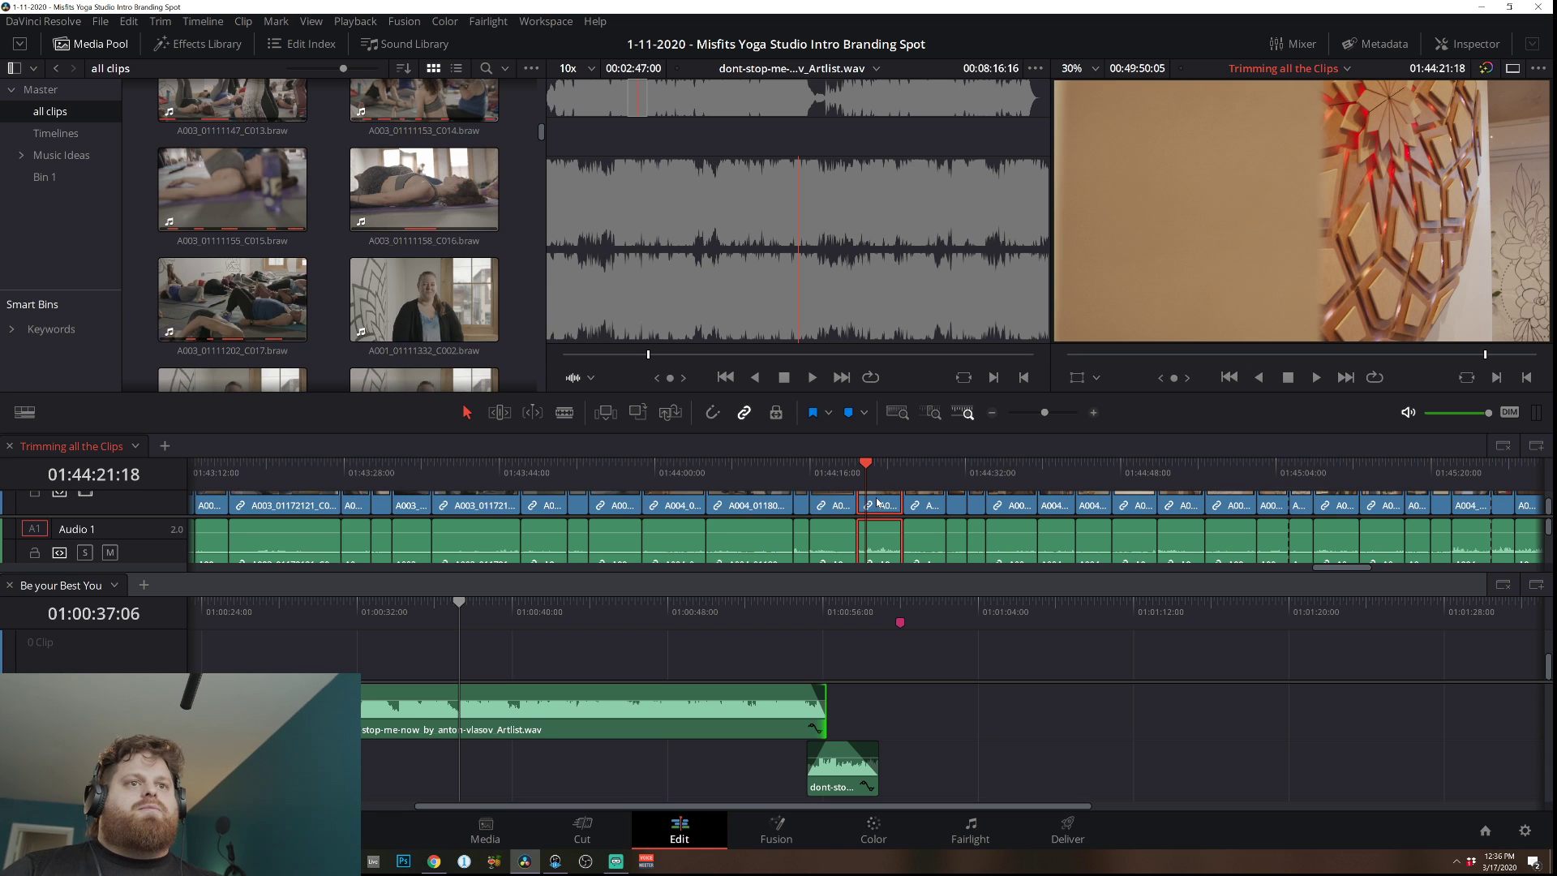
mouse_move(862, 528)
mouse_down()
mouse_move(498, 648)
mouse_move(142, 648)
mouse_move(806, 576)
mouse_move(867, 505)
mouse_up()
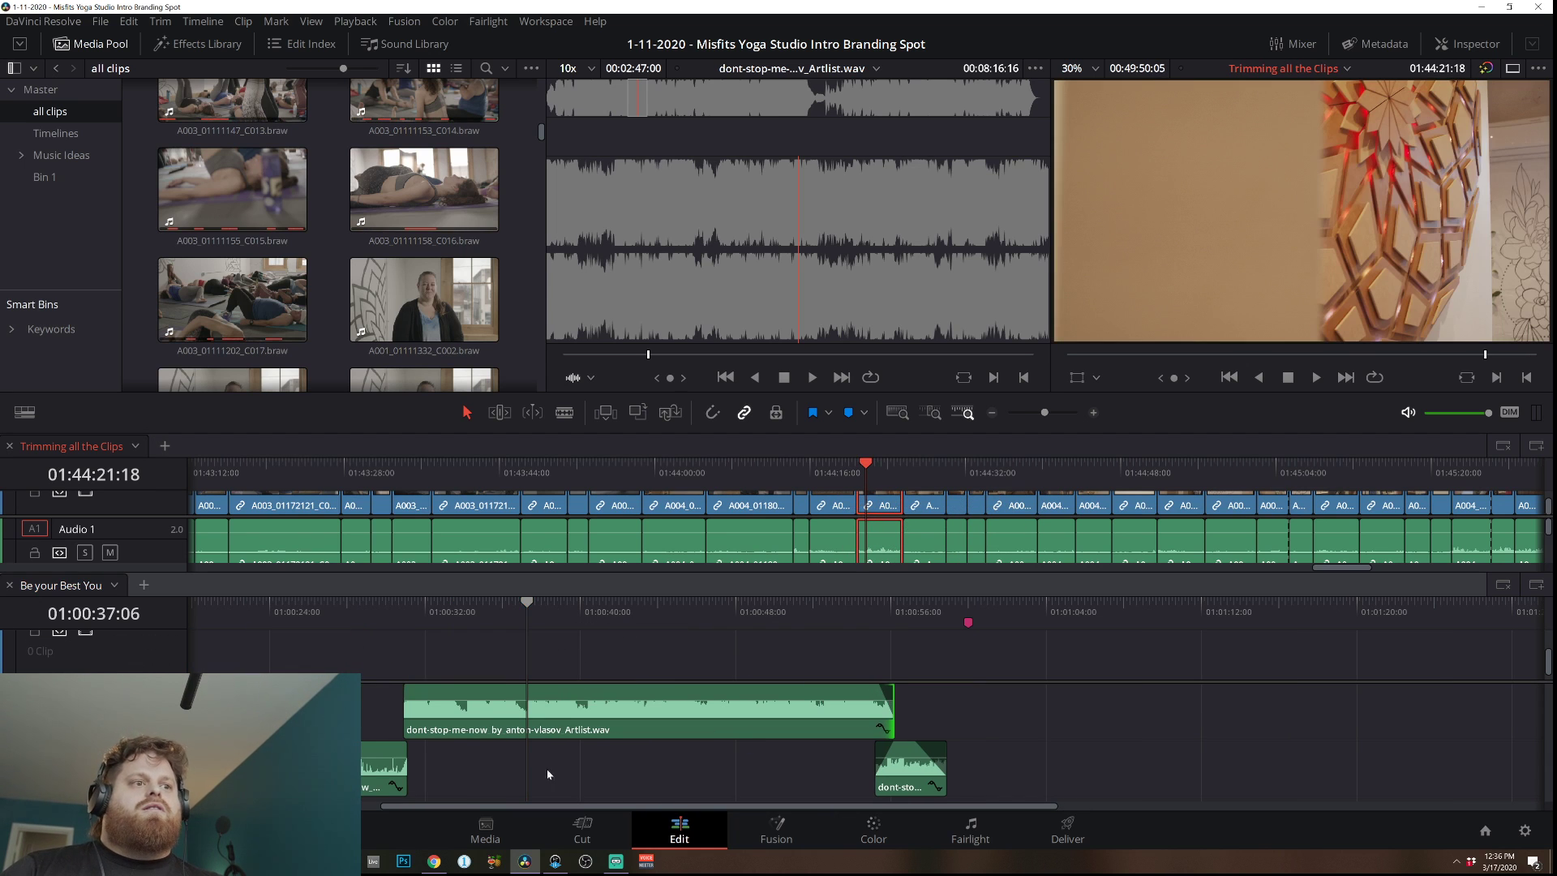
click(831, 802)
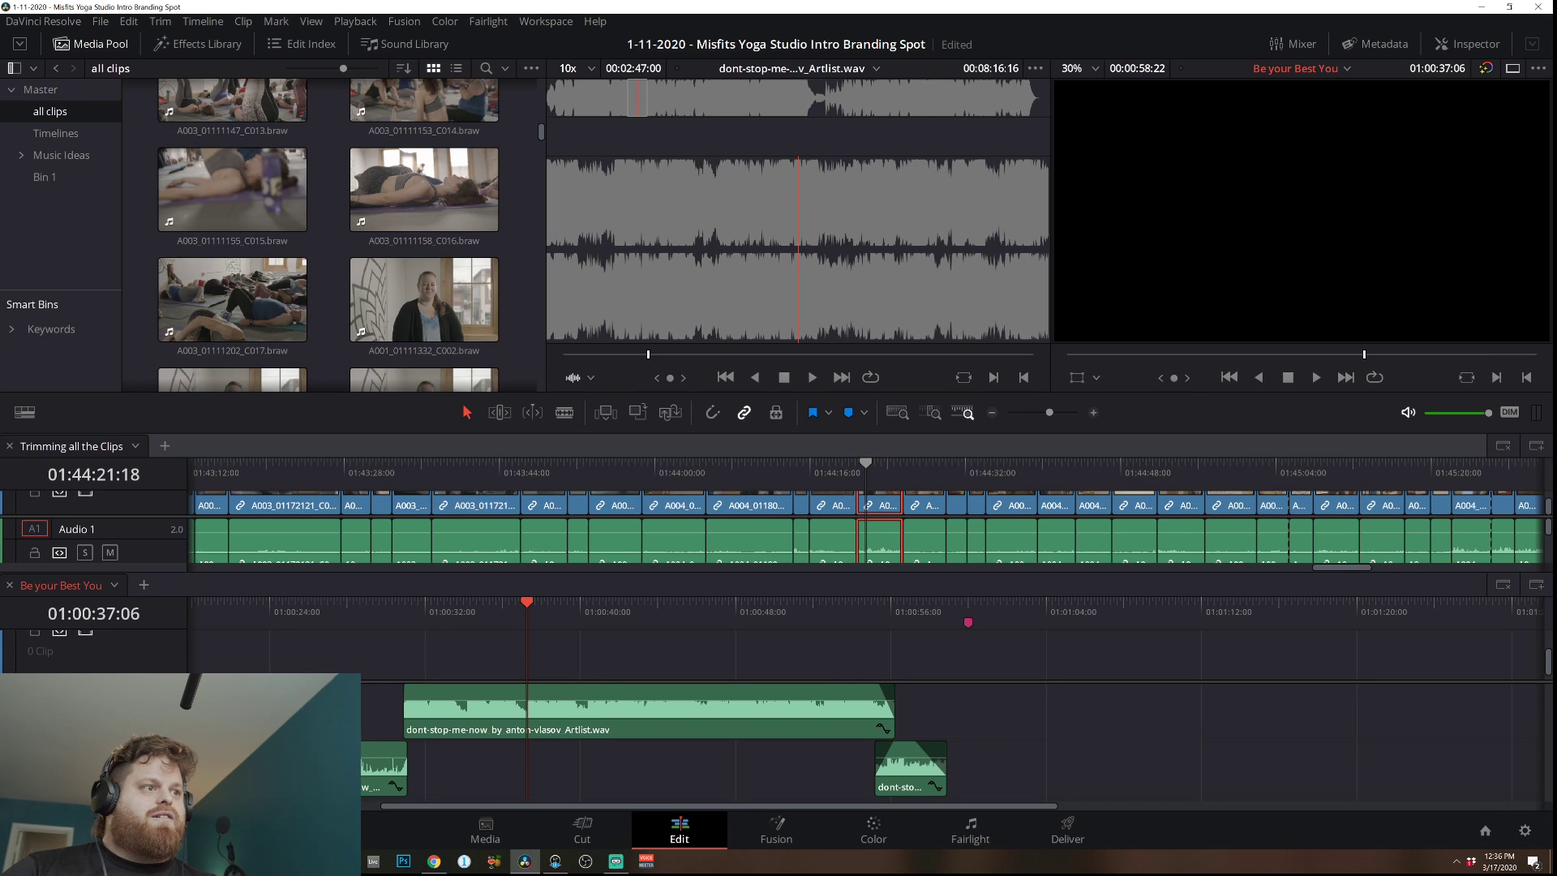
Adjust the audio track arrangement in Be your Best You and select all of its music clips.
right_click(167, 697)
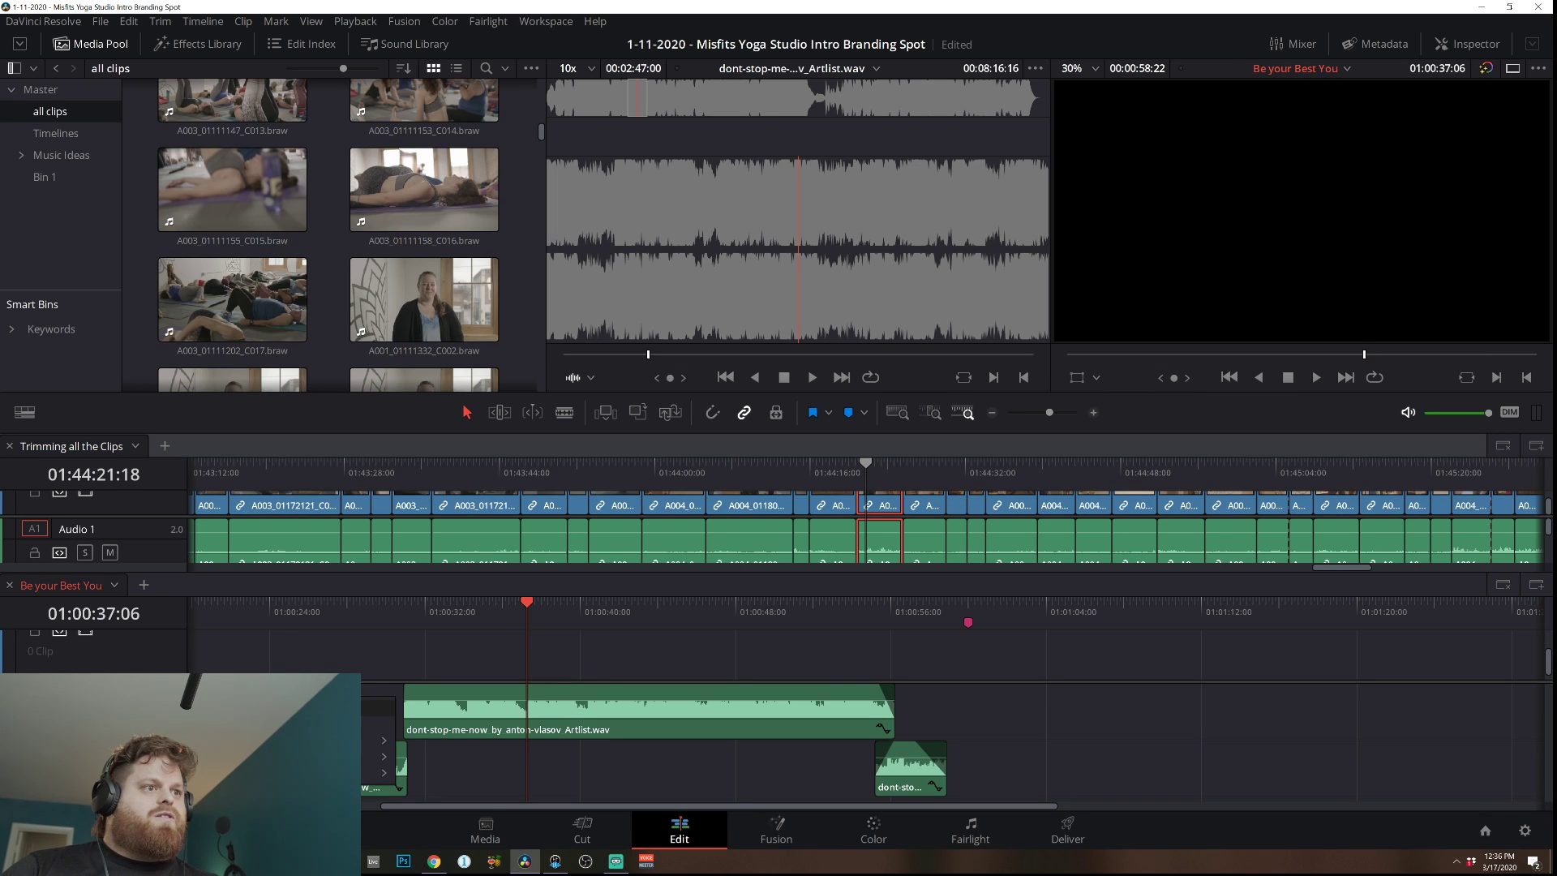
click(199, 724)
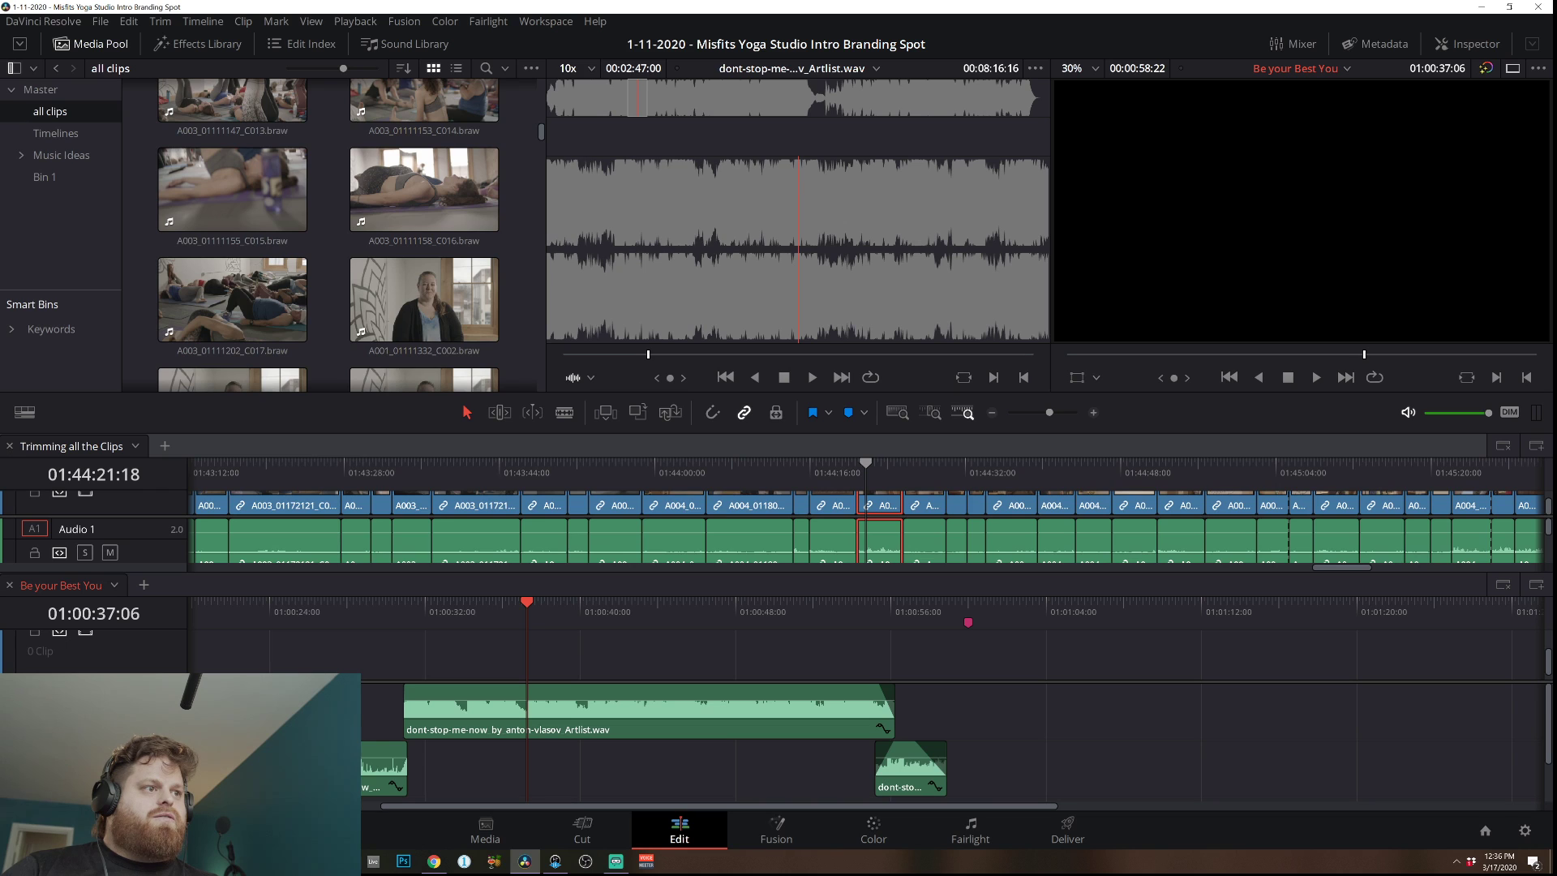
right_click(166, 697)
click(199, 720)
right_click(166, 697)
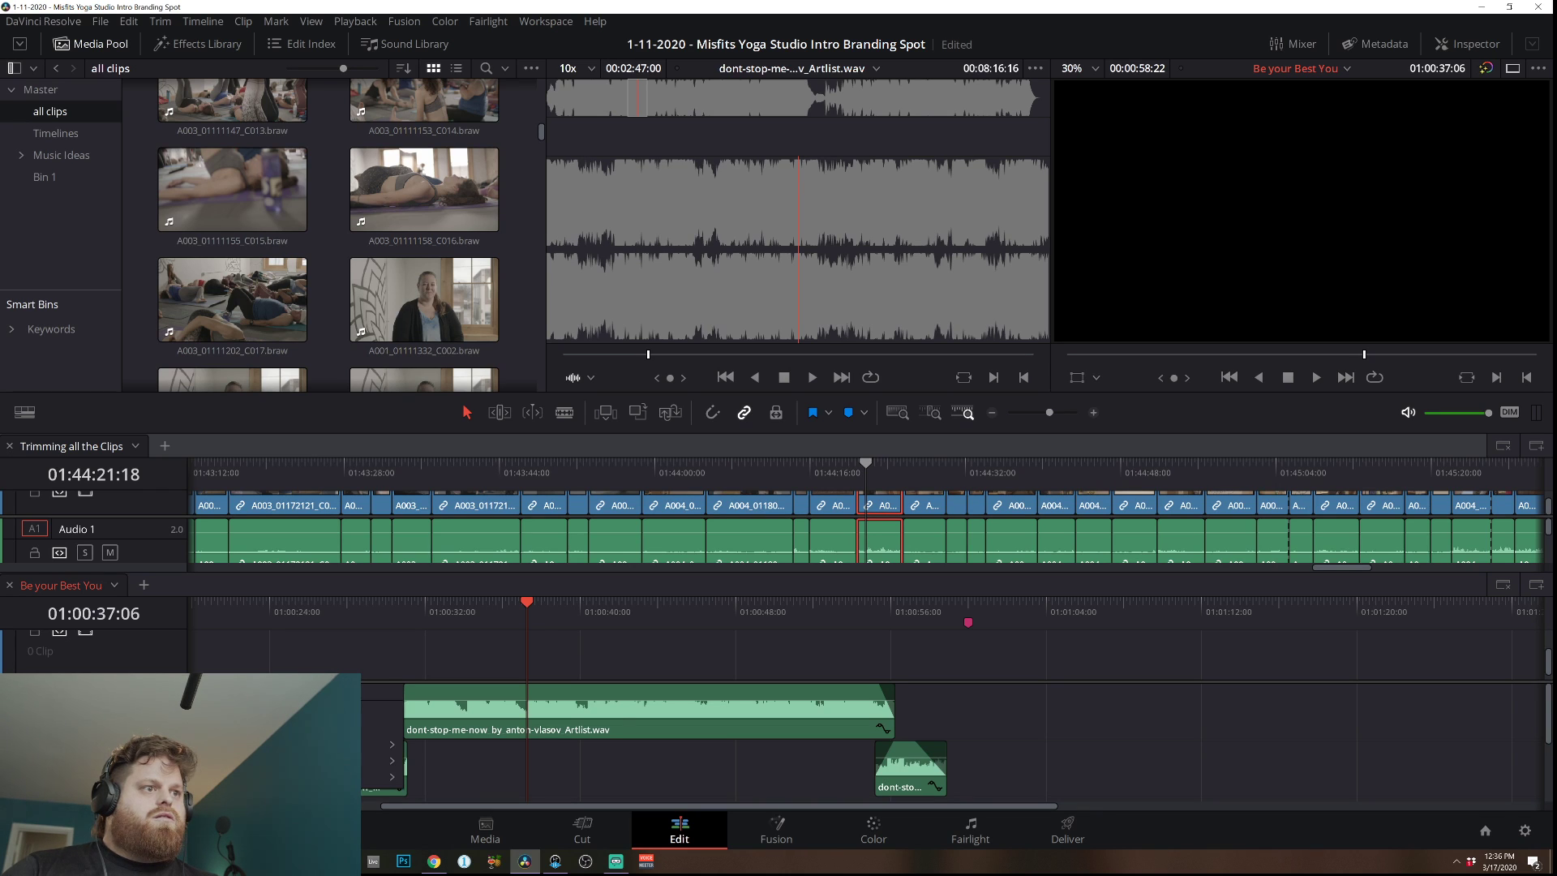
key(Escape)
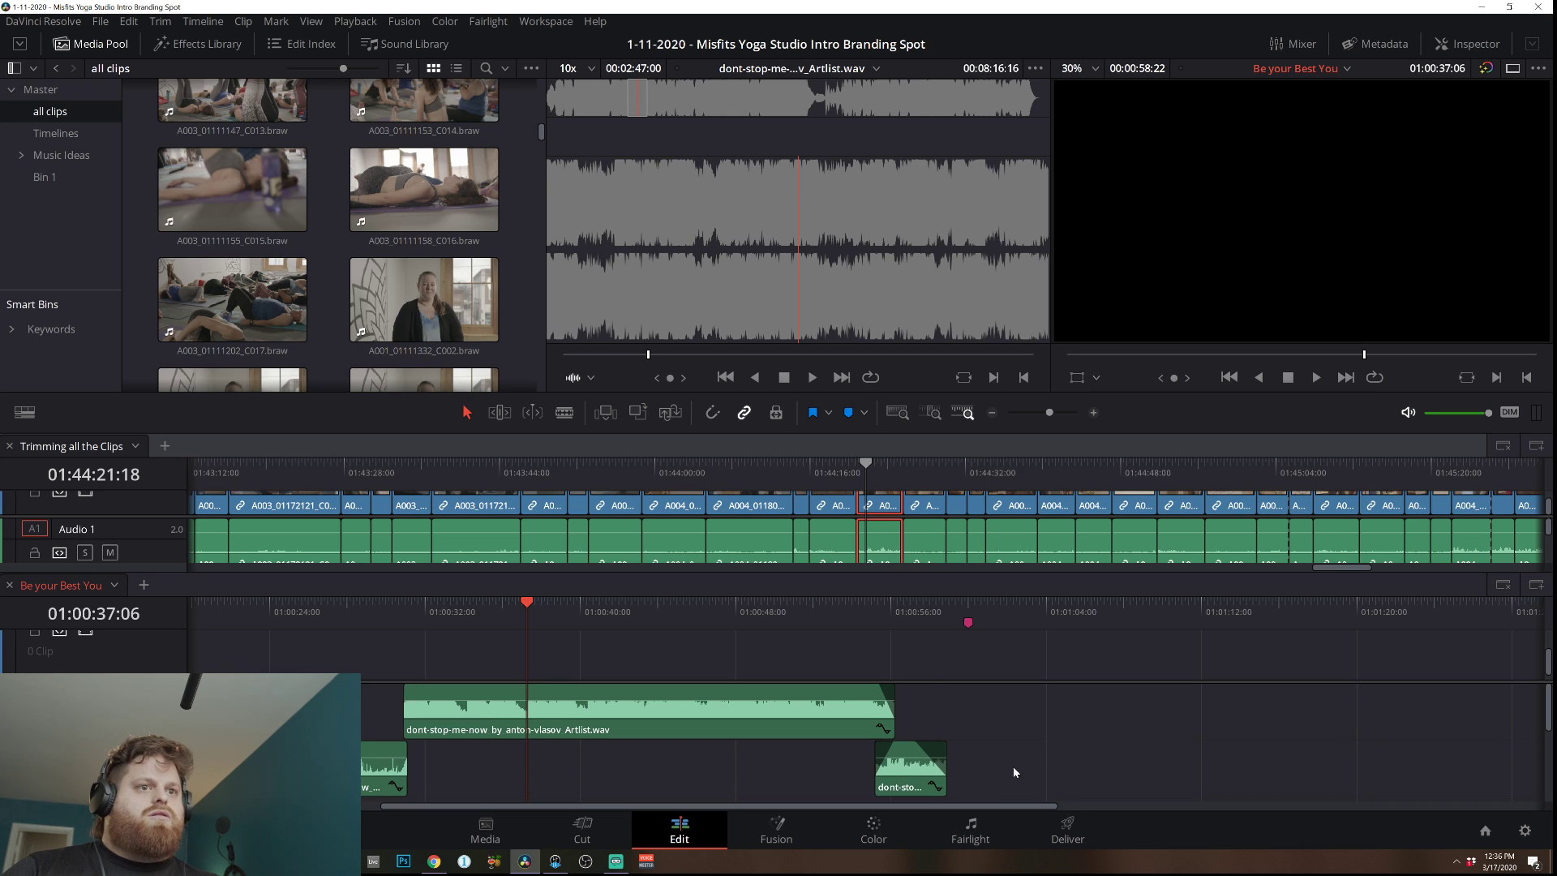
click(909, 754)
key(ctrl+a)
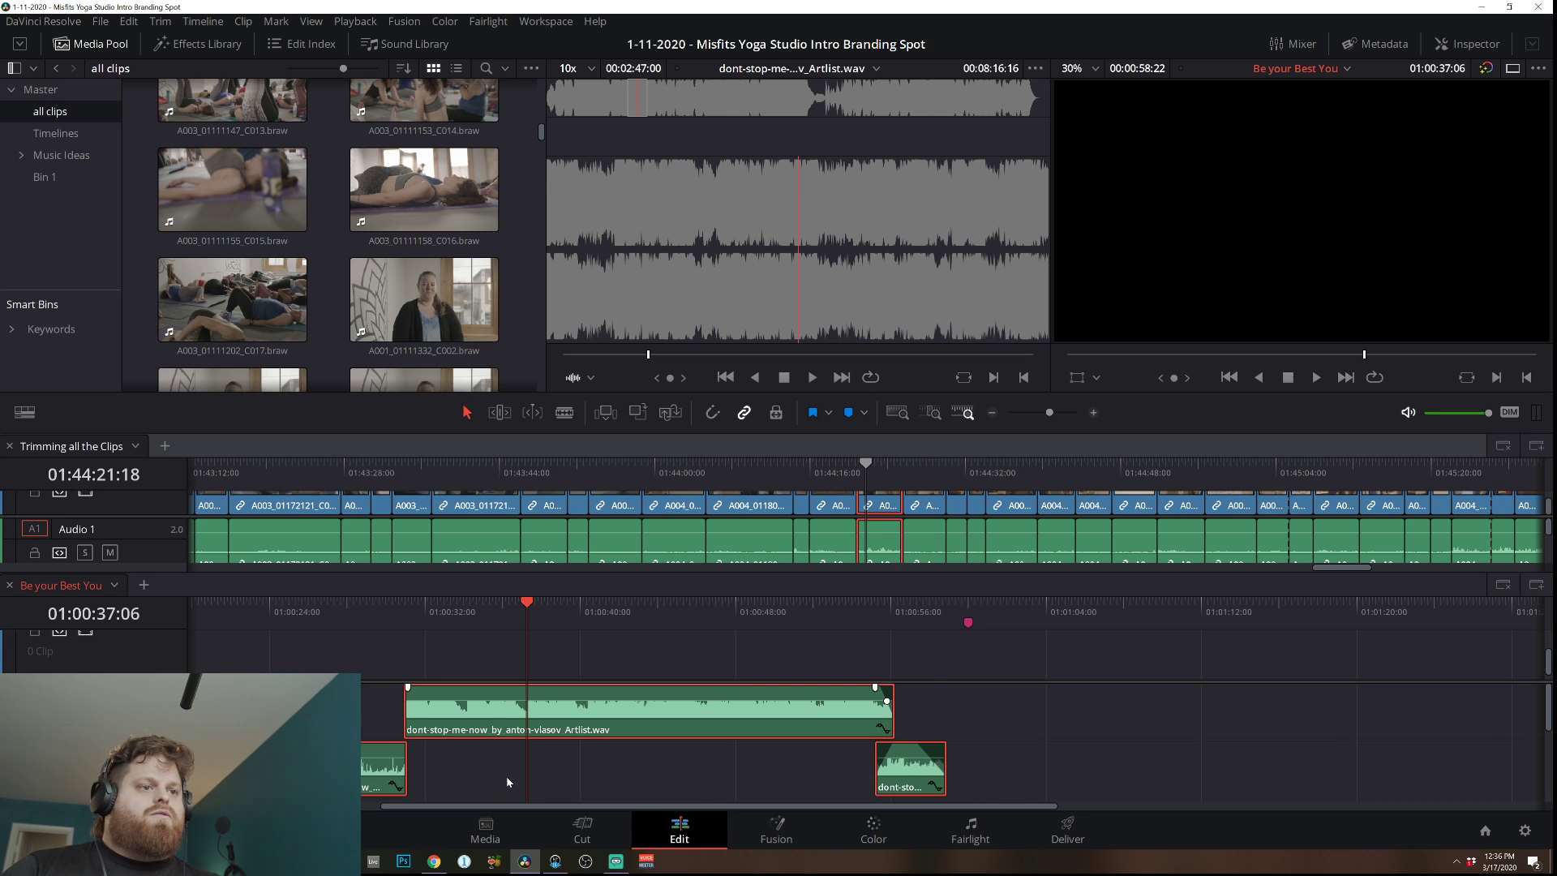
Place clip A004_01180128_C003 from Trimming all the Clips at the very start of Video 1 in Be your Best You.
drag(497, 807, 305, 807)
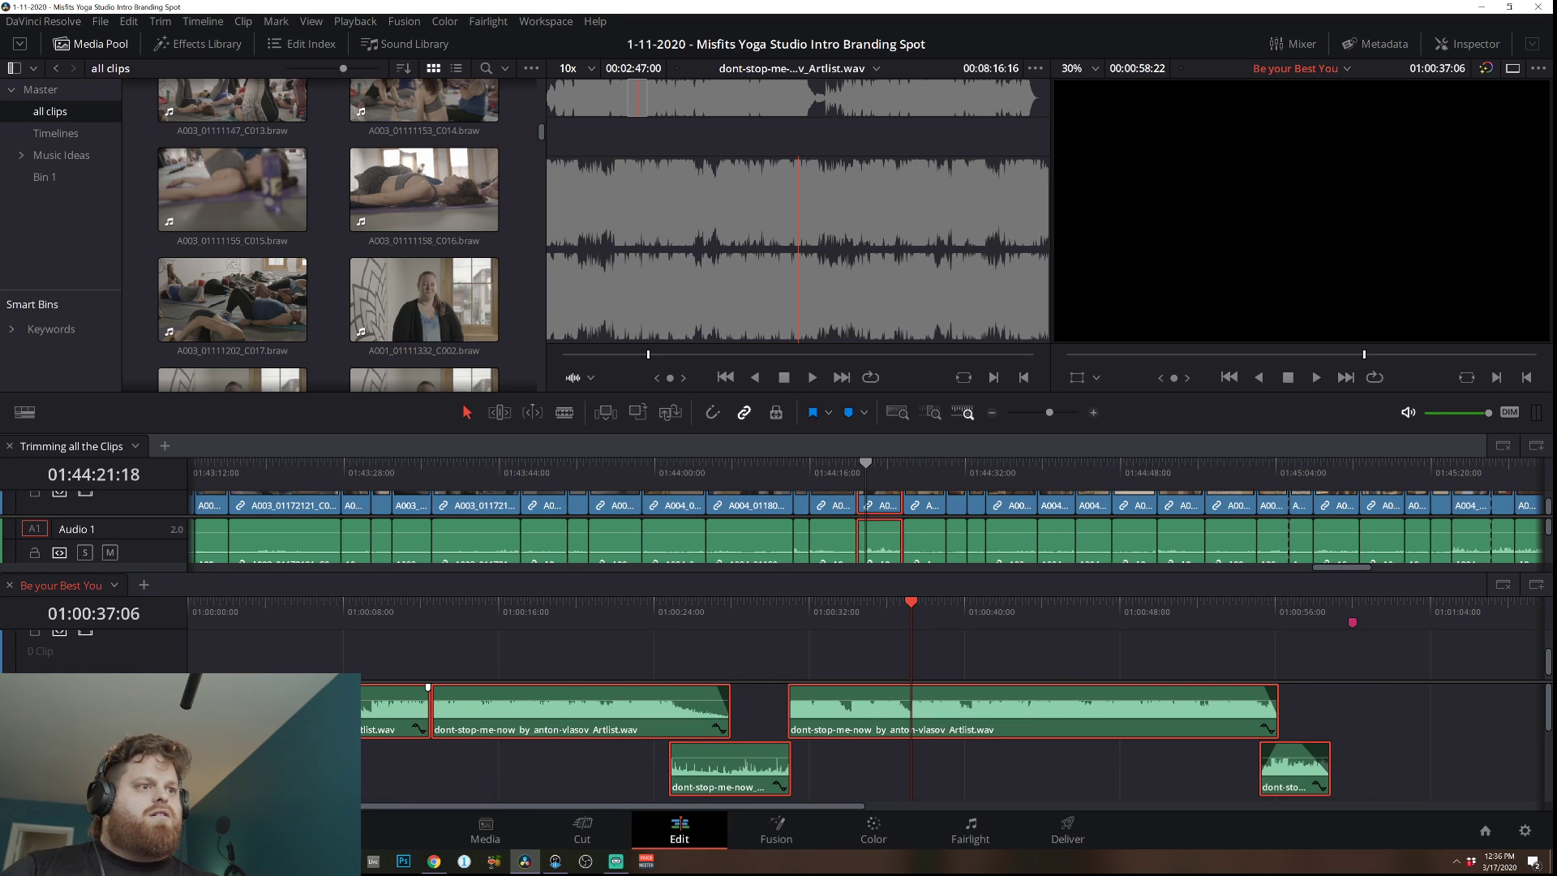
scroll(843, 742, up, 2)
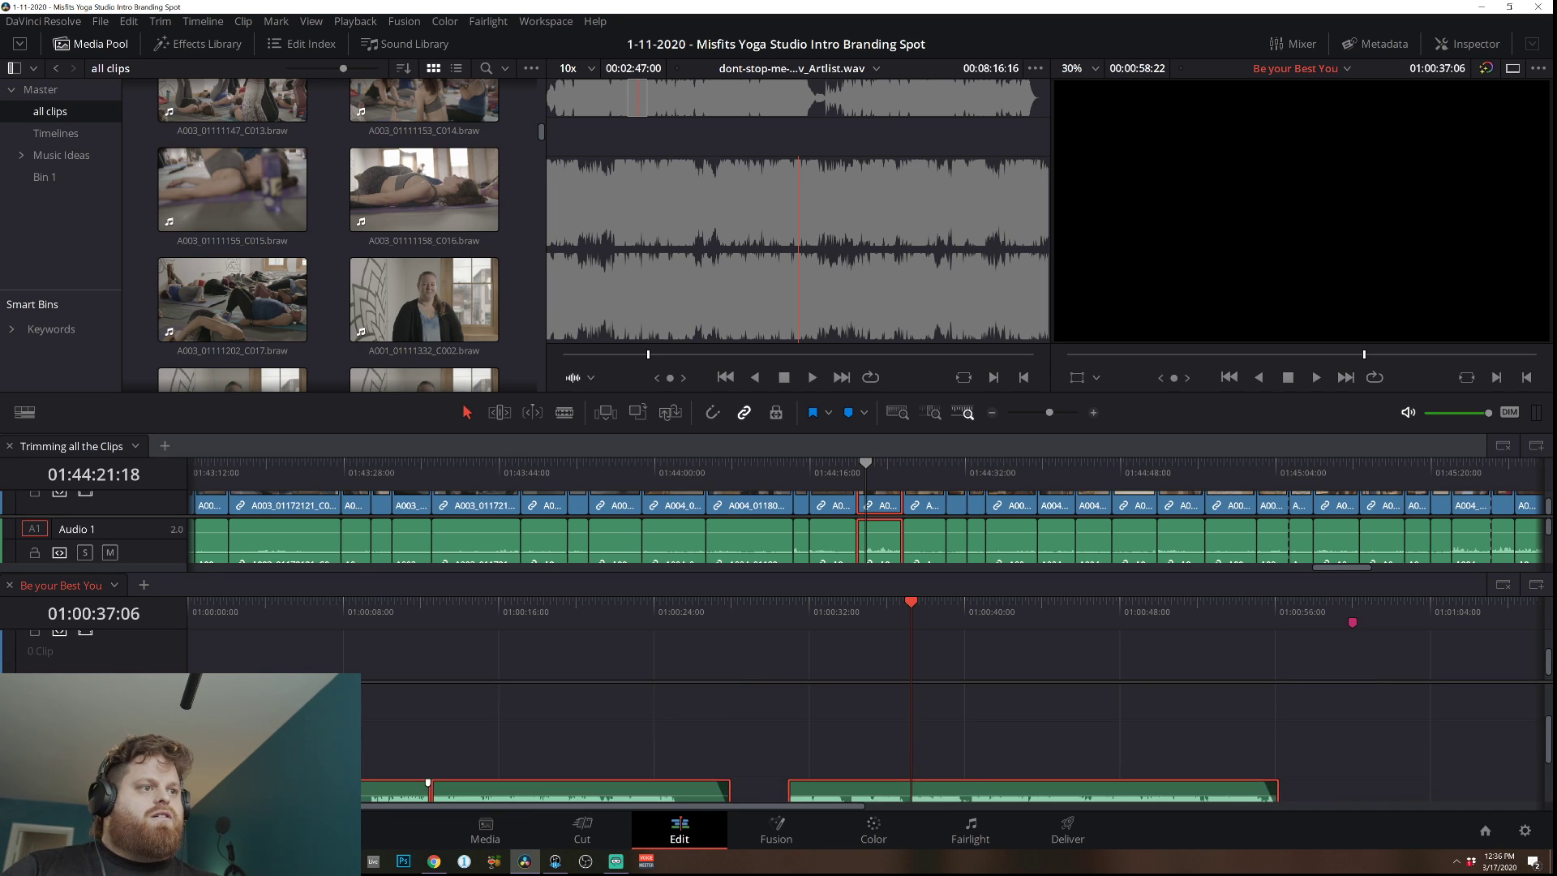
scroll(843, 742, down, 1)
scroll(843, 742, down, 3)
scroll(843, 742, up, 3)
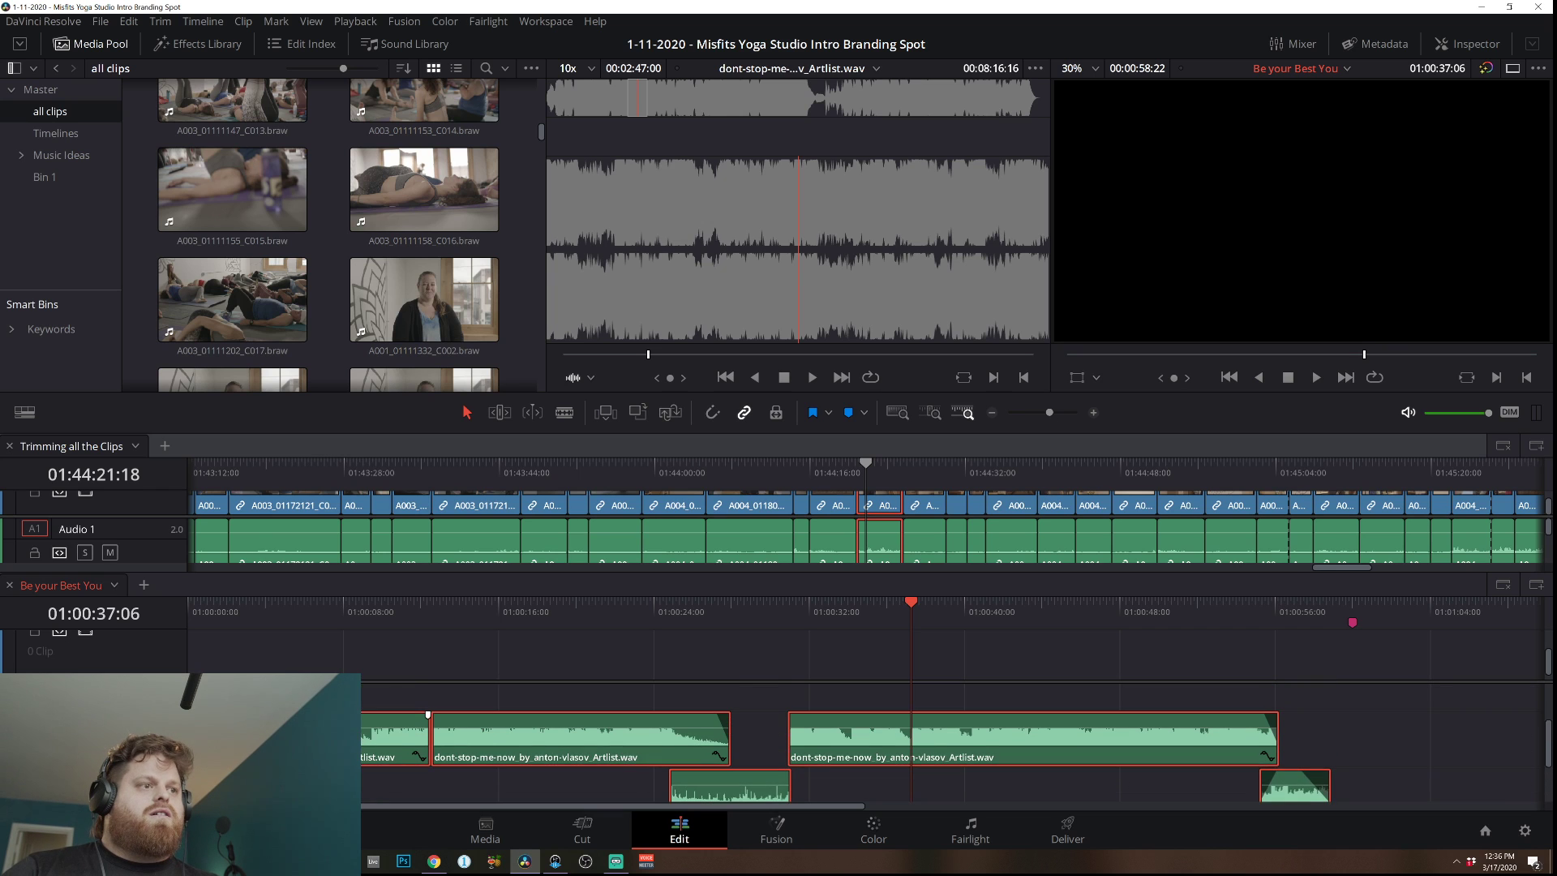
scroll(843, 742, up, 2)
scroll(844, 742, down, 2)
scroll(844, 742, up, 4)
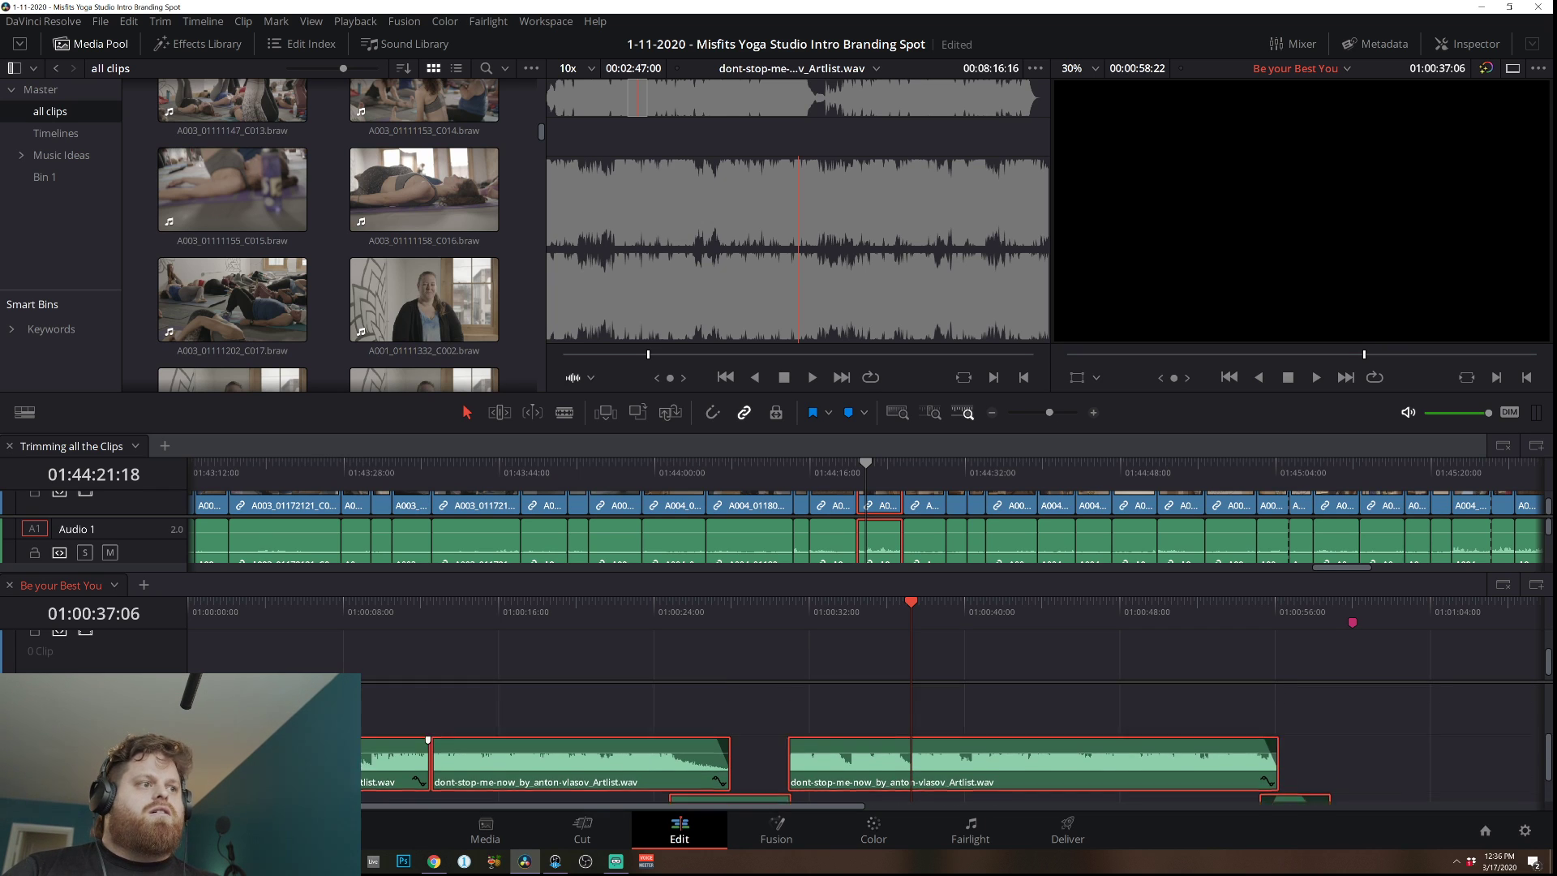
drag(881, 505, 199, 652)
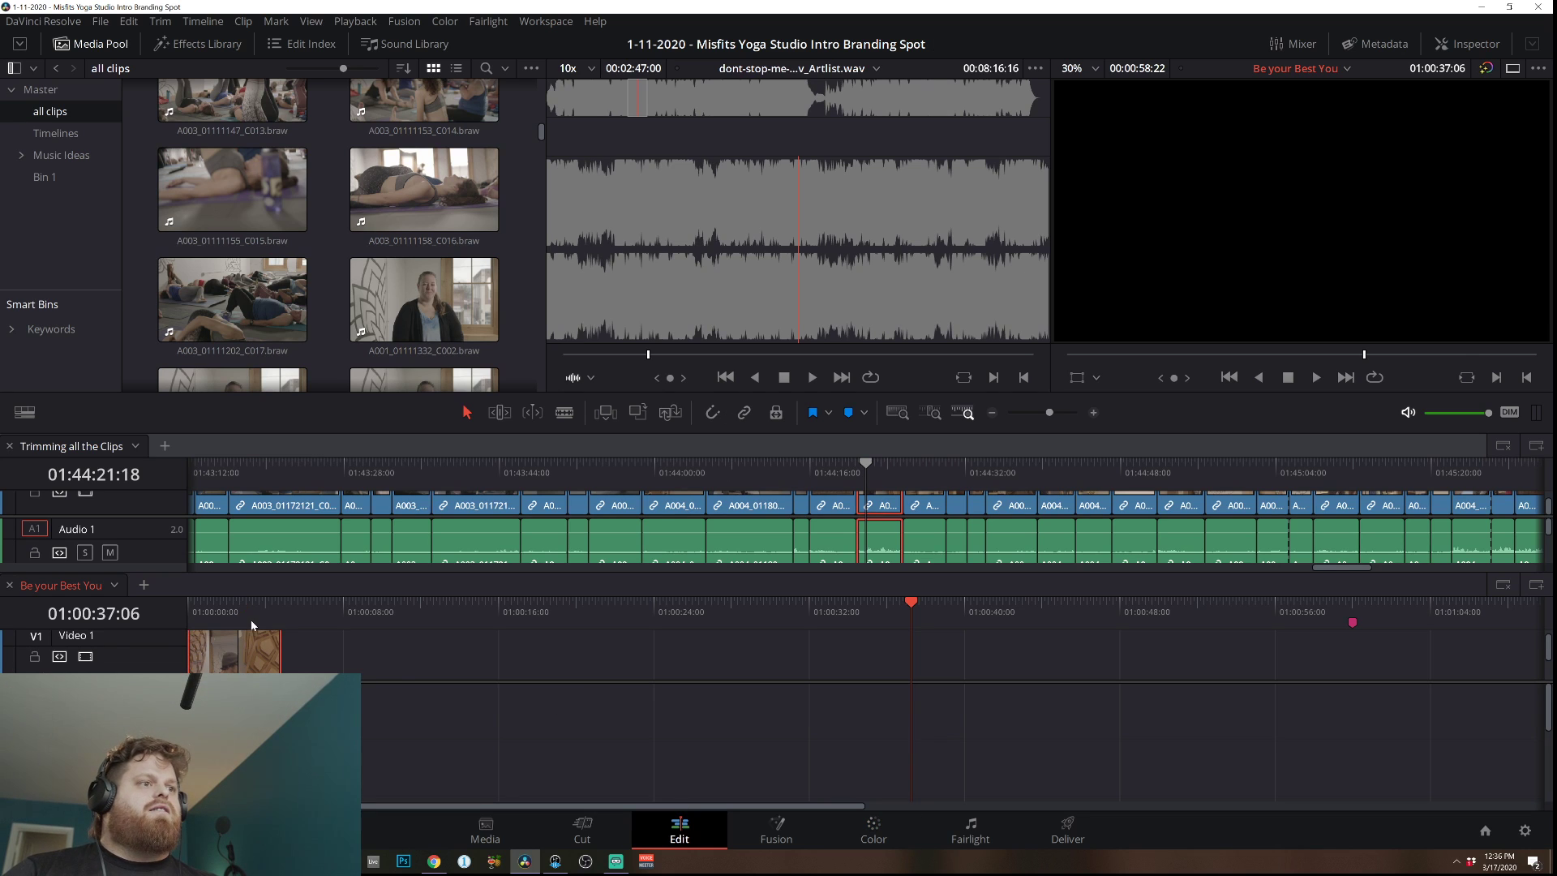
Play Be your Best You from 01:00:00:00 and scrub through the opening shot to its end.
click(188, 620)
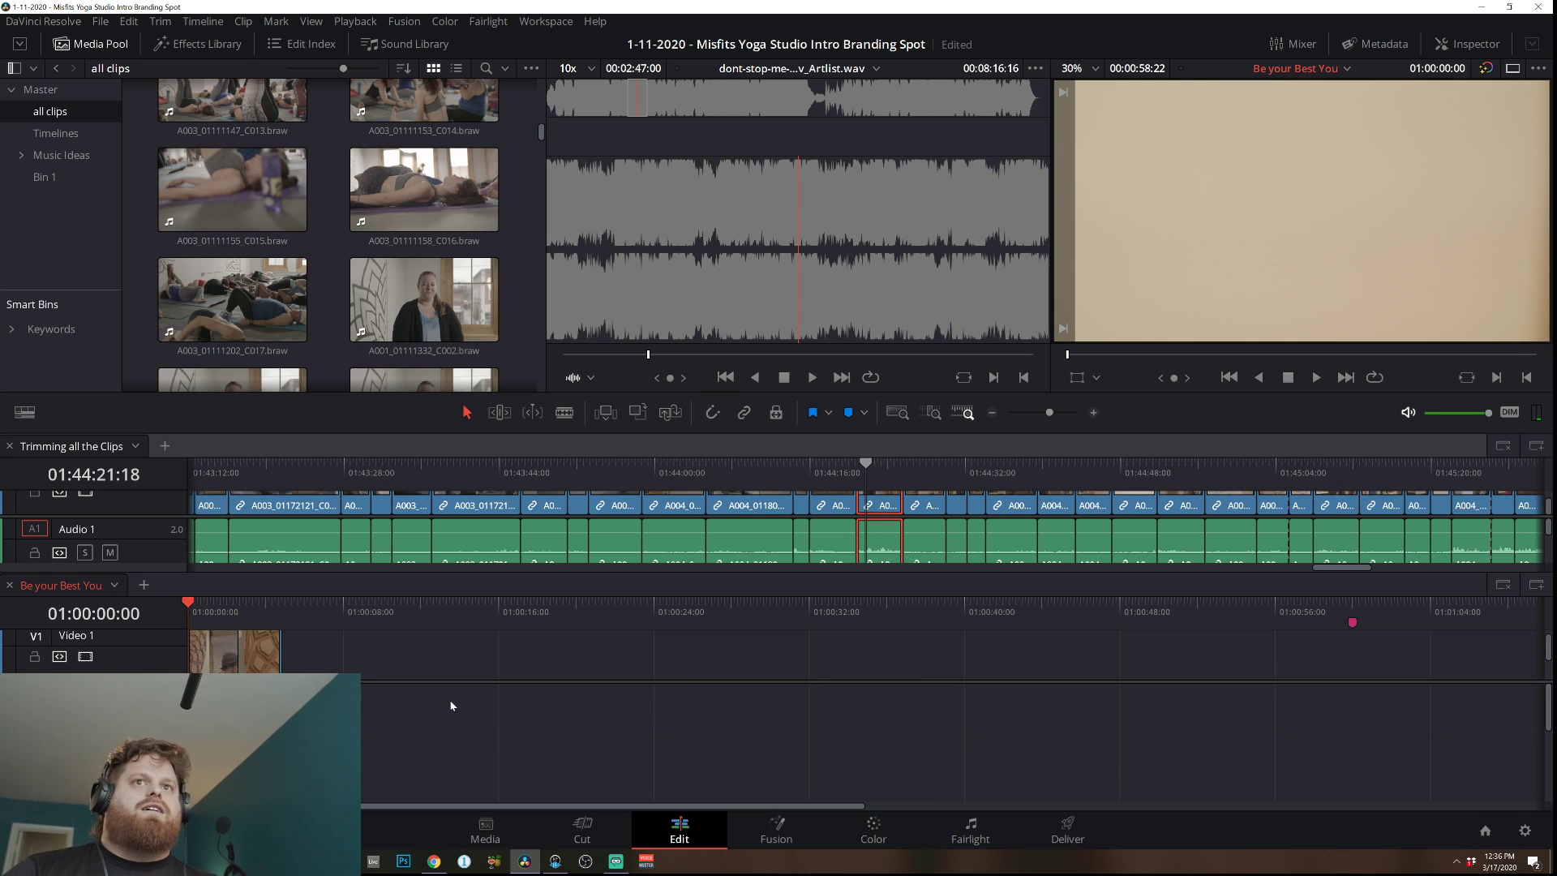
key(space)
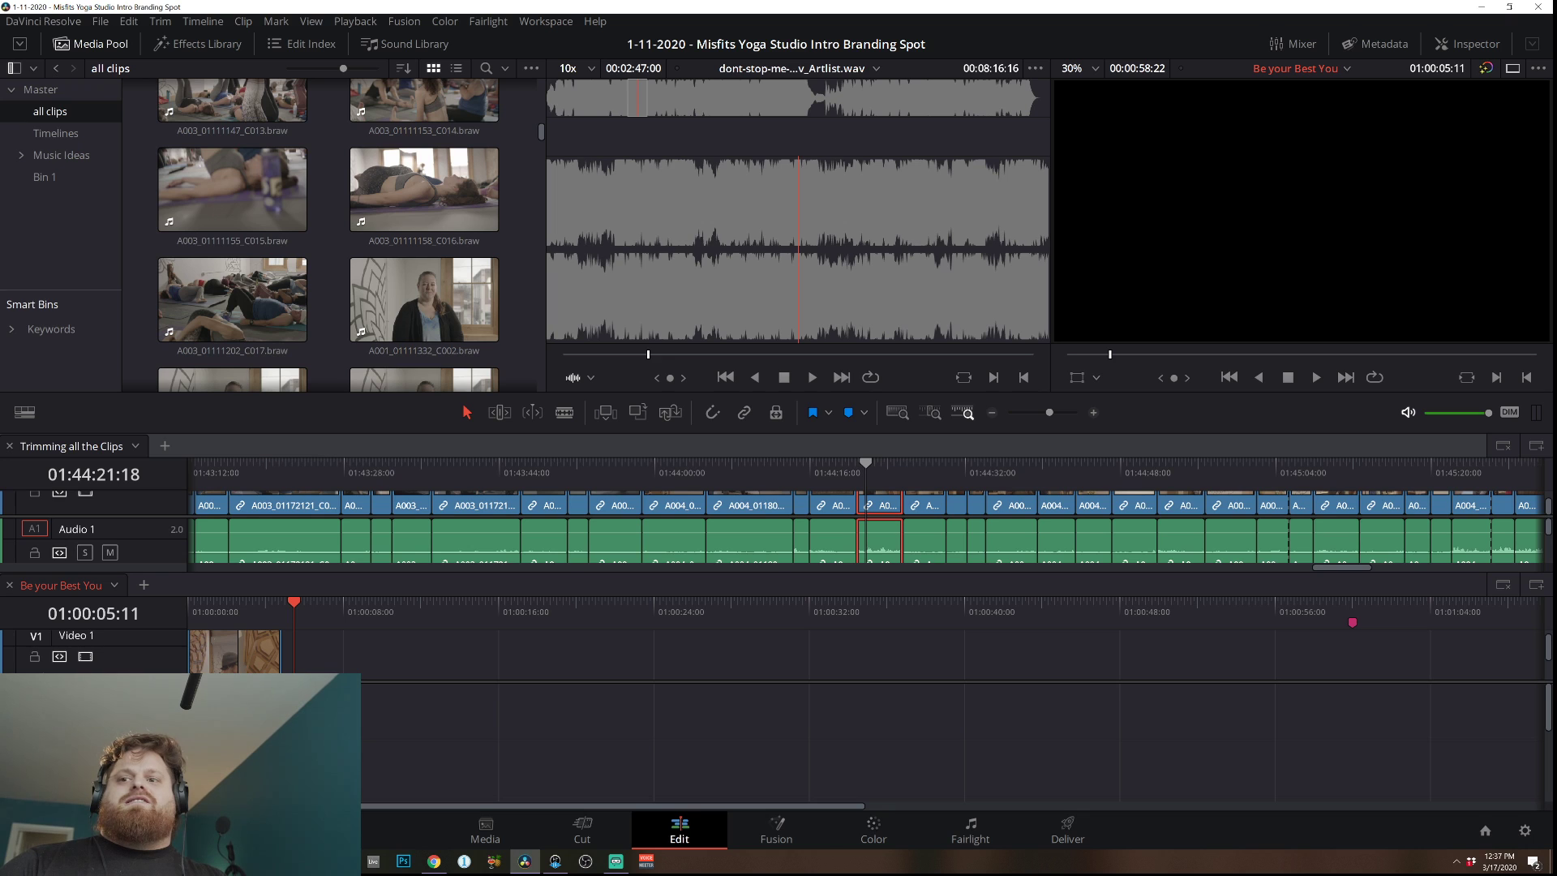
key(alt+Tab)
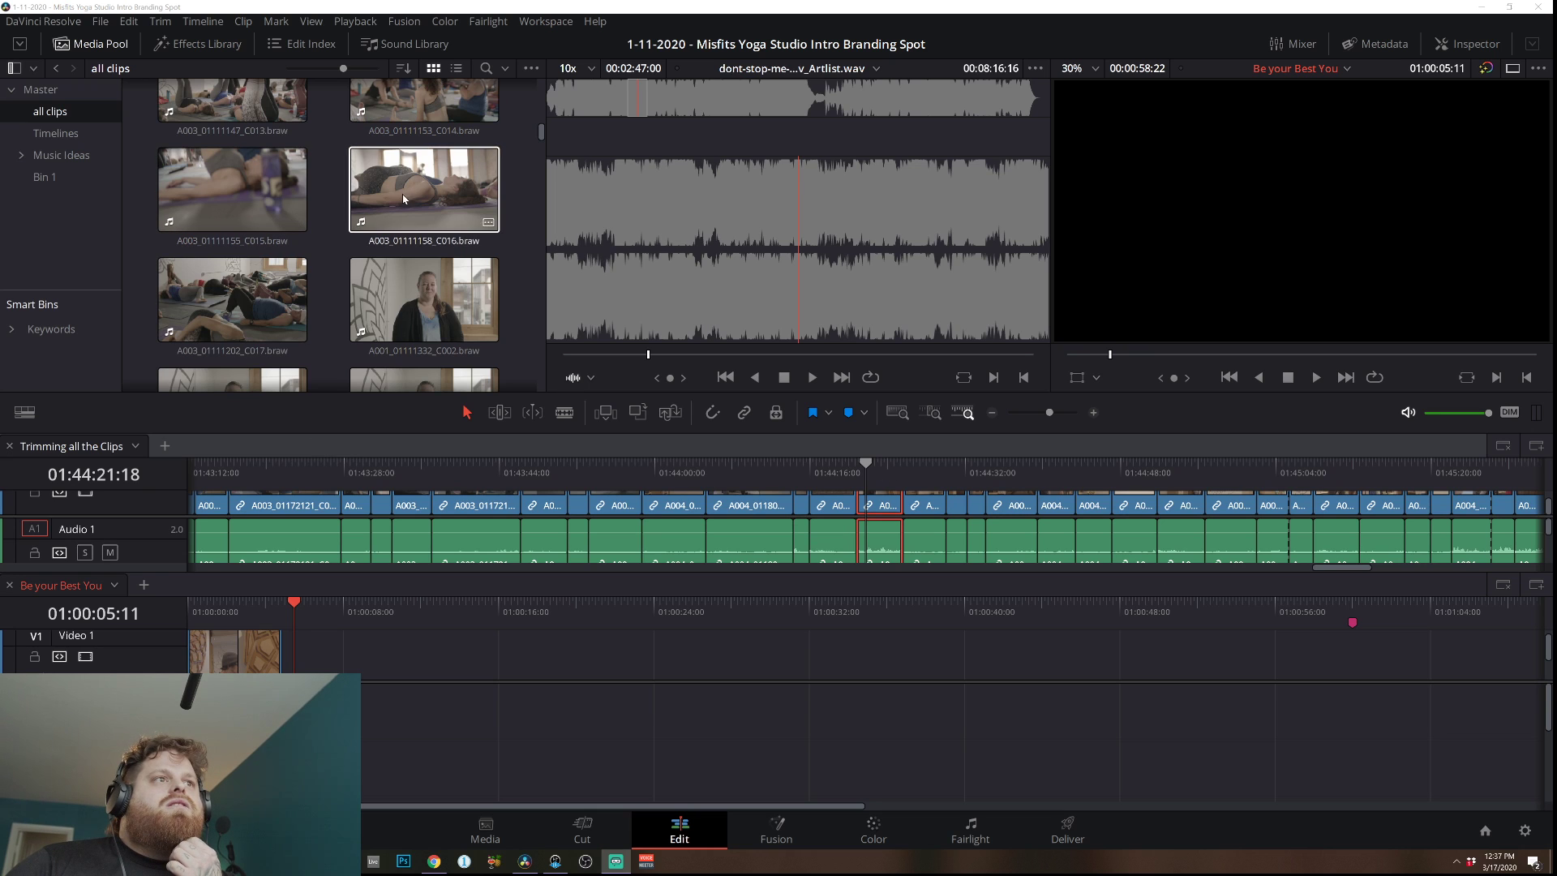
click(225, 610)
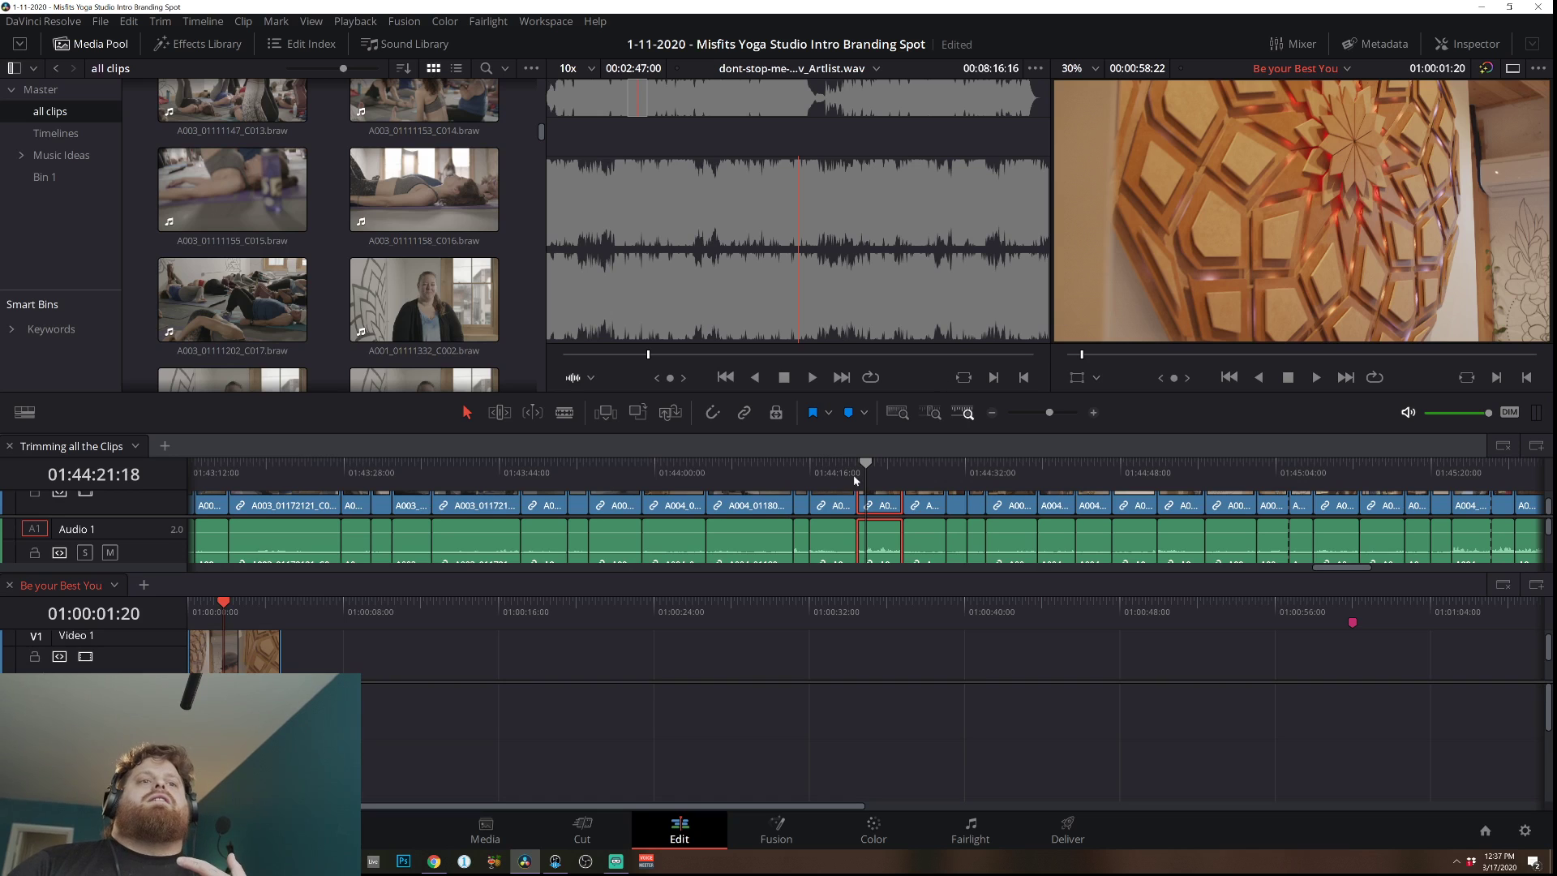
drag(226, 628, 285, 621)
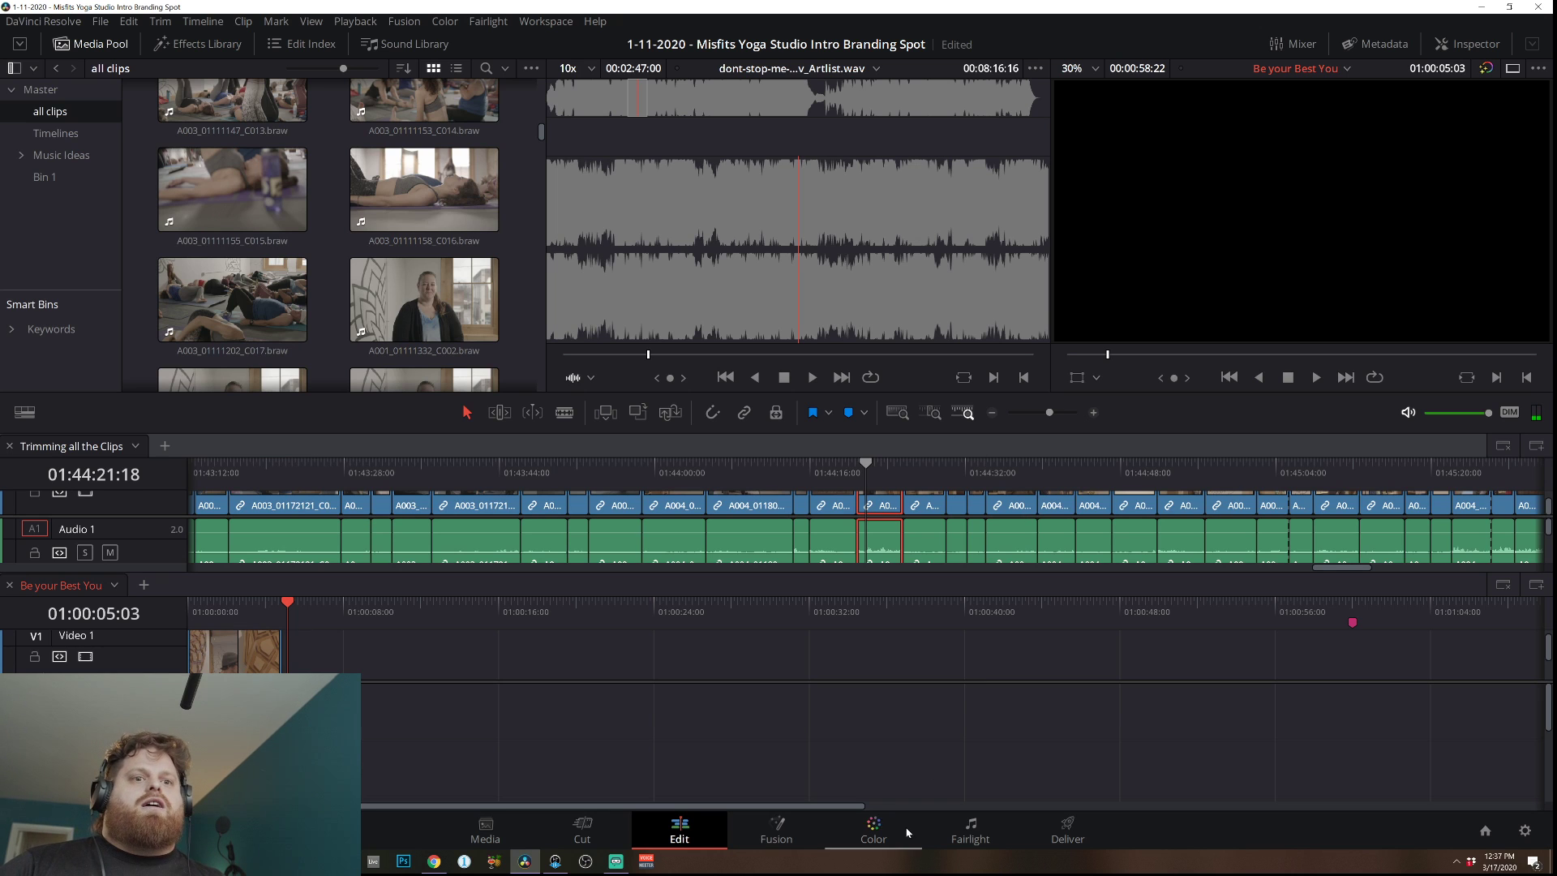
Browse the all clips bin from its beginning for a follow-up shot and select A003_01111130_C007.braw.
click(873, 829)
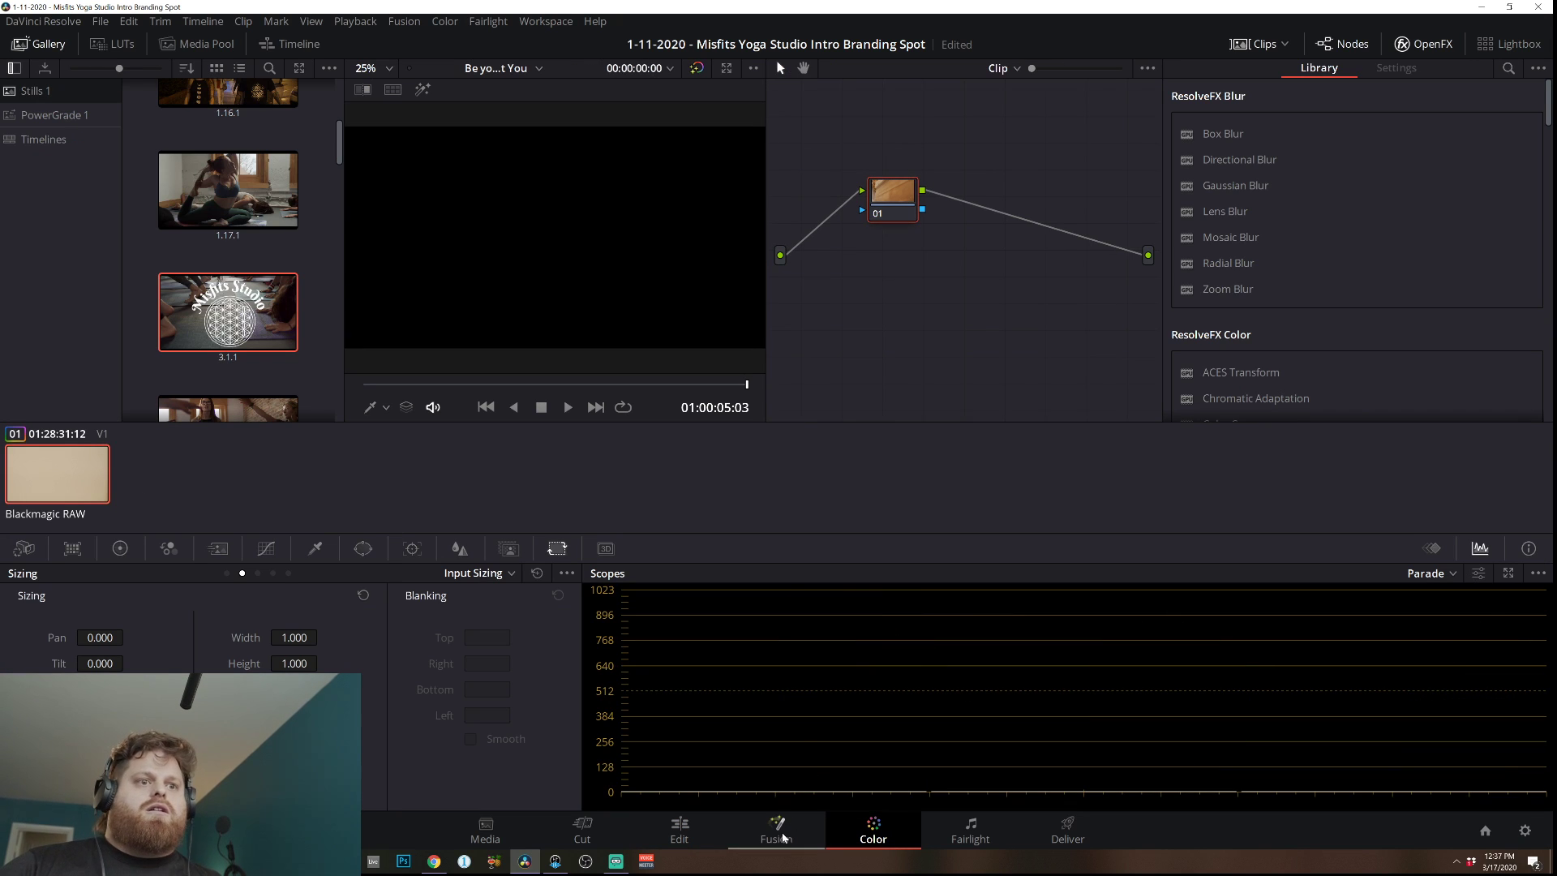
click(677, 833)
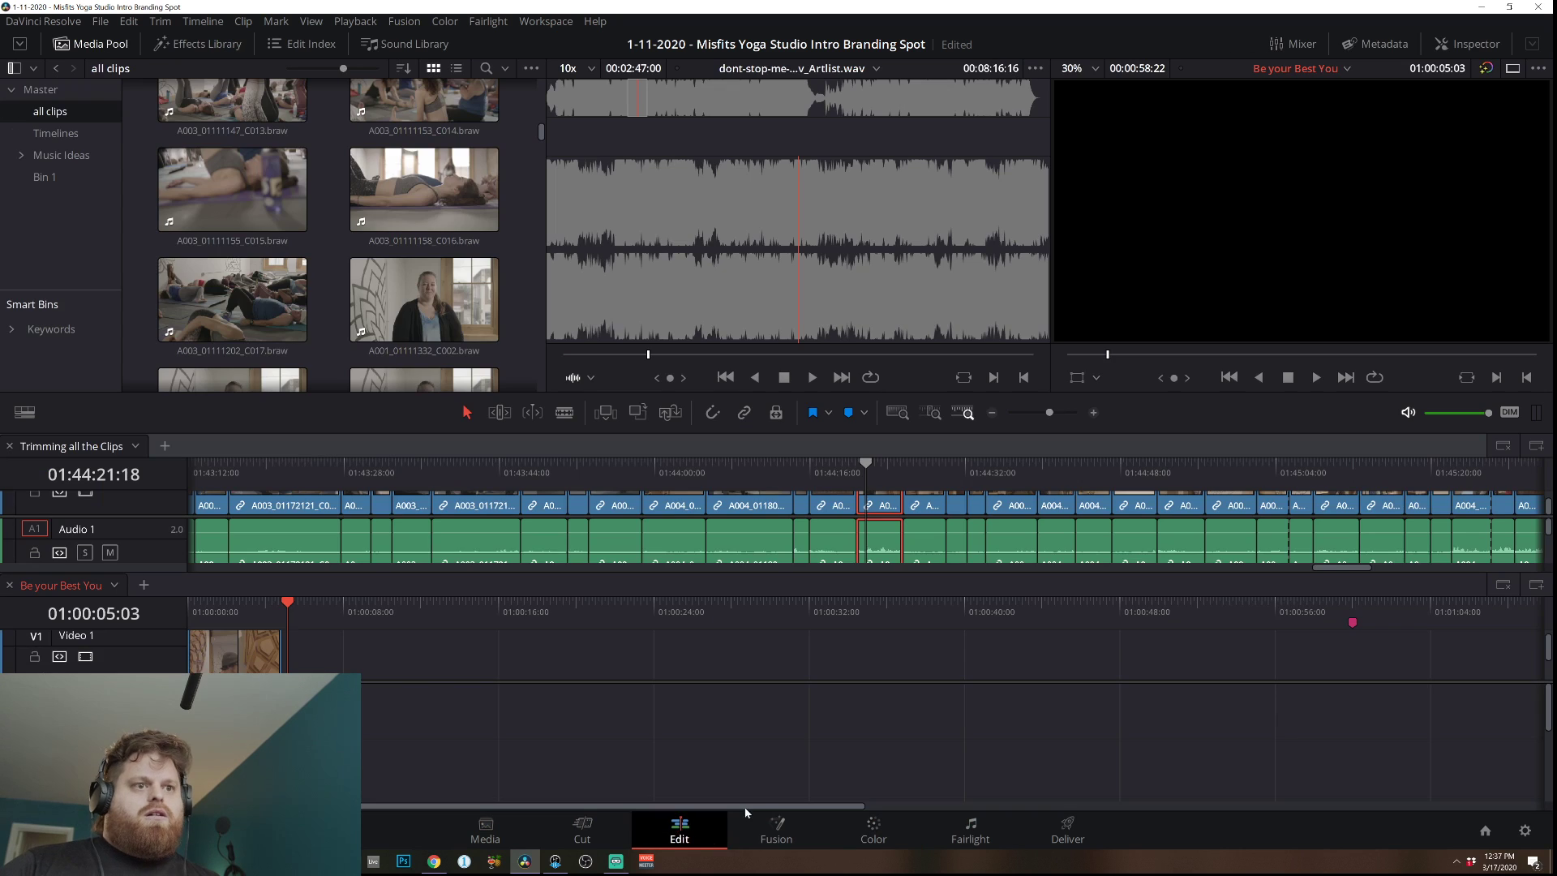
scroll(321, 176, up, 10)
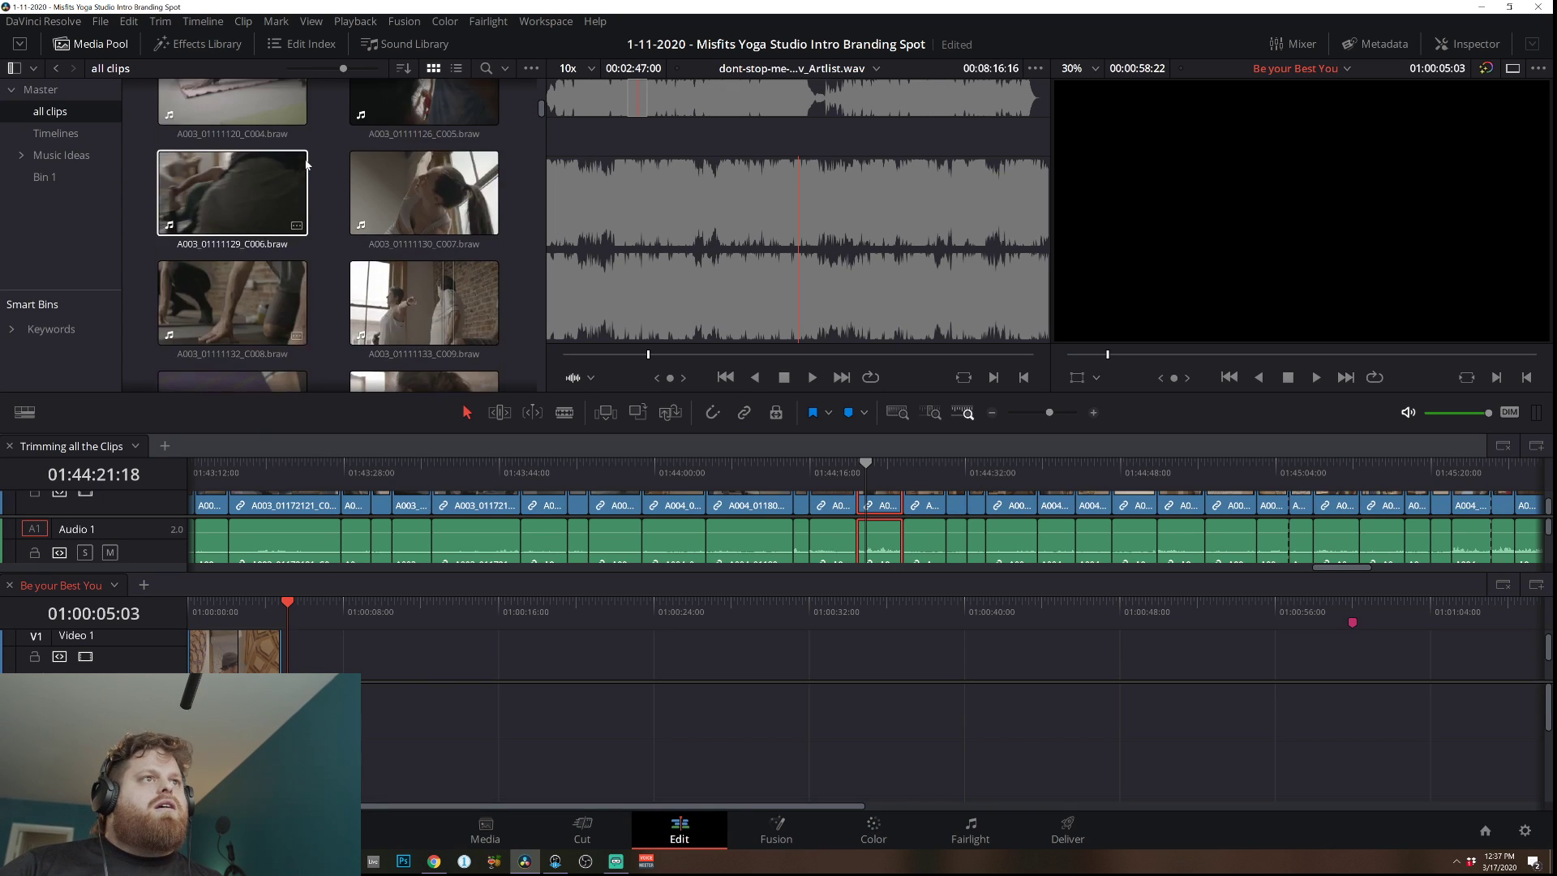
scroll(321, 174, up, 5)
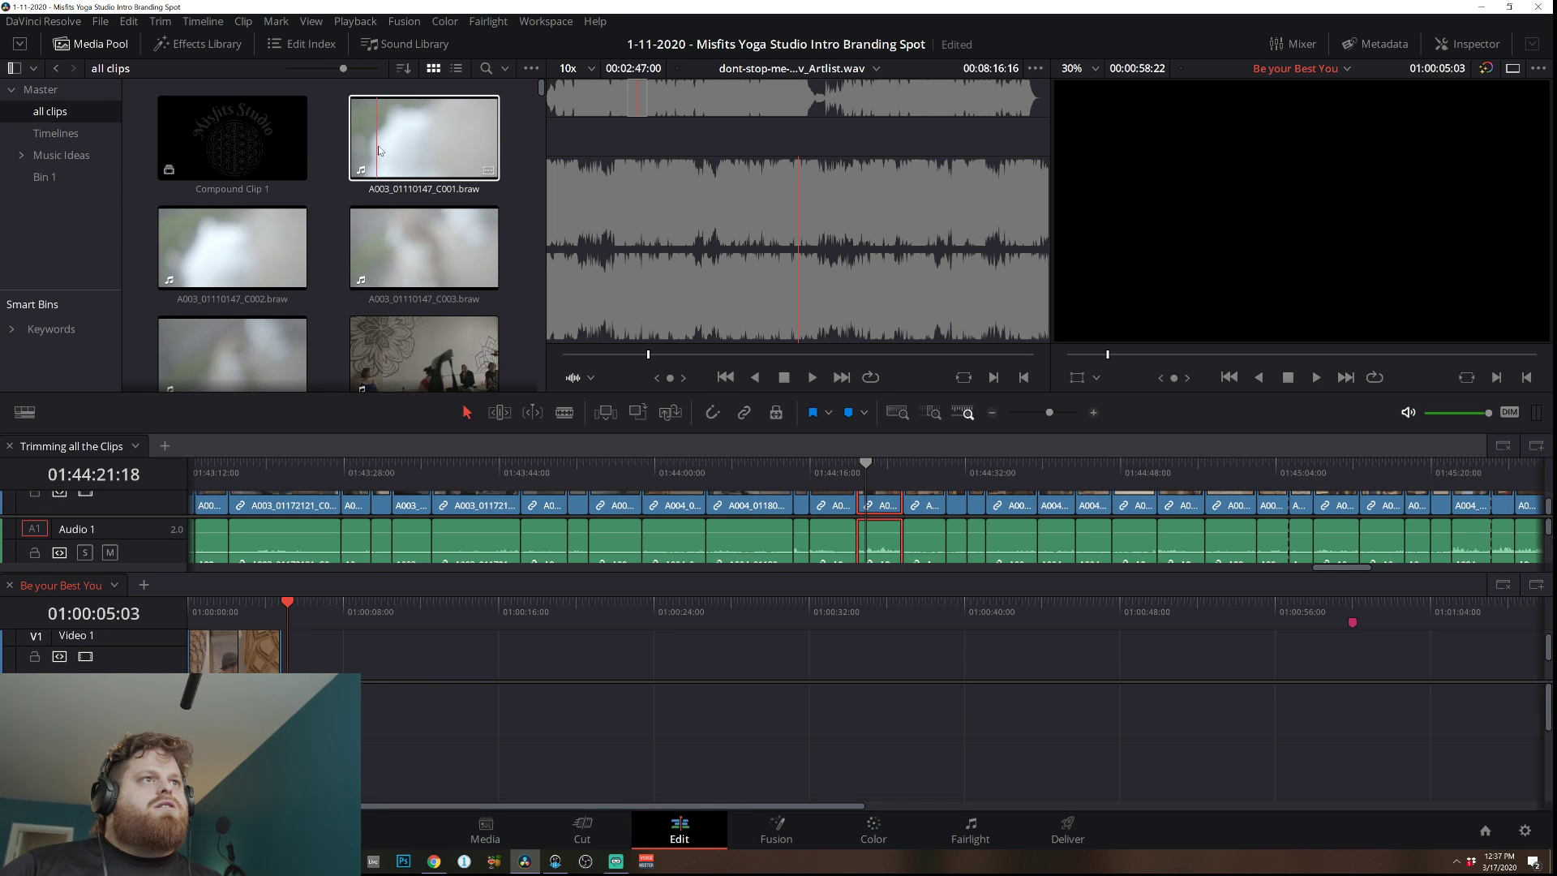
scroll(324, 211, down, 4)
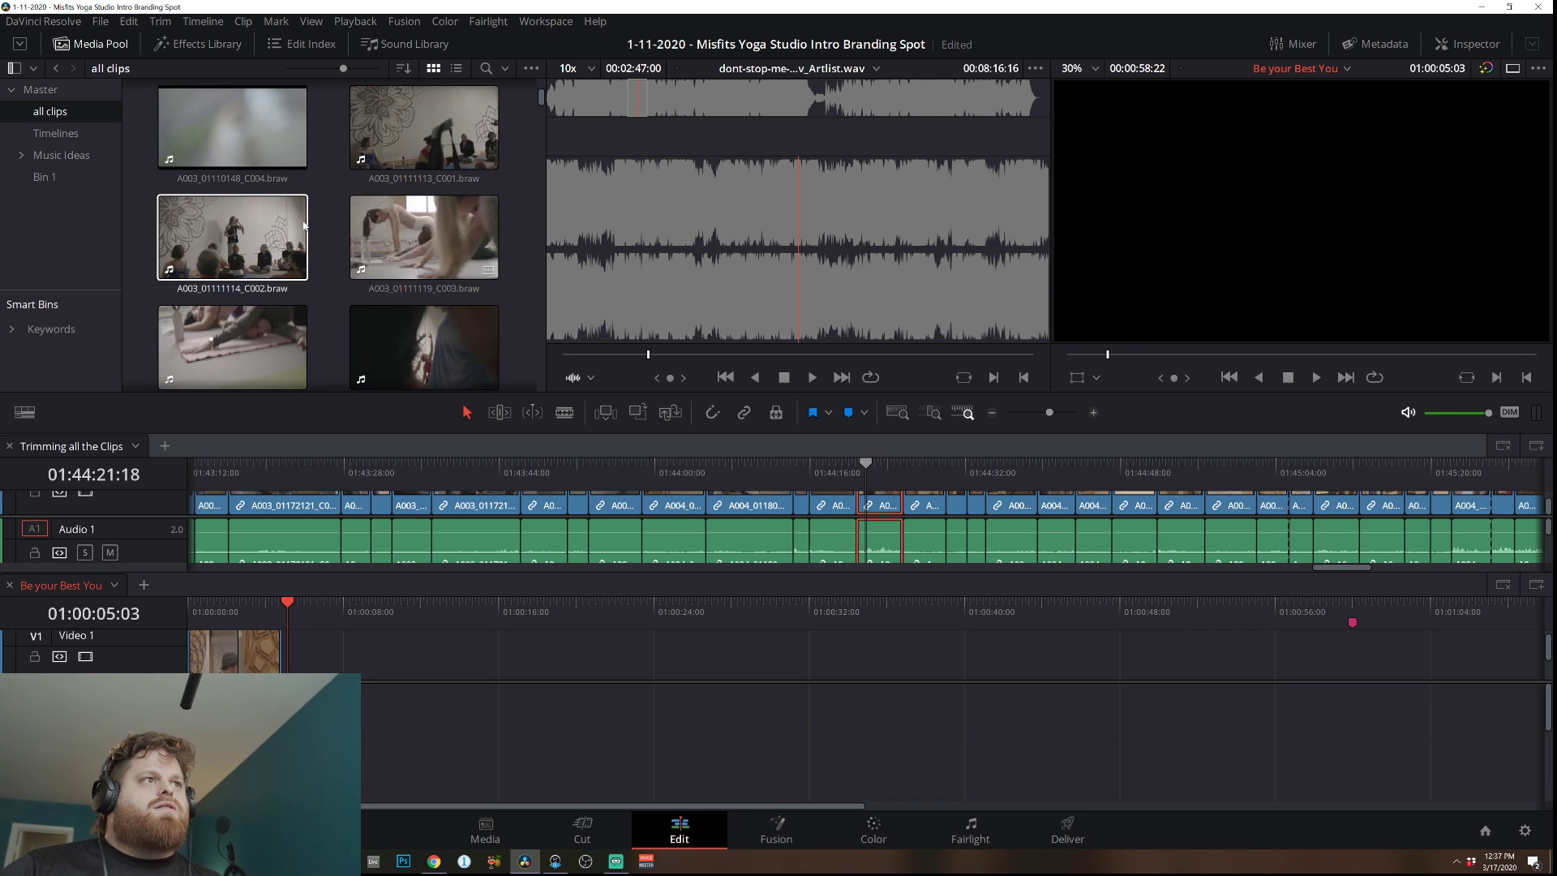
scroll(227, 244, down, 3)
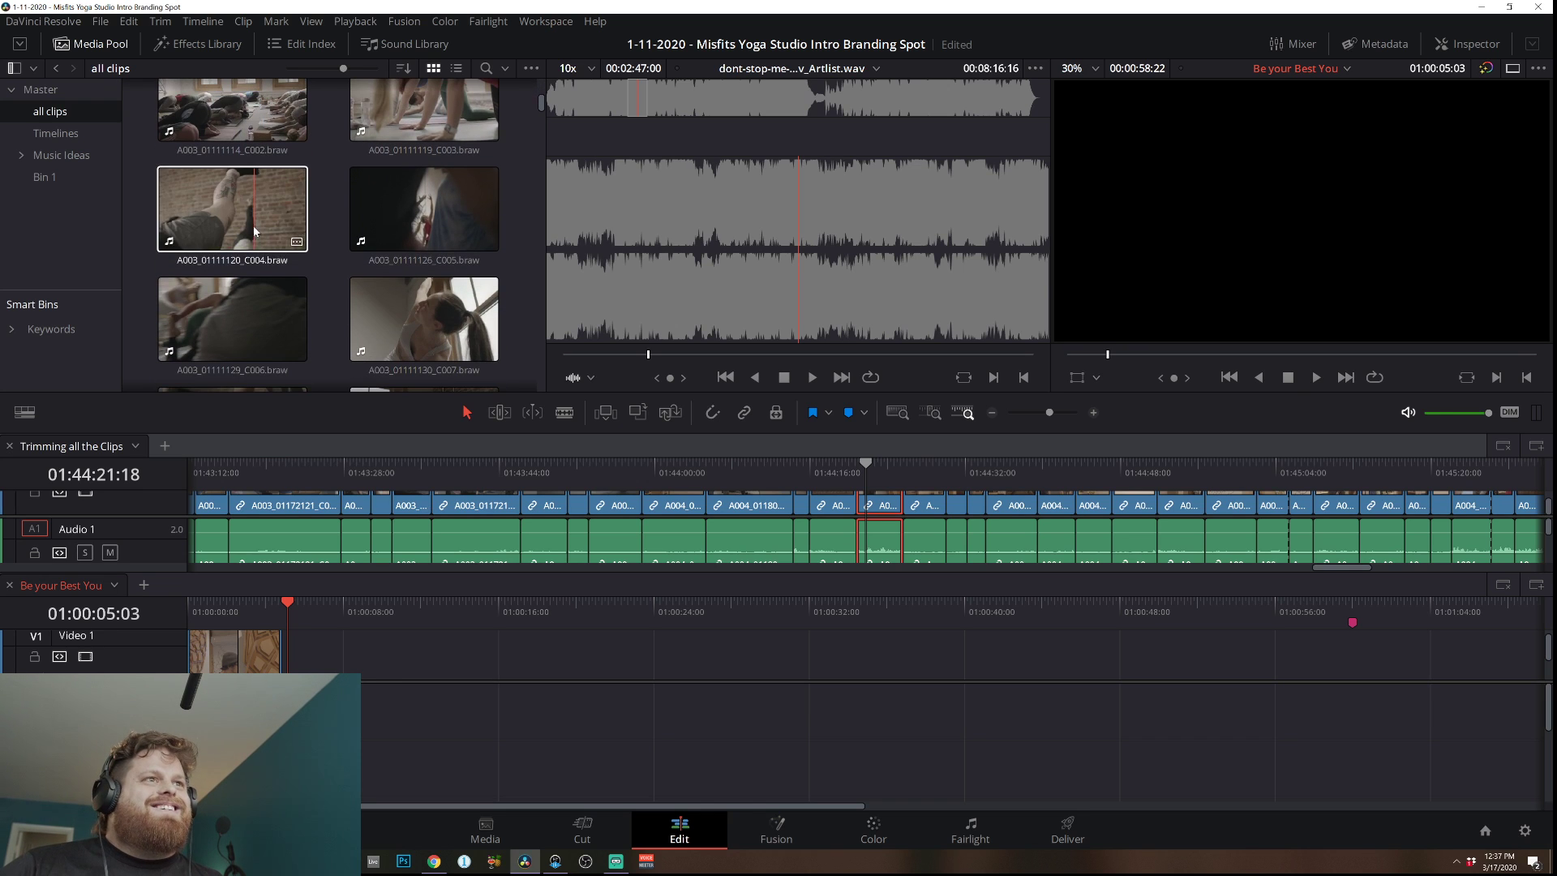
scroll(365, 215, down, 3)
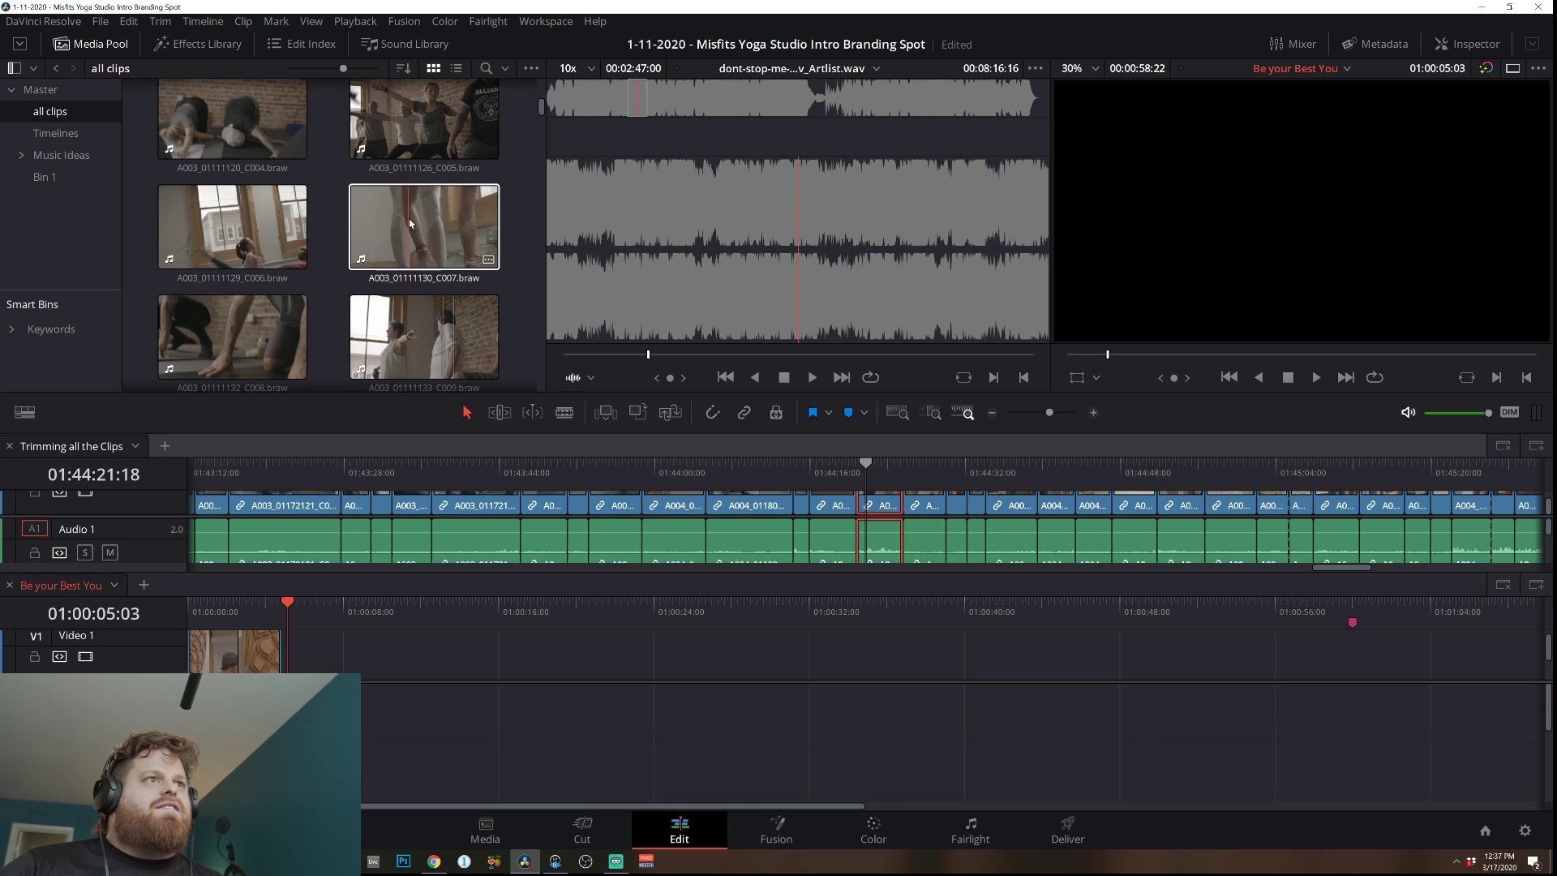
click(432, 239)
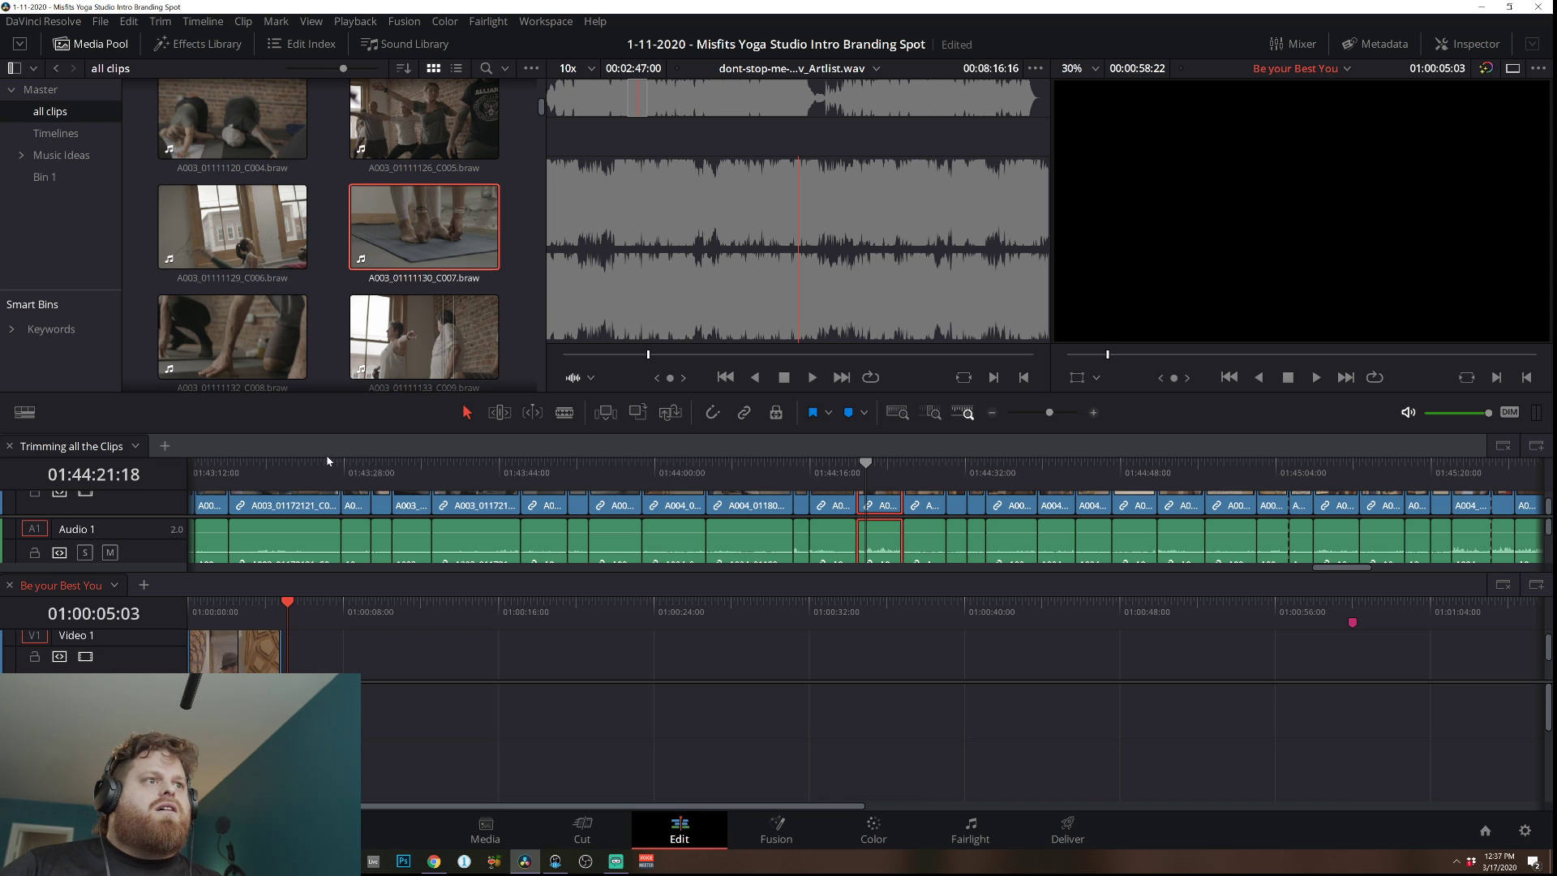
Make Trimming all the Clips active, browse its shots on the Color page, and scrub through clip 161.
click(240, 470)
key(j)
key(j)
key(j)
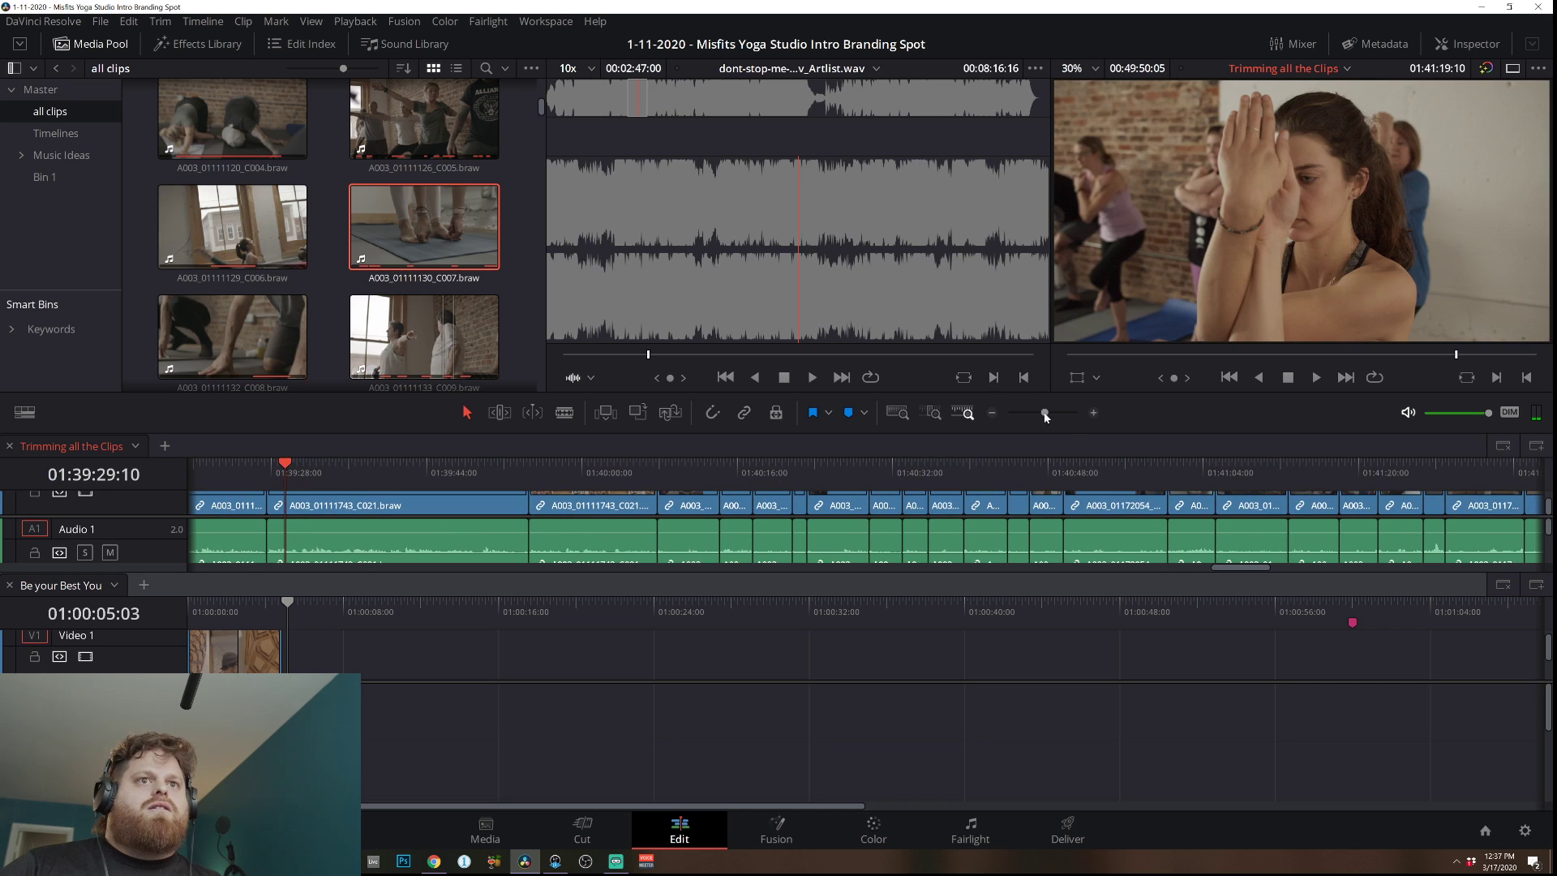
click(991, 414)
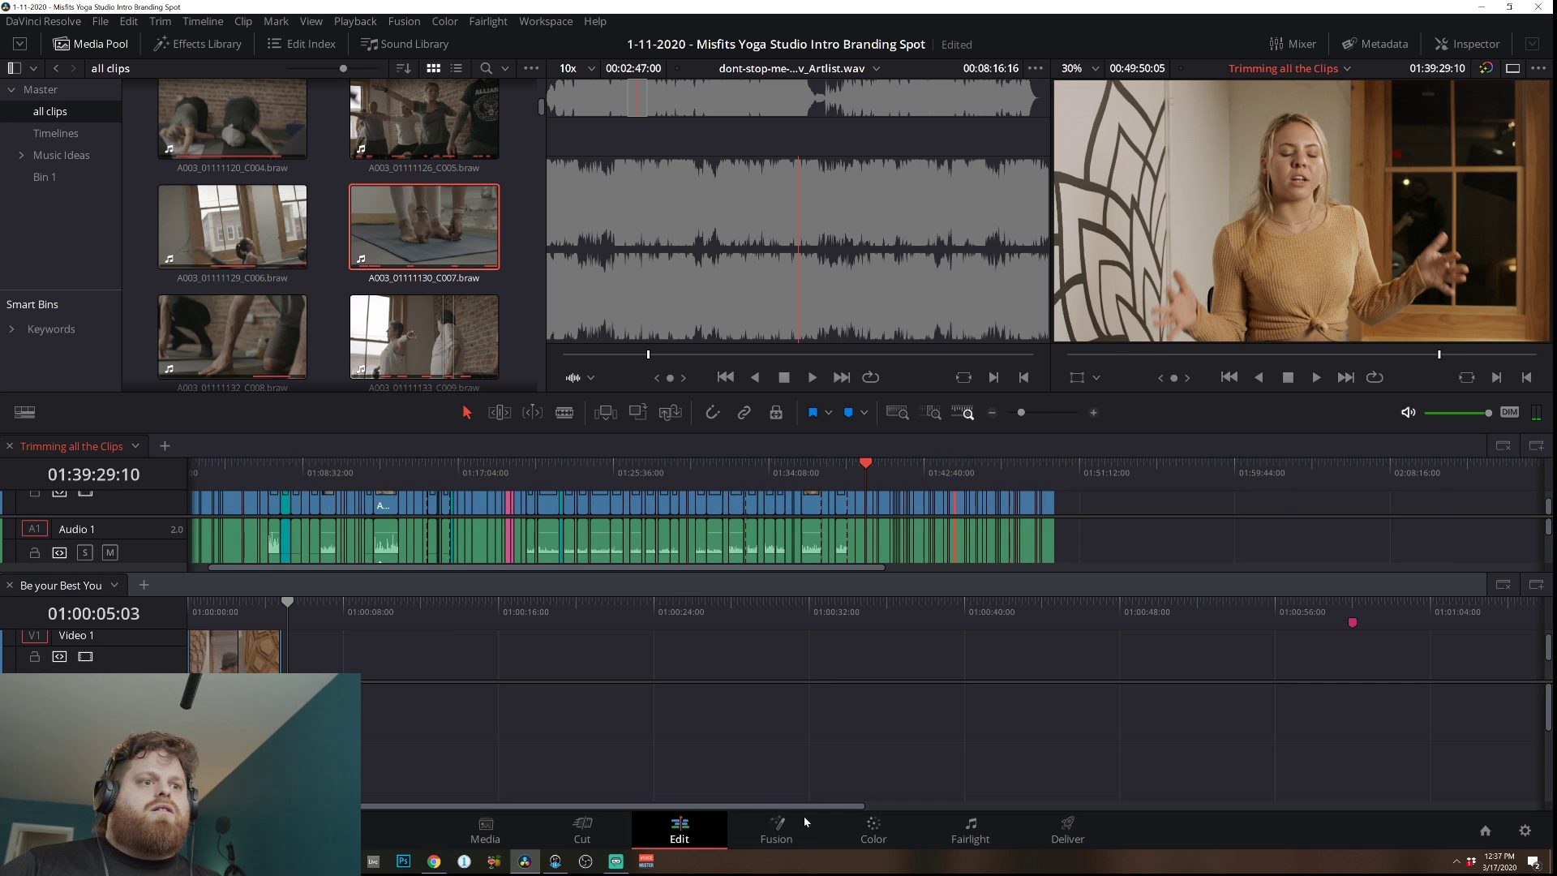
click(873, 829)
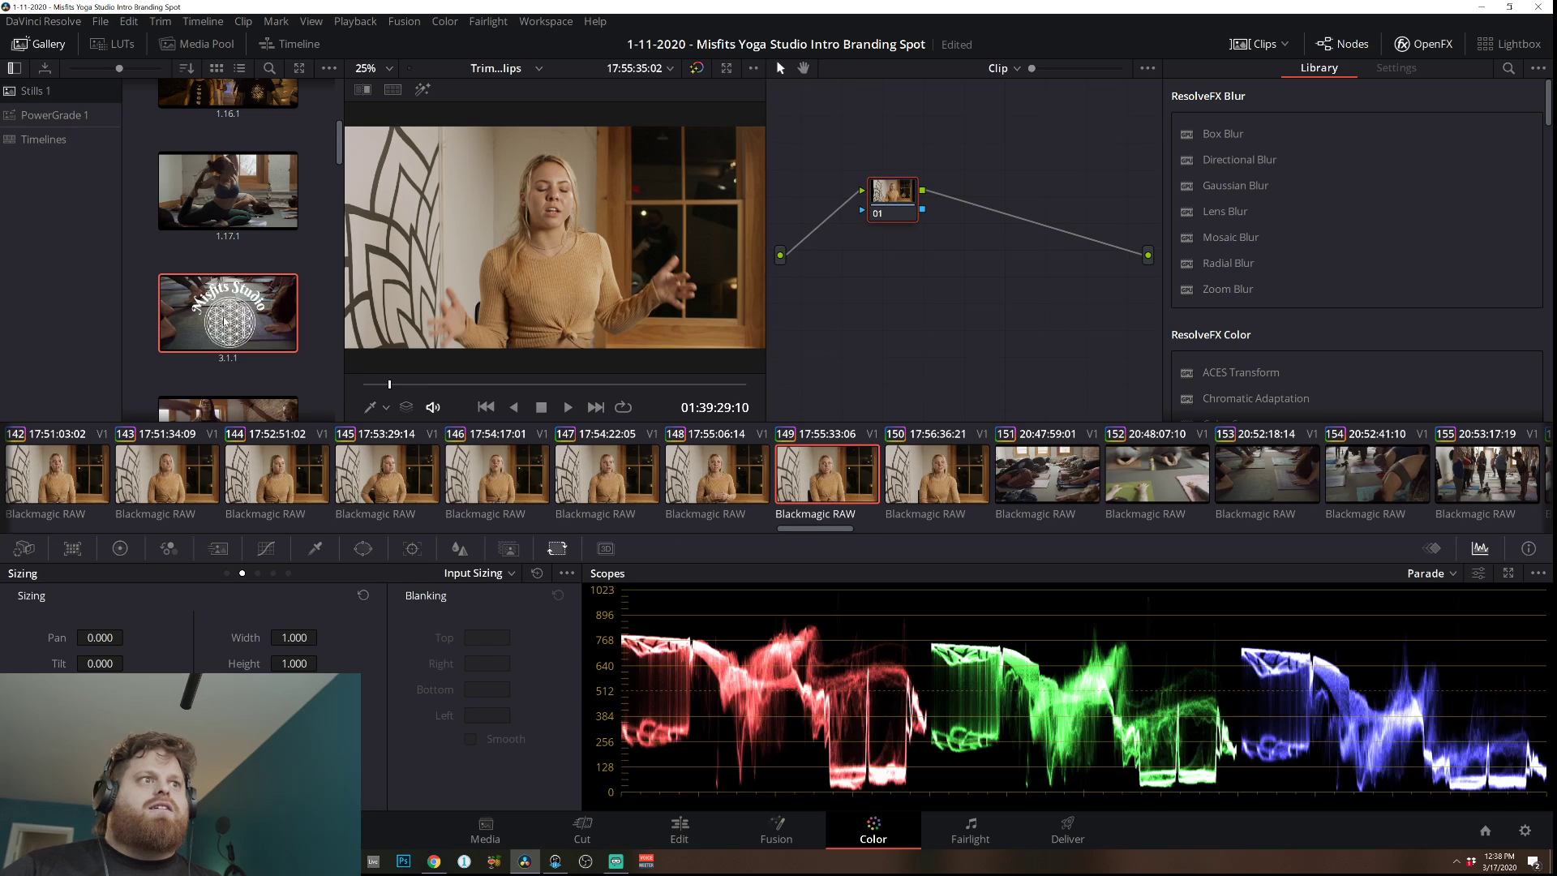
drag(800, 528, 866, 528)
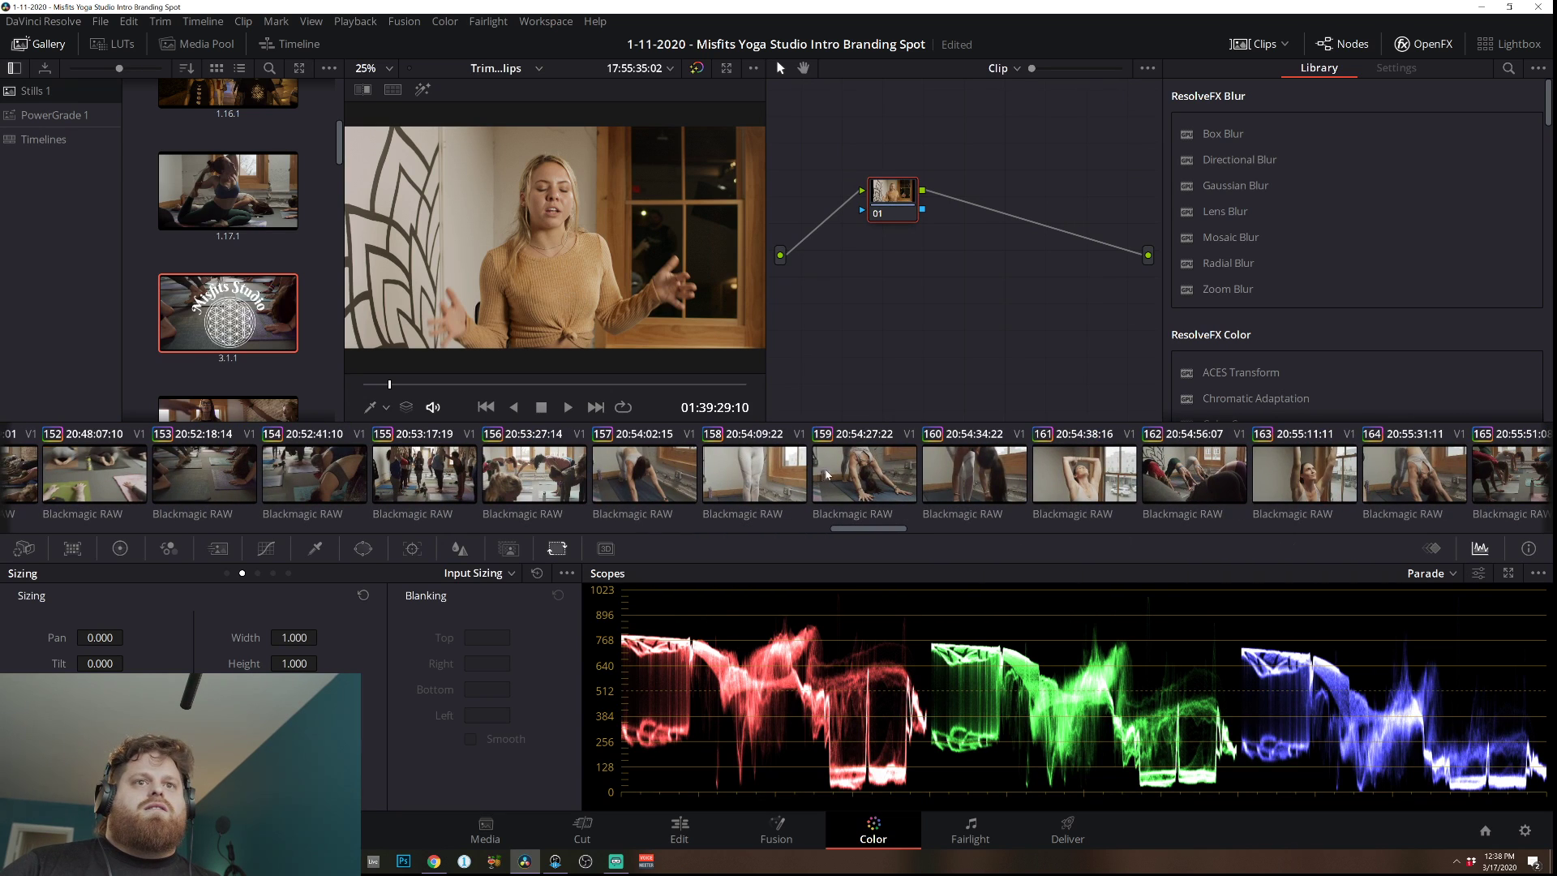
click(1055, 472)
drag(374, 389, 516, 381)
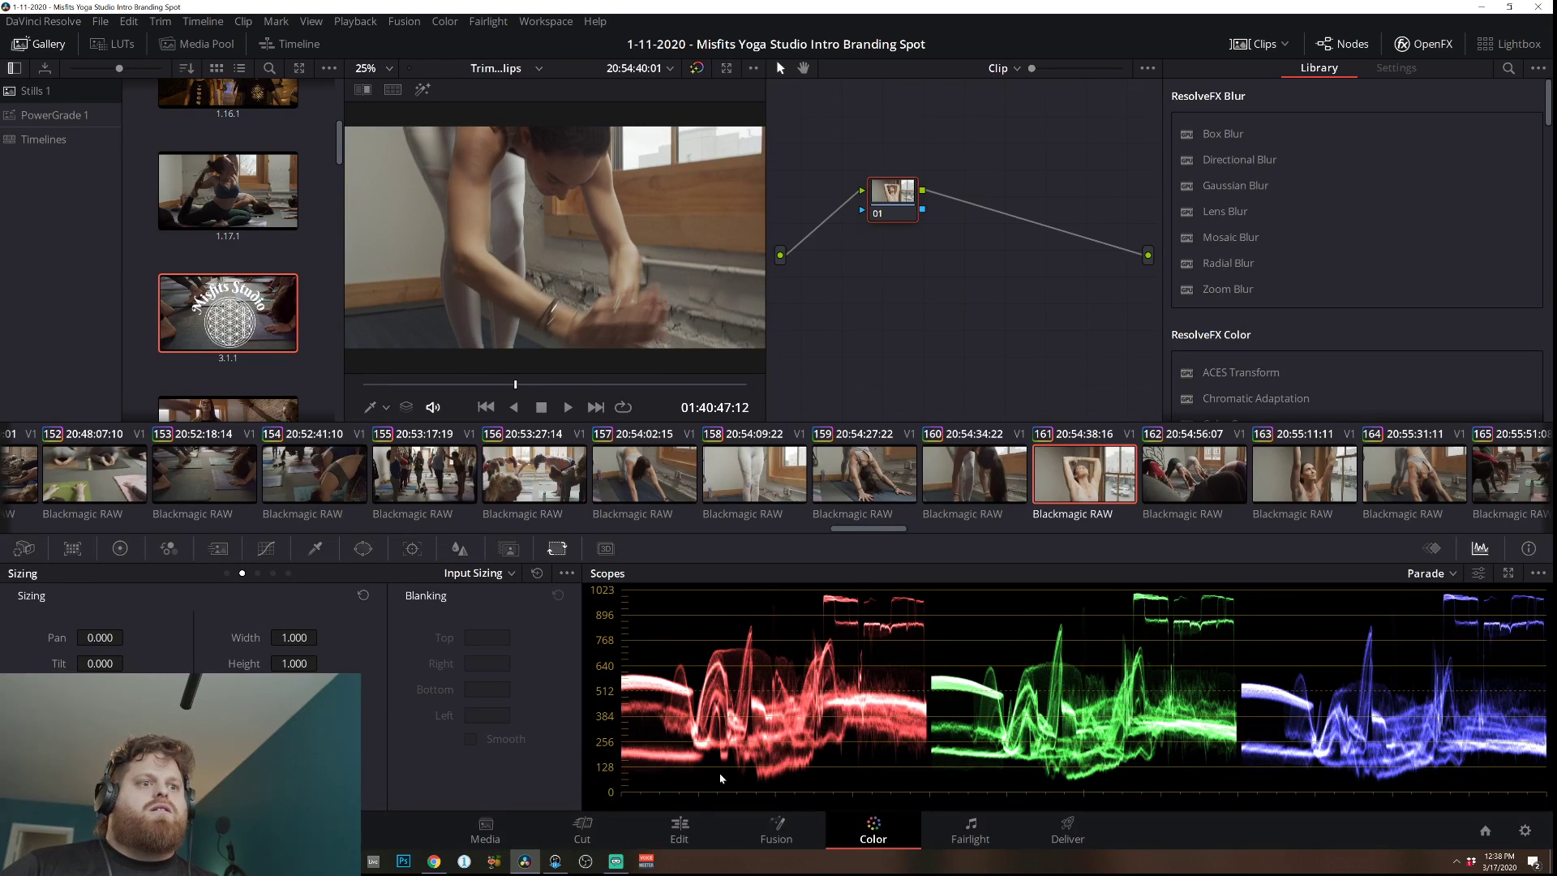
Back on the Edit page, place the clip at 01:40:47:12 after the opening shot on Video 1 of Be your Best You and play from the start.
click(680, 829)
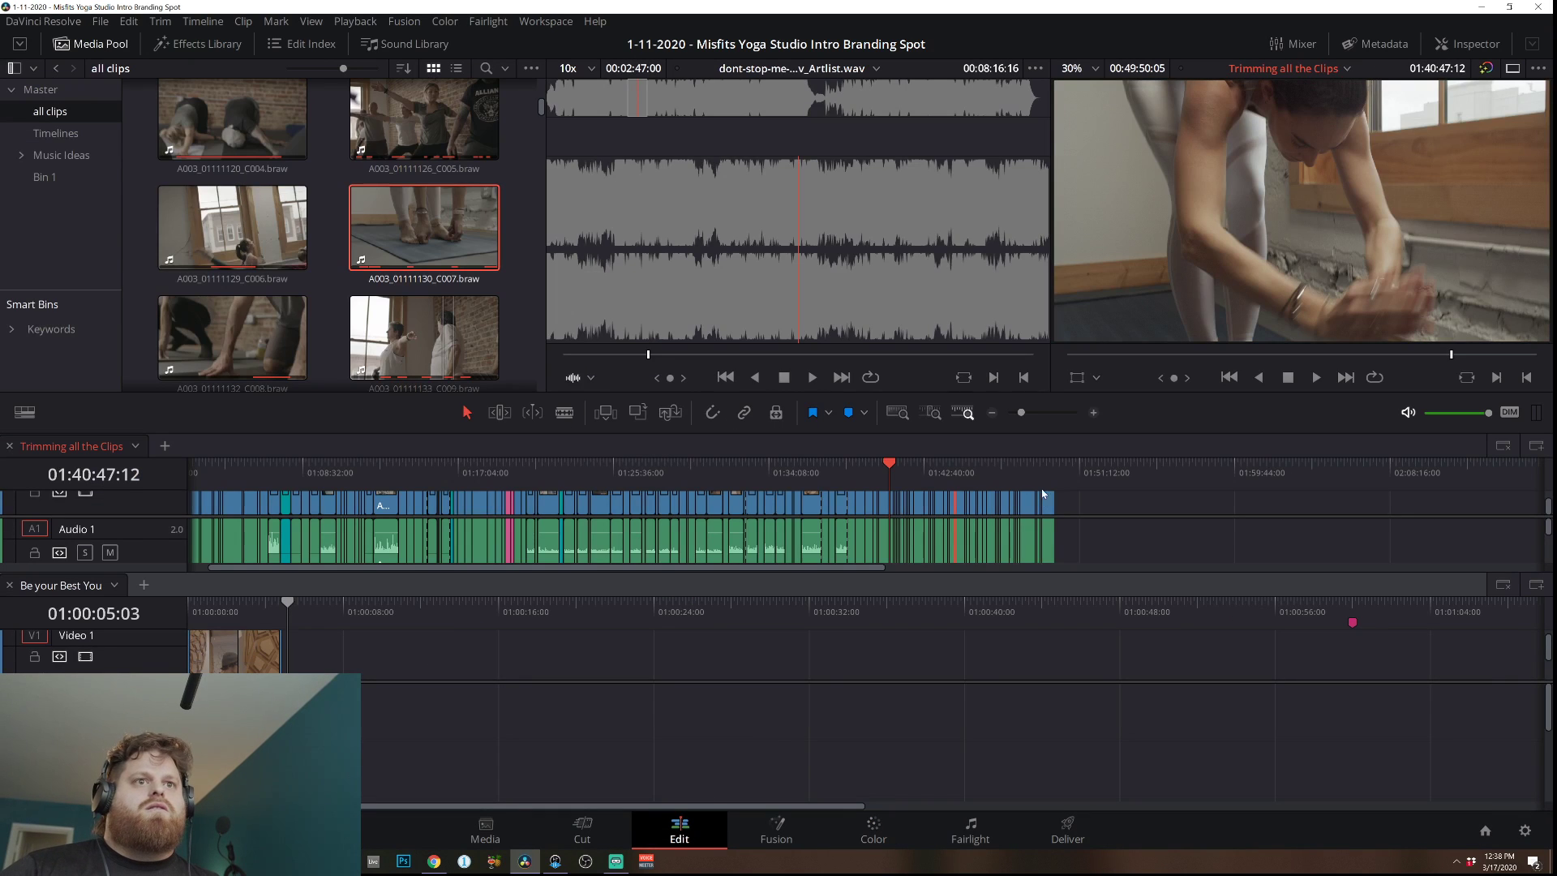
click(1094, 412)
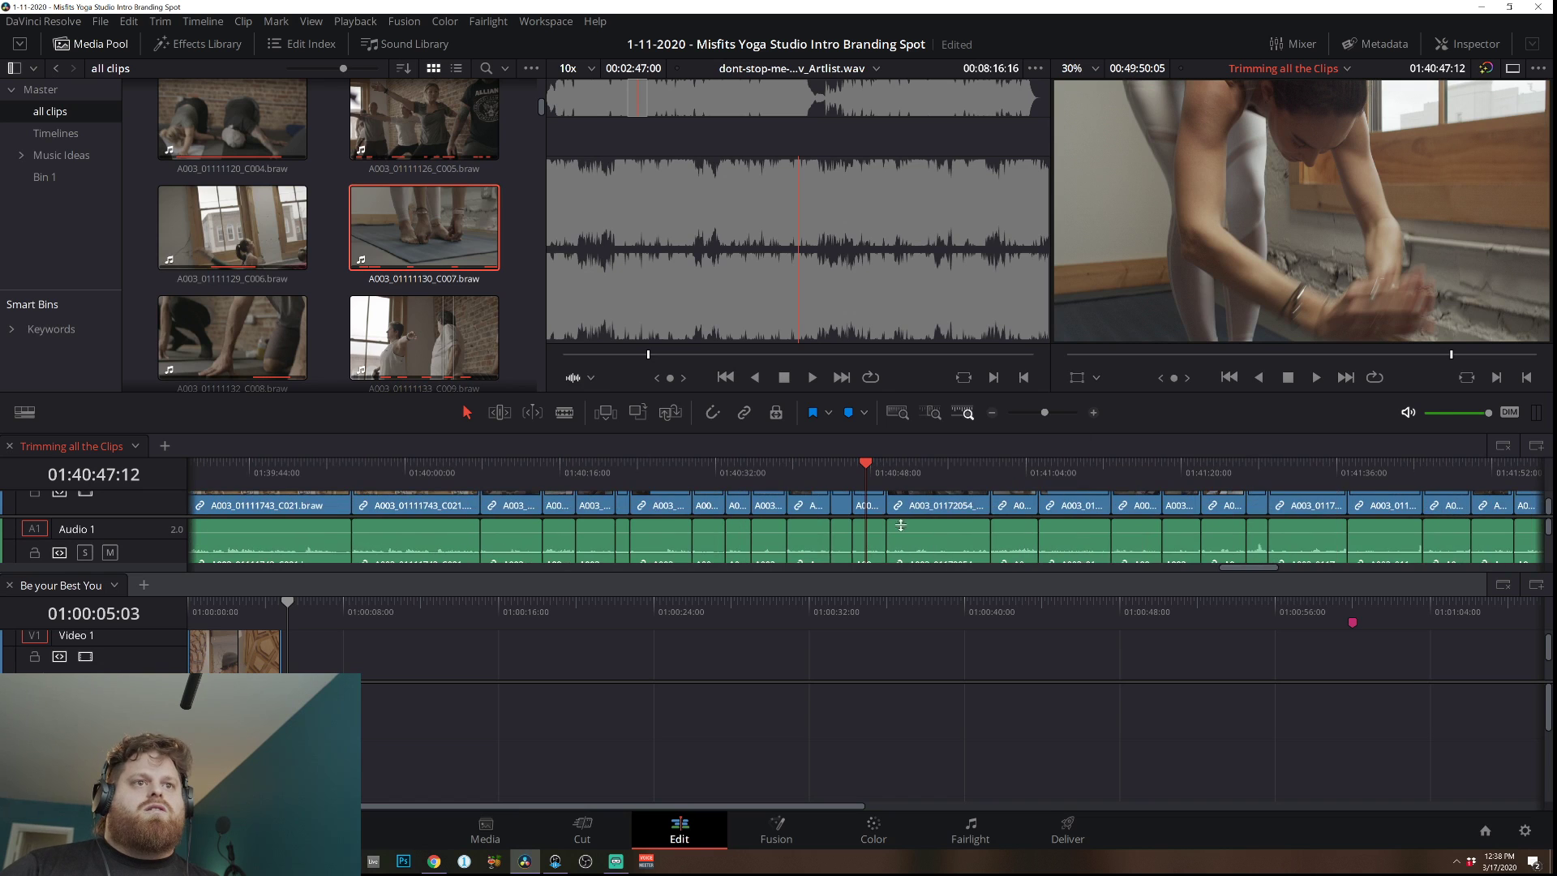
drag(869, 506, 322, 666)
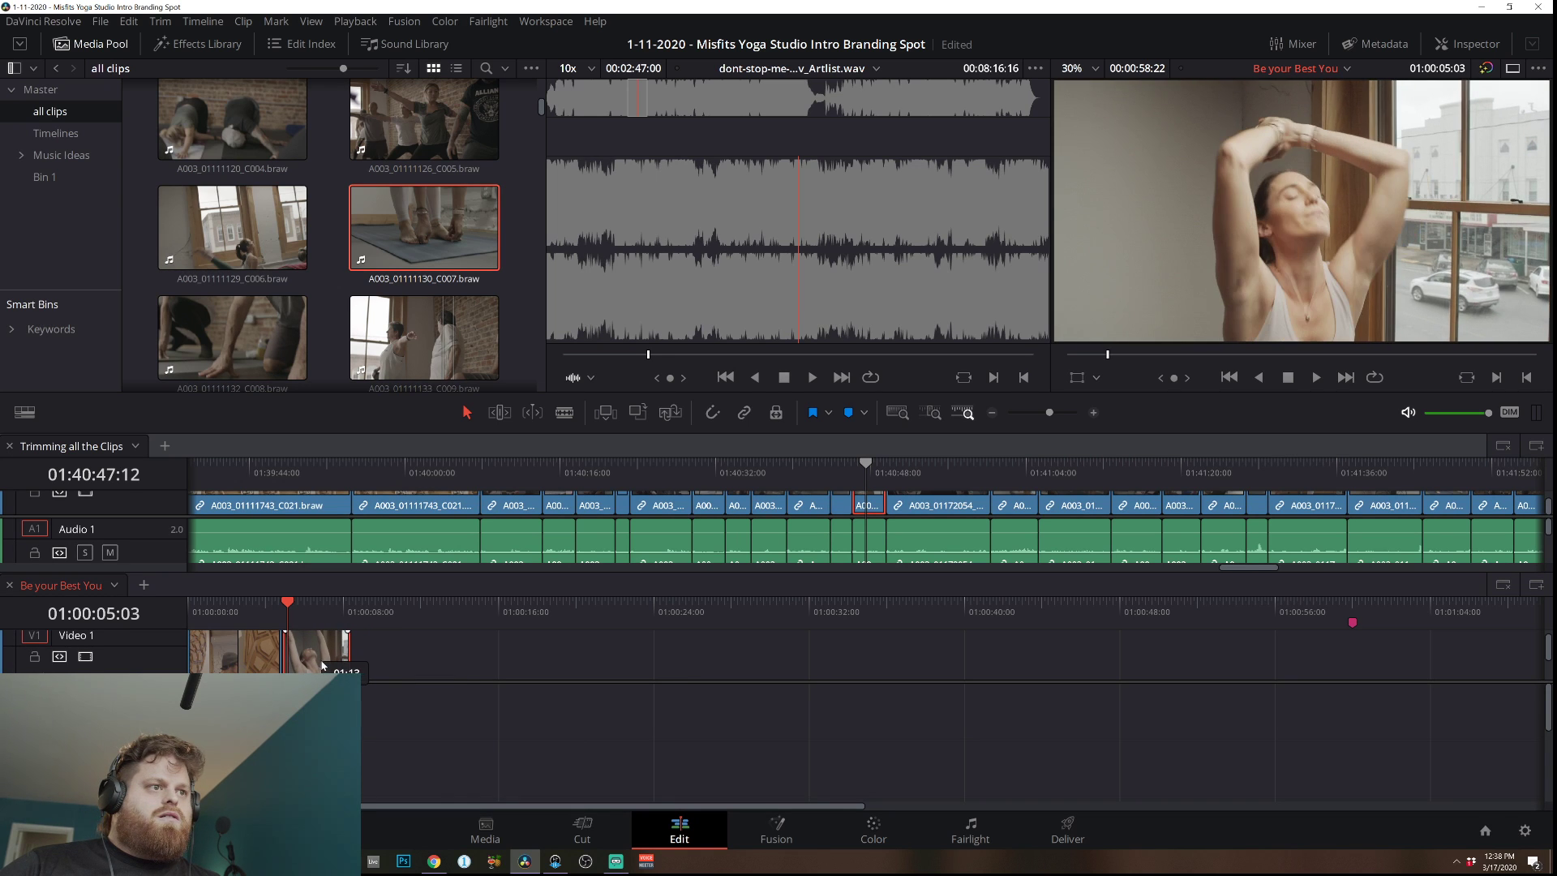
key(Home)
key(space)
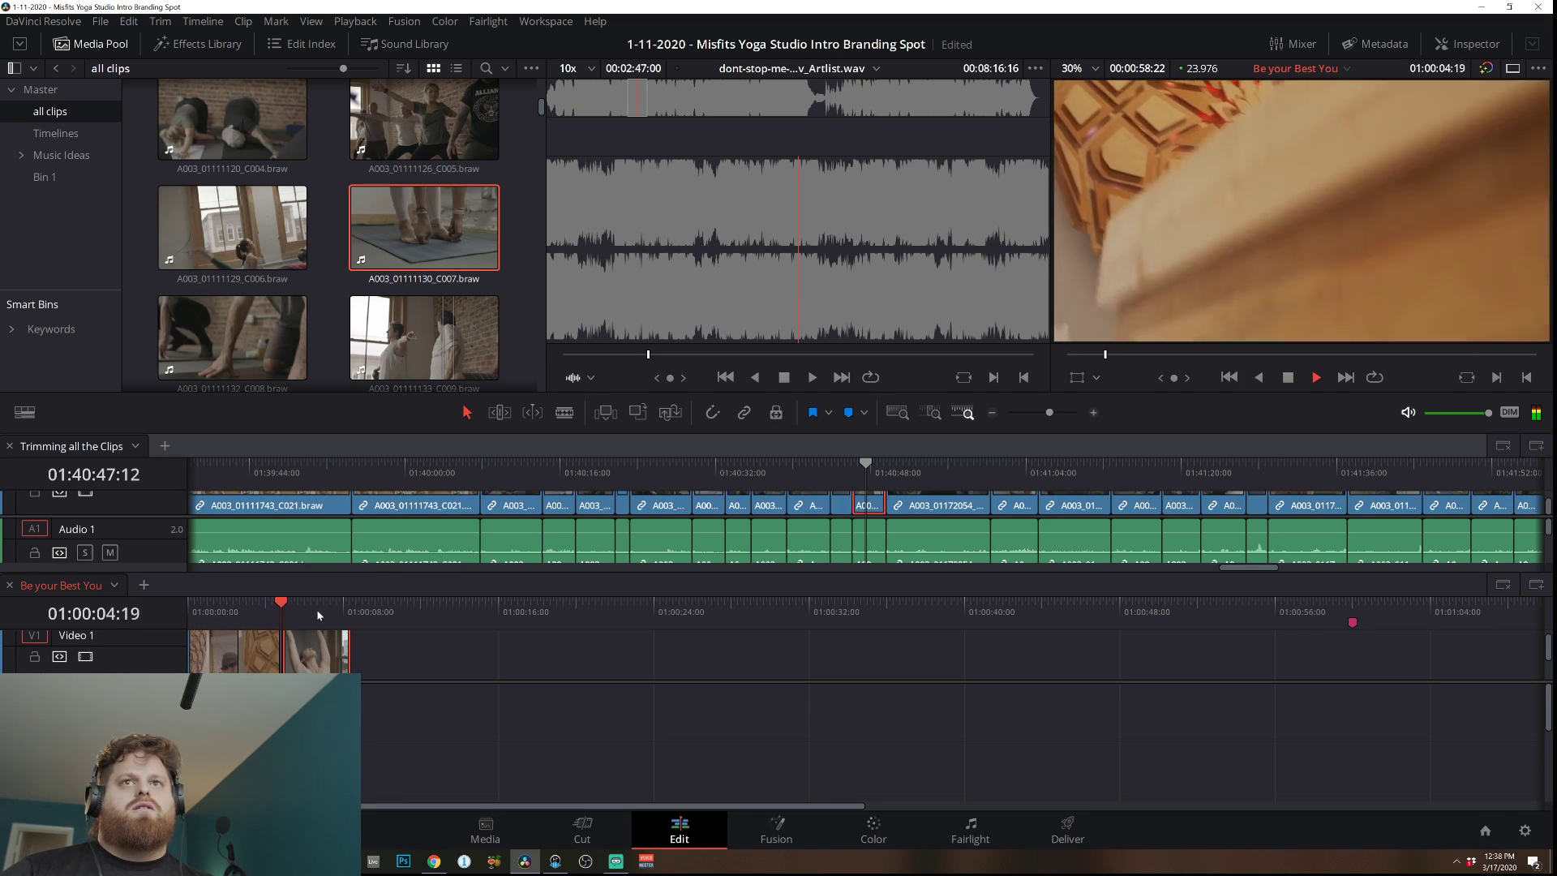
key(space)
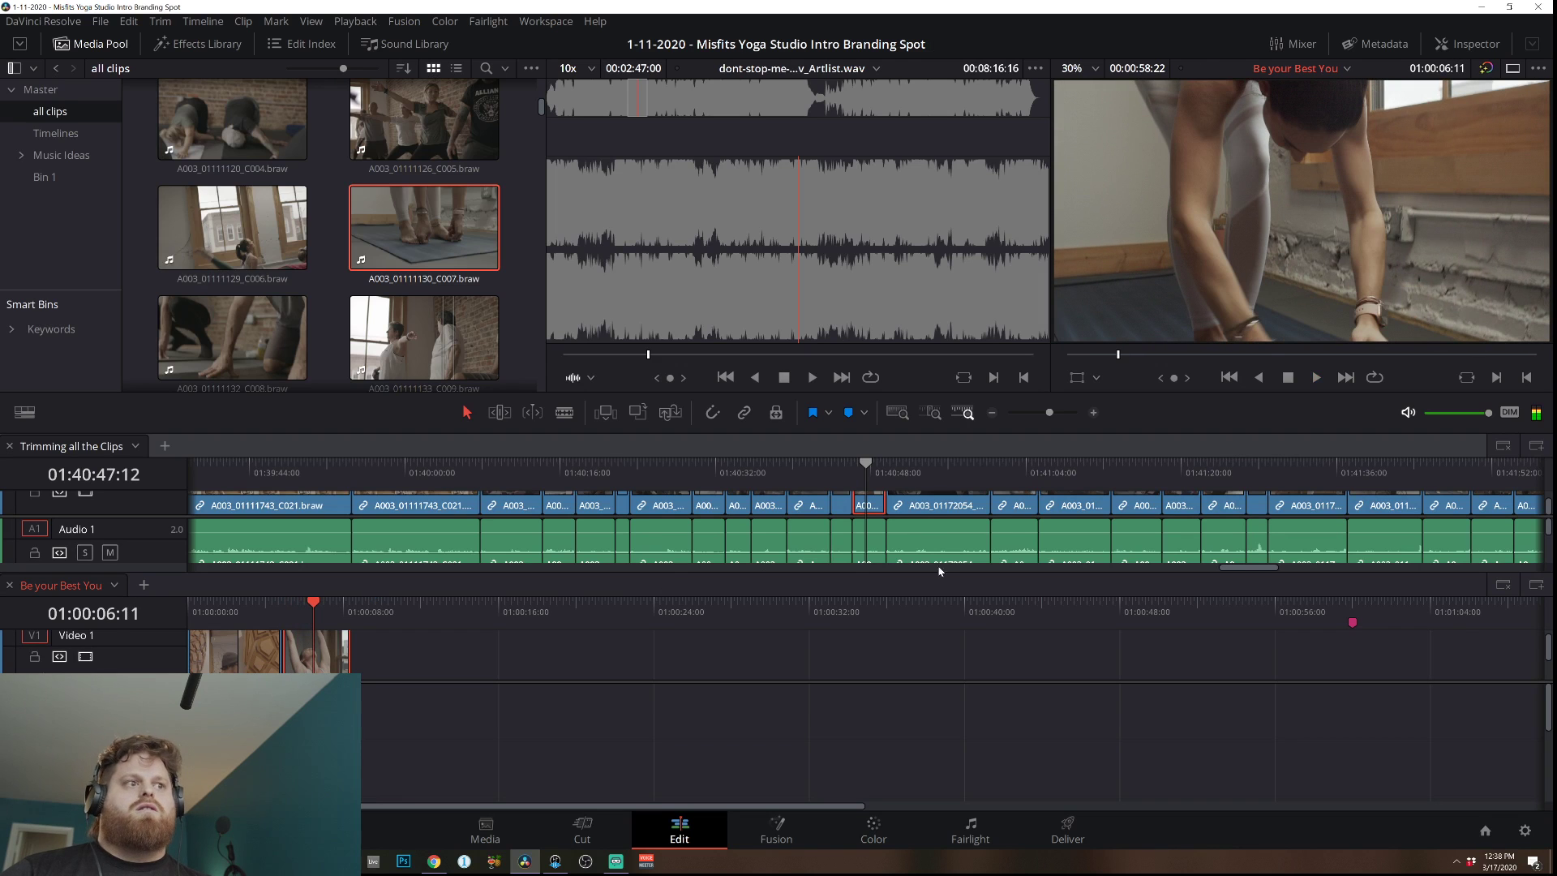
Trim about nine frames off the start of the second Video 1 clip and play around that point.
click(1093, 414)
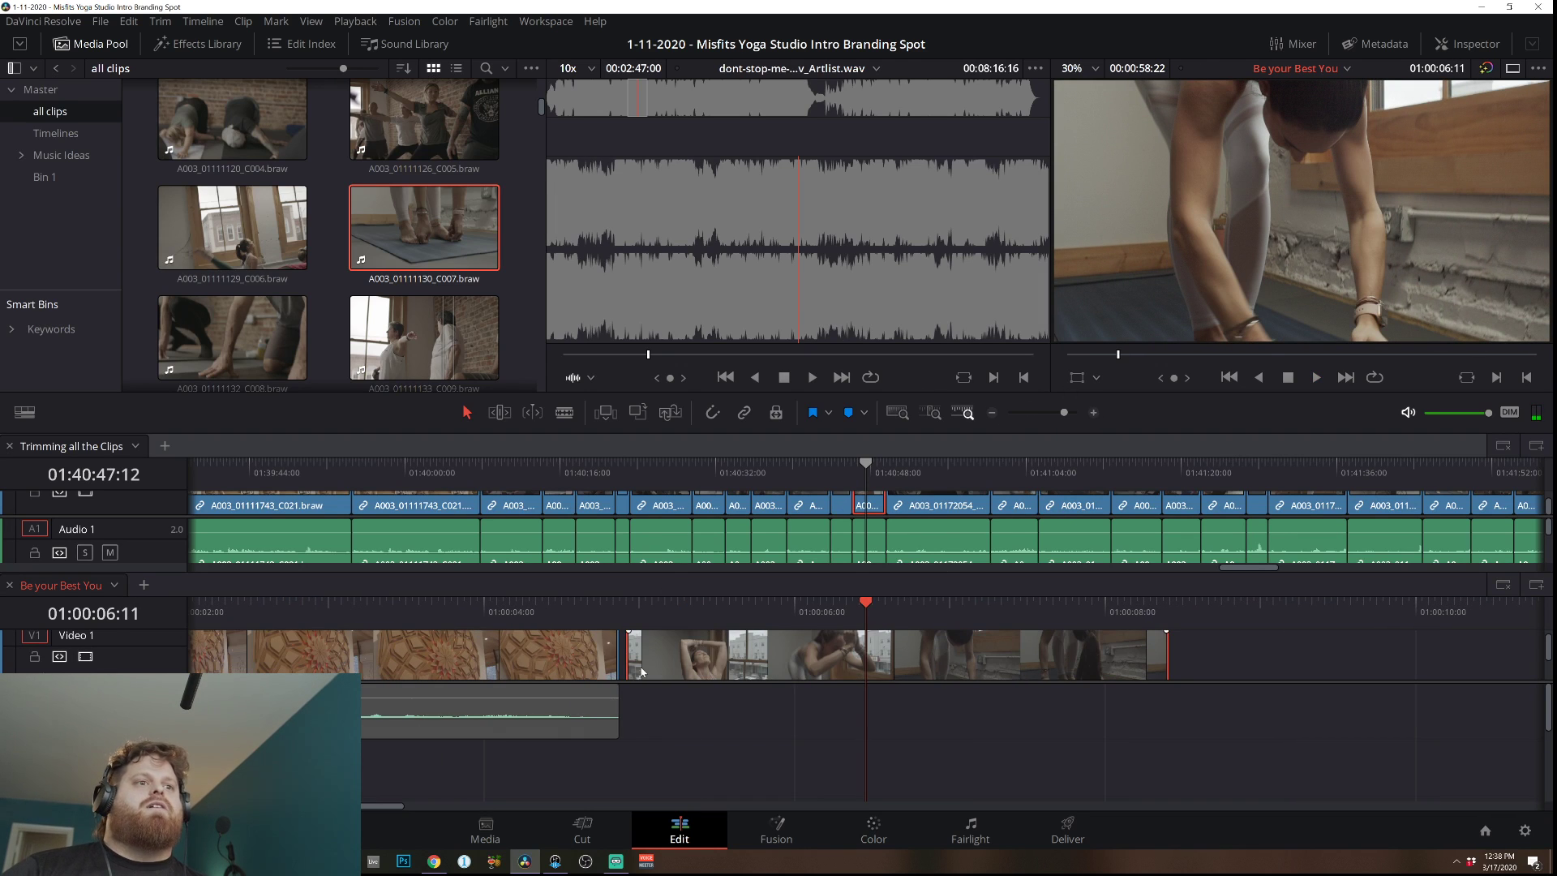
drag(635, 649, 697, 653)
key(/)
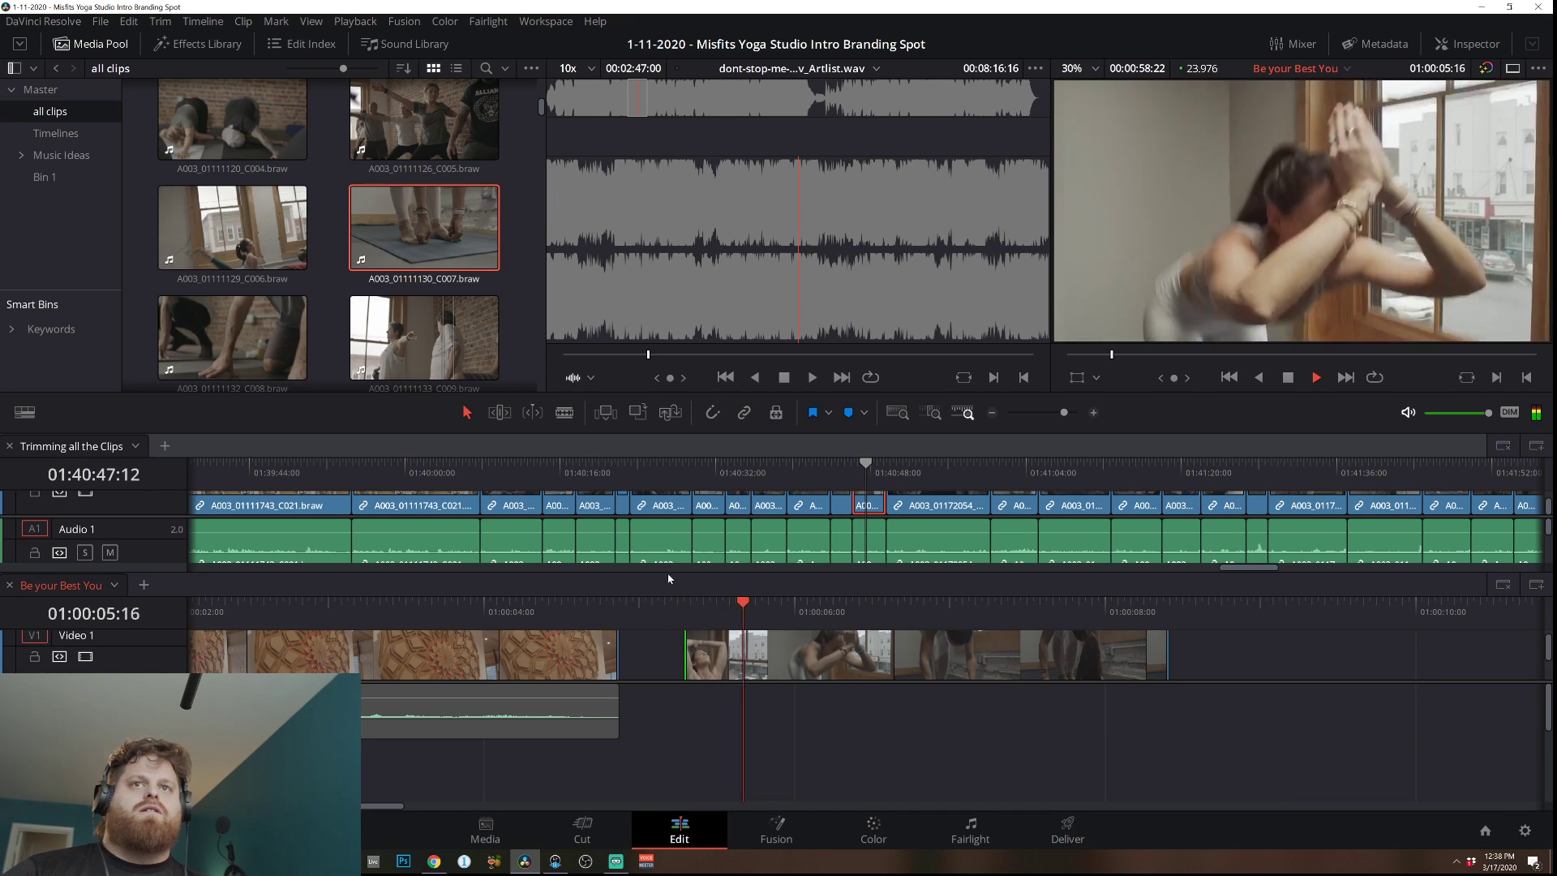
Shorten the end of the opening Video 1 clip by about seven frames and move the second clip against it to close the gap.
key(space)
key(/)
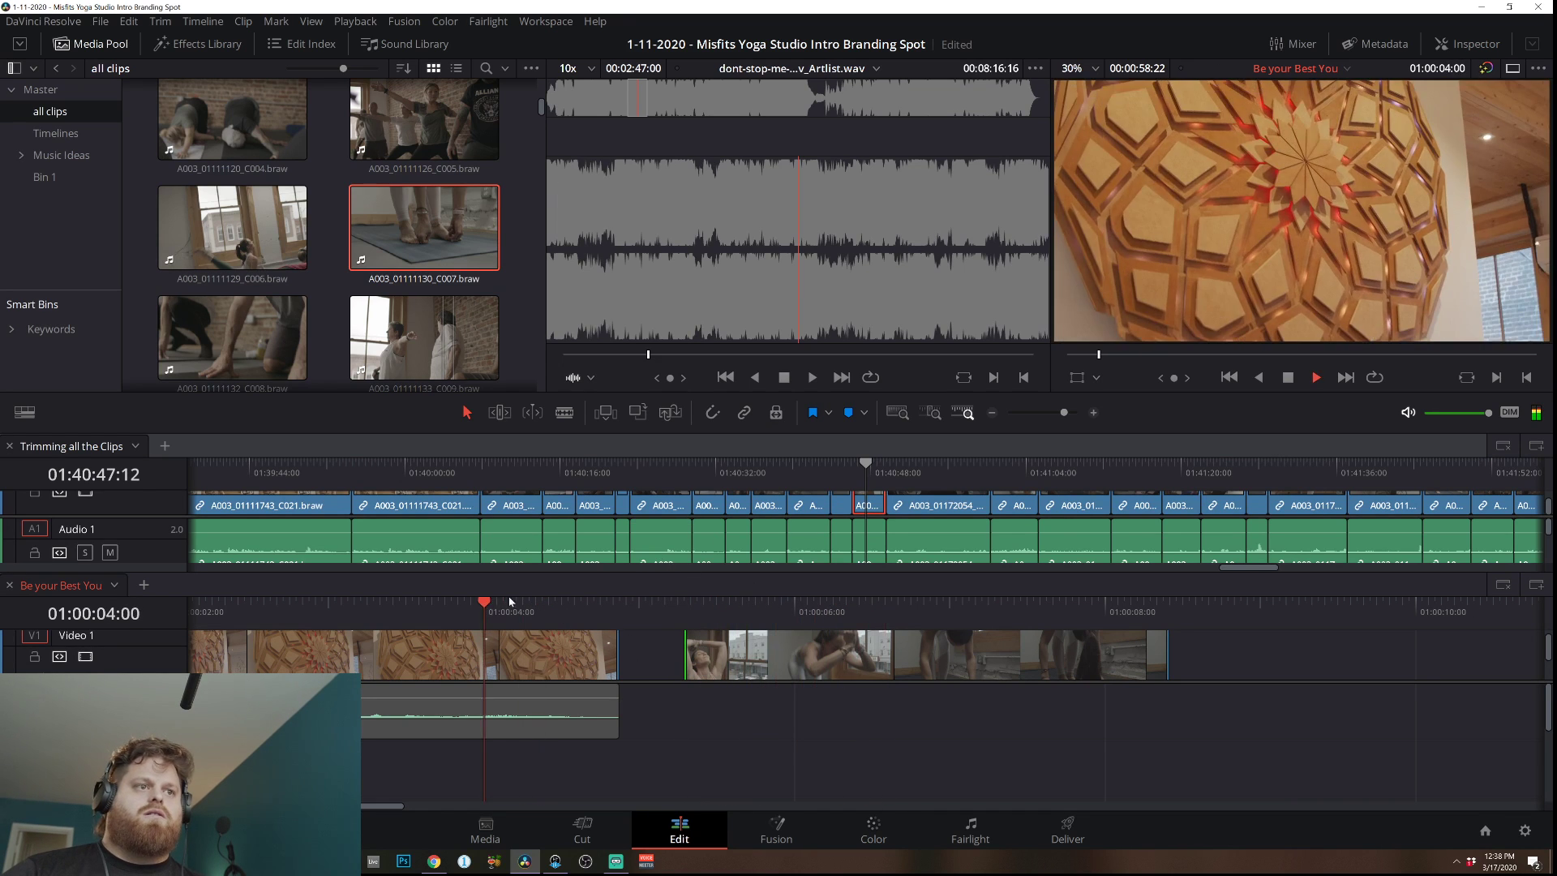
key(space)
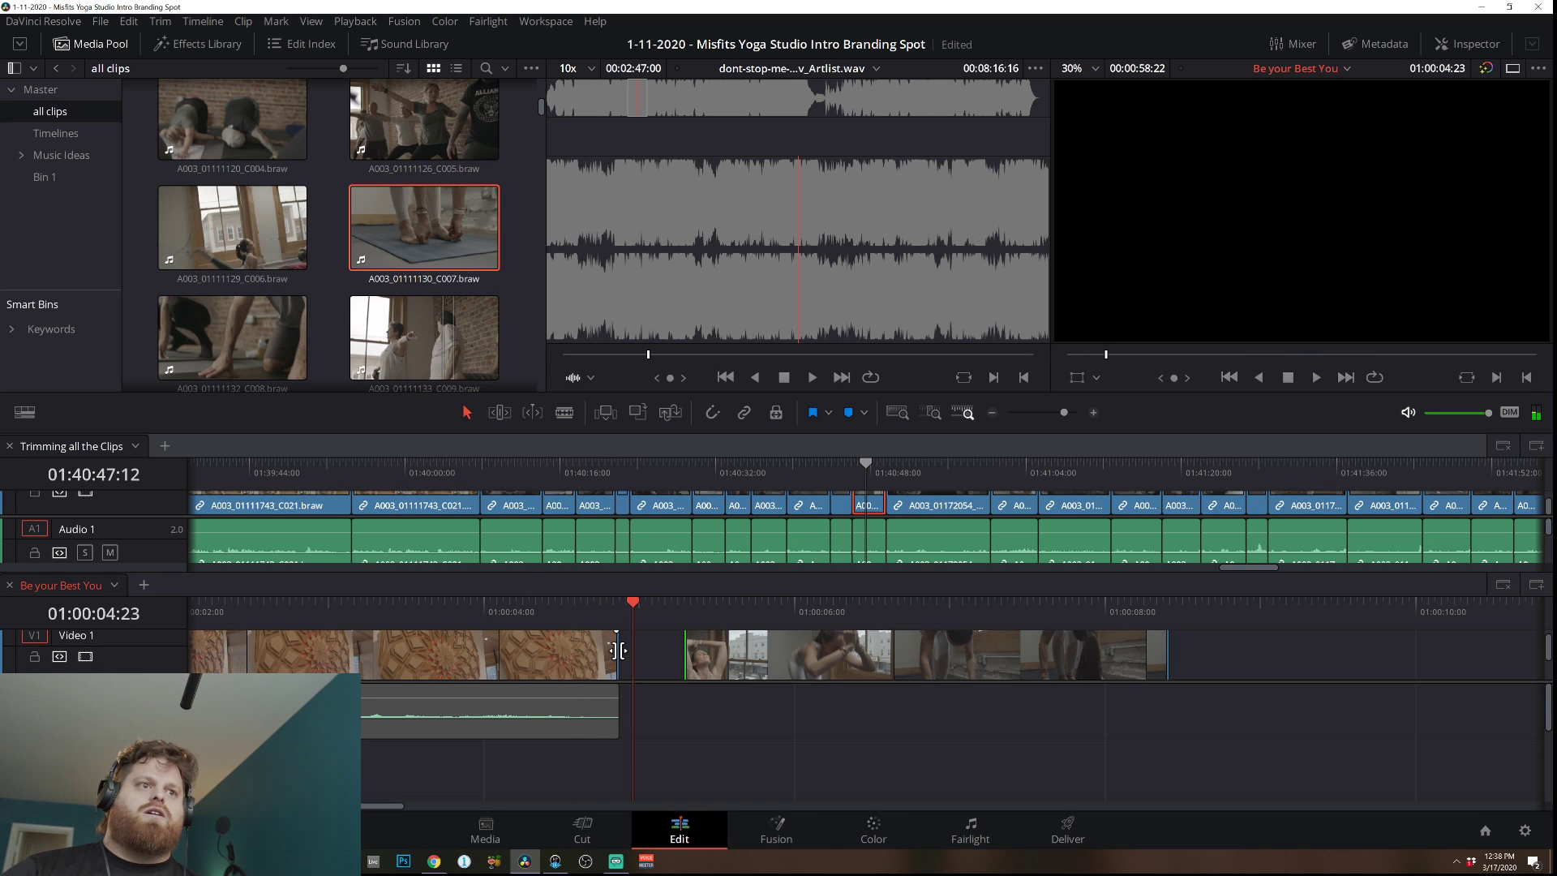
drag(611, 649, 567, 653)
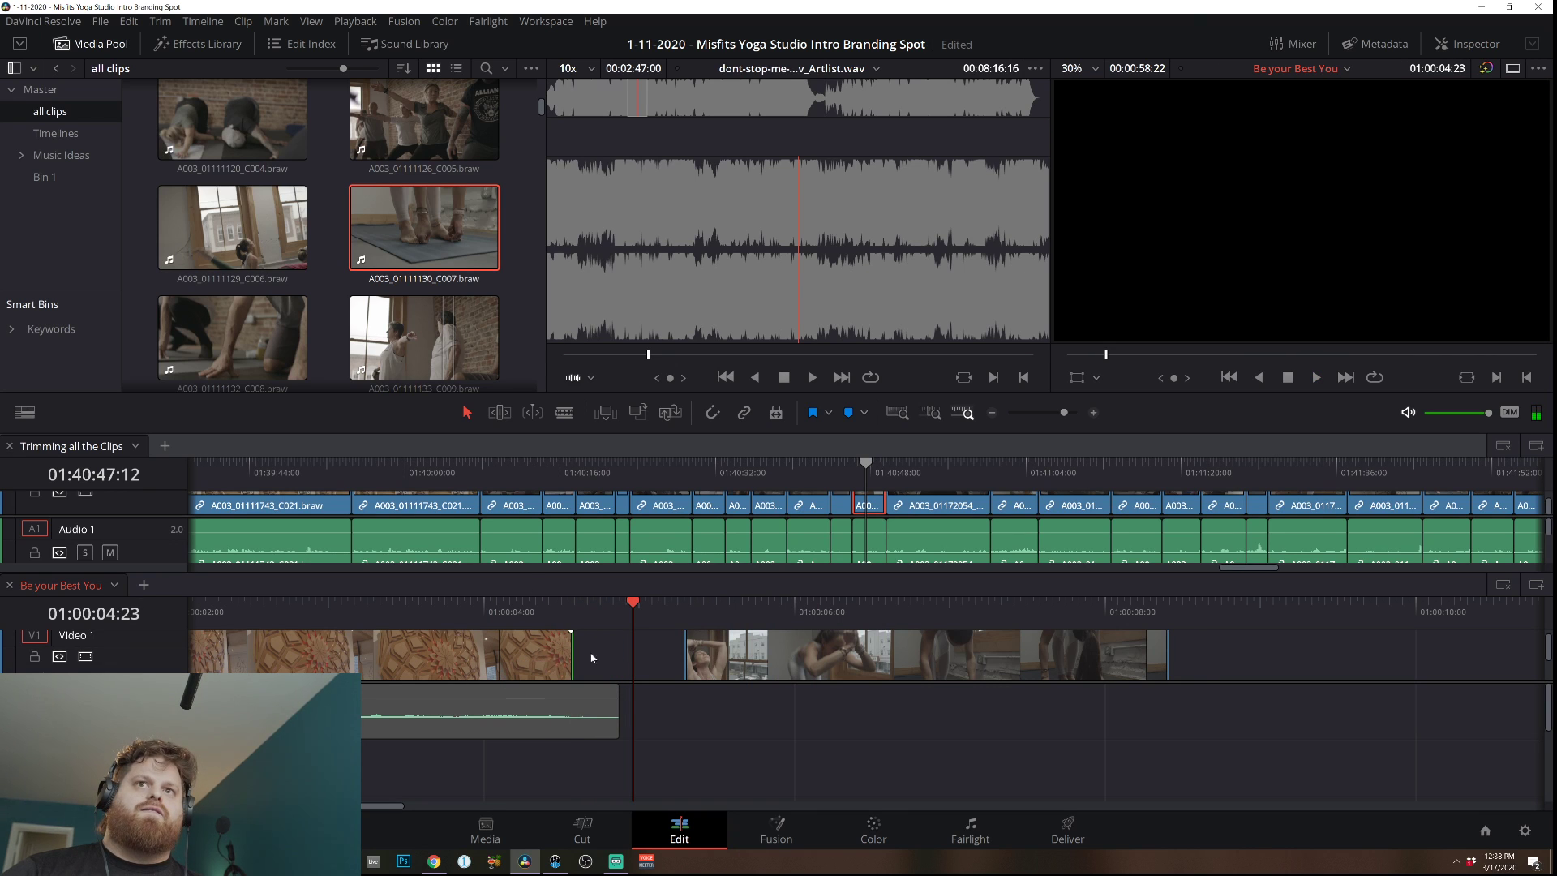
drag(854, 663, 737, 664)
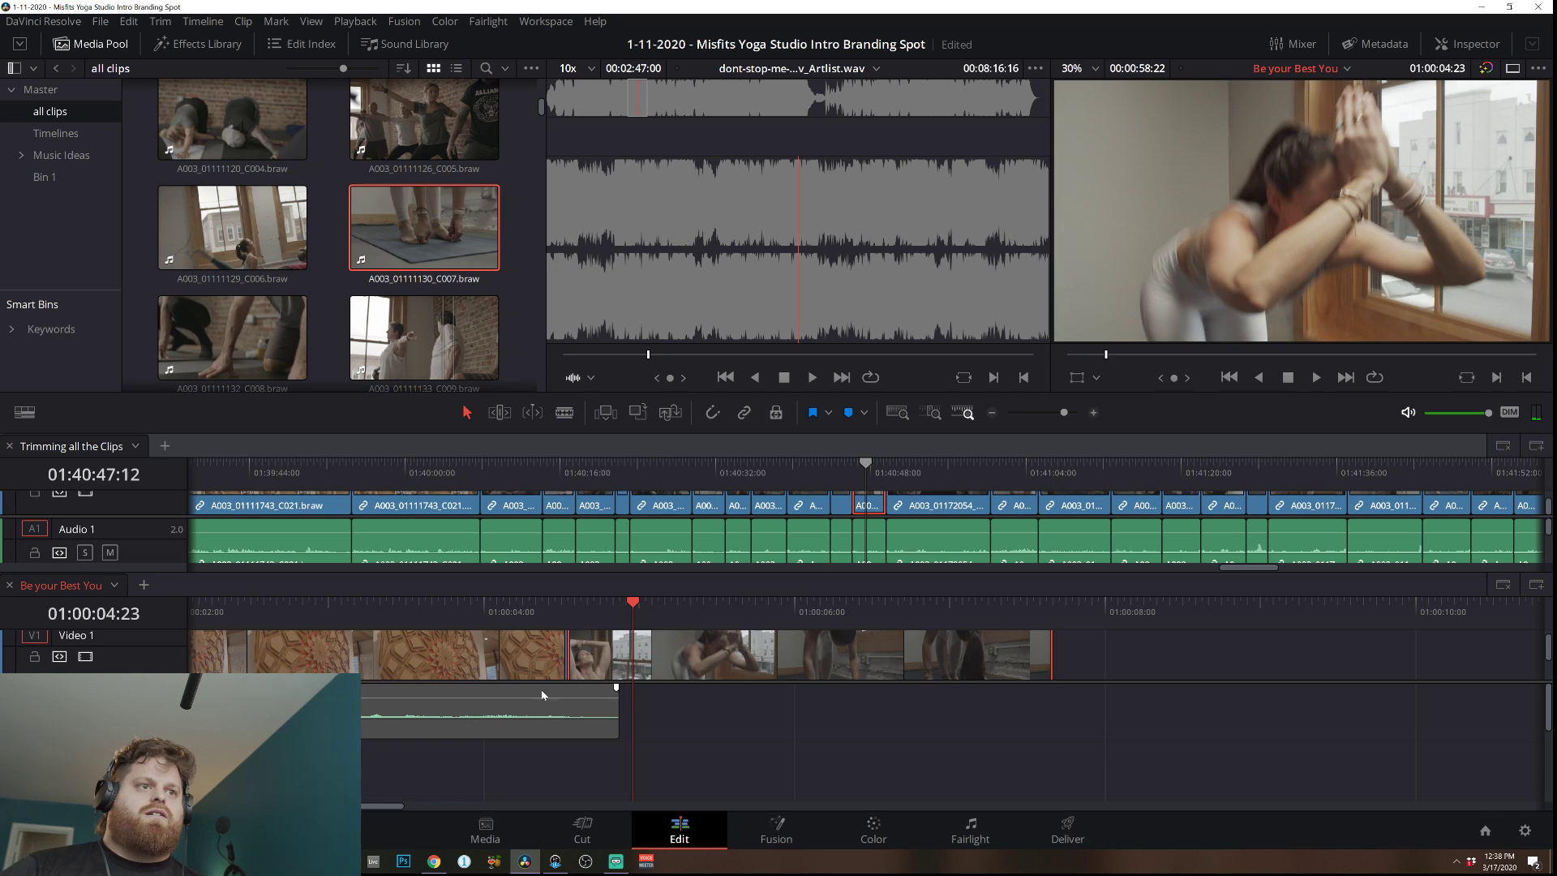
Play Be your Best You from the start and trim the end of the second clip back to 01:00:06:14.
key(Home)
key(space)
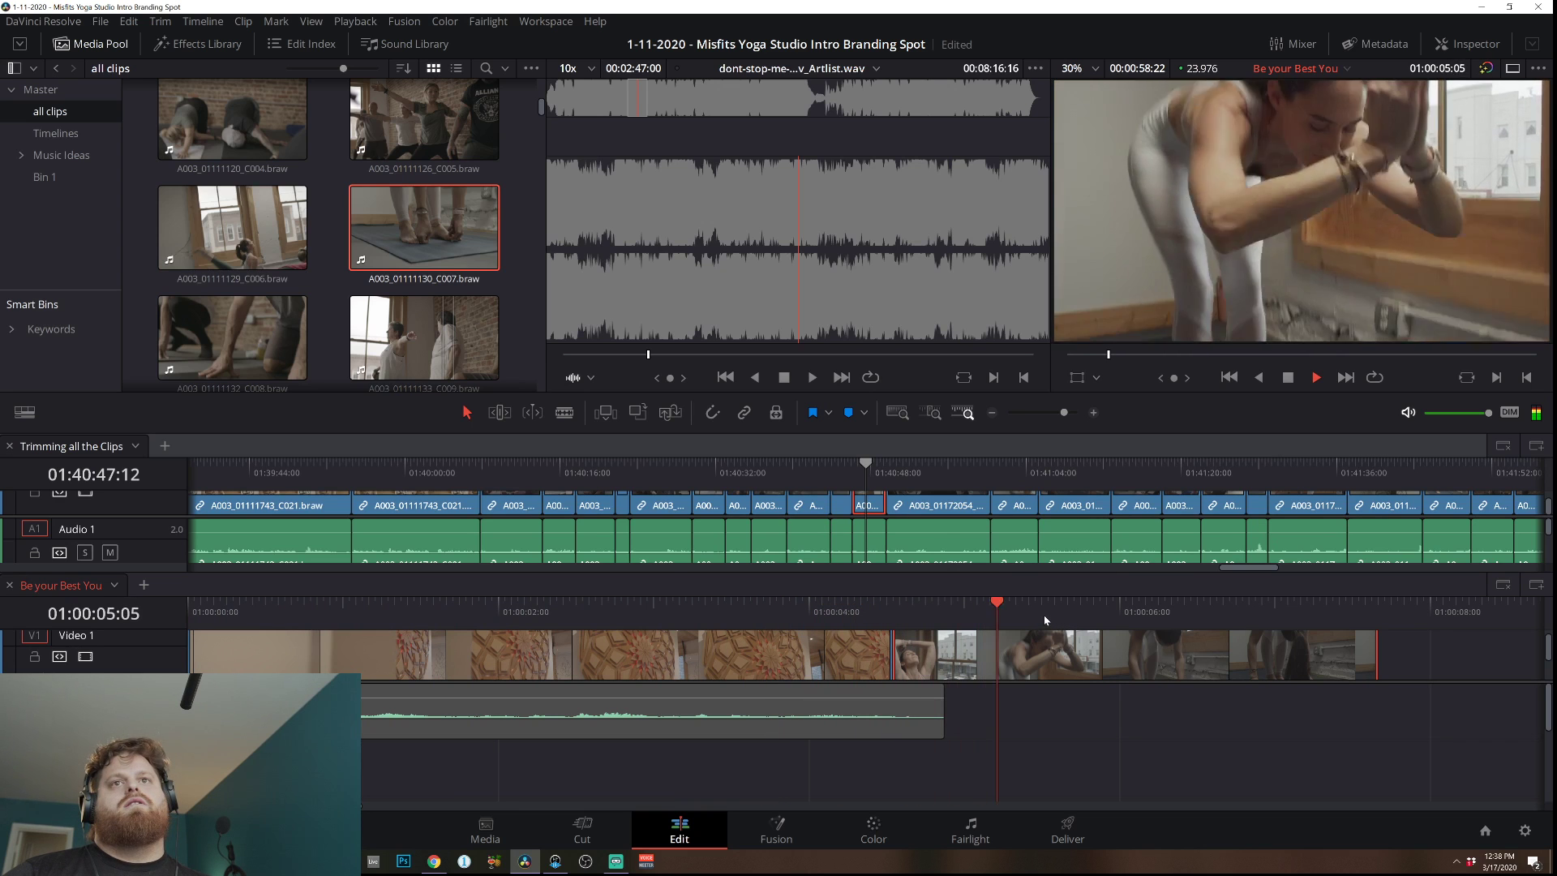
key(space)
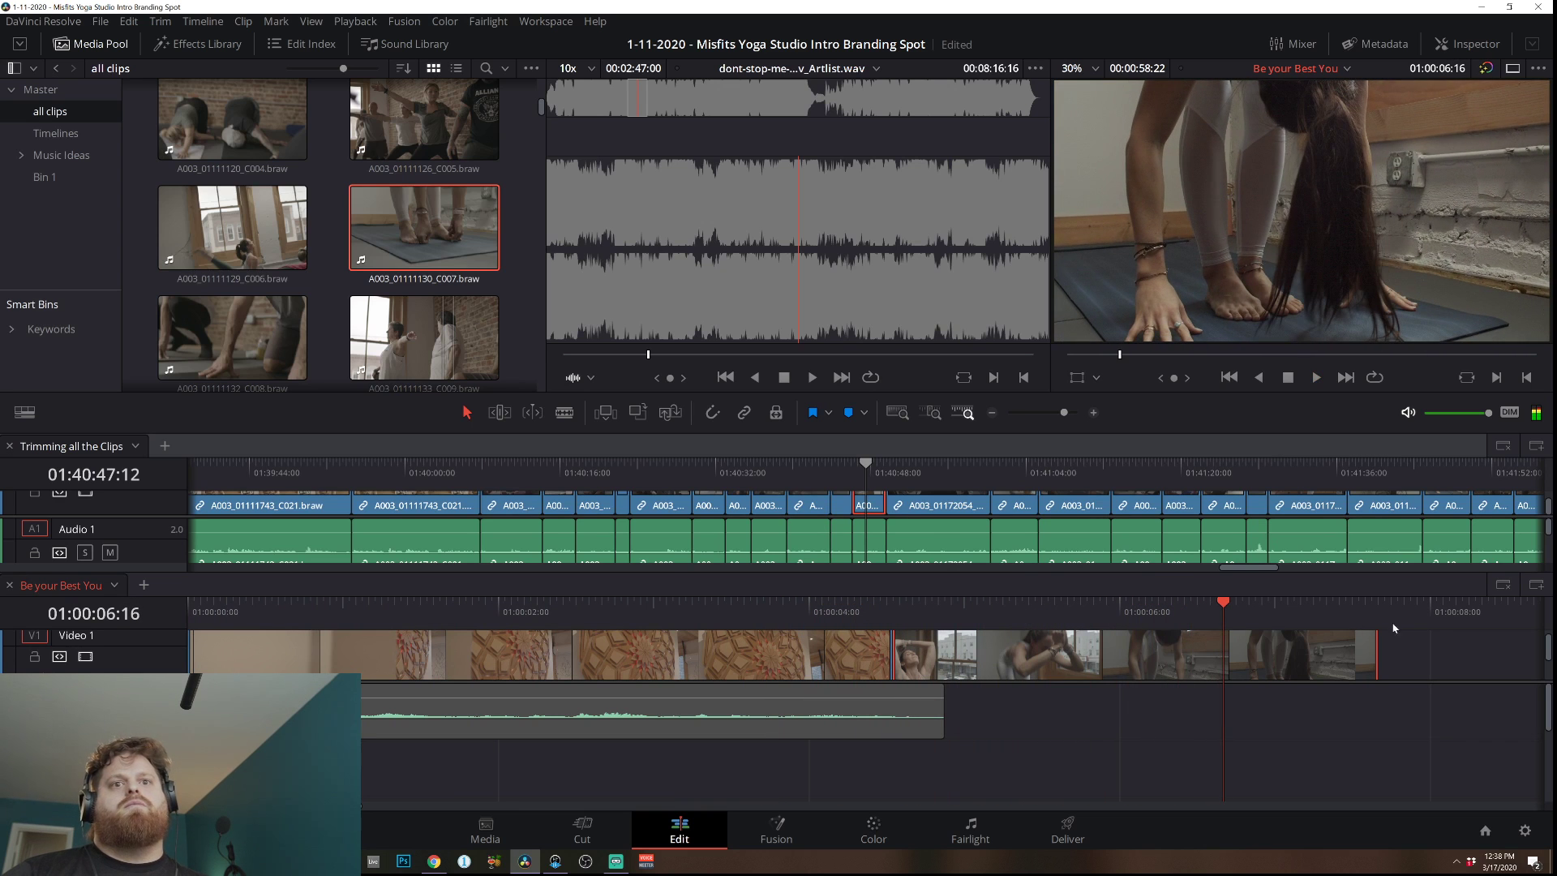
drag(1369, 654, 1174, 651)
Browse the Trimming all the Clips shots on the Color page from the beginning, select clip 10, and go to its first frame.
drag(926, 469, 1149, 469)
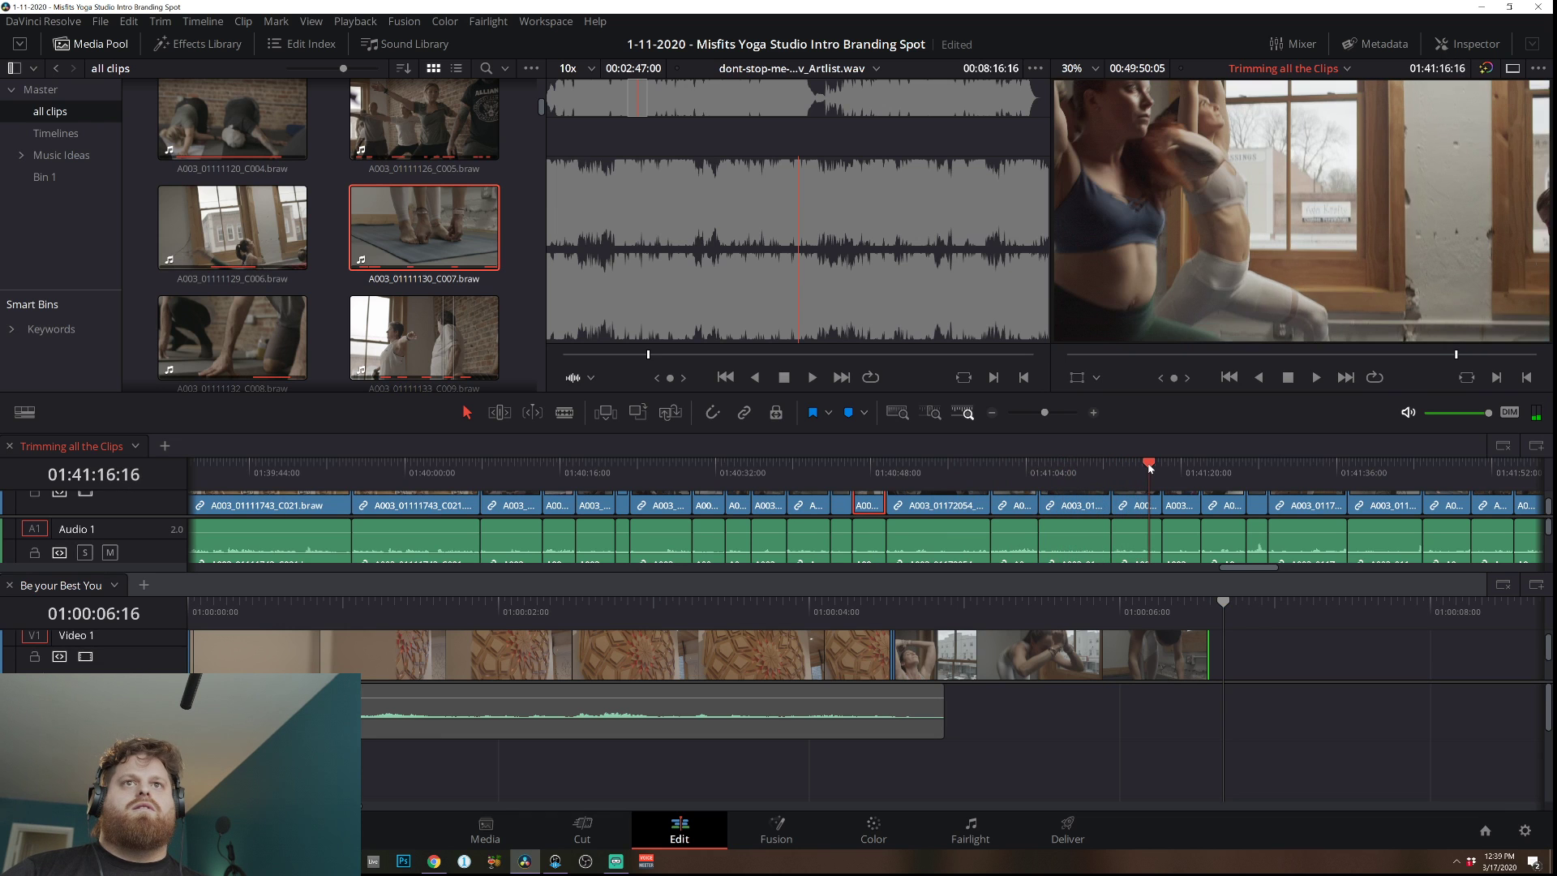
click(892, 819)
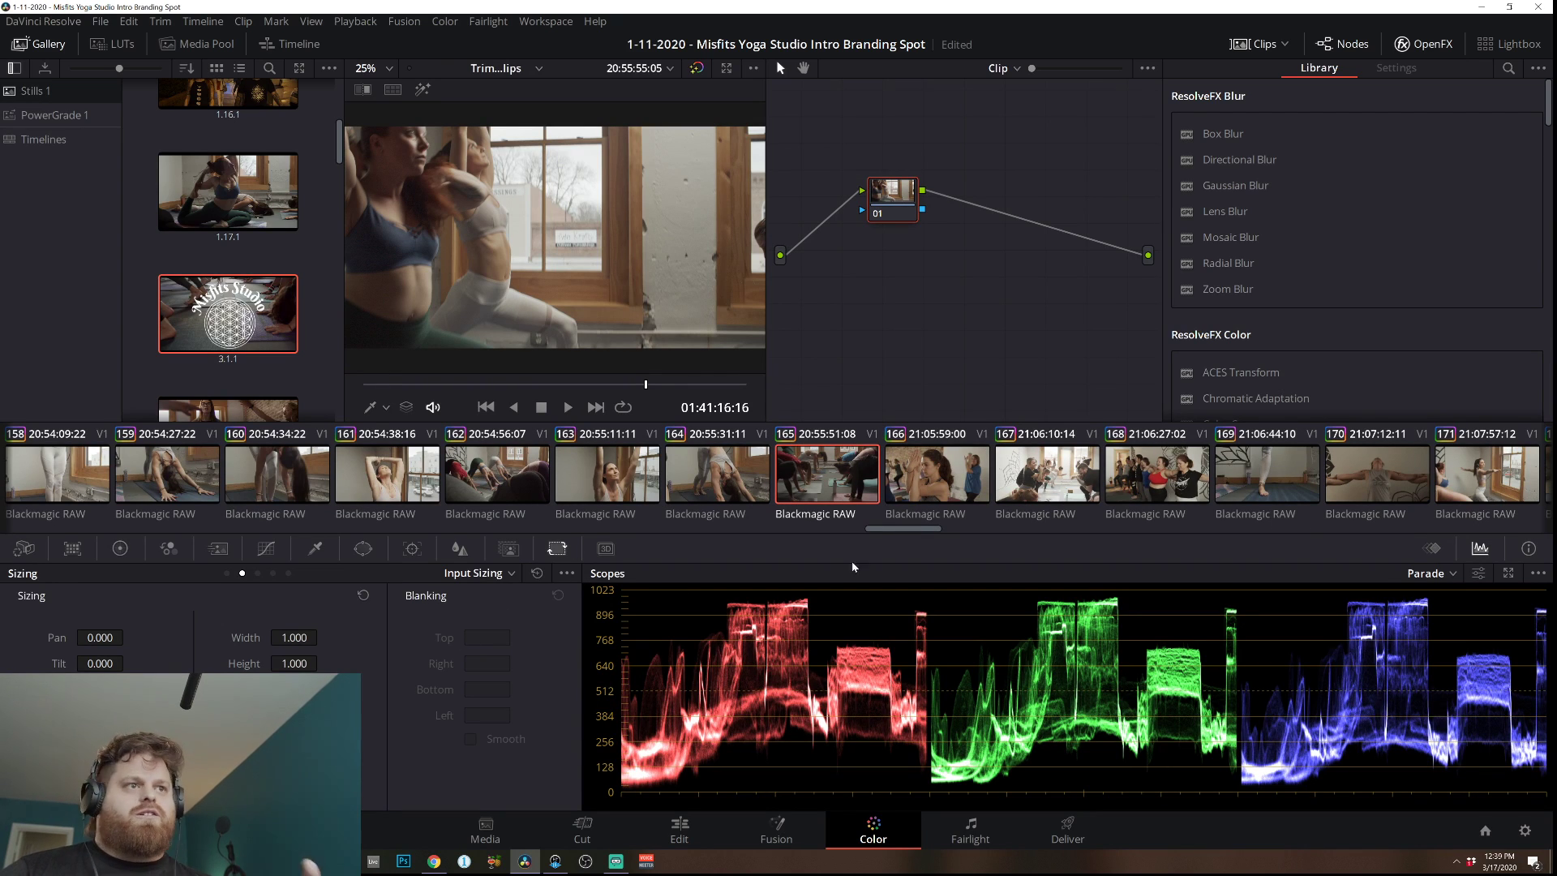
drag(935, 532, 37, 551)
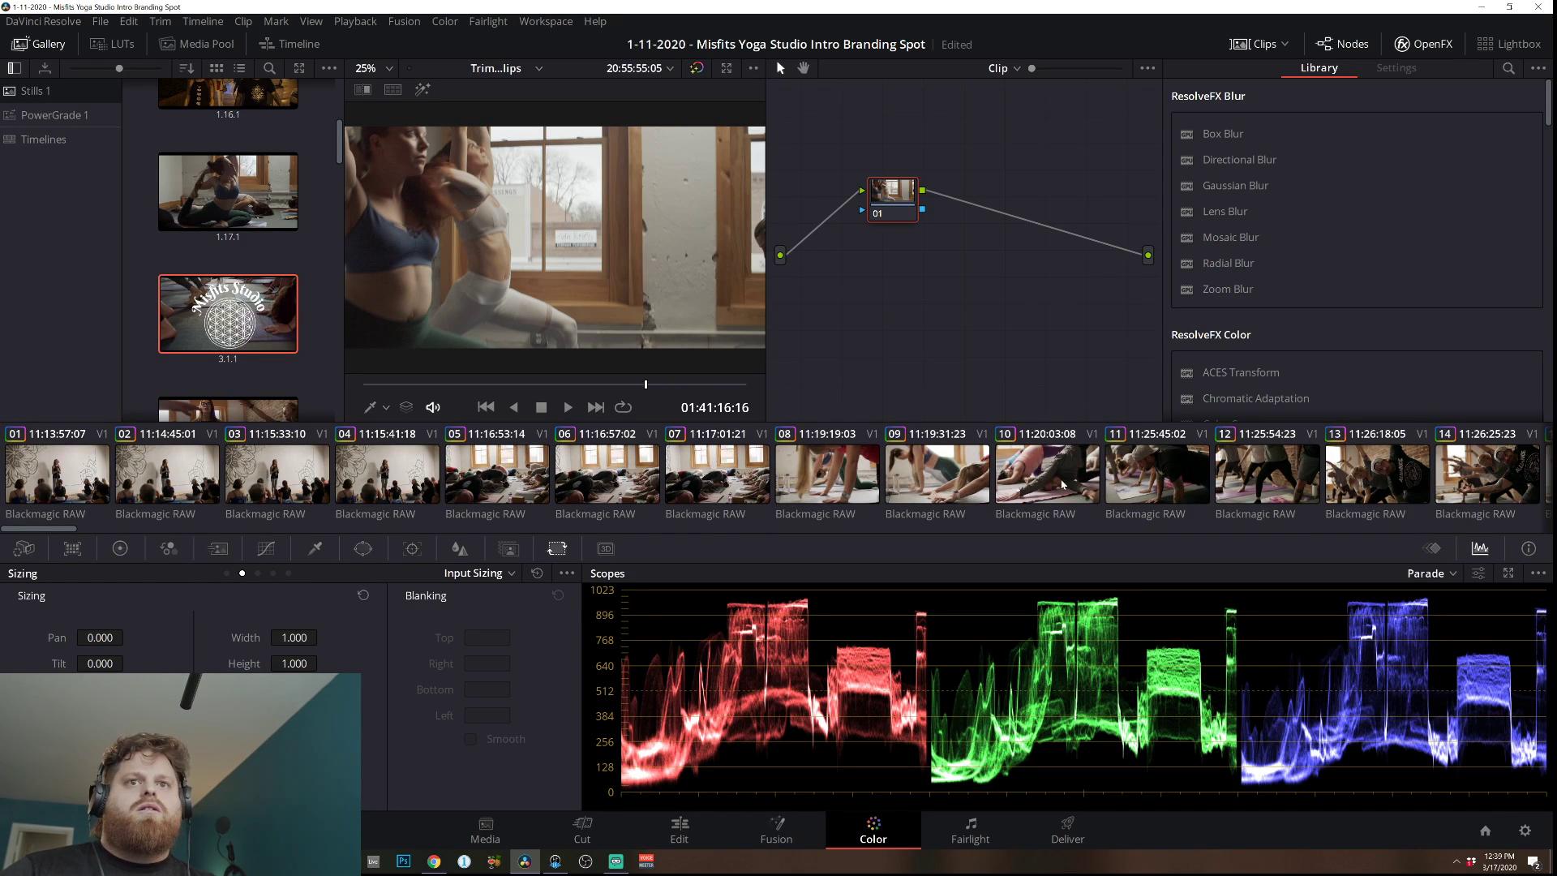
click(1029, 471)
mouse_move(381, 387)
mouse_down()
mouse_move(723, 385)
mouse_move(364, 387)
mouse_up()
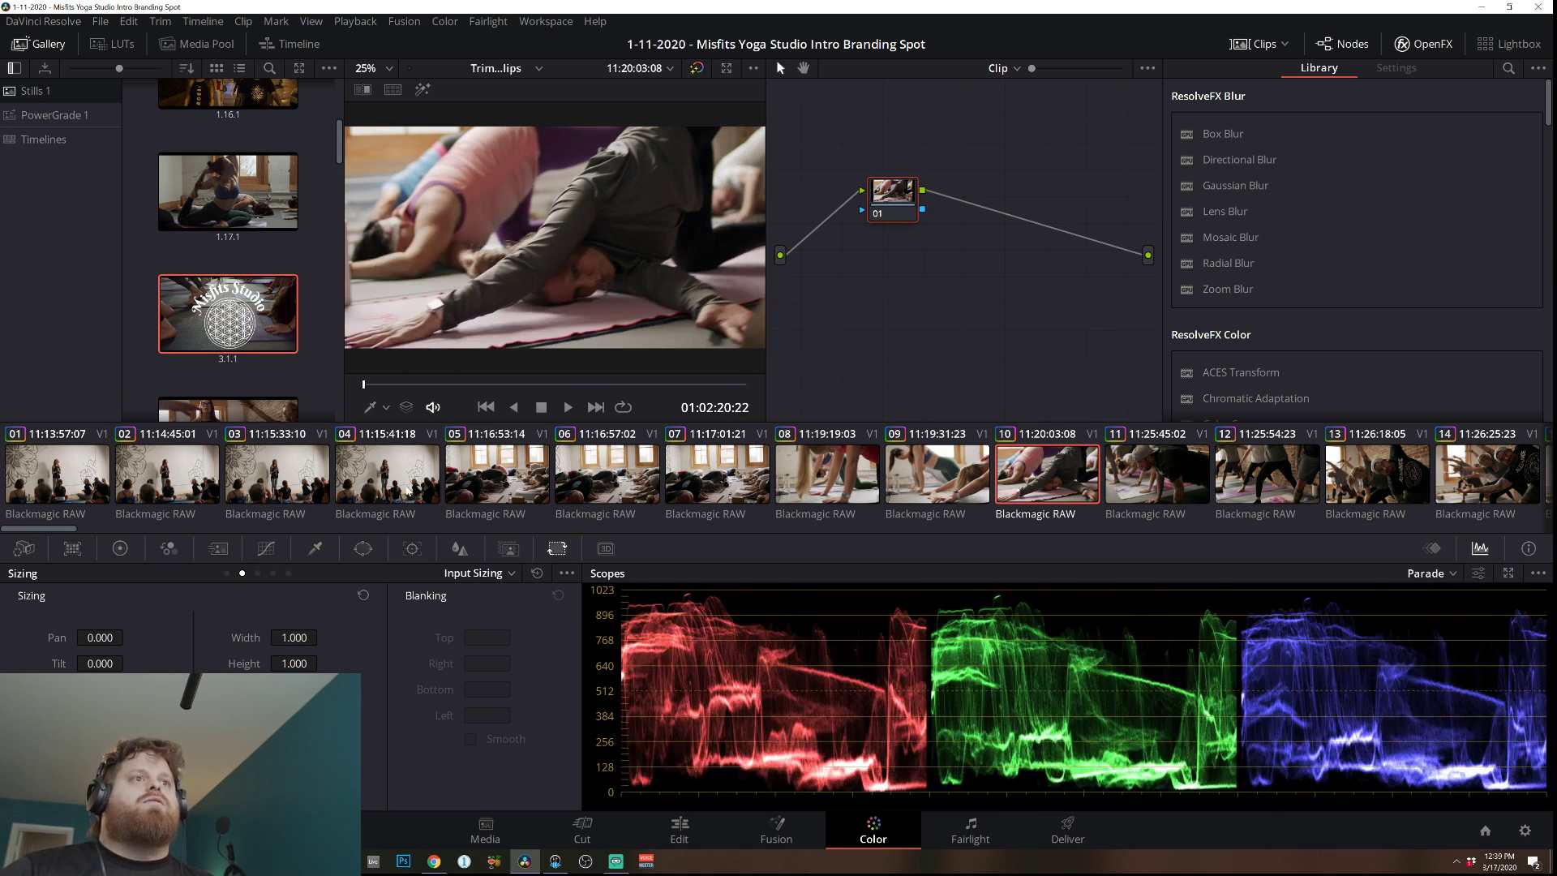
Back on the Edit page, place the clip at 01:02:20:22 directly after the second clip on Video 1 of Be your Best You and play the cut.
click(679, 831)
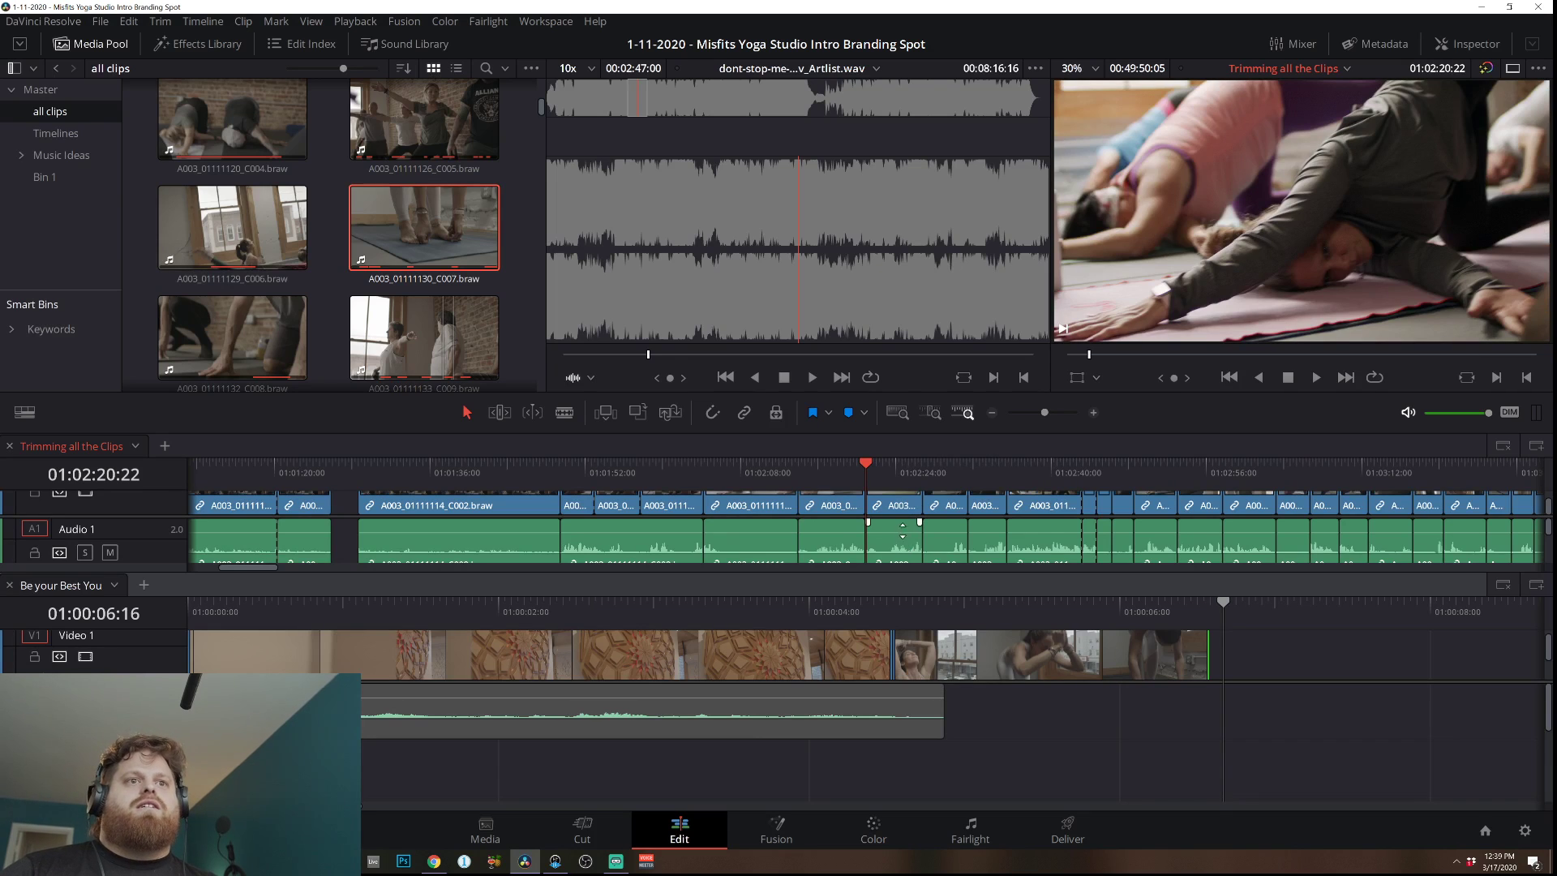
drag(904, 503, 1208, 679)
key(j)
key(j)
key(l)
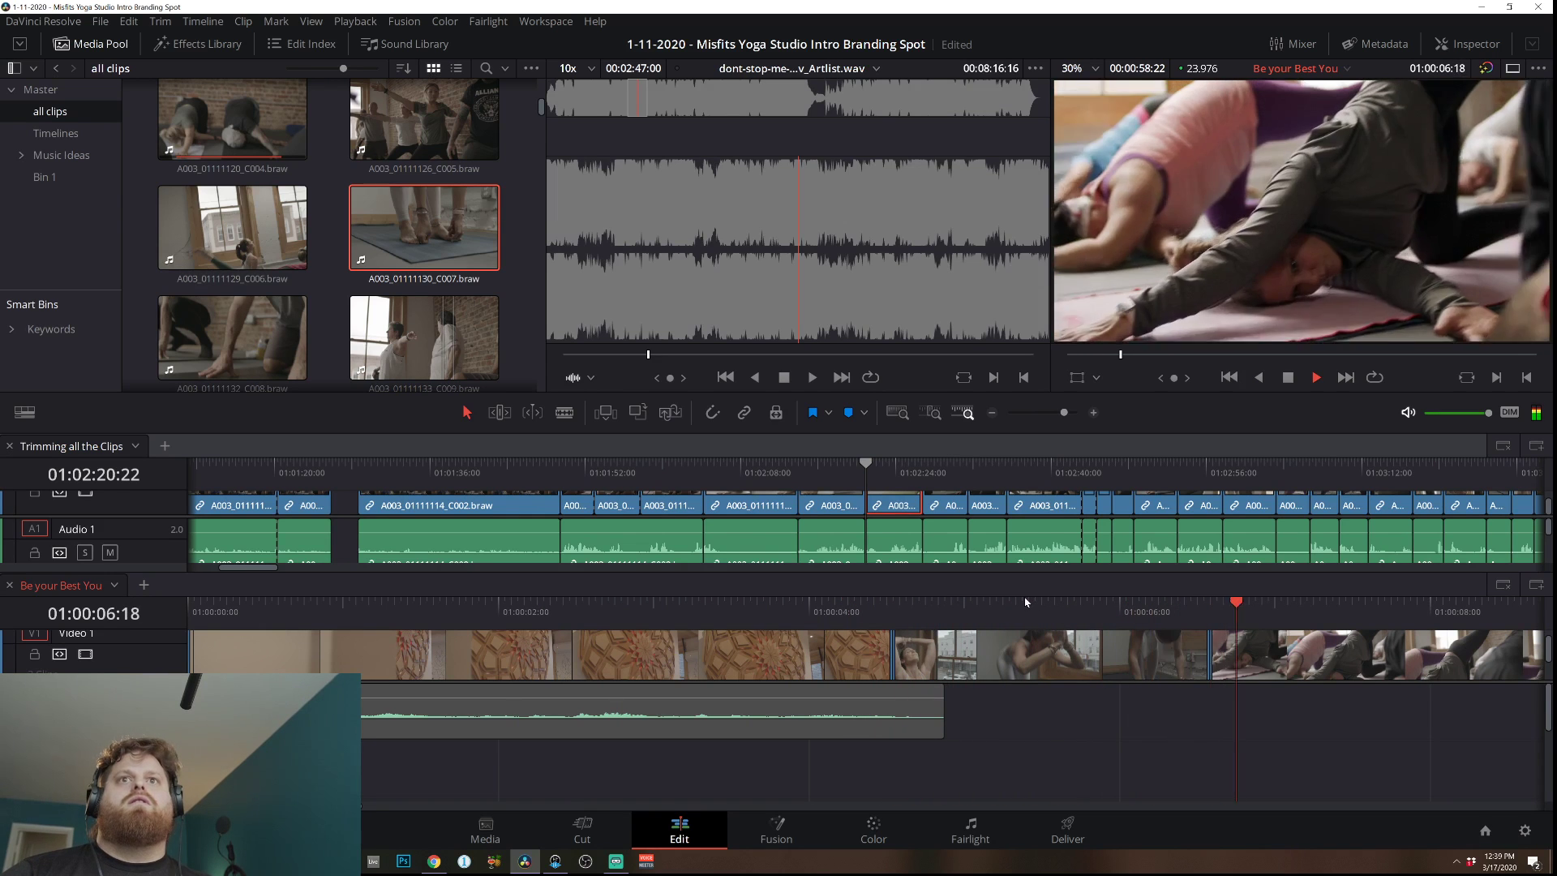
Reverse the speed of the third clip, A003_01111120_C004.braw, and play the cut leading into it.
right_click(1289, 653)
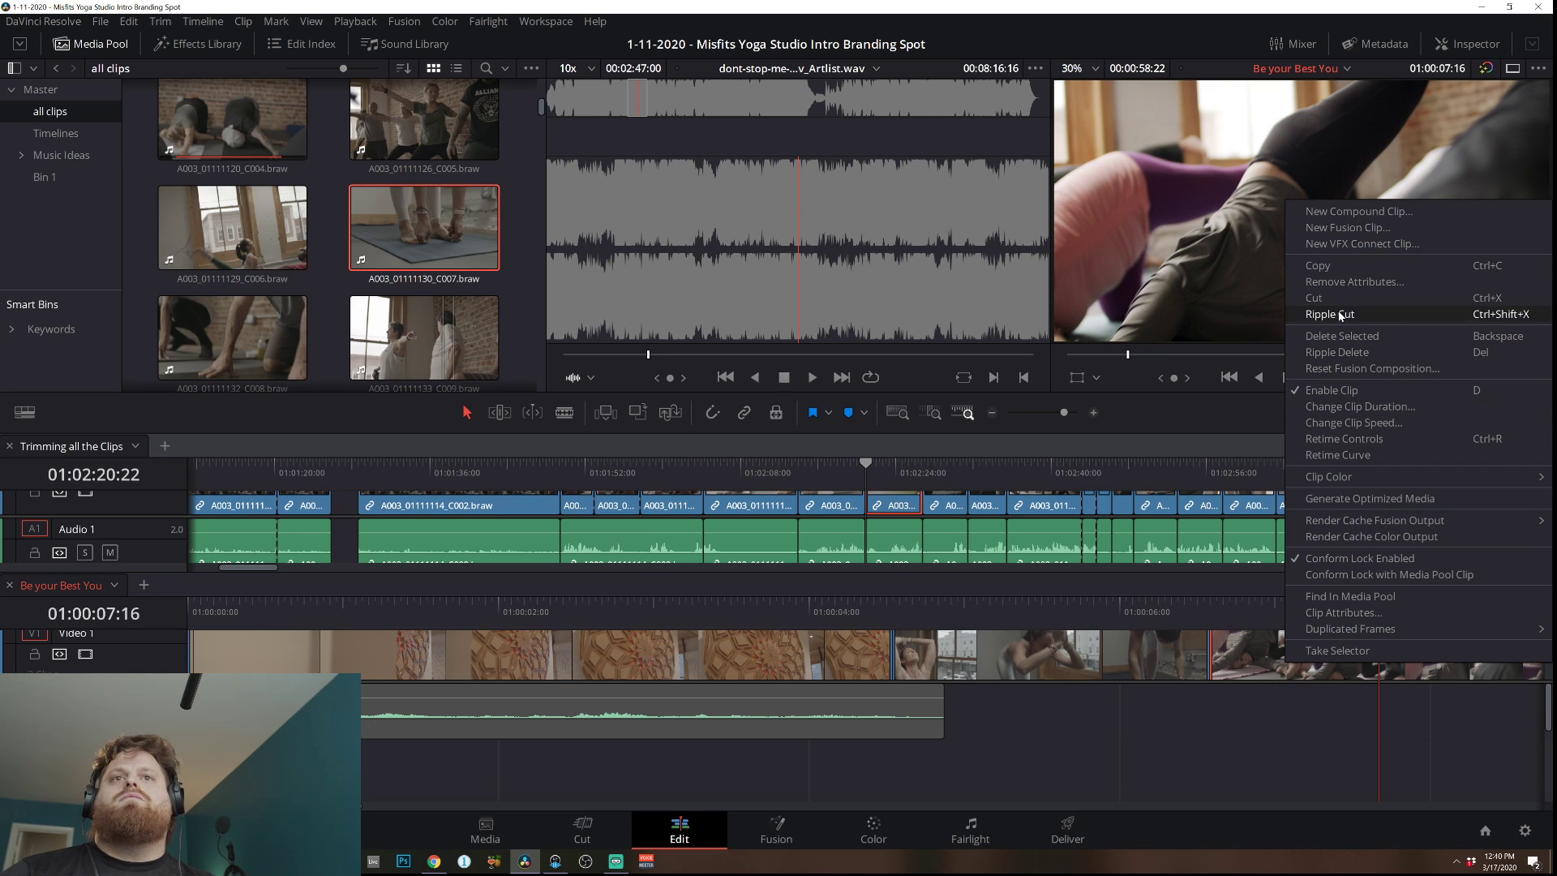
click(1345, 439)
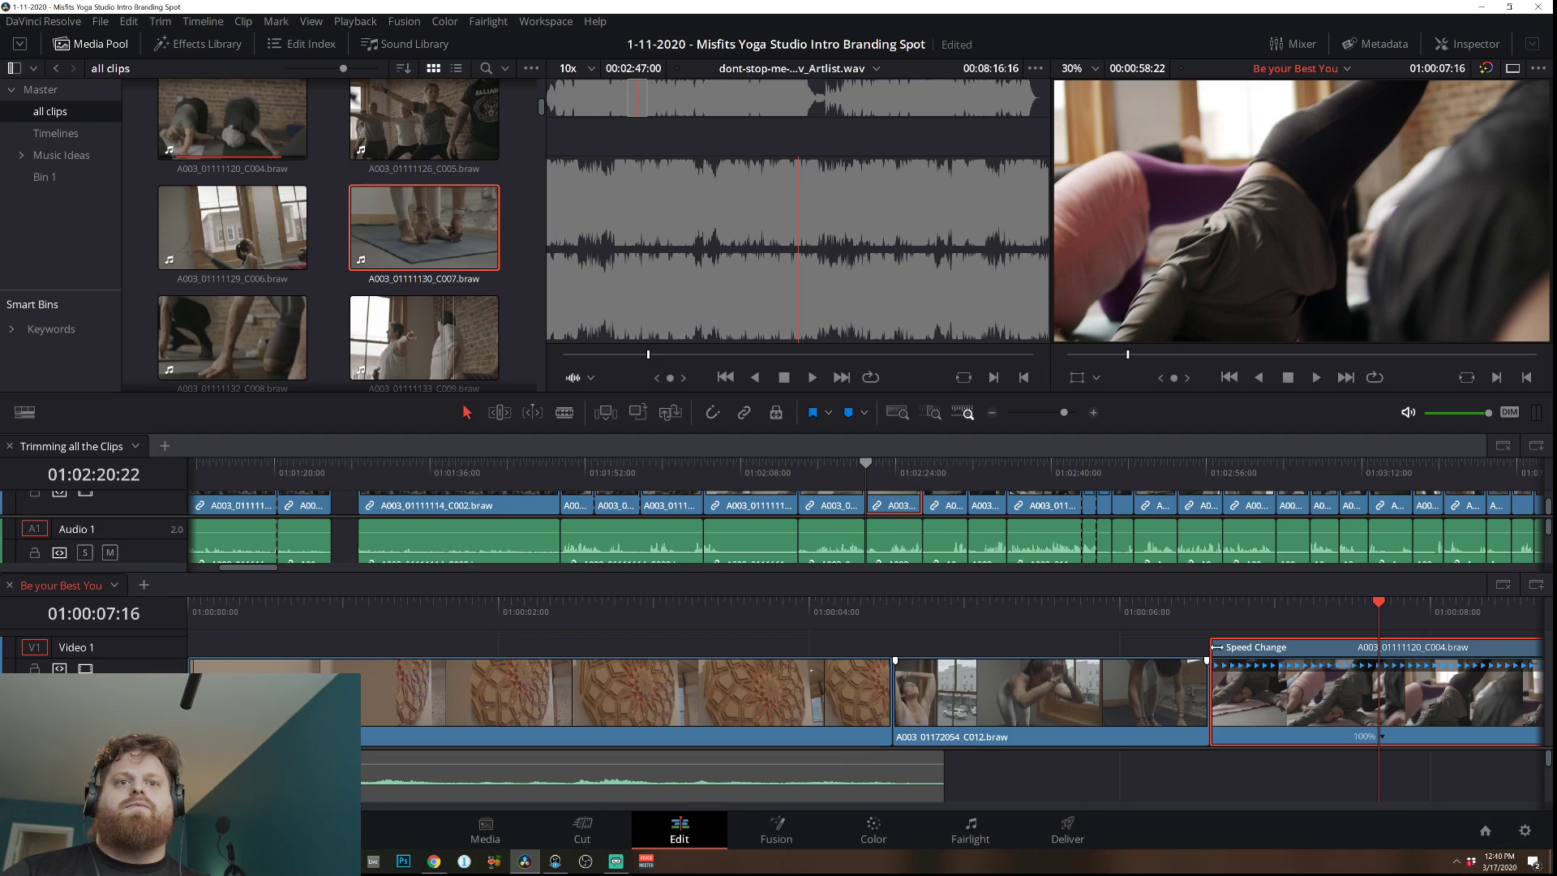
right_click(1286, 686)
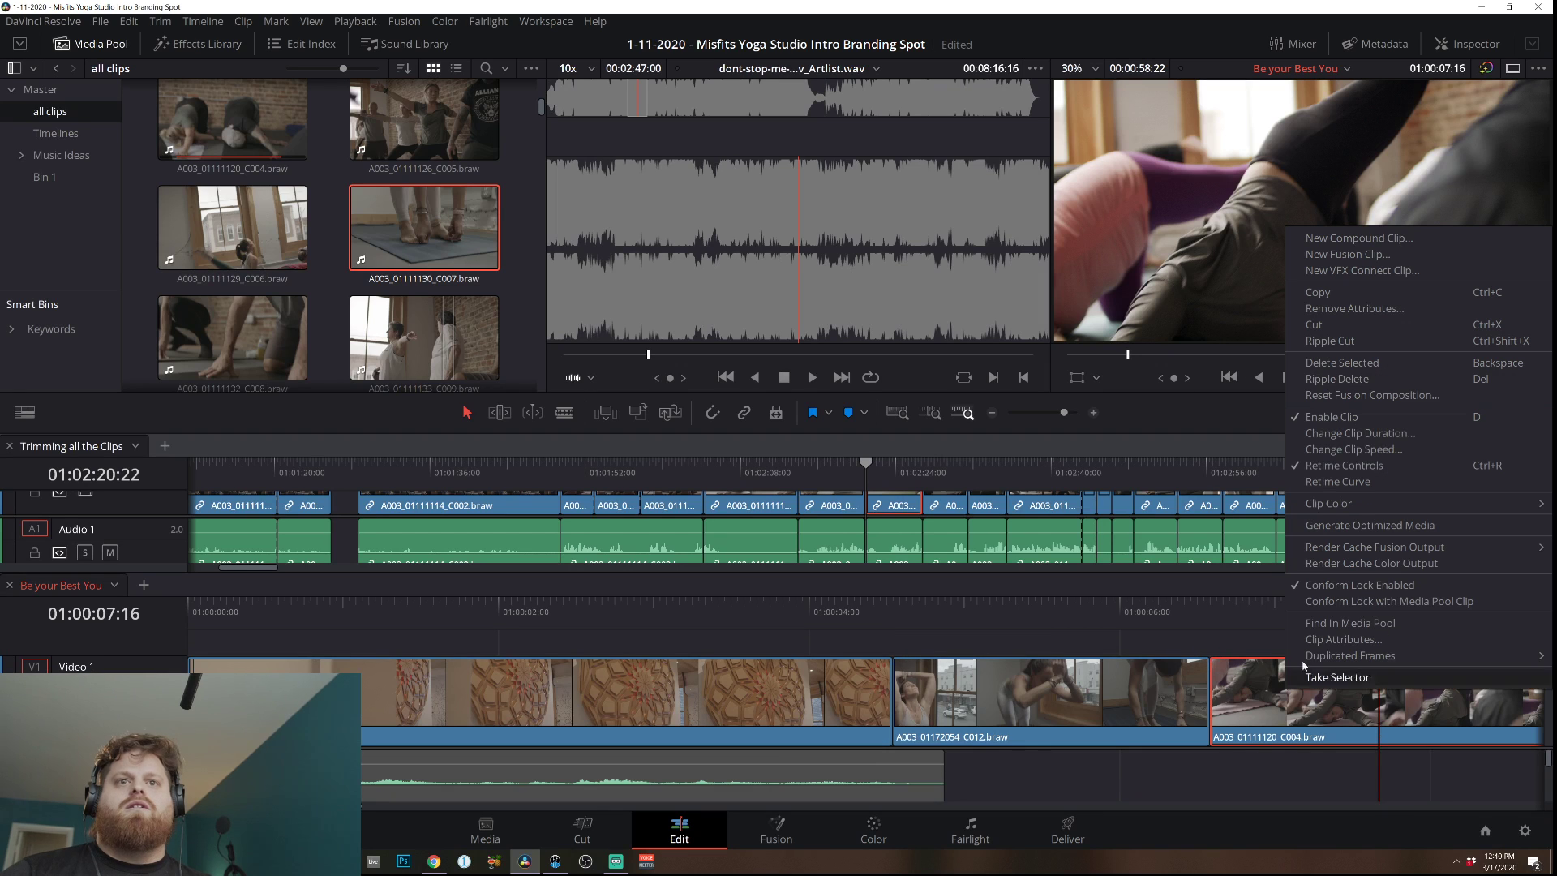
click(1358, 450)
click(1265, 475)
click(1324, 619)
click(1022, 600)
key(space)
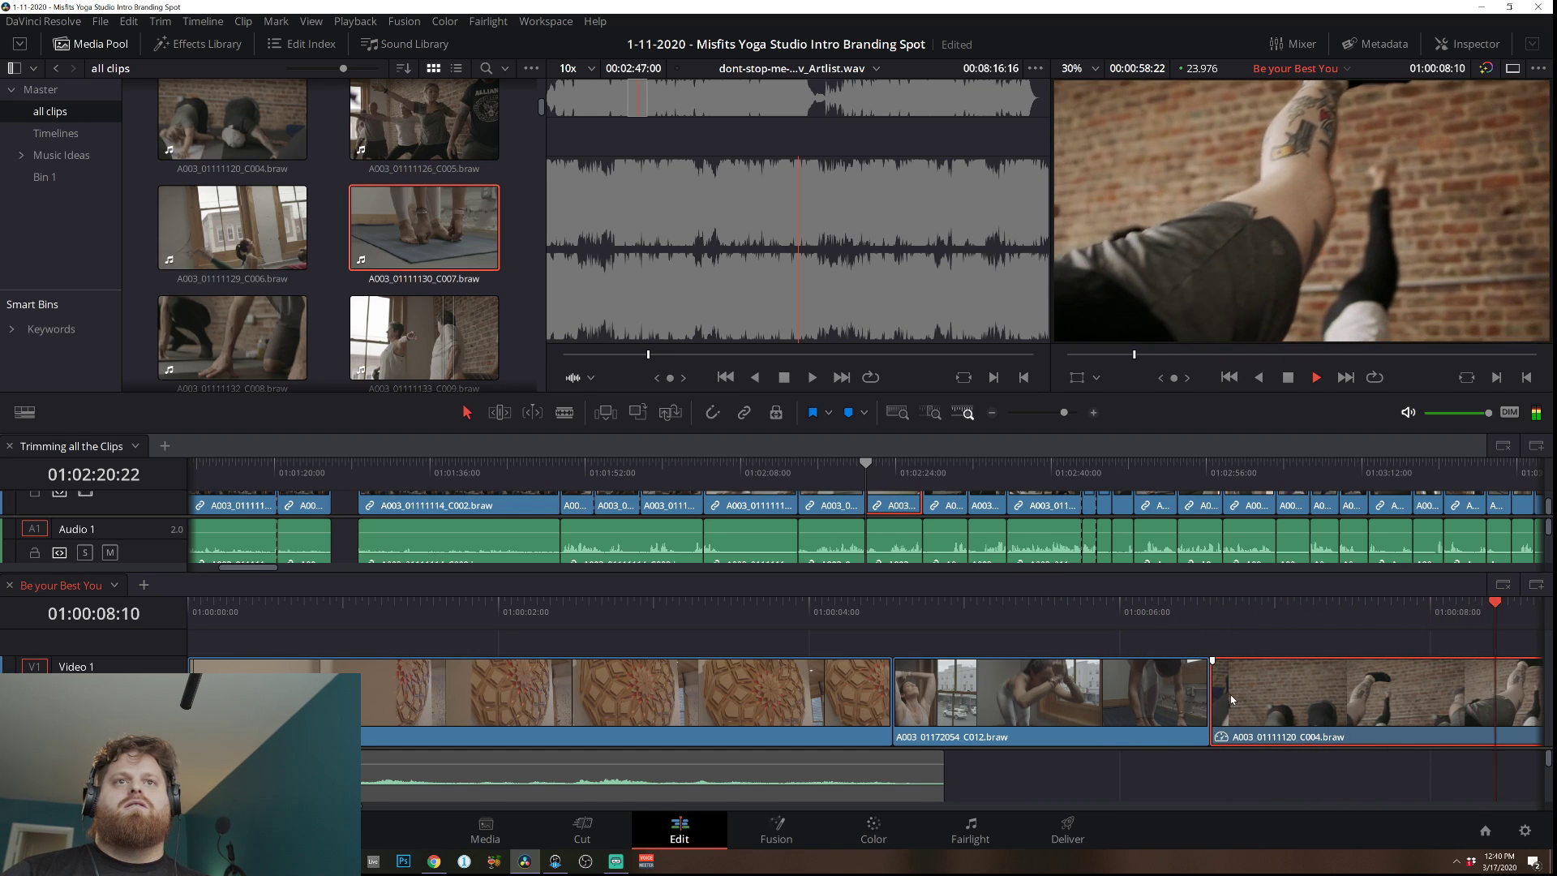
Trim about one second off the start of the reversed clip and move it back against the second clip.
key(space)
drag(539, 691, 690, 710)
click(817, 712)
drag(817, 712, 666, 718)
Play Be your Best You from the start in full screen and return to the edit view when it ends.
key(Home)
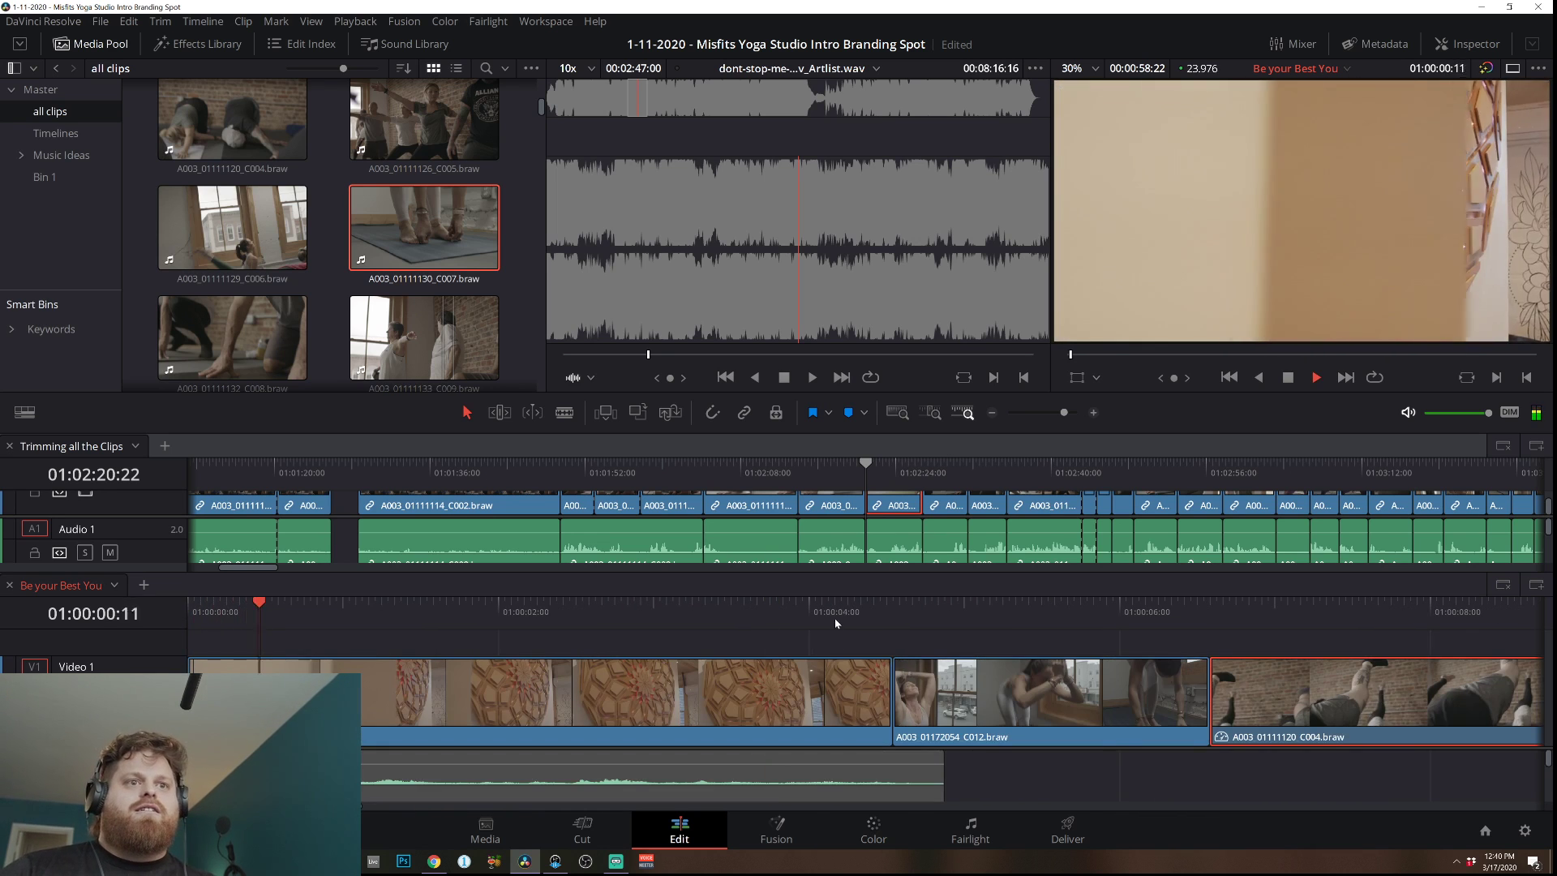
key(ctrl+f)
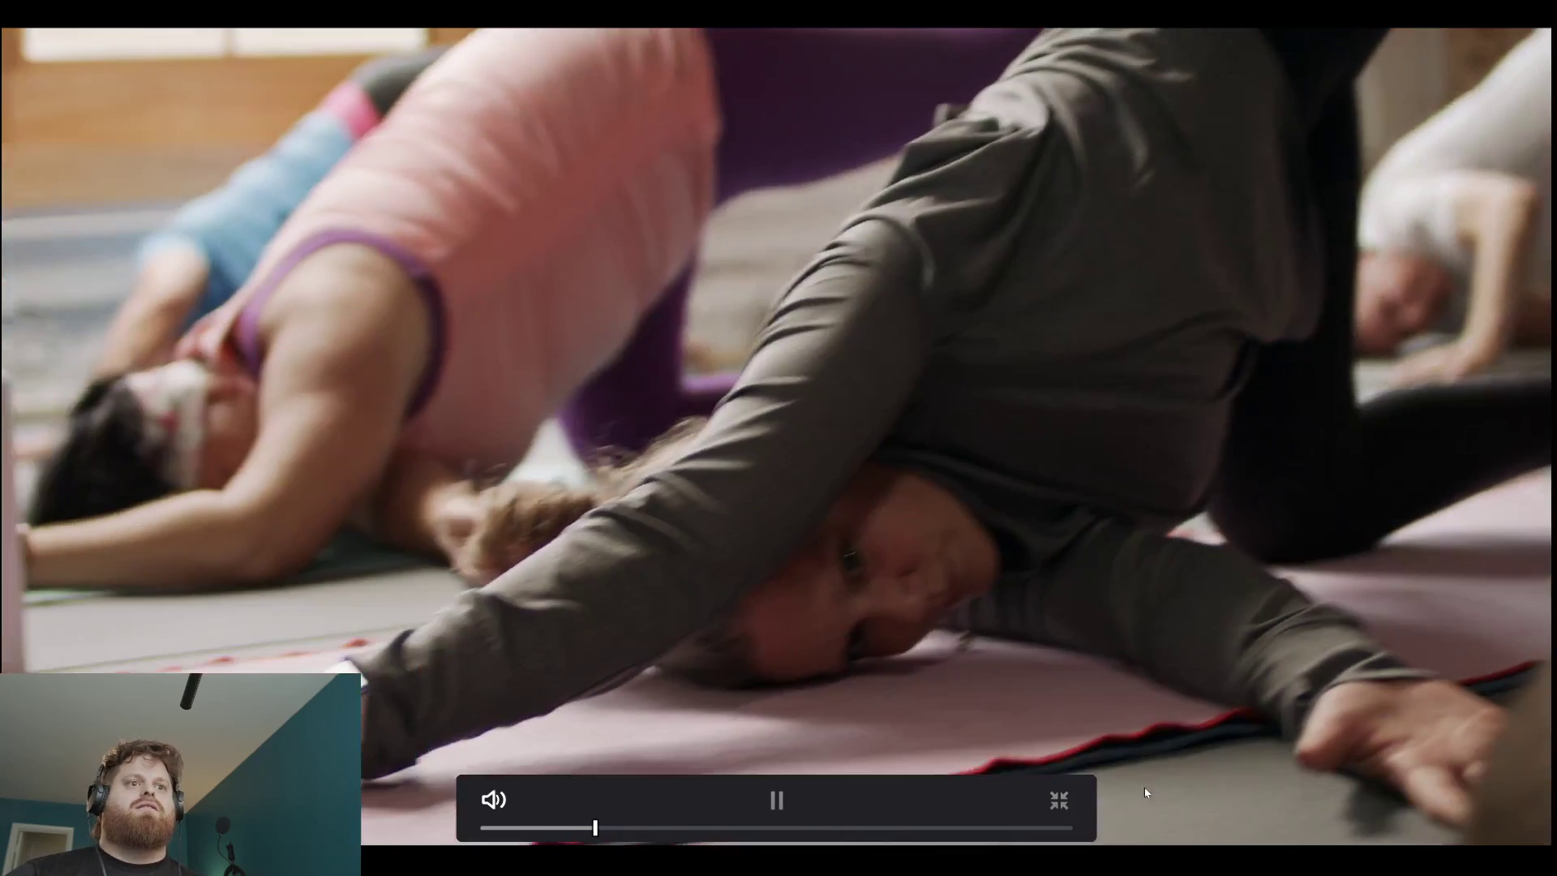
click(1145, 792)
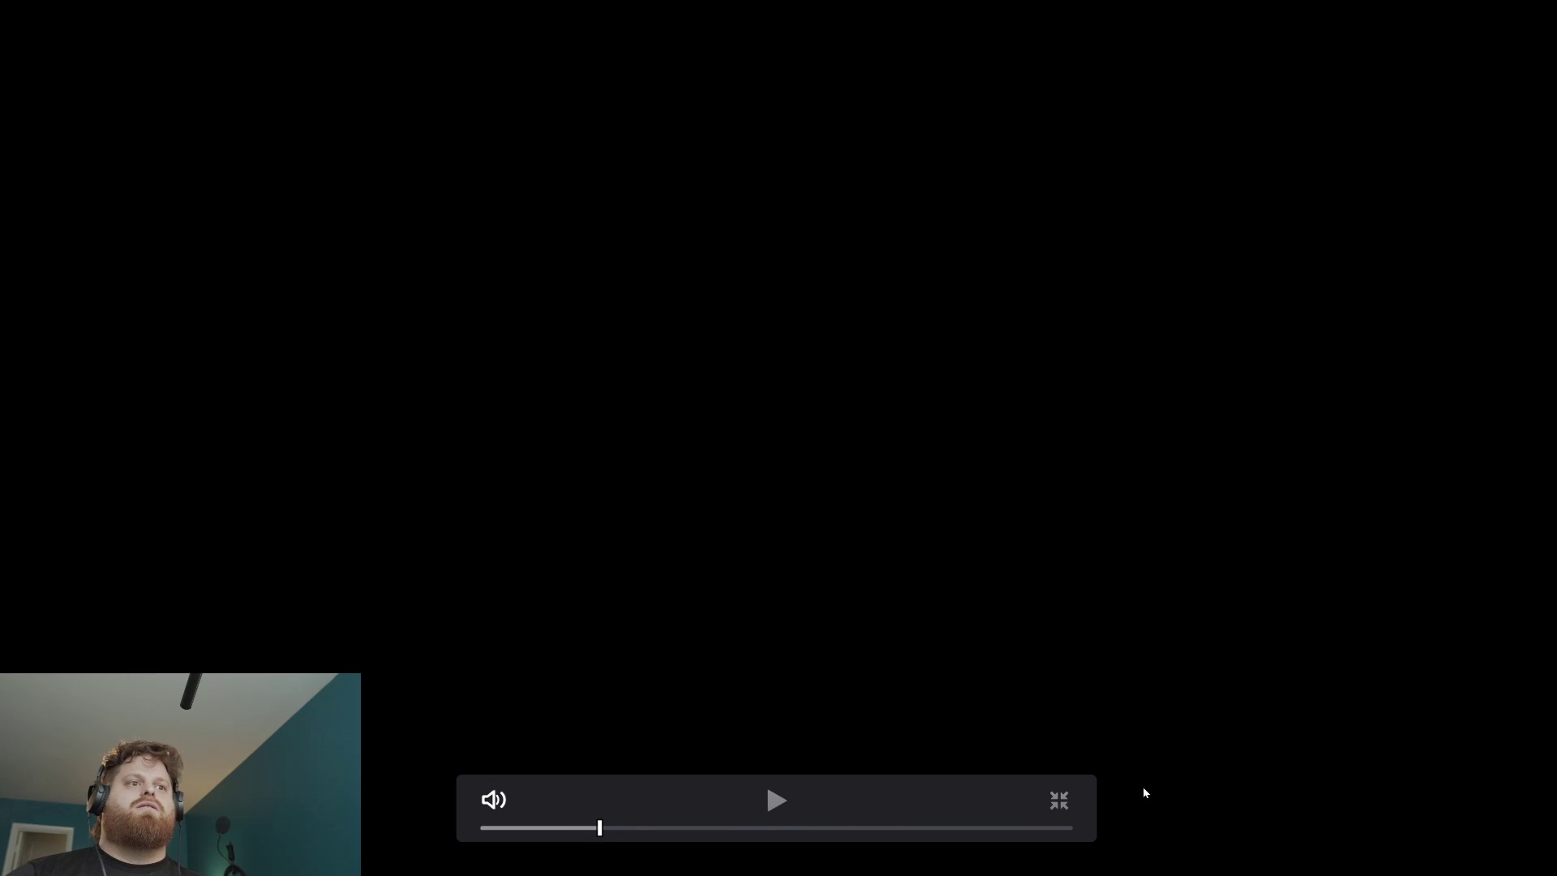
click(1056, 800)
Open the third clip at 01:00:08:04 on the Color page and switch its tracker to Stabilizer mode.
click(777, 615)
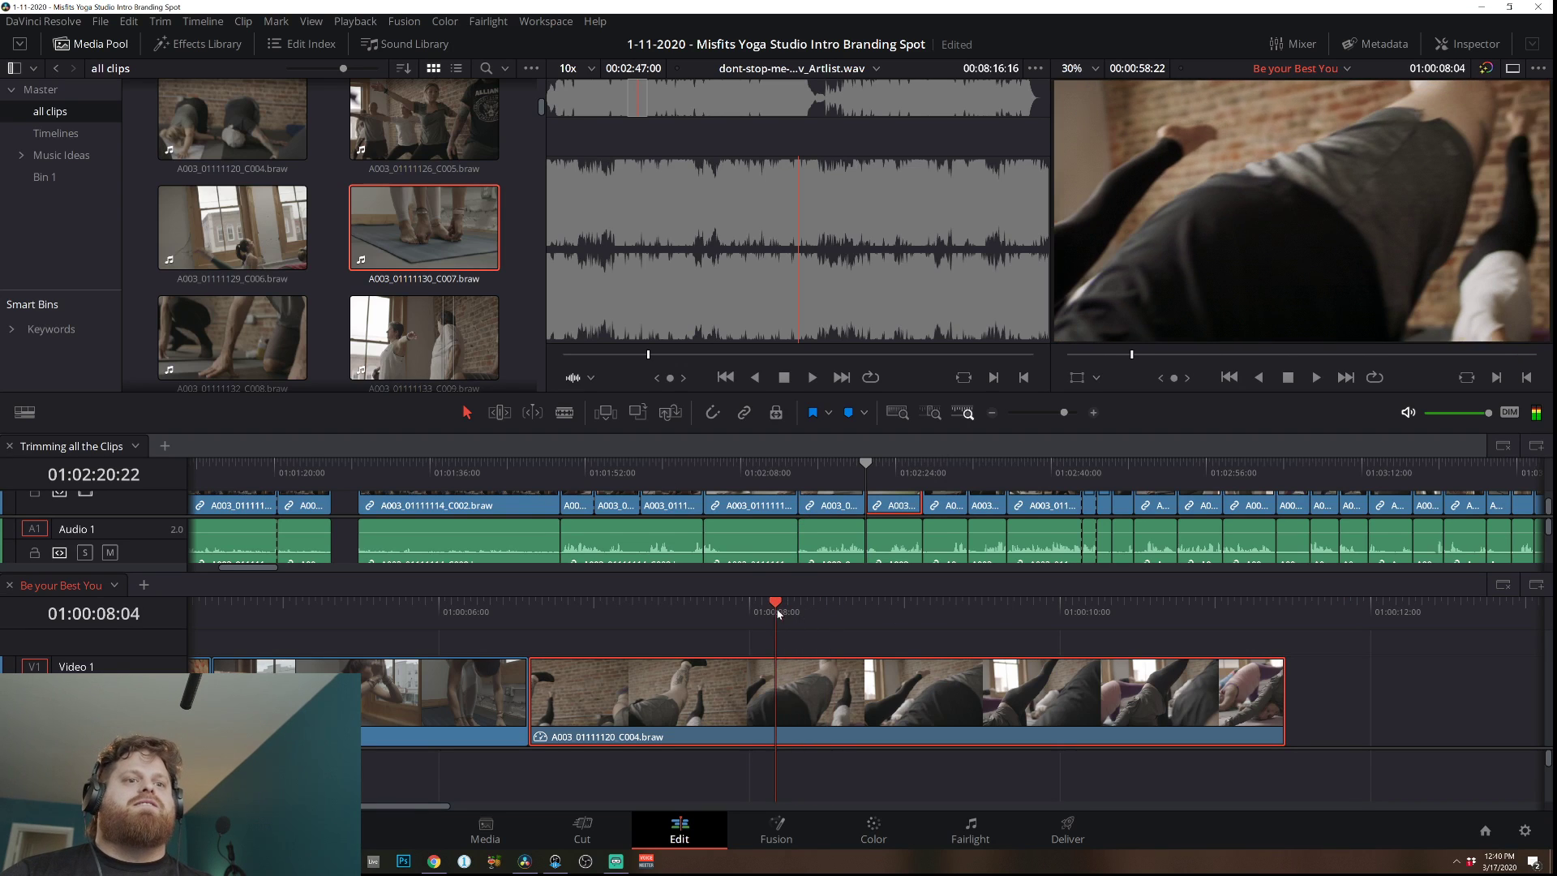
click(874, 831)
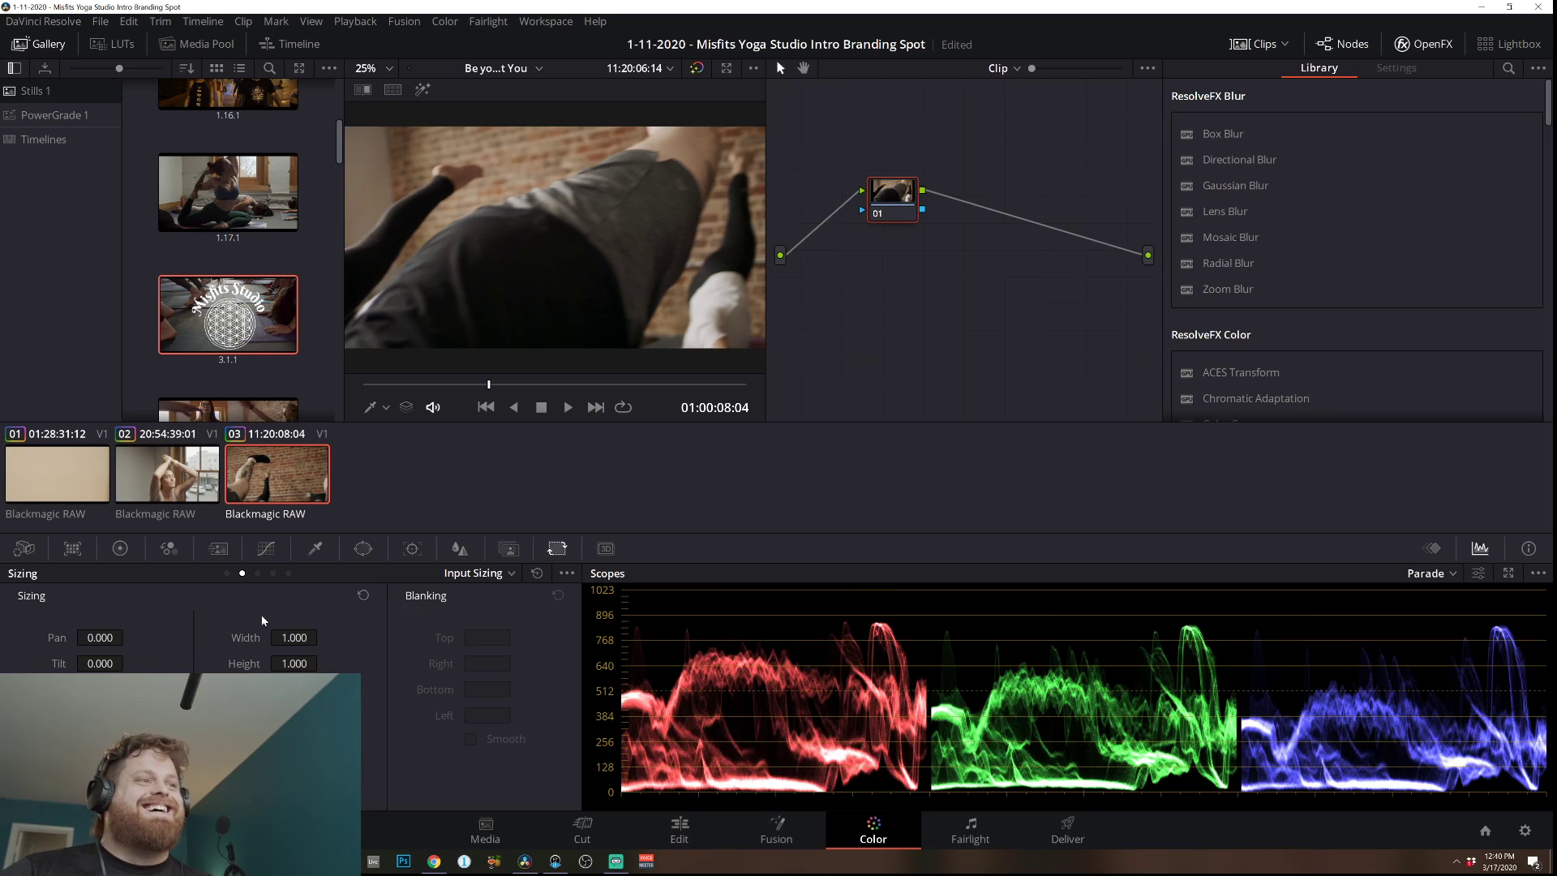
click(268, 549)
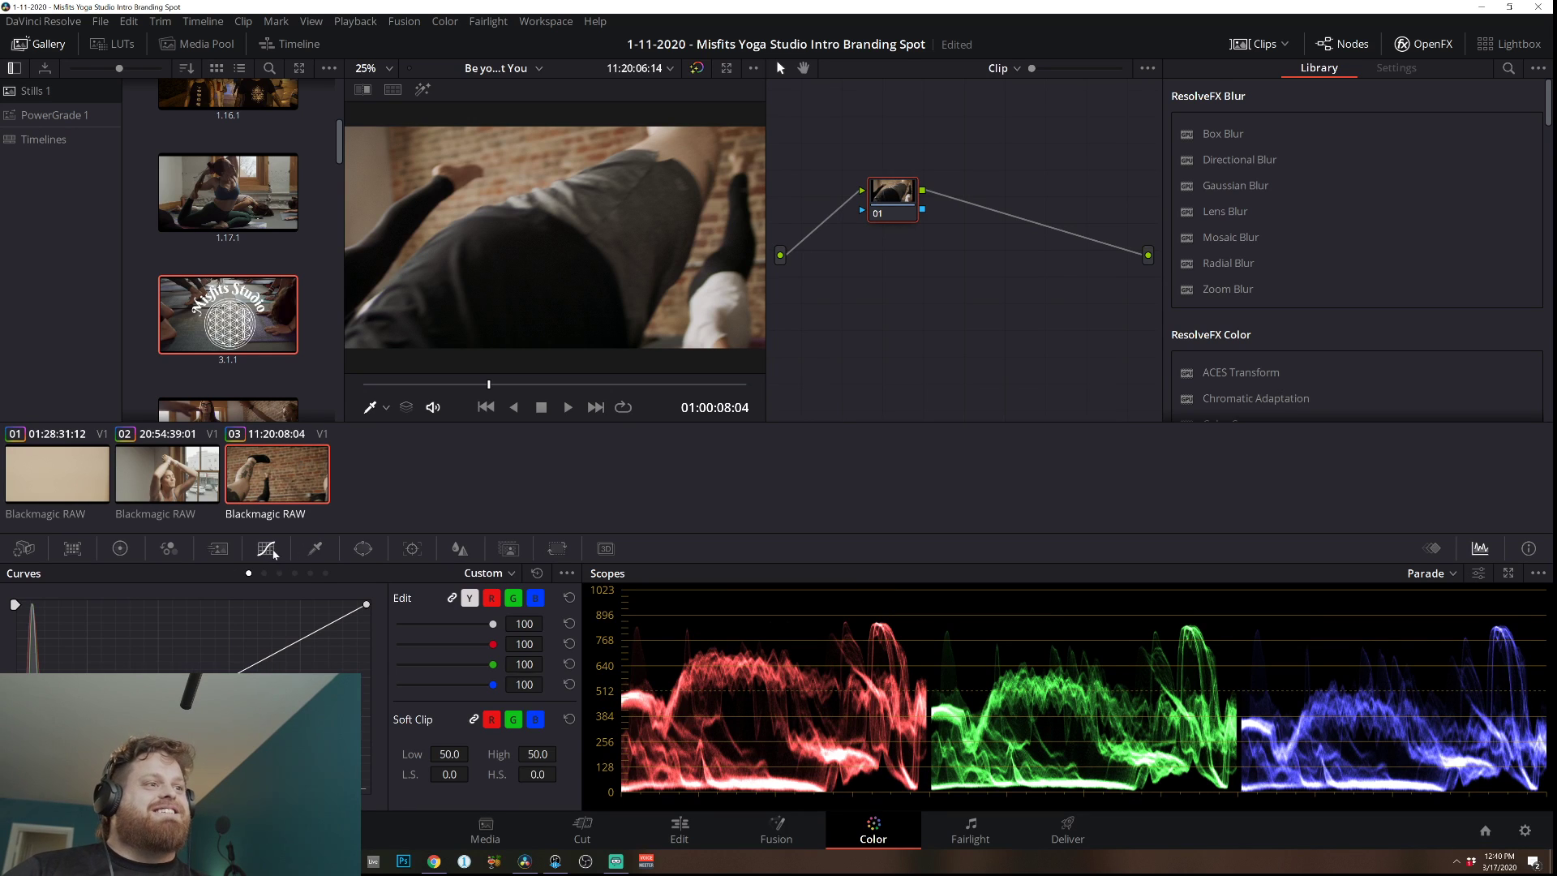
click(364, 549)
click(416, 554)
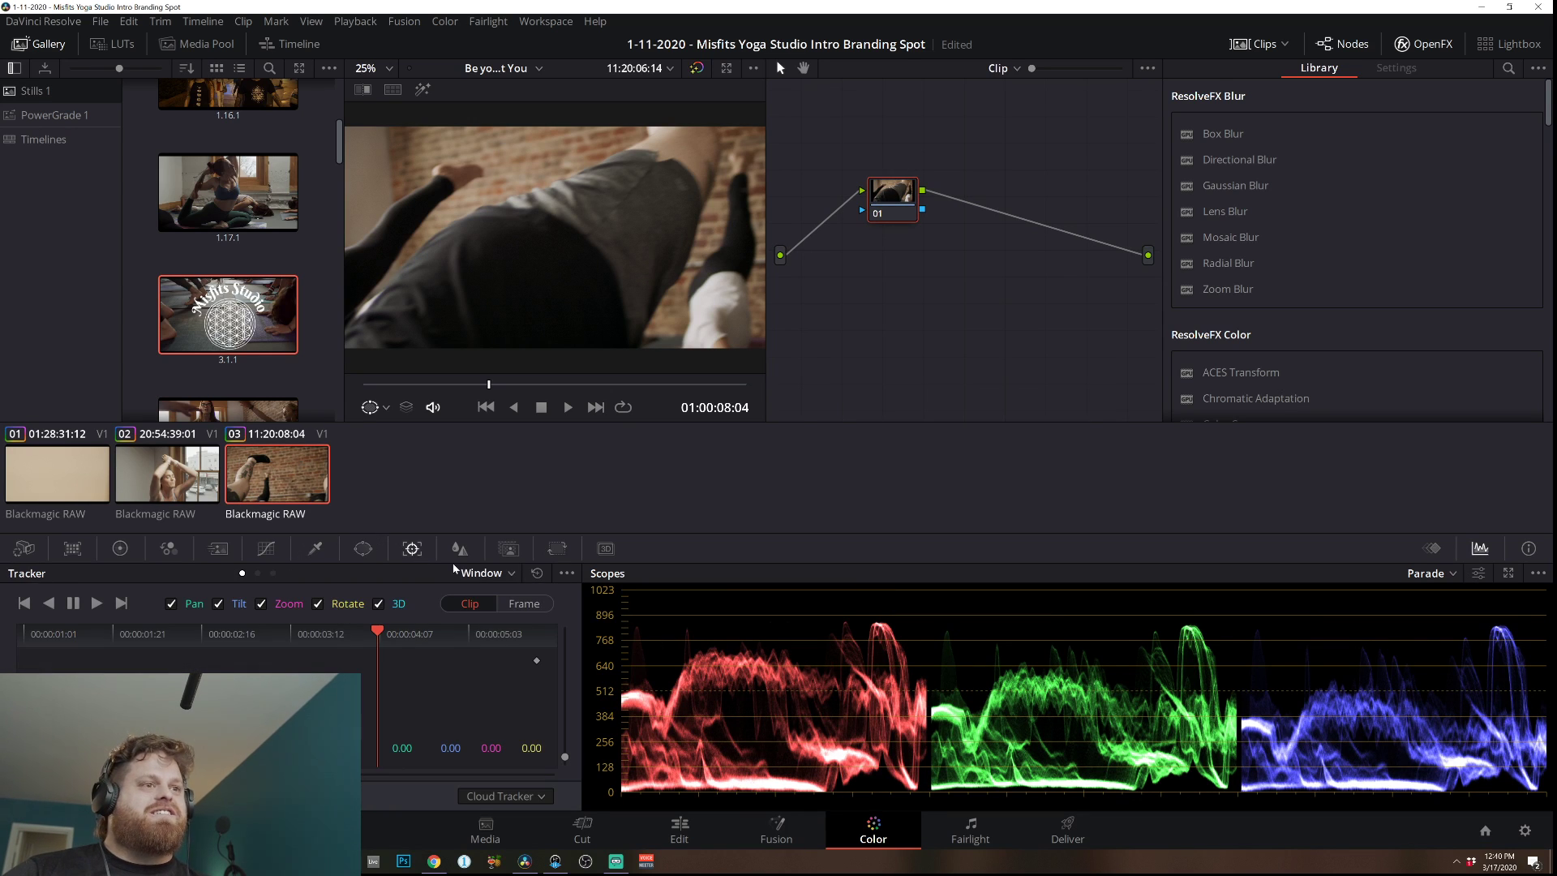
click(482, 572)
click(497, 611)
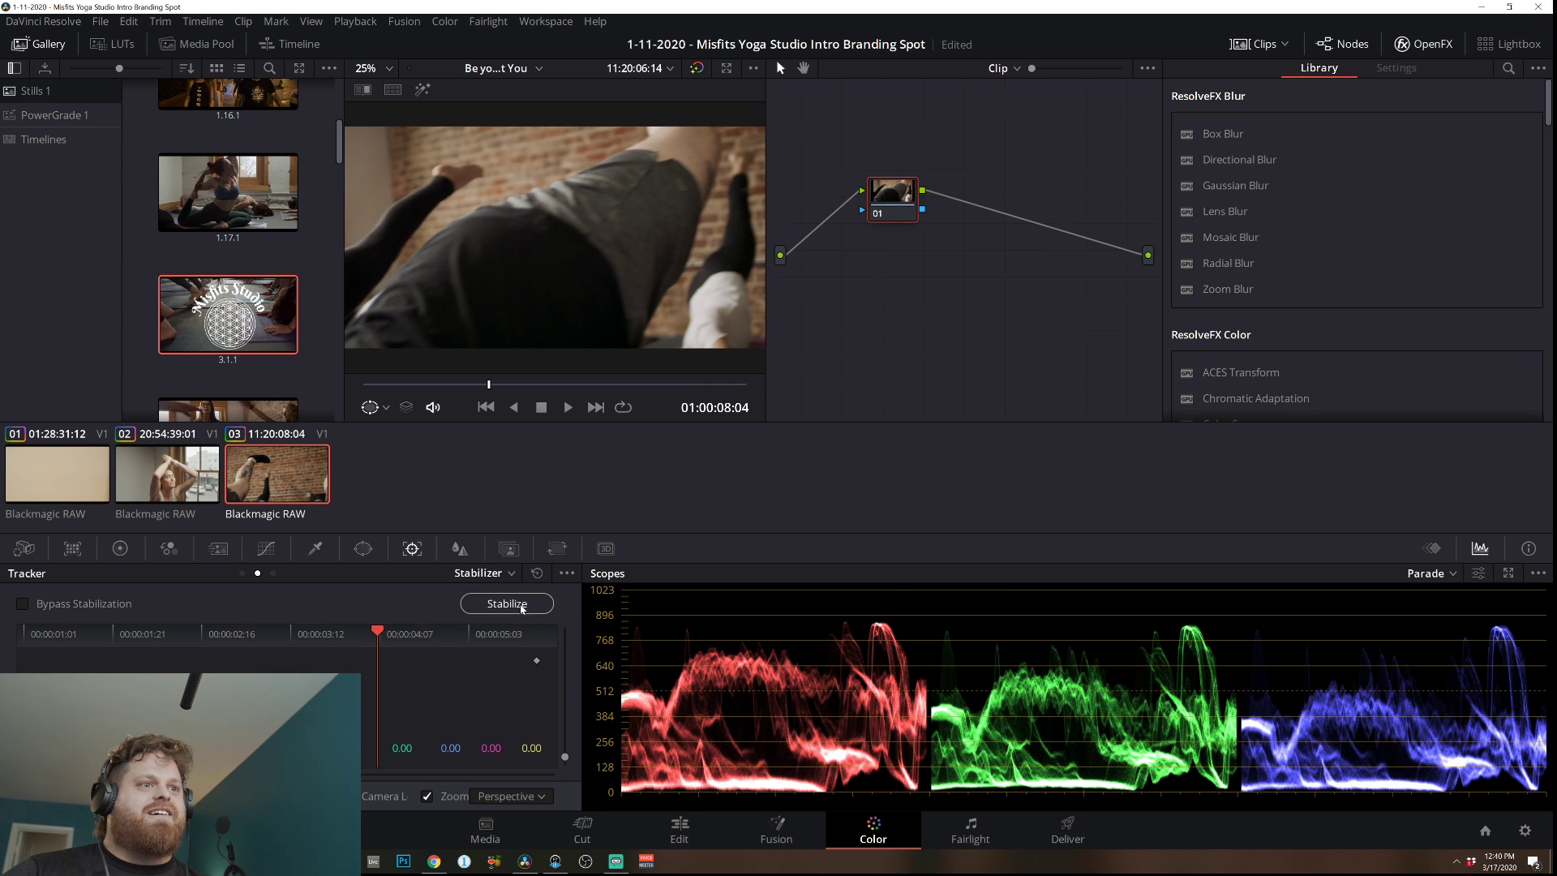
Stabilize the third clip in Perspective mode and play it to check the motion.
click(523, 605)
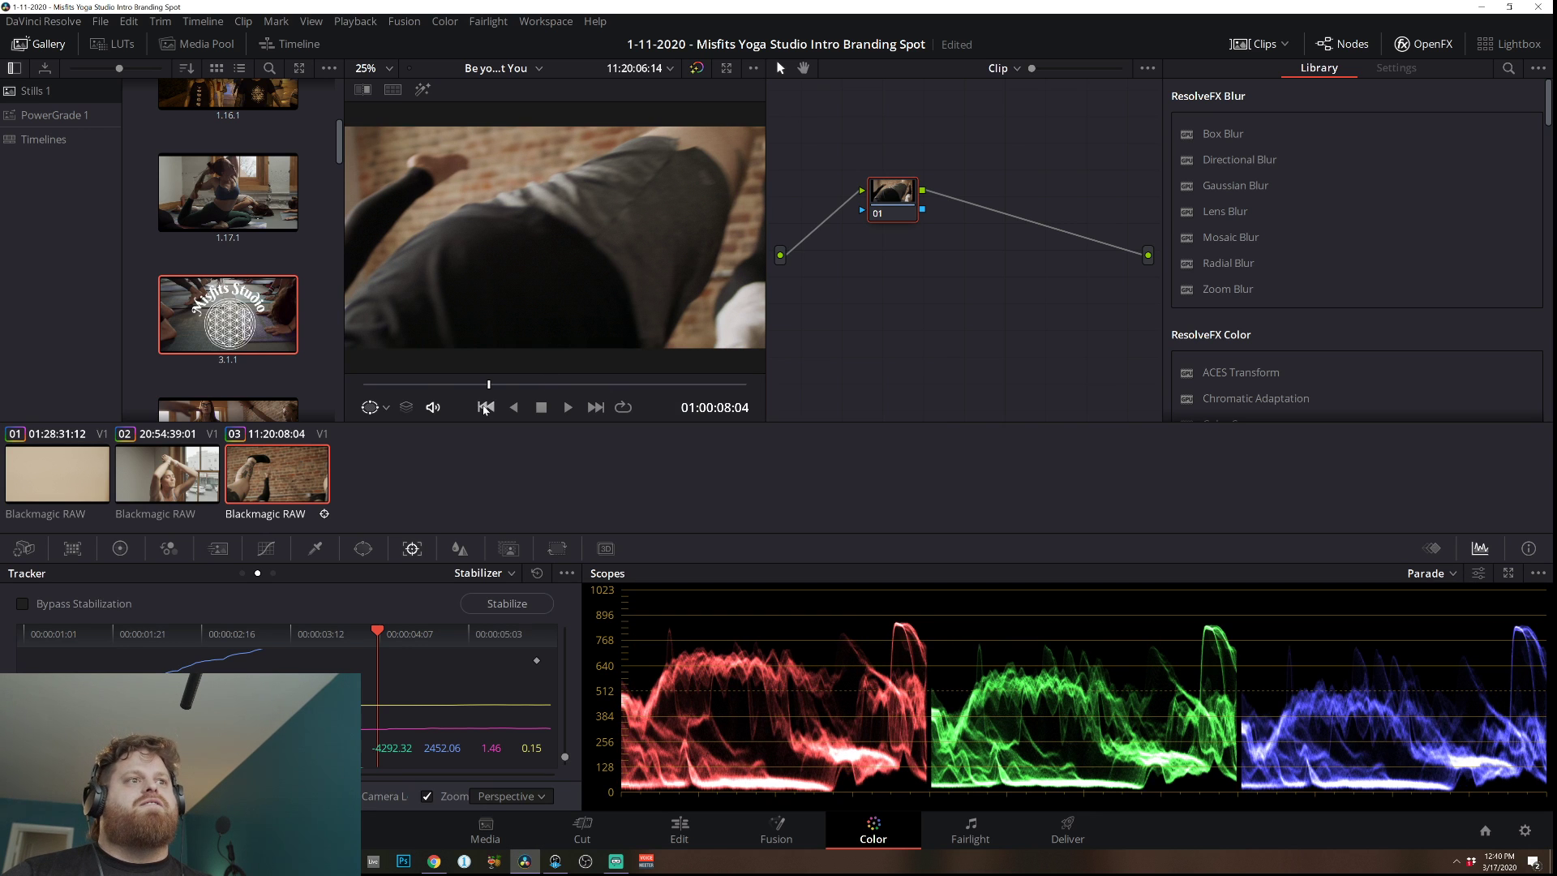
click(478, 382)
key(space)
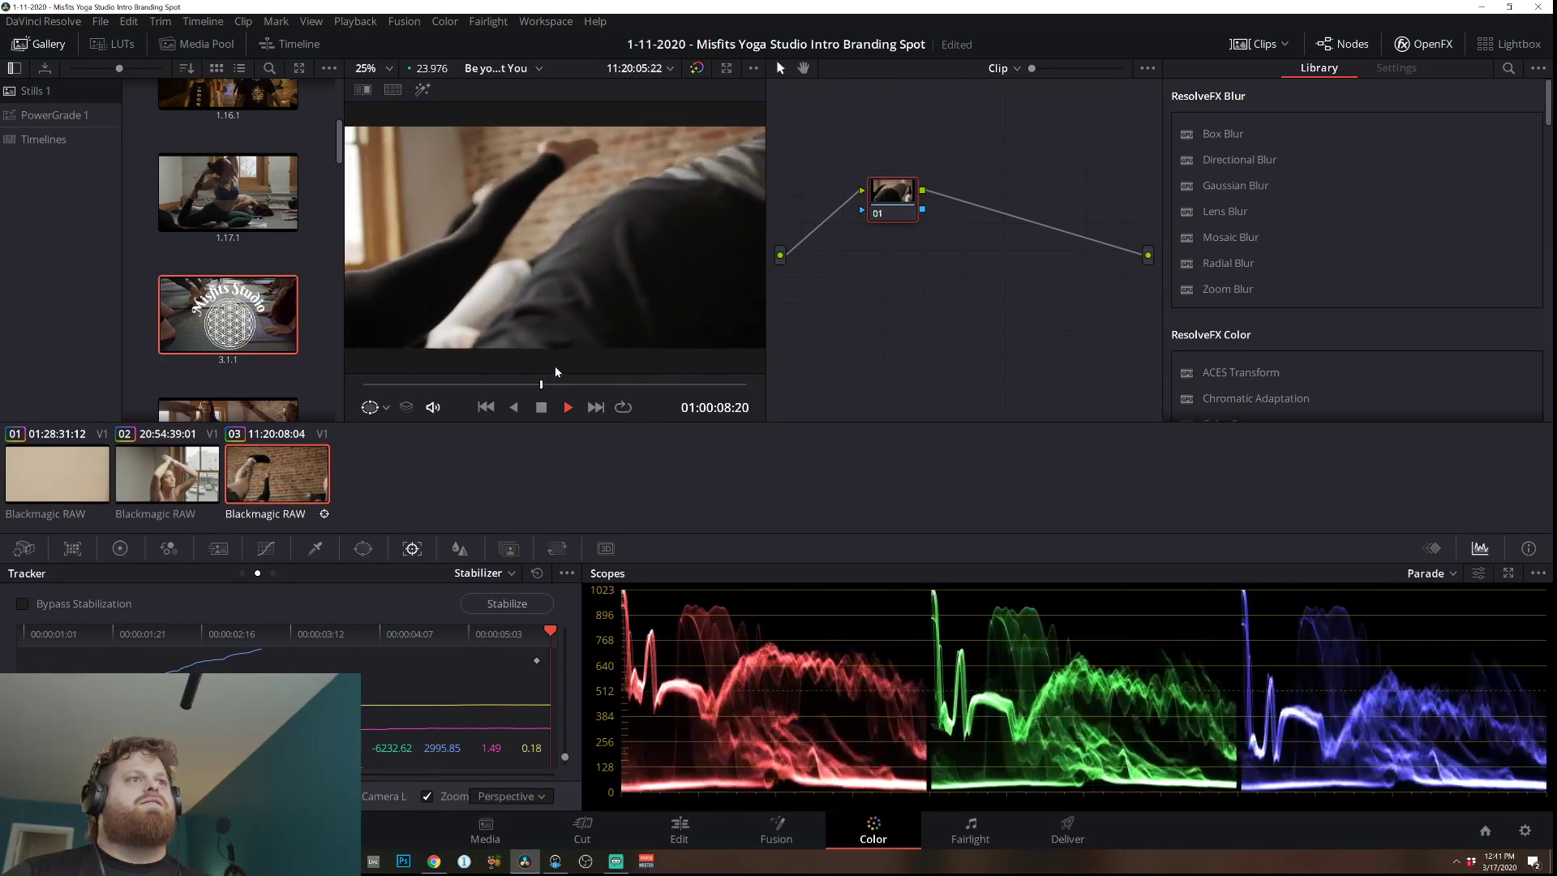
key(space)
Clear the Perspective tracking, stabilize the third clip in Similarity mode, and play it from its first frame.
click(536, 574)
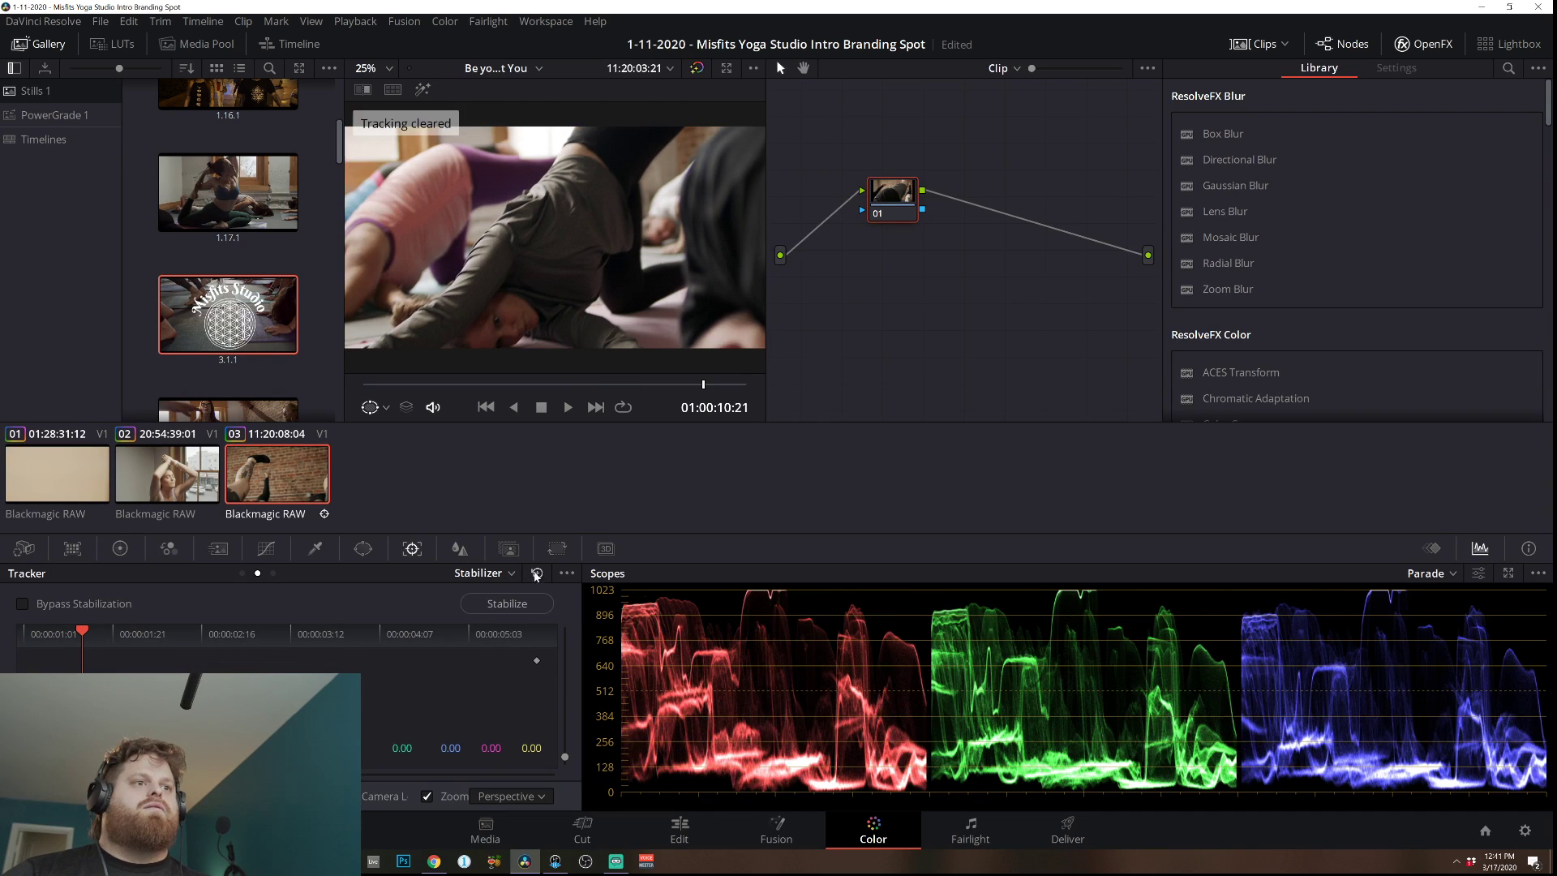
click(529, 797)
click(521, 838)
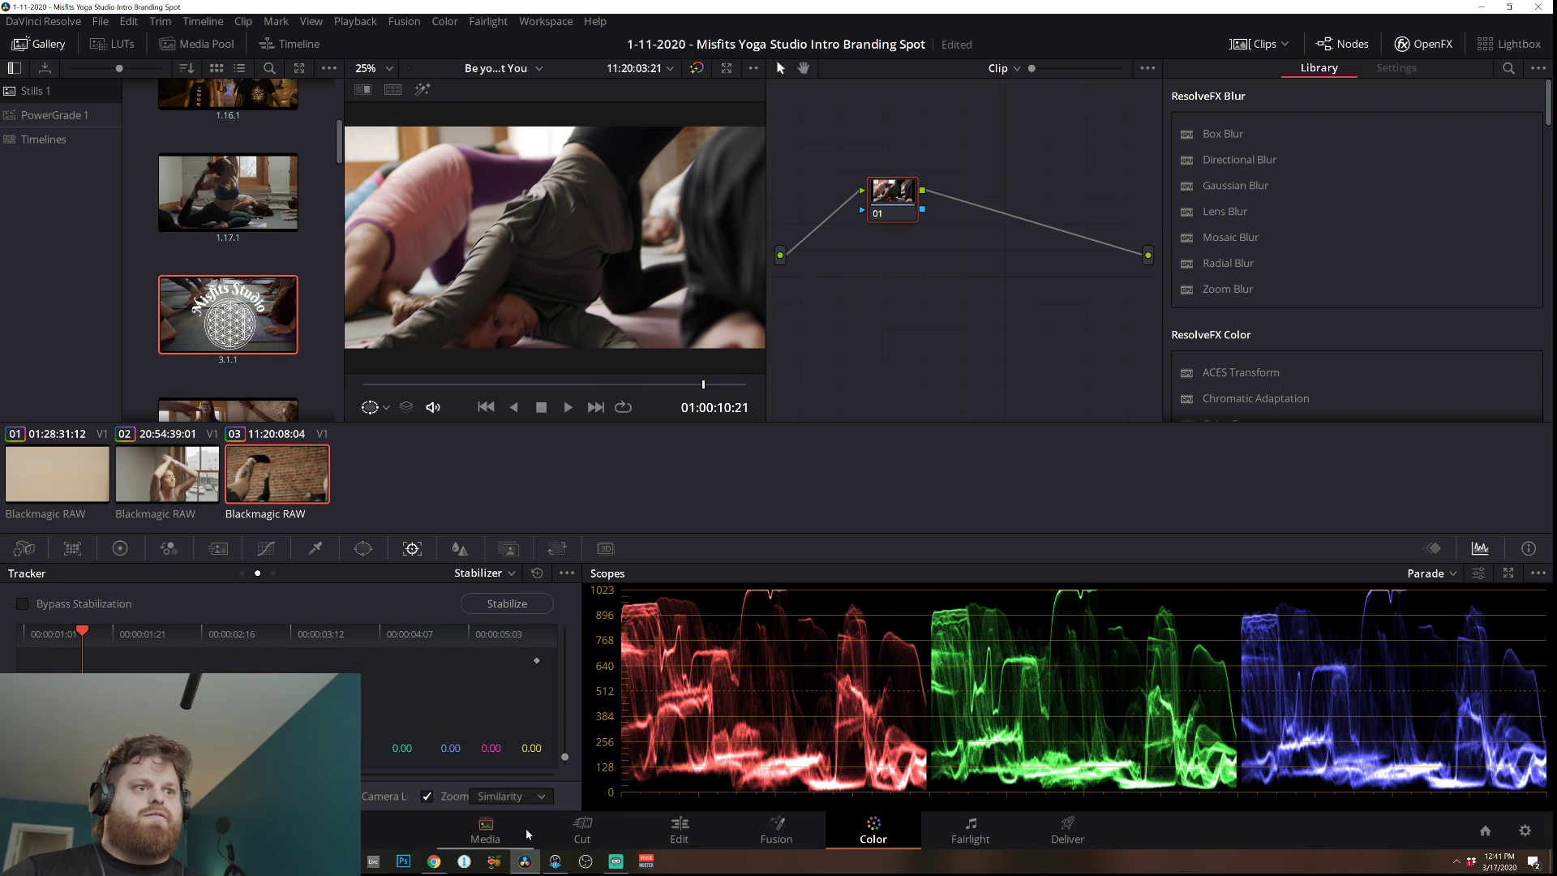
click(507, 603)
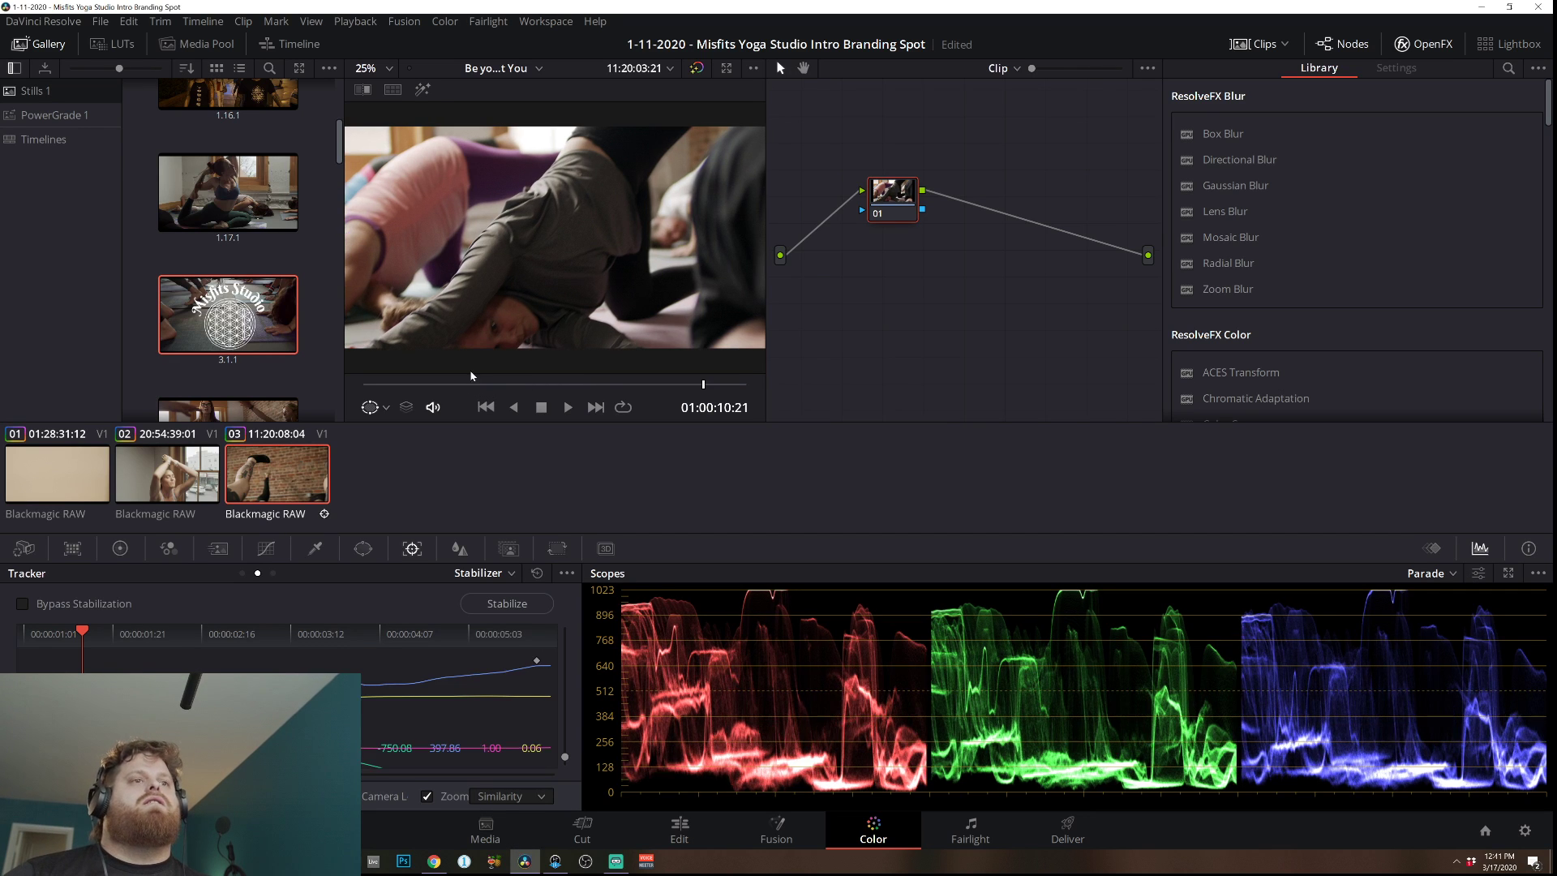
drag(724, 395, 345, 390)
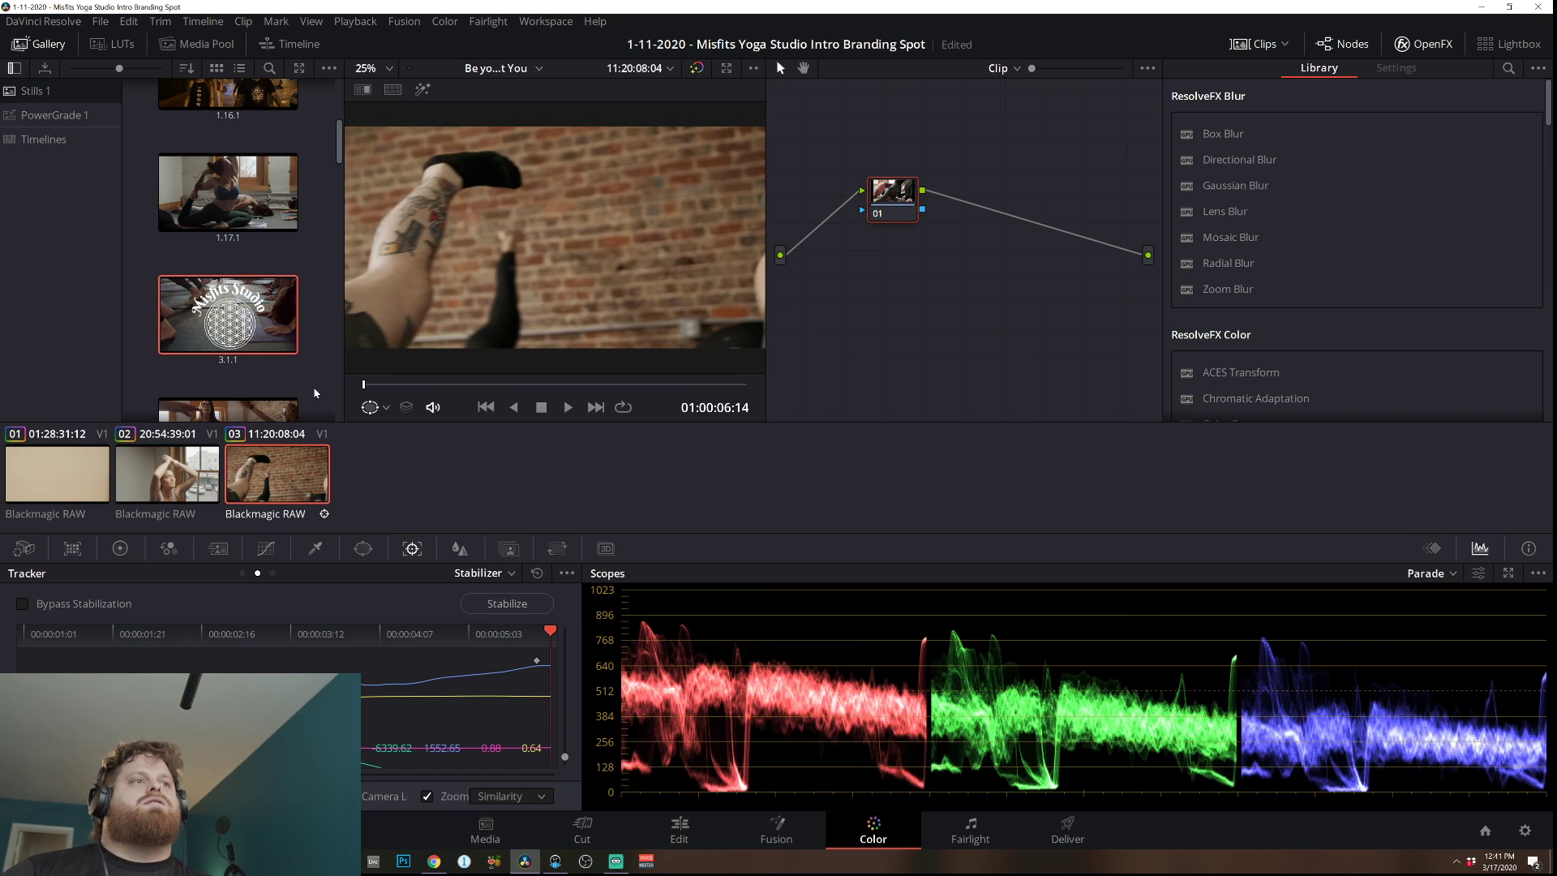
click(541, 795)
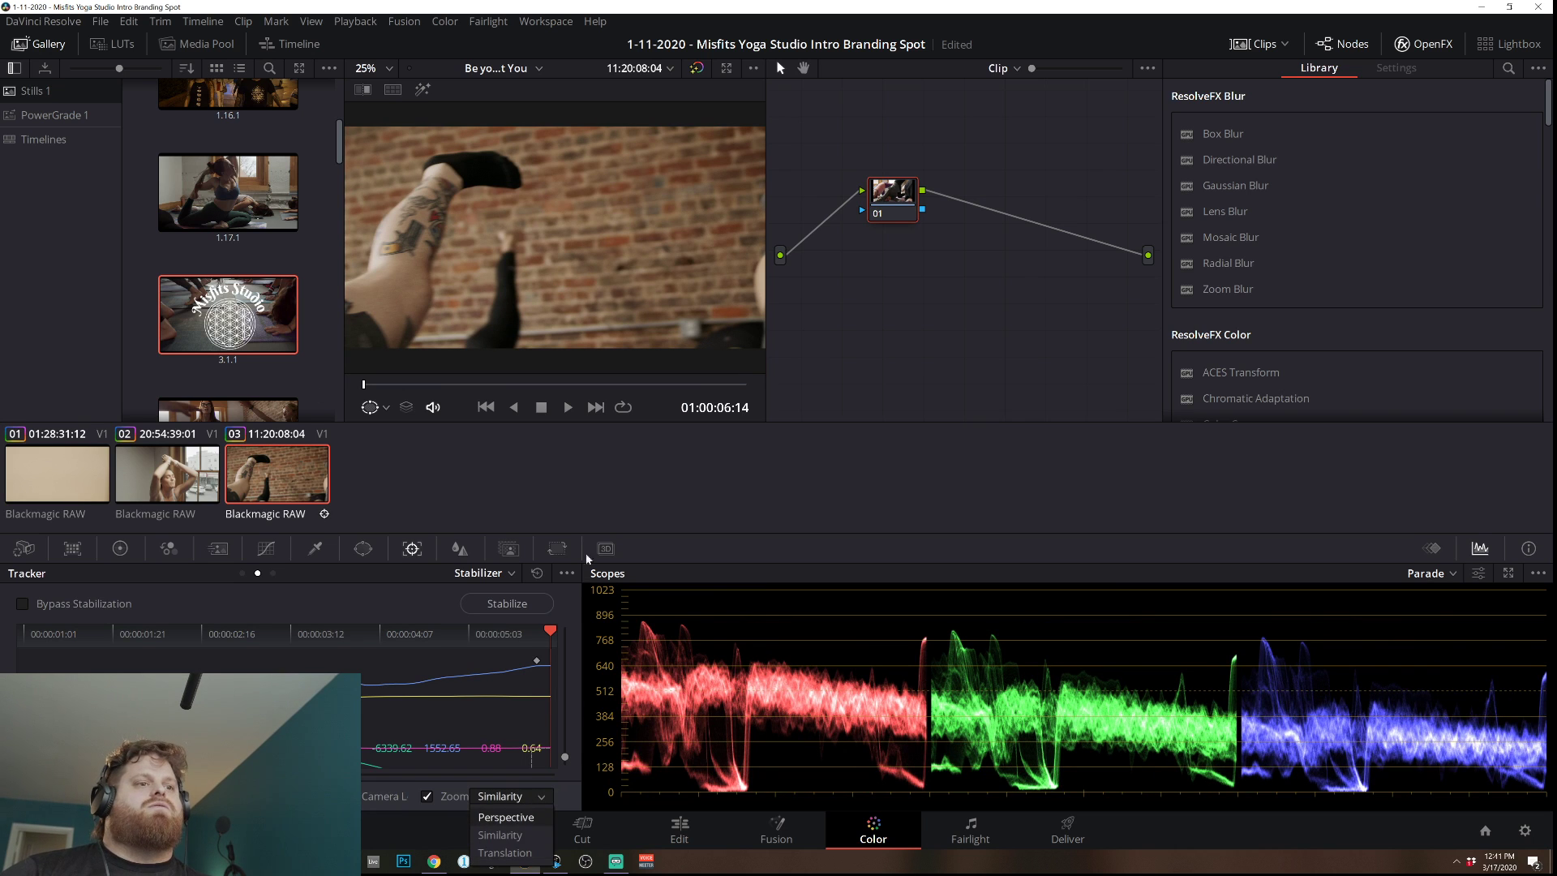
click(511, 818)
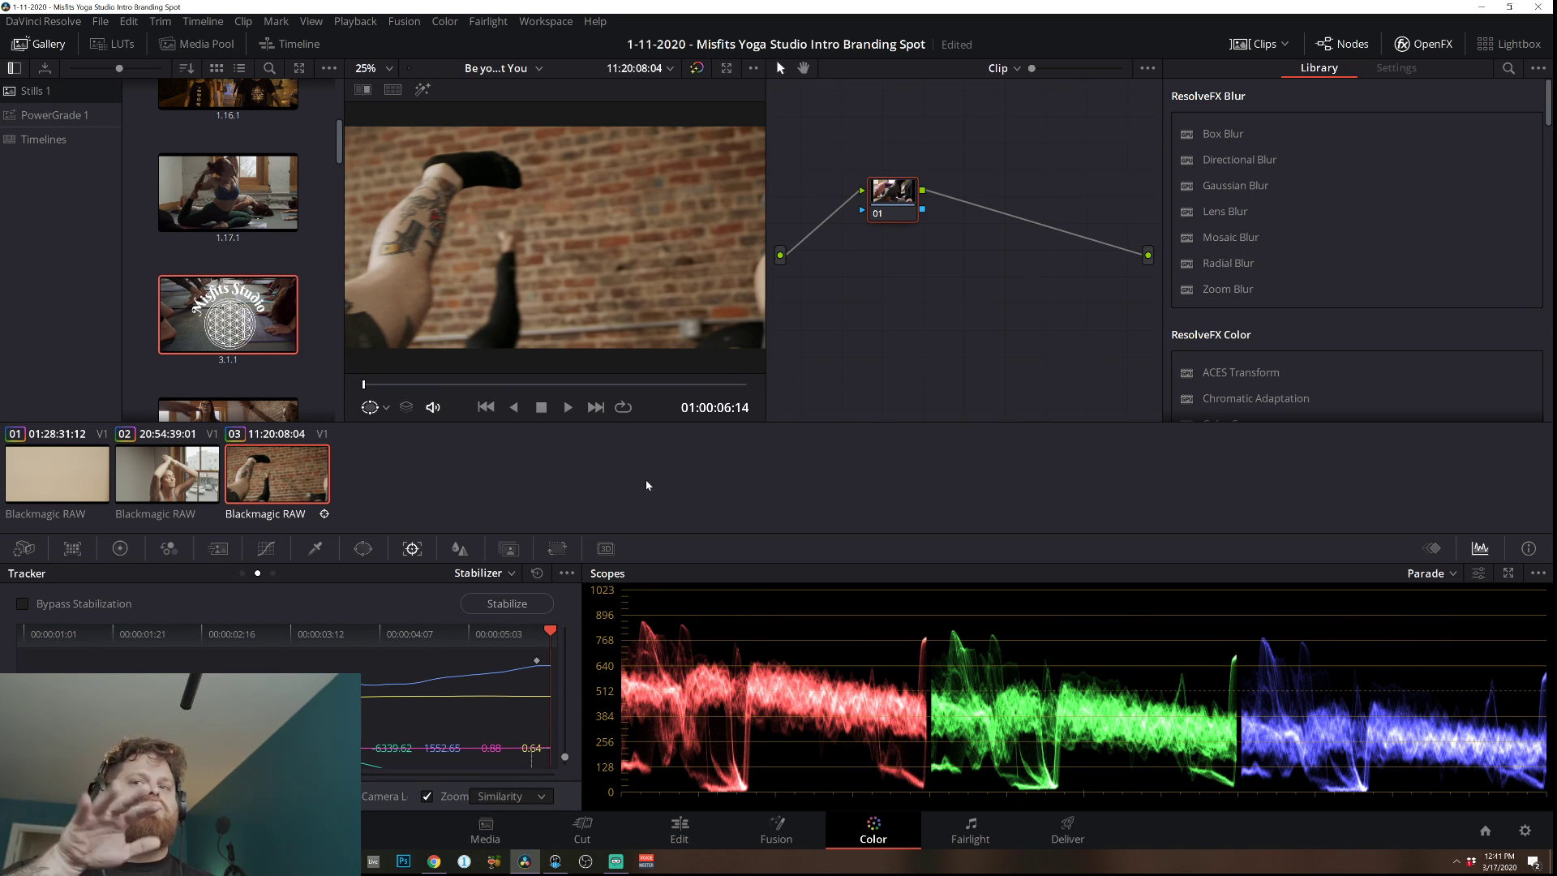
key(space)
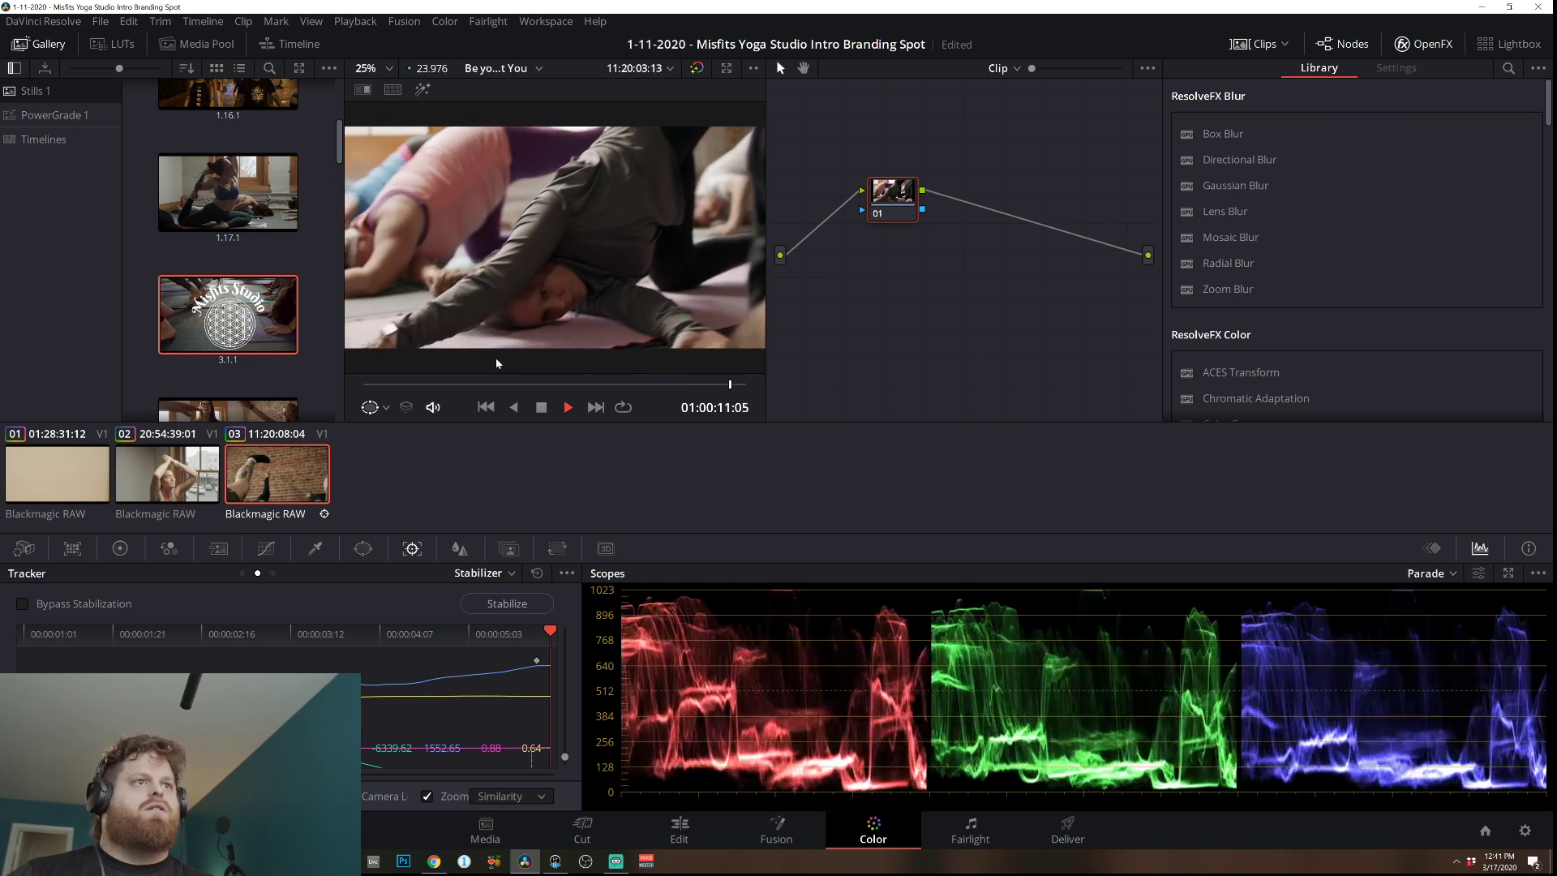
Clear the Similarity tracking, stabilize the third clip in Translation mode, and play it in full screen from its first frame.
click(536, 574)
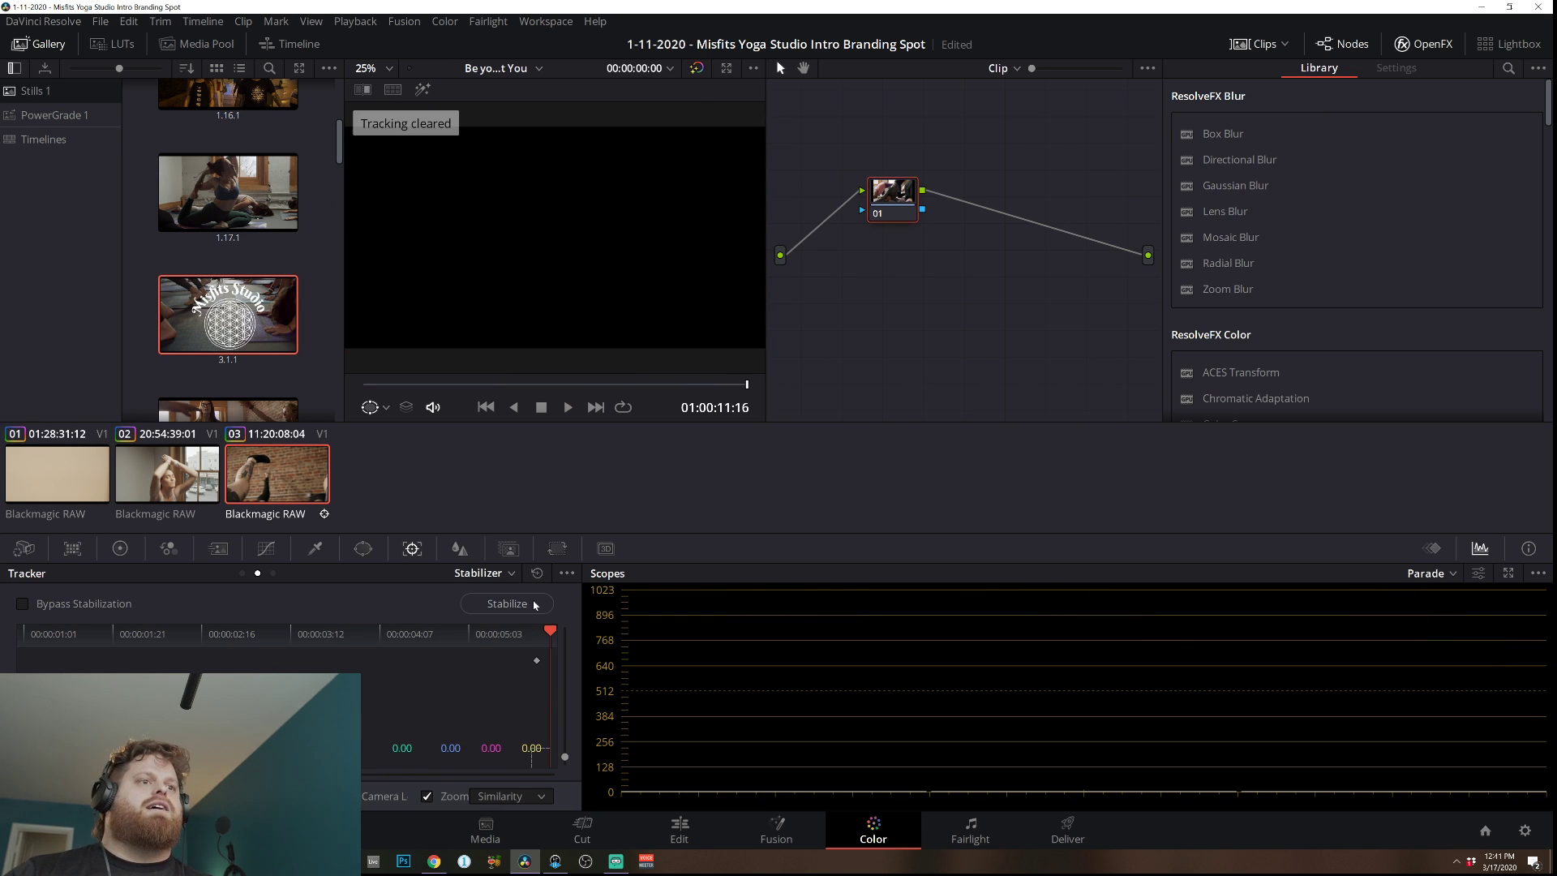
click(531, 803)
click(499, 848)
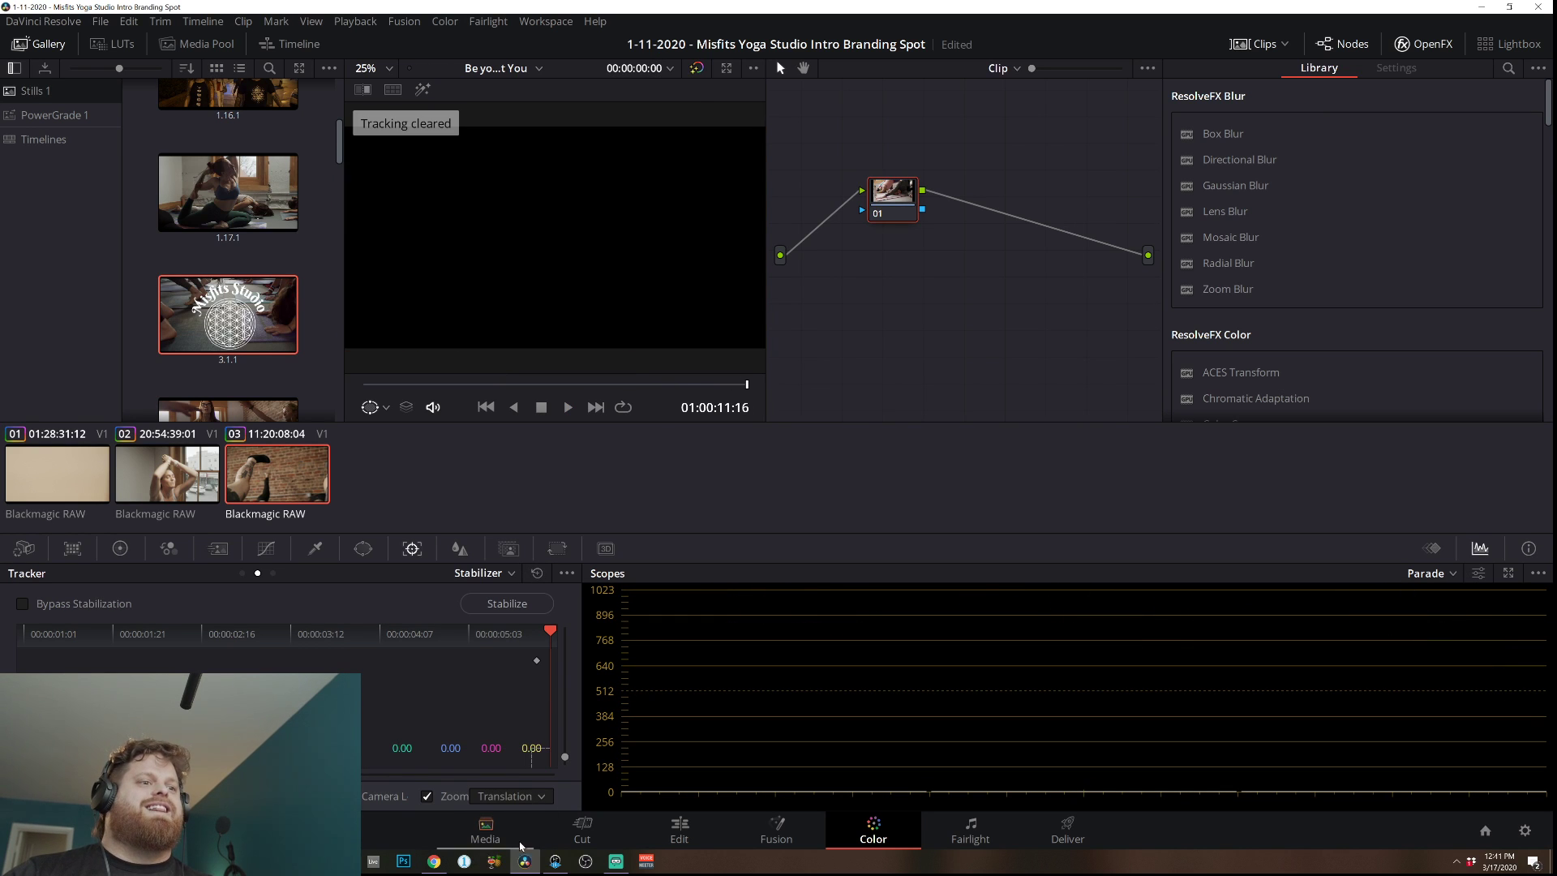
click(512, 604)
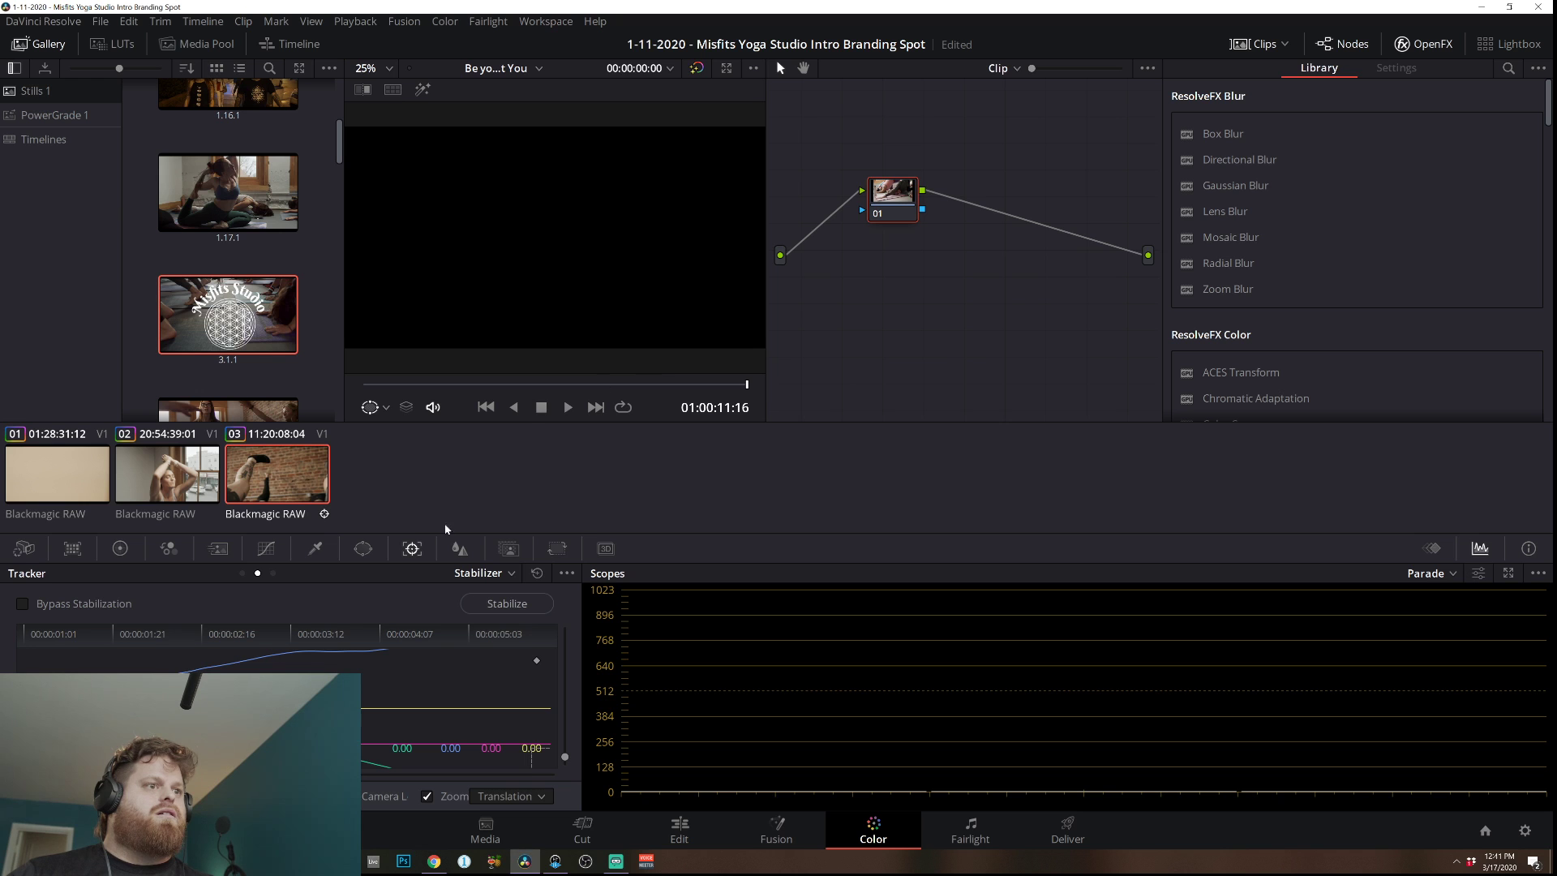
click(485, 407)
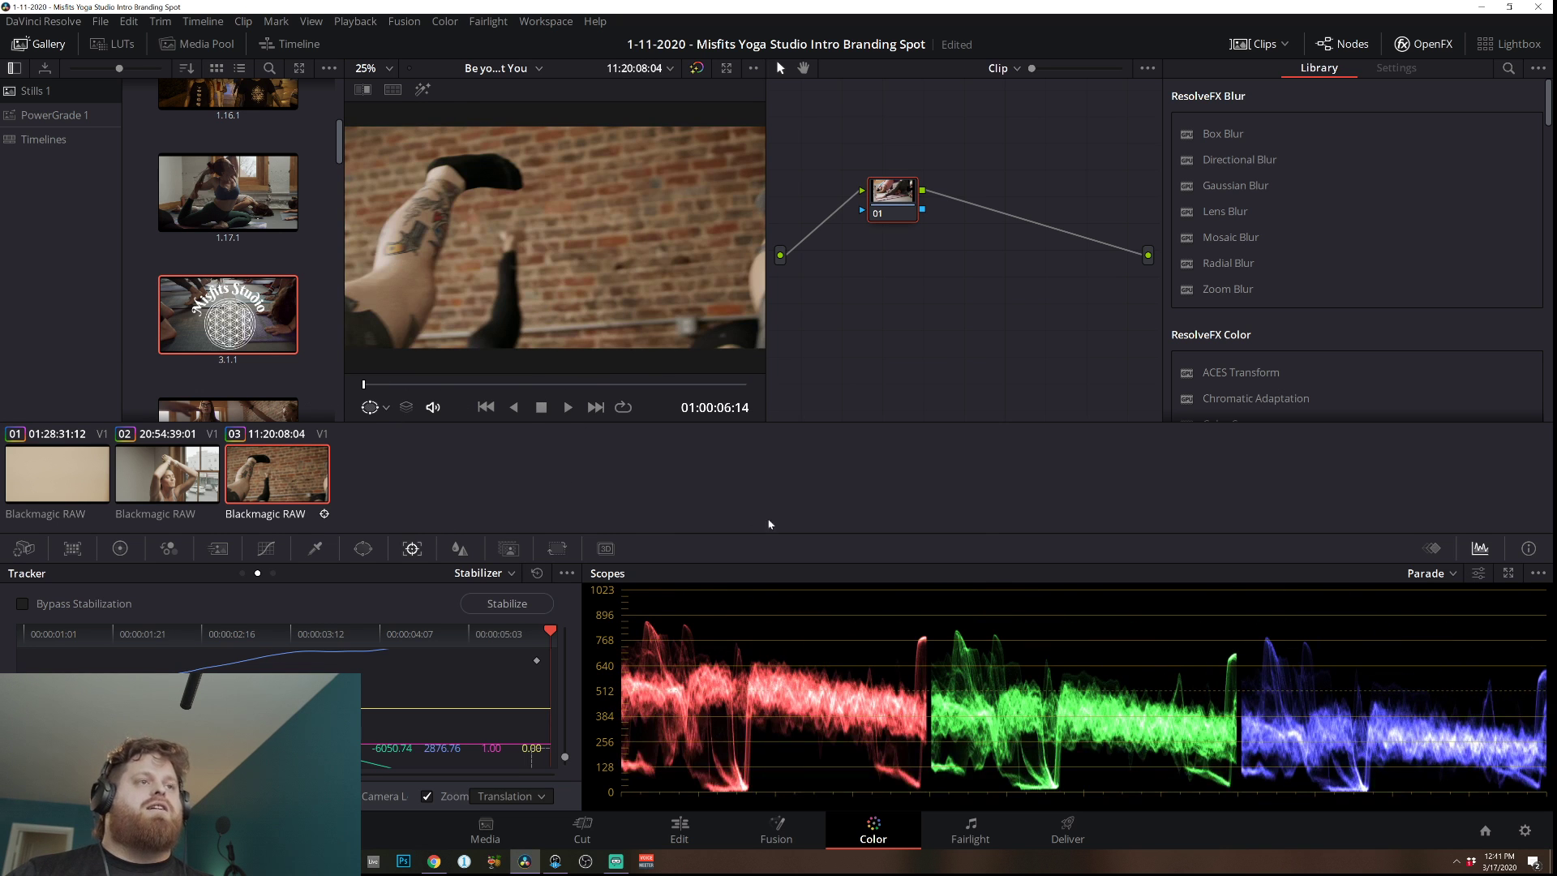
key(ctrl+f)
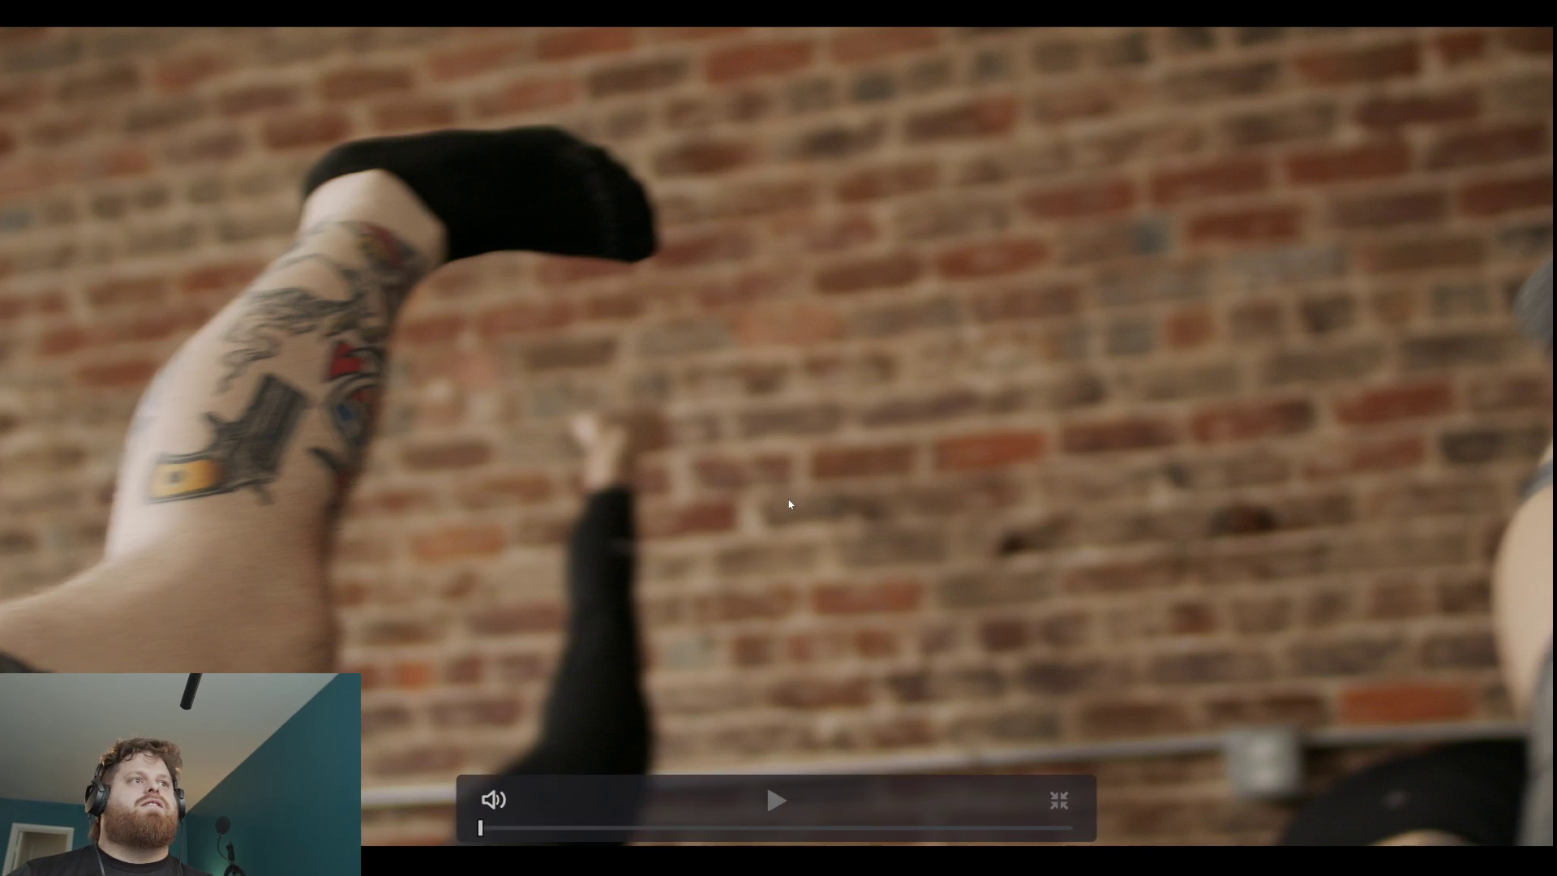
key(space)
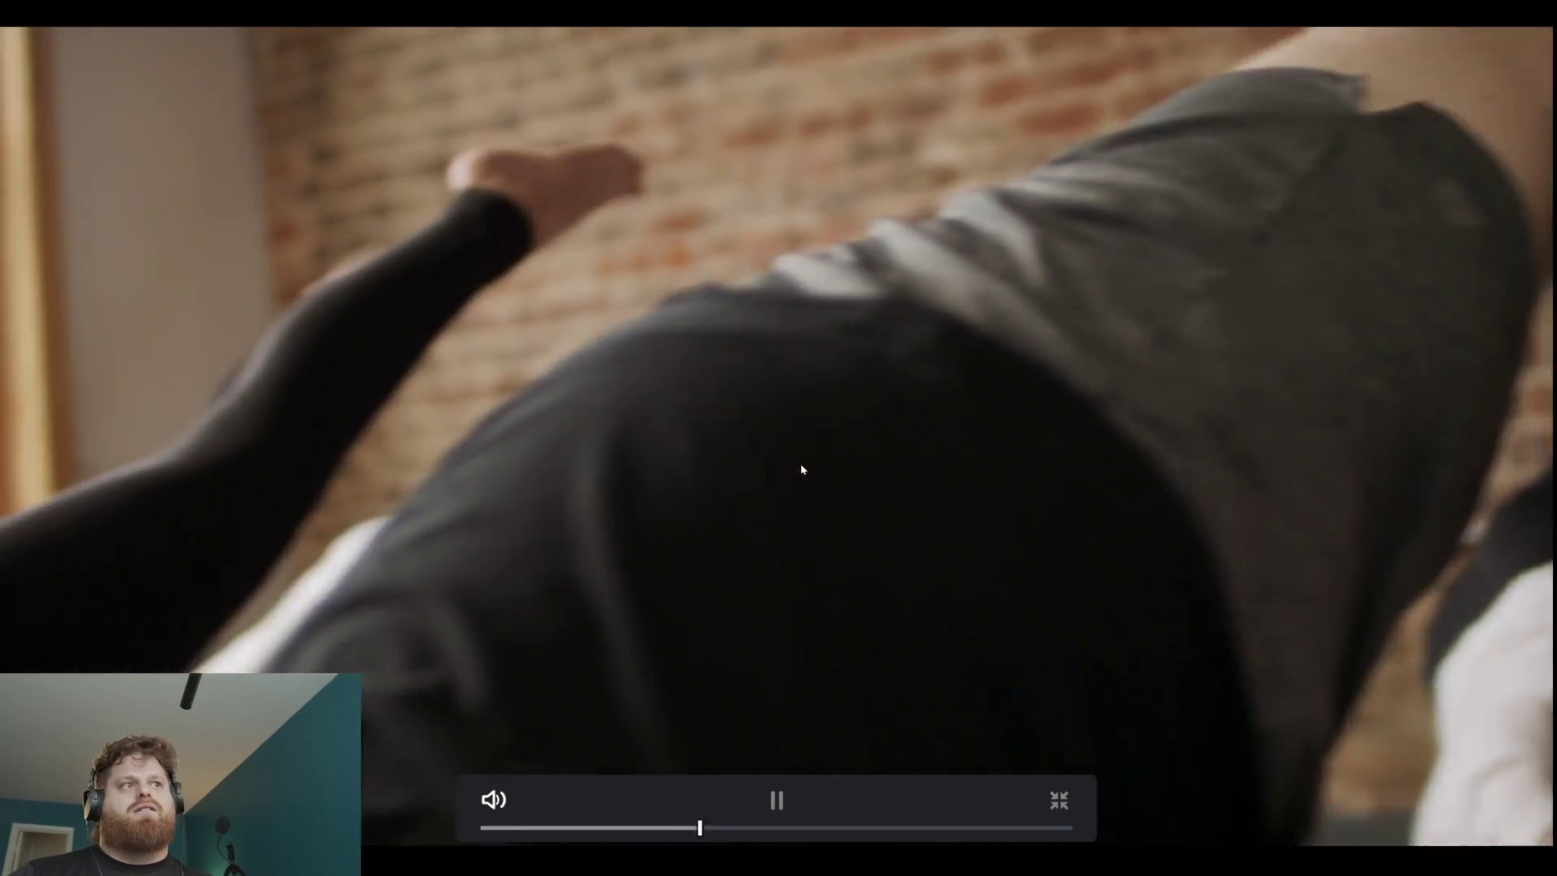
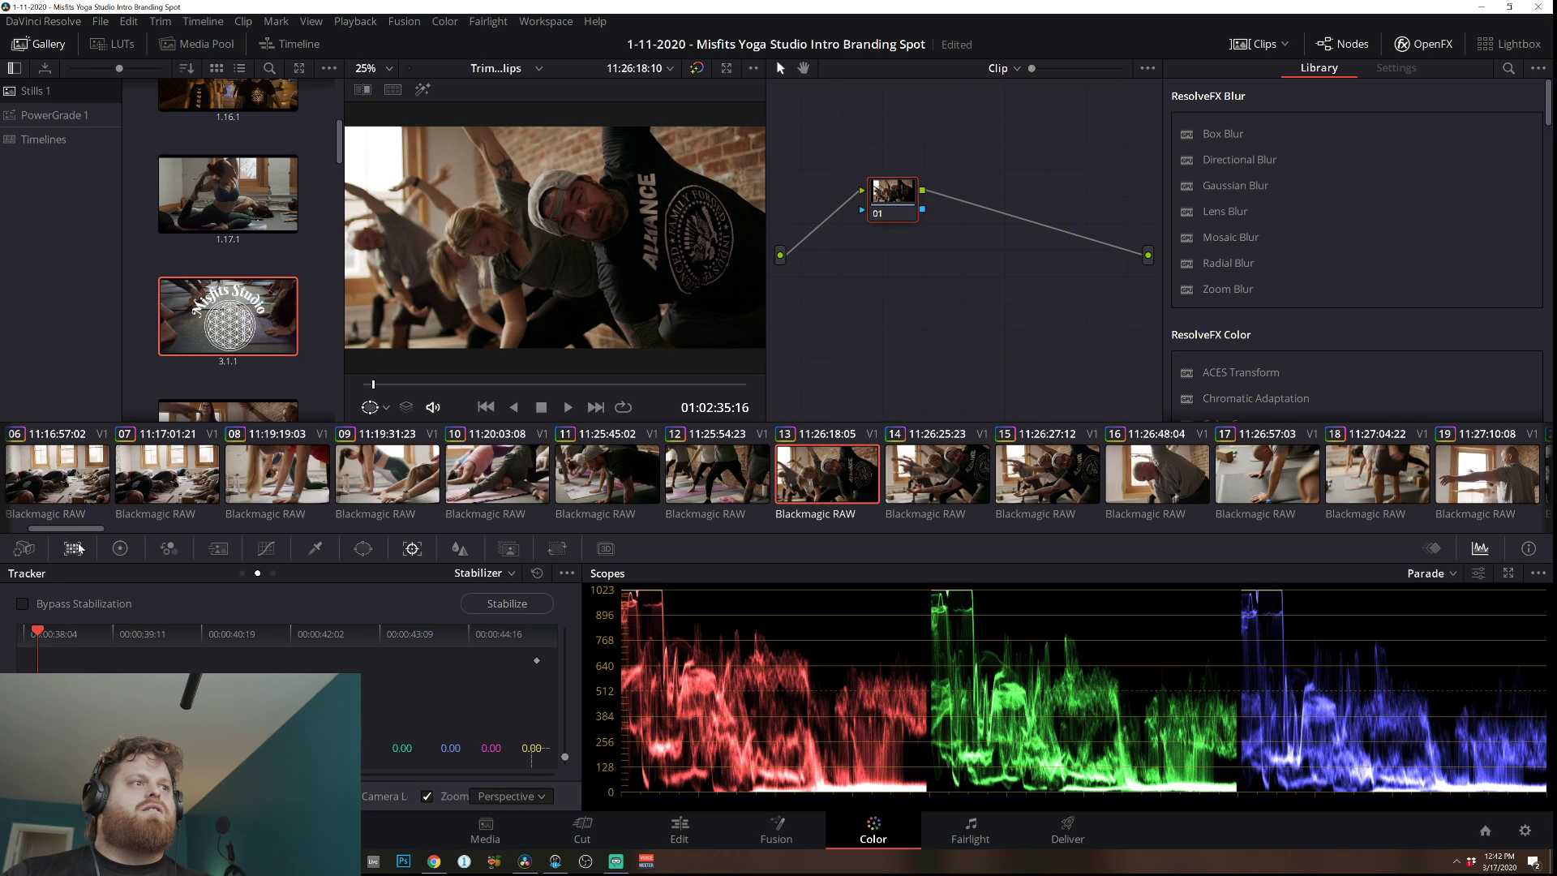
Review clips 163 to 167 of the Trimming all the Clips timeline for a usable next shot.
drag(90, 533, 888, 544)
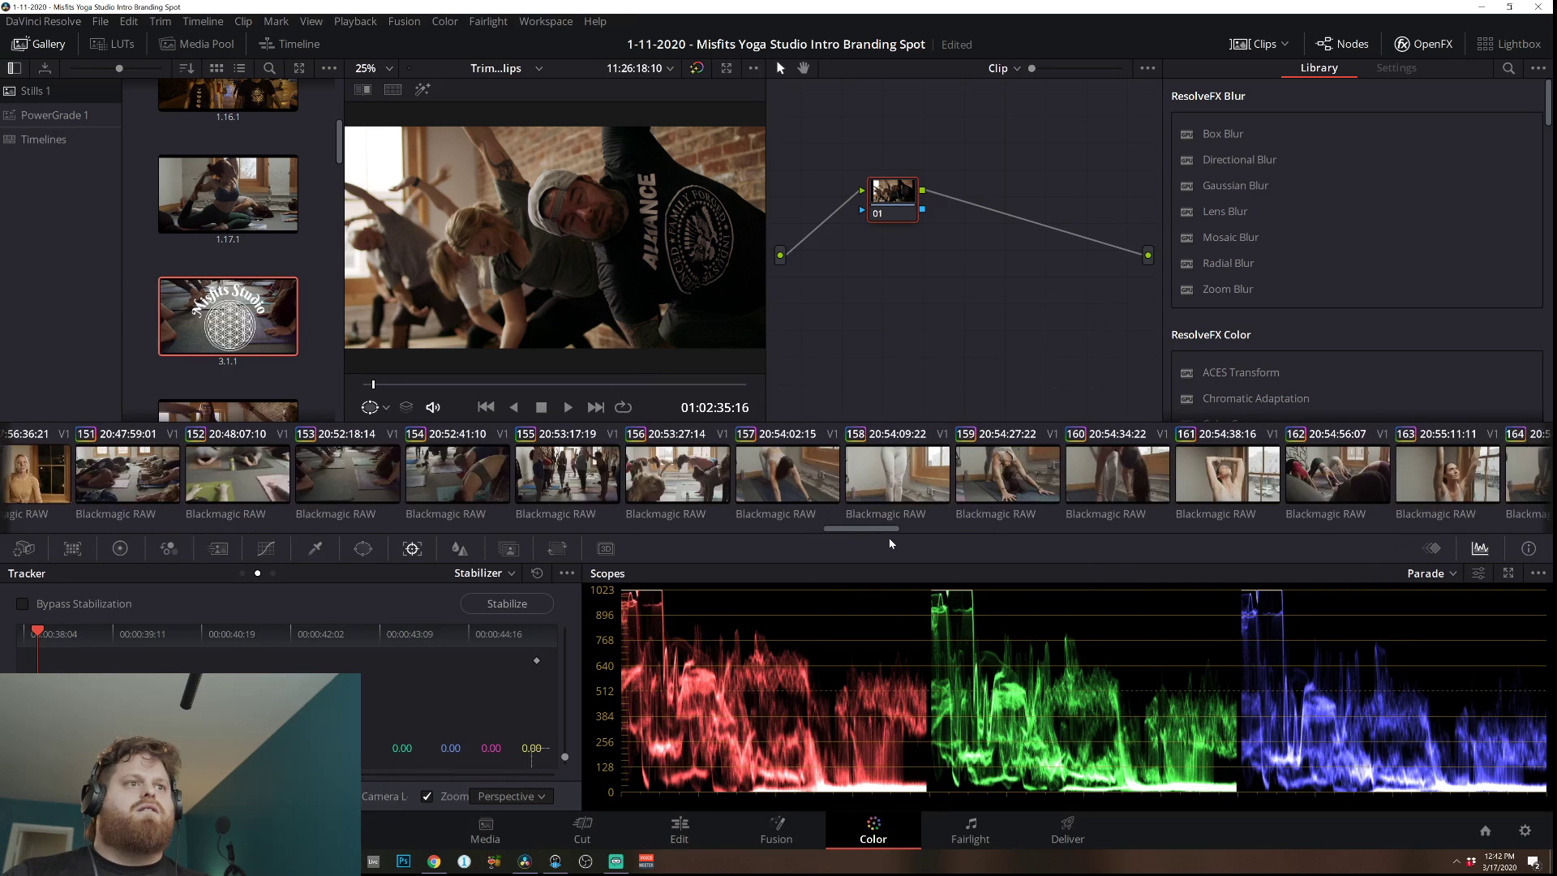
click(1317, 472)
key(space)
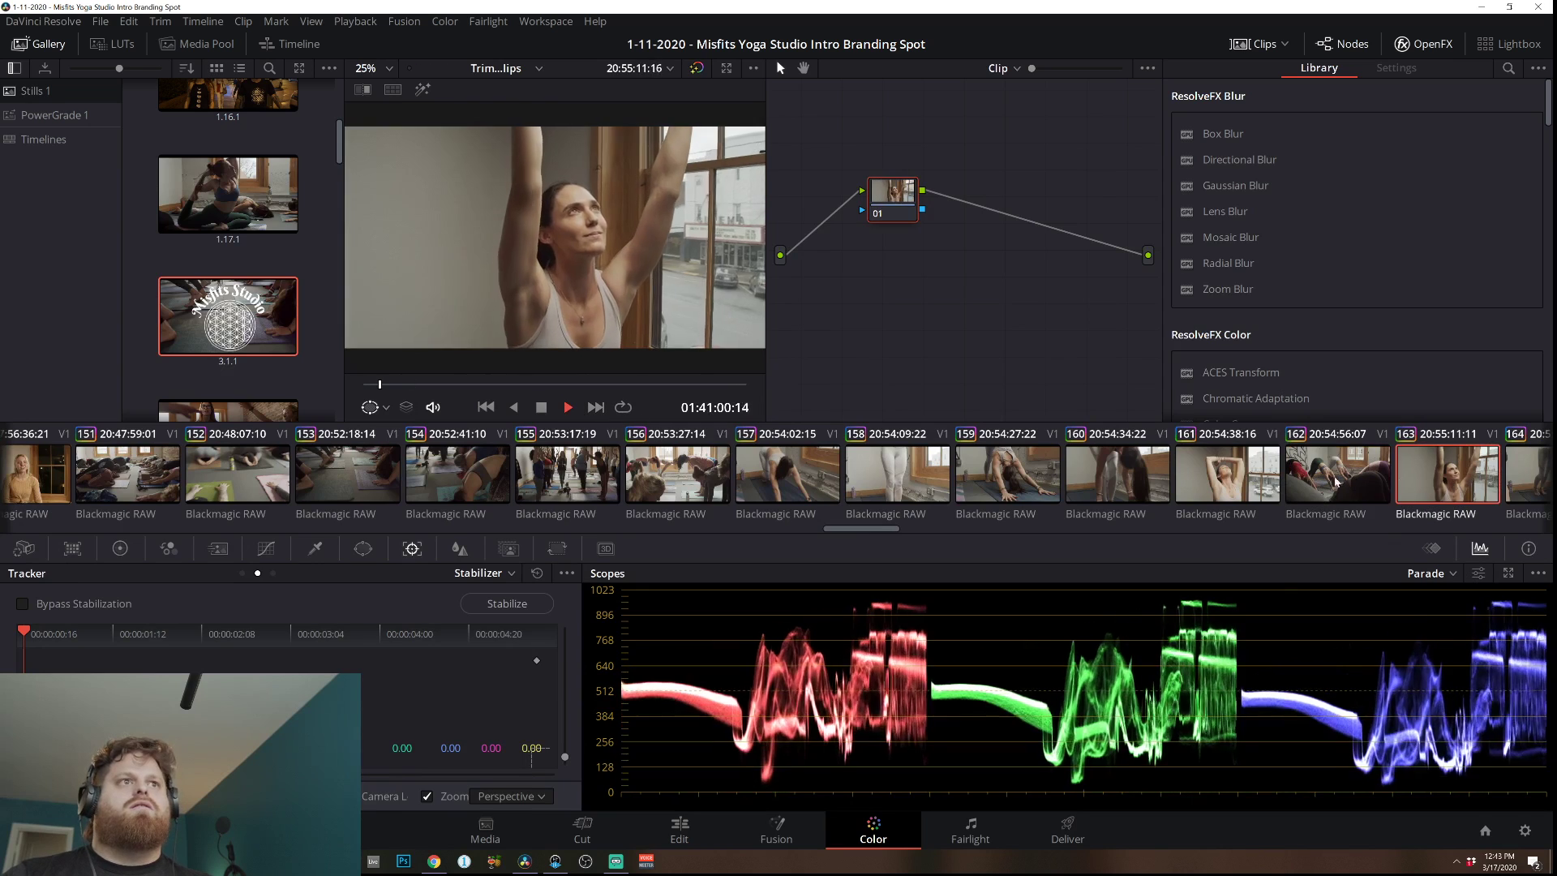
click(1545, 480)
key(space)
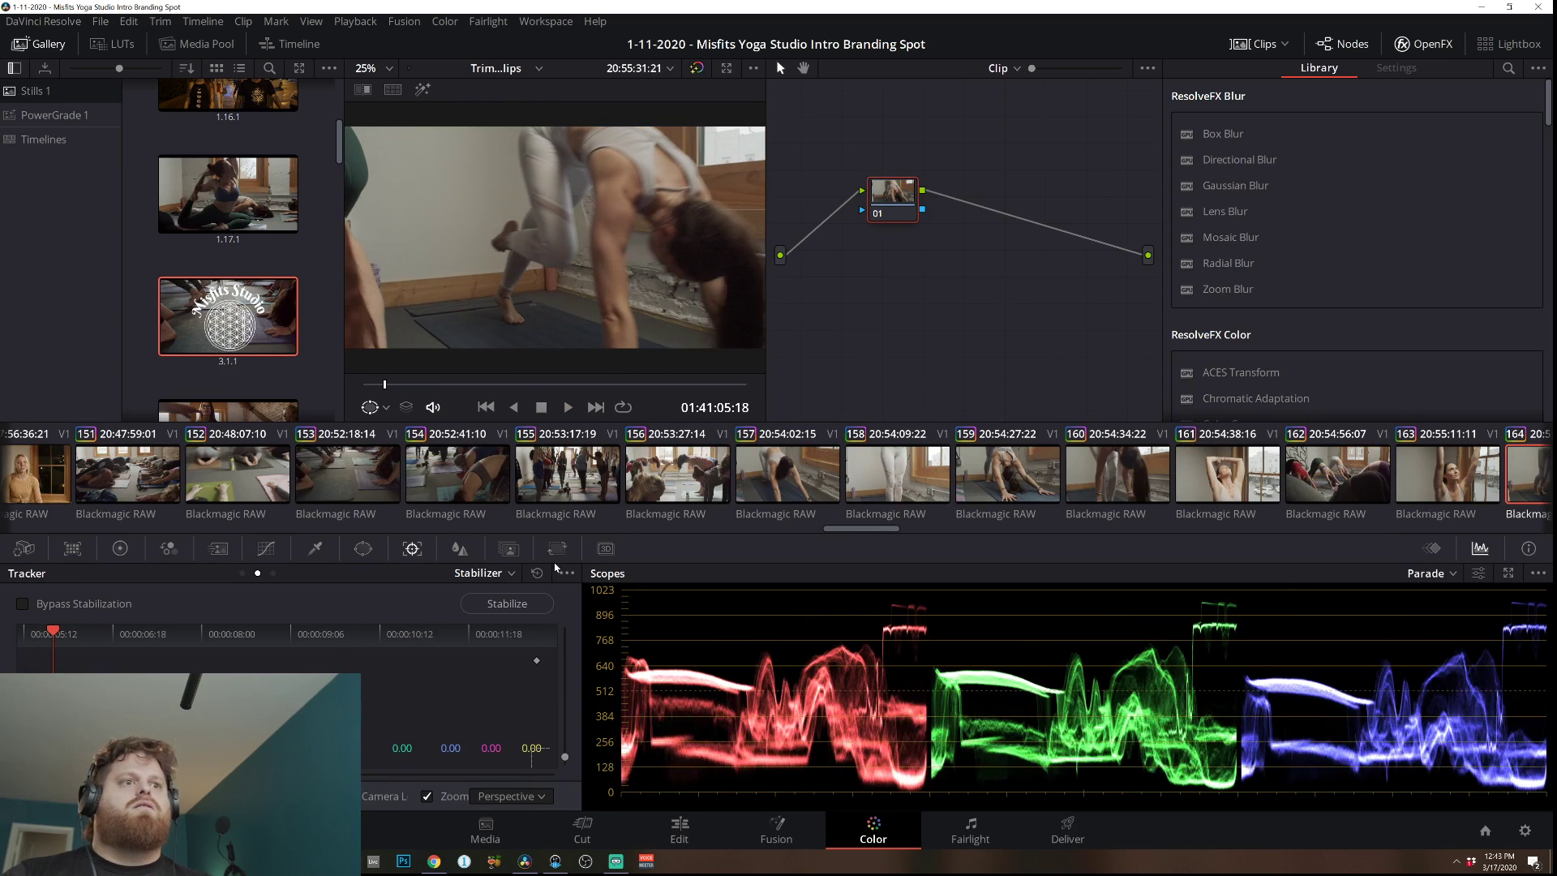
drag(837, 532, 884, 530)
click(732, 474)
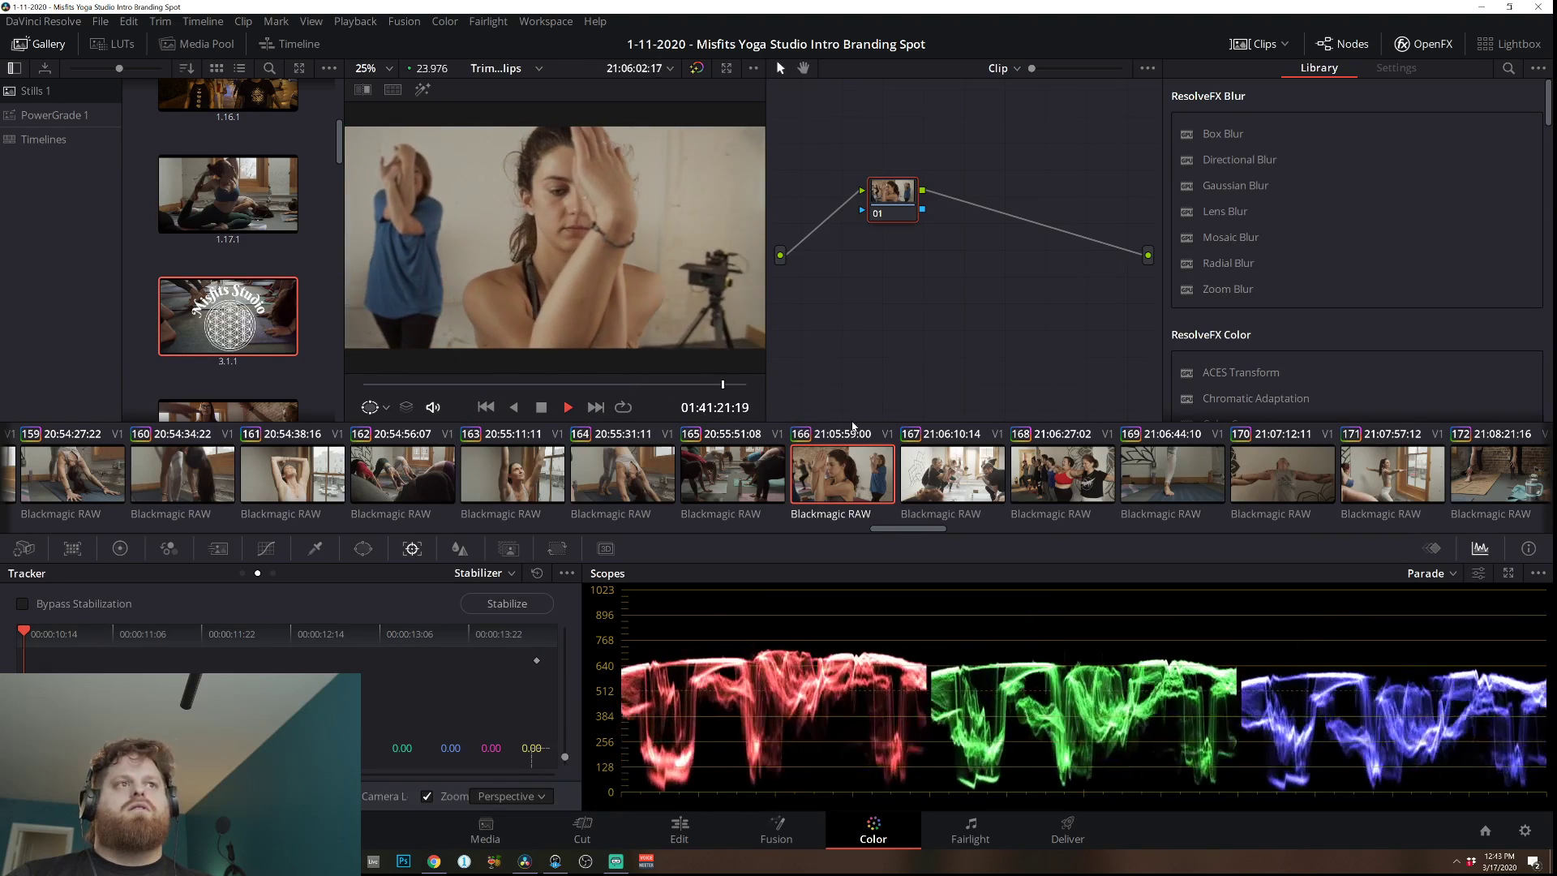
click(962, 493)
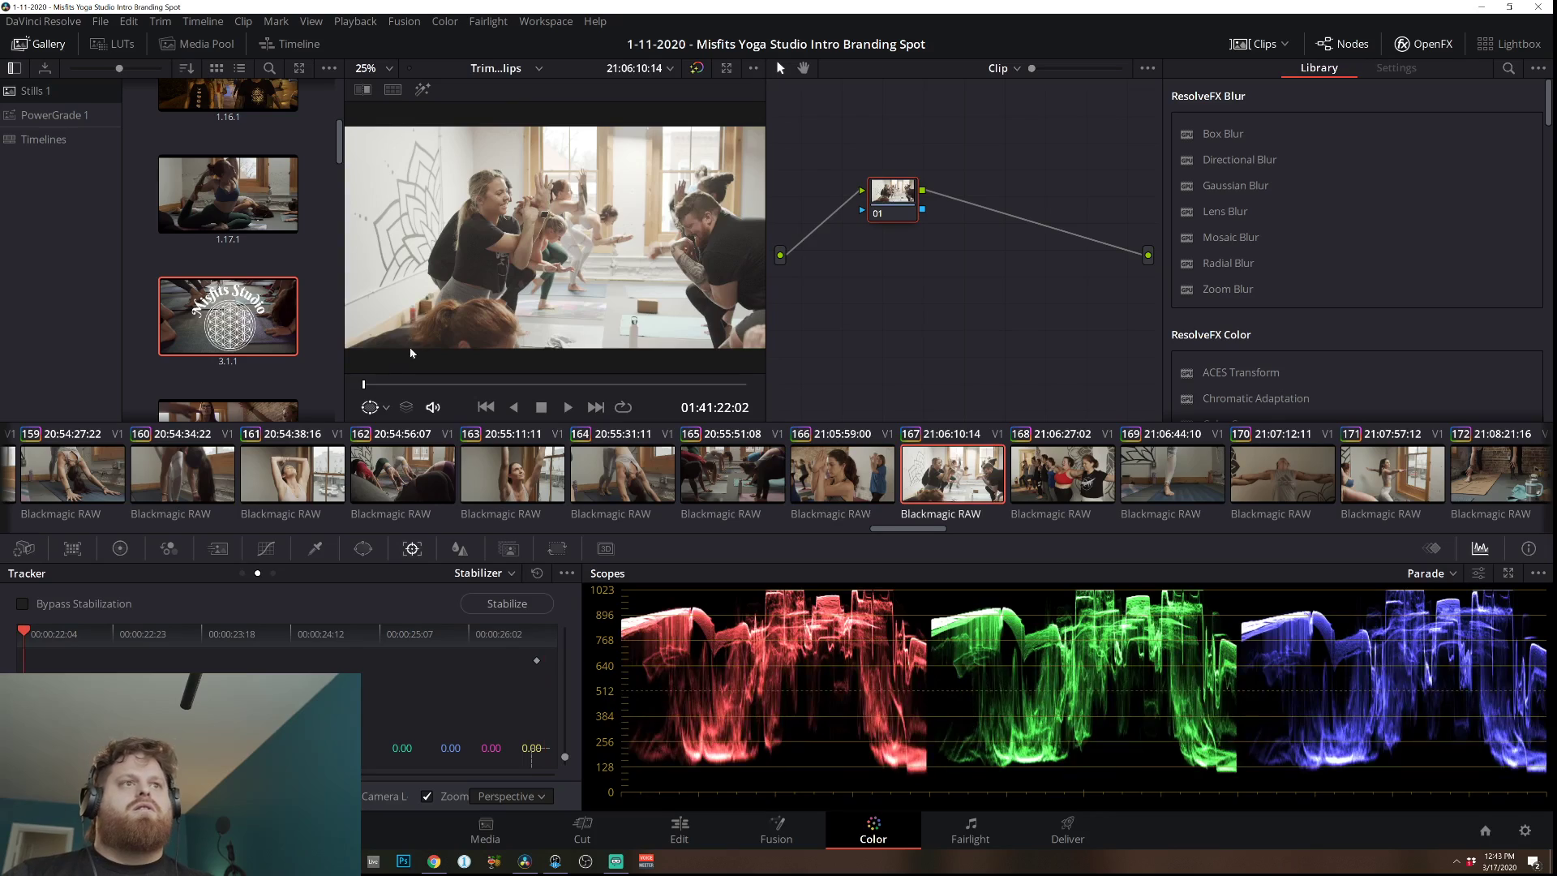
drag(403, 387, 685, 389)
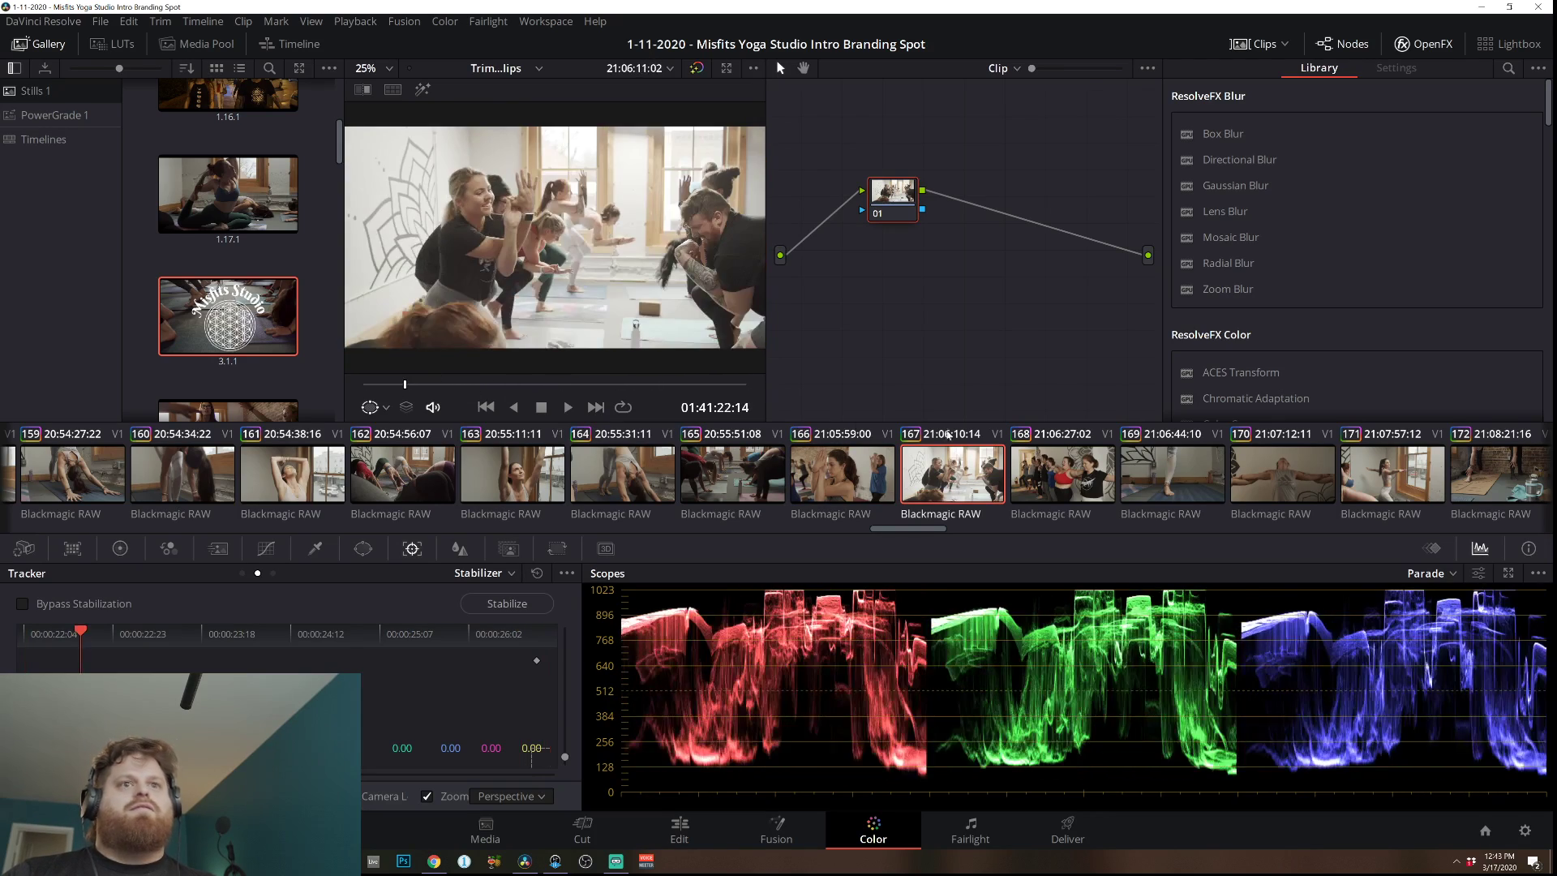
Examine the footage of clips 168 to 171 in Trimming all the Clips and go on to clip 172.
click(1062, 479)
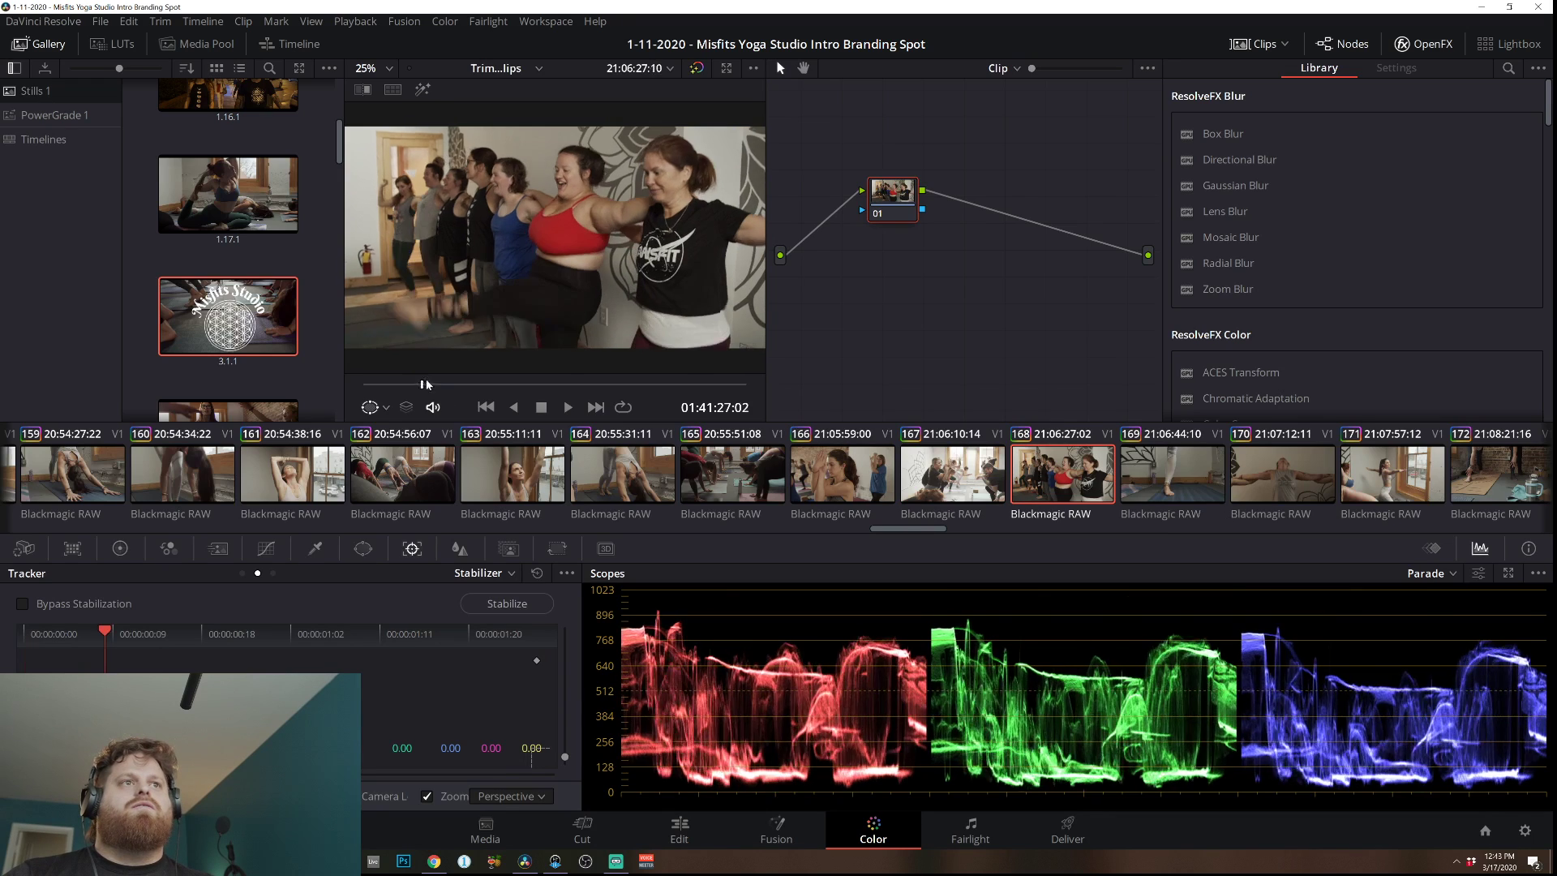
click(1147, 457)
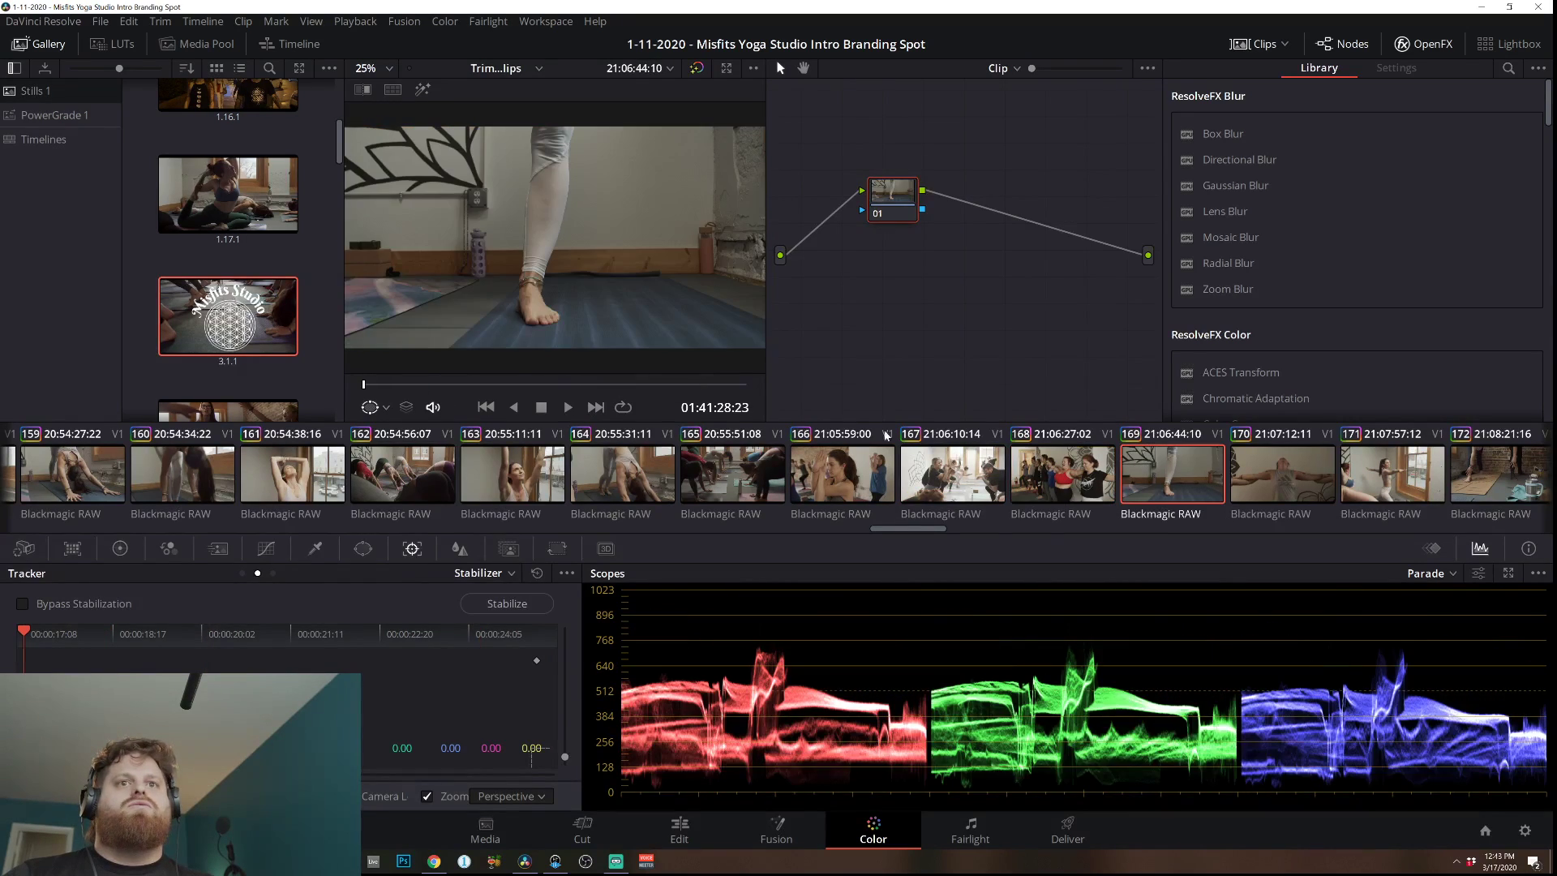
drag(491, 390, 795, 395)
click(1334, 479)
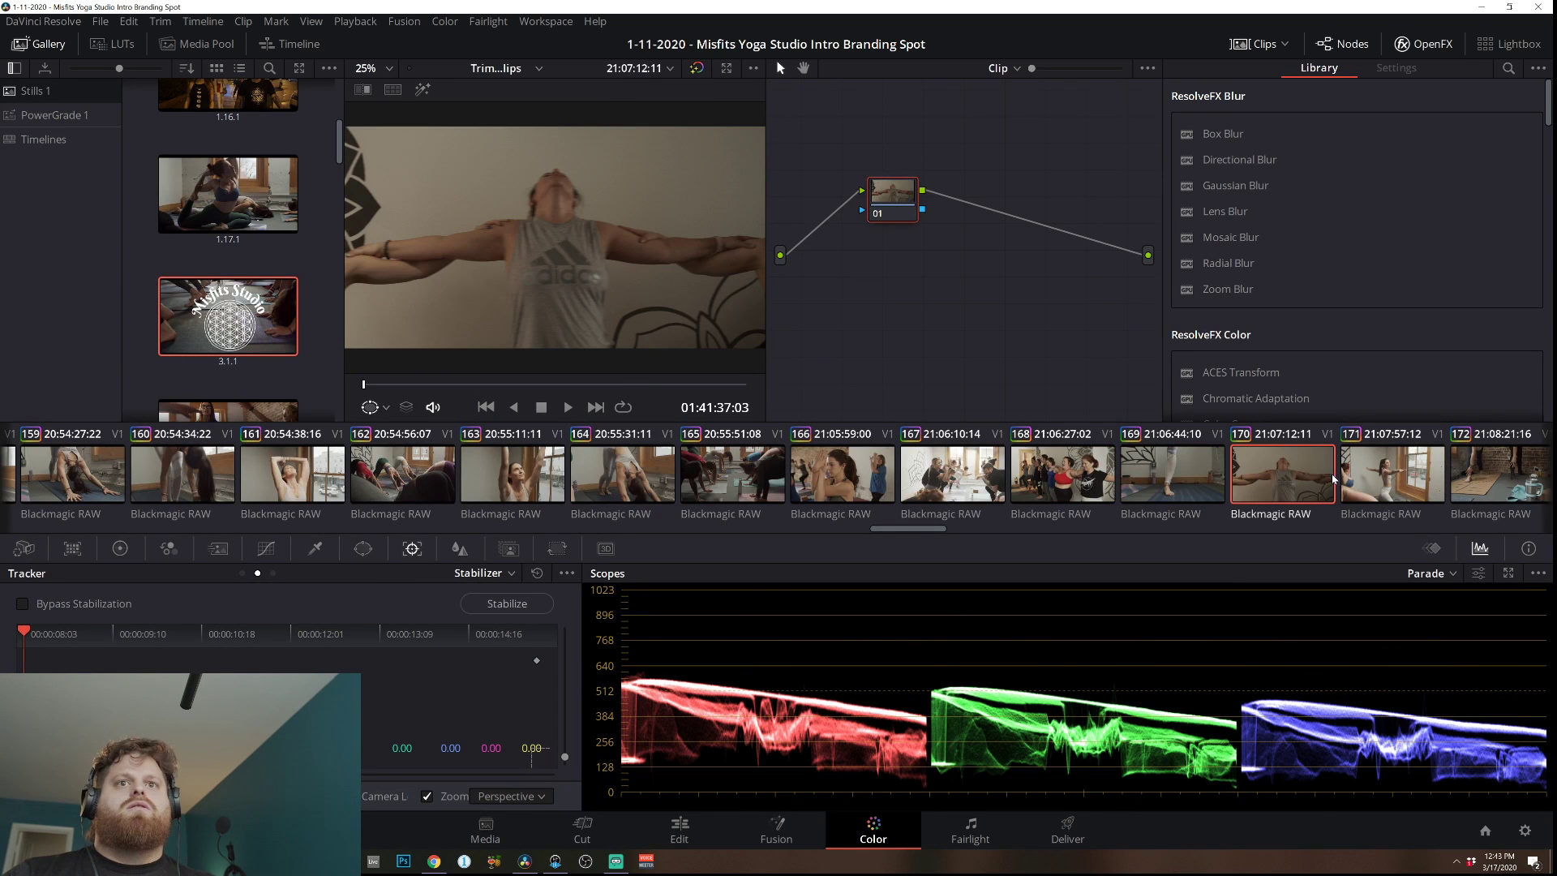
drag(399, 387, 486, 391)
key(Down)
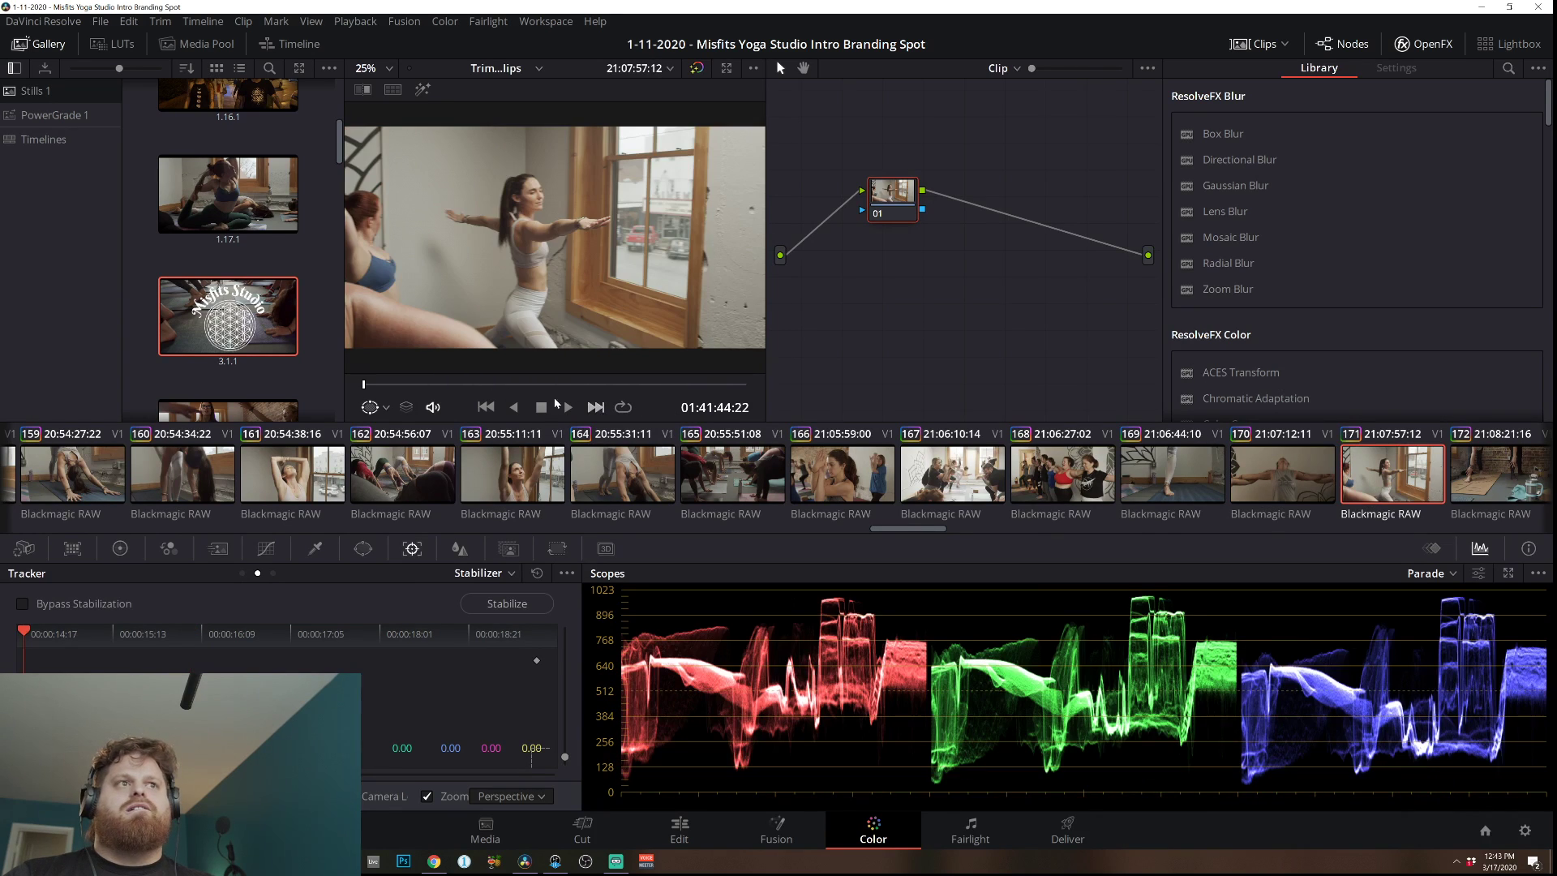
key(space)
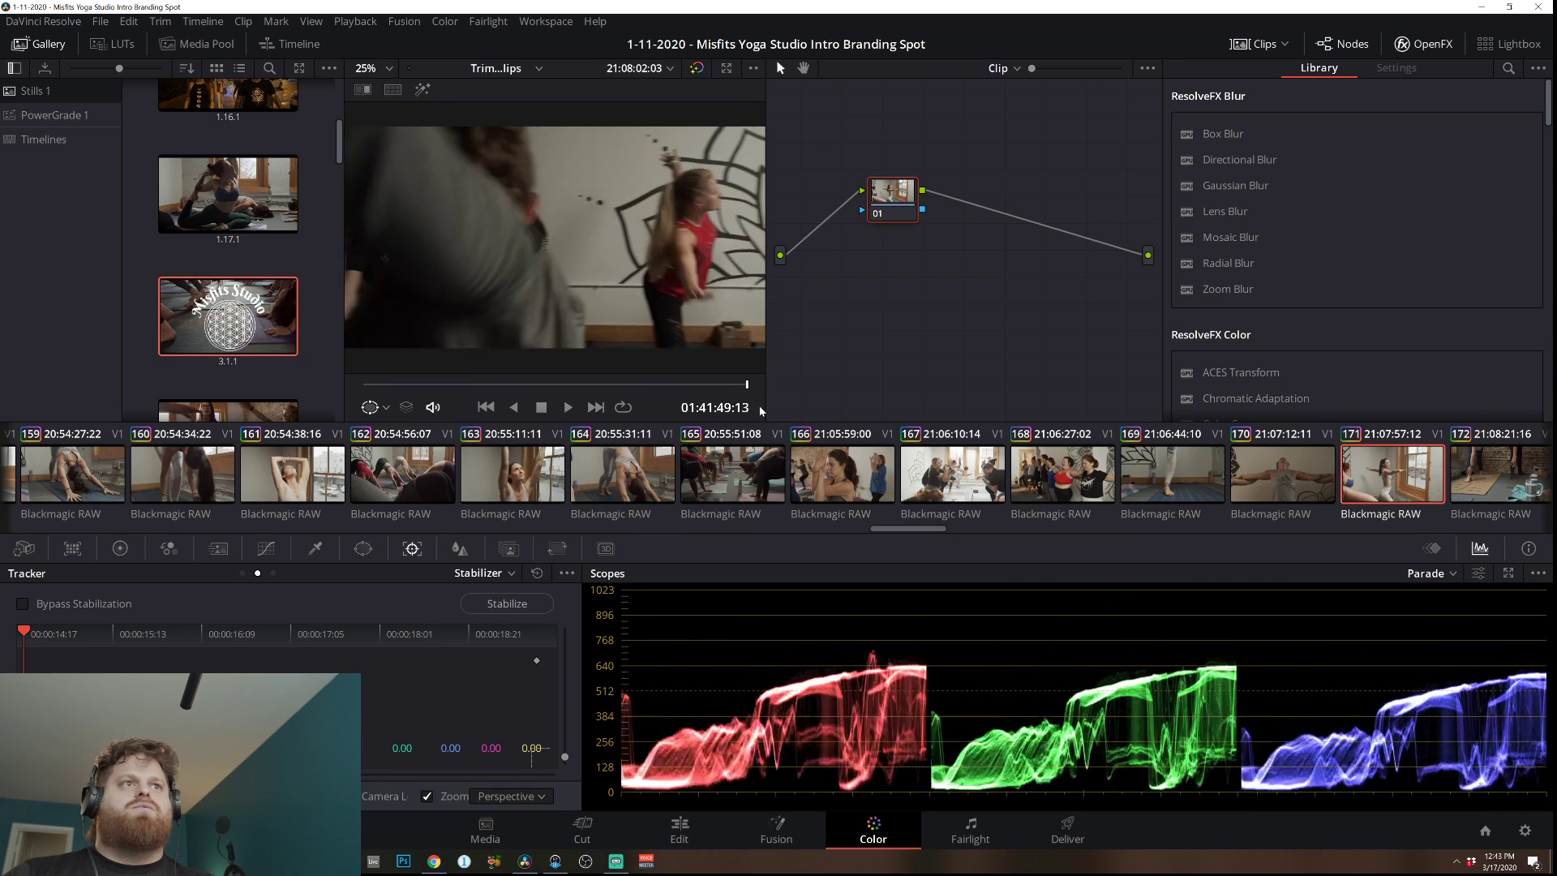
key(Down)
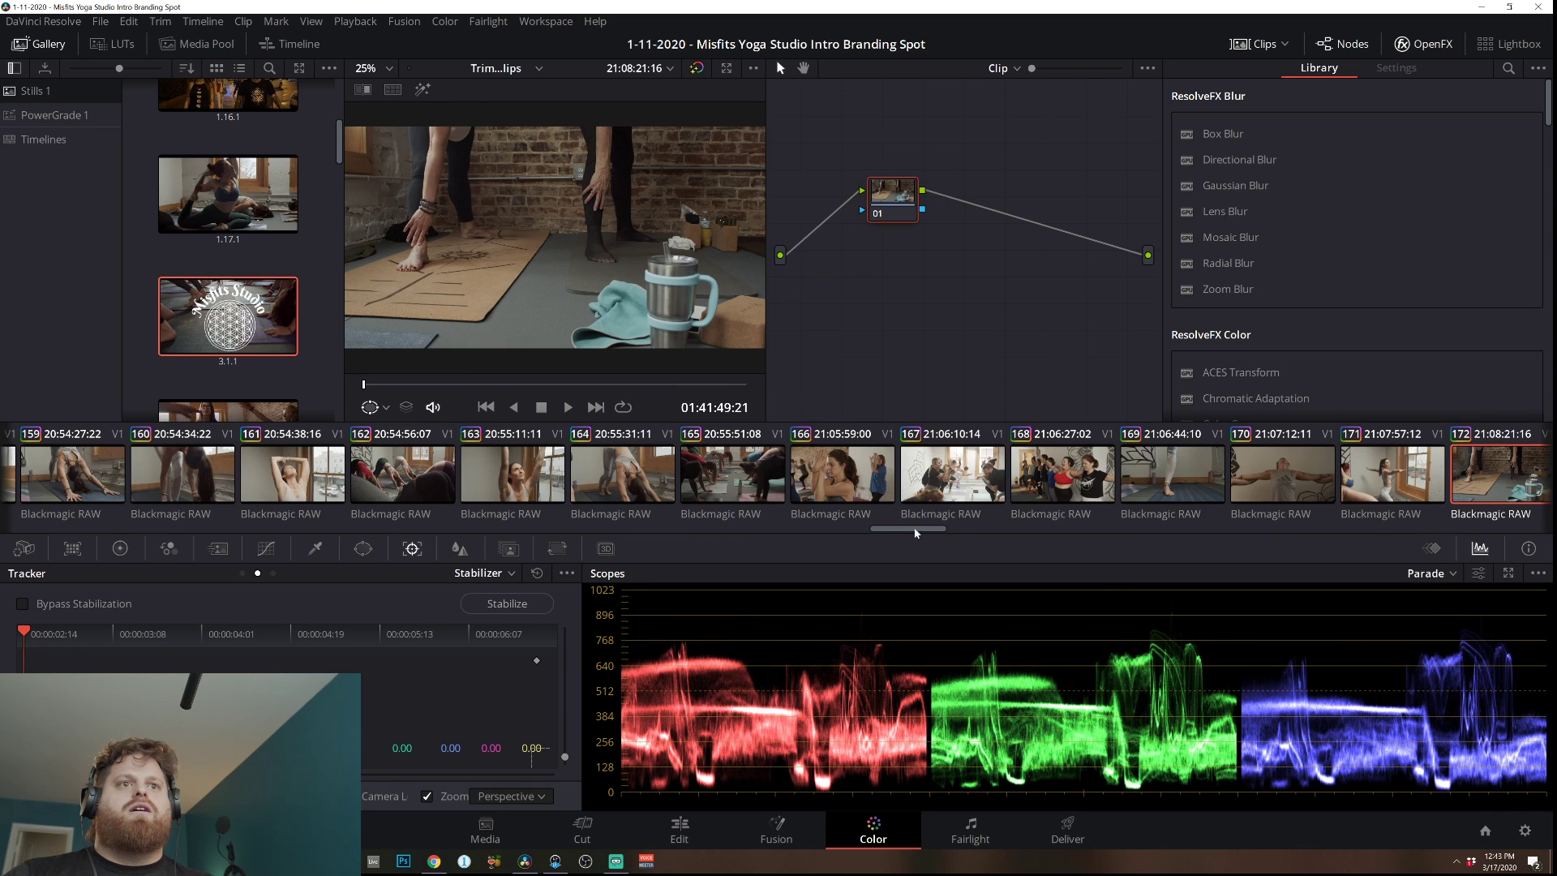
Scrub through the clips from 174 to 179 in Trimming all the Clips to judge their camera movement.
drag(915, 532, 965, 535)
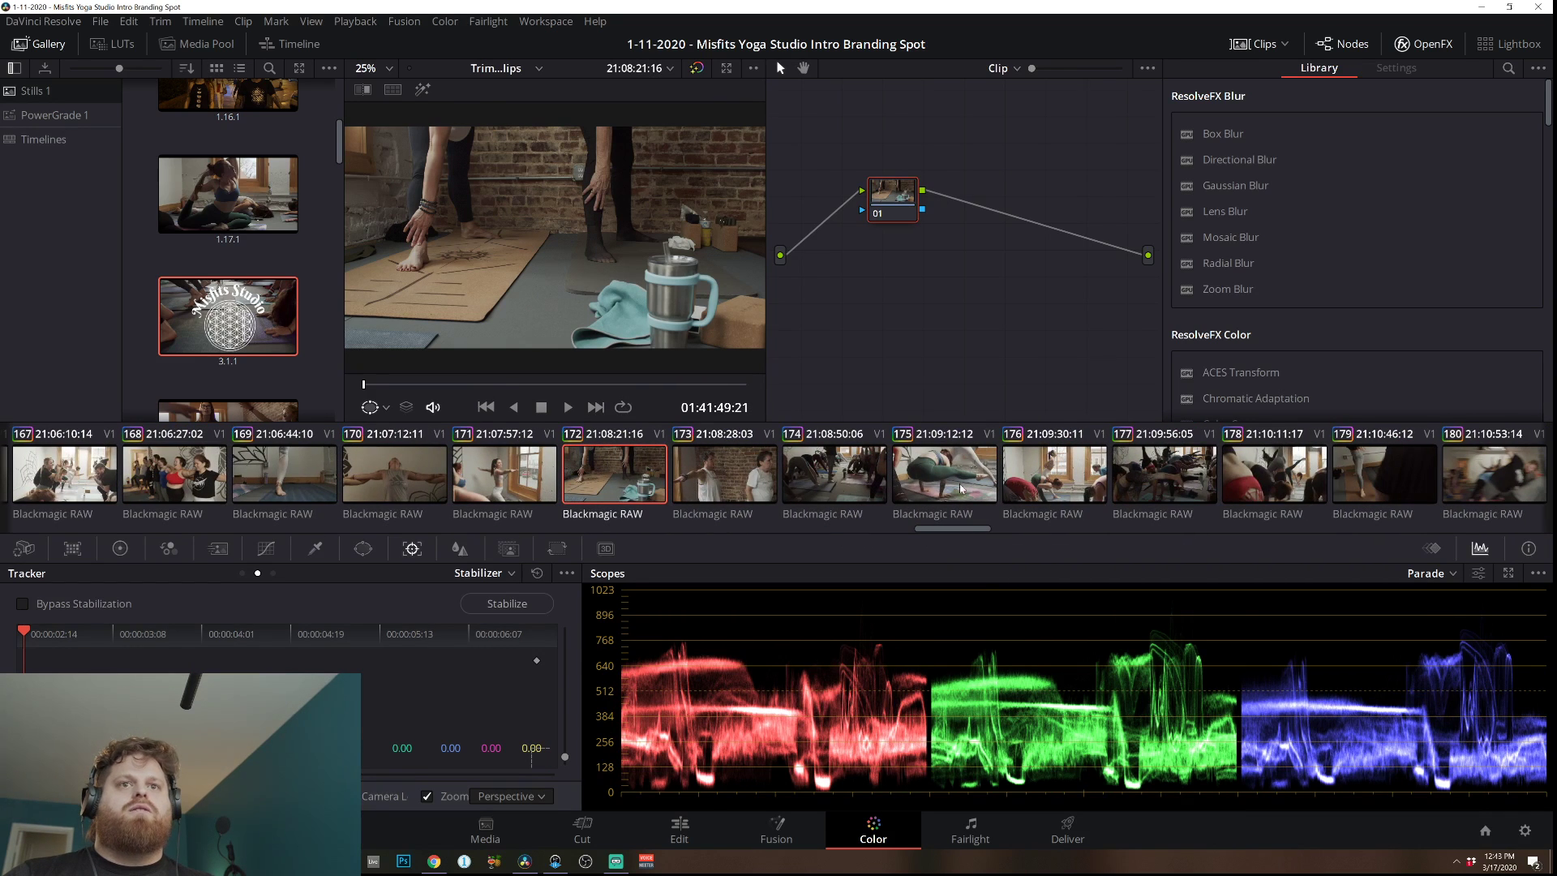
click(825, 471)
drag(376, 389, 776, 414)
click(945, 475)
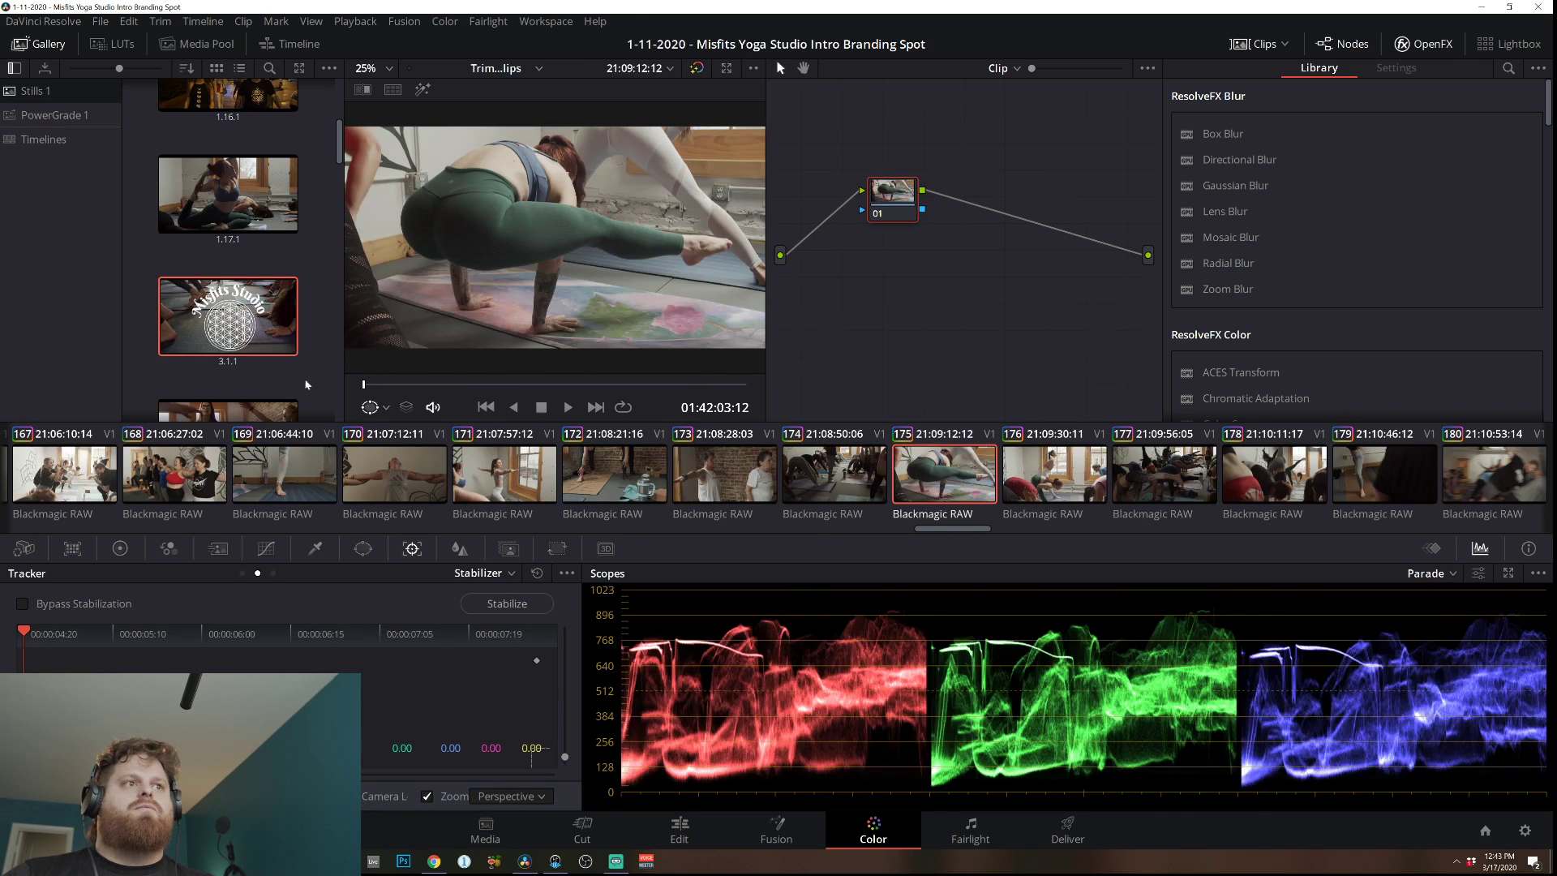
drag(435, 393, 816, 415)
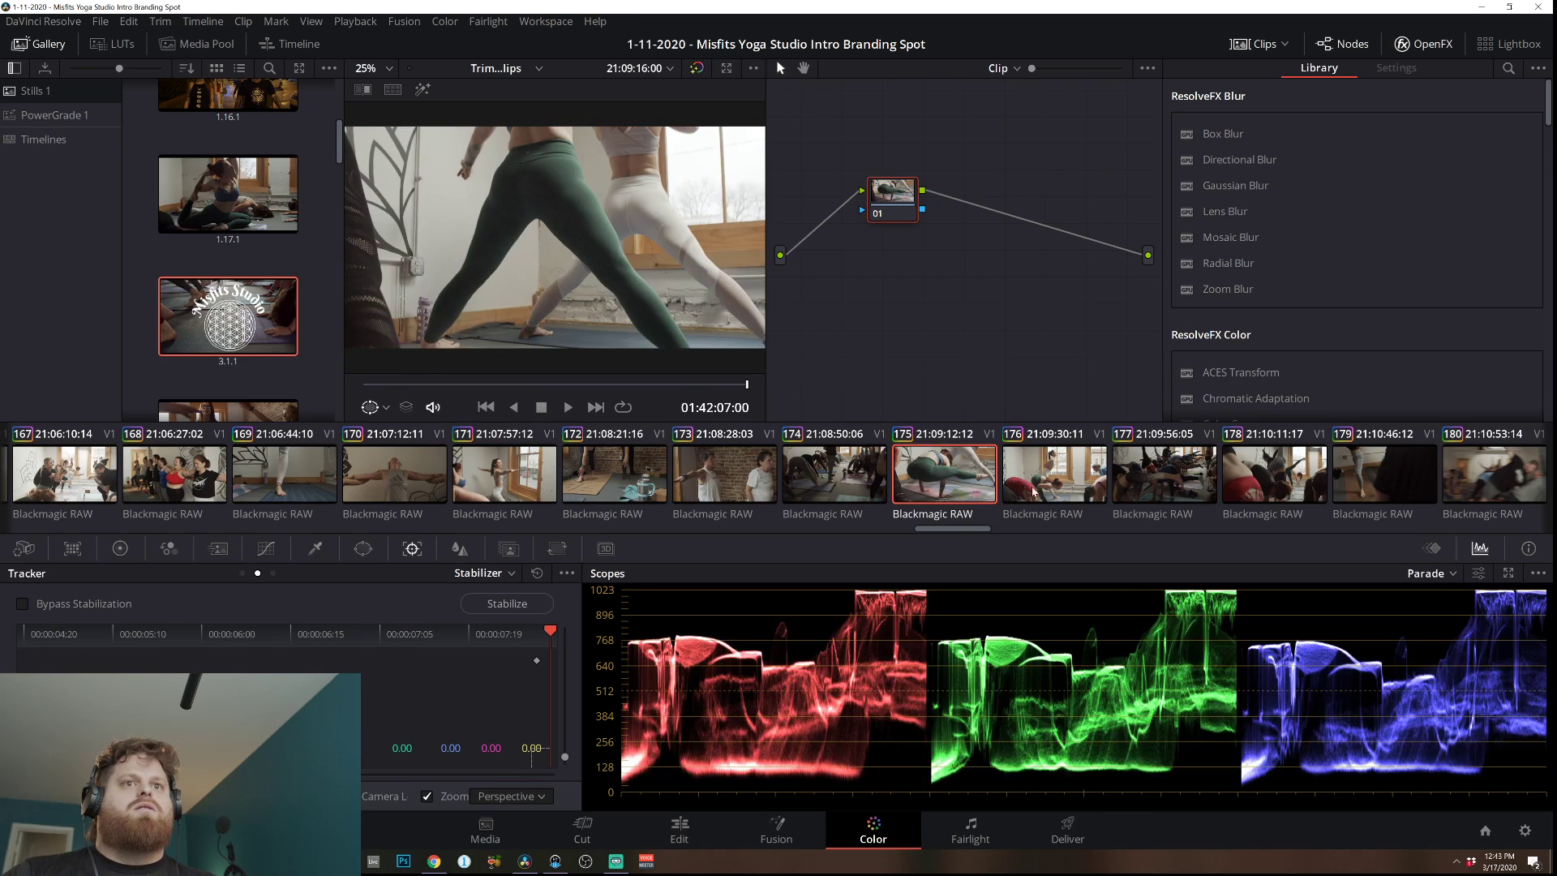
click(1034, 490)
drag(381, 392, 950, 437)
key(Down)
click(1307, 464)
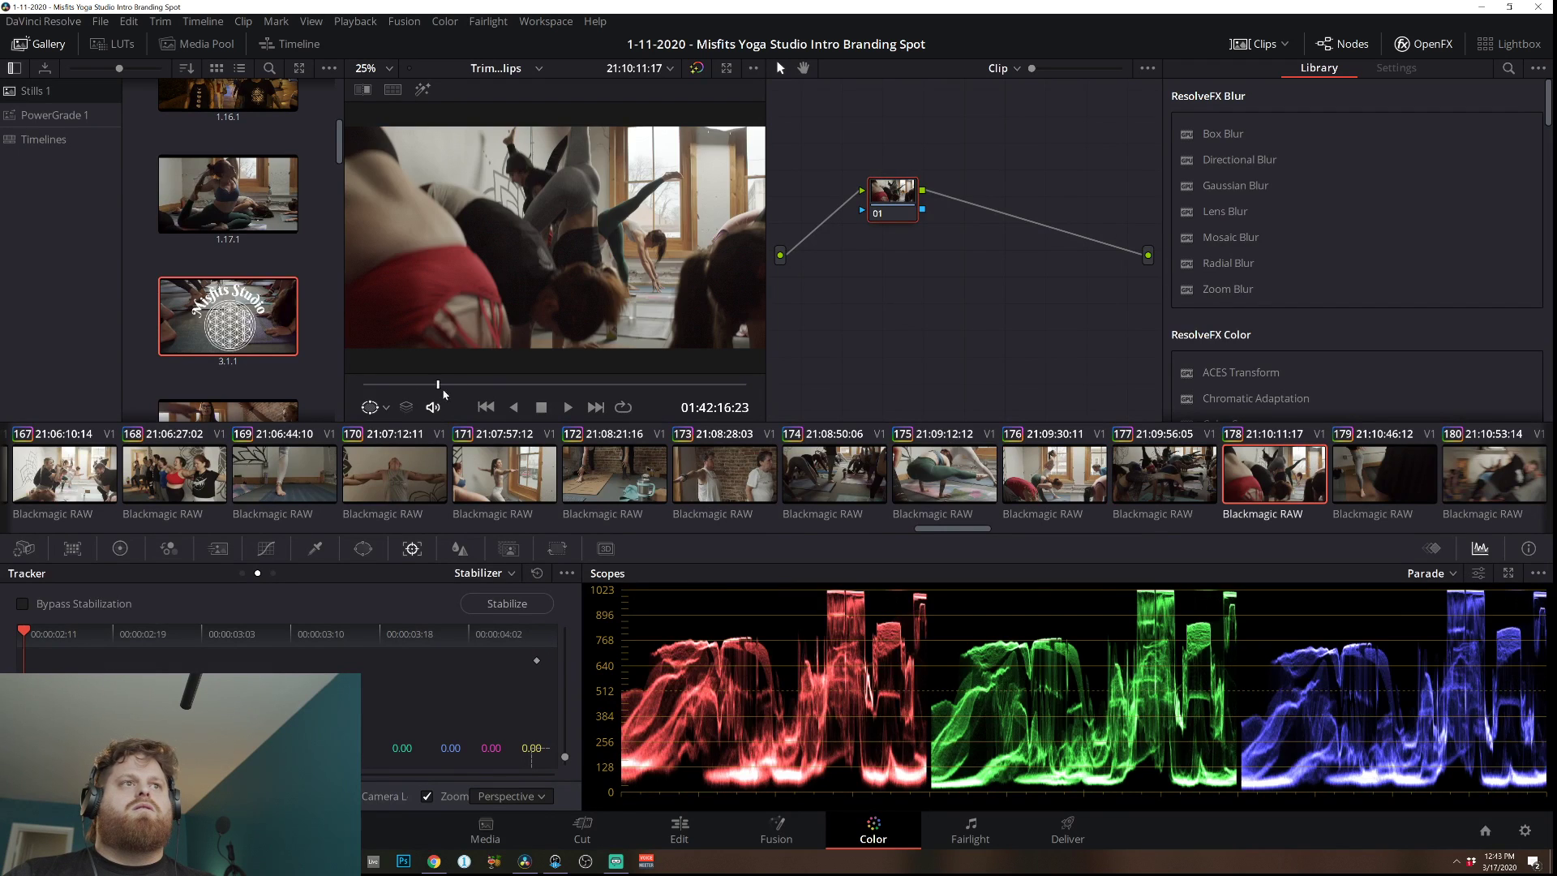
drag(438, 385, 964, 439)
key(Down)
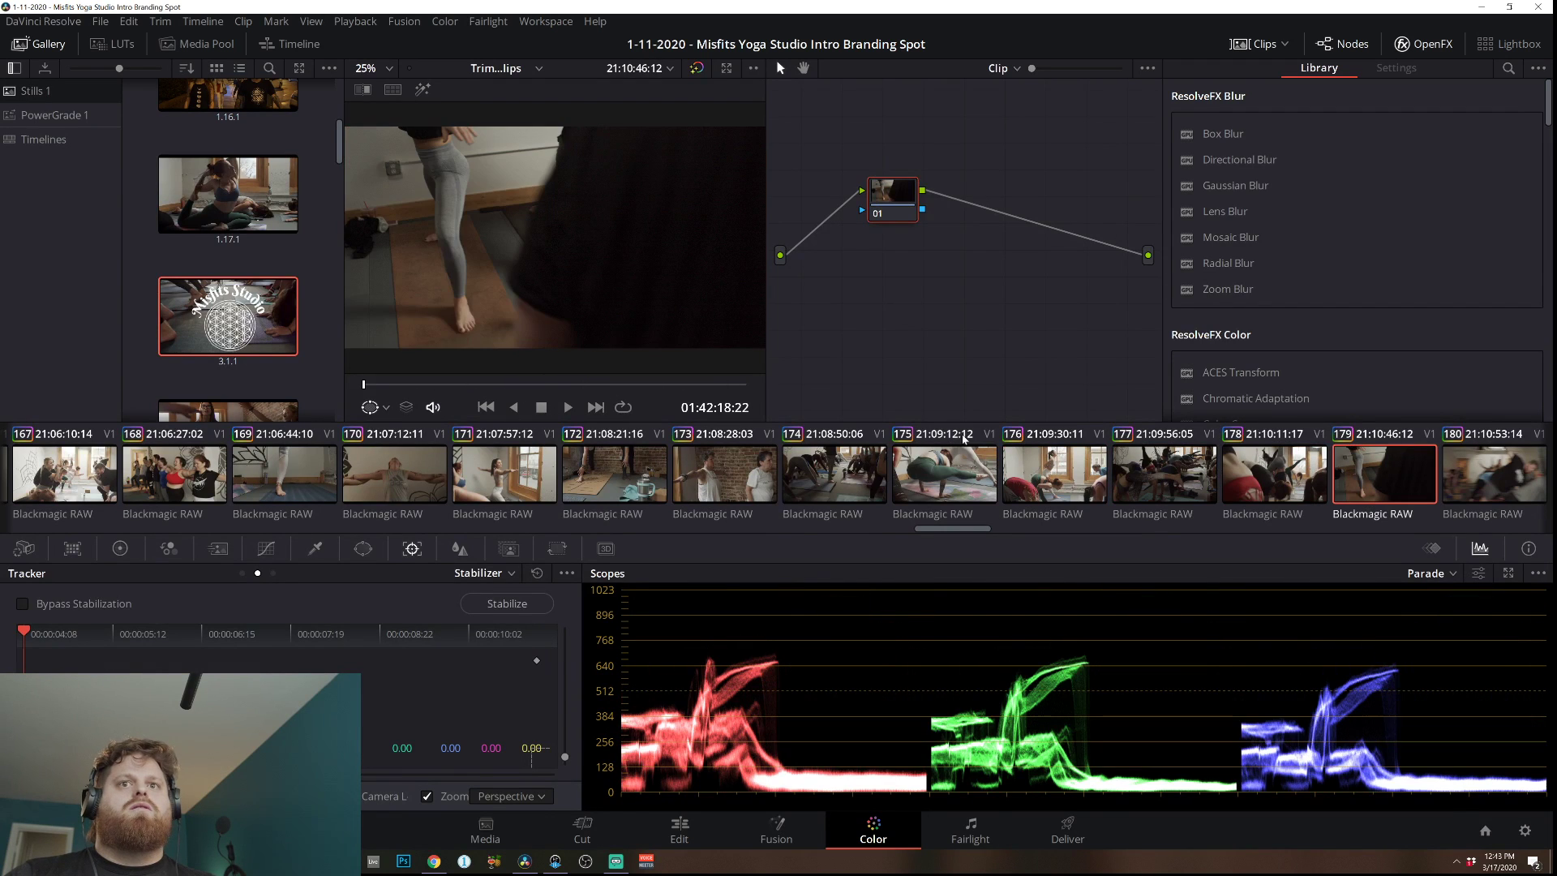
drag(408, 388, 470, 384)
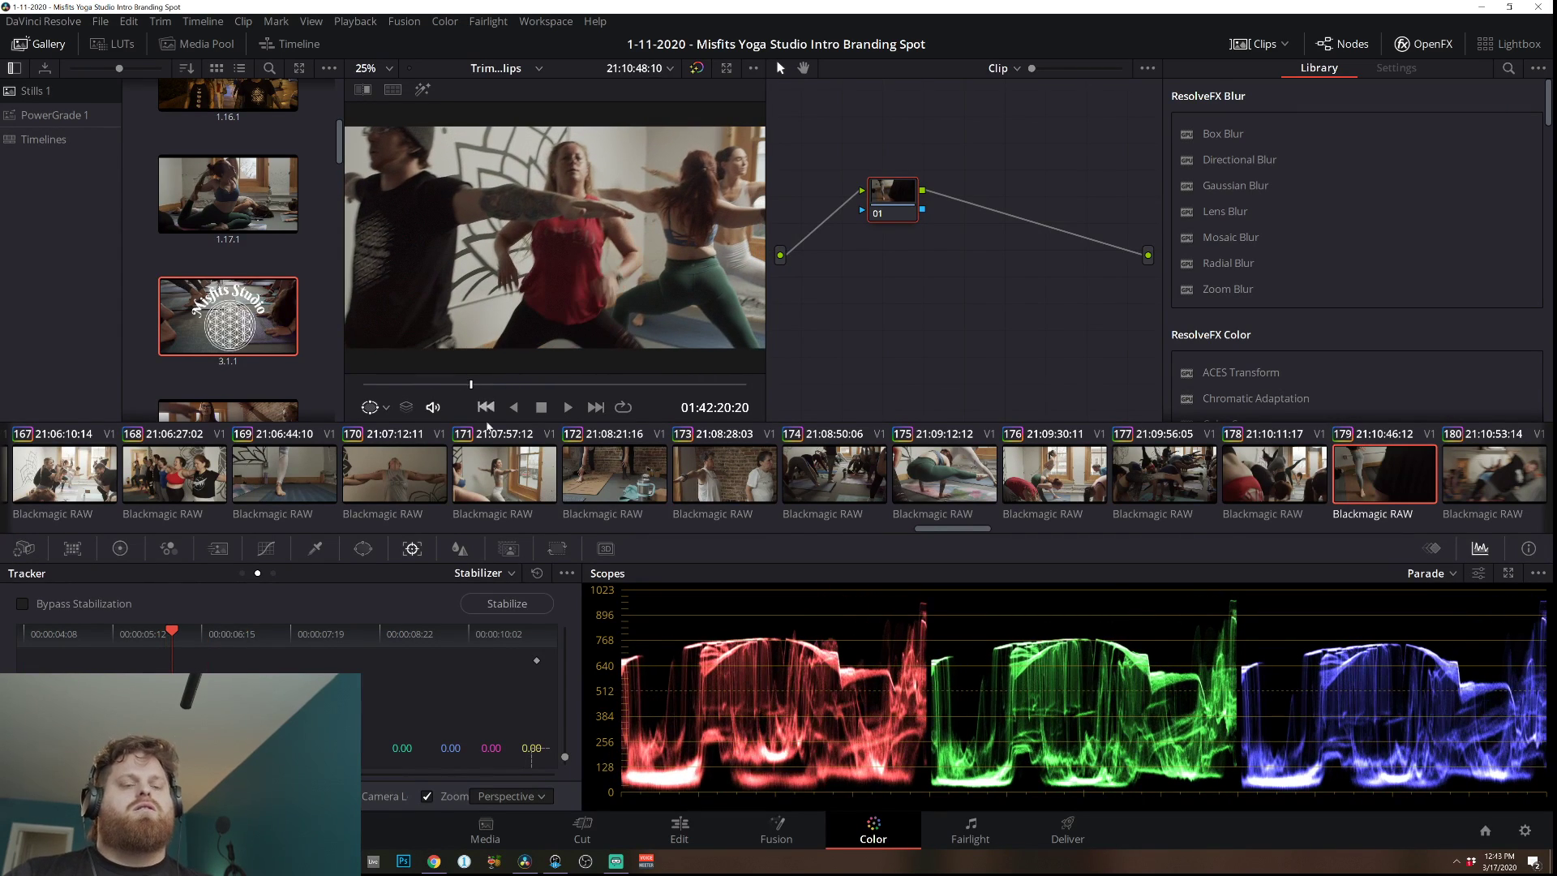
Place the A003_01172110_C026 shot directly after the third clip on Video 1 of Be your Best You and play across the cut.
click(679, 829)
drag(868, 506, 616, 710)
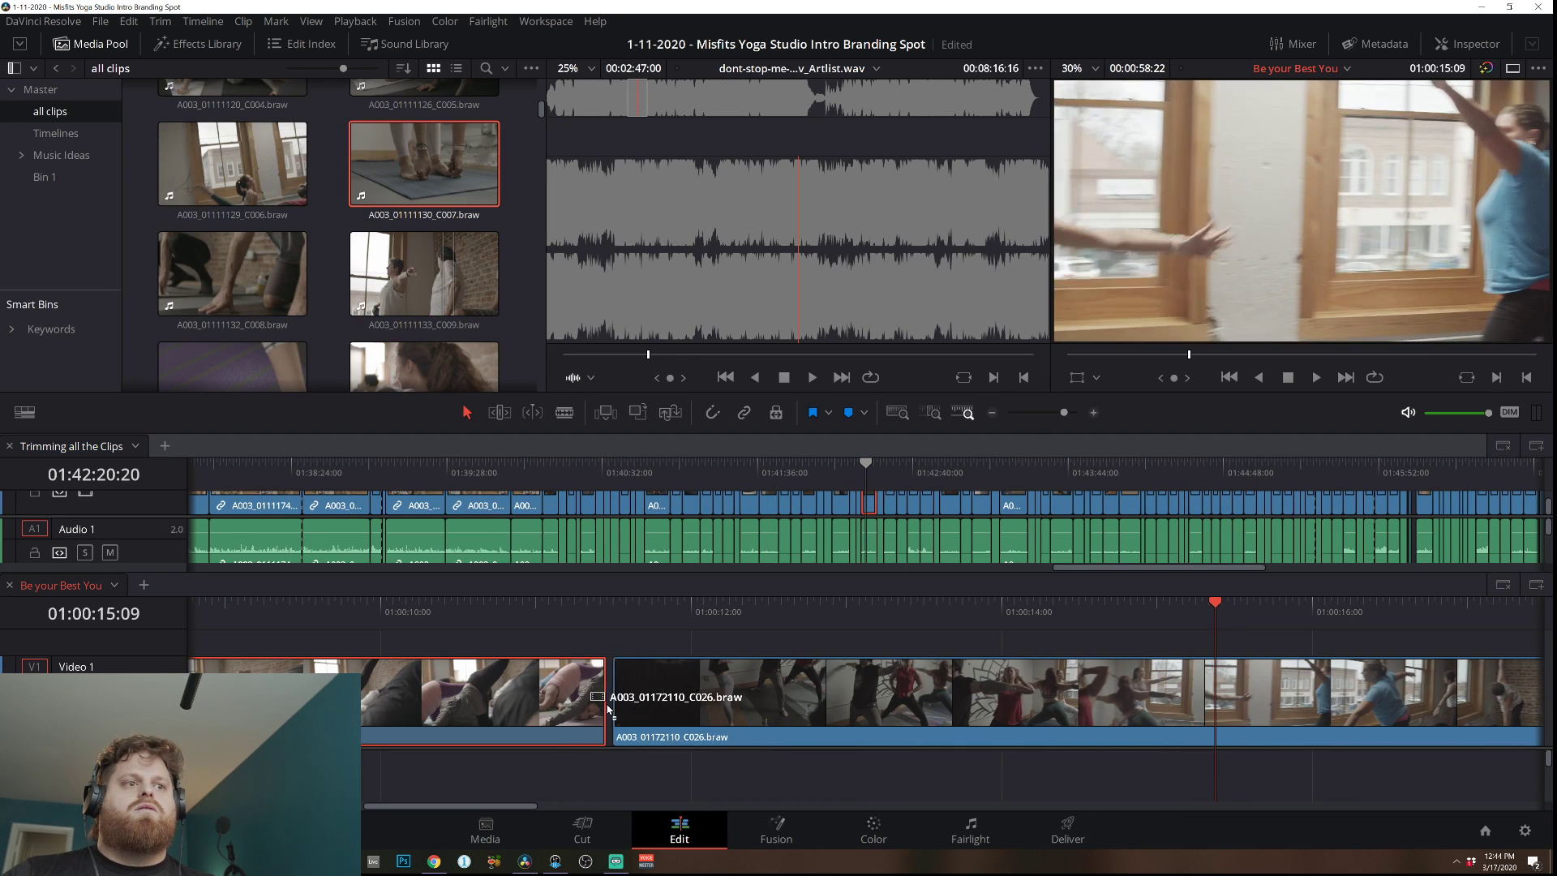
click(355, 609)
key(space)
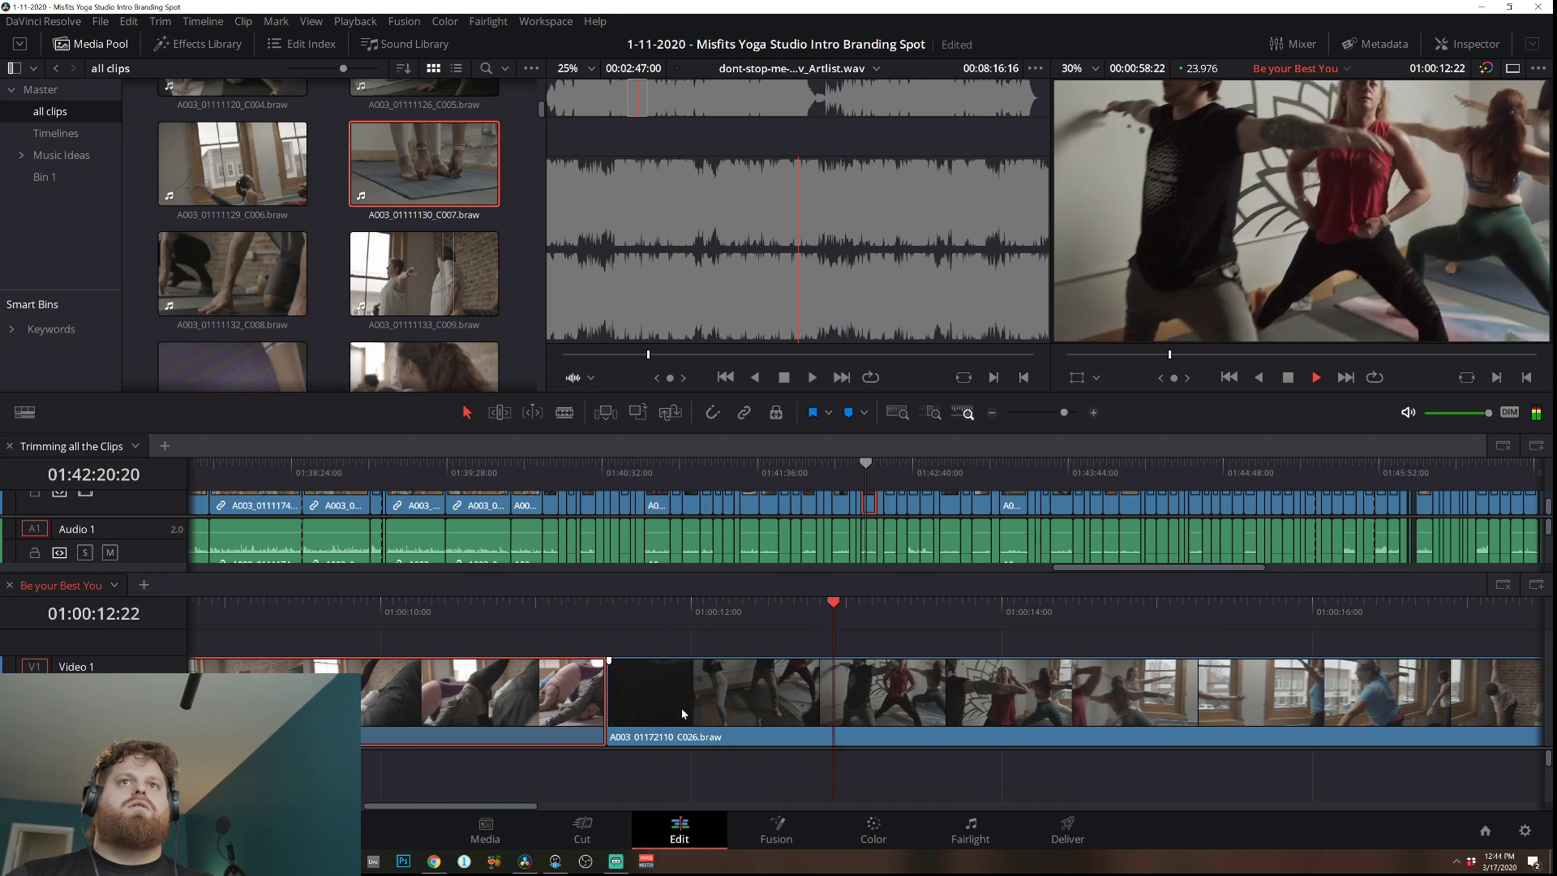
Trim the start of A003_01172110_C026 to leave about 04:17 and move it back against the third clip.
drag(610, 702, 810, 706)
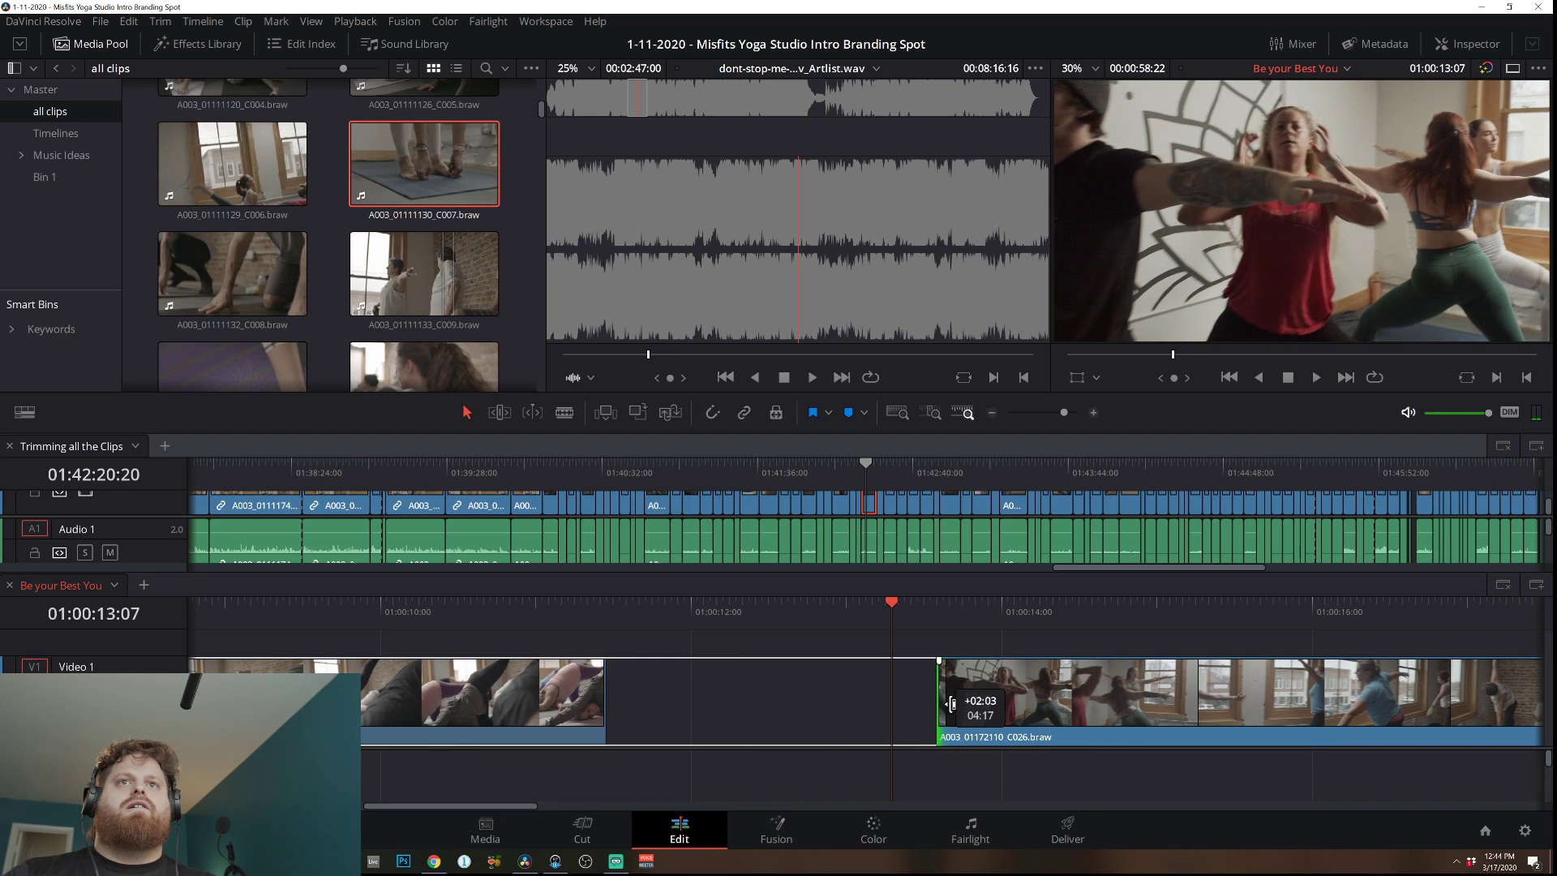
drag(950, 703, 950, 704)
drag(1145, 706, 815, 715)
Play Be your Best You from the start in full screen through the new shot and return to the edit view.
scroll(932, 673, left, 5)
click(962, 613)
key(Home)
key(space)
key(ctrl+f)
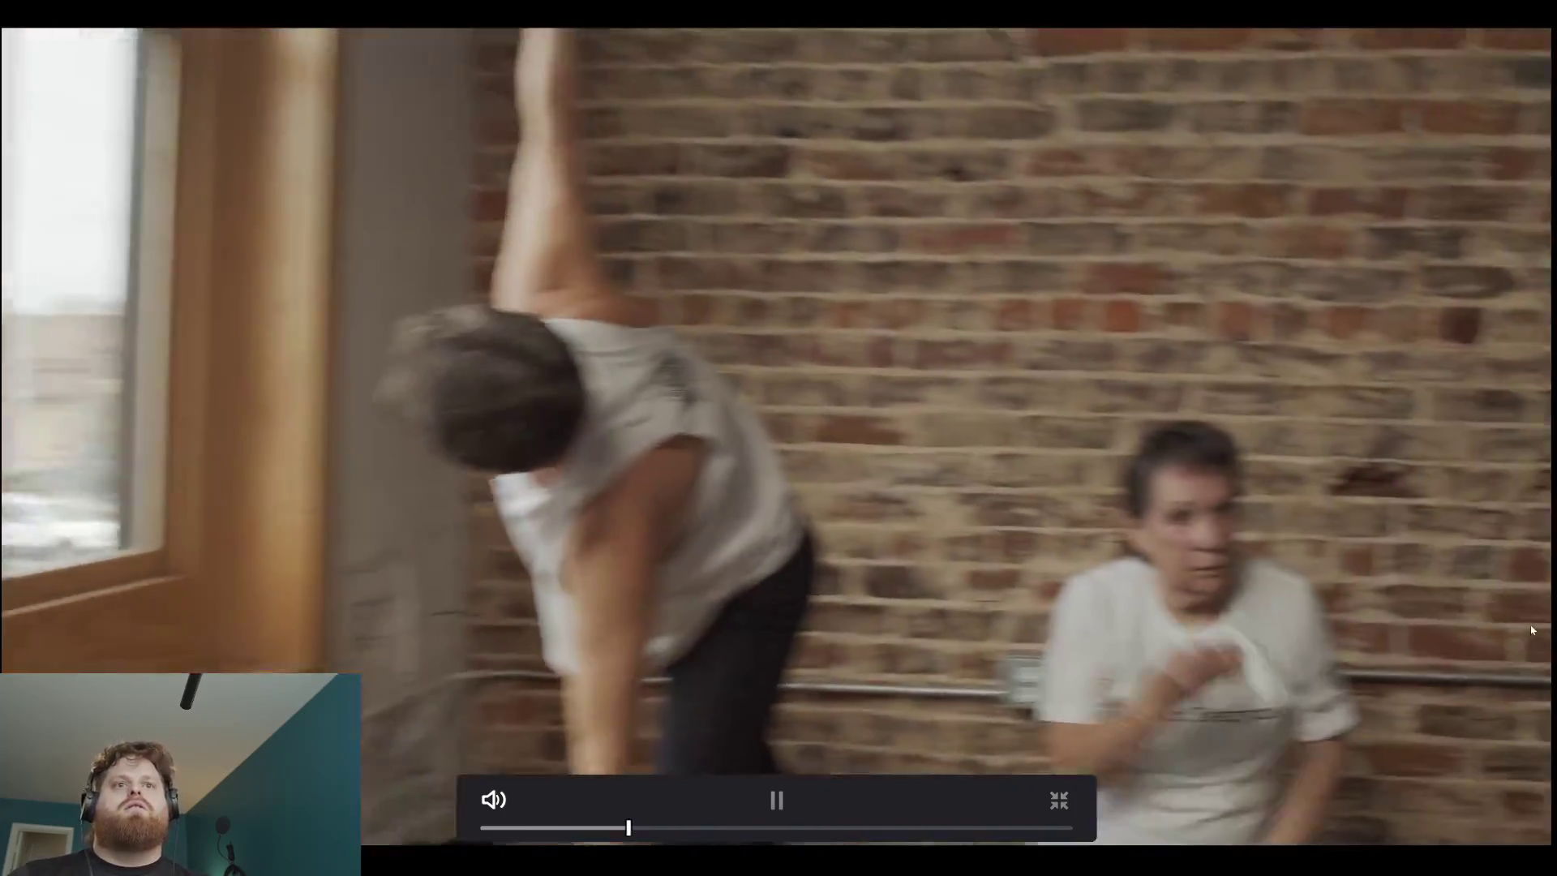
key(Escape)
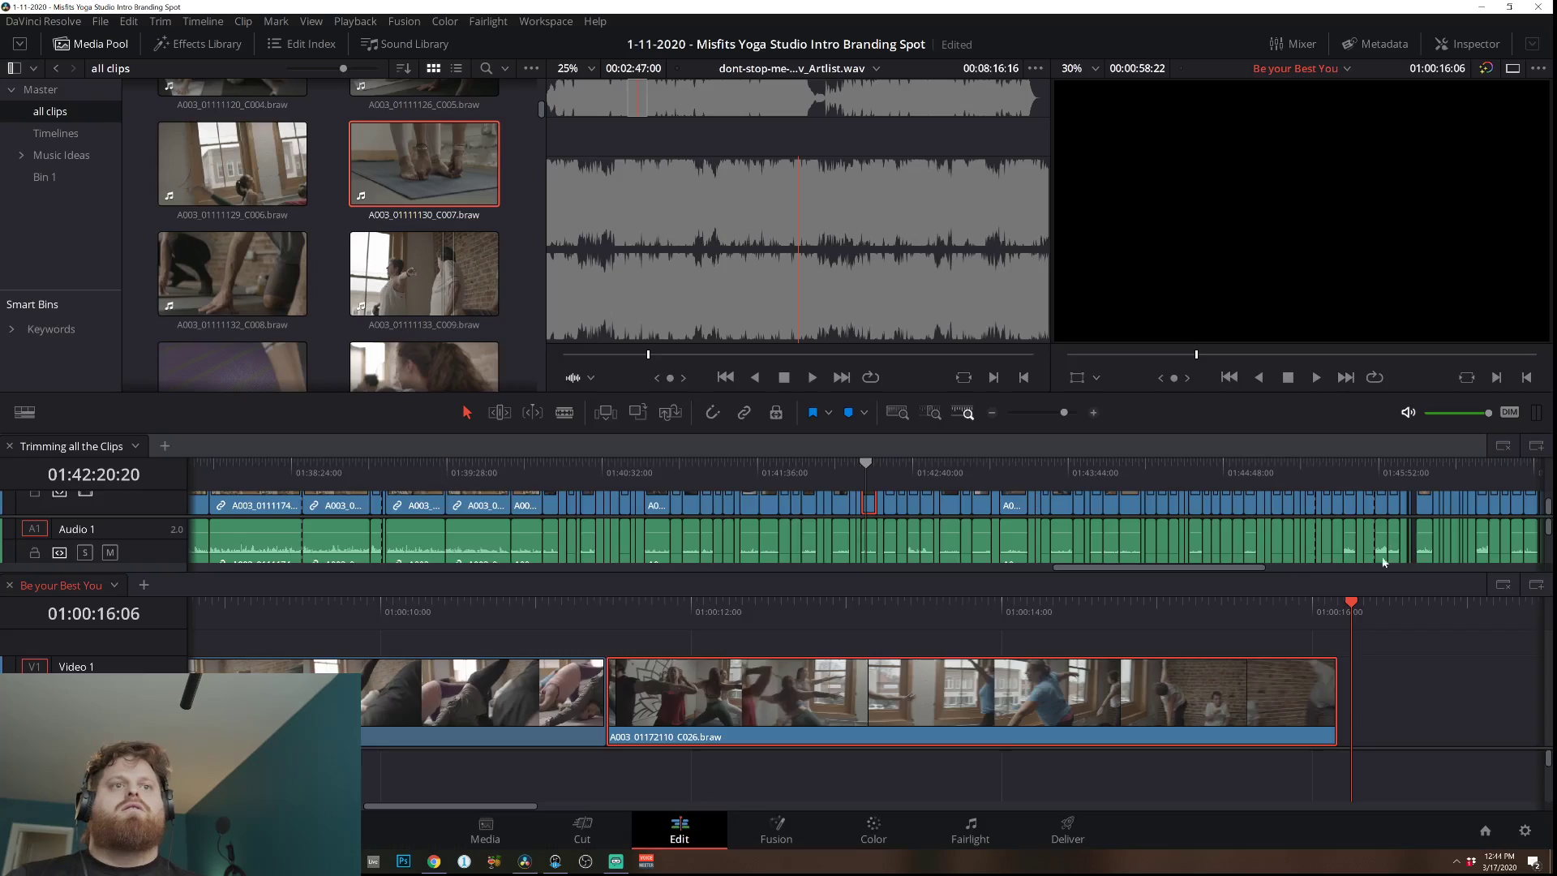
Trim the third clip's end to about 01:00:11:07 and move A003_01172110_C026 to start at about 01:00:12:18.
drag(829, 722, 1150, 704)
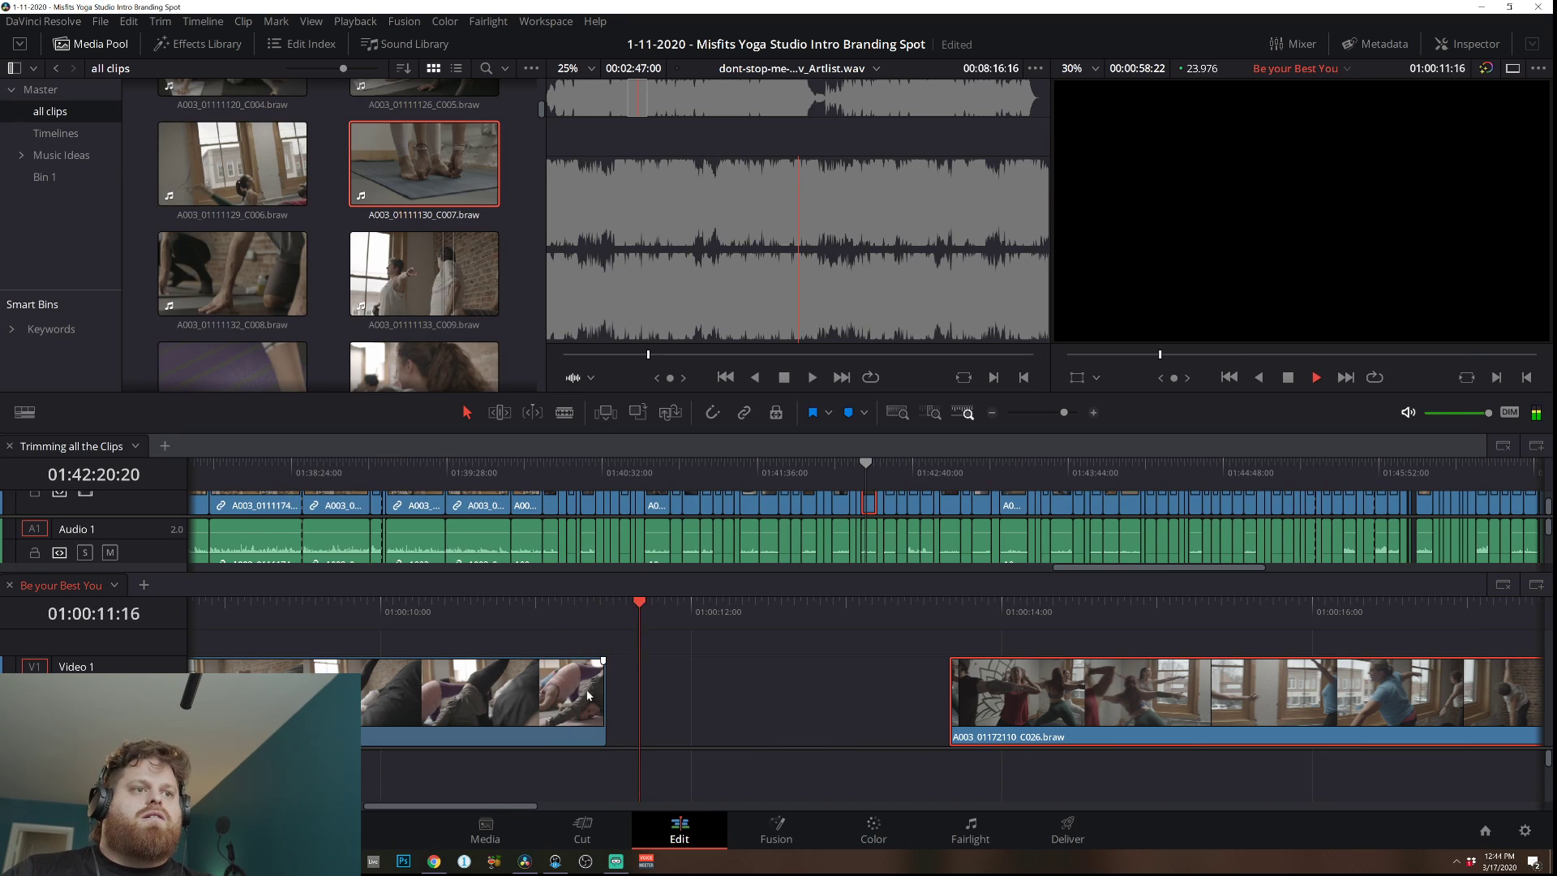
mouse_move(596, 688)
mouse_down()
mouse_move(702, 699)
mouse_move(555, 710)
mouse_move(577, 710)
mouse_up()
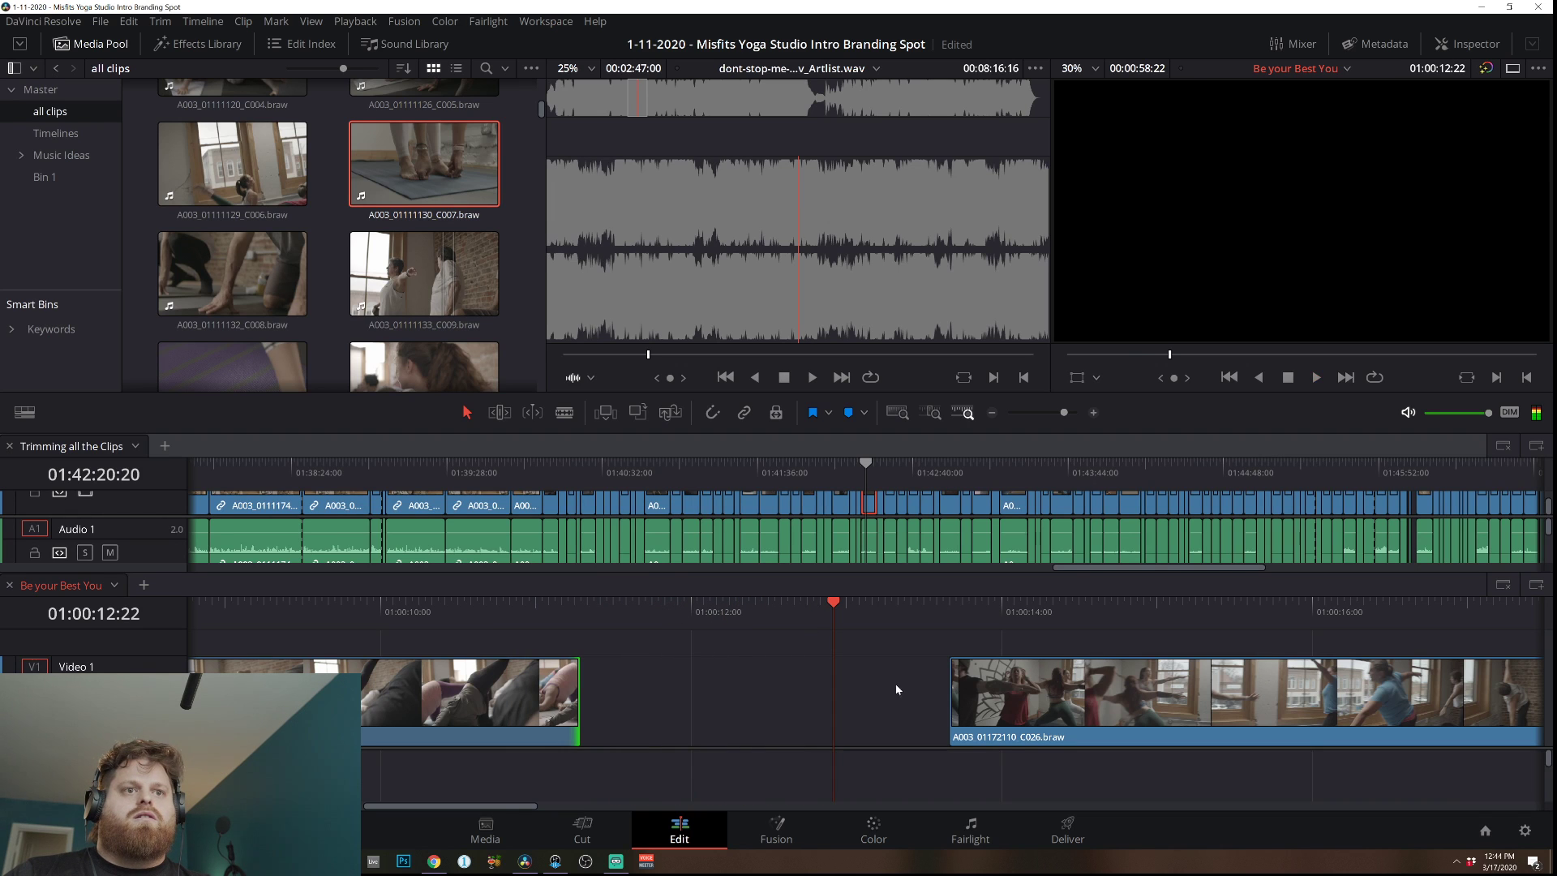
drag(1036, 691, 896, 693)
Play from the gap into A003_01172110_C026 and split that clip at 01:00:16:05.
click(754, 598)
key(space)
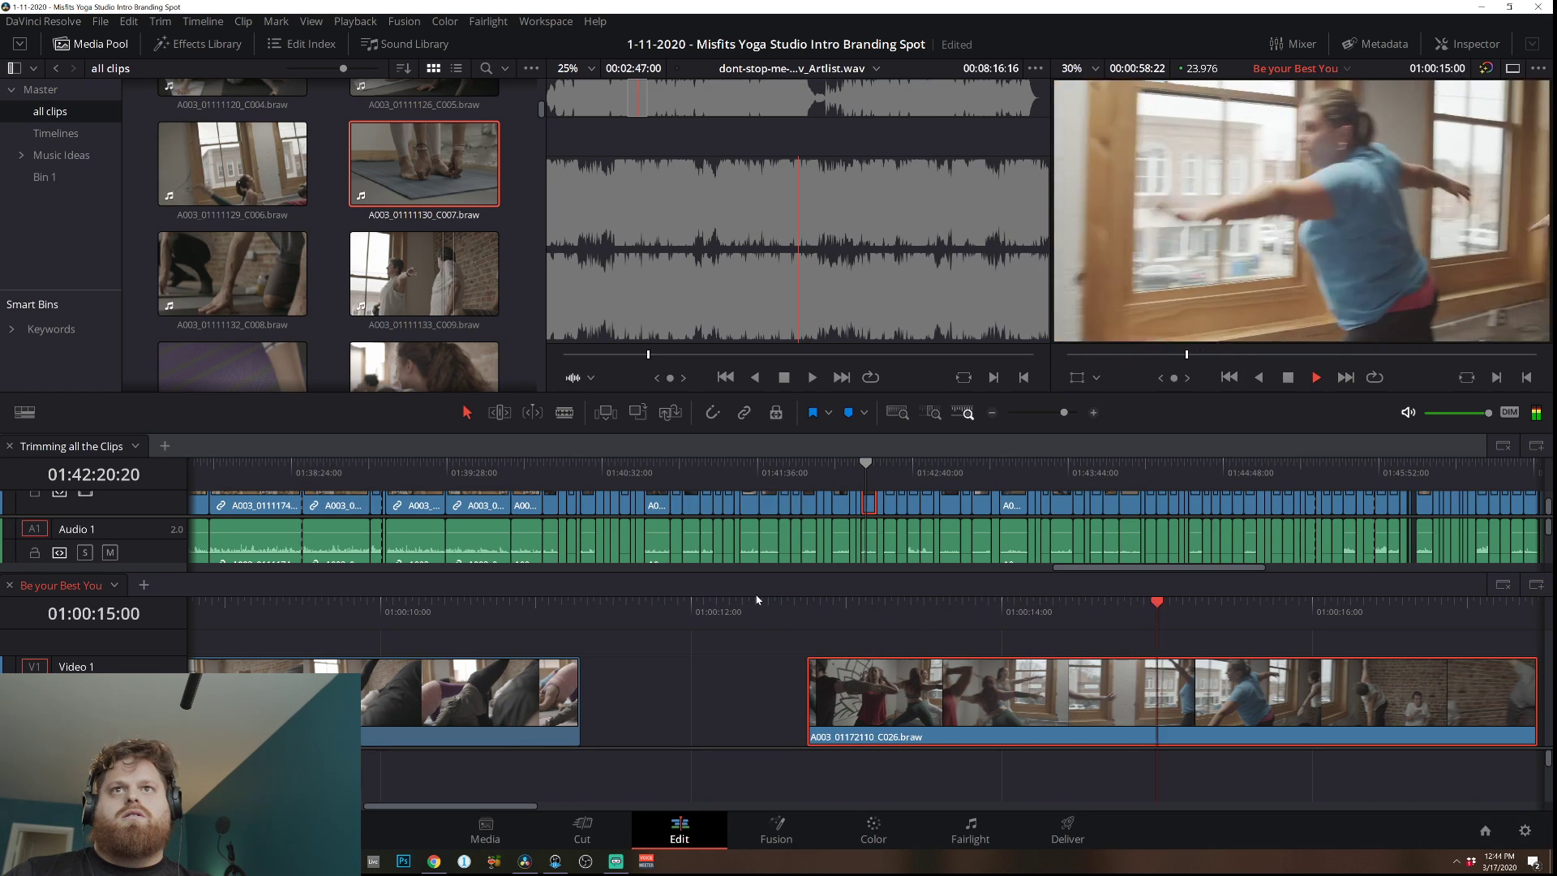
key(space)
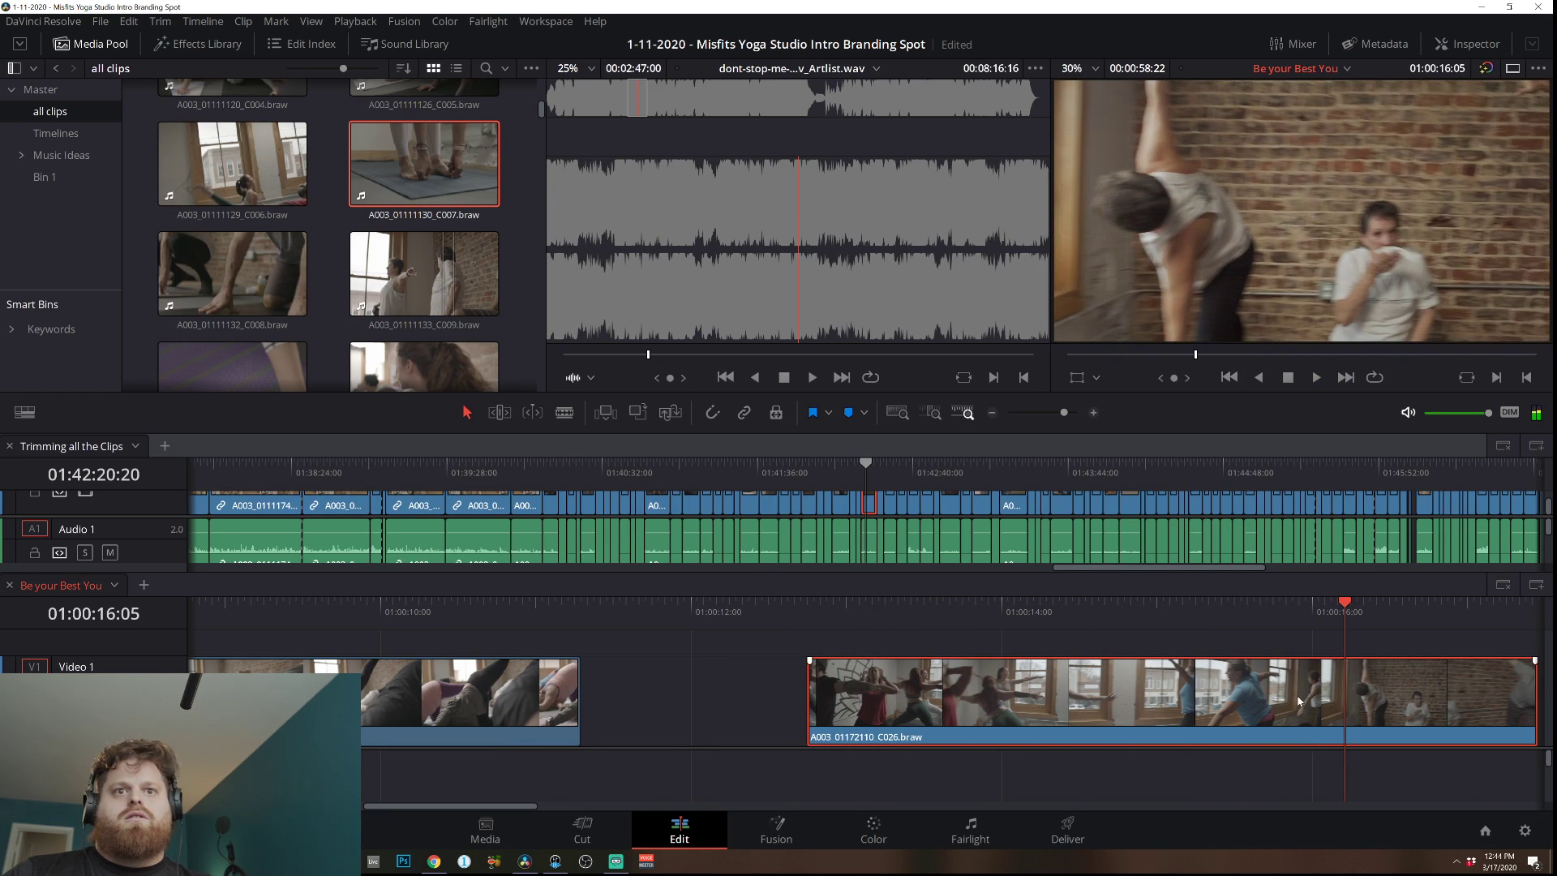
click(1353, 692)
key(a)
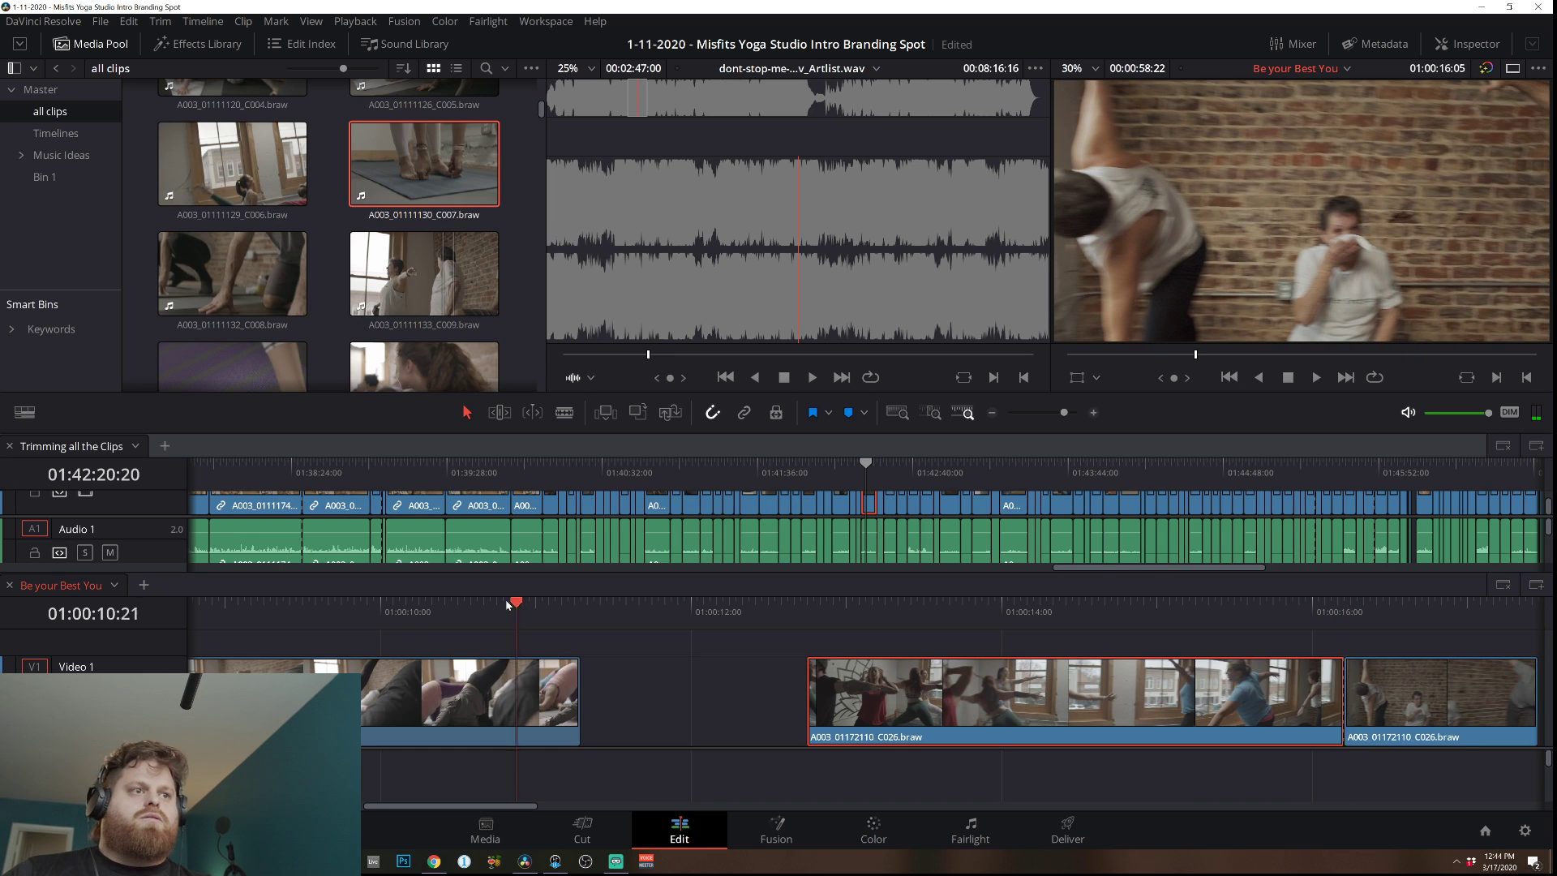
Play the opening of Be your Best You, then park the playhead at 01:00:11:07, where the gap after A003_01111120_C004 begins.
key(Home)
key(space)
key(space)
click(990, 412)
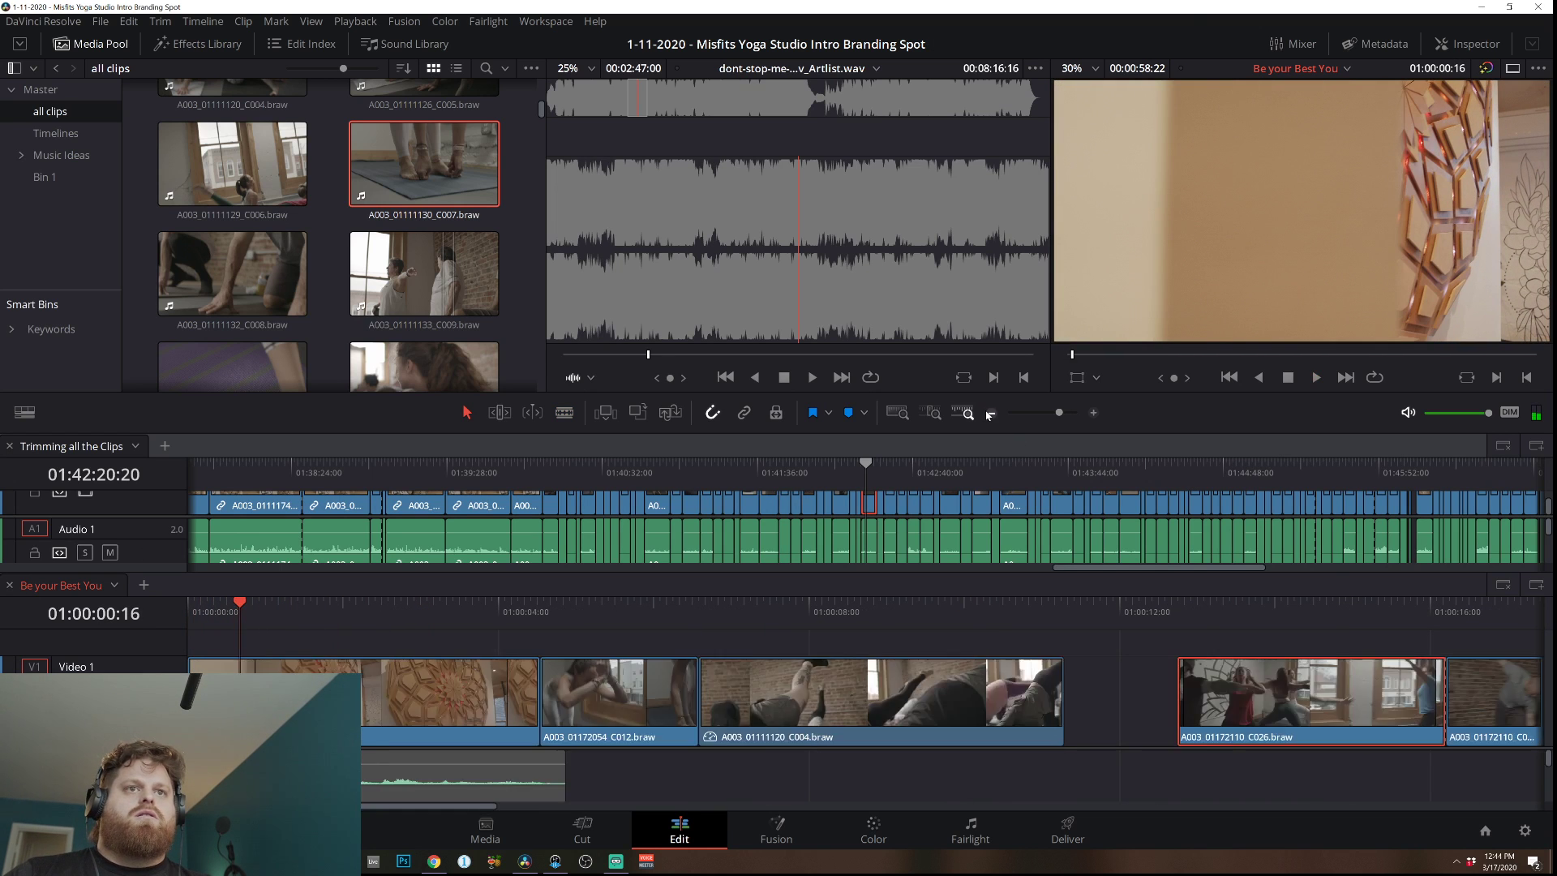
click(991, 413)
click(651, 687)
click(626, 615)
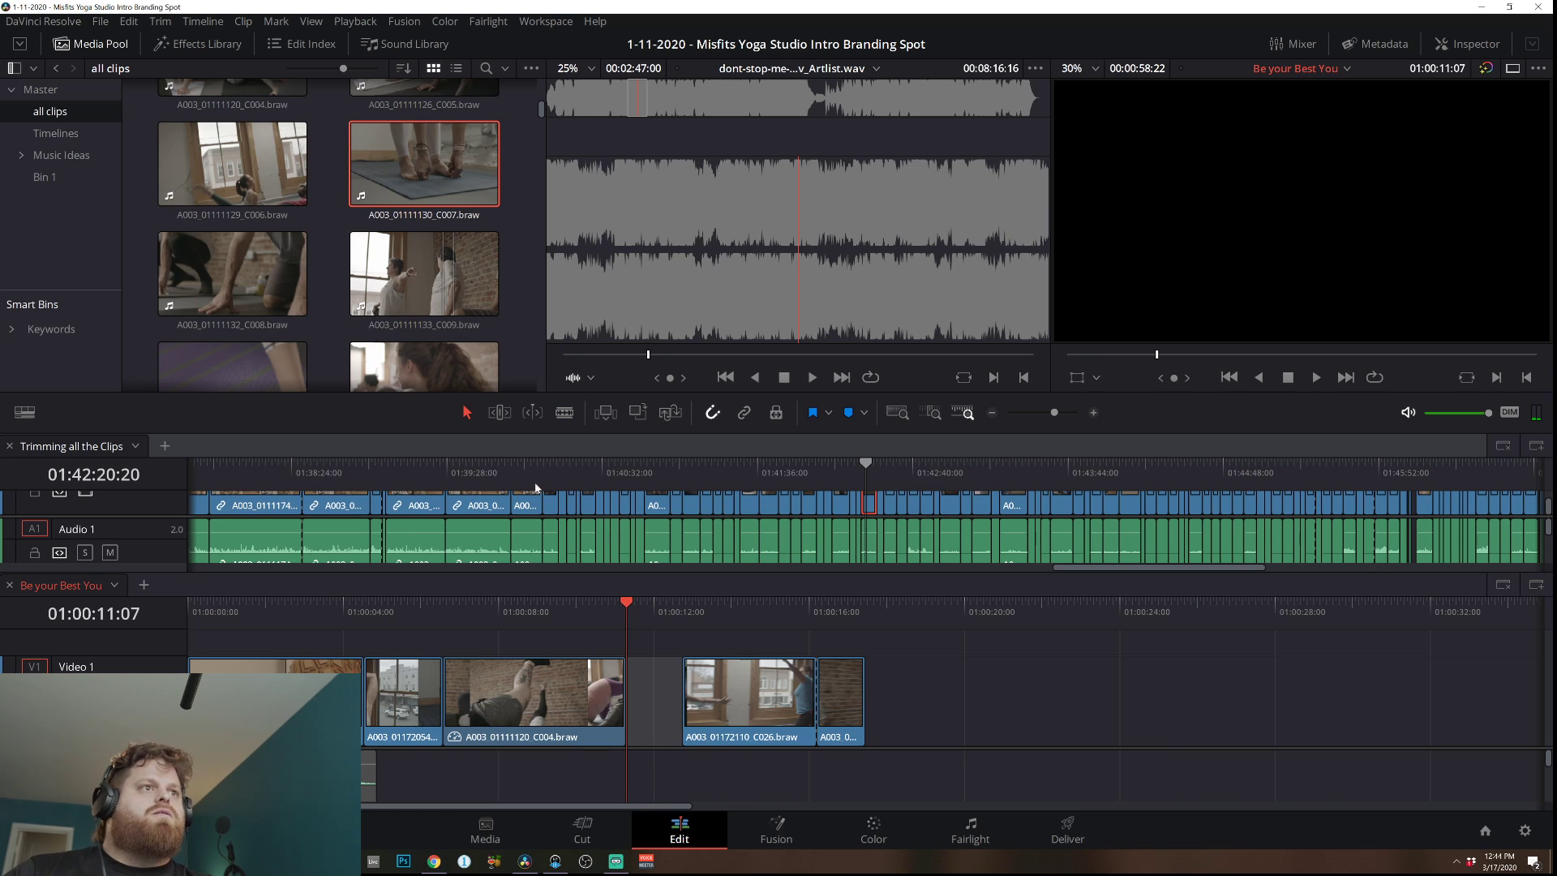
Browse the all clips bin, then give the Trimming all the Clips timeline more height and reduce its Audio 1 track height.
scroll(315, 246, down, 3)
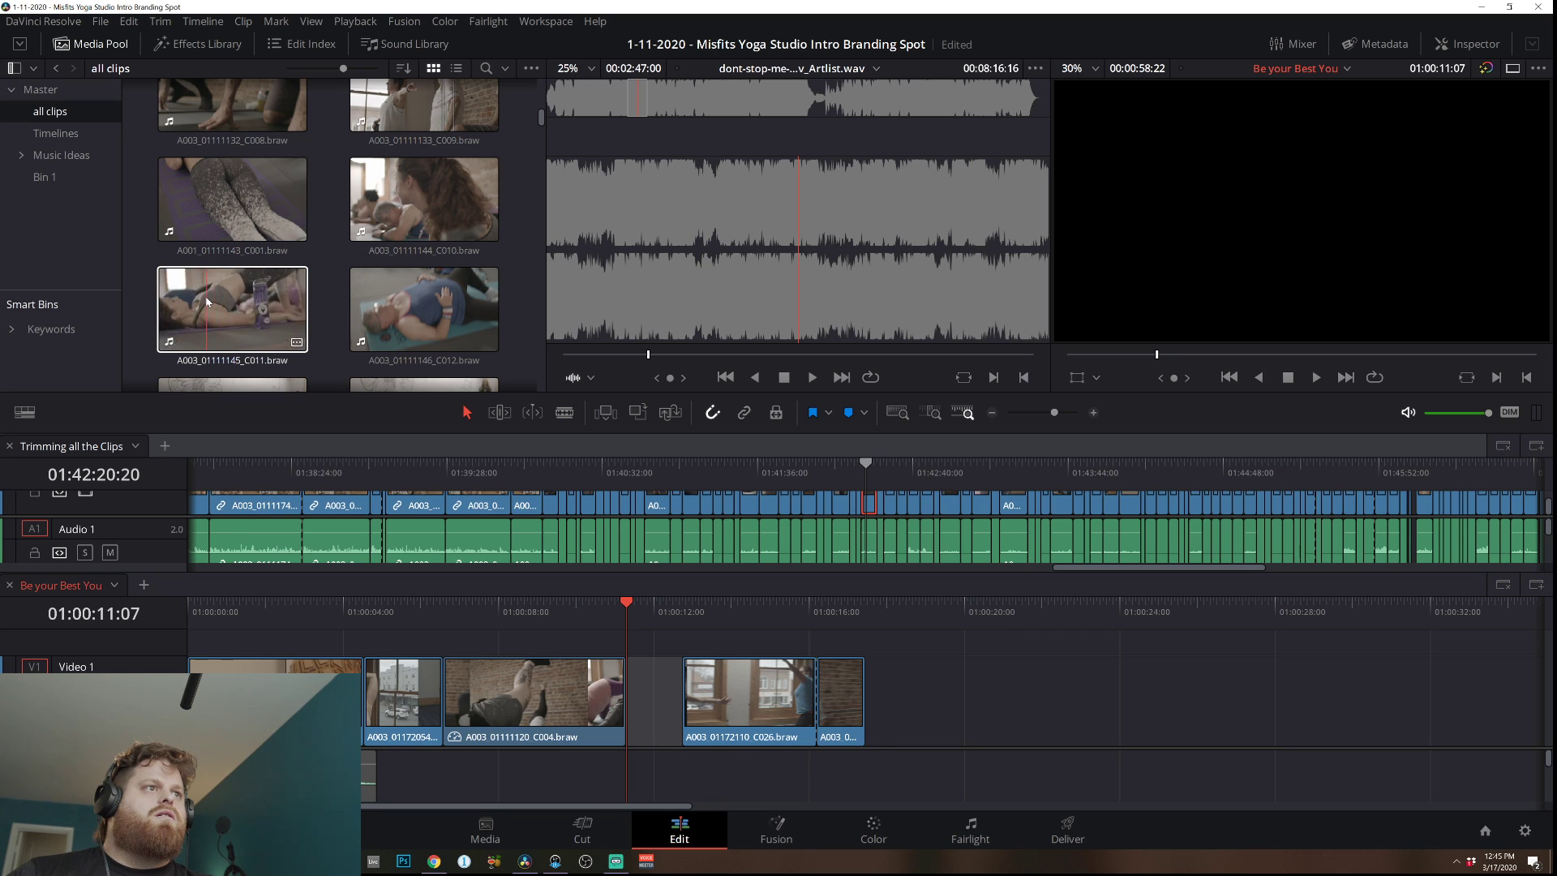
scroll(215, 292, down, 2)
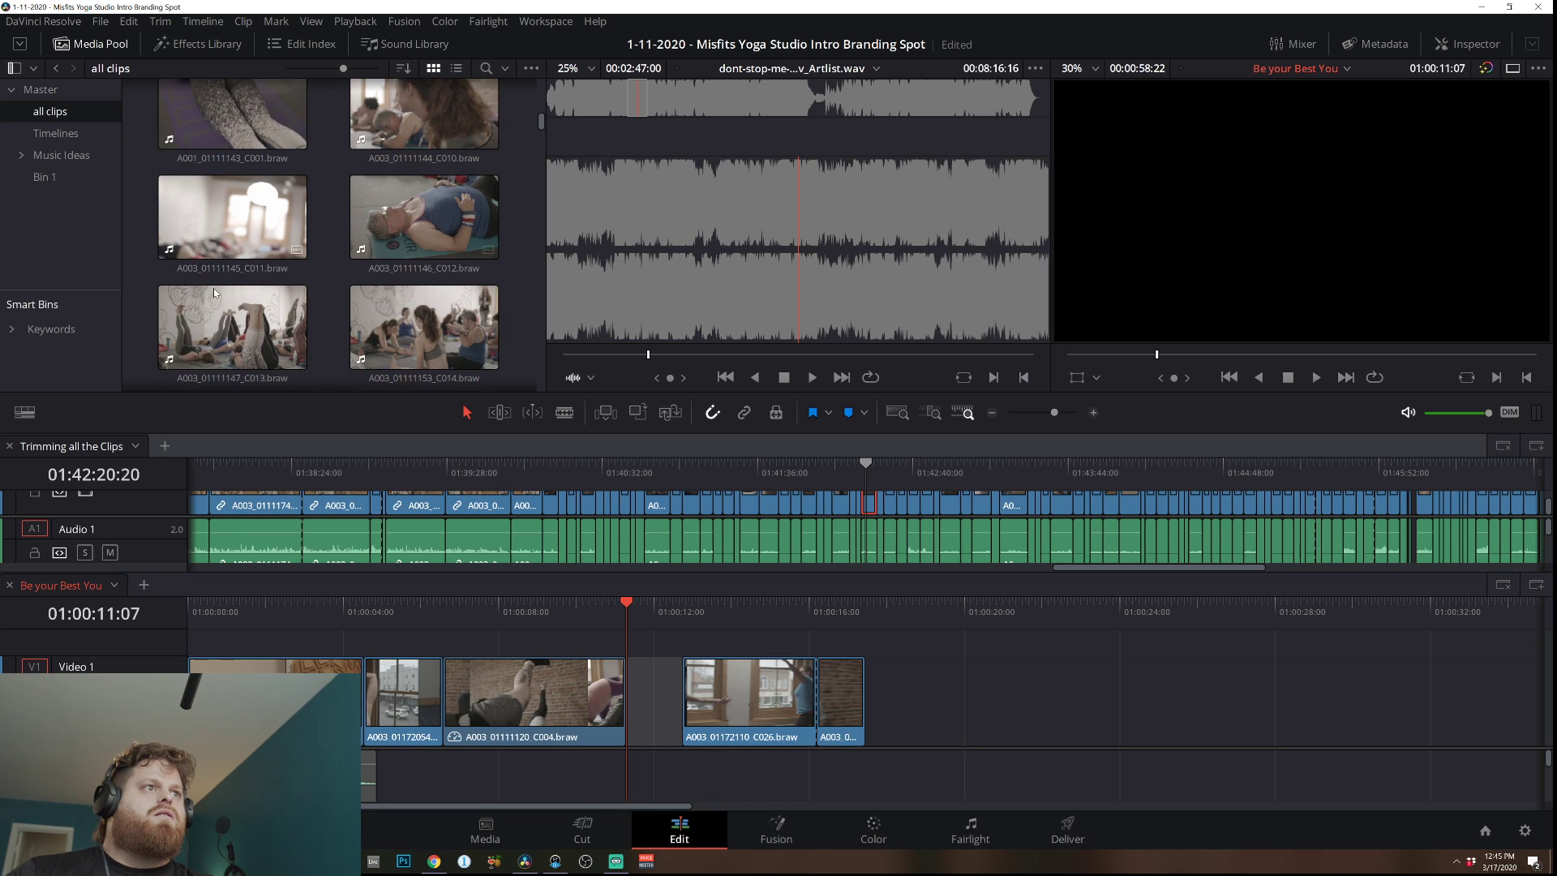
scroll(243, 296, down, 2)
click(351, 302)
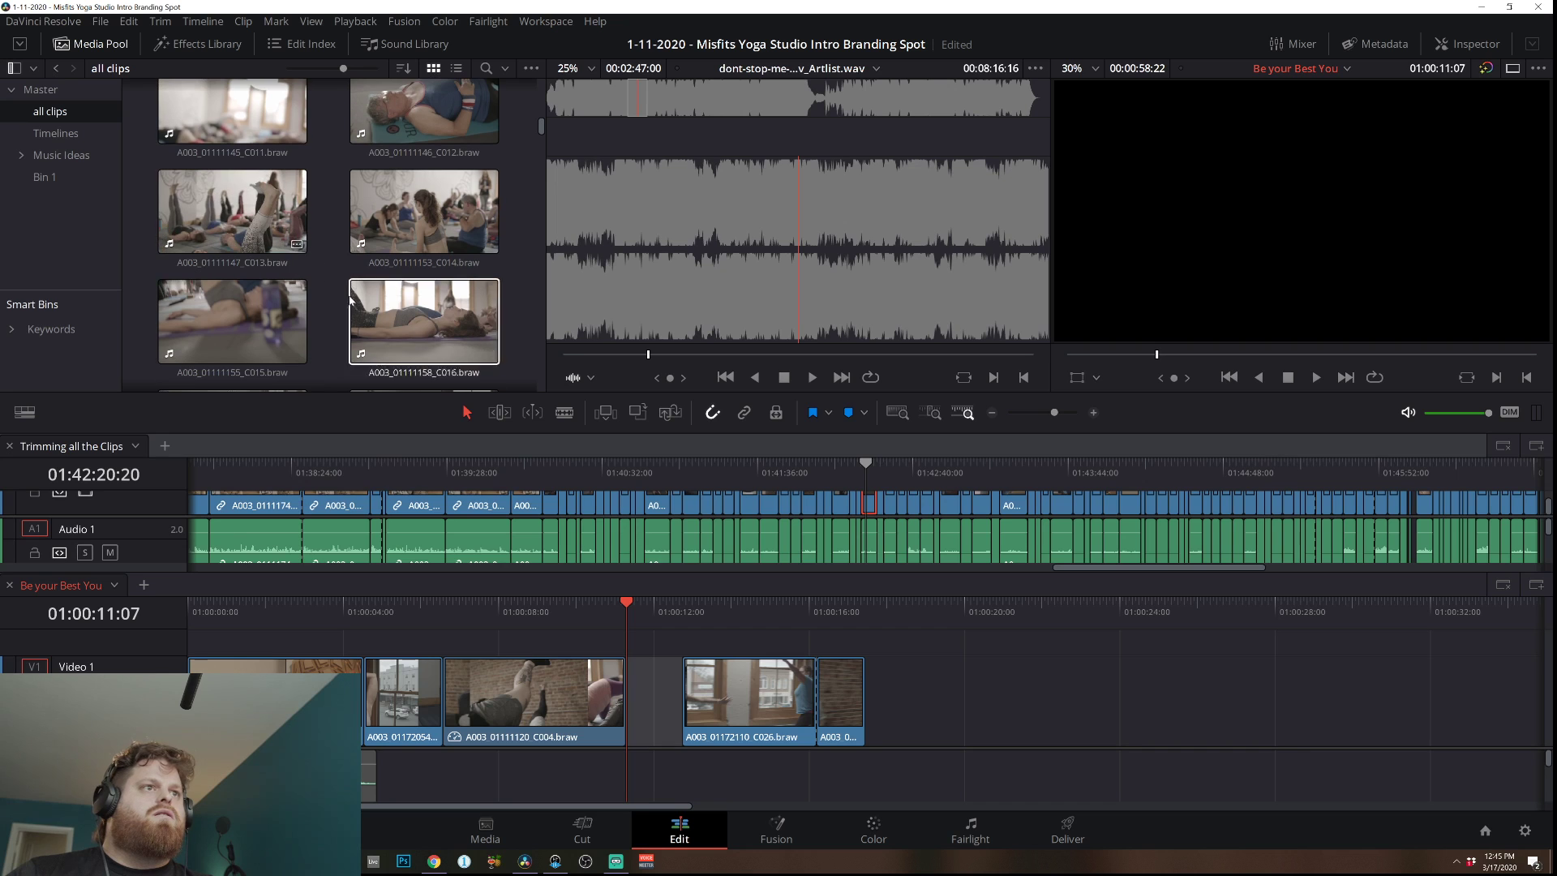
click(241, 468)
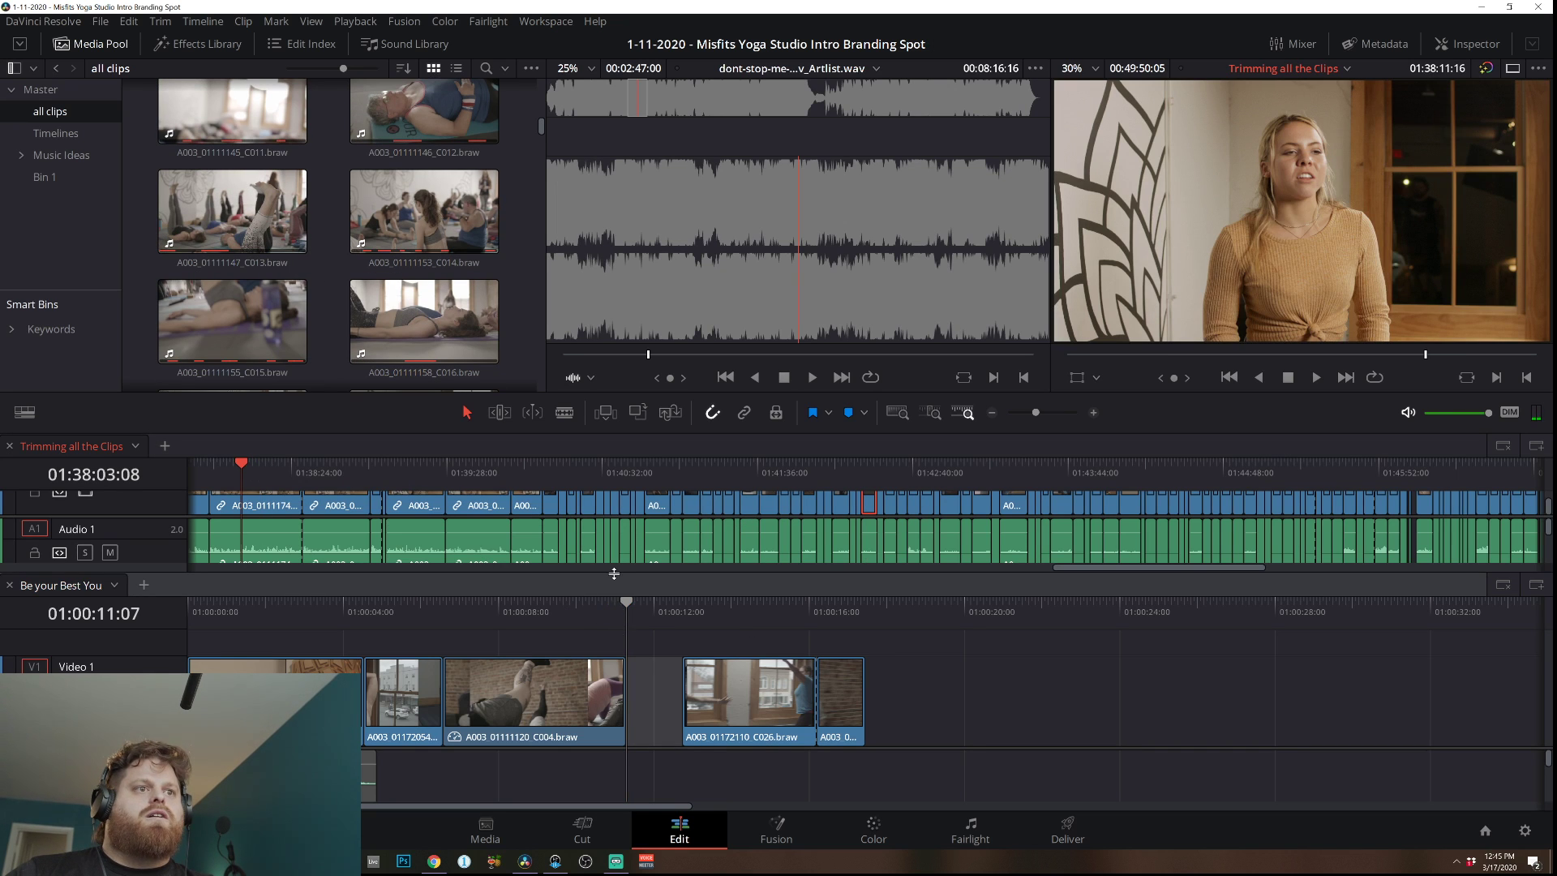
drag(614, 573, 592, 627)
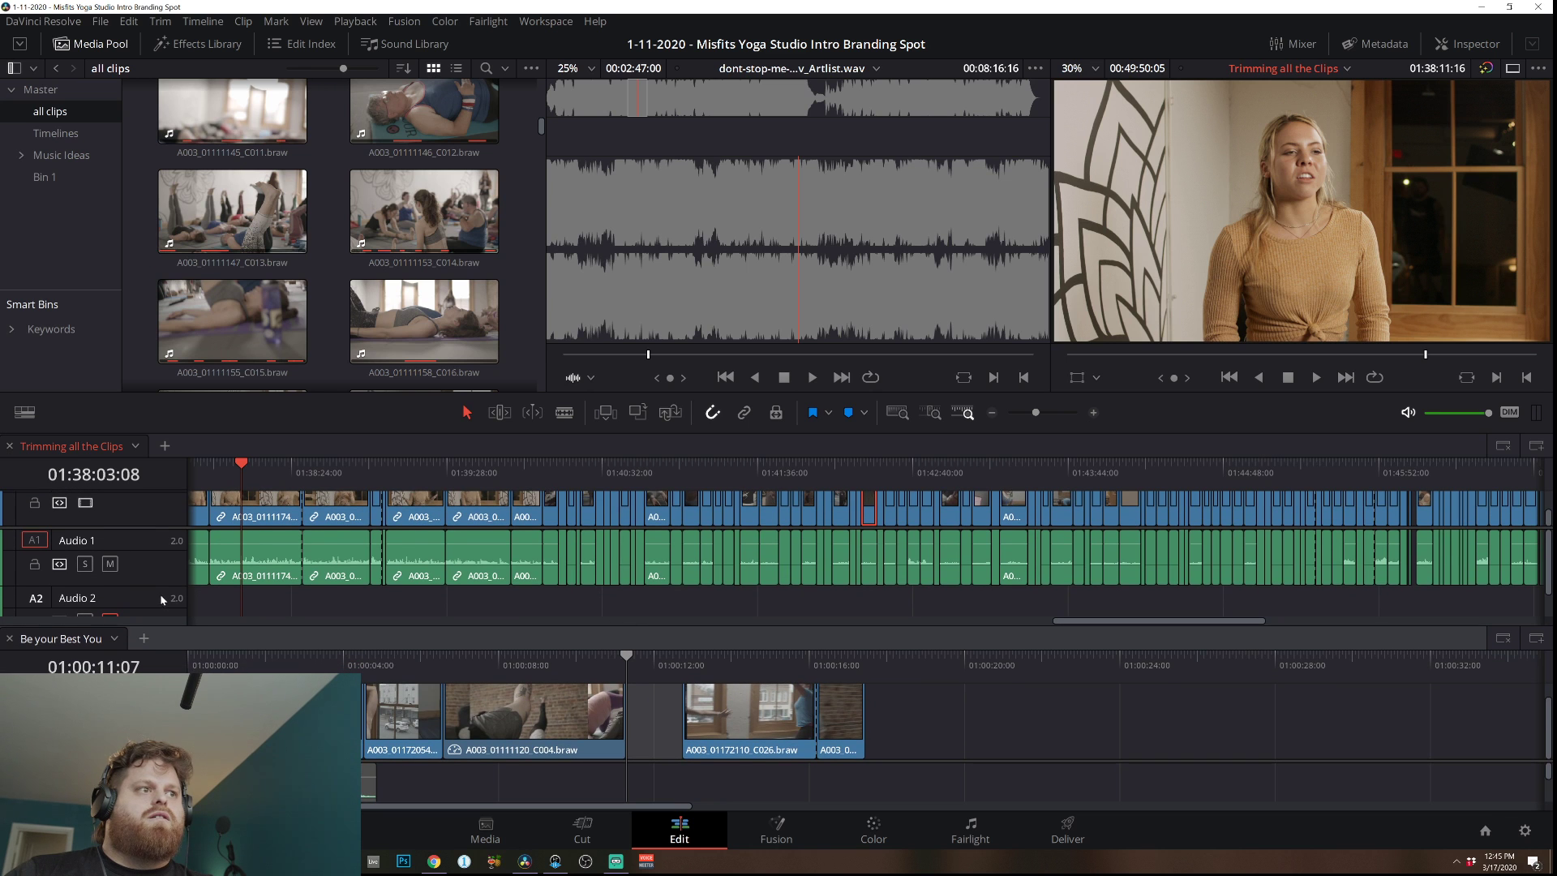
drag(161, 586, 171, 525)
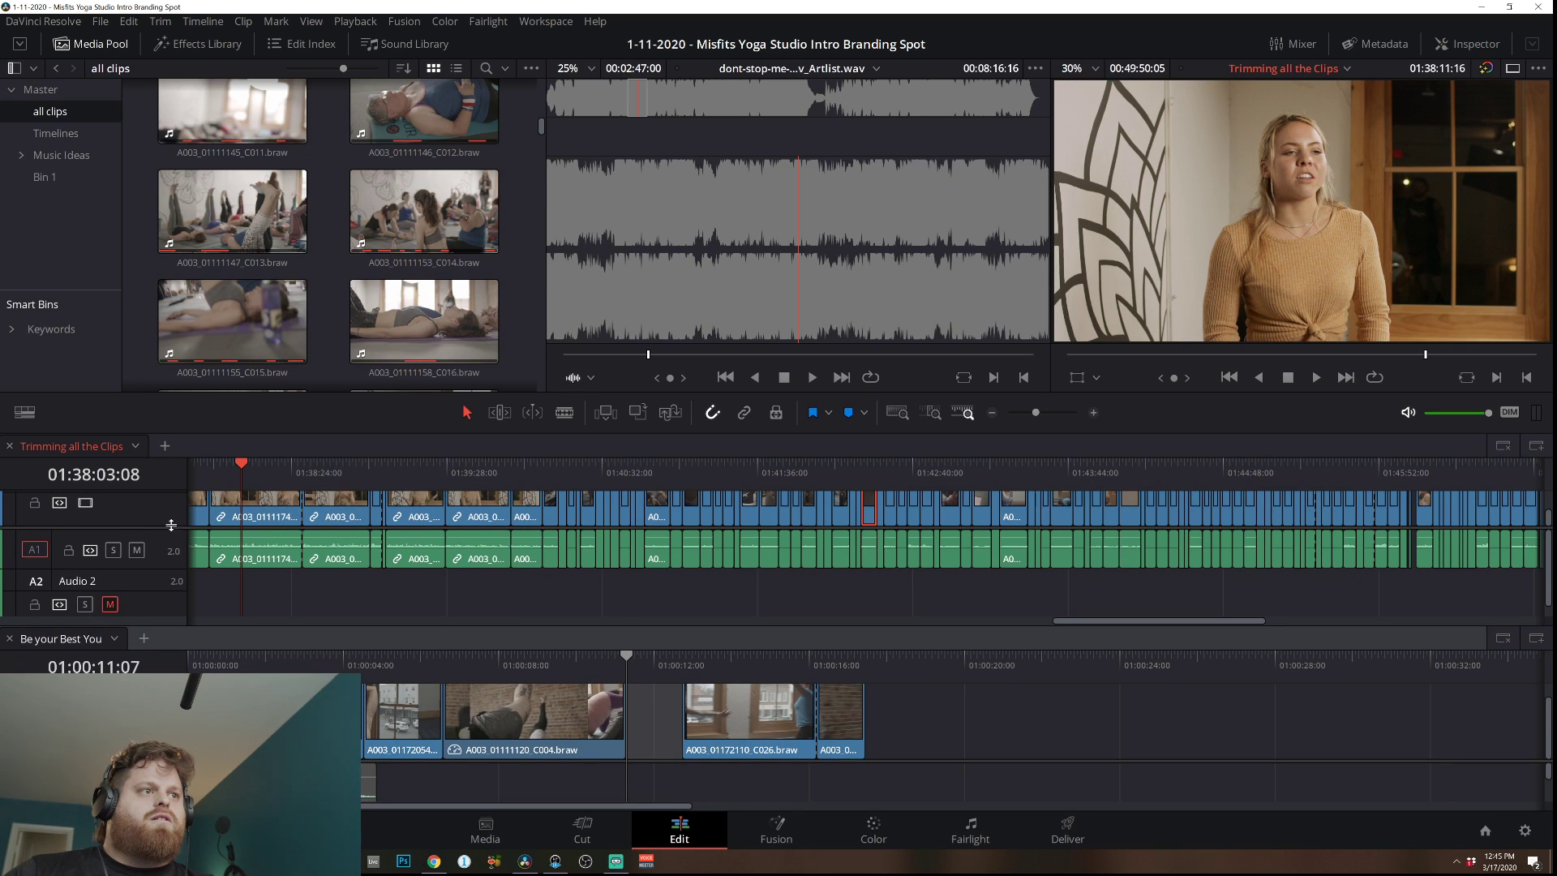
Find the reclining close-up at 01:04:33:20 in Trimming all the Clips, place it in the gap before A003_01172110_C026 and play it.
drag(359, 471, 778, 507)
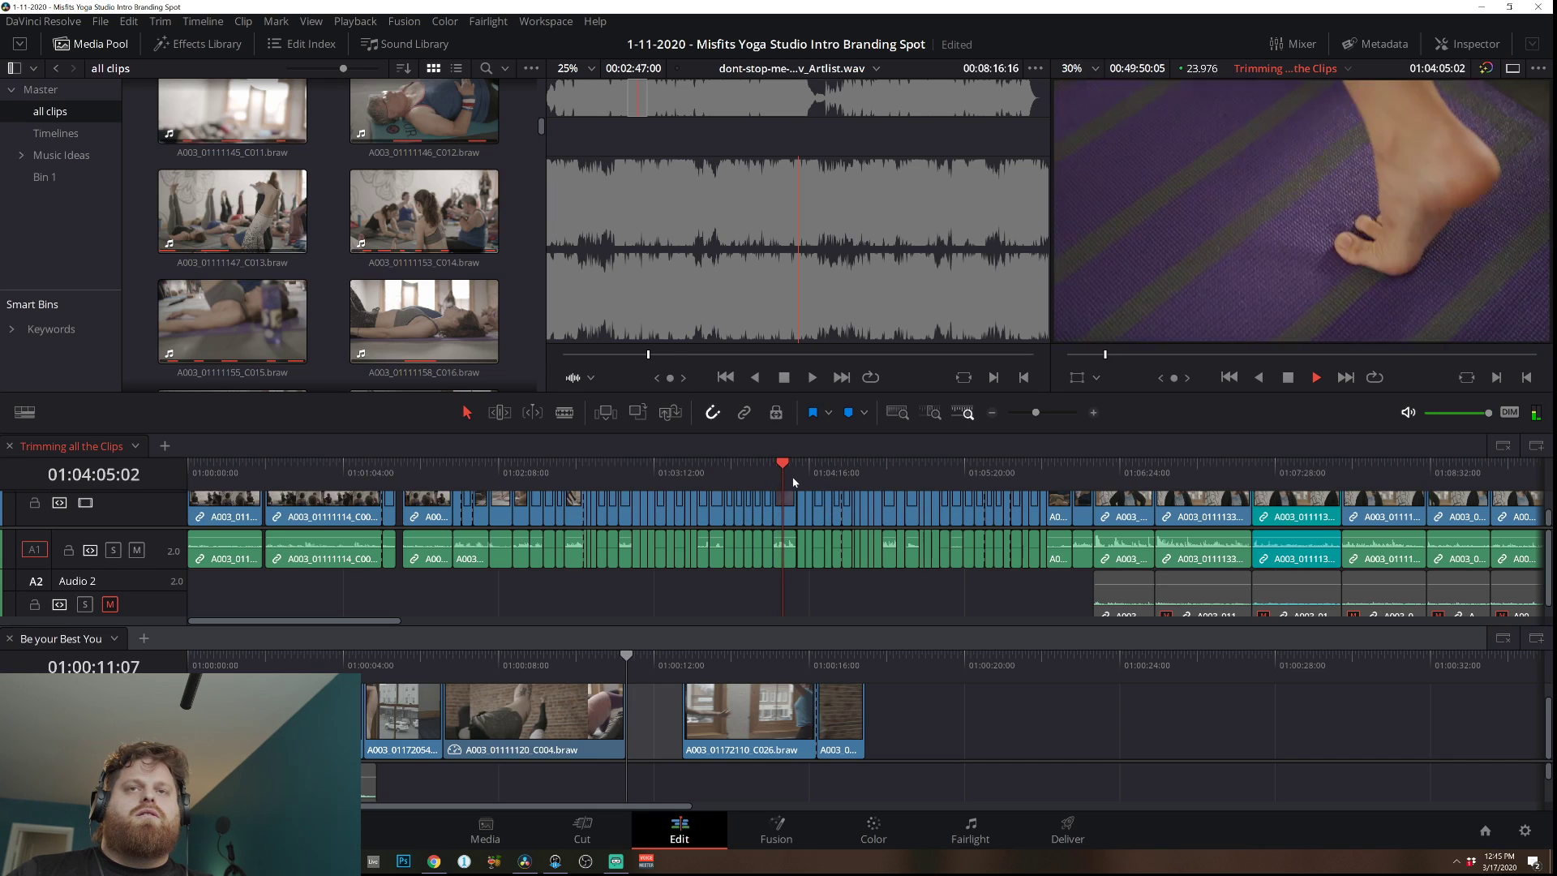
drag(803, 477, 800, 477)
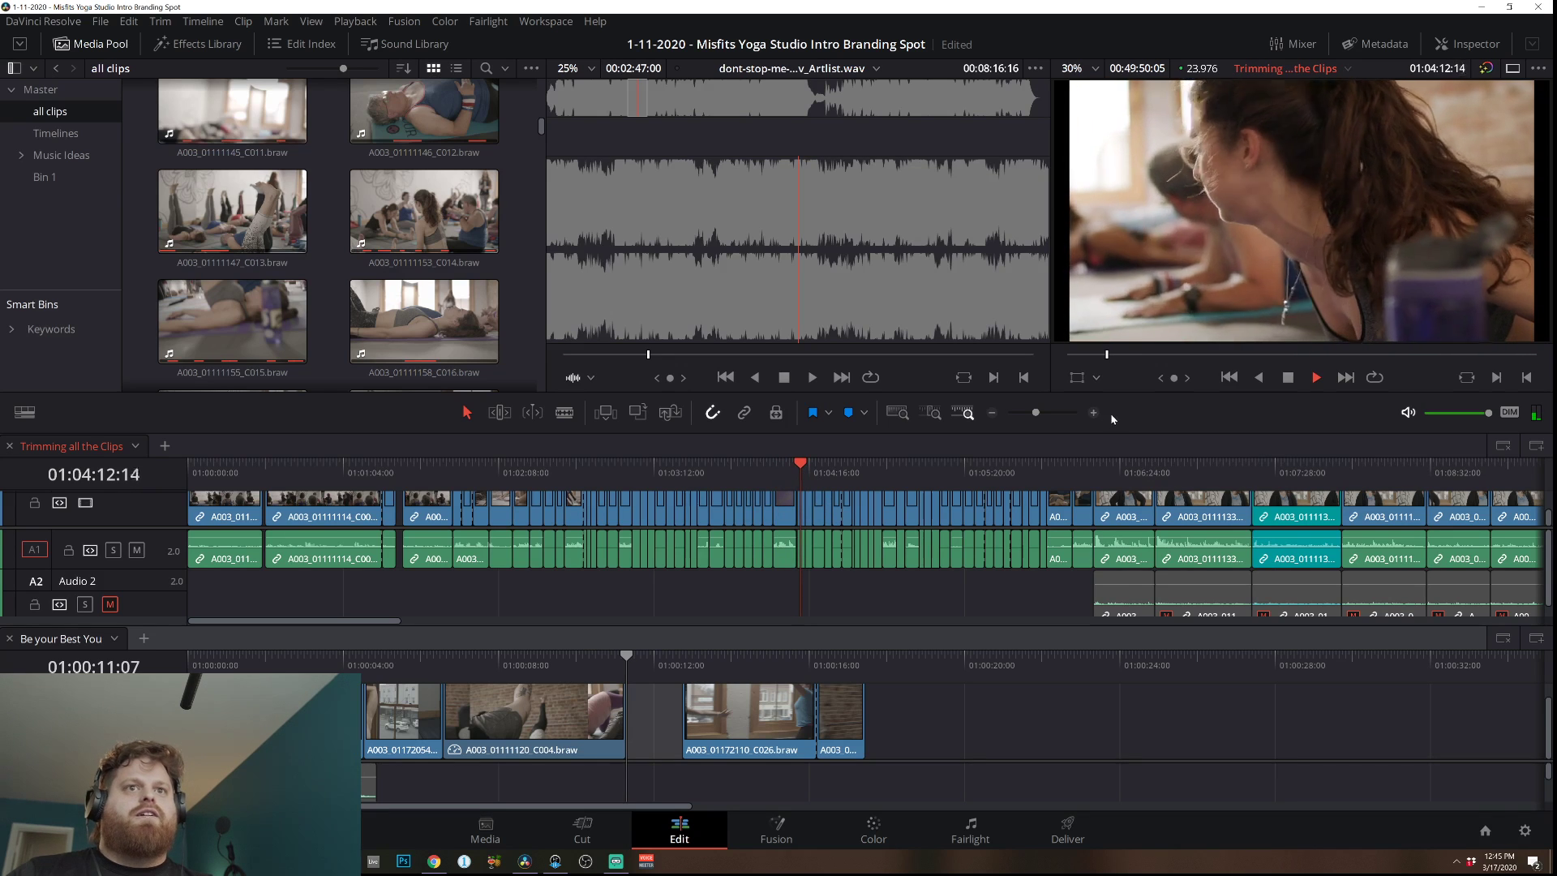
scroll(857, 484, up, 1)
click(913, 474)
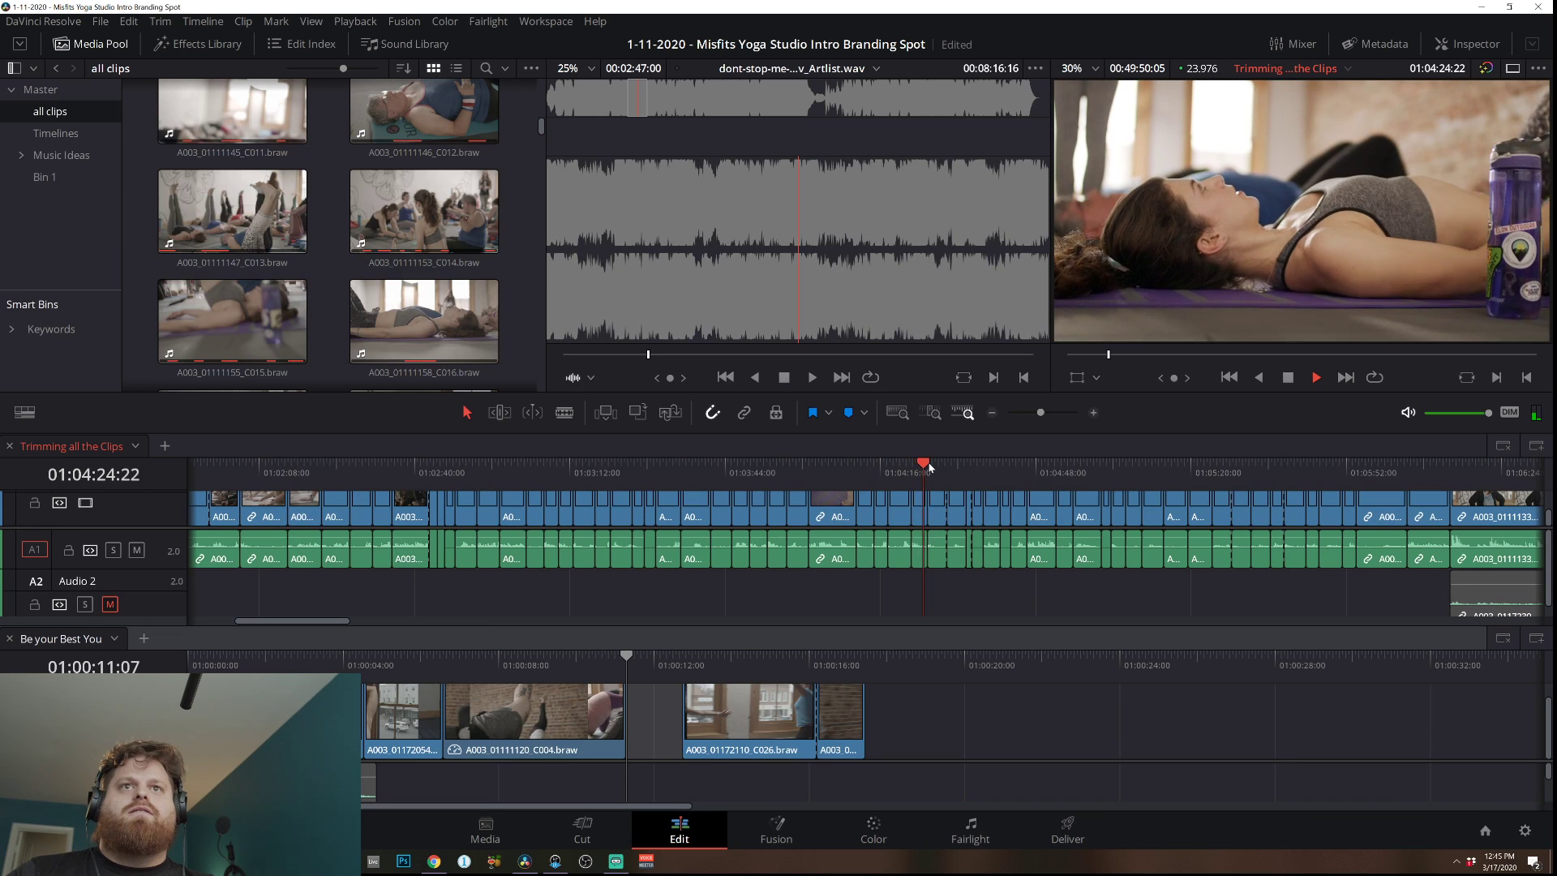
click(967, 473)
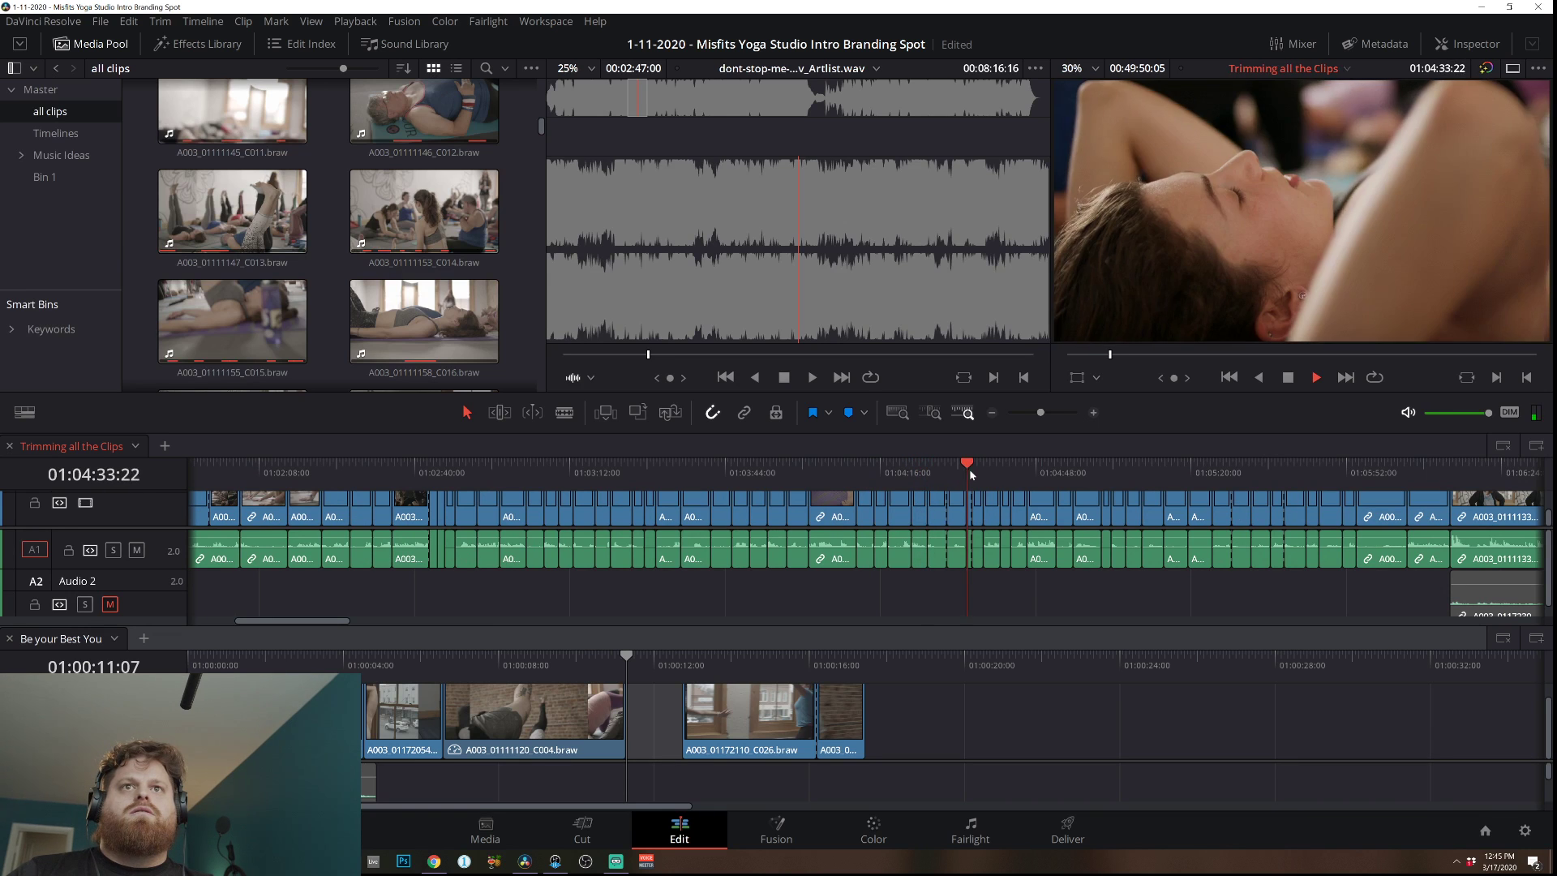
click(949, 474)
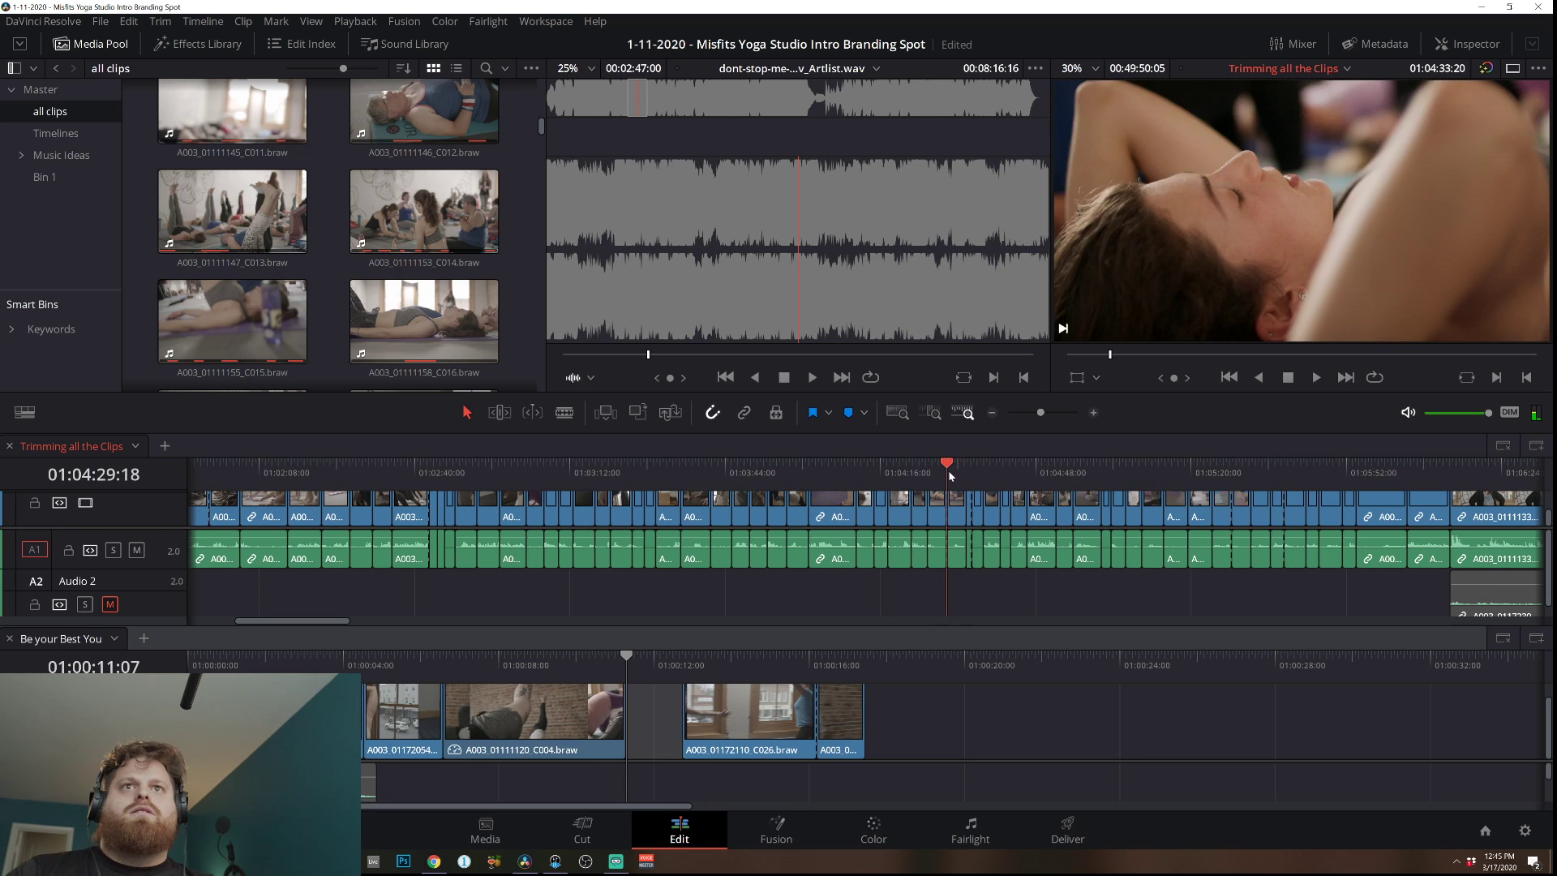
click(960, 471)
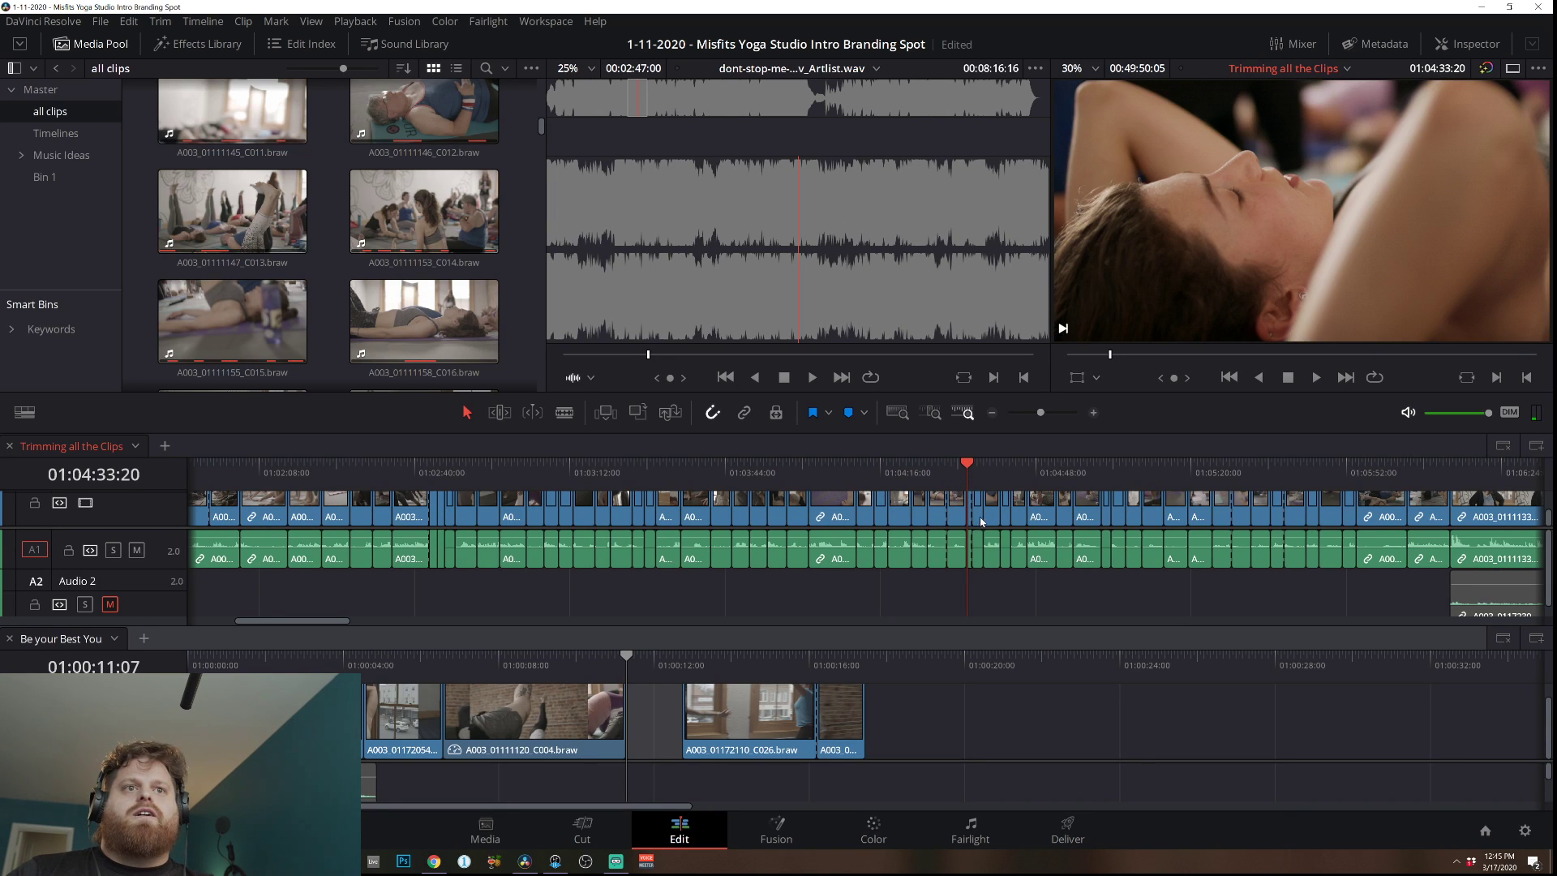
drag(969, 512, 671, 714)
key(space)
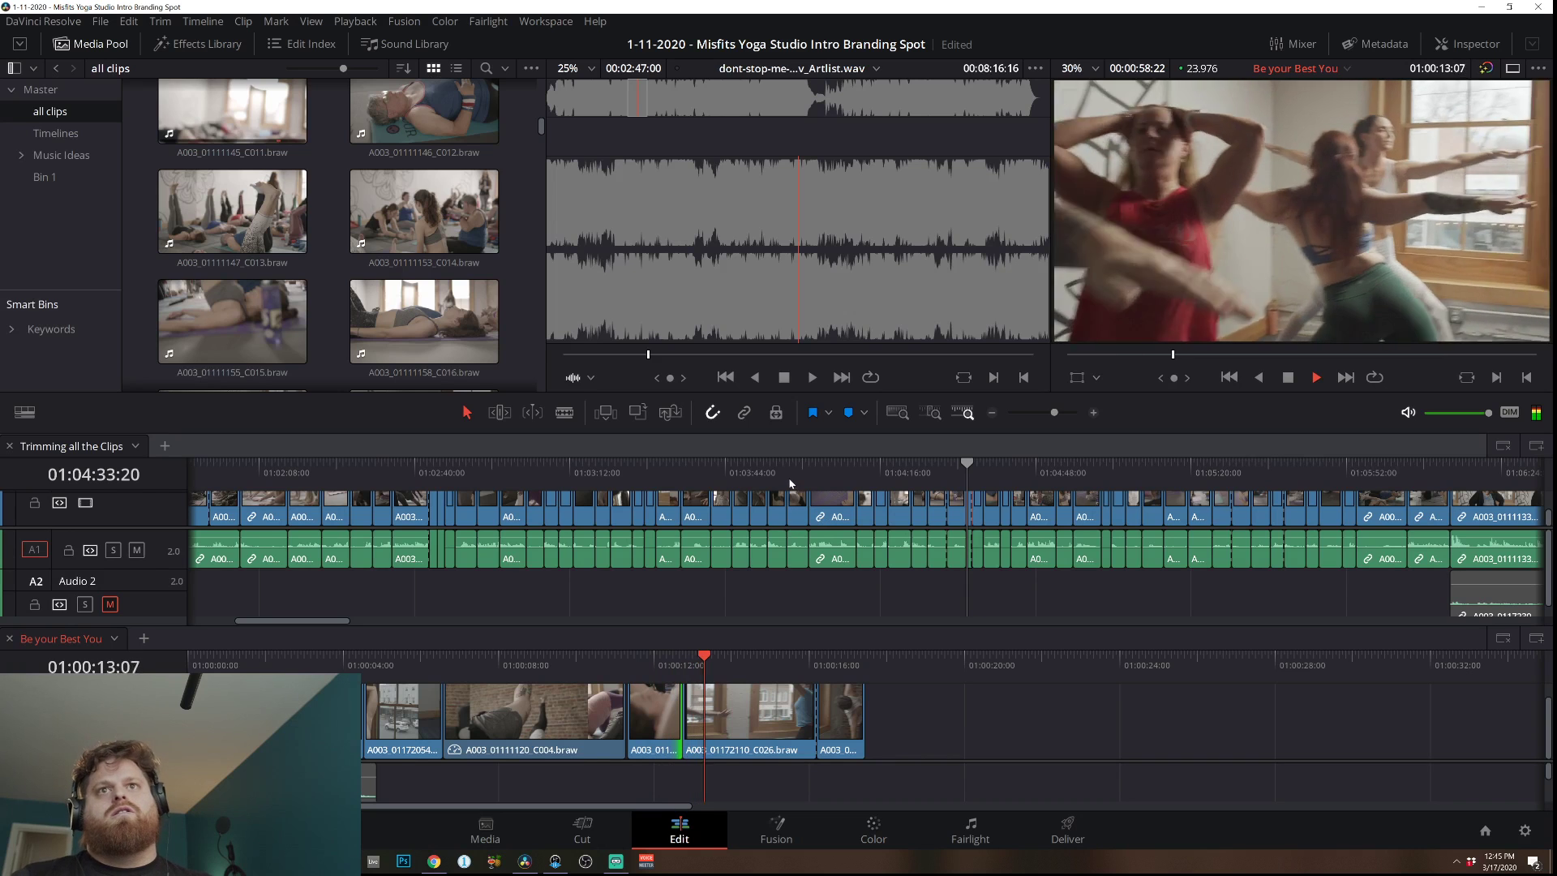
Extend the inserted close-up's start to meet A003_01111120_C004 and remove the leftover A003_01172110_C026 piece after 01:00:16:04.
click(636, 708)
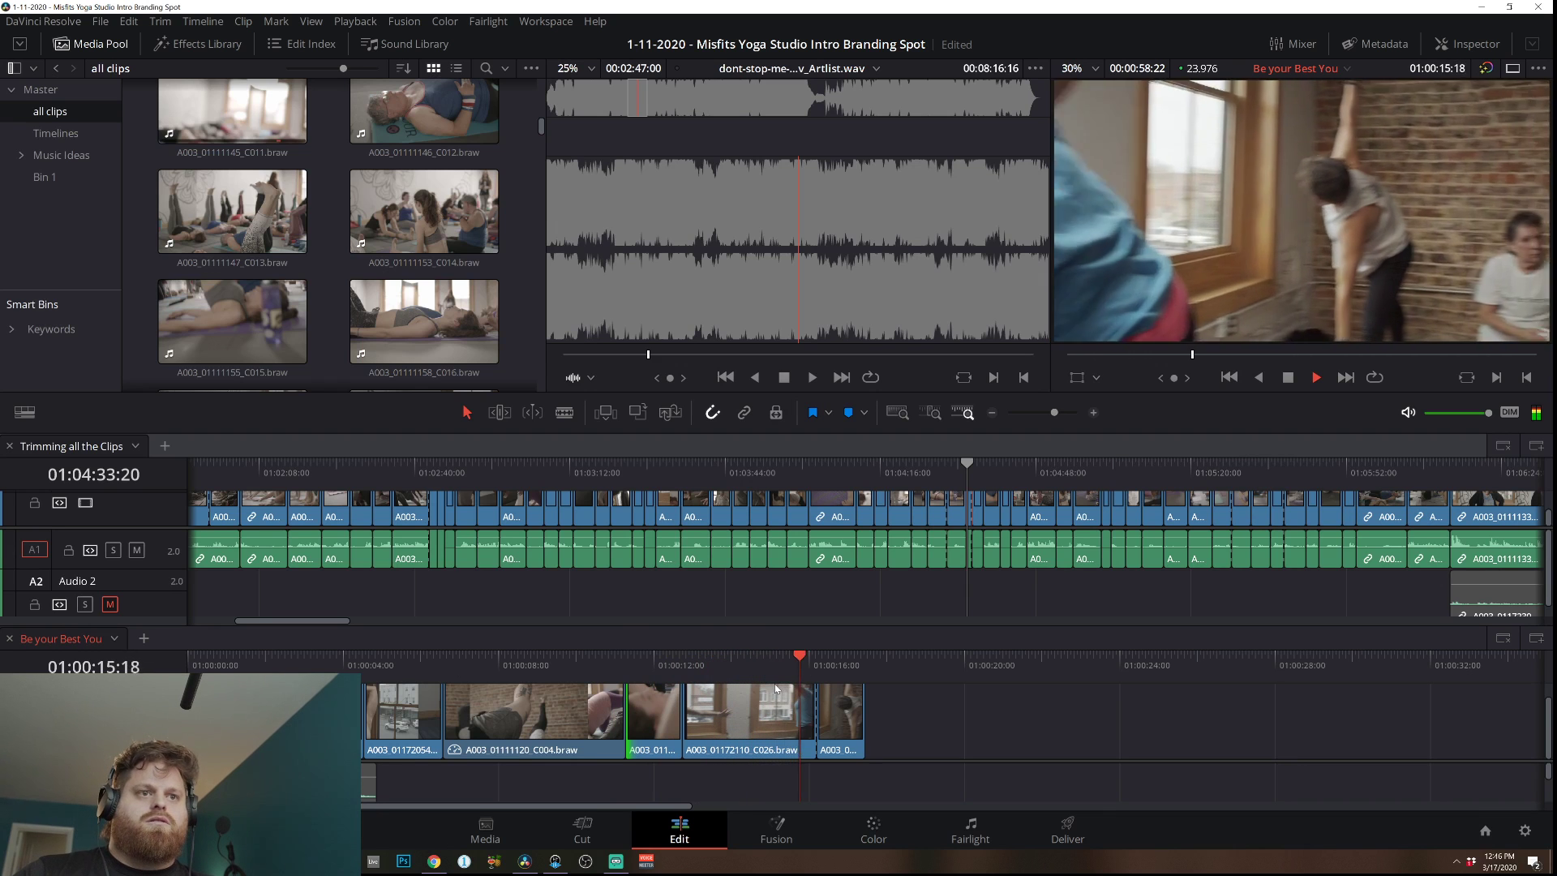
drag(848, 718, 830, 717)
drag(833, 719, 869, 714)
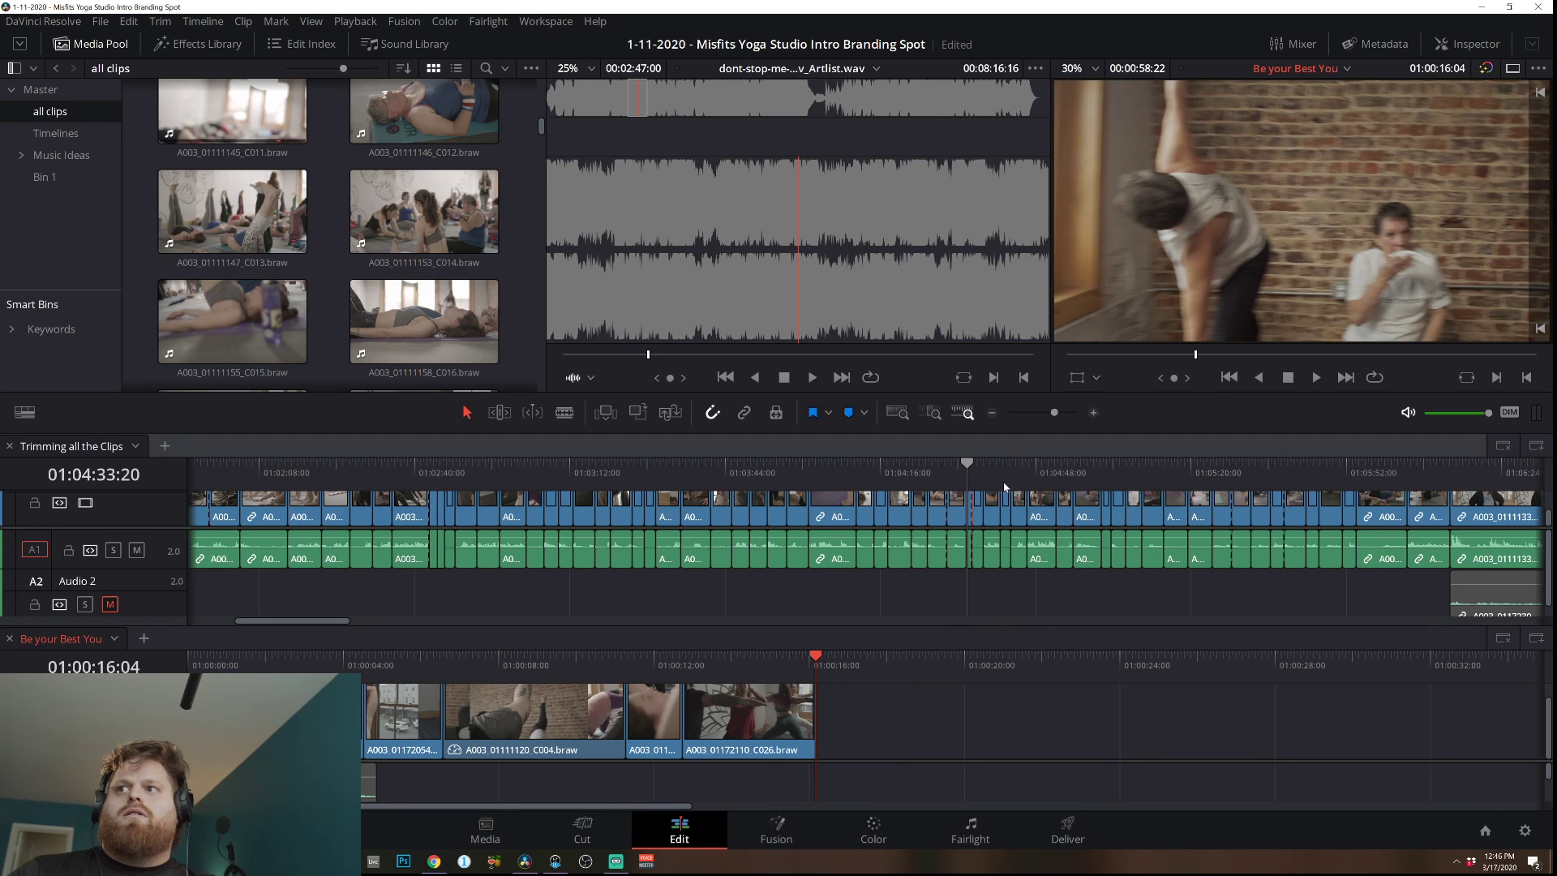
Scan the shots in Trimming all the Clips up to 01:06:05:09 for another shot to use.
drag(990, 476, 1093, 492)
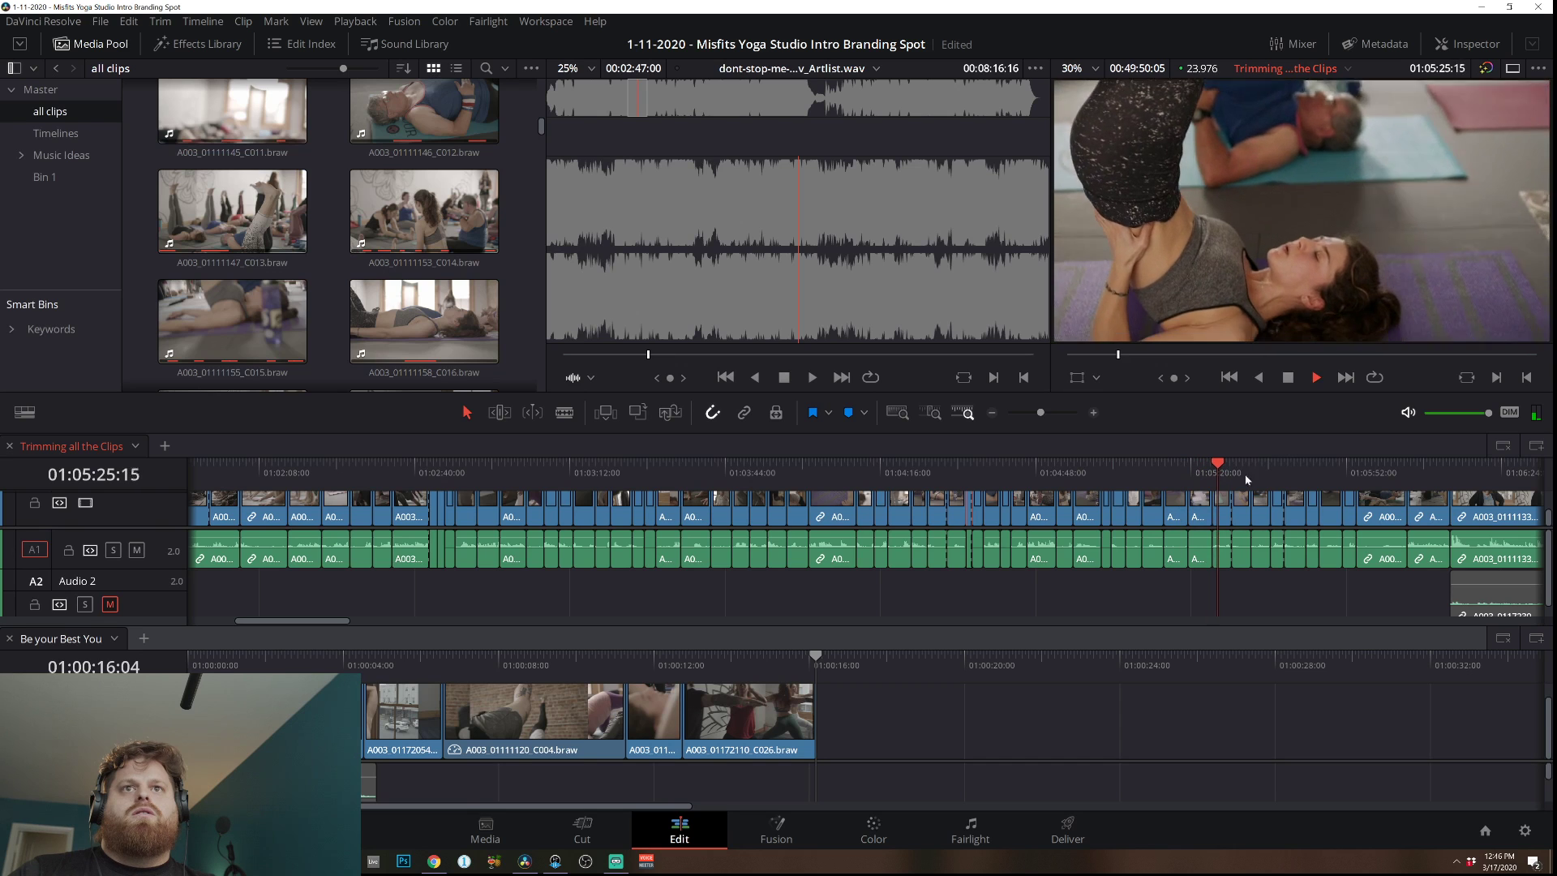
click(1272, 474)
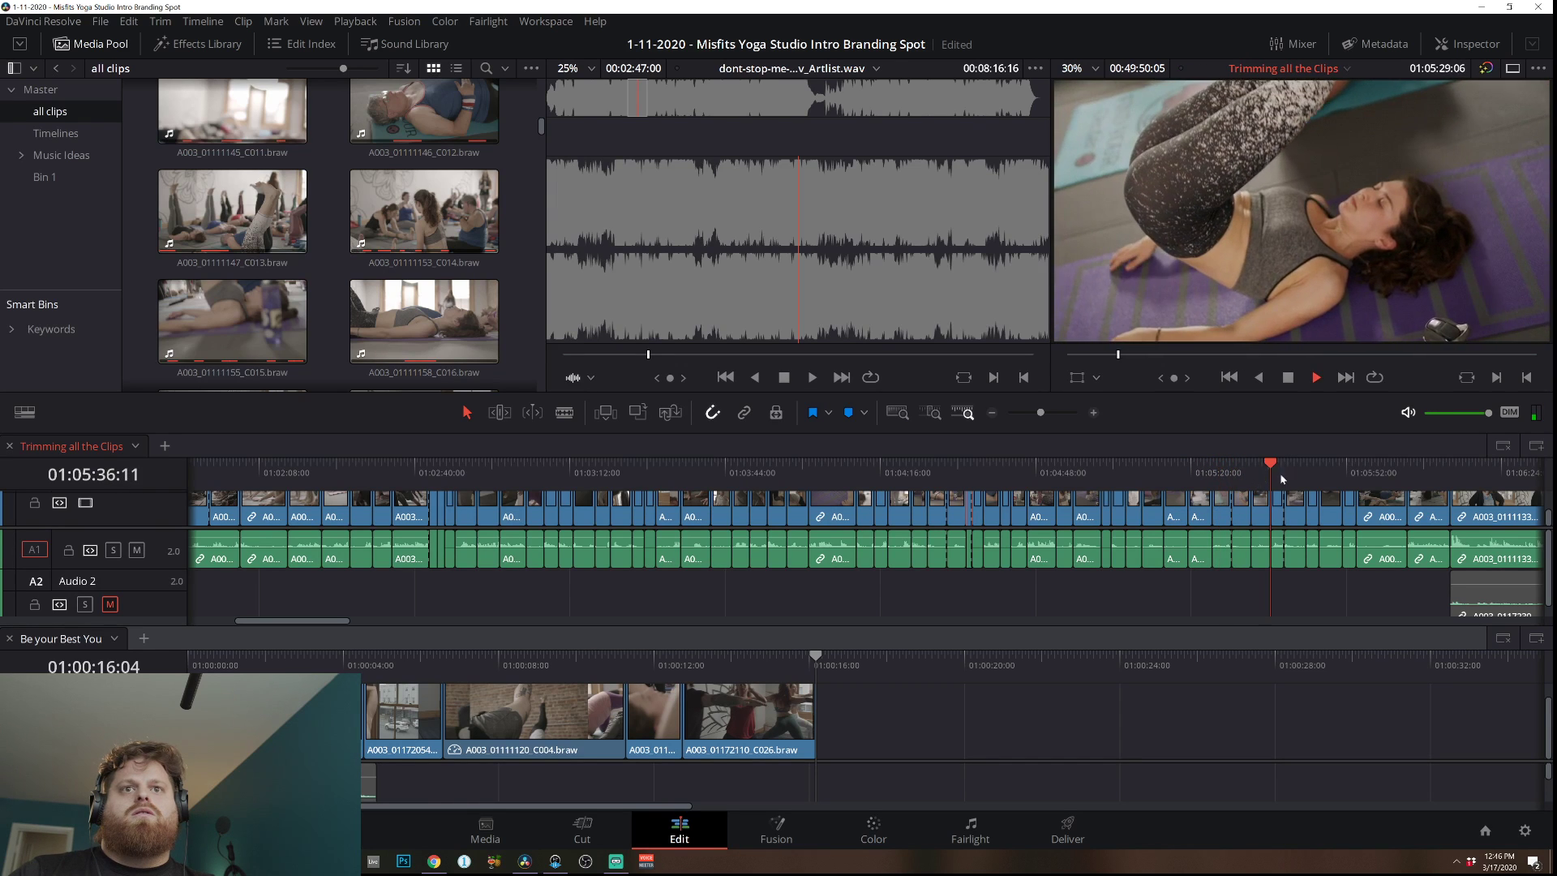
click(1306, 468)
click(1341, 469)
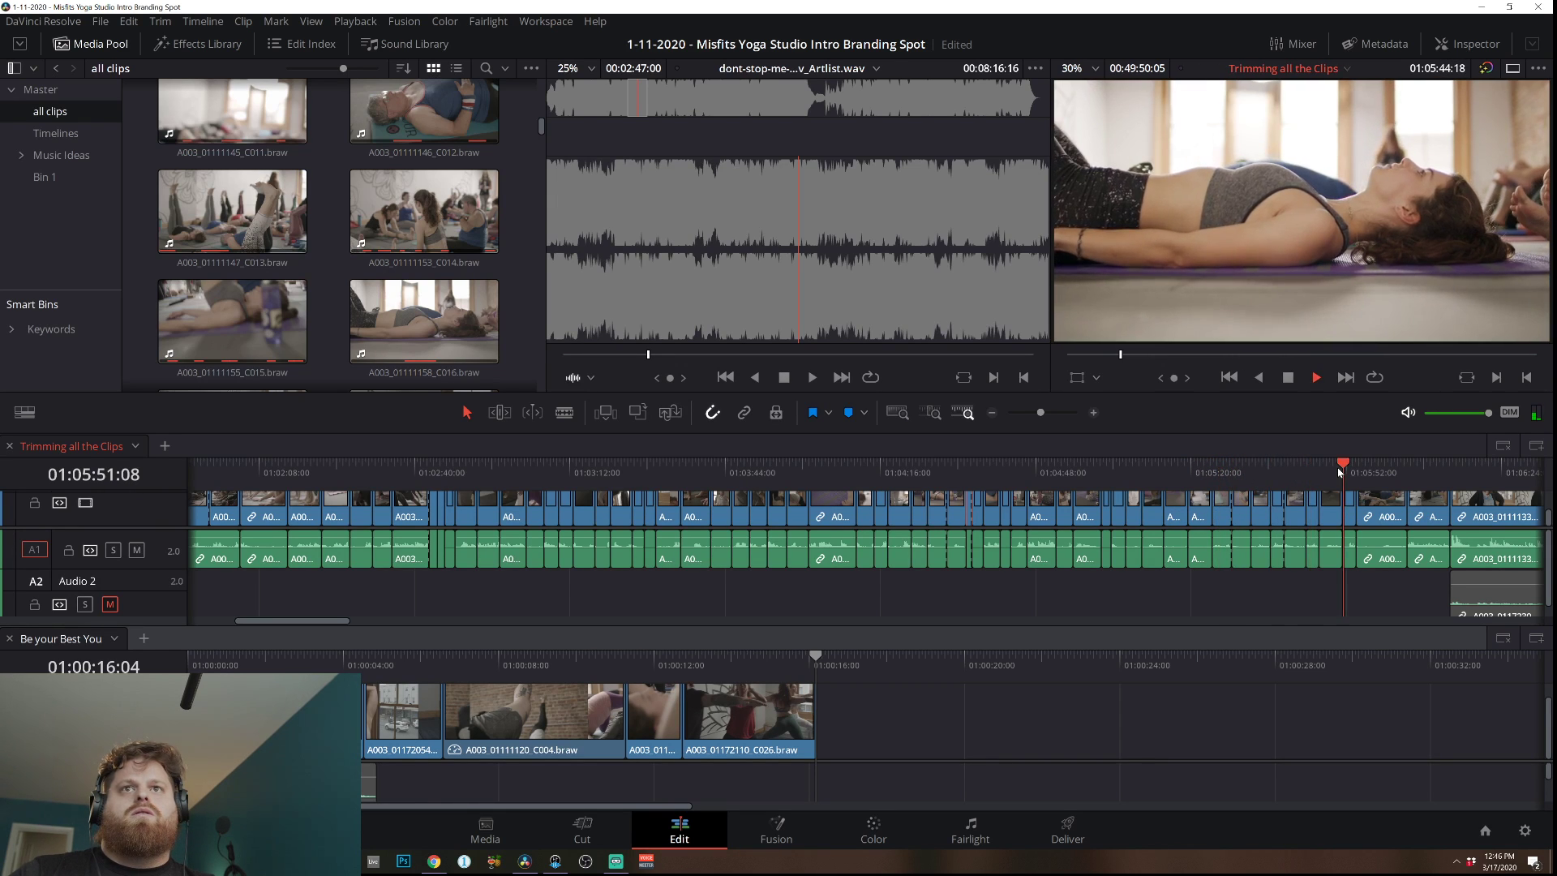
click(1408, 470)
key(space)
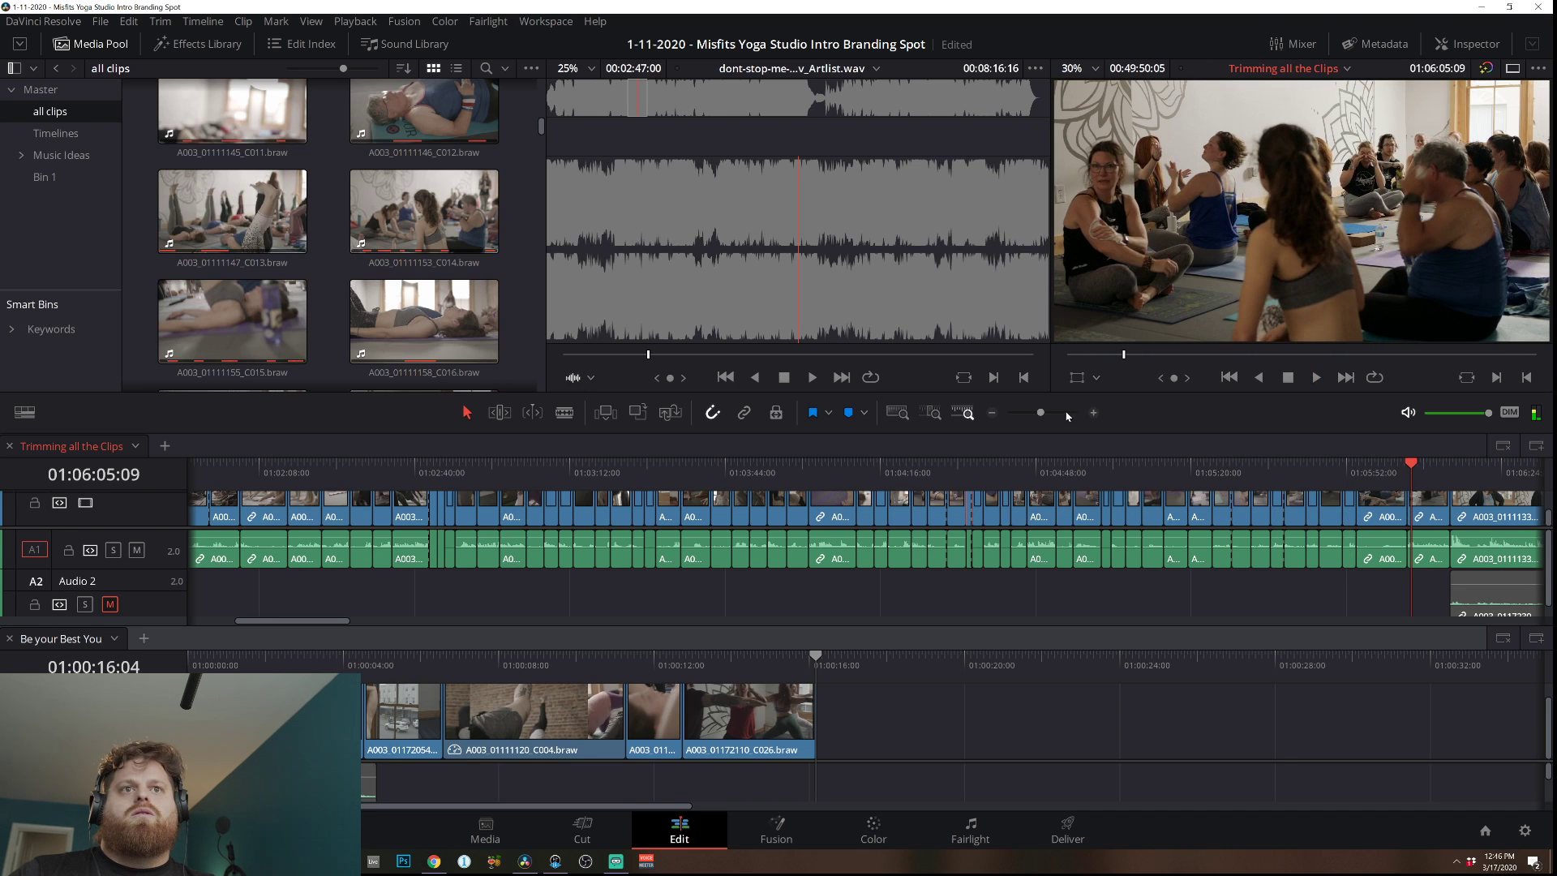
Place A003_01111119_C003 in Be your Best You at about 01:00:21:08, trim its end to leave about two seconds, and play it.
click(992, 412)
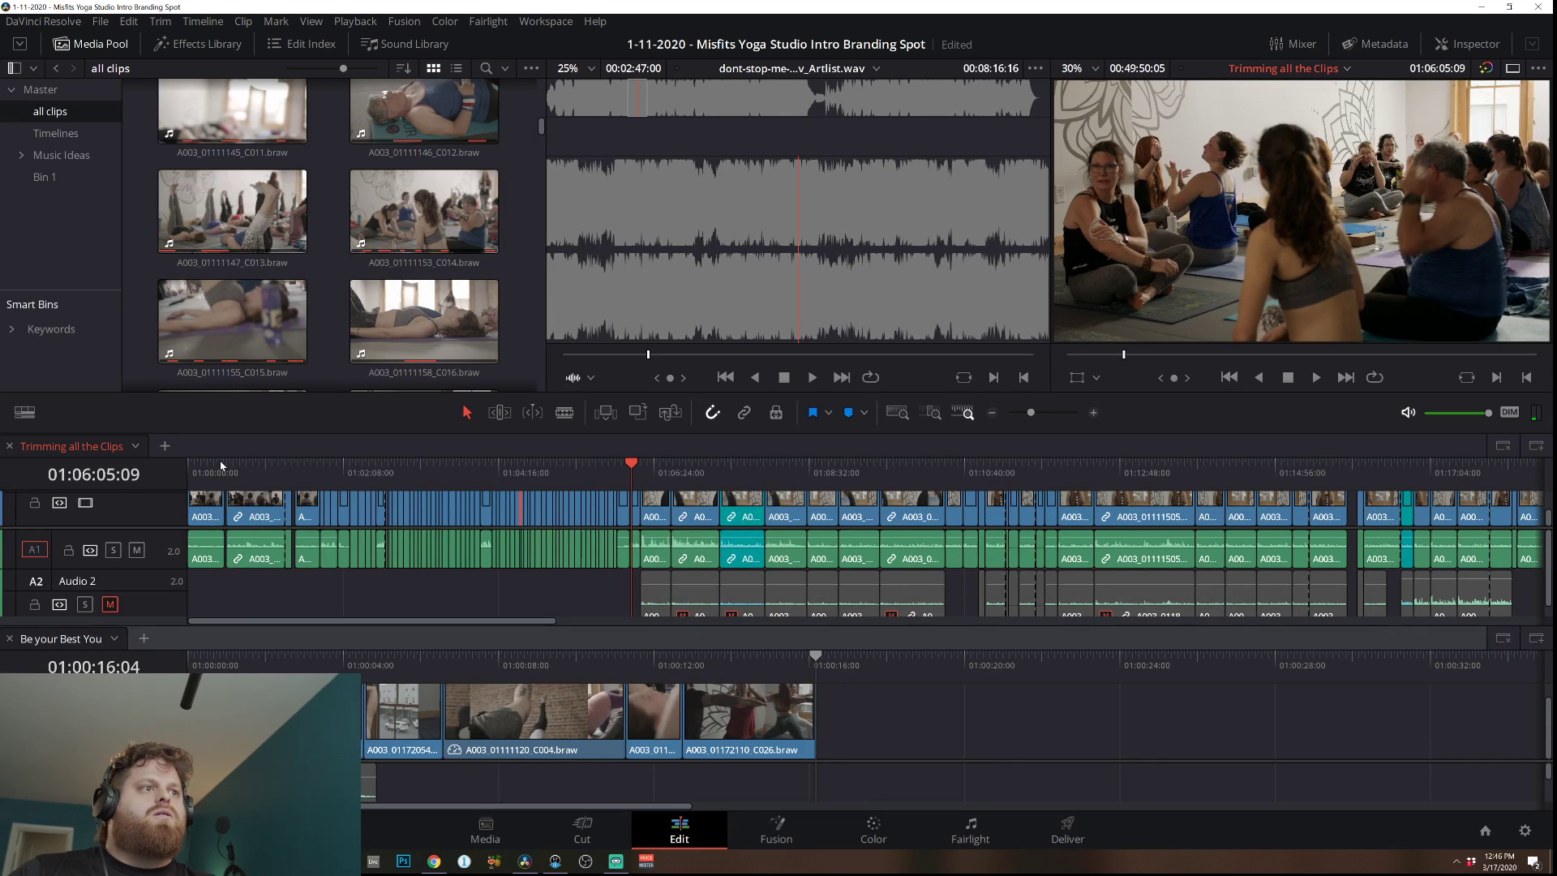
drag(243, 470, 1020, 726)
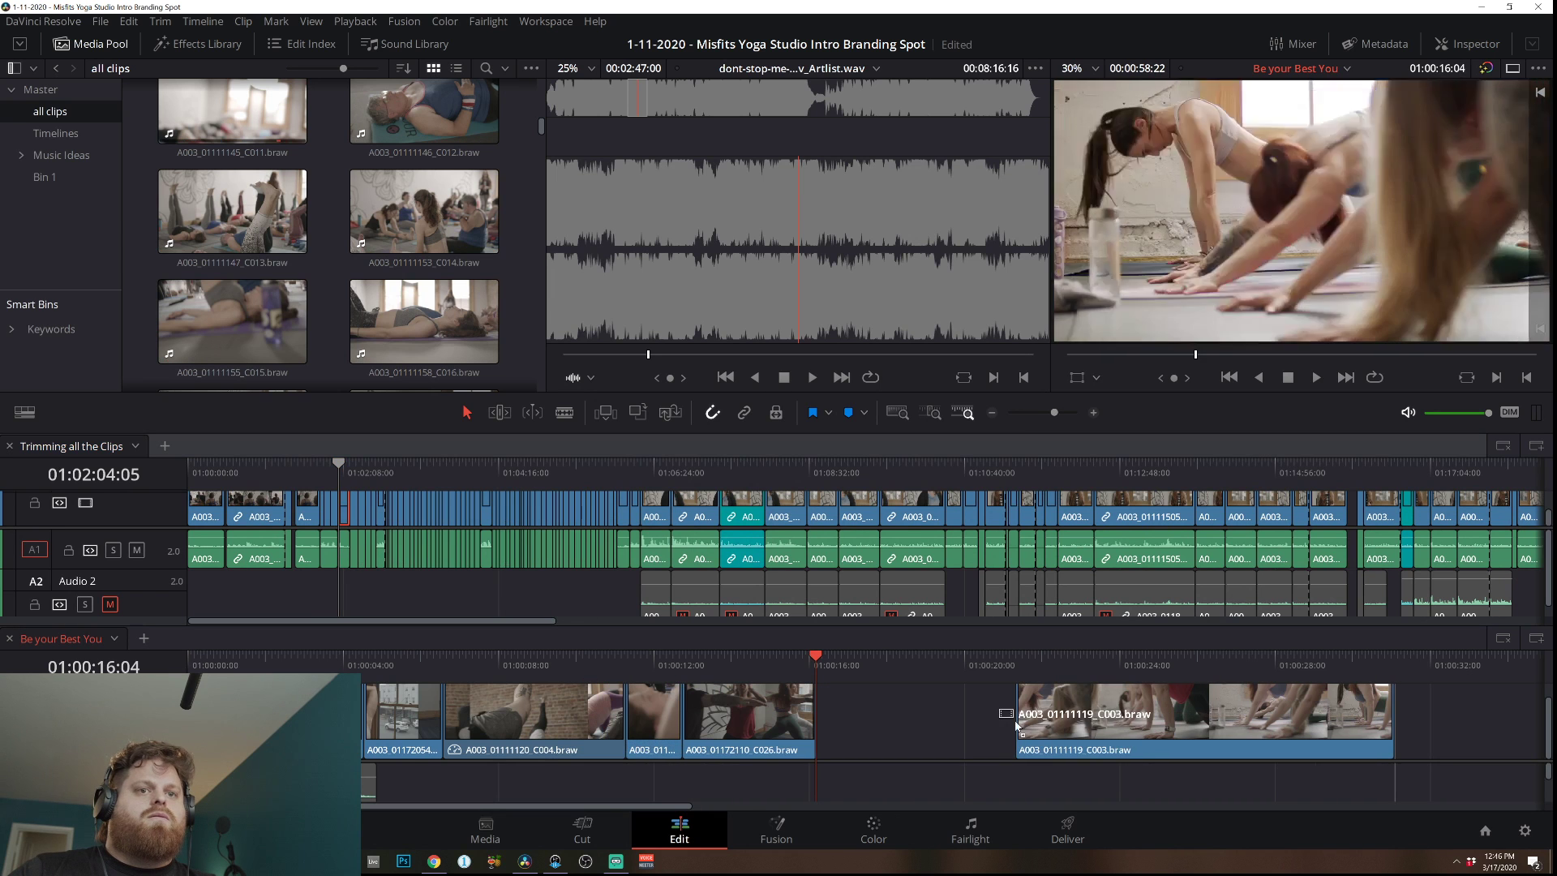
drag(1381, 705, 1091, 704)
click(1018, 655)
key(space)
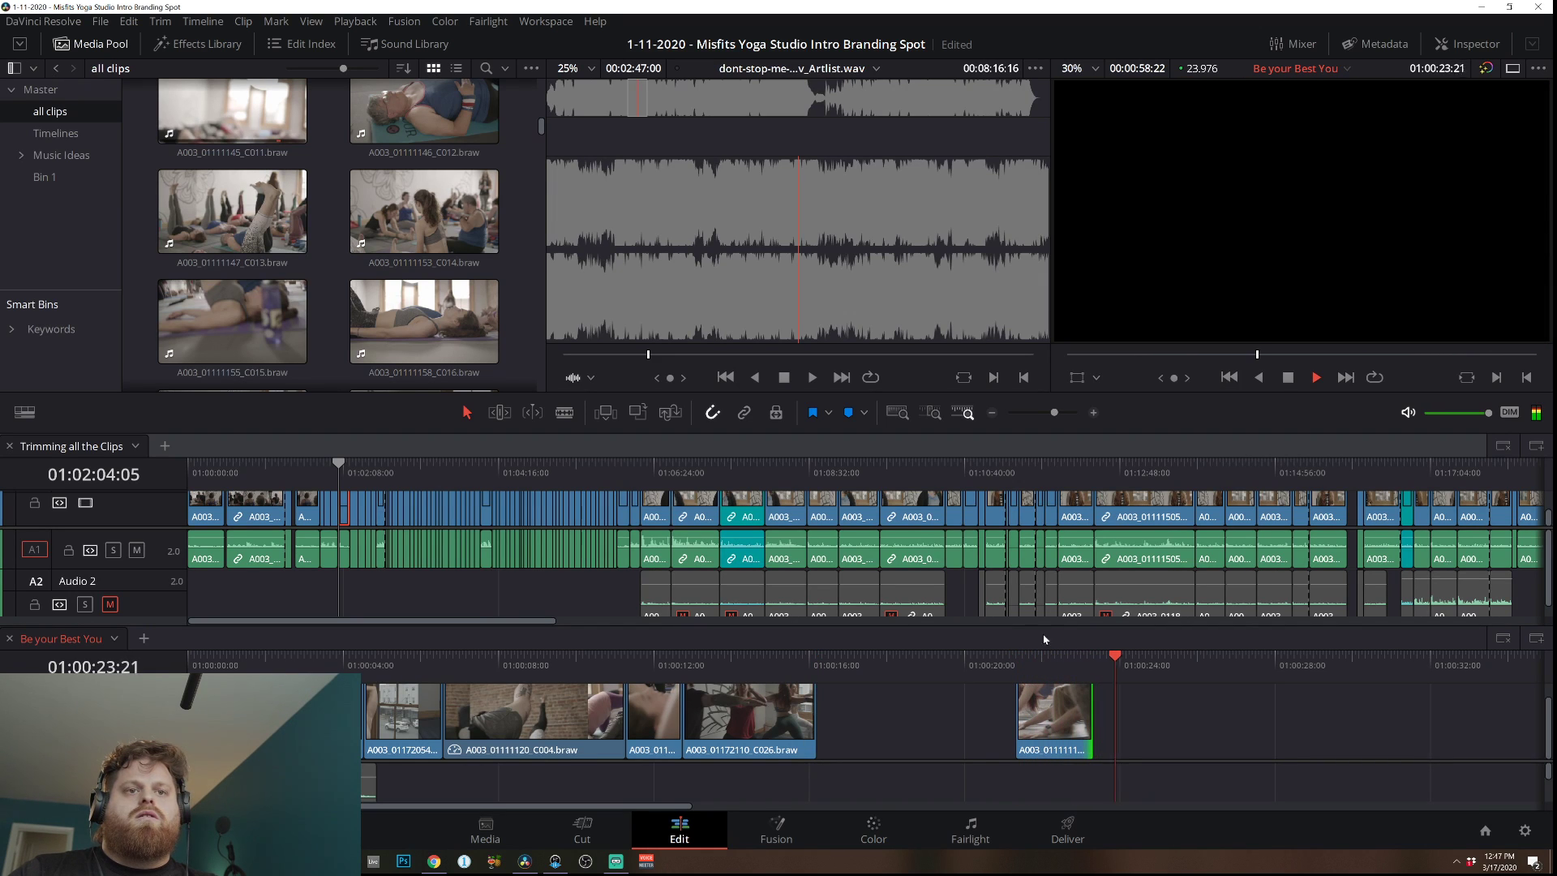
Move A003_01111119_C003 over the end of A003_01111120_C004, directly before the reclining close-up, and play the sequence.
drag(1065, 714, 598, 718)
click(455, 672)
key(space)
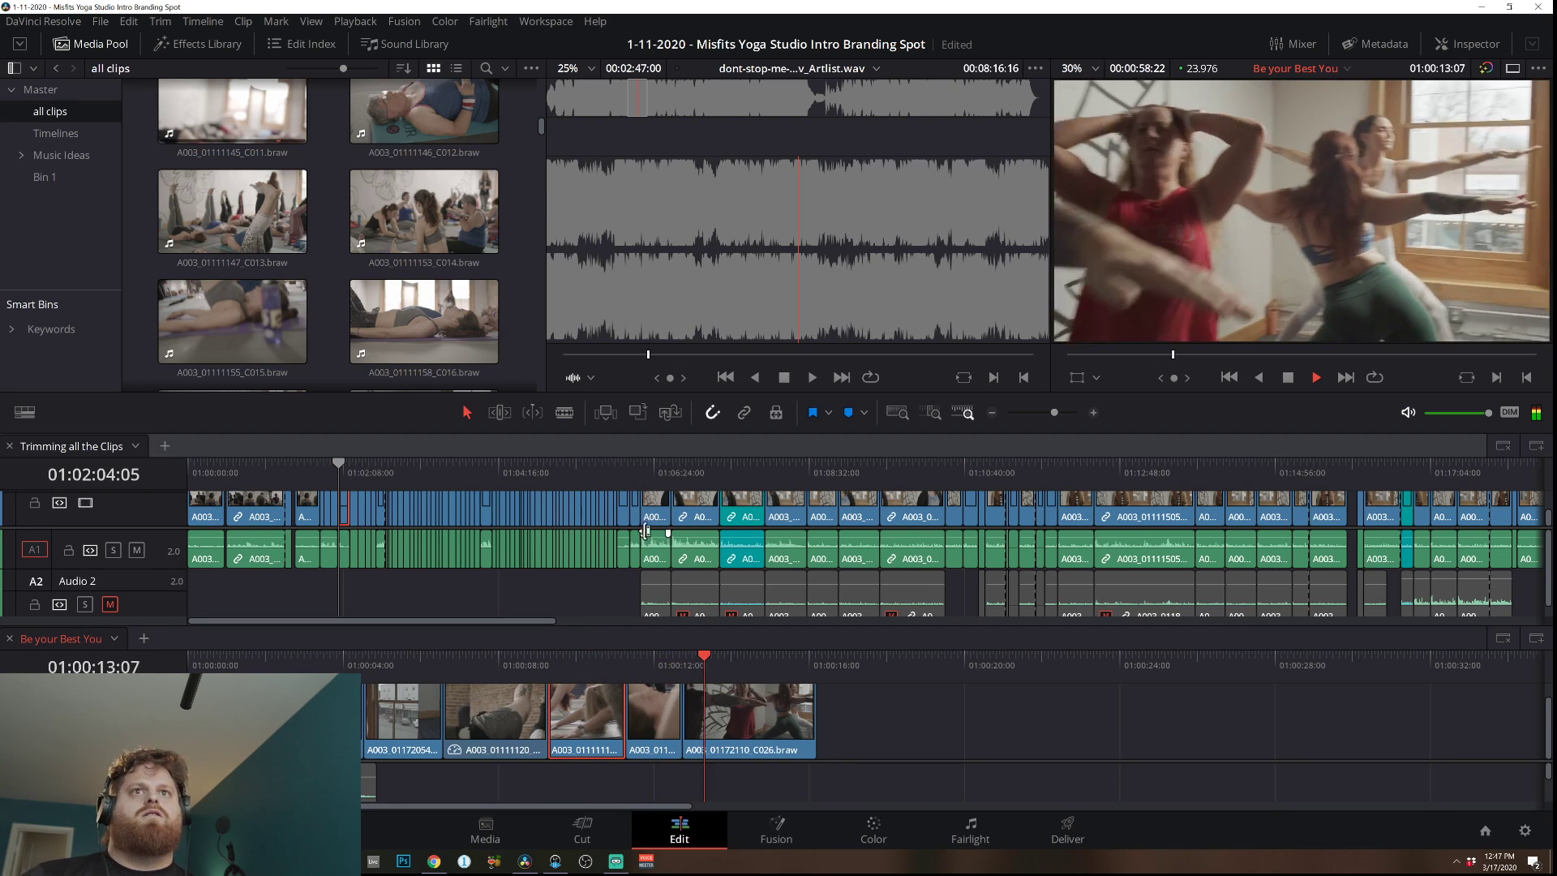
Delete the reclining close-up and A003_01111119_C003, then extend A003_01111120_C004's end to about 01:00:11:00.
key(space)
click(633, 715)
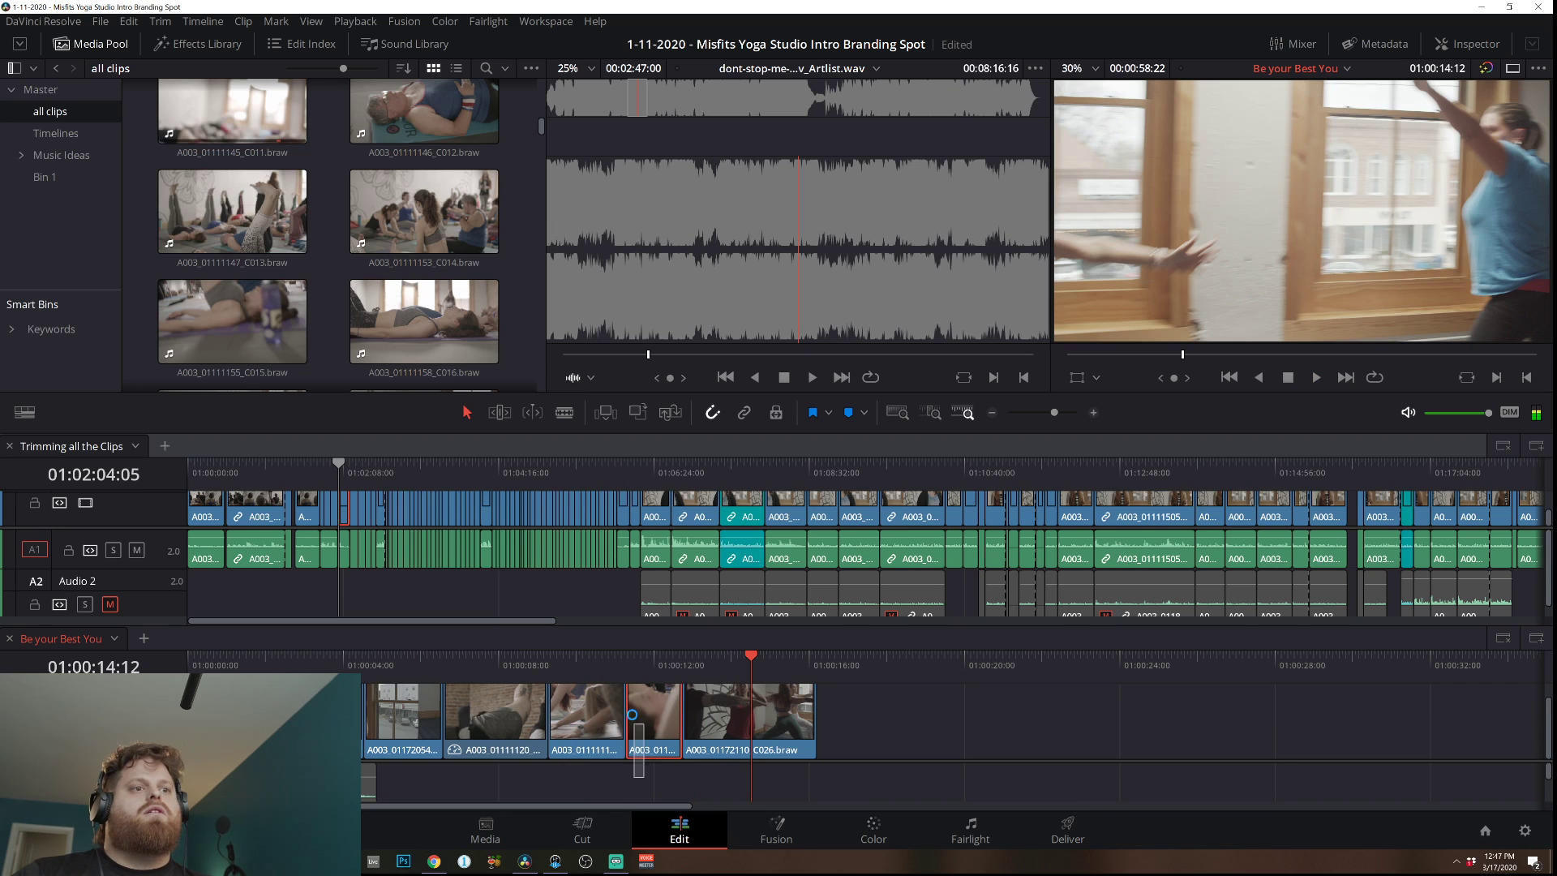
key(BackSpace)
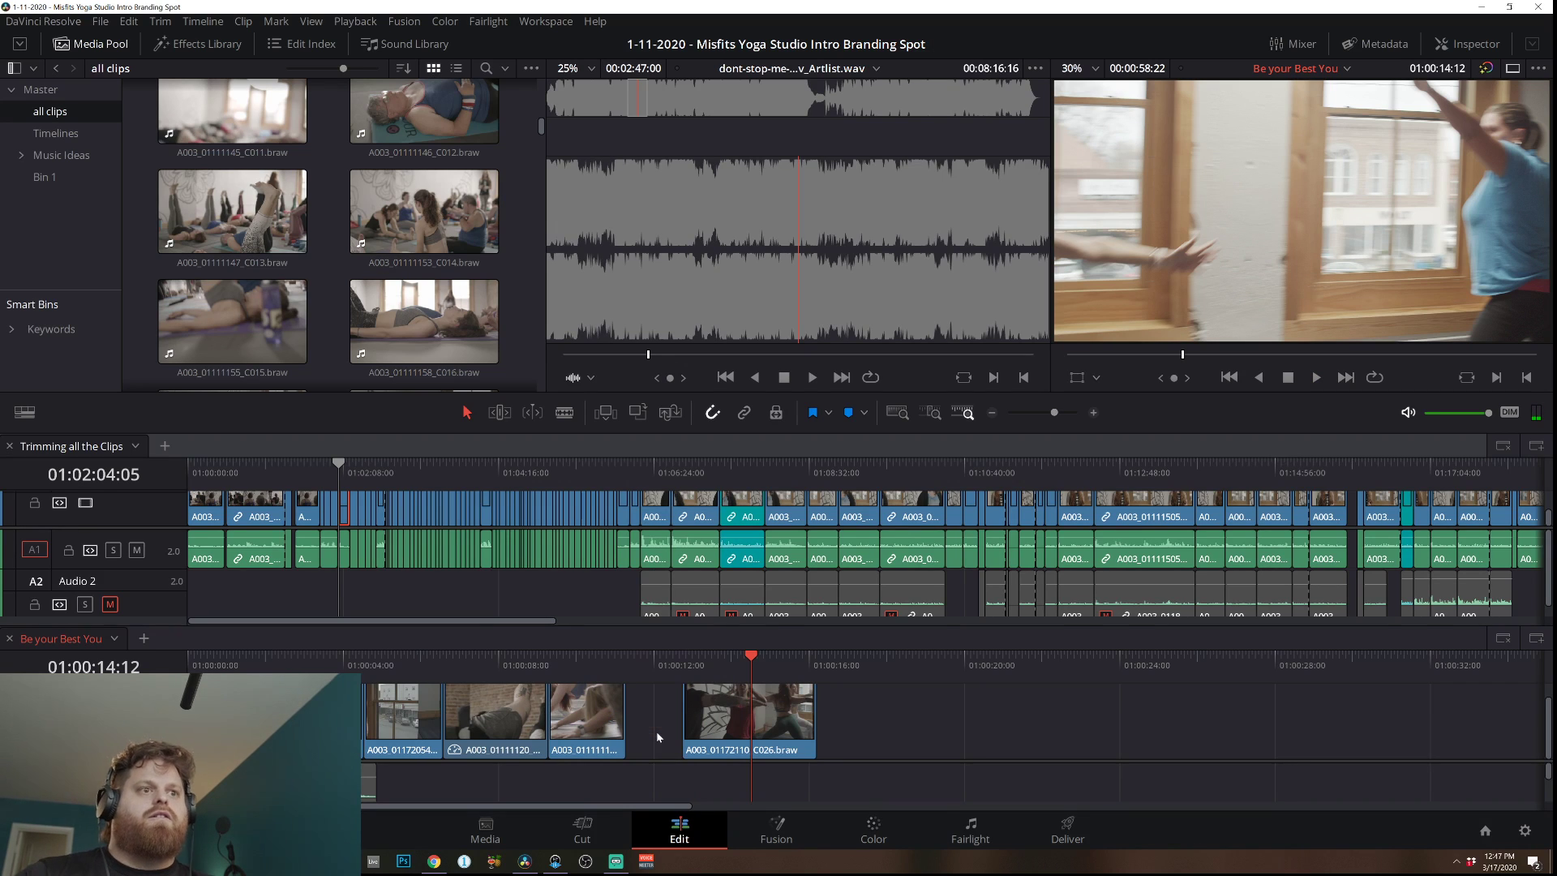
key(BackSpace)
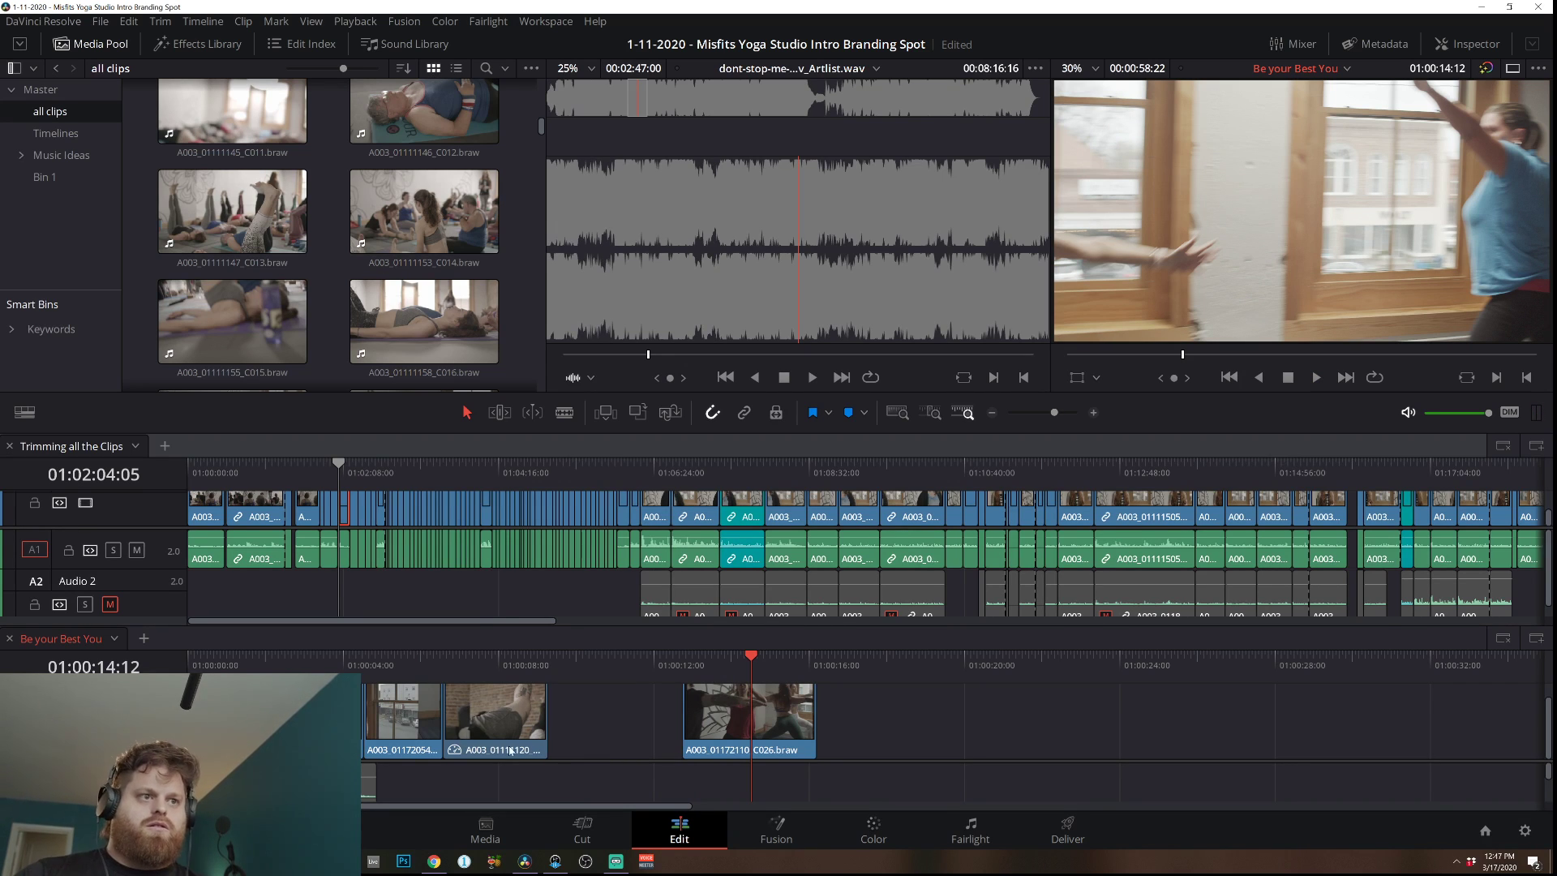
drag(542, 710, 613, 710)
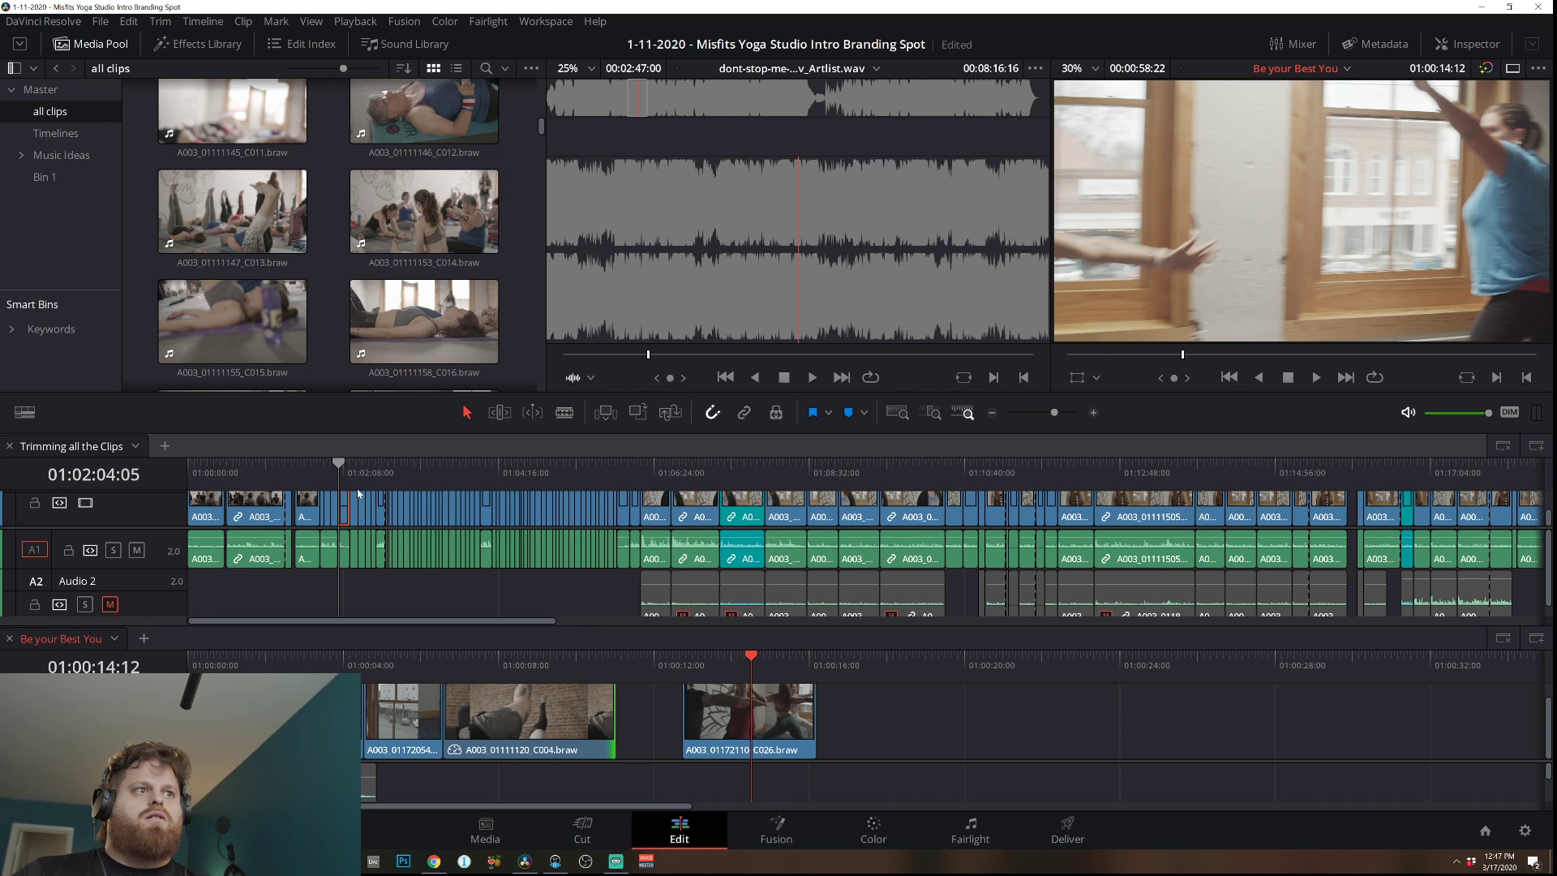
Scan the shots in Trimming all the Clips between about 01:02:31:00 and 01:03:03:00 for one to fill the sequence's gap.
mouse_move(378, 473)
mouse_down()
mouse_move(415, 478)
mouse_move(384, 481)
mouse_up()
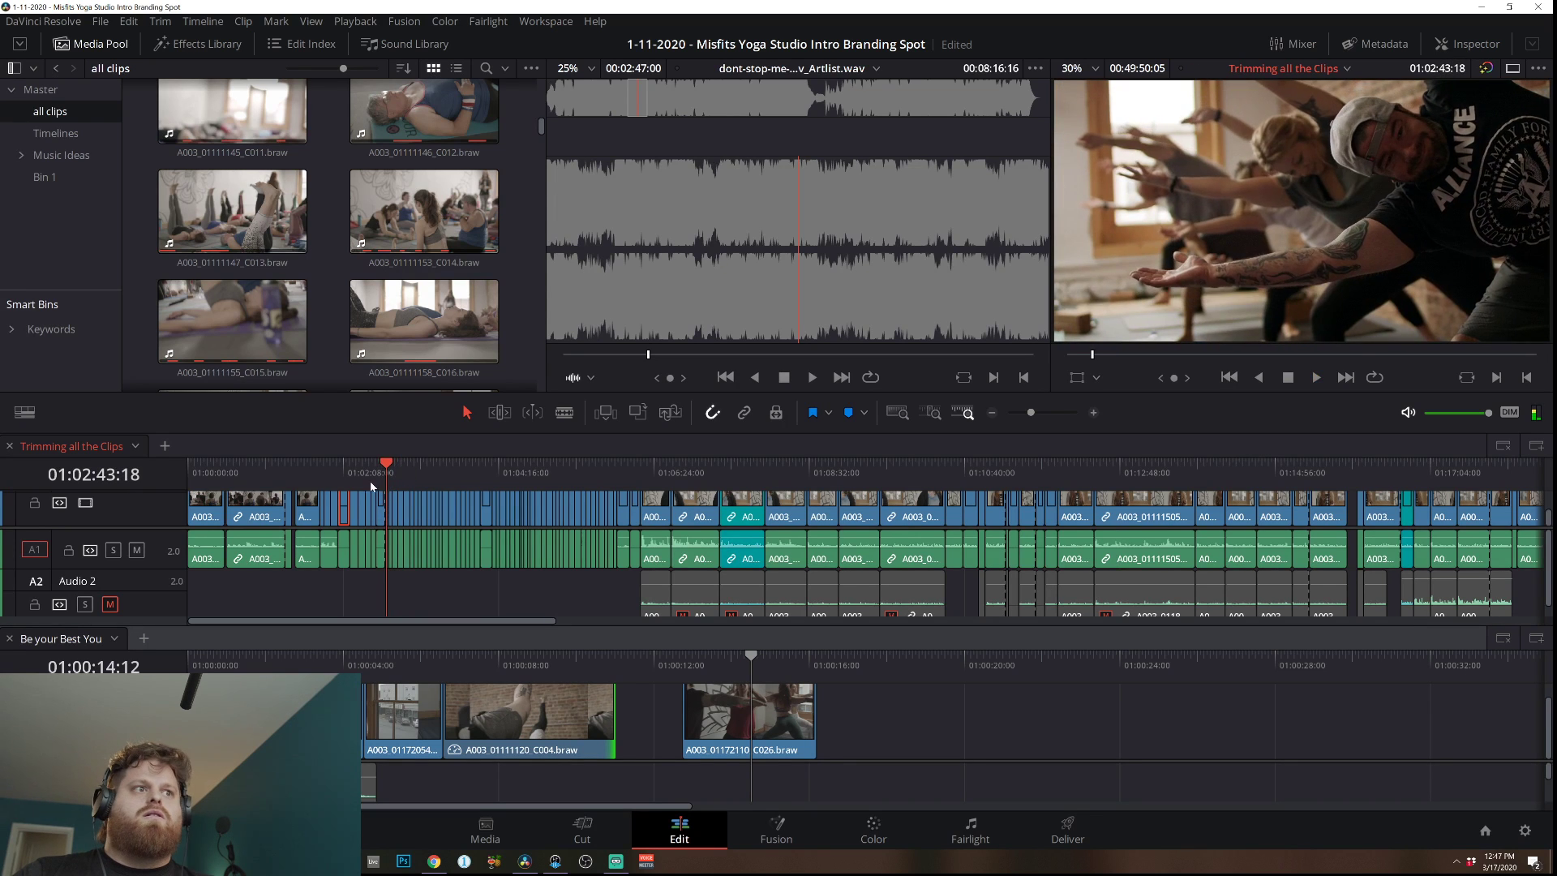
click(372, 483)
key(space)
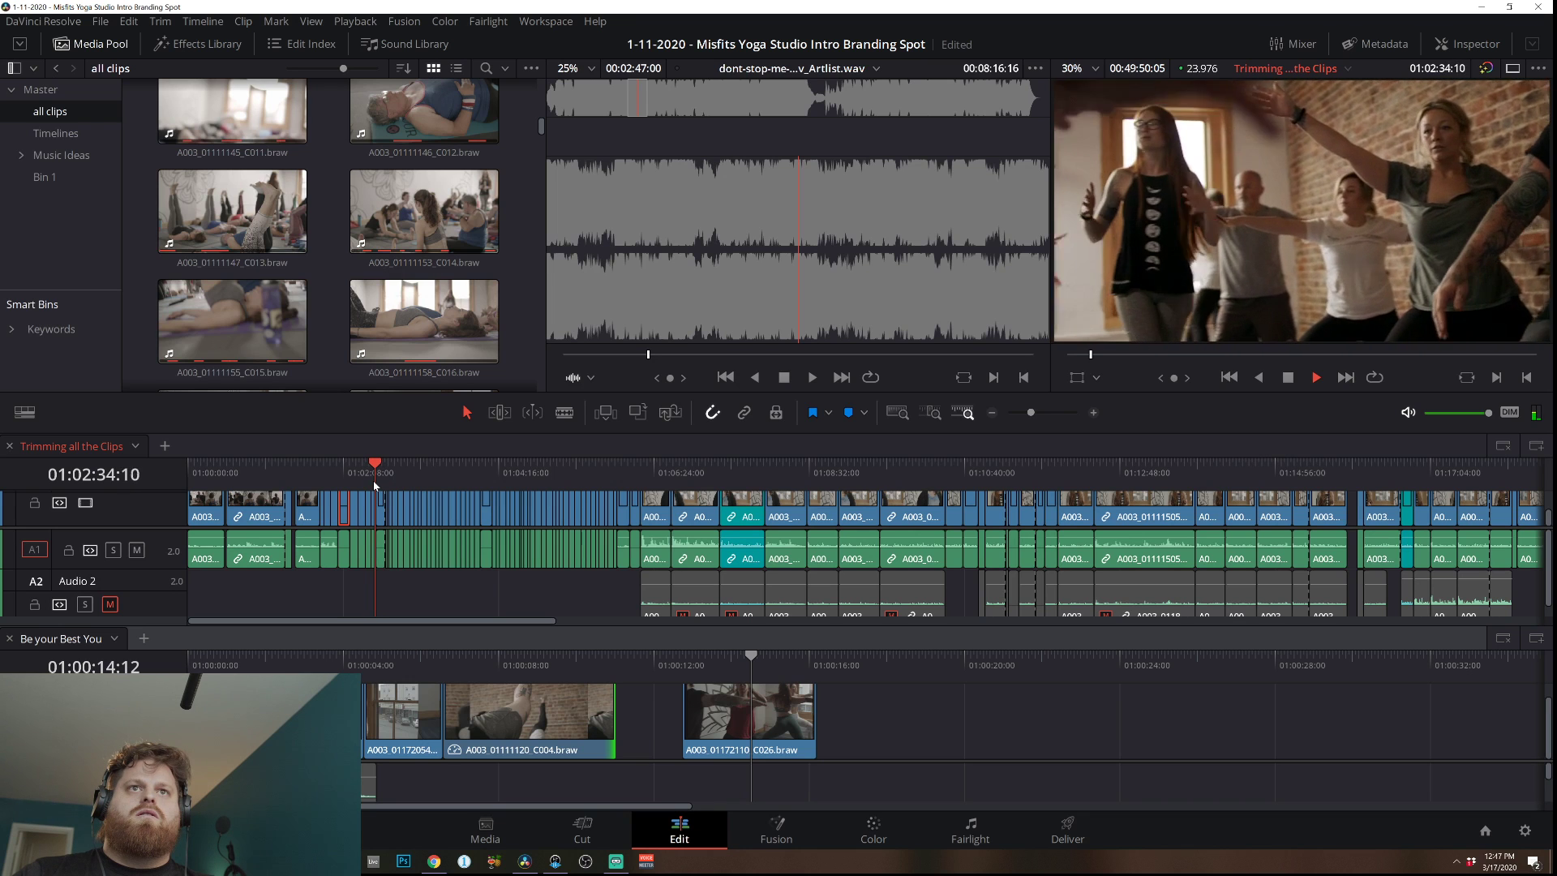
key(space)
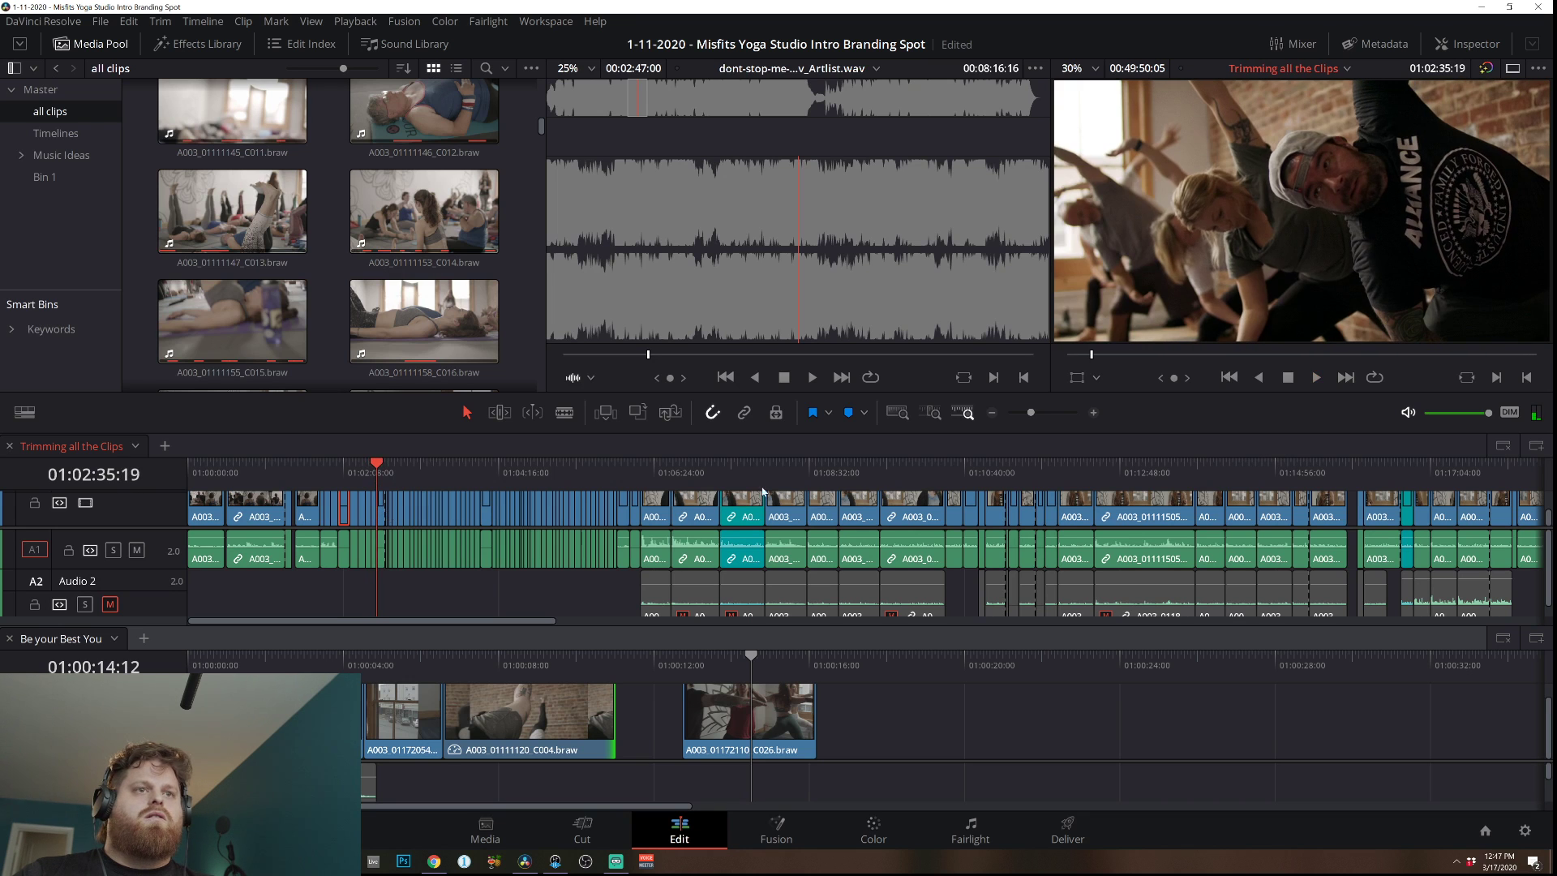
click(1093, 412)
click(1093, 412)
click(823, 476)
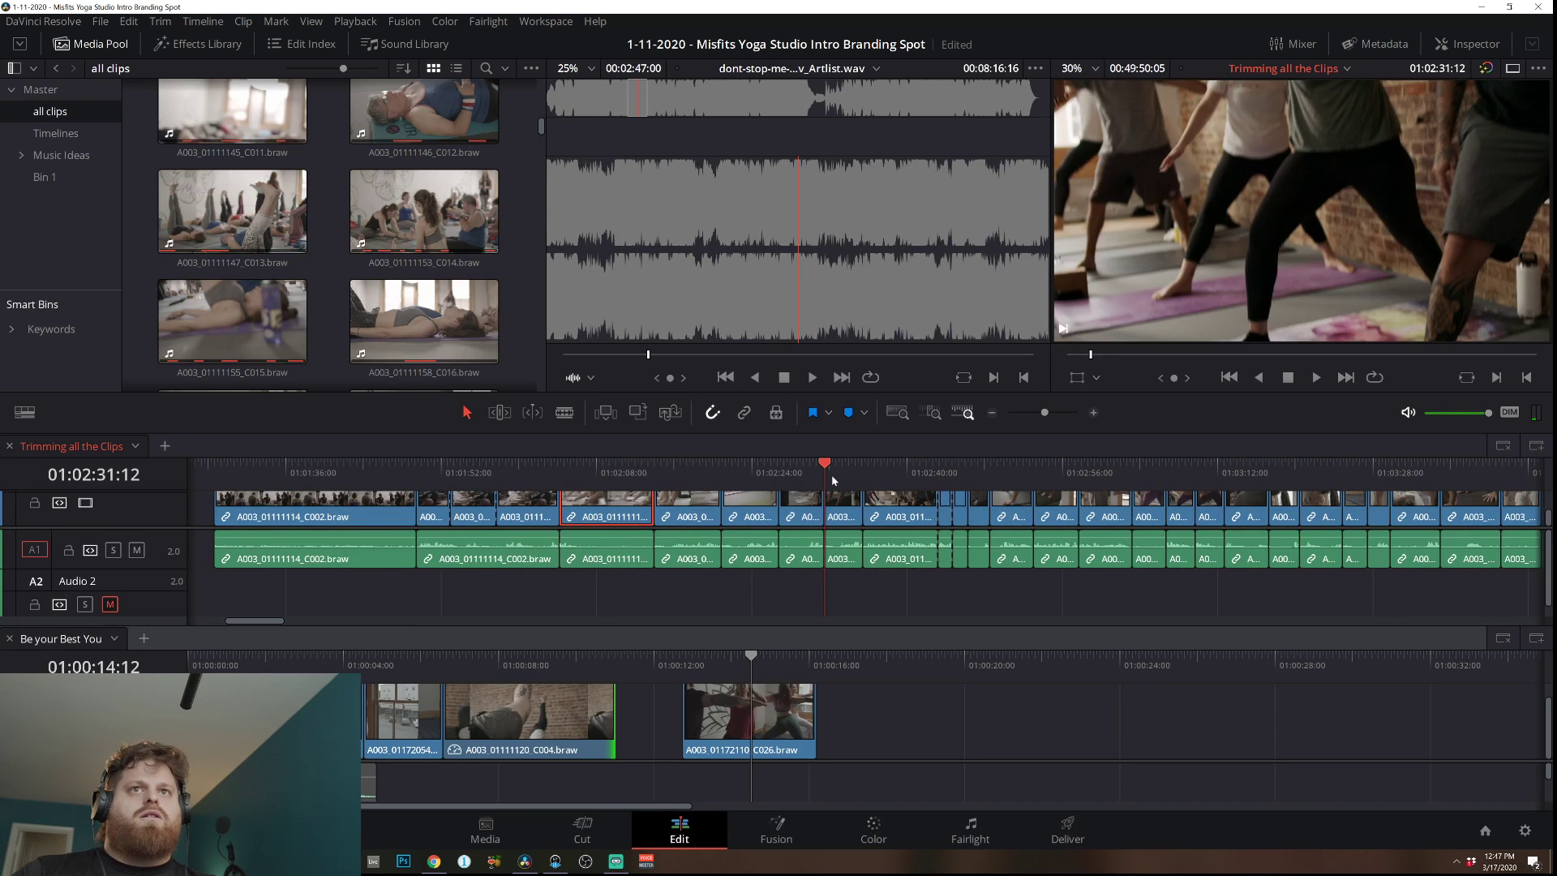
drag(832, 477, 971, 496)
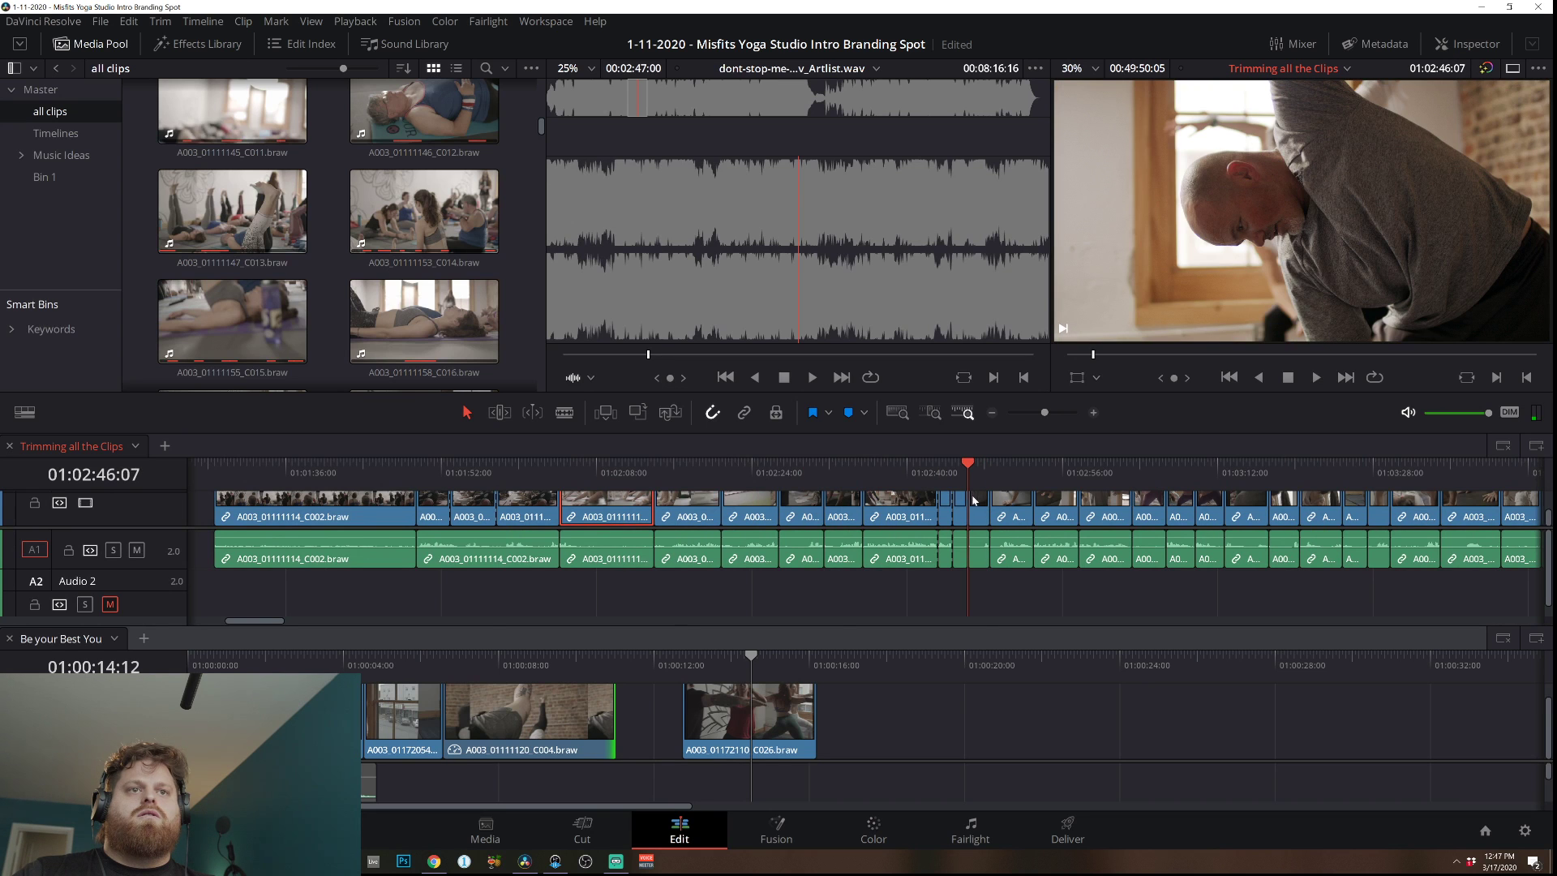
key(slash)
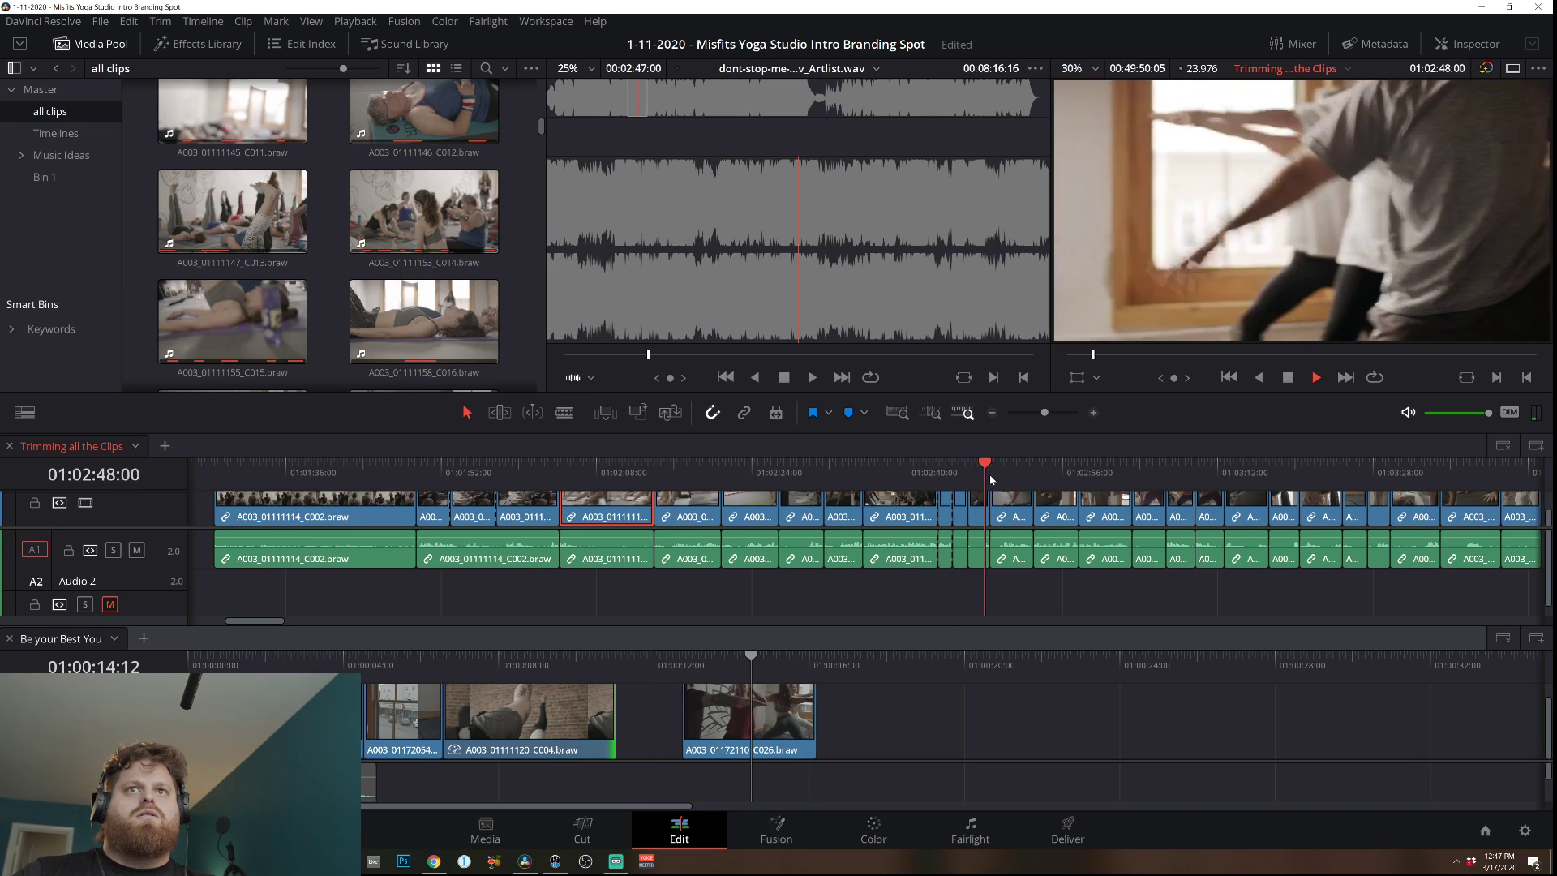
click(1043, 464)
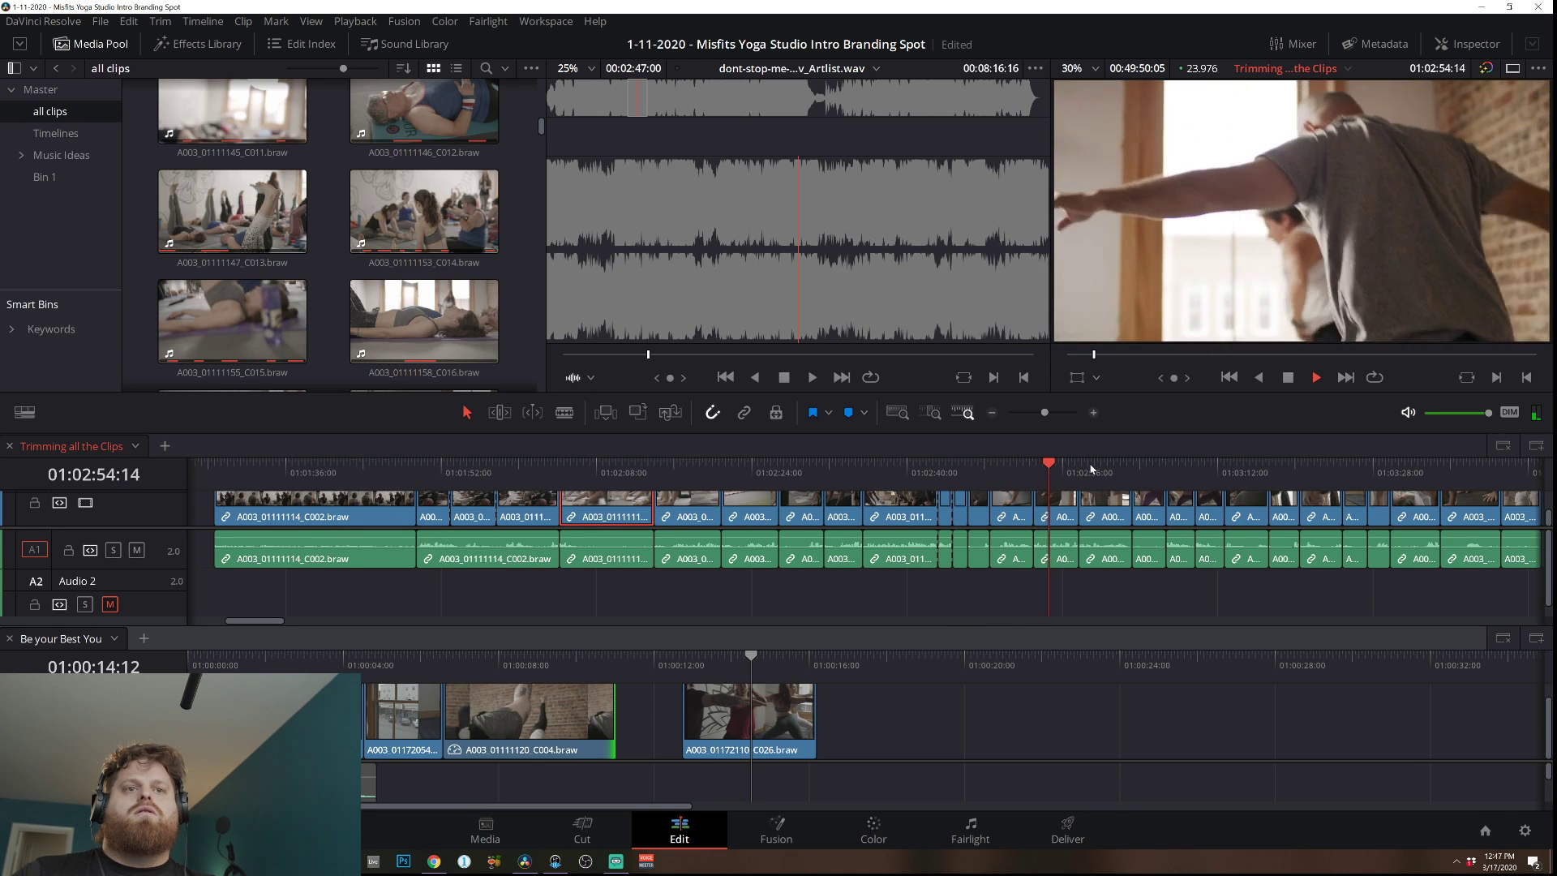
click(1081, 466)
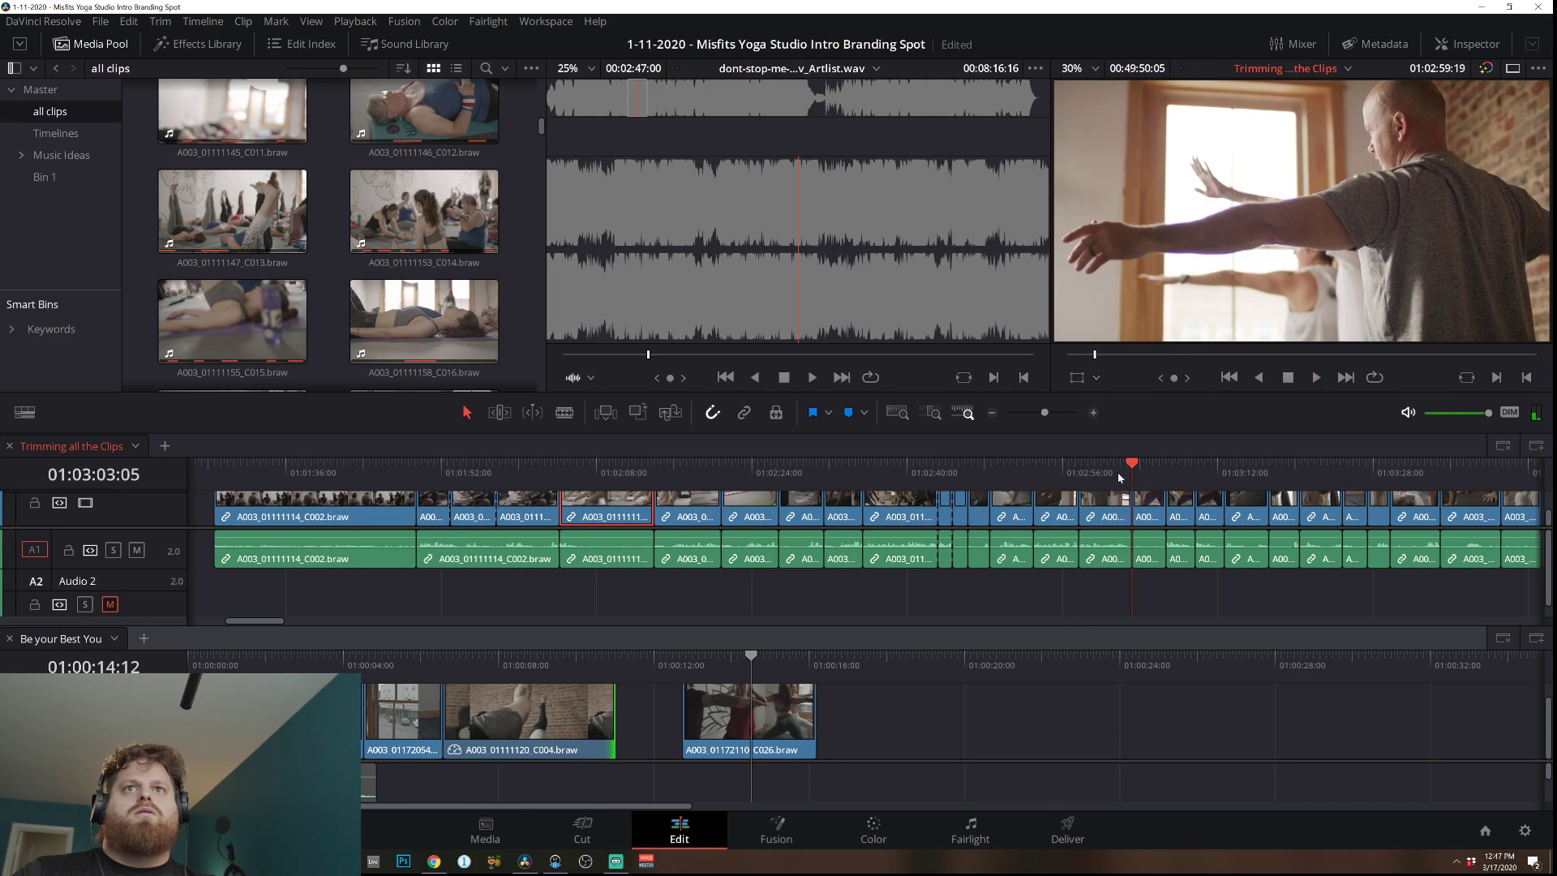
Place A003_01111126_C005 in Be your Best You, trim it to fill the gap before A003_01172110_C026, and review the sequence full screen.
click(1130, 469)
drag(1144, 507, 886, 762)
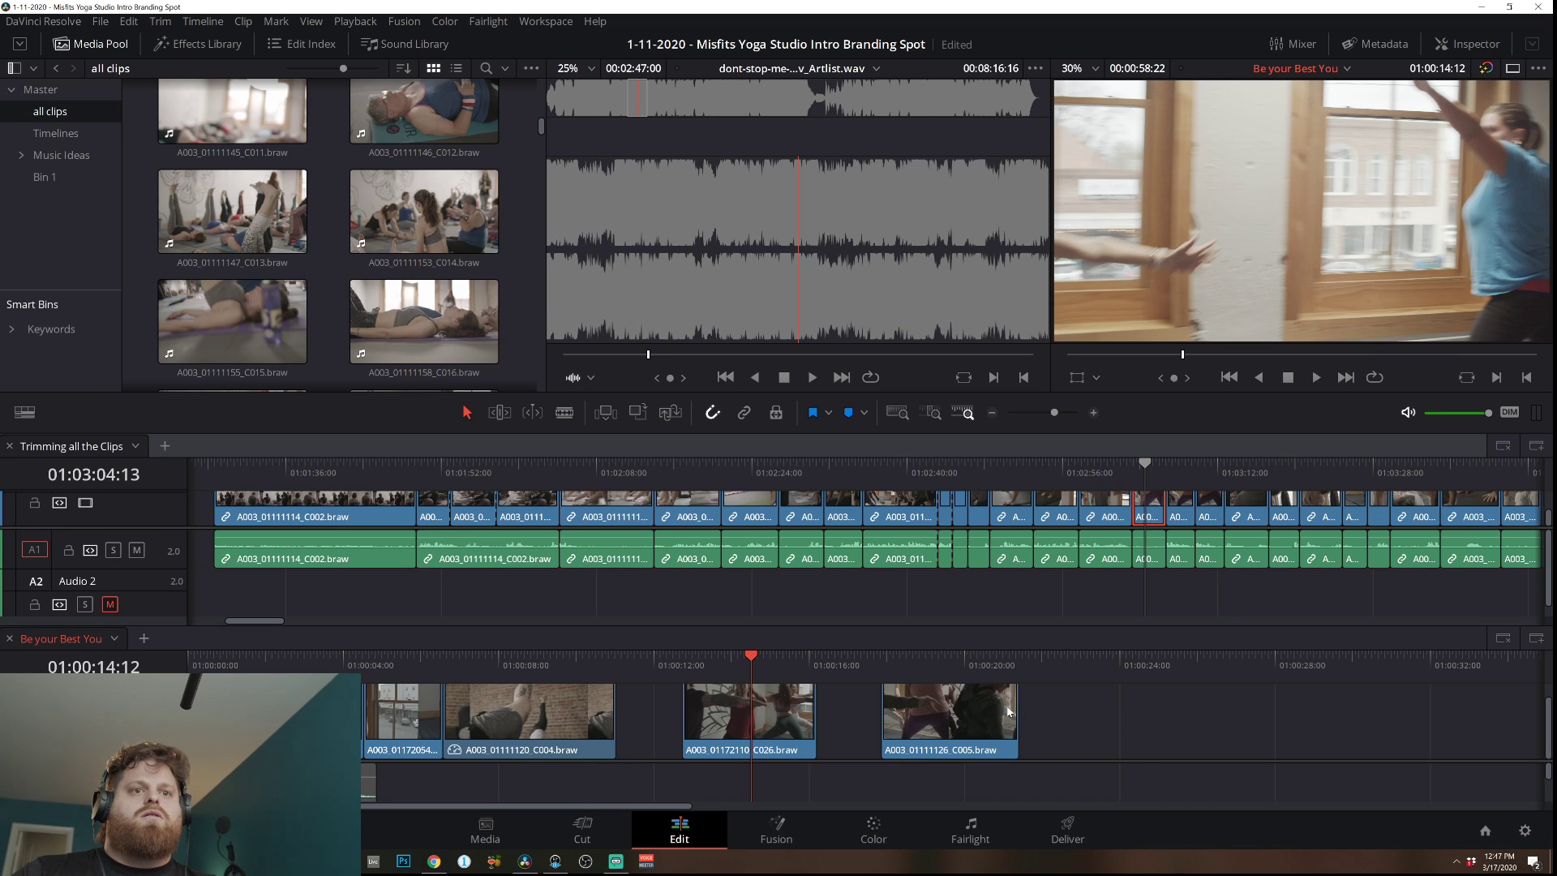
drag(1015, 707, 640, 702)
click(560, 656)
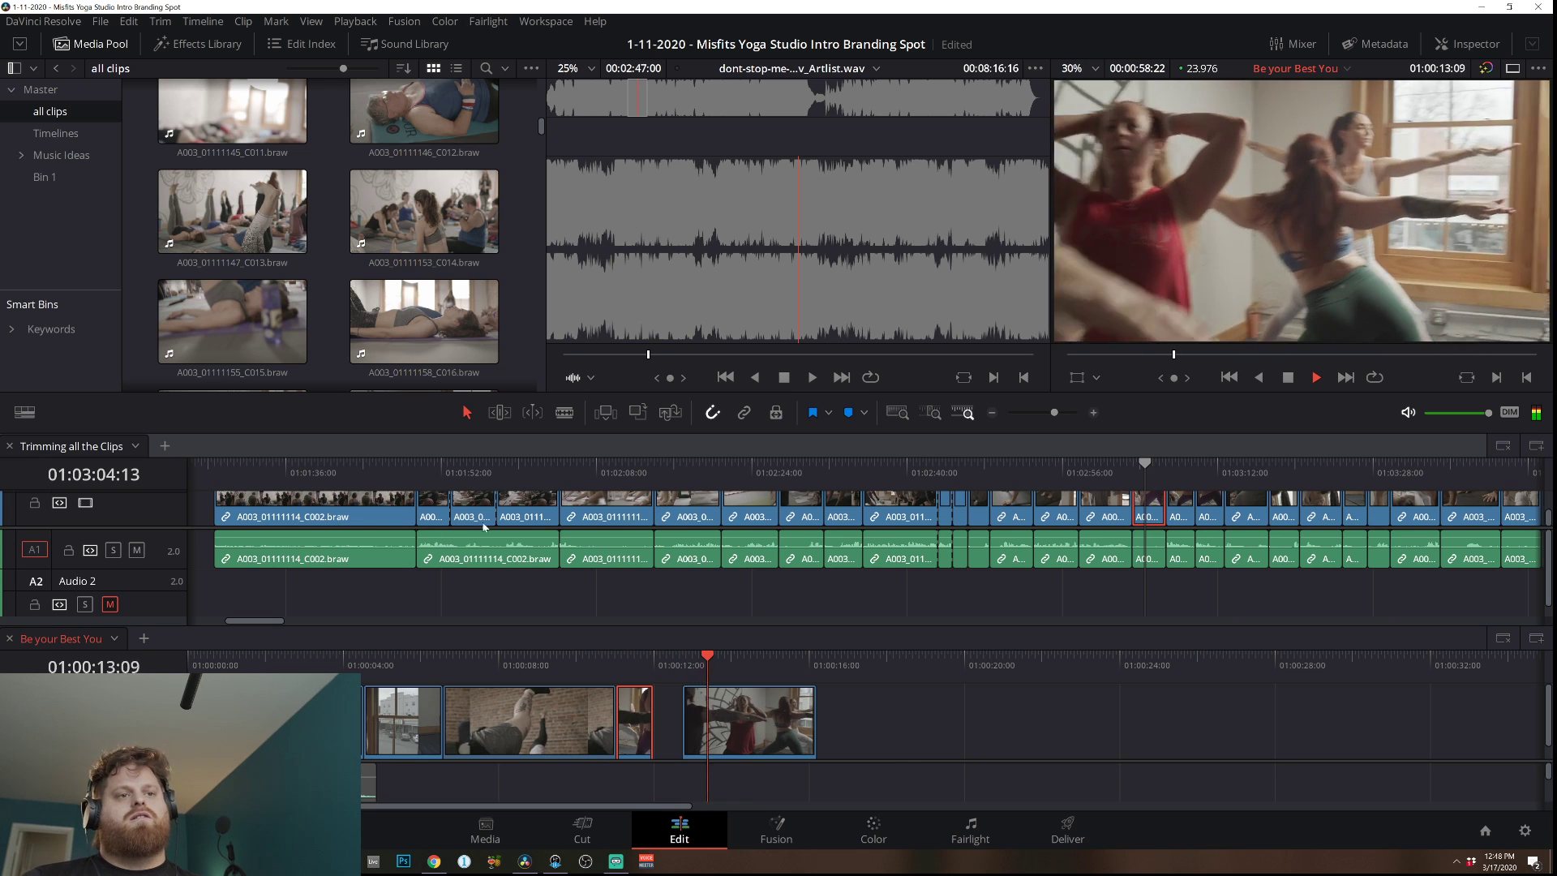
key(space)
drag(641, 699, 681, 700)
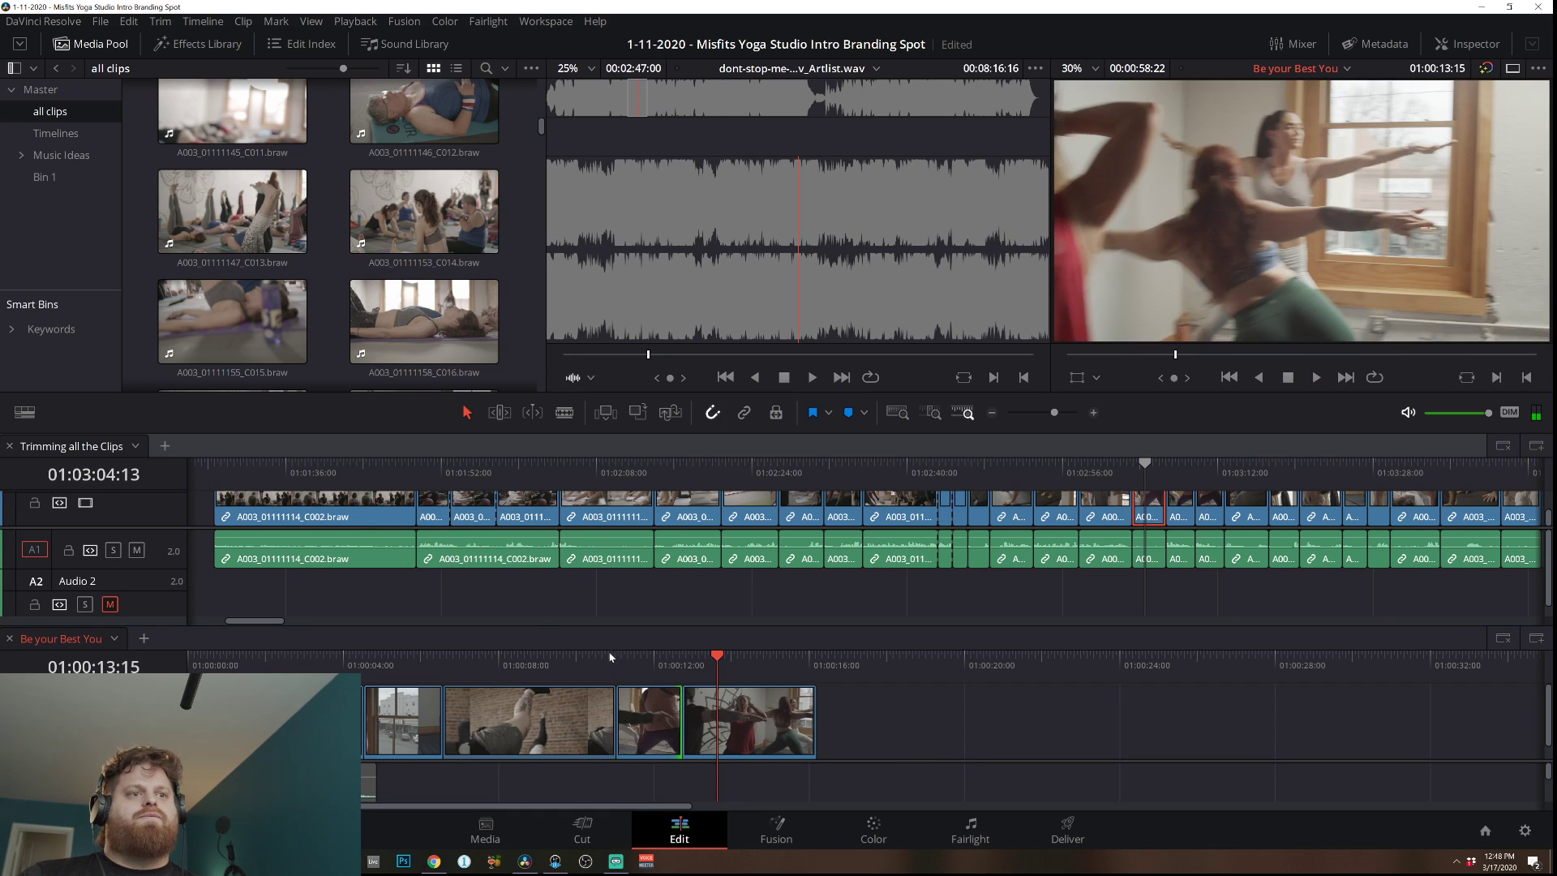
key(p)
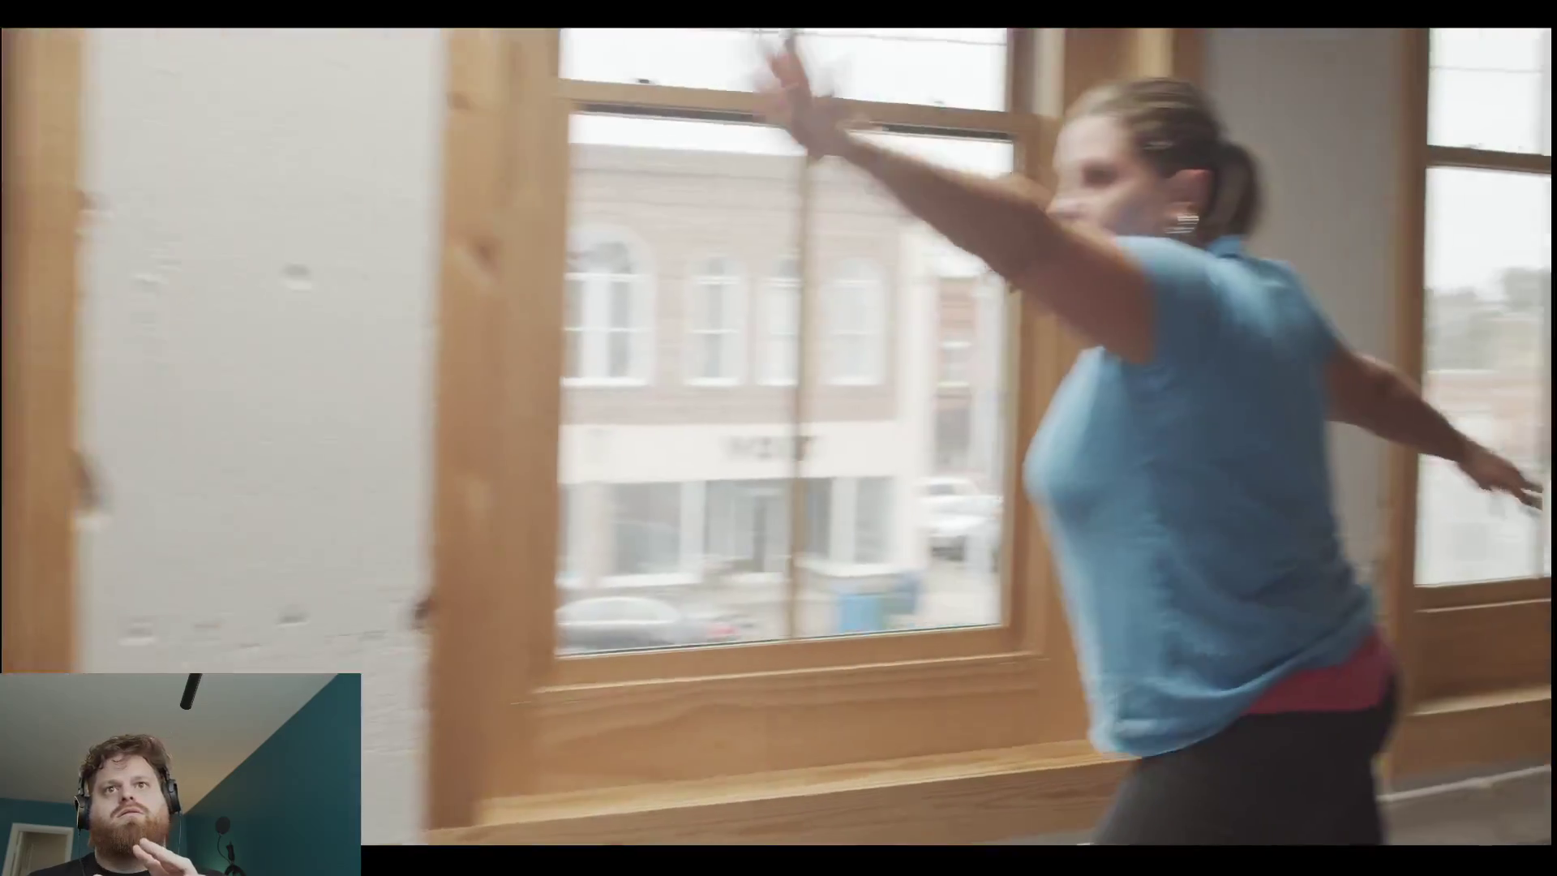
key(Escape)
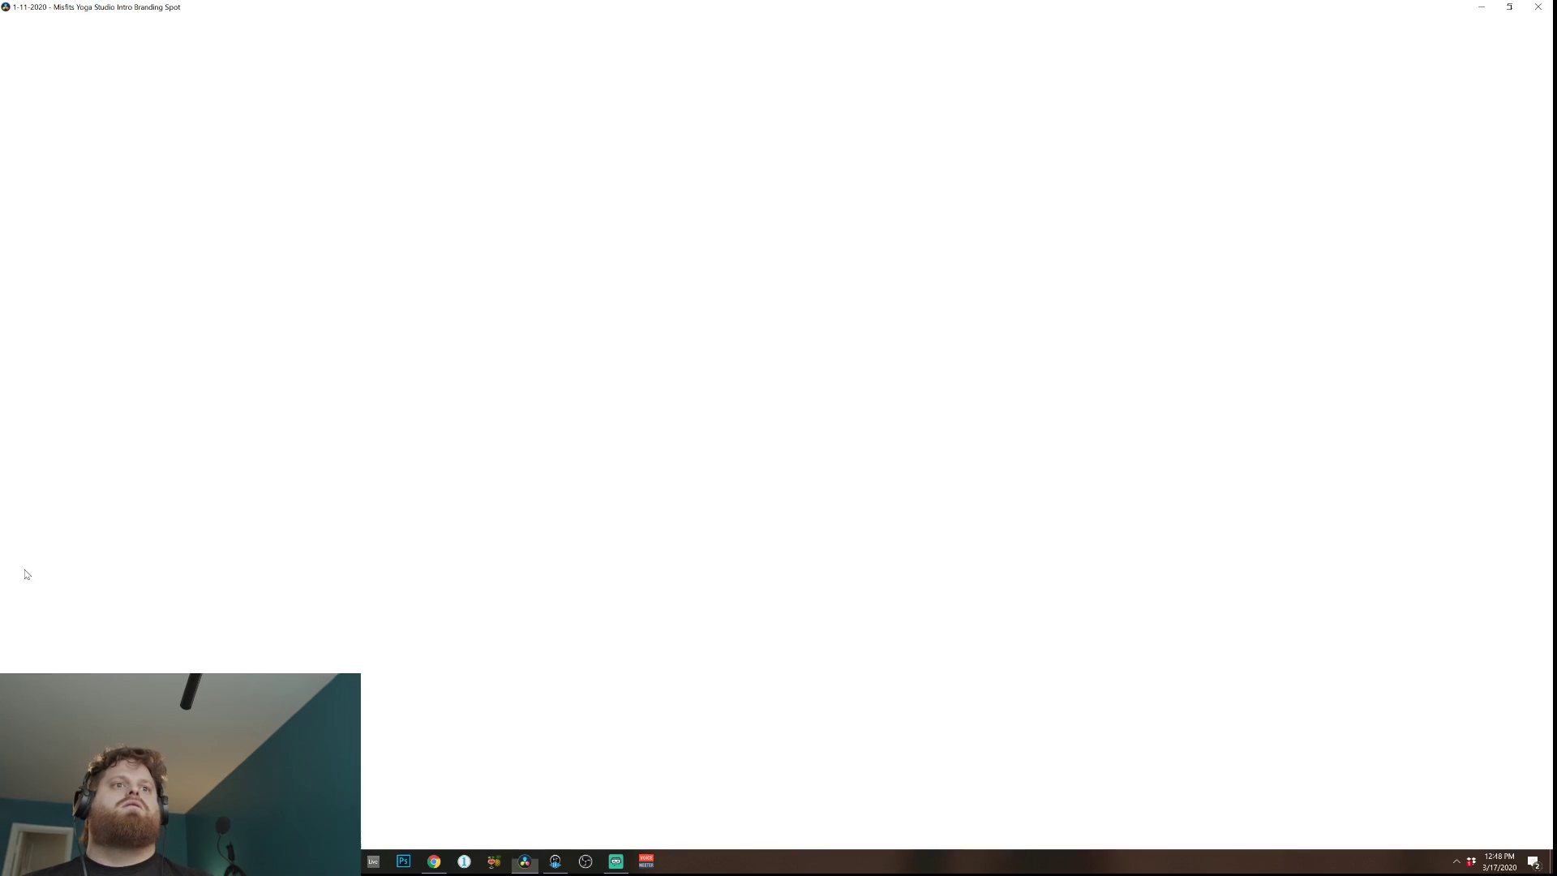
Shorten A003_01111120_C004 to end at about 01:00:09:00 while keeping it directly after A003_01172054, and play the sequence full screen.
drag(612, 665, 491, 664)
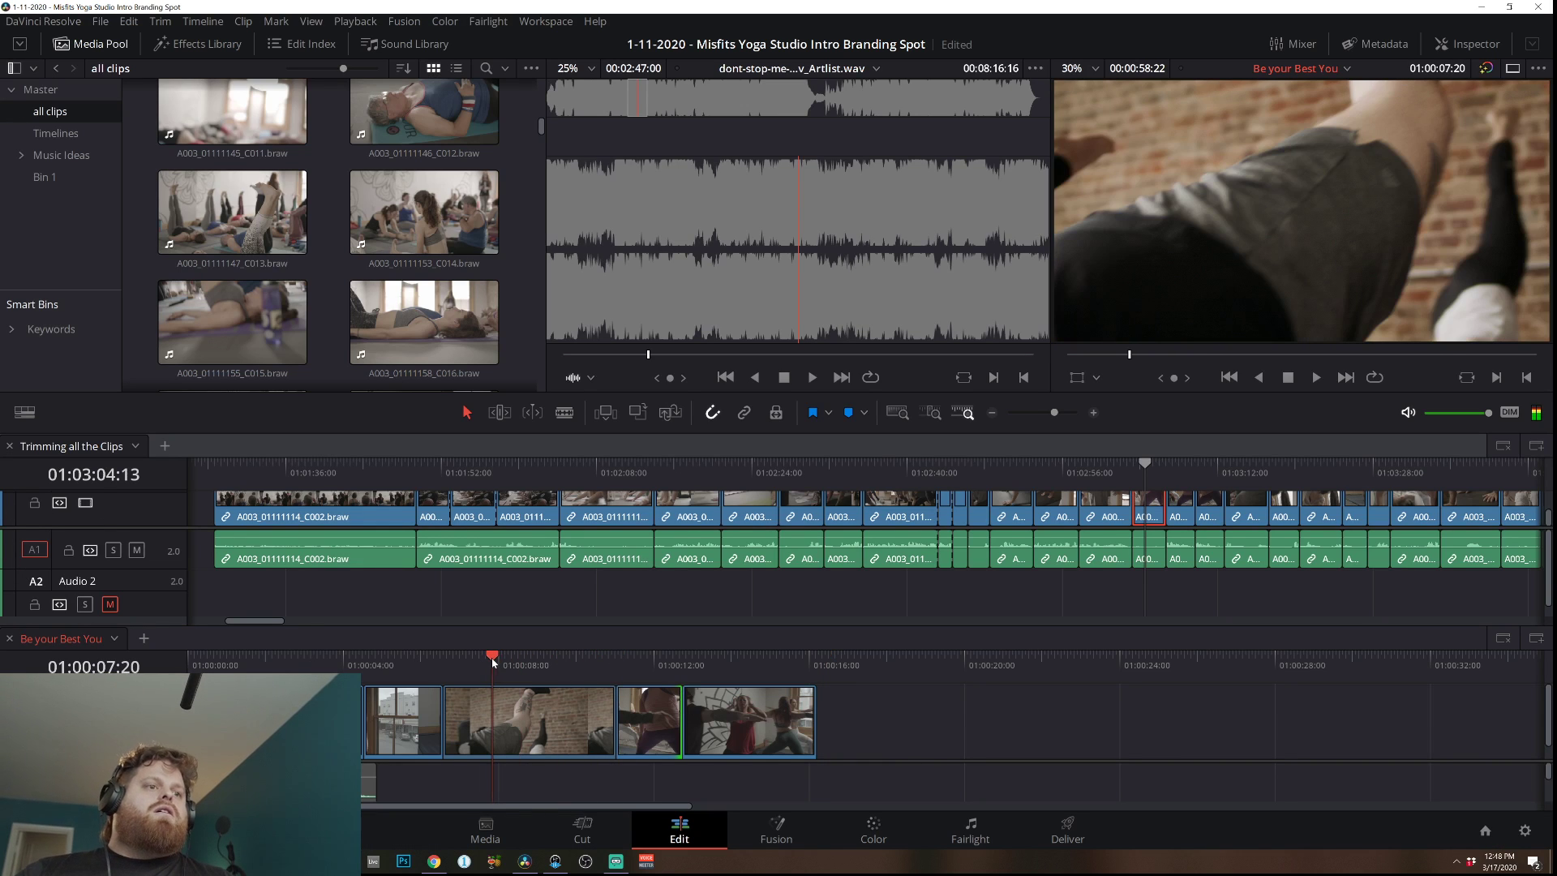
click(501, 713)
drag(452, 714, 484, 722)
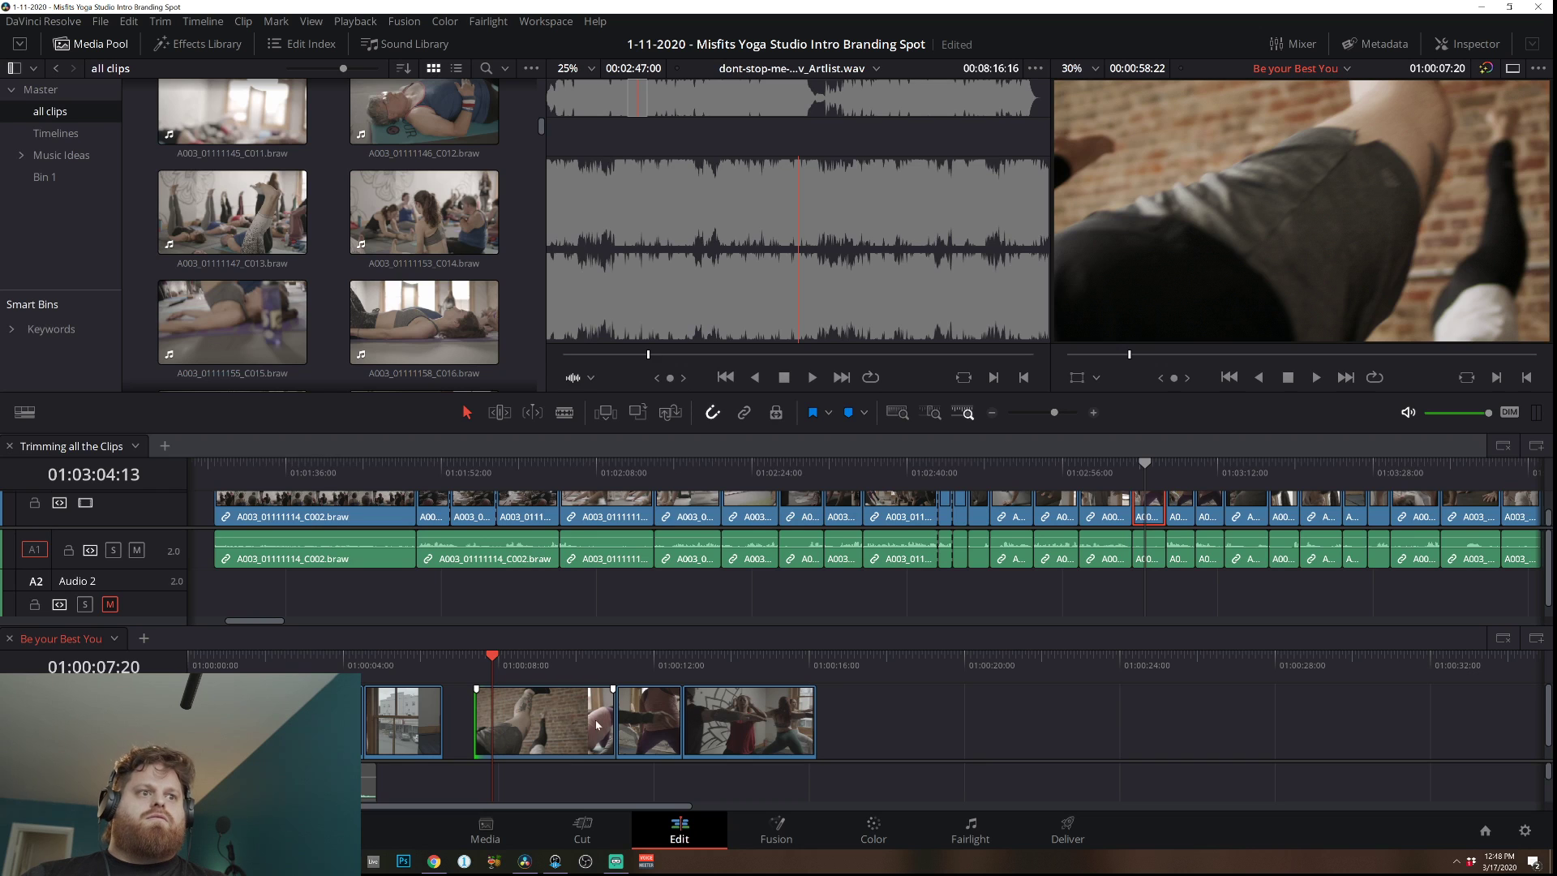
drag(603, 719, 563, 716)
click(420, 668)
key(space)
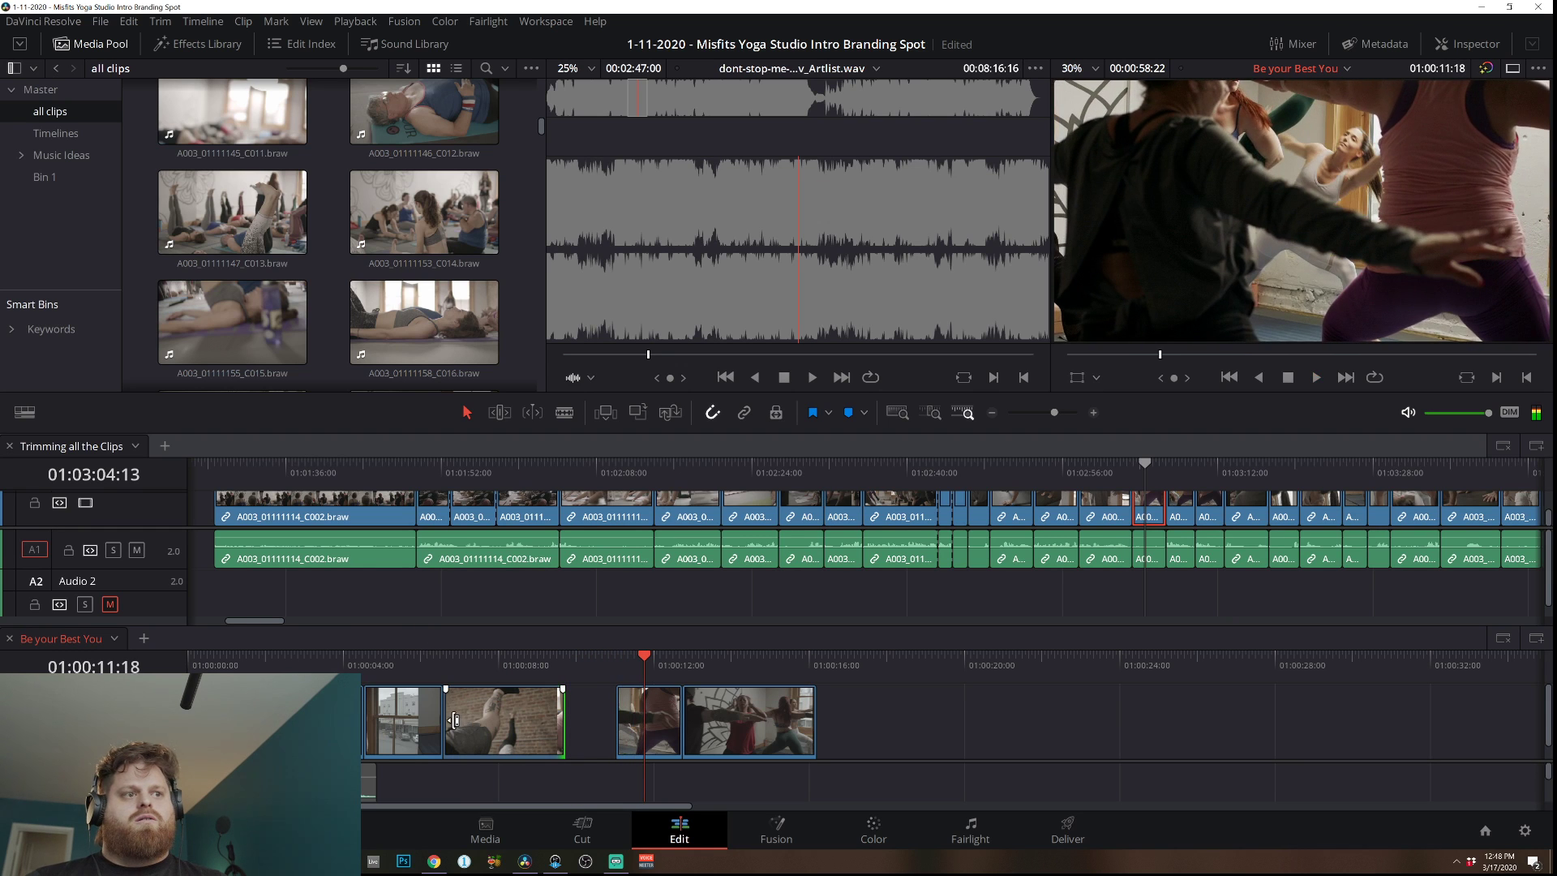
mouse_move(454, 720)
mouse_down()
mouse_move(596, 720)
mouse_move(461, 701)
mouse_up()
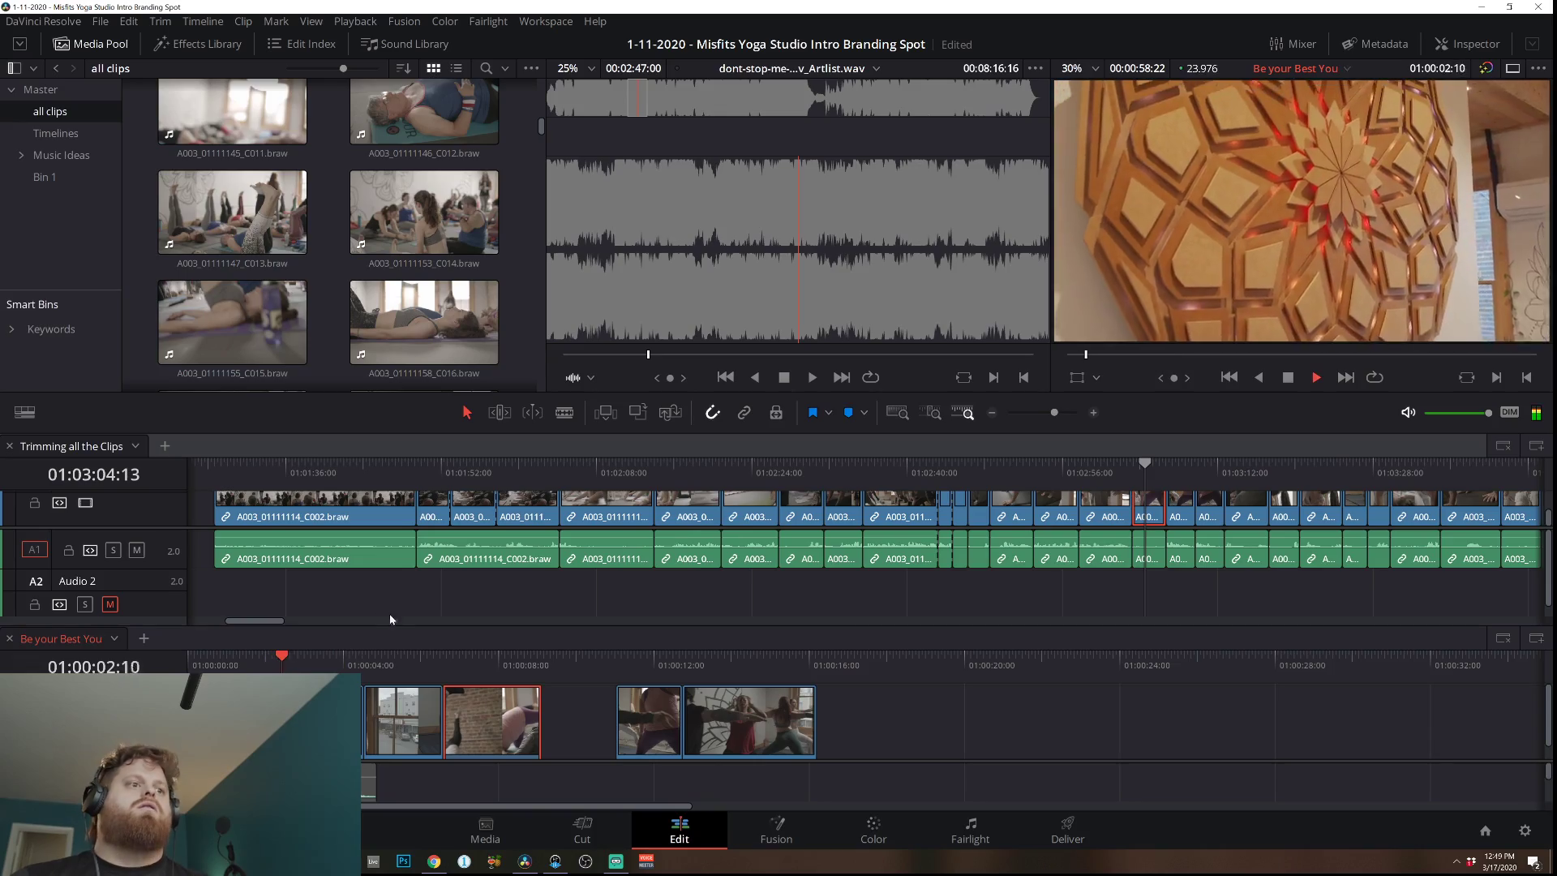
key(ctrl+f)
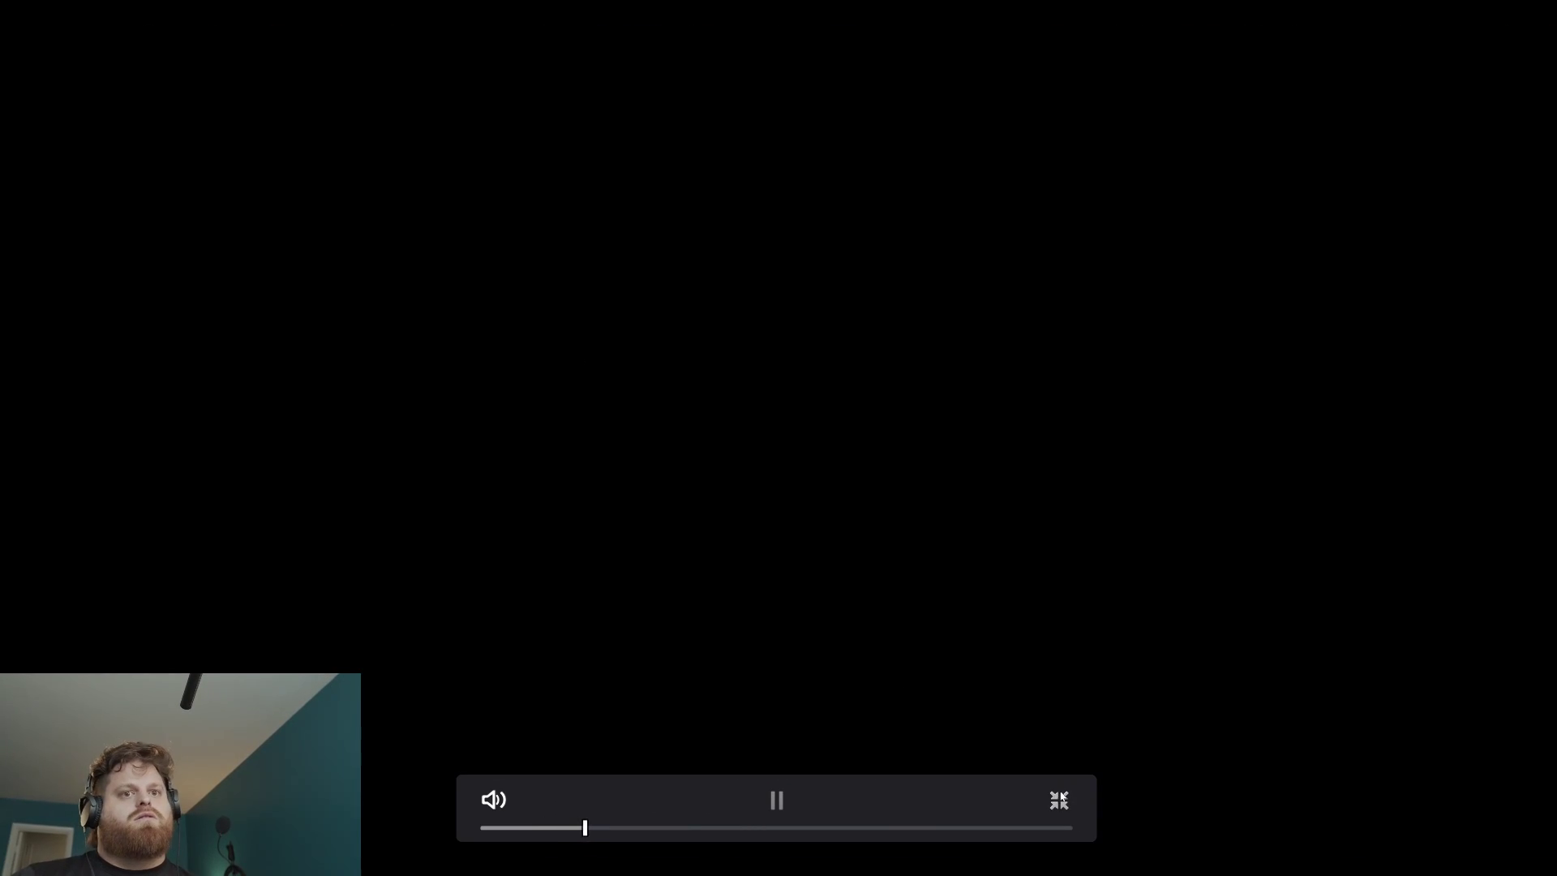
click(1059, 799)
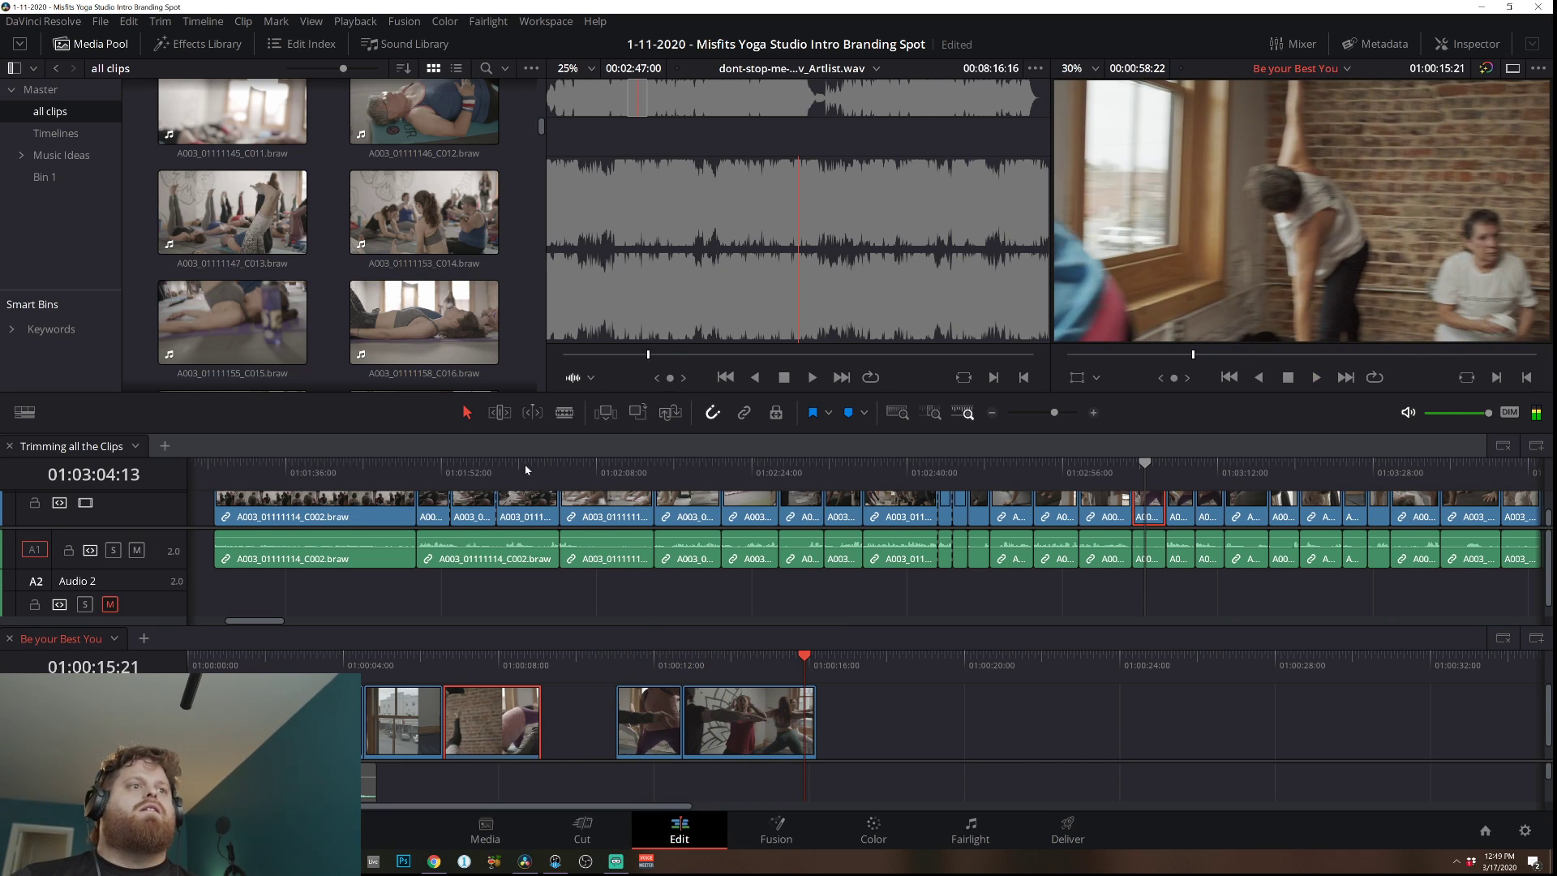
Scan the shots in Trimming all the Clips up to 01:03:35:00 for one to fill the new gap.
click(440, 471)
key(l)
key(l)
key(l)
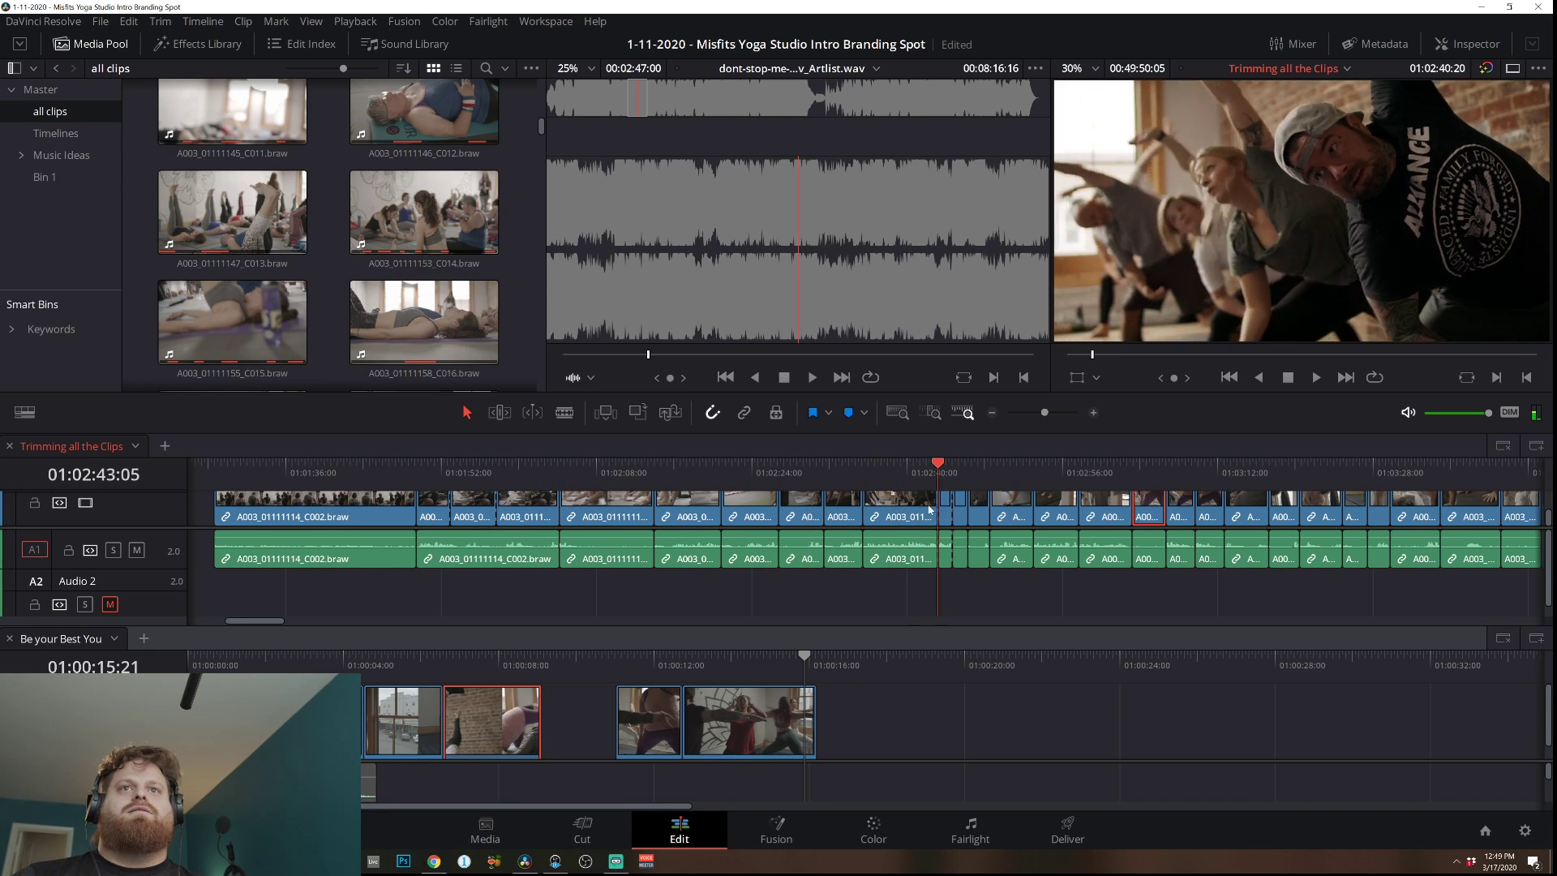
drag(958, 509, 1052, 510)
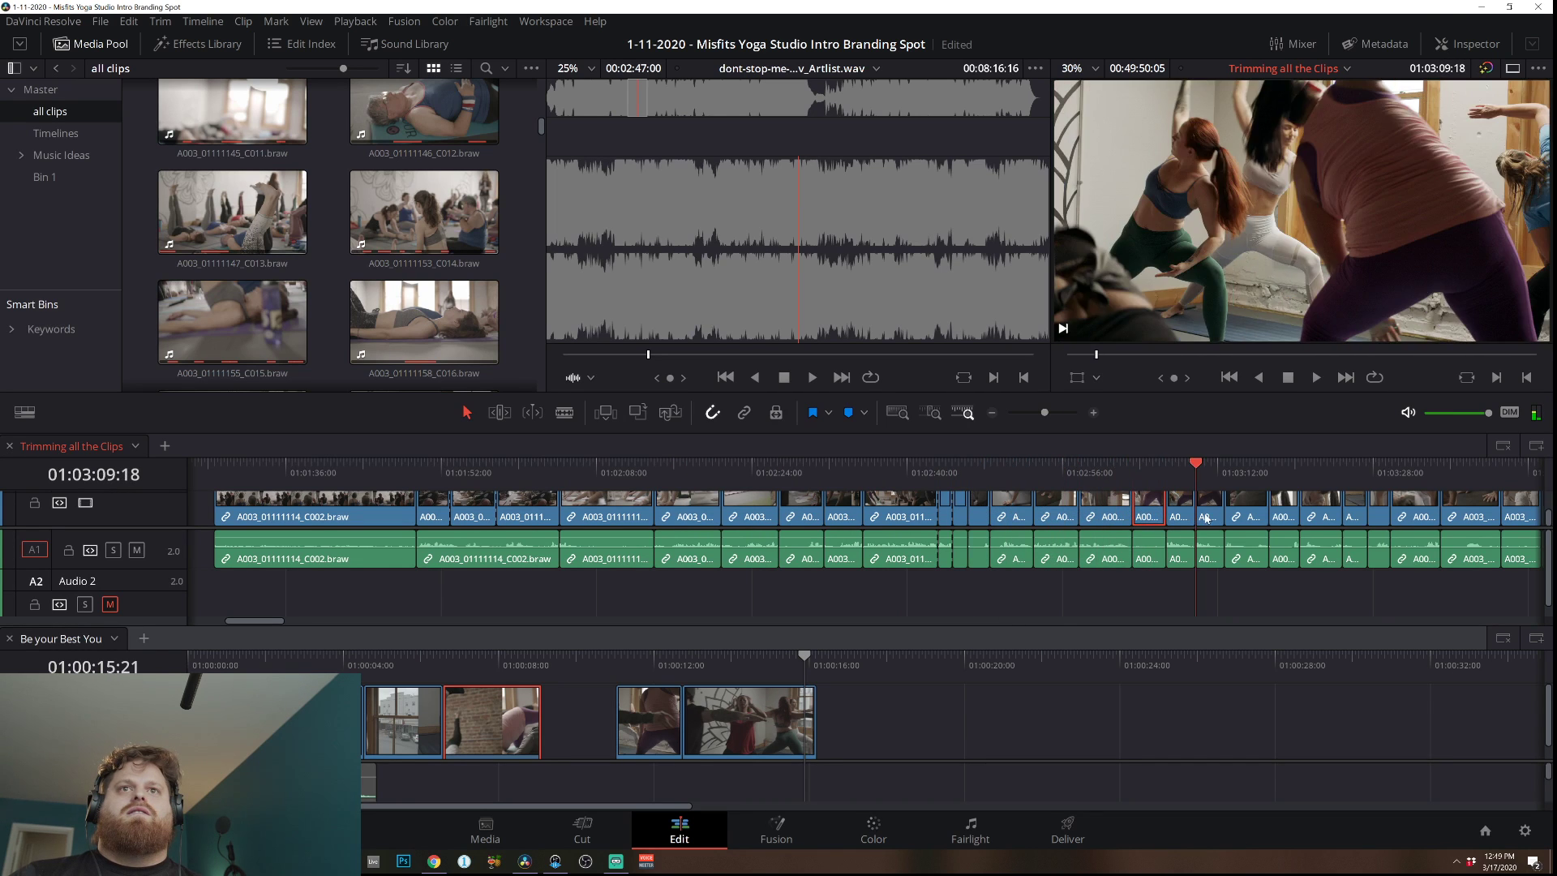
drag(1207, 519, 1252, 521)
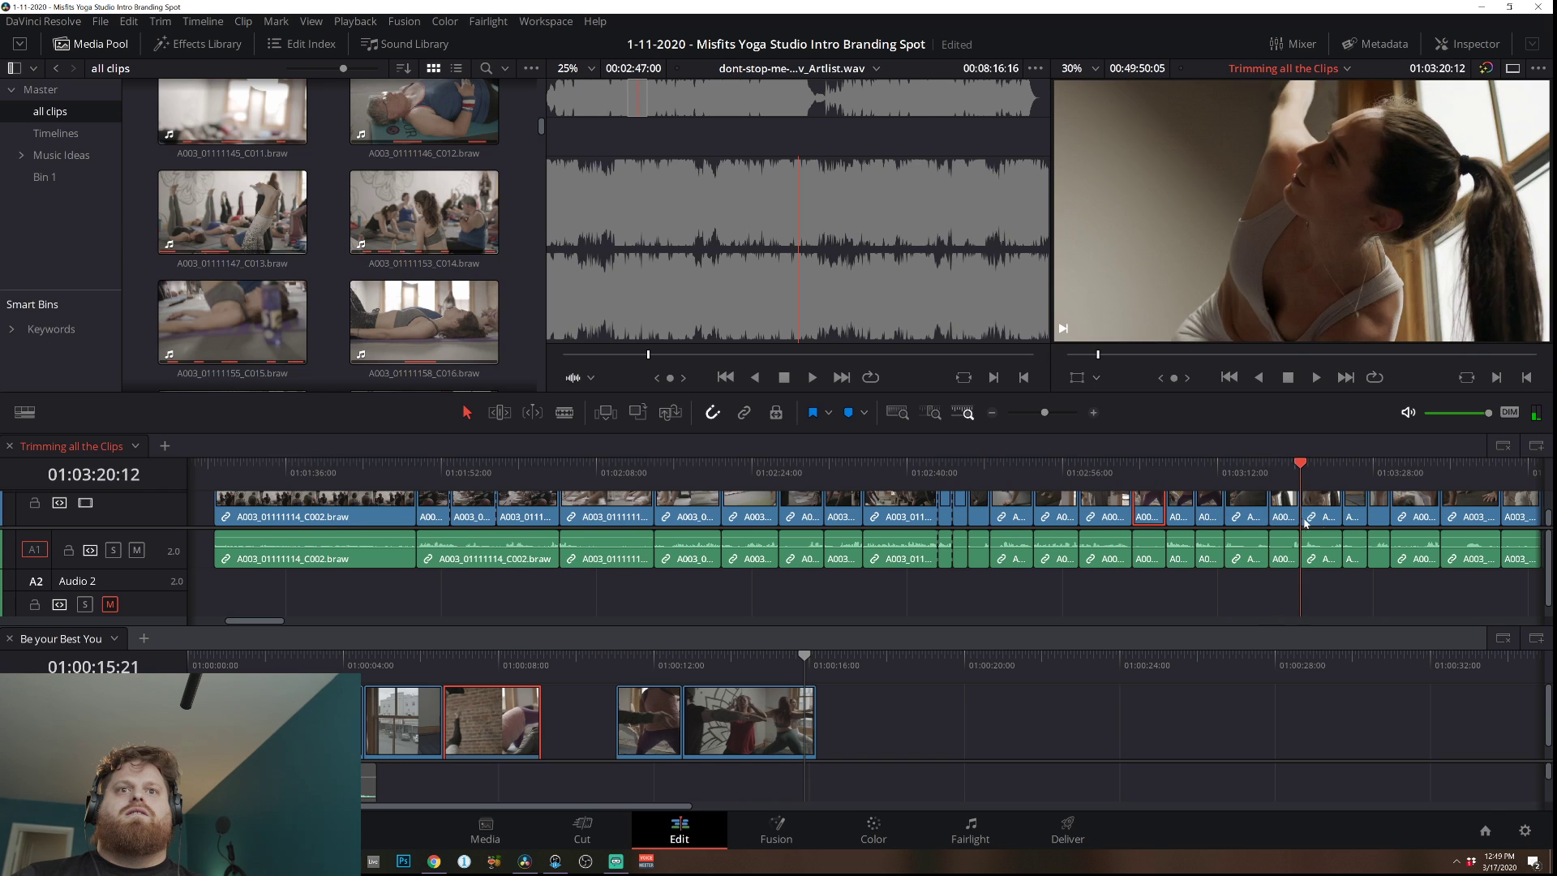
drag(1363, 529, 1425, 537)
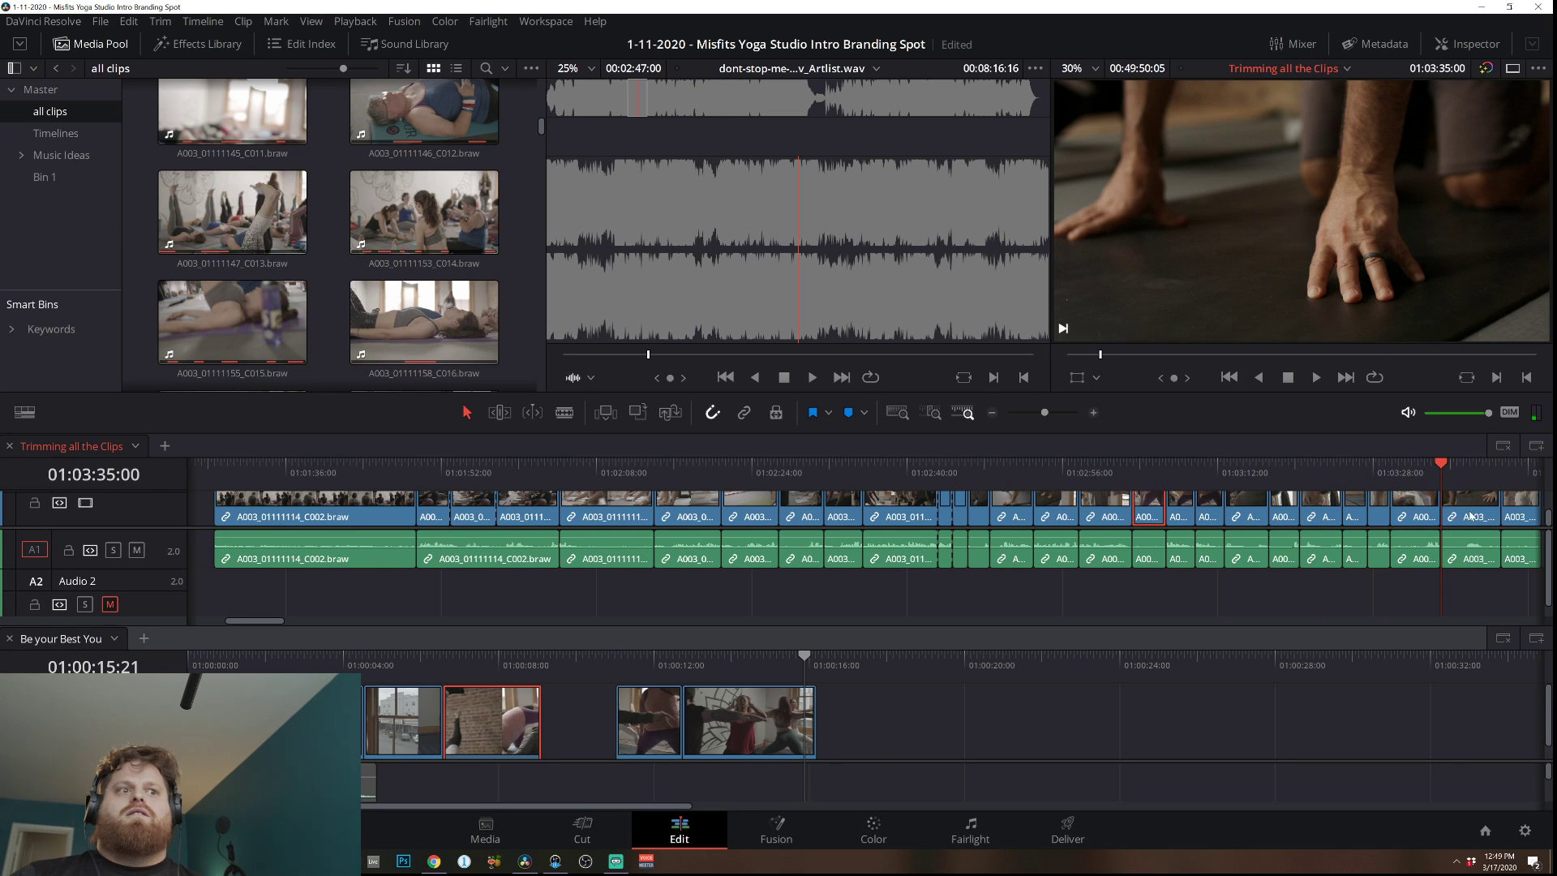
Place the hands-on-mat shot from 01:03:35:00 in Be your Best You, play it, and fit it into the gap before A003_01111126_C005.
drag(1471, 516, 968, 730)
click(969, 664)
key(space)
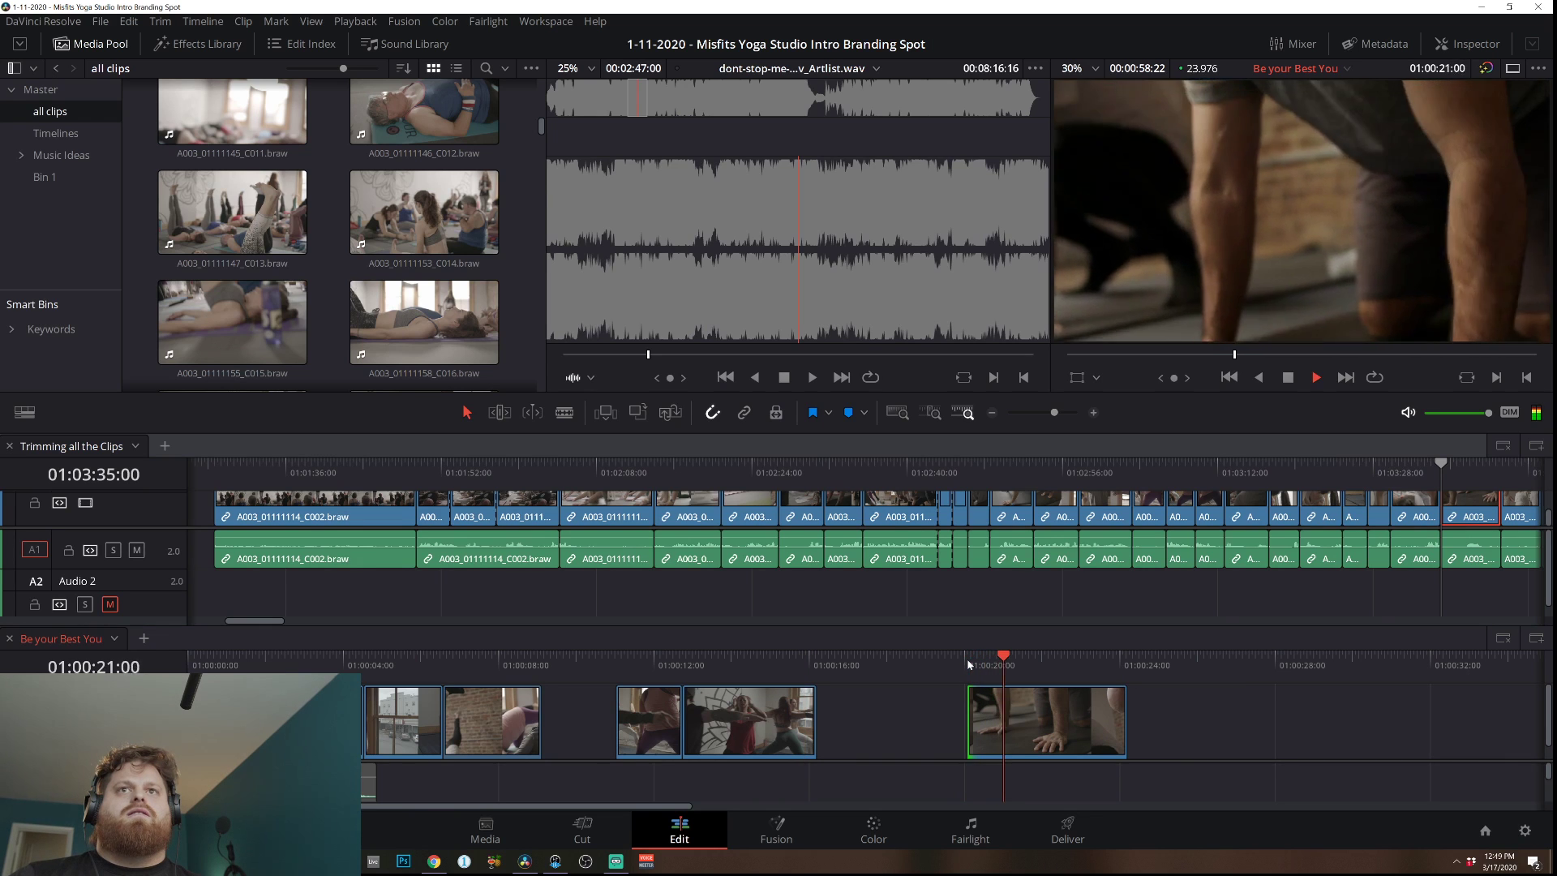
key(space)
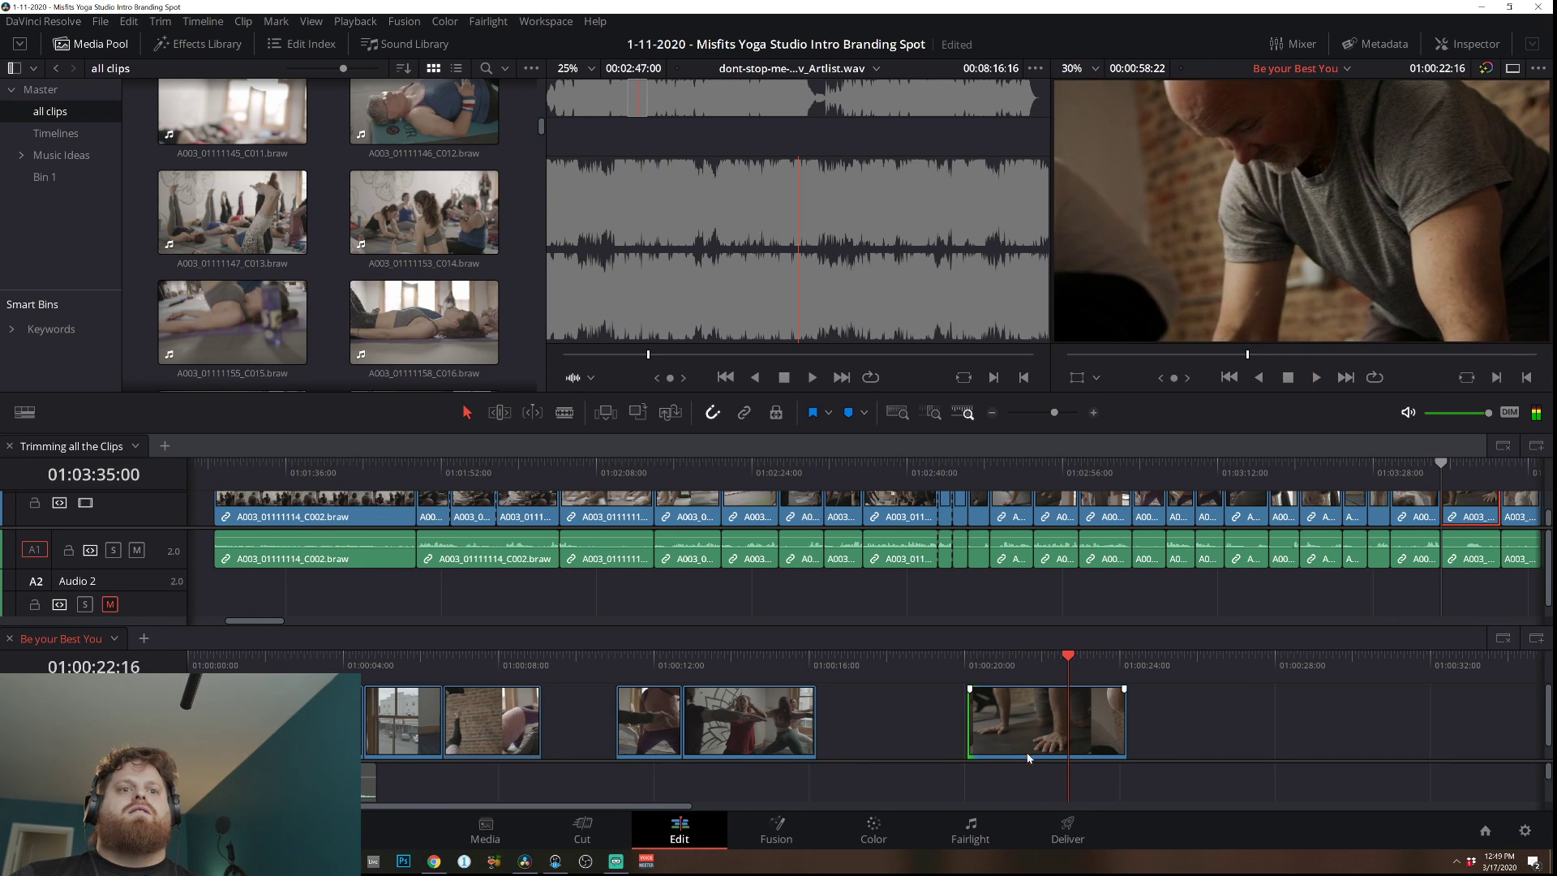
drag(1115, 715, 607, 711)
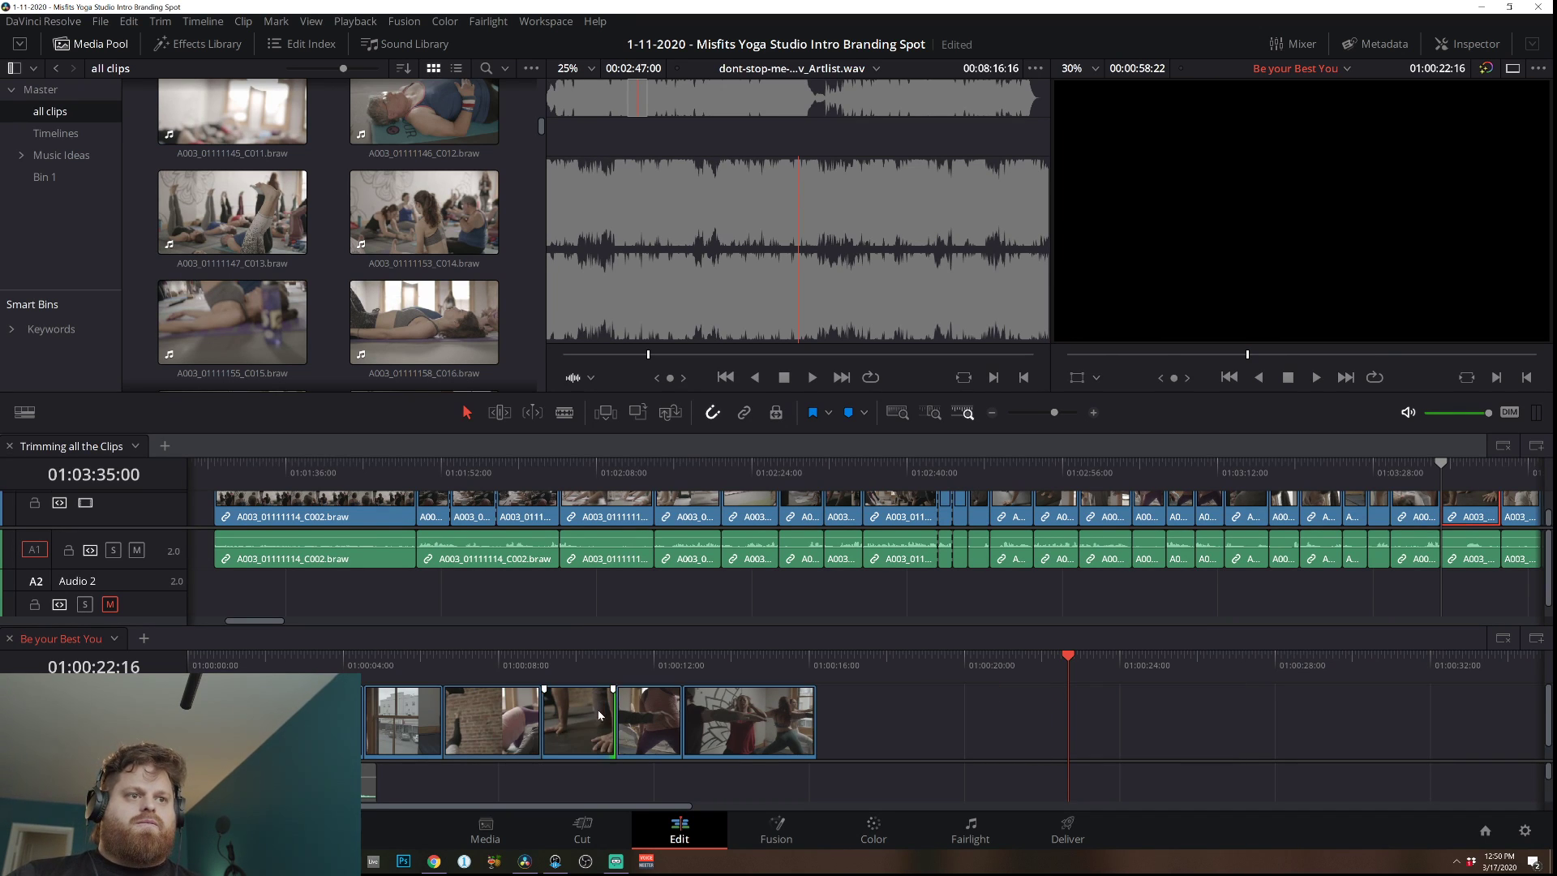
Check the hands-on-mat shot in its gap and slip its footage to use a later part of the movement.
click(398, 665)
click(582, 665)
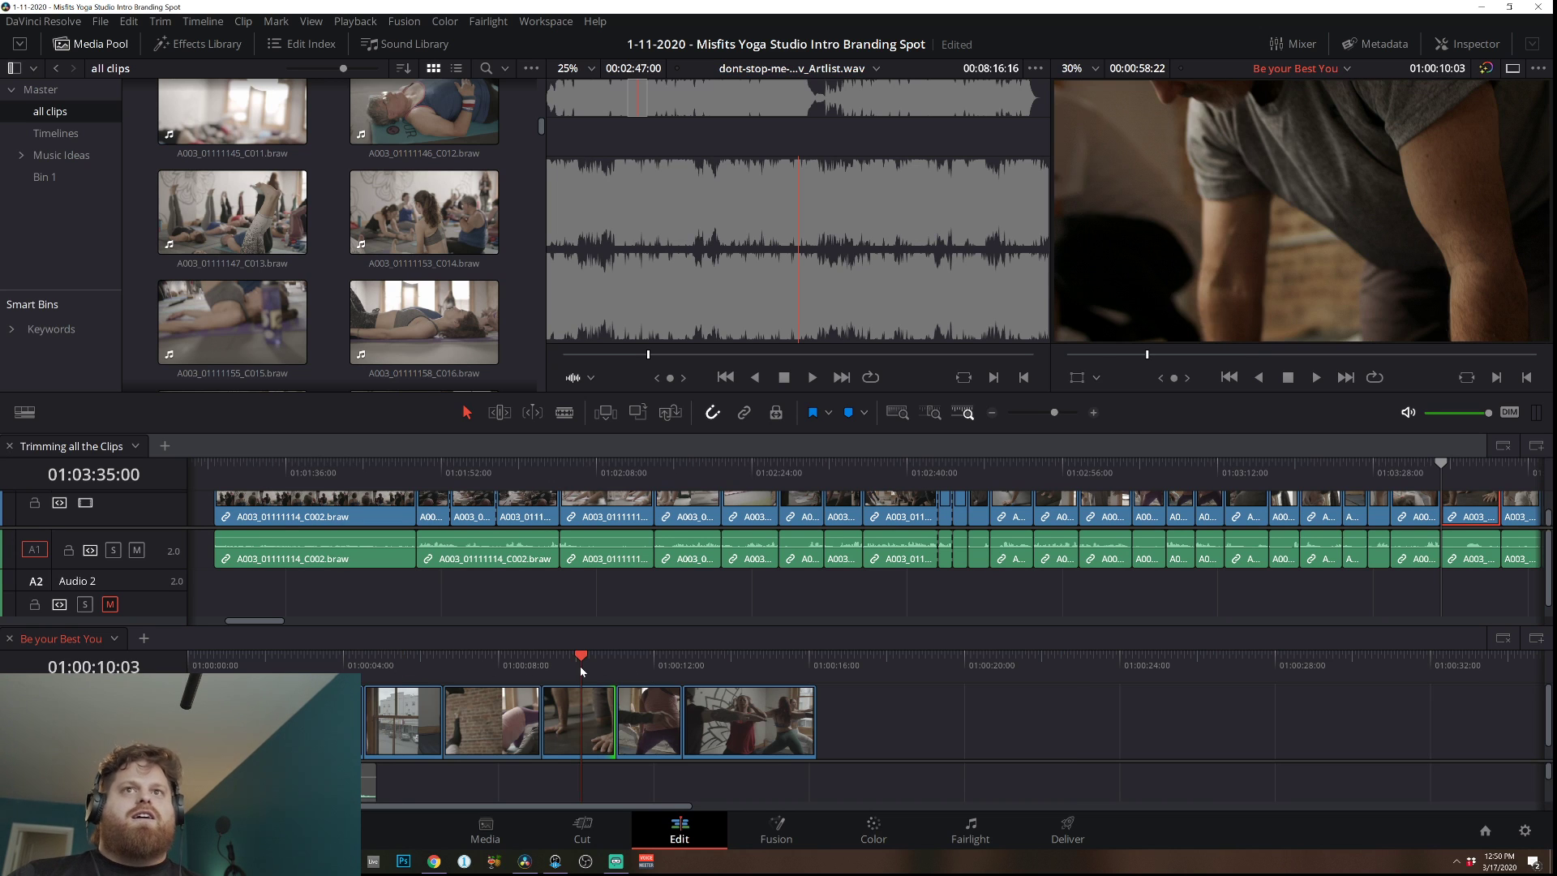
drag(1146, 354, 1206, 355)
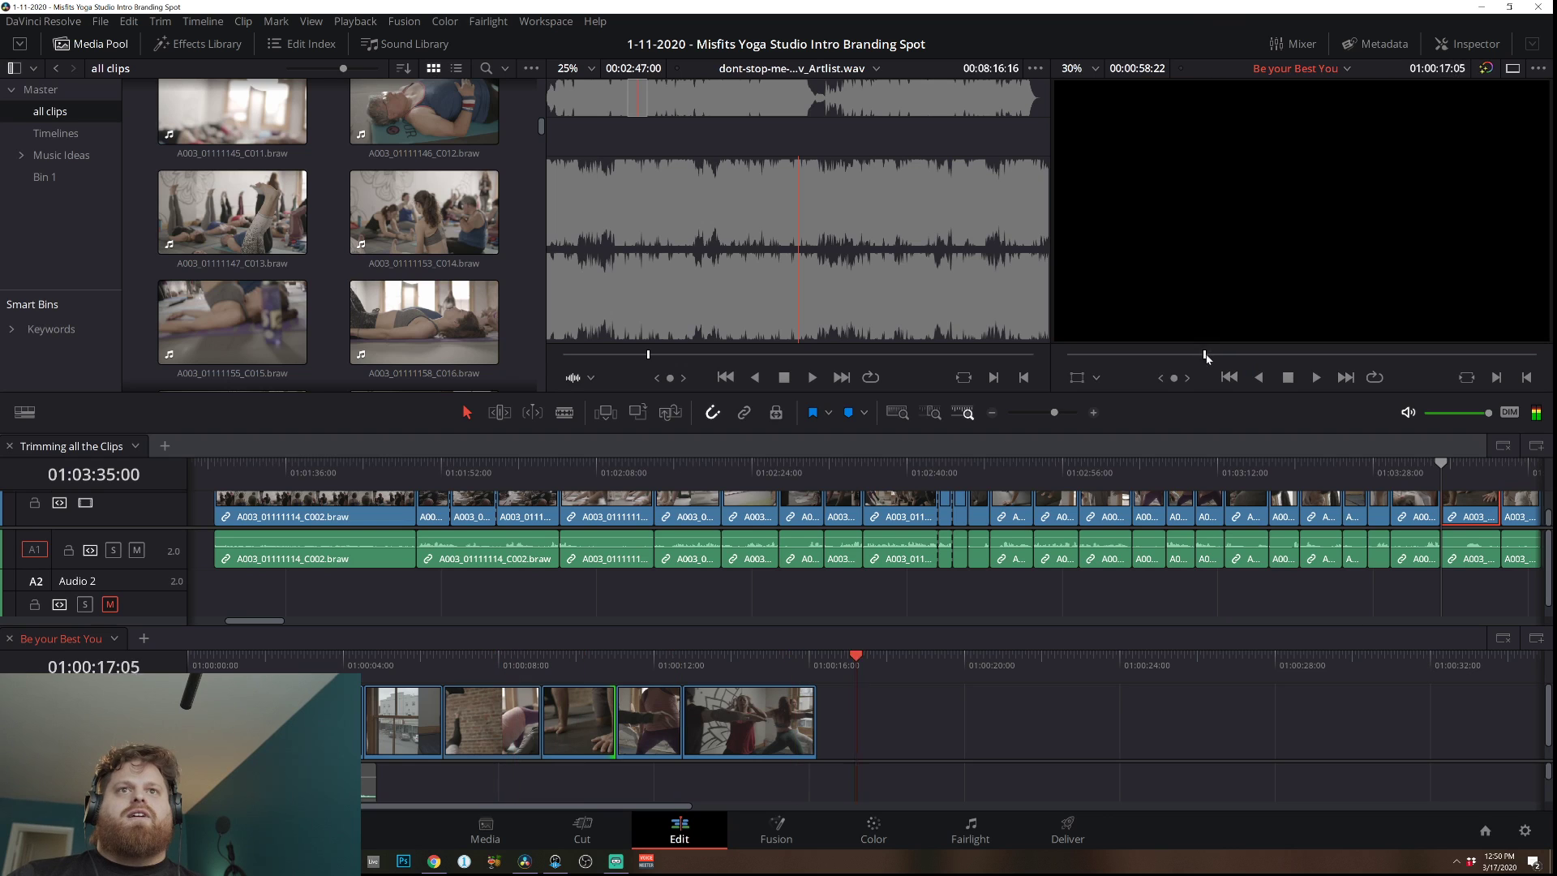
click(568, 666)
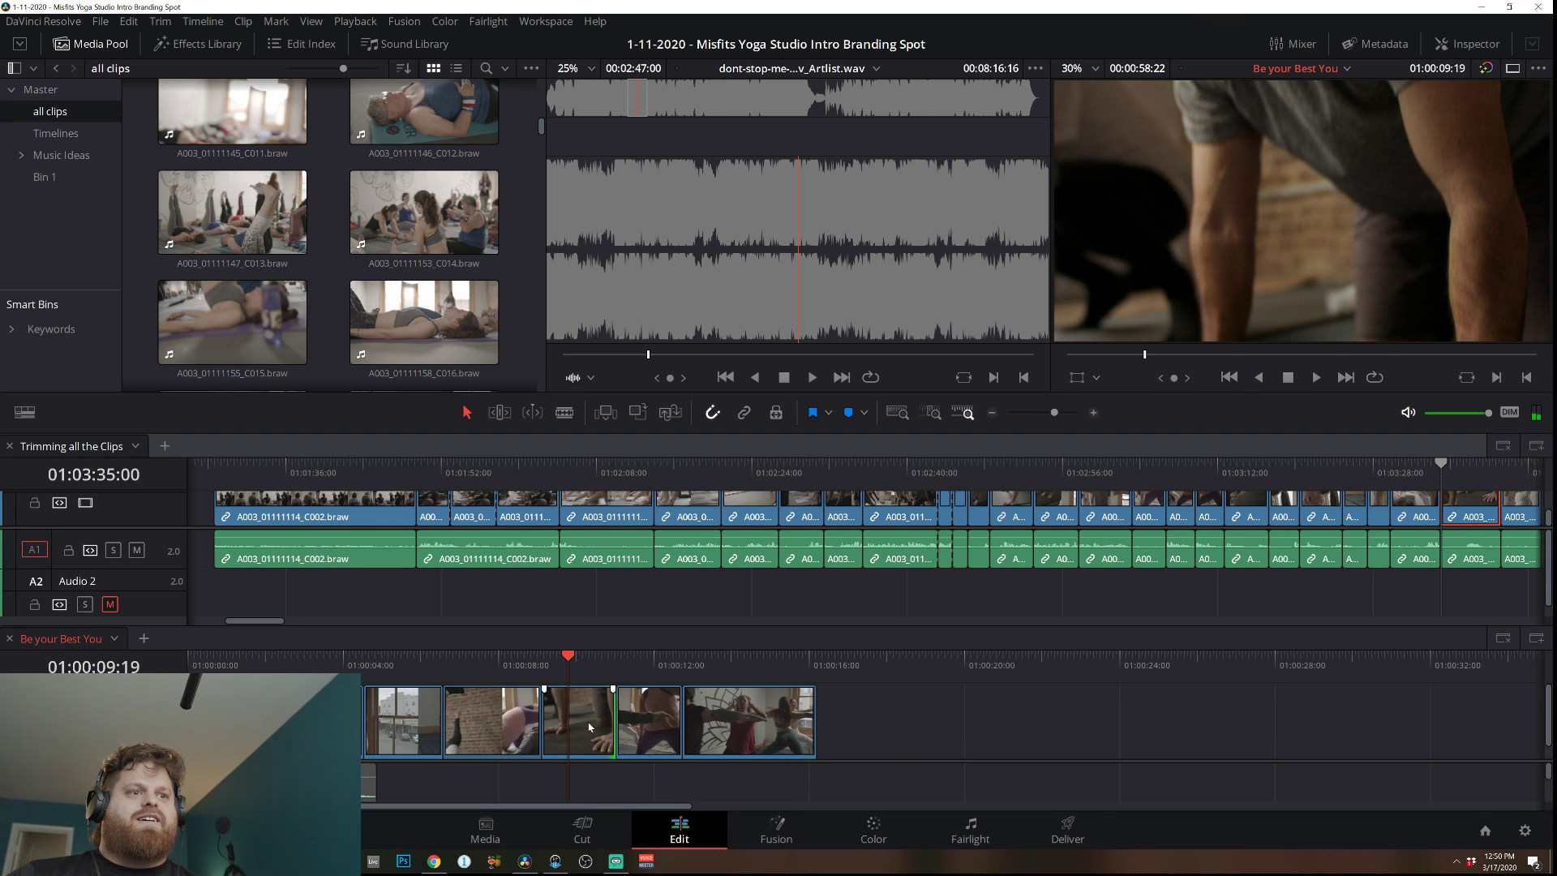
drag(588, 722, 560, 725)
drag(462, 680, 594, 678)
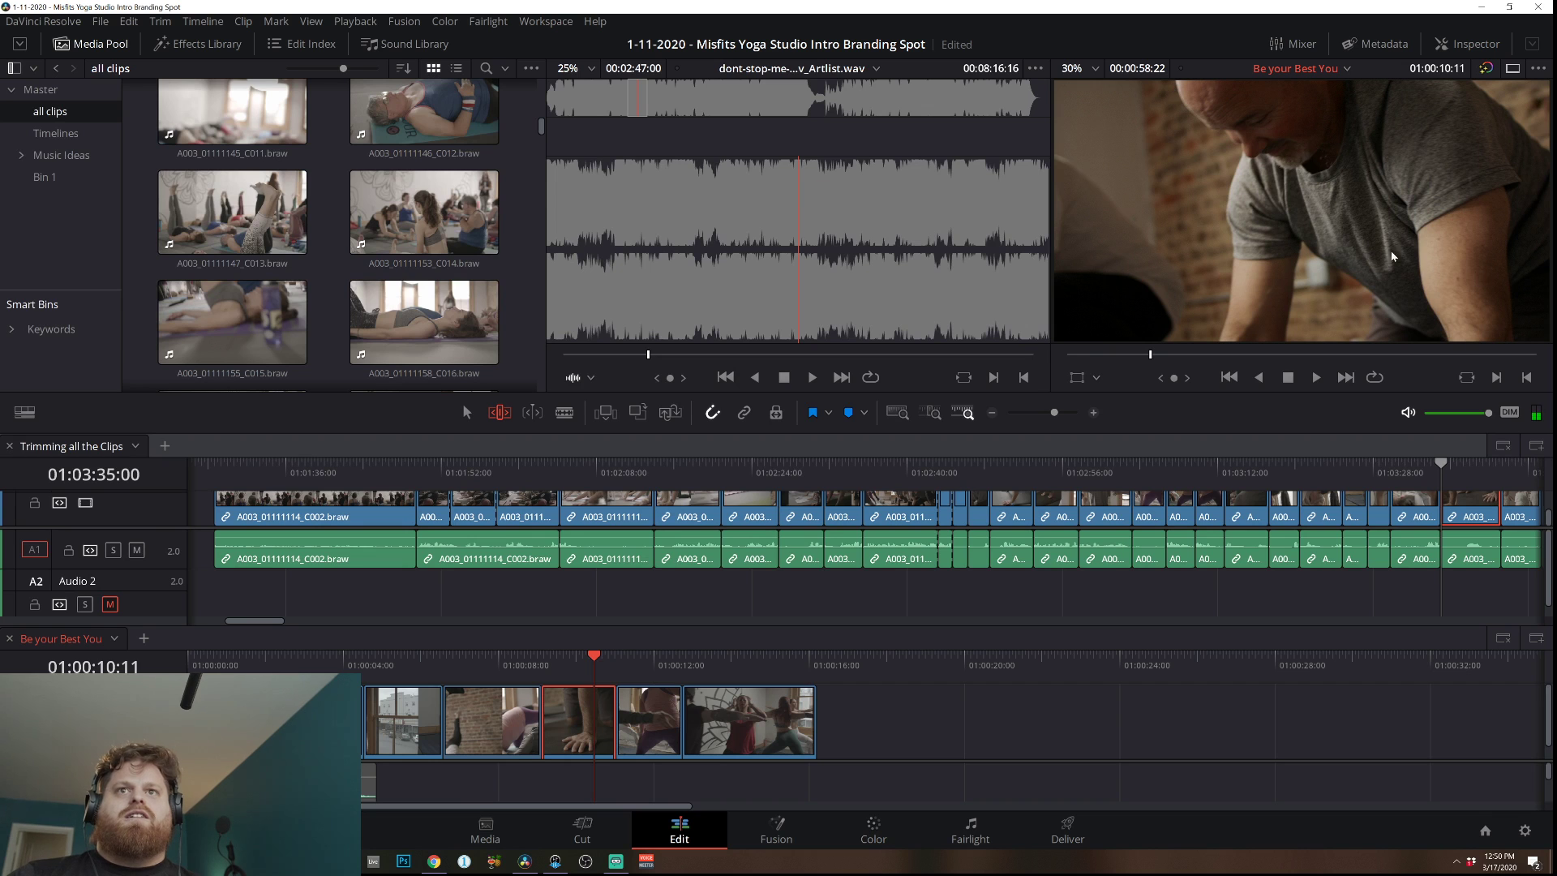
Play the sequence through the hands-on-mat shot, and move that shot out of the gap to about 01:00:27:00.
click(409, 659)
key(space)
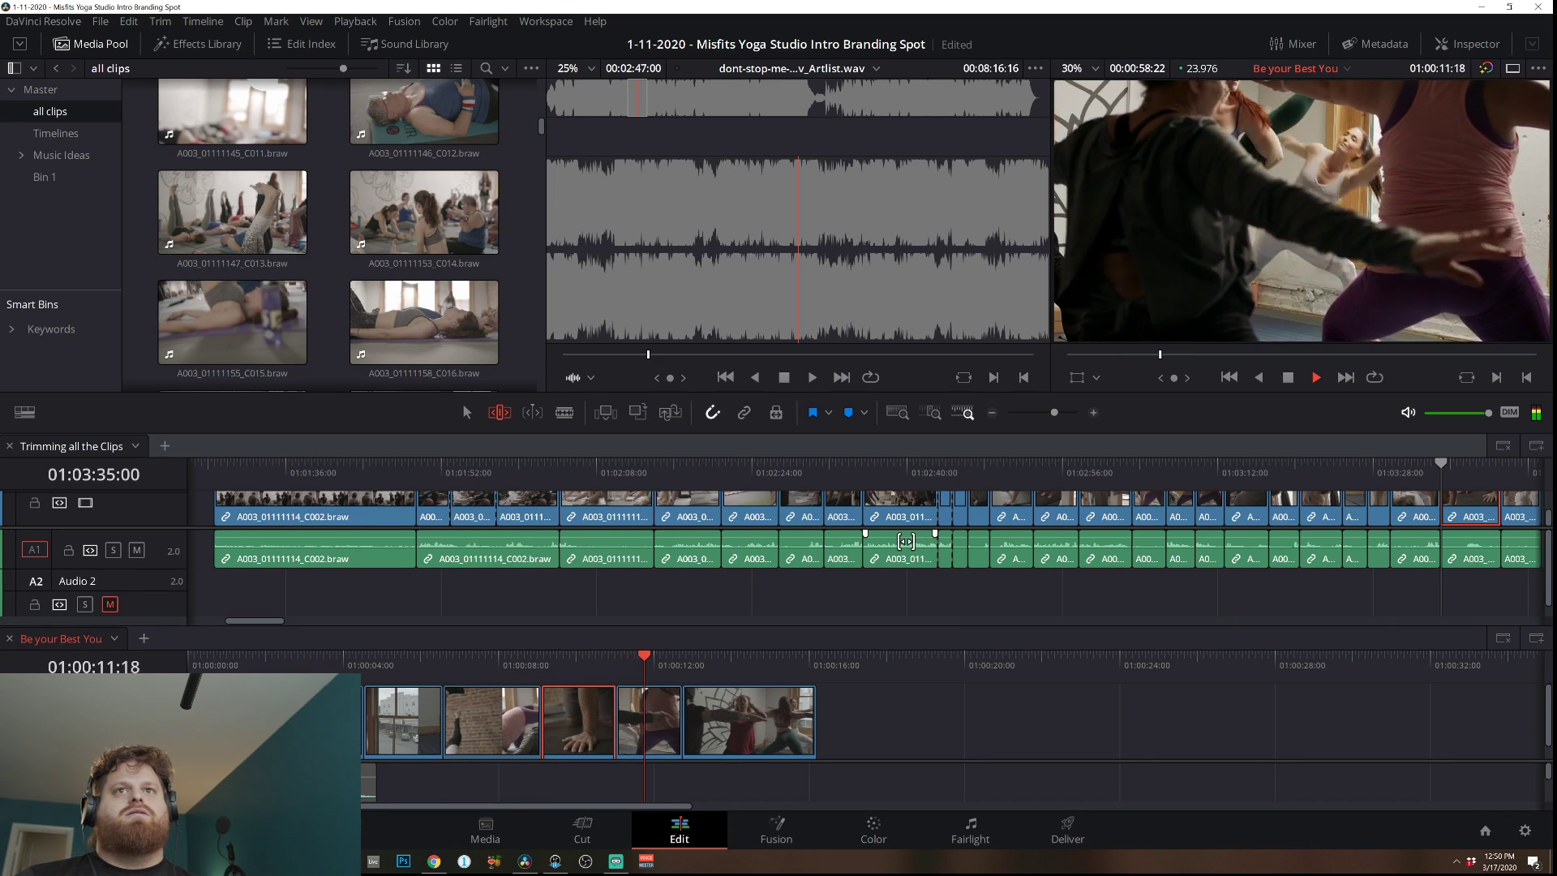
key(space)
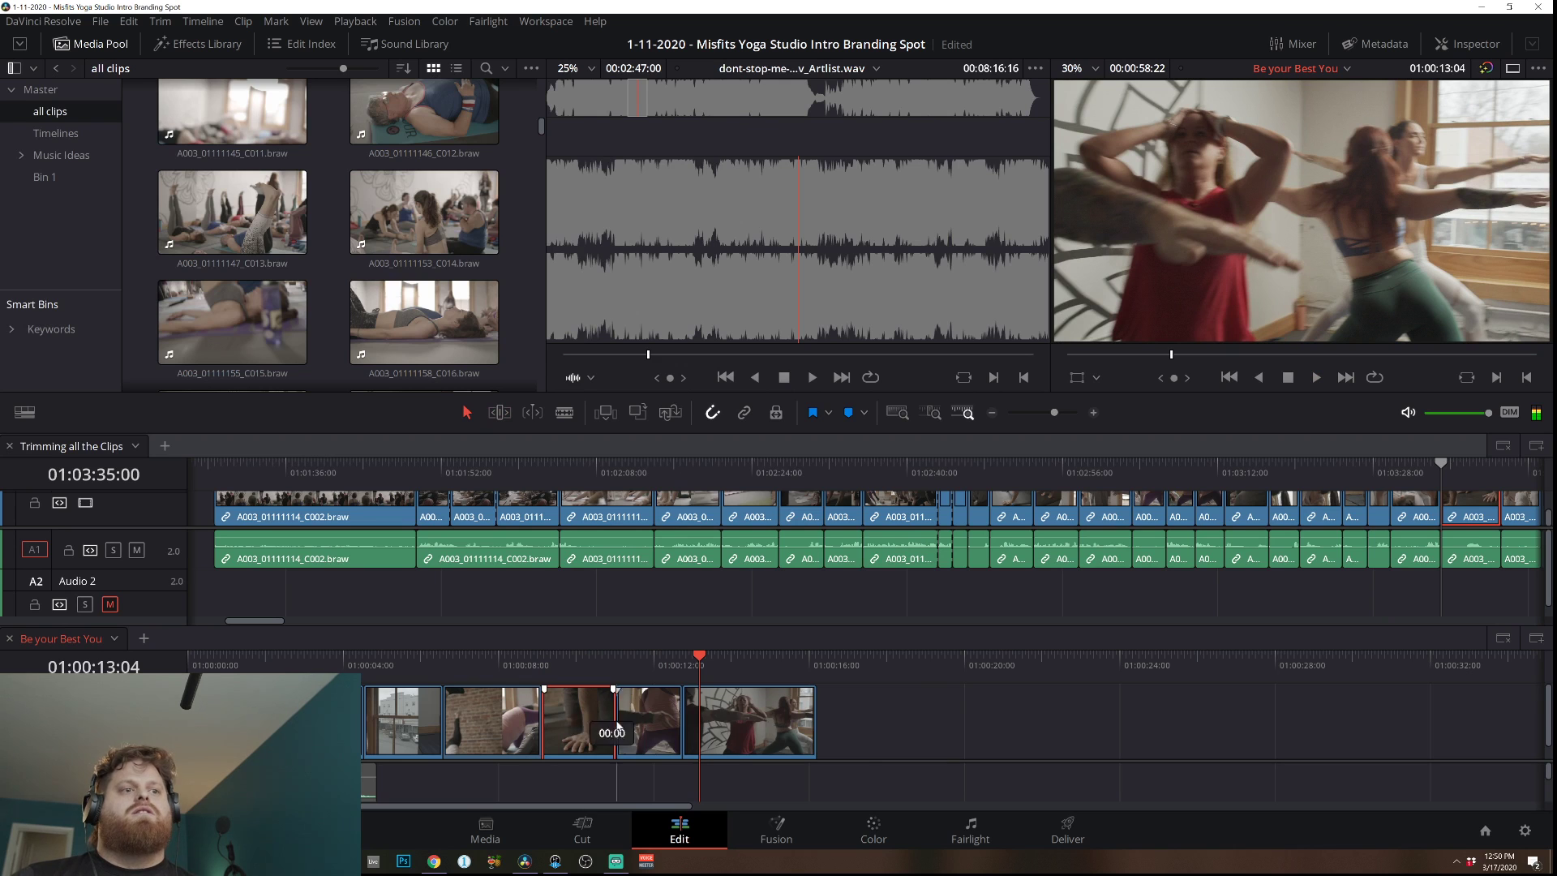
drag(616, 724, 1307, 724)
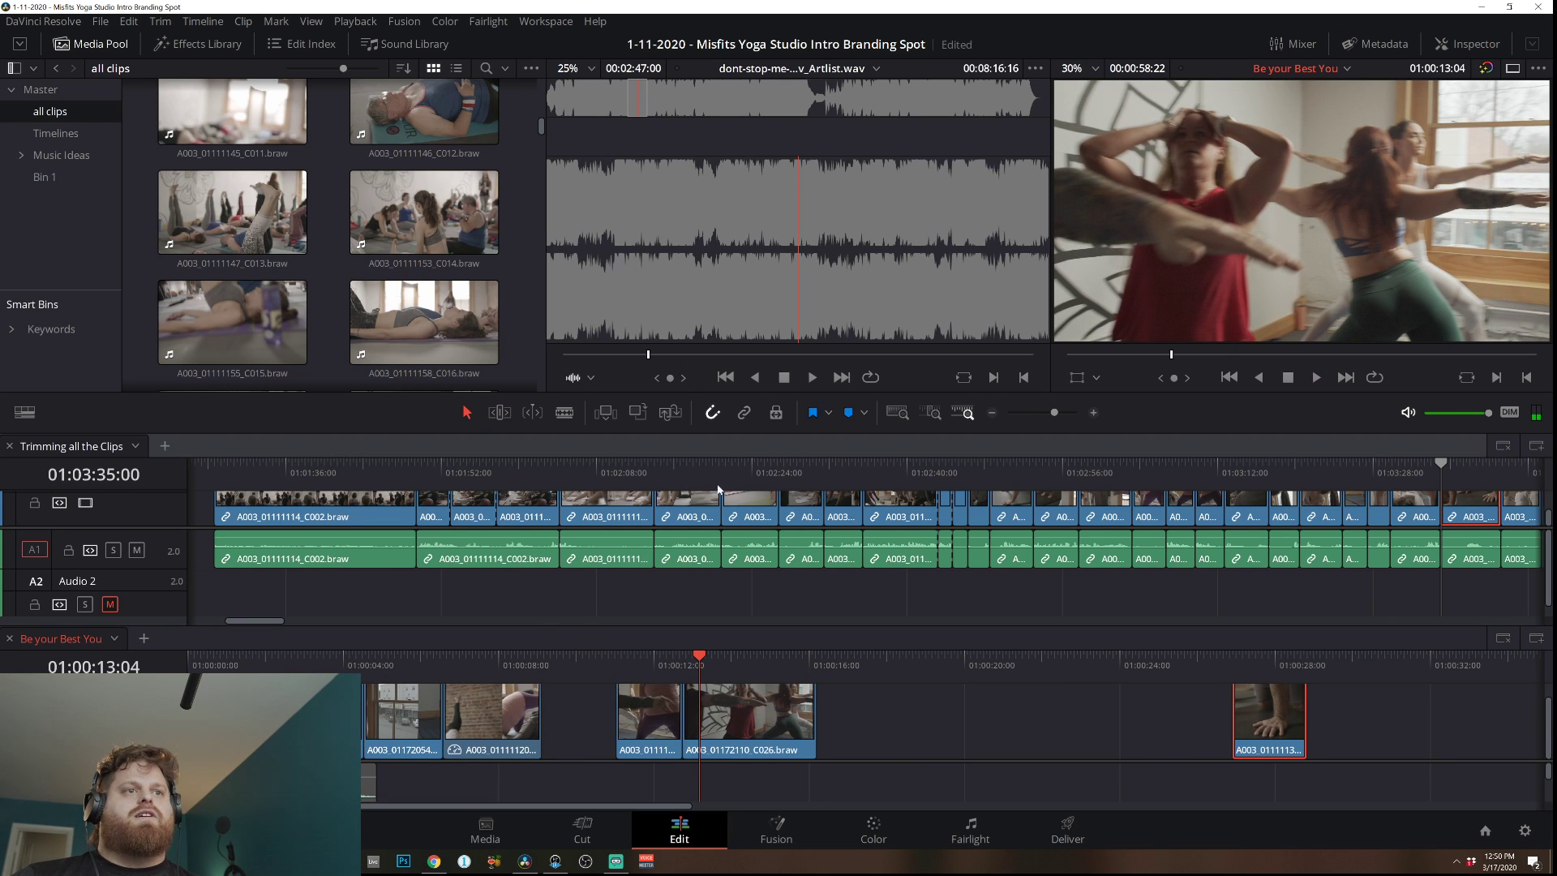
Play the shots in Trimming all the Clips between 01:03:11:00 and 01:03:16:00 for a replacement to fill the gap.
drag(718, 489, 1224, 514)
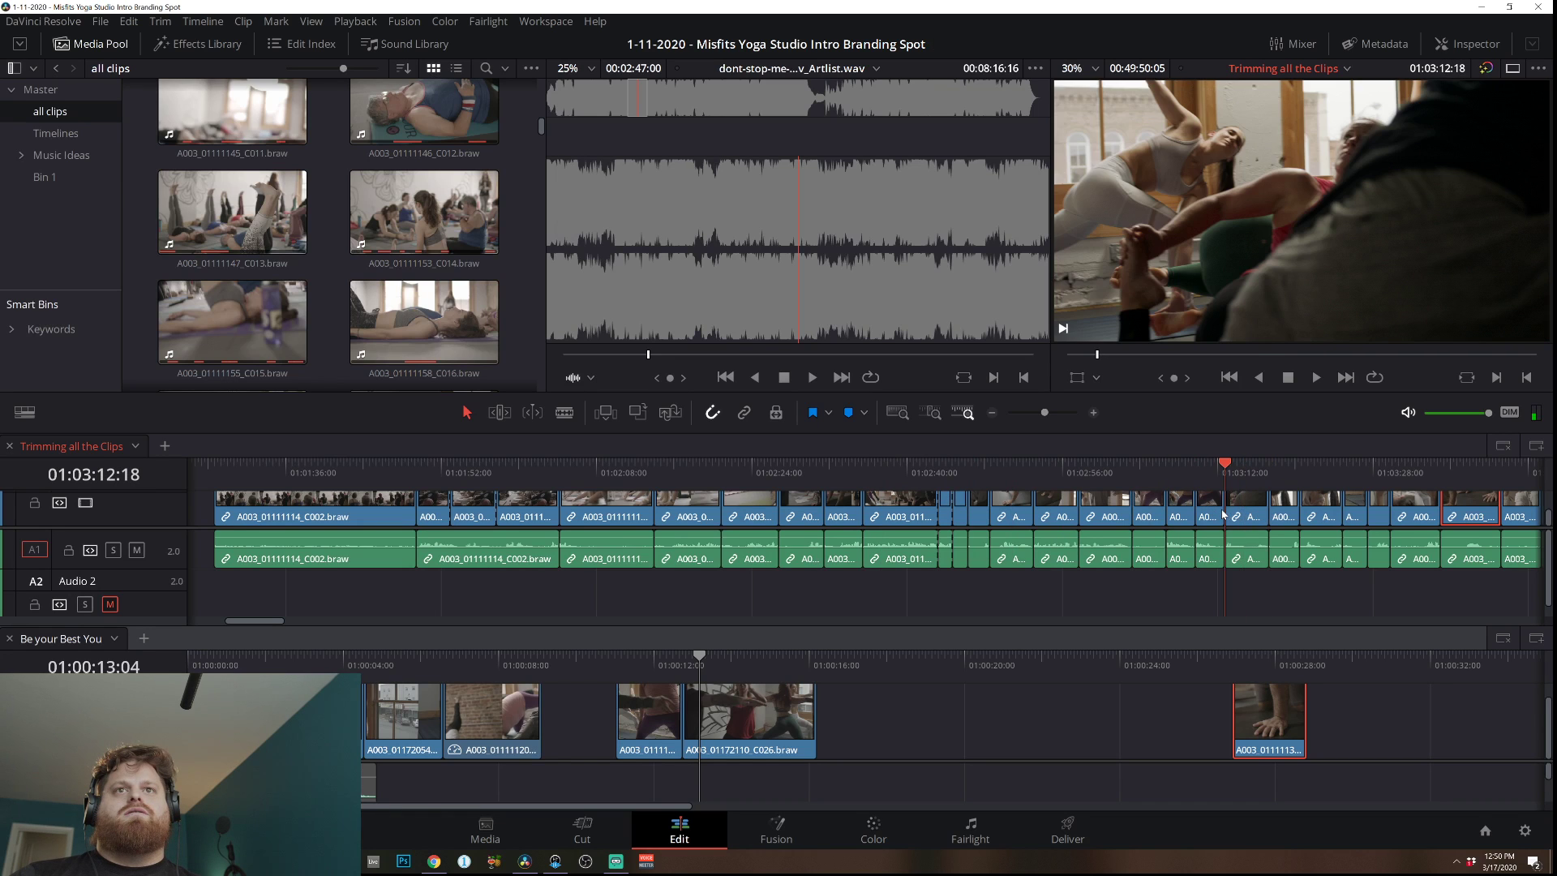
key(space)
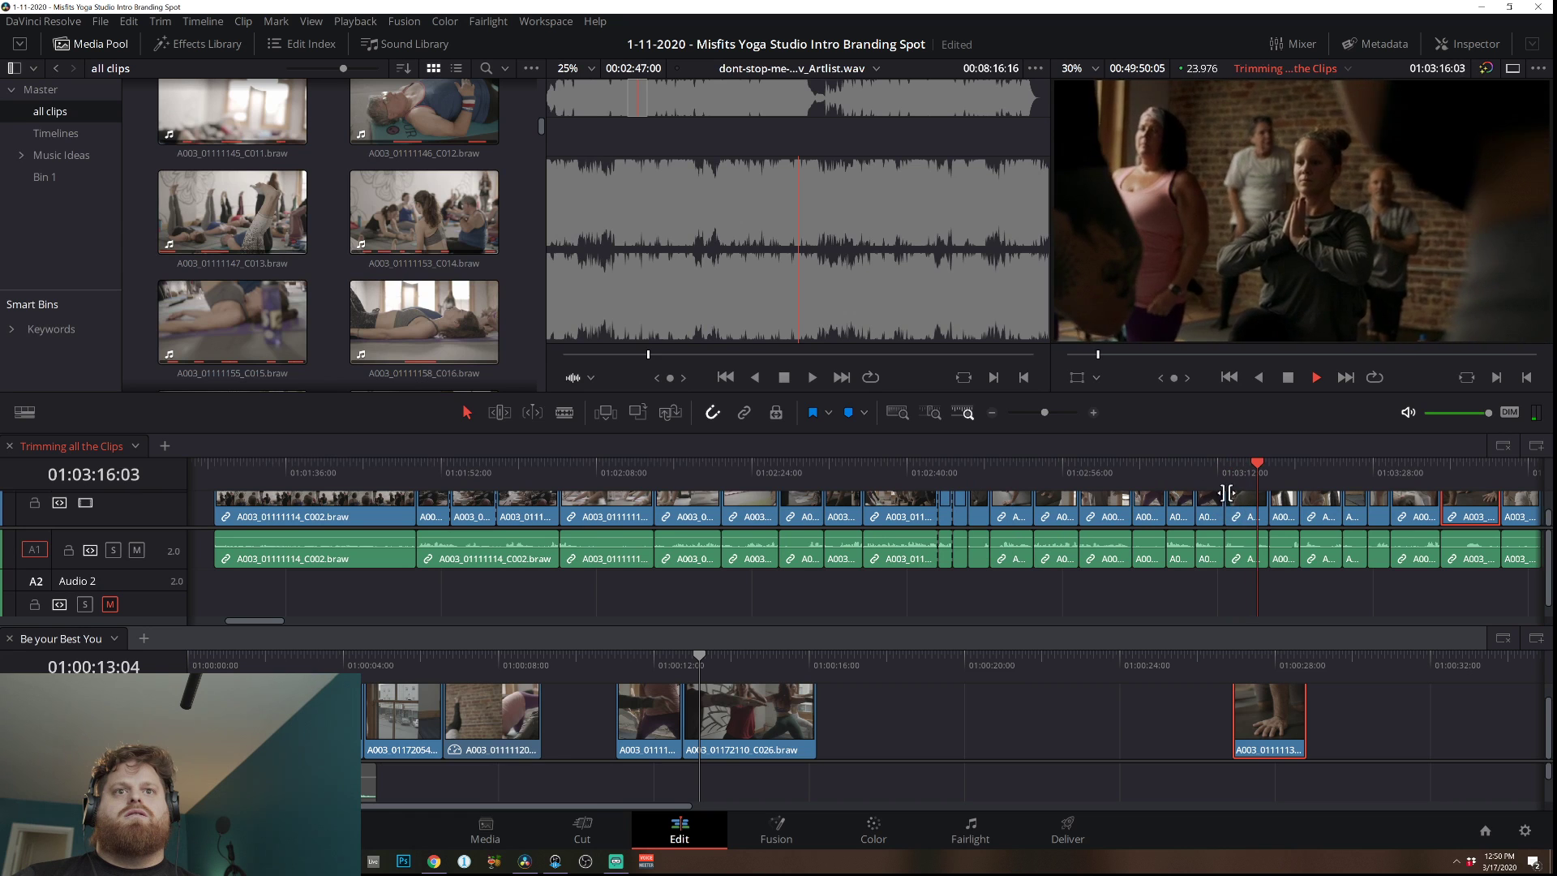
click(1202, 482)
key(space)
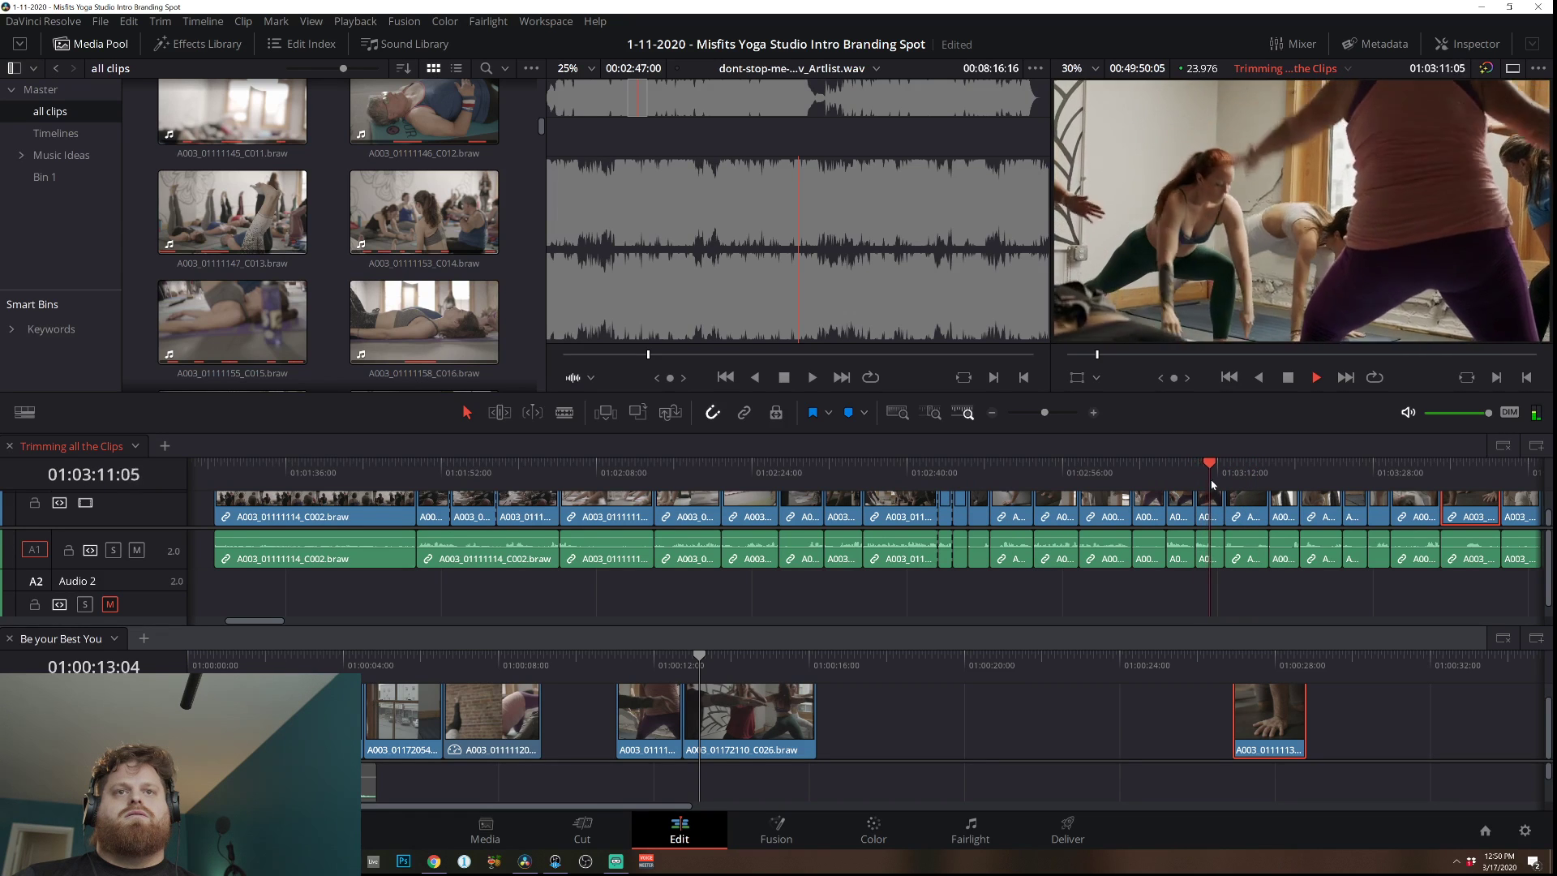
click(1093, 413)
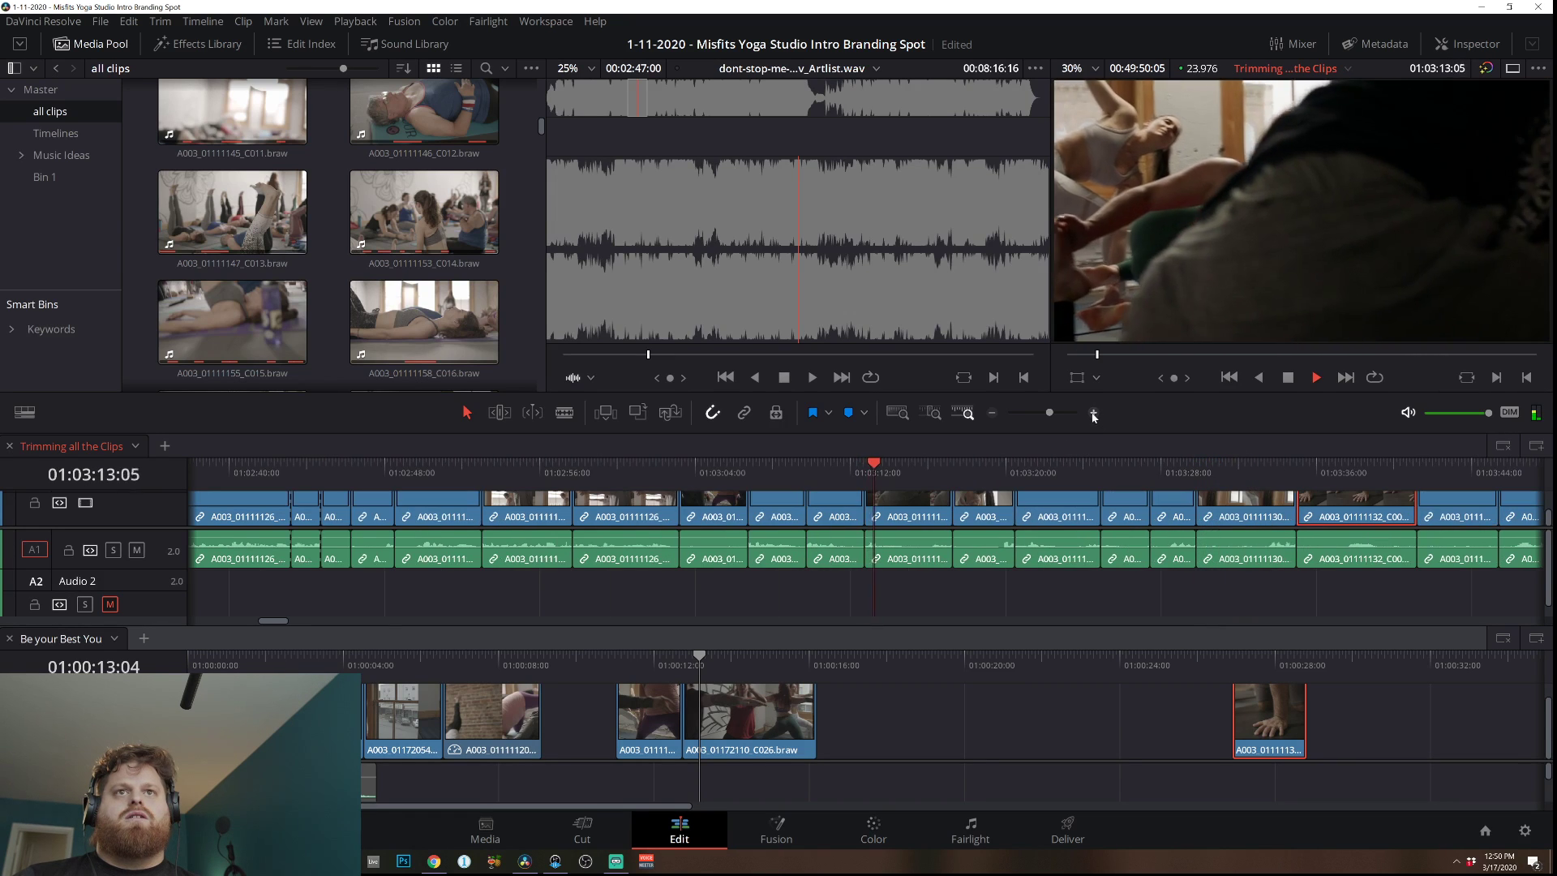
key(space)
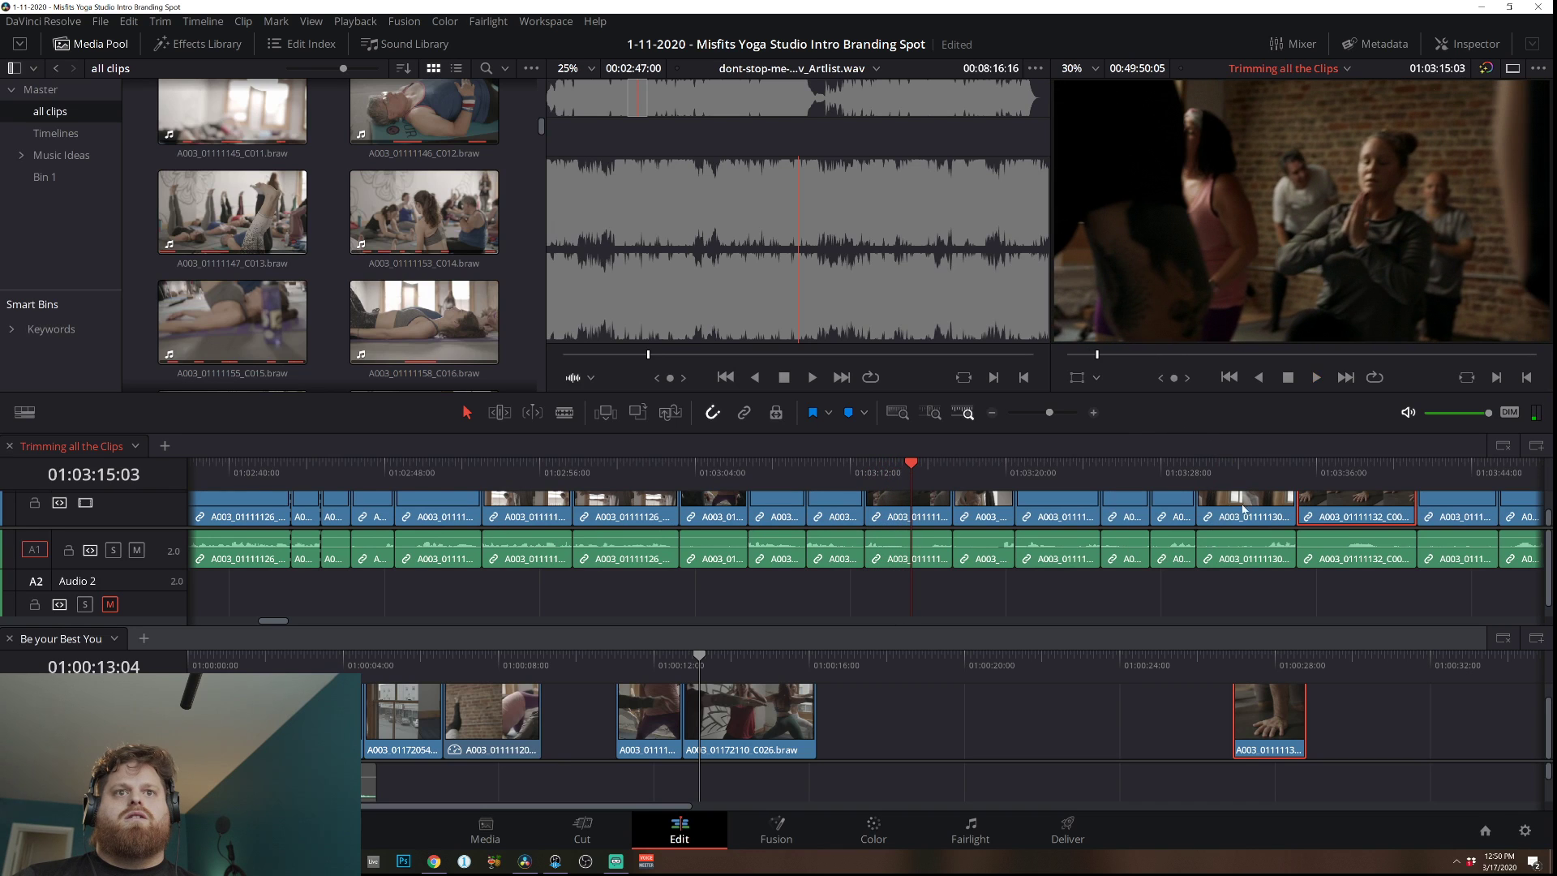
Trim about one second off the start of A003_01111129_C006, place it in the Be your Best You gap before A003_01111126_C005, and play it.
drag(875, 508, 892, 509)
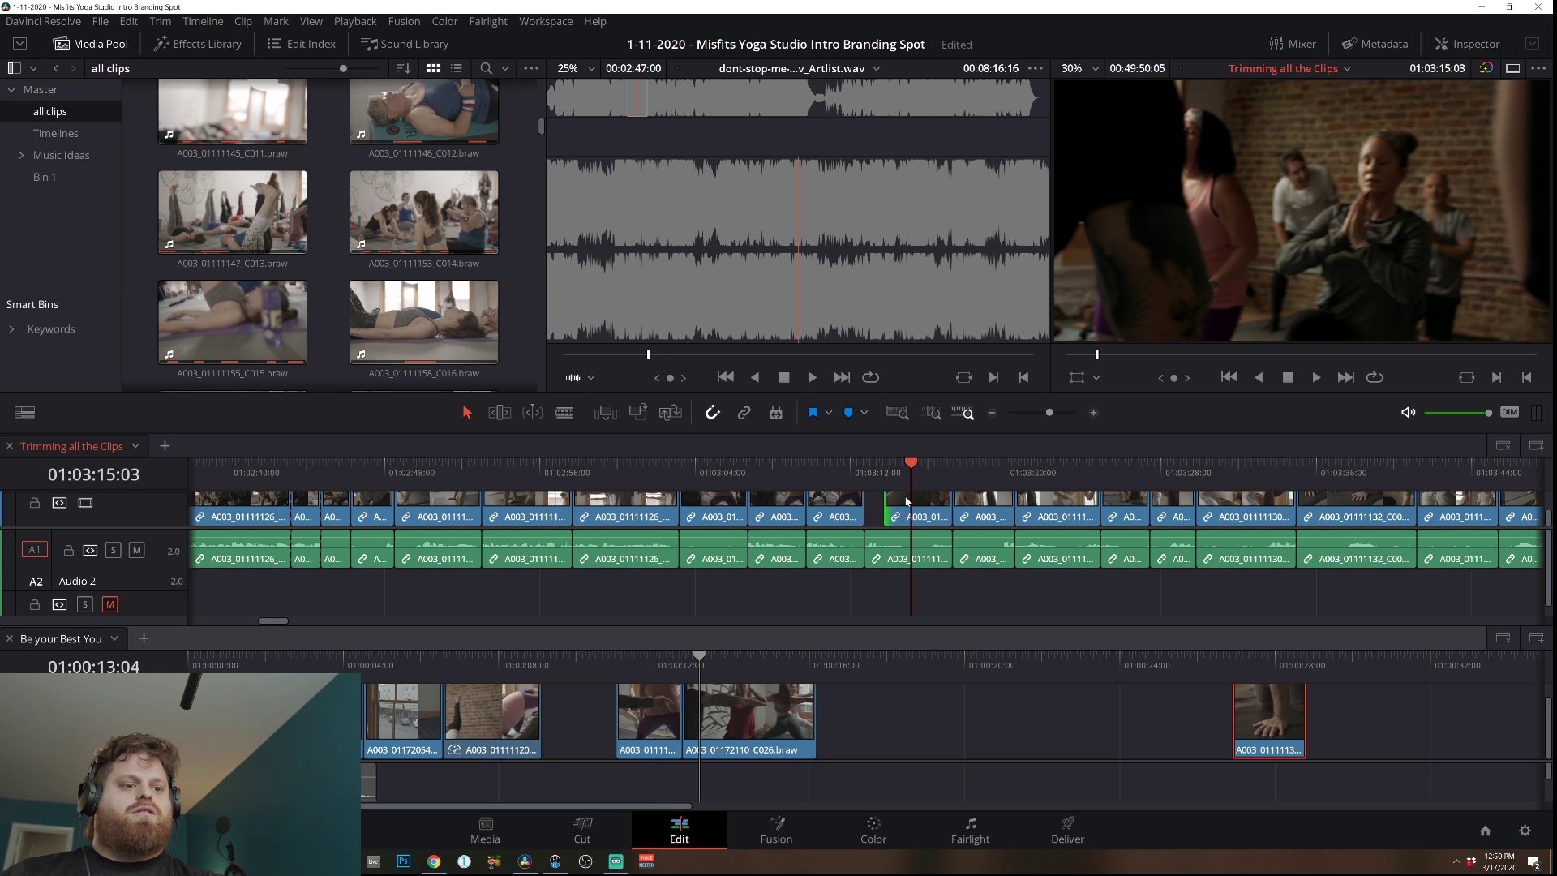
drag(936, 515, 573, 727)
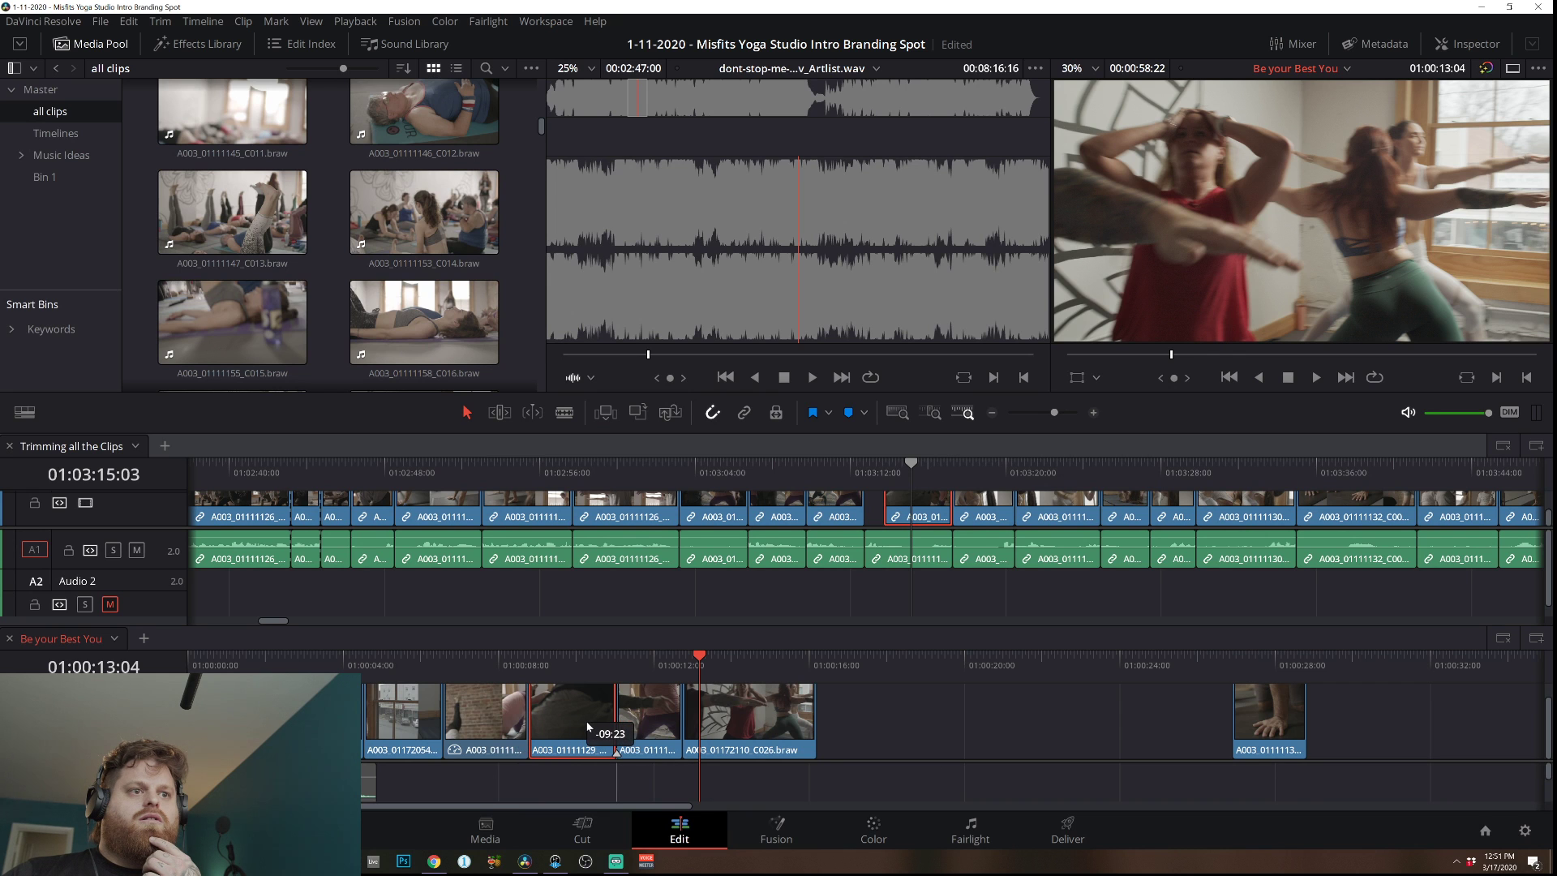
click(363, 673)
key(space)
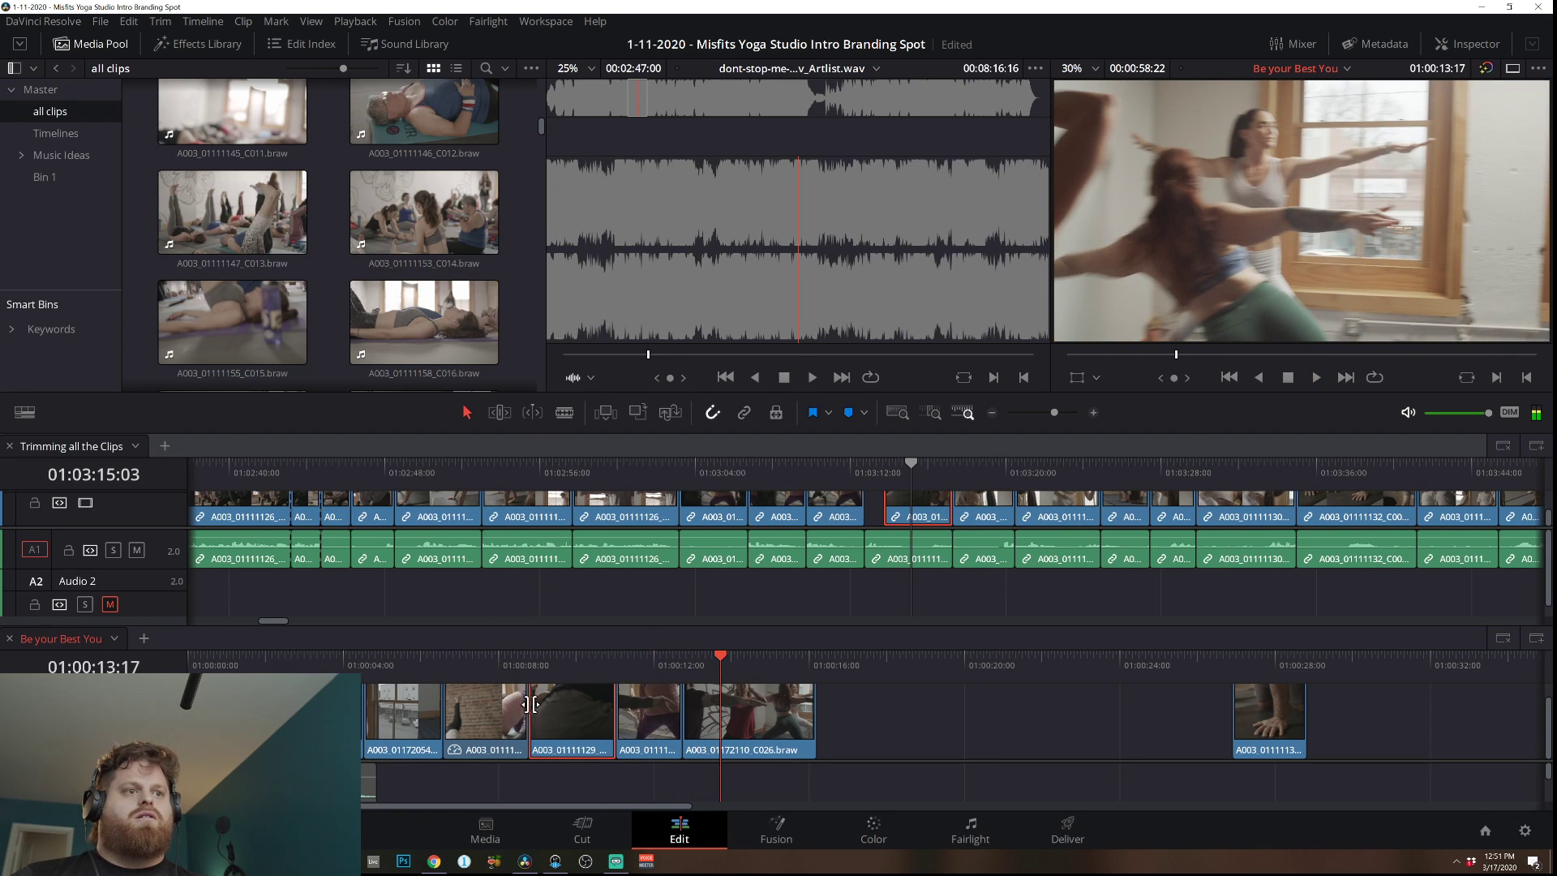
Roll the cuts on both sides of A003_01111129_C006 about 4 frames later, and shorten the end of A003_01172110_C026 to about 01:00:15:05.
drag(539, 708, 545, 708)
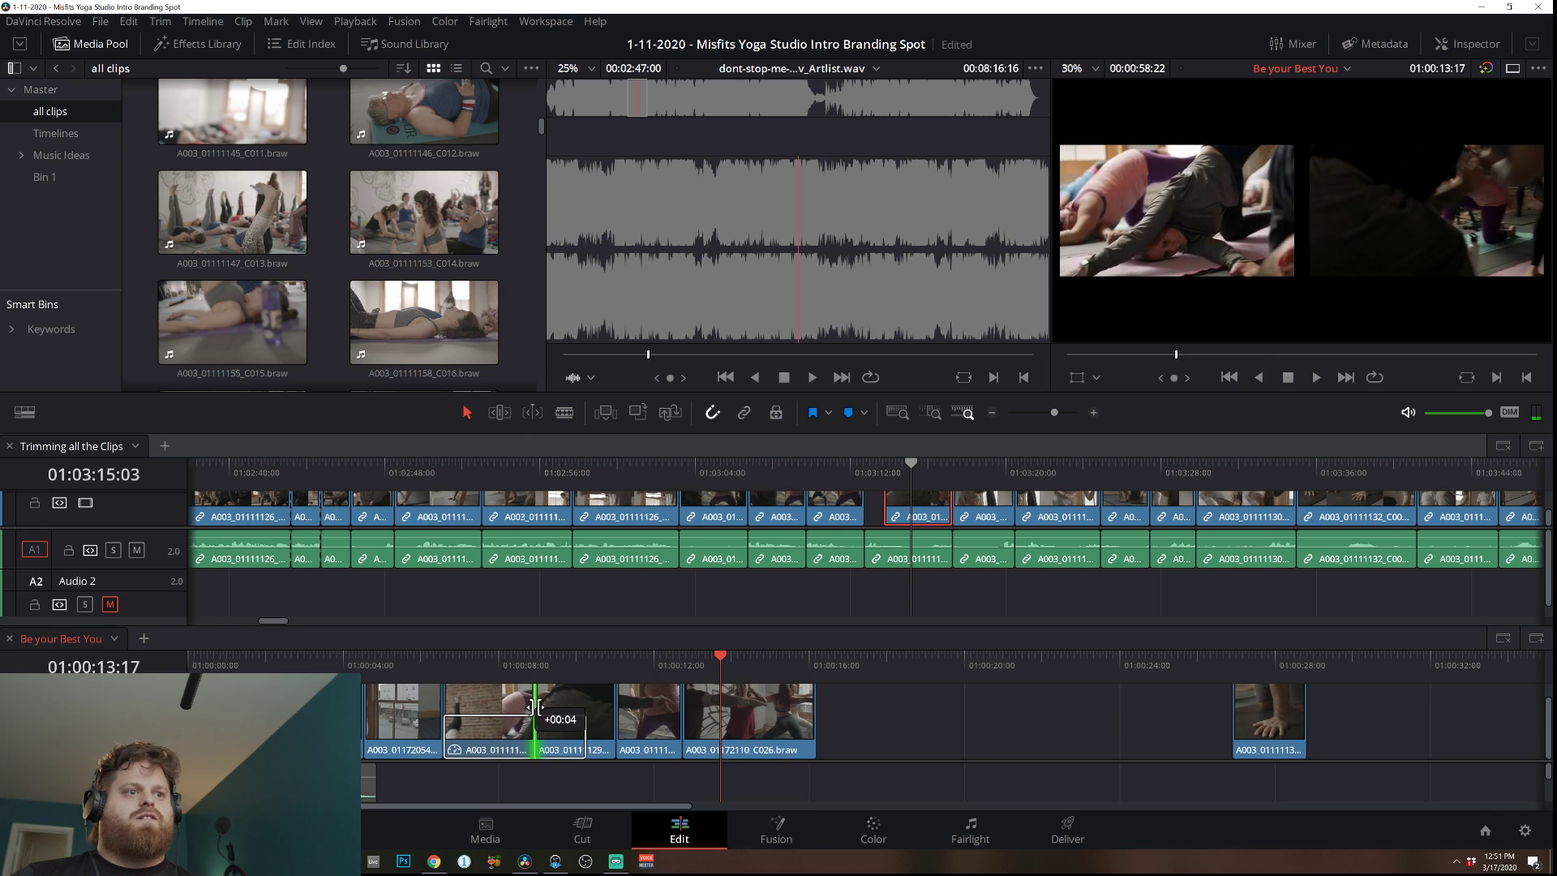
click(476, 665)
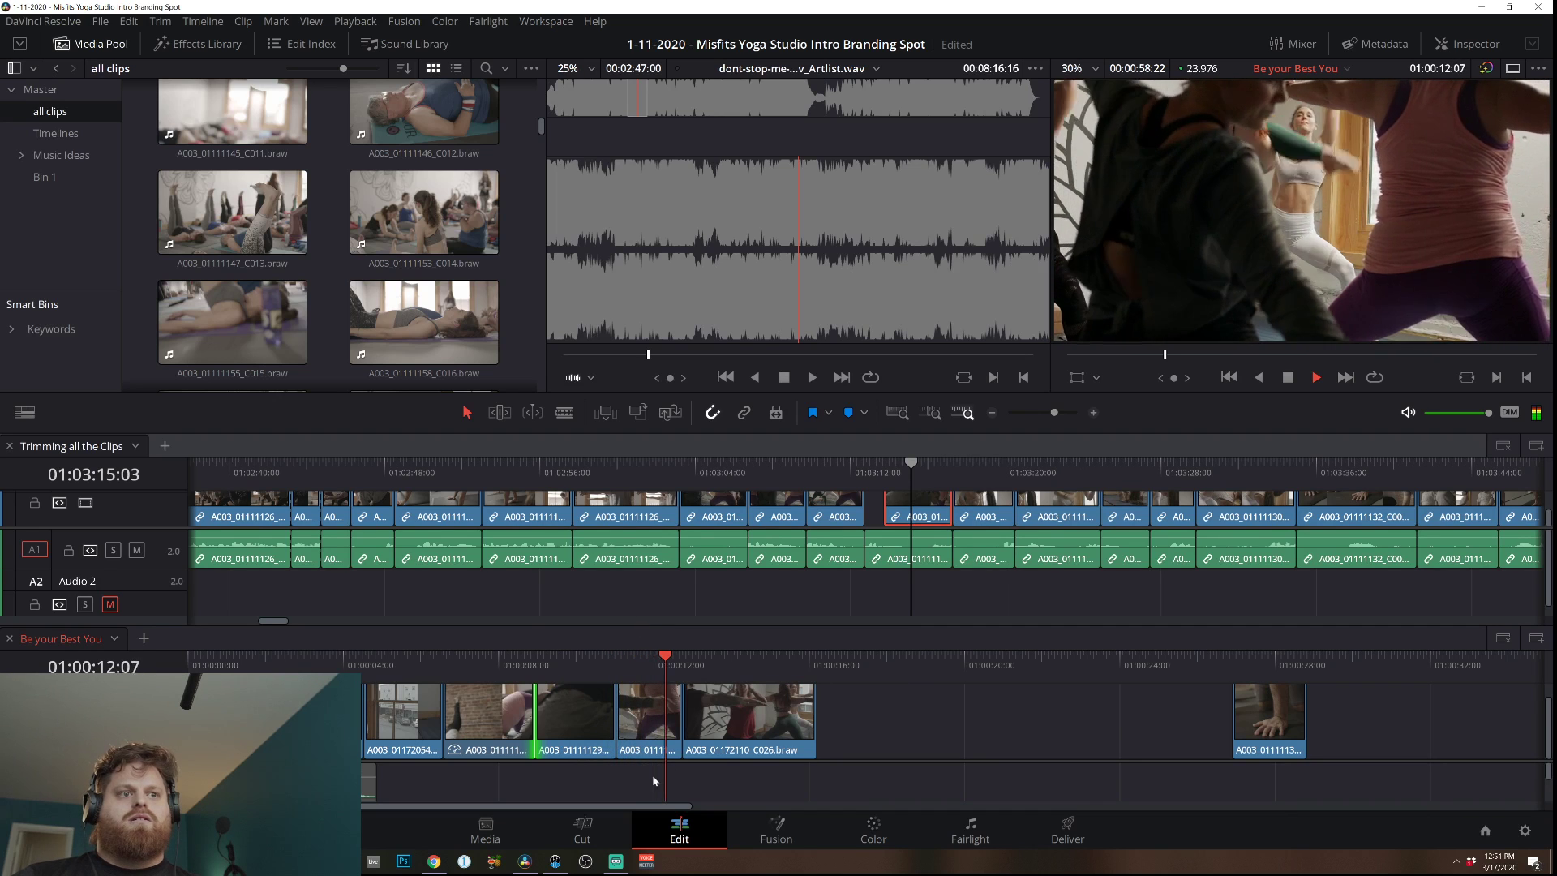
drag(623, 709, 630, 709)
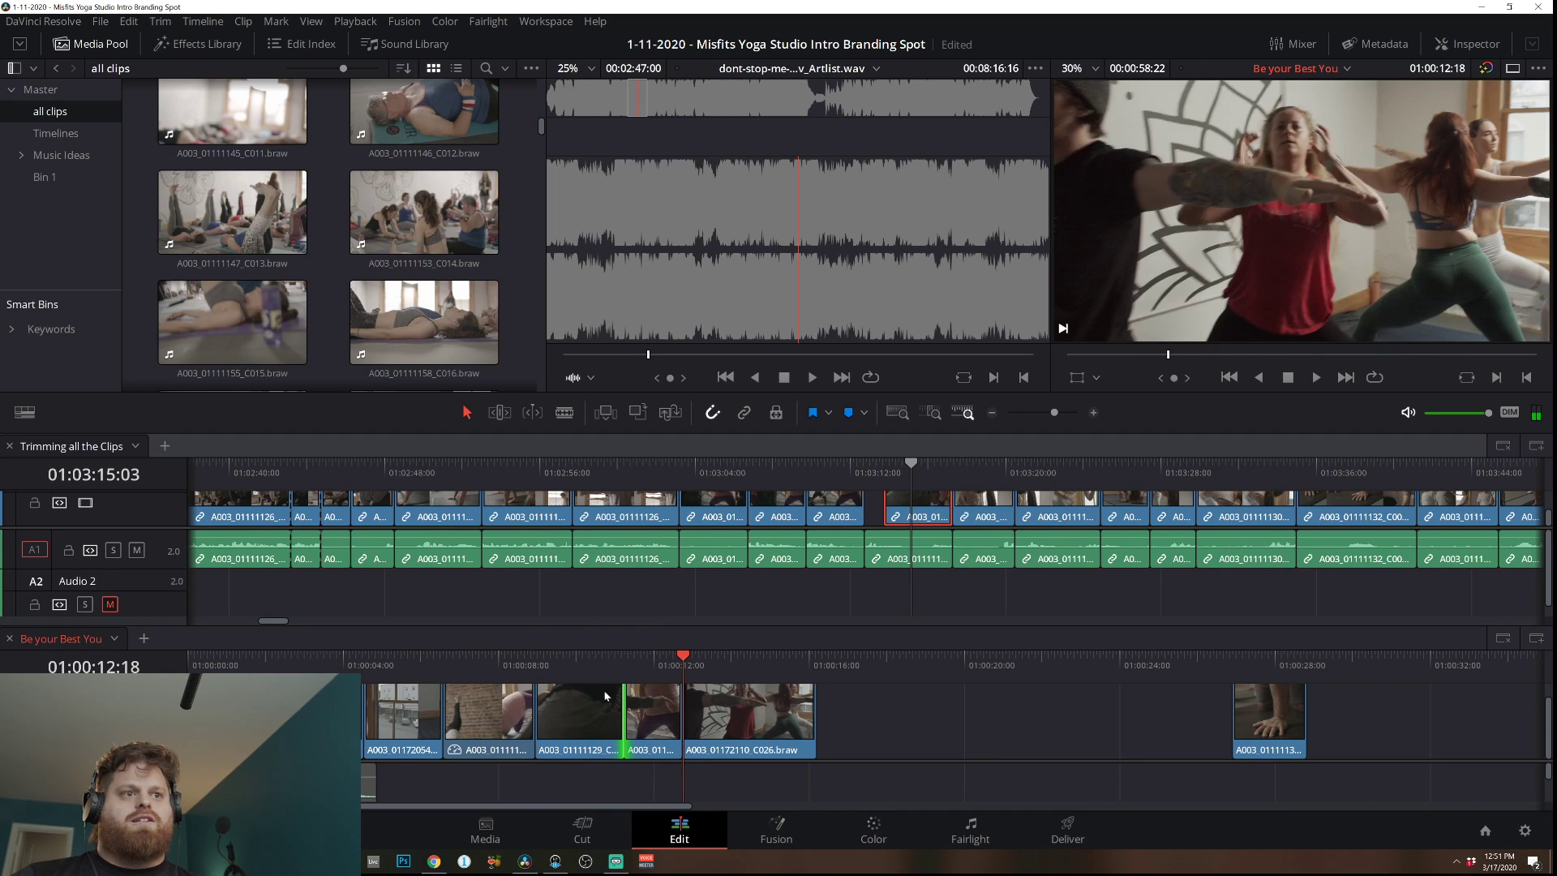
key(space)
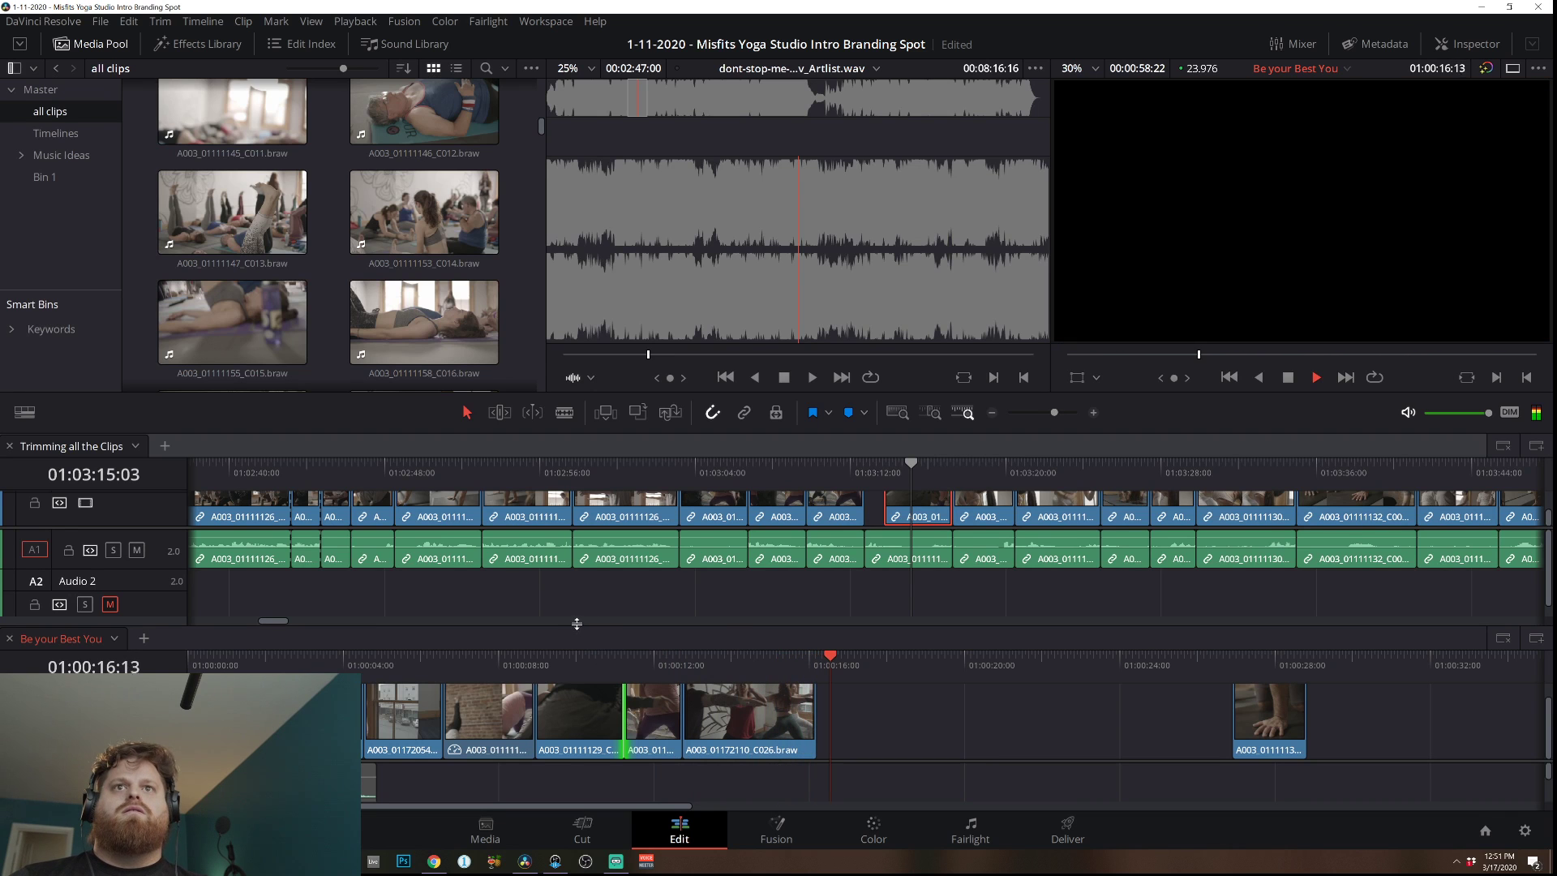
drag(805, 701, 779, 701)
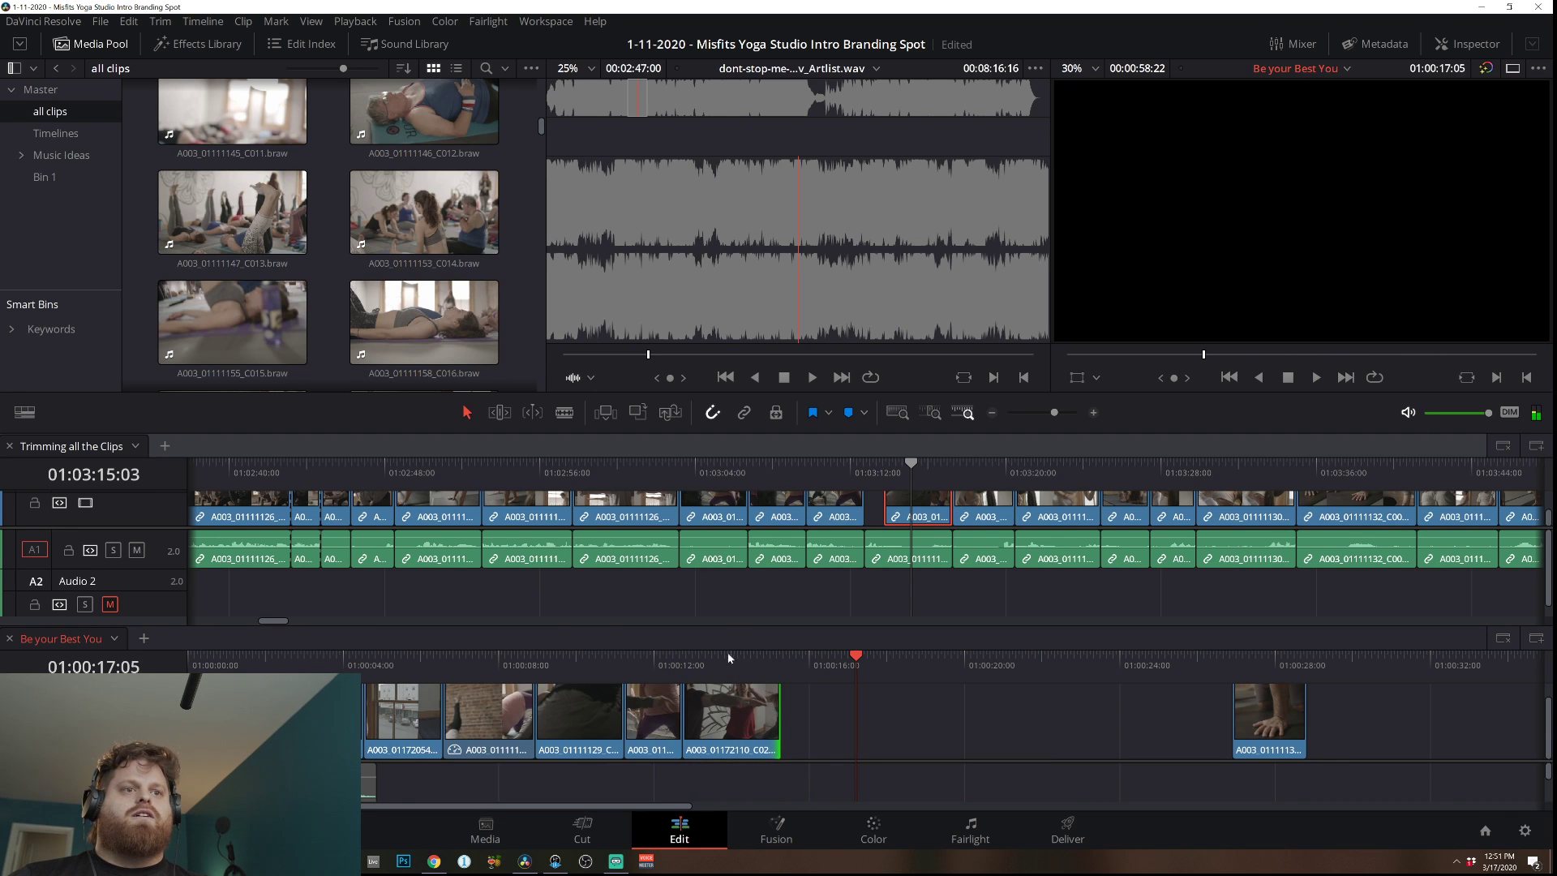
Play Be your Best You full screen from the start to review the adjusted cuts.
key(ctrl+f)
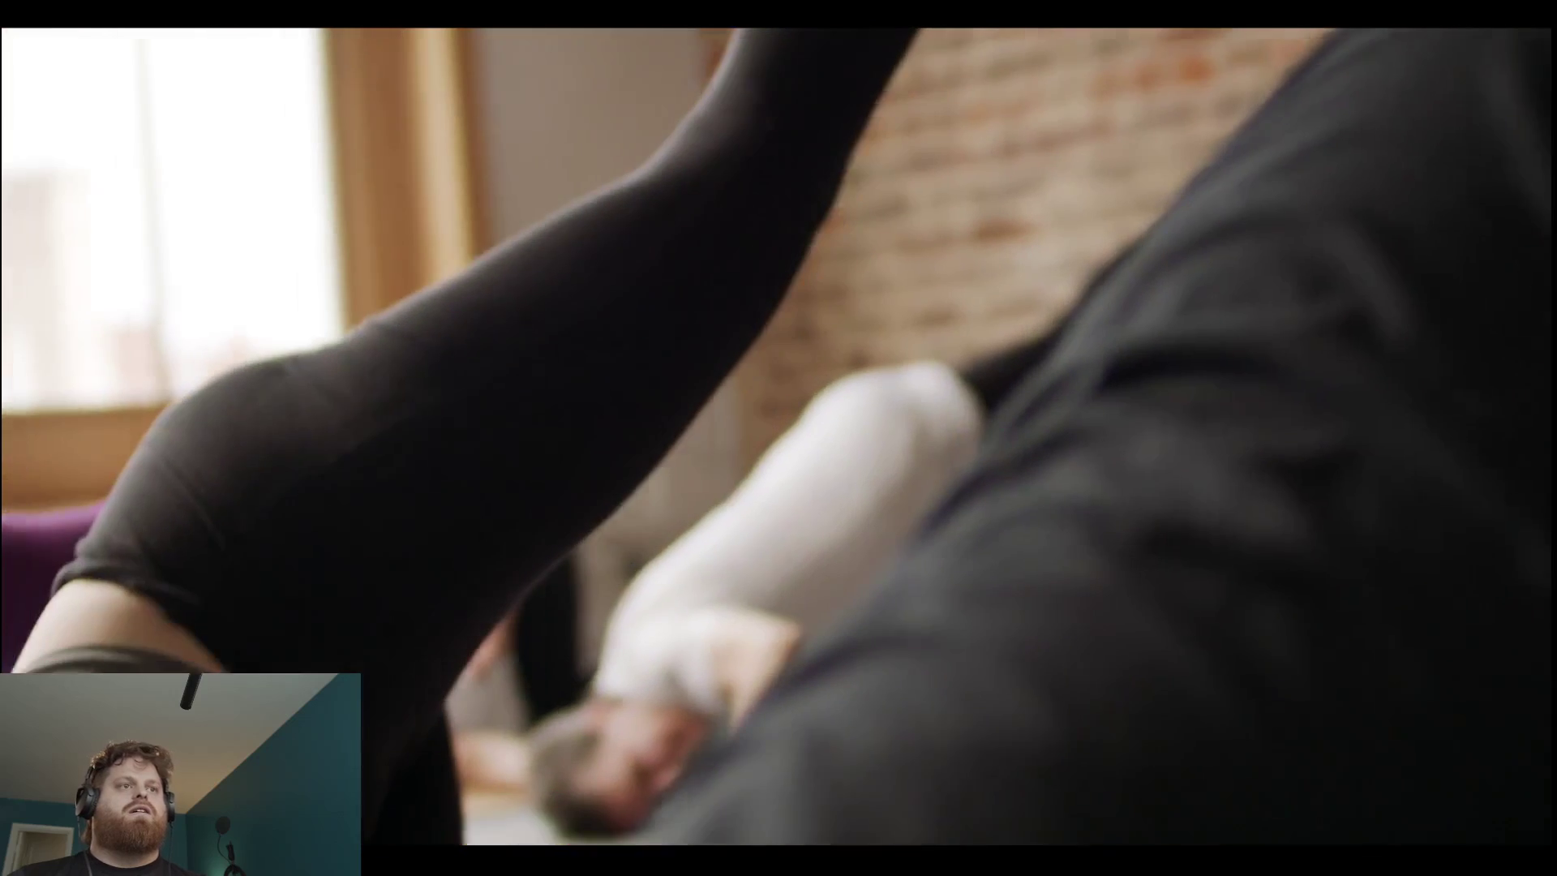
key(space)
key(ctrl+f)
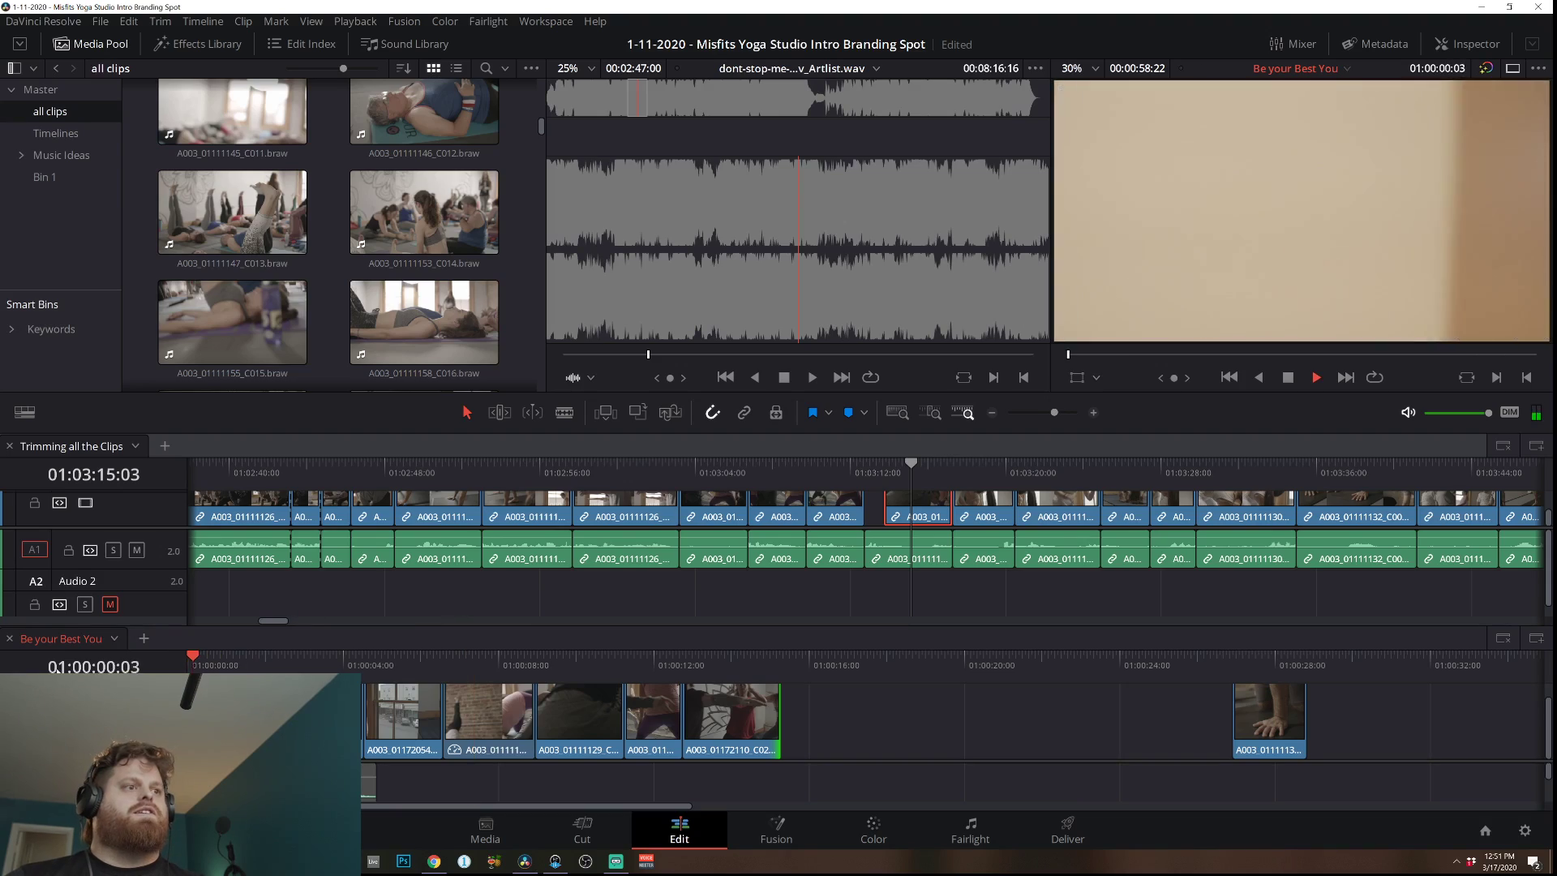
key(ctrl+f)
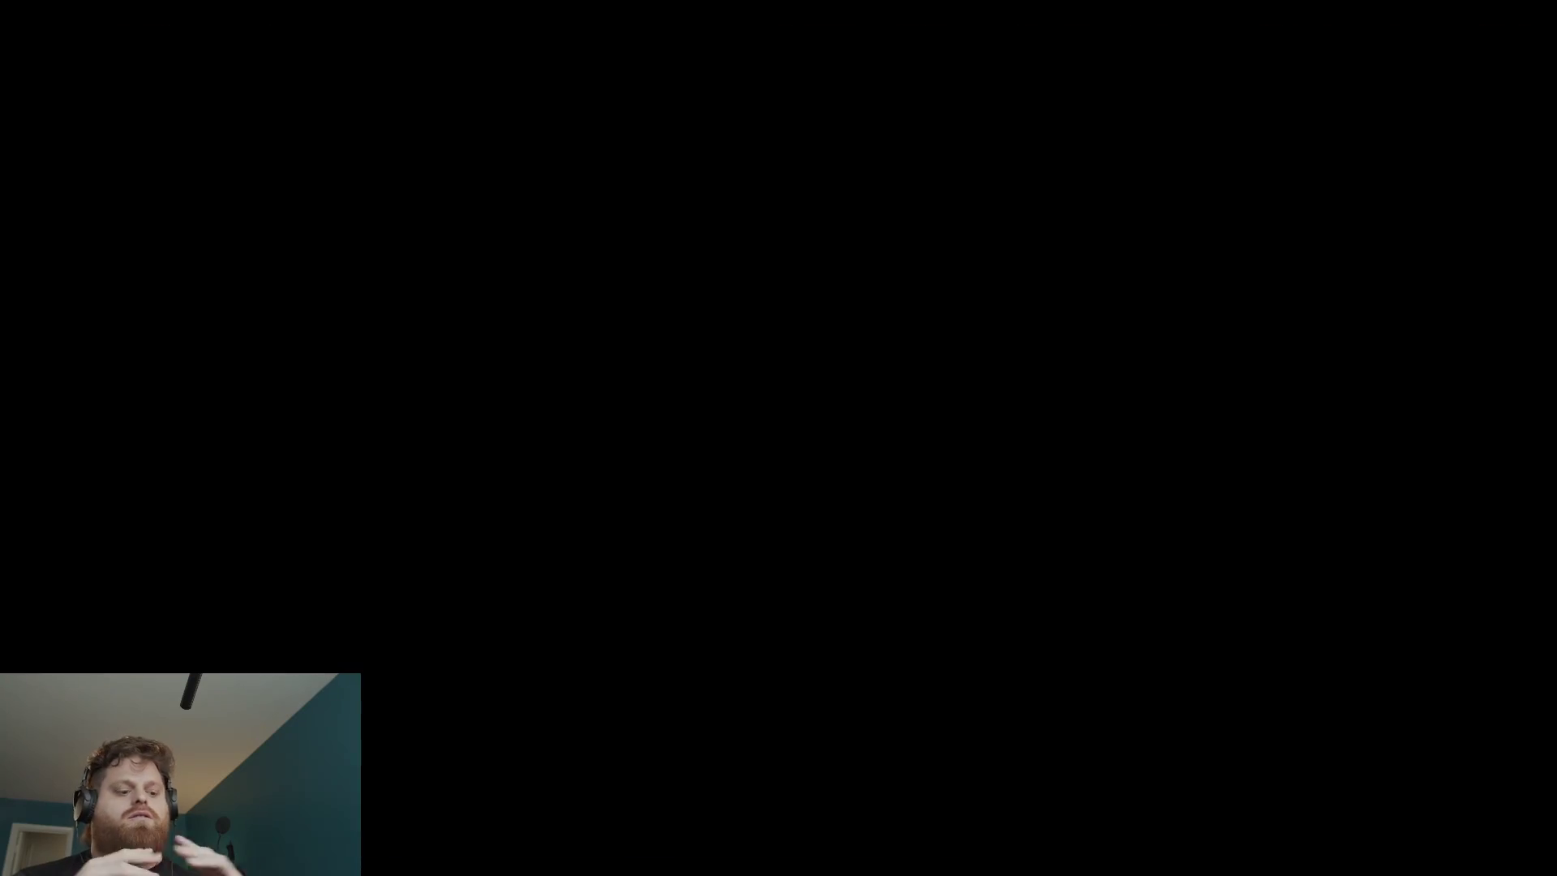
key(Escape)
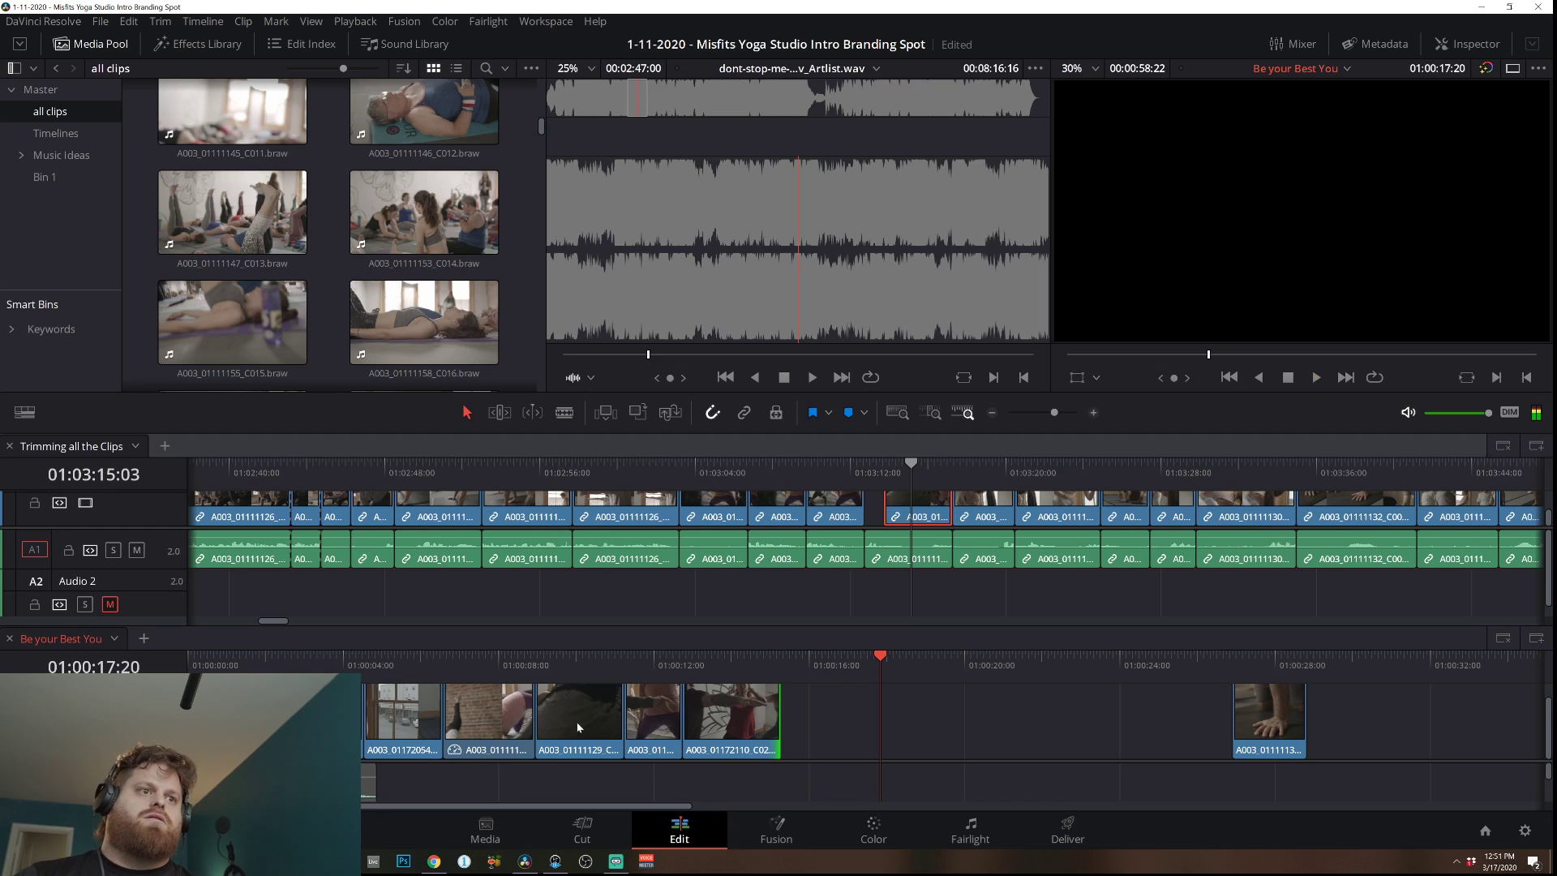
Swap the two shots before A003_01172110_C026 so A003_01111126_C005 precedes A003_01111129_C006, and play the new order.
drag(598, 742, 913, 747)
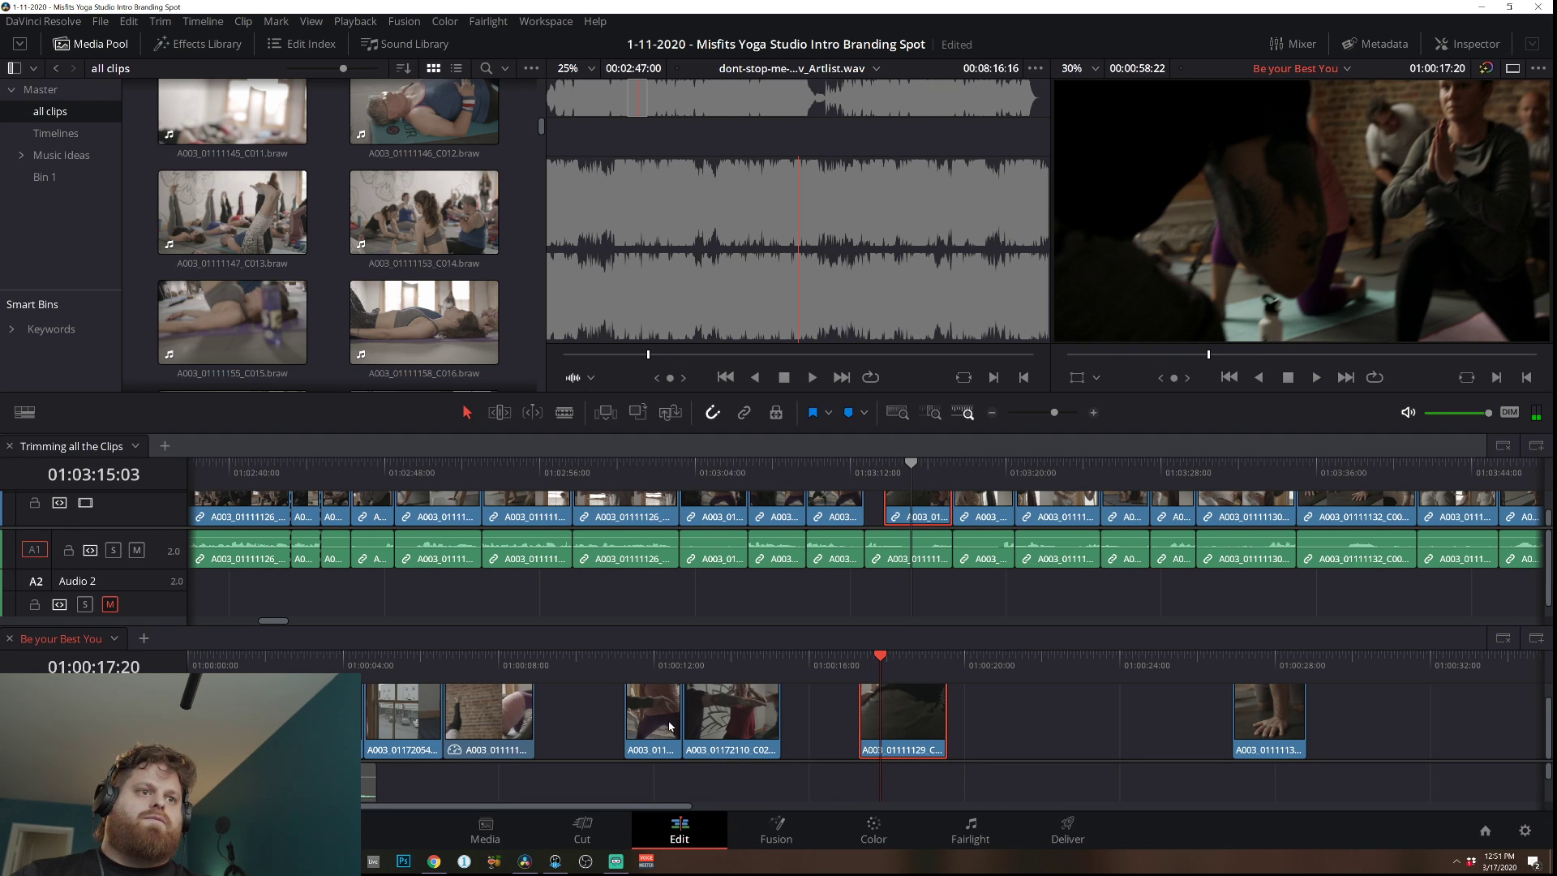
drag(669, 726, 581, 729)
drag(905, 730, 592, 728)
click(475, 663)
key(space)
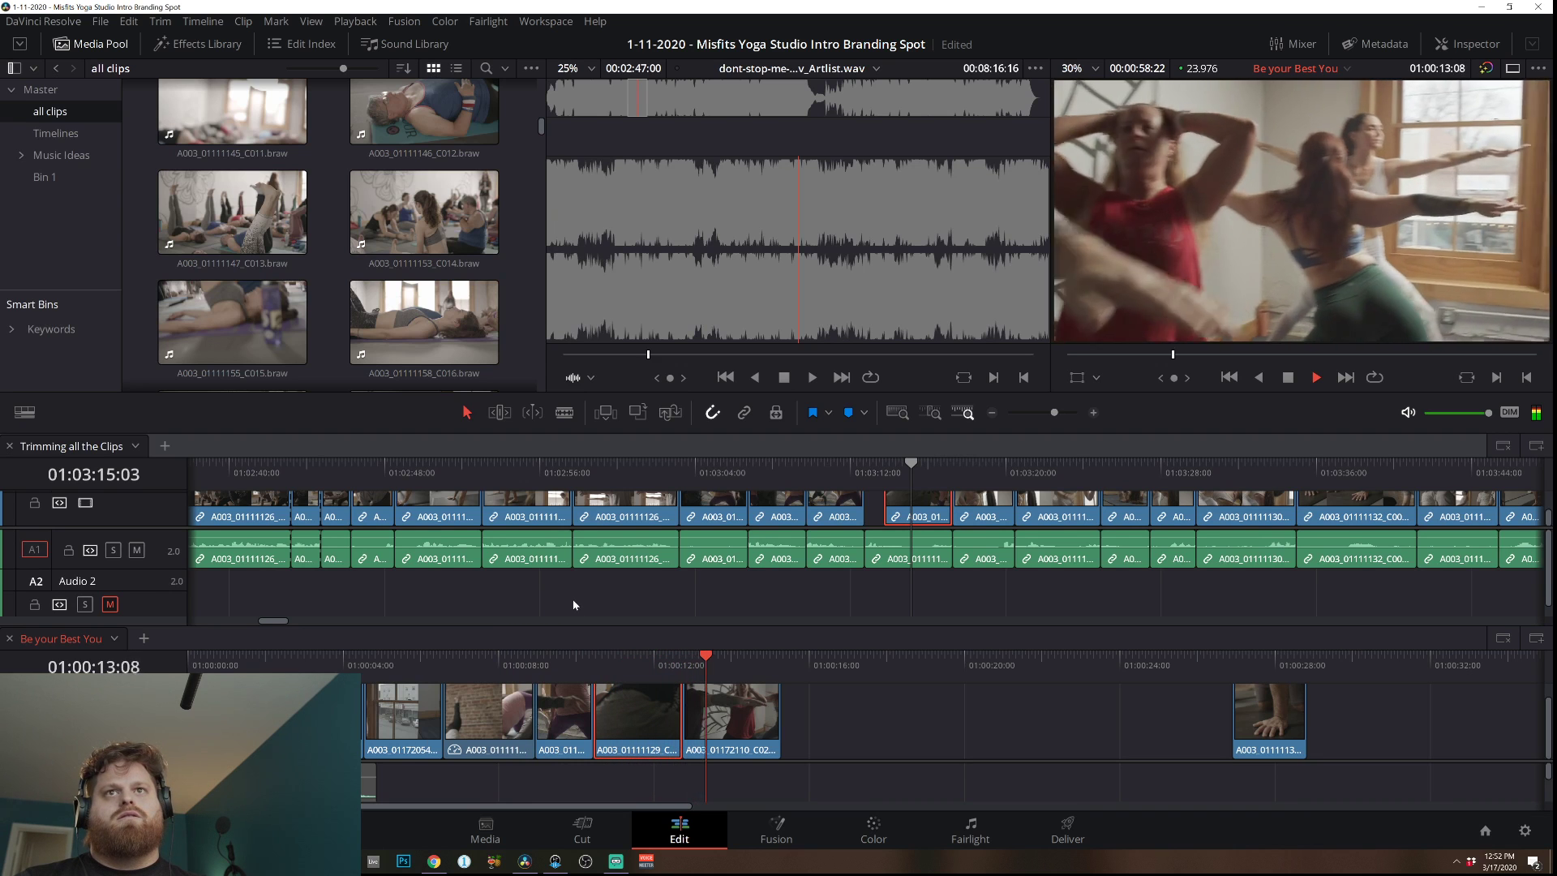
key(space)
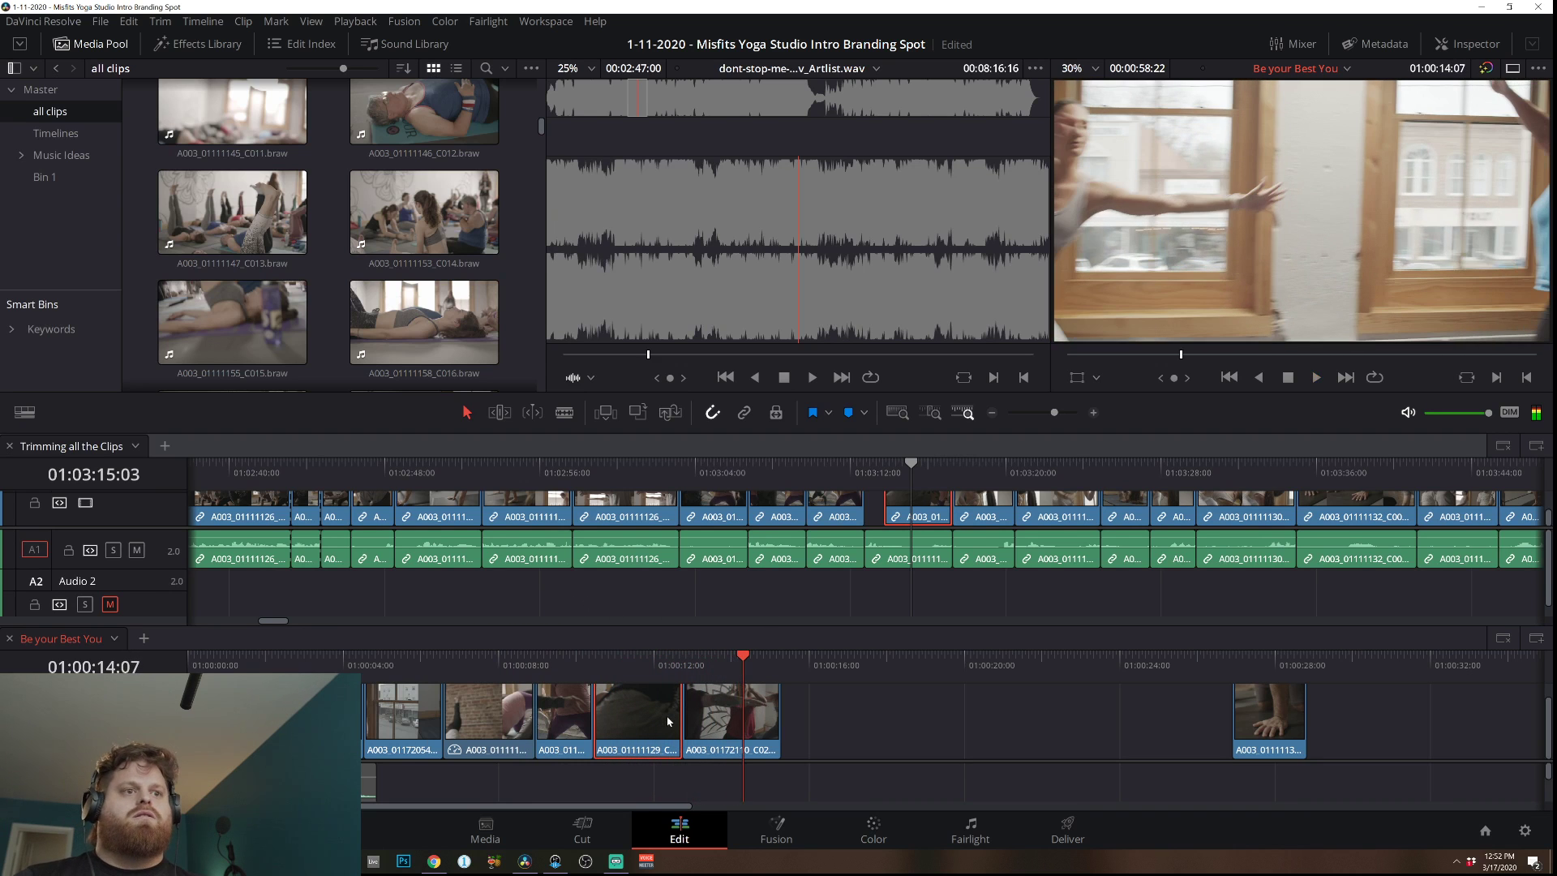
Open the Color page, stabilize clip 05 (A003_01111129_C006) in Perspective mode, and play it back.
click(908, 837)
click(498, 475)
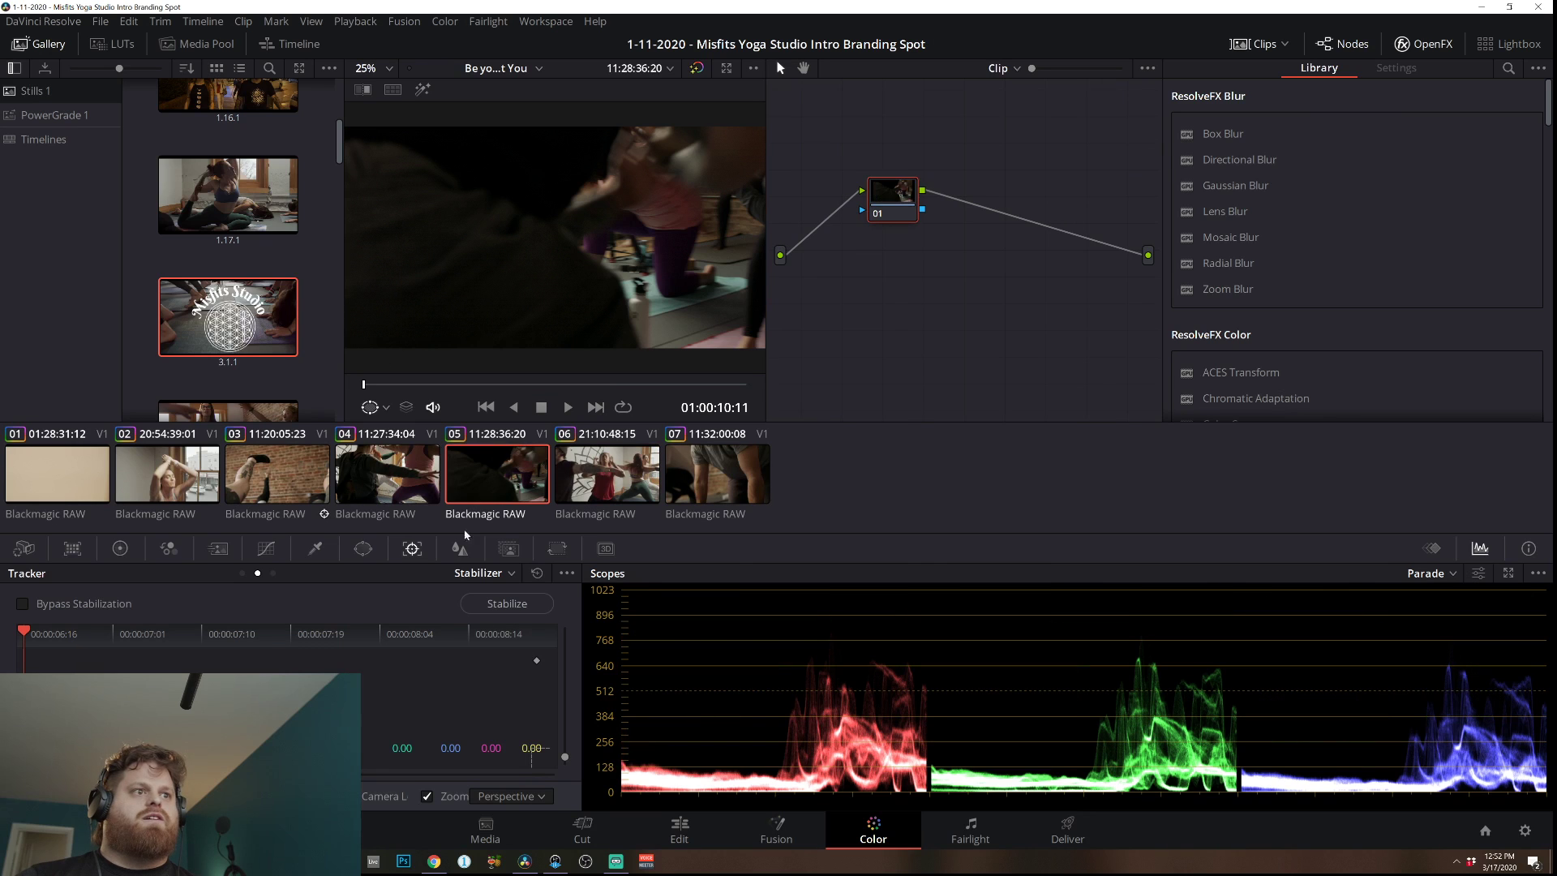
click(507, 604)
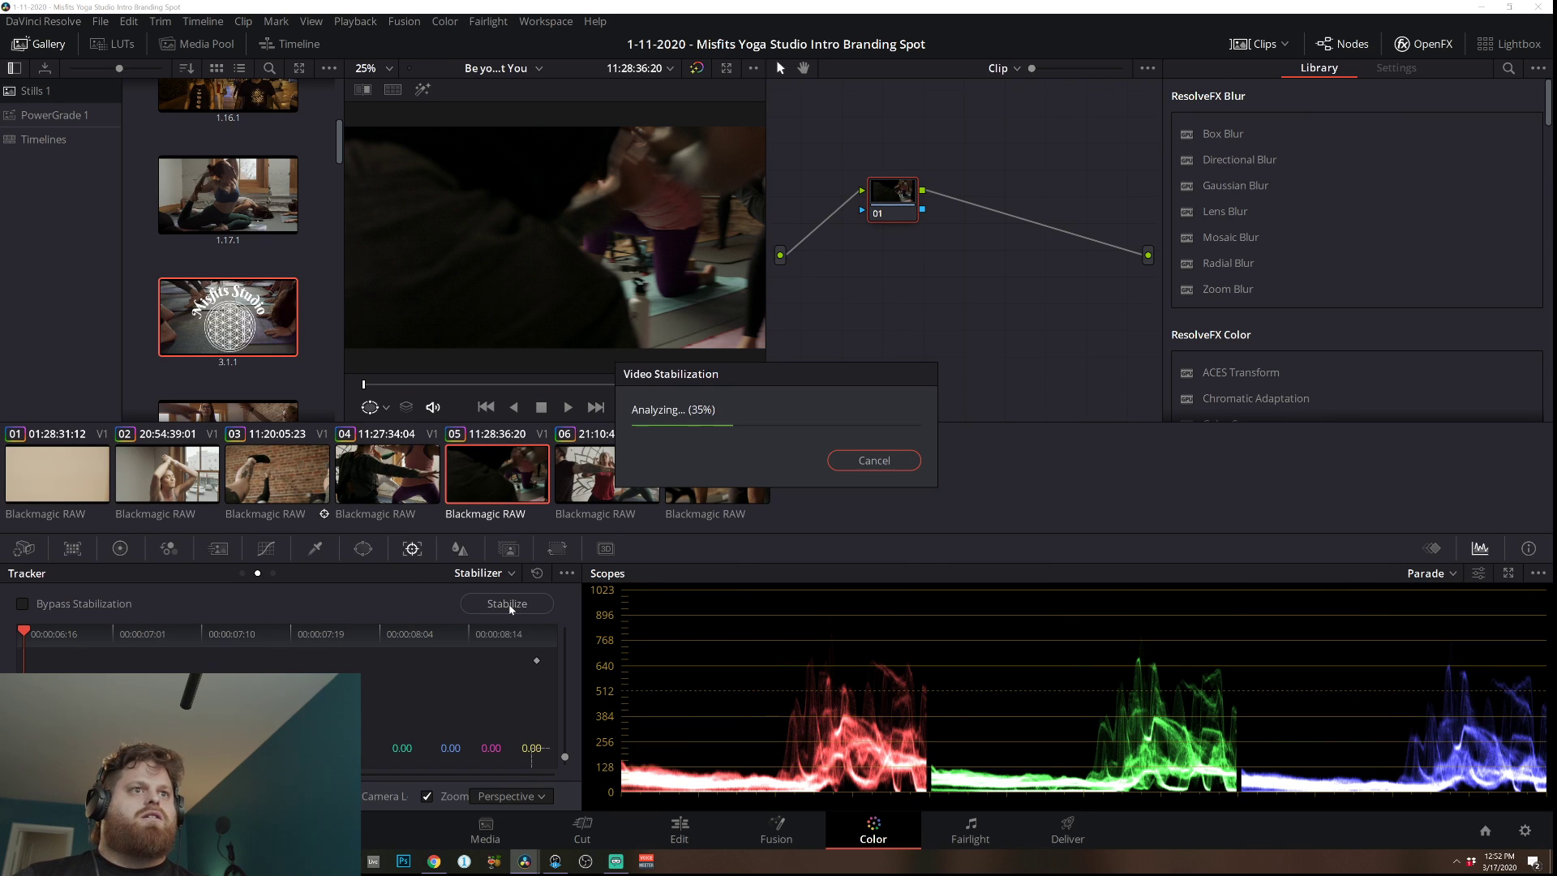
key(space)
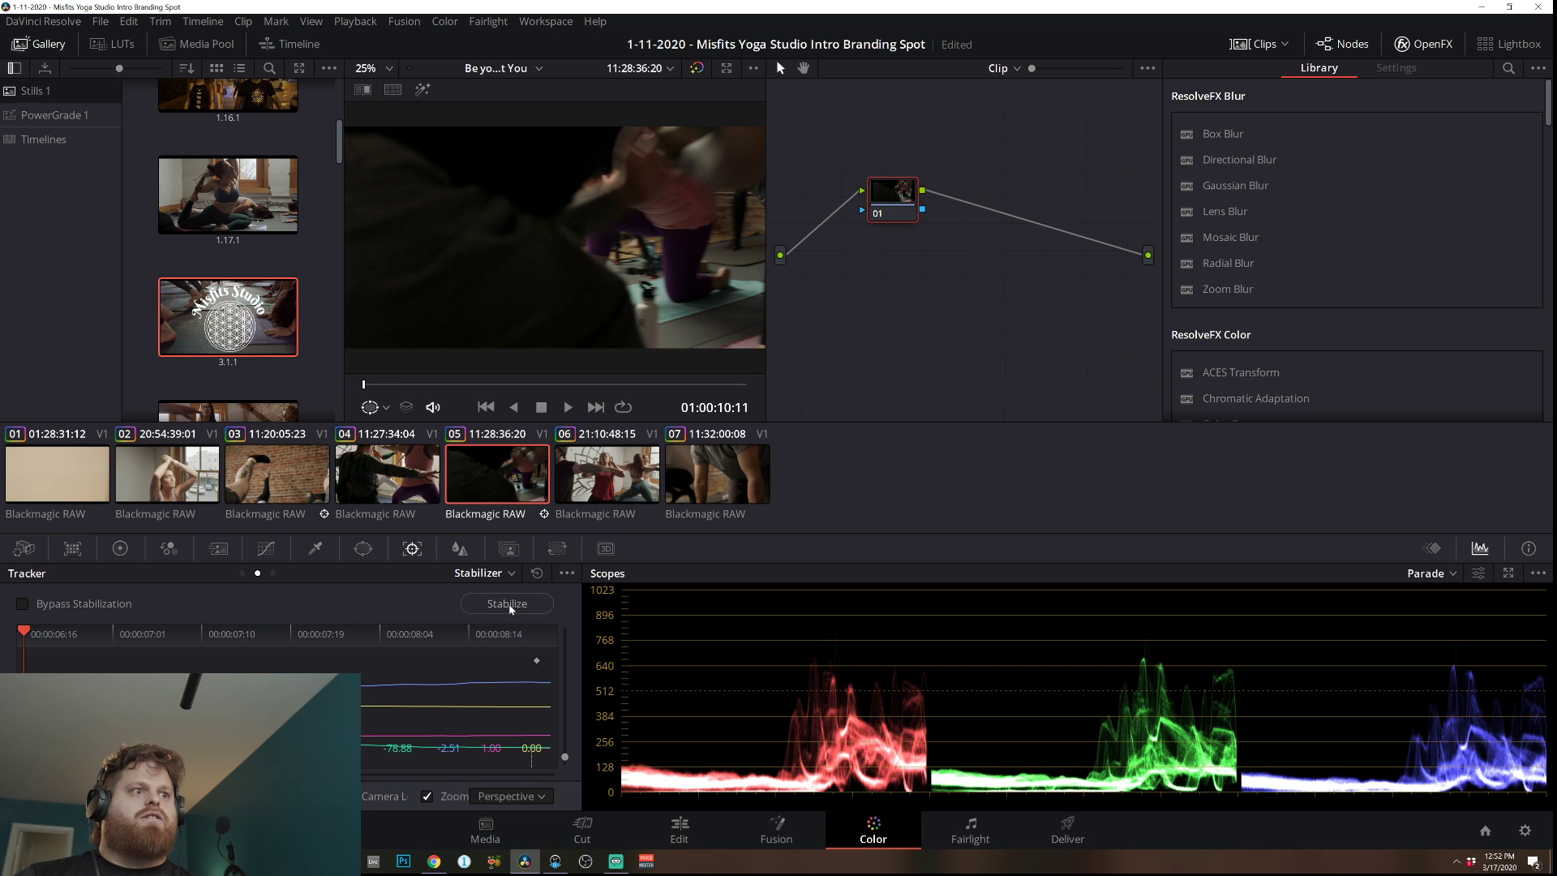
key(space)
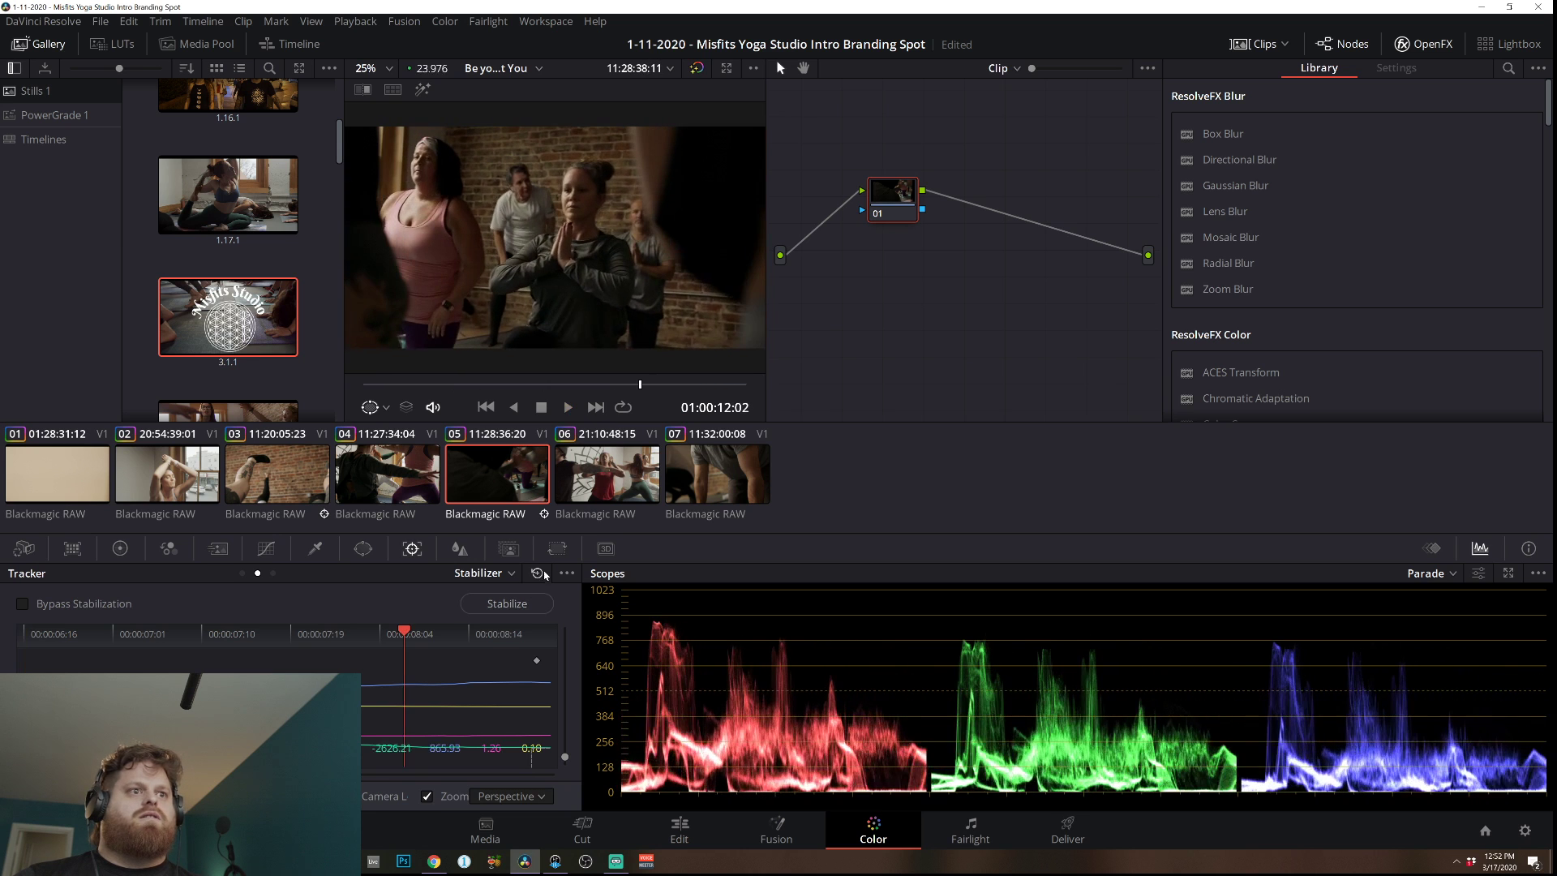
Clear clip 05's stabilization, stabilize it again in Similarity mode, and play it into the following shot.
click(537, 572)
click(511, 795)
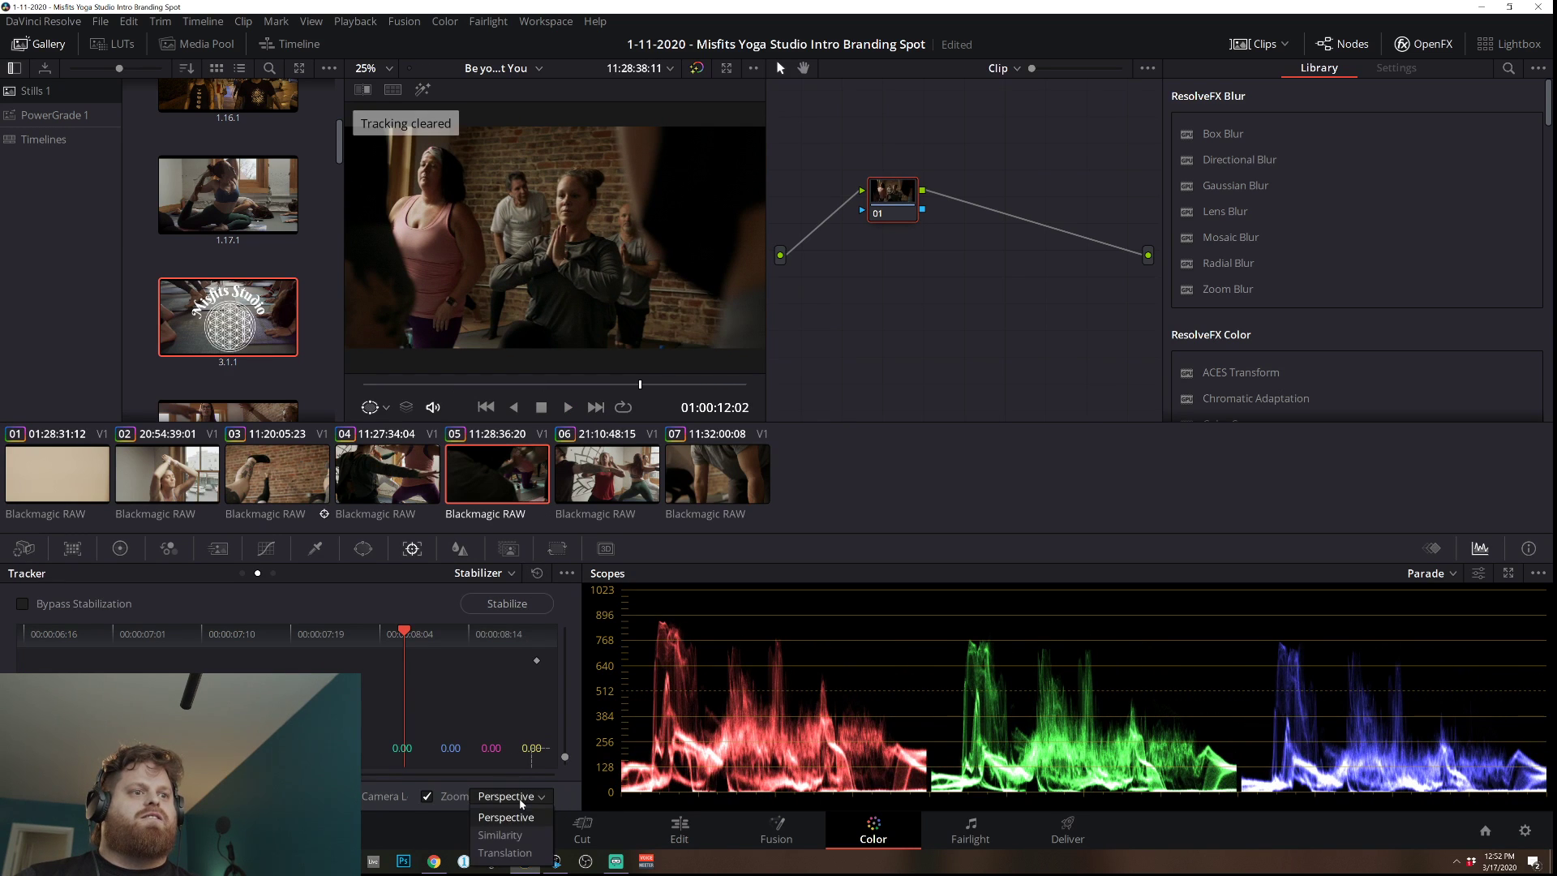
click(522, 837)
click(514, 604)
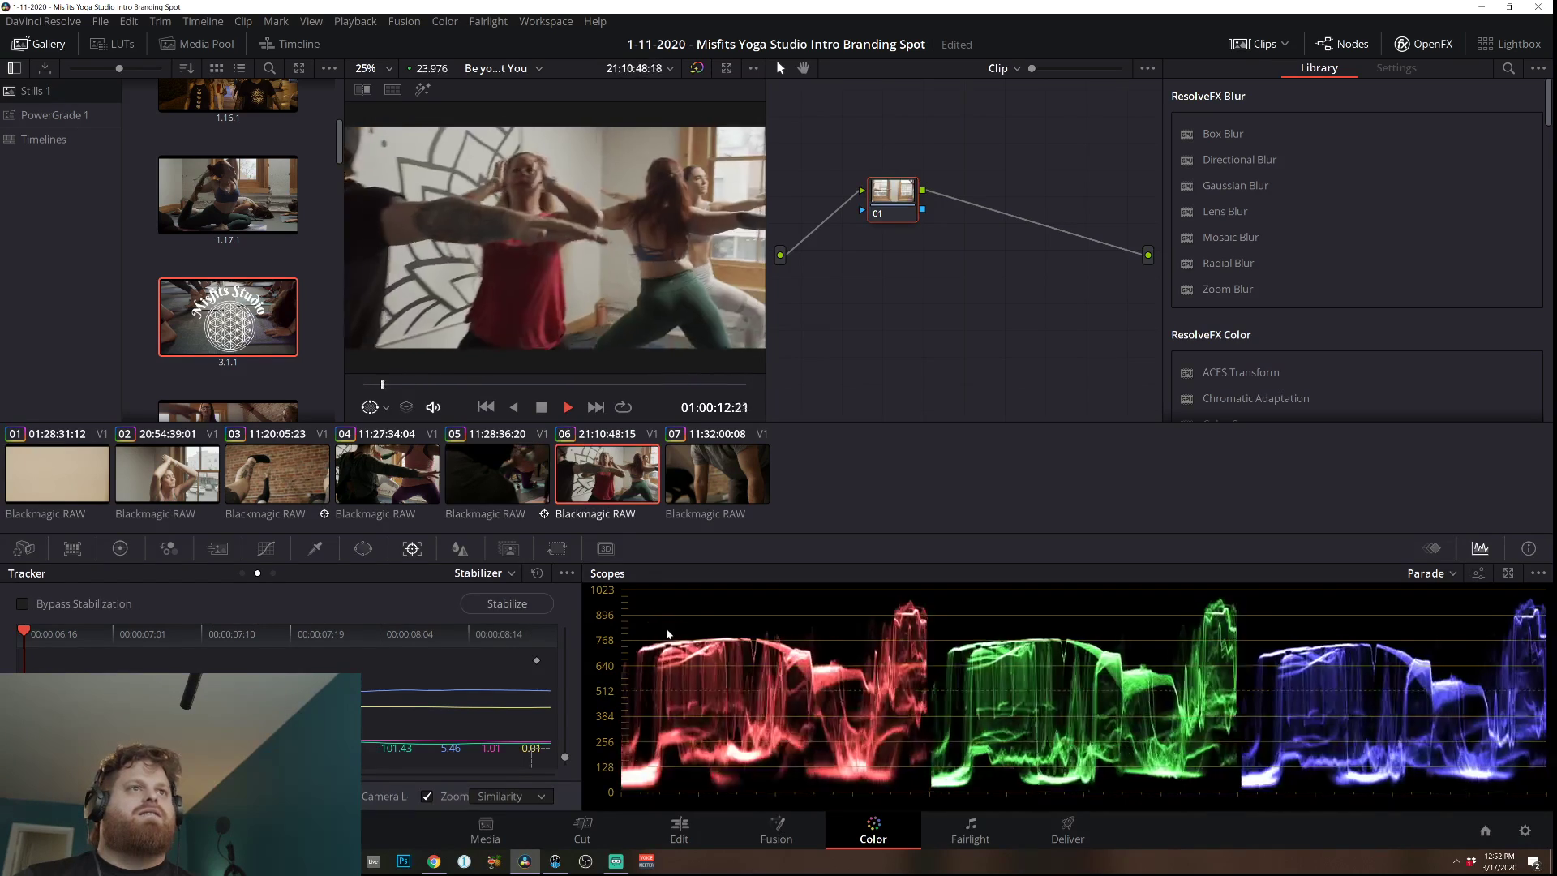
key(space)
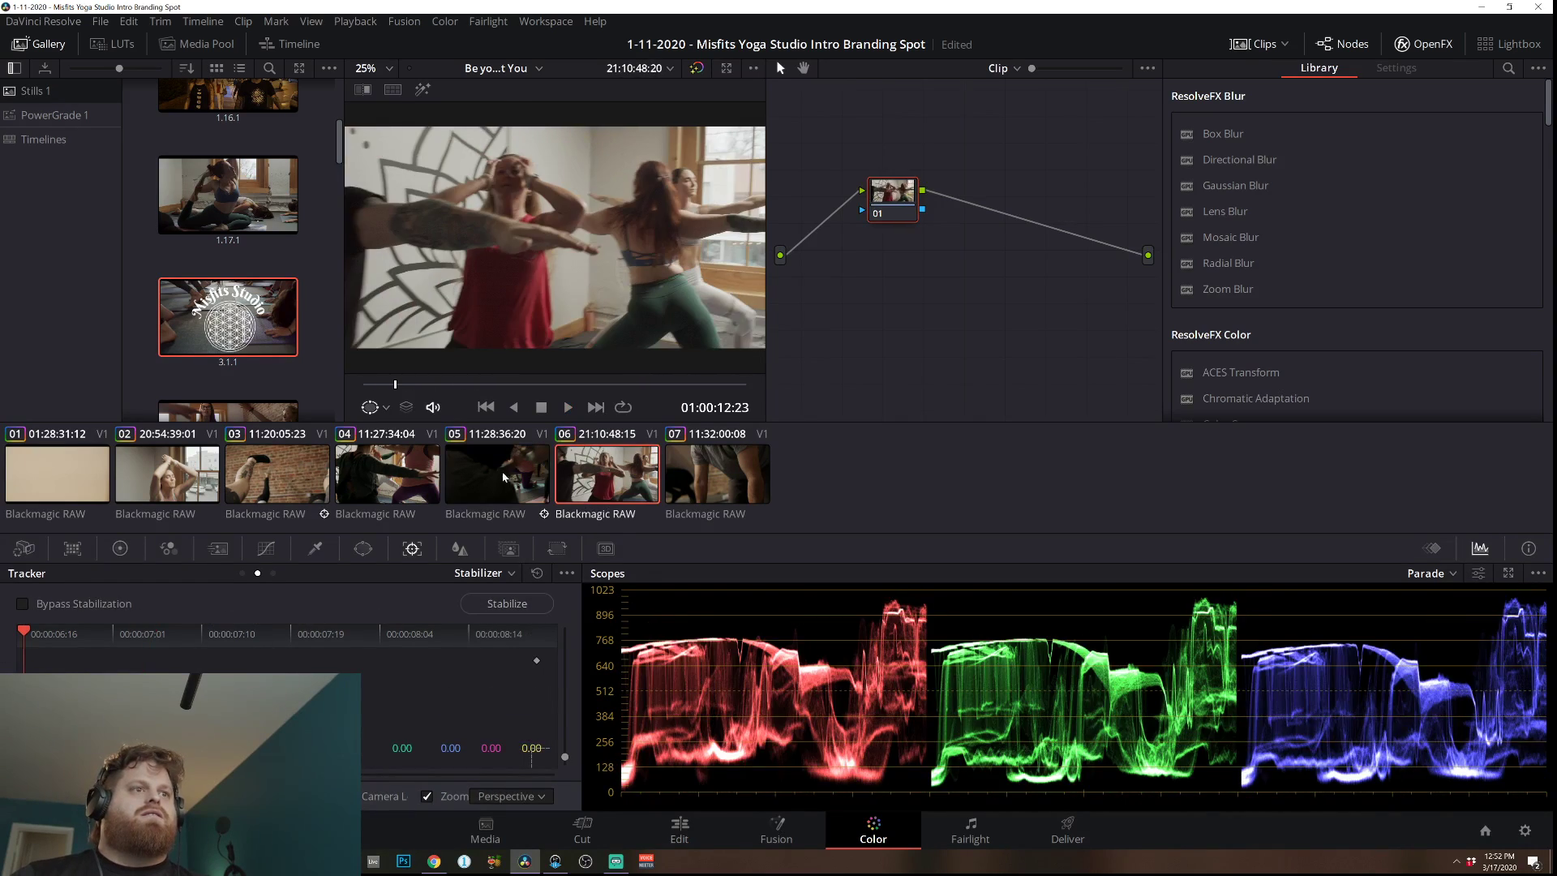
Stabilize clip 05 in Translation mode and play it back.
click(502, 477)
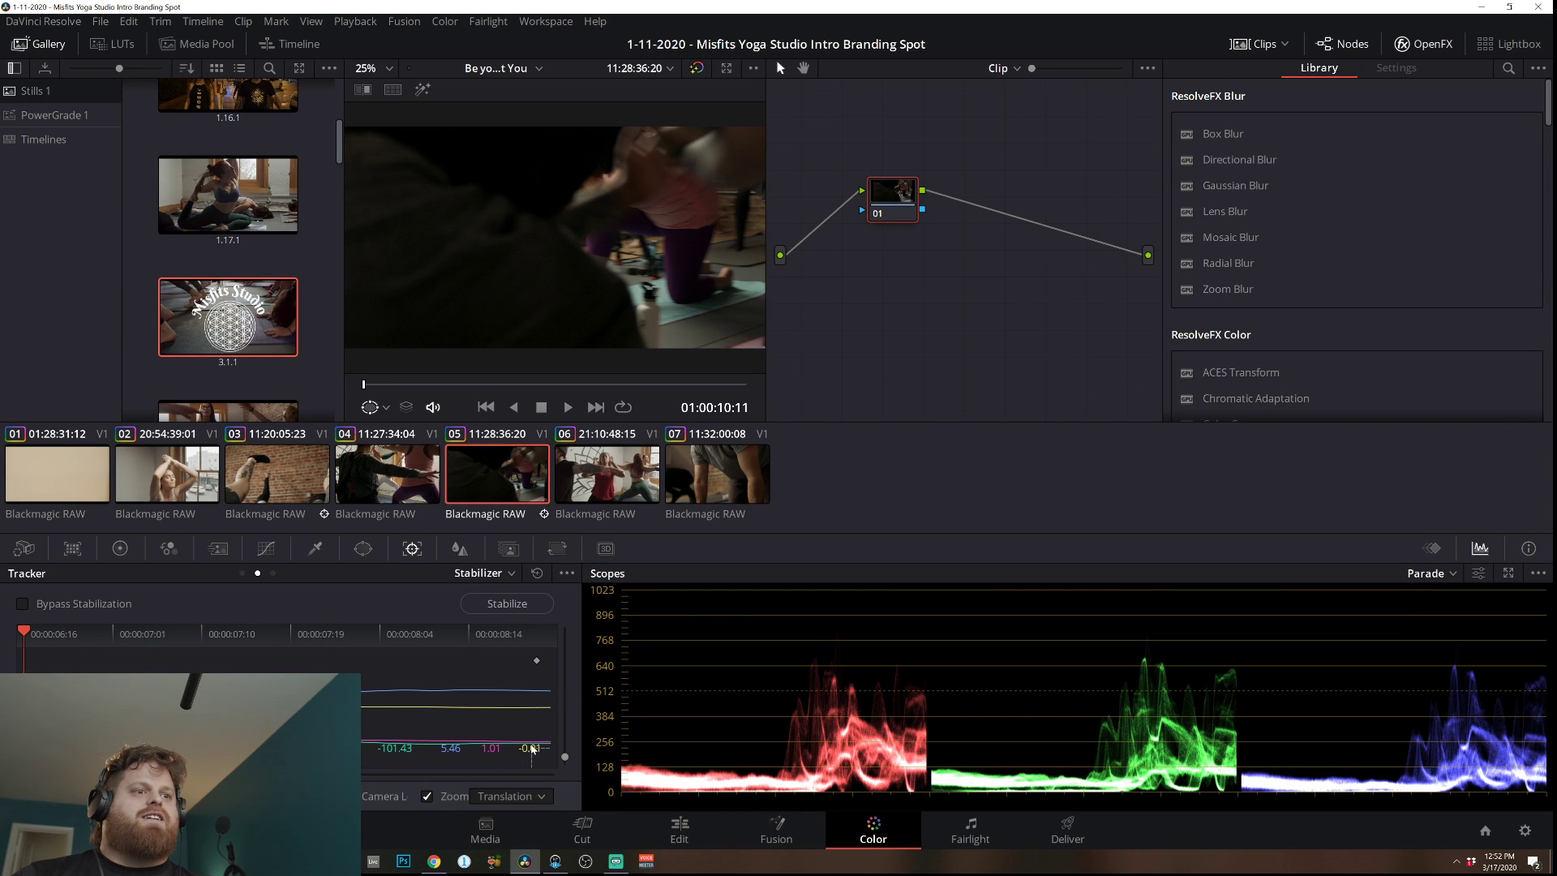
click(519, 604)
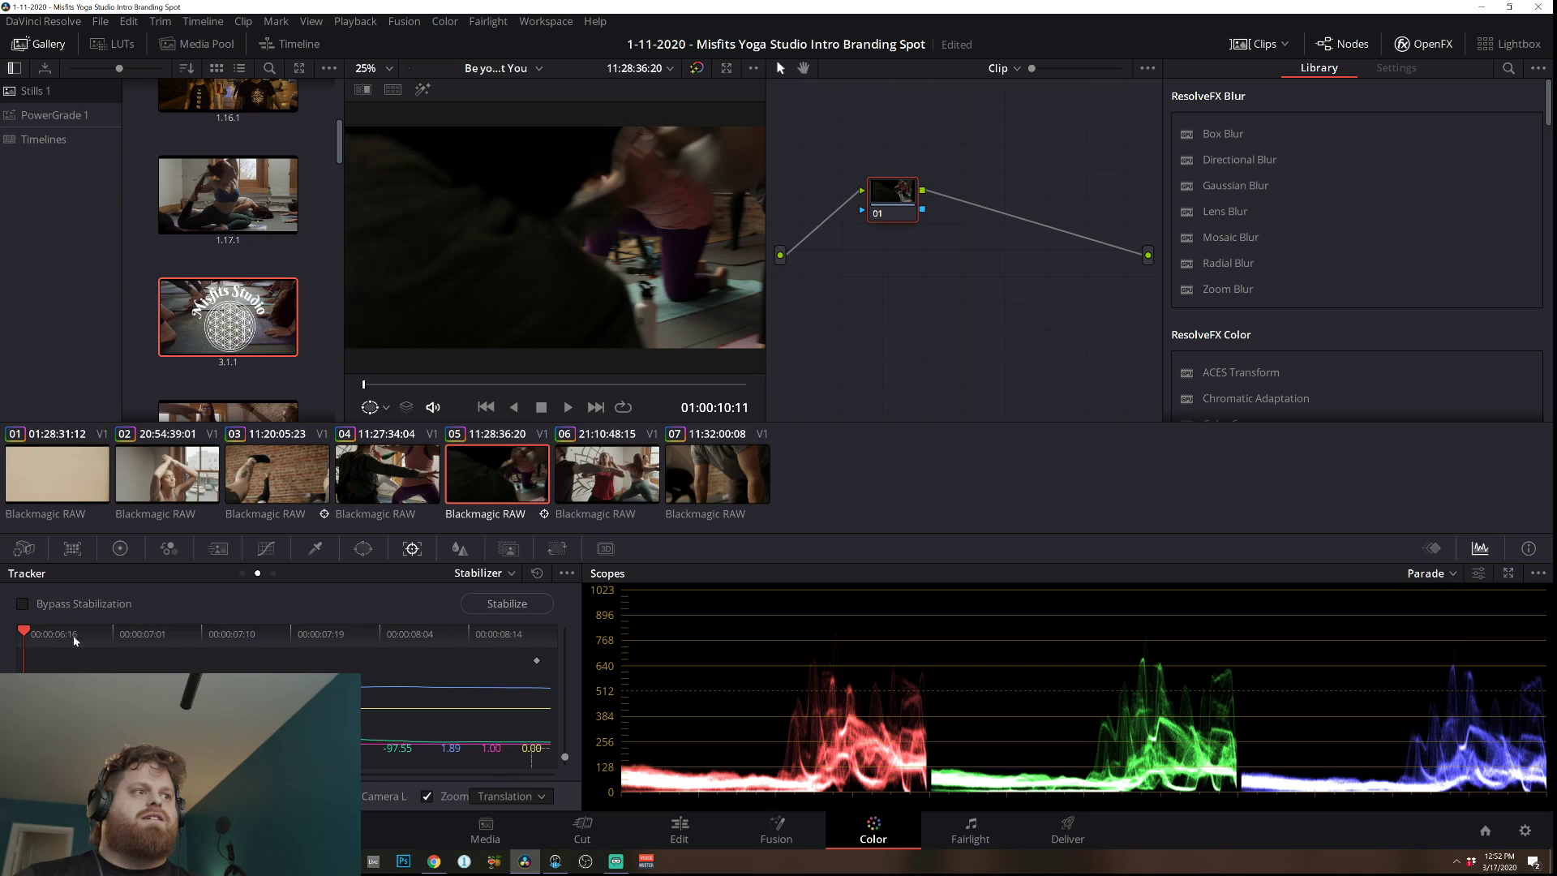
key(space)
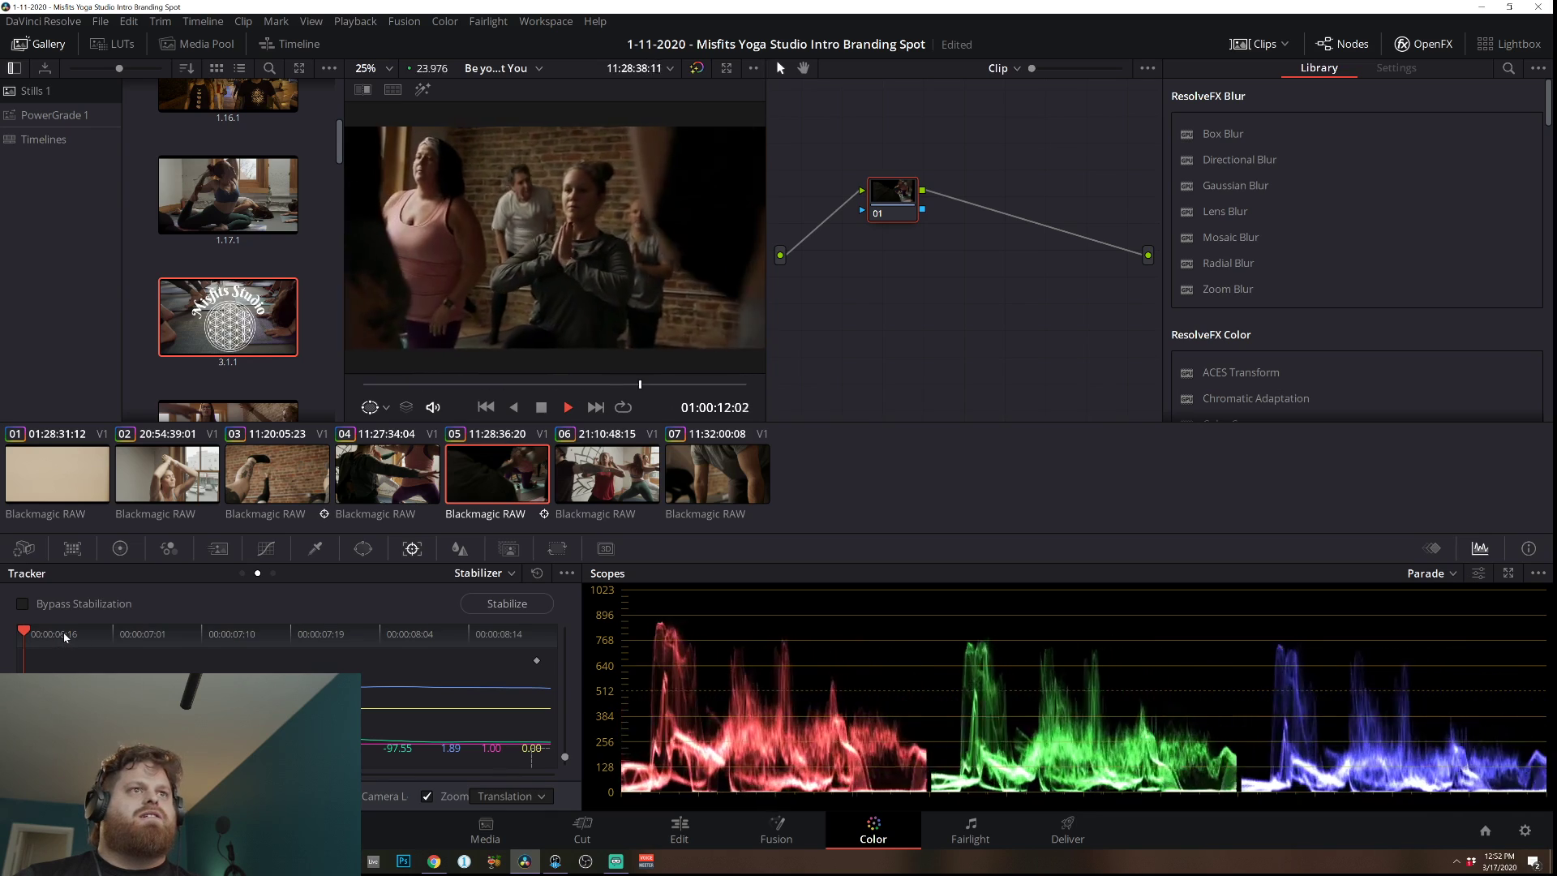
Return to the Edit page and play Be your Best You full screen from the start.
click(686, 835)
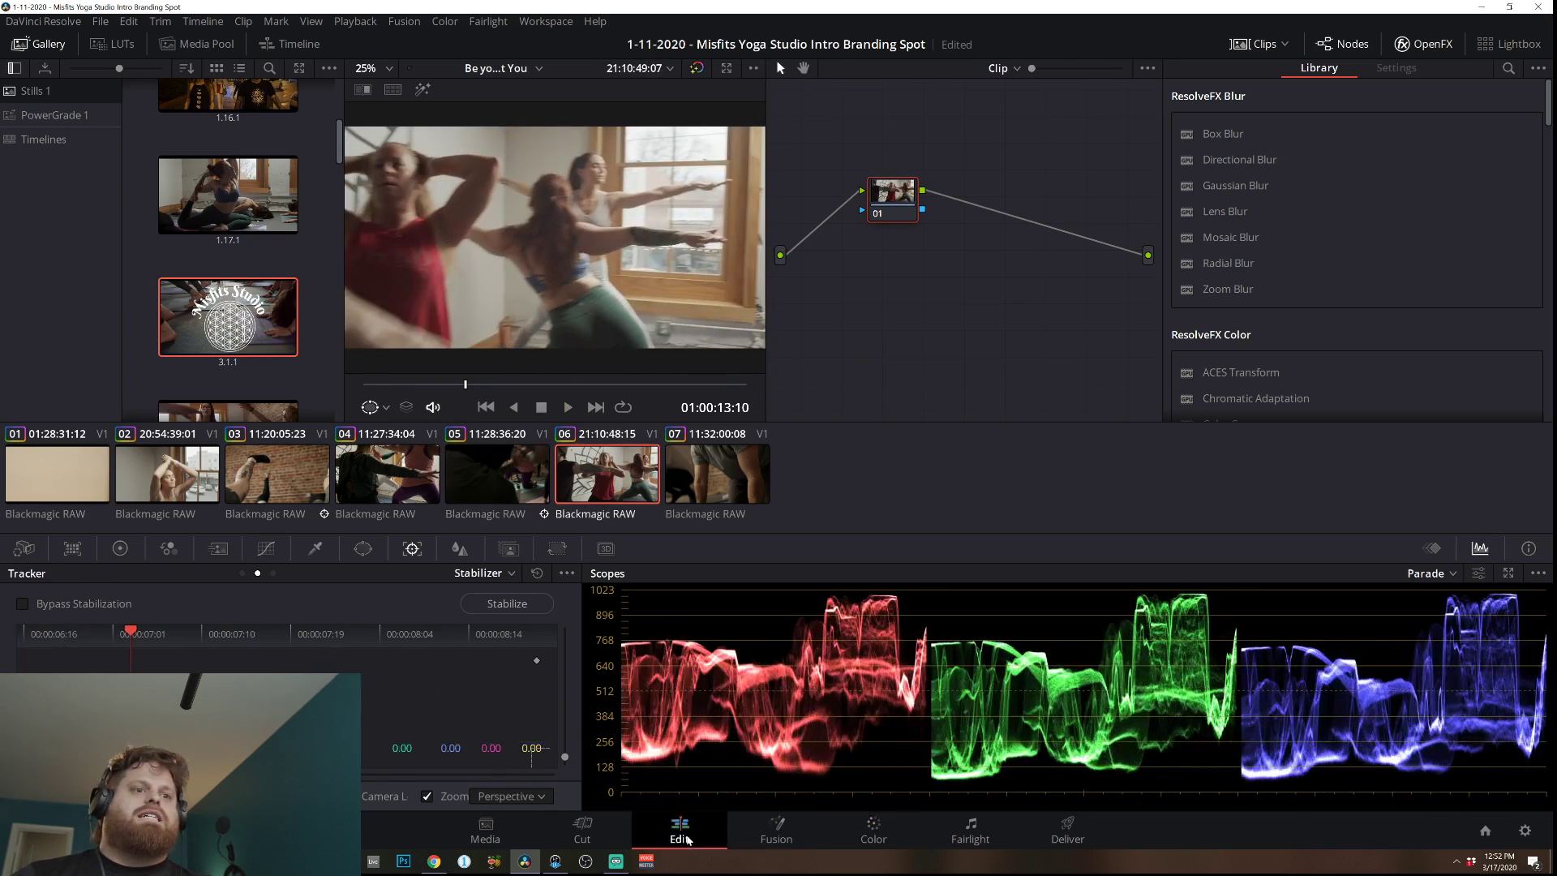
key(space)
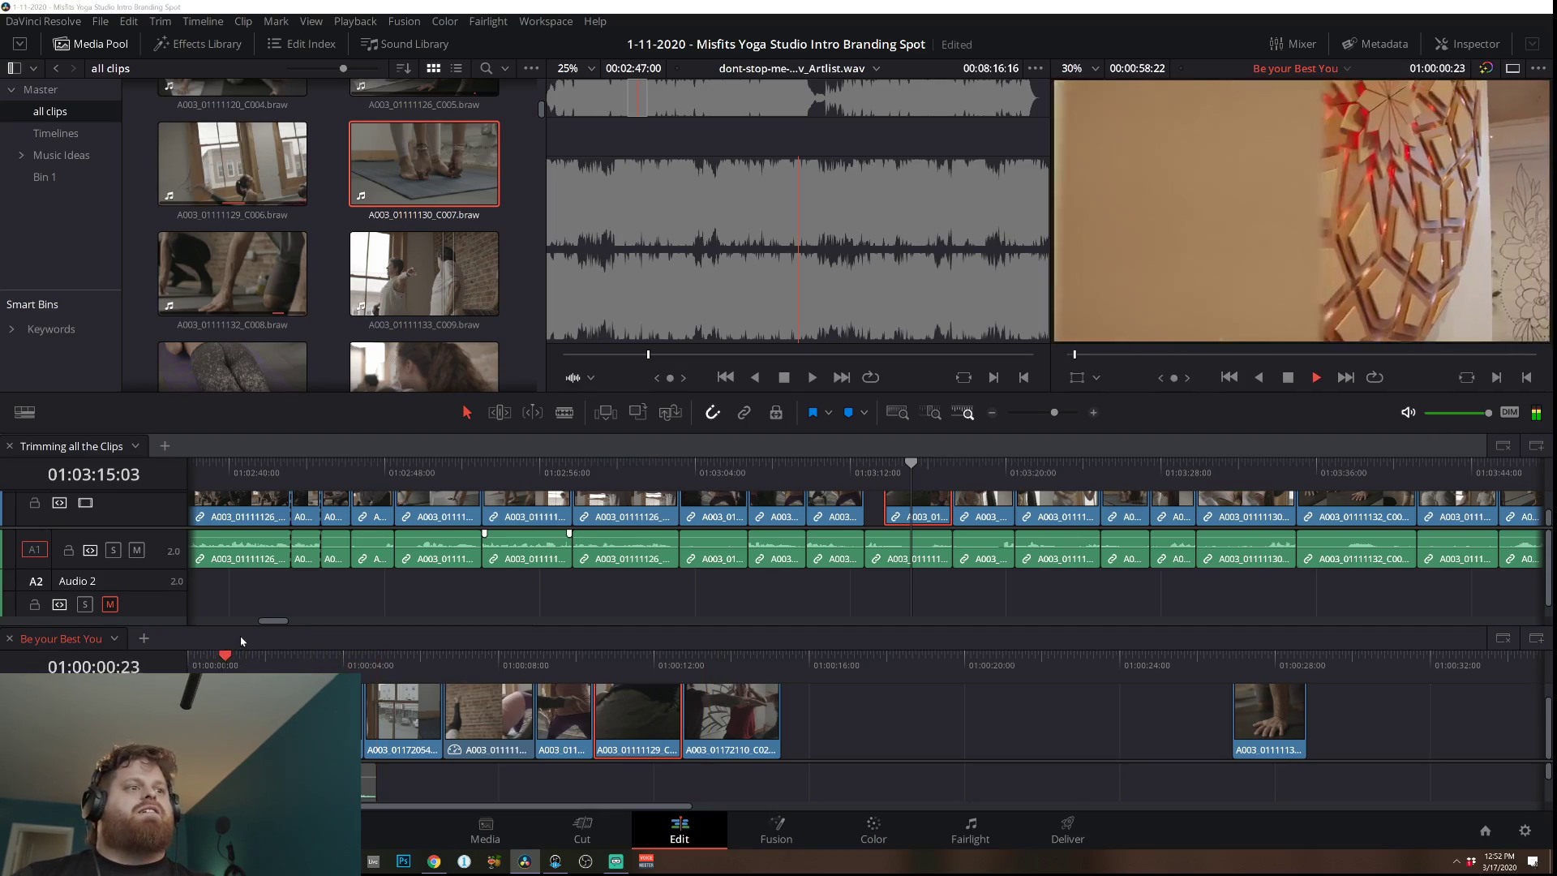
key(ctrl+f)
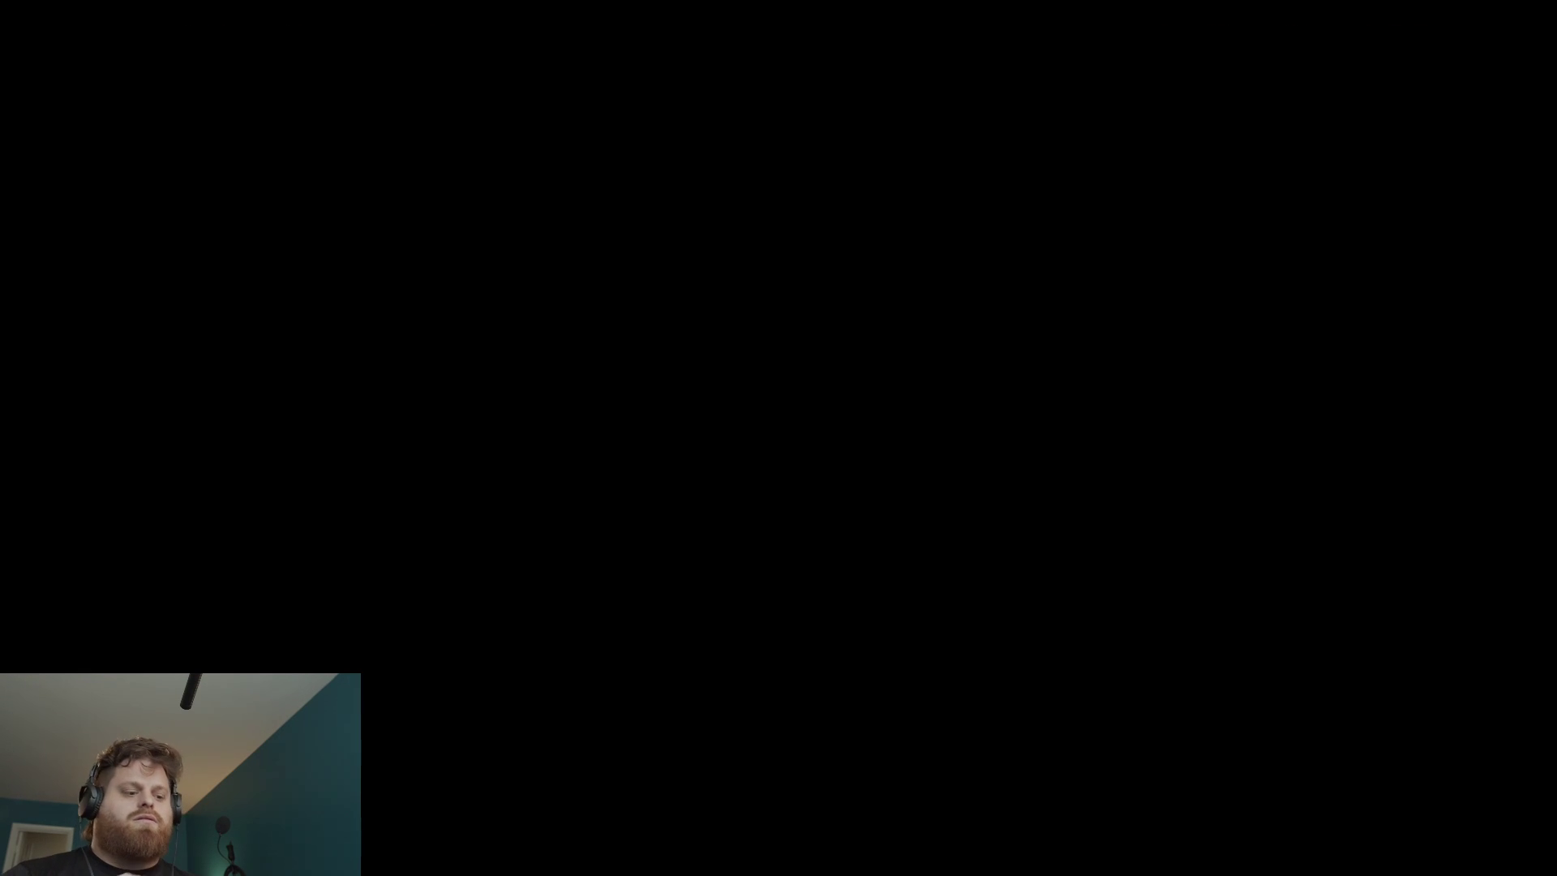
key(Escape)
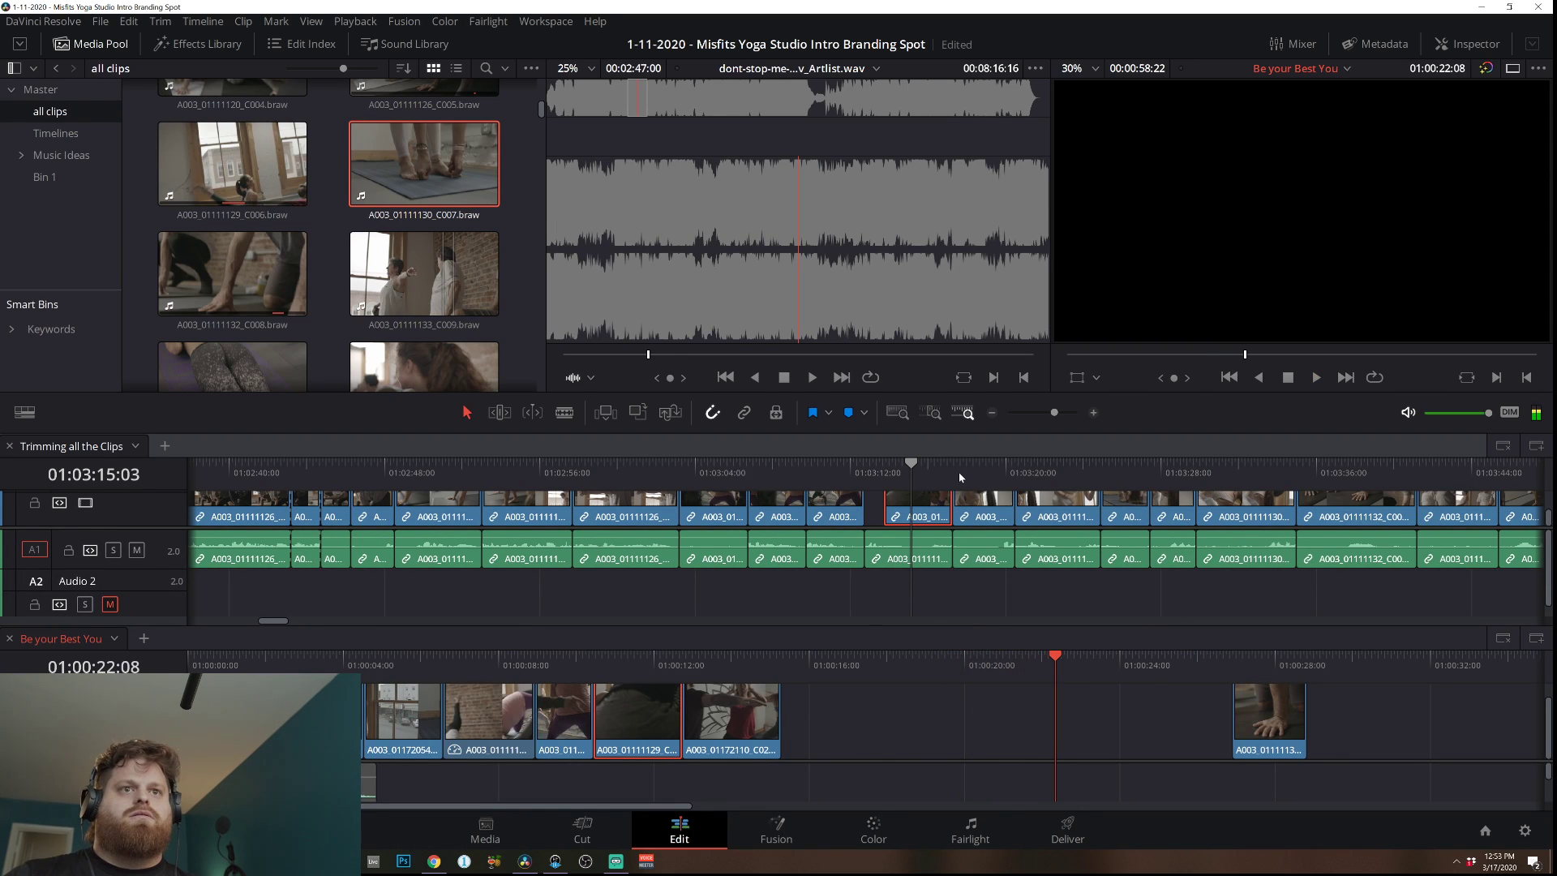
Find the A003_01172121_C033 shot of Trimming all the Clips through the Color page's clips (clip 190) and return to the Edit page.
drag(988, 478, 1430, 513)
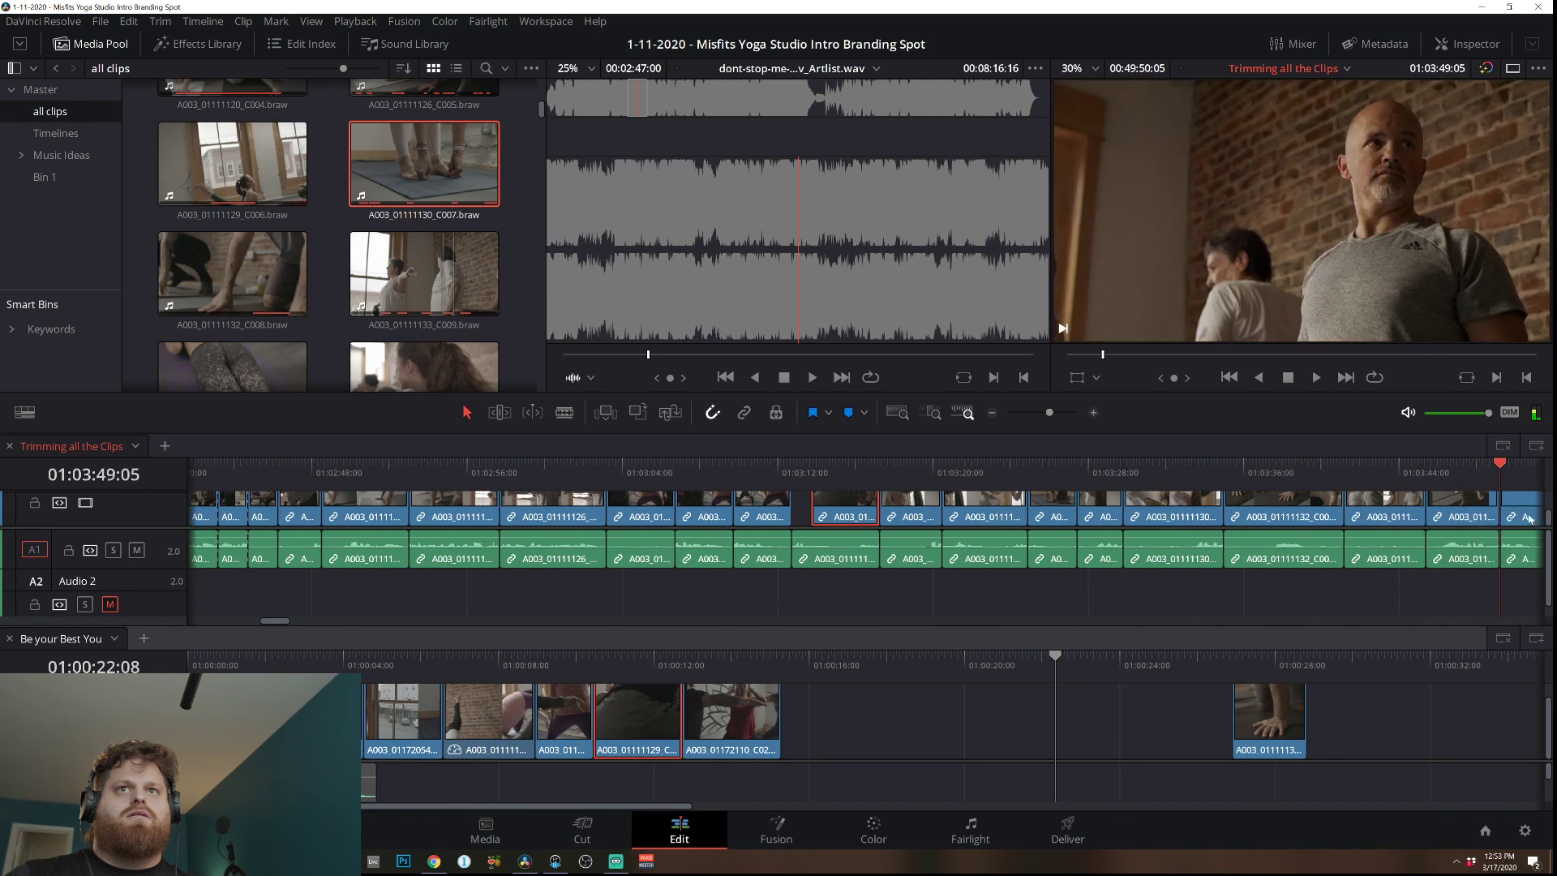
key(shift+6)
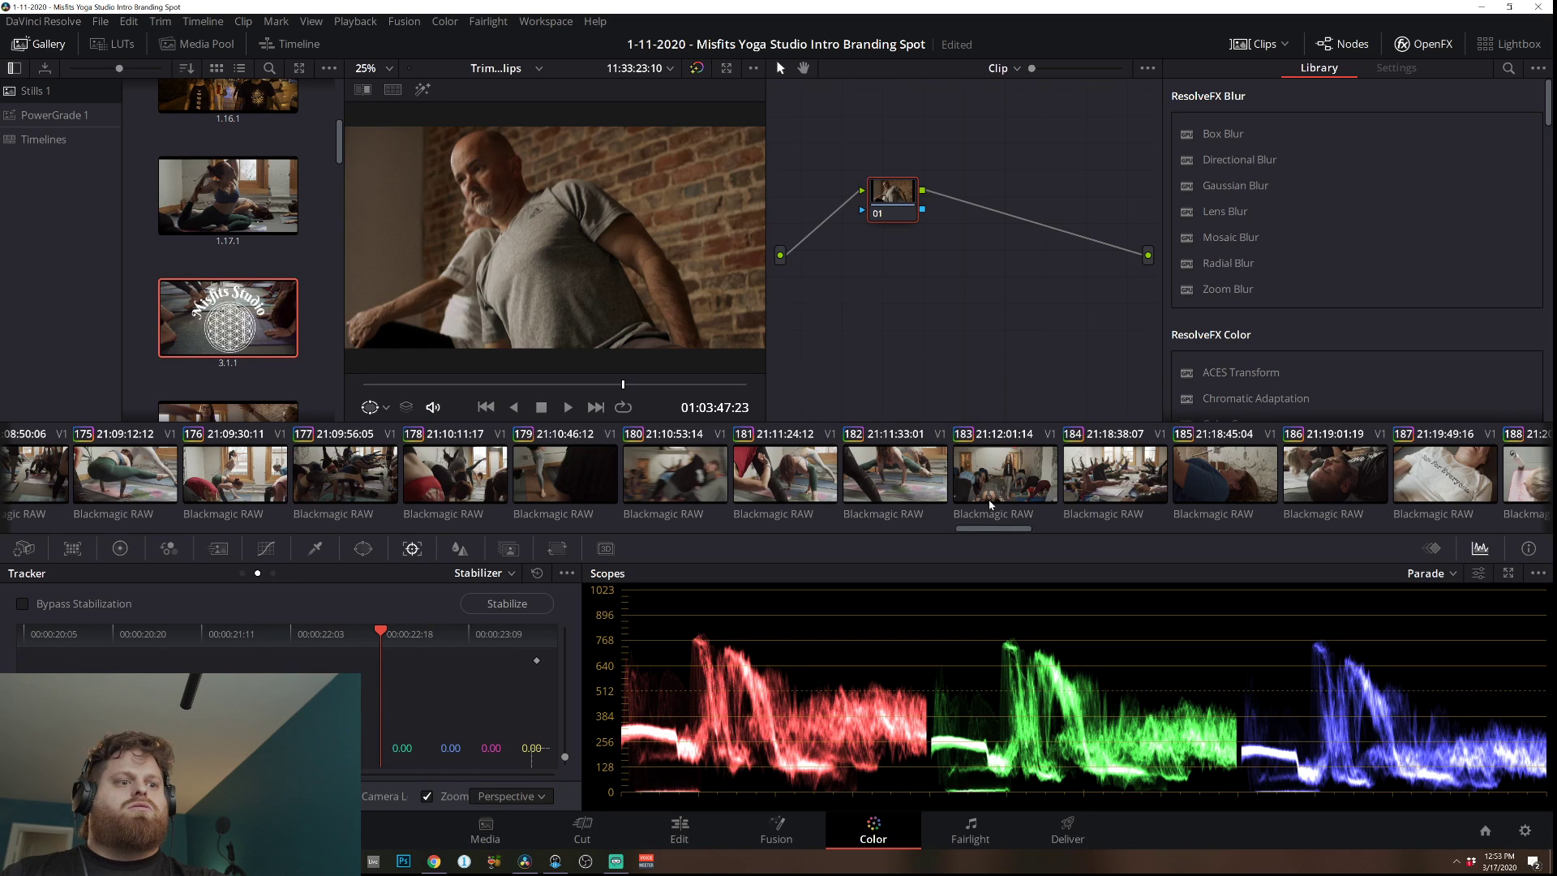
scroll(989, 505, down, 8)
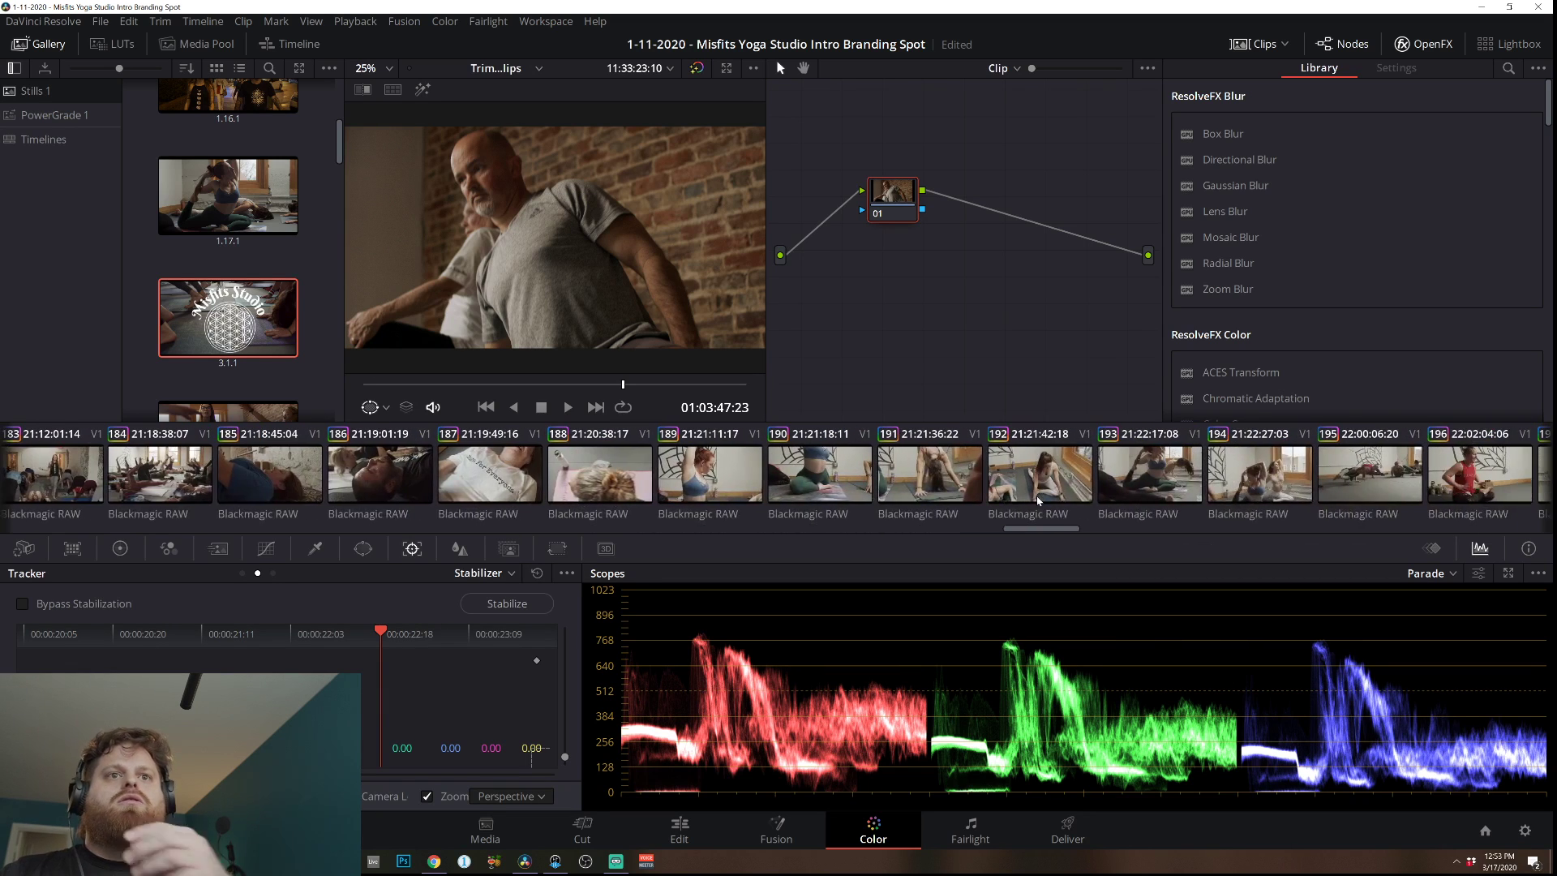
click(759, 475)
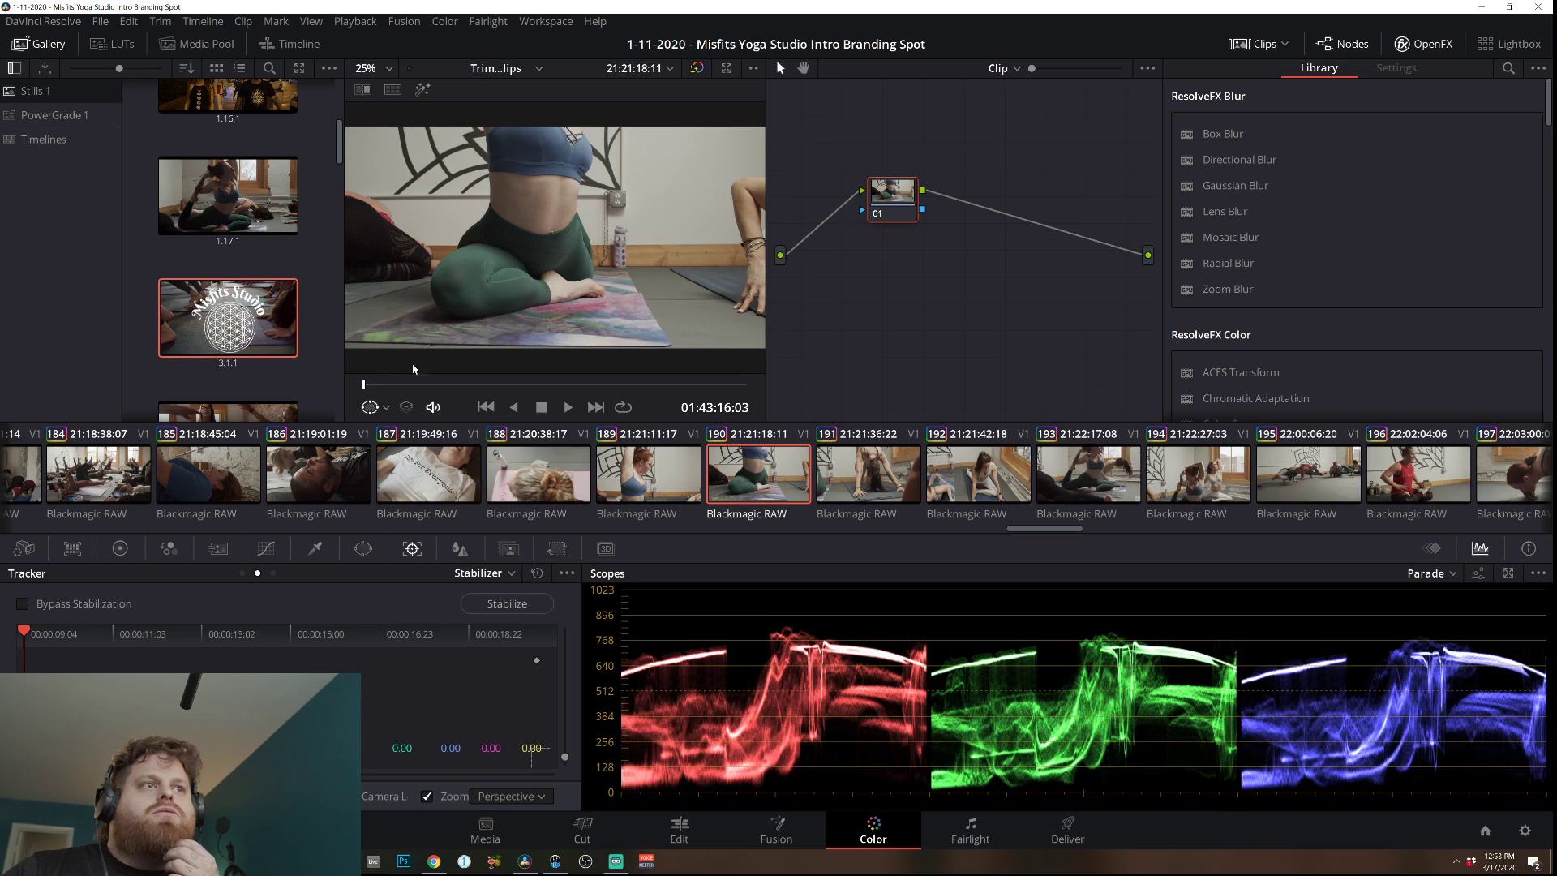
drag(406, 395, 371, 399)
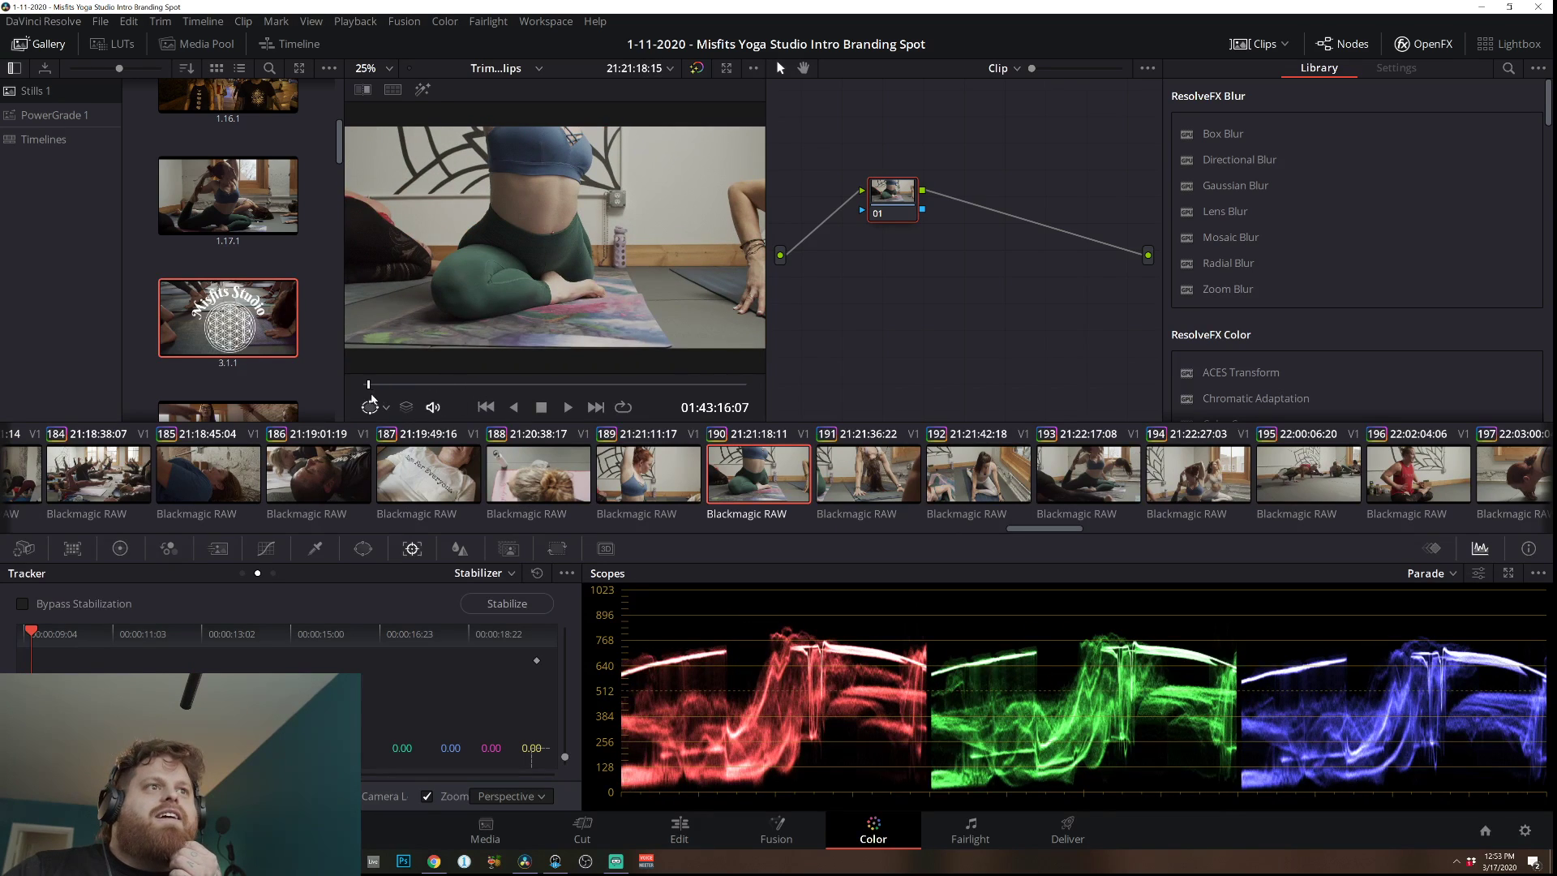
click(680, 833)
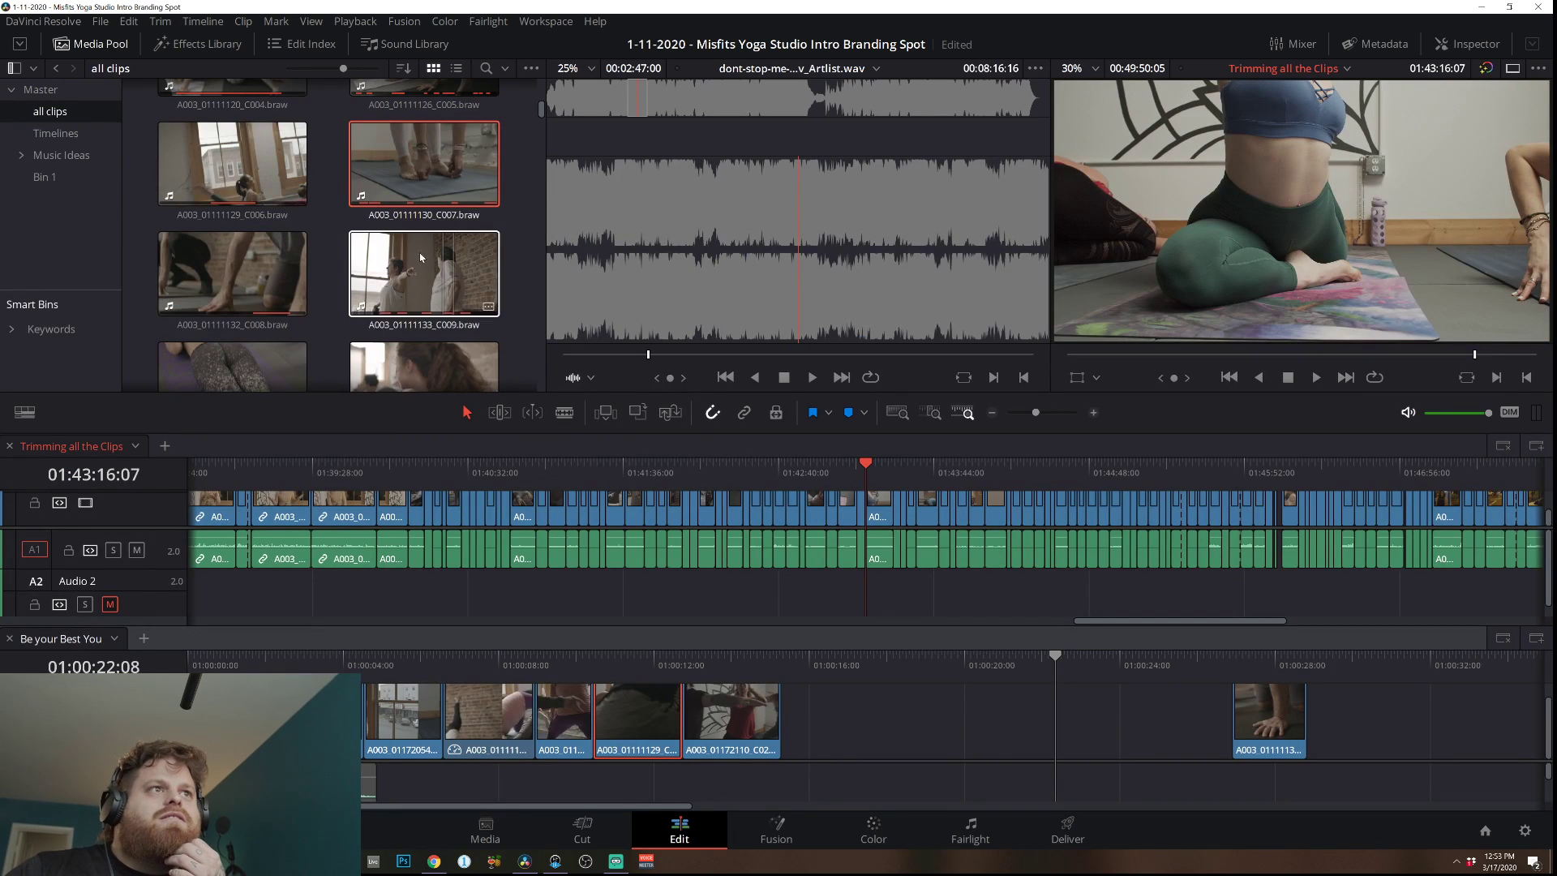
In Be your Best You, move A003_01111129_C006 out to about 01:00:22 and place A003_01172121_C033 after A003_01172110_C026.
click(635, 732)
drag(991, 704, 528, 712)
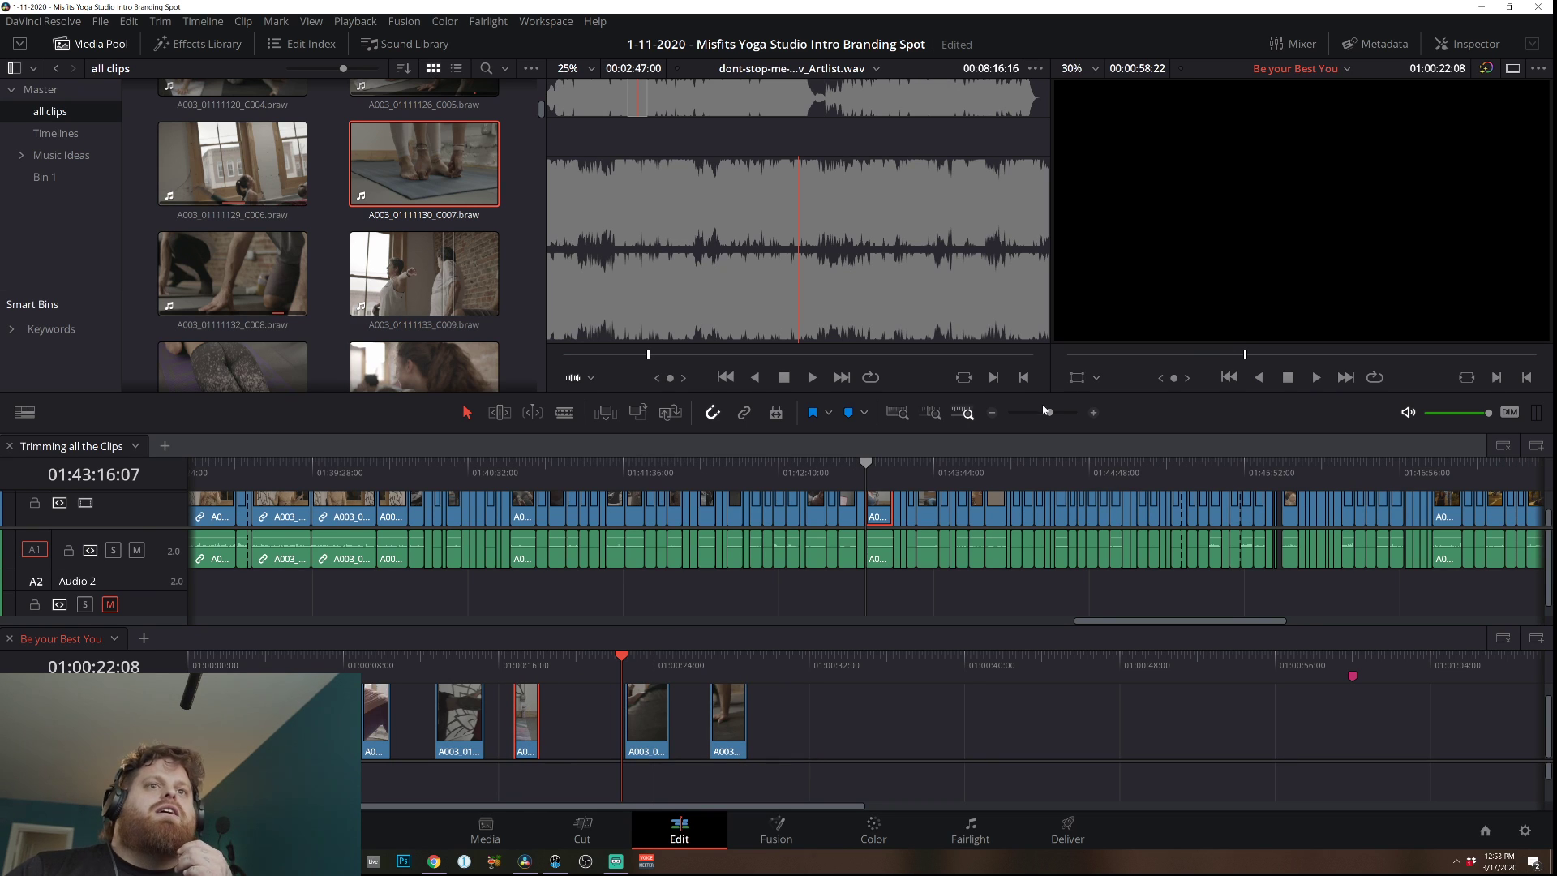
click(1093, 413)
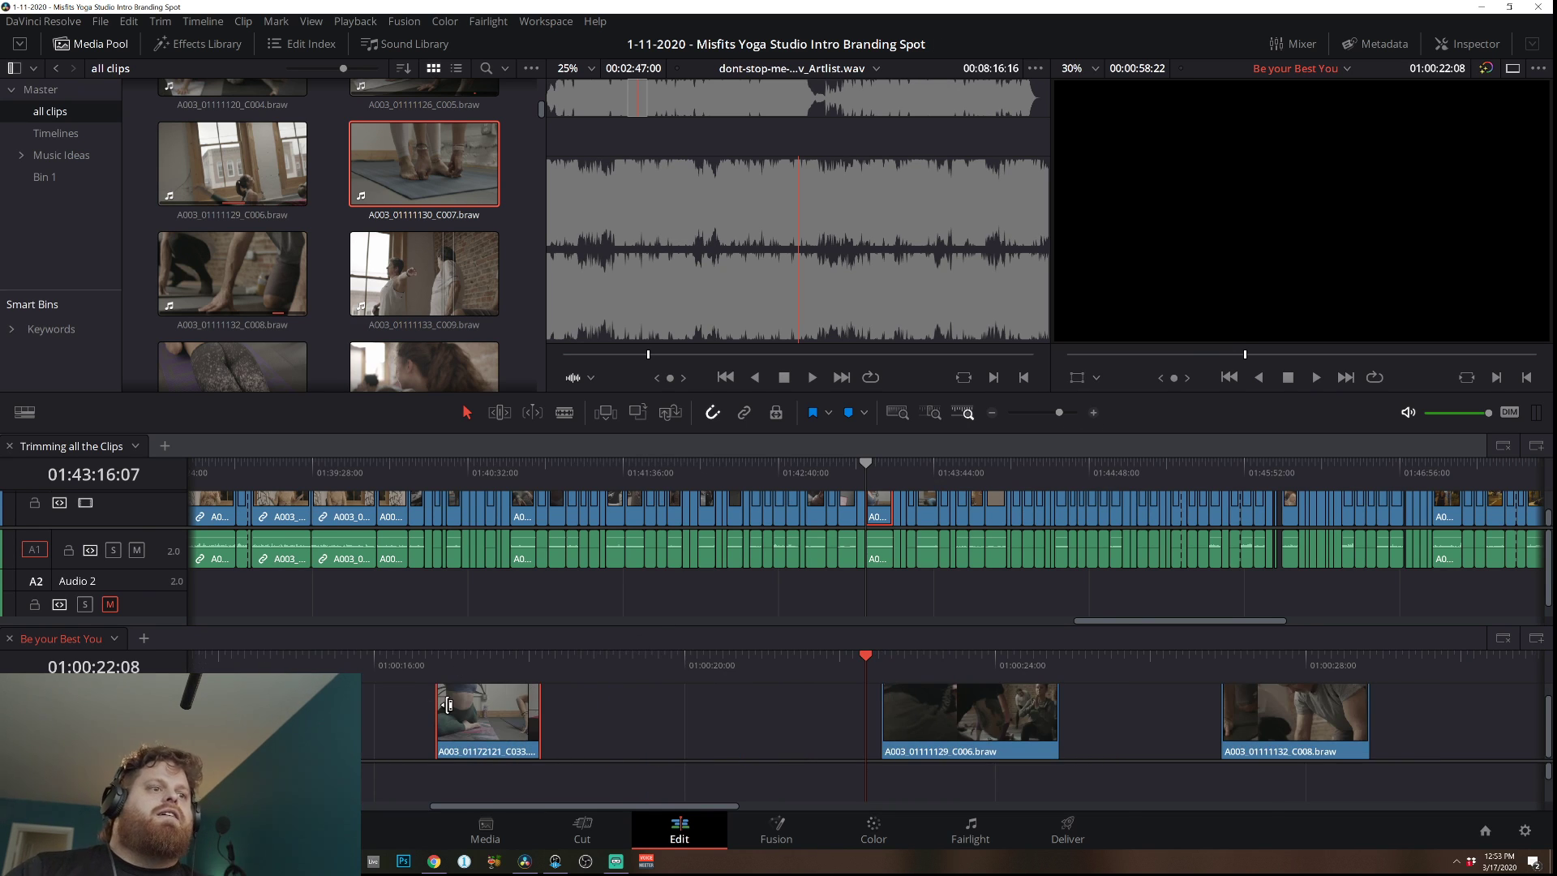
Extend both ends of A003_01172121_C033 and move it closer to the end of A003_01172110_C026.
drag(442, 705, 407, 704)
drag(529, 711, 571, 704)
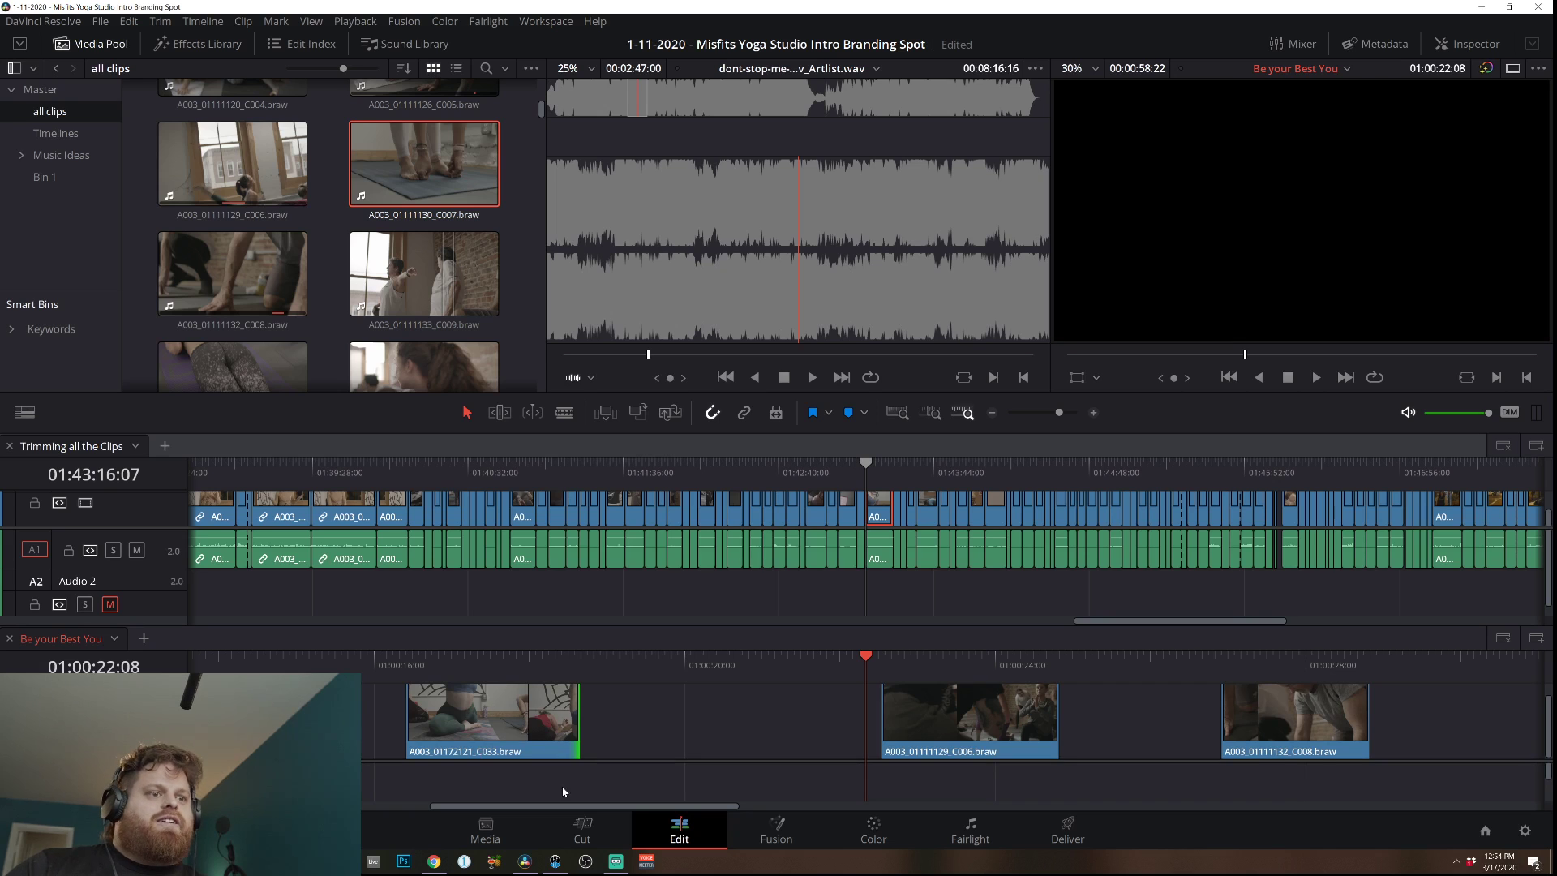
drag(578, 810, 509, 809)
drag(874, 722, 1248, 740)
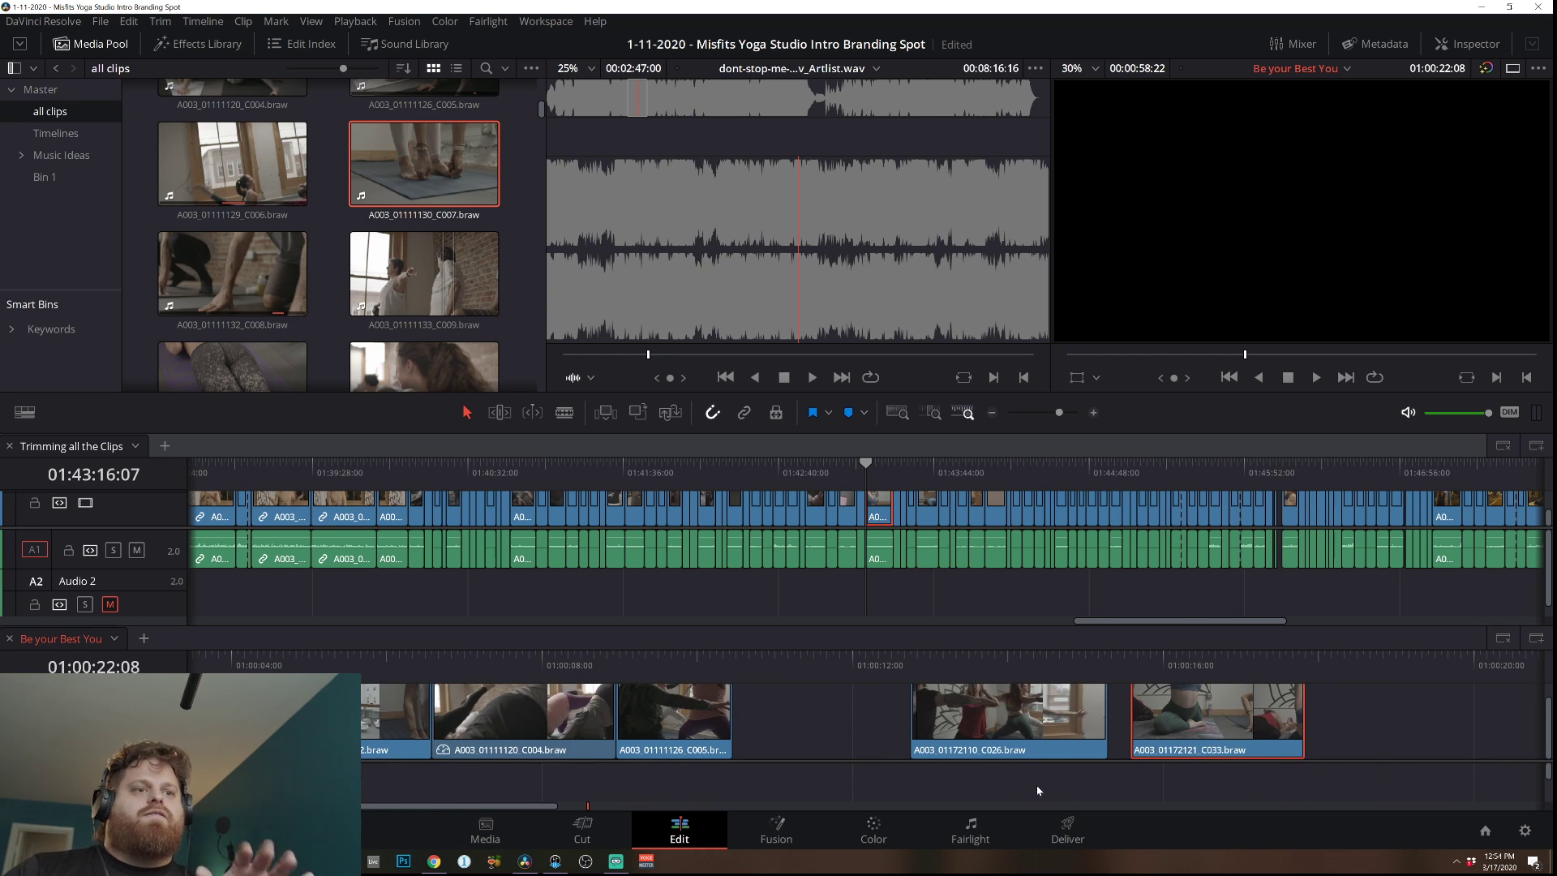
Shift A003_01172121_C033 later, adjust its start to 01:00:16:09, and play it back.
drag(480, 811, 542, 793)
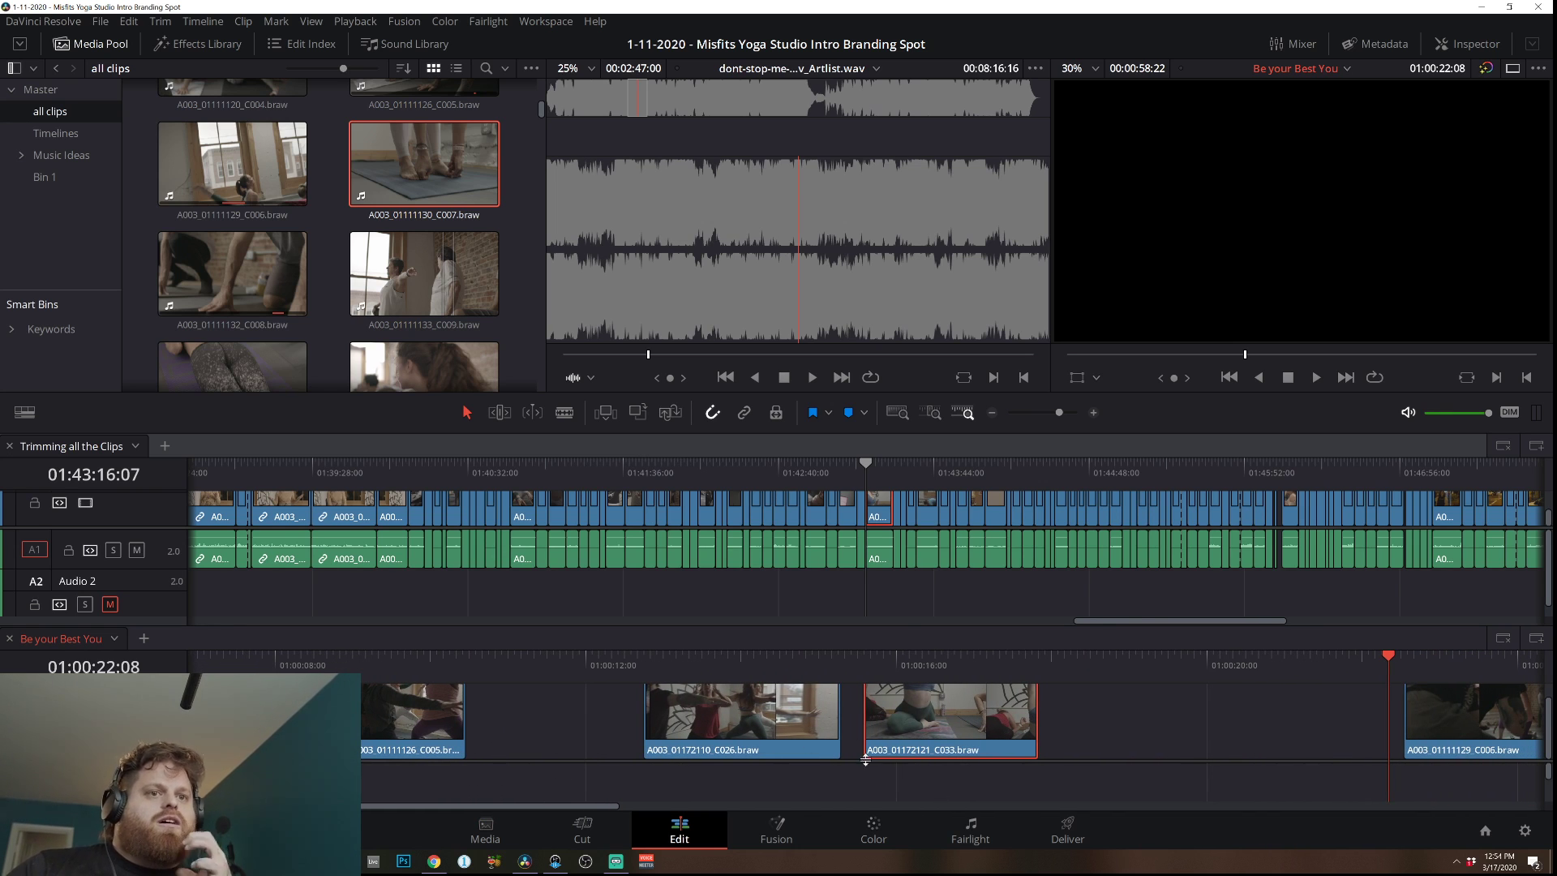
drag(871, 705, 875, 702)
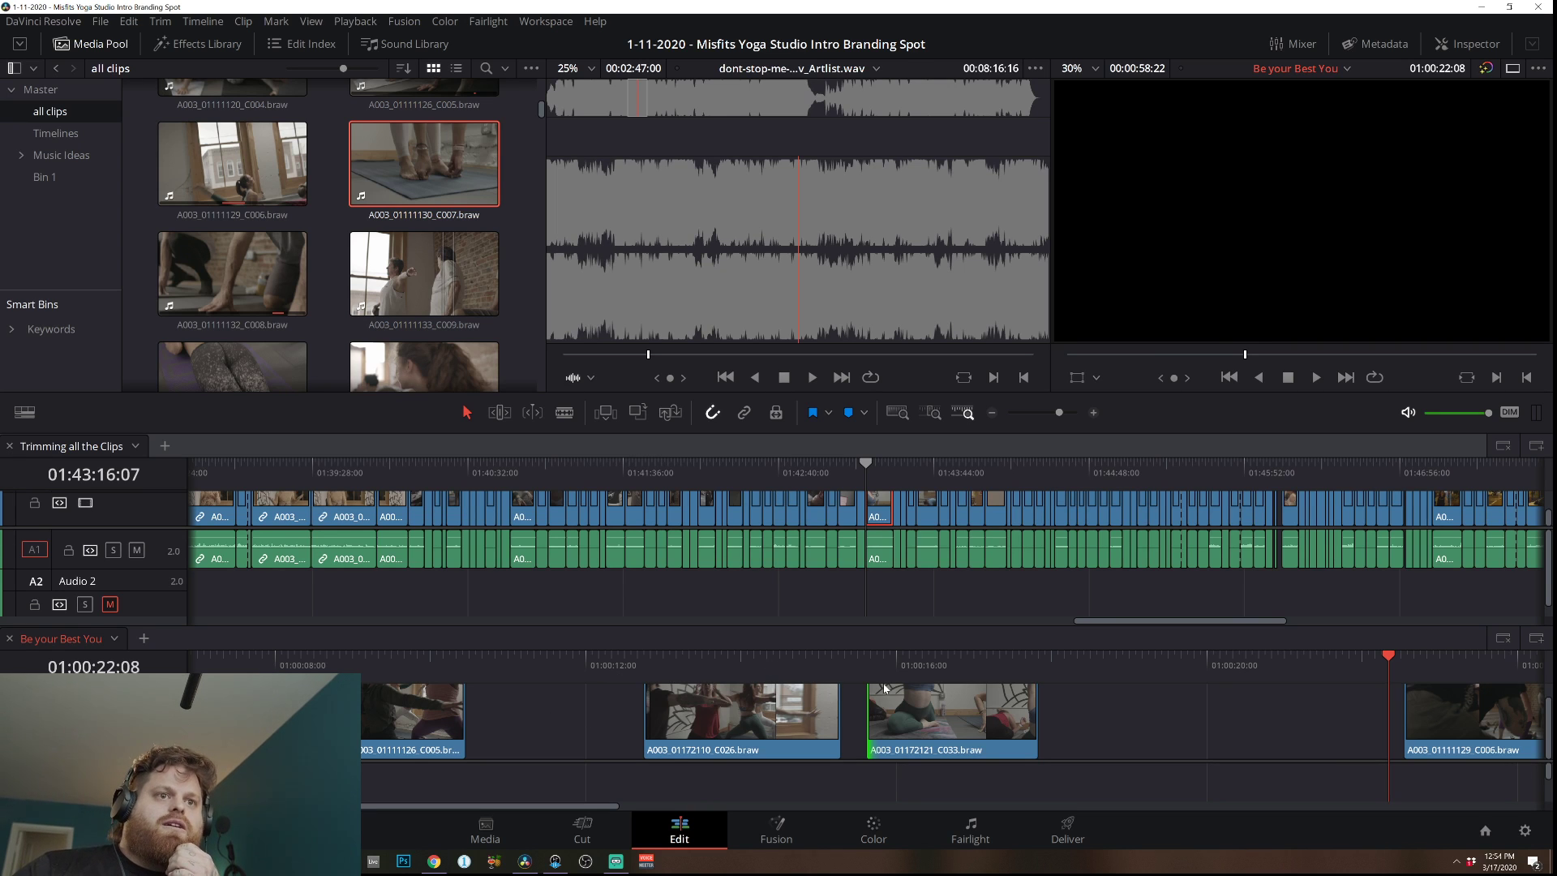
click(858, 660)
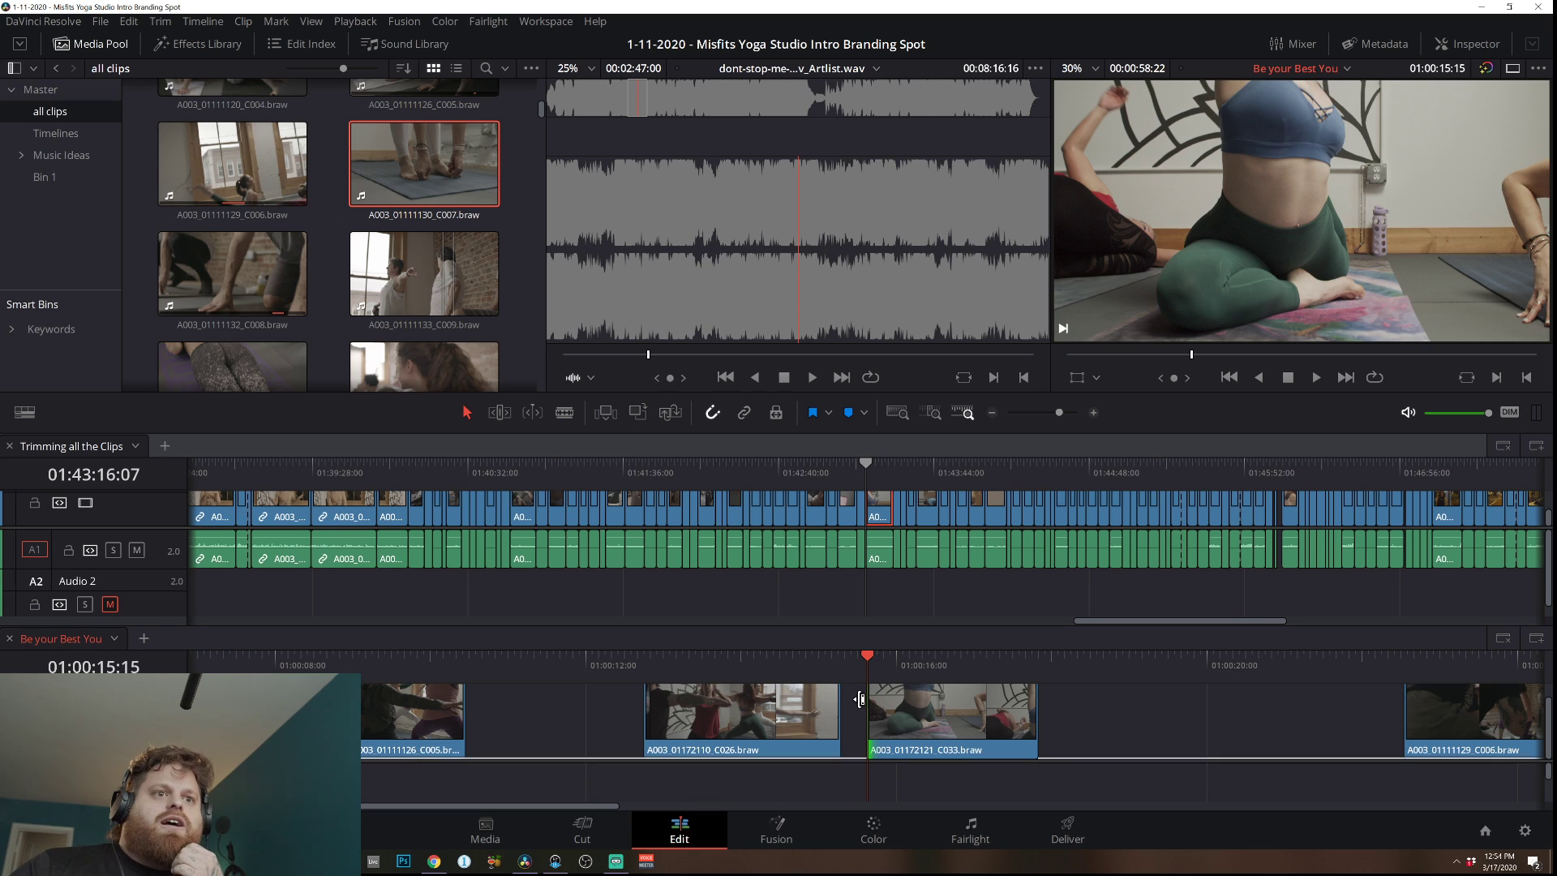
drag(906, 708, 990, 708)
click(922, 664)
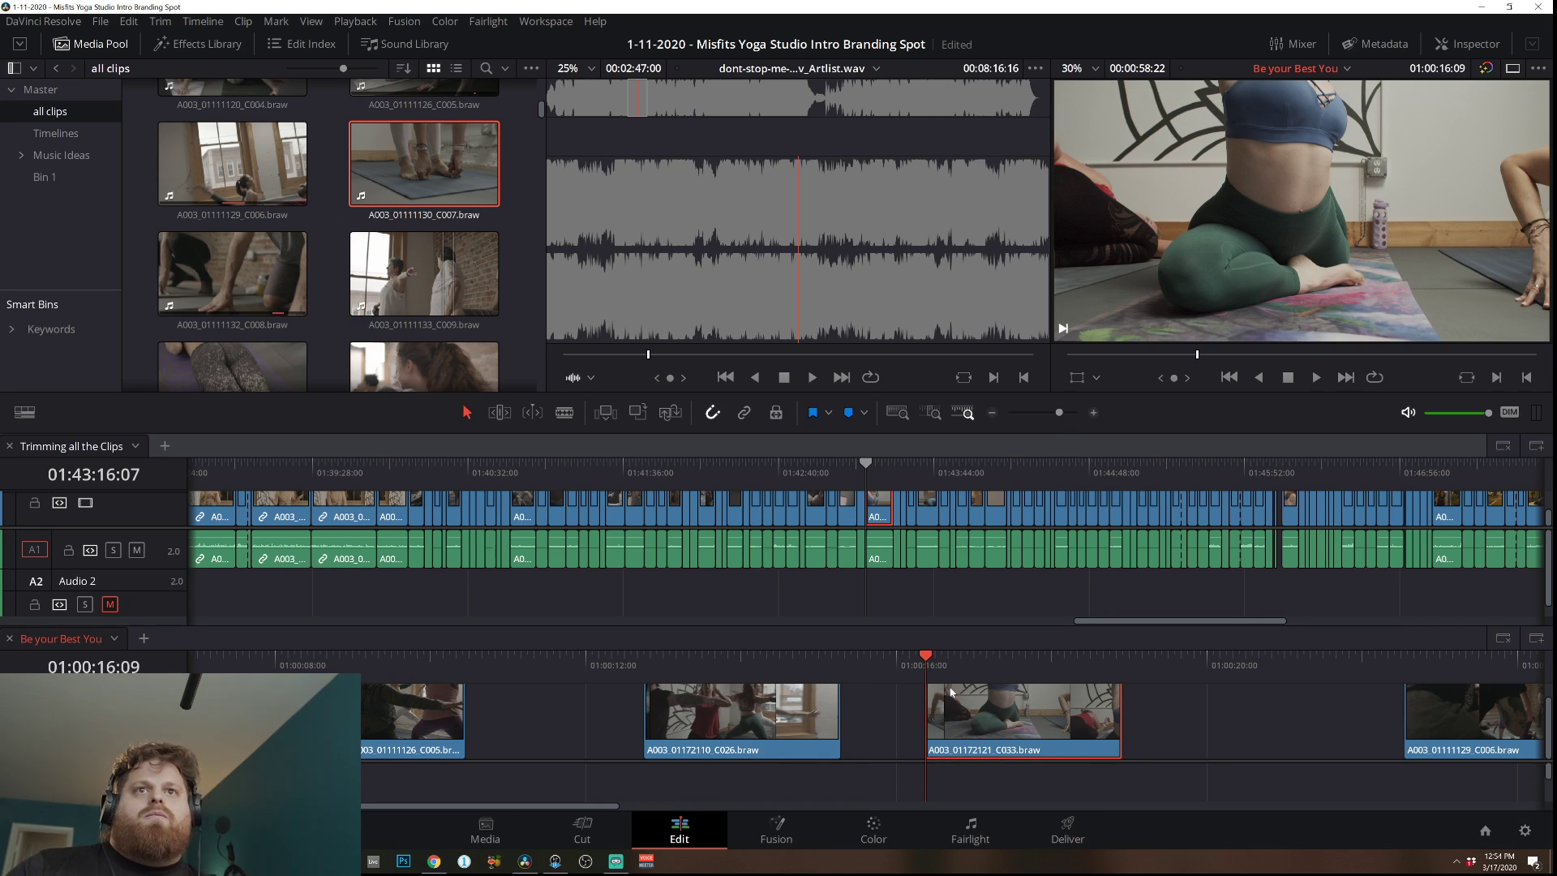
key(space)
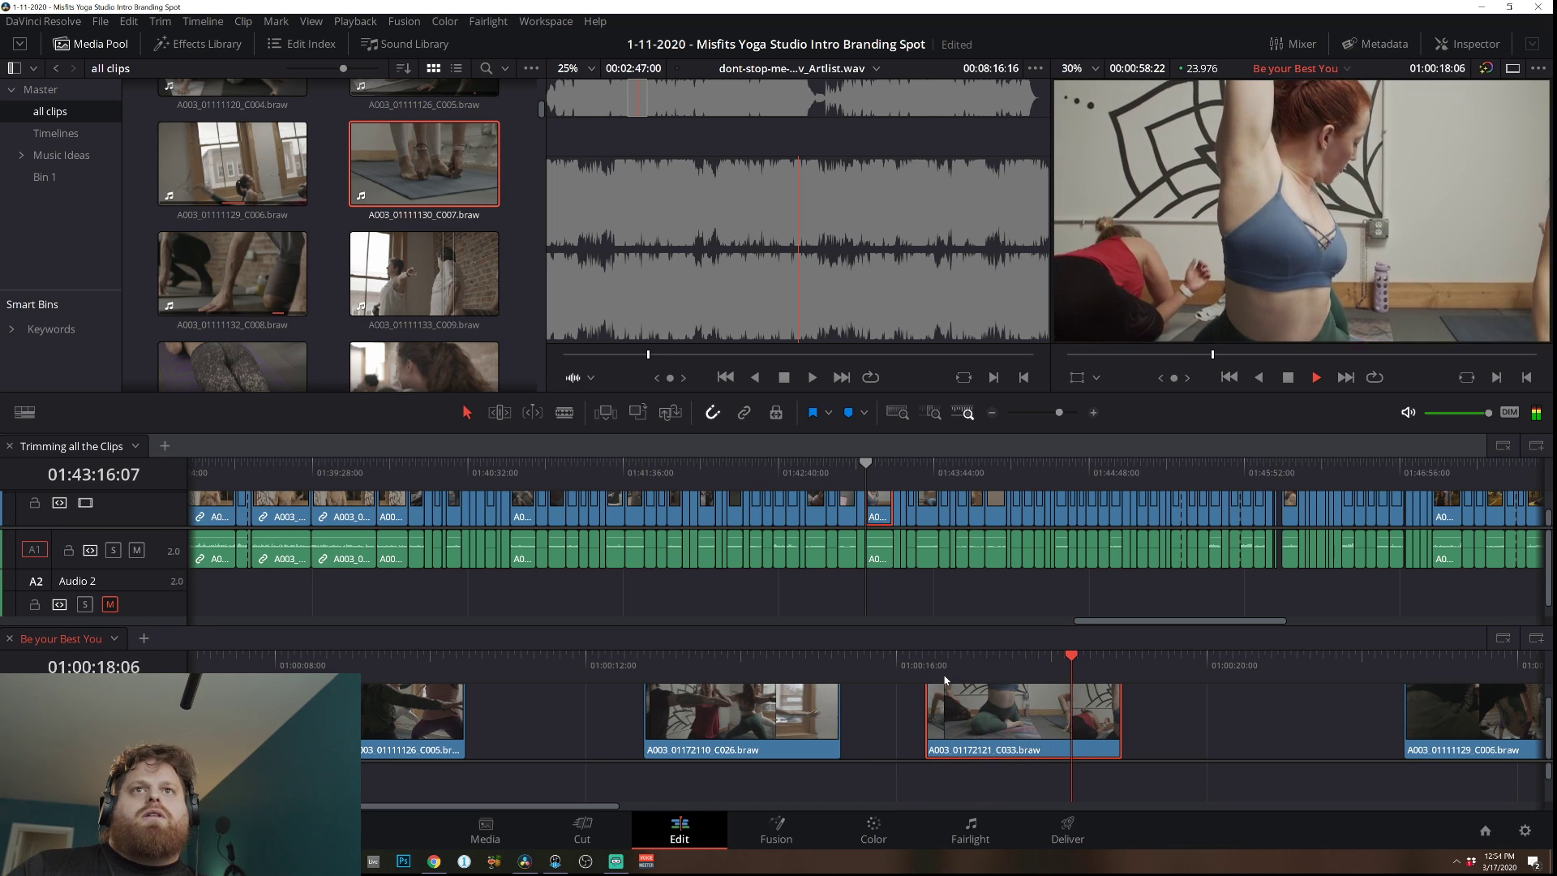
key(space)
Extend the start of A003_01172121_C033 to include more of the earlier movement and play the longer shot.
mouse_move(930, 708)
mouse_down()
mouse_move(864, 697)
mouse_move(1011, 716)
mouse_move(906, 710)
mouse_move(930, 709)
mouse_up()
click(866, 656)
click(929, 659)
key(space)
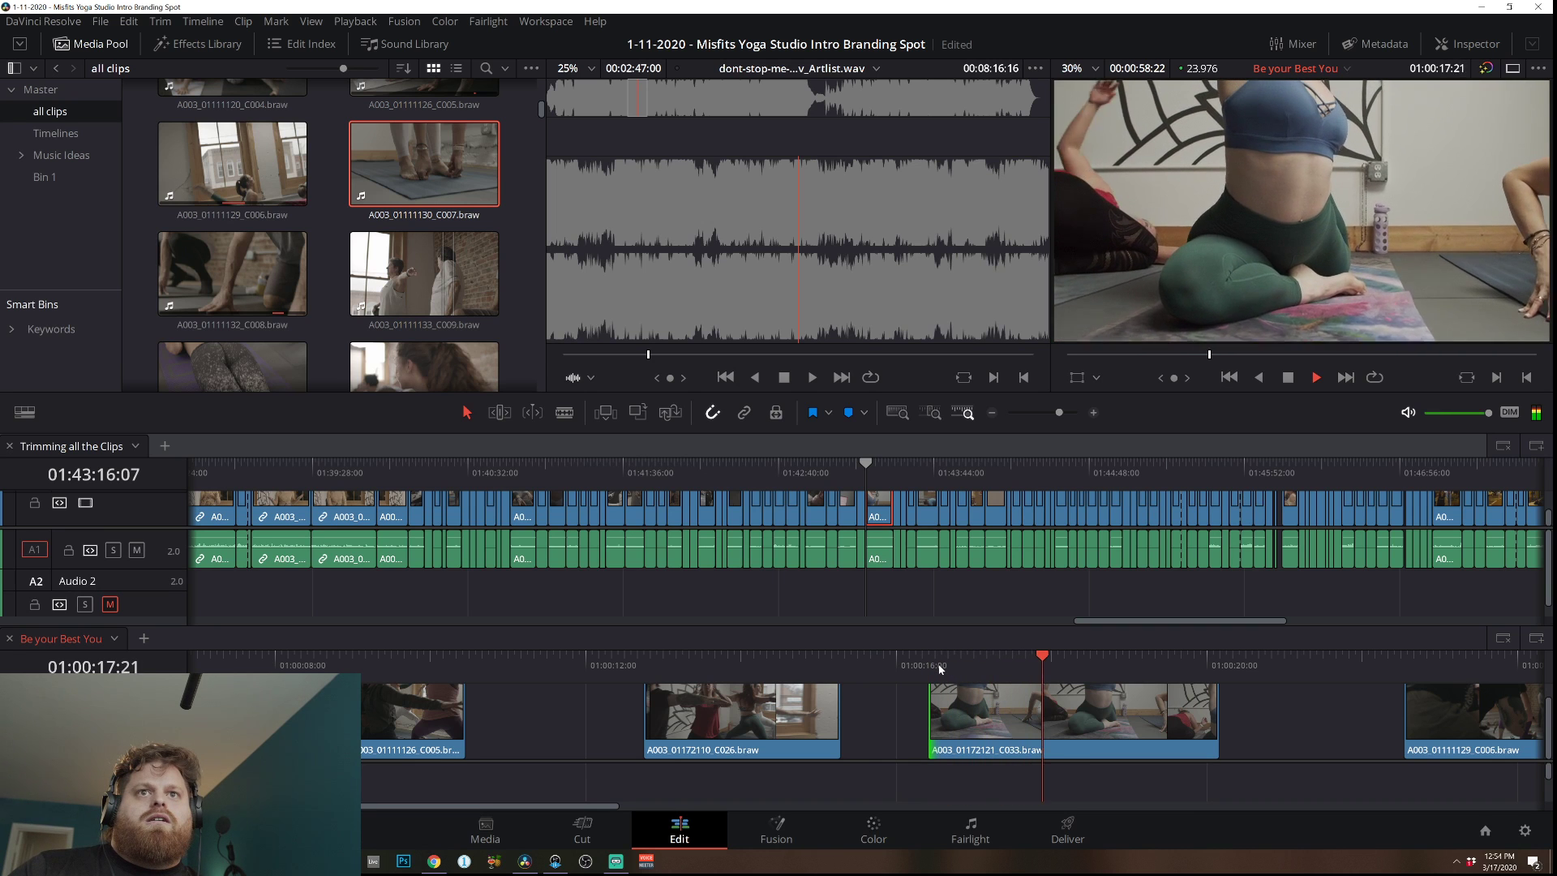
key(space)
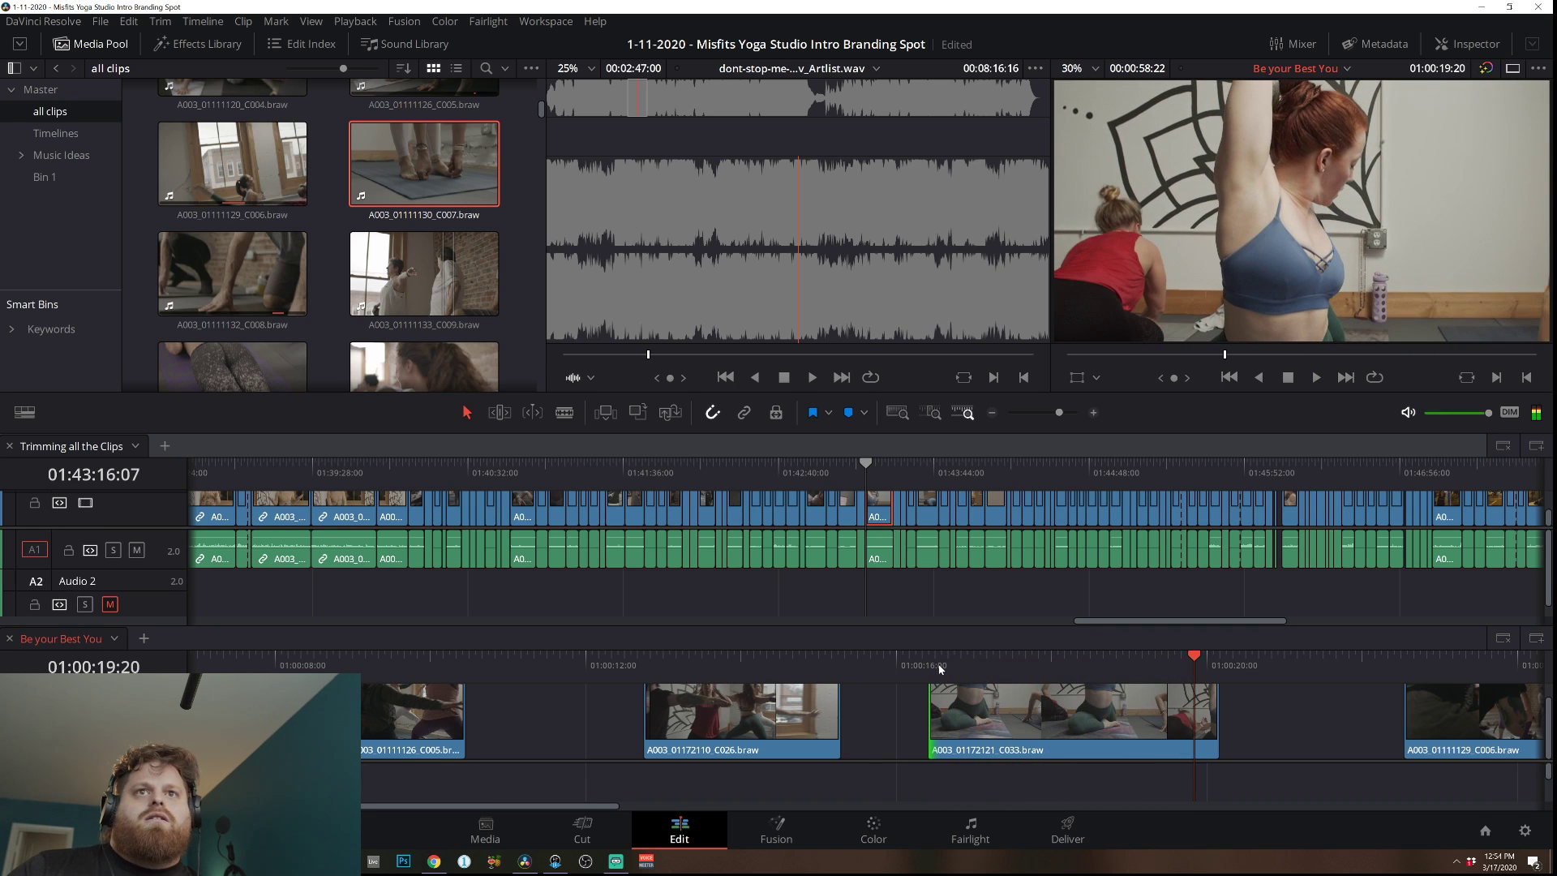
key(Up)
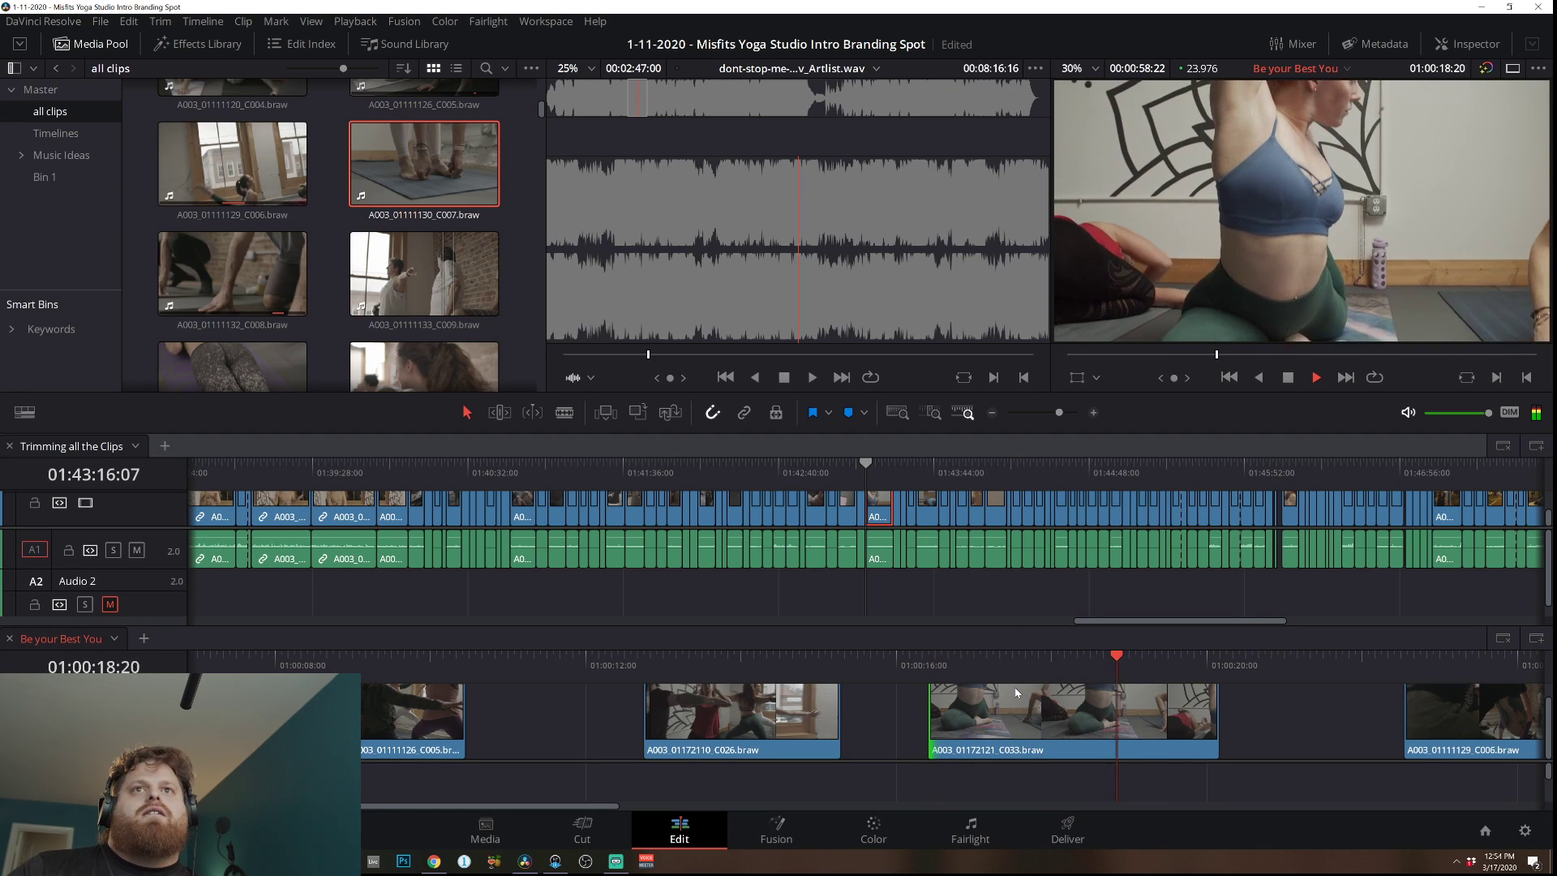
Trim the start and end of A003_01172121_C033 and move it back toward A003_01172110_C026.
drag(917, 712, 1031, 714)
click(1033, 659)
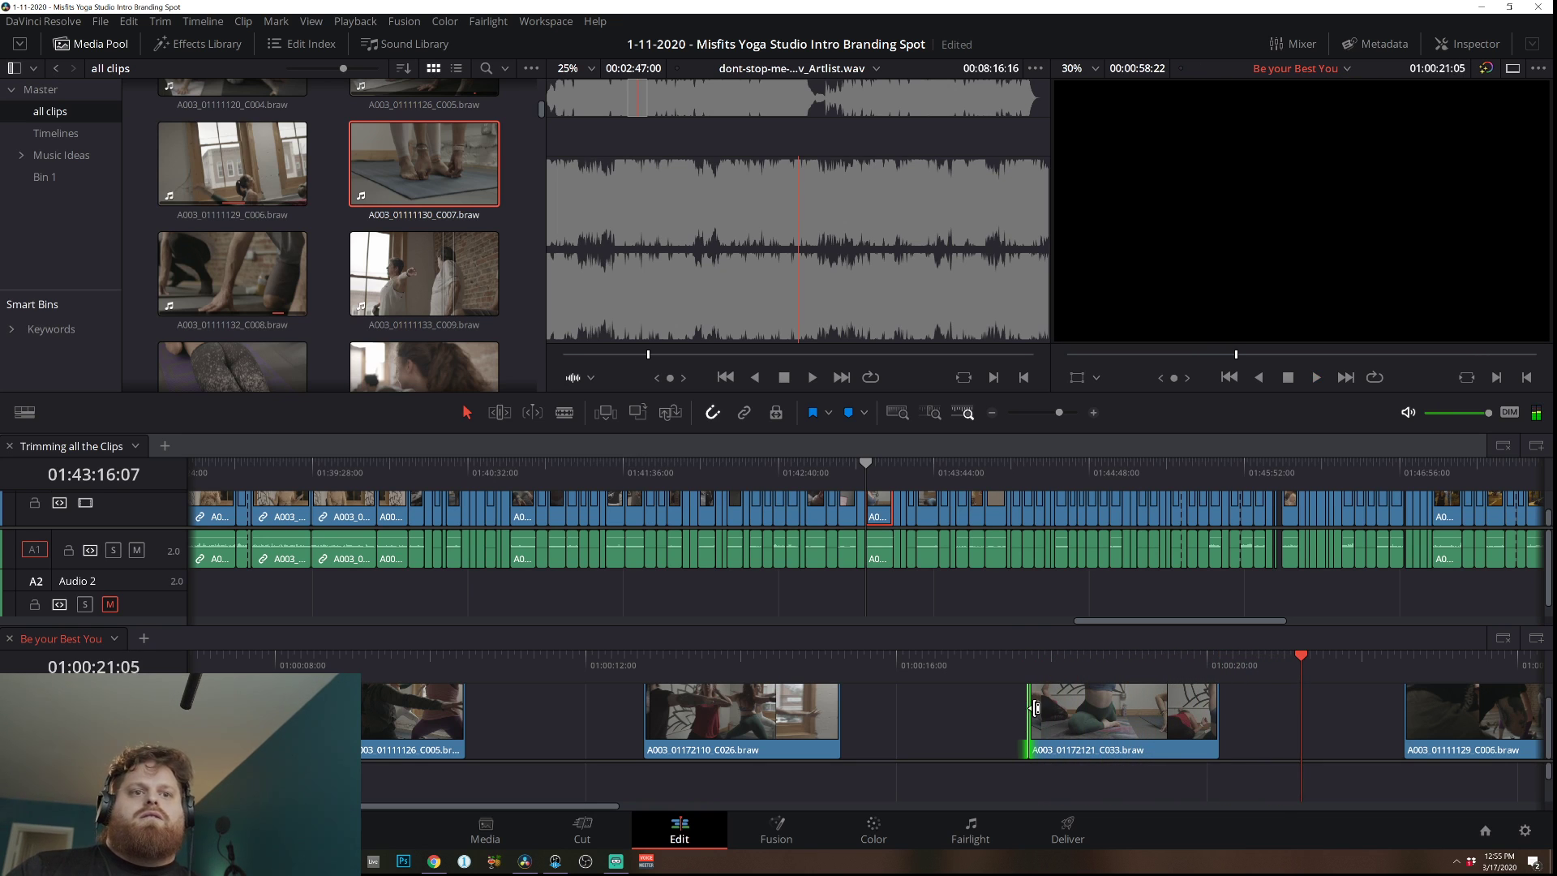
drag(1036, 709, 922, 717)
mouse_move(1036, 704)
mouse_down()
mouse_move(1014, 707)
mouse_move(1028, 707)
mouse_up()
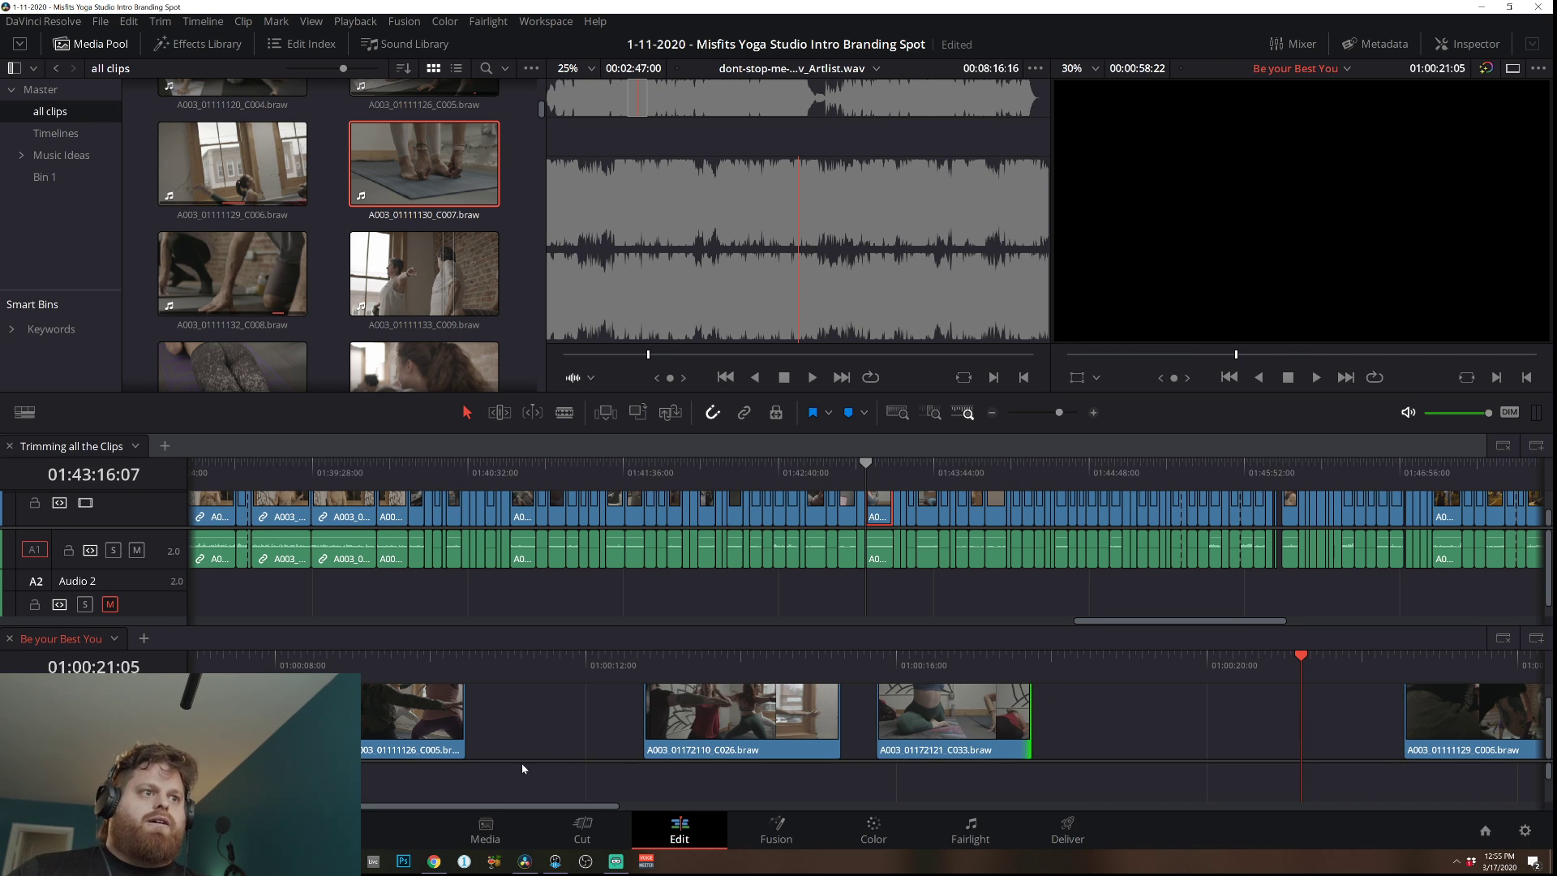
Move A003_01172121_C033 into the gap directly after A003_01111126_C005 and play it back.
mouse_move(500, 806)
mouse_down()
mouse_move(552, 808)
mouse_move(476, 813)
mouse_up()
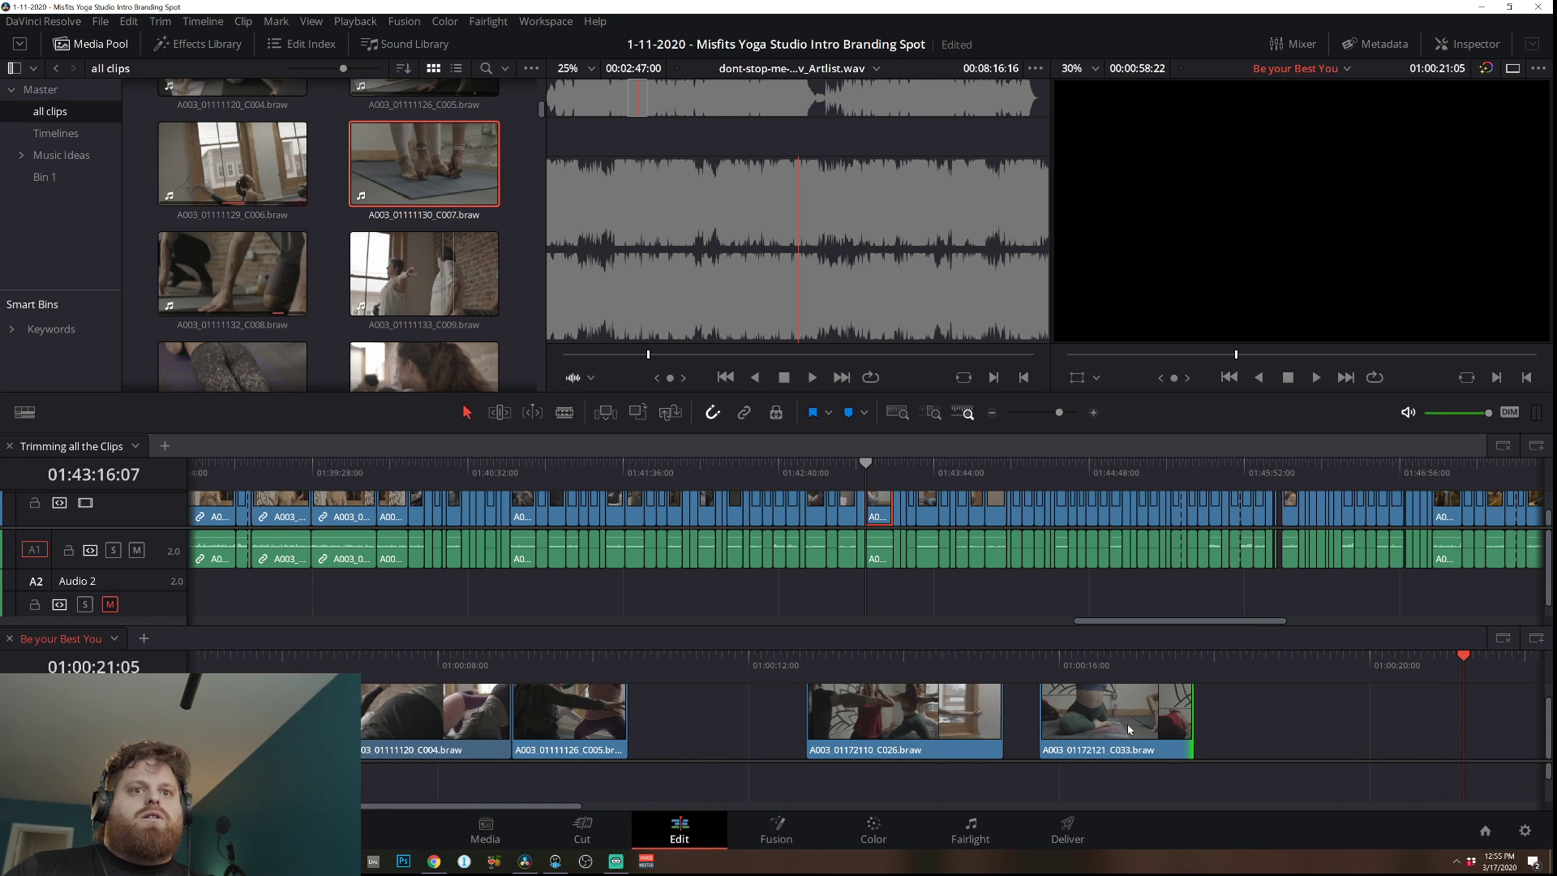
drag(1125, 726, 709, 705)
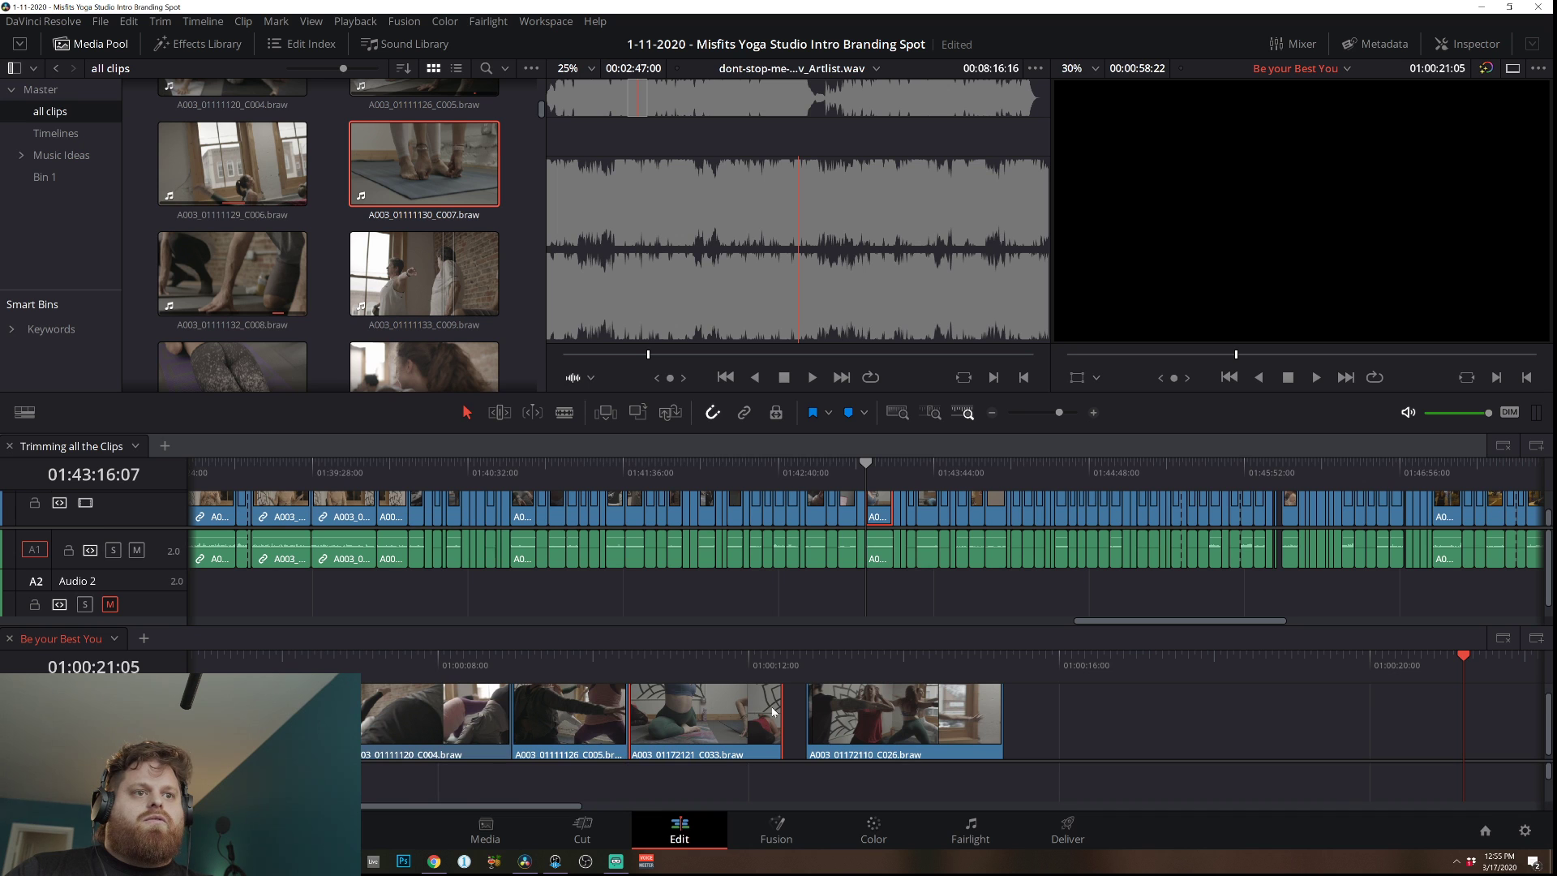
drag(495, 658, 259, 659)
key(space)
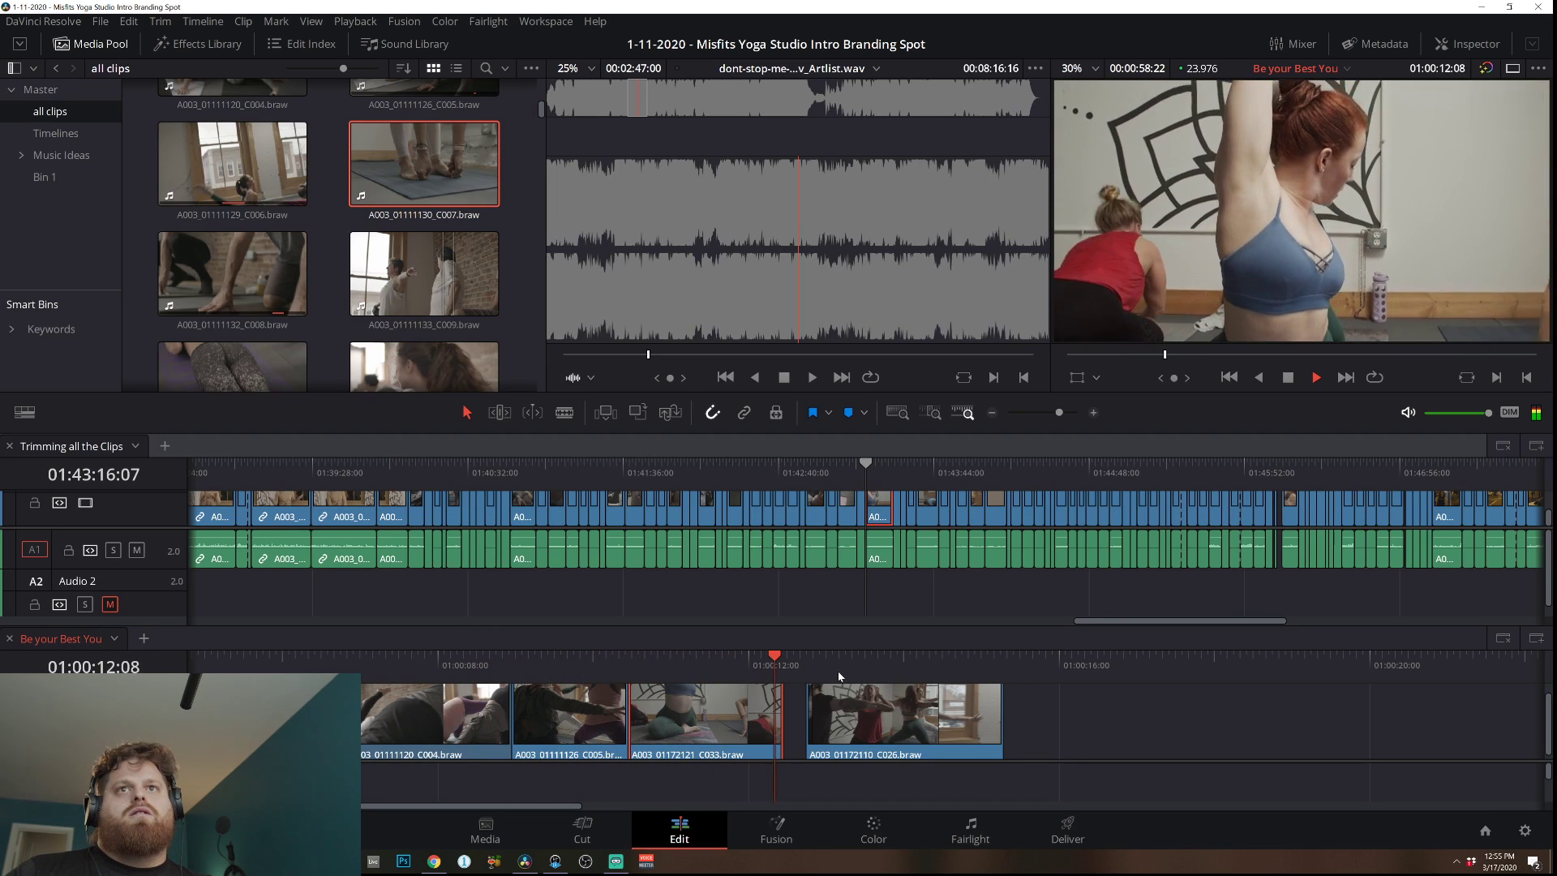
key(space)
Extend the end of A003_01172121_C033 to meet A003_01172110_C026 and play the transition up to 01:00:12:13.
drag(782, 712, 800, 718)
click(753, 663)
key(space)
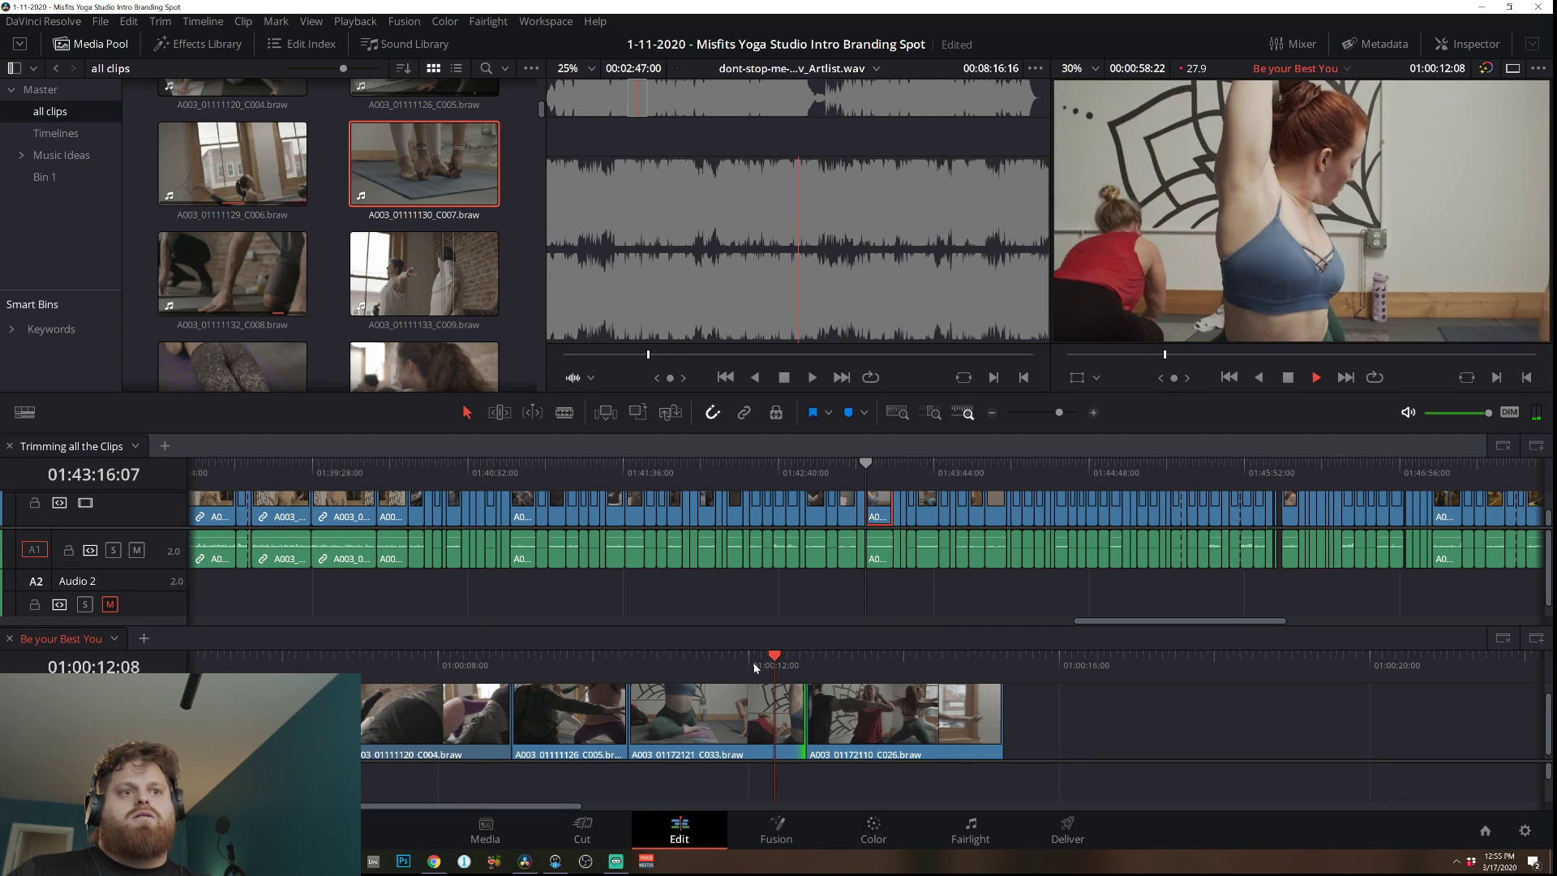
click(764, 665)
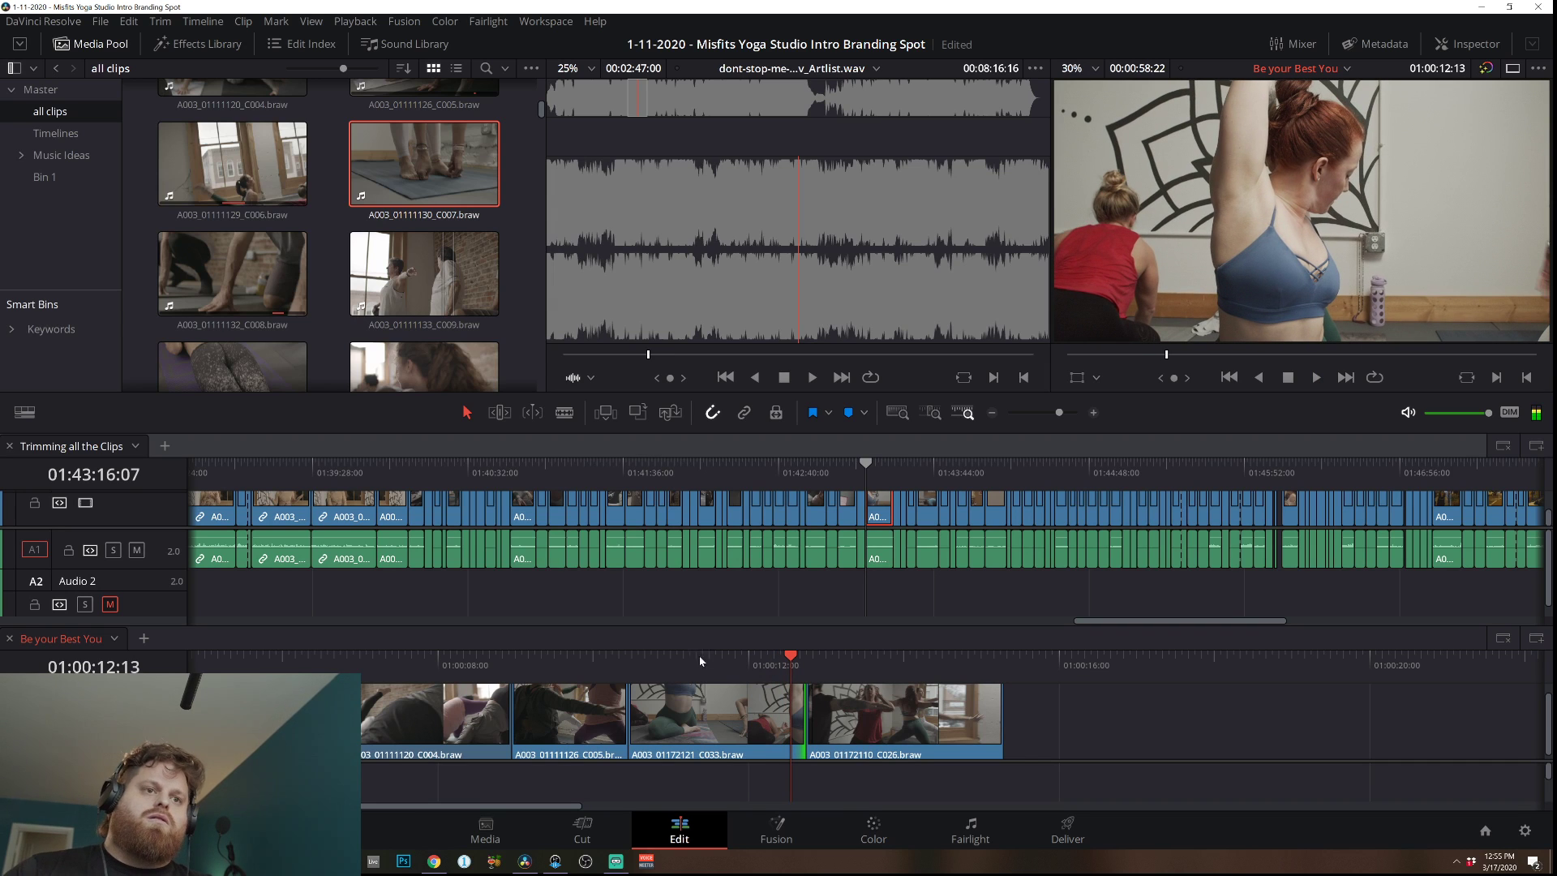
Roll the cut between A003_01172121_C033 and A003_01172110_C026 to 01:00:12:13 and play across it.
drag(808, 722, 865, 713)
key(t)
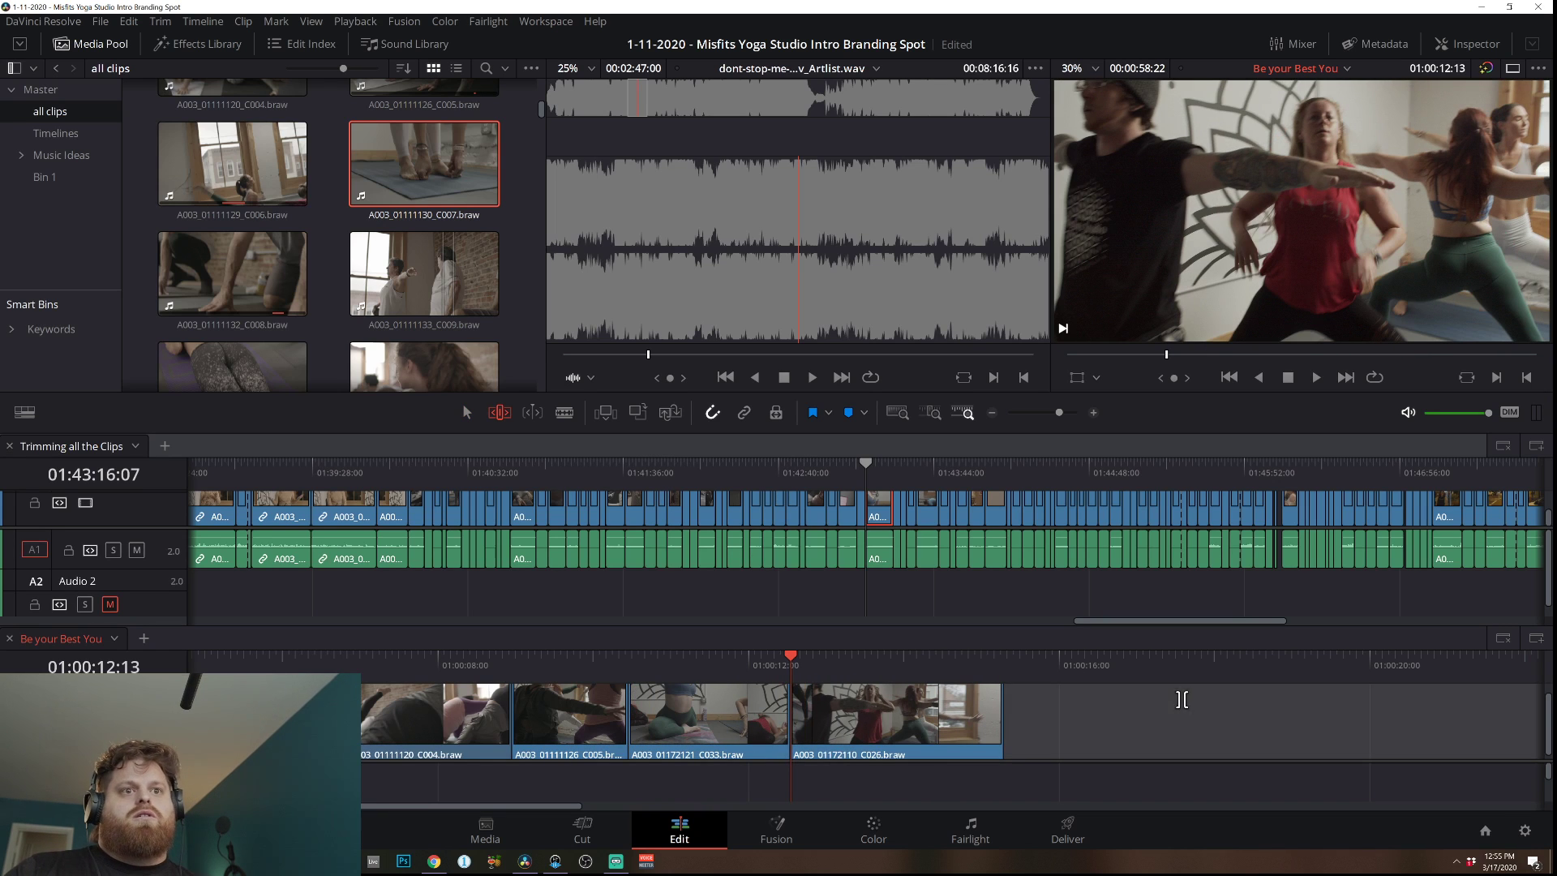
key(space)
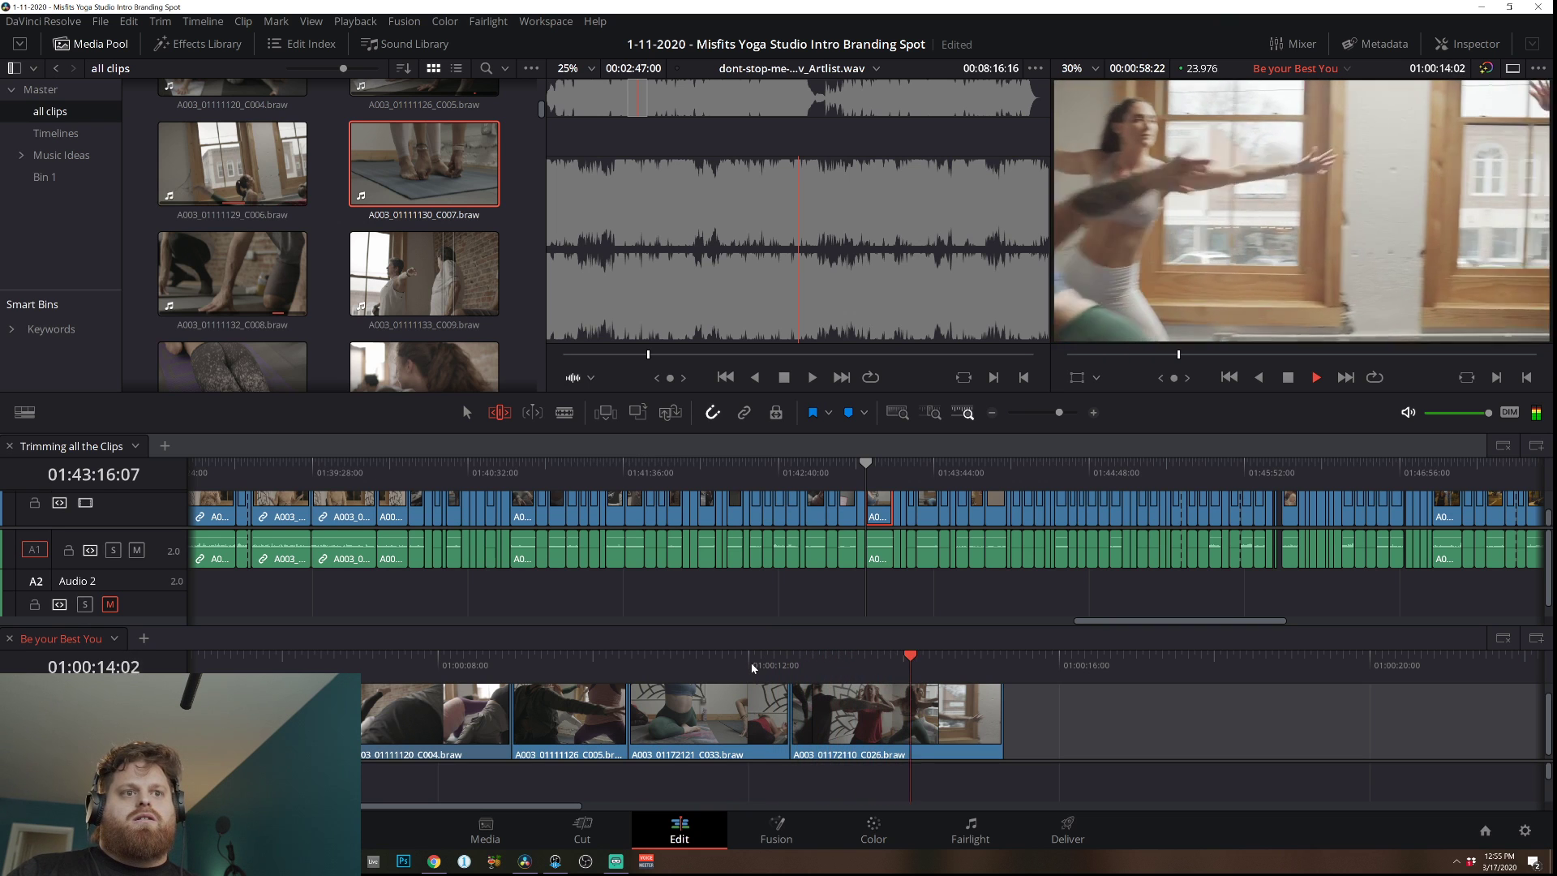
Step to 01:00:12:11, move A003_01172110_C026 earlier to start there over the end of A003_01172121_C033, and play the cut.
click(753, 666)
key(Right)
key(Right)
key(Right)
key(Right)
key(Right)
key(Right)
key(Right)
key(Right)
key(Right)
key(Right)
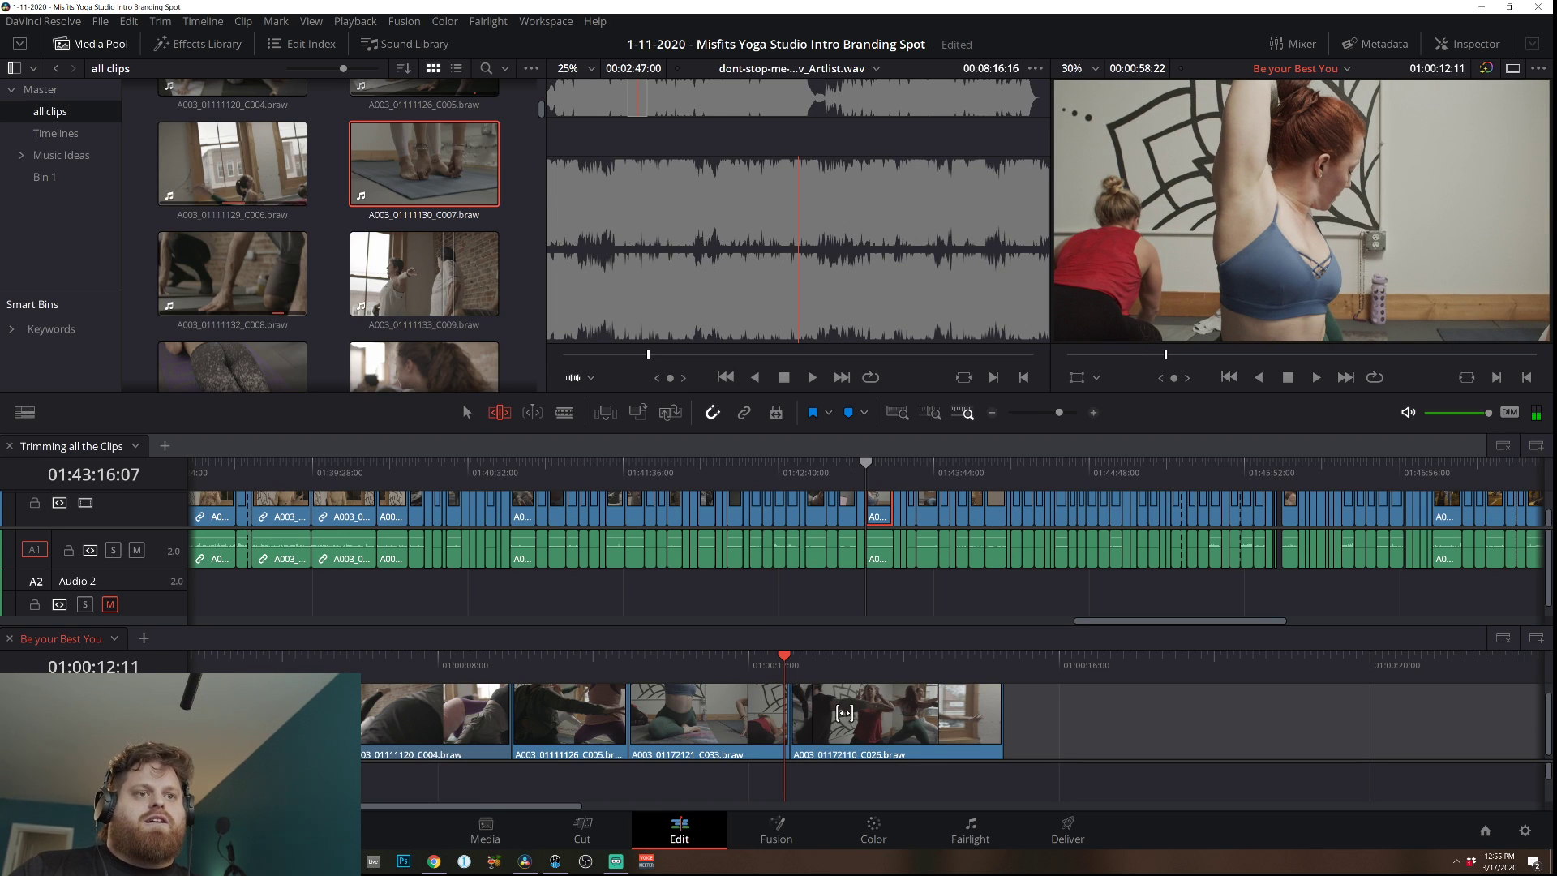
key(a)
drag(862, 712, 854, 716)
key(space)
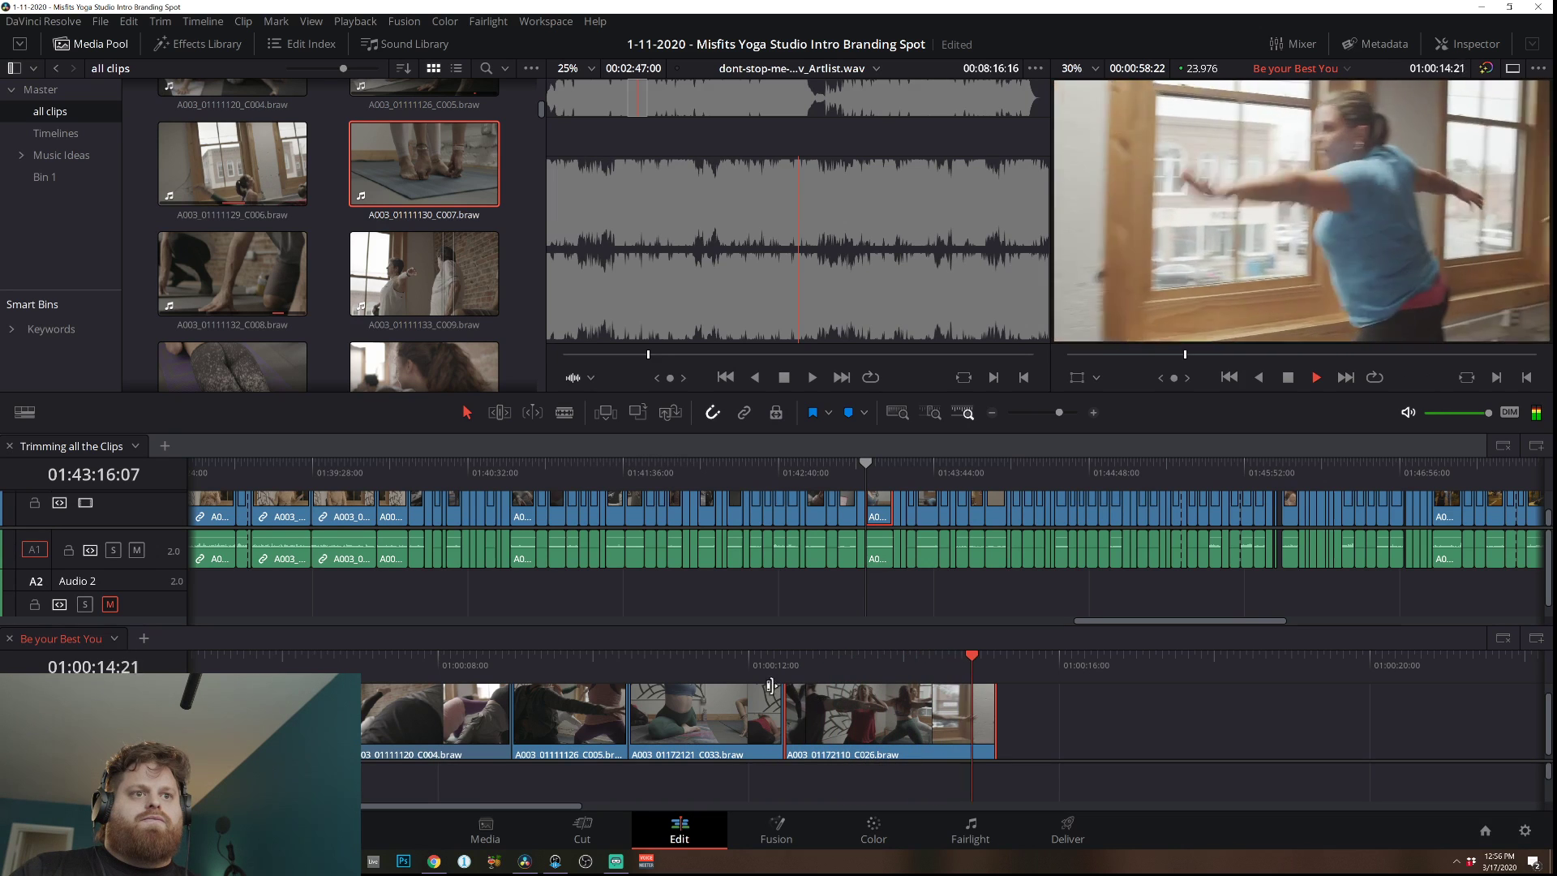
click(692, 661)
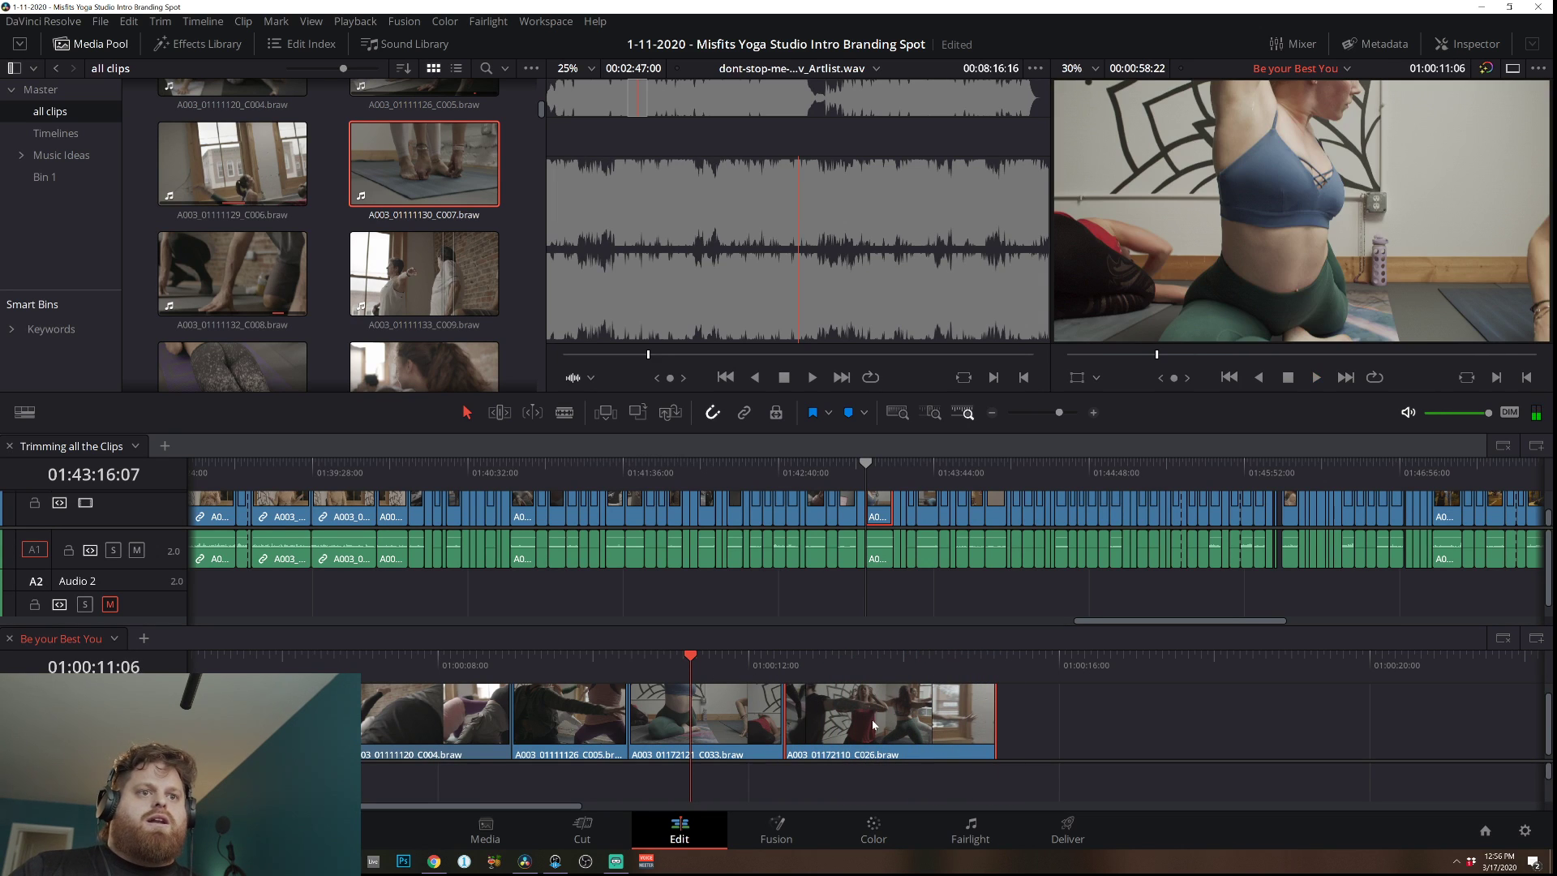
Slip the footage inside A003_01172110_C026 without moving the clip and review the sequence full screen from about 01:00:06.
drag(877, 712, 865, 713)
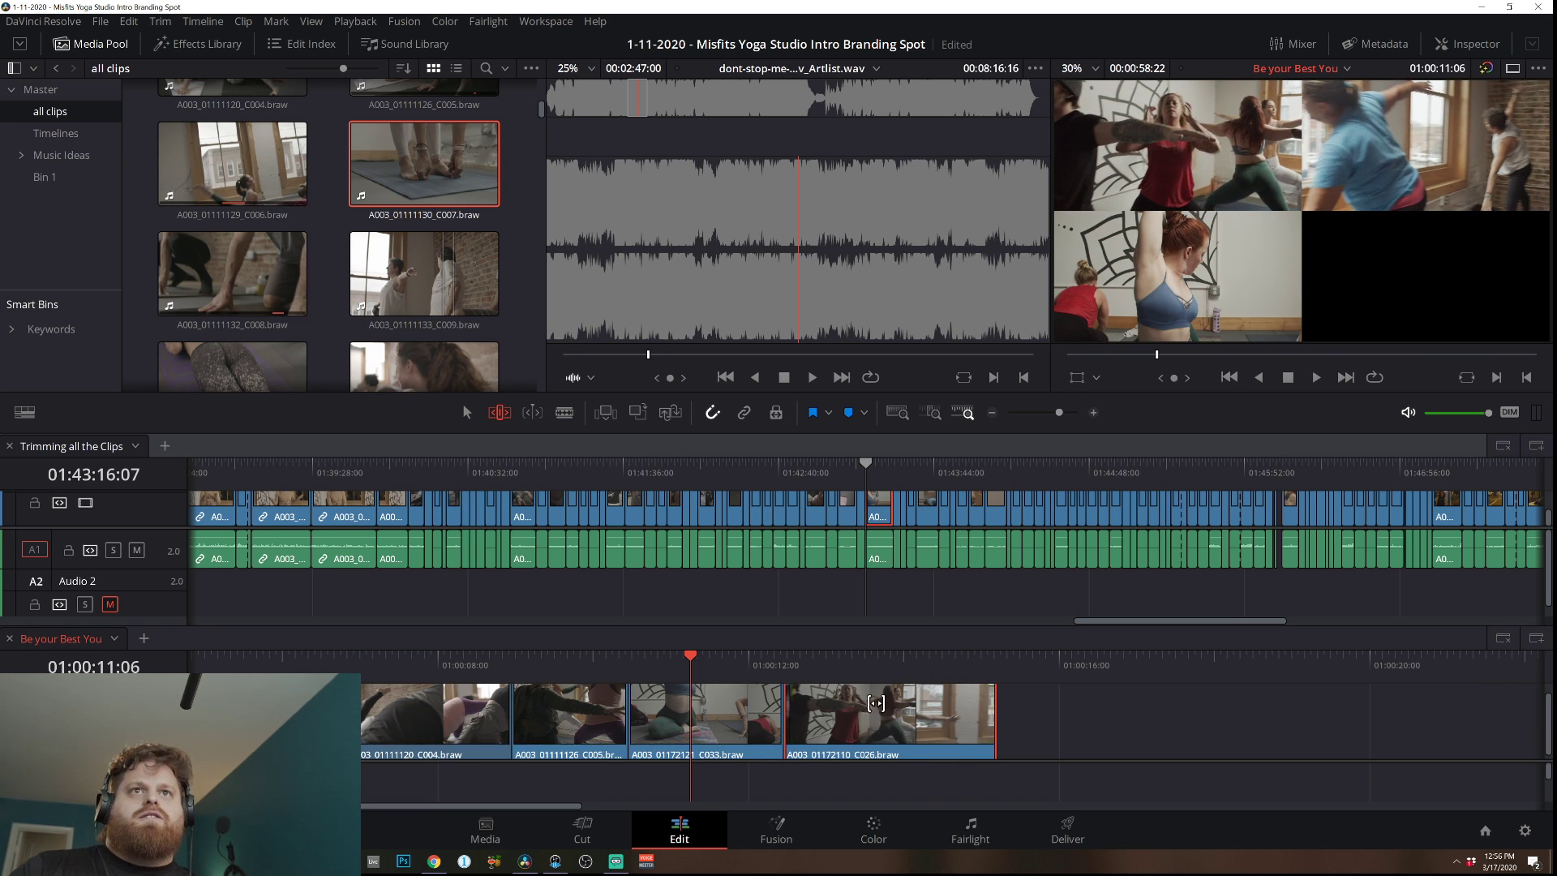
click(705, 657)
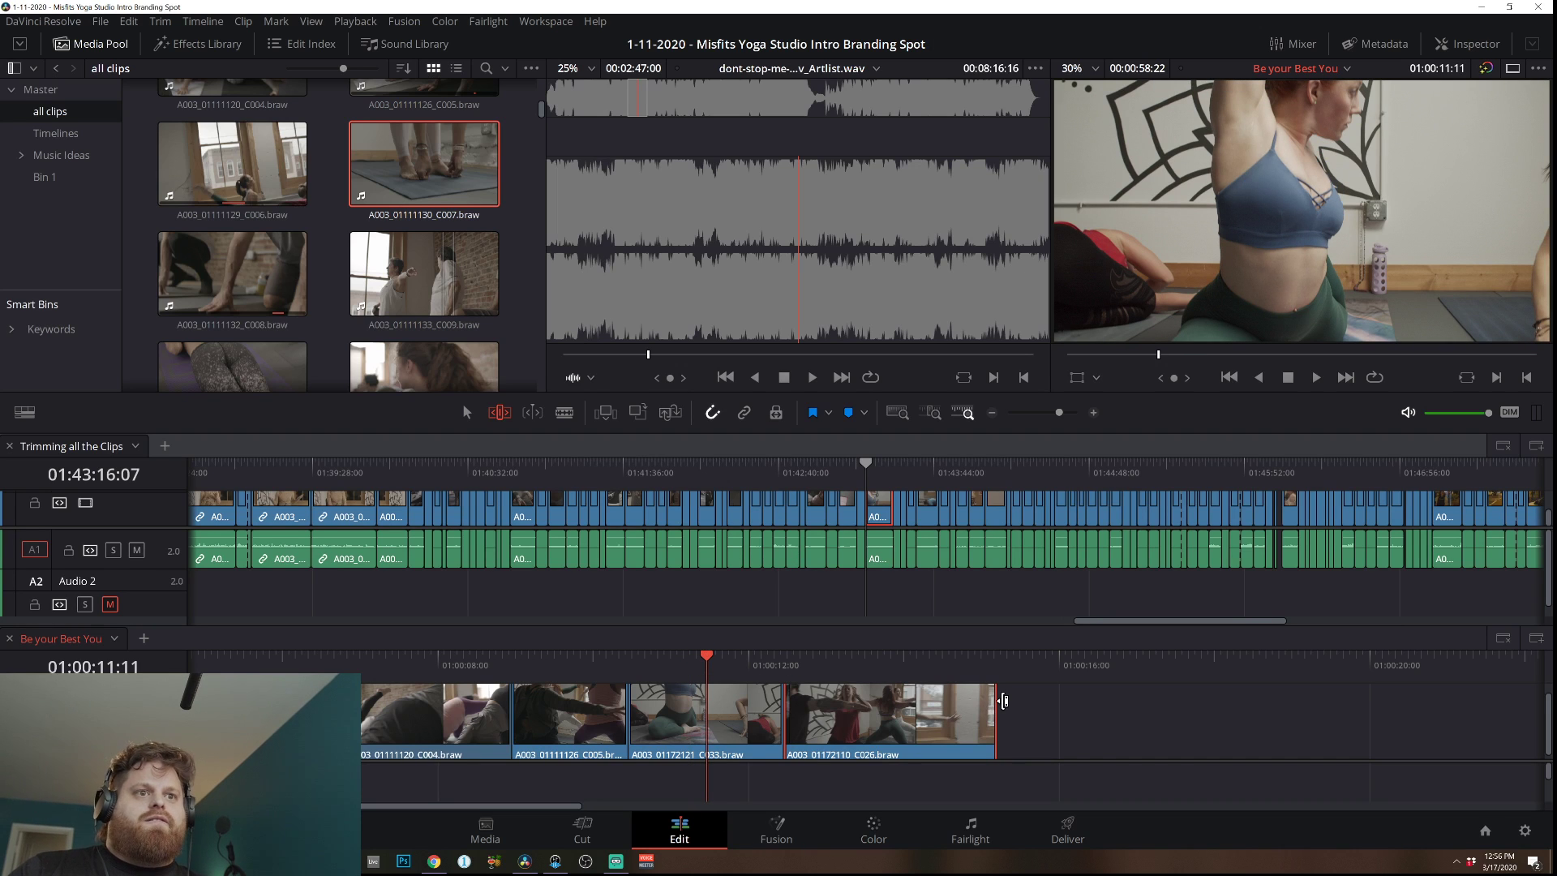
key(space)
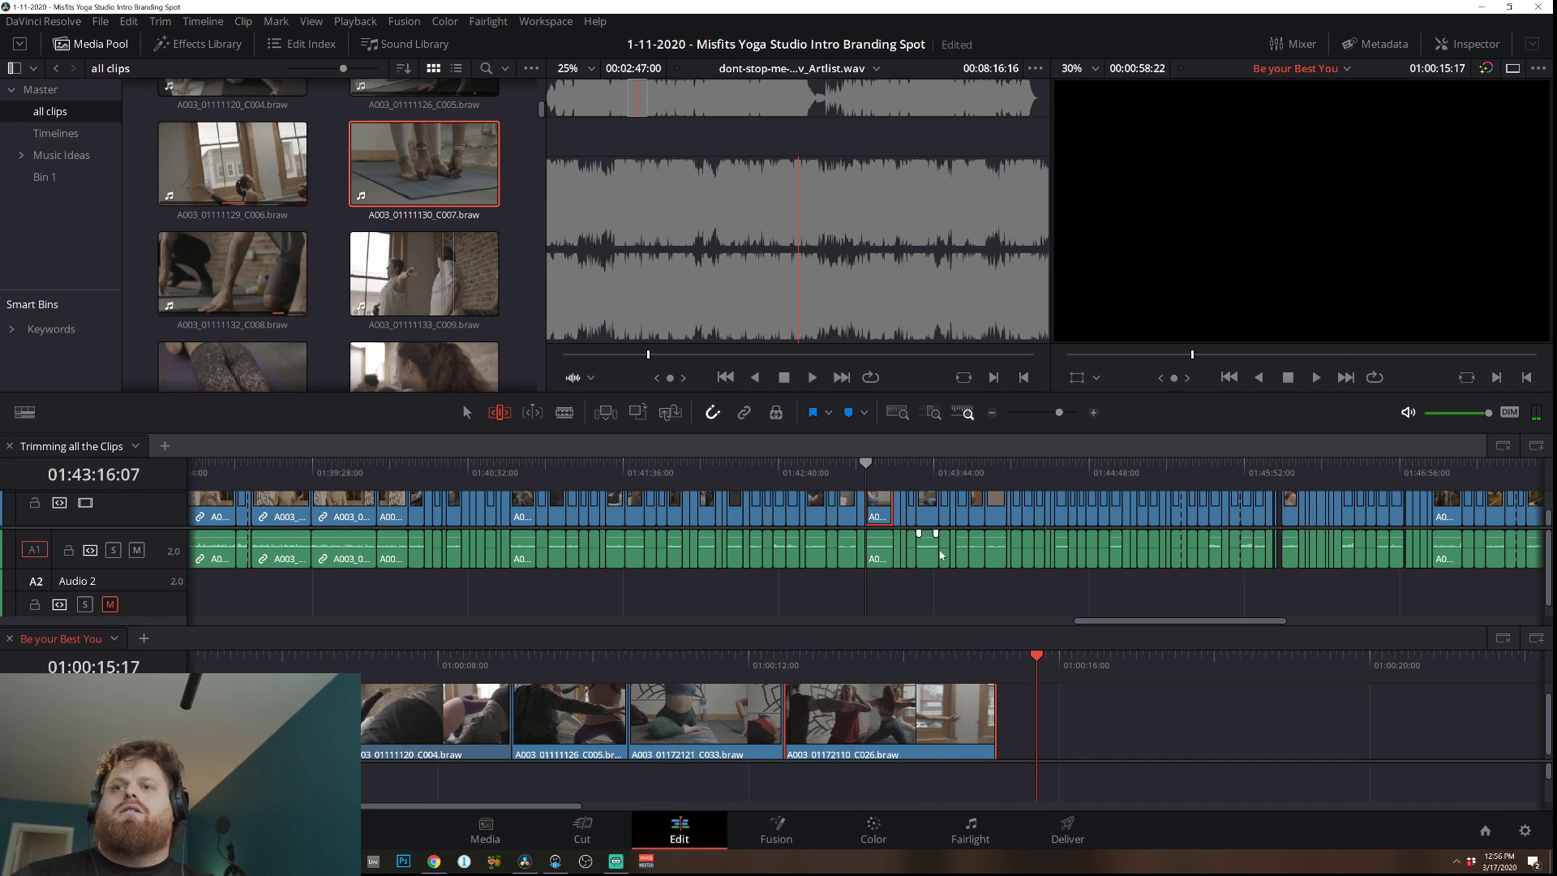
click(331, 667)
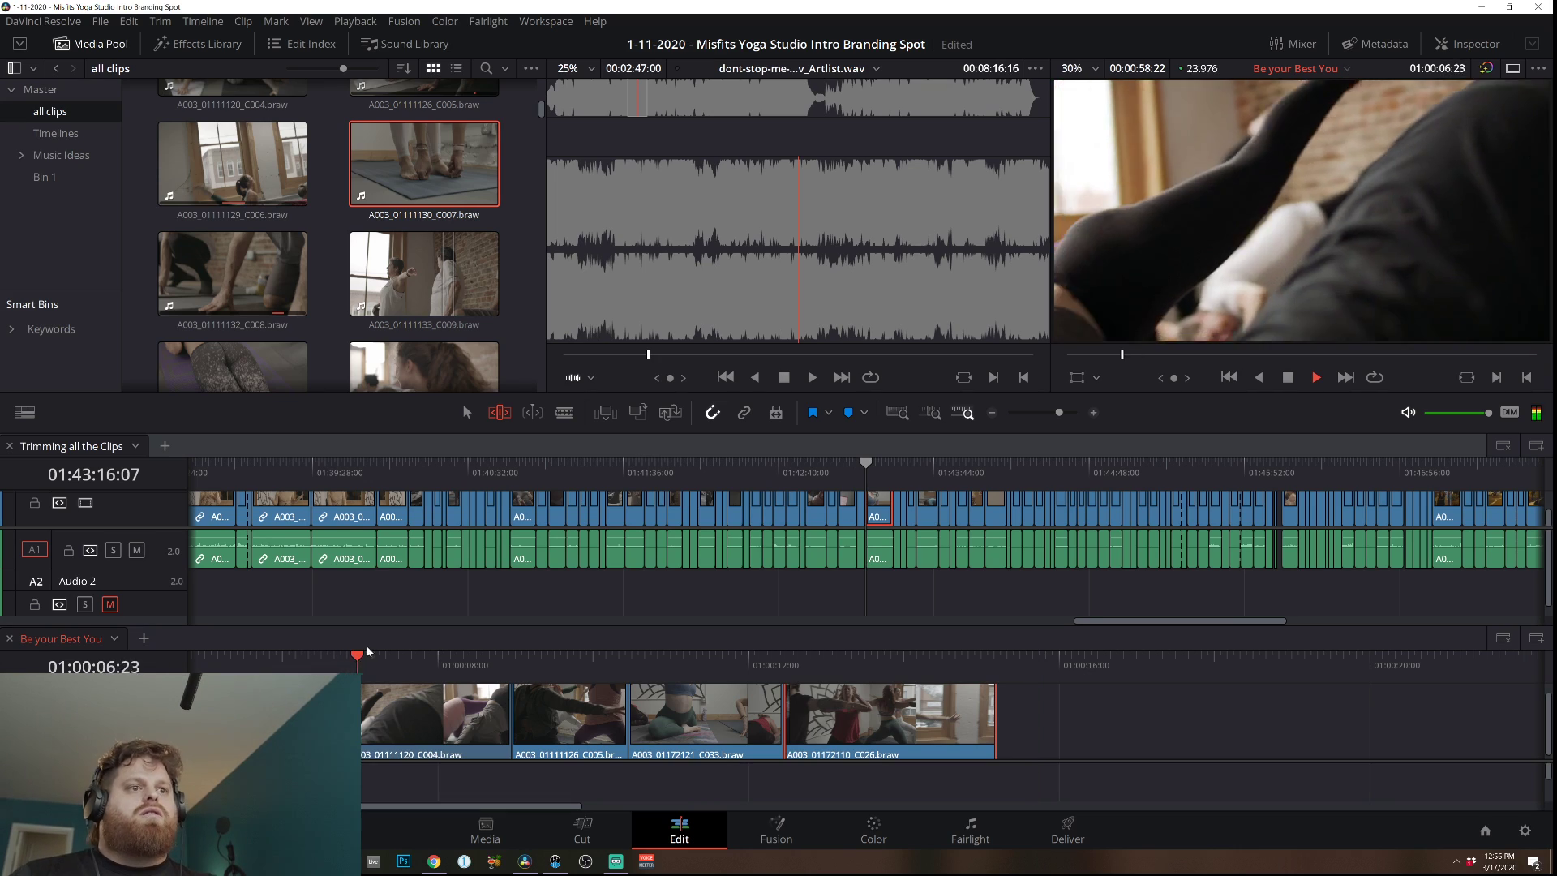
key(ctrl+f)
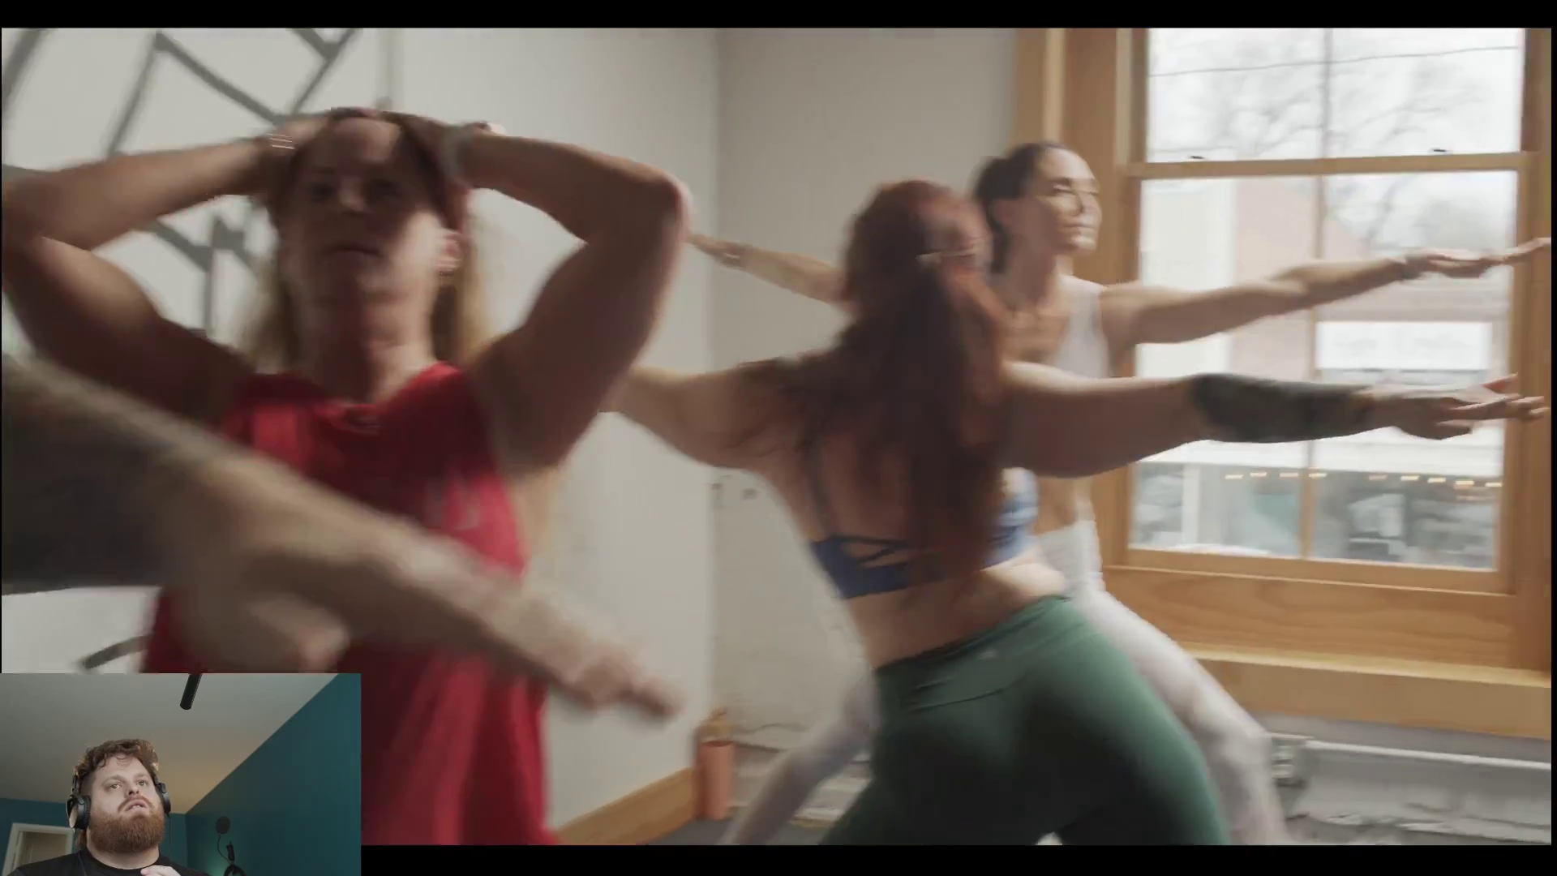
Swap the order of A003_01111126_C005 and A003_01172121_C033 so C033 directly follows A003_01111120_C004, and play the reordered section.
key(Escape)
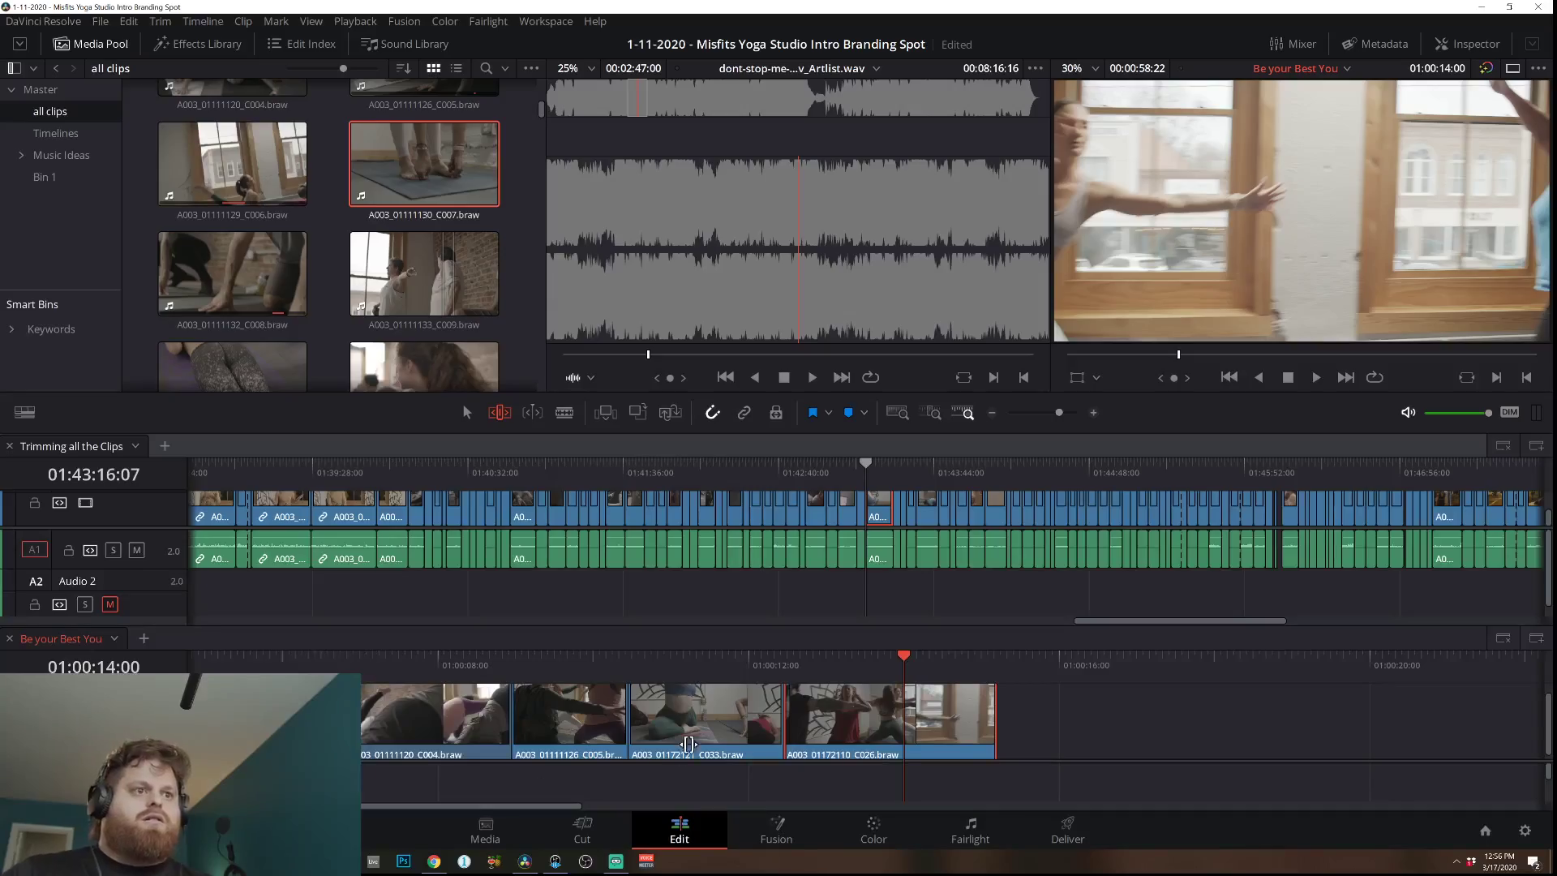
drag(590, 724, 1190, 762)
drag(721, 726, 597, 718)
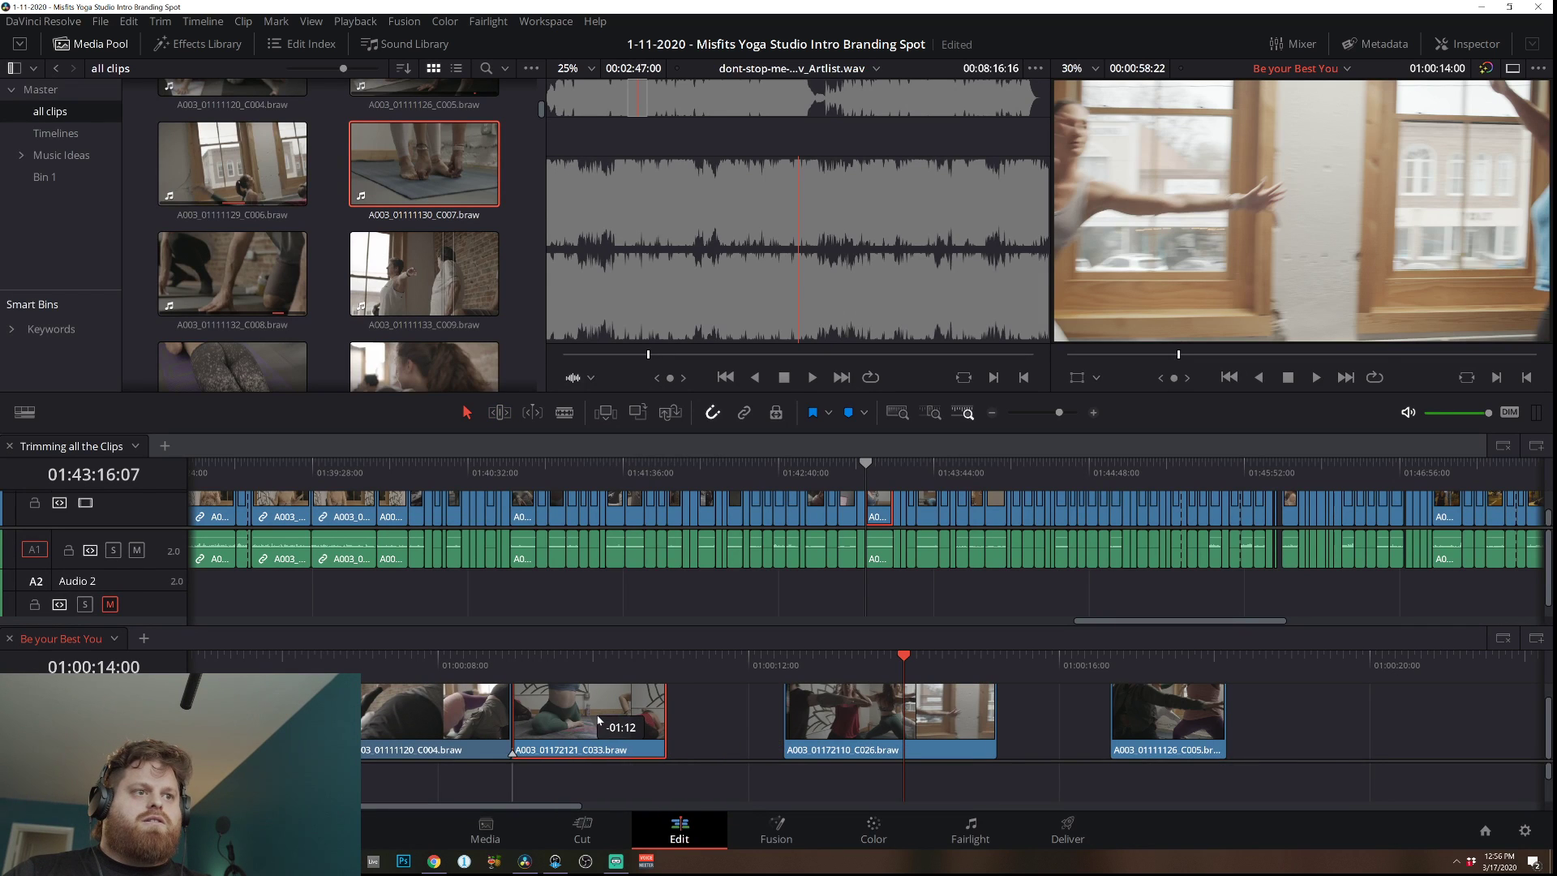
drag(1109, 726, 795, 711)
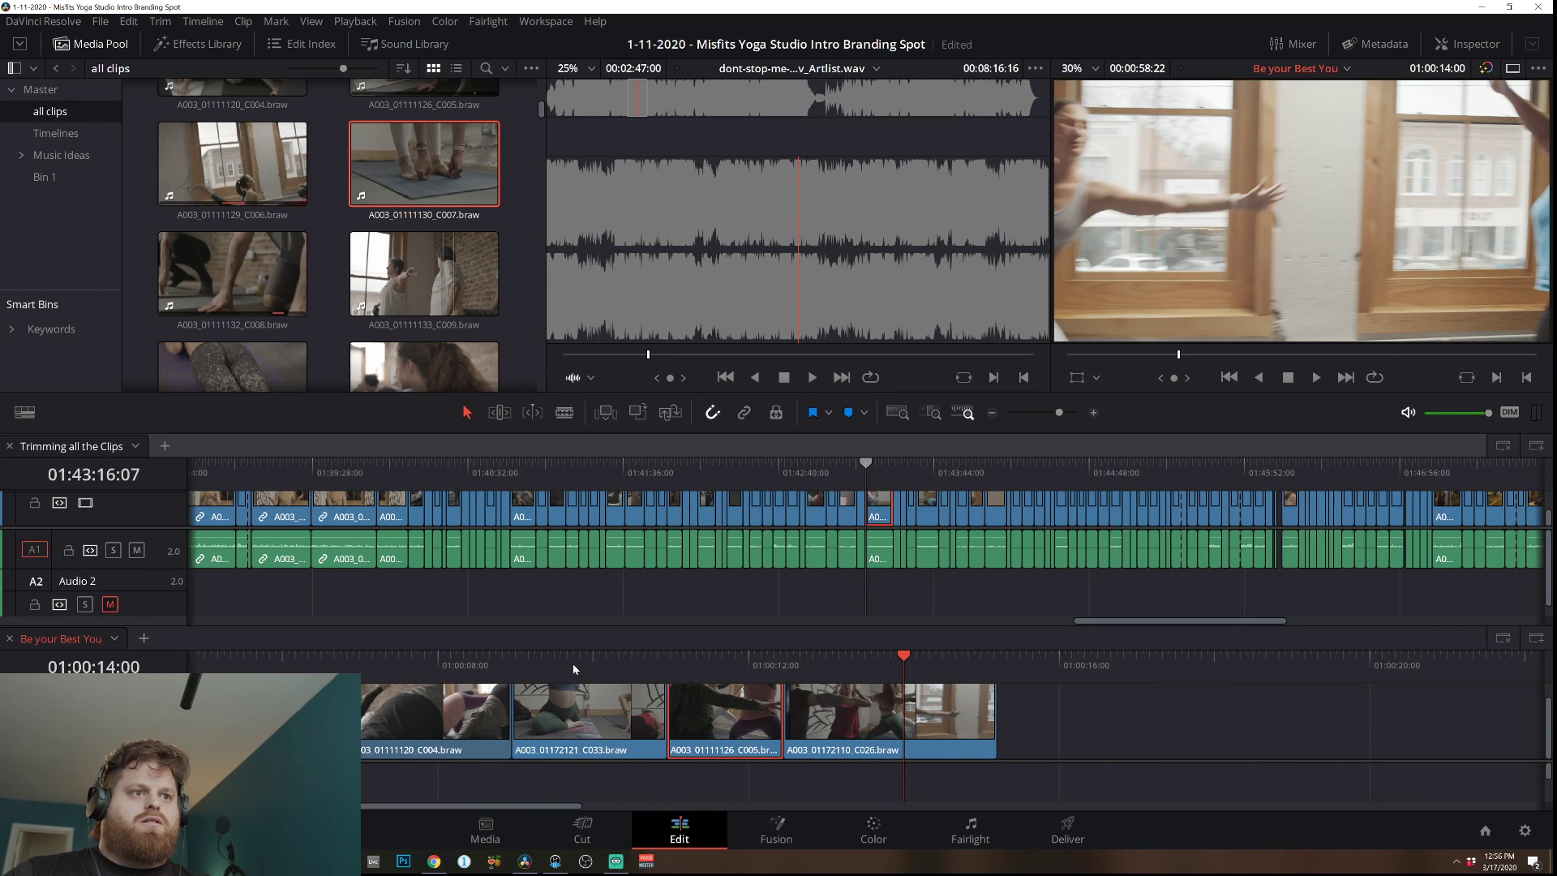
click(378, 666)
key(space)
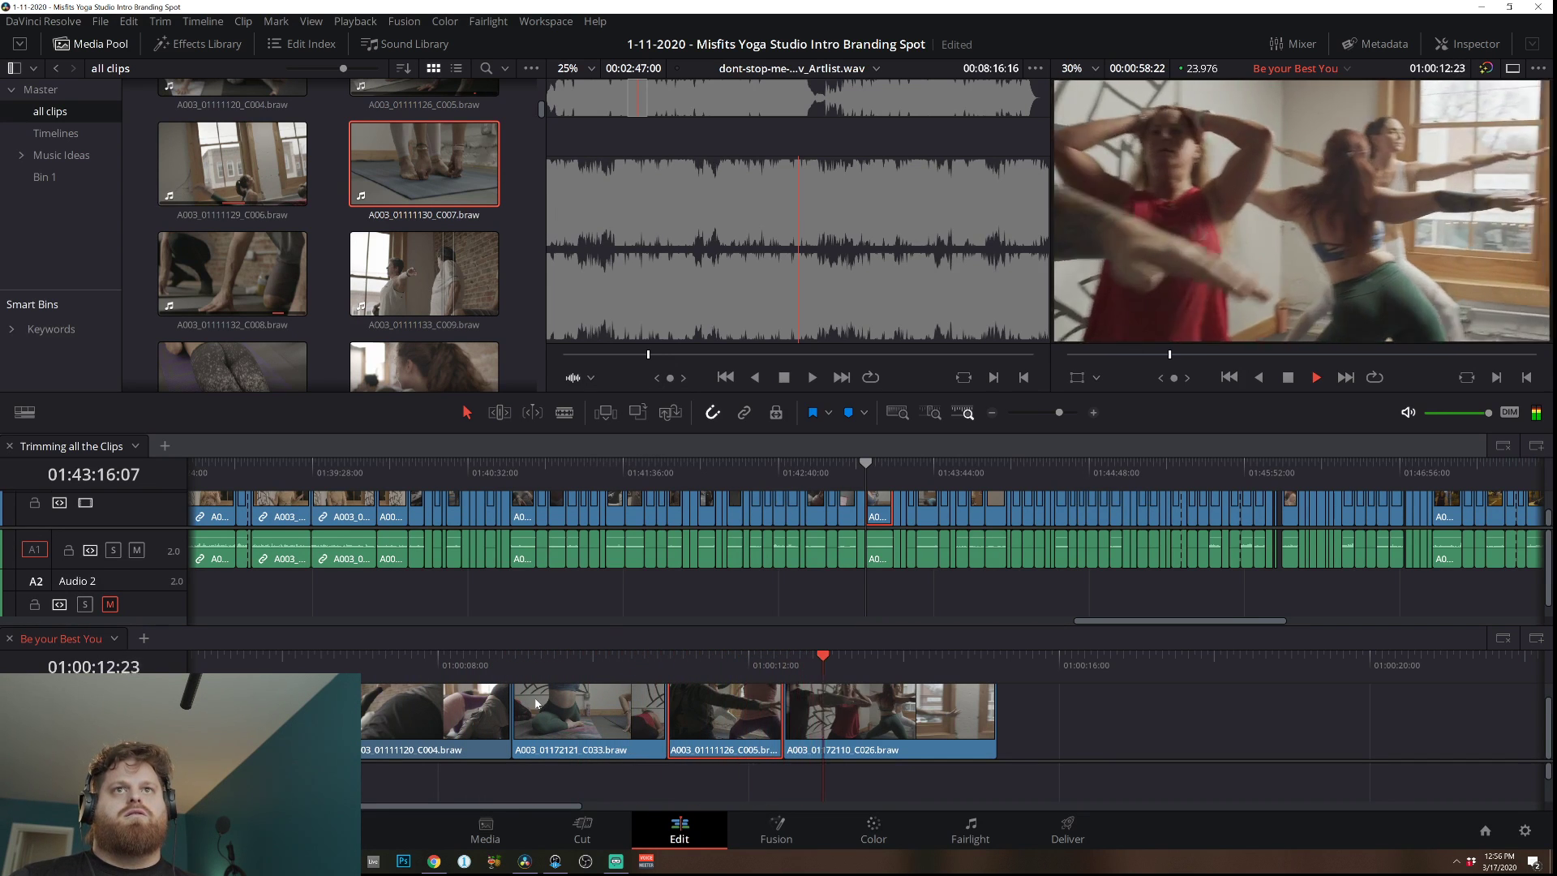
key(space)
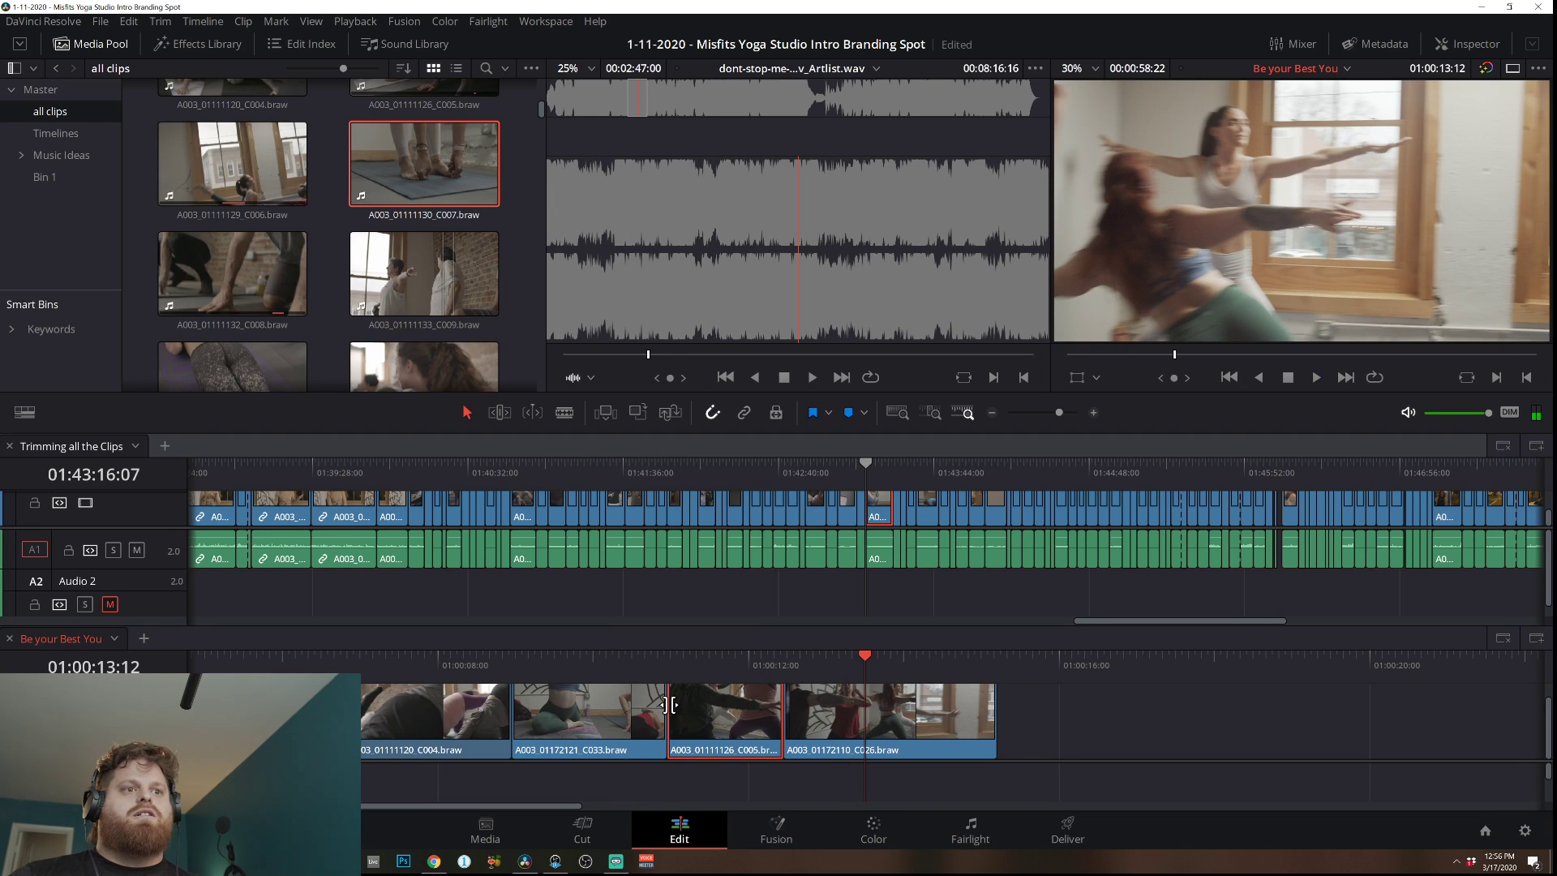
Roll the cuts at both ends of A003_01172121_C033 slightly later and play across them.
drag(670, 705, 677, 705)
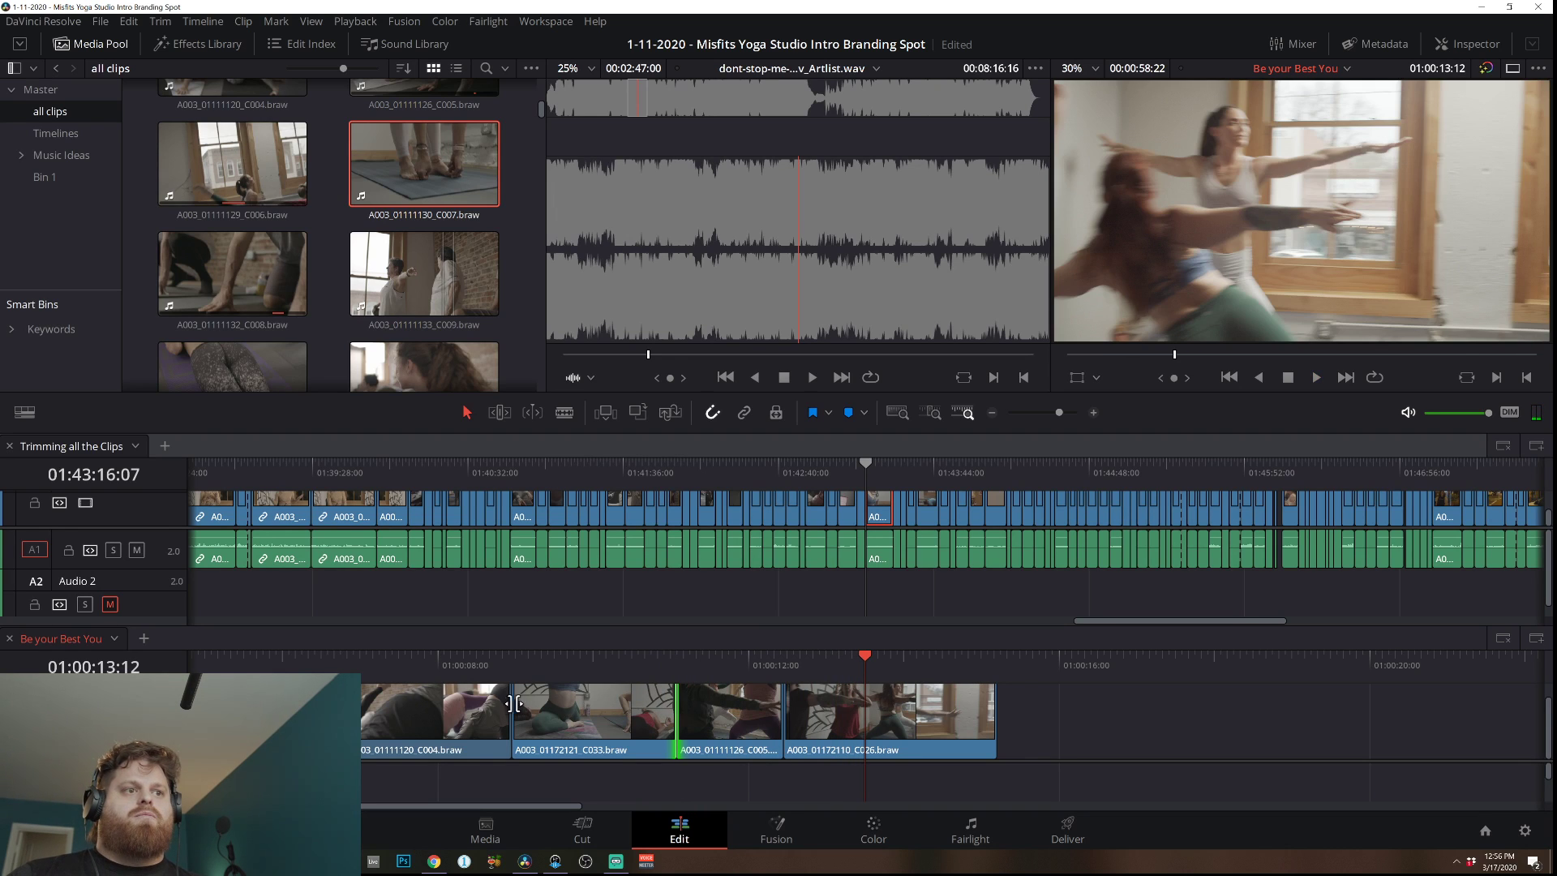
drag(514, 703, 522, 703)
click(400, 667)
key(space)
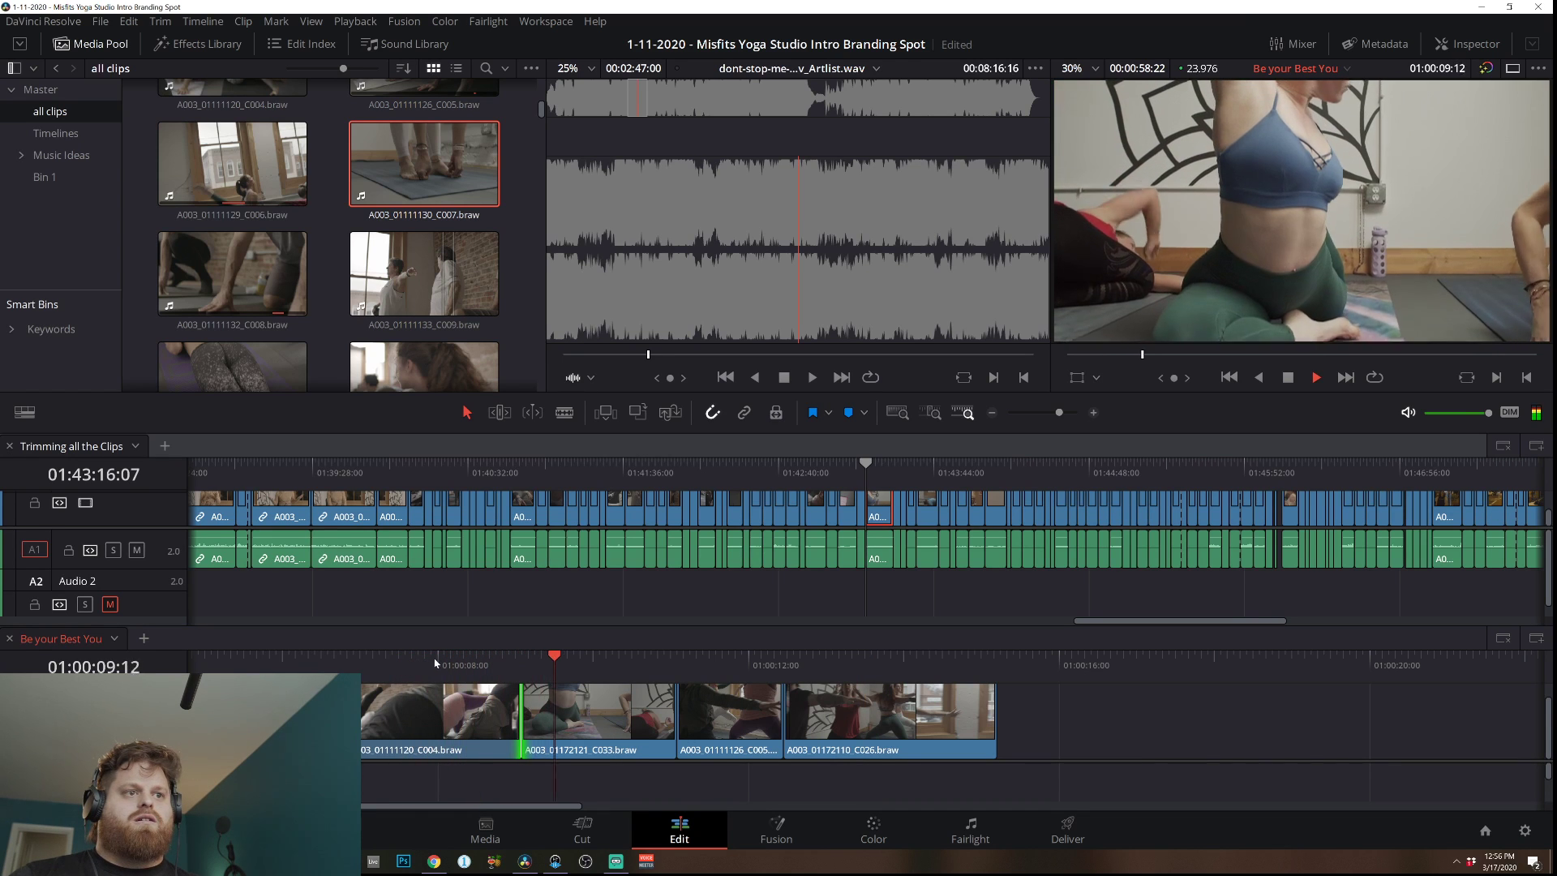
Roll the cut between A003_01111120_C004 and A003_01172121_C033 to about 01:00:09:10 and play through into A003_01111126_C005.
drag(525, 707, 549, 707)
click(469, 657)
key(space)
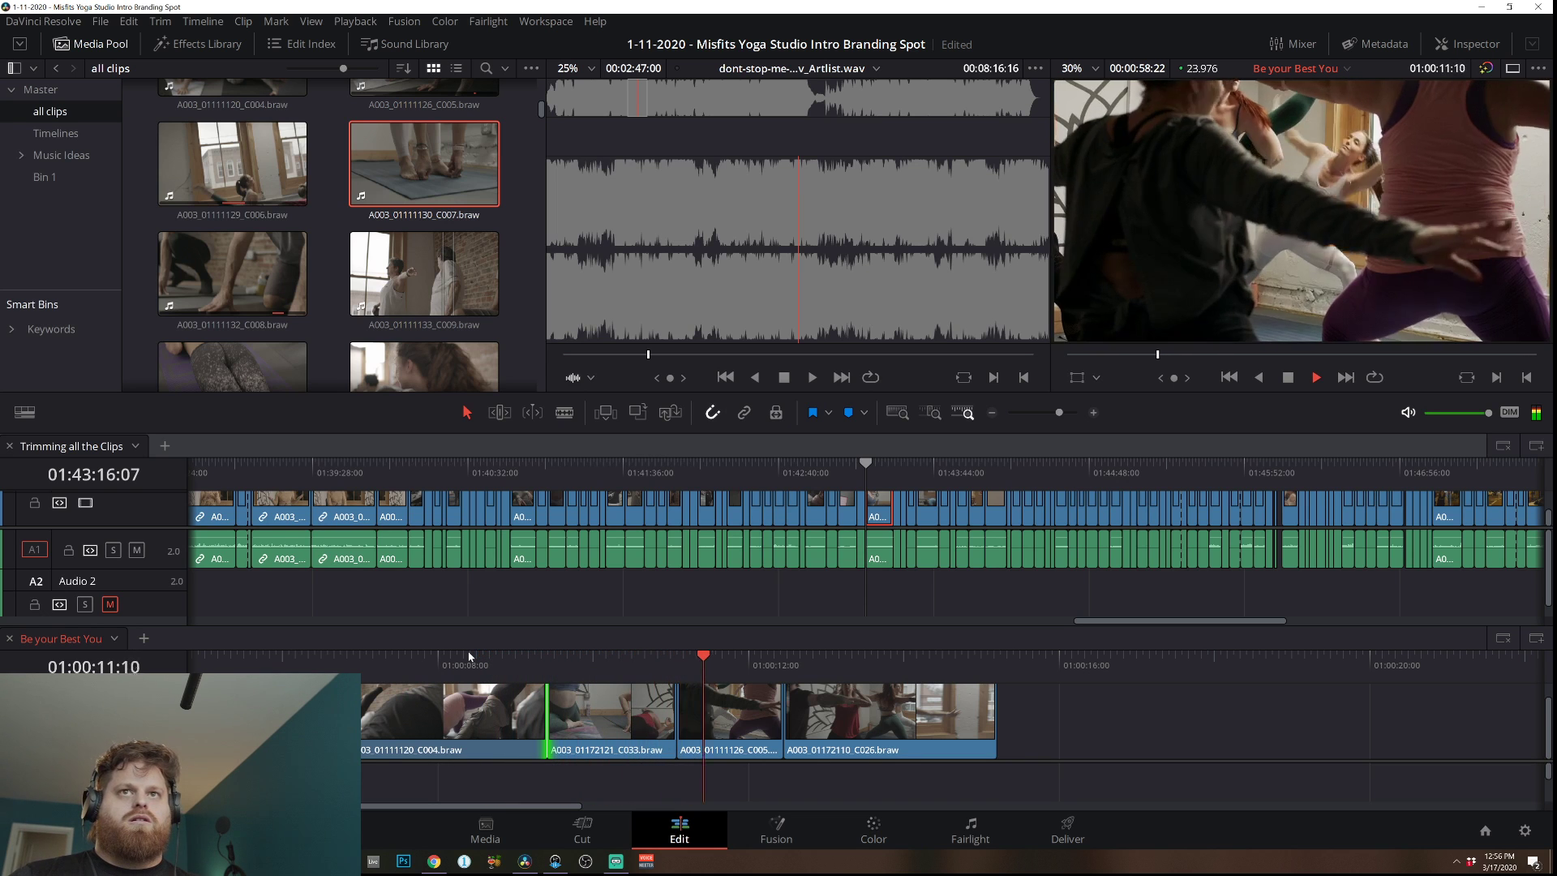
key(space)
Slip the footage inside A003_01172121_C033 without moving the clip and play the section leading into it.
key(t)
drag(599, 722, 615, 720)
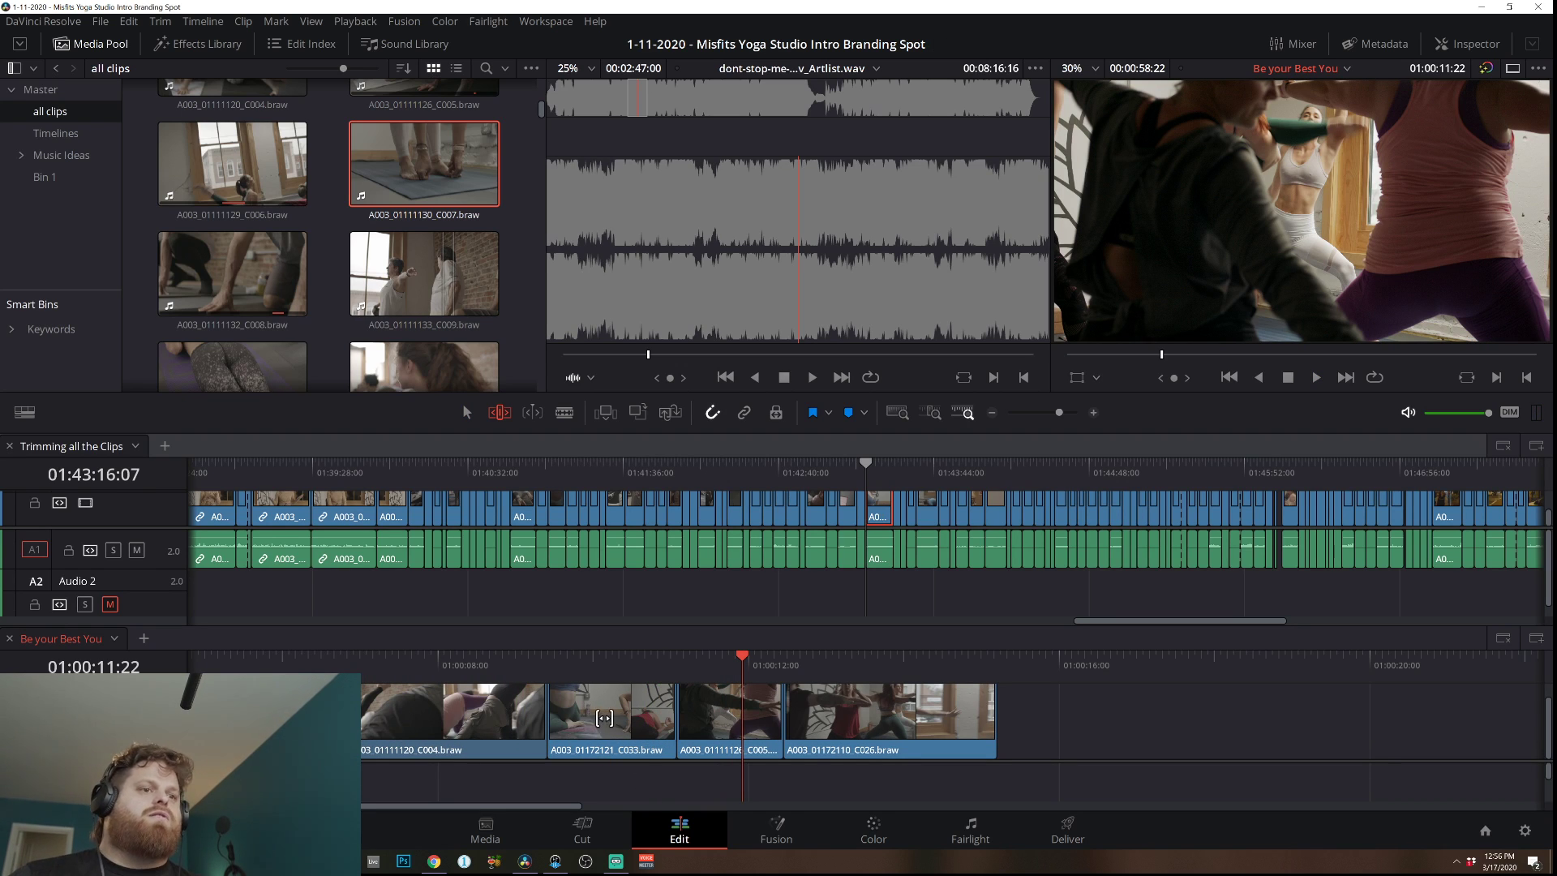
drag(604, 717, 648, 724)
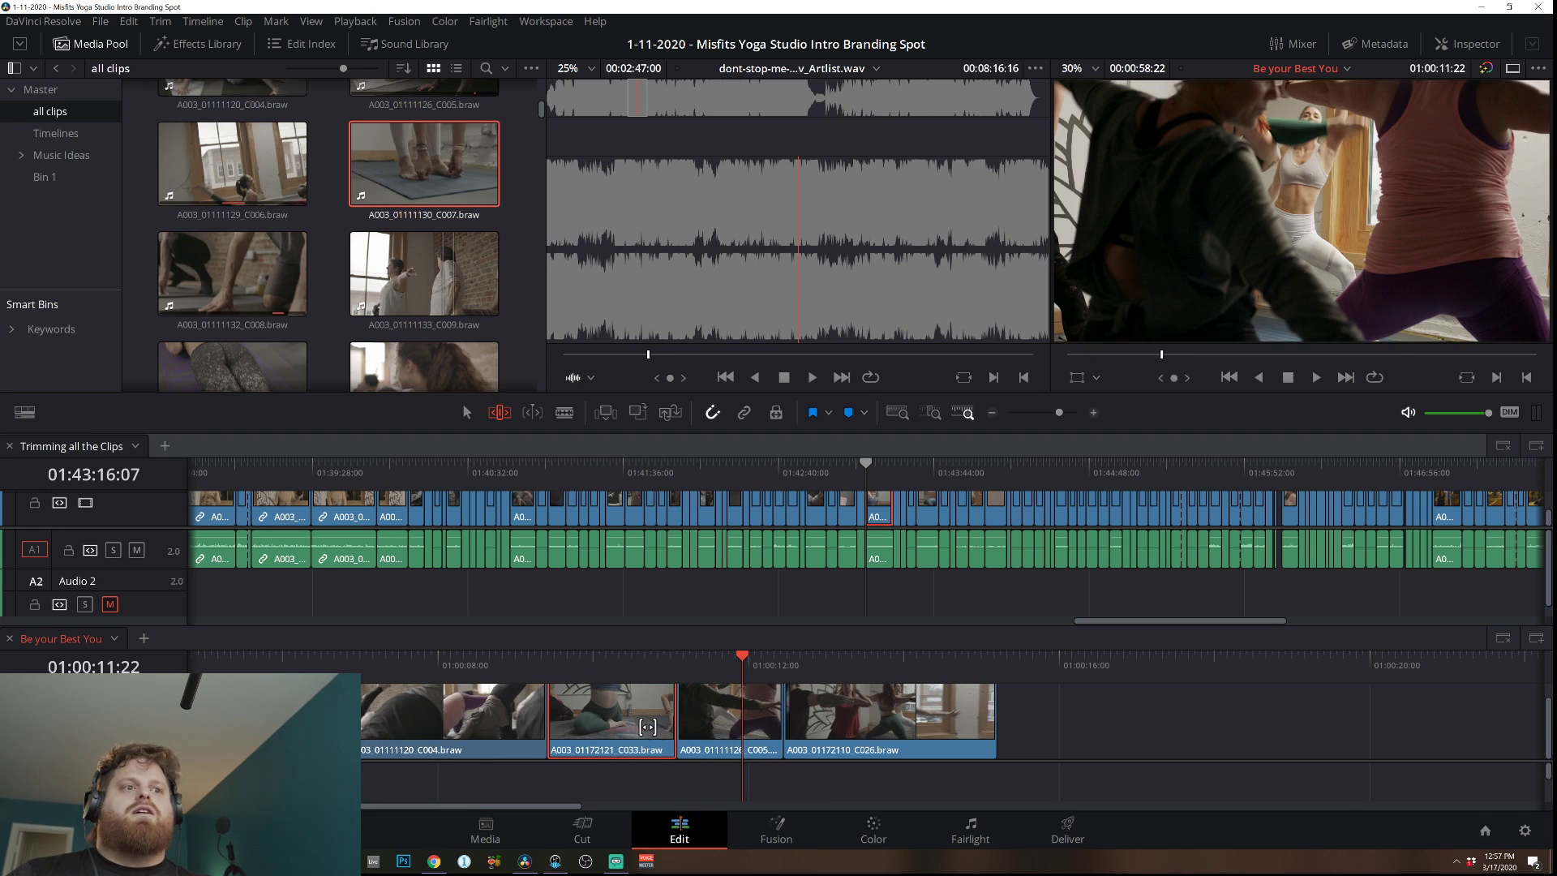
click(499, 667)
key(space)
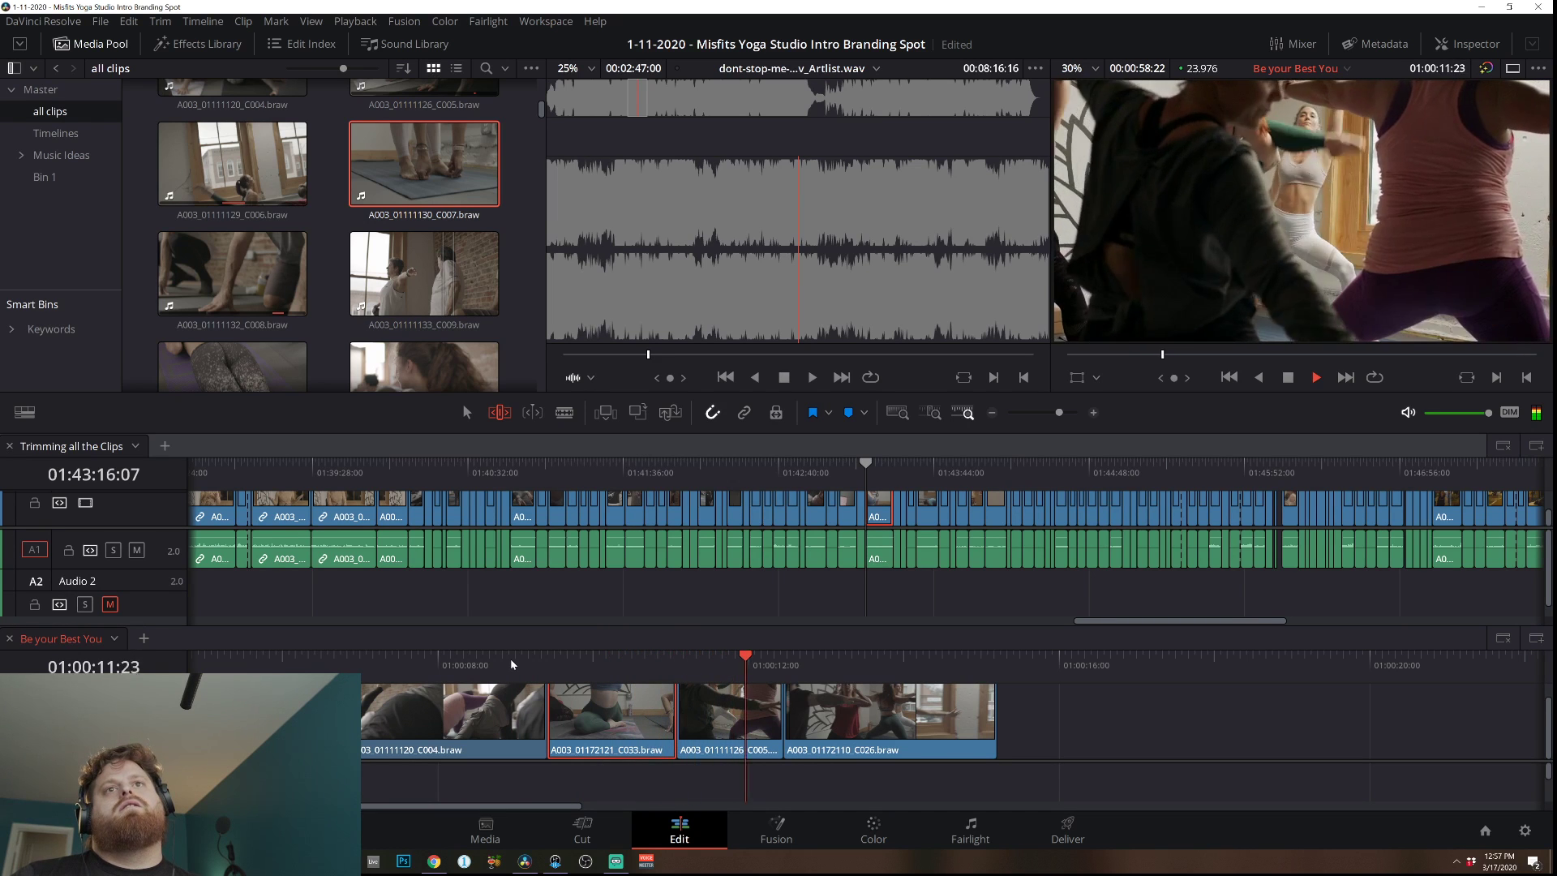
click(318, 657)
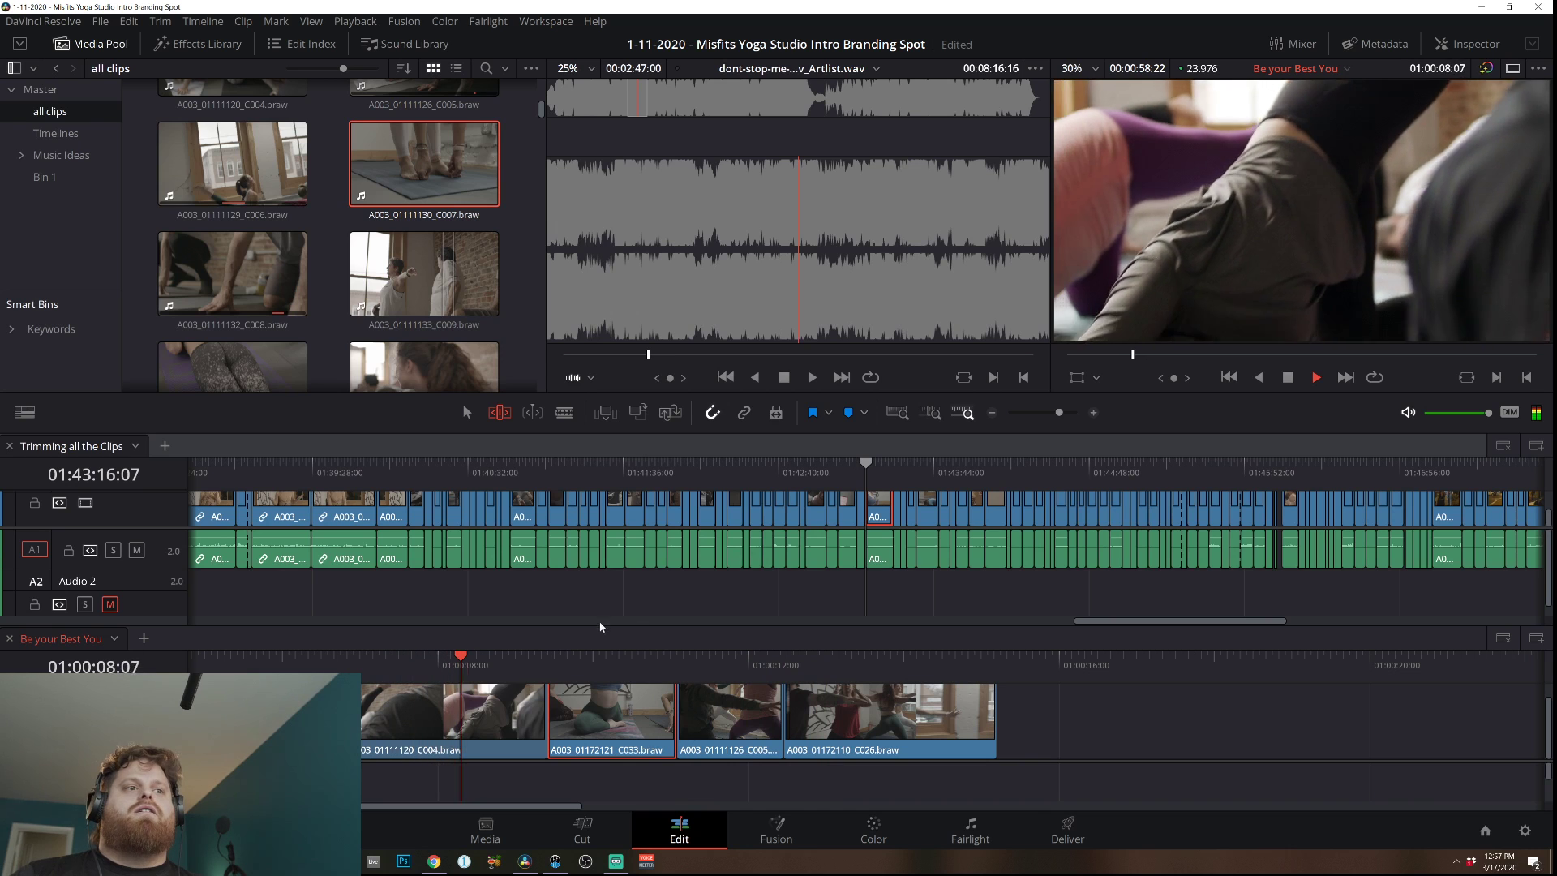
key(space)
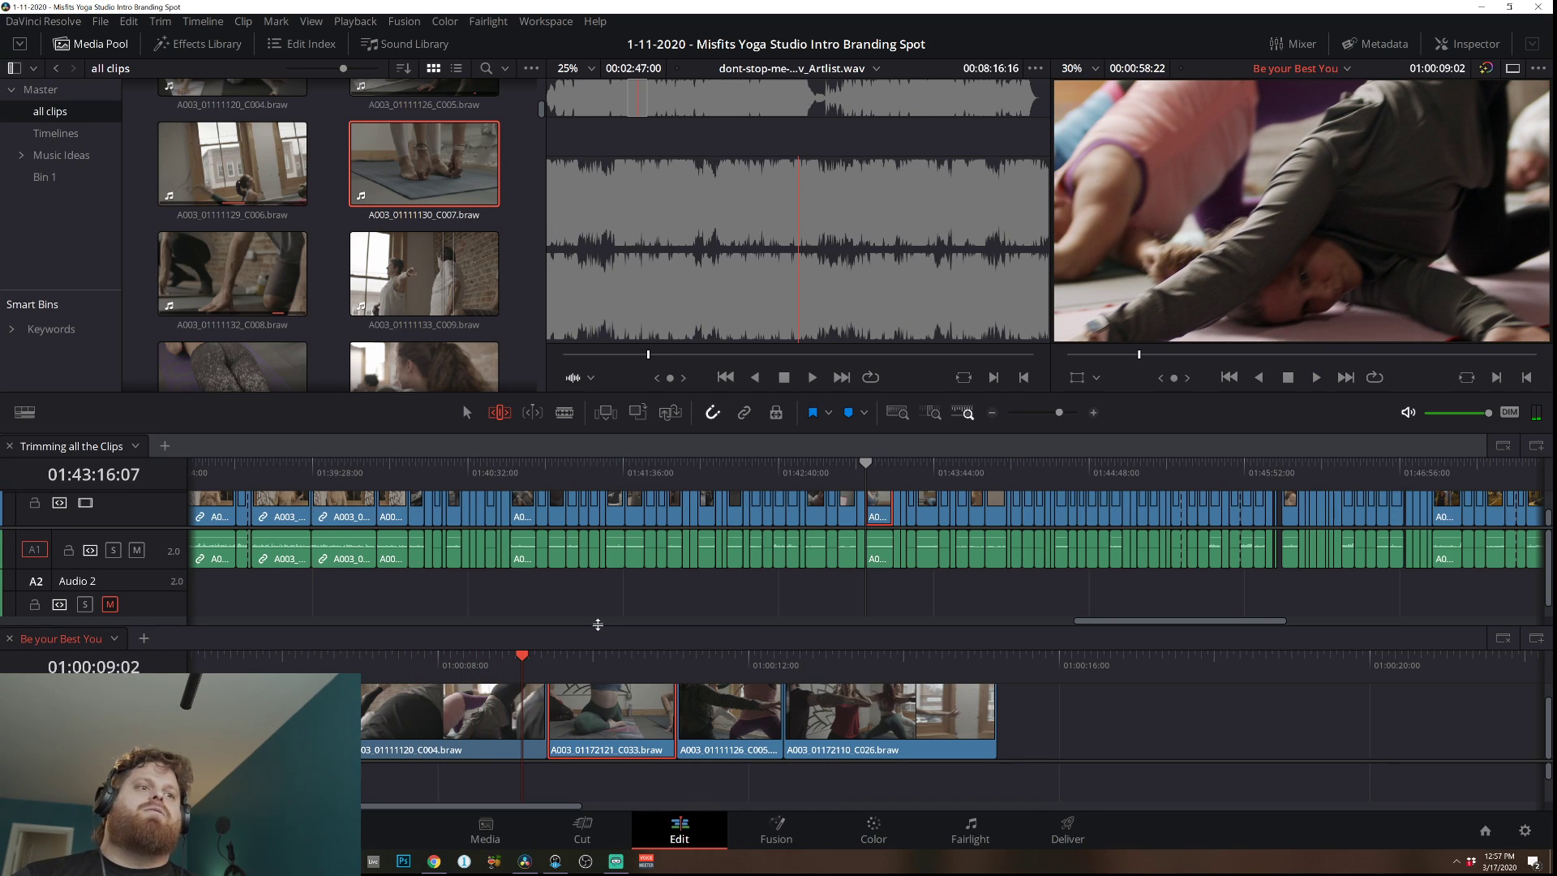
key(space)
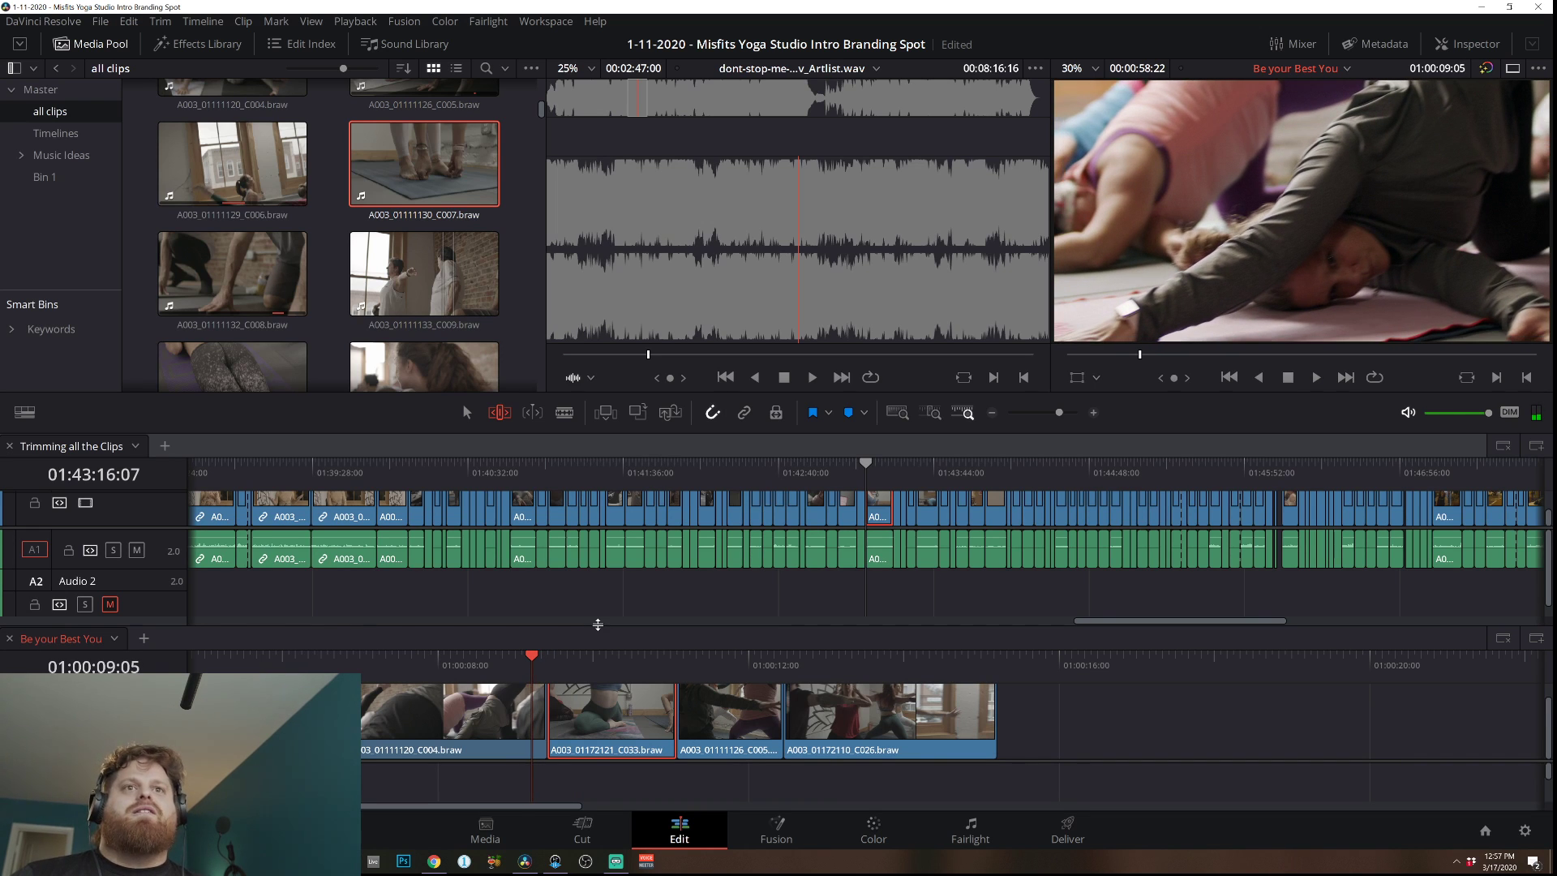
Slip the footage inside A003_01111120_C004 without moving the clip and play the sequence through its cuts.
drag(454, 716, 498, 722)
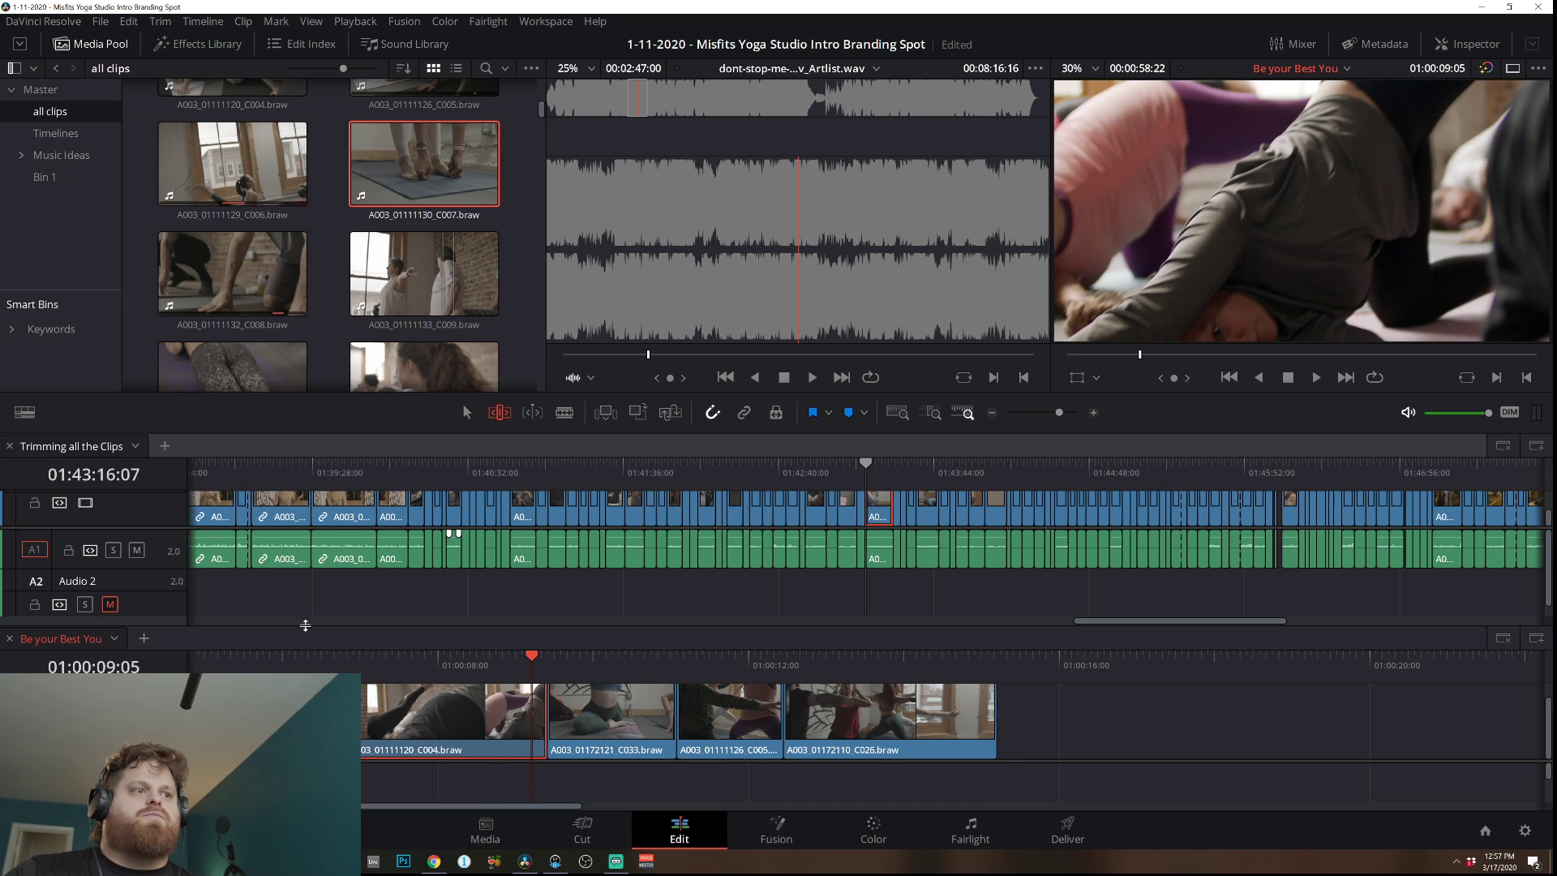
click(297, 659)
key(space)
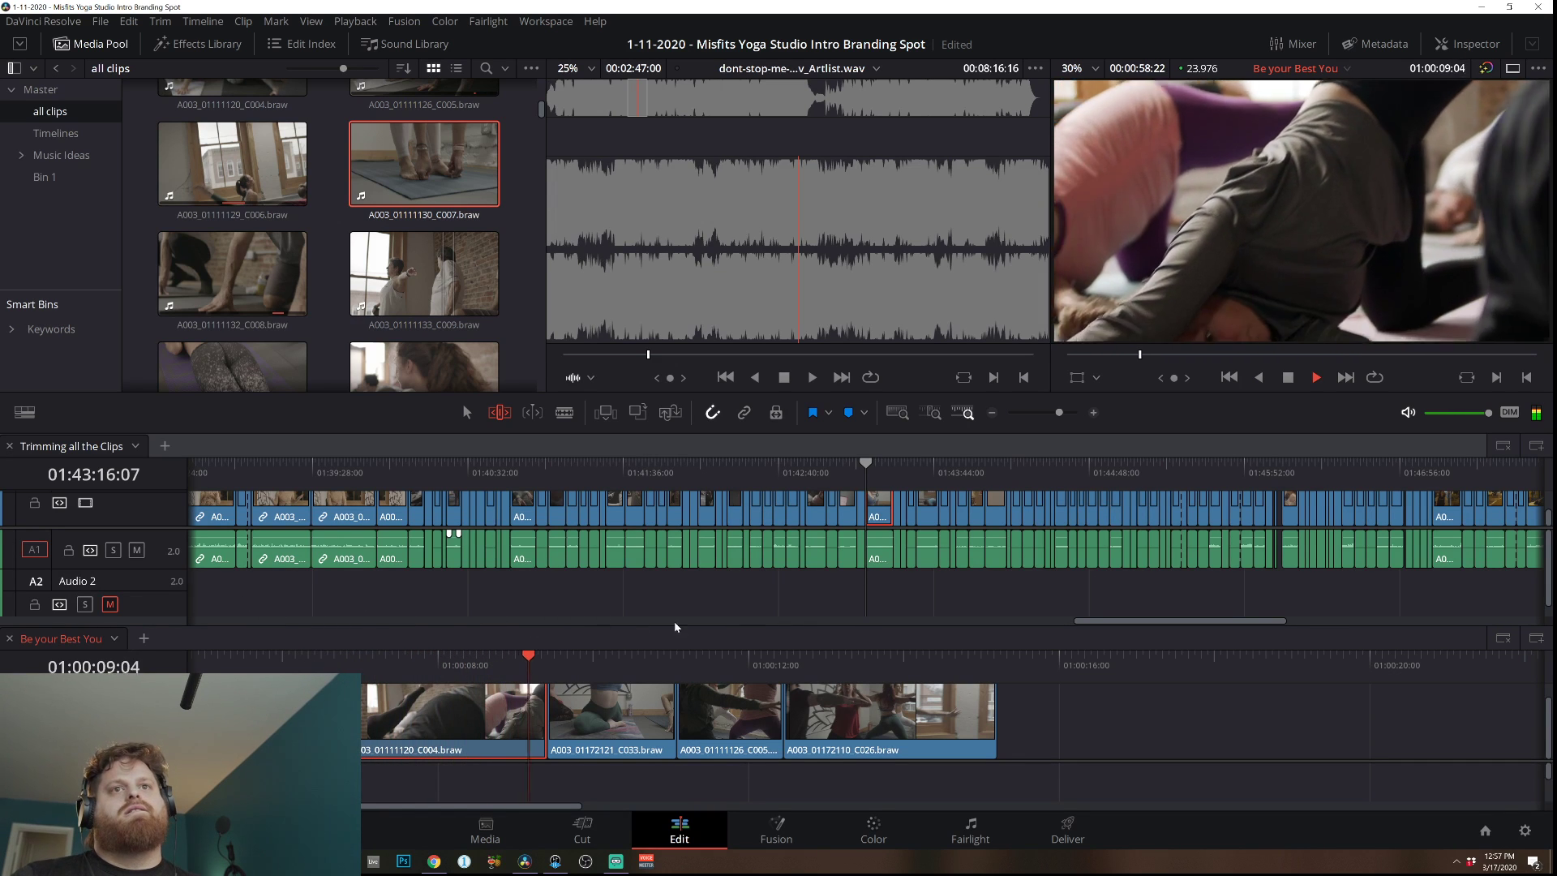
key(space)
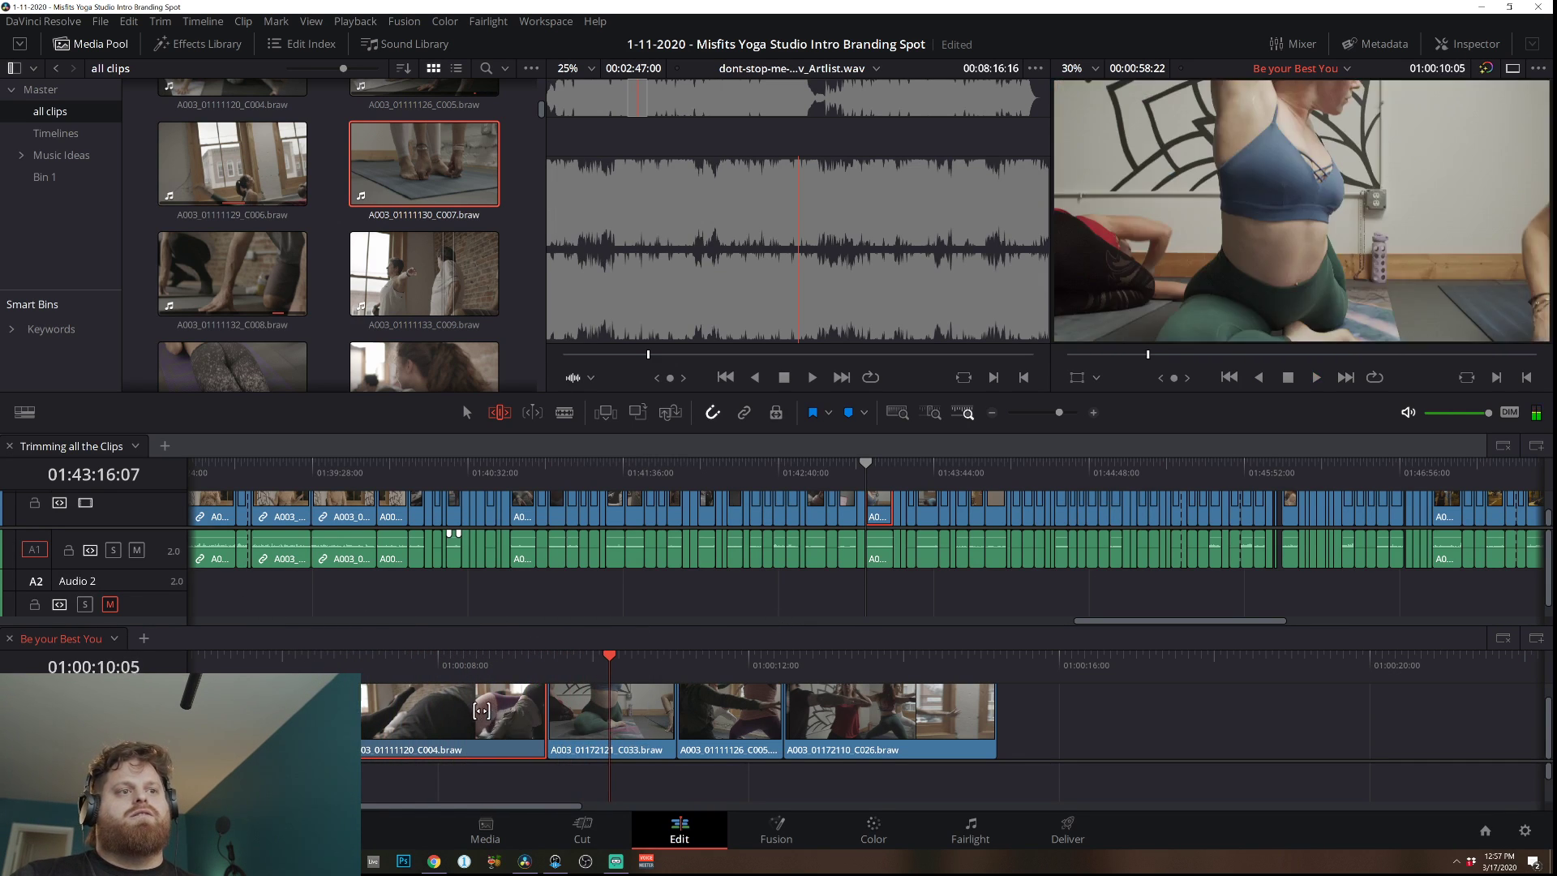
click(272, 661)
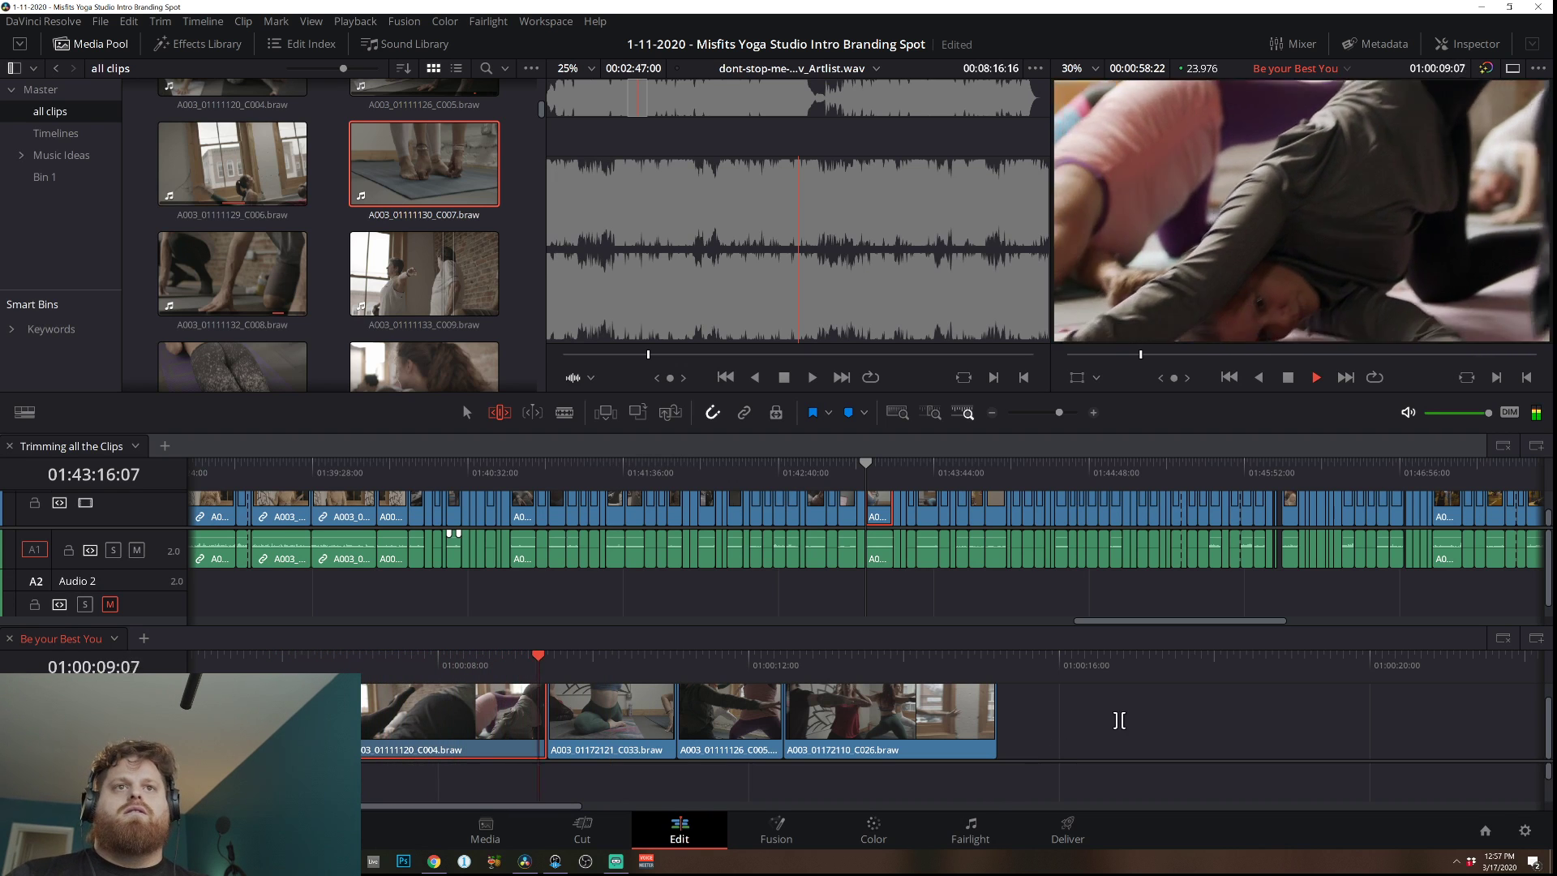
key(space)
click(247, 659)
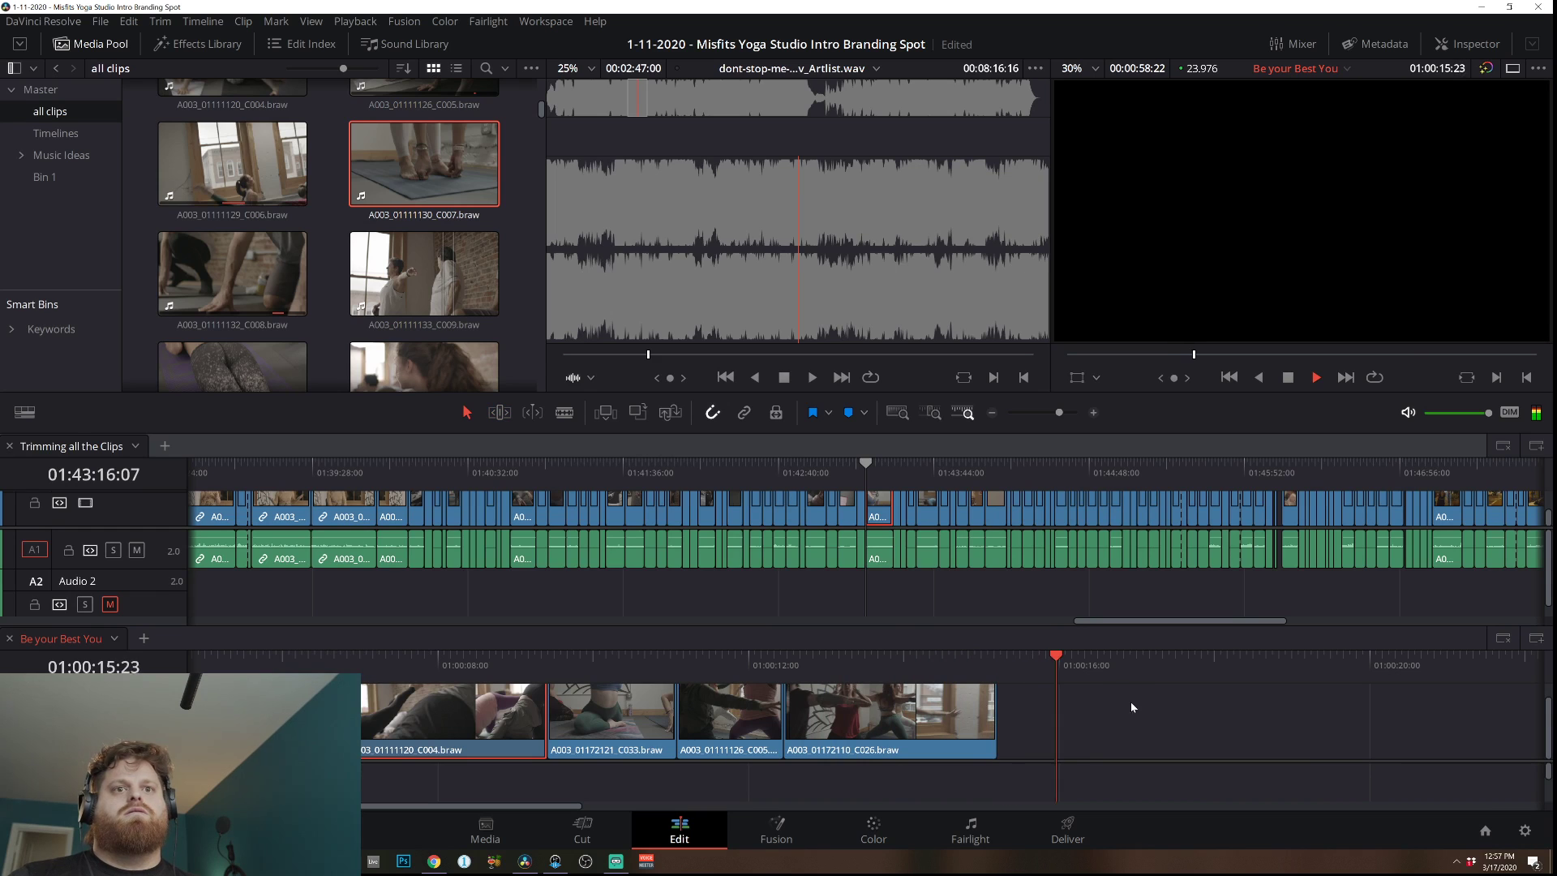
Review the whole Be your Best You edit full screen from 01:00:00:00.
click(991, 414)
click(301, 669)
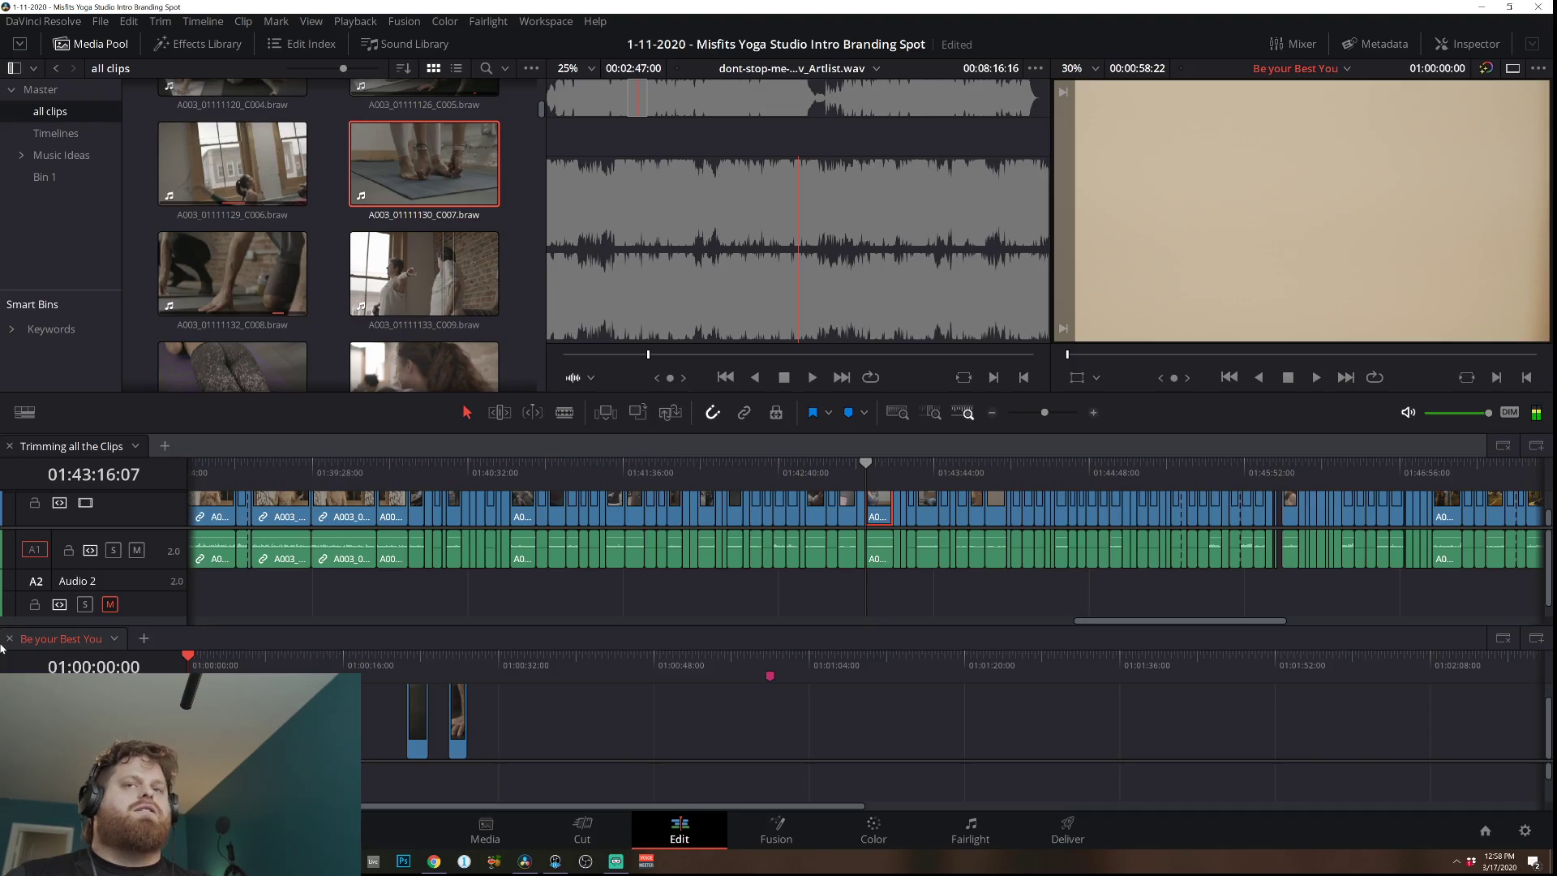
key(ctrl+f)
key(space)
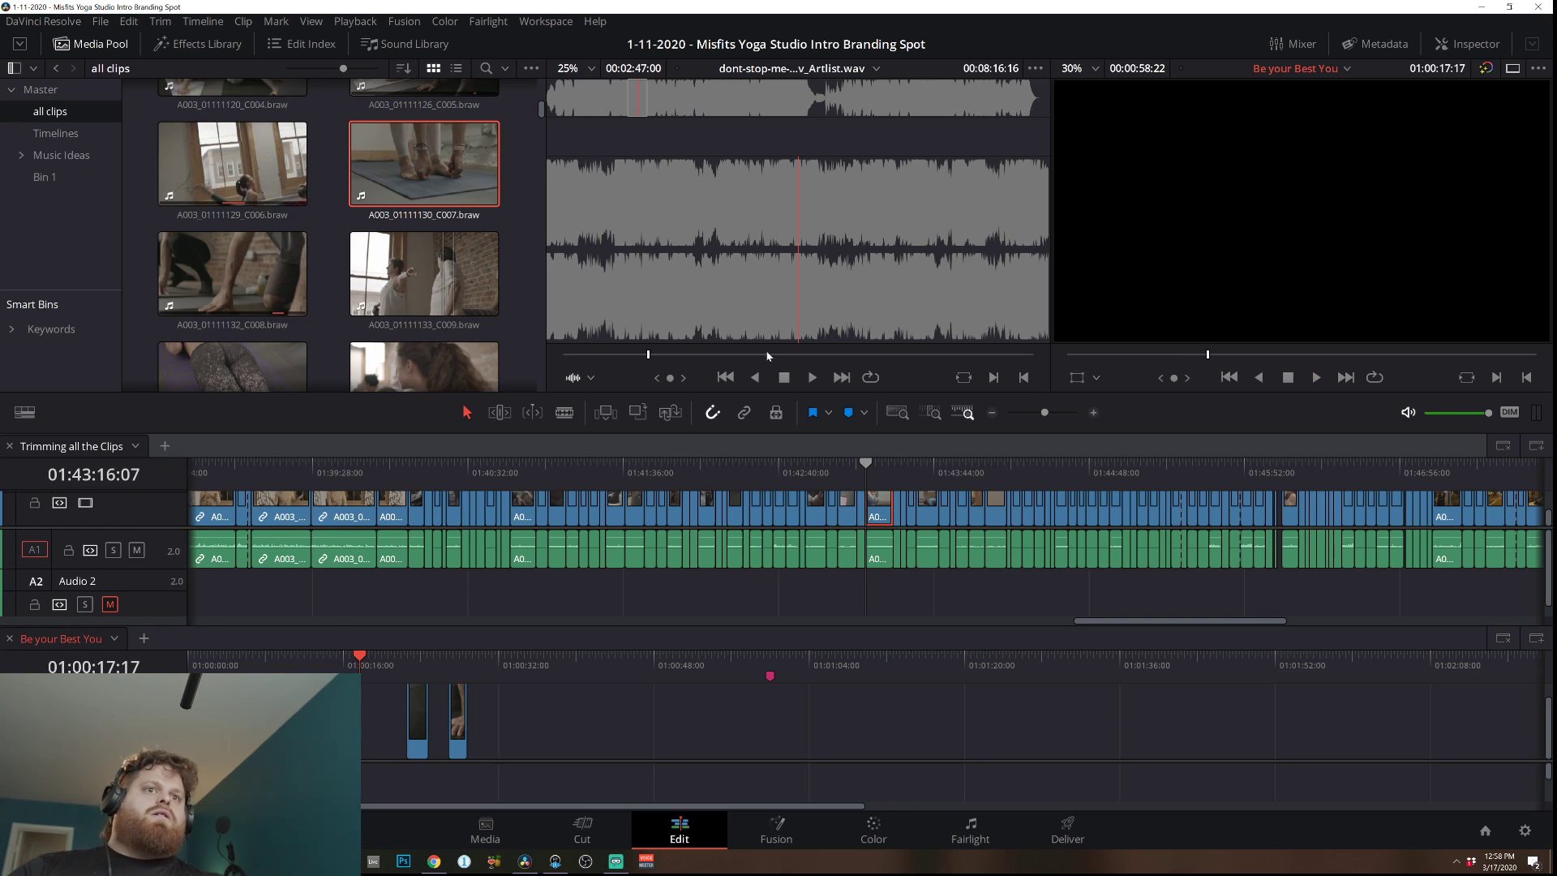
Examine the shots in Trimming all the Clips between about 01:43:16 and 01:47:09 for the next clip.
click(806, 490)
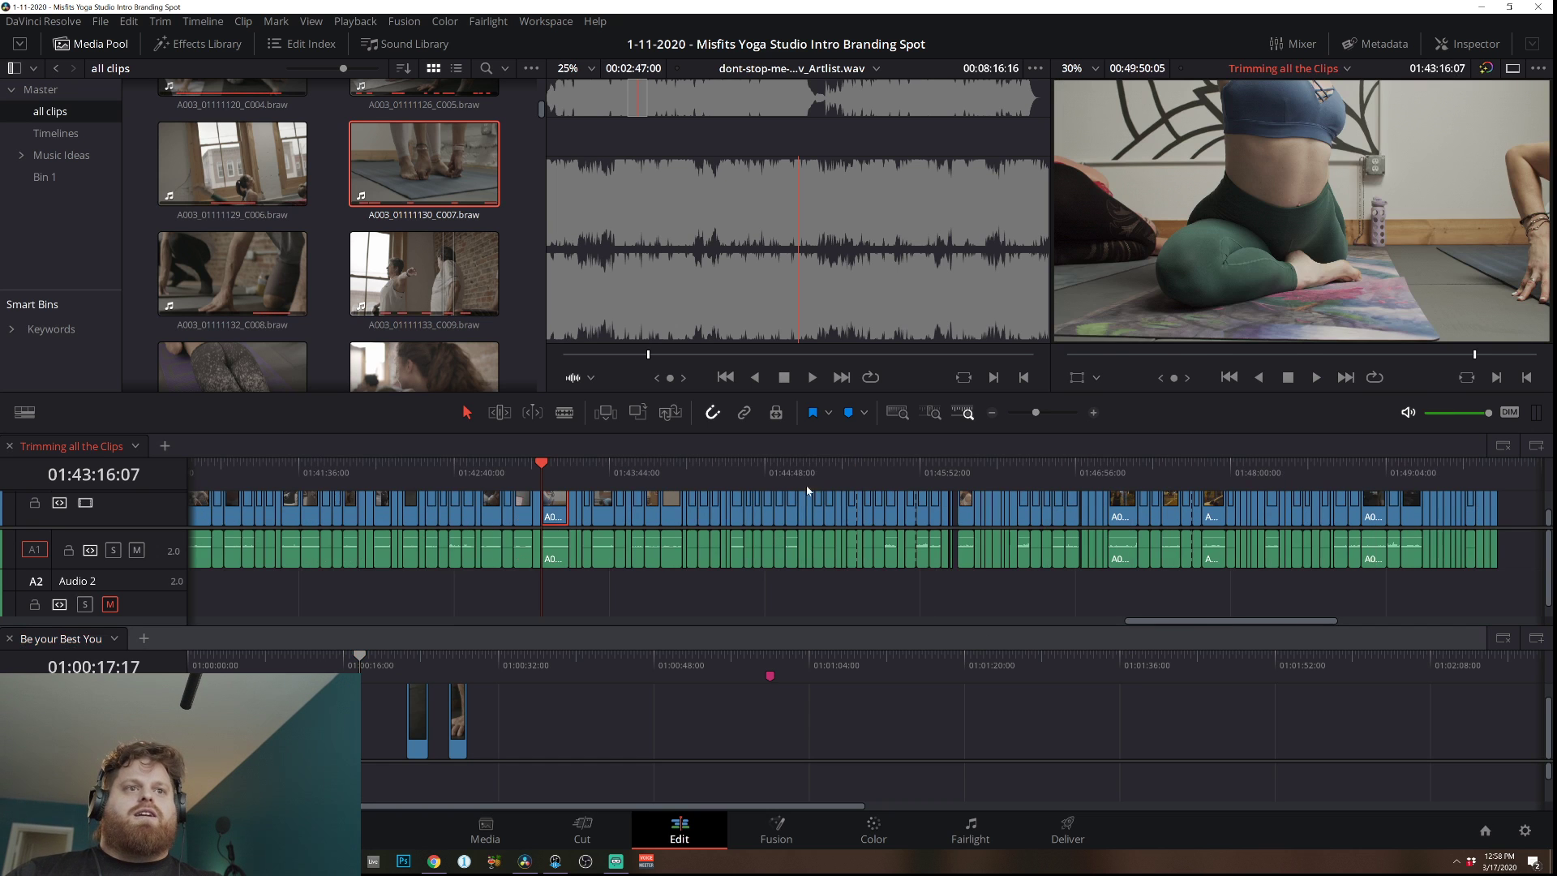
drag(1178, 489, 805, 499)
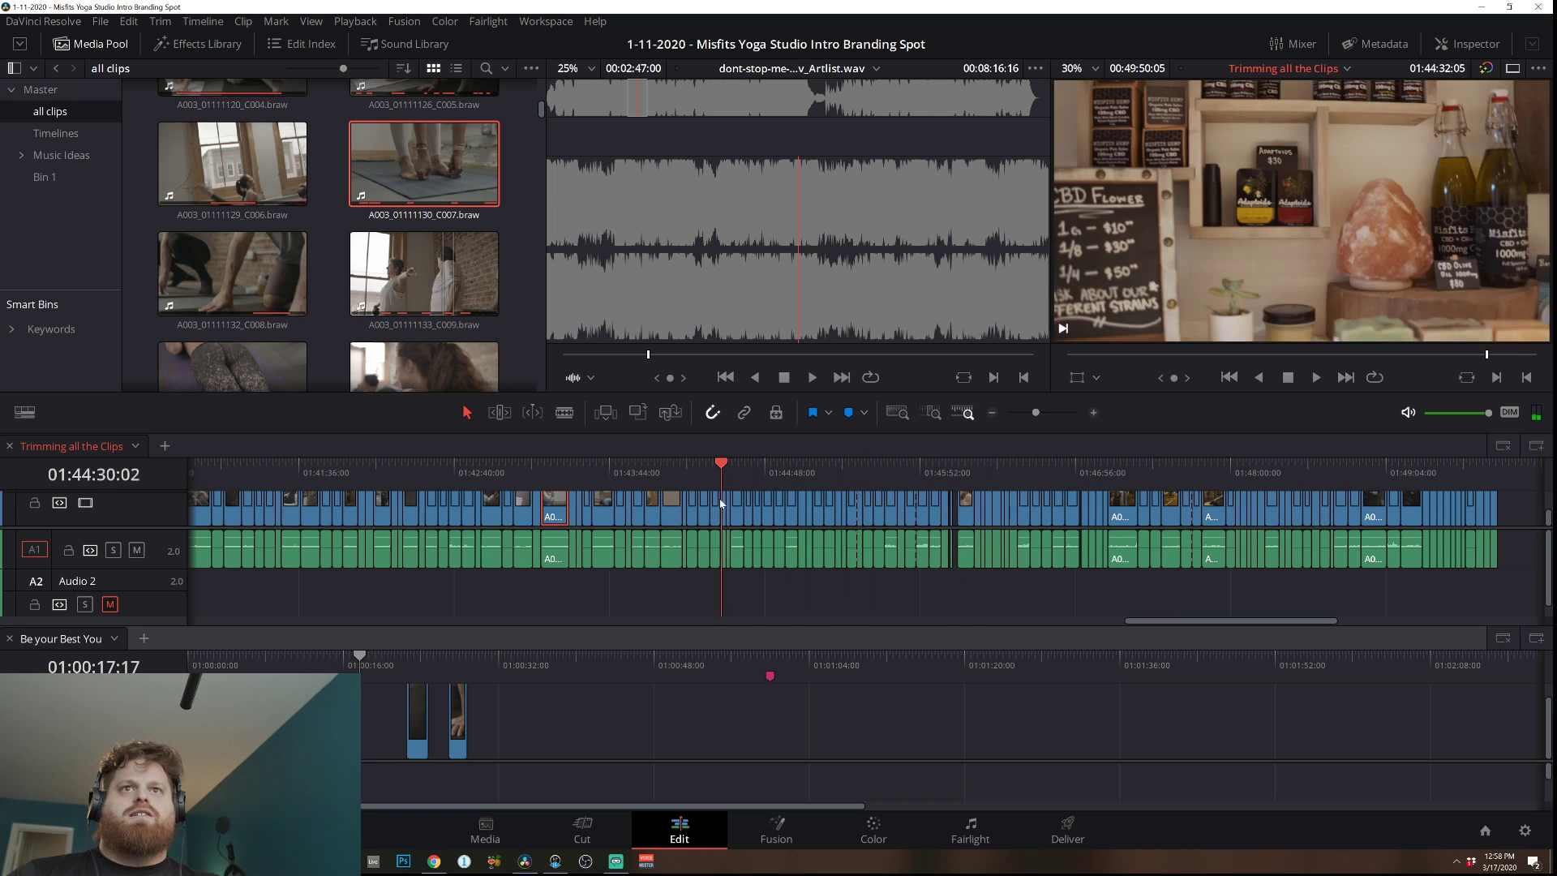
mouse_move(655, 508)
mouse_down()
mouse_move(617, 513)
mouse_move(631, 517)
mouse_up()
key(space)
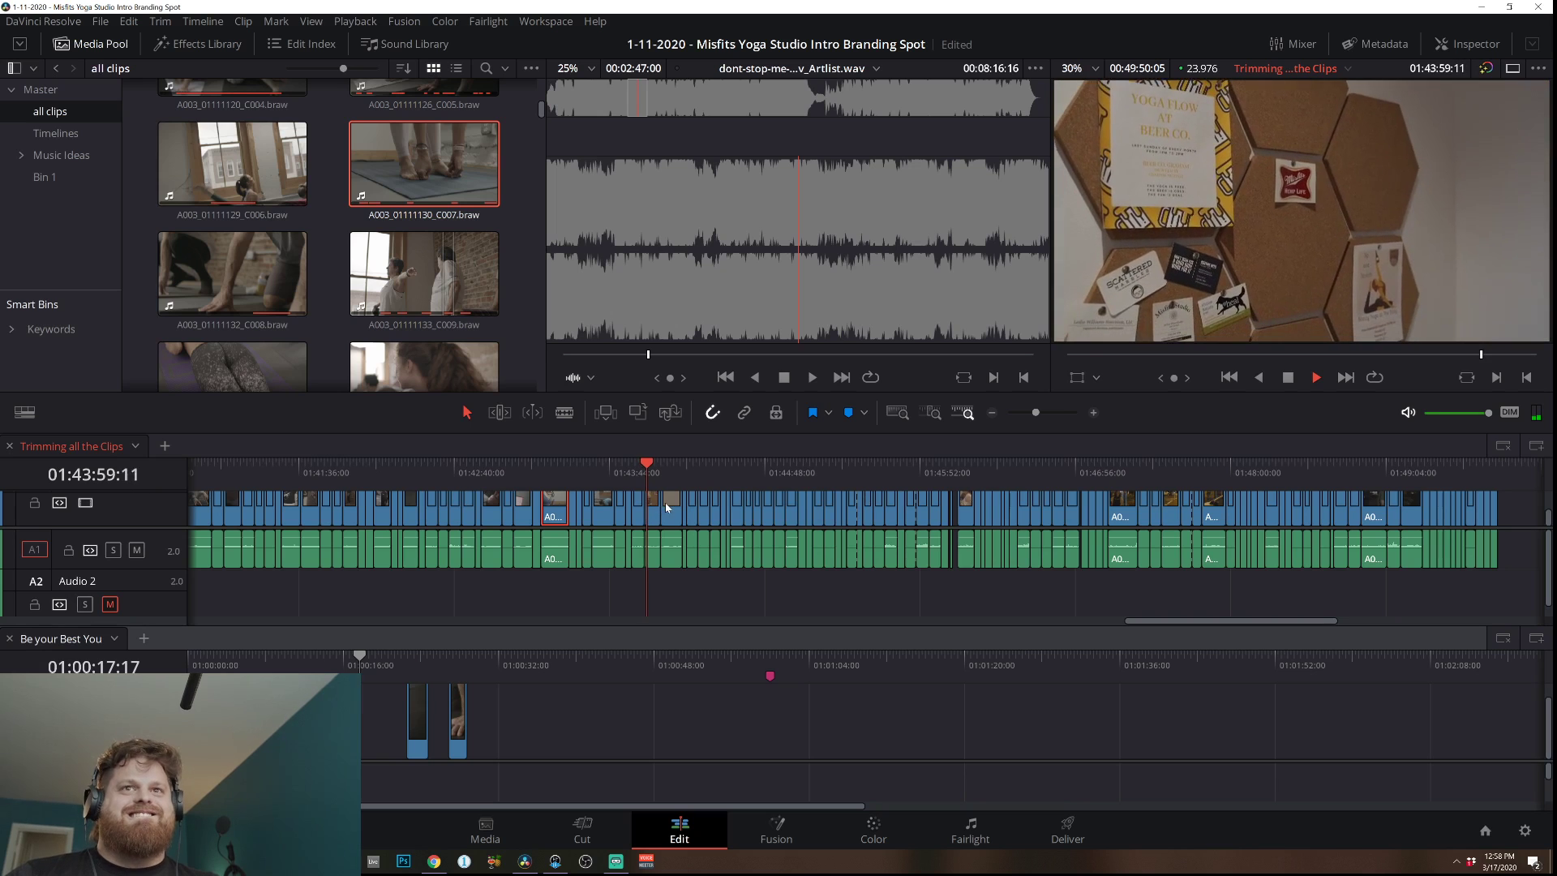
key(space)
drag(704, 472, 646, 462)
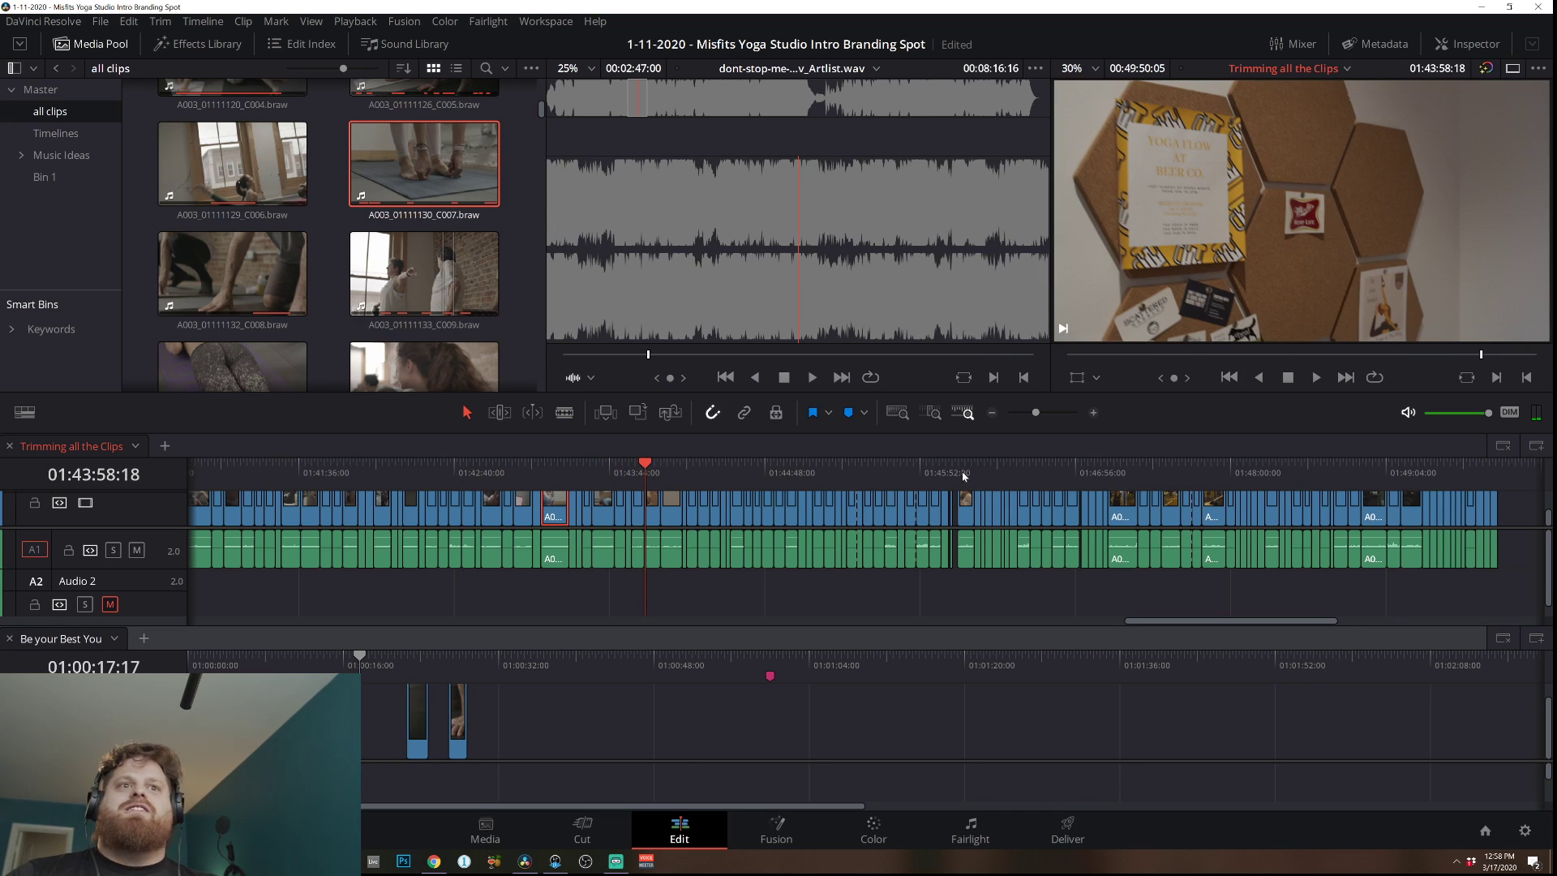
click(785, 479)
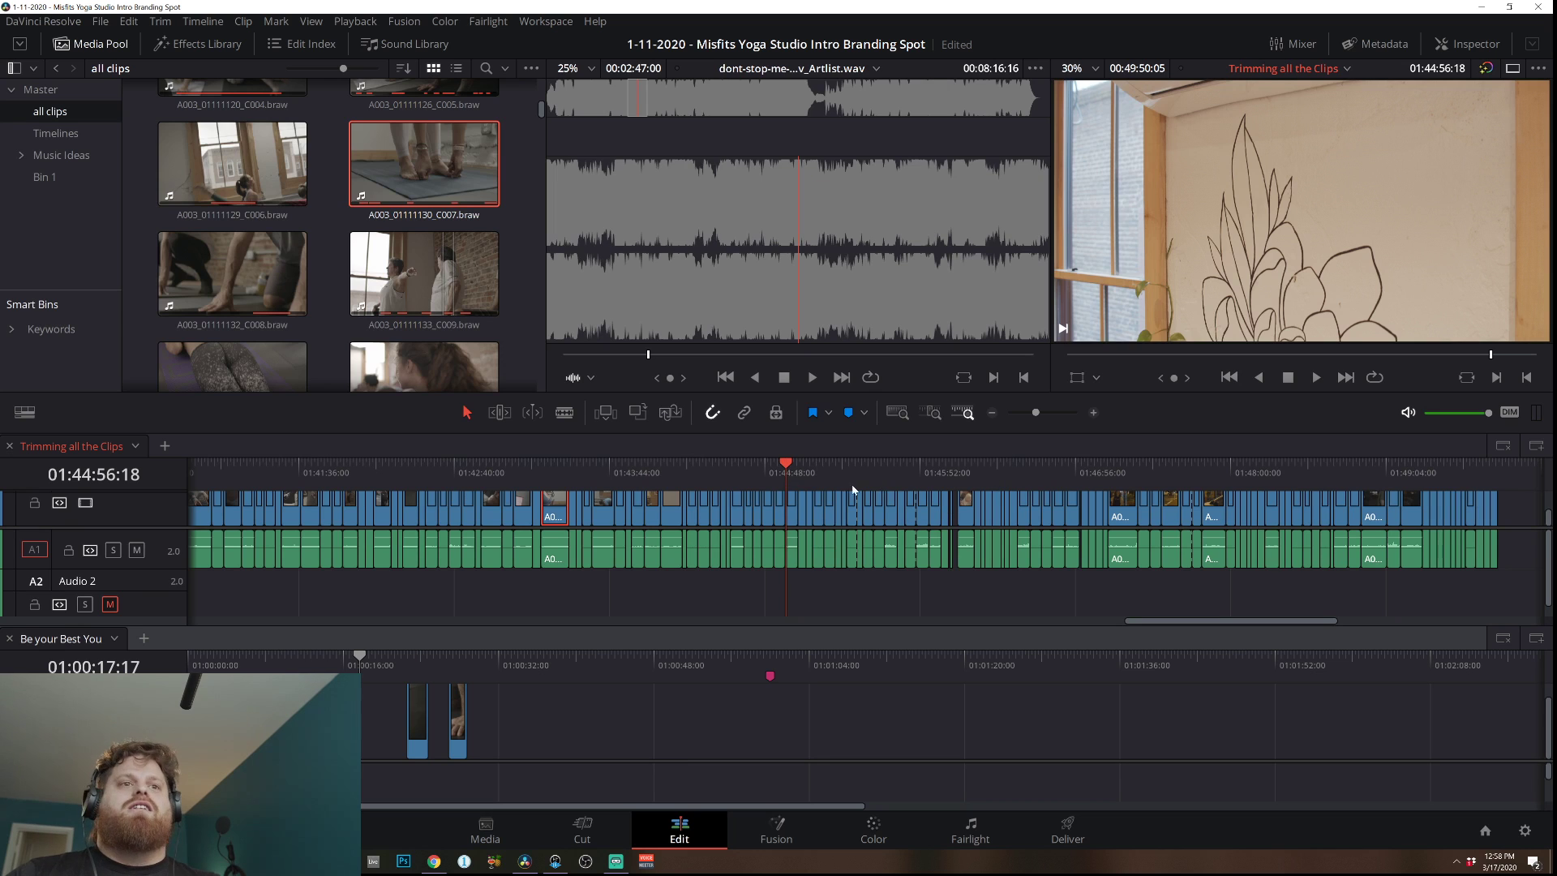
drag(848, 472, 888, 470)
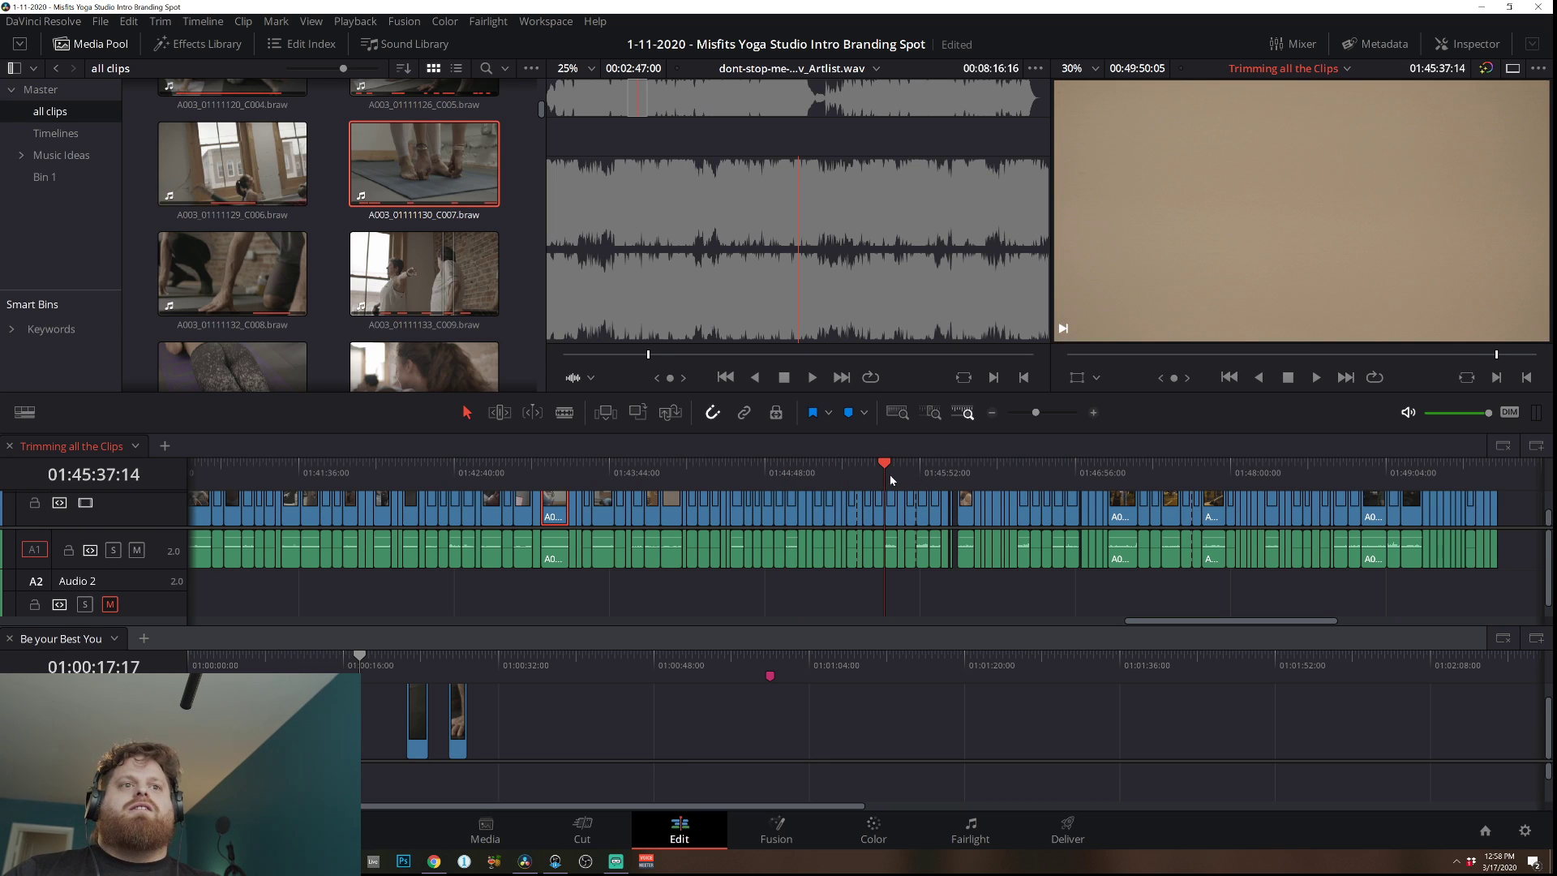
drag(886, 497, 1113, 481)
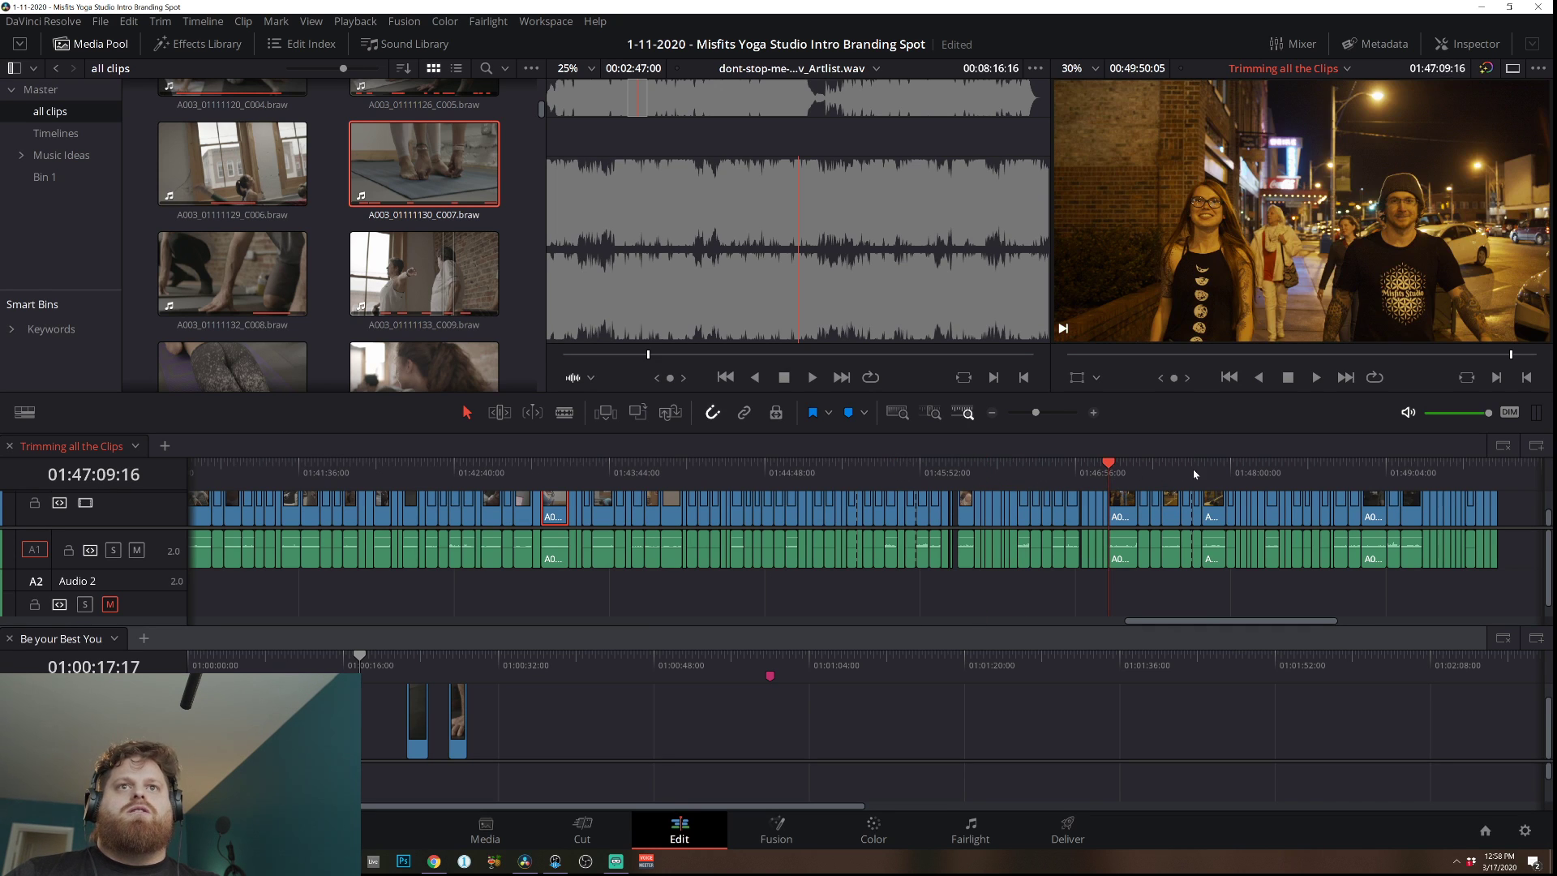
Skim Trimming all the Clips from its early class and interview footage through to 01:42:48:21 for a usable shot.
click(405, 467)
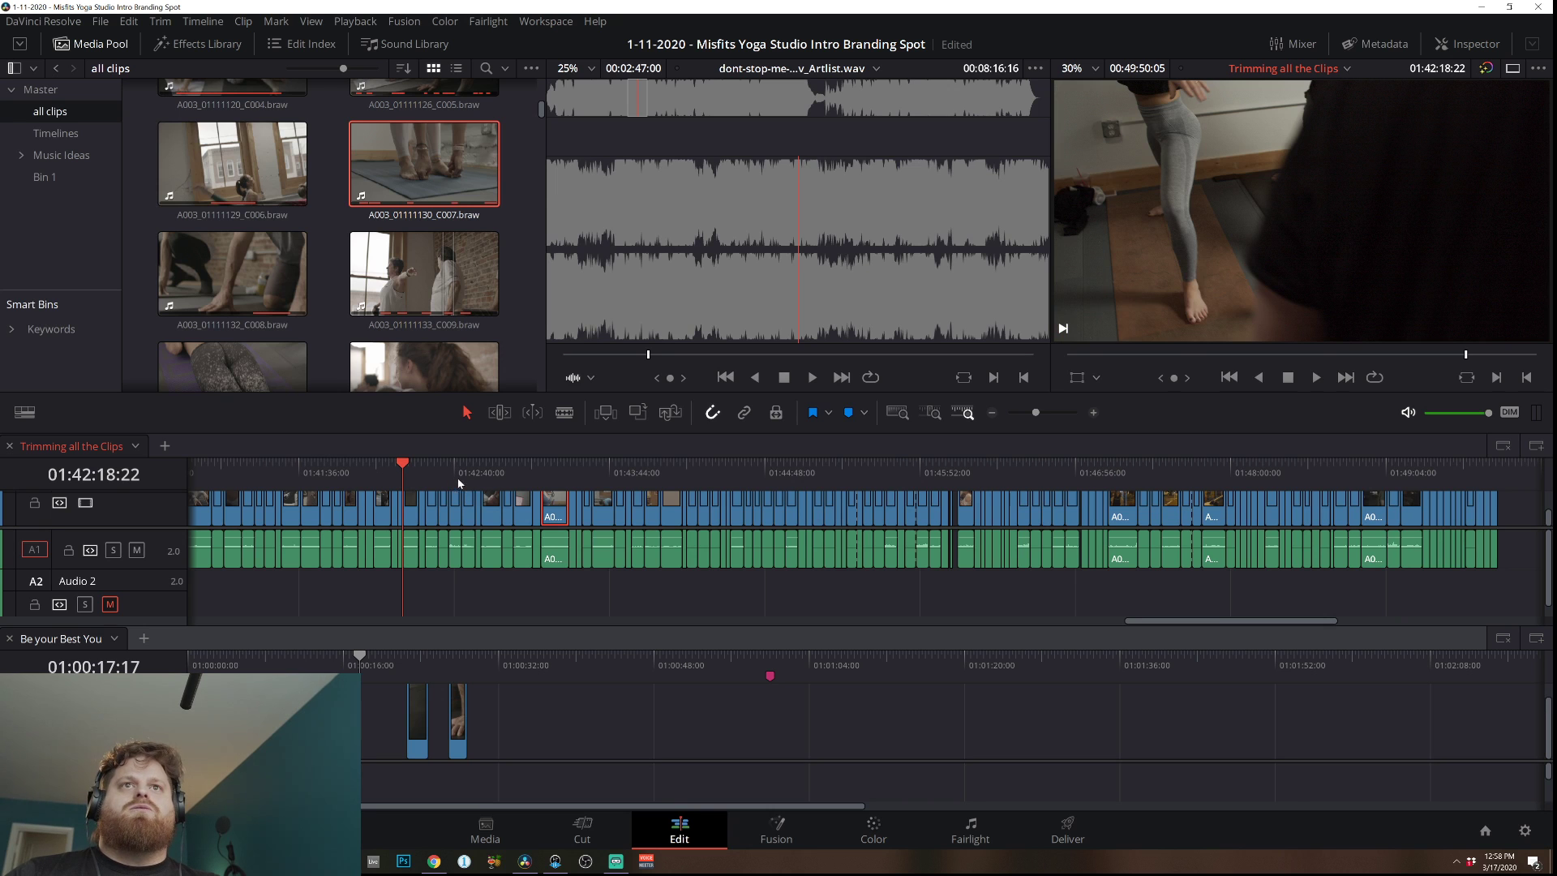
drag(1082, 357, 1128, 354)
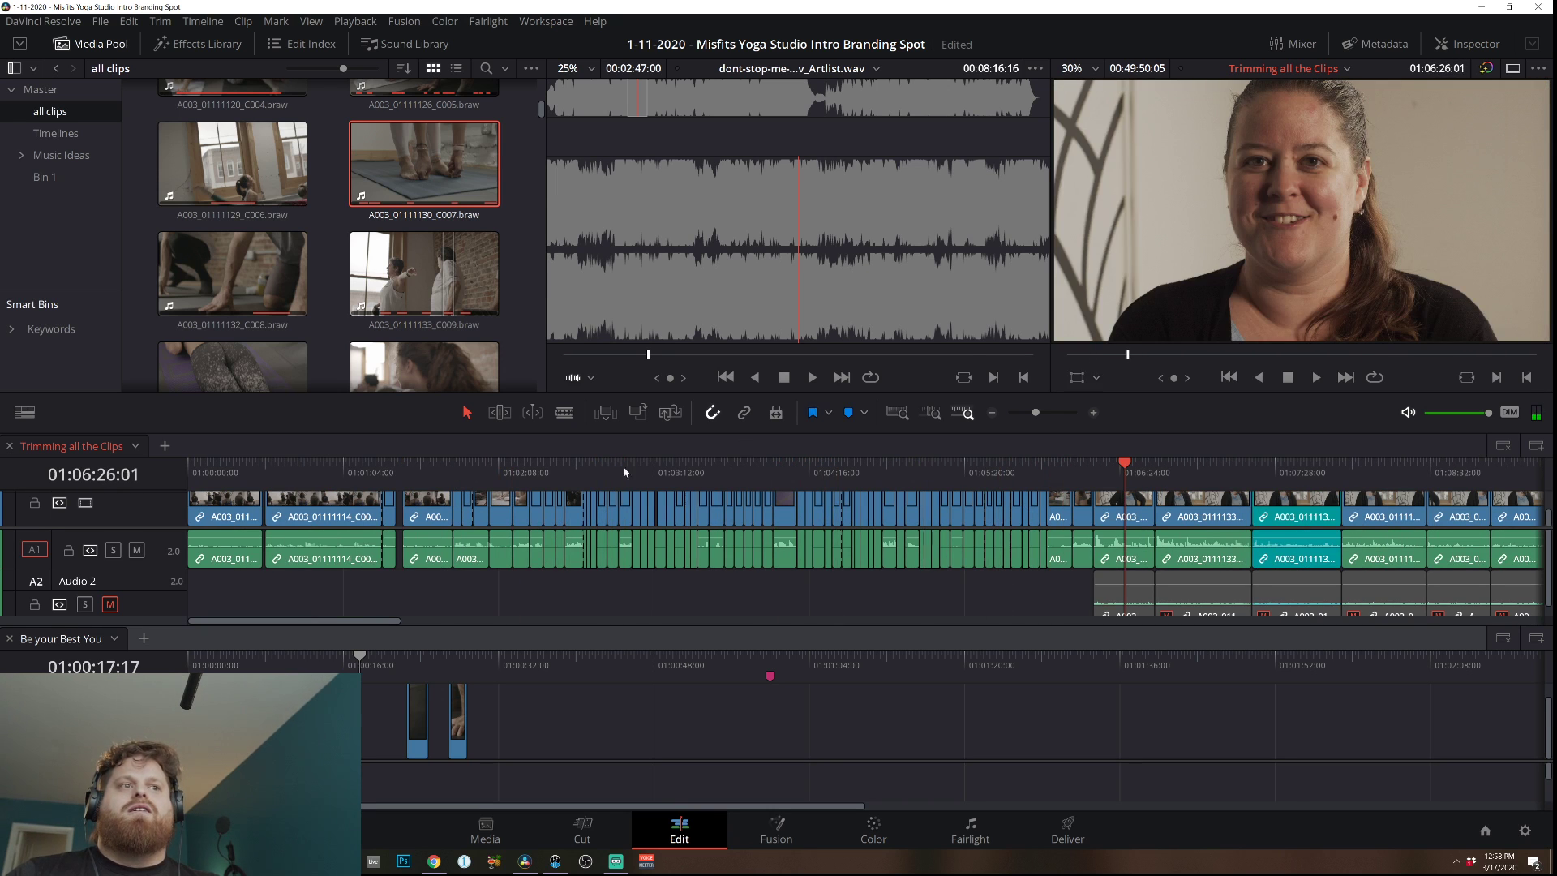
click(427, 472)
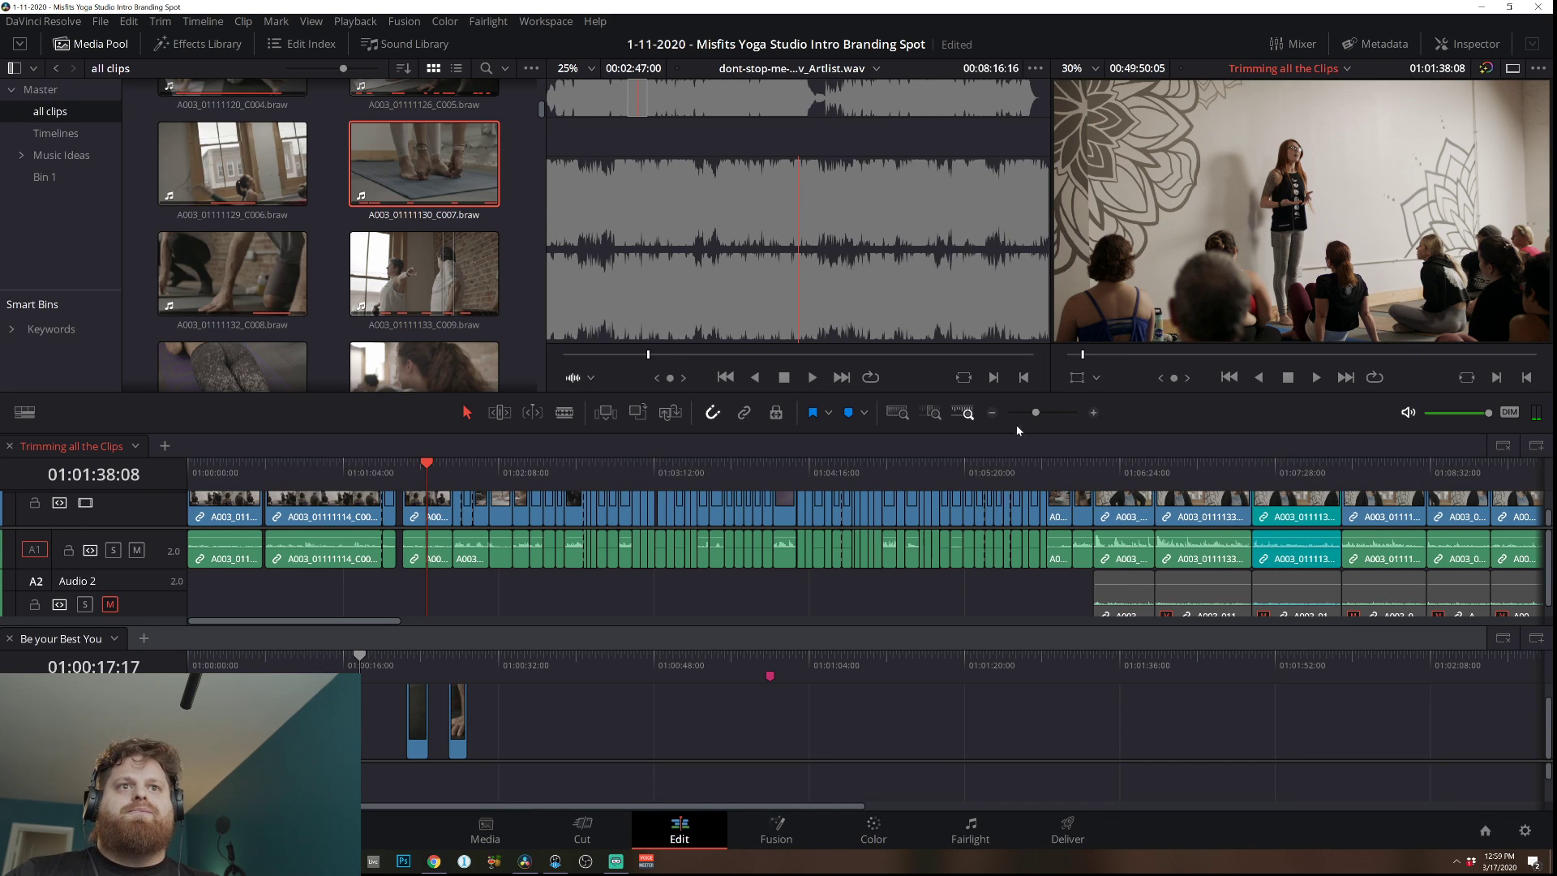
click(993, 413)
click(993, 413)
click(969, 466)
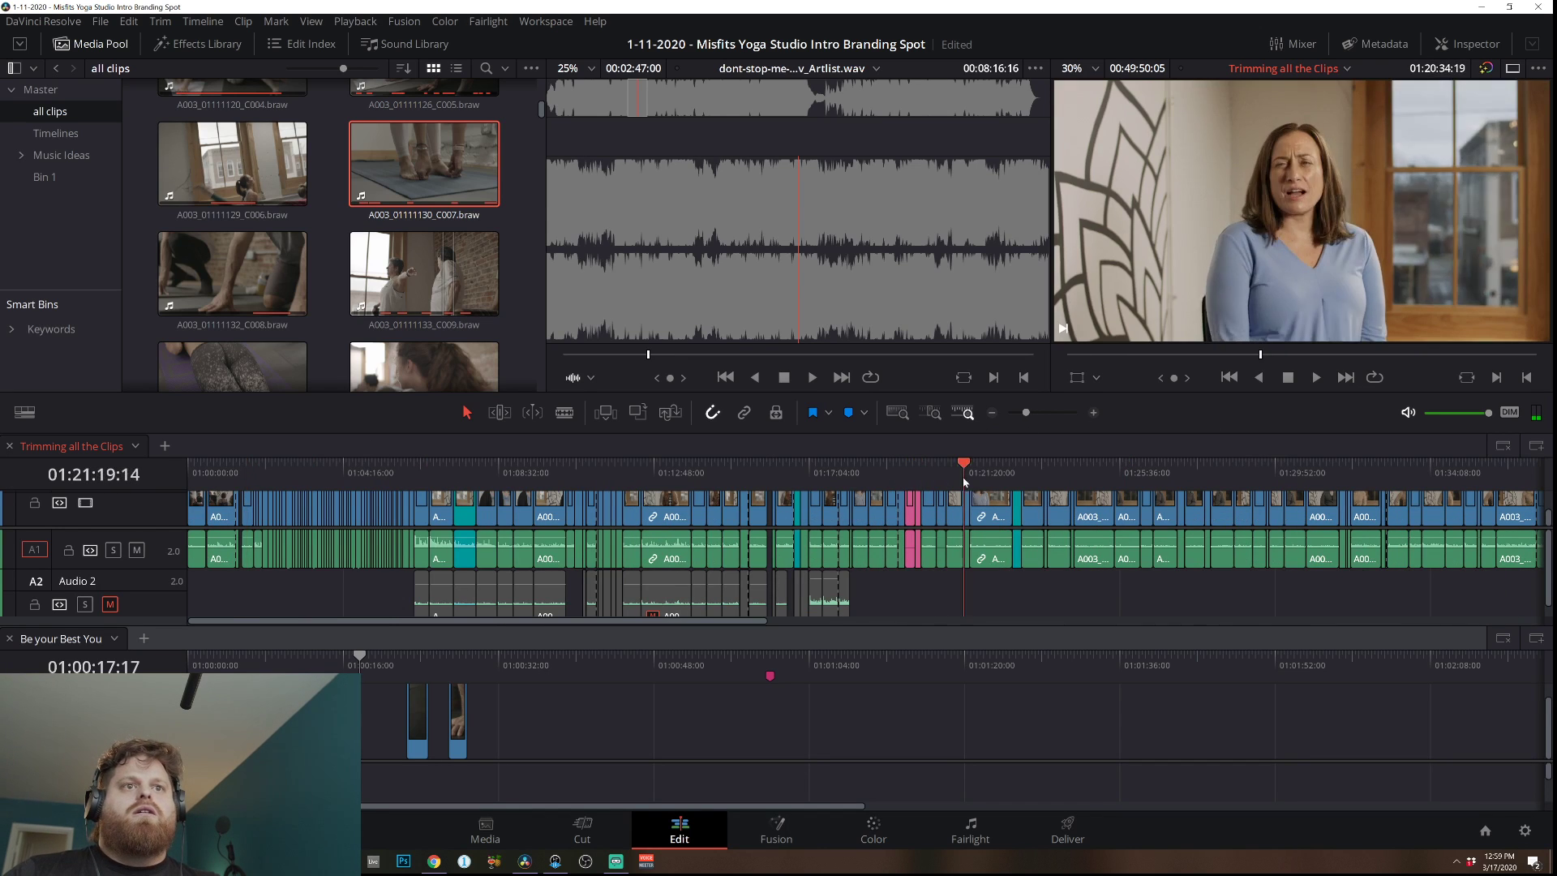
click(1346, 466)
drag(1369, 469, 750, 472)
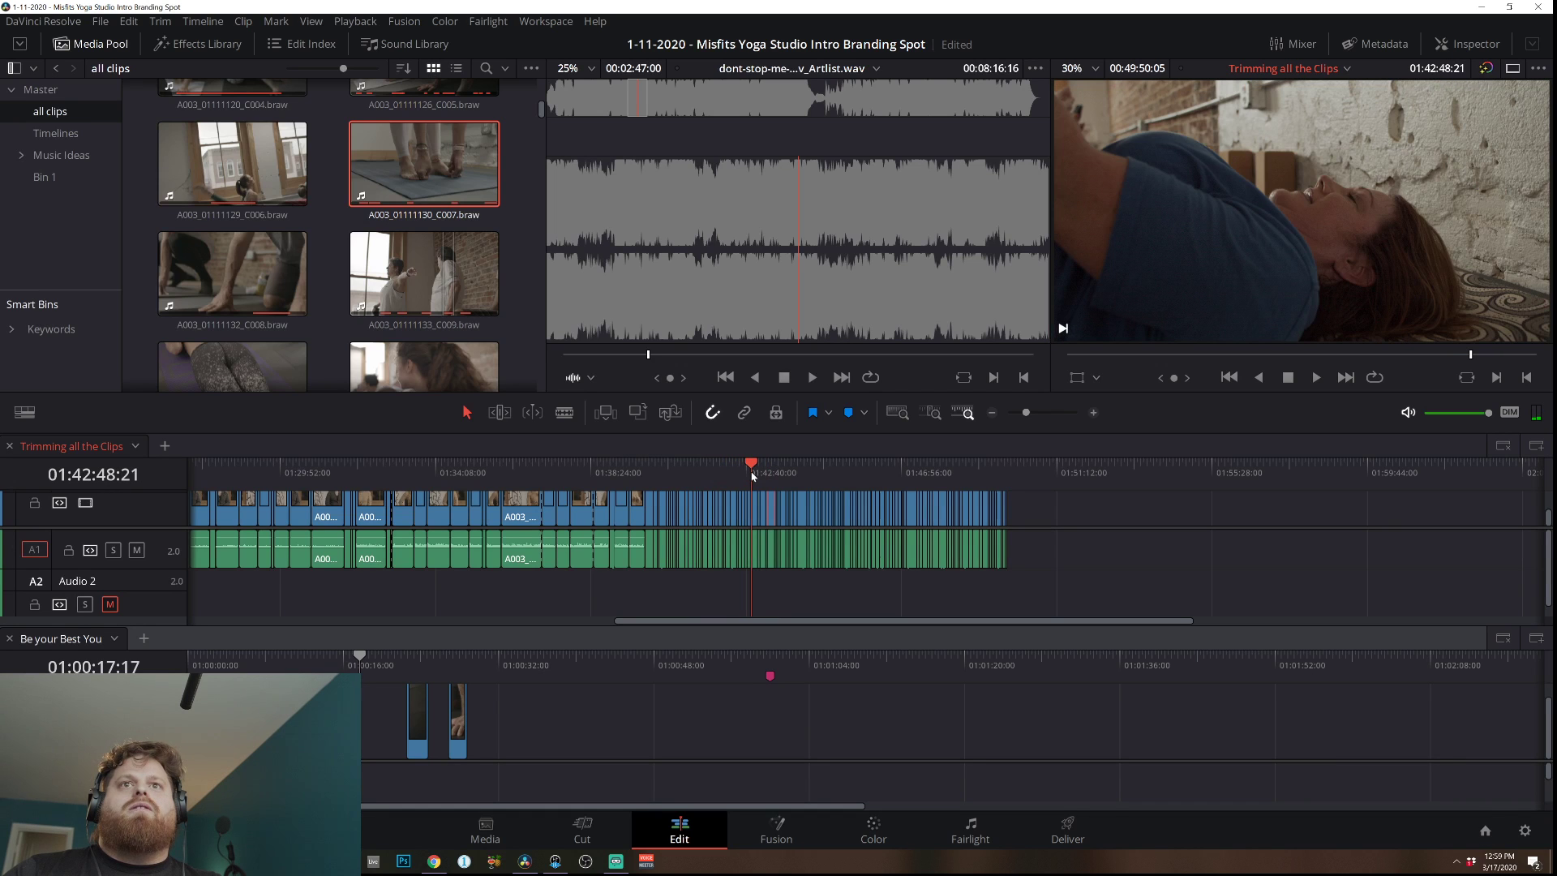
Find the "Yoga For Everyone" shirt shot near 01:42:59:21 in Trimming all the Clips and add it after the parked clips in Be your Best You.
key(space)
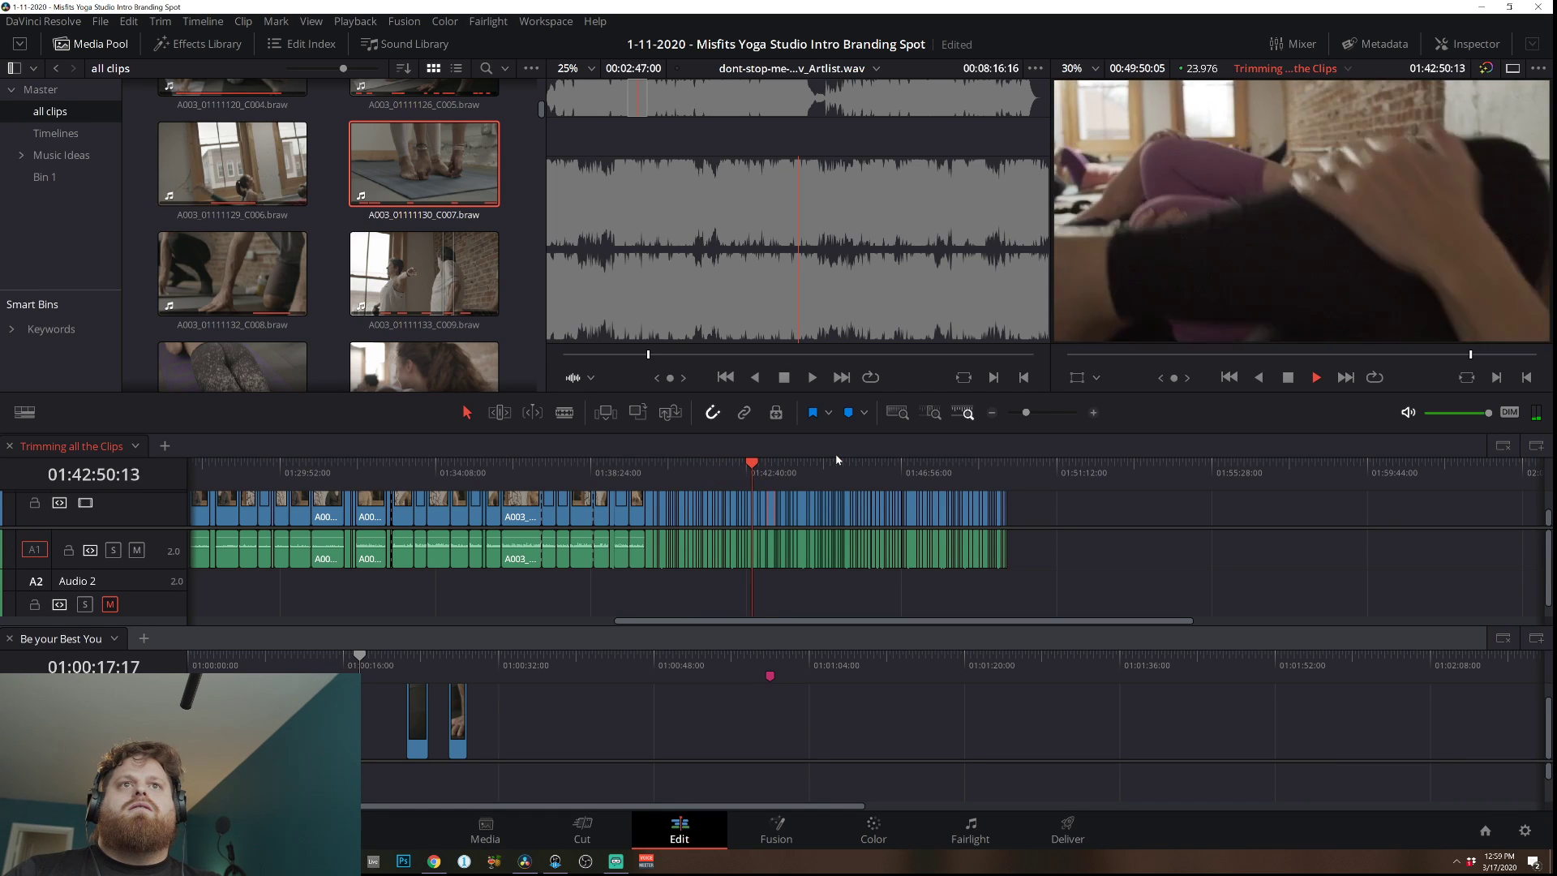
key(space)
drag(1479, 357, 1456, 355)
click(1092, 413)
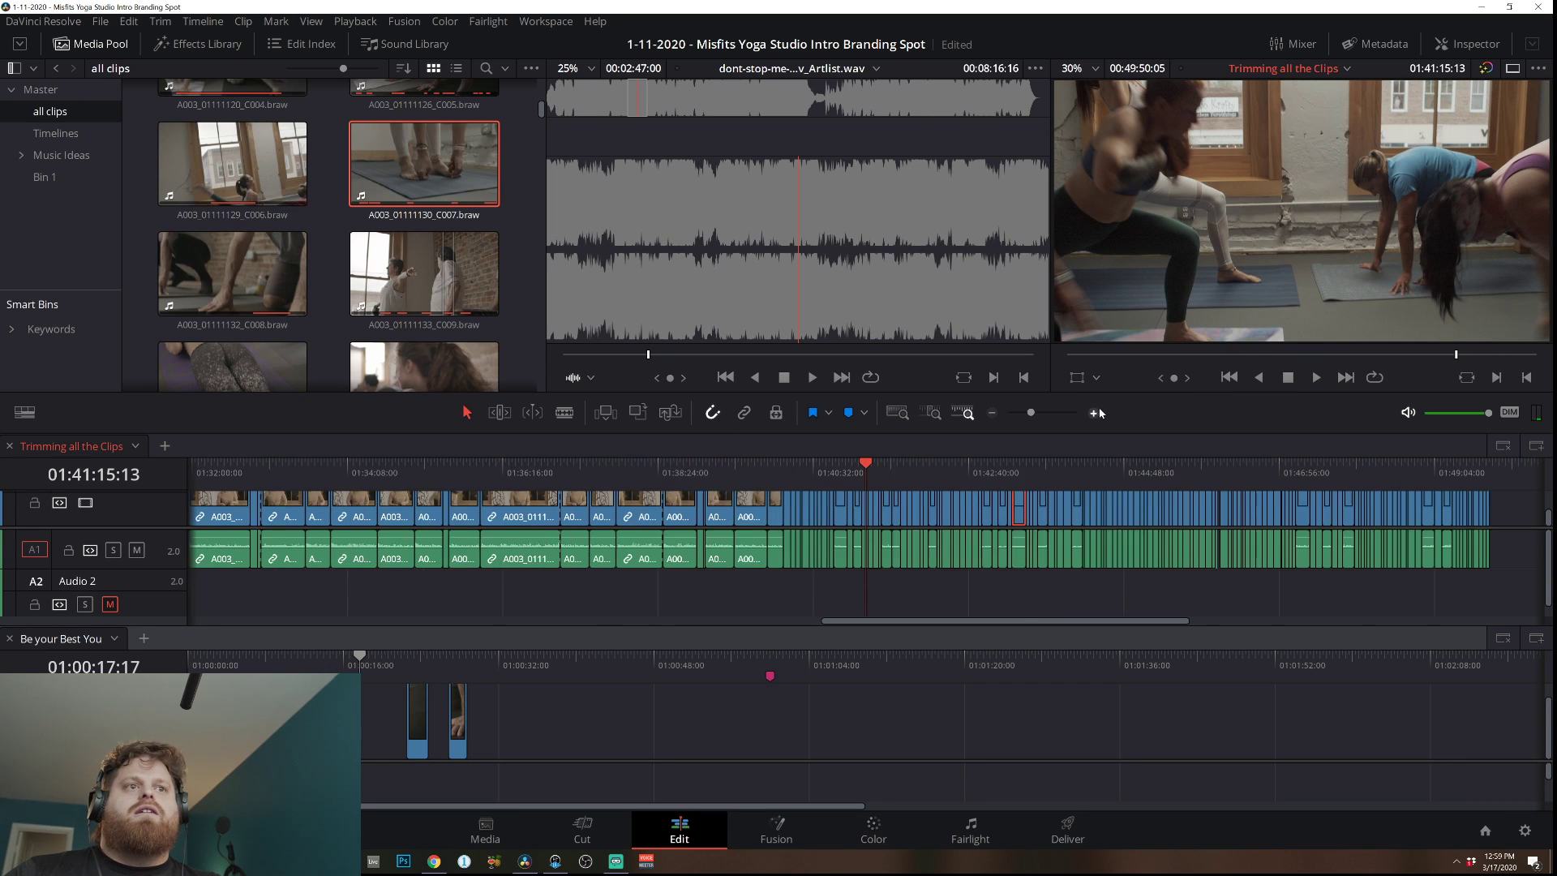
click(1092, 413)
key(space)
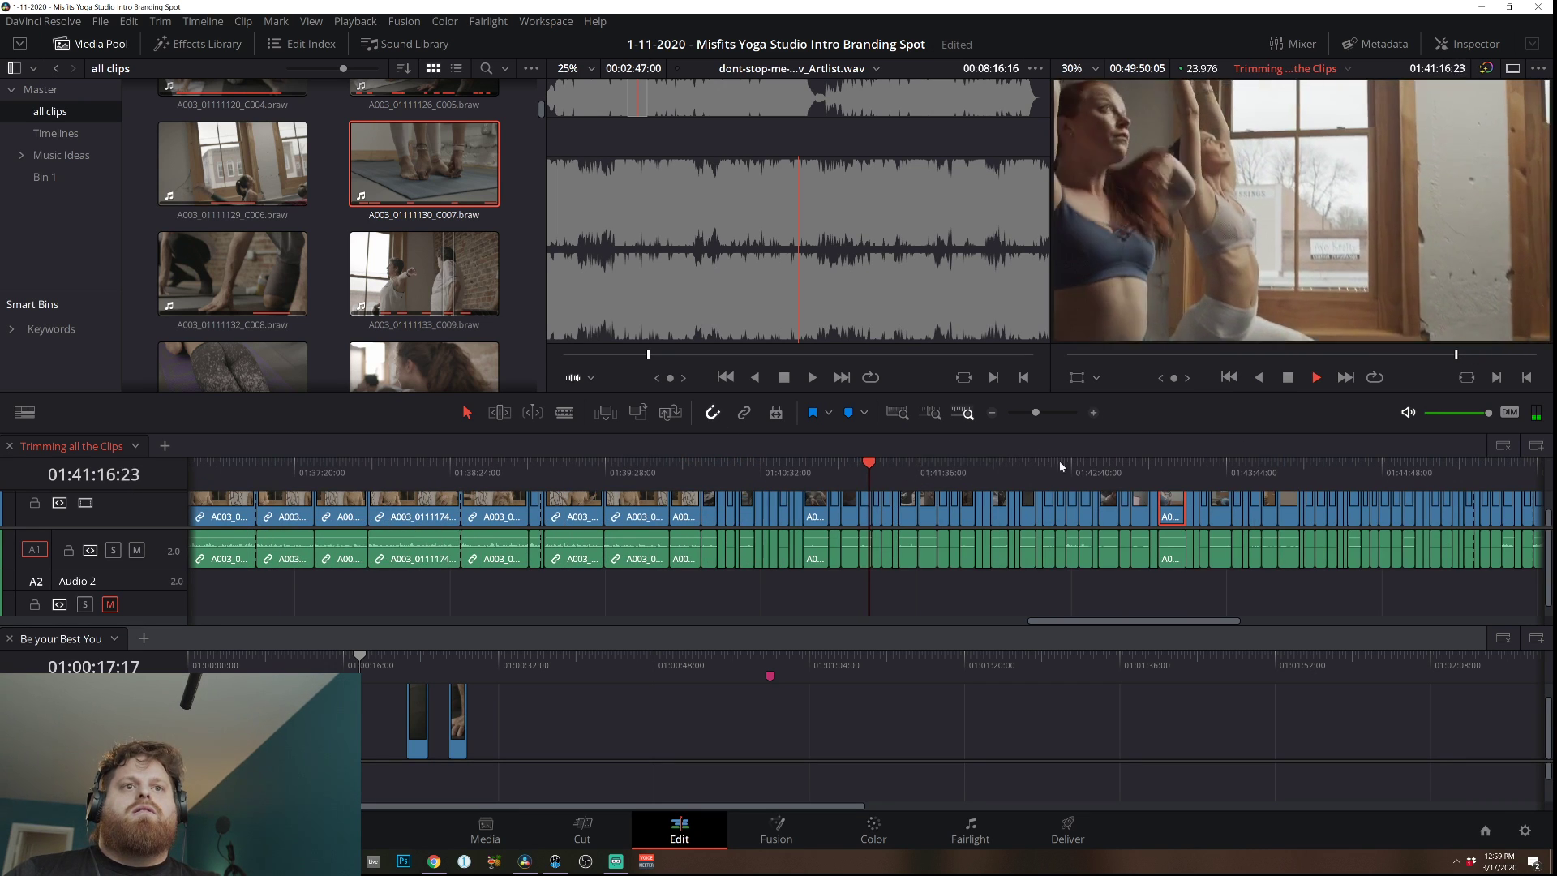
drag(1159, 468, 1115, 479)
key(space)
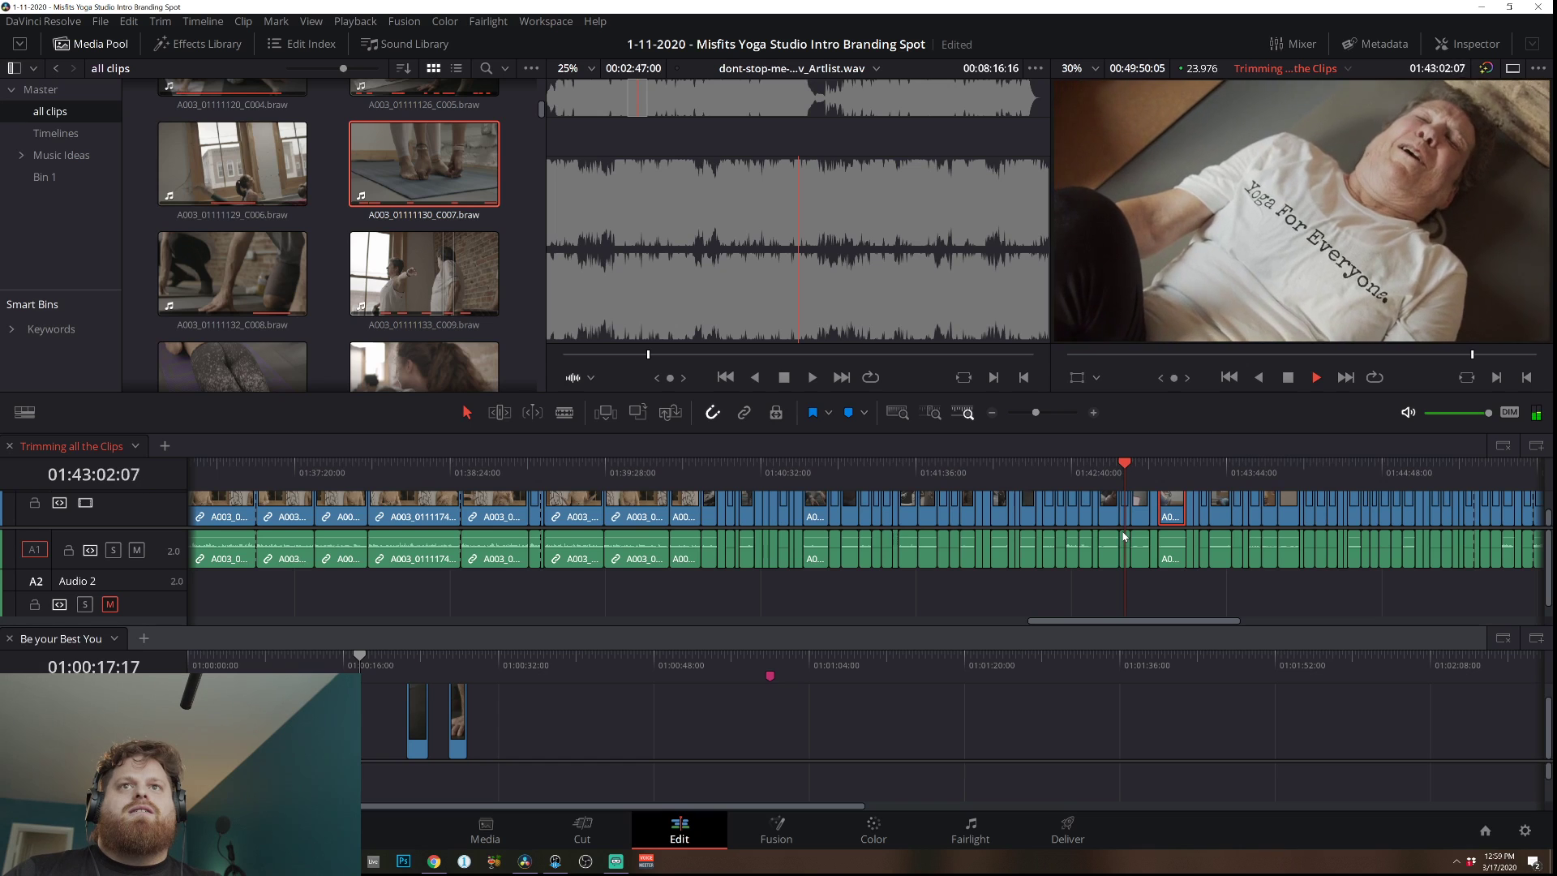
key(space)
click(1116, 473)
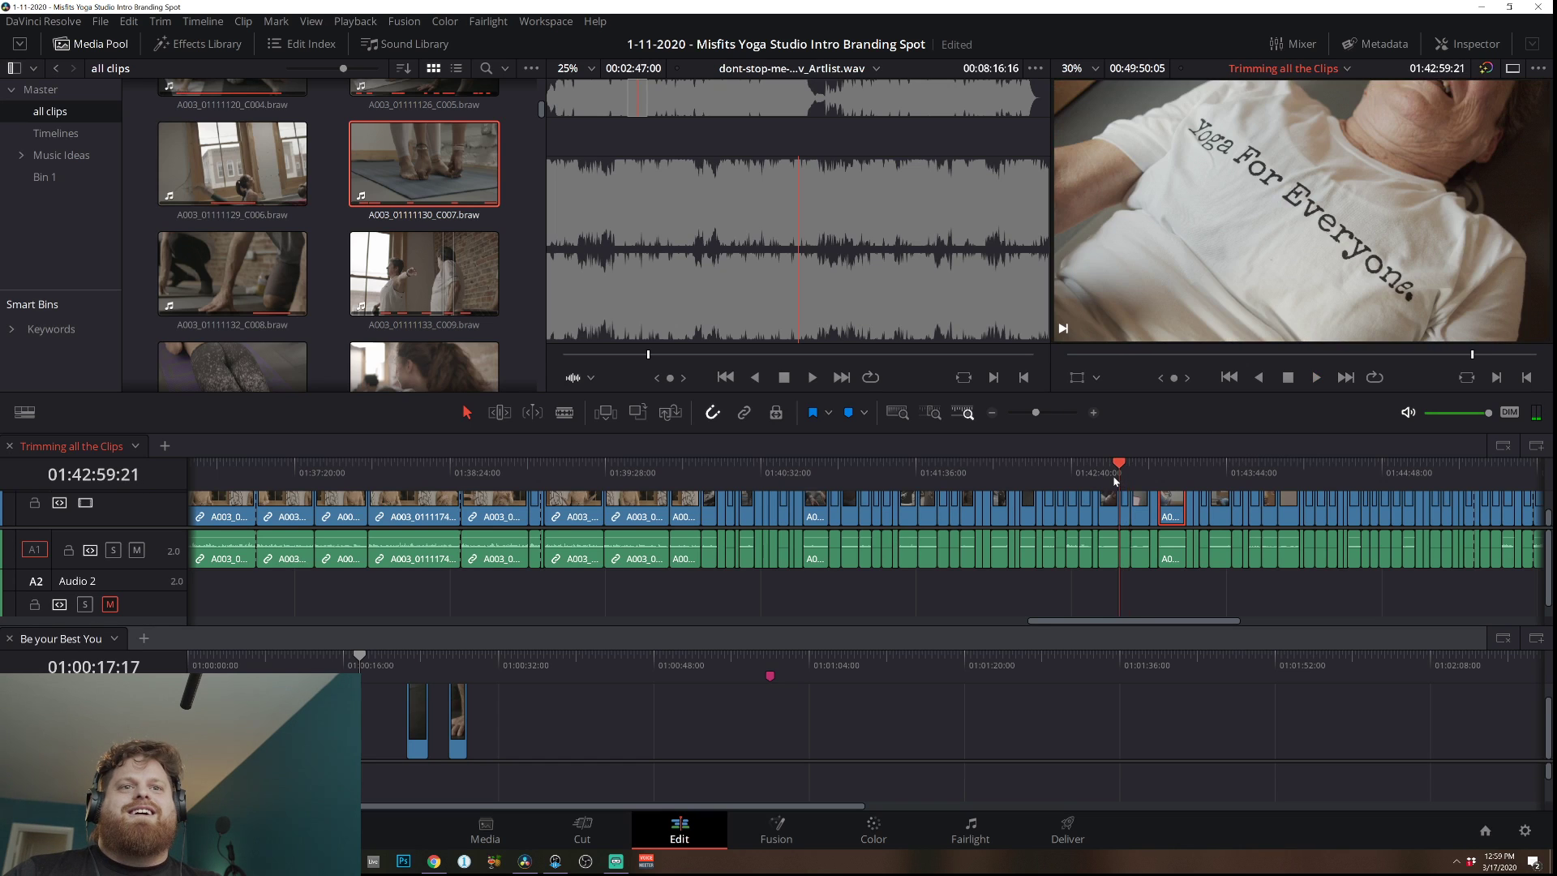
drag(1125, 513, 498, 740)
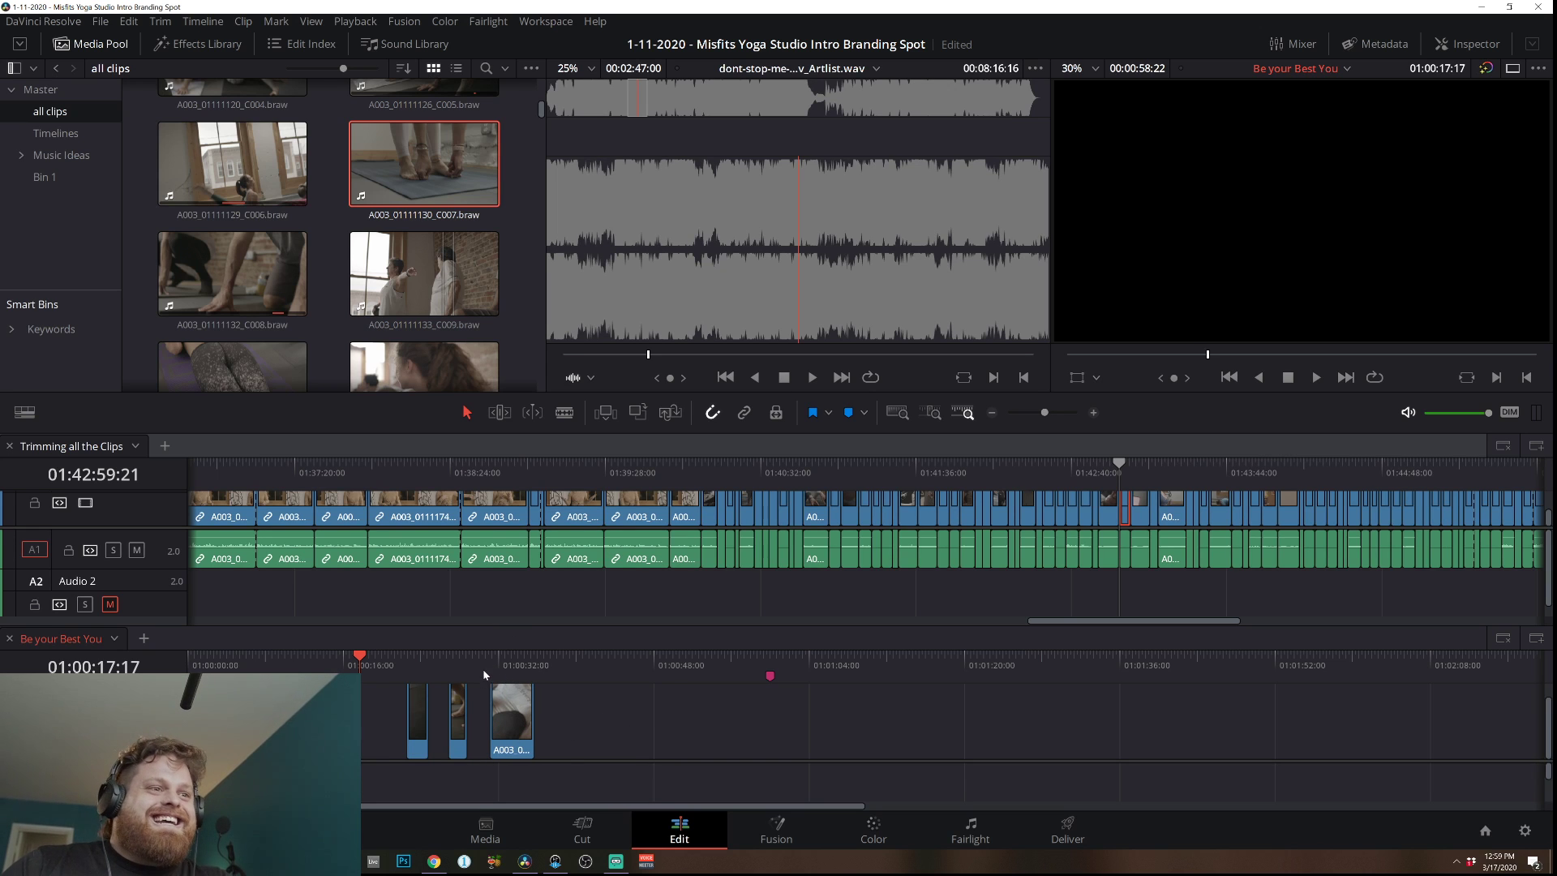
Play Be your Best You from 01:00:12:13 and move A003_01172119_C031 directly against the end of A003_01172110_C026.
click(337, 660)
click(315, 659)
key(space)
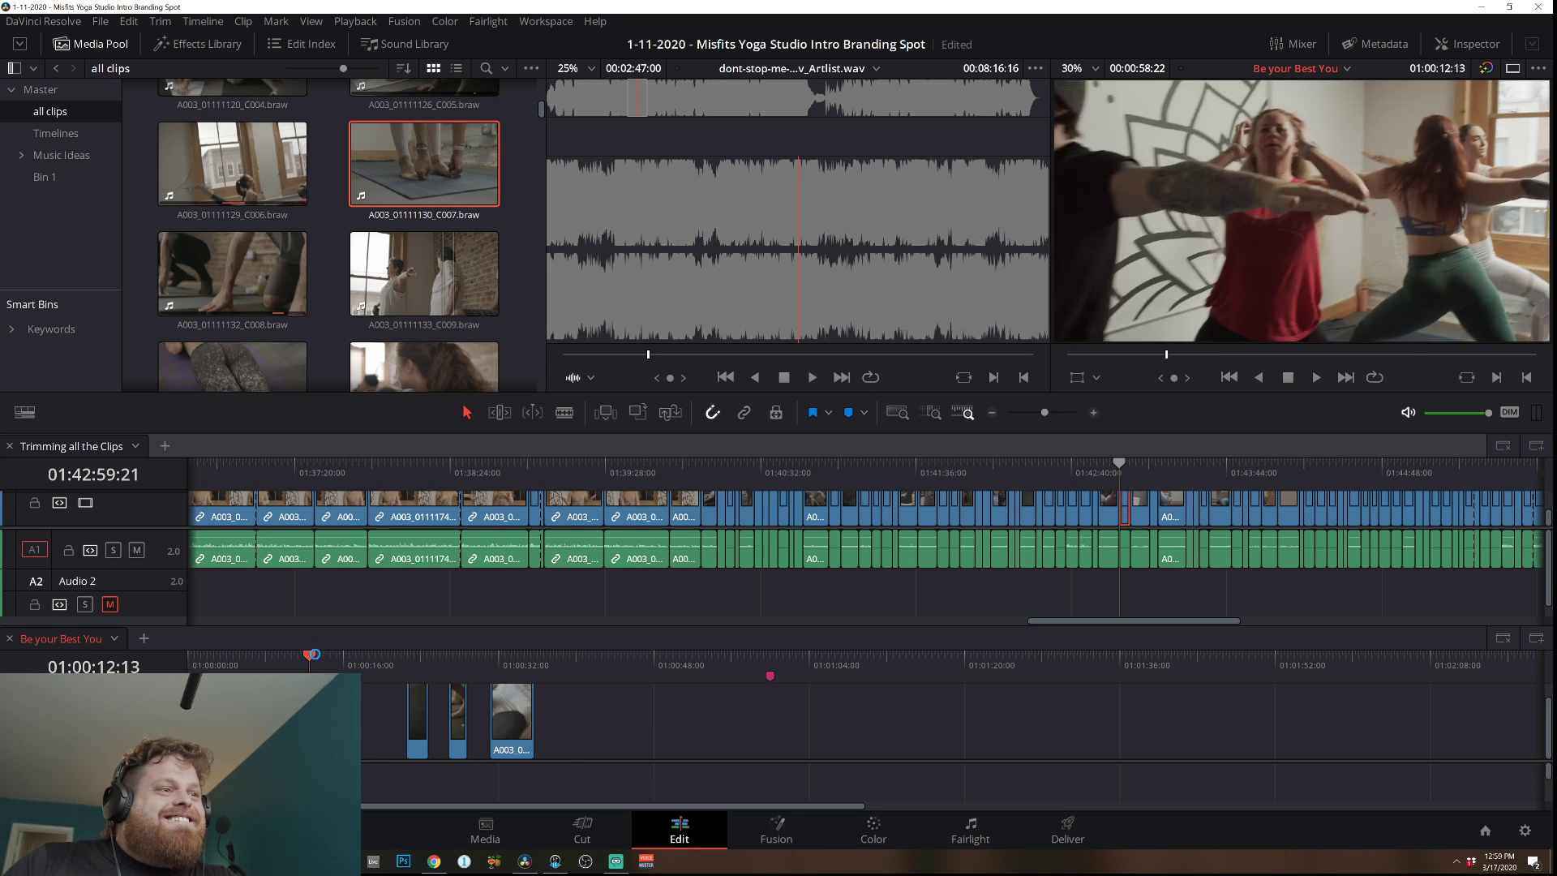
click(1091, 415)
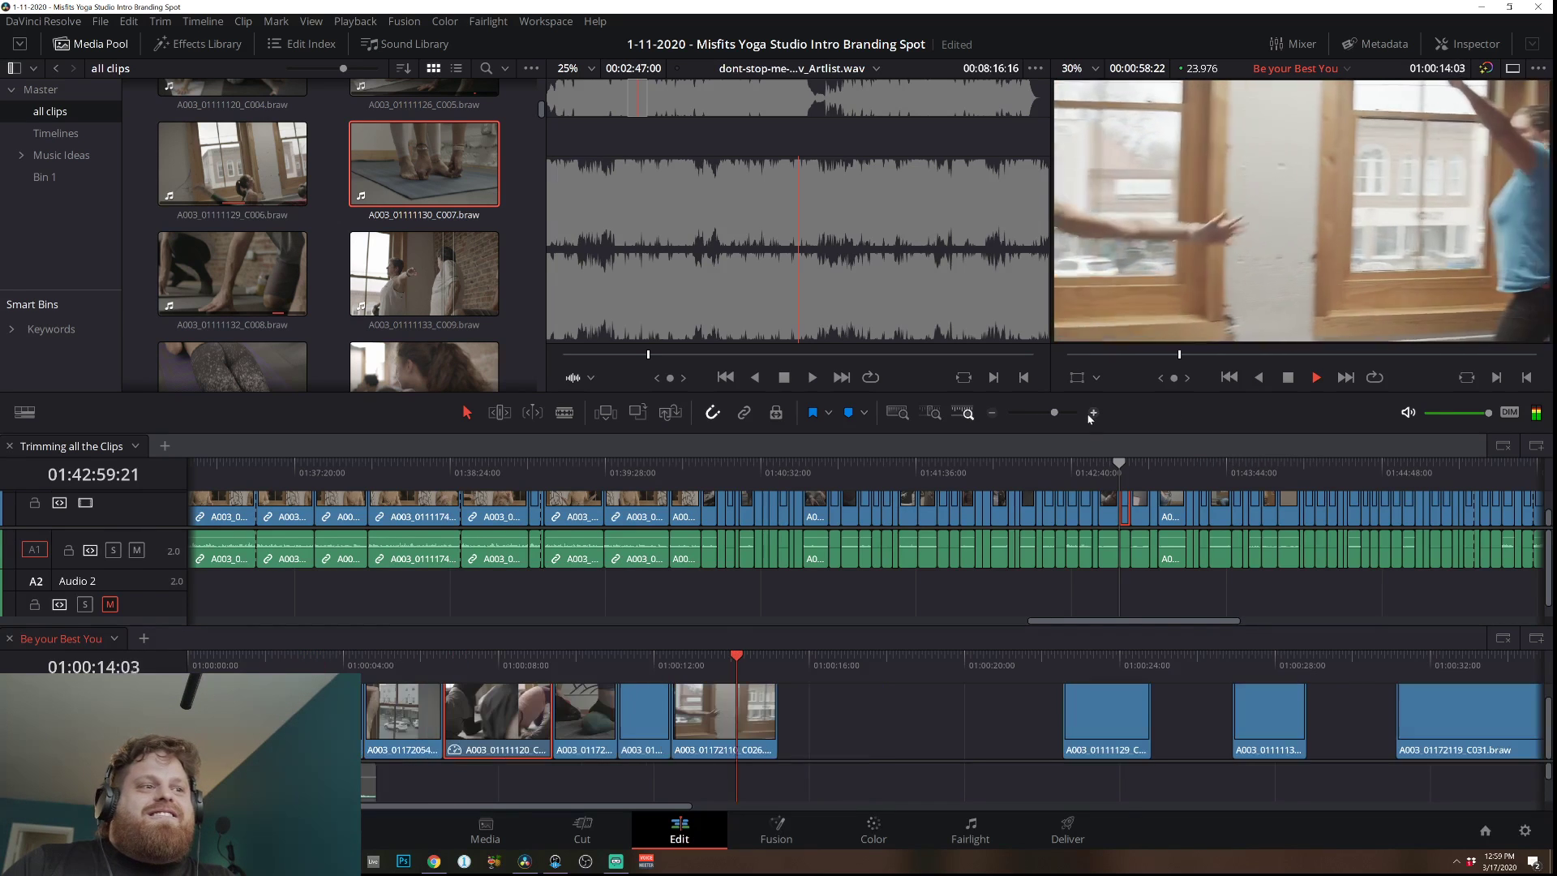
drag(1487, 715, 872, 713)
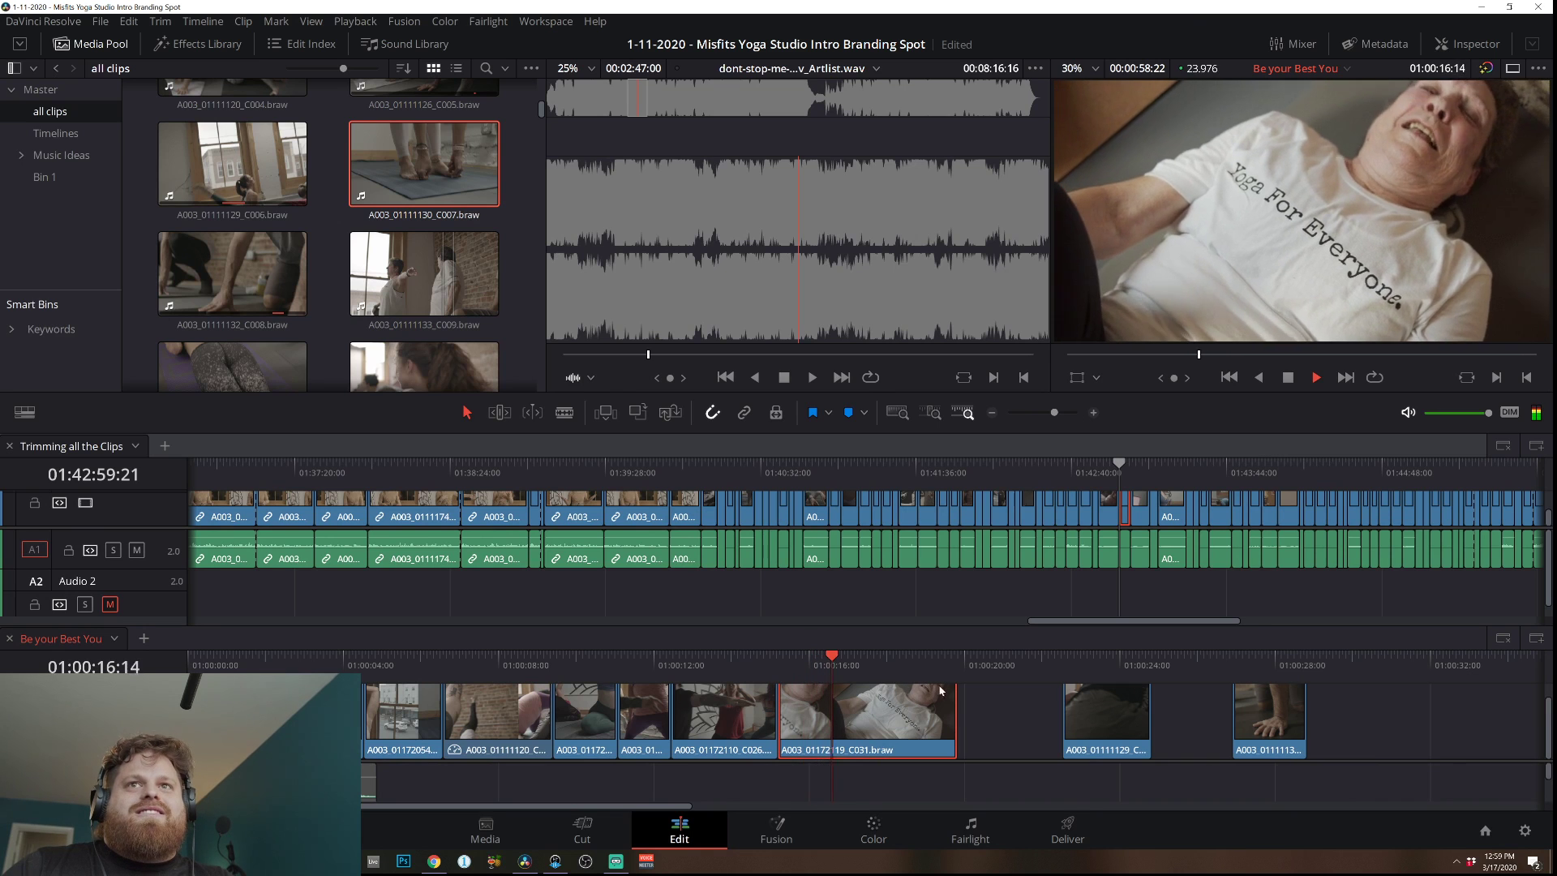
Trim the end of A003_01172119_C031 back to about 01:00:17:22 and play on past the cut.
key(space)
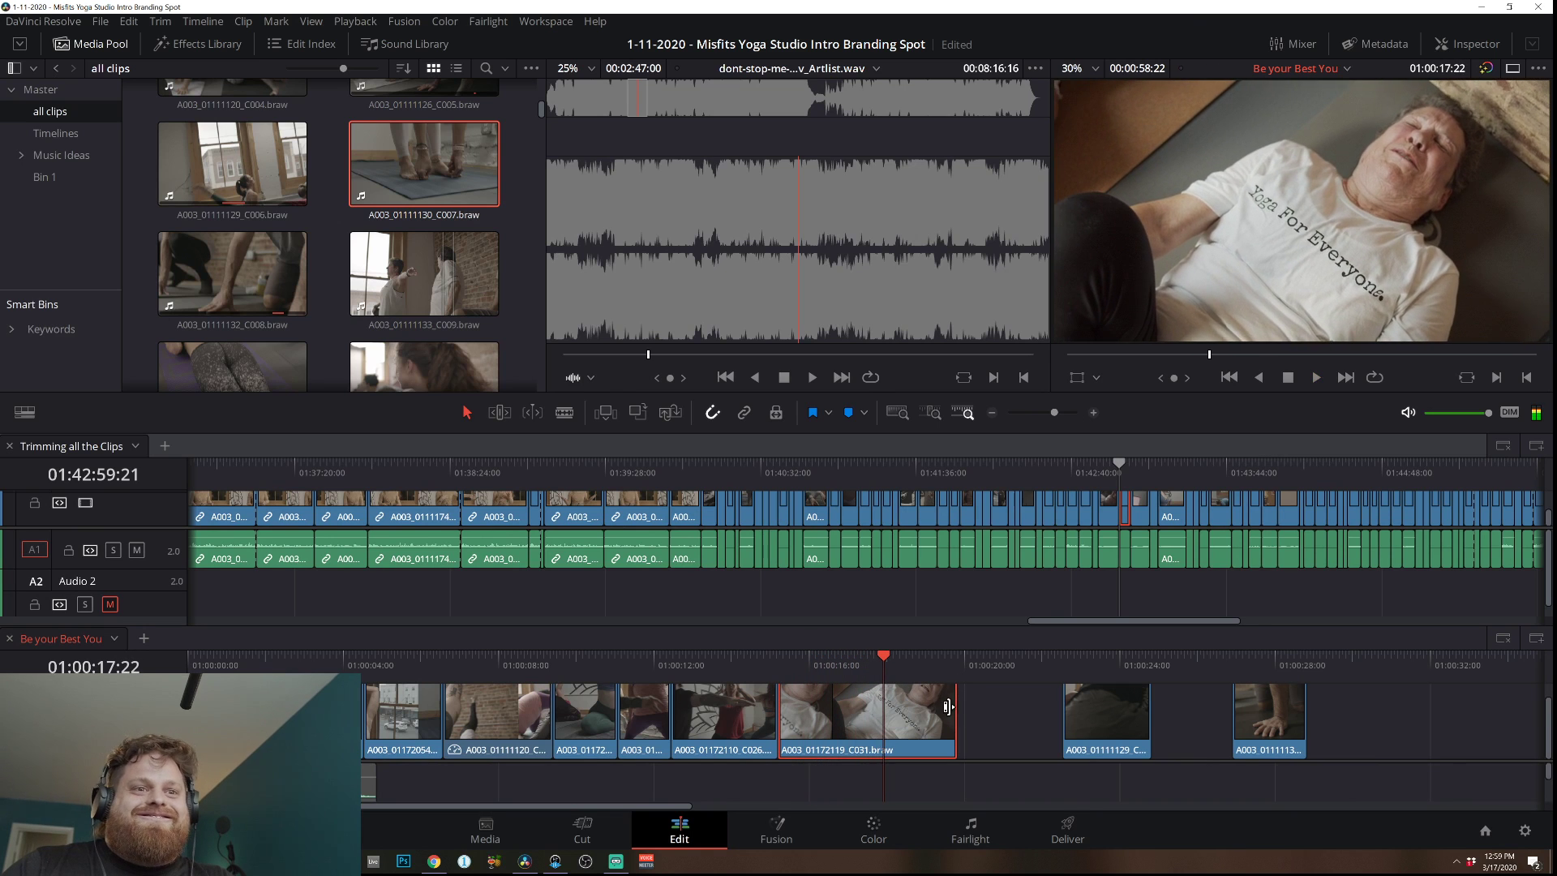
drag(967, 702, 890, 709)
key(space)
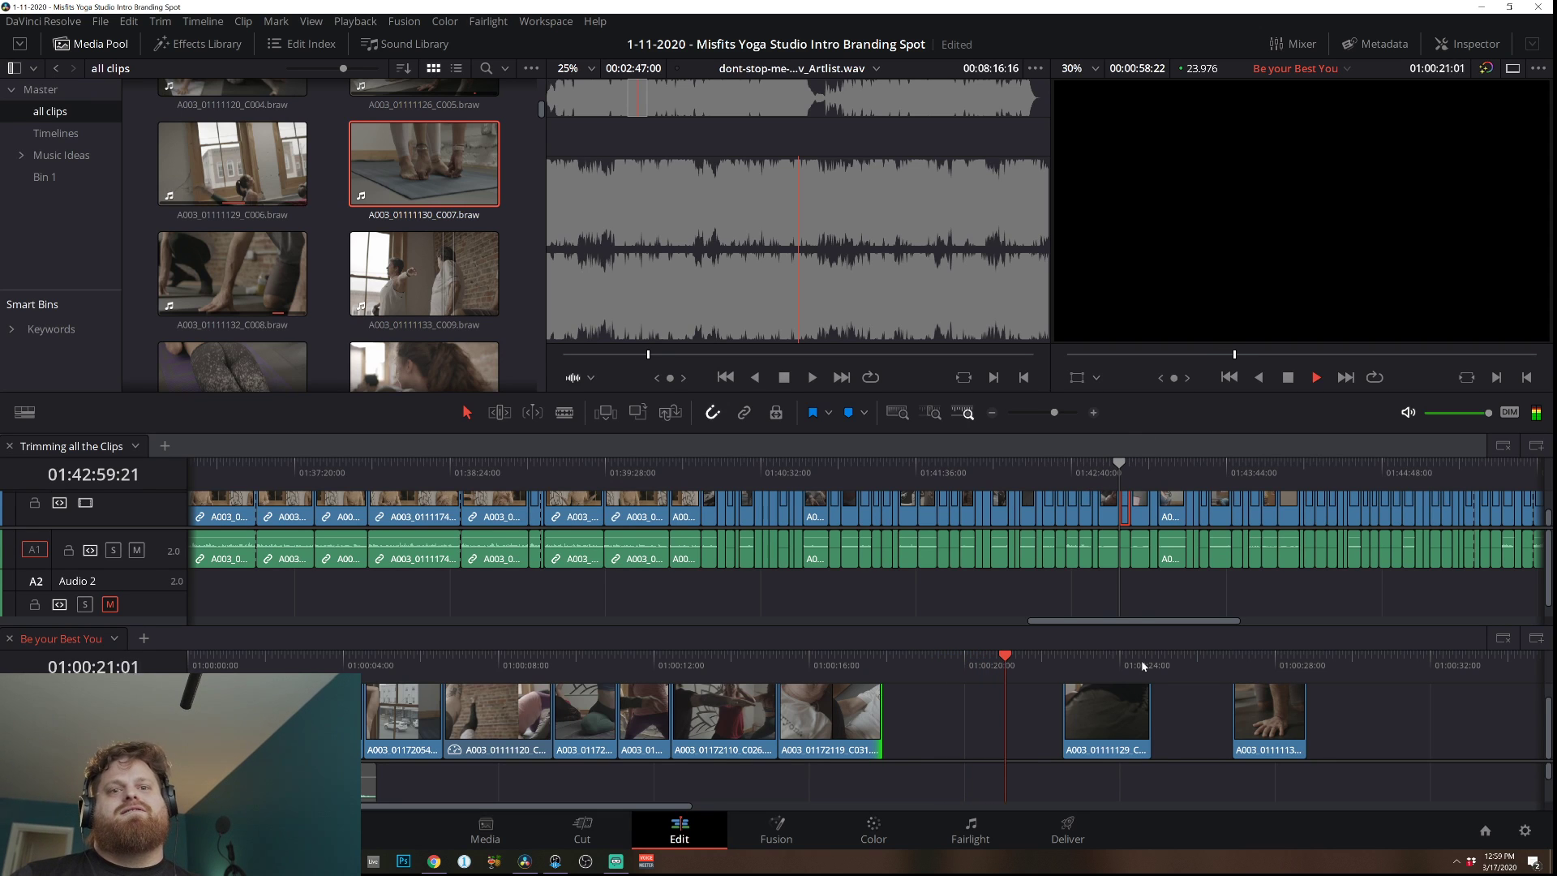
Search Trimming all the Clips between about 01:42:49 and 01:43:53 and place the blue-shirt floor pose shot right after A003_01172119_C031.
click(1136, 475)
key(space)
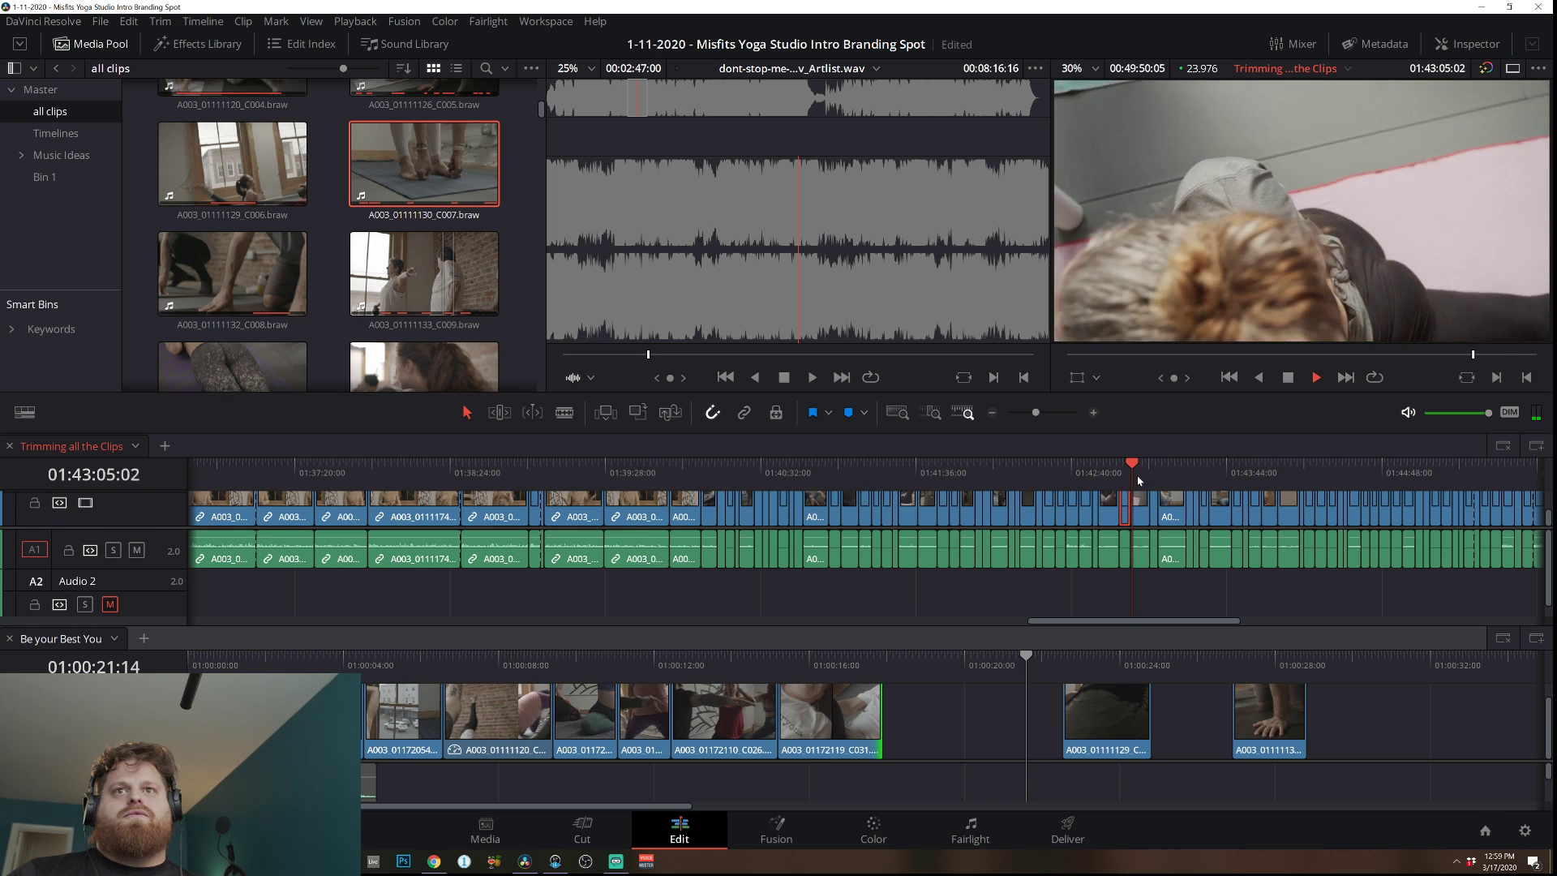
click(1198, 475)
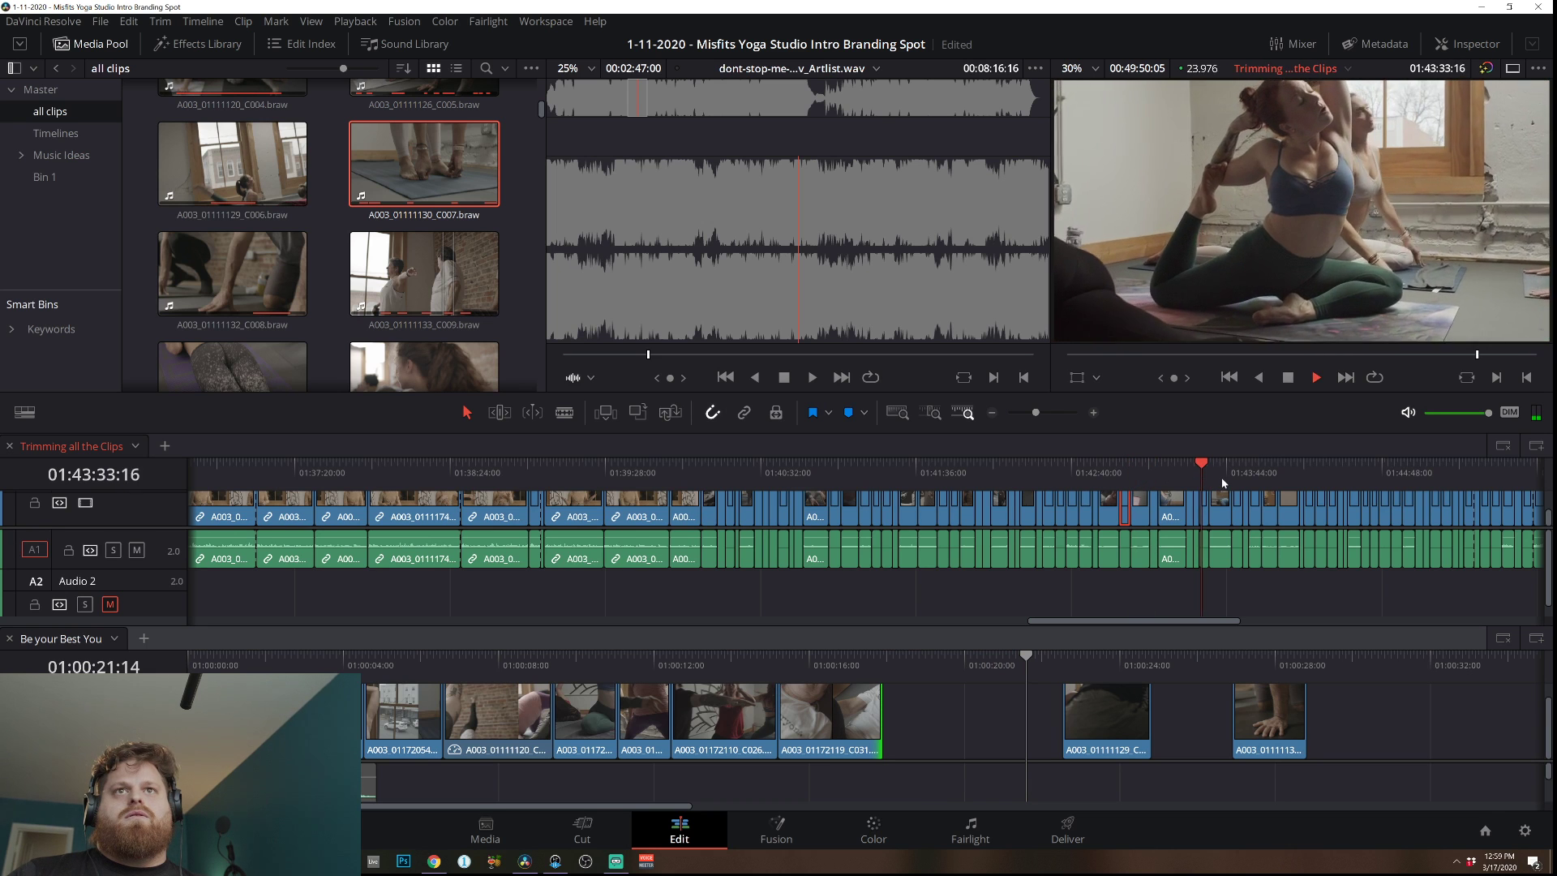
click(1222, 476)
click(1247, 473)
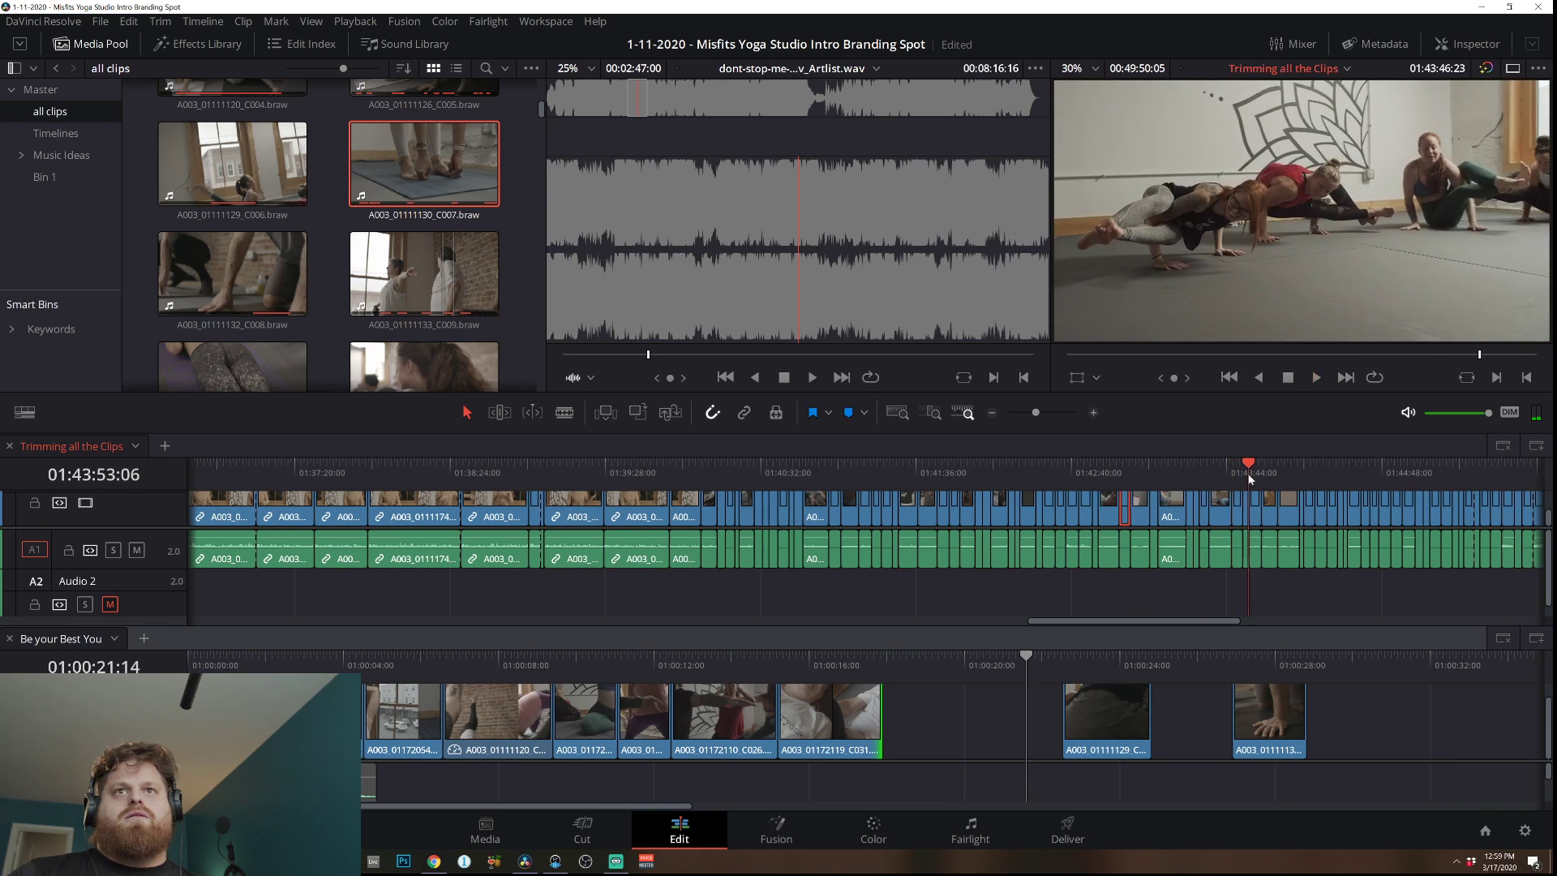
click(1090, 476)
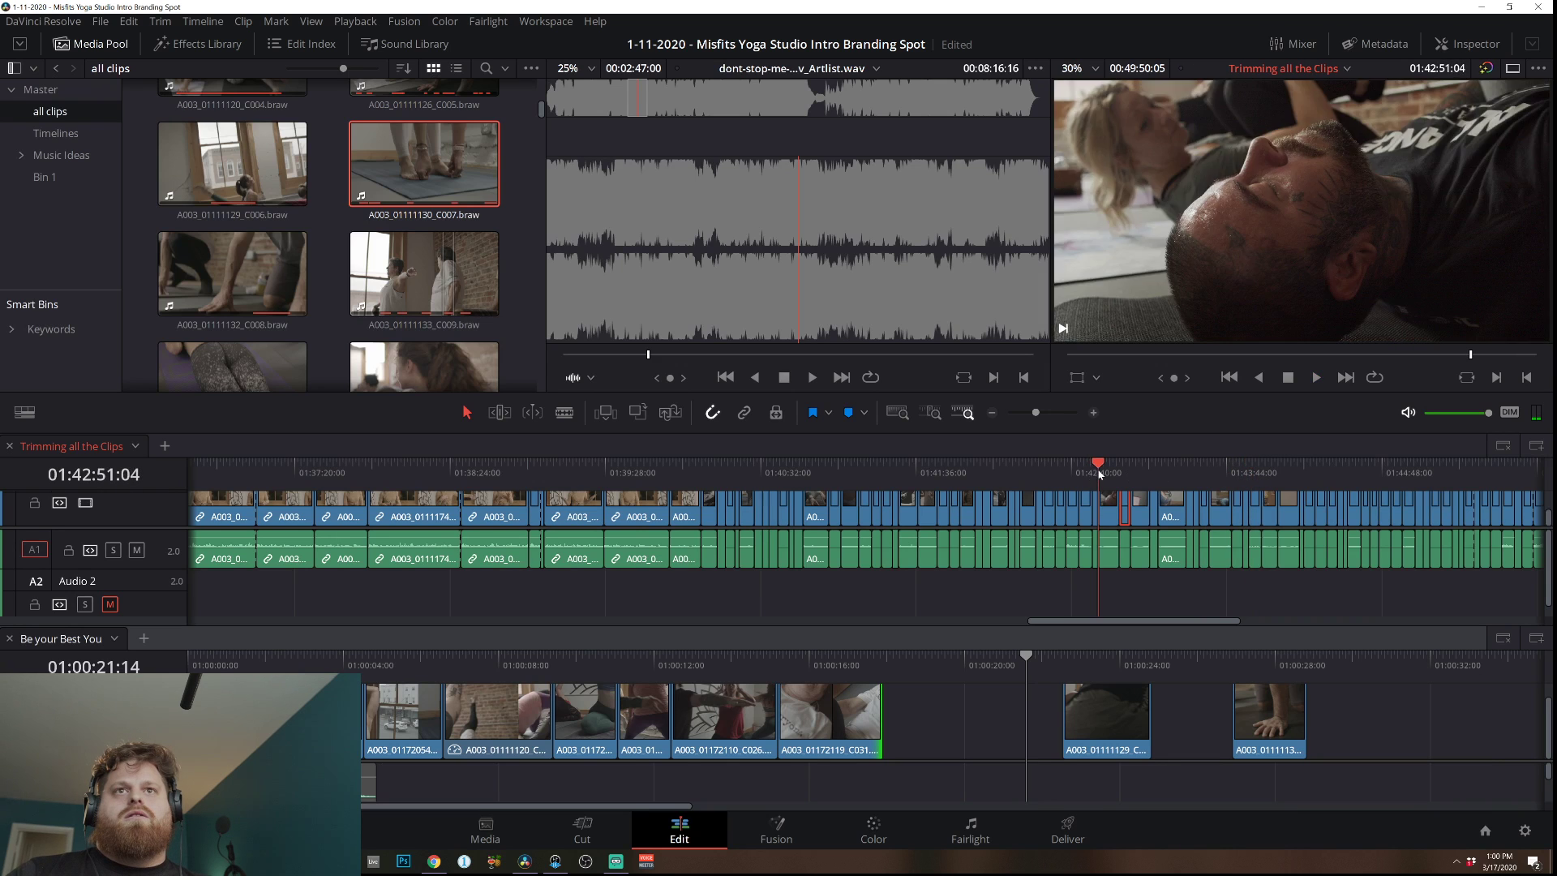
key(space)
drag(1095, 513, 965, 717)
Play the sequence over the new blue-shirt shot and park that clip directly ahead of the A003_01111129 clip.
click(850, 655)
key(space)
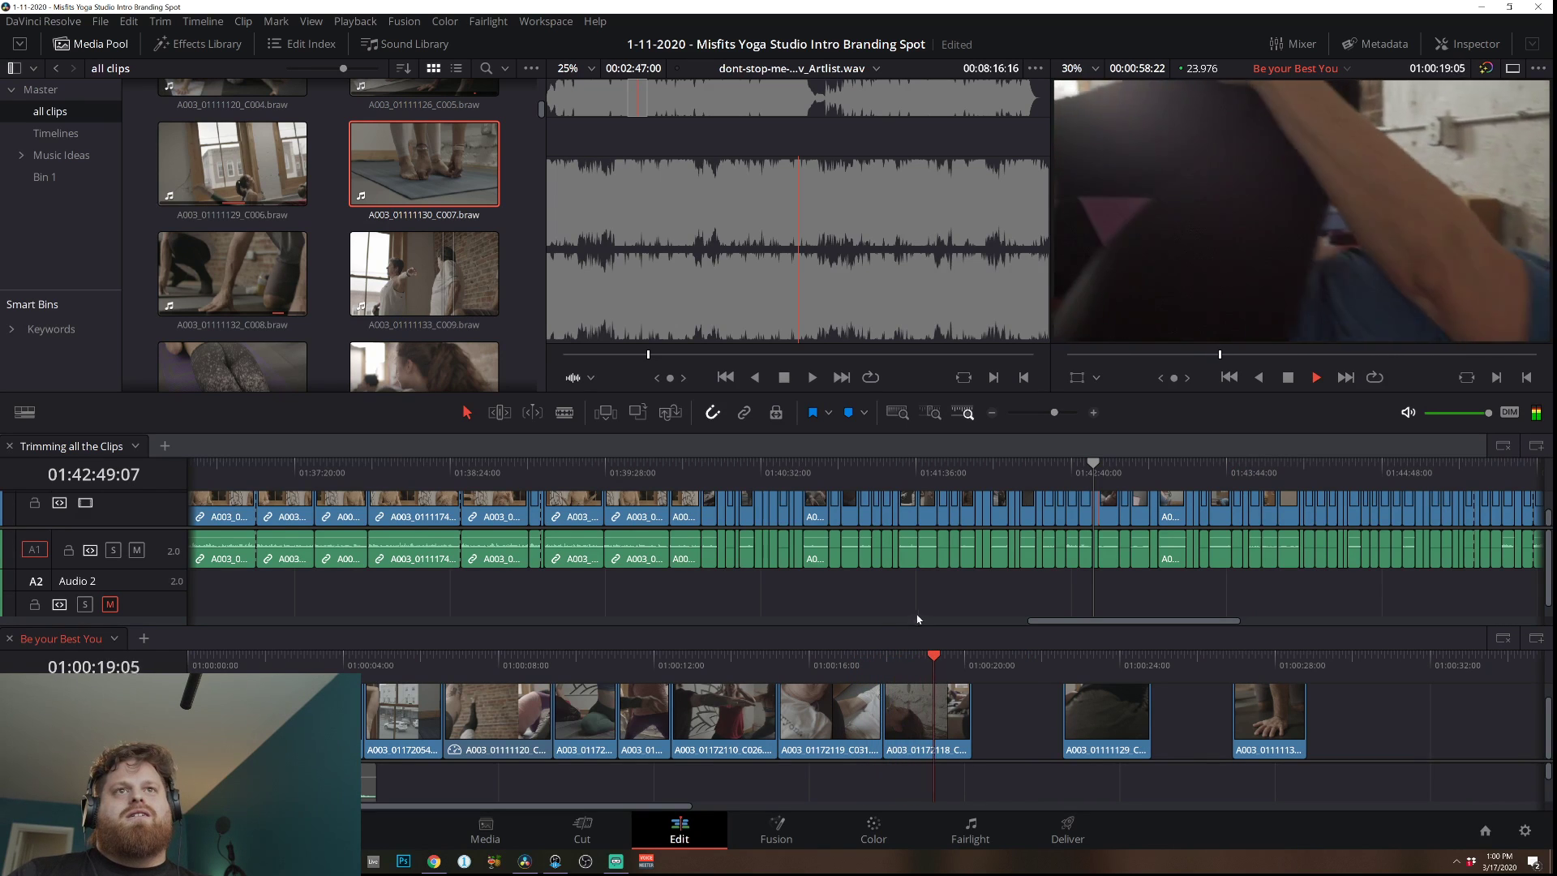
key(space)
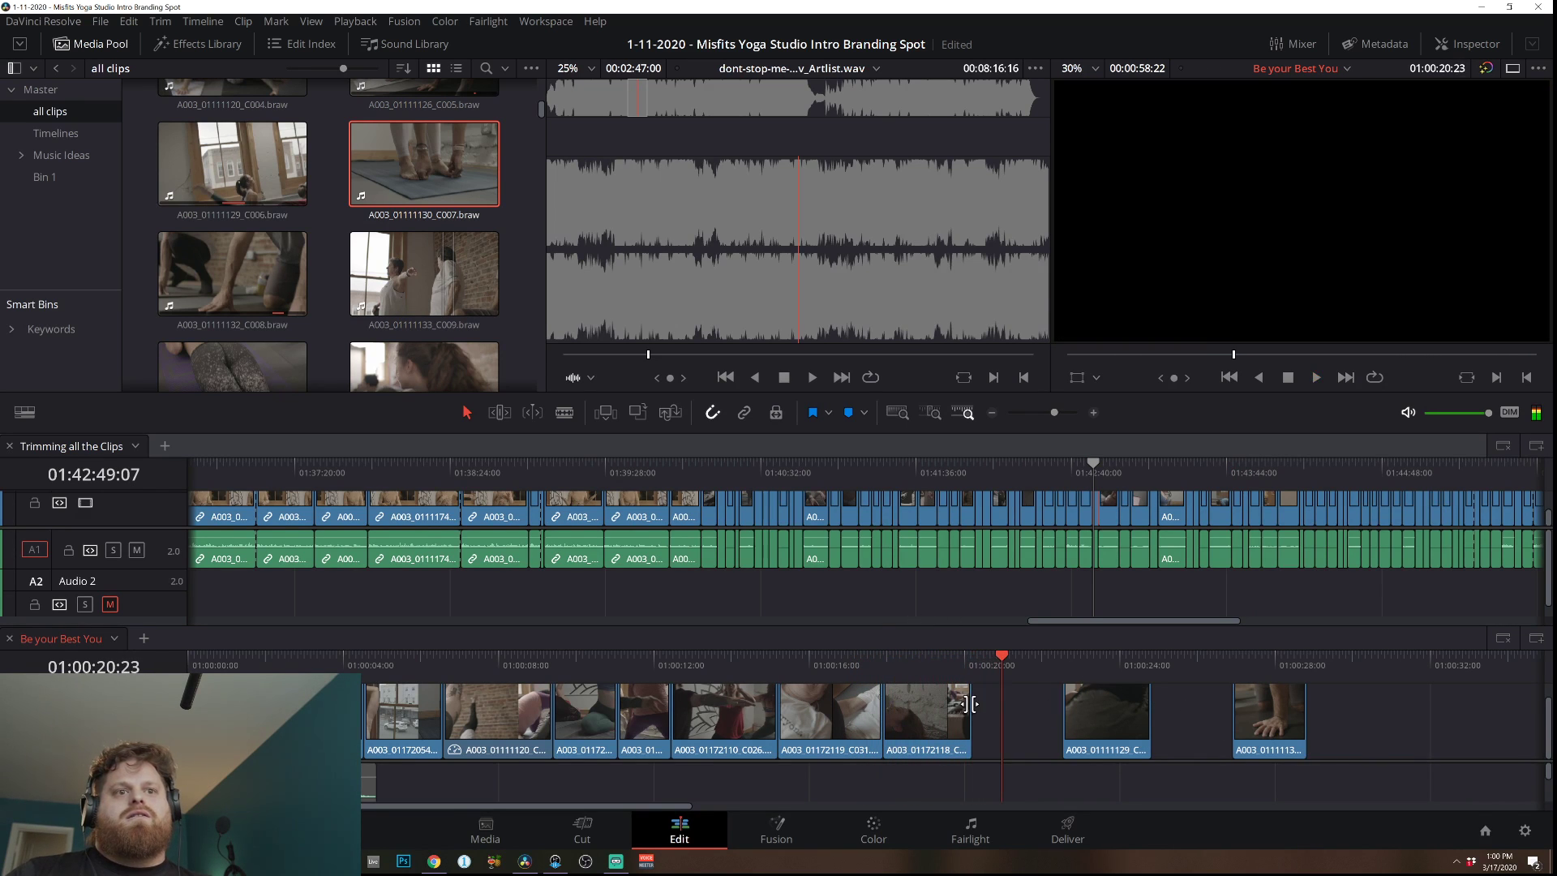
drag(970, 706, 1044, 699)
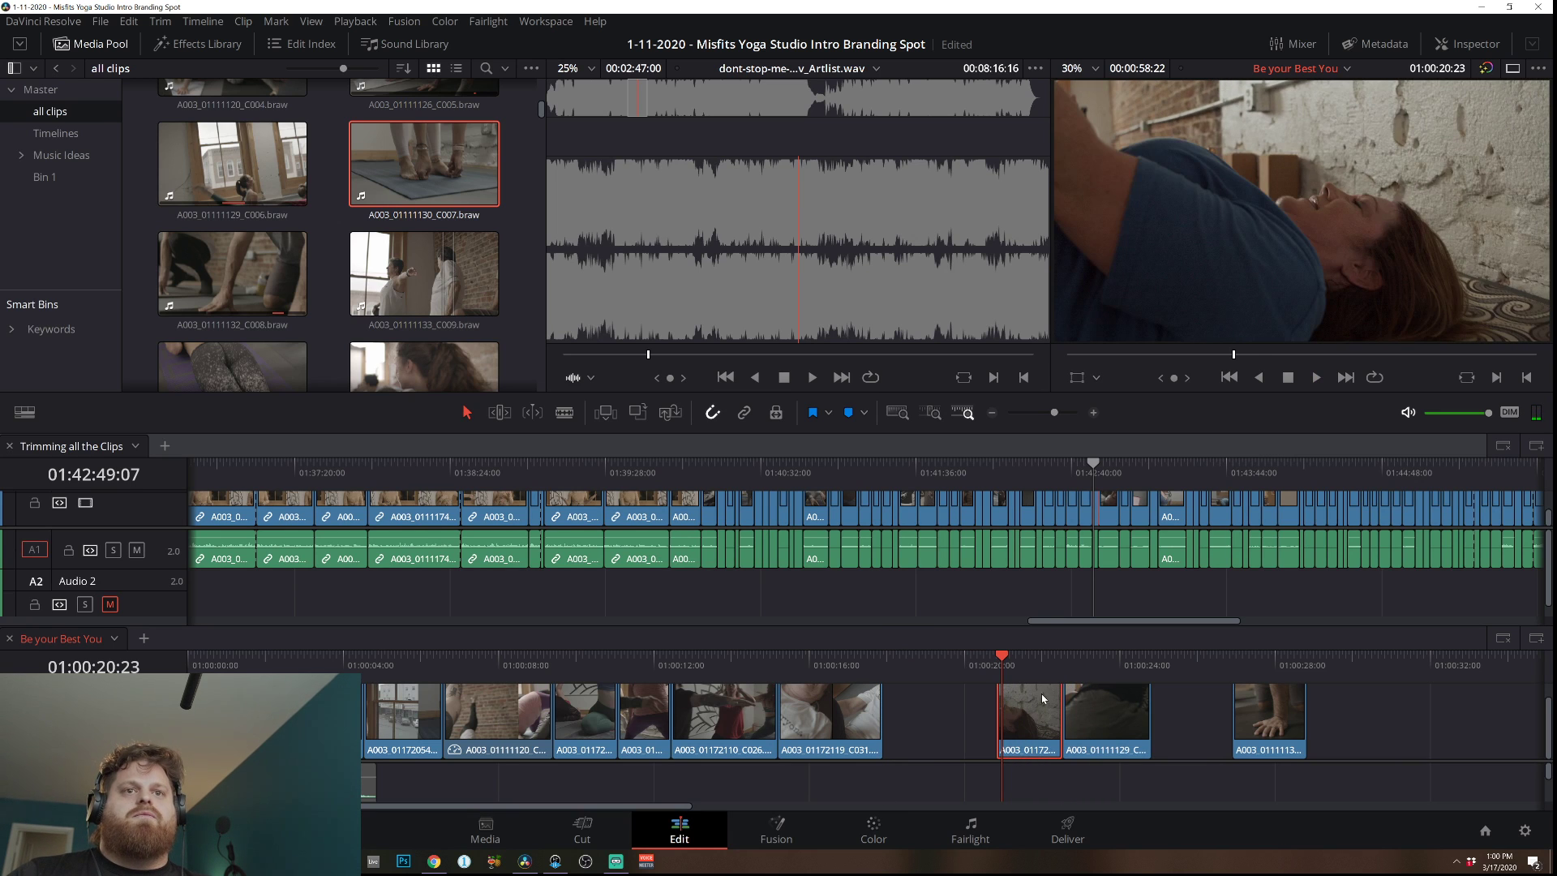
Preview the tattooed man's shot in Trimming all the Clips and shift the first two parked clips against the A003_0111113 clip.
click(1100, 472)
key(space)
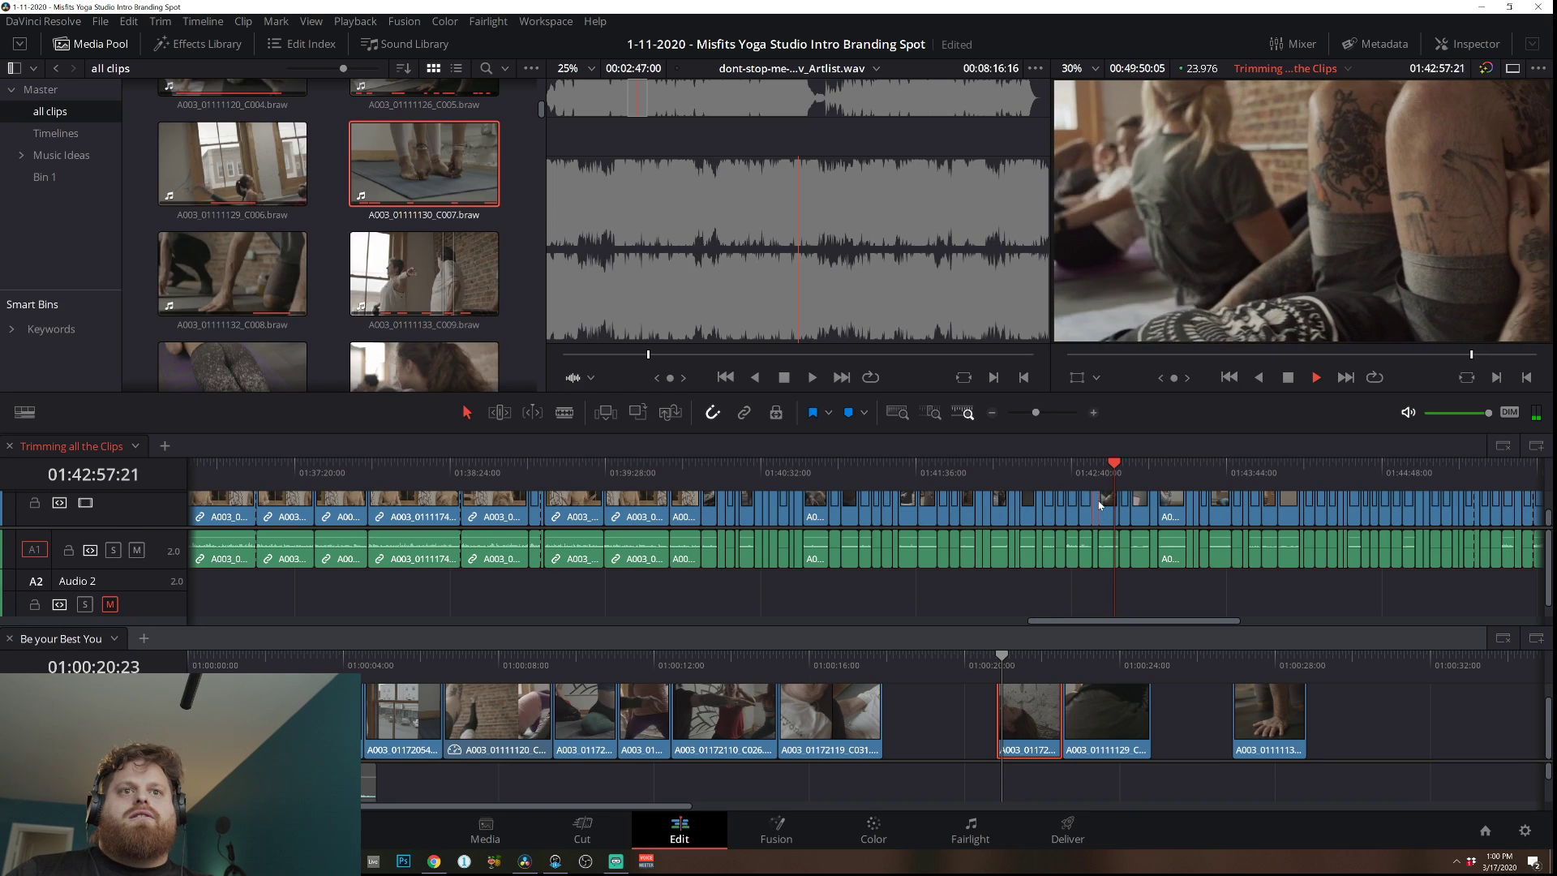
key(space)
click(1116, 739)
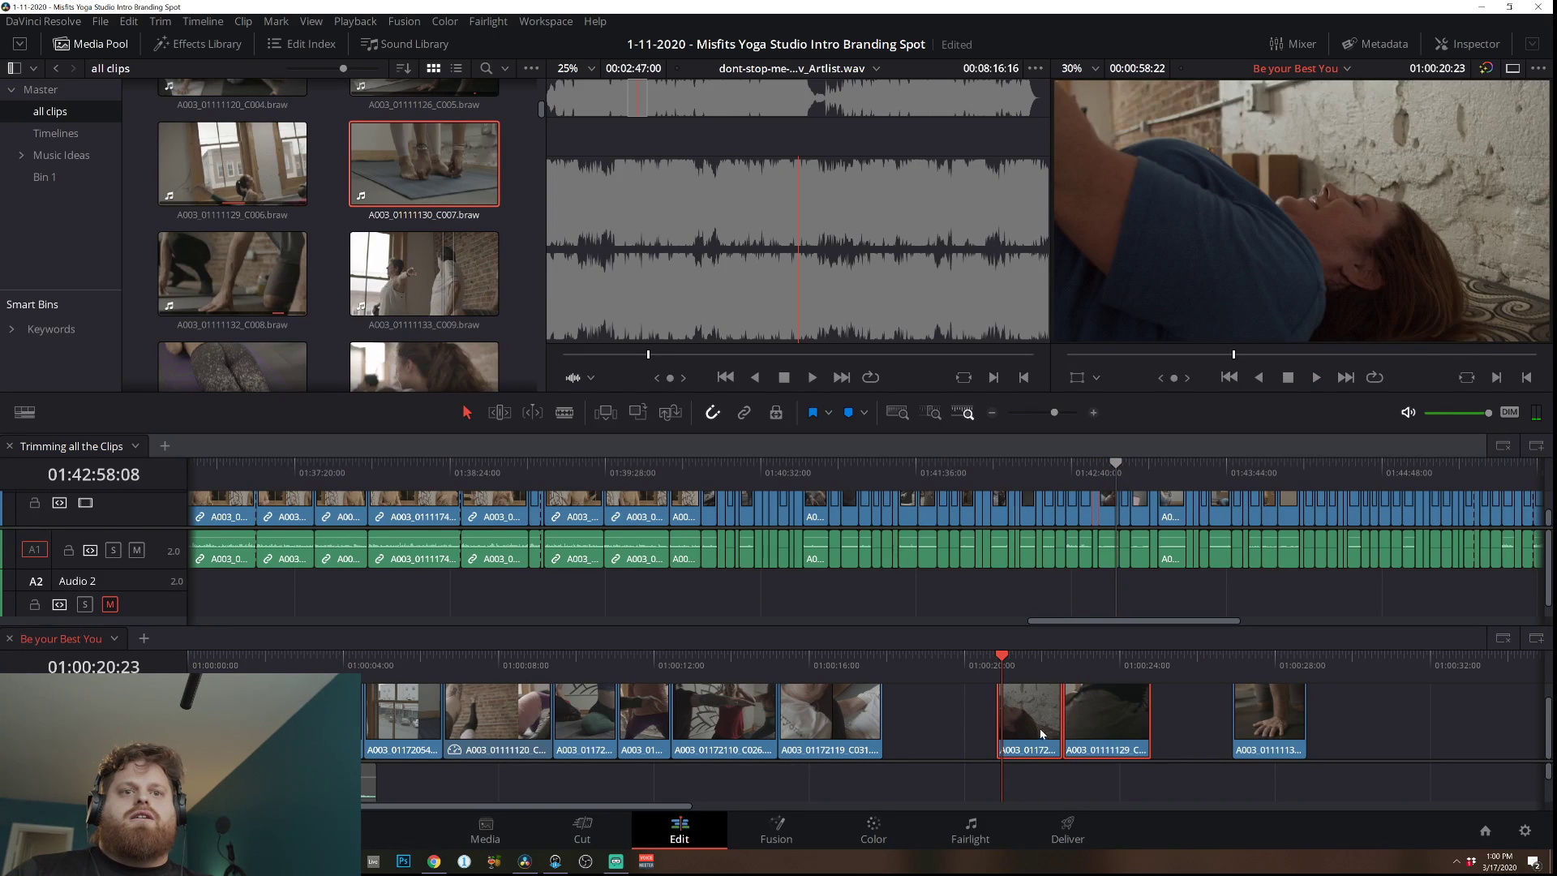
drag(1042, 733, 1108, 704)
Move the three parked clips in Be your Best You later by 05:03 to make room for a longer shot.
click(1109, 504)
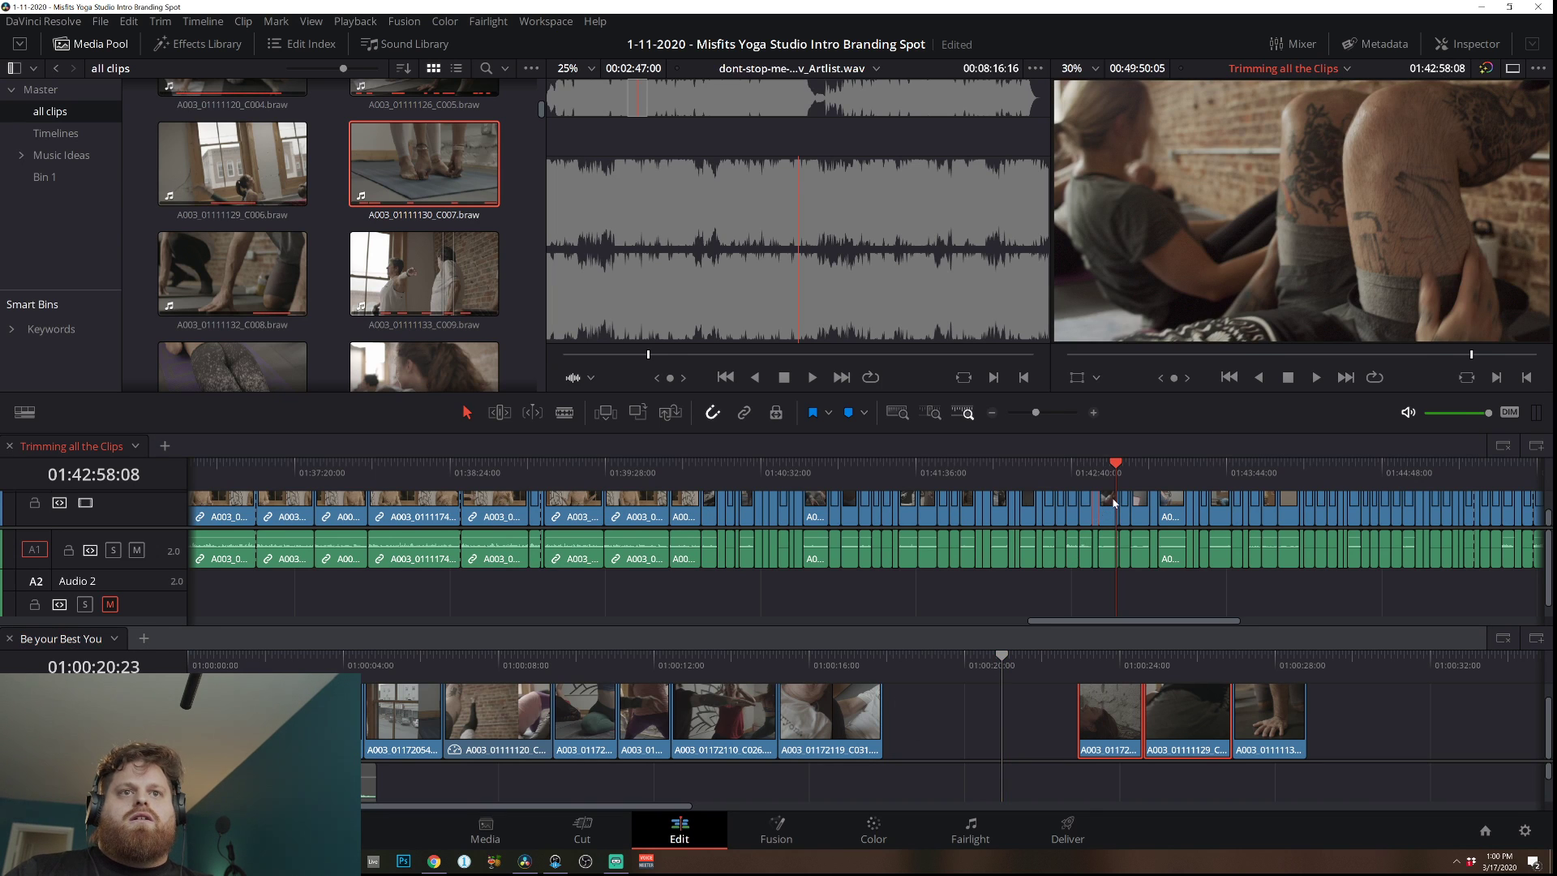
click(1056, 713)
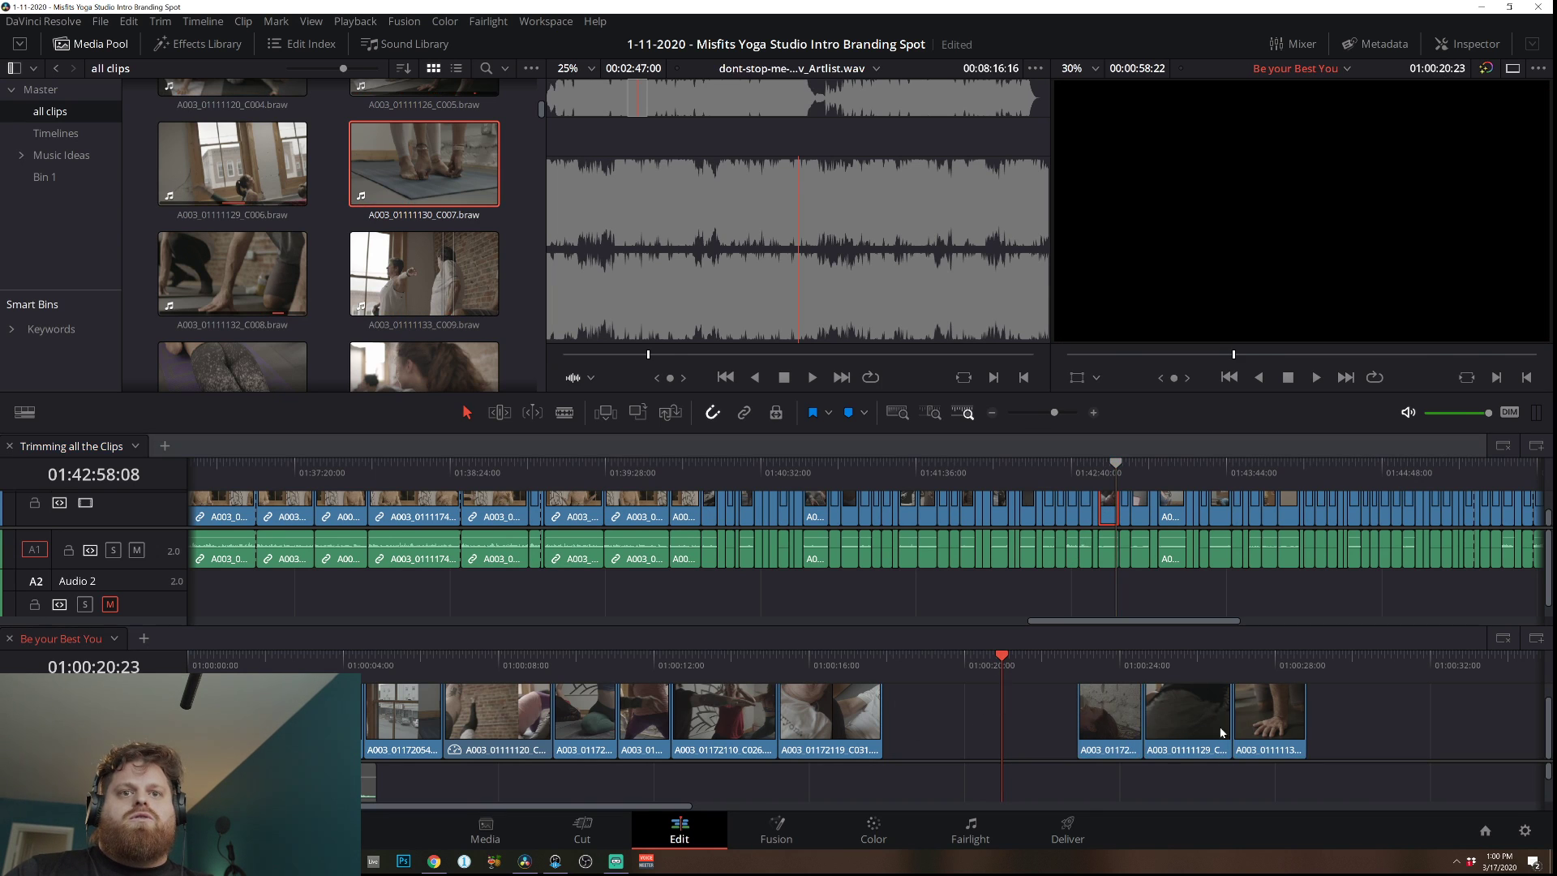
drag(1336, 719, 1087, 730)
drag(1196, 716, 1395, 713)
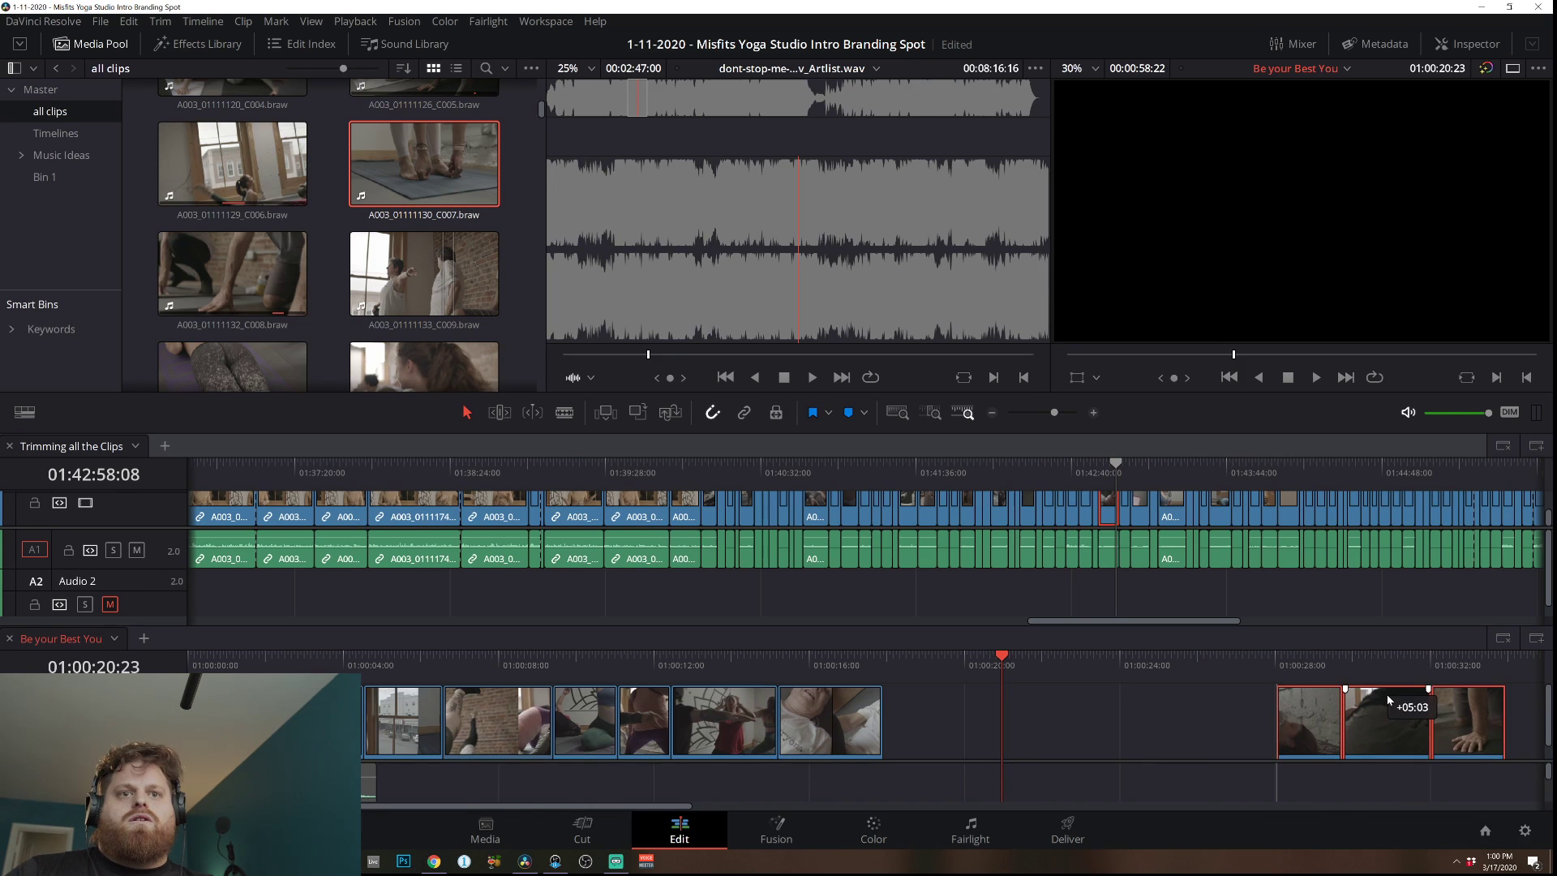
Place A003_01172119_C030 from Trimming all the Clips after A003_01172119_C031 and trim its end to about 01:00:23:10.
drag(1082, 708, 1113, 514)
drag(1004, 769, 895, 744)
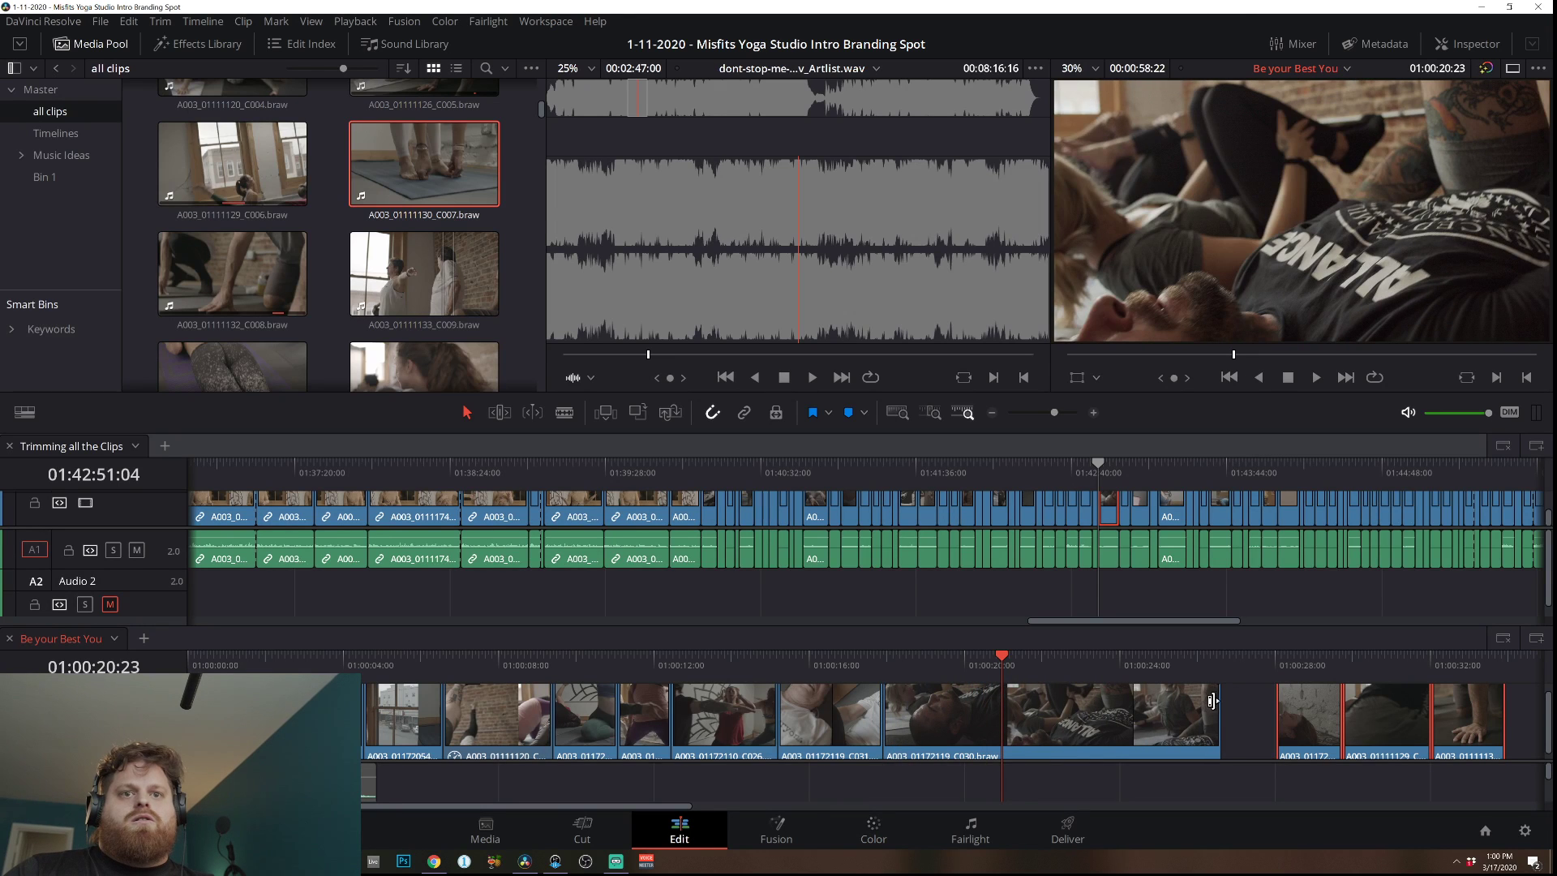
drag(1212, 701, 1098, 714)
Trim the start of A003_01172119_C030 forward to 01:00:19:18 and return to its first frame.
key(slash)
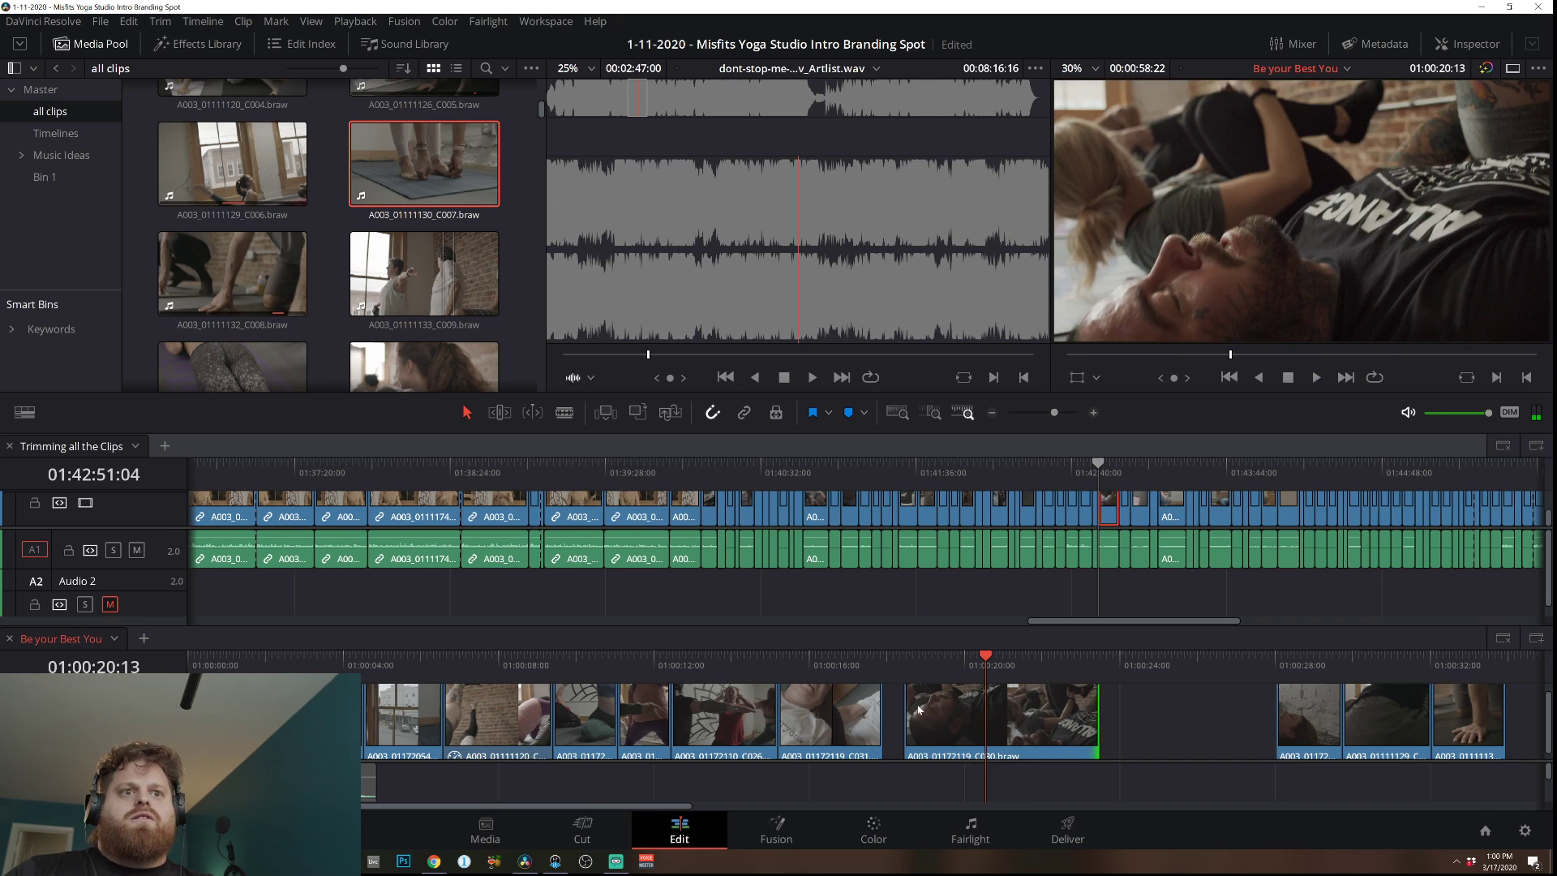
drag(906, 710, 957, 709)
key(Up)
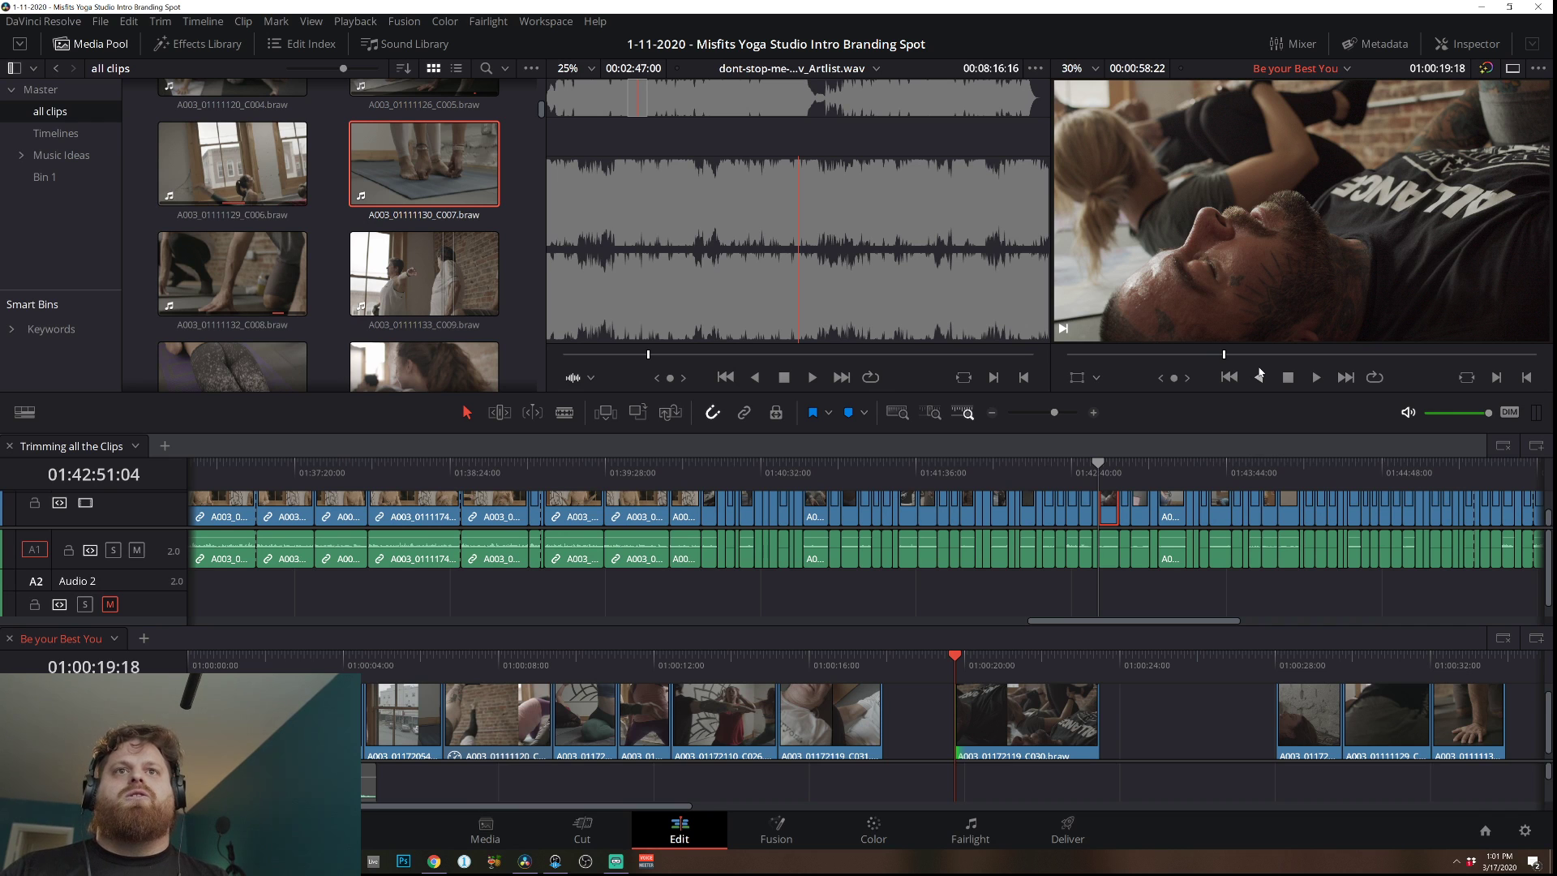
Review A003_01172119_C030 against the preceding shots from 01:00:10:08, checking the gap between it and the "Yoga For Everyone" clip.
key(space)
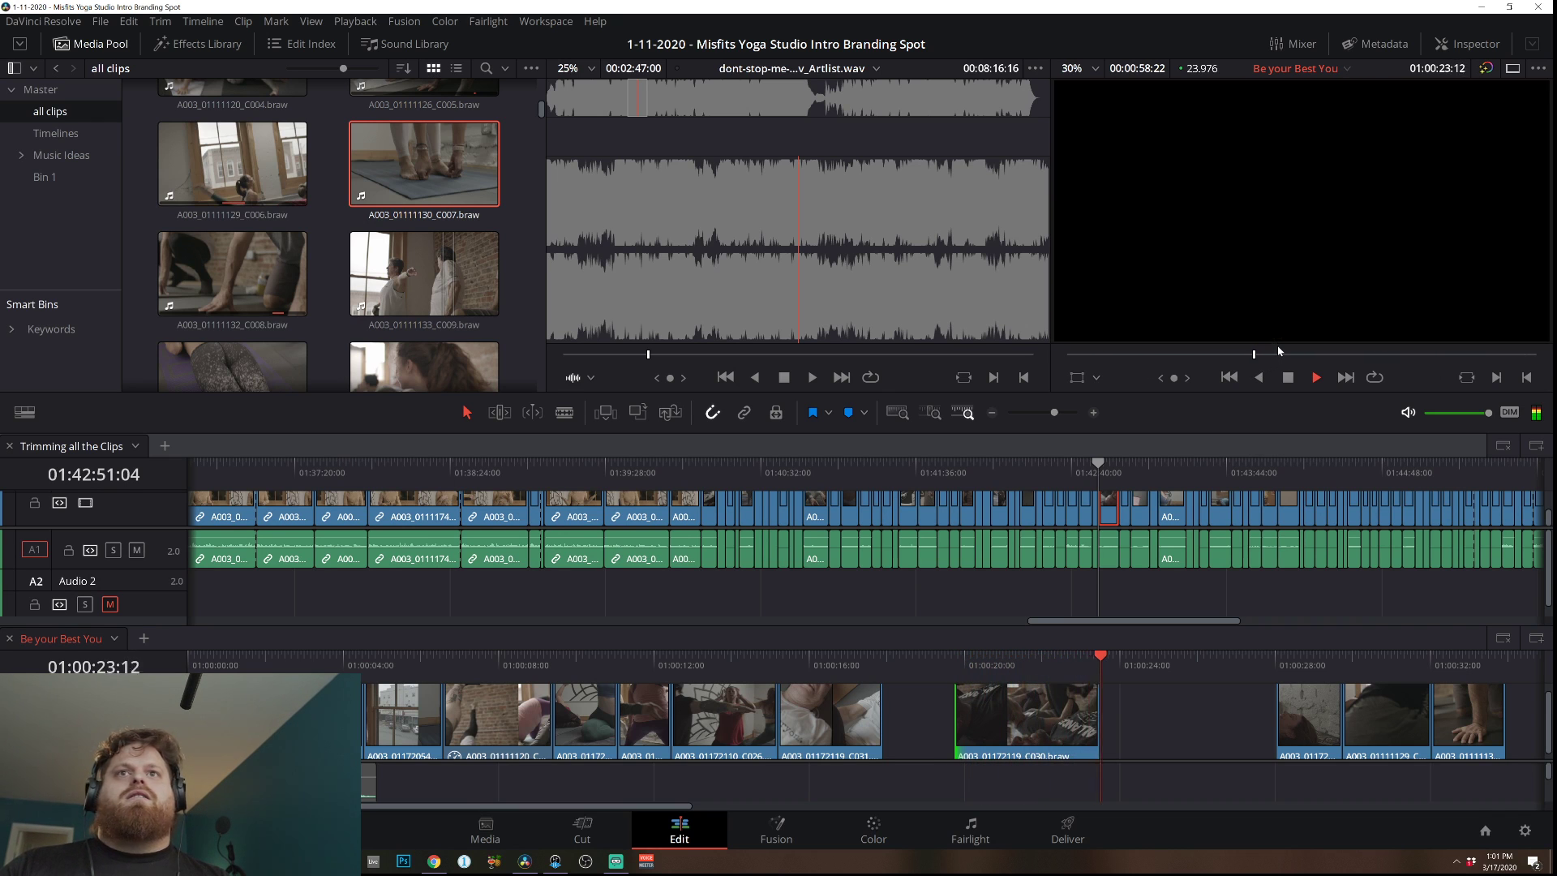
key(space)
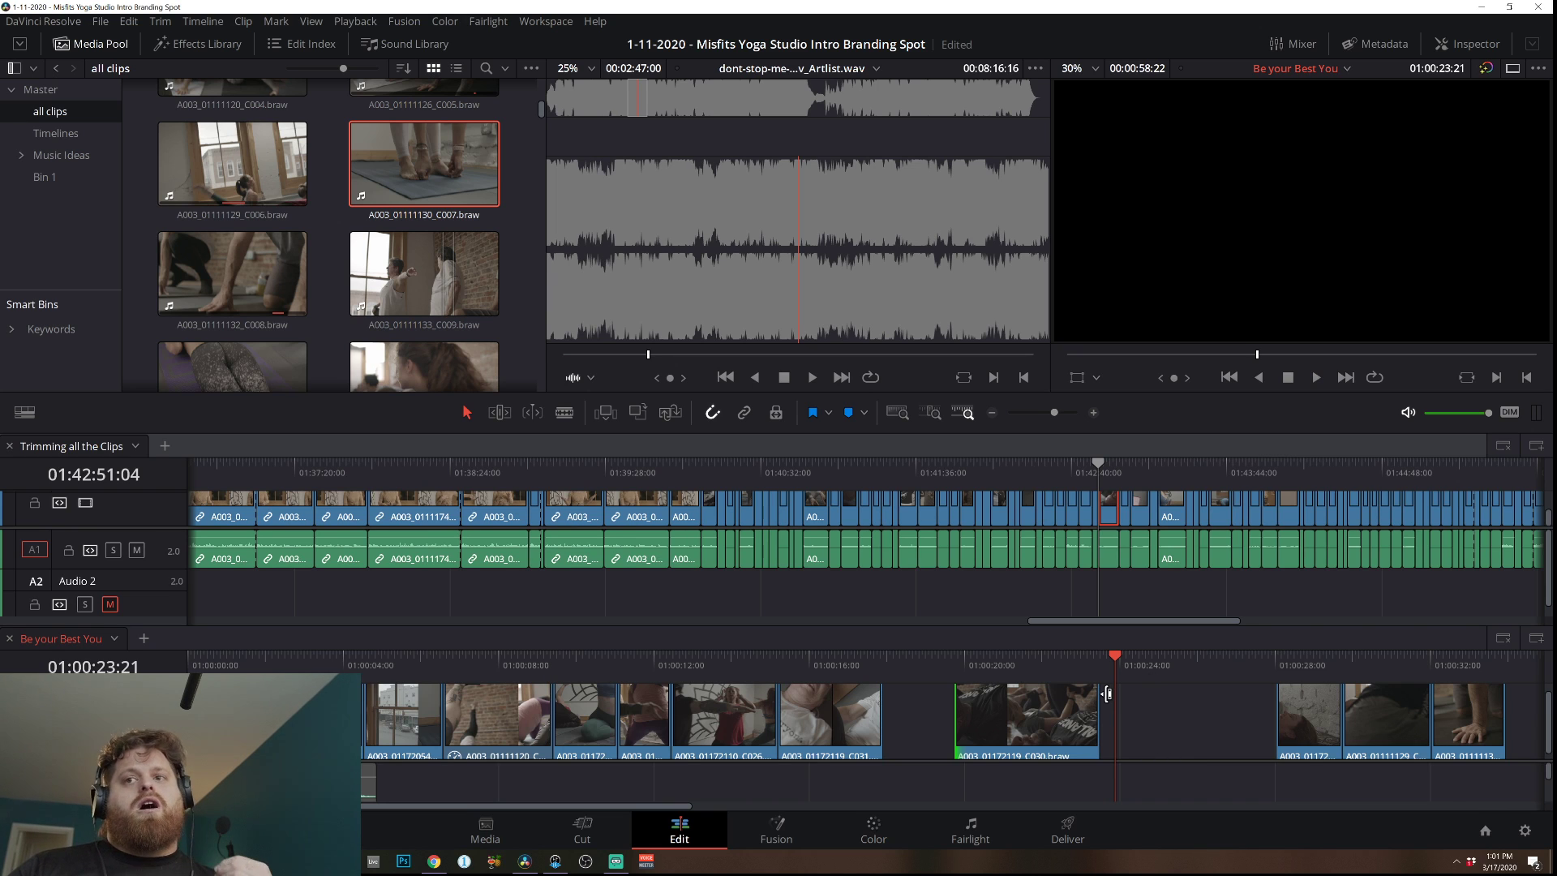
click(451, 674)
click(590, 681)
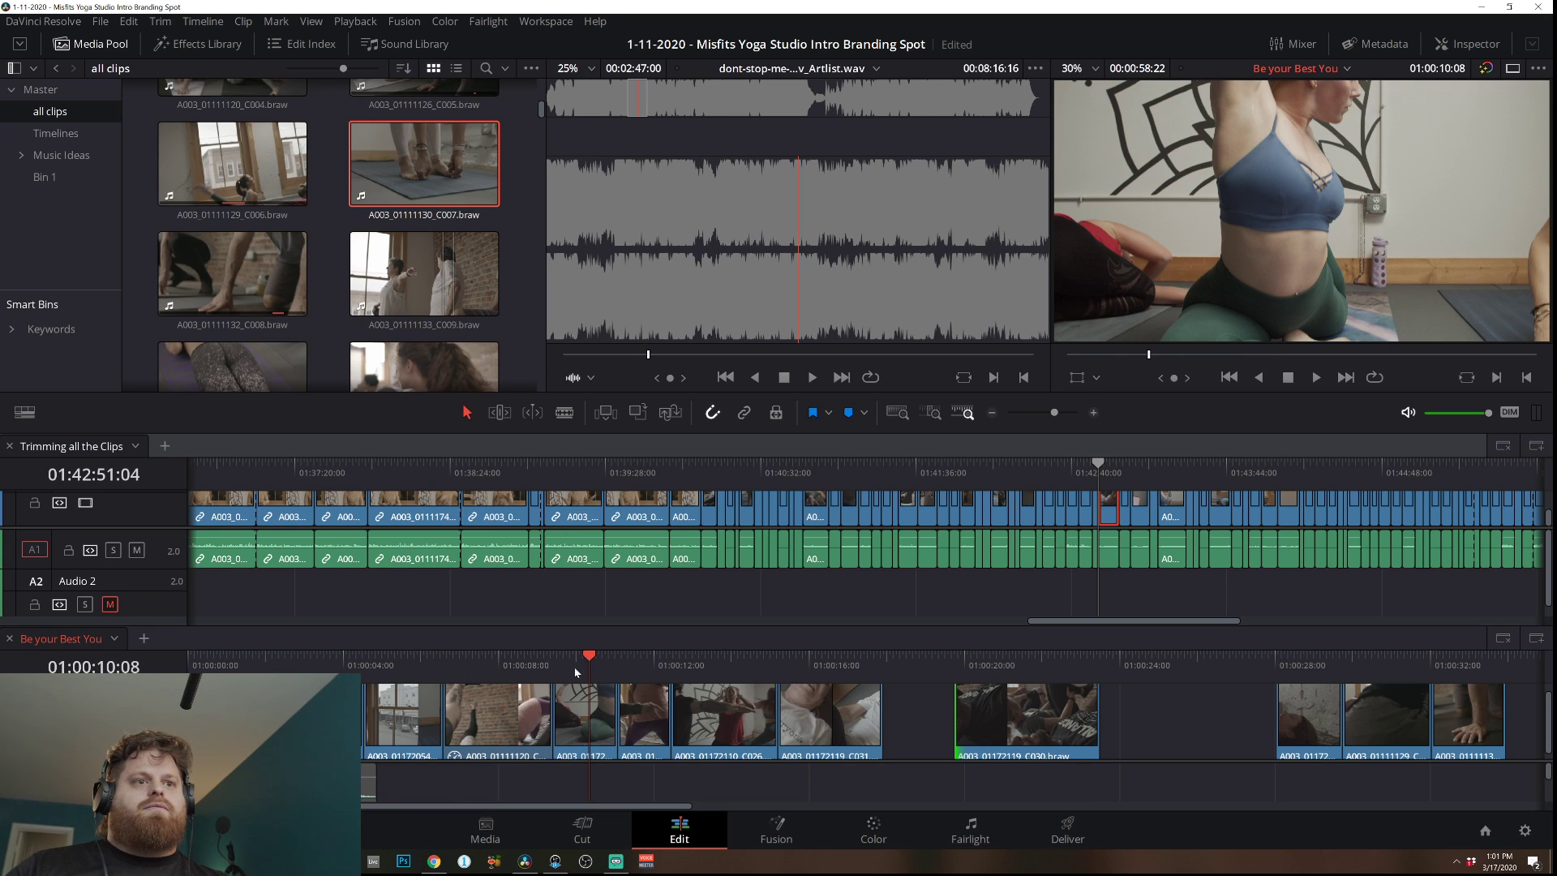
click(677, 665)
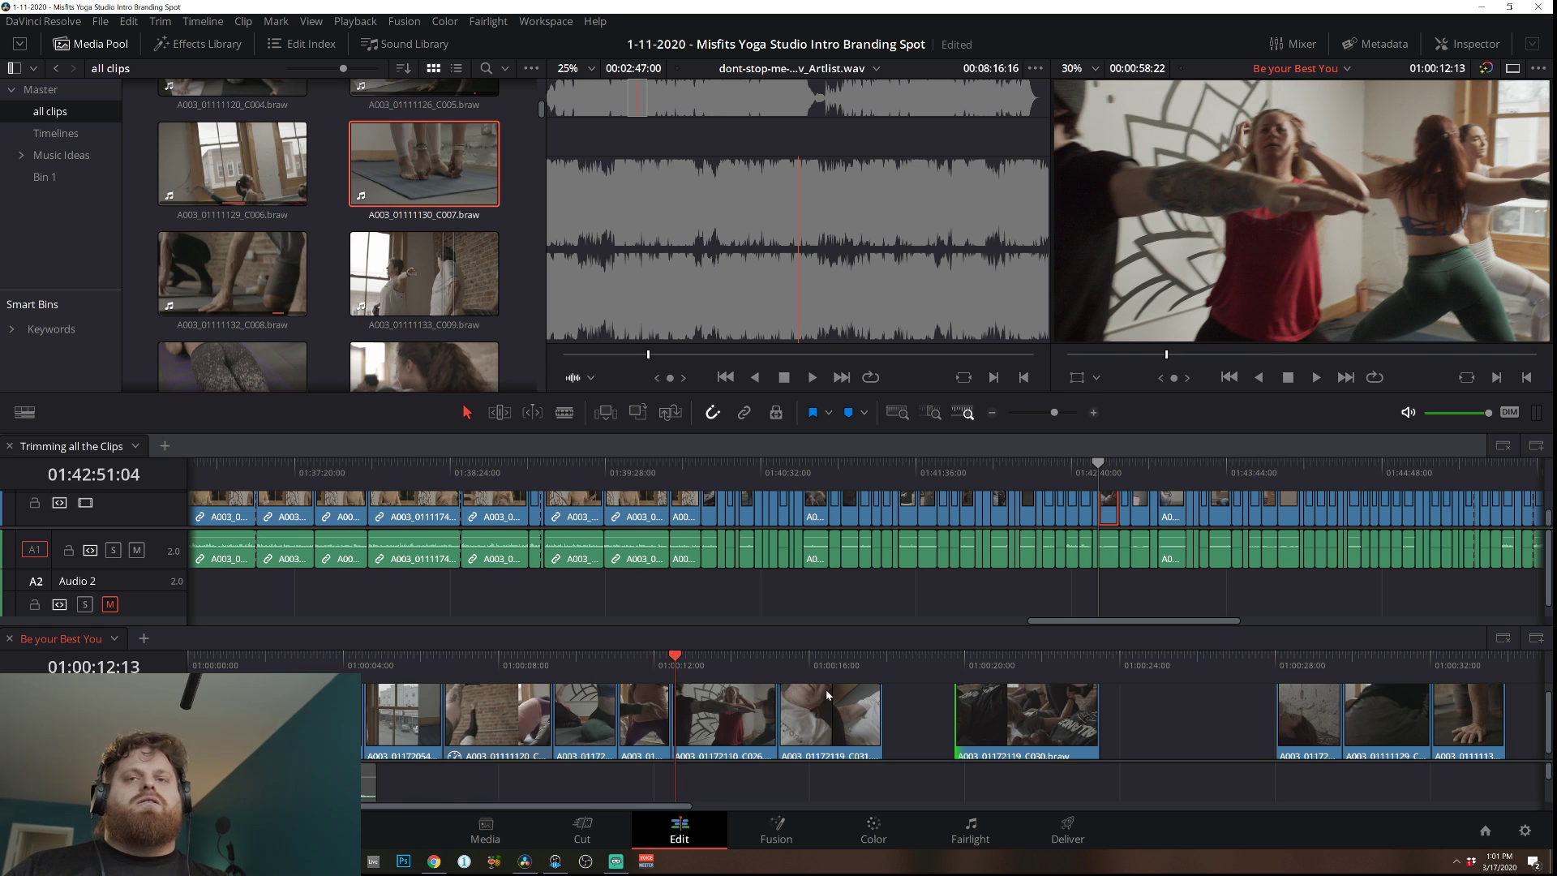
key(space)
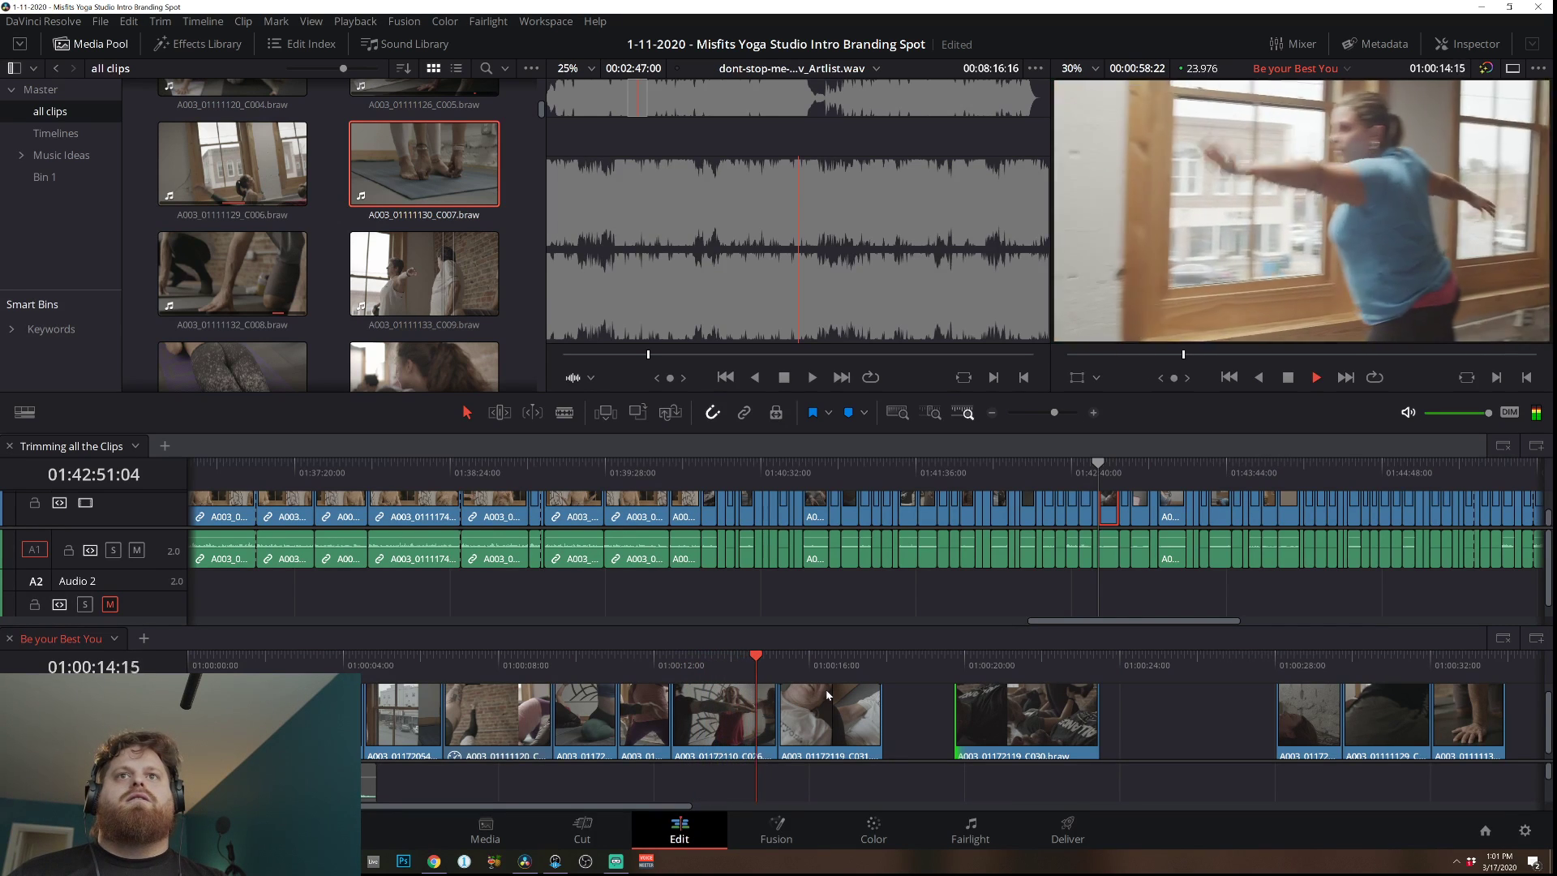
key(space)
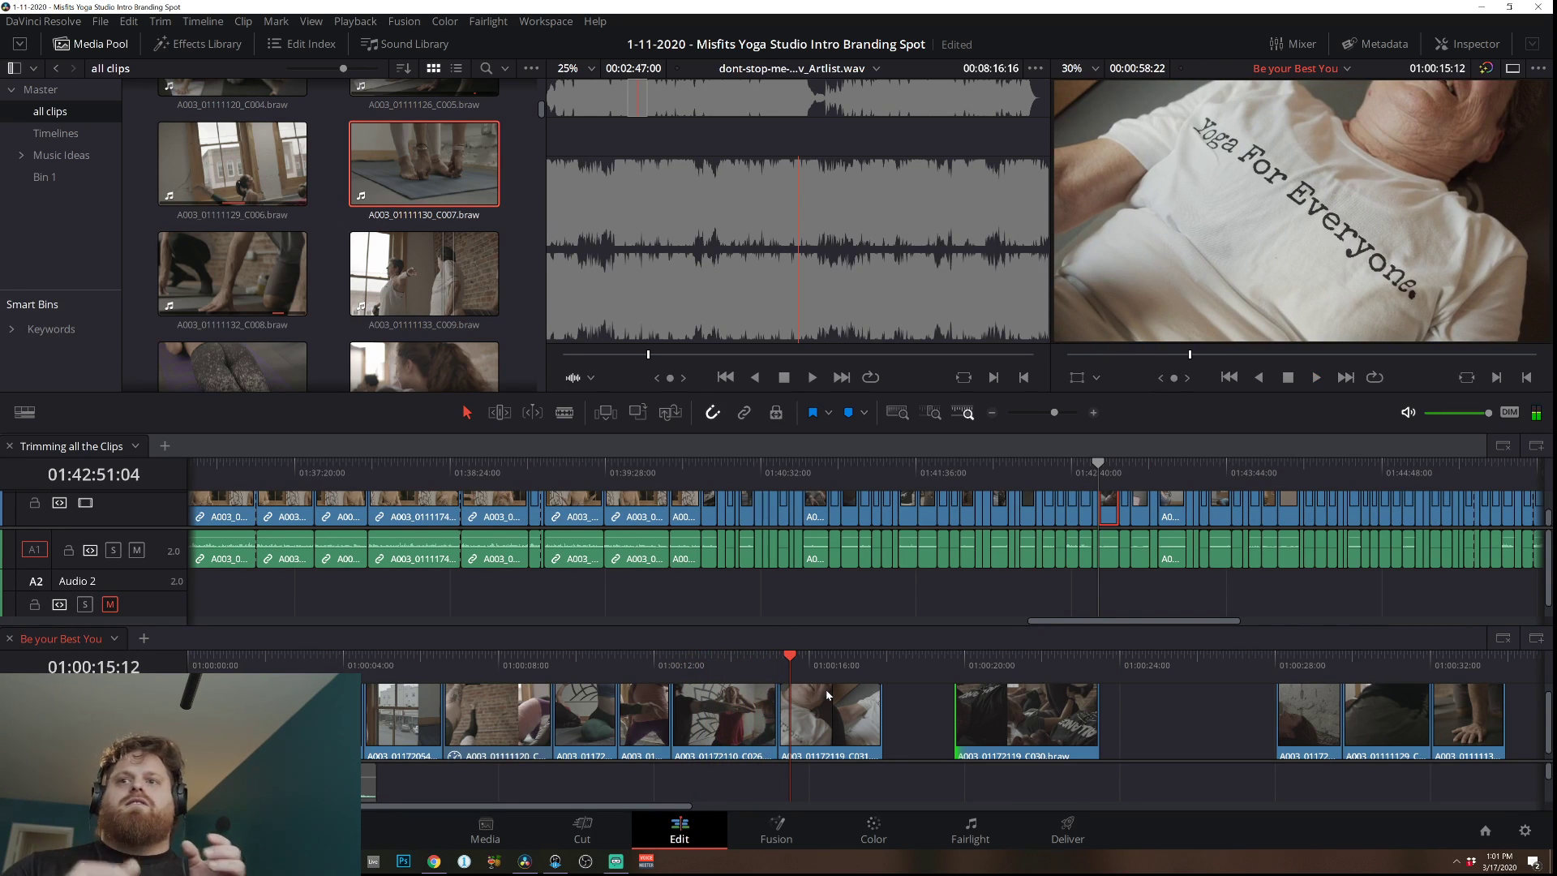
click(905, 670)
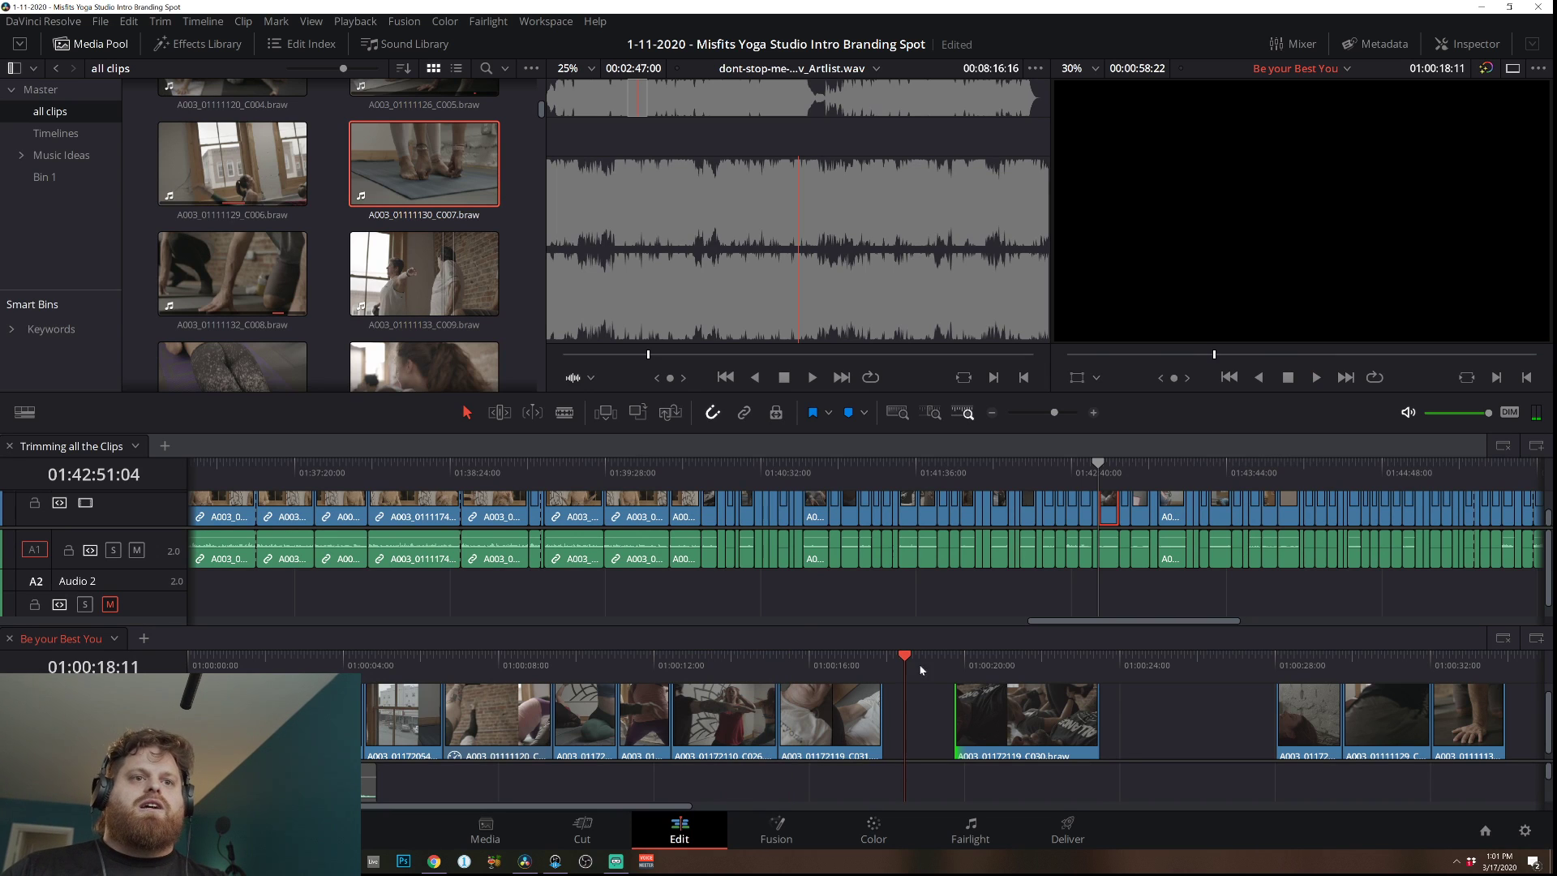
click(879, 667)
click(968, 669)
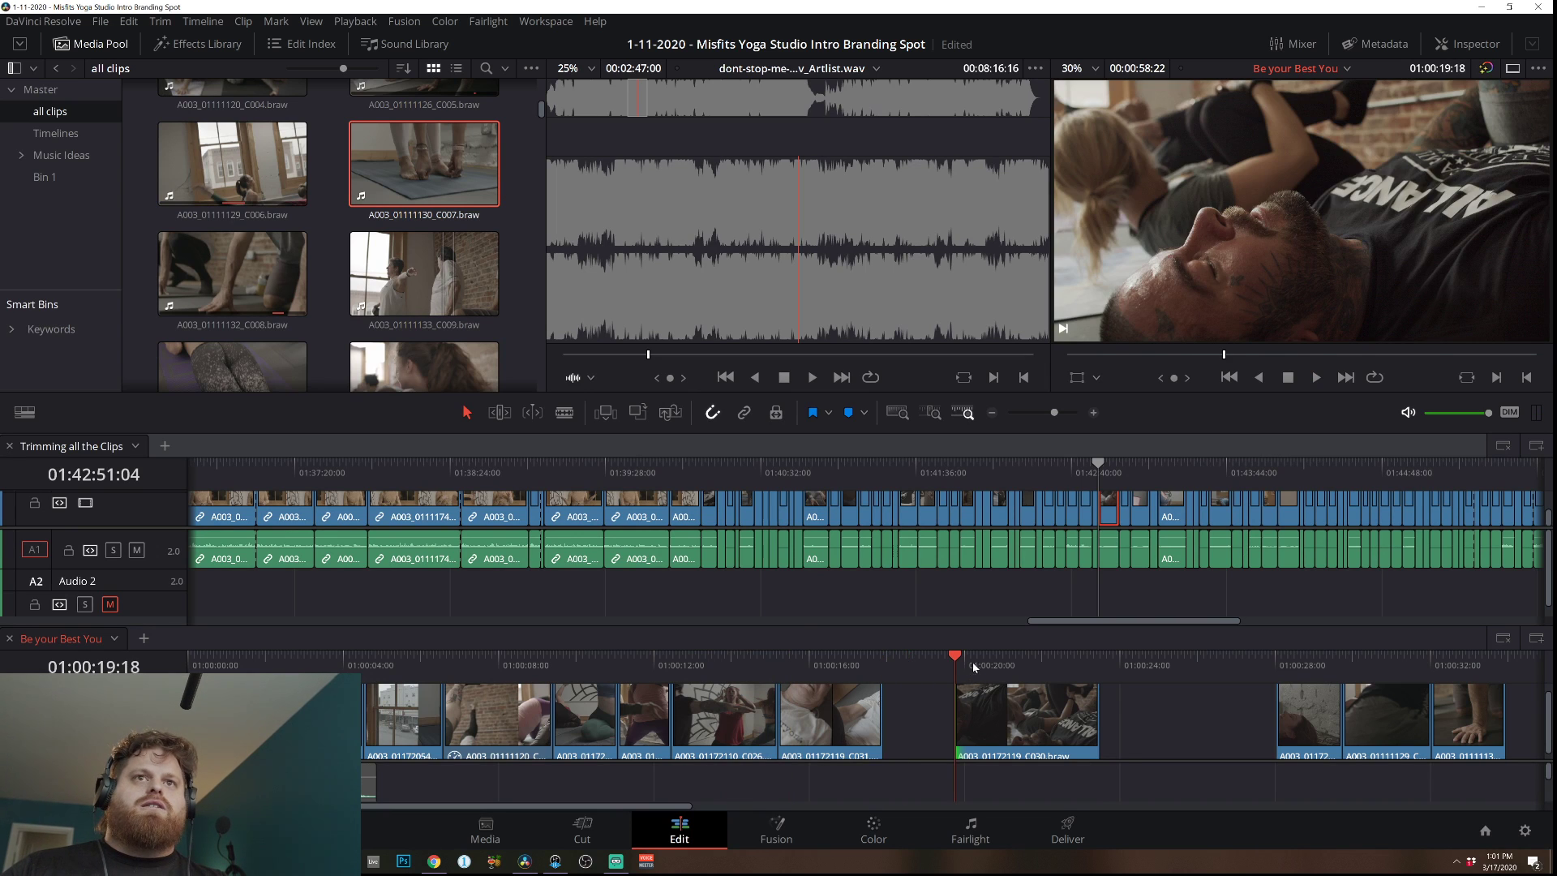
click(889, 667)
click(970, 665)
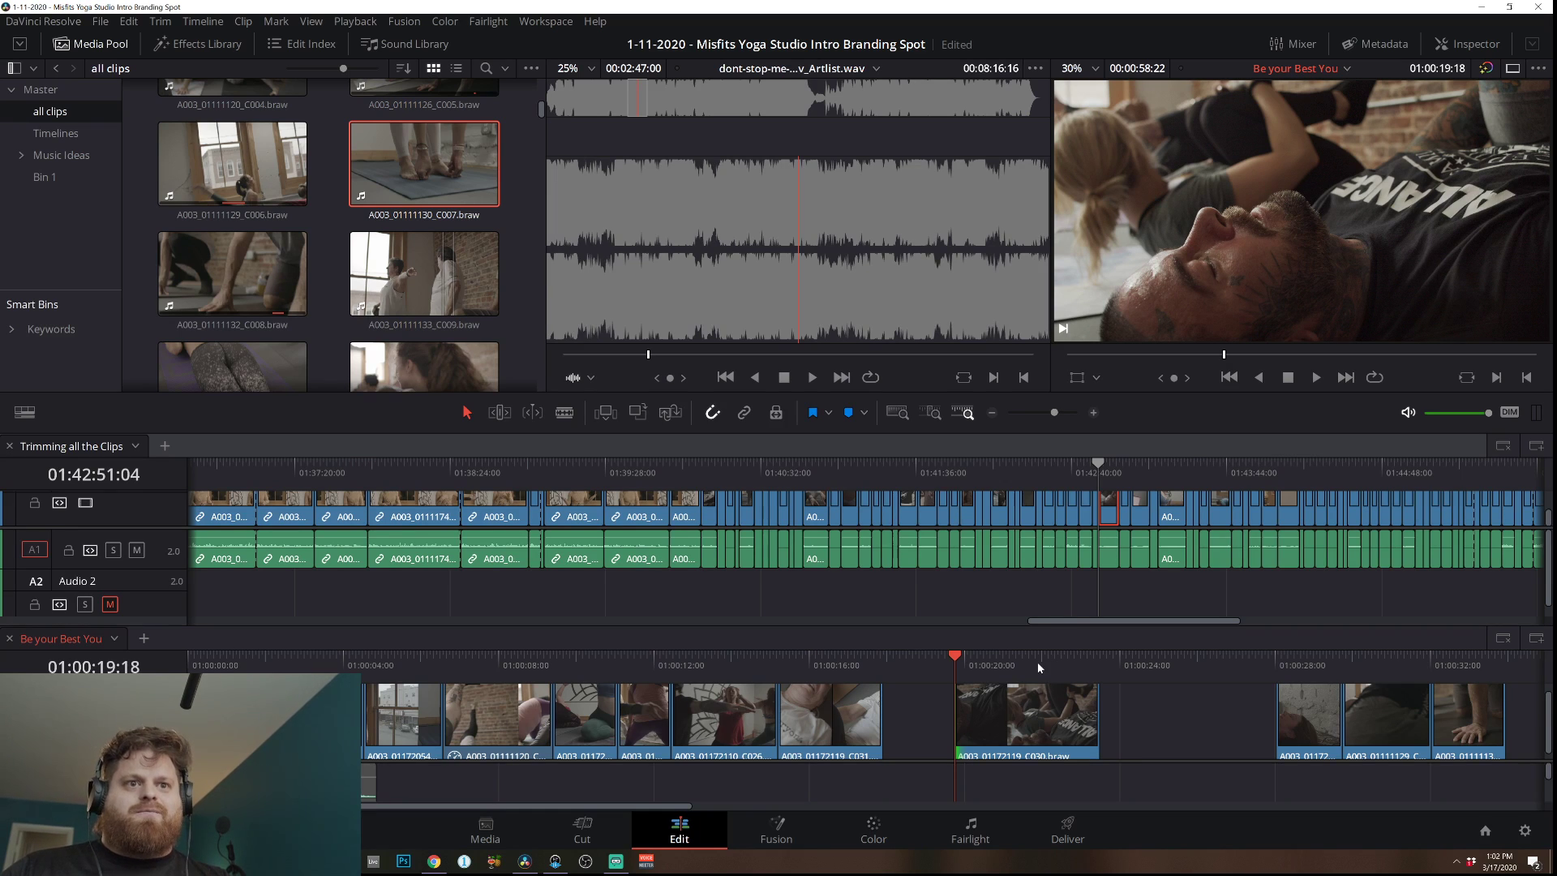
Move A003_01172119_C030 against the end of the "Yoga For Everyone" clip and review it alongside the parked shots.
drag(1029, 674, 1094, 674)
drag(1028, 724, 957, 724)
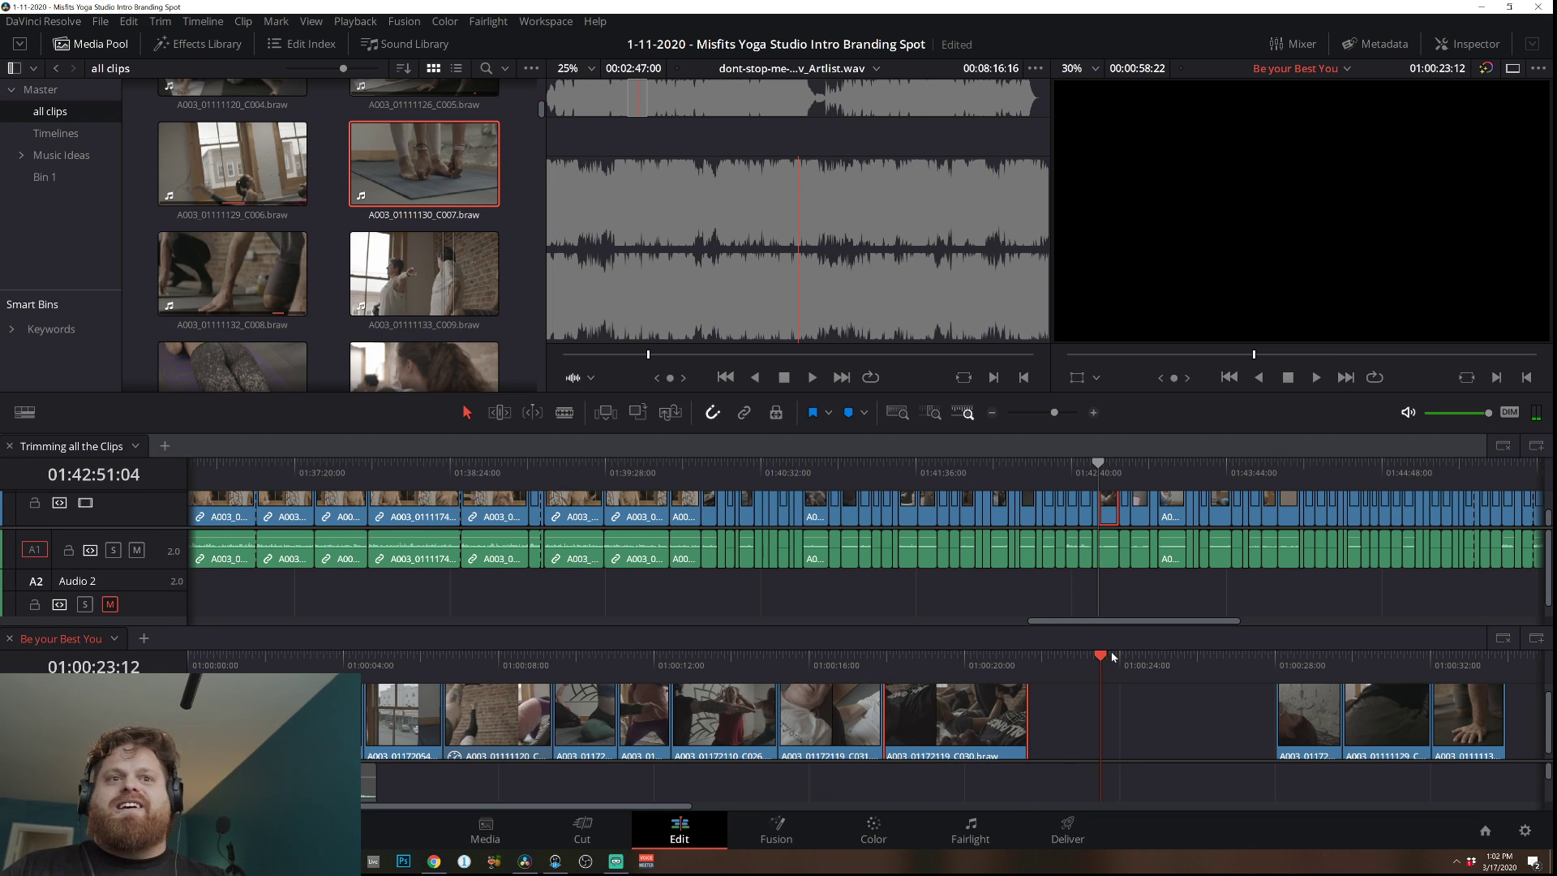
drag(1114, 657, 1259, 656)
key(space)
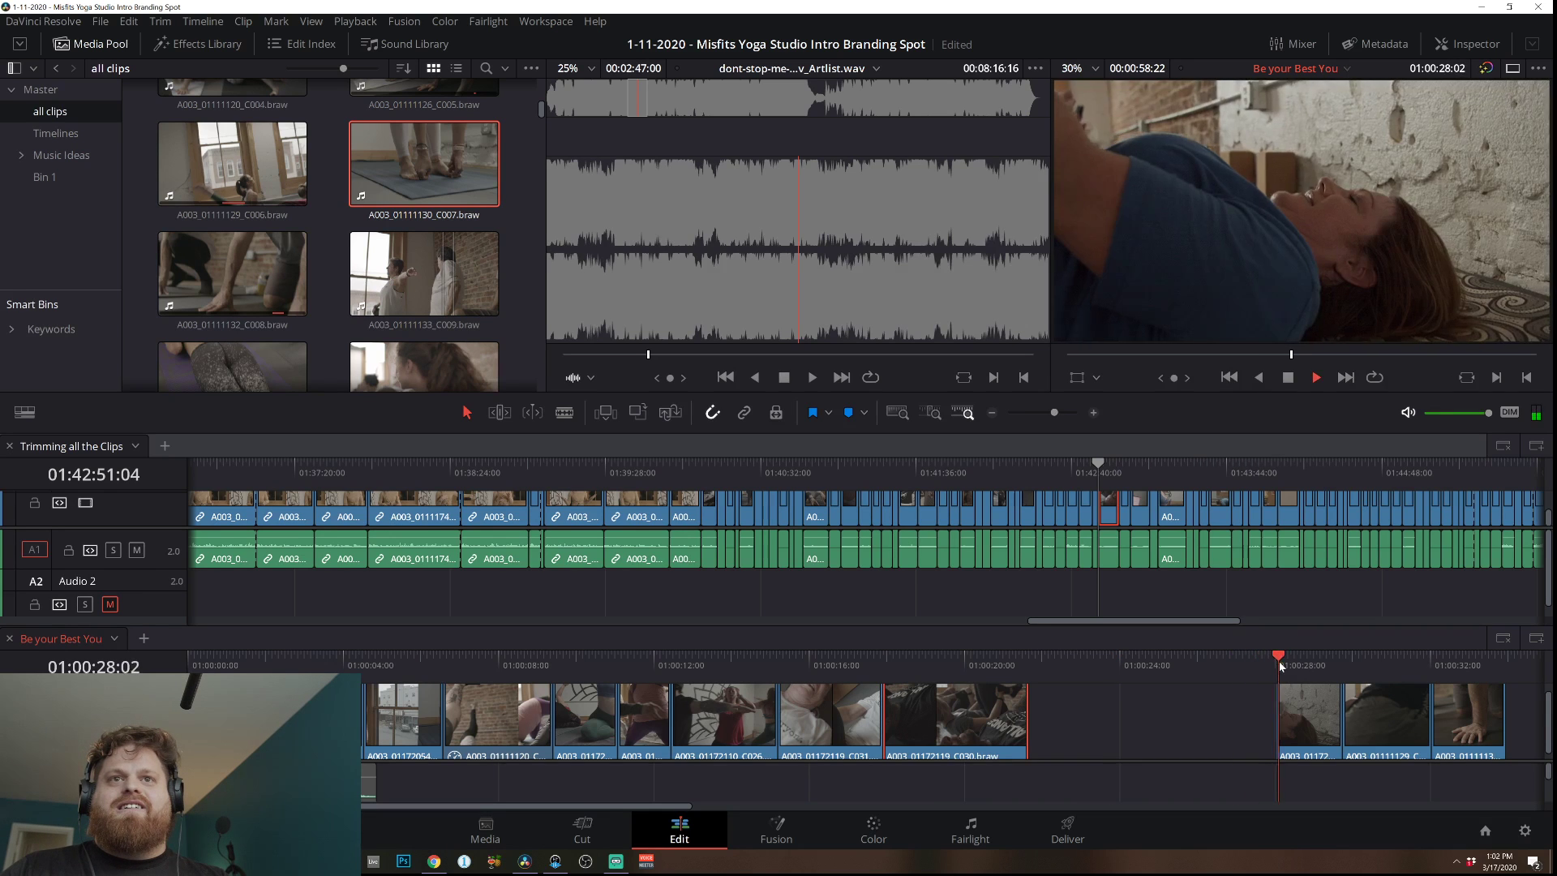
key(space)
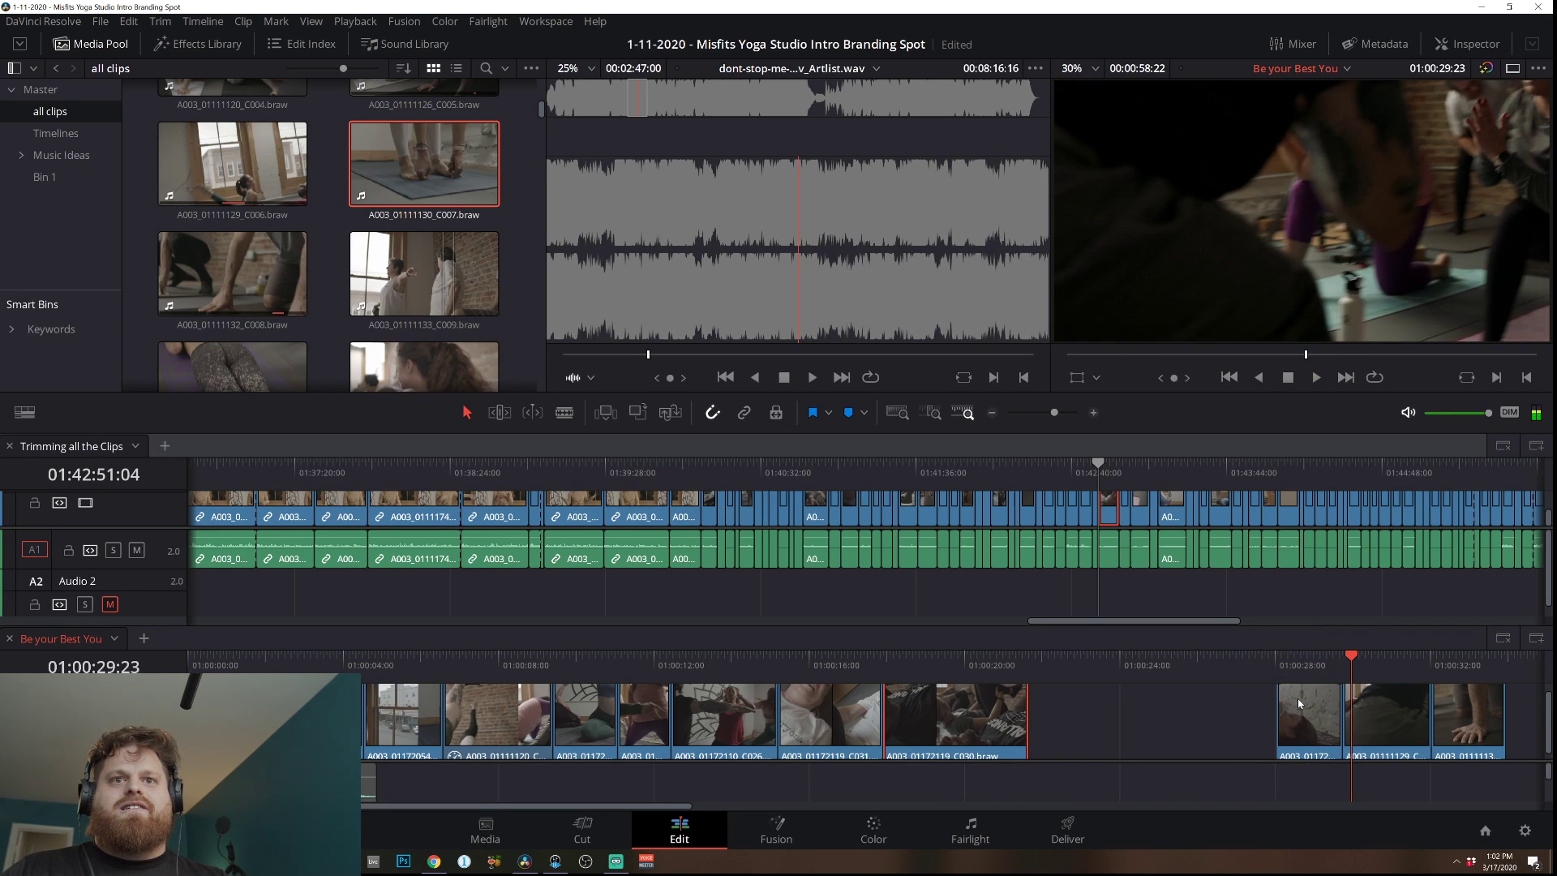
click(762, 658)
key(space)
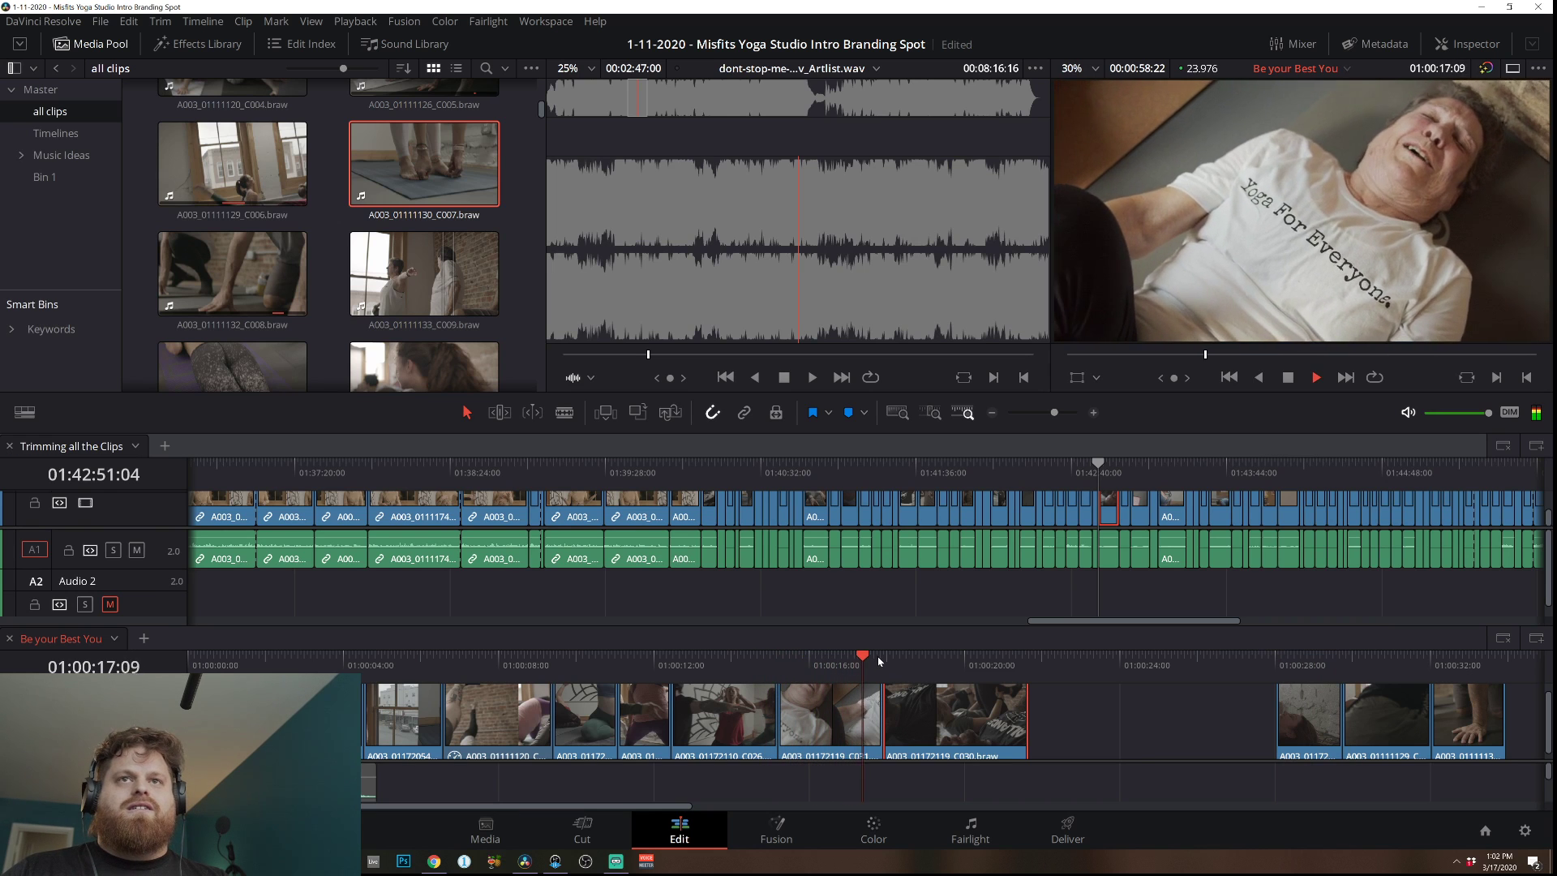
key(space)
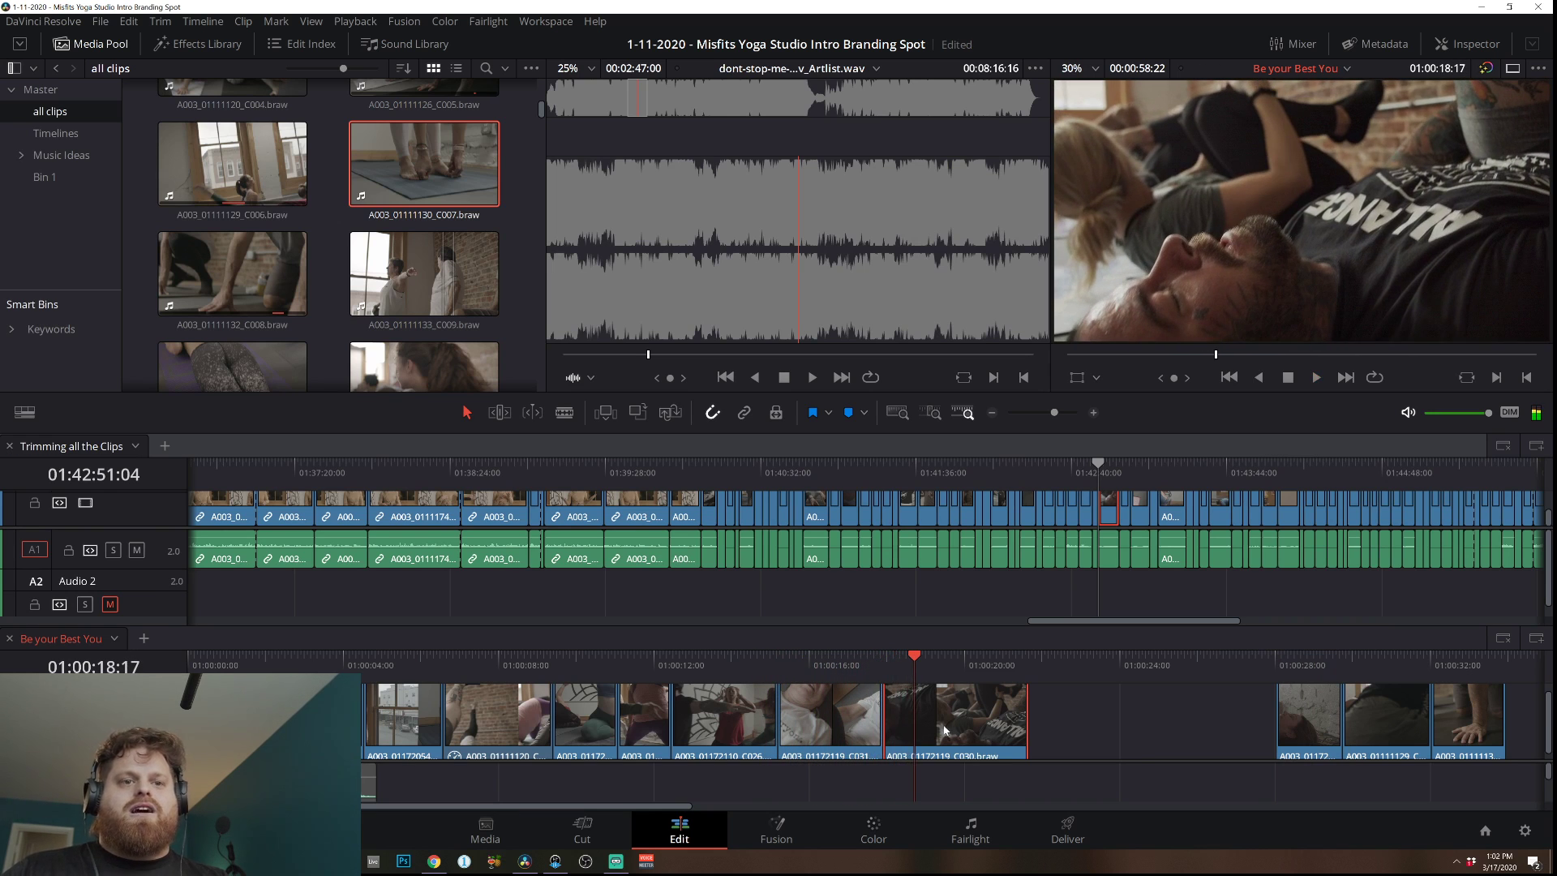
Delete A003_01172119_C030 and put the first parked clip, the woman in the blue shirt, directly after A003_01172119_C031.
key(BackSpace)
drag(1314, 719, 921, 719)
key(/)
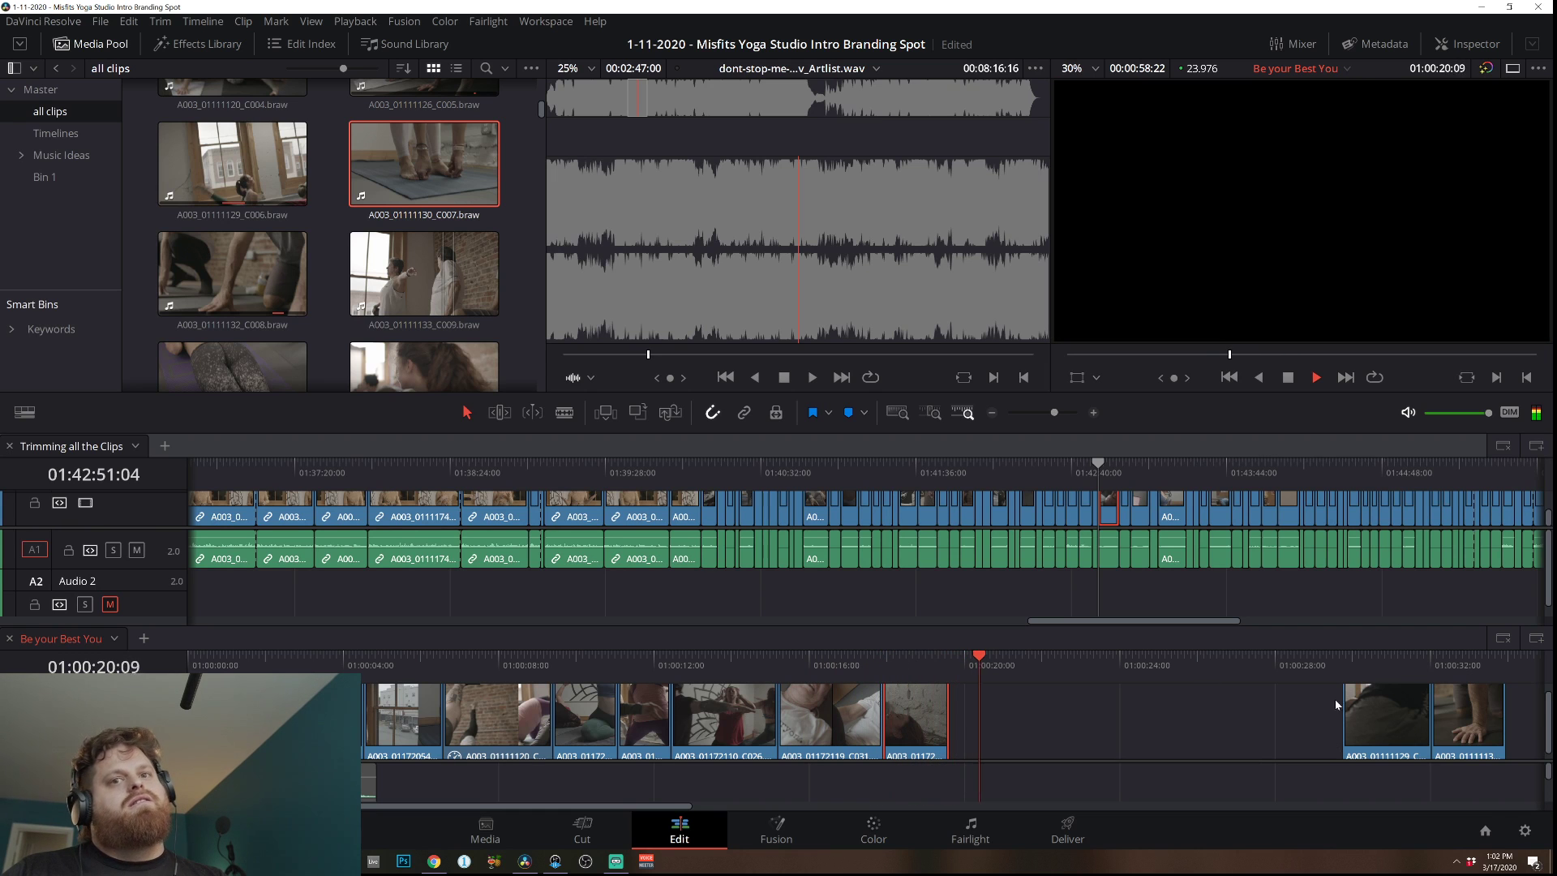
Move the last parked clip, the hands on the mat, directly after the blue-shirt shot and play the new cut.
click(1340, 676)
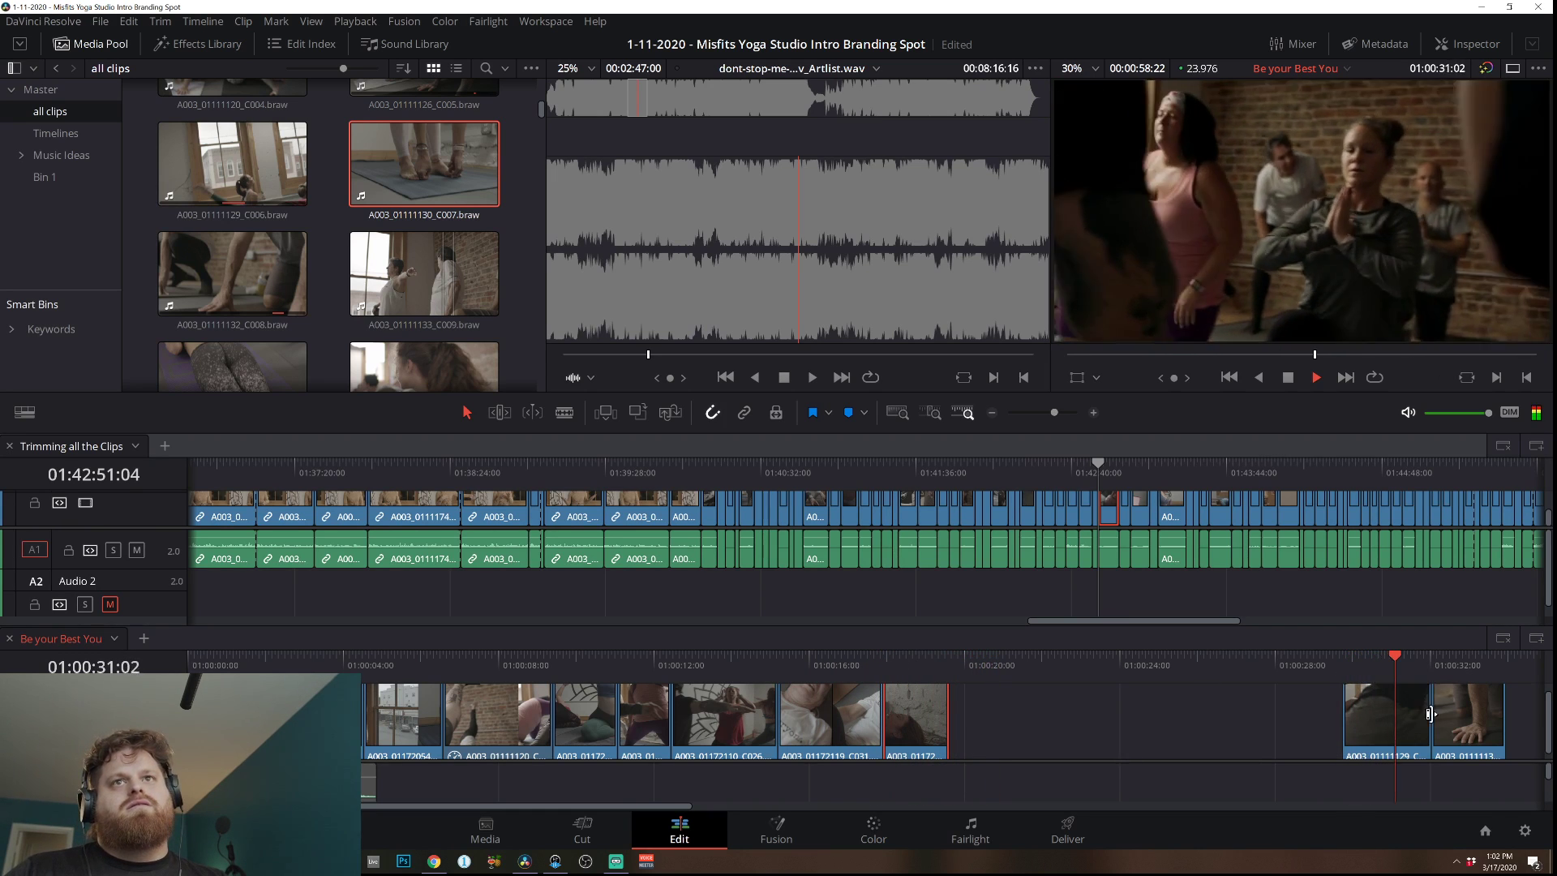
click(1462, 721)
drag(1462, 720, 979, 720)
click(922, 661)
key(space)
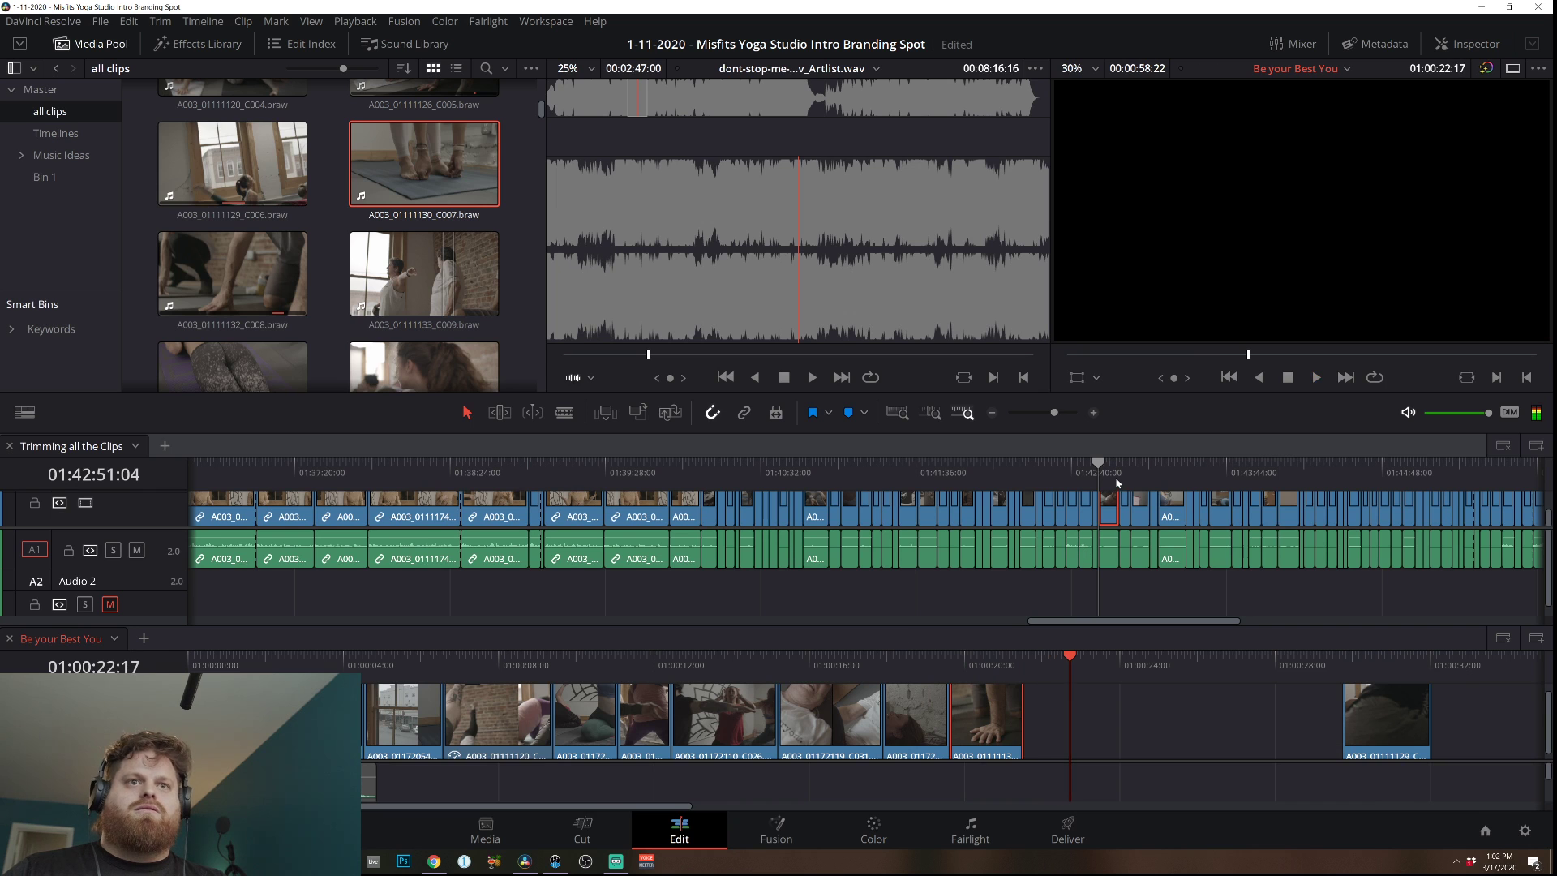
Find the arm-balance shot A003_01172202_C038 in Trimming all the Clips and place it directly after the hands clip in Be your Best You.
click(1128, 470)
drag(1122, 474, 1197, 479)
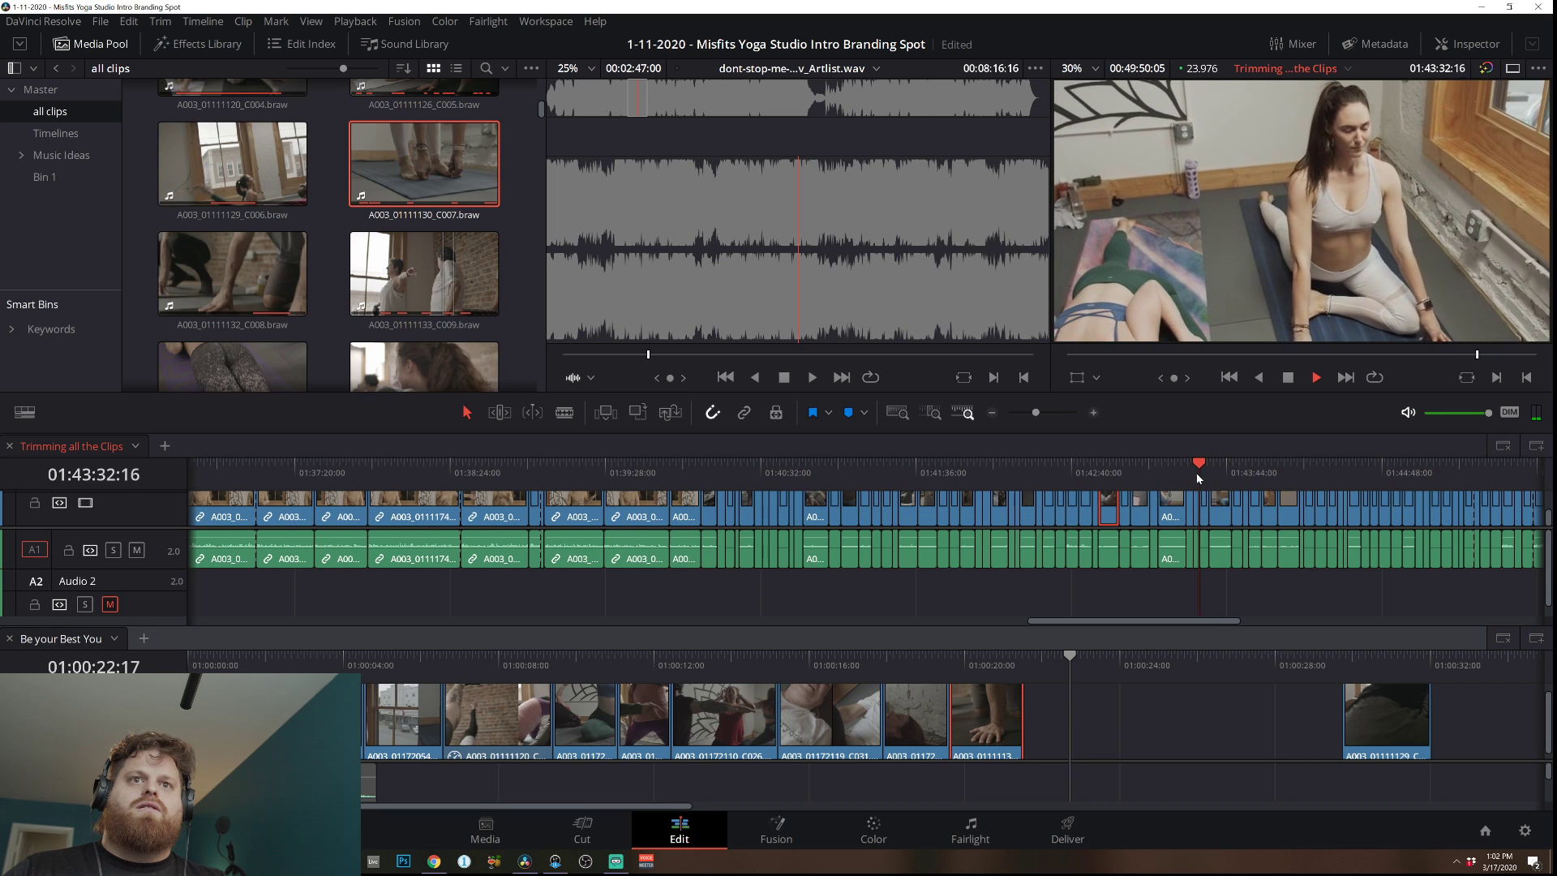
drag(1195, 473, 1211, 473)
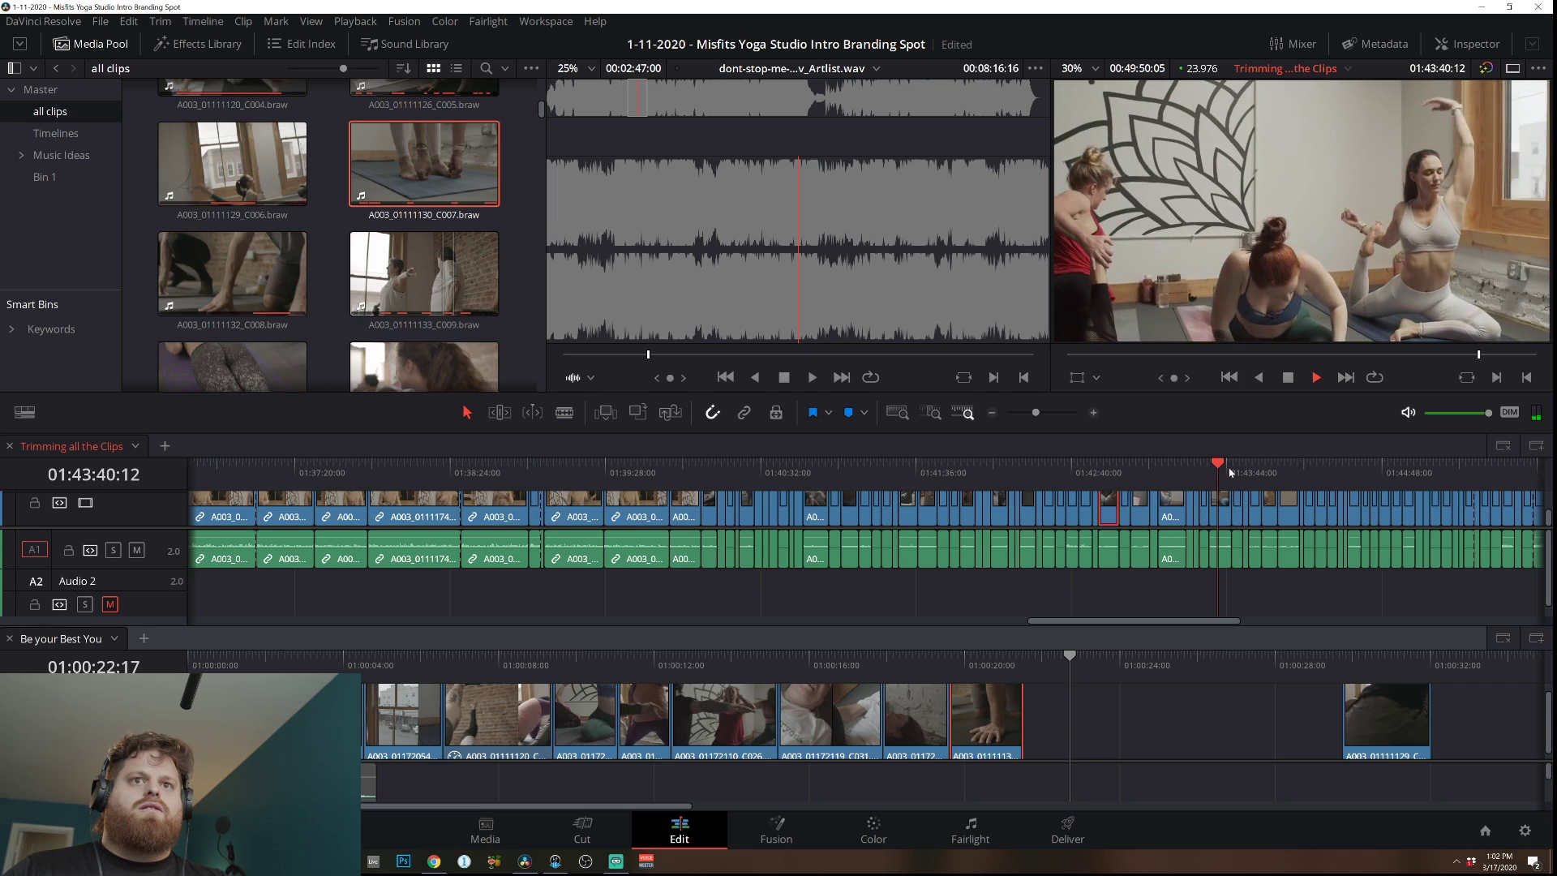
drag(1212, 472, 1229, 475)
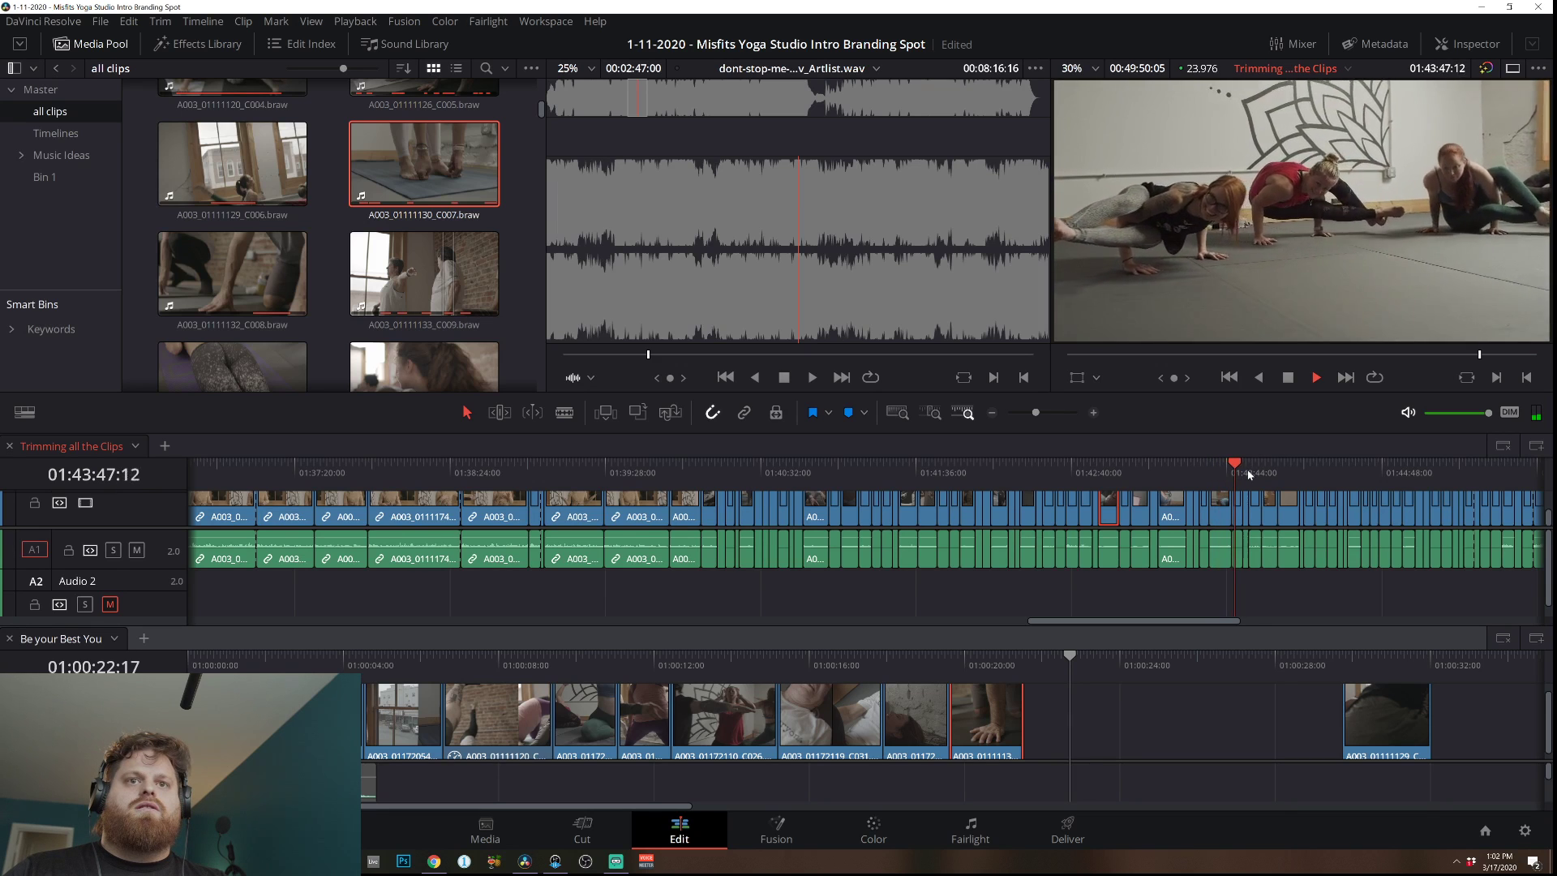
click(1249, 475)
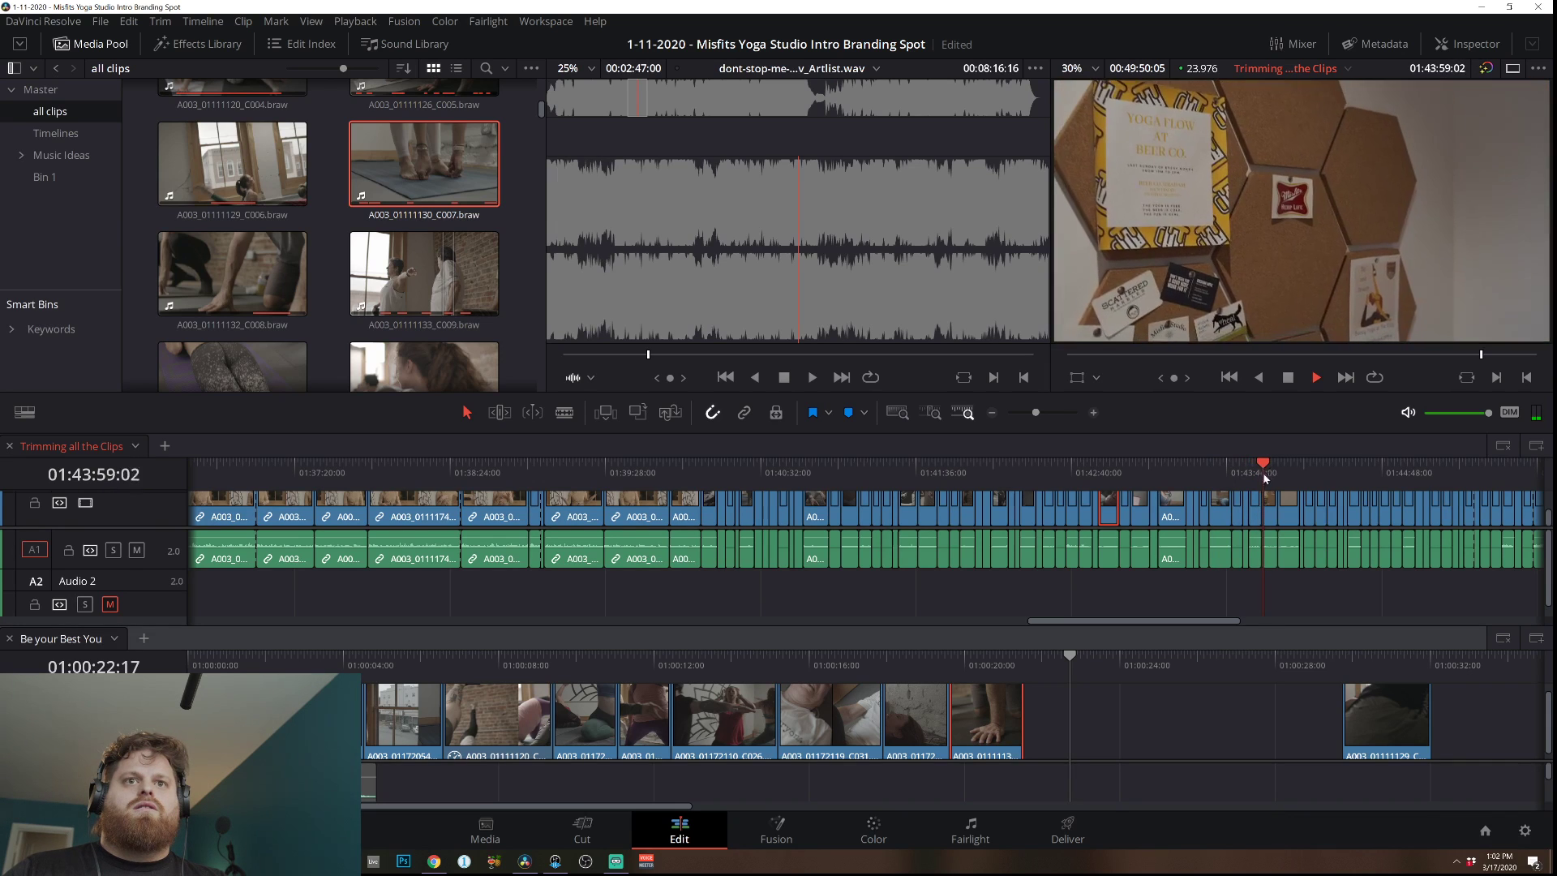
key(space)
drag(1255, 503, 1032, 721)
Trim both ends of A003_01172202_C038, close it up against the hands clip to end at about 01:00:23, and play the cut.
click(1023, 658)
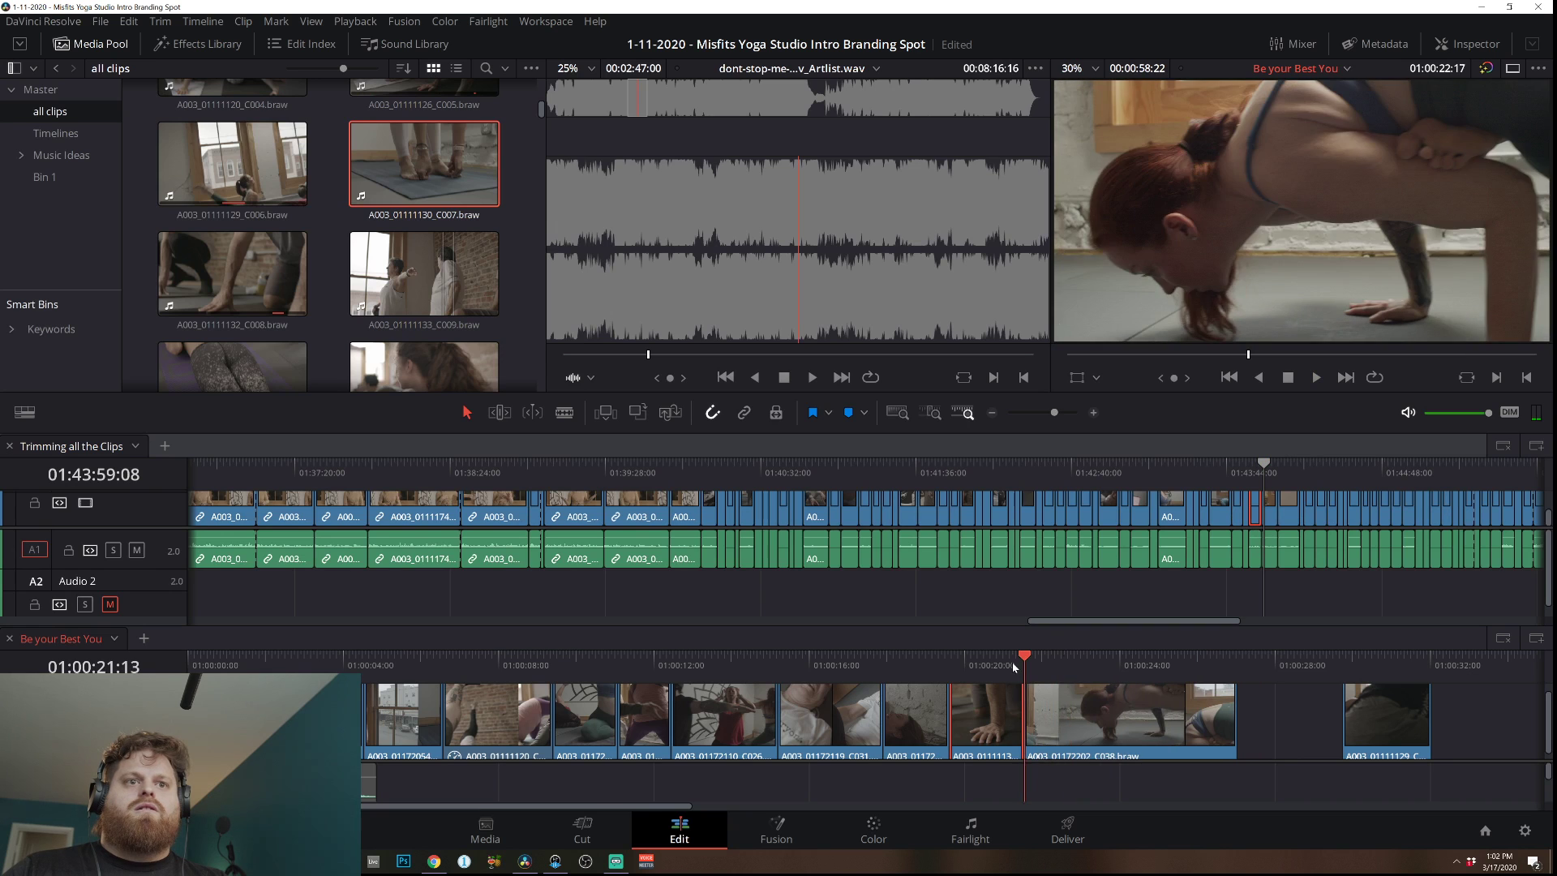
key(space)
key(space)
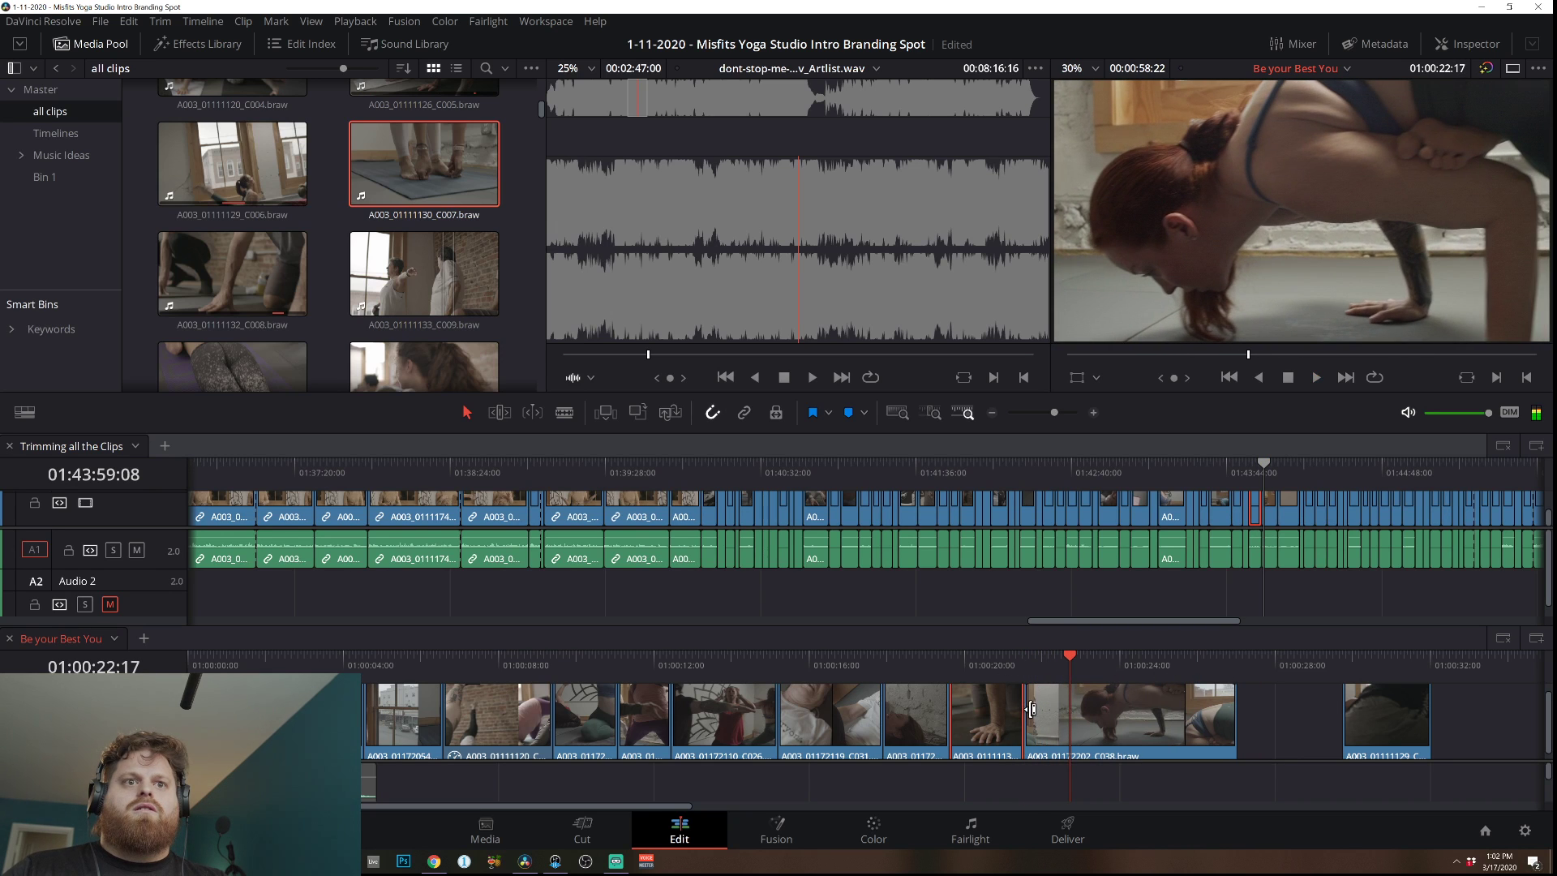
drag(1030, 709, 1087, 713)
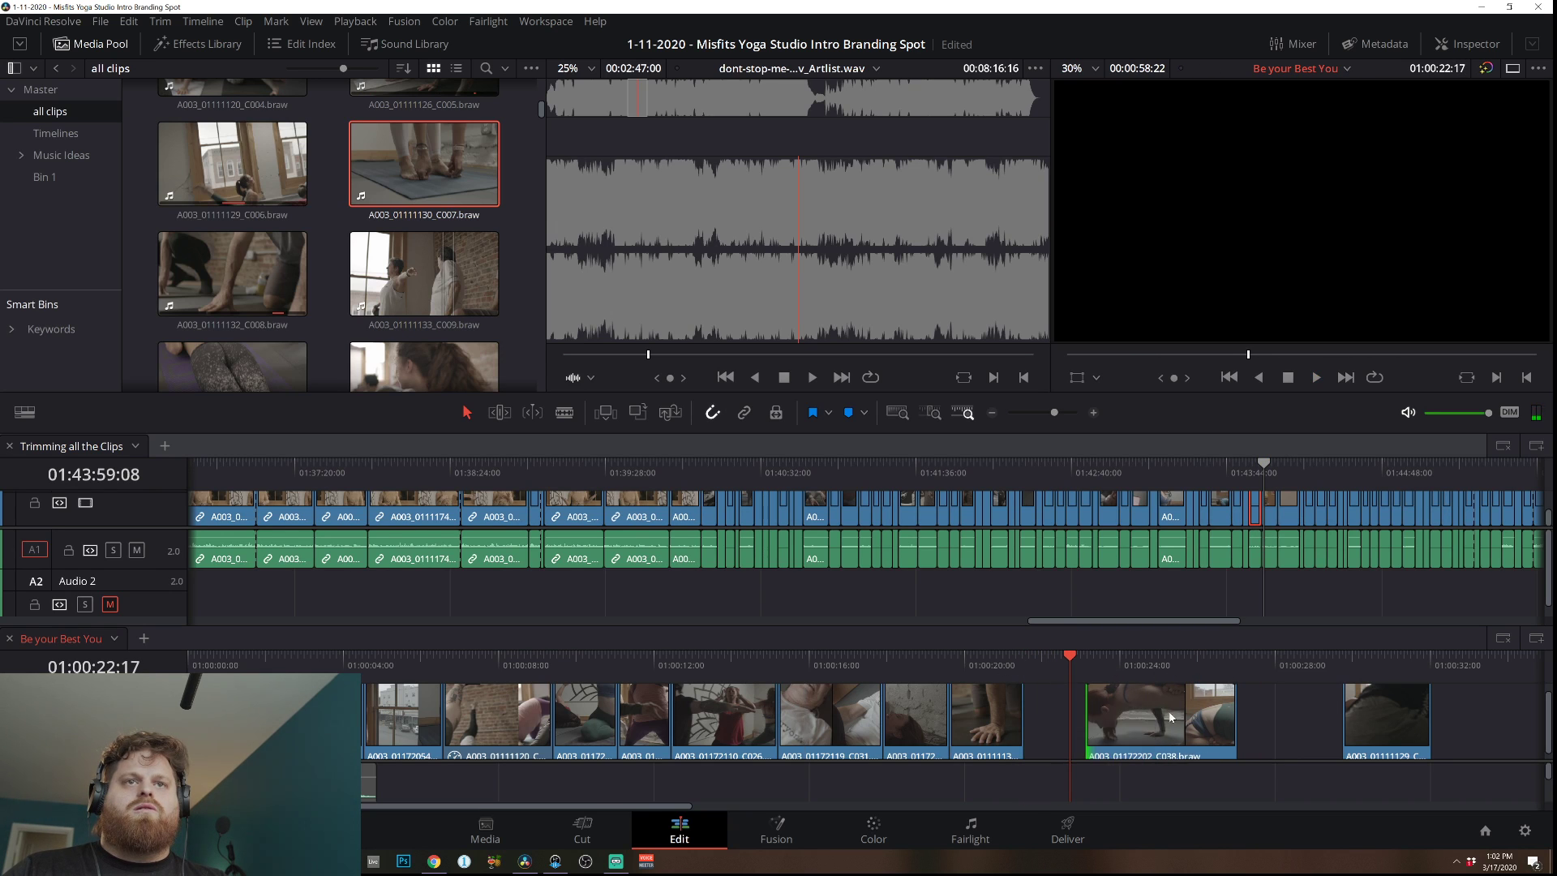
drag(1233, 710, 1063, 717)
click(910, 660)
key(space)
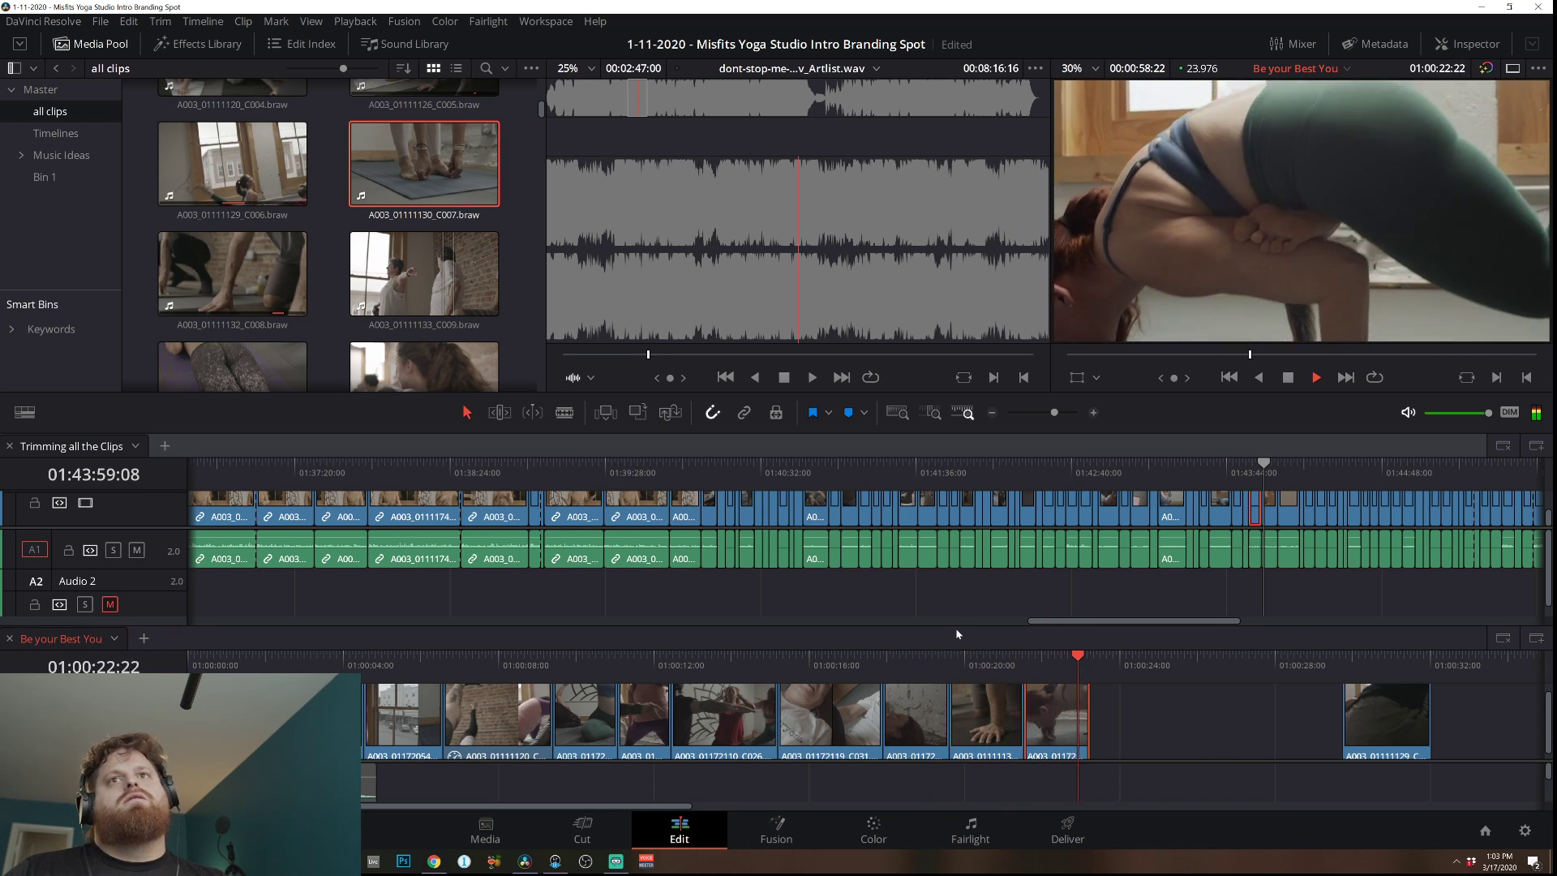
Find the hemp product shot A004_01180134_C012 in Trimming all the Clips and place it in Be your Best You at about 01:00:24:12.
click(1304, 470)
click(1300, 474)
mouse_move(1302, 474)
mouse_down()
mouse_move(1352, 479)
mouse_move(1329, 484)
mouse_up()
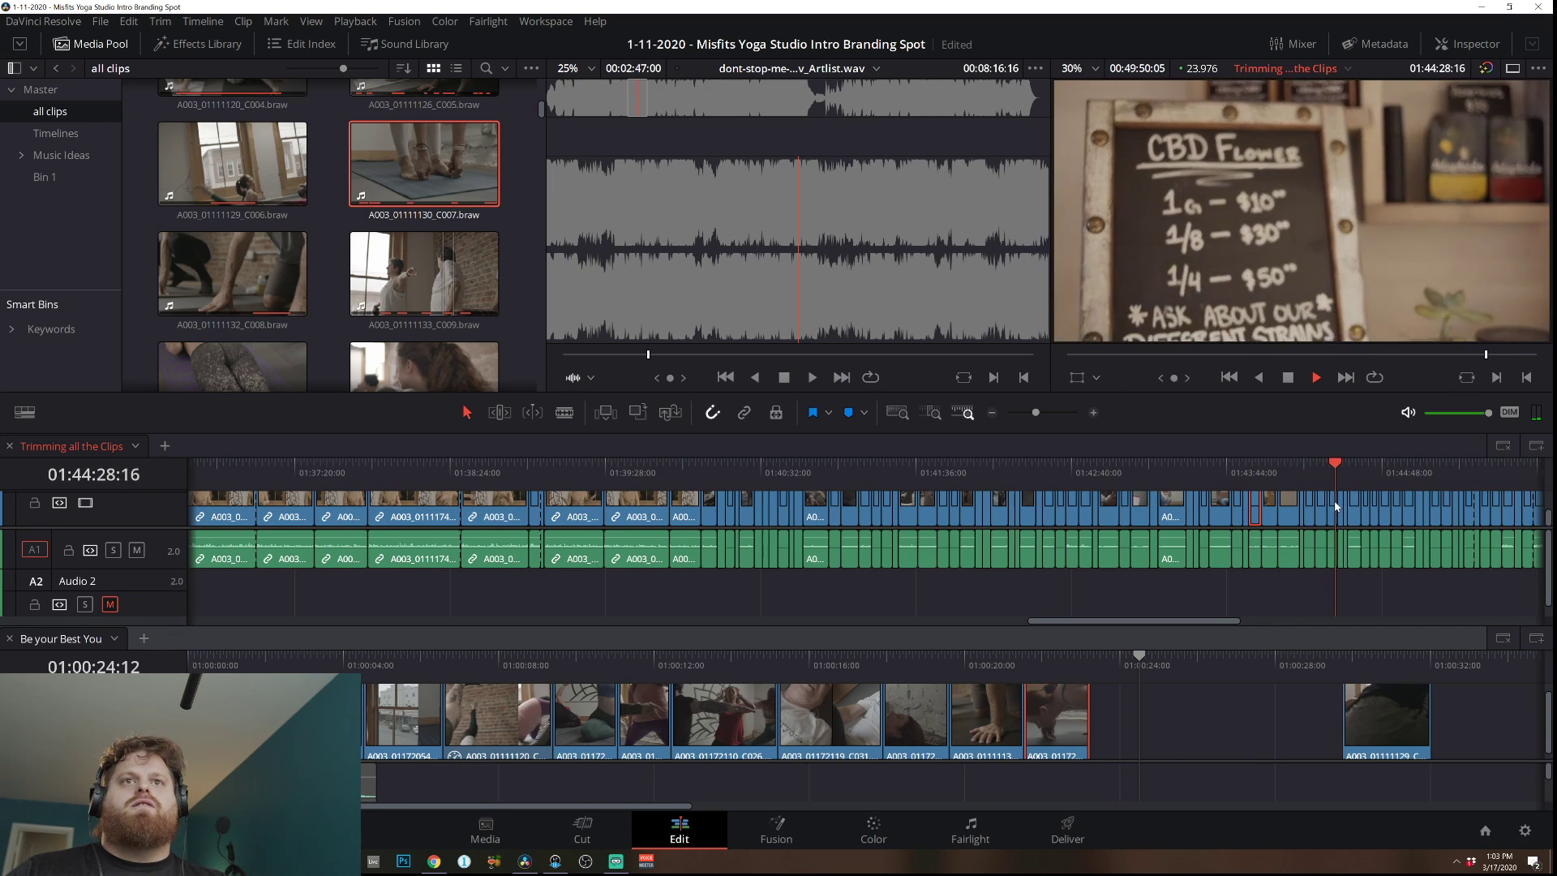
key(space)
drag(1335, 511, 1127, 731)
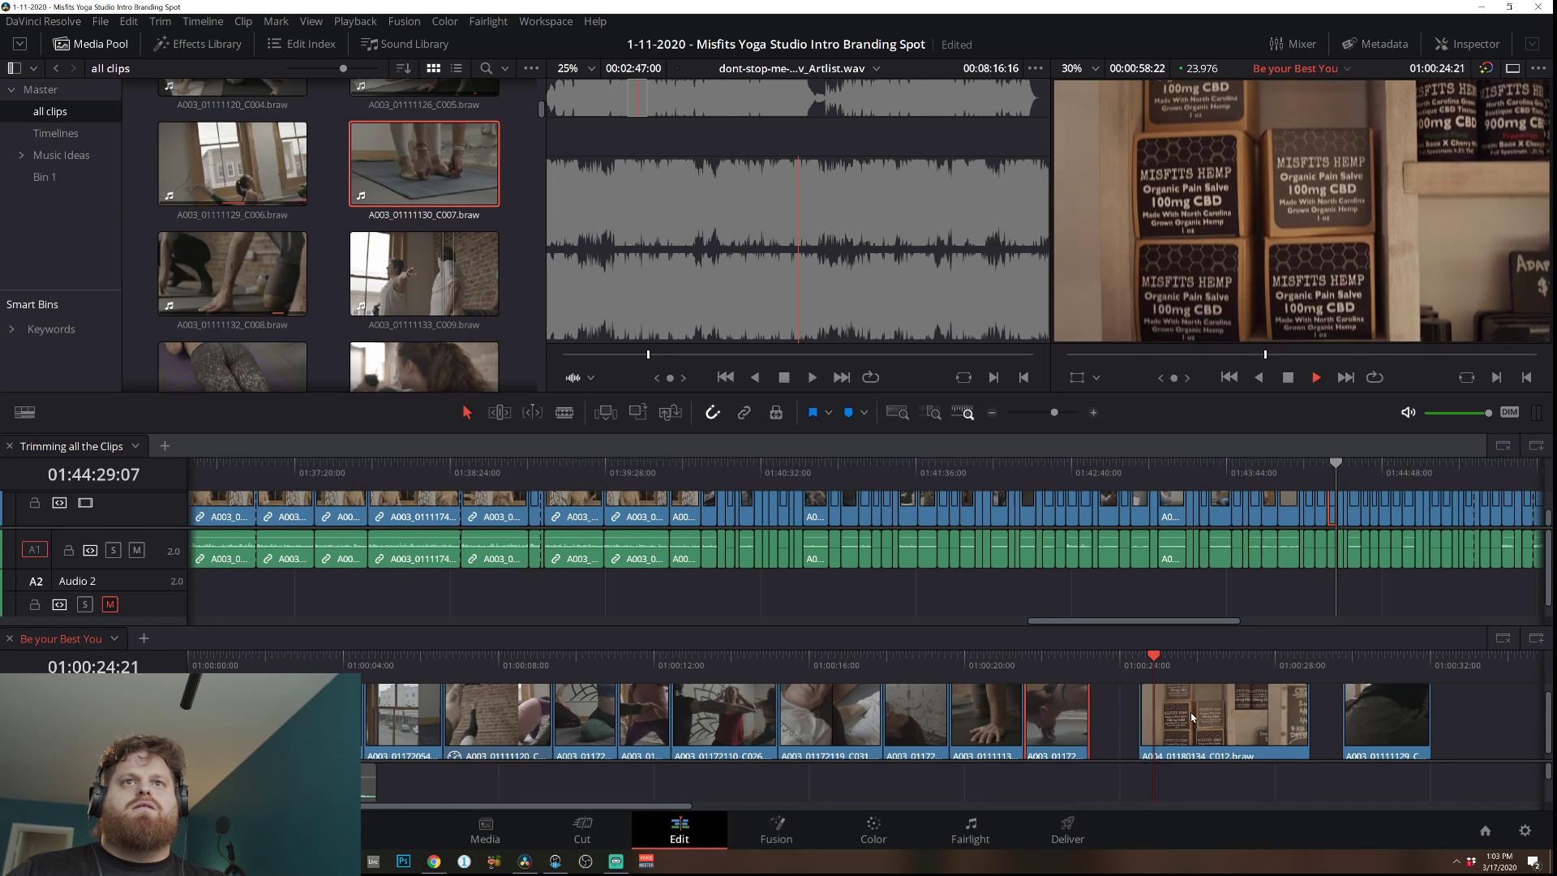
Trim the start of clip A004_01180134_C012 in the Be your Best You timeline and move it about 01:05 earlier.
key(space)
key(shift+[)
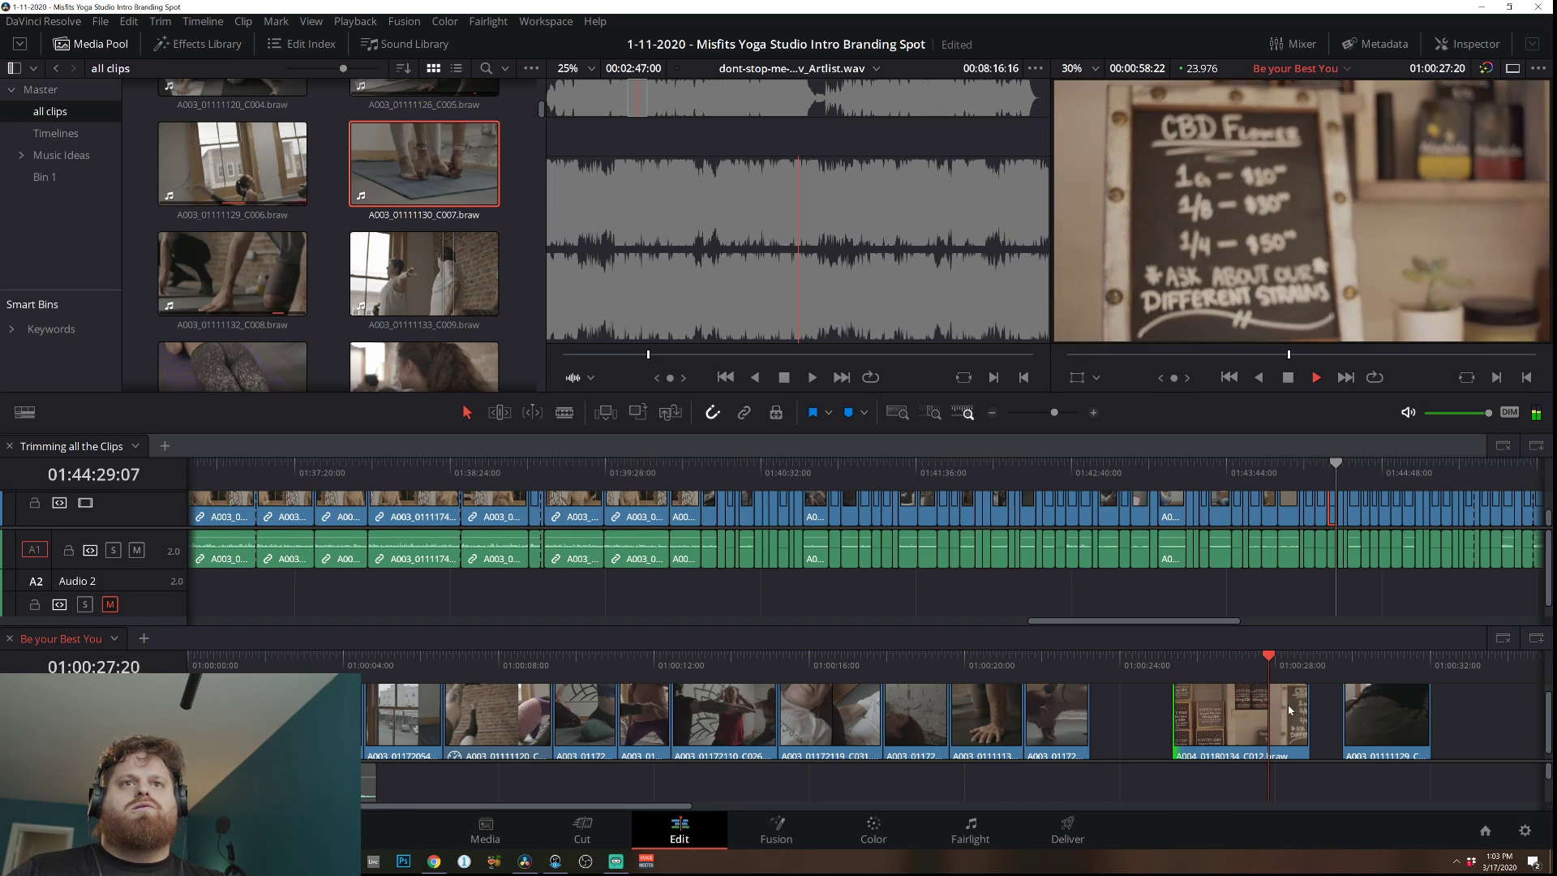
drag(1302, 708, 1250, 721)
click(1171, 659)
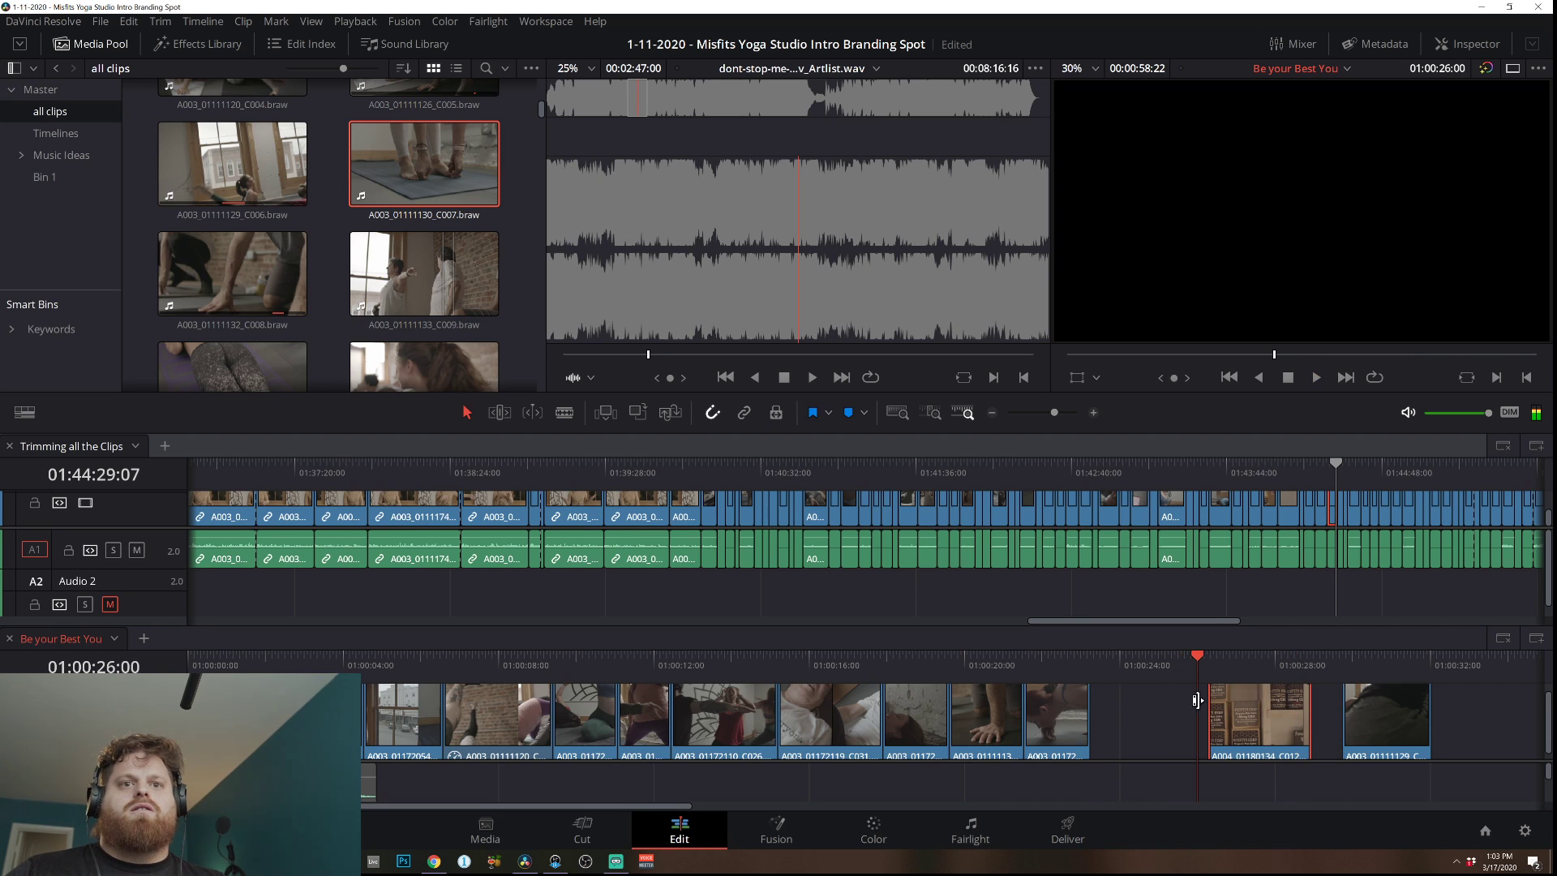
key(slash)
drag(1226, 702, 1179, 702)
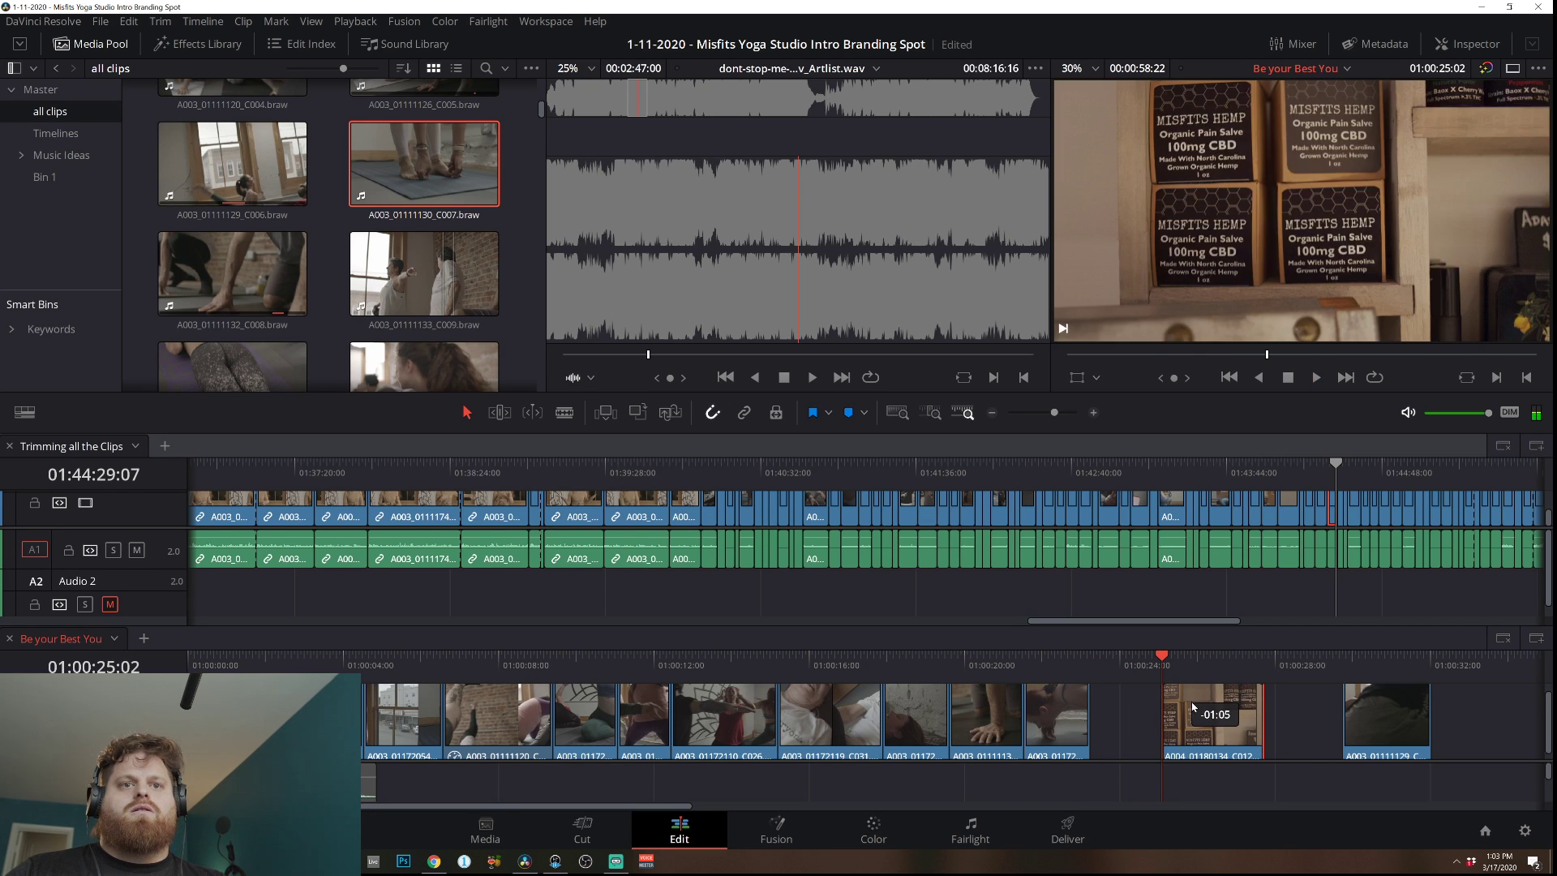
Play the Be your Best You timeline full screen from its beginning to review the edit.
key(space)
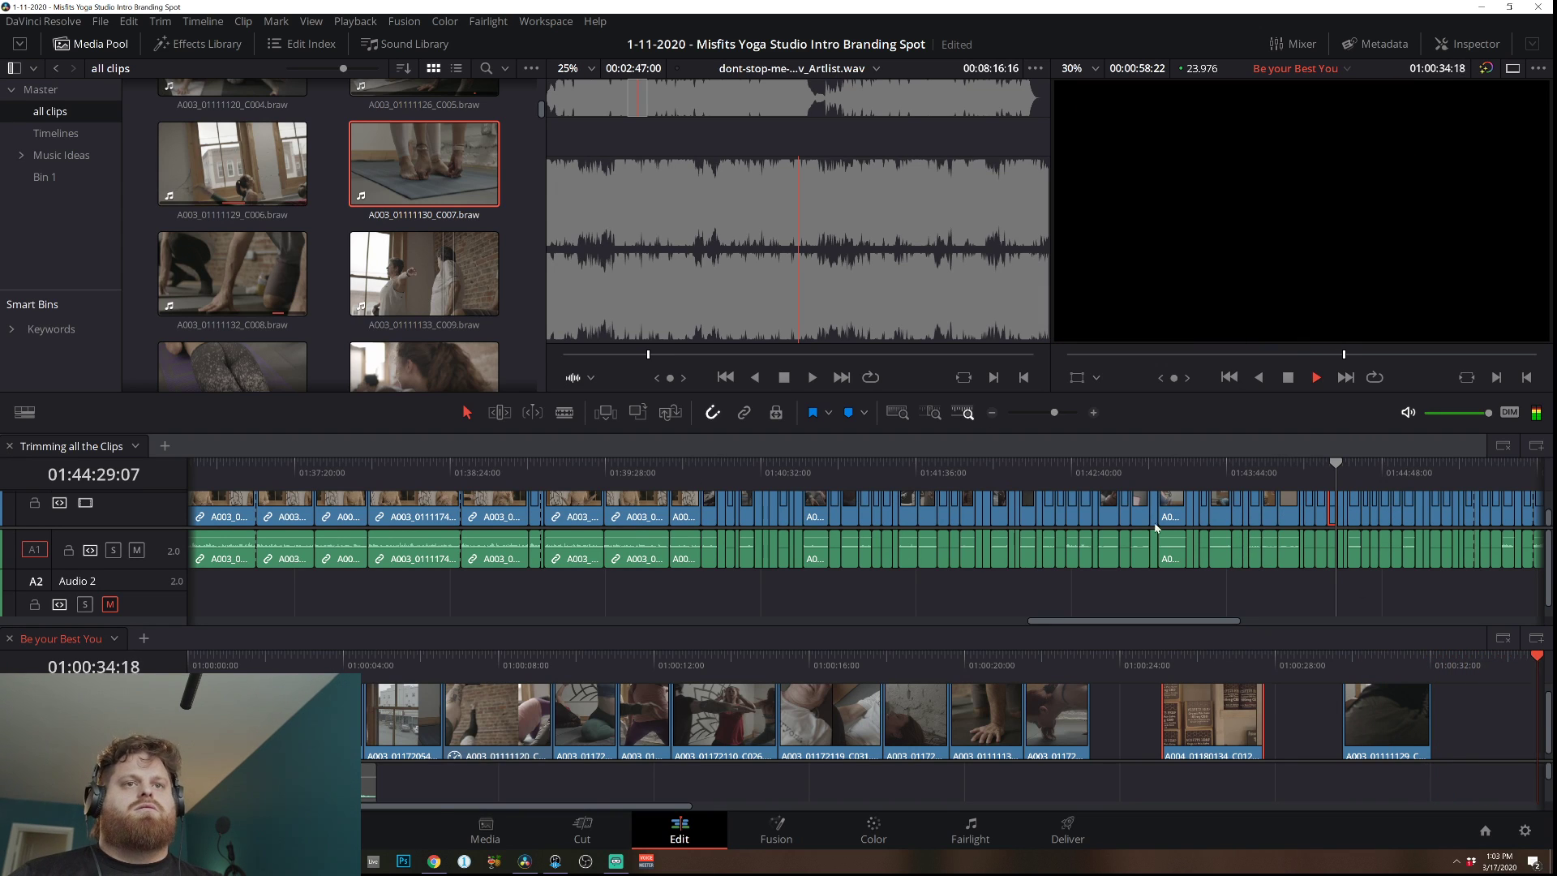
click(993, 414)
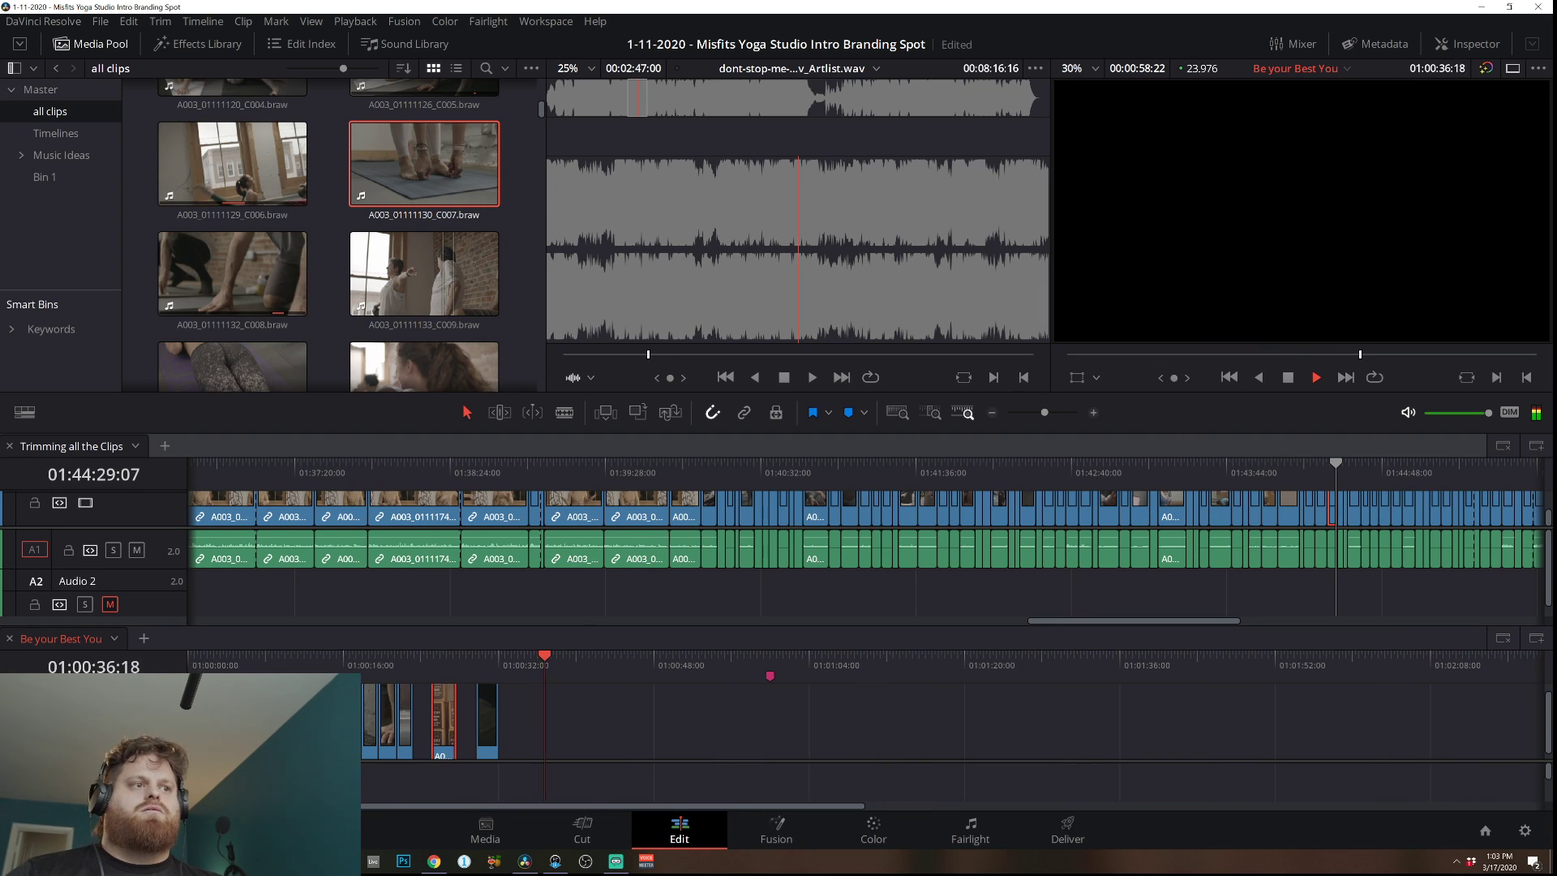
key(Home)
key(ctrl+f)
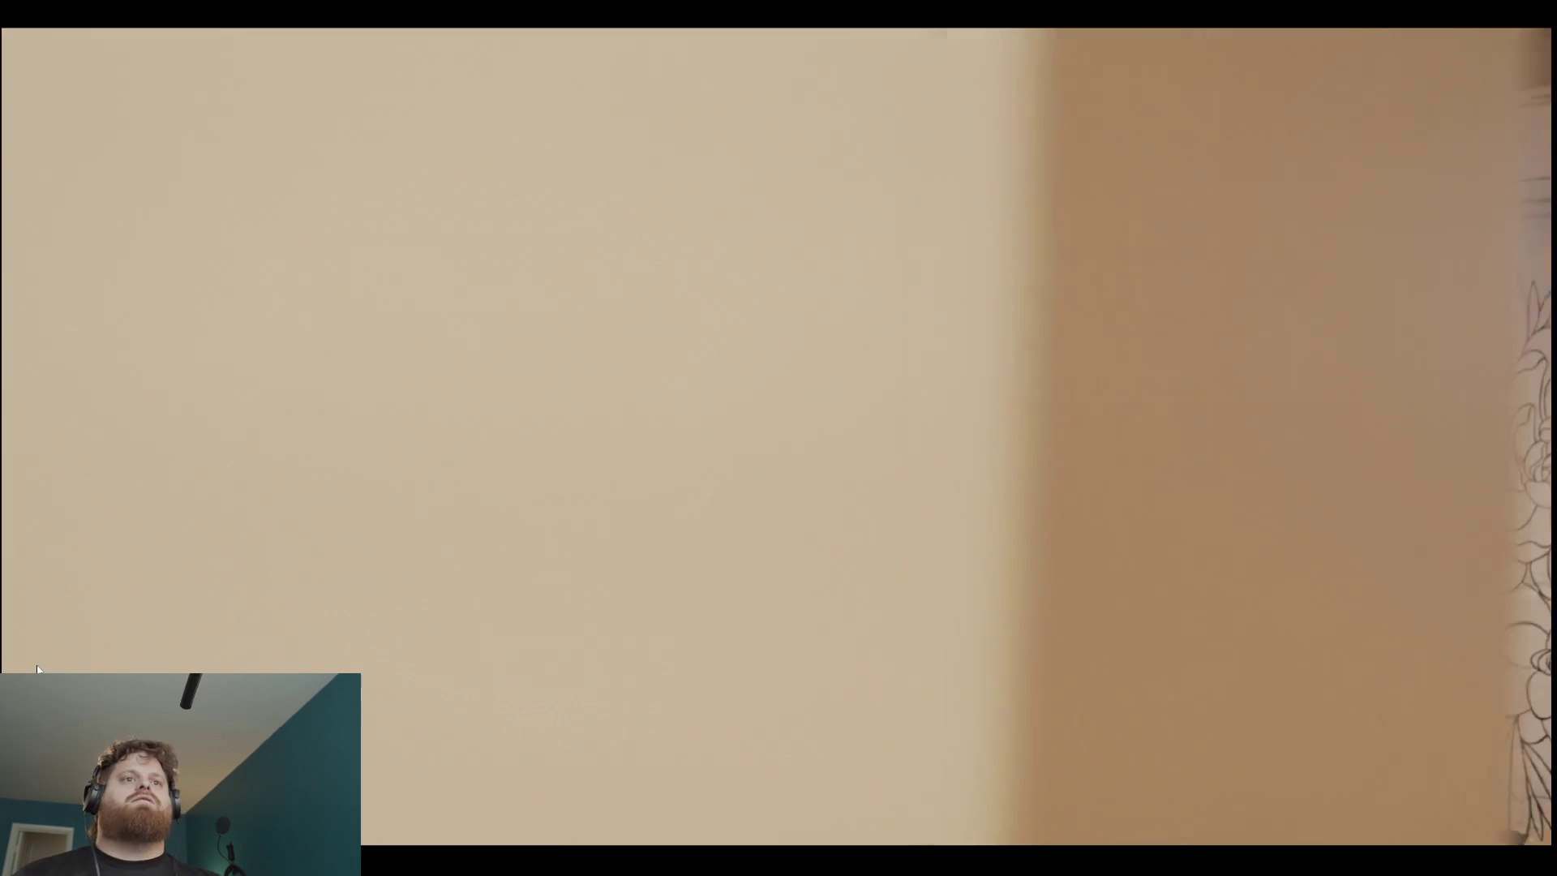
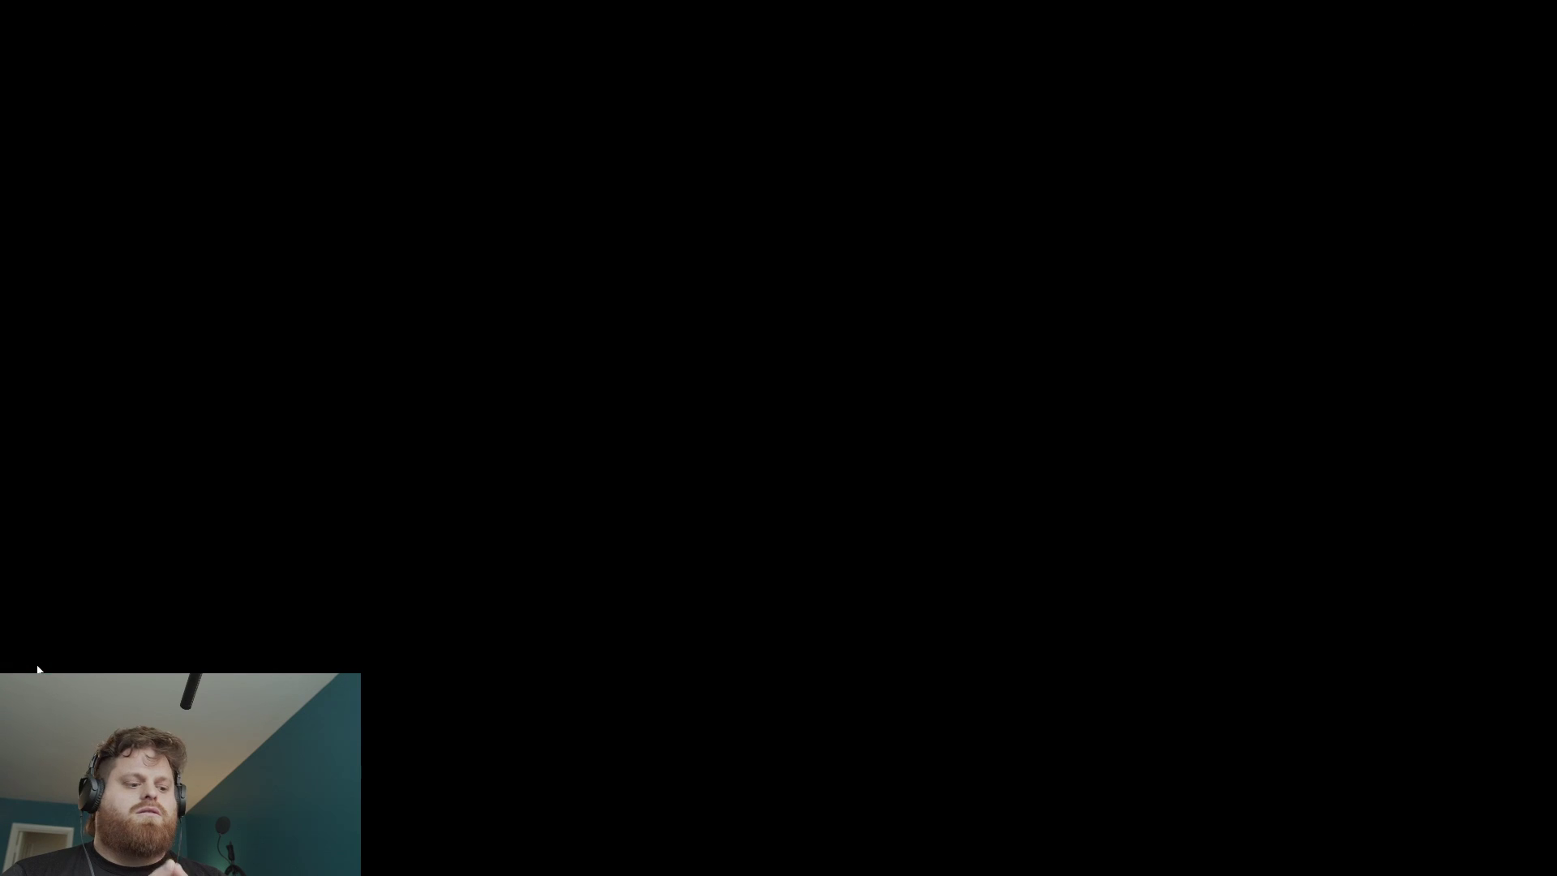
key(Escape)
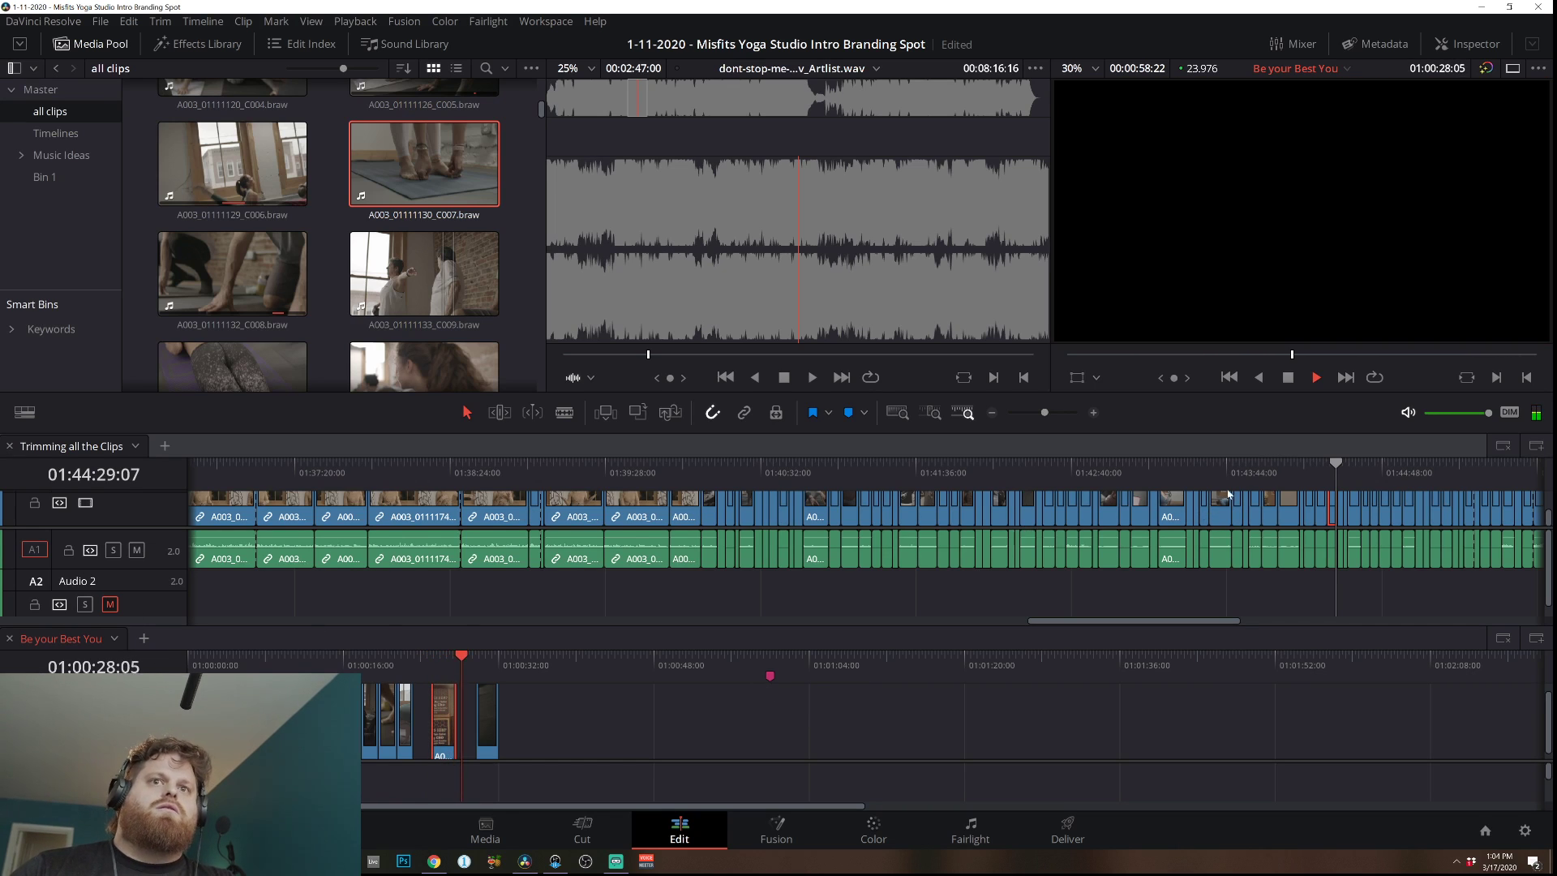
Find the shop-shelf shot around 01:44:51 in Trimming all the Clips and add it to Be your Best You at about 01:00:25.
click(1357, 475)
mouse_move(1363, 479)
mouse_down()
mouse_move(1337, 482)
mouse_move(1381, 477)
mouse_up()
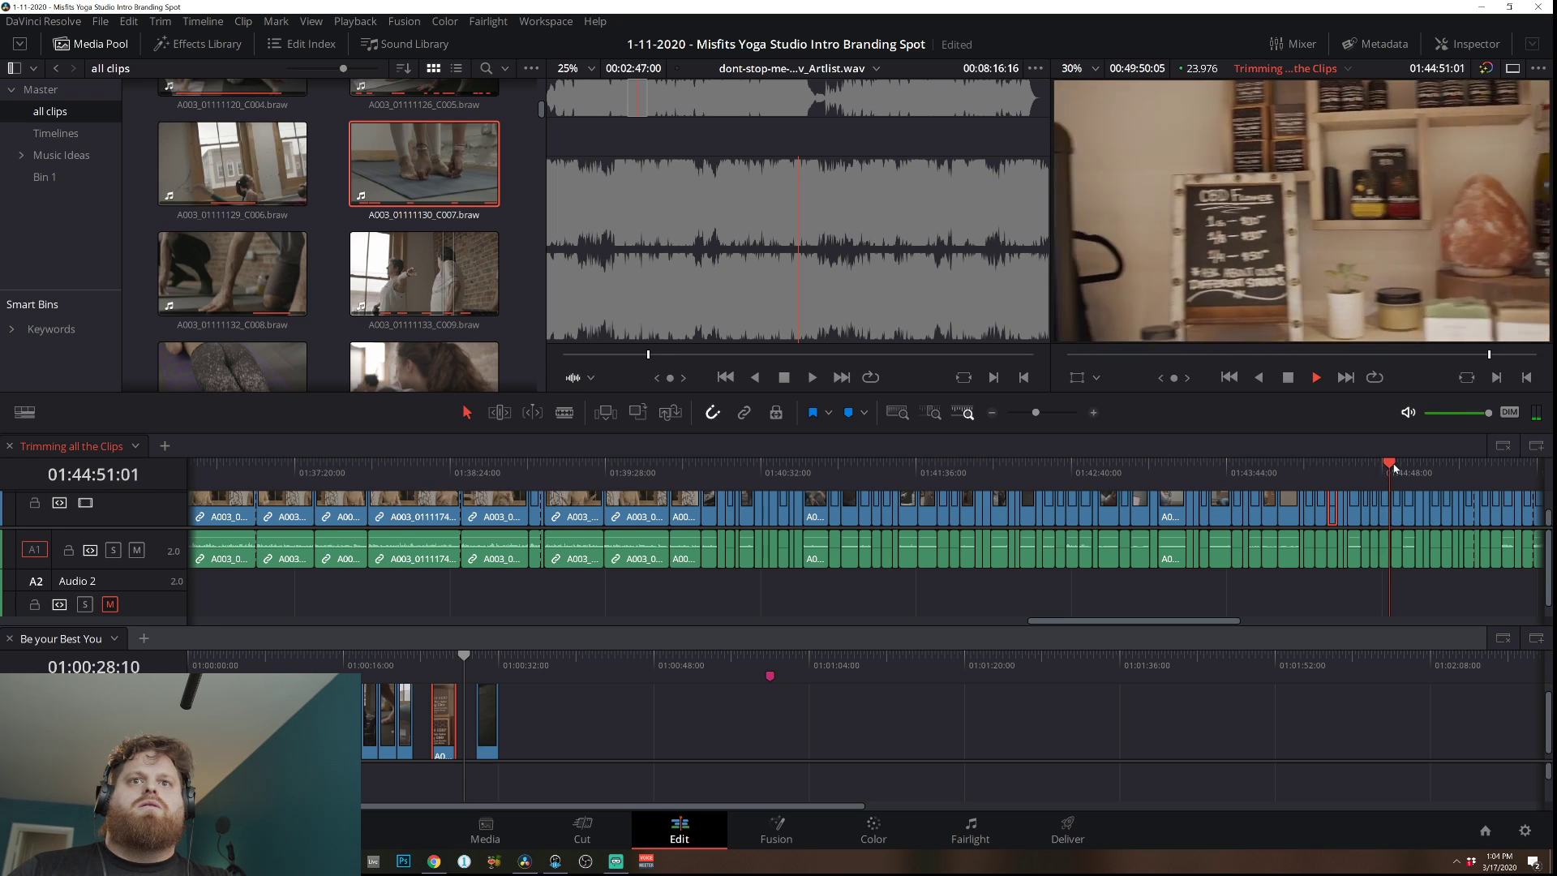
drag(1381, 509, 451, 724)
click(433, 661)
key(space)
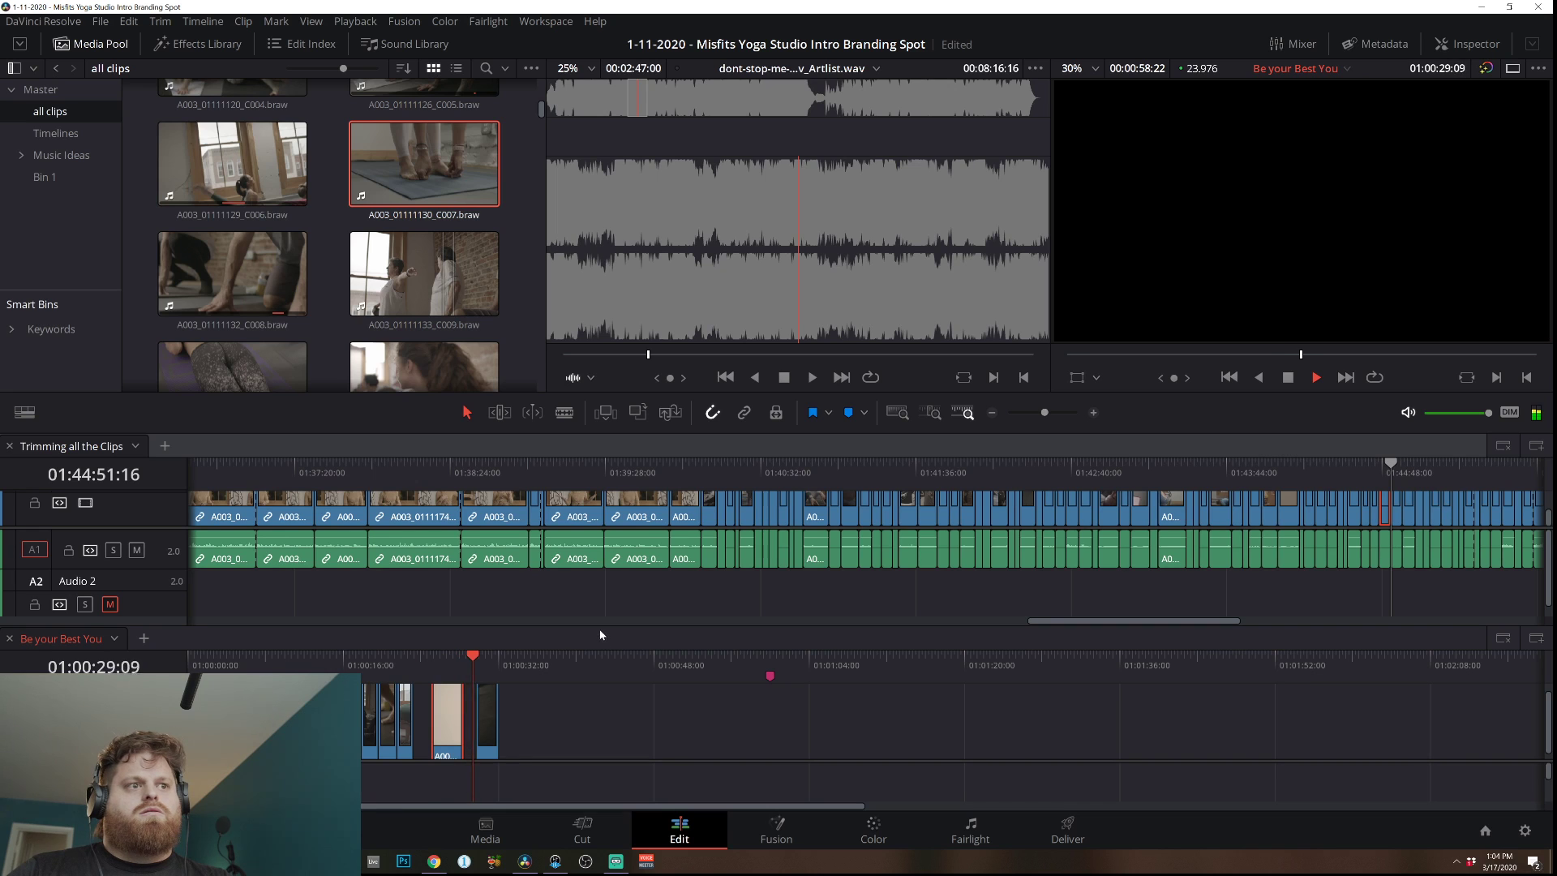
key(space)
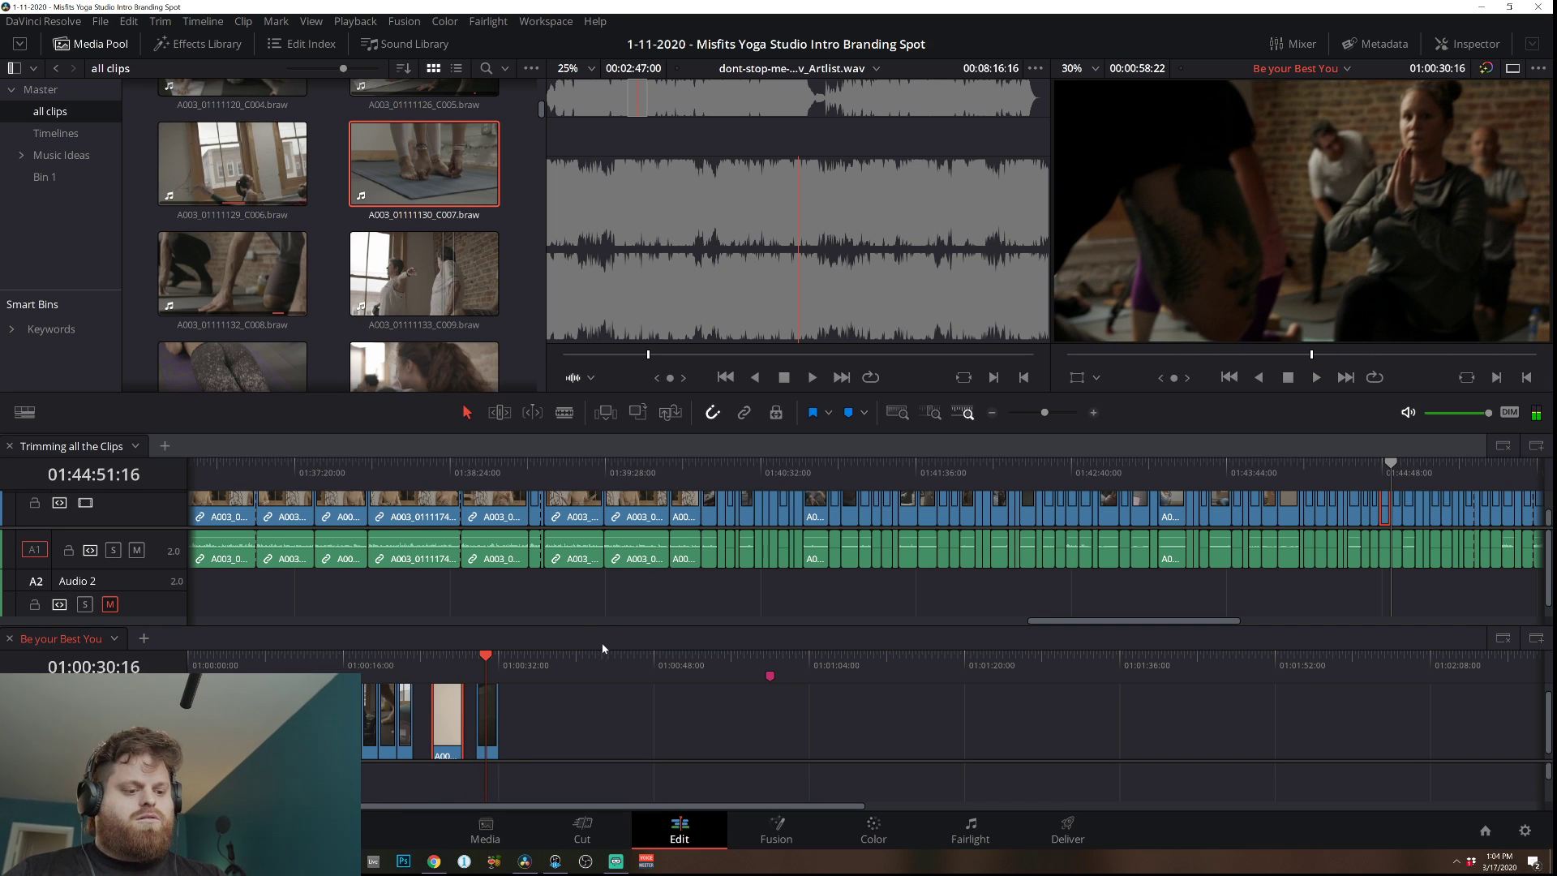
Place the new shelf shot directly before the CBD sign clip and move the dark yoga clip out to about 01:00:46.
drag(447, 718, 644, 718)
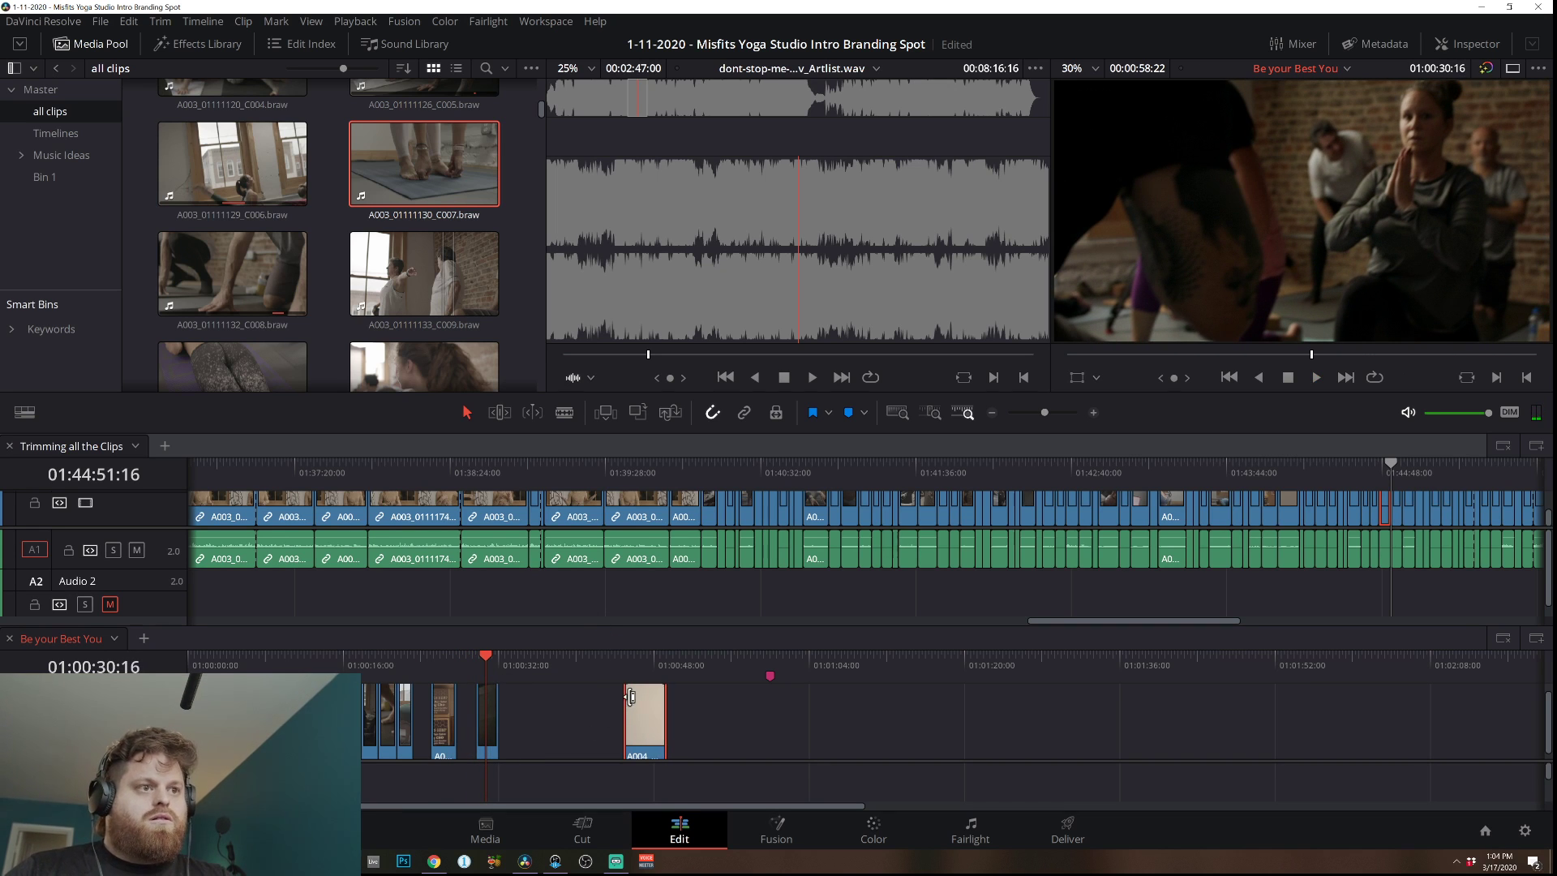
drag(445, 722, 813, 738)
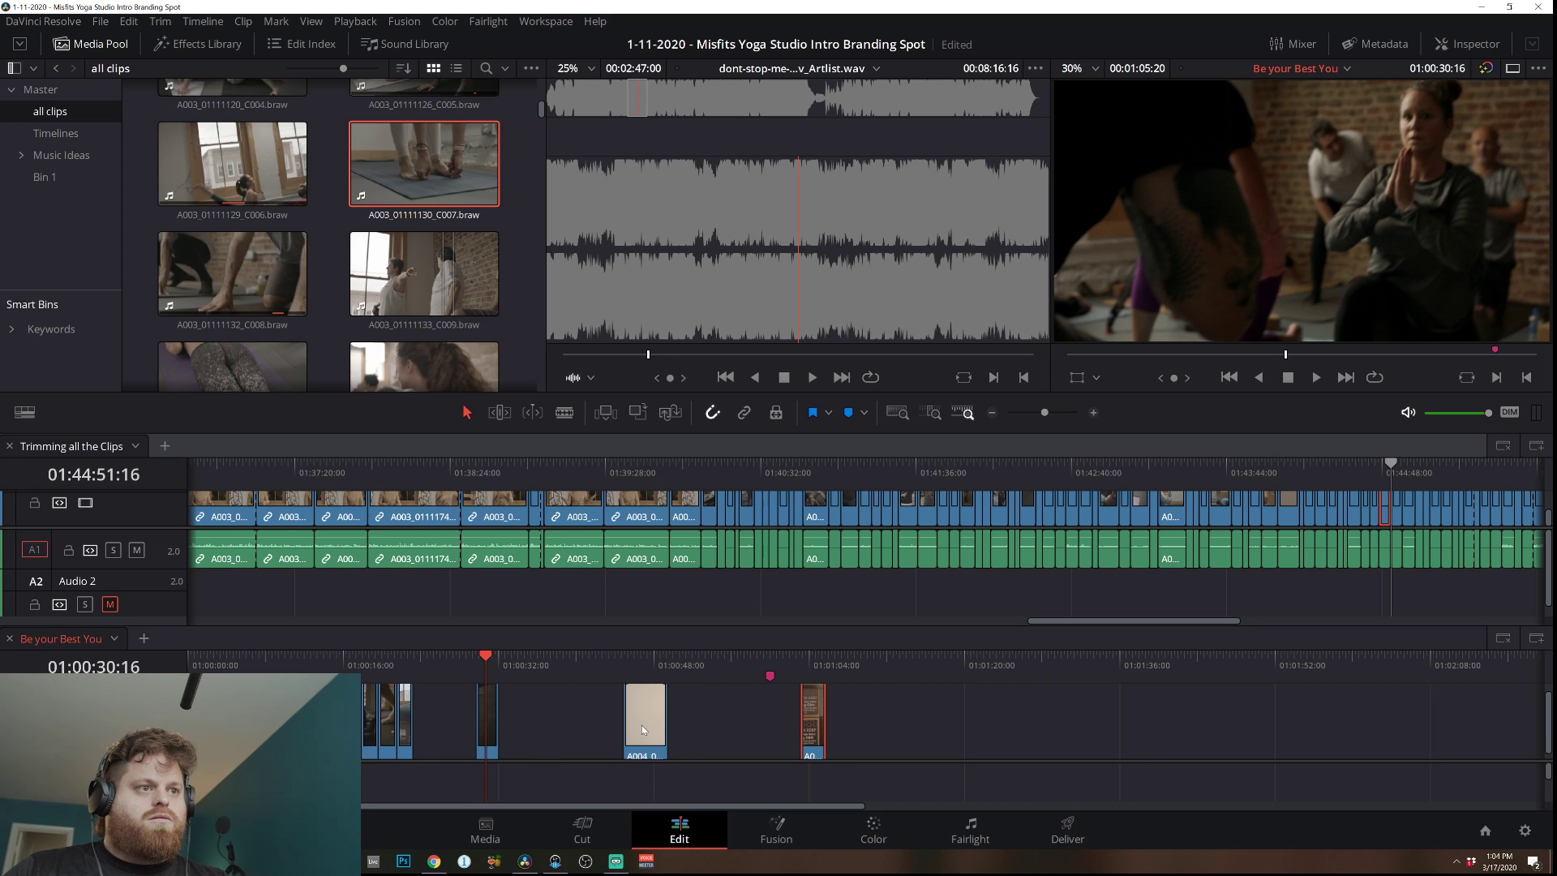
key(ctrl+z)
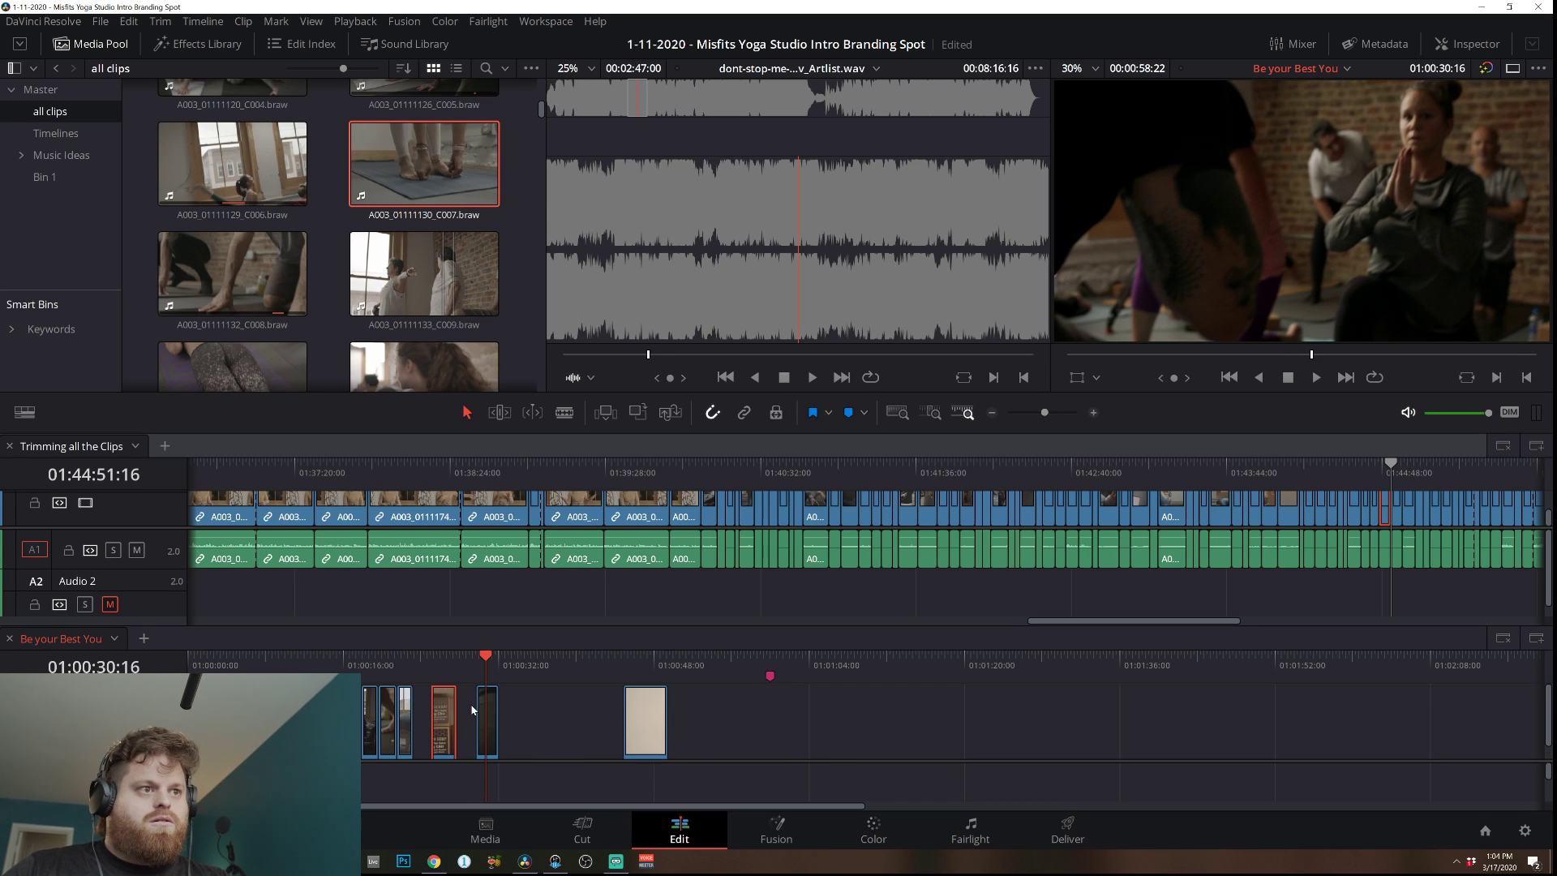
mouse_move(645, 714)
mouse_down()
mouse_move(438, 714)
mouse_move(646, 746)
mouse_up()
drag(552, 738, 491, 741)
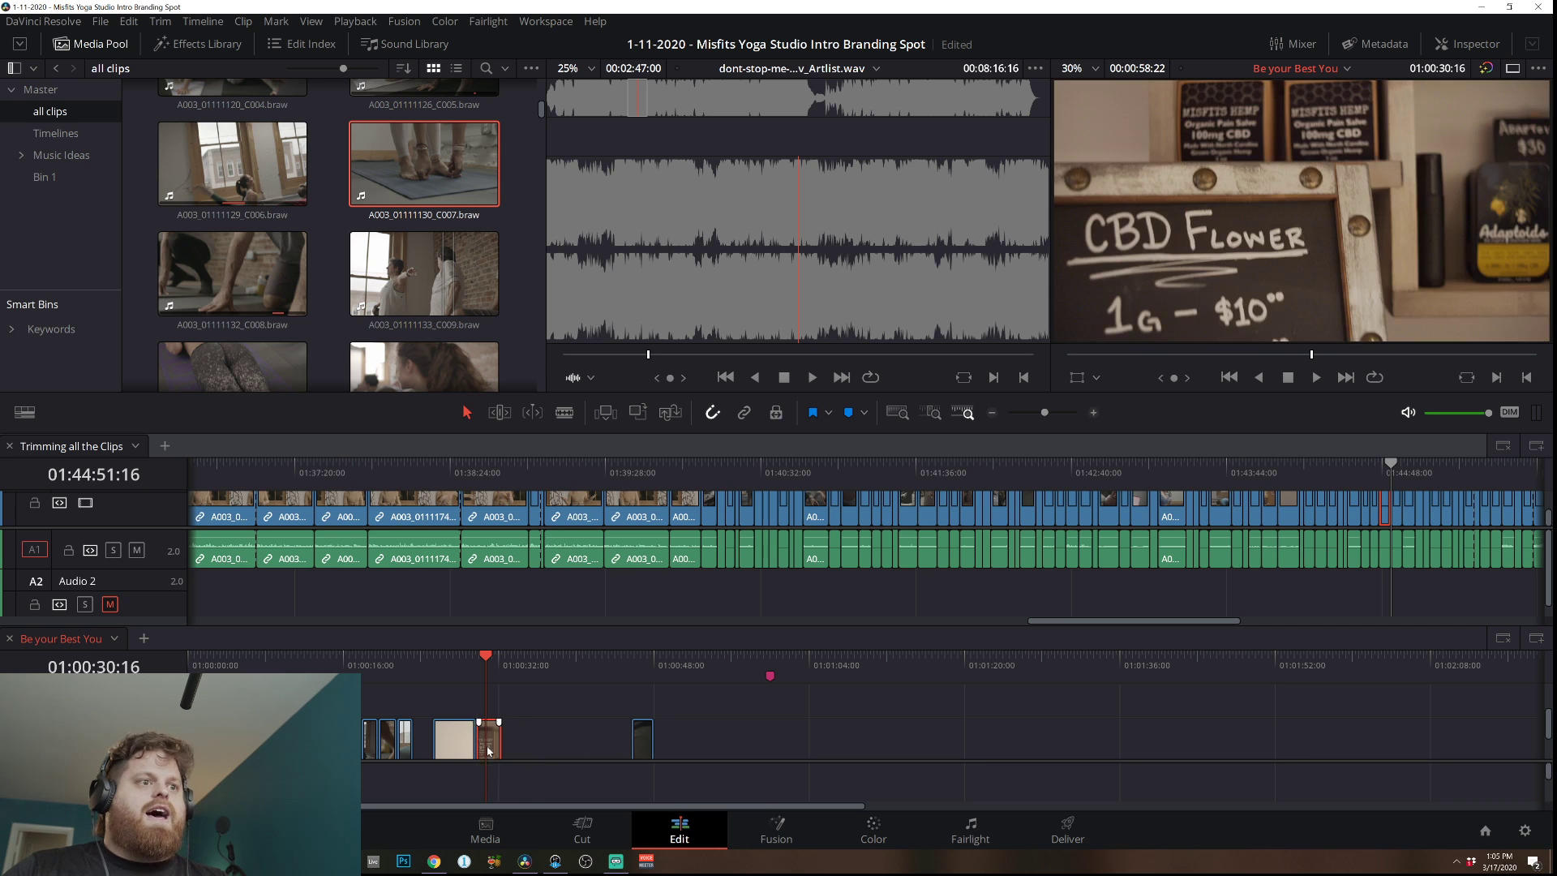
Play the two shop shots, trim the end of A004_01180133_C011, and move A004_01180134_C012 up against it.
click(429, 664)
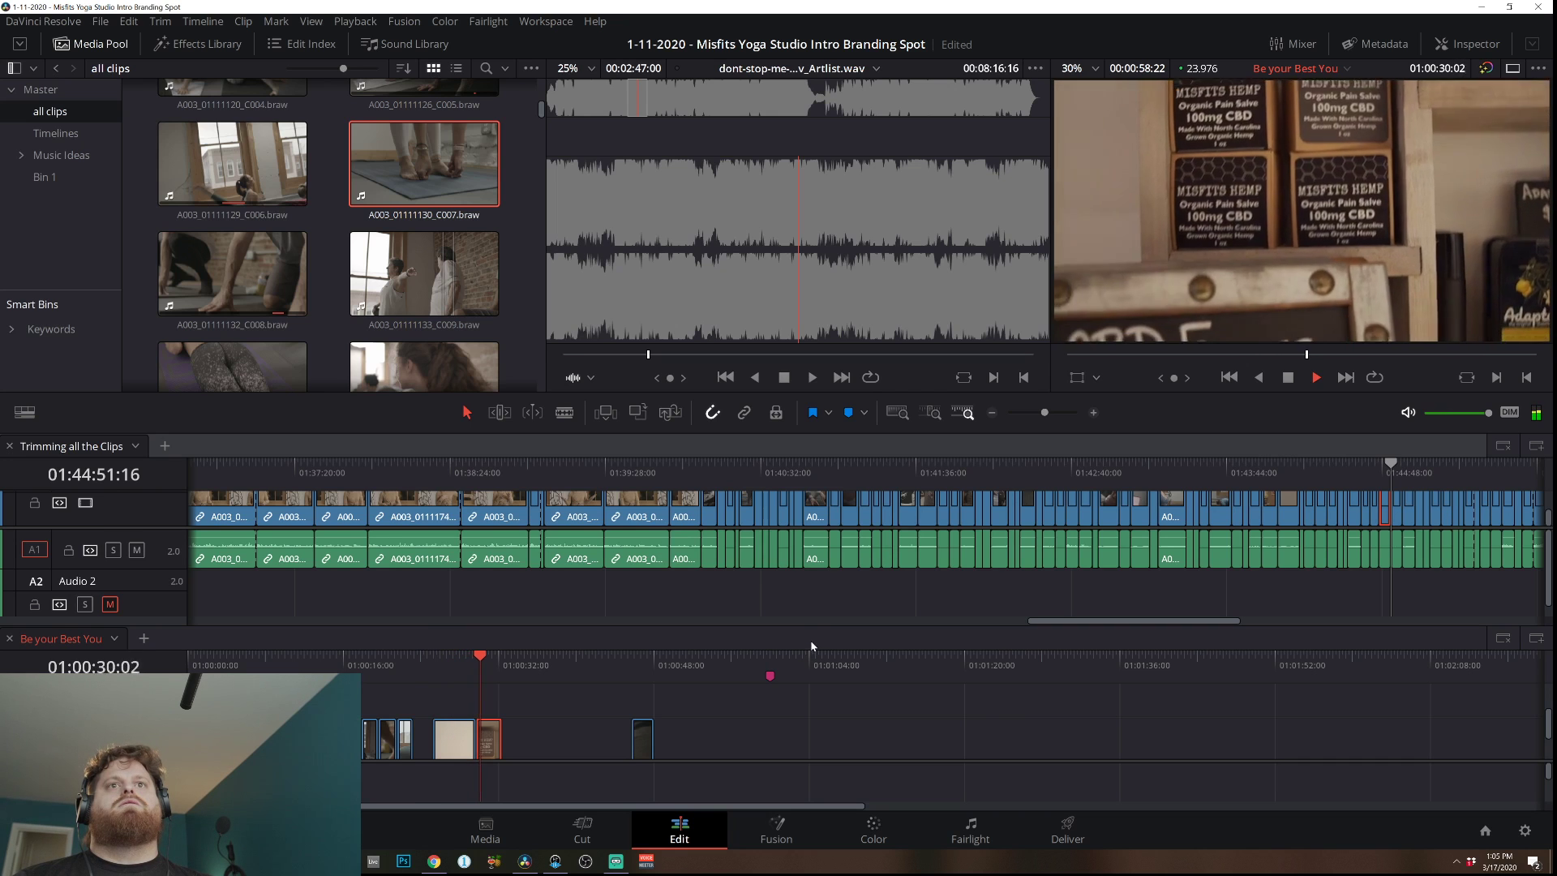
key(space)
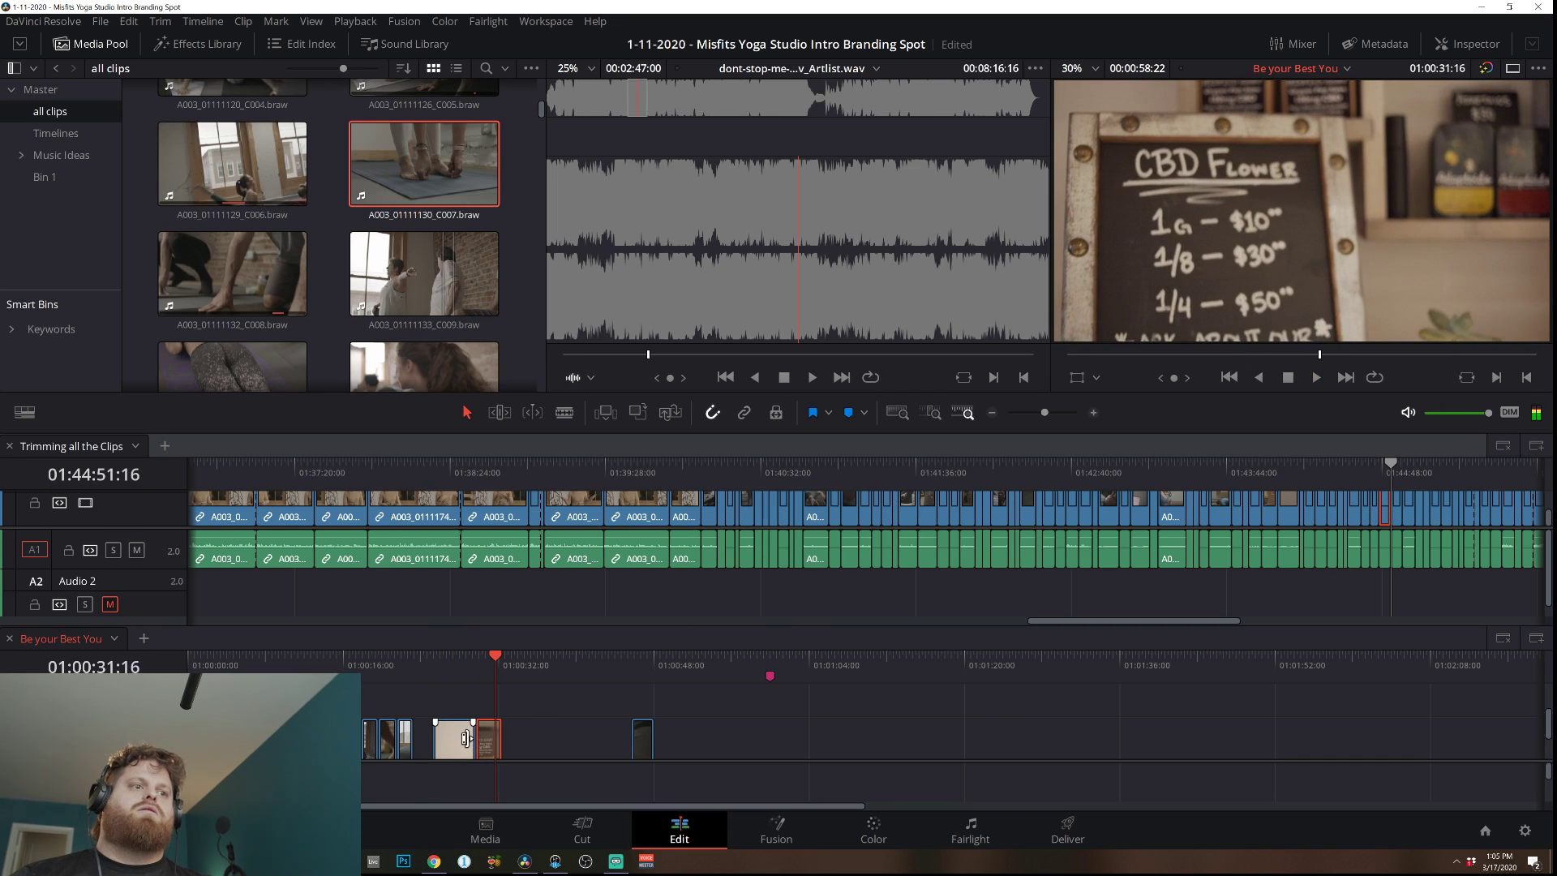
drag(476, 738, 453, 736)
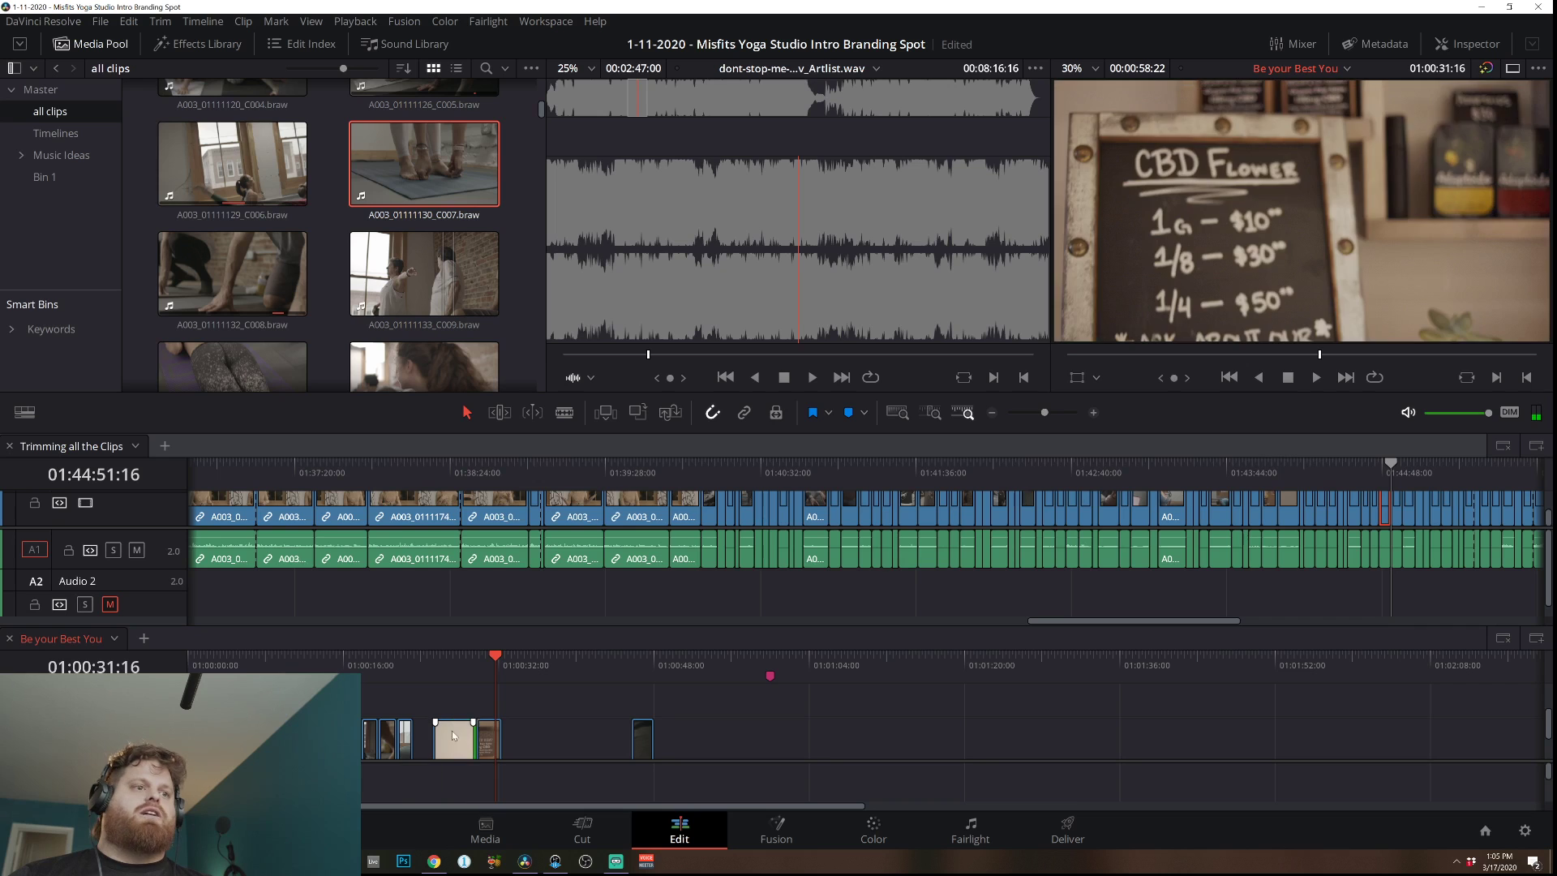
click(434, 658)
click(1093, 413)
click(1093, 413)
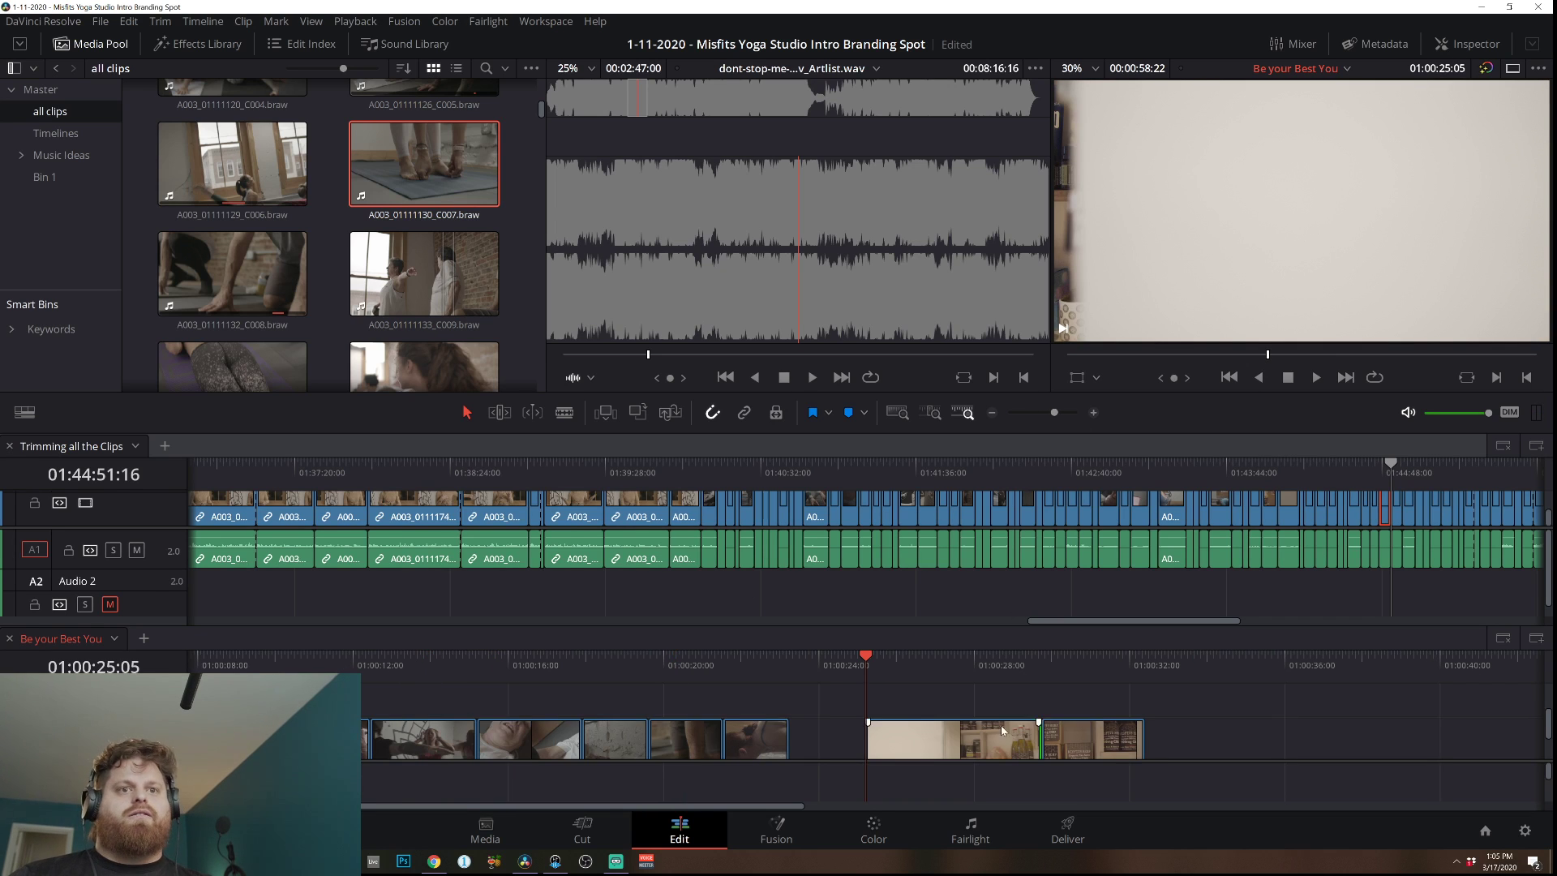
drag(1035, 706, 984, 709)
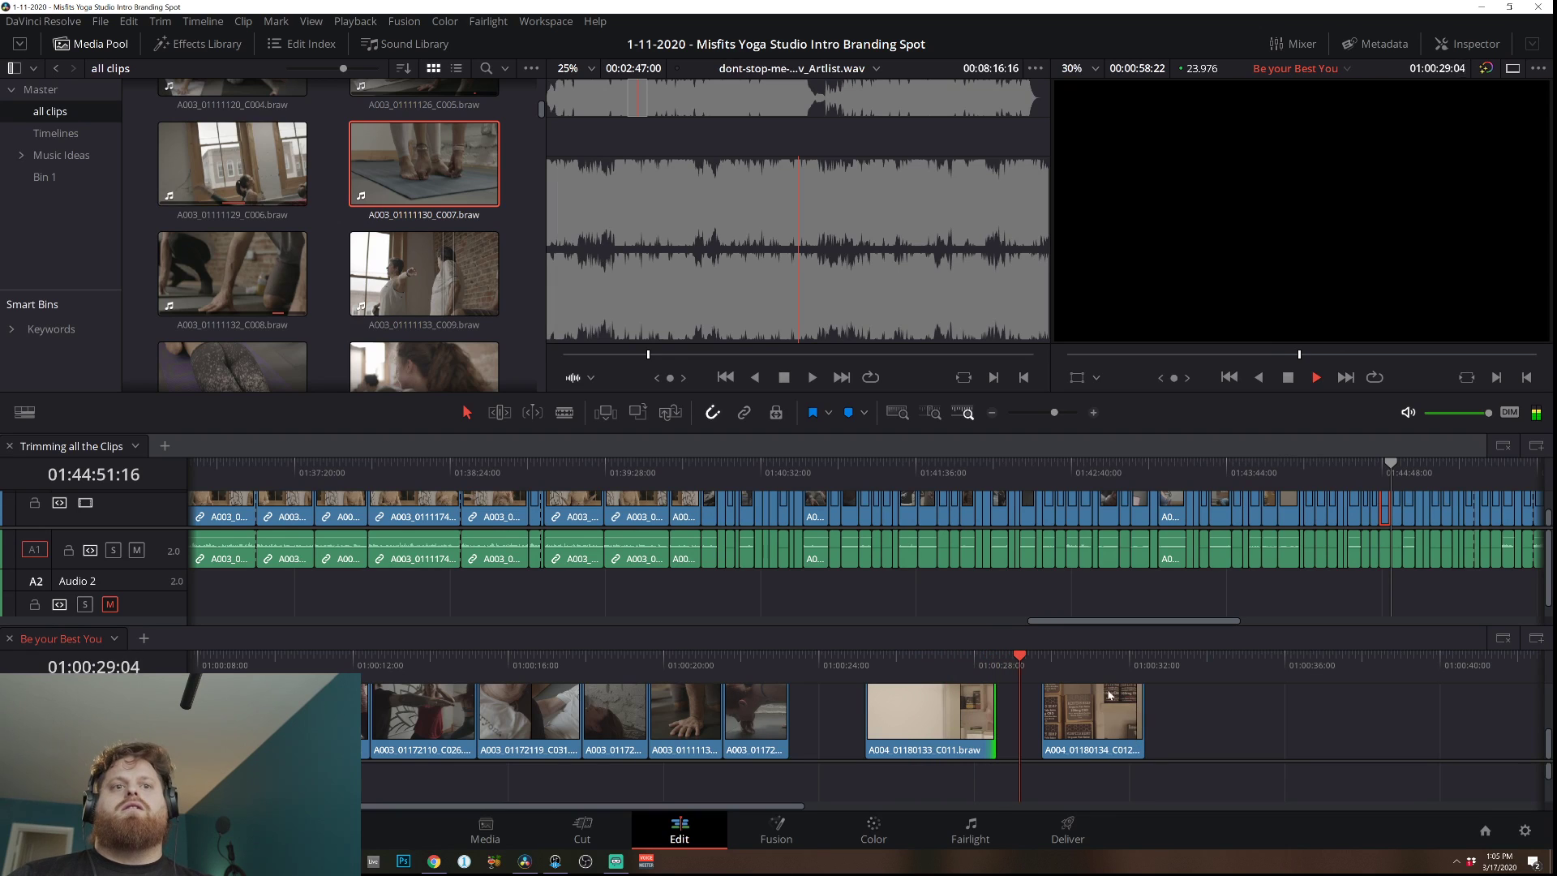
drag(1108, 699, 1061, 706)
Play the two shop clips full screen from just before their start to check the cut.
click(807, 669)
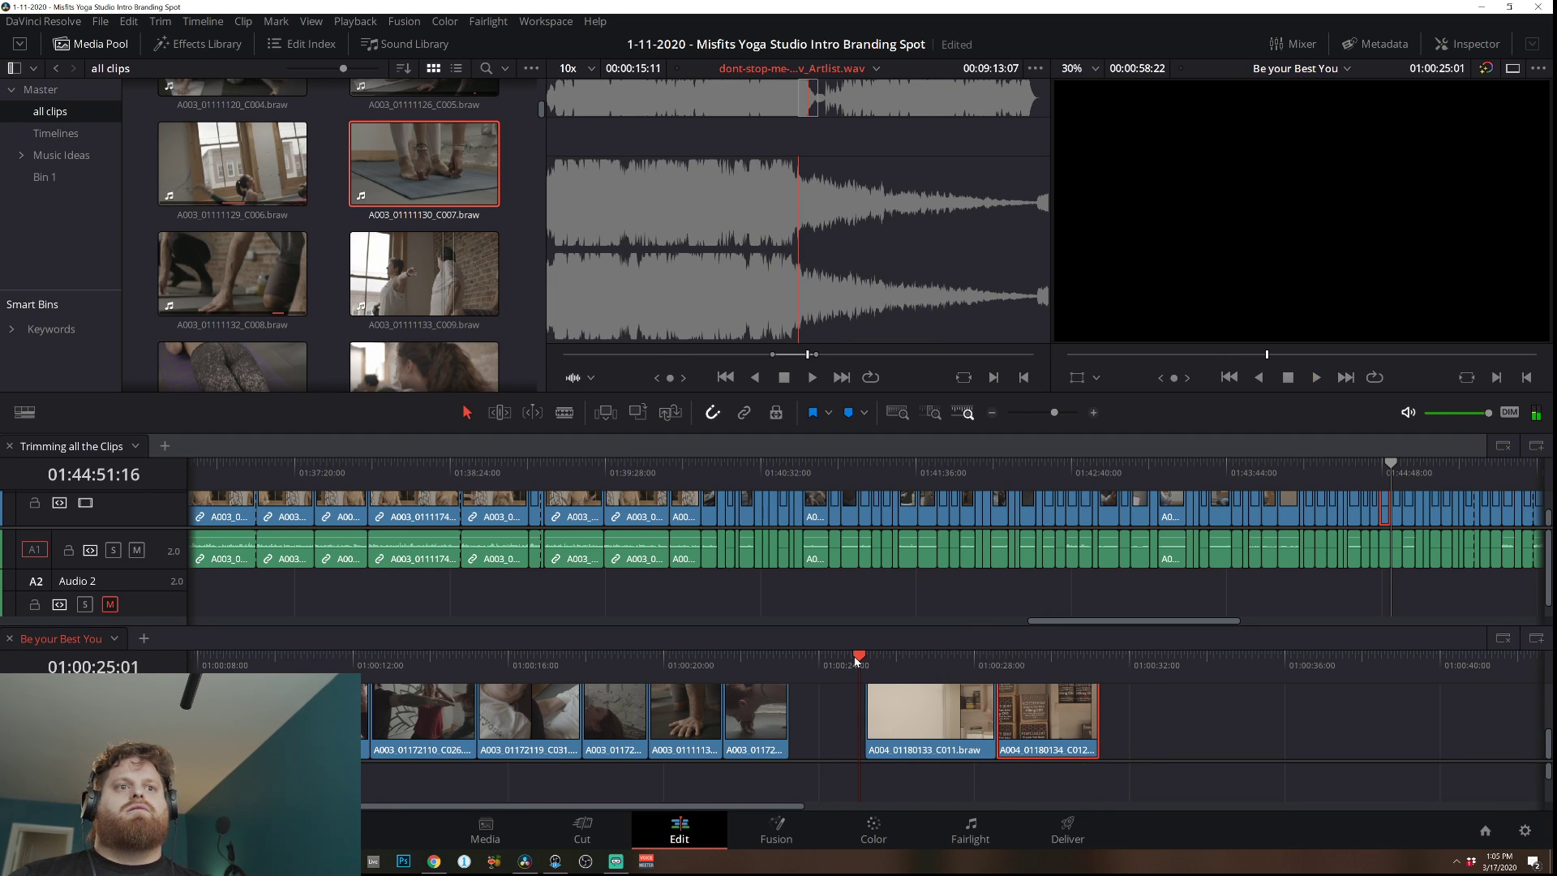
key(p)
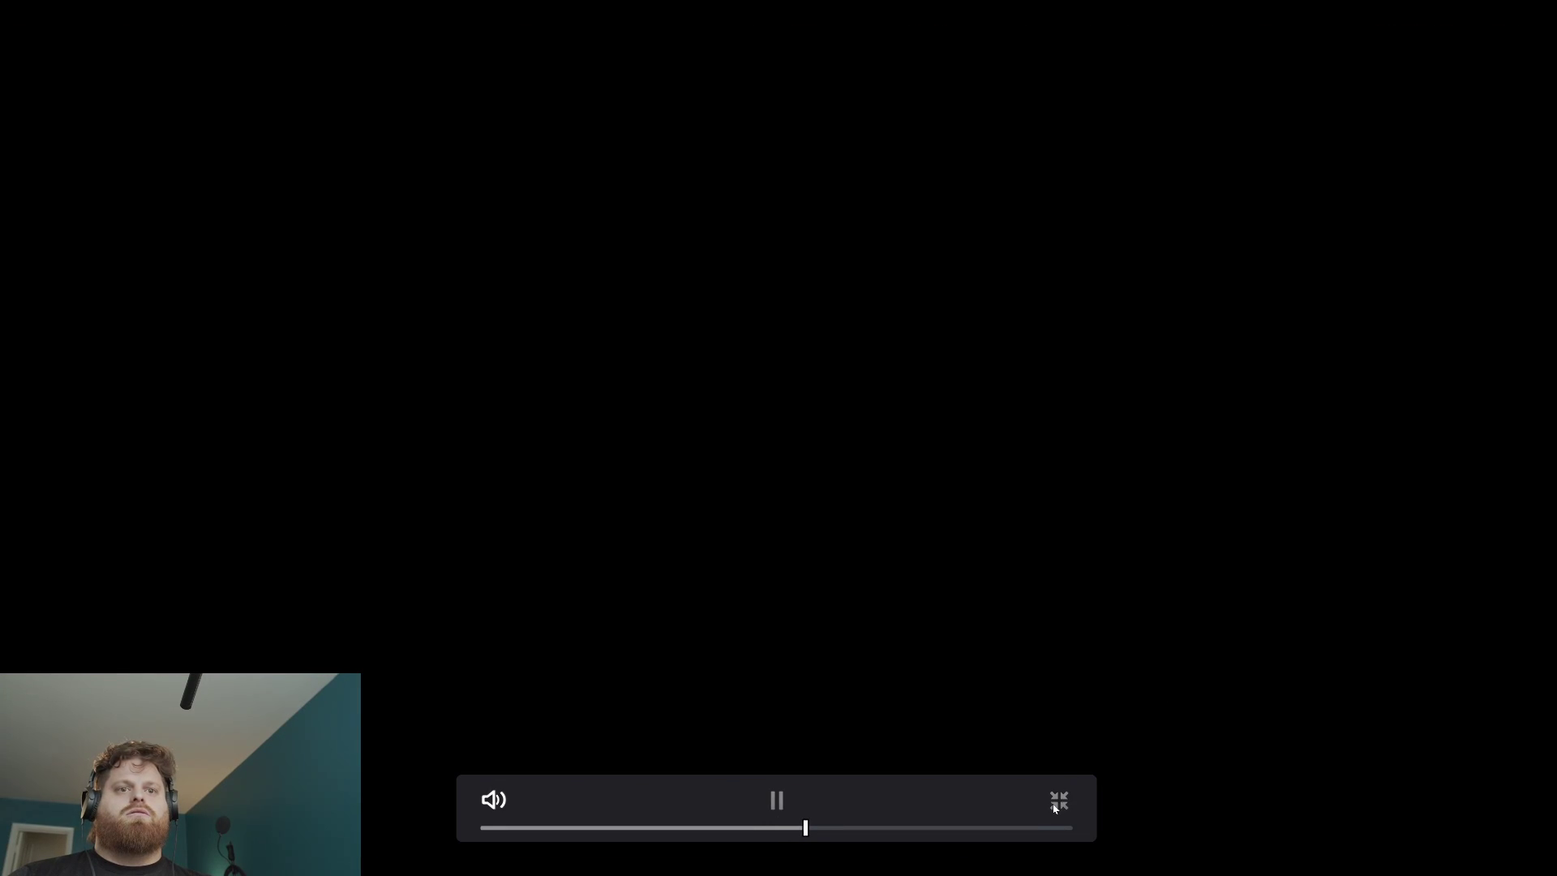
click(1057, 803)
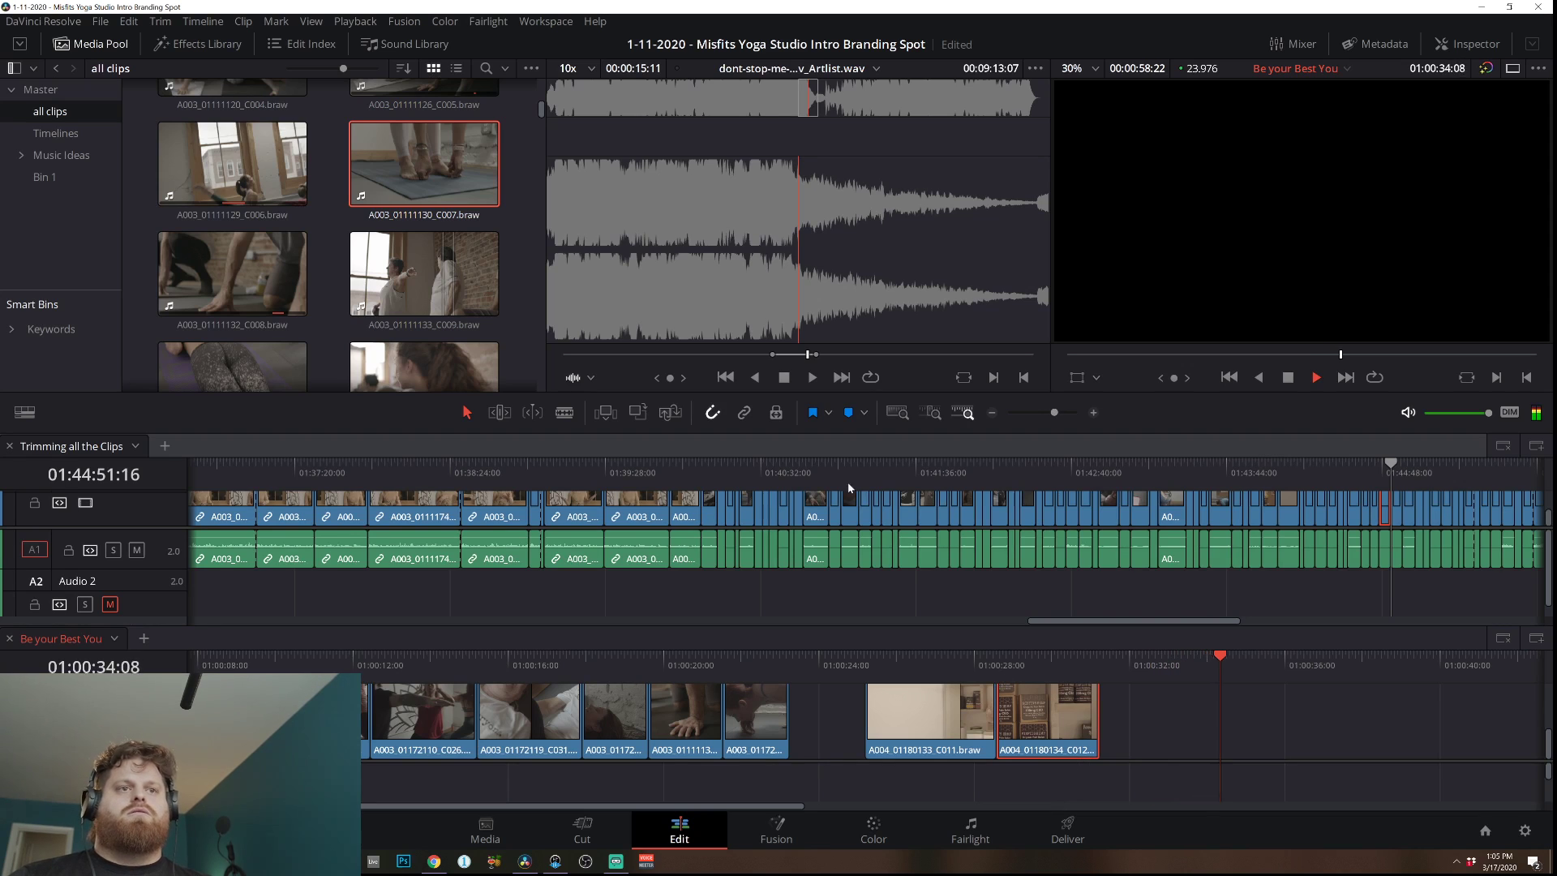
Find the raised-arms yoga shot around 01:41:09 in Trimming all the Clips and add it directly after A004_01180134_C012.
click(829, 469)
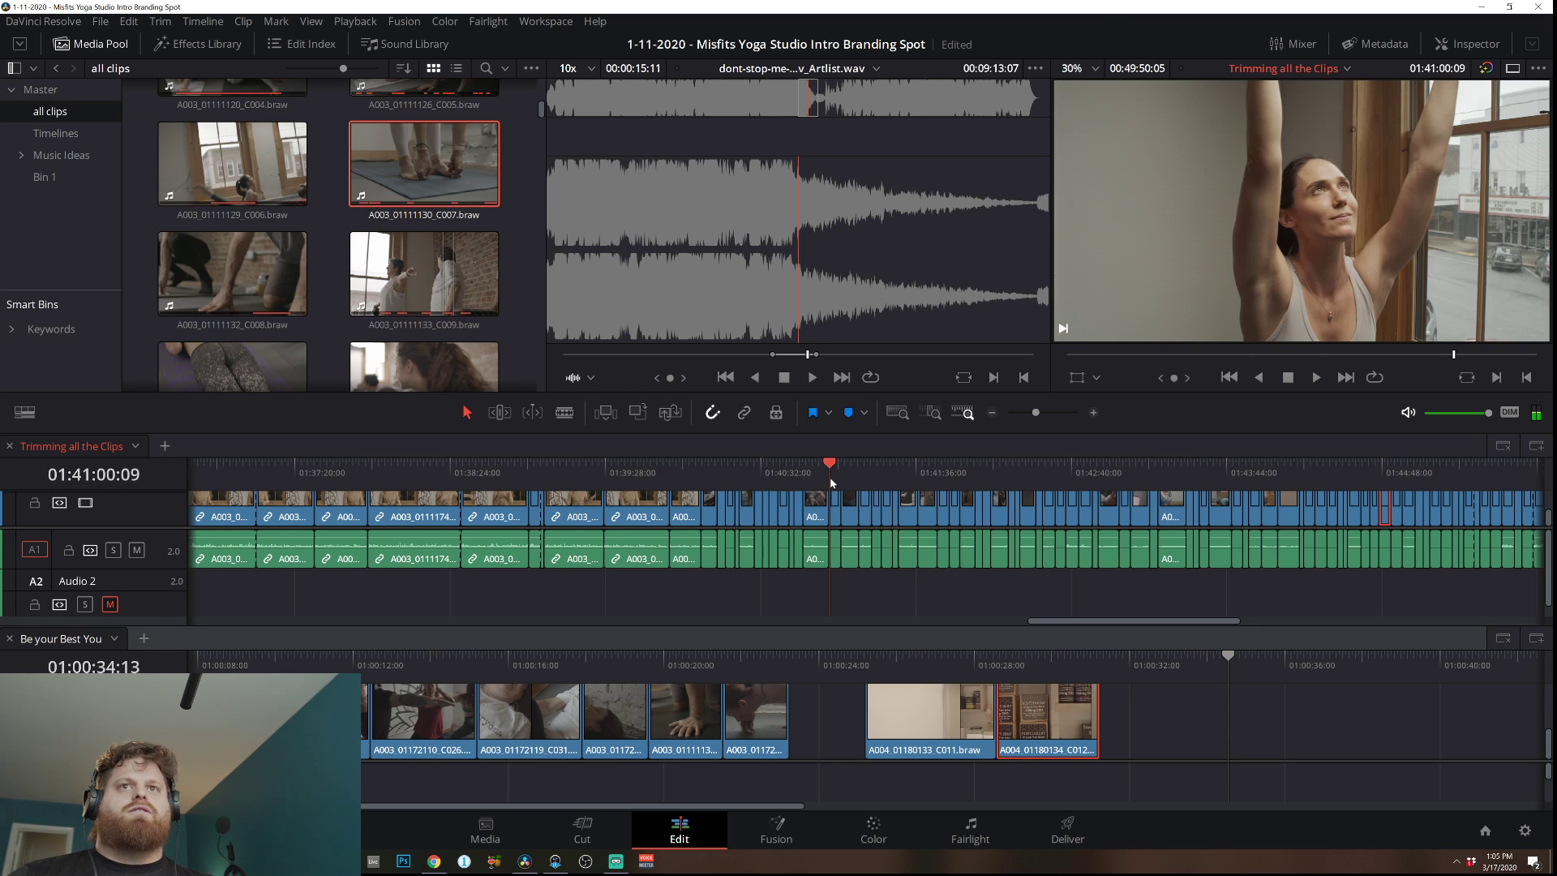
key(space)
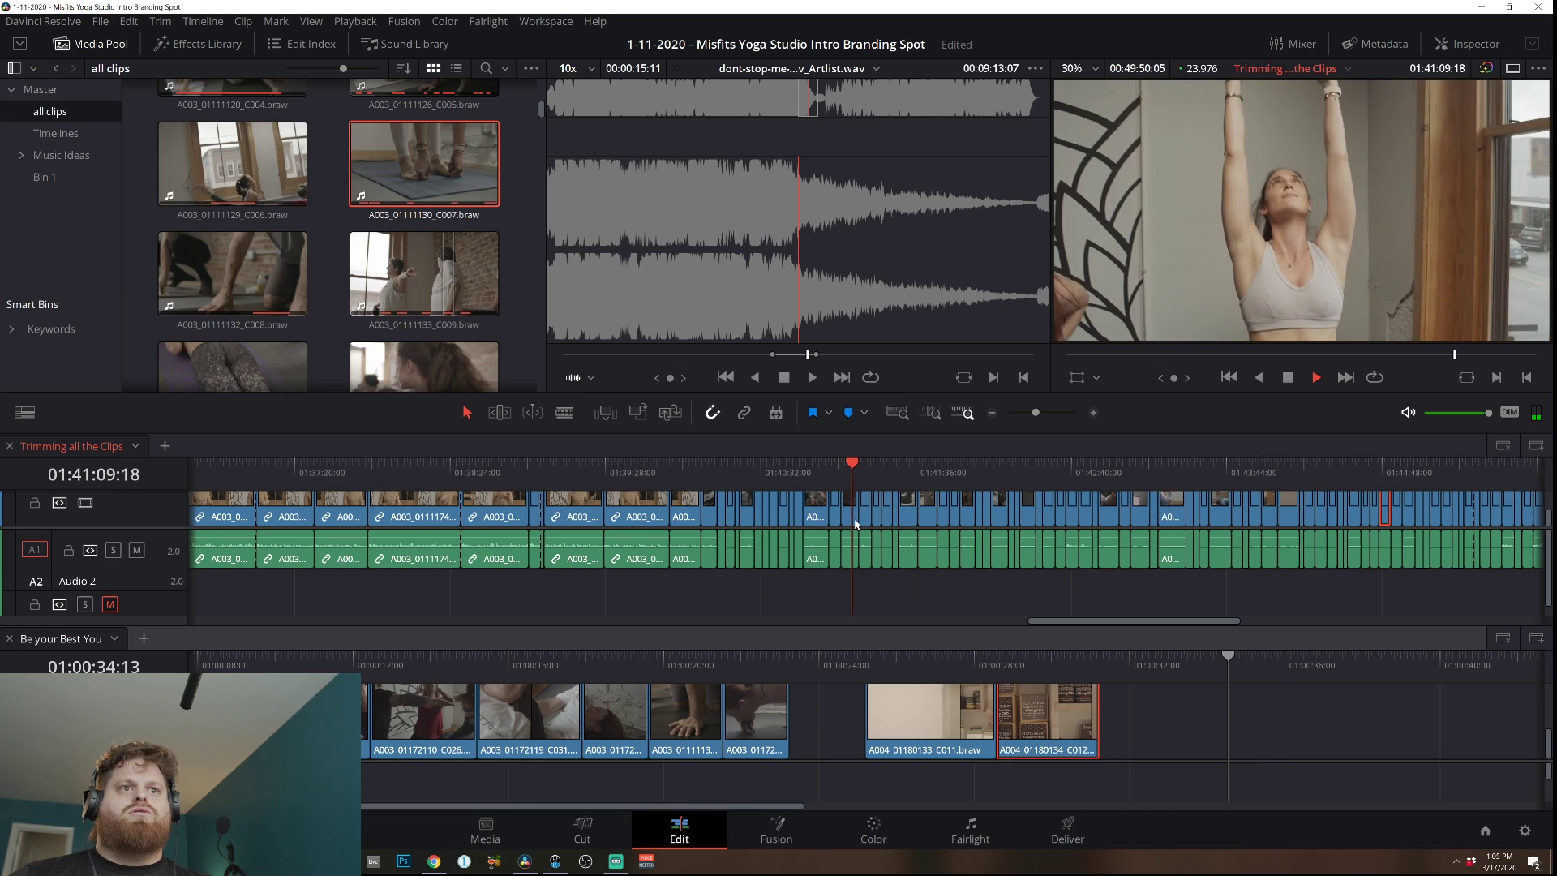
drag(852, 519, 1265, 718)
click(1069, 665)
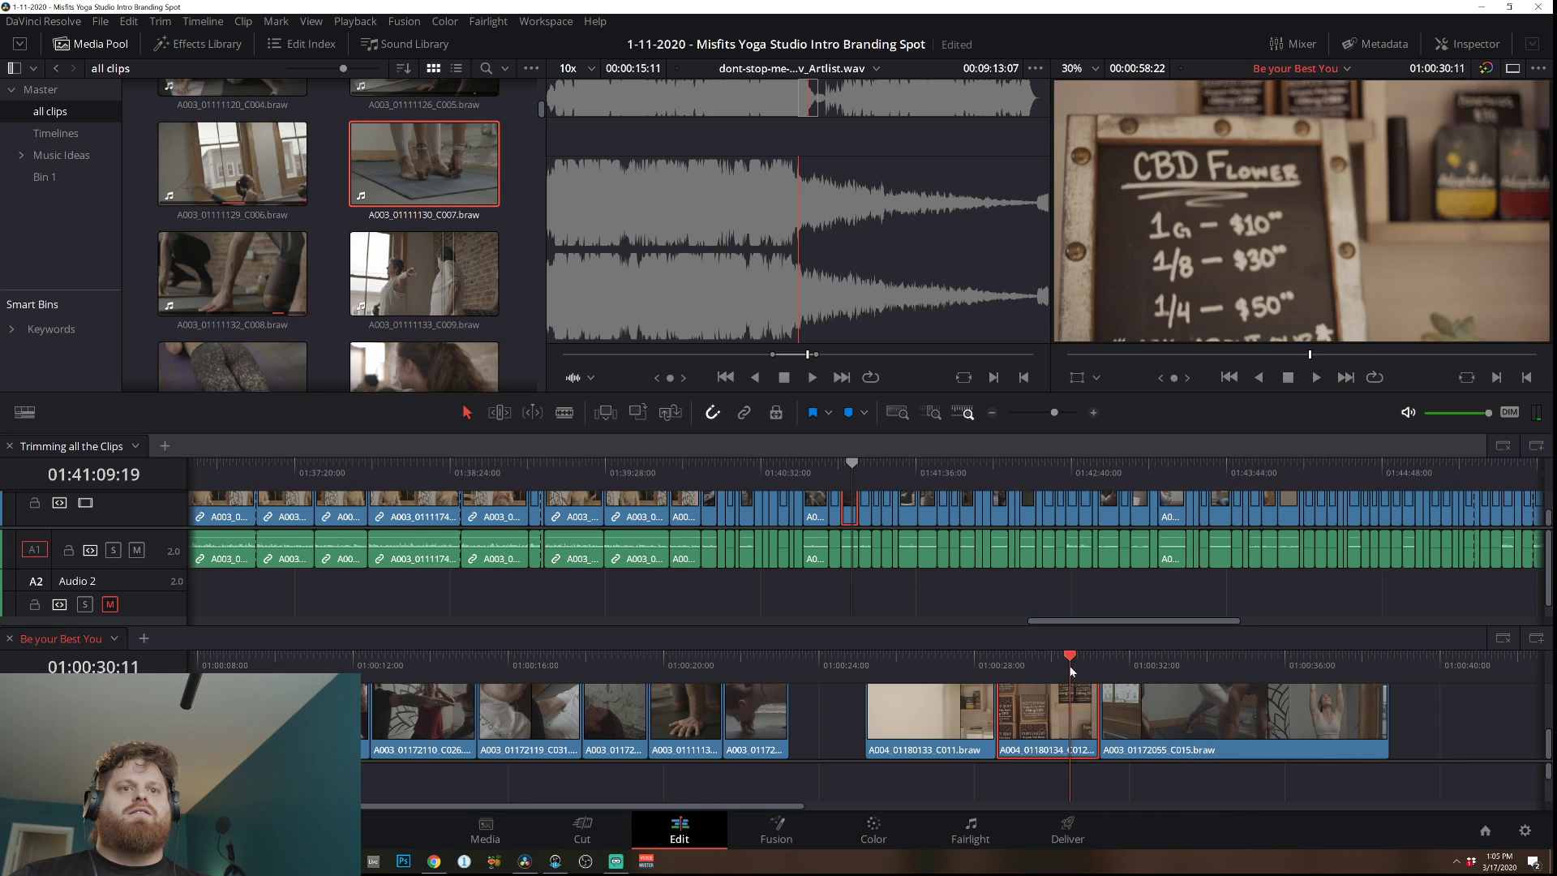
Play the transition into A003_01172055_C015 and trim the clip's start, keeping it directly after the CBD sign clip.
key(space)
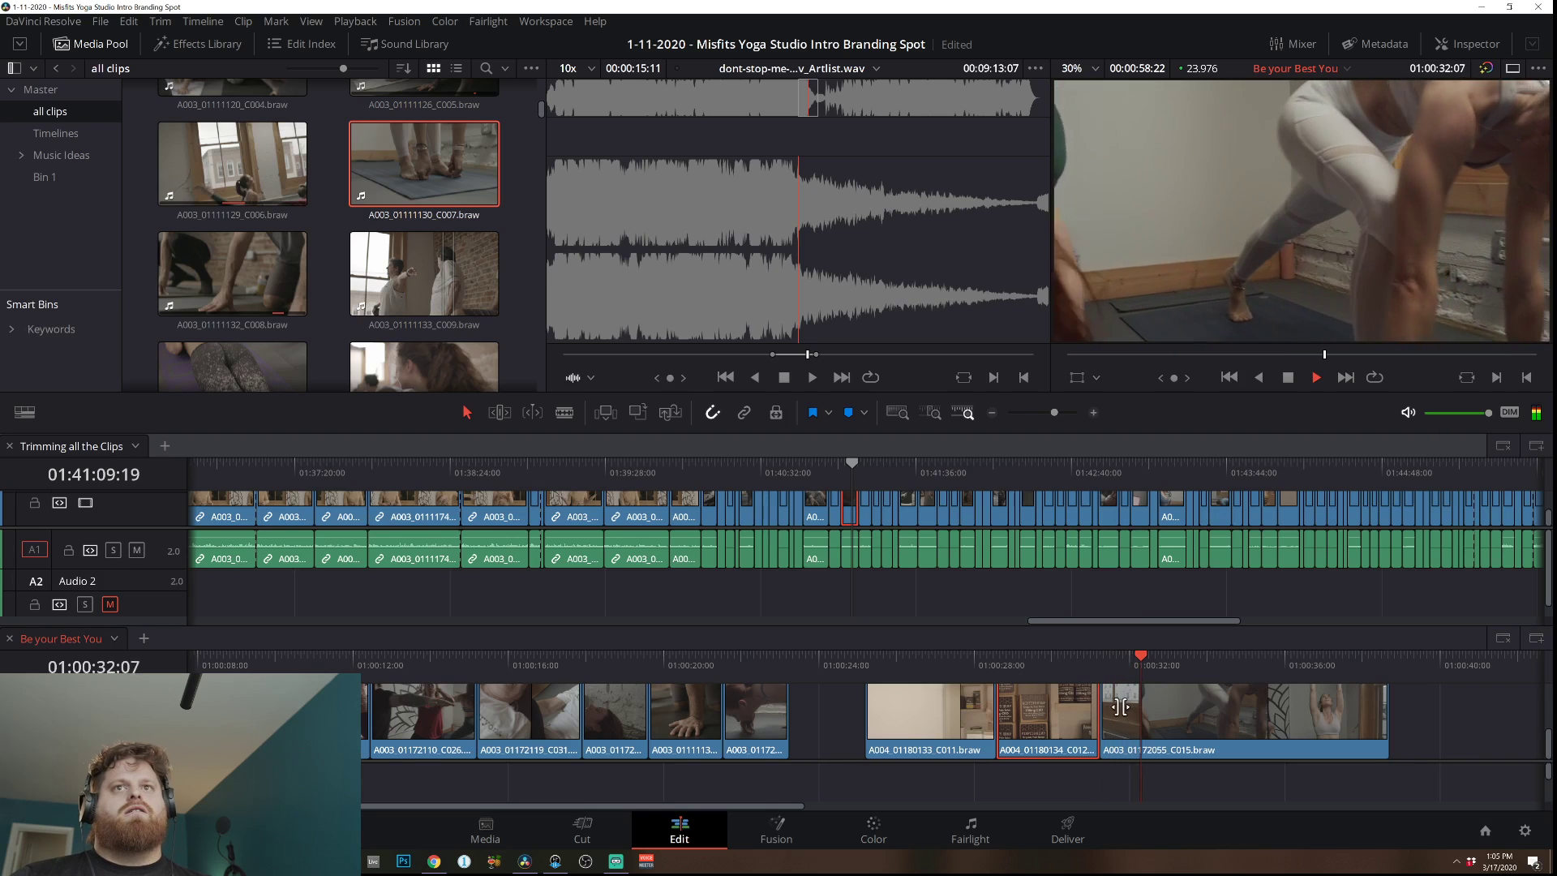
key(space)
drag(1103, 722, 1208, 731)
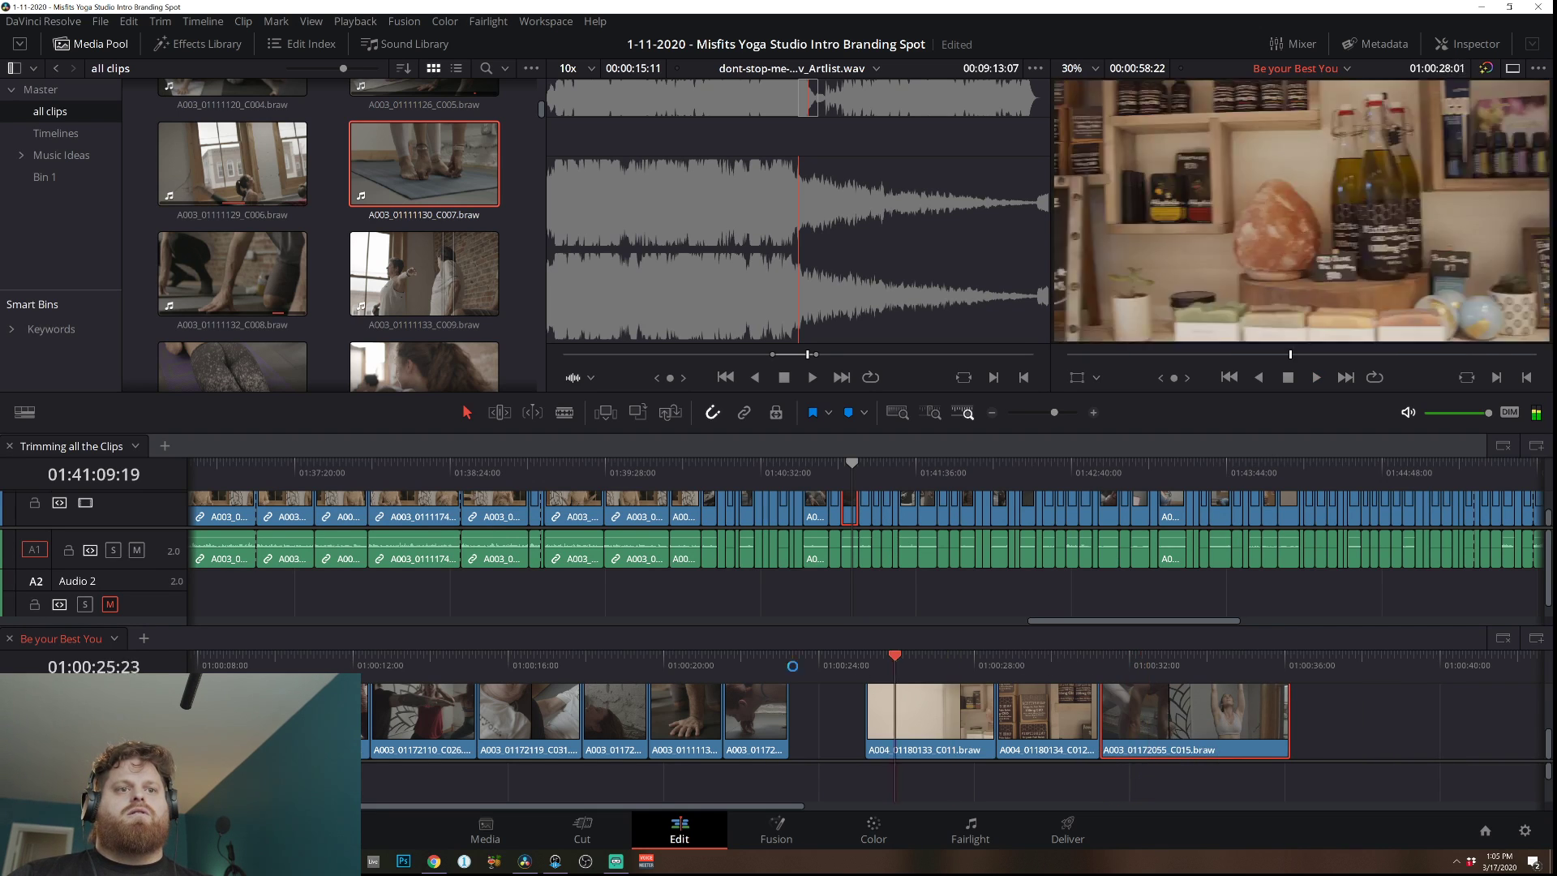
Play the sequence from about 01:00:25 to check the shop shots and the shortened yoga clip.
click(858, 665)
key(space)
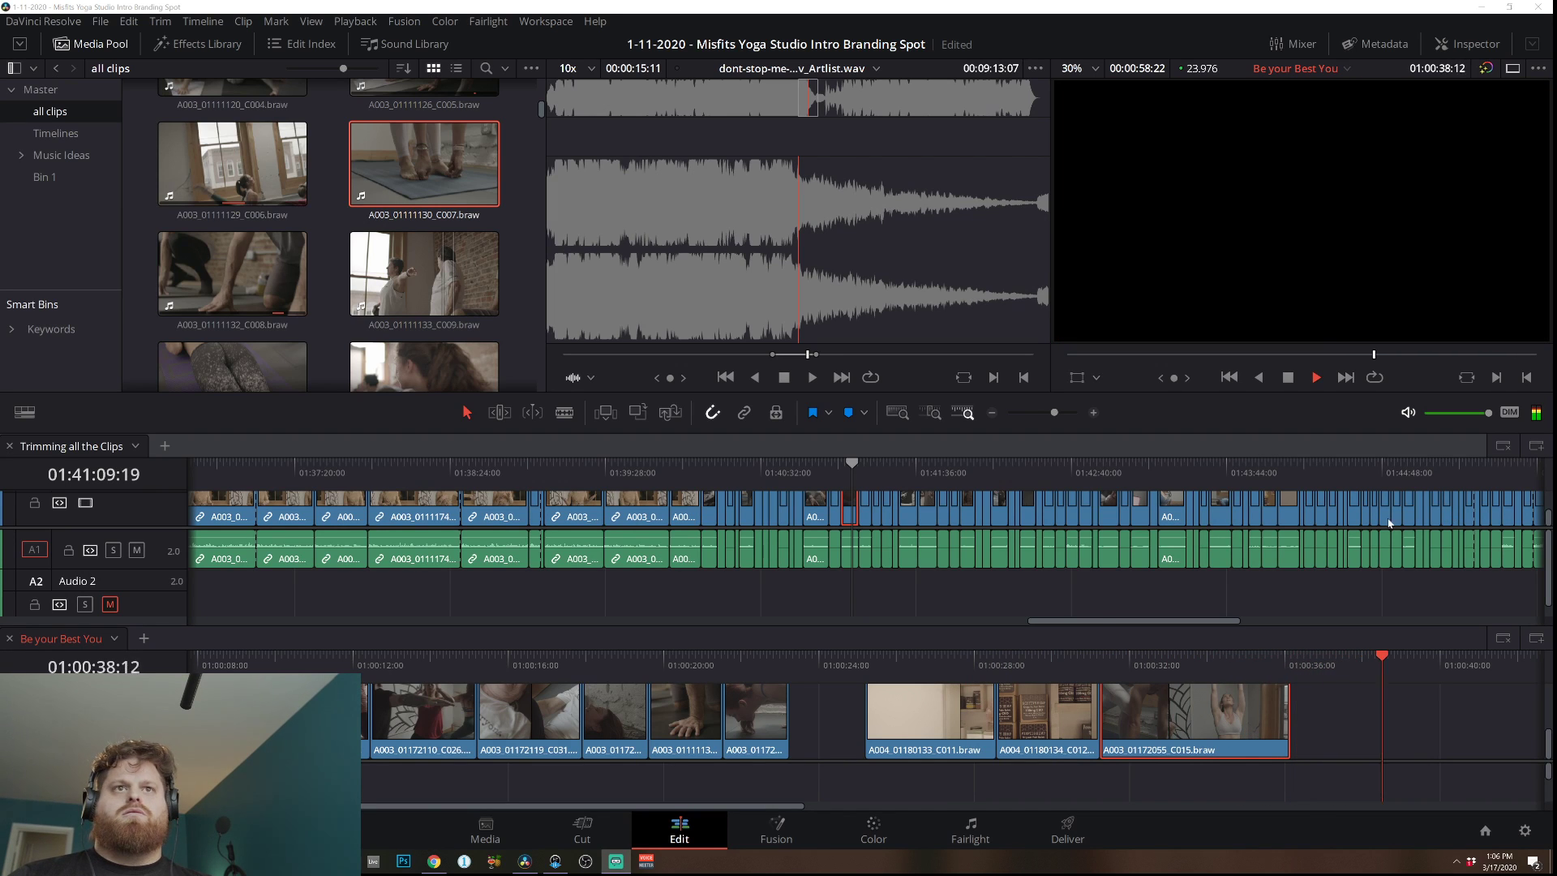
click(1091, 656)
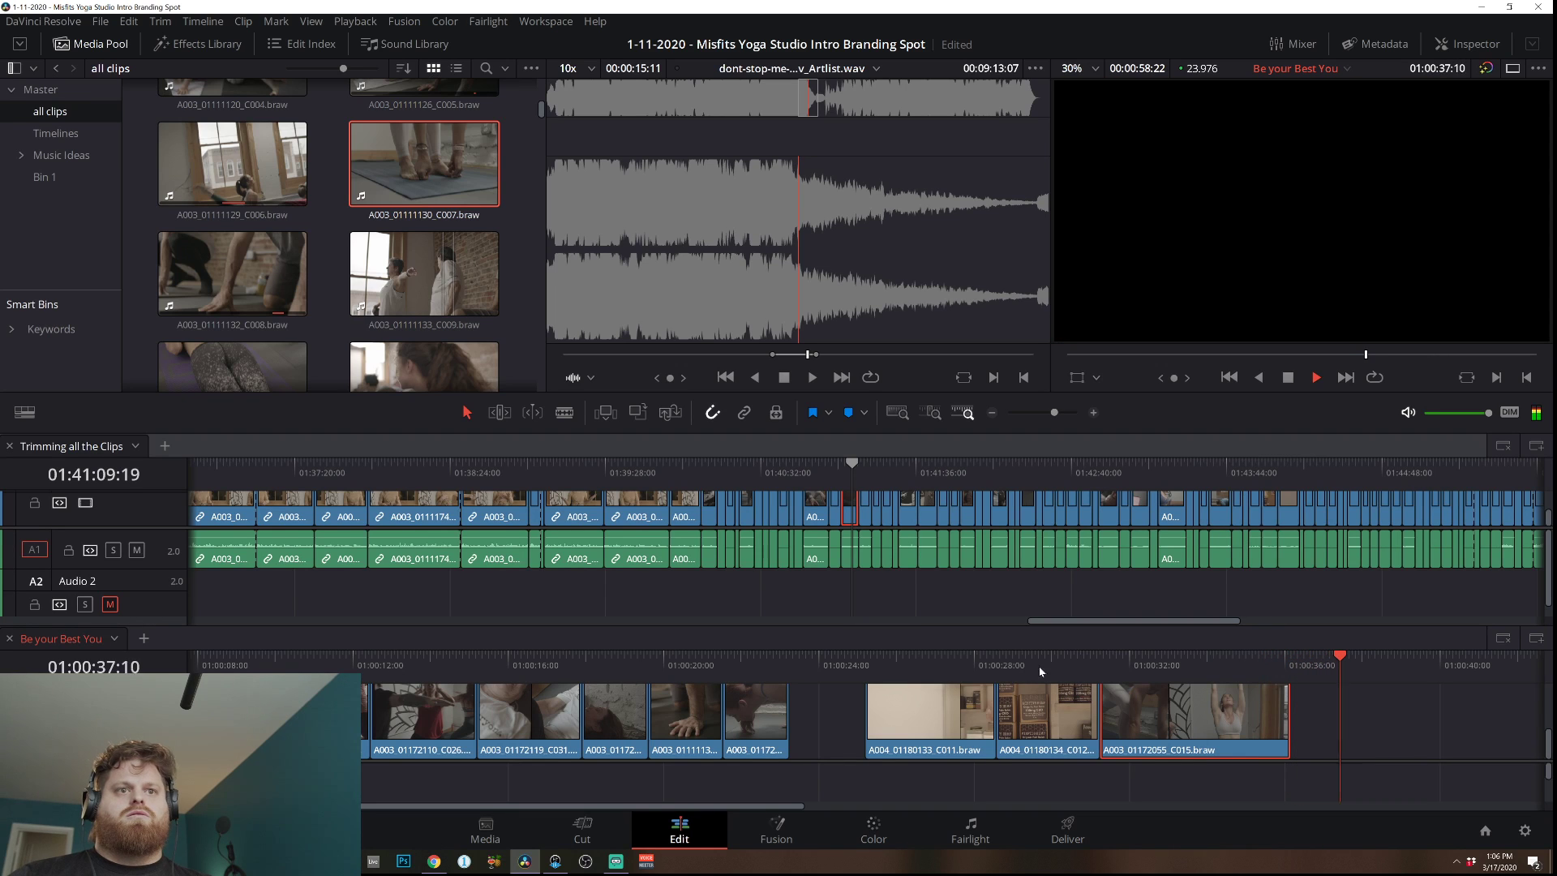
Add the outstretched-arms group shot from around 01:41:37 of Trimming all the Clips directly after A003_01172055_C015 and play it.
drag(863, 474, 1292, 738)
click(991, 412)
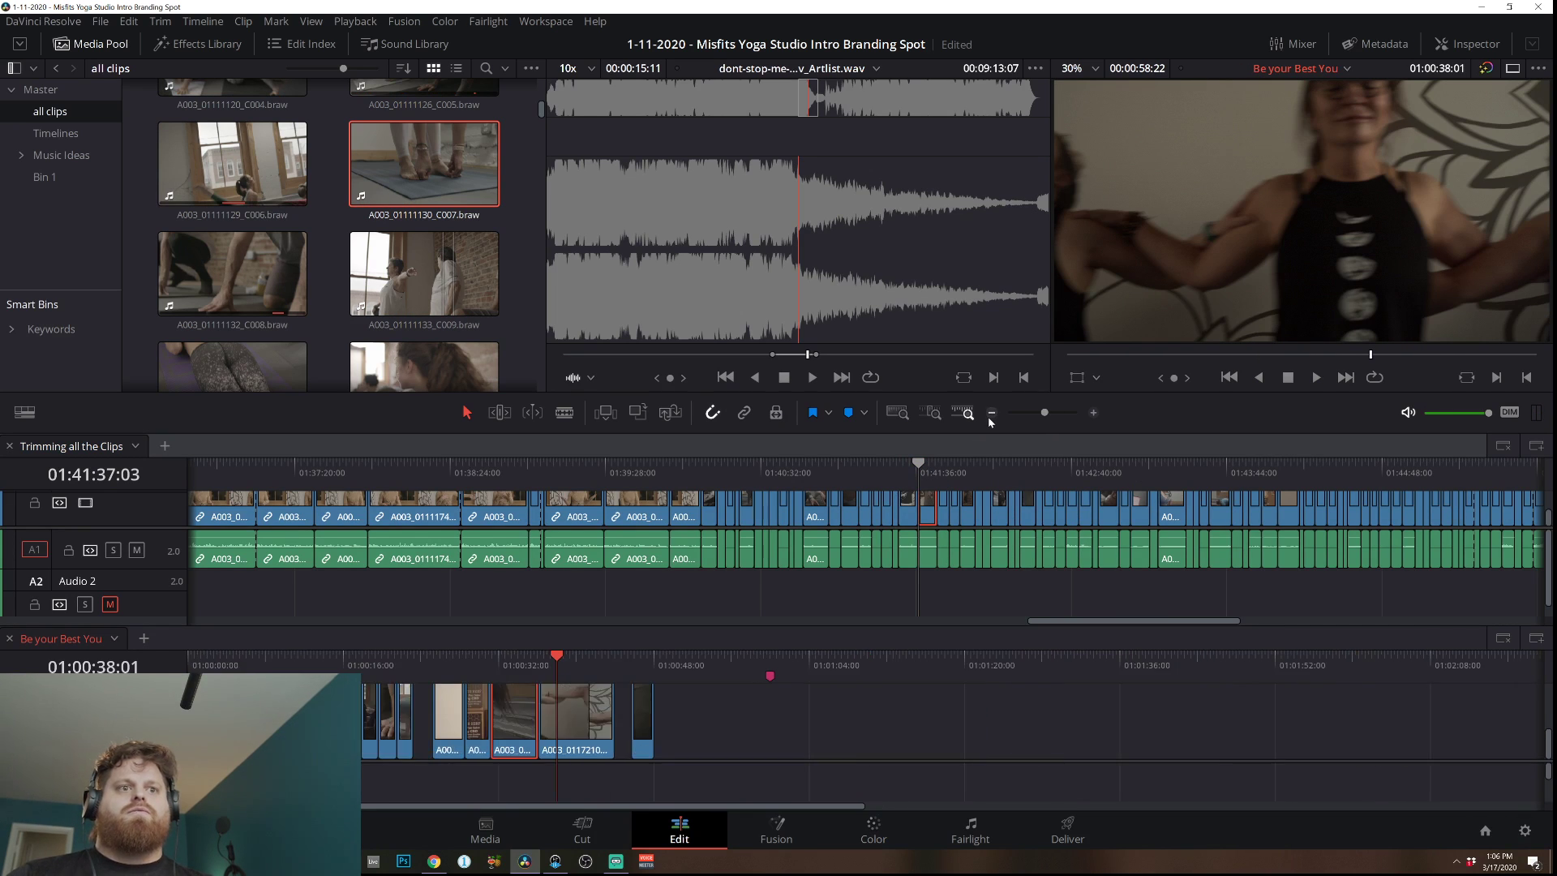
key(space)
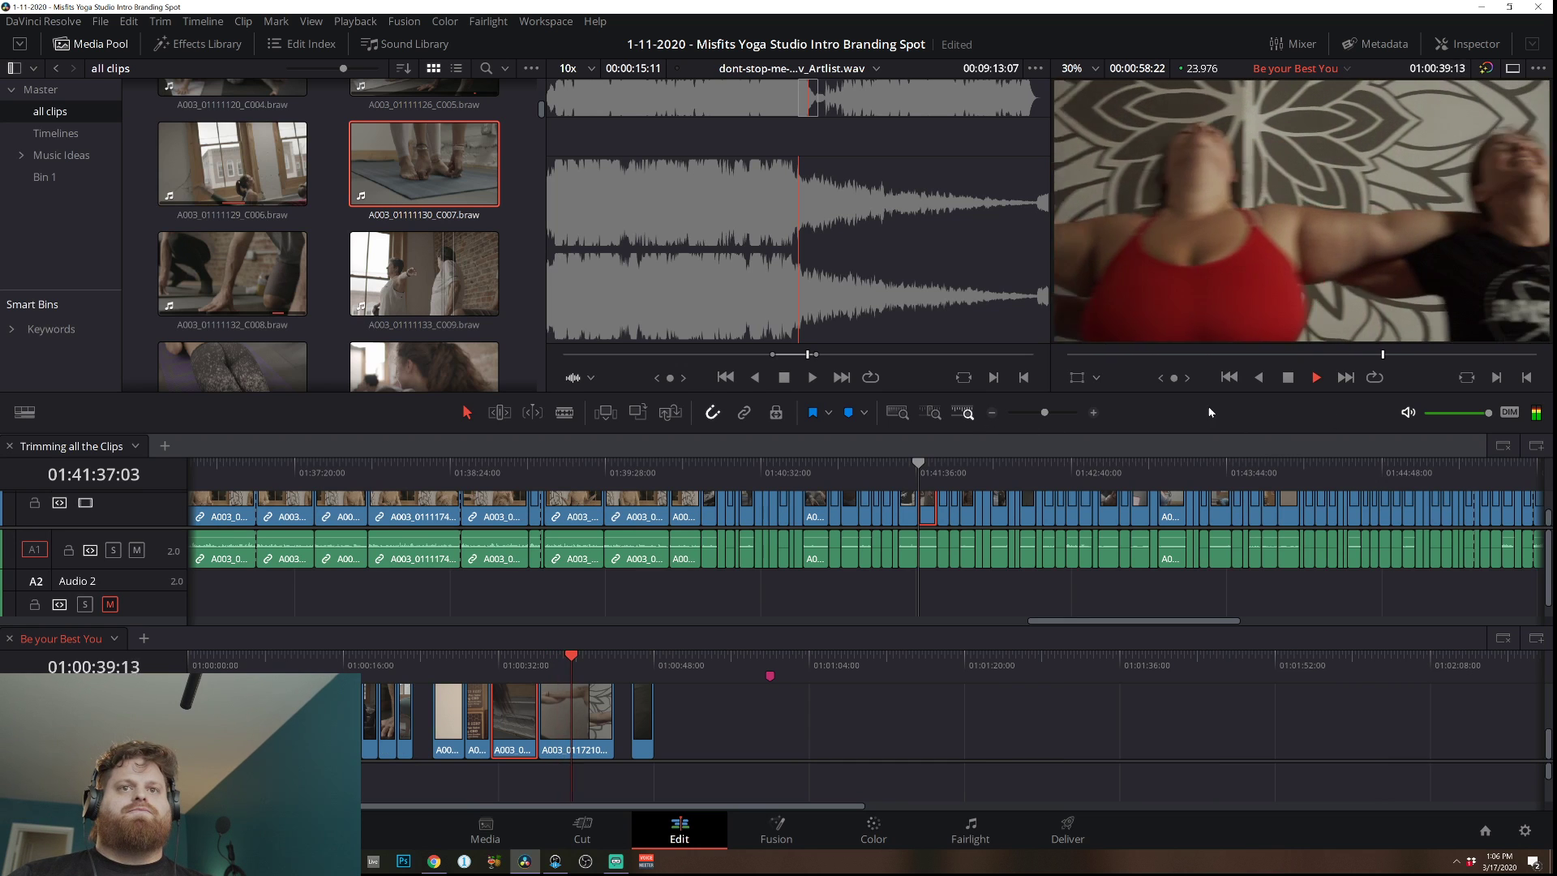
Trim the end of A003_01172107_C019 slightly and set the clip to play at reverse speed.
click(1094, 413)
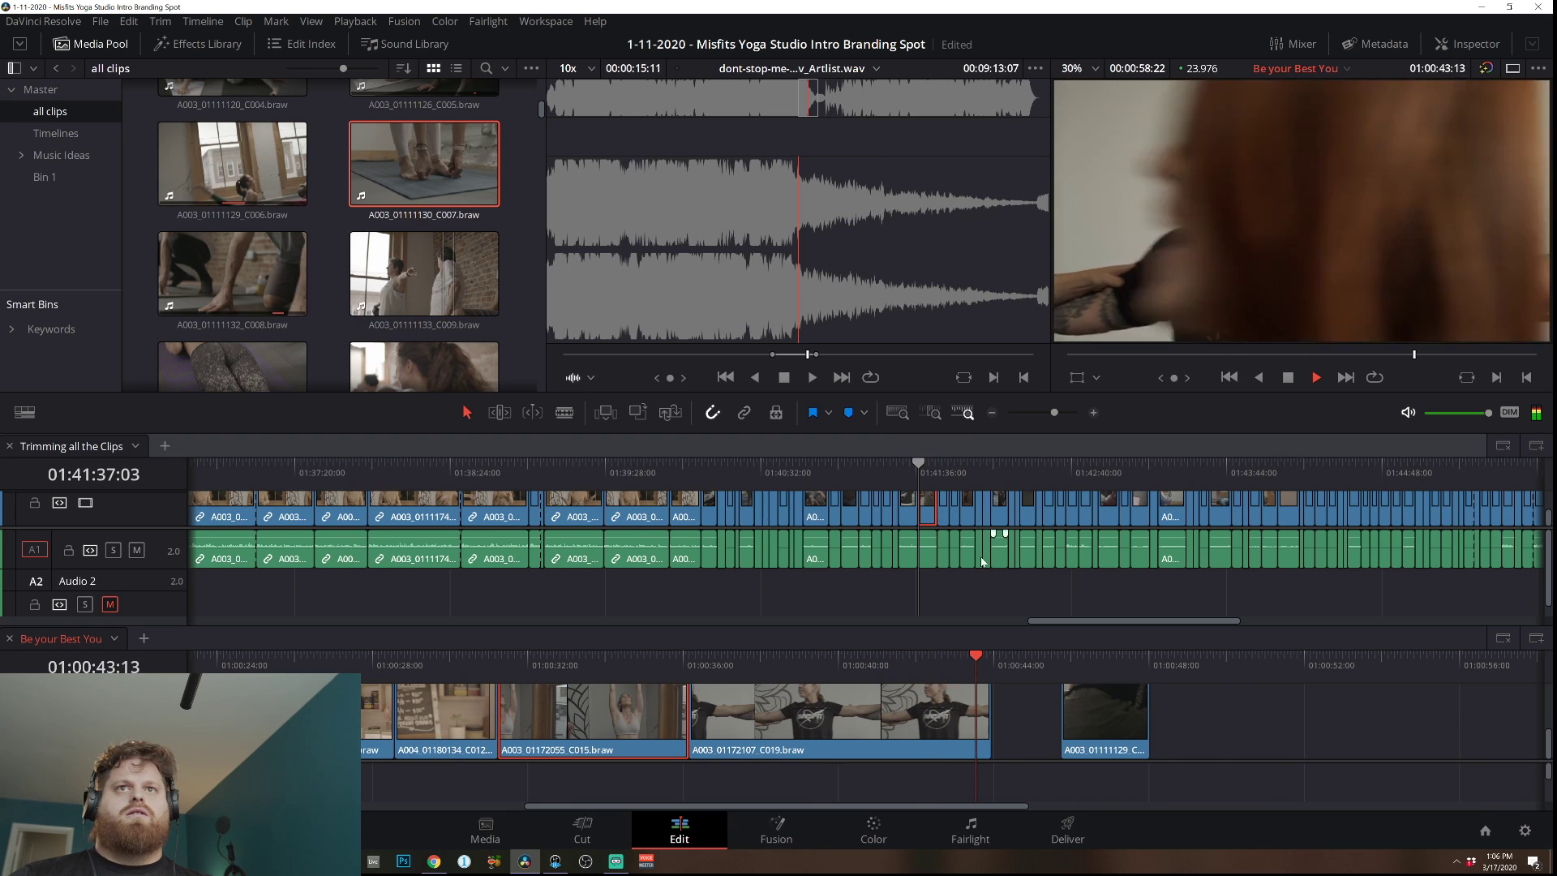
mouse_move(985, 704)
mouse_down()
mouse_move(965, 702)
mouse_move(979, 700)
mouse_up()
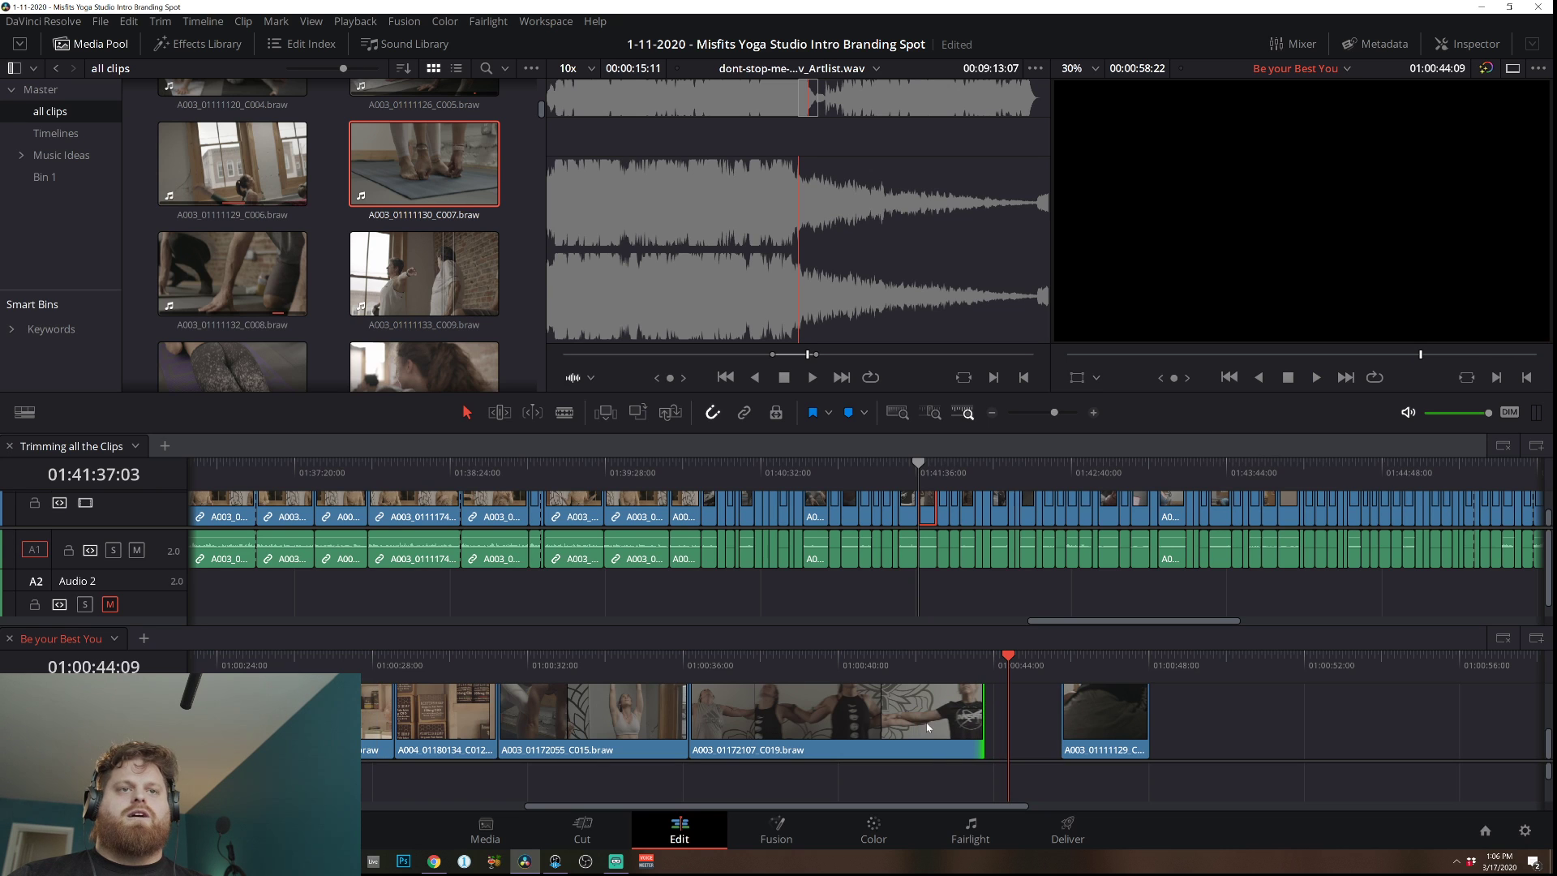
right_click(924, 727)
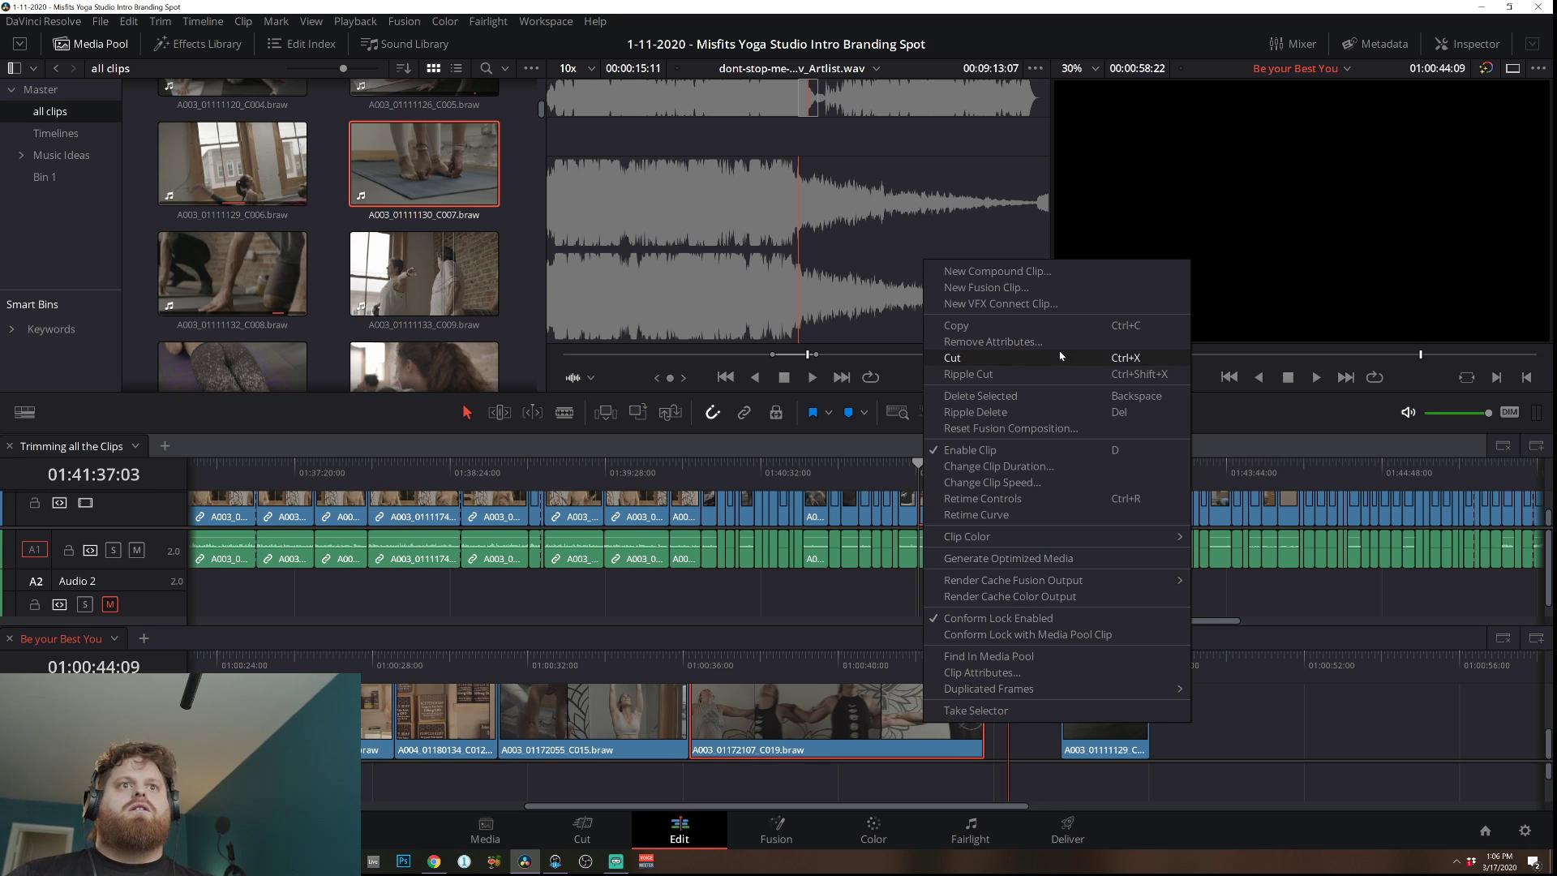
click(1010, 484)
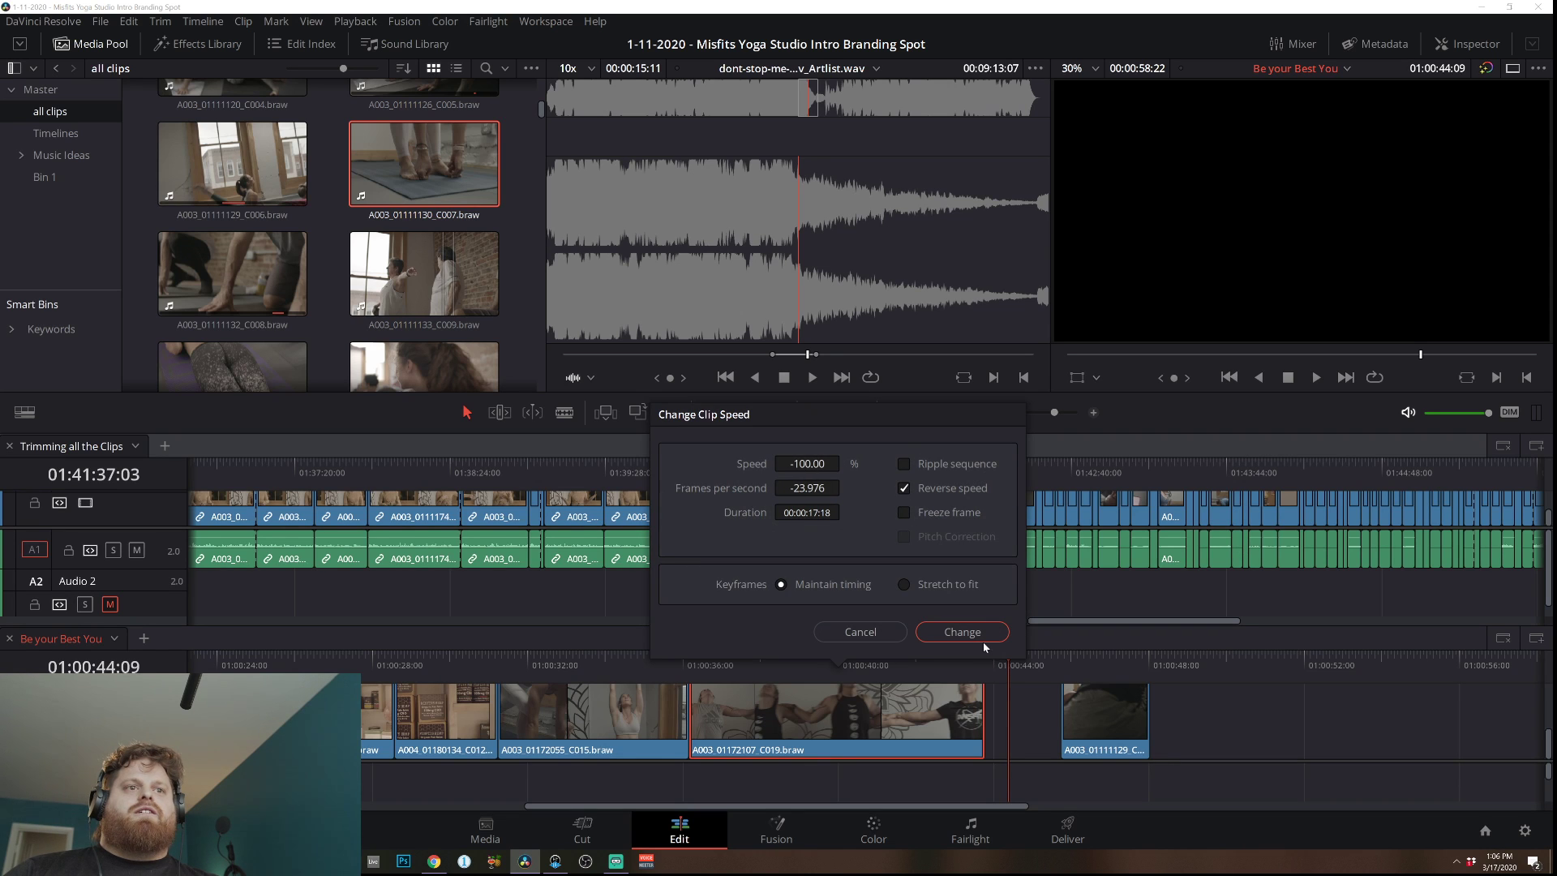
click(961, 632)
drag(746, 659, 699, 661)
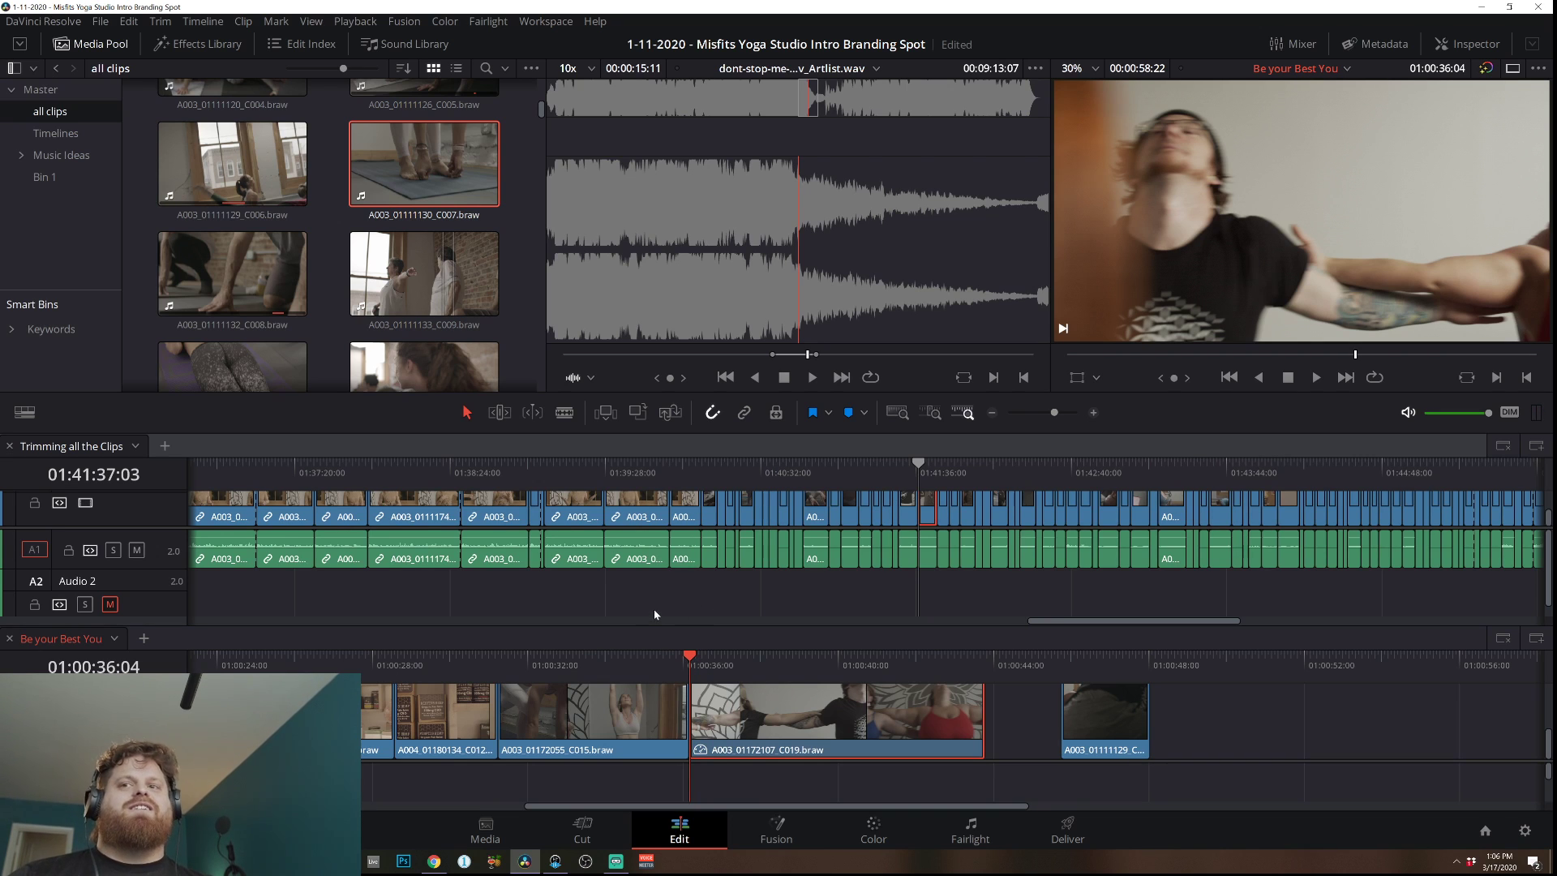
Play the transition into A003_01172107_C019, shorten the end of A003_01172055_C015 to about 01:00:35, and close the gap between them.
click(586, 658)
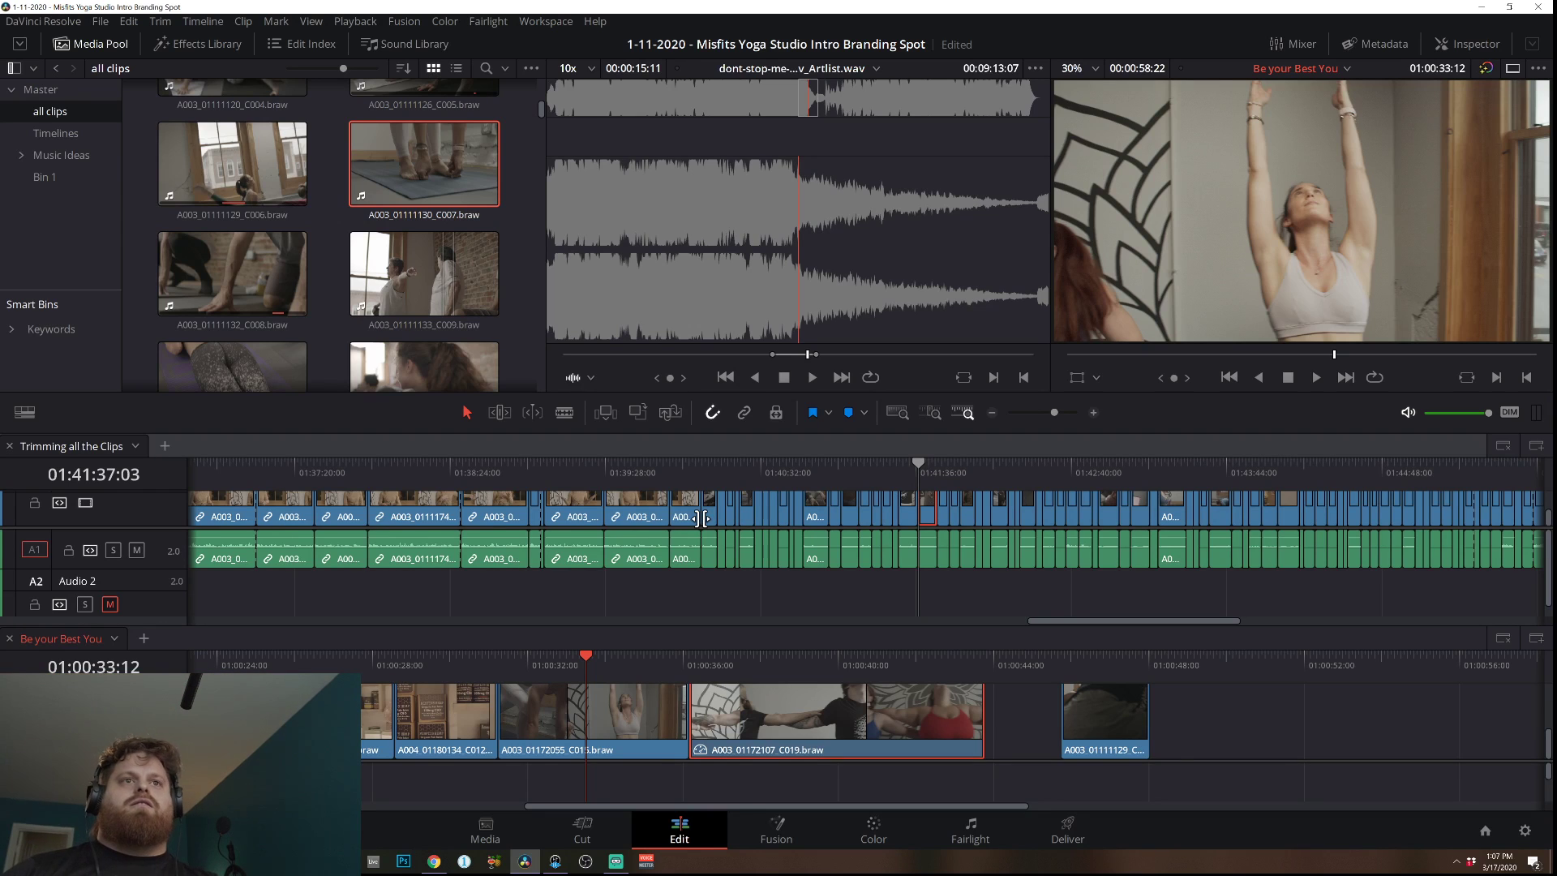
click(552, 665)
key(space)
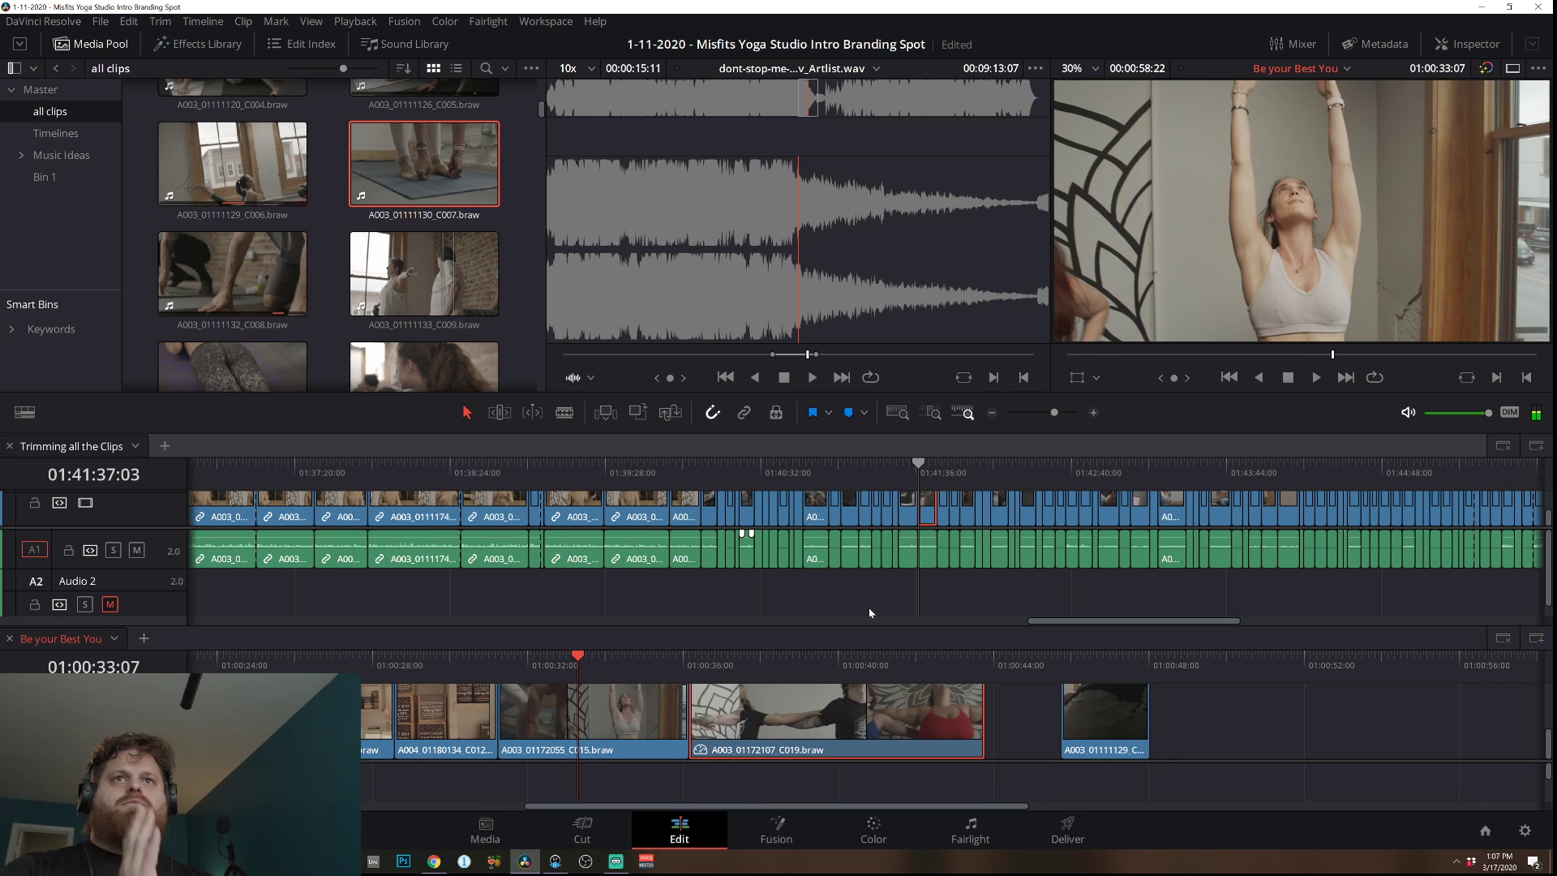
key(space)
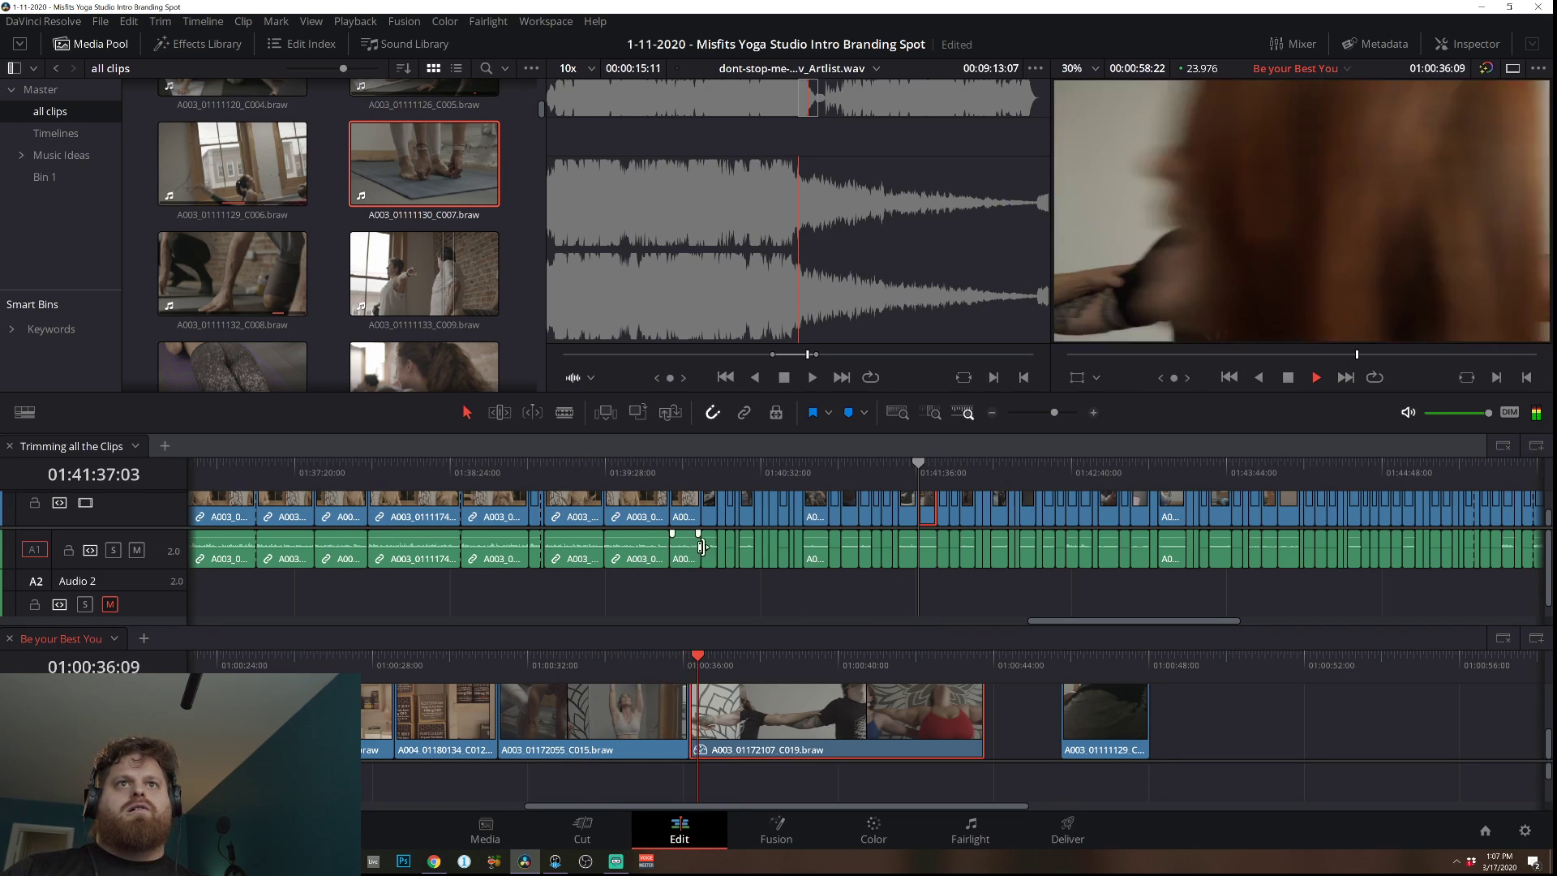
key(space)
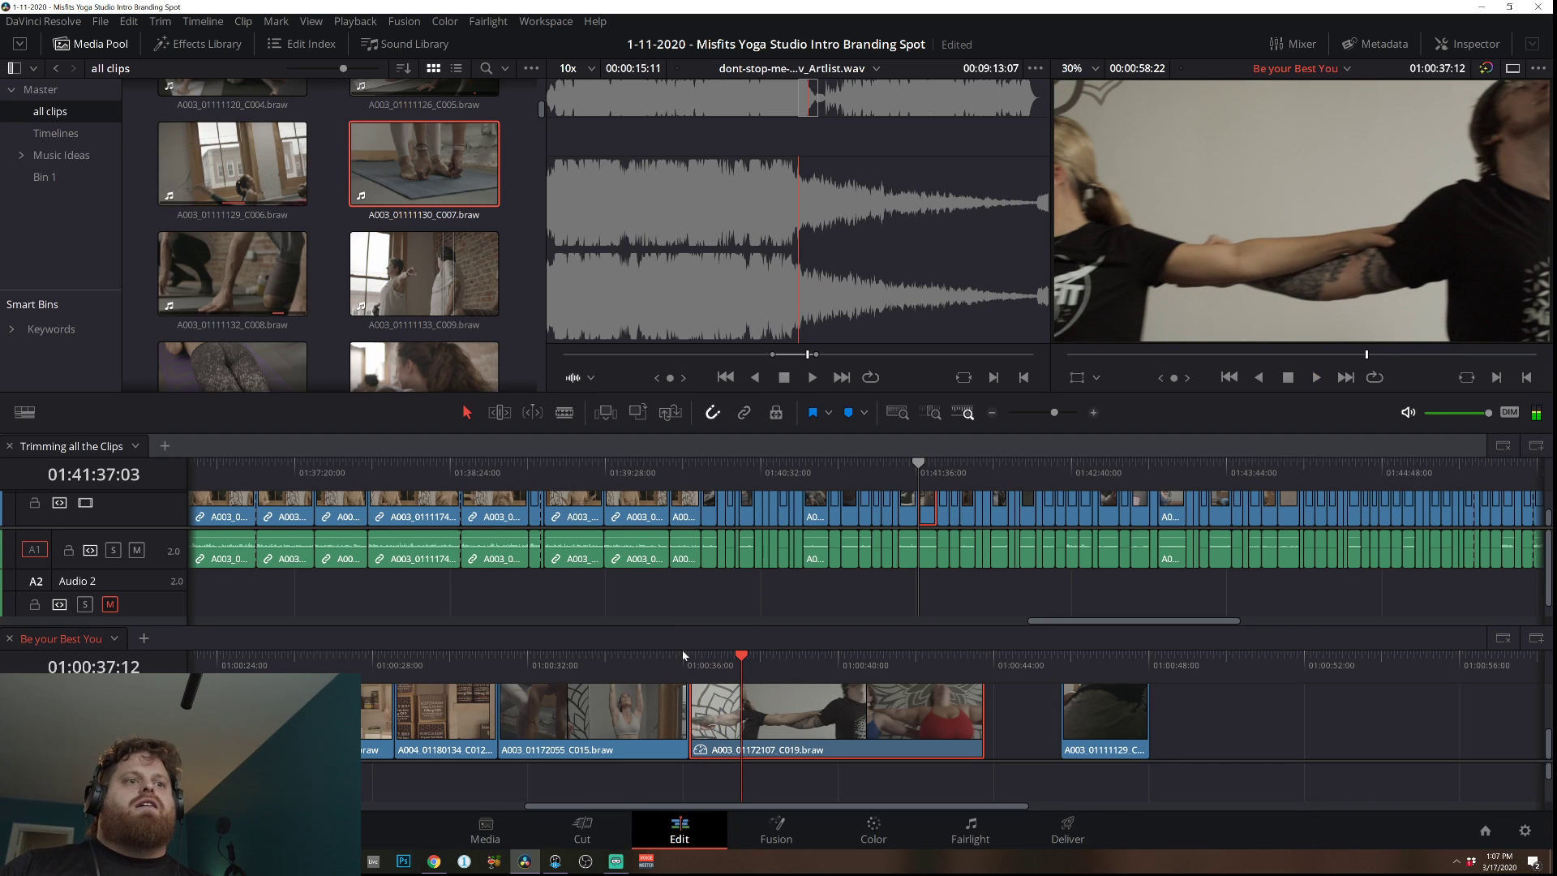
drag(683, 655, 683, 705)
key(slash)
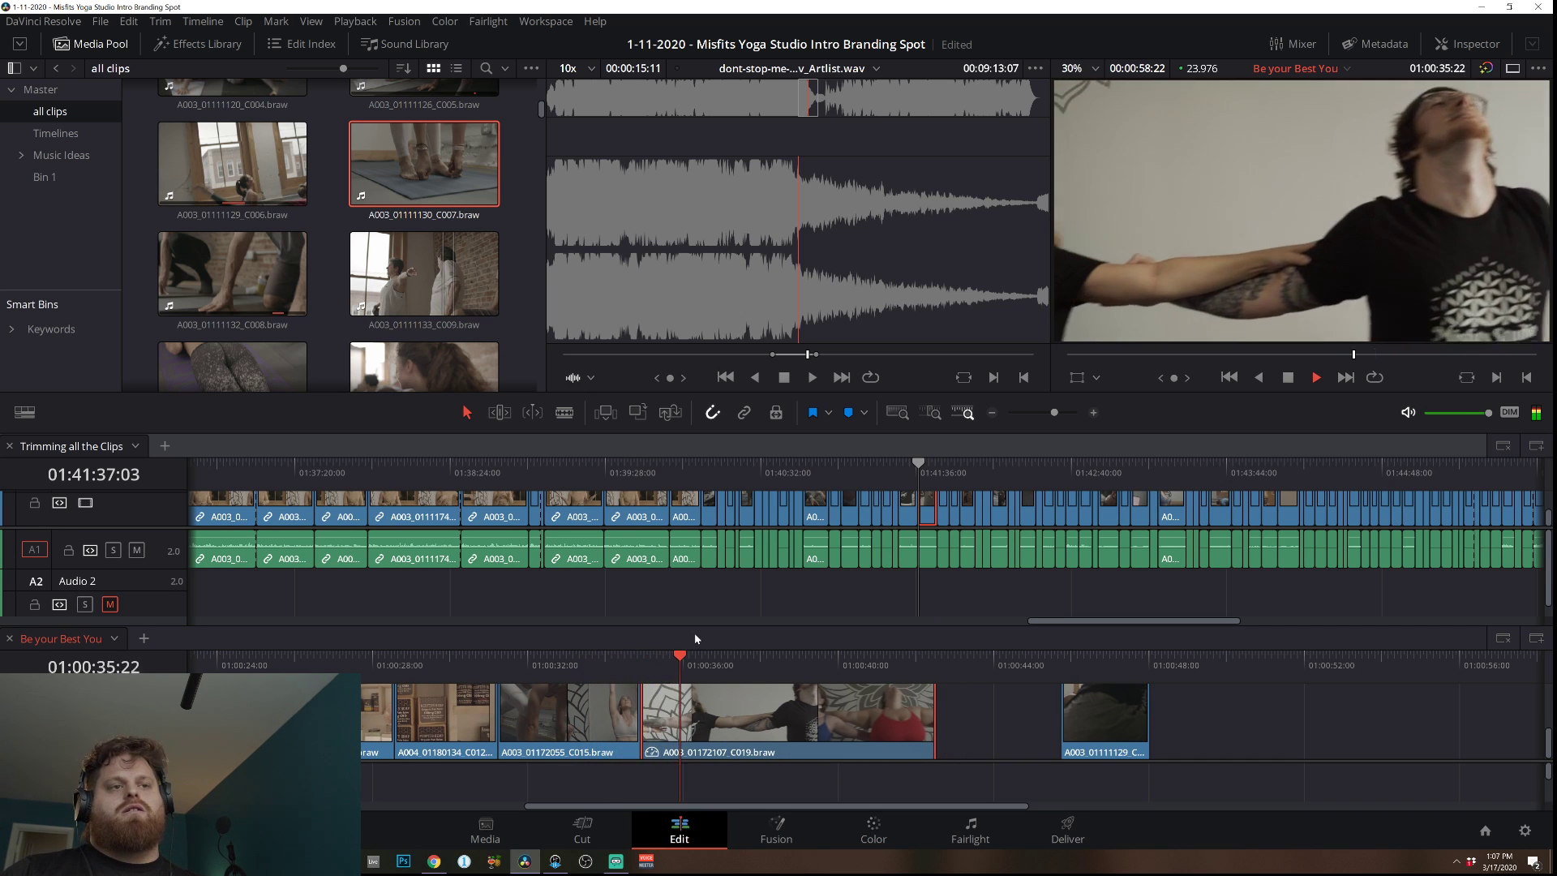
Adjust the start of the reversed A003_01172107_C019, keeping it directly after A003_01172055_C015, and play the transition.
drag(644, 707, 662, 711)
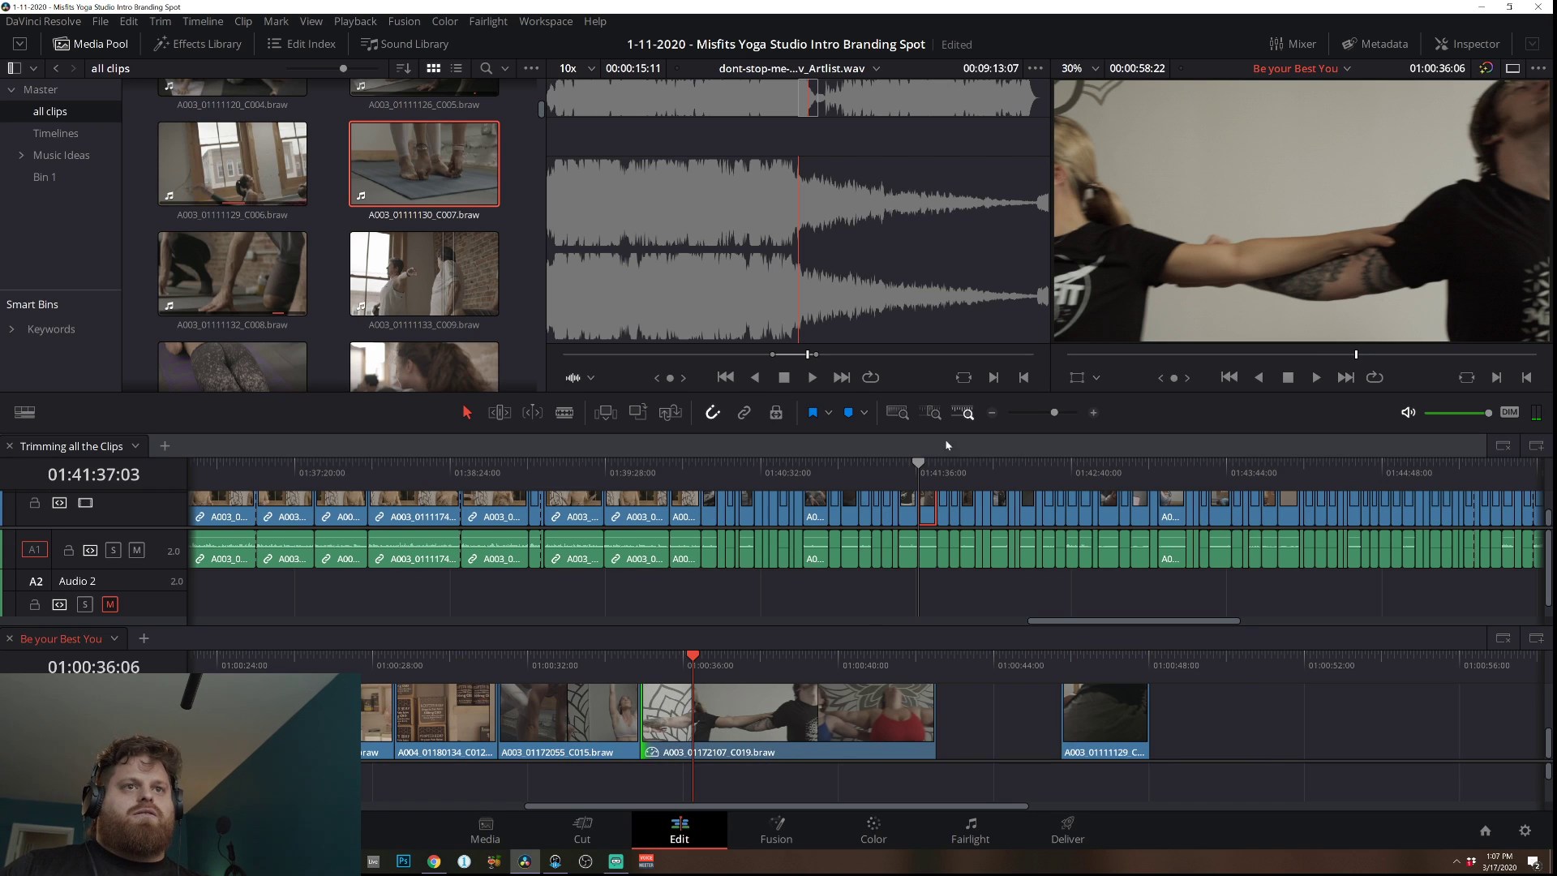
click(619, 667)
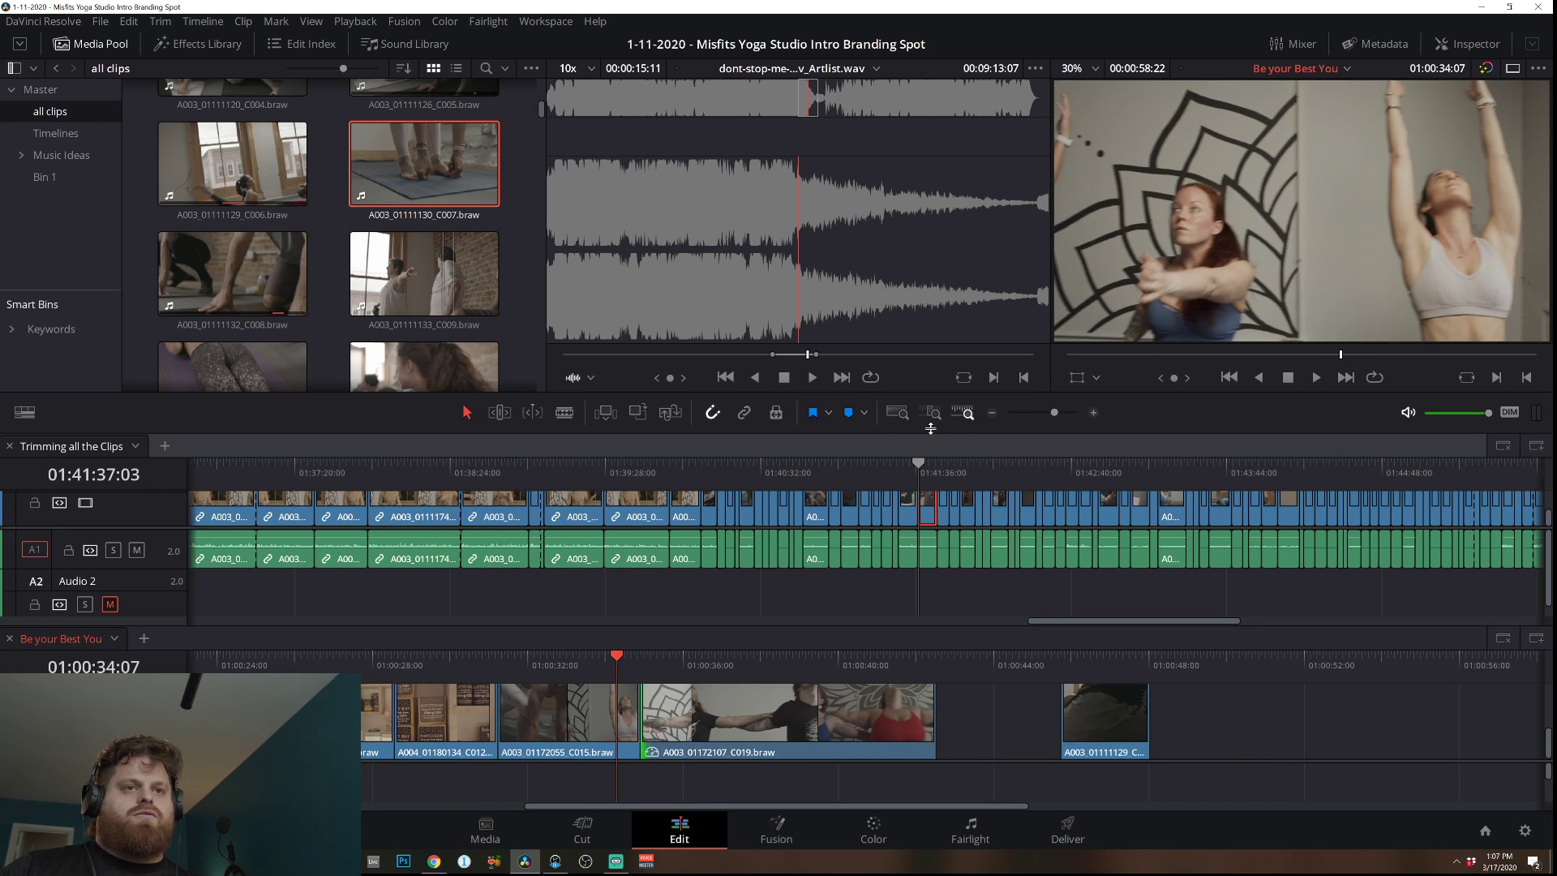
click(1092, 413)
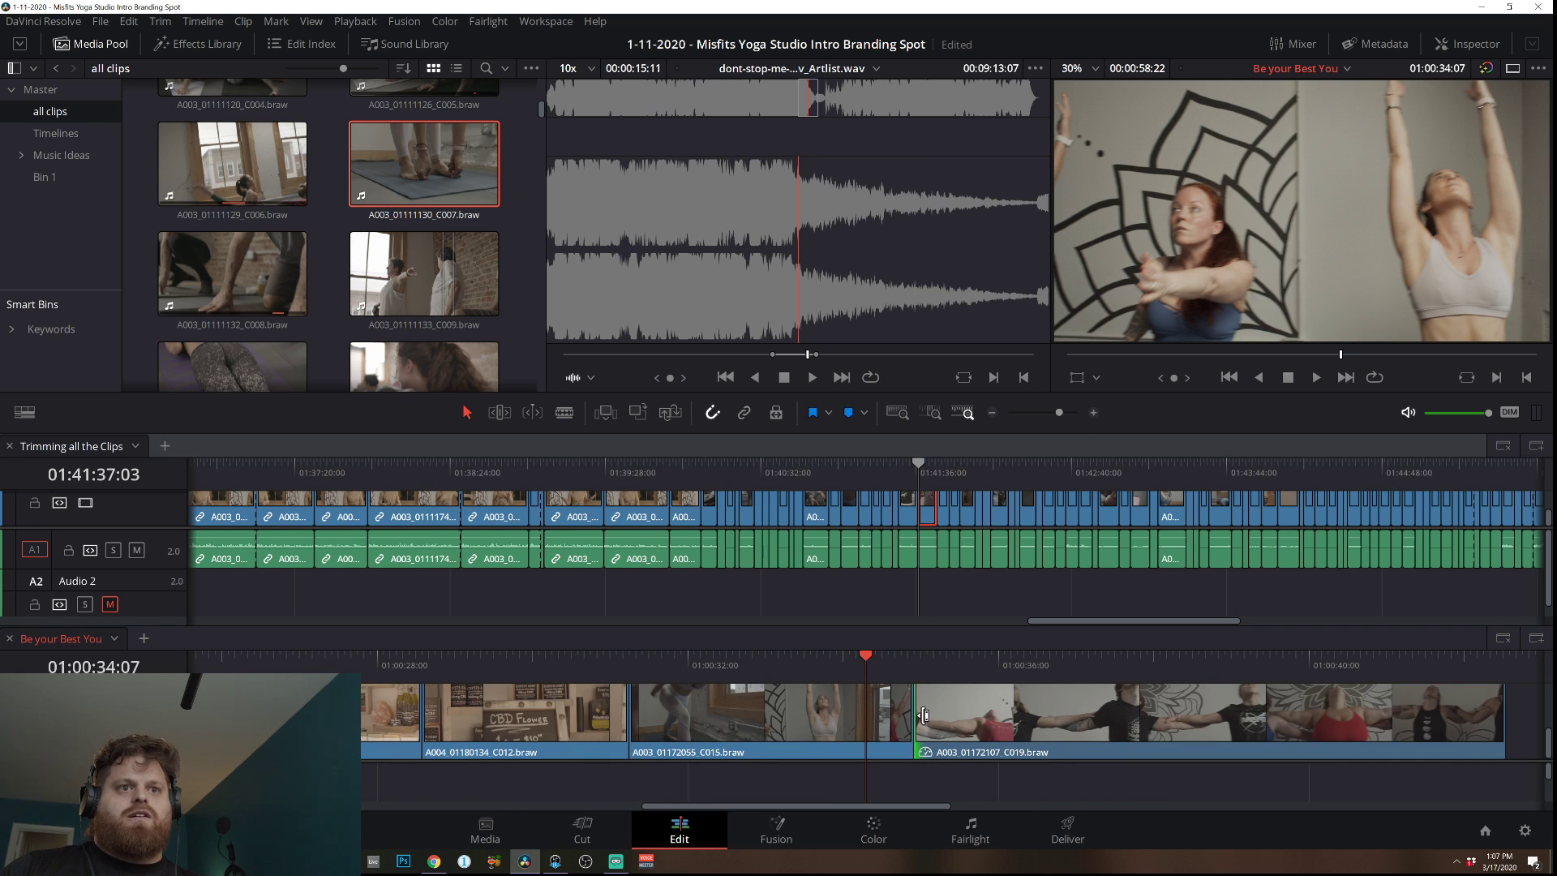
mouse_move(923, 714)
mouse_down()
mouse_move(965, 716)
mouse_move(937, 718)
mouse_up()
key(space)
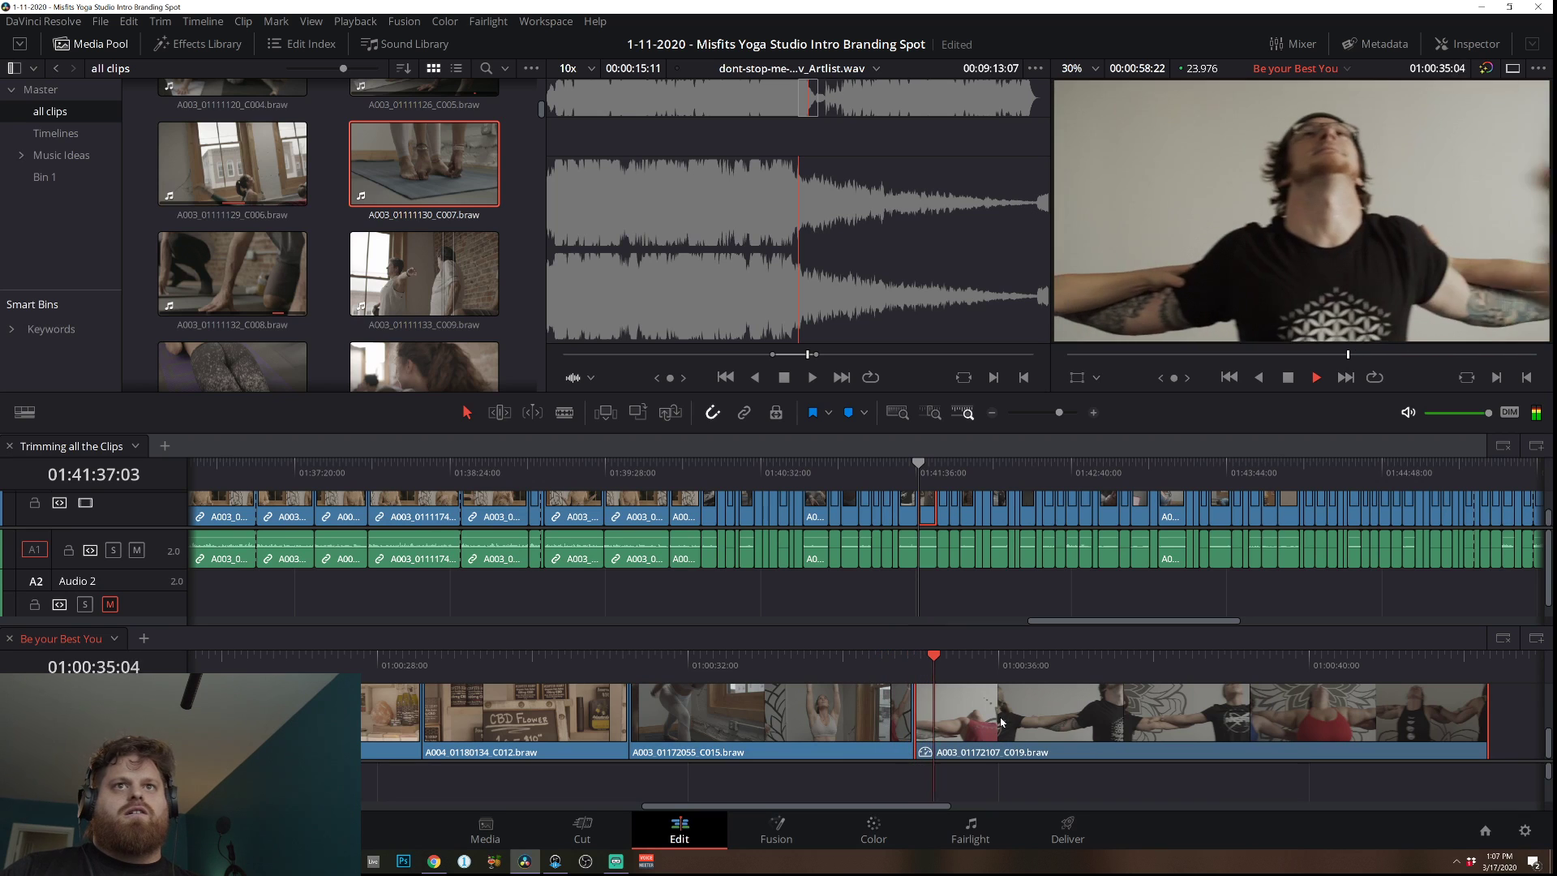
key(space)
drag(915, 714, 952, 711)
key(slash)
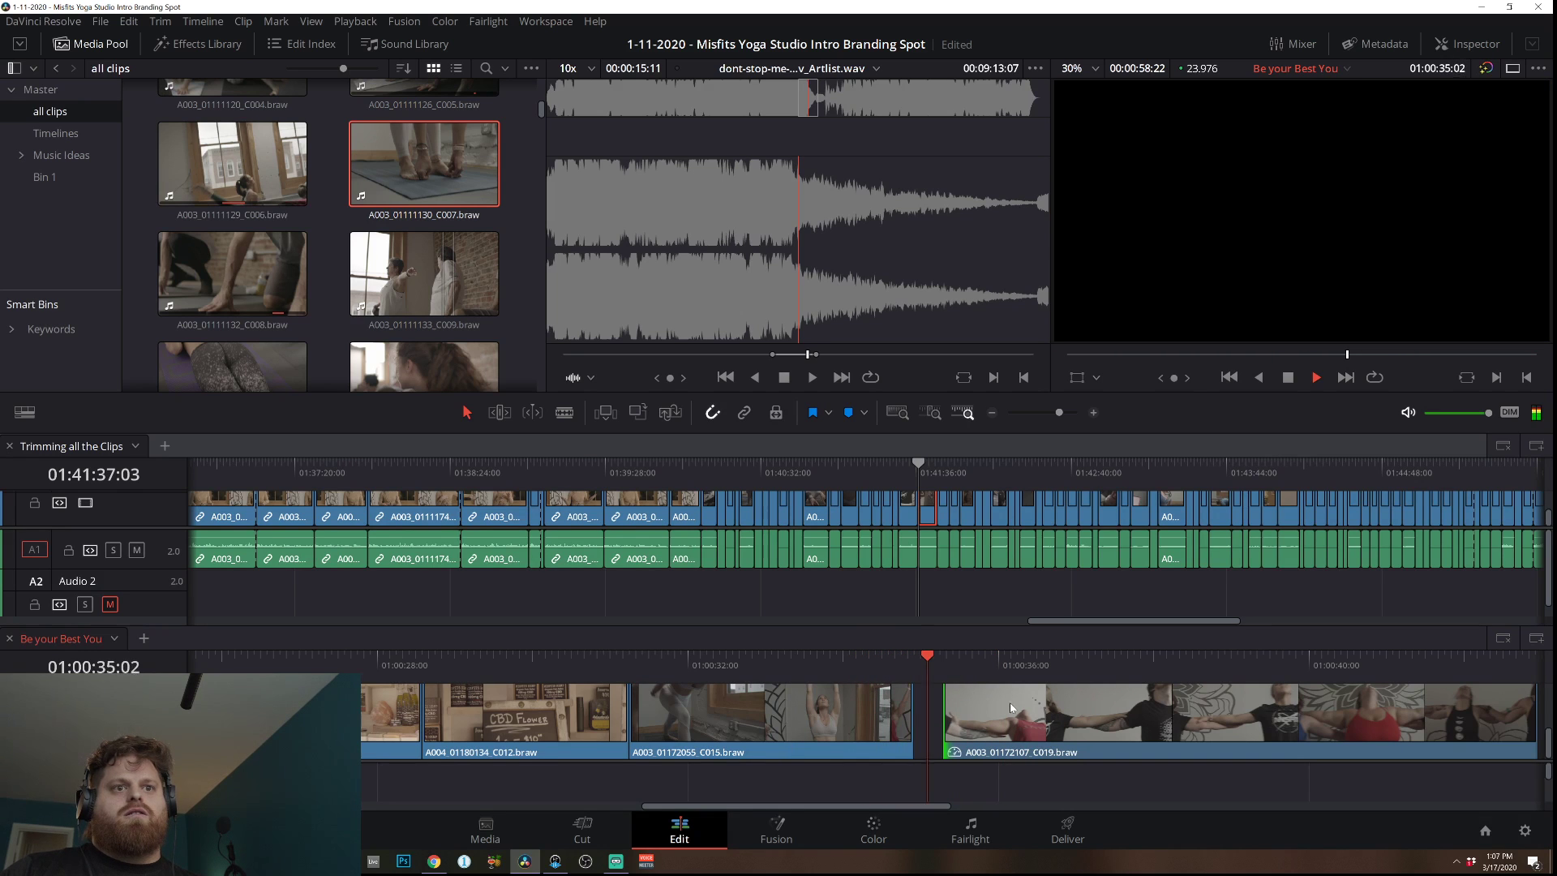
key(space)
drag(1020, 712, 997, 719)
click(784, 659)
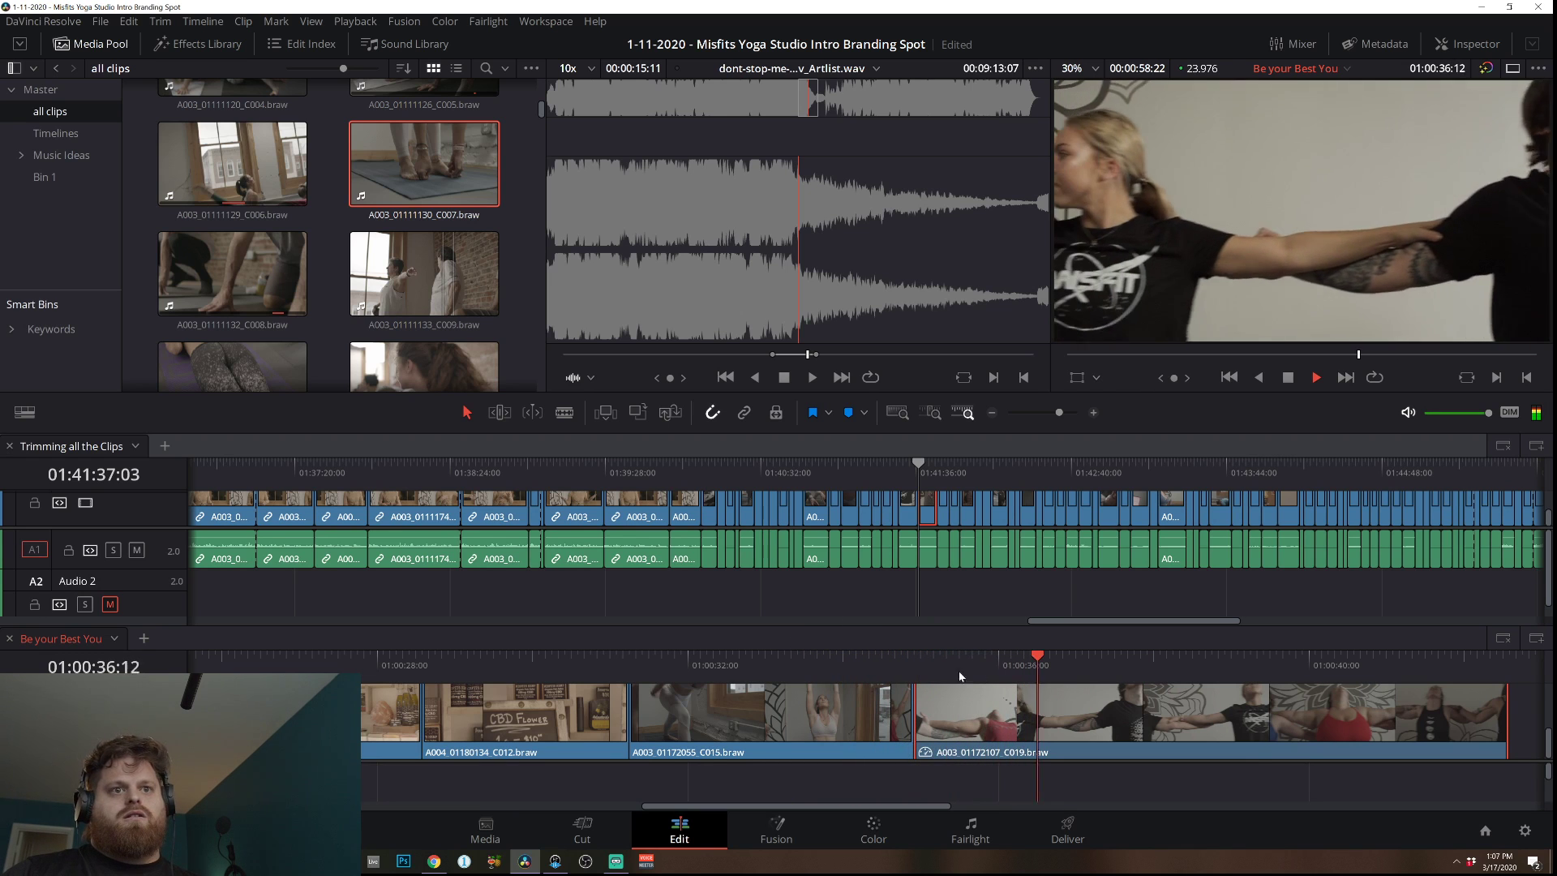
Play the sequence from the CBD sign clip and trim the end of A003_01172107_C019 to just after 01:00:37:15.
click(656, 659)
click(581, 675)
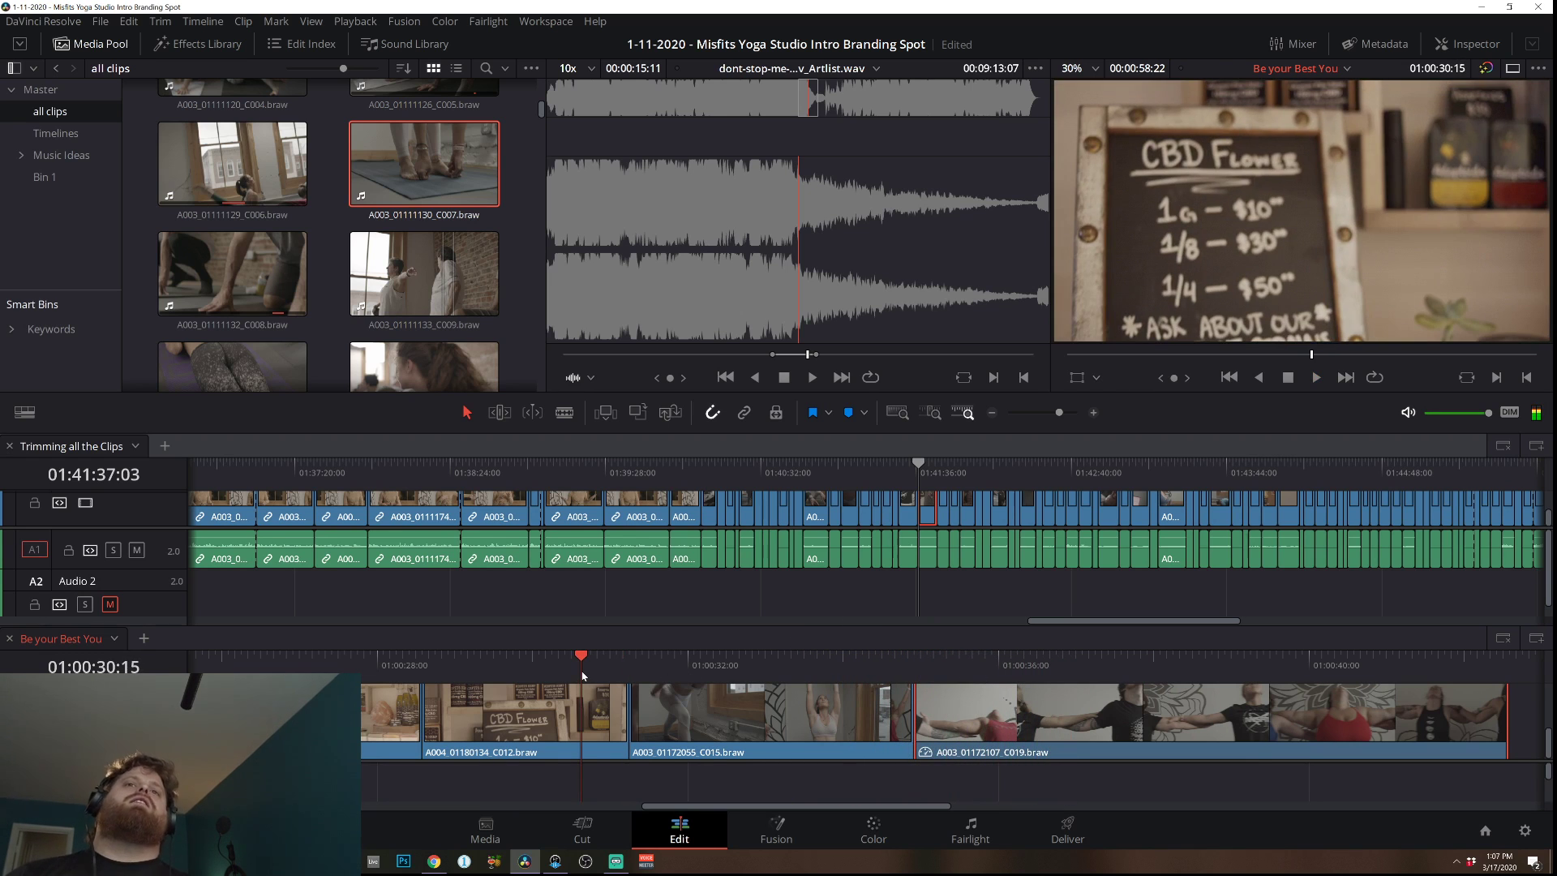
key(space)
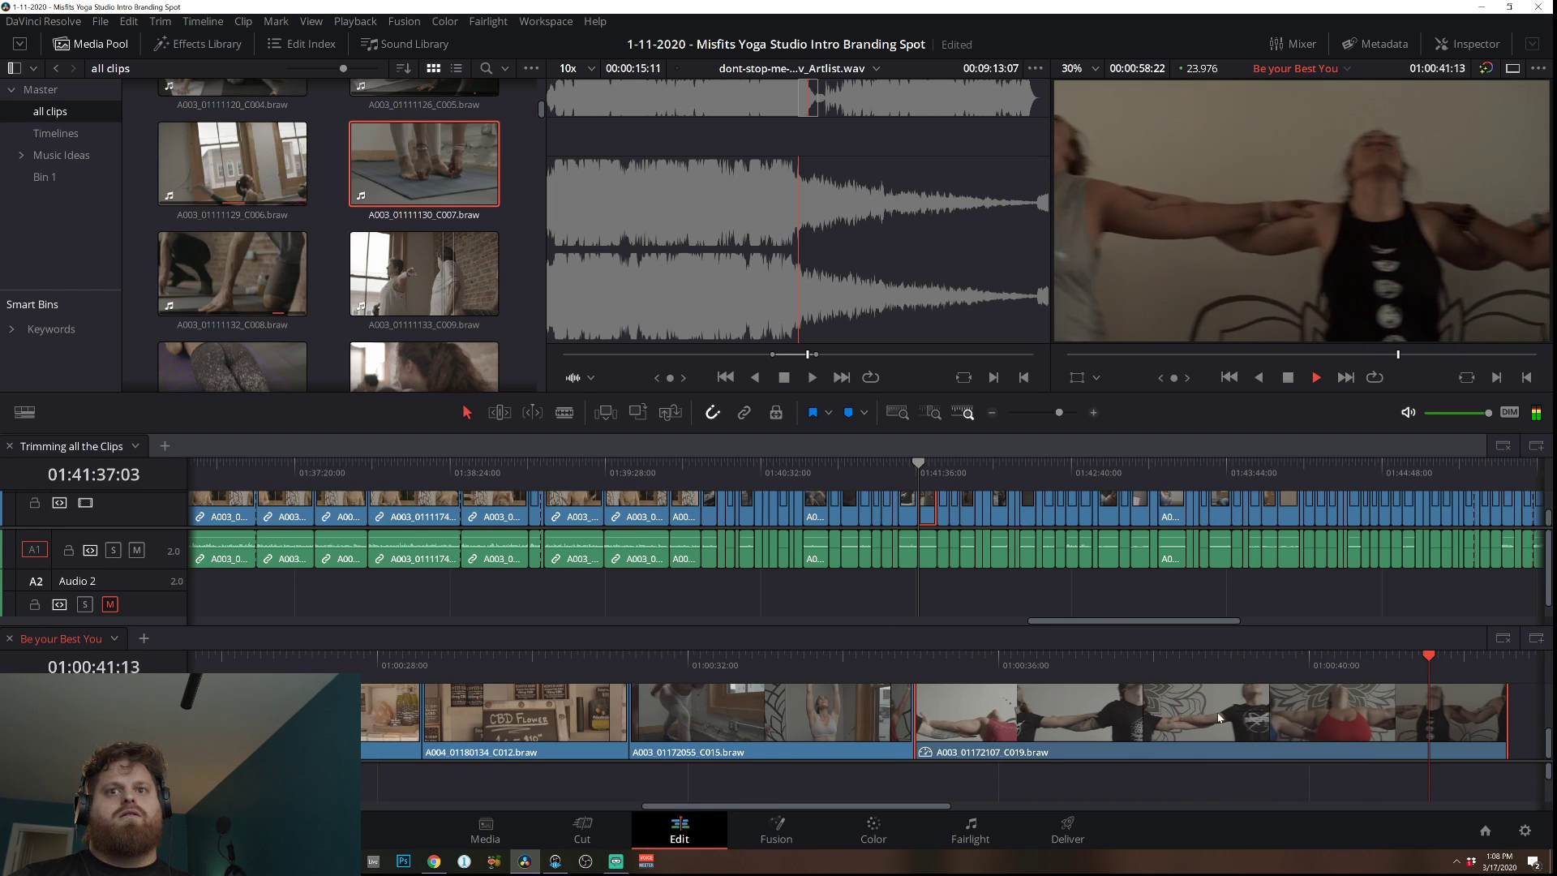
drag(1511, 710, 1132, 713)
click(770, 664)
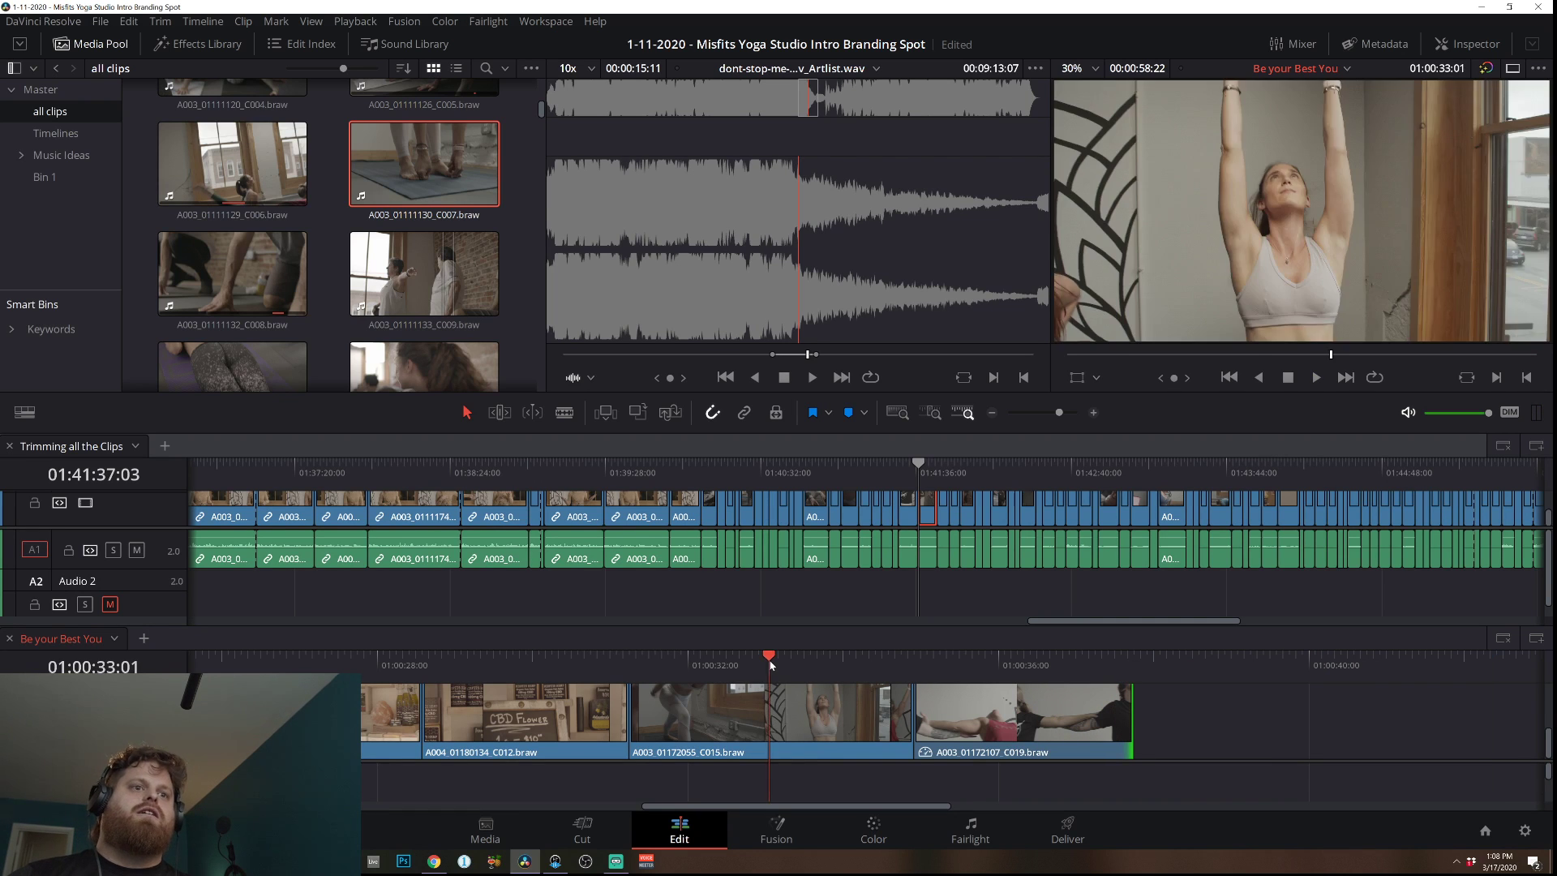
key(space)
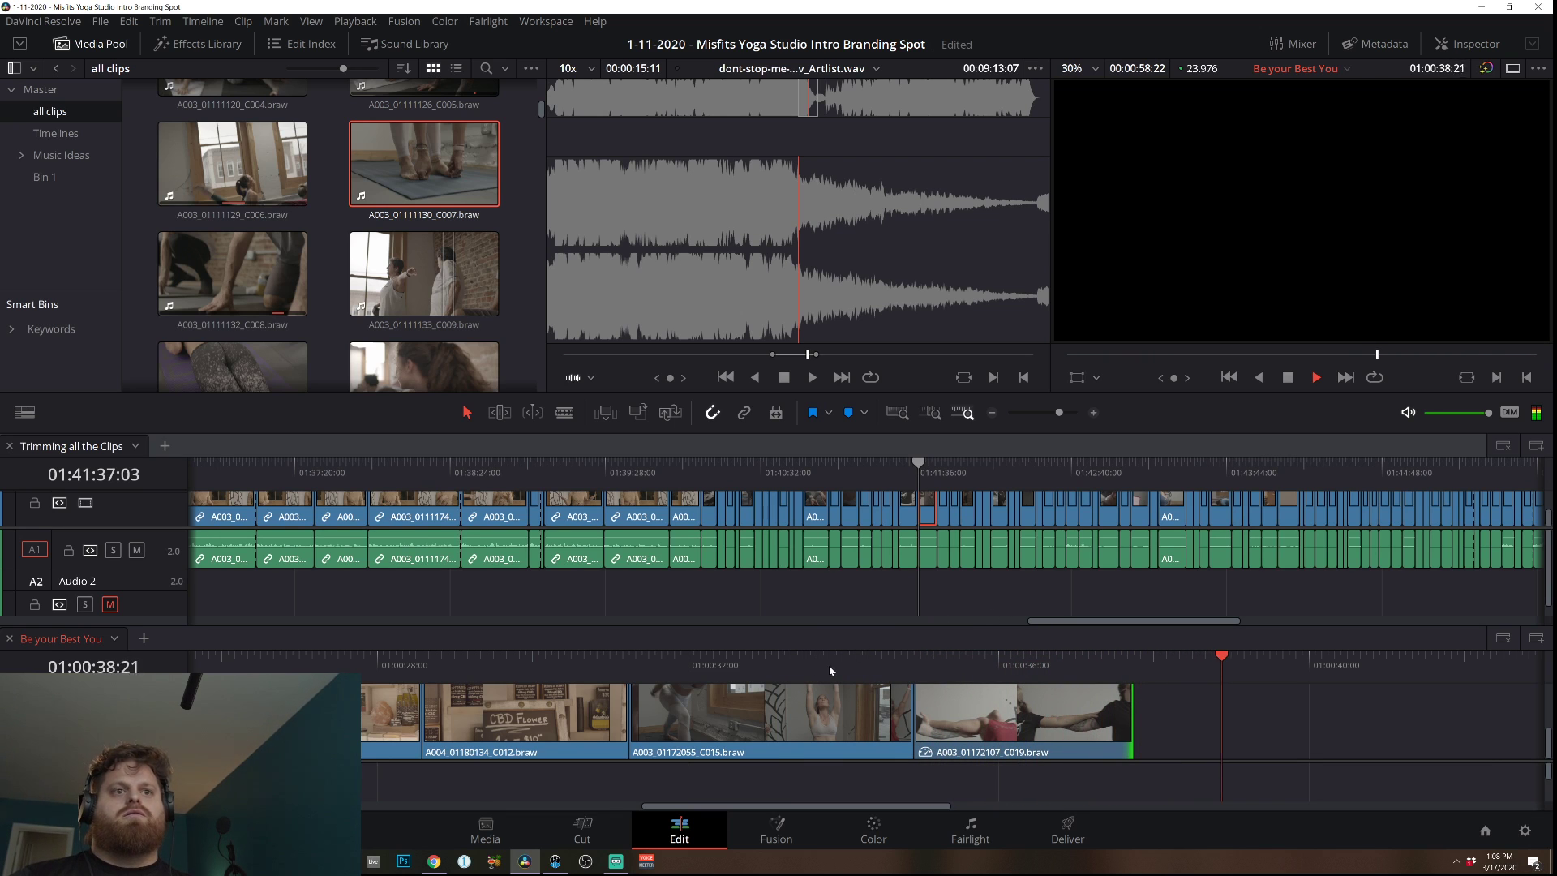
Replay the sequence from the CBD sign clip and shorten the end of A003_01172107_C019 a few frames further.
click(535, 661)
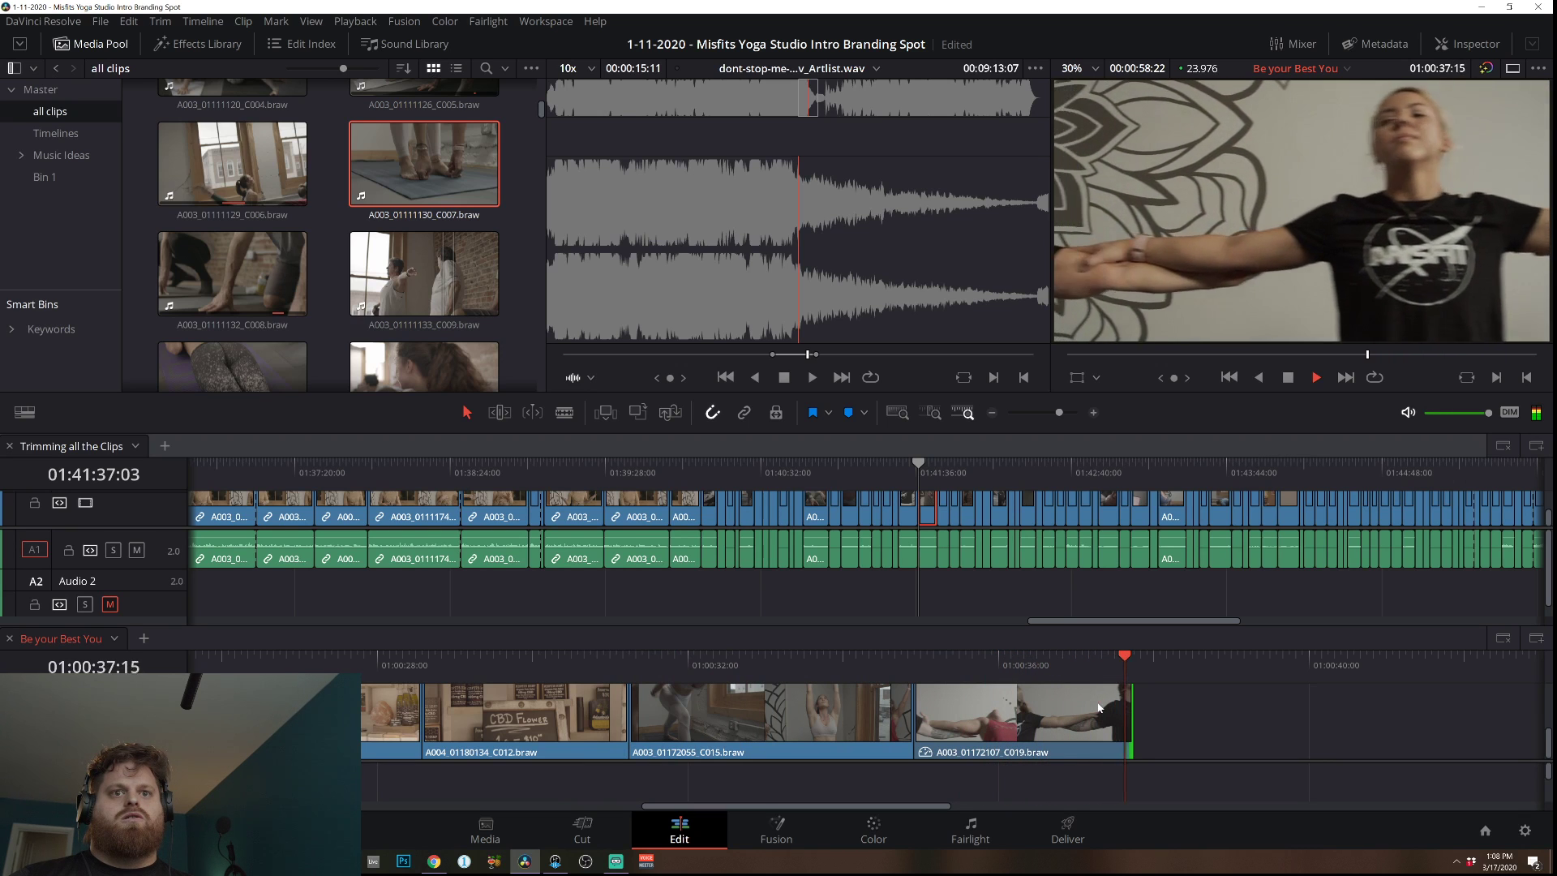
key(space)
drag(1116, 707, 1105, 707)
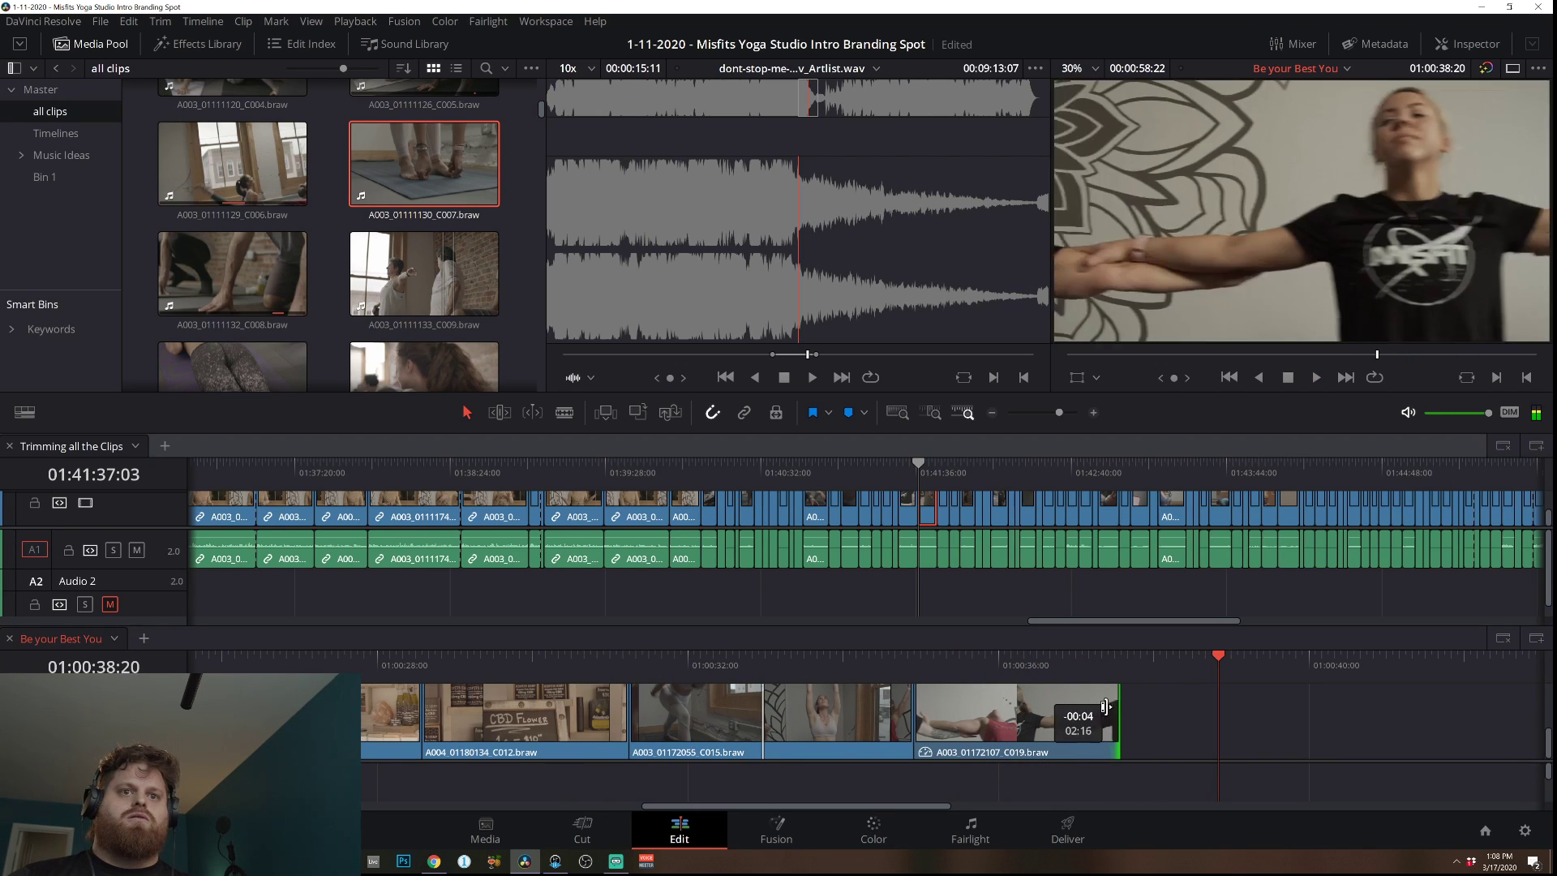
click(1068, 668)
key(space)
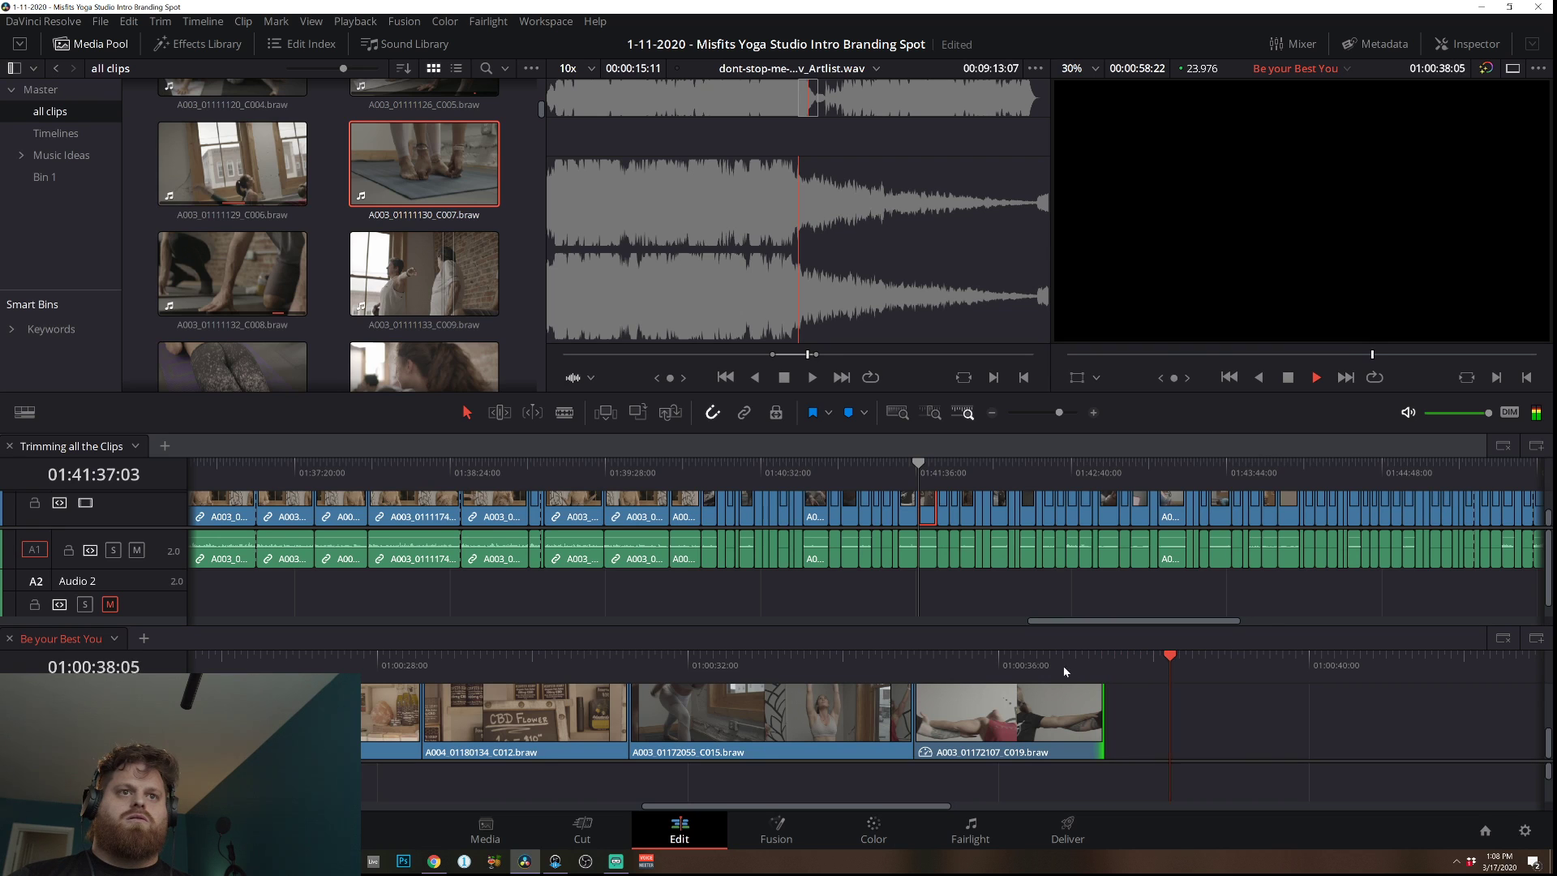
Preview the group yoga shot around 01:41:44 in the Trimming all the Clips timeline.
click(939, 463)
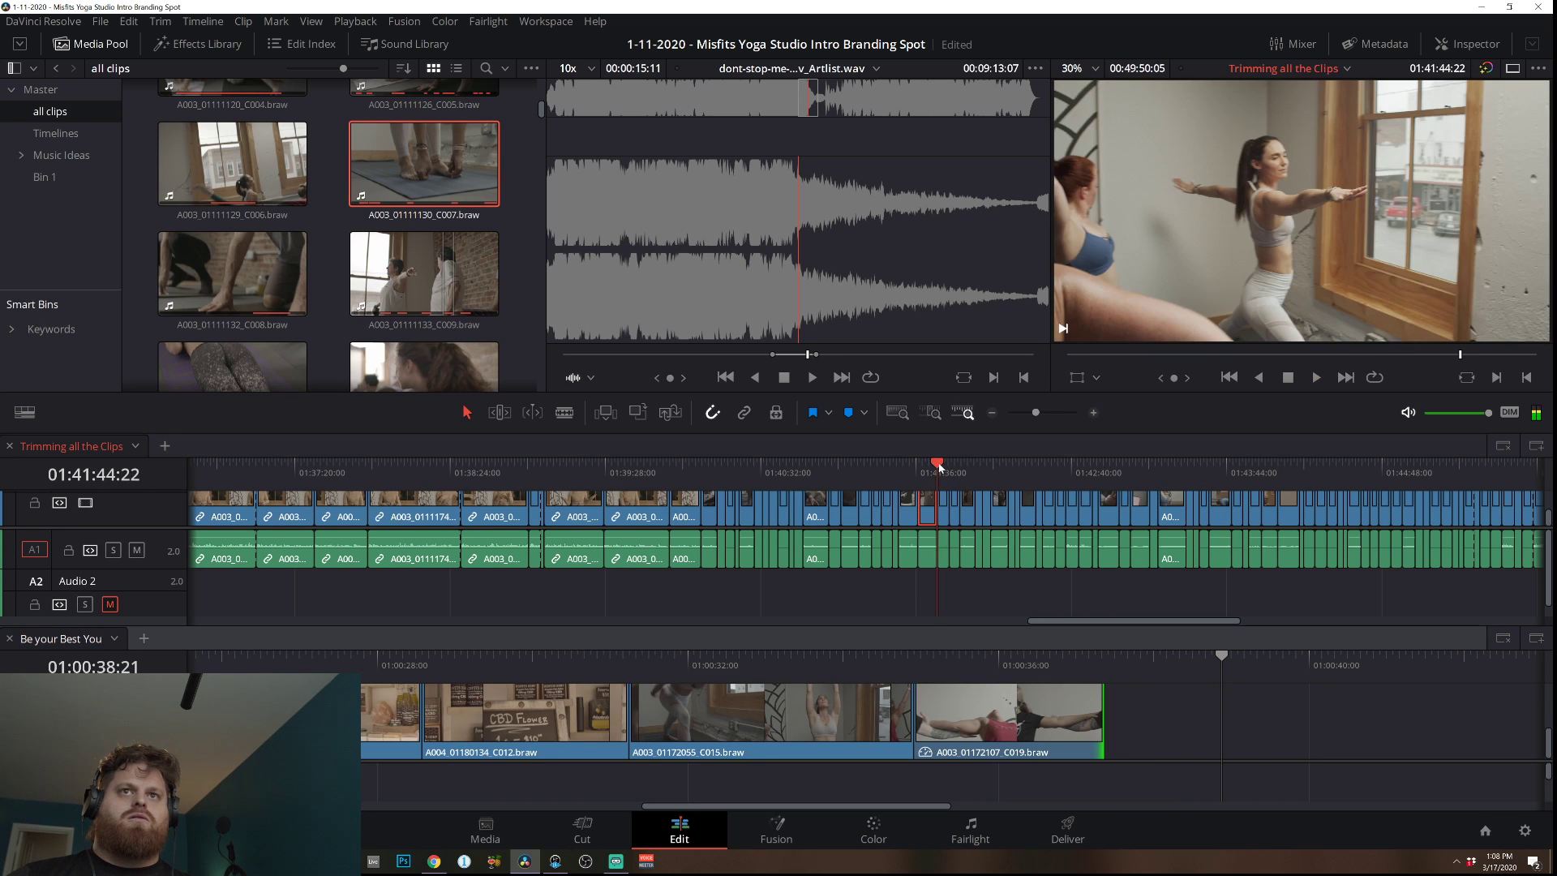
key(space)
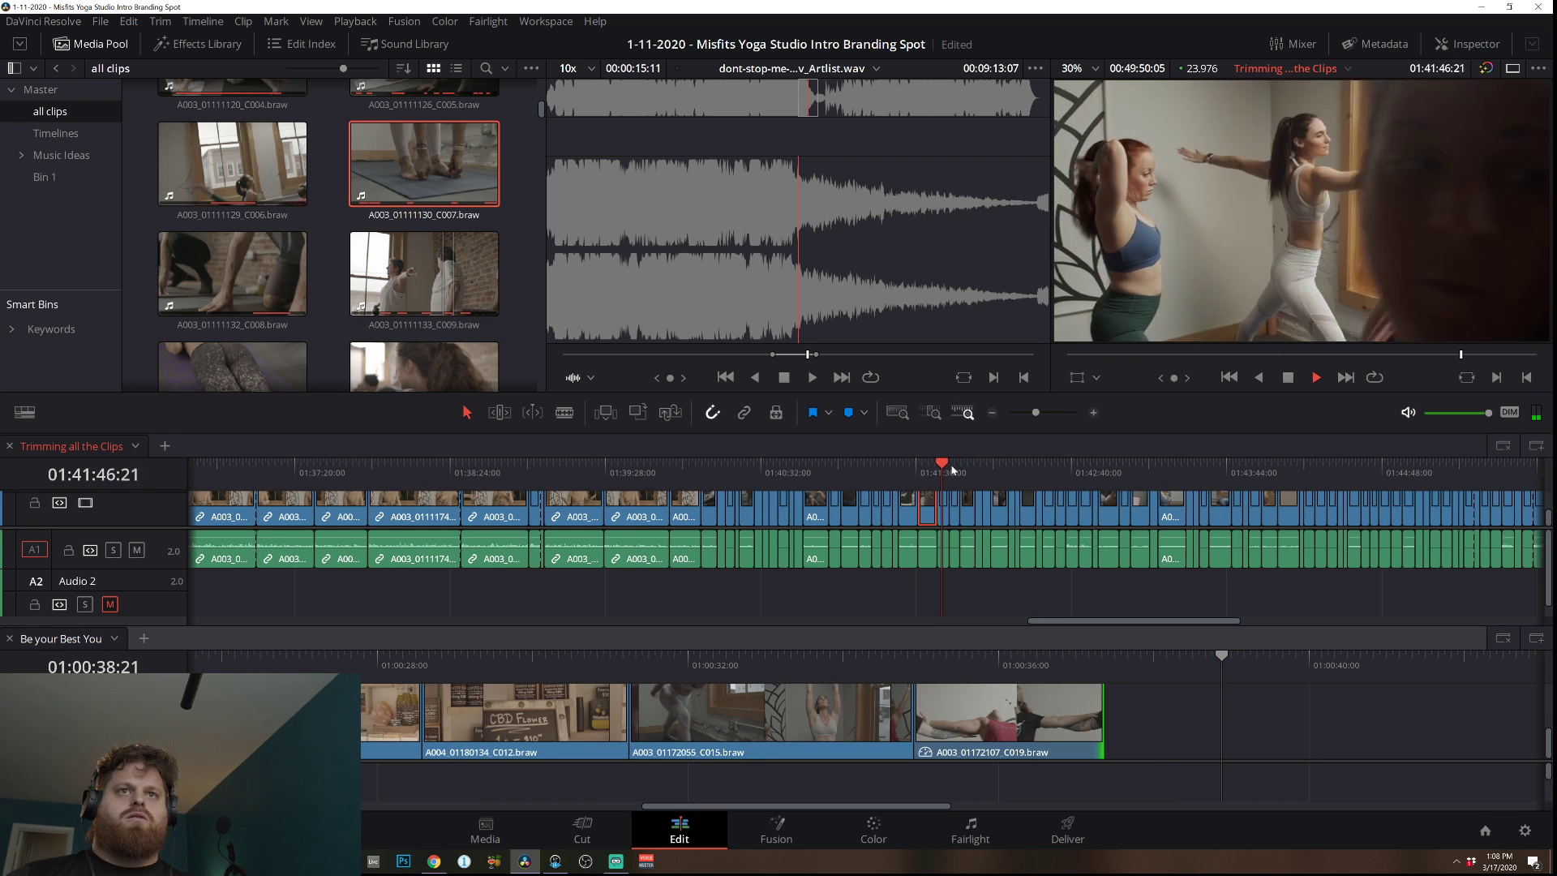
key(space)
Return A003_01172107_C019 to forward playback at 100% speed by turning off Reverse speed.
click(801, 654)
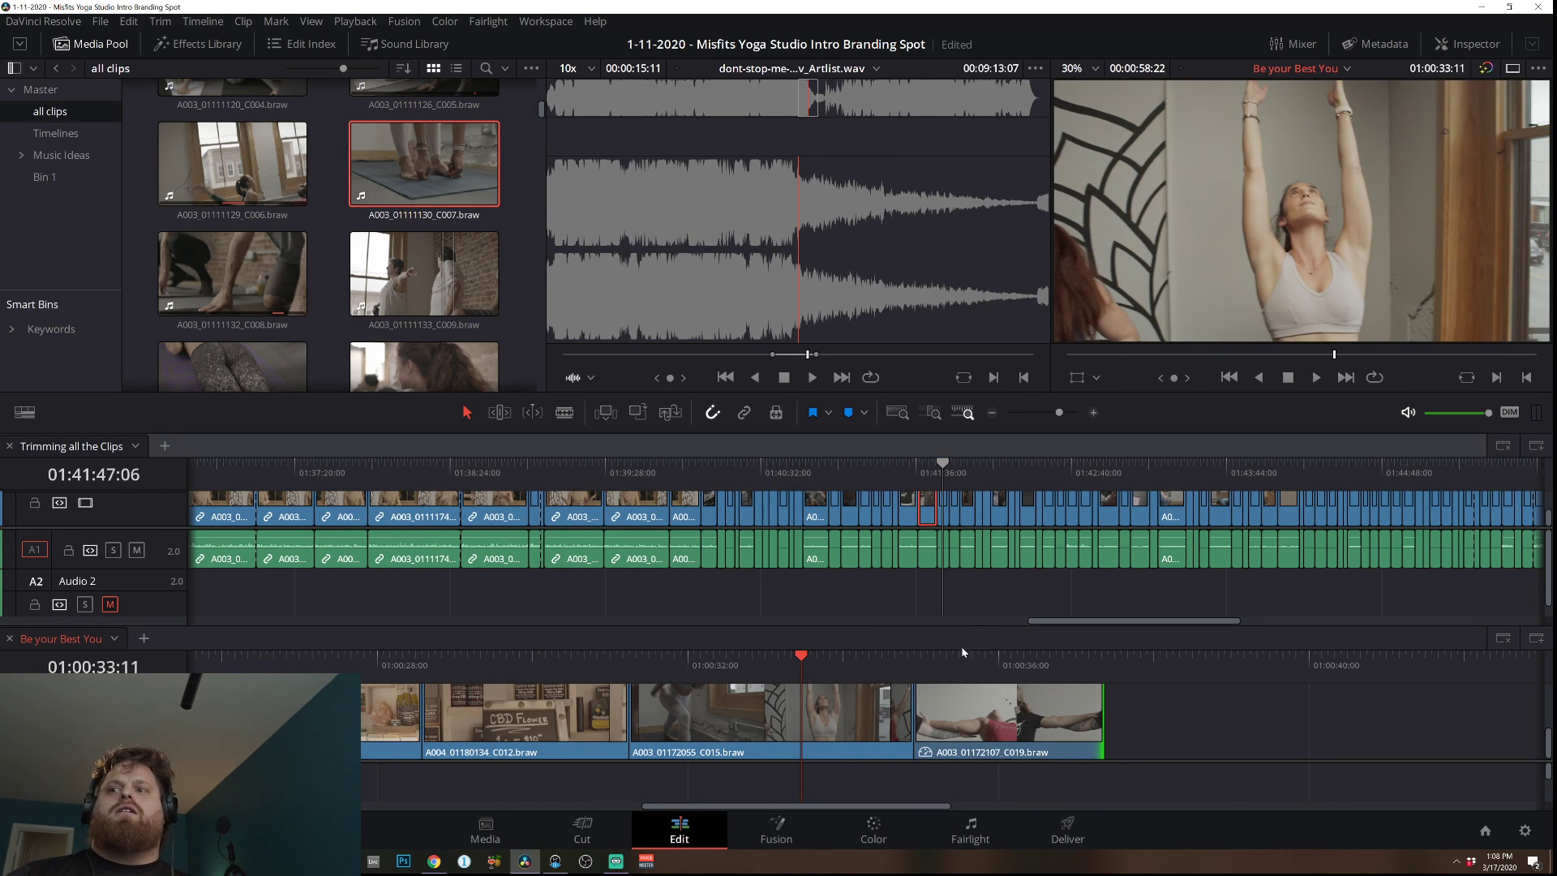
click(1032, 735)
right_click(1035, 739)
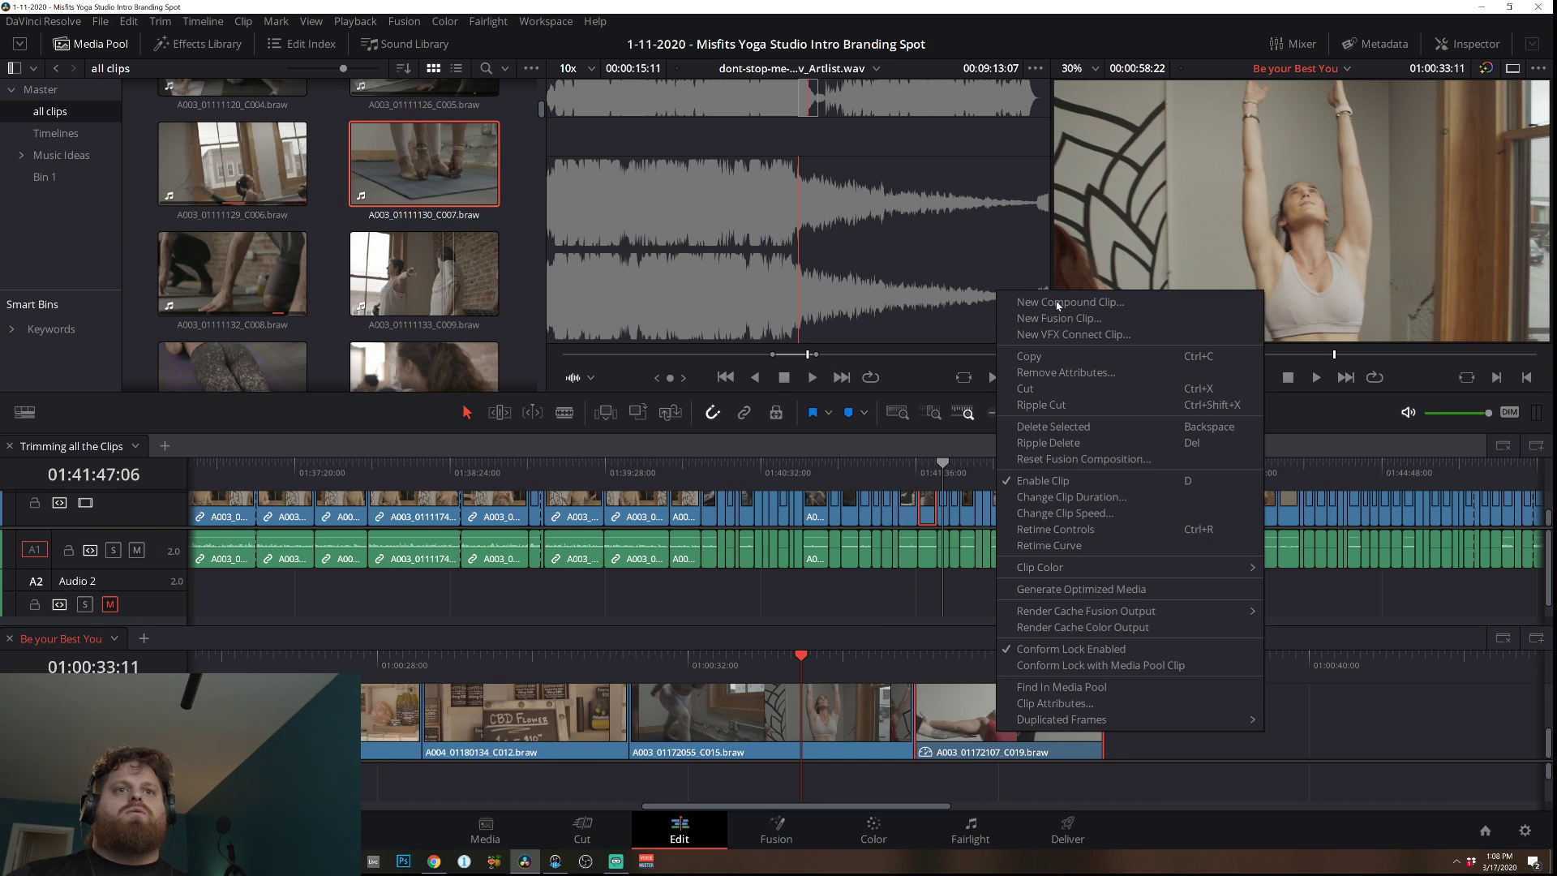
click(1062, 515)
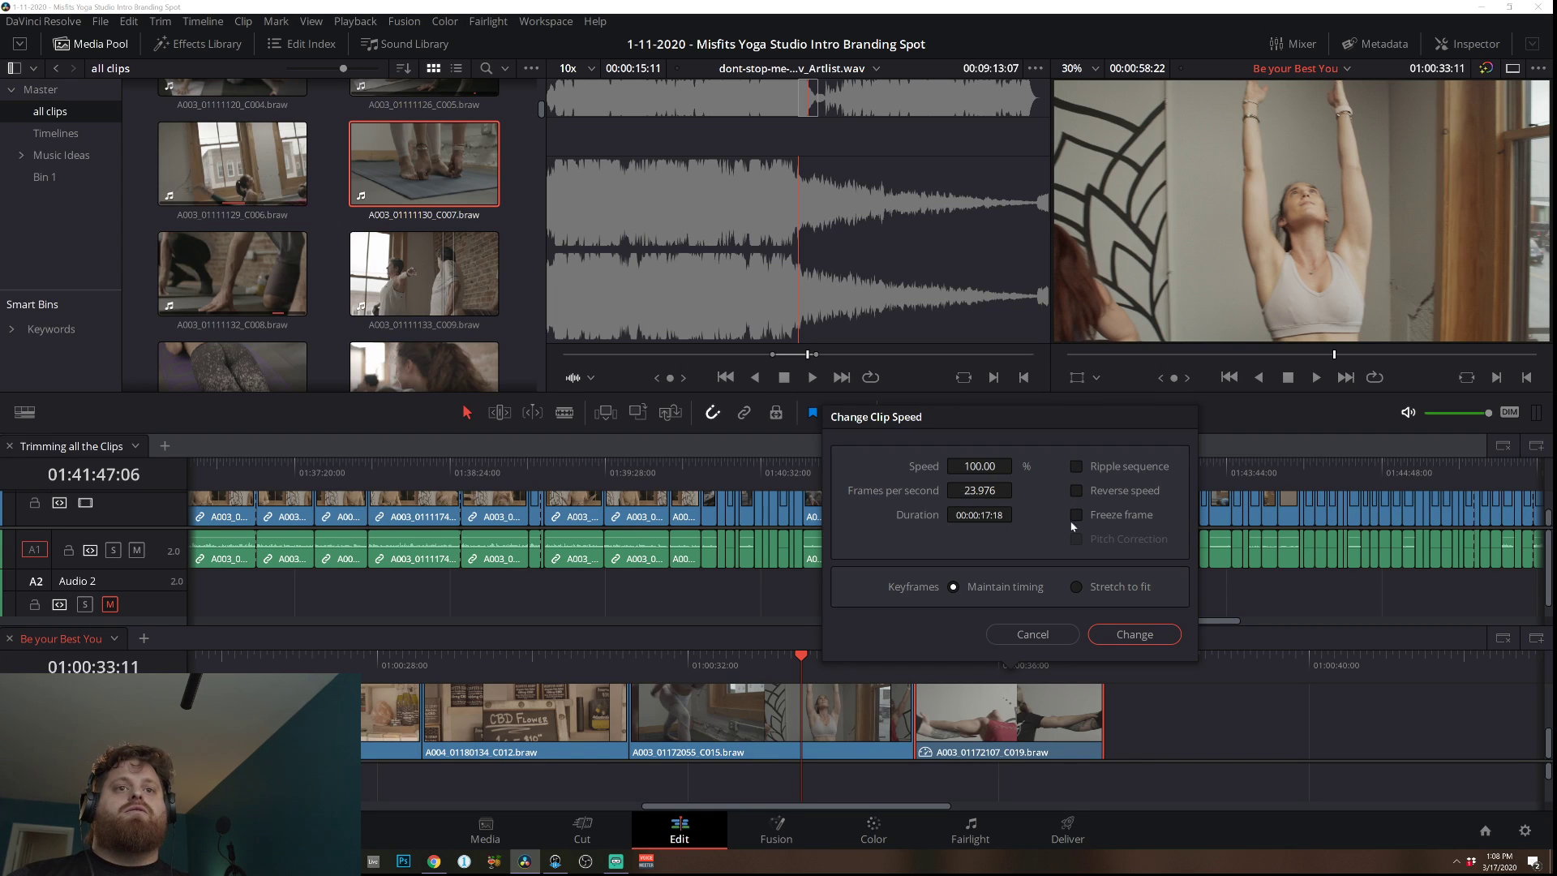
click(1160, 642)
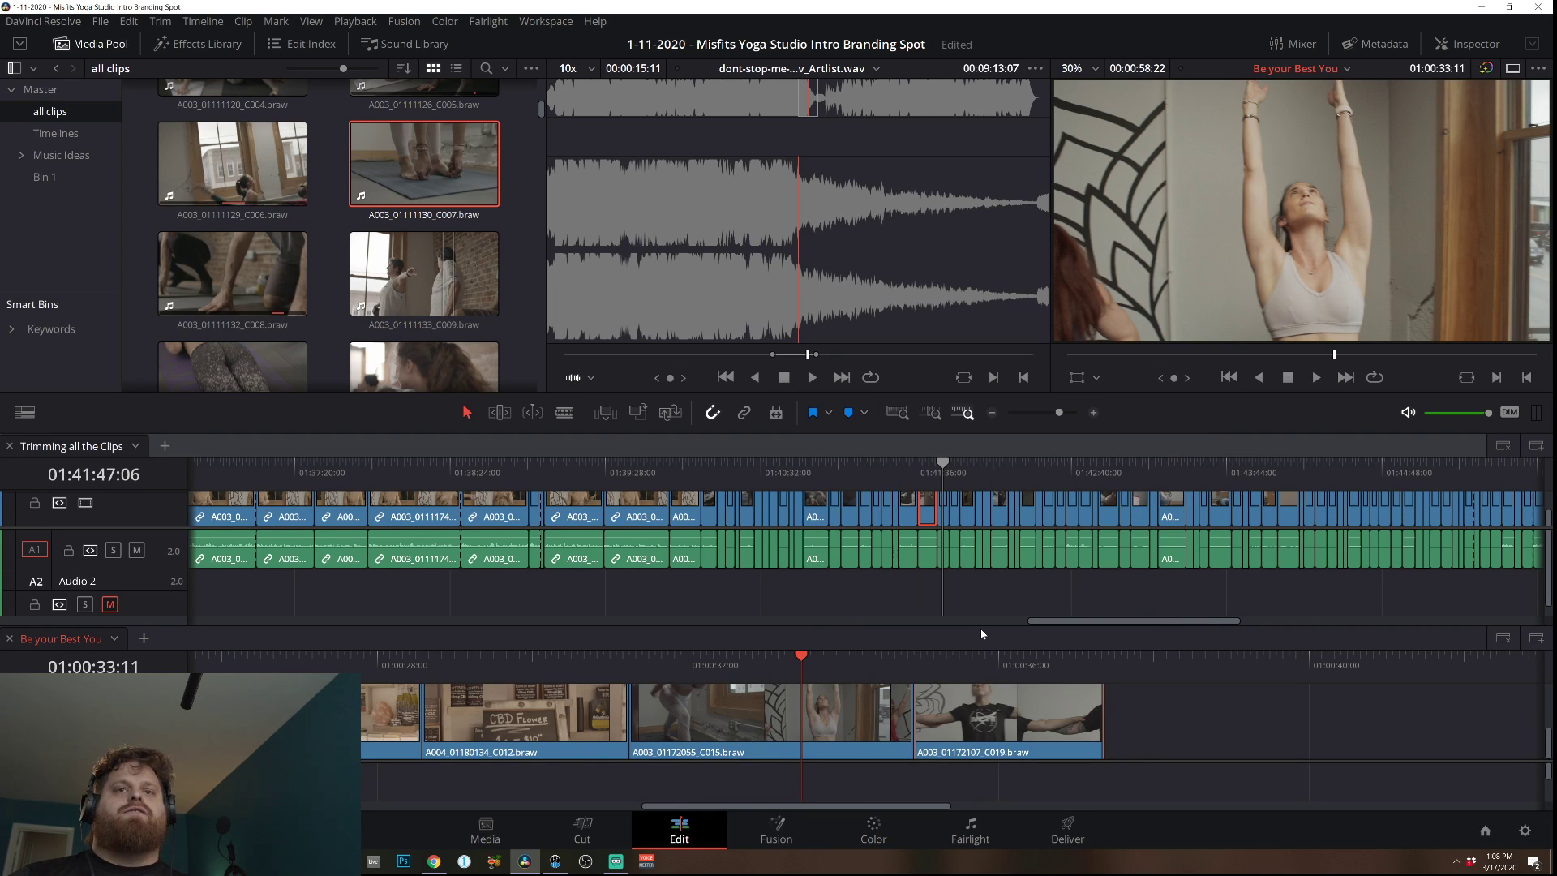
Replay the cut from A003_01172055_C015 into A003_01172107_C019 several times to judge the motion.
key(space)
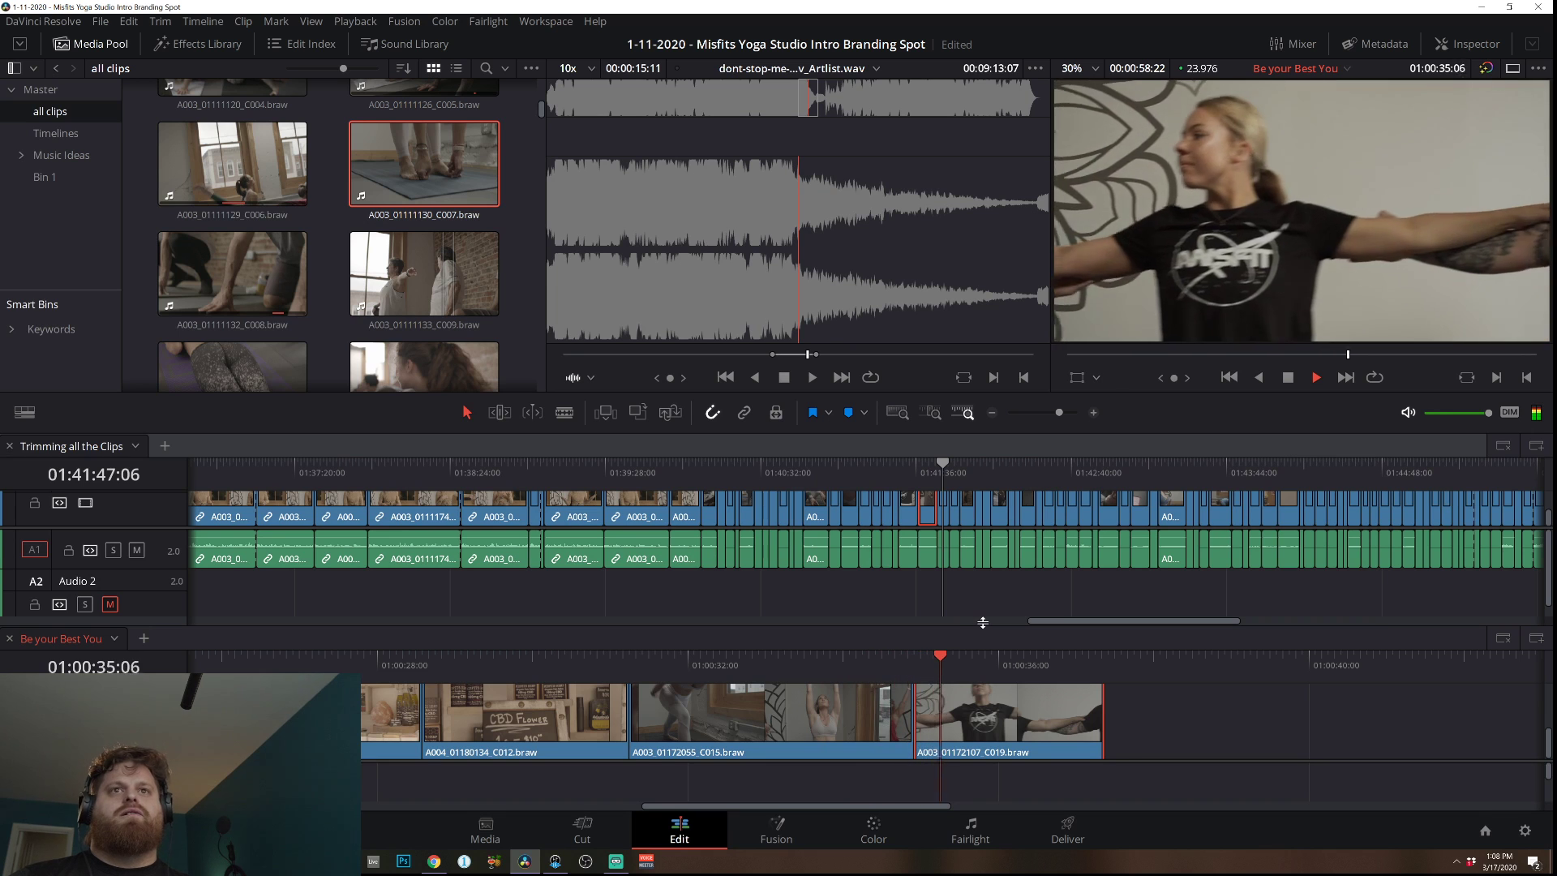
key(space)
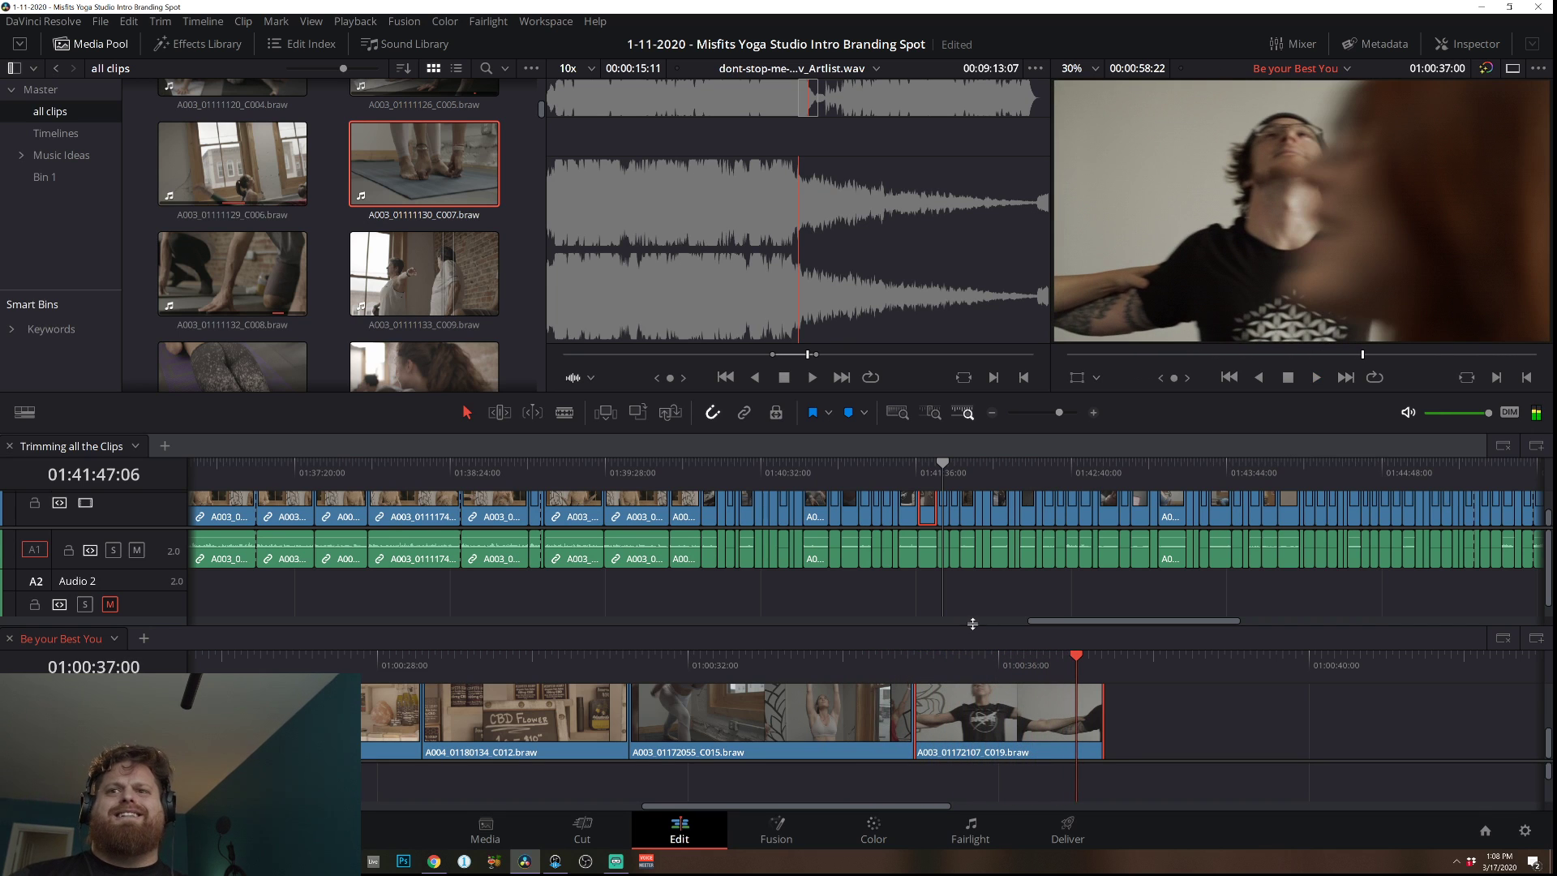
key(slash)
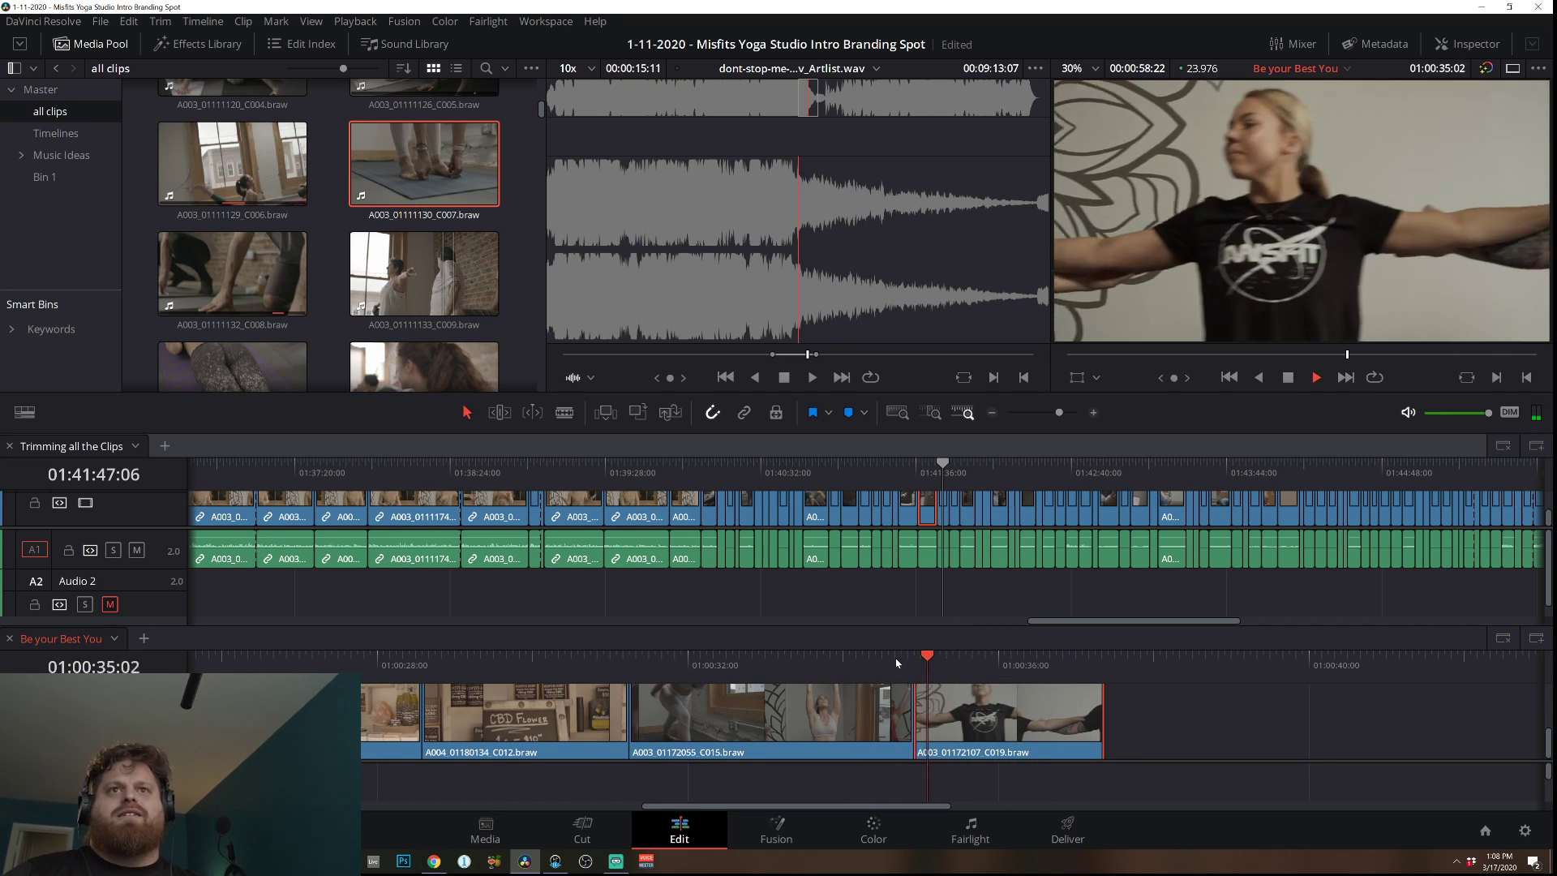
key(slash)
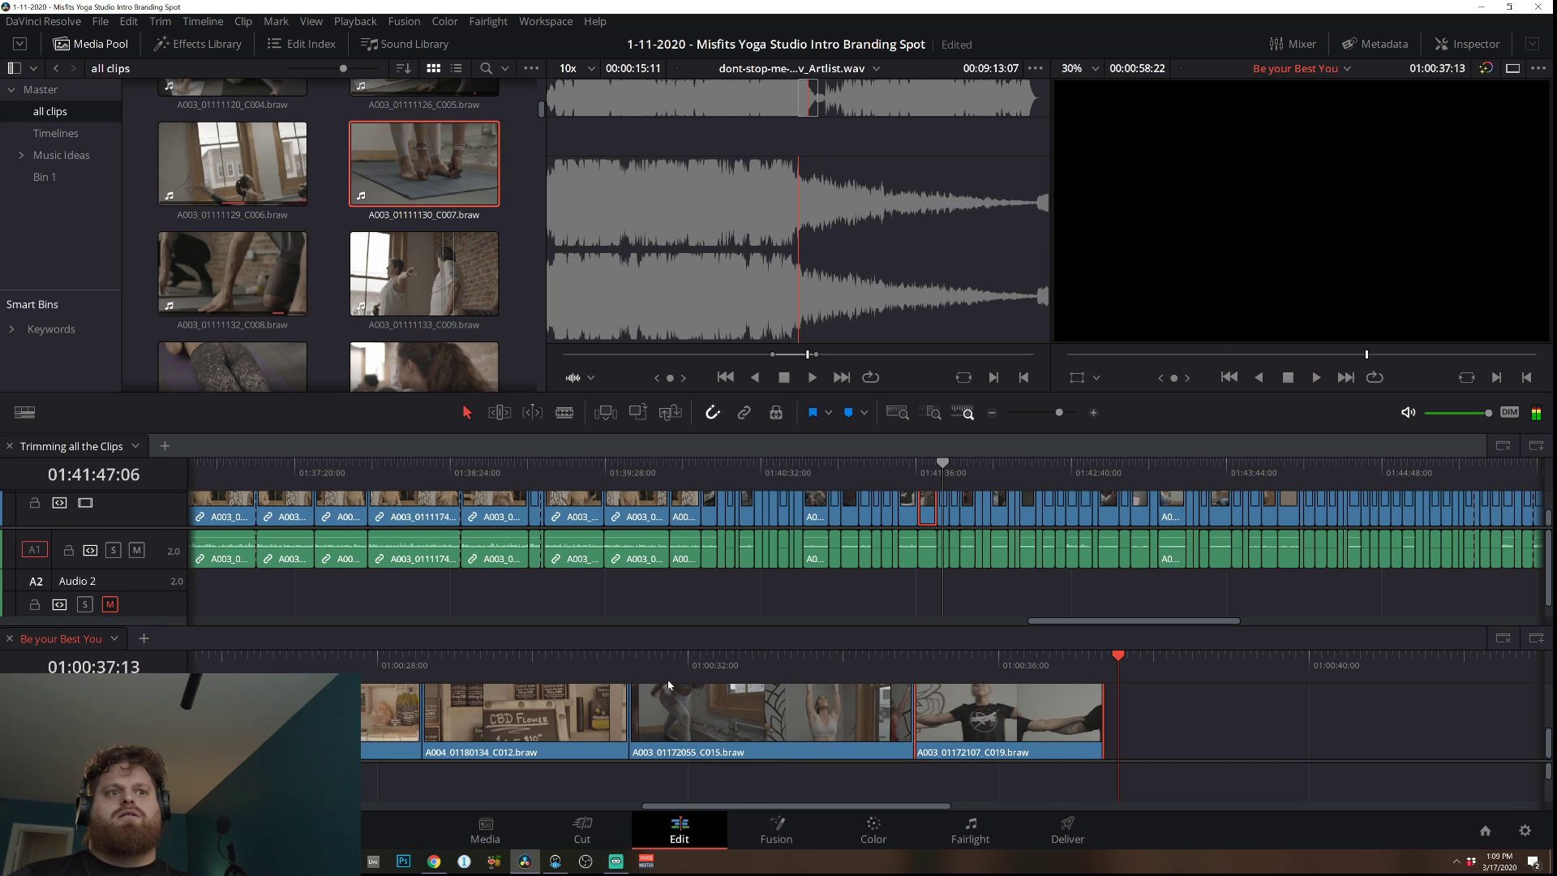
click(616, 658)
key(space)
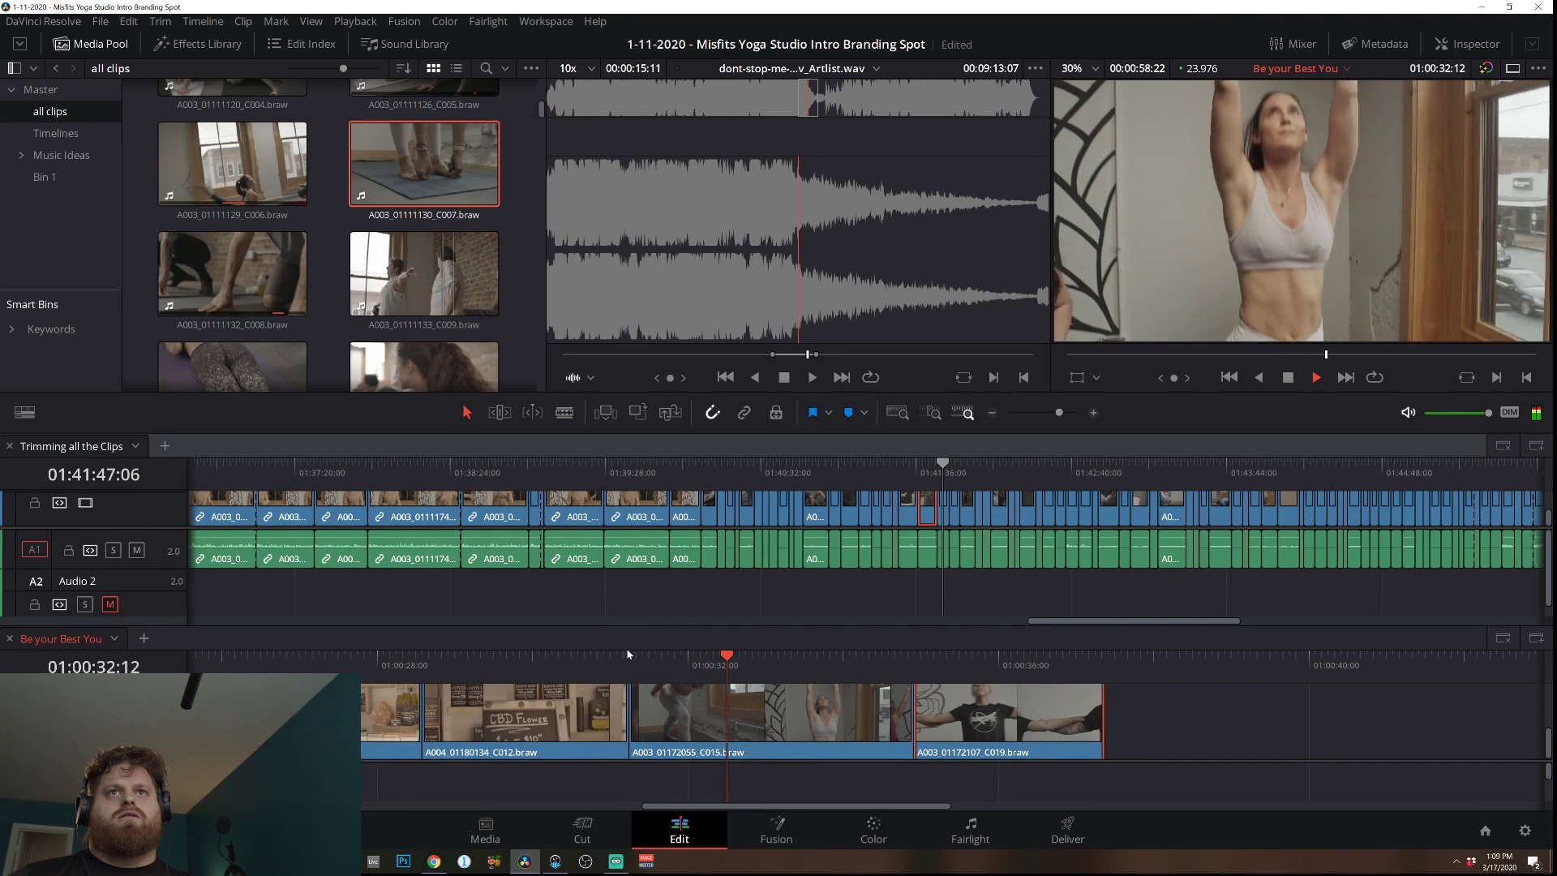
key(space)
Turn on Reverse speed for A003_01172107_C019 at 100% and play back the cut into it.
right_click(956, 696)
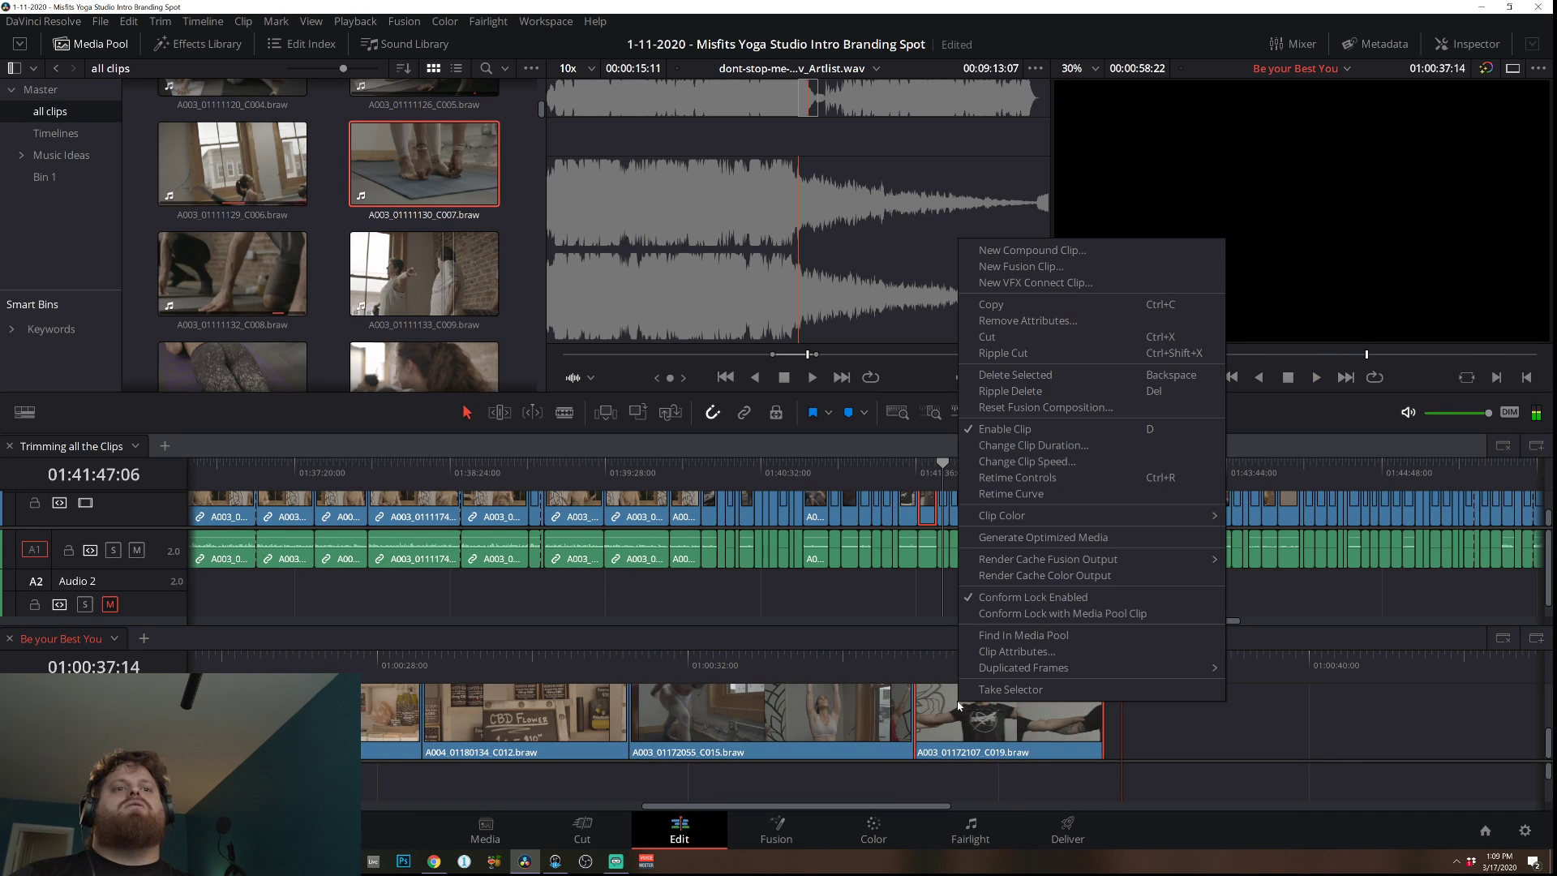
click(1050, 461)
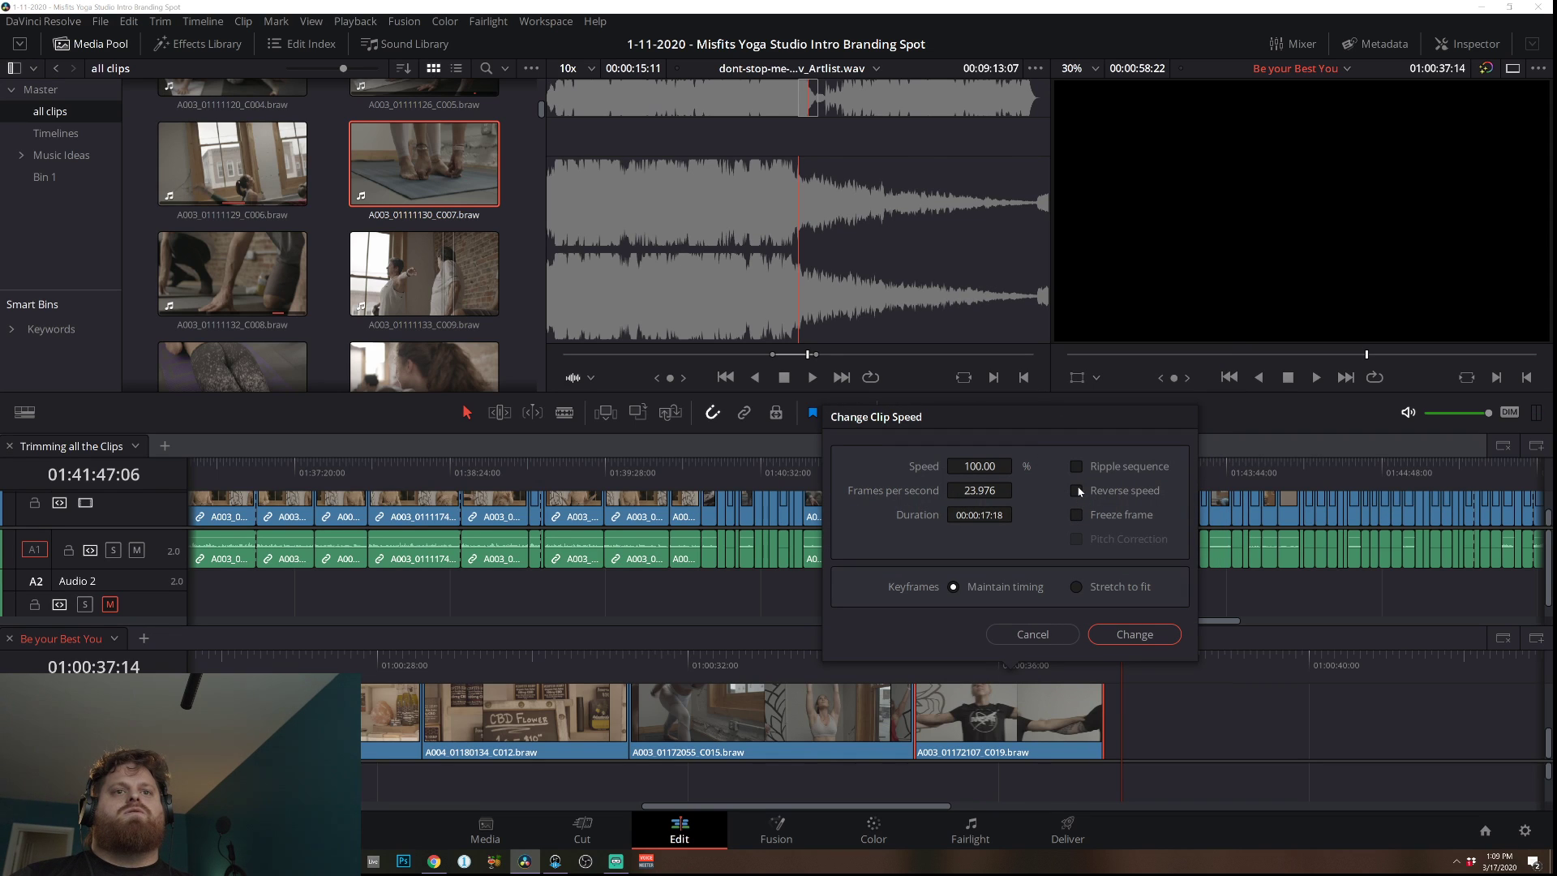
click(1151, 639)
click(772, 659)
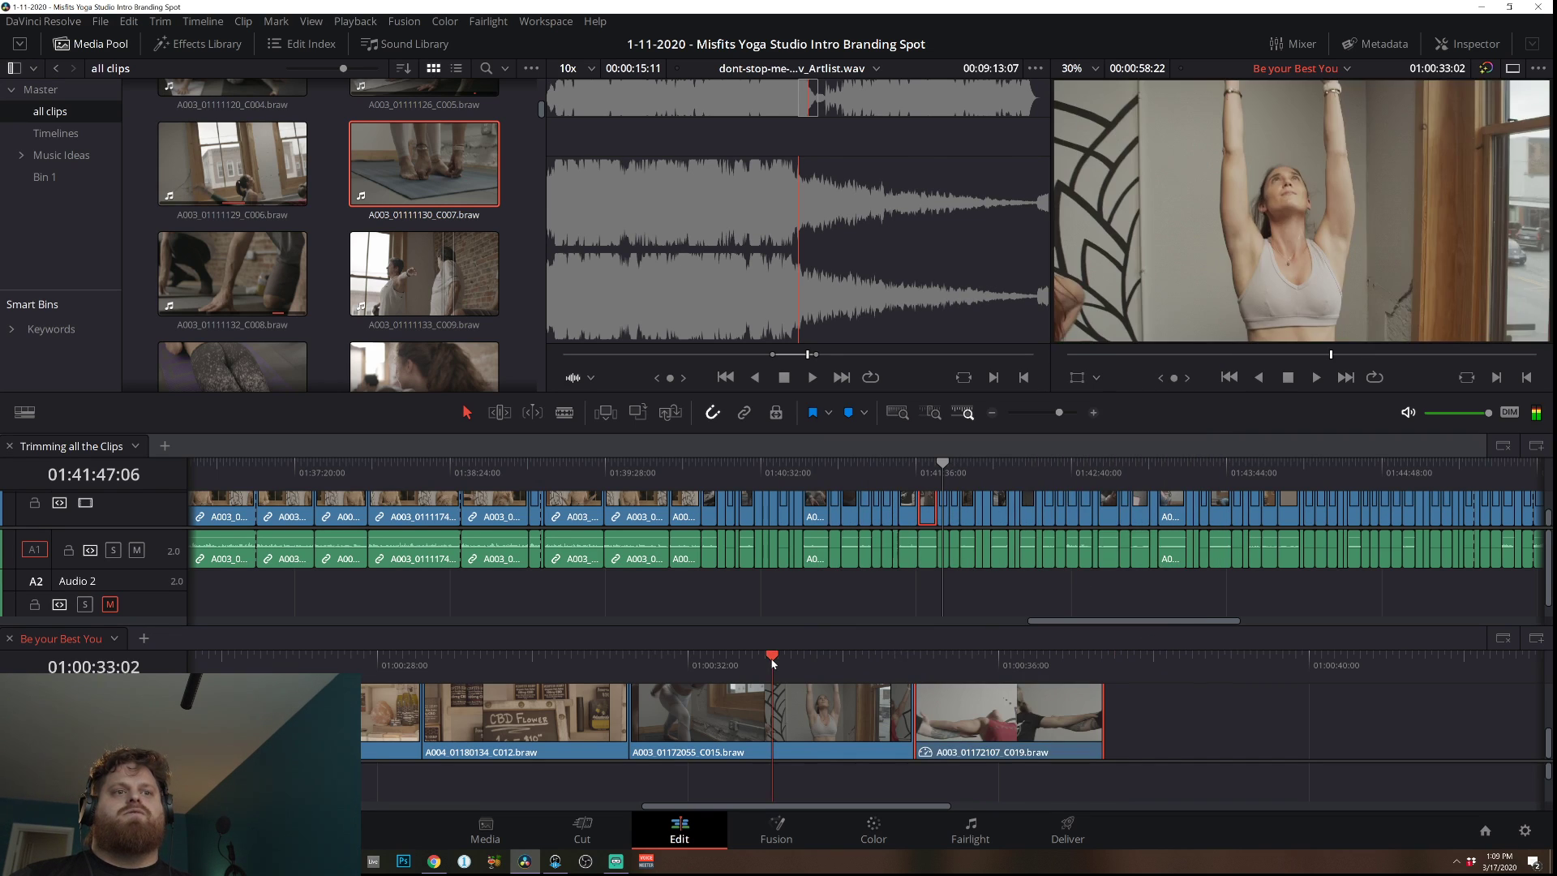
key(space)
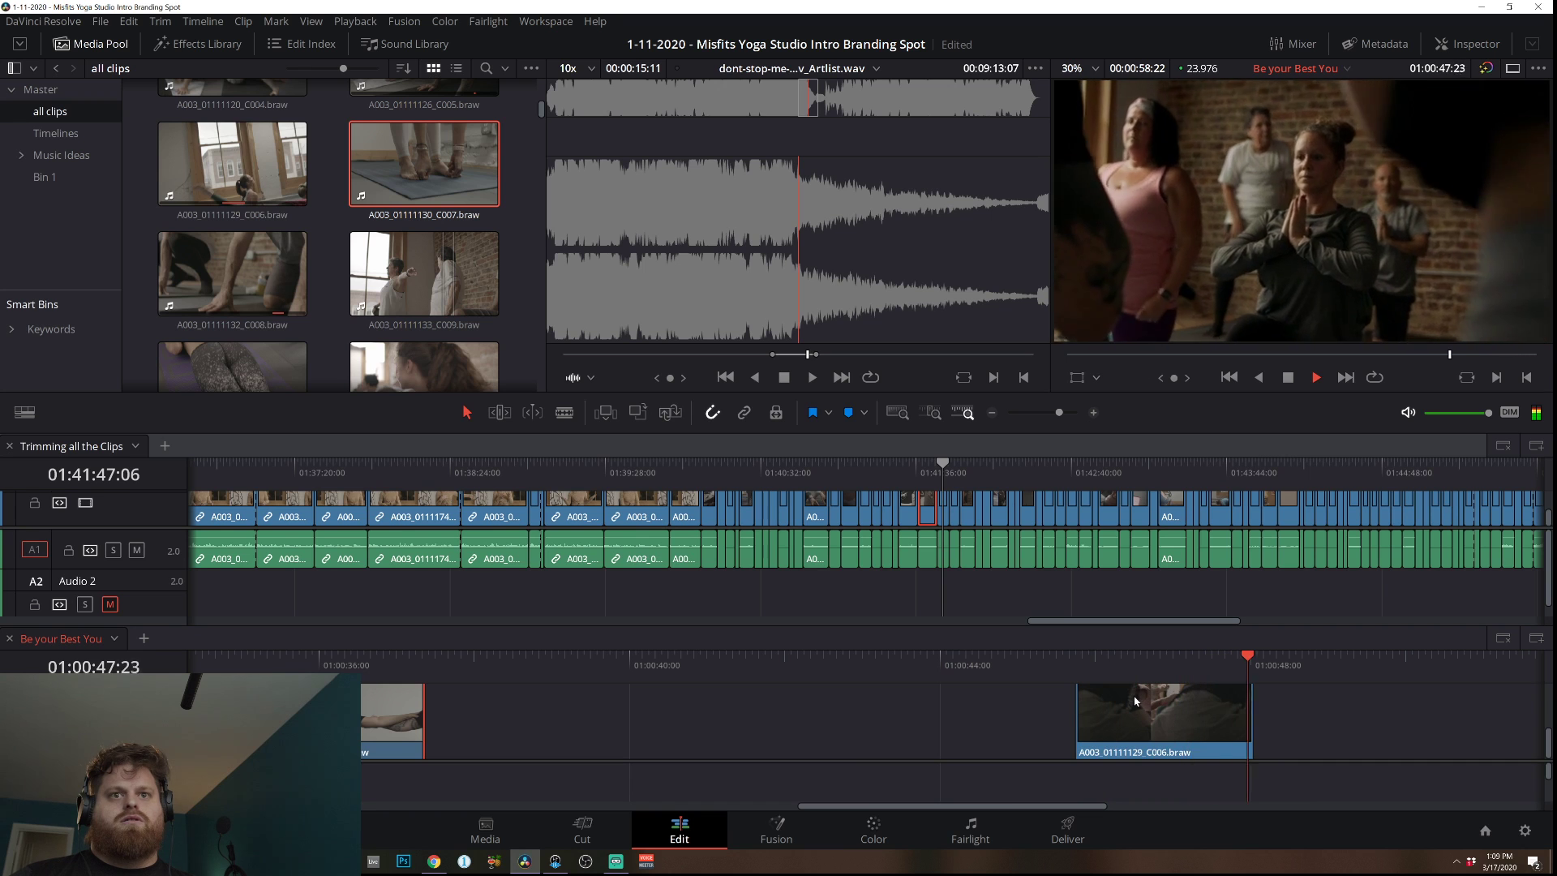
Move A003_01111129_C006 directly after A003_01172107_C019 and play through the new cut.
drag(1136, 699, 487, 708)
click(369, 661)
key(space)
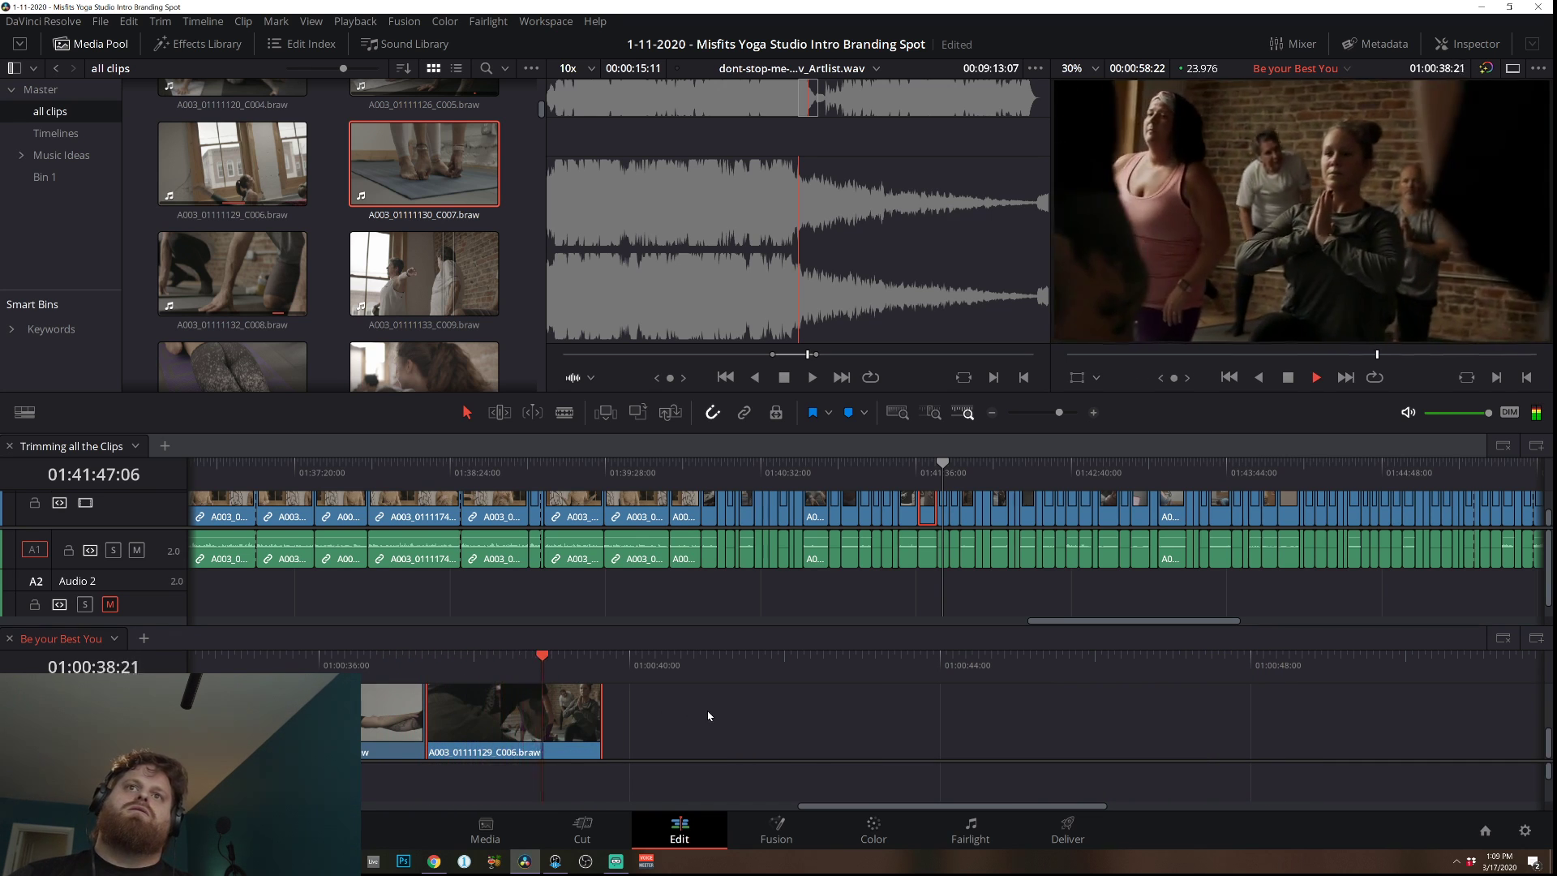
key(space)
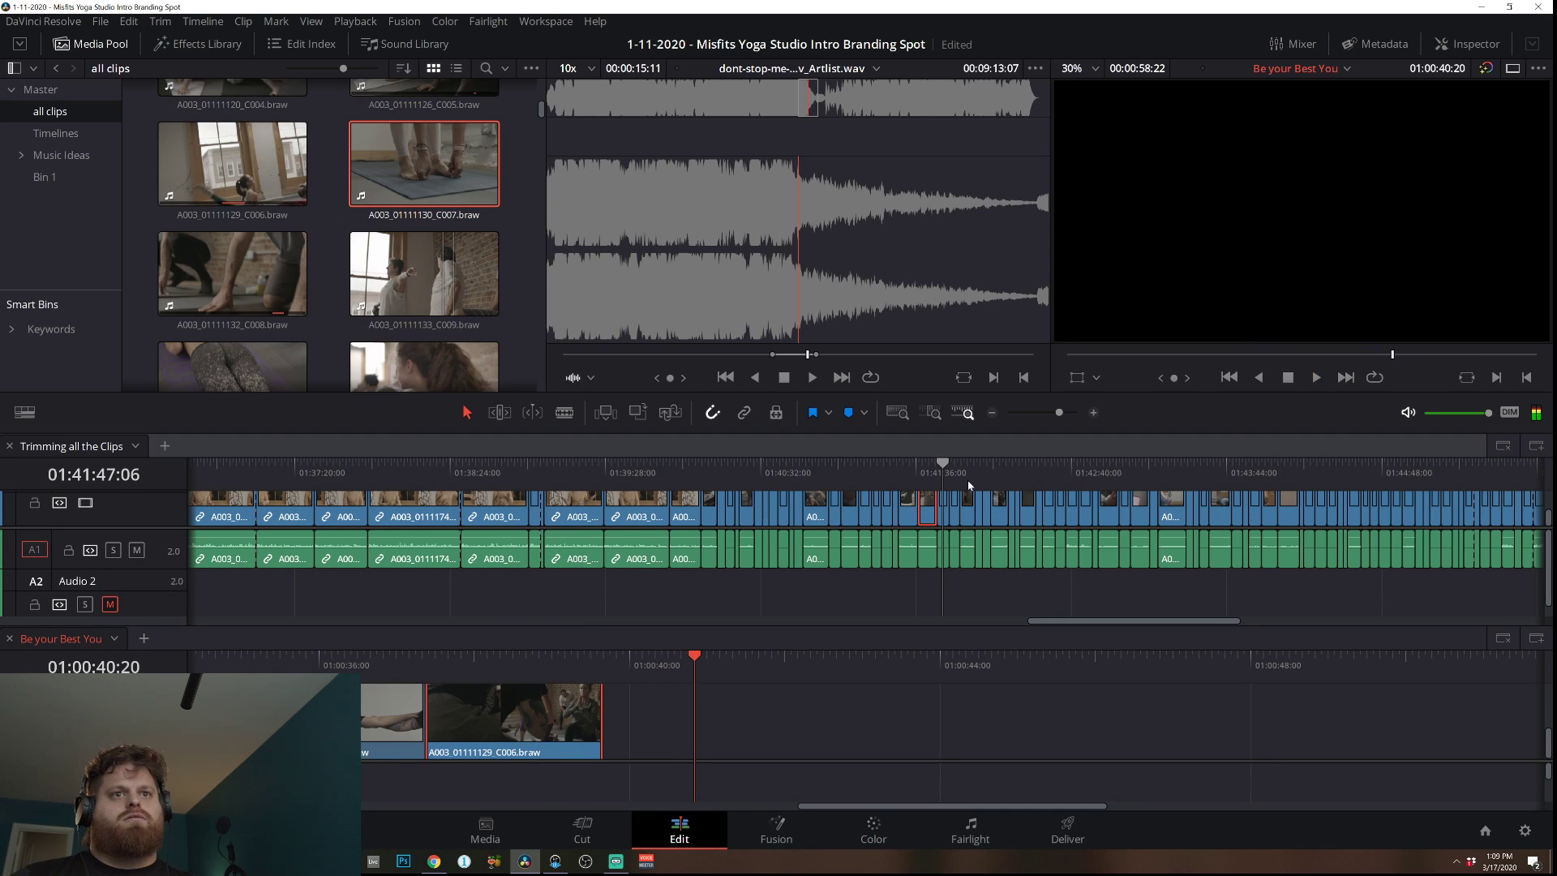
Add A003_01172108_C021 from around 01:41:50 in the Trimming all the Clips timeline, leaving a gap after A003_01111129_C006.
drag(985, 486, 1046, 487)
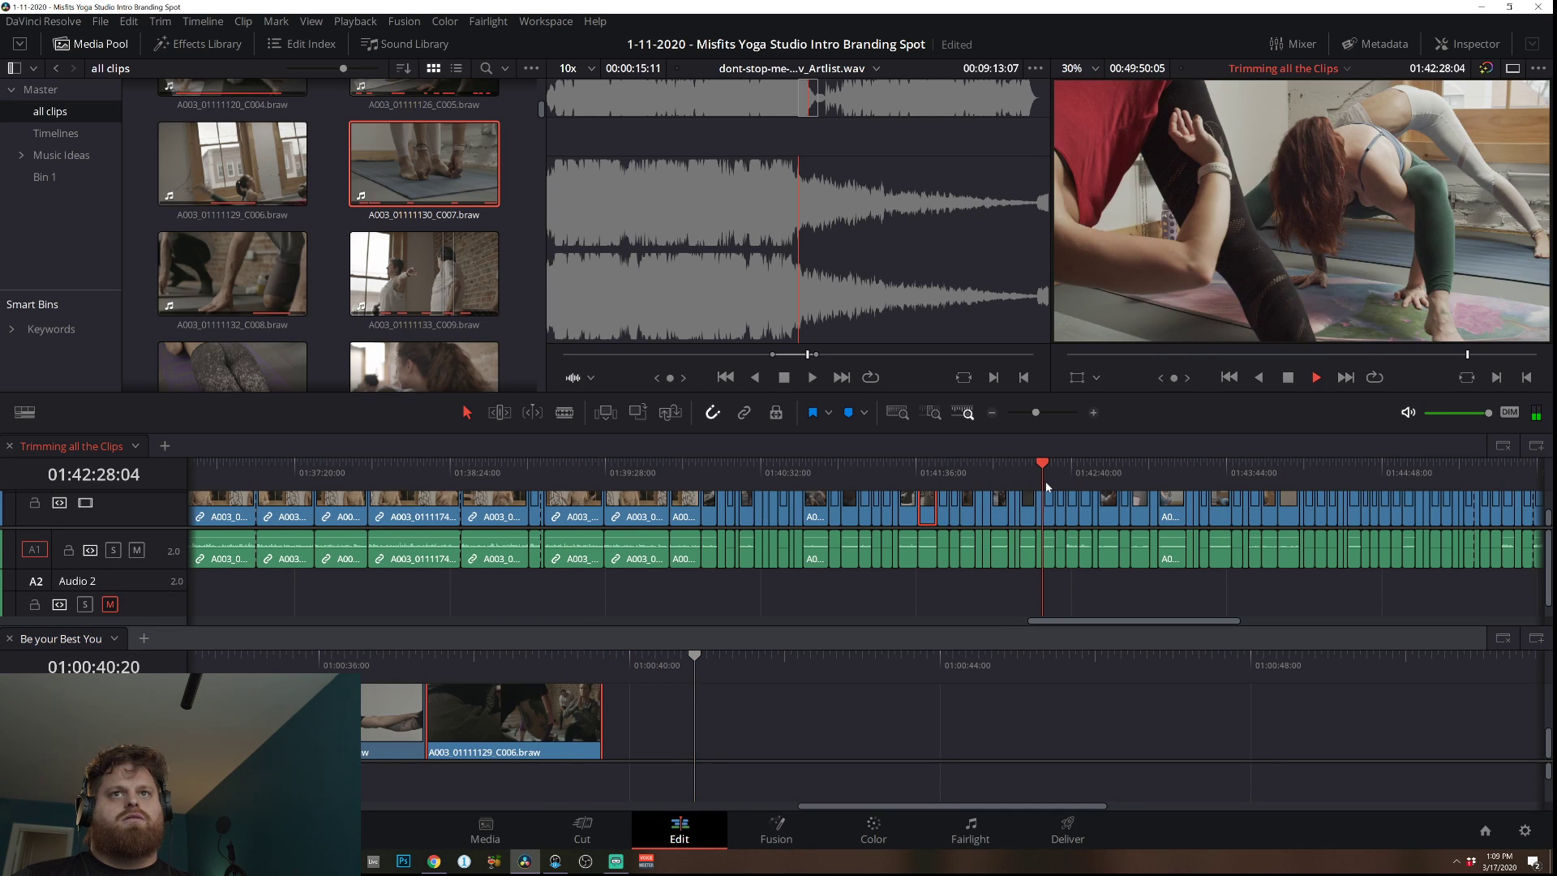
key(space)
click(898, 485)
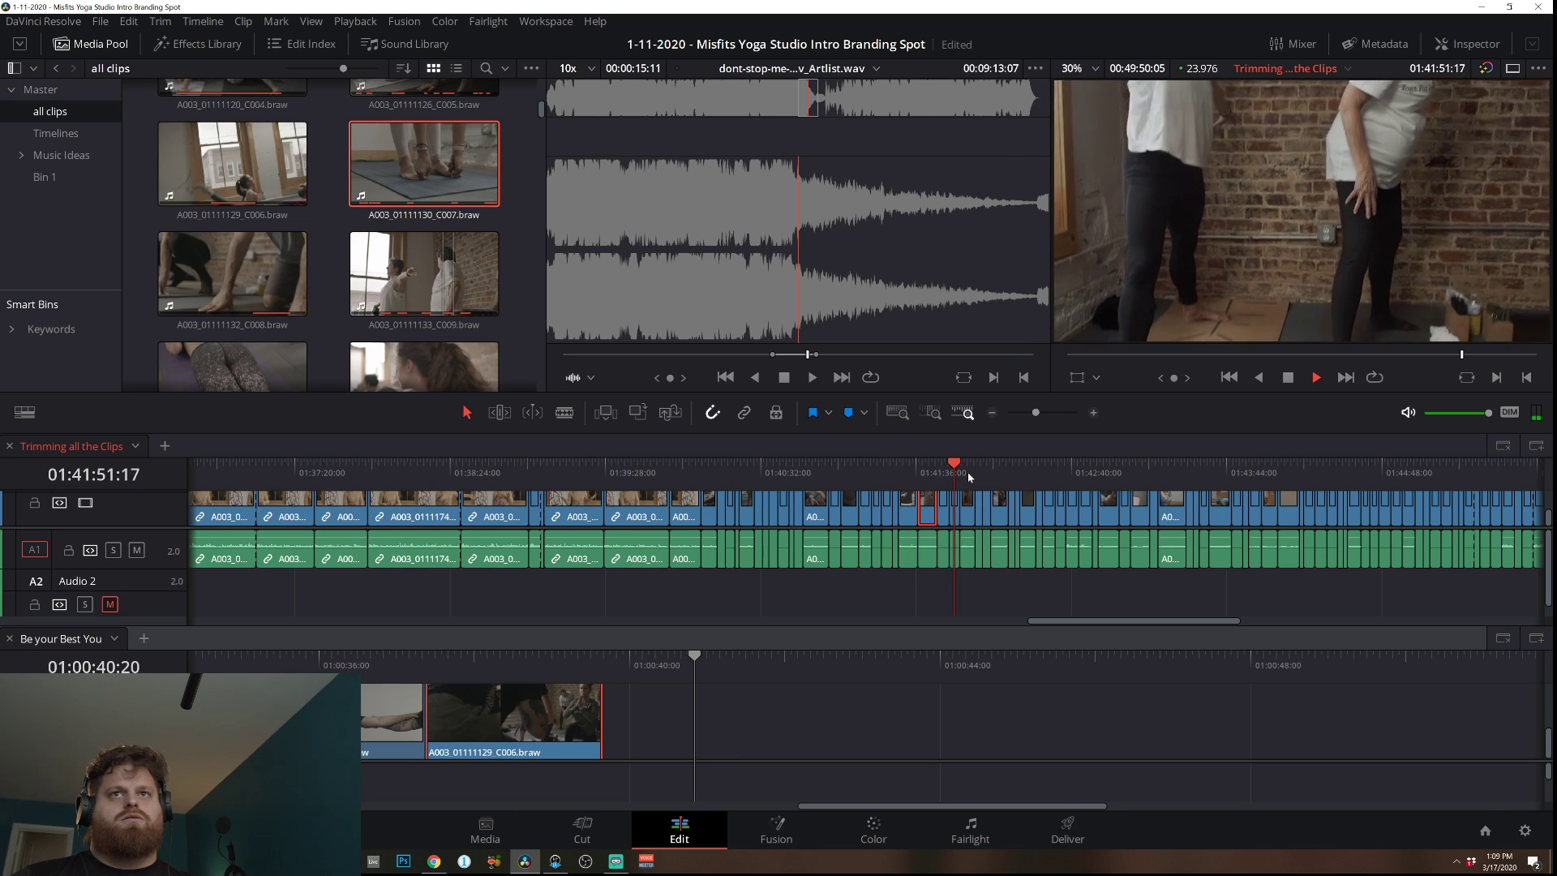
mouse_move(966, 506)
mouse_down()
mouse_move(973, 526)
mouse_move(976, 512)
mouse_up()
click(948, 471)
key(space)
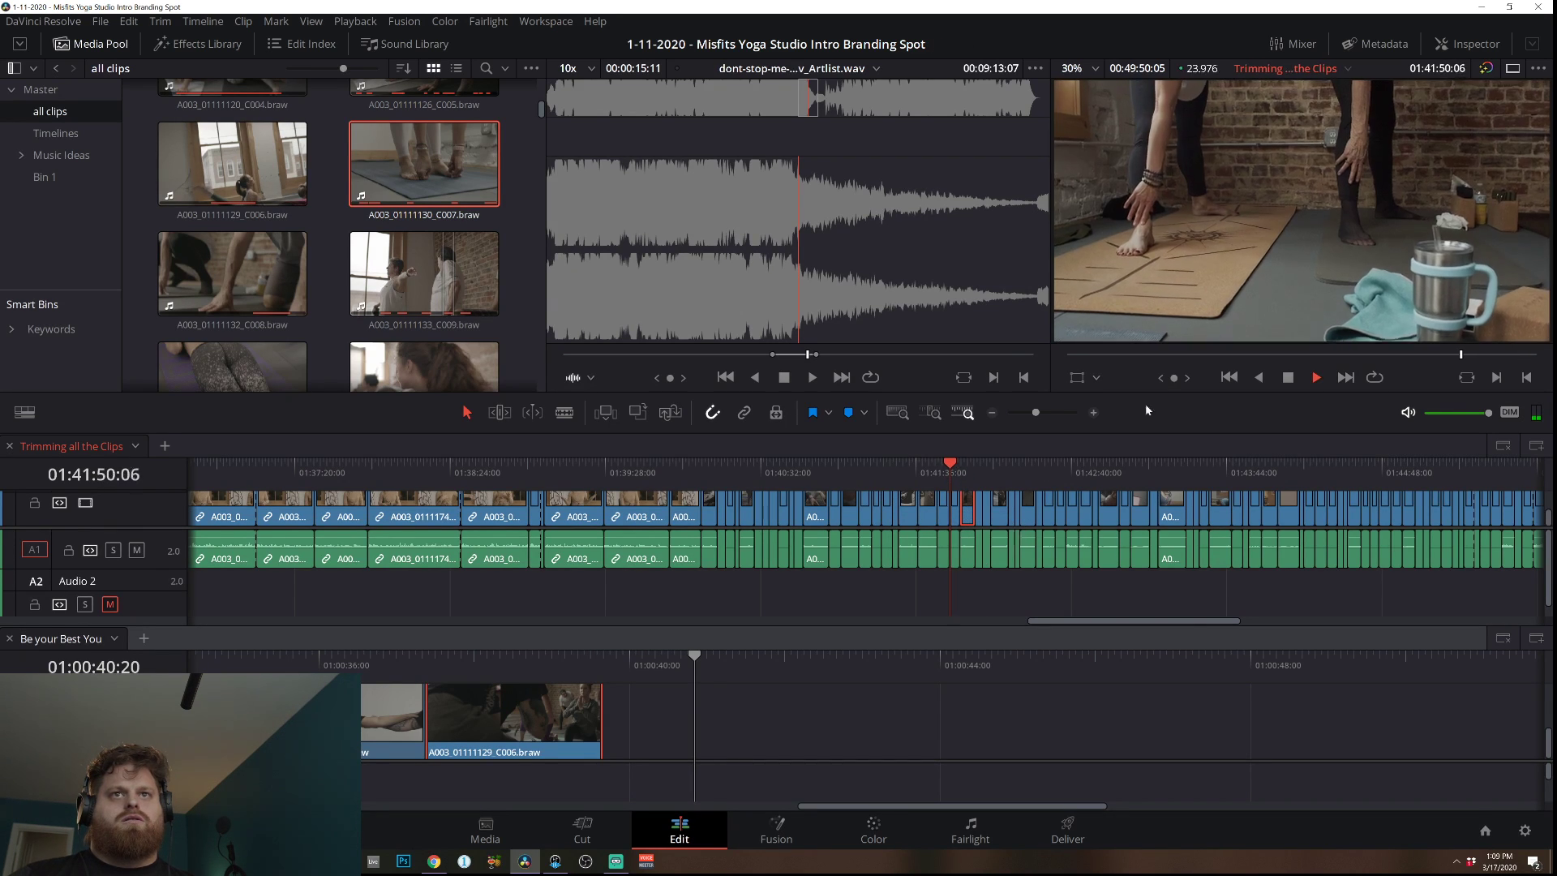
click(1094, 413)
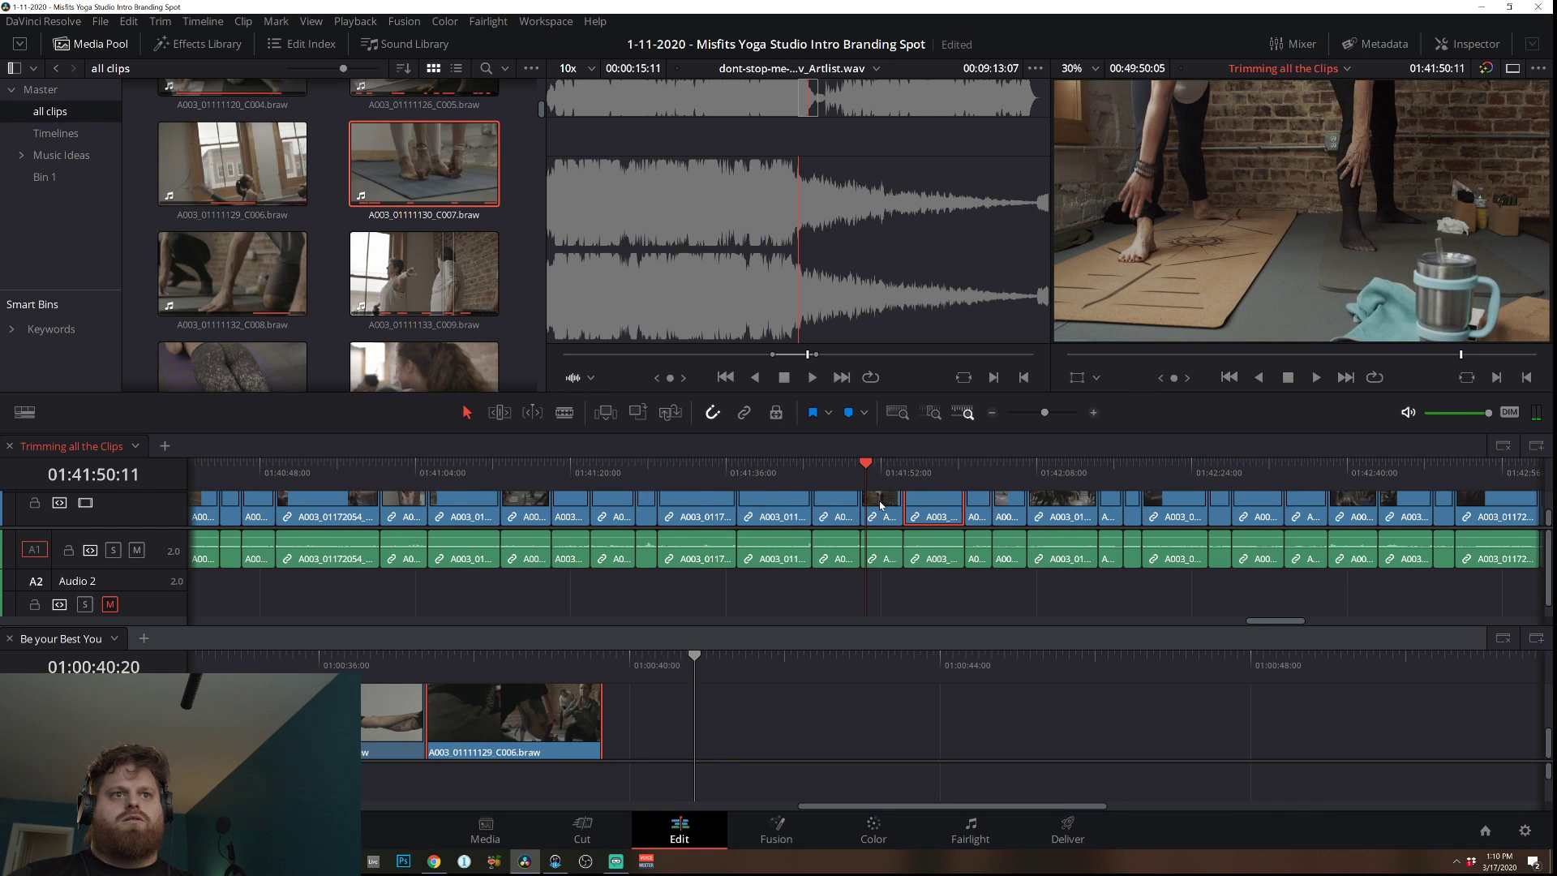
drag(882, 516, 721, 715)
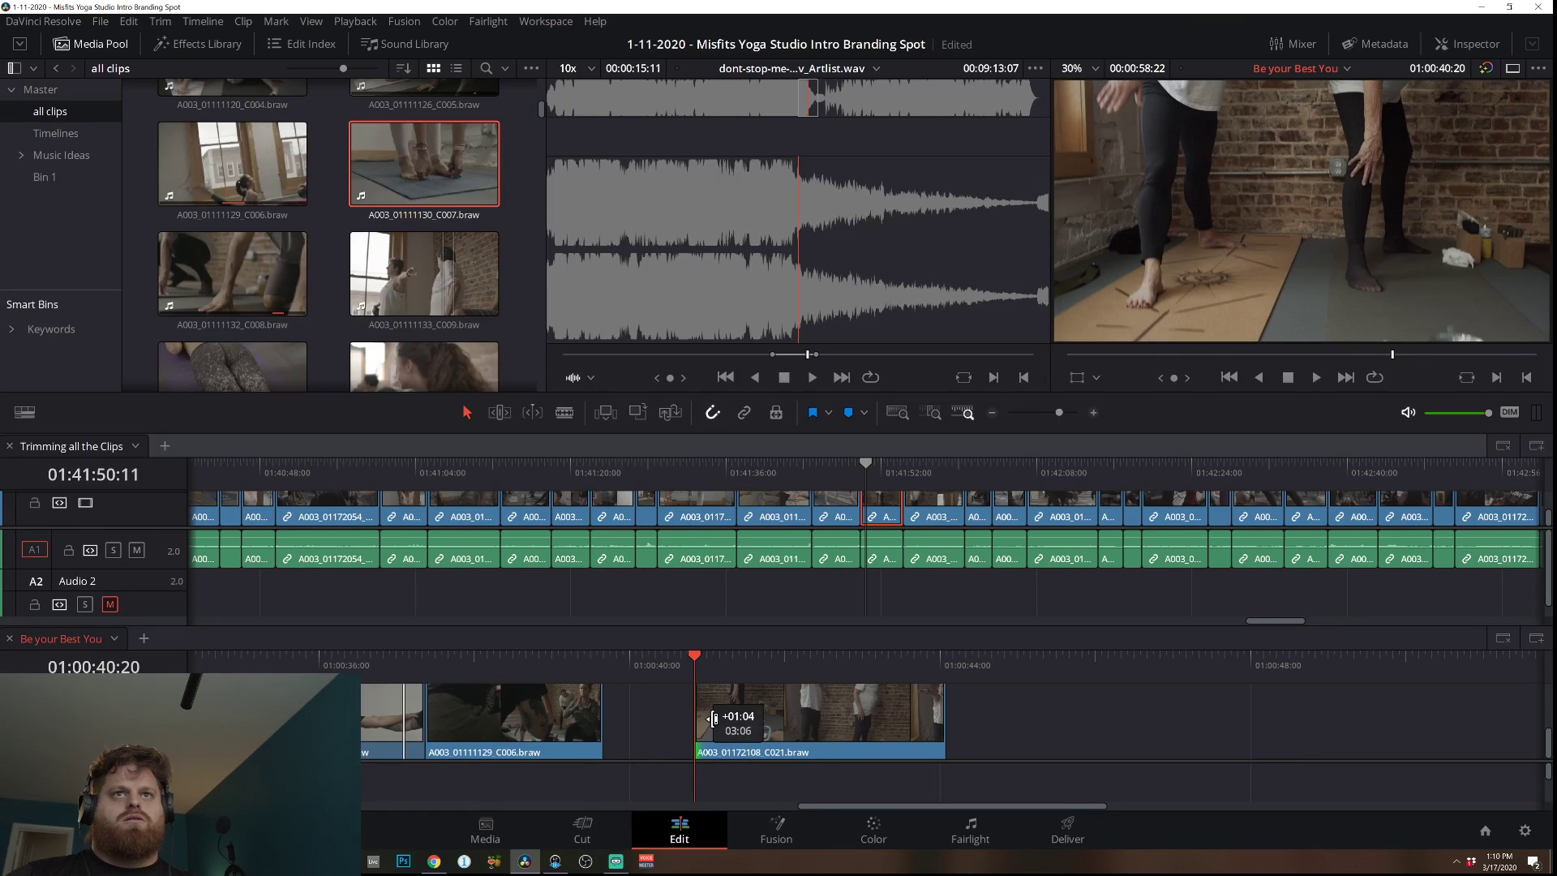
drag(845, 697, 893, 694)
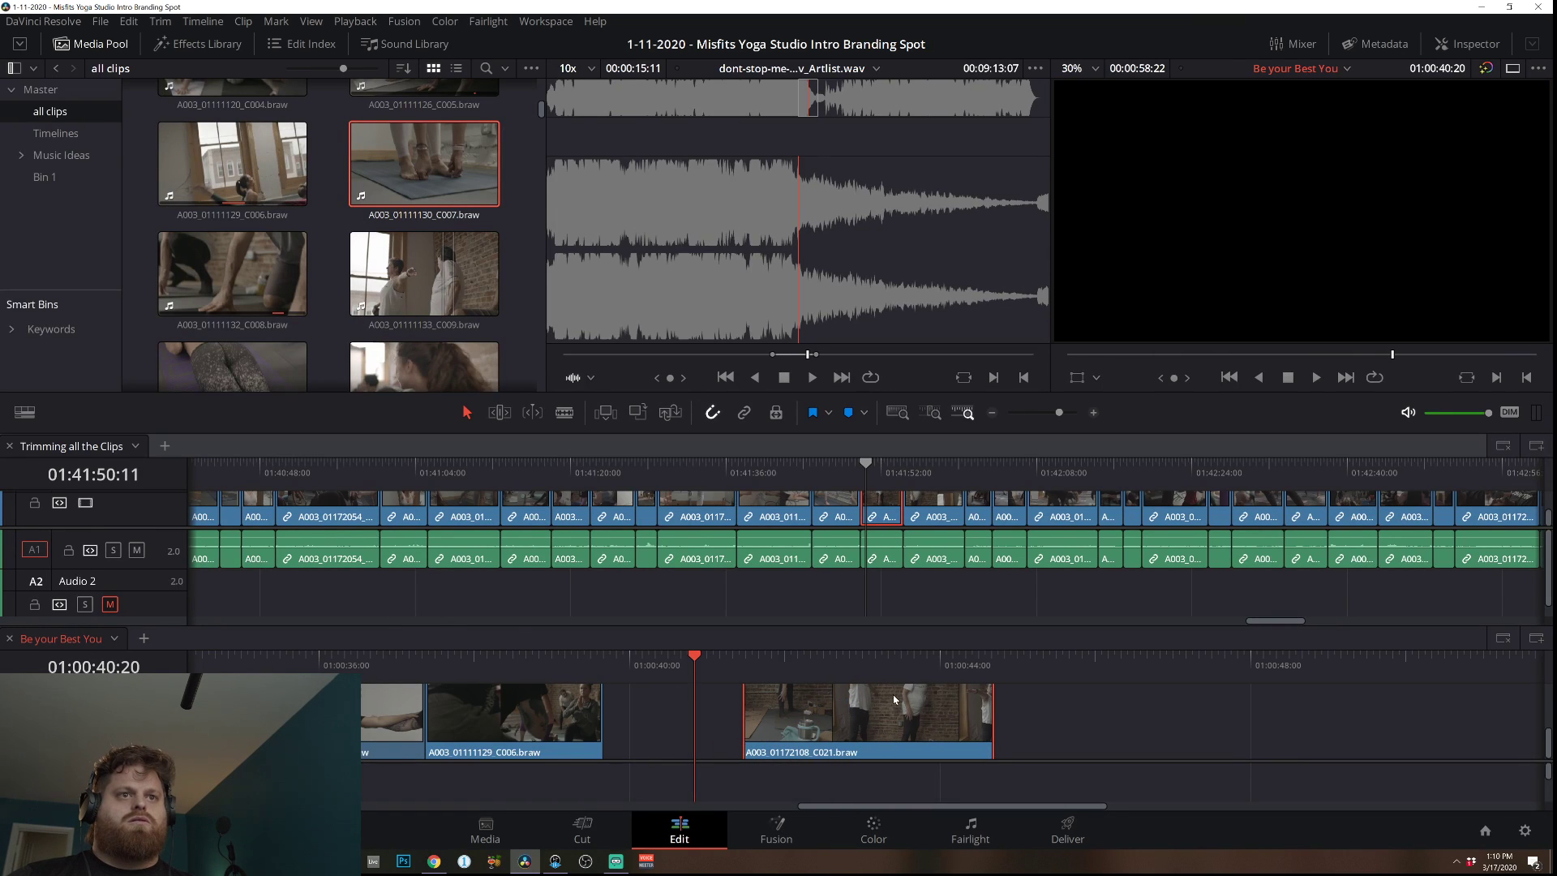
Add A003_01172111_C027 from the trimmed clips directly after A003_01111129_C006, shortened to about two seconds, and play it back.
click(903, 469)
key(space)
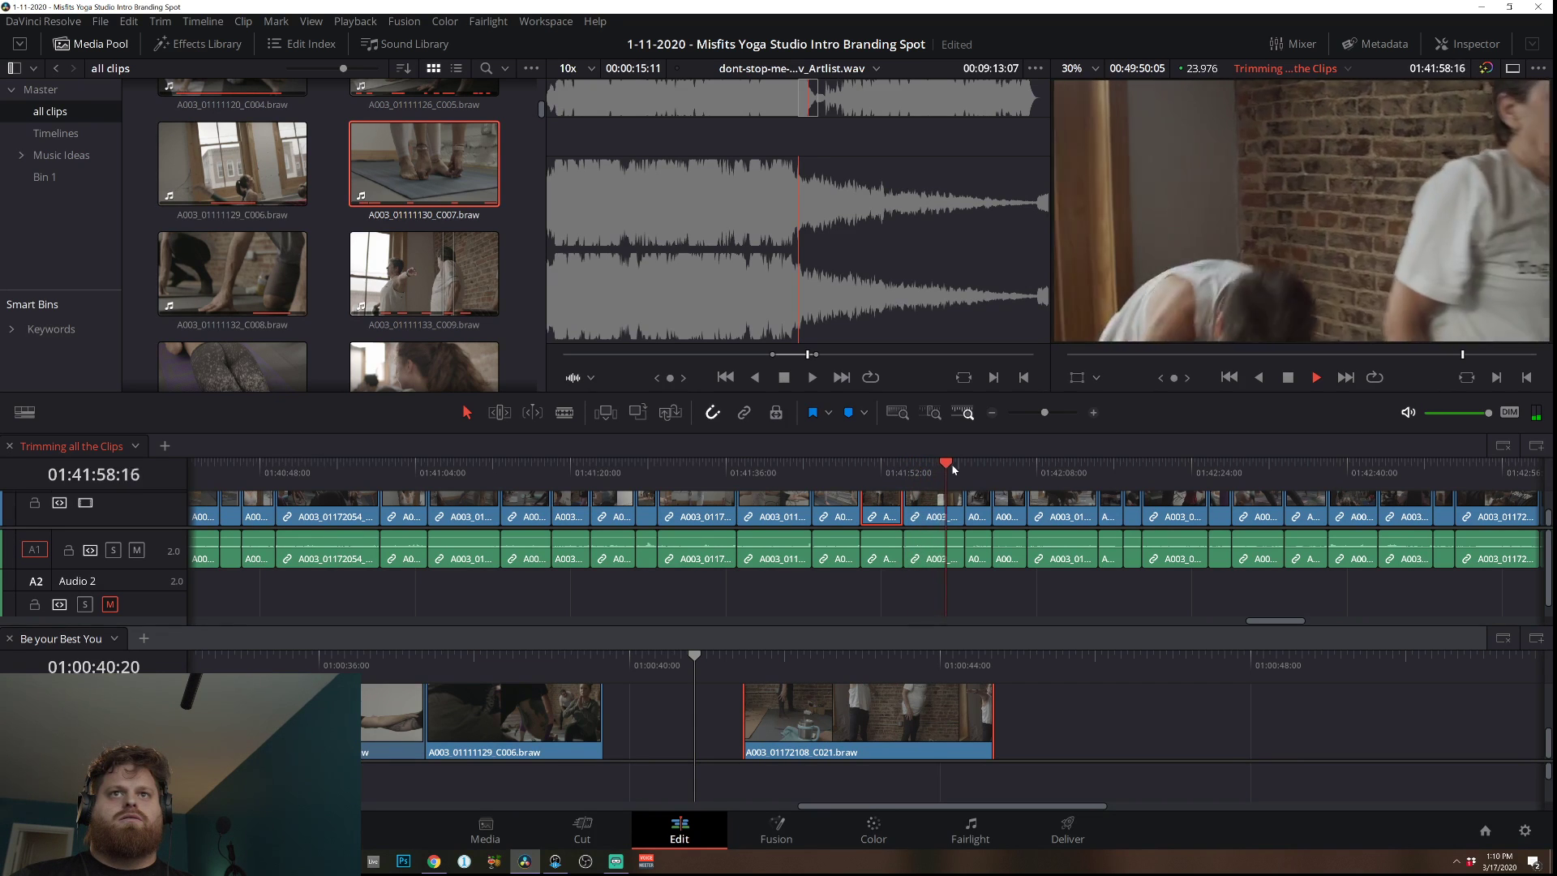
key(space)
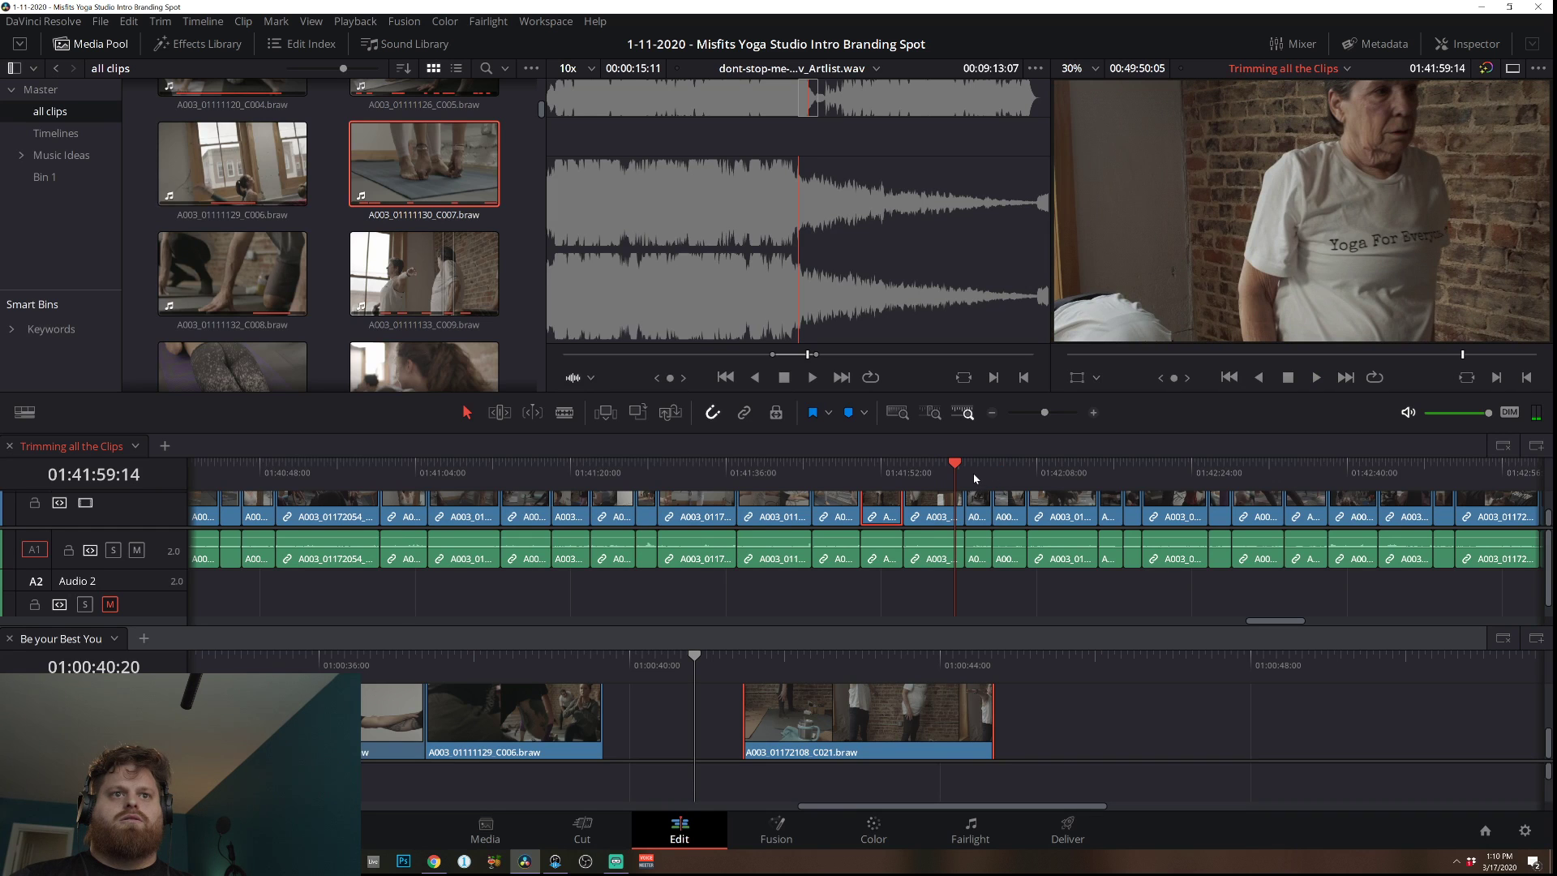
key(space)
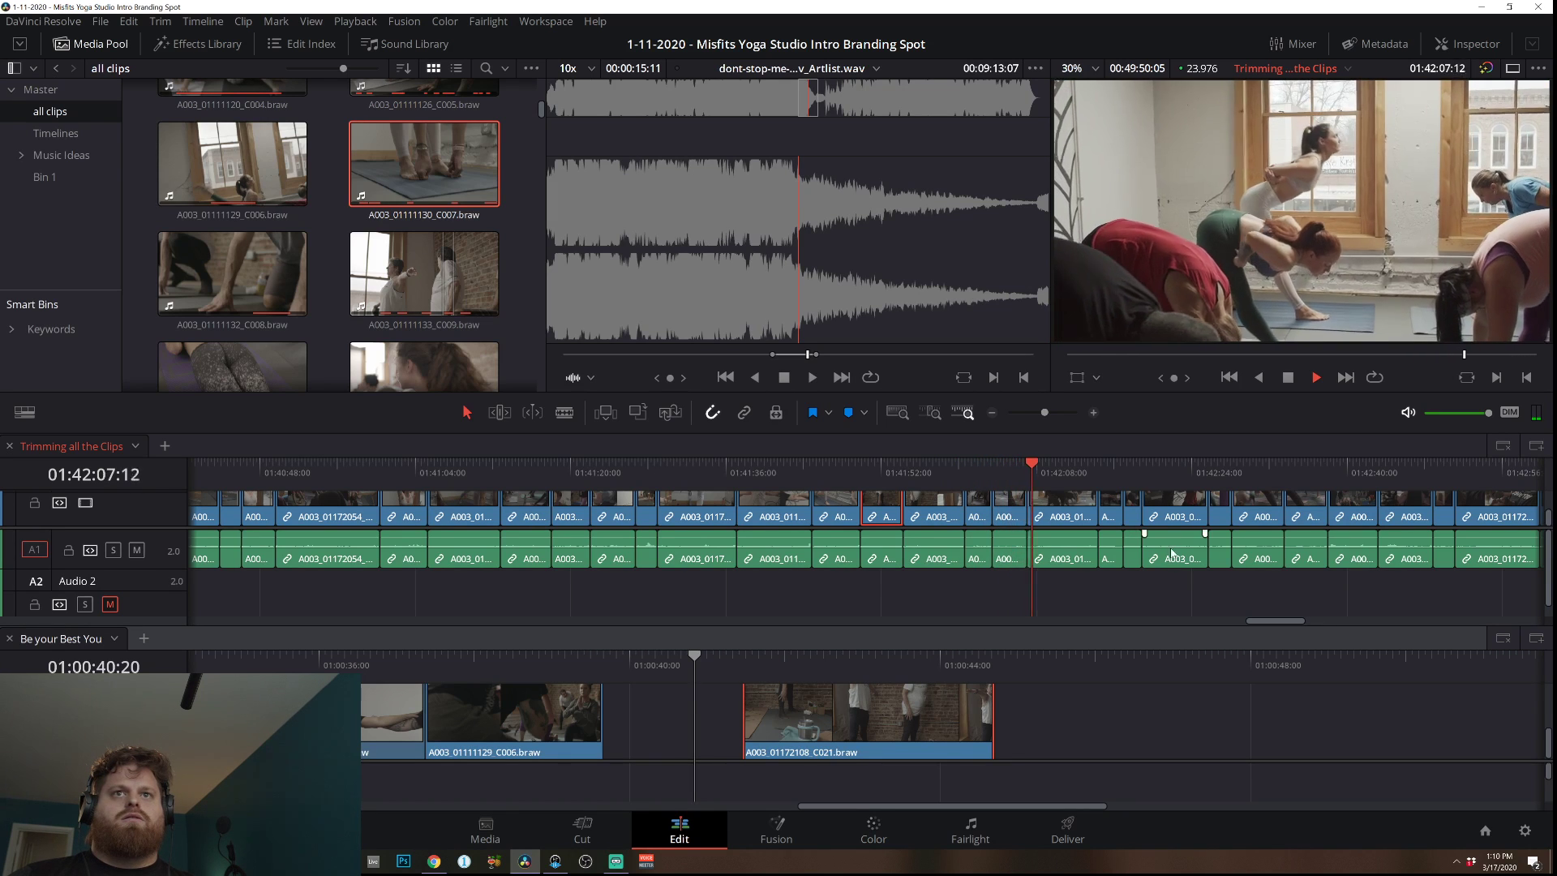
click(1092, 469)
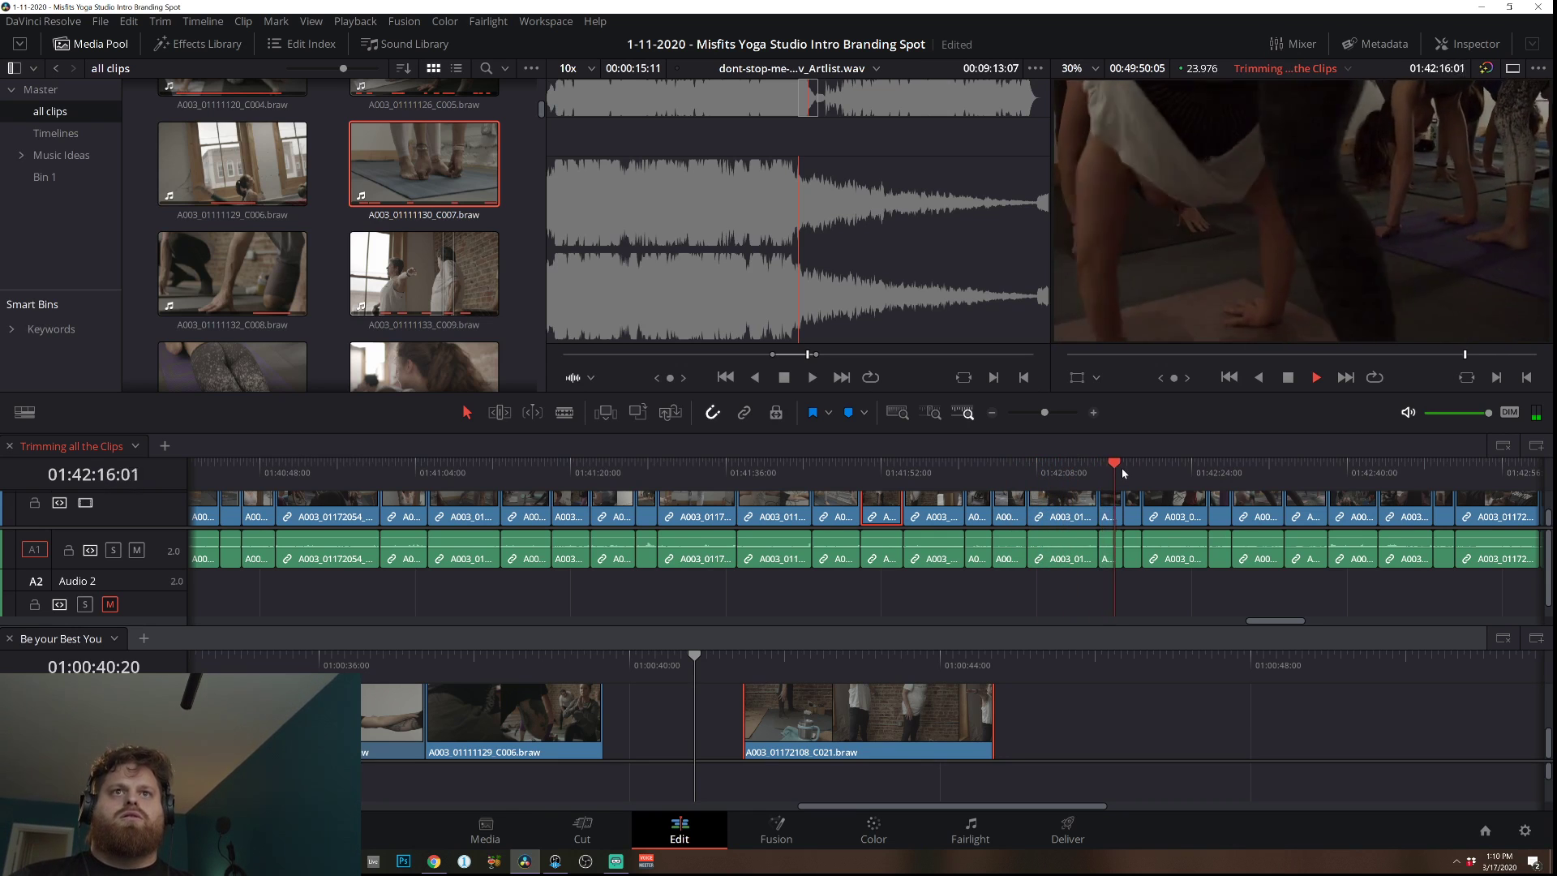
click(1134, 470)
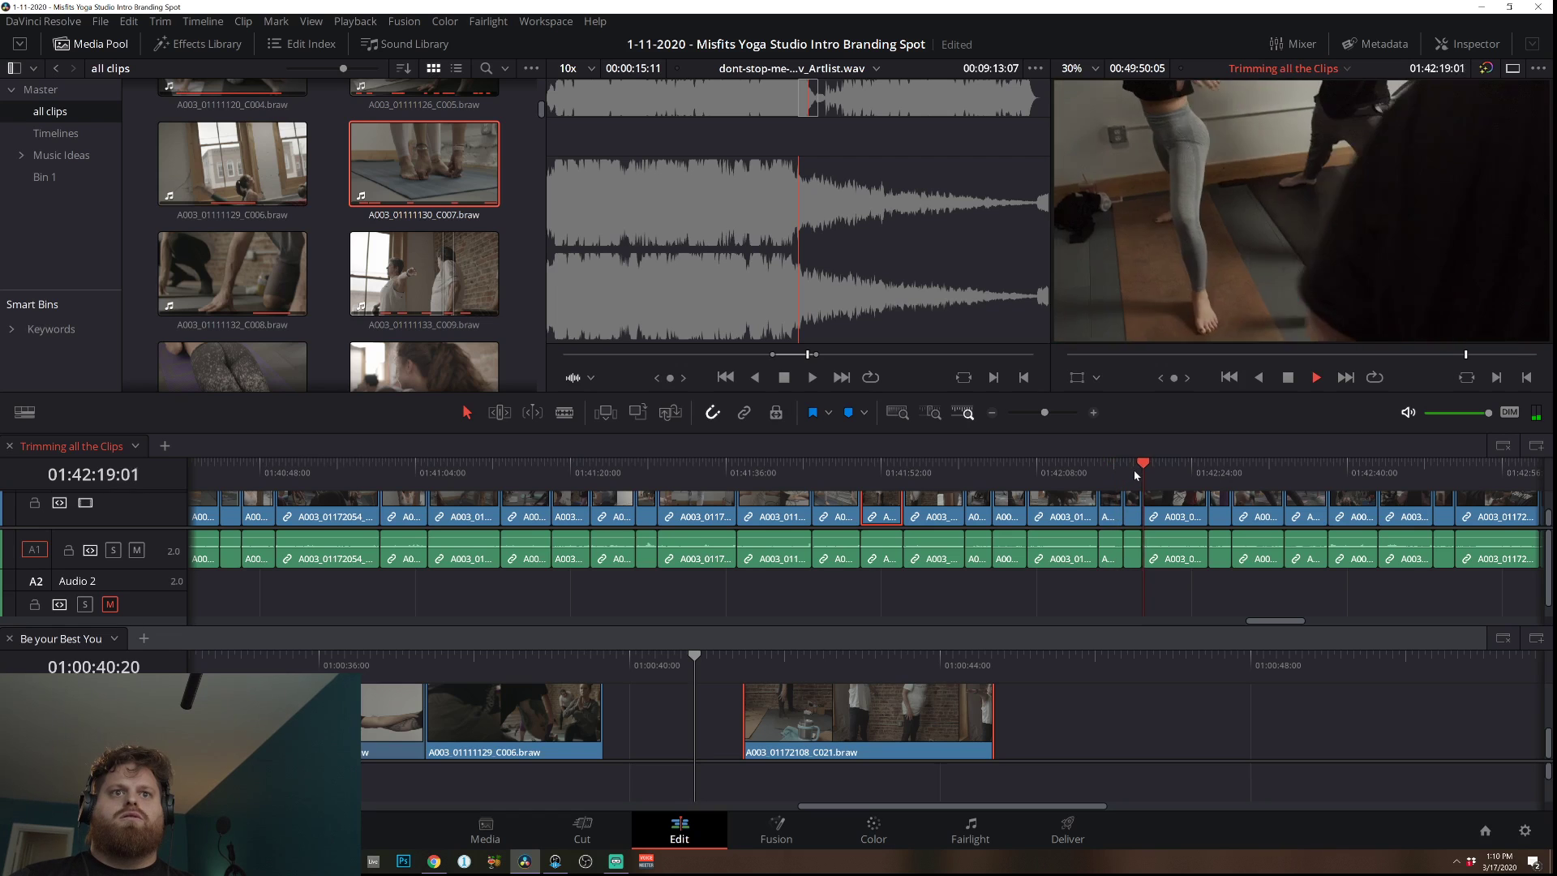
click(1208, 478)
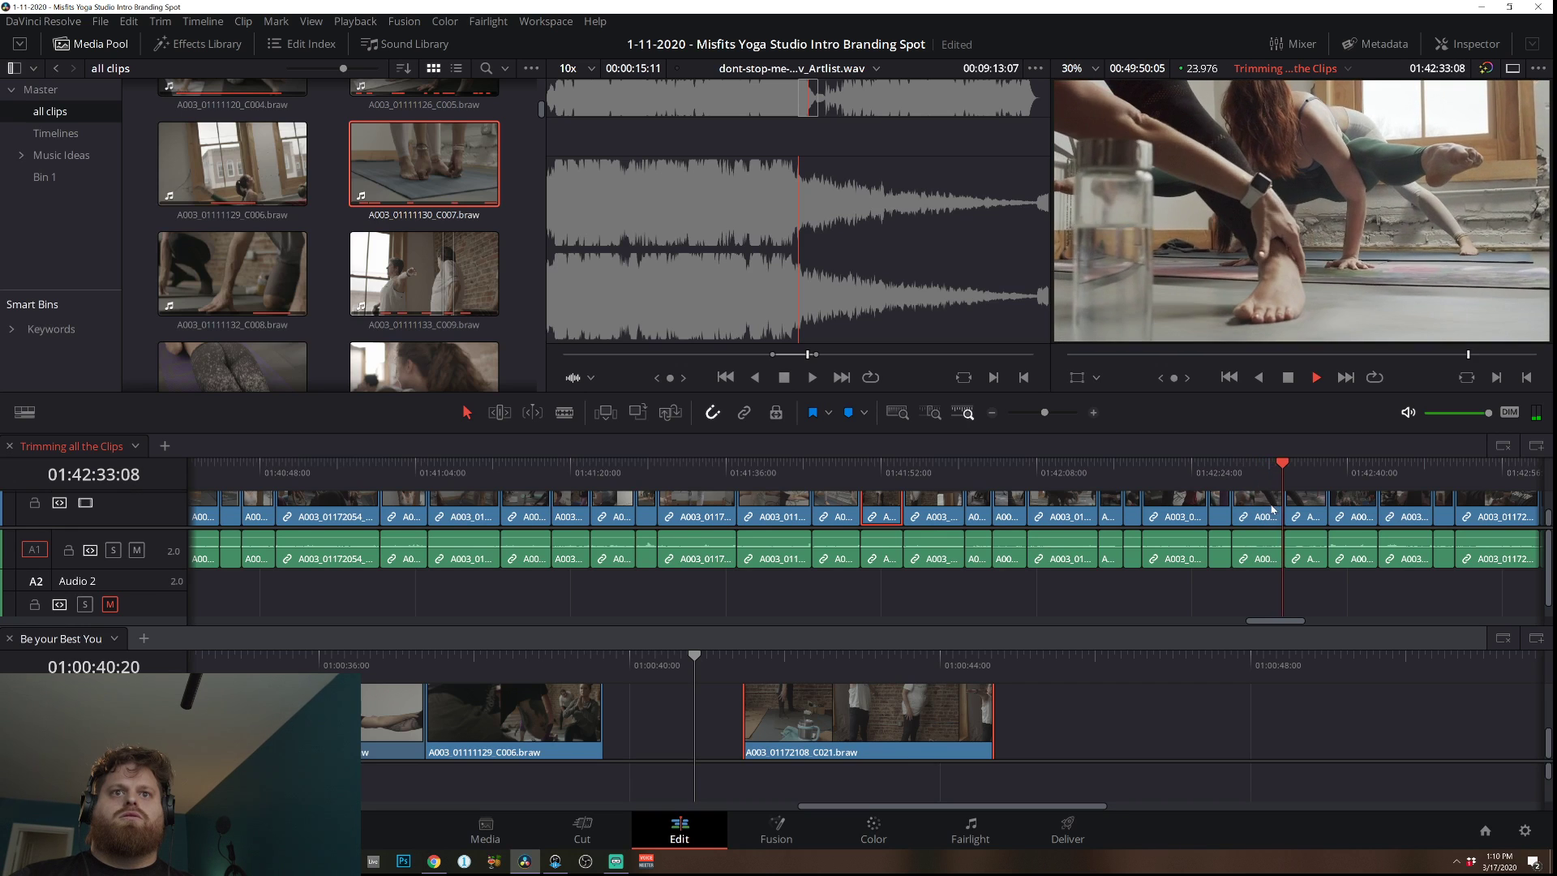
drag(1271, 509, 1051, 734)
scroll(912, 734, right, 5)
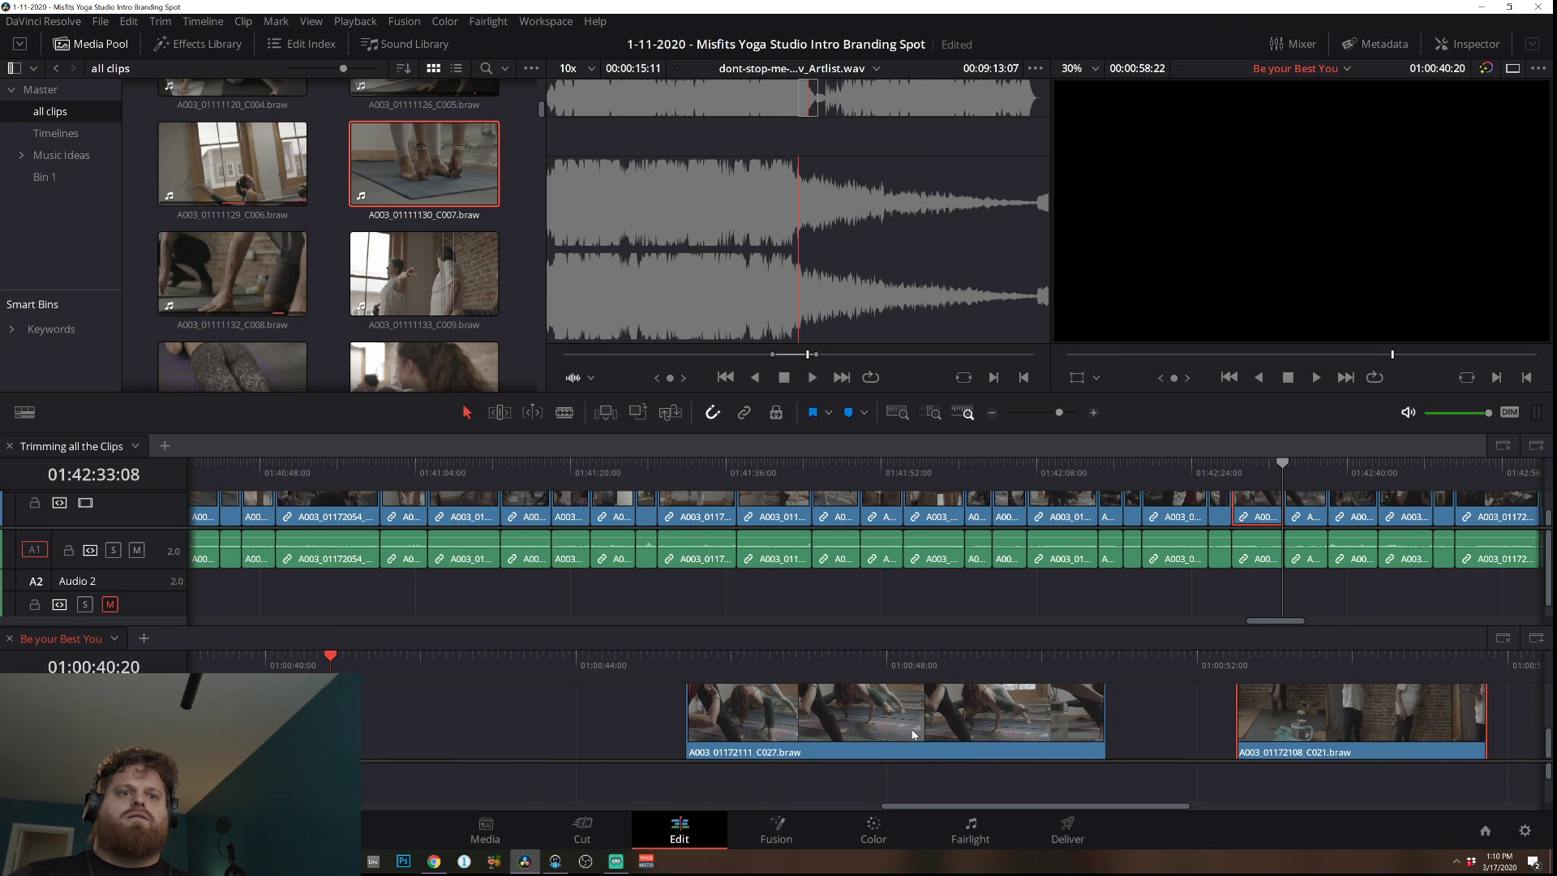
drag(691, 722, 786, 708)
key(space)
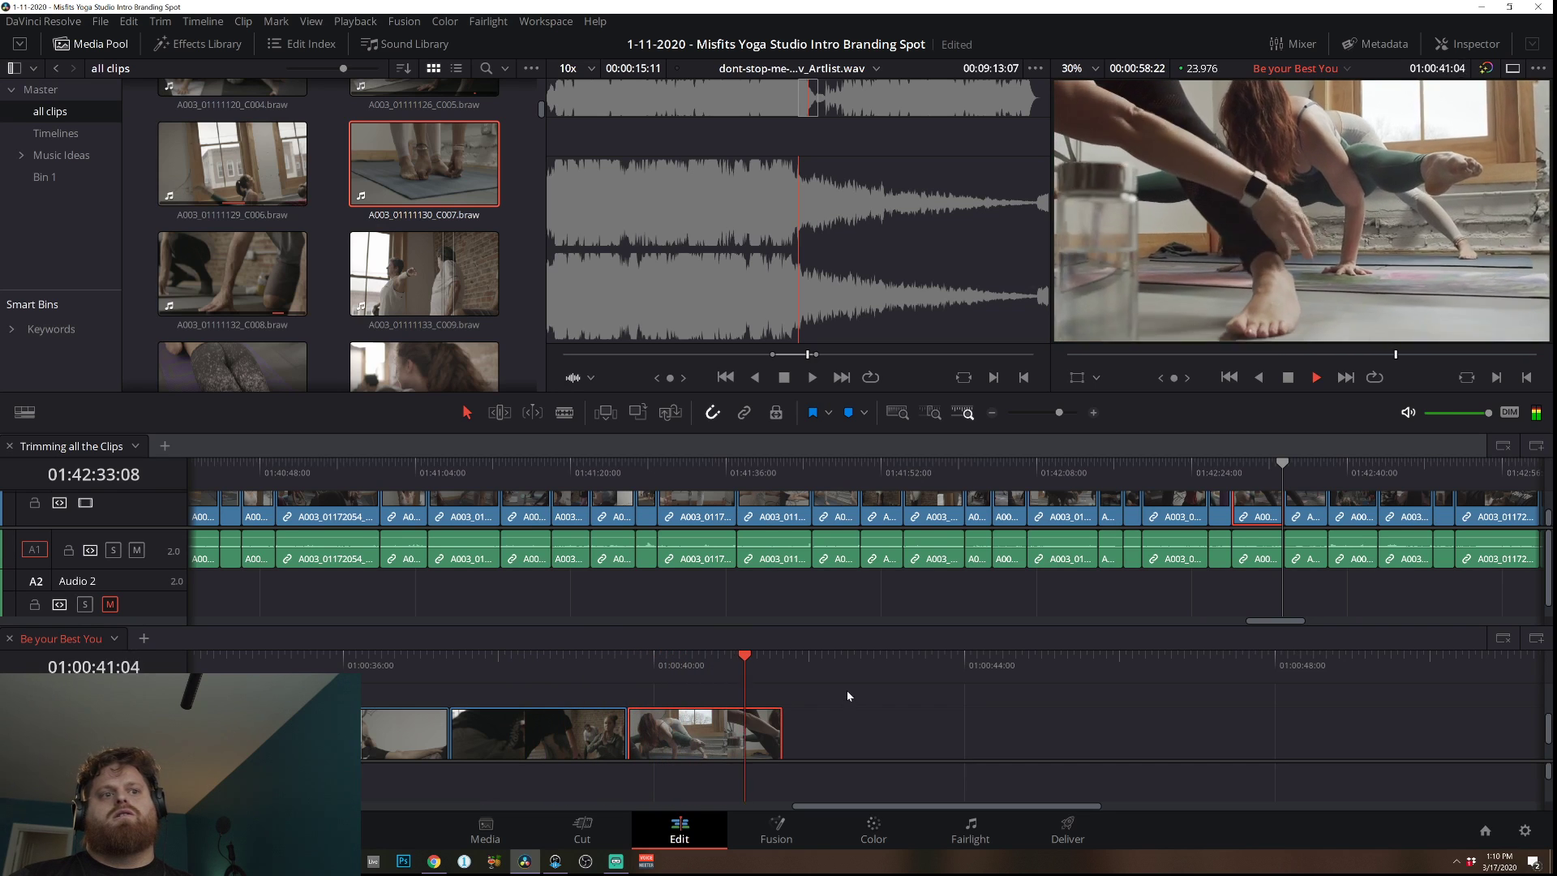
Add the man-lying-on-mat shot from 01:42:51 after A003_01172111_C027 and trim its end to about 01:00:45.
click(1296, 479)
drag(1338, 478, 1353, 483)
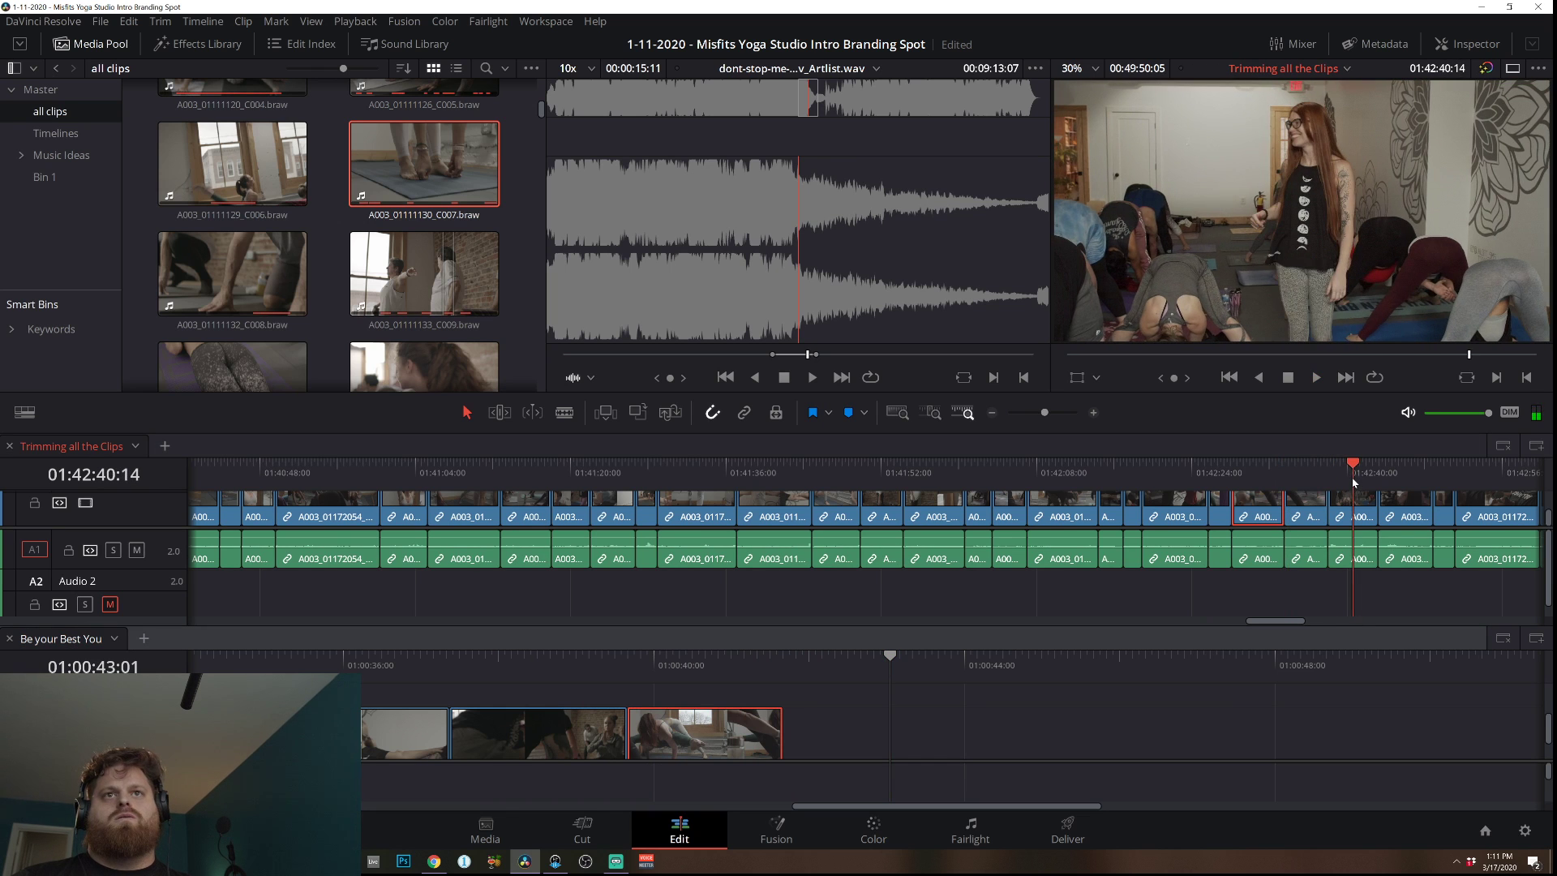
click(1404, 477)
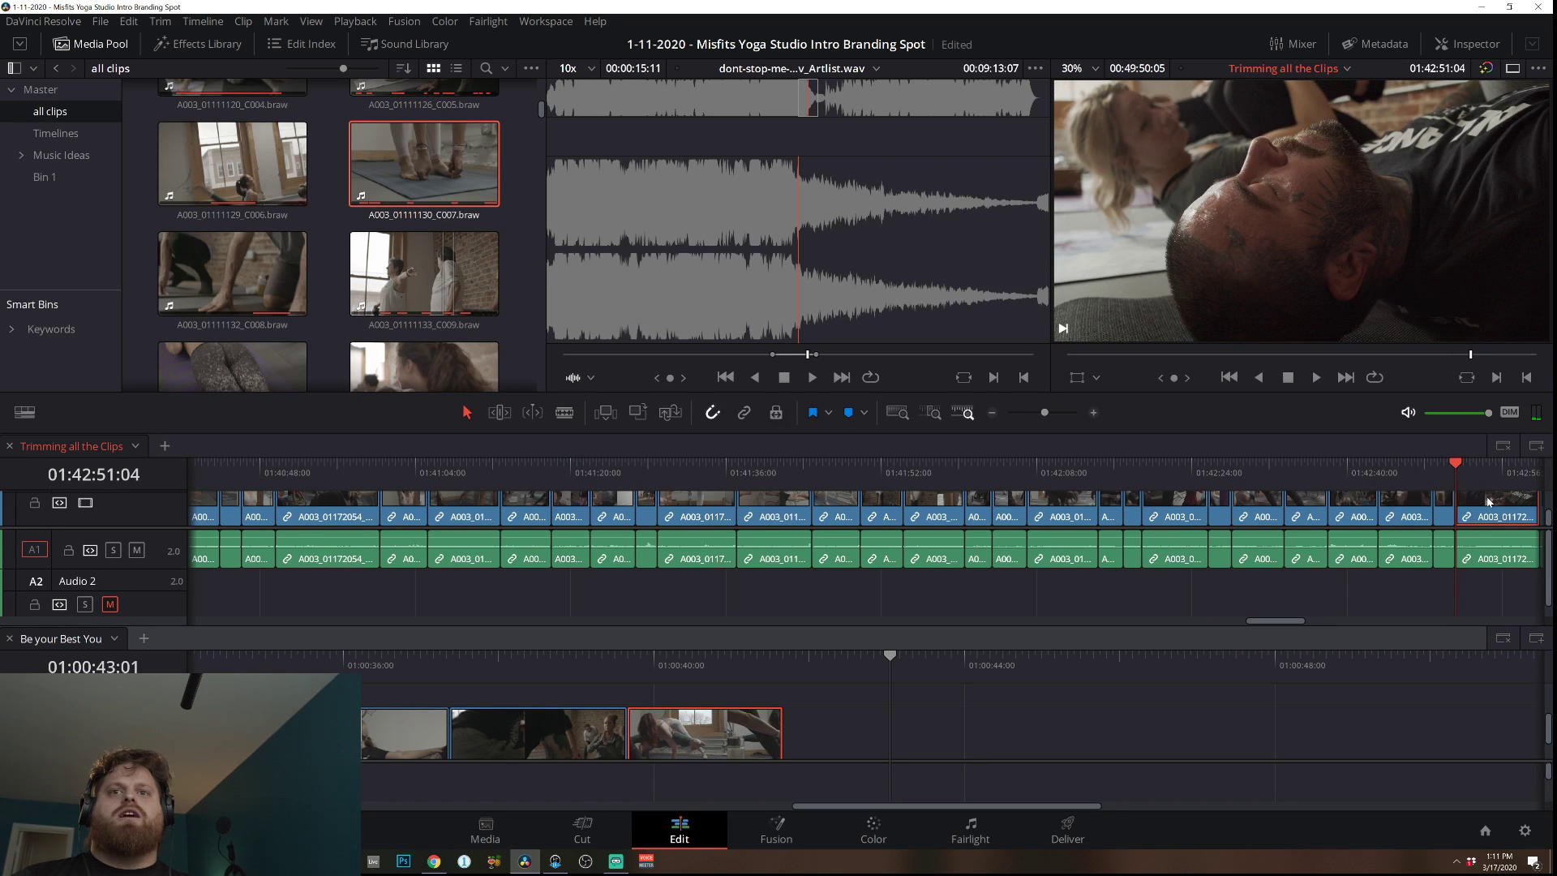
drag(1488, 502, 1023, 745)
drag(1500, 734, 1064, 730)
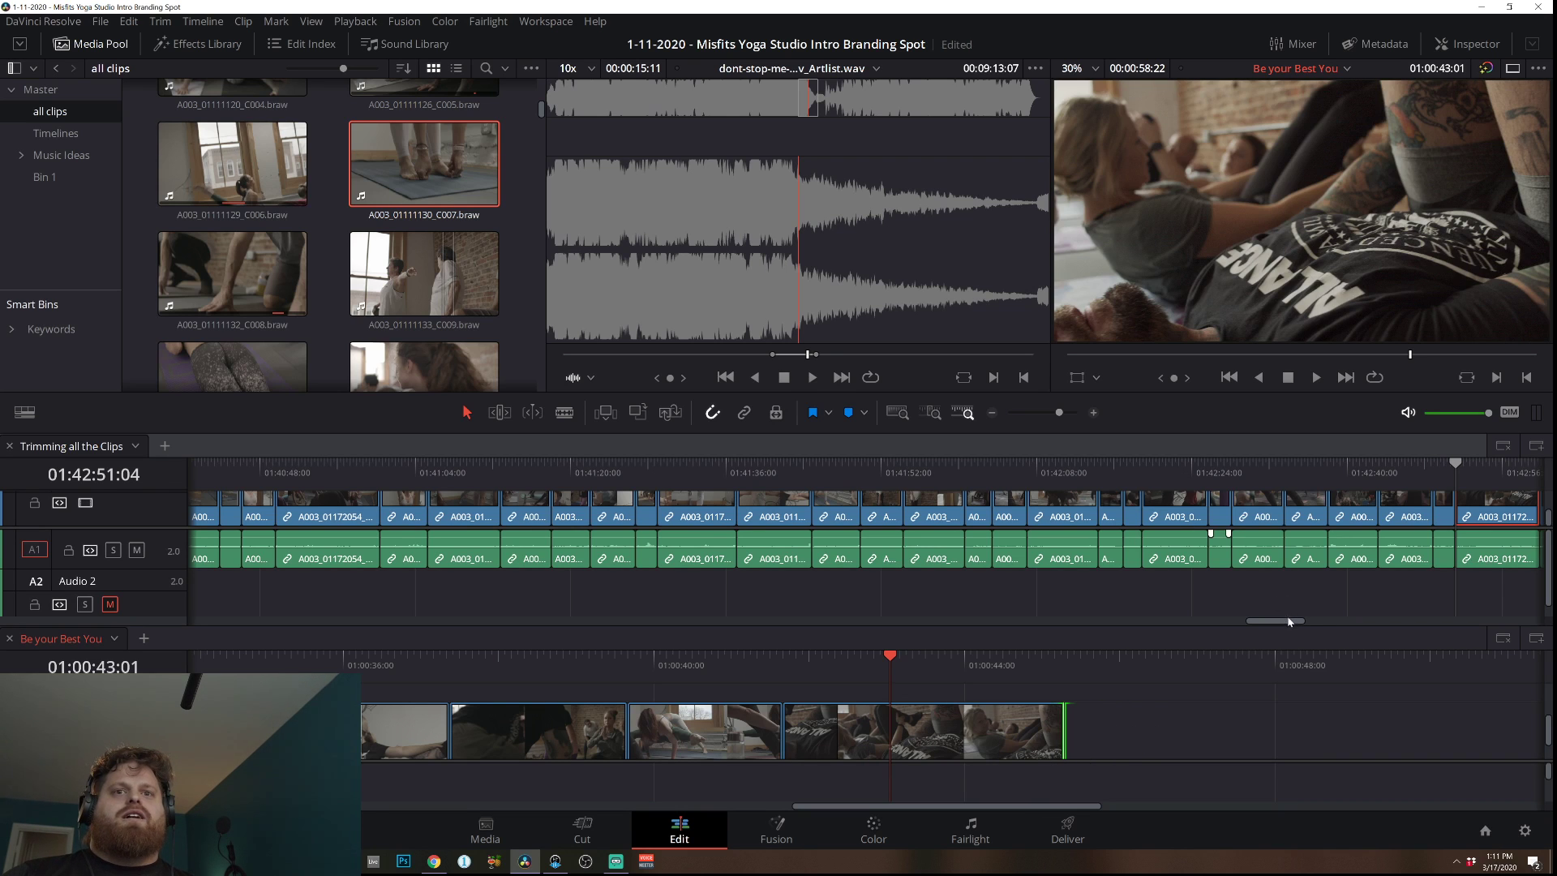
Find A003_01172200_C035 around 01:43:46 in the trimmed clips and add it directly after the man-lying-on-mat shot.
click(1306, 625)
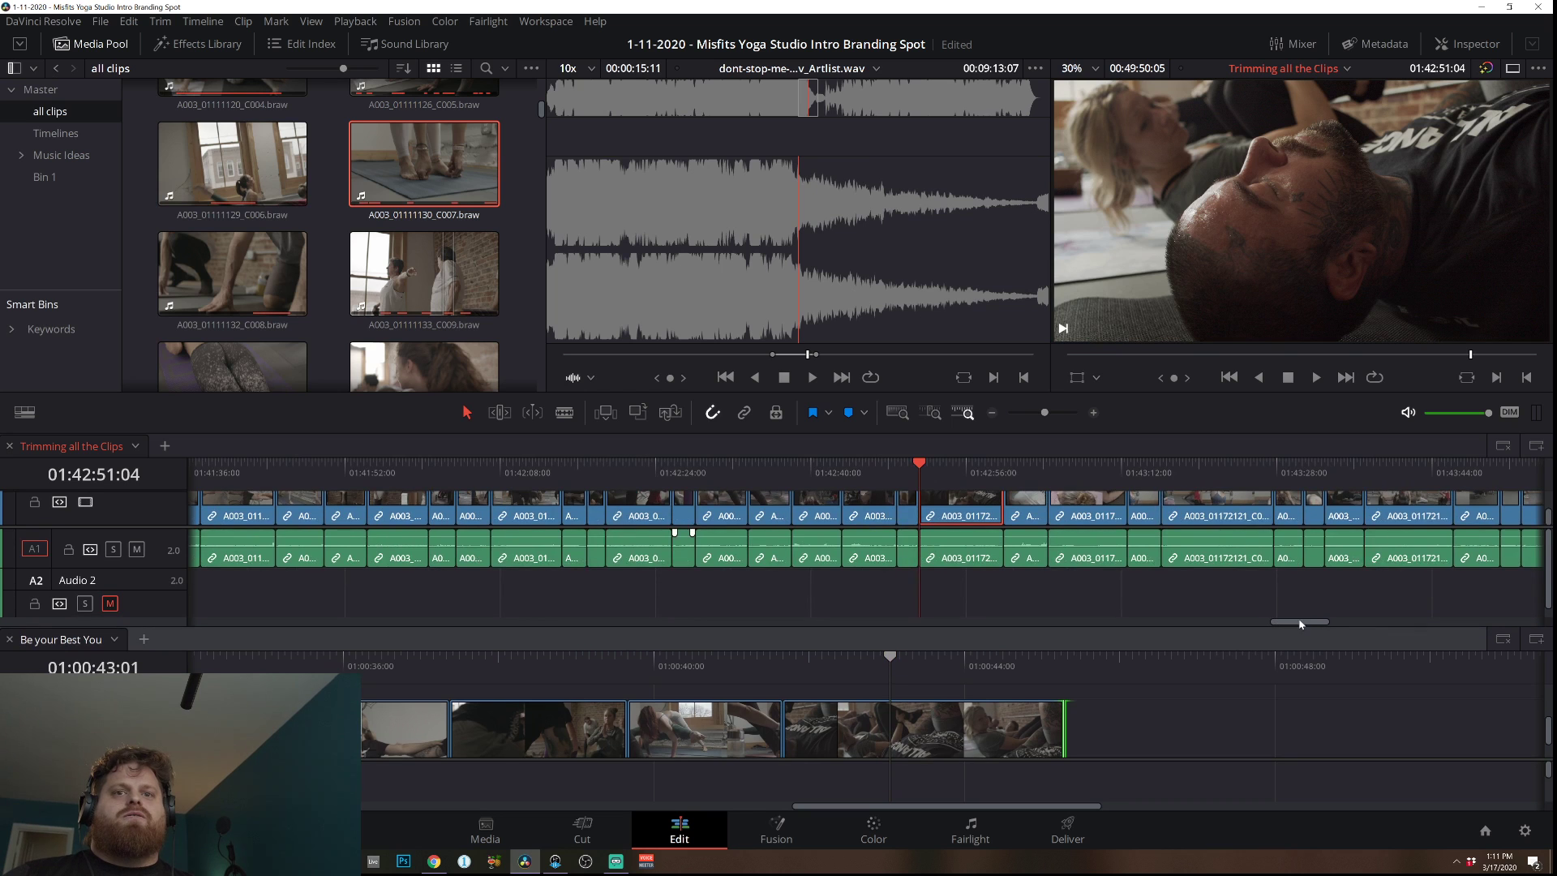
drag(1300, 622, 1309, 622)
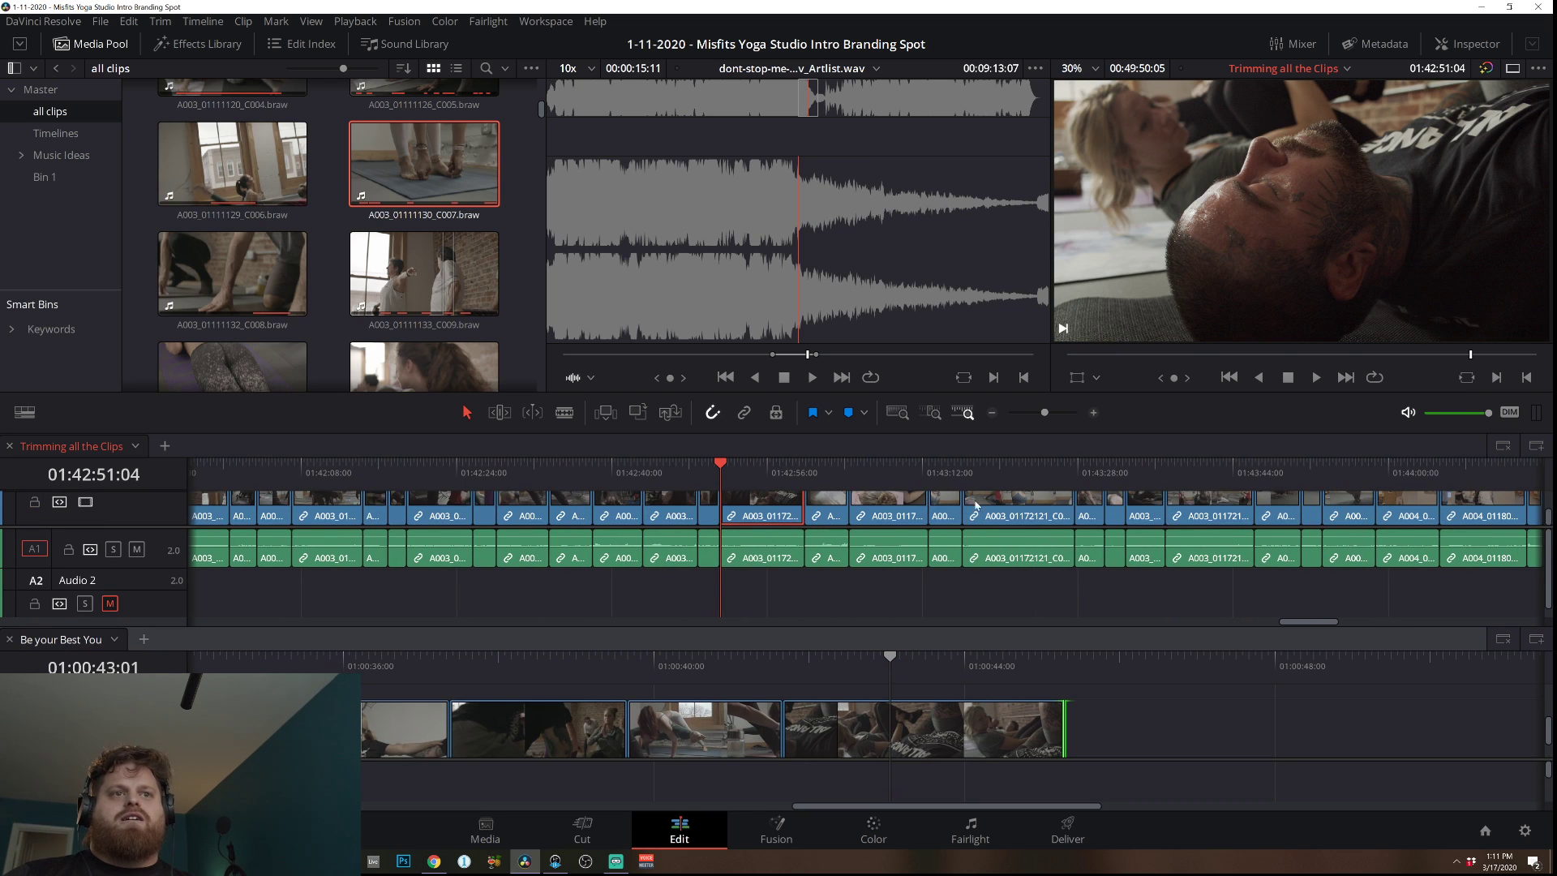
drag(831, 485, 1159, 478)
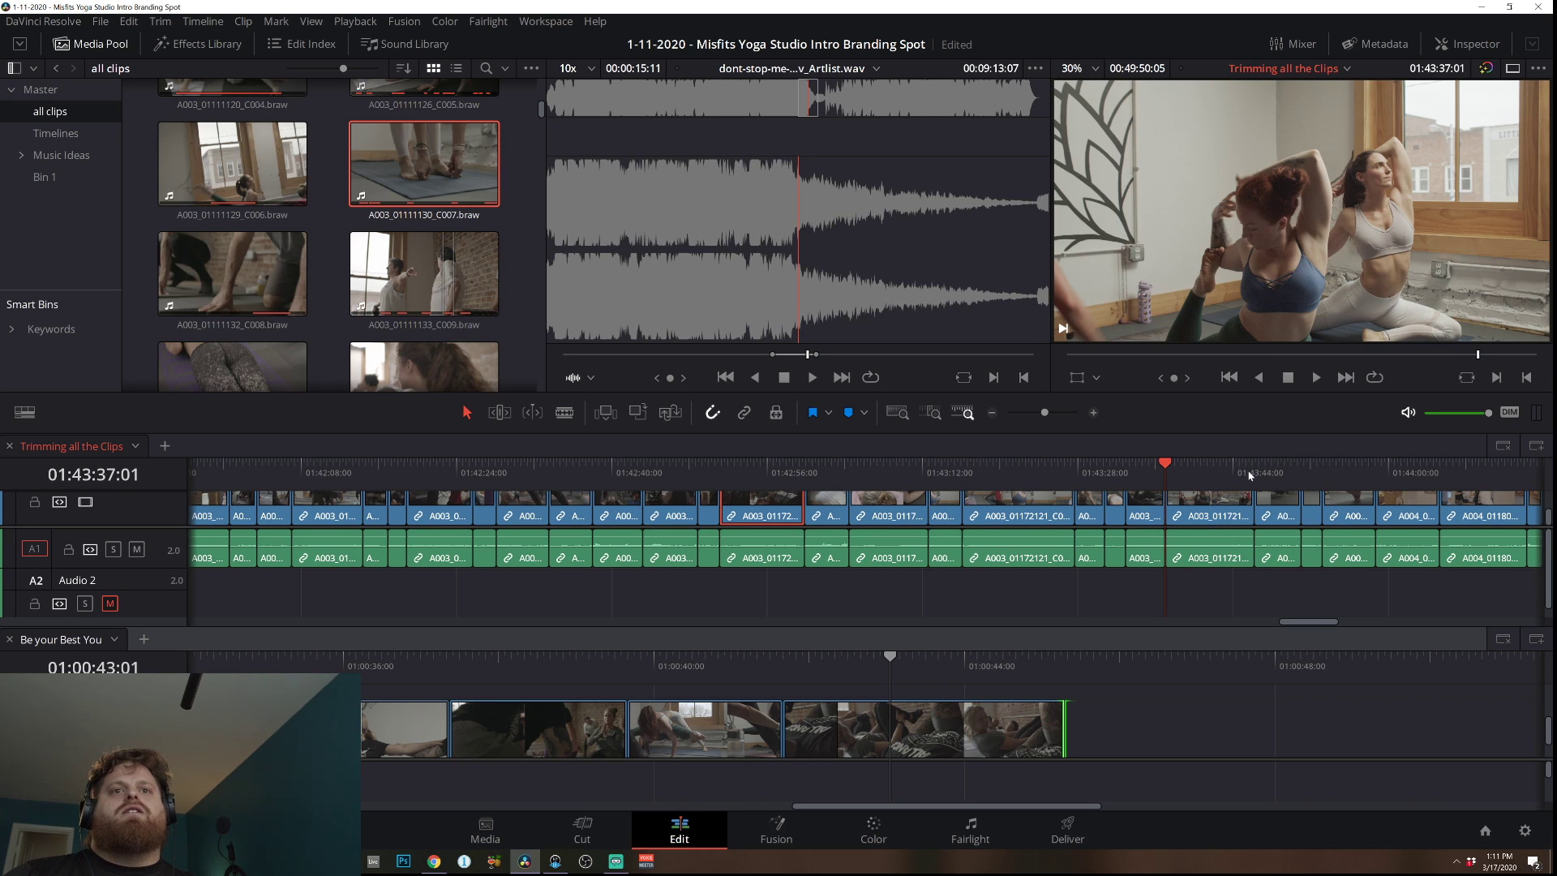
drag(1250, 476, 1103, 705)
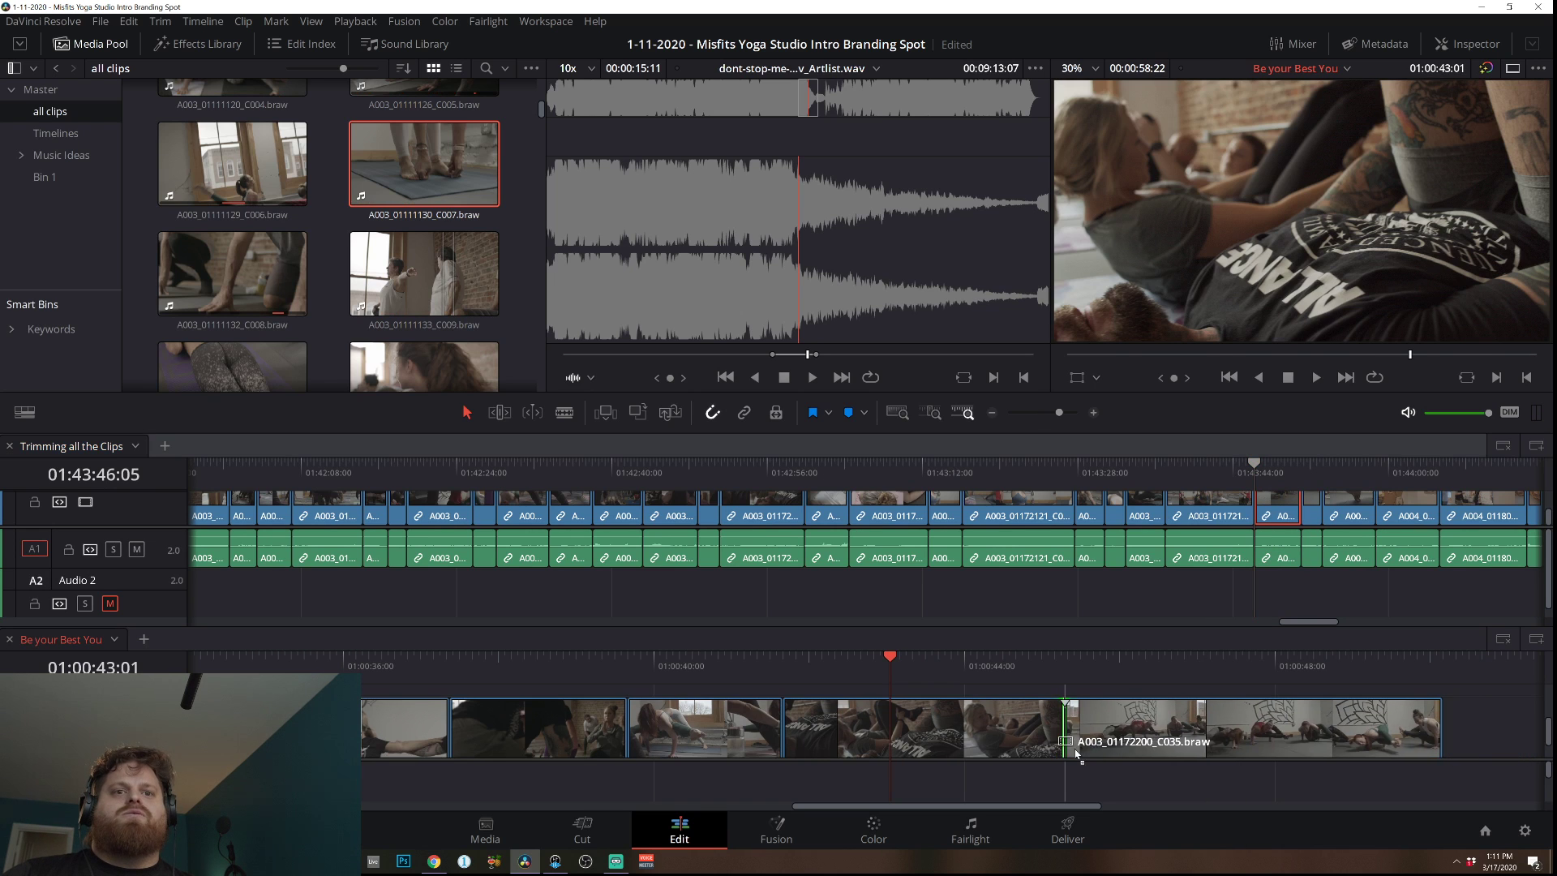
Play the Be your Best You timeline full screen from just before the product shelf shots.
click(991, 413)
click(991, 414)
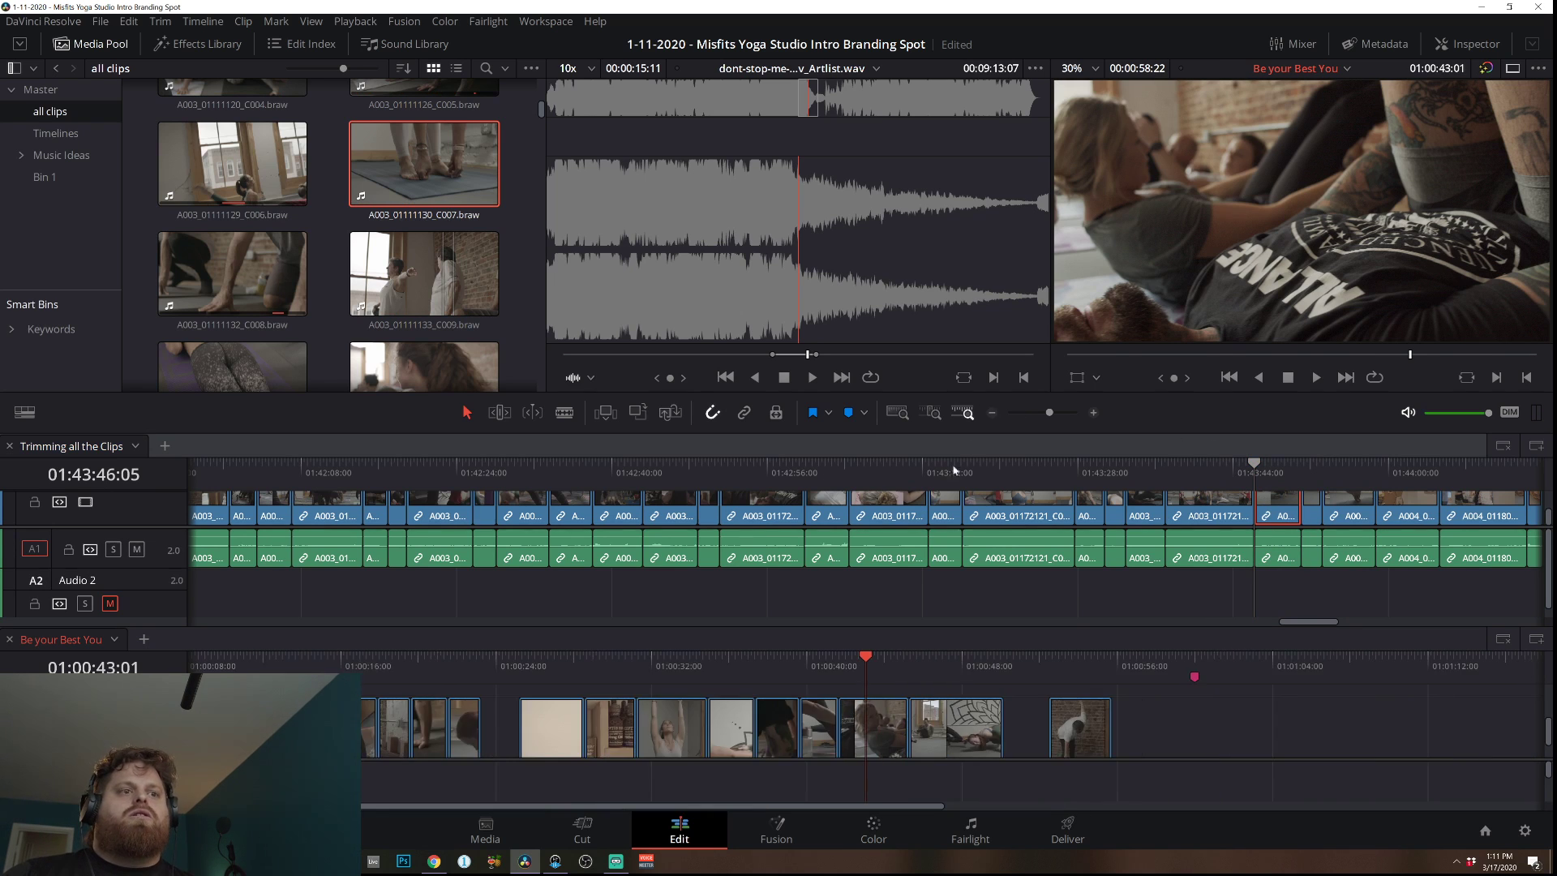
click(496, 662)
key(space)
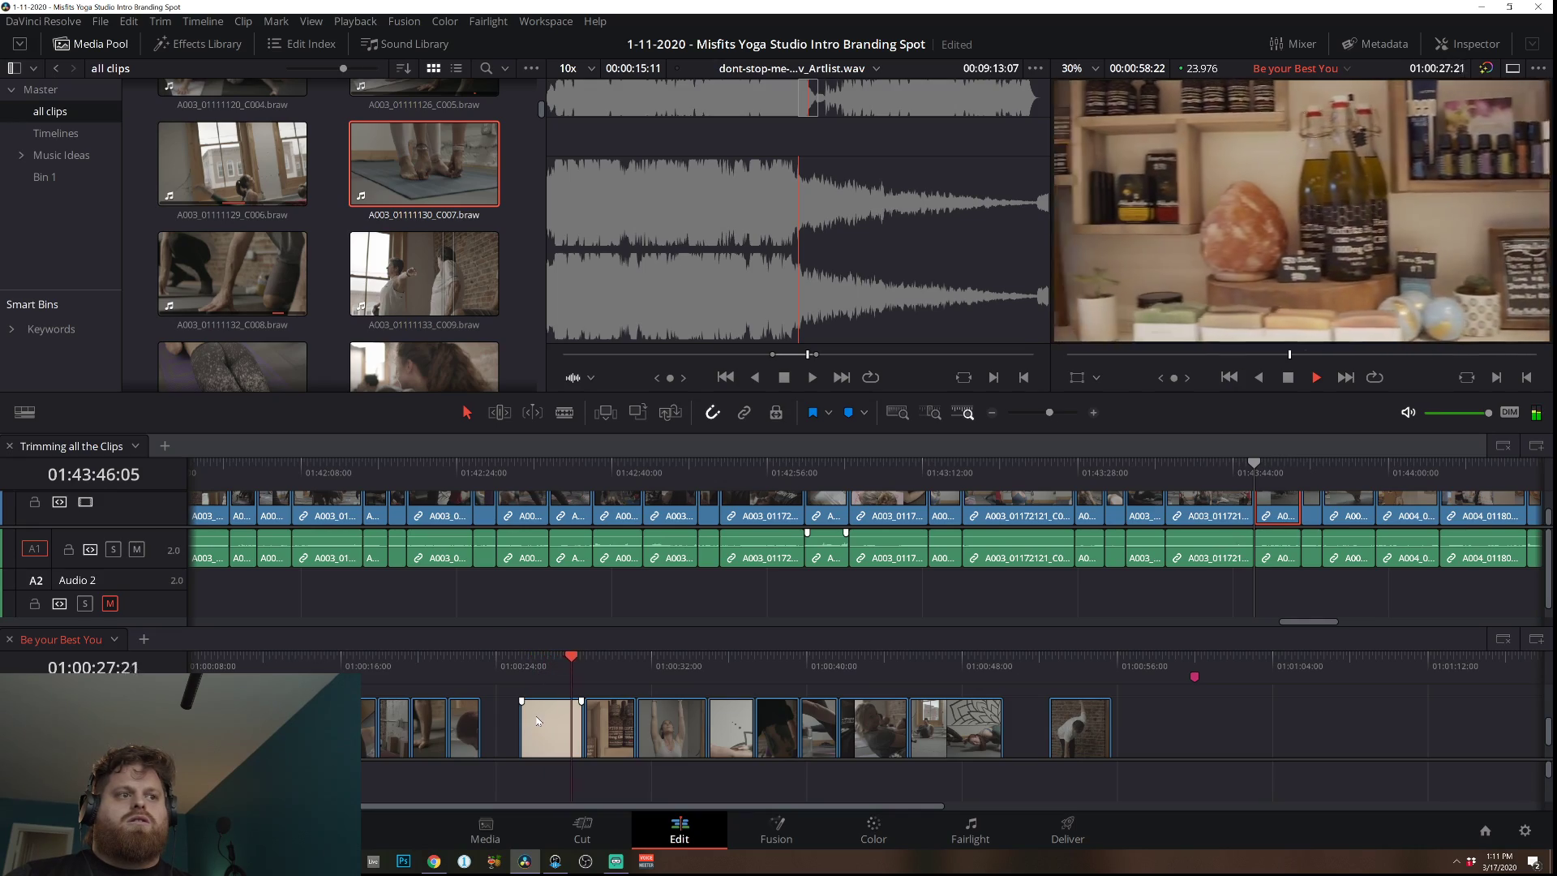
key(ctrl+f)
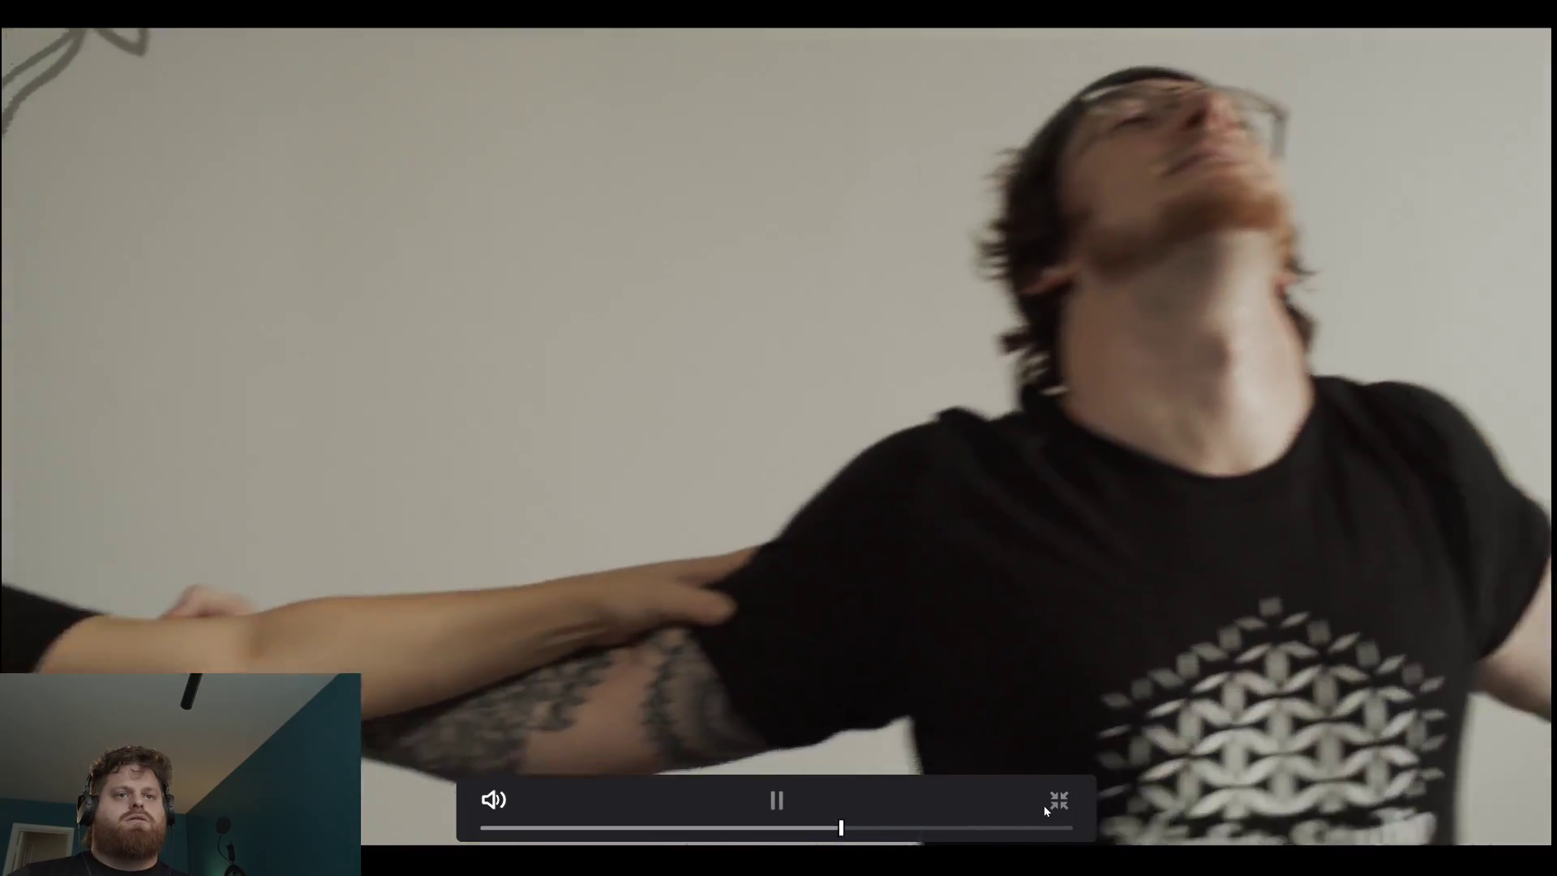
Exit full screen and reverse the speed of the arms-raised woman shot directly after the product shelf shots, around 01:00:31.
click(1044, 805)
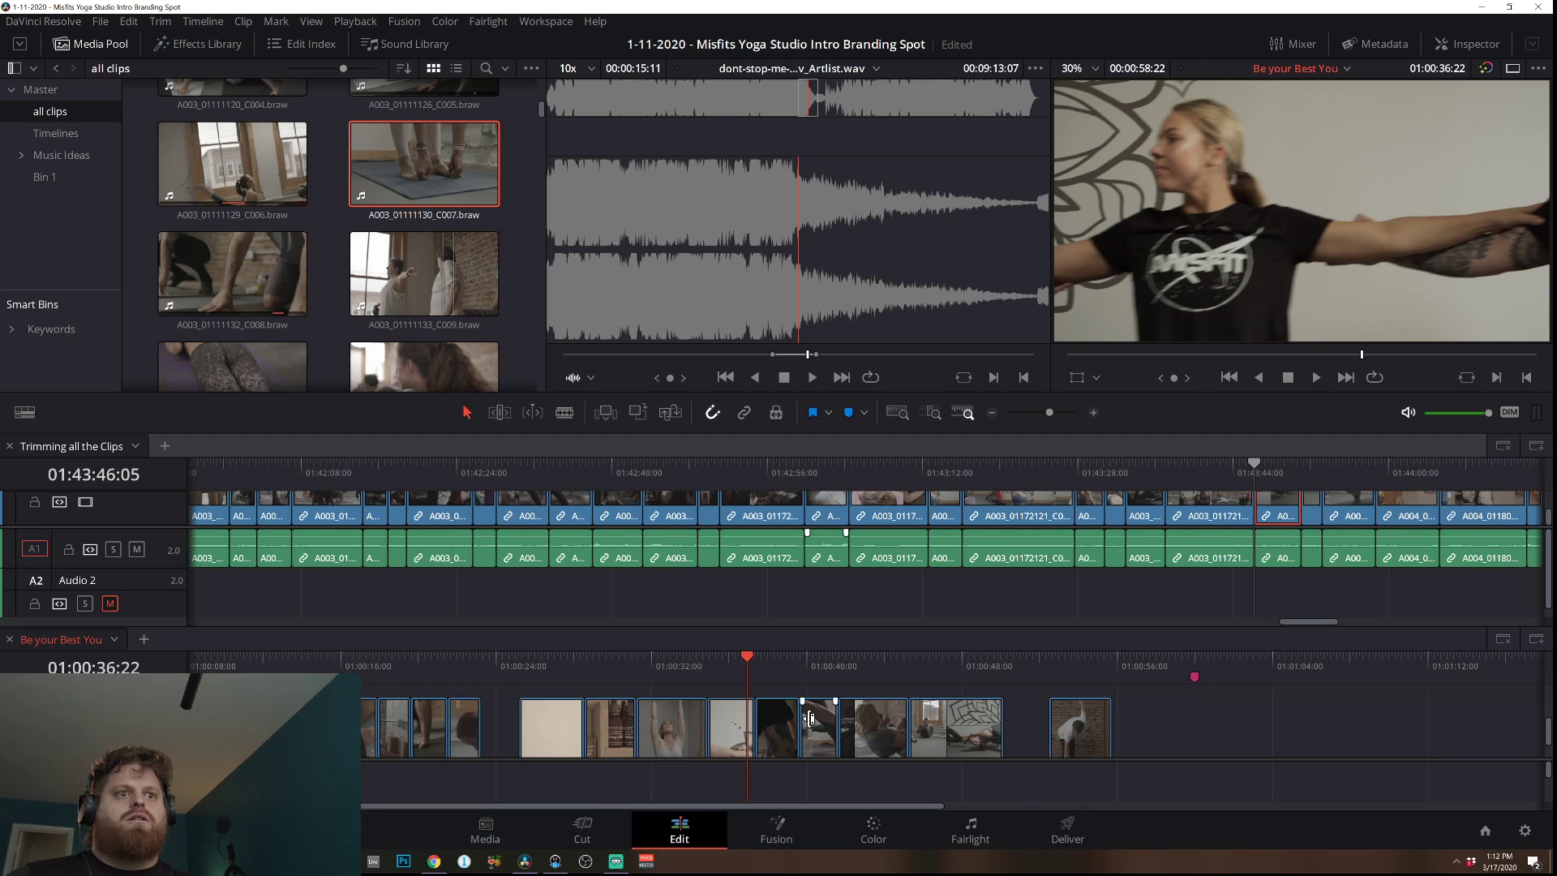
drag(739, 667, 627, 673)
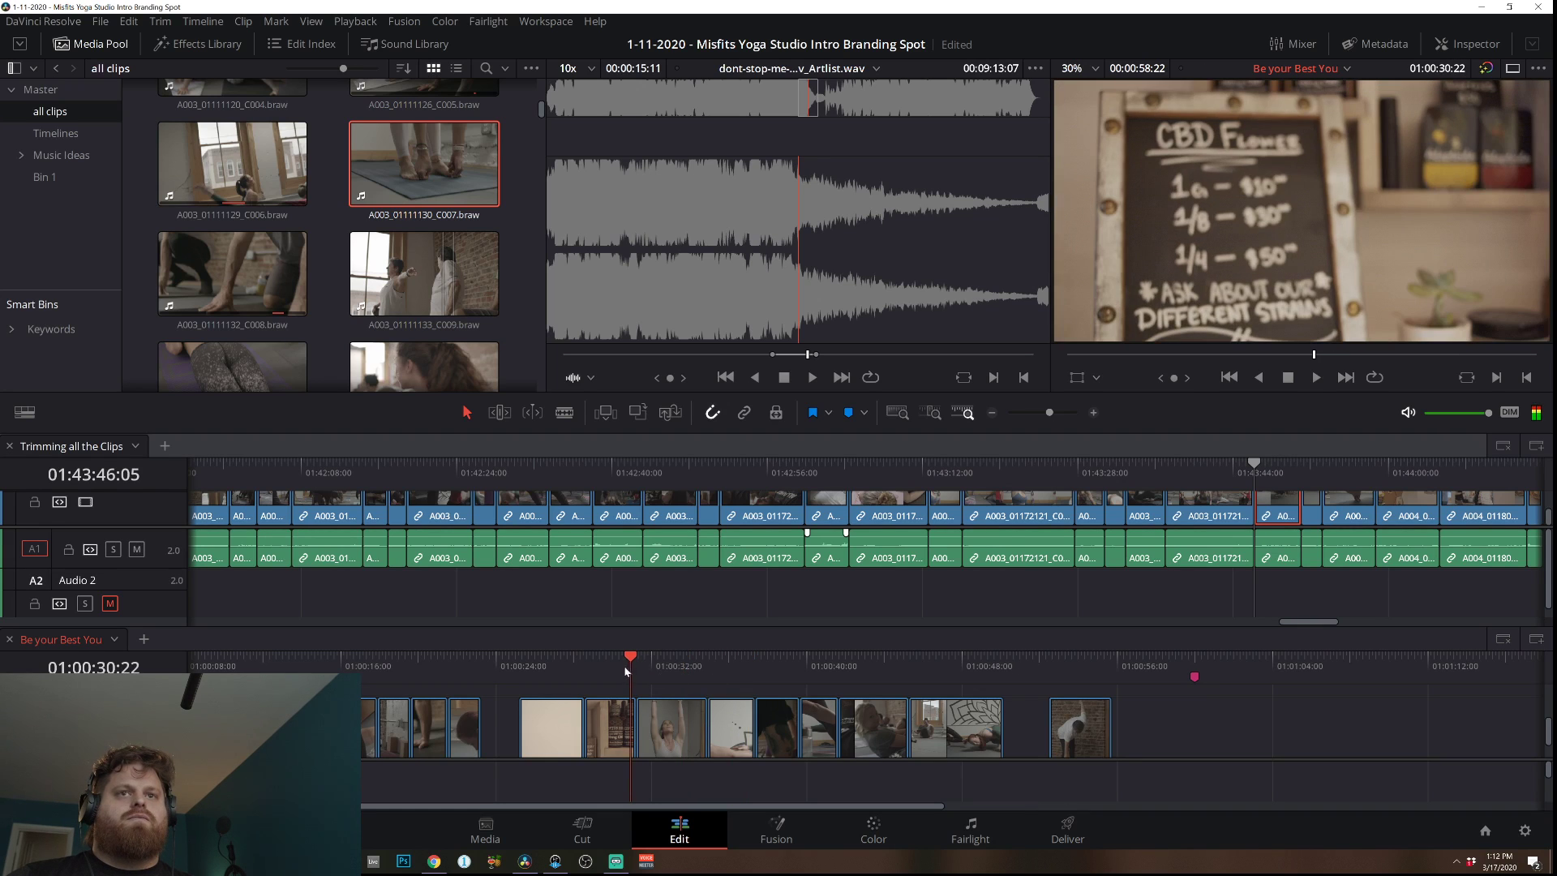
right_click(665, 729)
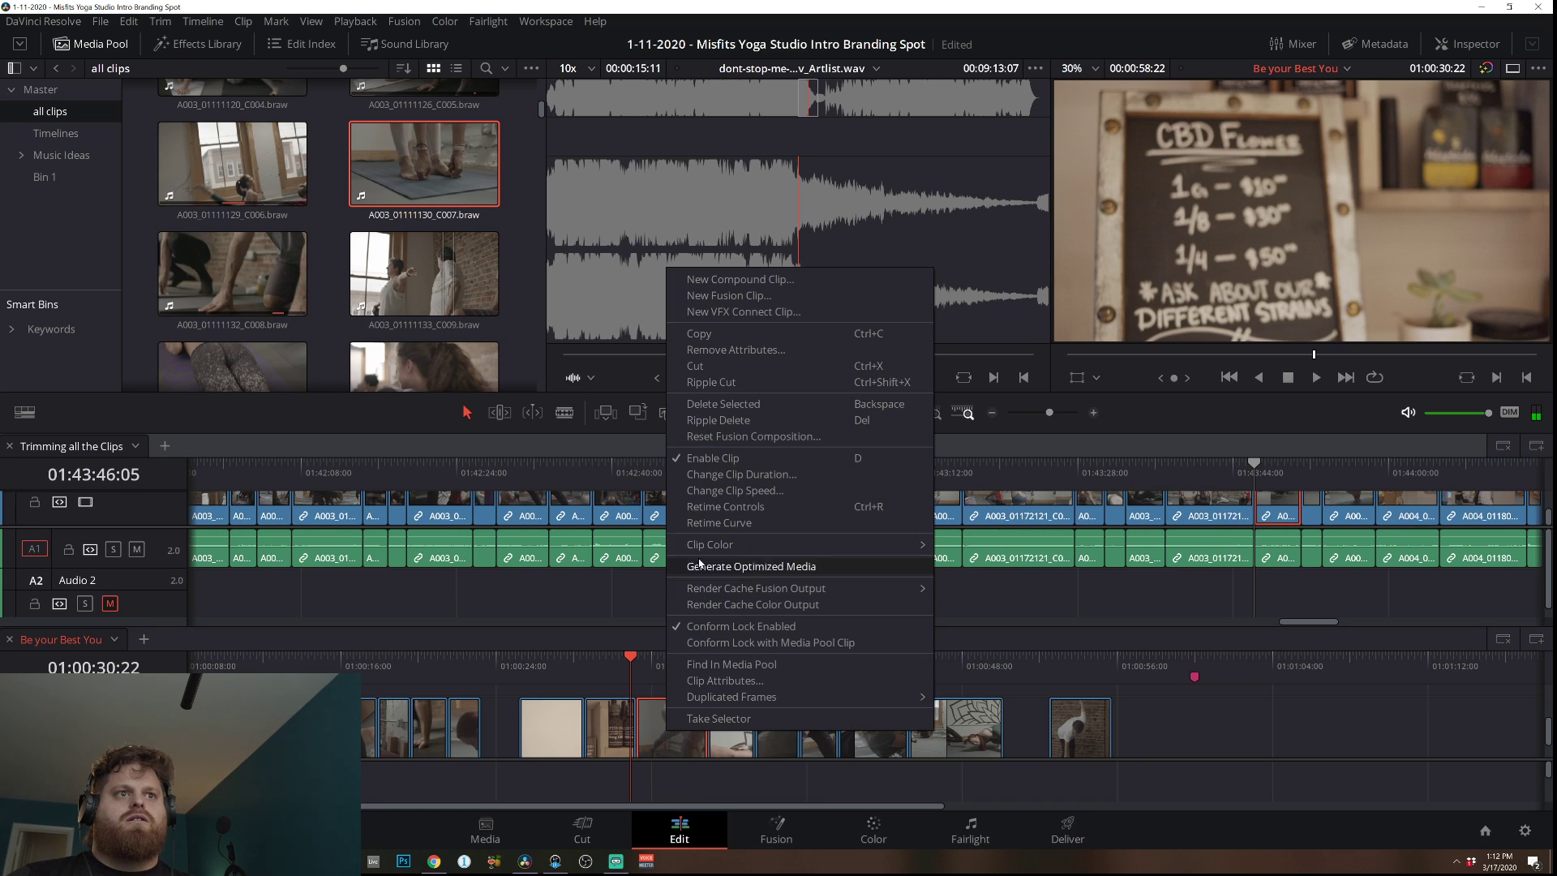
click(727, 491)
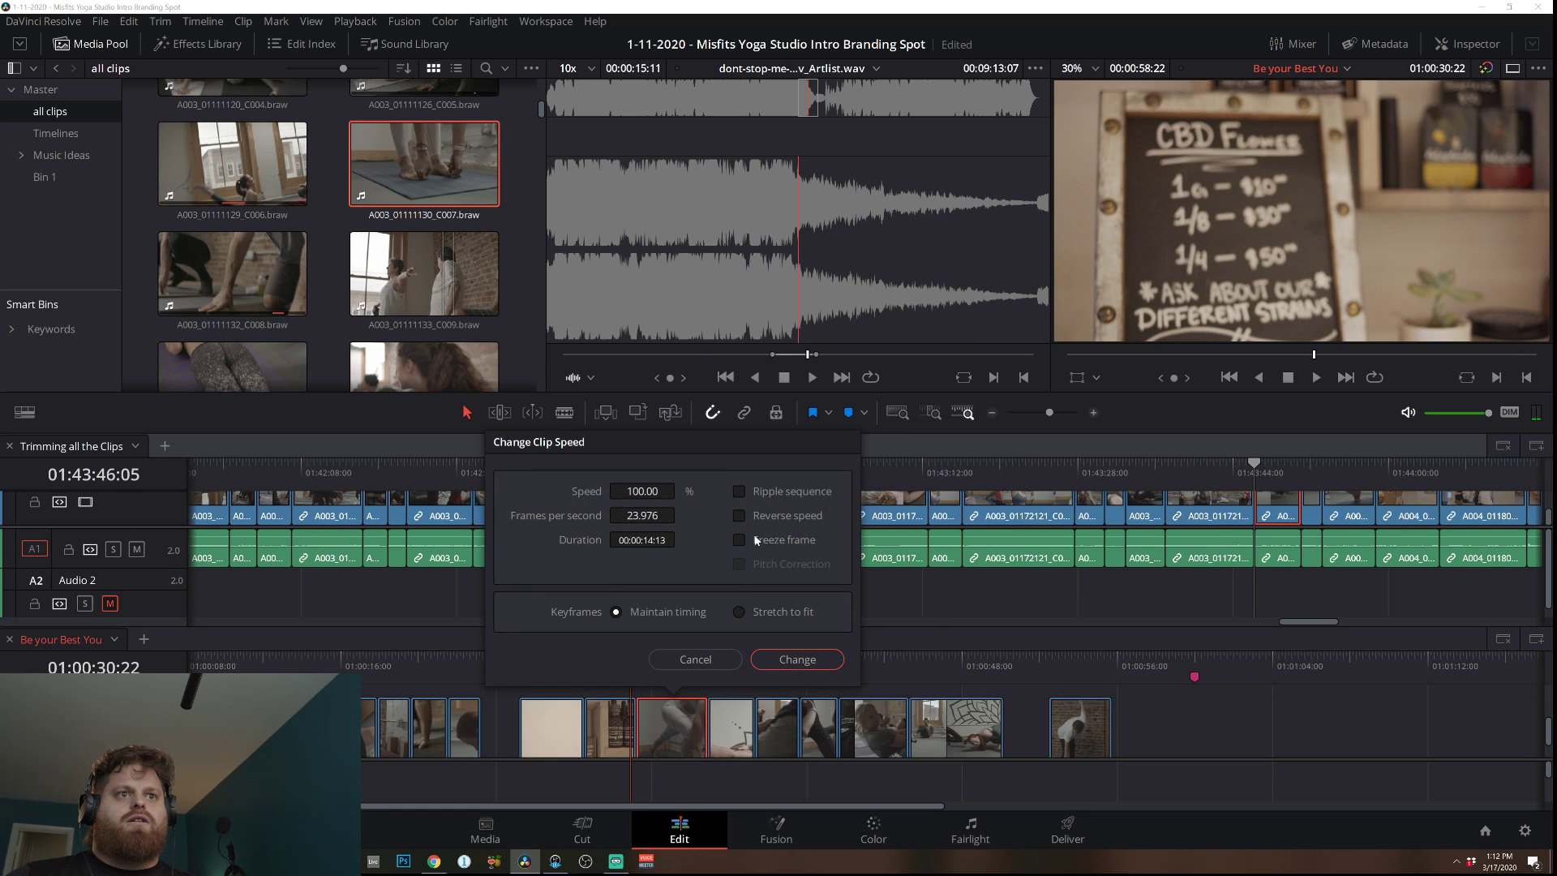
click(746, 514)
click(797, 659)
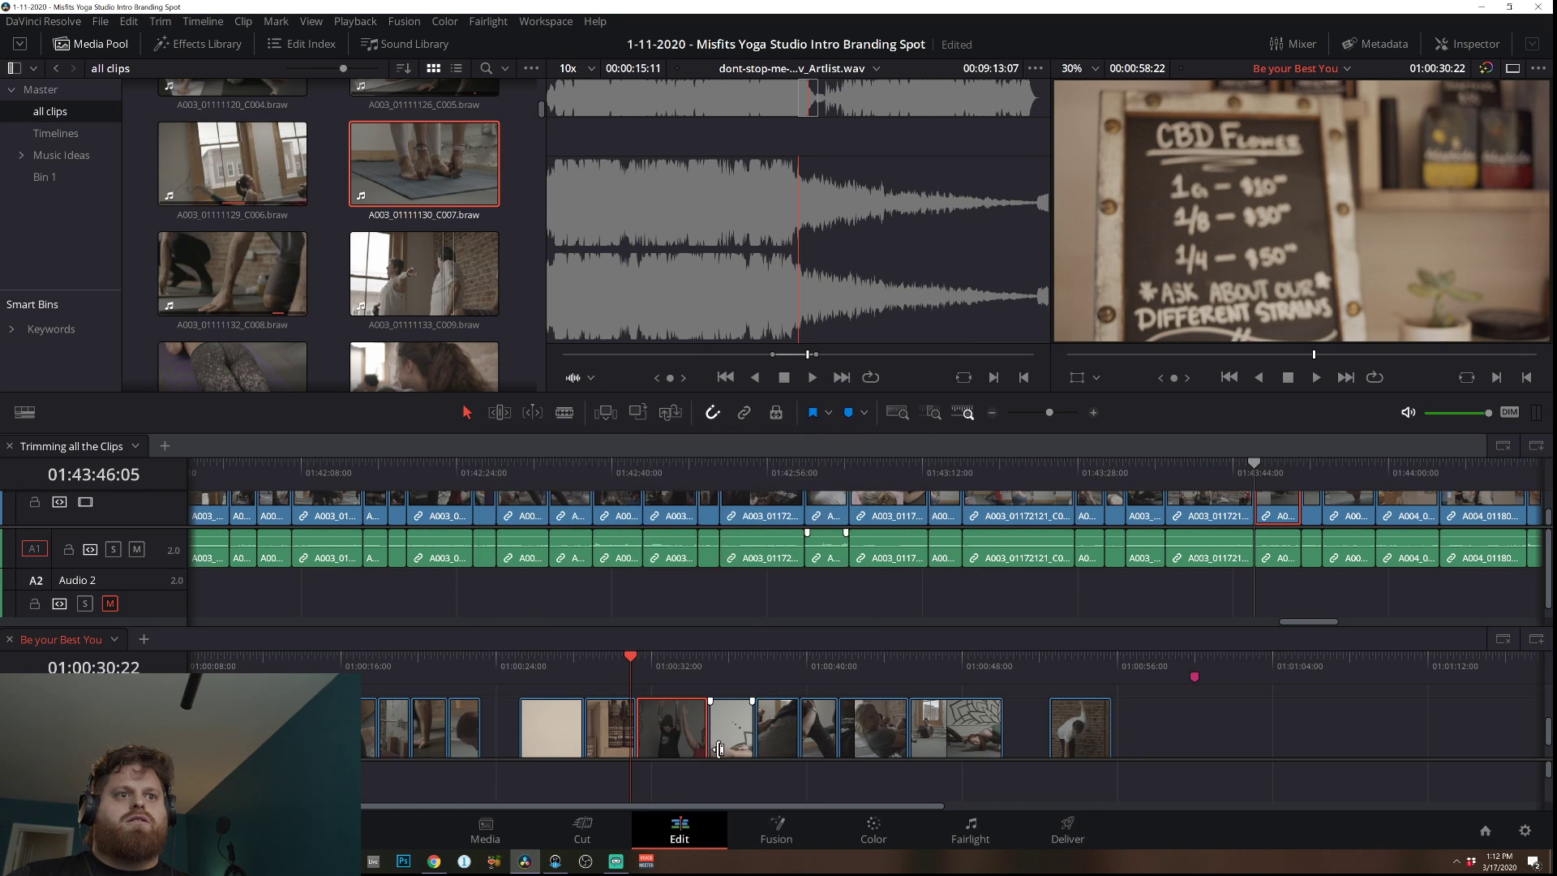
Reverse the speed of the arm-stretching partner shot around 01:00:35 and play the sequence back.
click(734, 739)
right_click(734, 740)
click(766, 525)
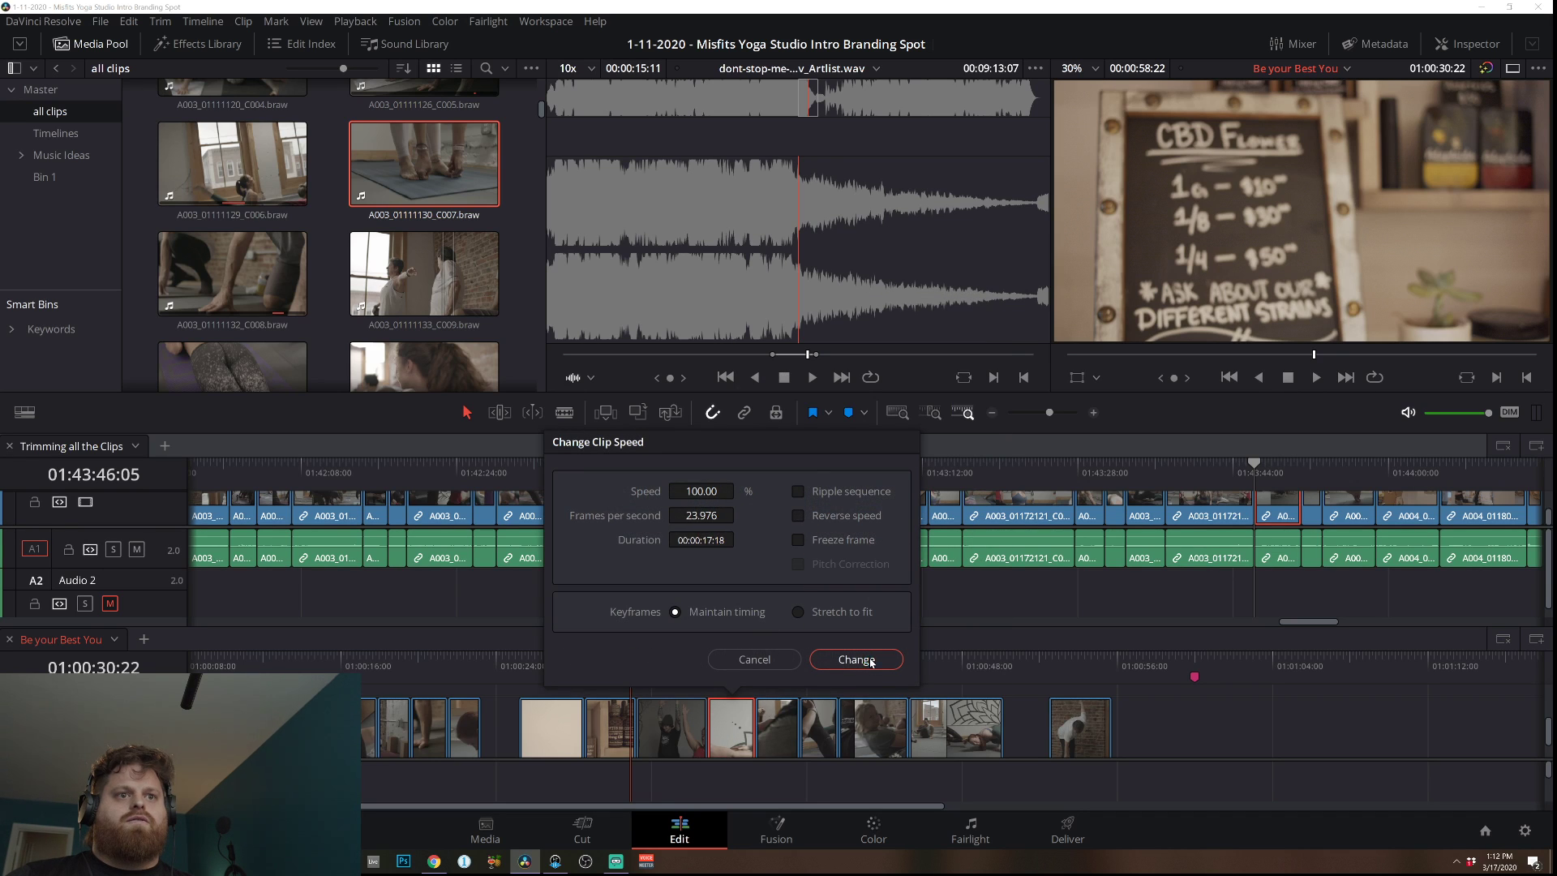
click(855, 660)
key(slash)
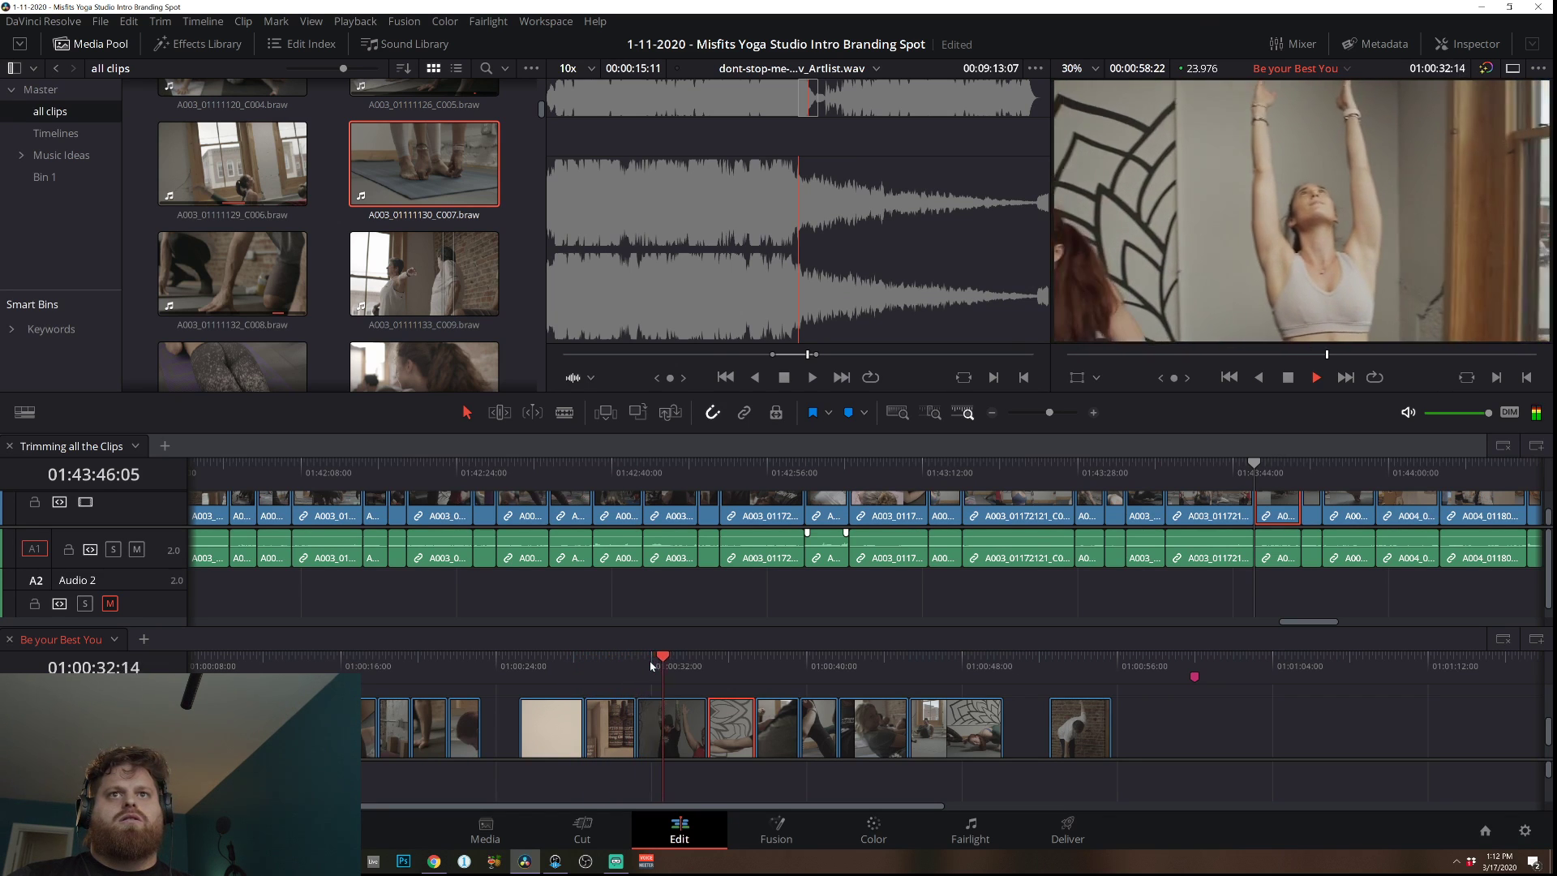
Shorten the reversed arms-raised woman shot to about 1.6 seconds, keep it directly after the product shelf shots, and play on from there.
click(645, 721)
mouse_move(655, 719)
mouse_down()
mouse_move(680, 719)
mouse_move(654, 728)
mouse_move(670, 736)
mouse_up()
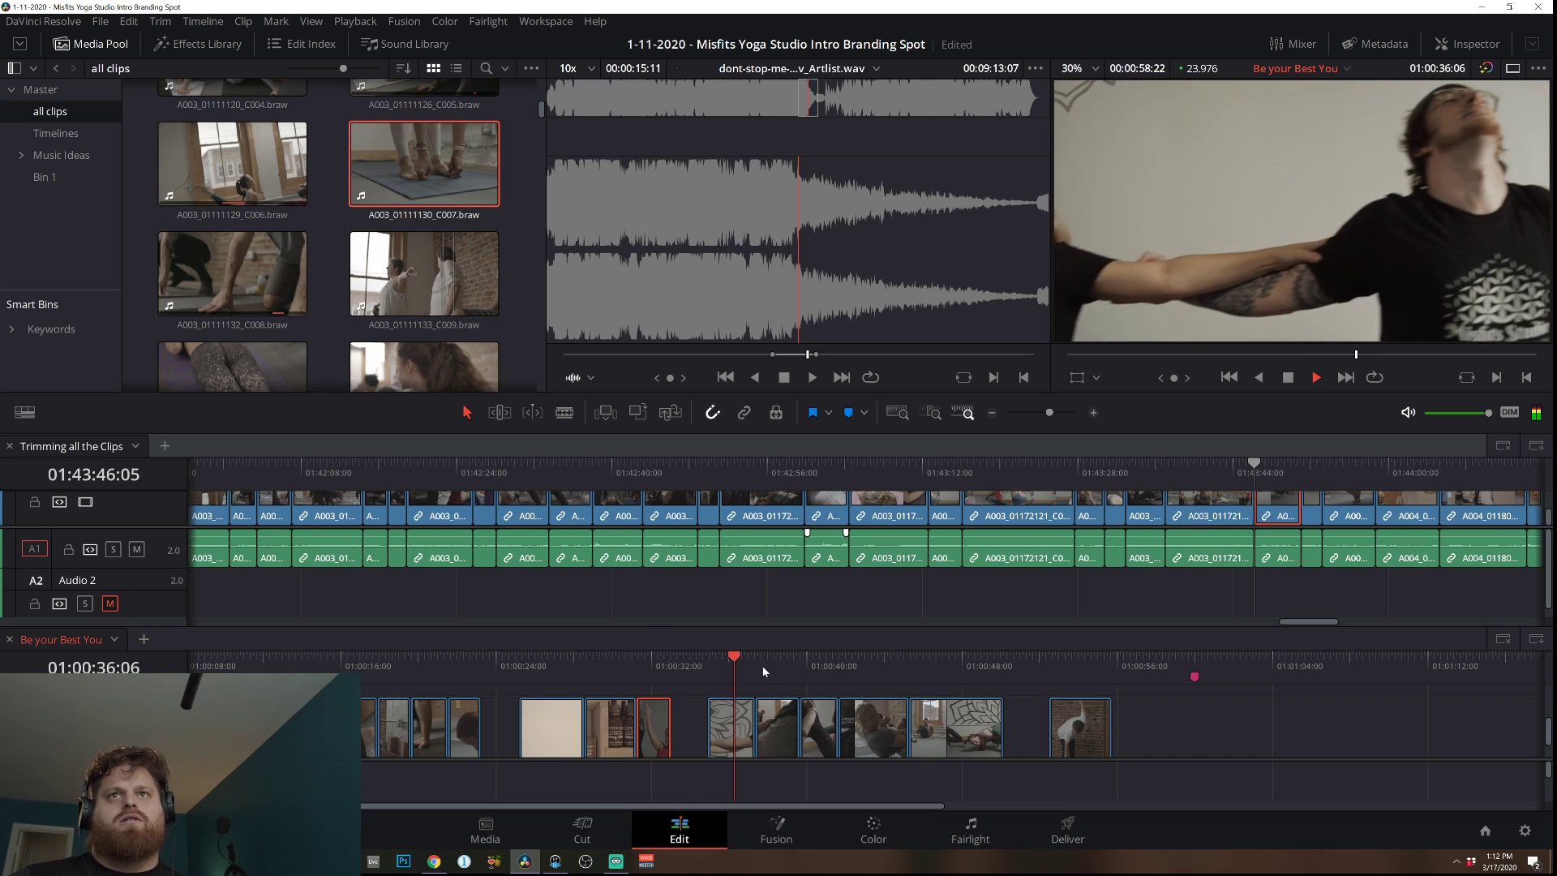
click(730, 732)
key(space)
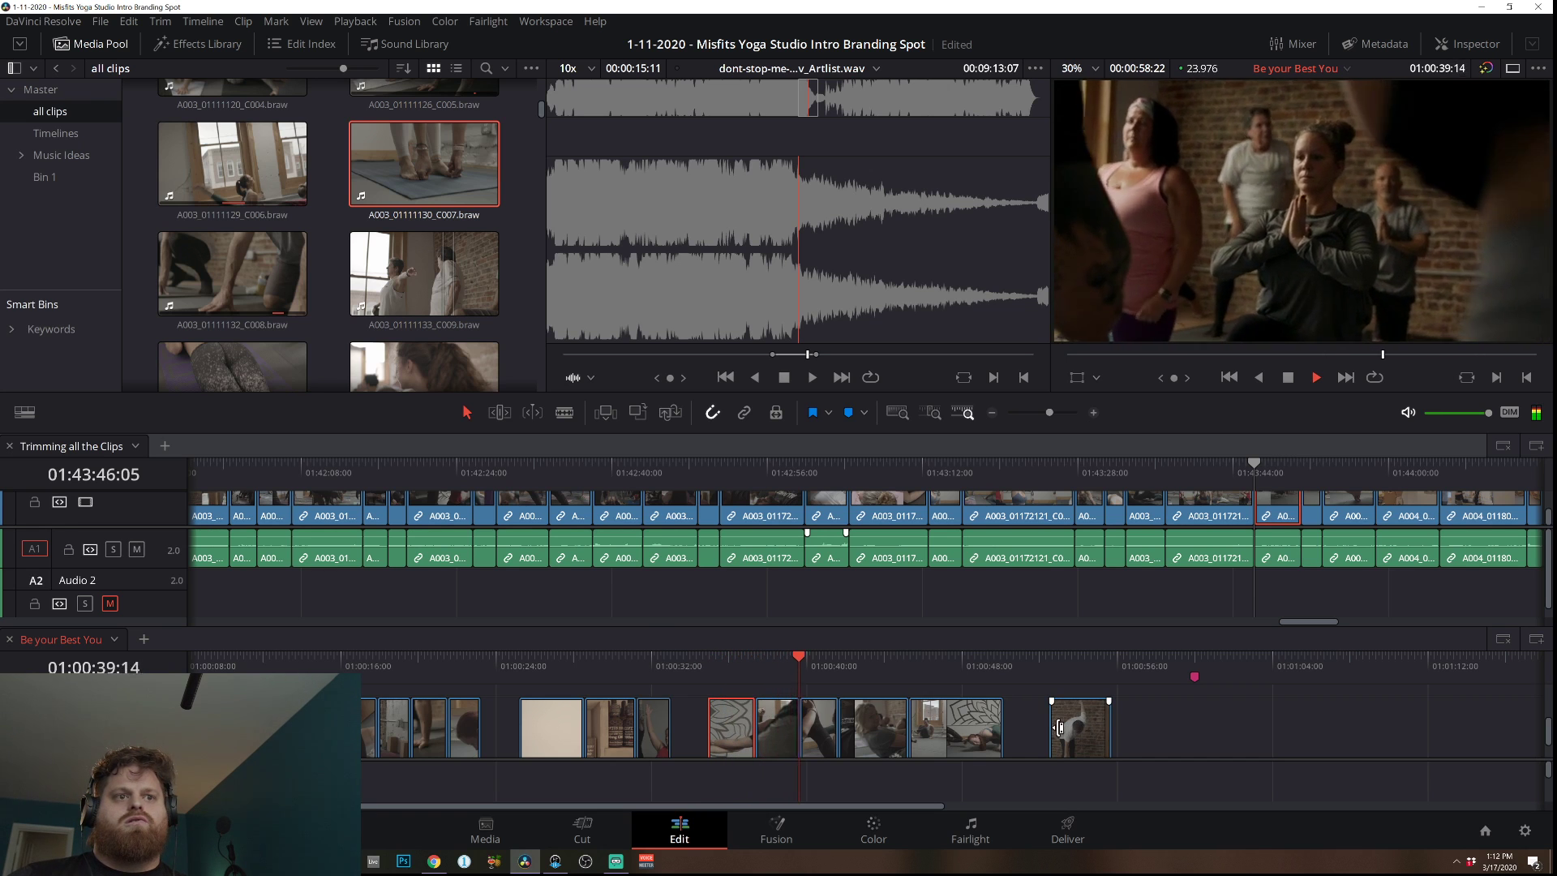
key(space)
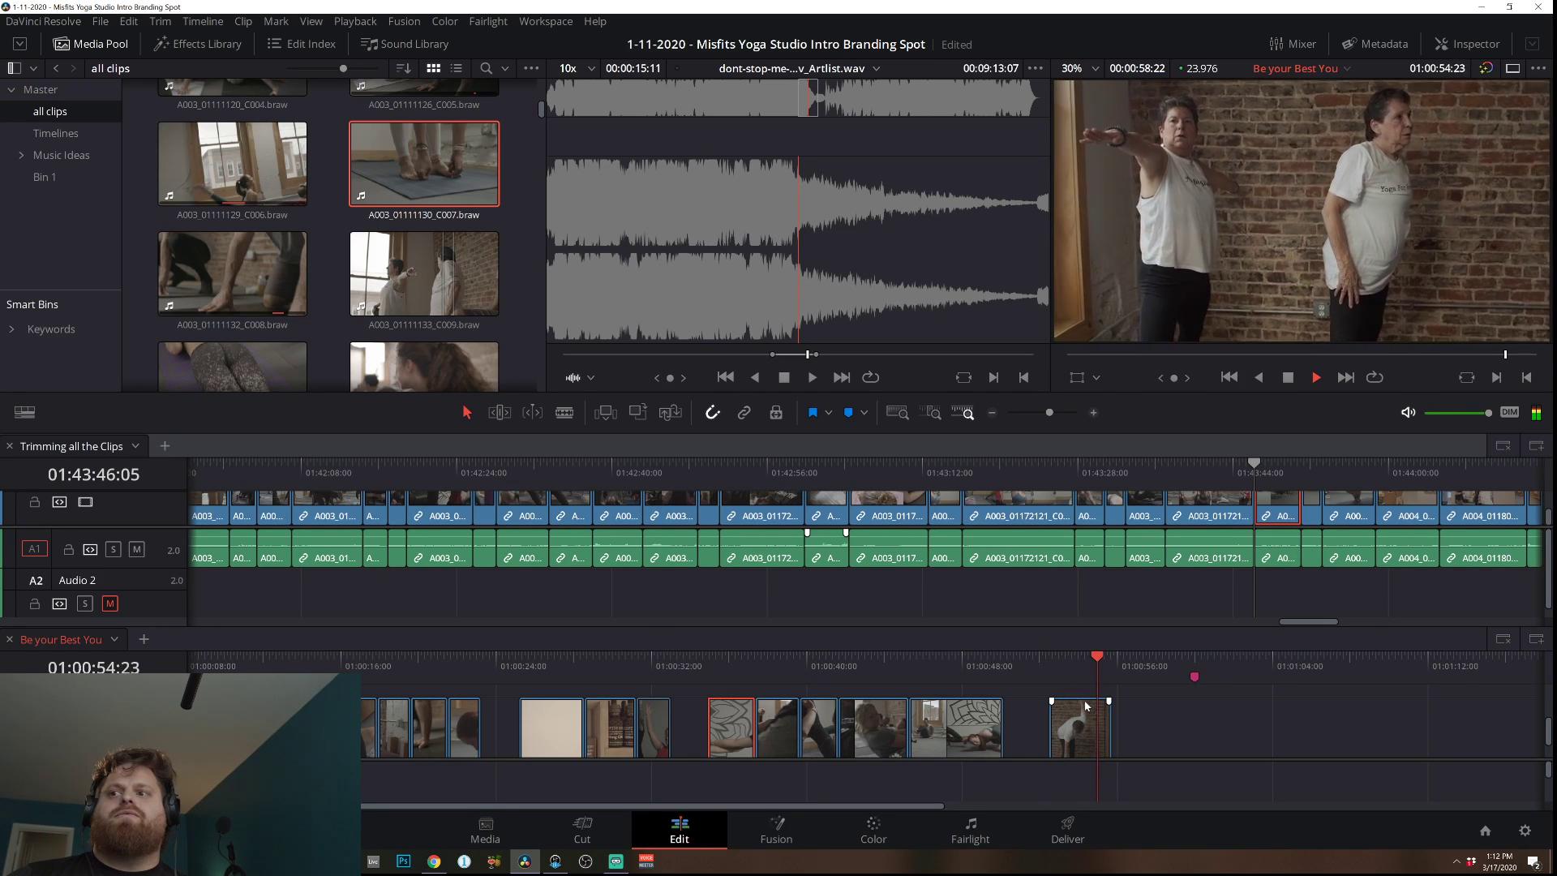
Extend the start of the brick-wall side-bend shot to about 01:00:52 and reverse its speed.
drag(1058, 732, 1046, 734)
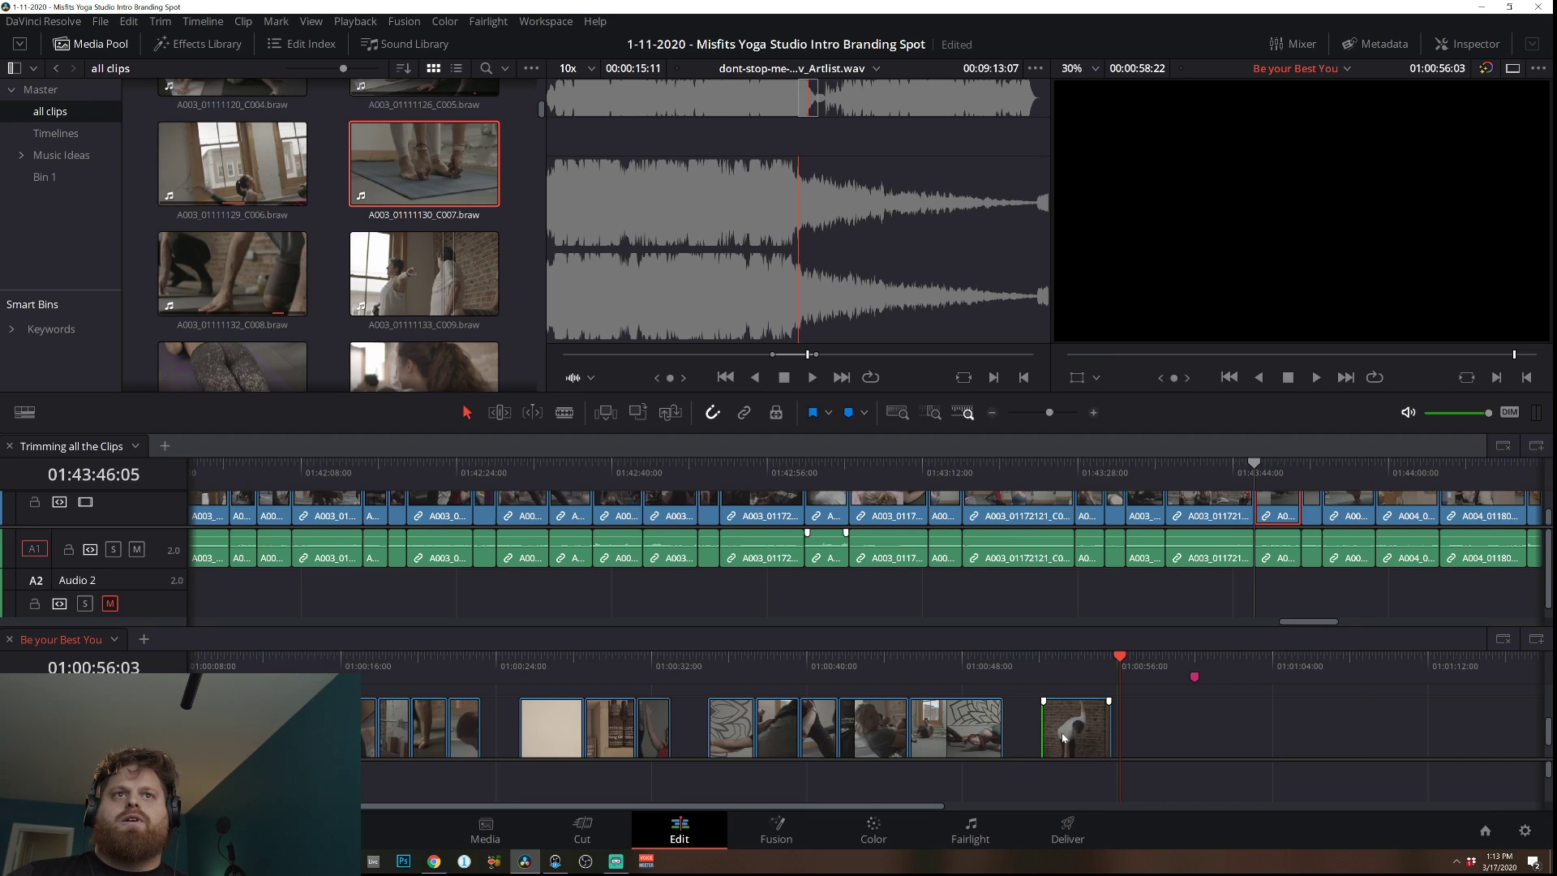
right_click(1080, 736)
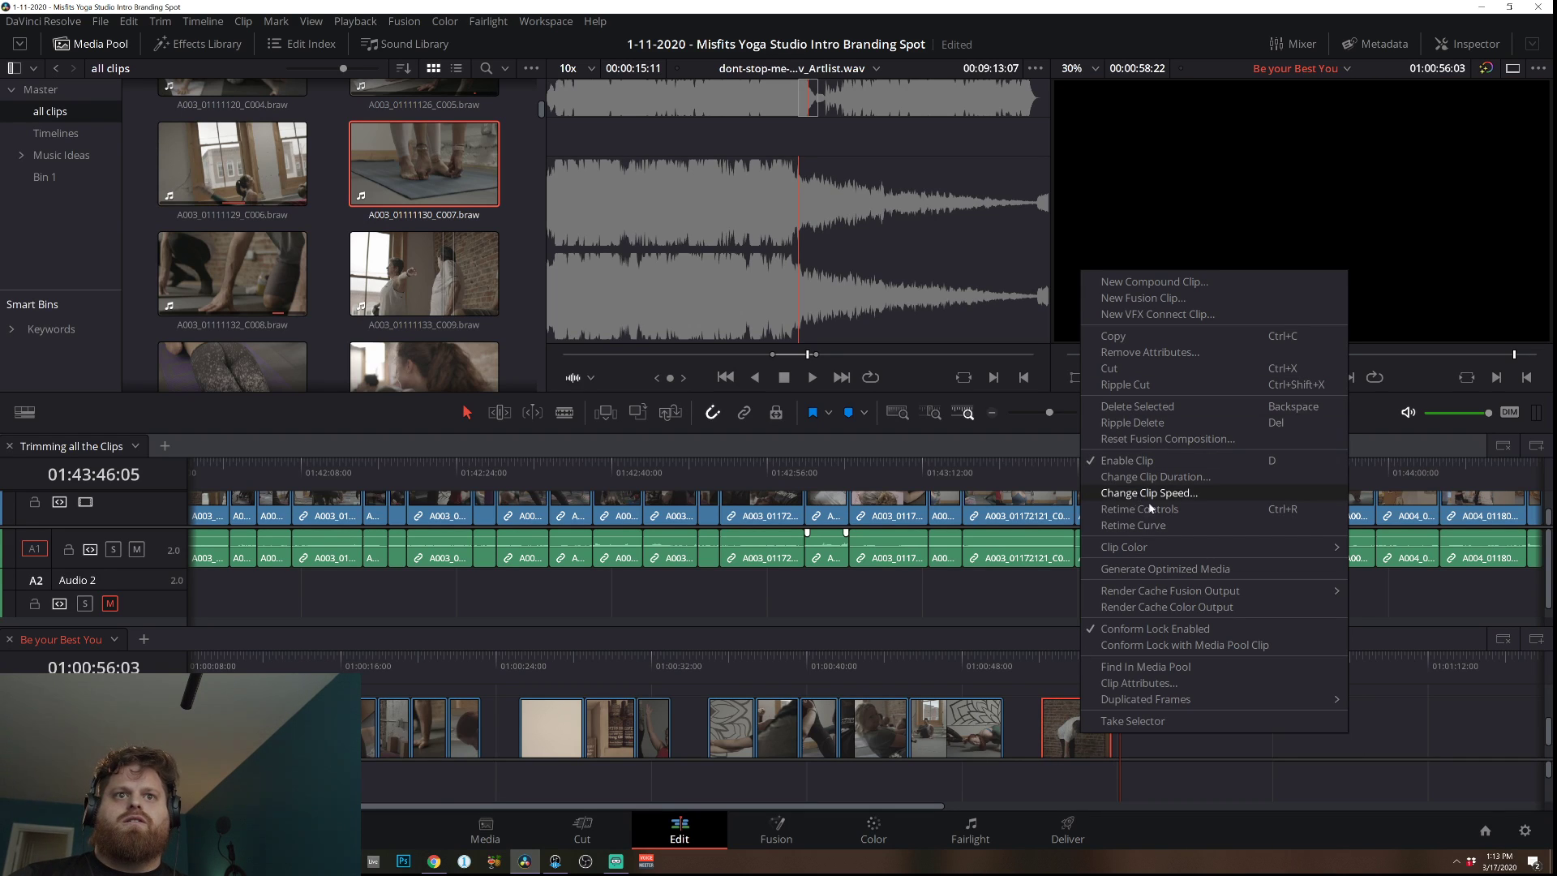
click(1155, 494)
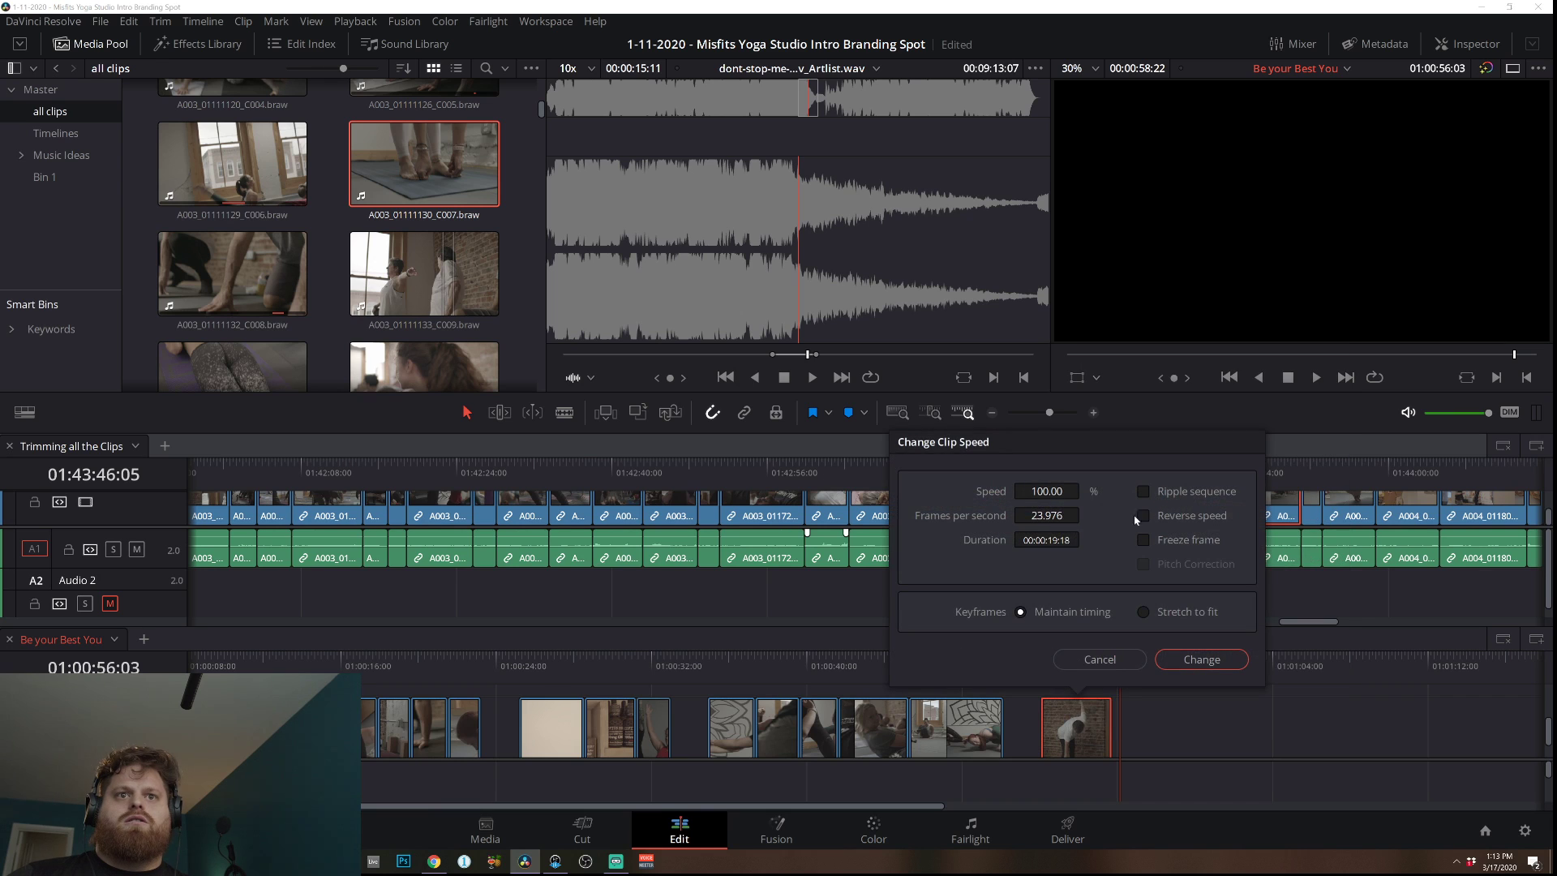
click(1203, 660)
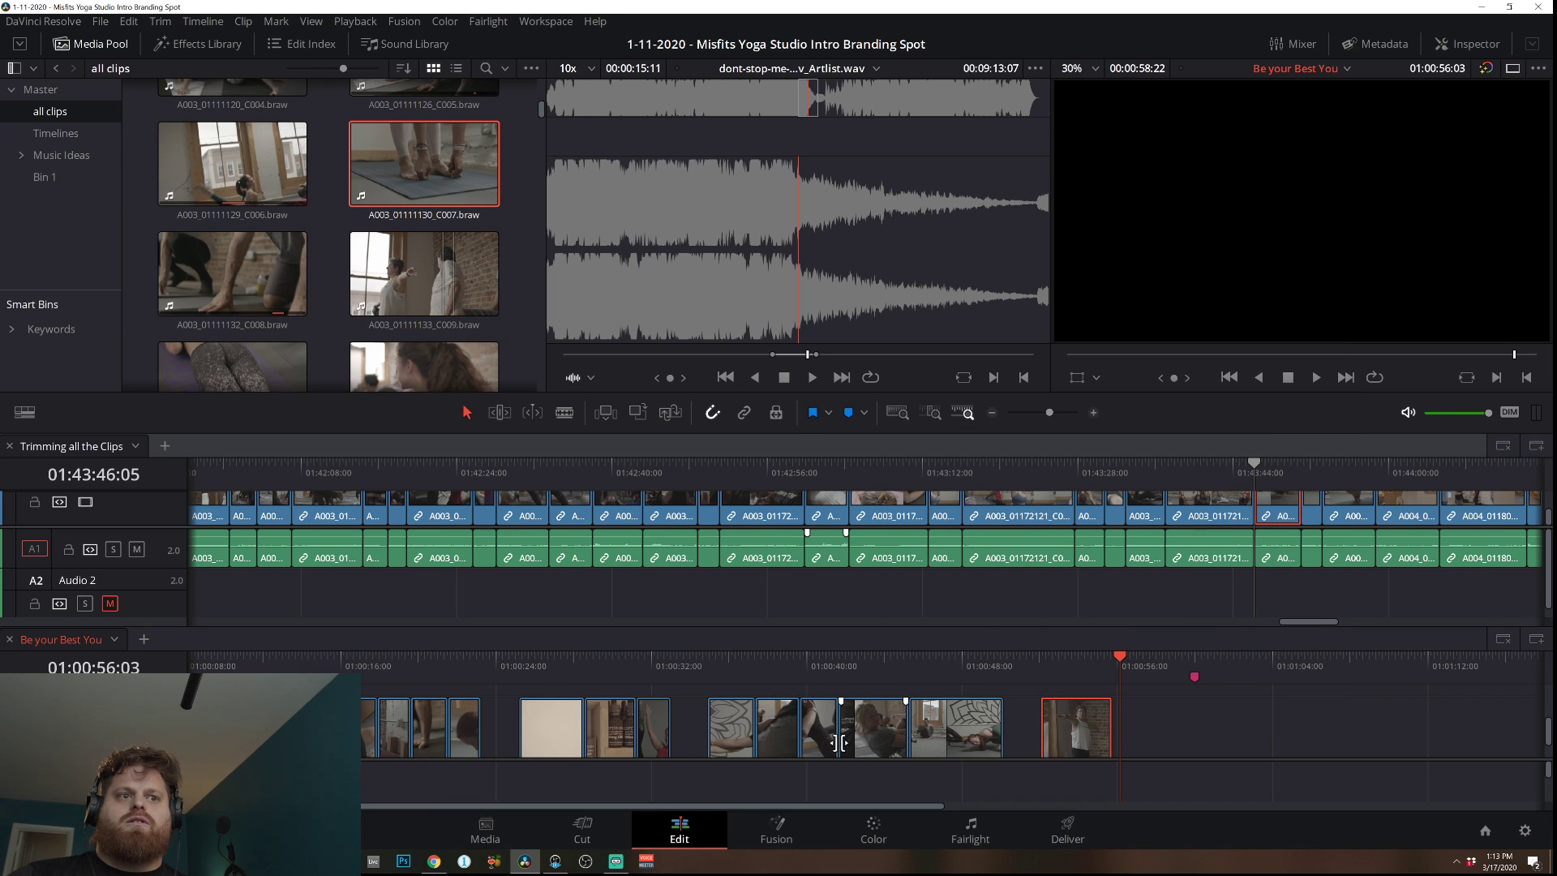
Park the arm-stretching shot at the marker near 01:01:00, move the brick-wall shot directly after the arms-raised woman shot, and play it.
drag(728, 730, 1214, 732)
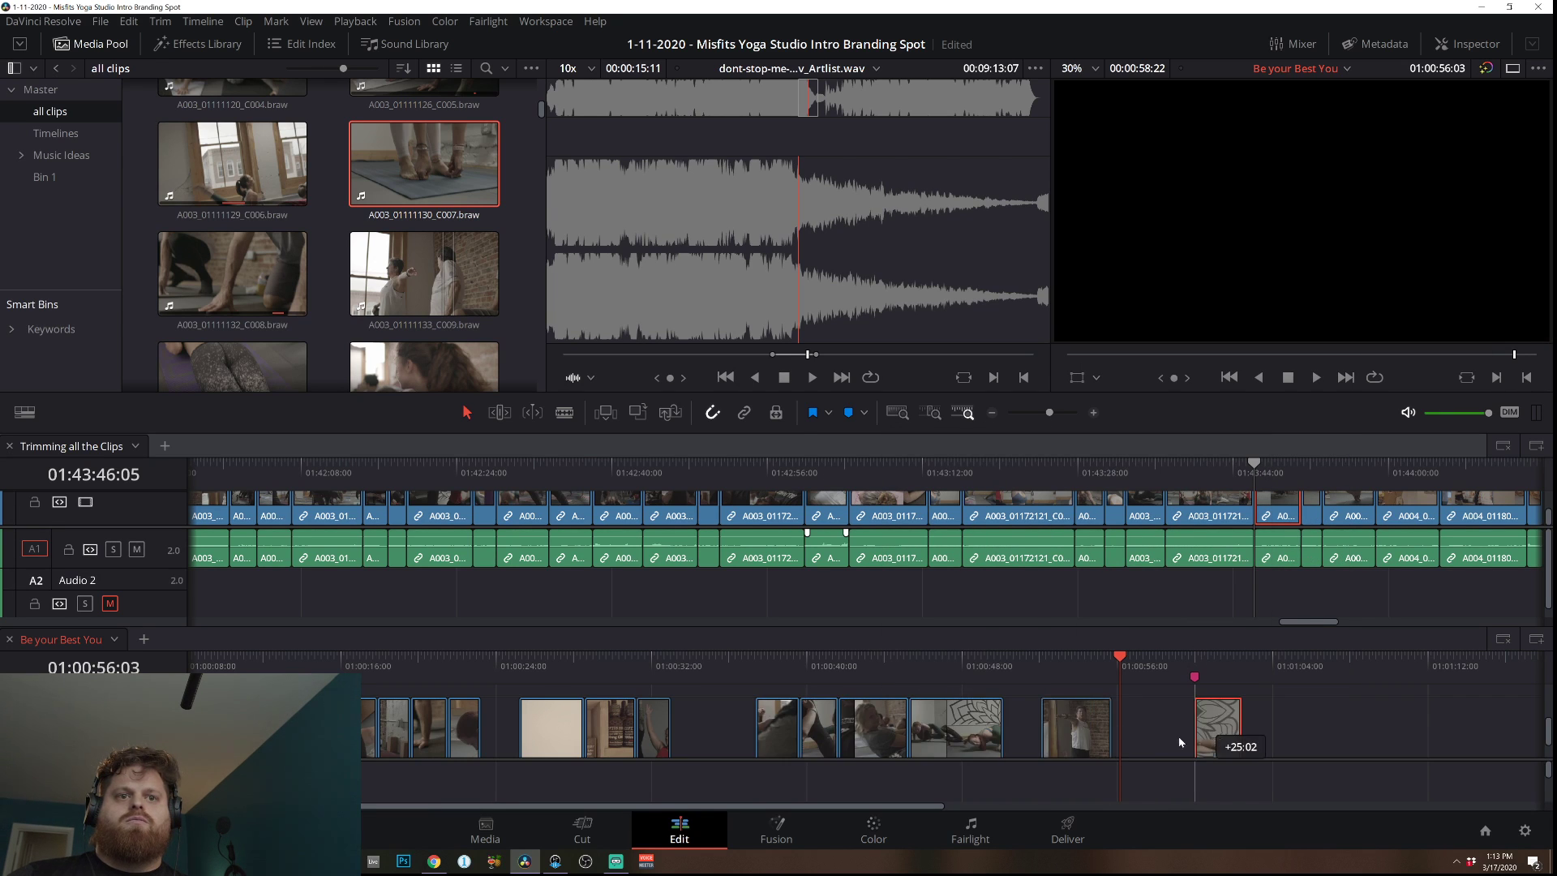
drag(1057, 730, 688, 738)
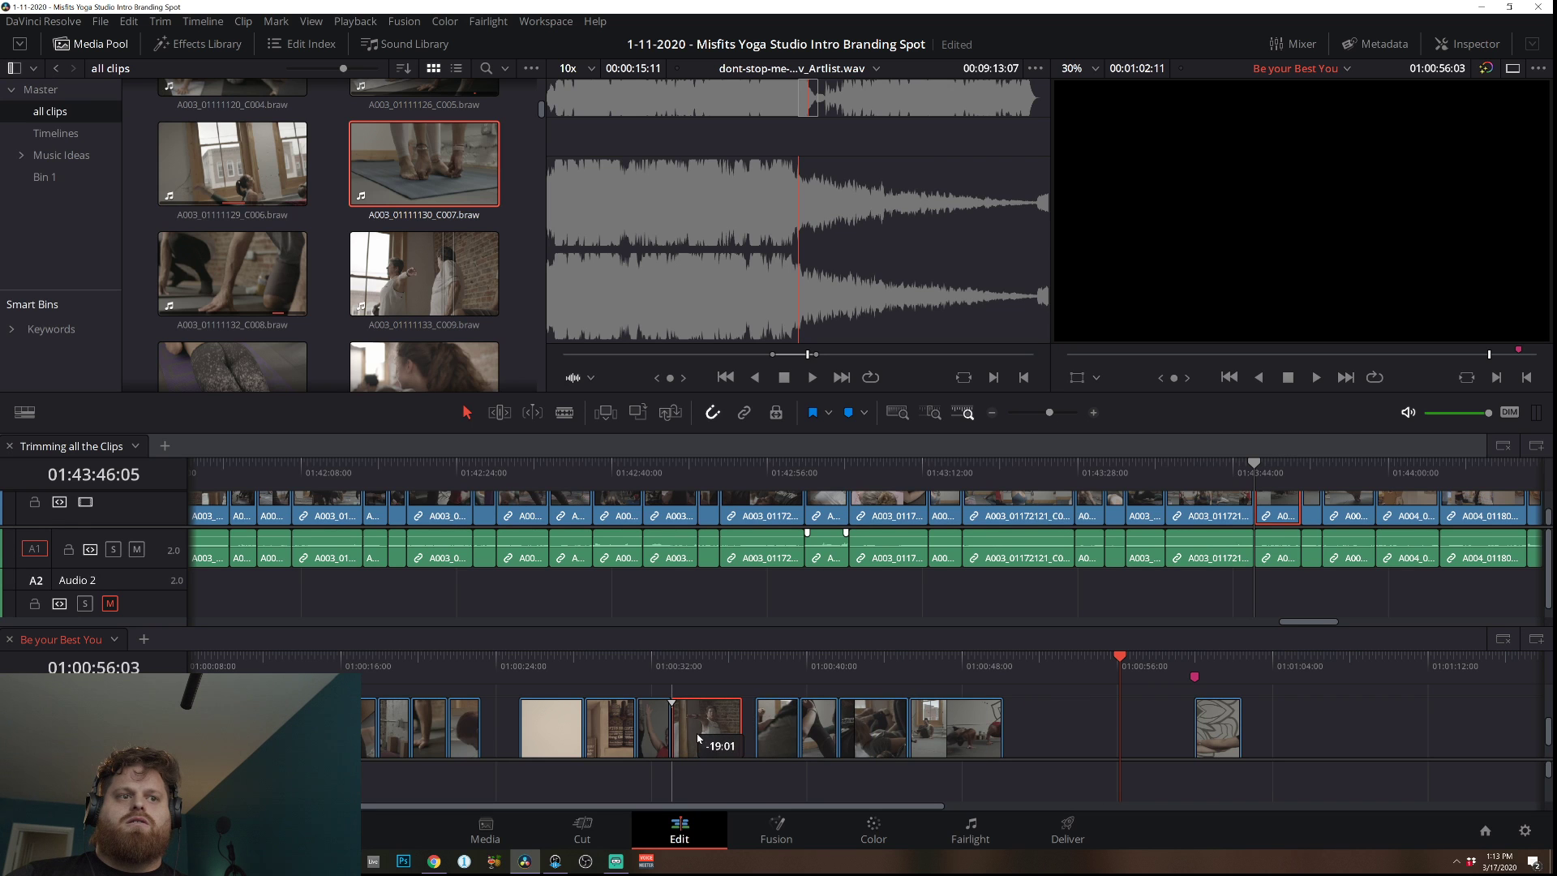
click(630, 659)
key(space)
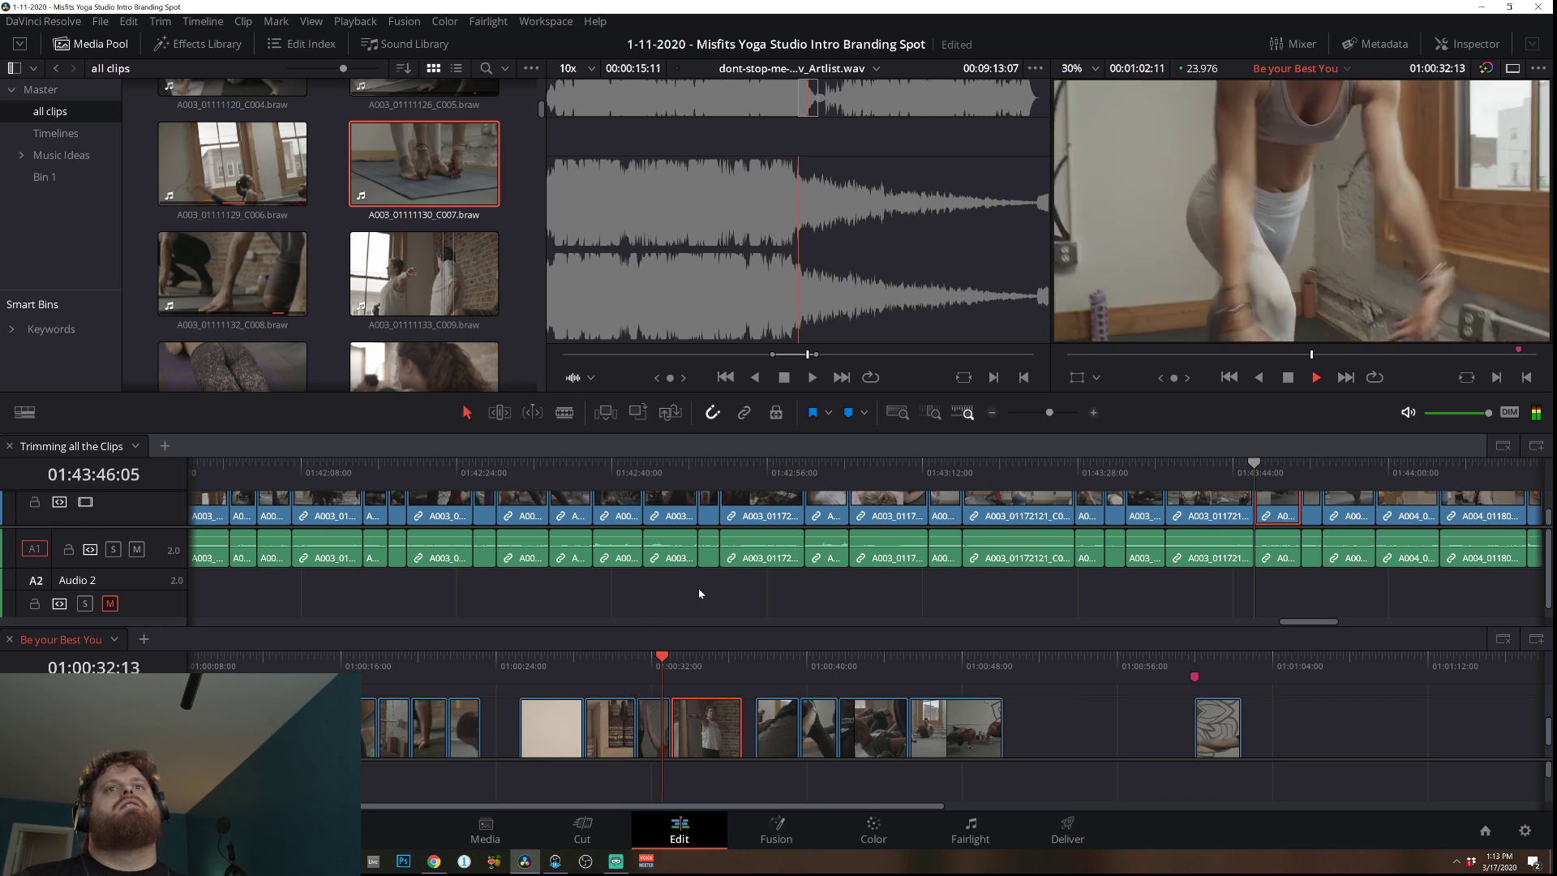
key(space)
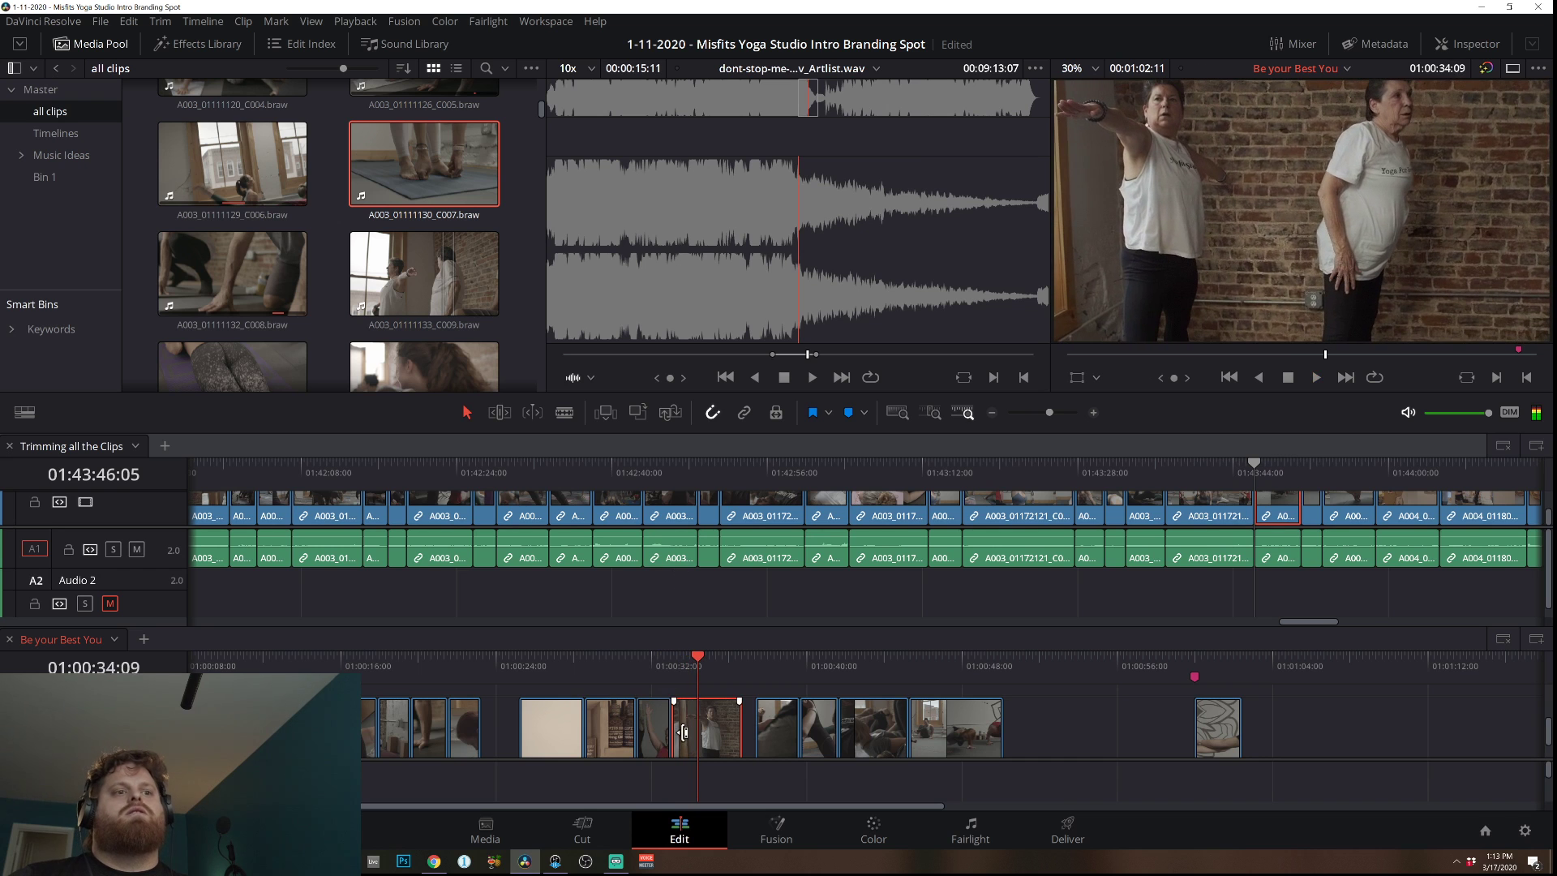
Trim the brick-wall shot at both ends to about two seconds, butt it against the previous shot, and play it back.
drag(672, 727, 704, 727)
key(space)
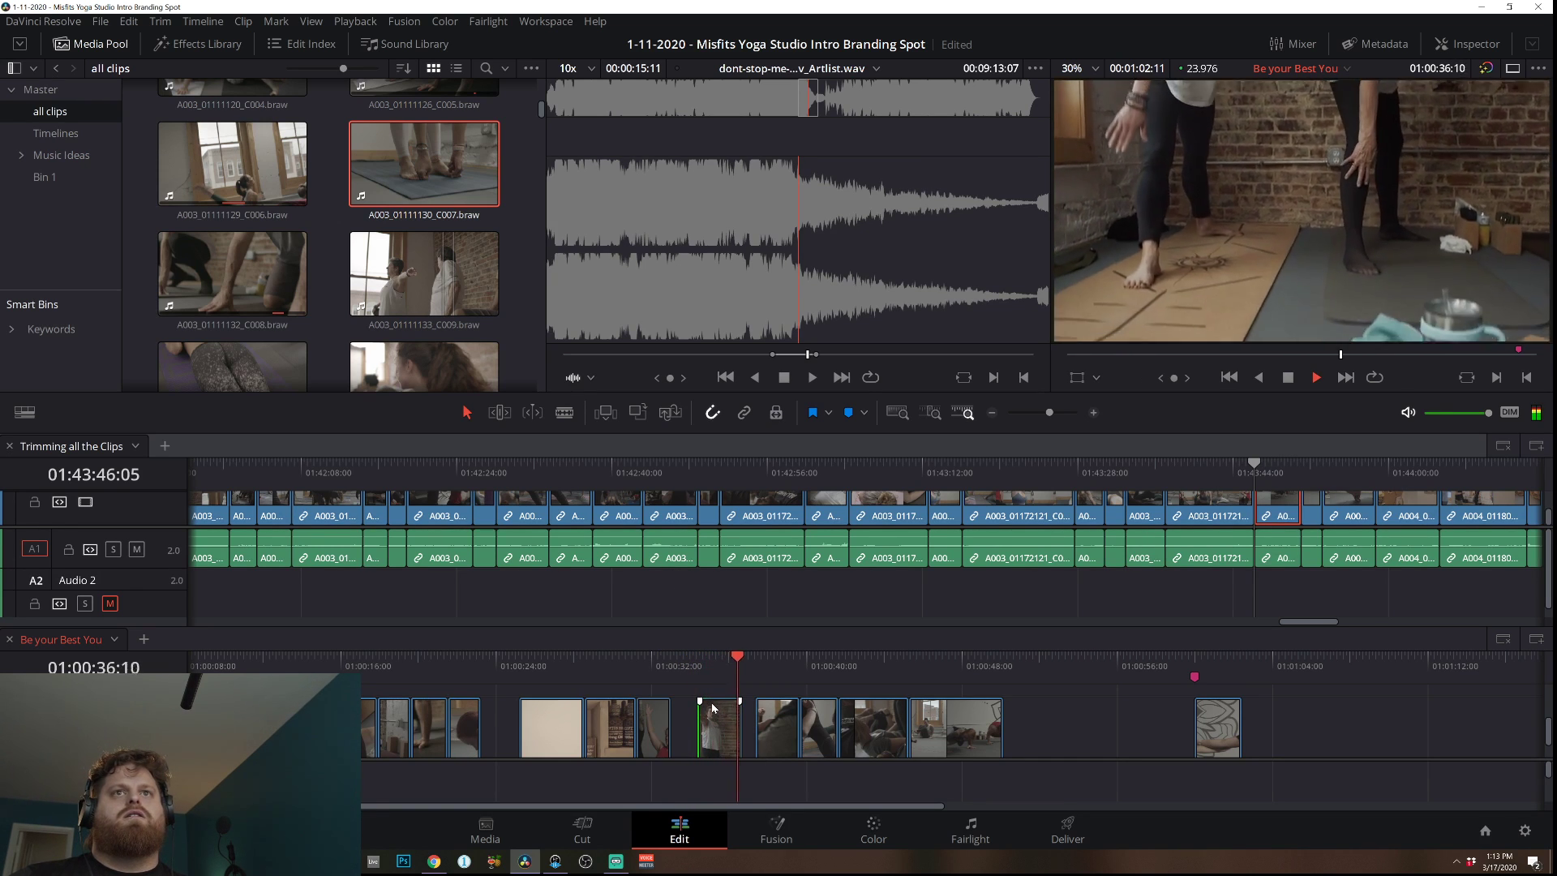
drag(729, 729, 696, 731)
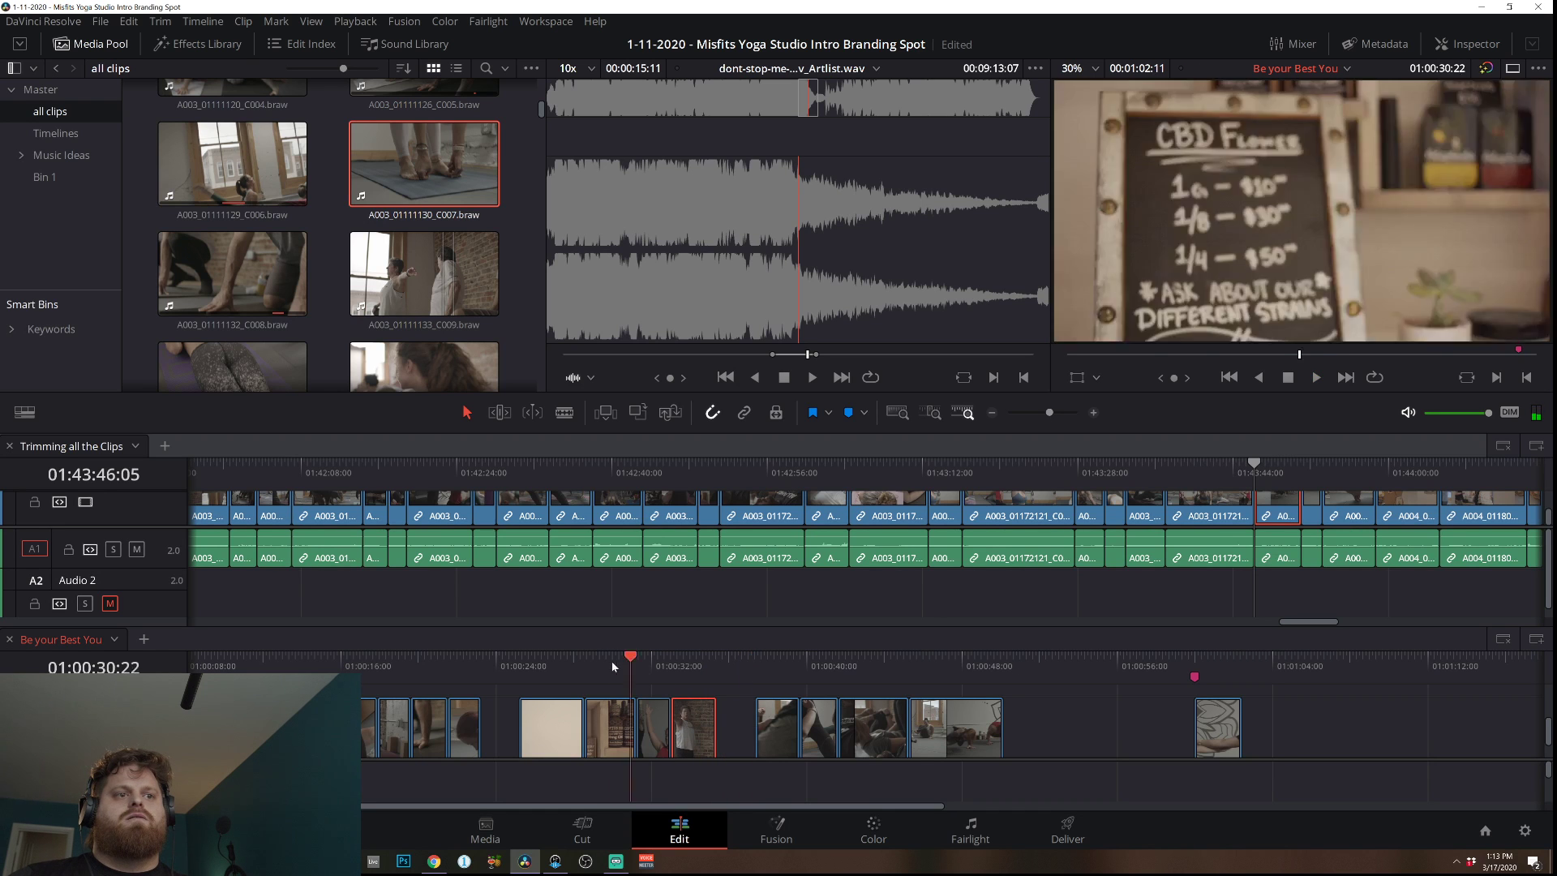
key(space)
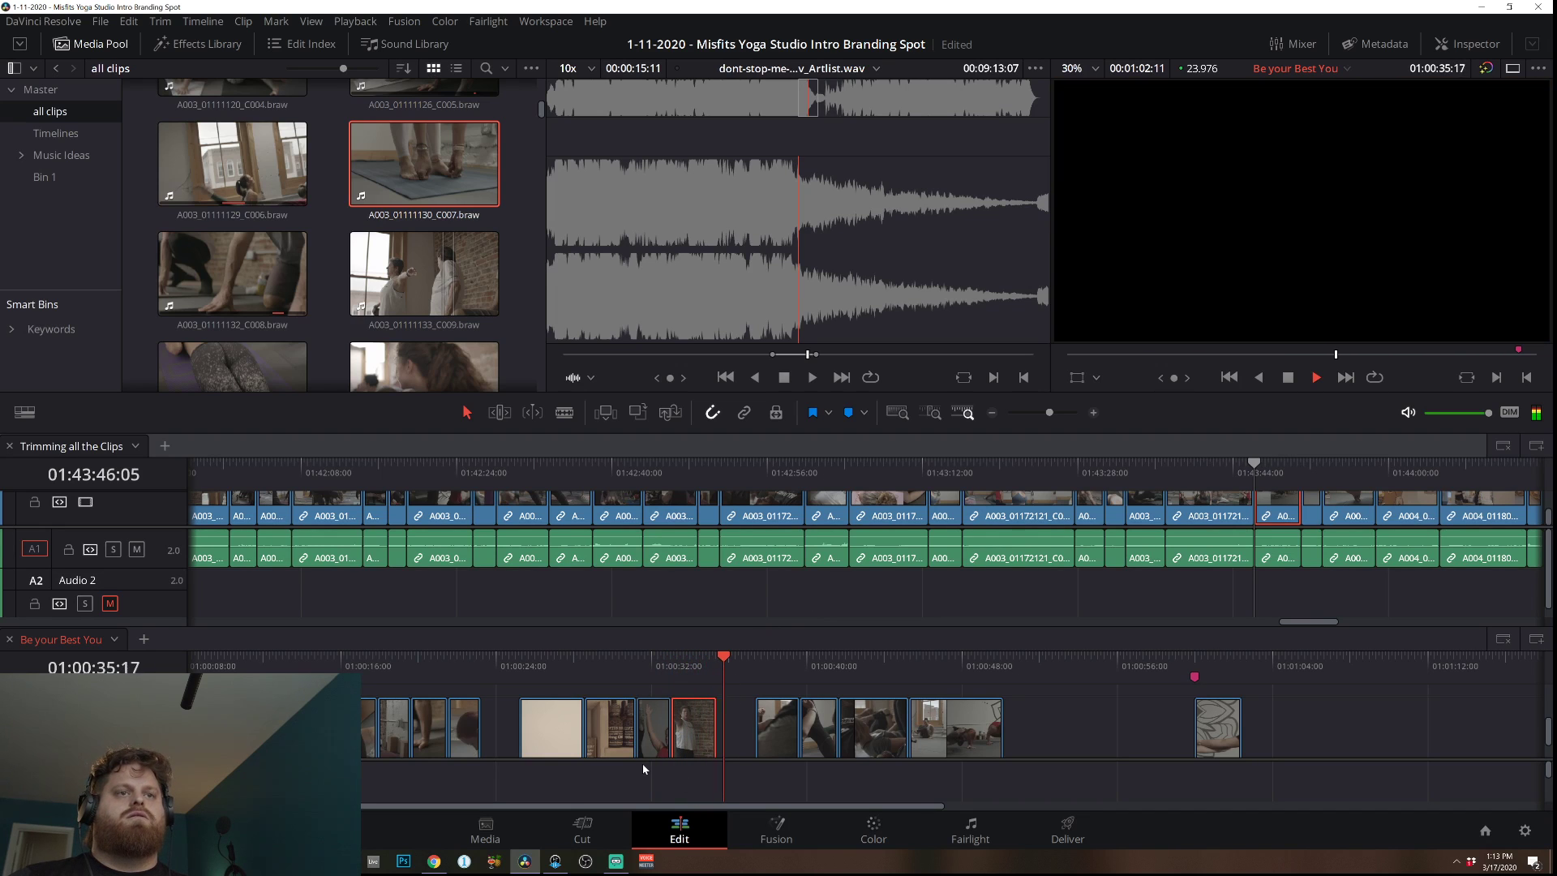
mouse_move(686, 740)
mouse_down()
mouse_move(726, 731)
mouse_move(702, 734)
mouse_up()
click(586, 659)
key(space)
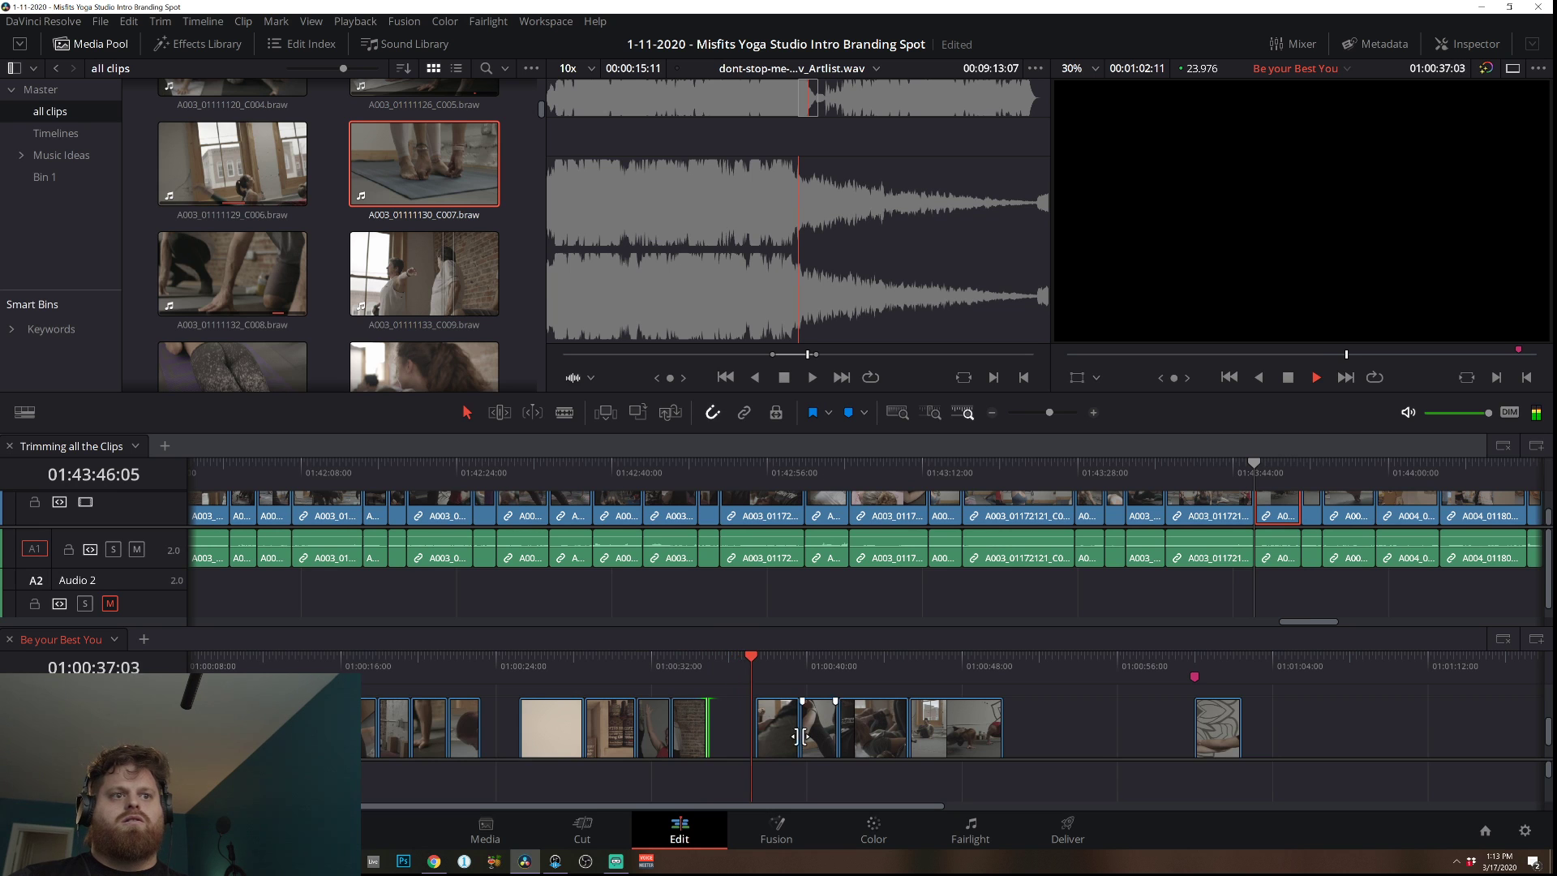
Move the arm-stretching shot from the marker into the gap directly after the brick-wall shot and play from there.
drag(1223, 725, 725, 742)
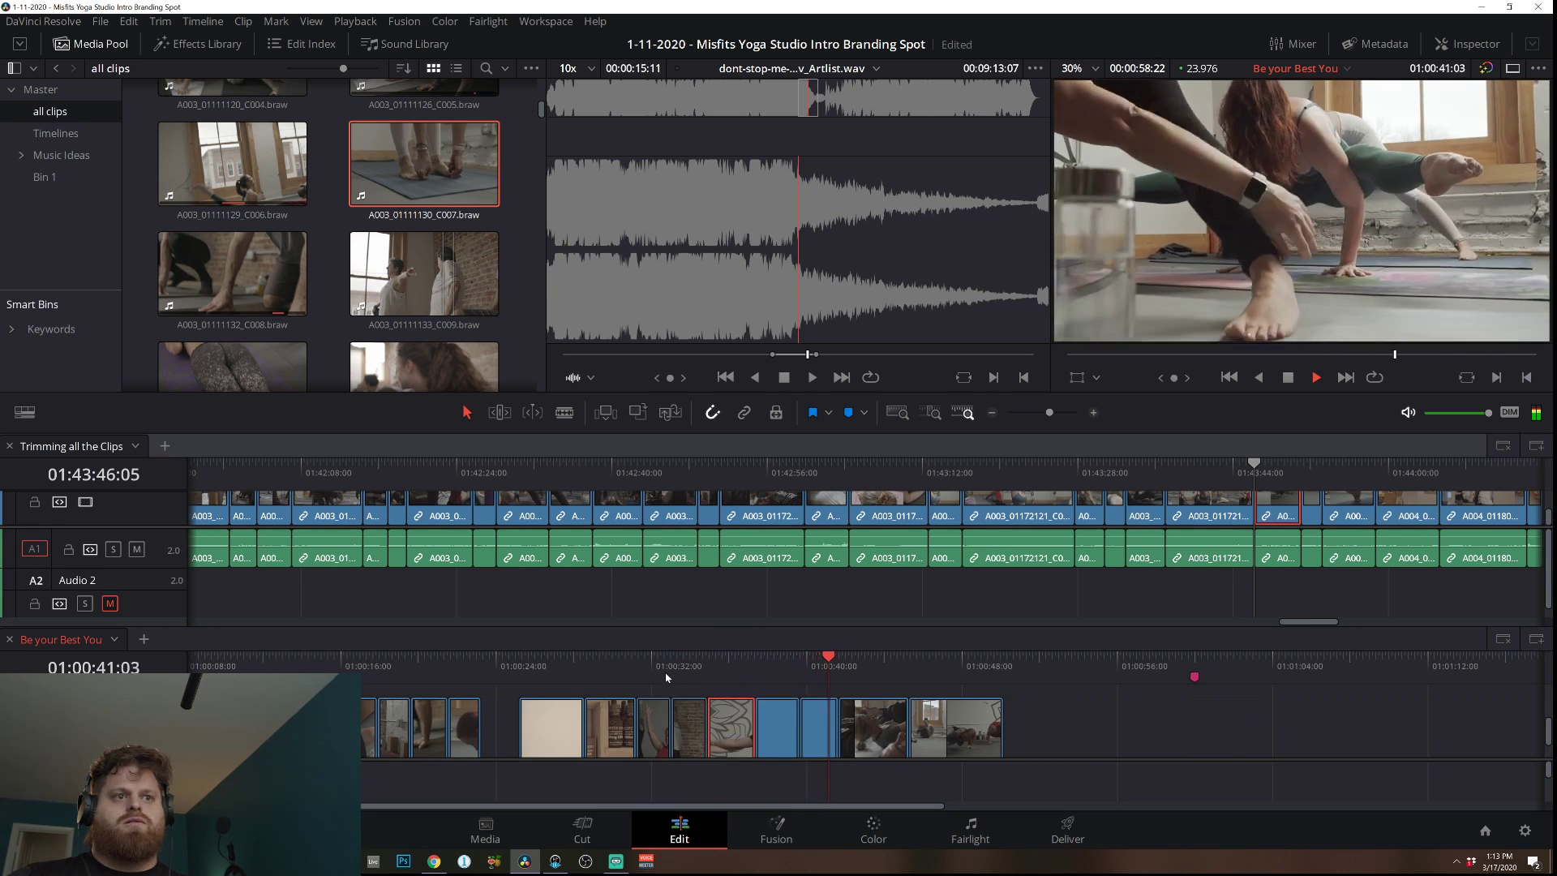
click(670, 667)
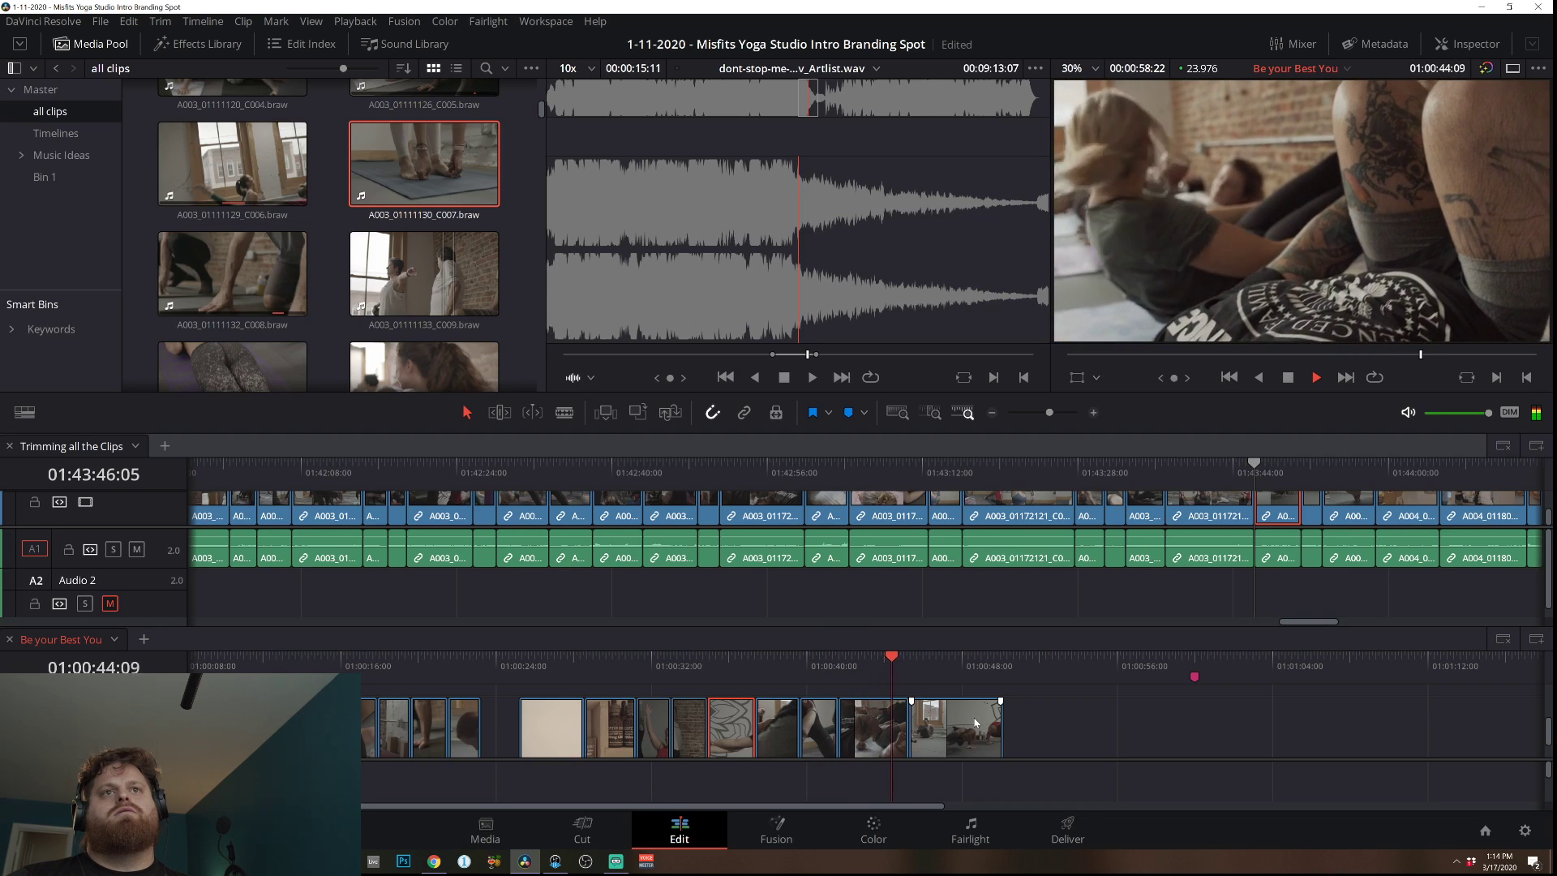
Delete the sit-up shot around 01:00:42, move the arm-balance shot into its place, and review the sequence full screen.
click(892, 715)
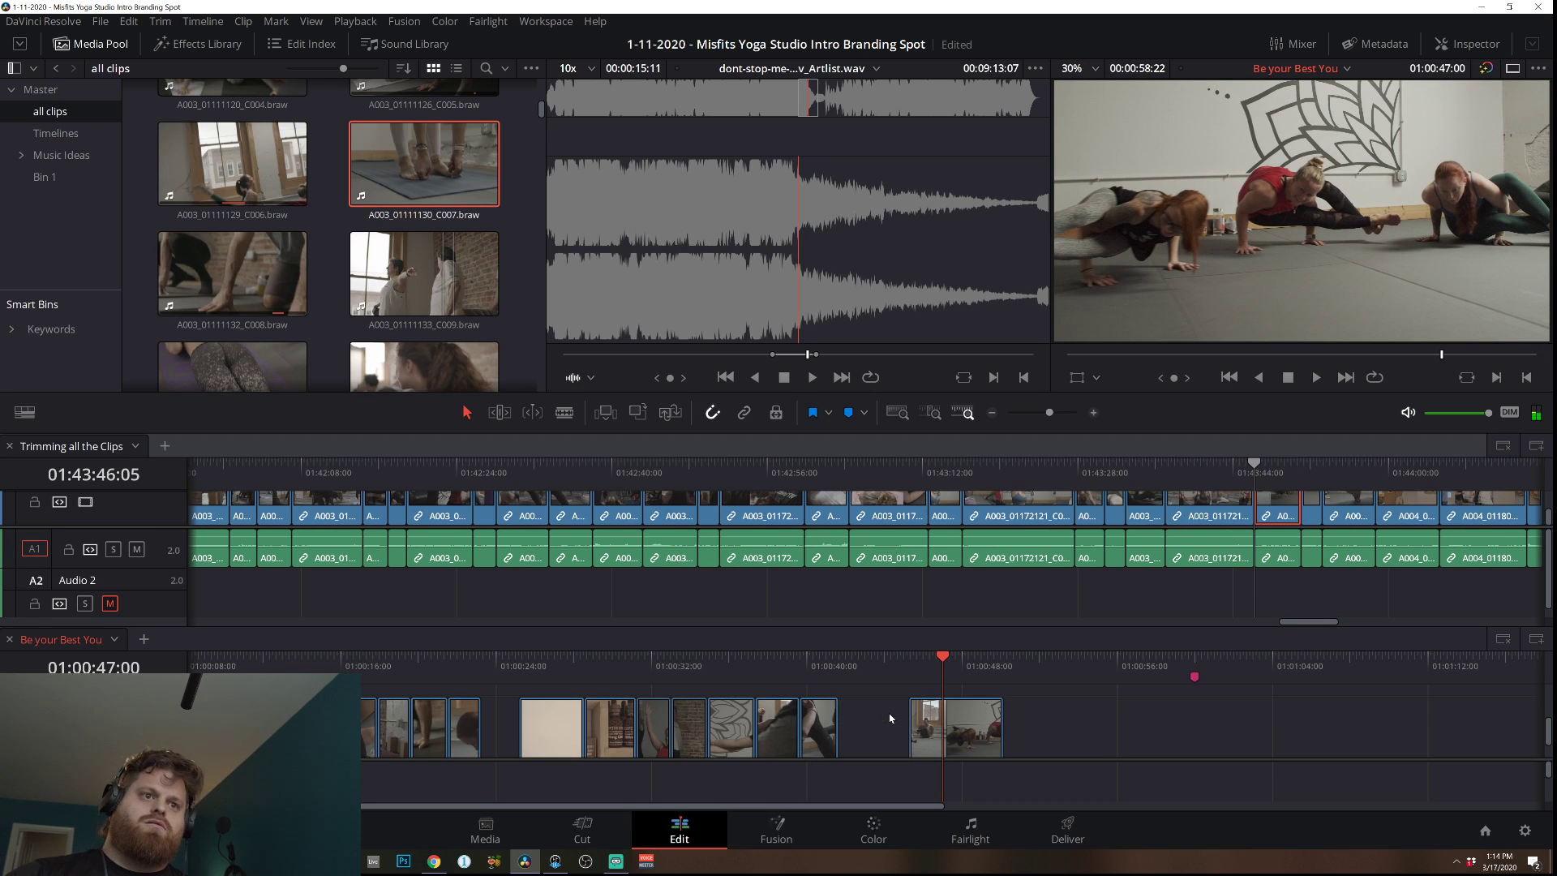
drag(952, 732, 879, 732)
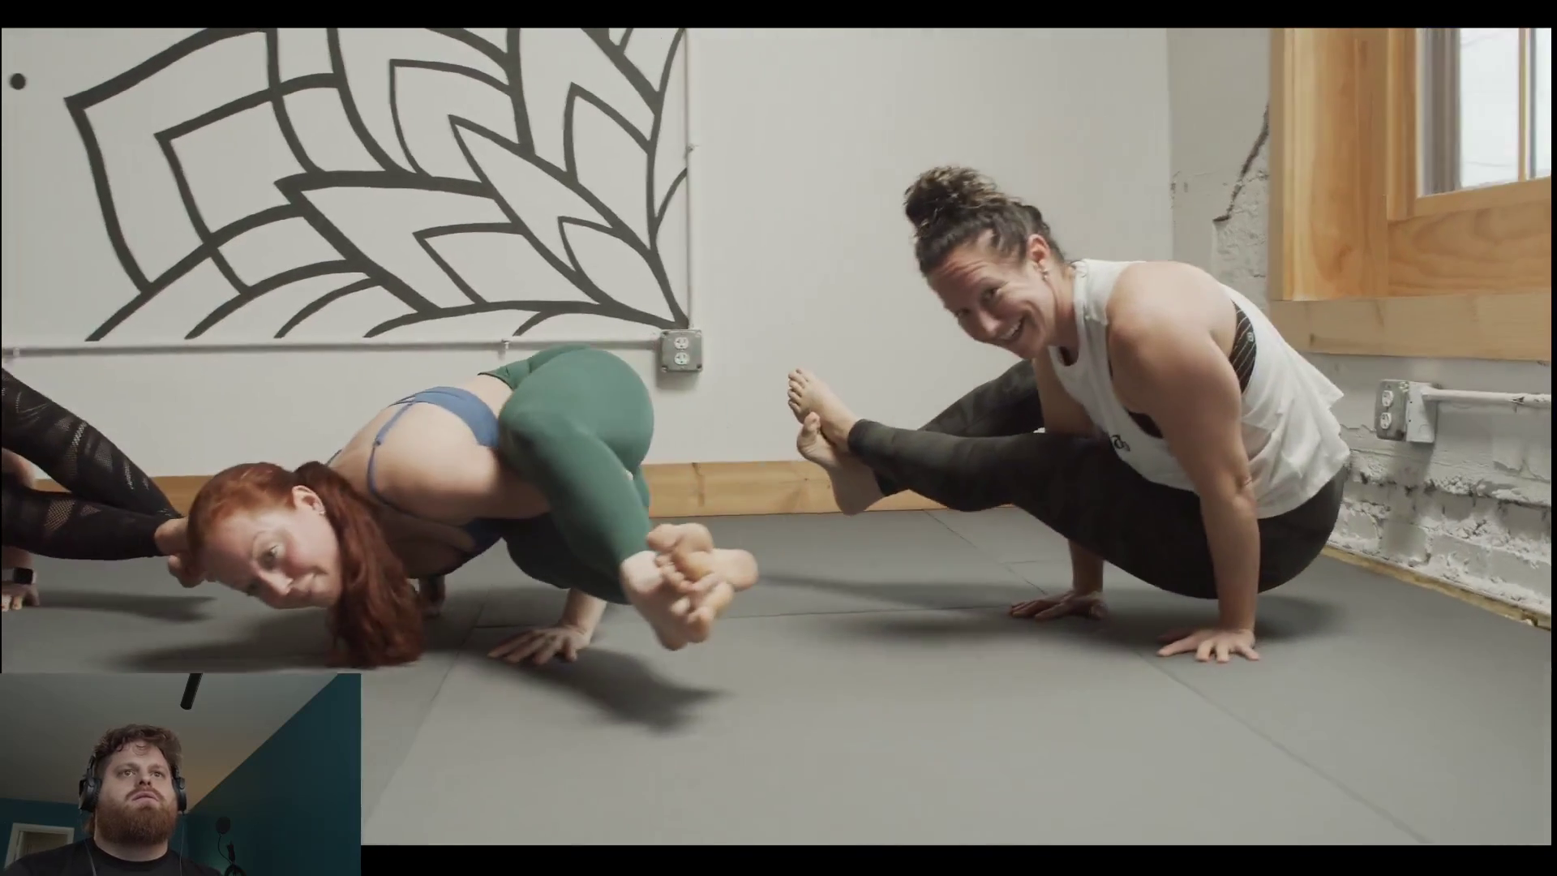
mouse_move(1316, 755)
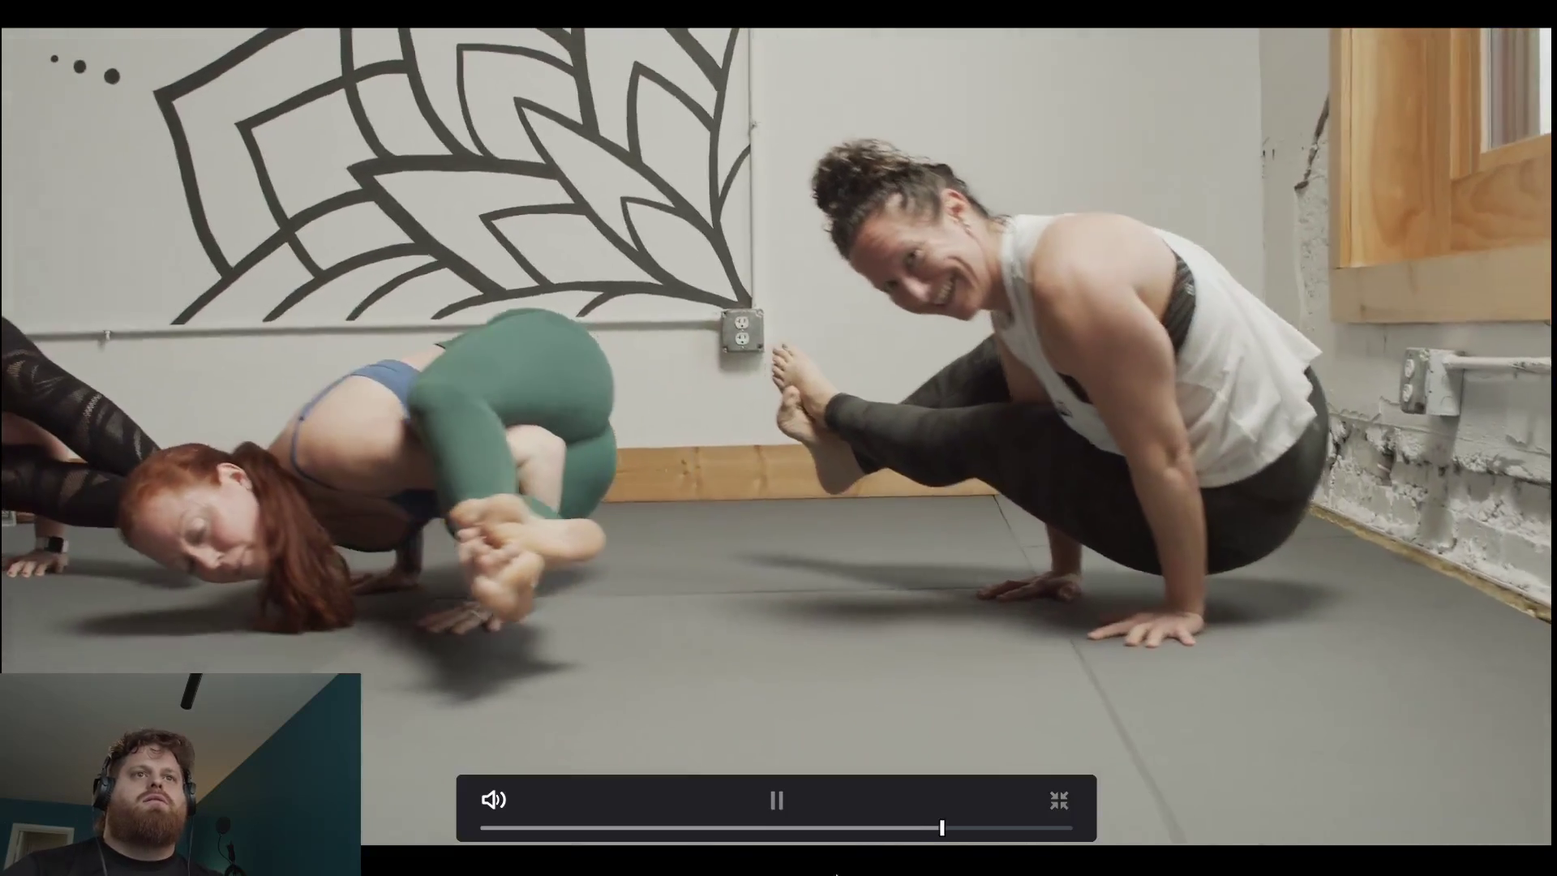
key(Escape)
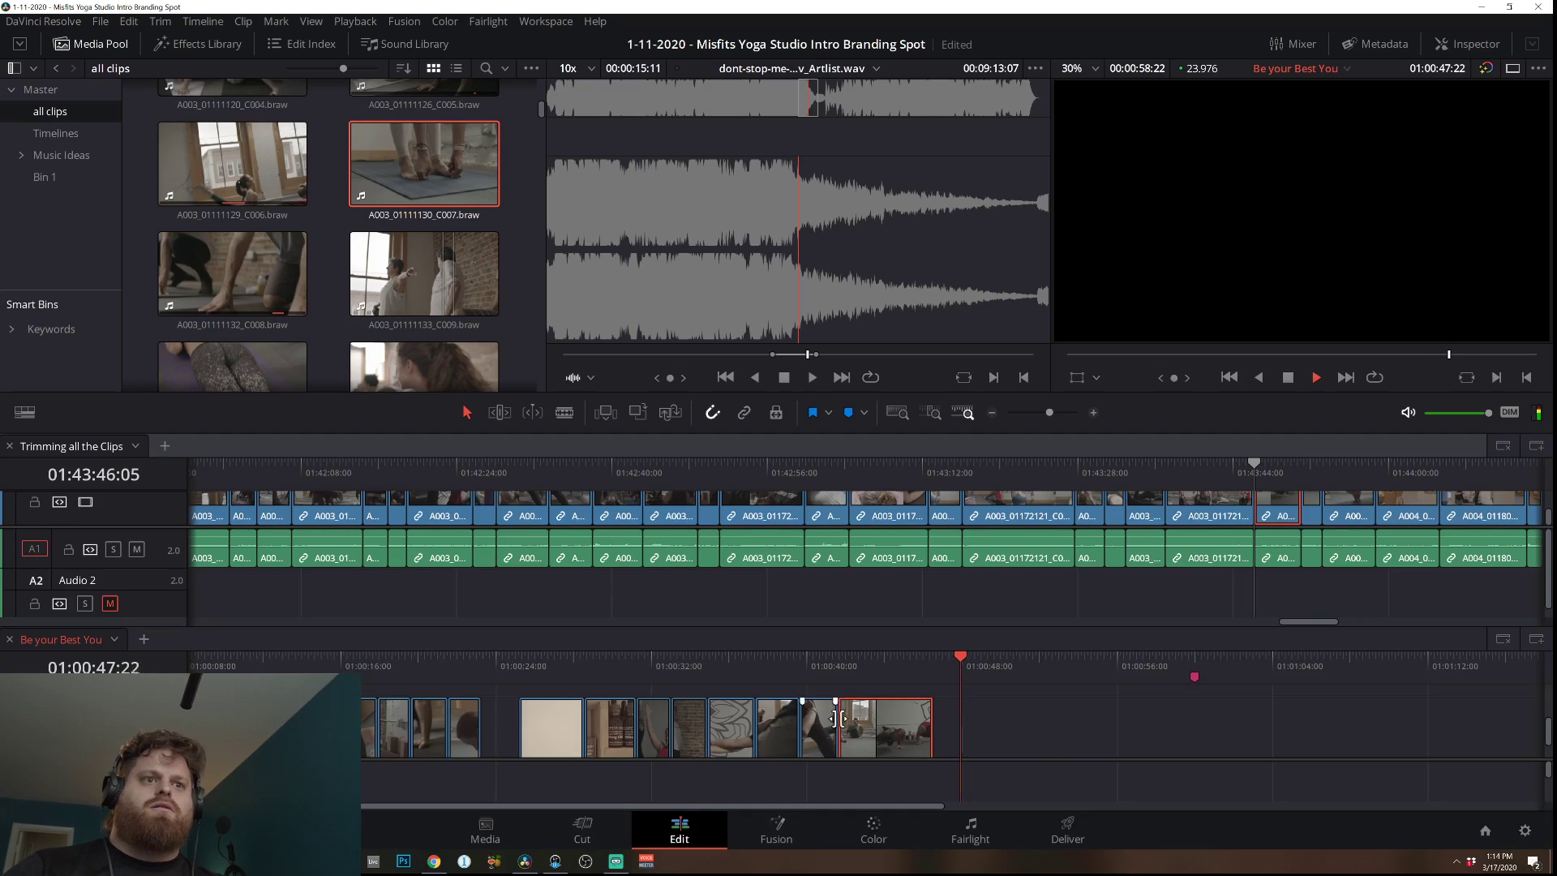
Trim the arm-balance shot to about two seconds, starting near 01:00:43, checking it with playback.
drag(849, 724, 876, 732)
click(802, 663)
key(space)
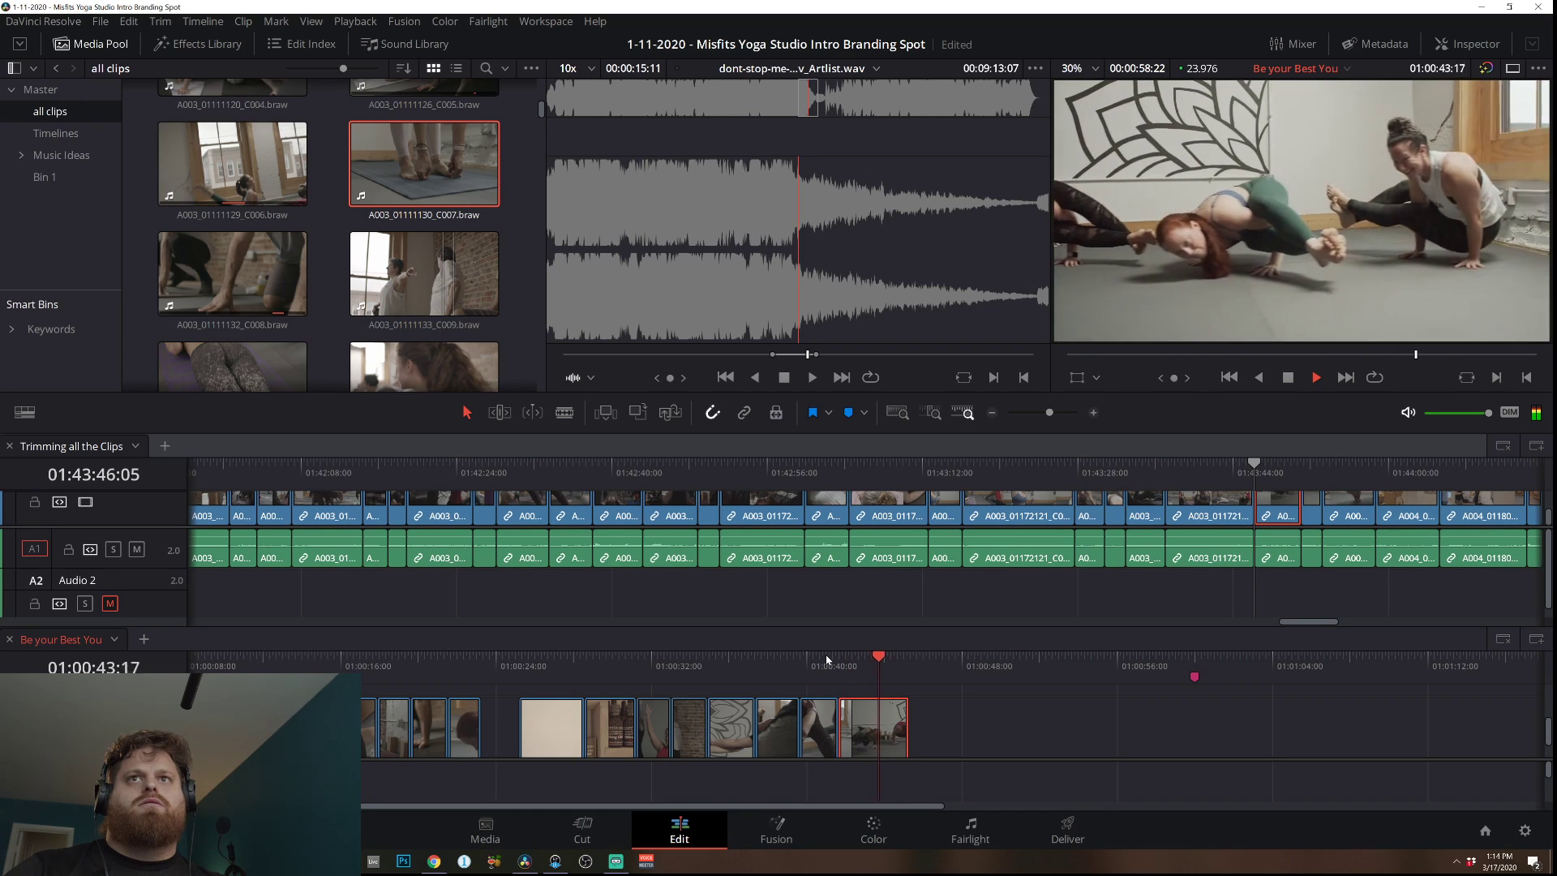
key(space)
drag(841, 730, 879, 731)
click(836, 663)
key(space)
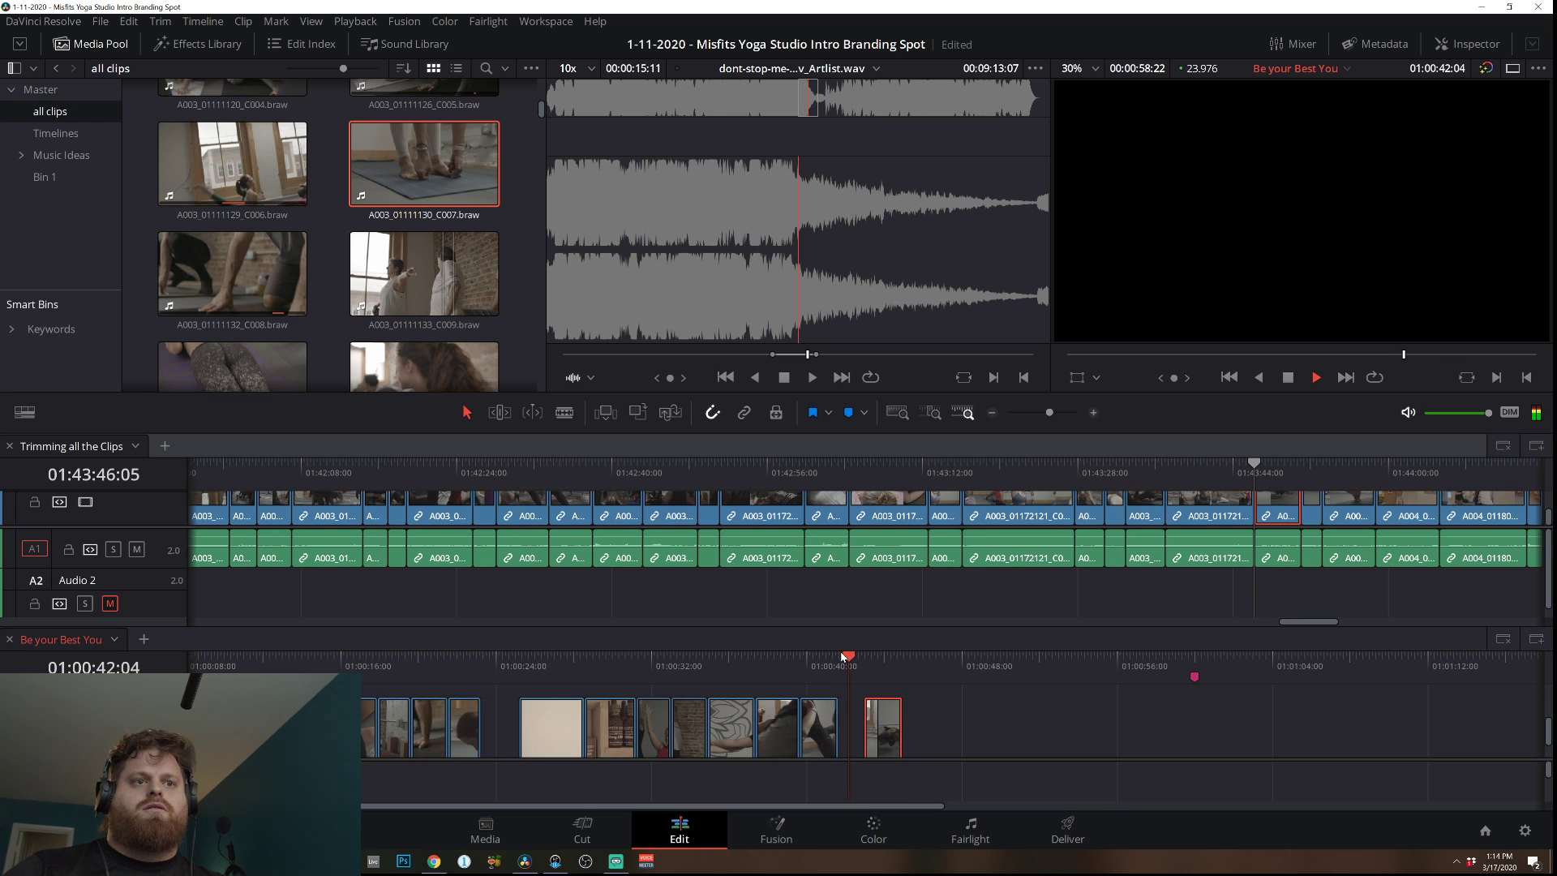
Shift the arm-balance shot to start near 01:00:43:15 and extend its end to about 01:00:46.
key(space)
drag(885, 730, 897, 735)
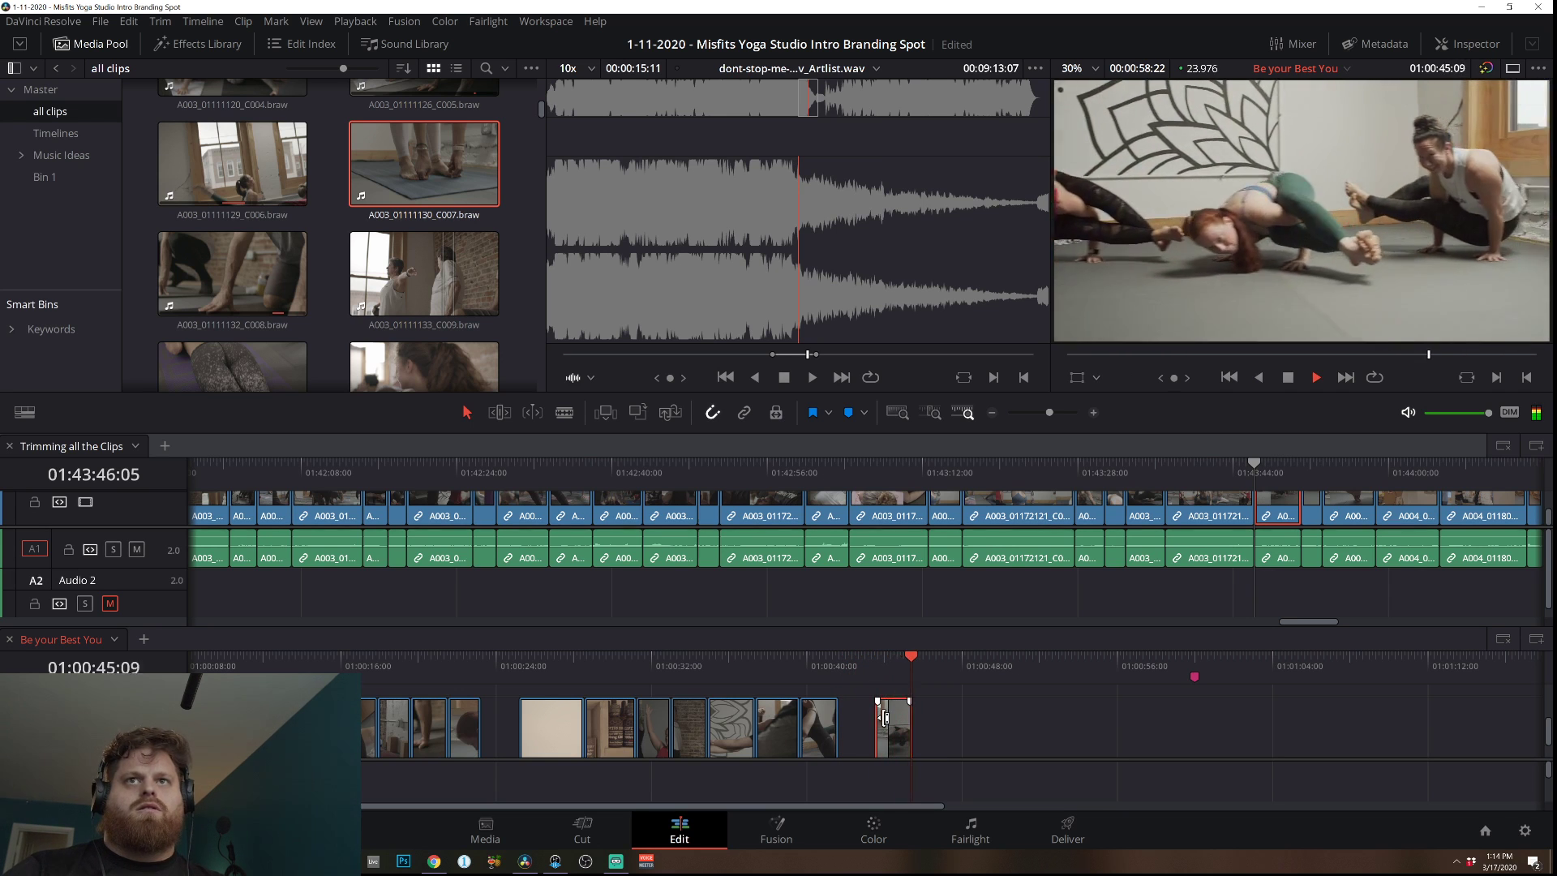
drag(909, 722, 919, 722)
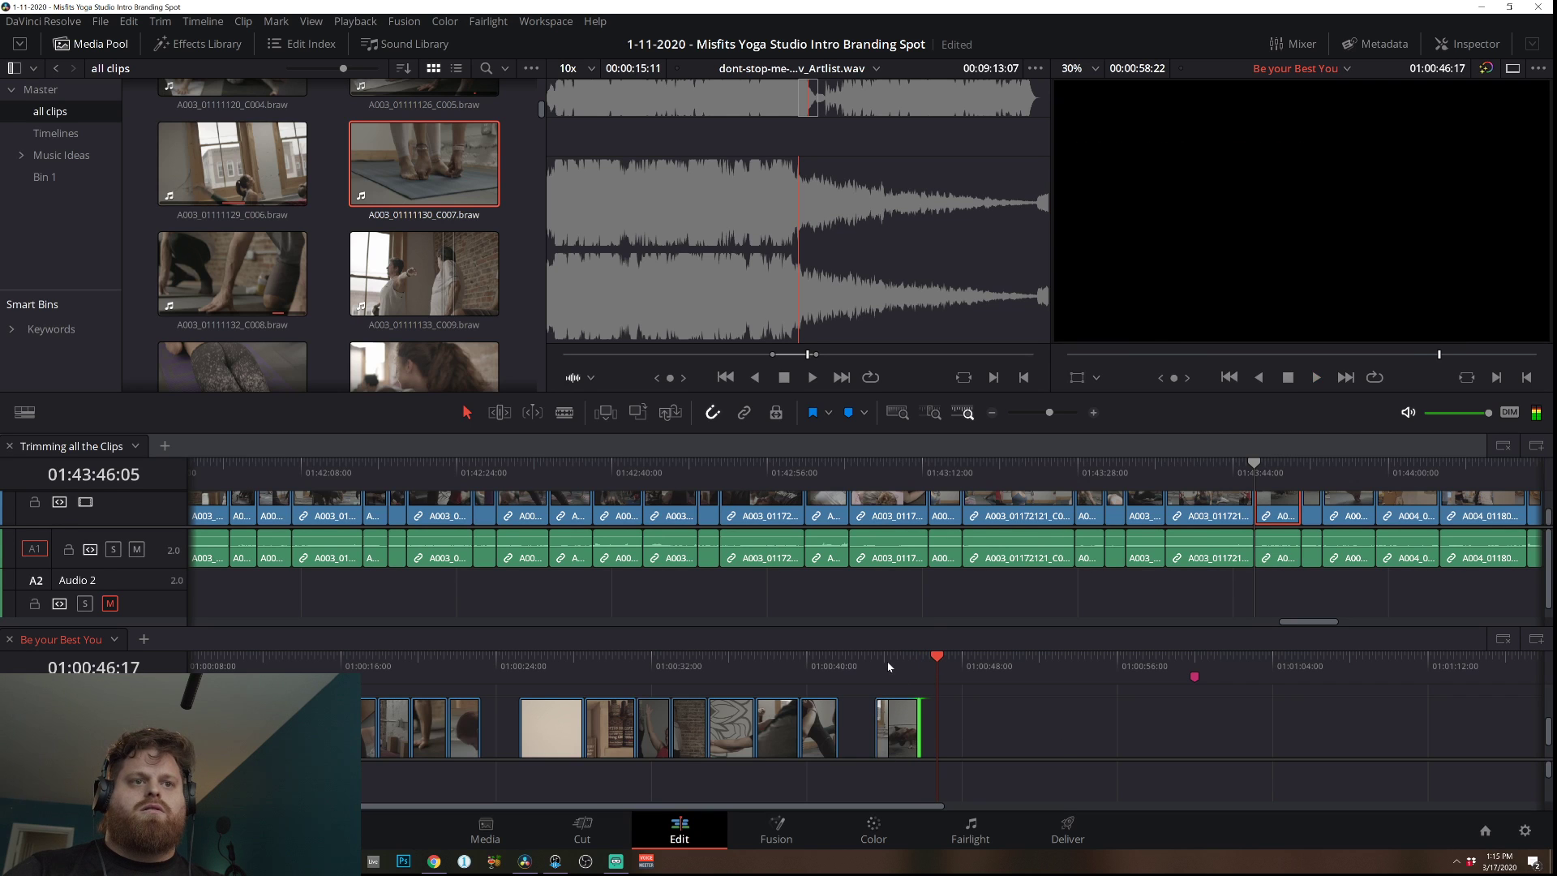
Play back the arm-balance shot, and play the Be your Best You timeline from about 01:00:21.
click(881, 663)
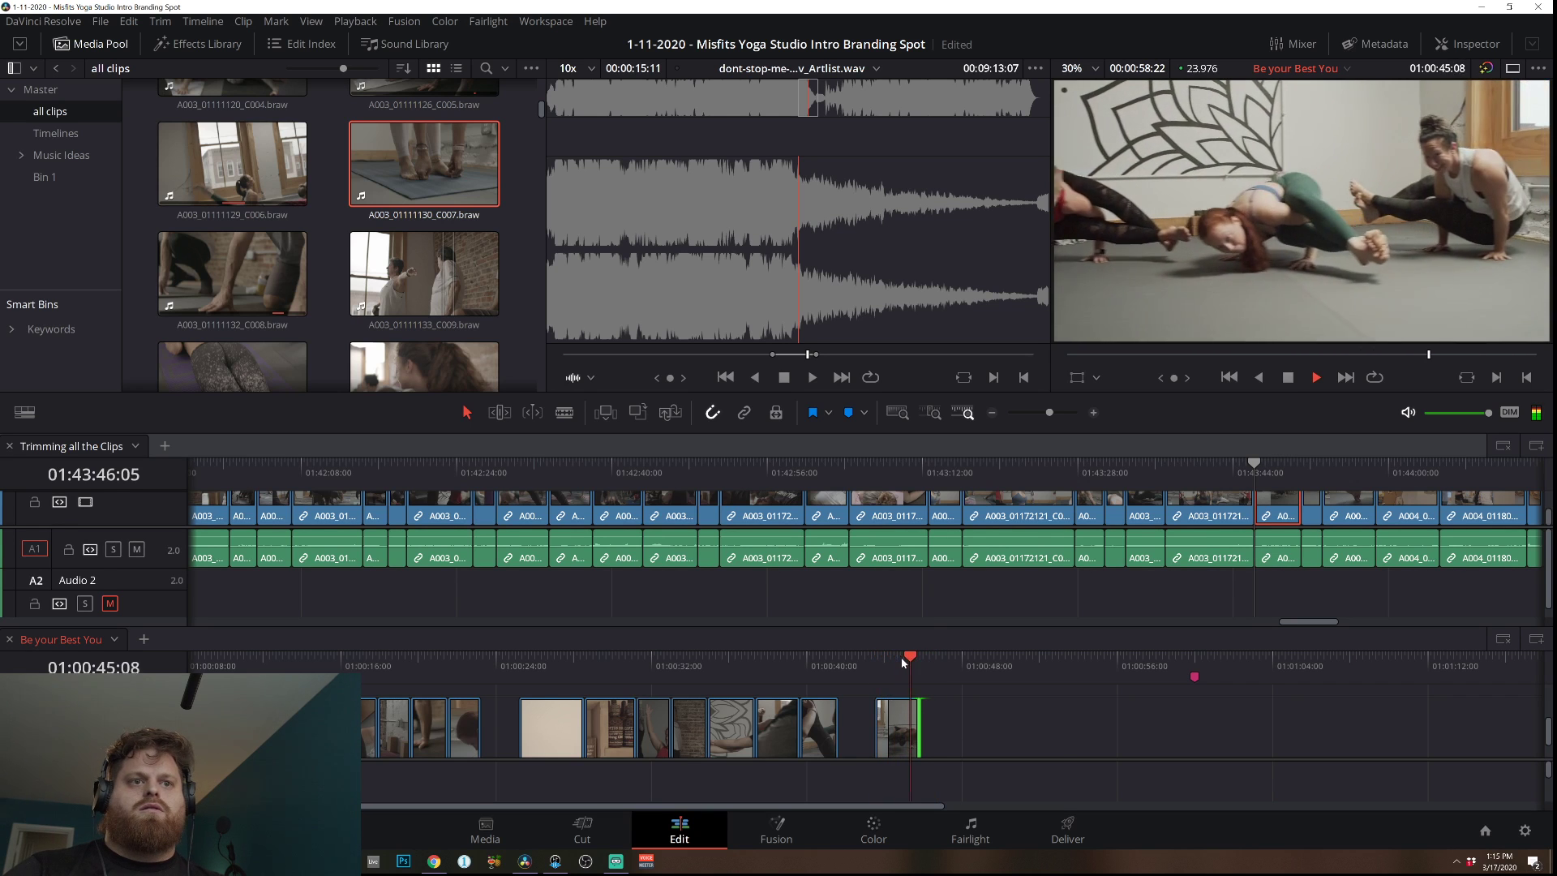
key(space)
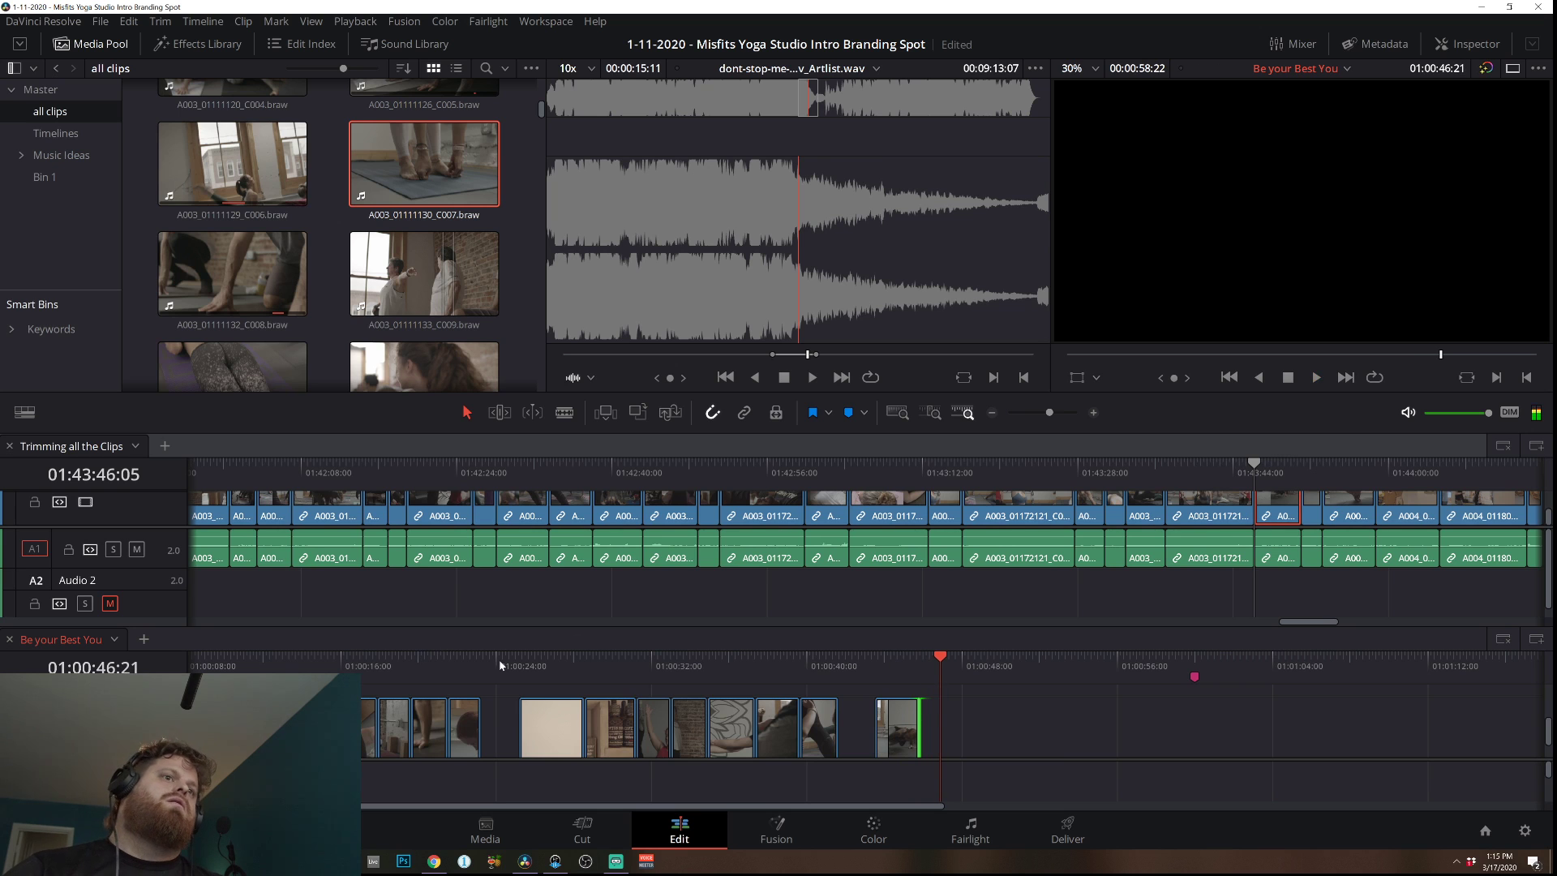
click(442, 659)
key(space)
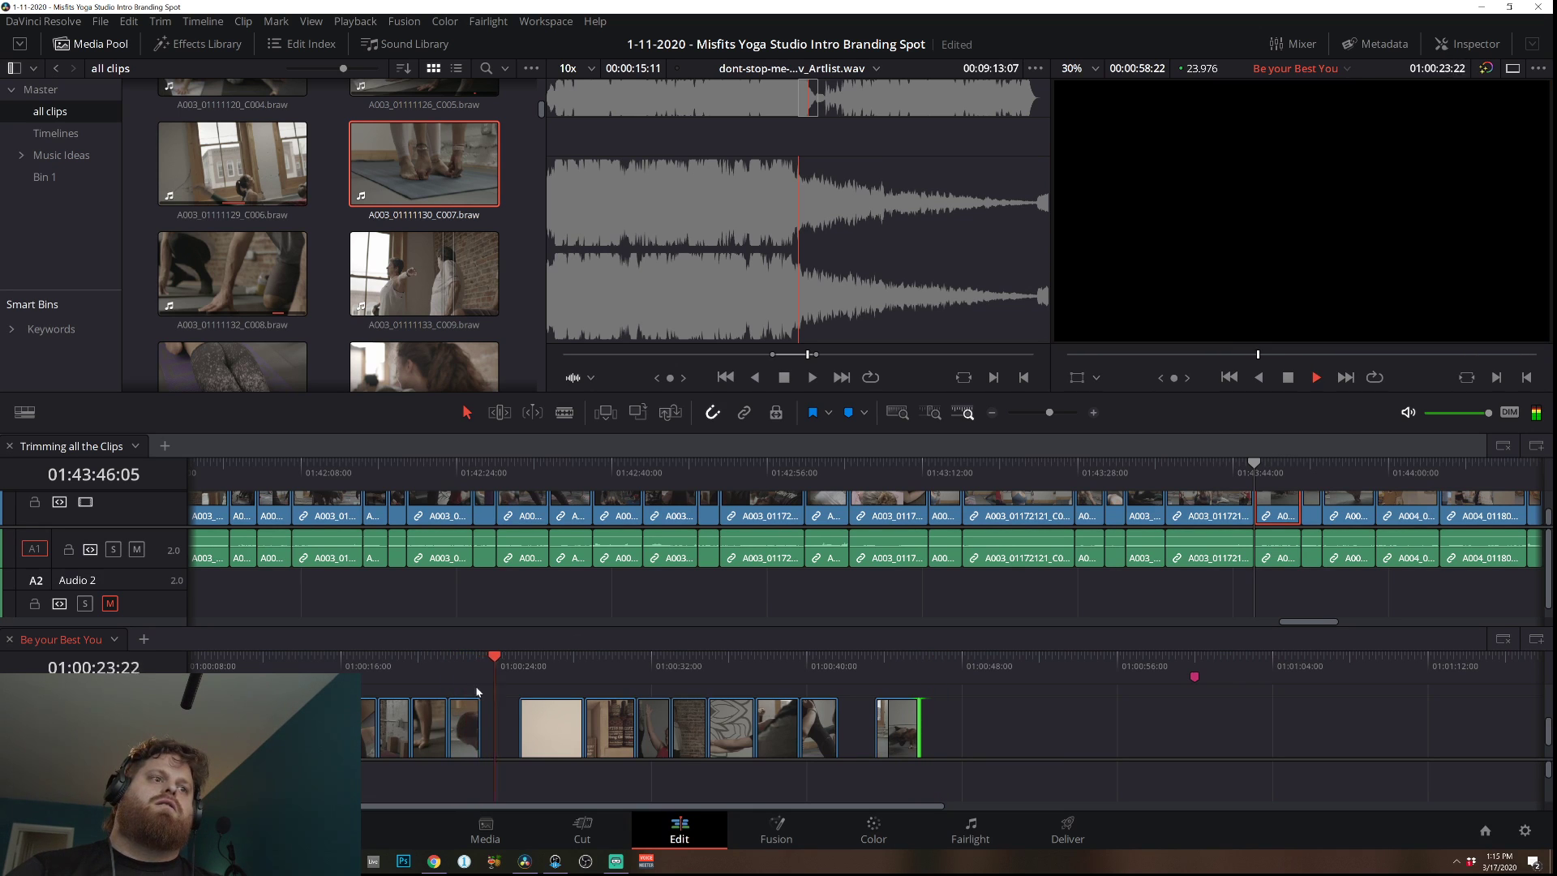
Delete the shot starting at about 01:00:21:13 in Be your Best You, and return to the start of the Trimming all the Clips timeline.
key(BackSpace)
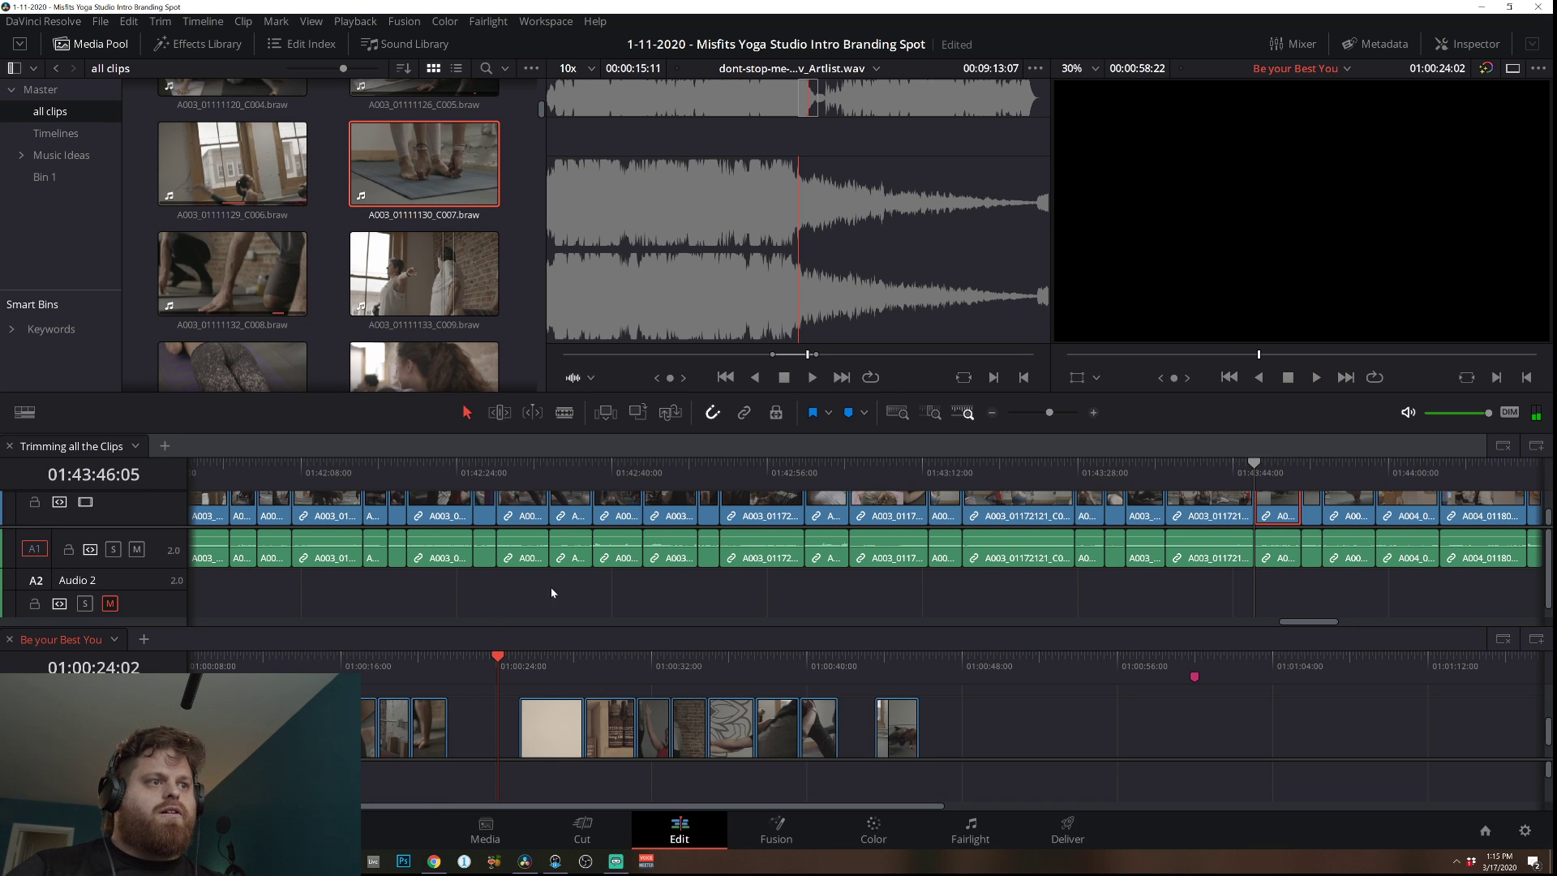
click(469, 725)
drag(546, 473, 284, 472)
drag(2, 486, 2, 479)
drag(1039, 420, 1025, 420)
click(258, 468)
drag(258, 469, 198, 451)
key(Home)
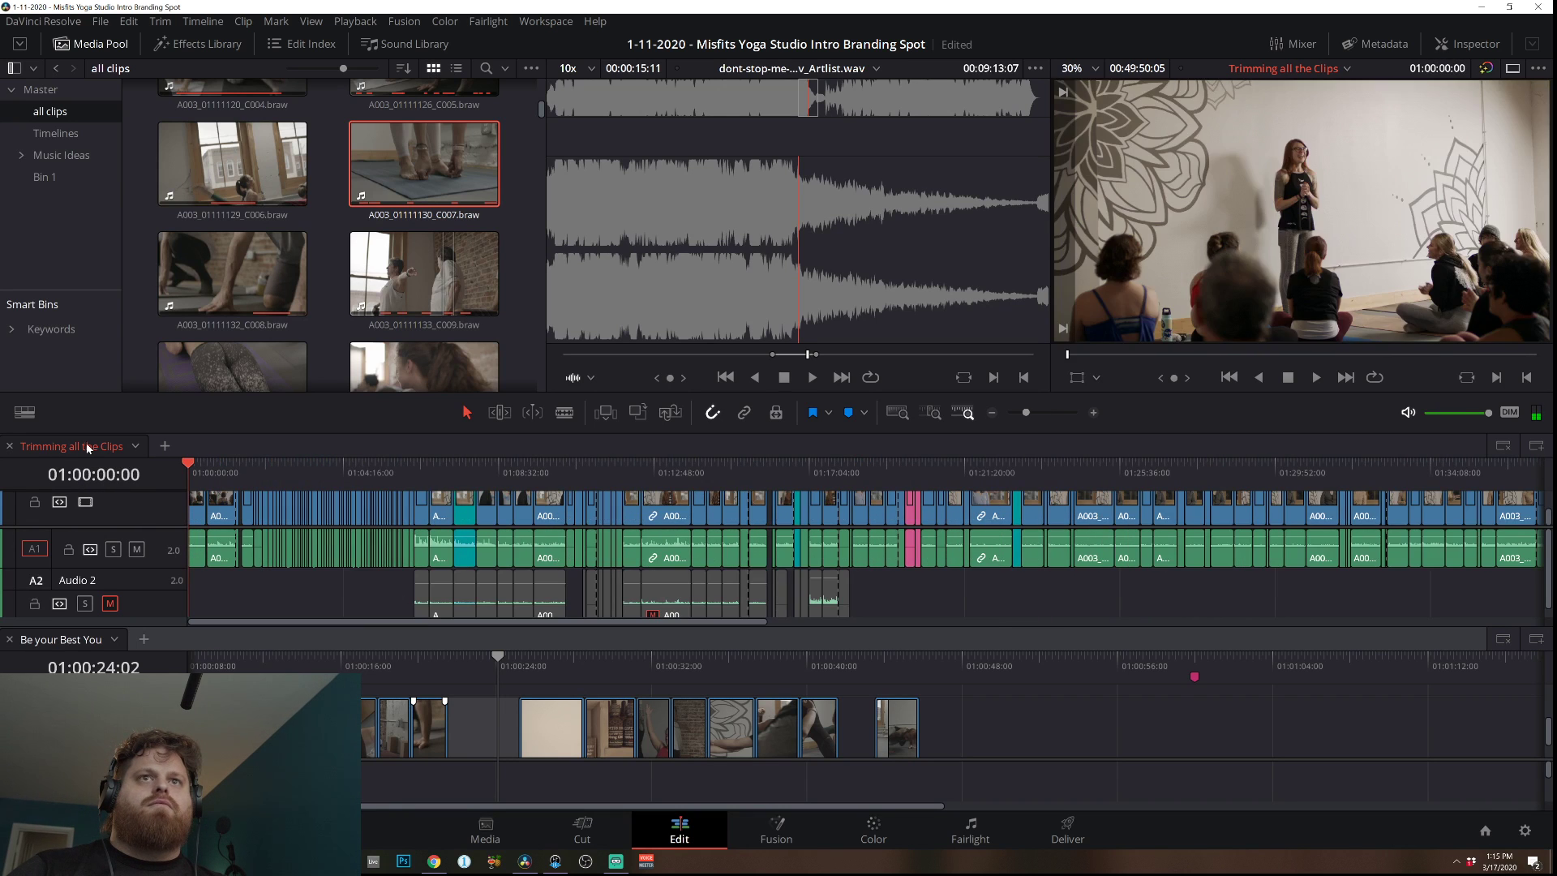
Skim the Trimming all the Clips timeline for a replacement shot, playing the footage around 01:43:46 to 01:44:11.
click(358, 462)
drag(357, 462, 887, 525)
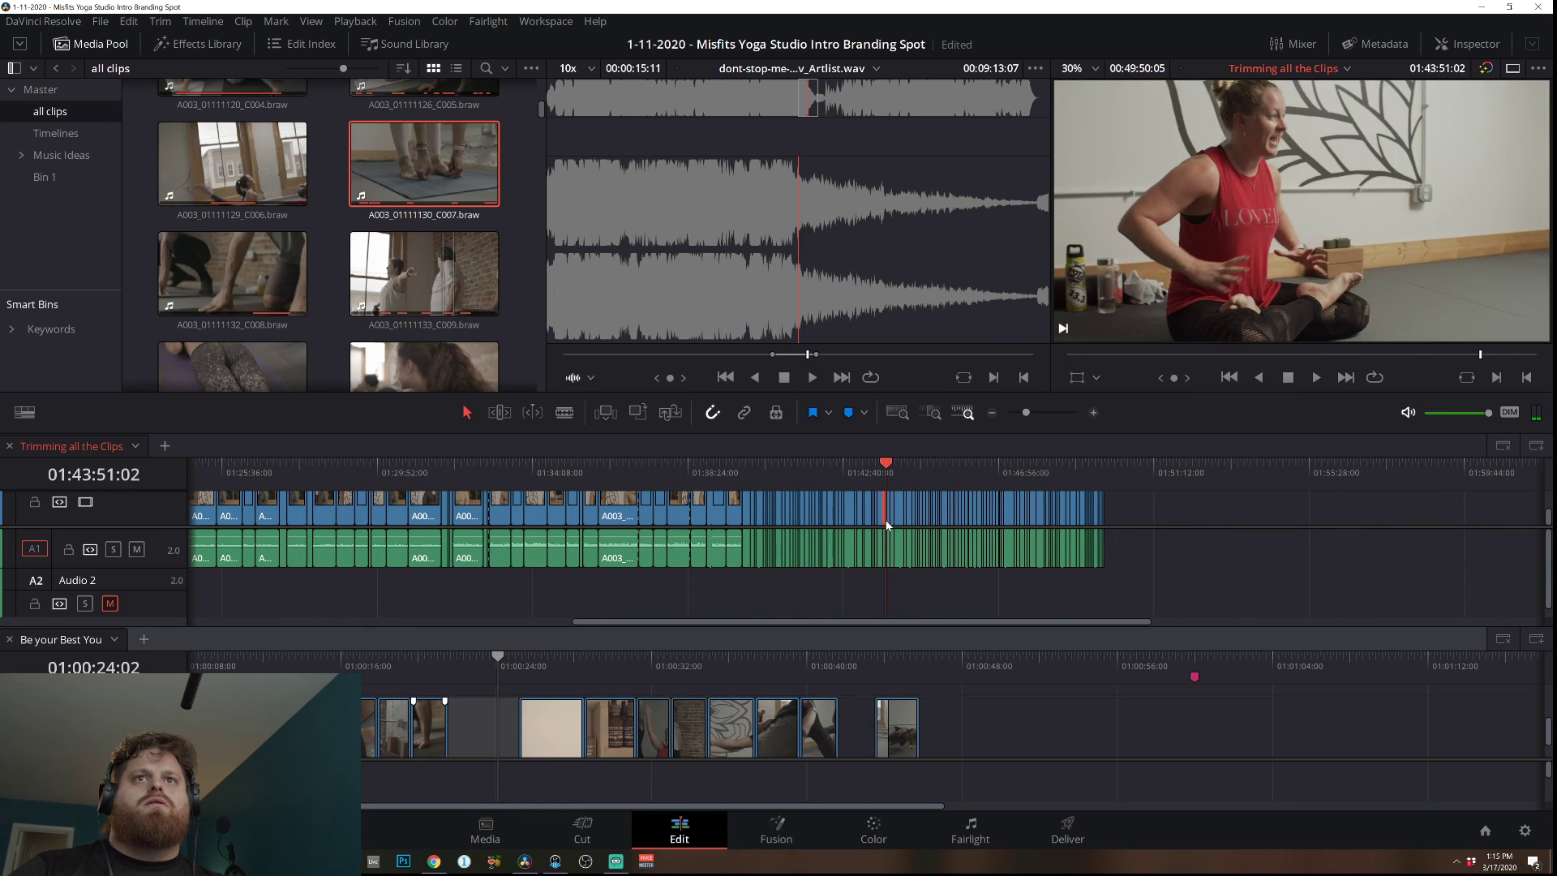
click(1096, 413)
click(1096, 414)
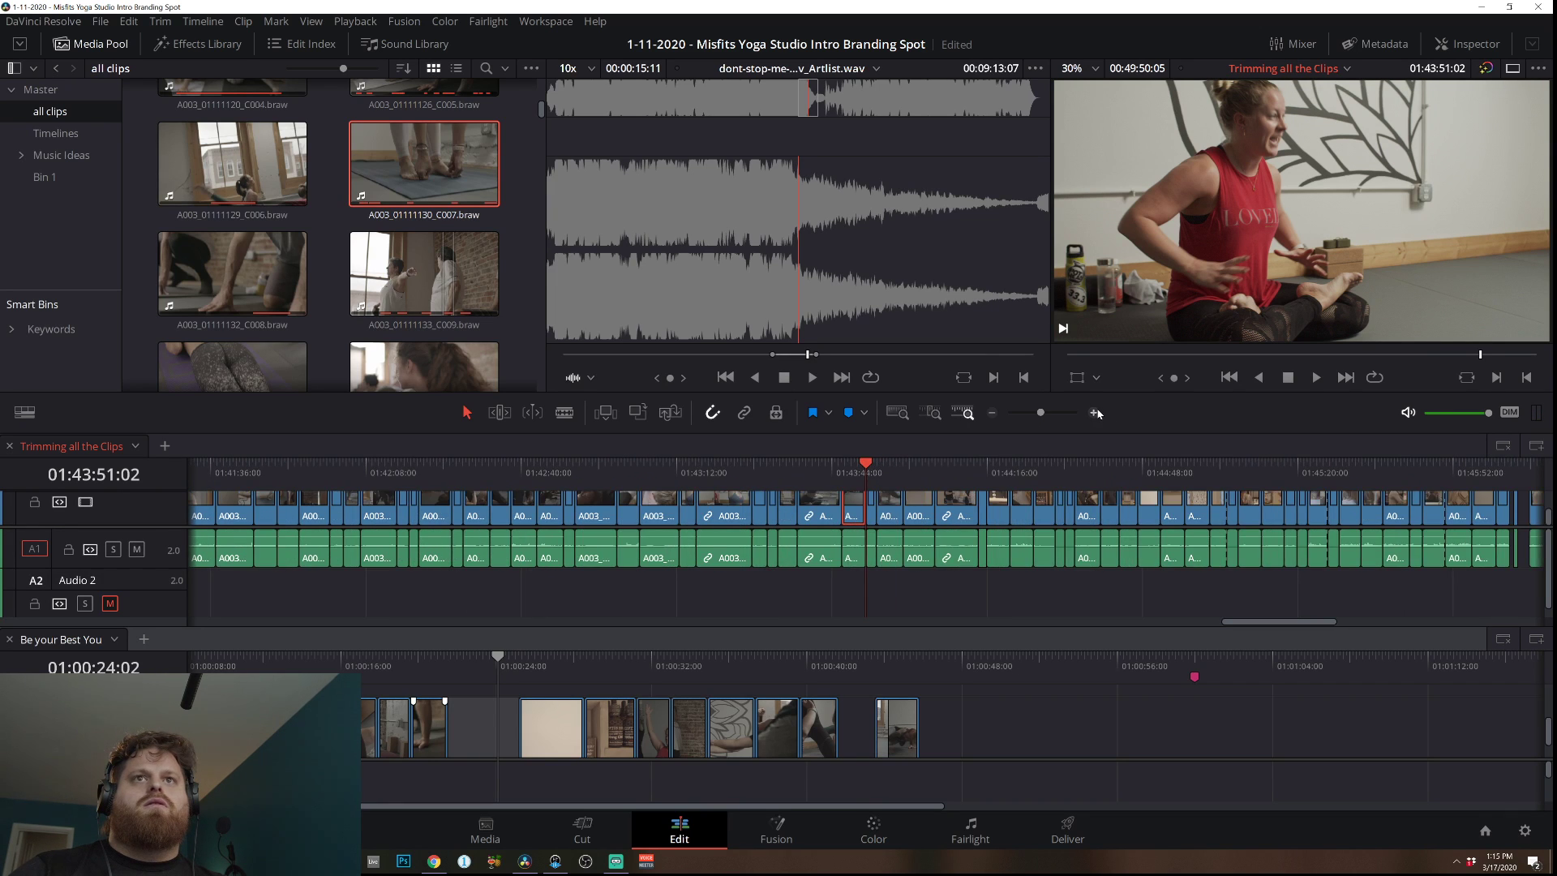
click(1096, 414)
click(826, 474)
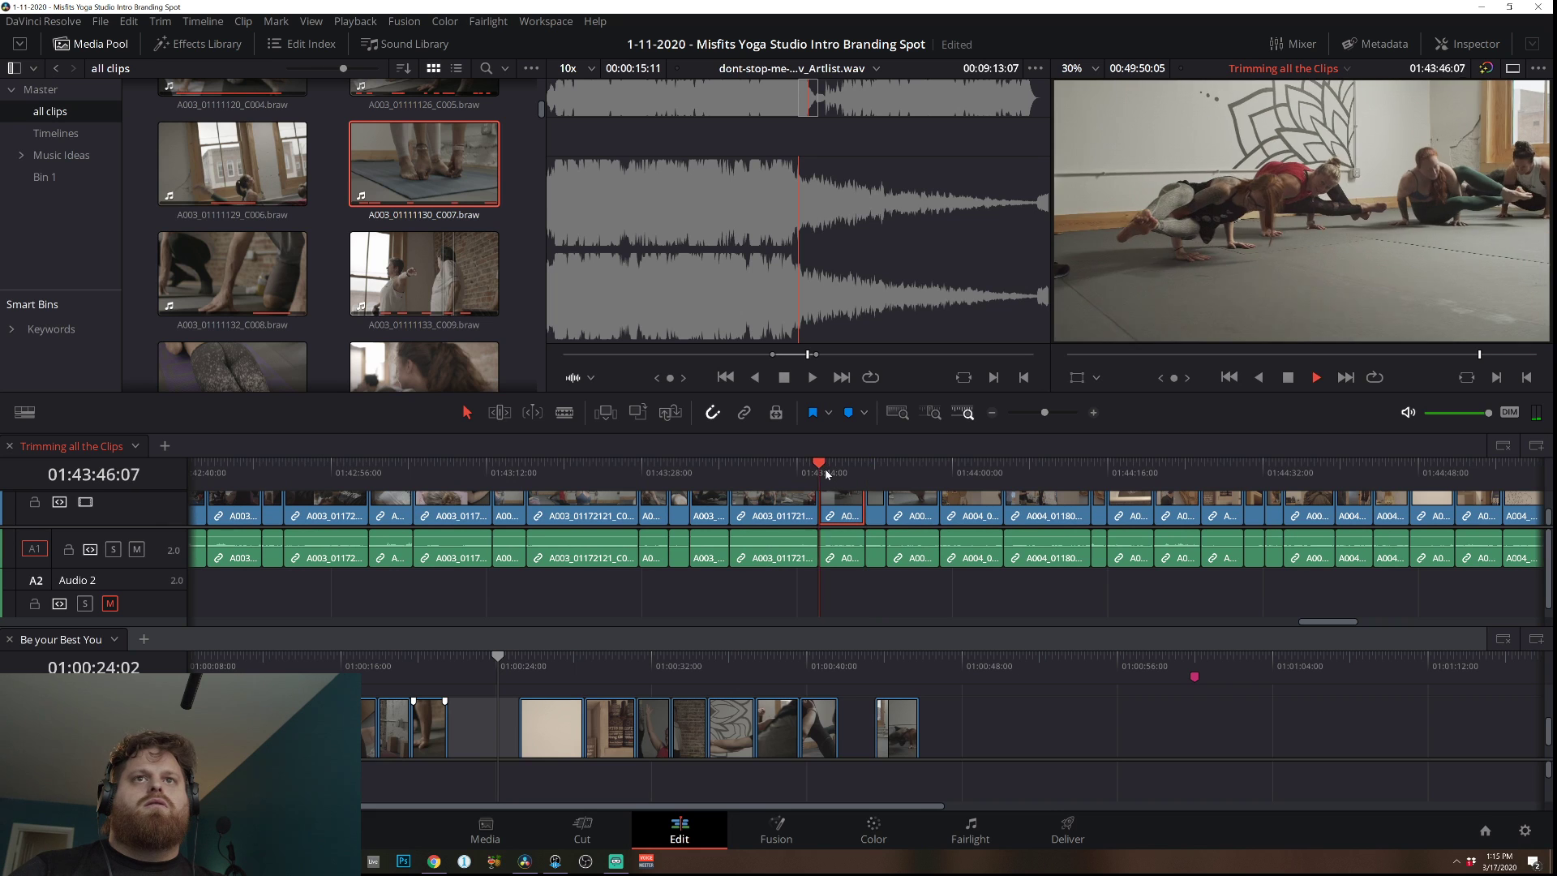
click(857, 464)
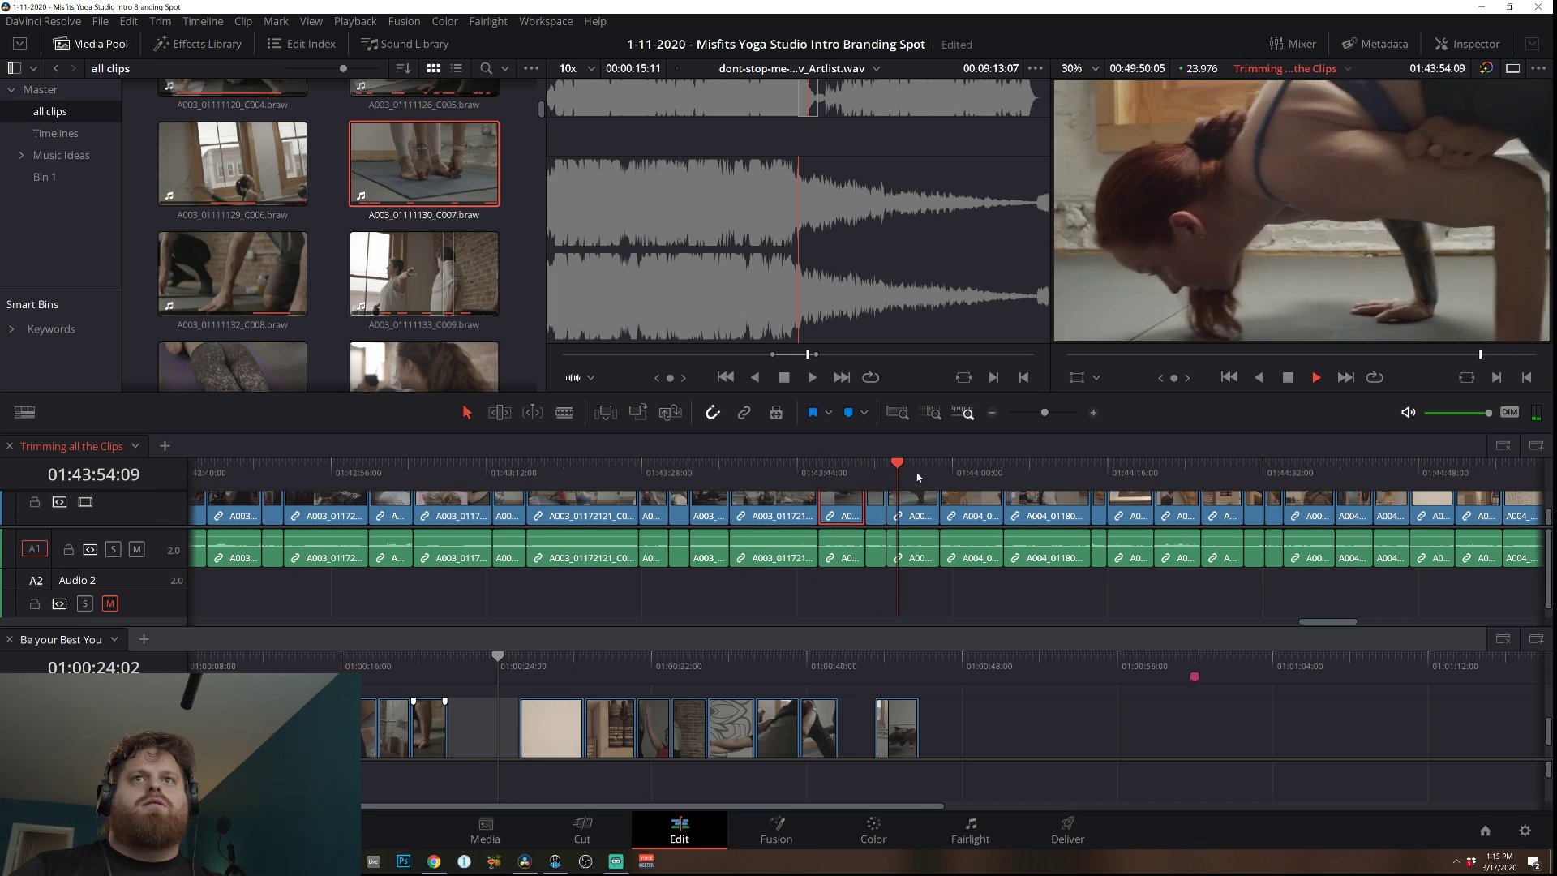
click(1060, 472)
key(space)
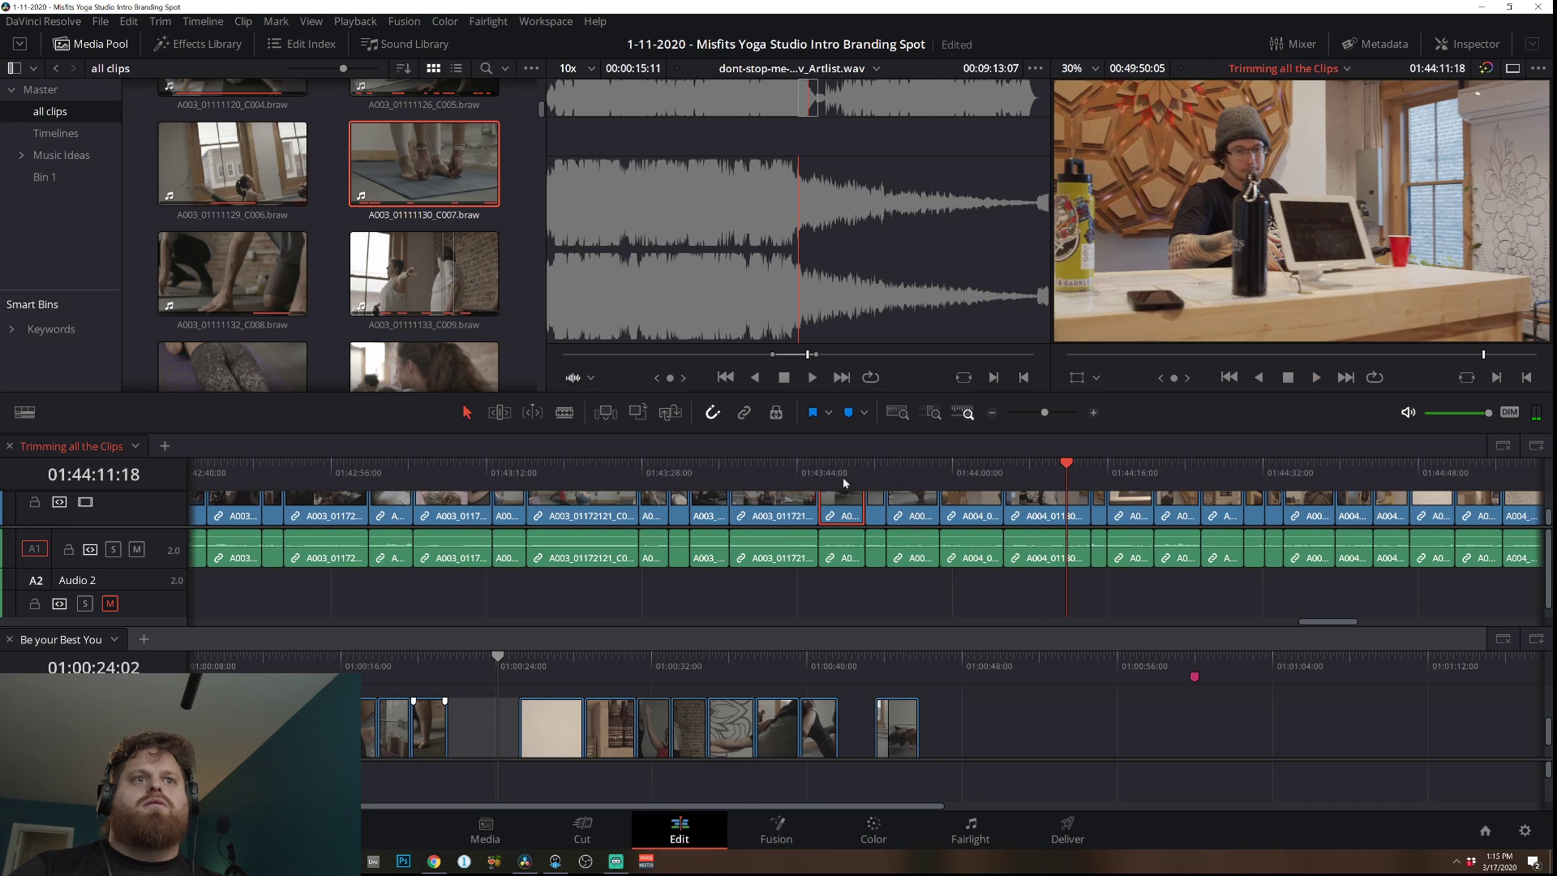
Add the eagle-arms shot from Trimming all the Clips to Be your Best You near 01:00:49, and check neighbouring source footage around 01:41:00.
click(991, 413)
drag(479, 469, 978, 734)
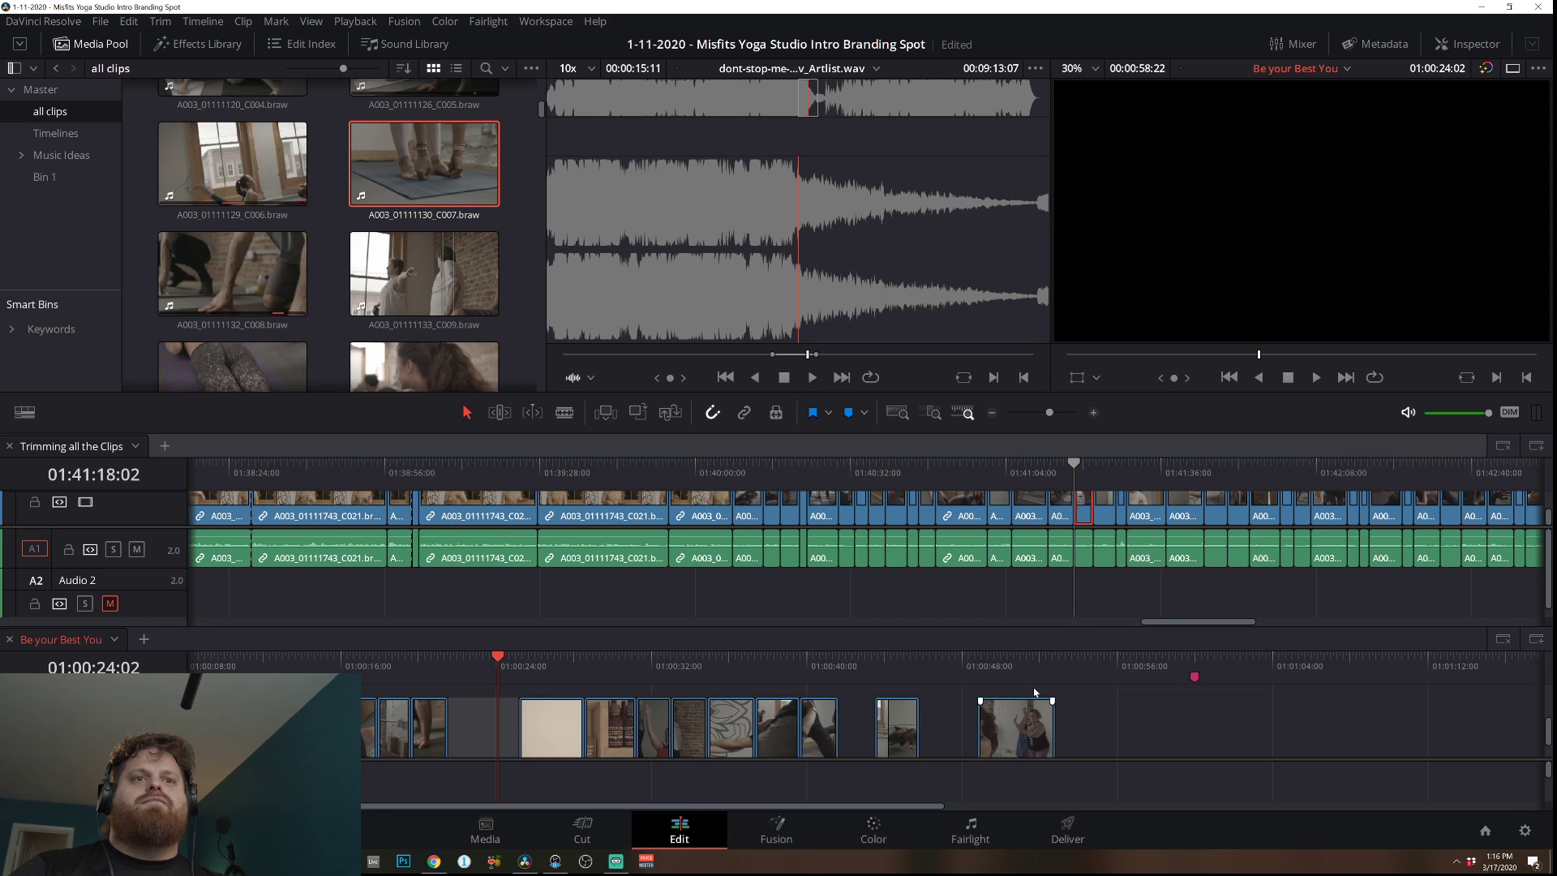
click(803, 458)
key(space)
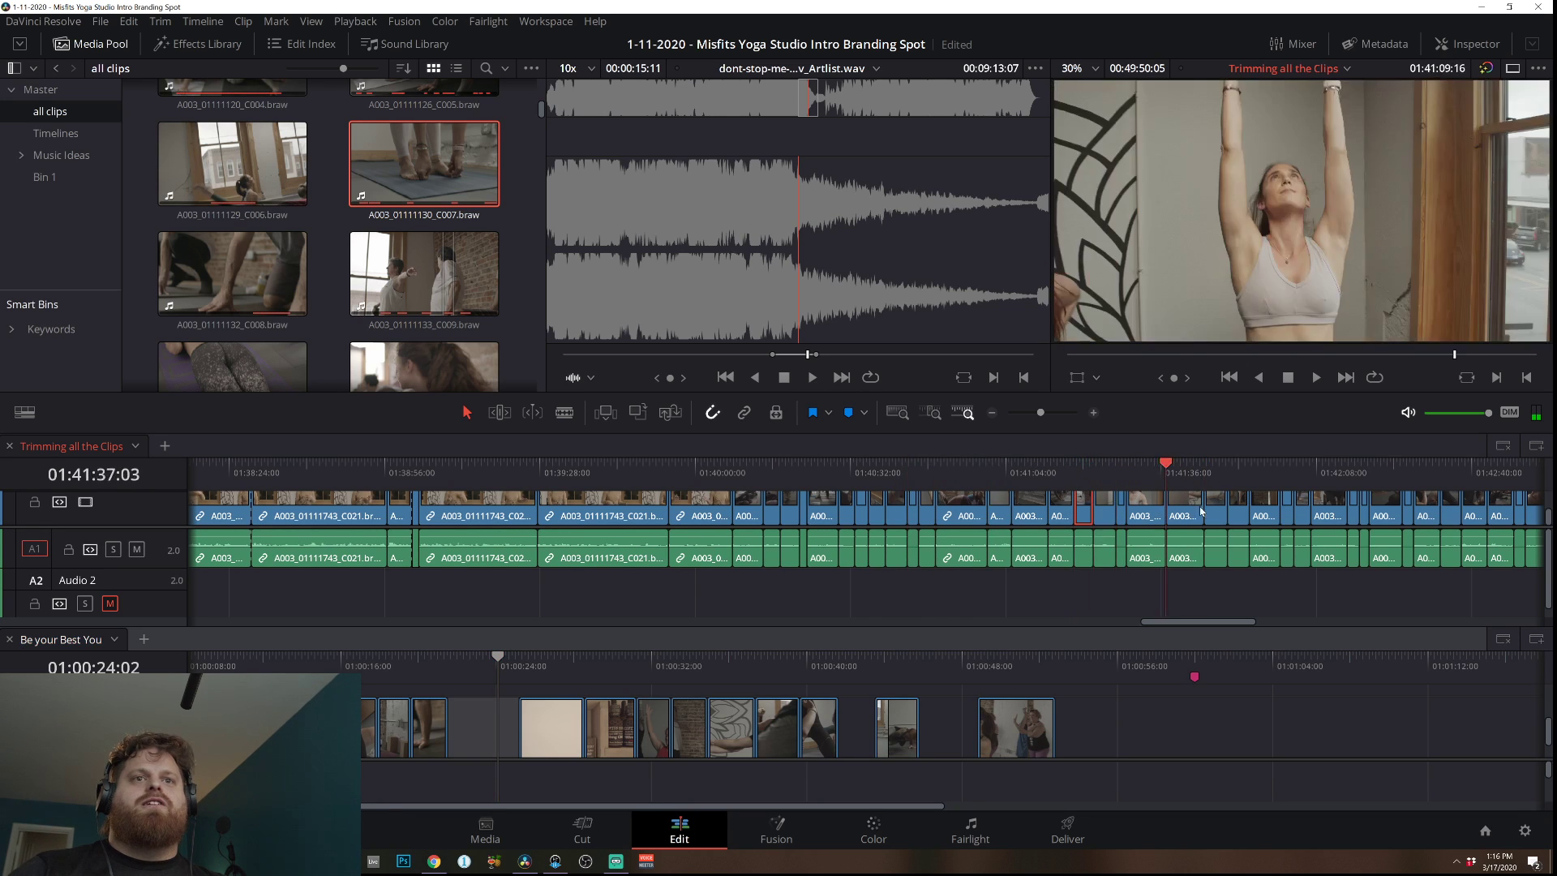
click(986, 470)
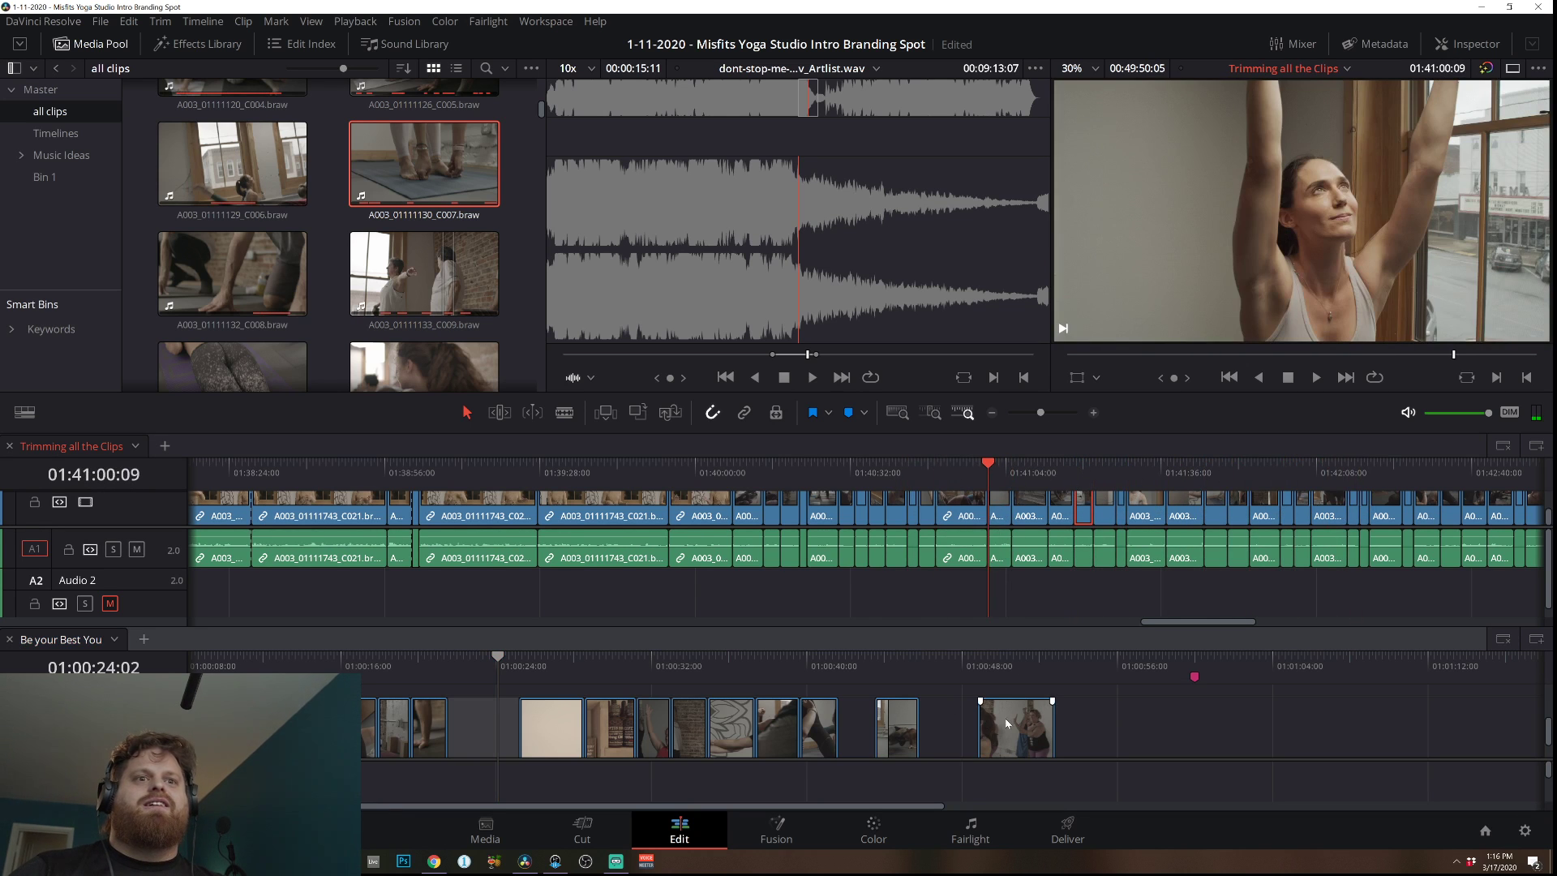
Play the eagle-arms shot, trim it to about two seconds, and place it in the gap starting at 01:00:21:13.
click(1033, 718)
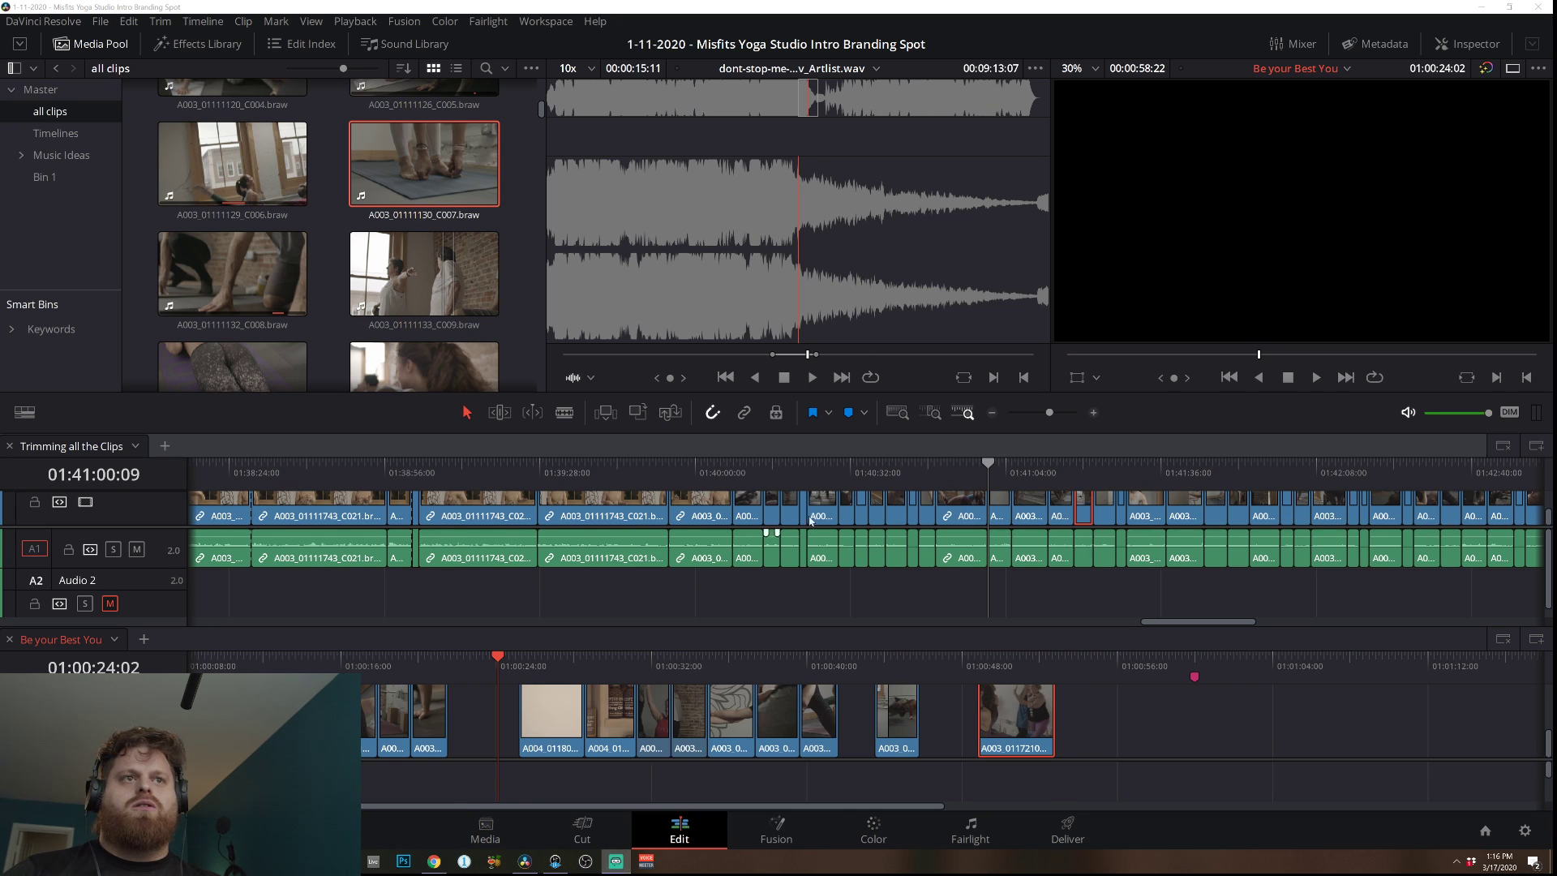
click(1004, 669)
key(space)
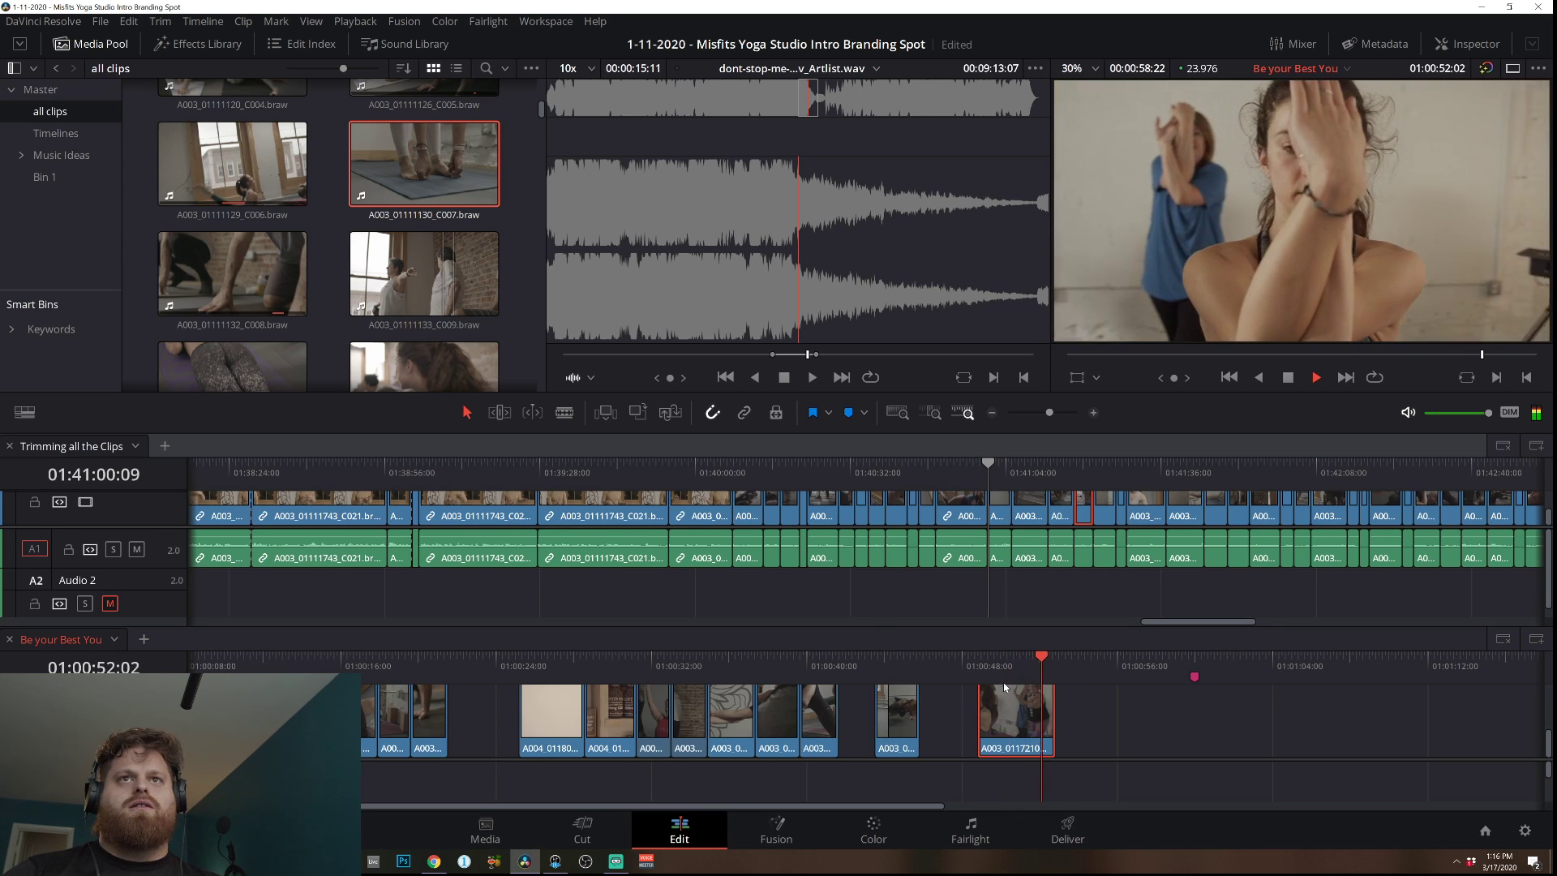
key(space)
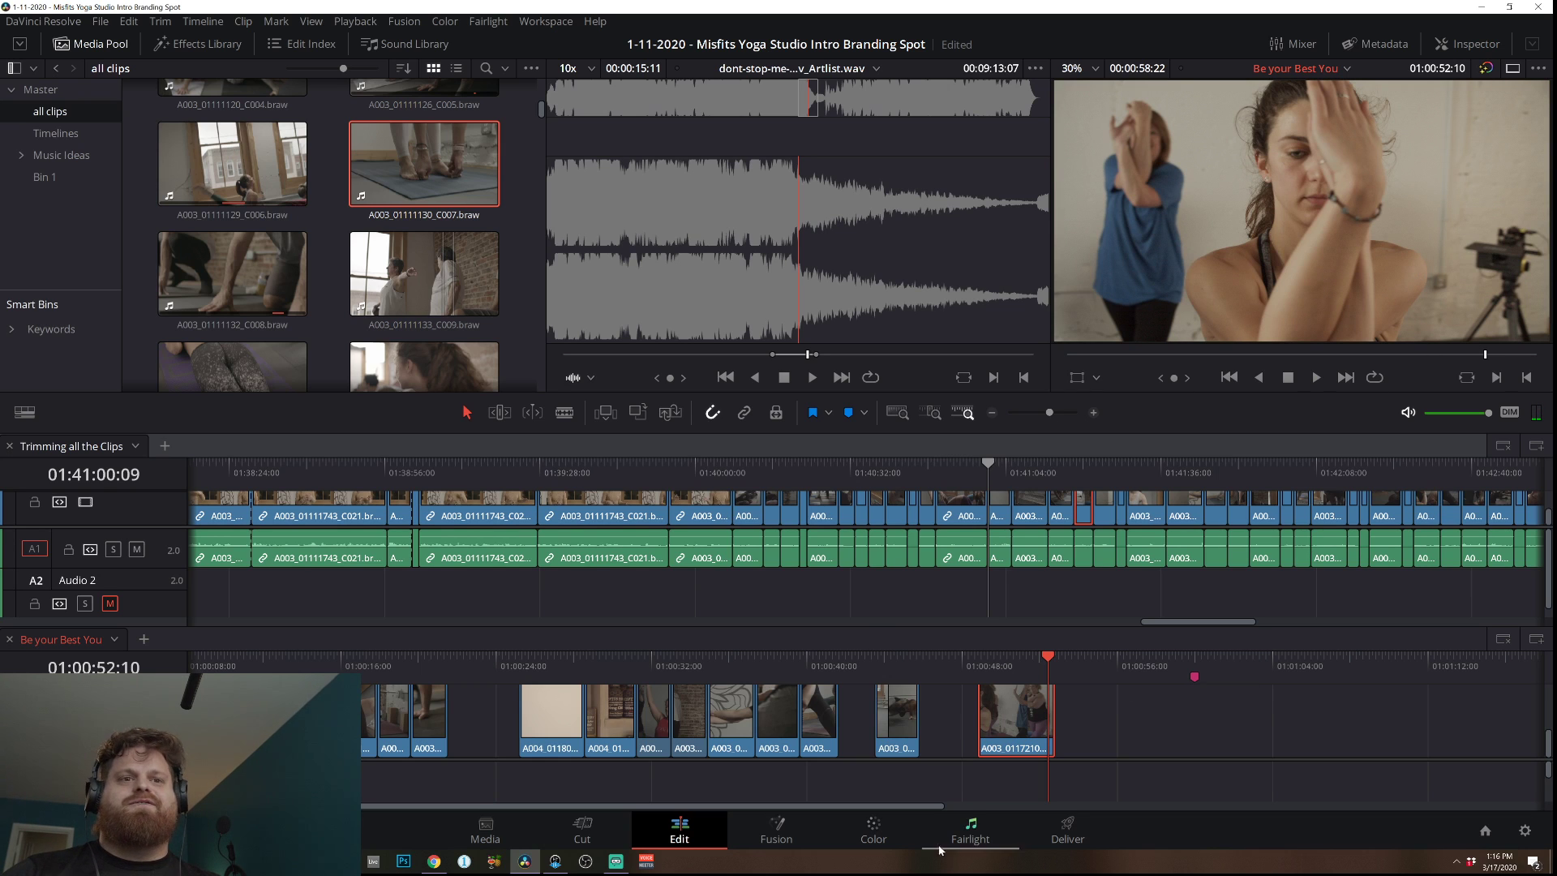
drag(1049, 702, 631, 758)
click(565, 658)
key(space)
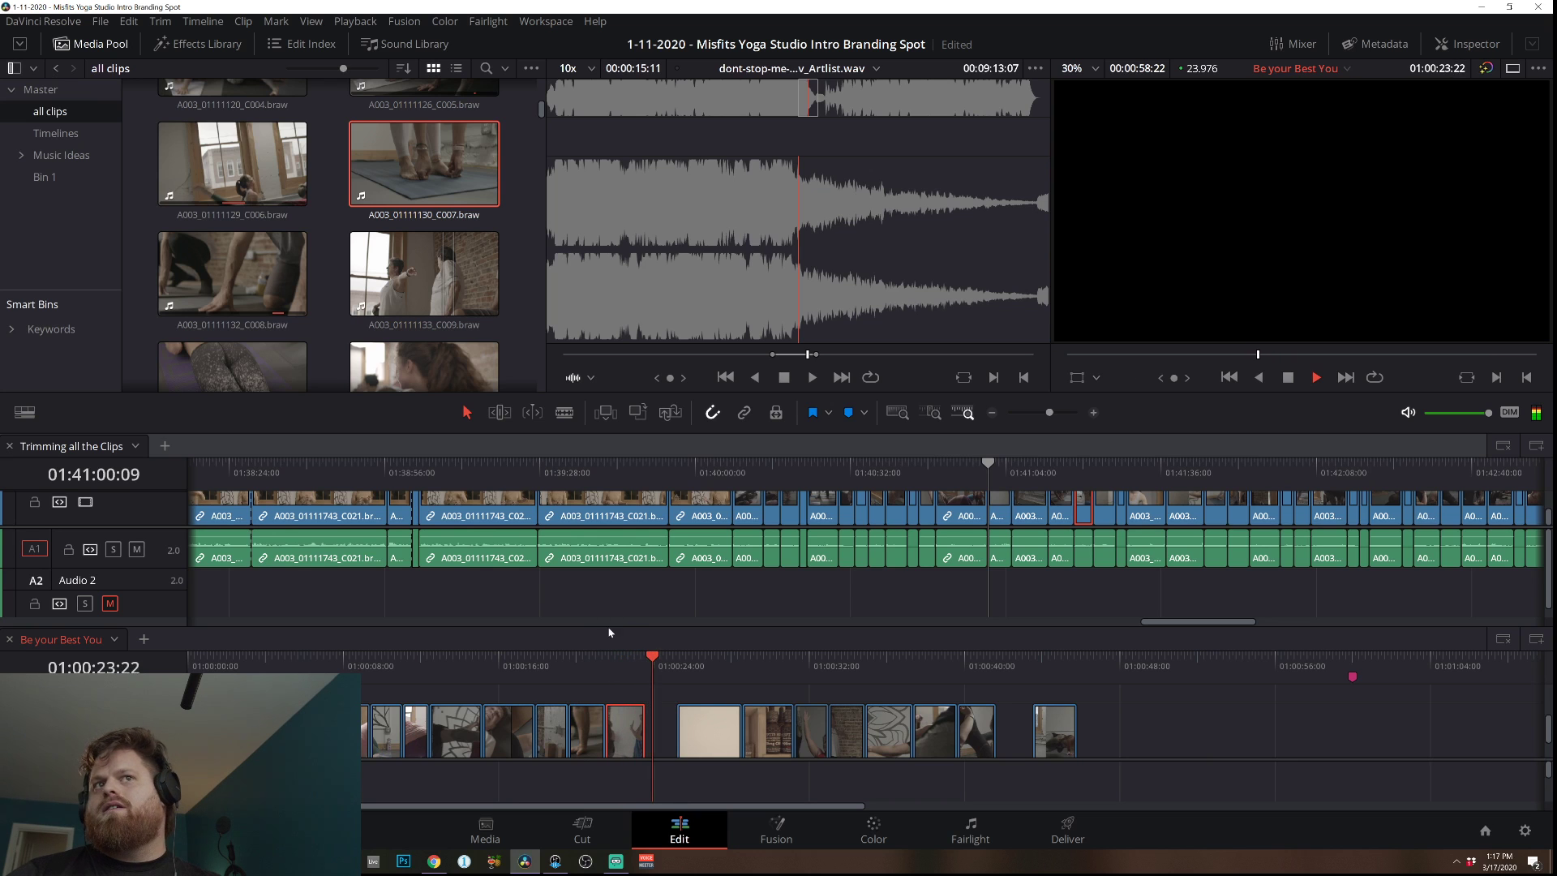
Extend the end of the eagle-arms shot to about 01:00:24:03, checking the cut with playback.
drag(635, 729, 642, 729)
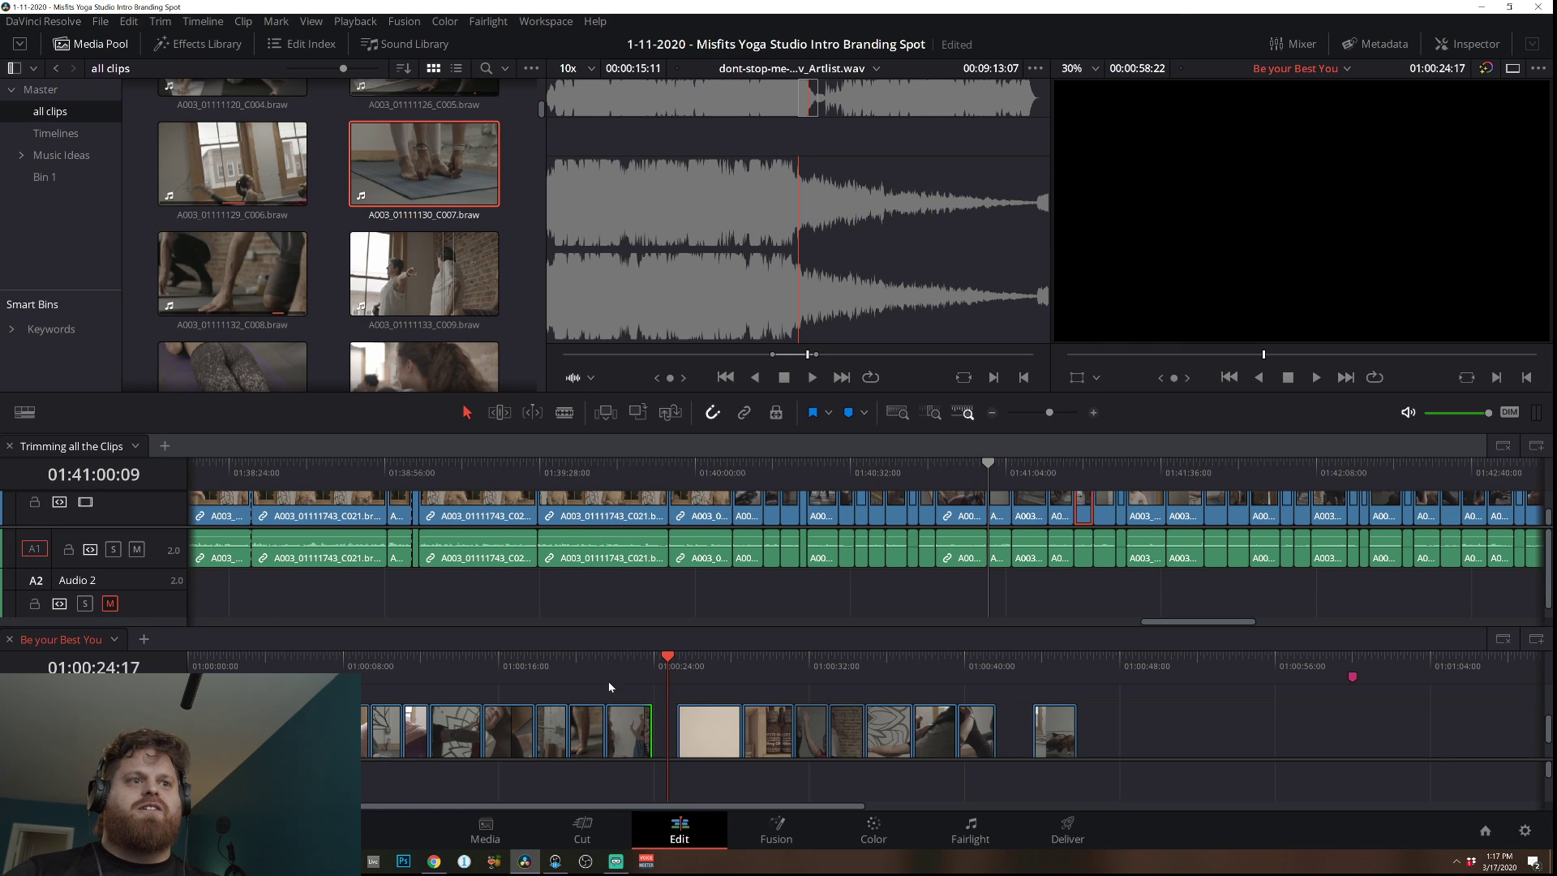
click(570, 661)
key(space)
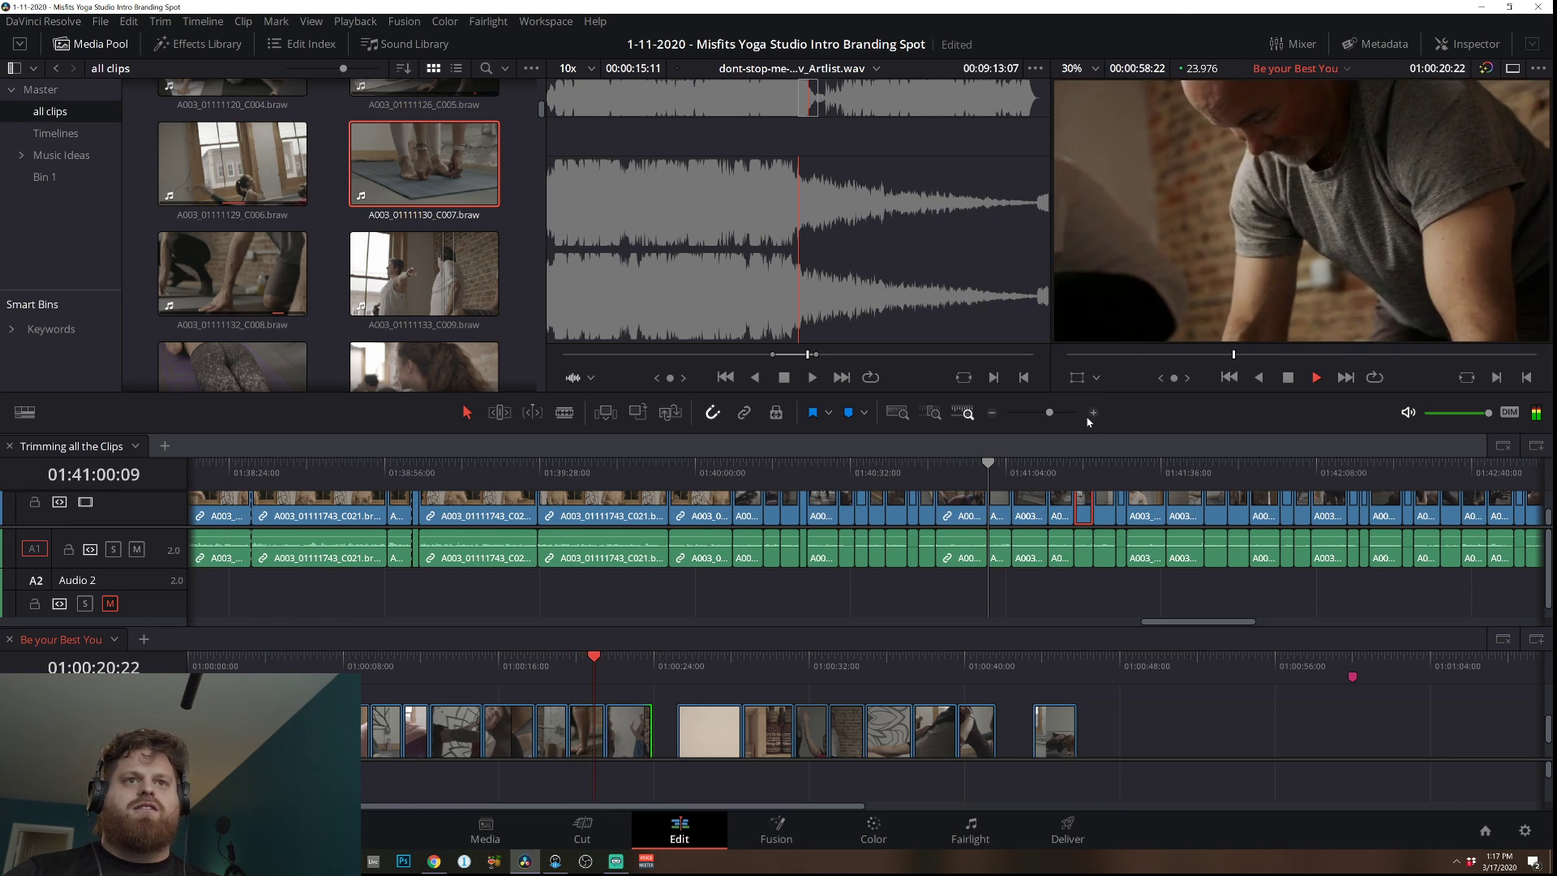
click(1093, 412)
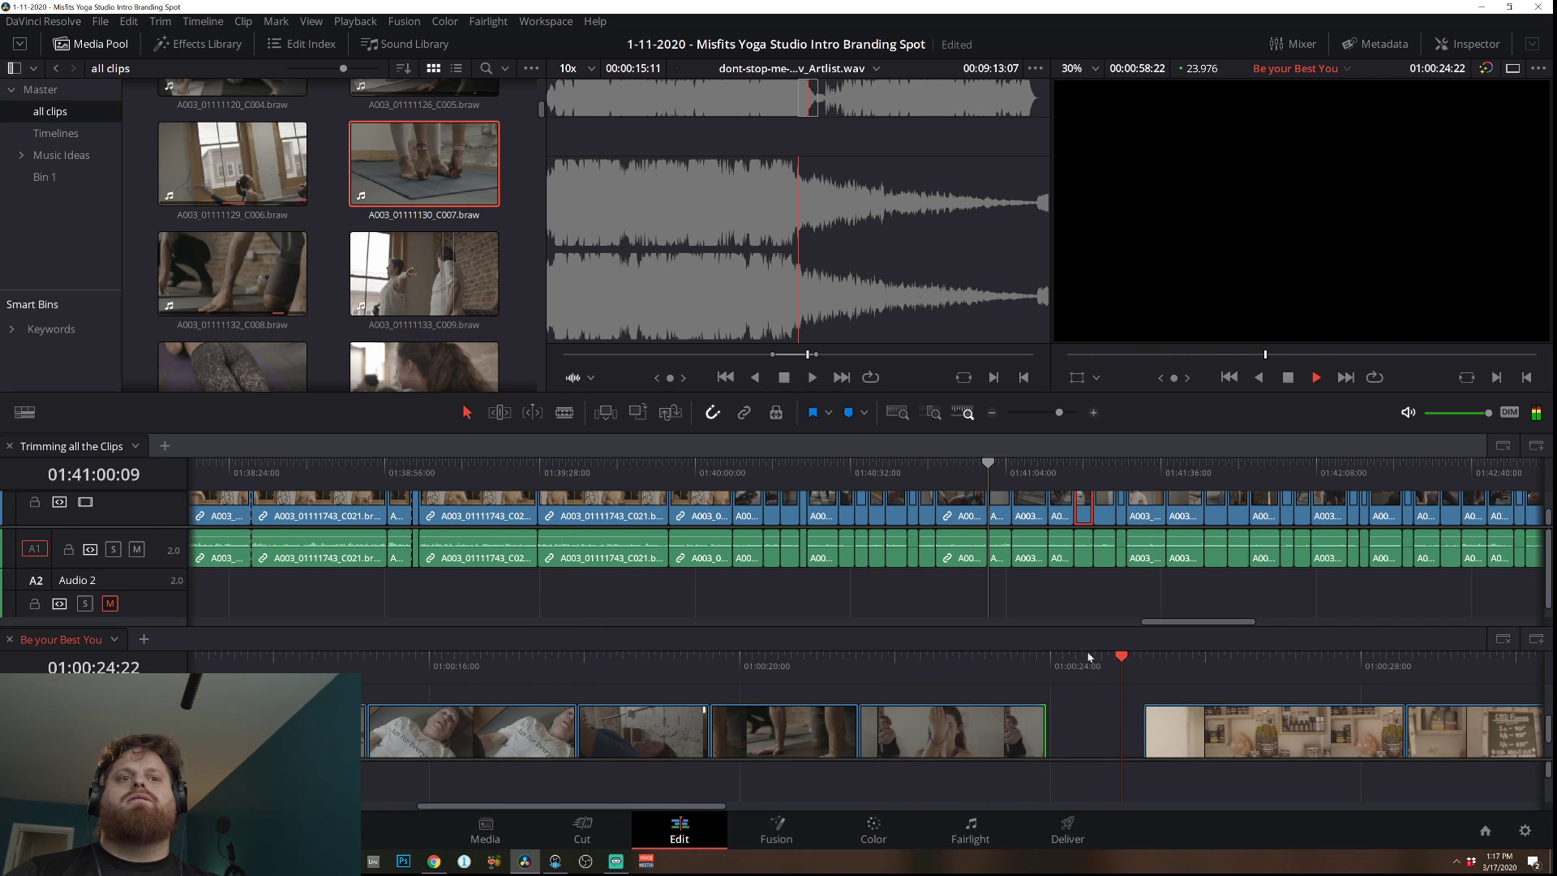
drag(1041, 730, 1054, 732)
click(799, 672)
key(space)
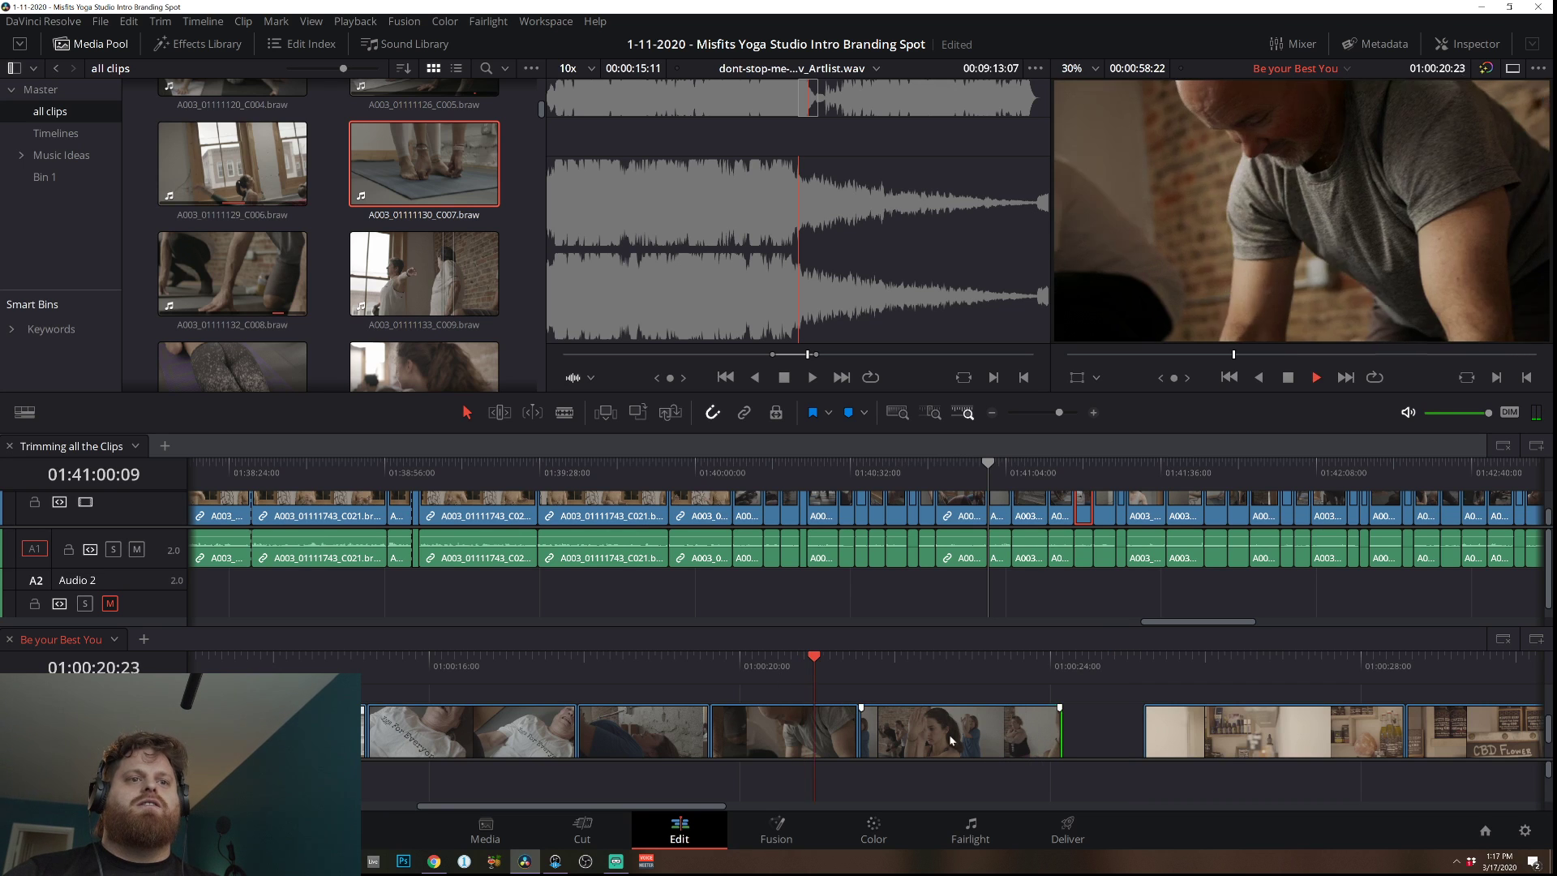
click(950, 732)
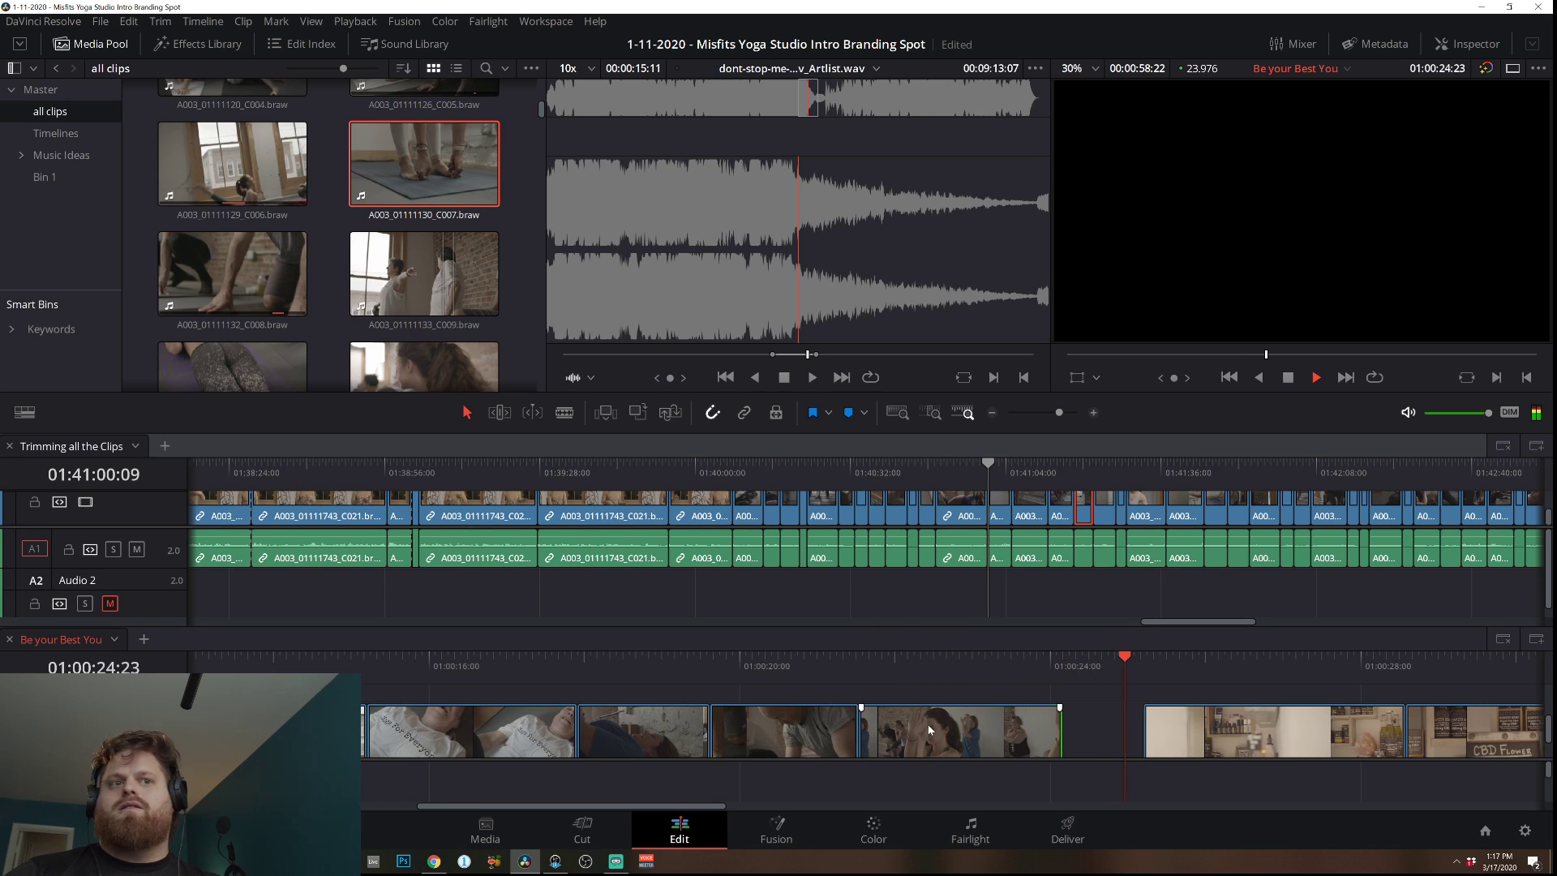
key(space)
Readjust the eagle-arms shot from 01:00:21:13 and trim its end back to about 01:00:24:03, checking it with playback.
drag(878, 733, 949, 740)
drag(852, 656, 862, 658)
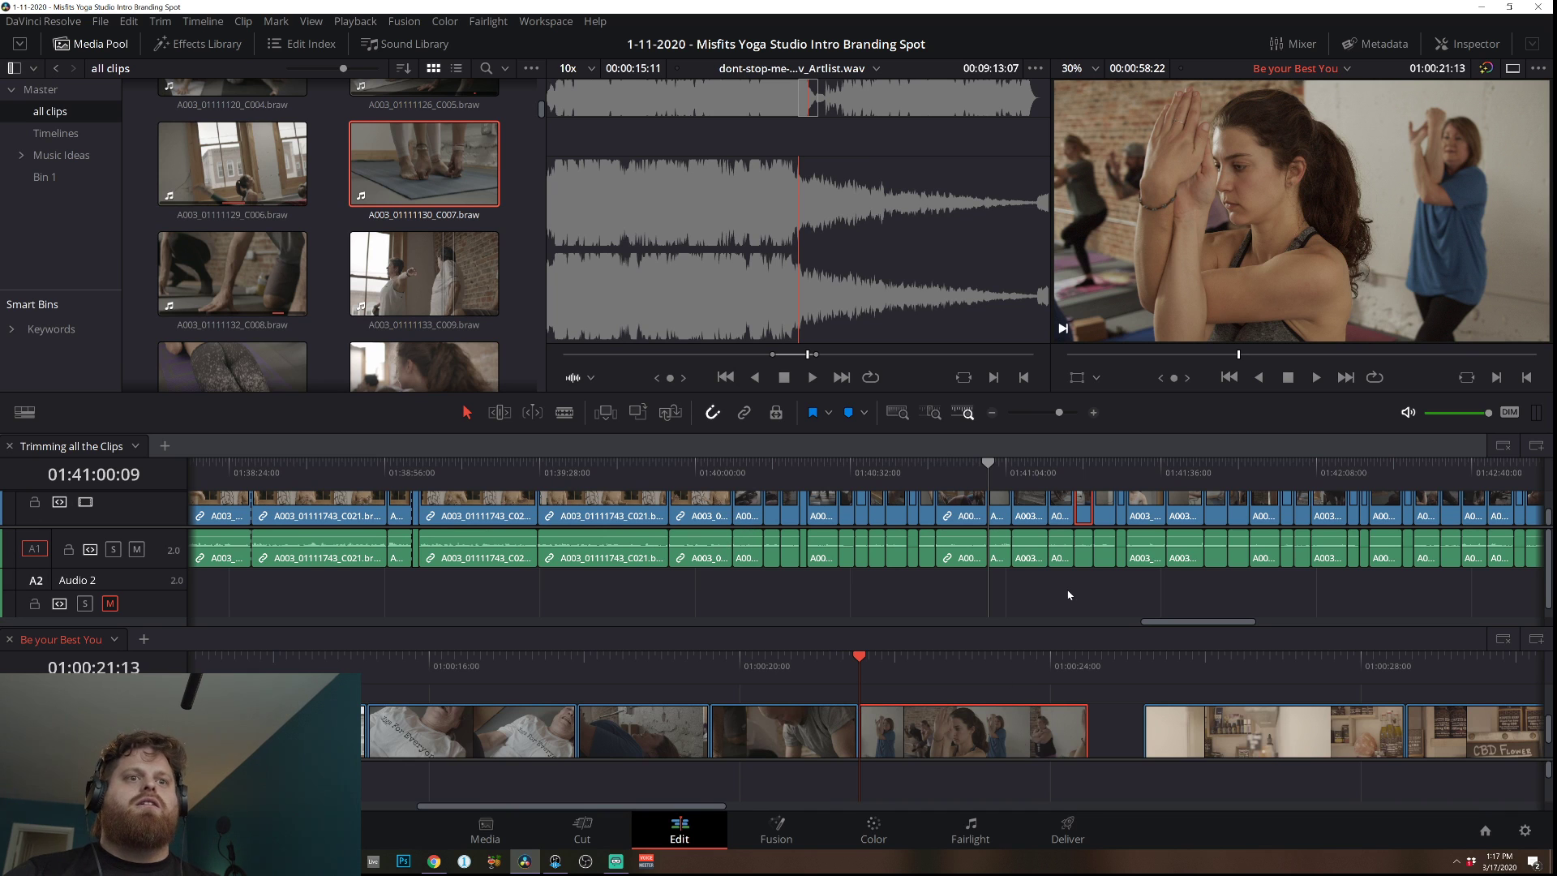
key(space)
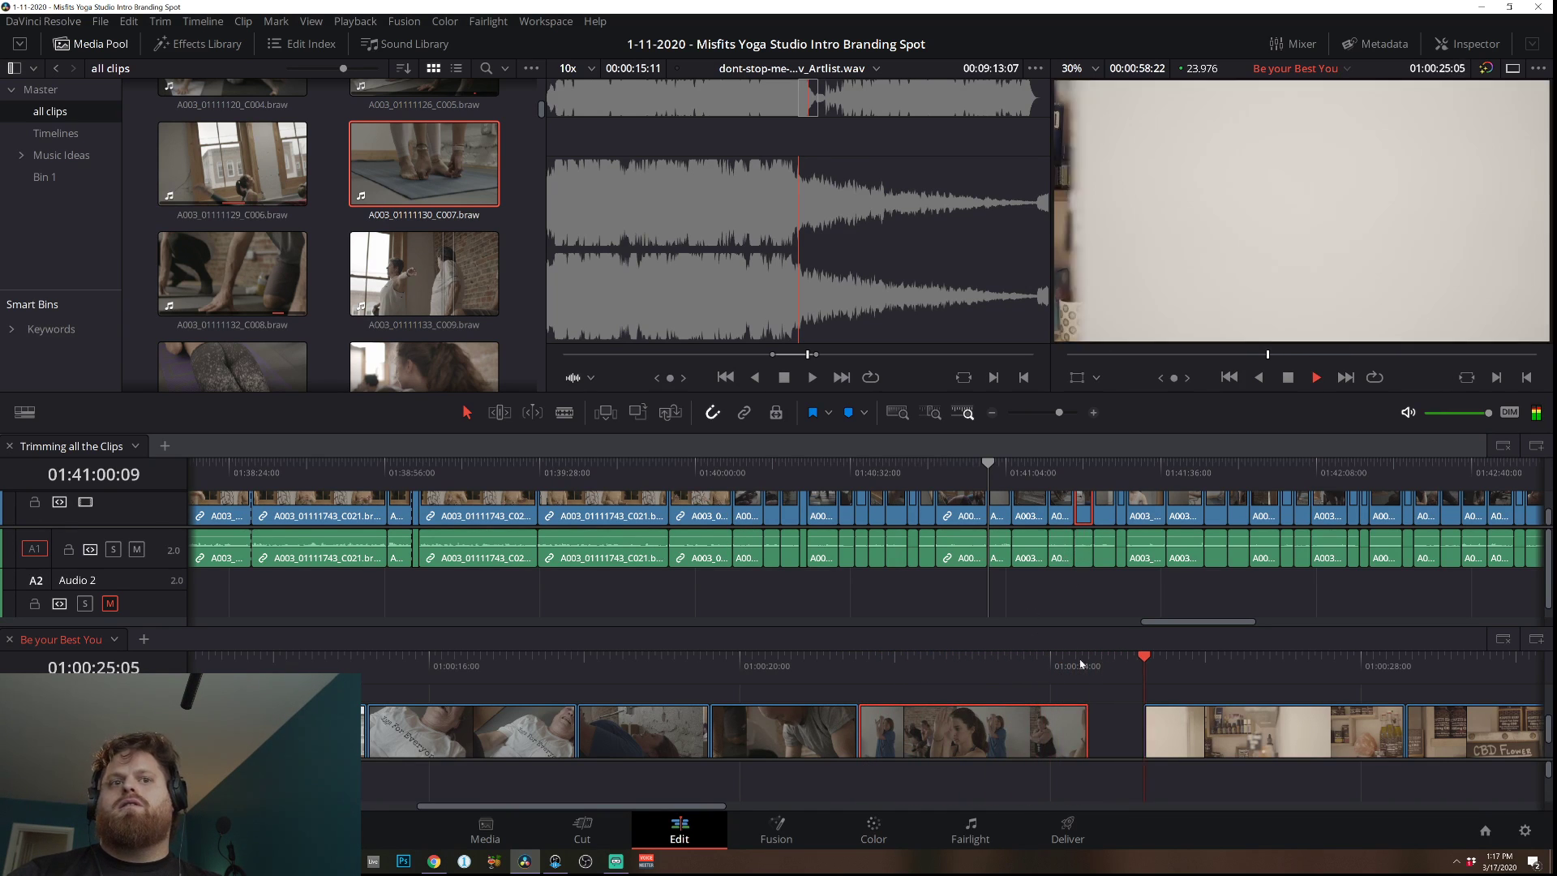
drag(1086, 730, 1062, 732)
drag(985, 657, 1018, 651)
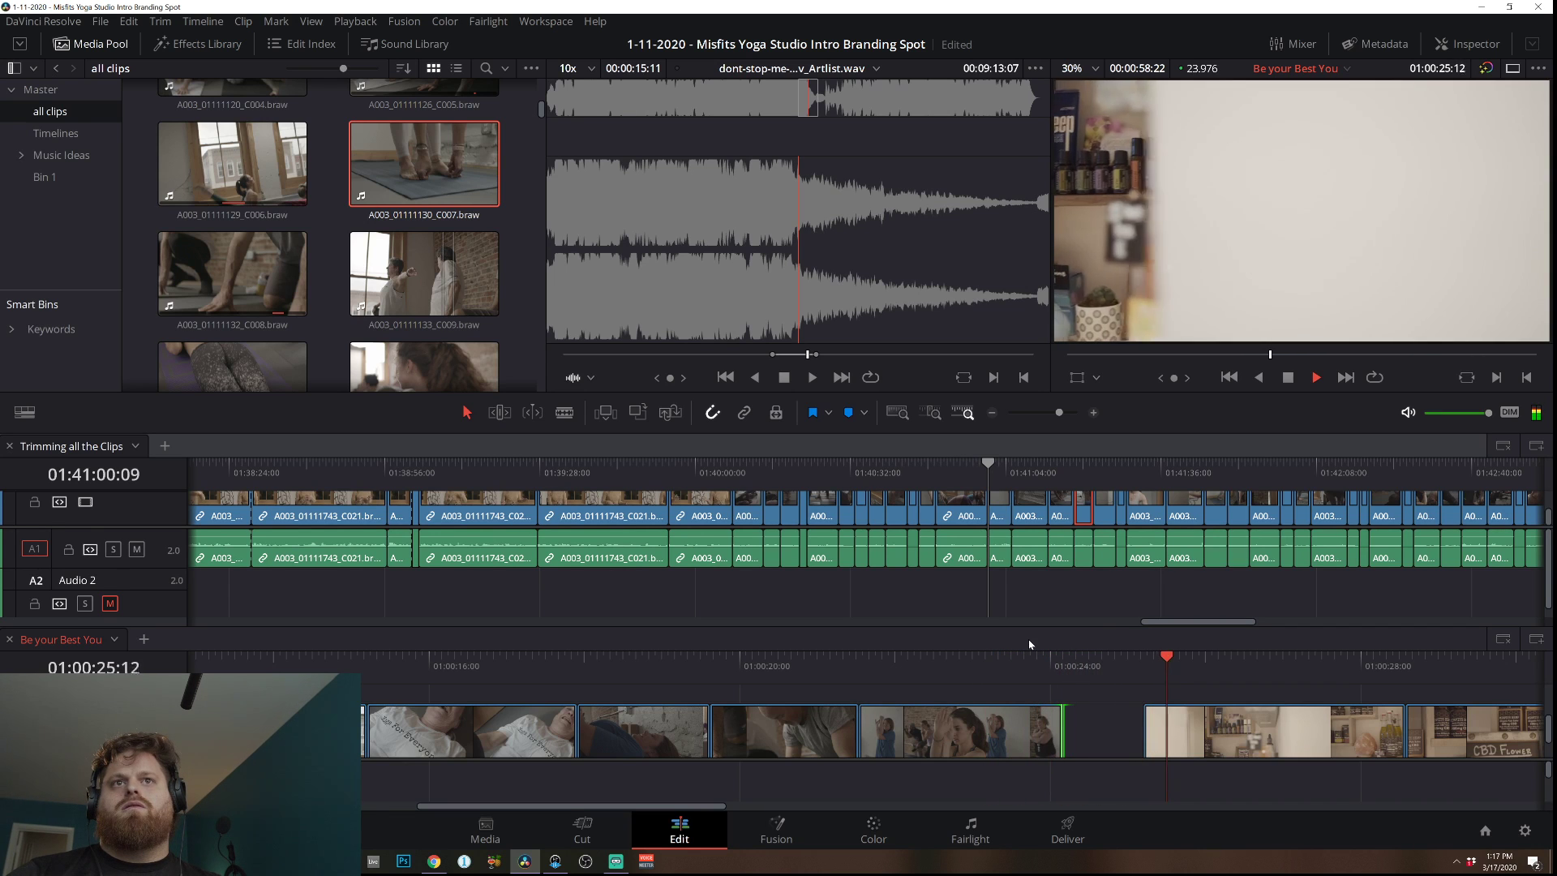
key(space)
Try the group-line shot A003_01172106_C018.braw at about 01:00:24:04, trimmed to roughly one and a half seconds, and delete it.
drag(909, 474, 1110, 493)
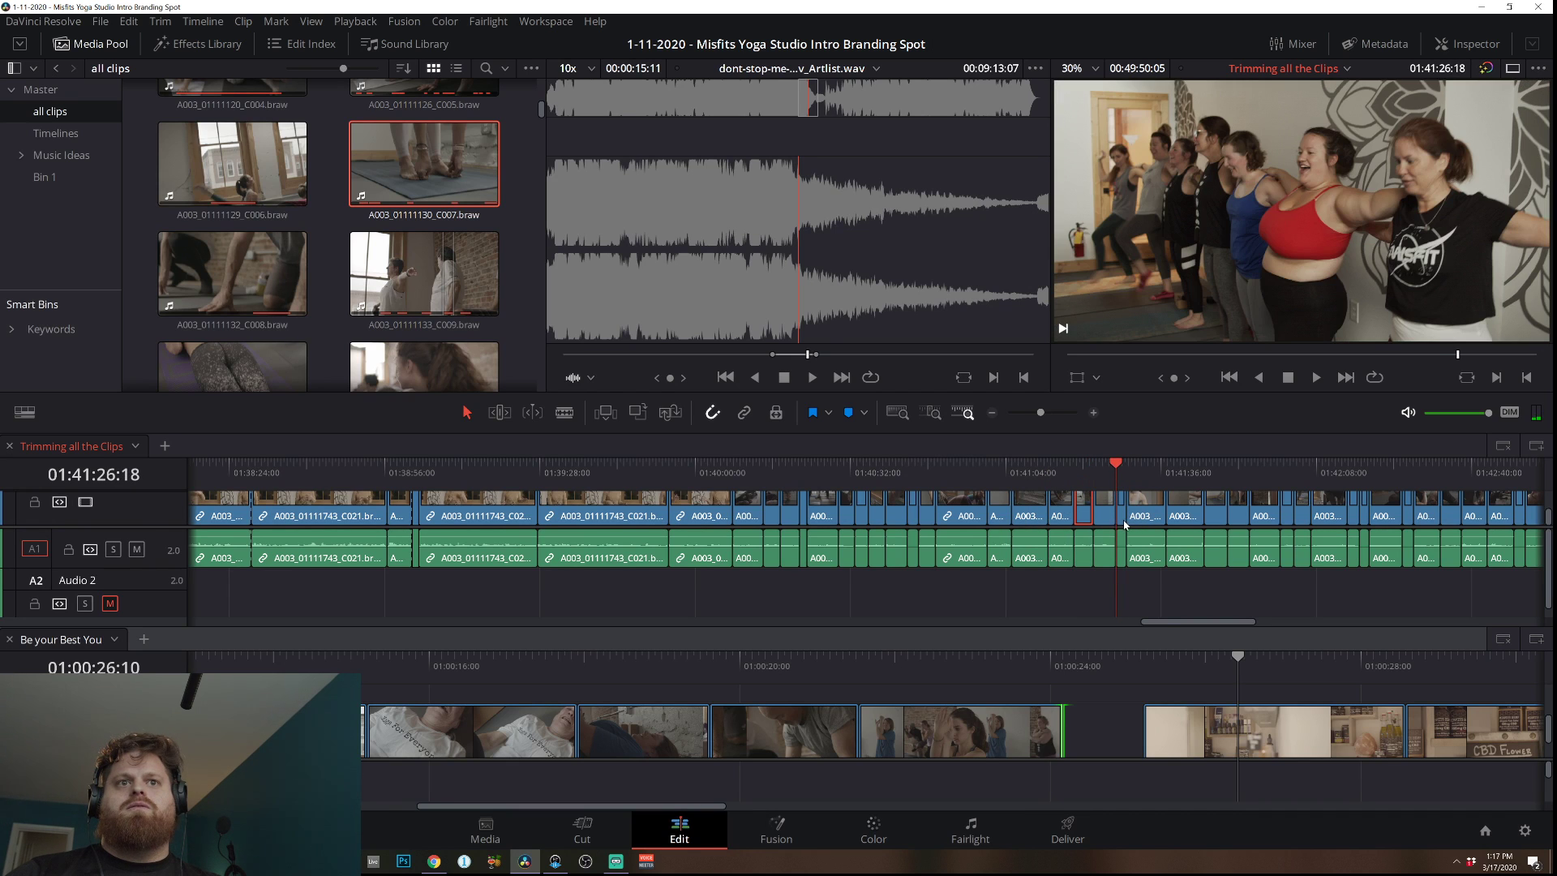
drag(1114, 698, 1065, 703)
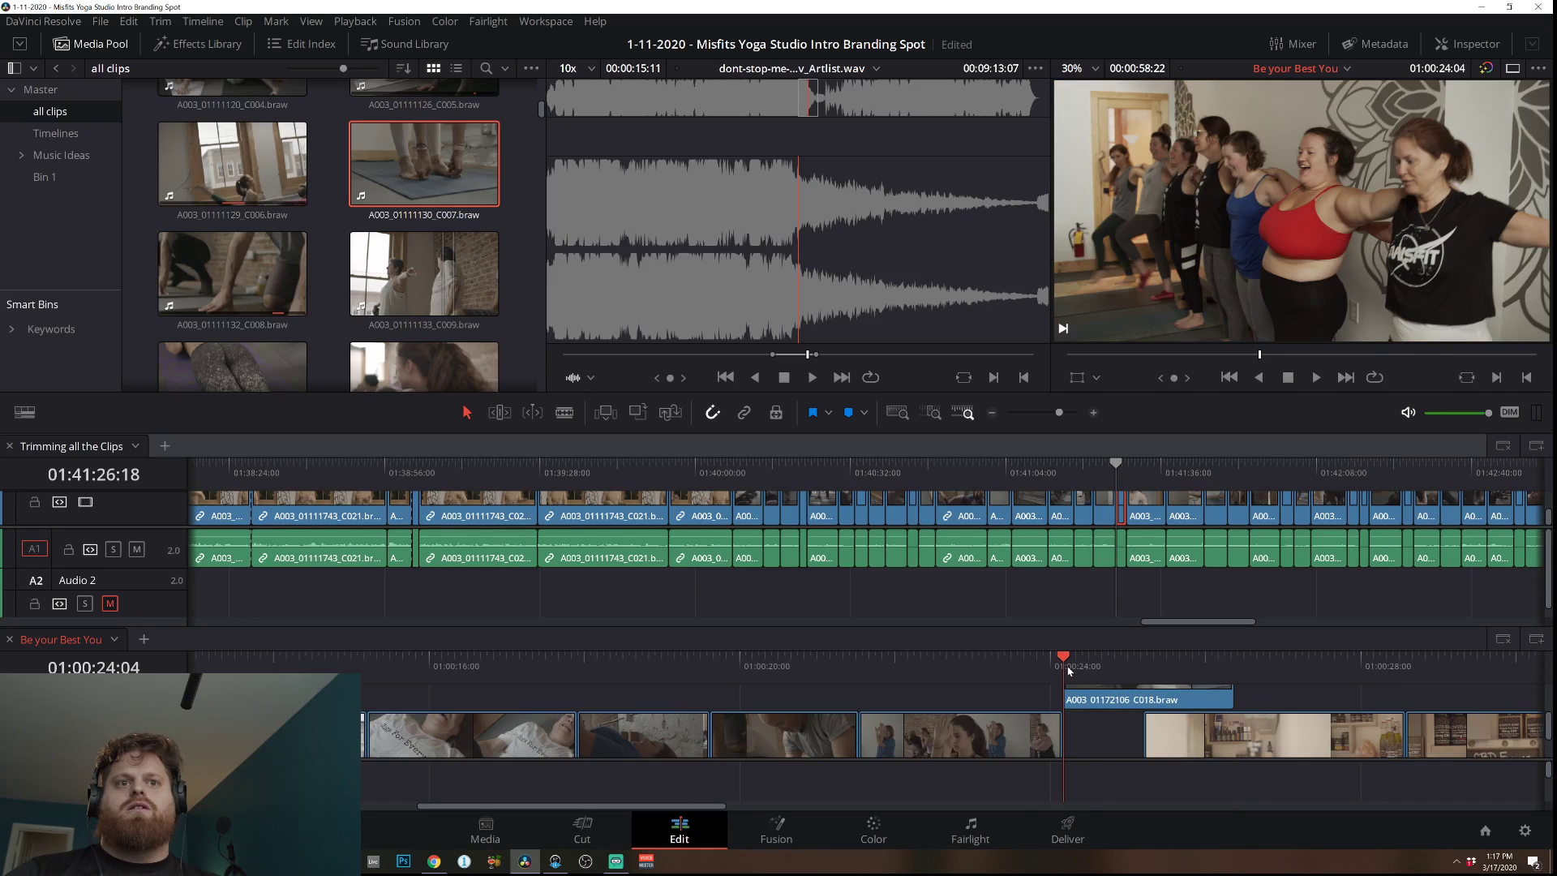
key(space)
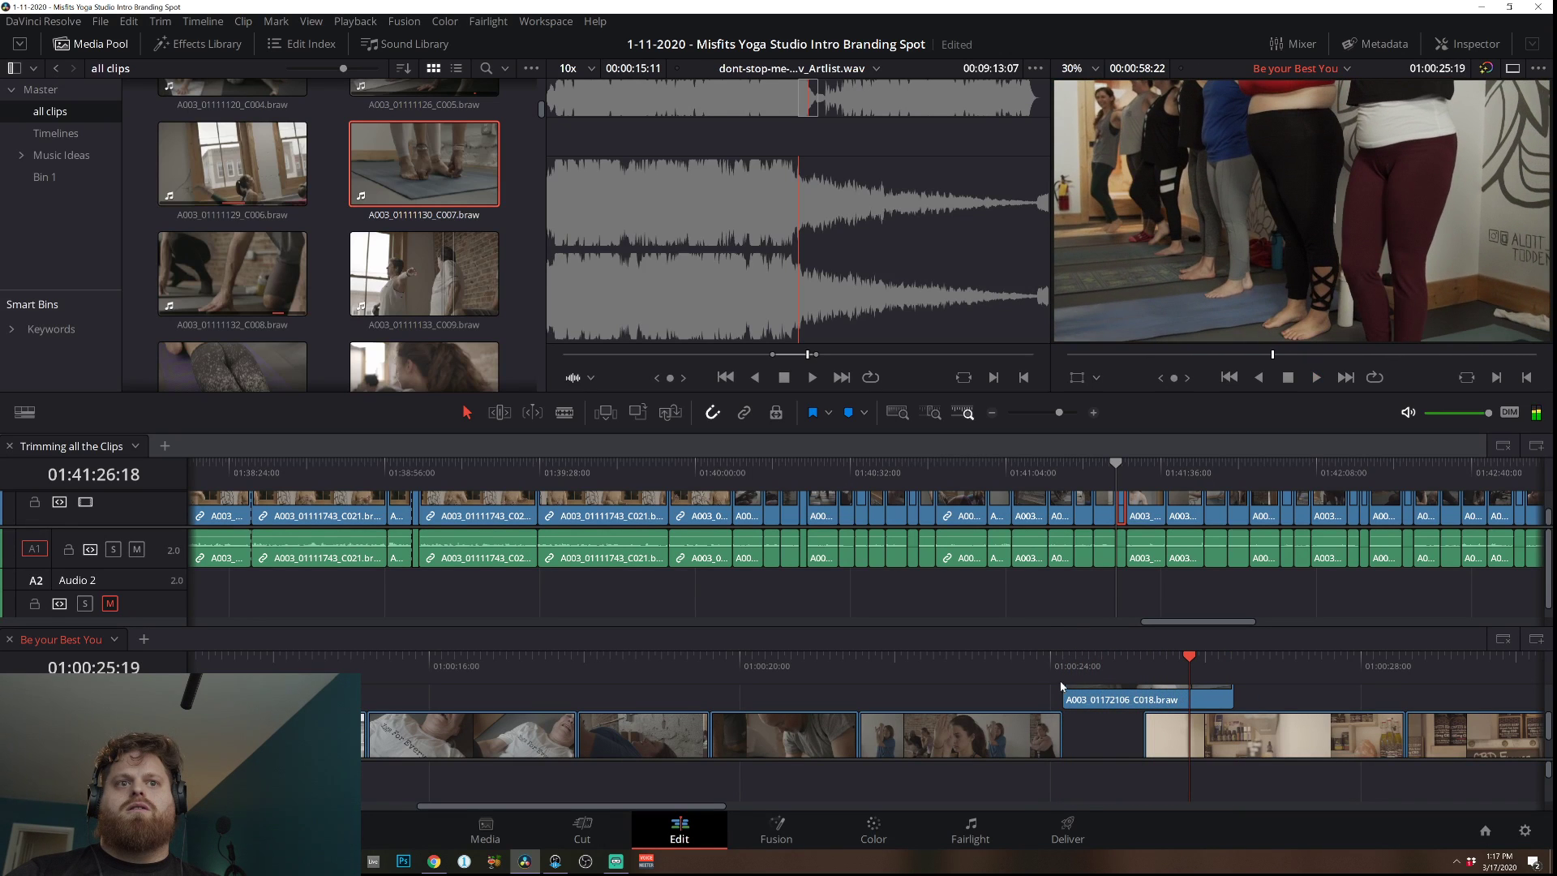
drag(1070, 688, 1108, 699)
click(1043, 659)
key(space)
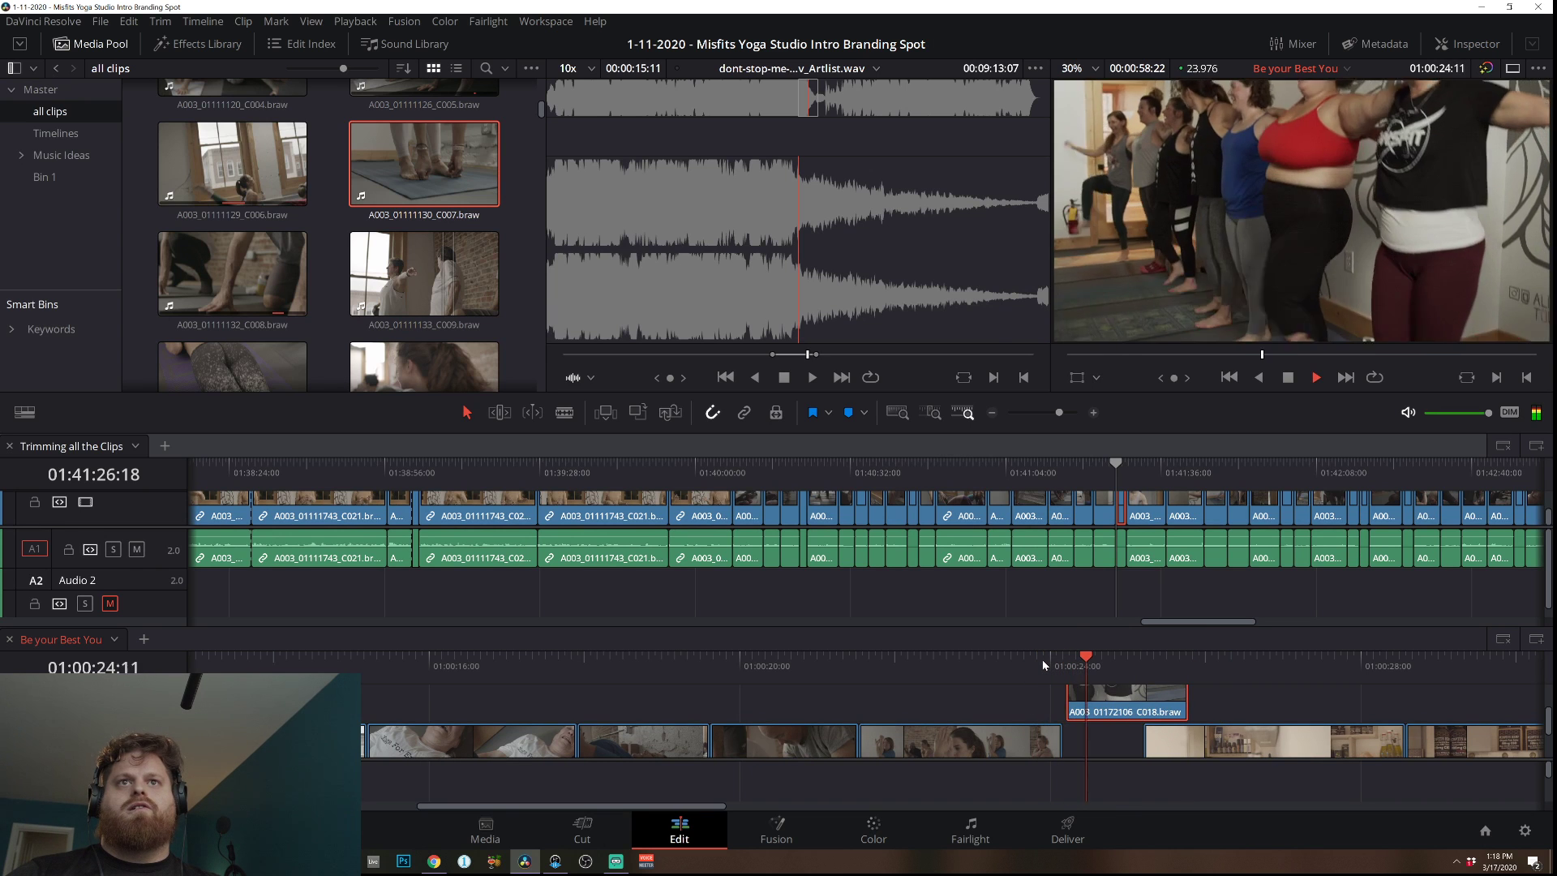
key(space)
key(Delete)
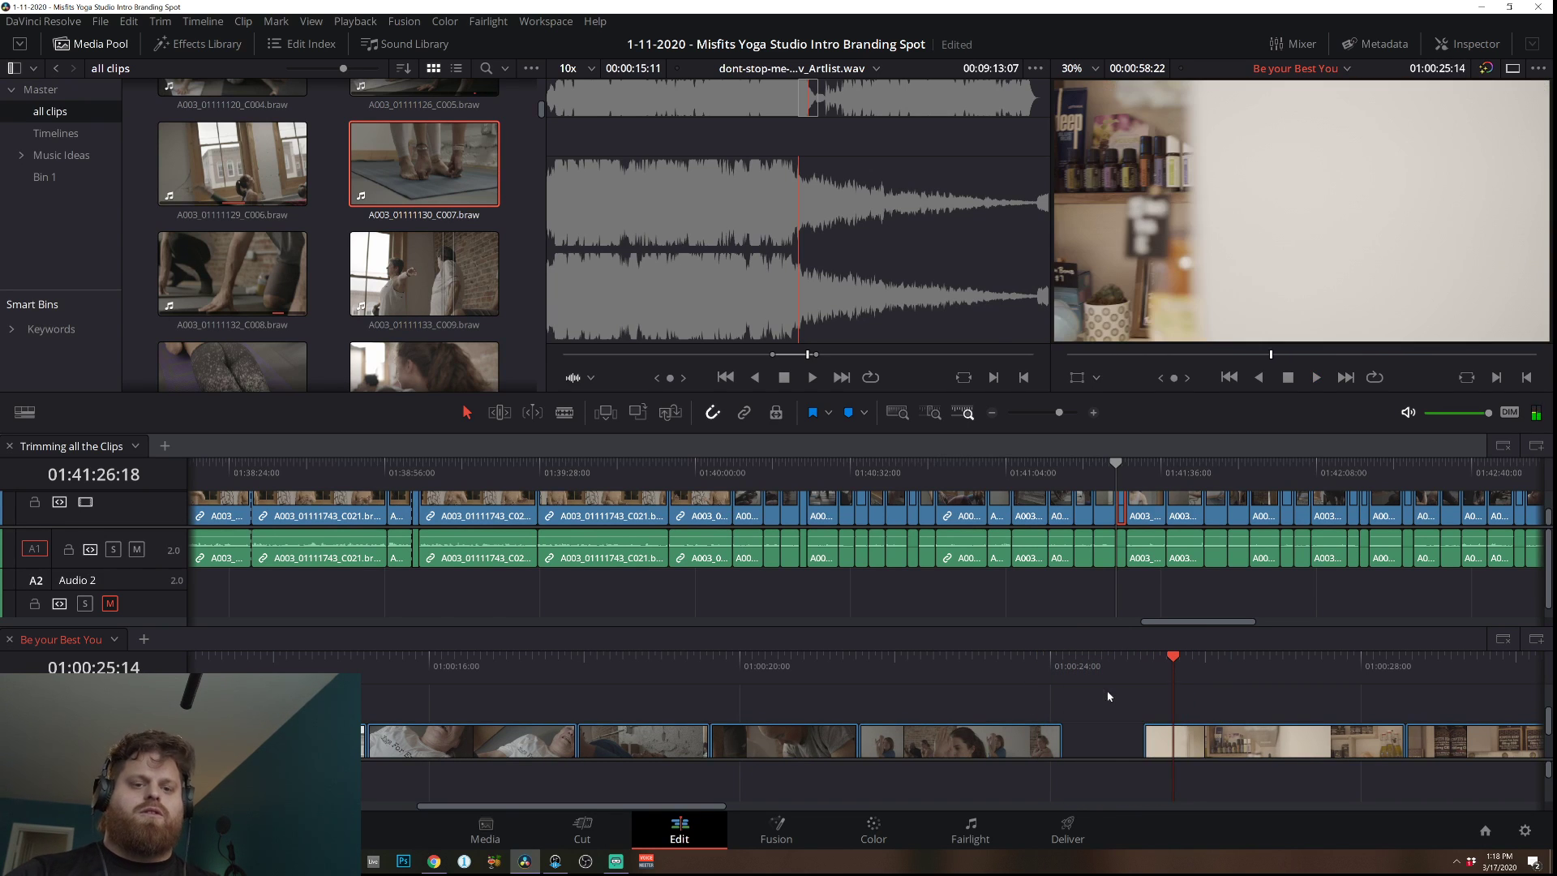
Skim the Trimming all the Clips footage between about 01:39:54 and 01:42:18 for a shot to fill the gap.
click(1125, 471)
key(space)
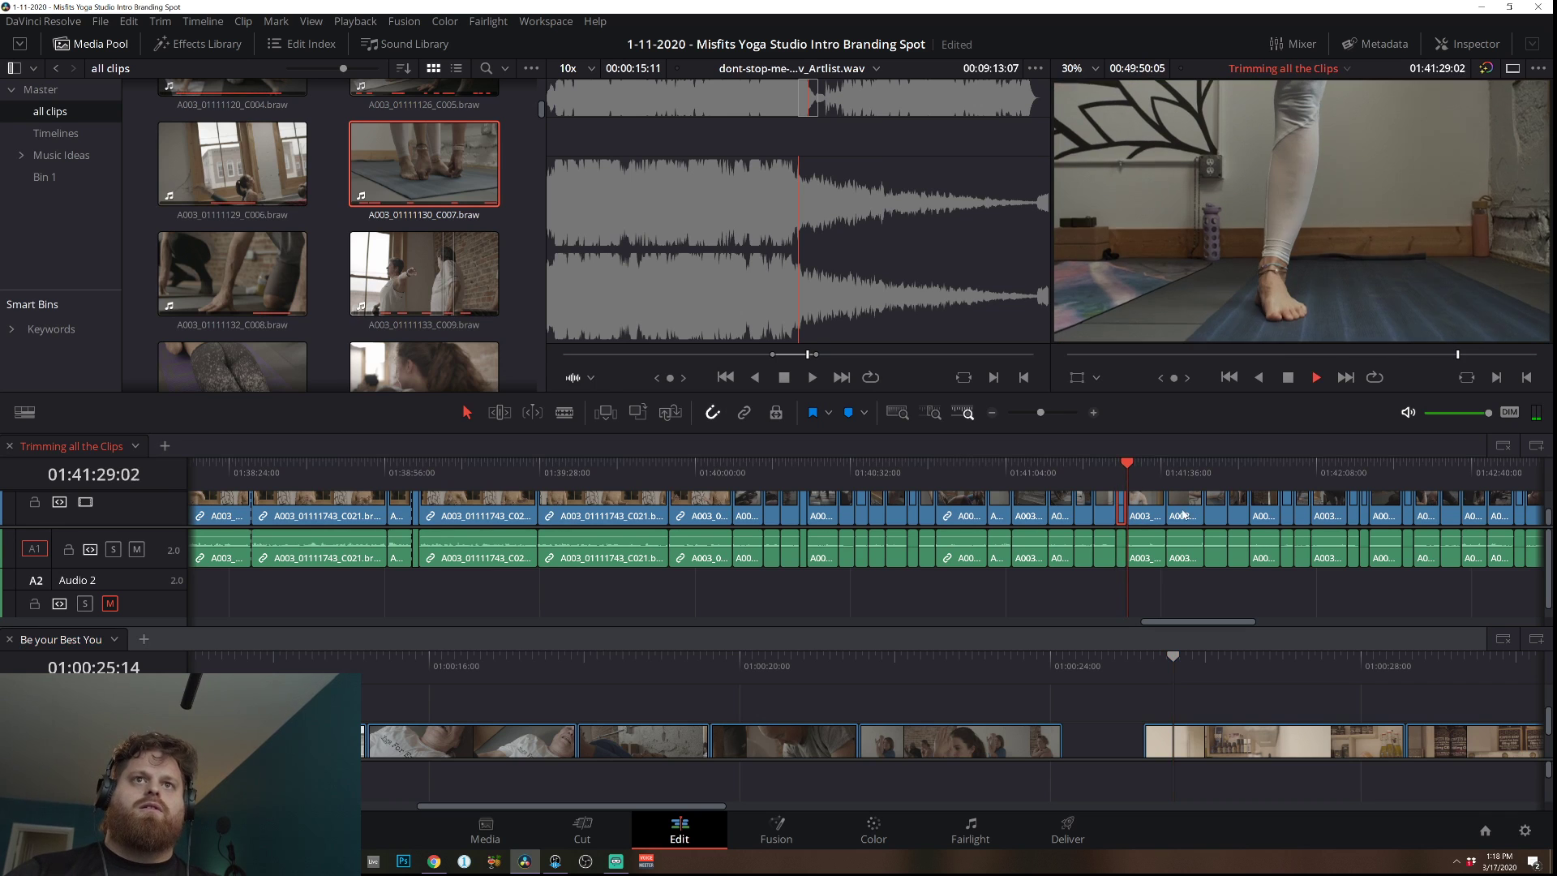
drag(1087, 470, 669, 465)
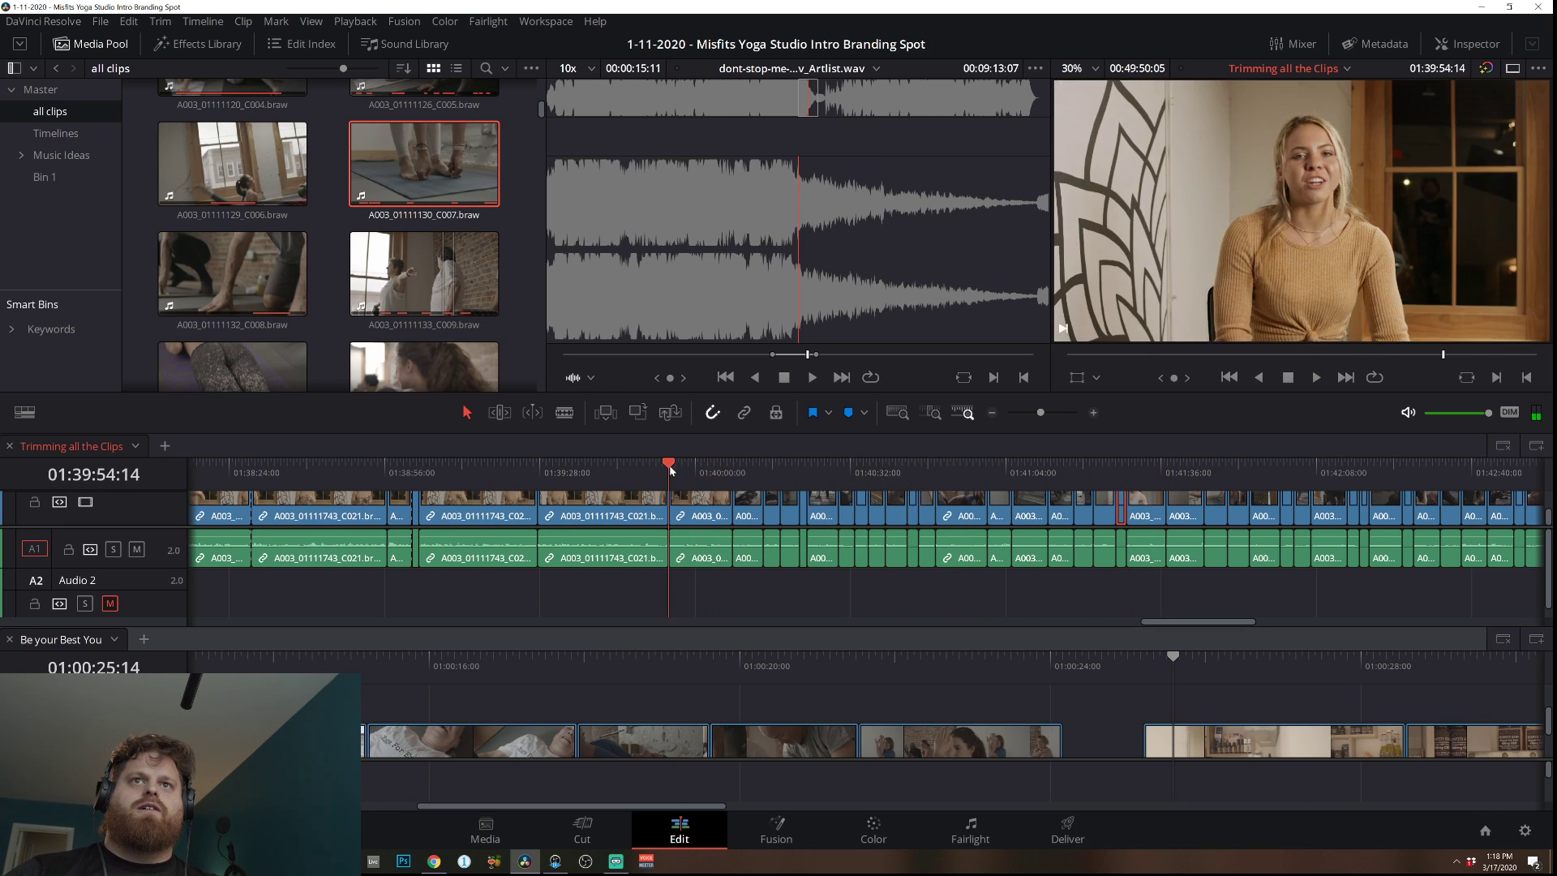
click(1126, 471)
drag(1168, 509, 1367, 509)
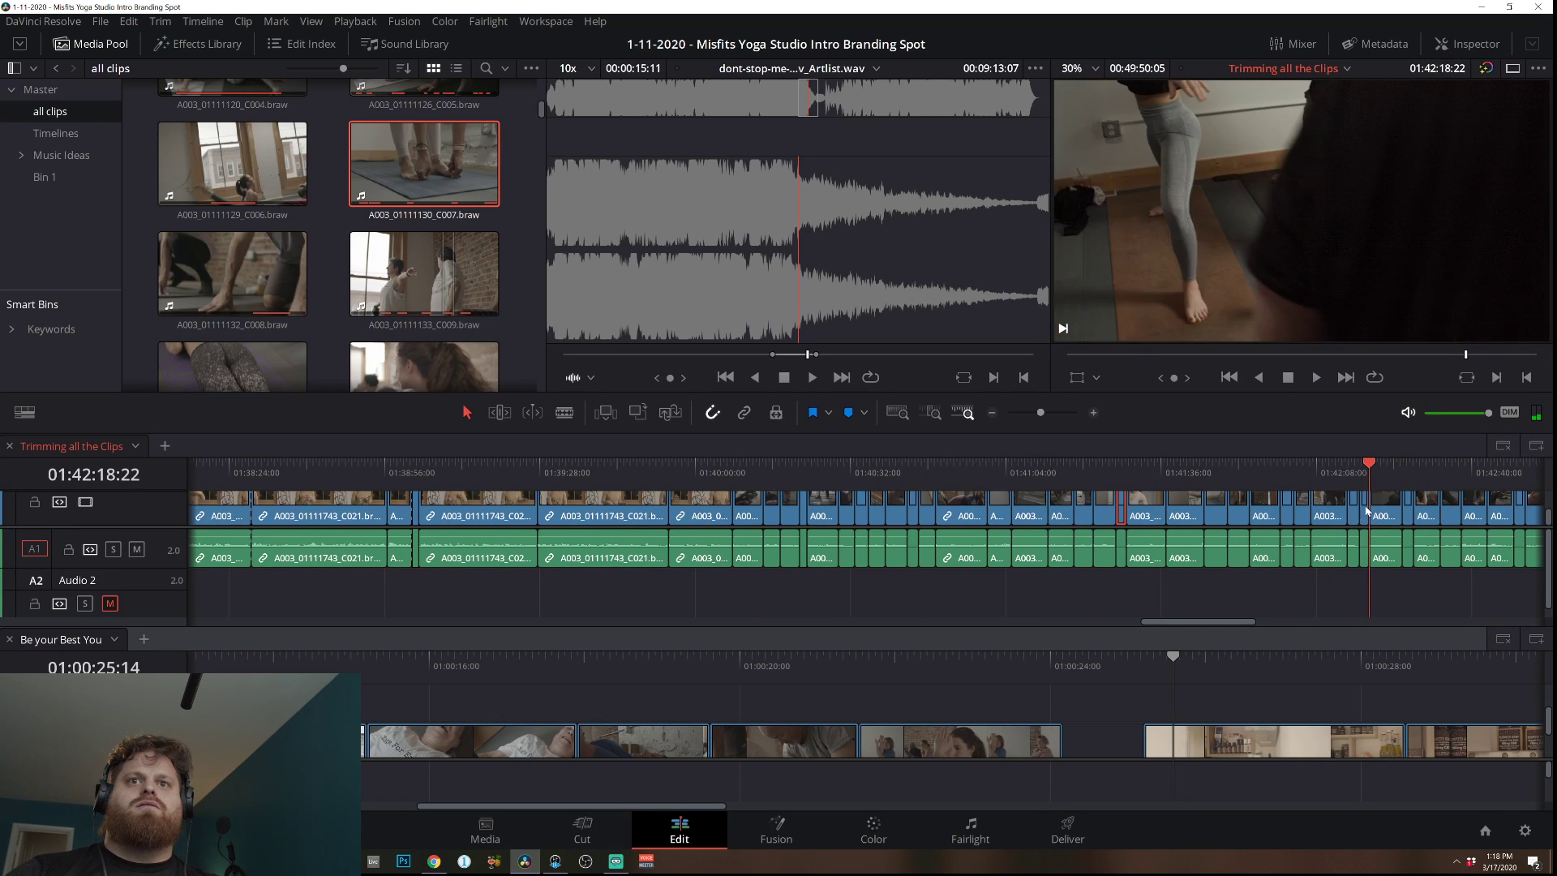
click(993, 413)
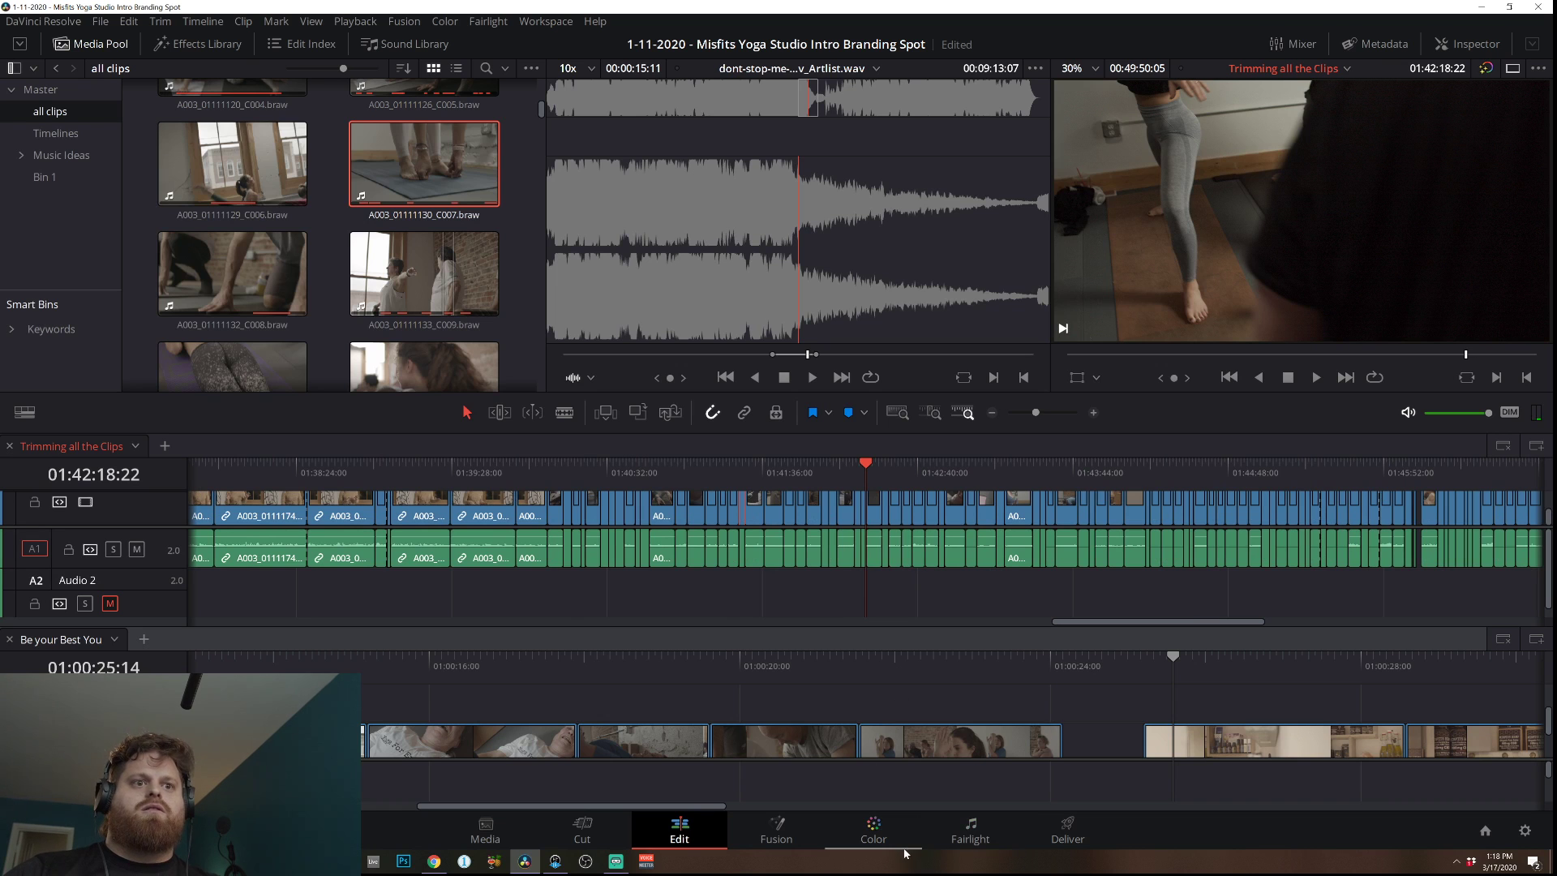
Browse the clip thumbnails on the Color page and preview clip 209 partway through.
click(874, 829)
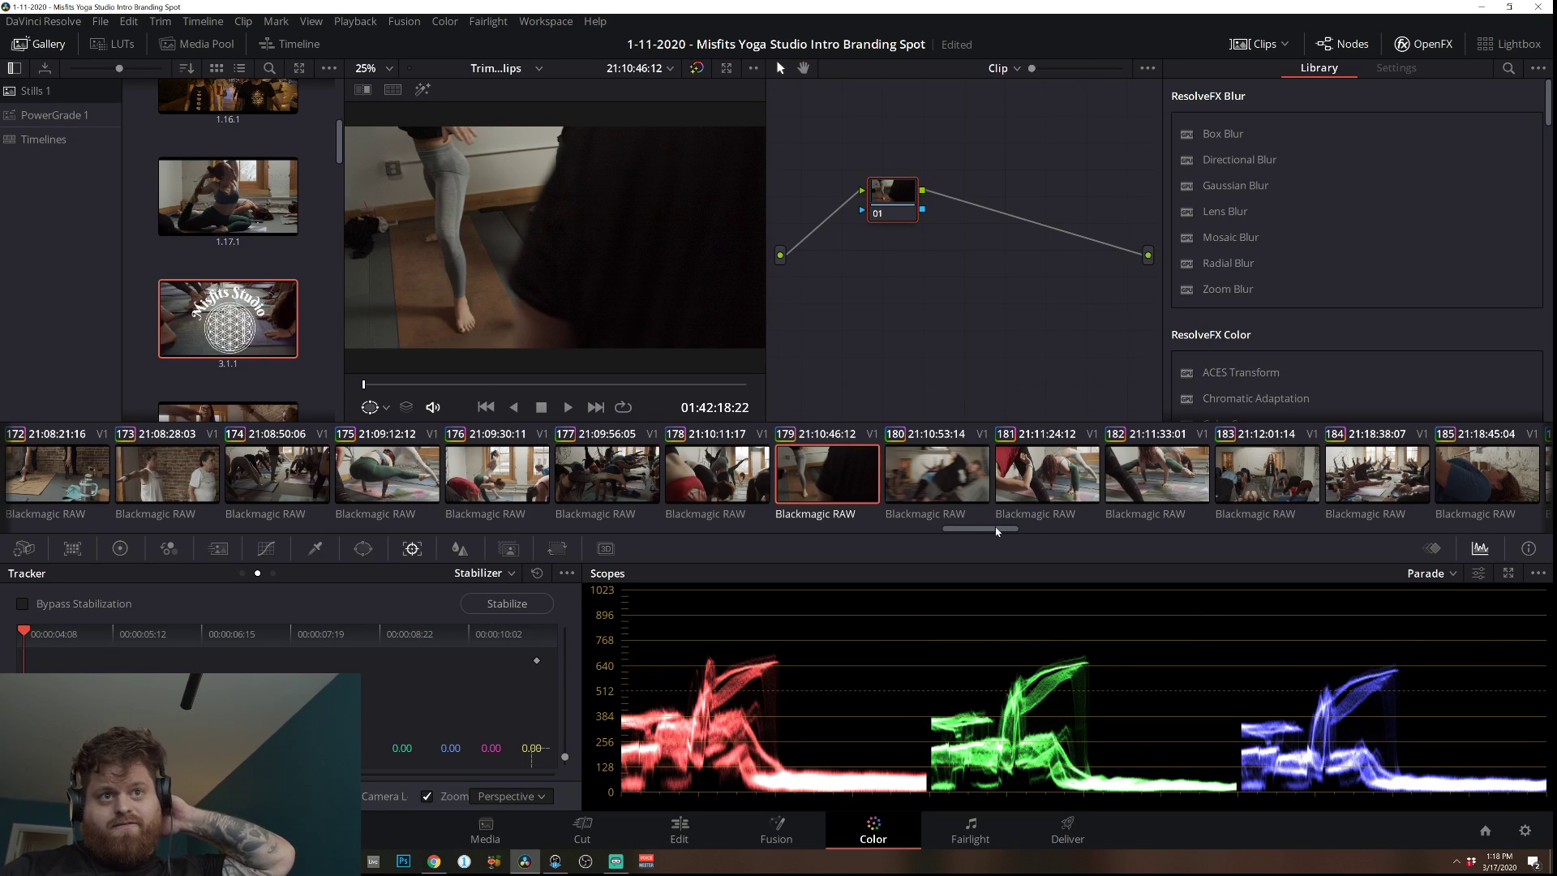
drag(997, 531, 1213, 539)
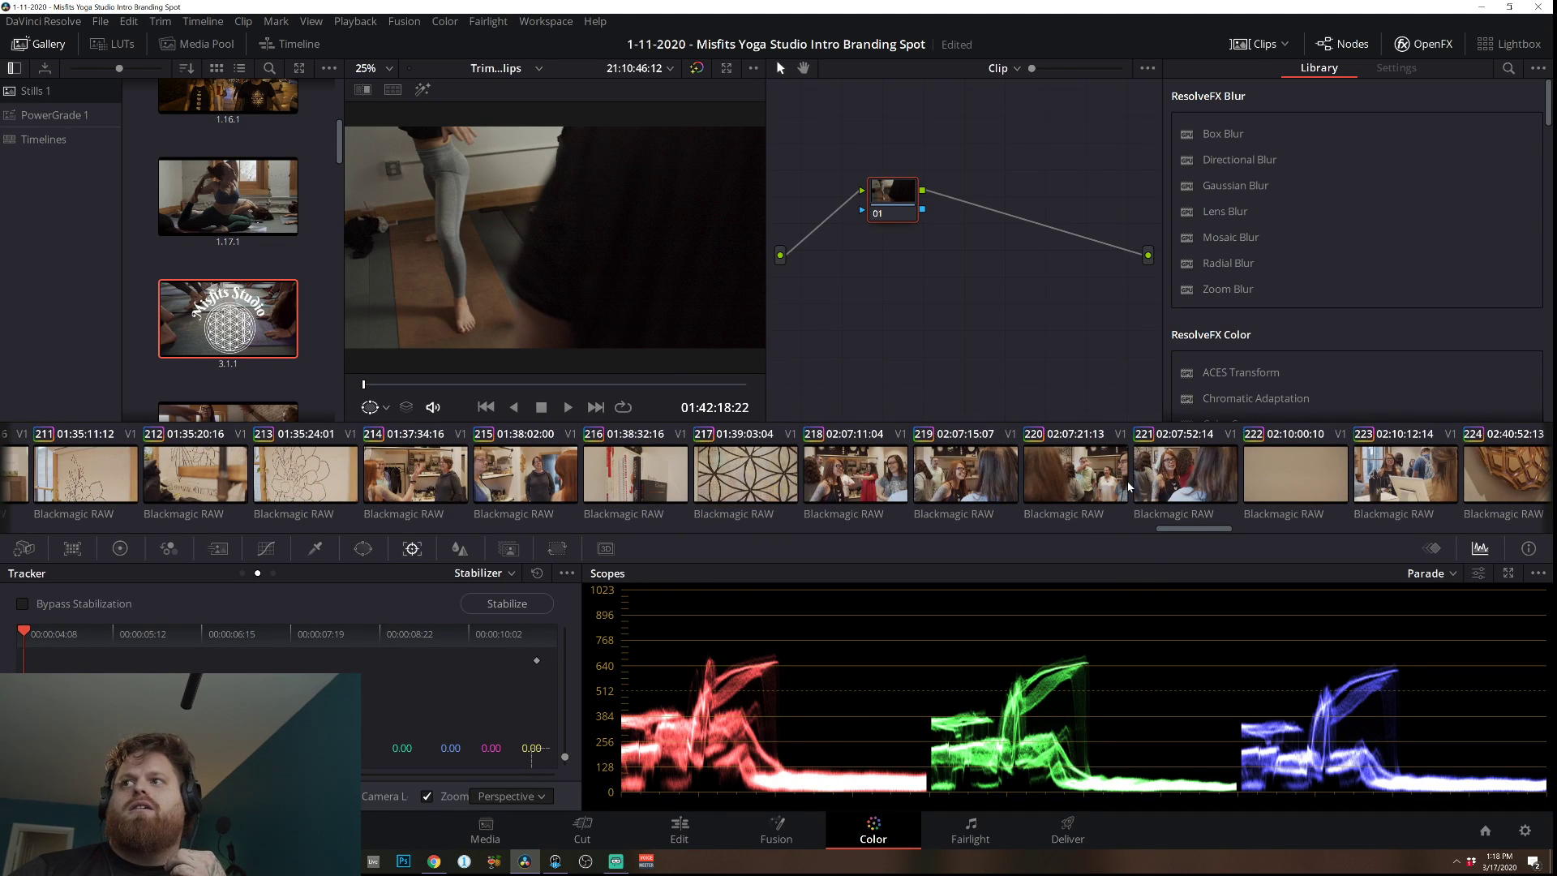
drag(1178, 532, 1125, 531)
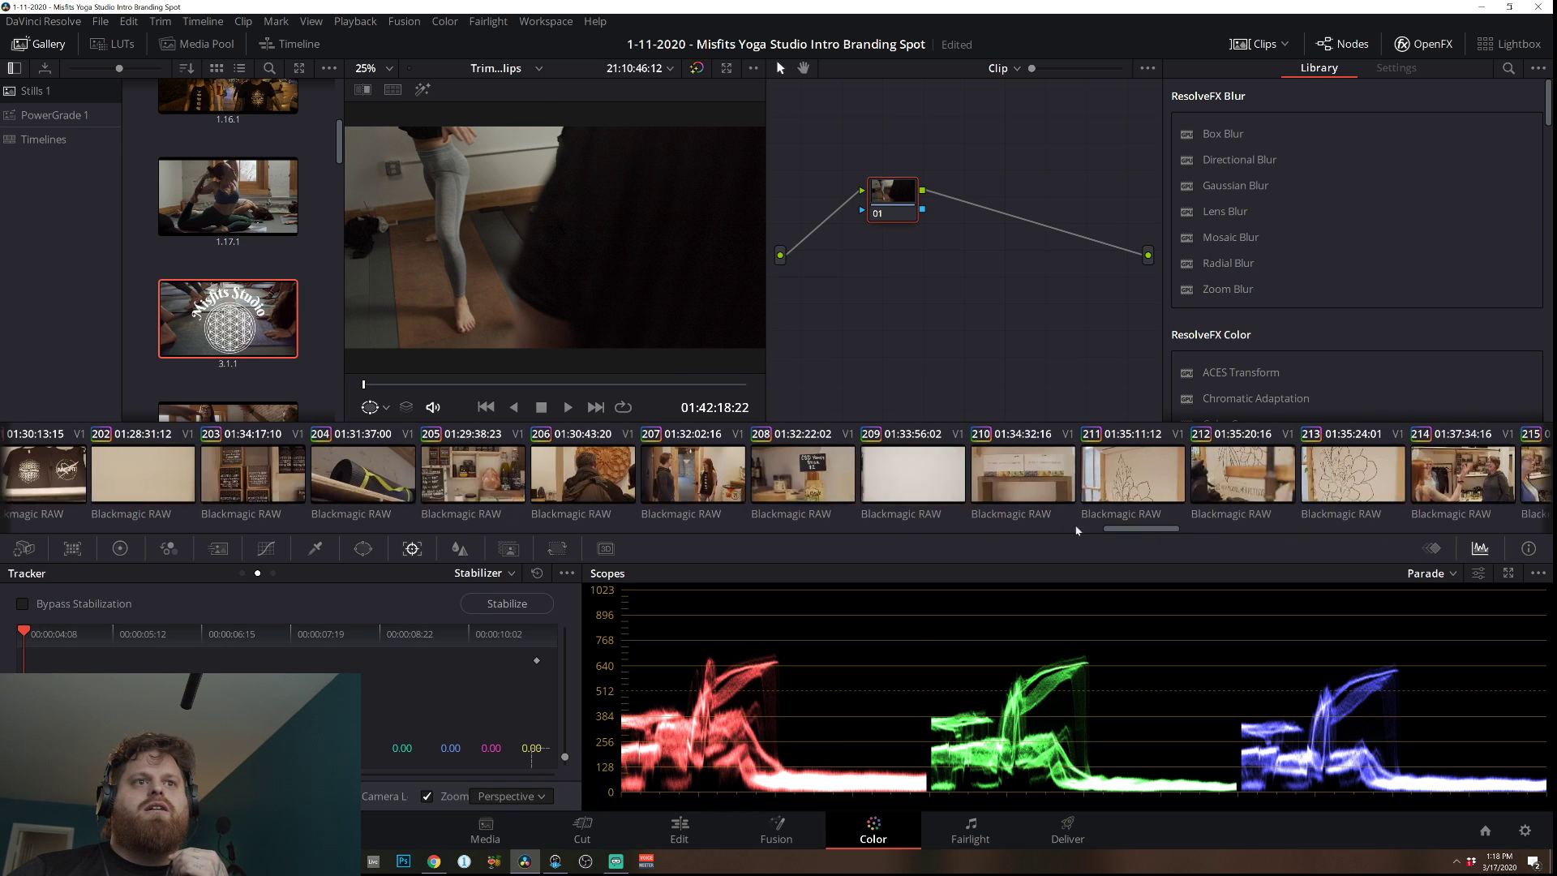
click(898, 465)
click(486, 386)
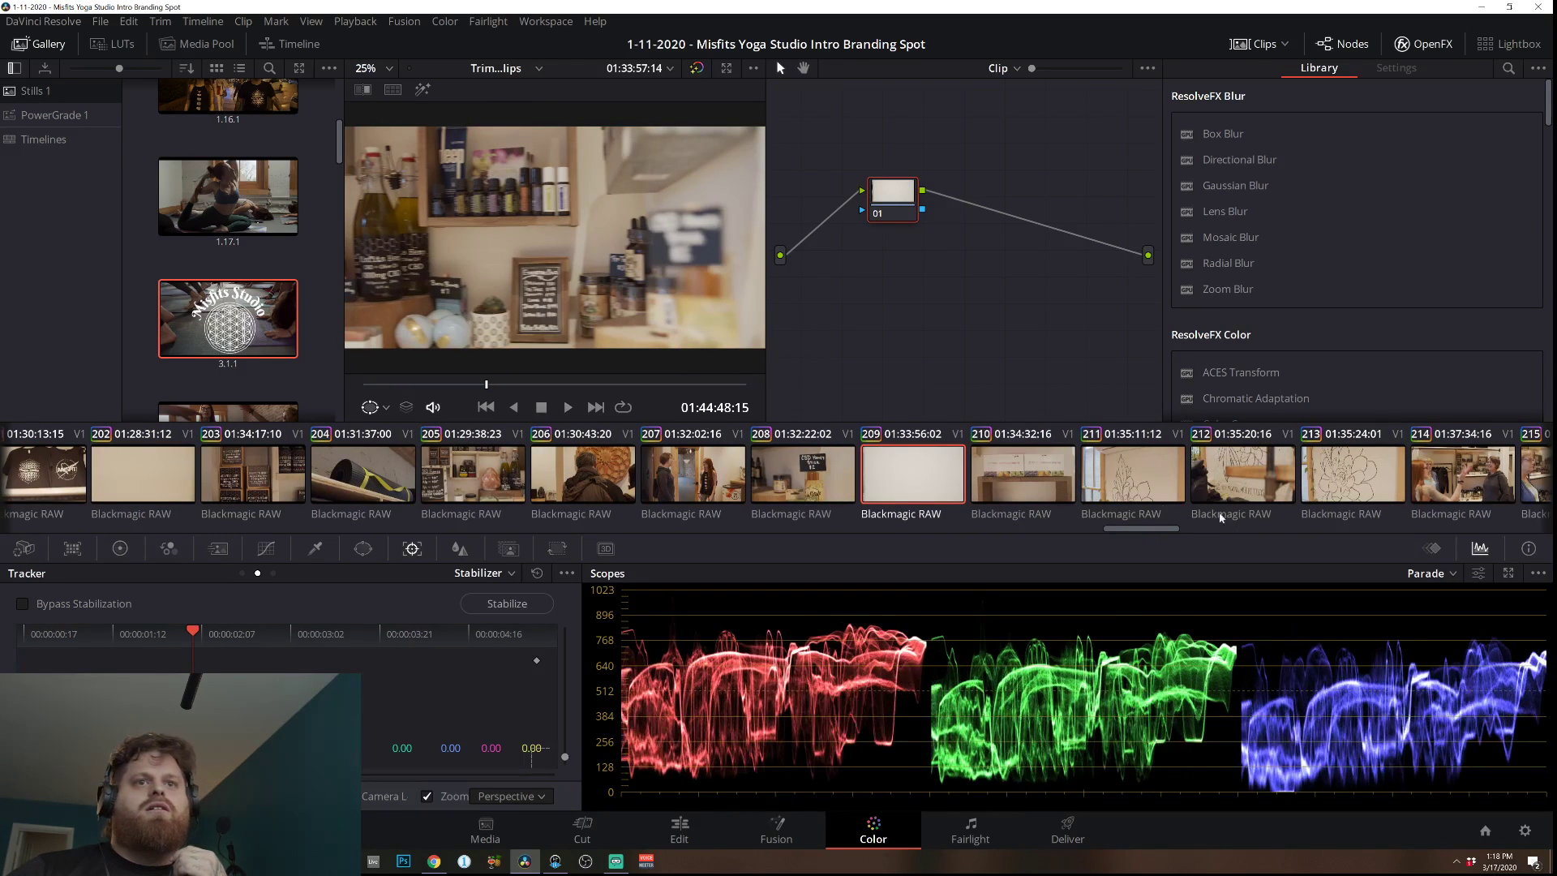
Preview the flower-mural clips 211 and 212 on the Color page by scrubbing through them.
click(1109, 481)
mouse_move(503, 384)
mouse_down()
mouse_move(707, 403)
mouse_move(414, 365)
mouse_move(519, 374)
mouse_up()
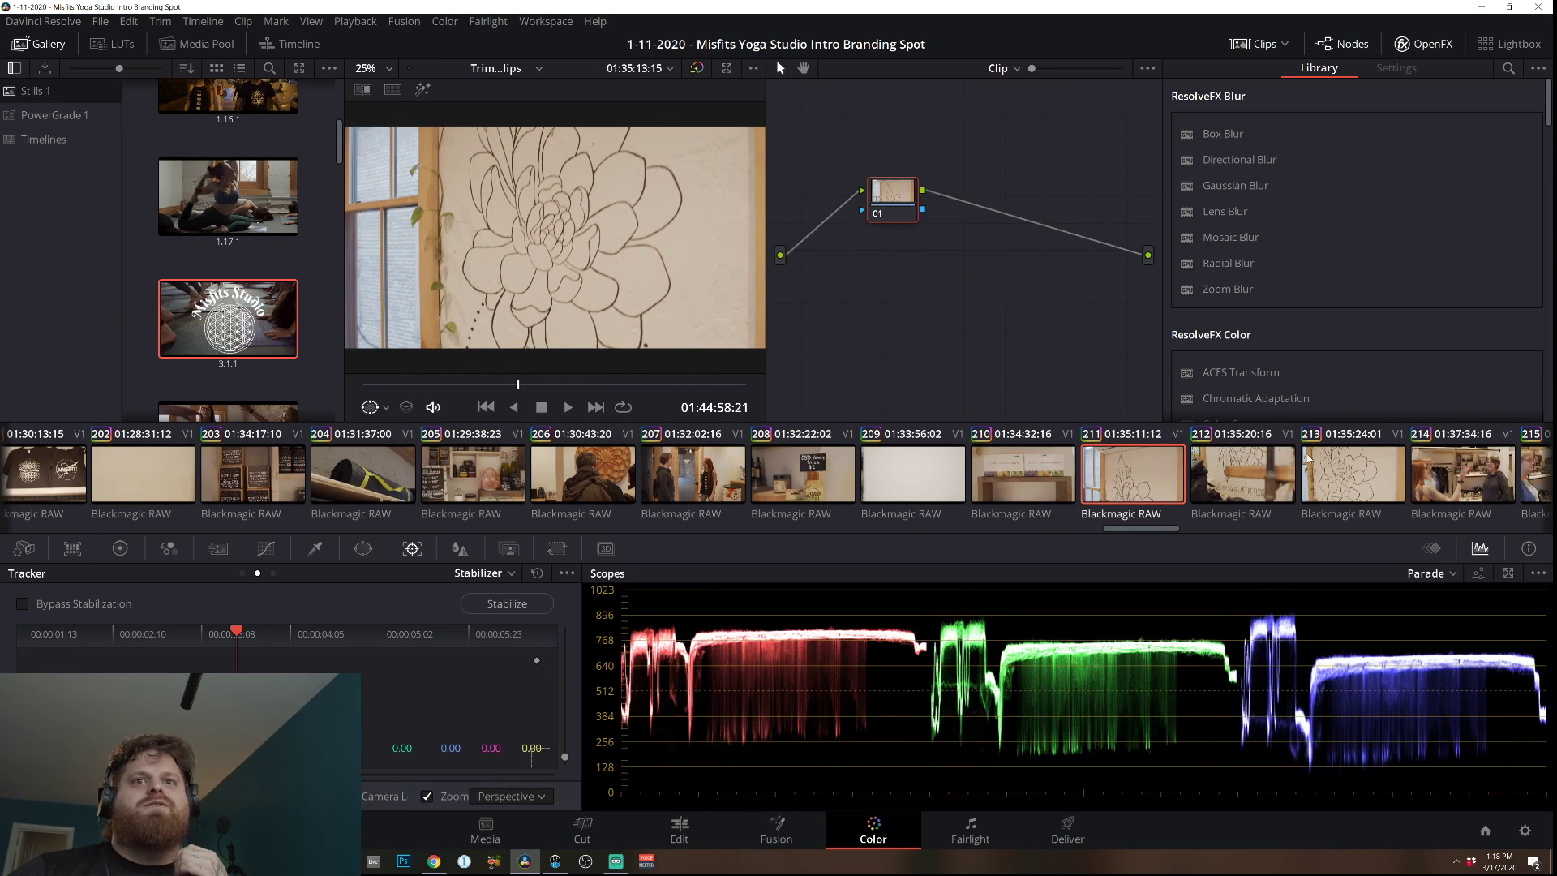
click(1254, 484)
drag(420, 392, 581, 377)
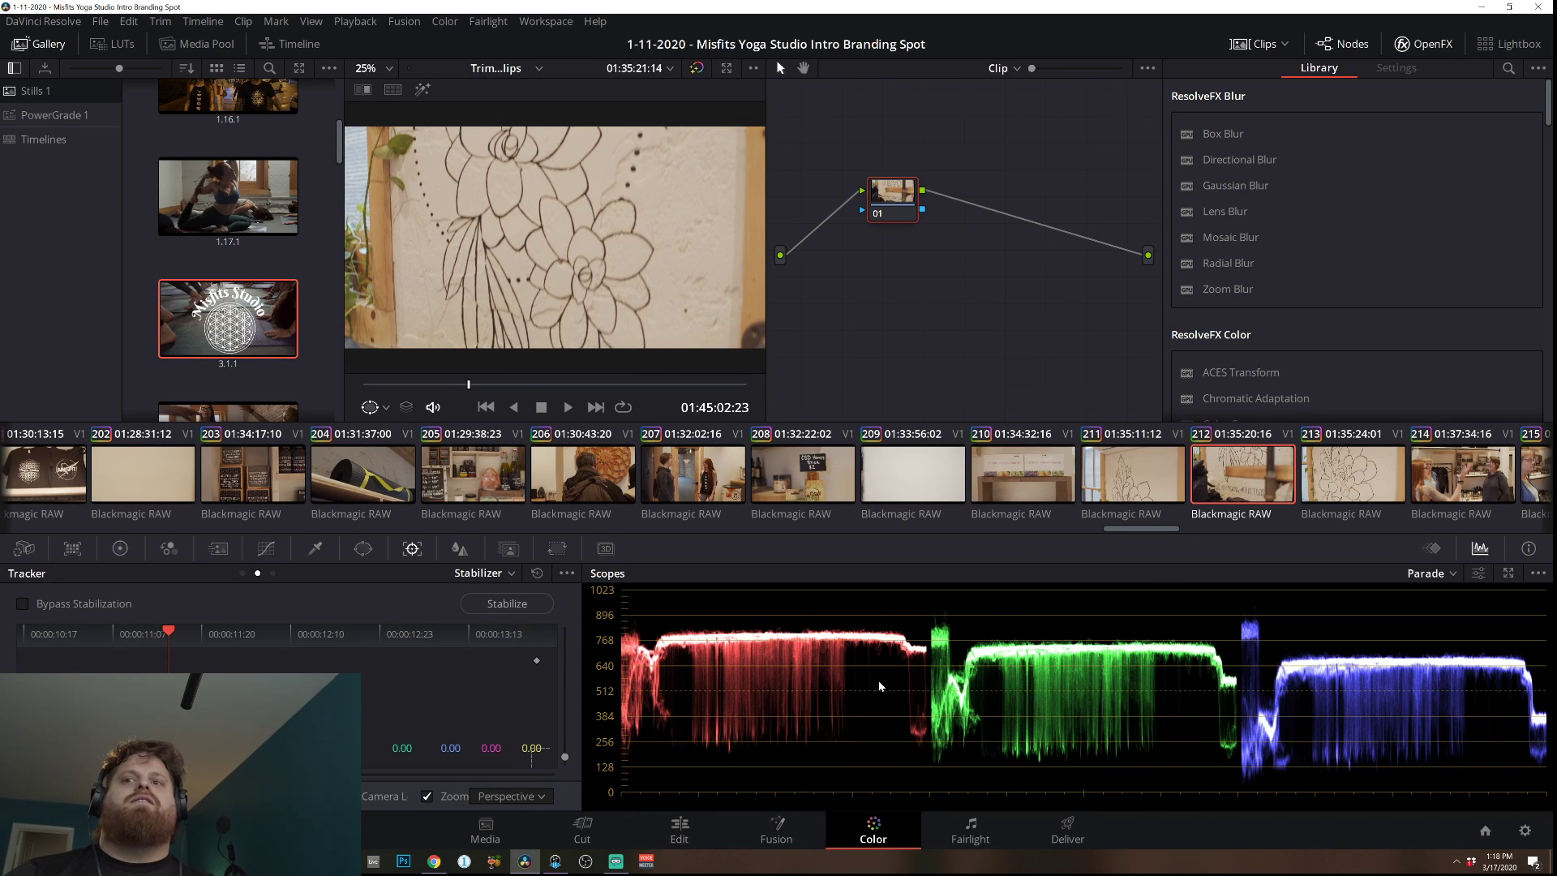
Try the flower-mural shot A004_01180135_C014.braw in the Be your Best You gap at about 01:00:24:04 and play the section.
click(680, 829)
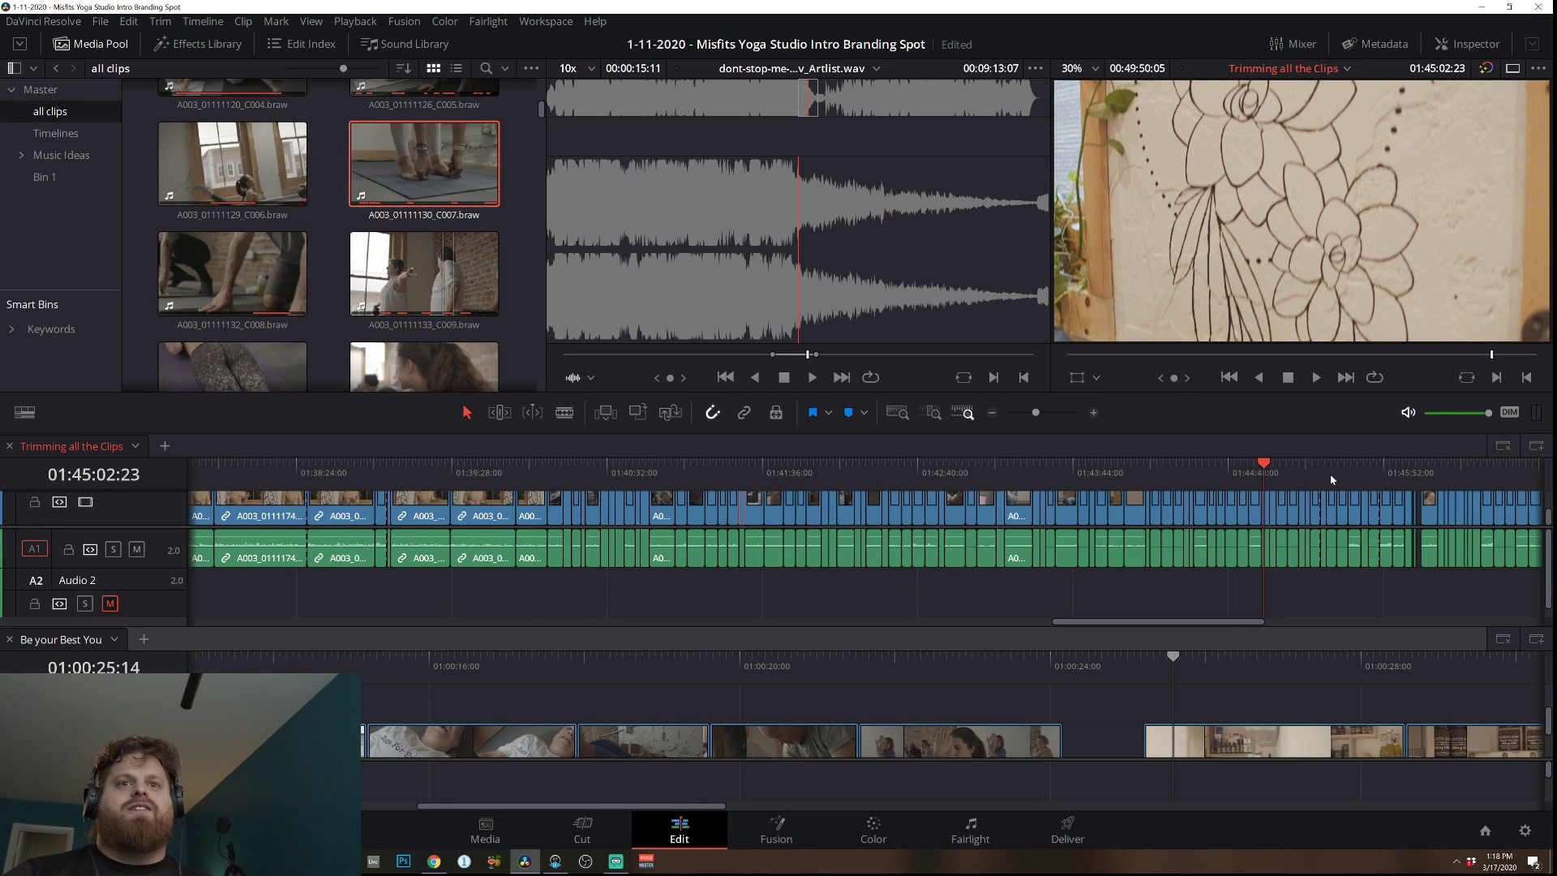
click(1094, 414)
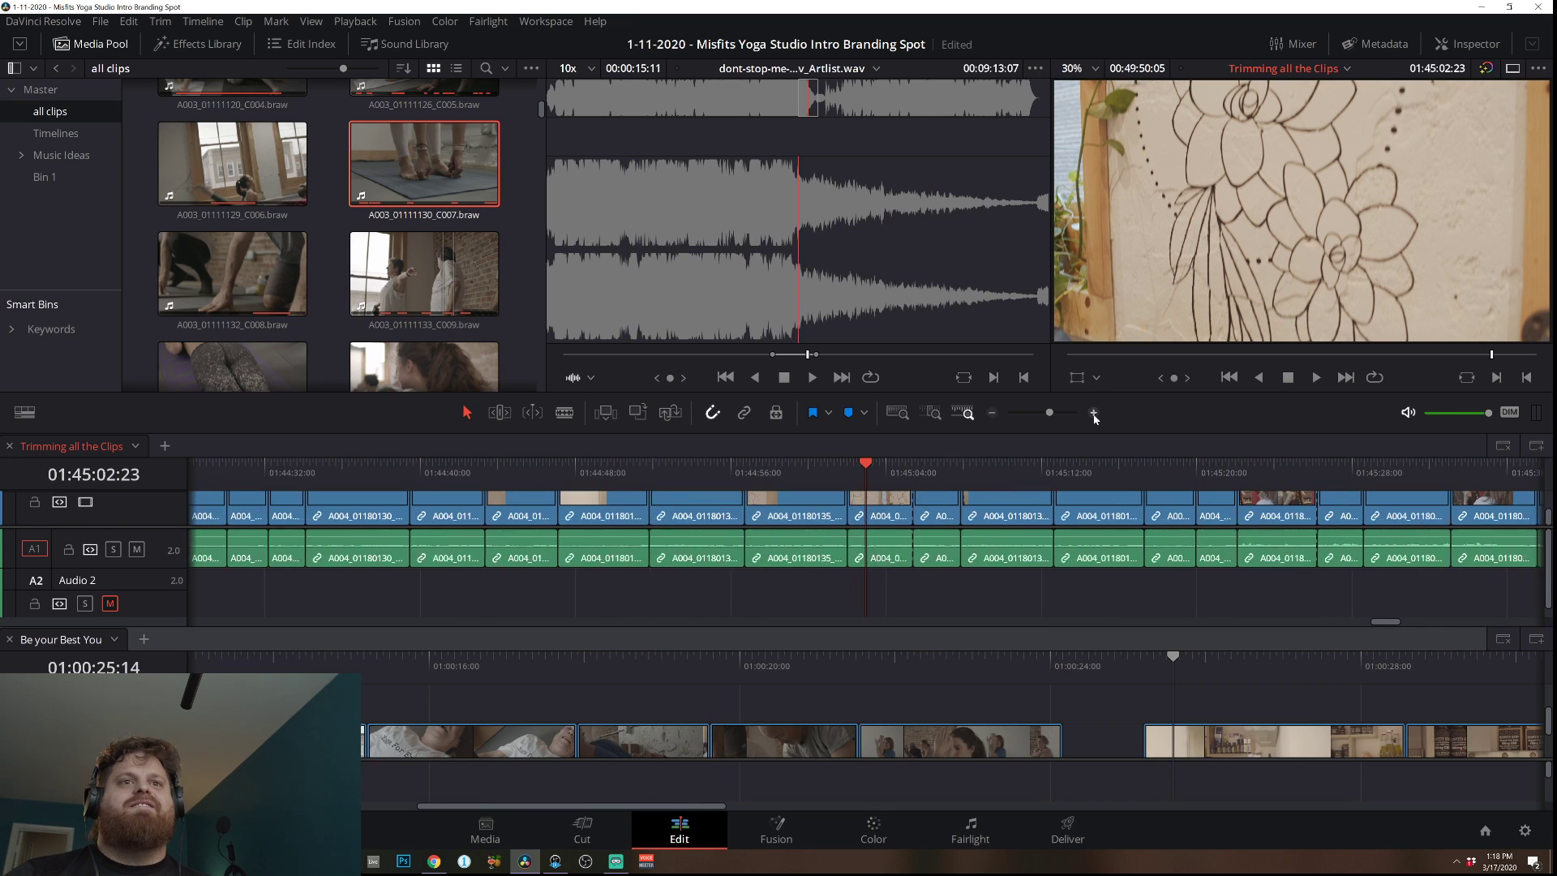
click(1086, 699)
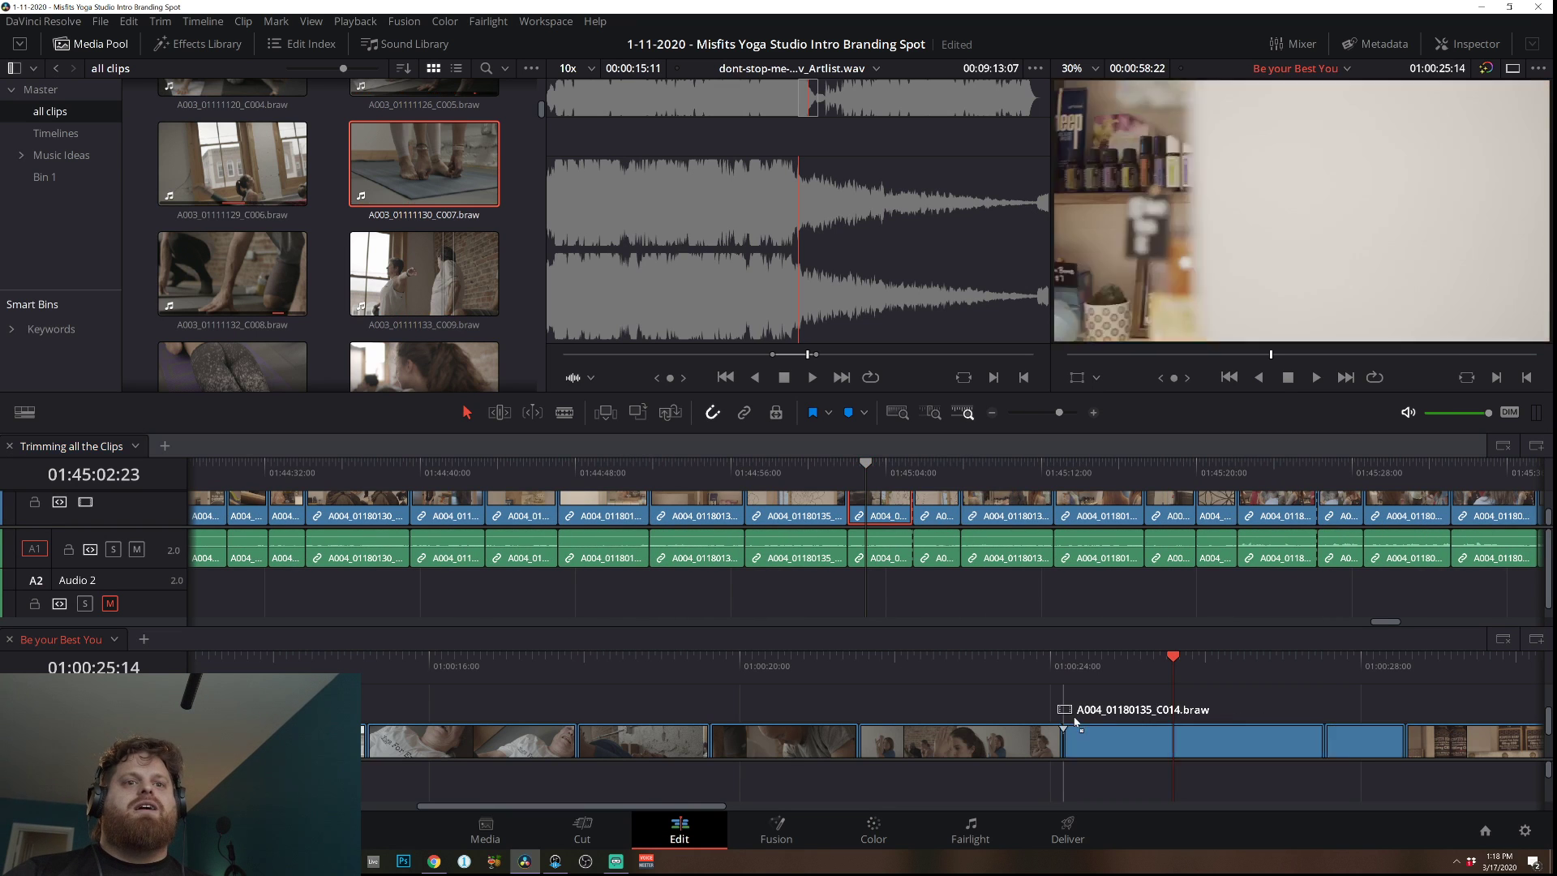
drag(1087, 699, 1051, 705)
drag(1230, 686, 1154, 698)
drag(1015, 693, 1064, 694)
drag(1271, 691, 1142, 691)
key(space)
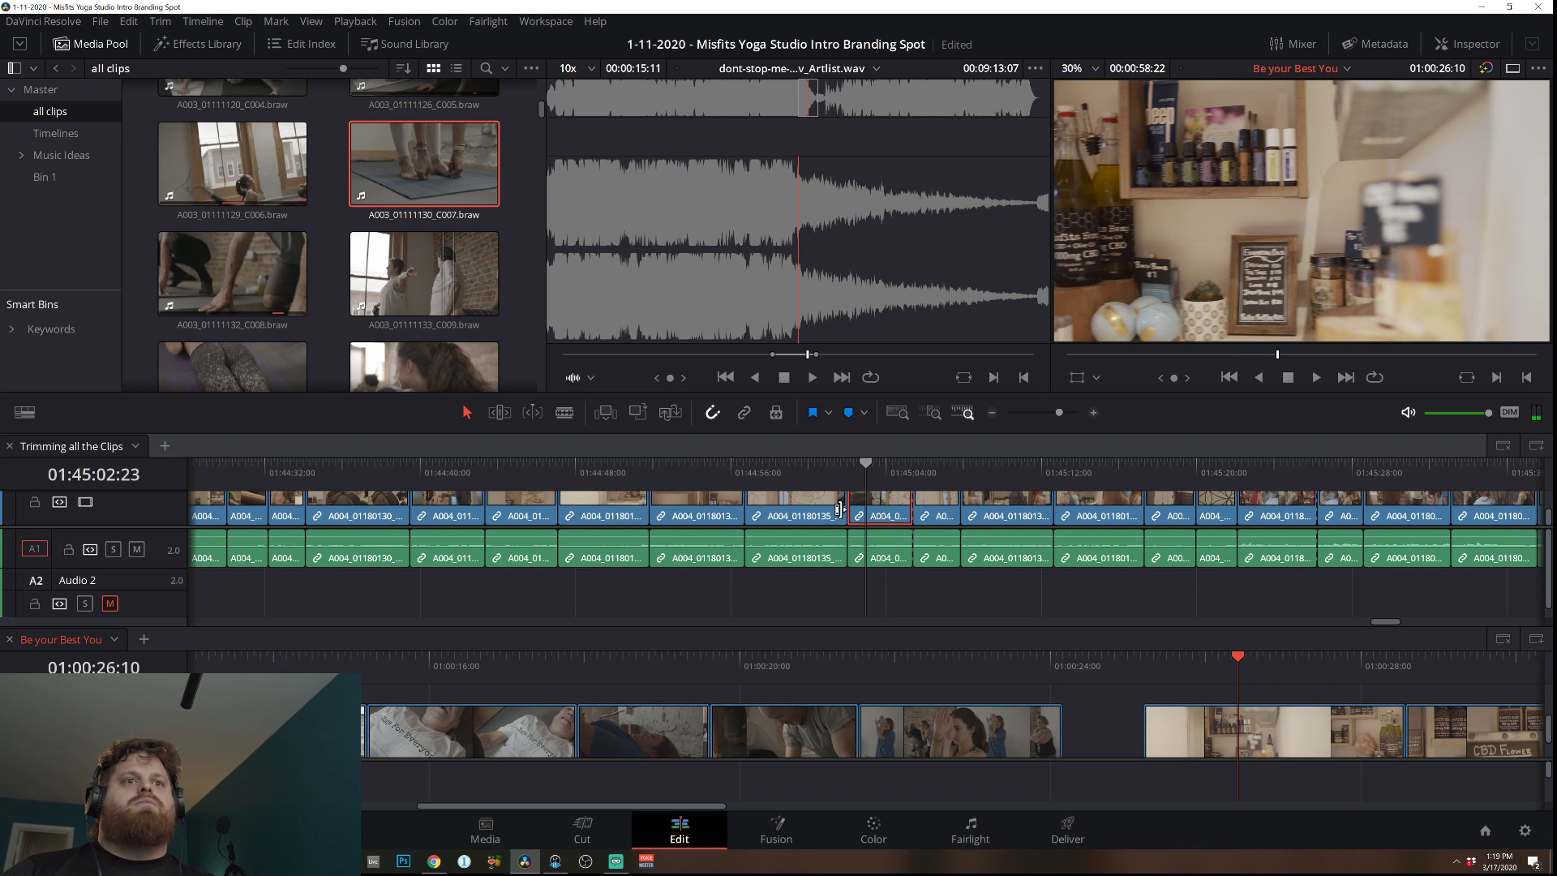
Skim the next mural shot, then browse the Color page clips and scrub through clip 216 for another gap filler.
drag(877, 483, 933, 476)
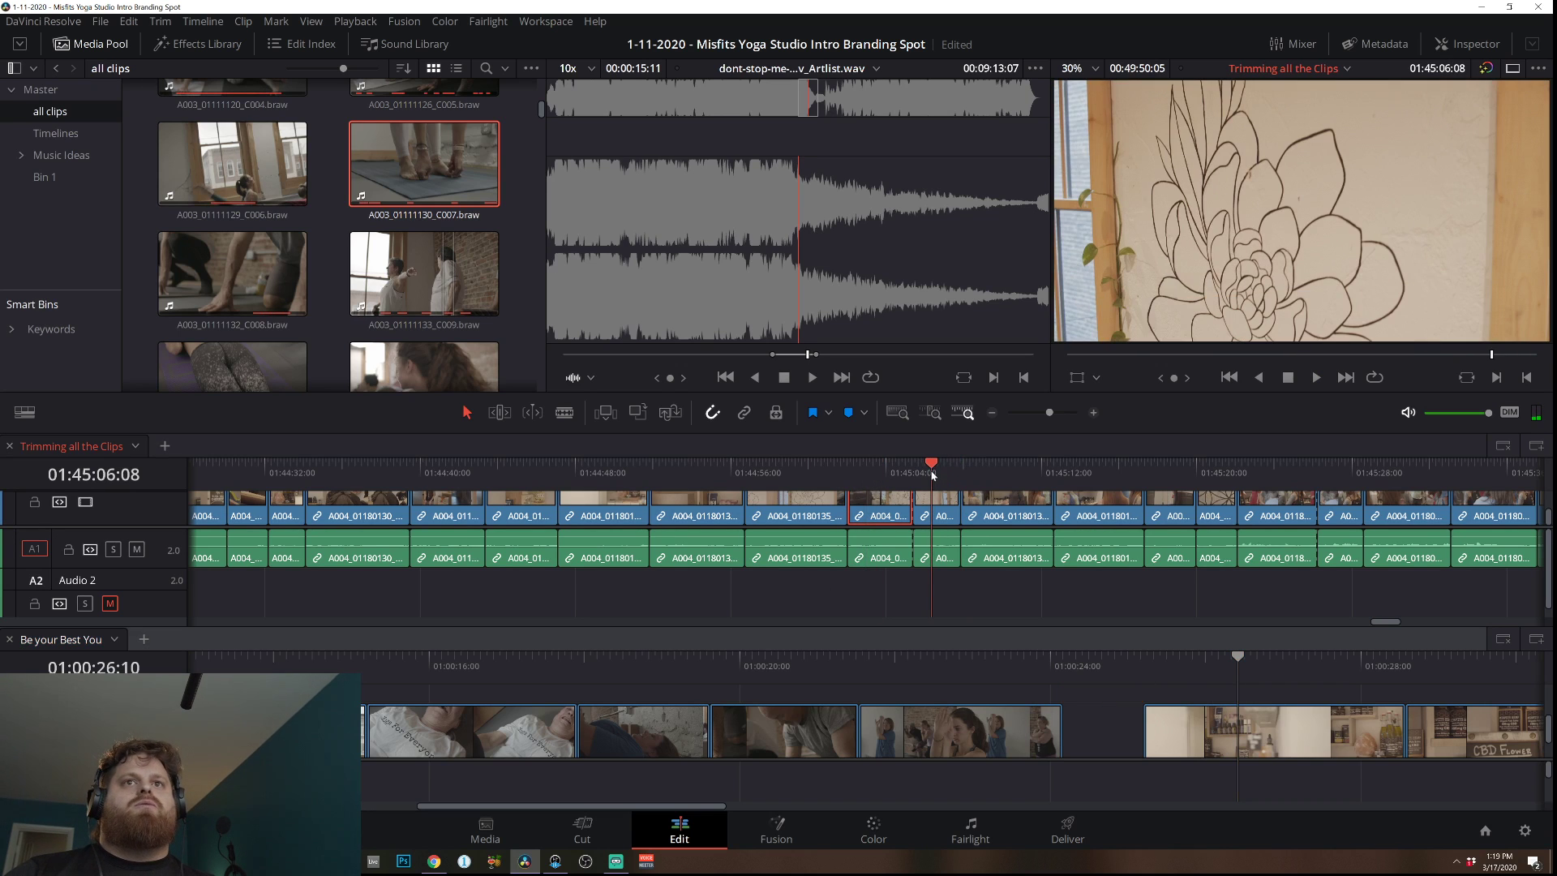
click(875, 829)
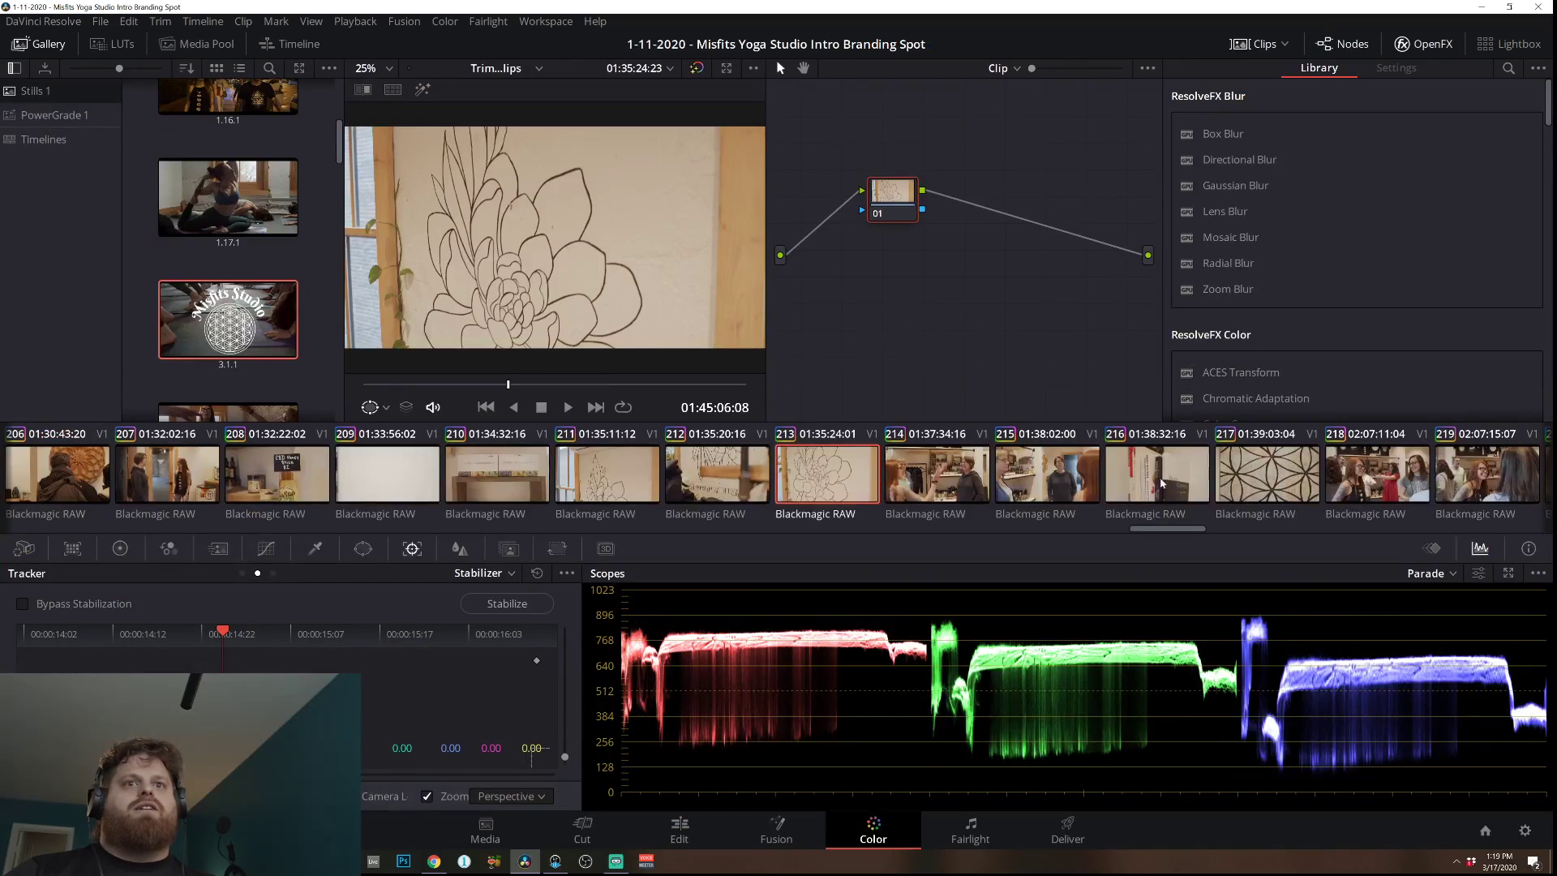
drag(1165, 528, 1184, 535)
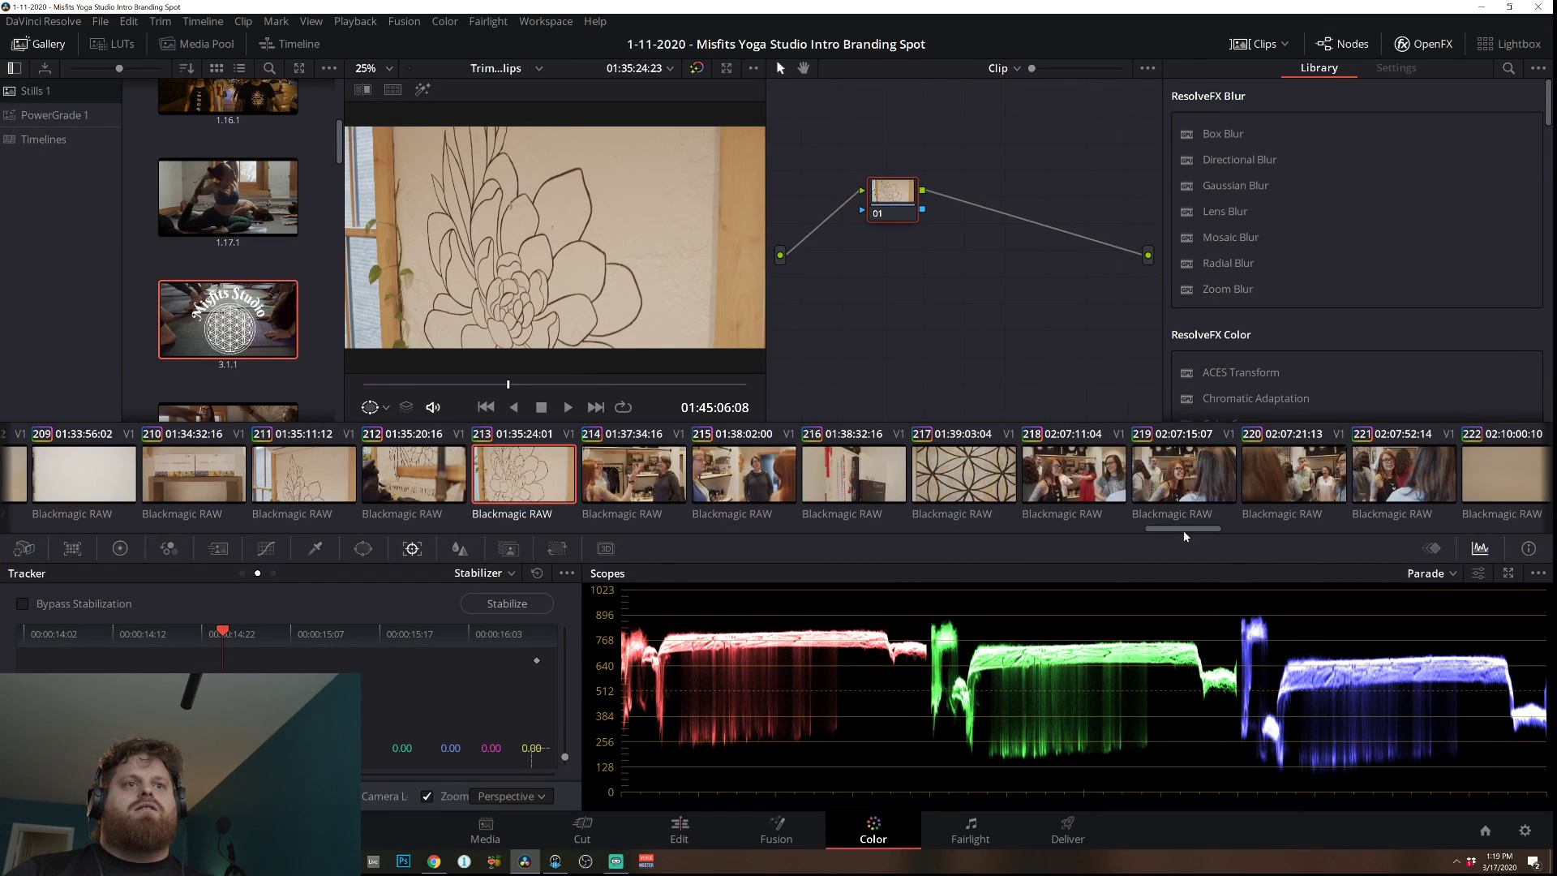
click(896, 480)
drag(413, 386, 761, 403)
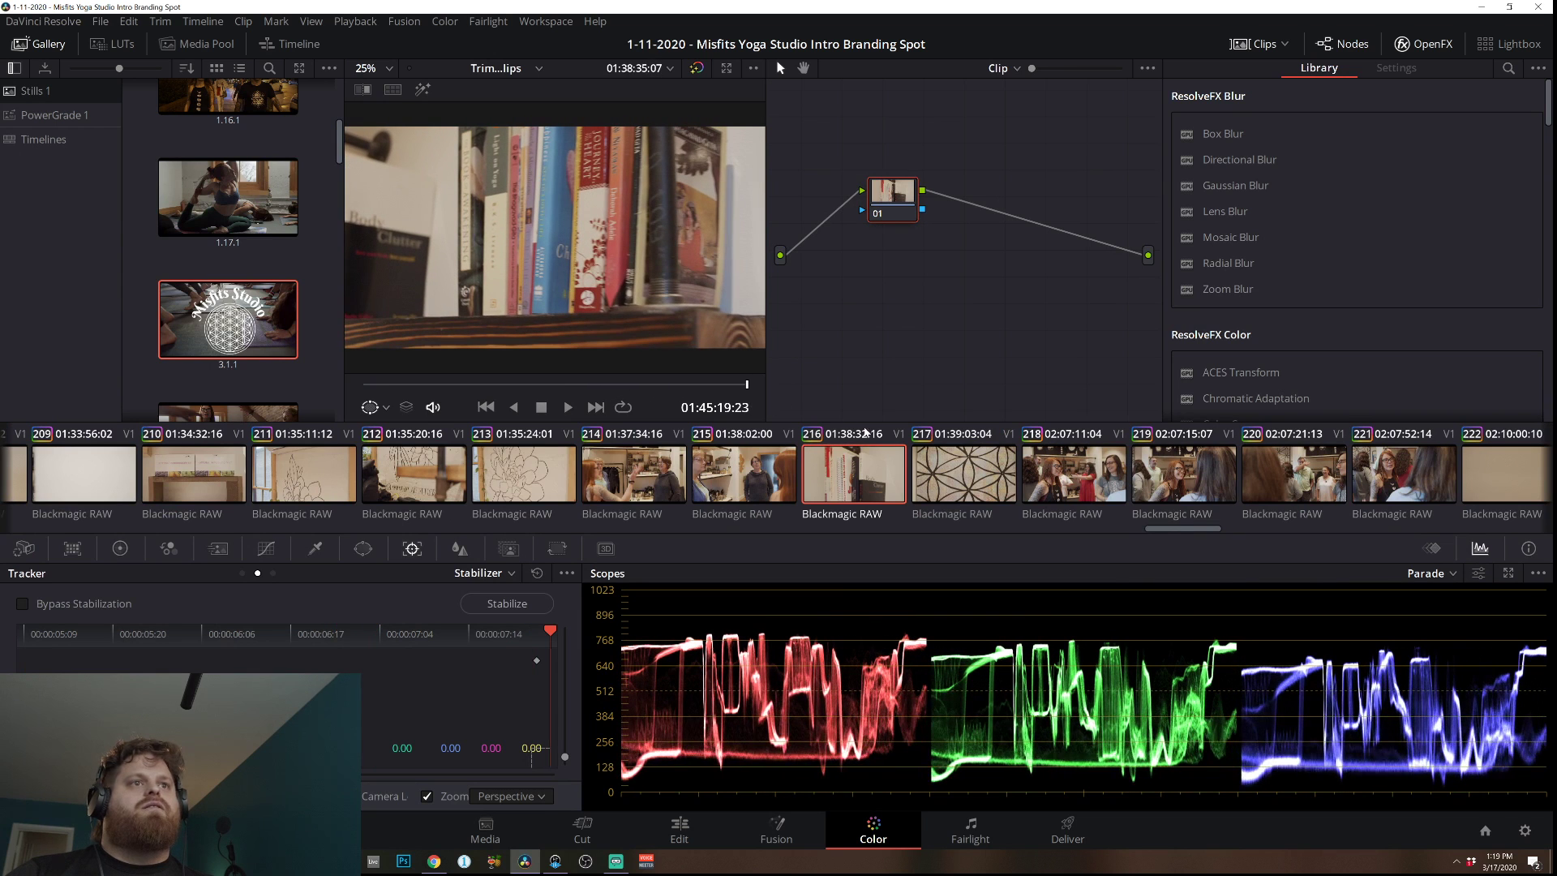
drag(1198, 532, 1240, 531)
Add the elephant statue shot, clip 230, at about 01:00:24:04, trim it to fill the gap before the oil-shelf shot, and play it.
click(1338, 465)
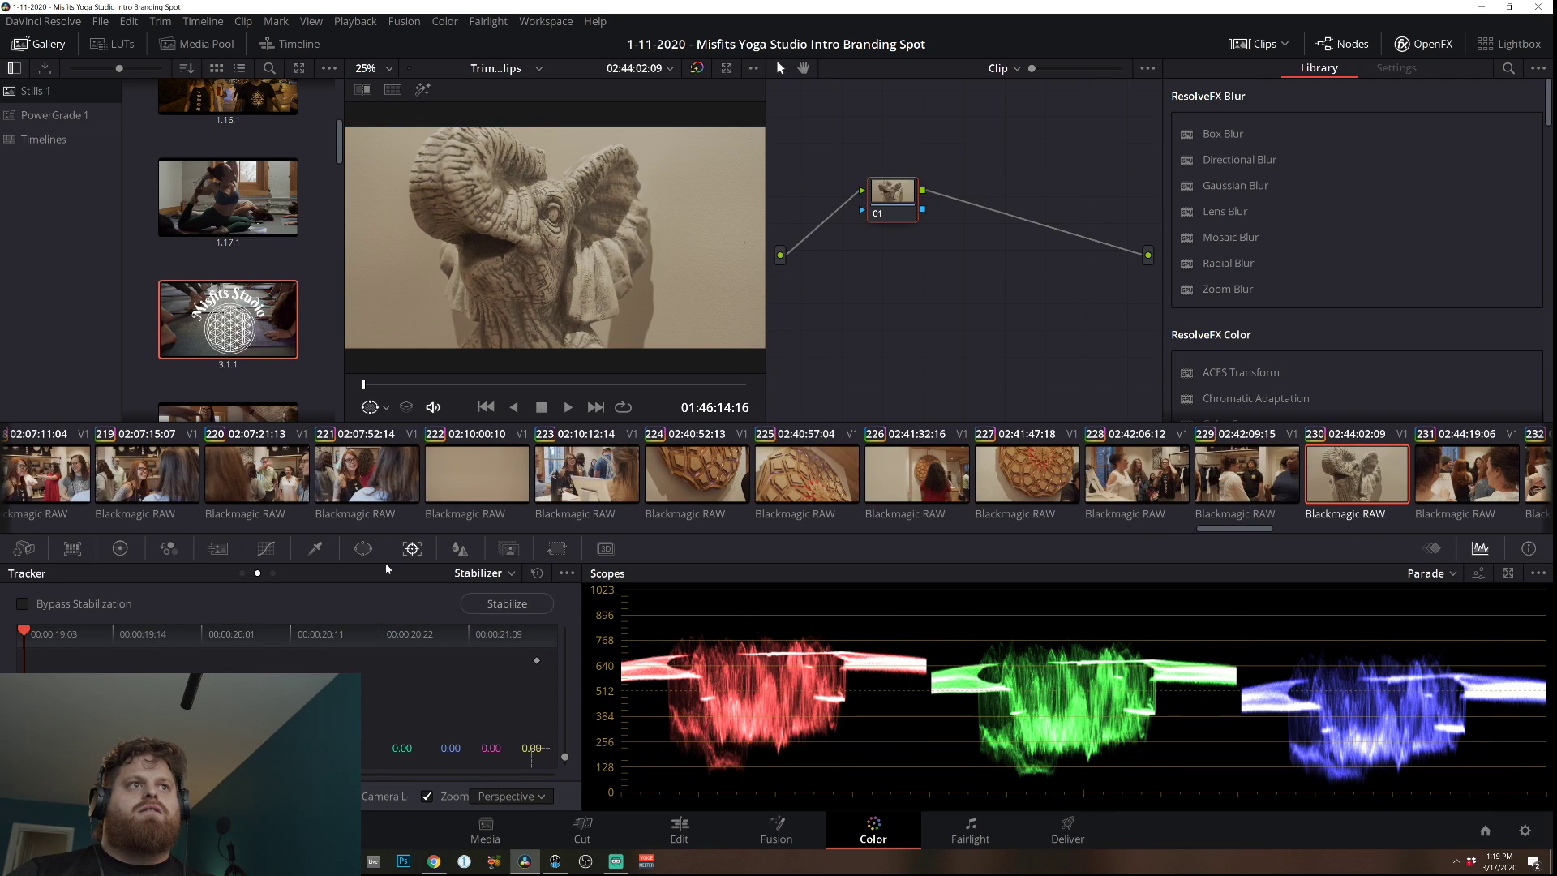
click(690, 824)
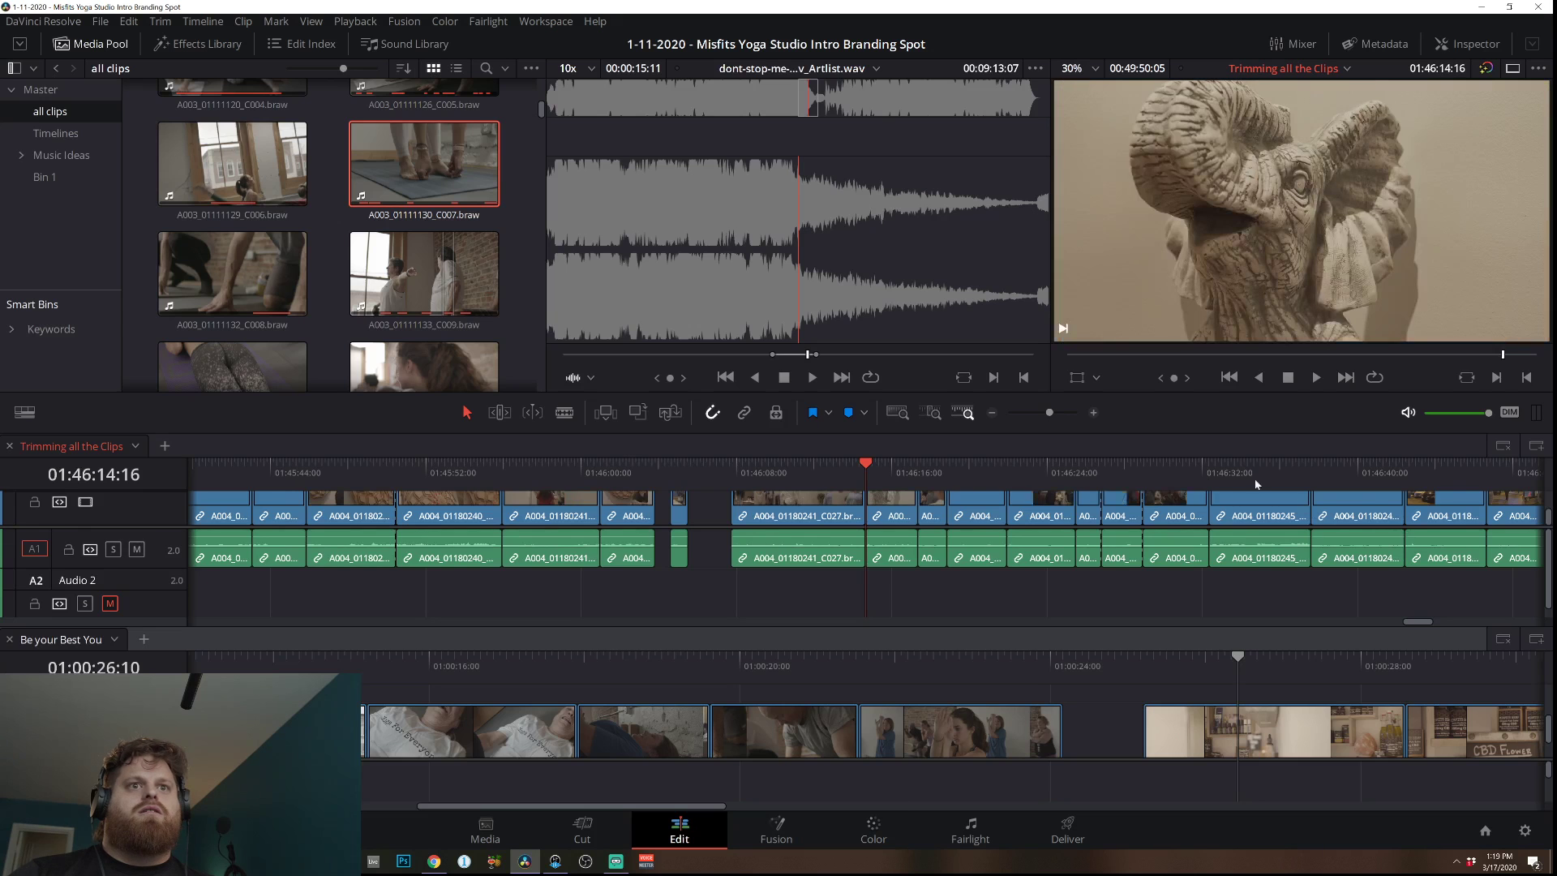
drag(896, 511, 1089, 722)
drag(1183, 703, 1102, 751)
click(998, 659)
key(space)
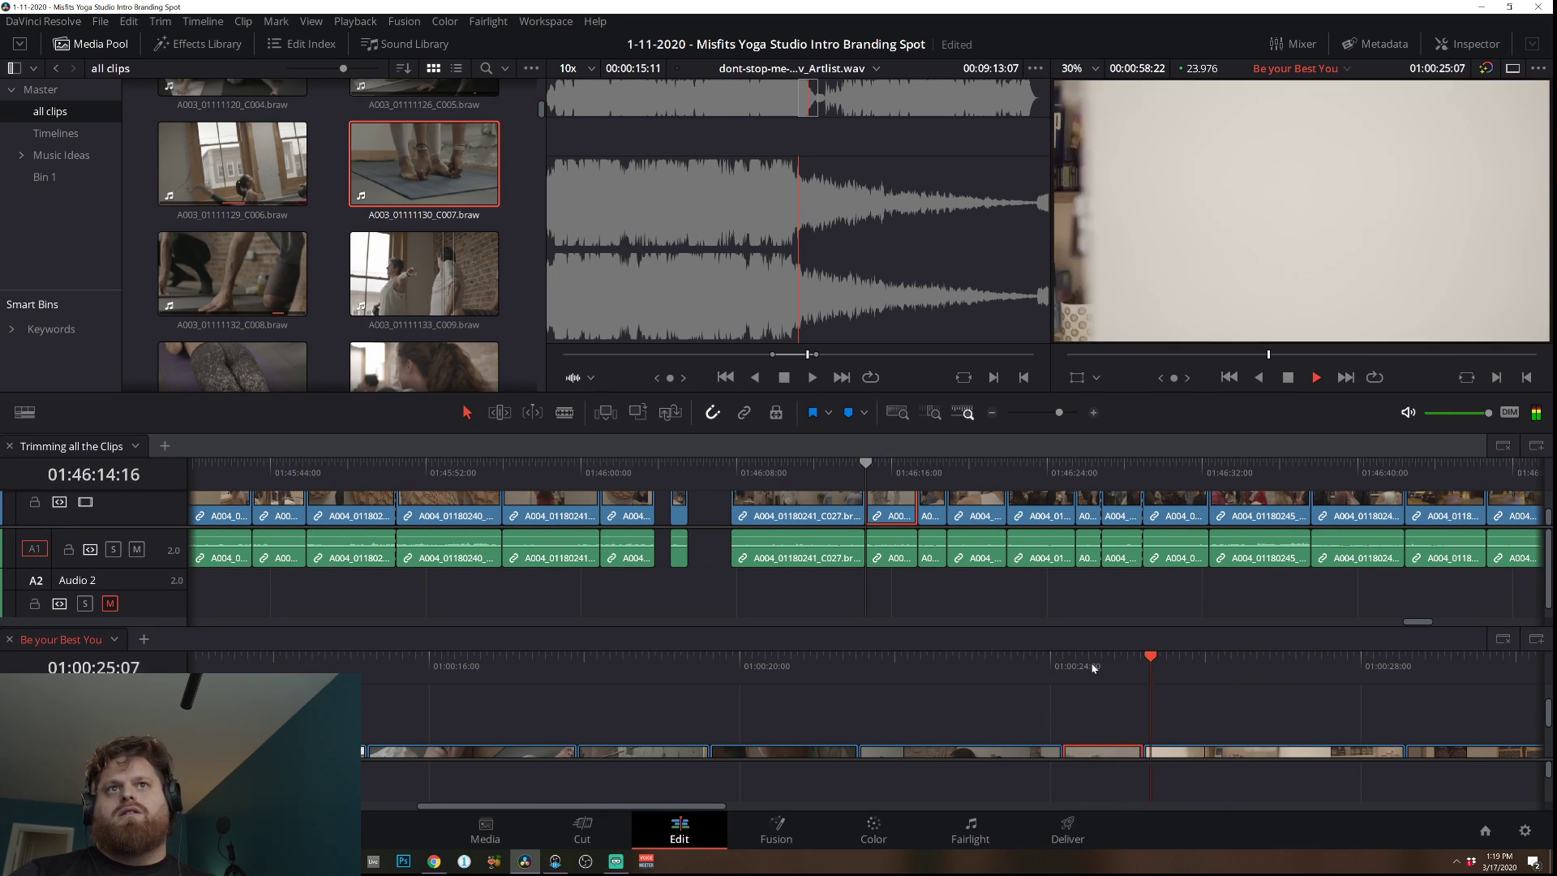
key(space)
Slip the elephant statue shot's content within its place in the timeline and play back the section.
scroll(1135, 698, up, 2)
key(t)
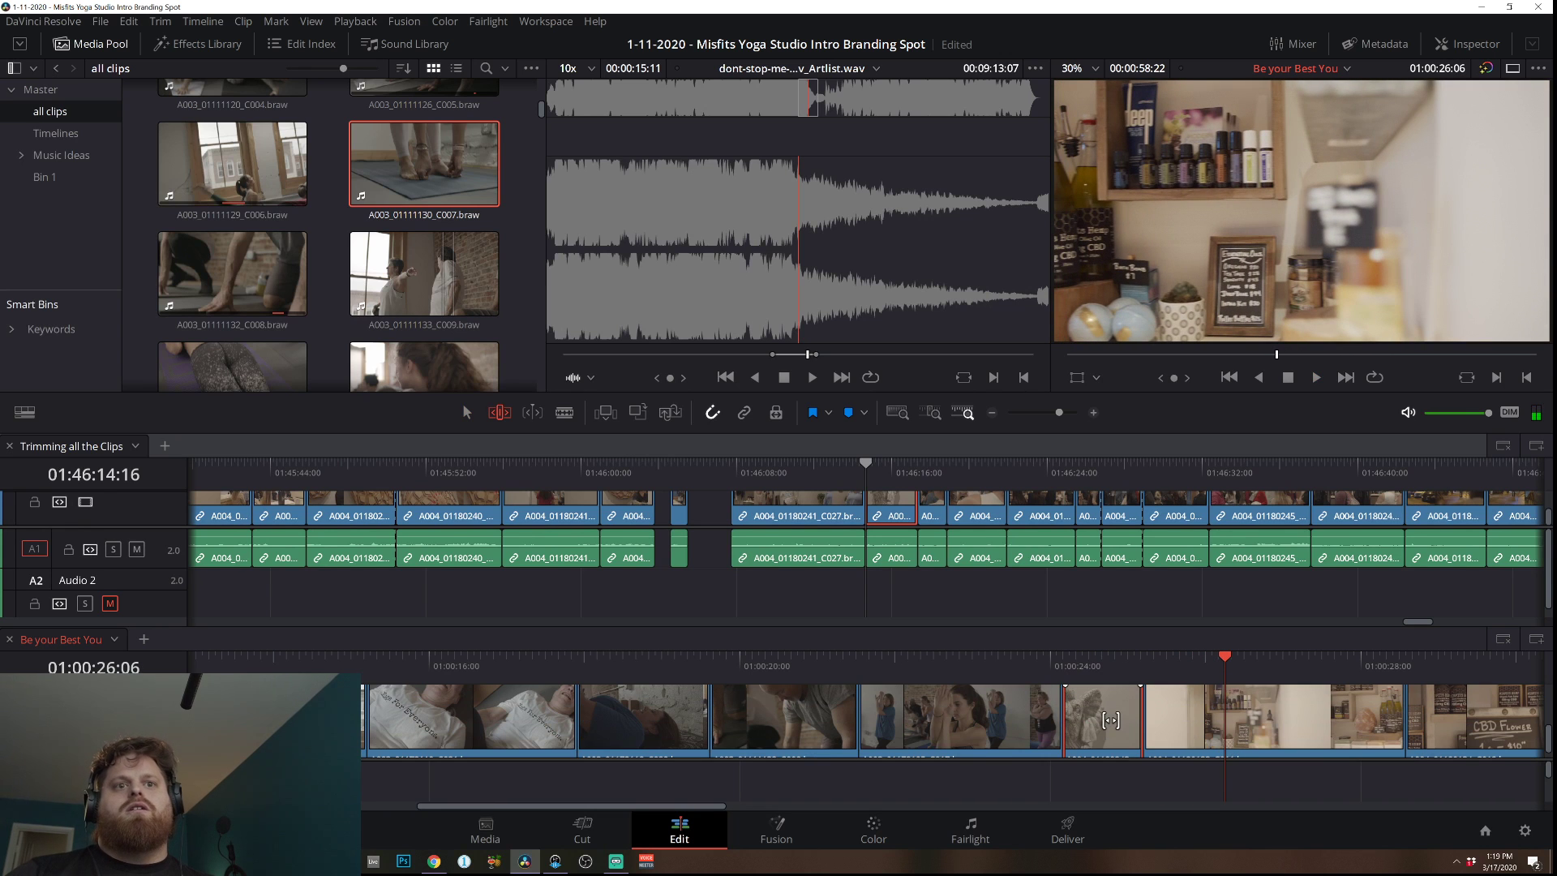
drag(1110, 720, 1065, 721)
mouse_move(1035, 722)
mouse_down()
mouse_move(992, 722)
mouse_move(1034, 724)
mouse_up()
click(841, 671)
key(space)
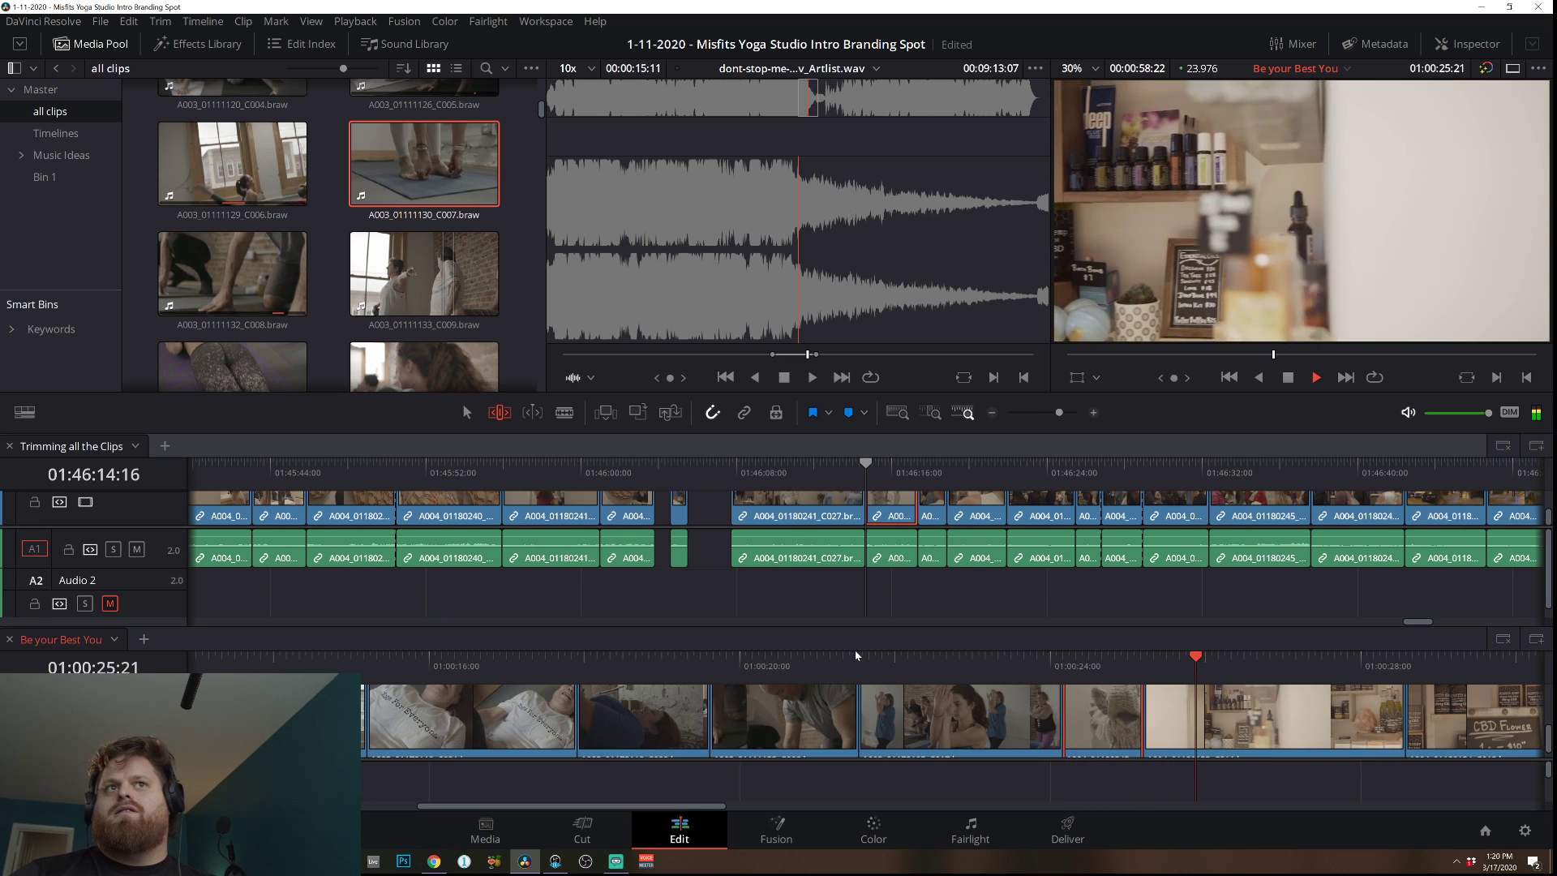
key(space)
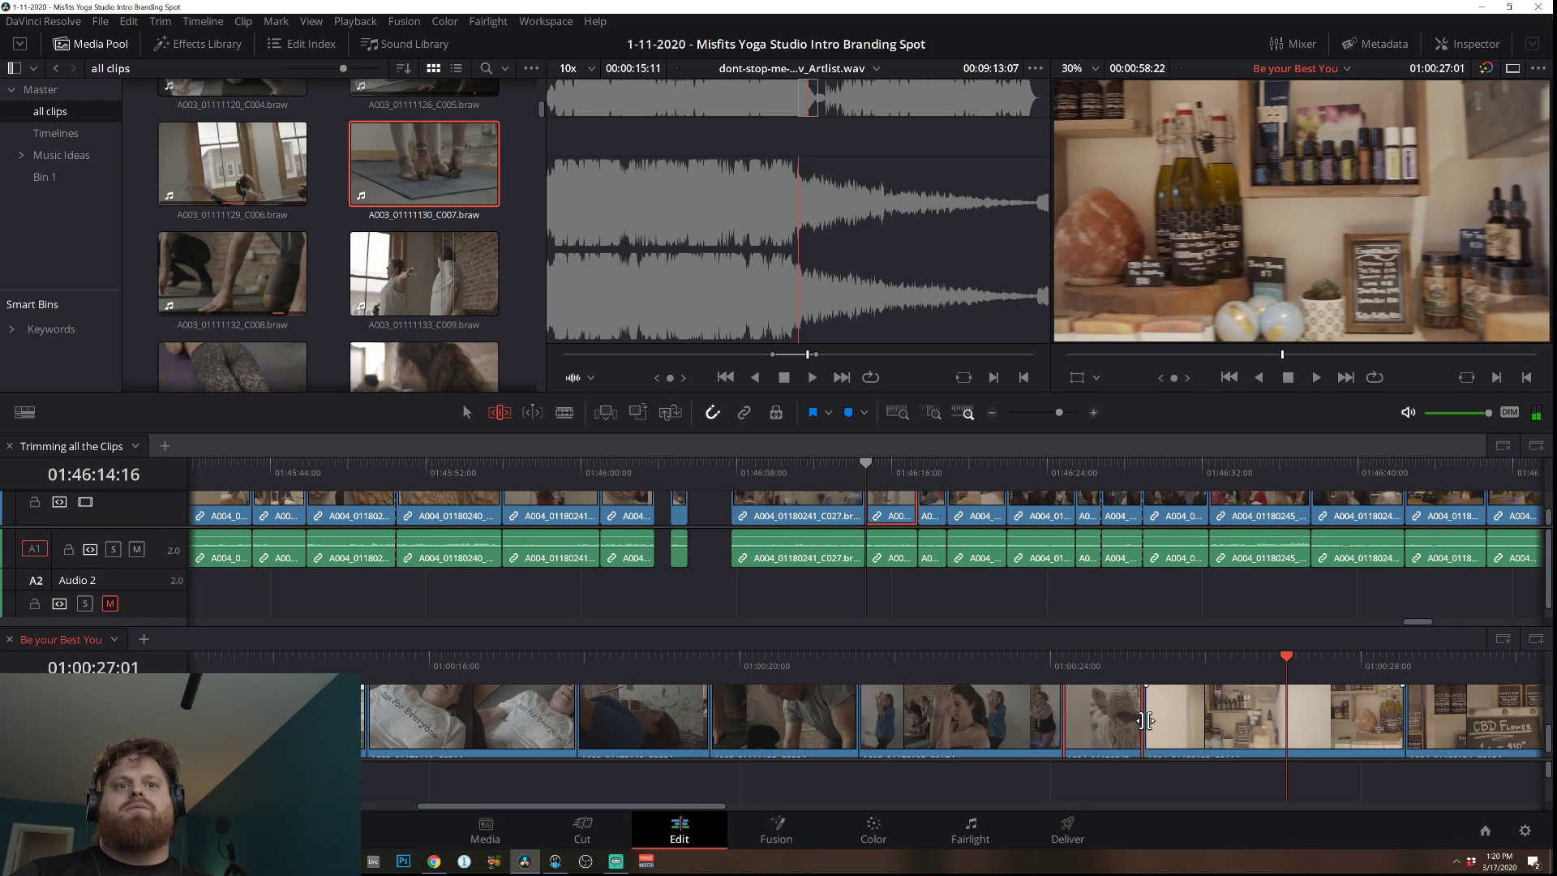
Roll the cut between the elephant statue and oil-shelf shots to about 01:00:25:01, testing positions with playback.
click(1117, 661)
drag(1142, 724, 1162, 727)
key(slash)
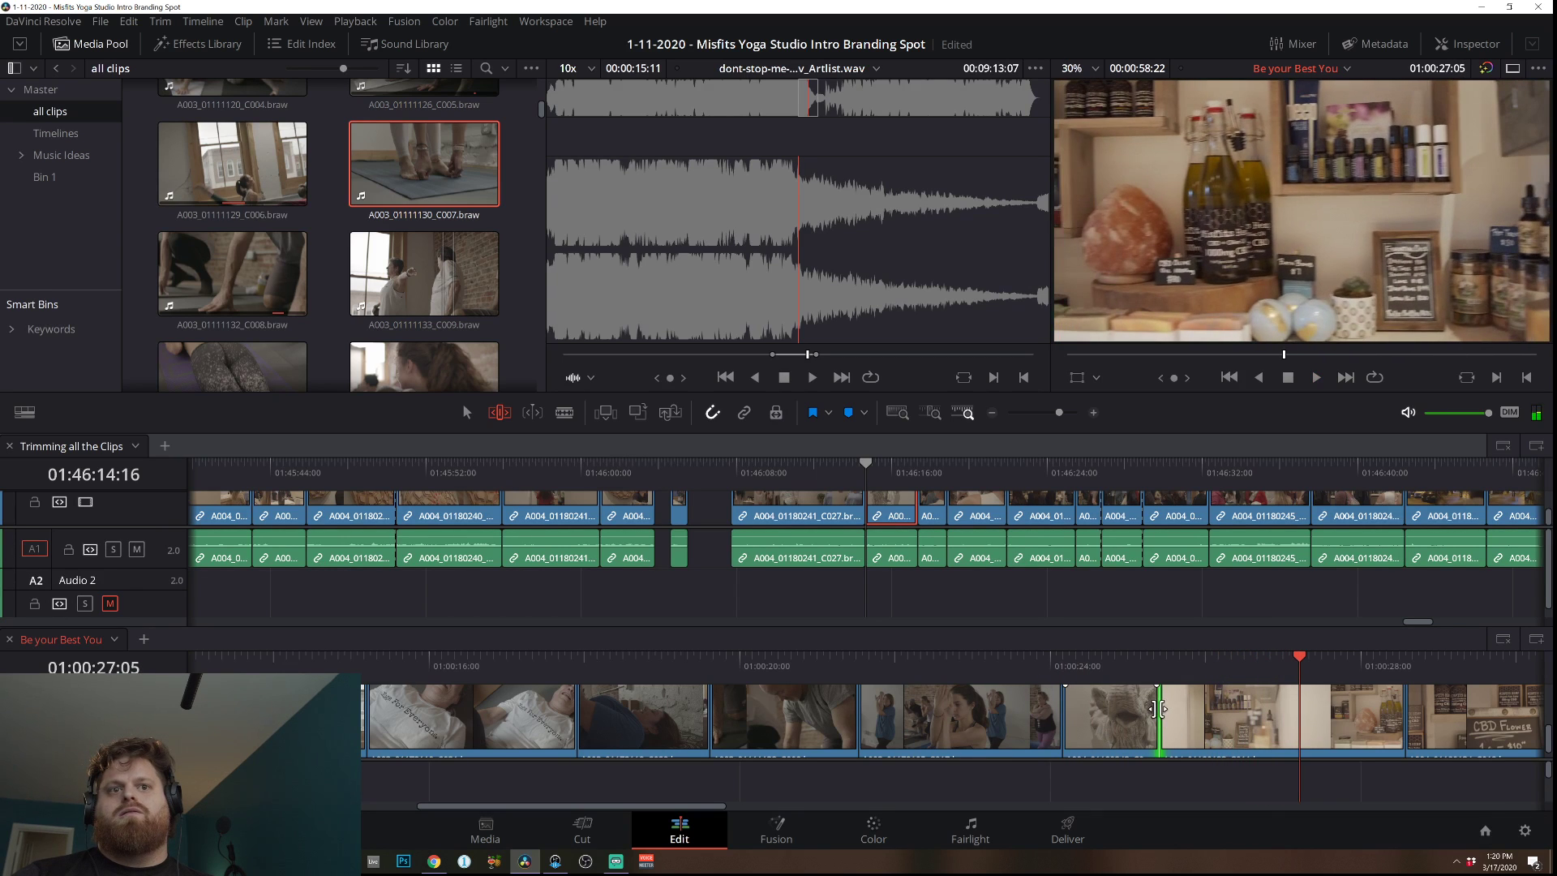
click(1112, 665)
key(space)
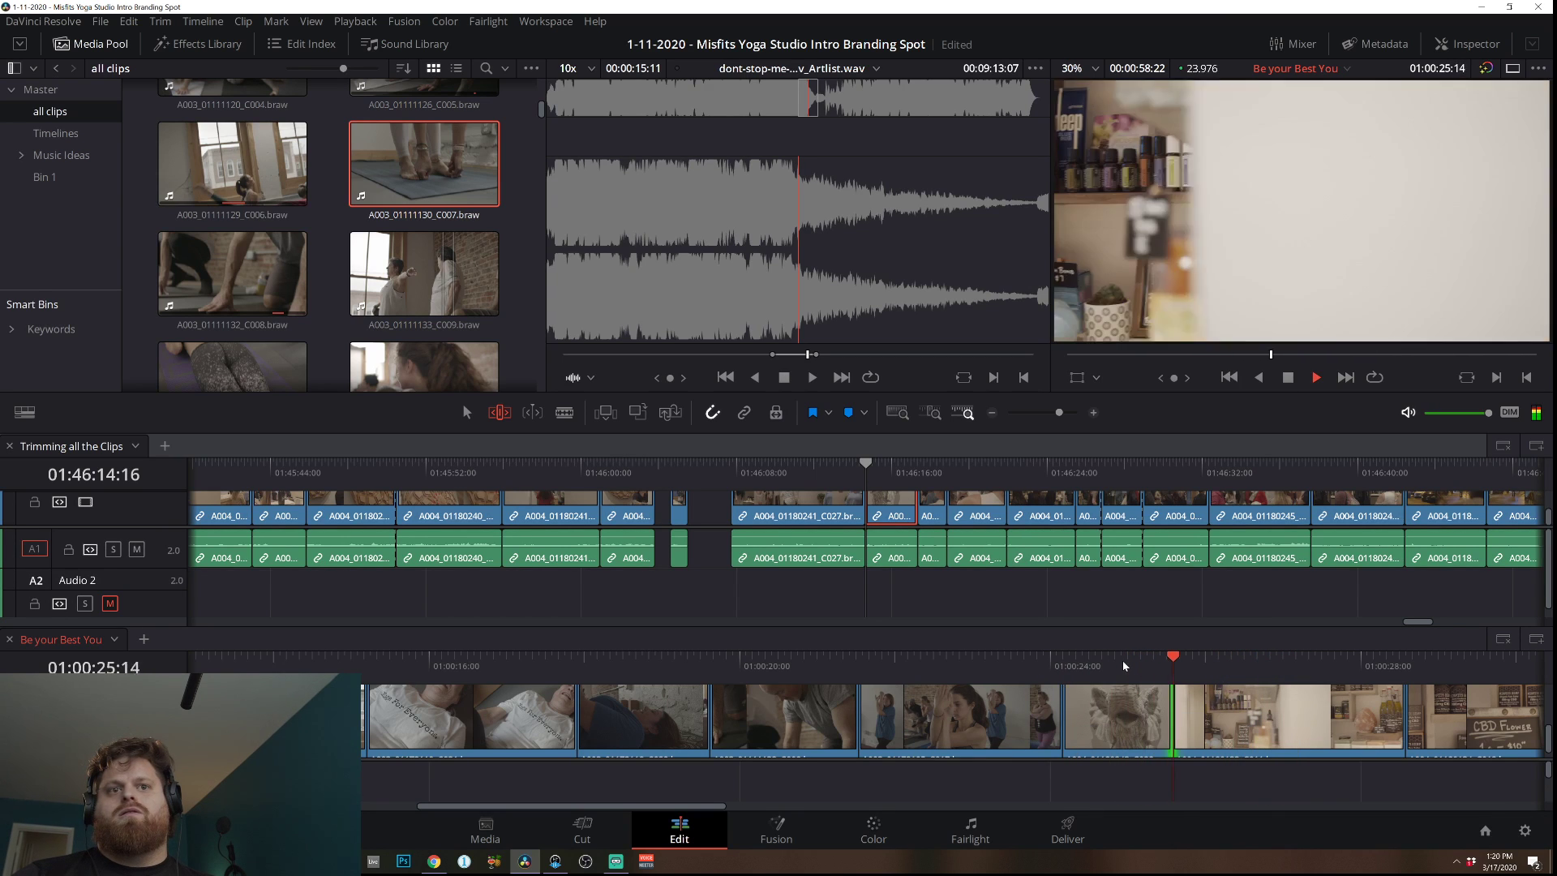
drag(1172, 719, 1111, 718)
click(1051, 666)
key(space)
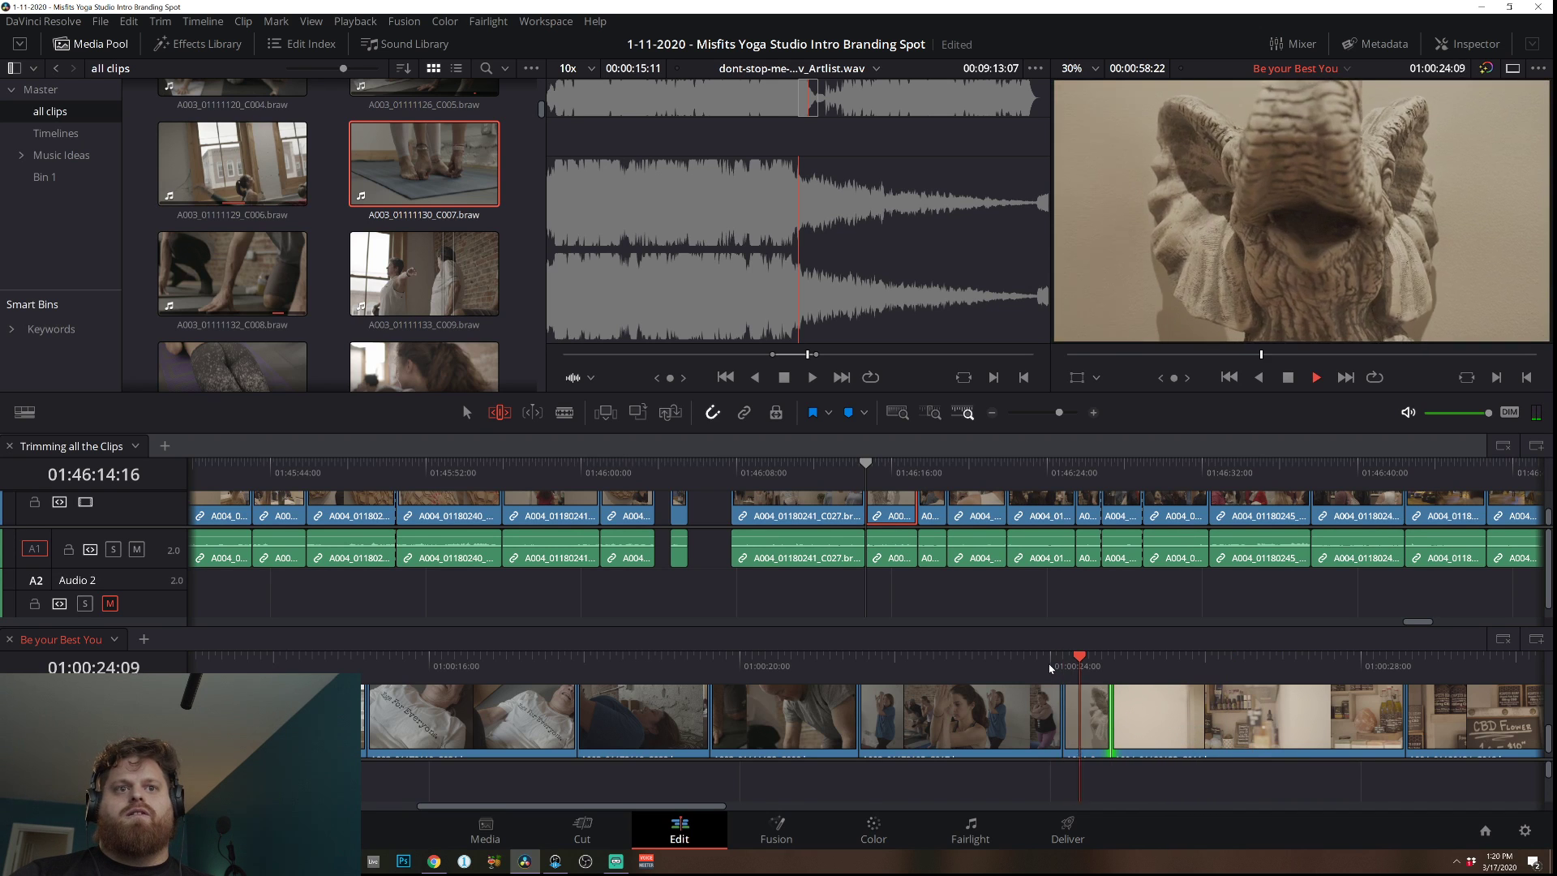
key(space)
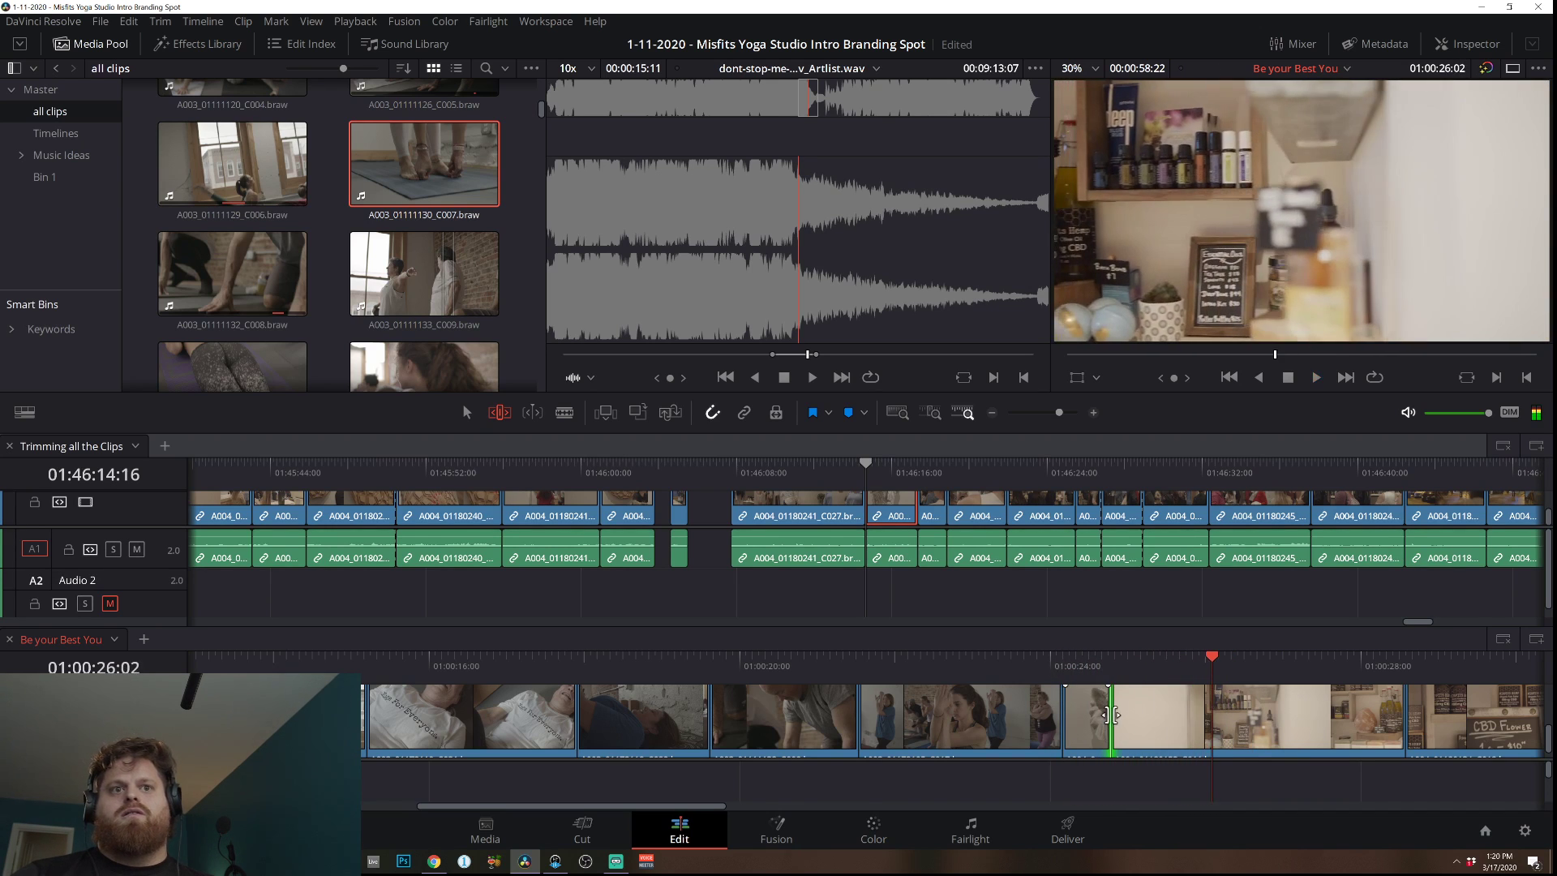
drag(1111, 714, 1152, 726)
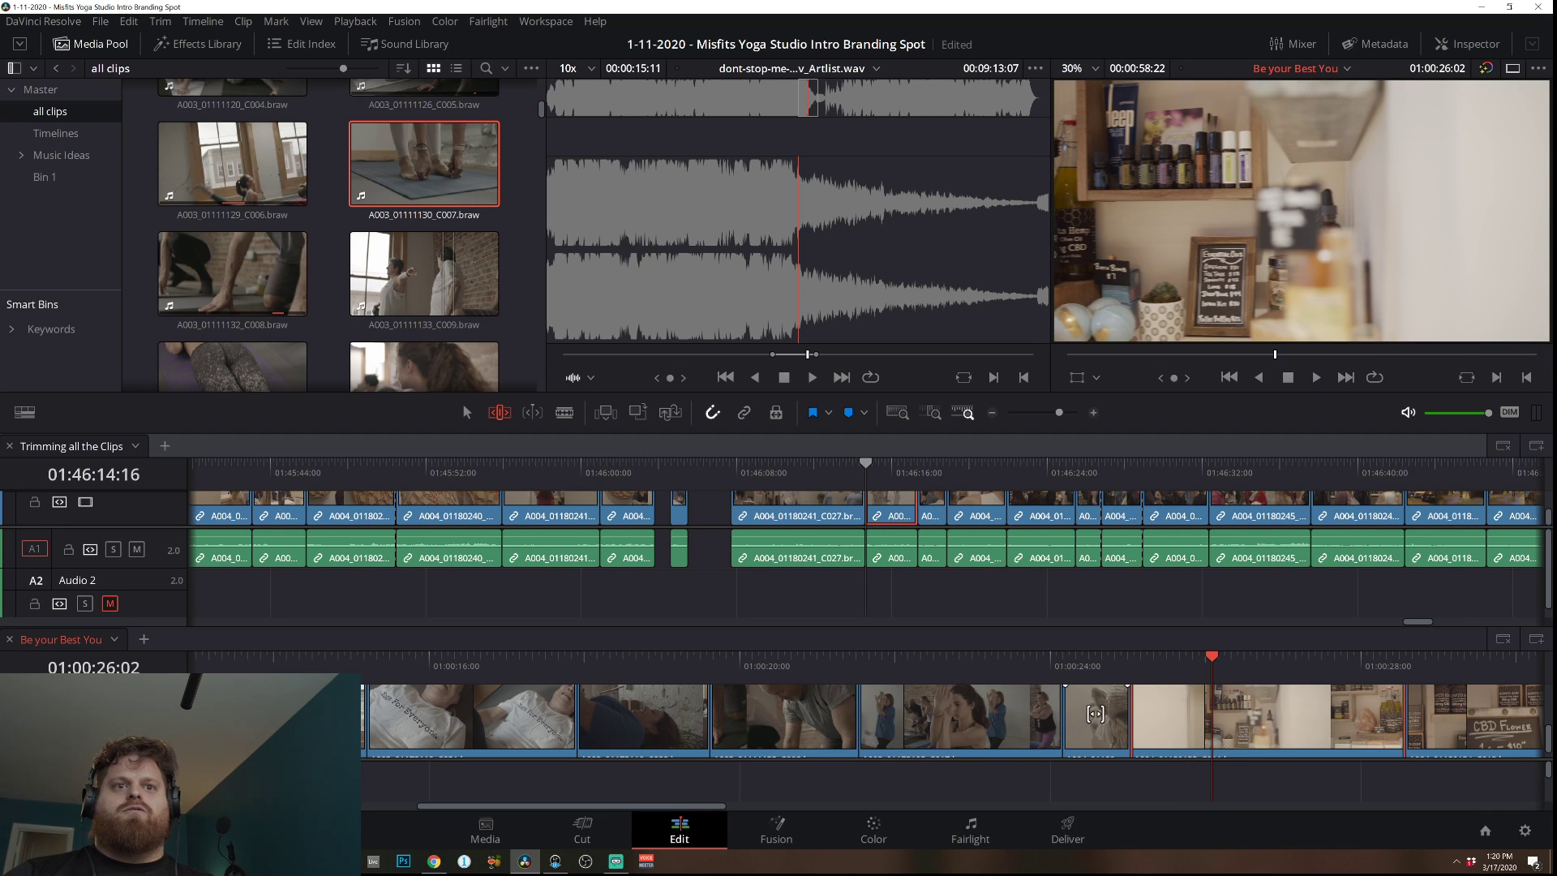
Add a cross dissolve only between the elephant statue and oil-shelf shots, deleting the extra transitions at their outer edges, and play it.
click(1093, 665)
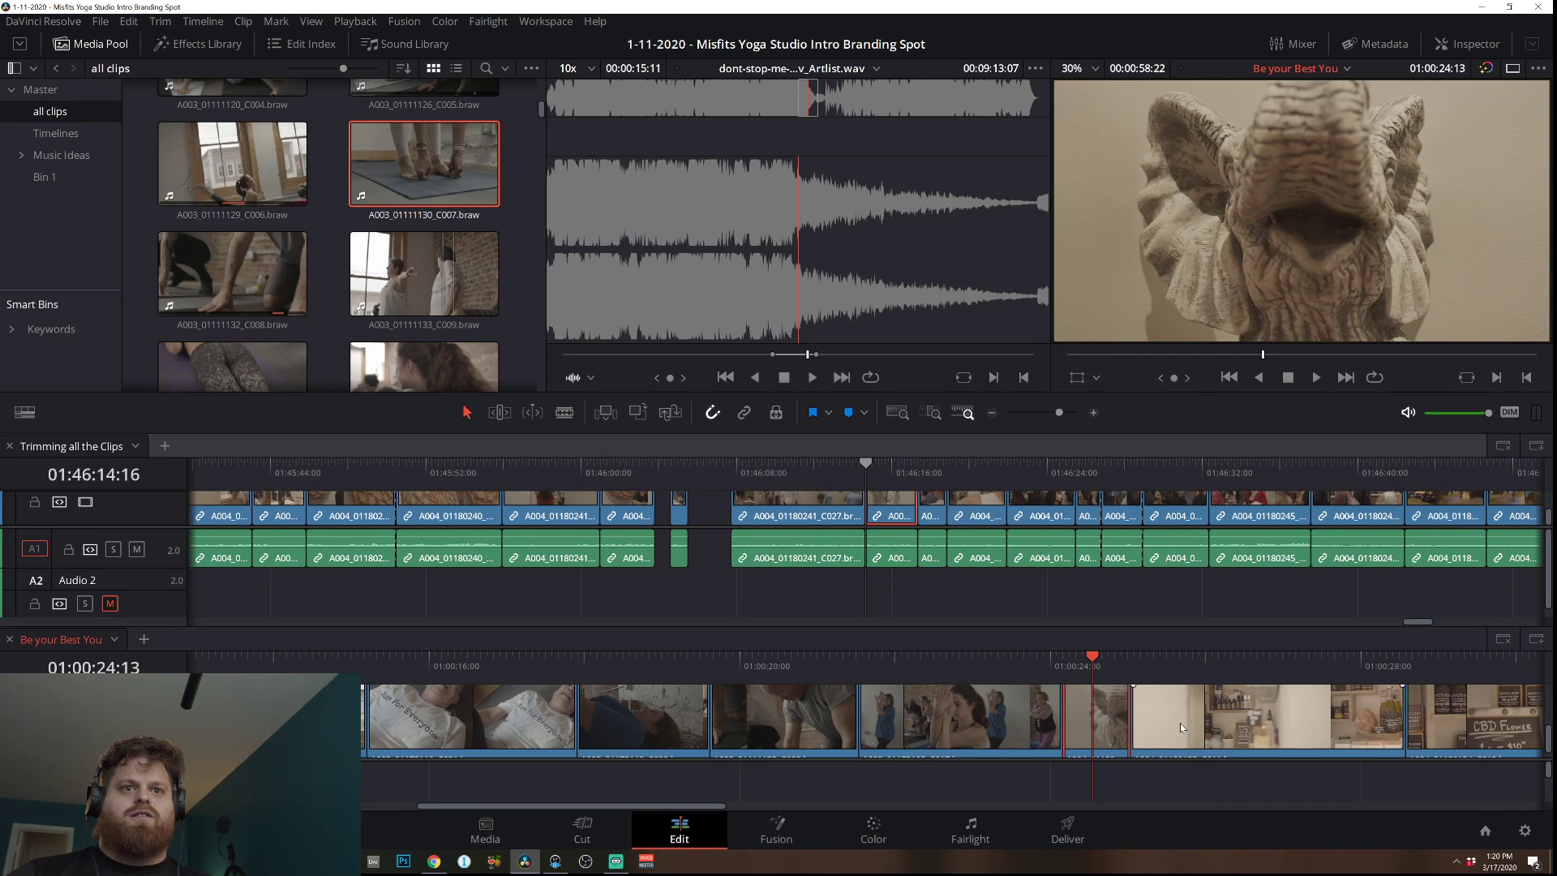
key(ctrl+t)
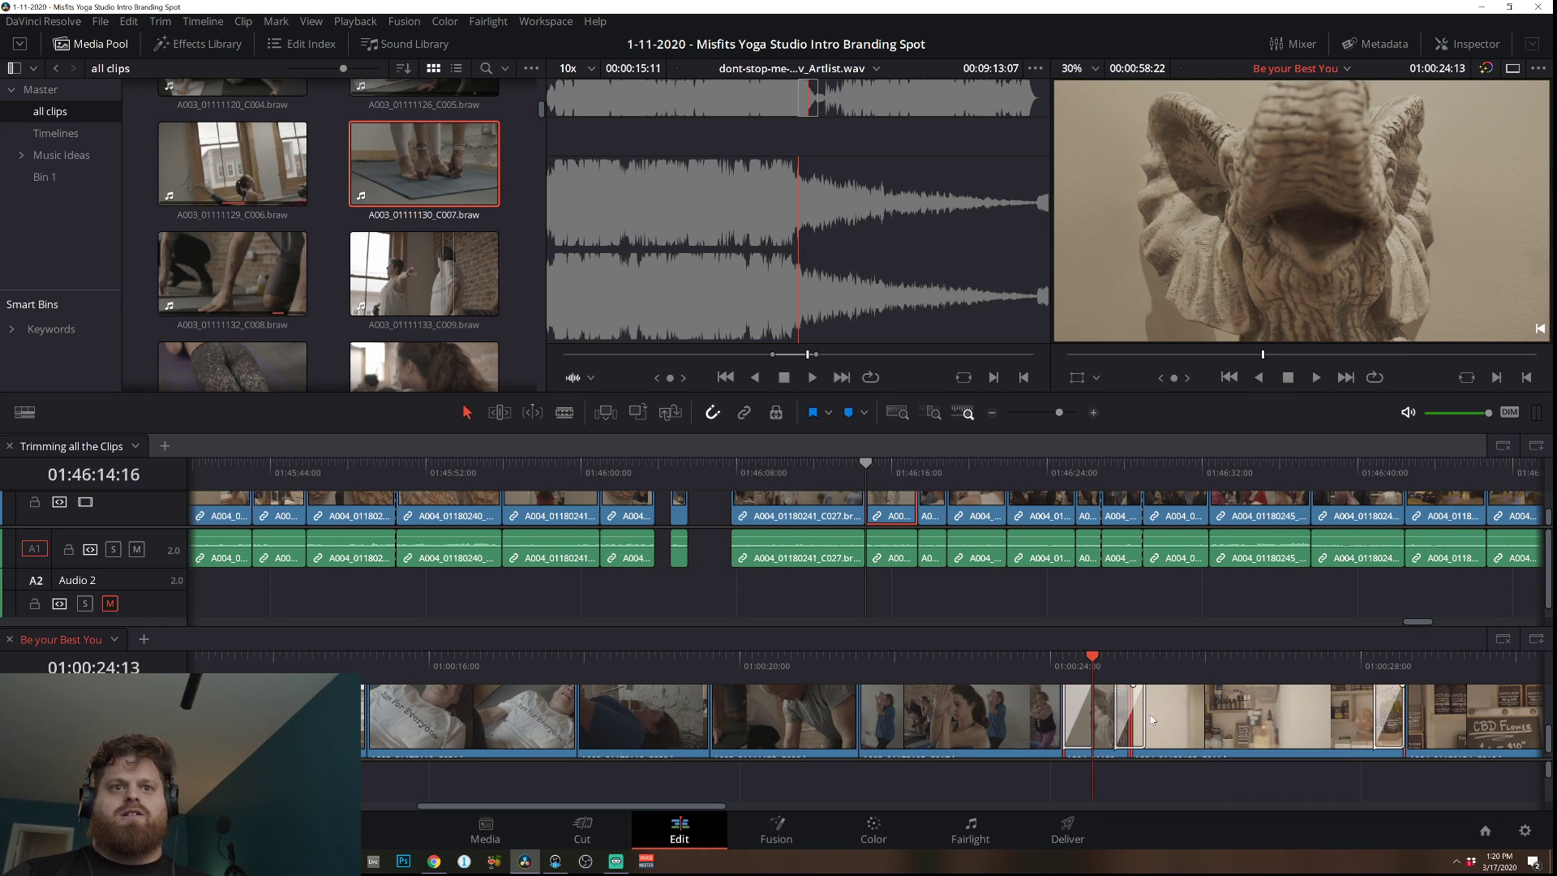
click(1392, 708)
key(Delete)
click(1069, 730)
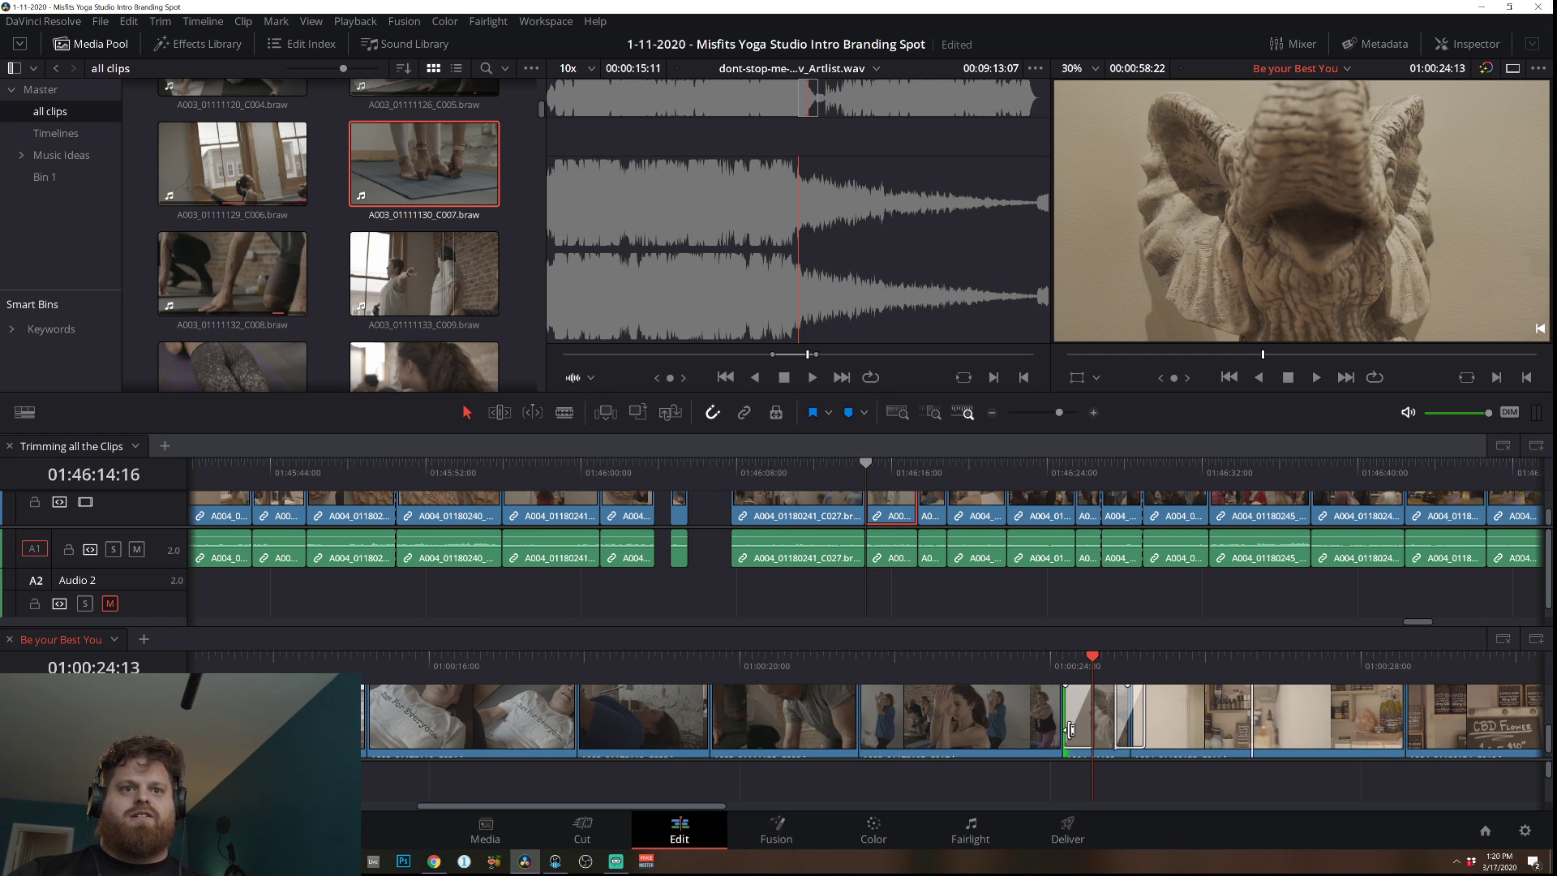
key(Delete)
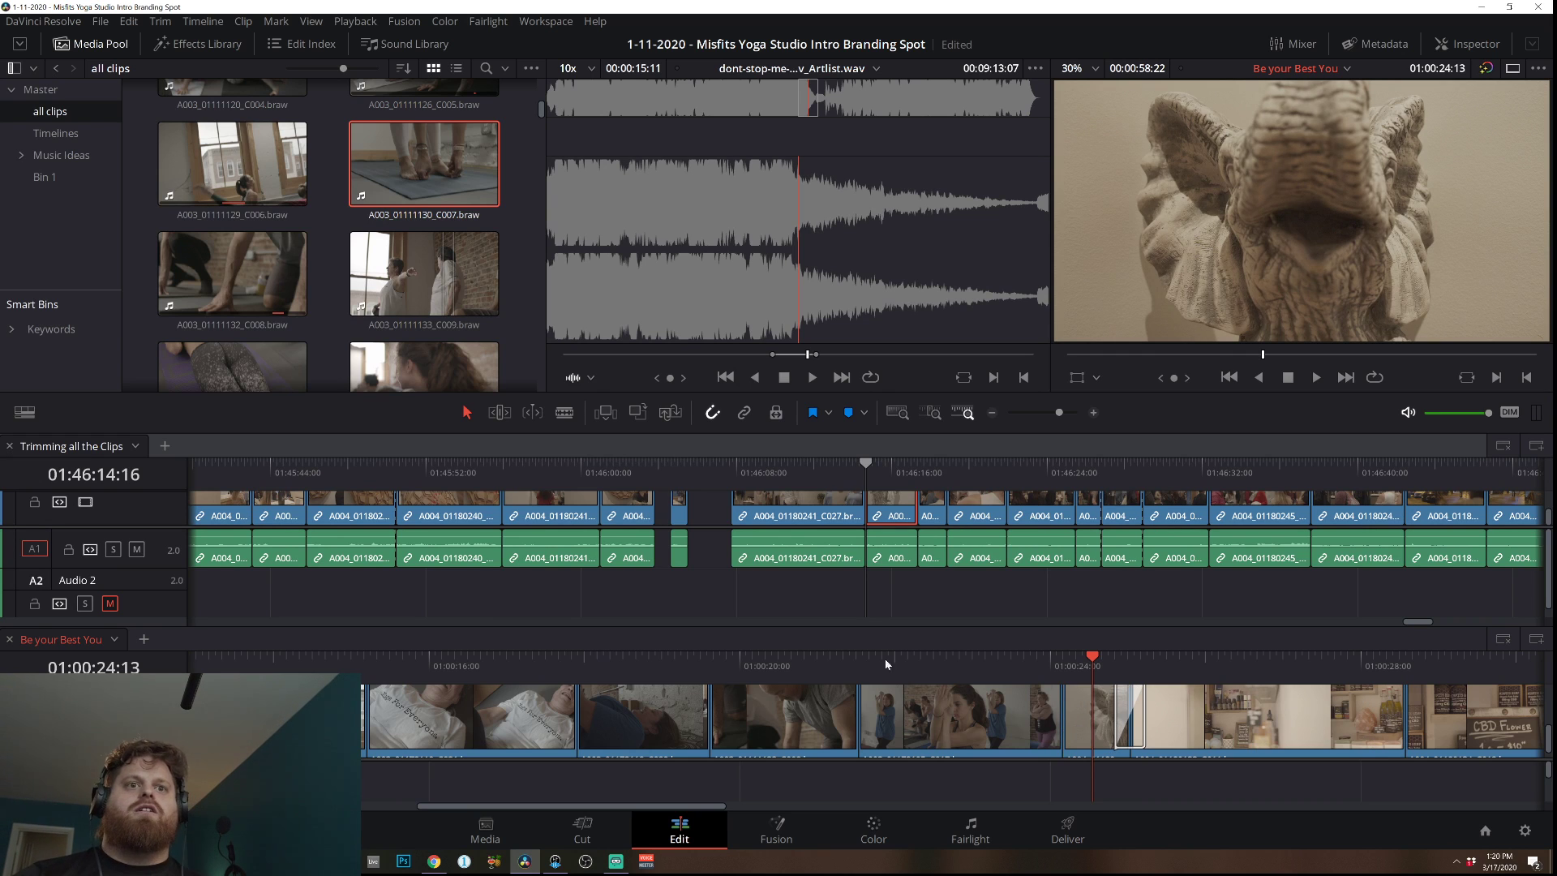
click(961, 662)
key(space)
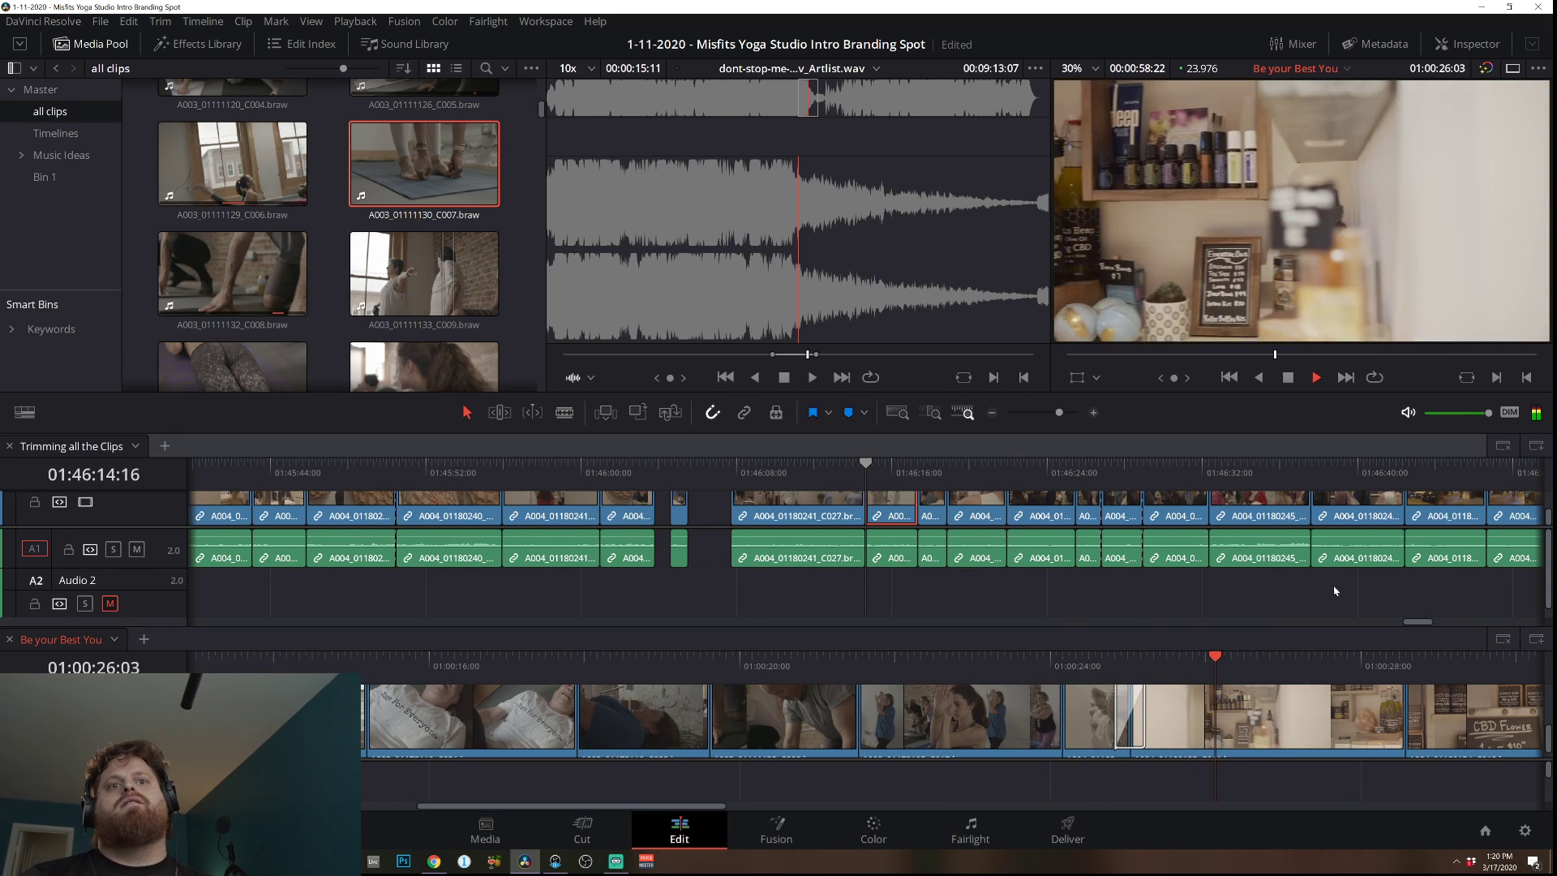
key(space)
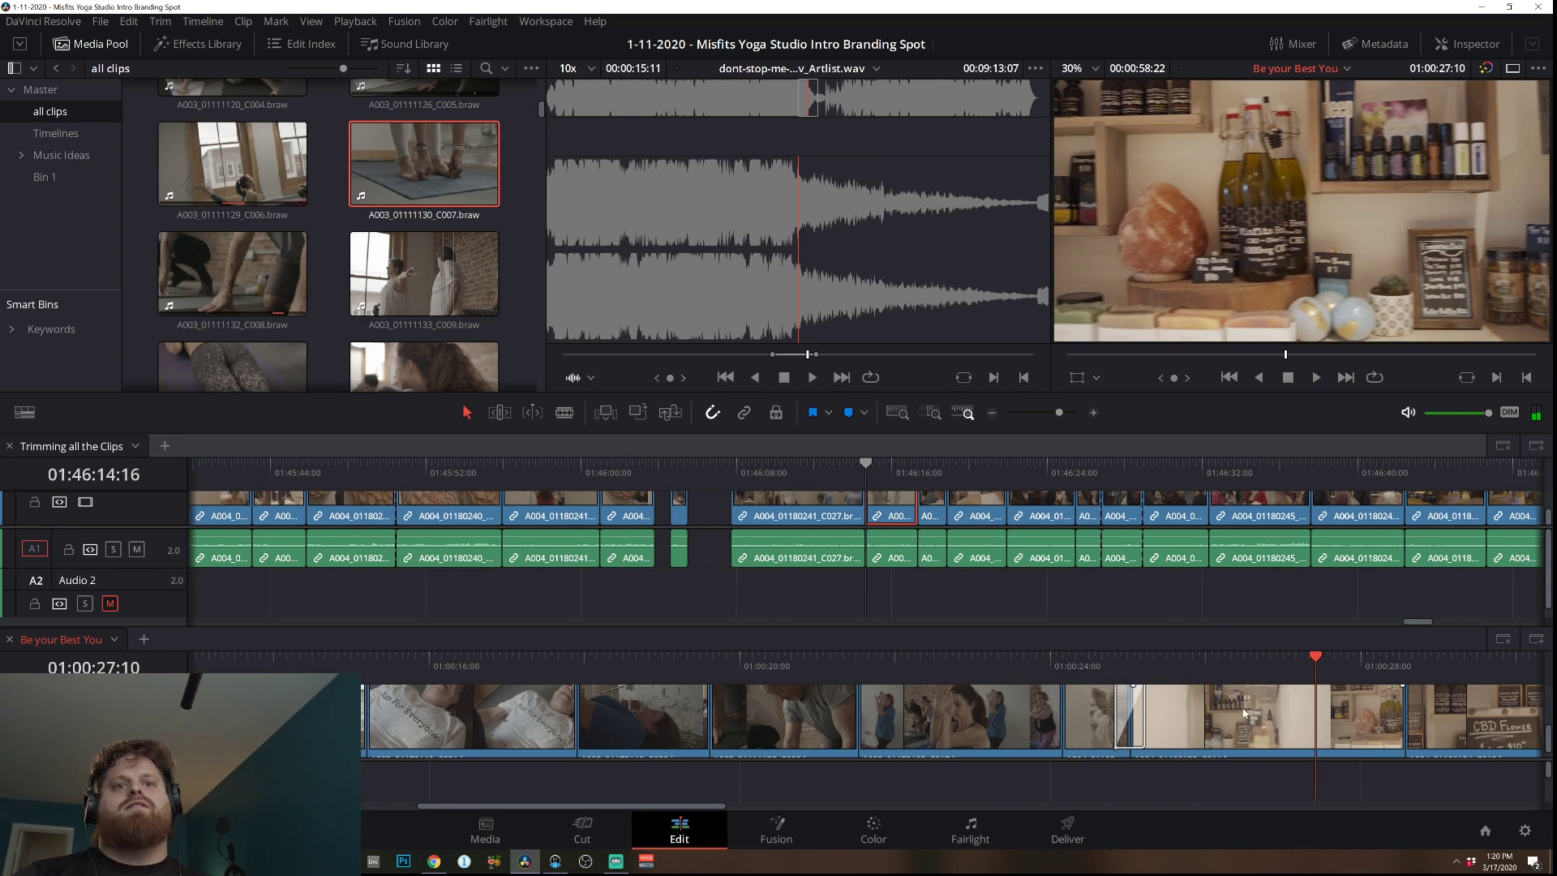
Slip the oil-shelf shot's content so it starts on a different part of the pan, and play the transition.
mouse_move(1247, 703)
mouse_down()
mouse_move(1229, 690)
mouse_move(1316, 690)
mouse_move(1205, 690)
mouse_move(1221, 690)
mouse_up()
click(1067, 657)
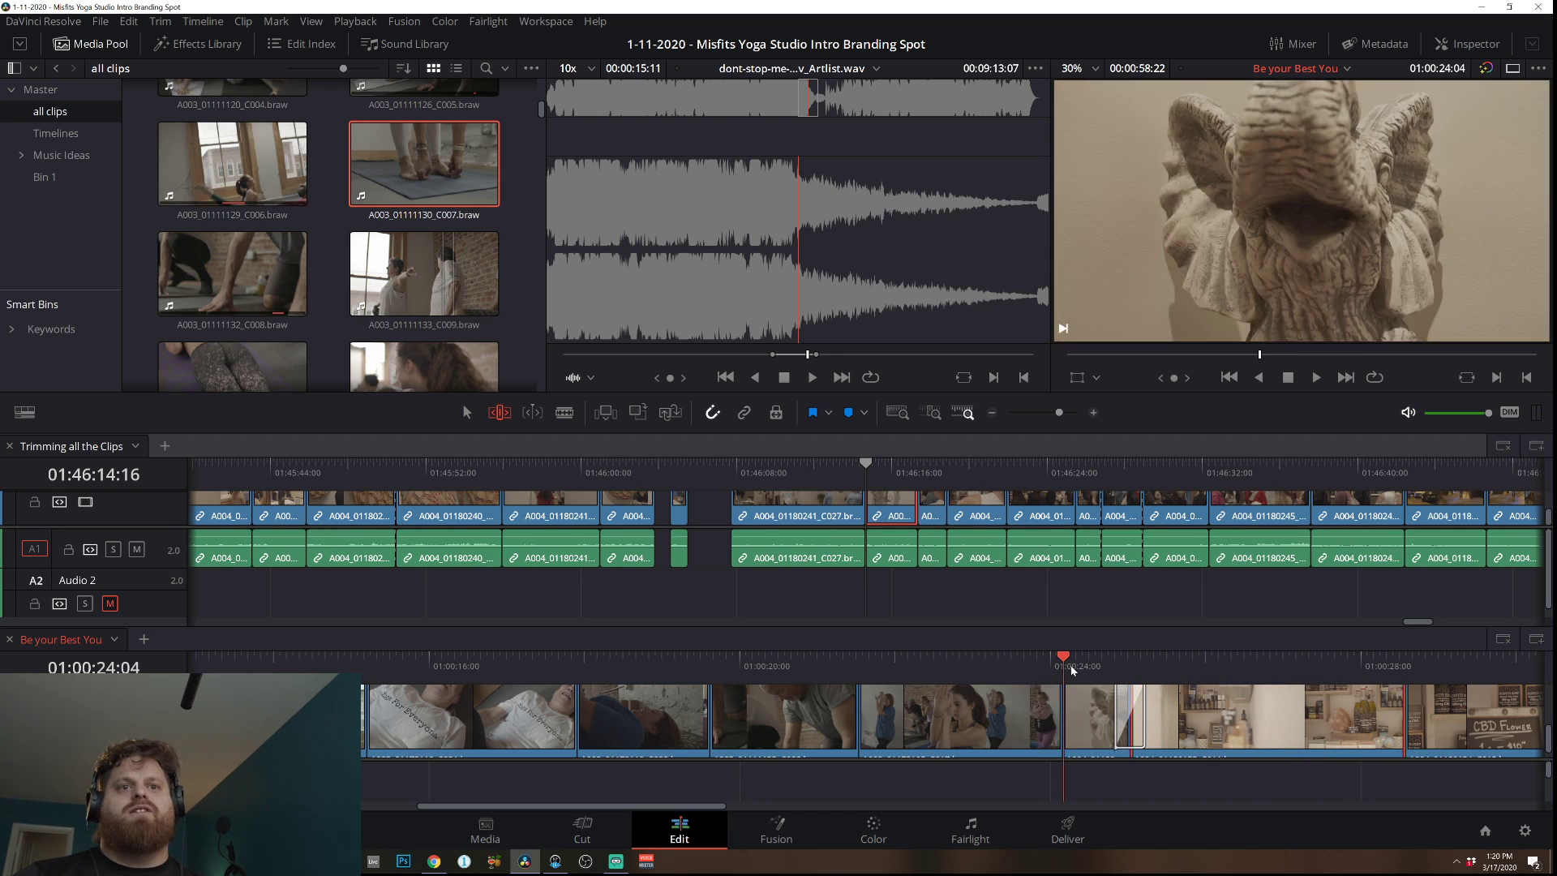
key(space)
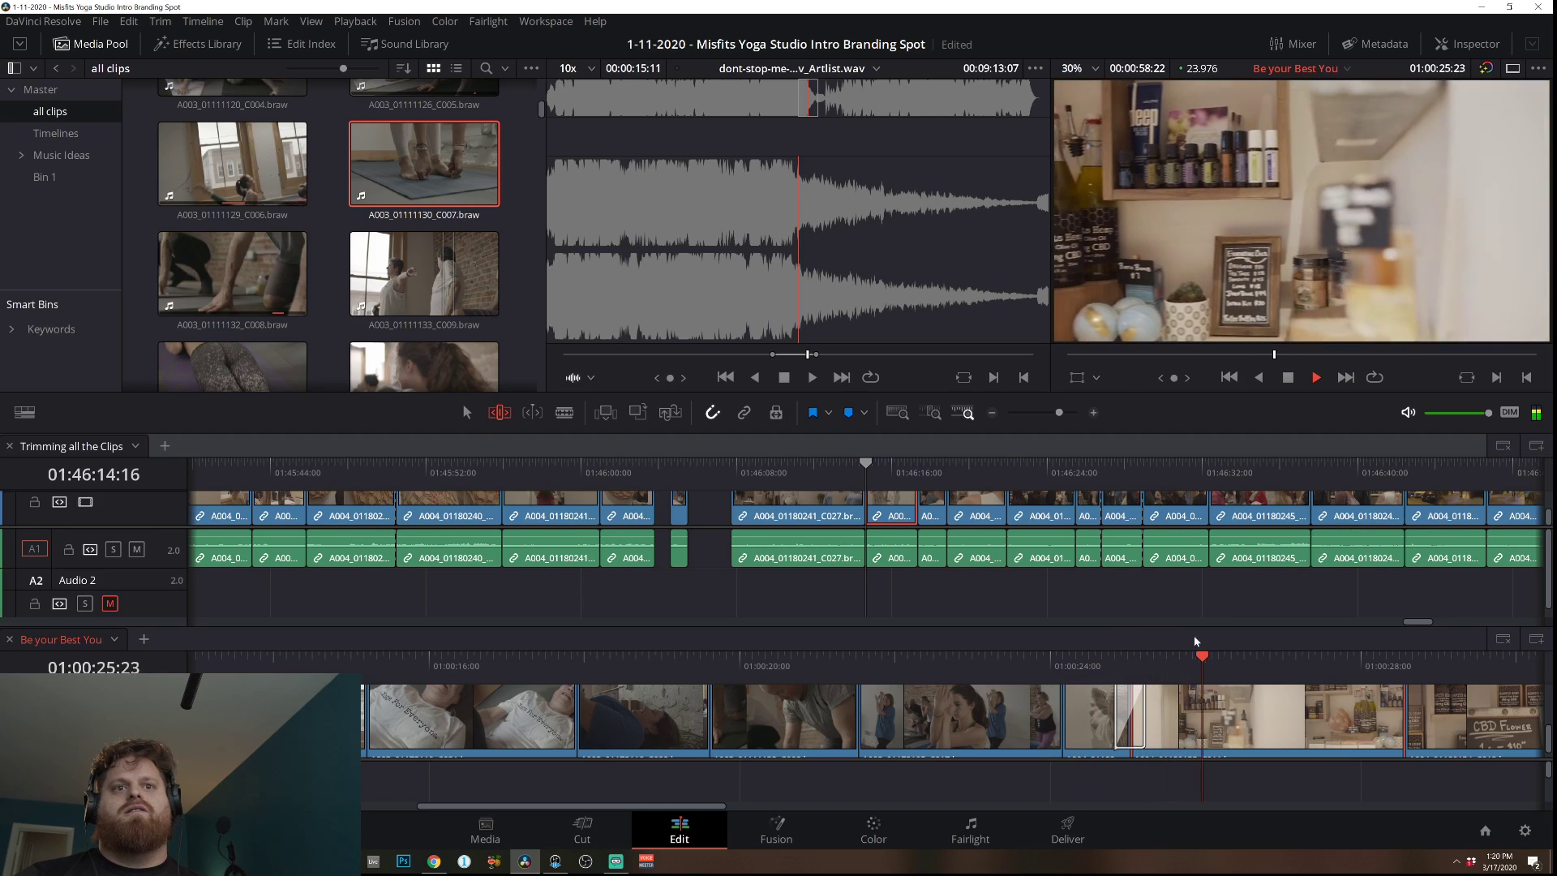
Shorten the cross dissolve between the elephant statue and oil-shelf shots and check it with playback.
drag(1140, 702, 1098, 691)
click(1105, 661)
key(space)
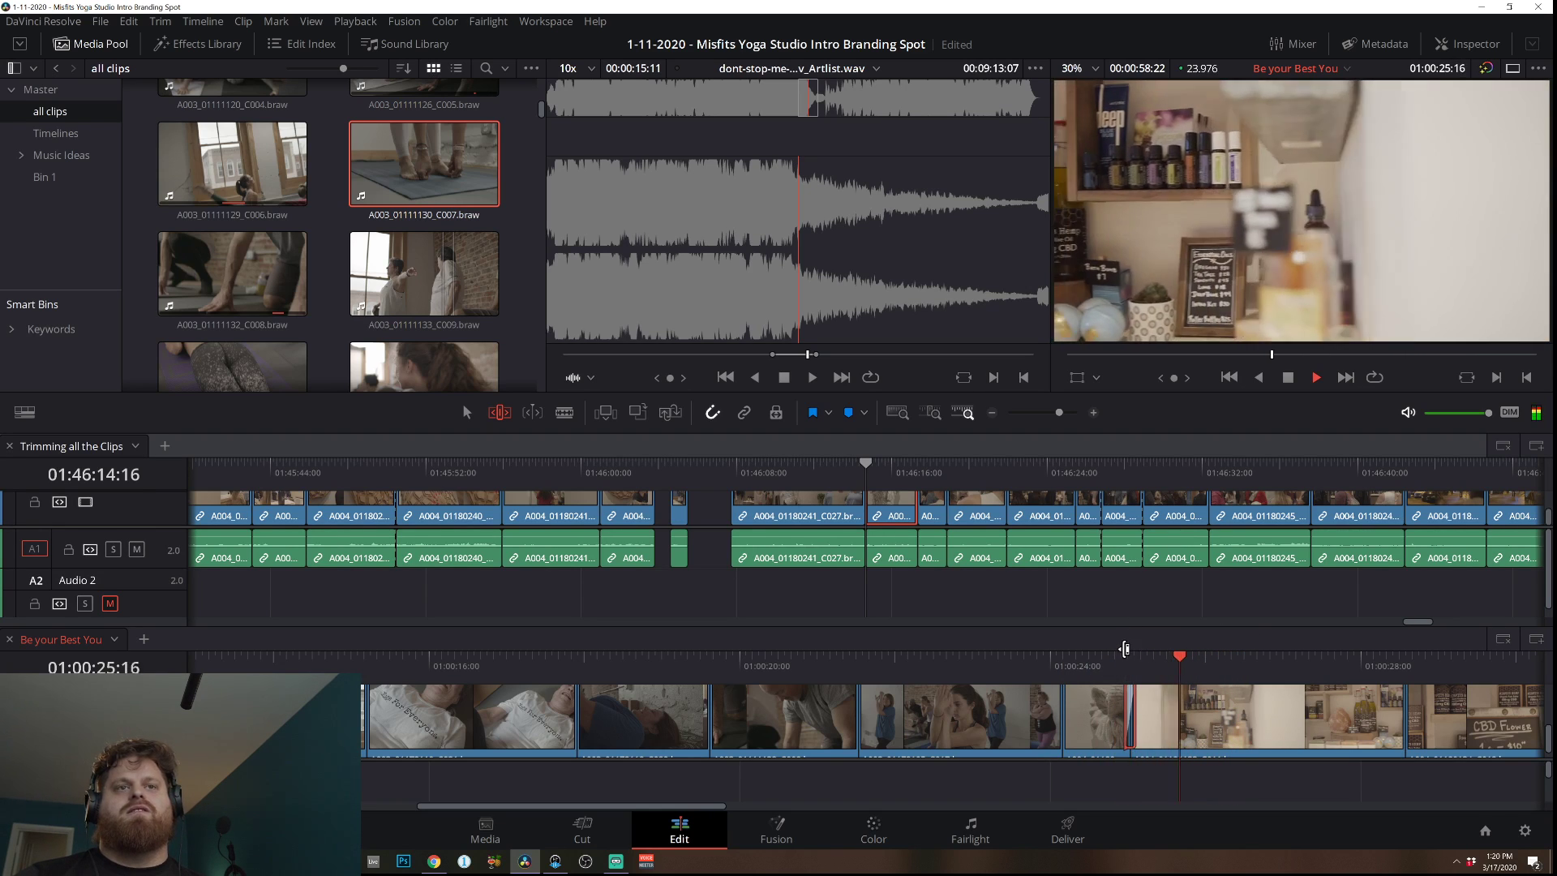
click(916, 659)
key(space)
key(a)
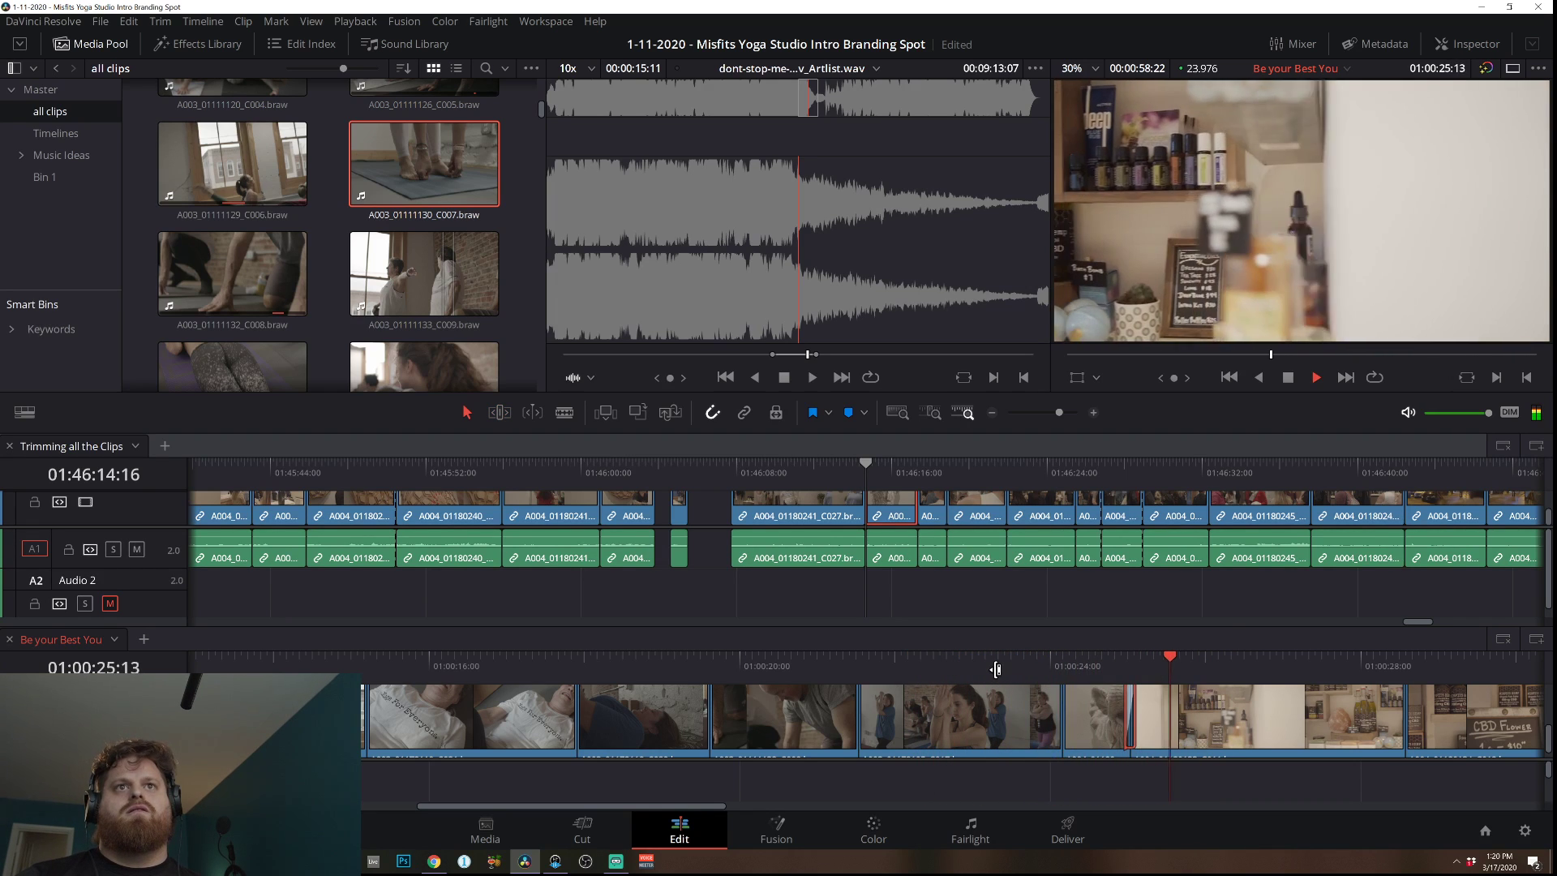
Move the eagle-arms shot 8 frames earlier to 01:00:21:05, then shift the elephant shot against it and extend its end to the oil-shelf shot.
click(627, 663)
key(t)
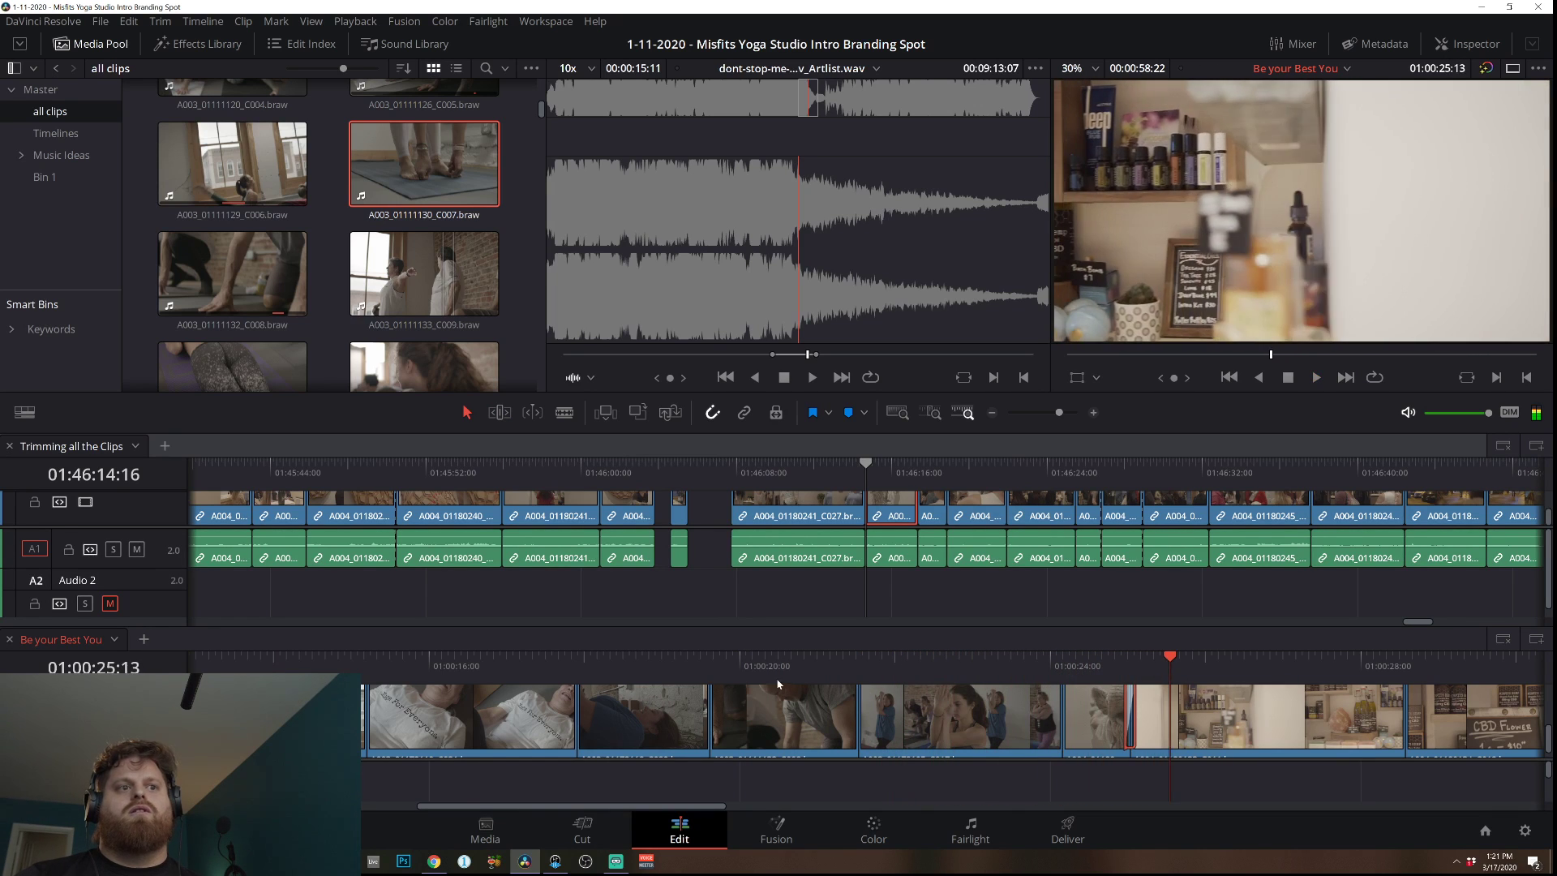
click(464, 661)
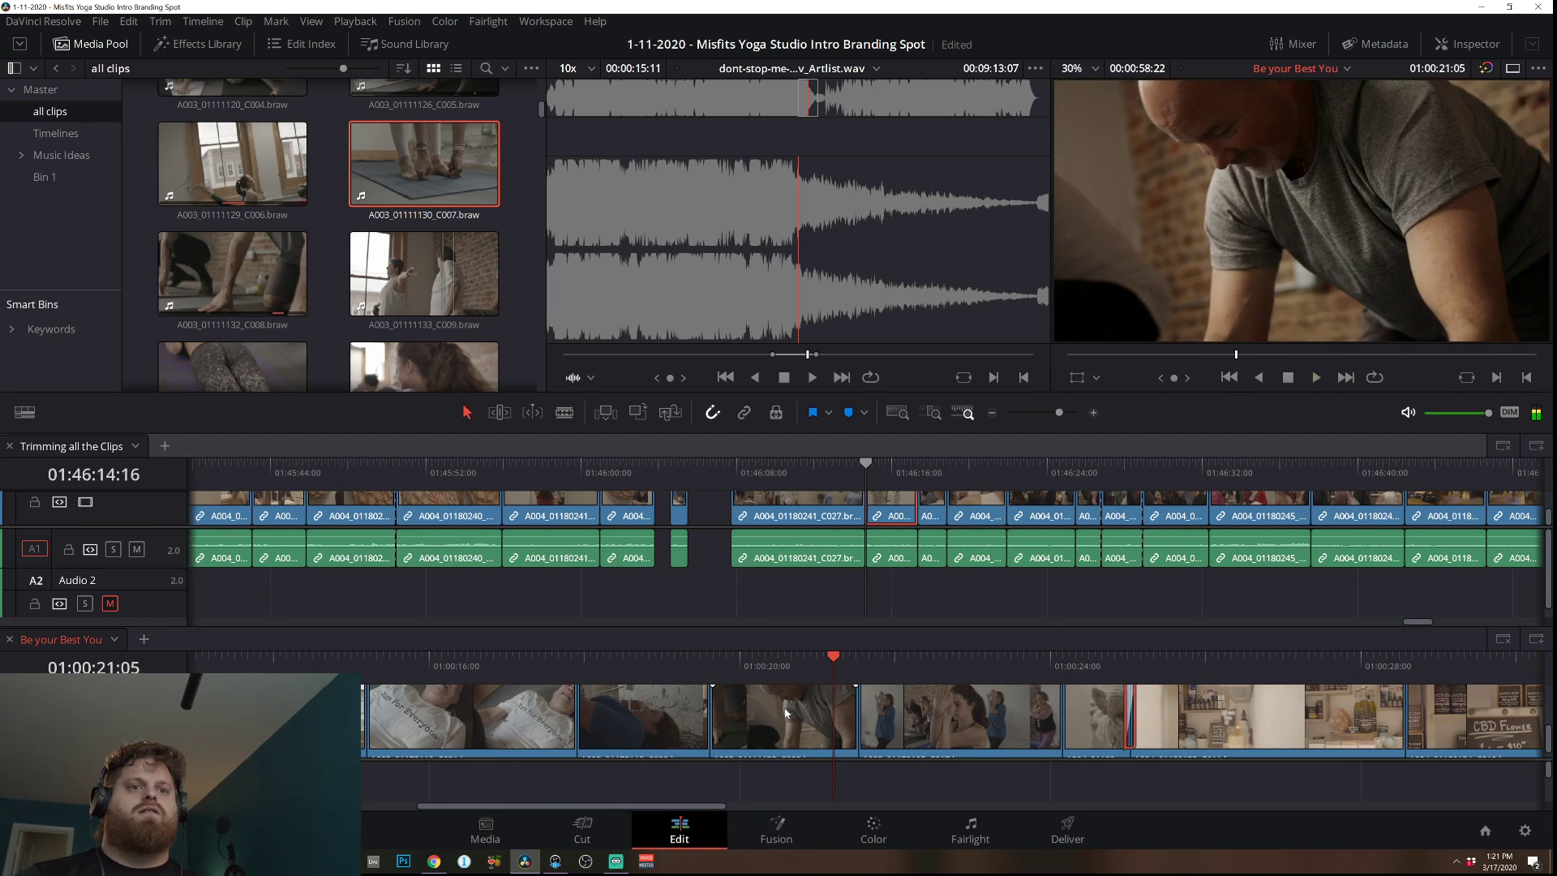
drag(975, 724, 952, 724)
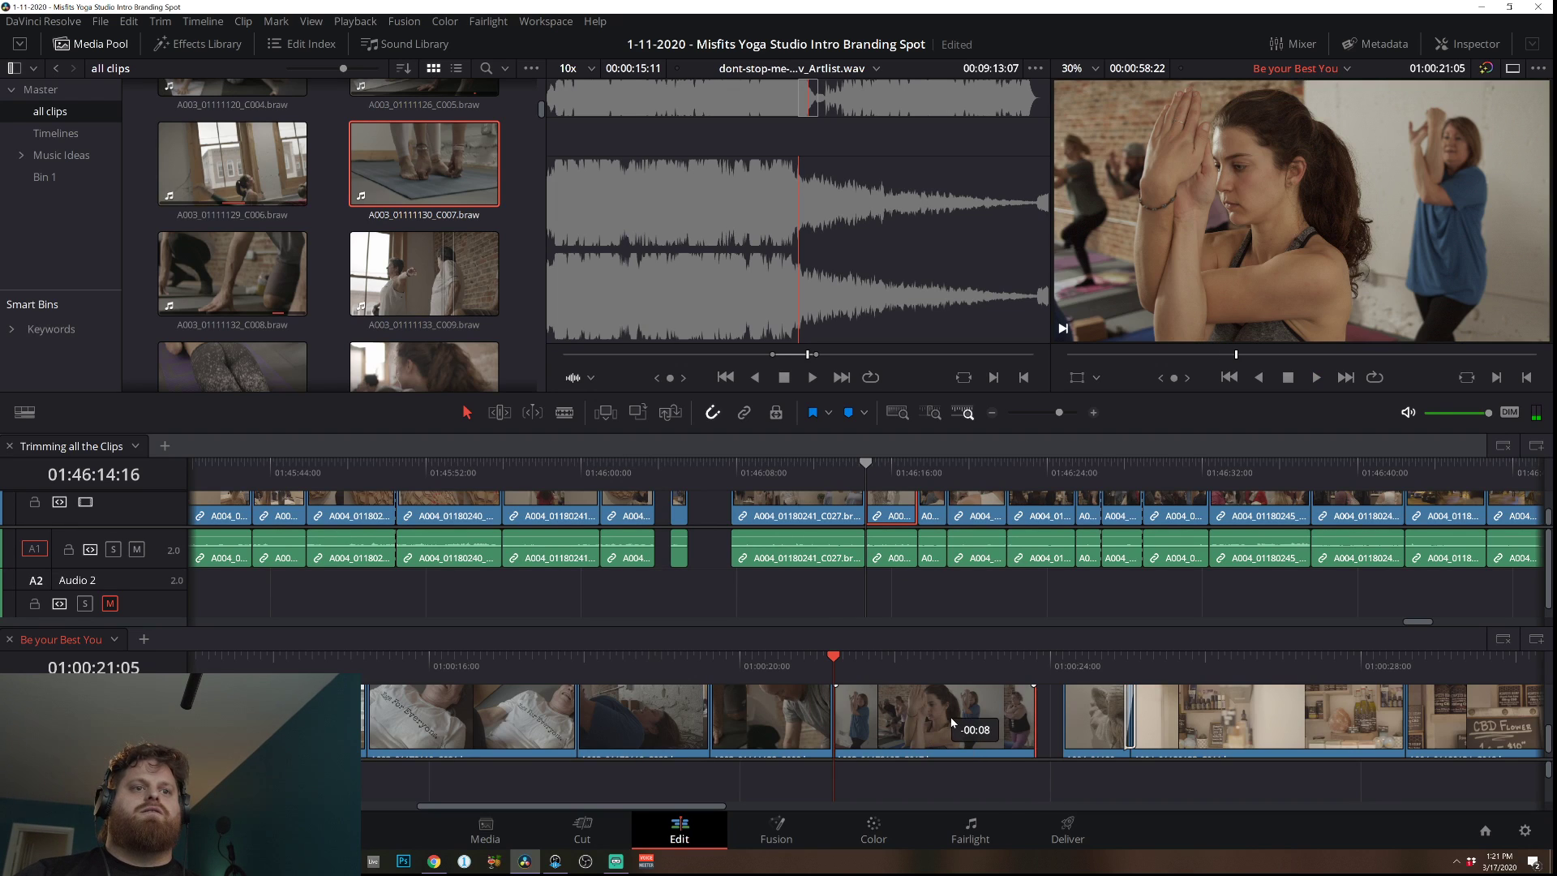
click(1085, 722)
drag(1085, 718, 1123, 713)
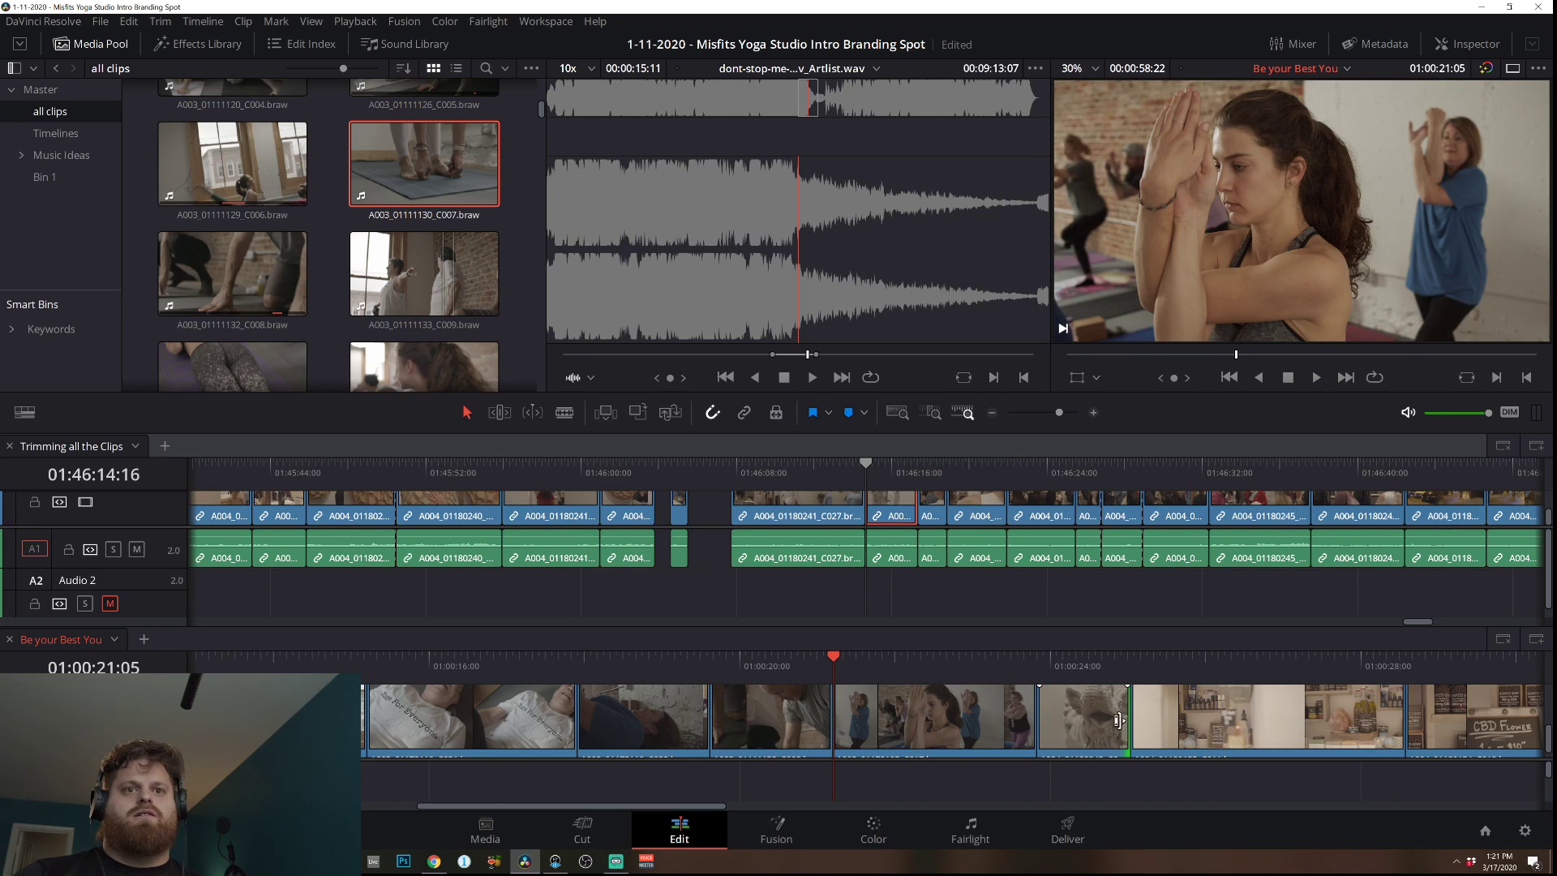
Play the shots leading into the elephant statue shot, replay the end of the eagle-arms shot, and save the project.
click(1165, 724)
click(758, 658)
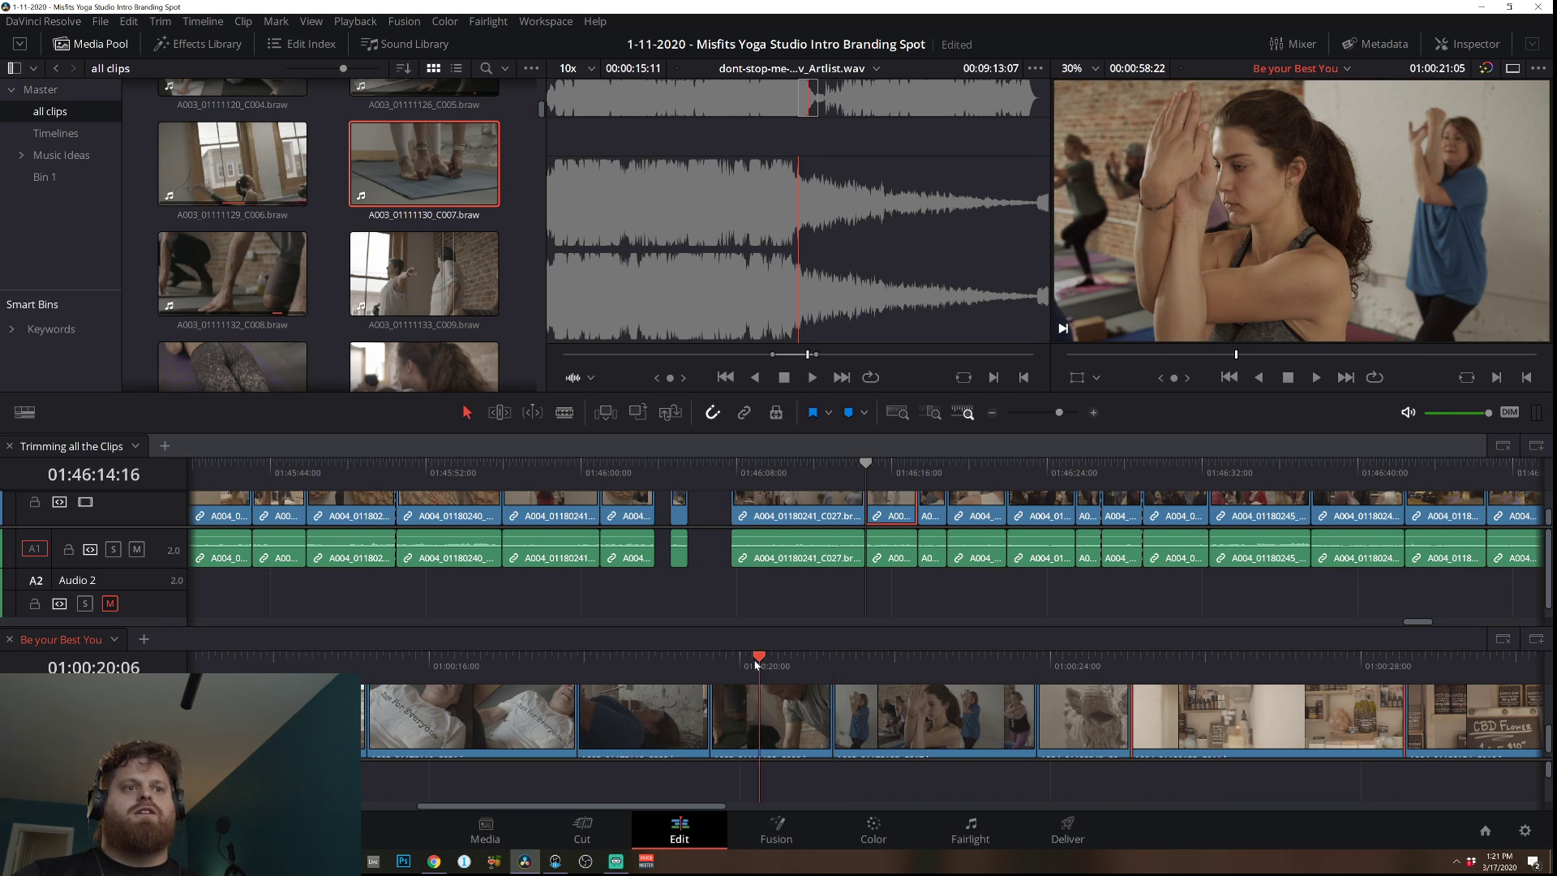
click(688, 663)
key(space)
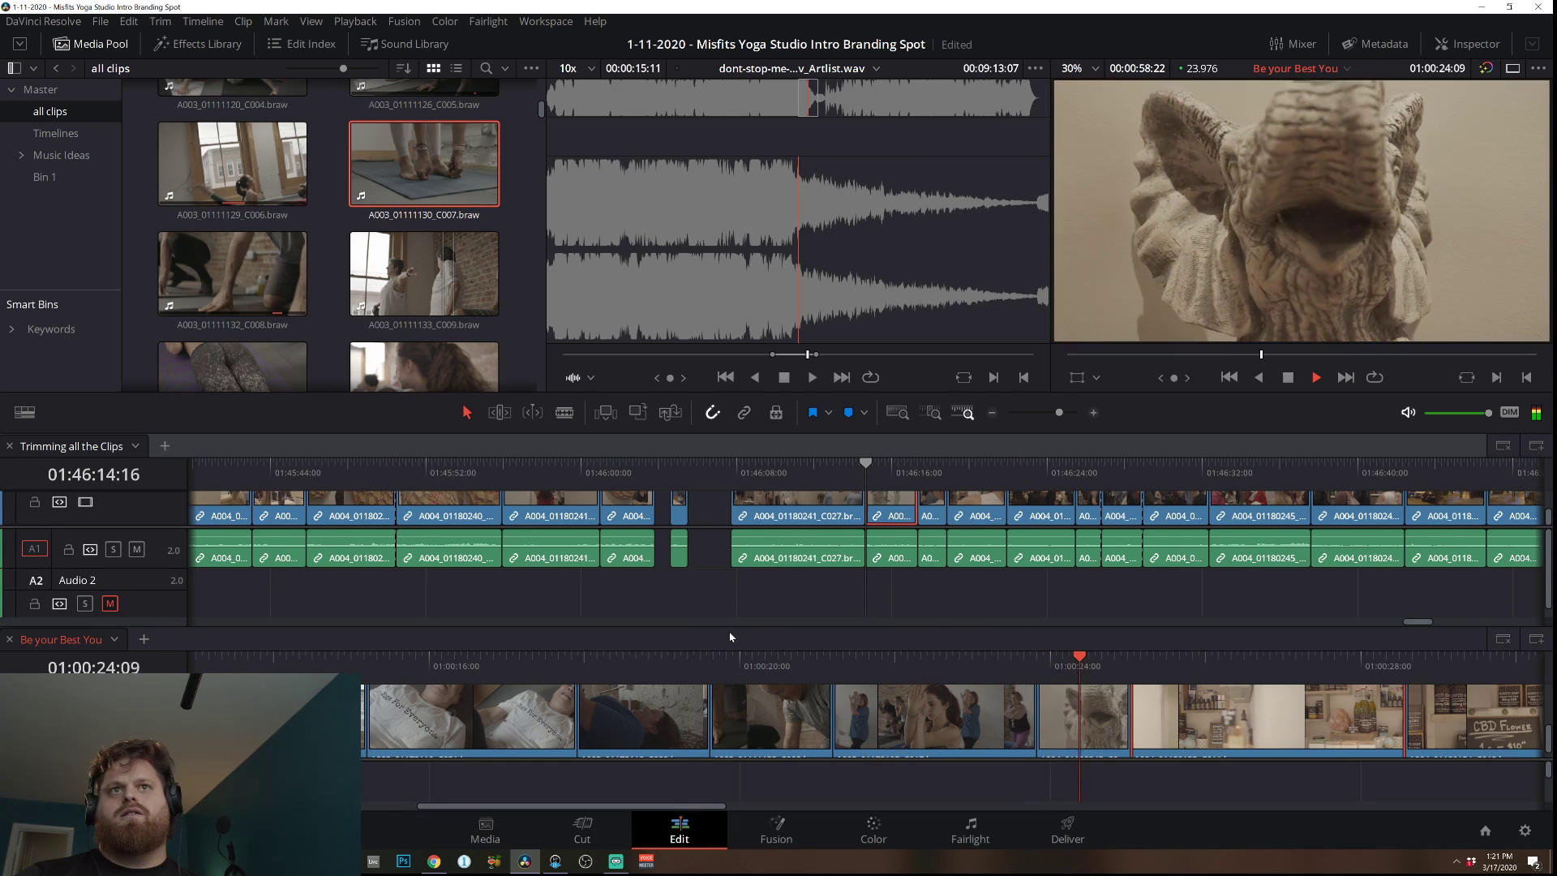
click(941, 660)
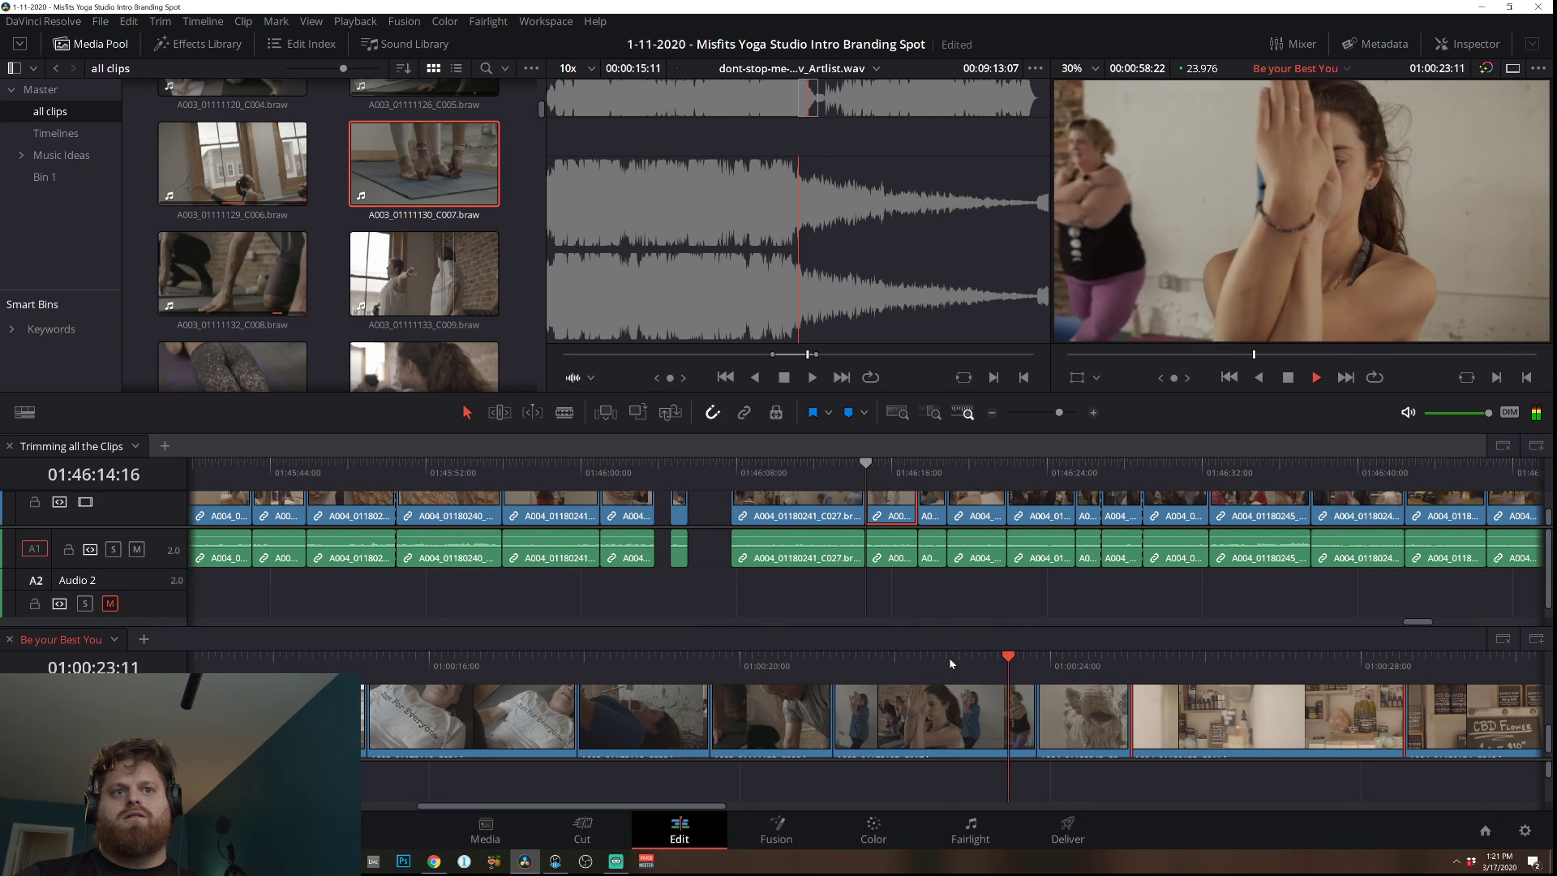
key(space)
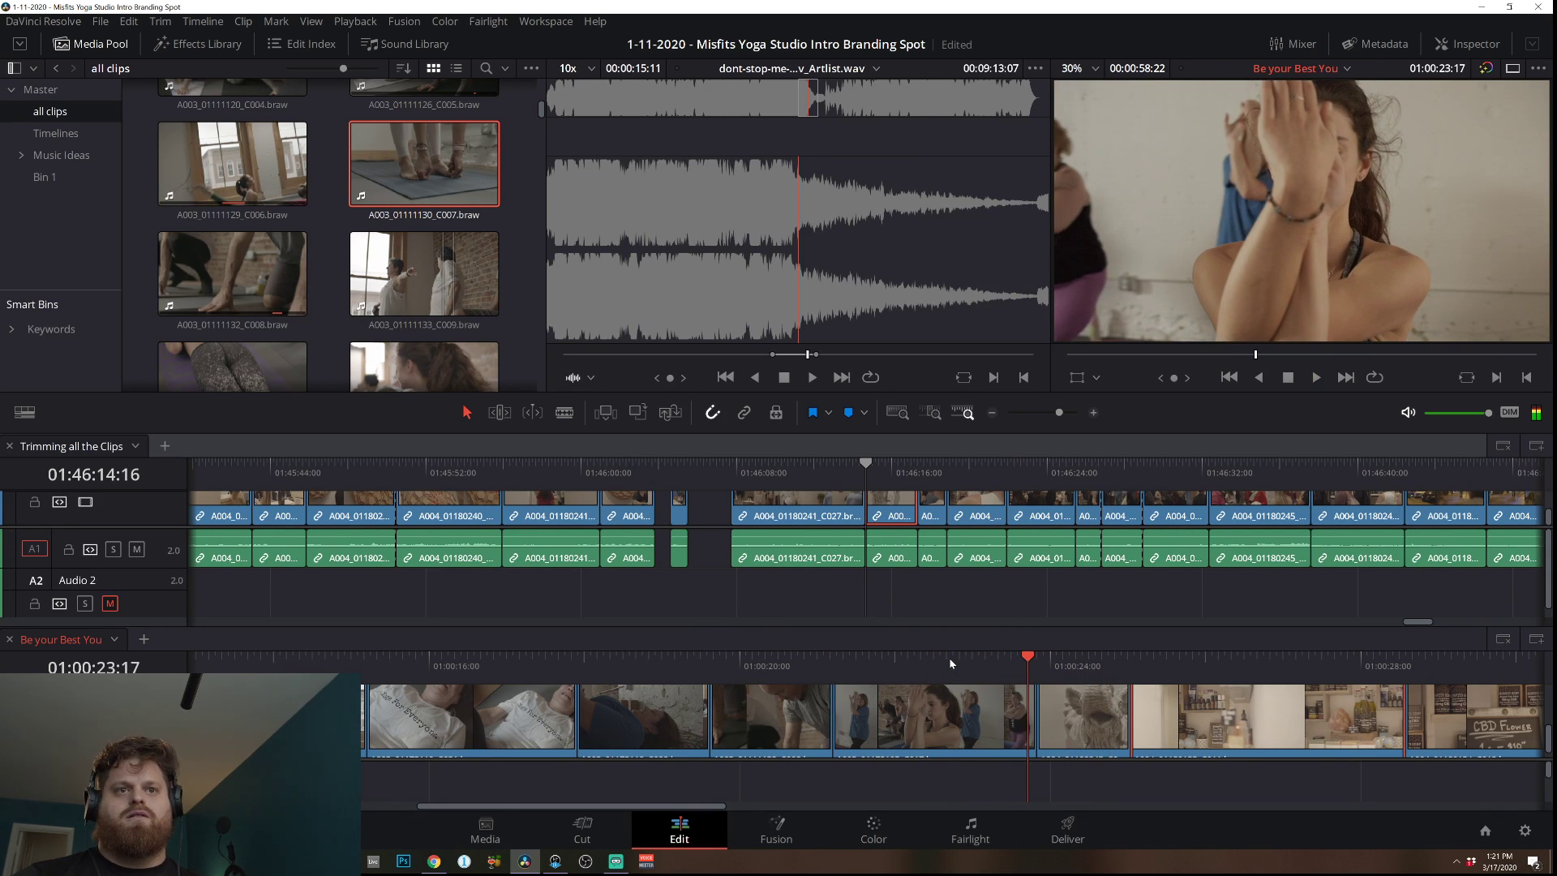
key(ctrl+s)
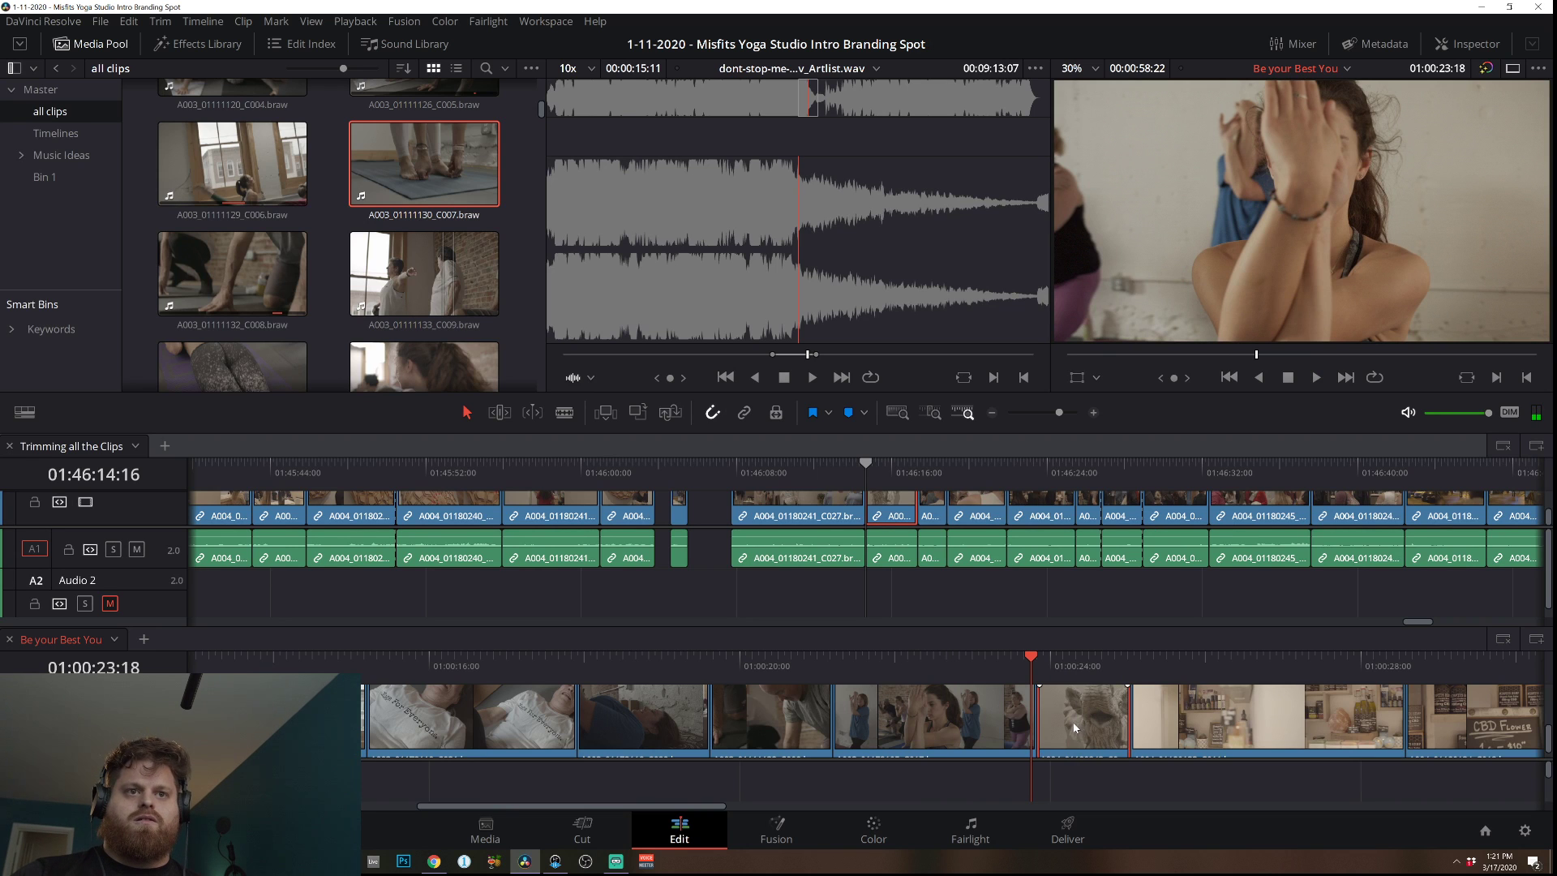
Move the elephant statue shot slightly earlier to start at 01:00:23:18 and extend its end to the oil-shelf shot.
drag(1075, 728, 1068, 728)
key(space)
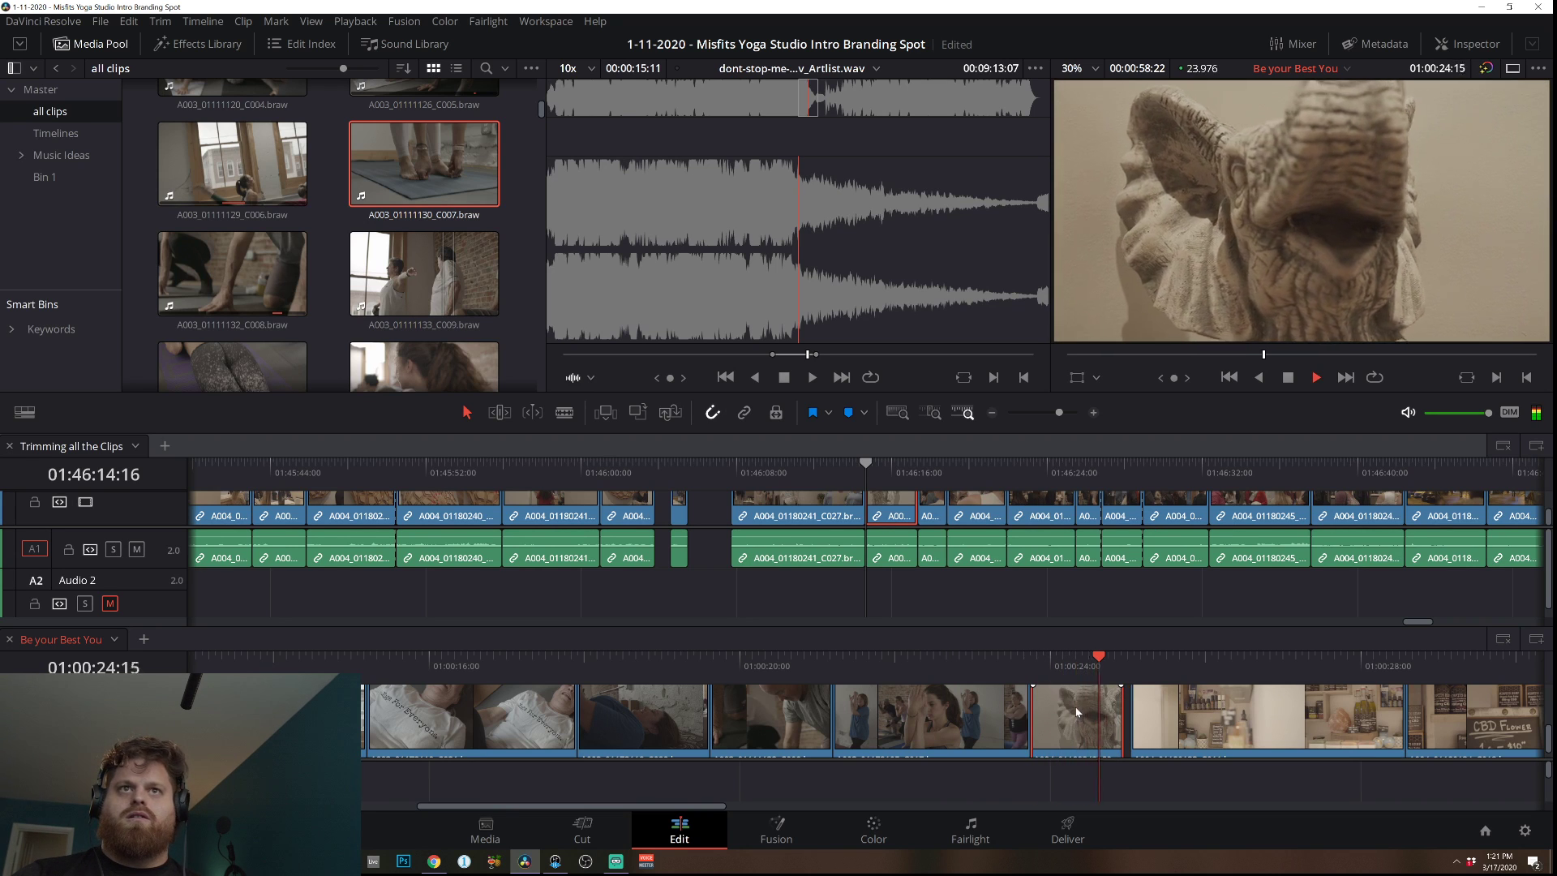
key(space)
drag(1117, 712, 1122, 712)
Play the edited section through the oil-shelf shot in full screen to review the cuts.
click(657, 657)
key(space)
key(p)
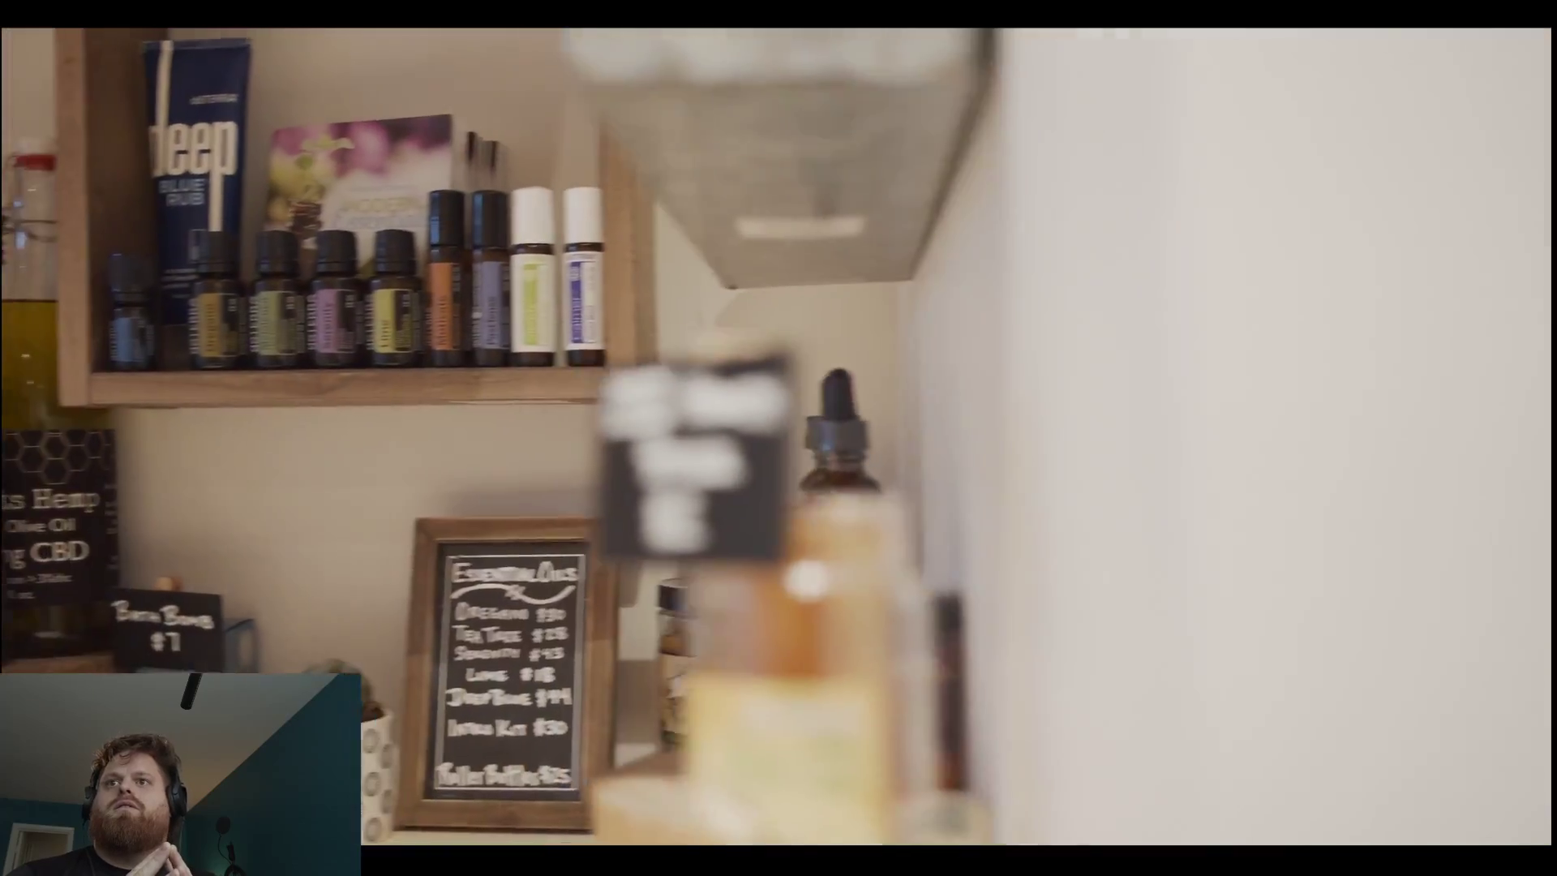
click(767, 798)
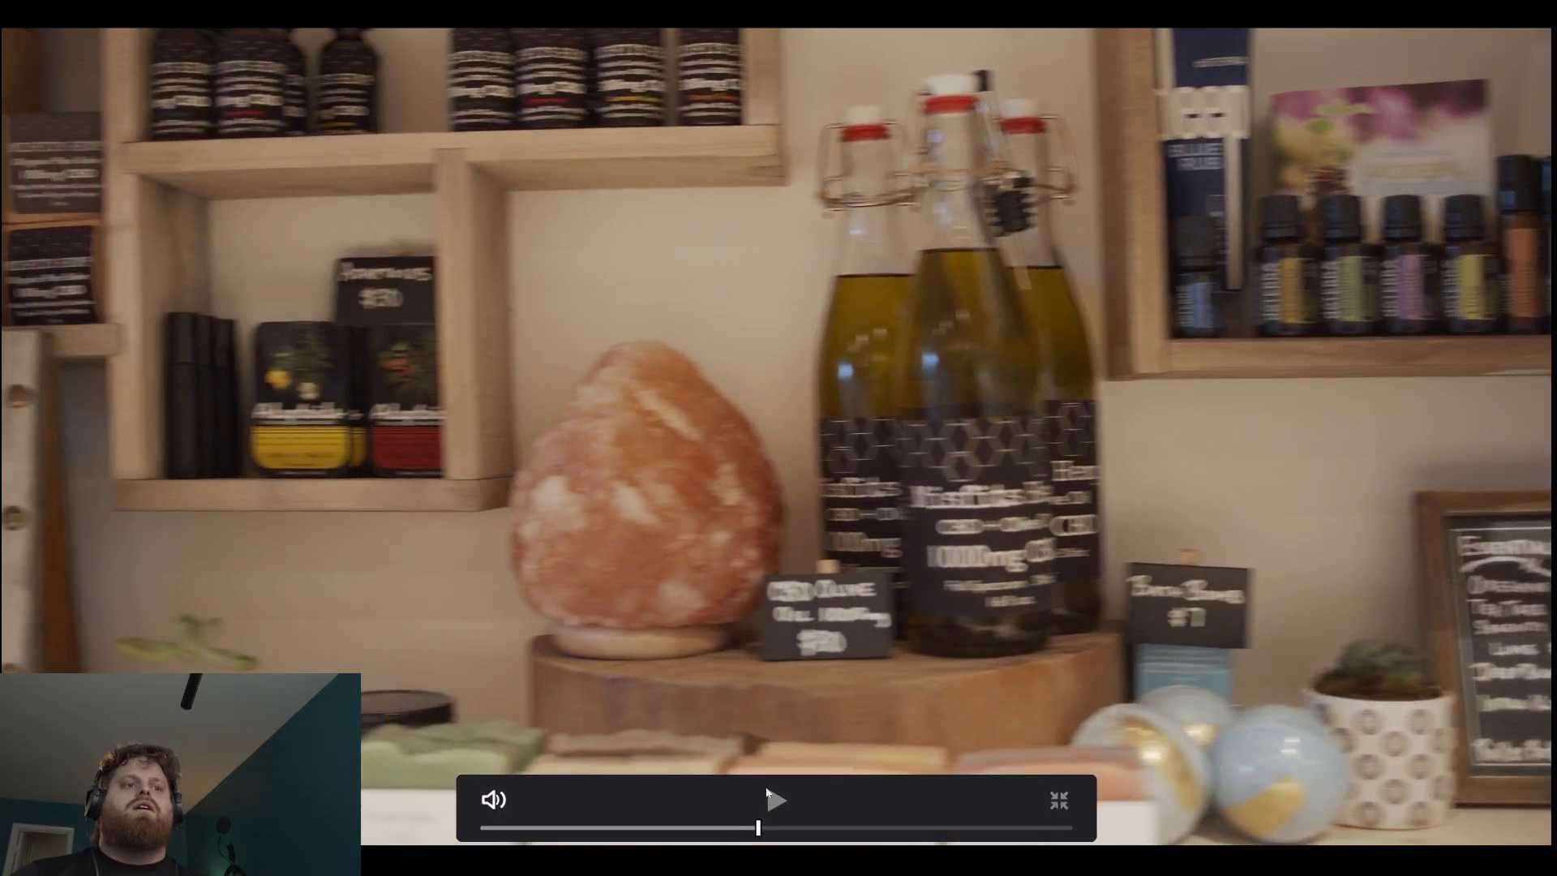
key(Escape)
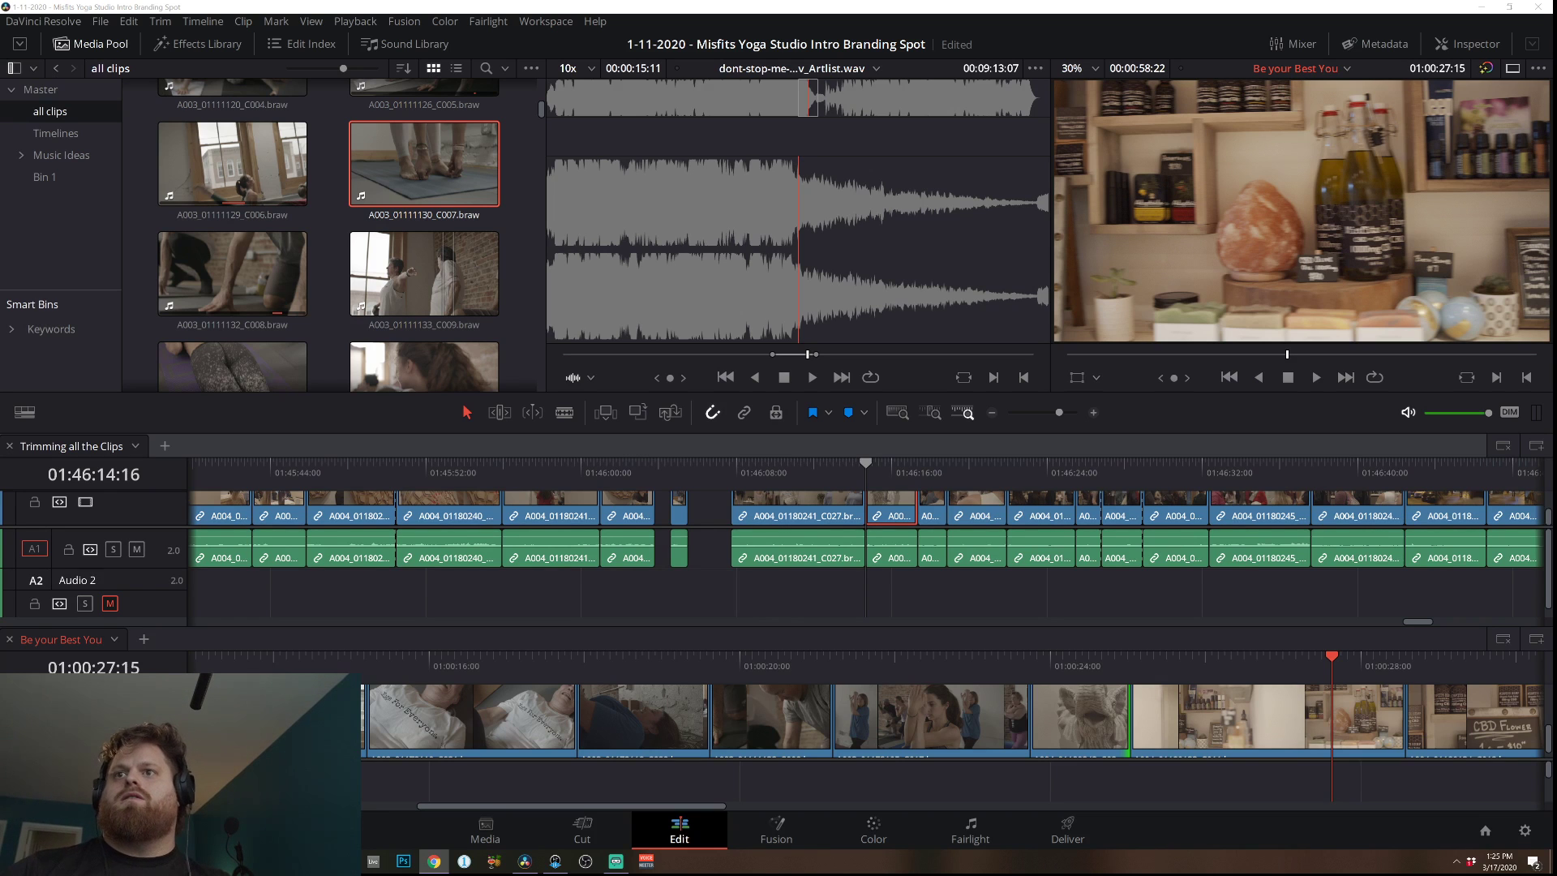
Switch to the untitled Google Docs document and set the font size of its message to 24.
key(alt+Tab)
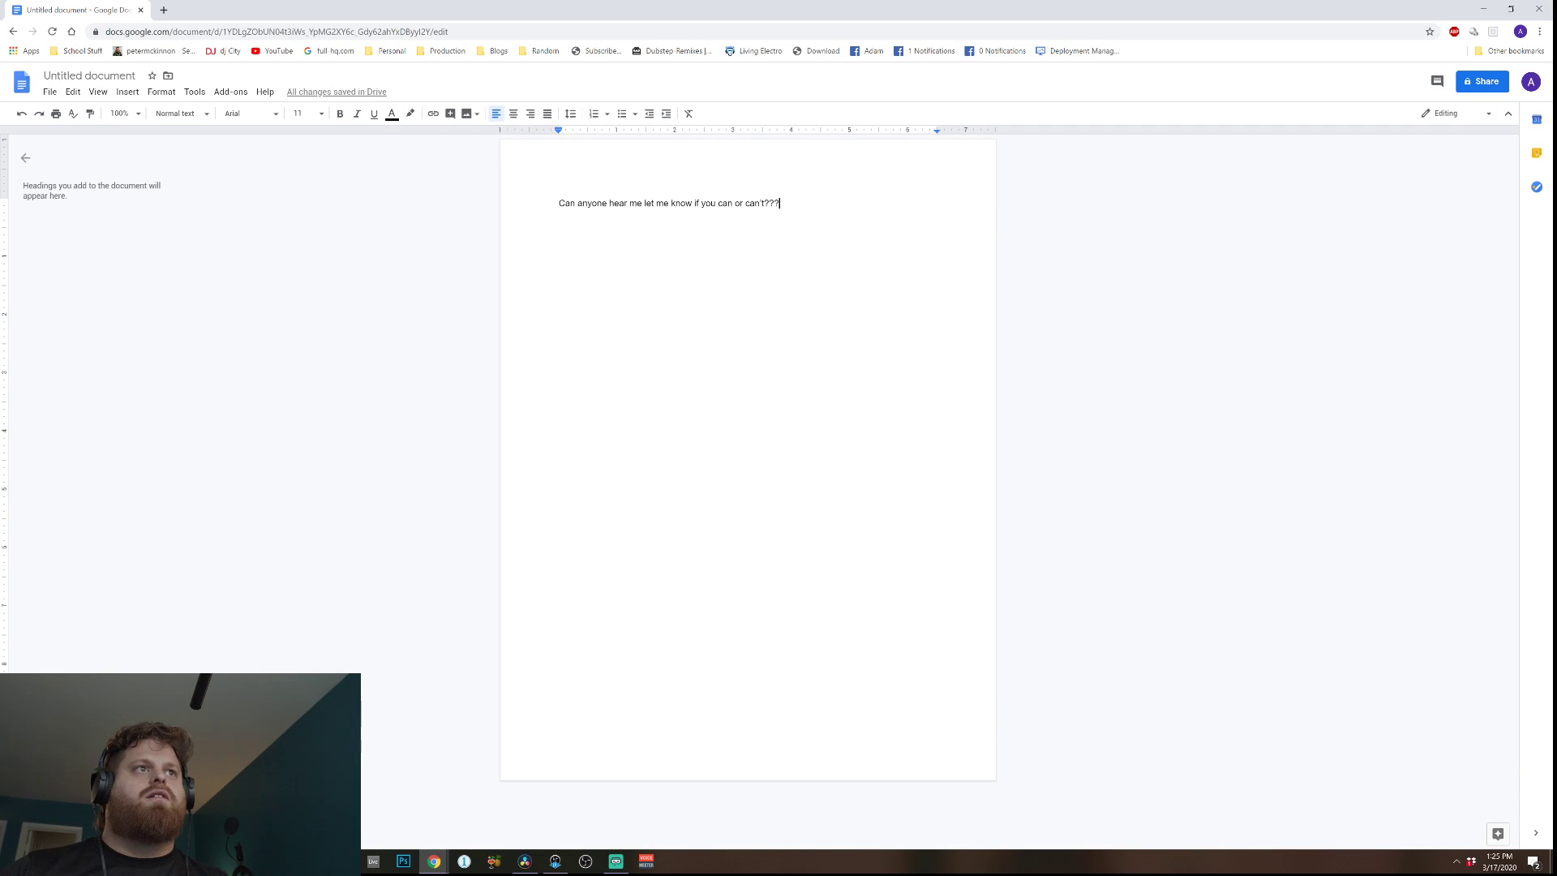
drag(780, 203, 559, 202)
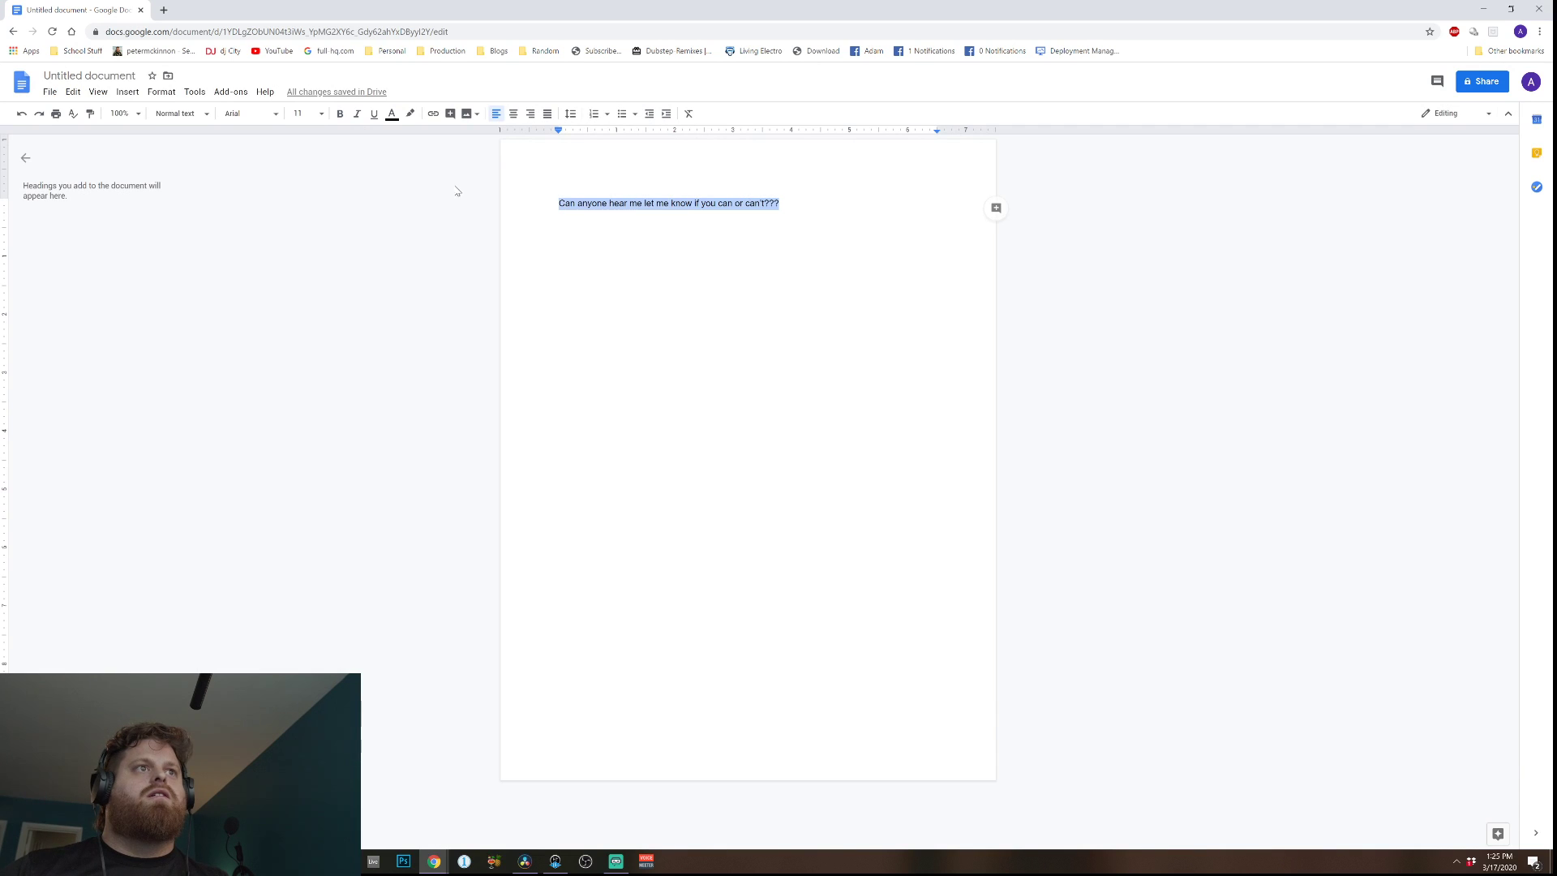
click(321, 114)
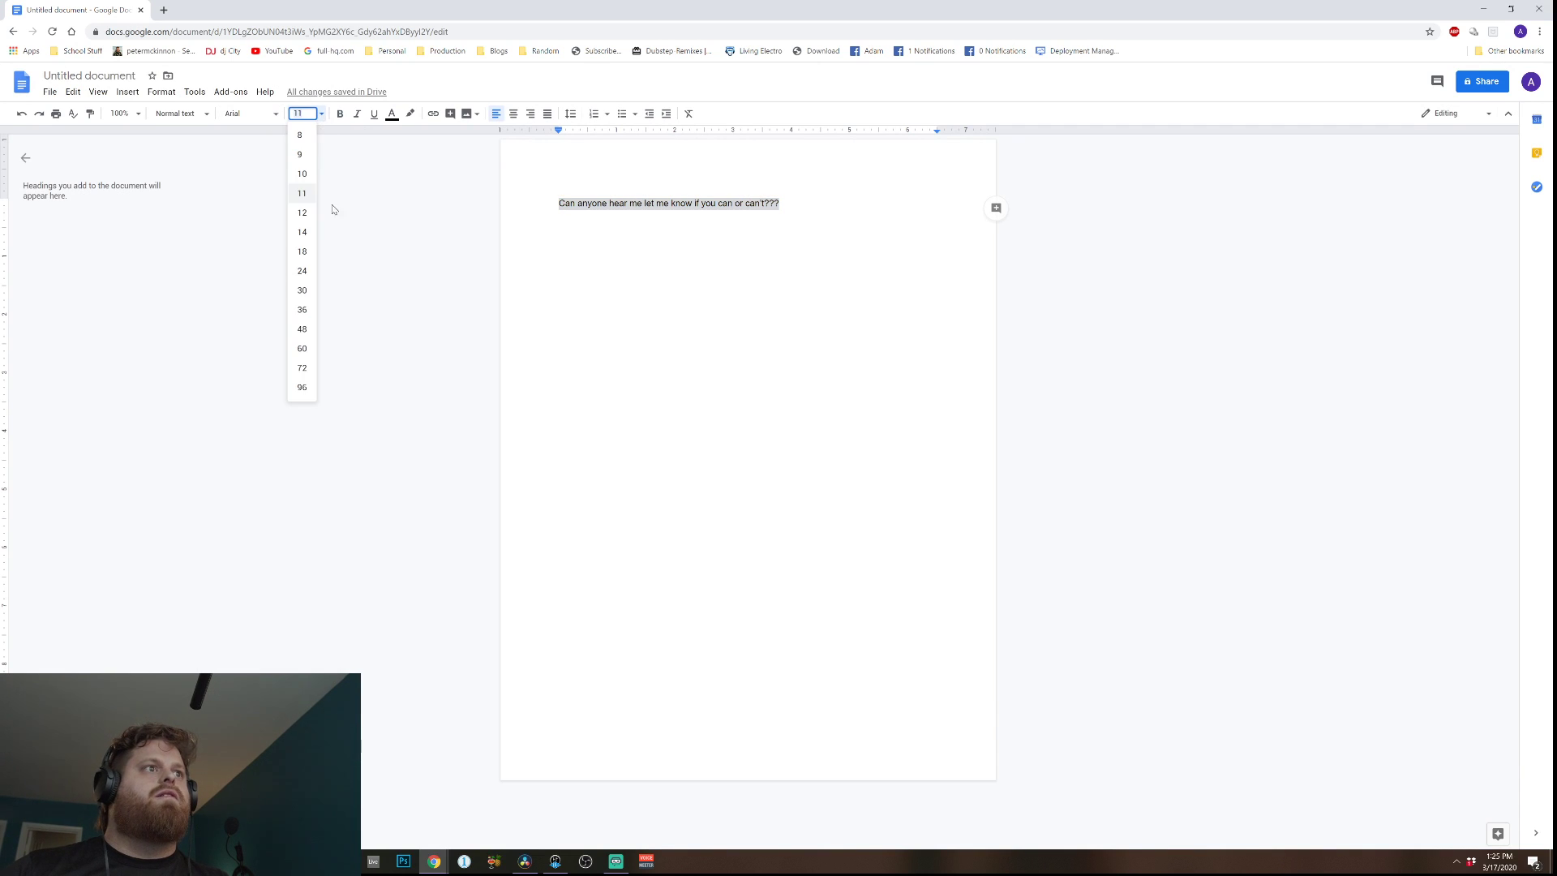
click(301, 388)
scroll(309, 191, down, 5)
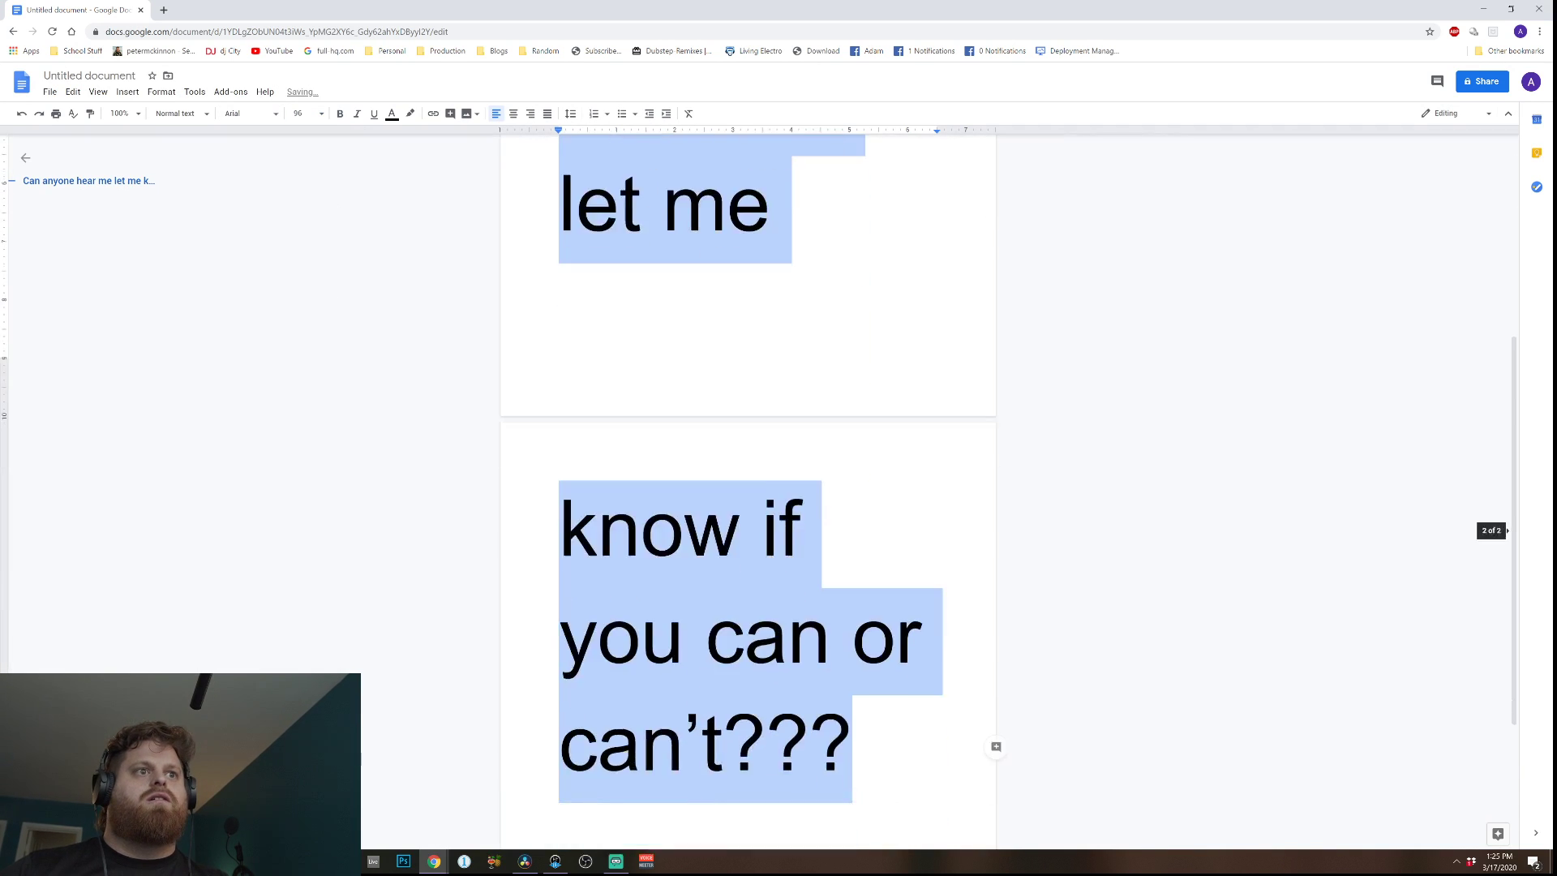
scroll(309, 191, up, 5)
click(321, 113)
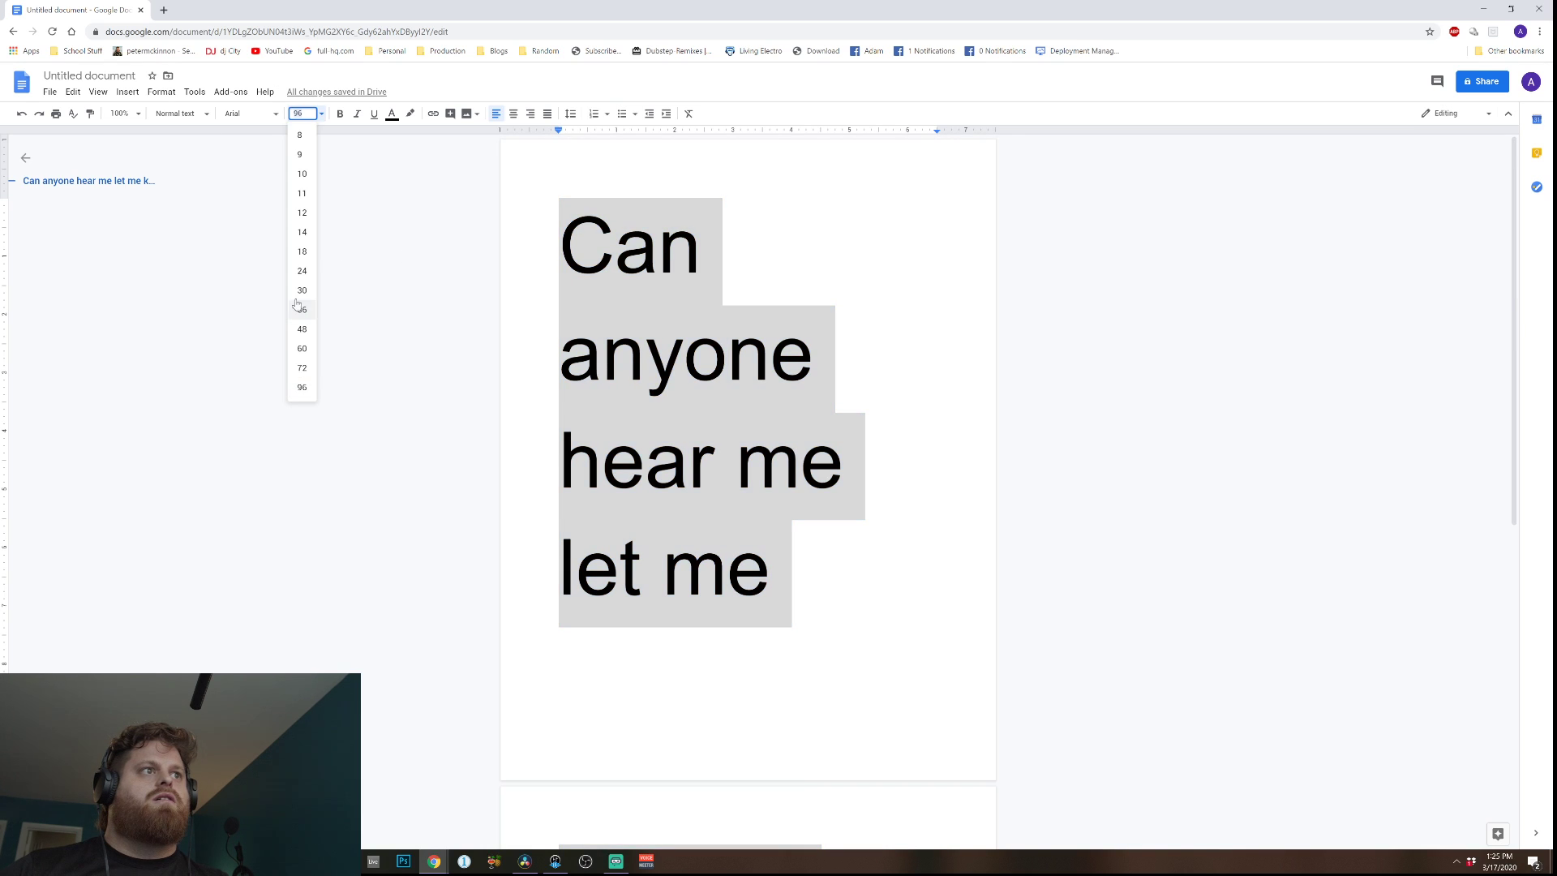
click(302, 271)
key(Right)
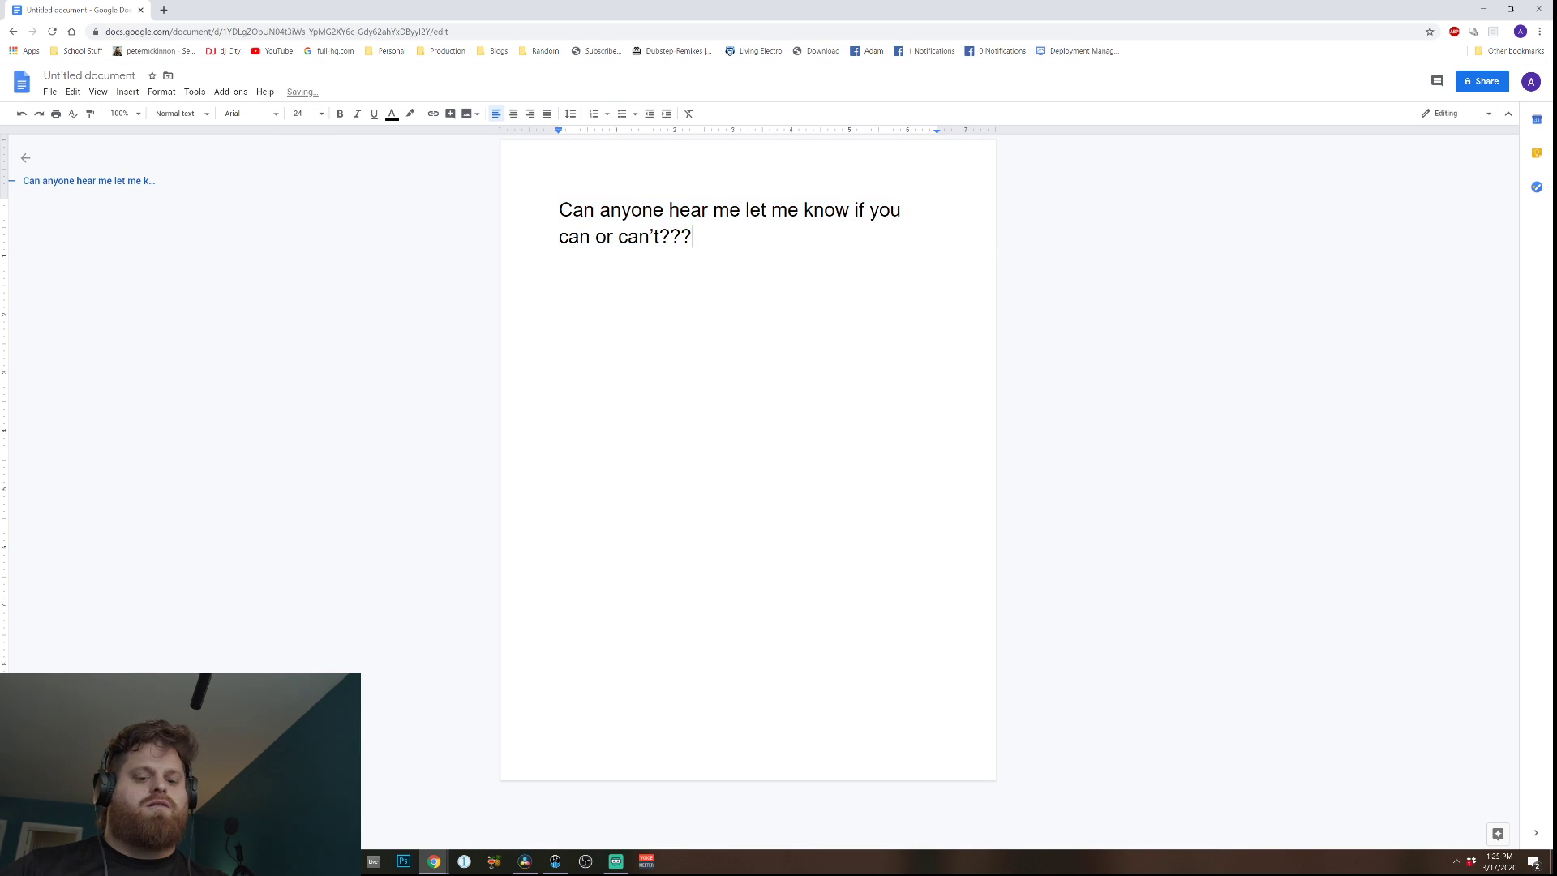
Add a new line below the message reading "I'm switching mic to try and fix facebook crackles".
key(Return)
text(I'm switching mic )
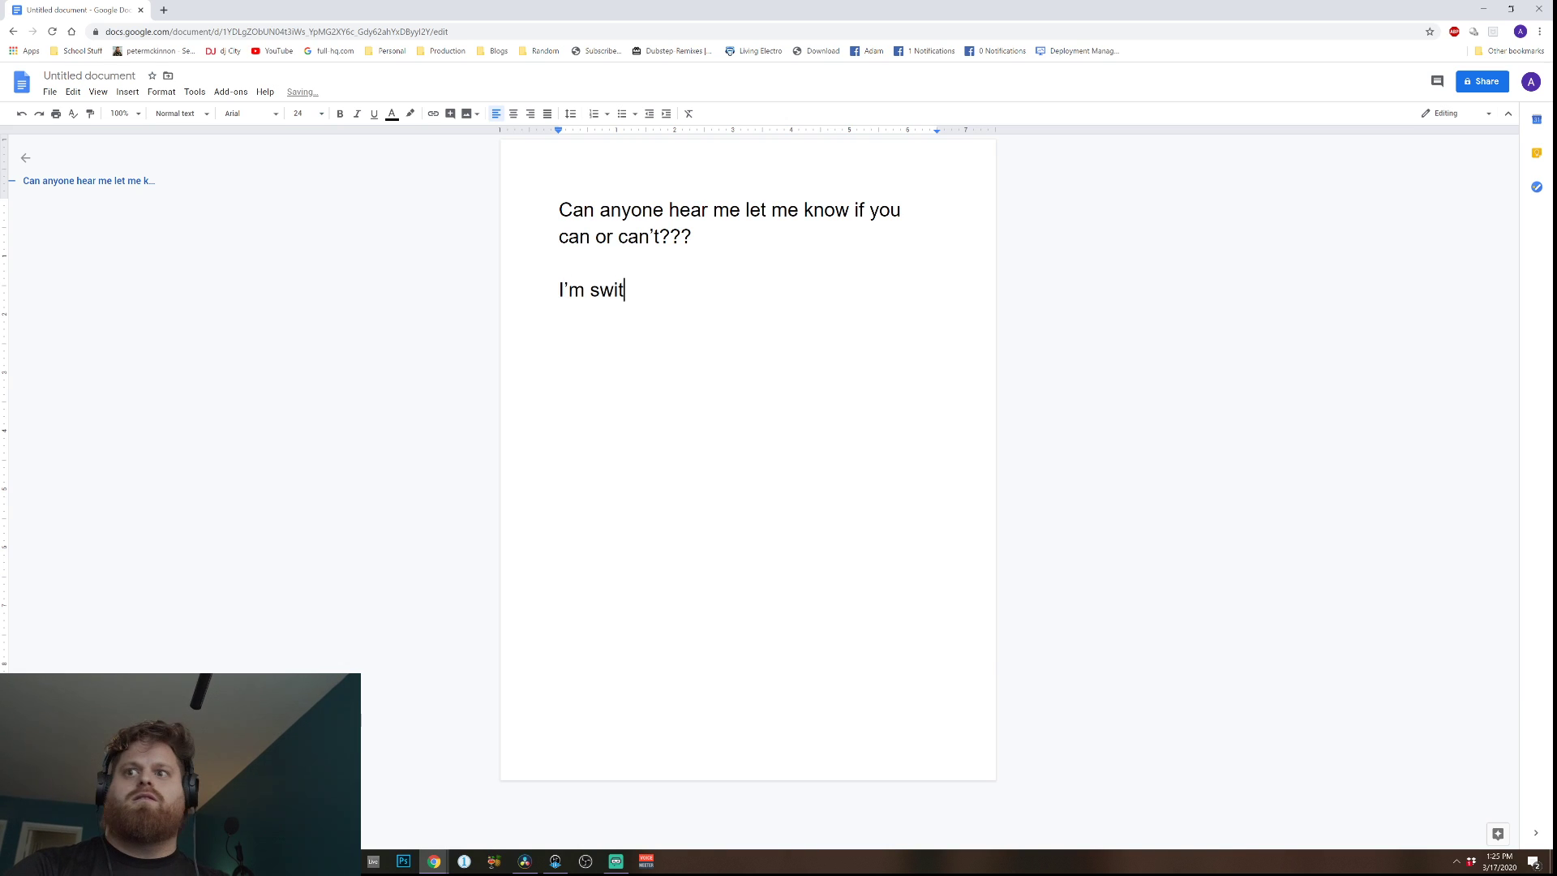
text(to try an)
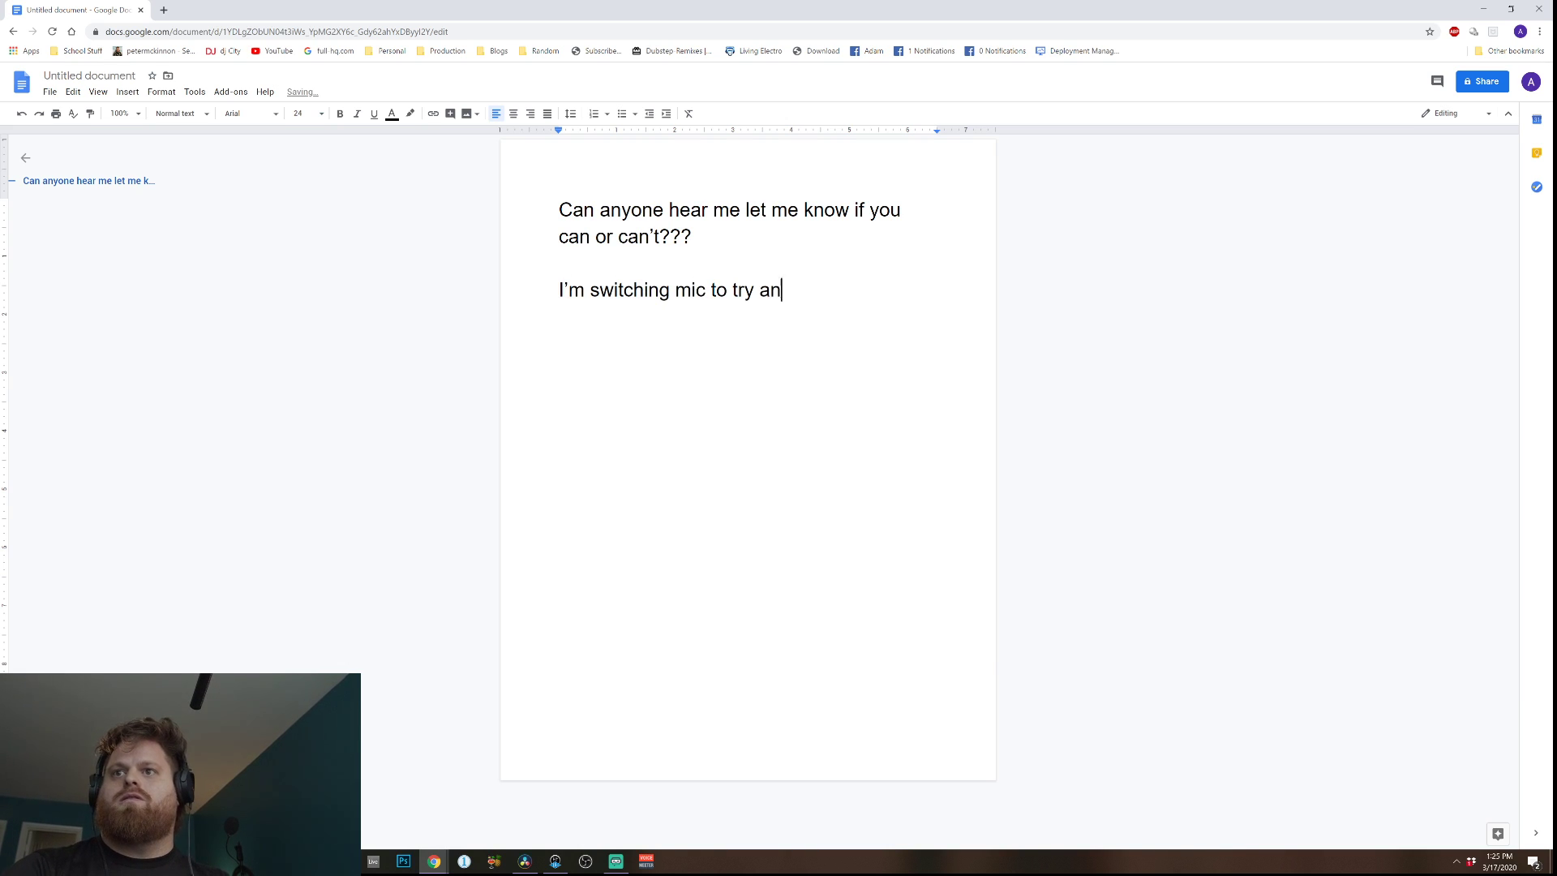
text(d fix facebo)
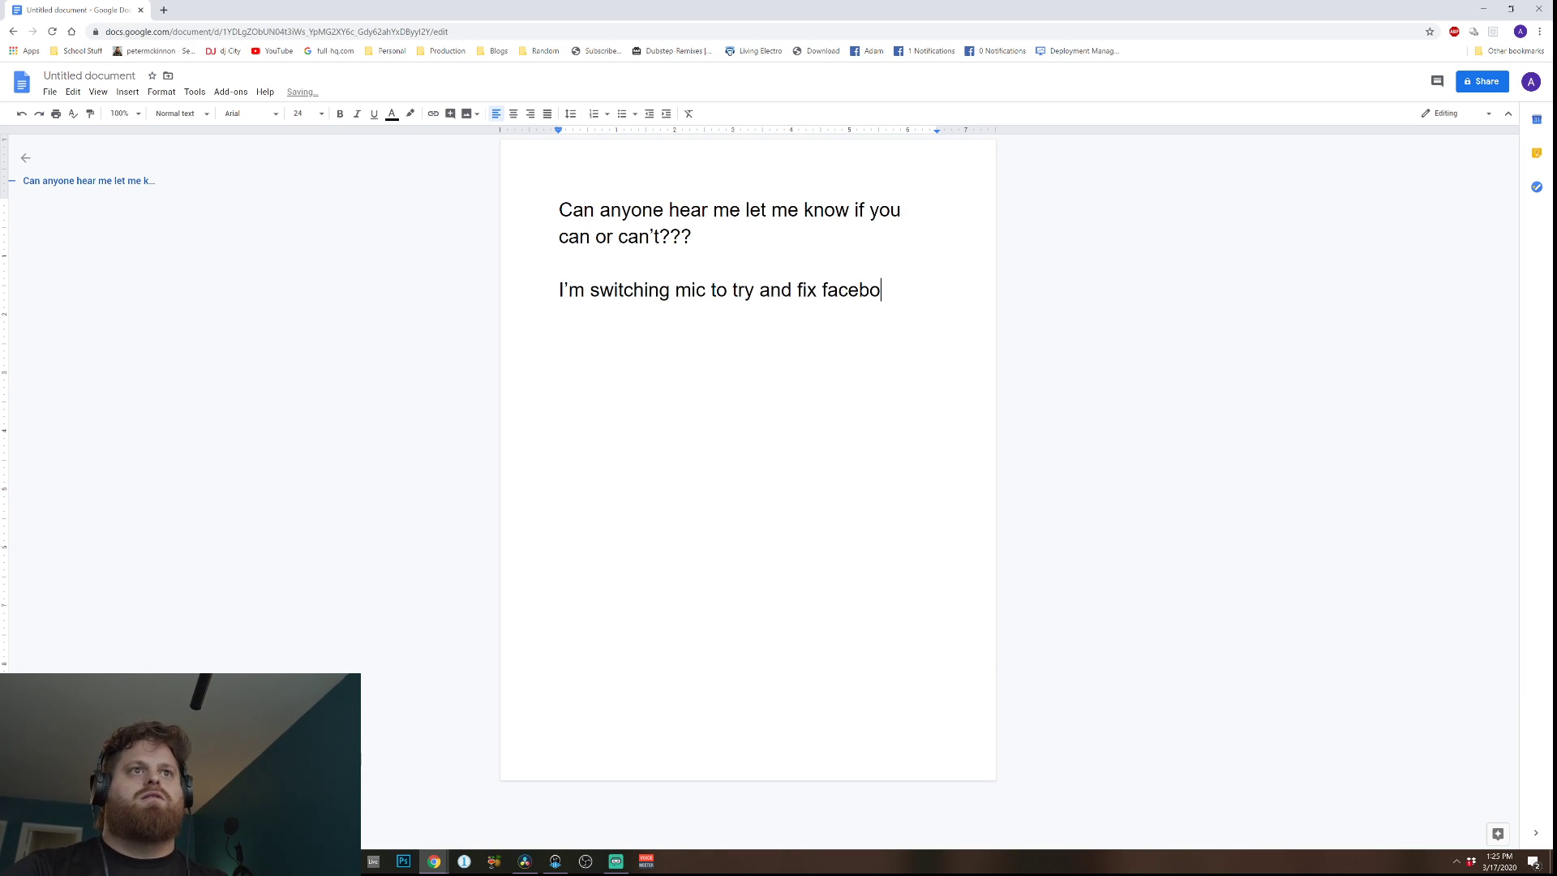
text(ok crackles)
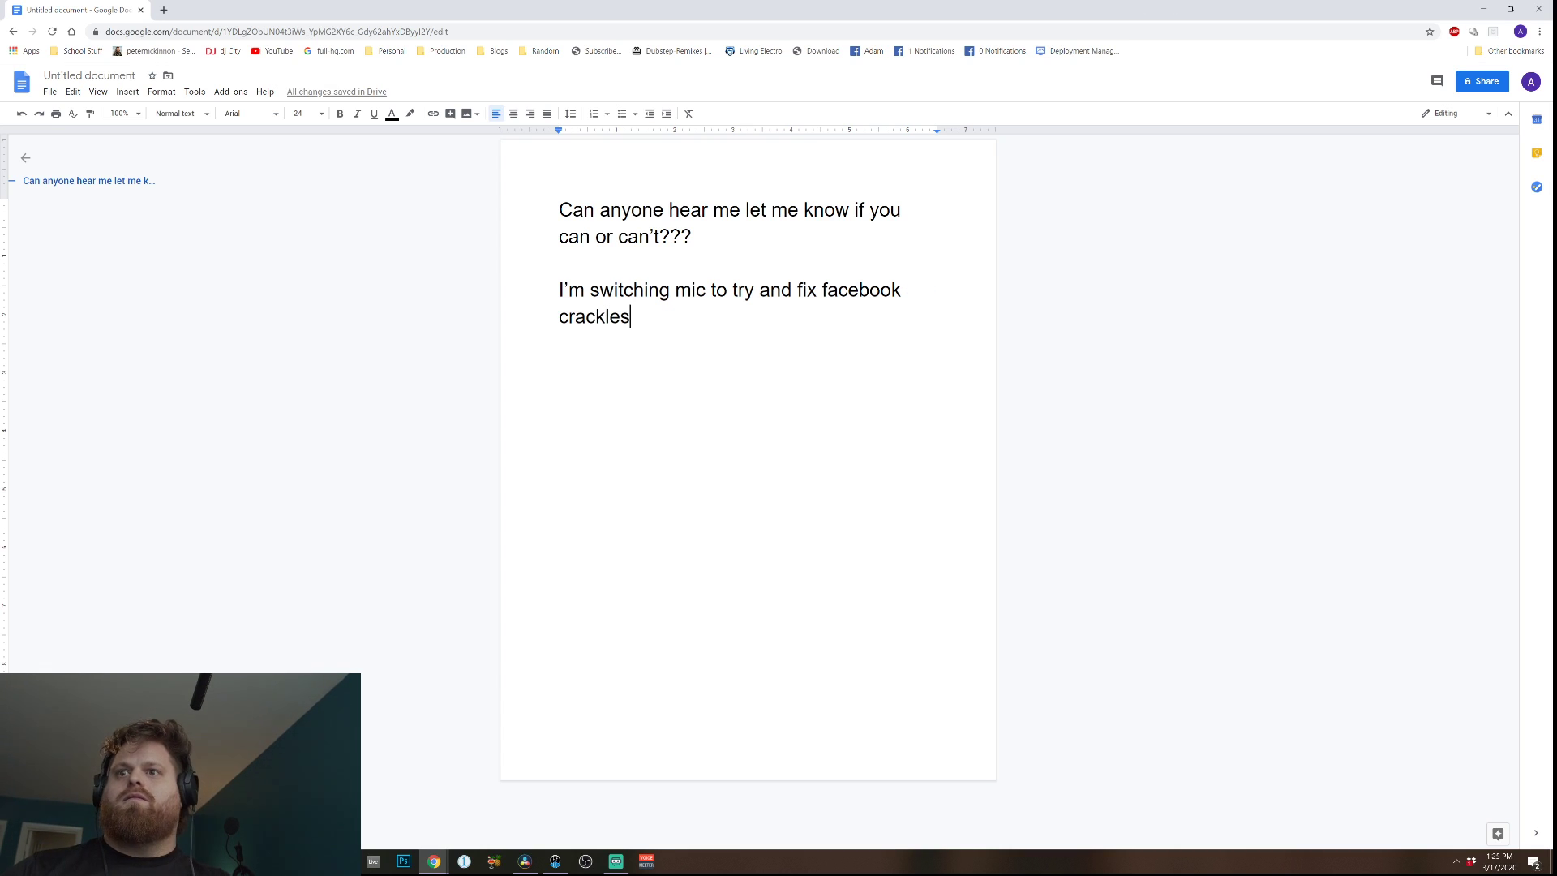
click(615, 866)
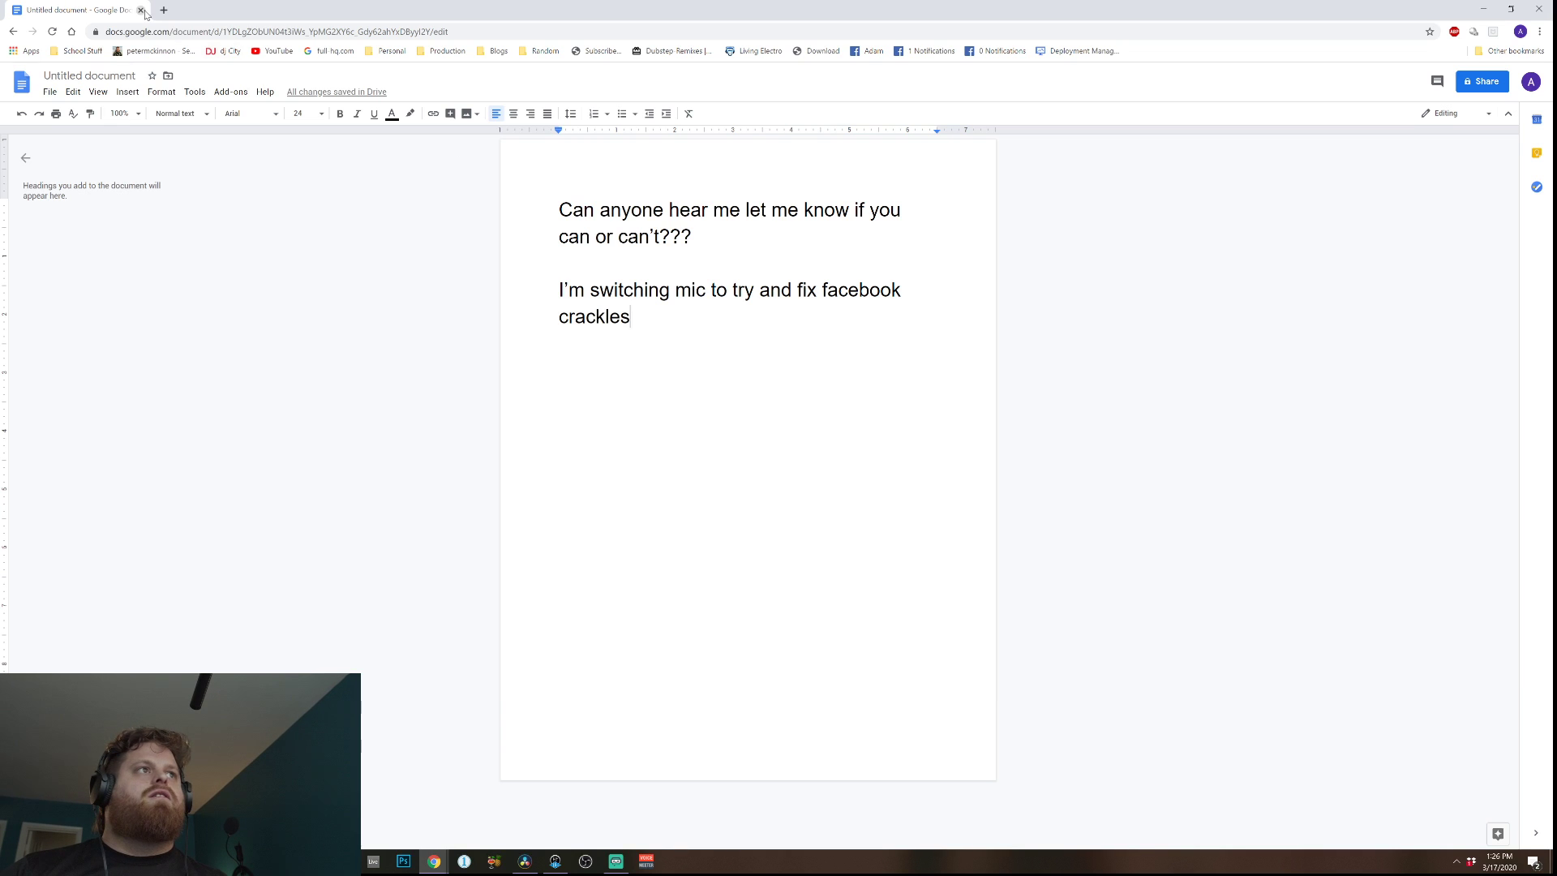
Return to DaVinci Resolve and play the elephant statue shot in the Trimming all the Clips timeline.
key(alt+Tab)
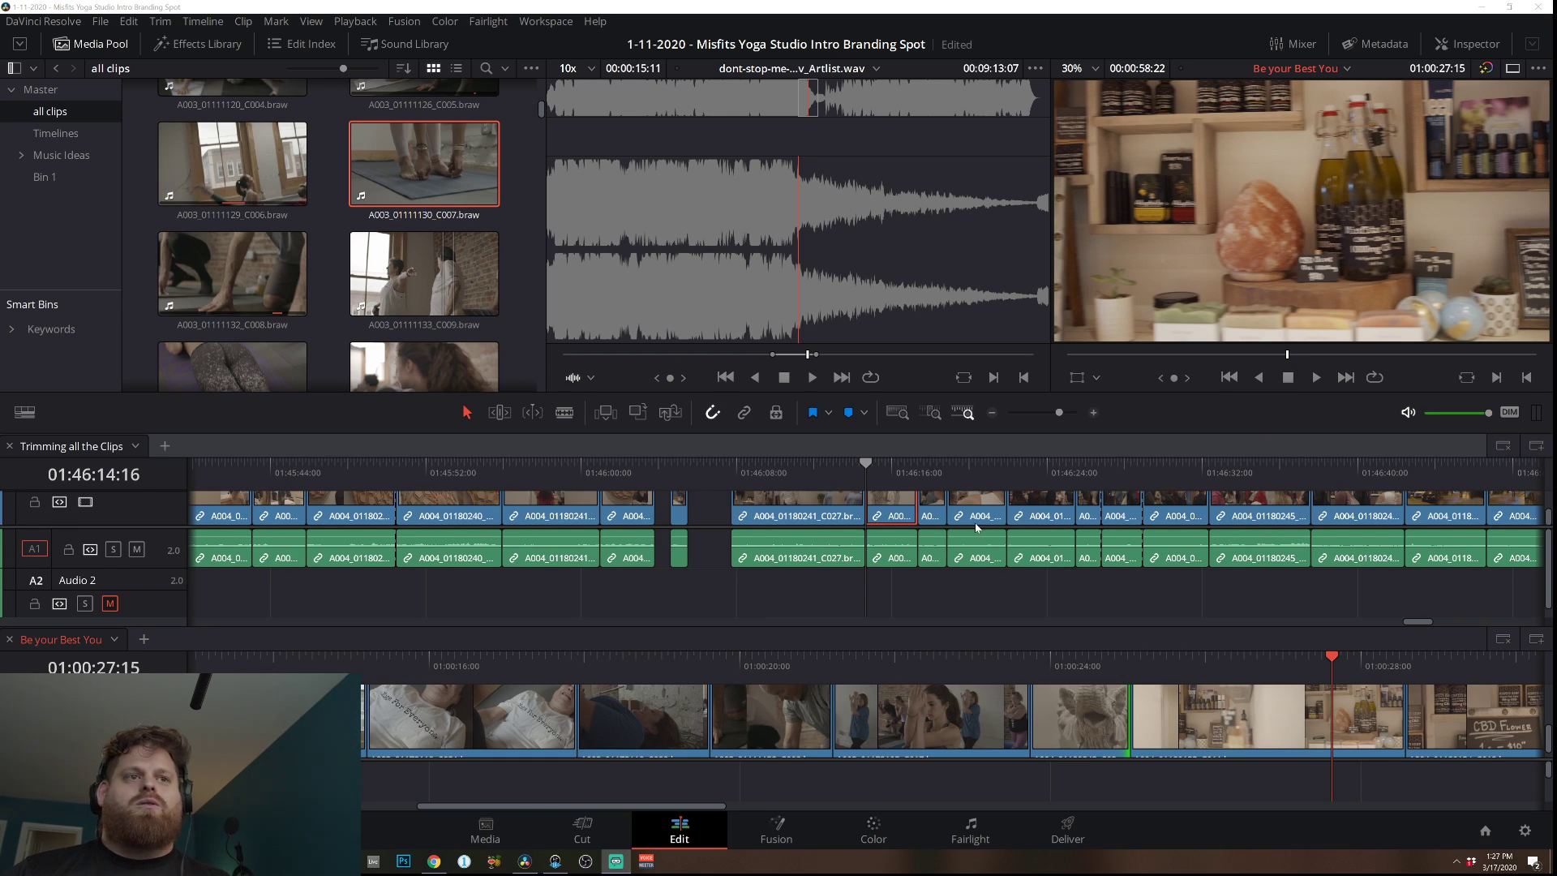
click(888, 469)
key(space)
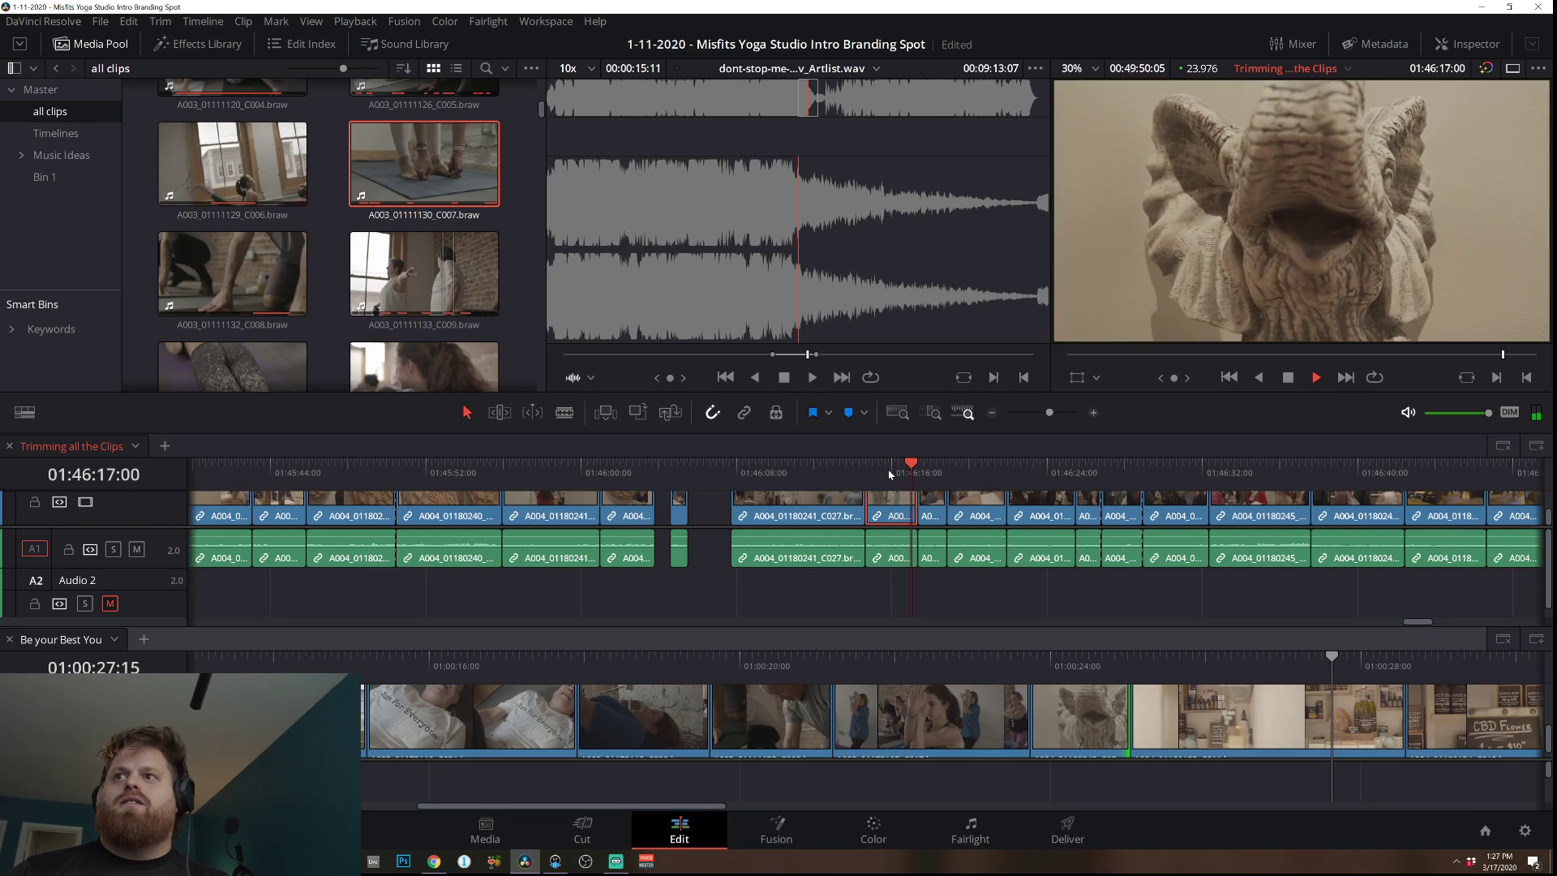
key(space)
Play the Be your Best You timeline through the CBD Flower sign and the following shots, reviewing it in full screen.
click(877, 657)
key(space)
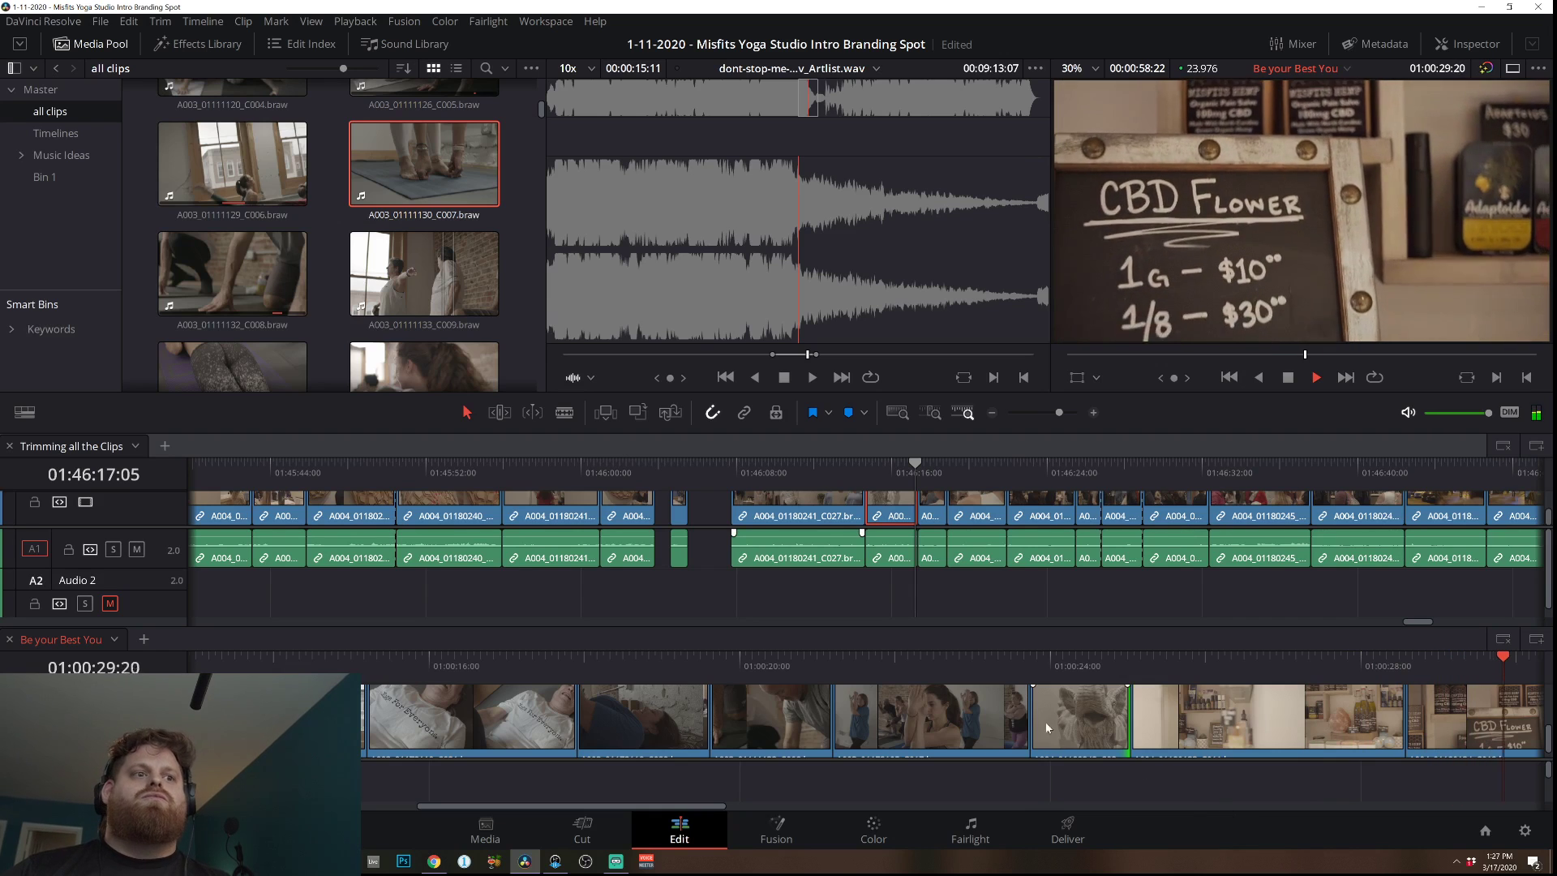
key(space)
click(428, 679)
key(space)
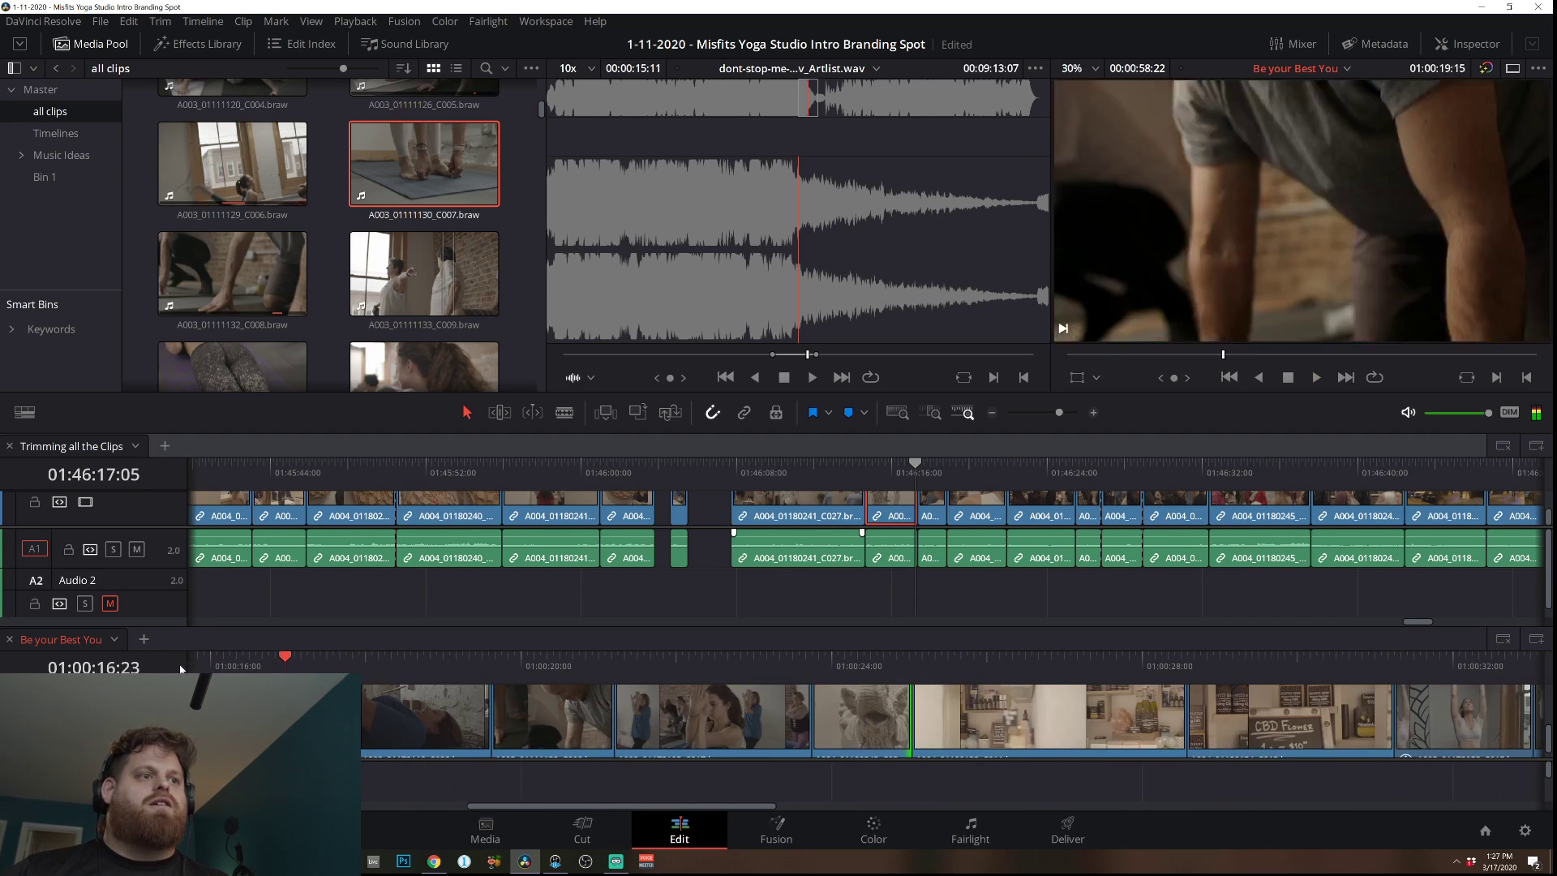
key(ctrl+f)
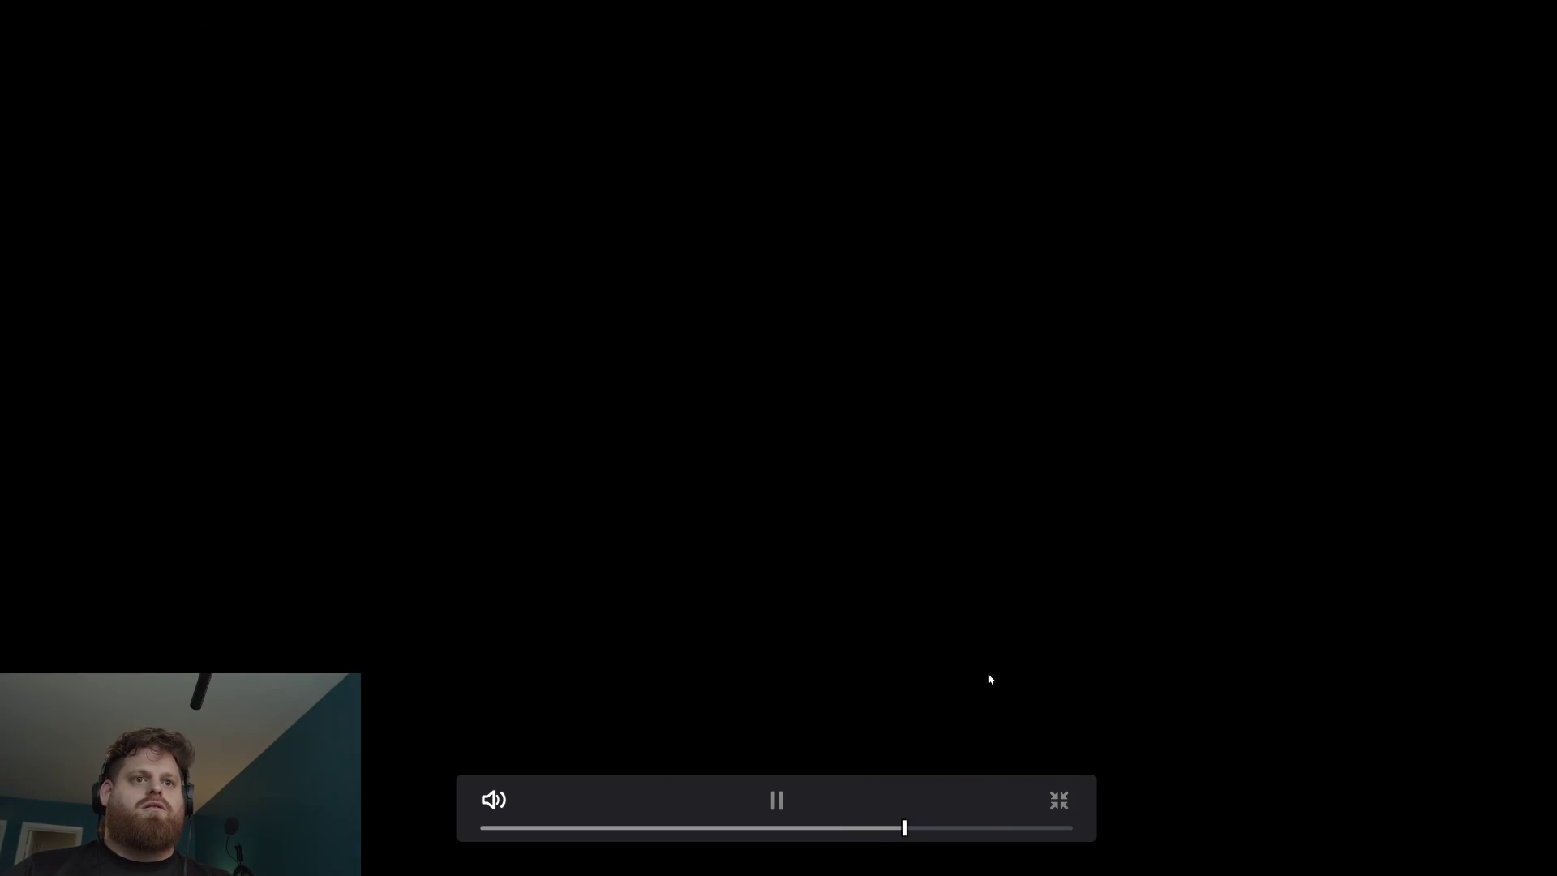
click(1059, 801)
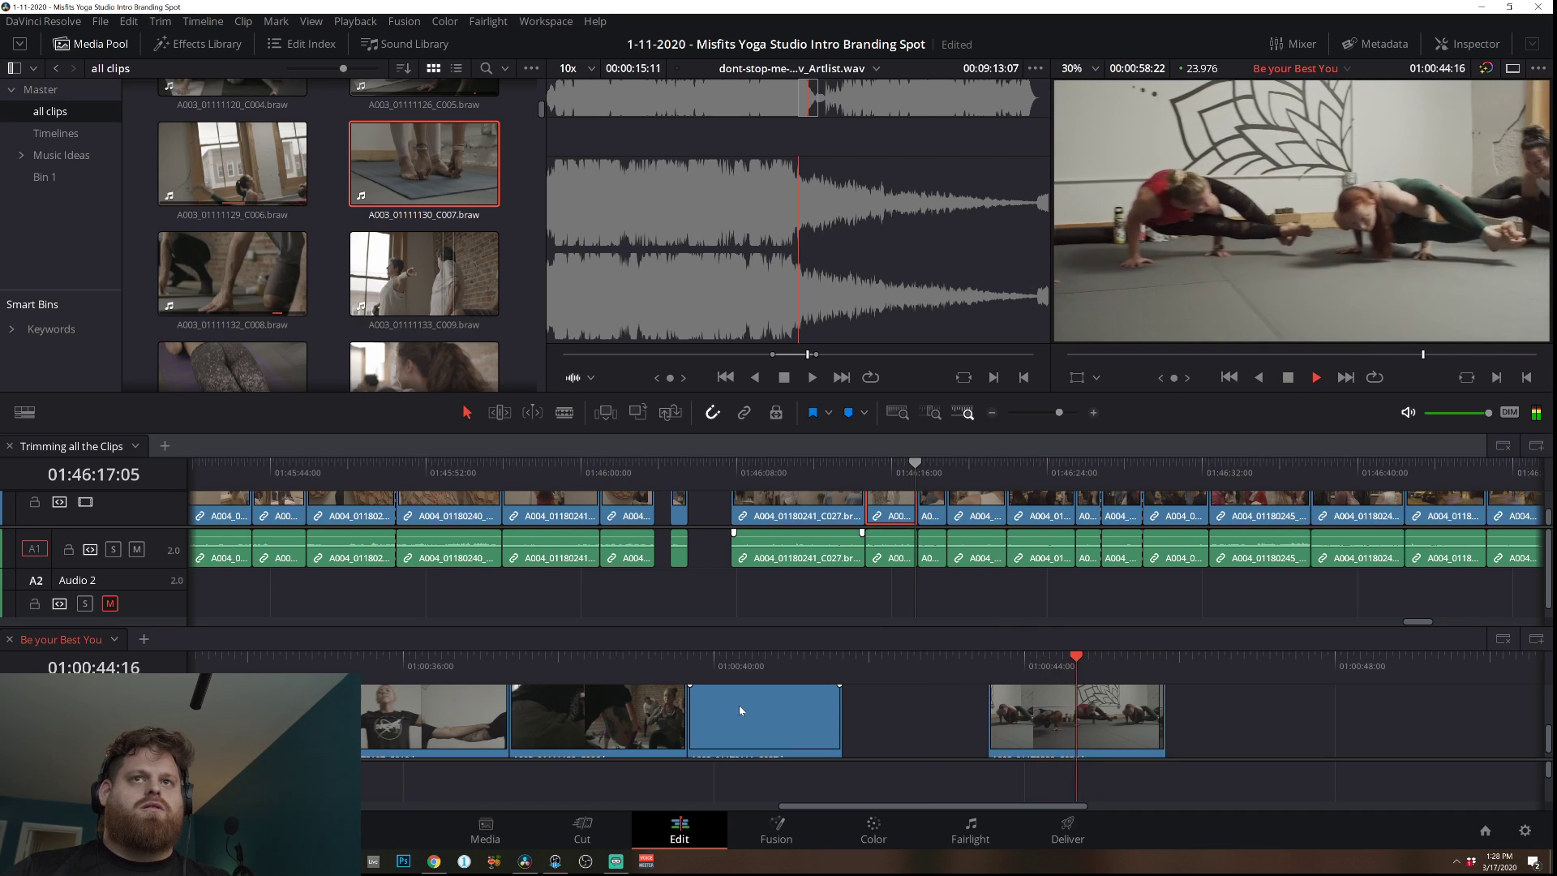
Move the solo arm-balance shot 6:04 later, directly after the group arm-balance shot, and play it and the shots from about 01:00:33.
drag(741, 710, 1218, 714)
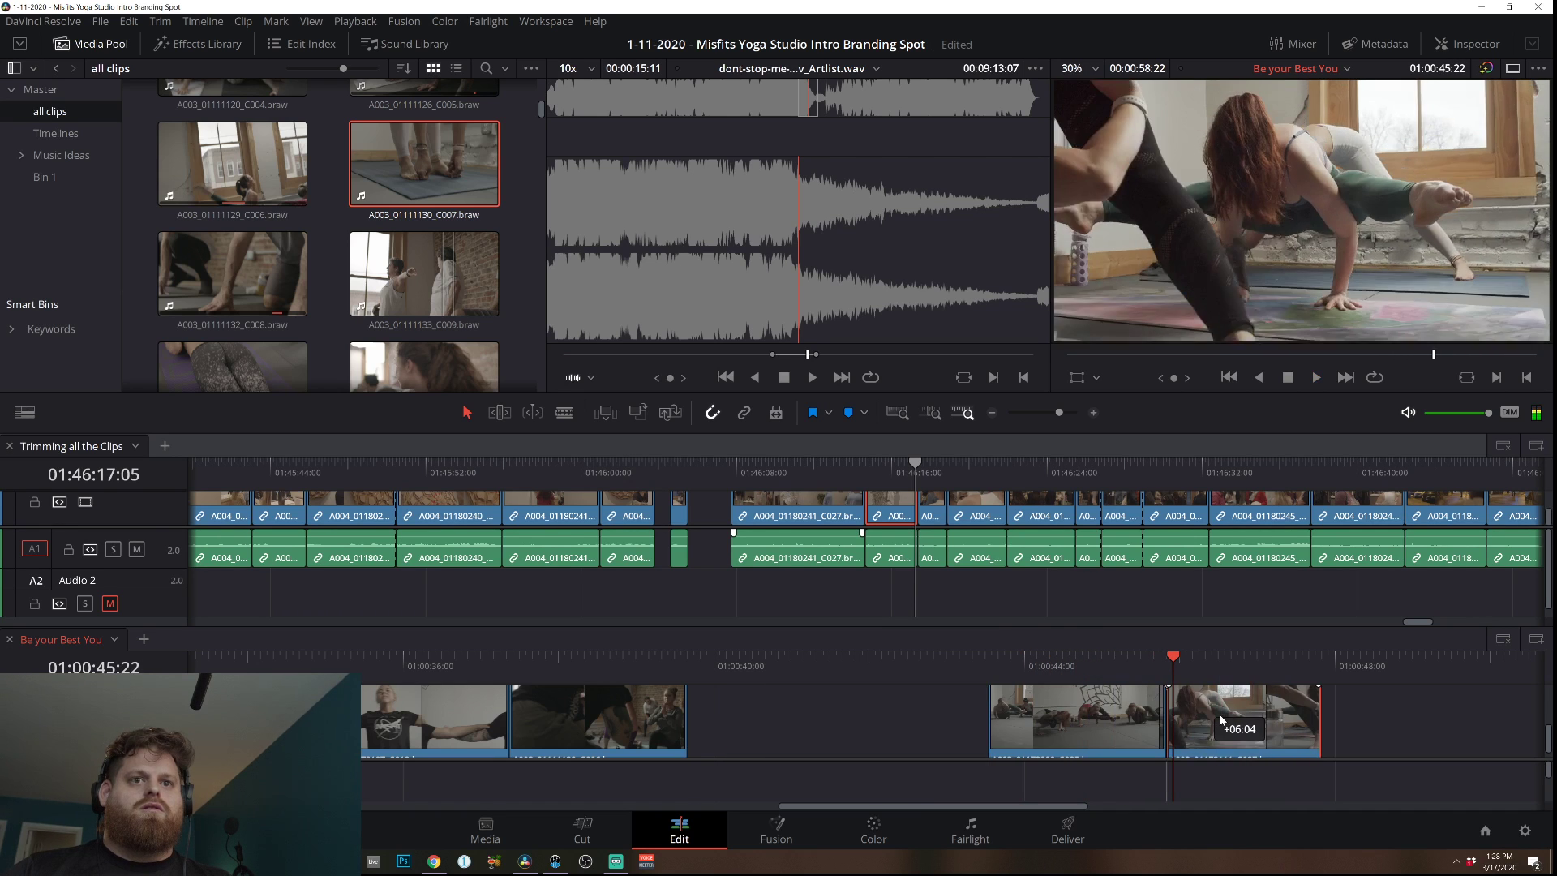
key(space)
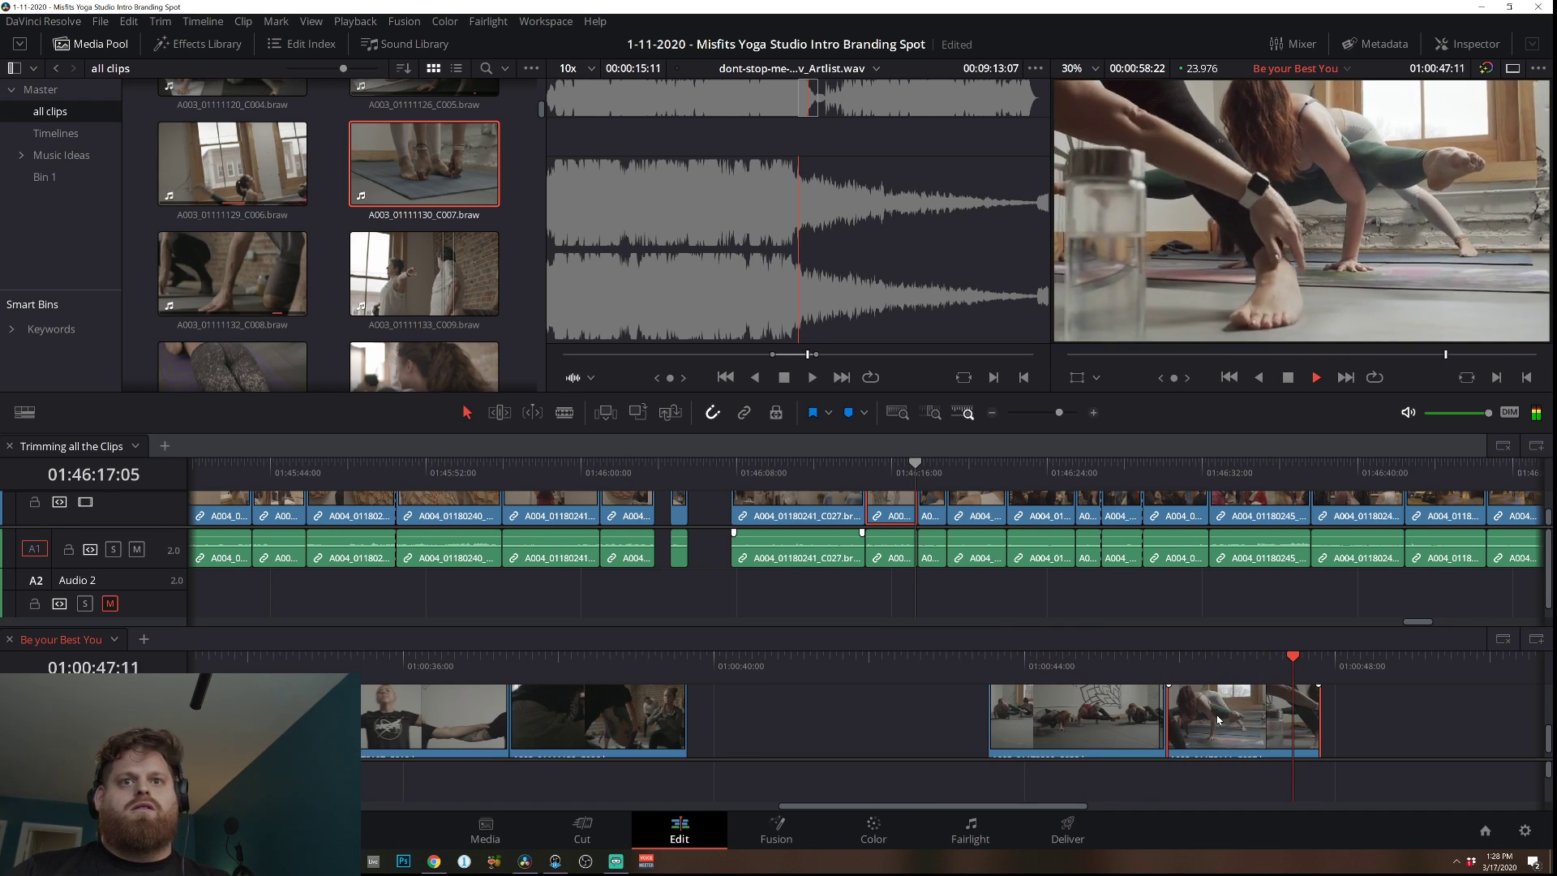
click(319, 657)
click(205, 666)
key(space)
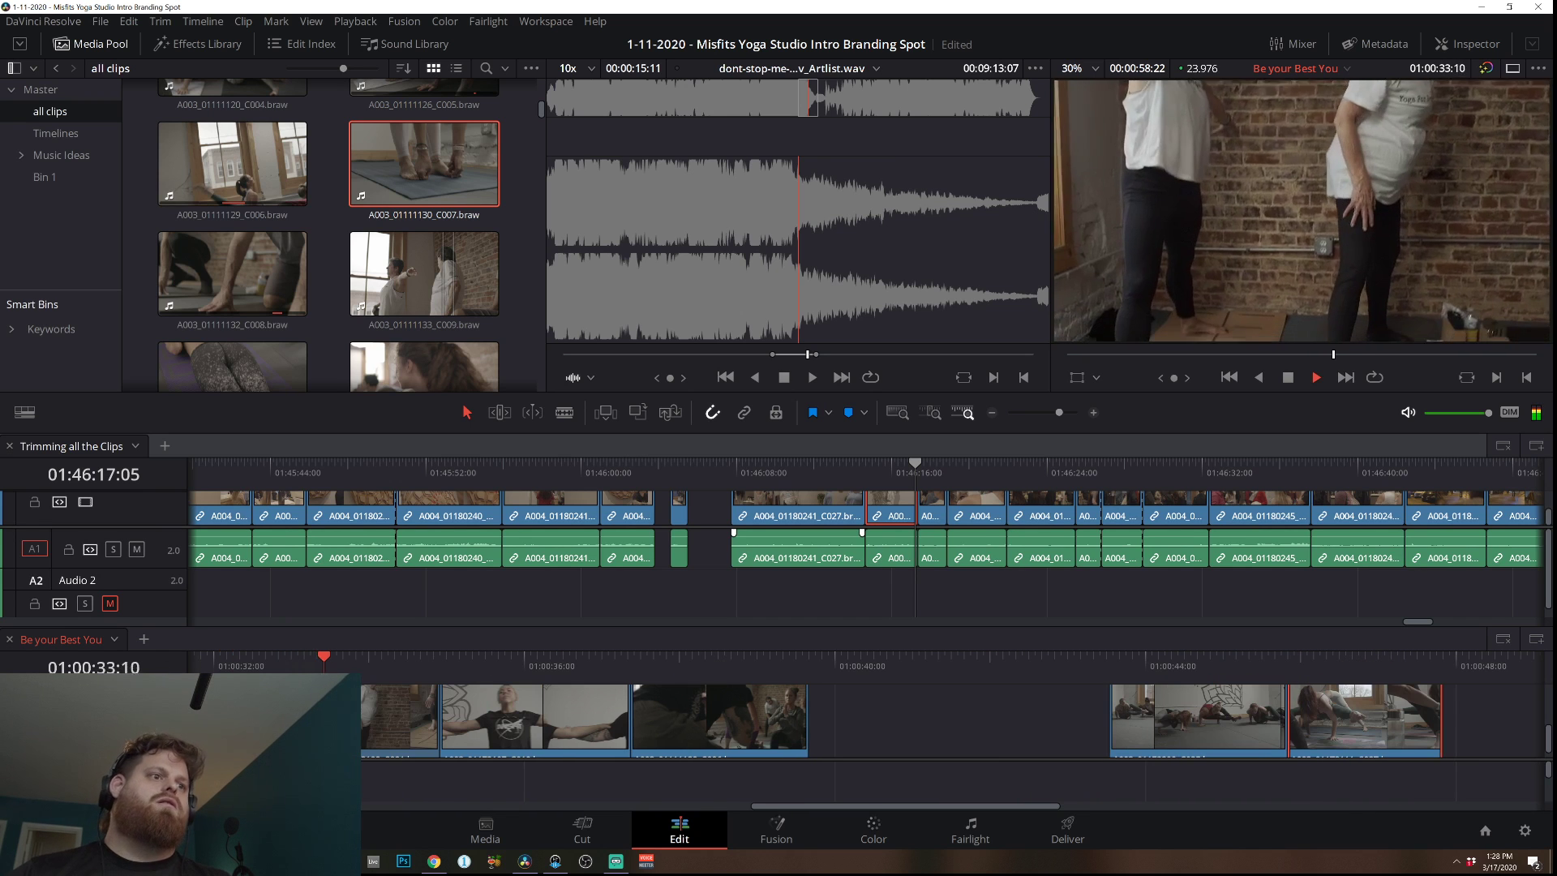
key(space)
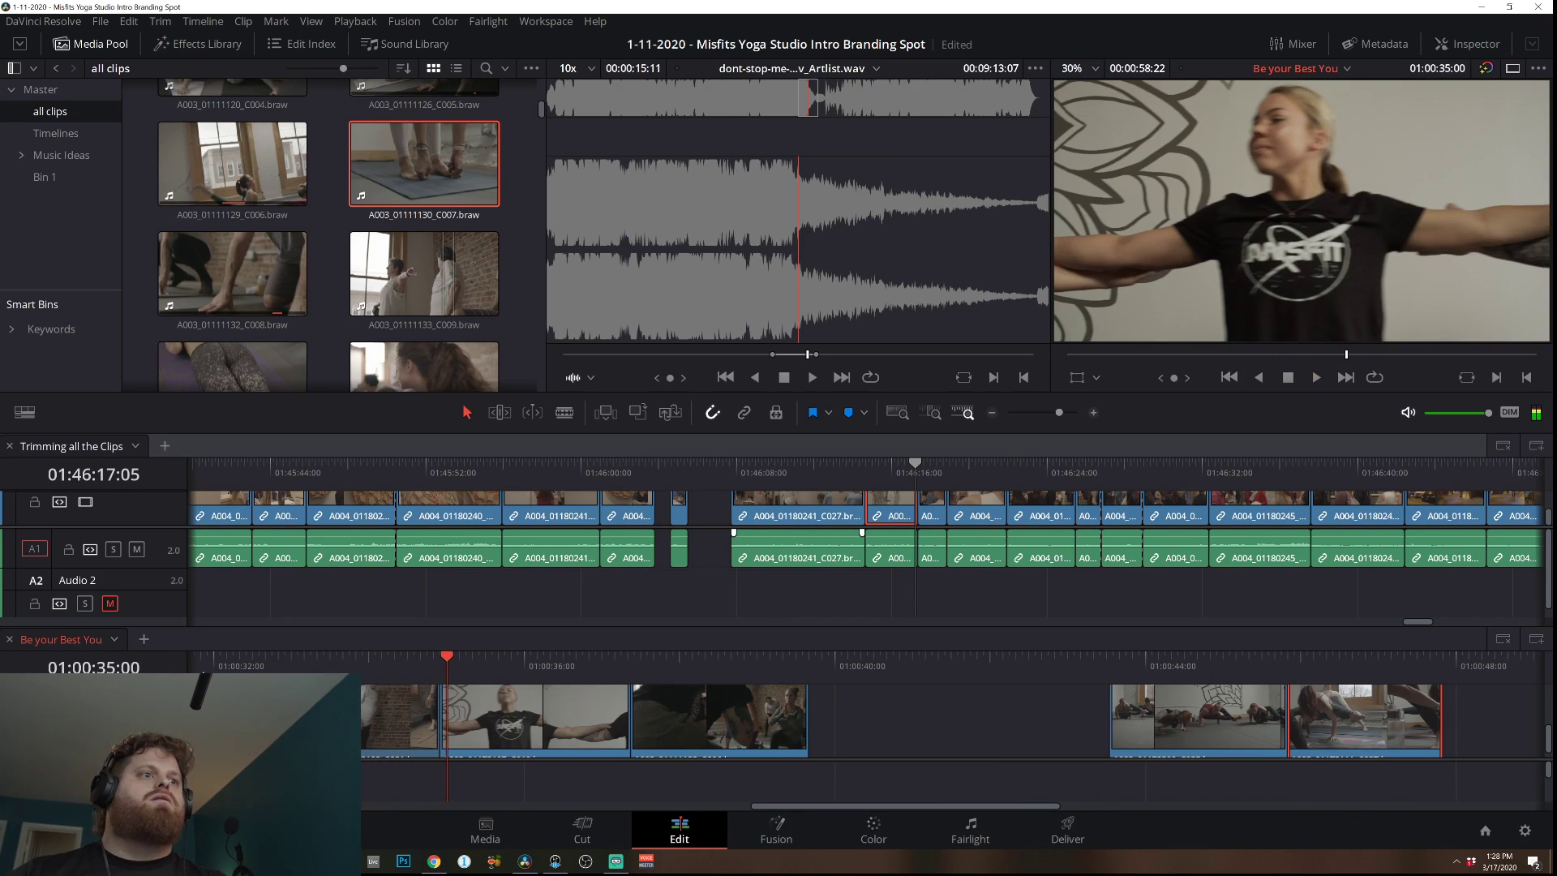
Play the Be your Best You timeline from its beginning to the CBD Flower sign shot.
click(992, 412)
click(991, 412)
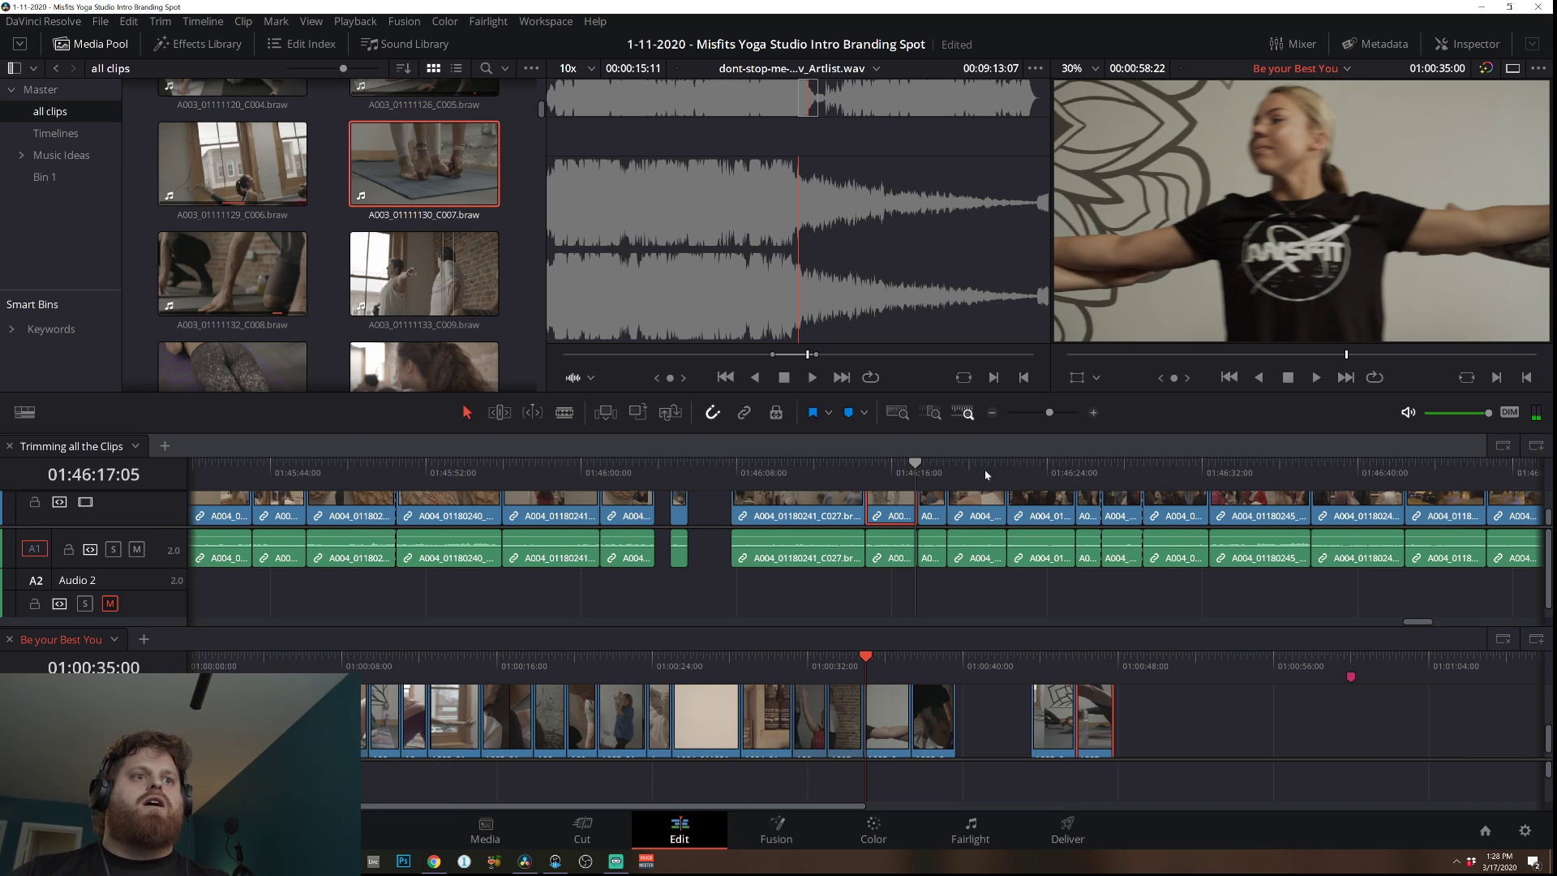
key(Home)
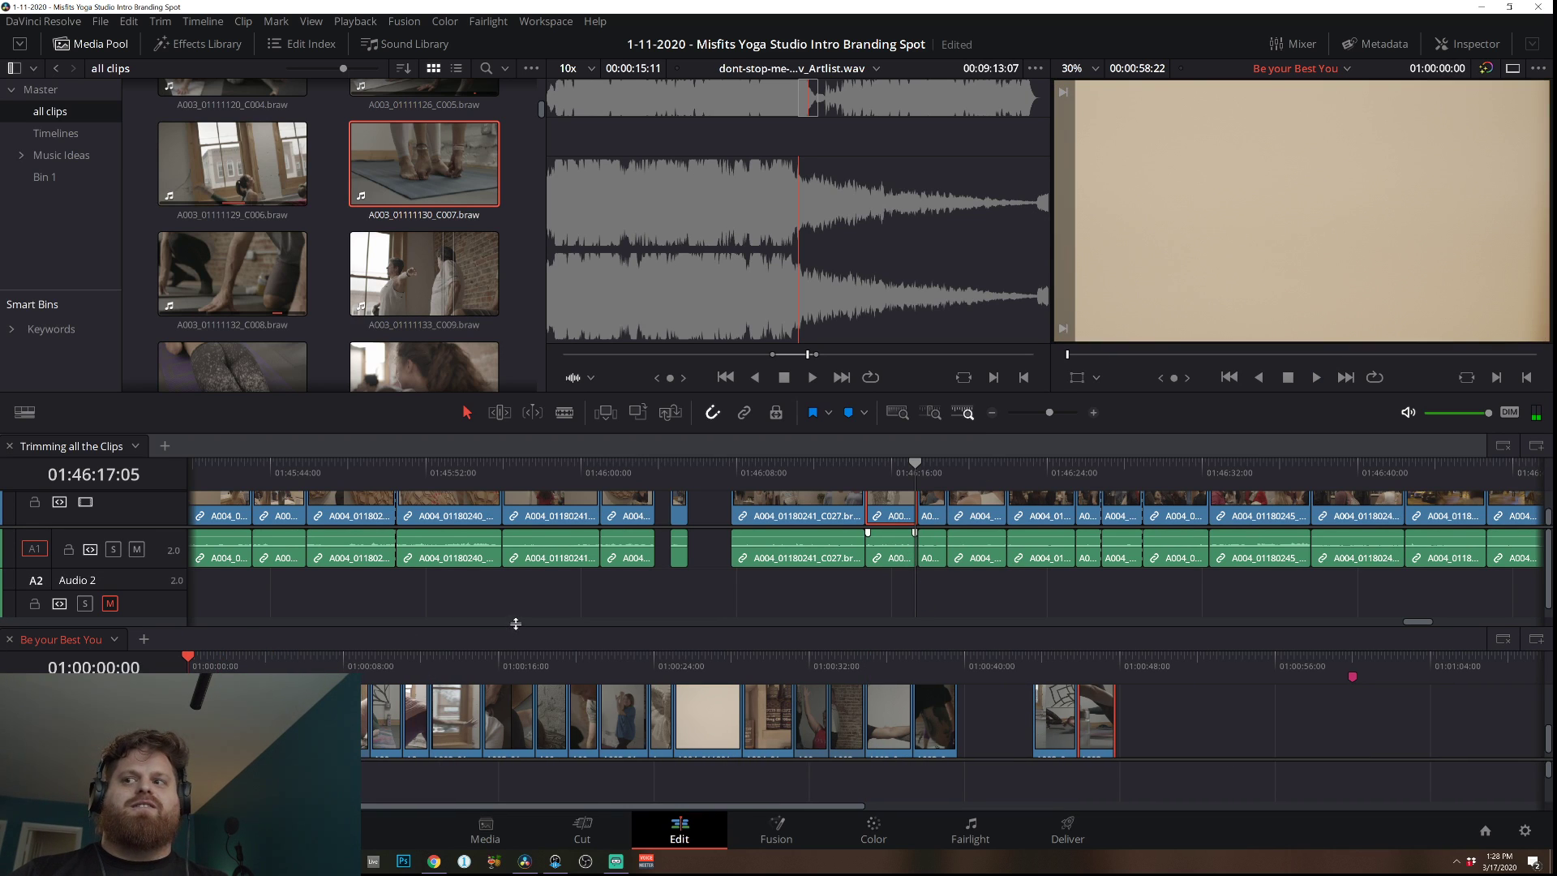
key(space)
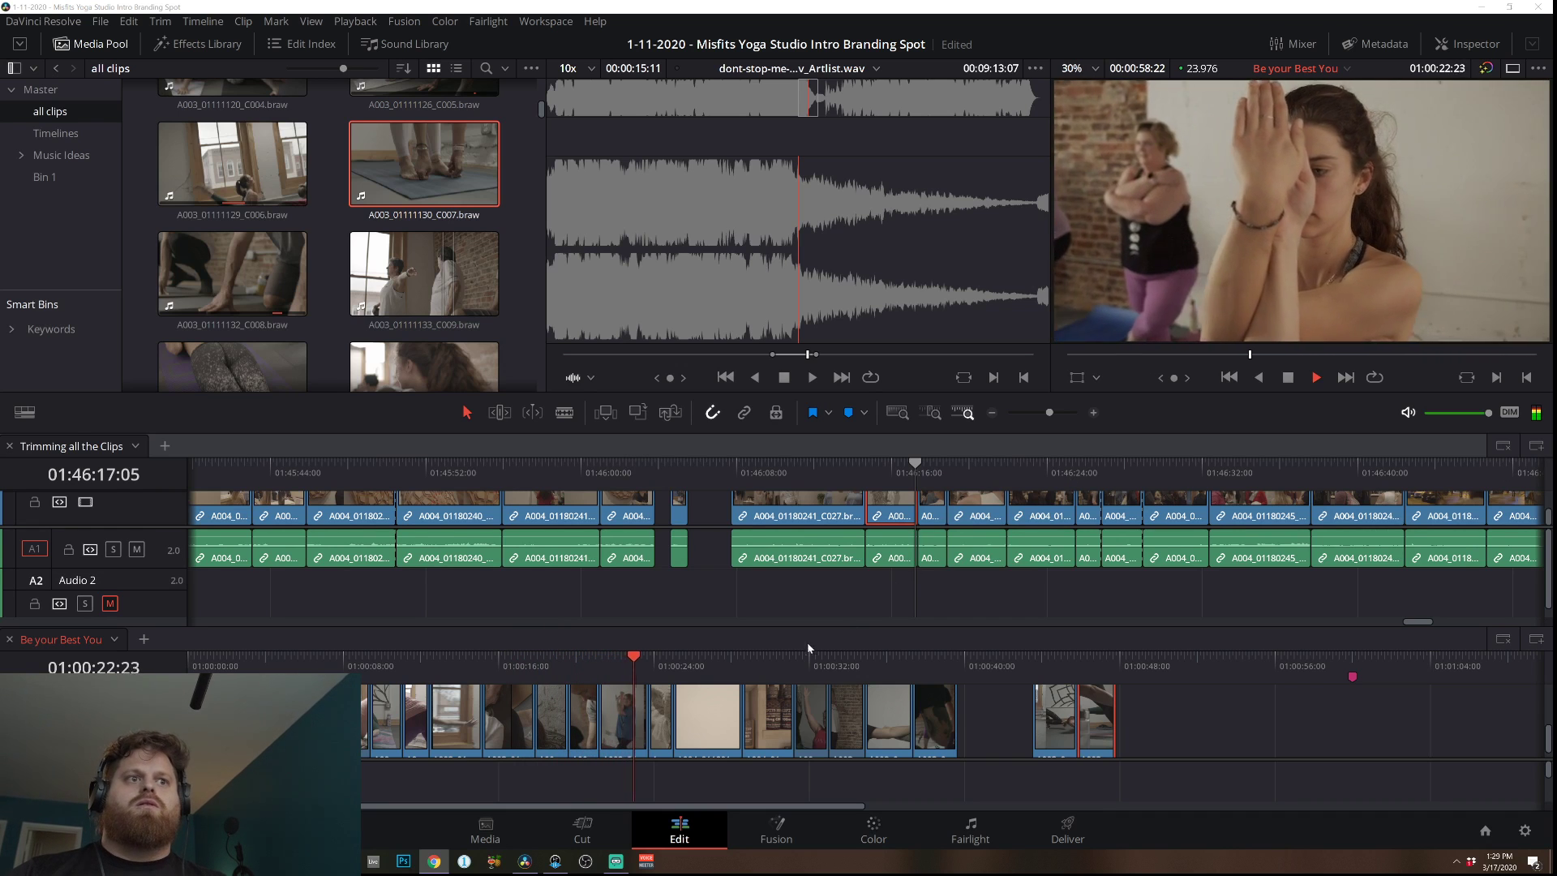
click(792, 673)
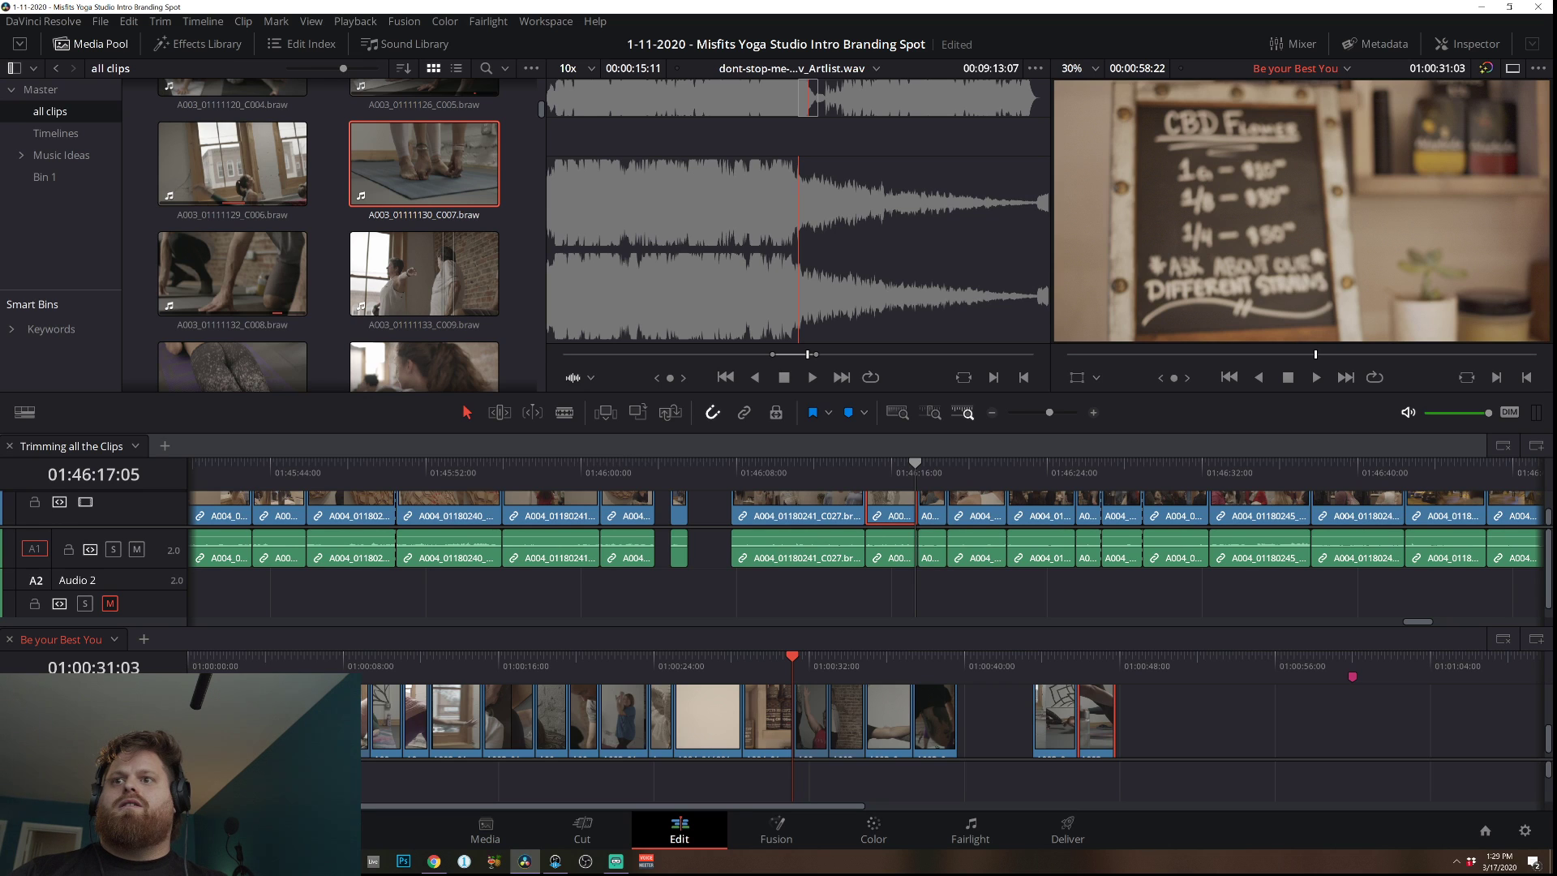
key(alt+Tab)
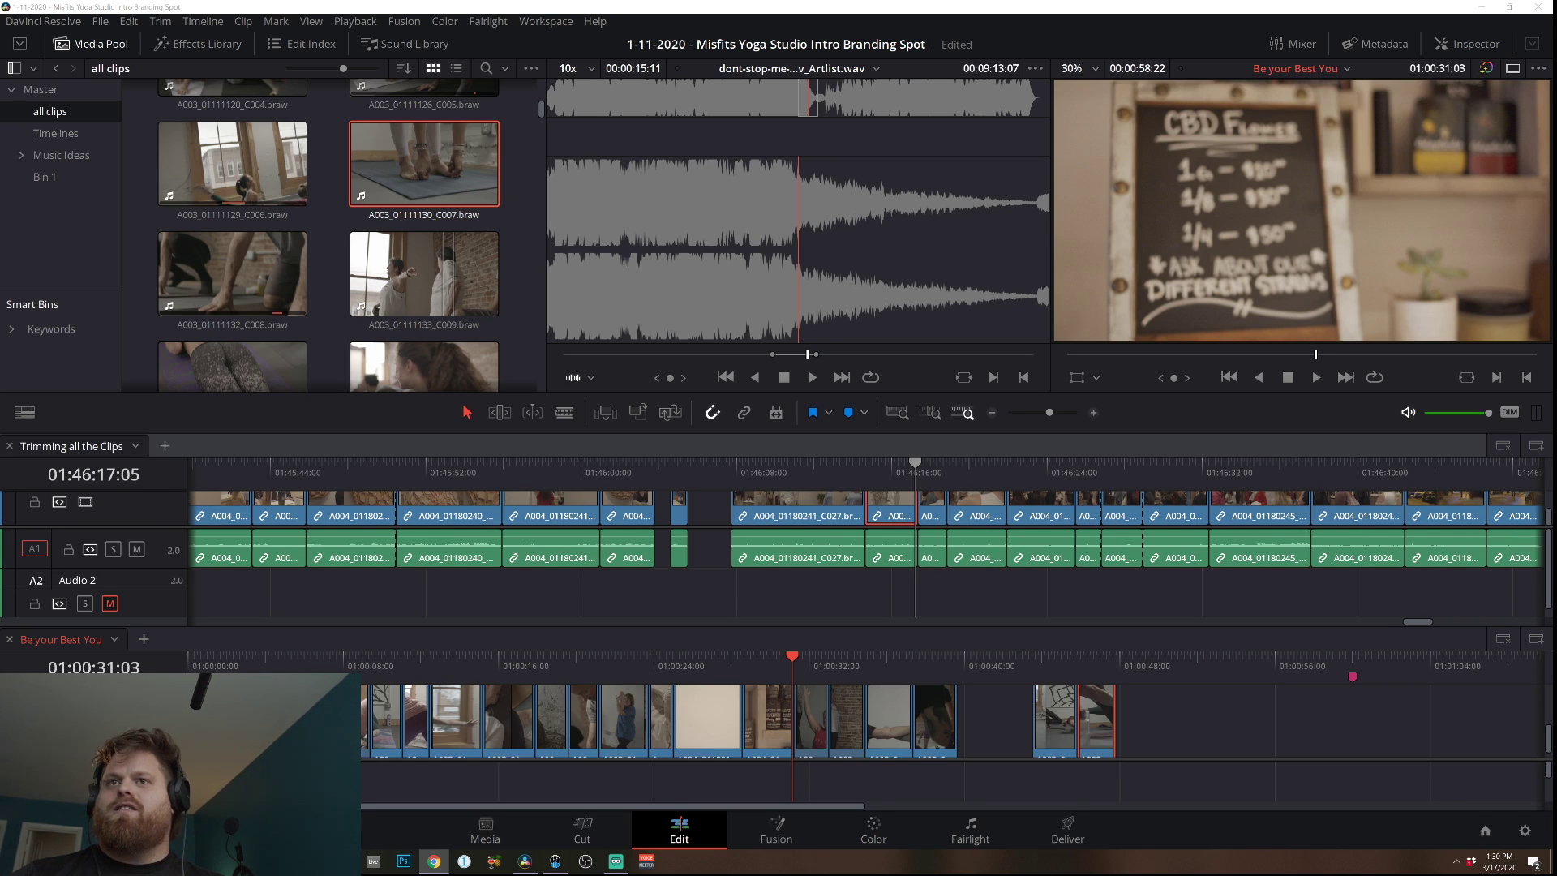
Comment on the Facebook live: "I switched mics, did that fix it for facebook. I noticed it was only in my voice, or was system audio also staticky?".
key(alt+Tab)
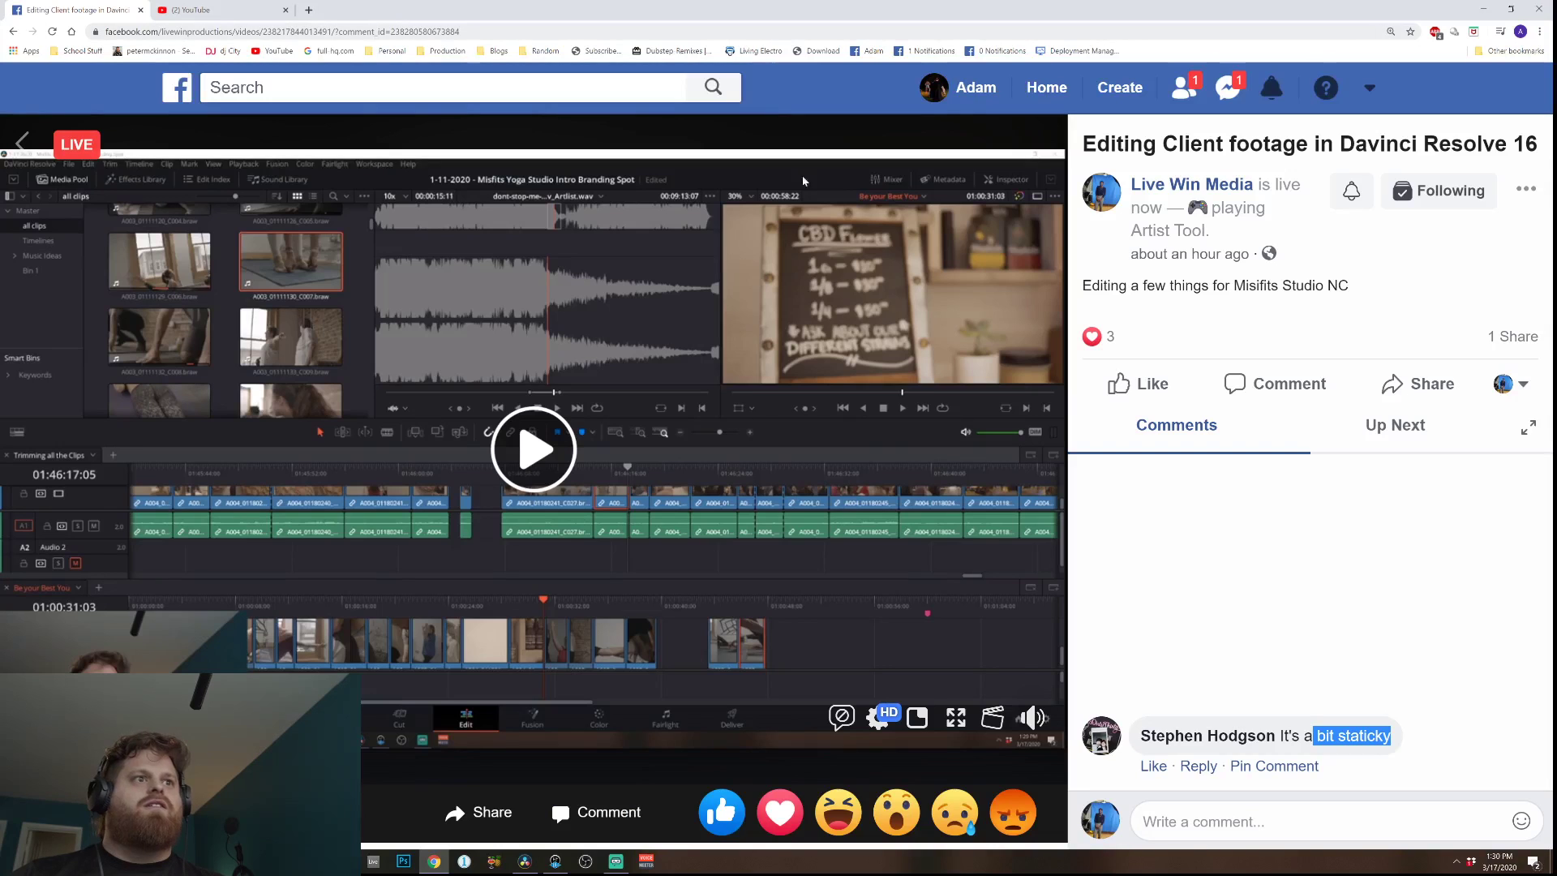
click(1295, 529)
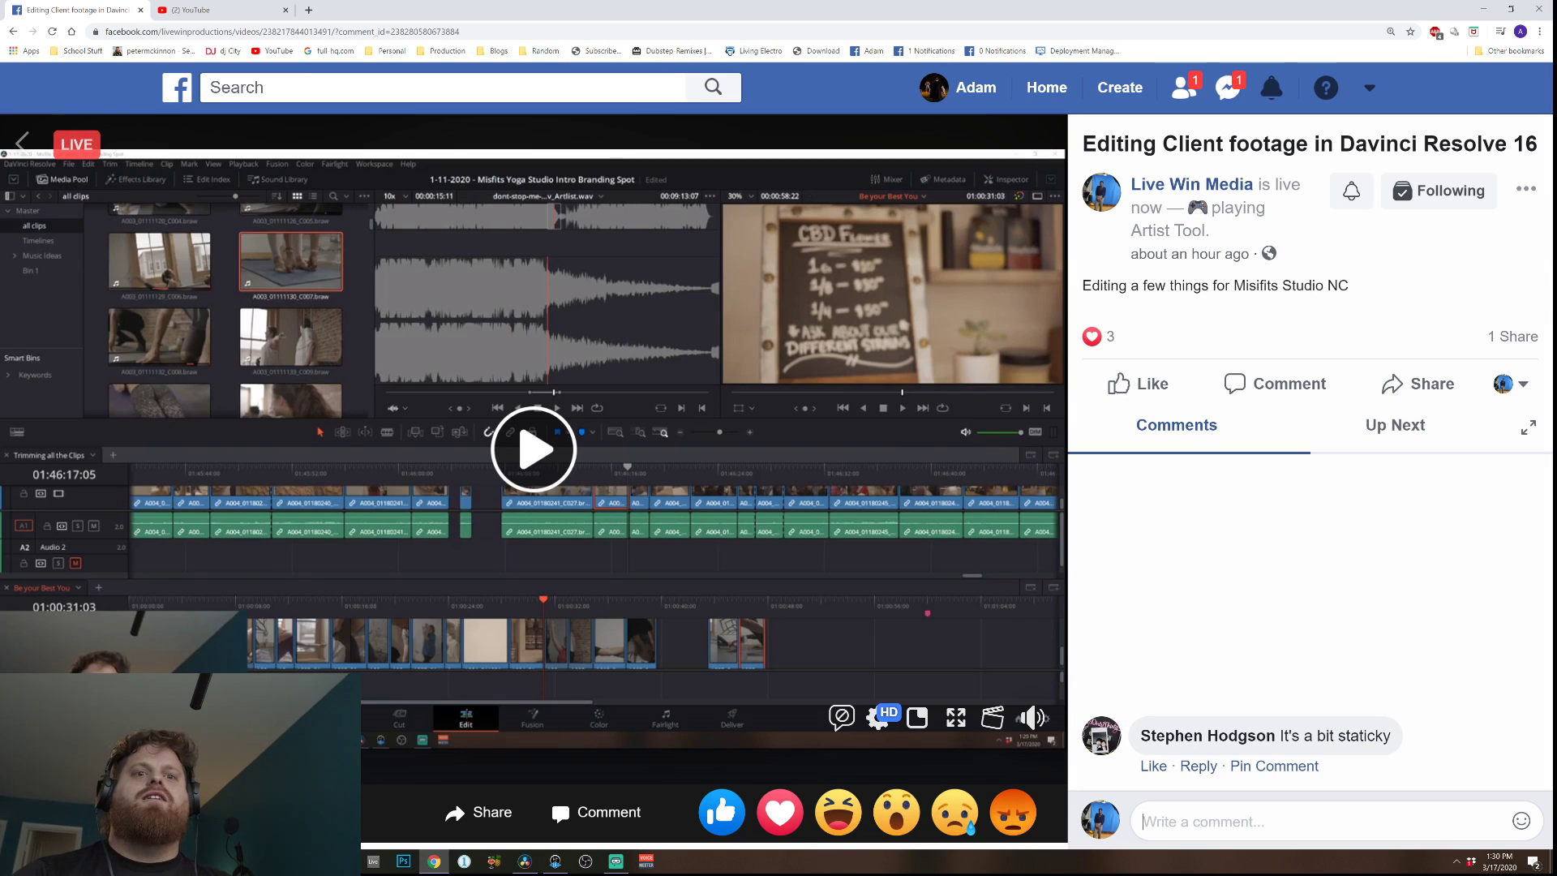
text(I s)
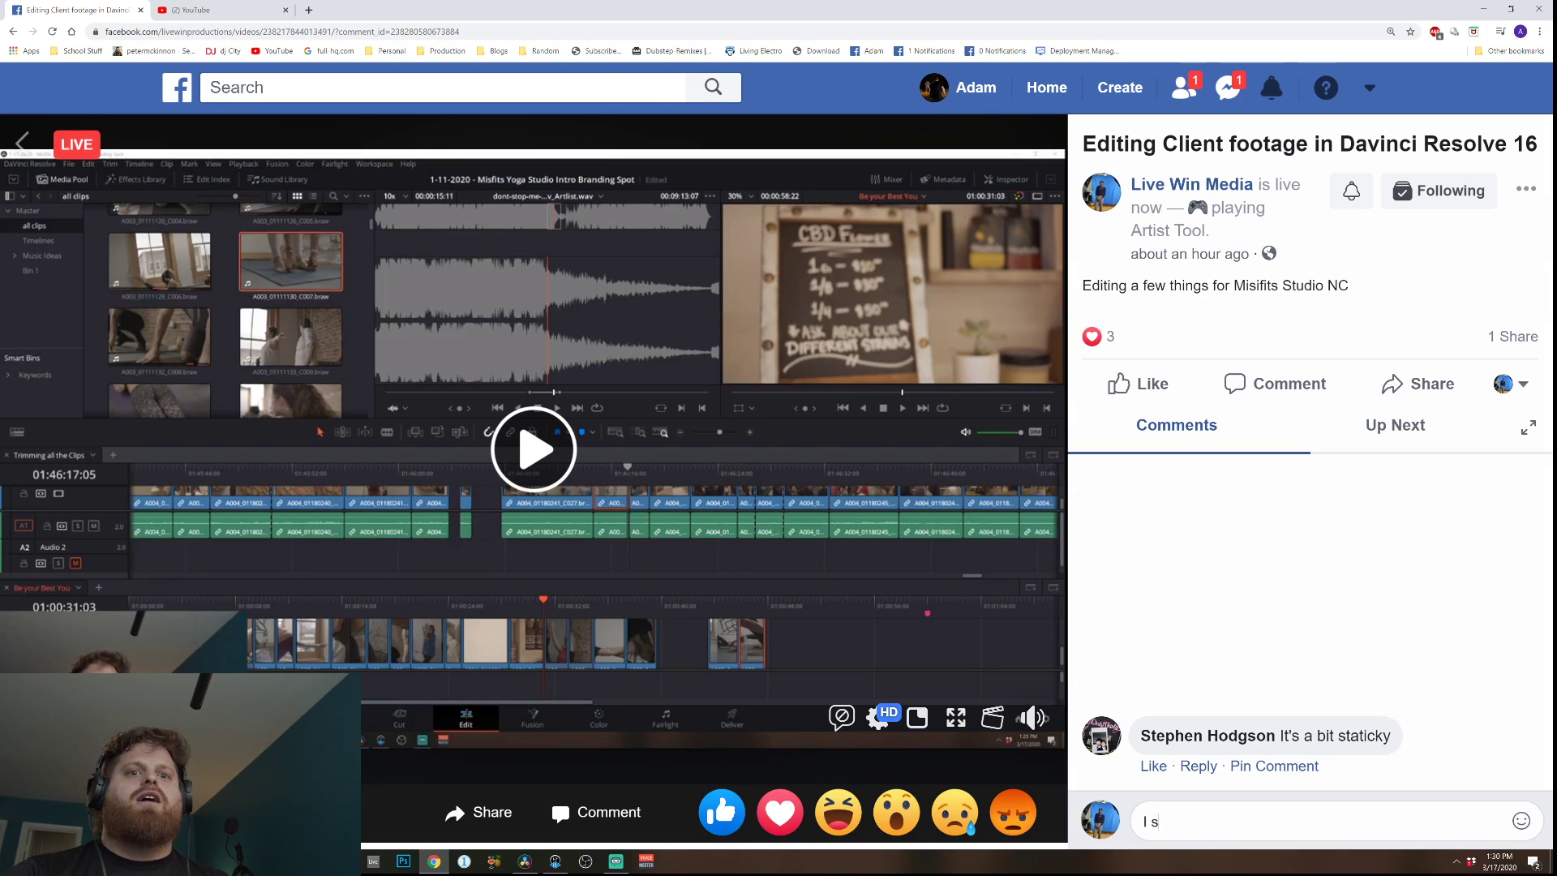
text(witched mics, )
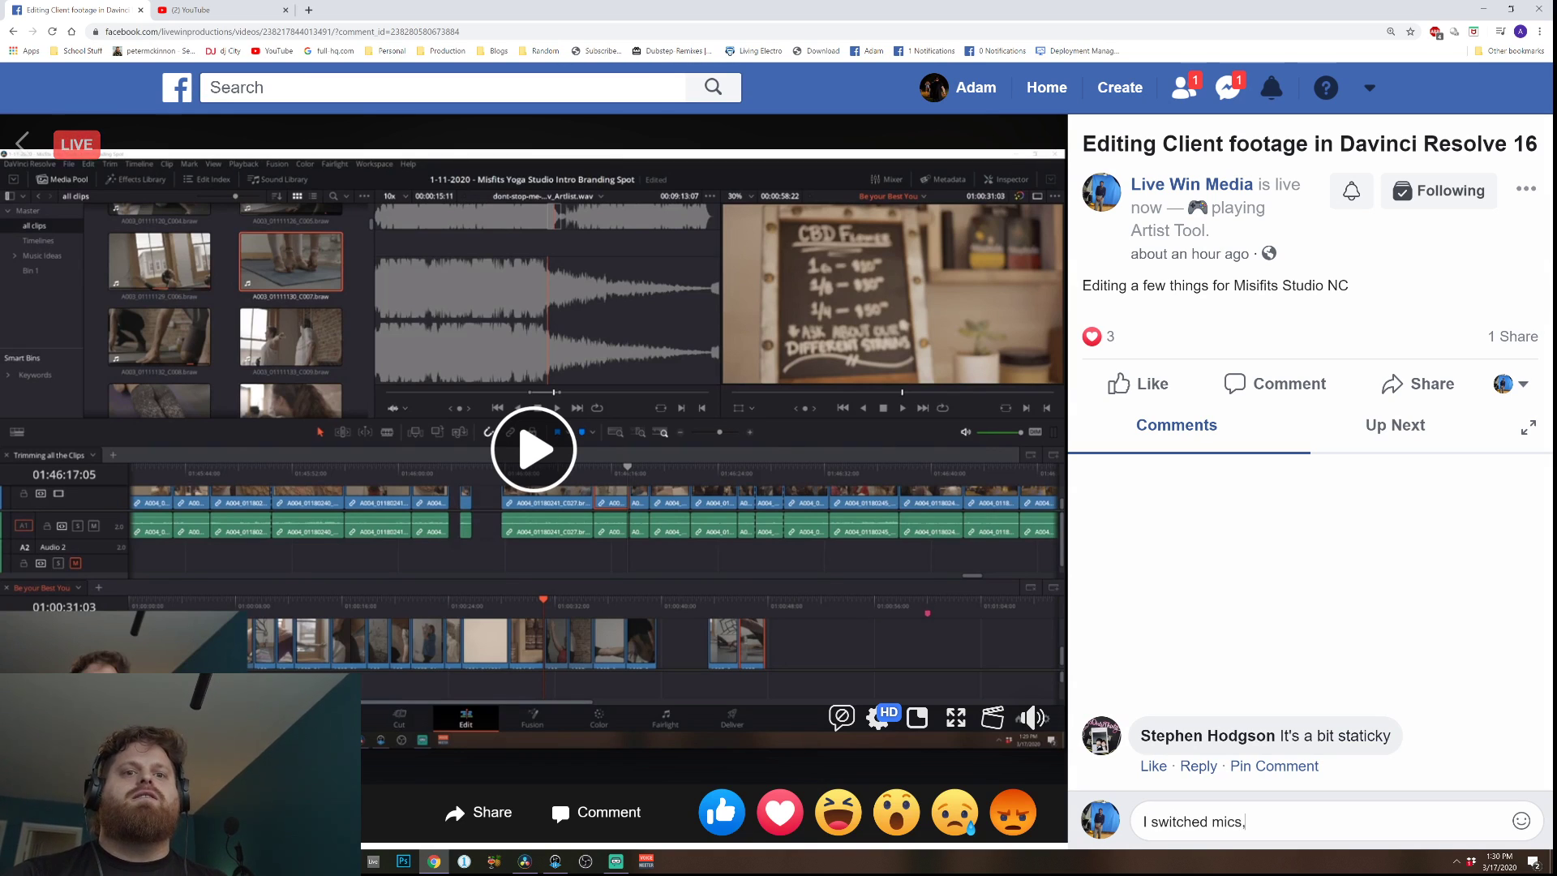
text(did that fix it)
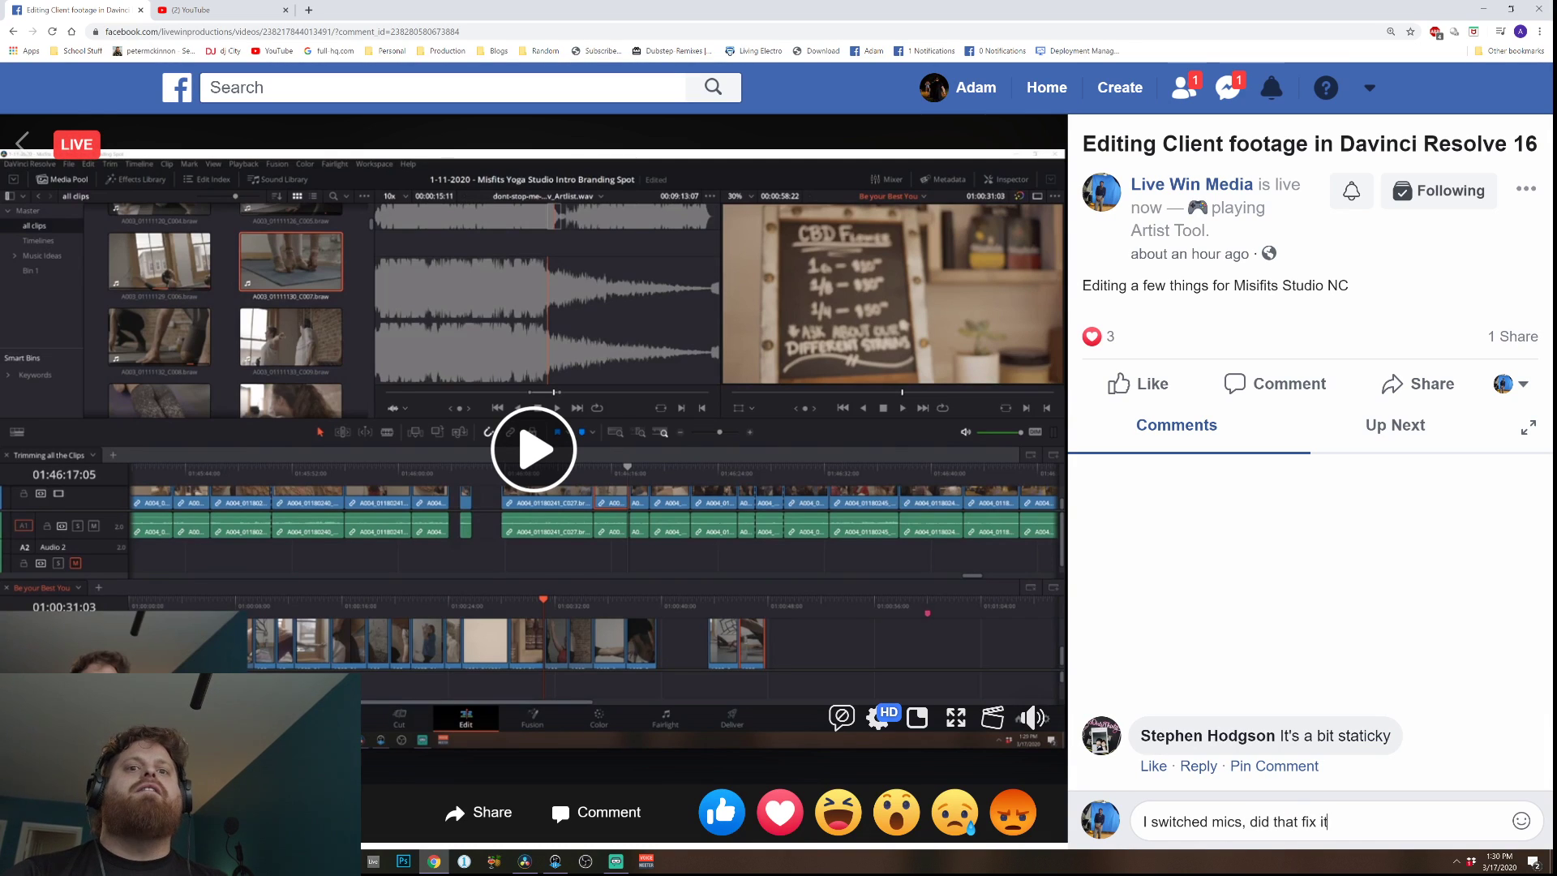
text( for facebook. )
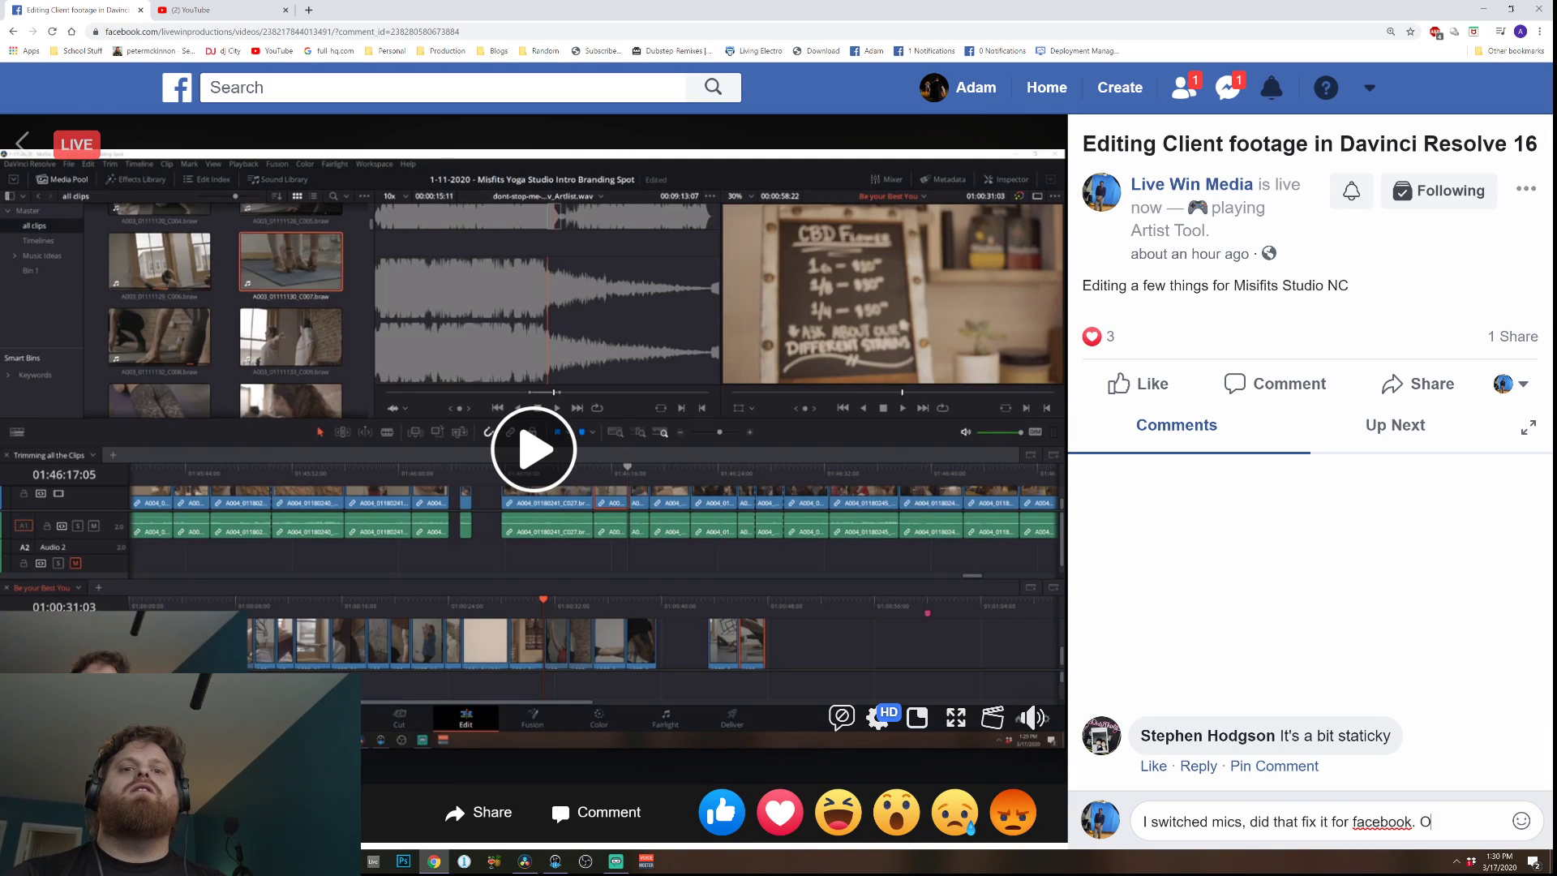
text(I noticed it was)
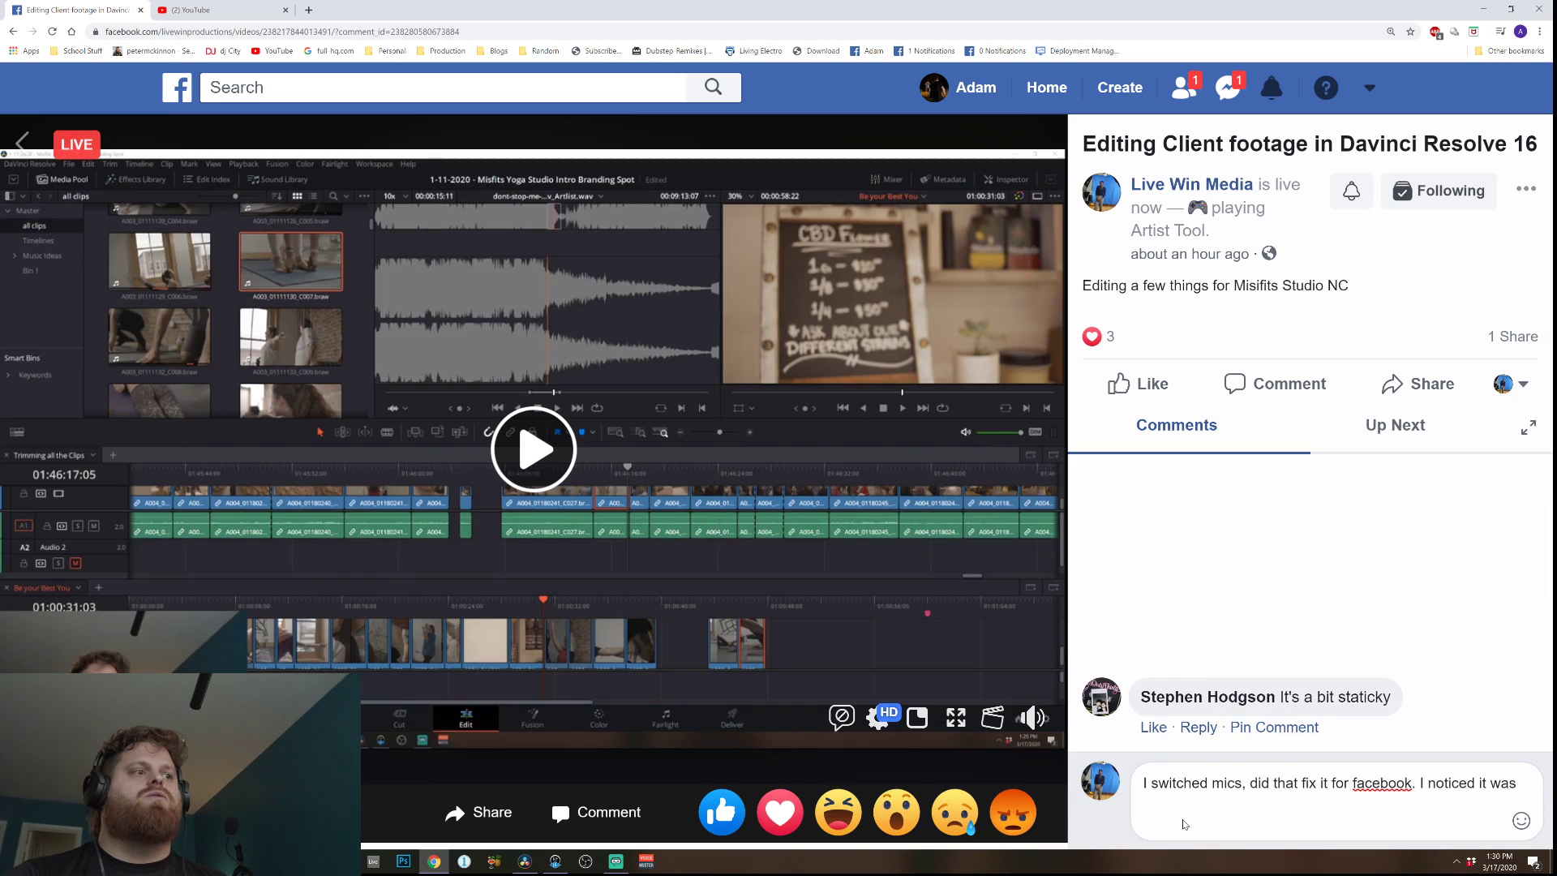
text( only only in m)
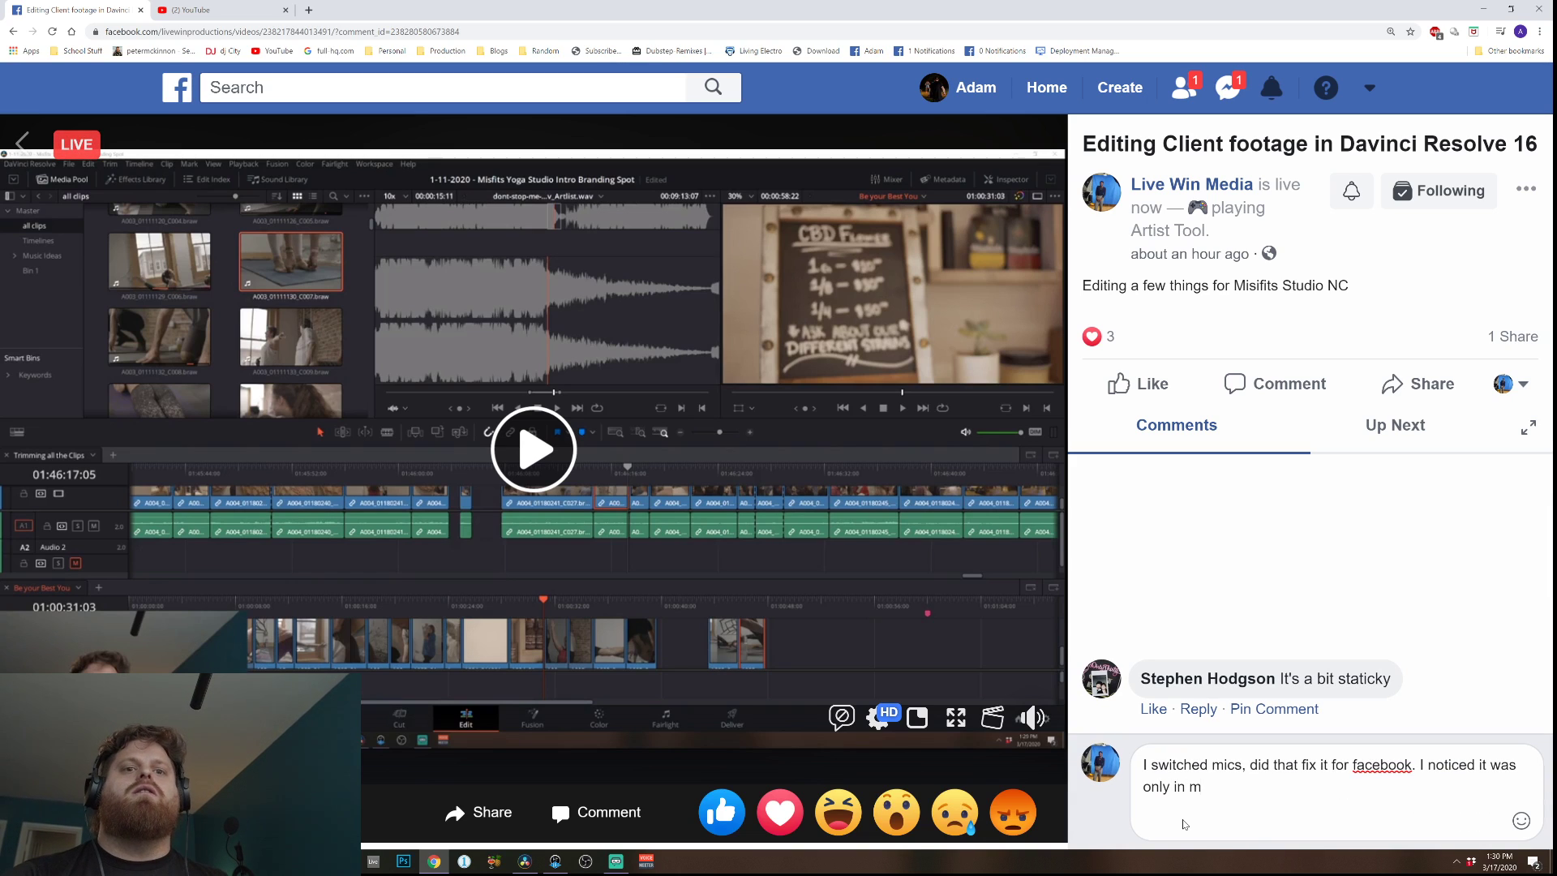
text(y voice )
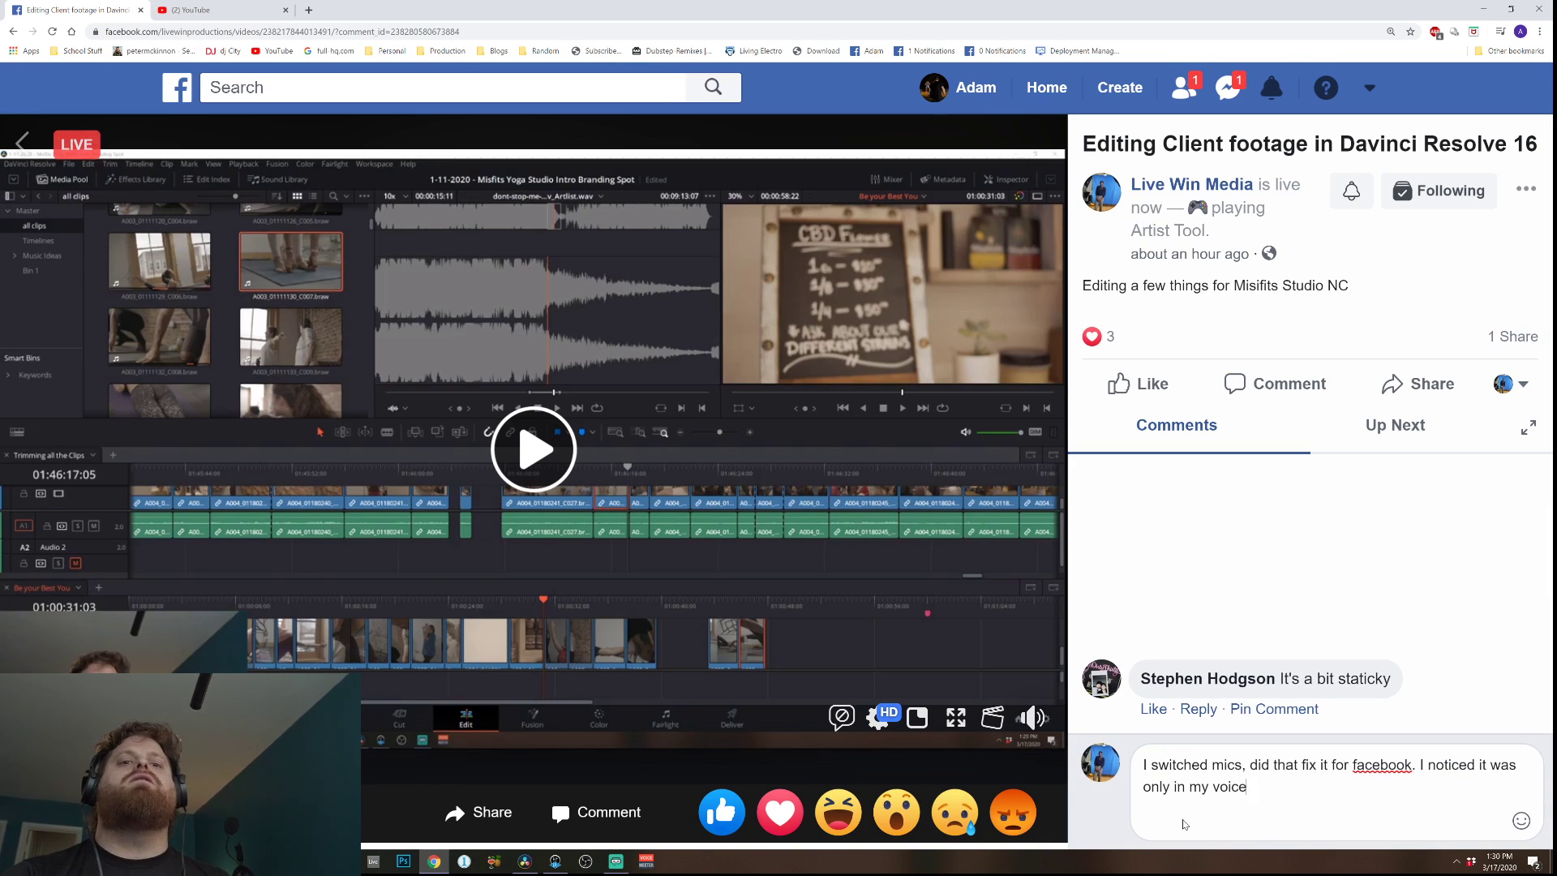
text(, or was system au)
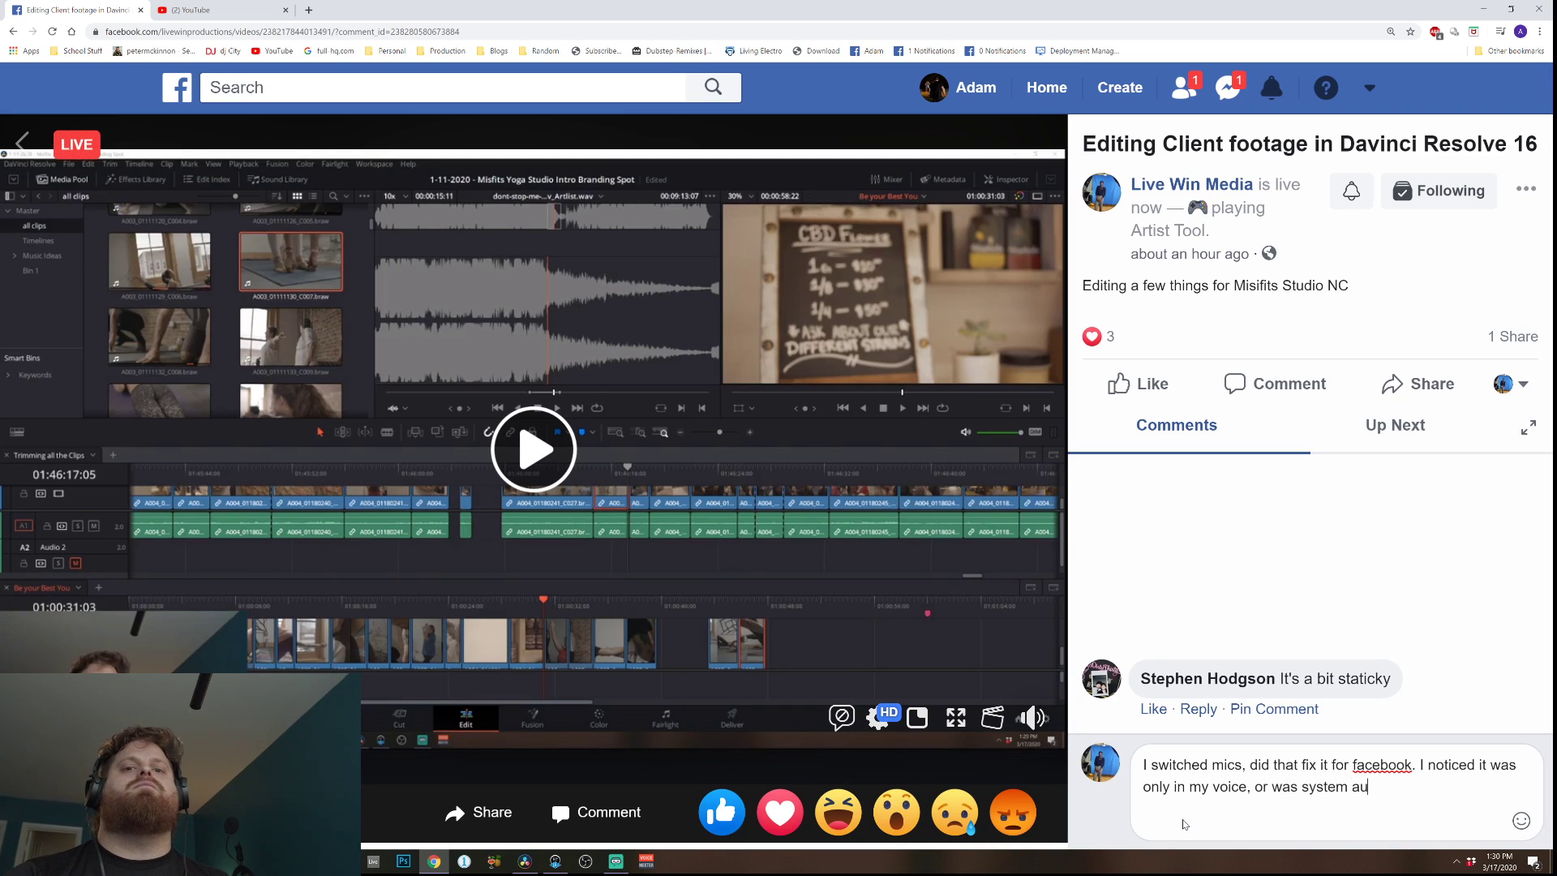
text(dio also staticky)
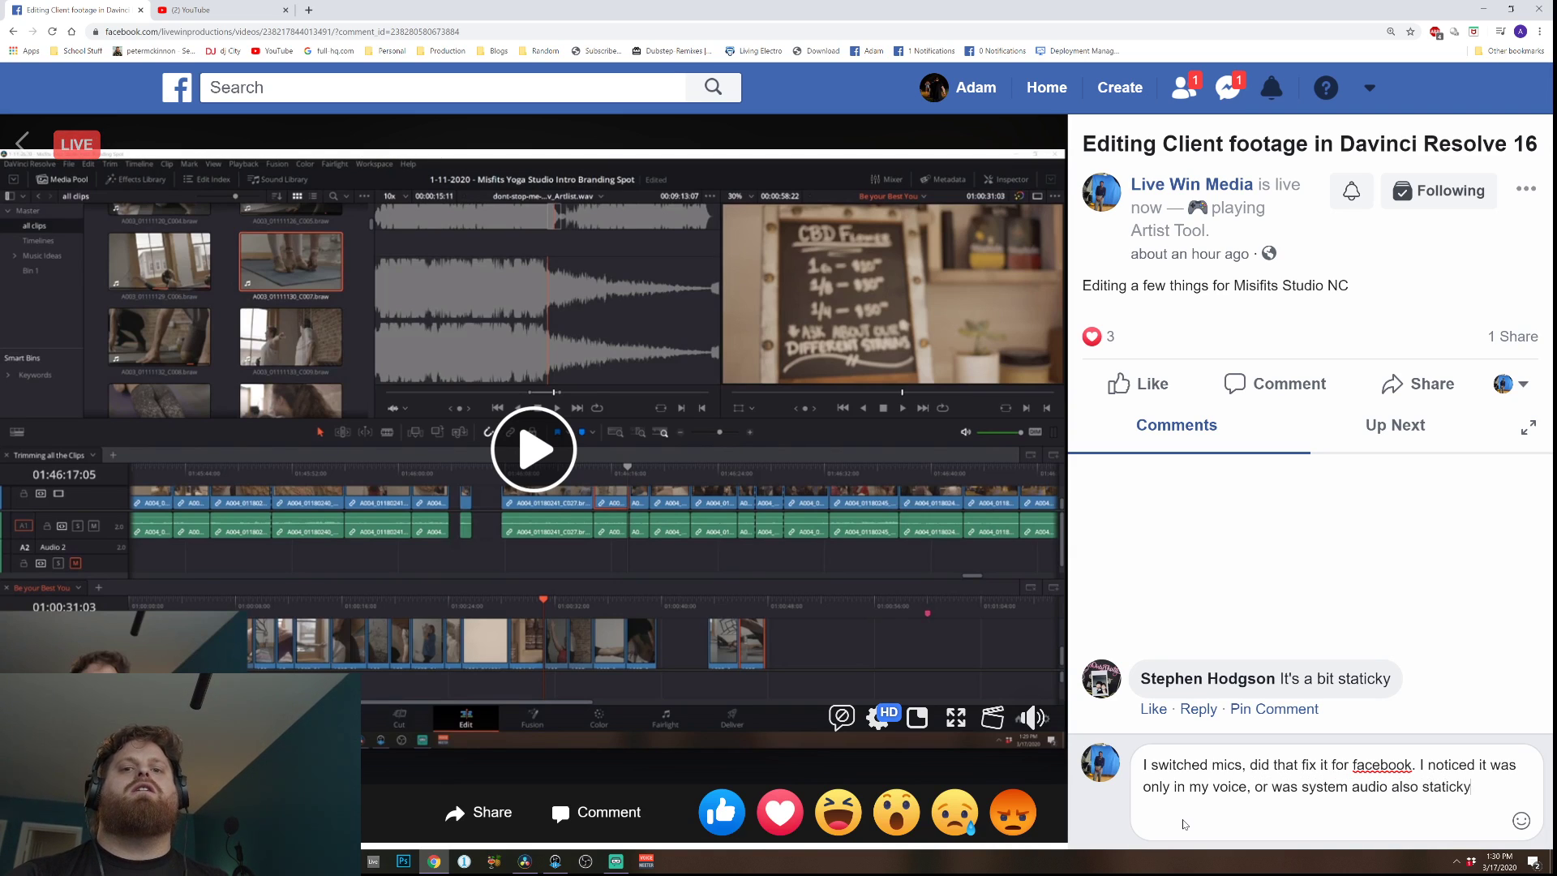
key(Return)
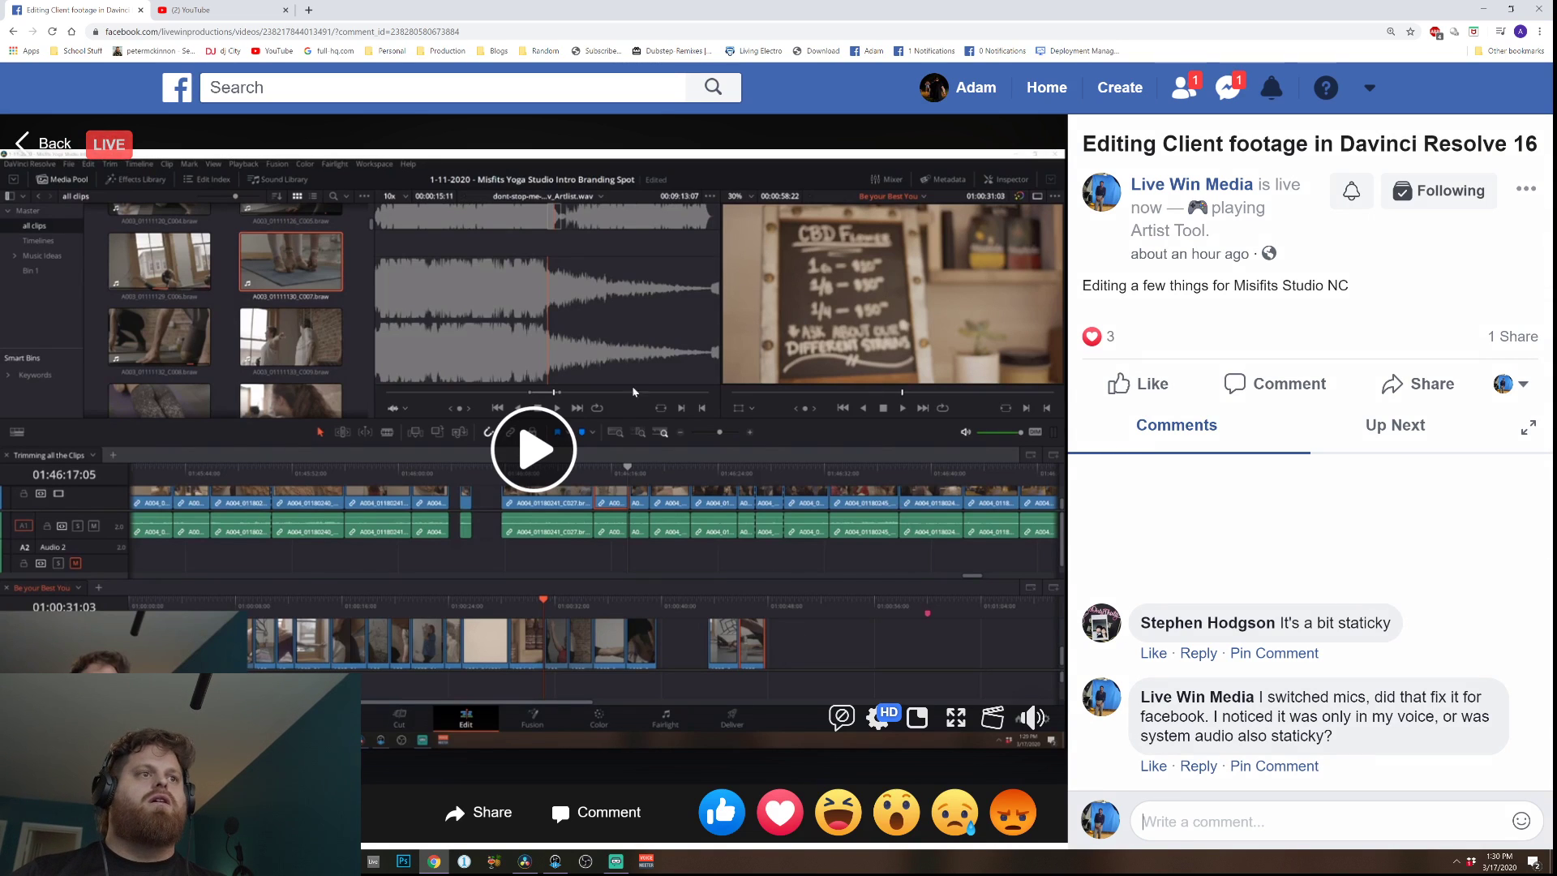
Return to DaVinci Resolve and play the Be your Best You timeline from its beginning in full screen.
drag(716, 10, 1556, 390)
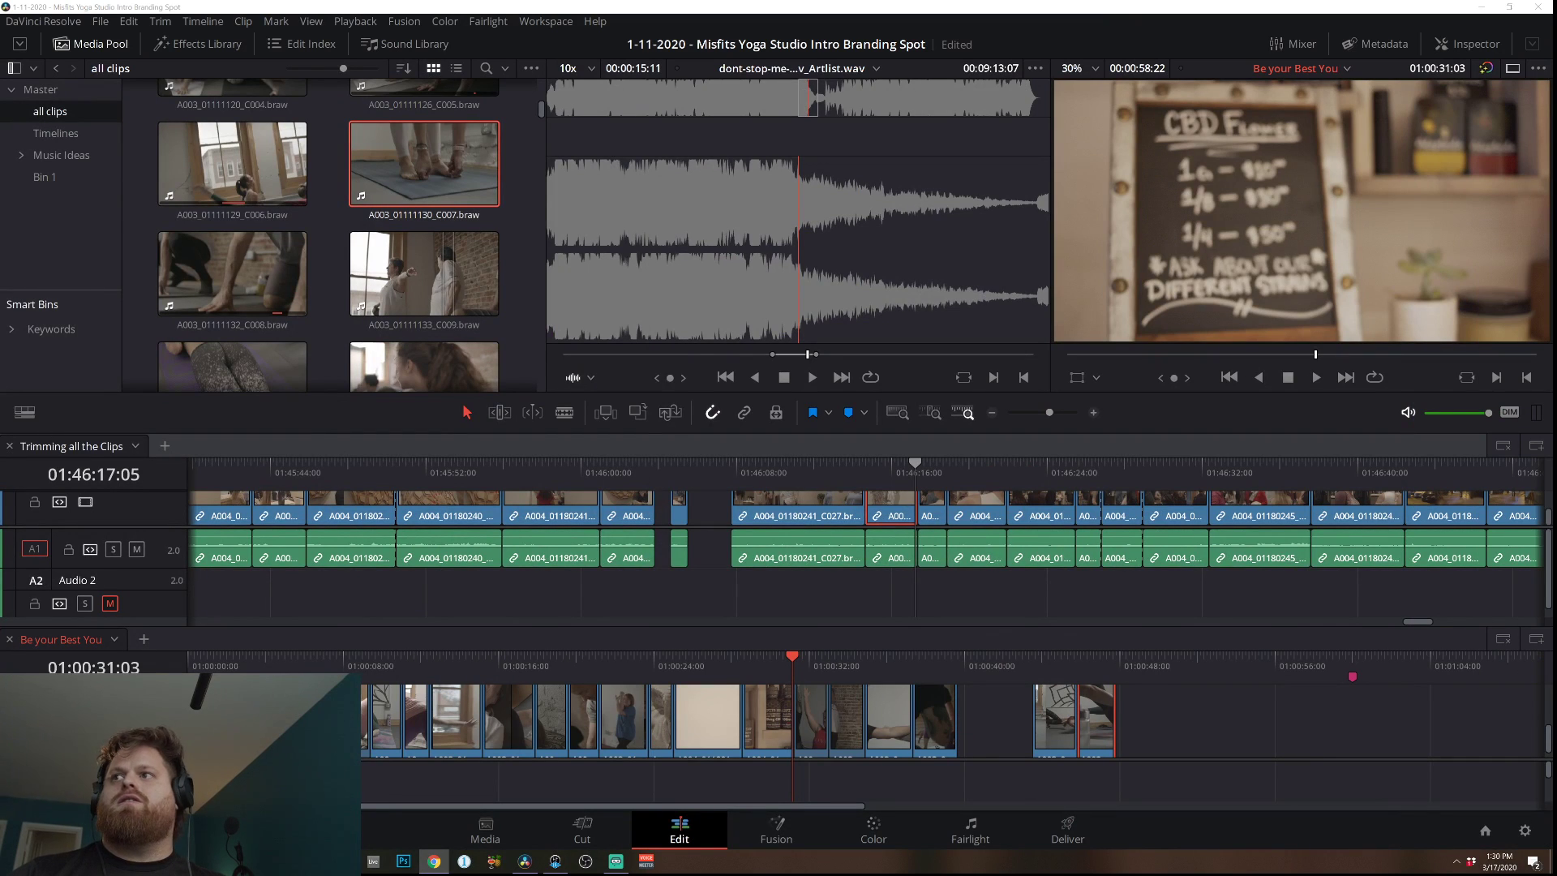
click(831, 647)
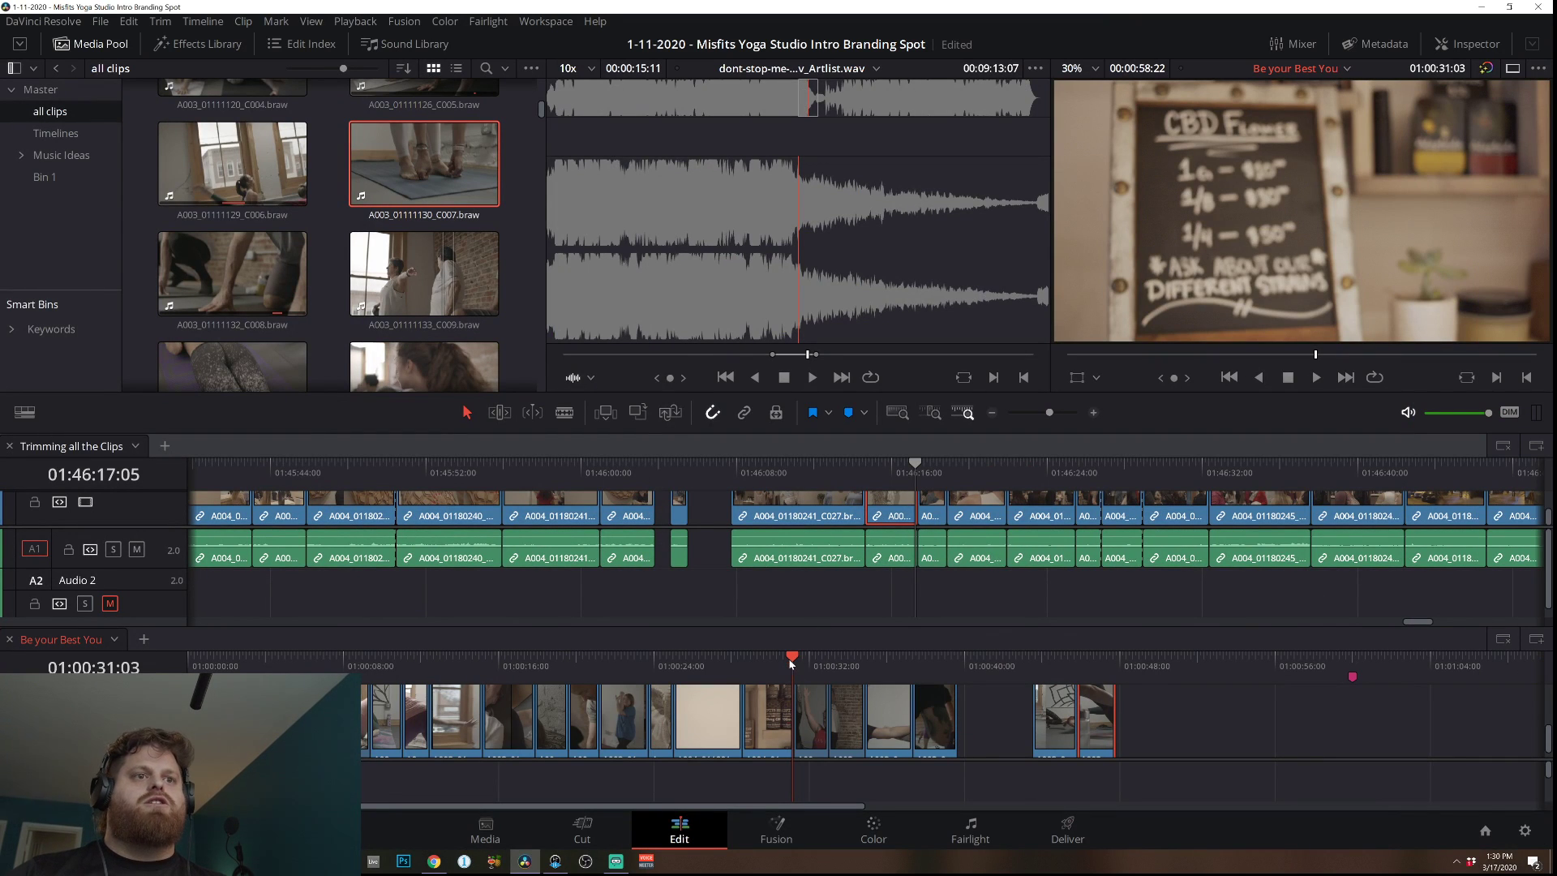
drag(791, 664, 189, 659)
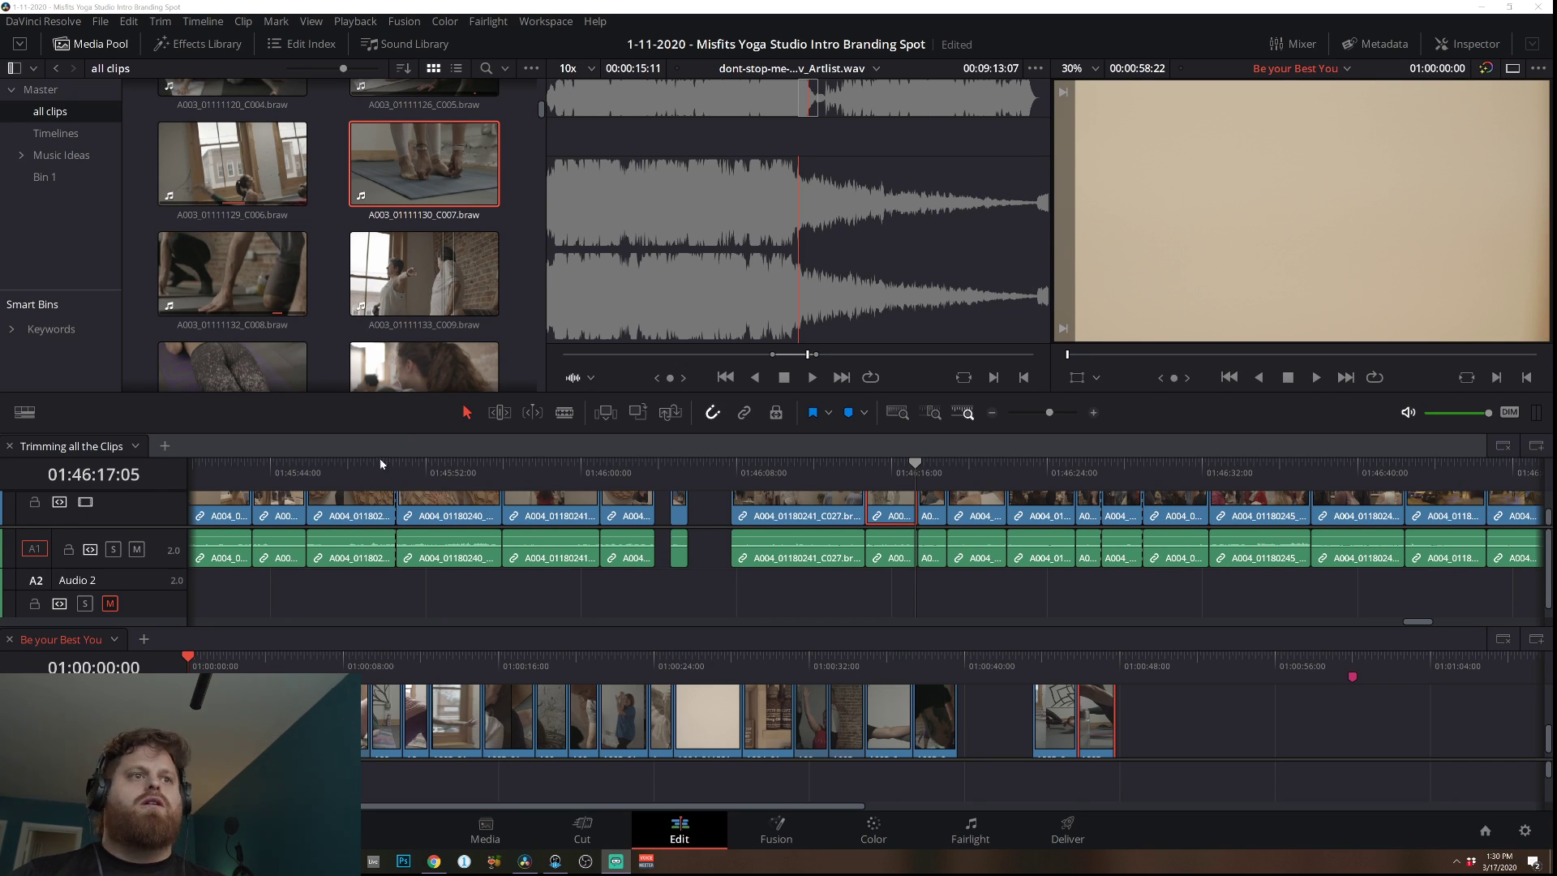
key(p)
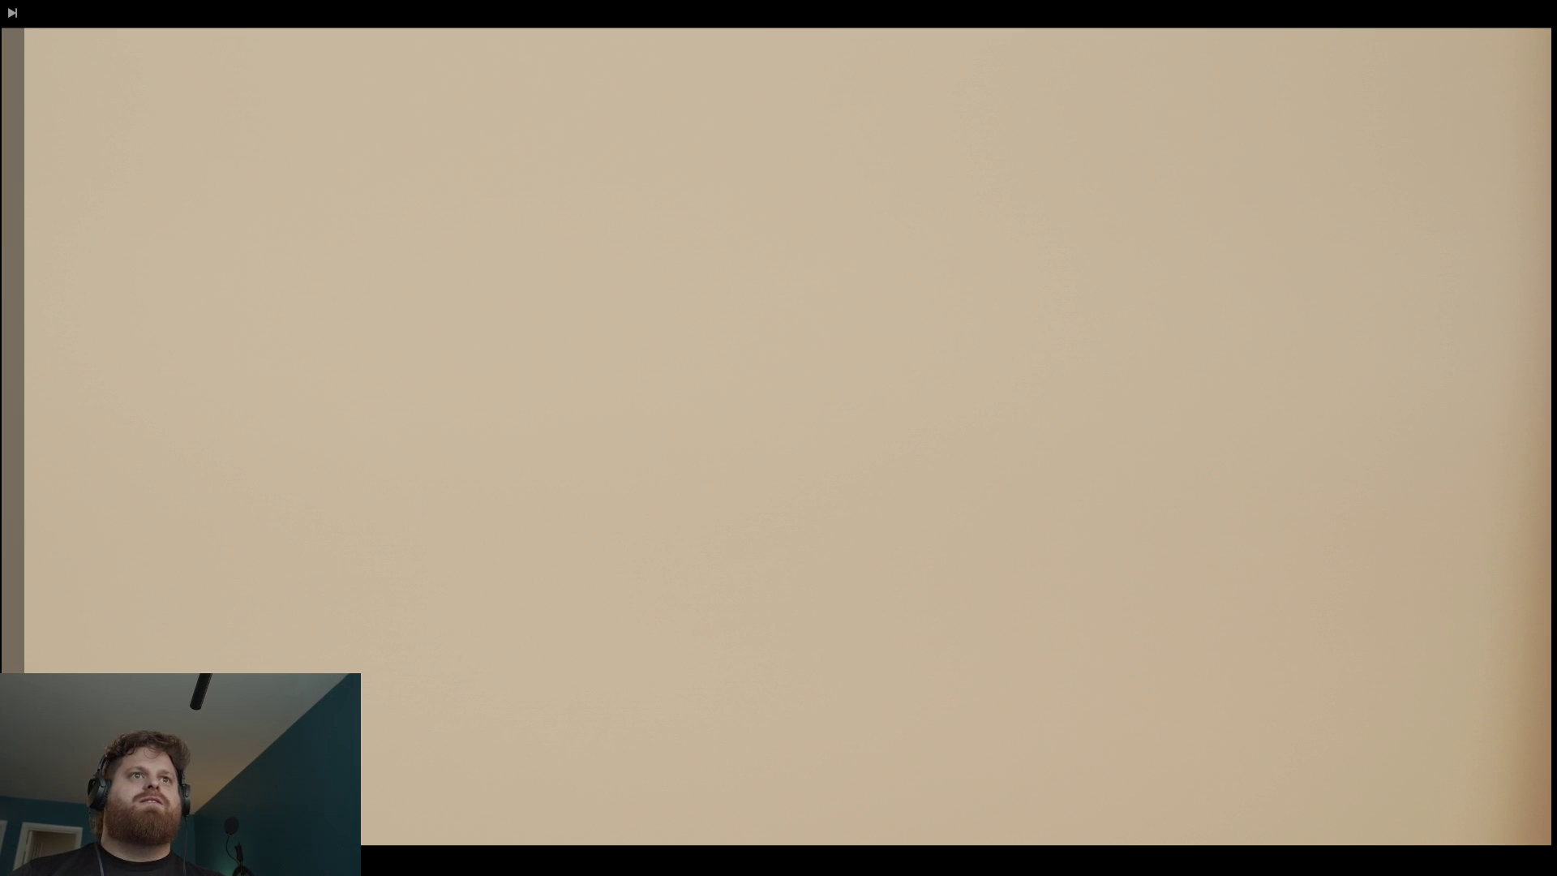
key(space)
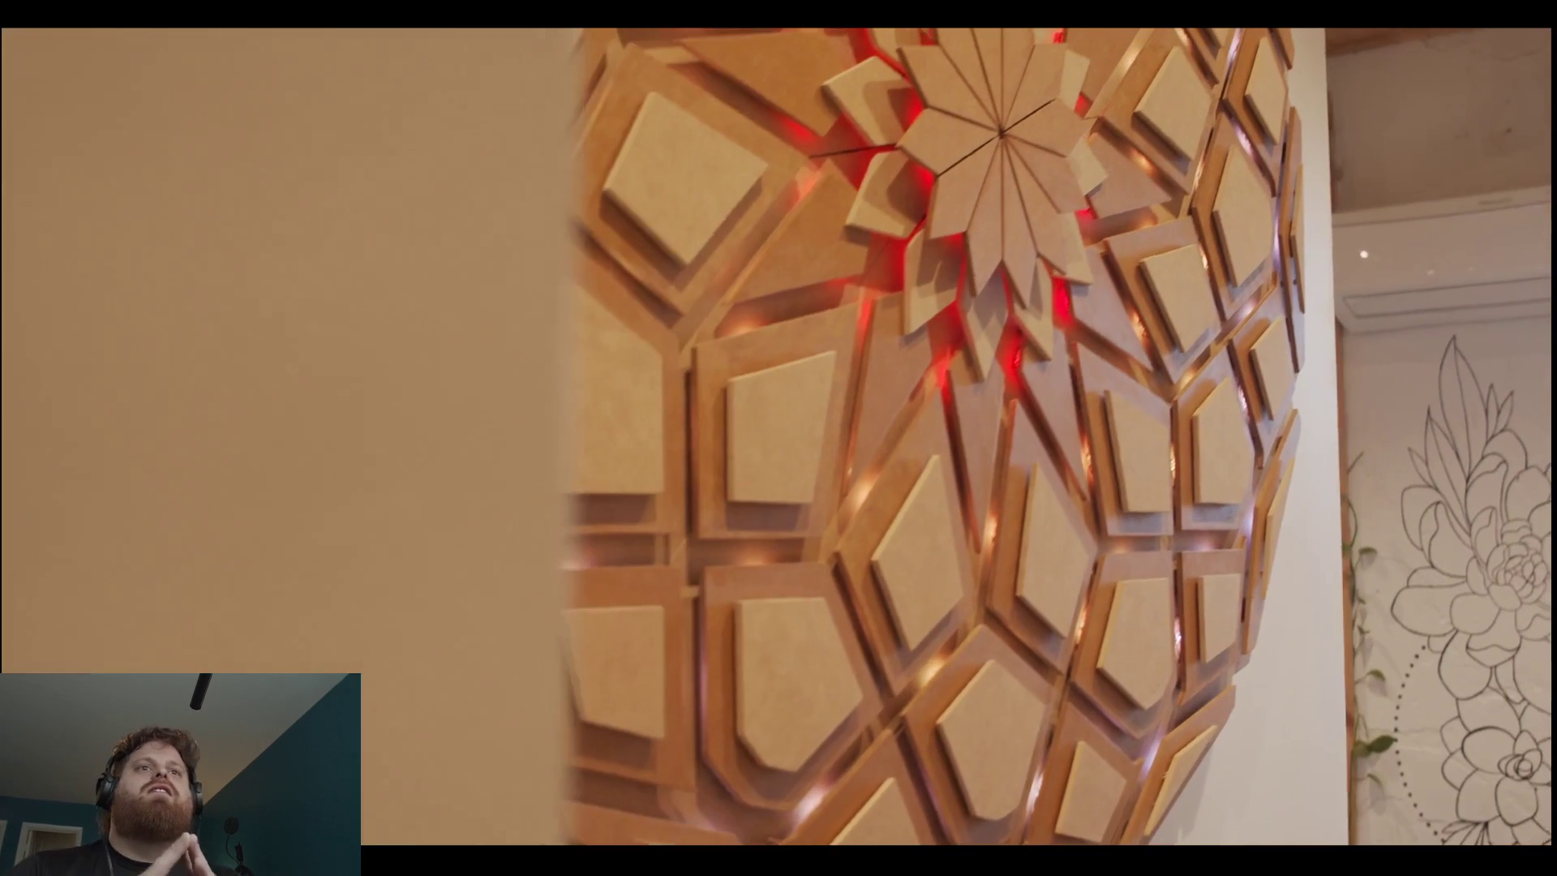
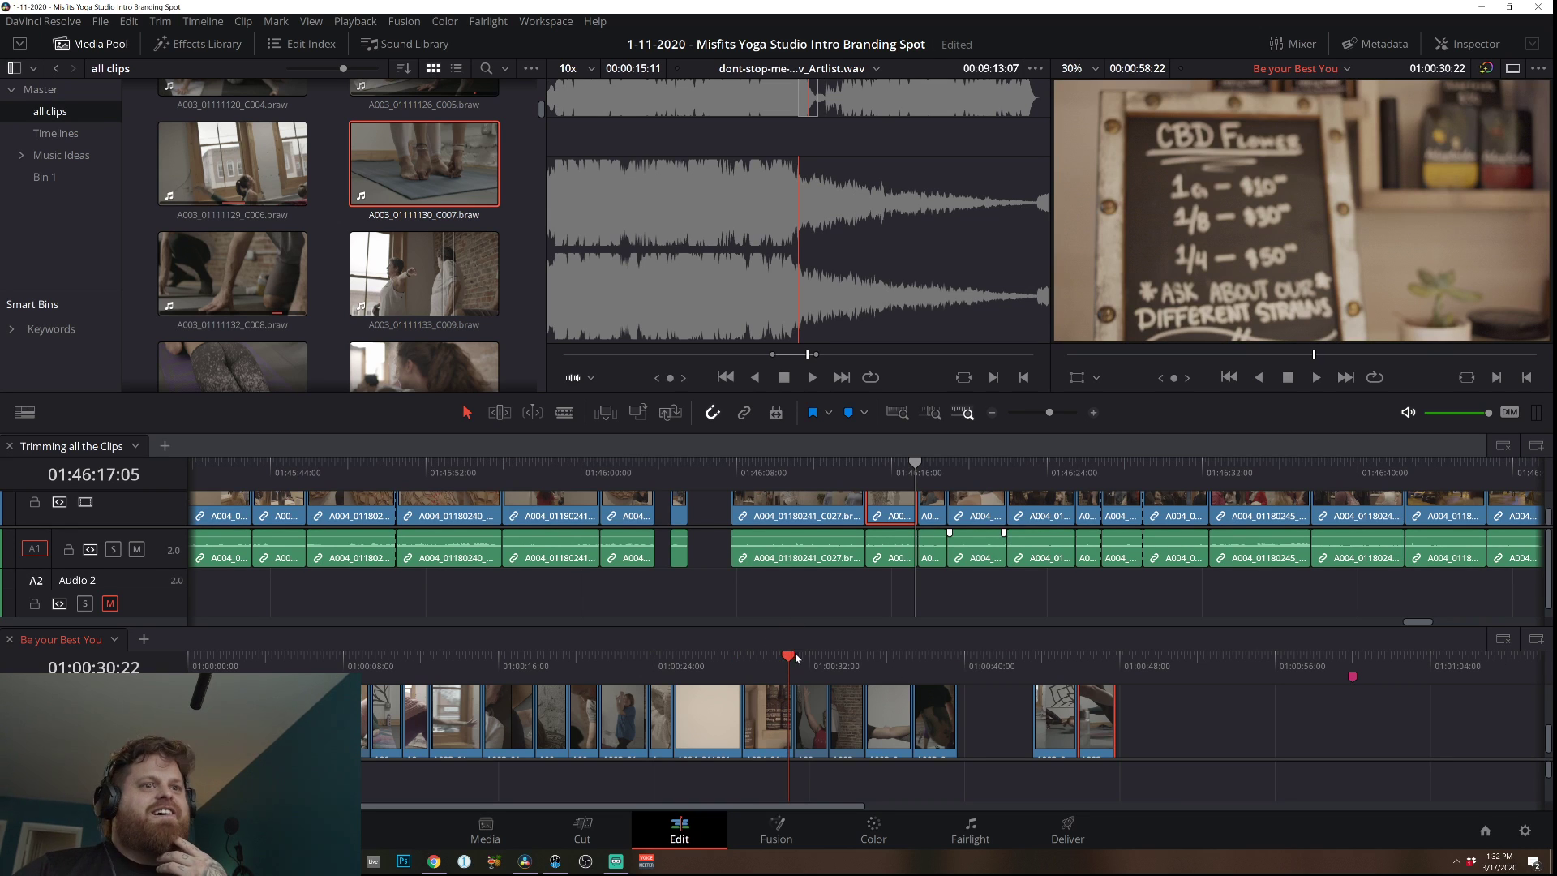
Check the Be your Best You shots after the CBD Flower sign, the gap following the class shot, and the group arm-balance shot.
click(826, 659)
click(890, 659)
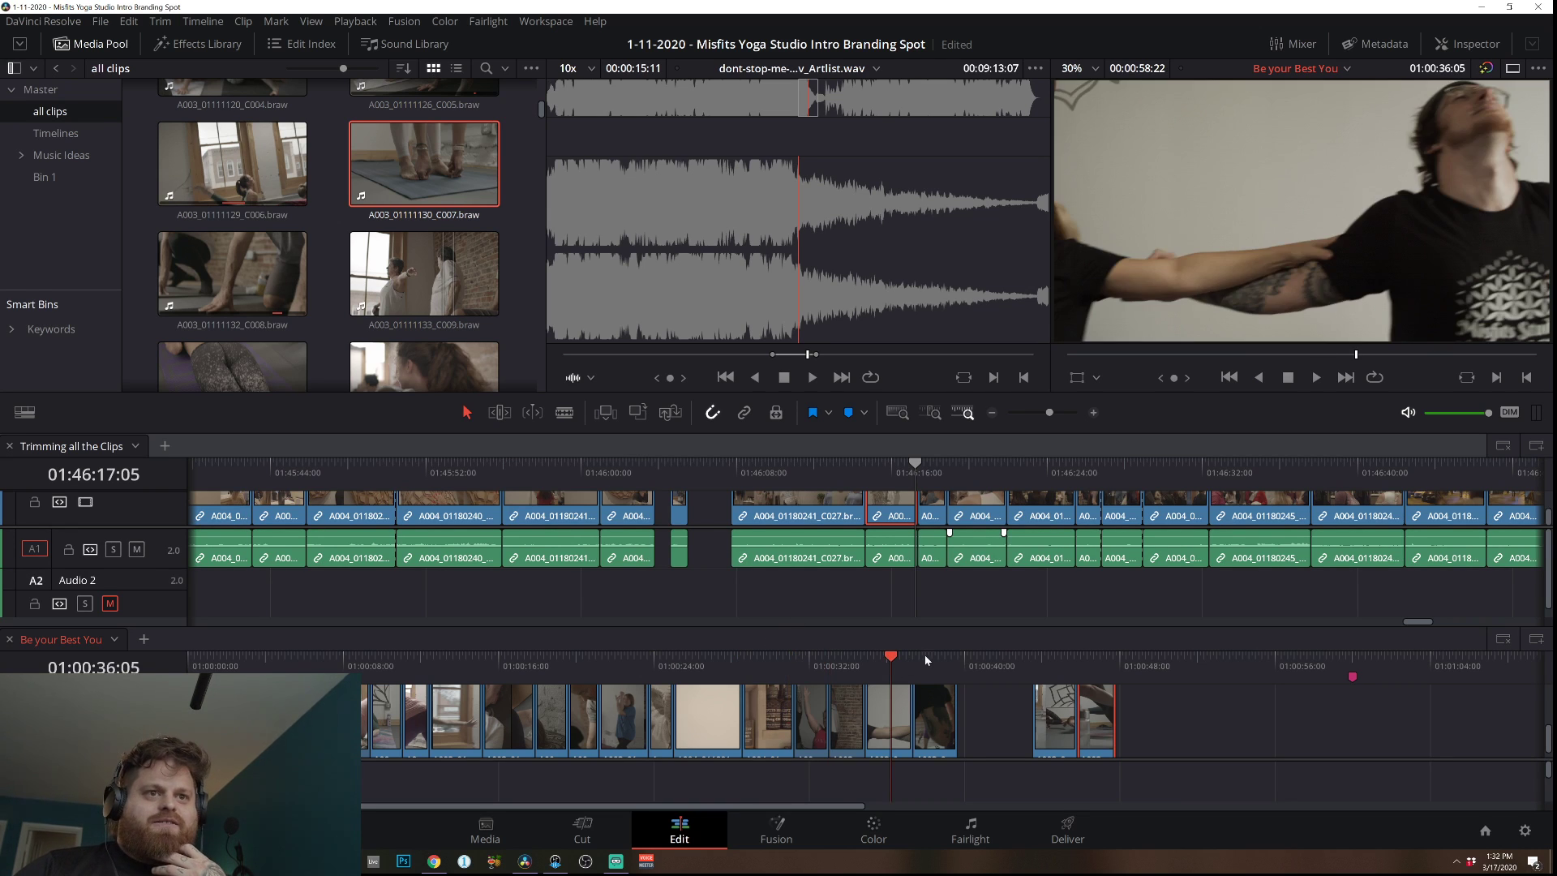
key(Down)
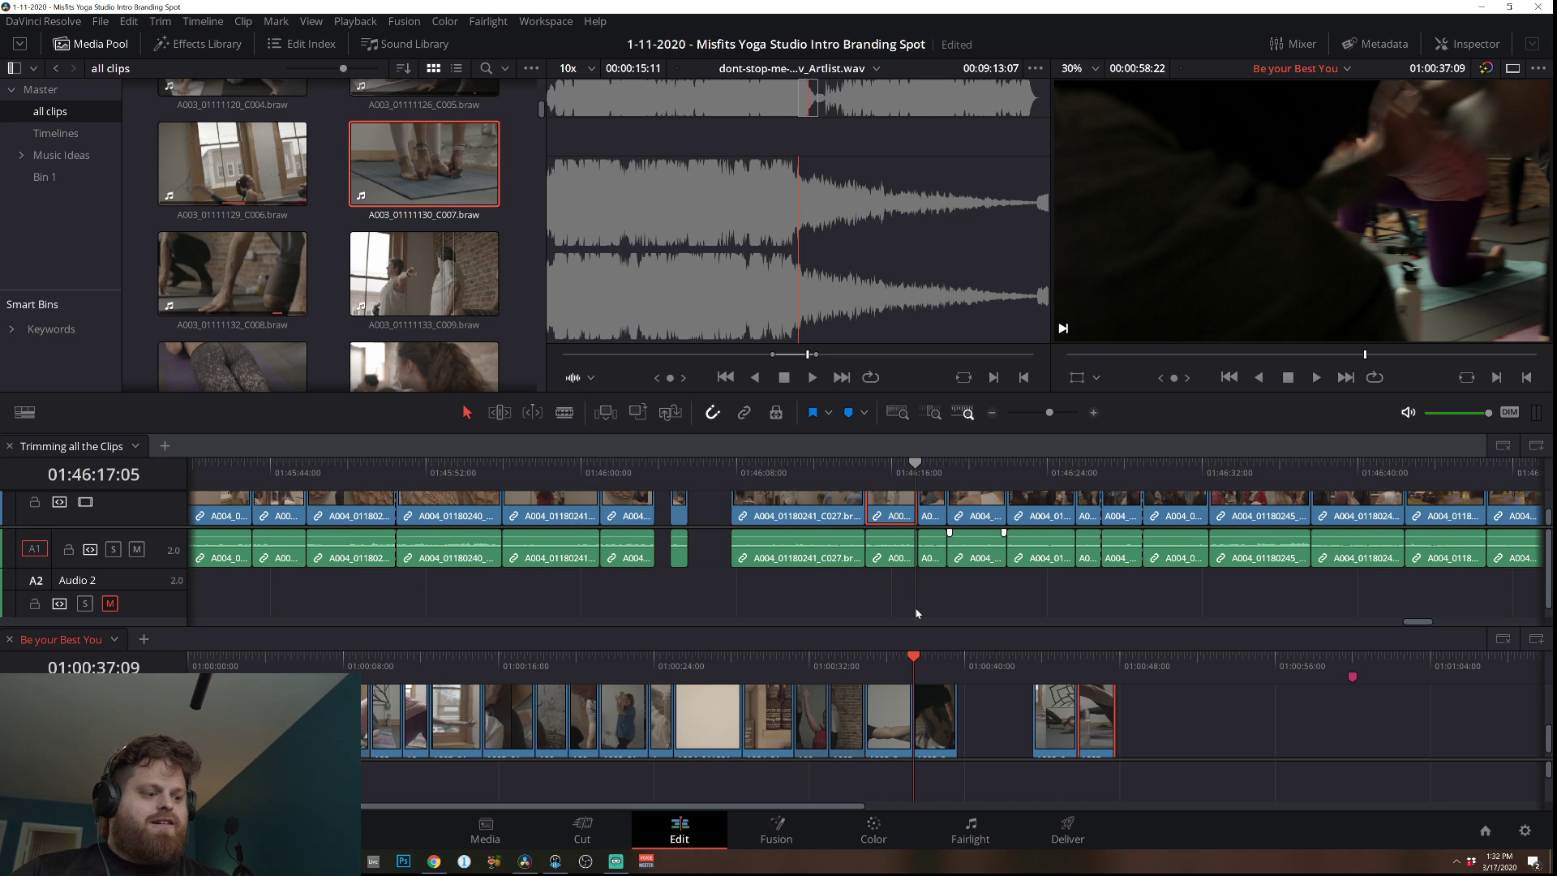
click(961, 661)
key(Down)
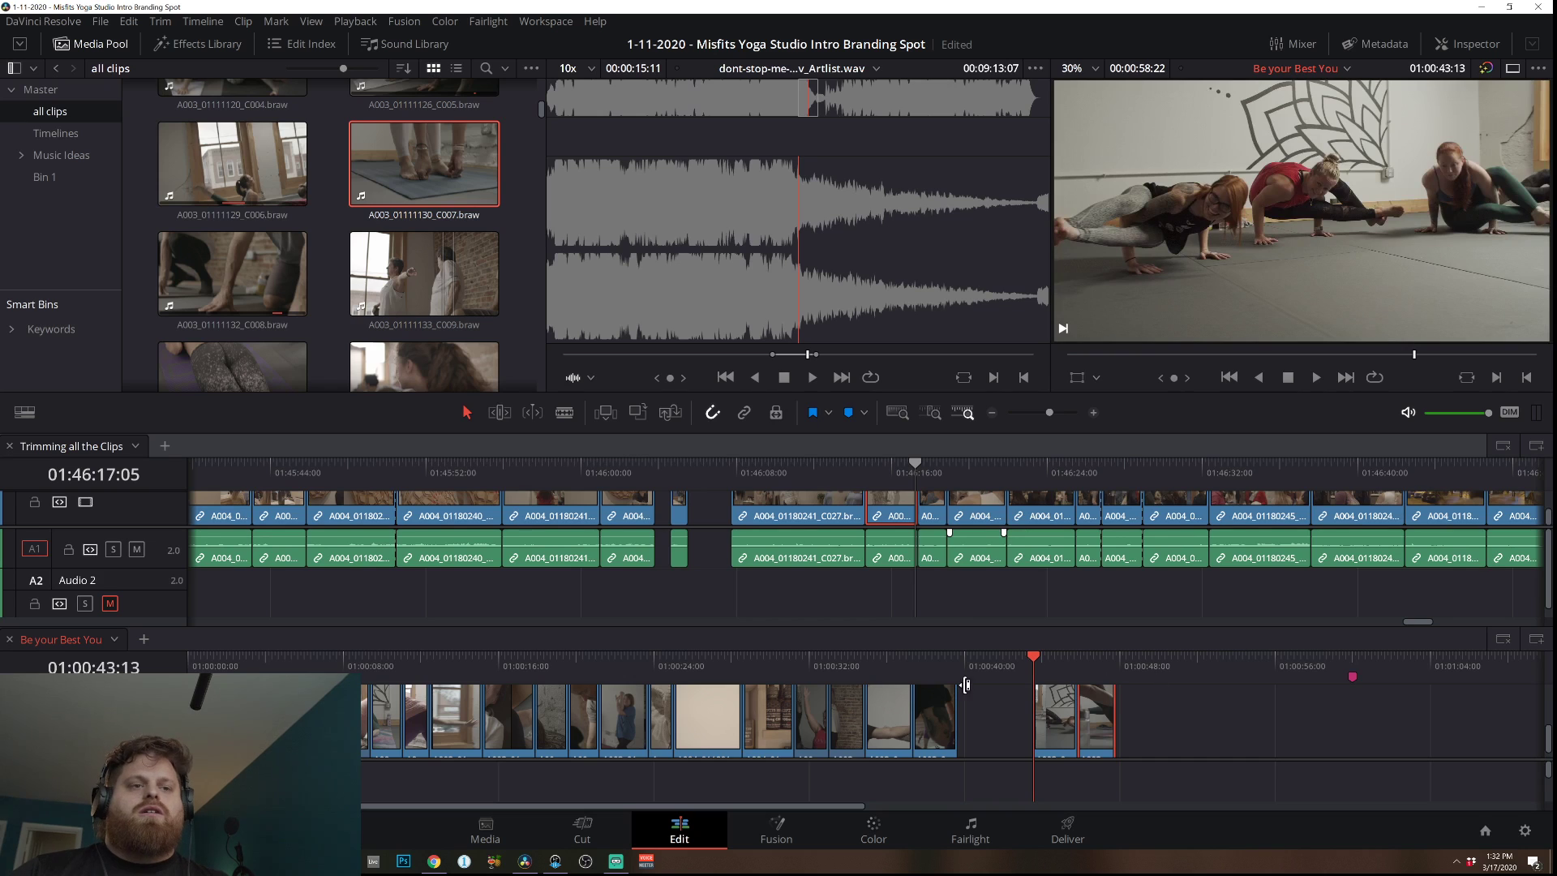
click(845, 675)
click(887, 673)
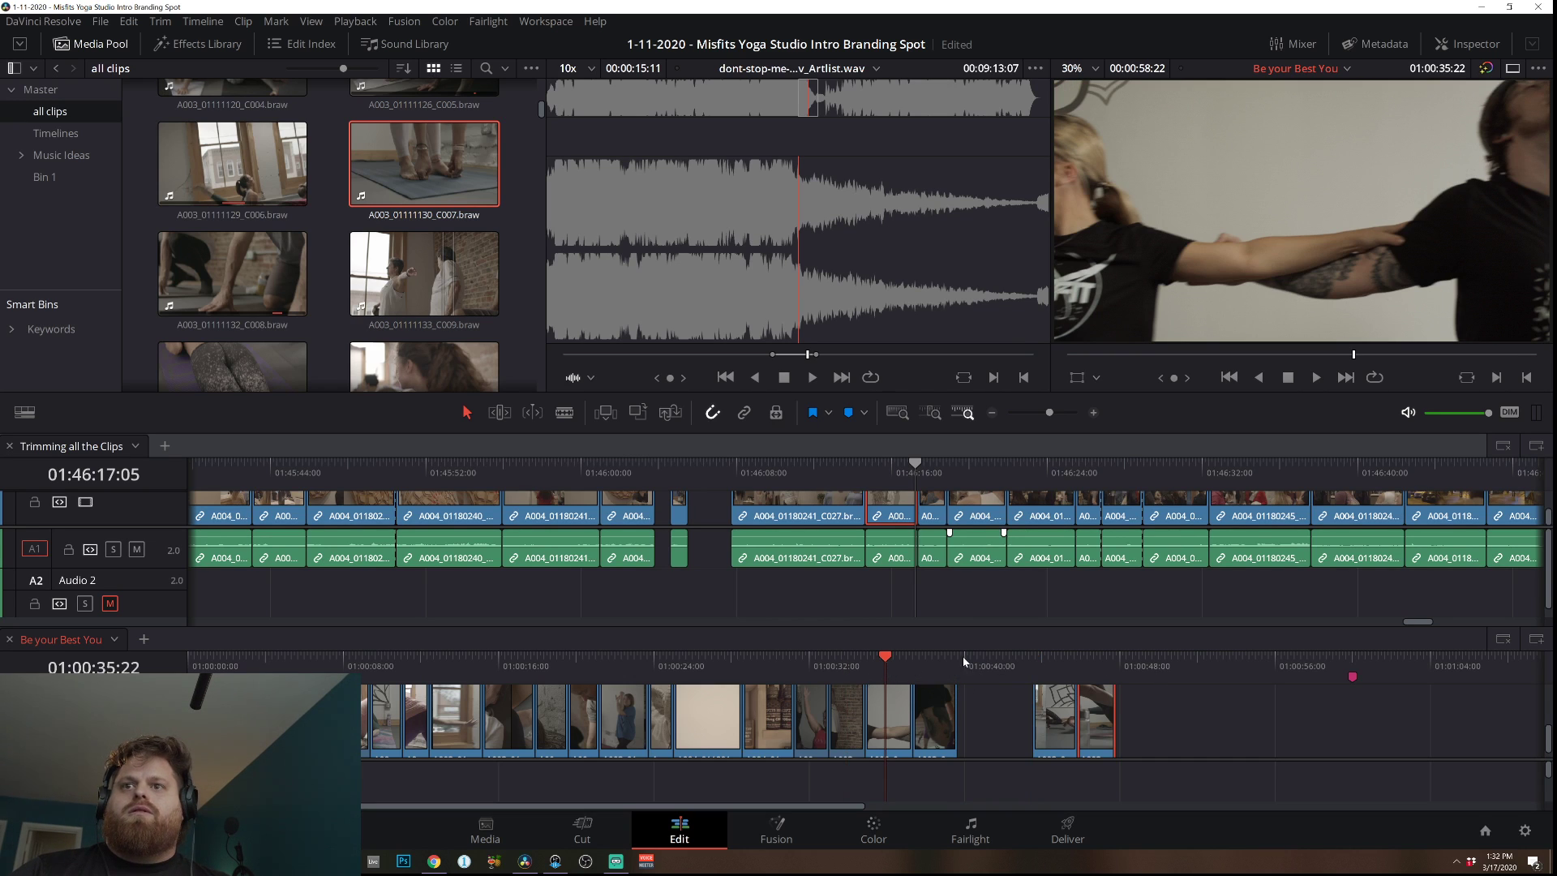
drag(956, 667, 938, 665)
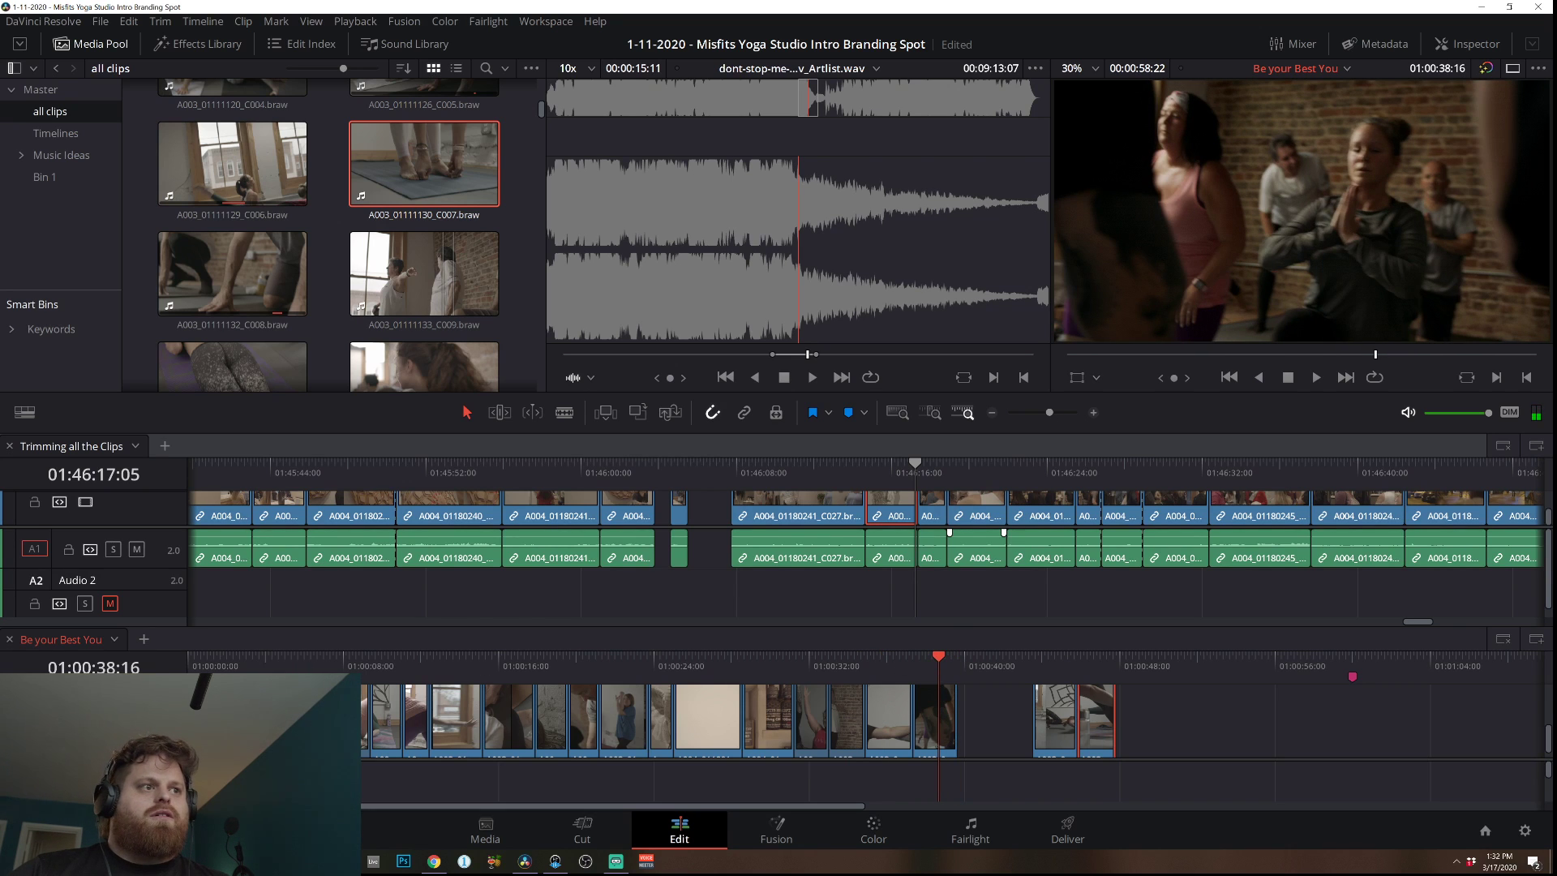
click(215, 661)
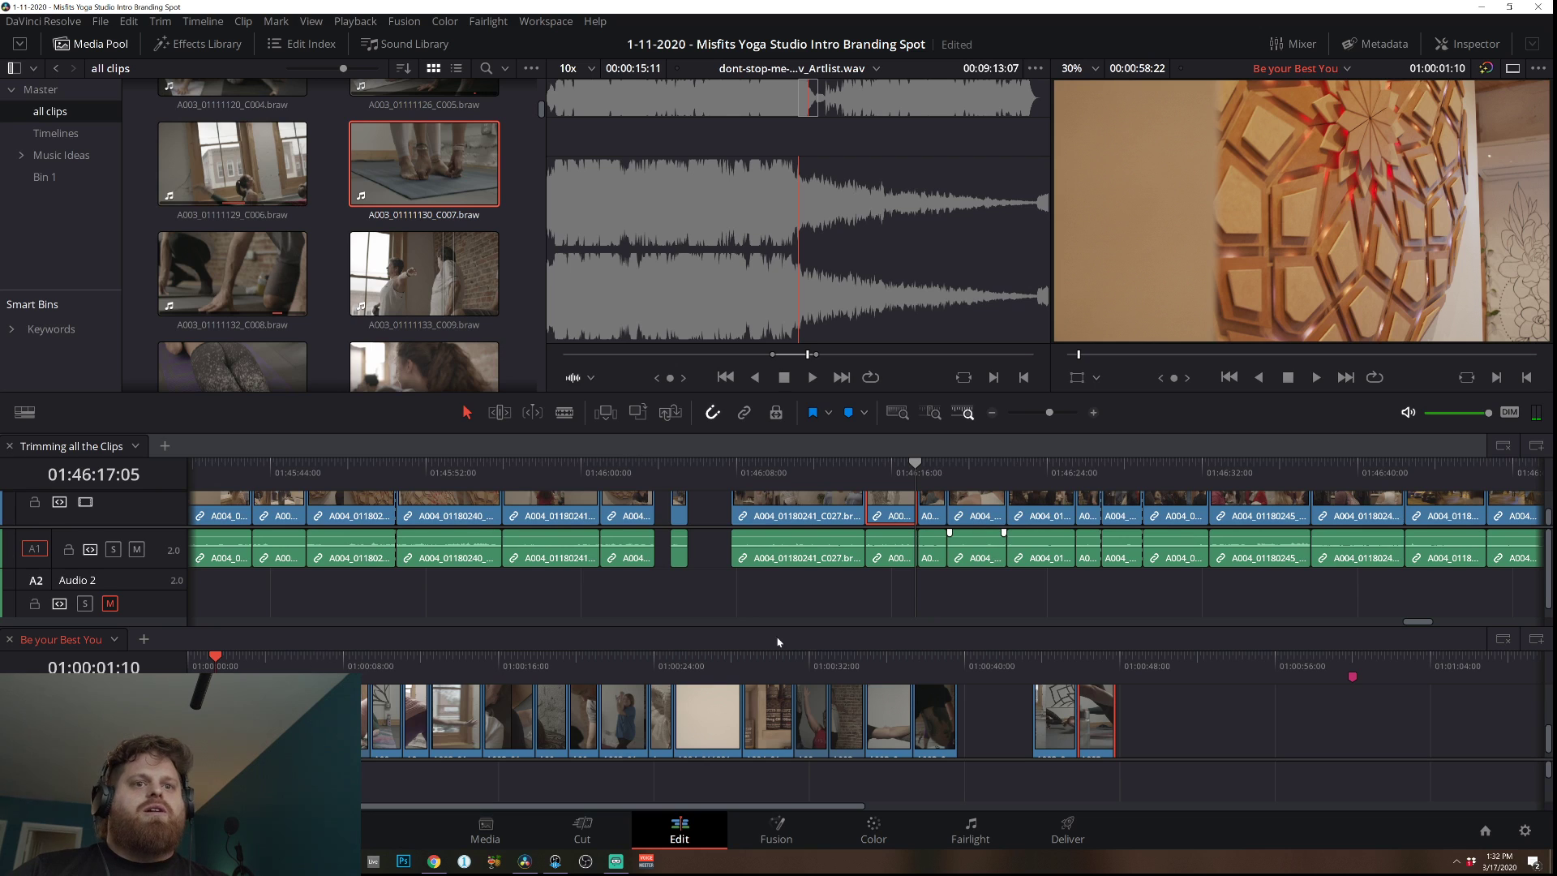
click(970, 665)
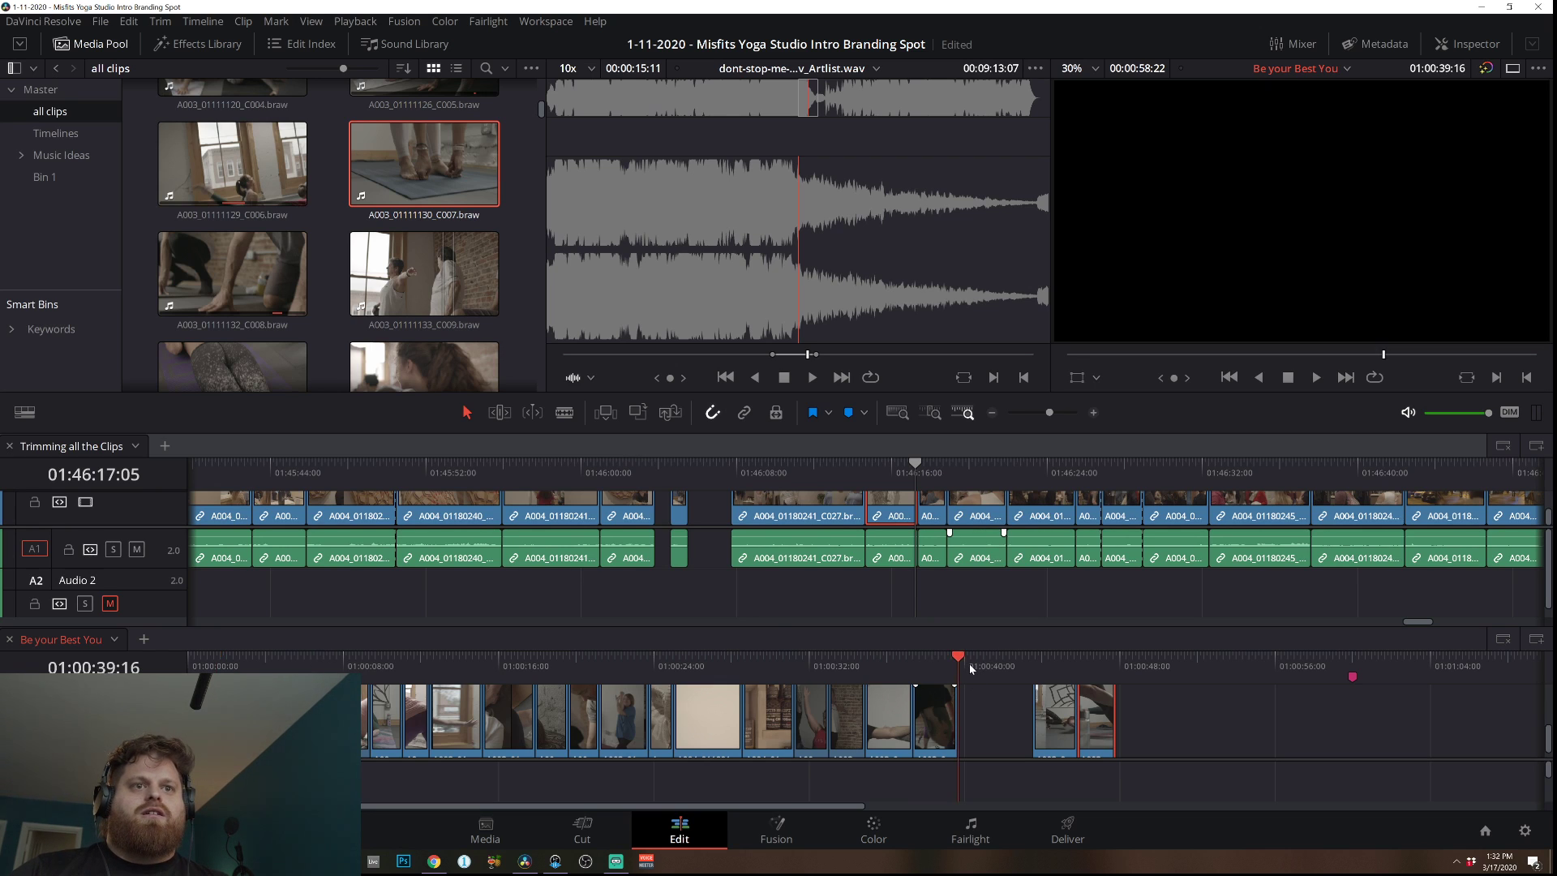
click(996, 666)
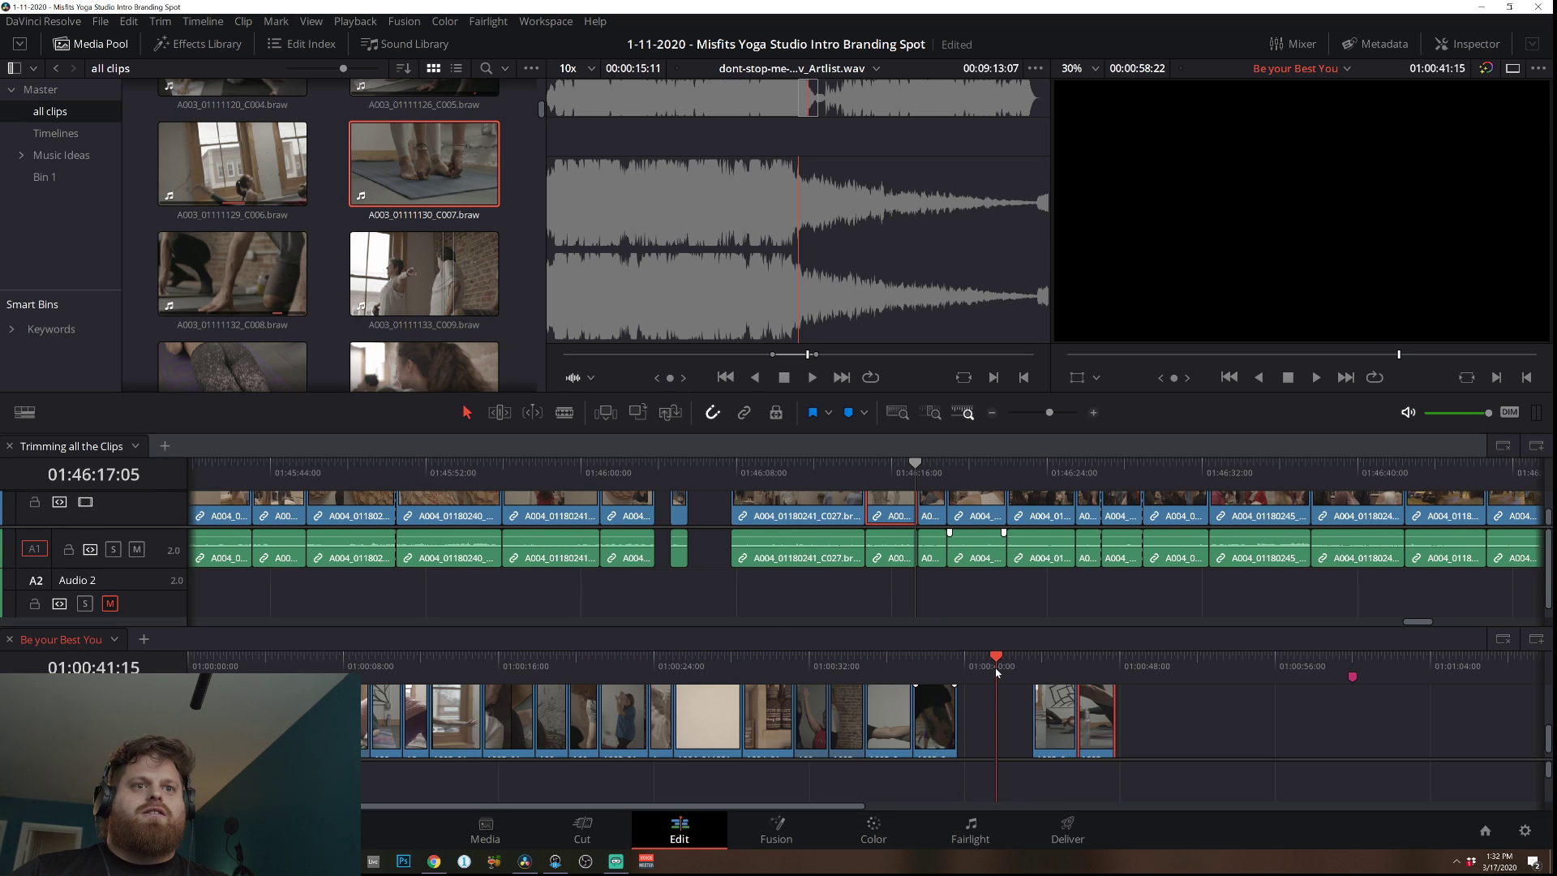
click(1008, 730)
click(969, 720)
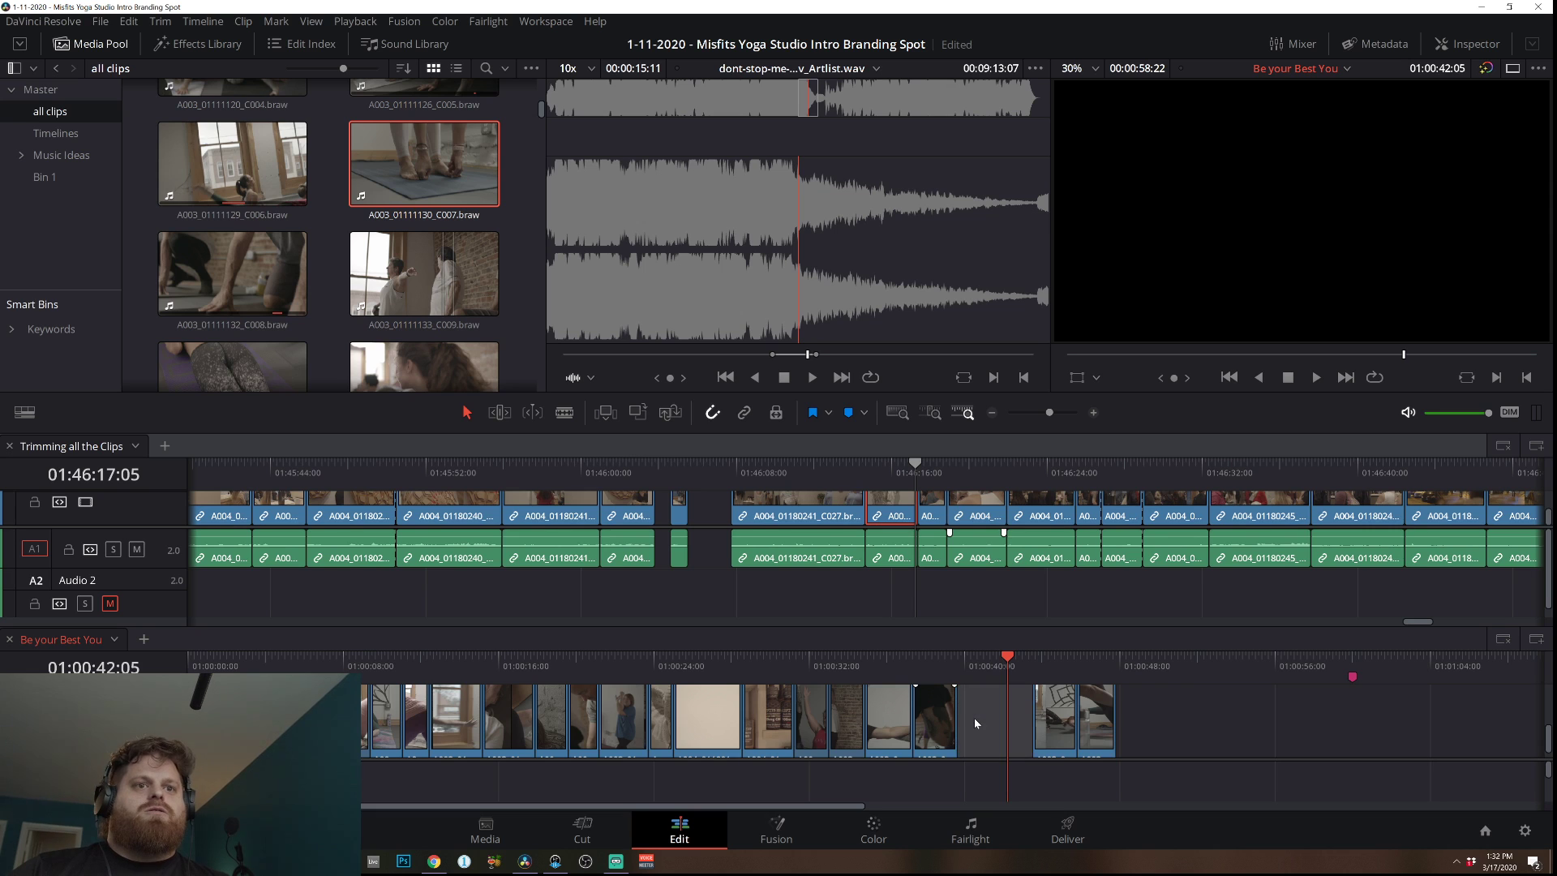
click(980, 720)
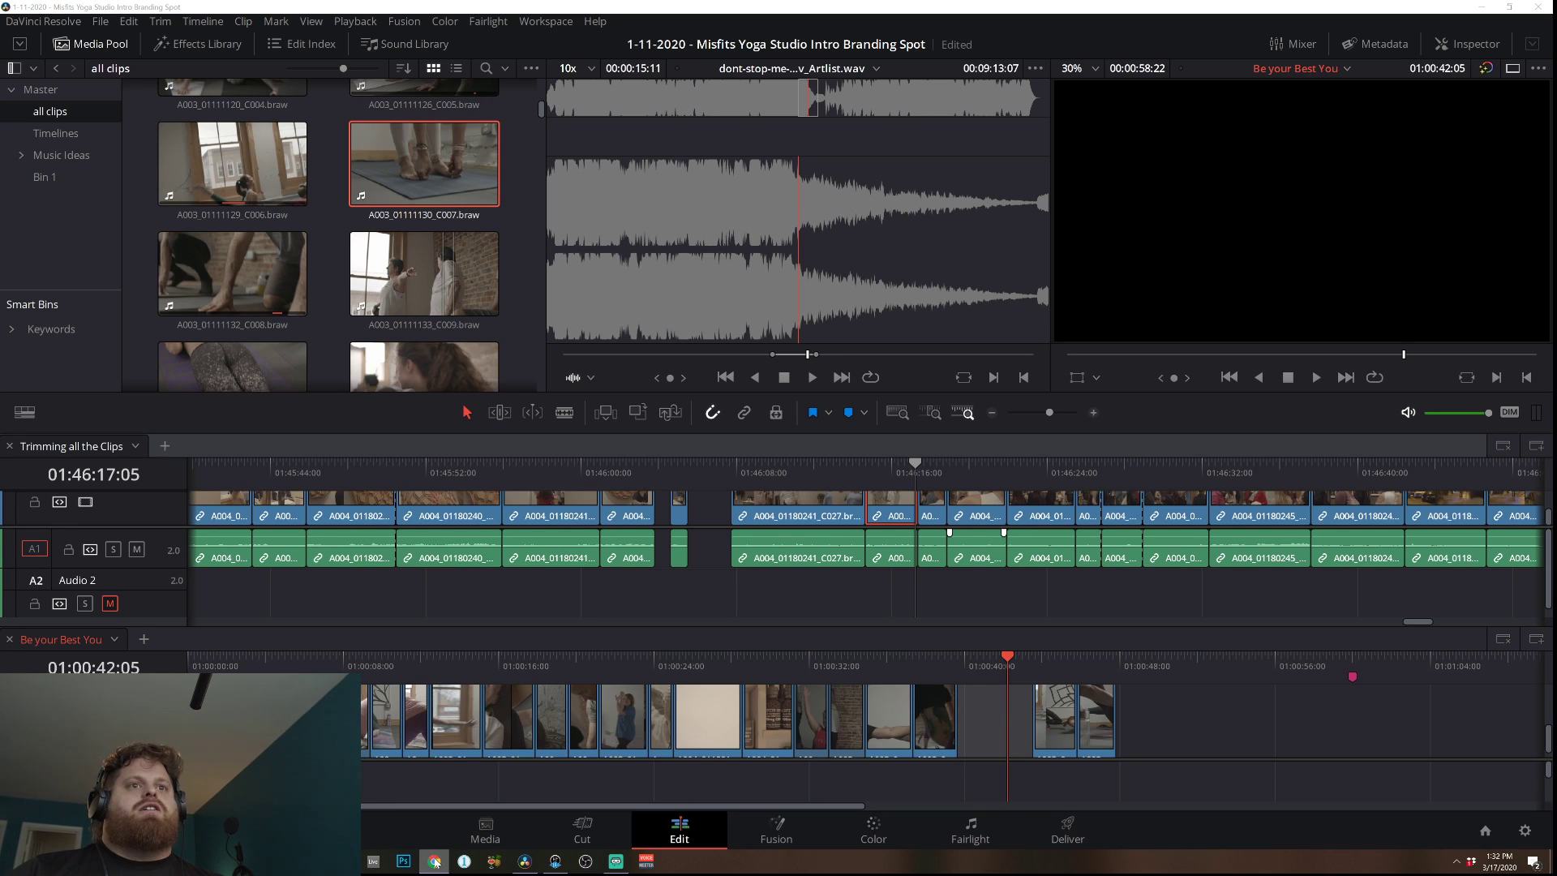
click(524, 861)
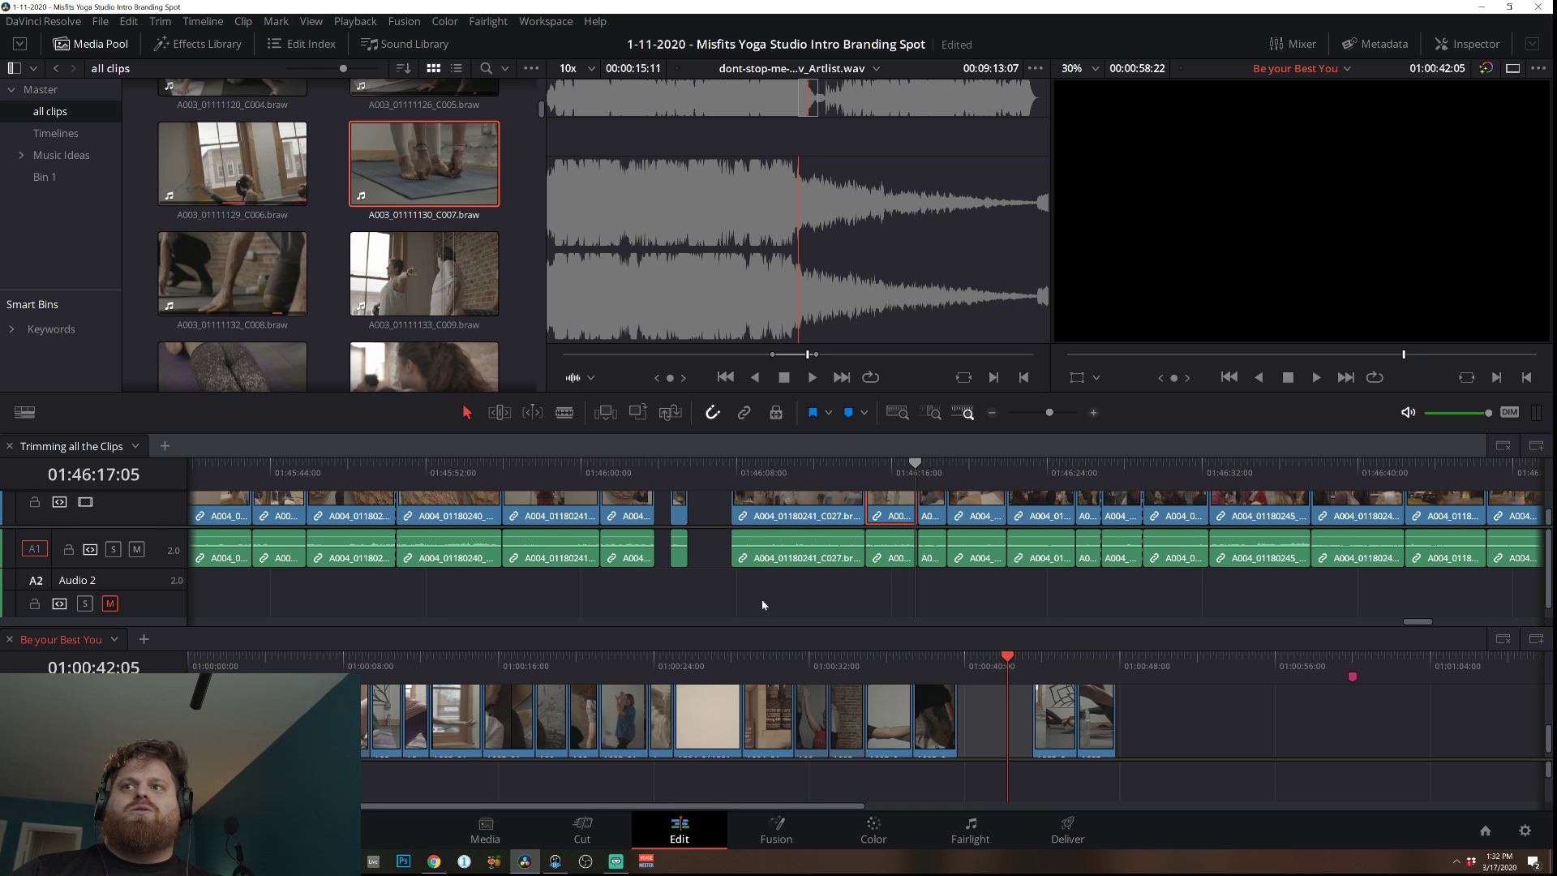
click(983, 710)
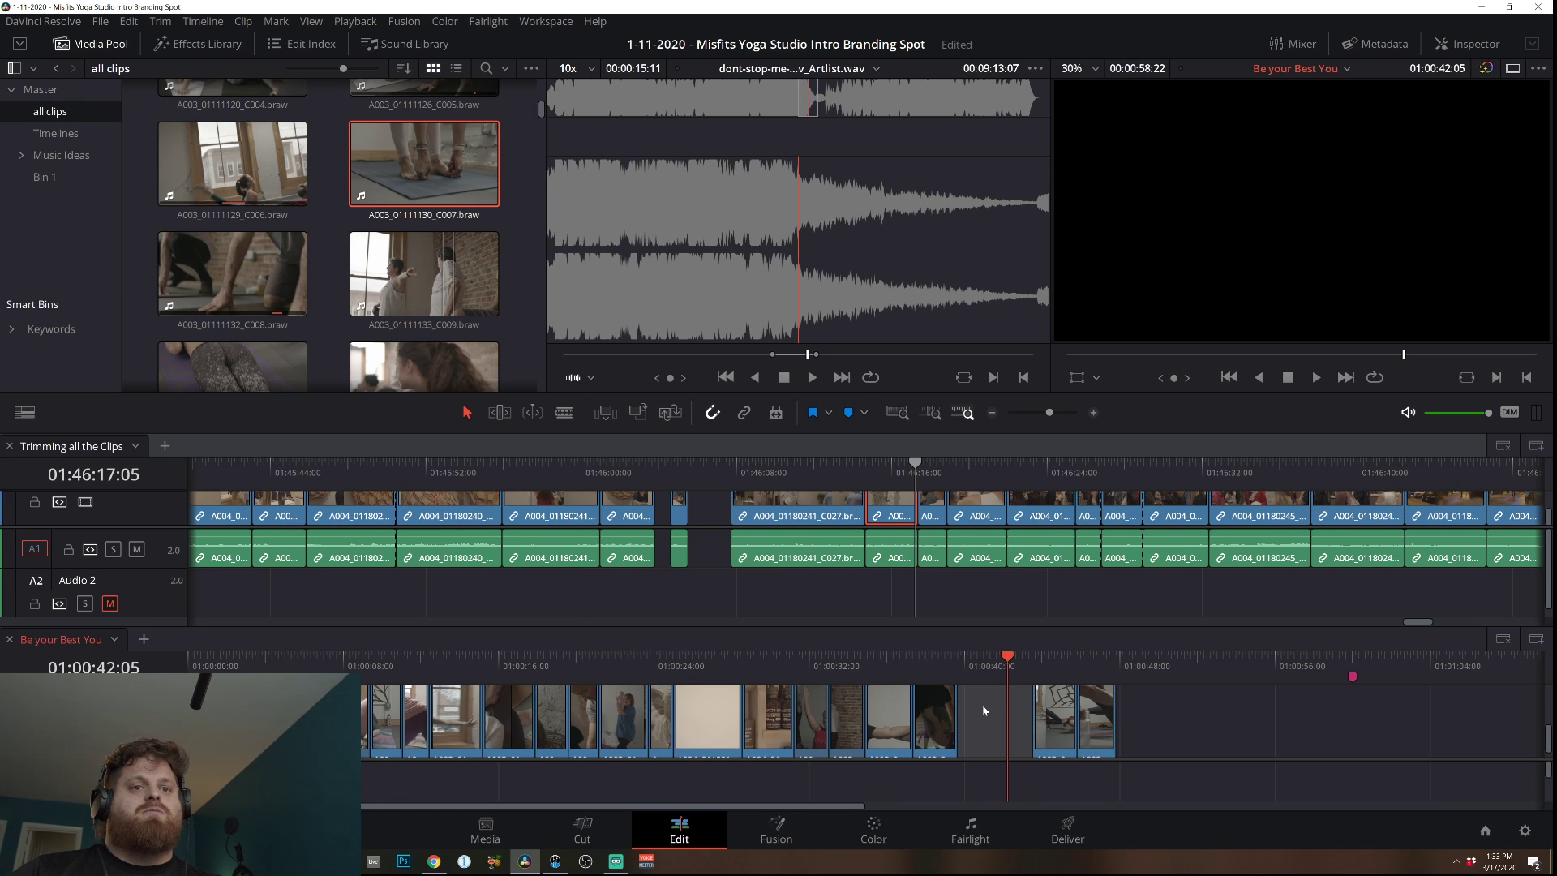
click(1192, 731)
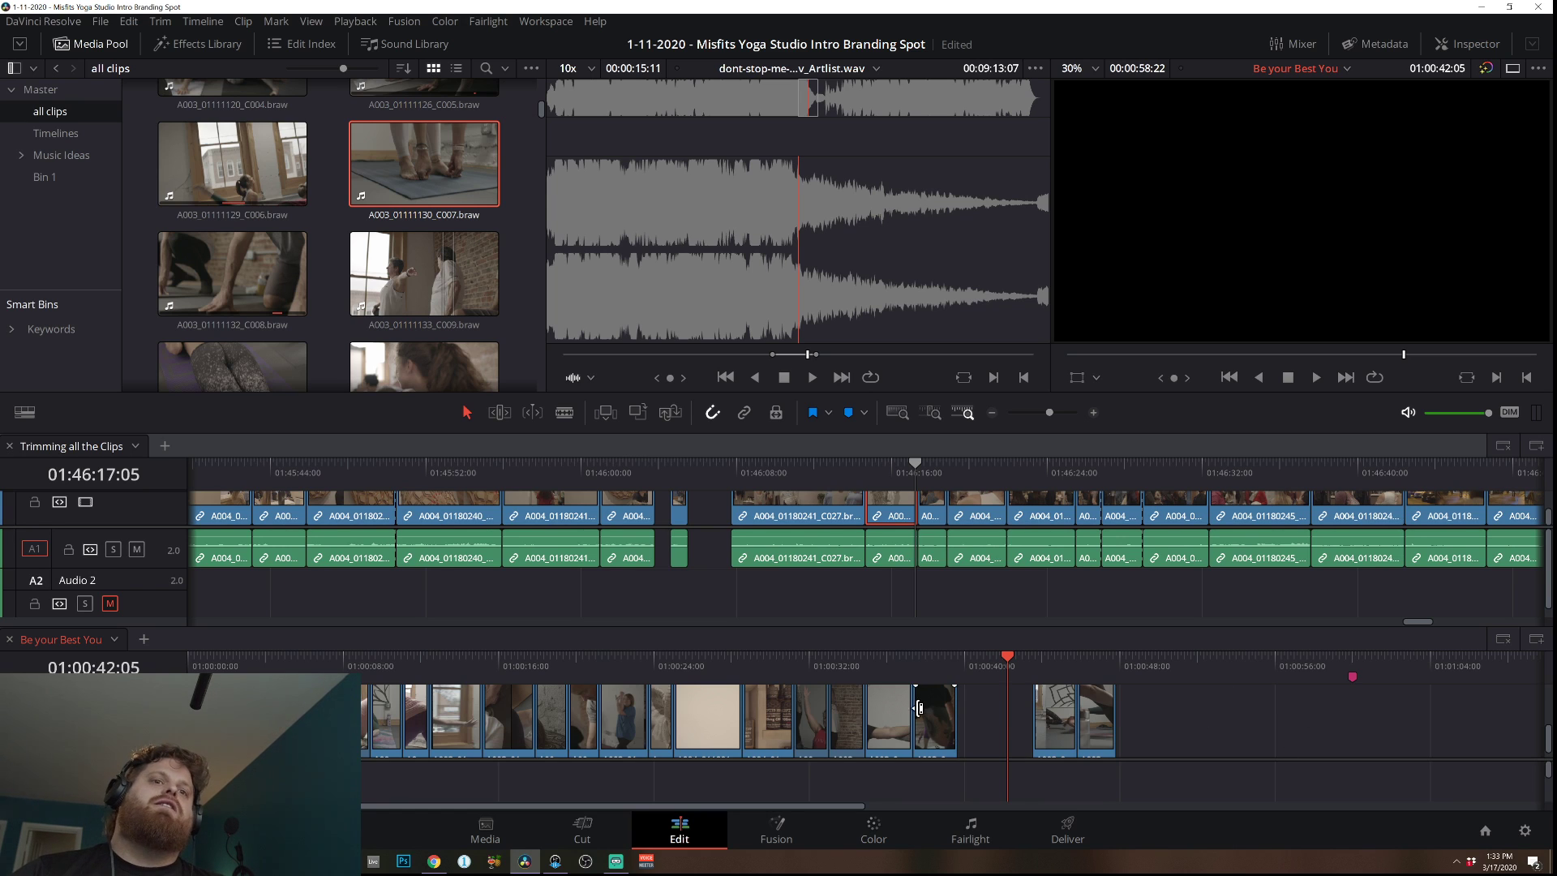
click(999, 718)
click(1230, 724)
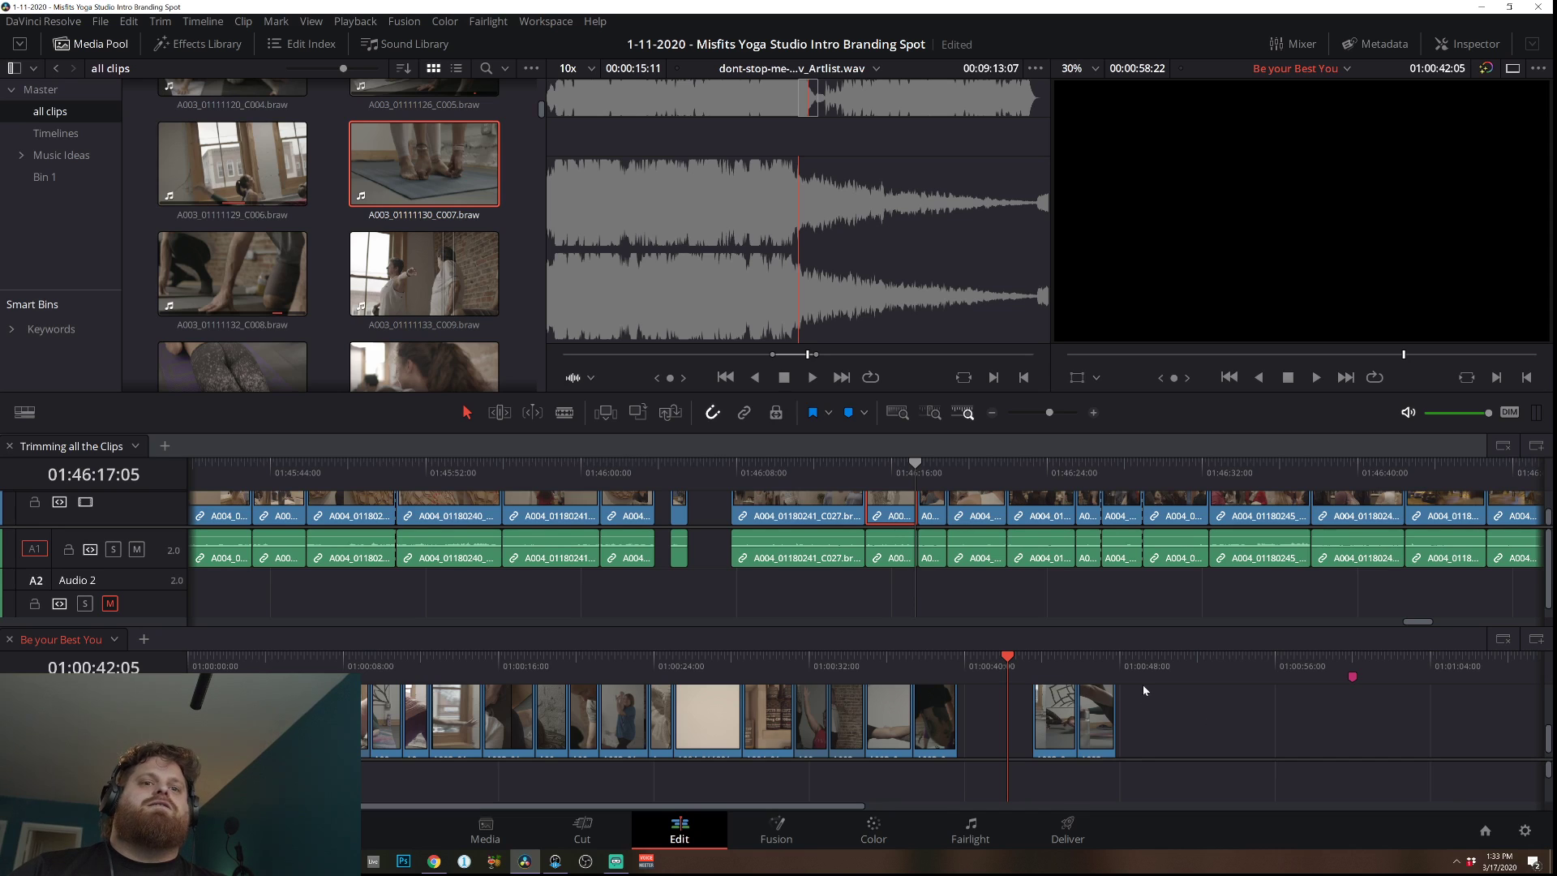
mouse_move(1142, 685)
mouse_down()
mouse_move(1354, 769)
mouse_move(1350, 754)
mouse_up()
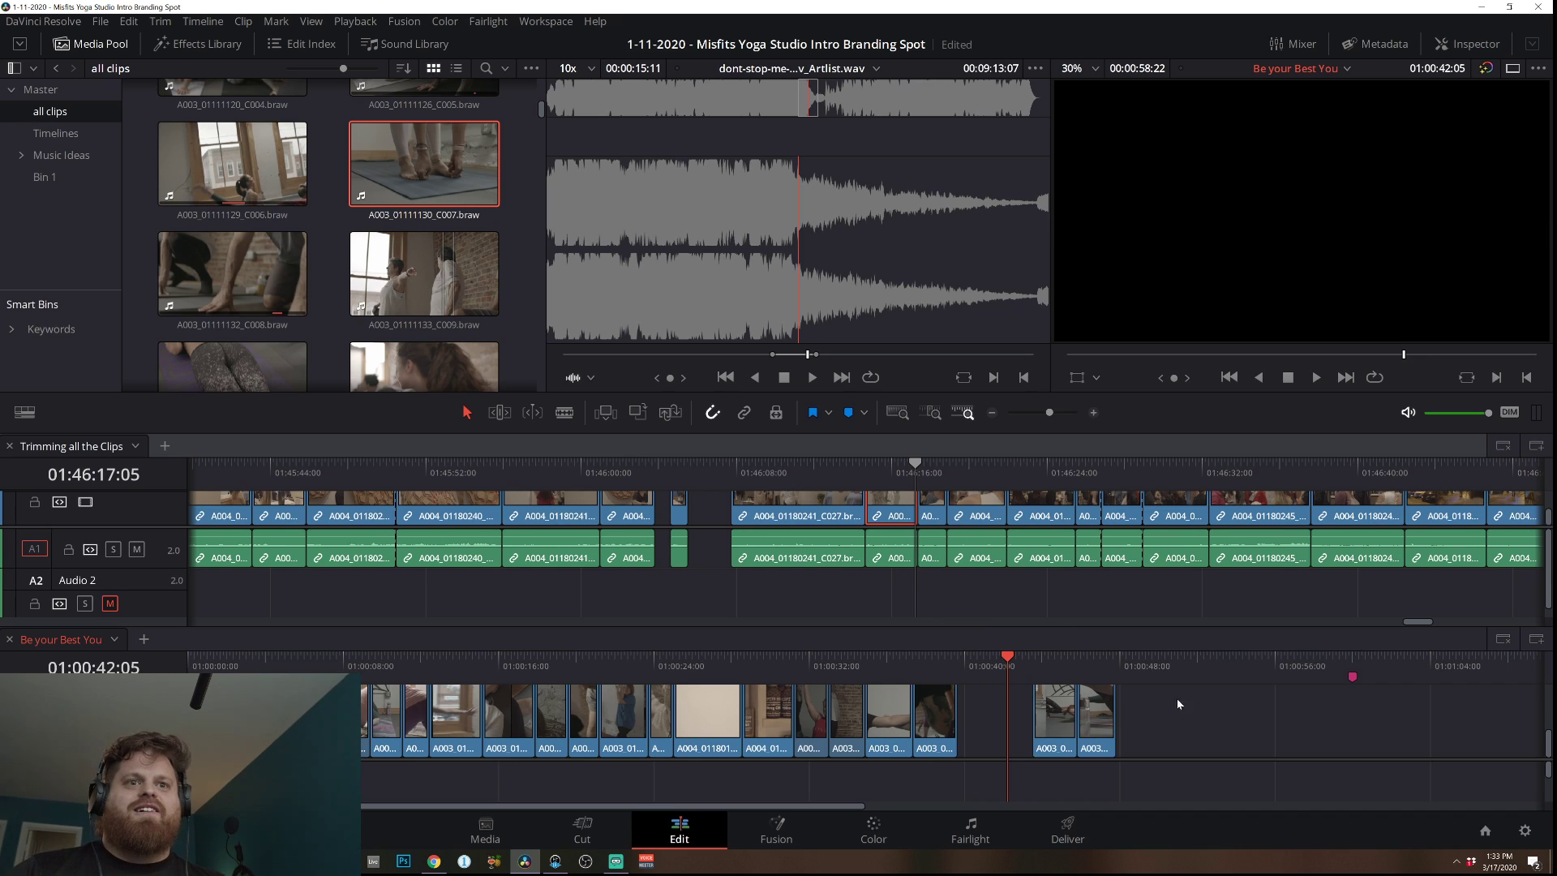
Move the Be your Best You playhead to Marker 1 at 01:01:00:00 and zoom that timeline out.
click(1116, 660)
click(1352, 664)
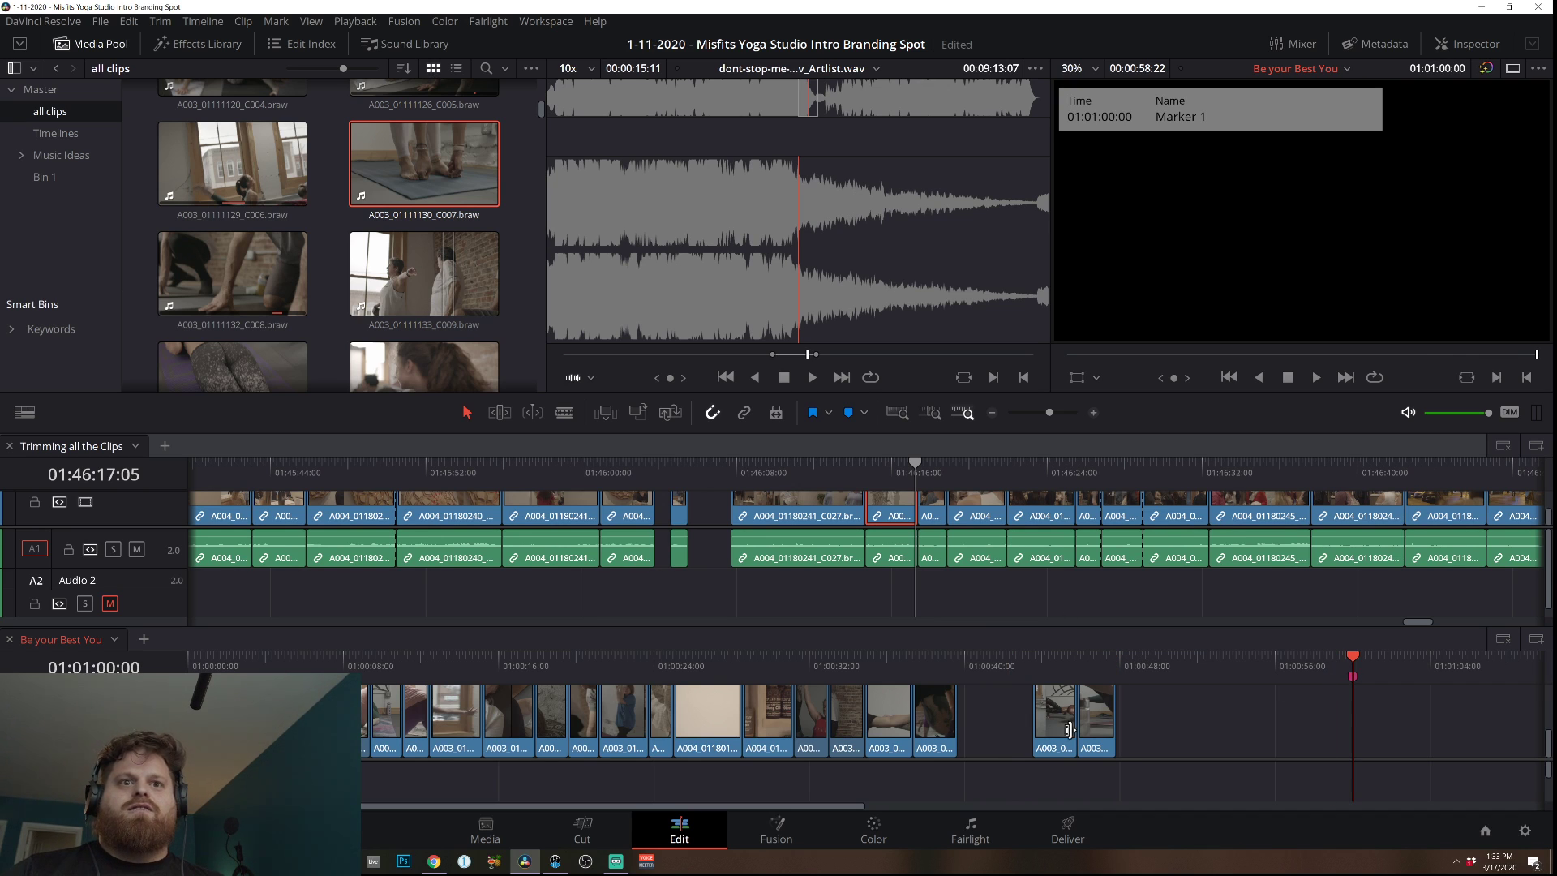
click(990, 413)
click(990, 413)
click(990, 413)
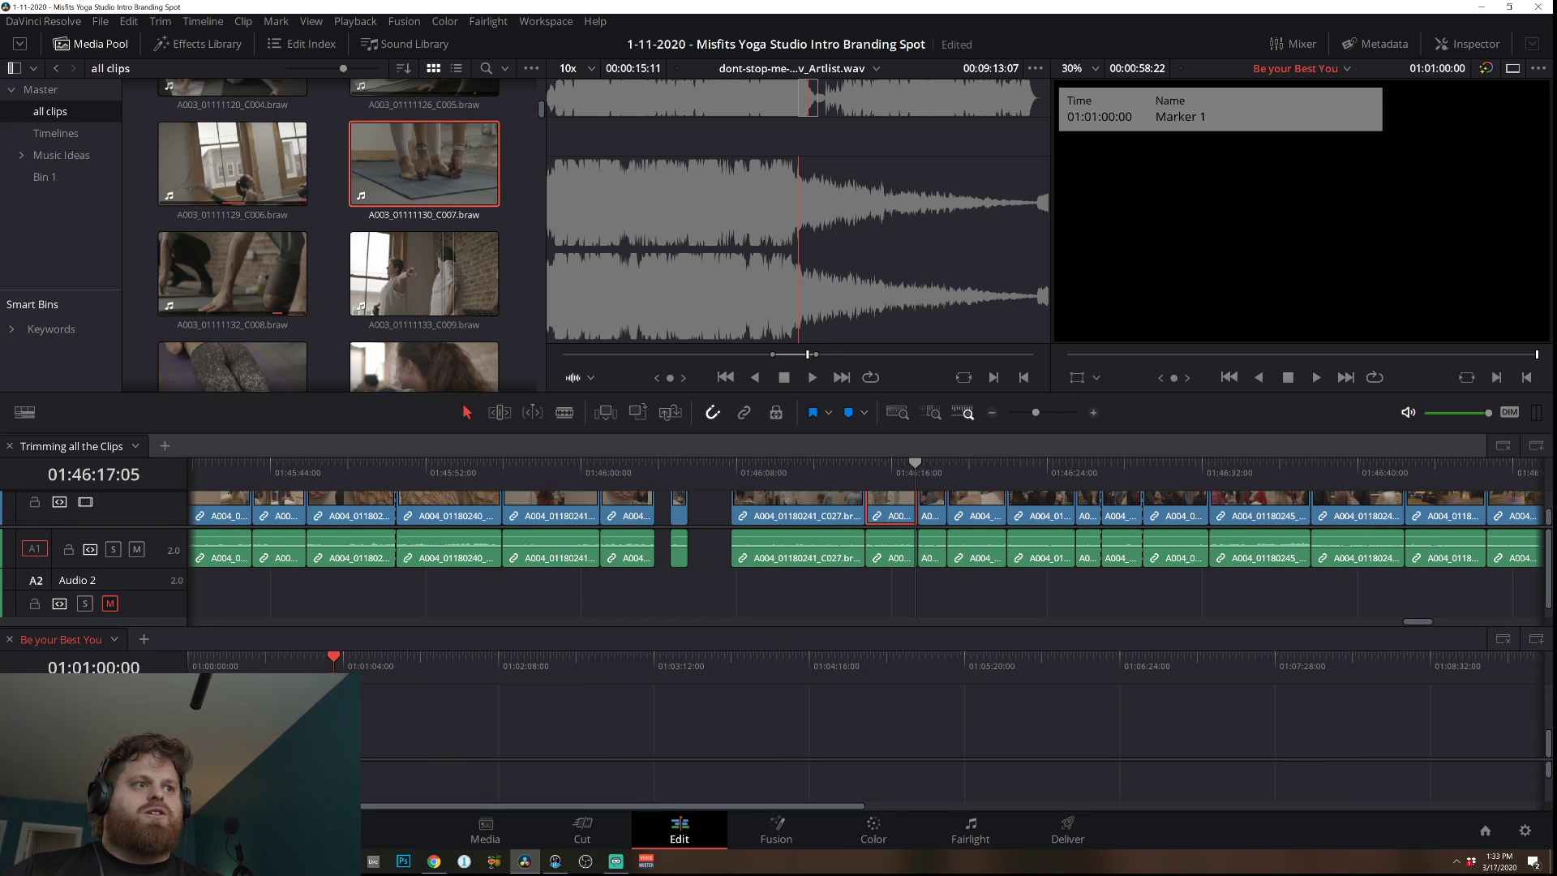
Play the night street shot of the waving woman from 01:46:42:11 in the Trimming all the Clips timeline.
click(1094, 413)
click(1094, 413)
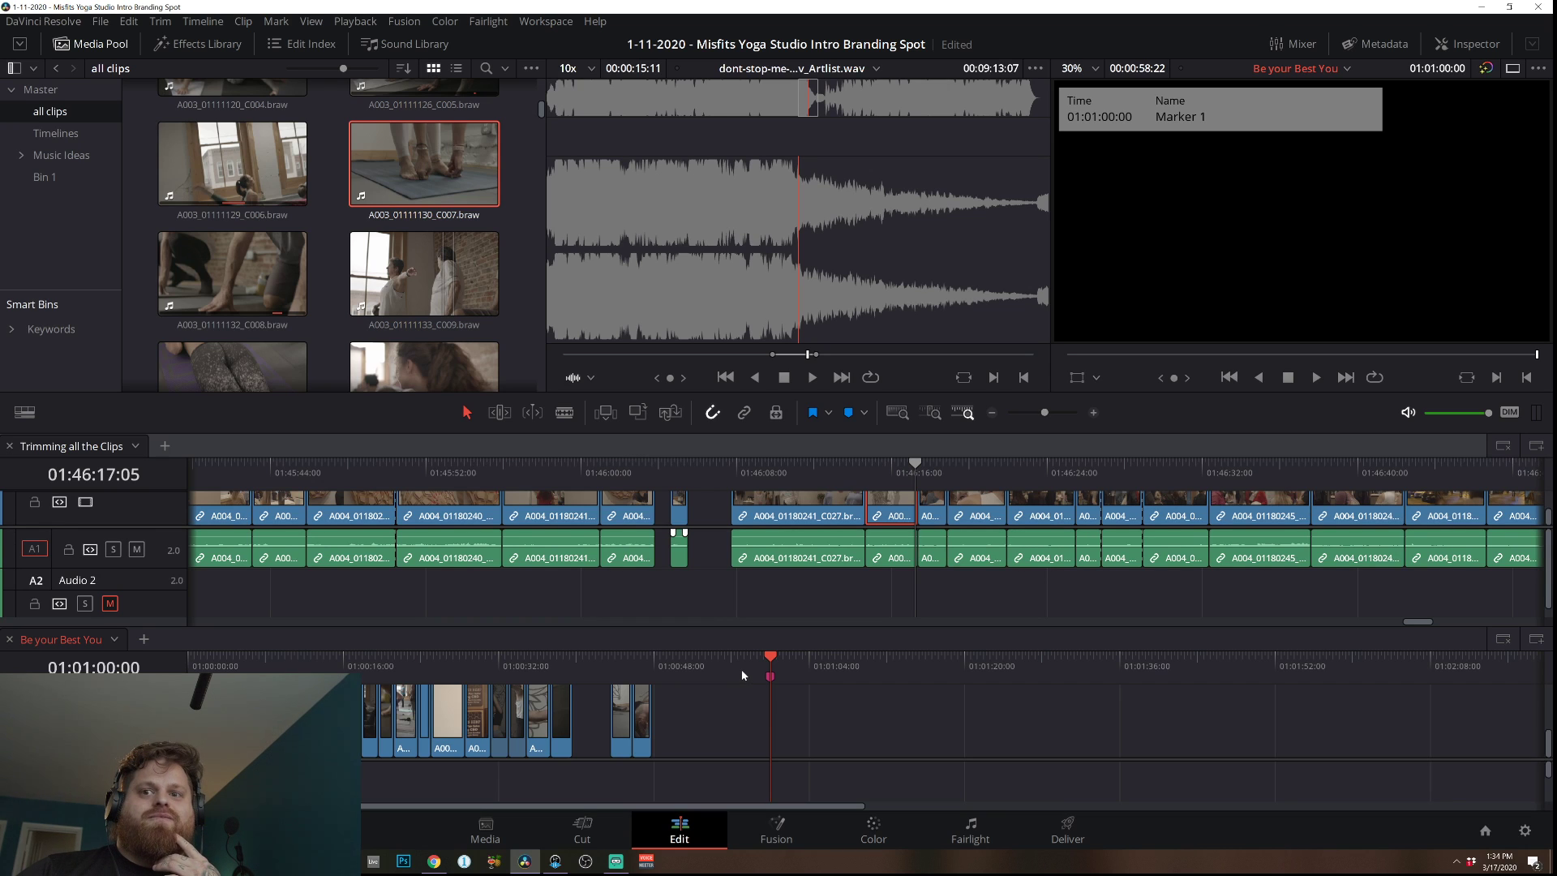
click(435, 863)
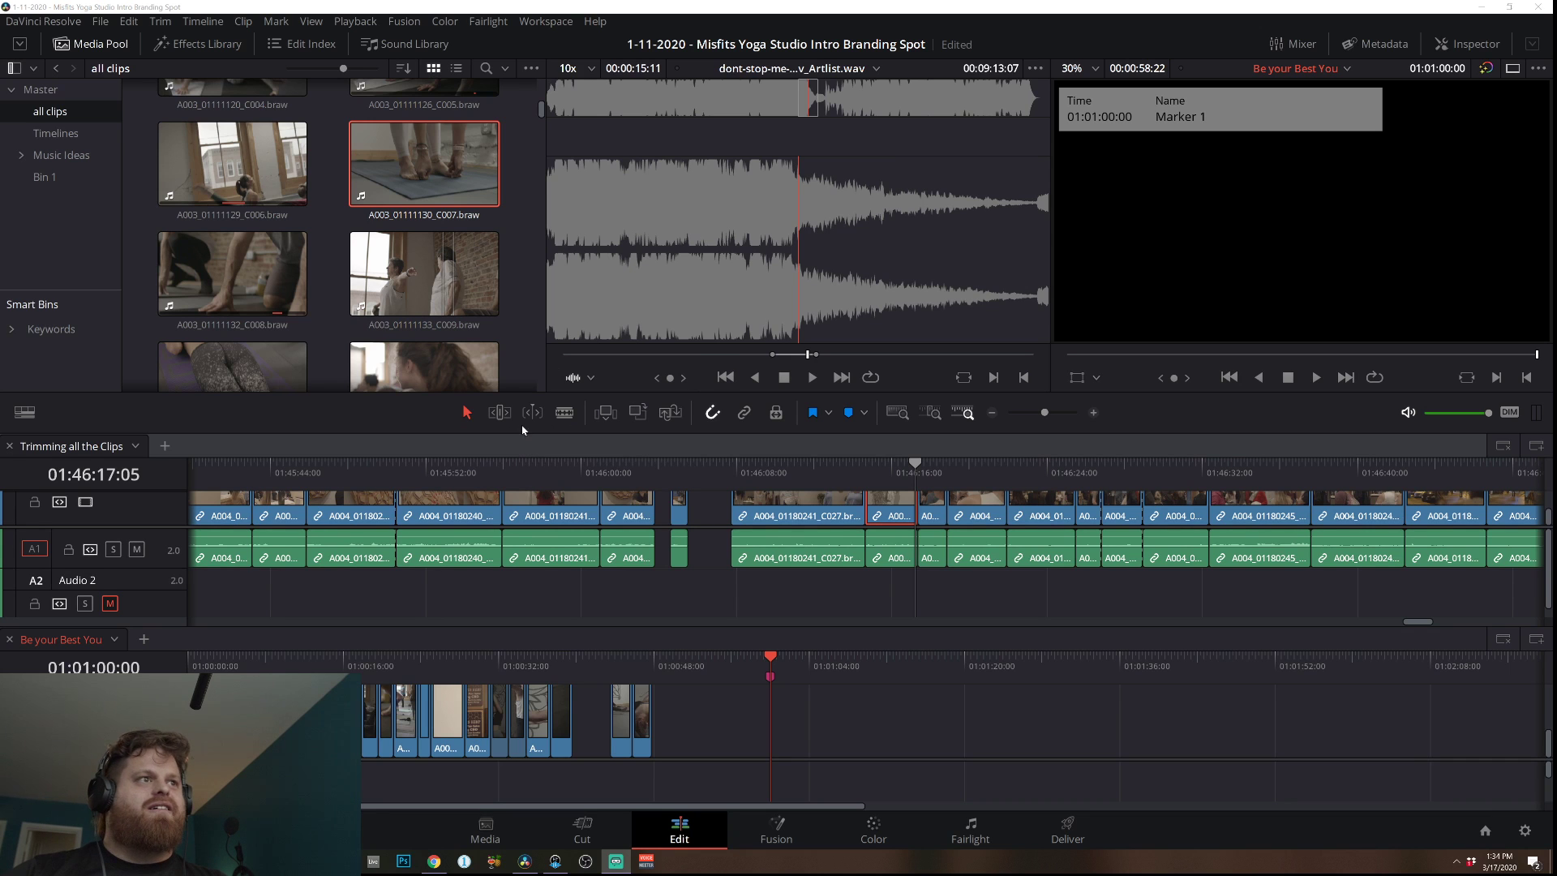
drag(929, 477, 1408, 473)
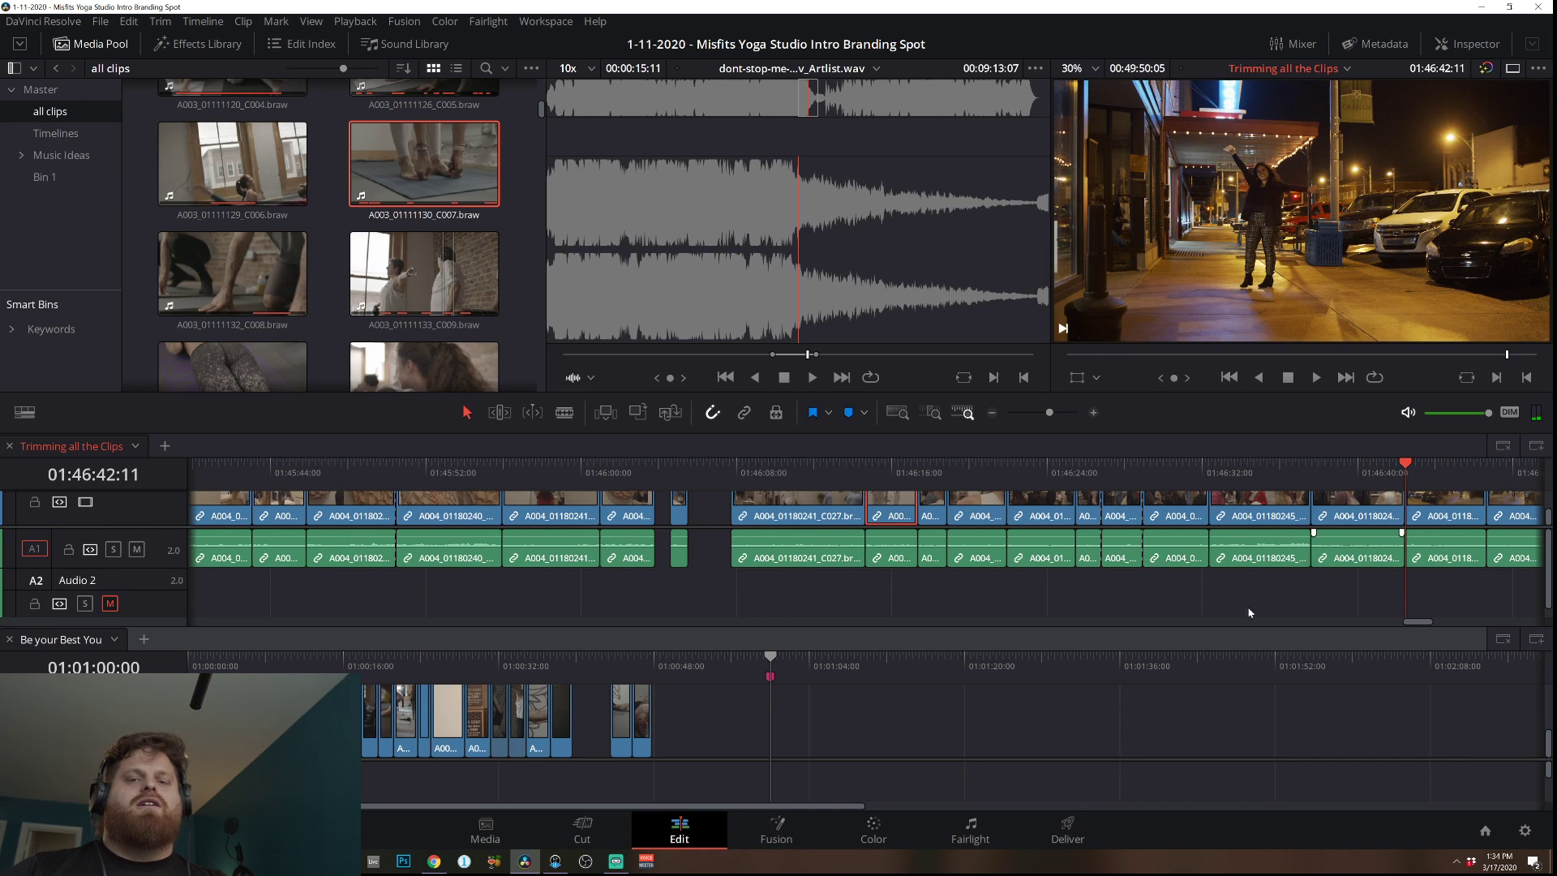
key(space)
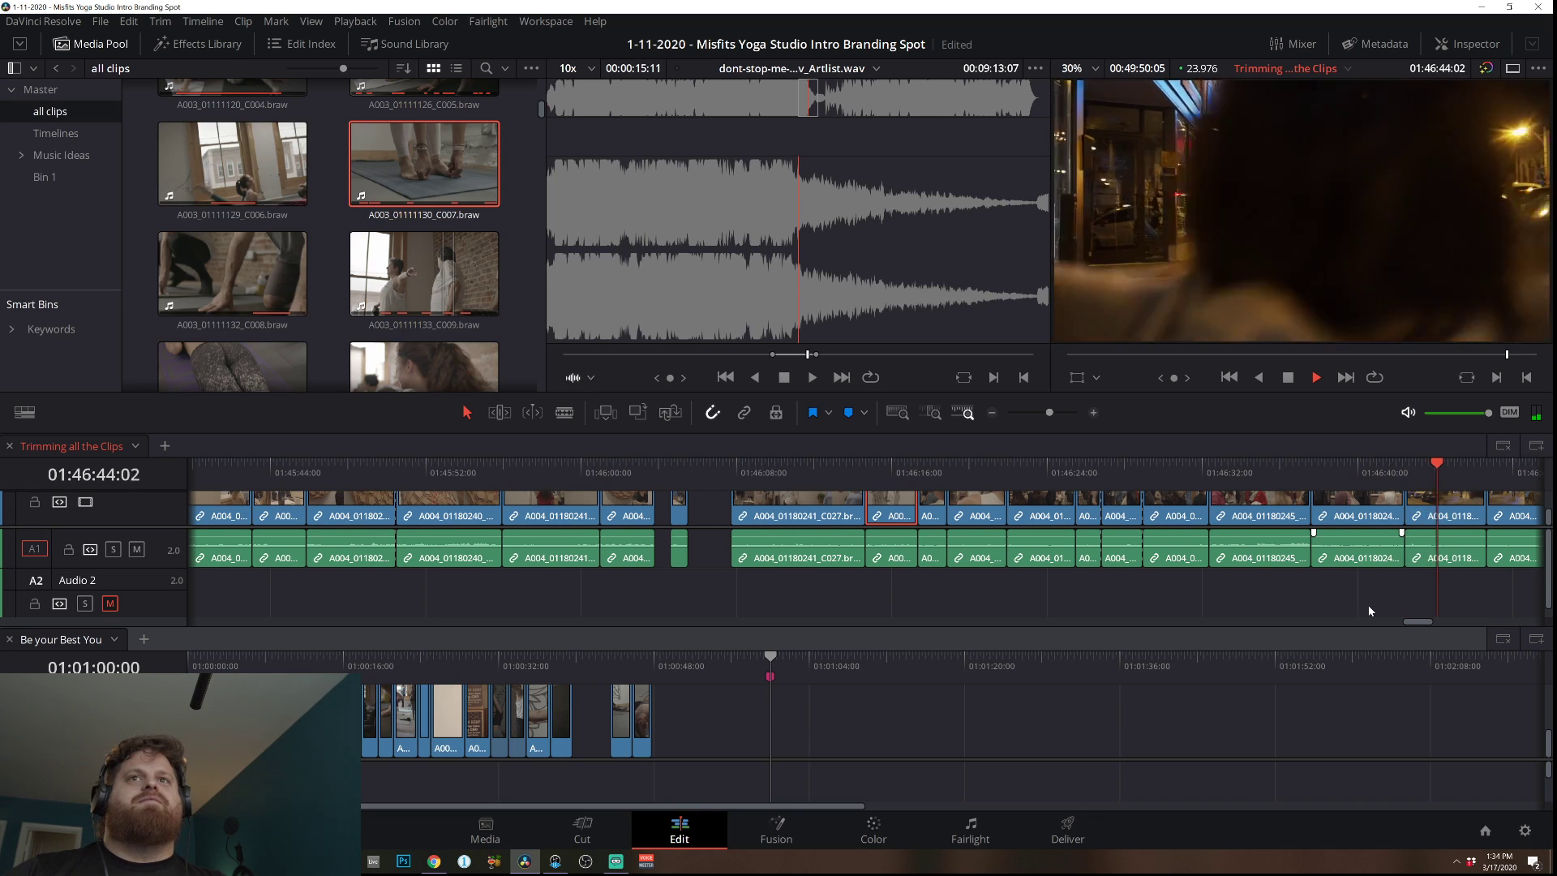
key(space)
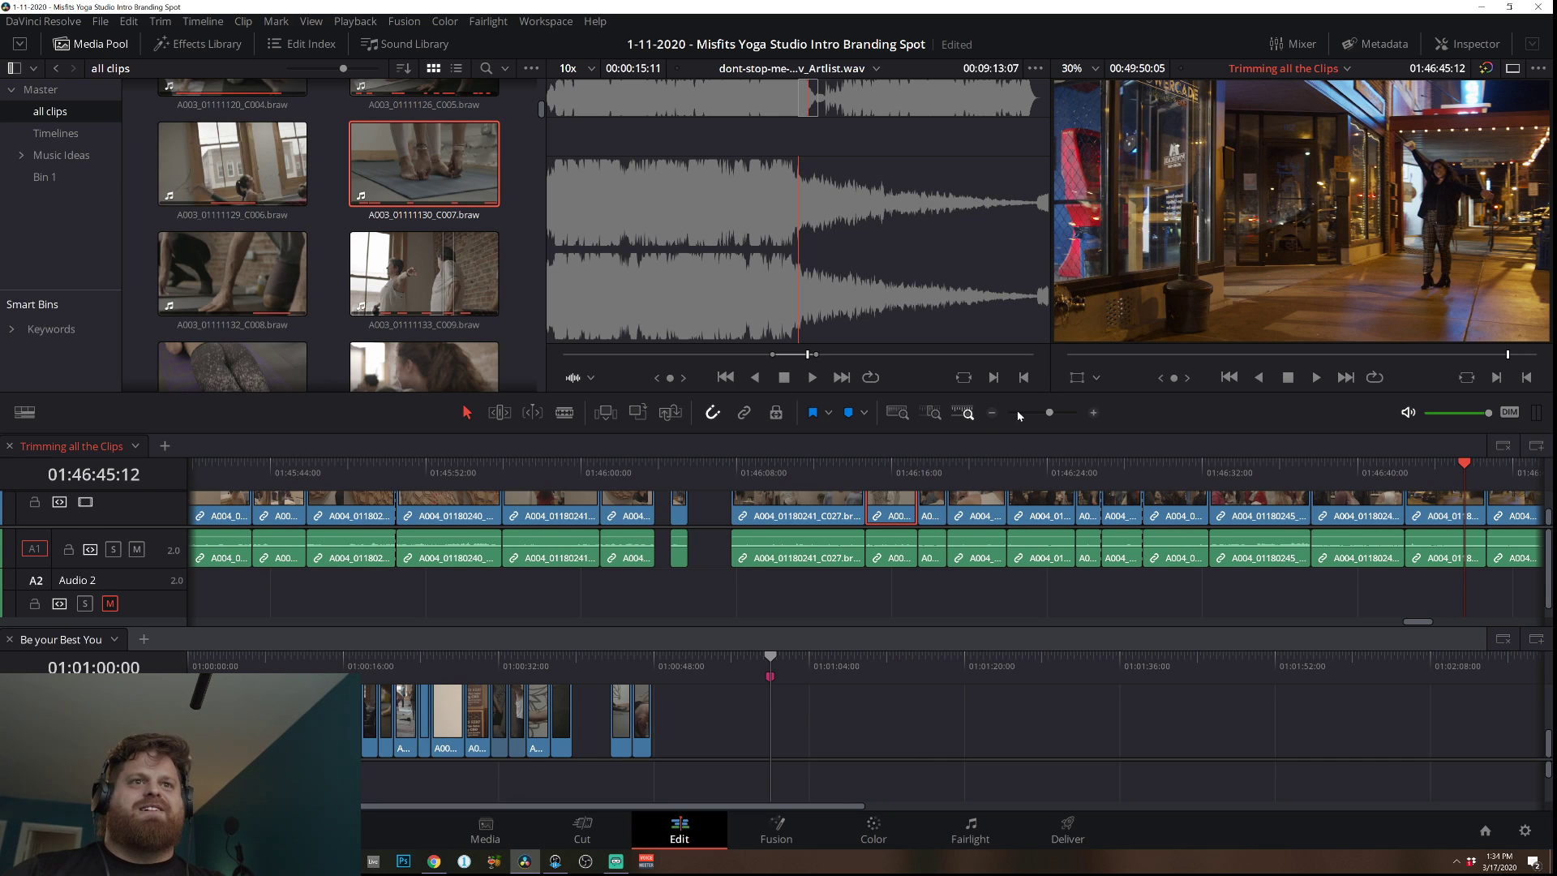
Add the rolled yoga mat shot directly after the group arm-balance shot on Be your Best You and play through both shots.
click(992, 413)
click(992, 413)
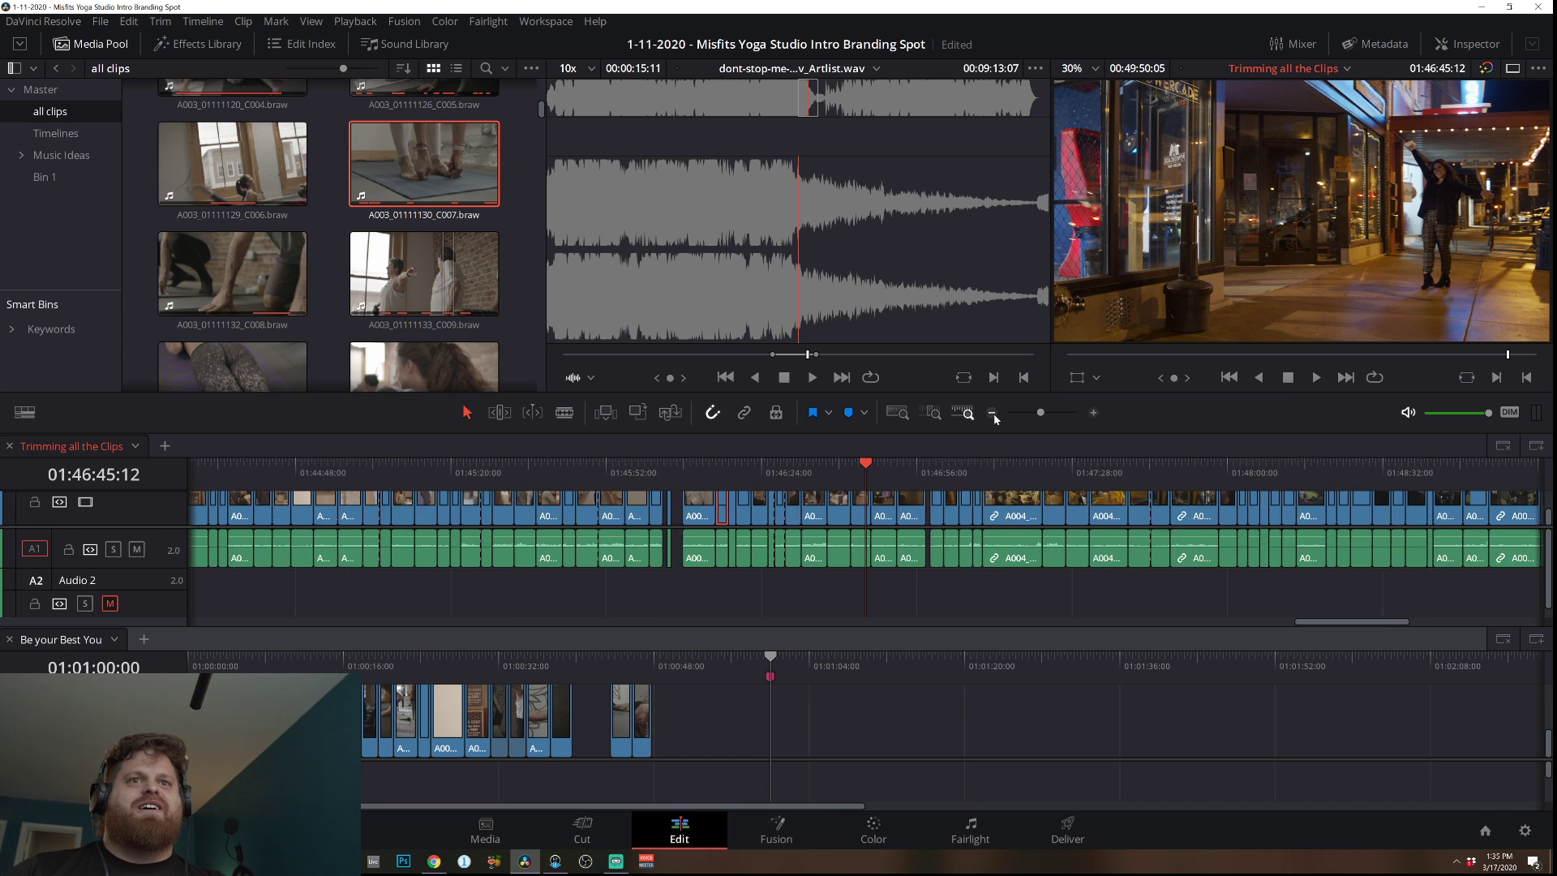
mouse_move(527, 472)
mouse_down()
mouse_move(559, 476)
mouse_move(538, 482)
mouse_move(666, 740)
mouse_move(653, 754)
mouse_up()
click(634, 658)
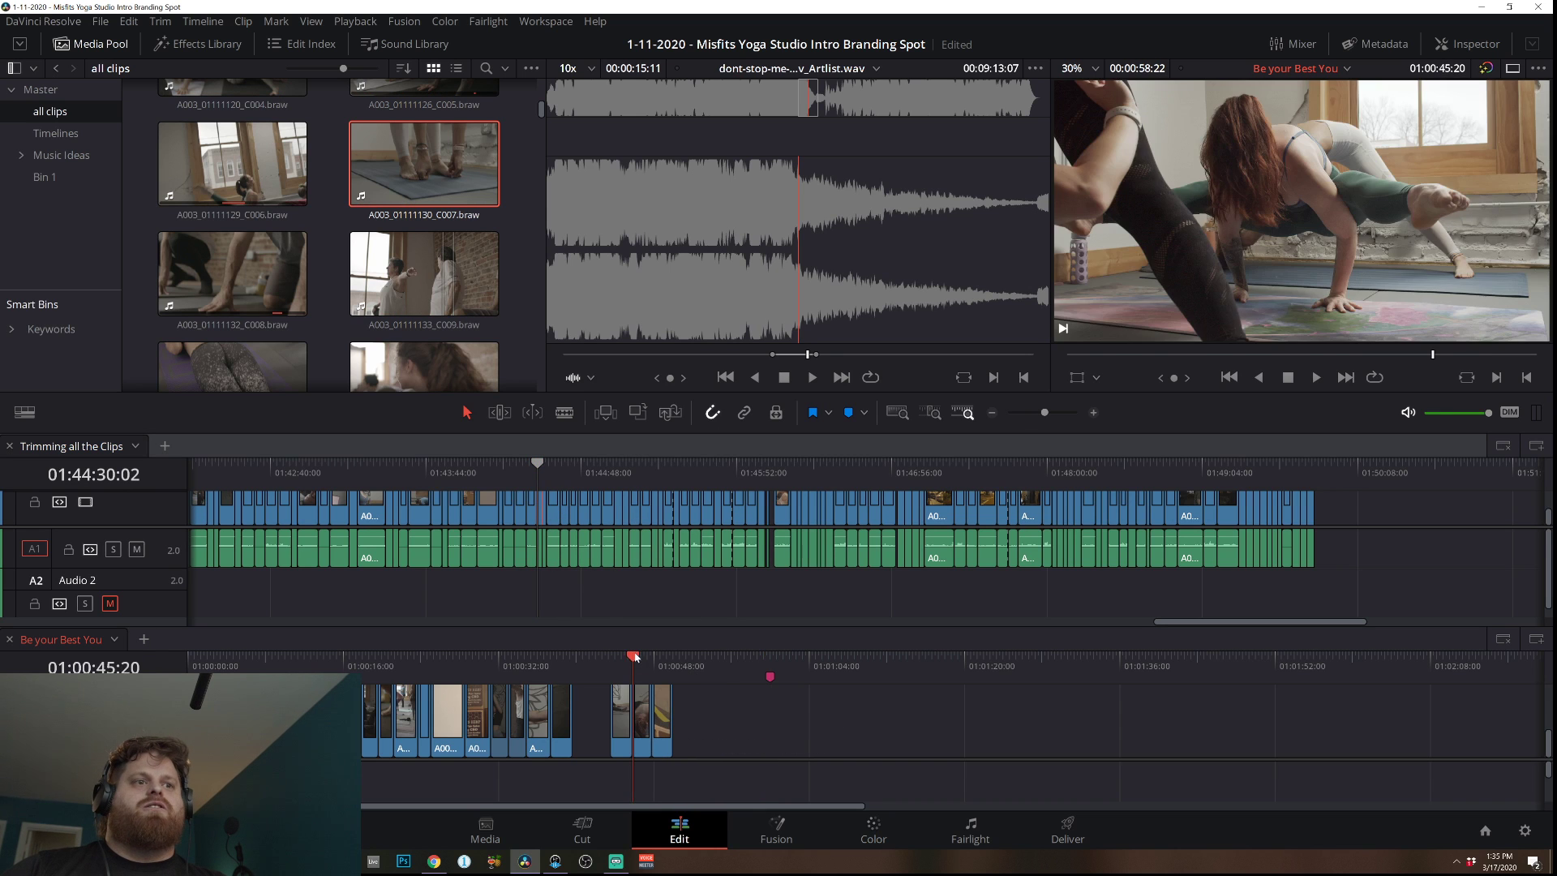
key(space)
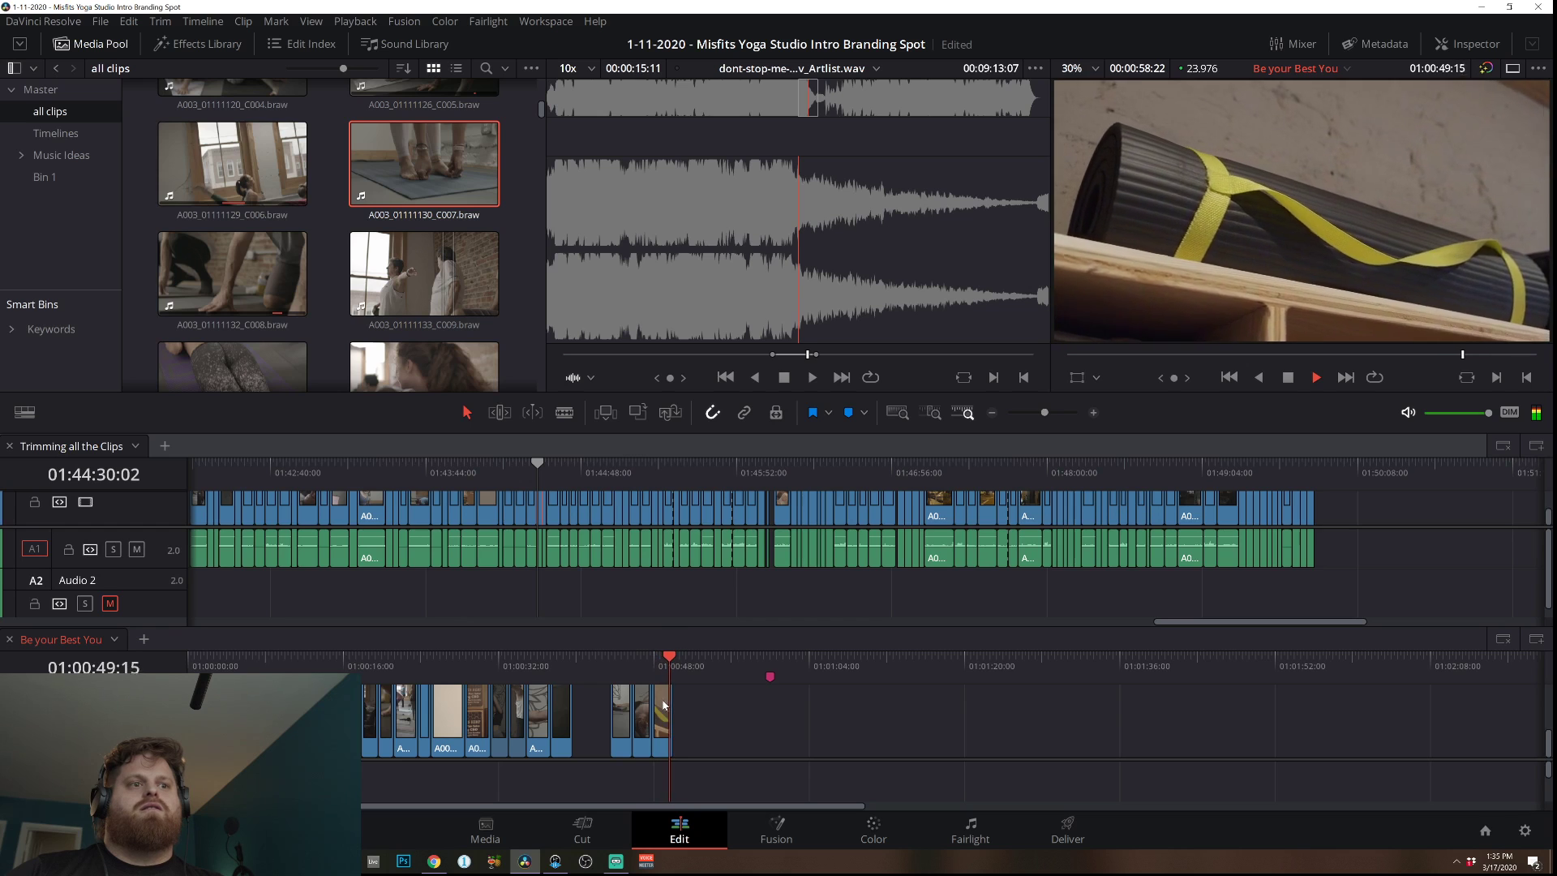
Move the rolled yoga mat shot along Be your Best You so it ends at Marker 1, 01:01:00:00.
drag(666, 688, 759, 722)
click(746, 658)
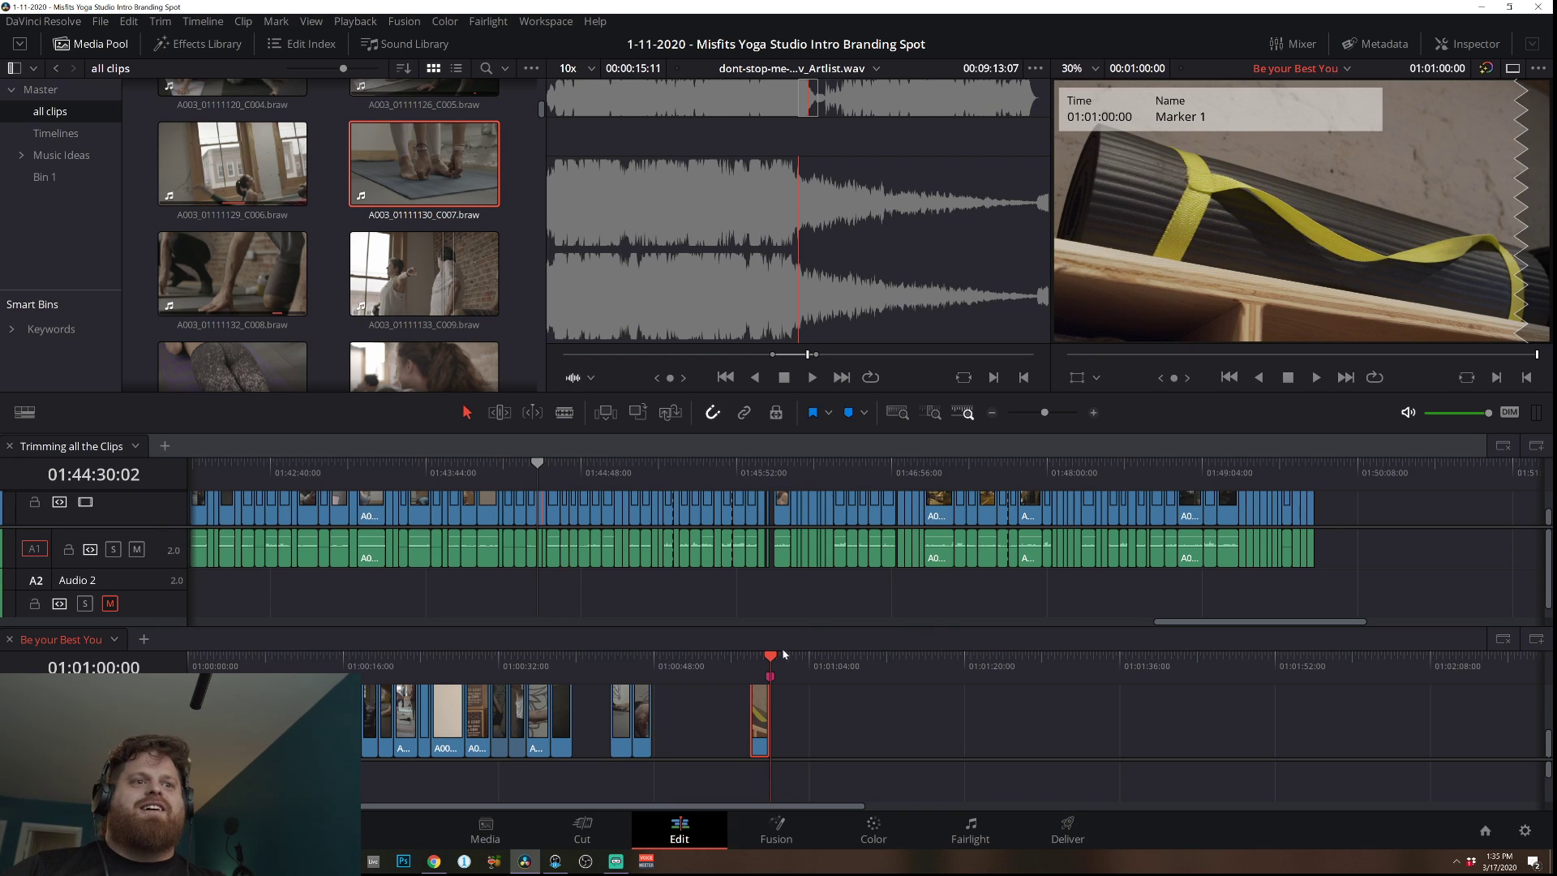
click(752, 673)
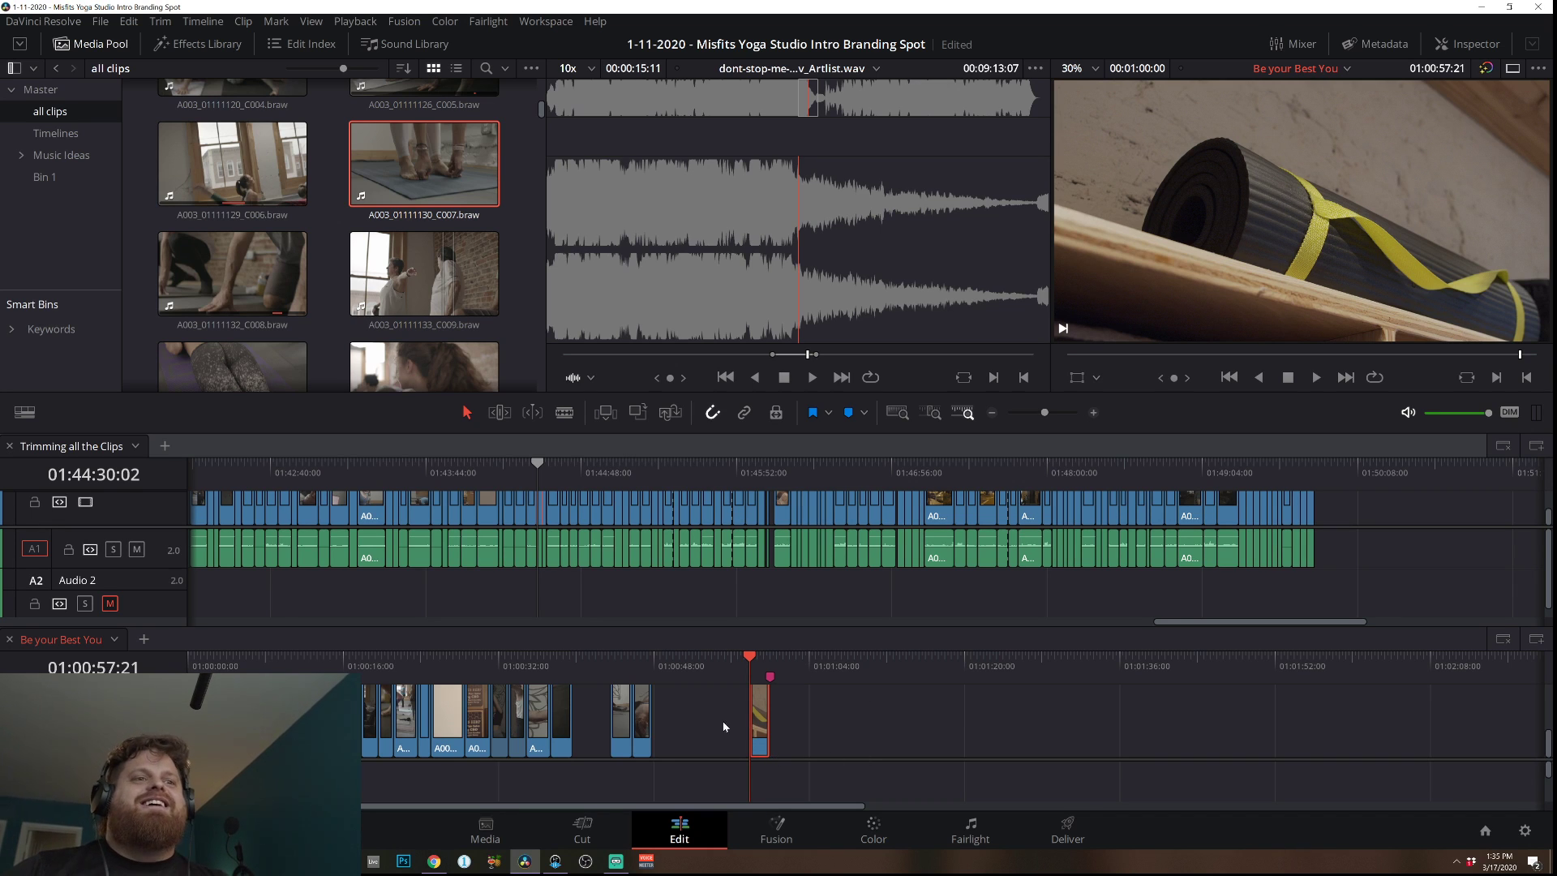
Examine the Be your Best You gap starting at 01:00:39:16 and the shots after it, and scan Trimming all the Clips for candidates.
click(550, 661)
click(575, 662)
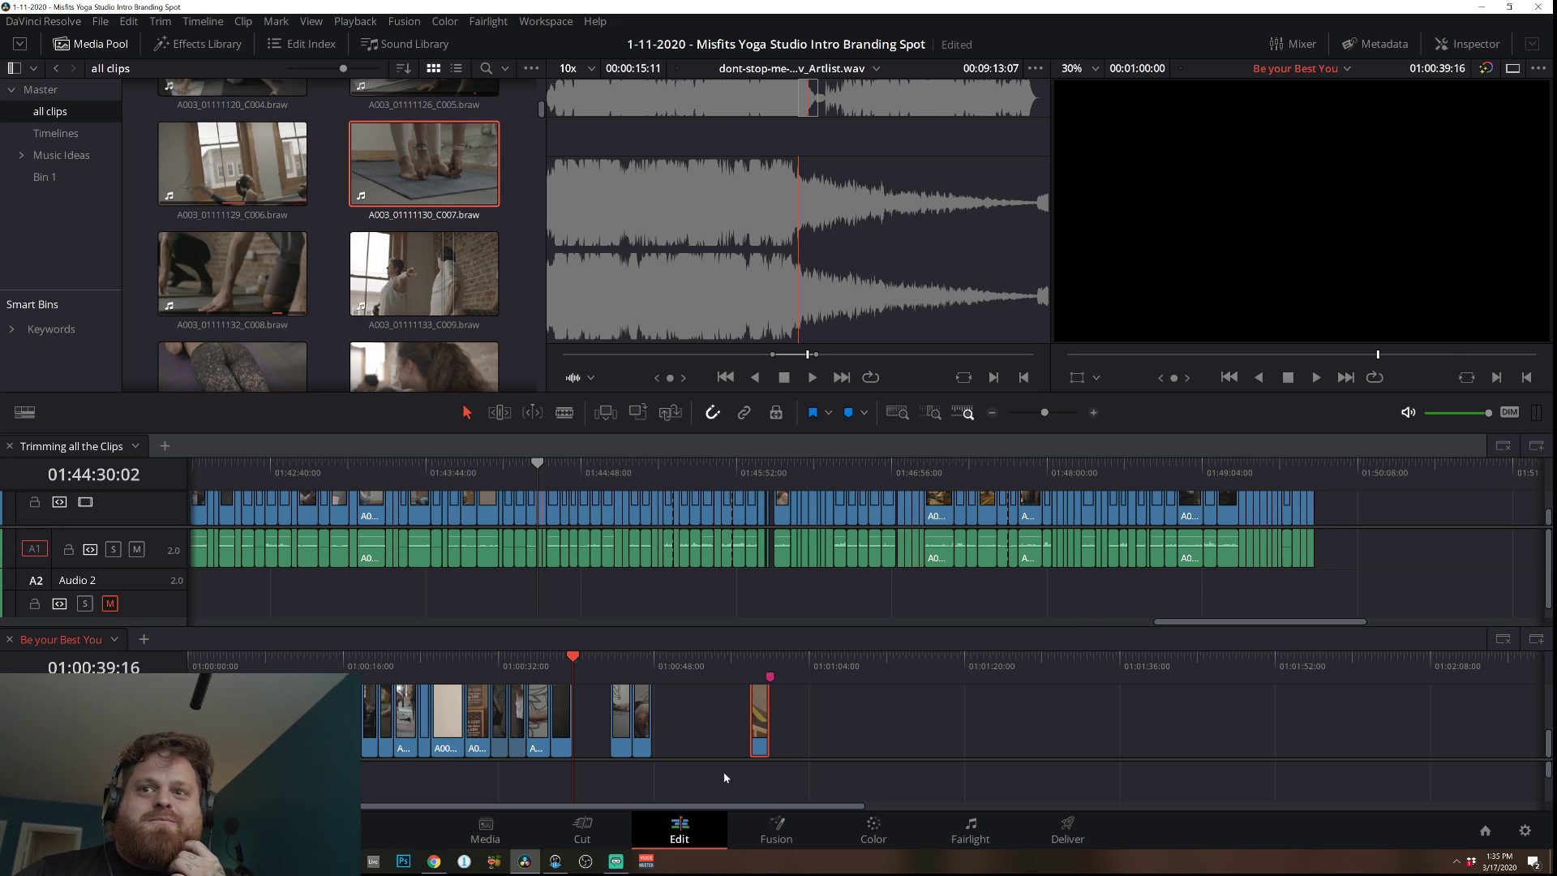
scroll(430, 300, down, 1)
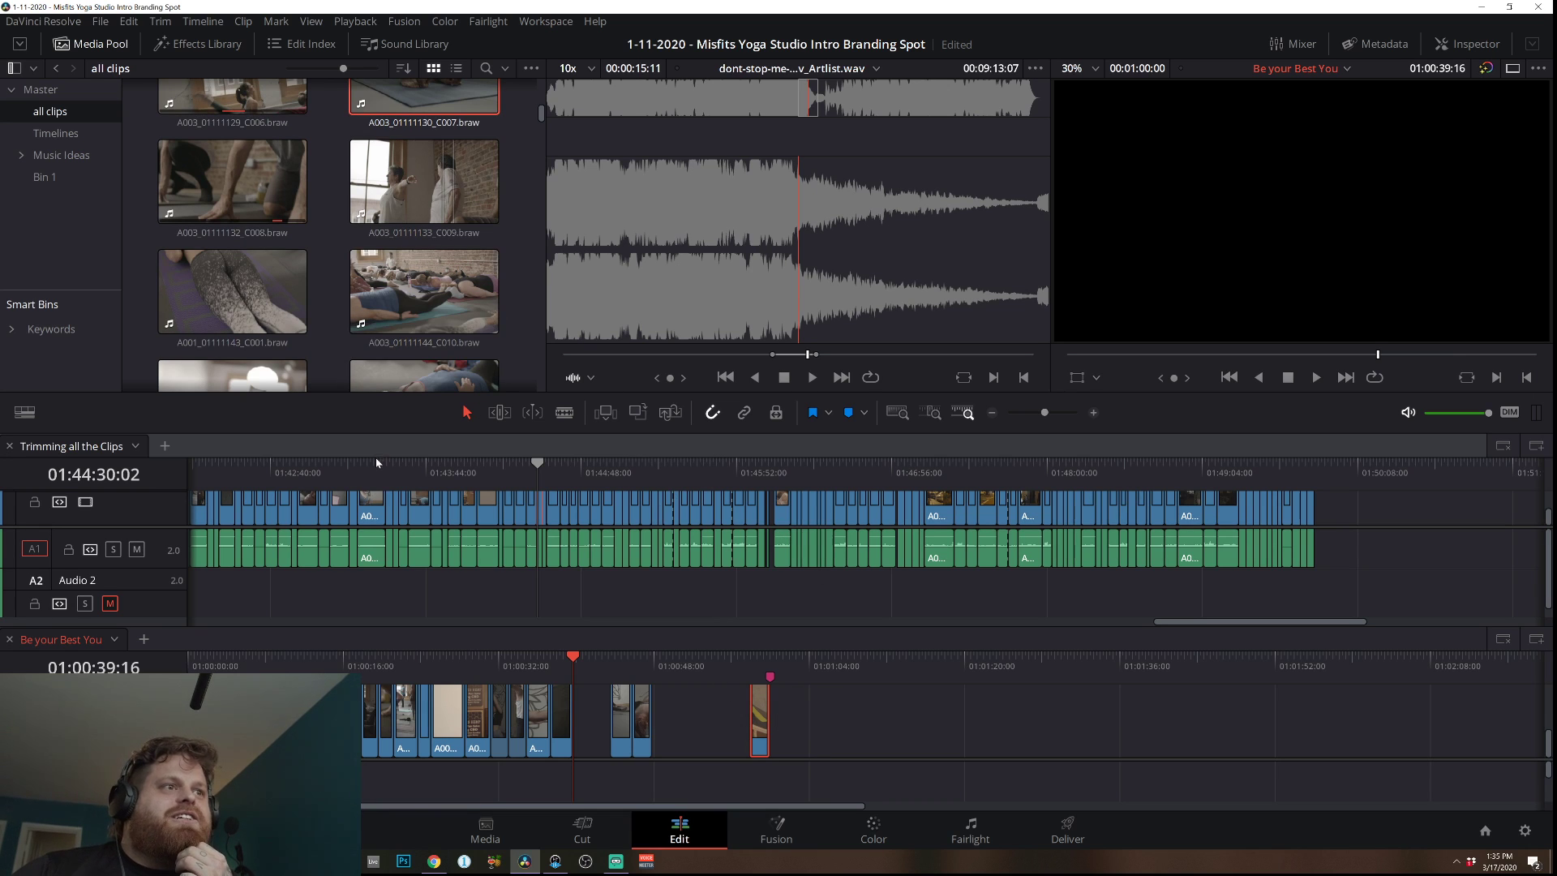
drag(385, 468, 720, 496)
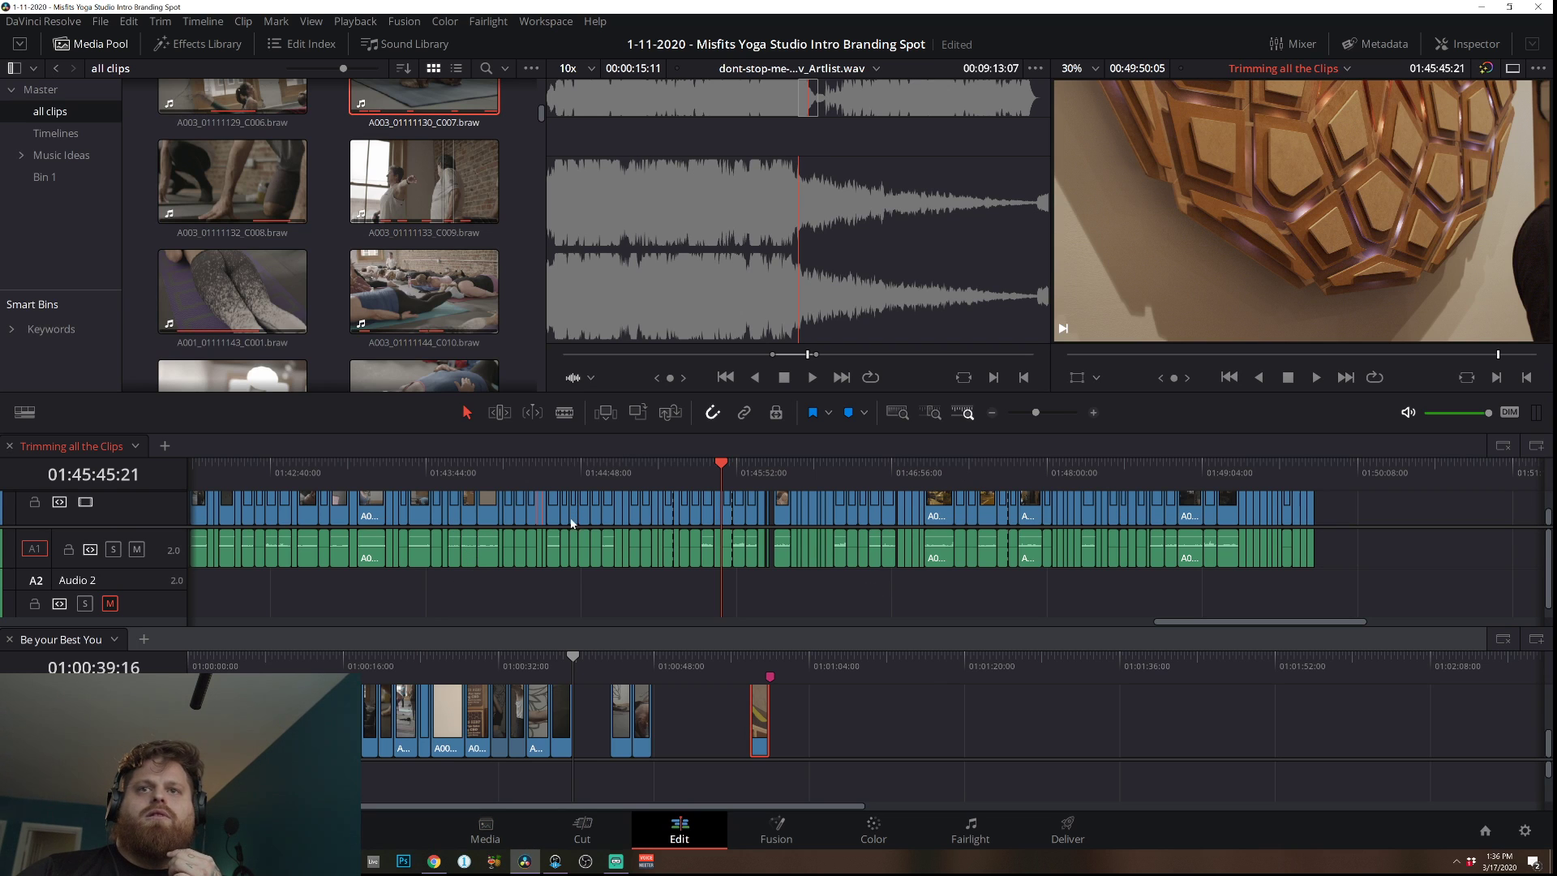
drag(526, 674, 575, 684)
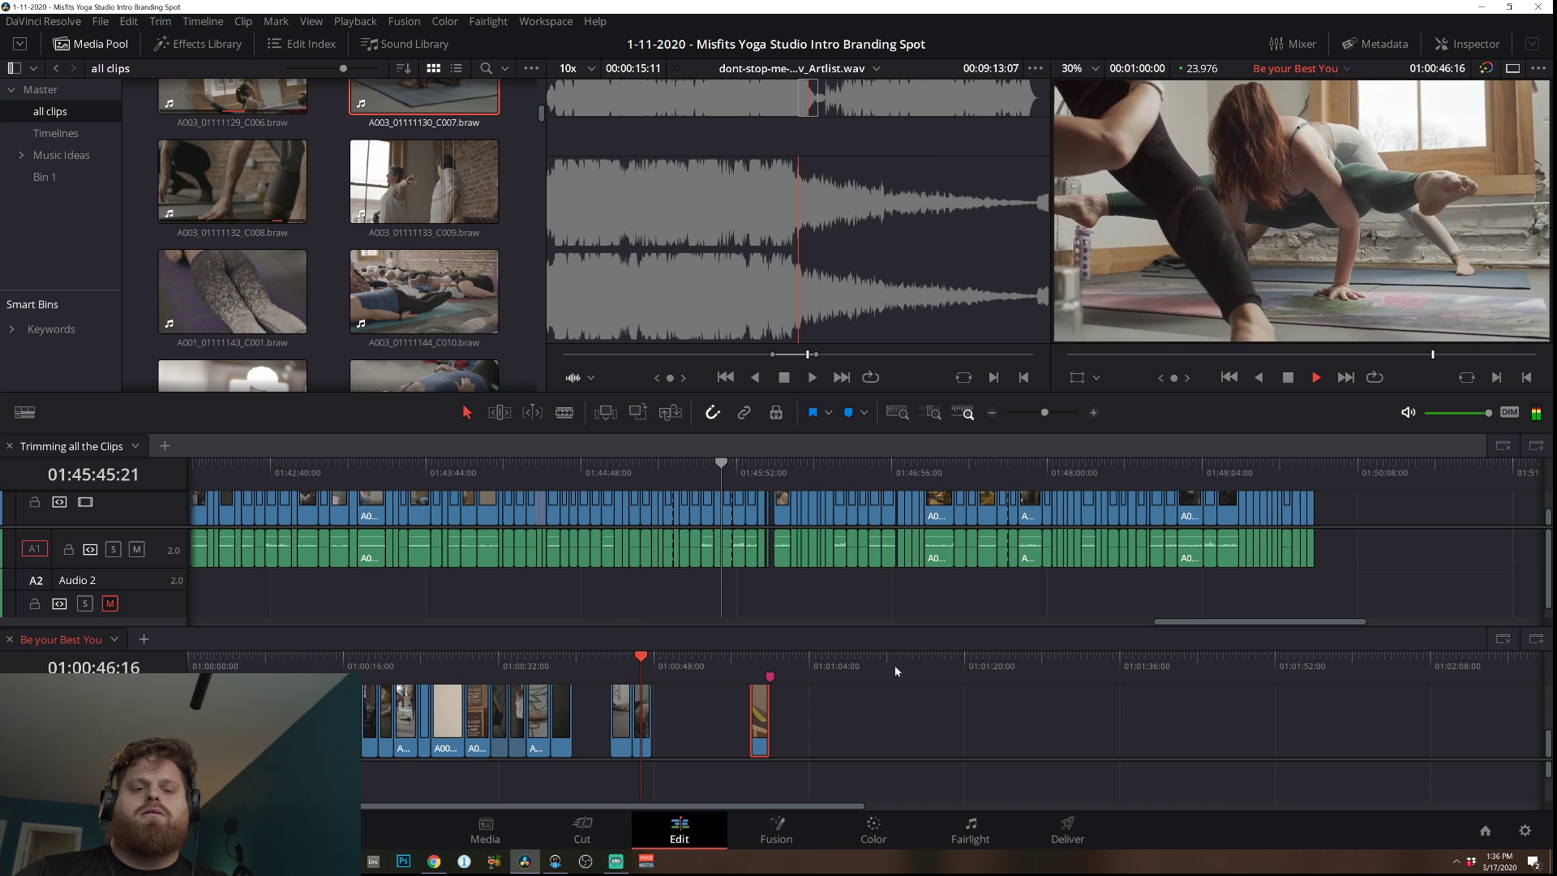
key(space)
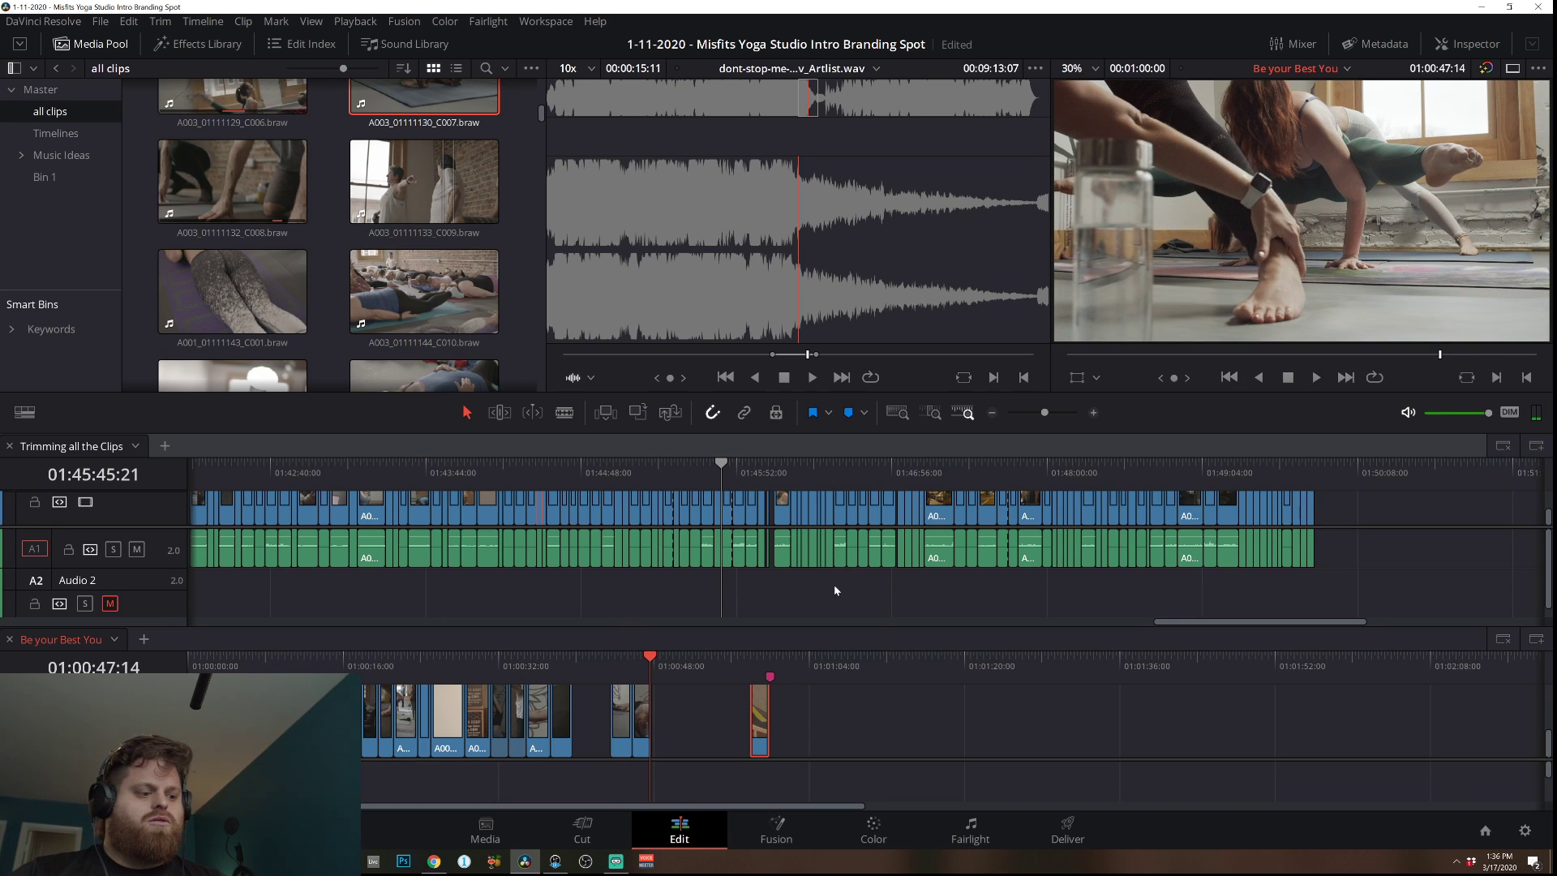
Add the geometric flower-pattern shot at 01:45:20:00 of Trimming all the Clips directly after the arm-balance shot on Be your Best You.
click(573, 655)
click(557, 465)
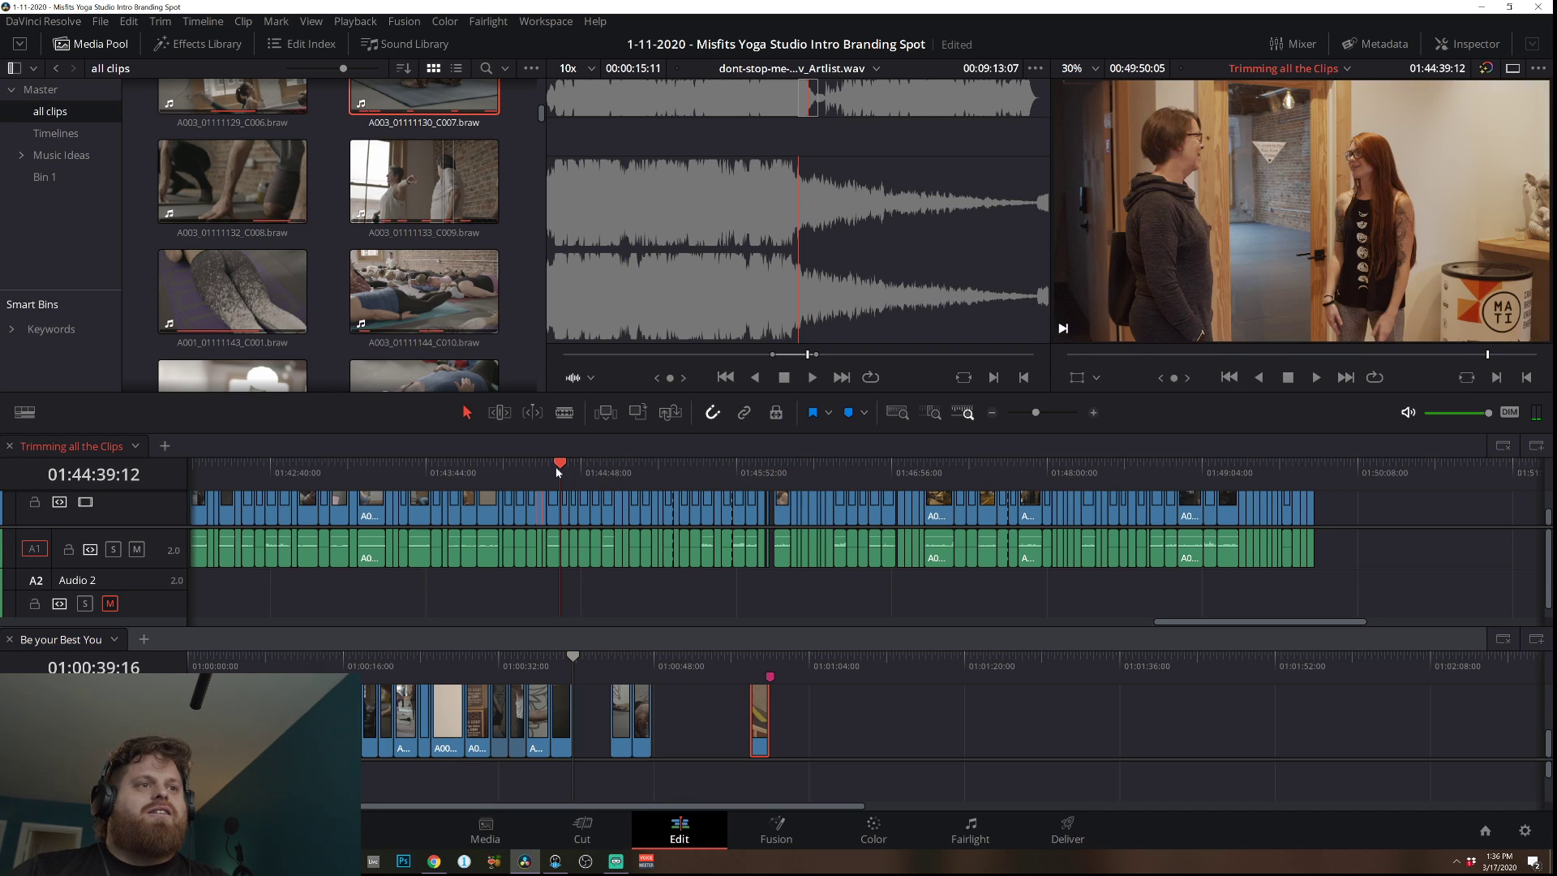
click(587, 468)
drag(588, 472, 659, 490)
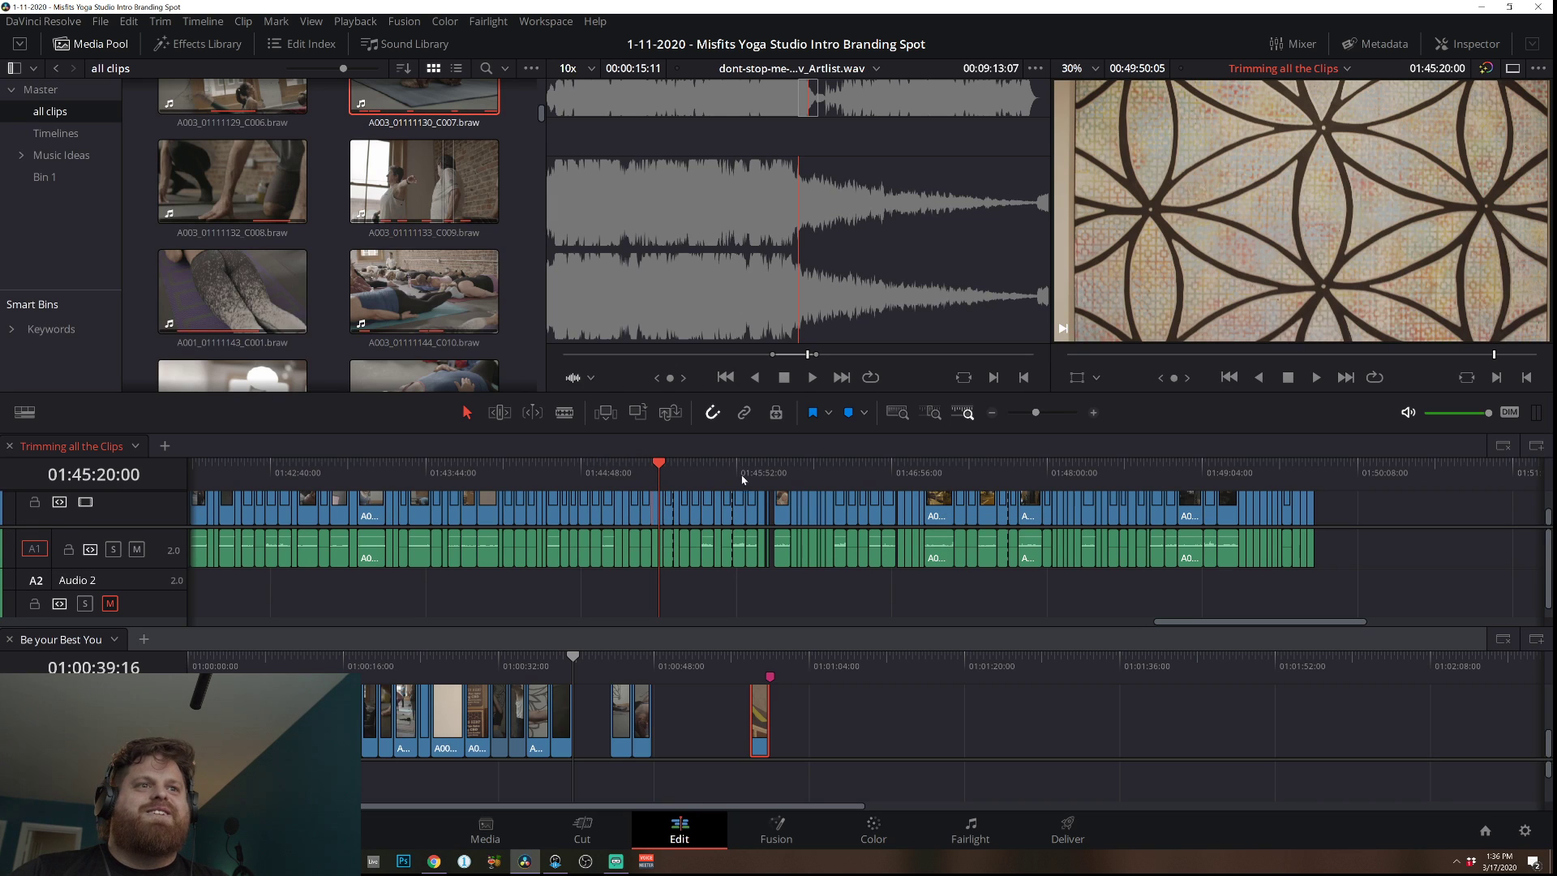
click(1092, 414)
click(1091, 413)
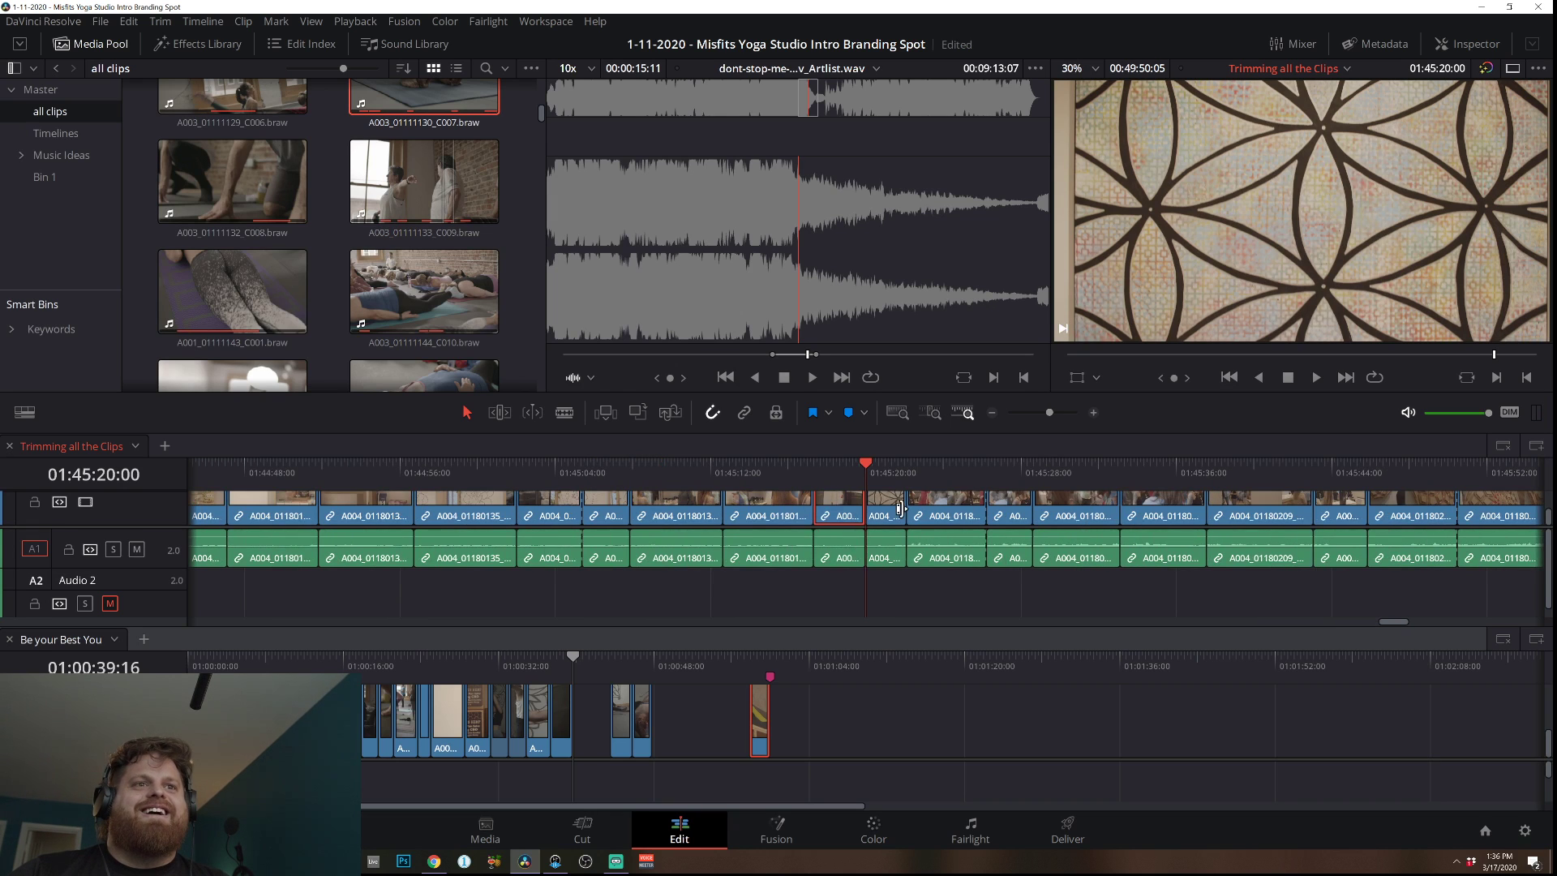
drag(897, 511, 667, 713)
Play the red-haired woman's crowd shot at 01:45:26:06 and place it shortly before the yoga mat shot on Be your Best You.
drag(932, 479, 988, 484)
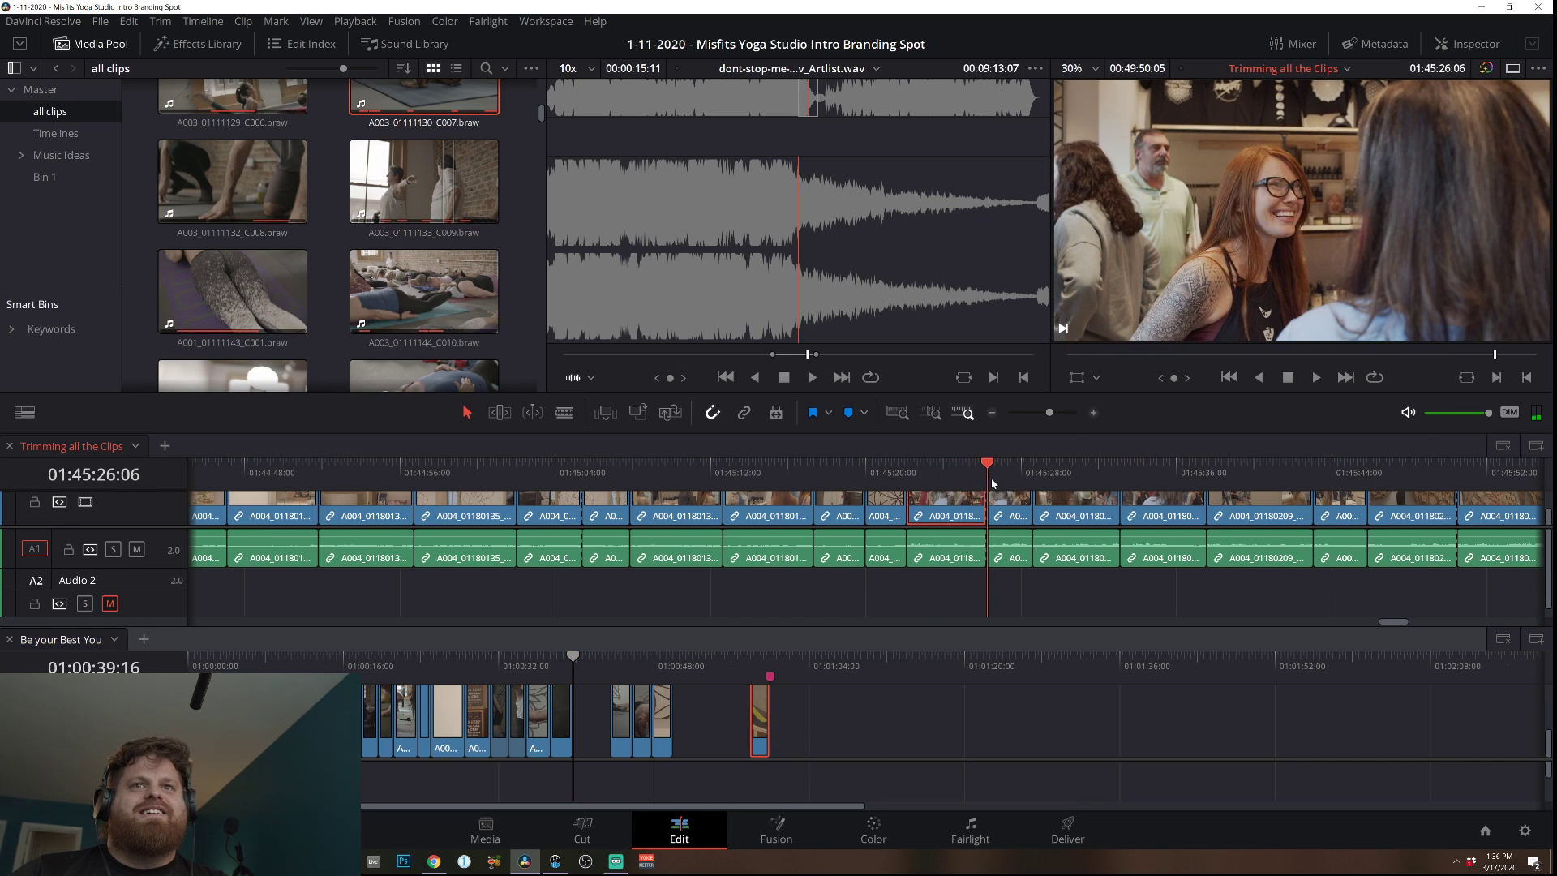
key(space)
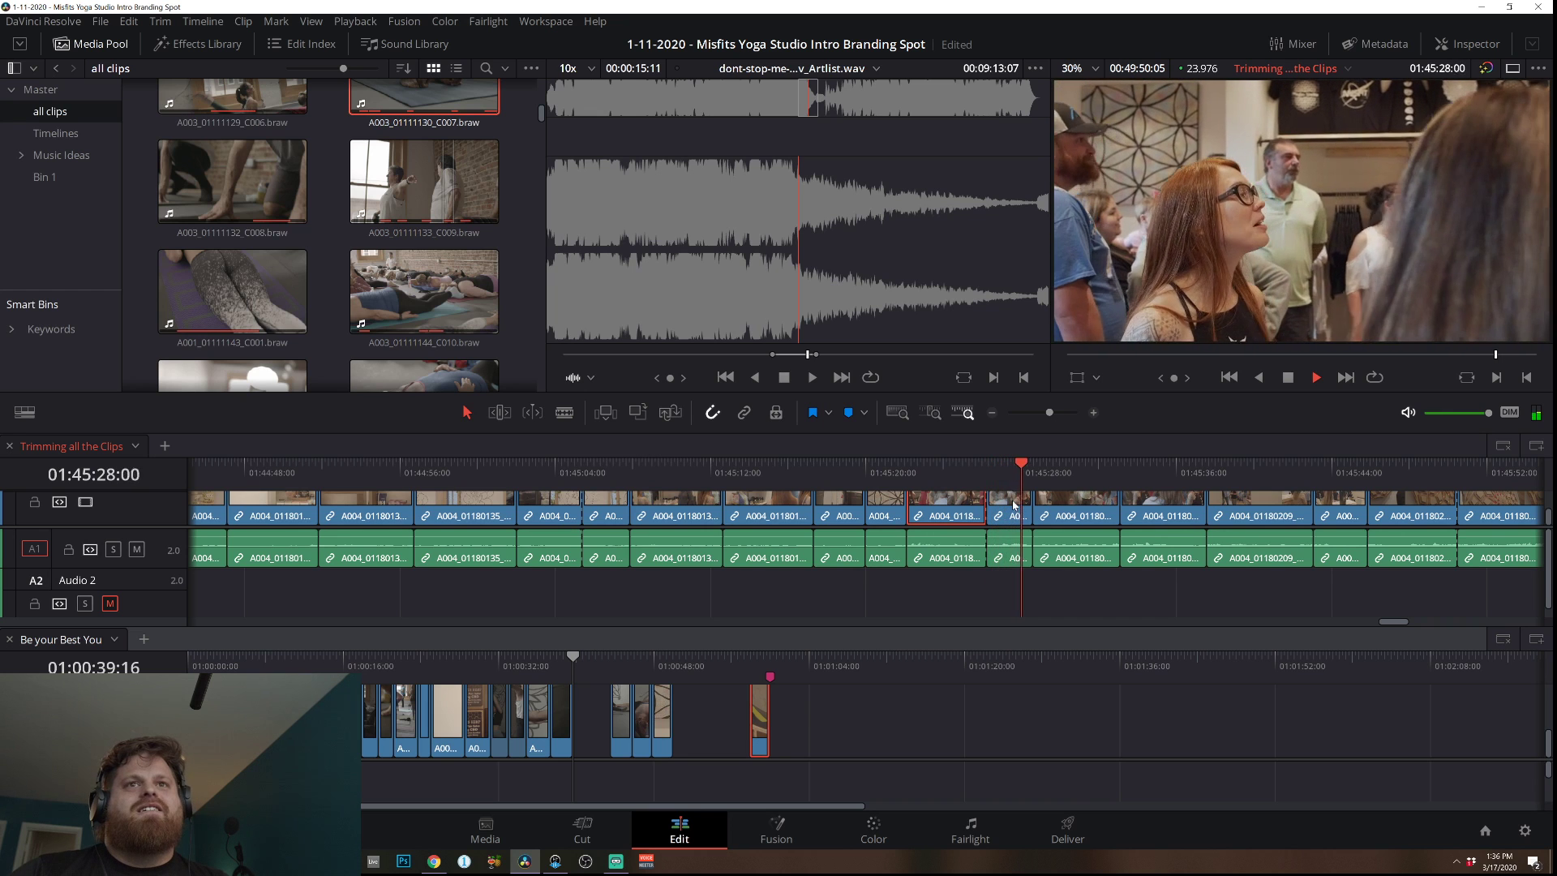
mouse_move(1012, 511)
mouse_down()
mouse_move(922, 608)
mouse_move(702, 722)
mouse_move(711, 708)
mouse_move(687, 709)
mouse_move(702, 710)
mouse_up()
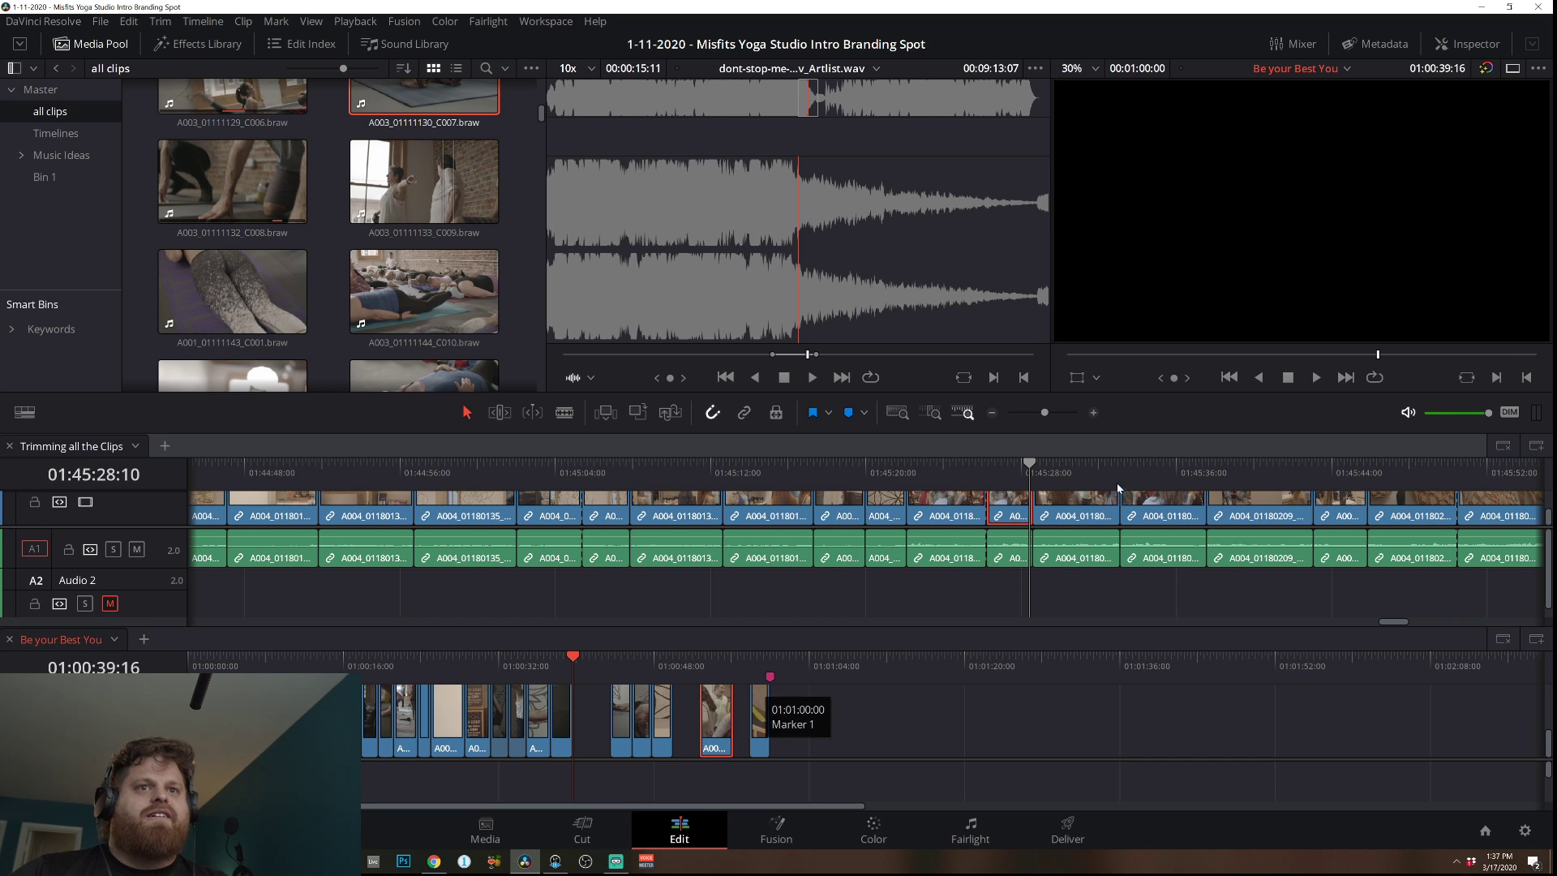
Scan the lobby and product shots in Trimming all the Clips between about 01:44:18 and 01:45:31 for gap fillers.
drag(1085, 491, 895, 502)
drag(741, 492, 694, 490)
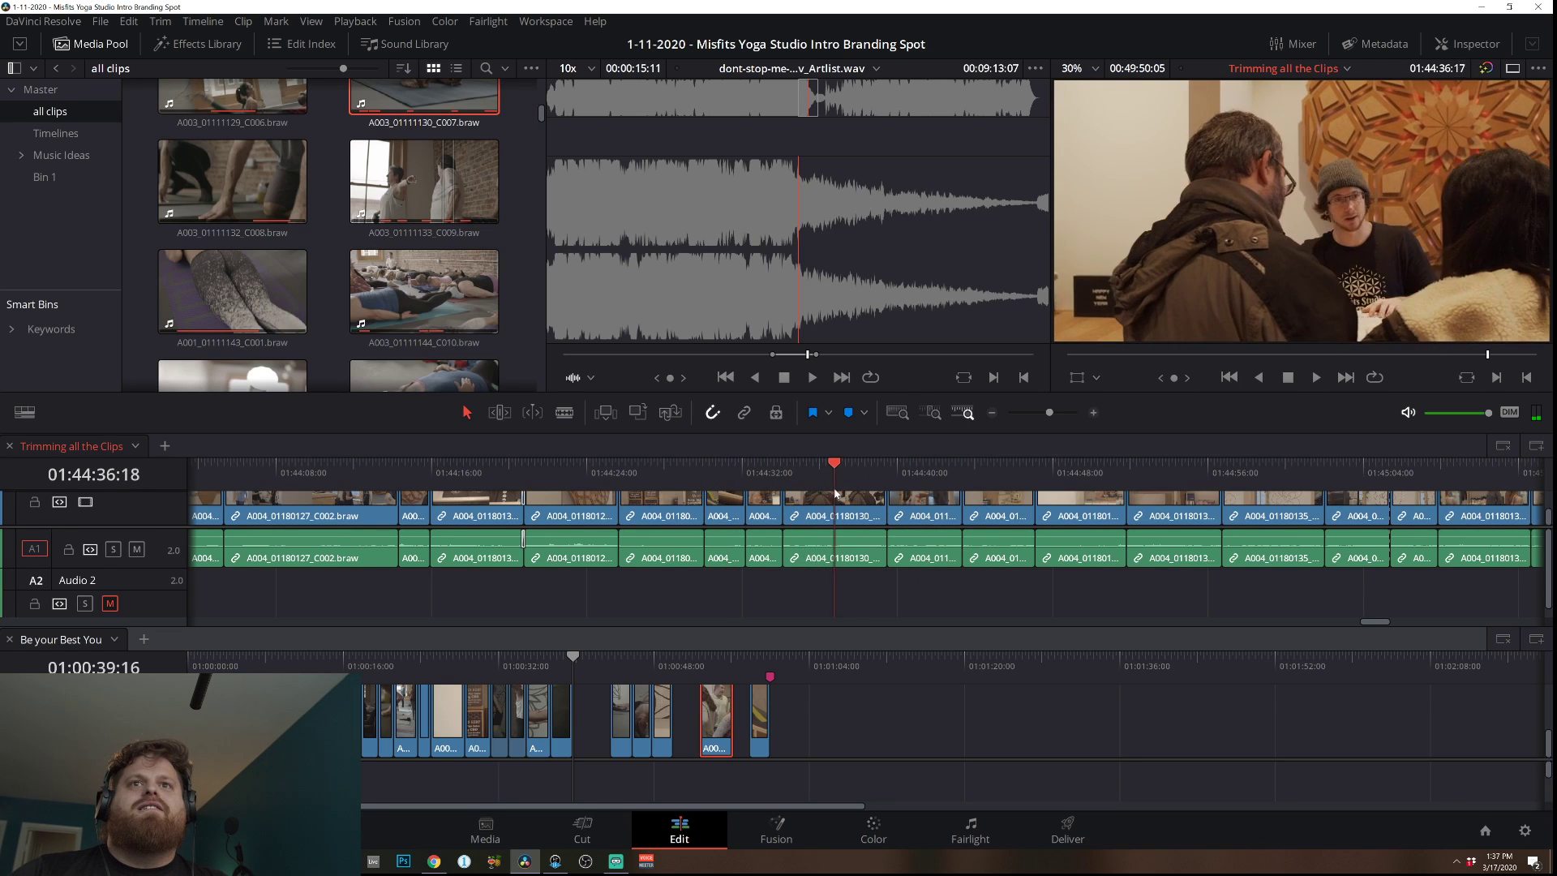
drag(906, 502, 1182, 527)
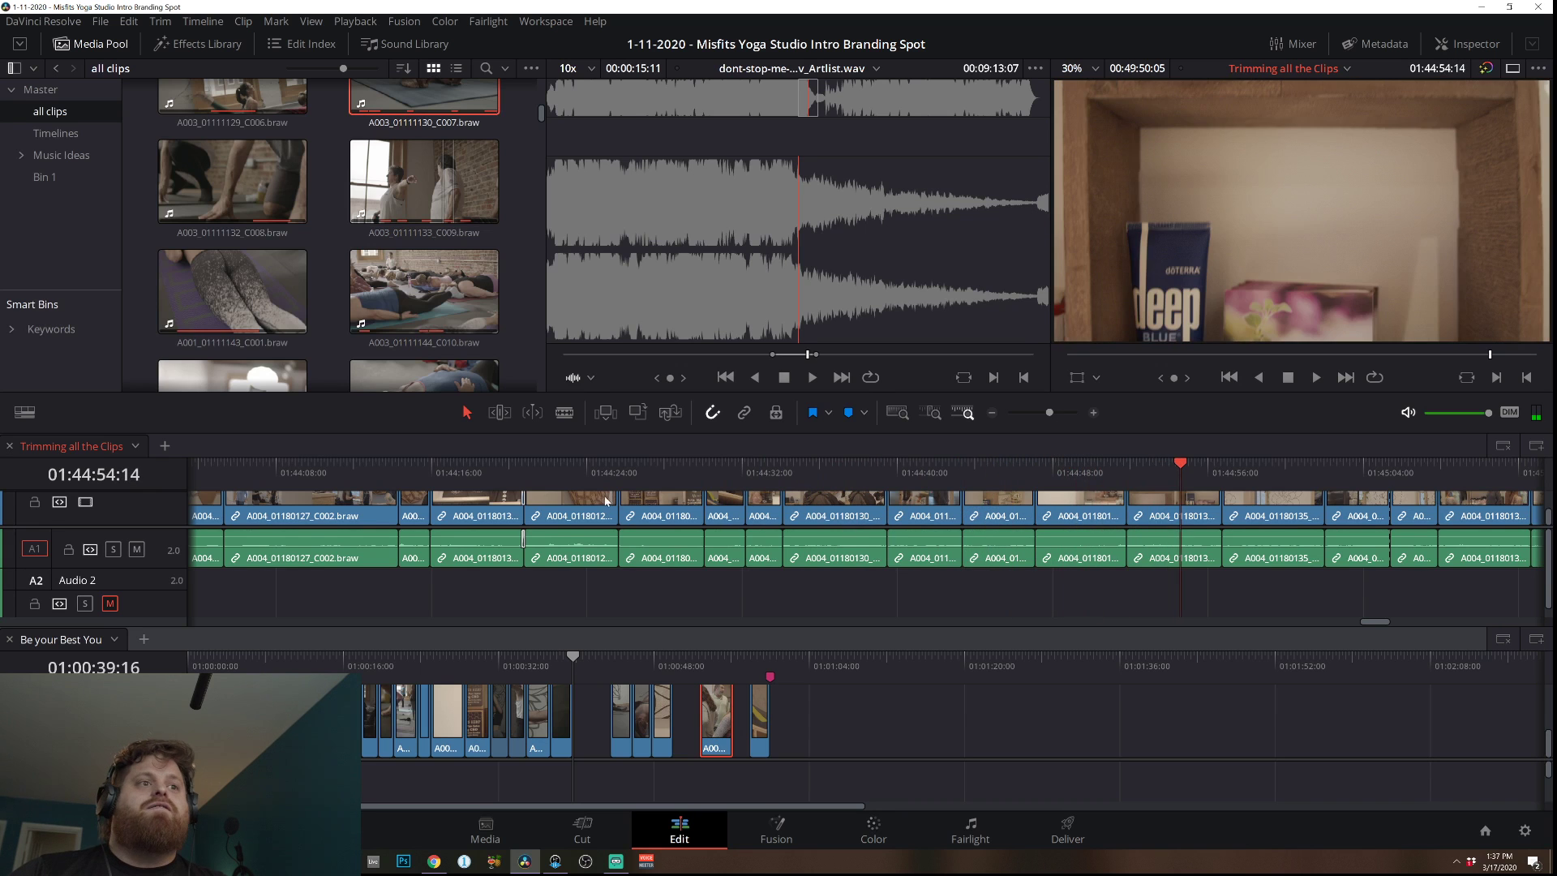
click(568, 472)
drag(271, 473, 1182, 485)
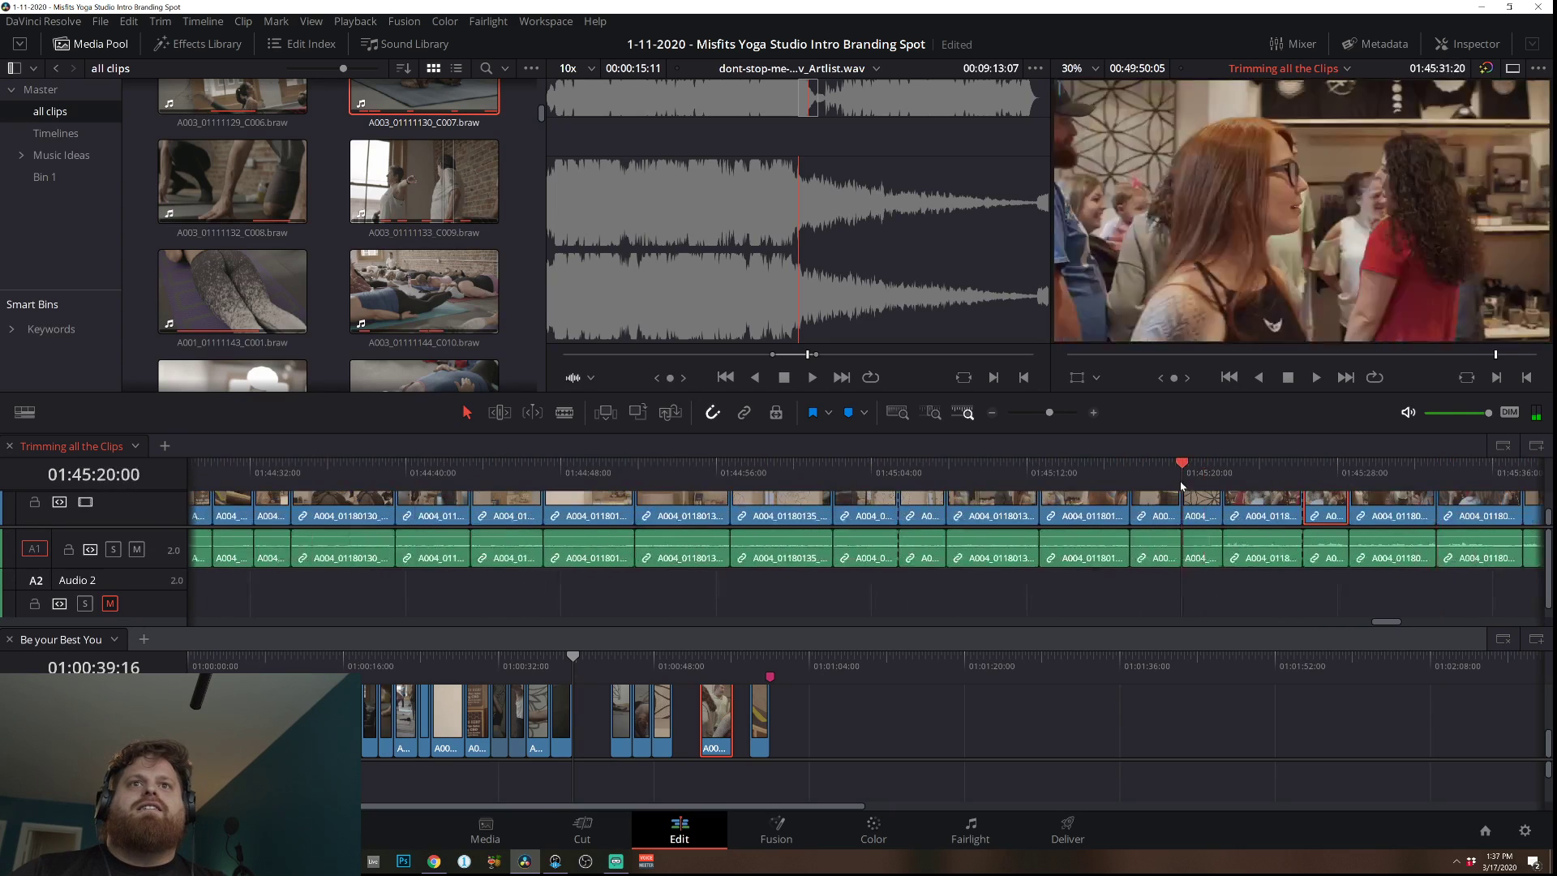
drag(711, 456, 533, 457)
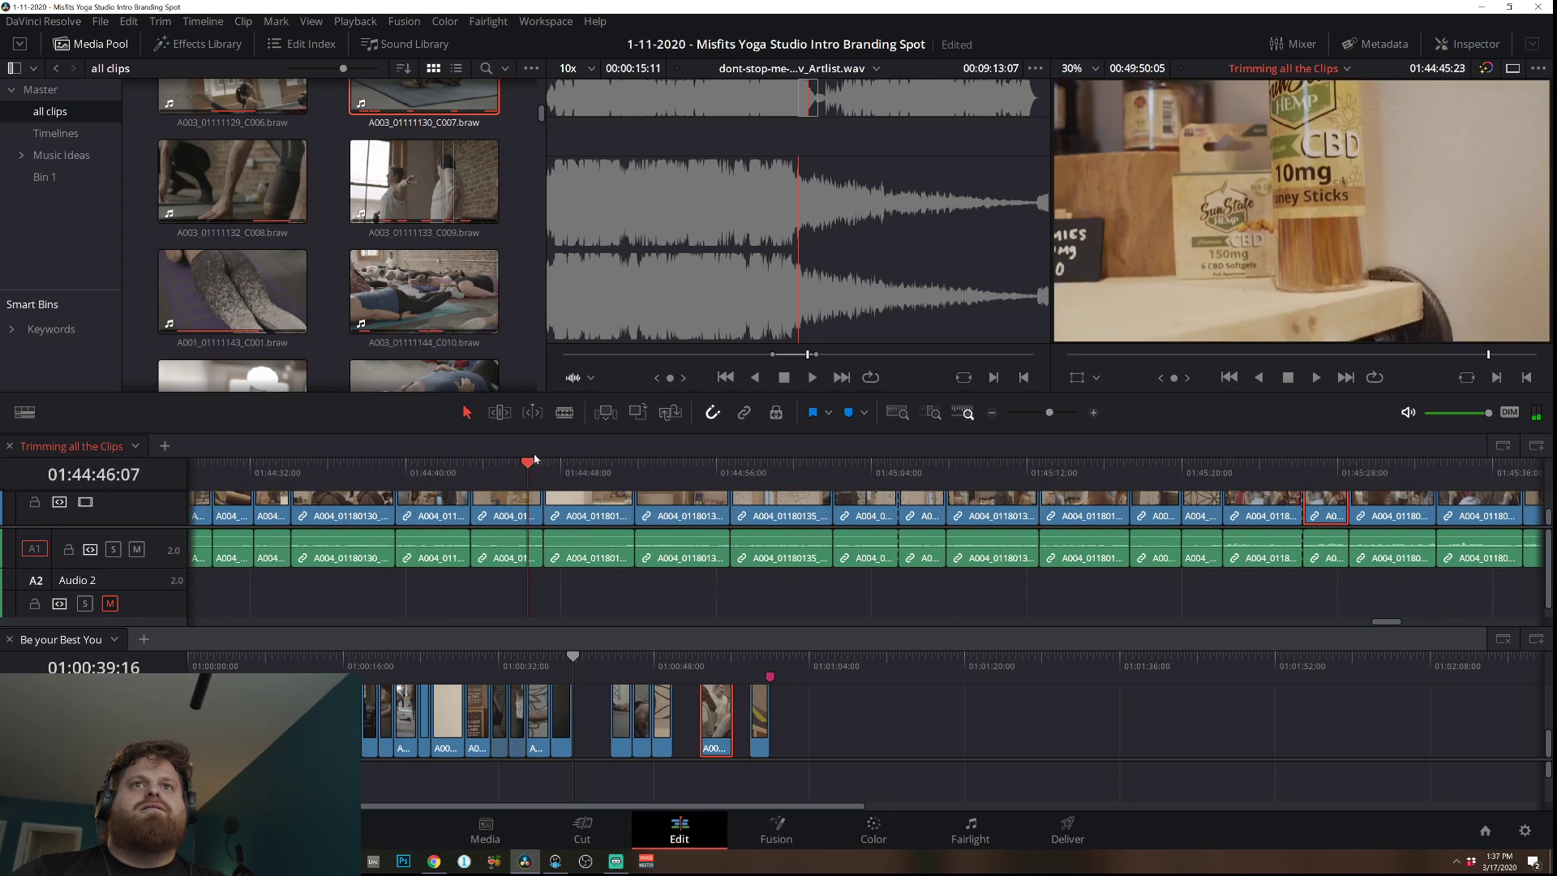
drag(212, 489, 212, 487)
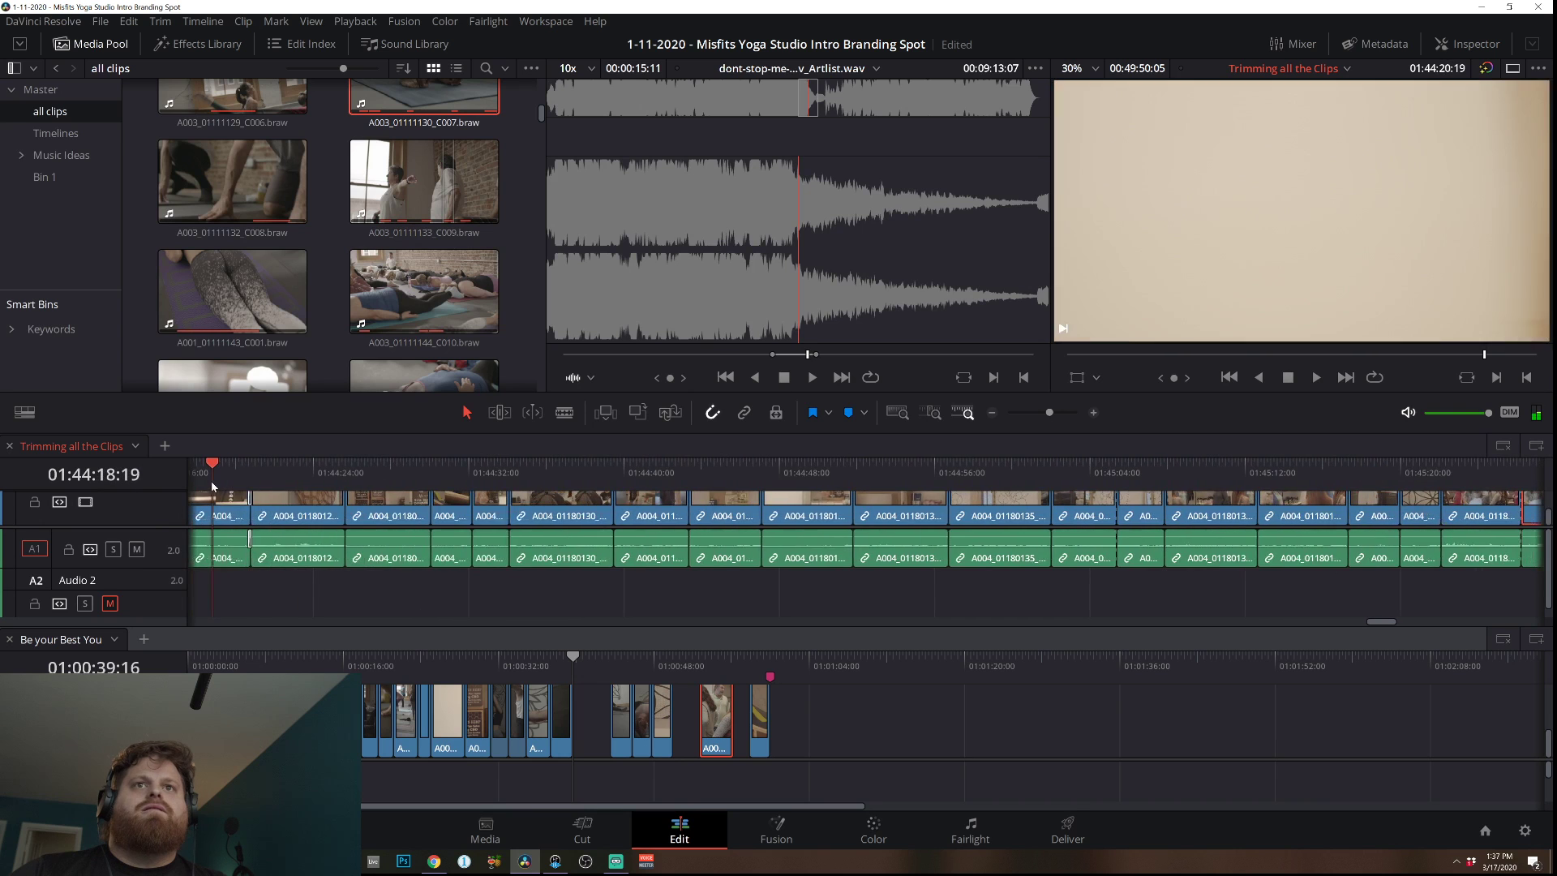
Review the Trimming all the Clips shots from about 01:44:07 to 01:46:22, including the studio shirts, greetings and crowd scenes.
click(992, 413)
drag(311, 490, 860, 493)
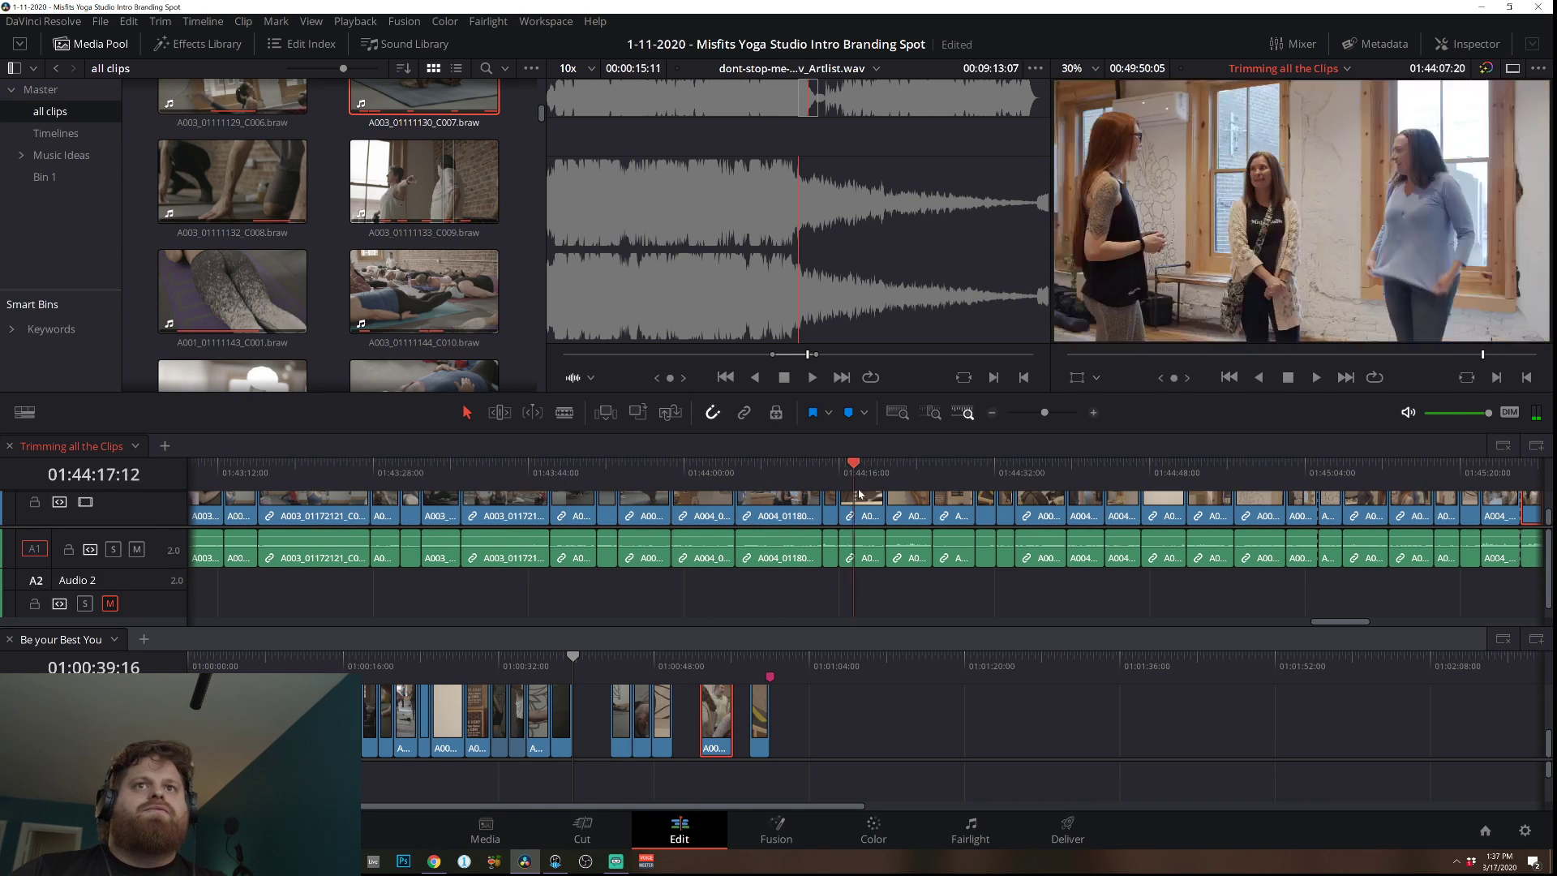
drag(1004, 500, 806, 490)
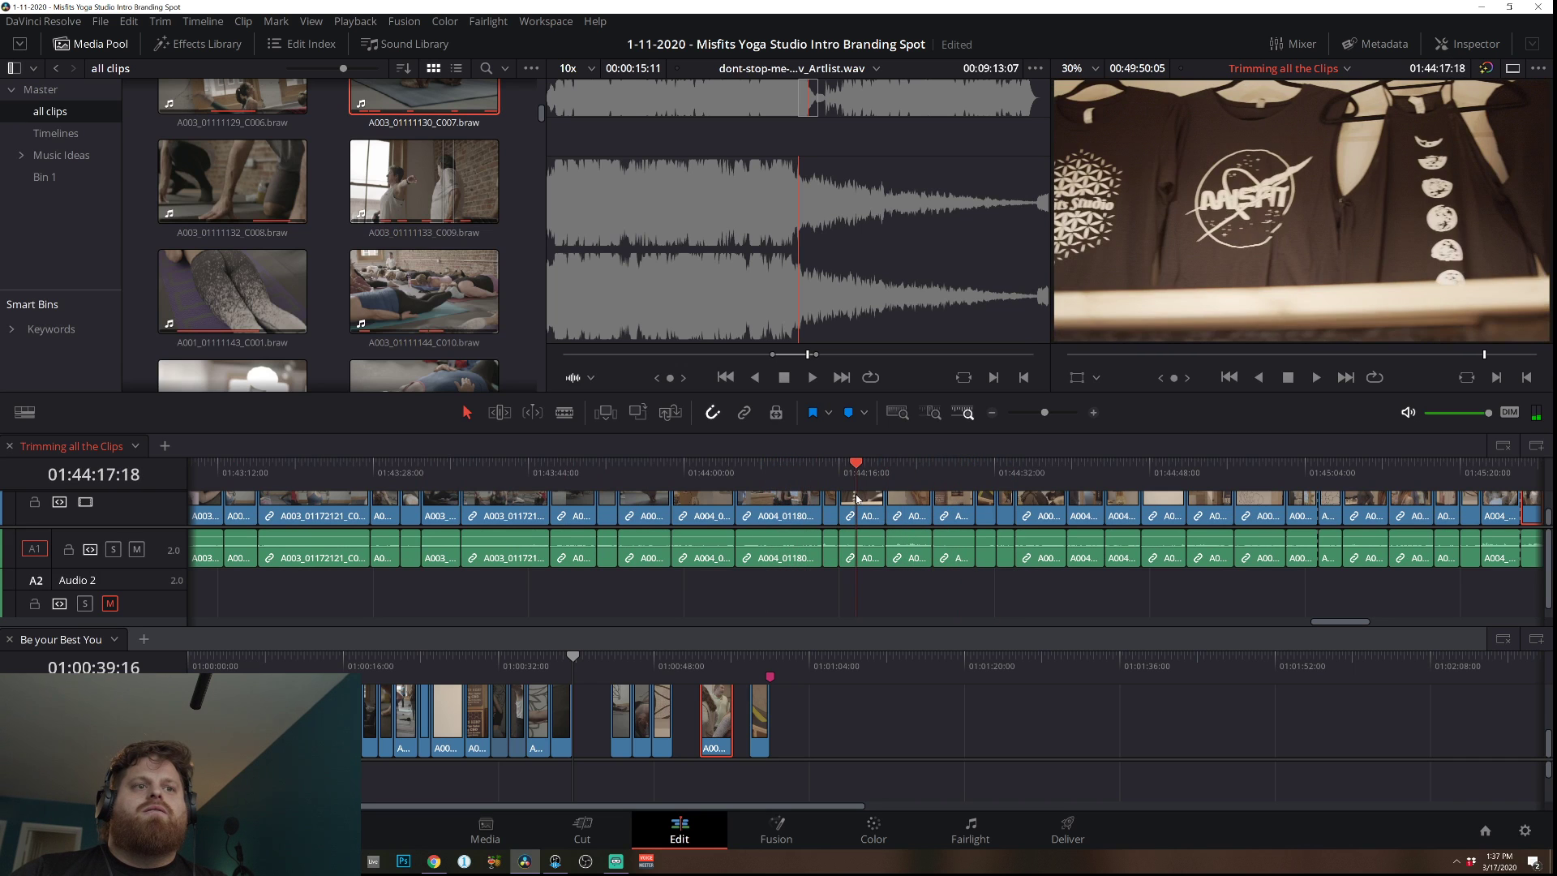
drag(996, 513, 1076, 513)
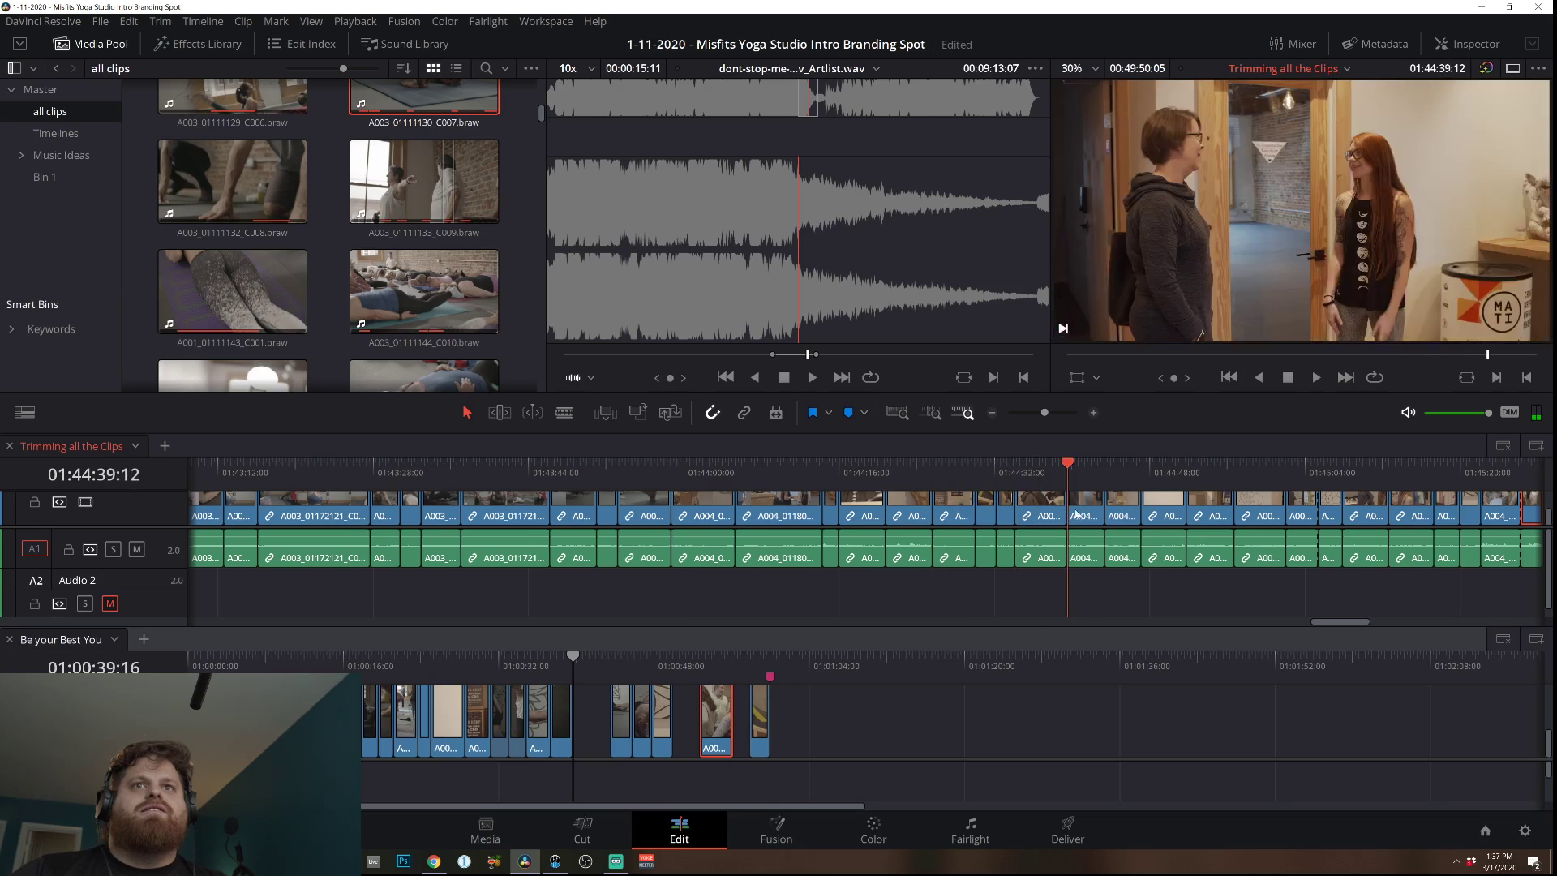
drag(1188, 517, 1390, 528)
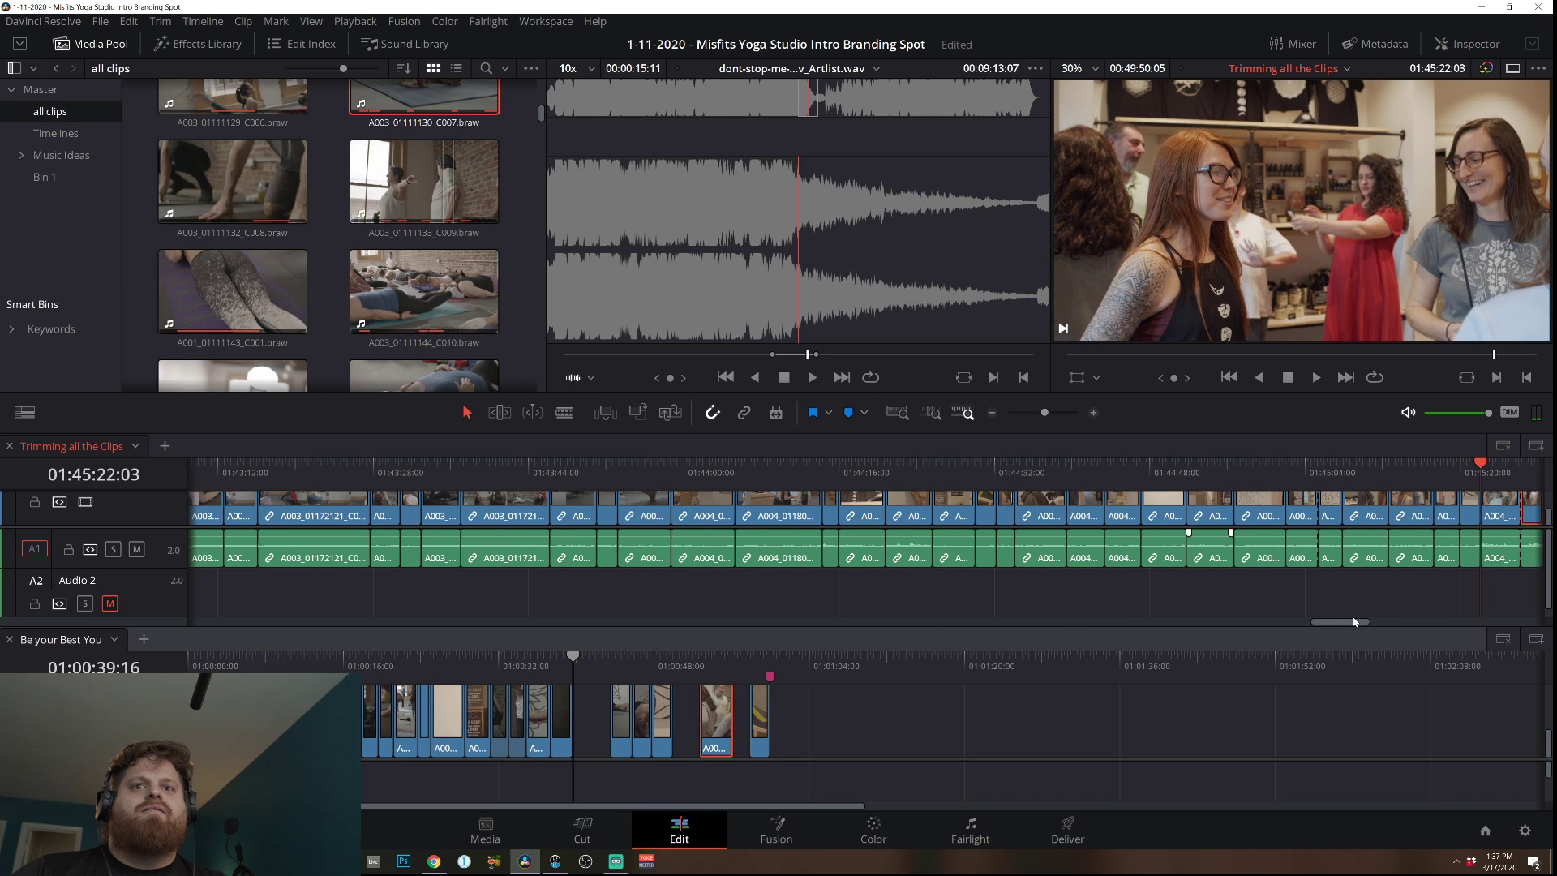
drag(1354, 622, 1398, 623)
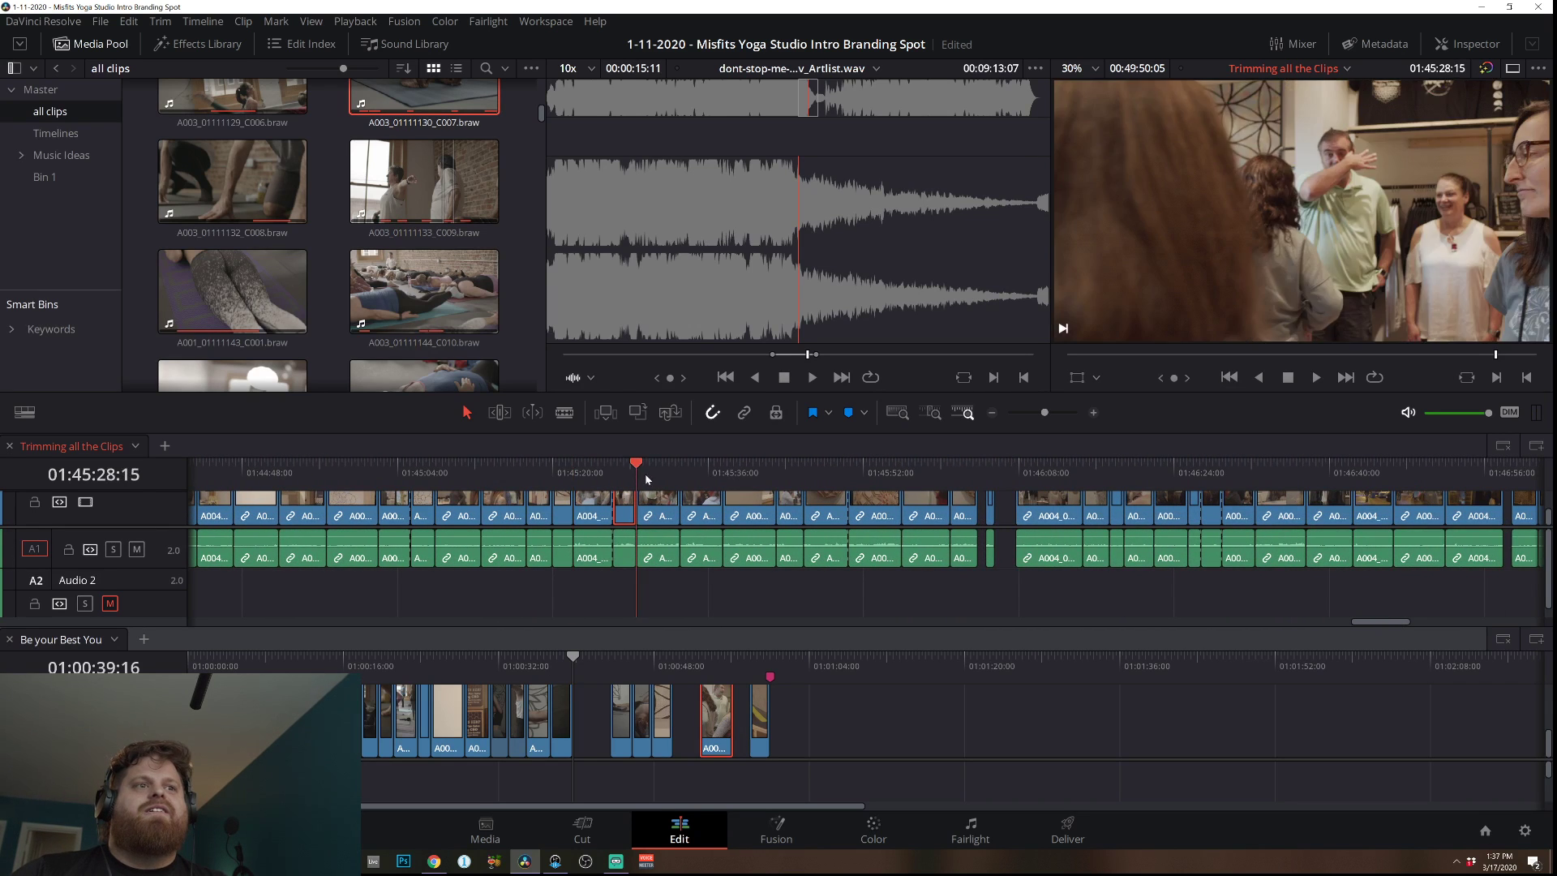
drag(647, 479, 768, 489)
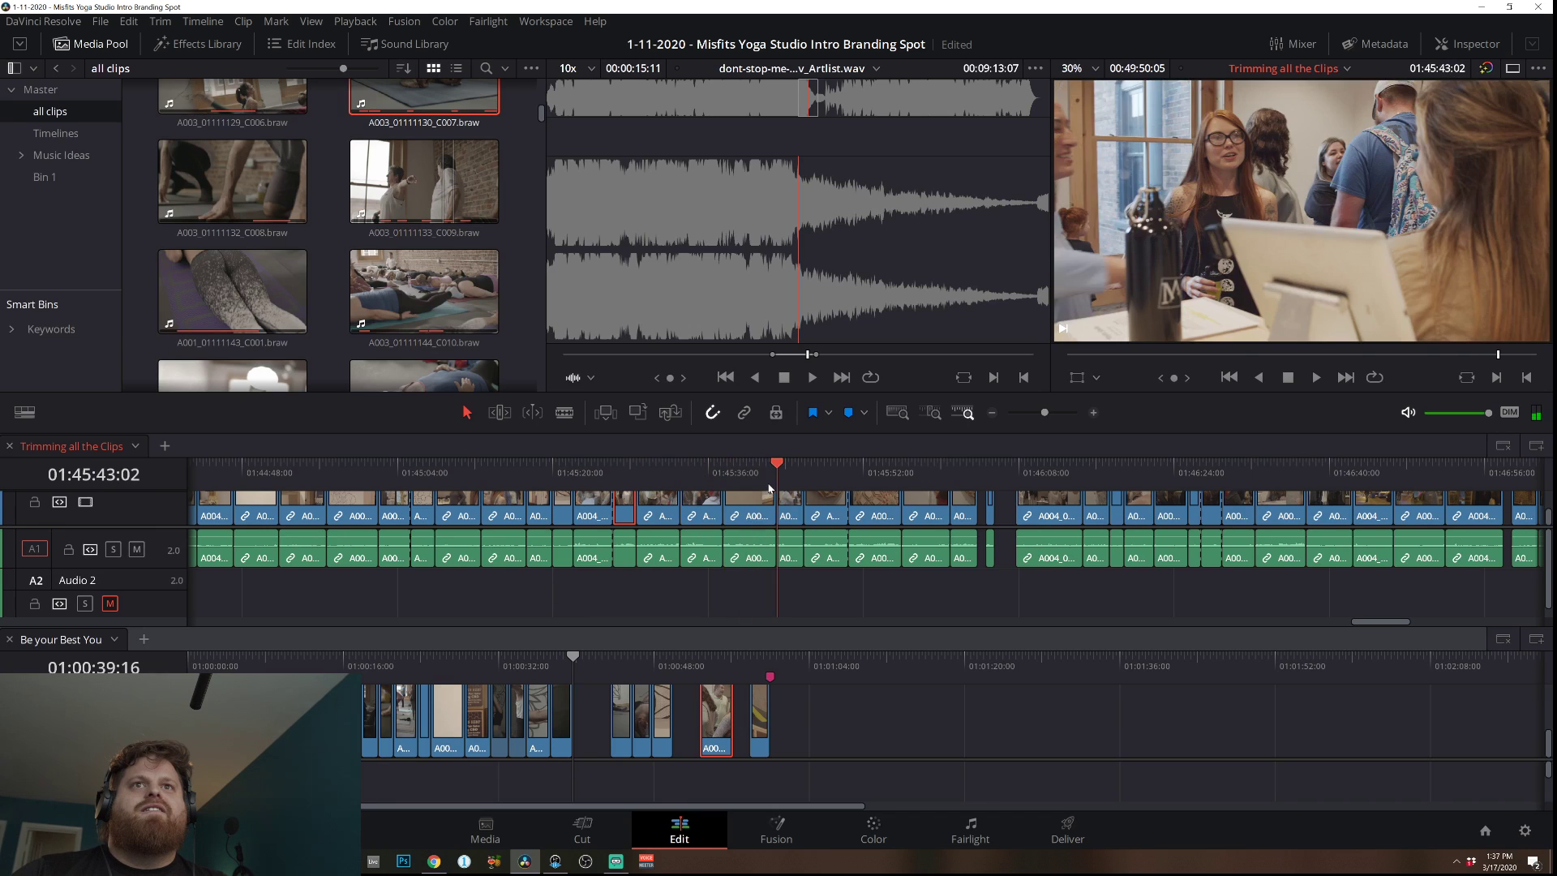
drag(899, 499, 1074, 515)
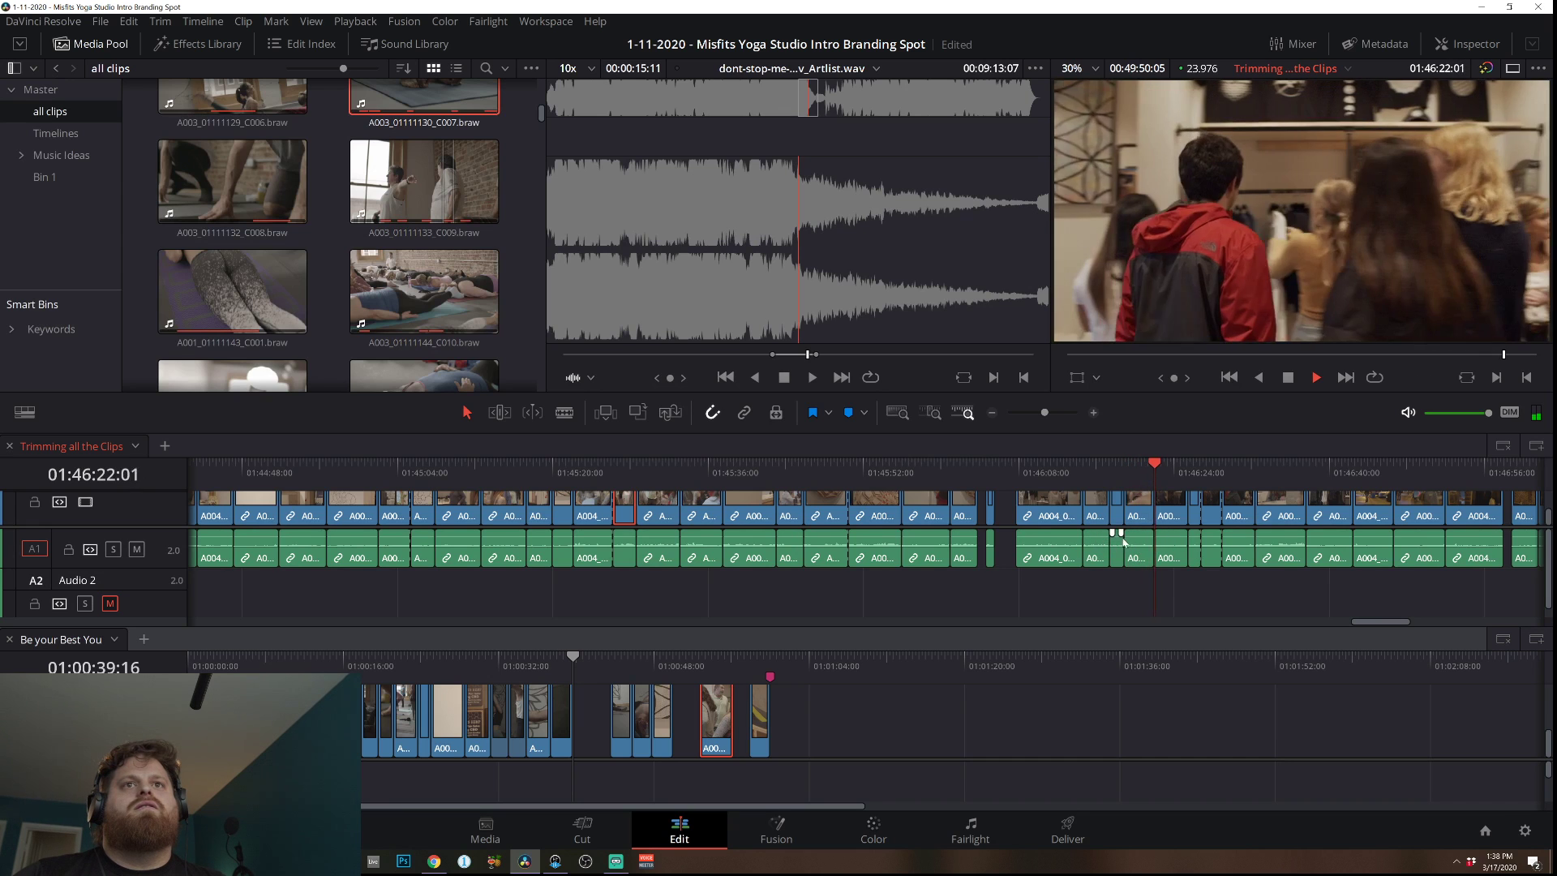
Try the Class Pricing shot in the Be your Best You gap at 01:00:39:16, play it, and undo the addition.
drag(1127, 522, 590, 736)
key(space)
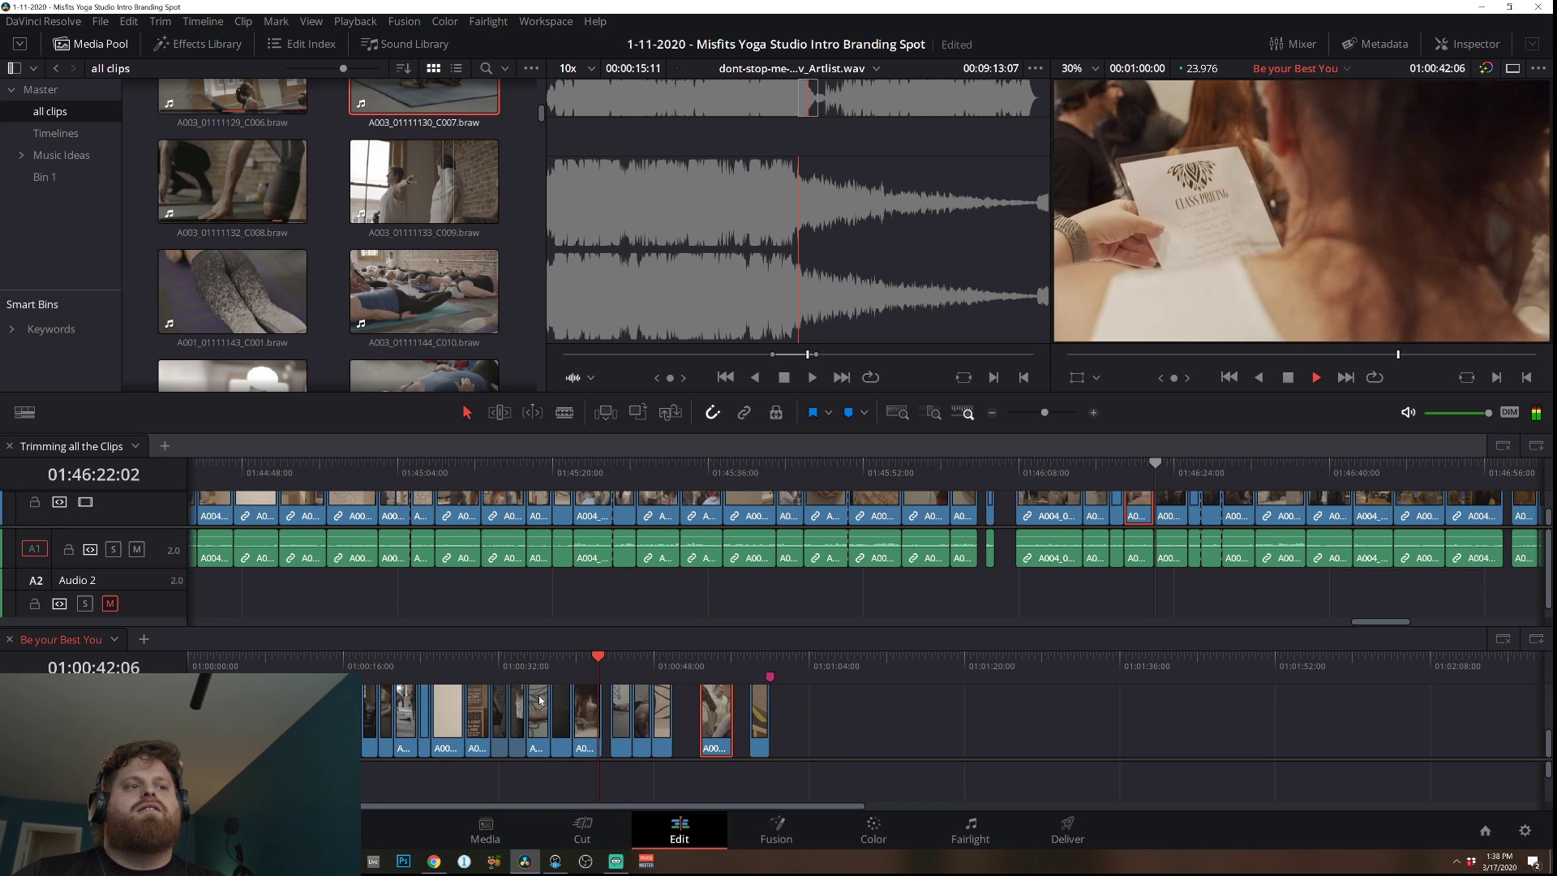
key(ctrl+z)
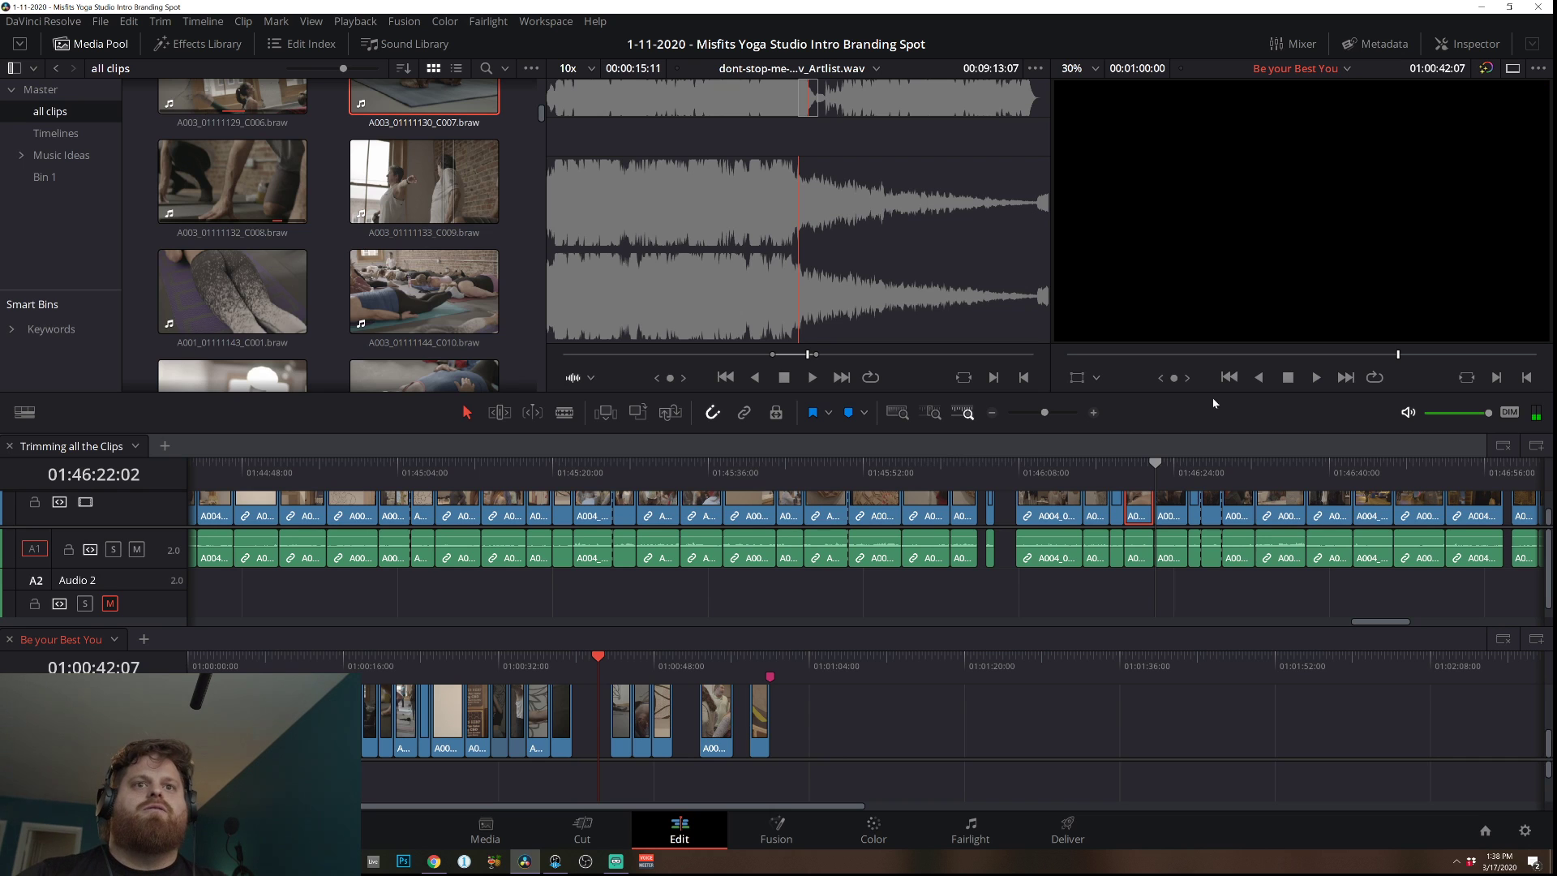
Play the hugging crowd shot at 01:46:26:20 in Trimming all the Clips and place it directly before the red-haired woman's shot on Be your Best You.
drag(1165, 473, 1196, 479)
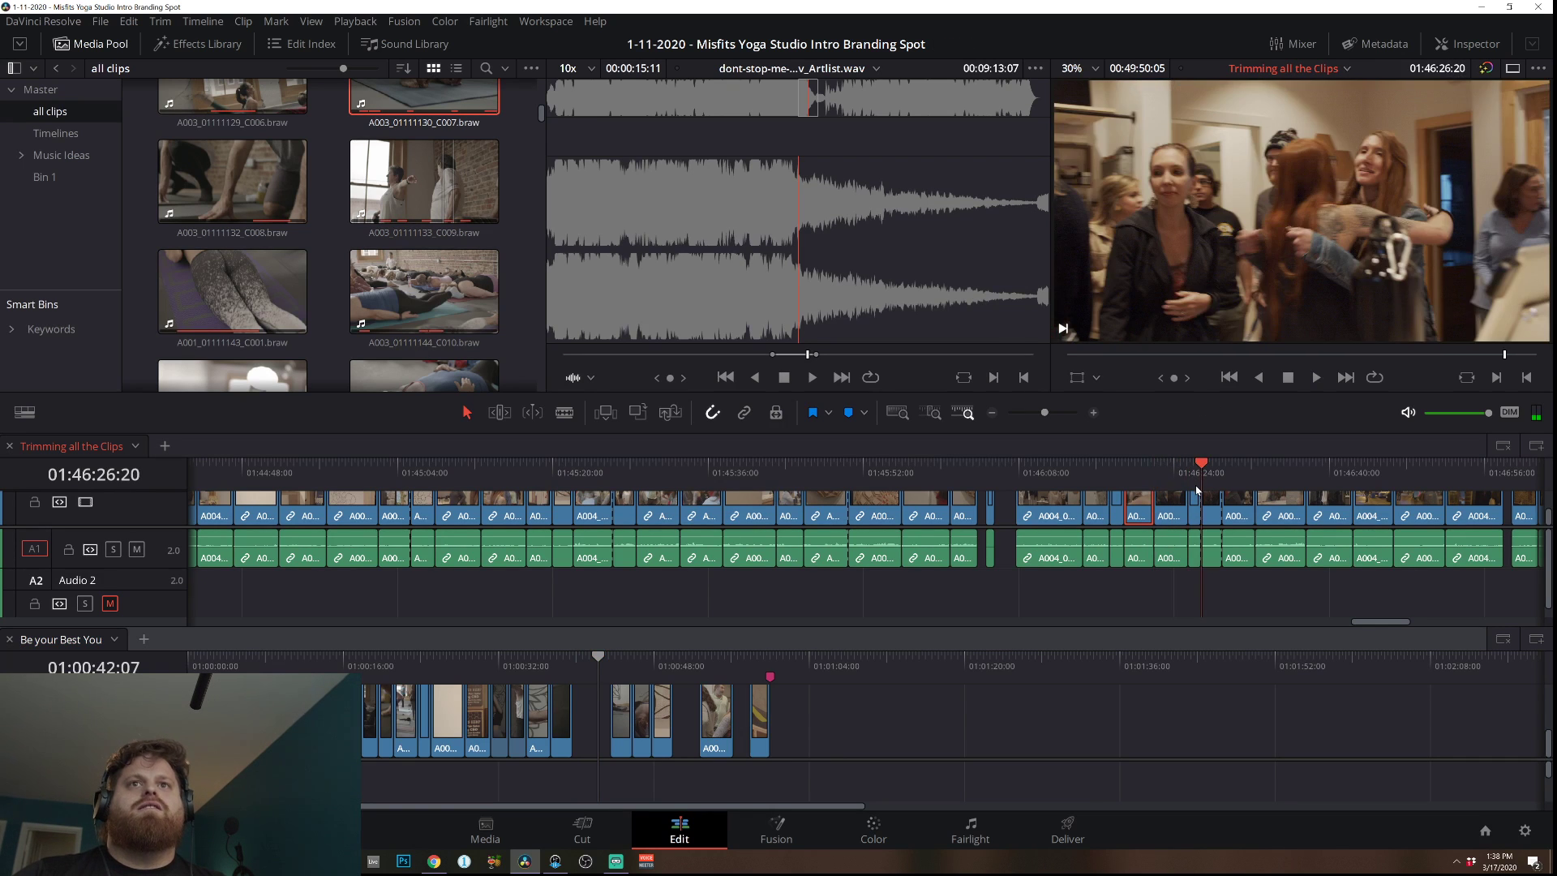
key(space)
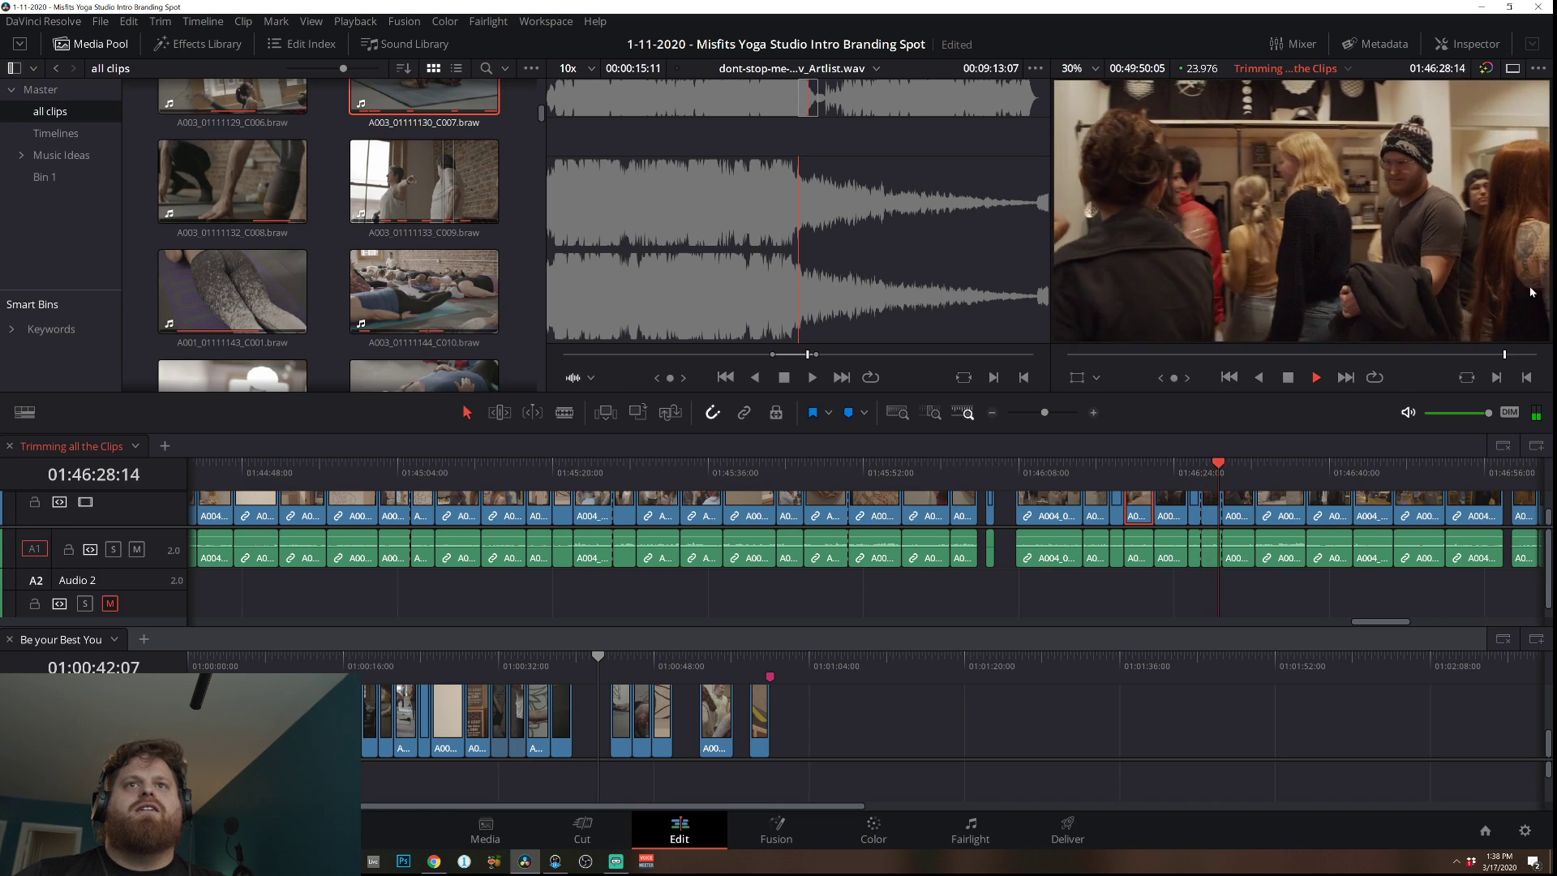
click(1203, 472)
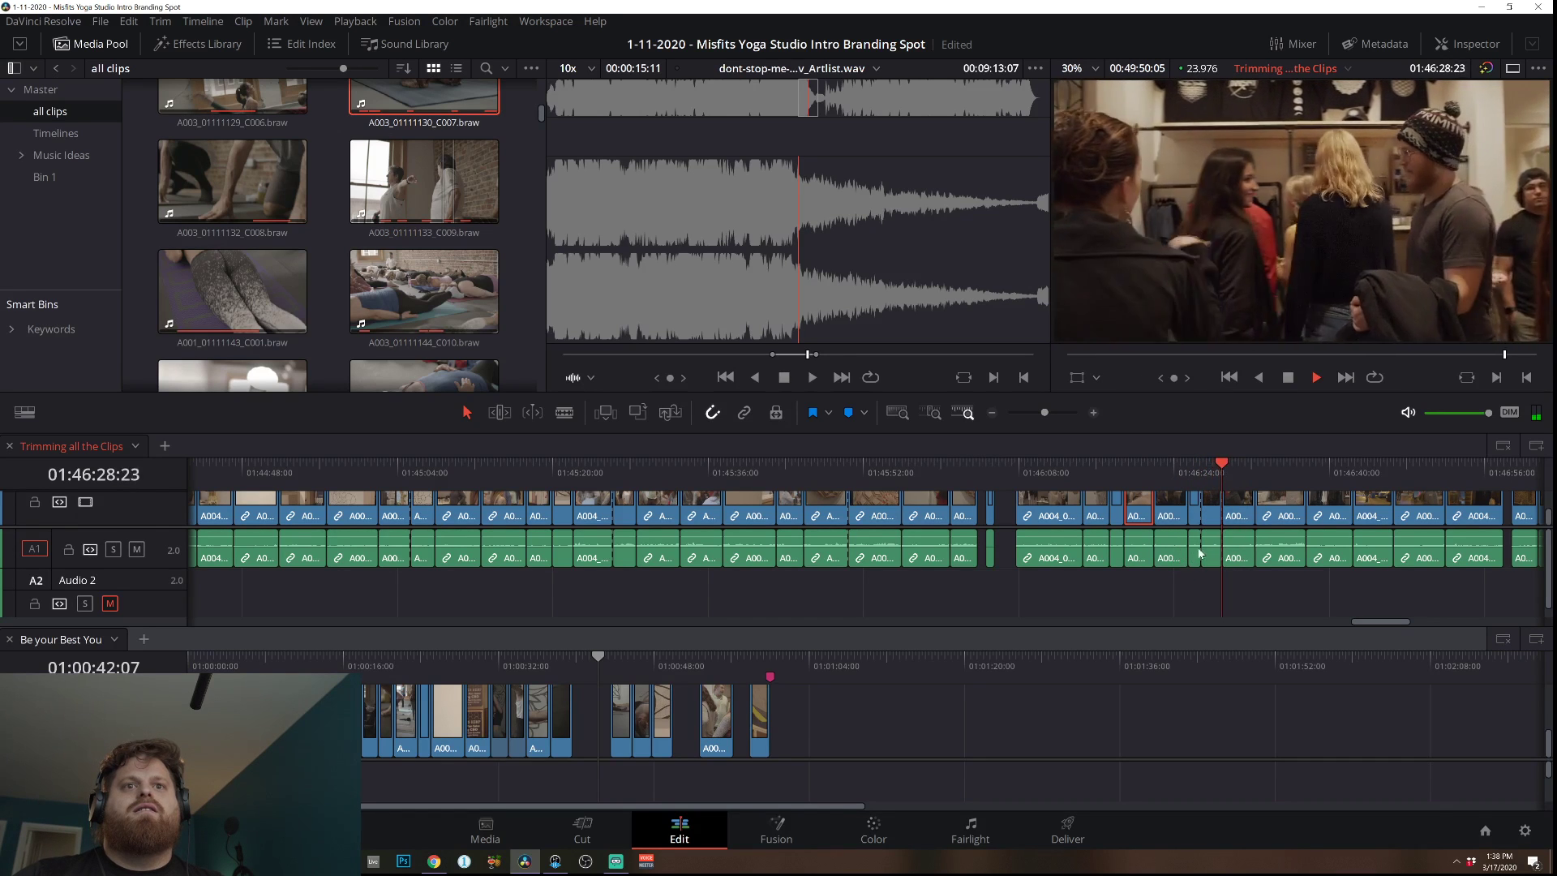
drag(1230, 525, 688, 726)
click(680, 664)
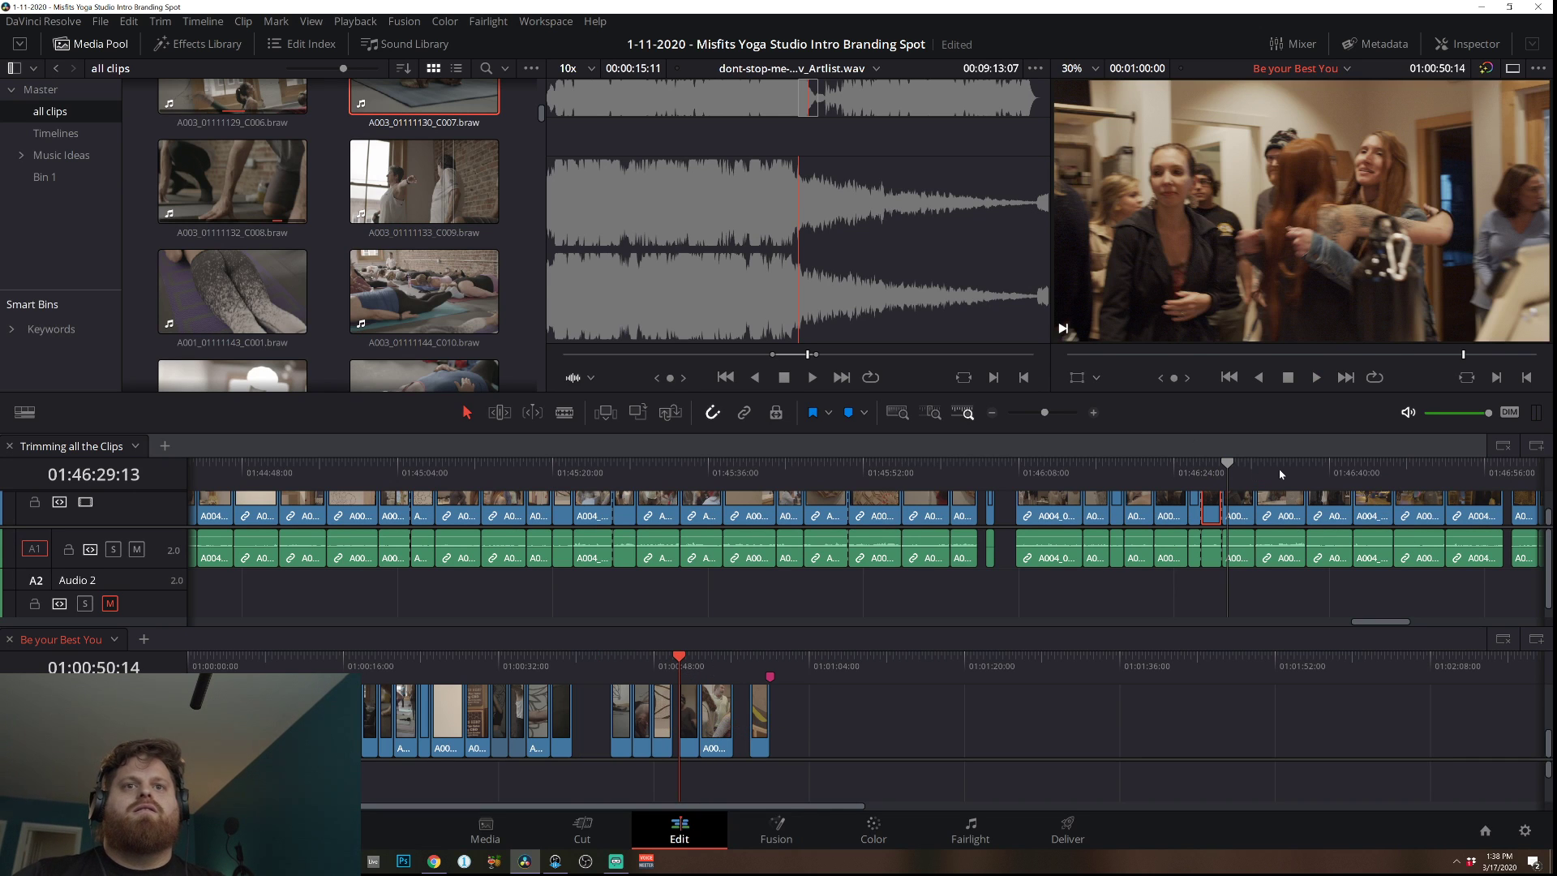
Find the flower line drawing shot near 01:45:05 in Trimming all the Clips and place it beyond Marker 1 on Be your Best You.
drag(1281, 474, 352, 480)
key(space)
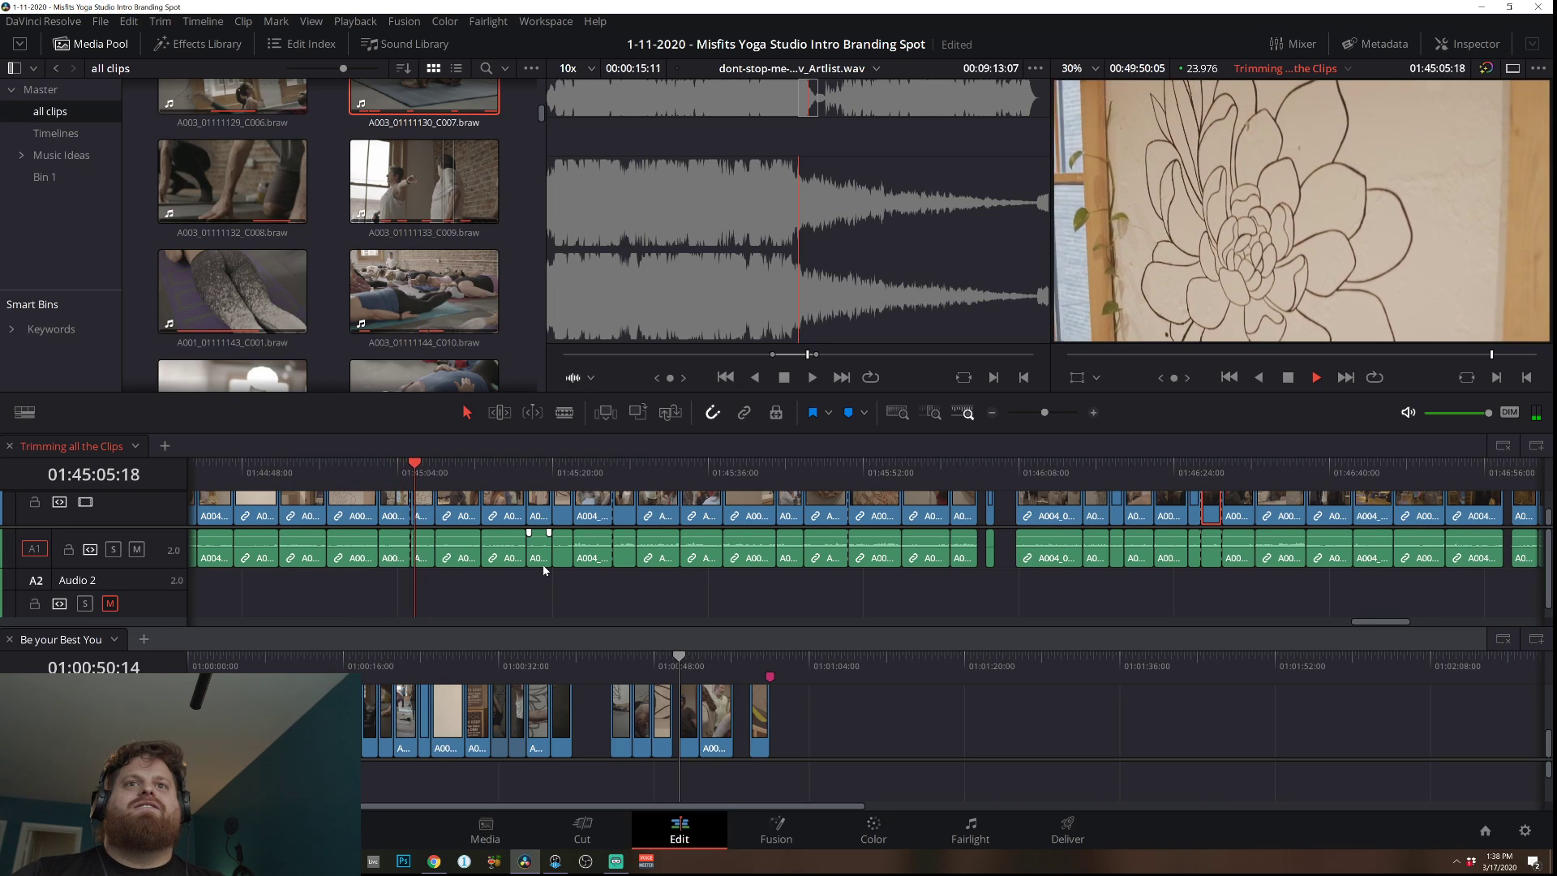
key(space)
drag(430, 513, 835, 722)
drag(244, 468, 1090, 504)
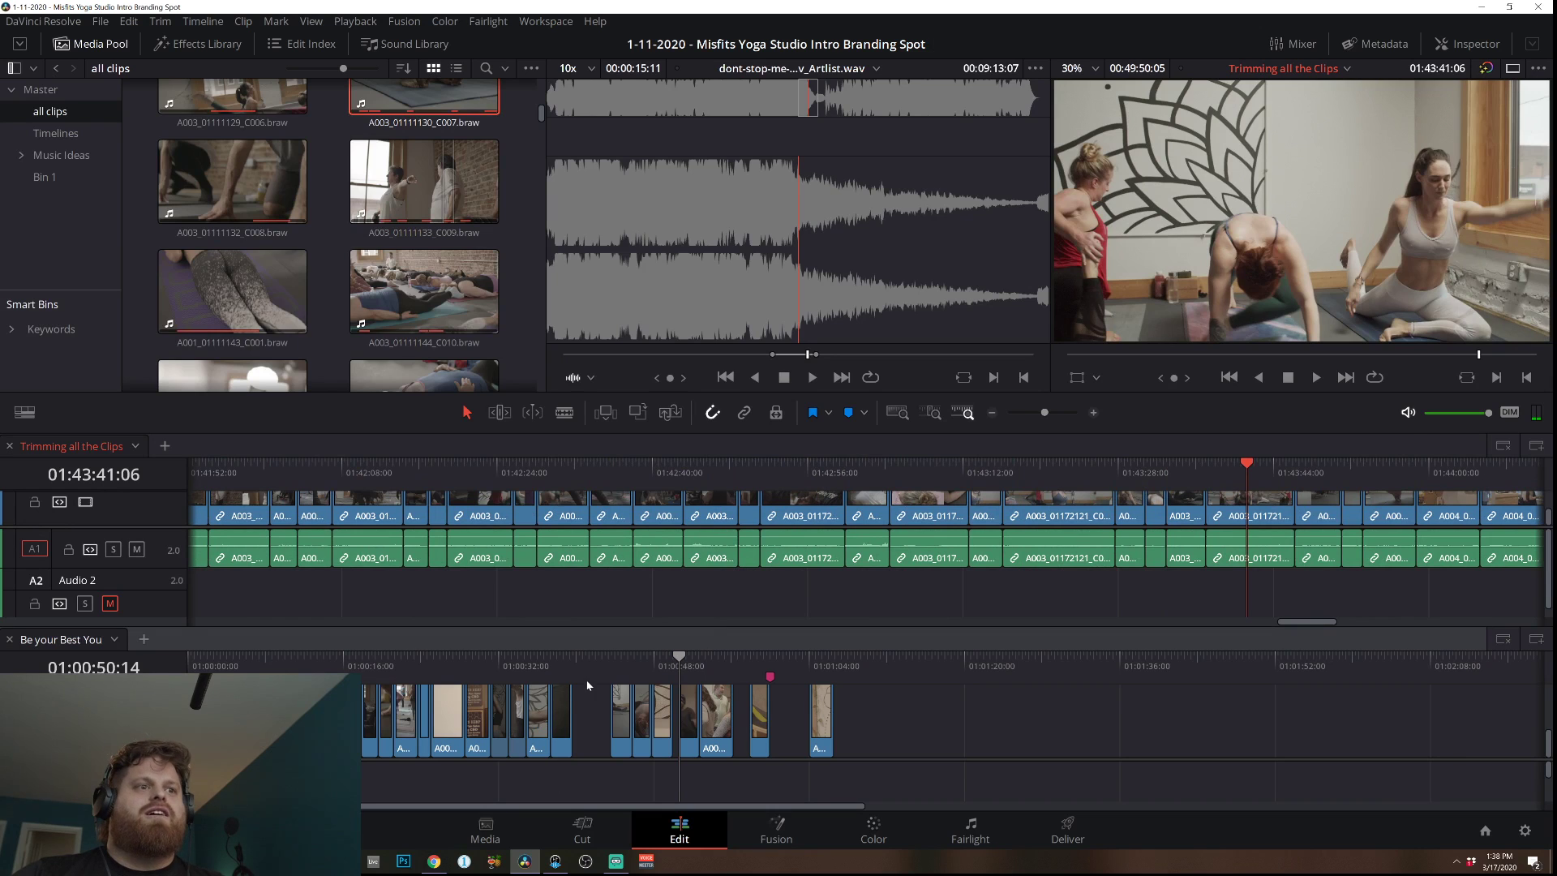
Play Be your Best You from about 01:00:25 to 01:00:53 to review the shot order and the gaps.
click(590, 680)
key(space)
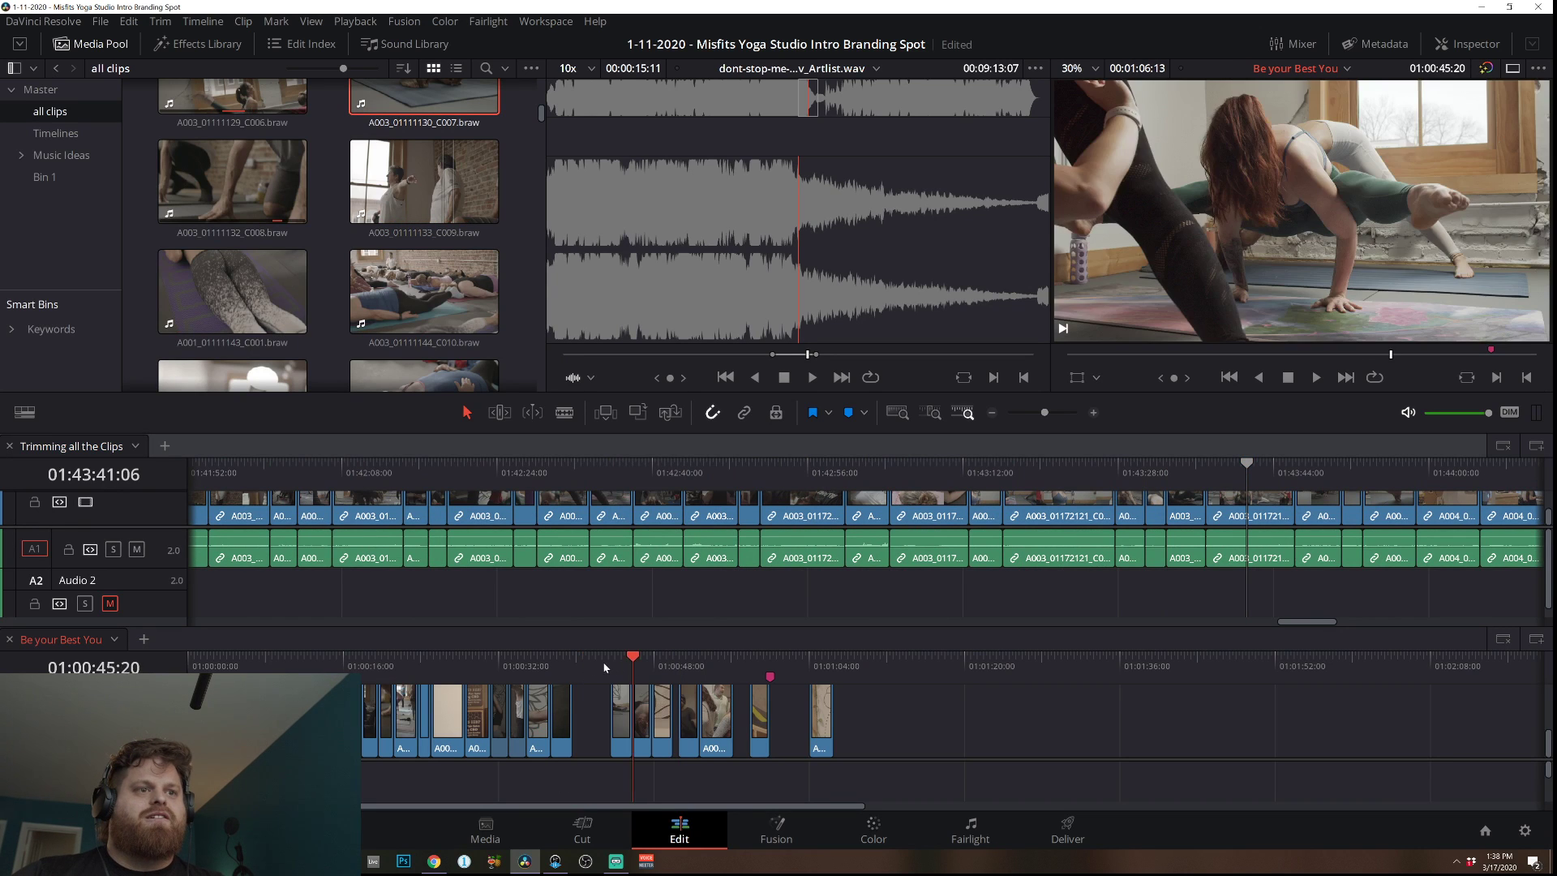
click(526, 658)
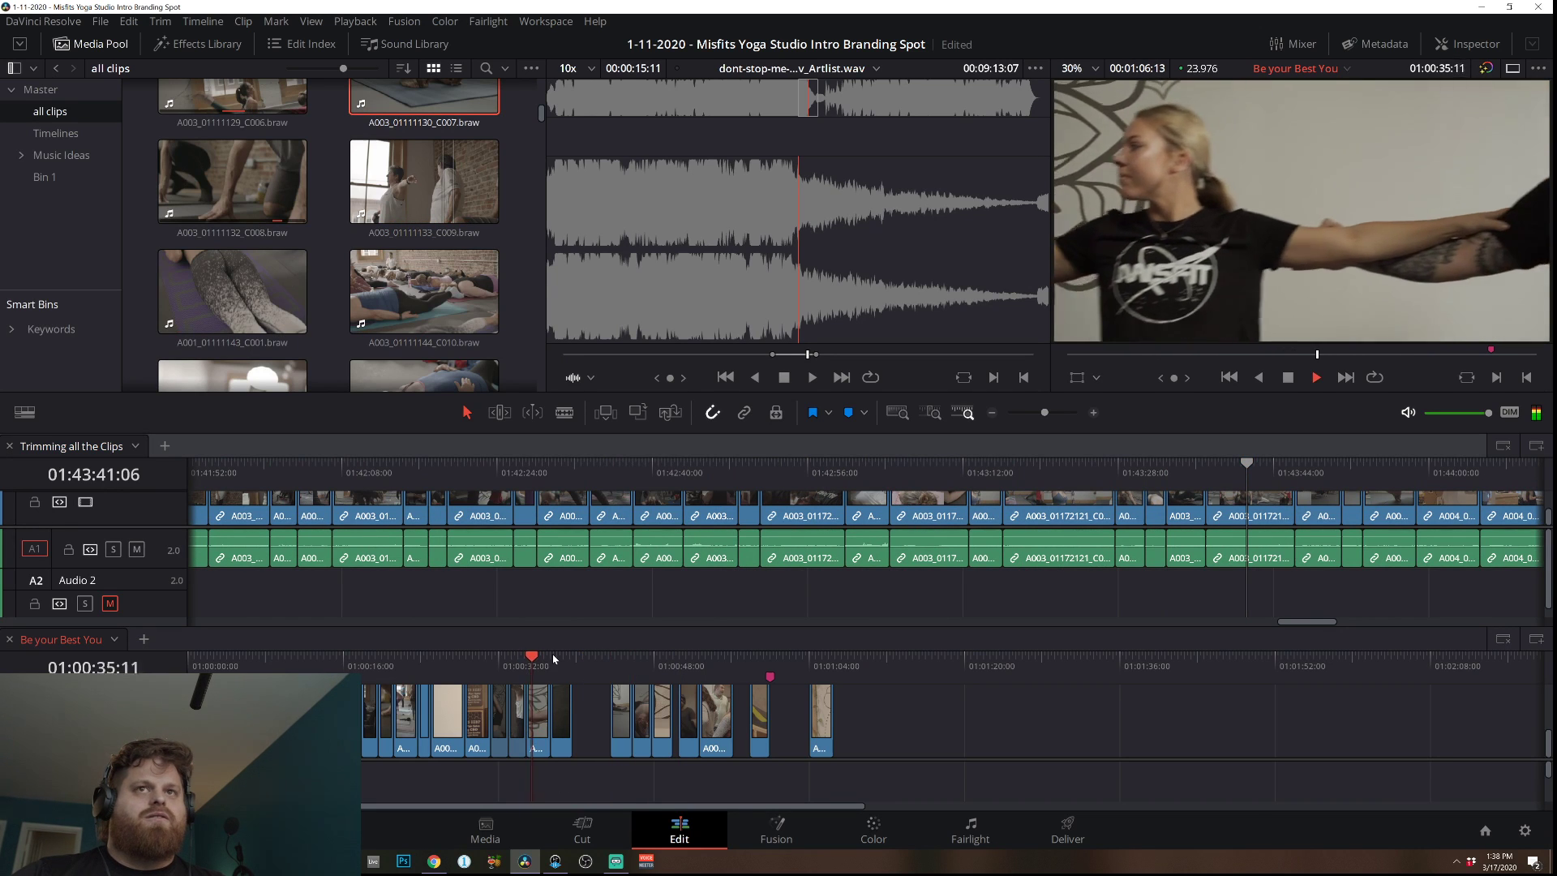
click(433, 659)
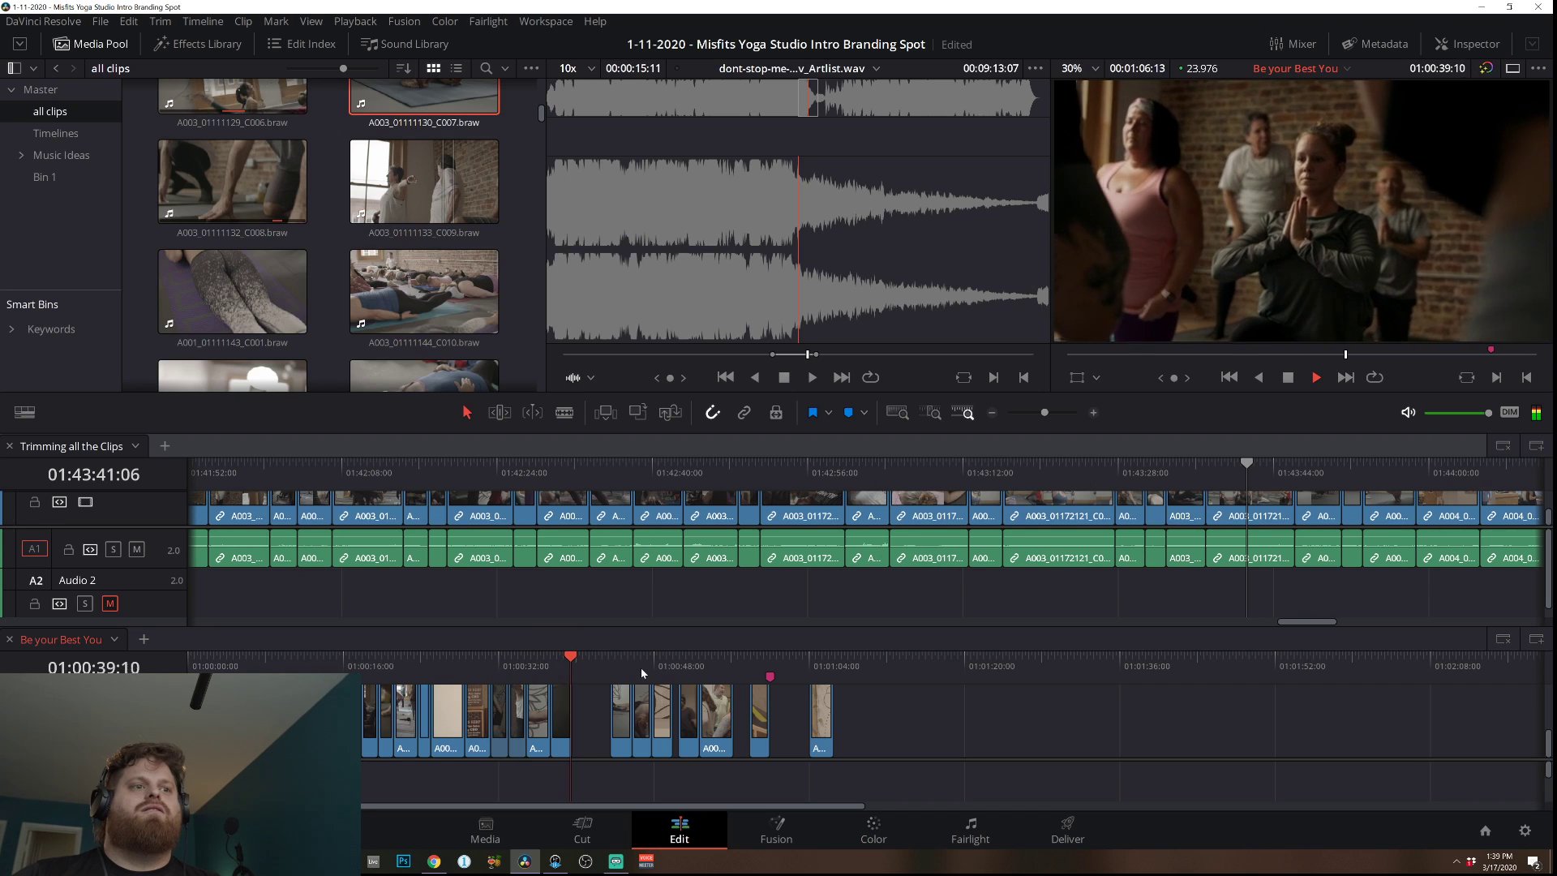
key(space)
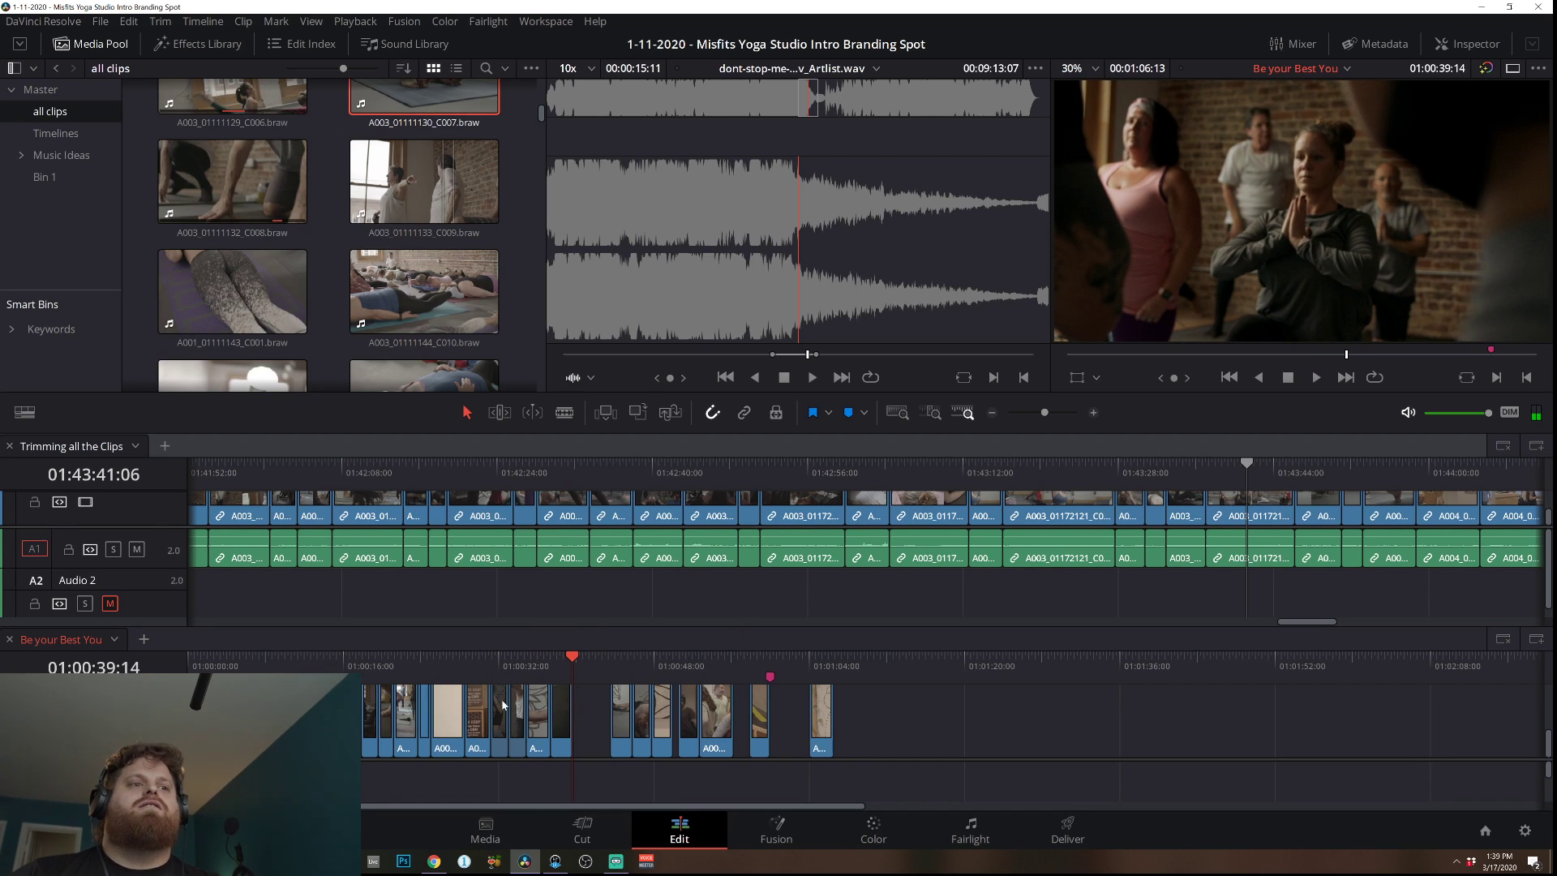
drag(649, 668, 680, 667)
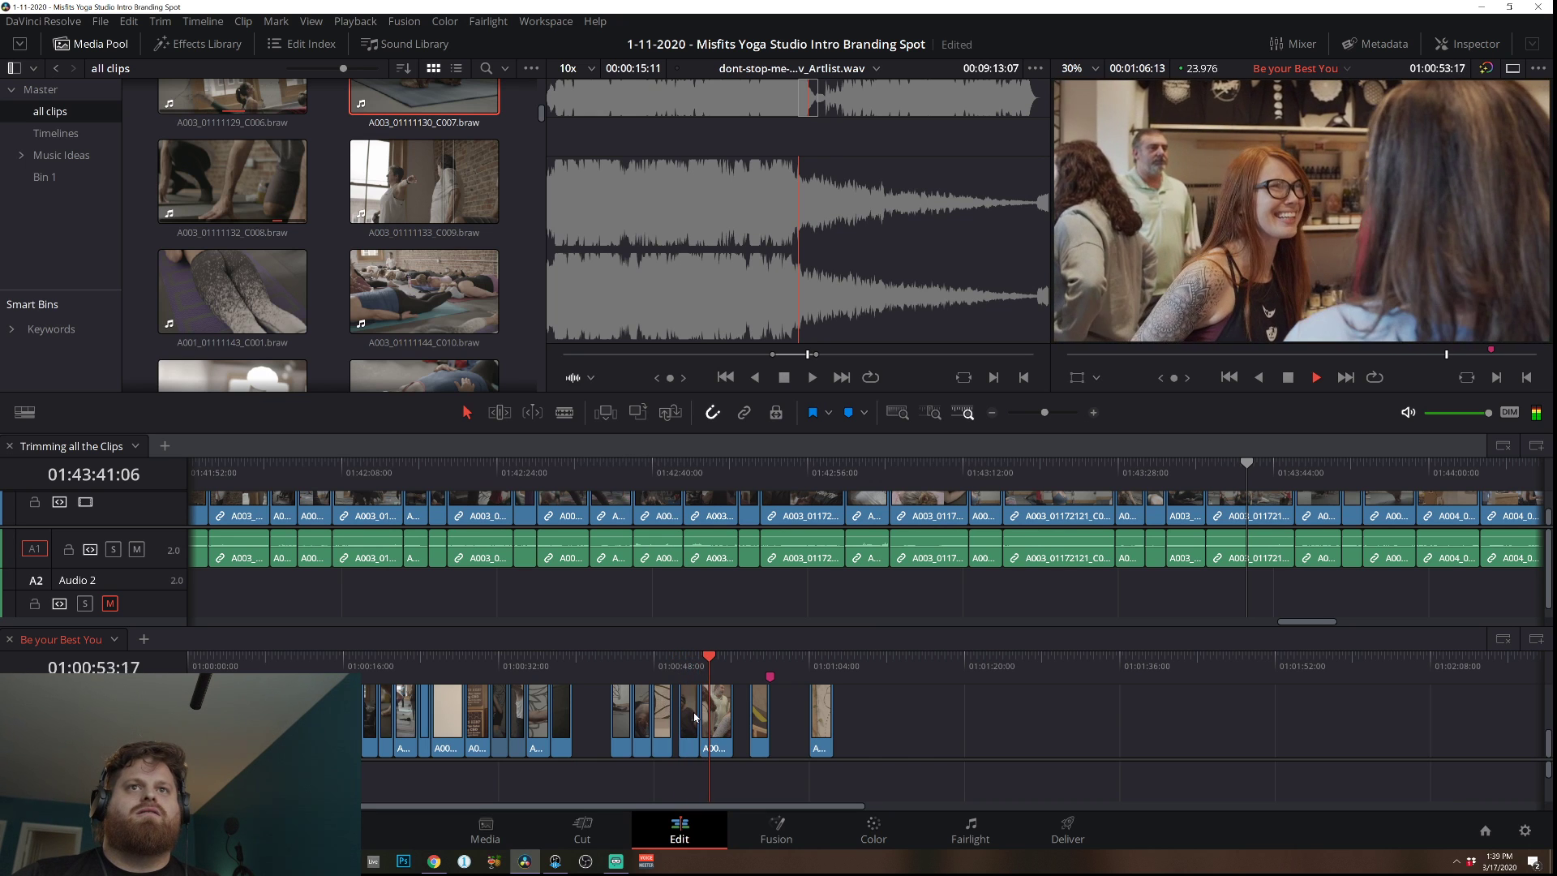
key(space)
Move the hugging crowd shot directly after the praying woman's shot and play the transition from 01:00:37:09.
drag(690, 699, 575, 702)
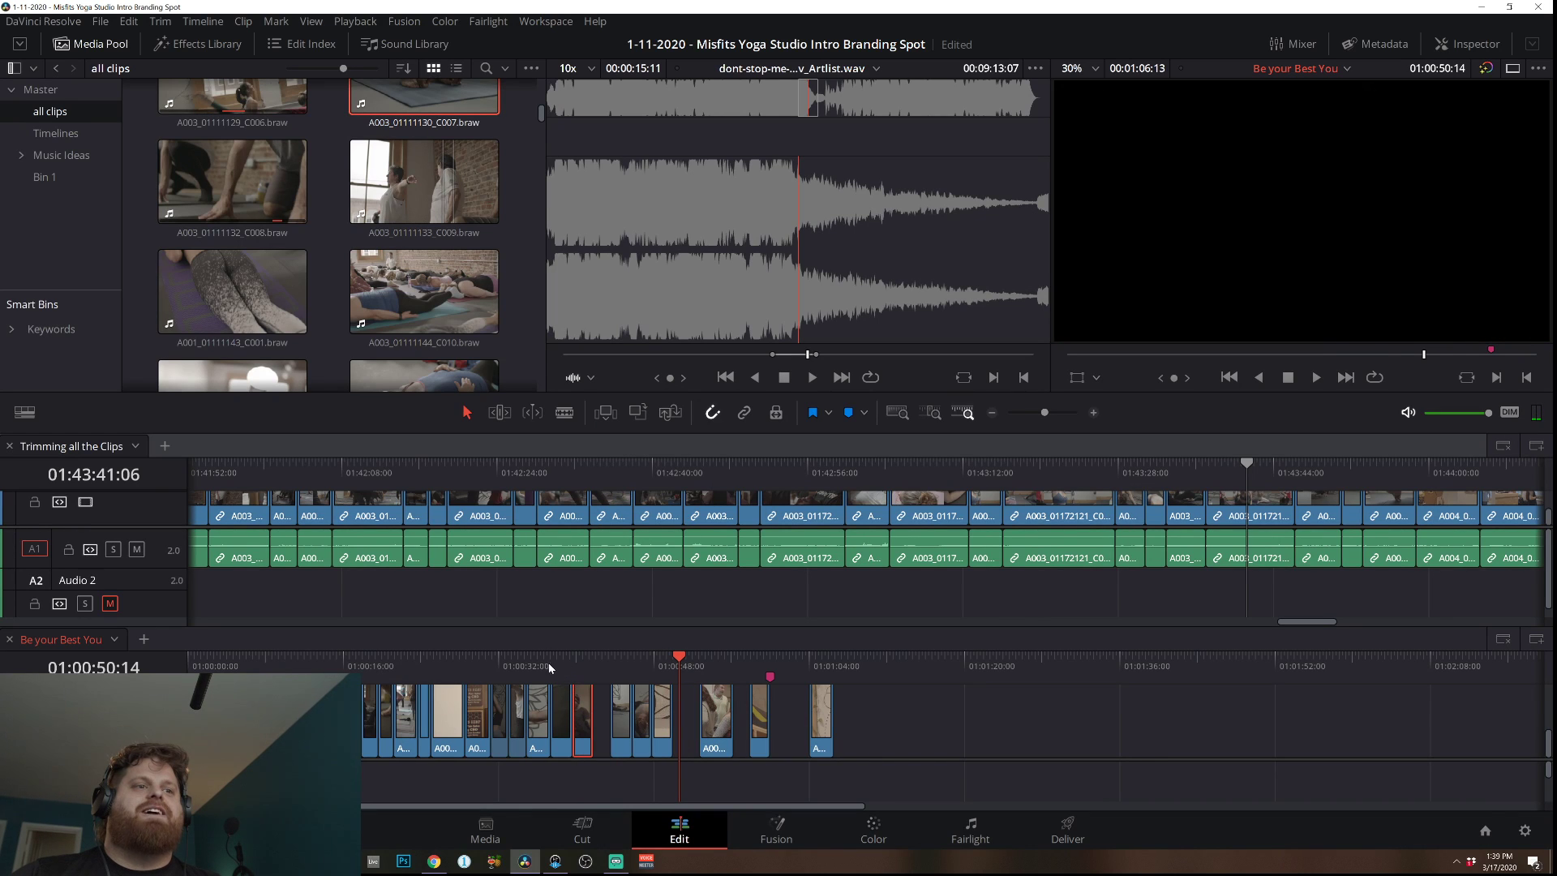
click(549, 667)
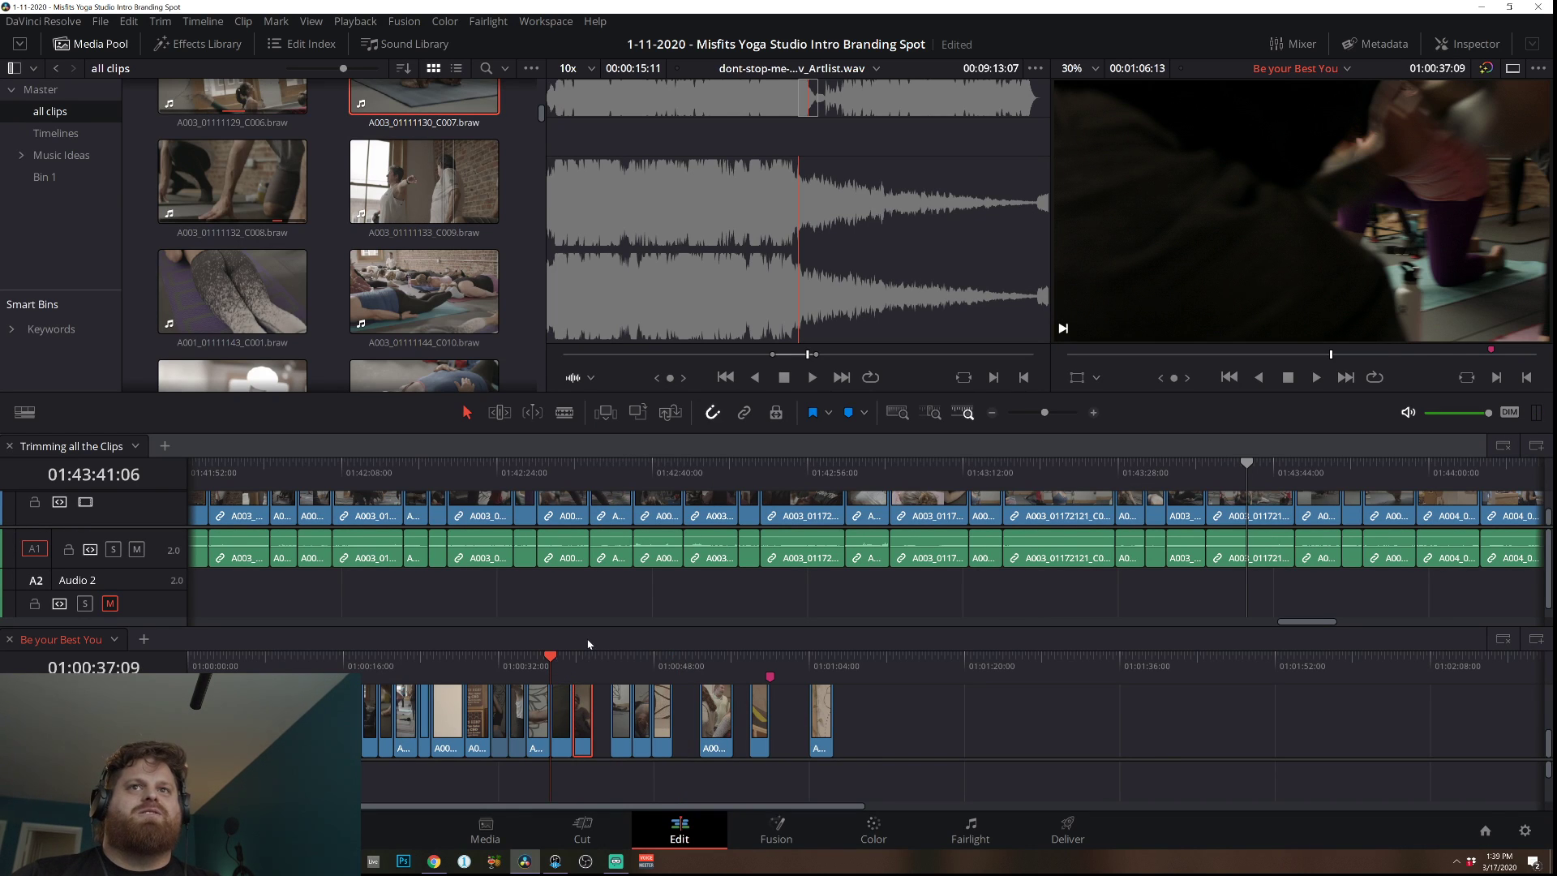
key(space)
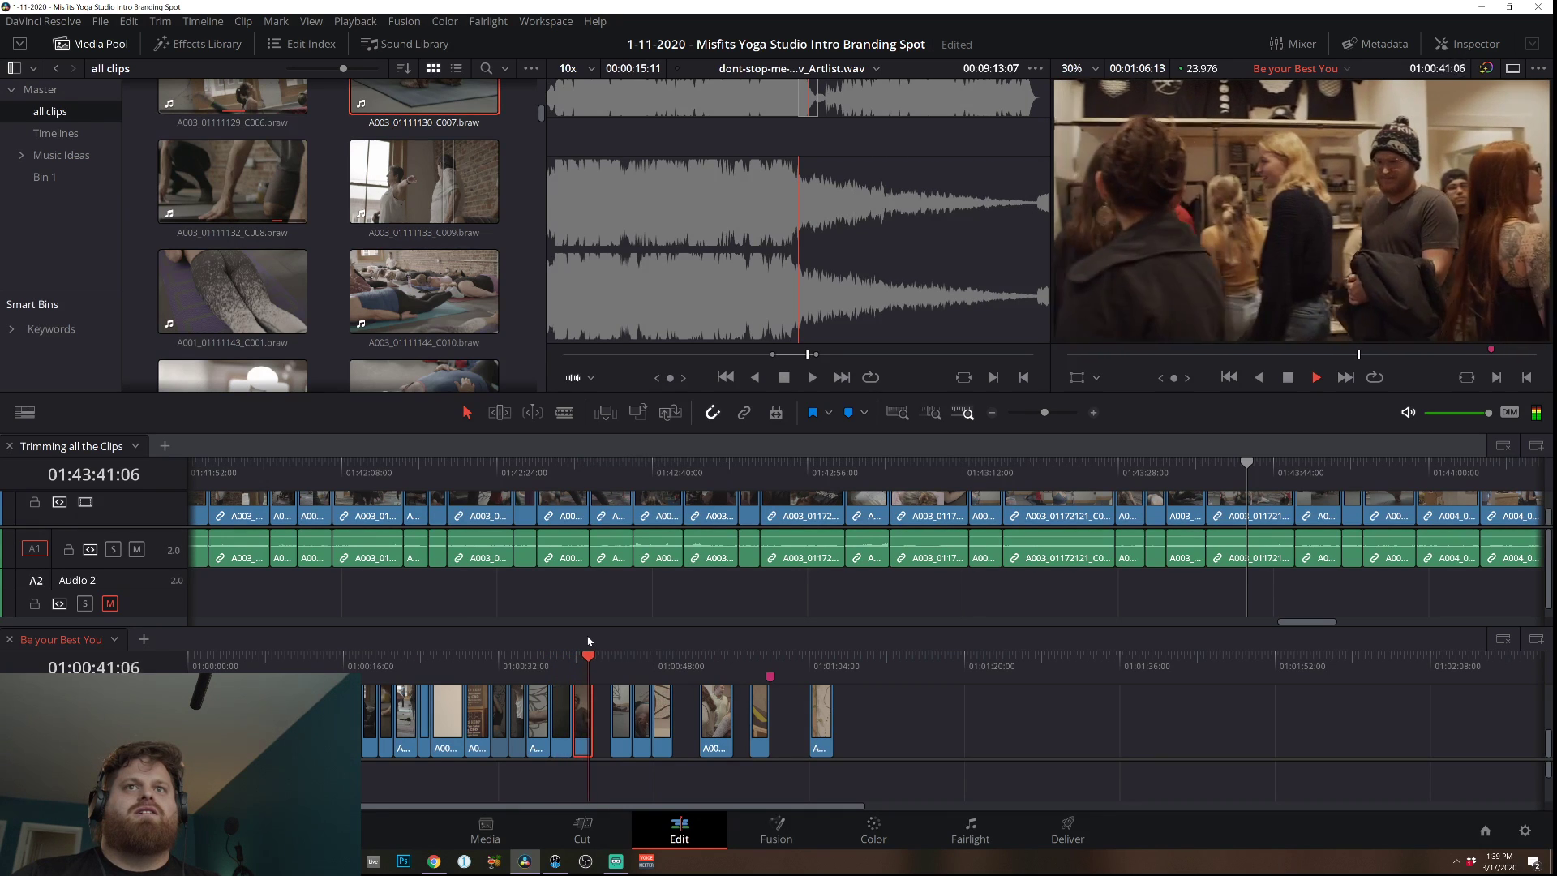
key(space)
Try reversing the hugging crowd shot's speed and play the result from 01:00:37:09.
right_click(586, 716)
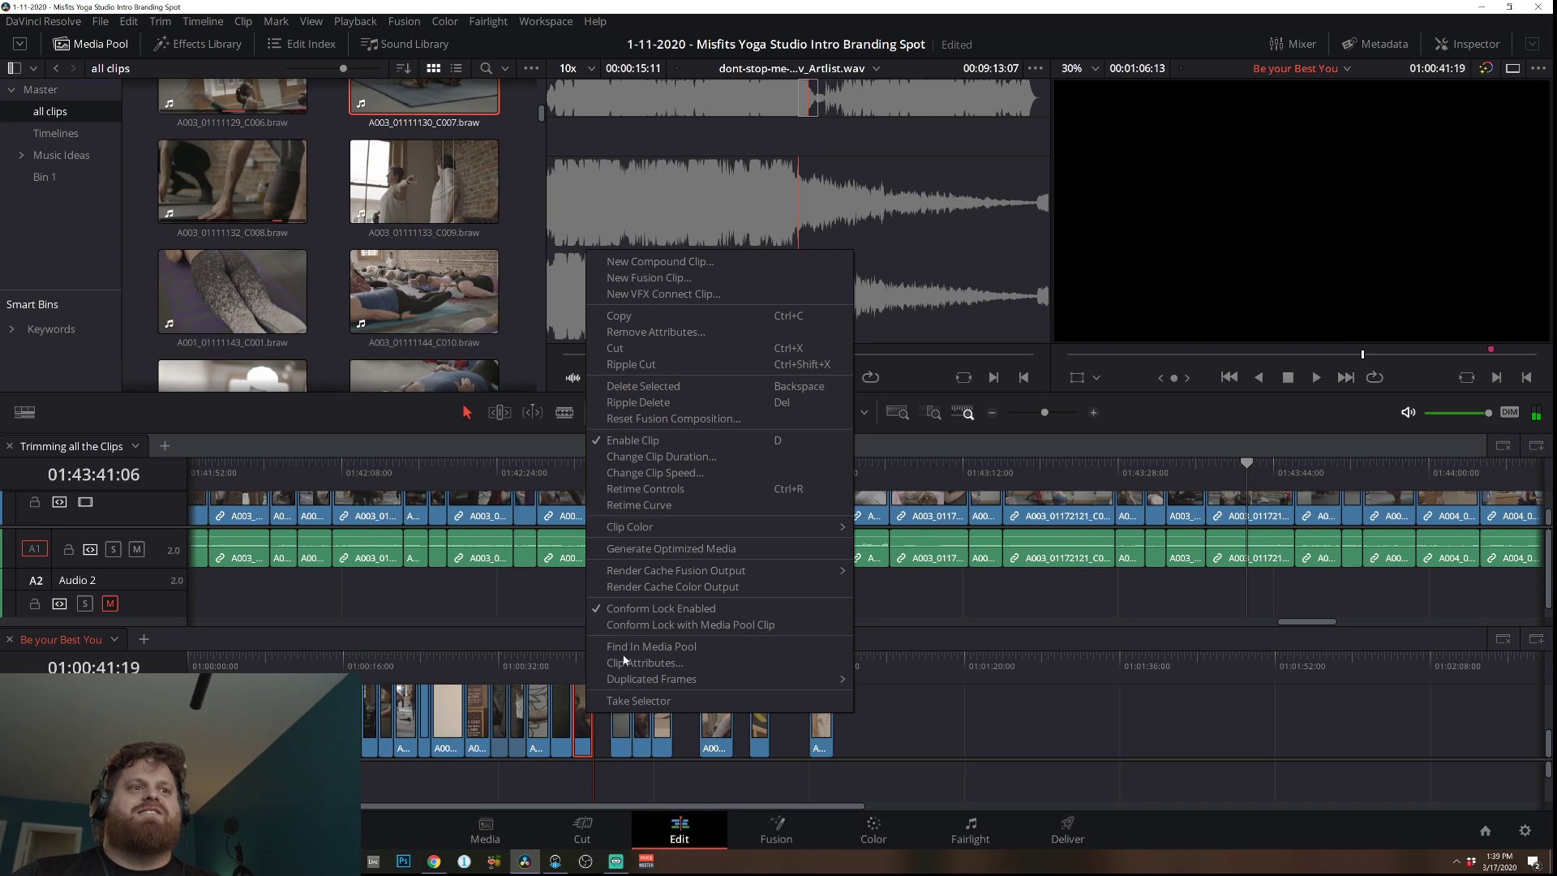
click(654, 473)
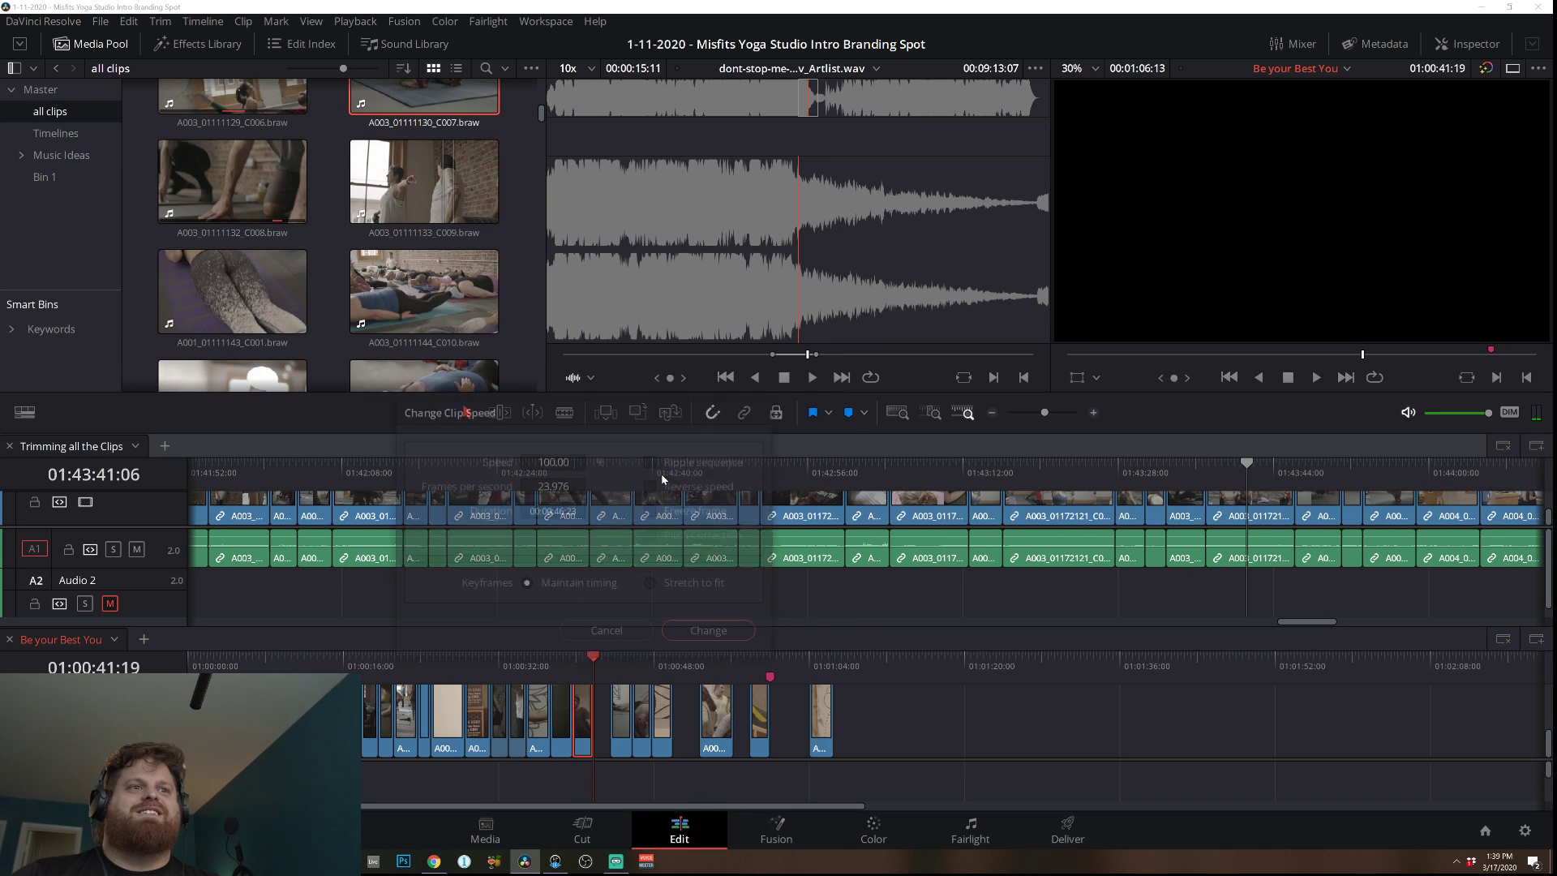
click(650, 485)
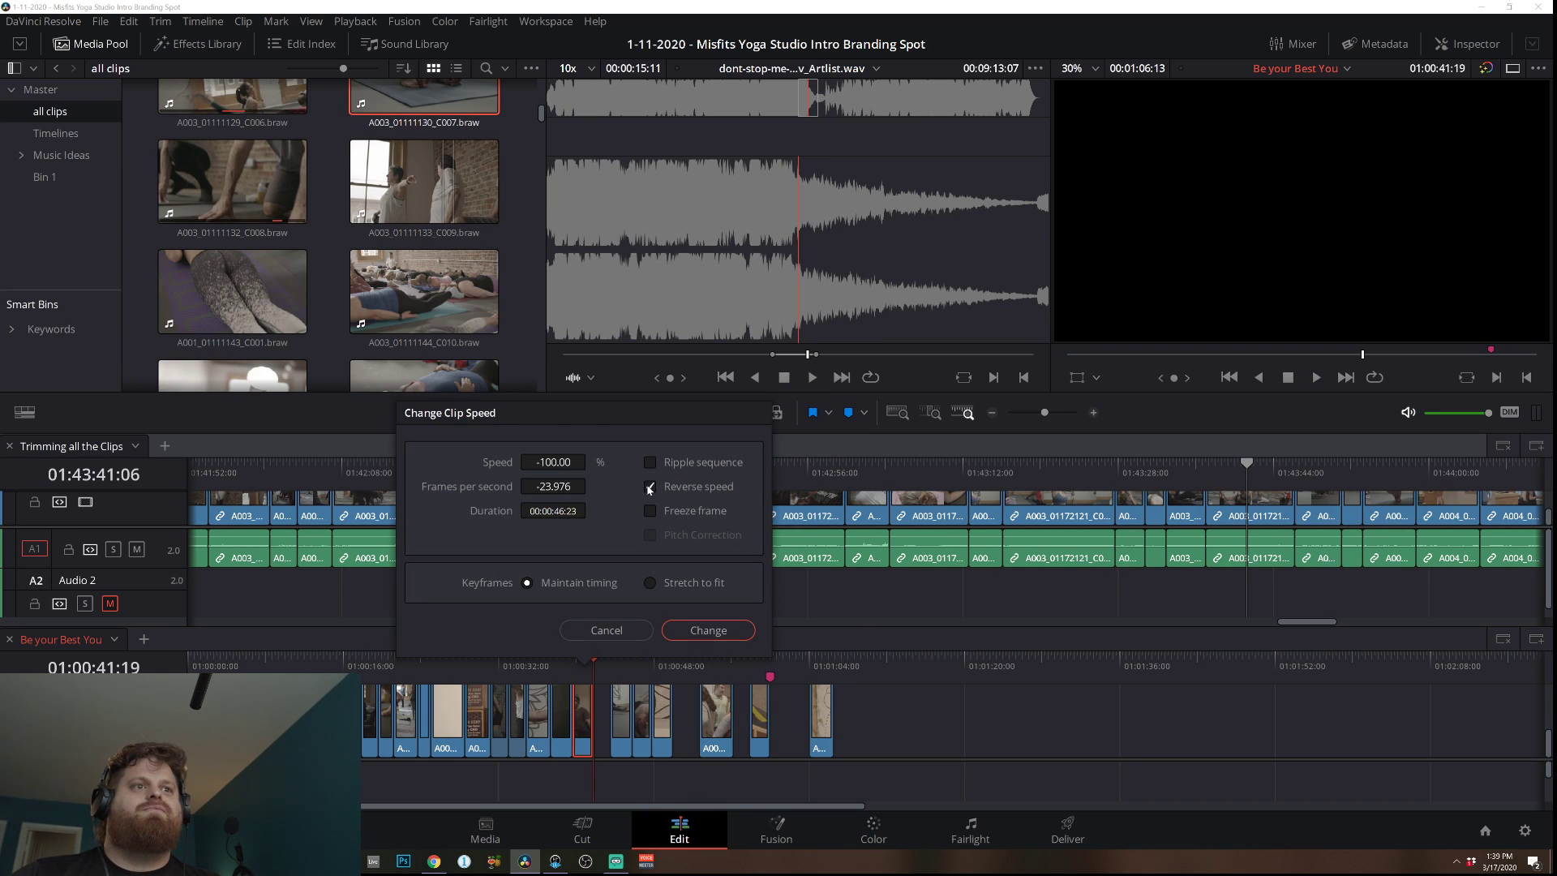
click(708, 630)
key(space)
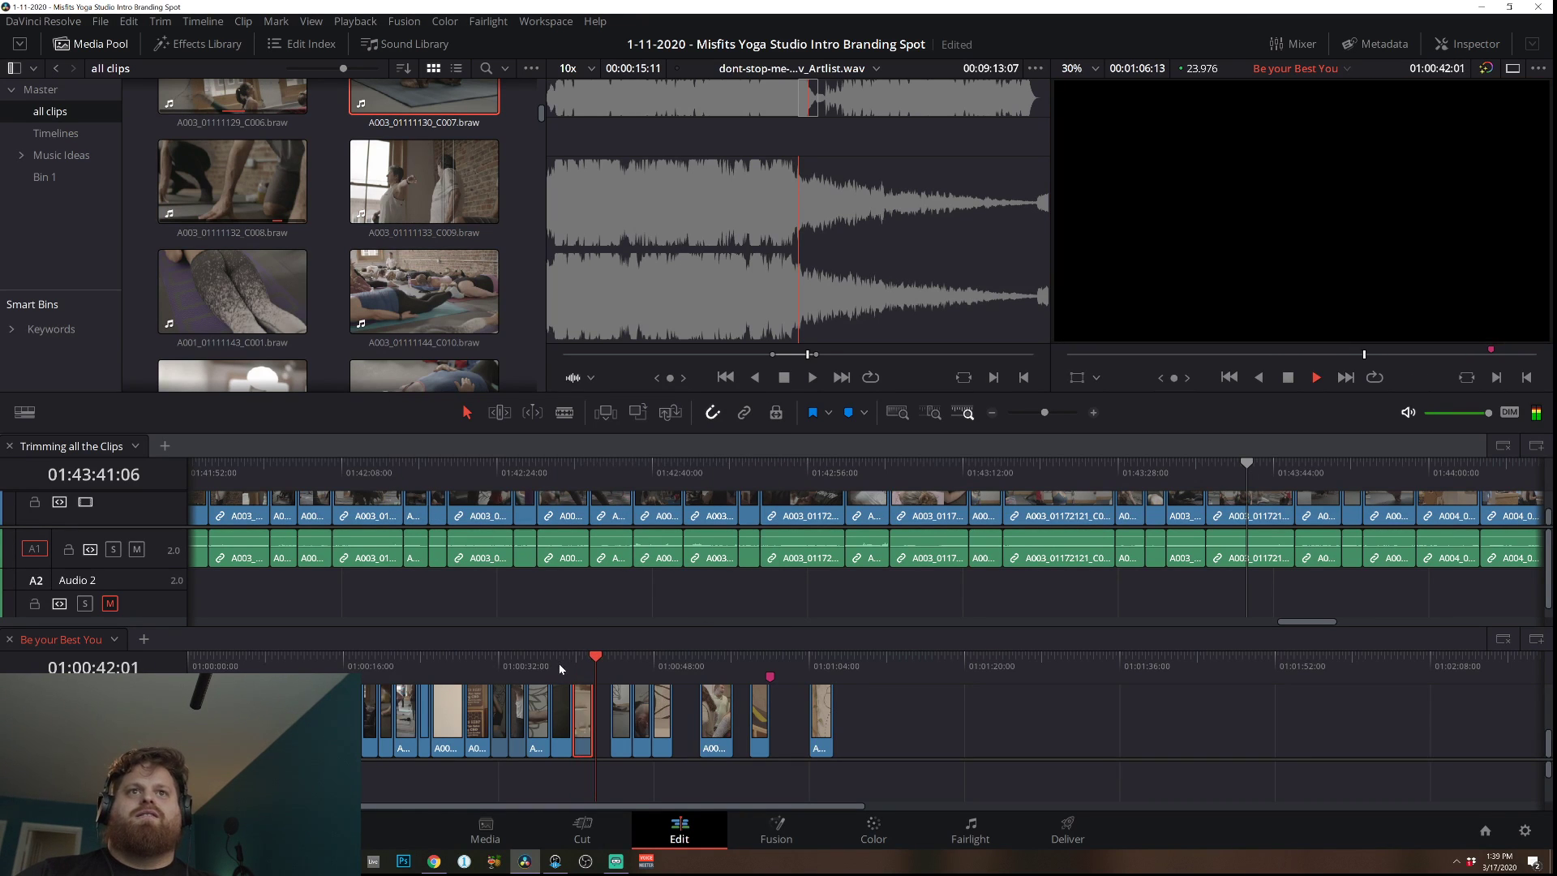
key(space)
click(550, 661)
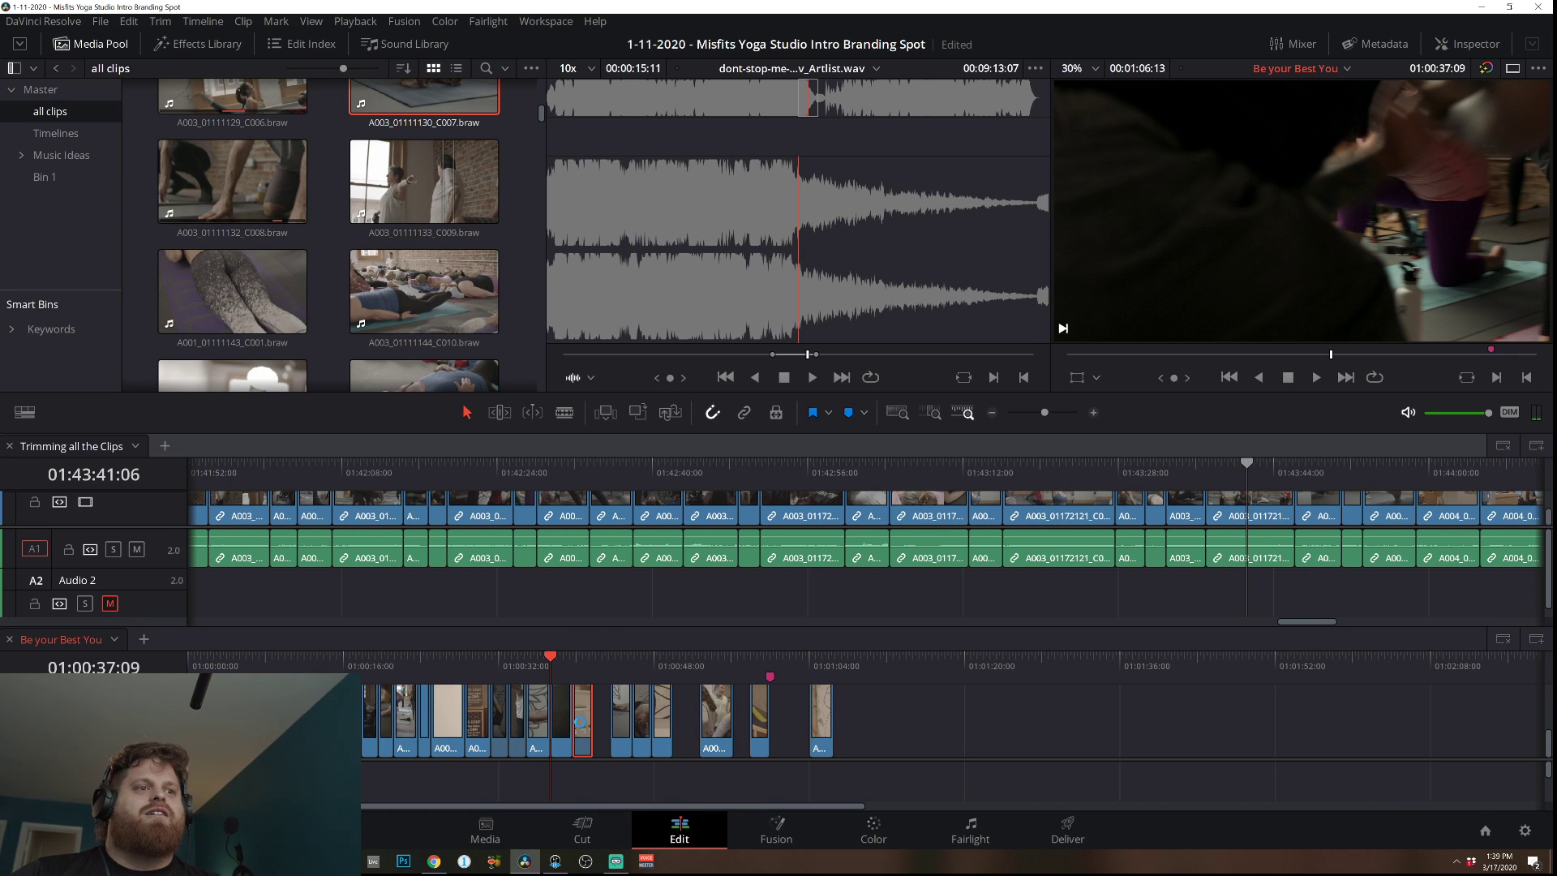
key(space)
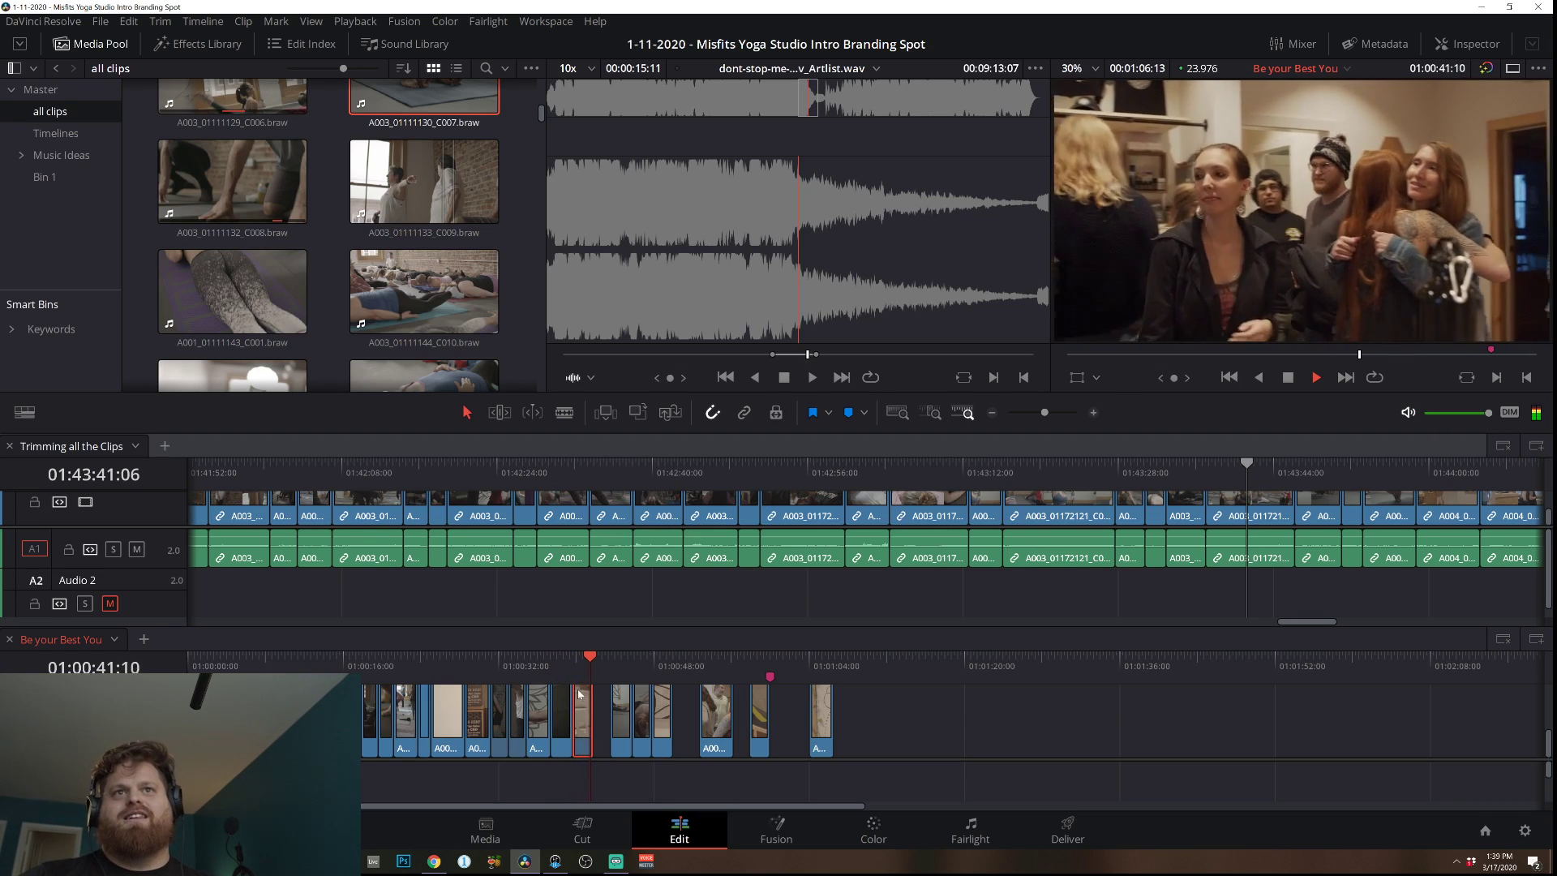
Turn off reverse speed for the hugging crowd shot and return to its start at 01:00:39:16.
right_click(588, 717)
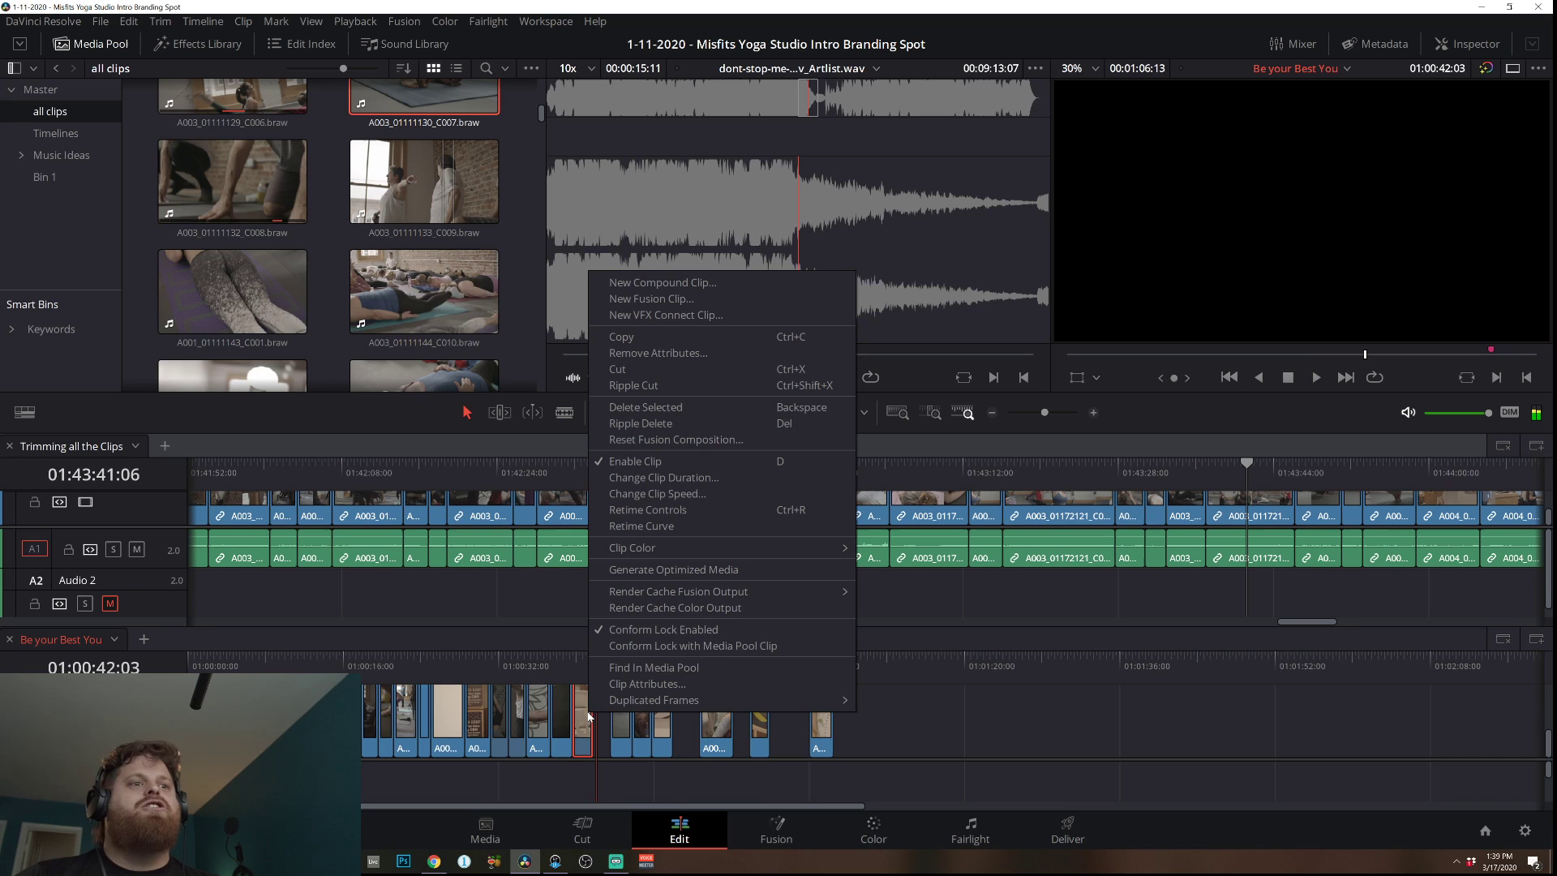
click(664, 495)
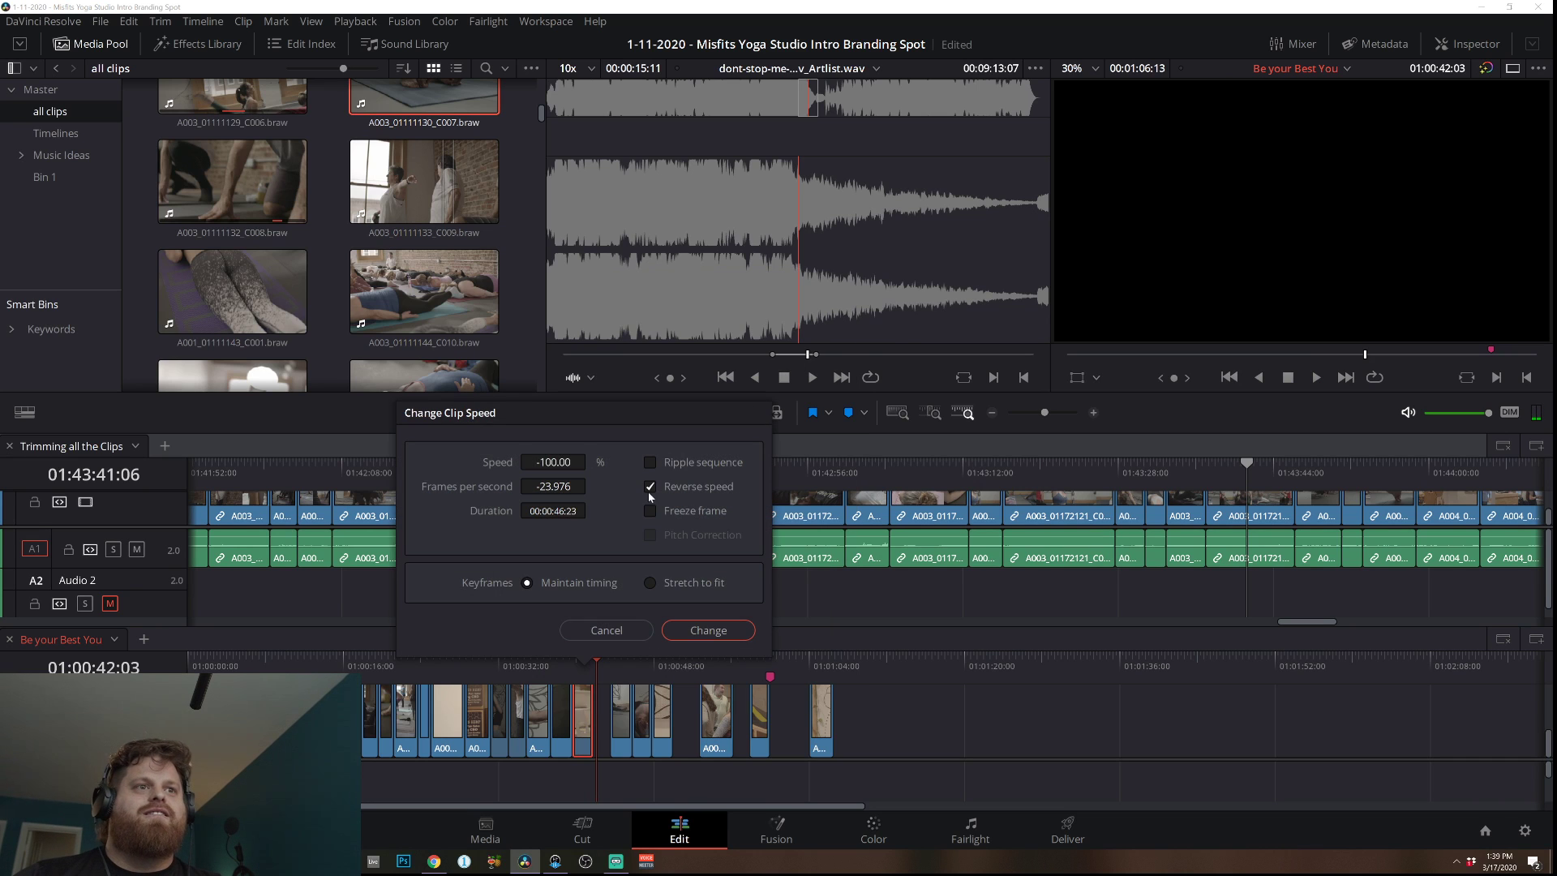
click(648, 486)
click(708, 630)
mouse_move(567, 658)
mouse_down()
mouse_move(587, 666)
mouse_move(572, 662)
mouse_up()
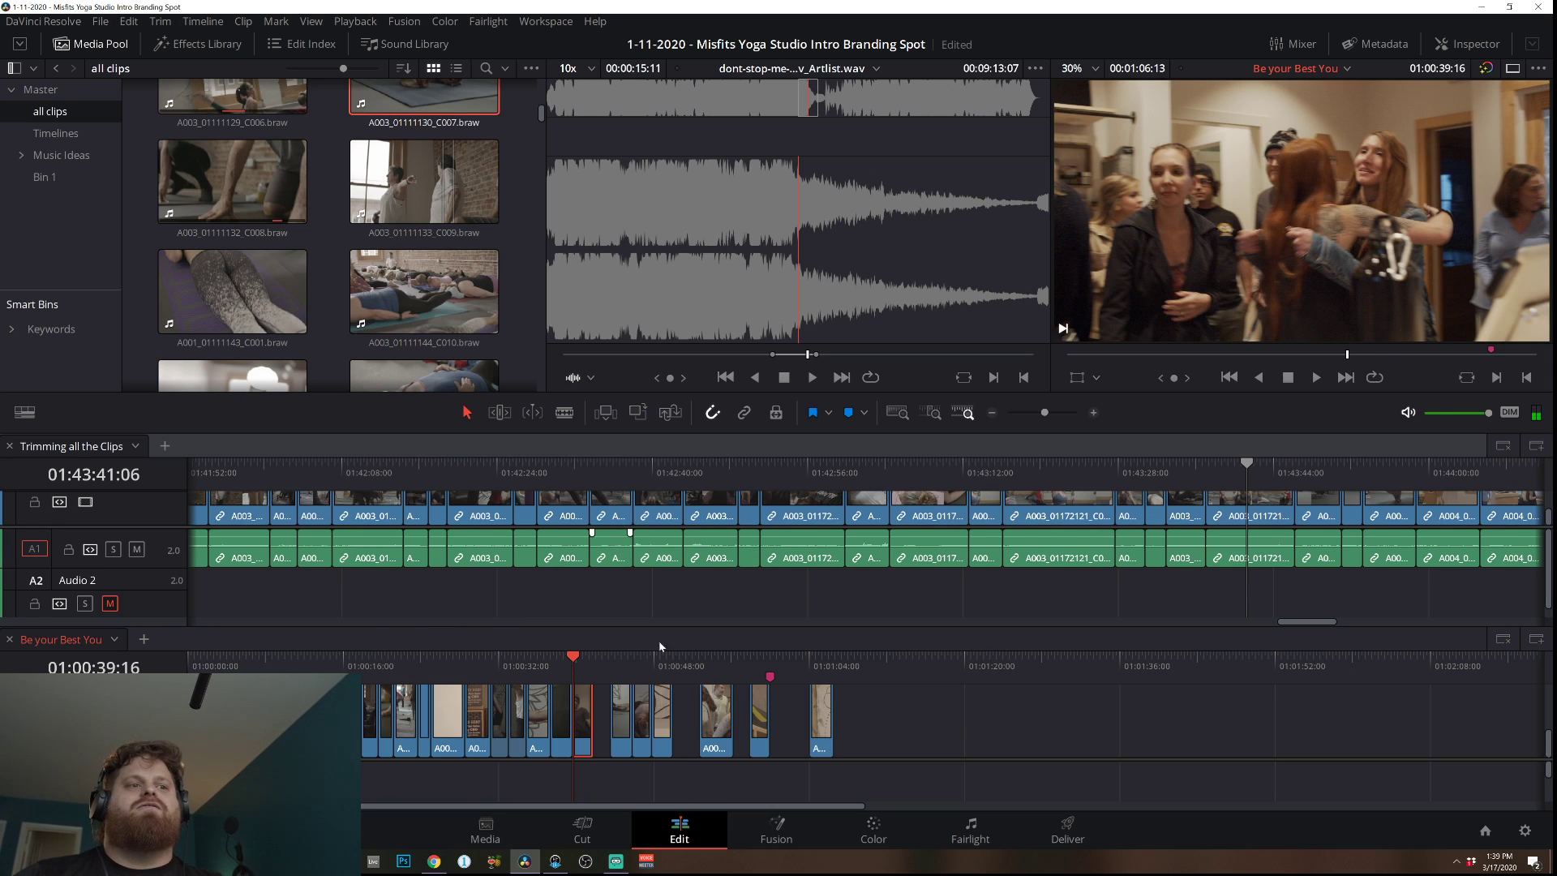
Move the hugging crowd shot directly before the group arm-balance shot at 01:00:43:13 and play the following shots.
click(611, 662)
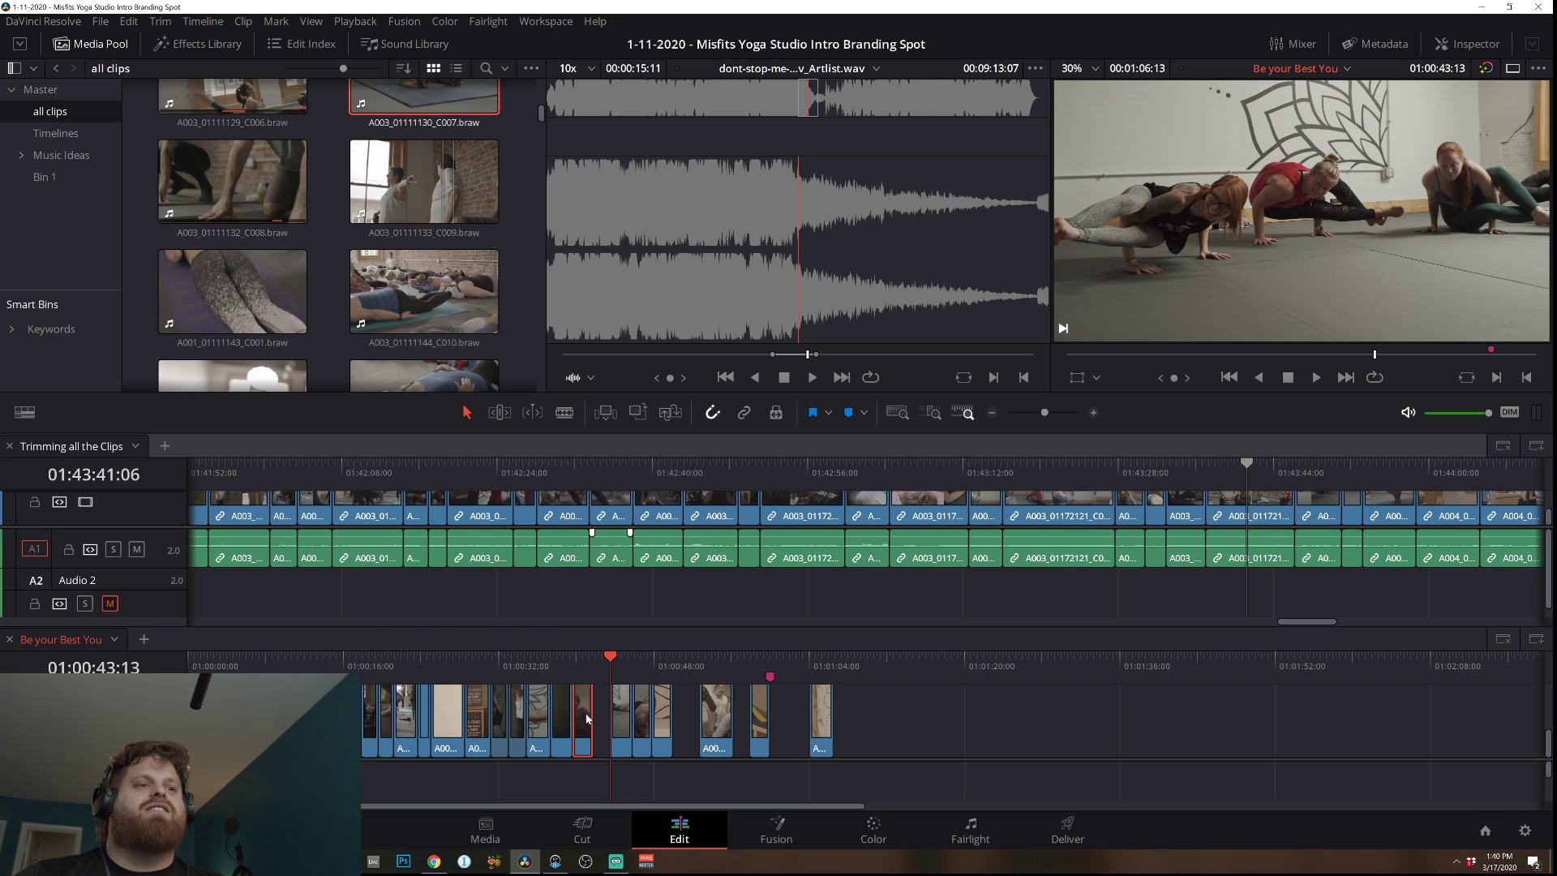
drag(588, 719, 603, 719)
key(space)
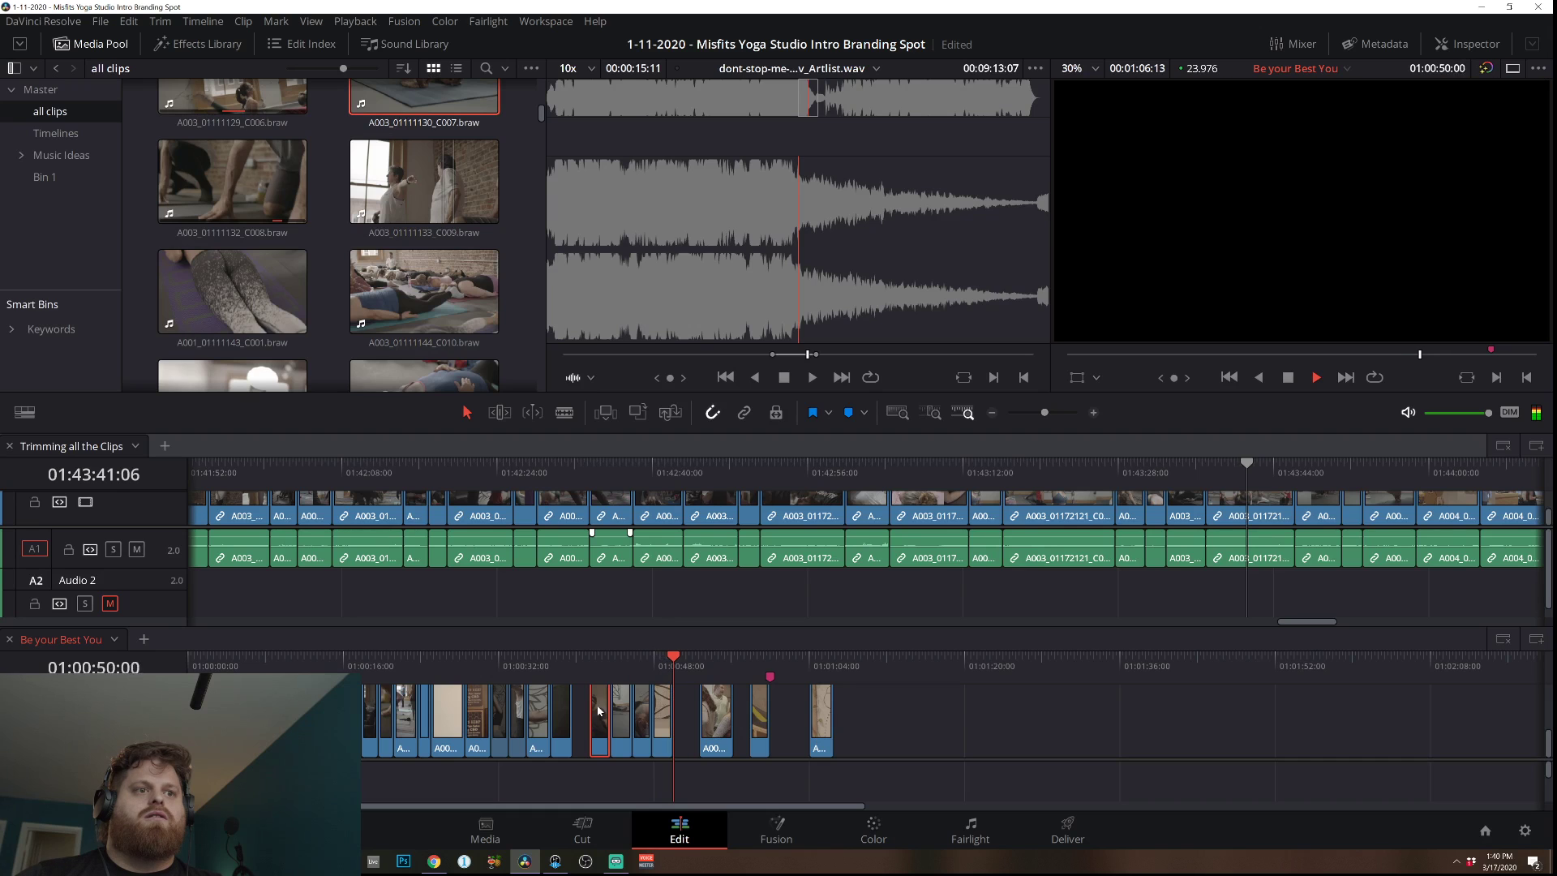
key(space)
key(Up)
key(space)
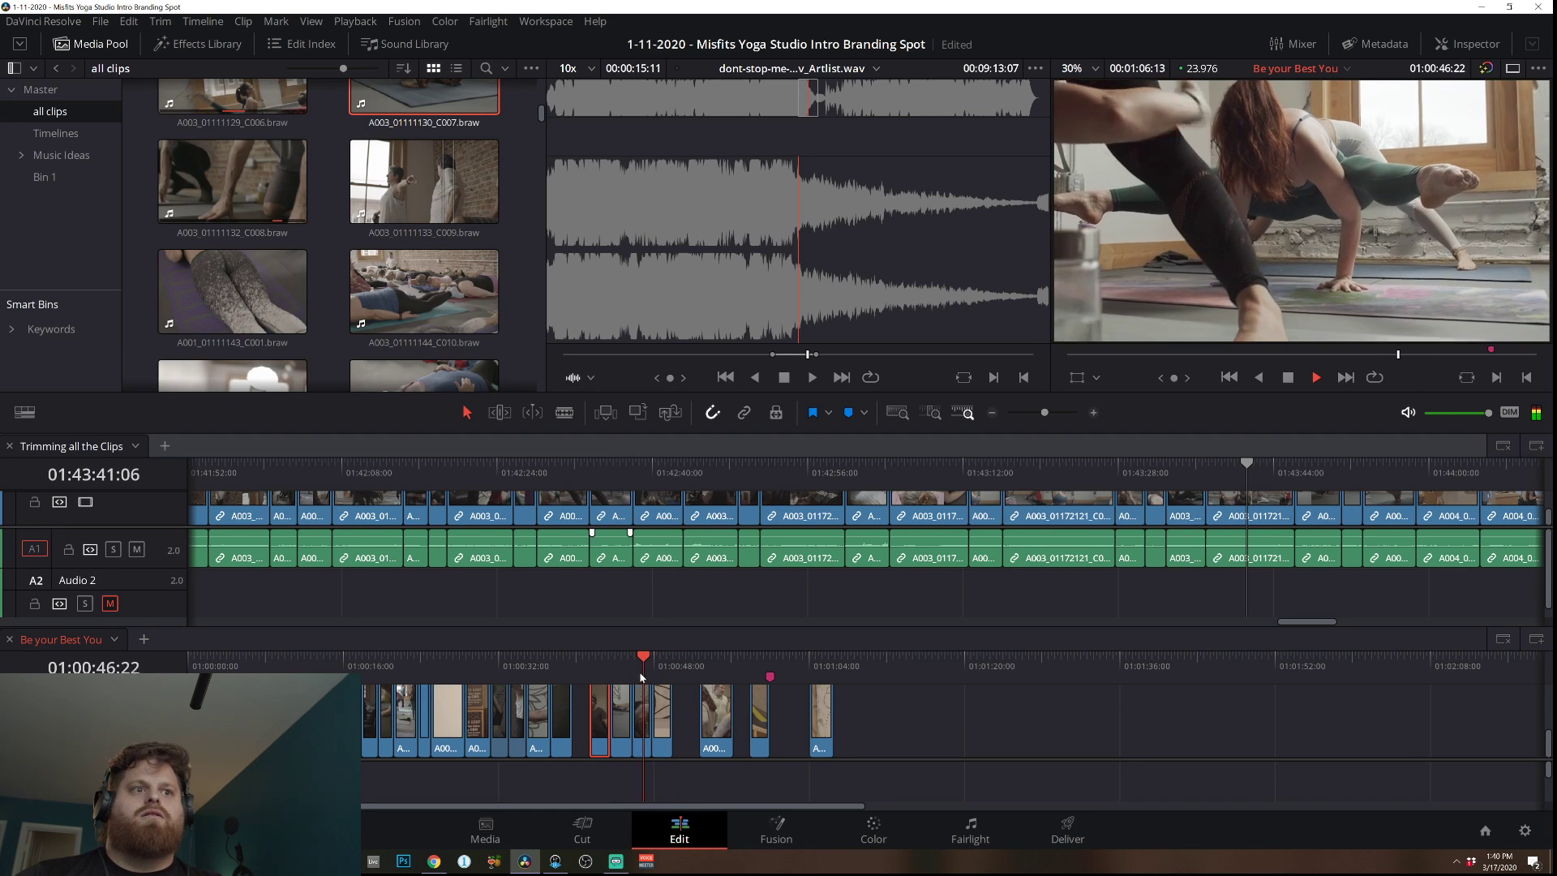
Reverse the speed of the flower-pattern panel shot after 01:00:47:18 and play it back with the preceding yoga shots.
right_click(663, 712)
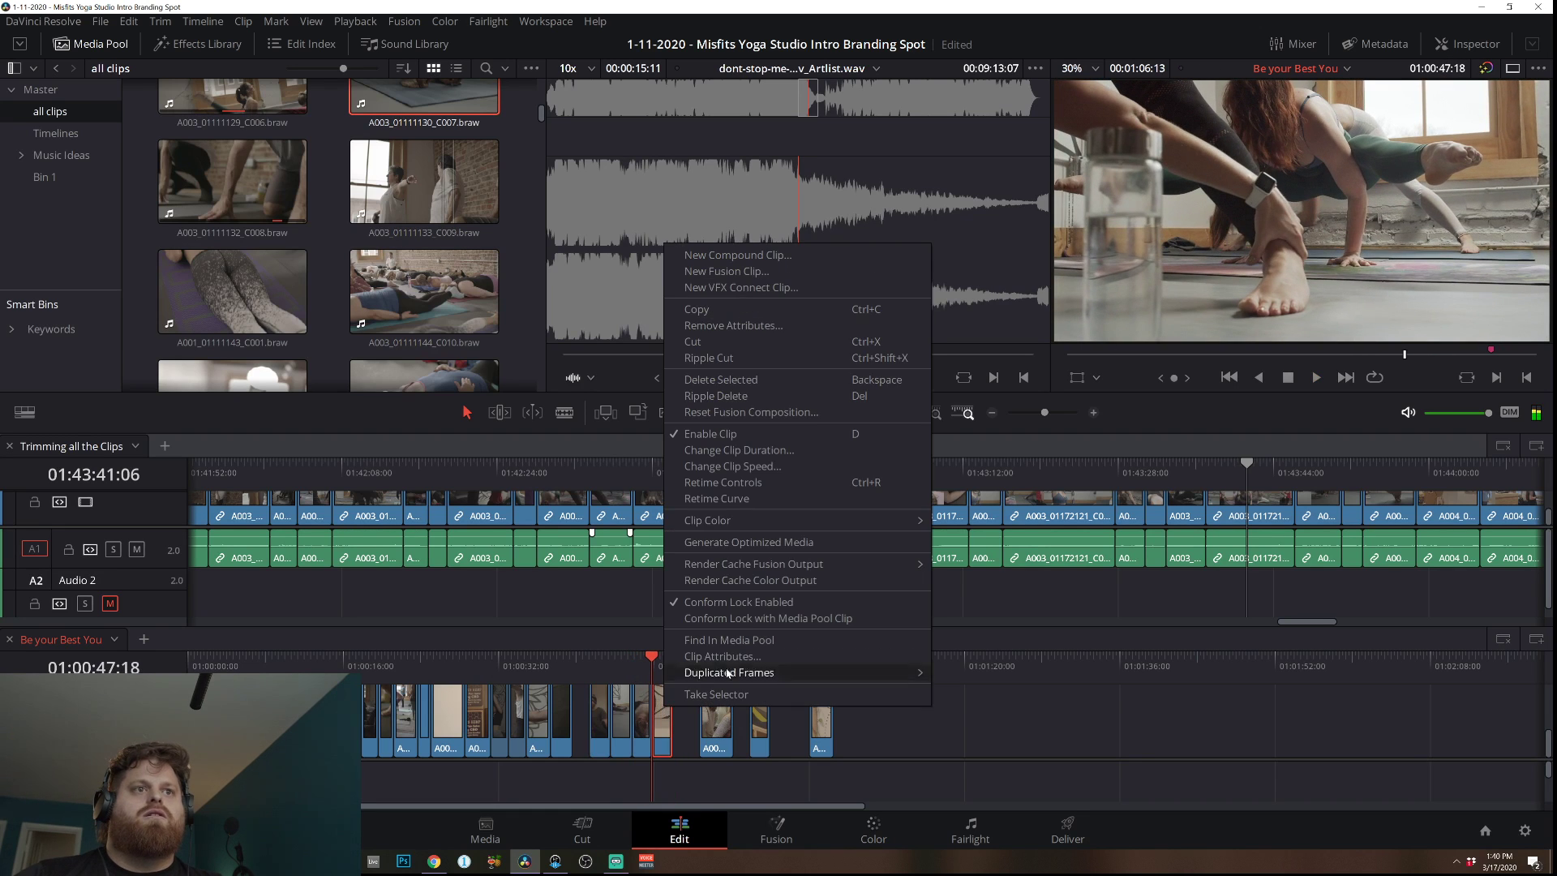
click(753, 470)
click(790, 630)
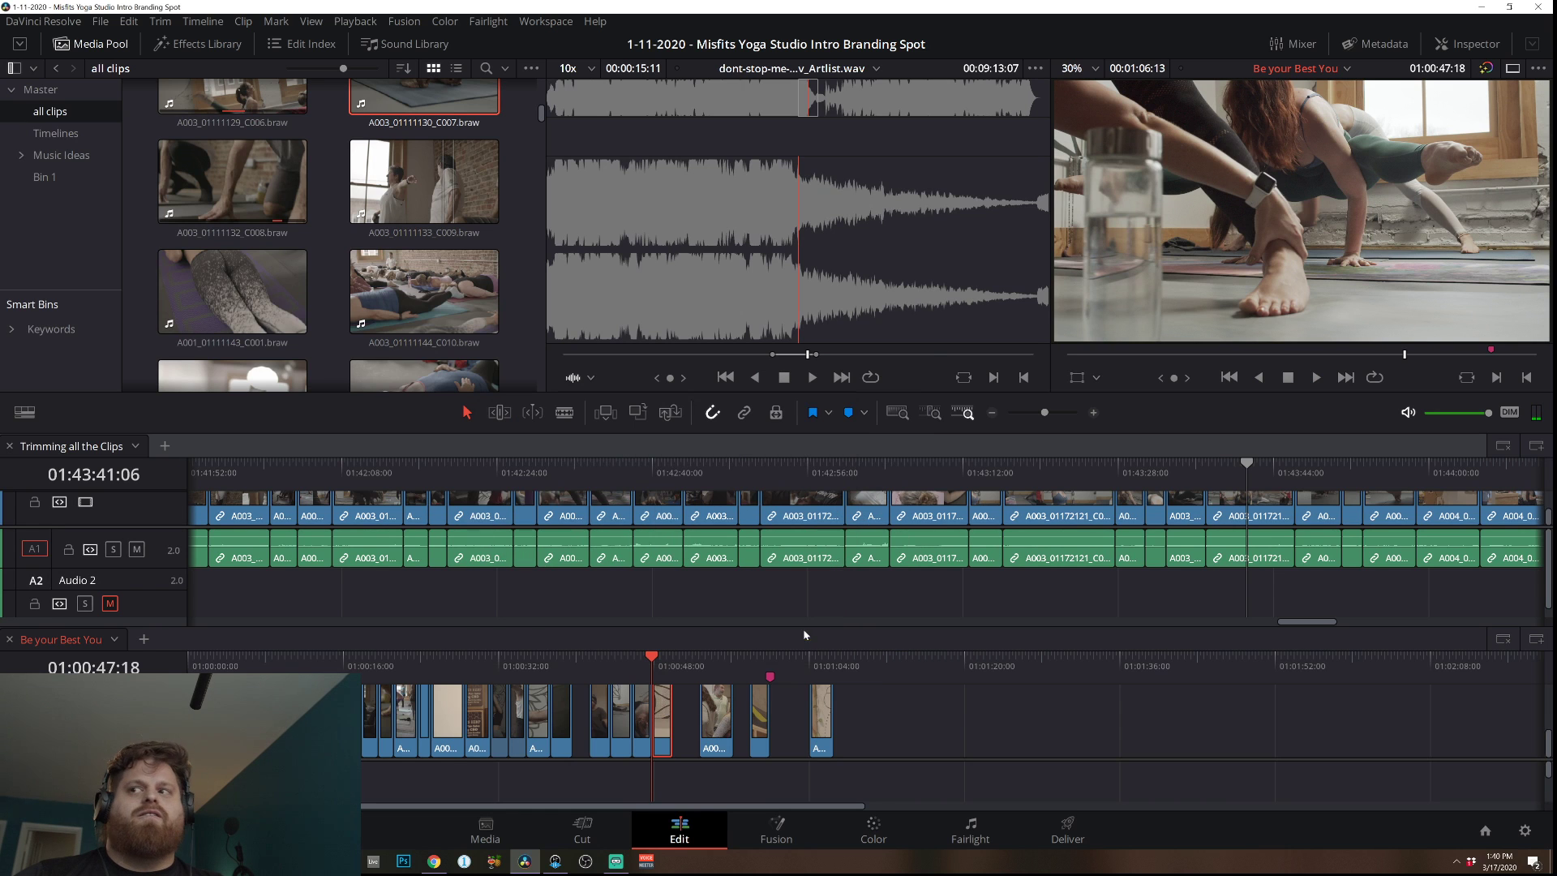
click(631, 671)
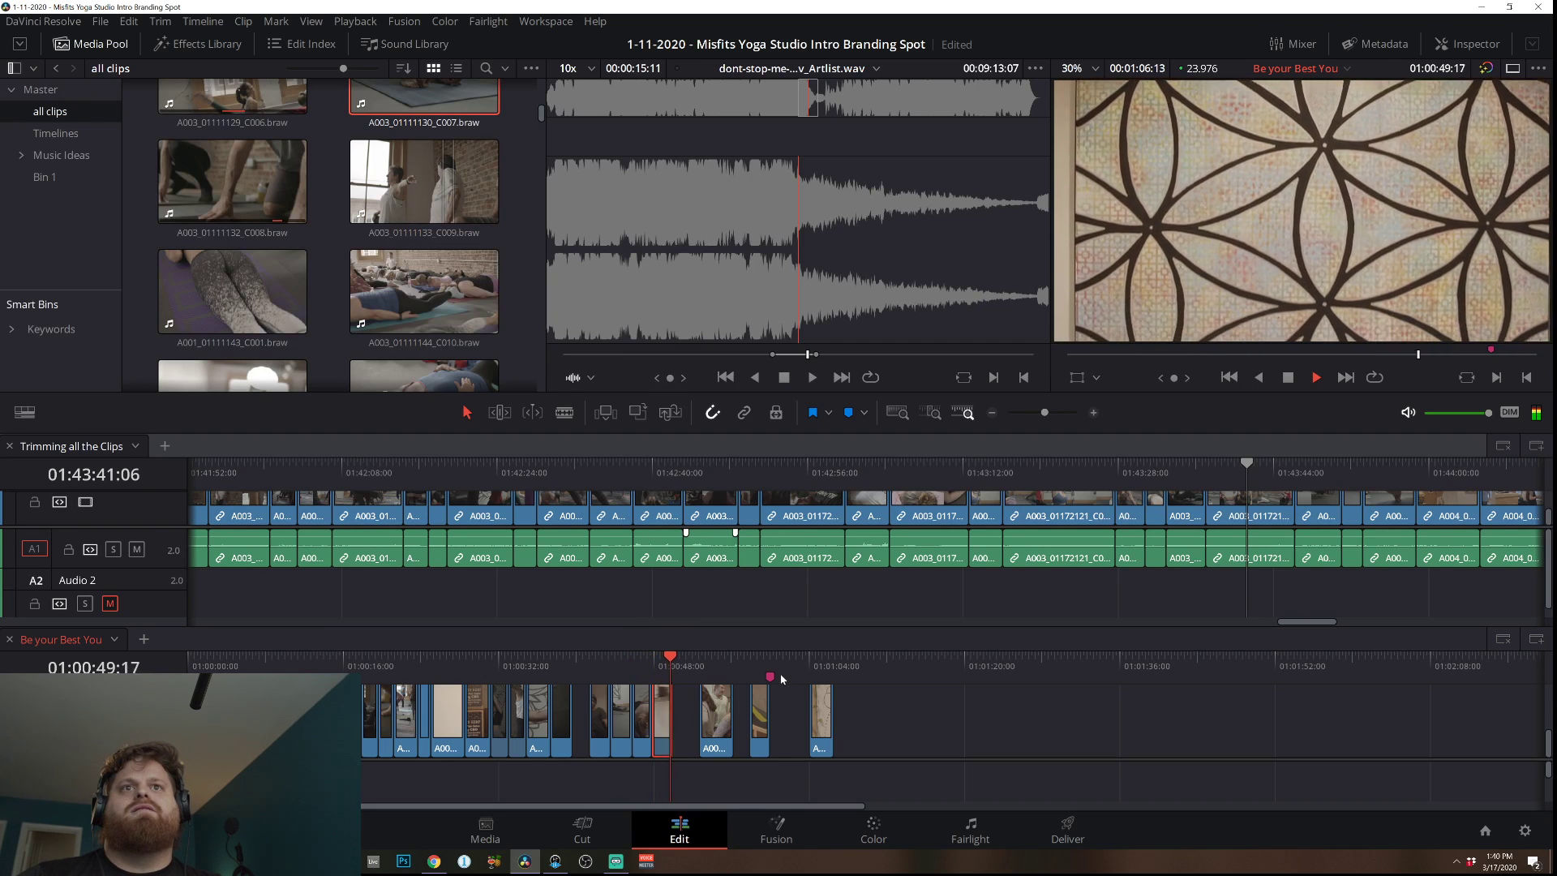
key(space)
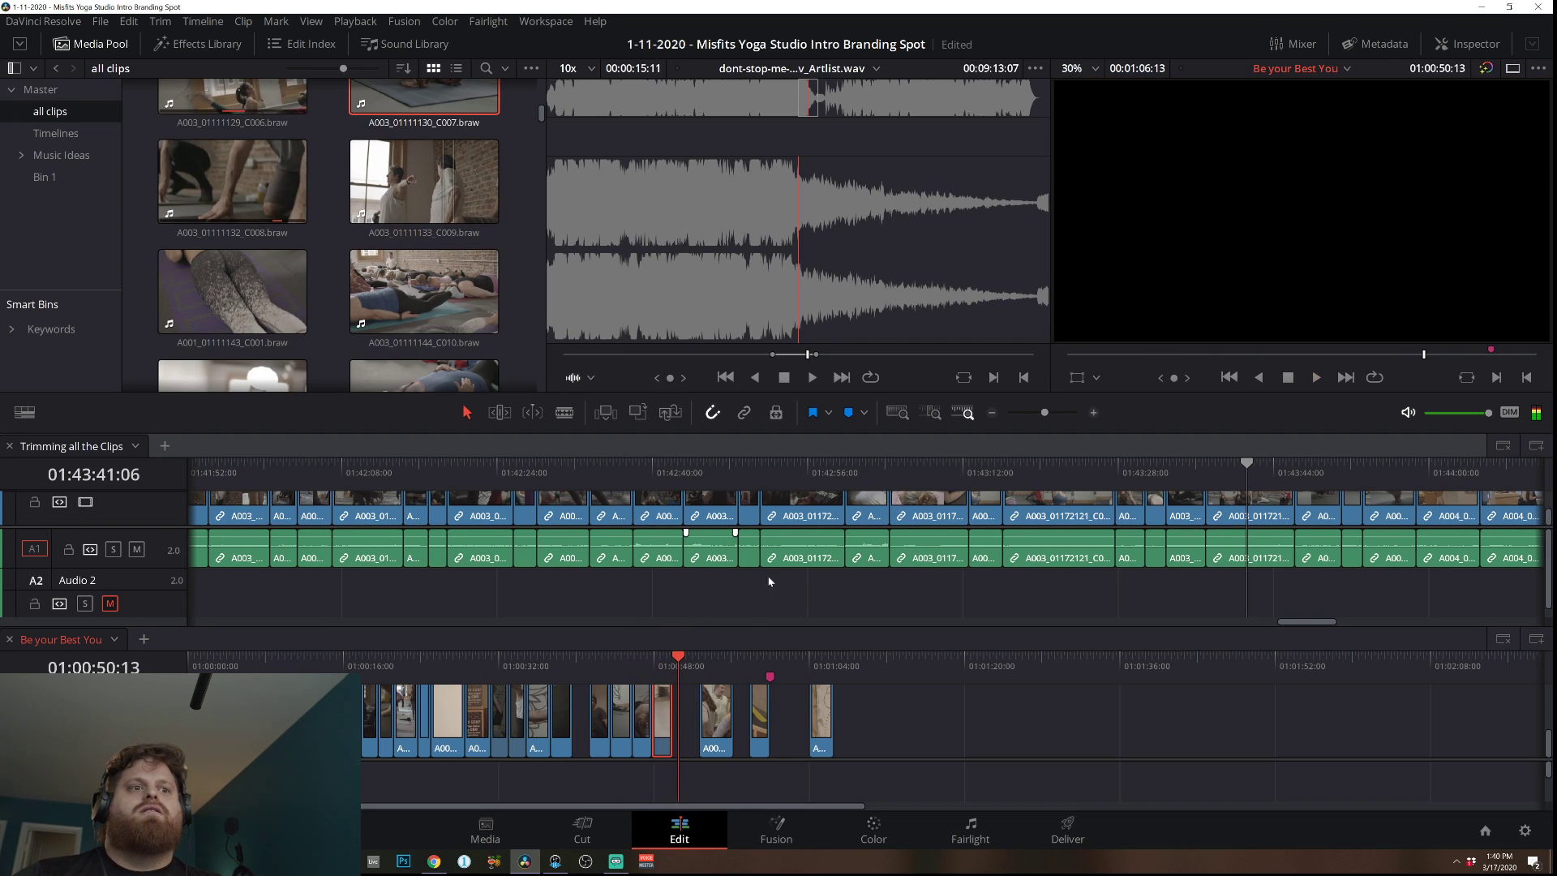
Trim about half a second from the start of the flower-pattern shot A004_01180139_C017.braw.
click(1094, 412)
click(1092, 413)
click(648, 706)
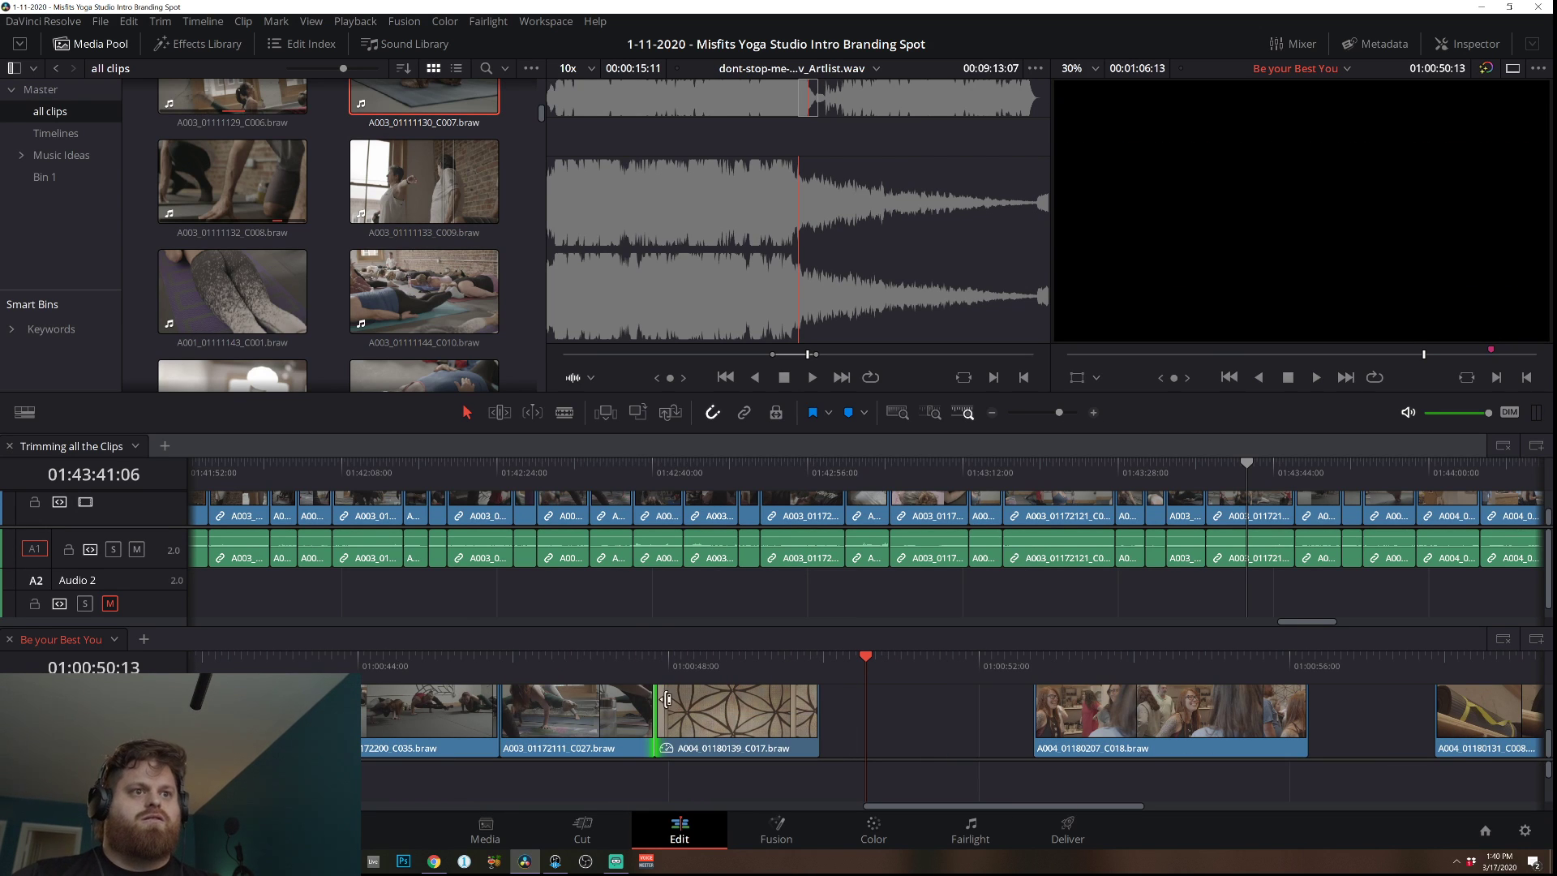
click(670, 705)
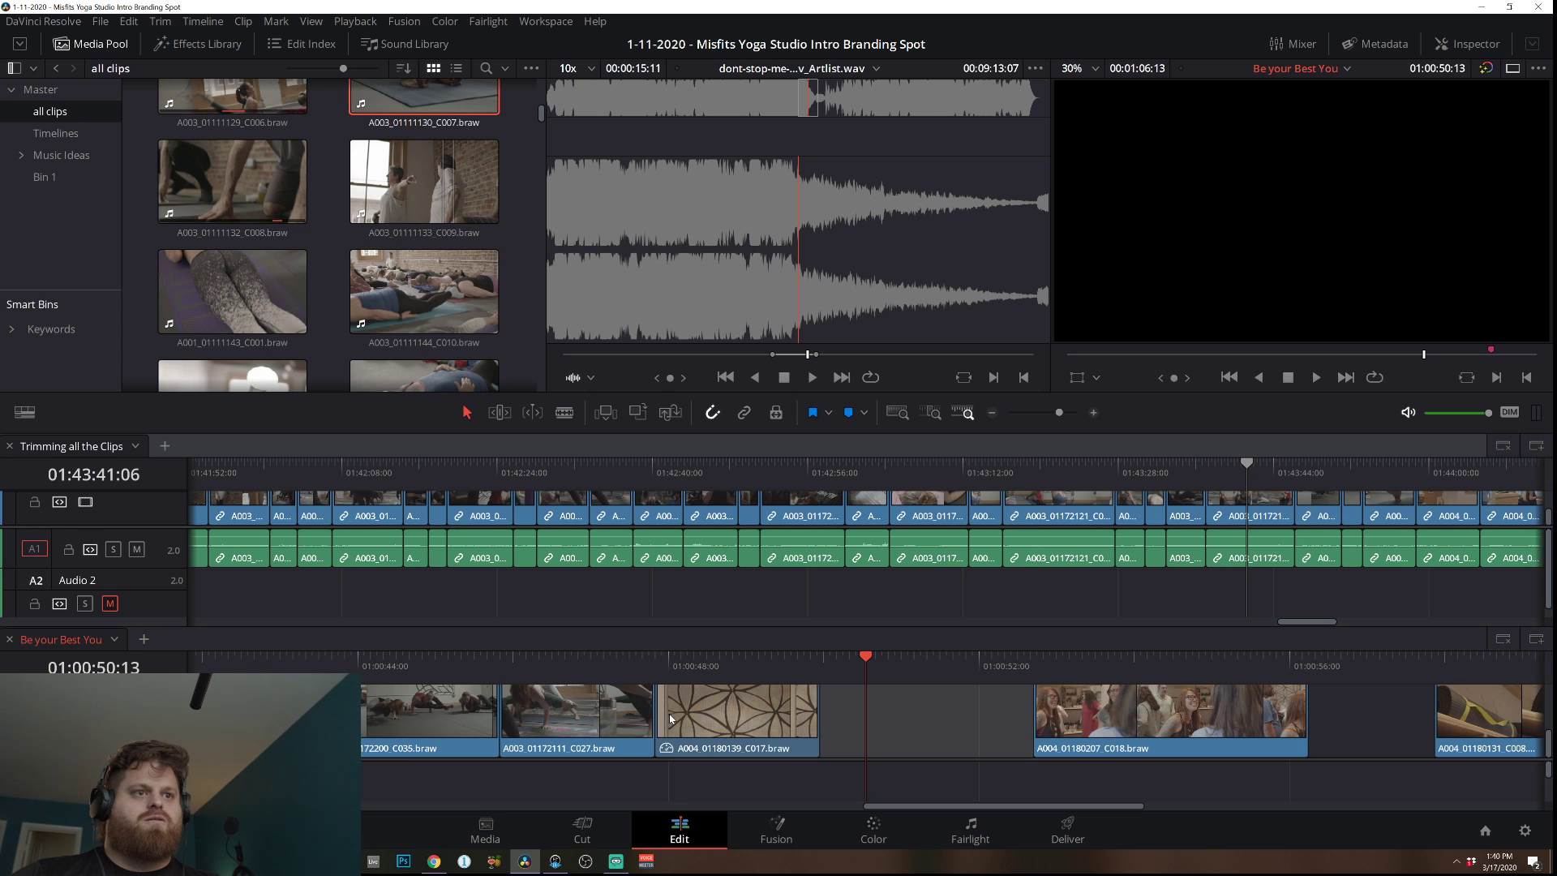
drag(659, 714, 710, 710)
Play the trimmed flower-pattern shot, move it back against A003_01172111_C027.braw, and play the new transition.
click(699, 665)
key(space)
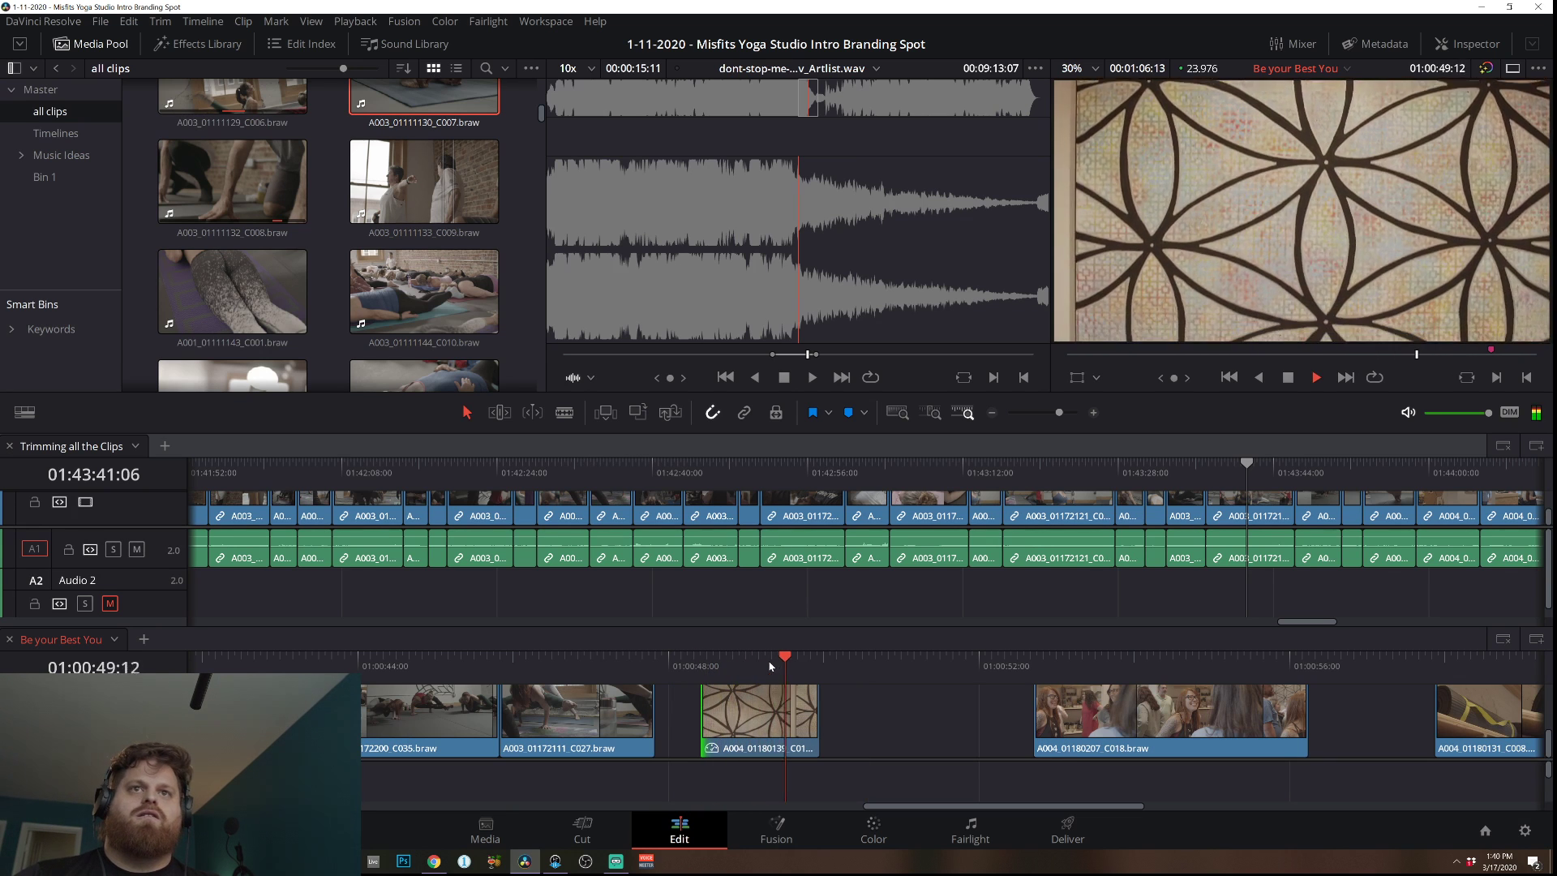
drag(748, 695, 704, 698)
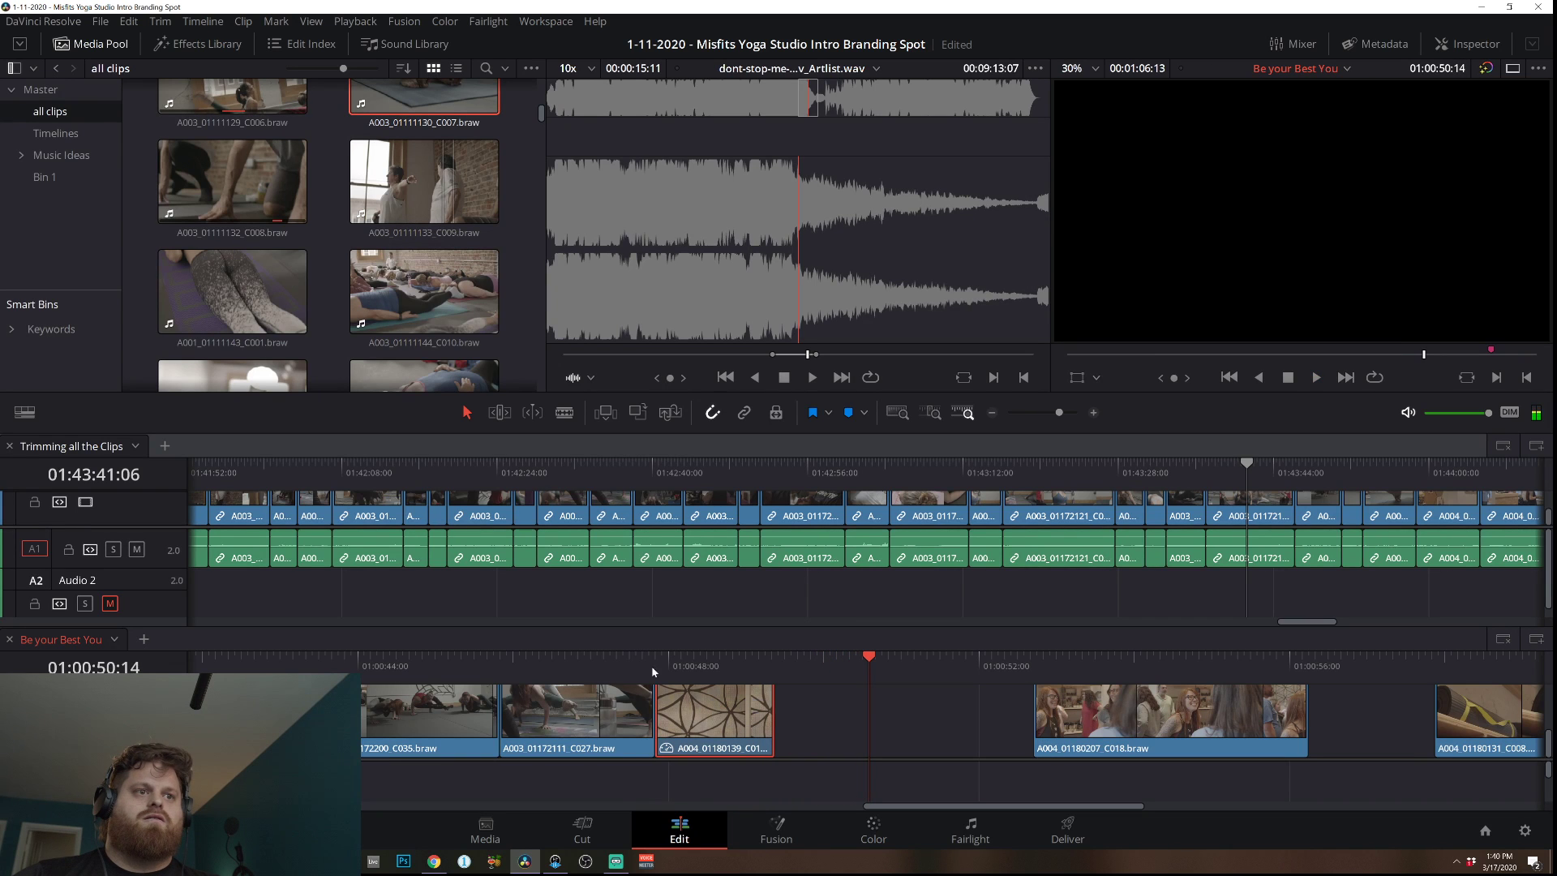
click(641, 665)
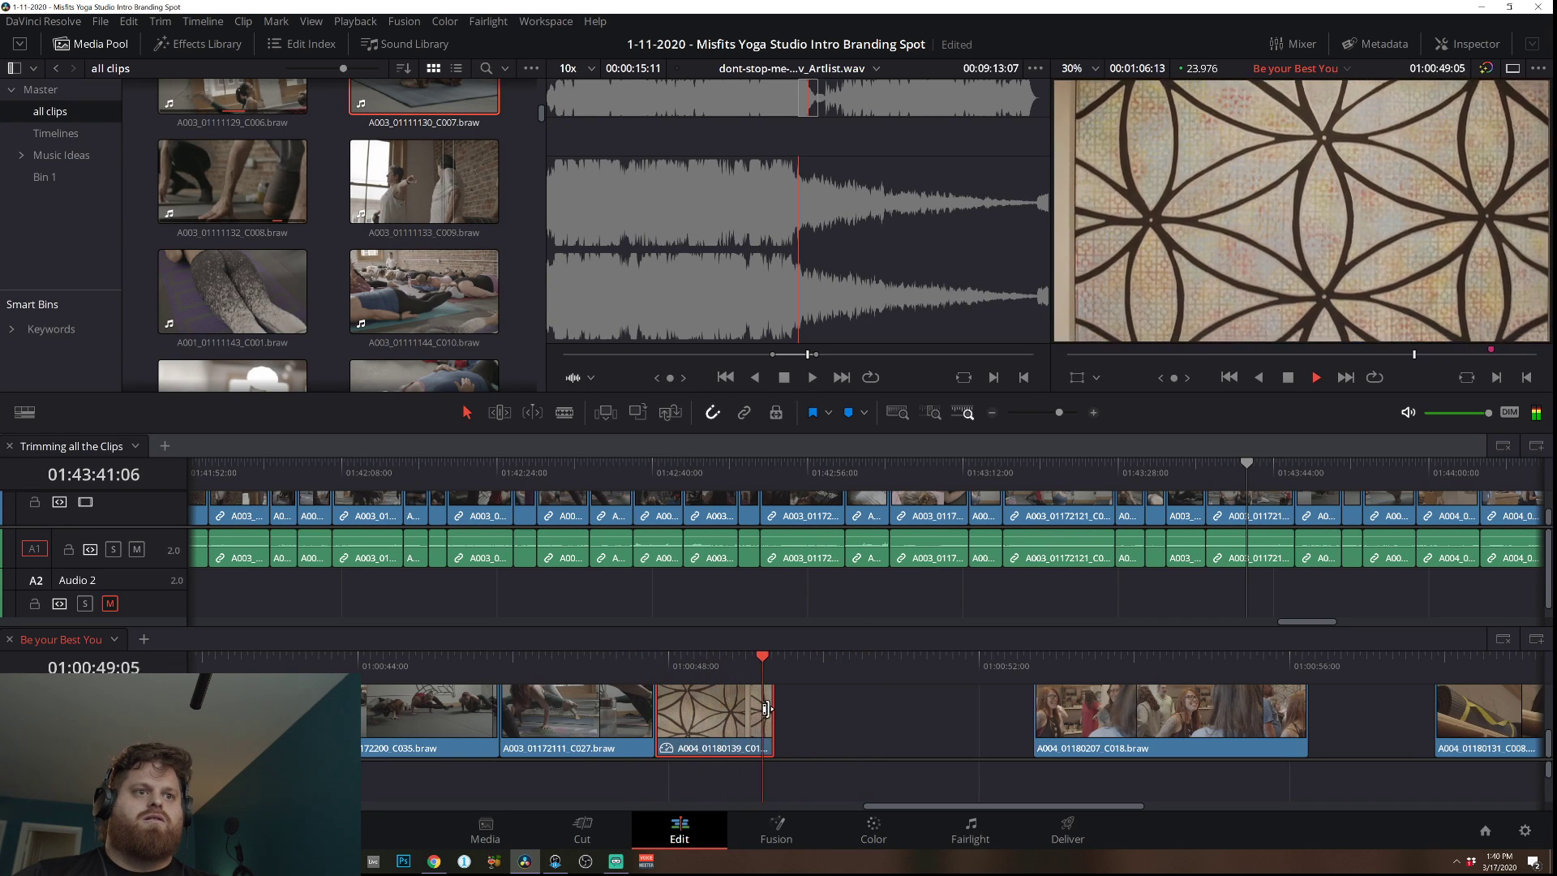
Extend the end of the flower-pattern shot by about a third of a second, move A004_01180207_C018.braw directly after it, and play the transition.
mouse_move(767, 709)
mouse_down()
mouse_move(809, 706)
mouse_move(793, 706)
mouse_up()
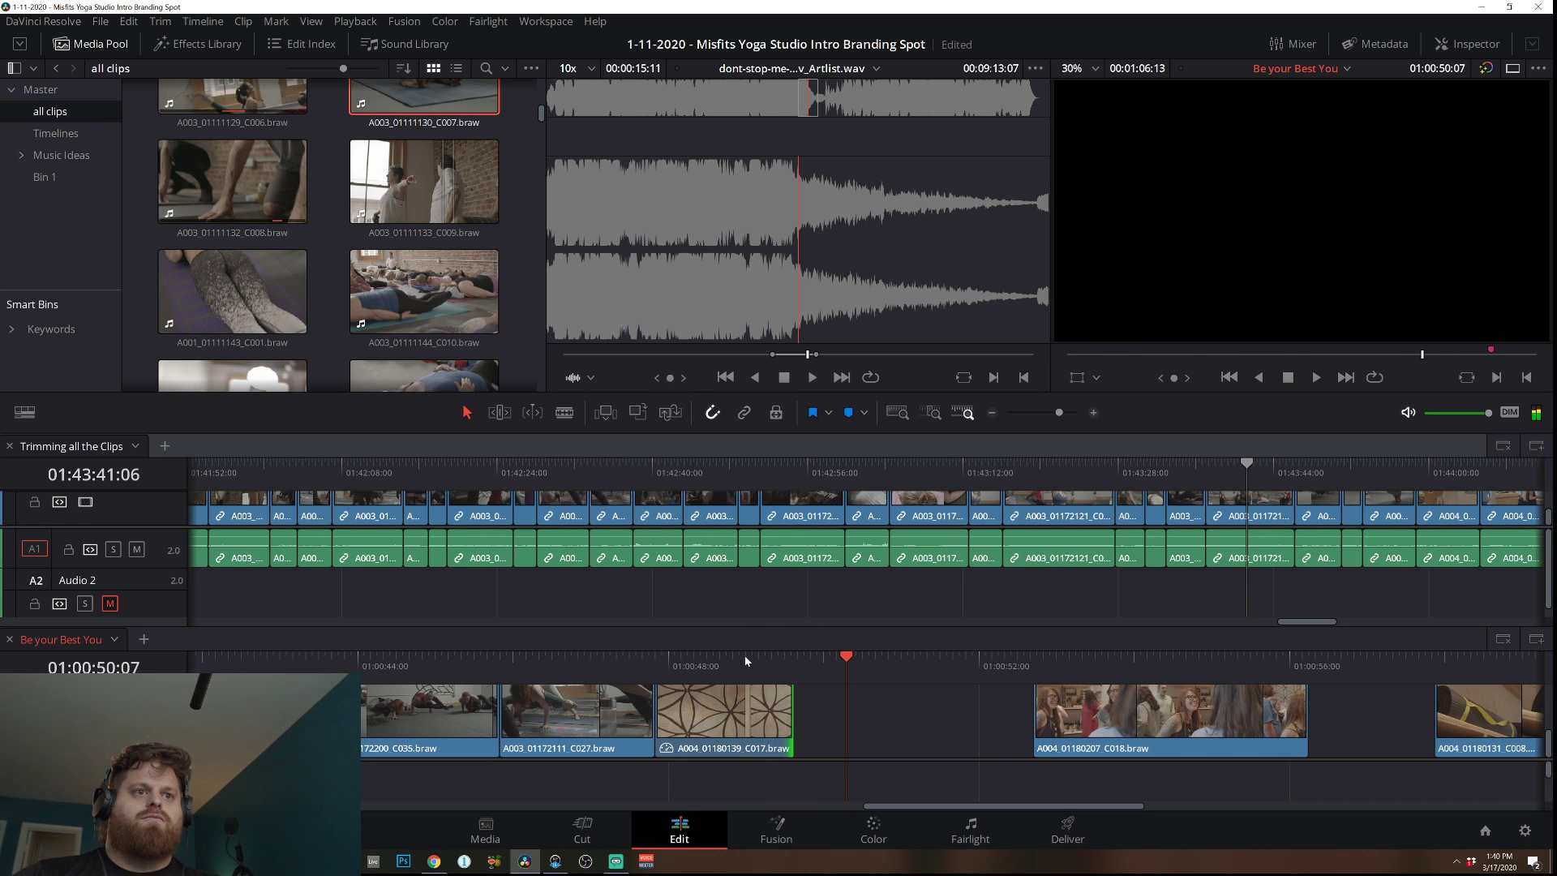
click(744, 655)
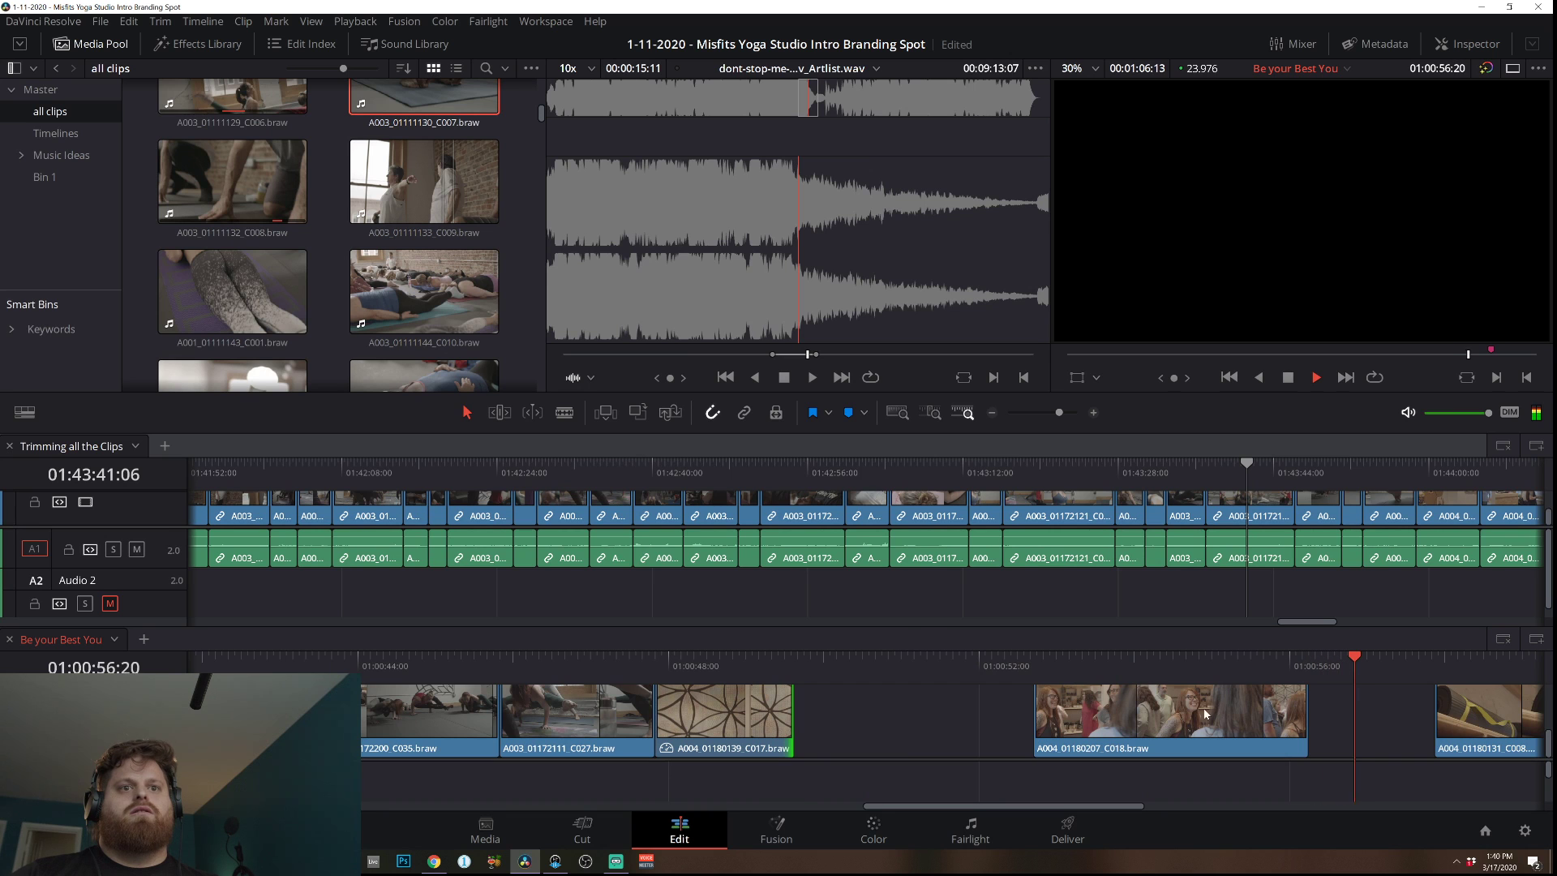
drag(1197, 712, 957, 715)
click(712, 655)
key(space)
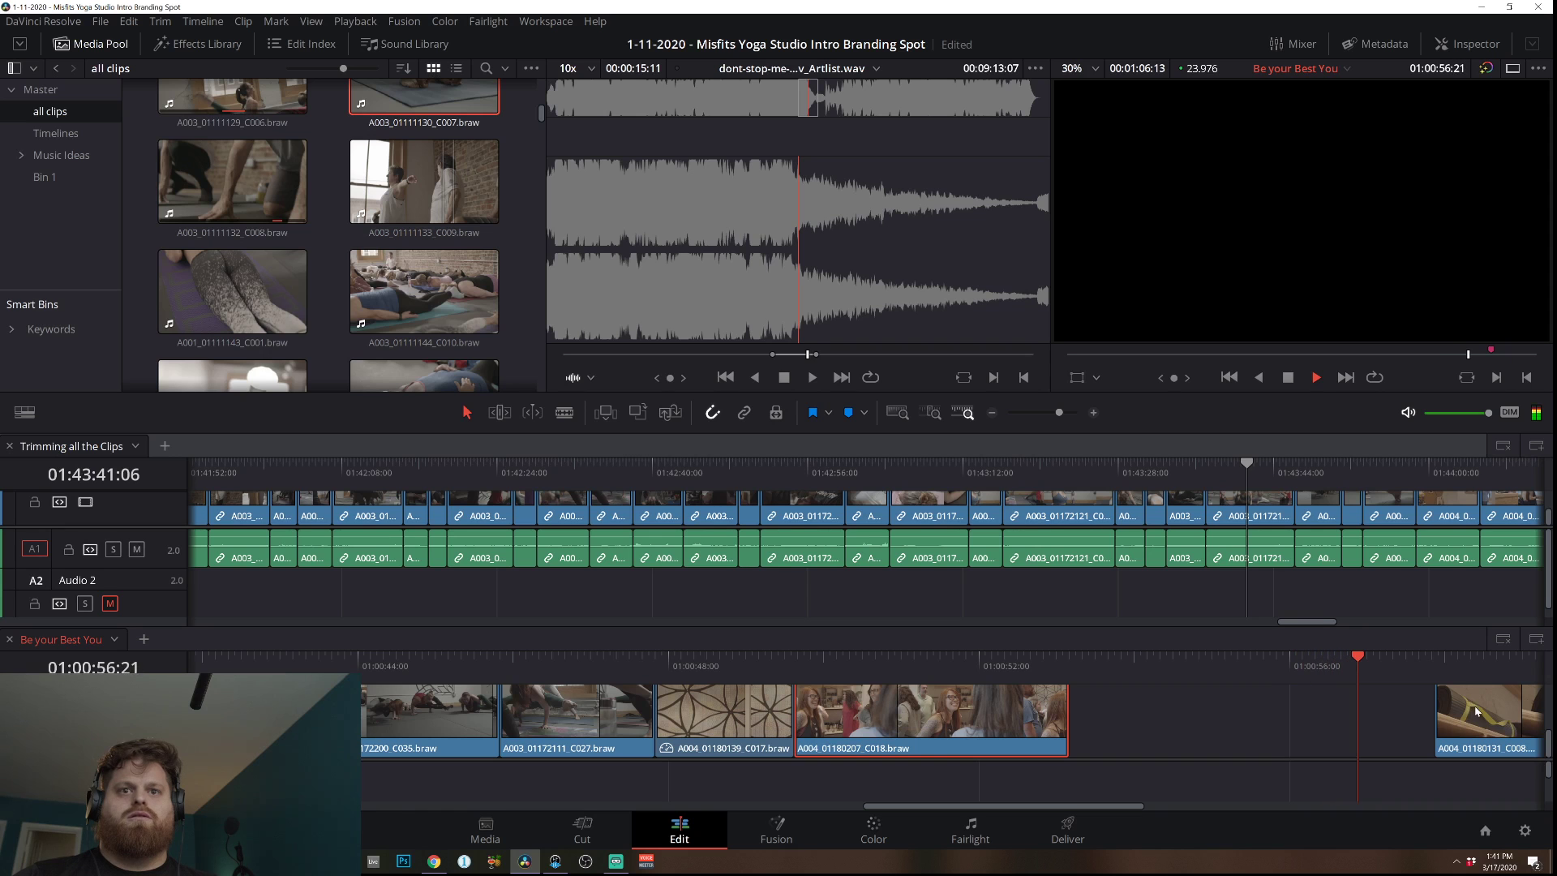
Move A004_01180131_C008.braw back against A004_01180207_C018.braw and play the Be your Best You timeline full screen from its start.
drag(1475, 721, 1103, 721)
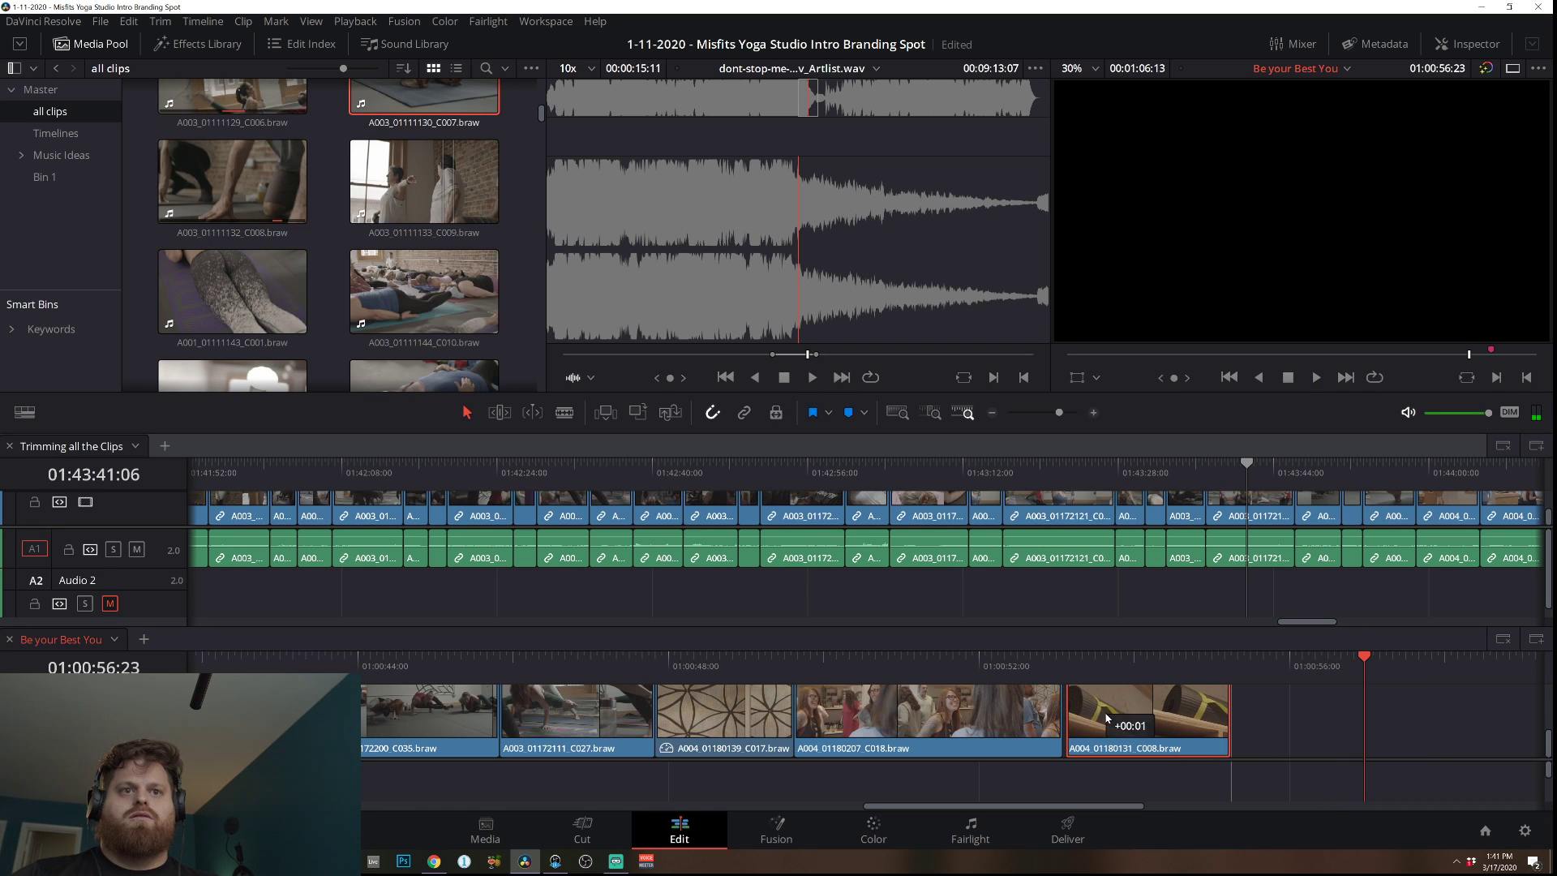
click(807, 675)
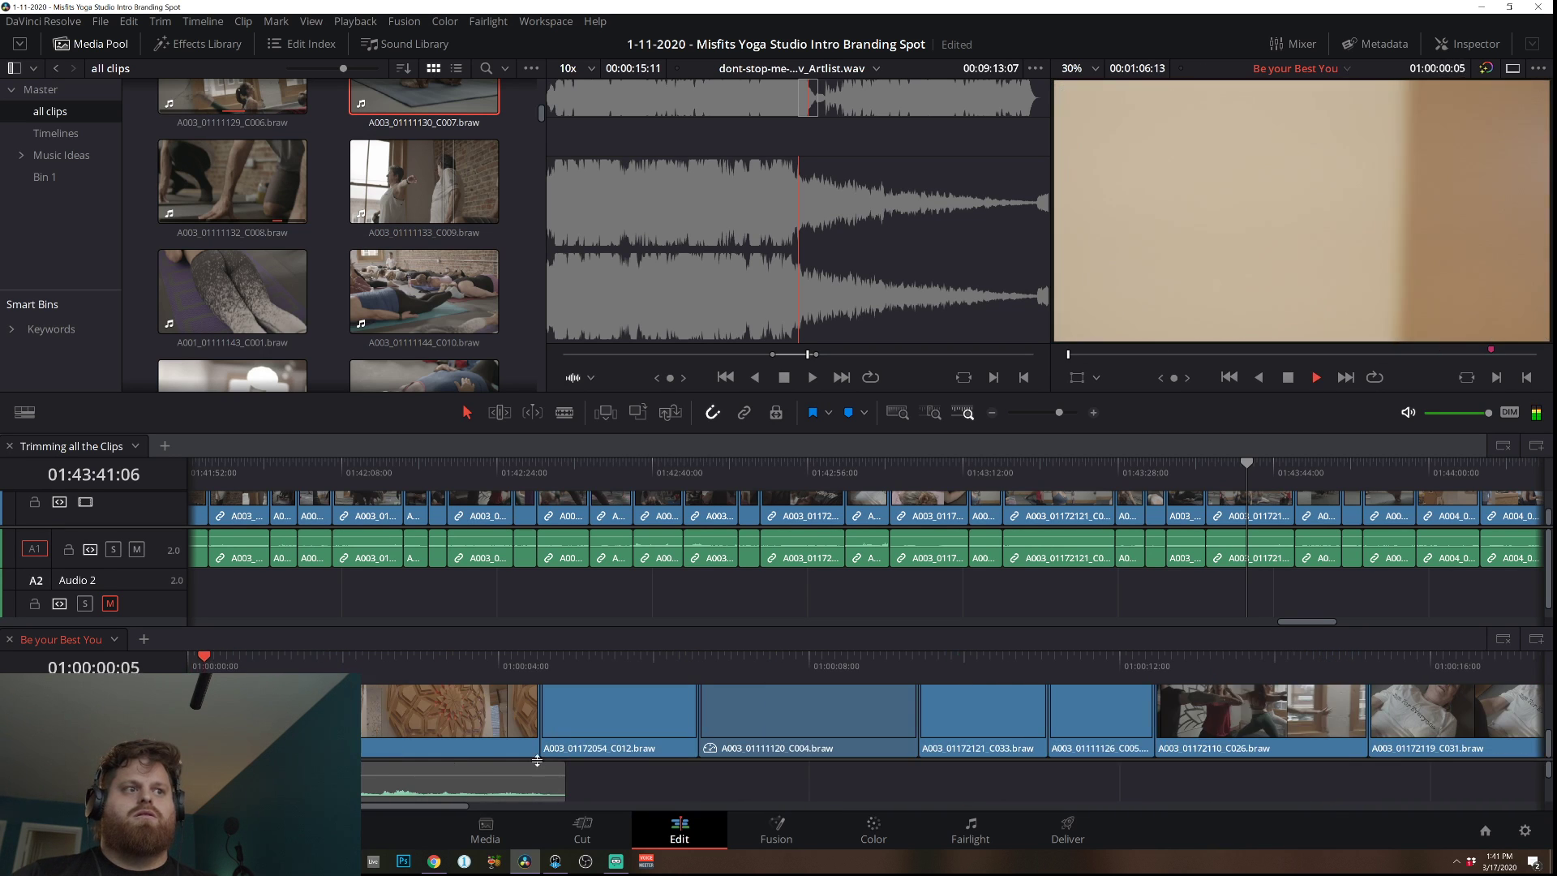
key(ctrl+f)
key(space)
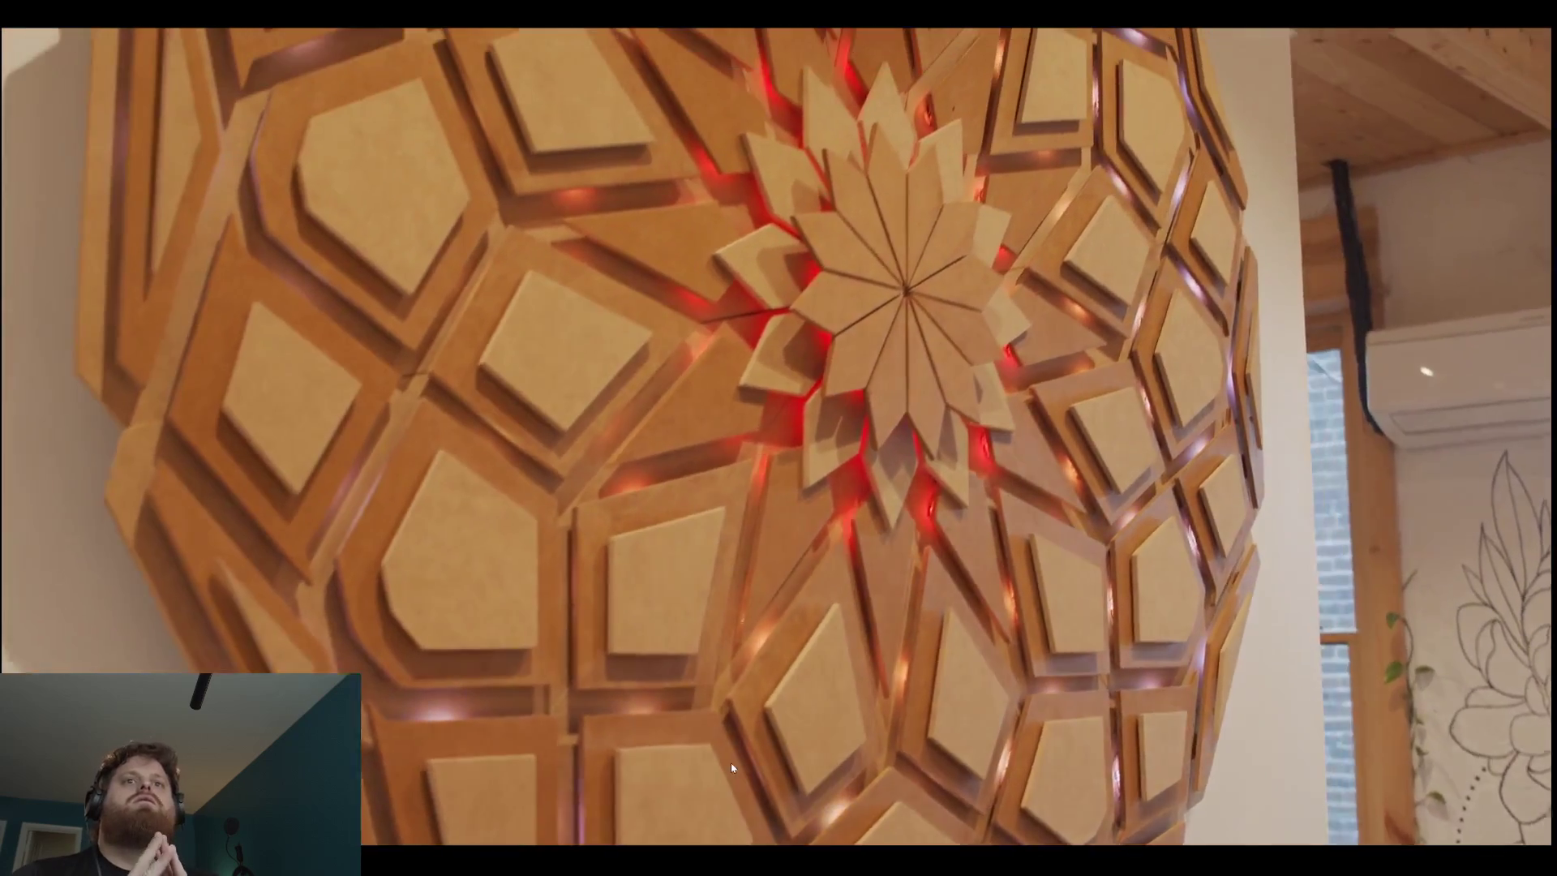
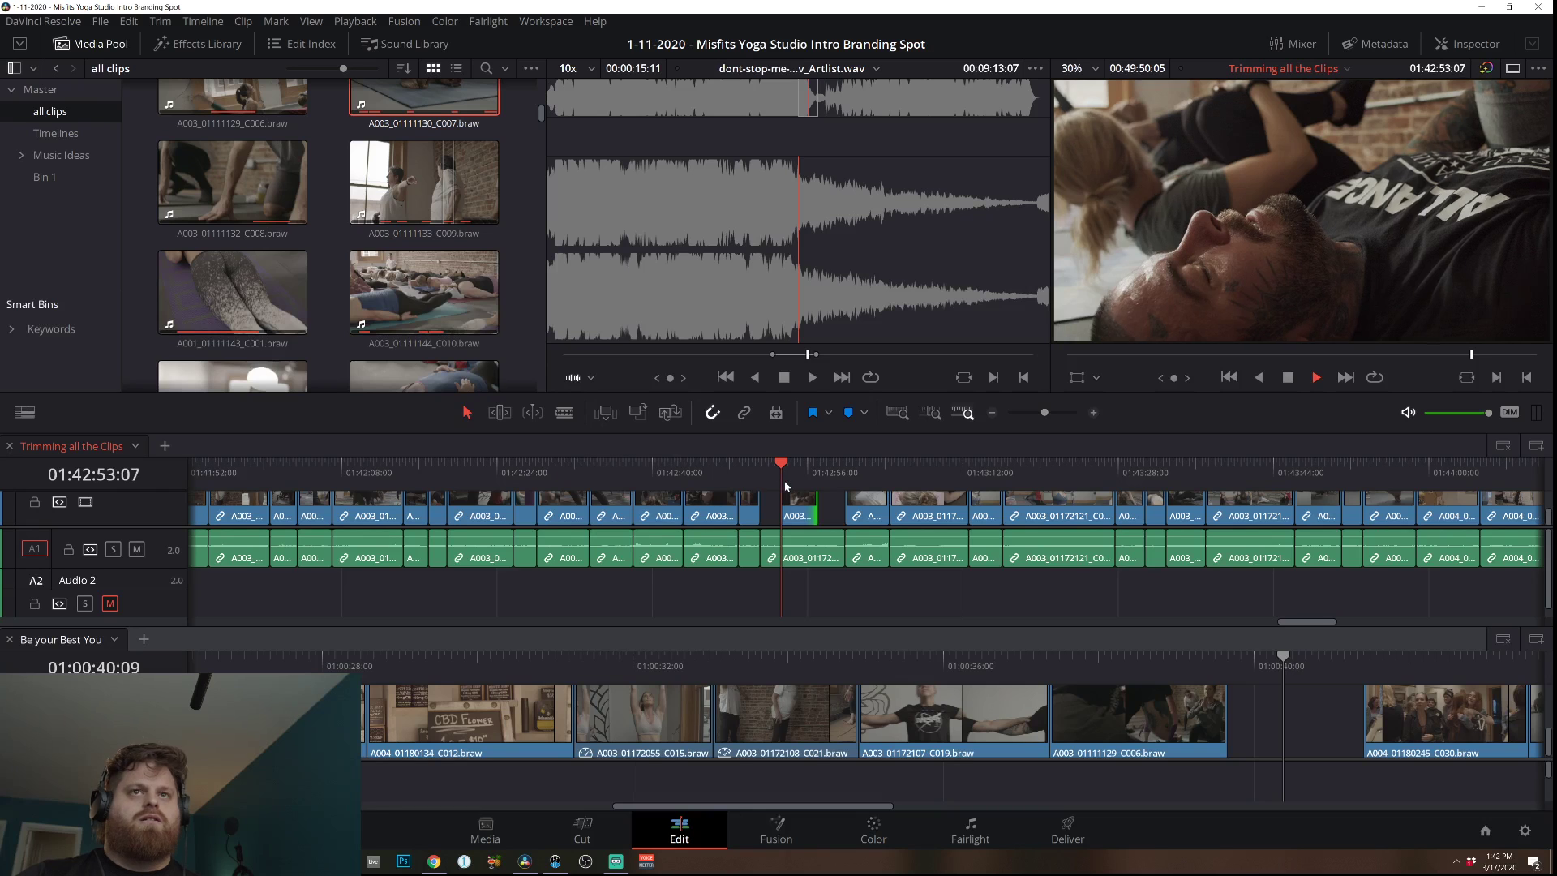
Try the lying-down stretch shot from 01:42:53 in the gap after A003_01111129_C006.braw, play through it, and delete it from the Be your Best You timeline.
key(space)
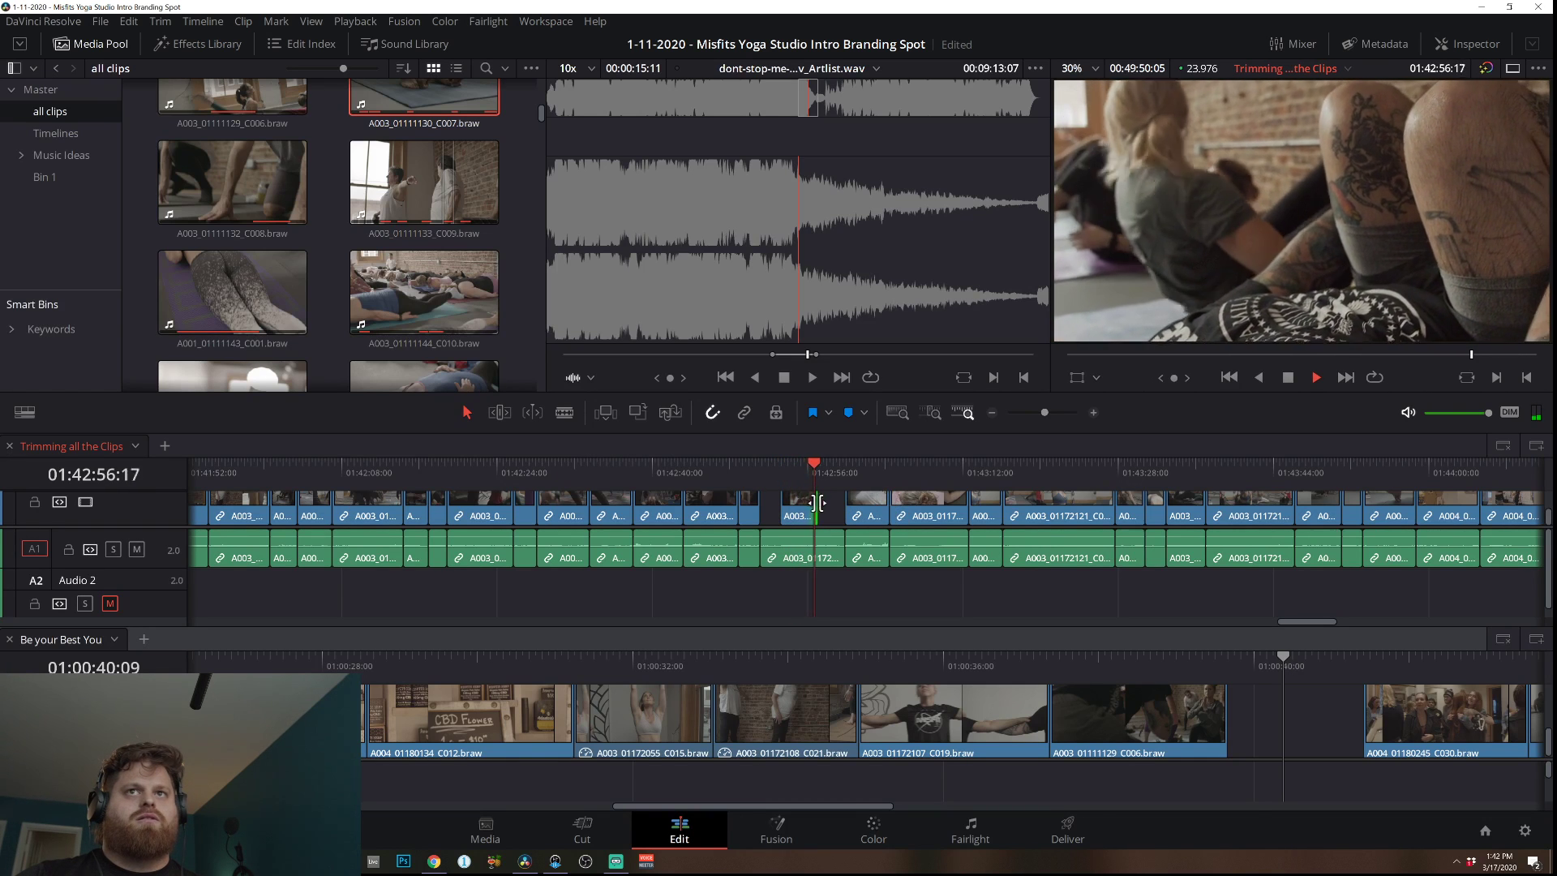
drag(797, 503, 1241, 694)
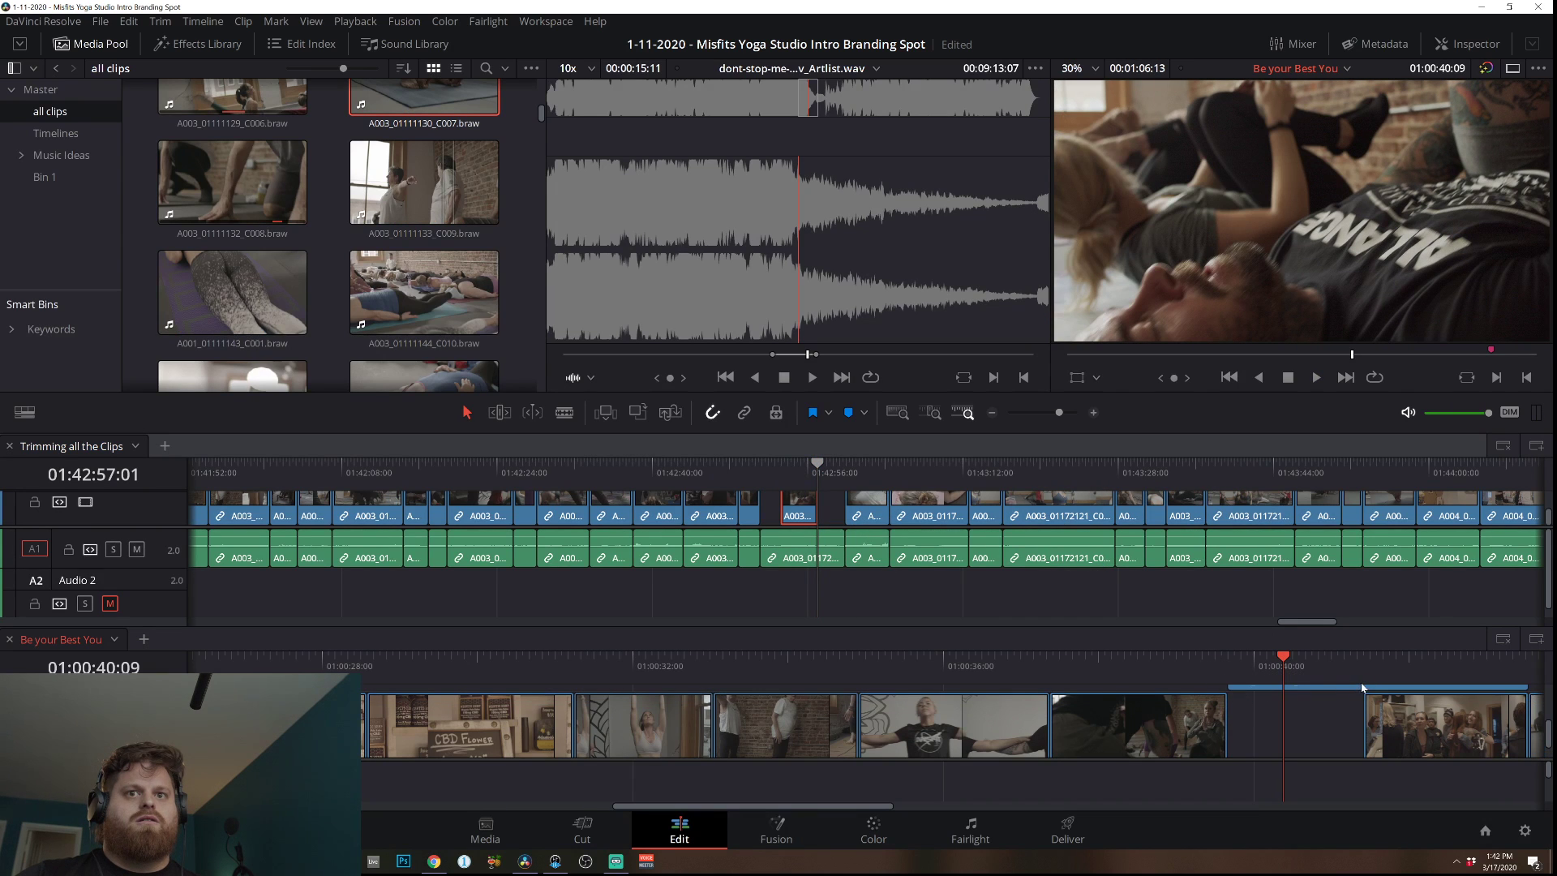
drag(1362, 688, 1280, 721)
key(ctrl+z)
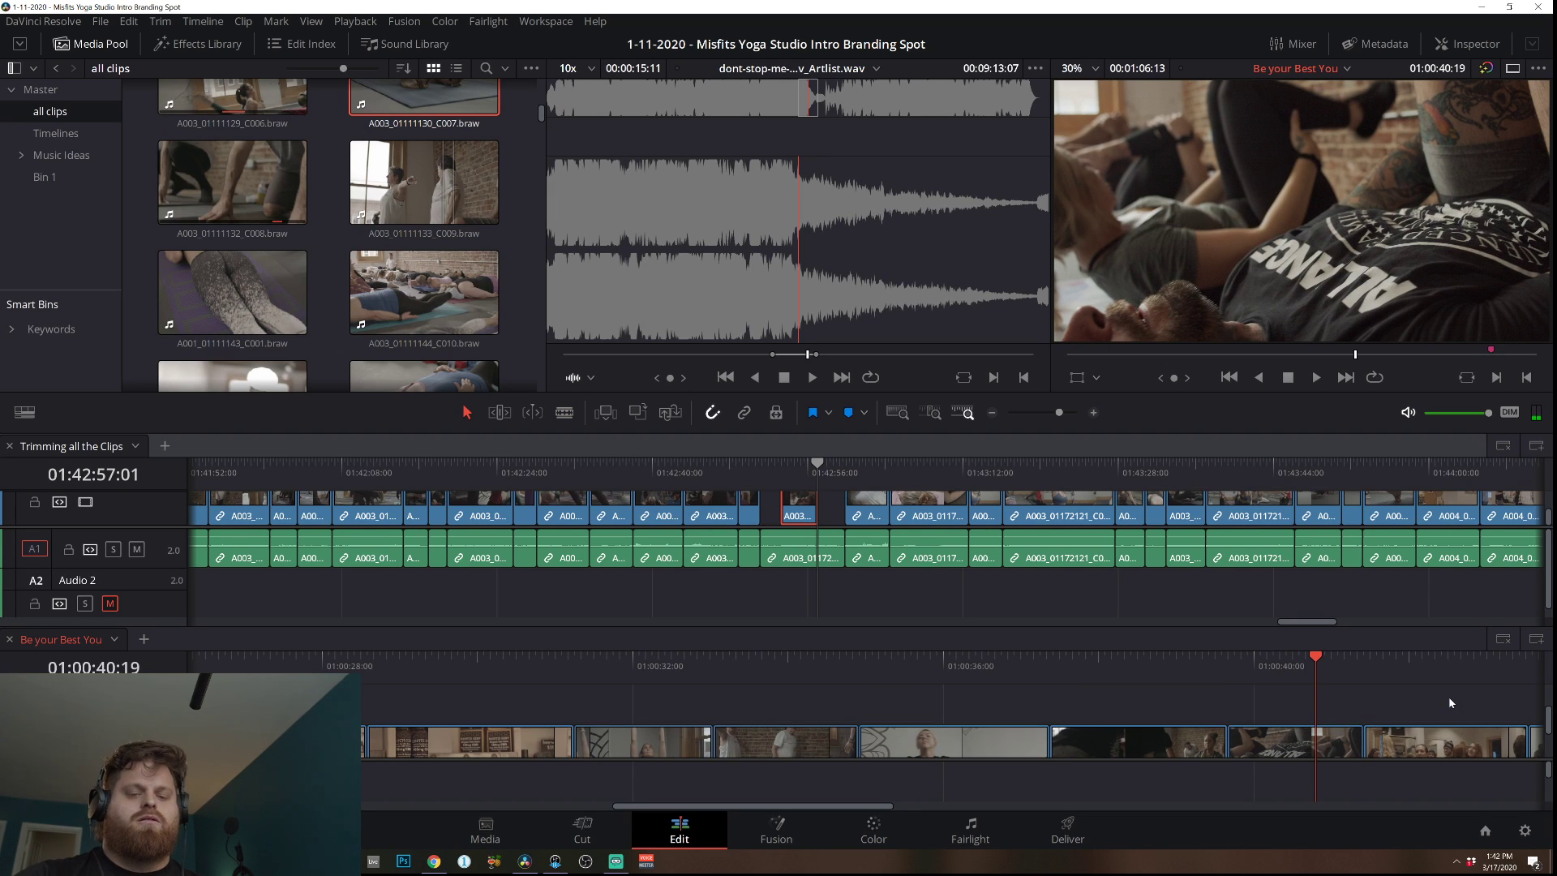
key(slash)
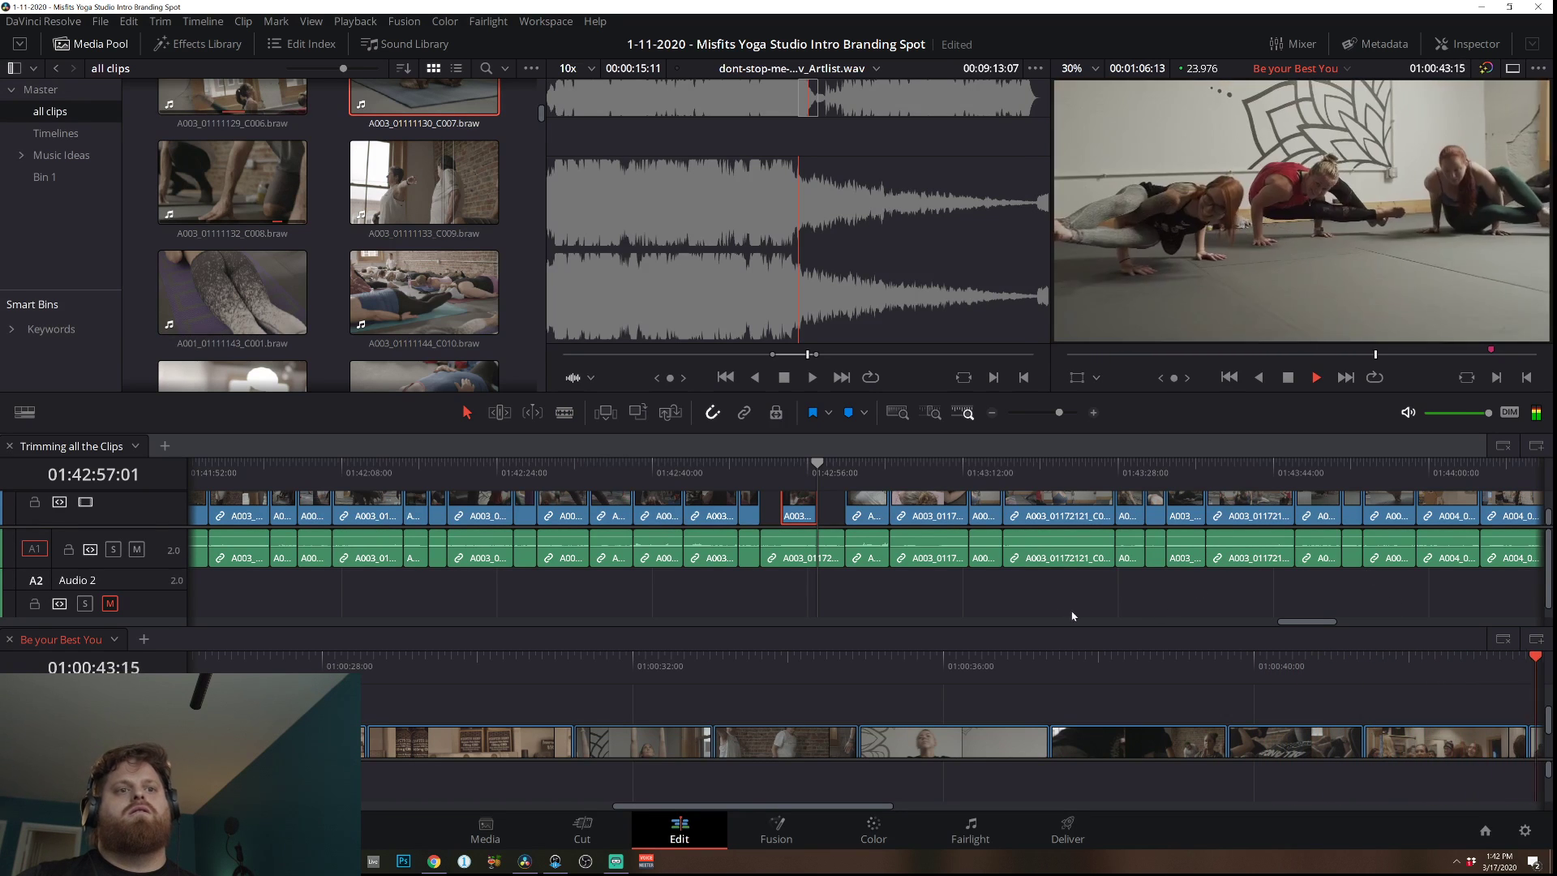
key(space)
click(581, 701)
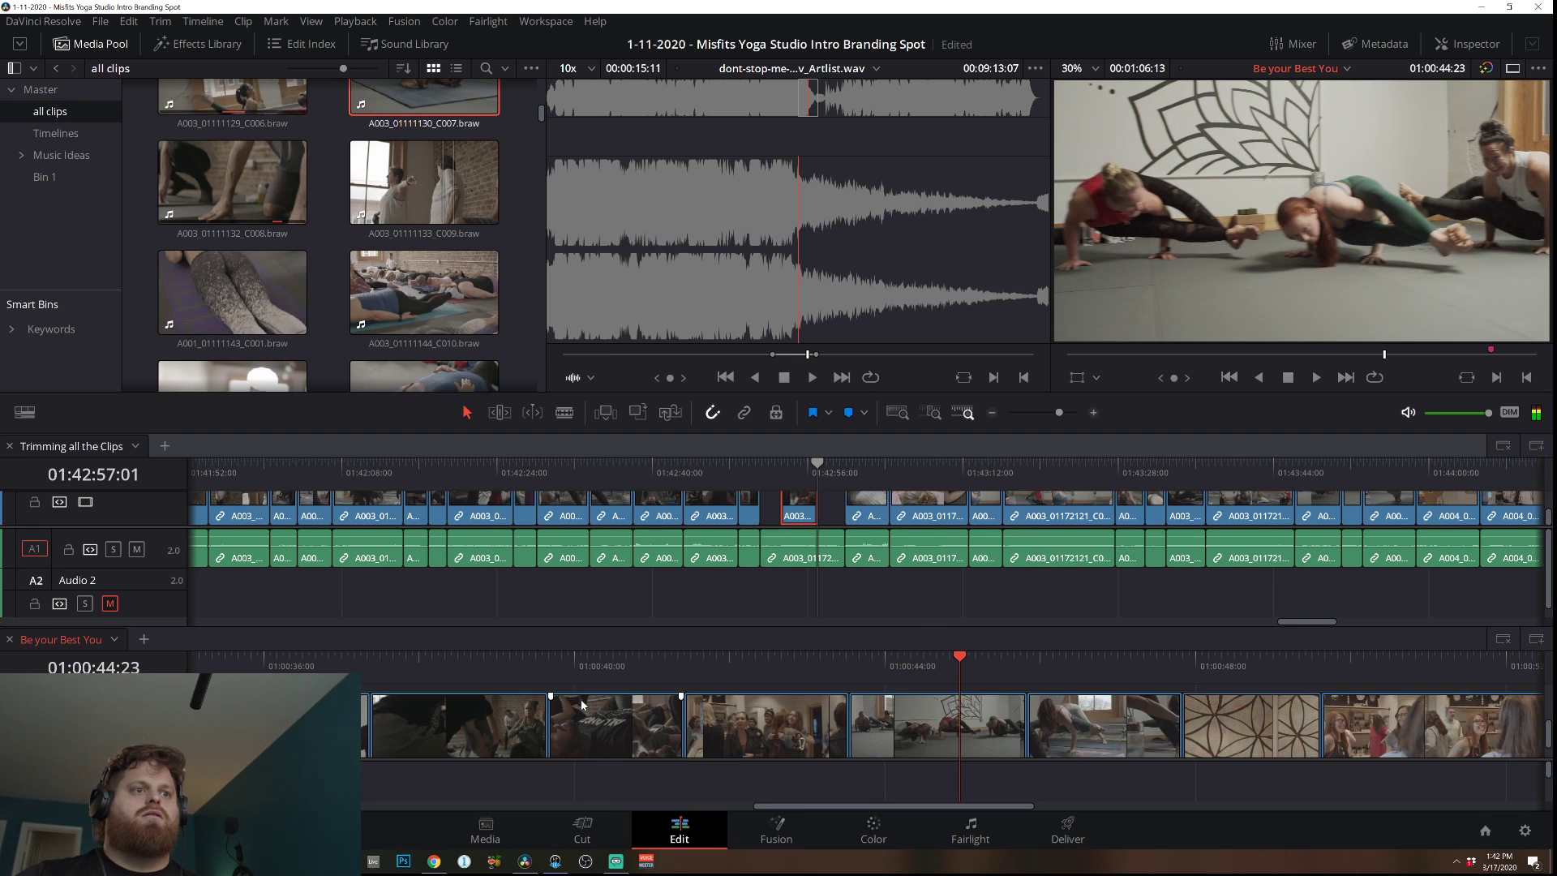
key(BackSpace)
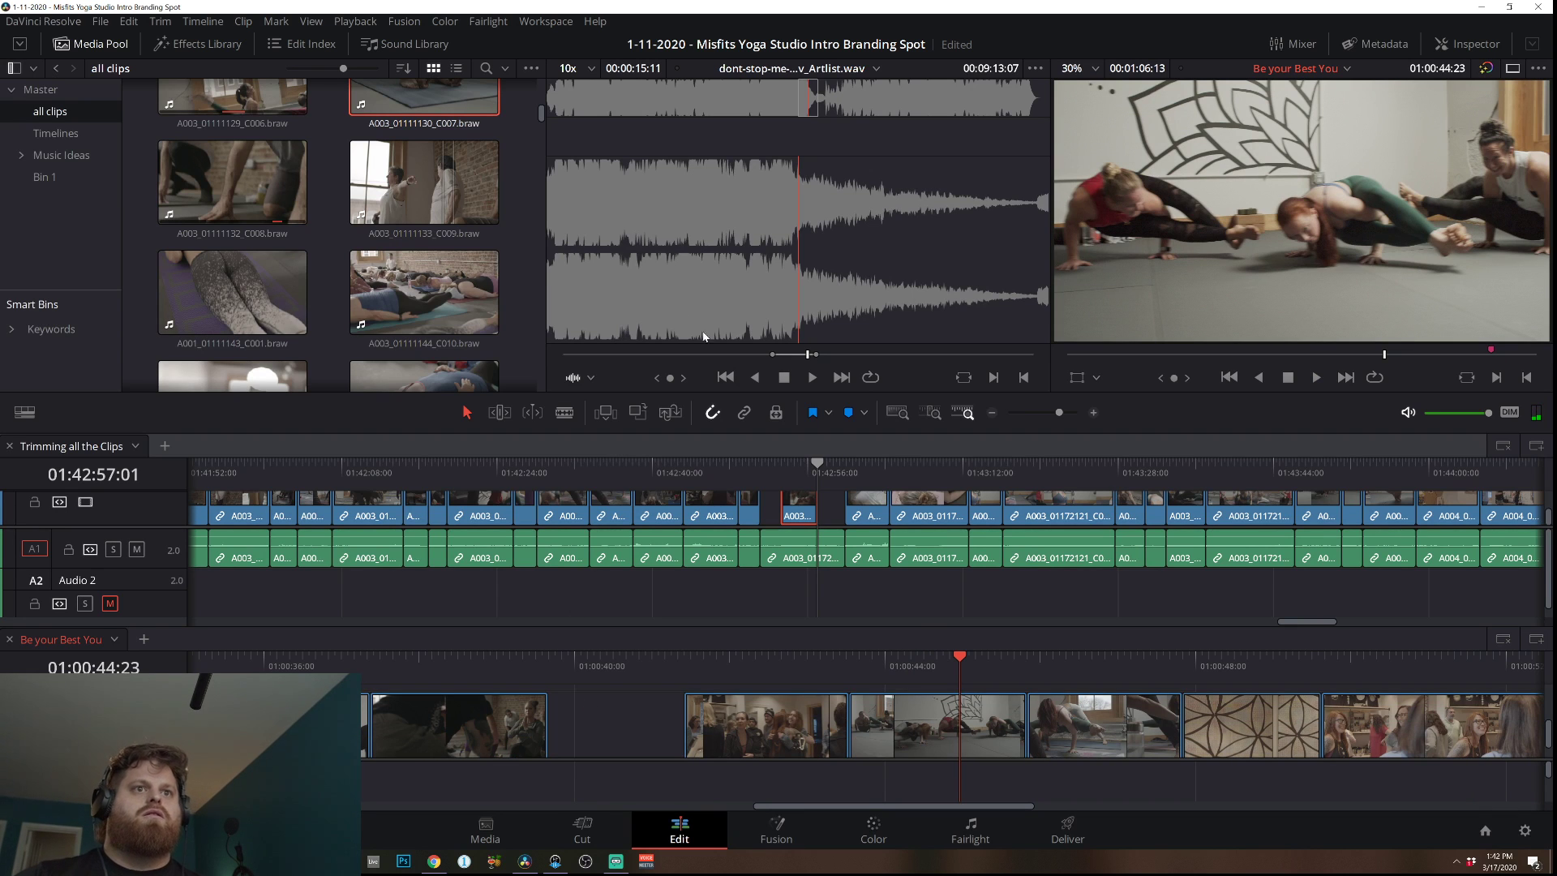
Scrub through the Trimming all the Clips timeline from about 01:43:00 onward to look for a replacement shot for the gap.
click(853, 482)
drag(862, 480, 1124, 492)
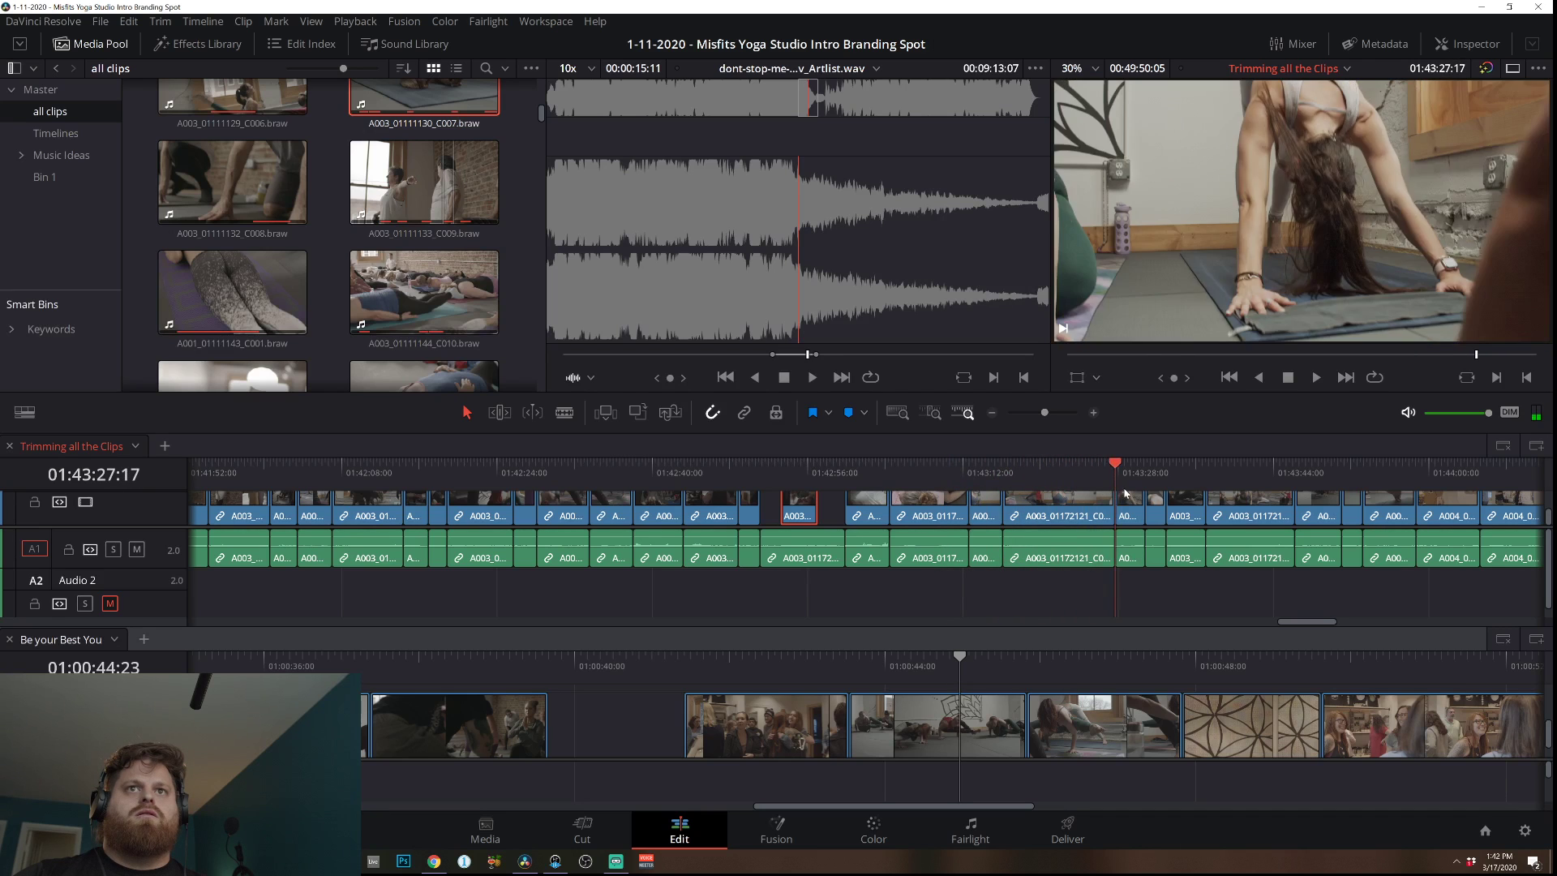
drag(1287, 499, 1429, 501)
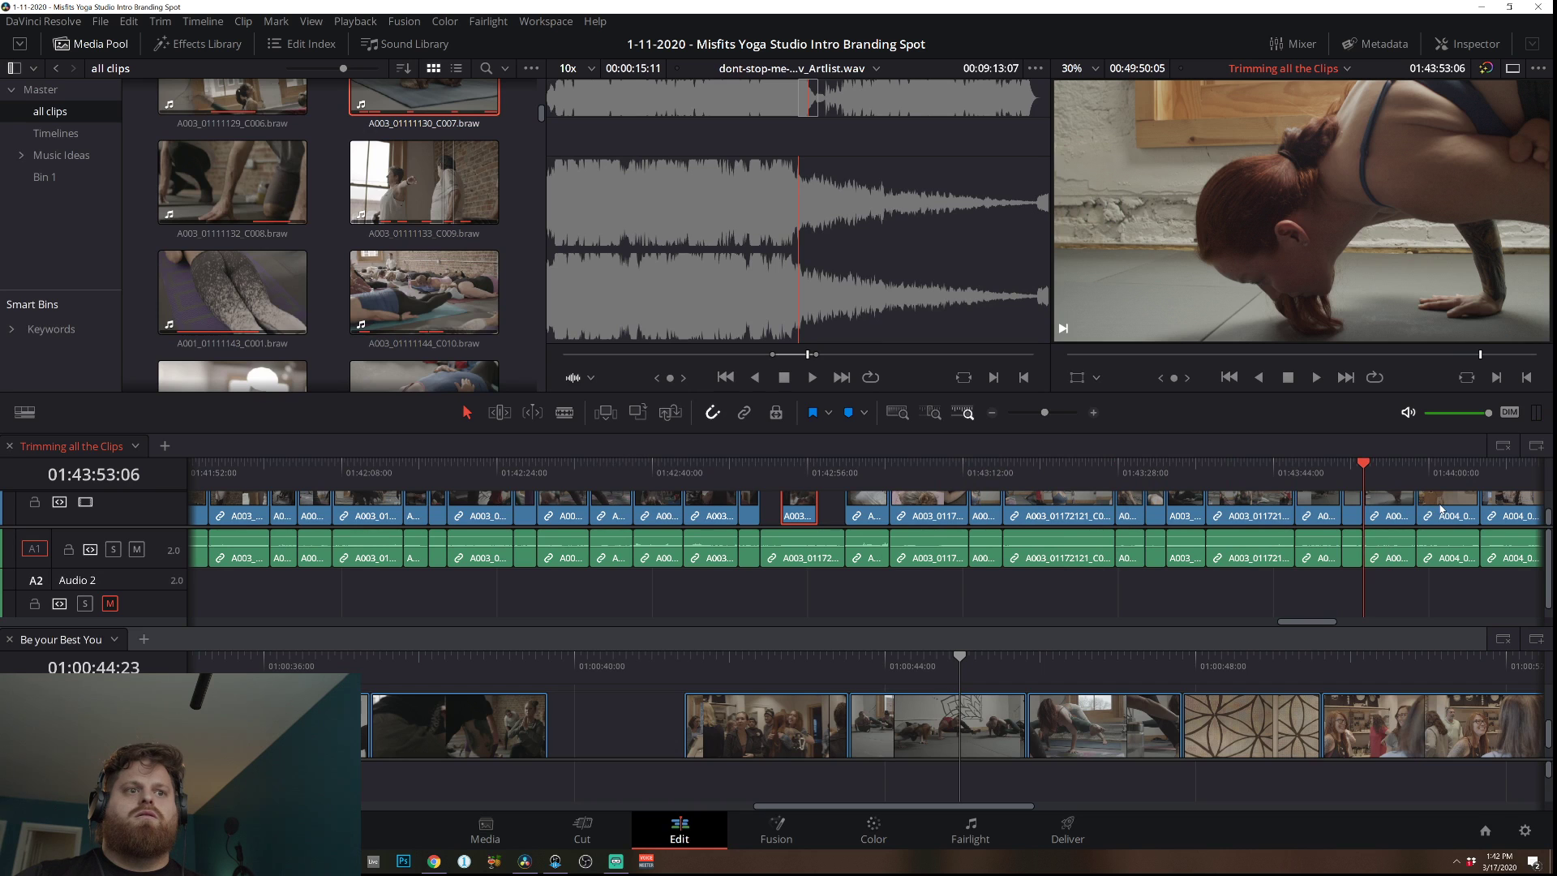
Insert the yoga arm-balance clip from the Trimming all the Clips timeline into the Be your Best You gap around 01:00:40.
drag(1392, 504, 546, 695)
drag(953, 707, 660, 753)
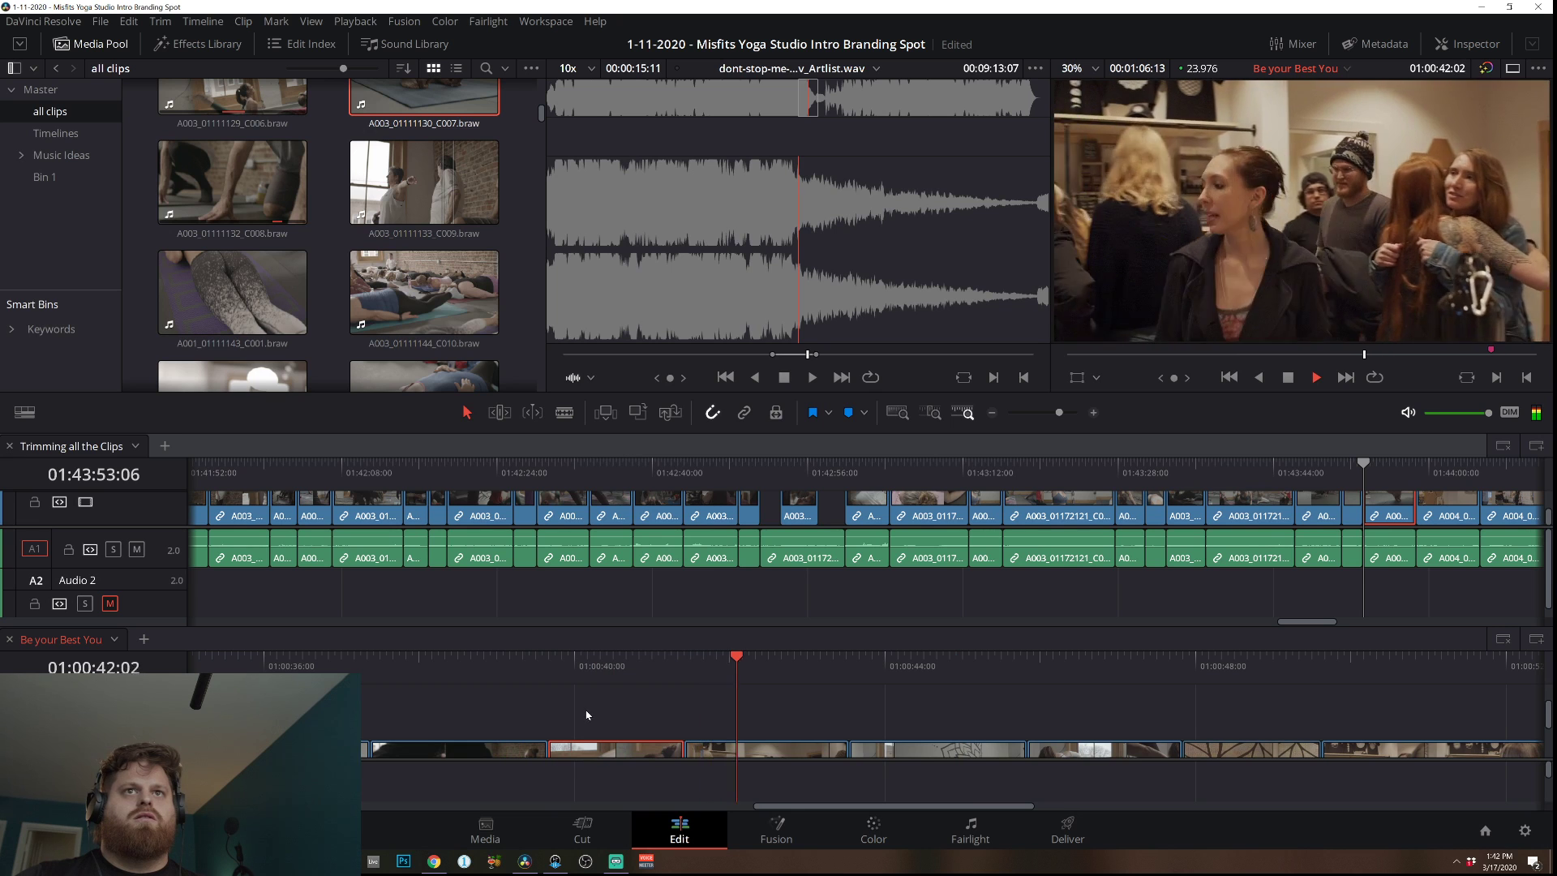
scroll(587, 746, down, 2)
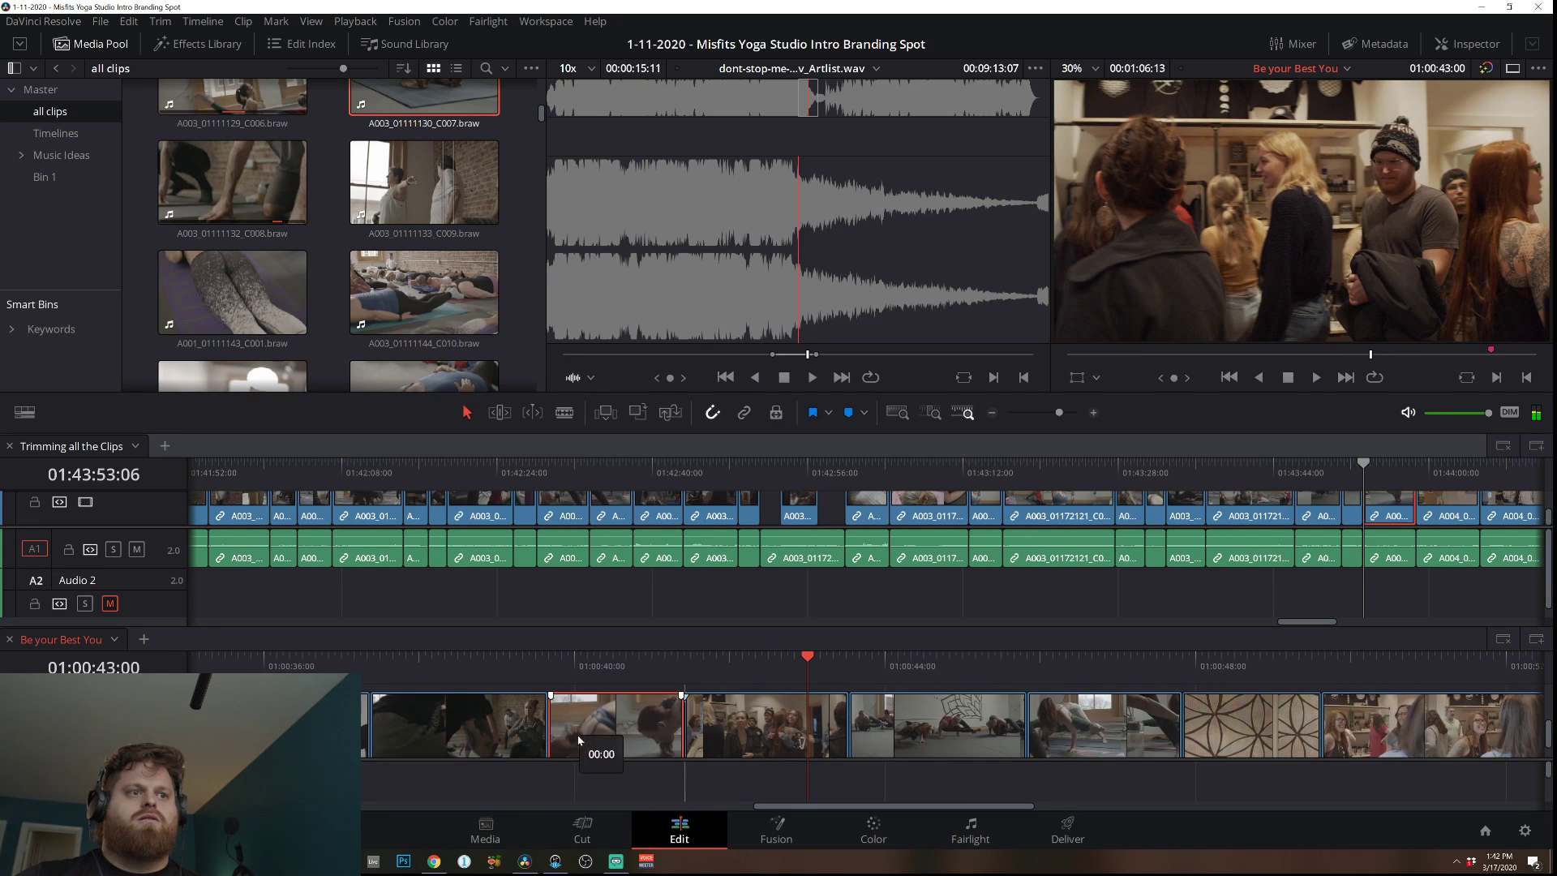
Extend the arm-balance clip's start over the end of the preceding clip and slip its content to show the arm balance.
drag(616, 738, 678, 729)
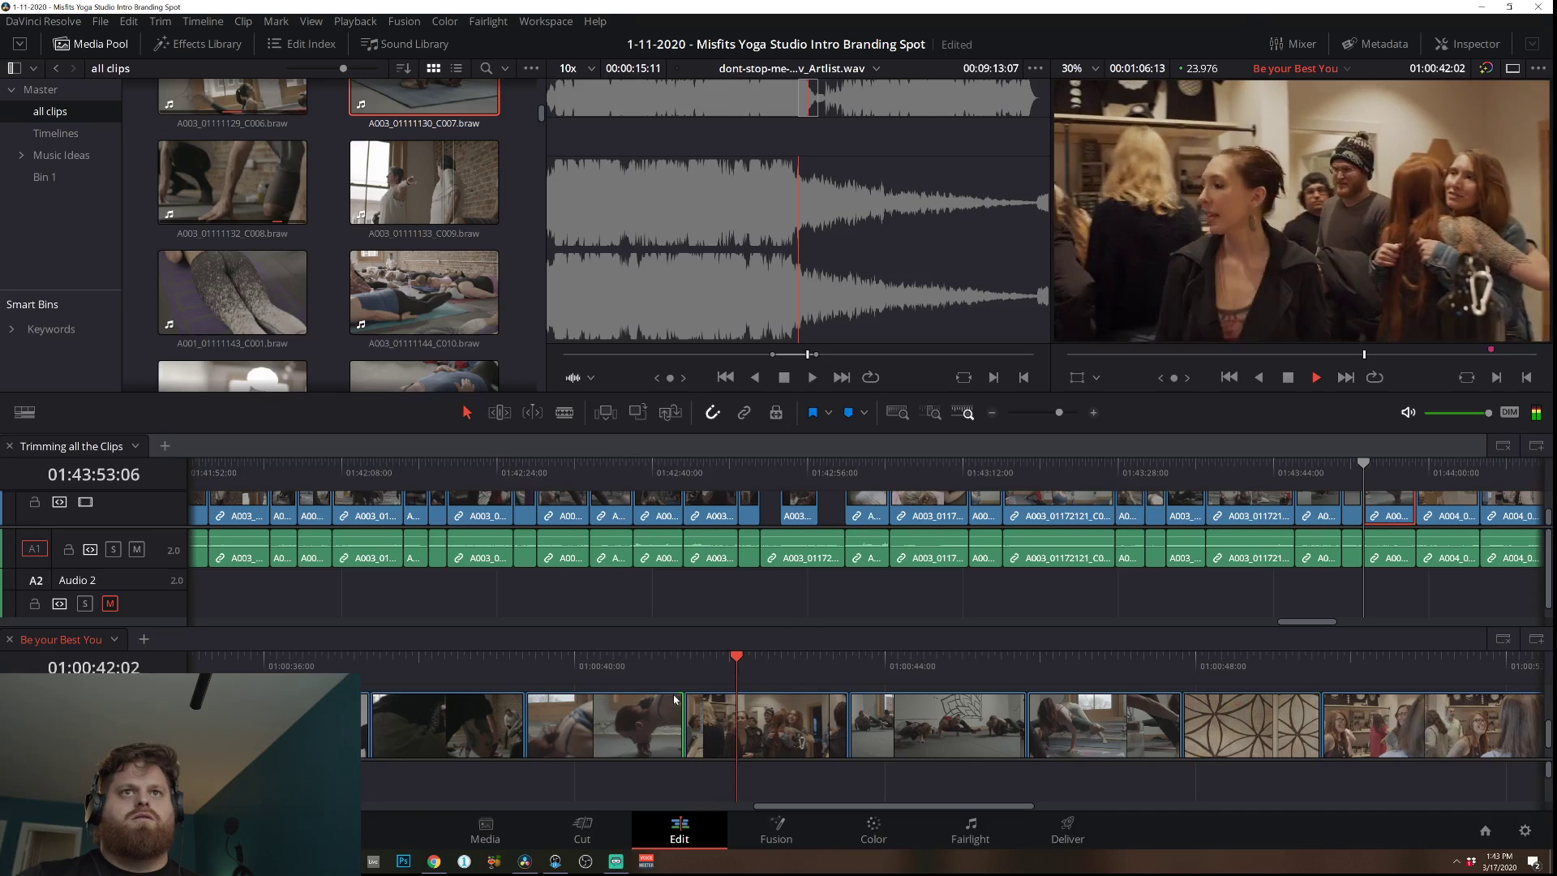
key(space)
drag(527, 723, 683, 728)
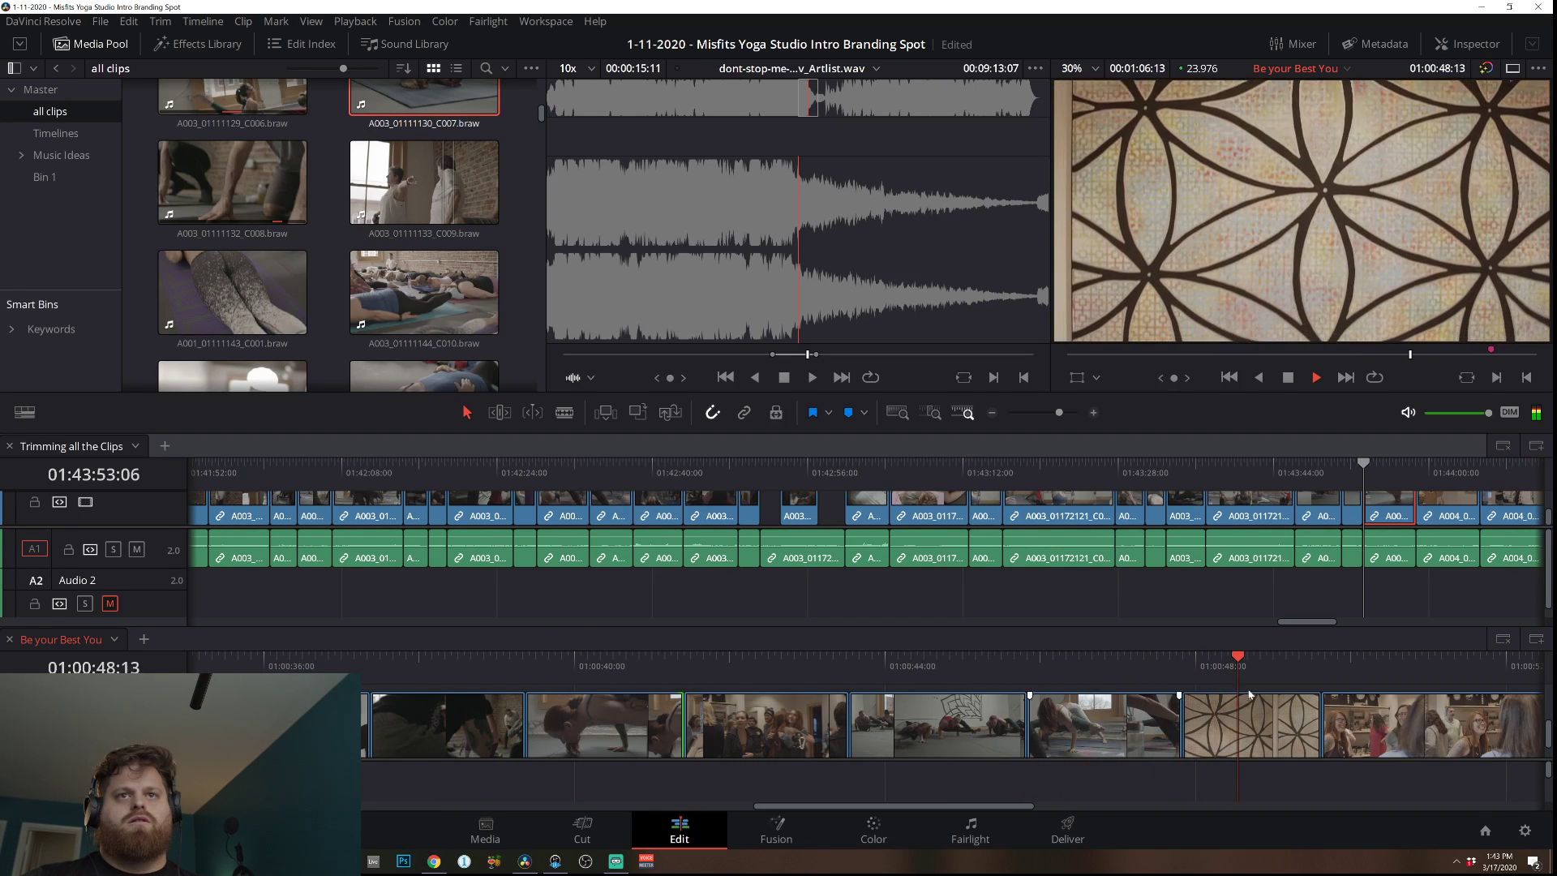
Move the flower-pattern wall clip earlier over the end of the preceding yoga clip, and trim its end slightly.
drag(1252, 727, 1243, 726)
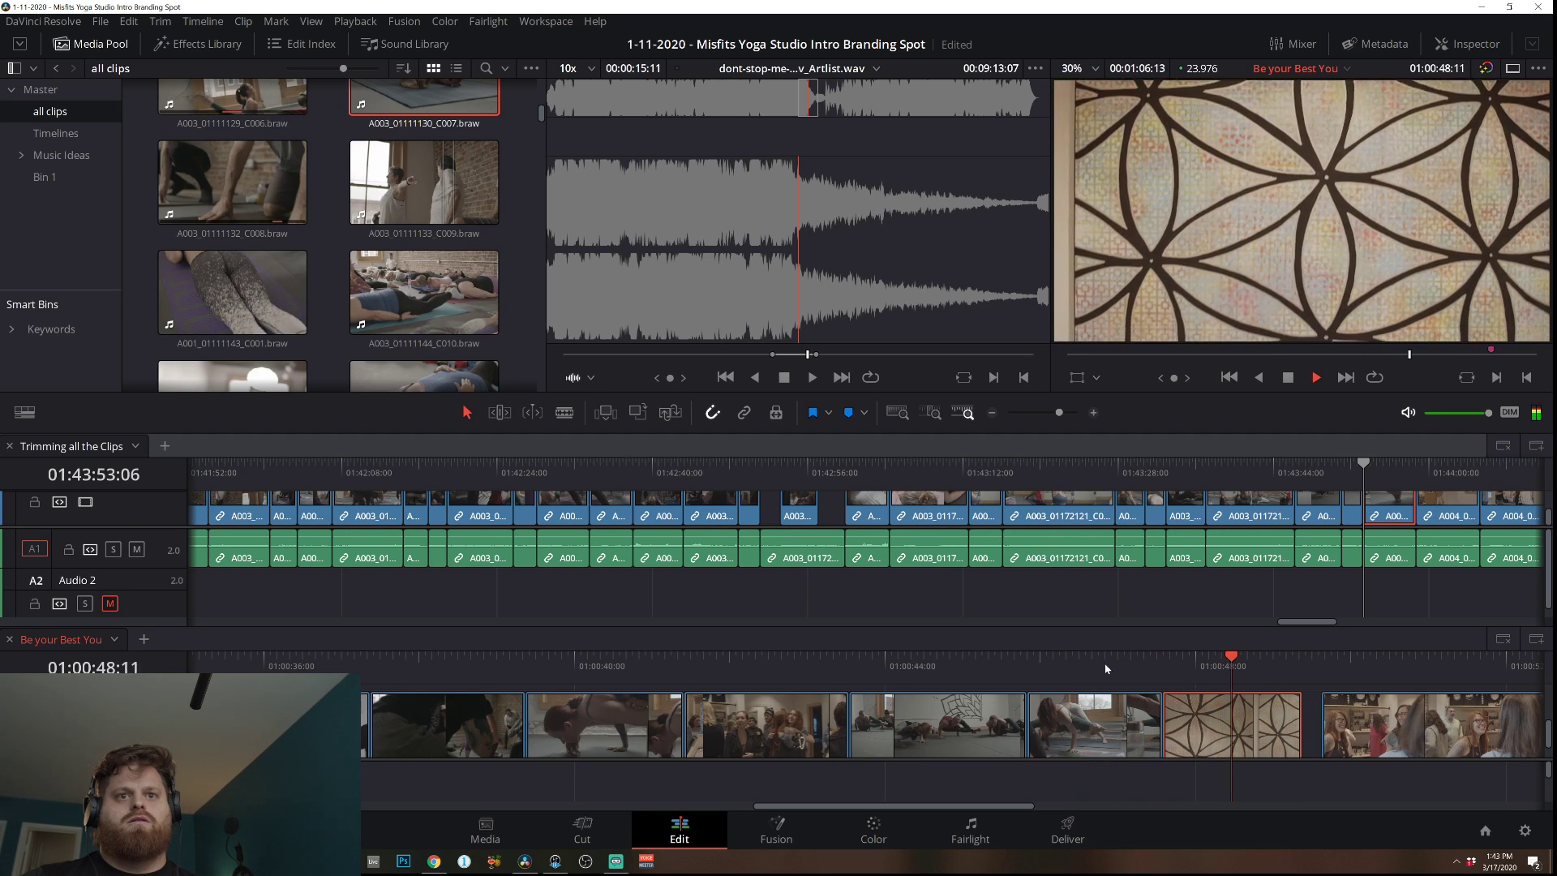
key(space)
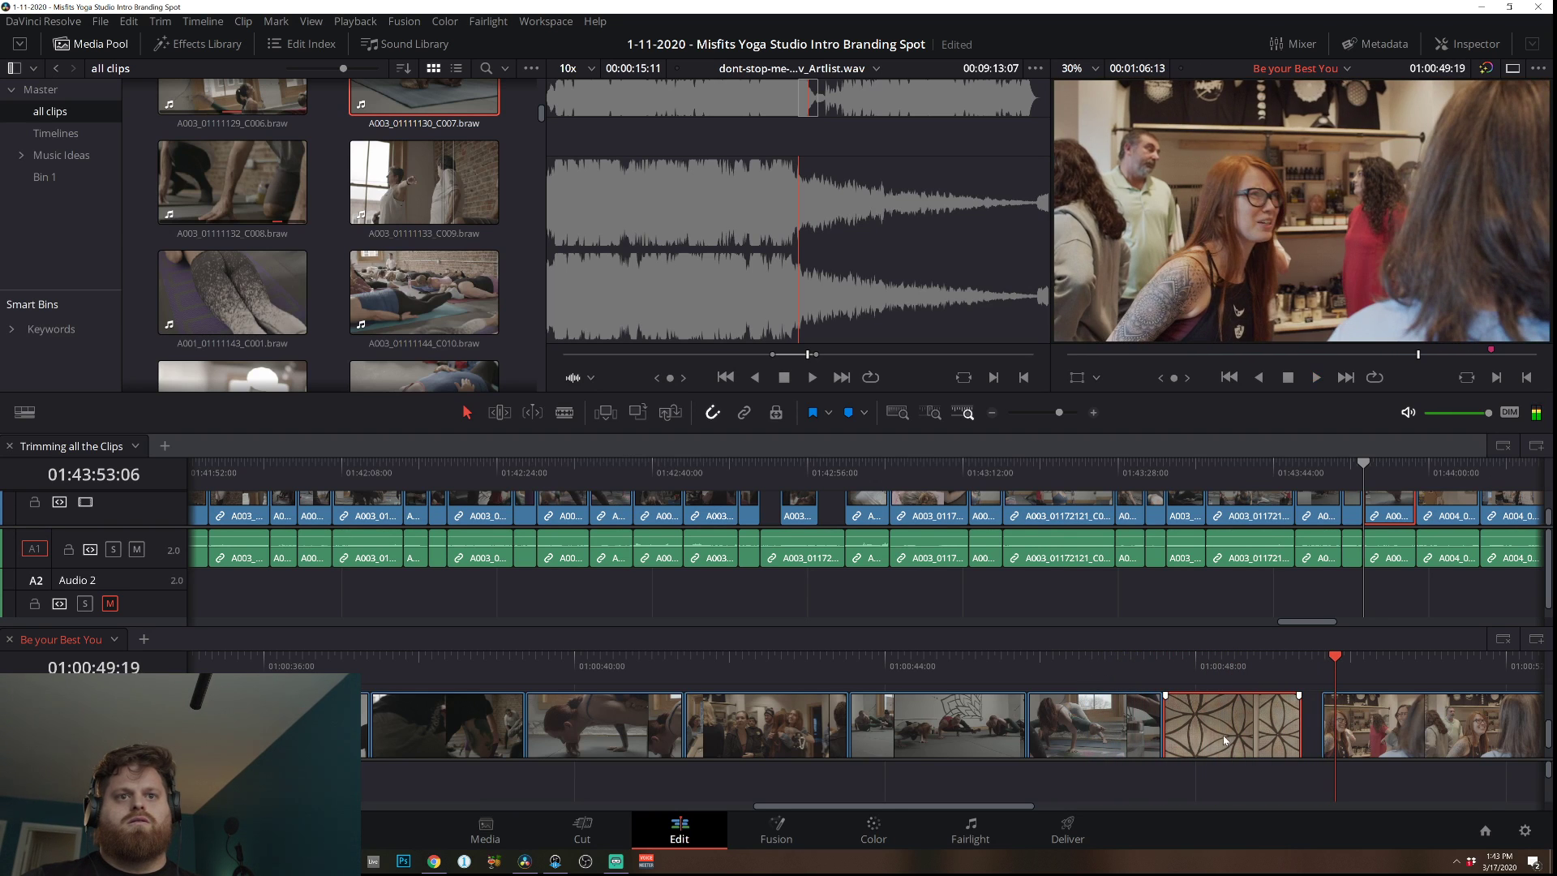
click(1218, 738)
drag(1218, 738, 1215, 740)
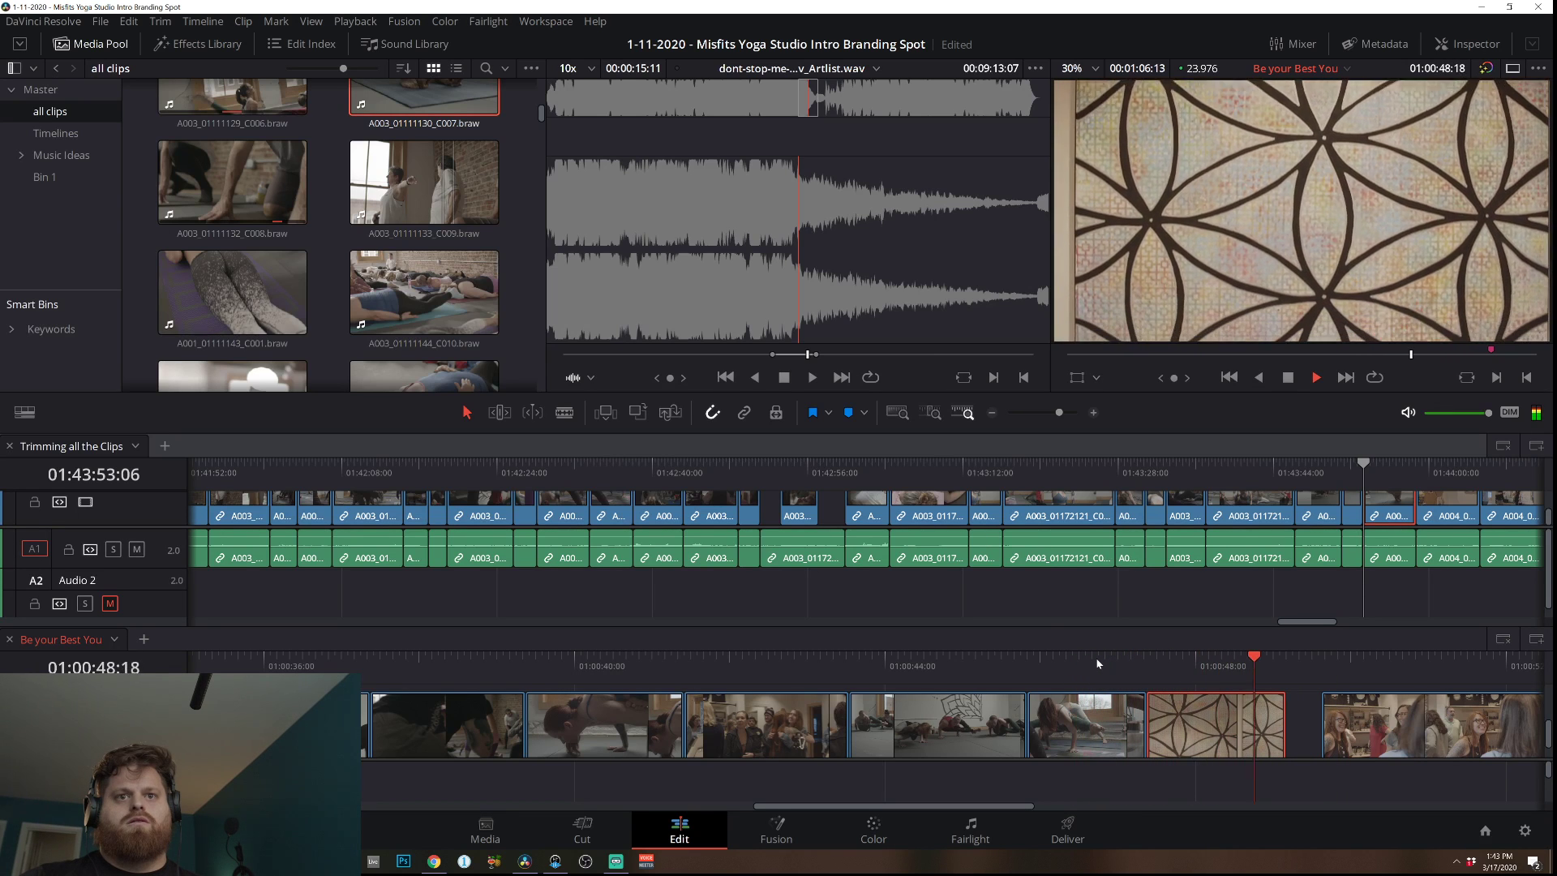
drag(1271, 754, 1270, 747)
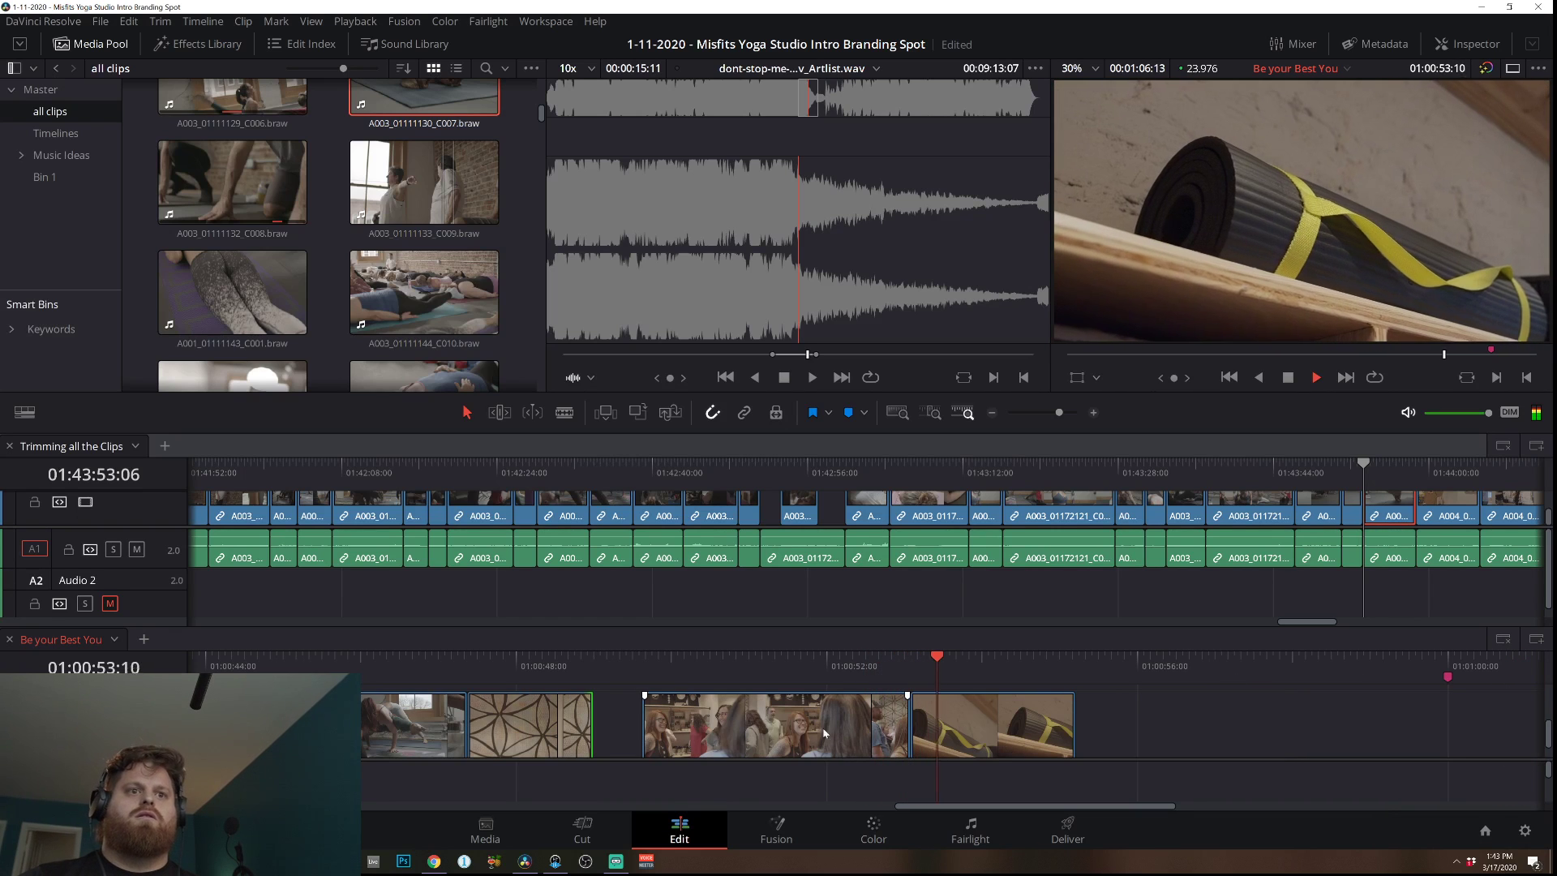
Close the gap before the shop crowd and yoga mat clips, and shorten the crowd clip by overlapping the mat clip onto its end.
drag(825, 733, 731, 730)
drag(995, 734, 946, 734)
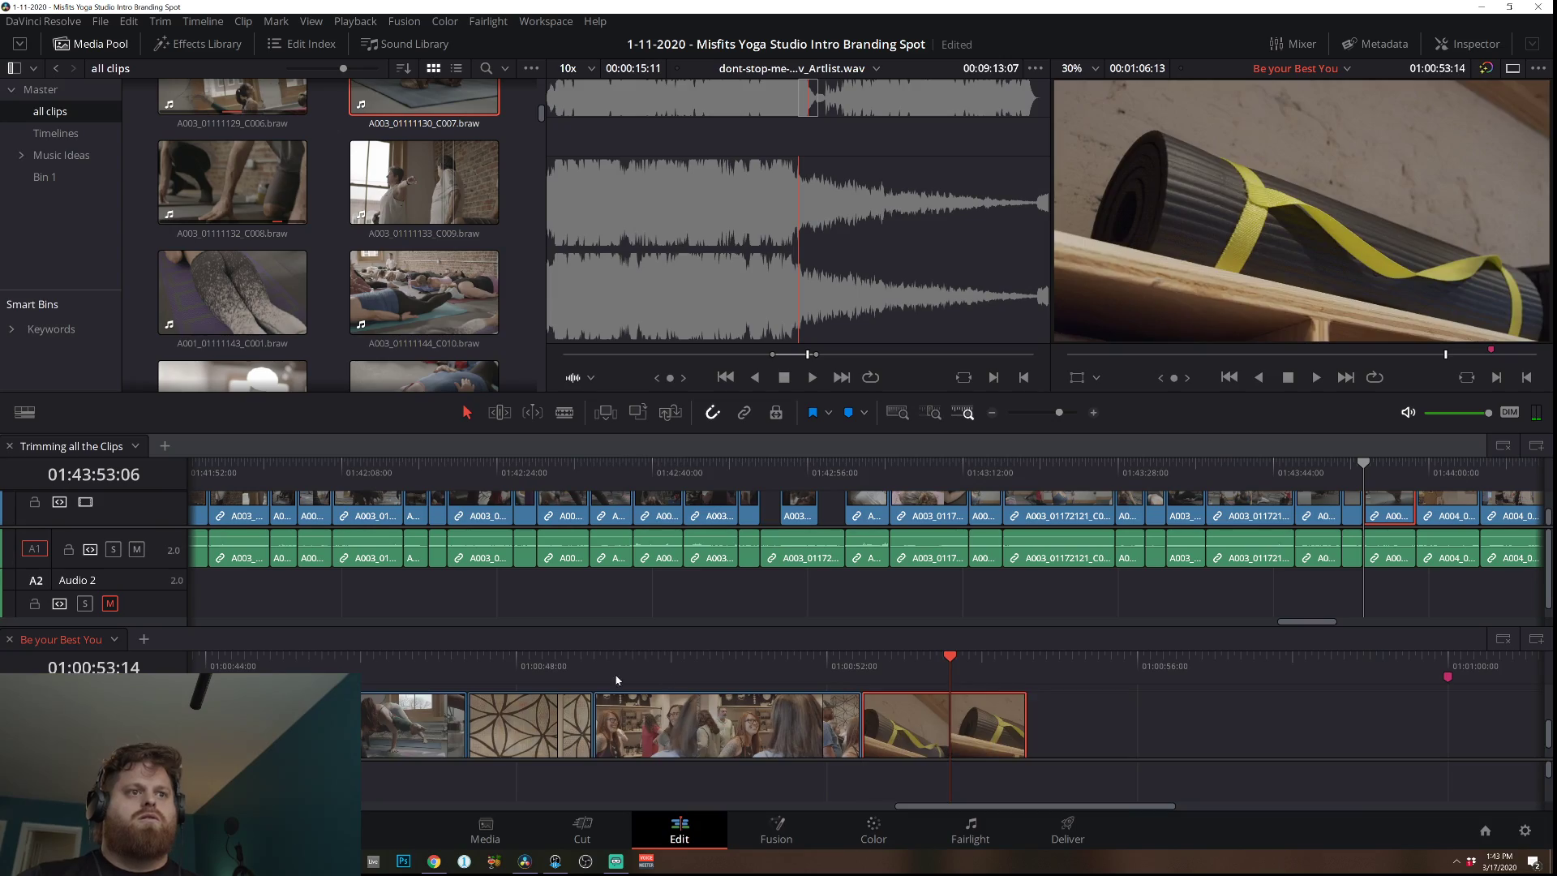
drag(892, 661, 186, 670)
key(ctrl+f)
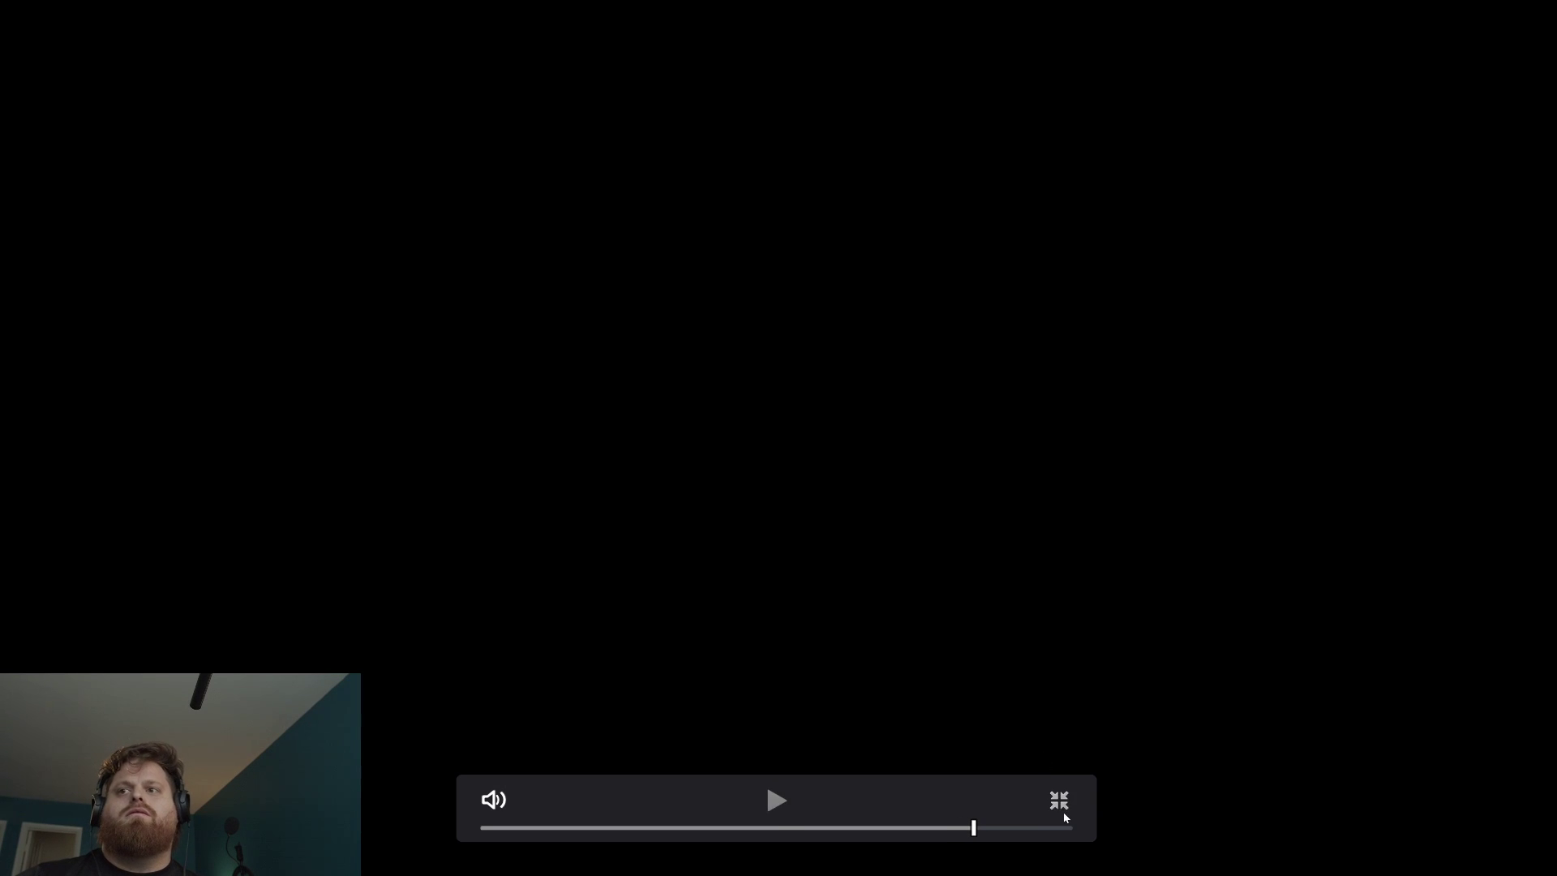
click(1060, 807)
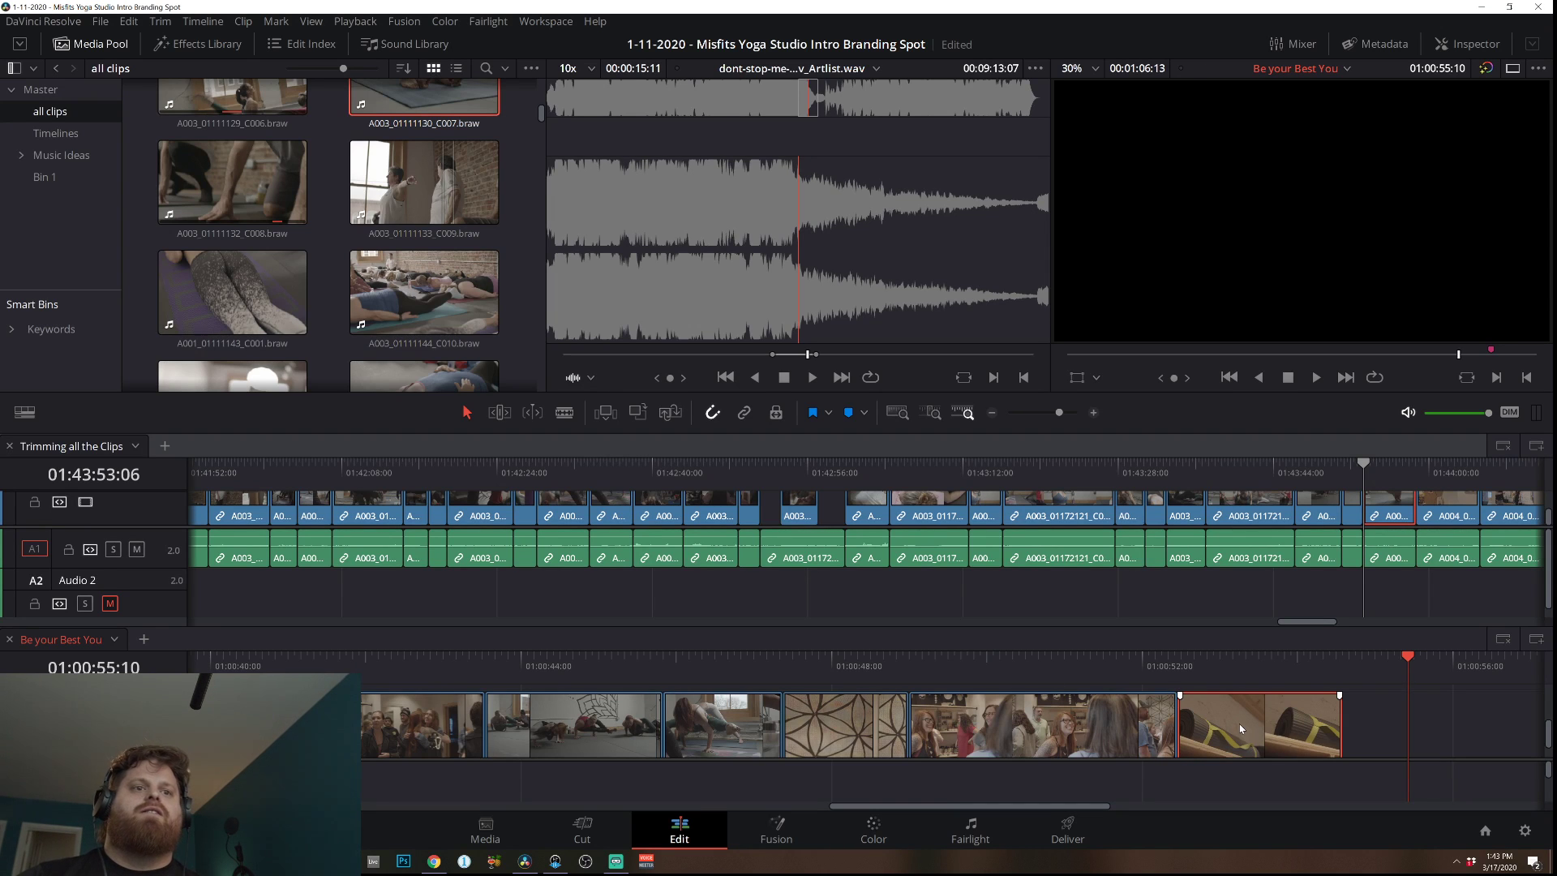
drag(1283, 718, 1156, 740)
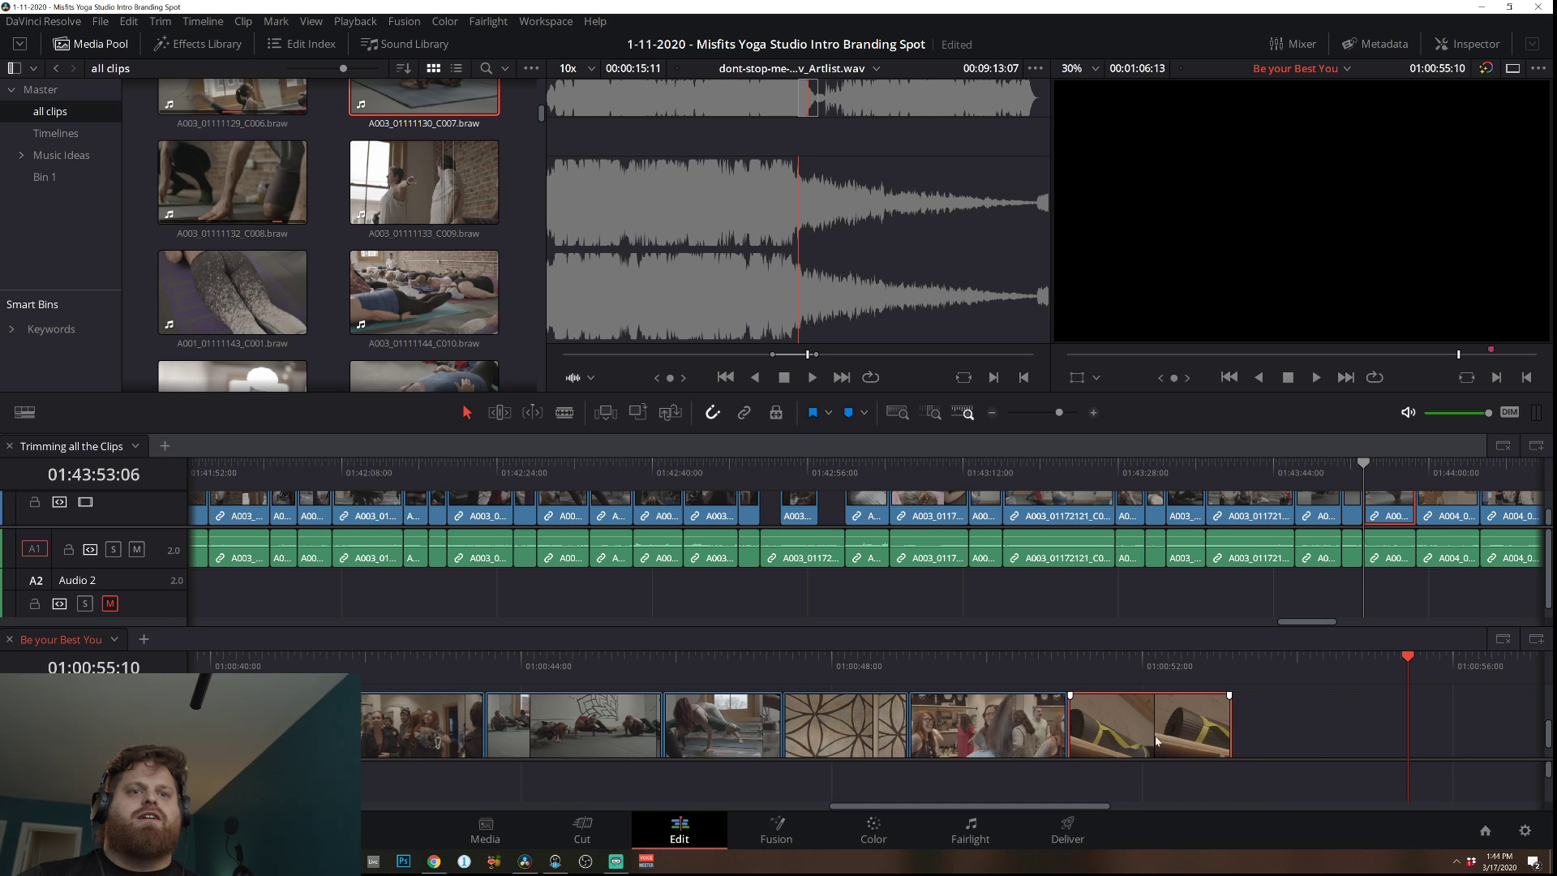
Move the shop crowd and yoga mat clips together later so the pair starts at about 01:00:52:00.
drag(876, 813, 642, 807)
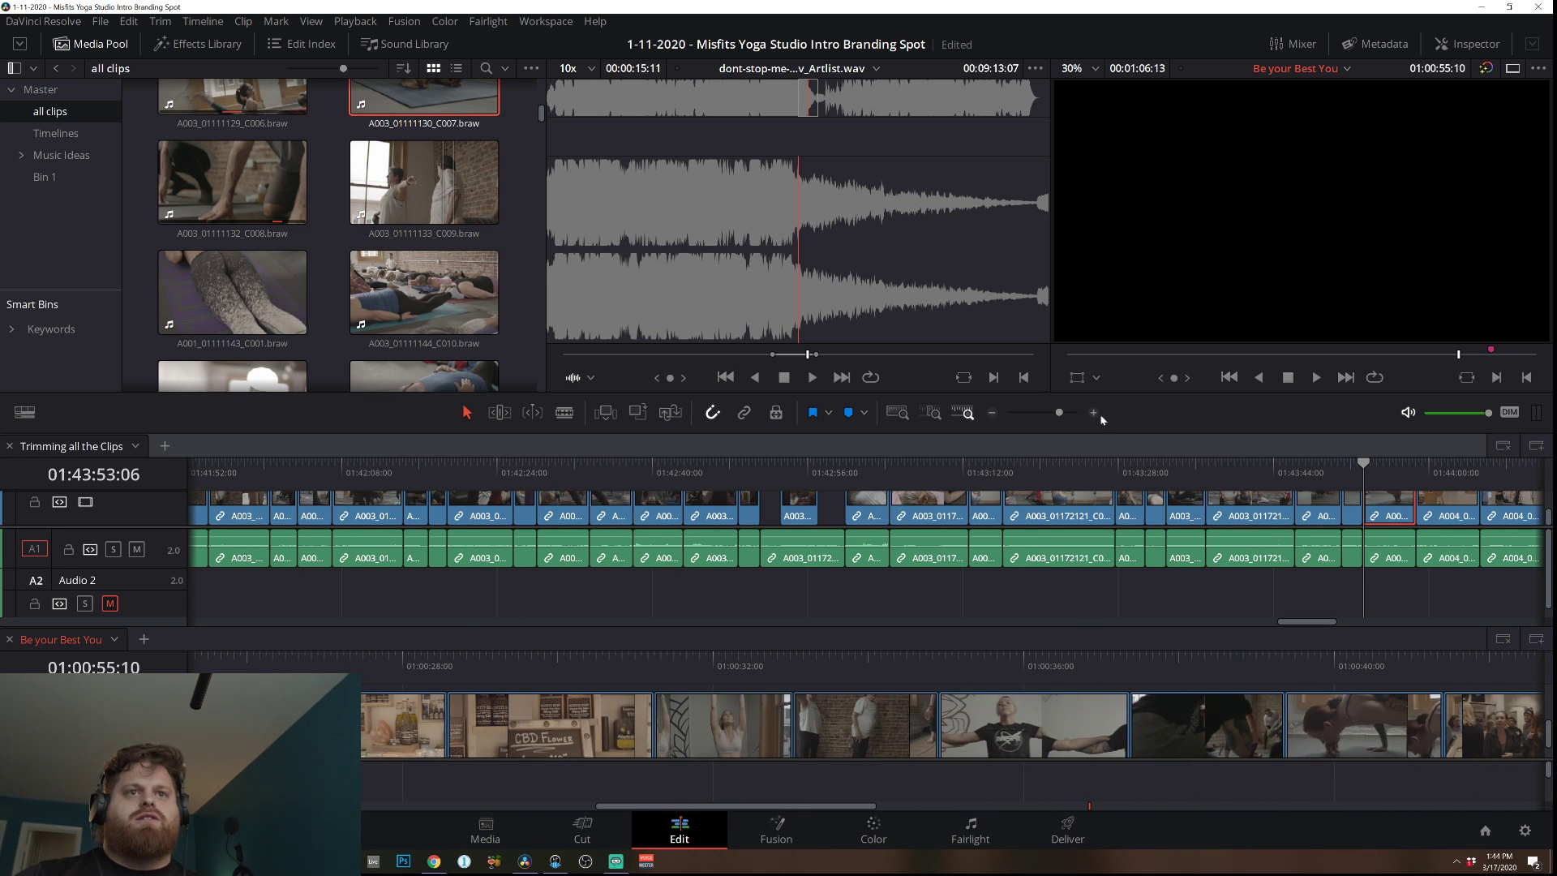
click(992, 413)
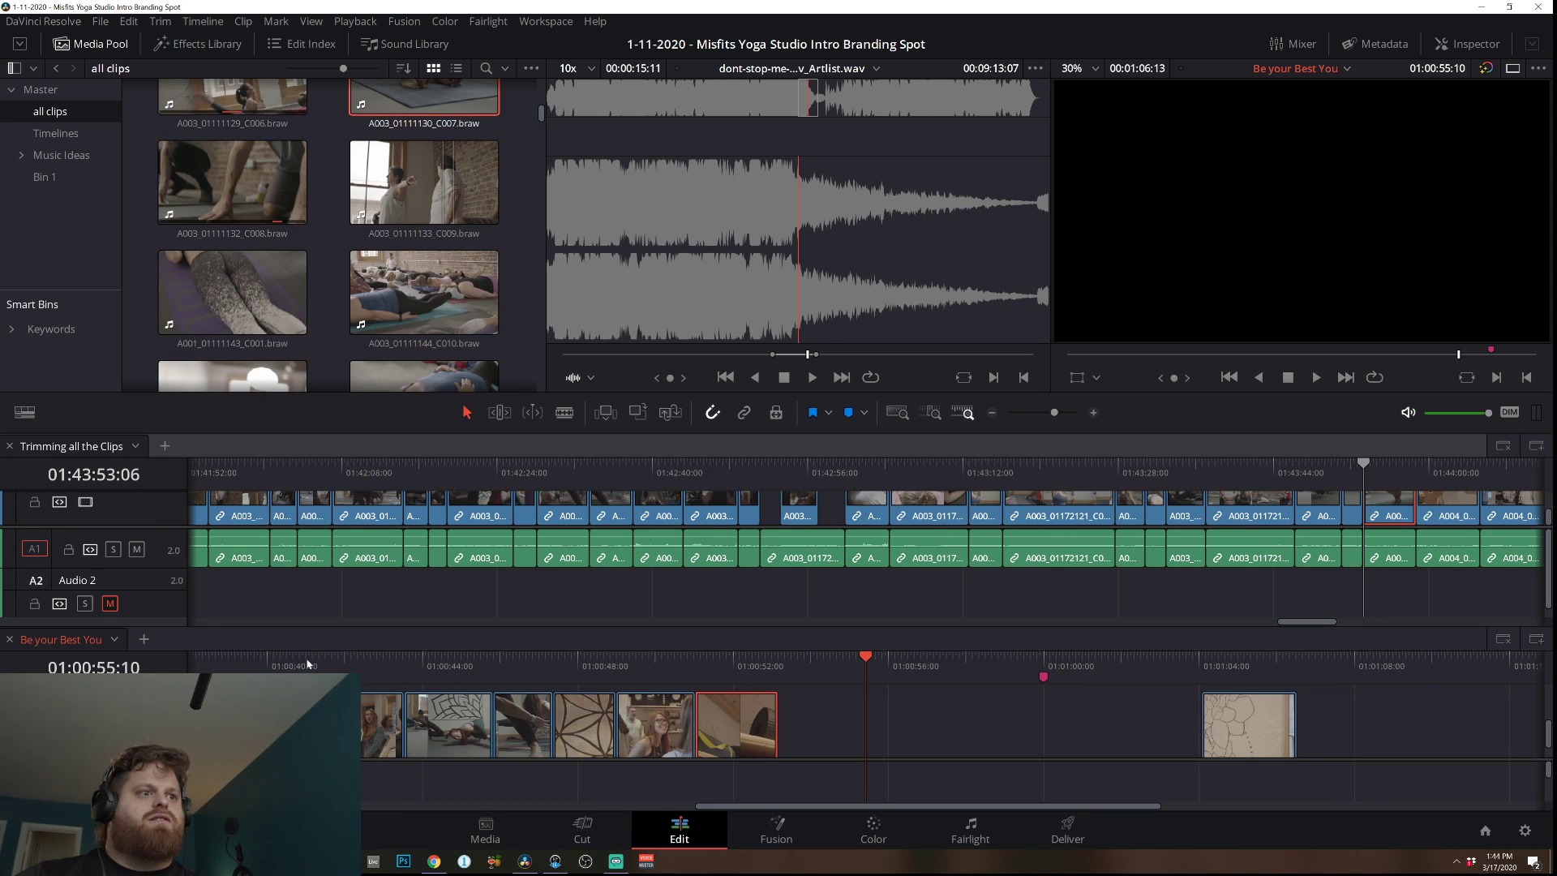
click(676, 740)
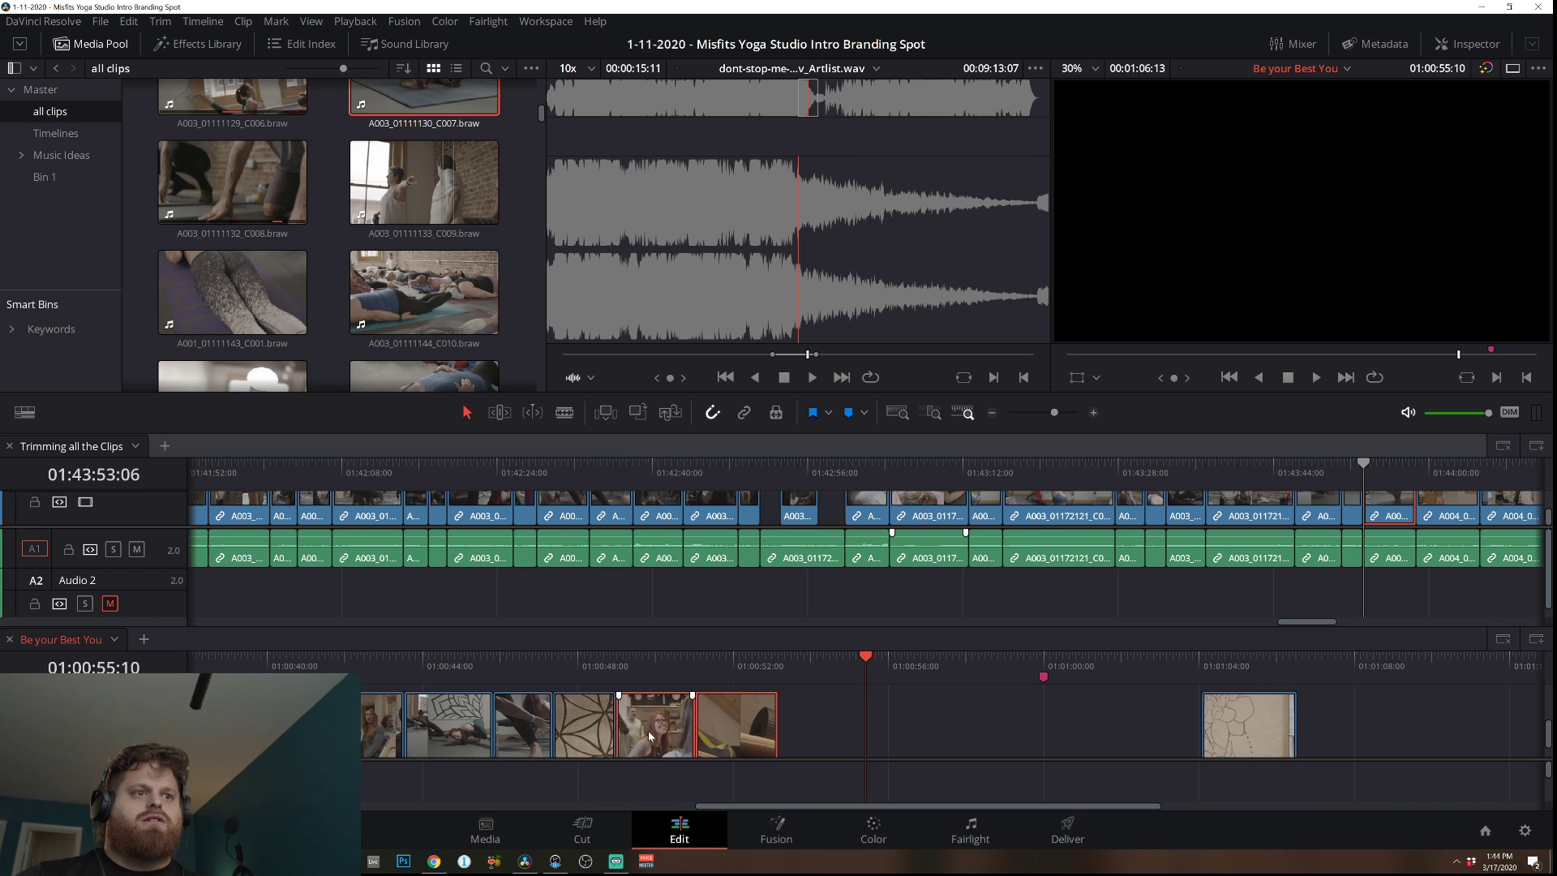
click(587, 684)
key(space)
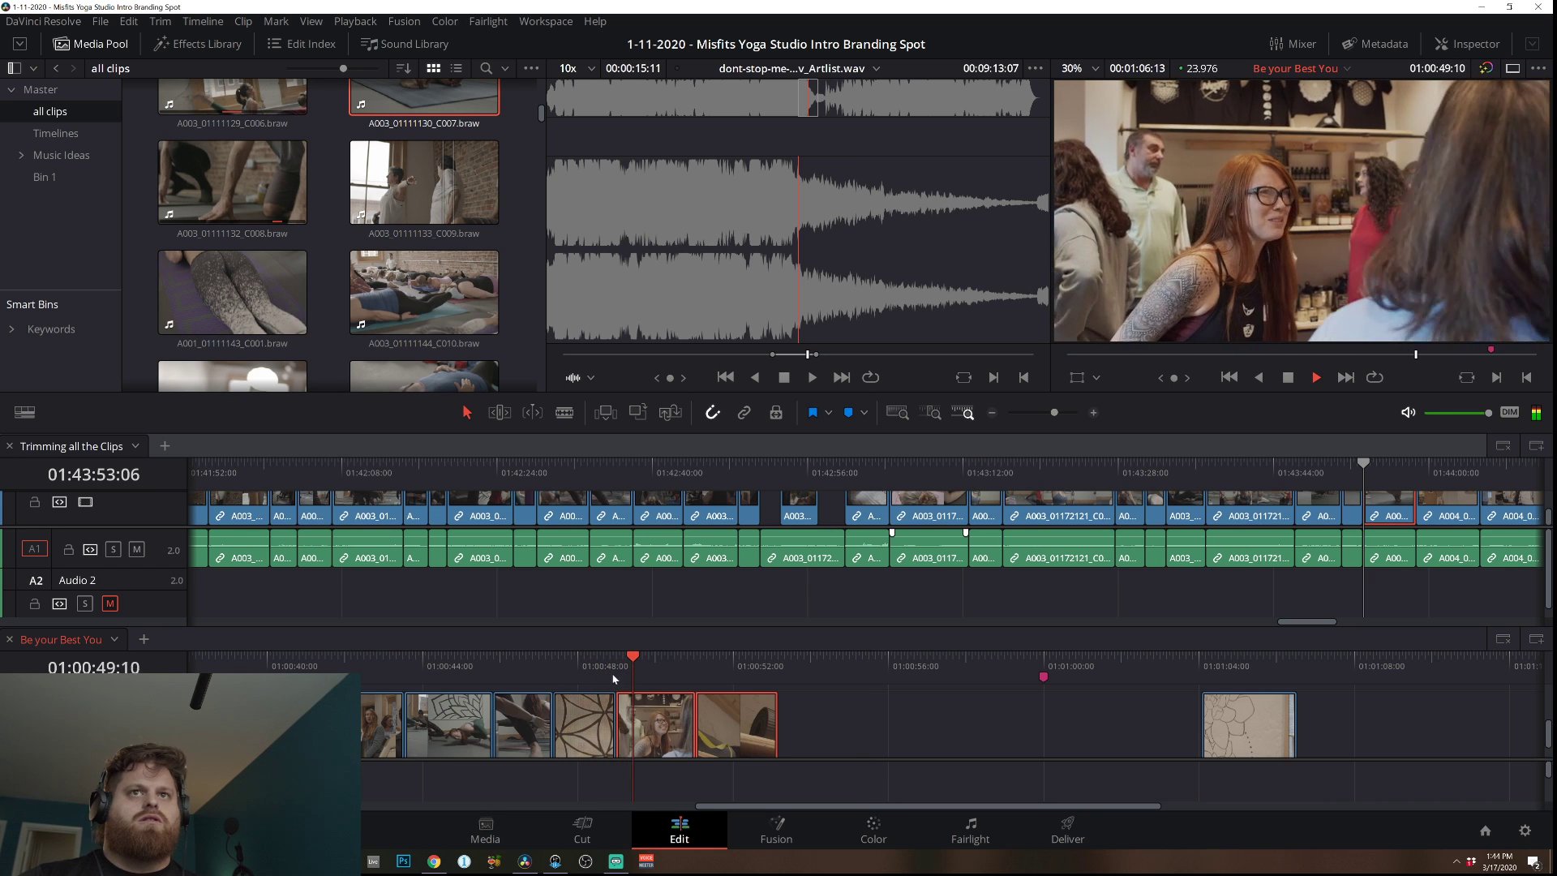
drag(657, 735, 778, 736)
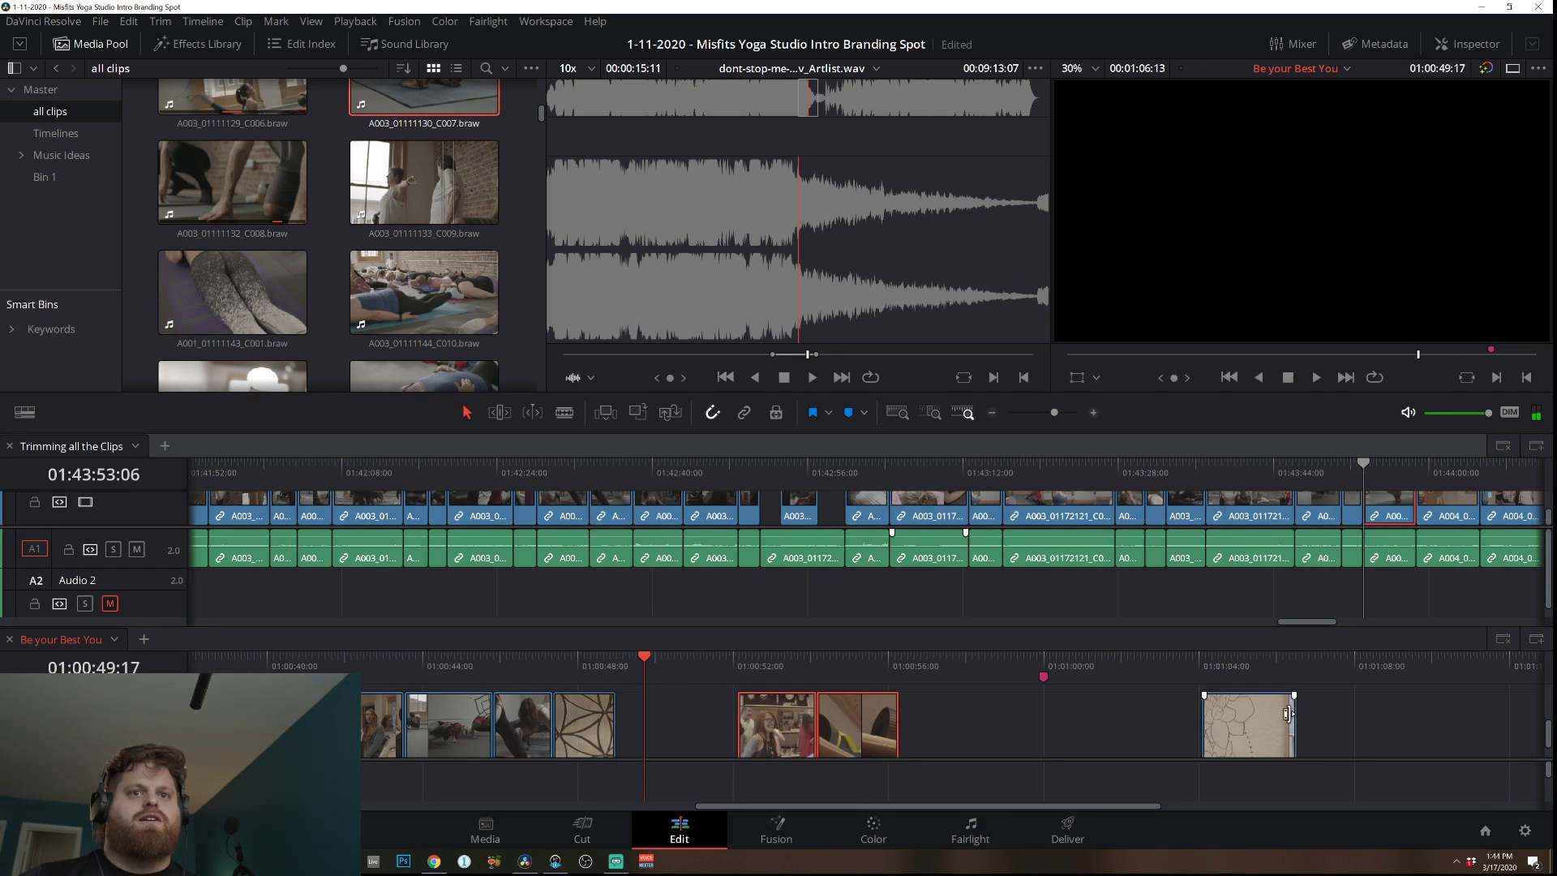
Place the flower drawing clip directly after the pattern clip at 01:00:49:00 and trim its end by 8 frames.
drag(1233, 739, 648, 753)
click(551, 659)
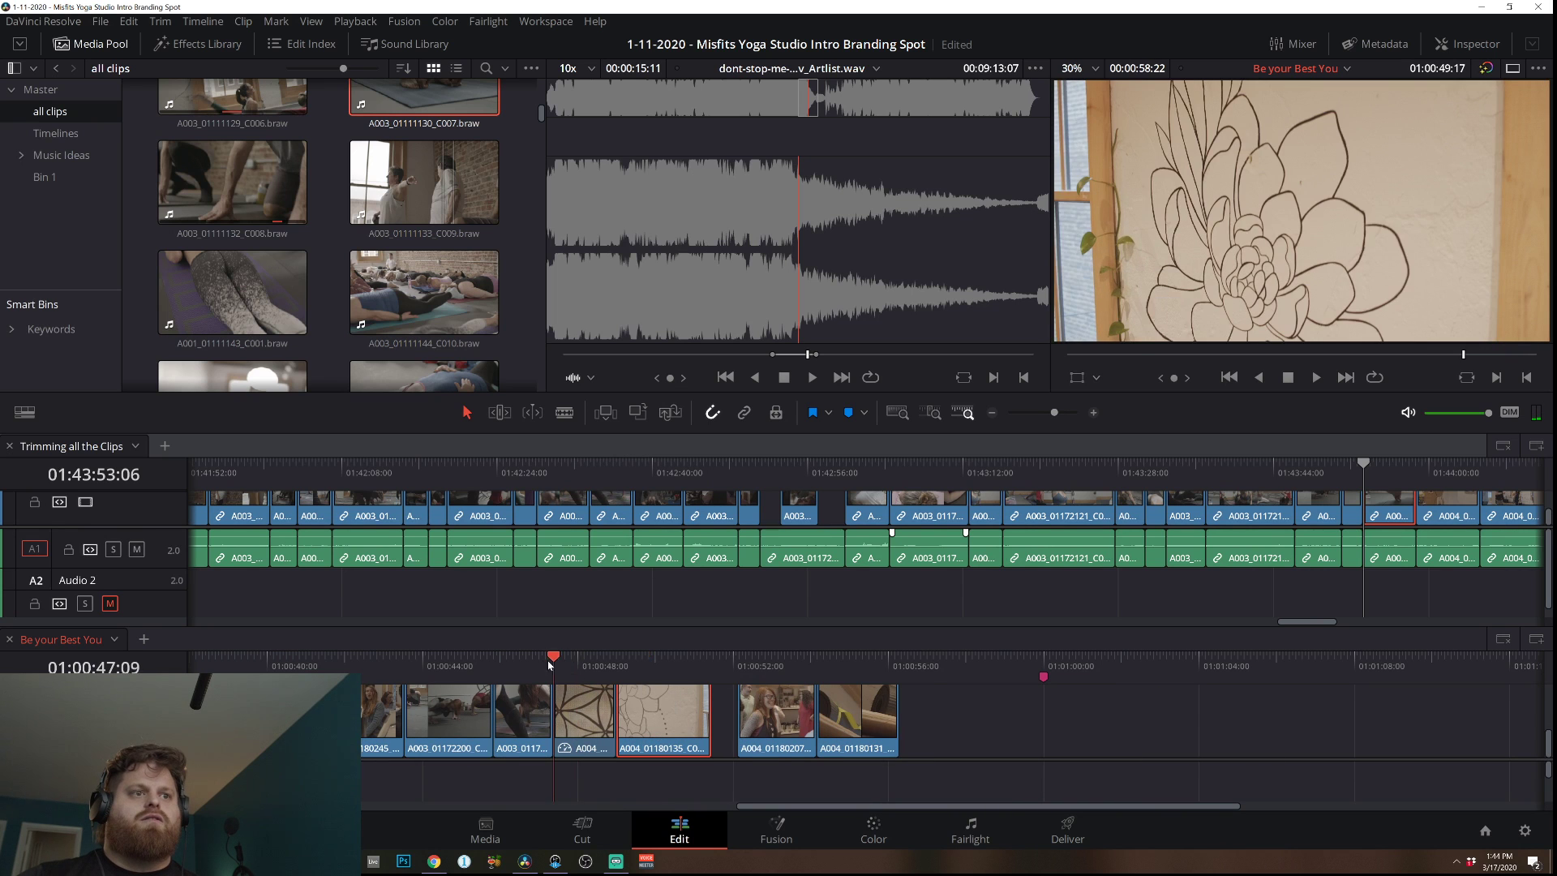
key(space)
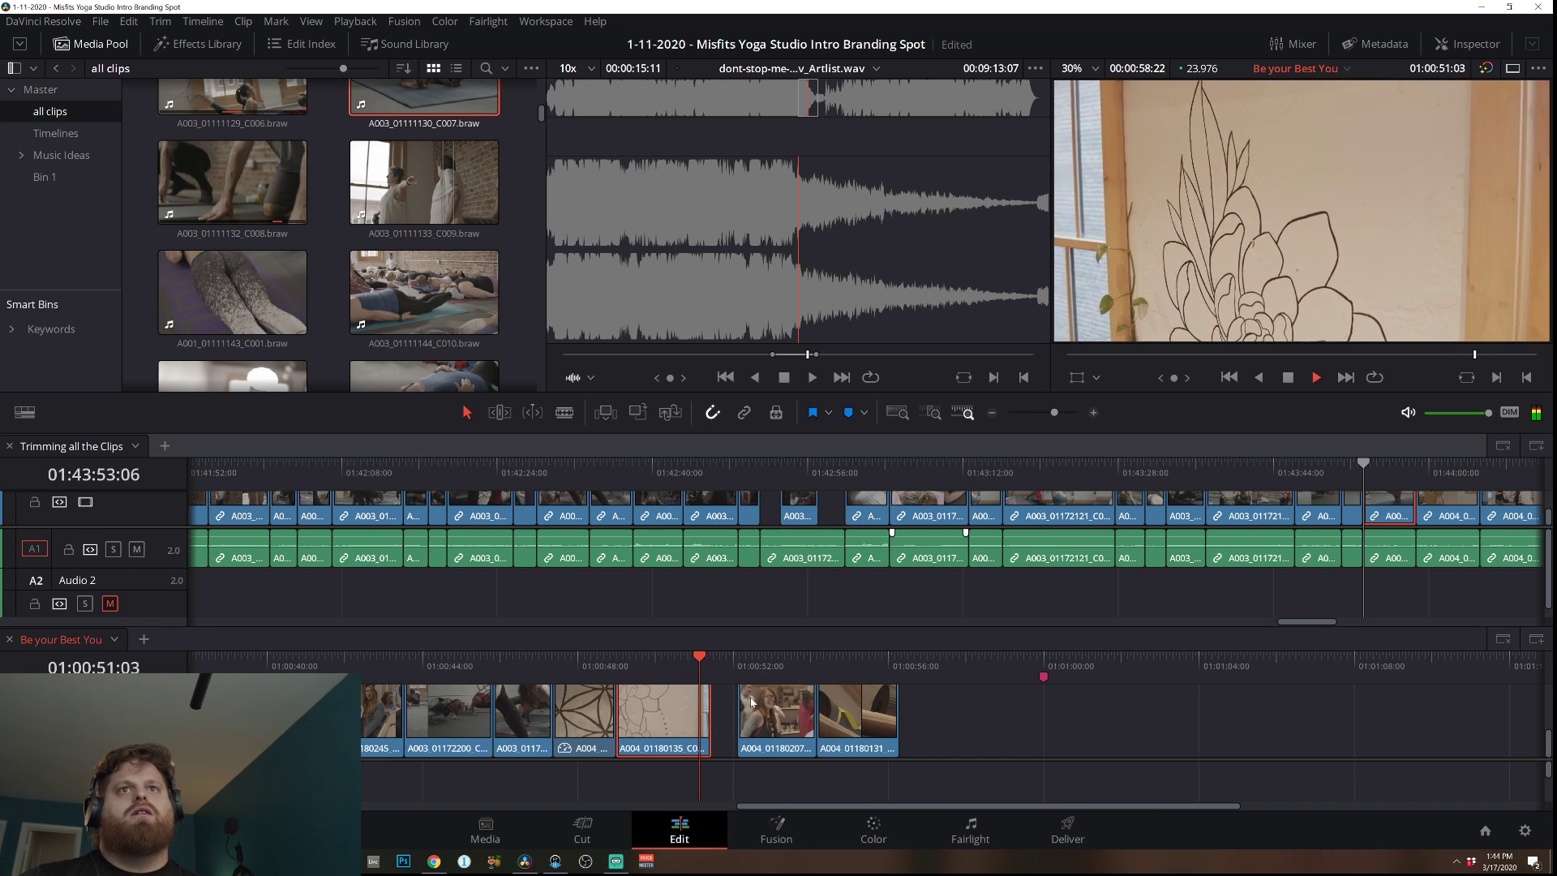
key(space)
drag(704, 710, 696, 710)
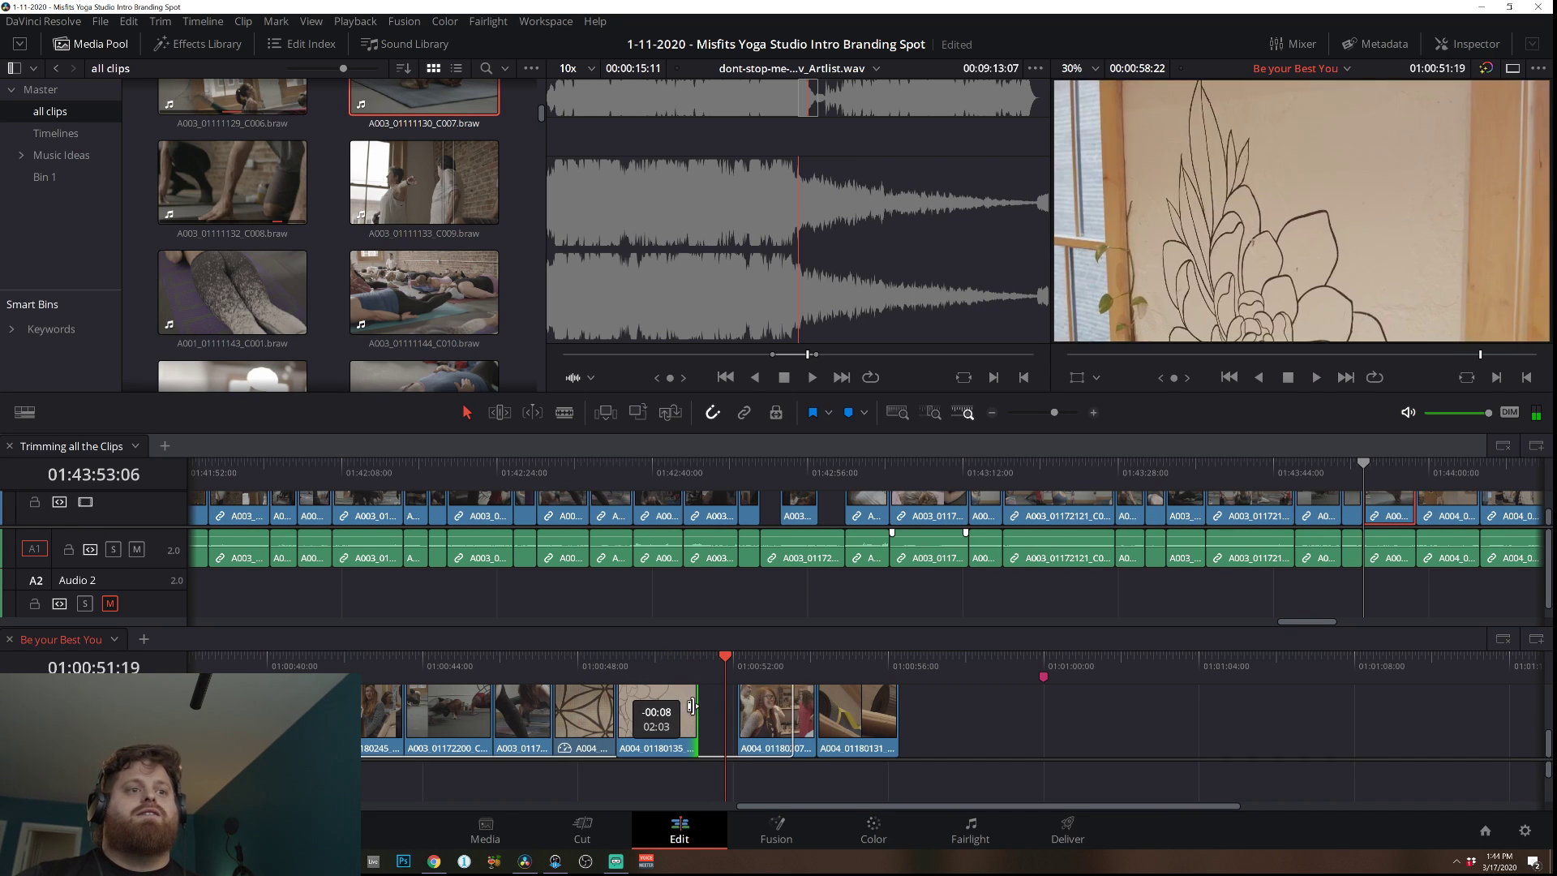
Reverse the flower drawing clip's speed and shorten its start, keeping it against the pattern clip.
right_click(678, 708)
click(758, 474)
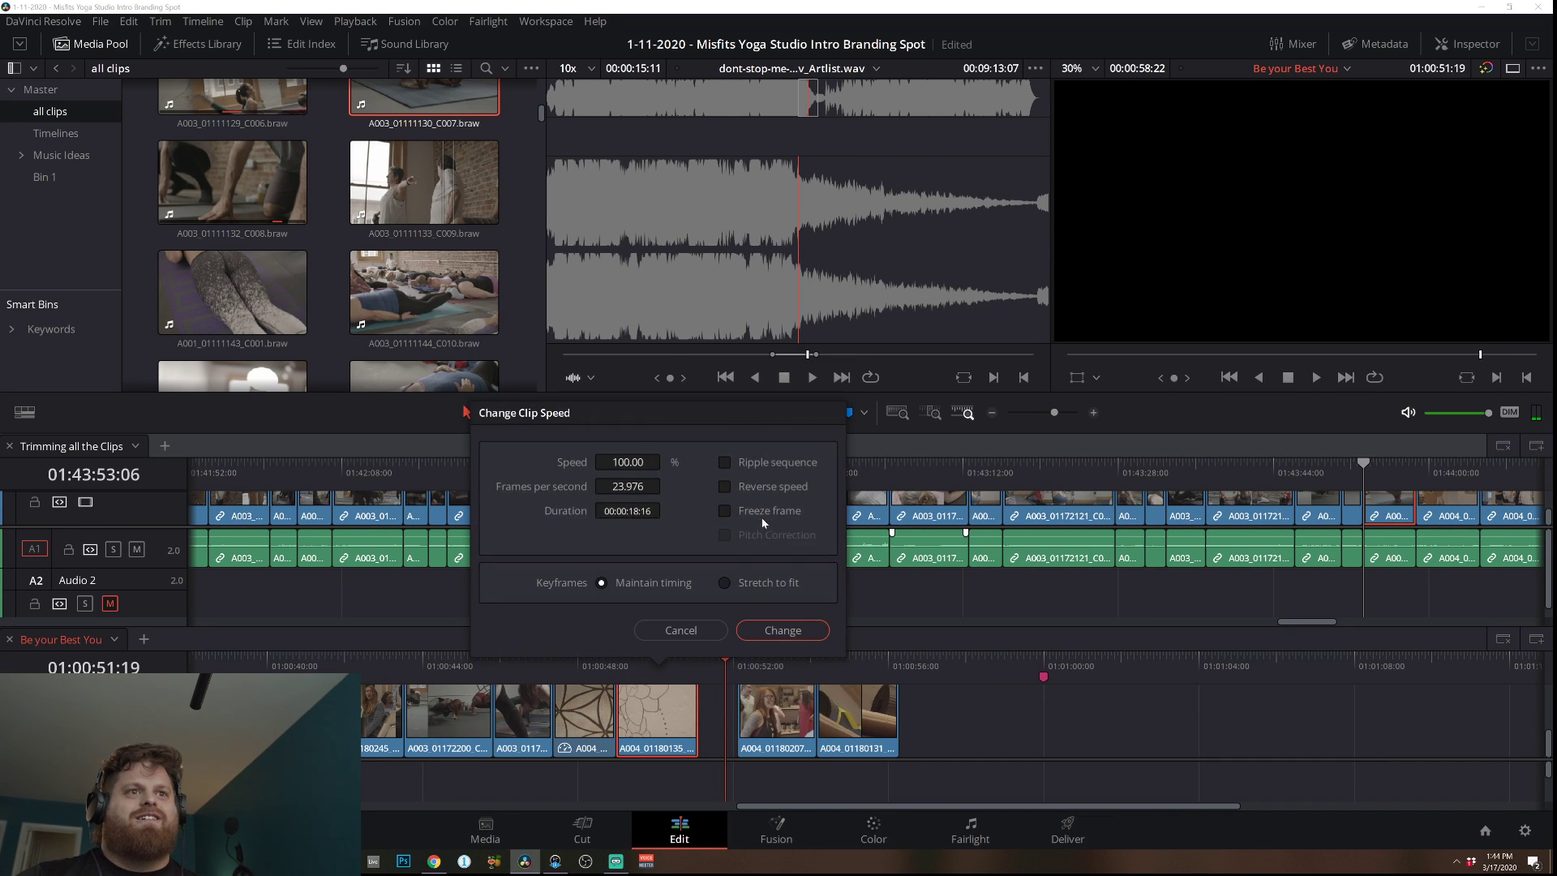
click(783, 633)
click(607, 672)
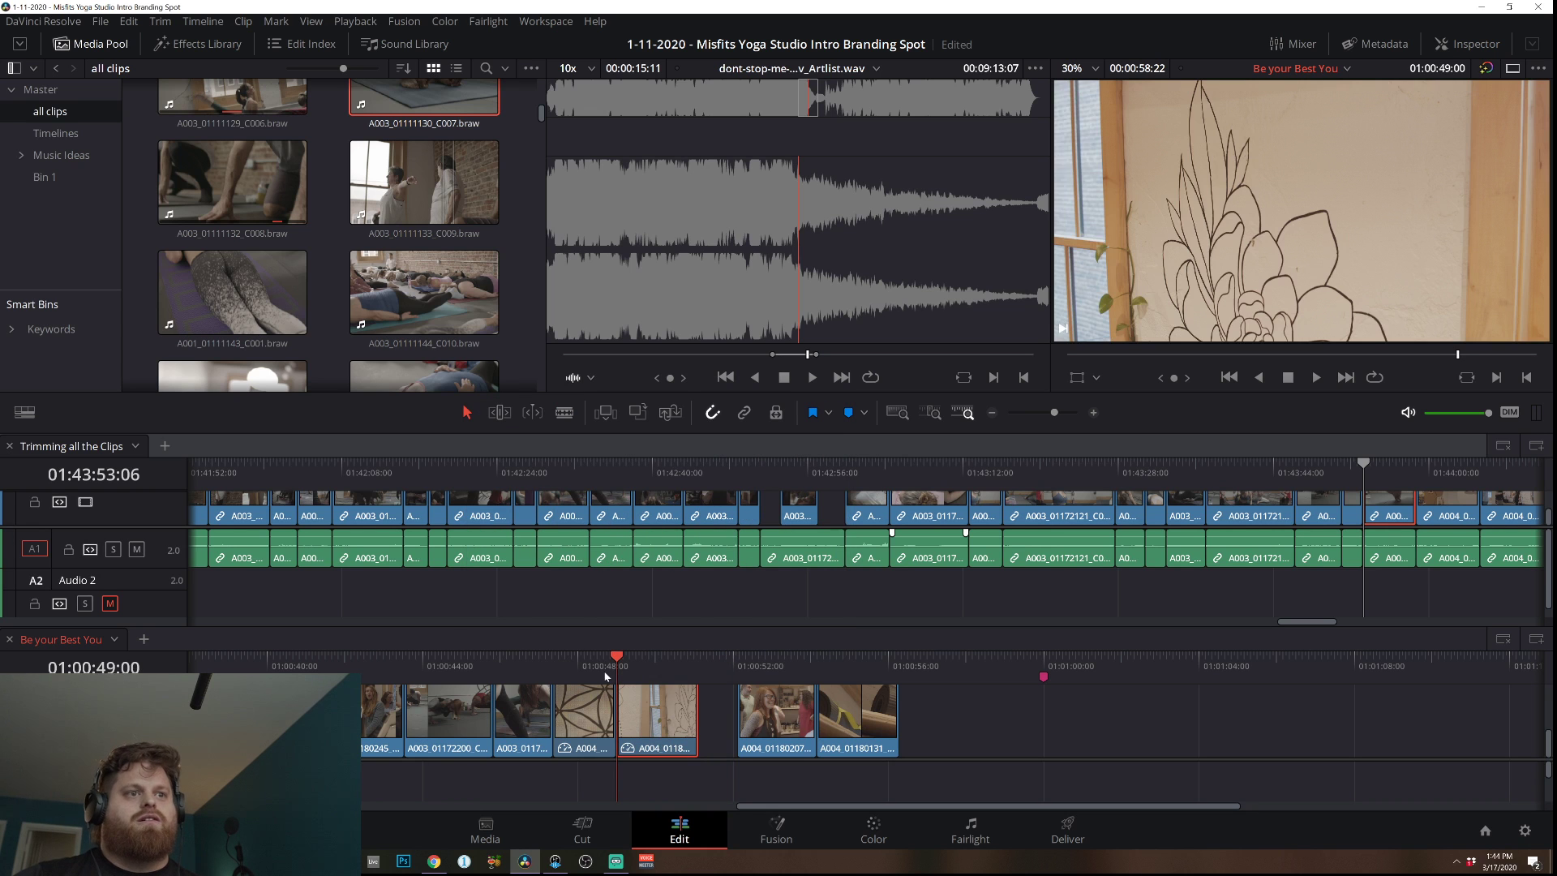
key(space)
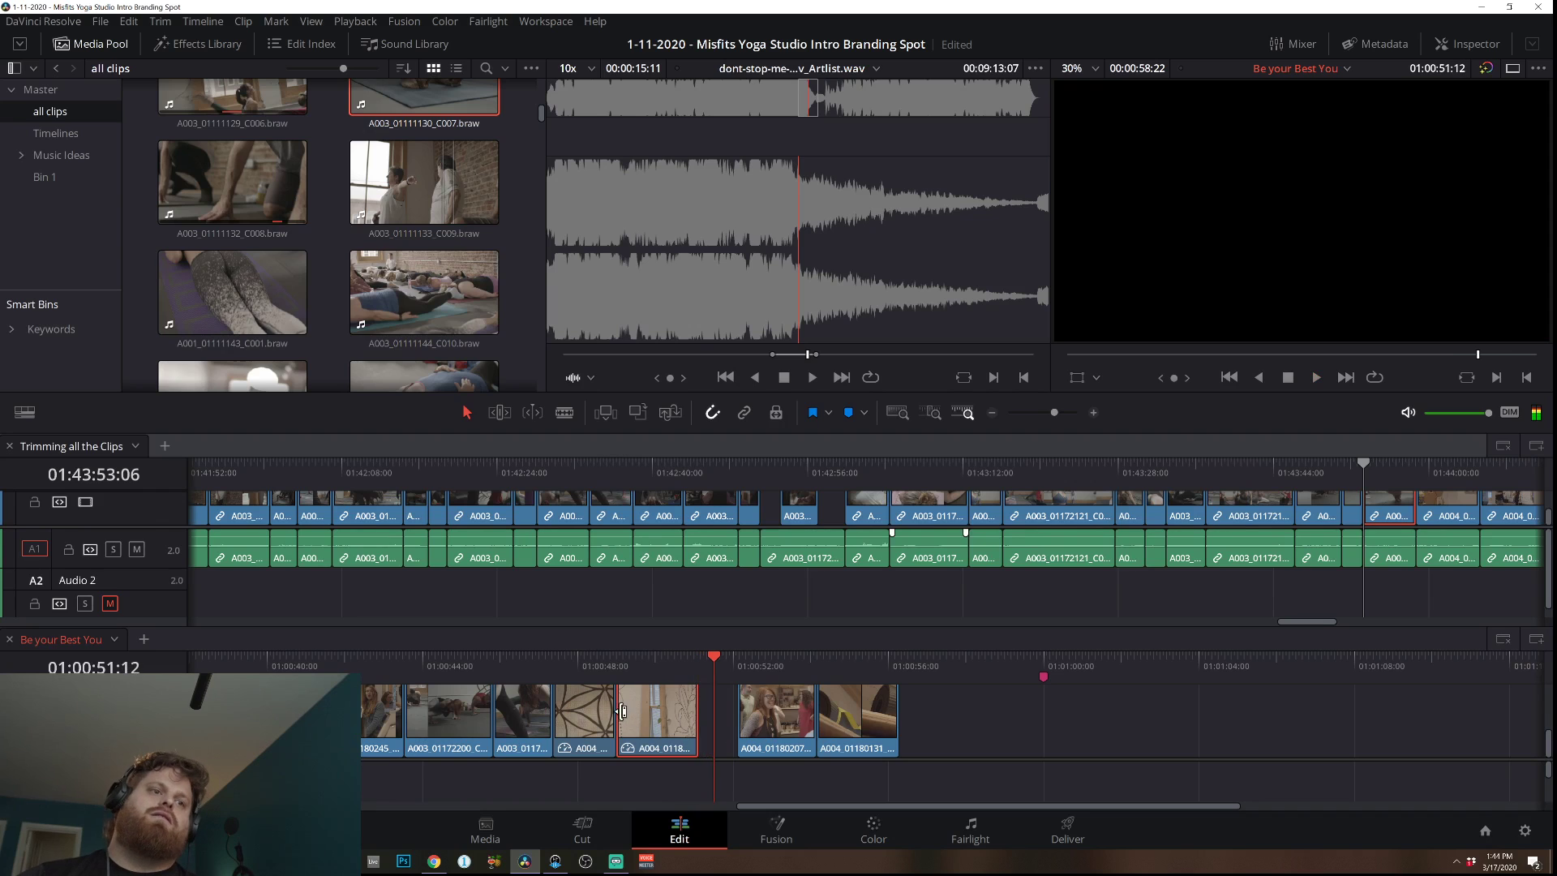
drag(627, 714, 647, 714)
Reverse the speed of the yoga floor clip A003_01172200 and review the edited section in full-screen playback.
click(529, 656)
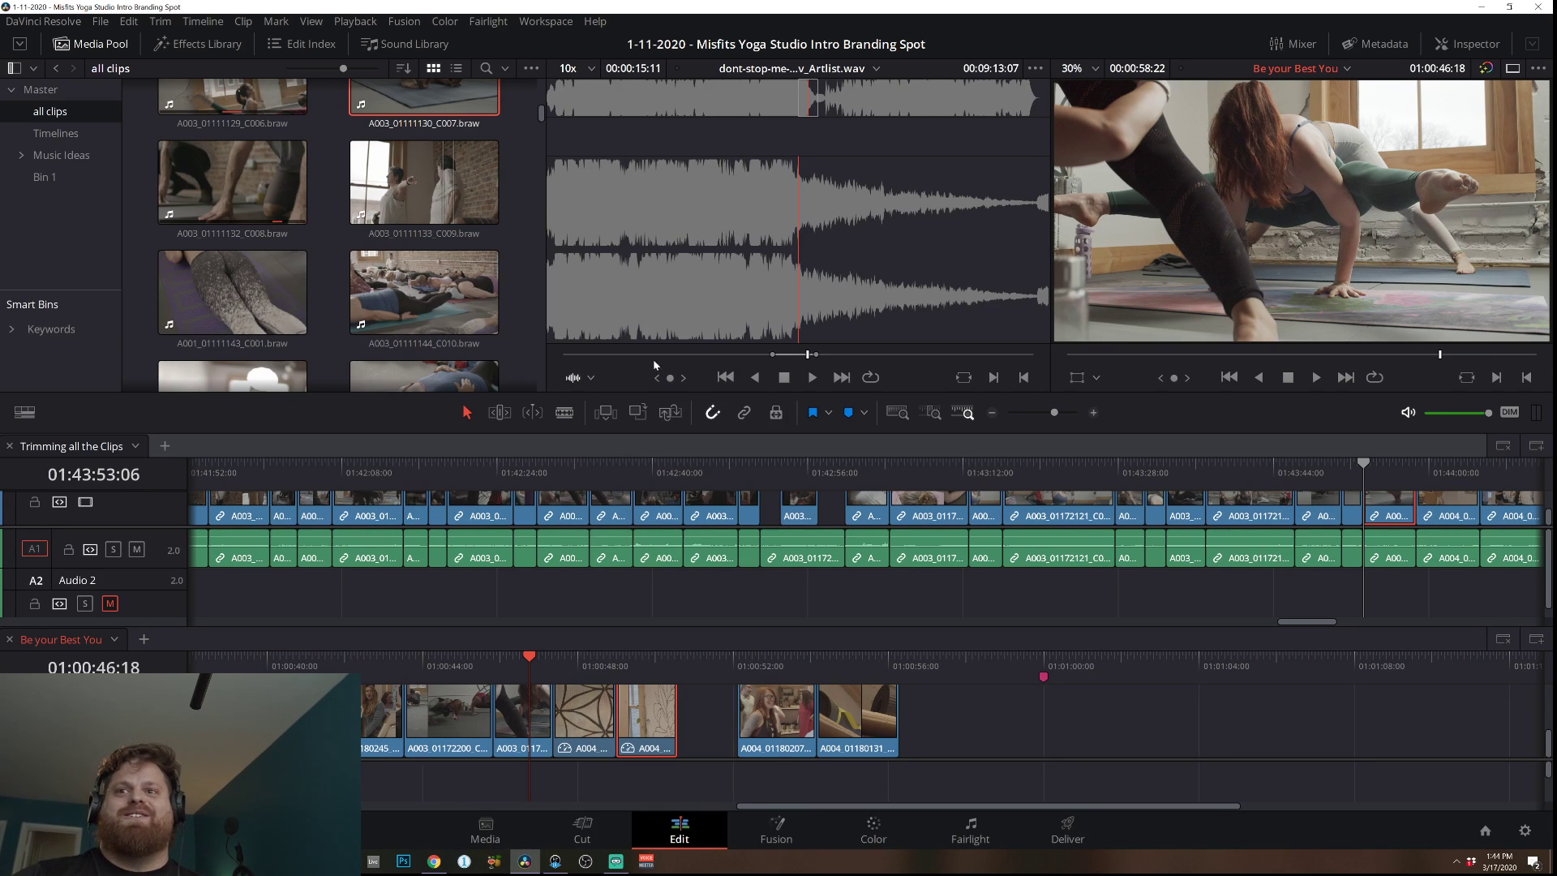
drag(456, 667, 283, 663)
key(space)
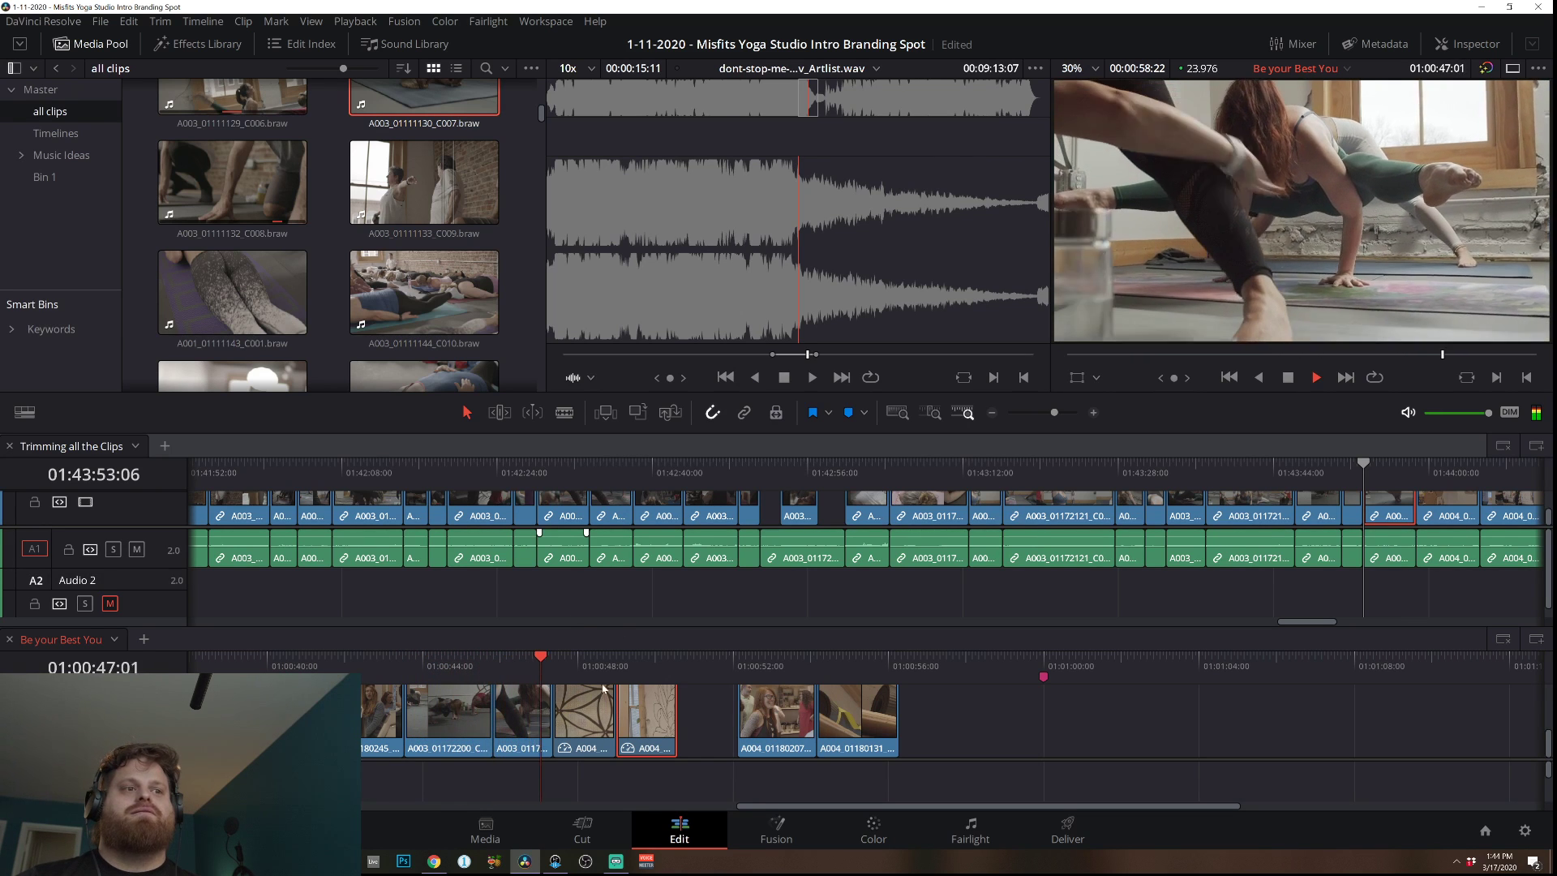
click(439, 725)
right_click(440, 725)
click(519, 486)
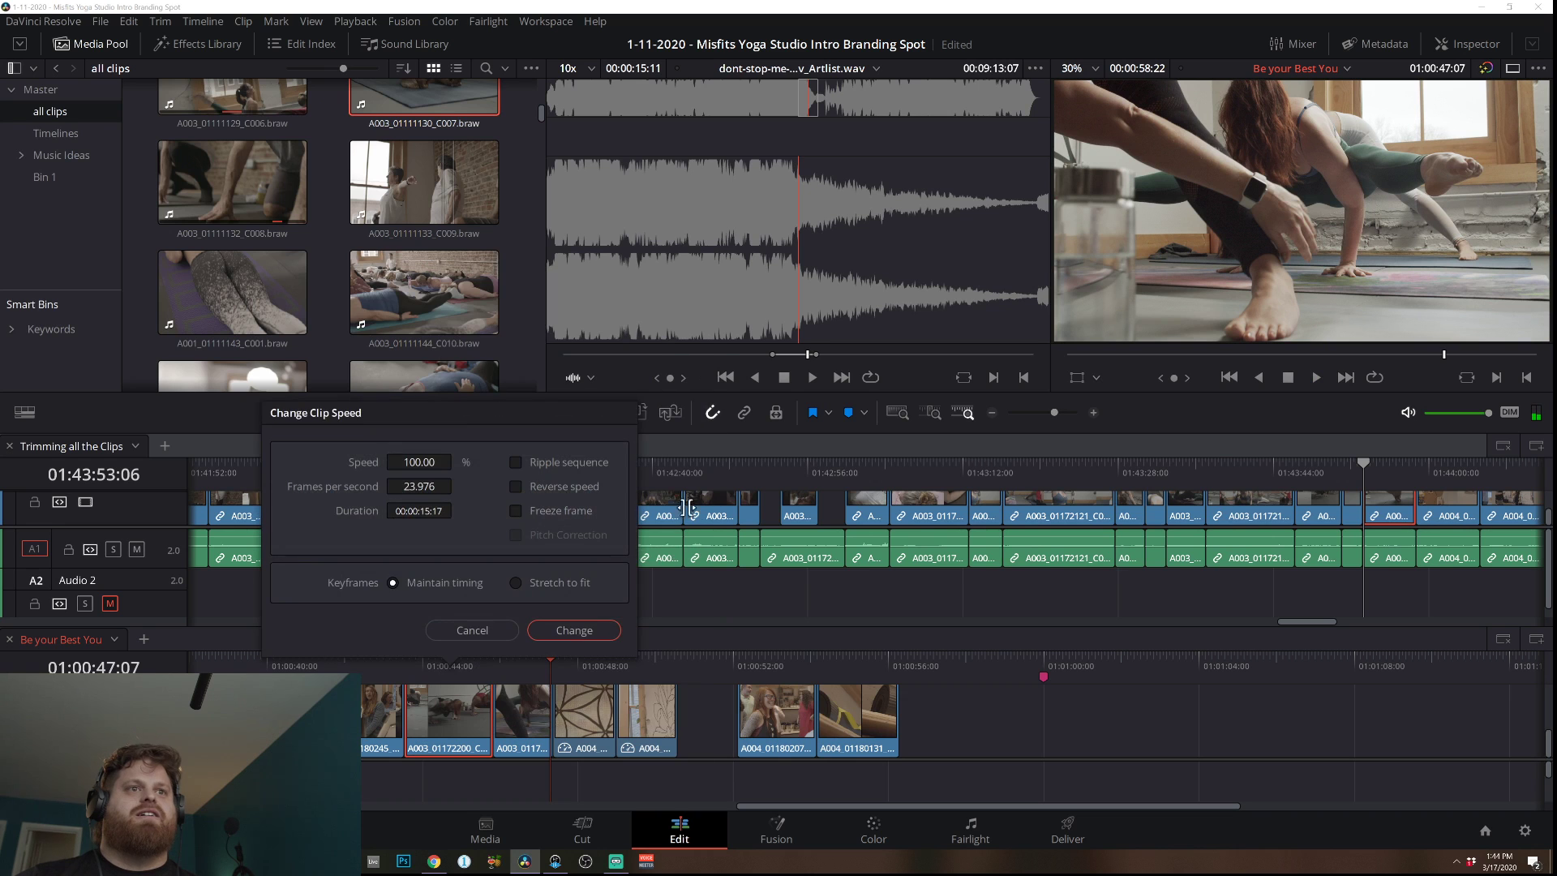
click(574, 630)
key(space)
key(ctrl+f)
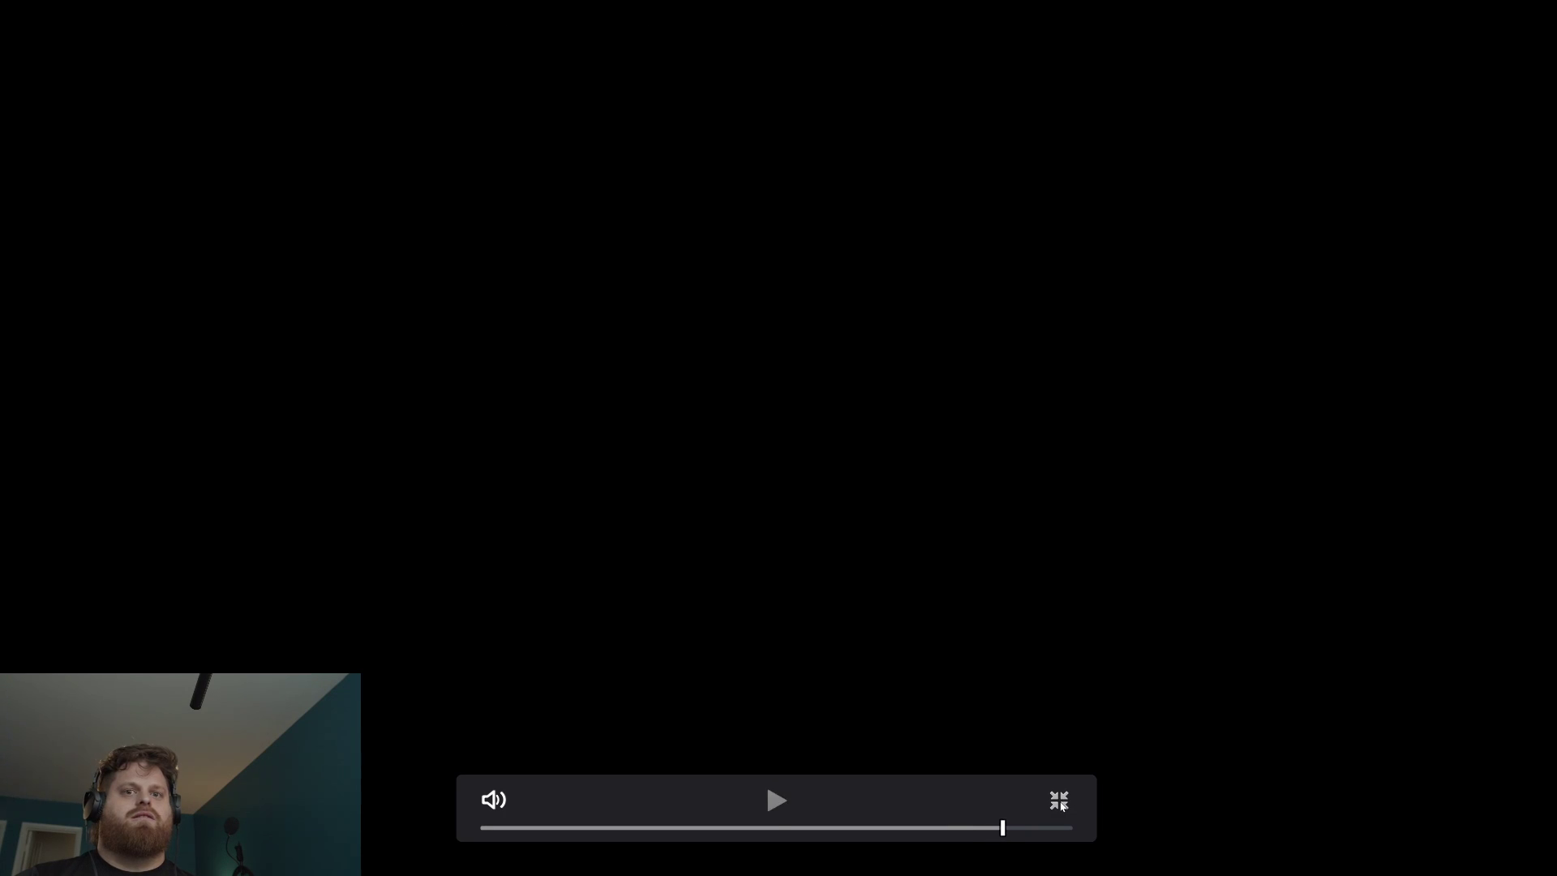
click(1060, 801)
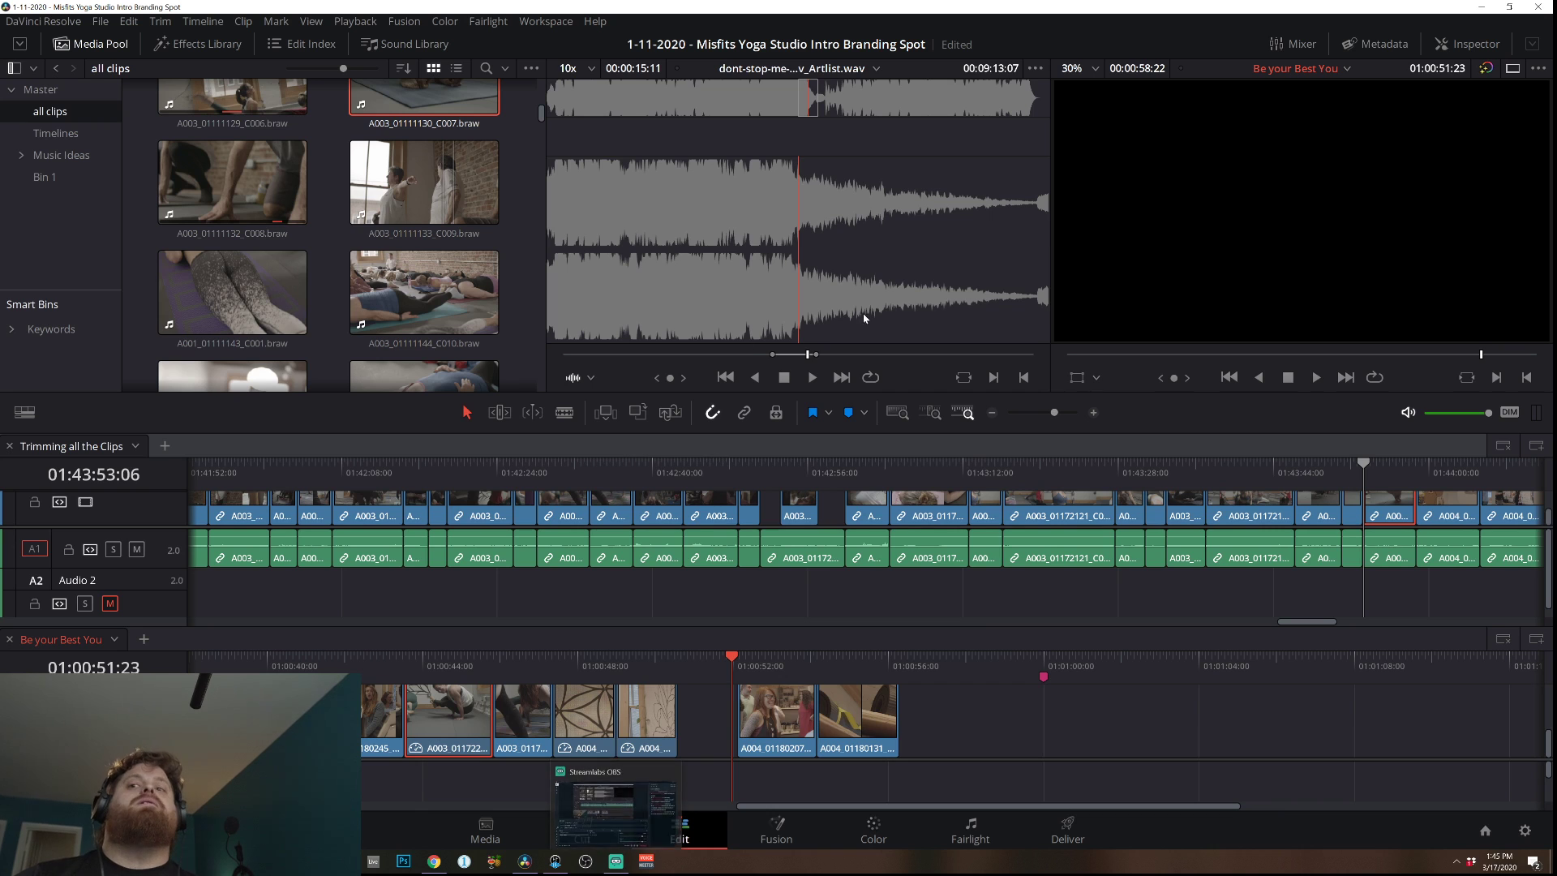
Load A003_01111145_C011.braw for preview and mark a 00:00:04:15 range of the backbend ending at 11:45:28:06.
click(817, 661)
click(901, 661)
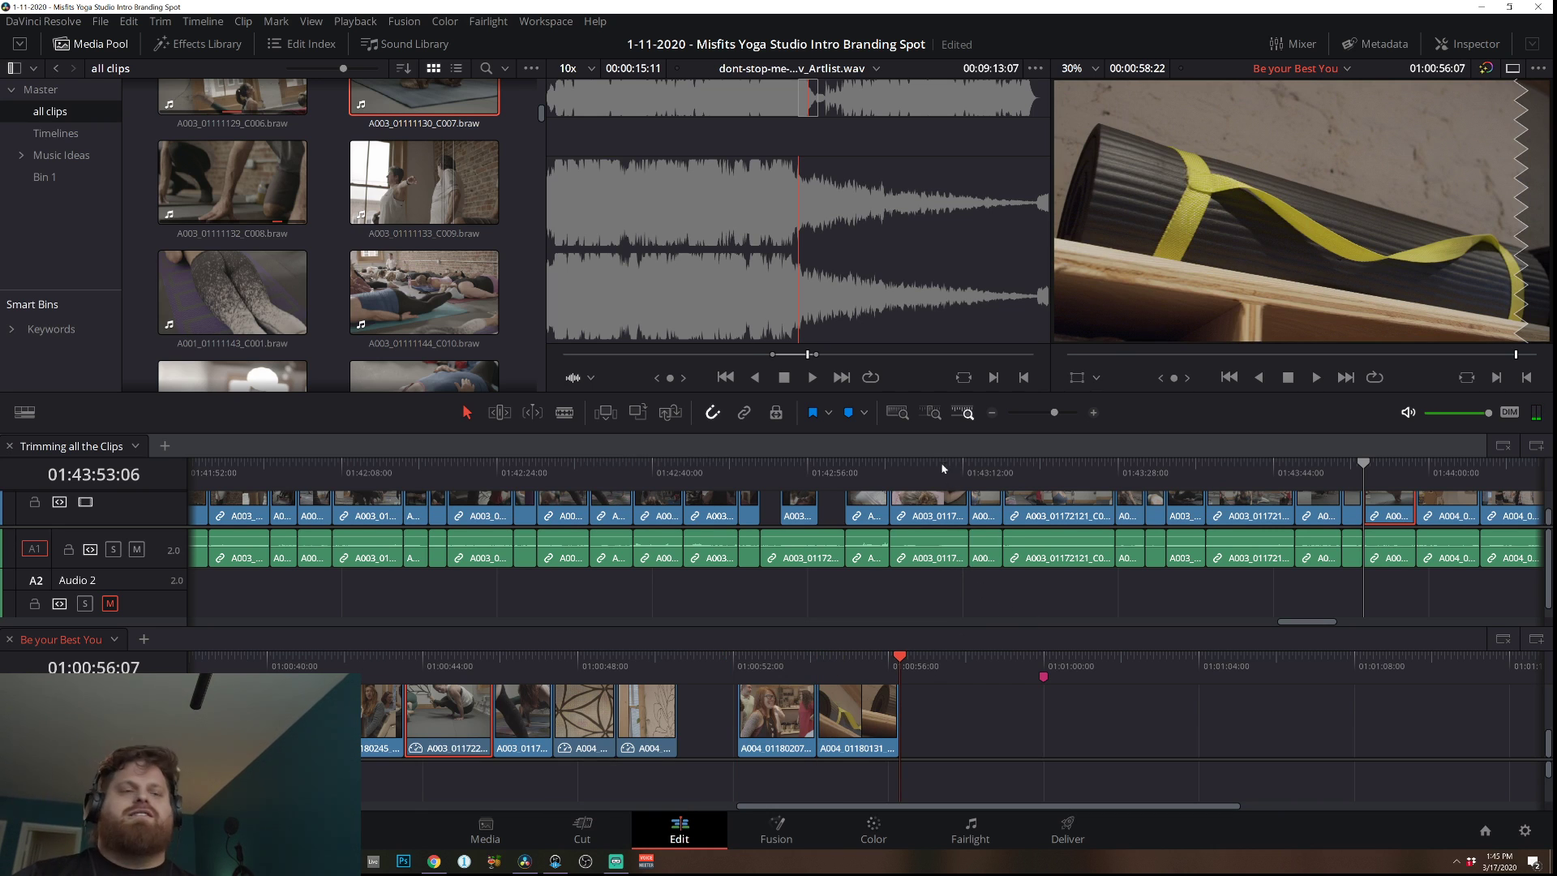
scroll(246, 292, down, 3)
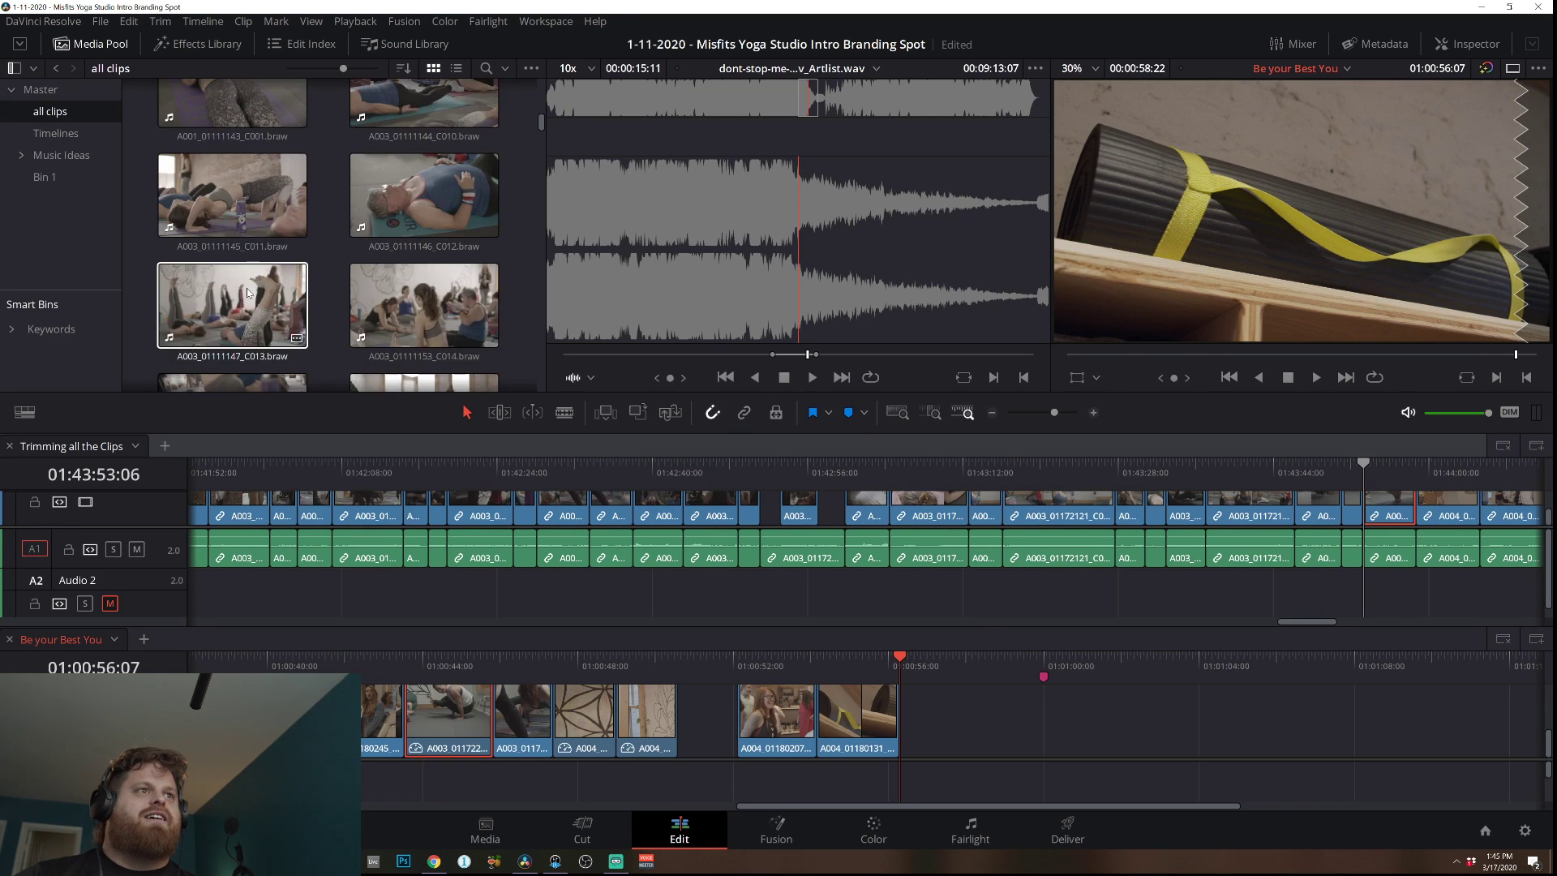
scroll(246, 243, down, 2)
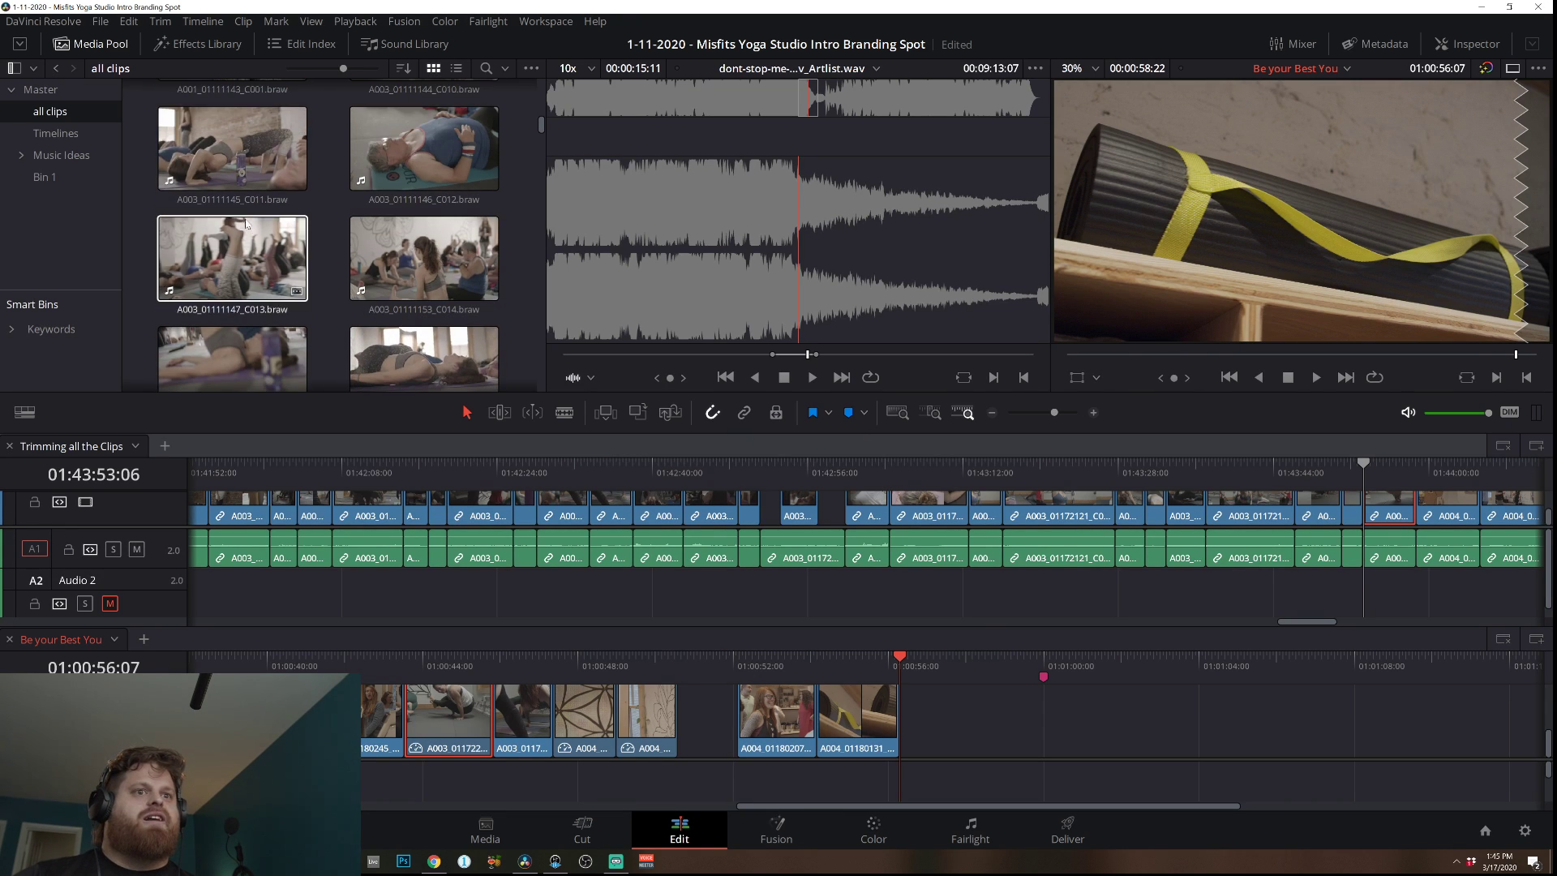
click(211, 138)
double_click(211, 138)
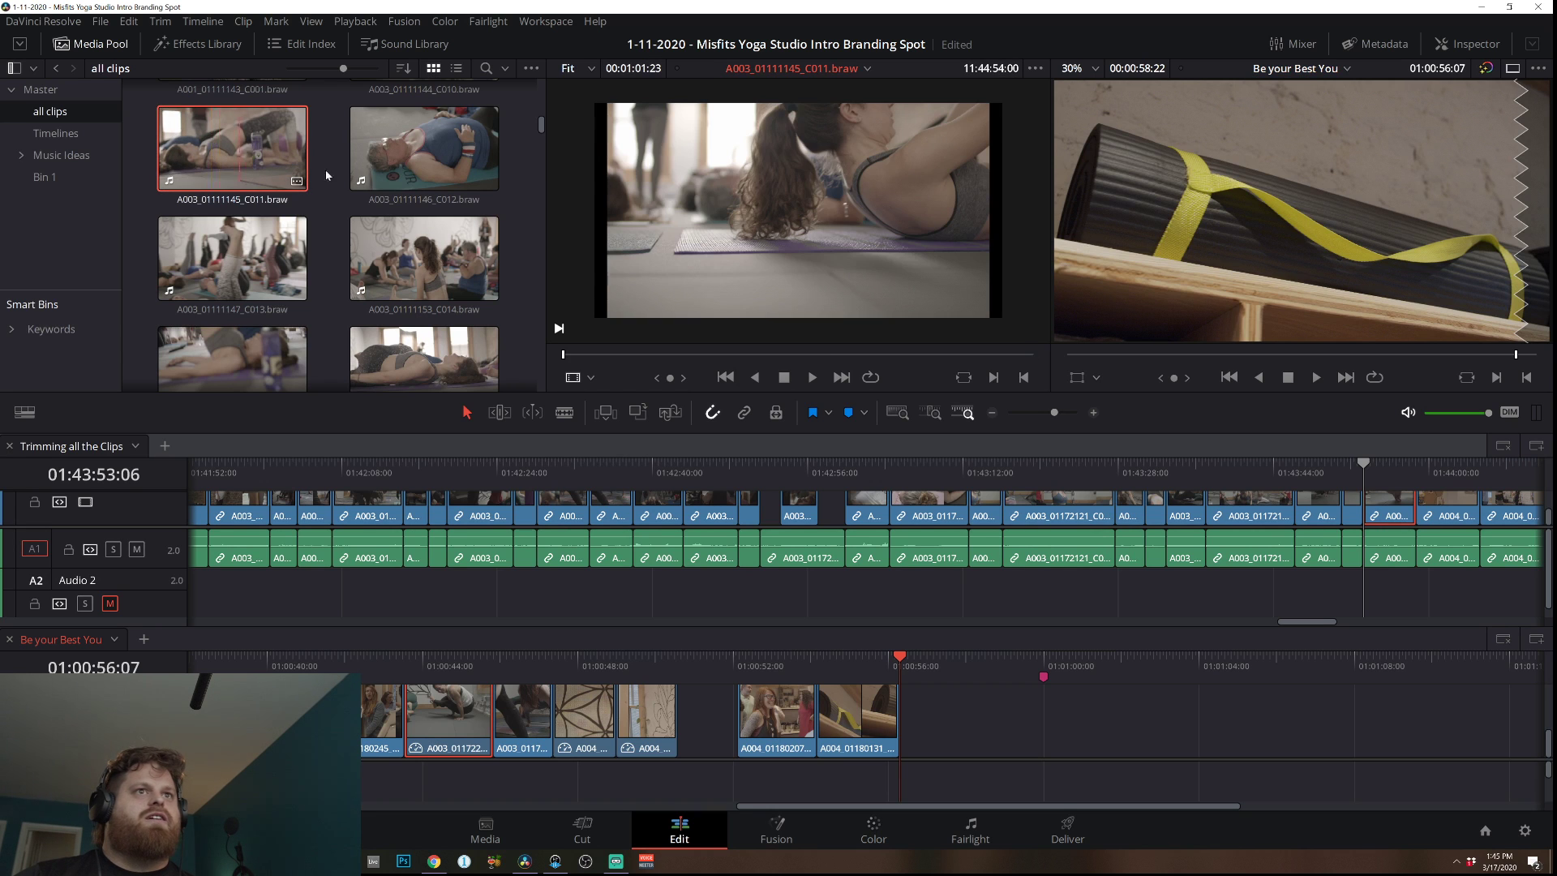
drag(625, 354, 776, 351)
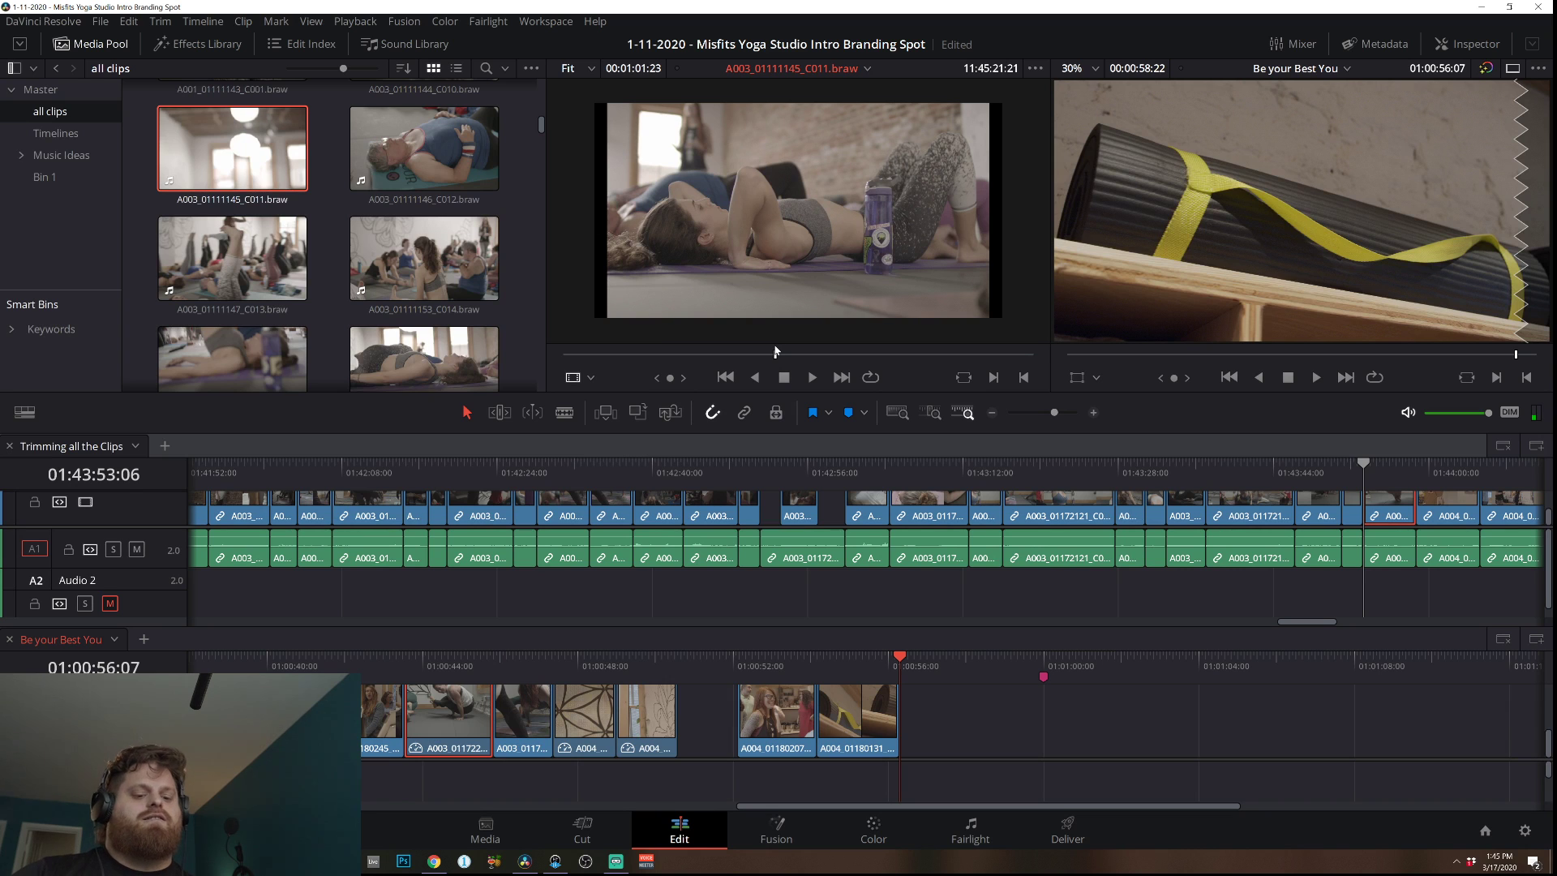
key(i)
drag(775, 350, 823, 349)
key(o)
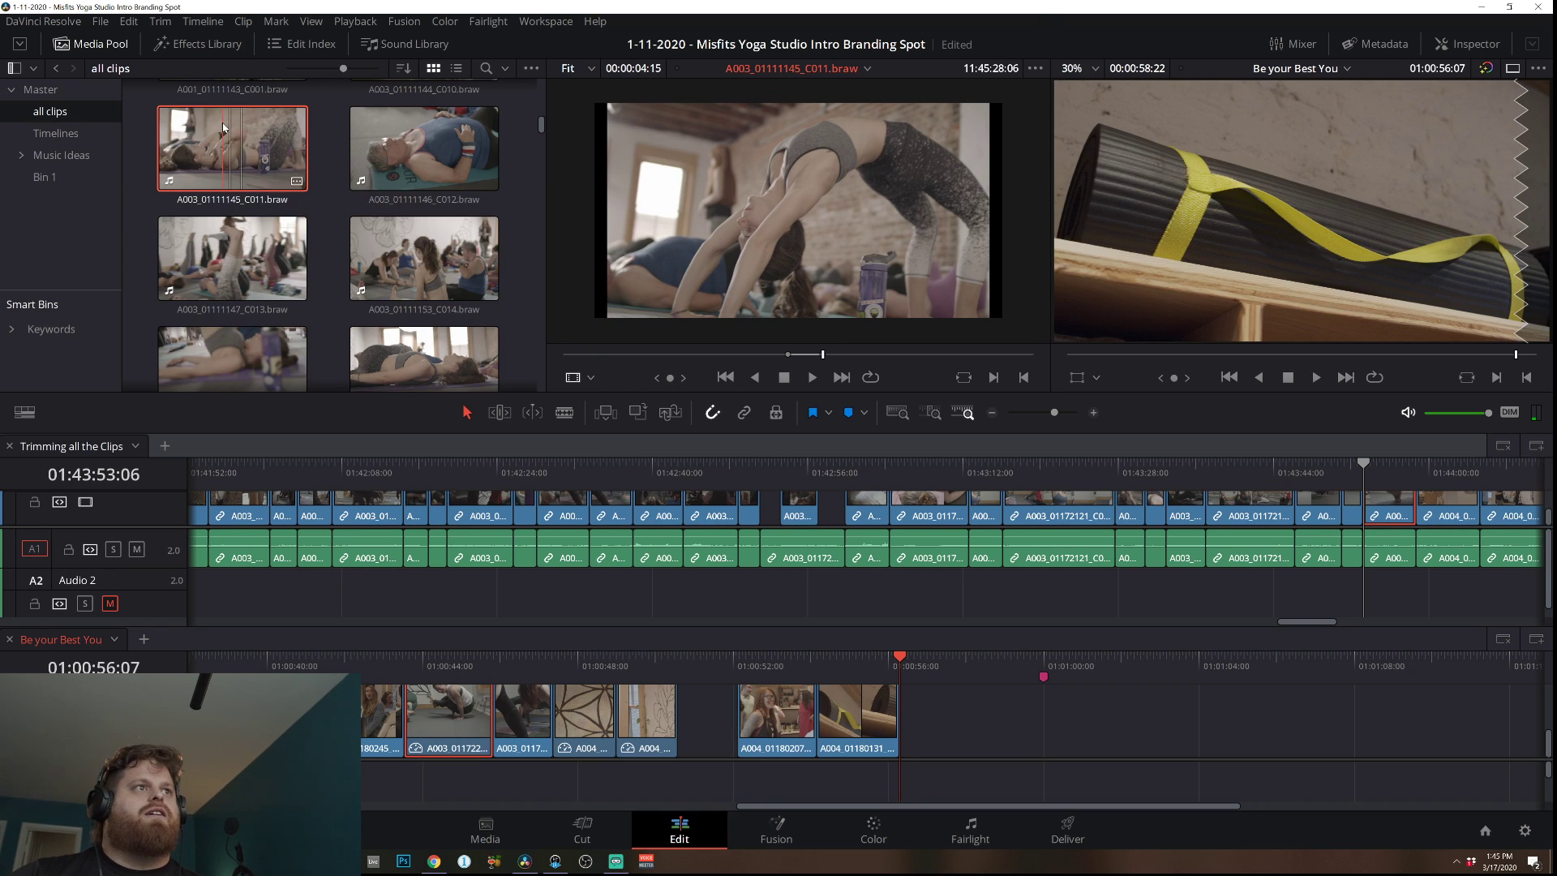
Add the marked backbend range of A003_01111145_C011.braw to Be your Best You, starting around 01:00:58:23, and delete its audio.
drag(235, 148, 1146, 711)
drag(1173, 770, 1149, 781)
click(1148, 780)
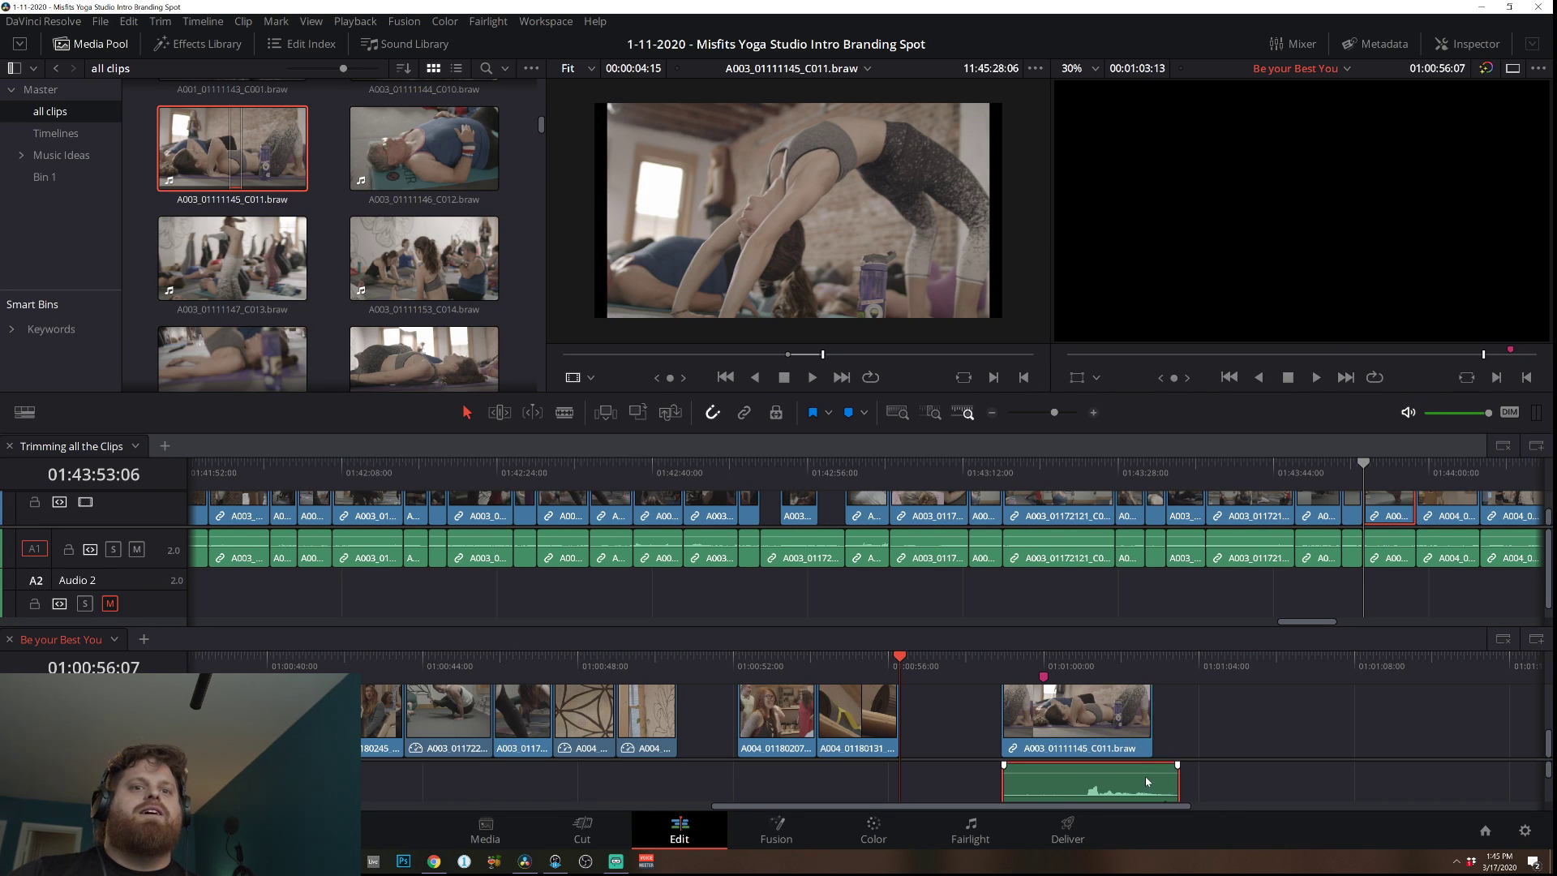
key(Delete)
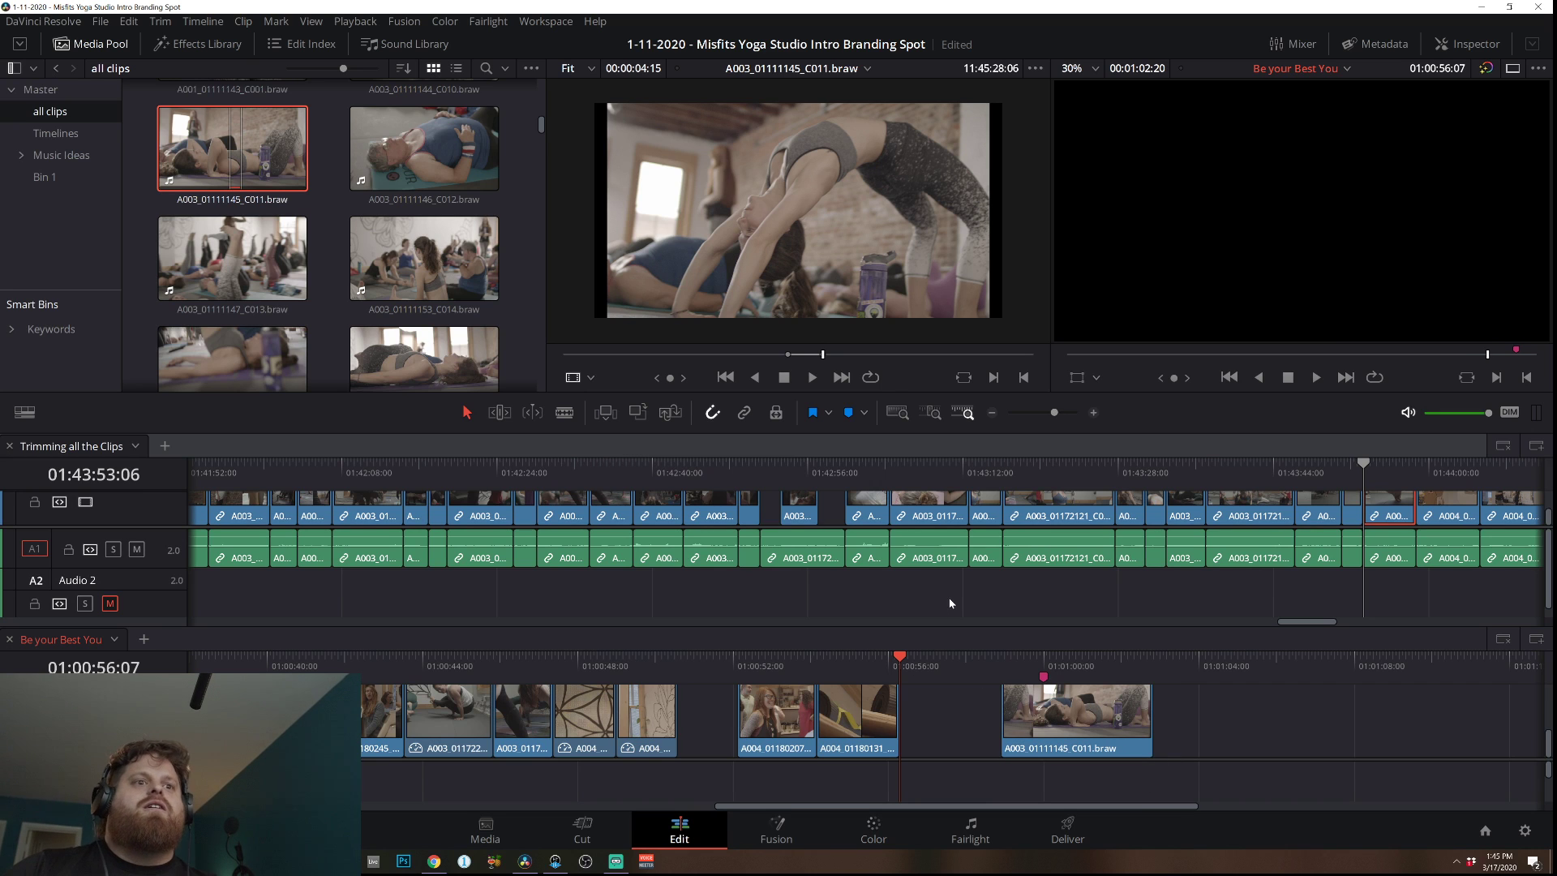
Search the start of the Trimming all the Clips timeline for close-up footage of the same backbend and play it.
mouse_move(1432, 469)
mouse_down()
mouse_move(1482, 485)
mouse_move(1421, 474)
mouse_move(1440, 474)
mouse_up()
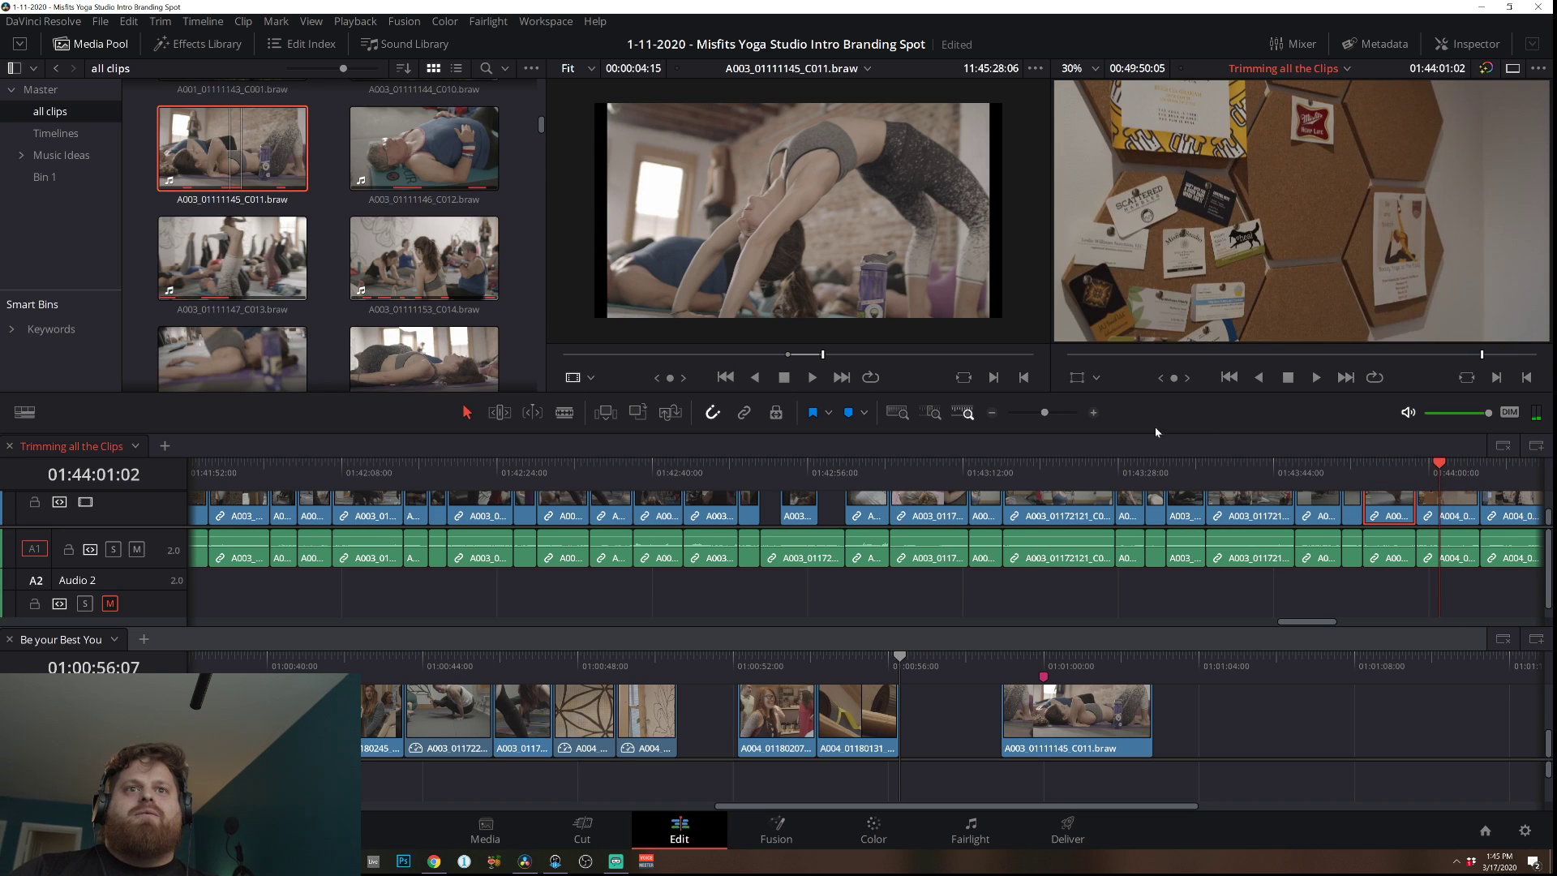
click(994, 413)
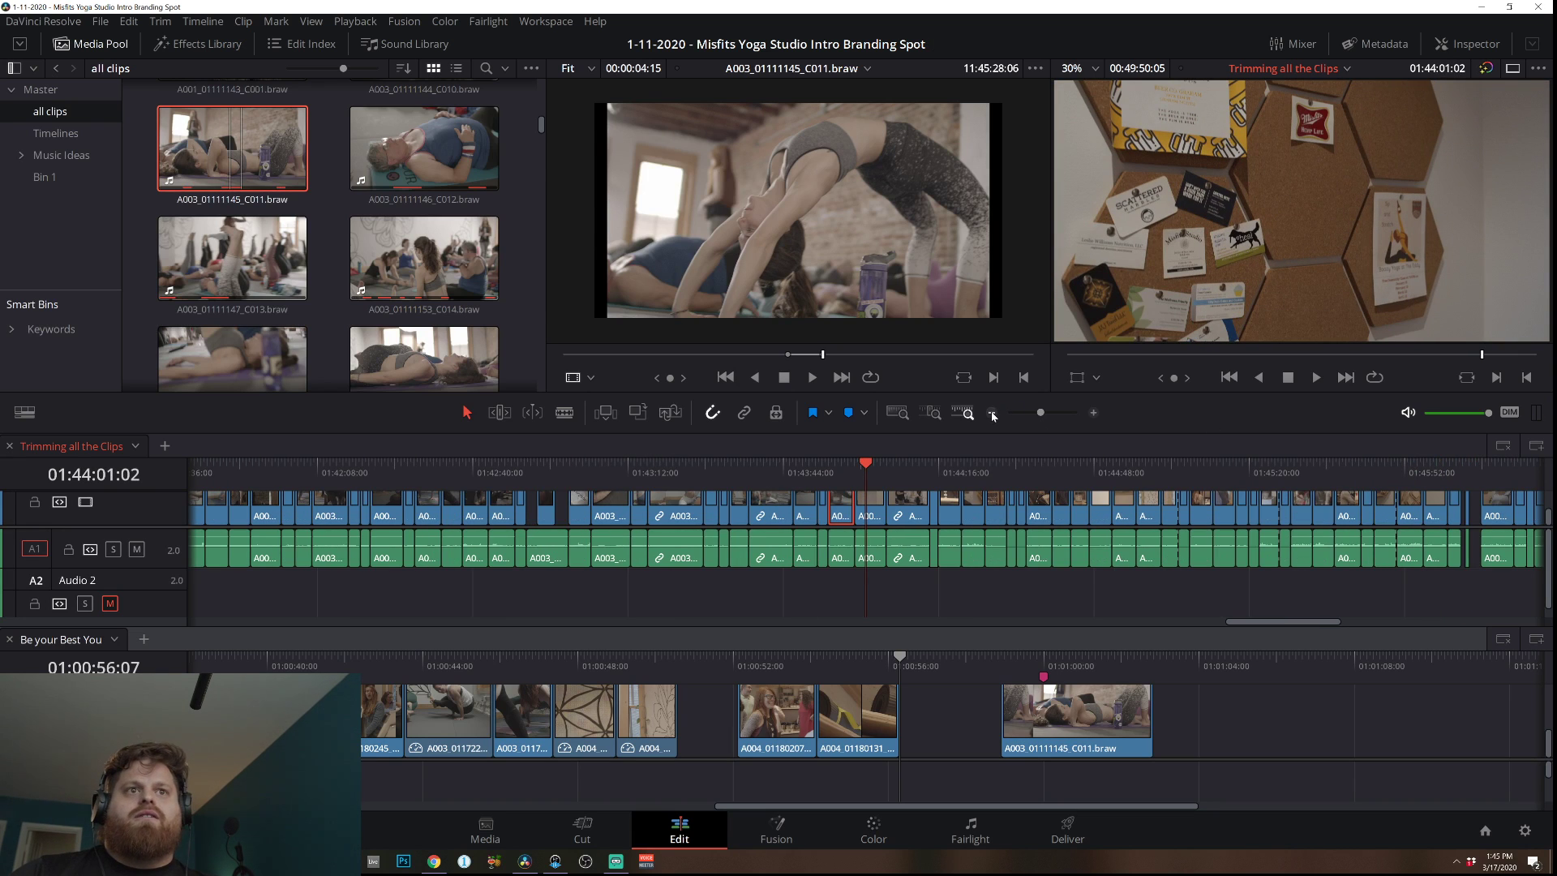
click(992, 415)
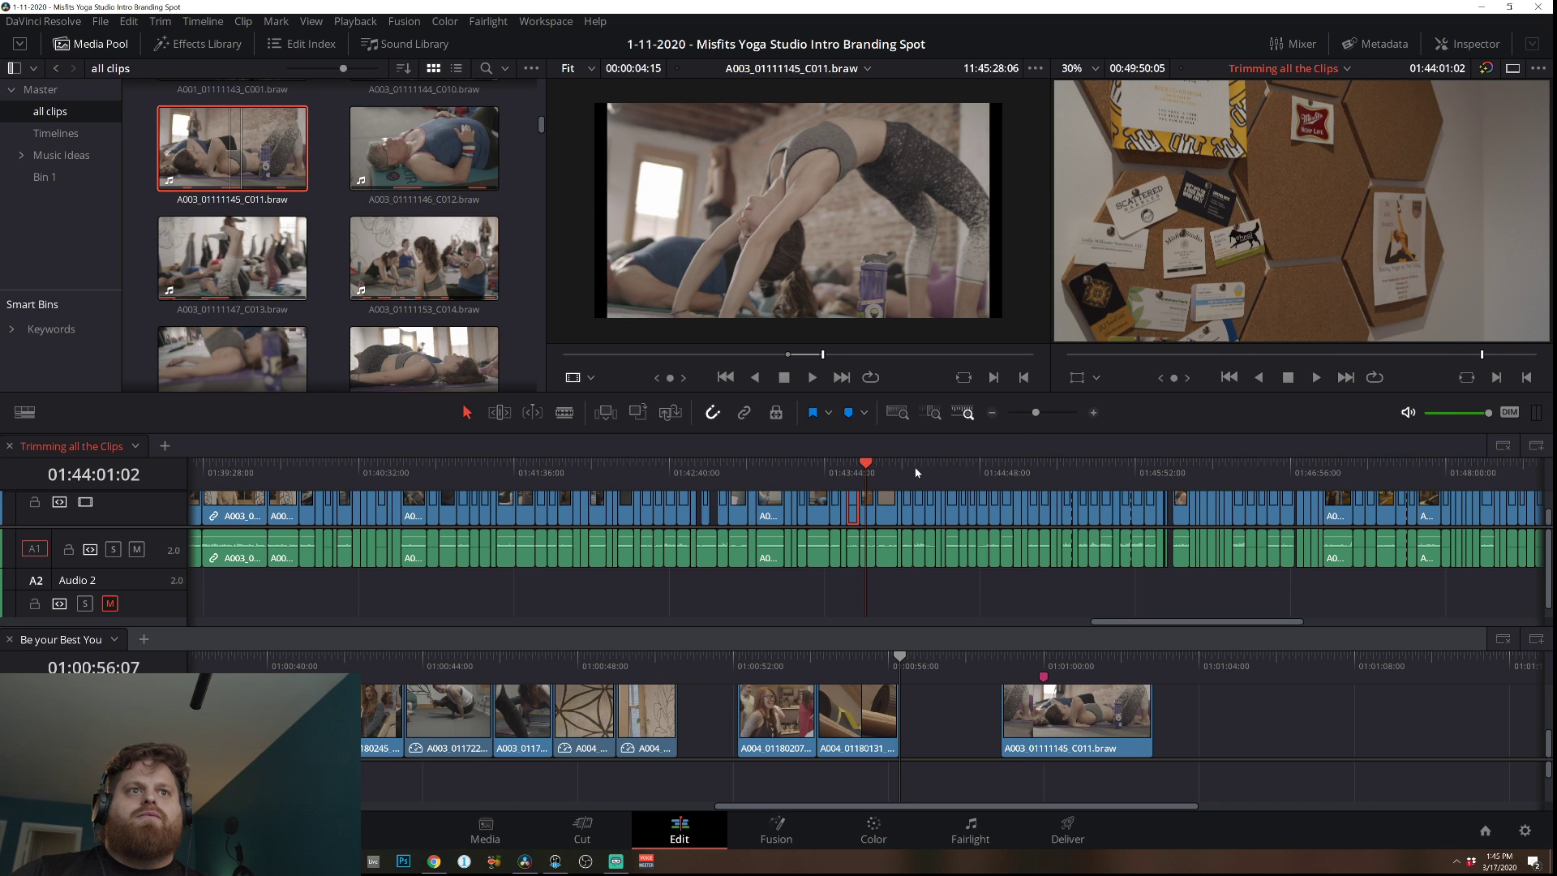
drag(858, 462, 852, 512)
key(space)
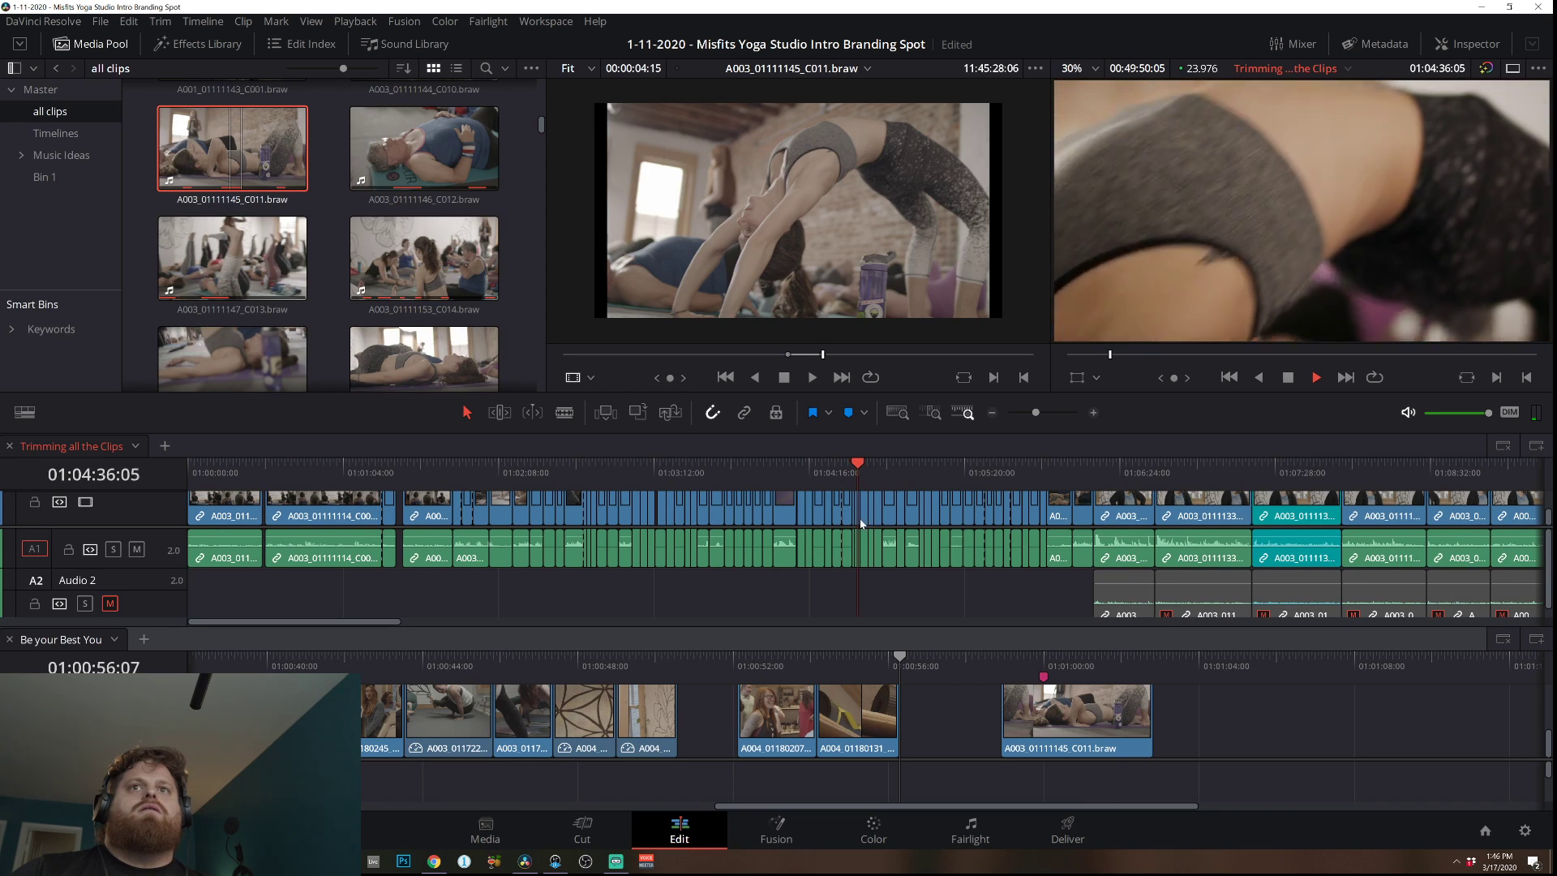
key(space)
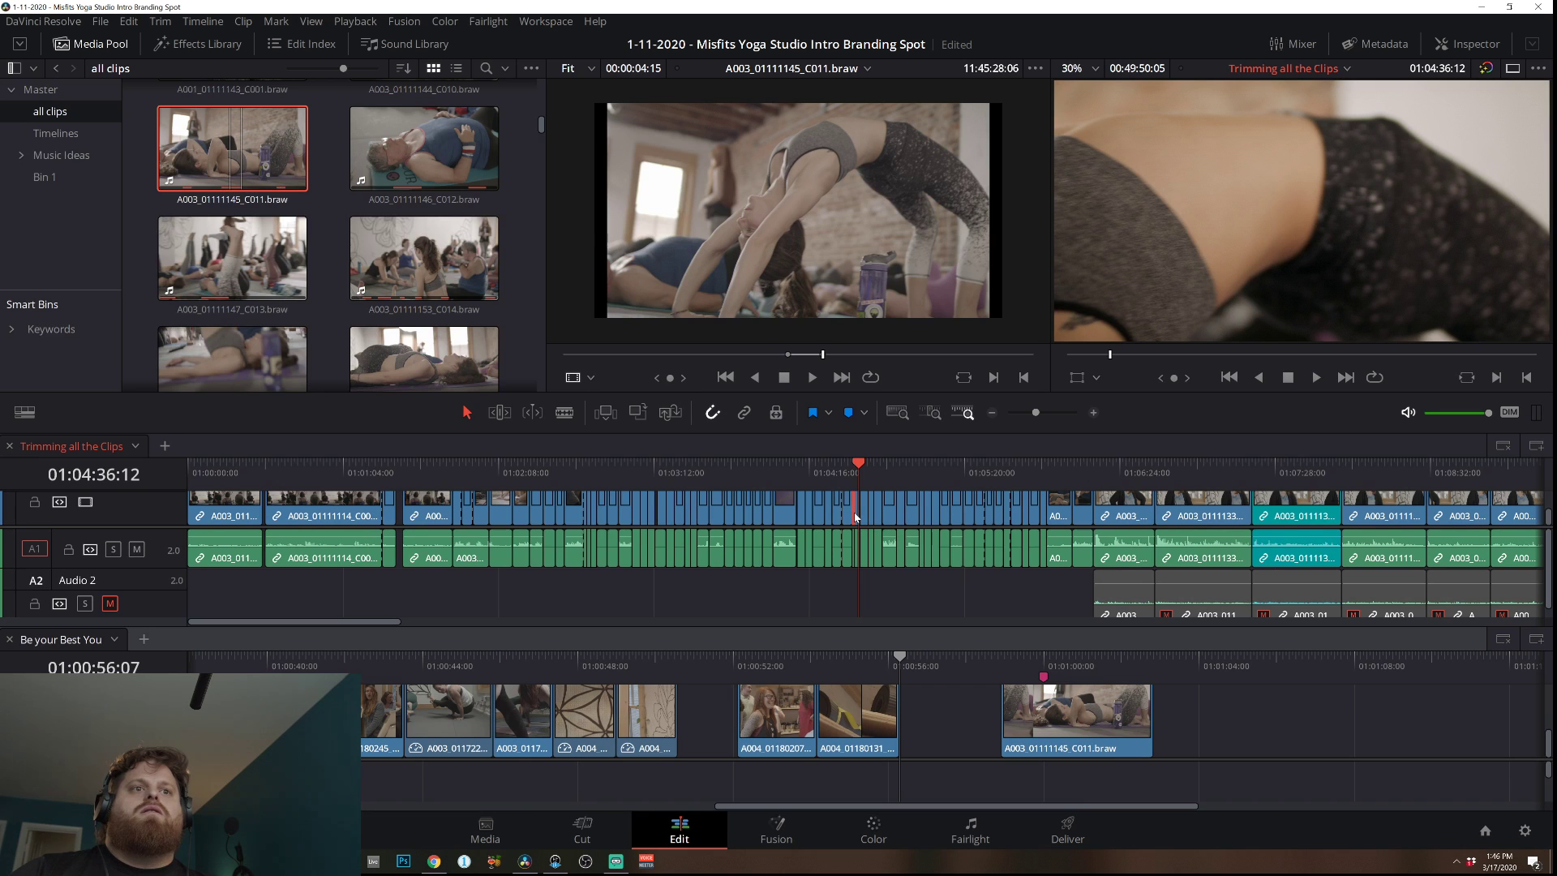
Try the short face close-up from A003_01111145_C011.braw behind the wide backbend clip, preview it and remove it.
drag(854, 513, 1190, 753)
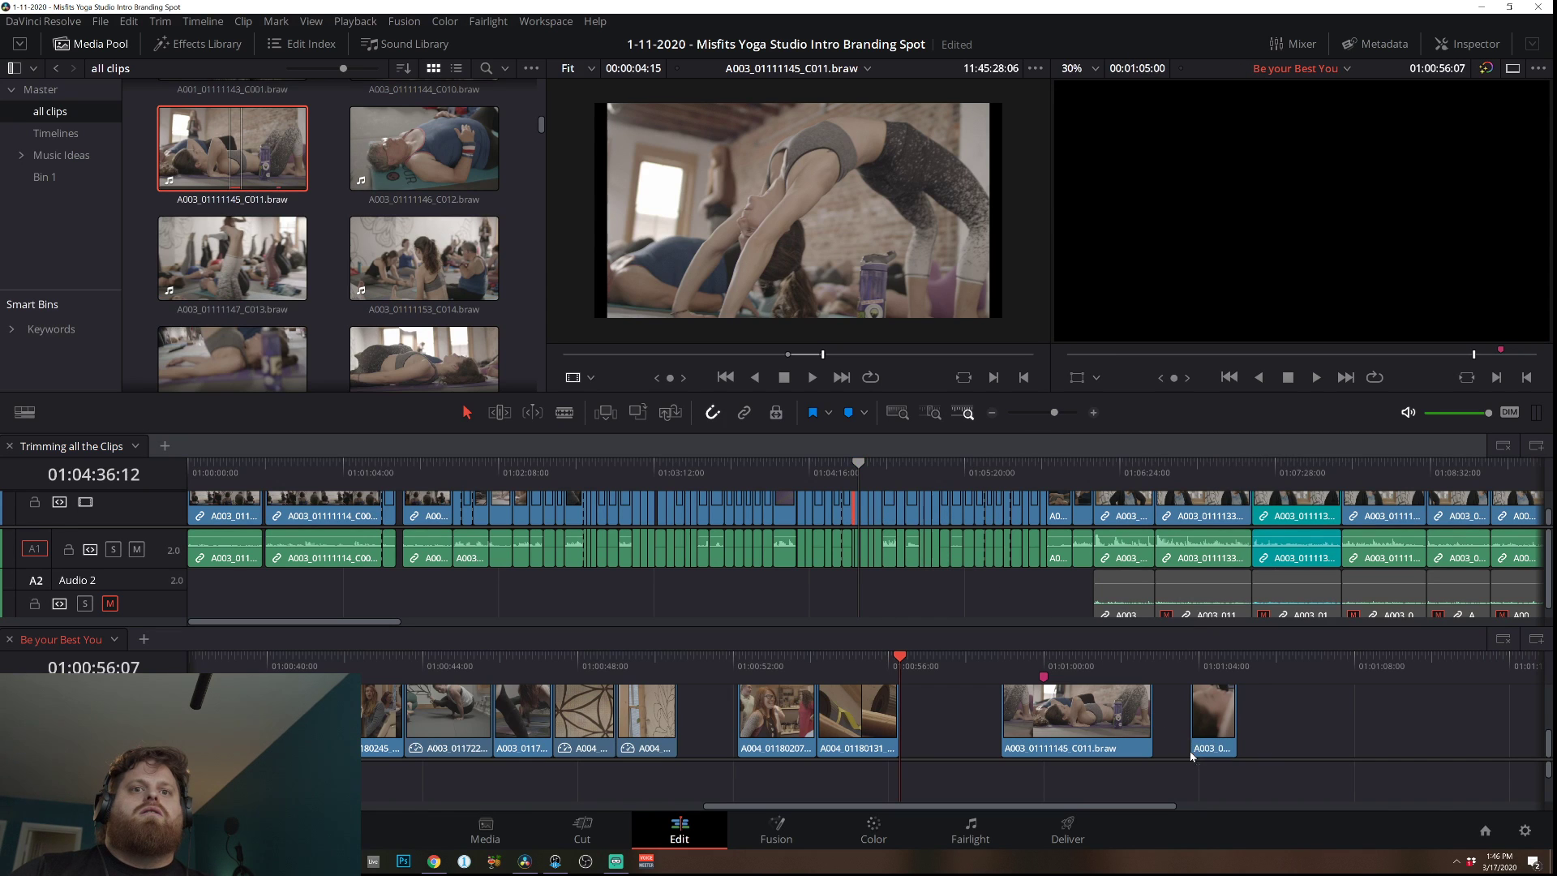
click(1191, 662)
key(space)
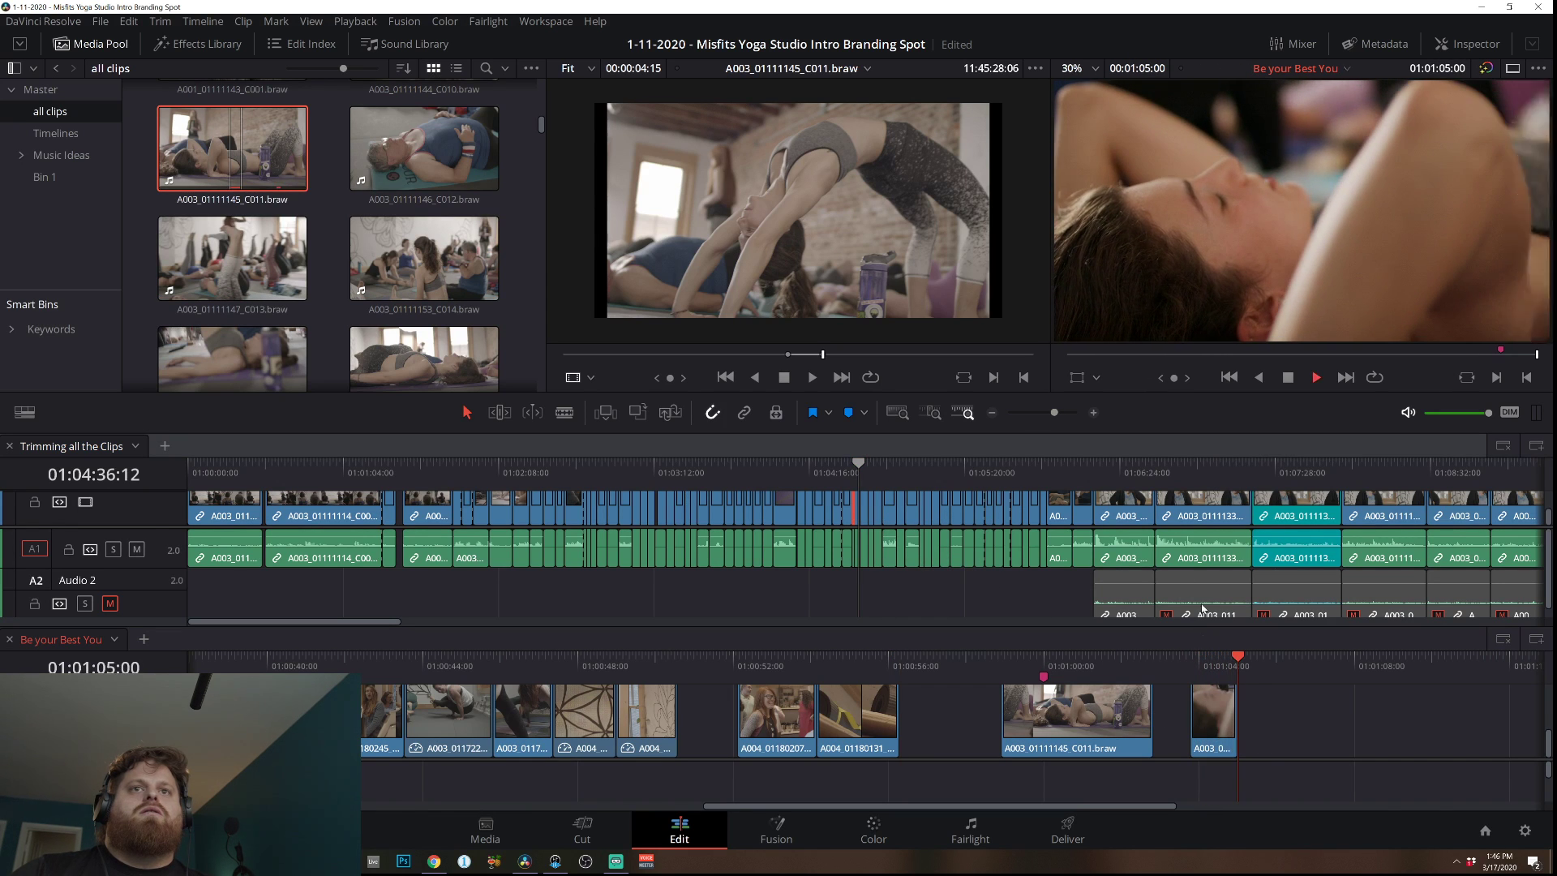
click(1092, 415)
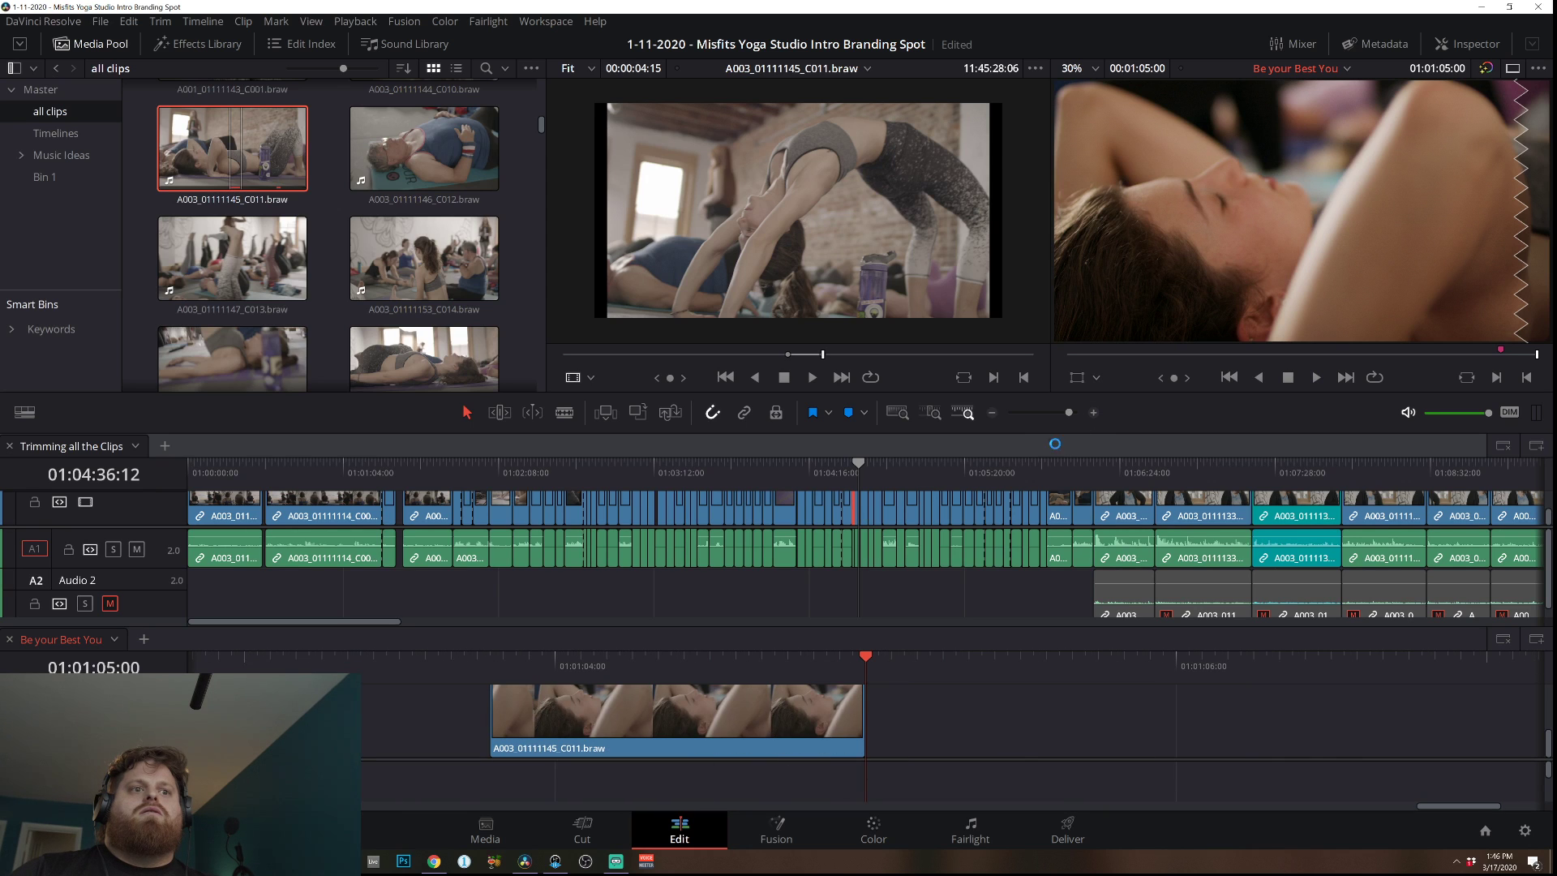
click(714, 706)
key(Delete)
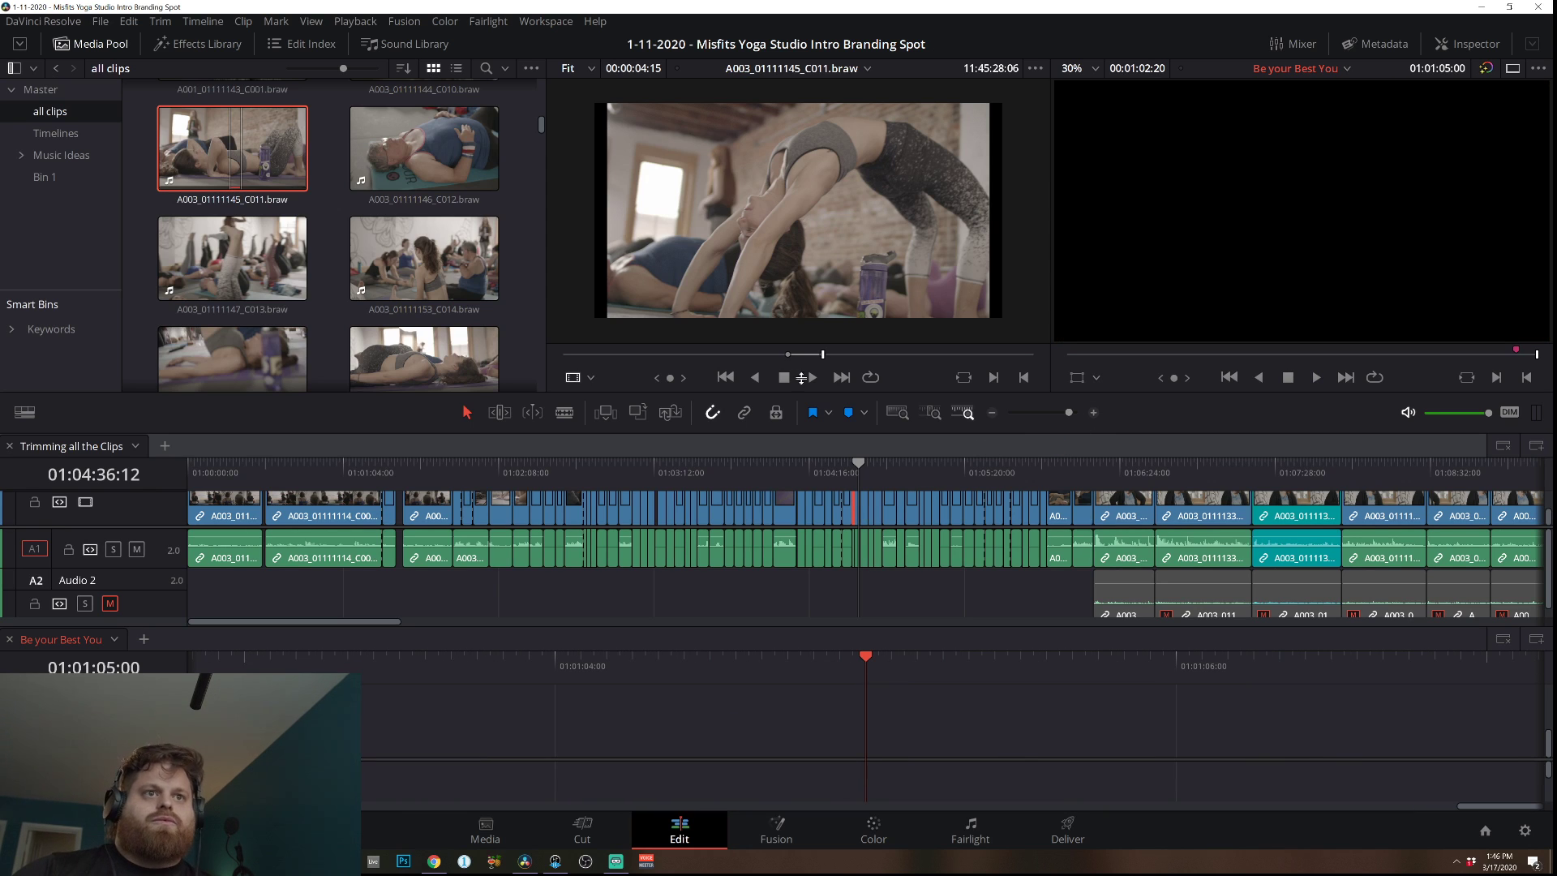
Place the longer close-up backbend clip, located after 01:04:35:01 in Trimming all the Clips, directly after the wide backbend clip.
click(992, 414)
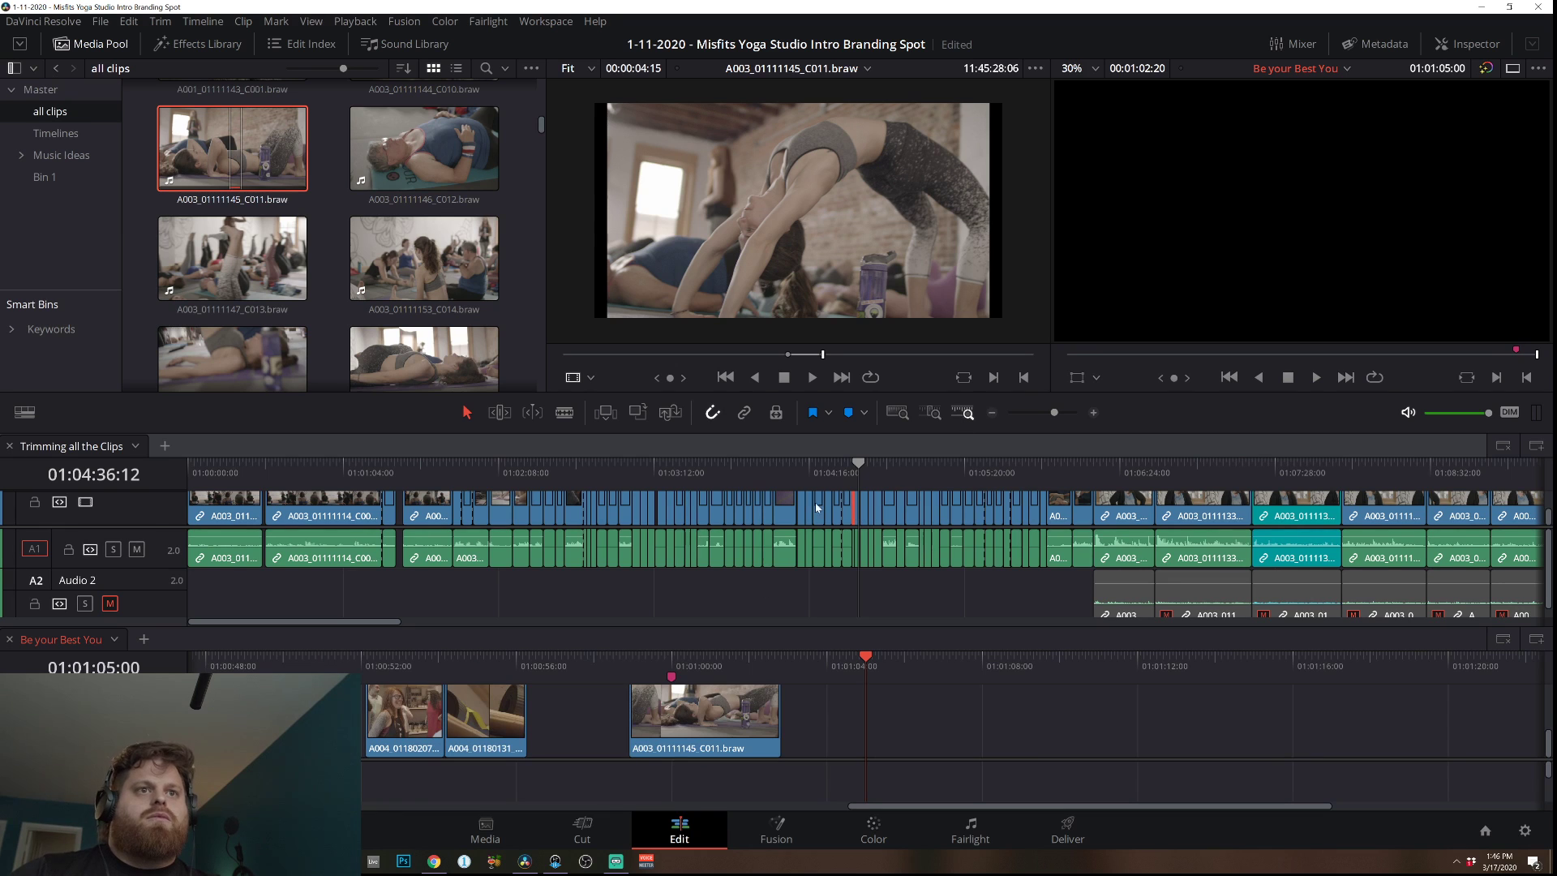
mouse_move(858, 477)
mouse_down()
mouse_move(874, 470)
mouse_move(857, 475)
mouse_up()
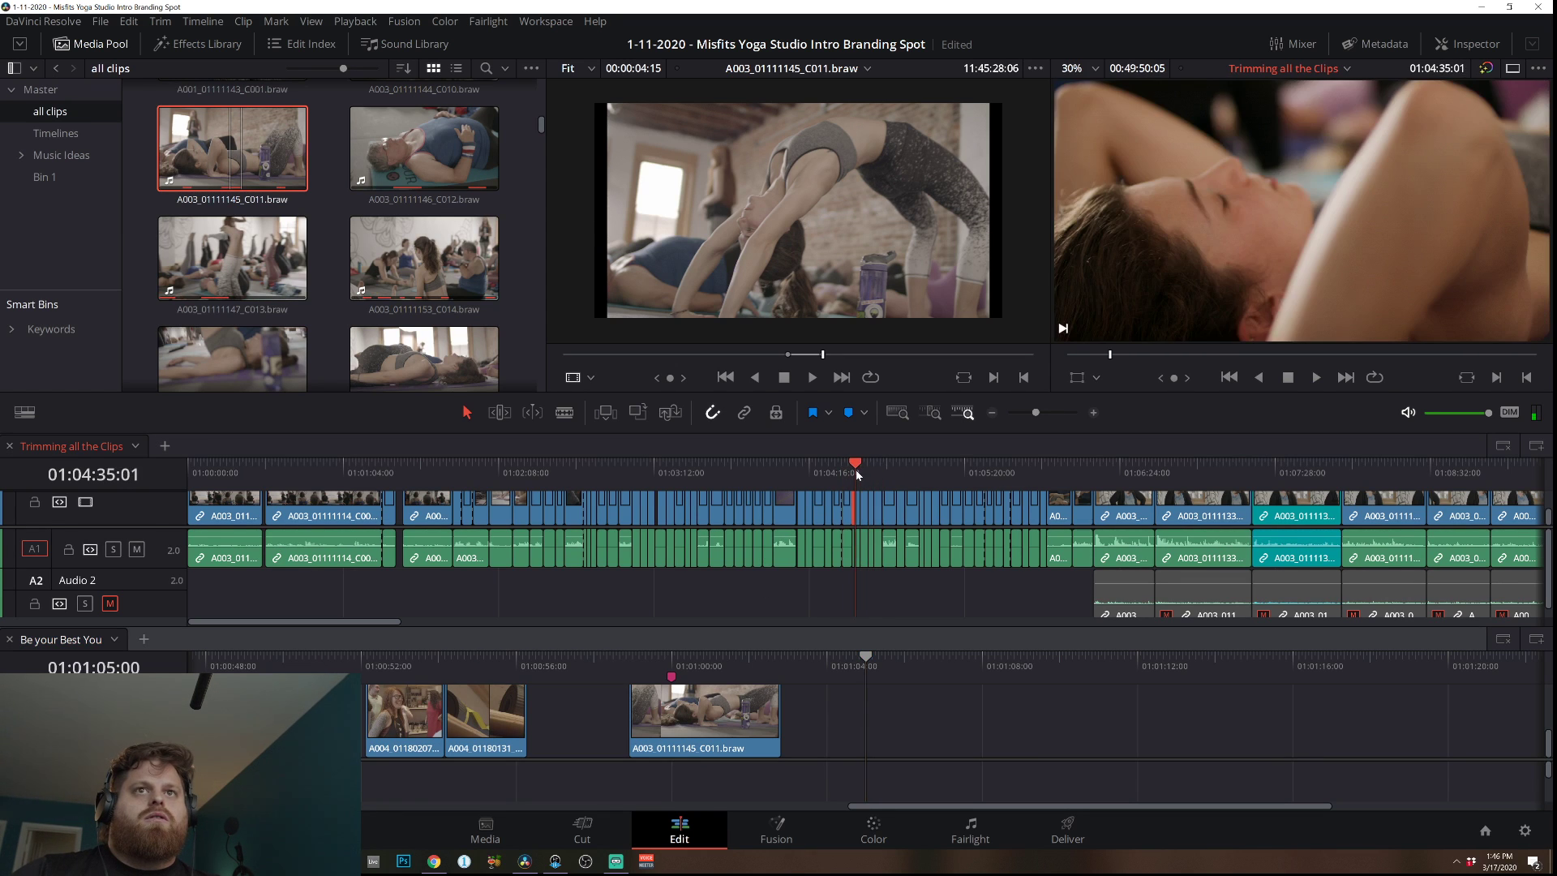
click(1093, 413)
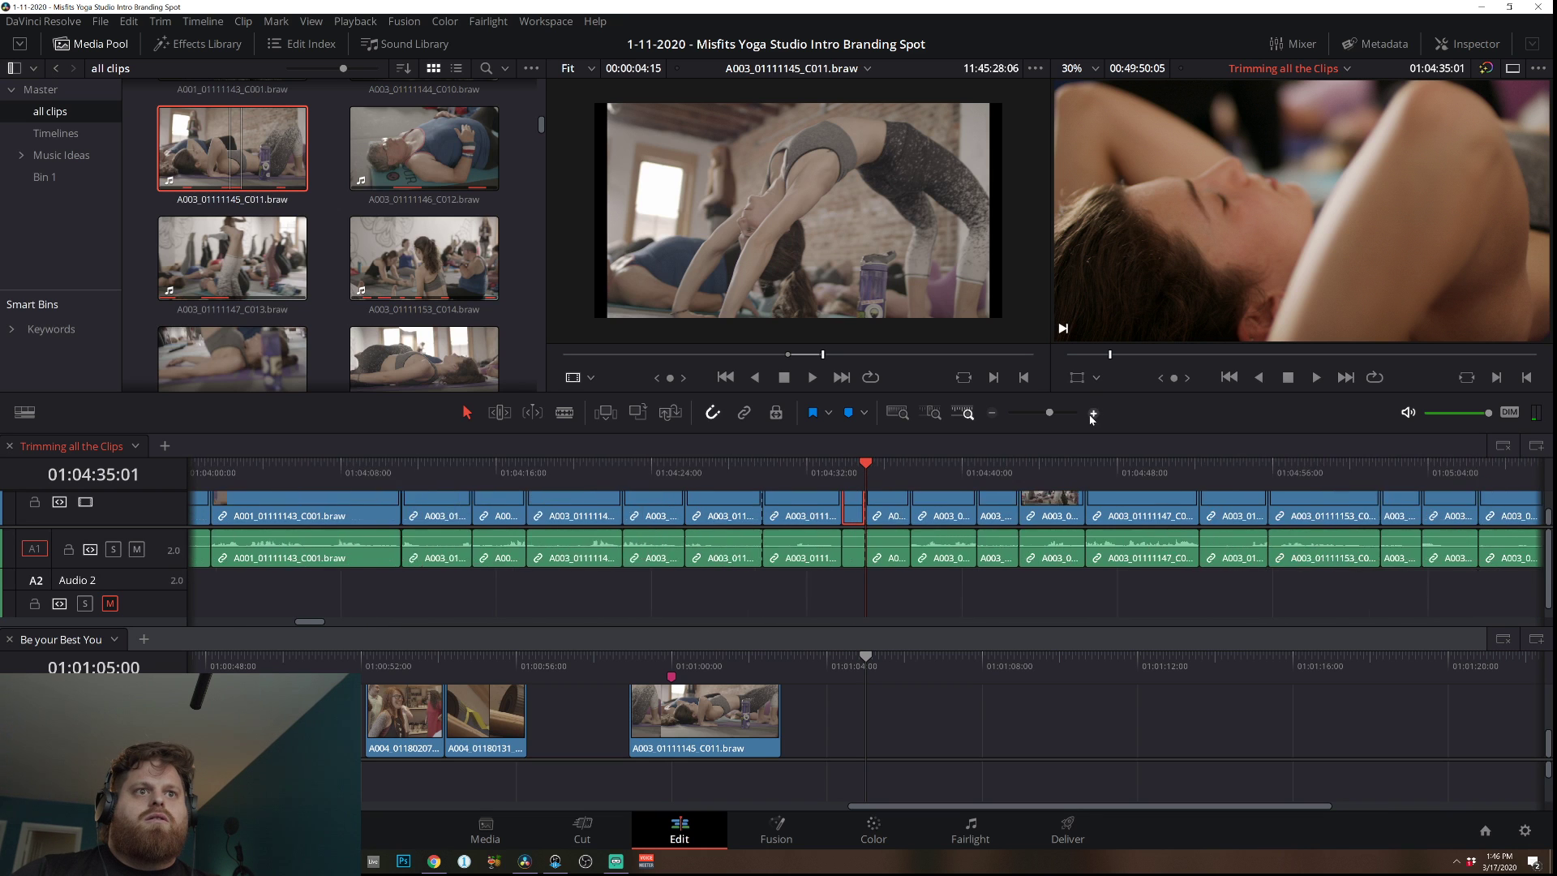
key(space)
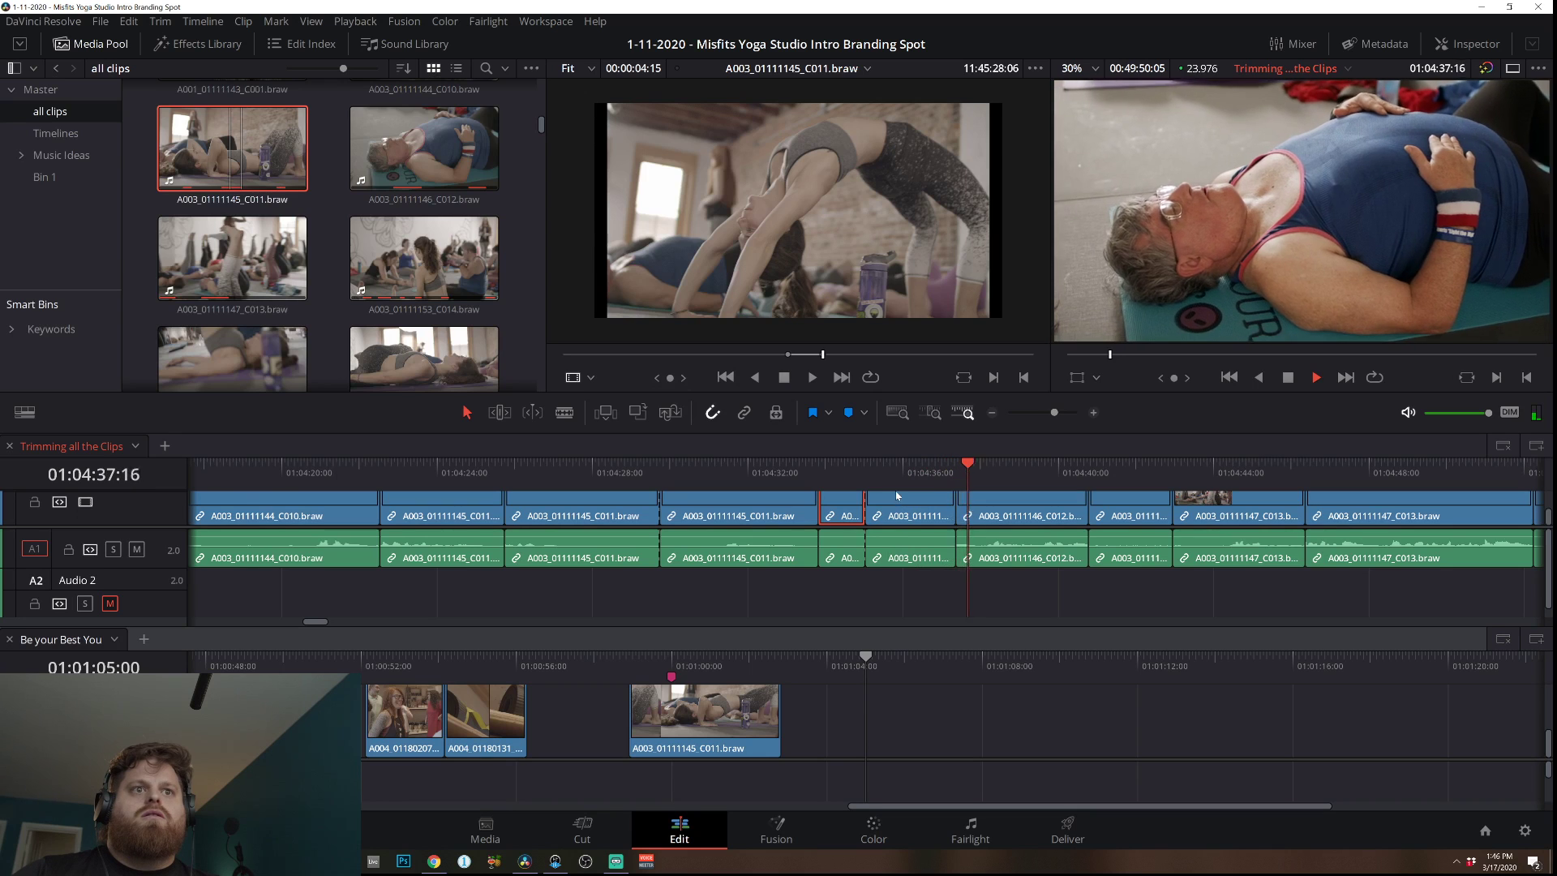
key(space)
click(899, 503)
key(ctrl+b)
drag(871, 507, 777, 764)
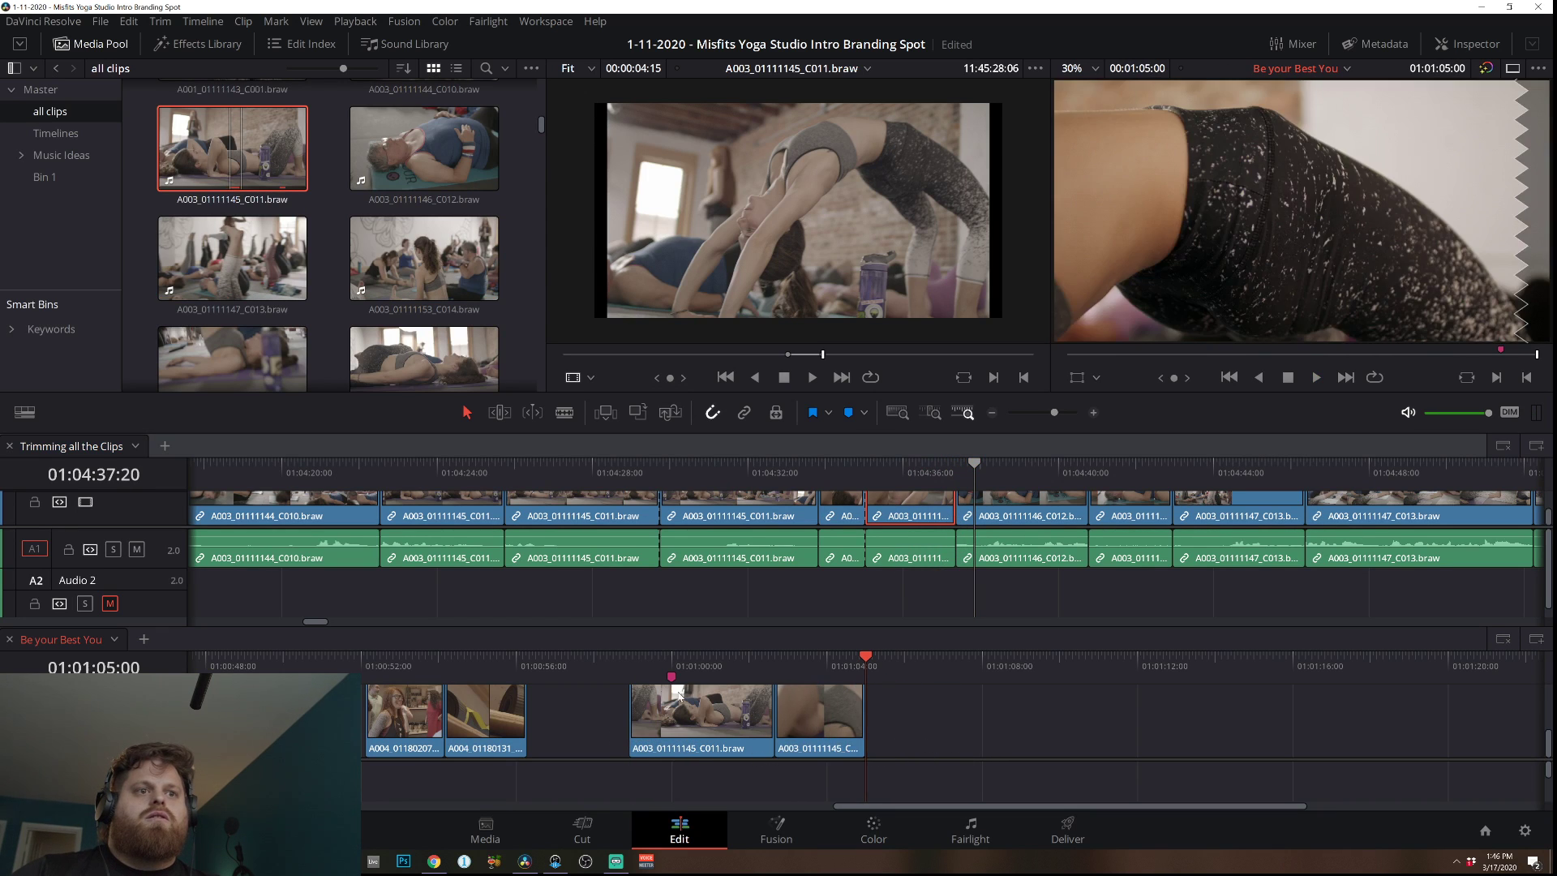
Play the backbend sequence and move the close-up earlier to start at 01:01:00:23, overwriting the end of the wide clip.
click(633, 663)
key(space)
key(m)
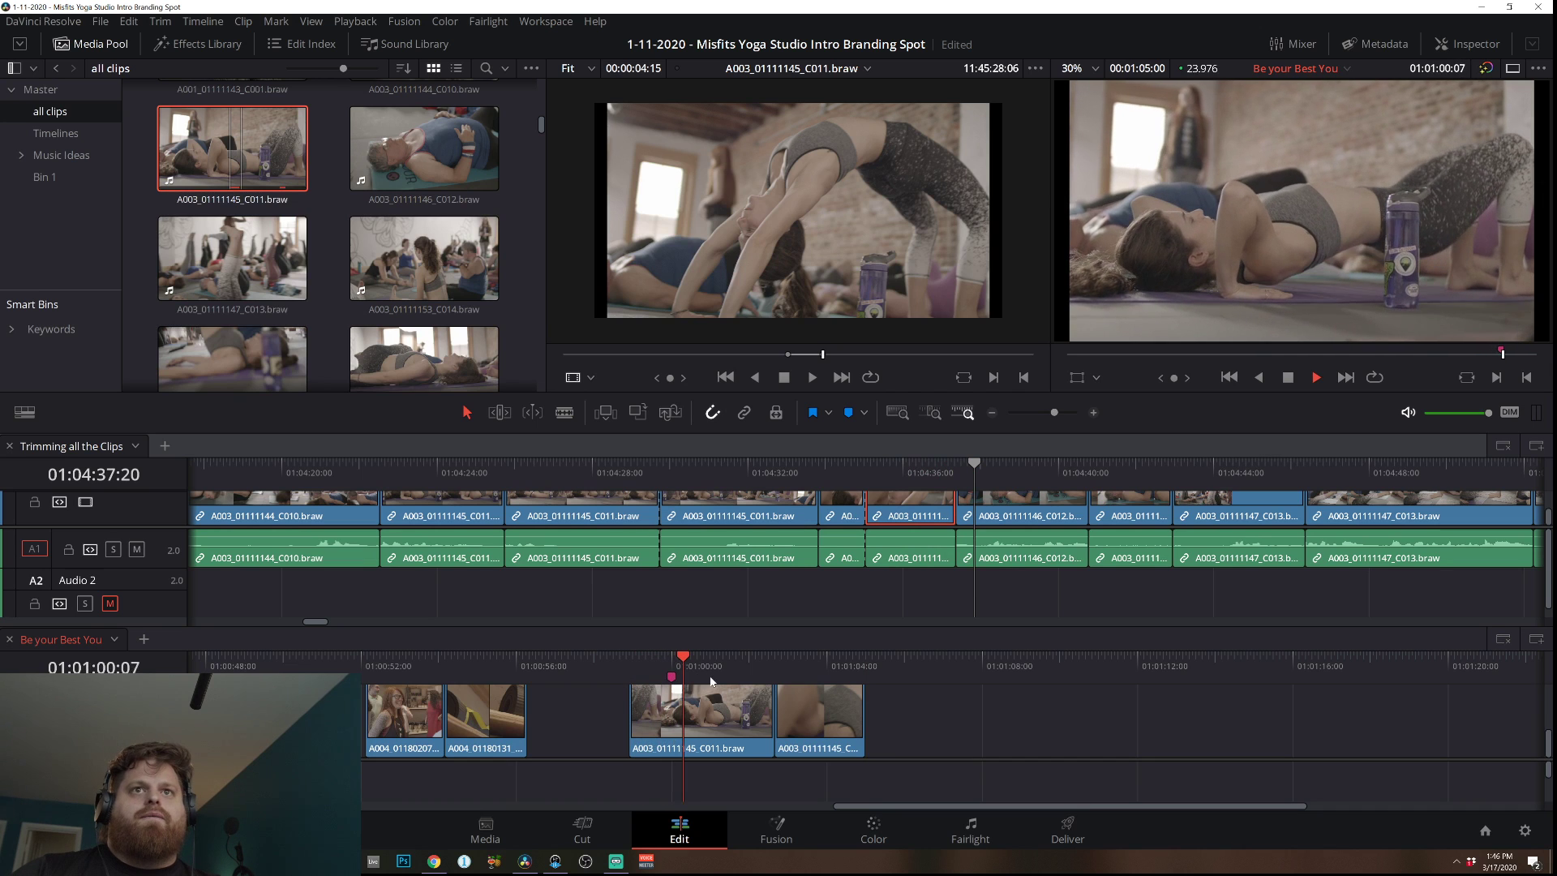
click(635, 666)
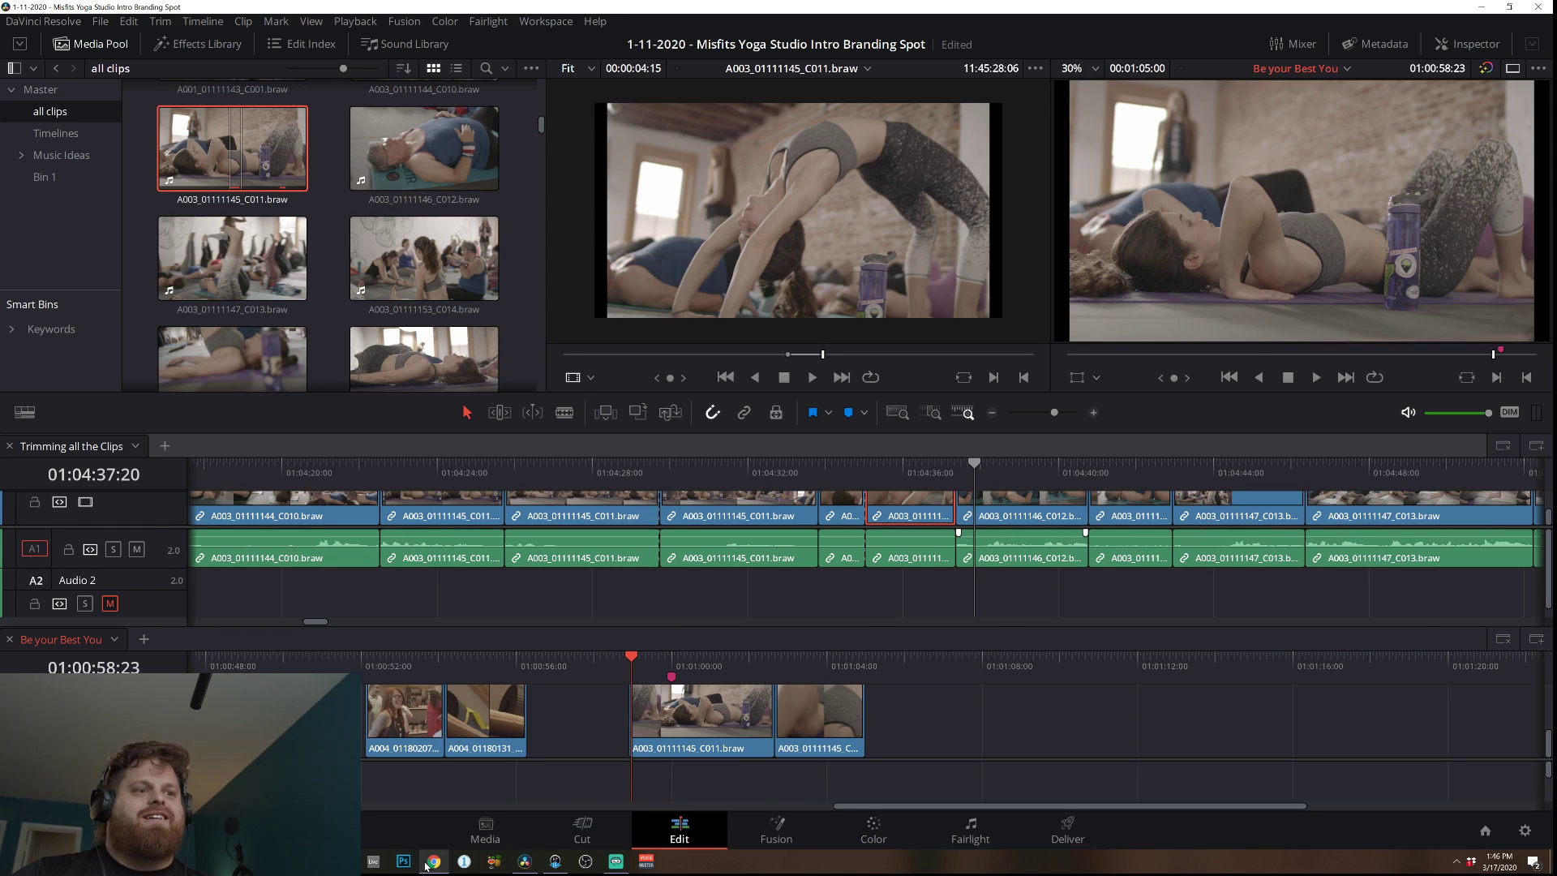
key(space)
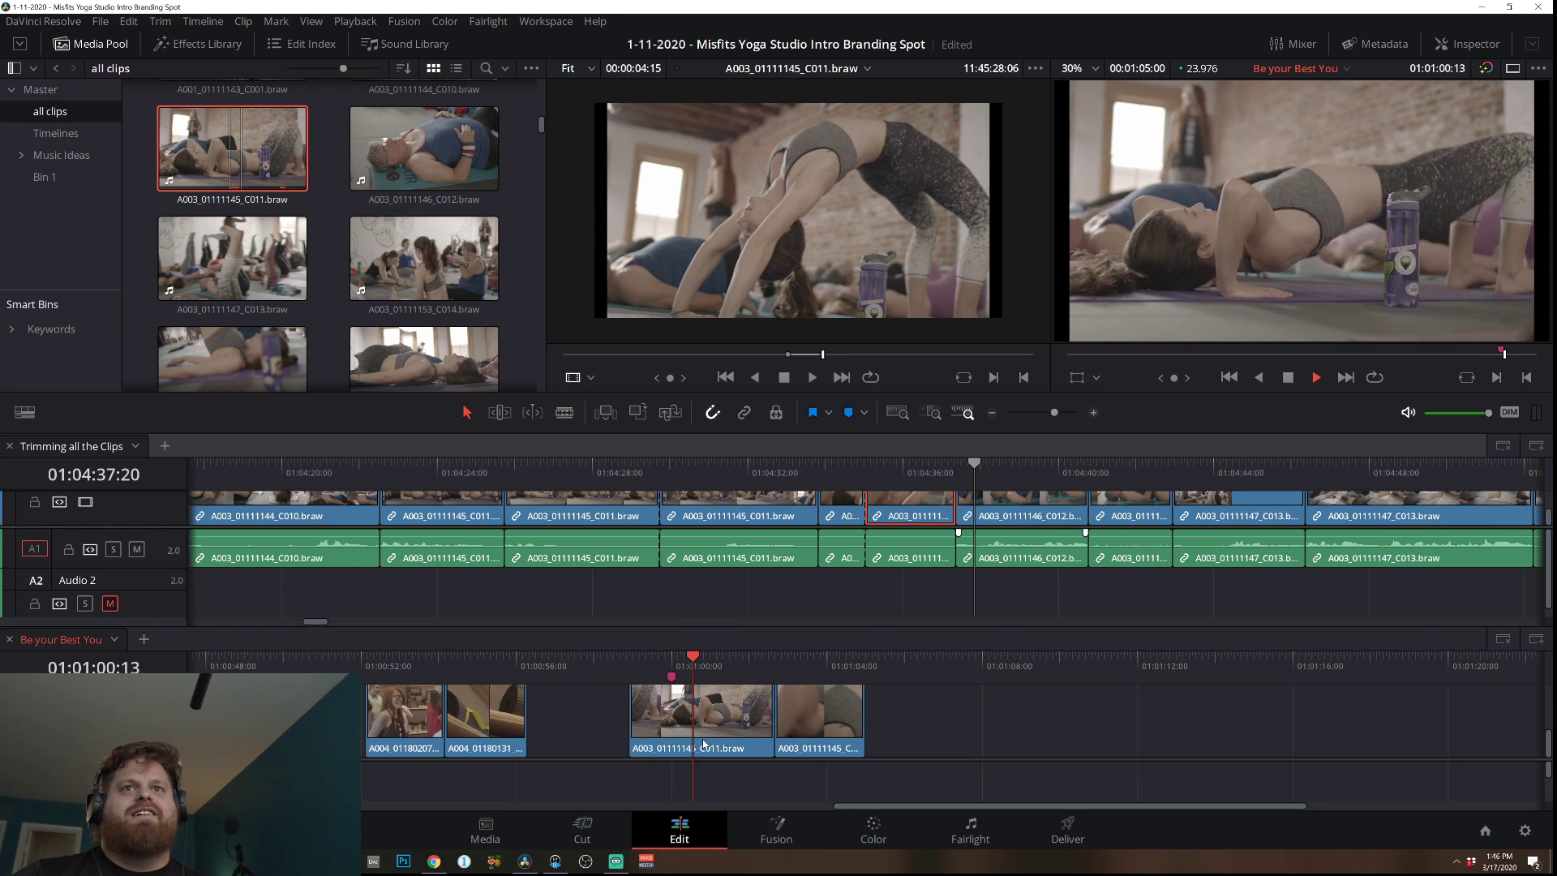
key(space)
mouse_move(737, 656)
mouse_down()
mouse_move(673, 659)
mouse_move(711, 663)
mouse_up()
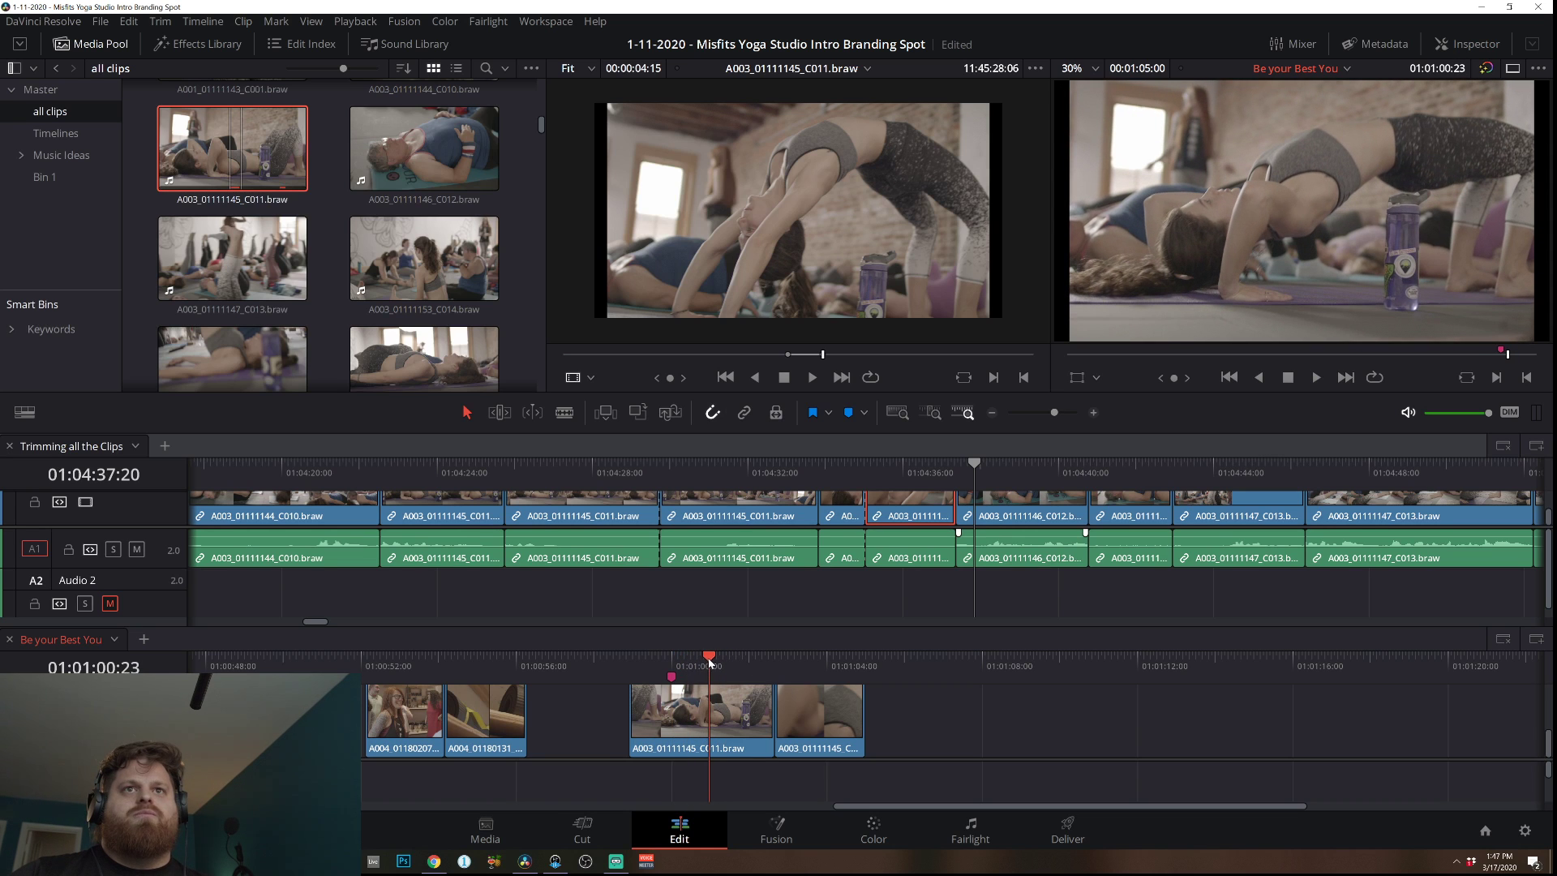
drag(824, 722, 750, 725)
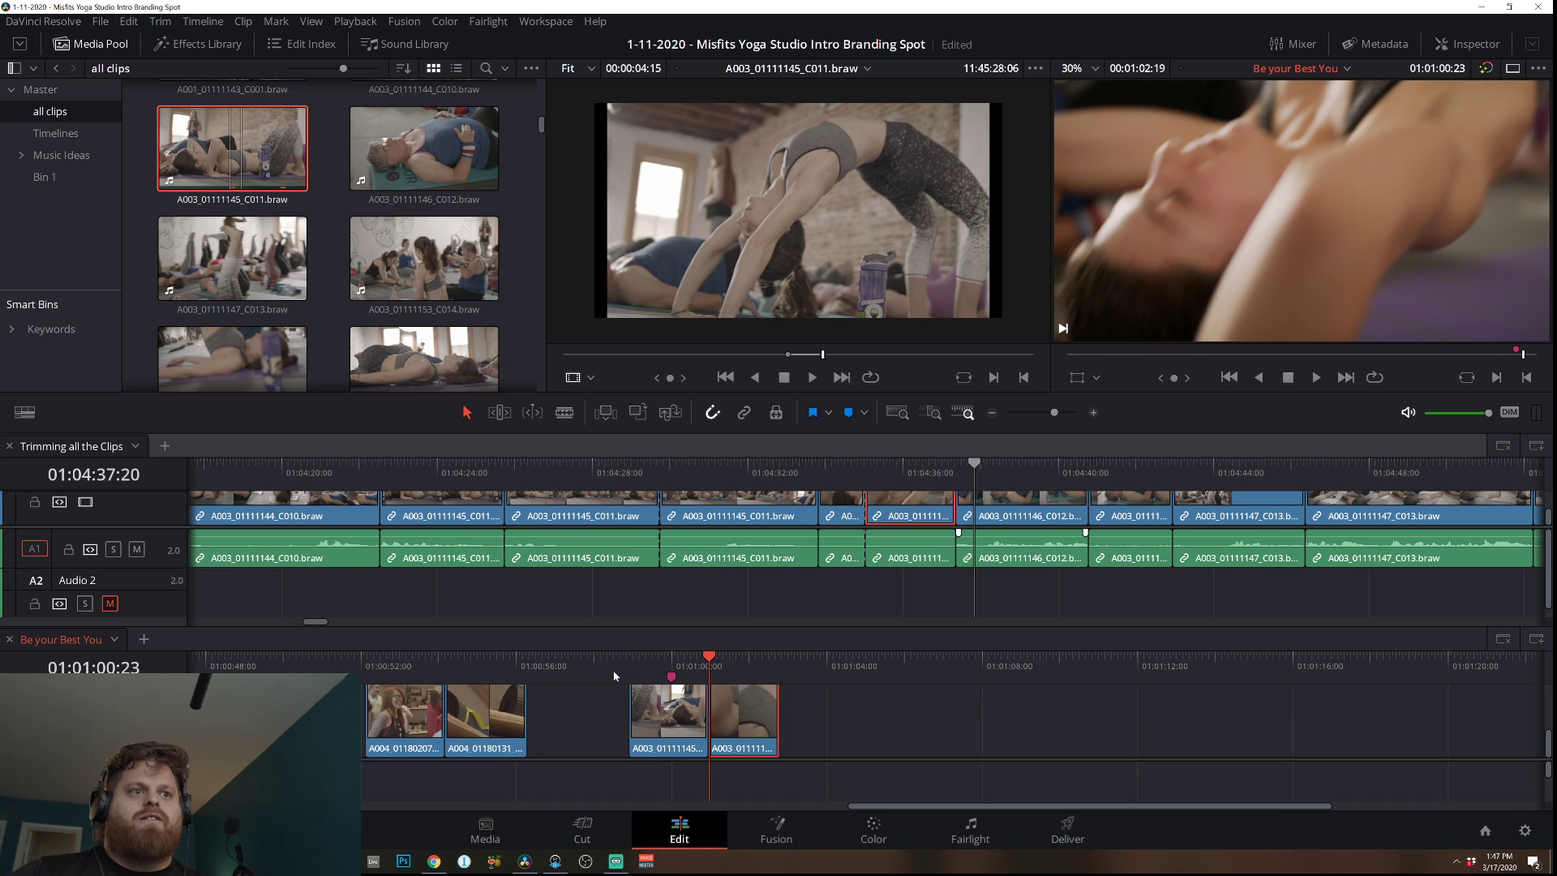
Play the cut between the two backbend clips and trim the wide clip's start slightly.
click(635, 659)
key(space)
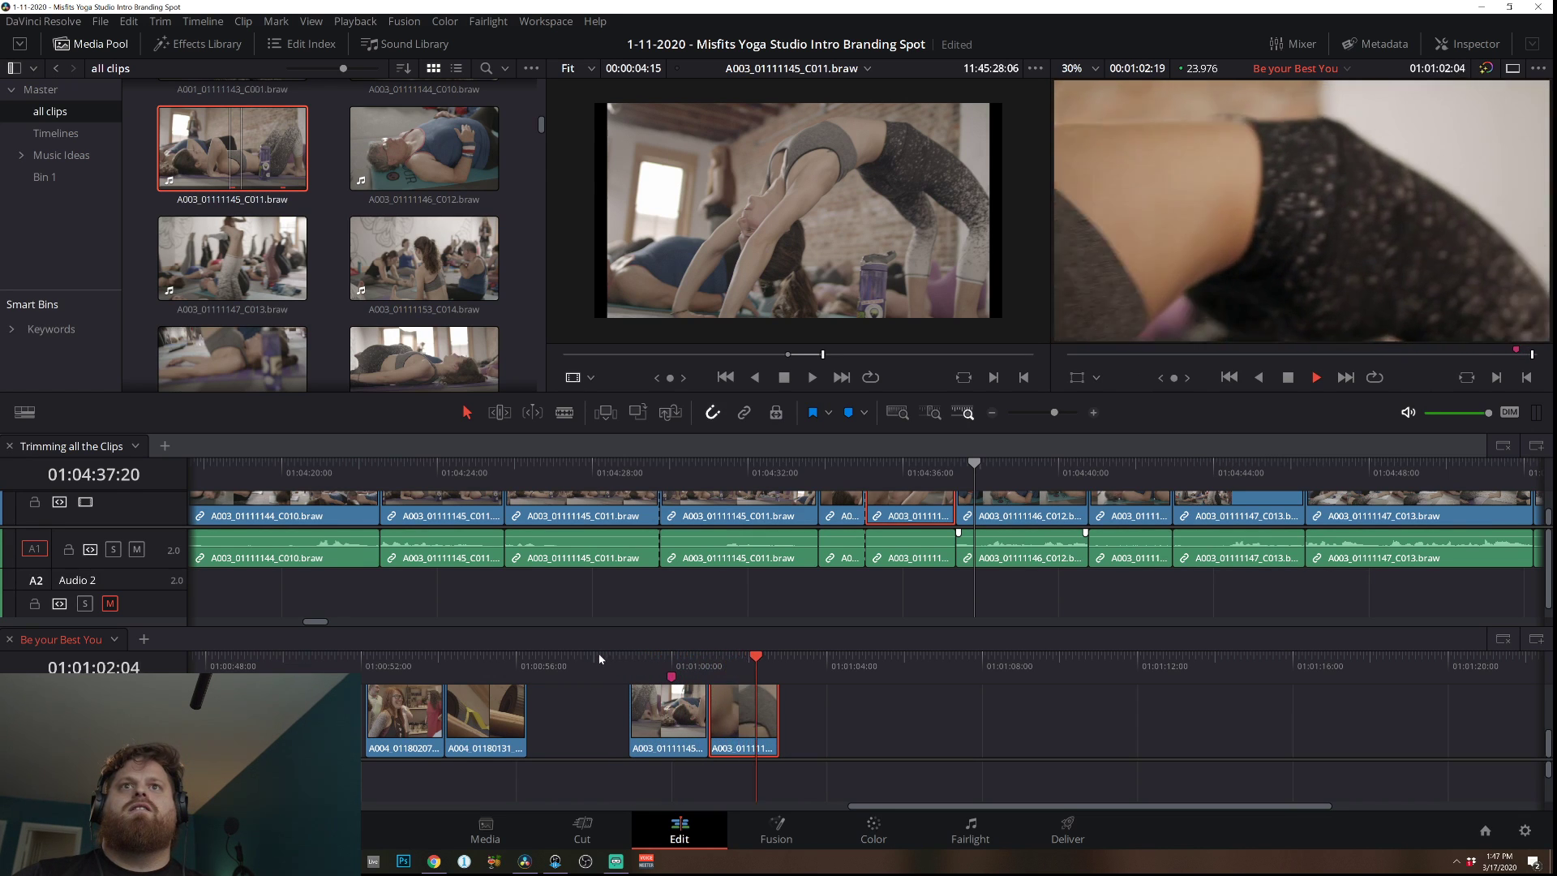
key(space)
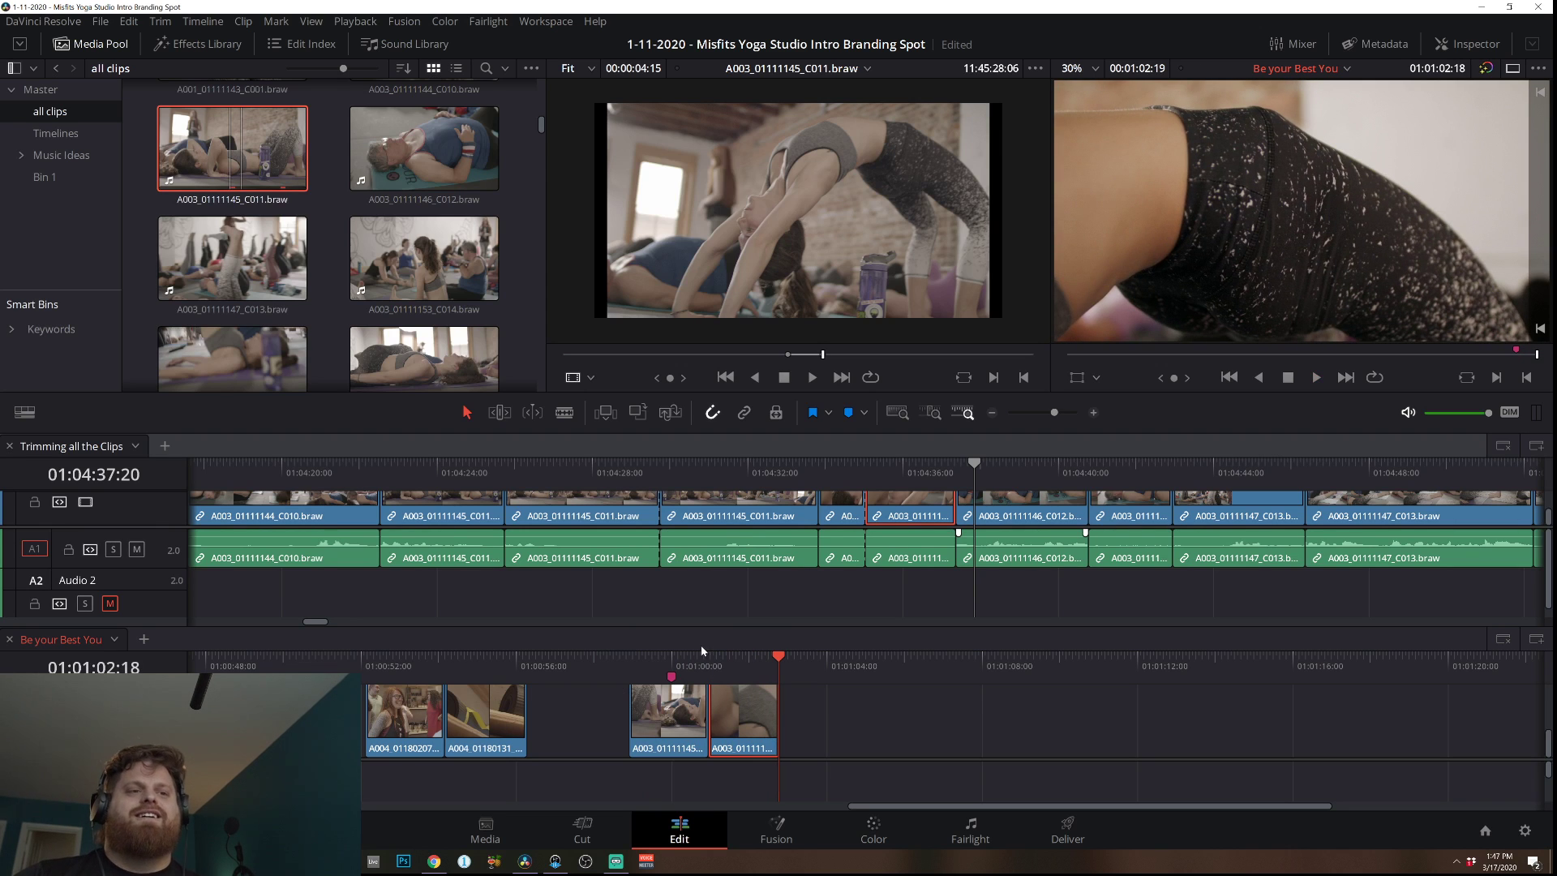
click(653, 660)
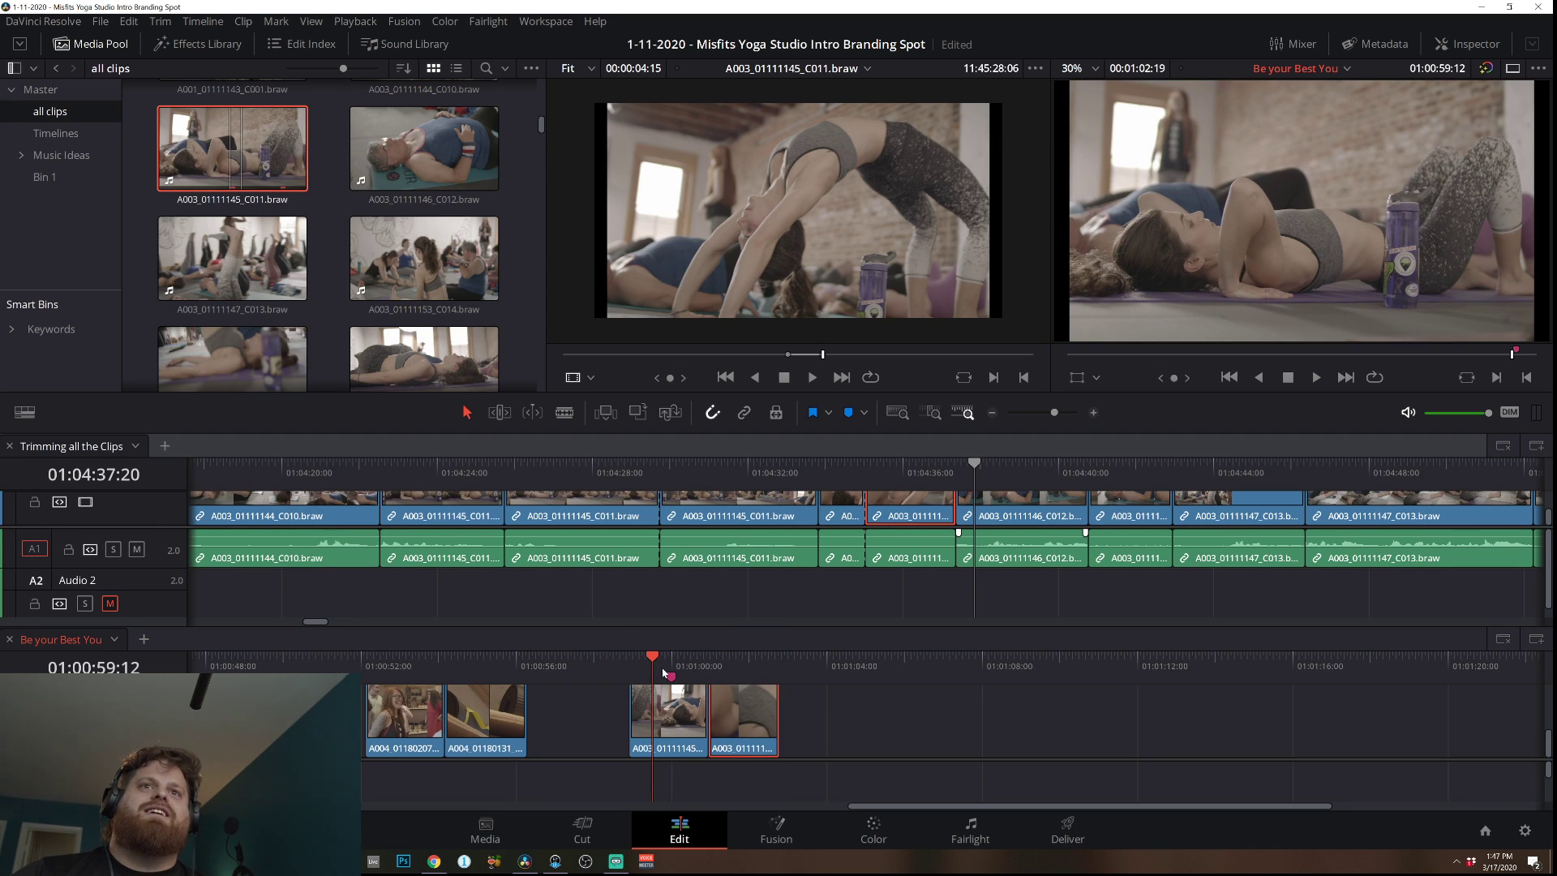
mouse_move(631, 721)
mouse_down()
mouse_move(648, 721)
mouse_move(632, 721)
mouse_up()
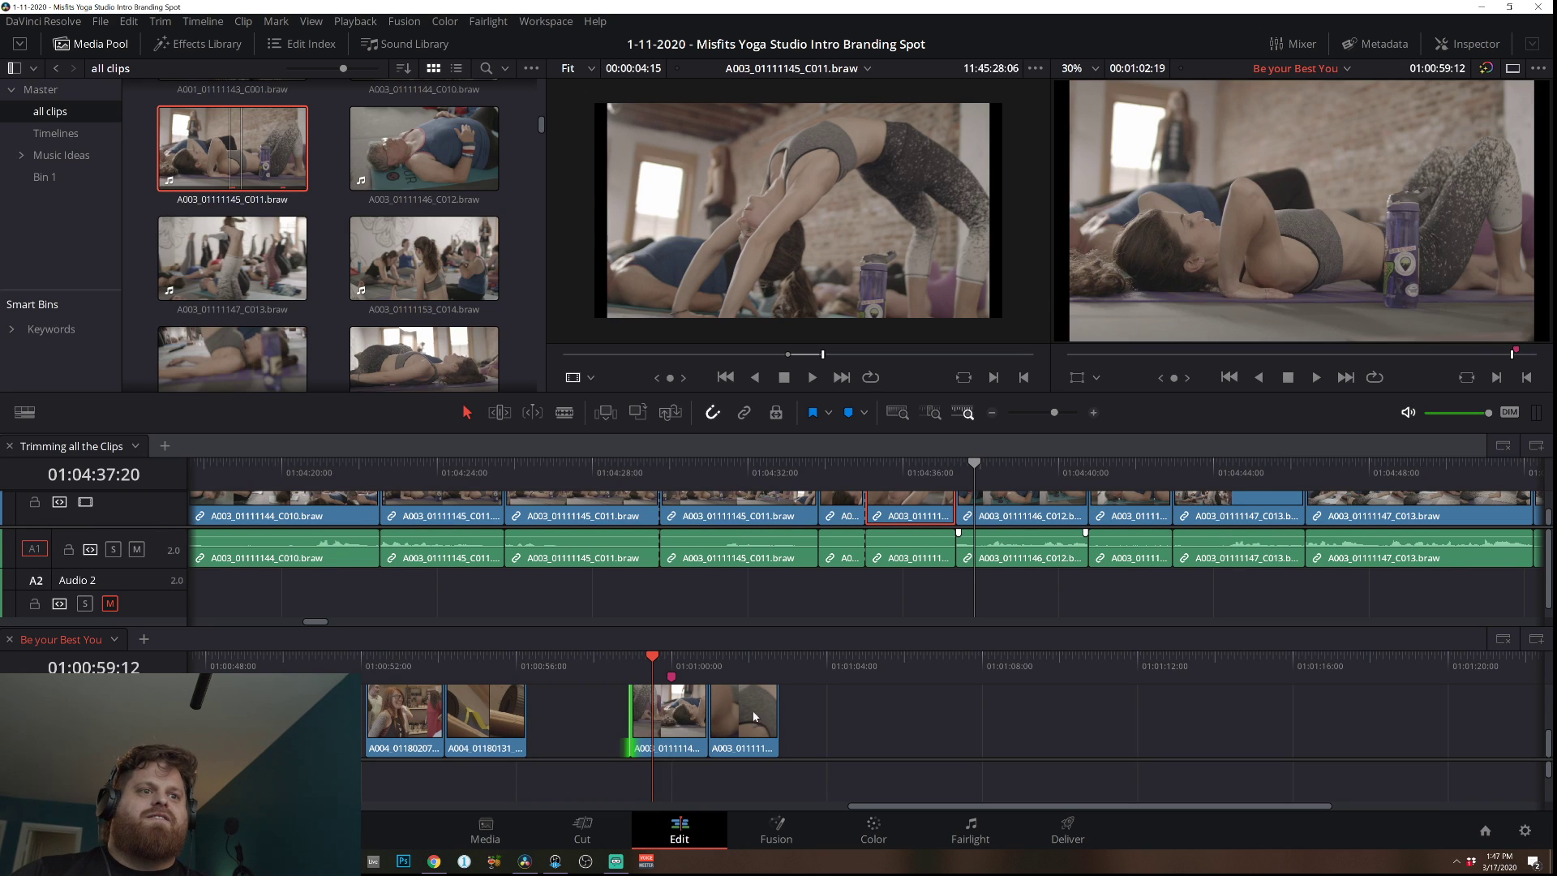
Try shortening the start of the close-up backbend clip, preview the cut and undo the shortening.
drag(732, 709, 732, 710)
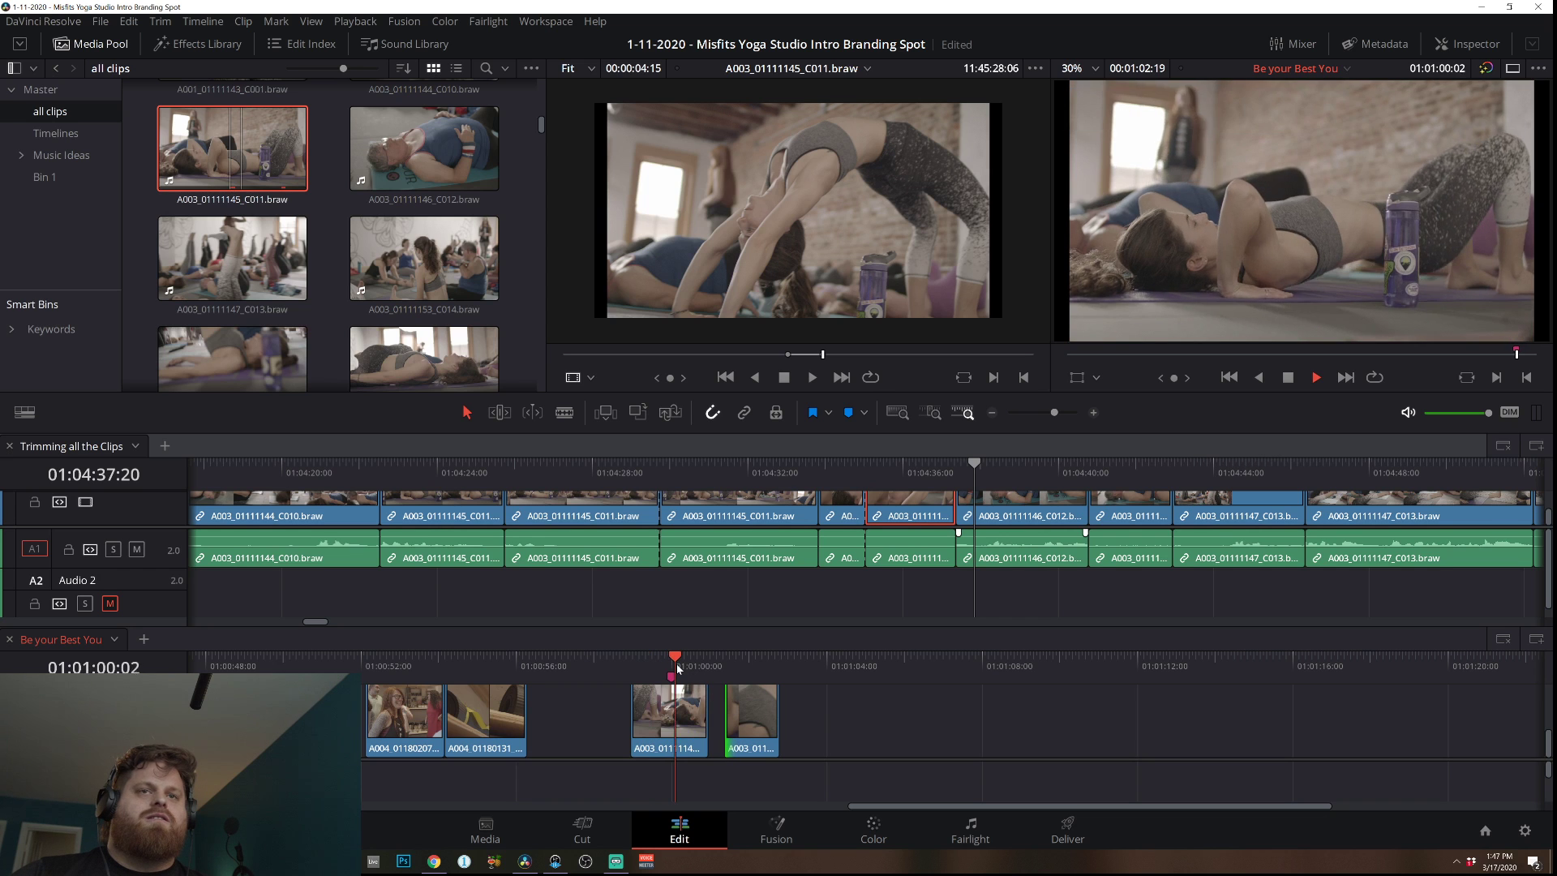
click(679, 667)
key(space)
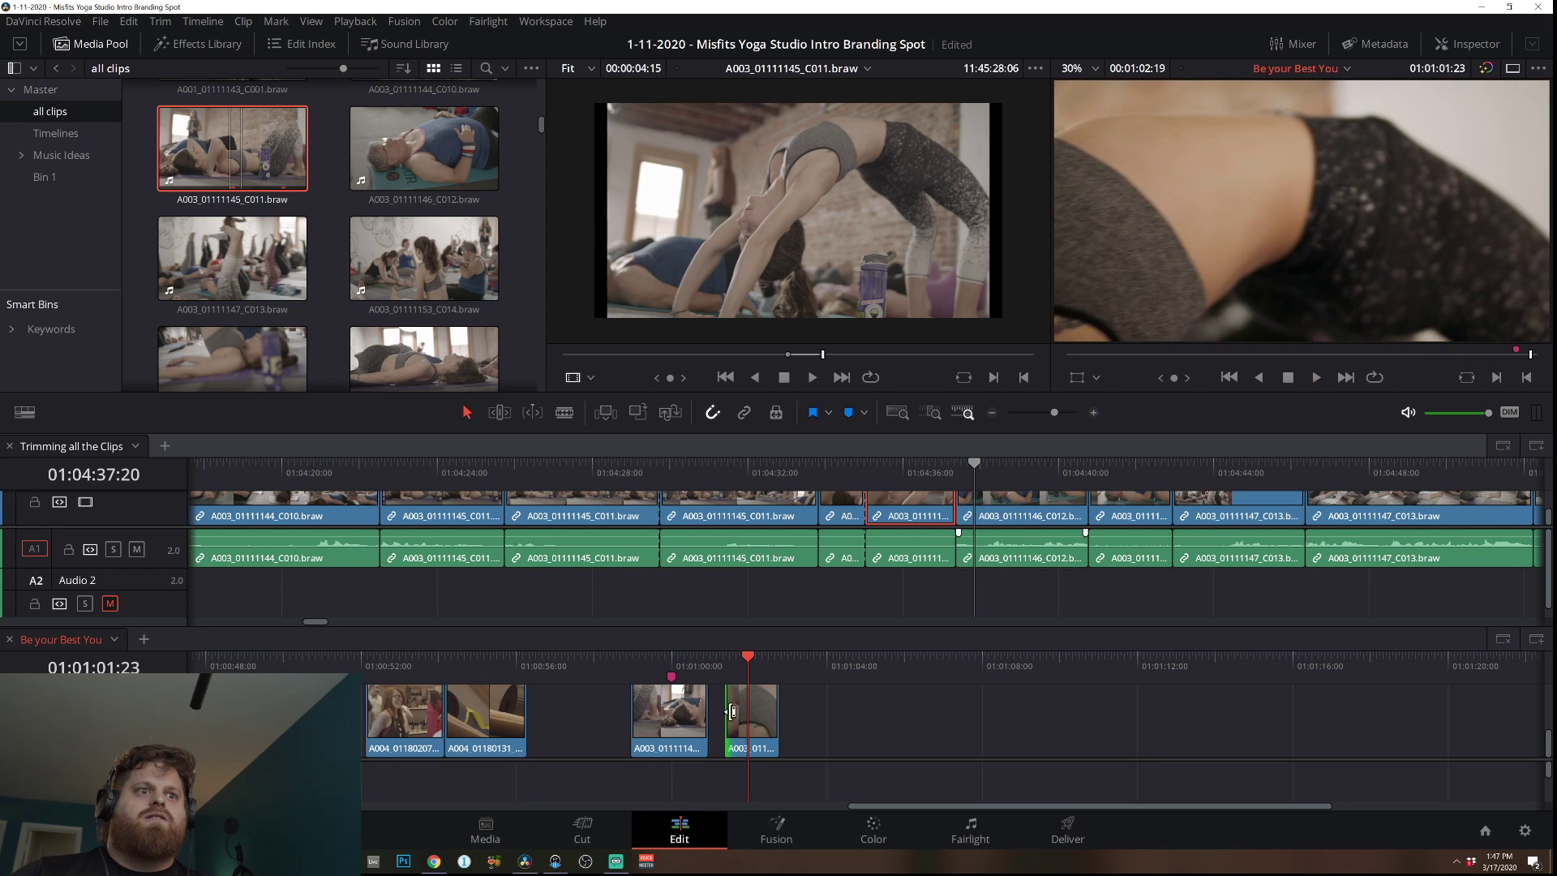
key(space)
click(648, 665)
key(space)
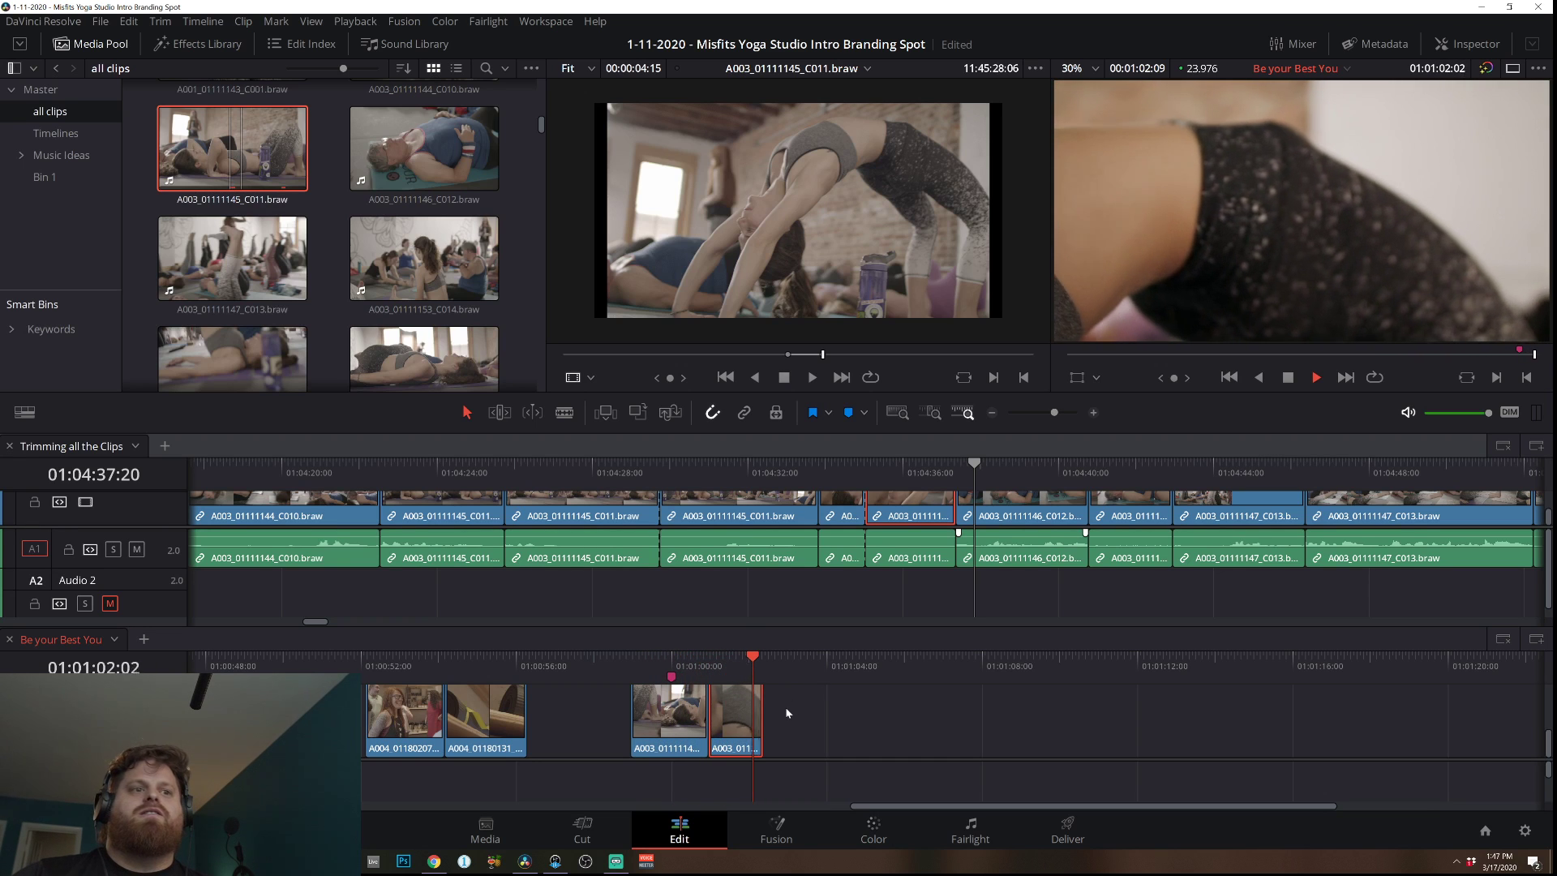
key(Delete)
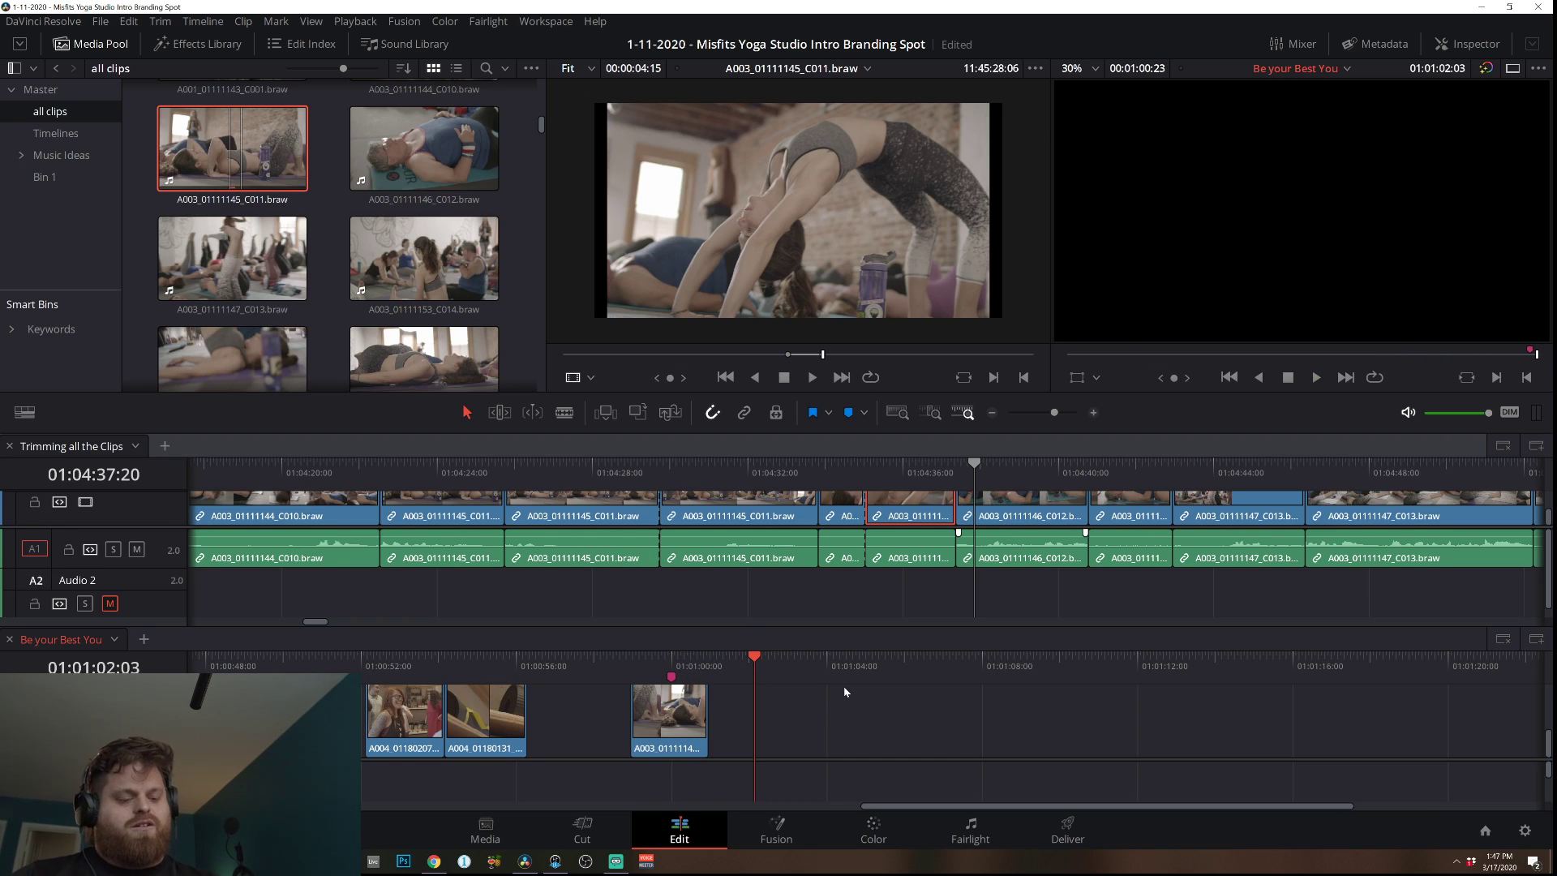
key(ctrl+z)
key(ctrl+z)
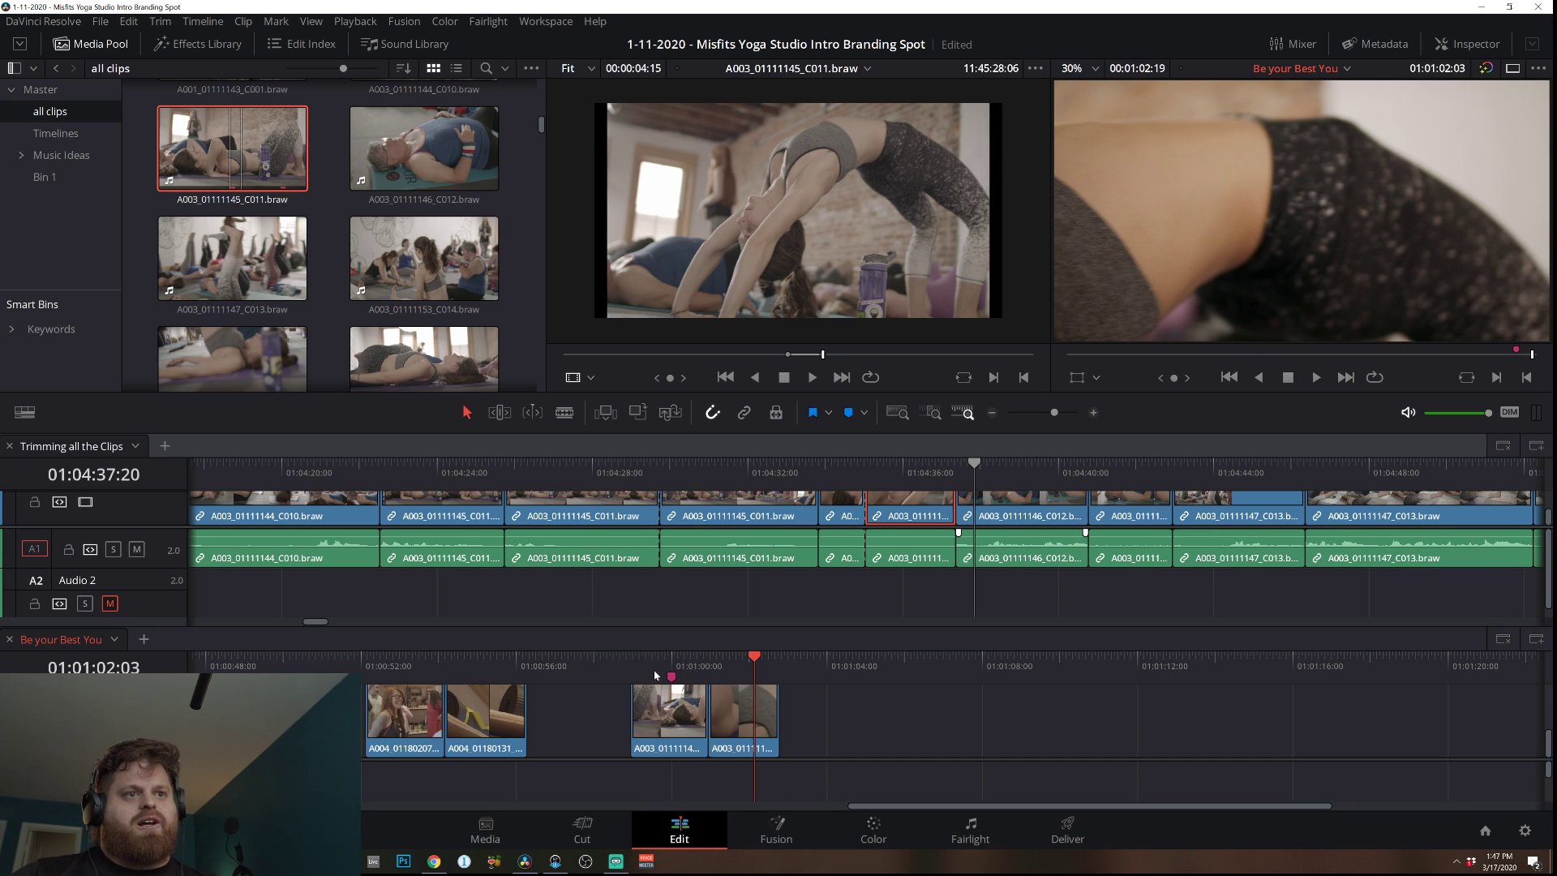
Slip the close-up backbend clip's footage slightly later within its place on the timeline and play back the cut.
click(655, 674)
key(space)
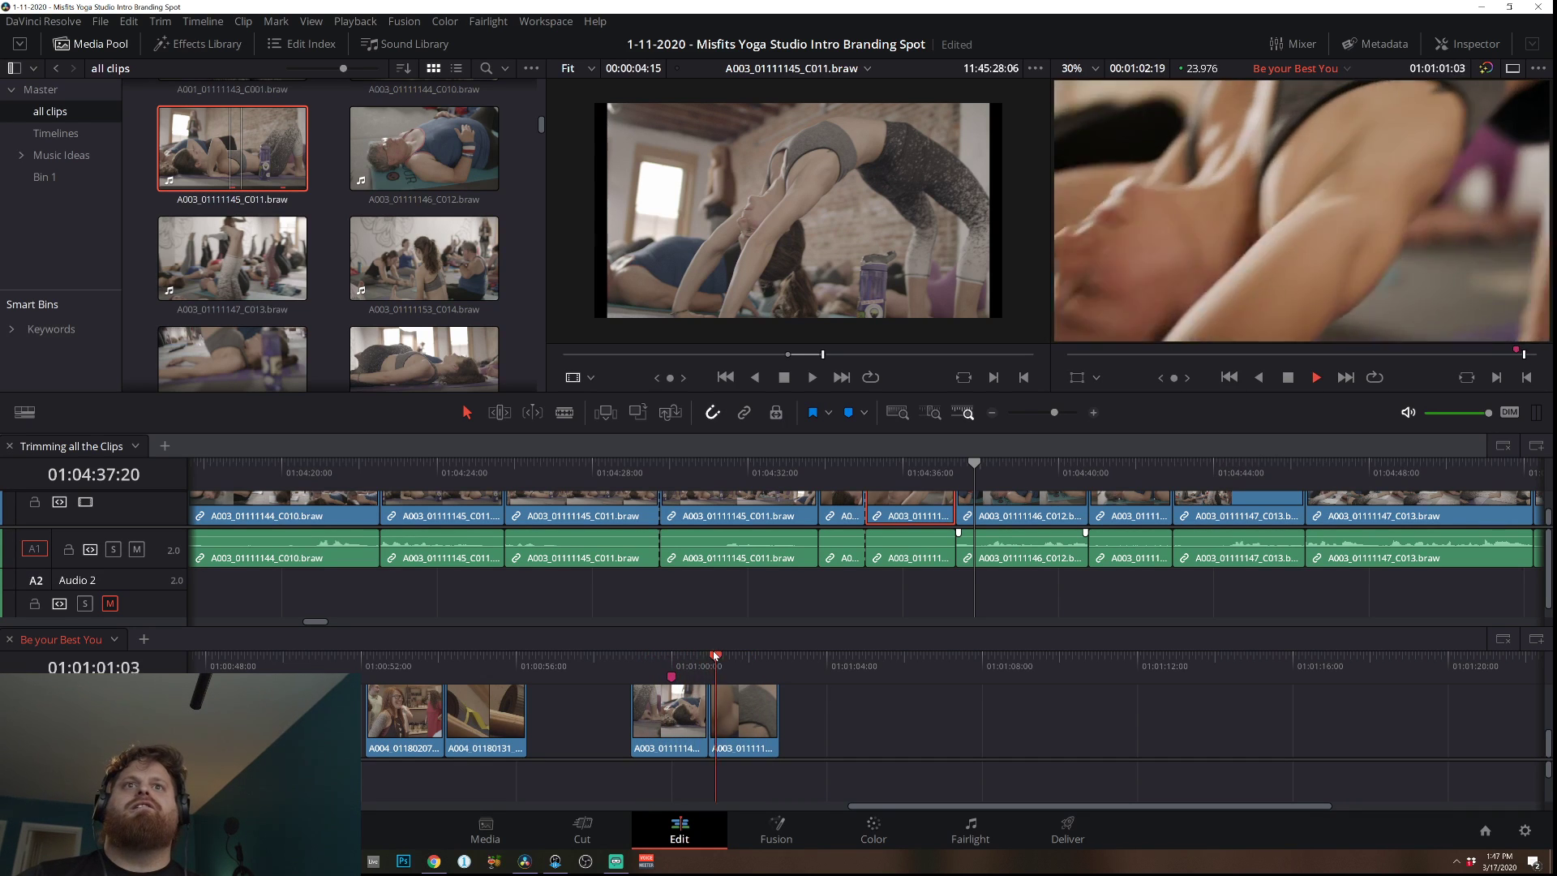
key(space)
click(704, 706)
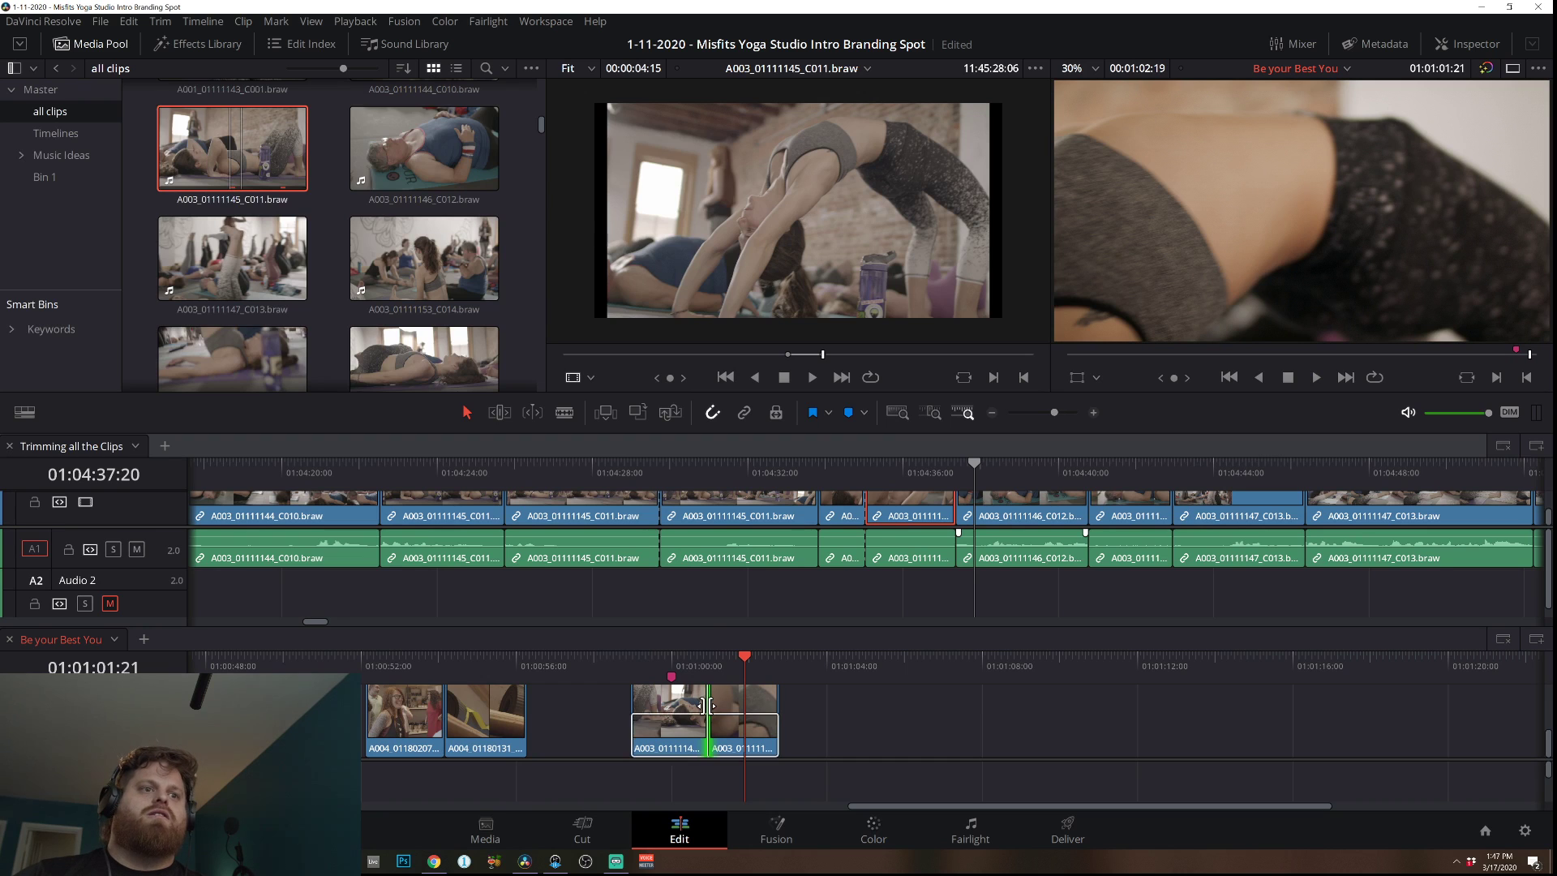
click(1094, 414)
drag(855, 713, 849, 710)
click(631, 666)
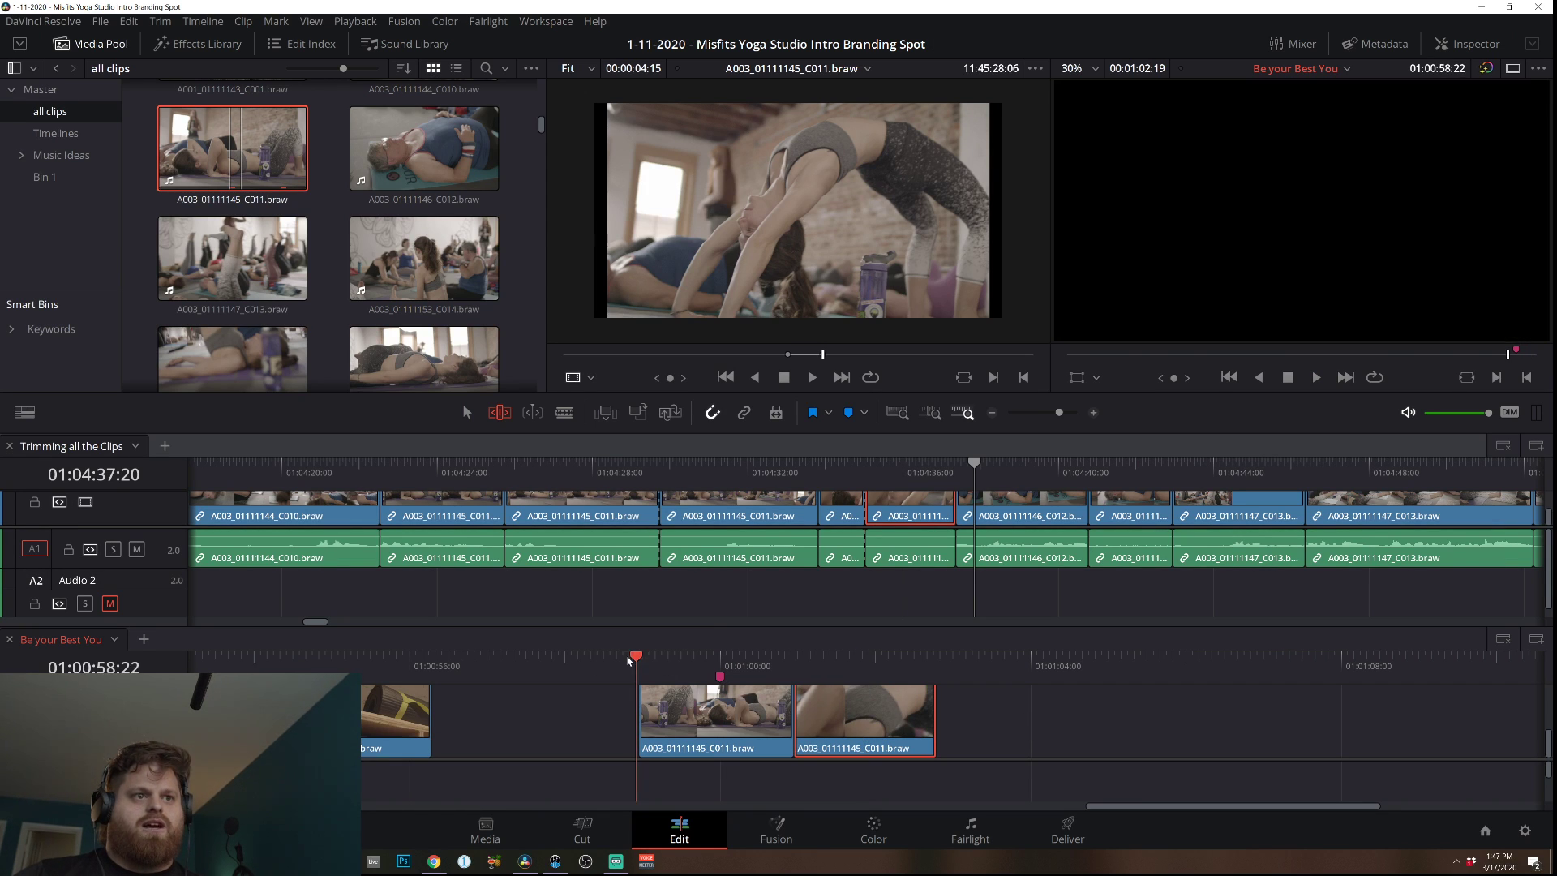
key(space)
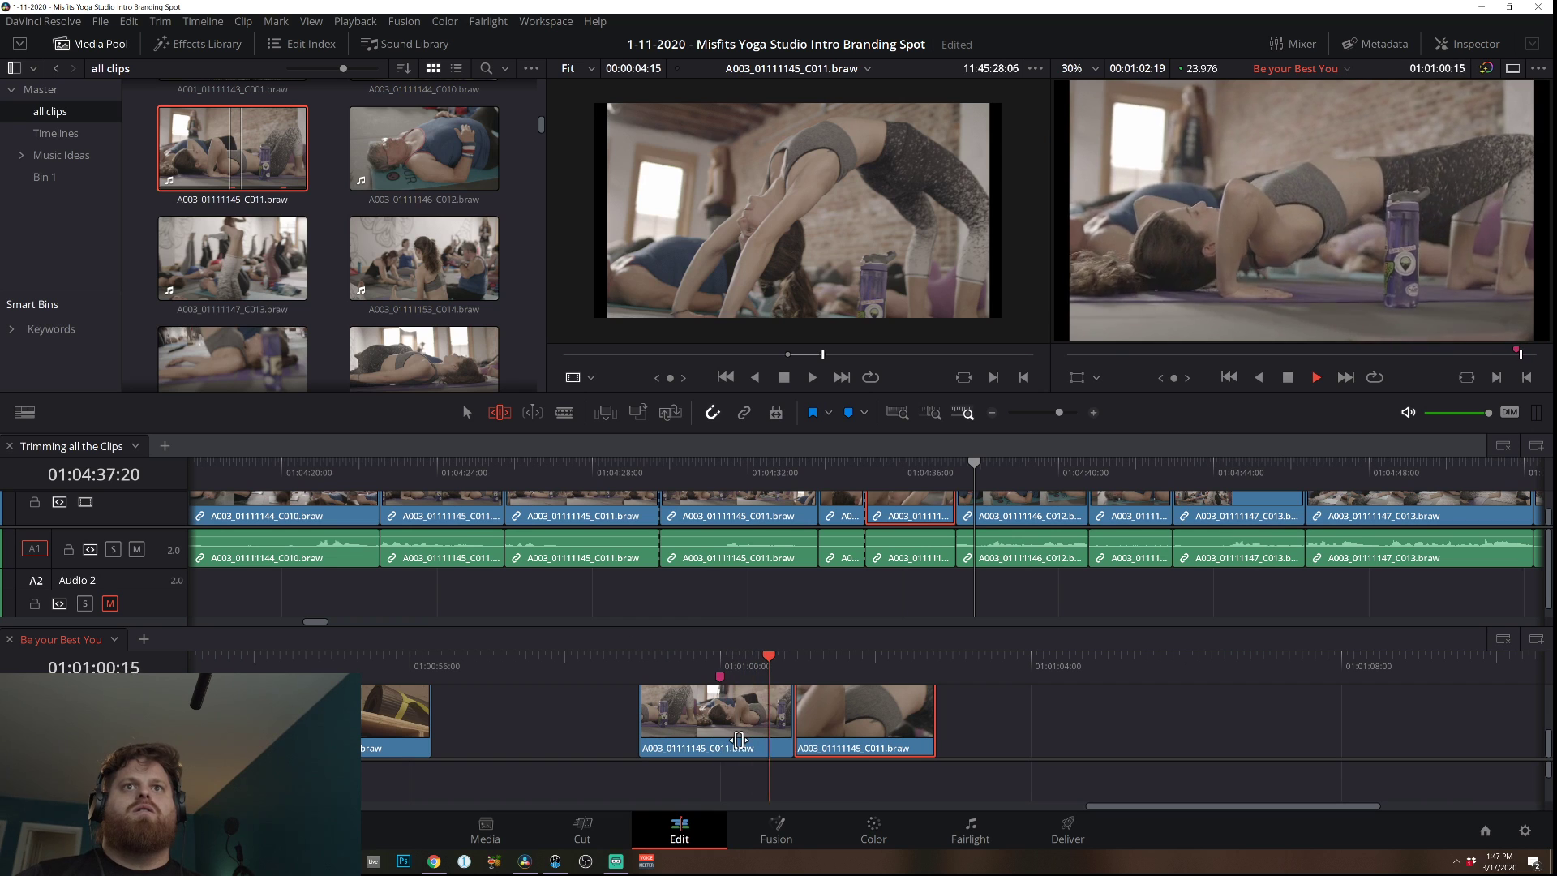
key(space)
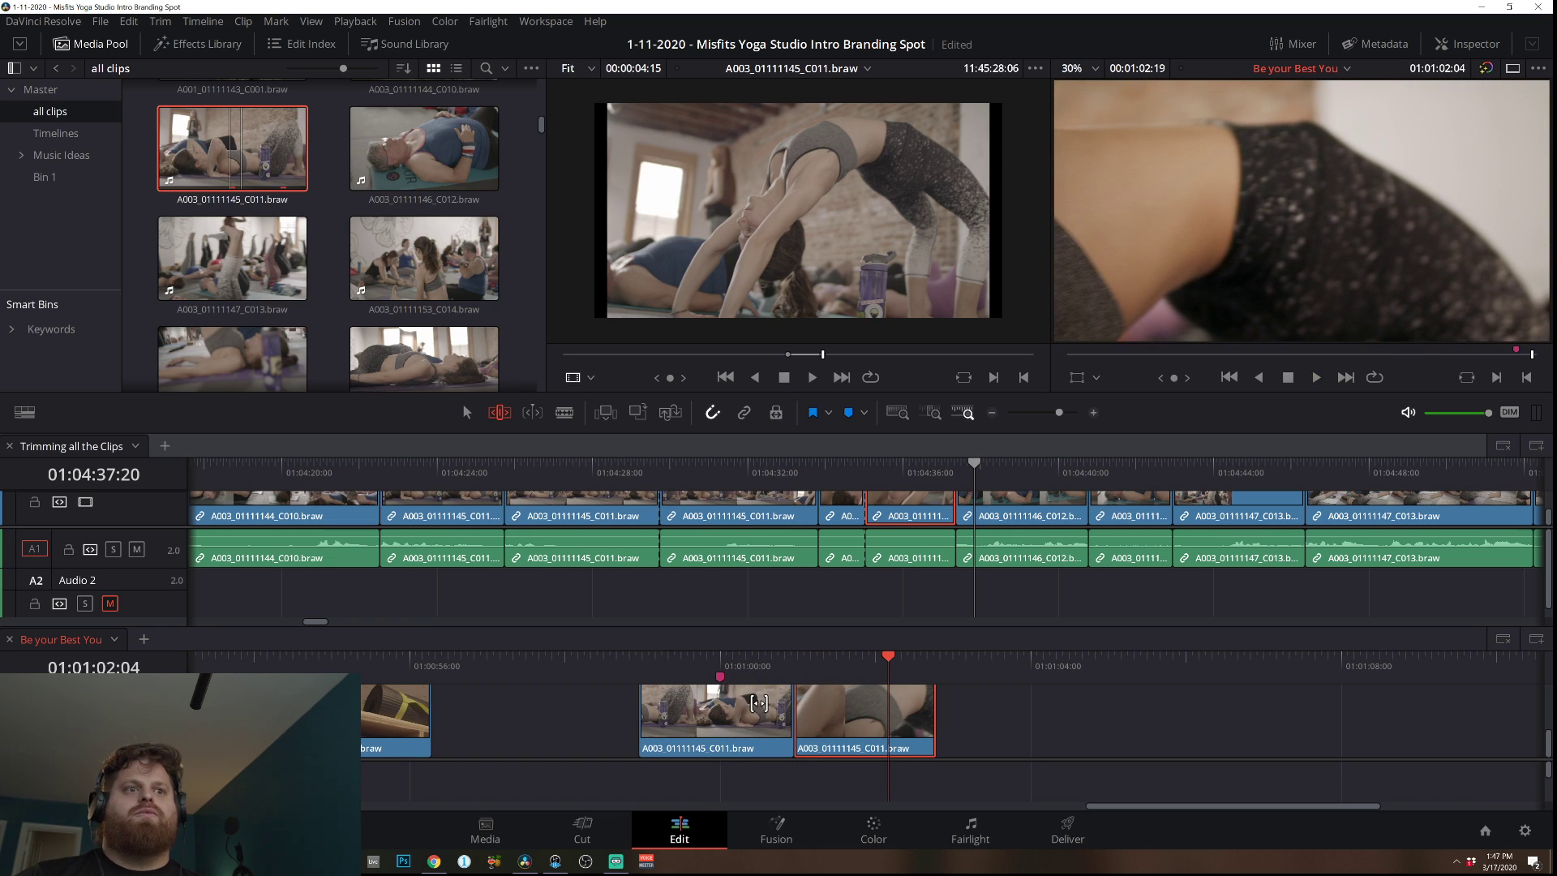
Slip the wide backbend clip's footage slightly within its place on the timeline and play back the cut to the close-up.
drag(739, 714, 745, 710)
click(634, 663)
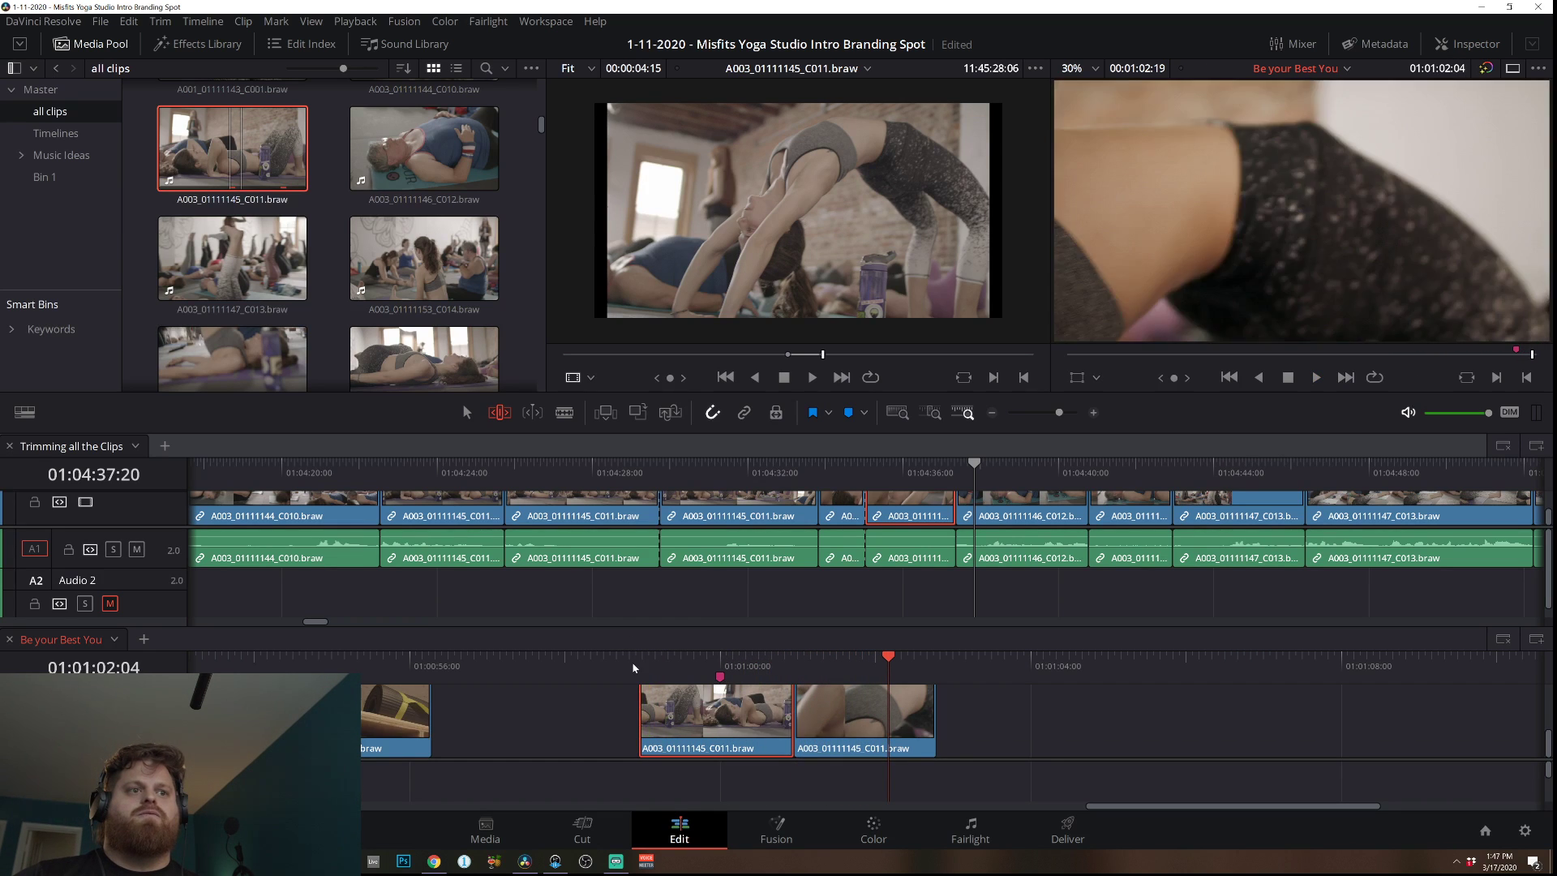
key(space)
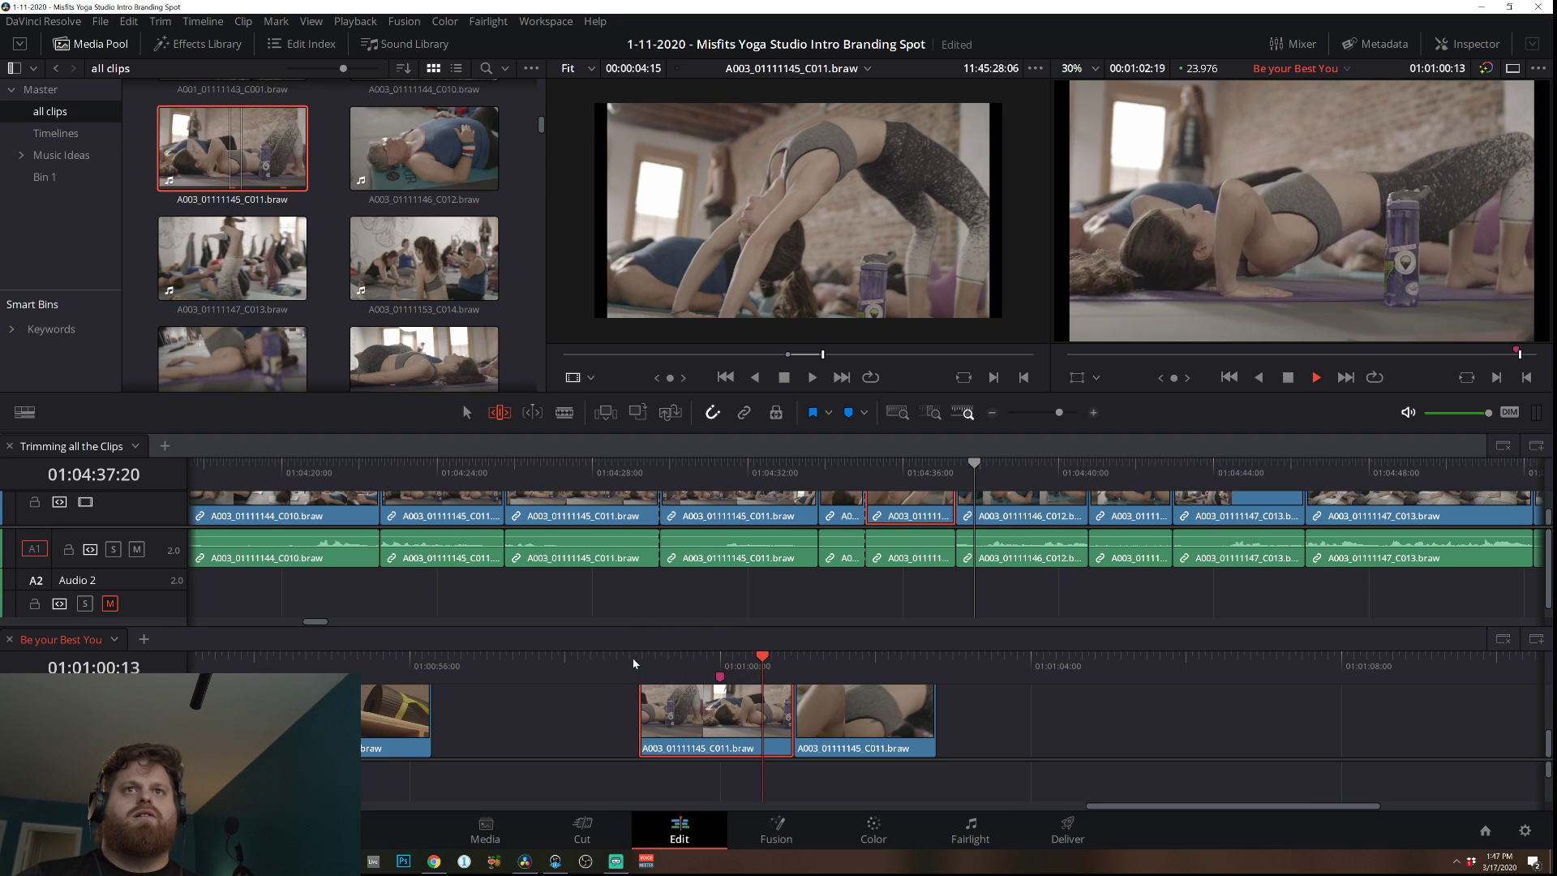
key(space)
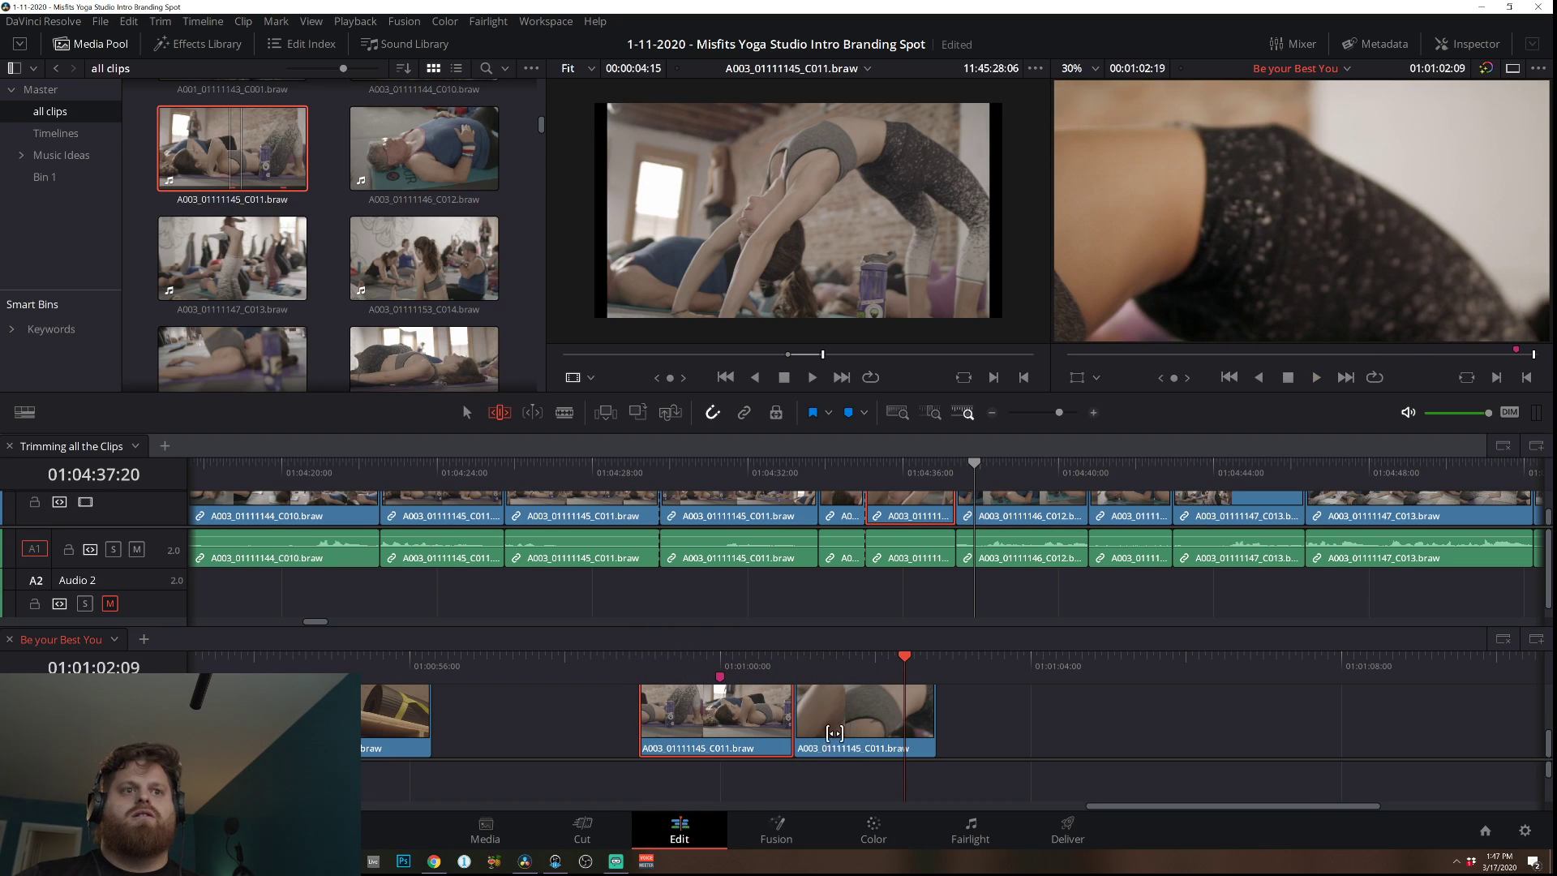
Slip the close-up backbend clip to slightly earlier footage and replay both backbend clips.
drag(832, 714, 831, 714)
click(754, 663)
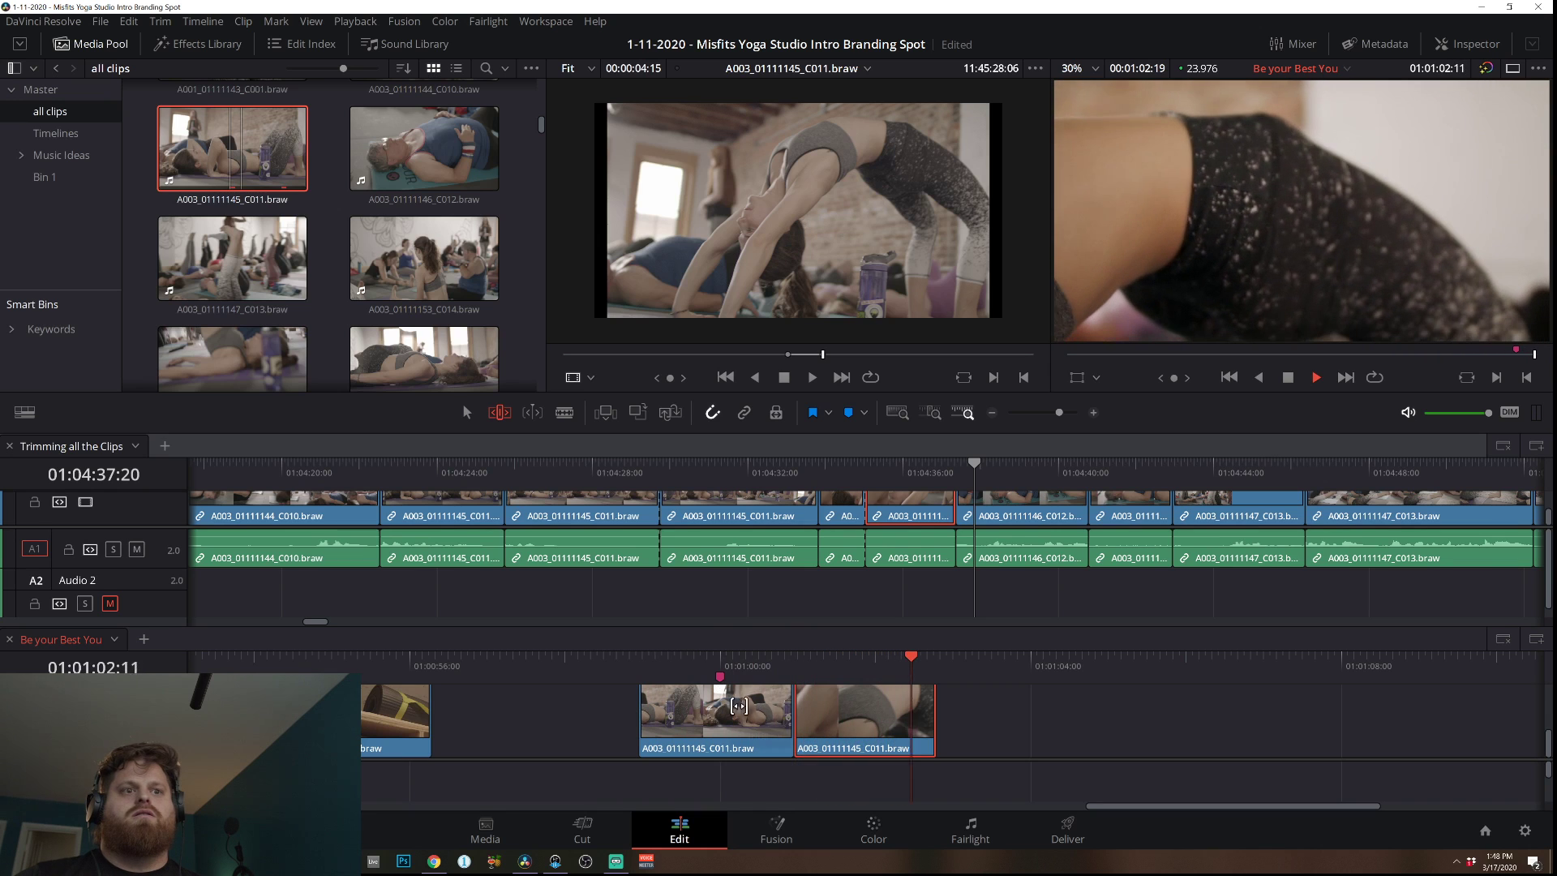
drag(836, 718, 849, 720)
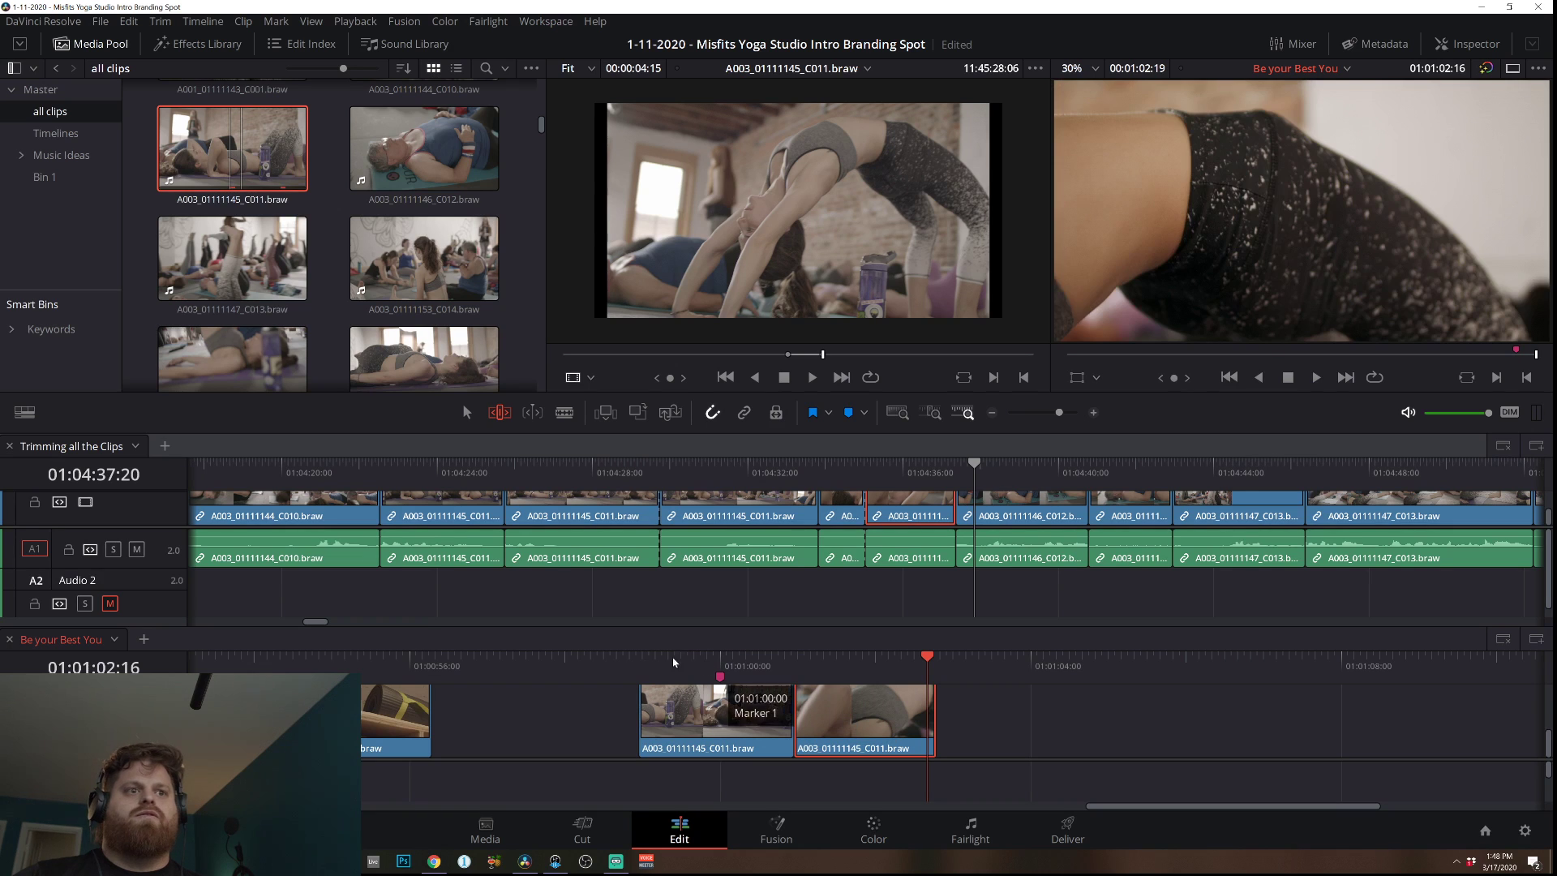
click(632, 660)
key(space)
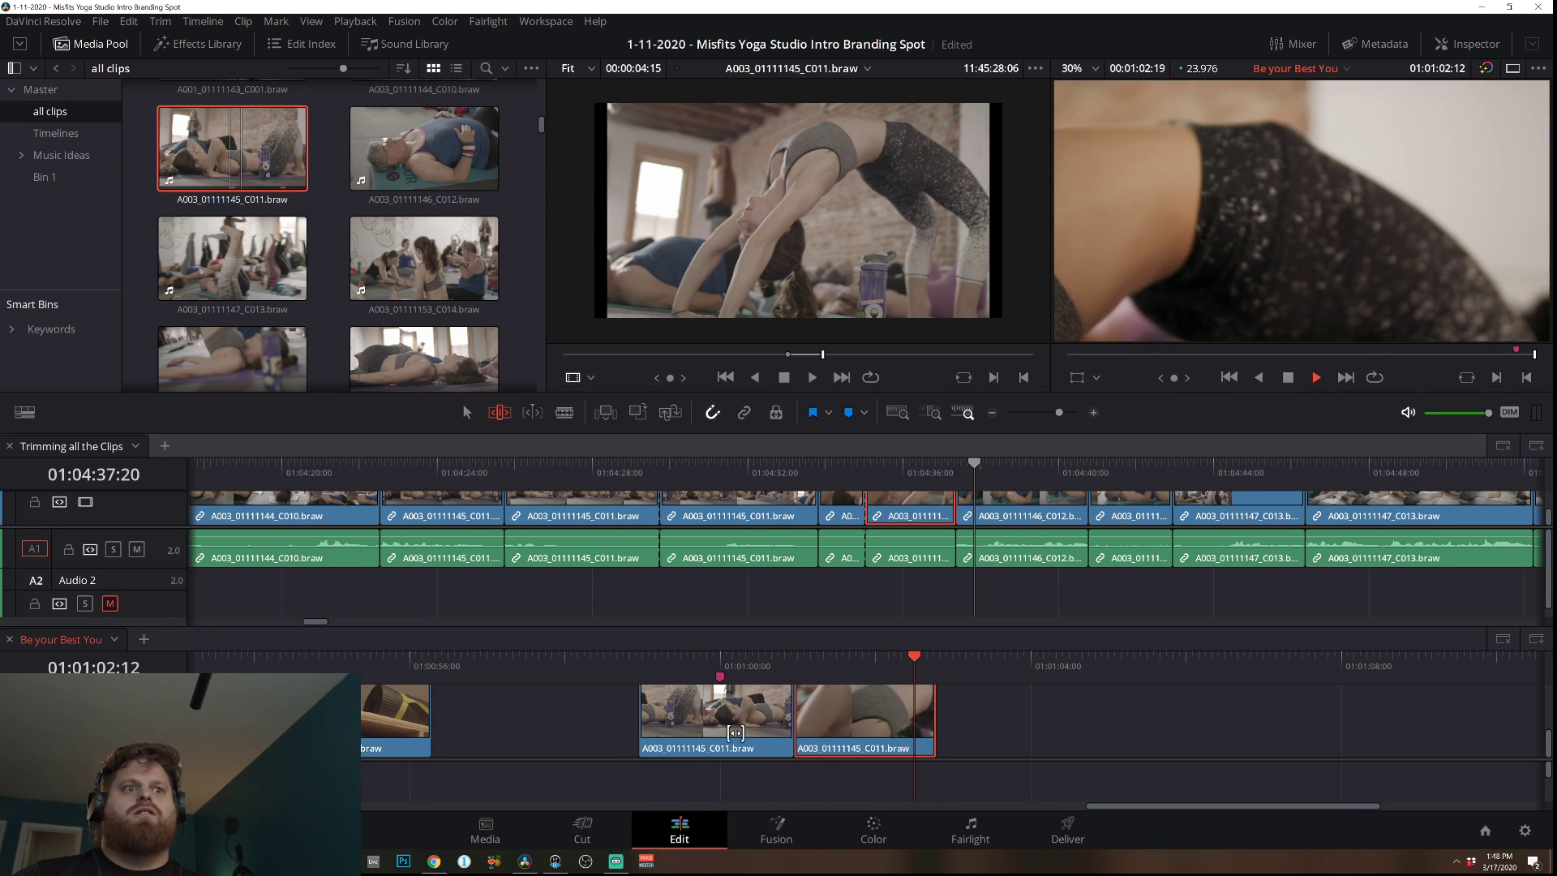
Slip the wide backbend clip to earlier footage without moving it and play the cut into the close-up.
drag(735, 732, 762, 723)
click(649, 657)
key(space)
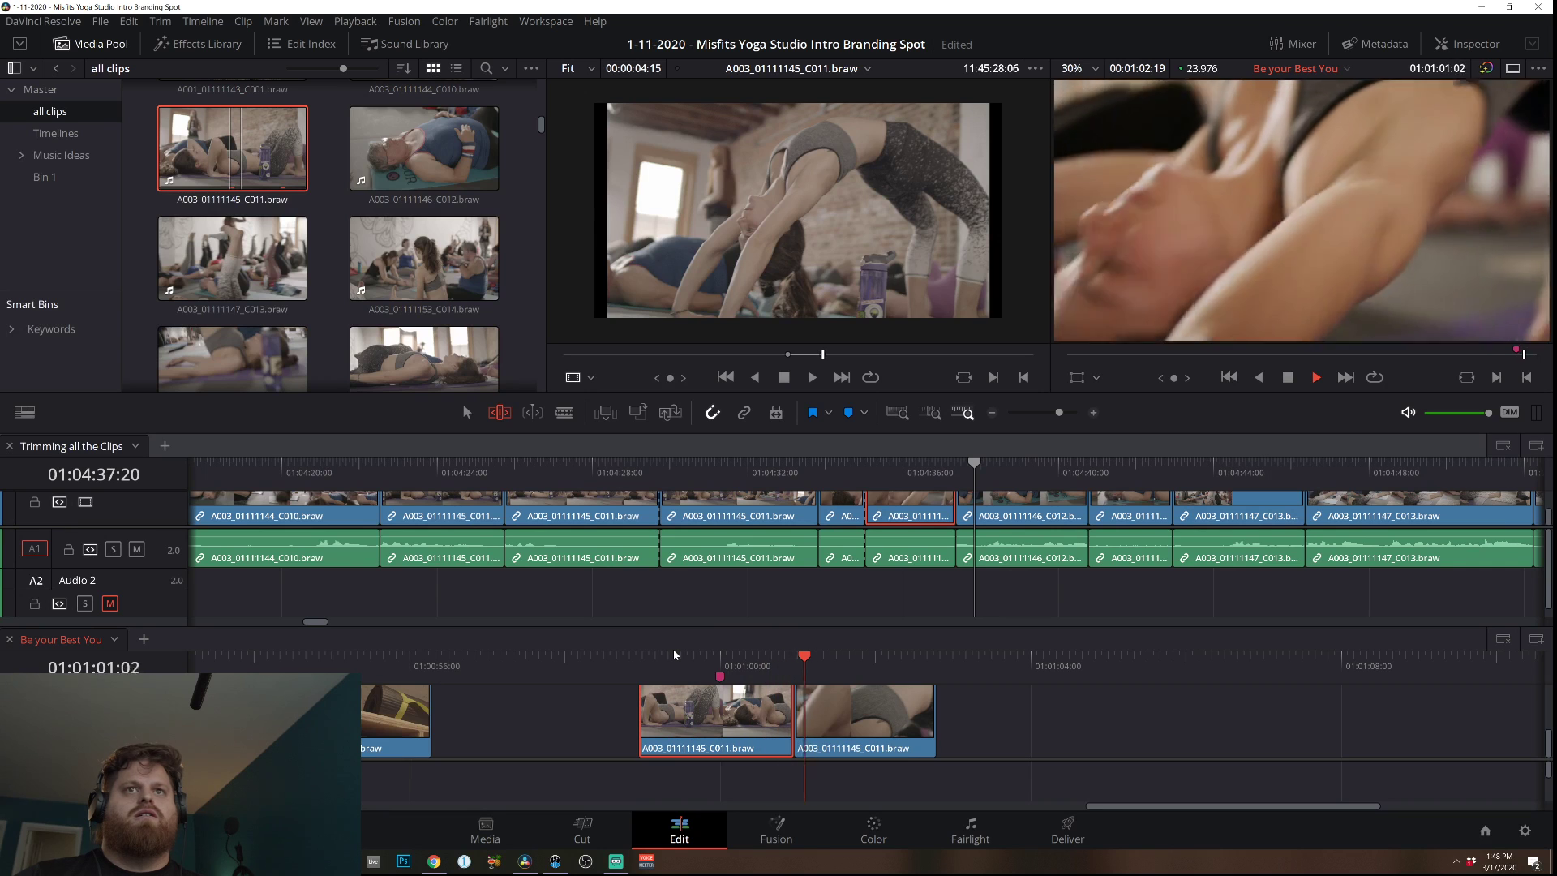
key(space)
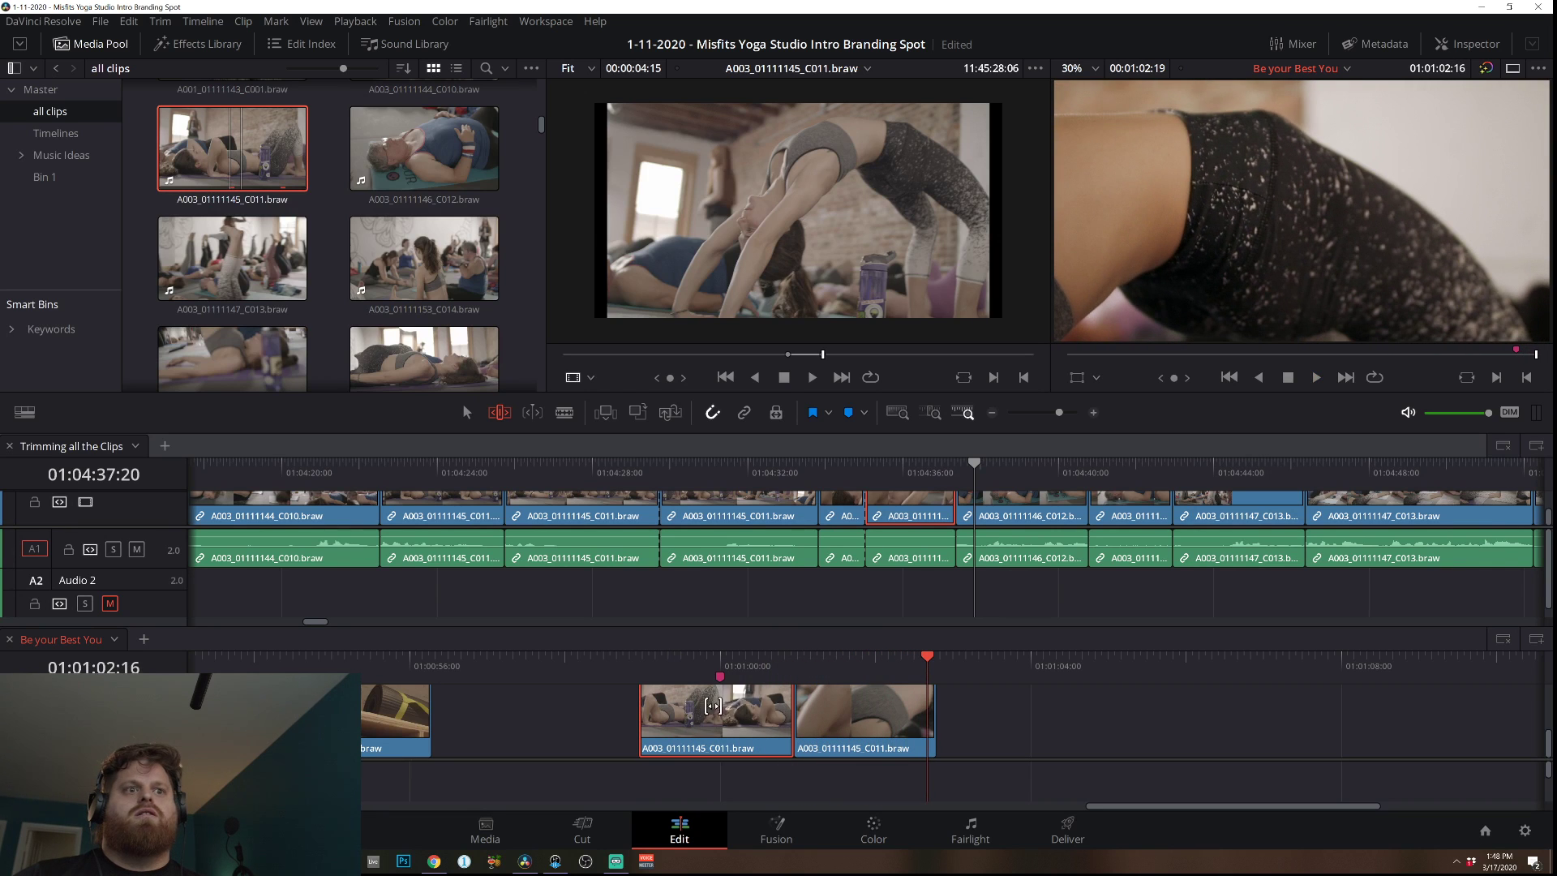
Slip the wide backbend clip to later footage in small increments, replaying the cut to check that the movement matches.
drag(752, 704, 724, 699)
click(639, 671)
key(space)
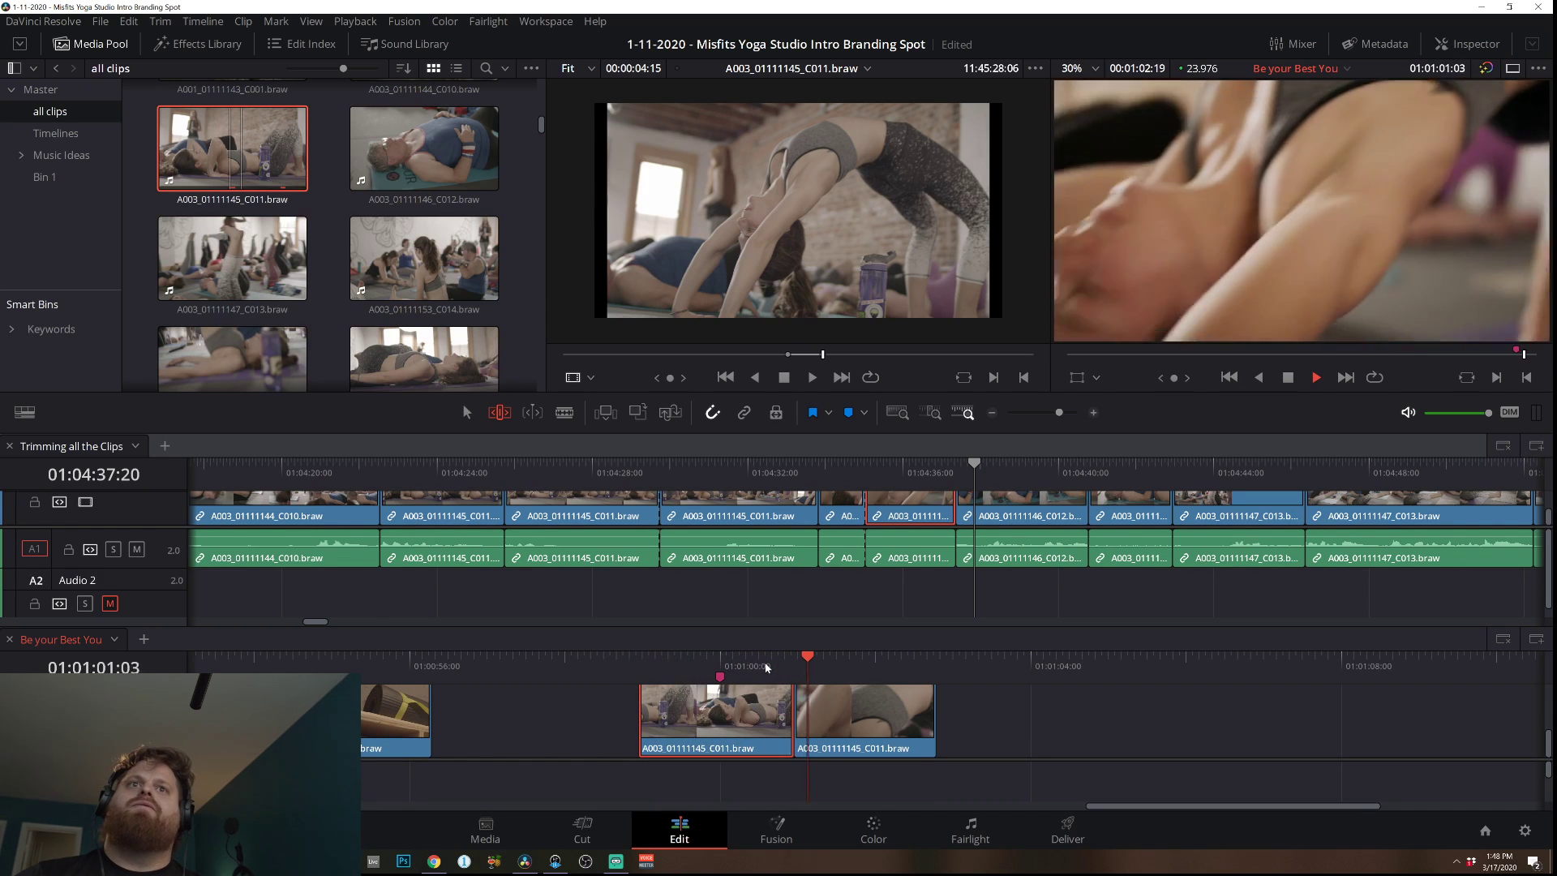
drag(759, 703, 717, 688)
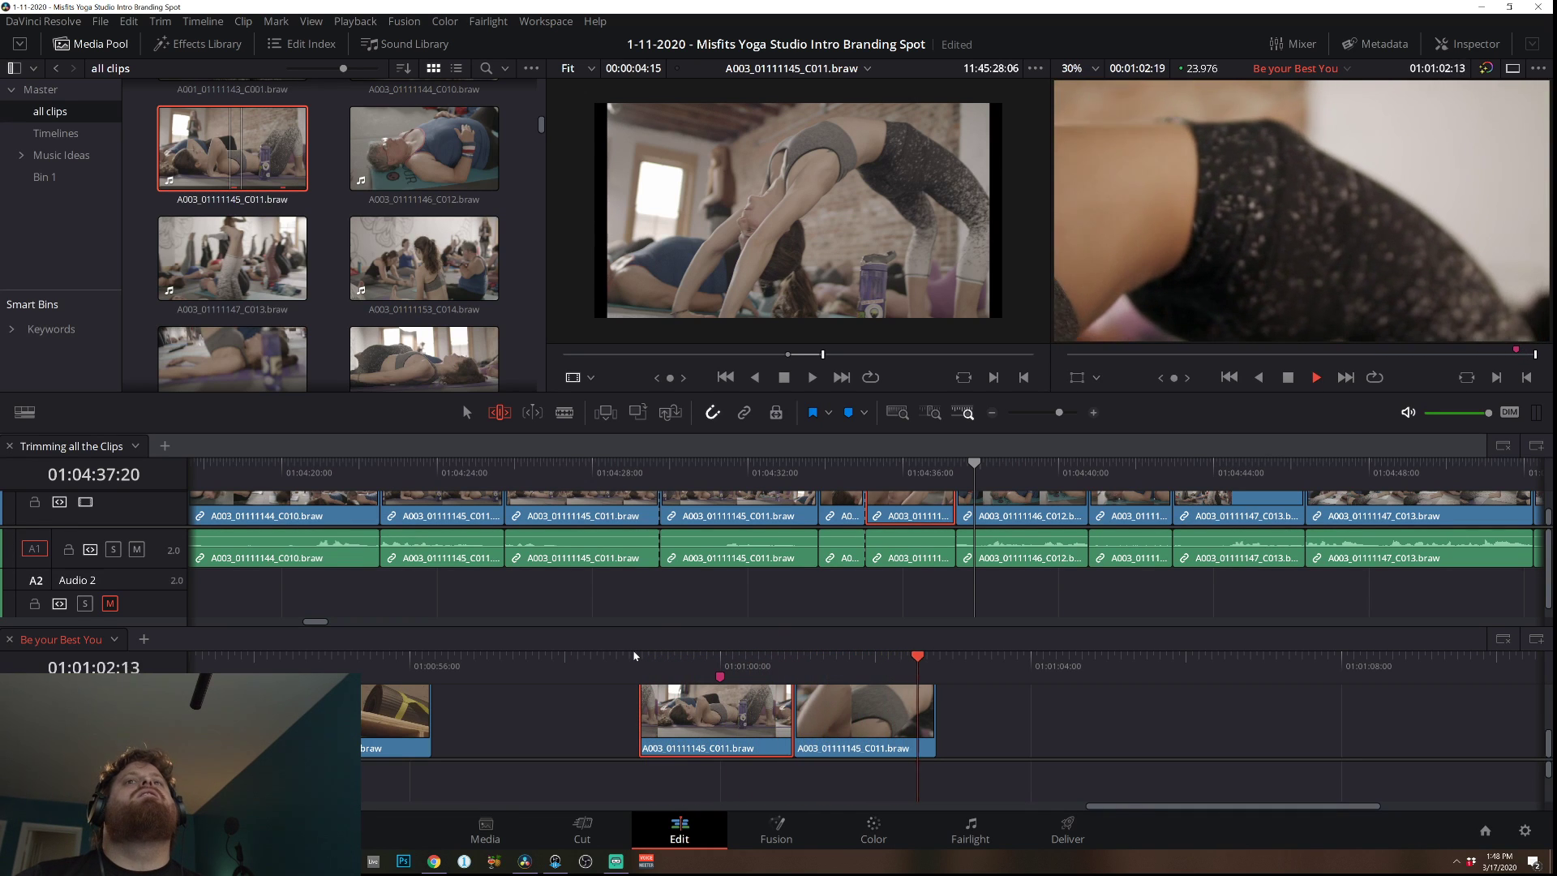
drag(742, 702, 726, 704)
click(643, 656)
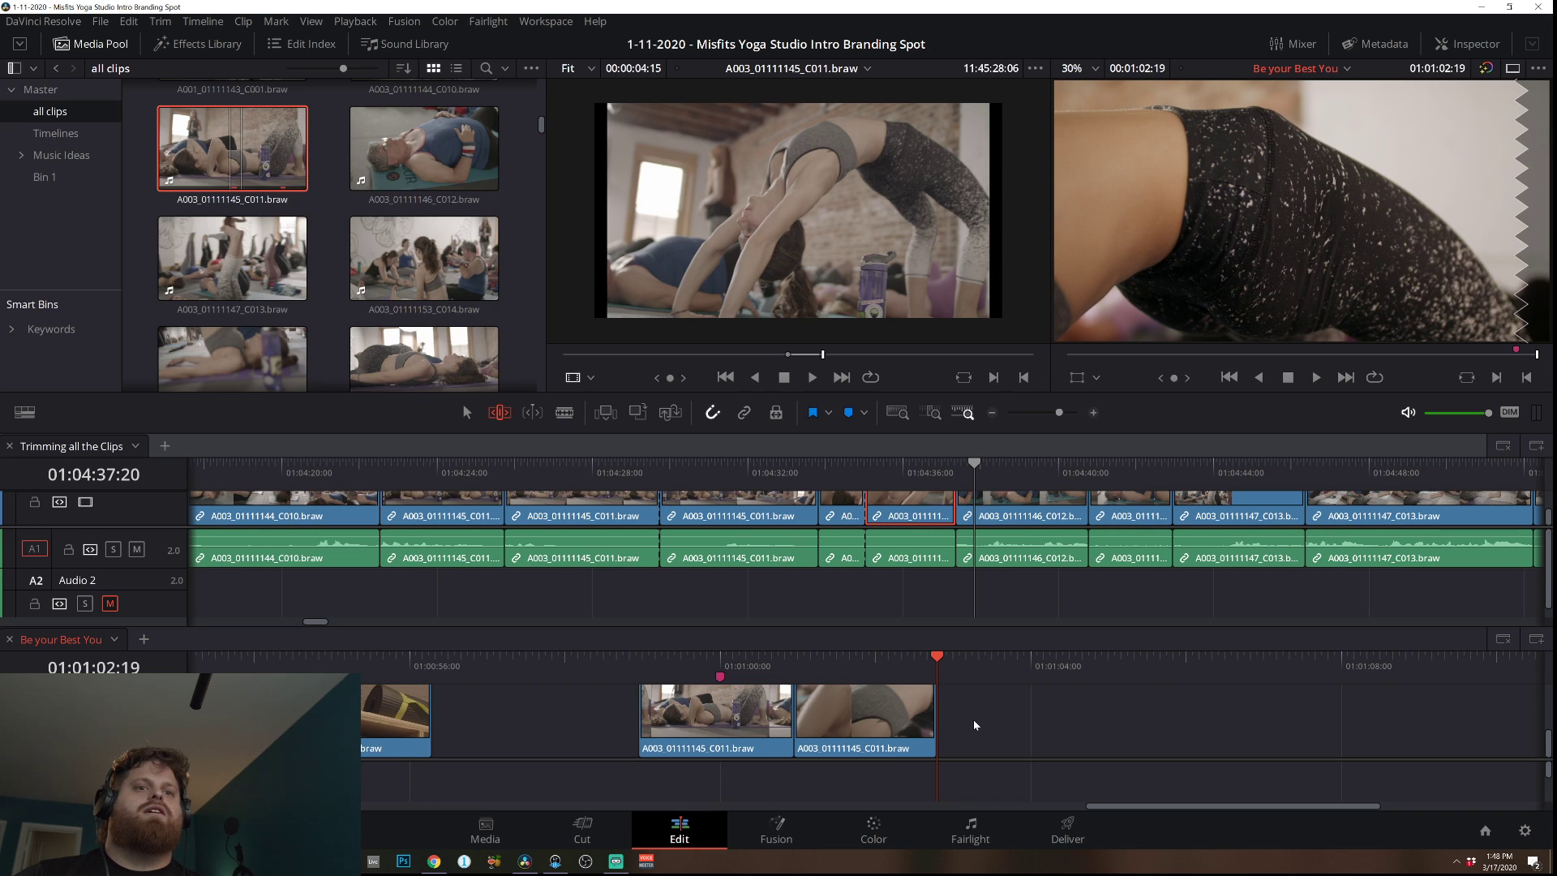
Move both backbend clips earlier together so they directly follow the rolled yoga mat clip.
click(619, 711)
drag(590, 710, 924, 734)
drag(693, 721, 497, 722)
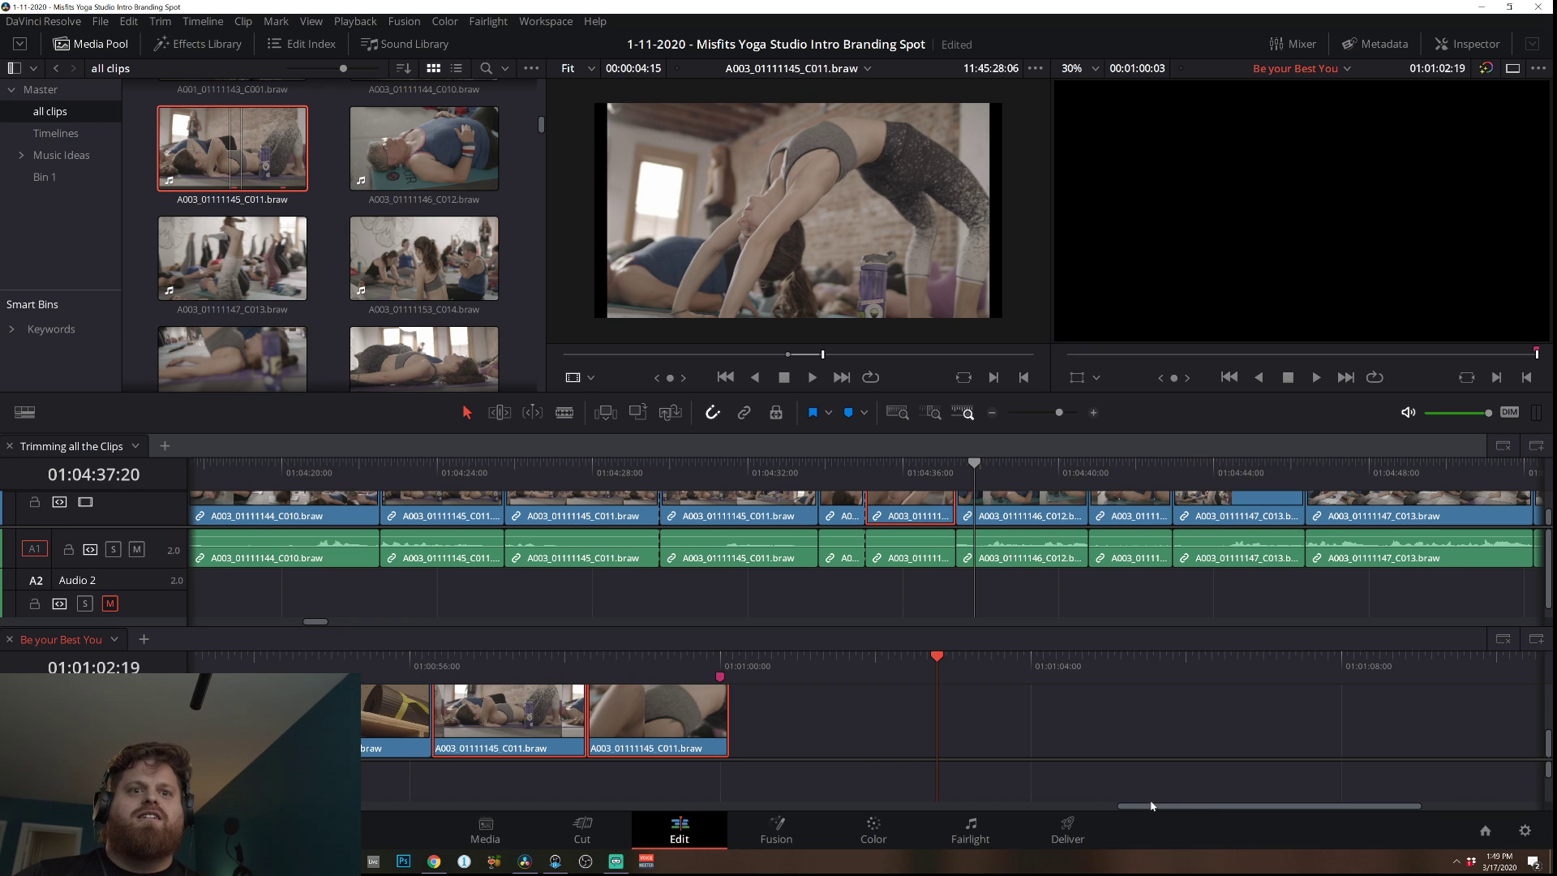
Move the A004_01180139_C017 and A004_01180135_C014 pattern clips later to close the gap before A004_01180207_C018.
drag(1204, 808, 1070, 802)
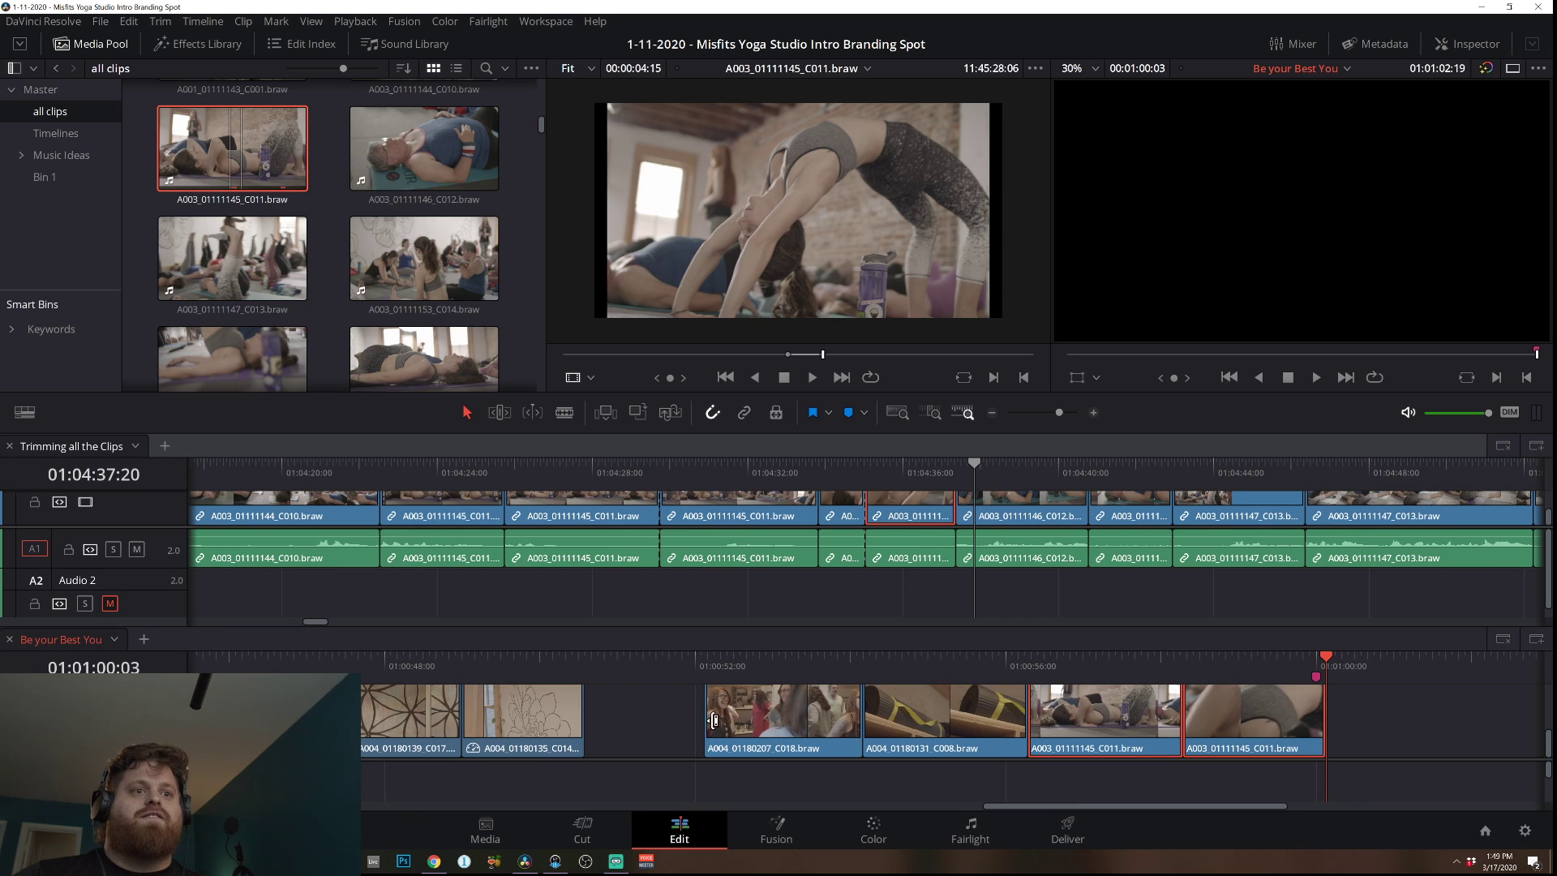
click(767, 726)
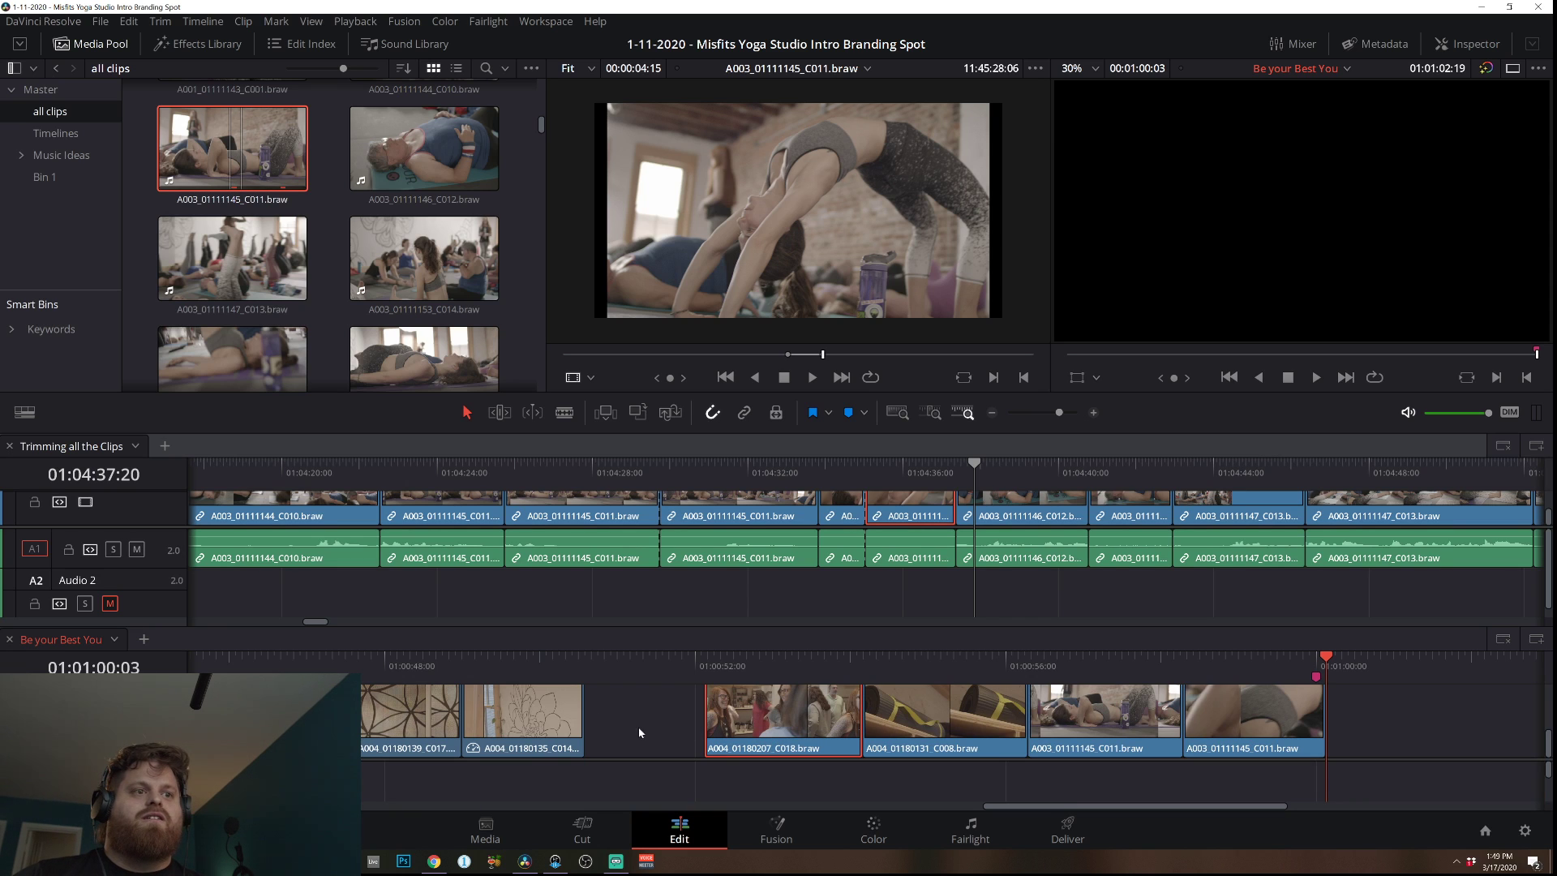
drag(639, 726, 515, 727)
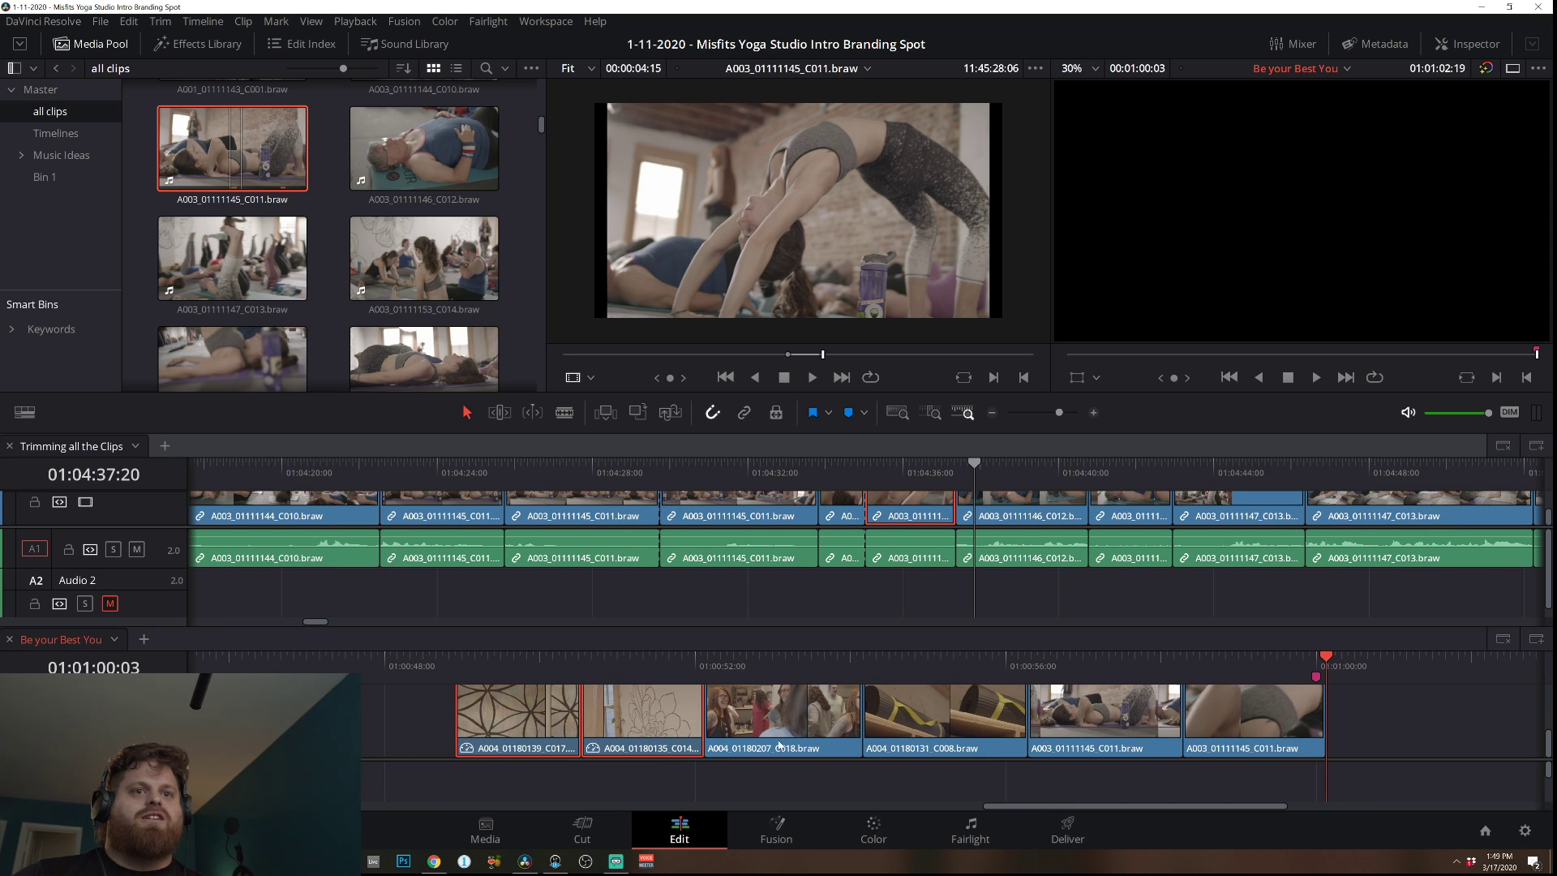
Move the two backbend clips to start at the 01:01:00:00 marker and shift the four preceding clips 03:17 later against them.
mouse_move(1382, 712)
mouse_down()
mouse_move(1034, 730)
mouse_move(1368, 719)
mouse_up()
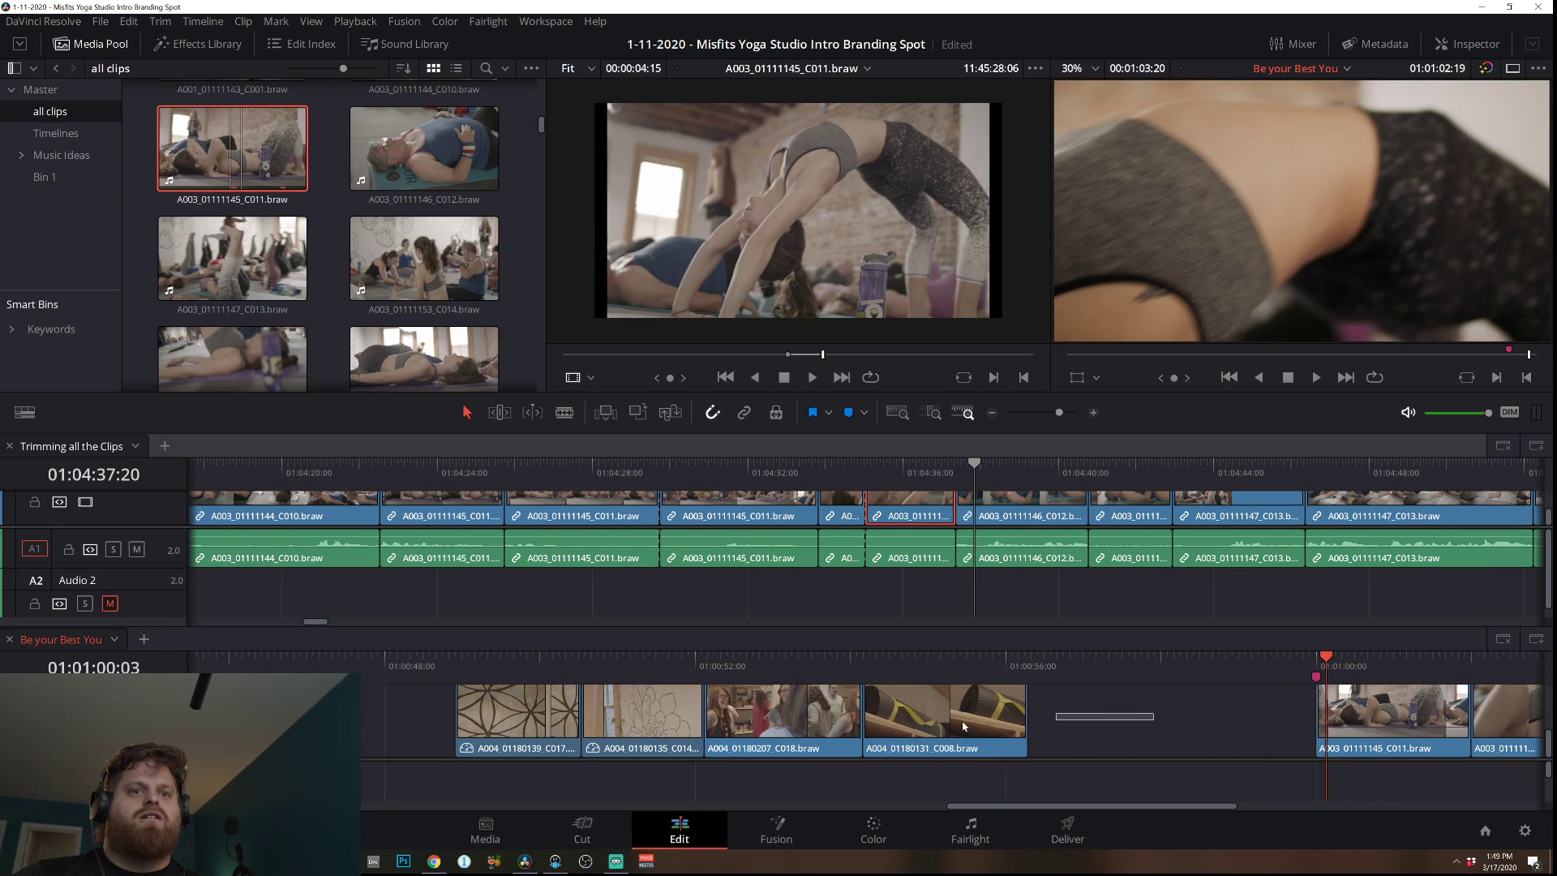
drag(1078, 717, 799, 713)
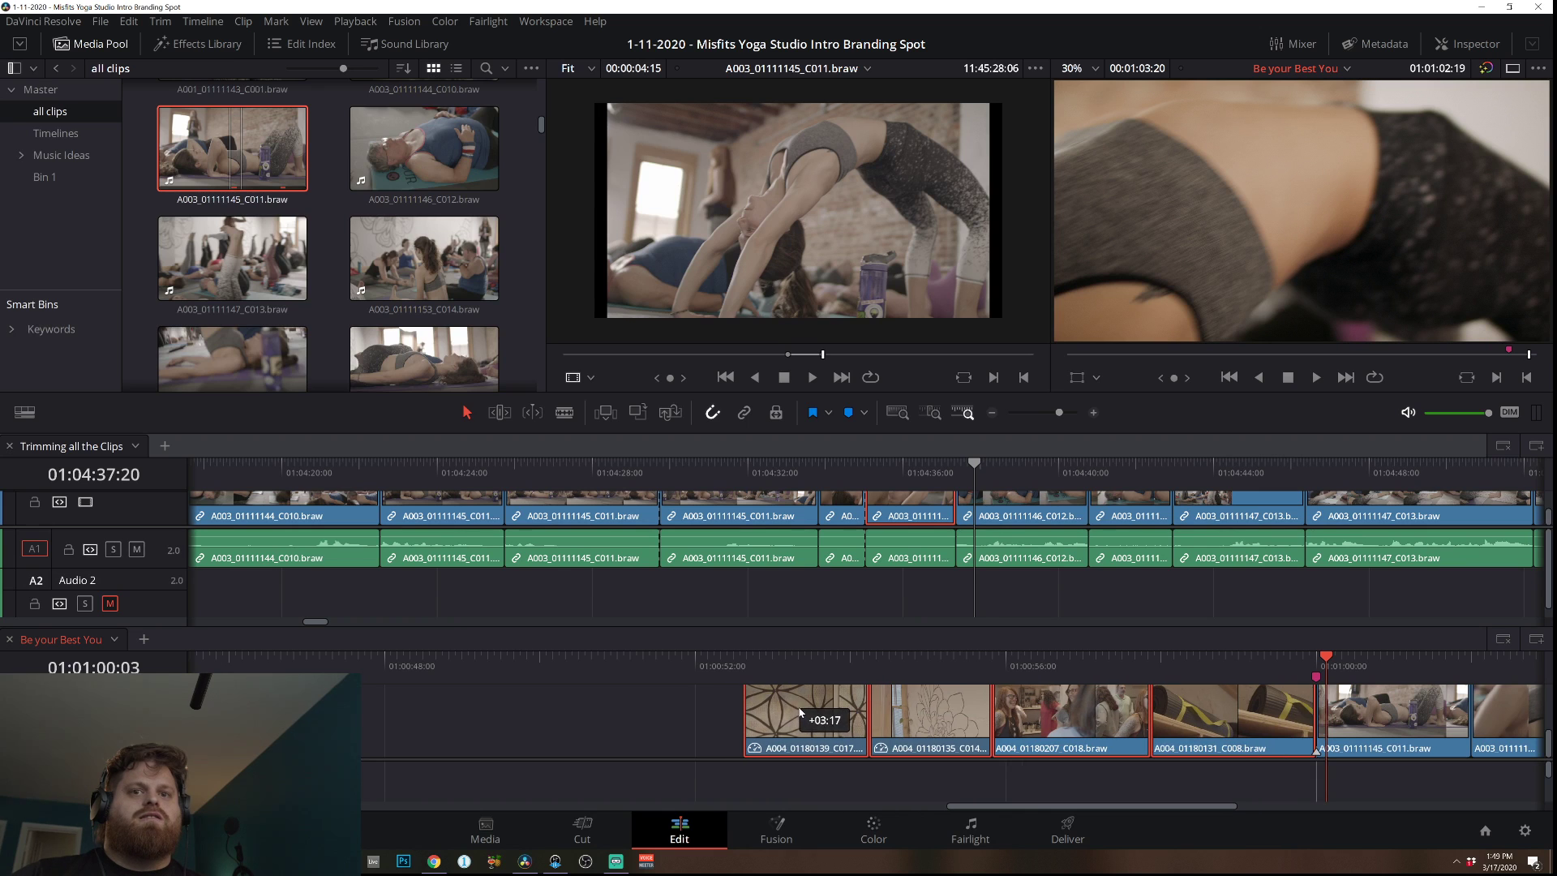
Move the two backbend clips directly after A003_01172111_C027 and play the sequence from the start of that clip.
drag(944, 814, 1021, 814)
drag(1329, 707, 854, 728)
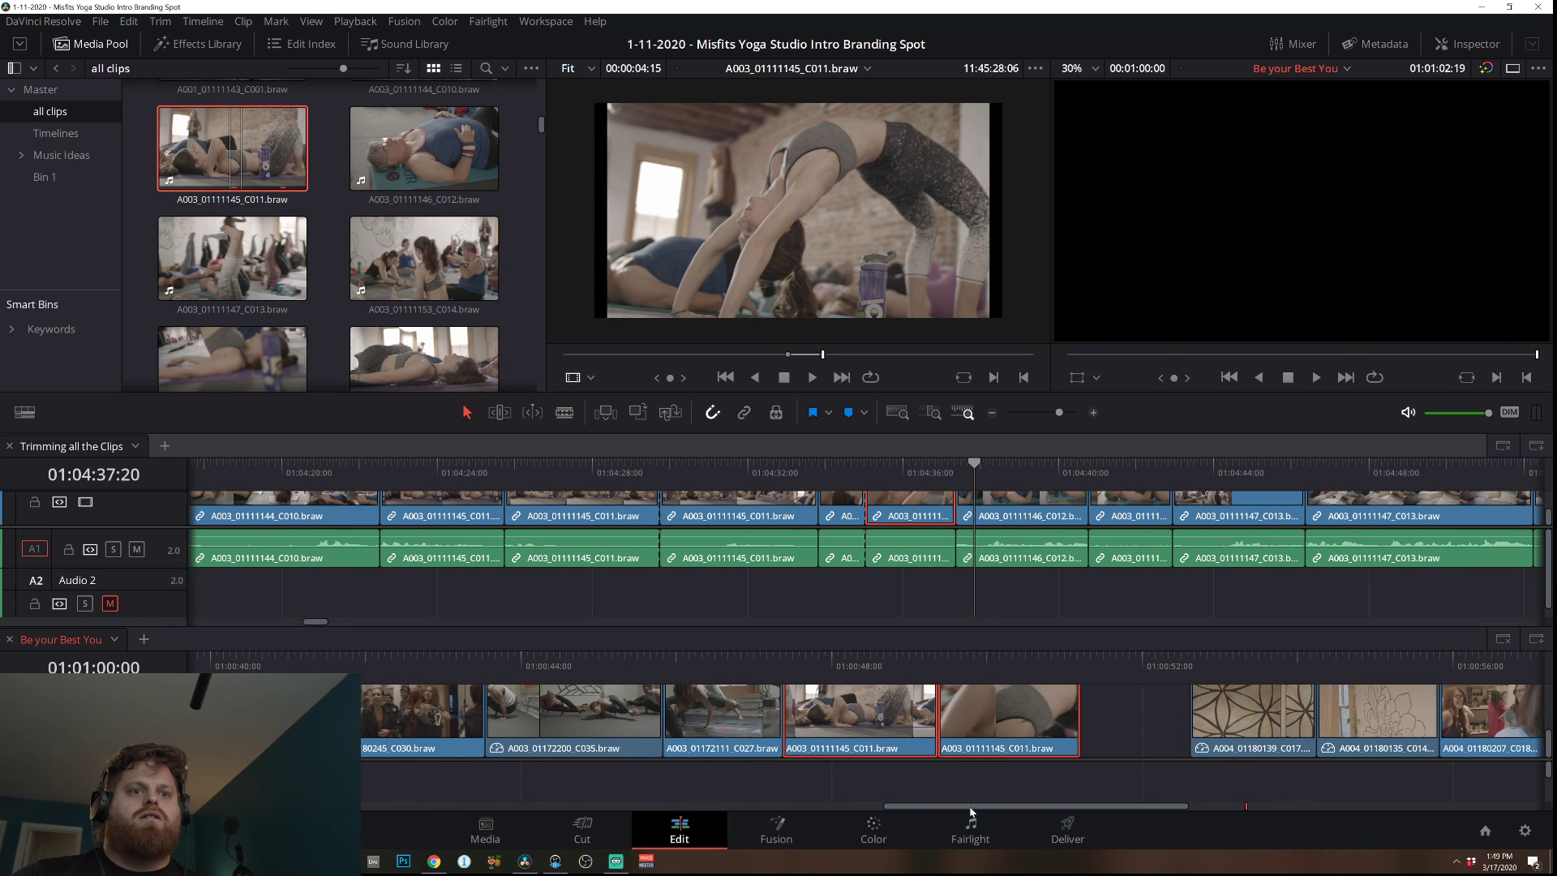
mouse_move(971, 811)
mouse_down()
mouse_move(1034, 811)
mouse_move(1000, 811)
mouse_up()
click(552, 659)
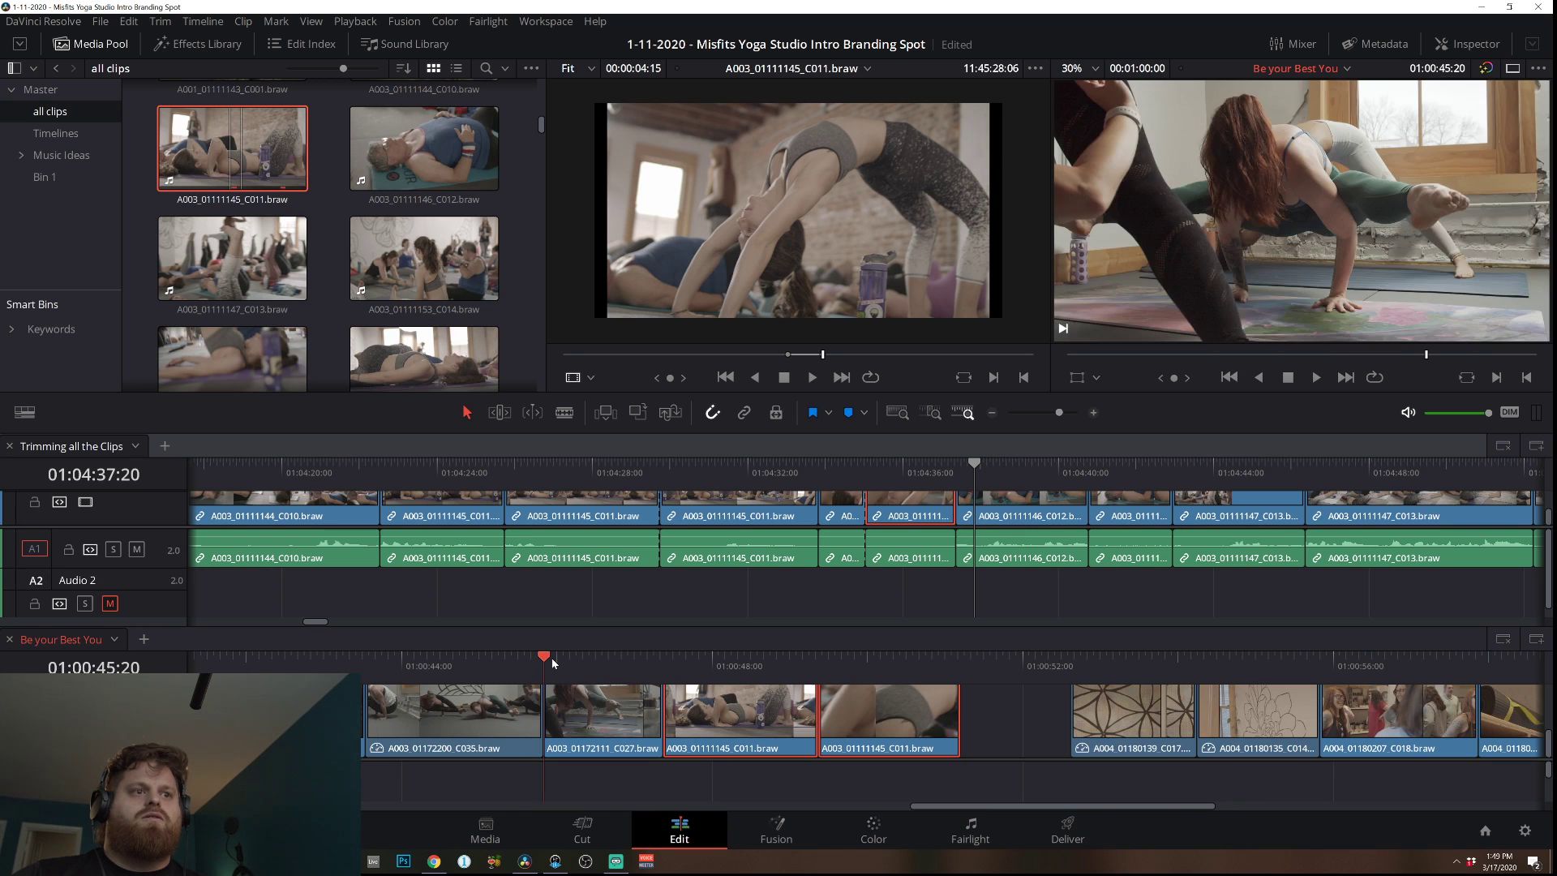
key(space)
click(1020, 707)
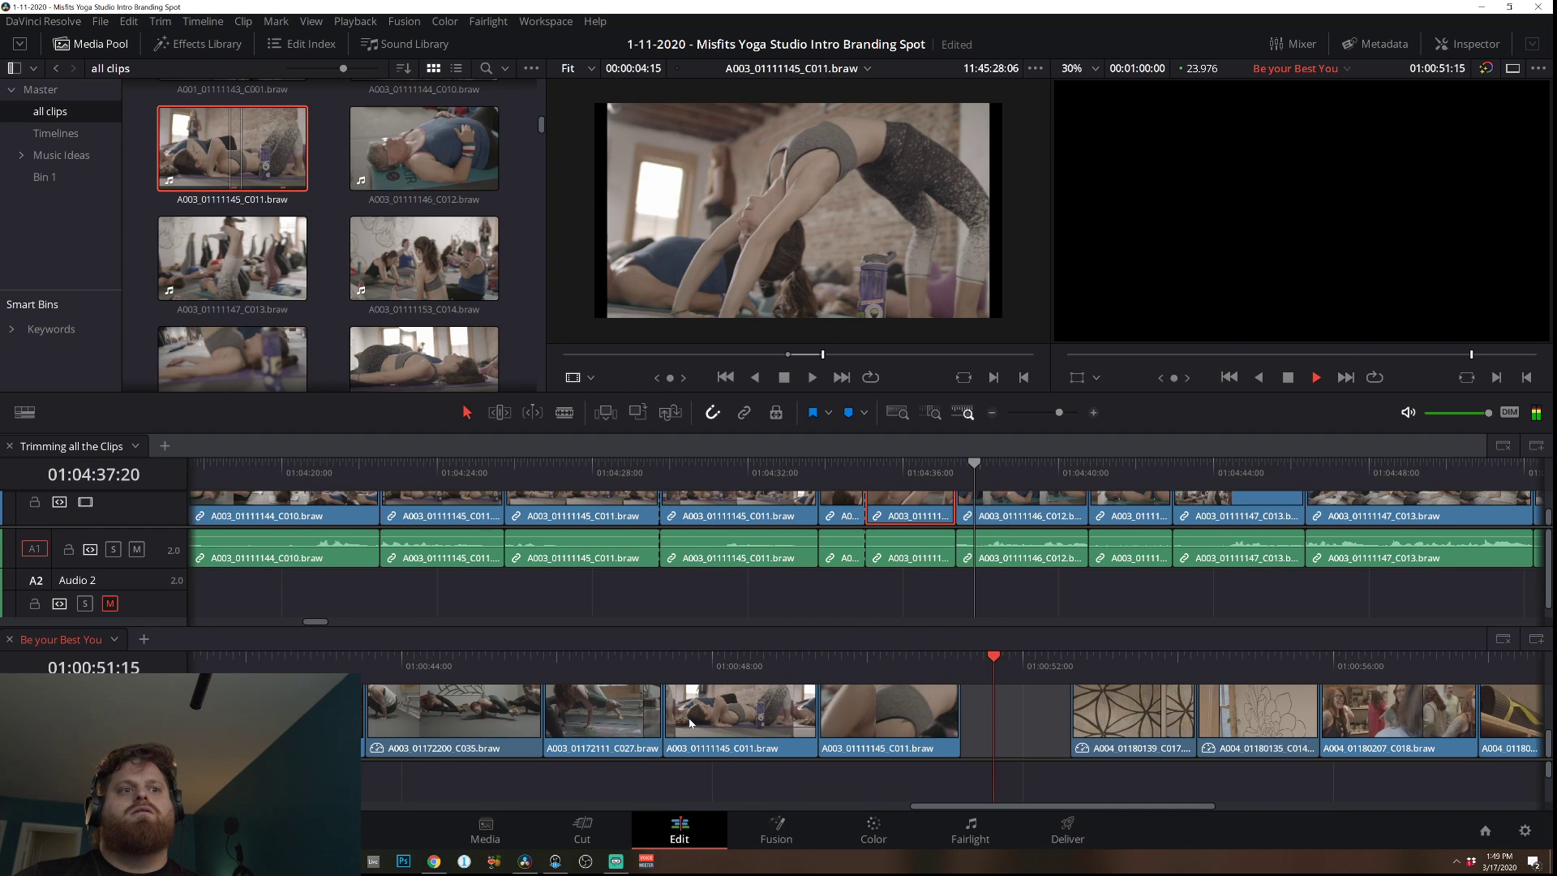
Trim the start of the wide backbend clip slightly and move both backbend clips earlier to close the gap.
mouse_move(671, 712)
mouse_down()
mouse_move(737, 711)
mouse_move(688, 702)
mouse_up()
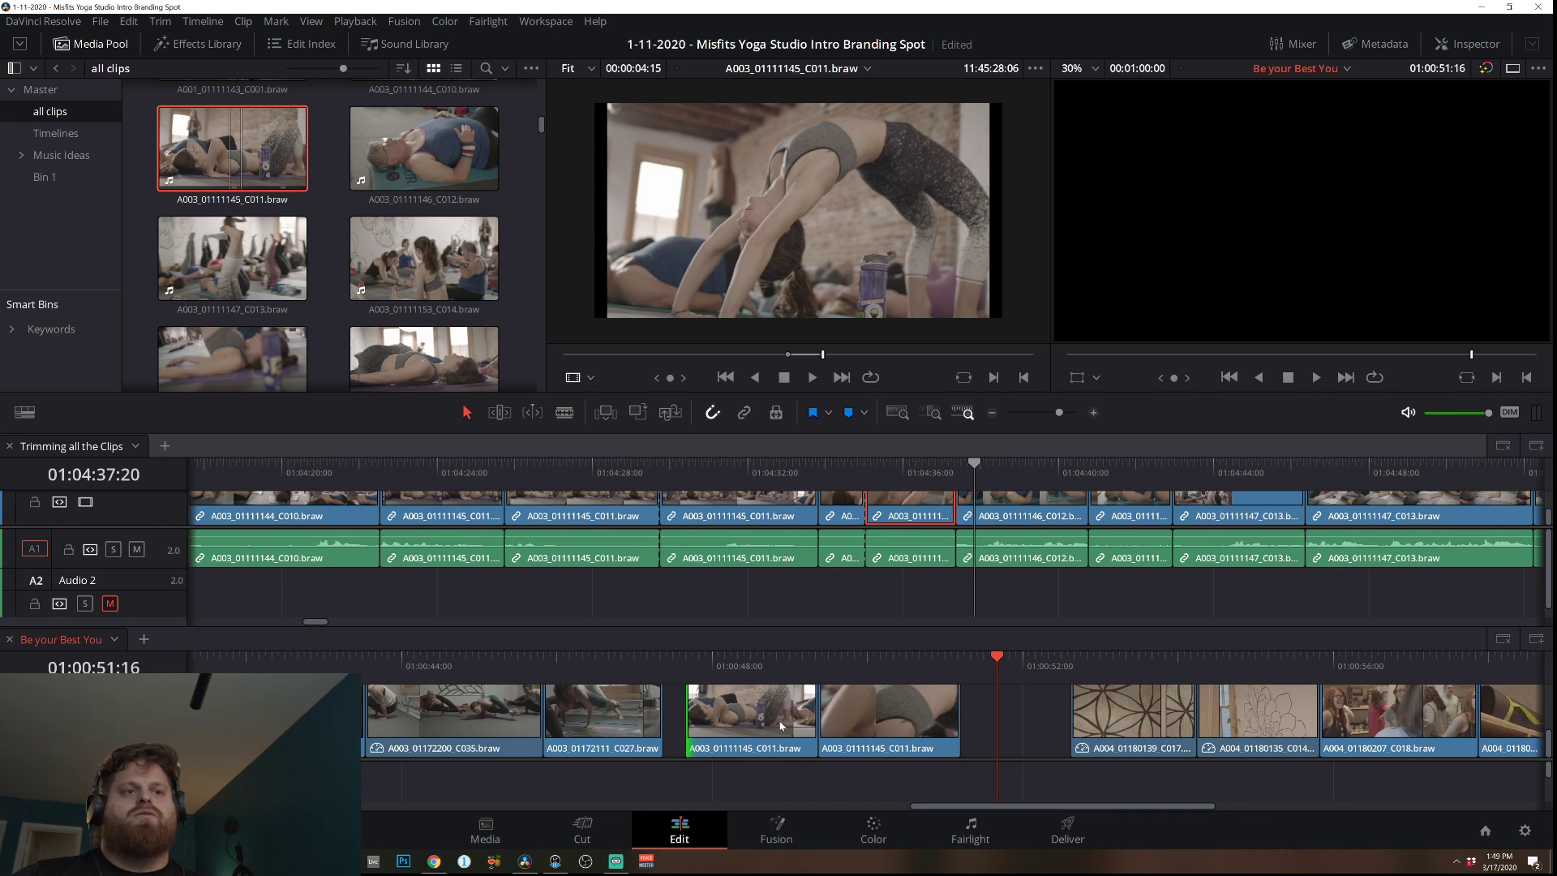
drag(1043, 733, 688, 713)
drag(817, 721, 796, 721)
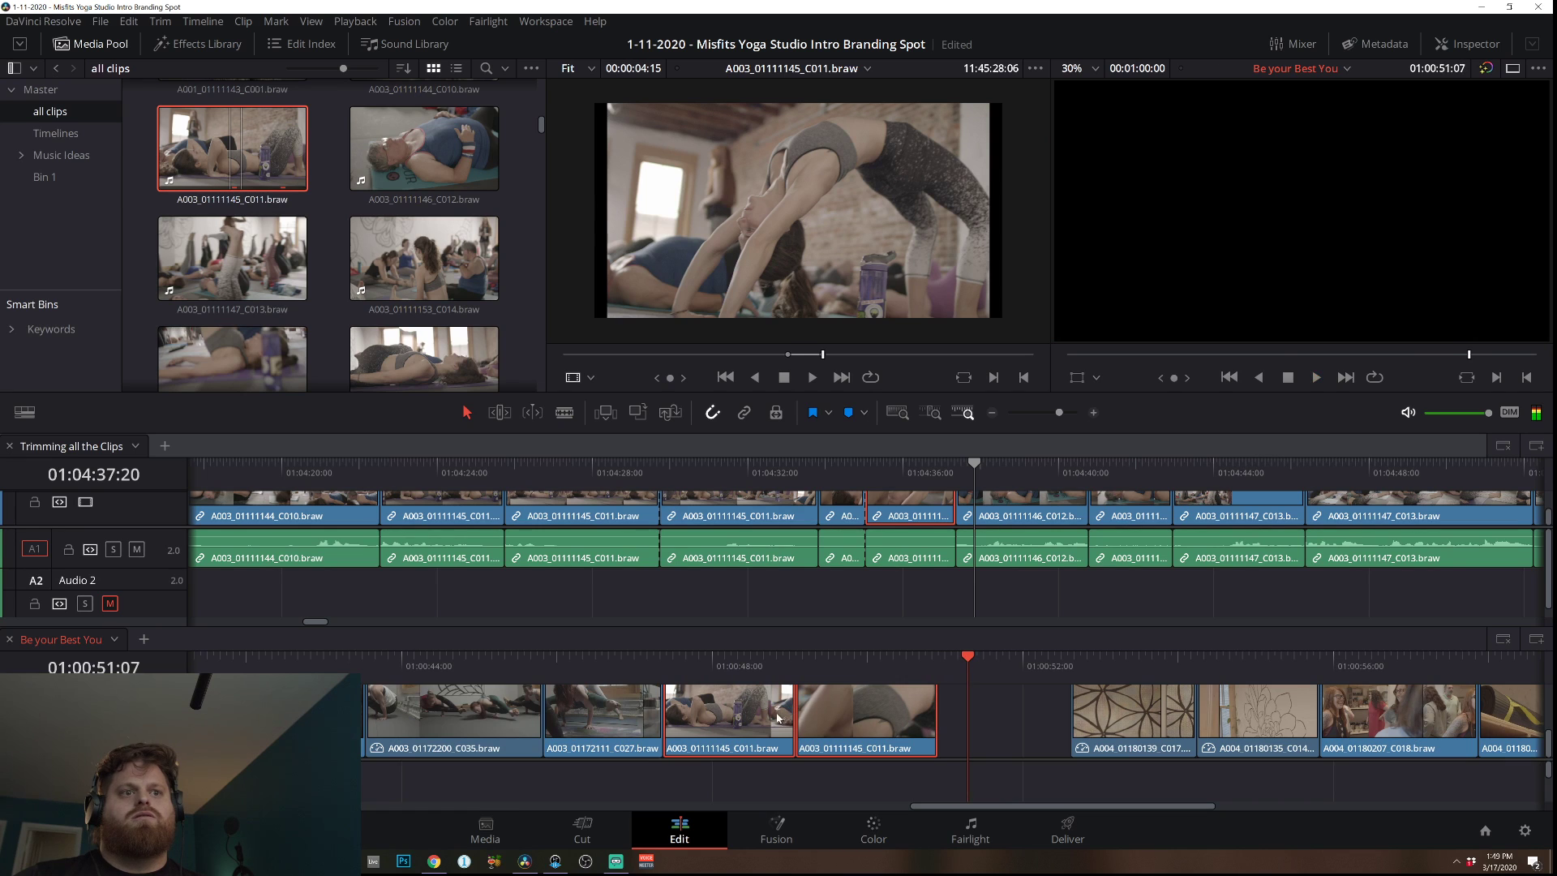
Slip the close-up backbend clip's footage by small amounts, replaying the transition from the wide clip after each adjustment.
key(t)
click(882, 712)
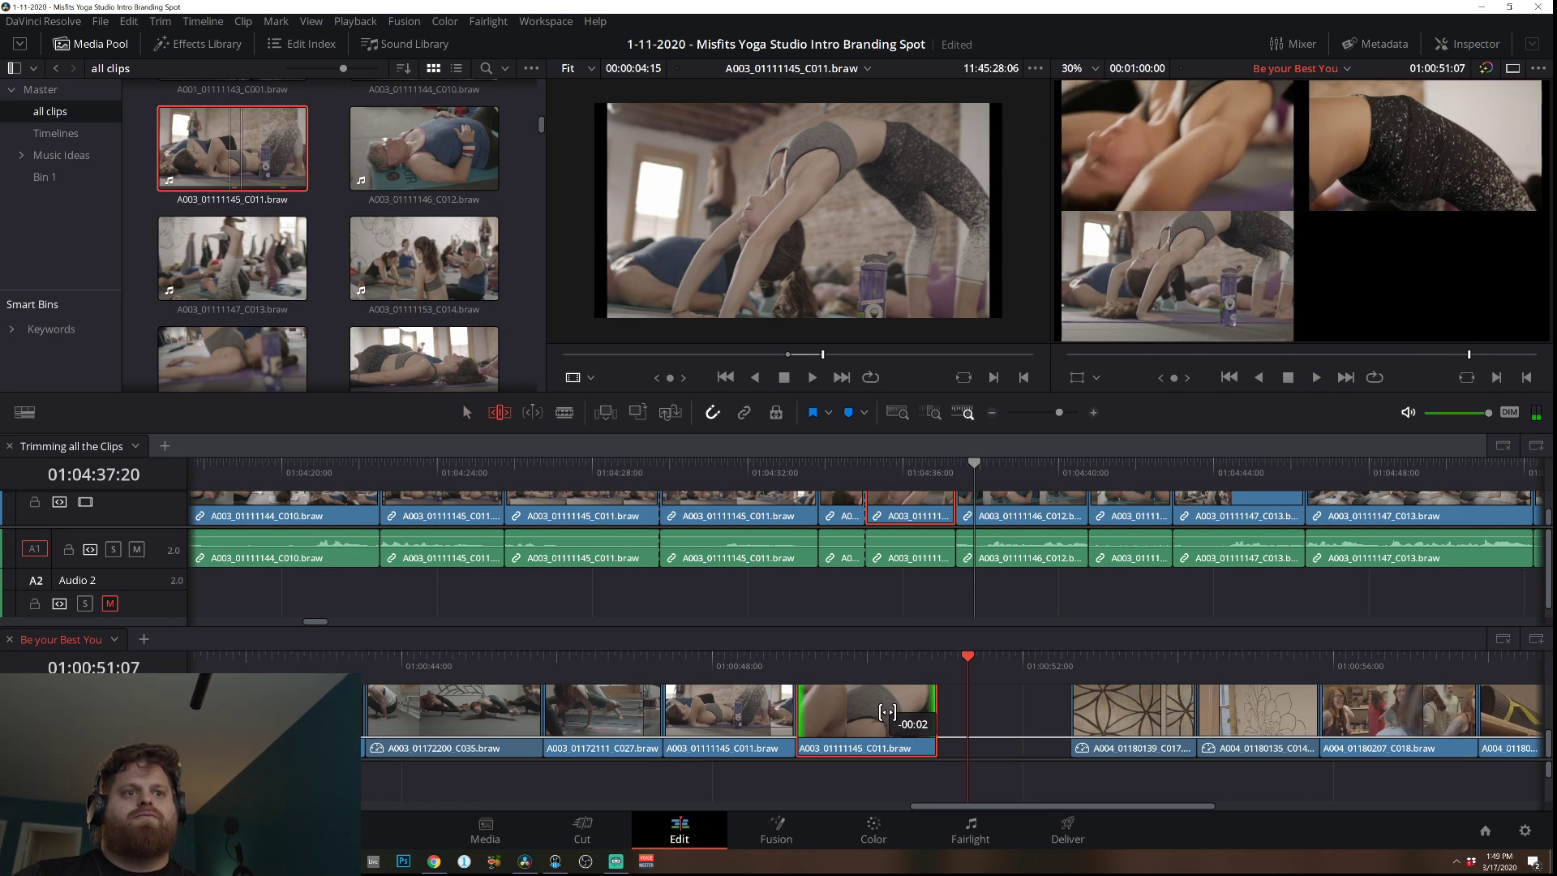
click(702, 661)
key(space)
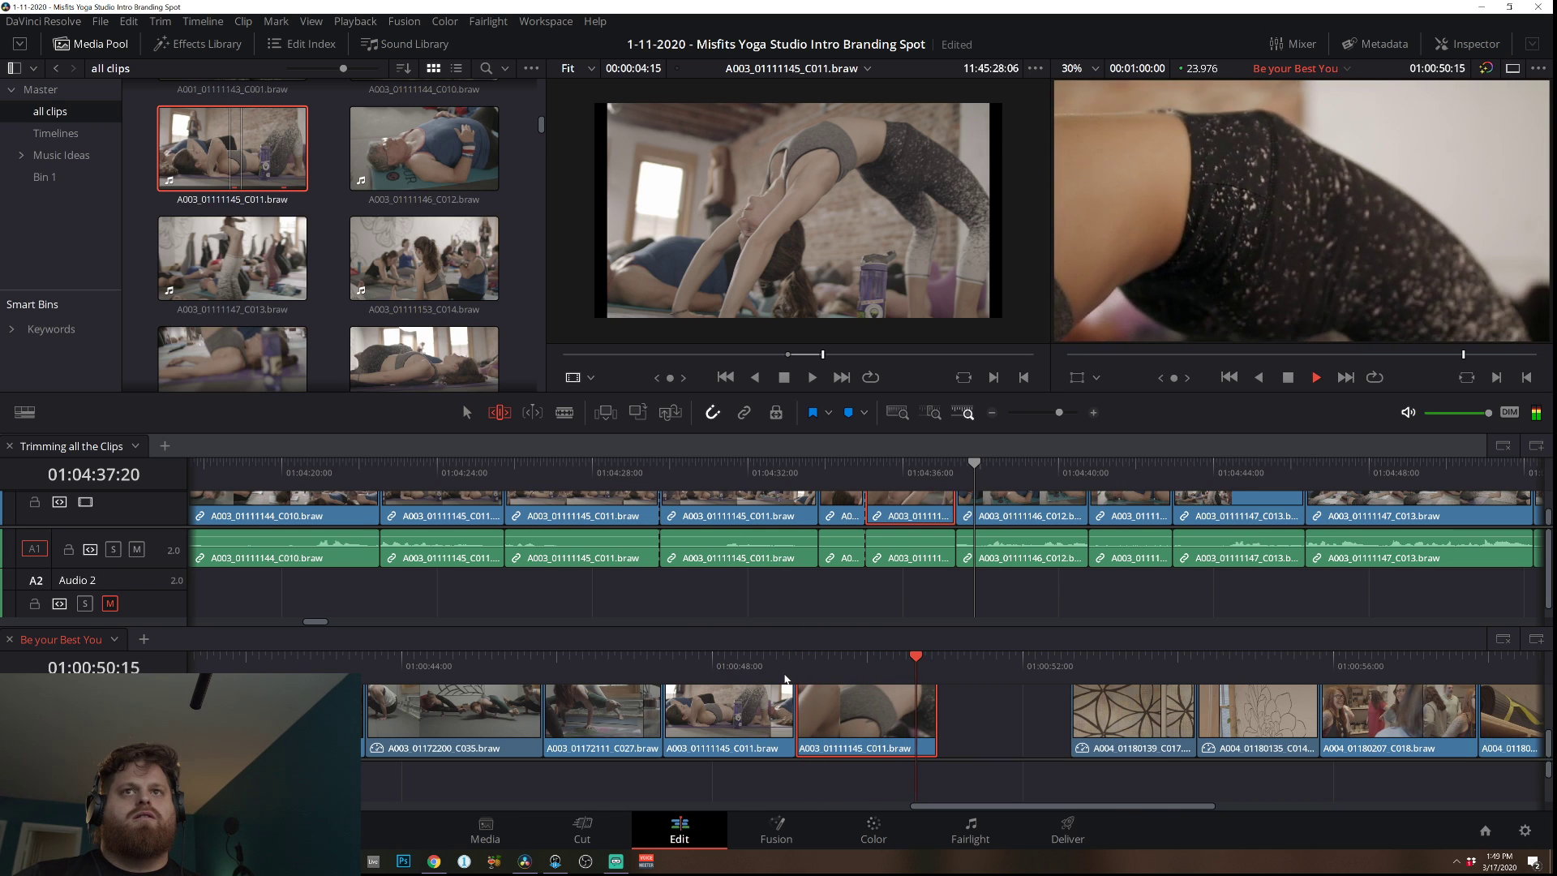
click(848, 710)
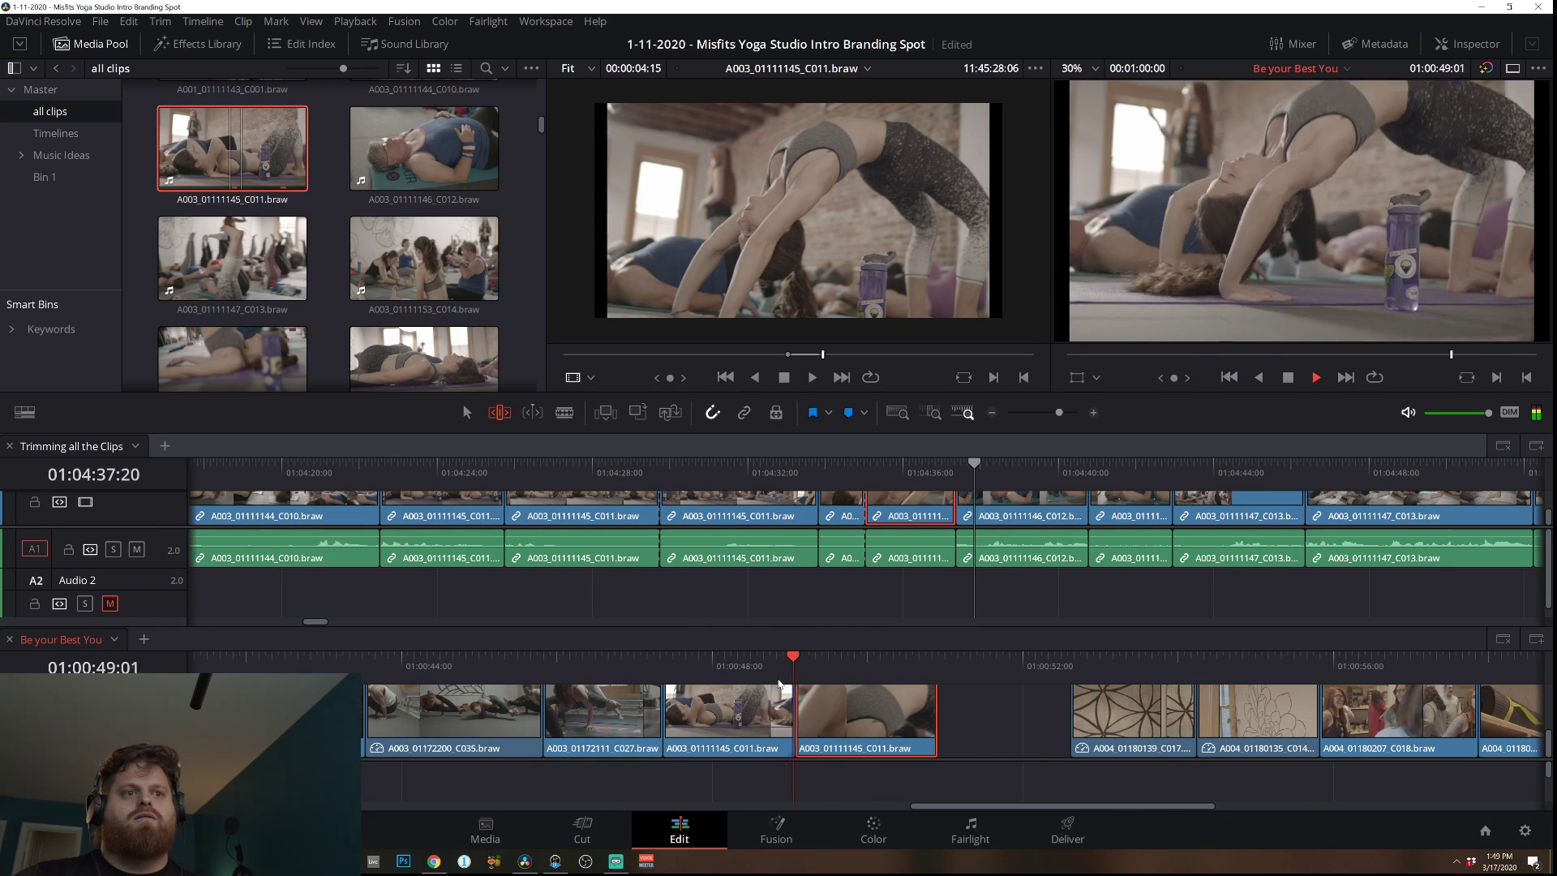
drag(851, 708, 853, 713)
click(657, 661)
key(space)
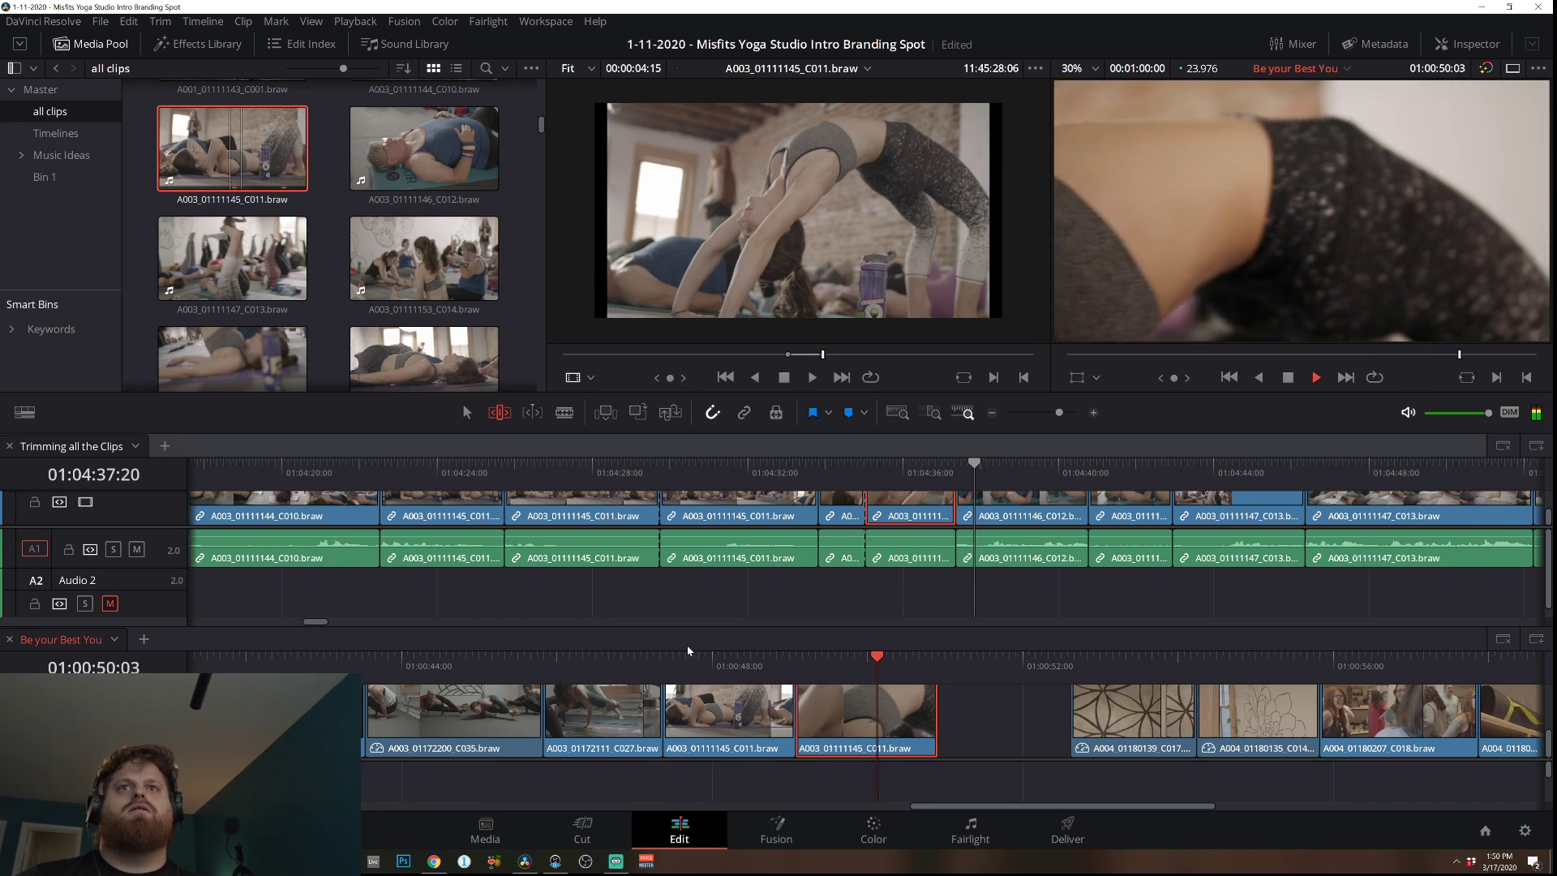
Trim the end of the close-up backbend clip slightly and review the sequence in full-screen playback.
mouse_move(935, 714)
mouse_down()
mouse_move(1009, 704)
mouse_move(918, 704)
mouse_up()
key(space)
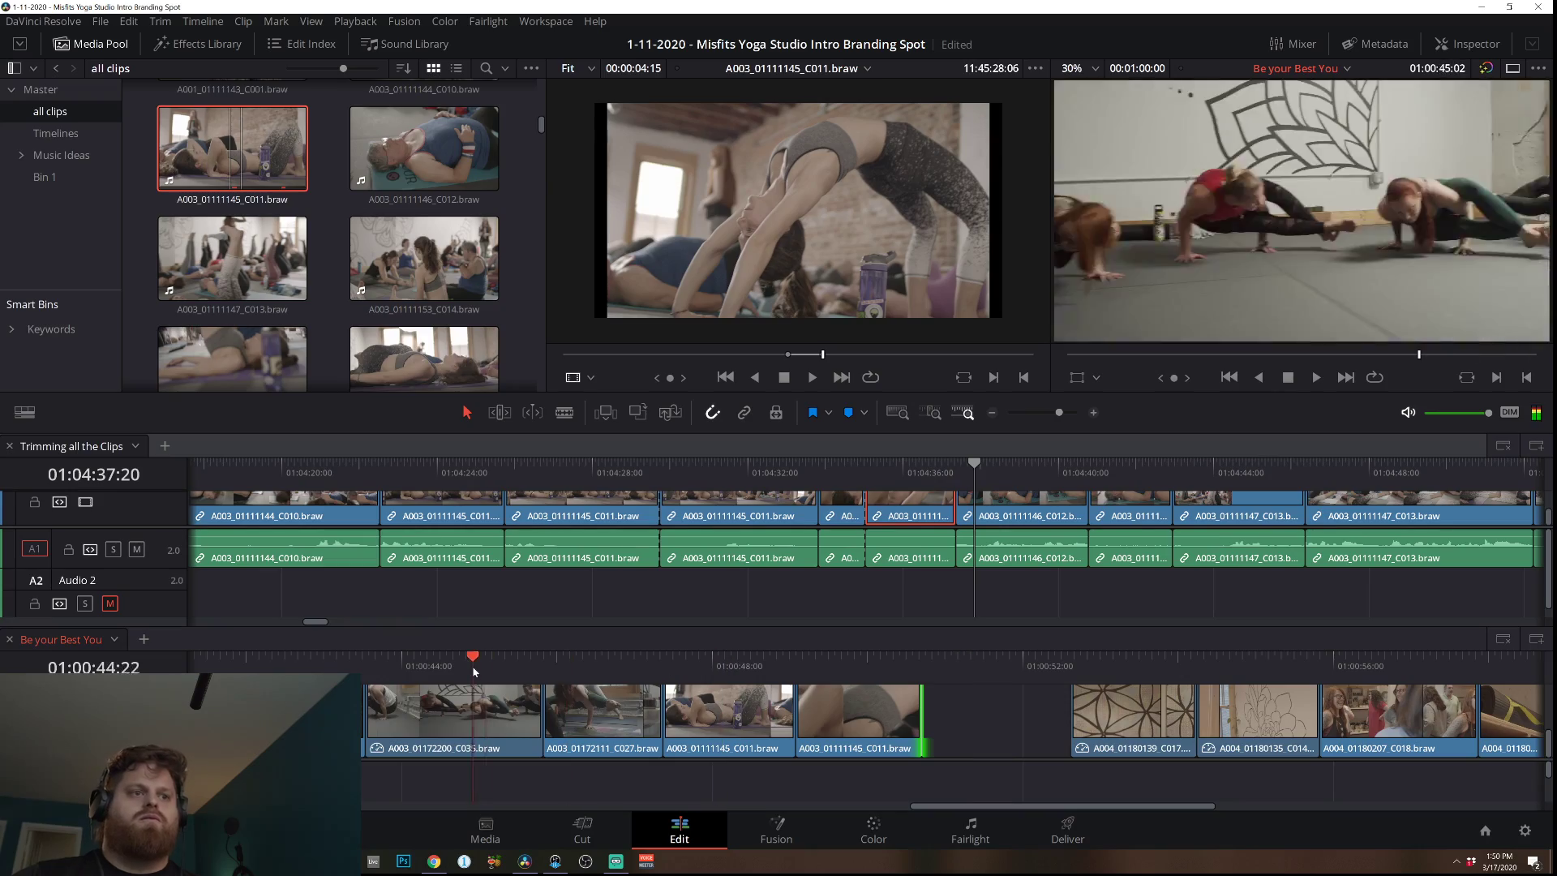
key(ctrl+f)
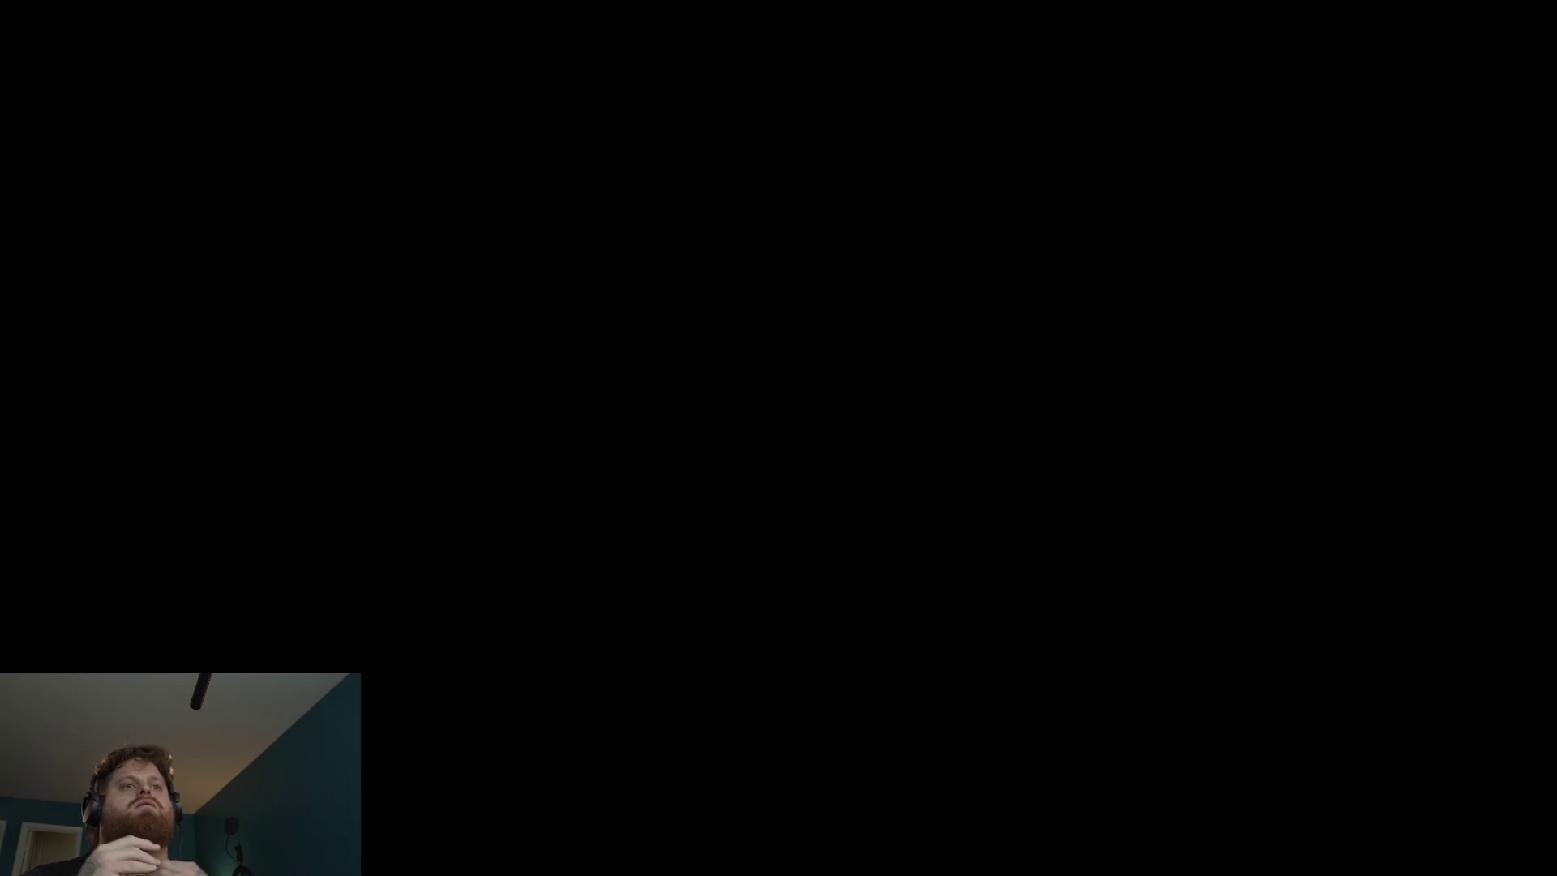
key(Escape)
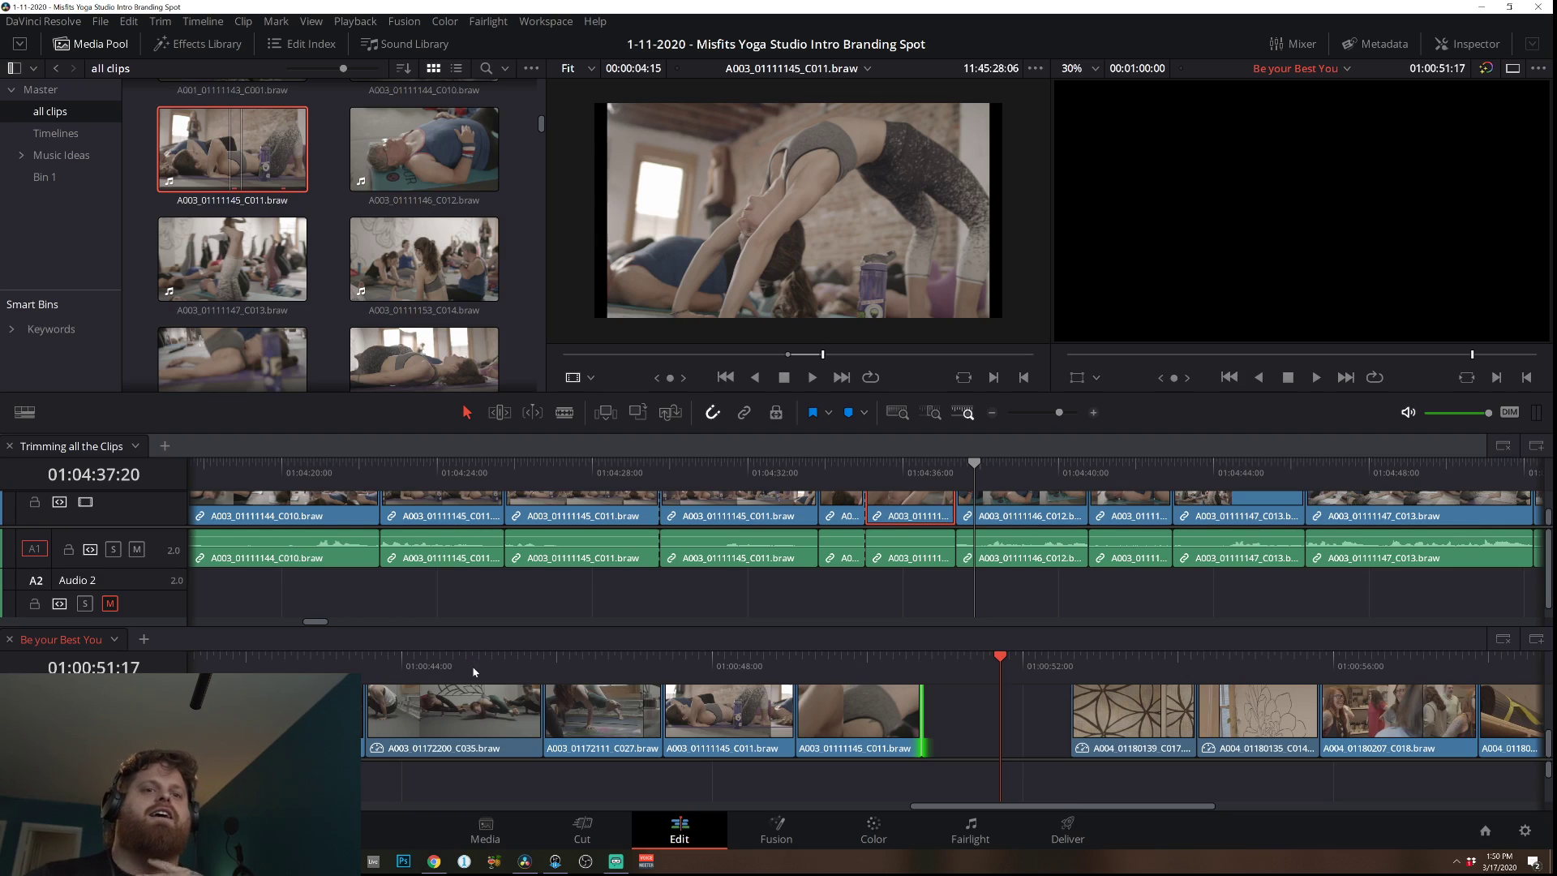
Move both backbend clips later so they end against the geometric pattern clip, and play them back.
drag(925, 713, 878, 726)
click(626, 663)
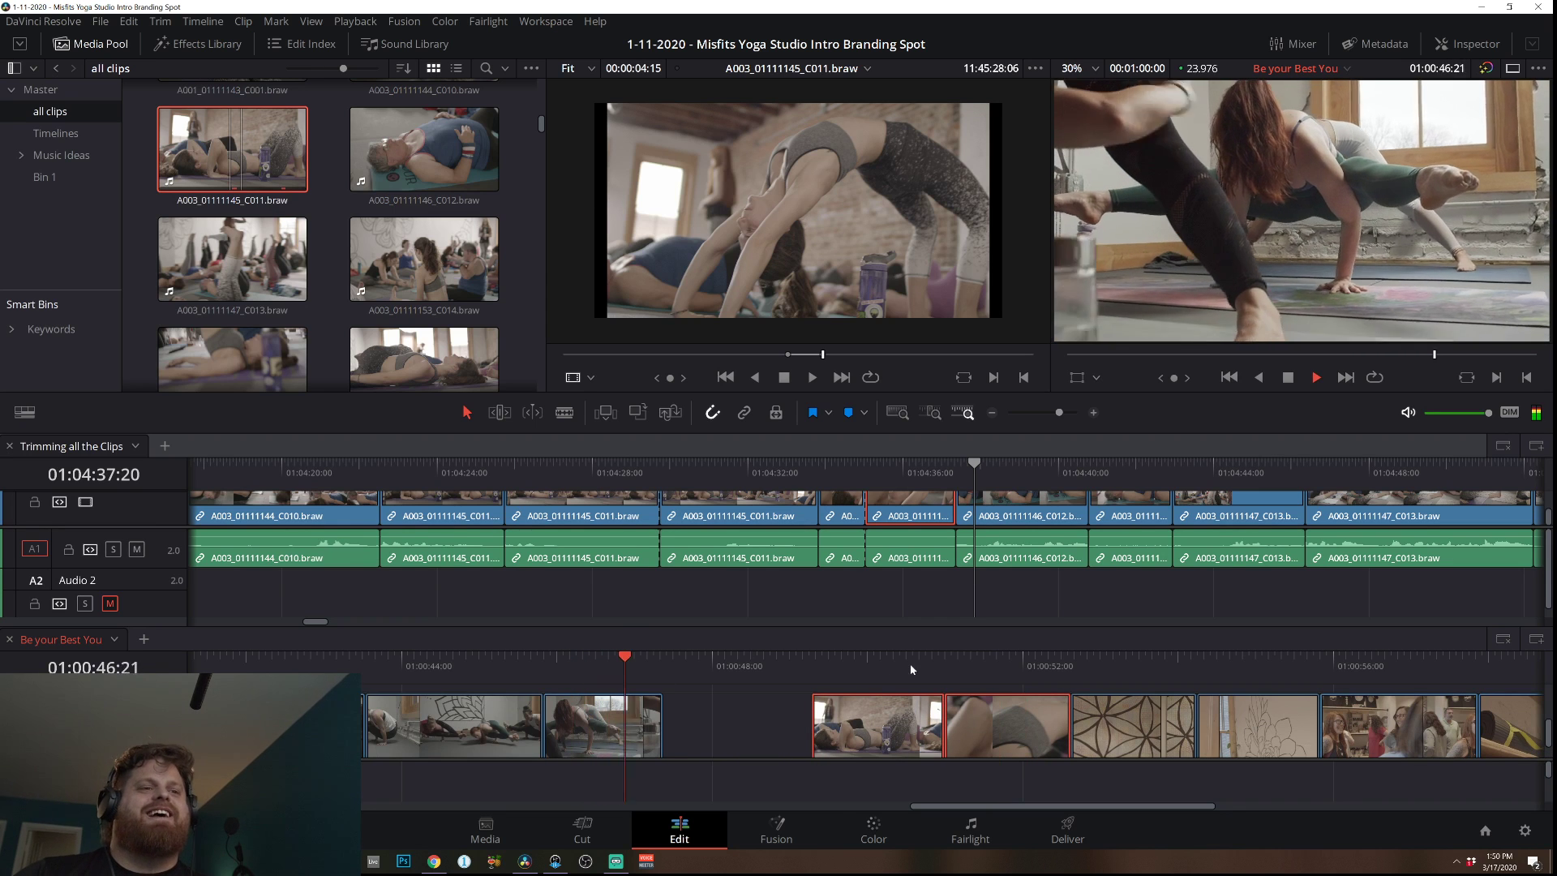
key(space)
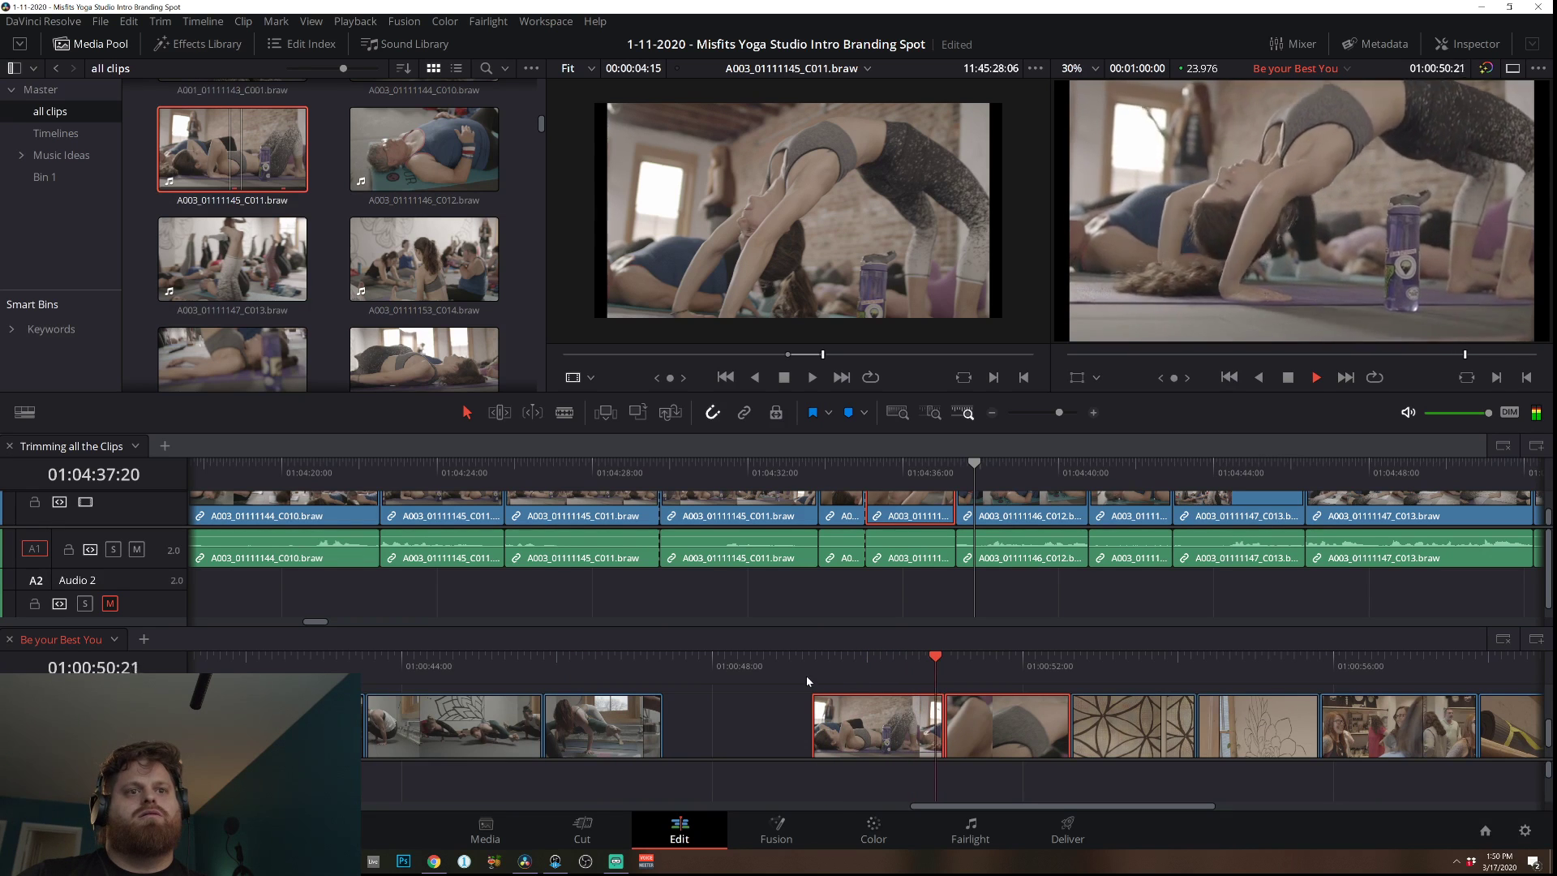
key(space)
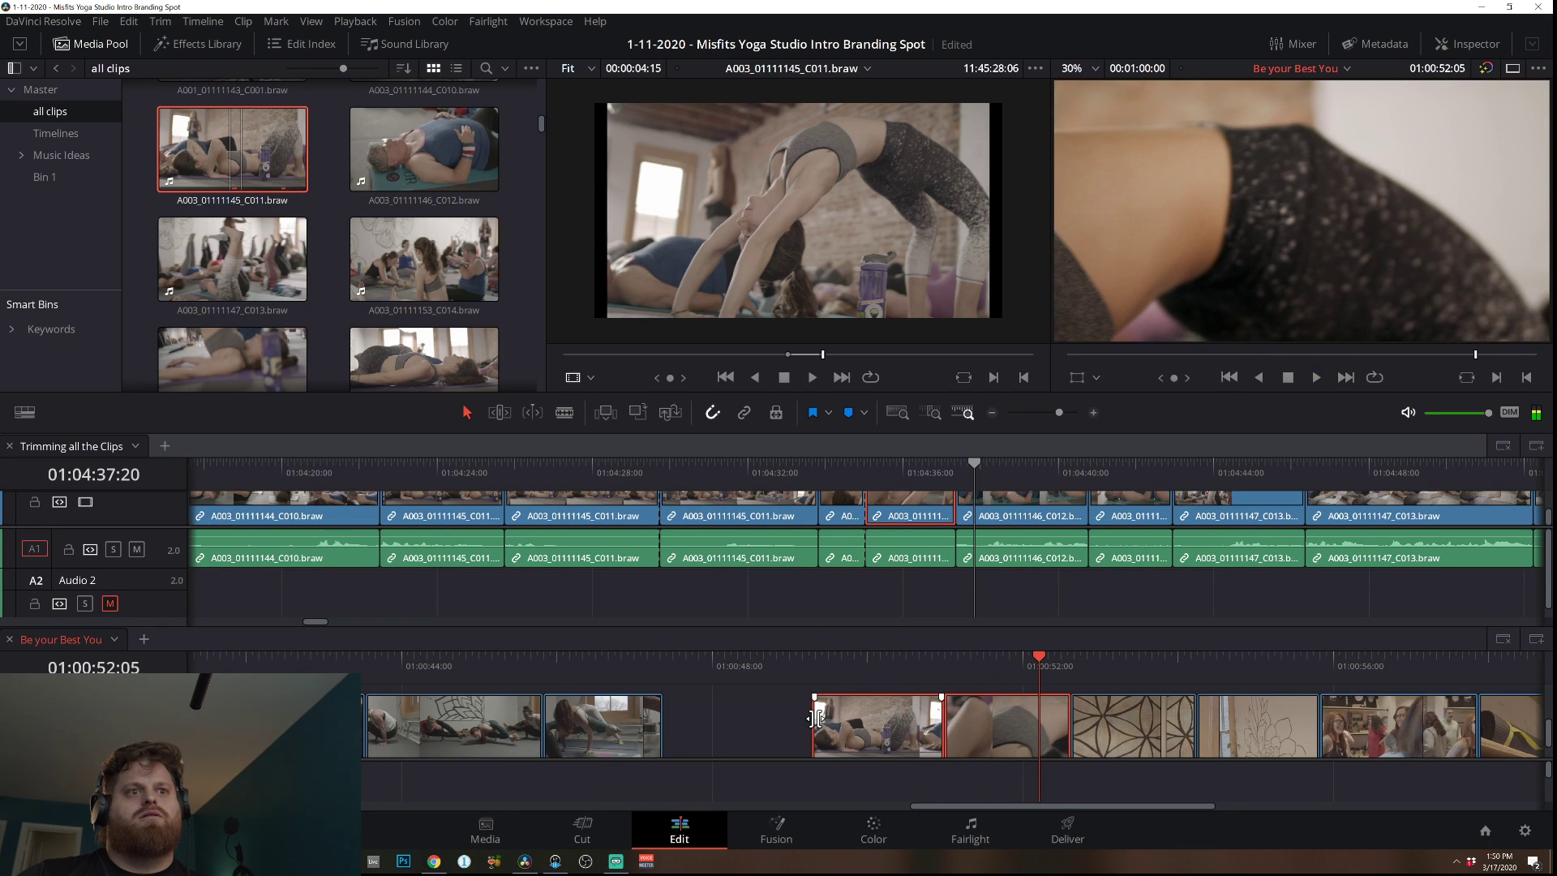
Shorten the start of the wide backbend clip and play through the close-up into the pattern clips.
drag(816, 718, 848, 724)
click(787, 661)
key(space)
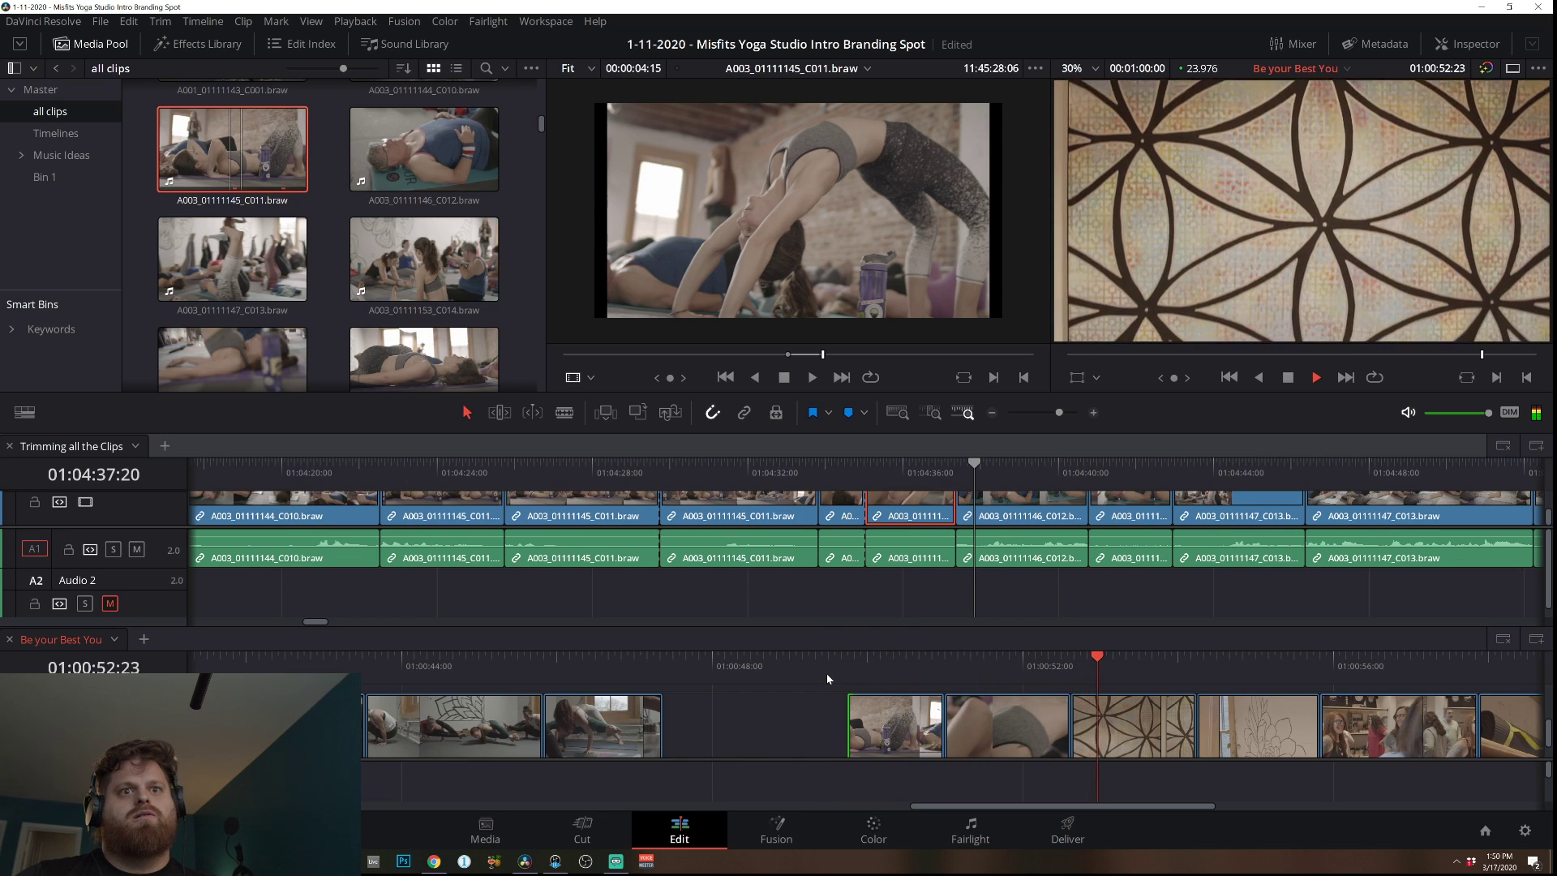
key(space)
Try moving the close-up backbend clip past Marker 1 and shifting the last four clips earlier, then undo both moves.
drag(796, 718, 840, 746)
key(space)
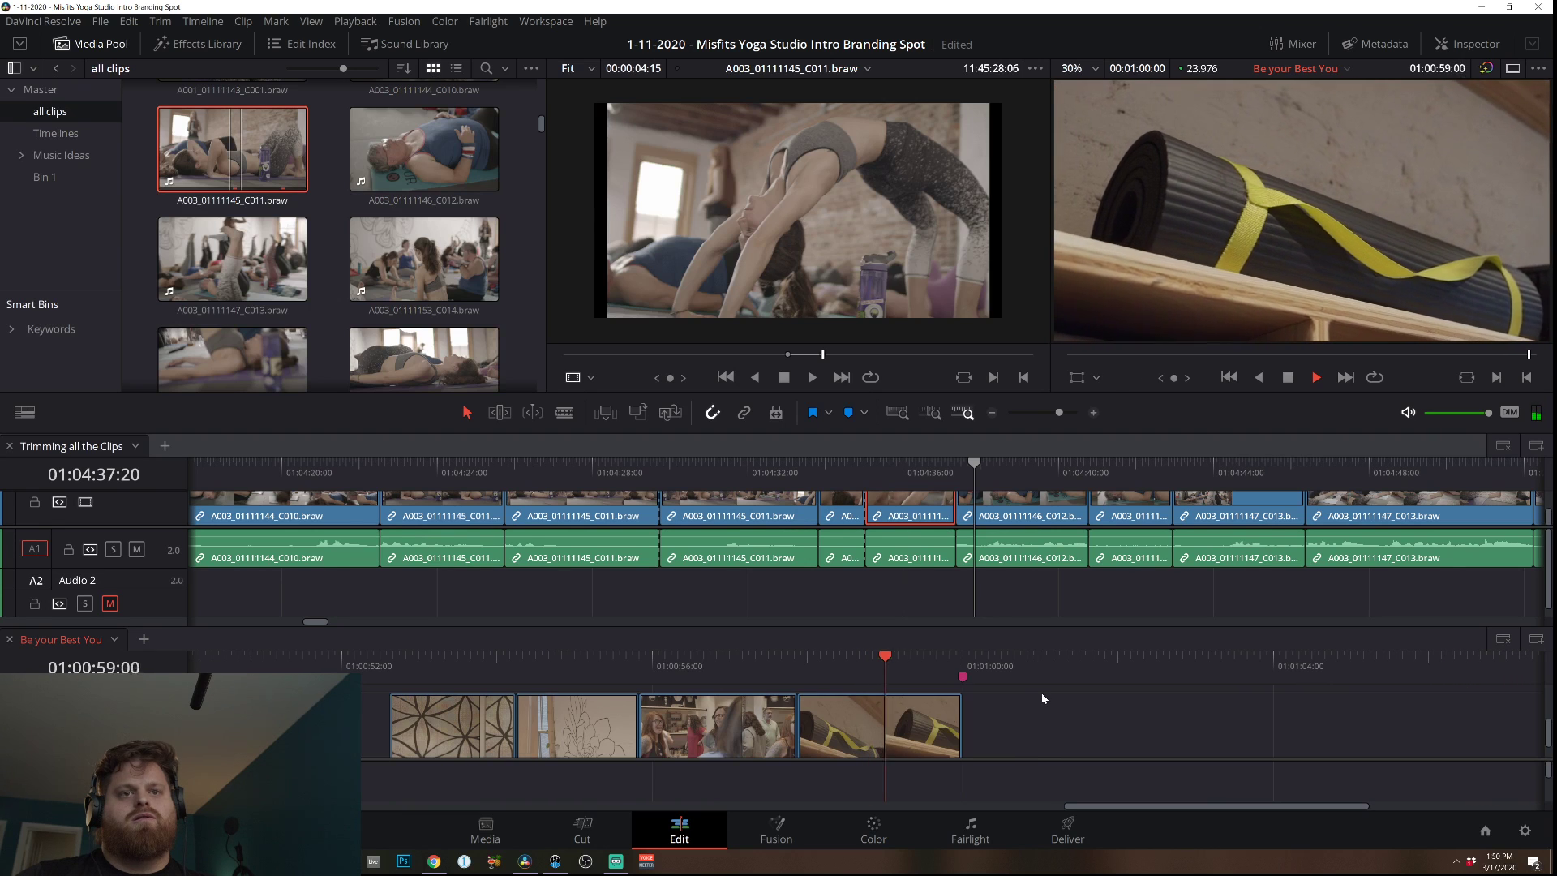
drag(1018, 720, 455, 746)
mouse_move(899, 734)
mouse_down()
mouse_move(759, 735)
mouse_move(895, 736)
mouse_up()
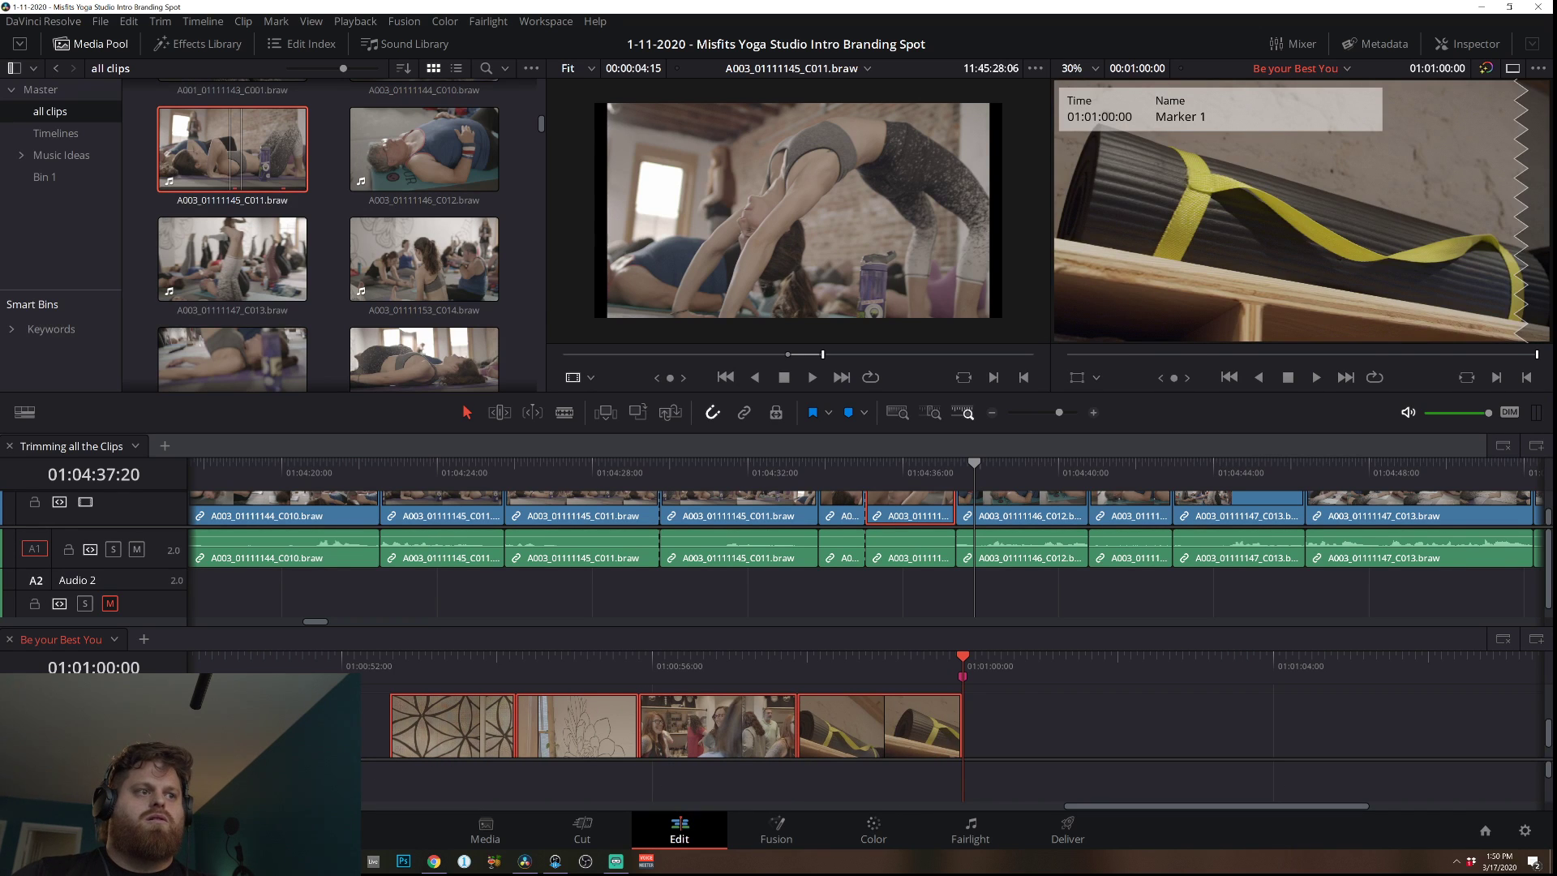
click(992, 413)
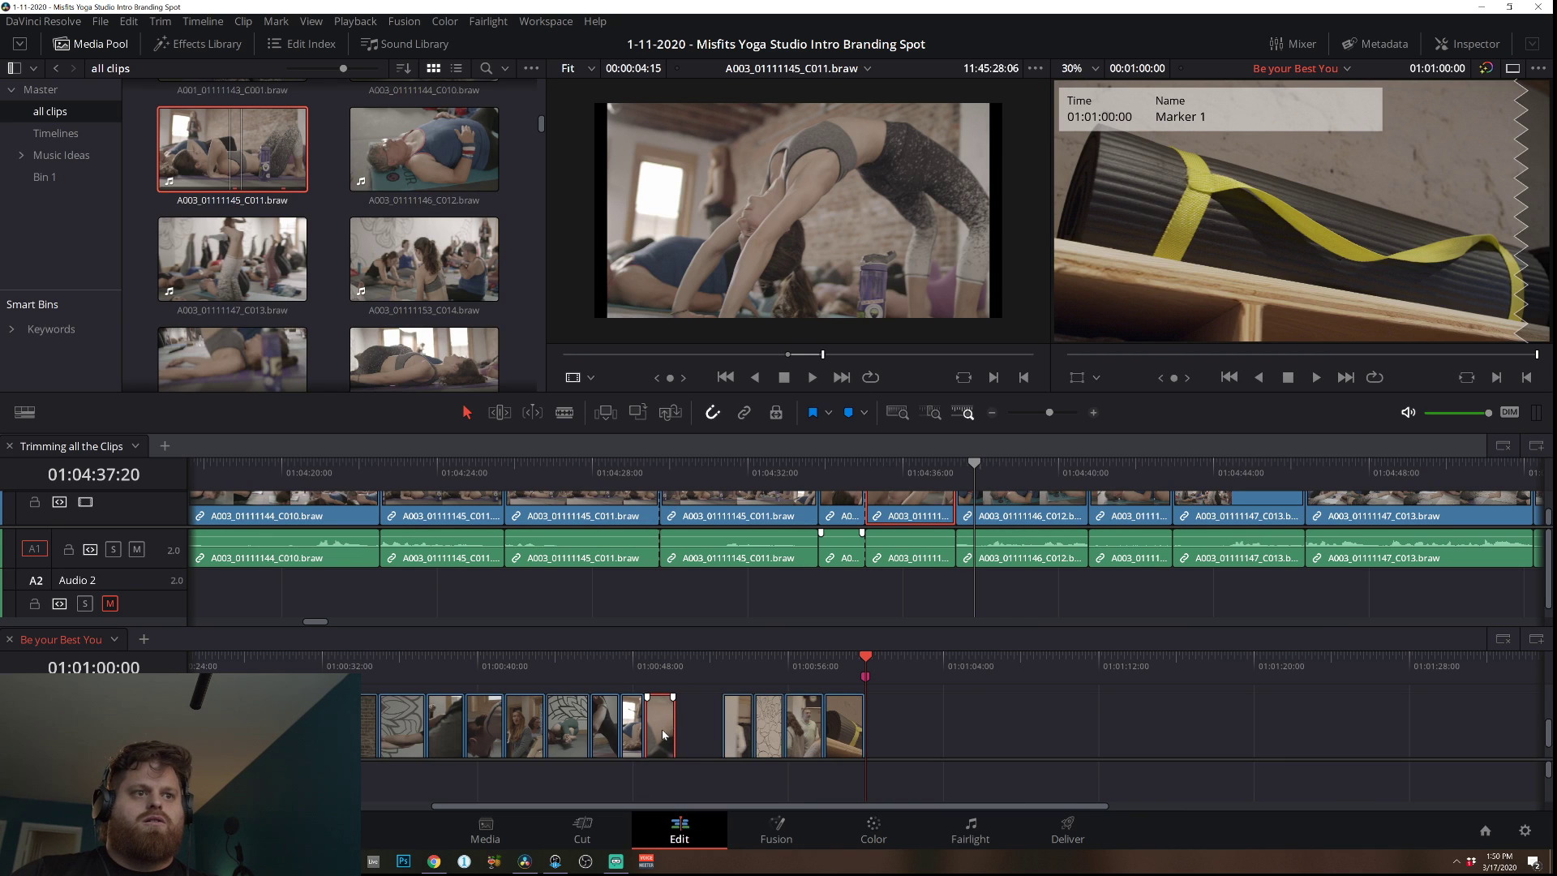
drag(663, 735, 713, 752)
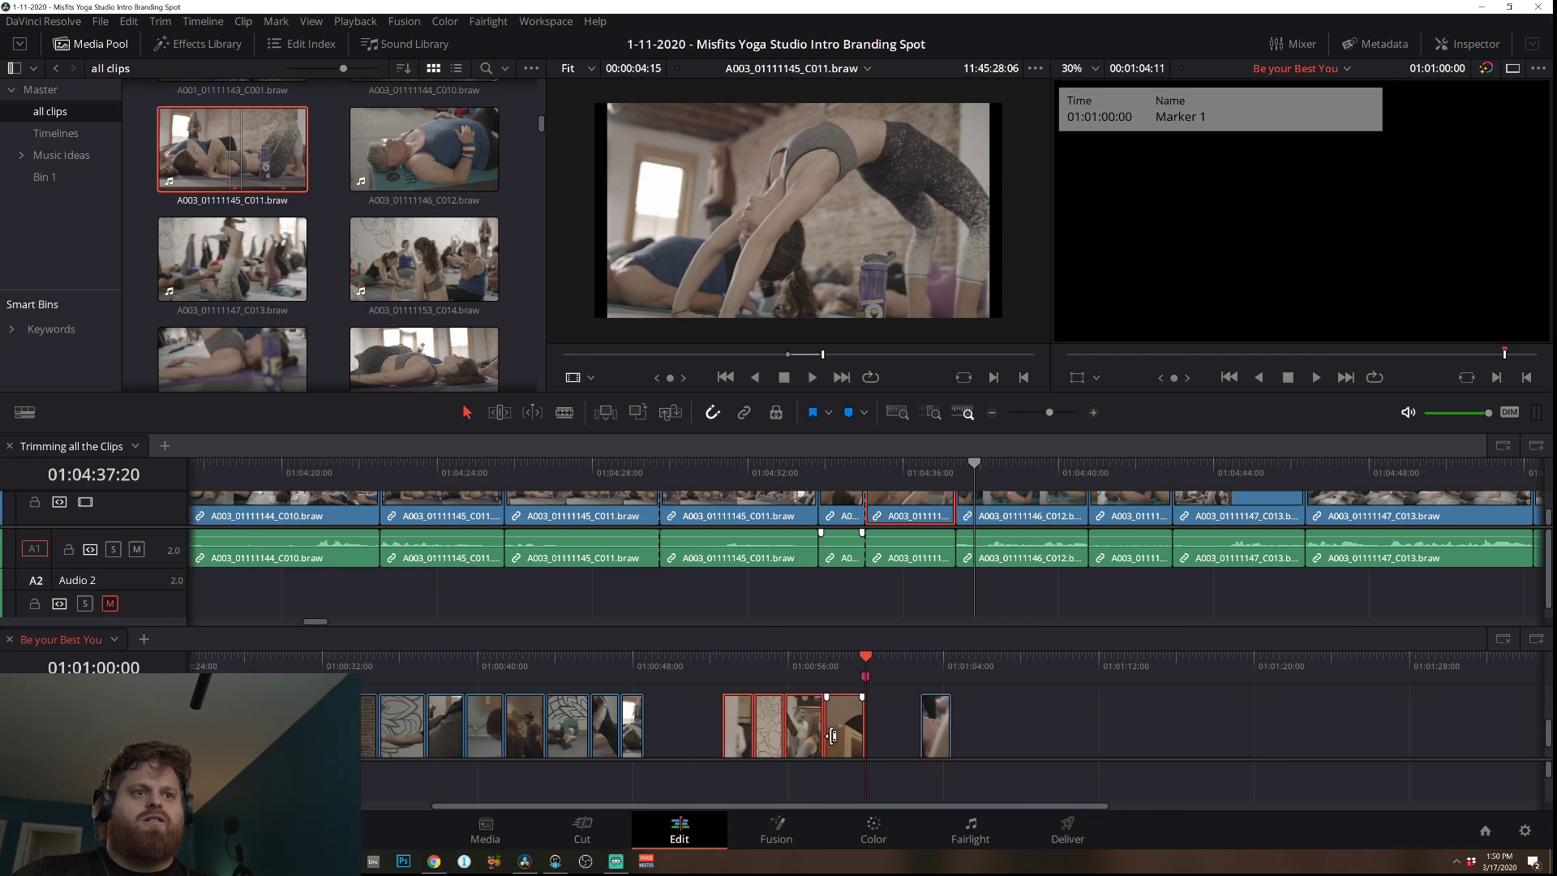
drag(832, 735, 768, 738)
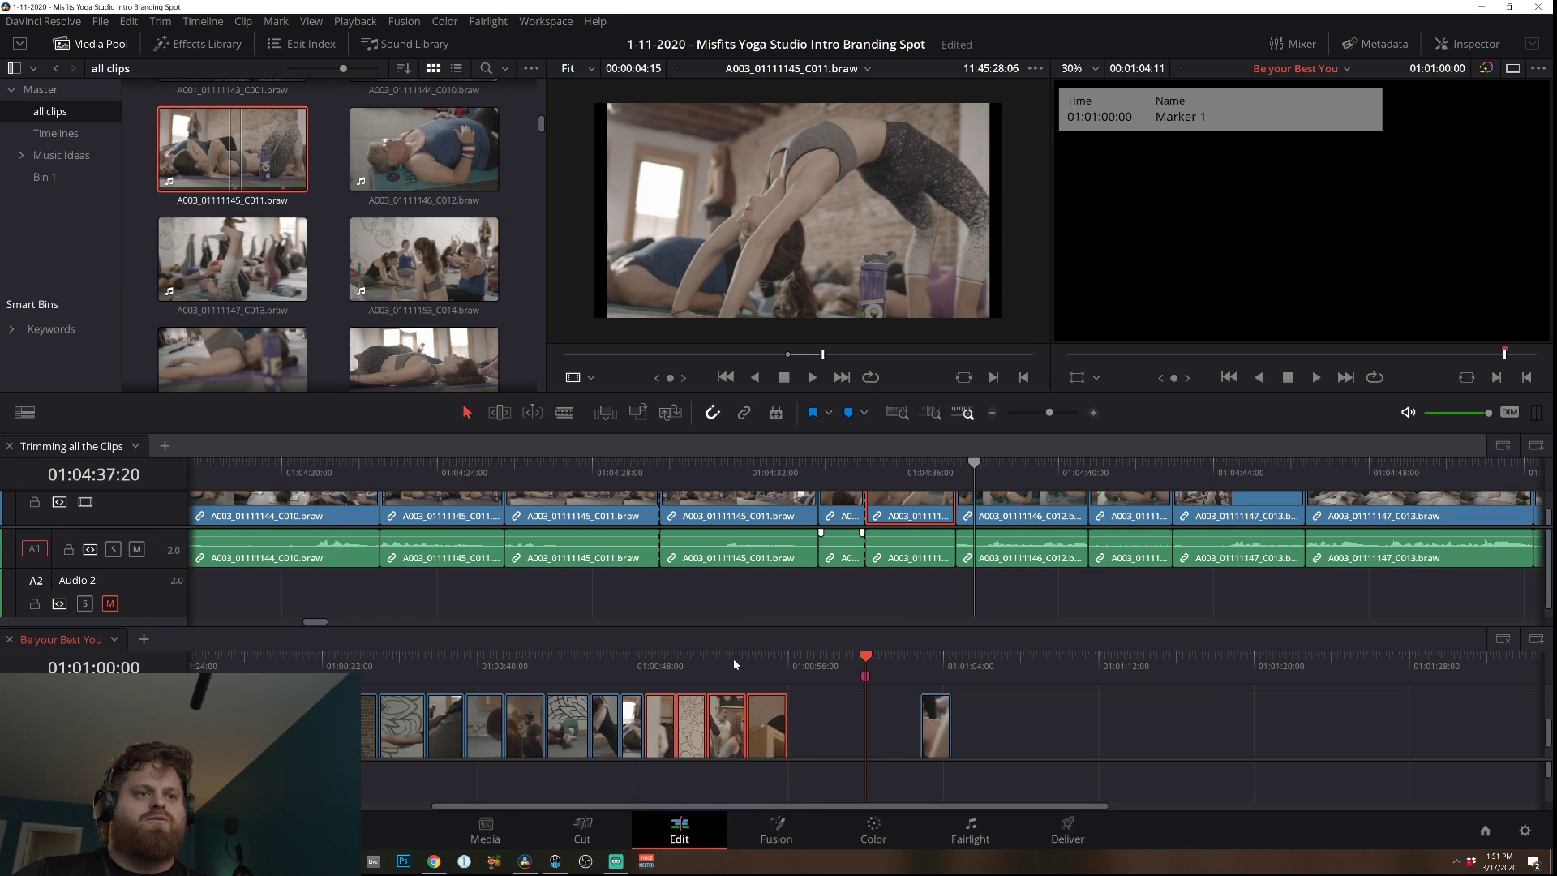
click(589, 659)
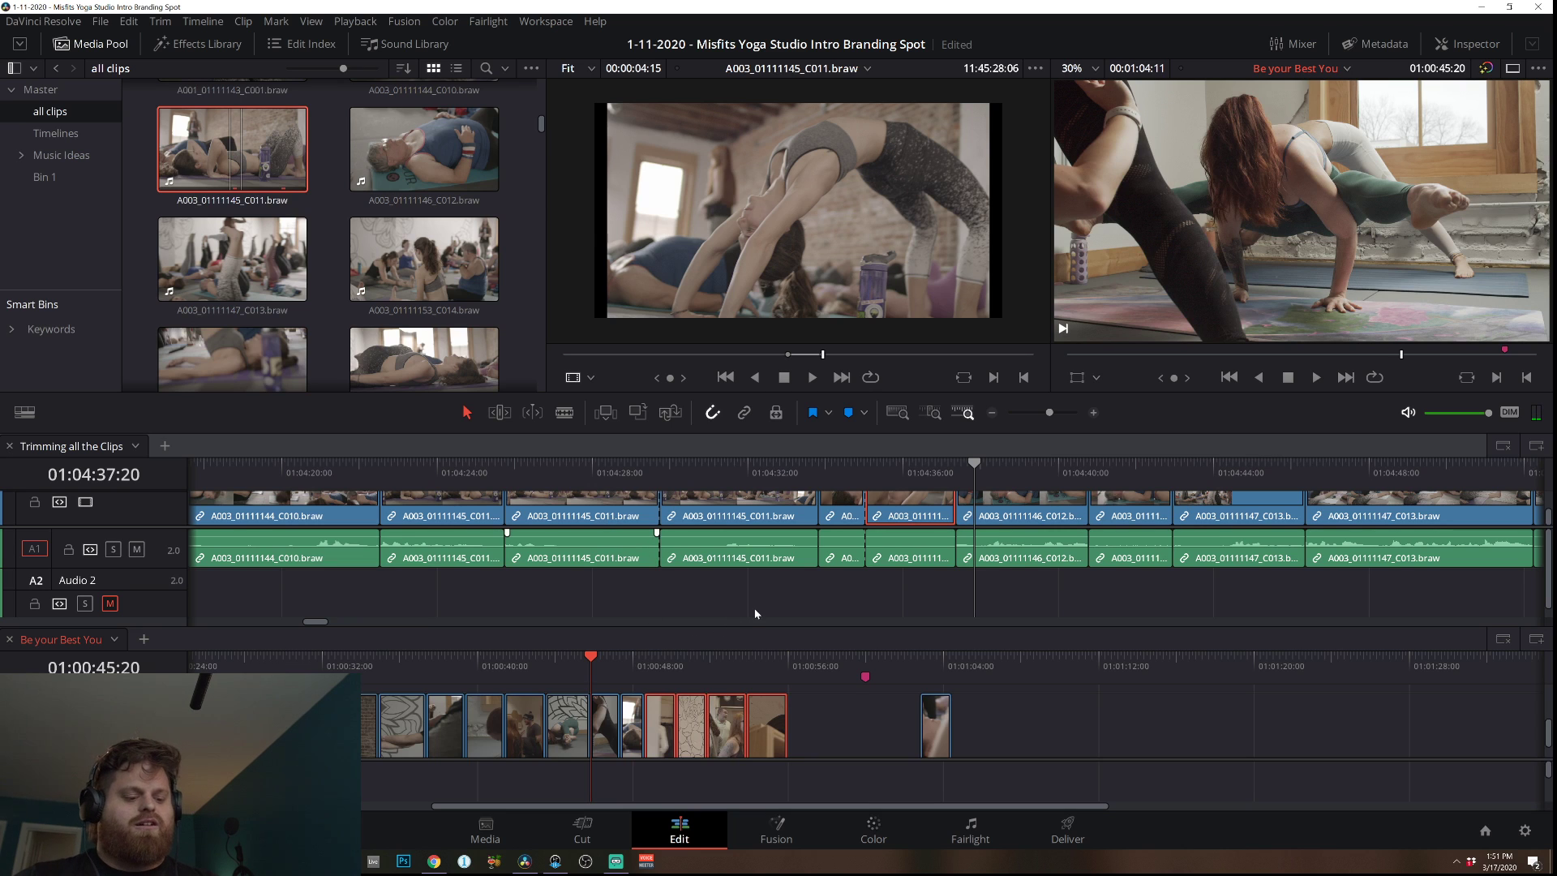
key(ctrl+z)
key(ctrl+z)
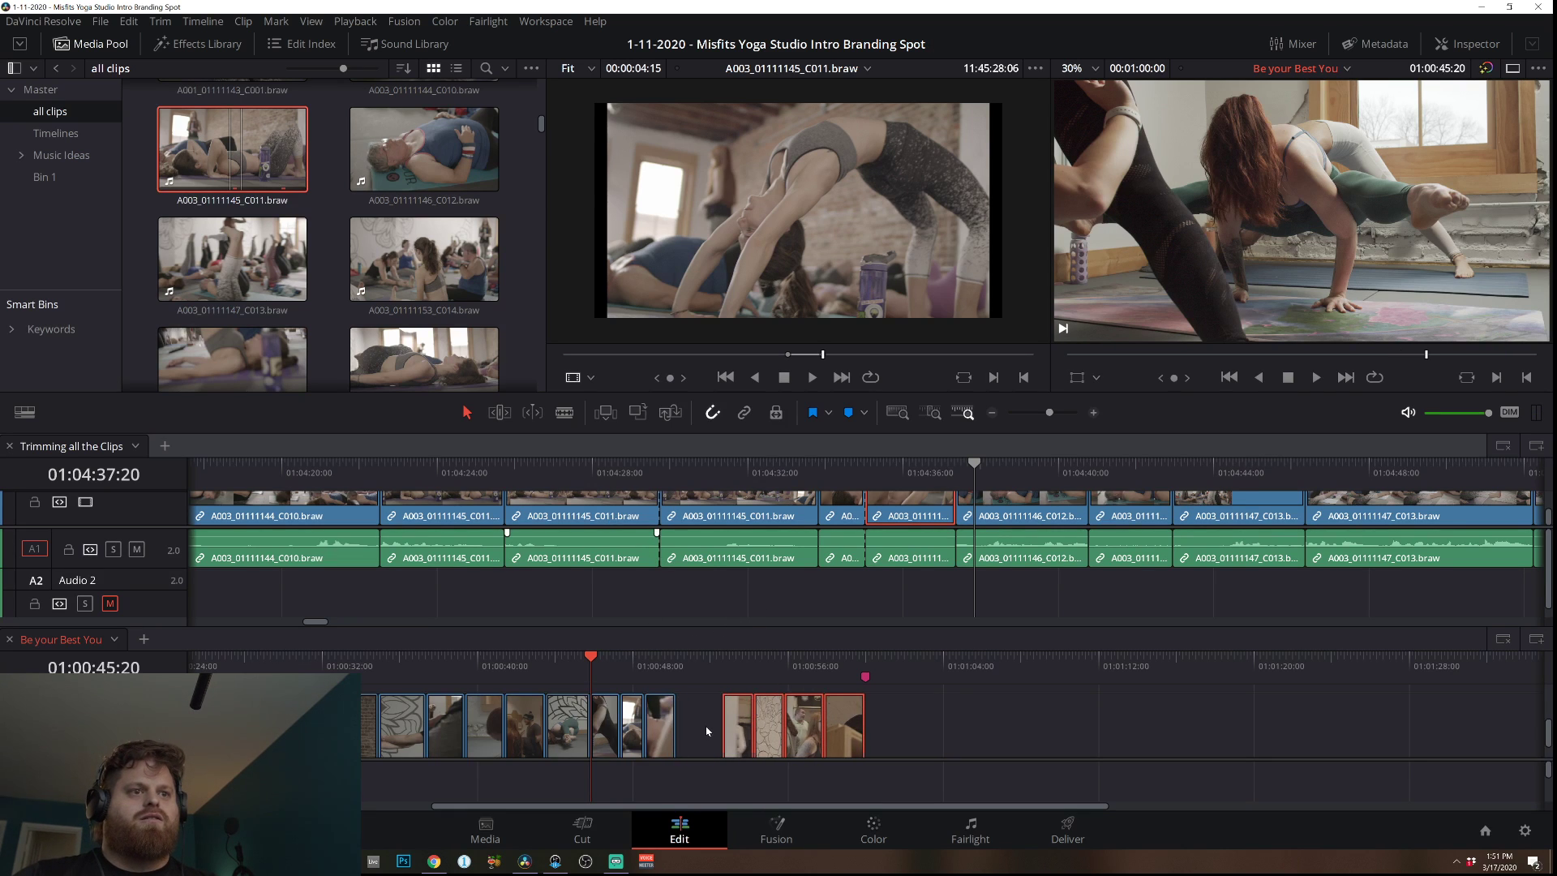
Move both backbend clips 21:04 later, past Marker 1, and shift the final four clips earlier to close the gap.
drag(660, 728, 1070, 729)
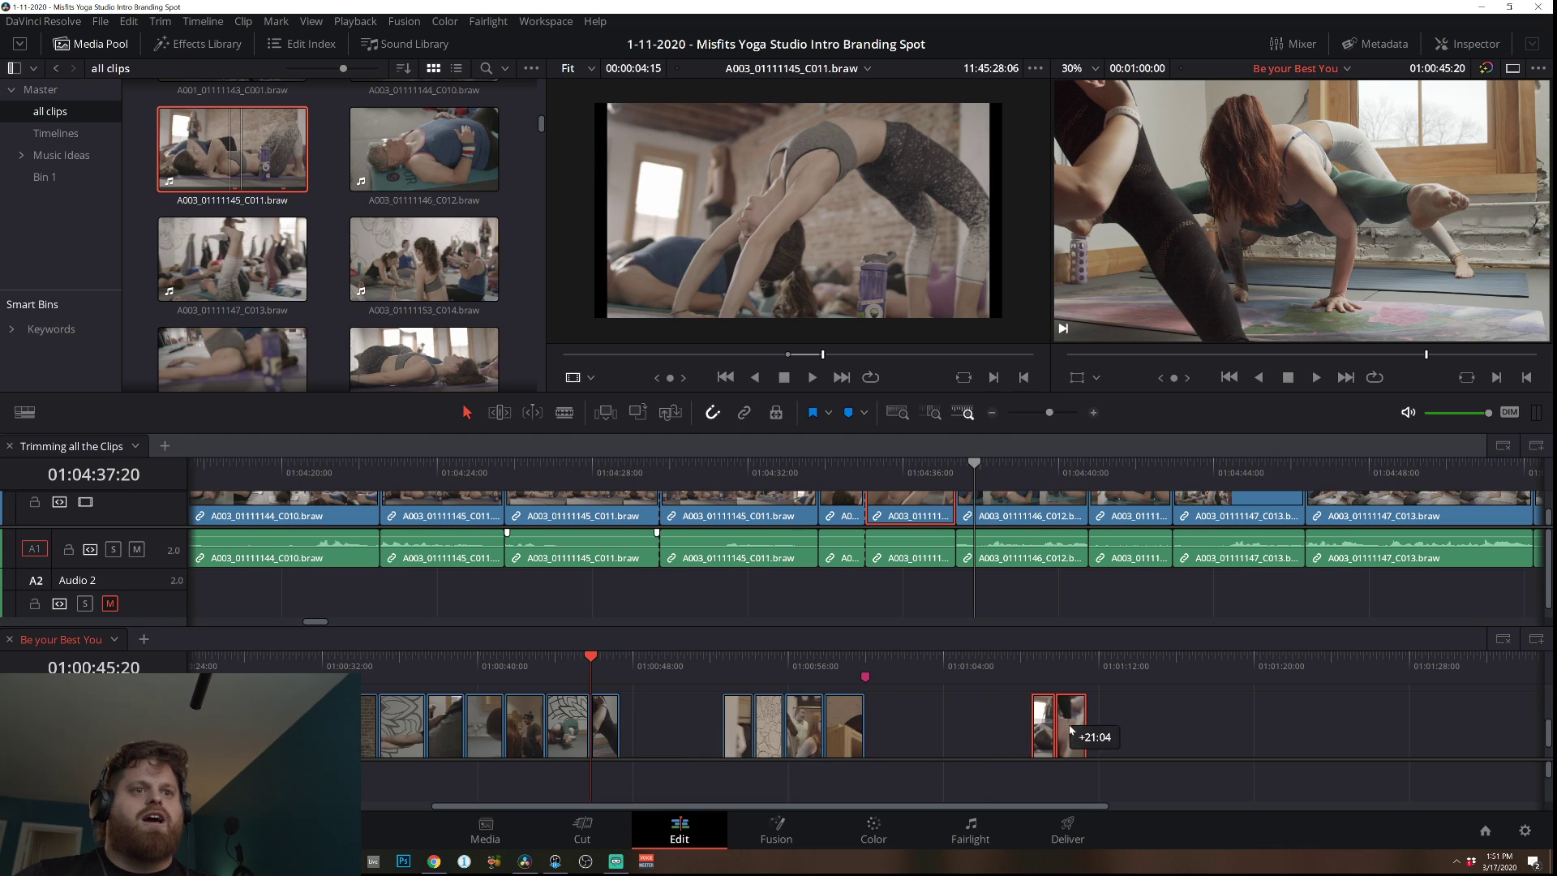
drag(875, 729, 718, 749)
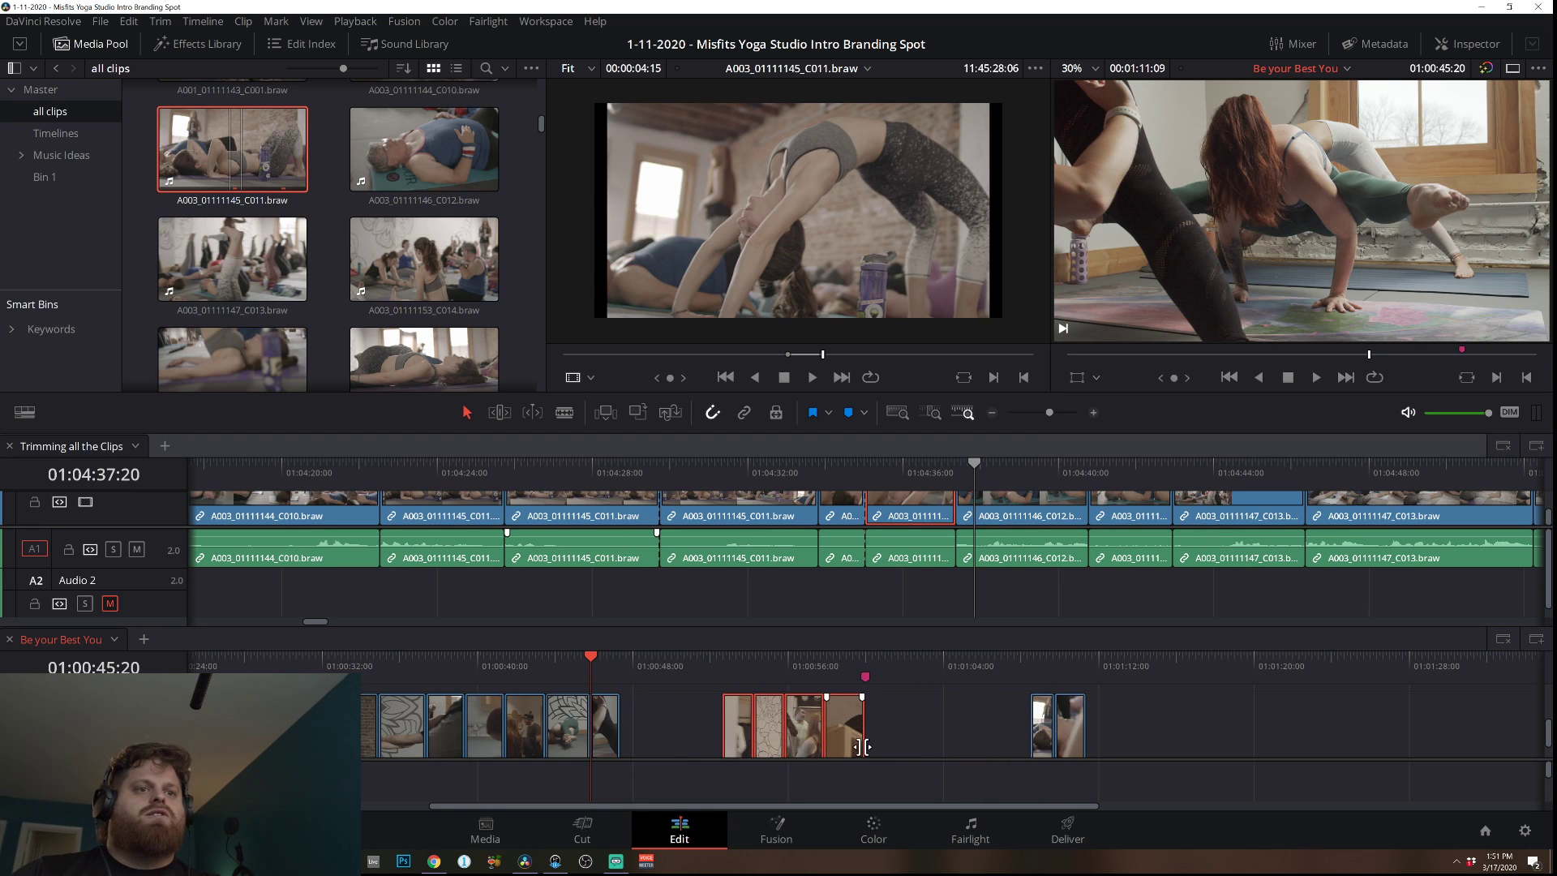
drag(845, 730, 741, 732)
Play the tightened ending from the geometric pattern clip onward and save the project.
click(625, 659)
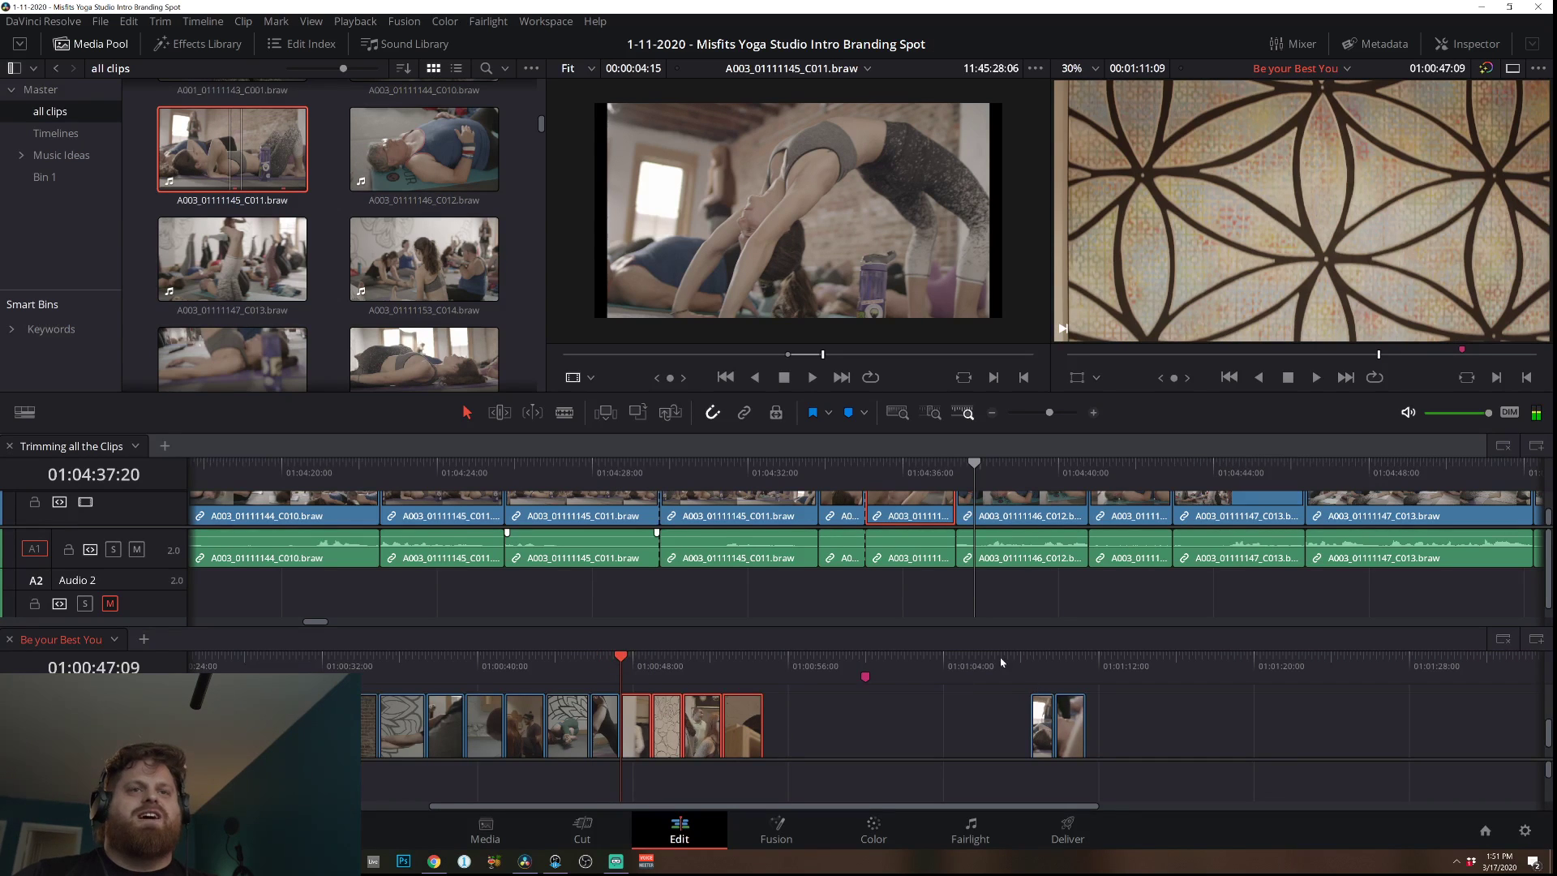
key(space)
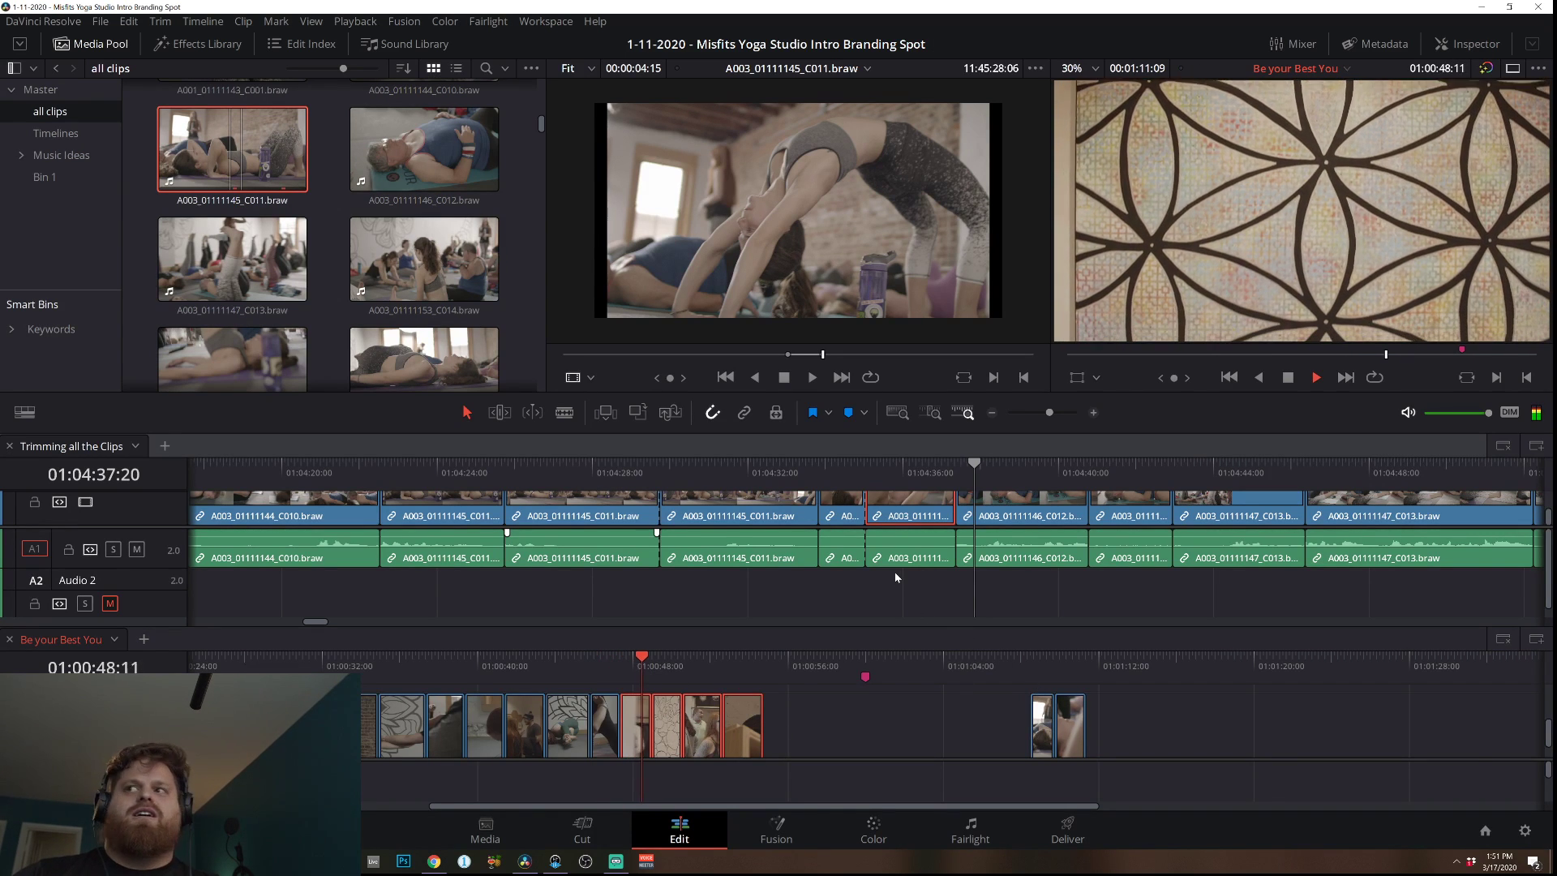
key(space)
key(space)
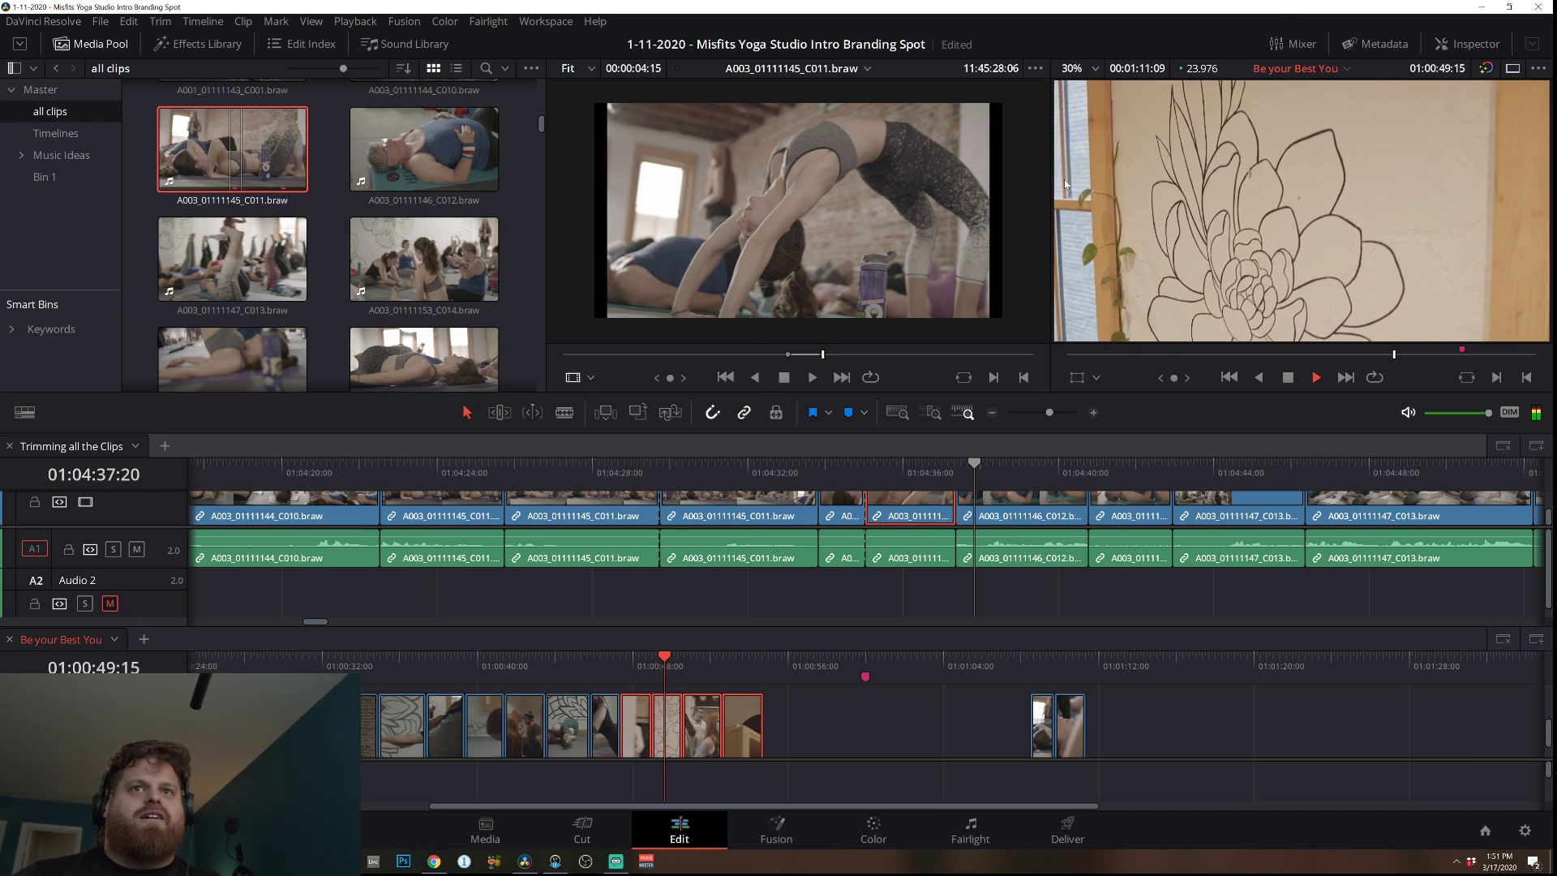
click(947, 704)
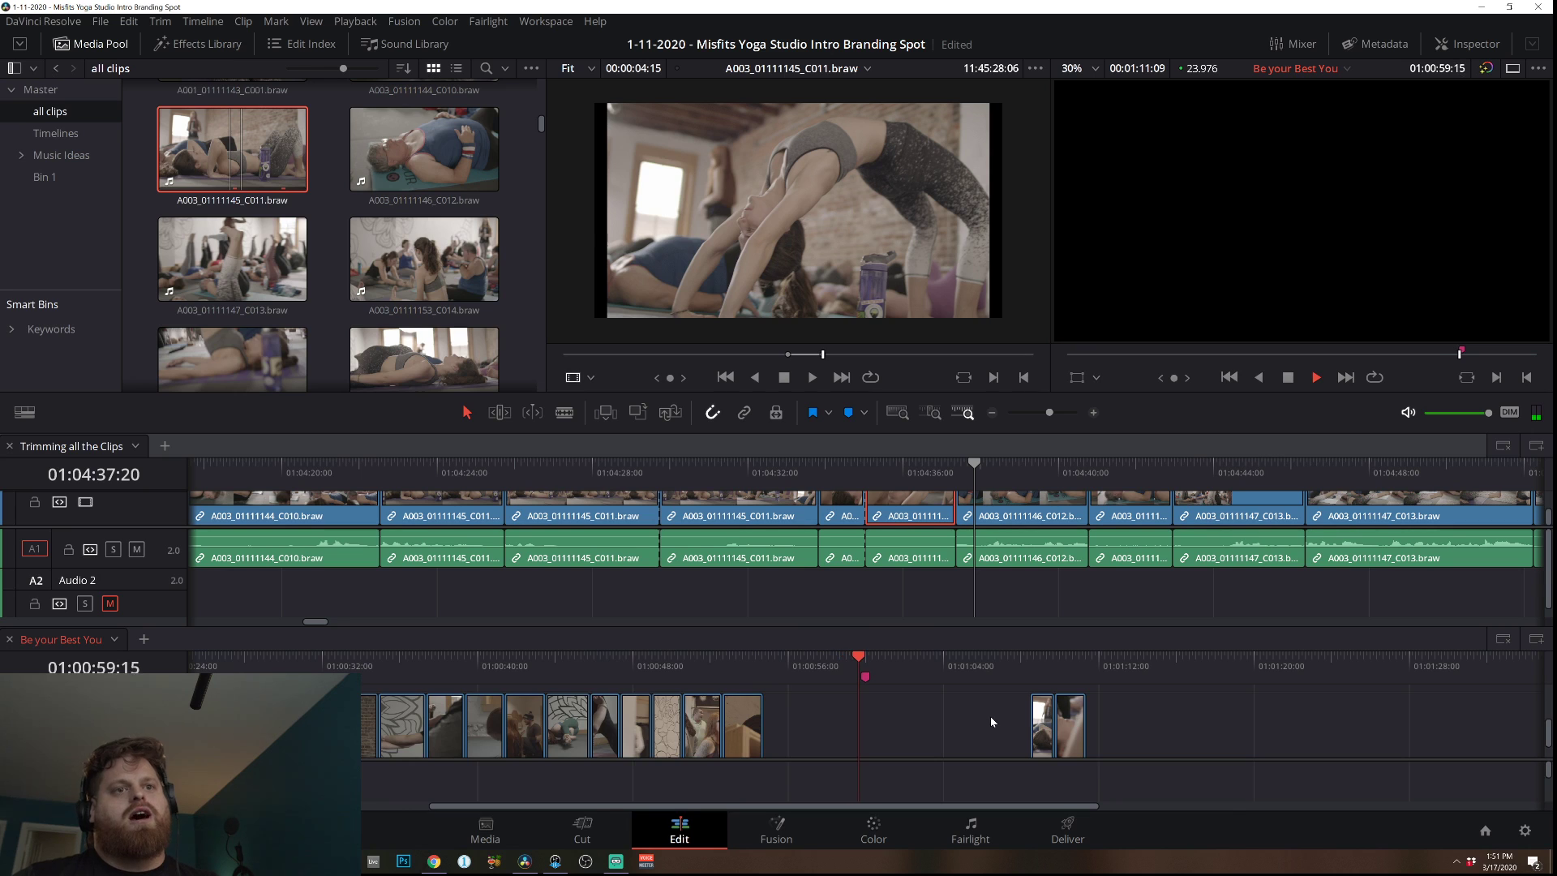
key(space)
key(ctrl+s)
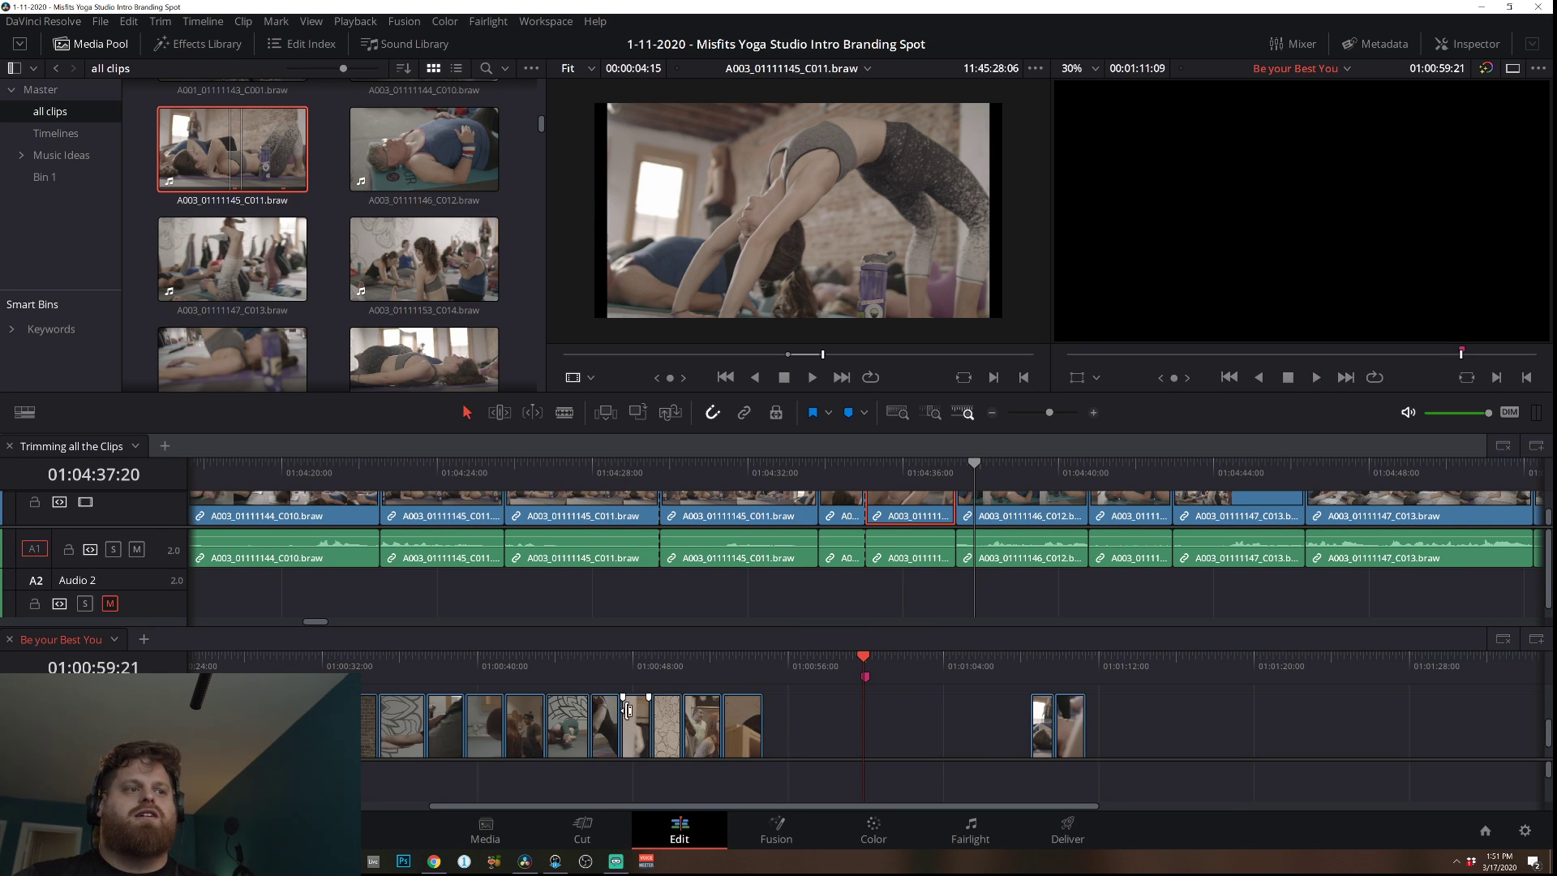
Copy the wide and close-up backbend clips to the empty timeline area starting at 01:01:18:10.
drag(714, 811, 708, 809)
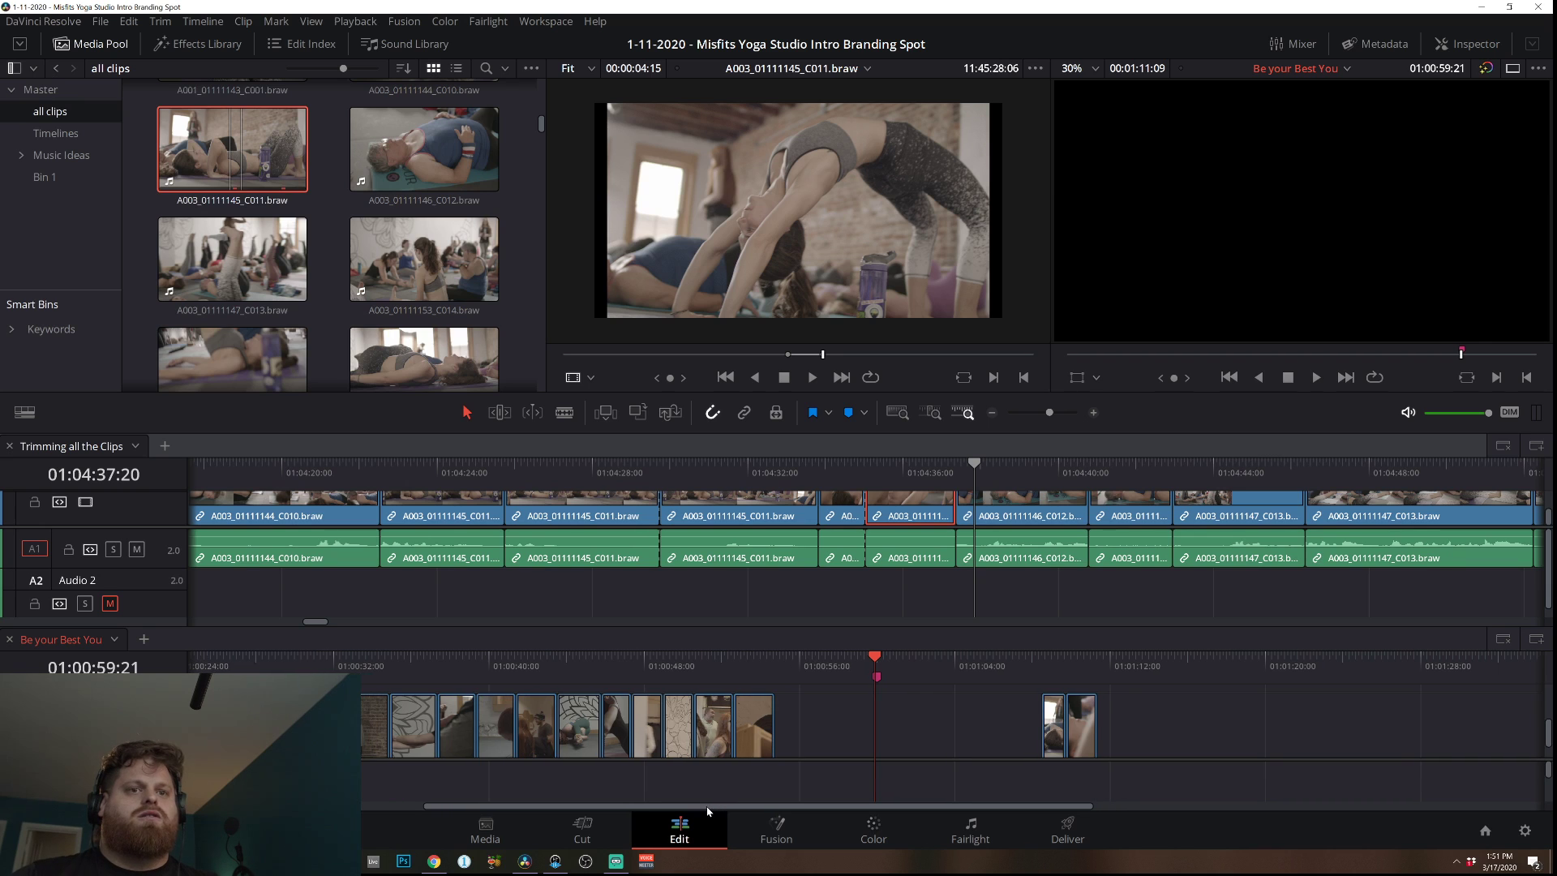
click(1041, 683)
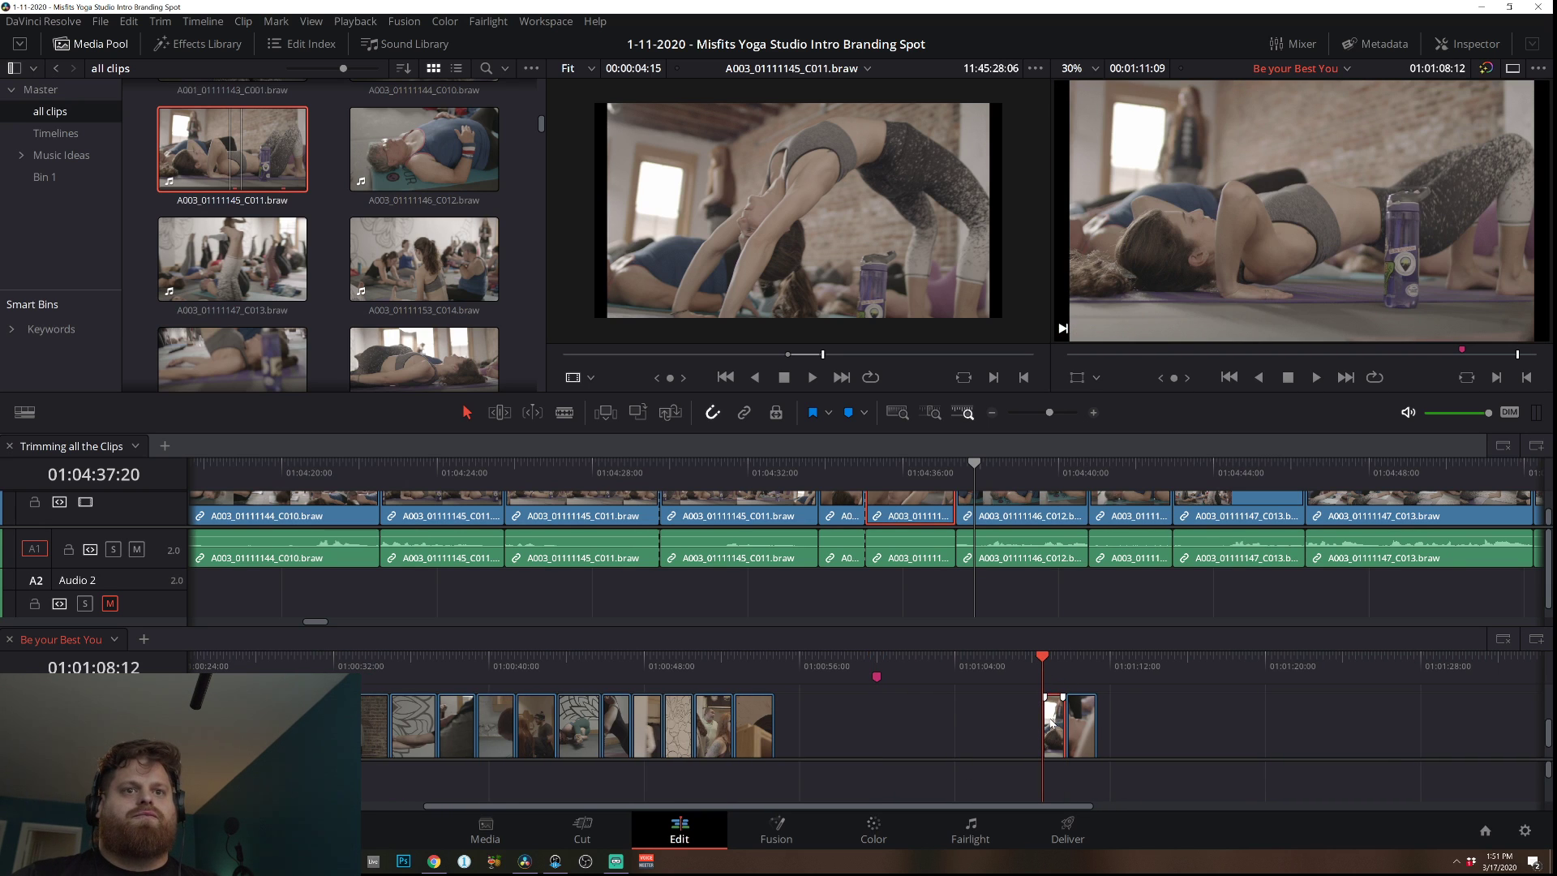
key(Down)
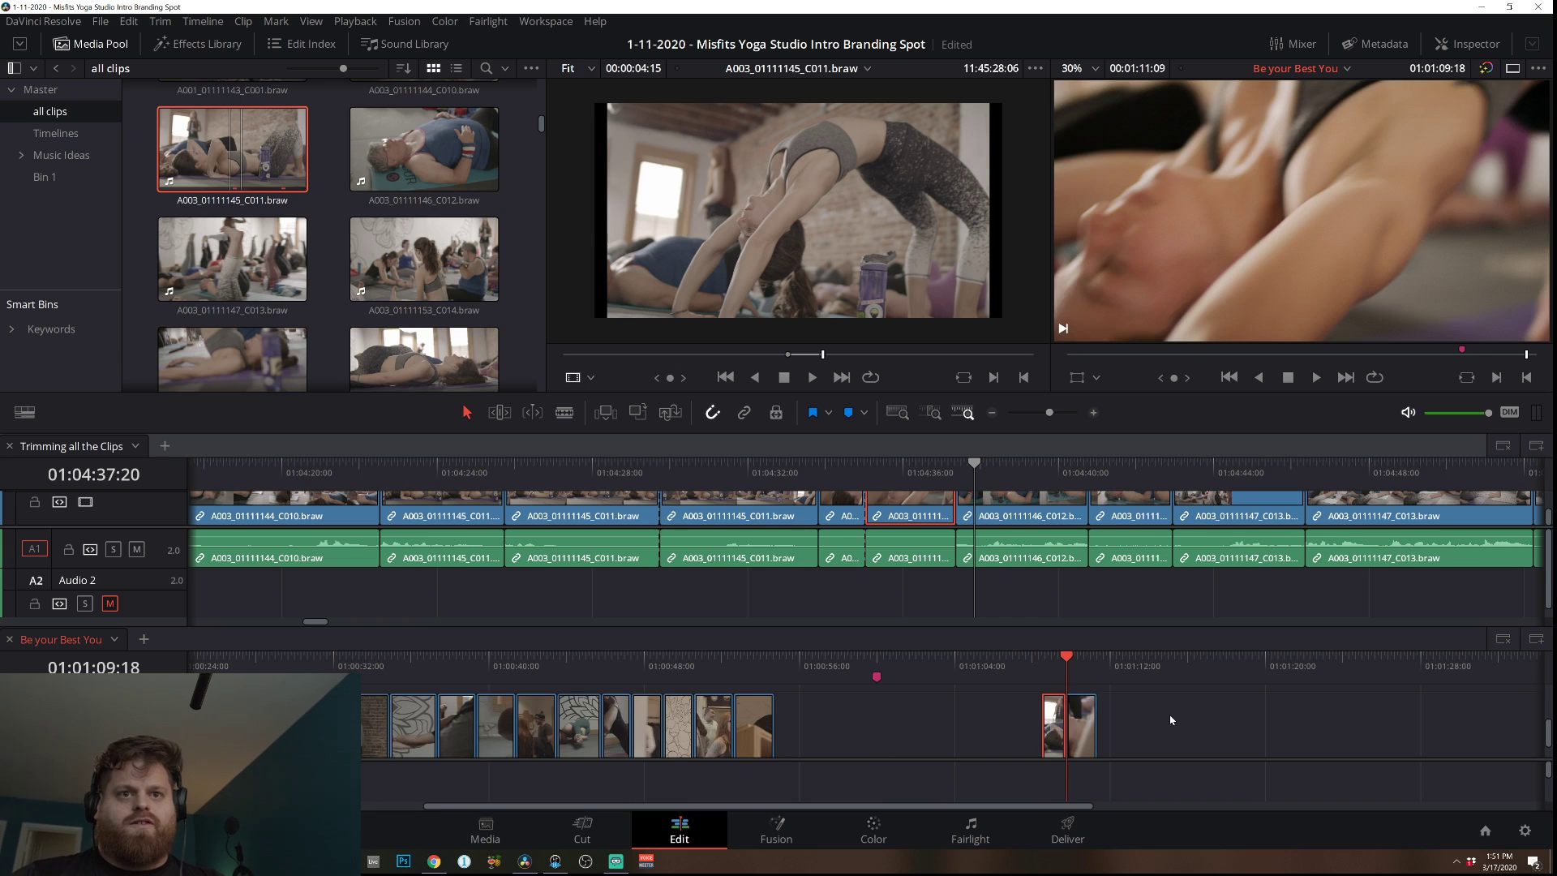
click(1234, 668)
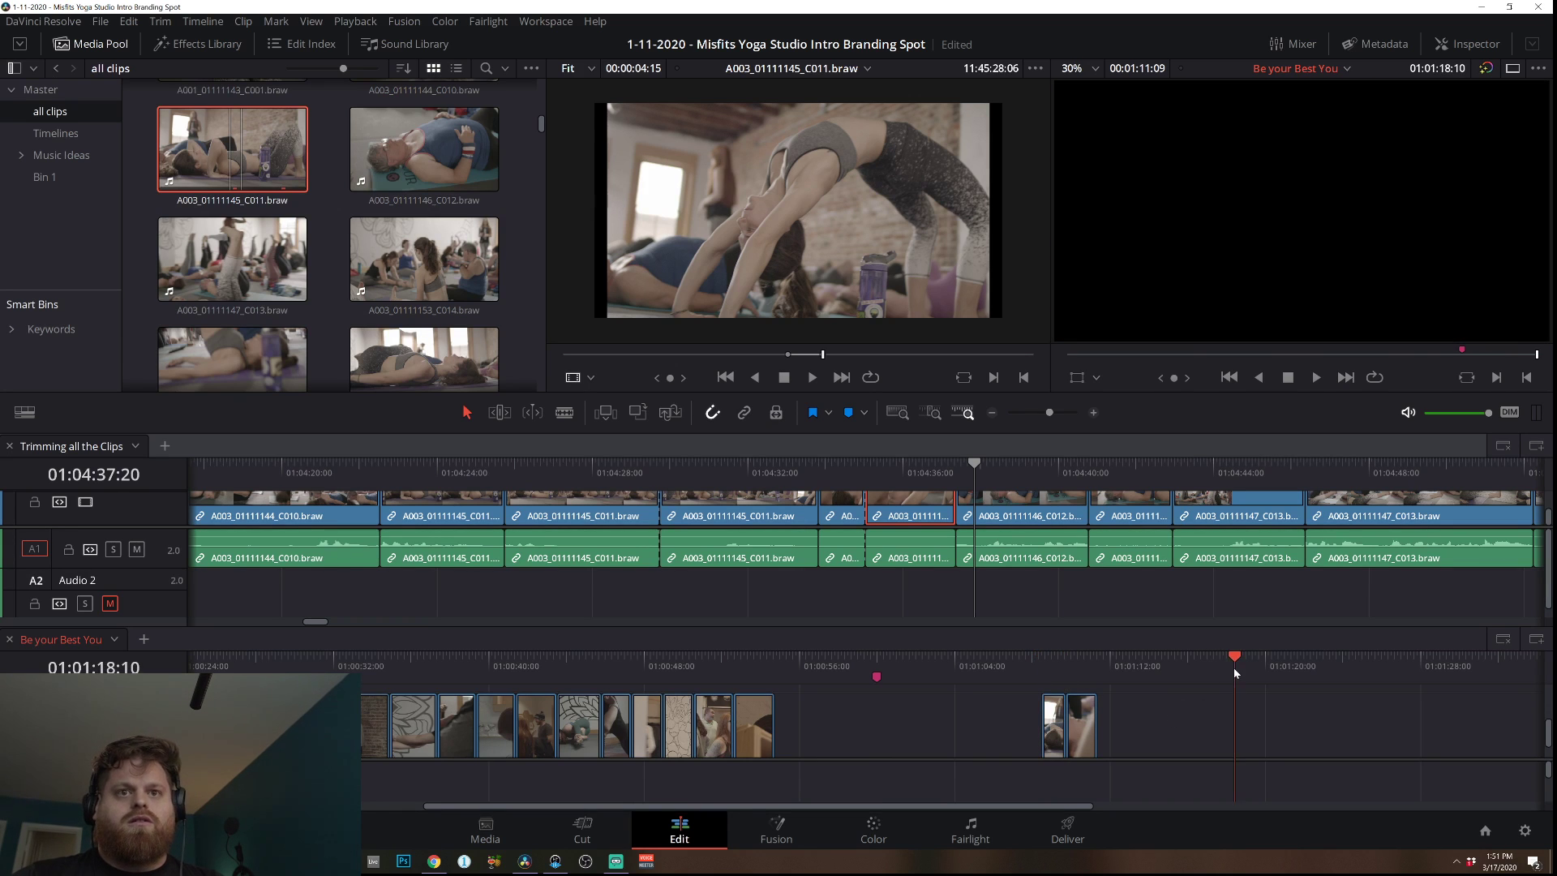
key(F10)
click(1075, 734)
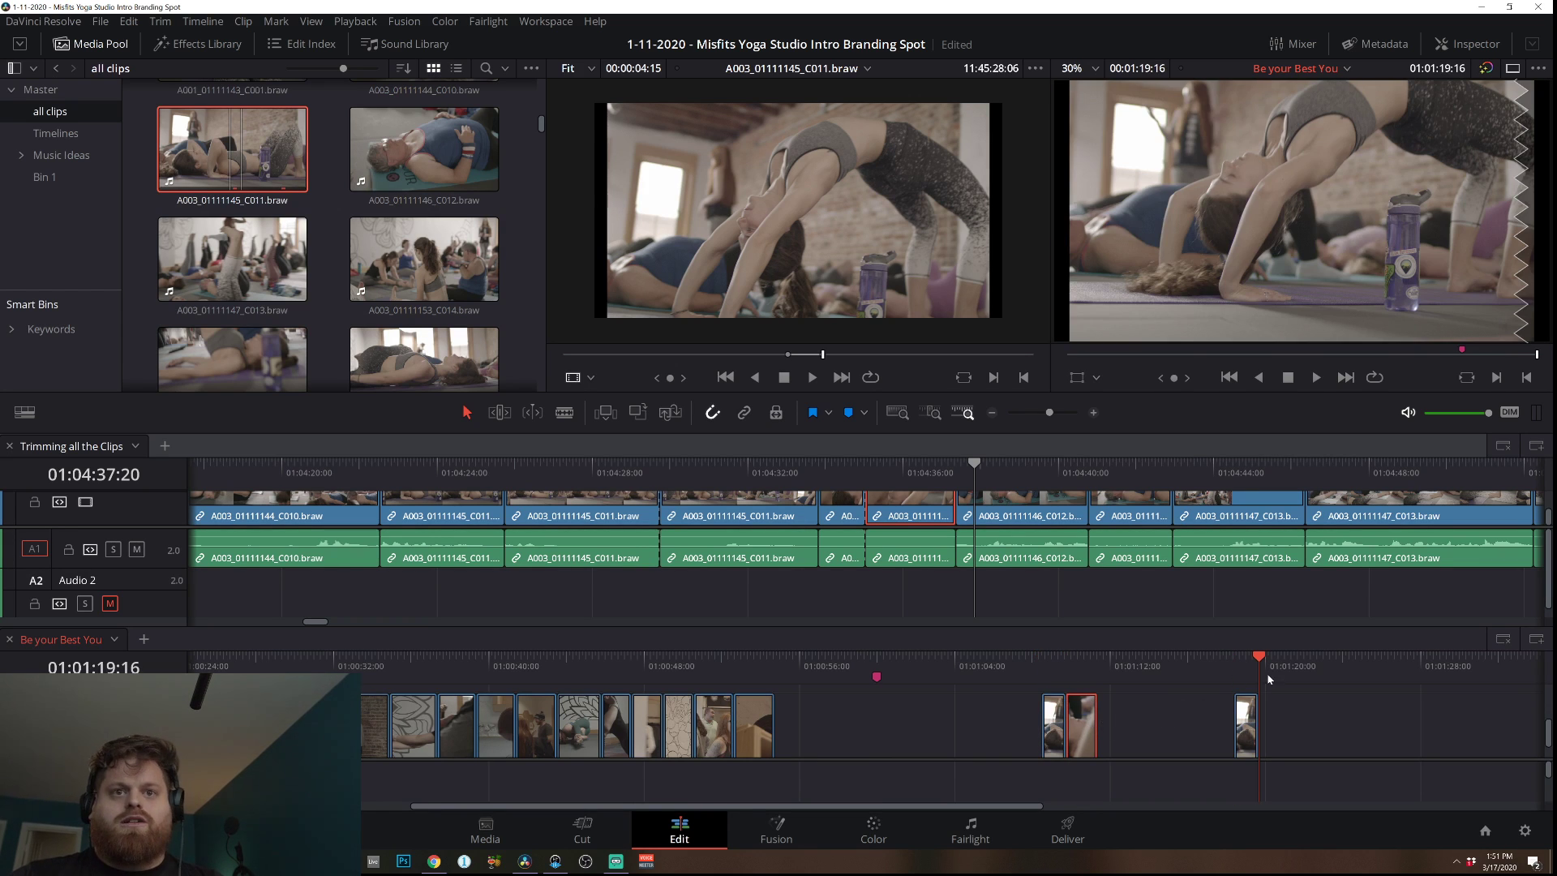
key(ctrl+v)
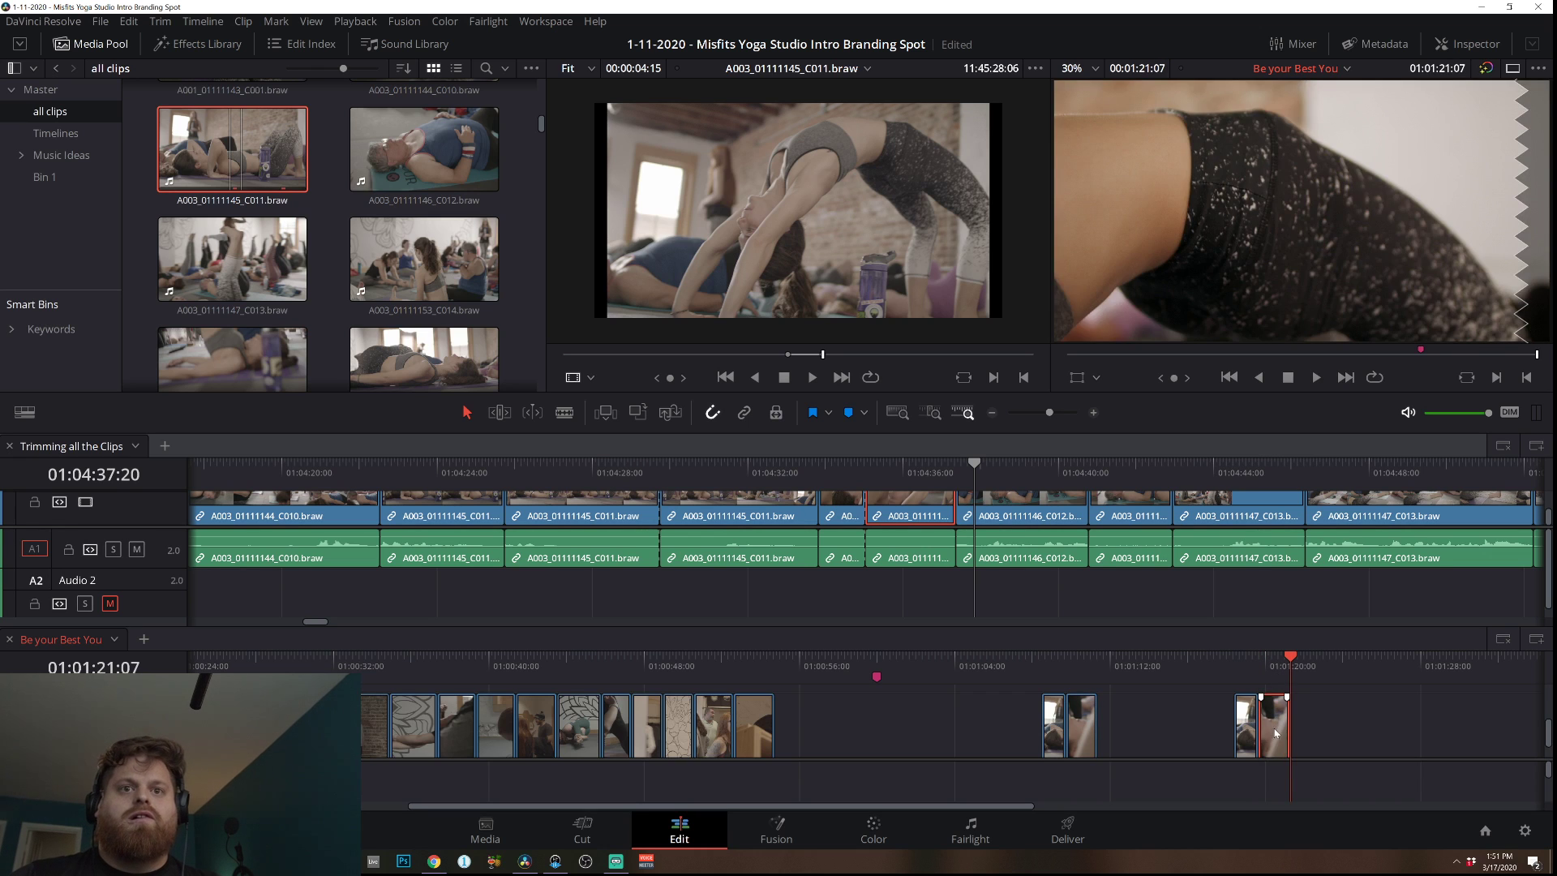
Place the copied close-up backbend clip ahead of the copied wide clip and play the reversed order.
mouse_move(1275, 733)
mouse_down()
mouse_move(1210, 728)
mouse_move(1251, 722)
mouse_up()
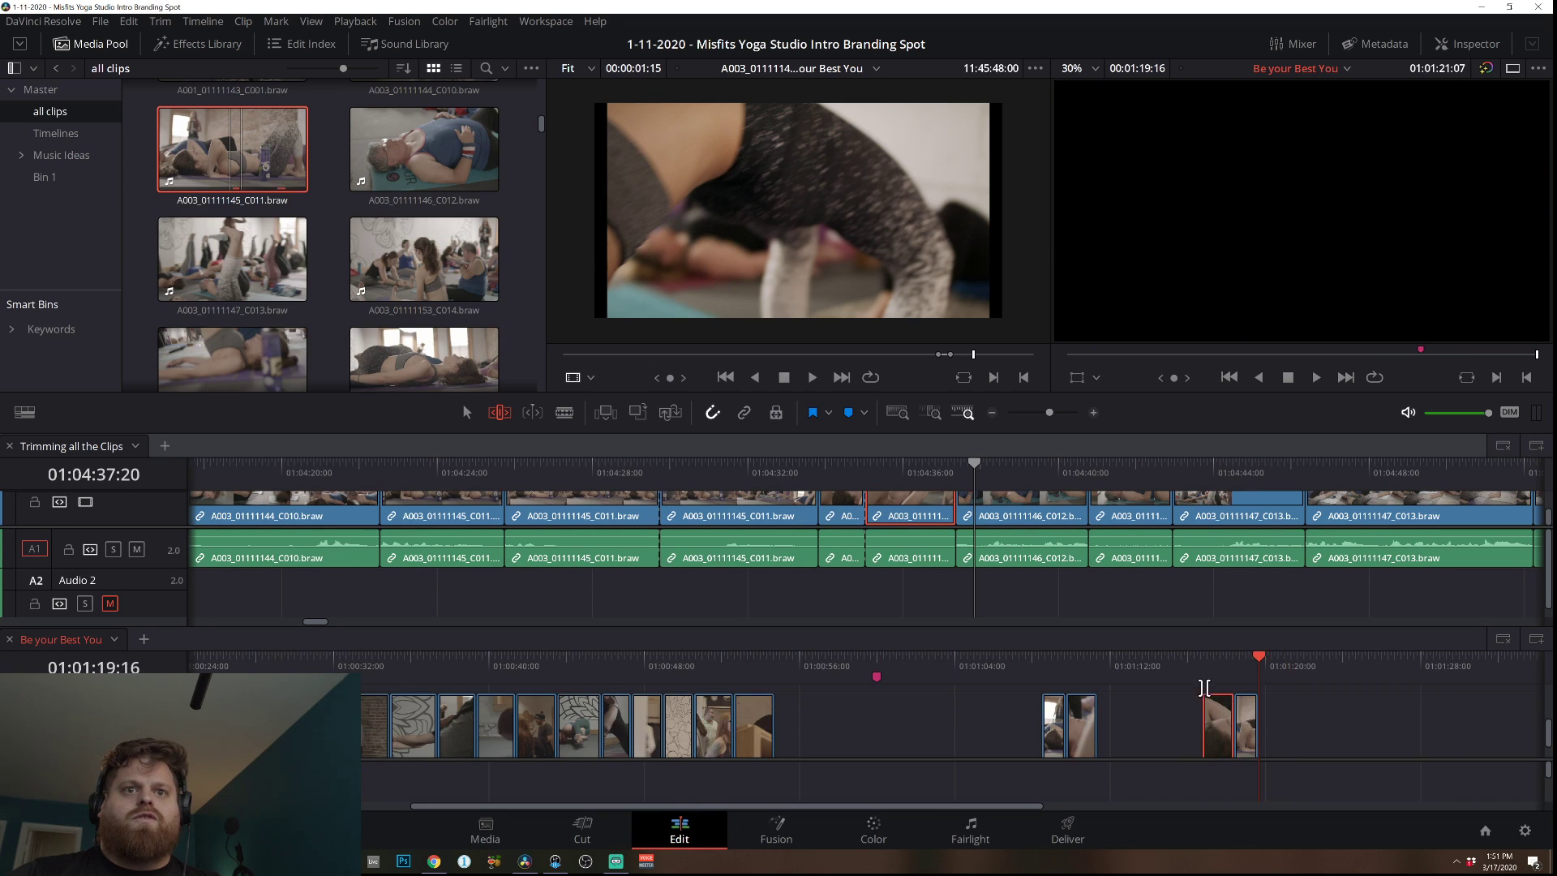
click(1202, 677)
key(space)
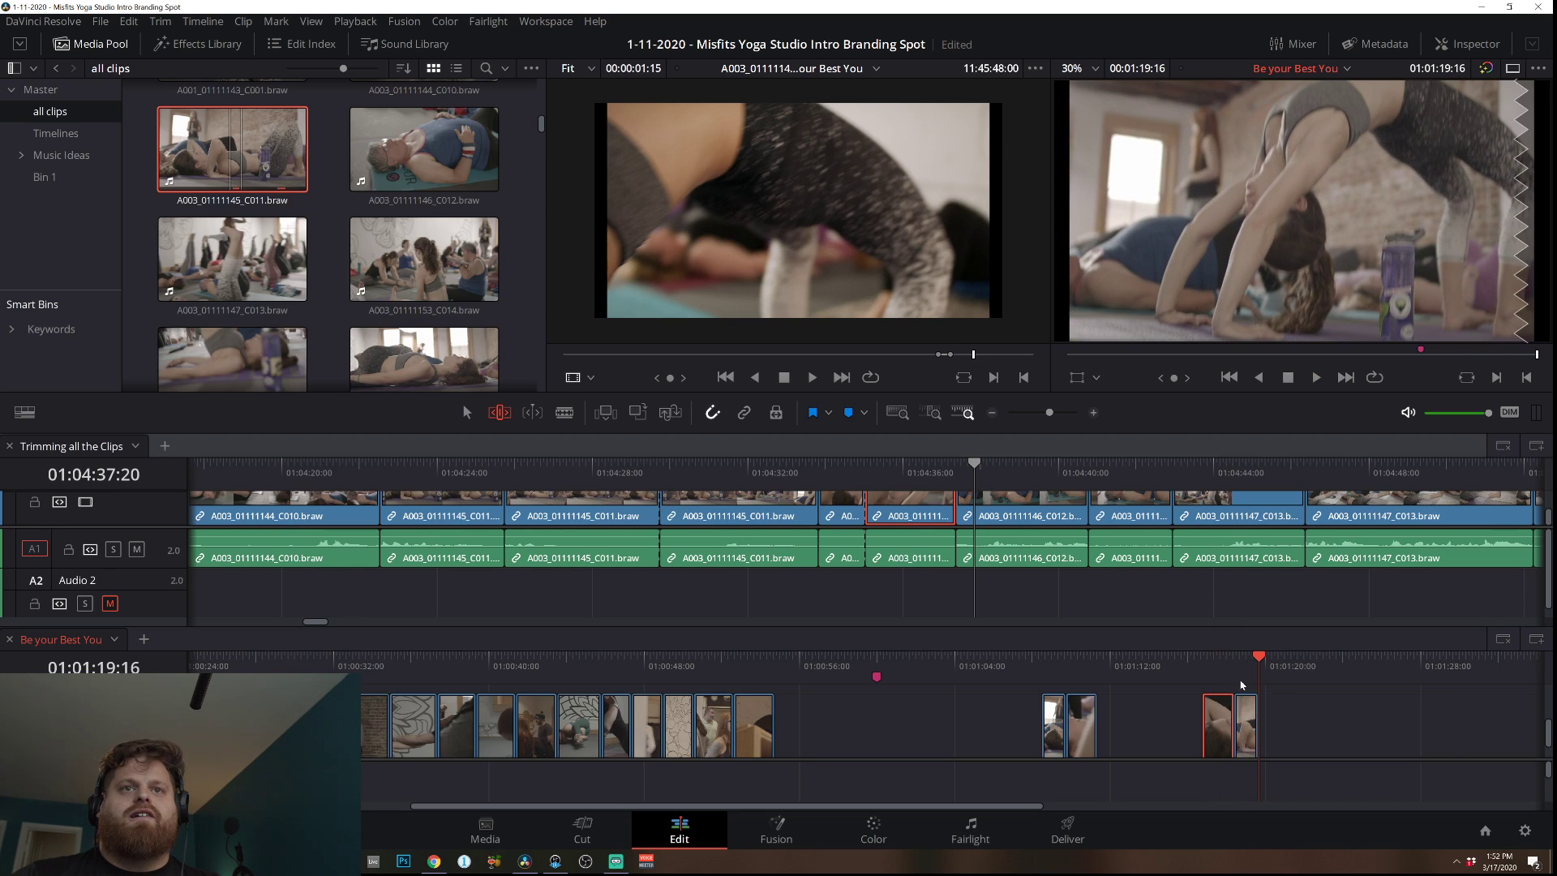
click(1213, 675)
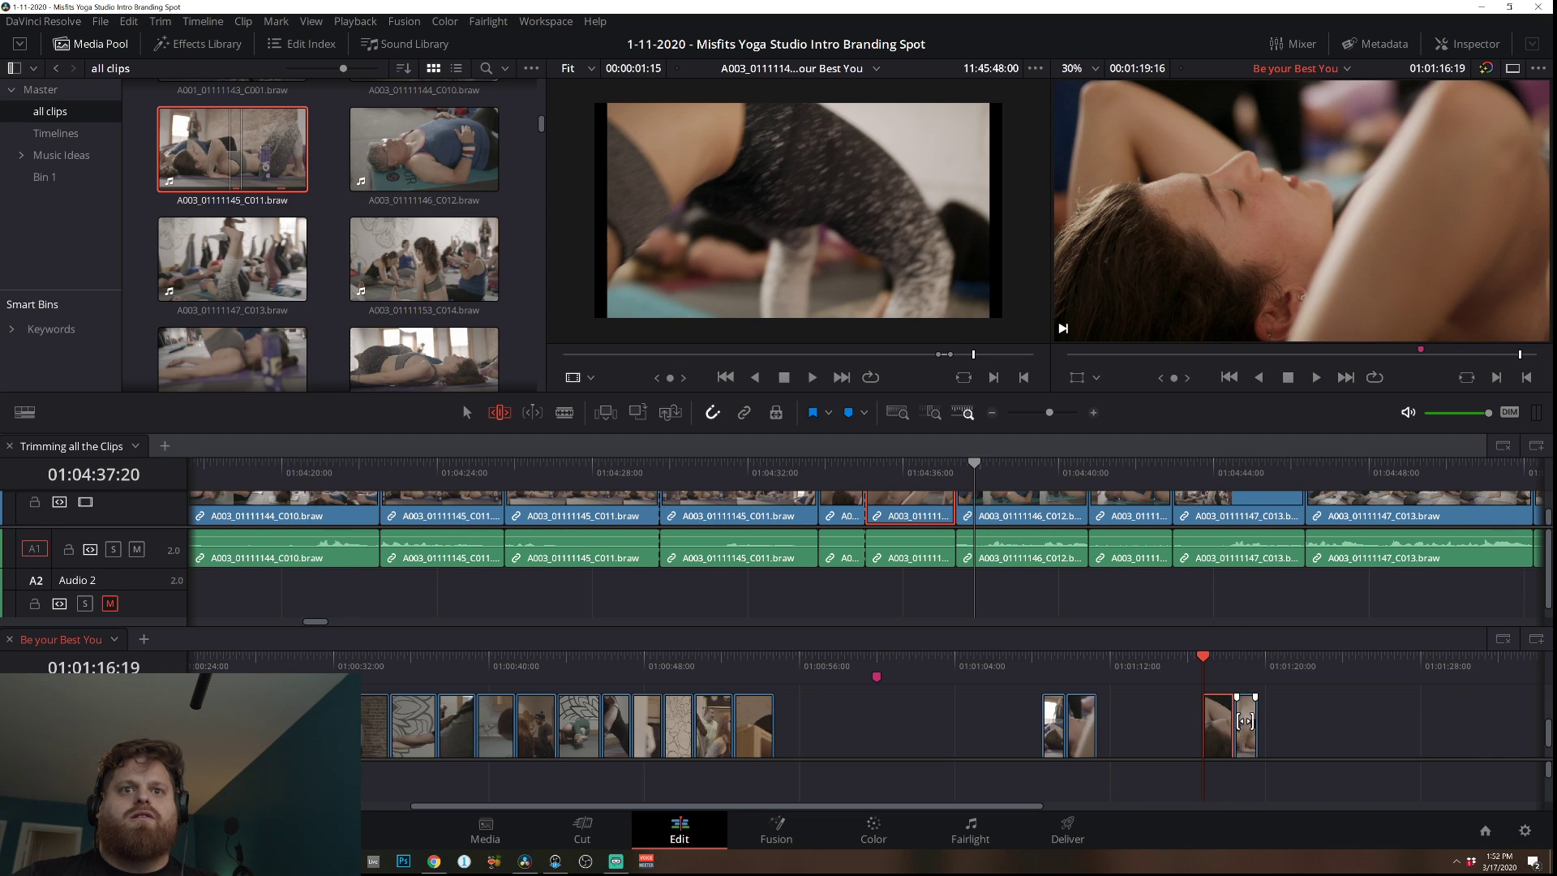
Slip the copied wide backbend clip's footage in small adjustments, replaying the cut from the close-up after each one.
drag(1245, 721, 1256, 722)
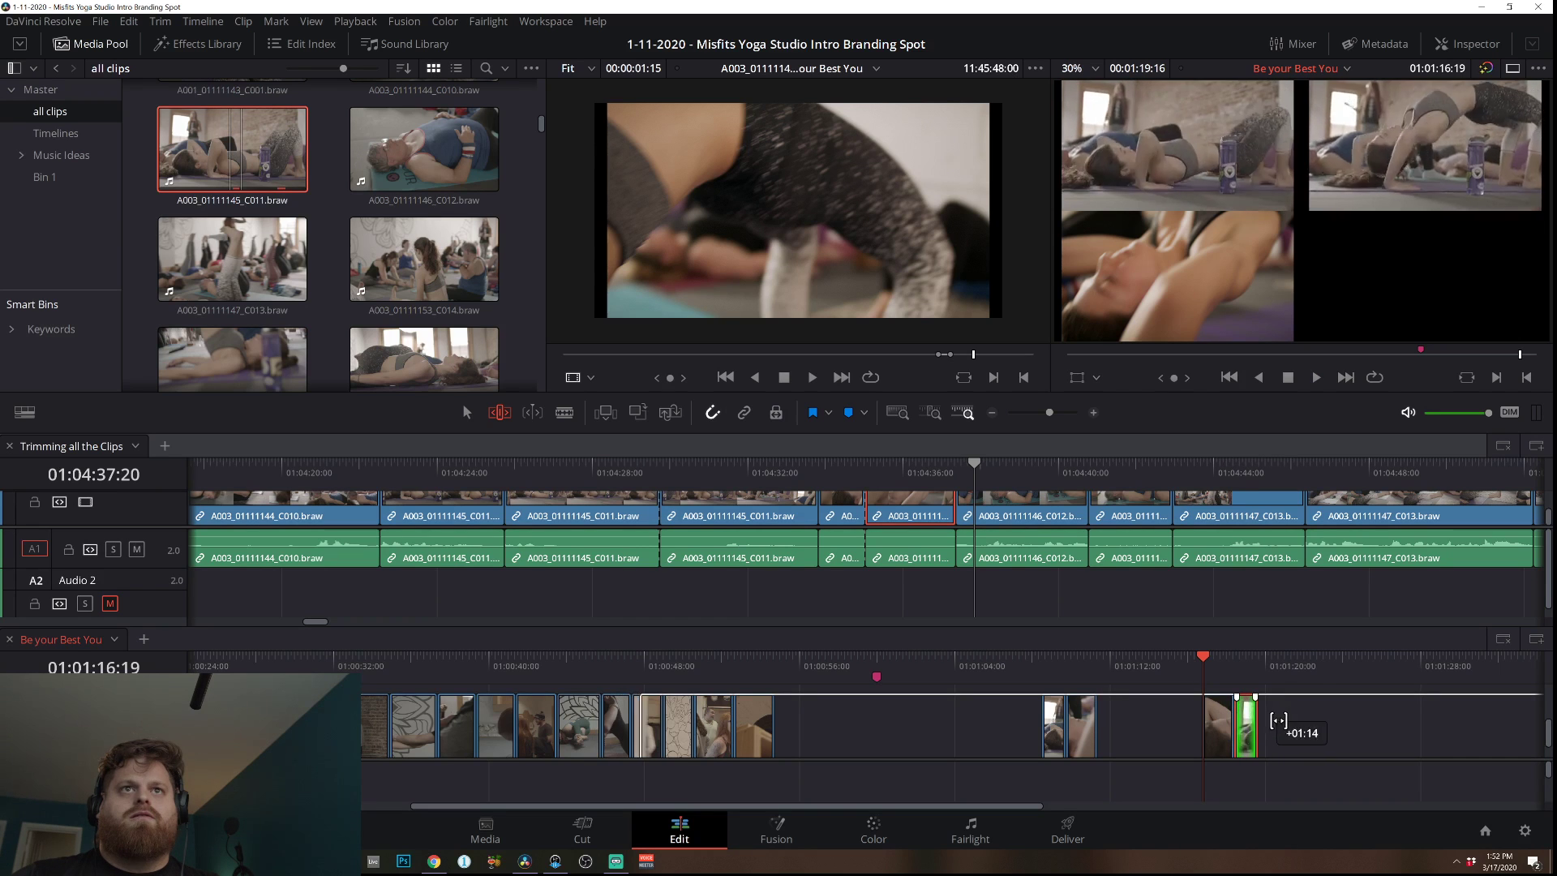
drag(1260, 722, 1259, 722)
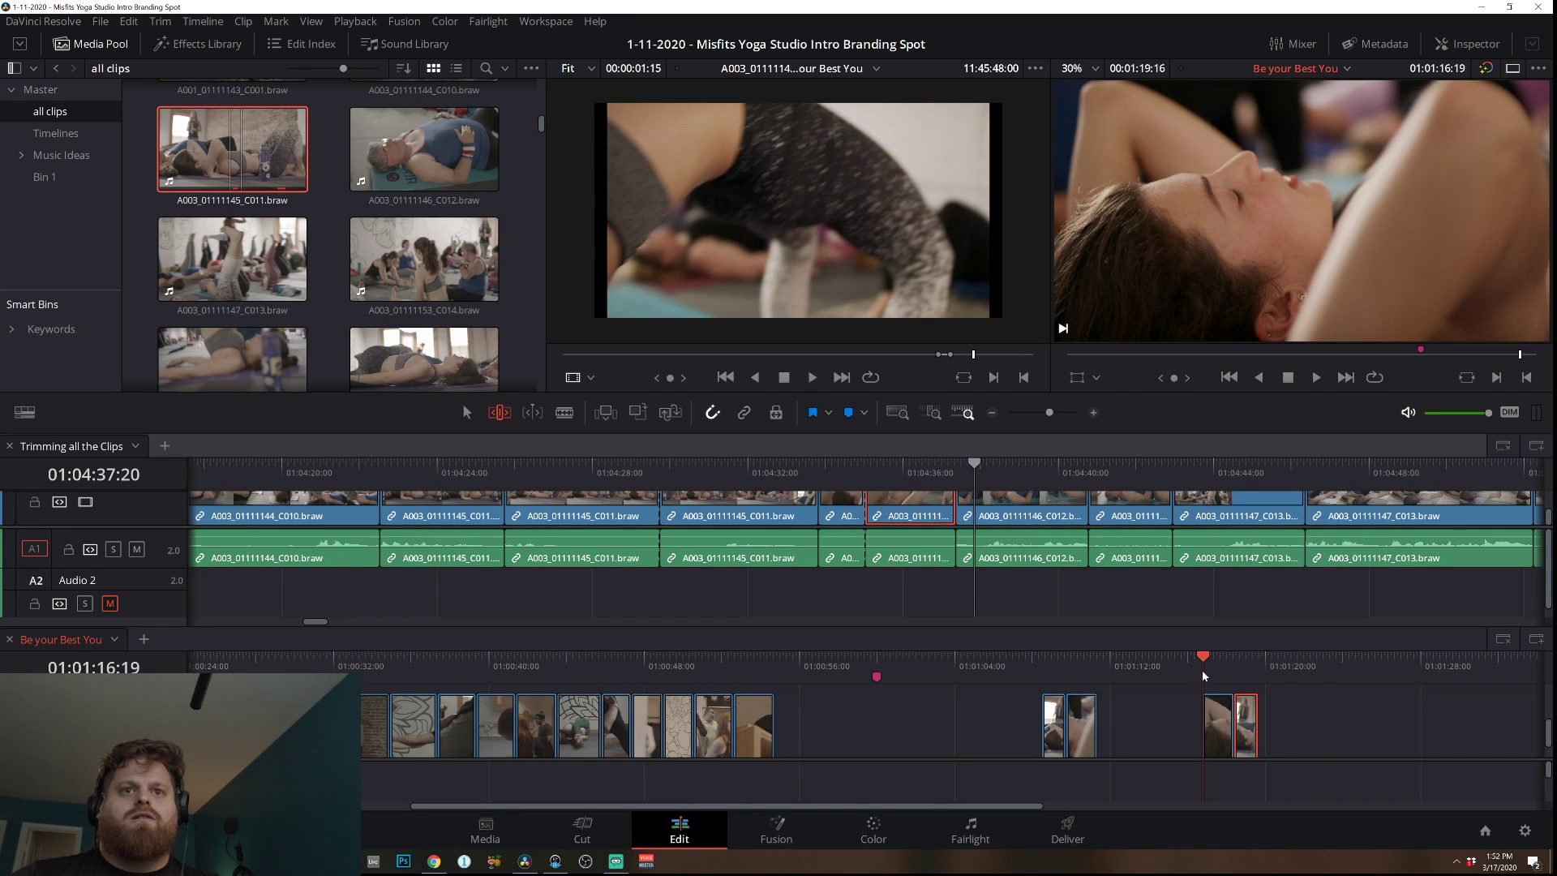
key(space)
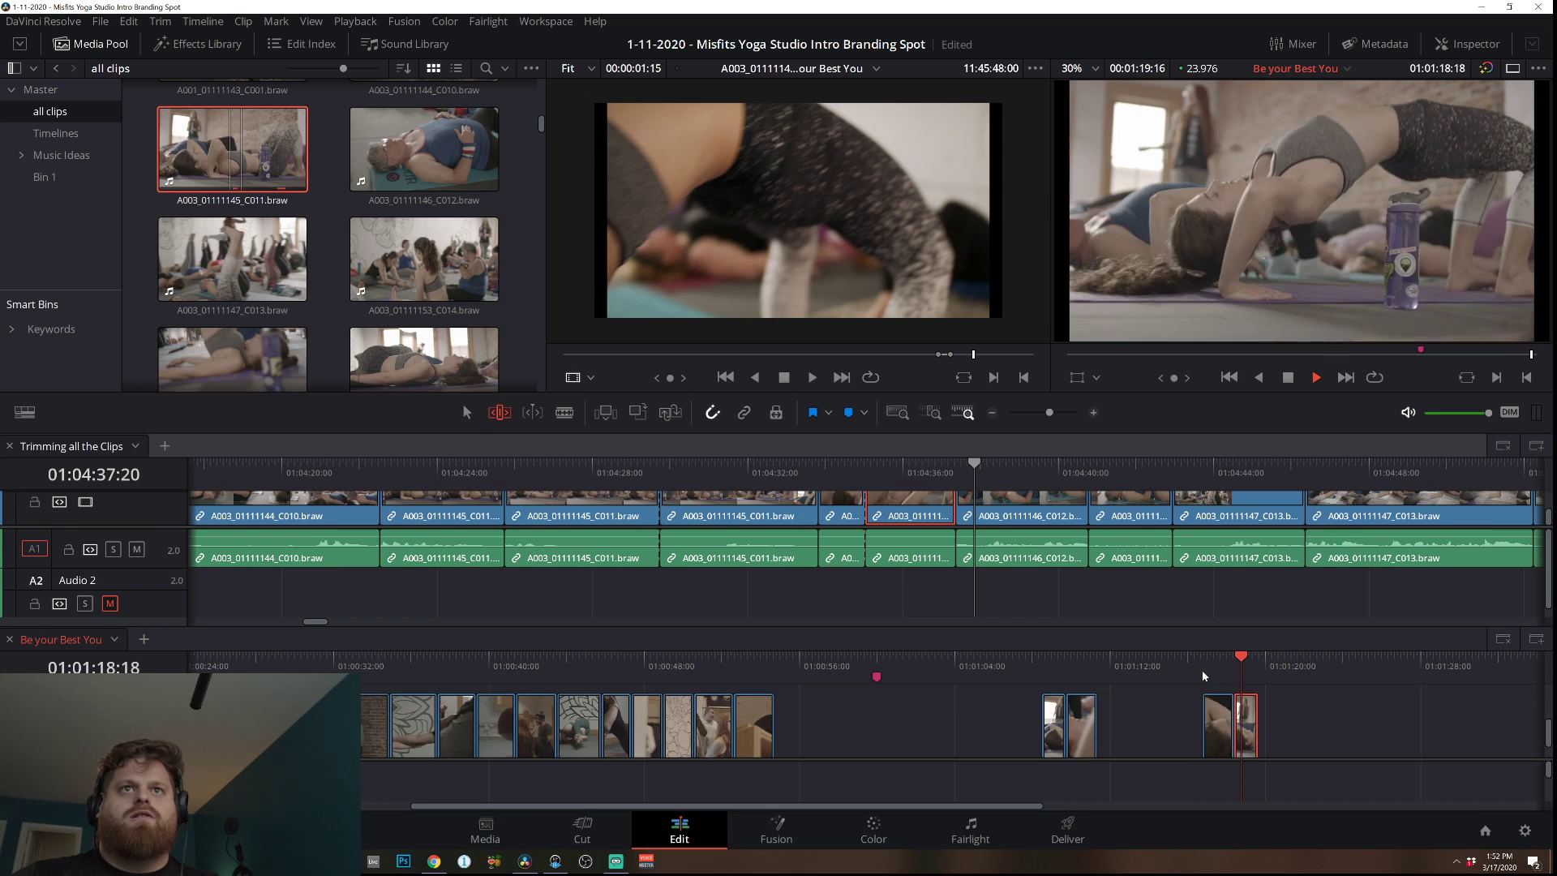
click(1250, 710)
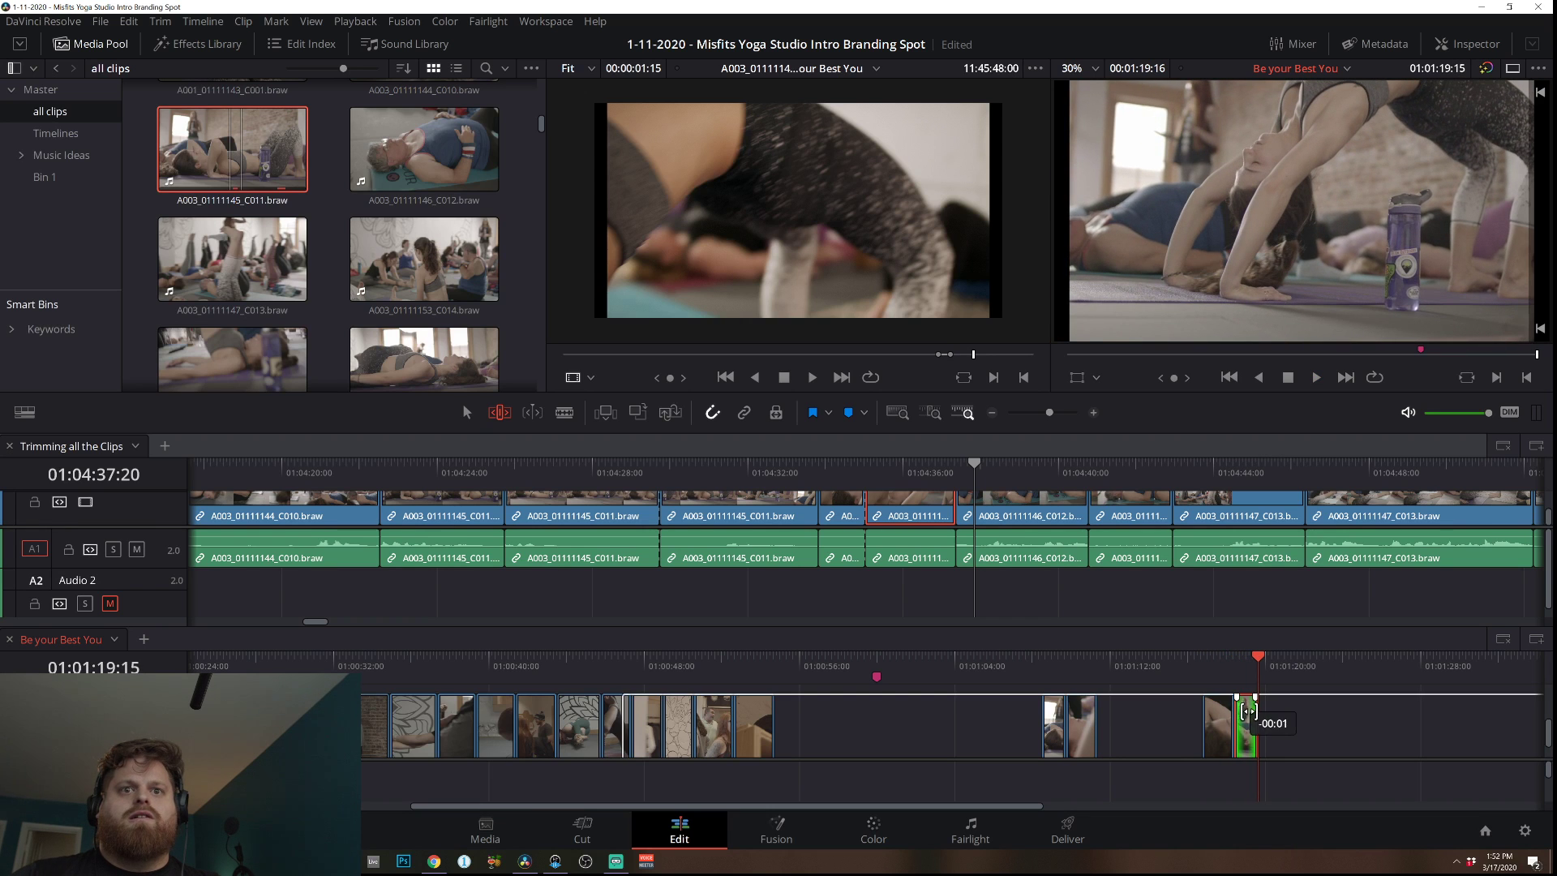
click(1192, 672)
key(space)
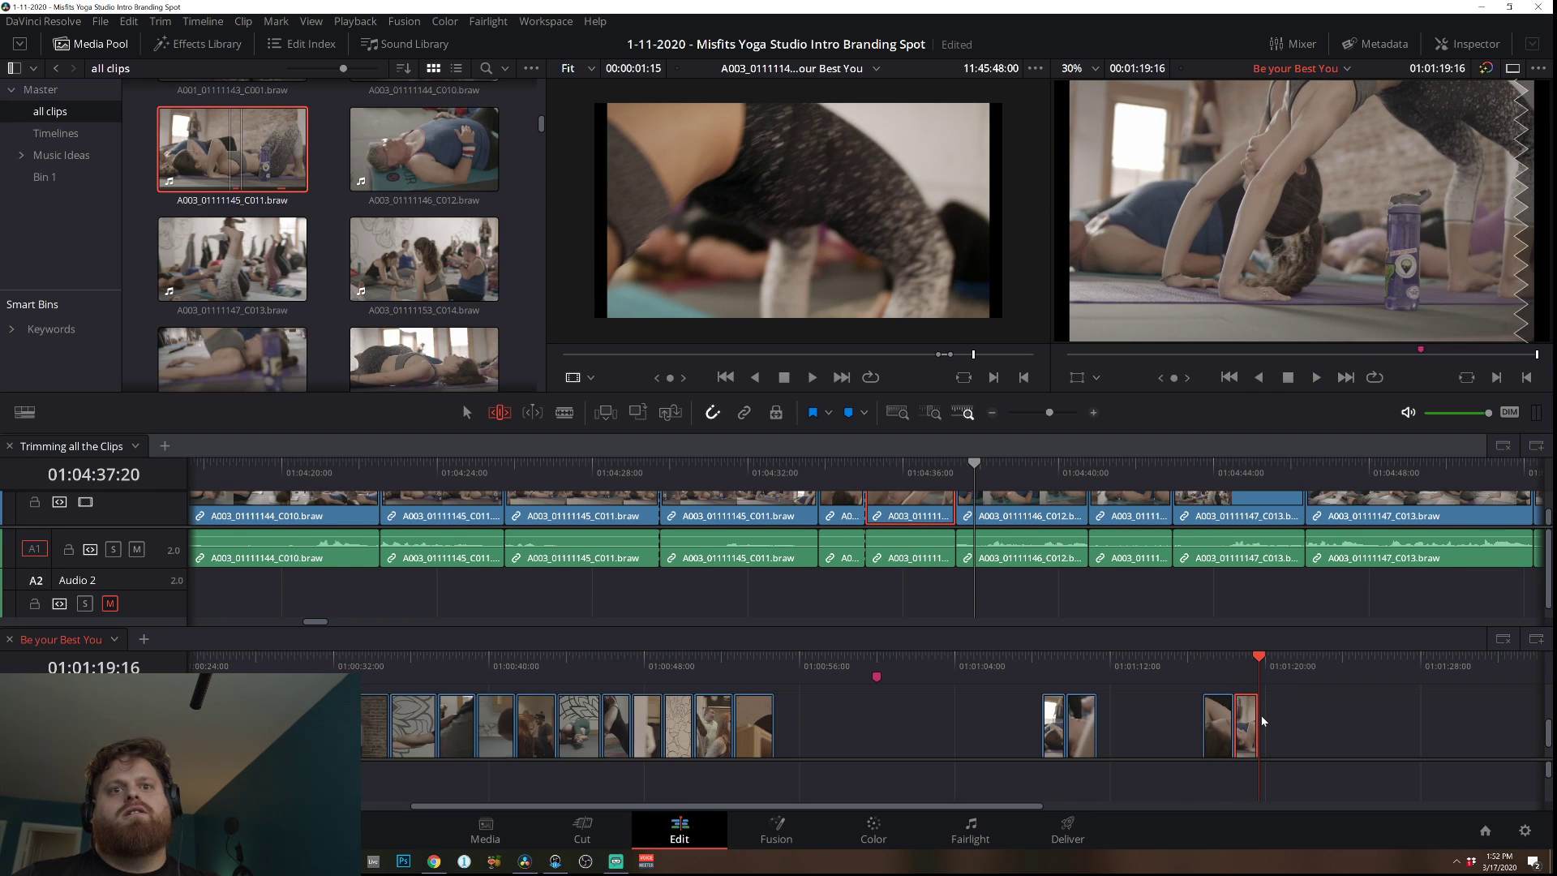
Extend the copied wide backbend clip's end by 18 frames, play it, and trim the end back to 01:01:19:15.
drag(1253, 716, 1267, 709)
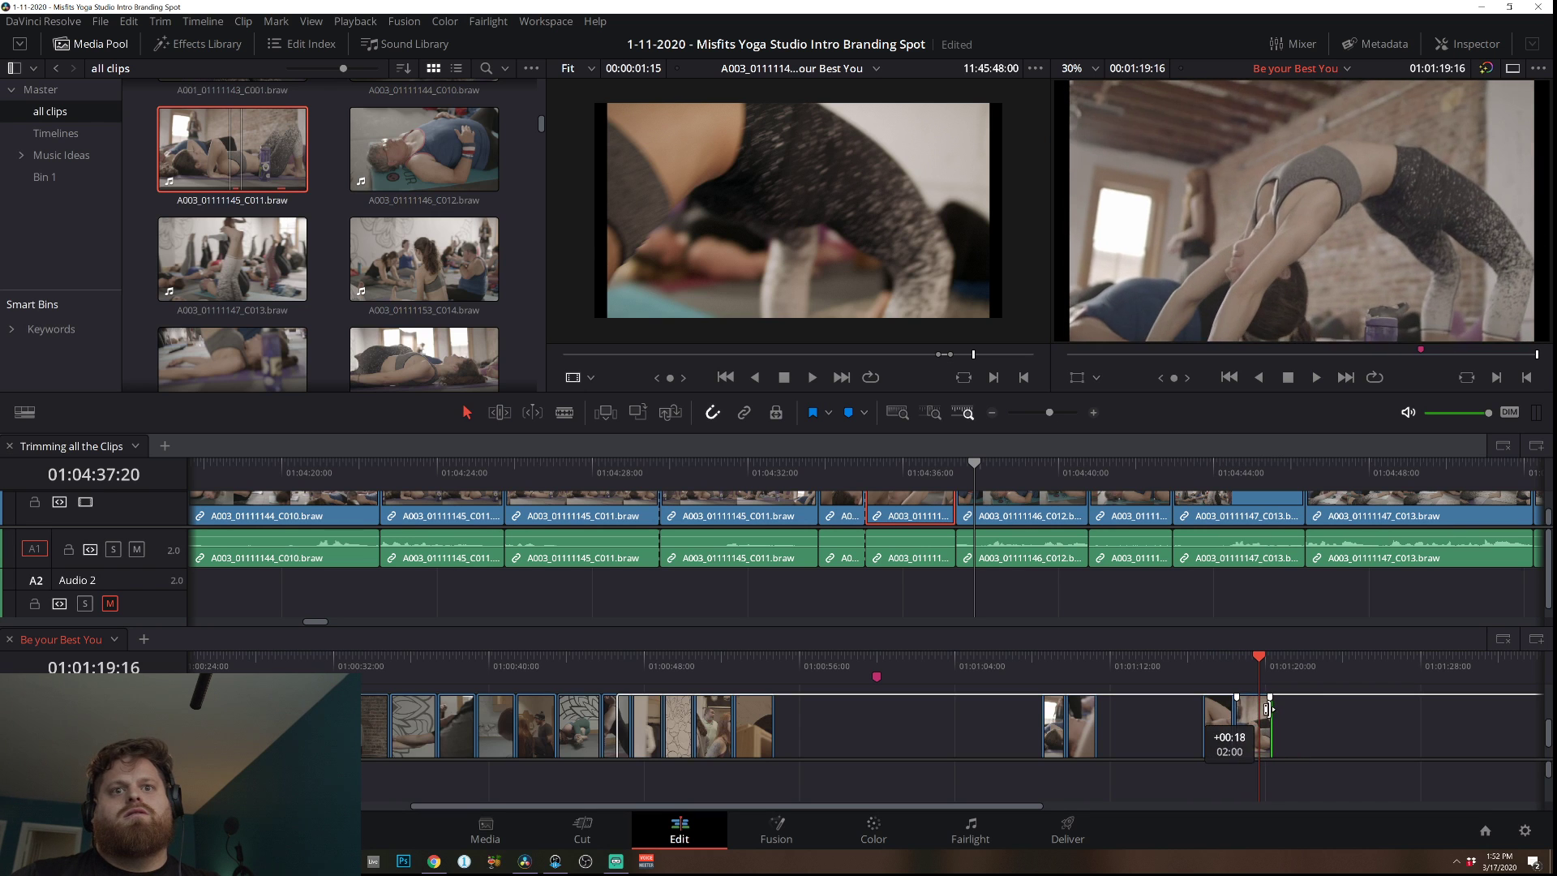
key(space)
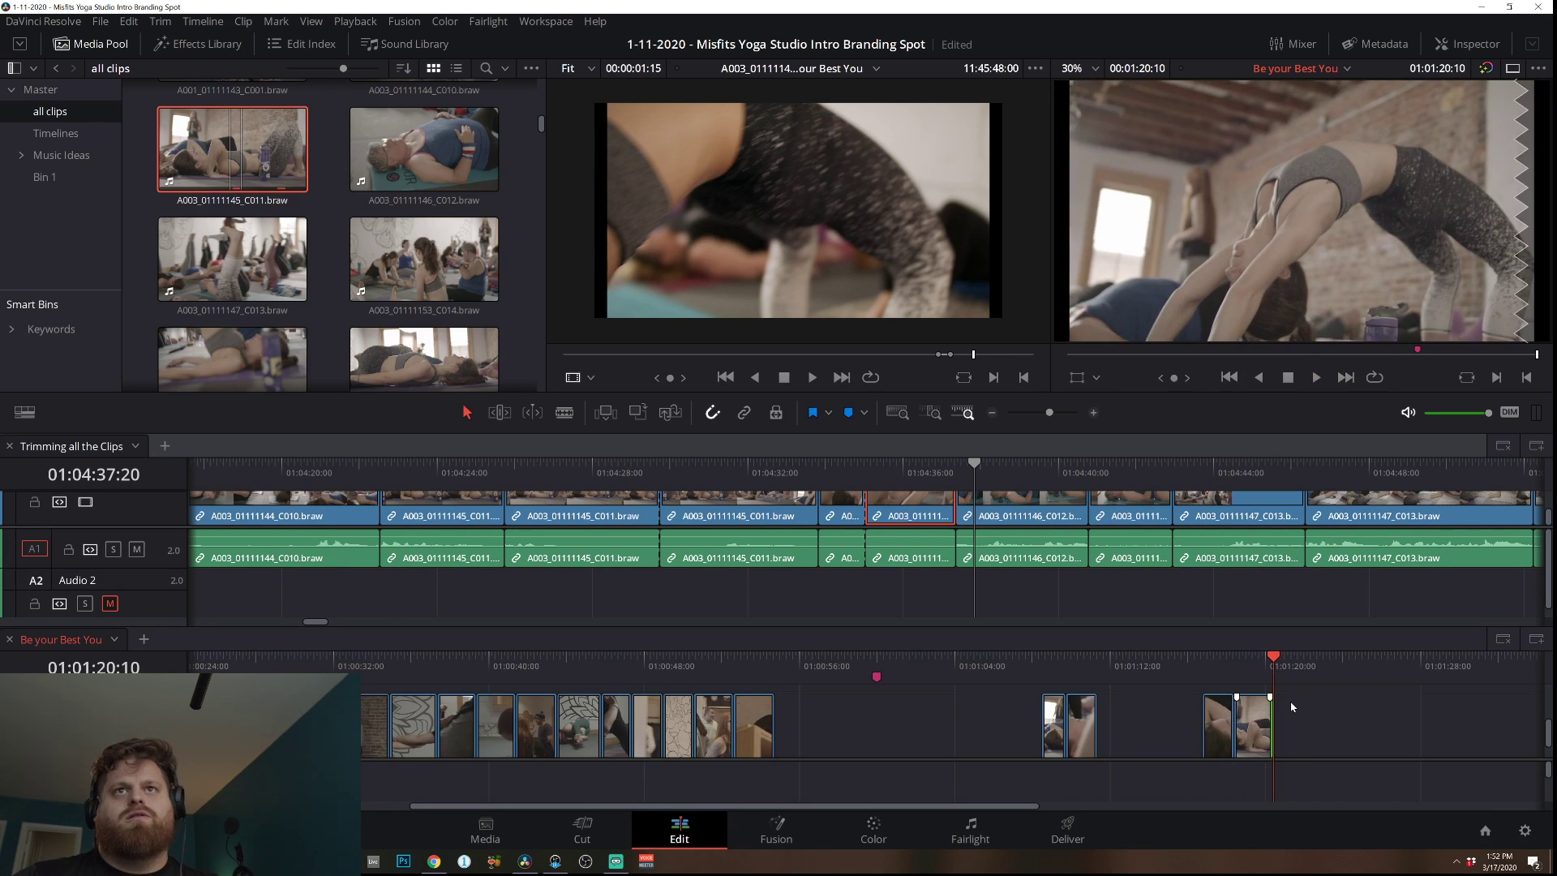
drag(1270, 716, 1254, 712)
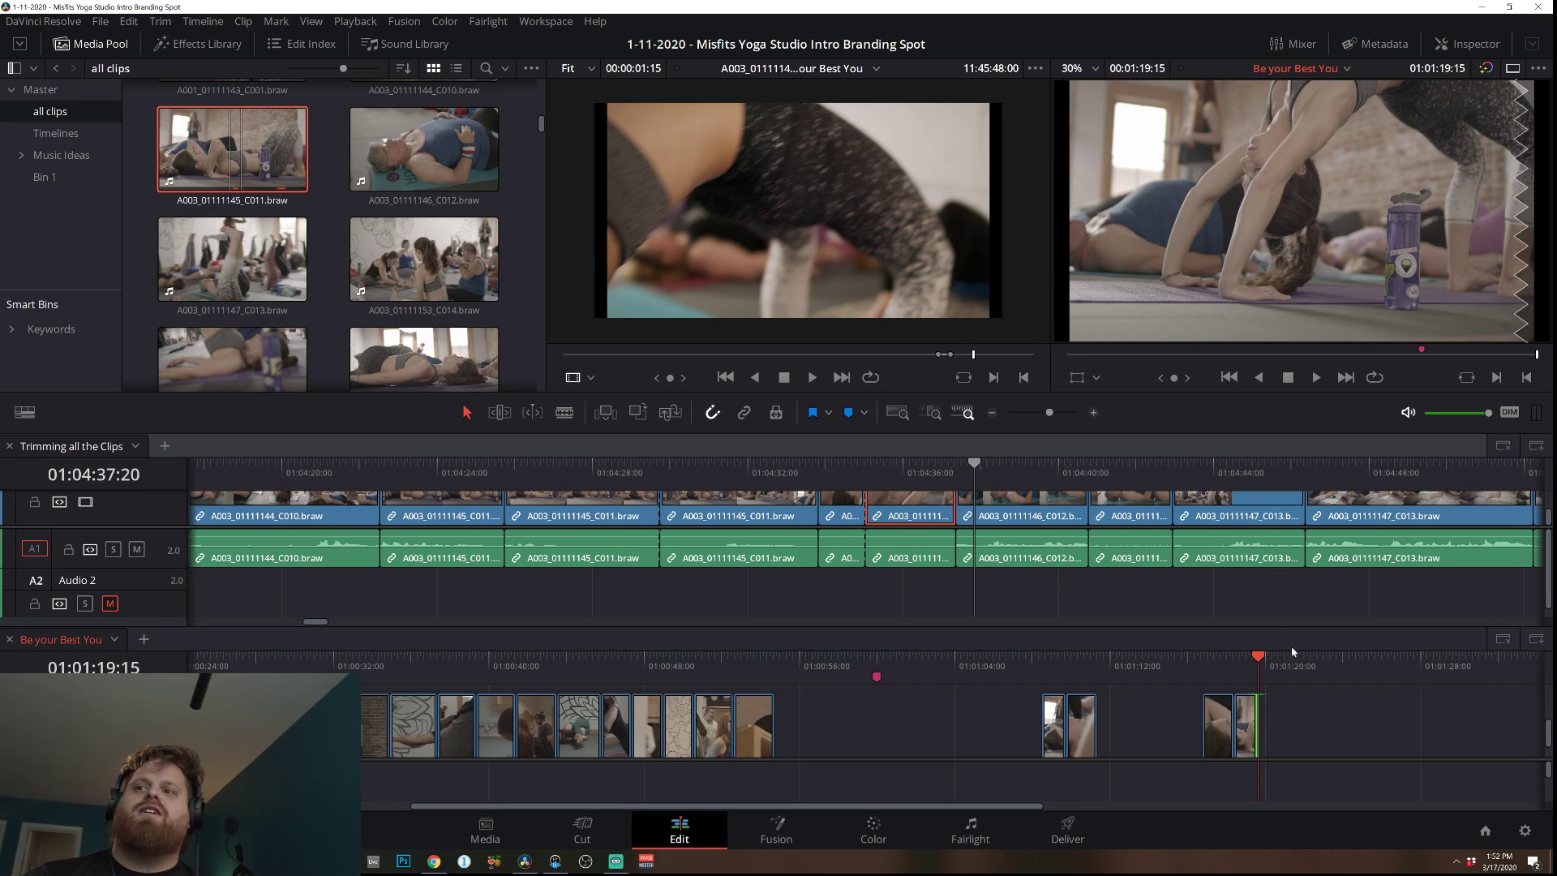
Delete both copied backbend clips and play the original wide and close-up pair.
drag(1395, 743, 1208, 714)
key(Delete)
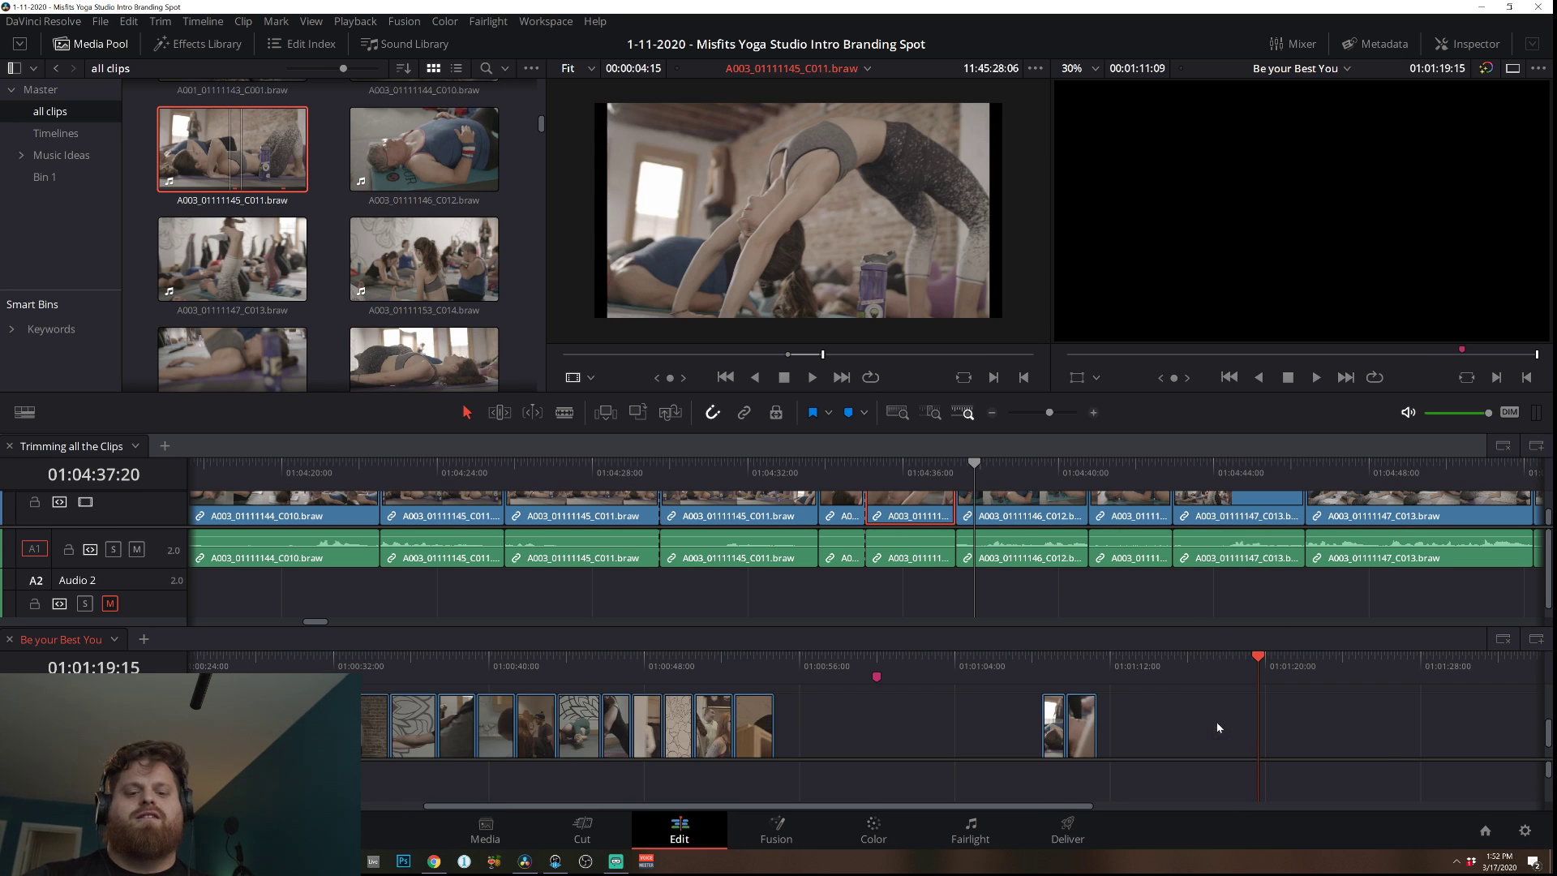
click(1040, 664)
key(space)
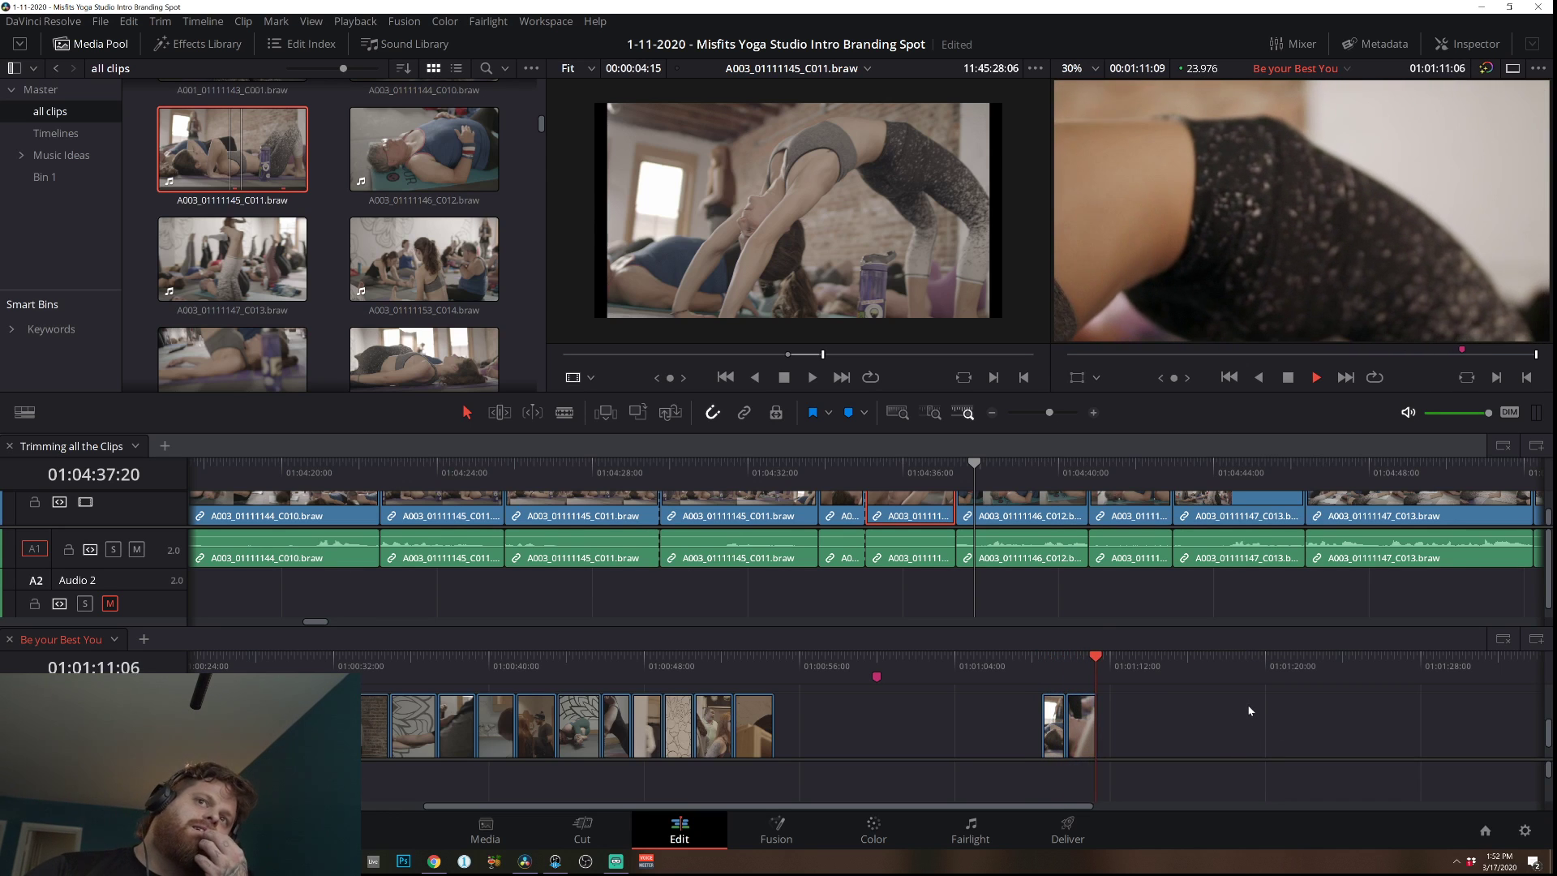
Examine the Trimming all the Clips timeline between about 01:06:16 and 01:09:51 for further B-roll.
click(972, 705)
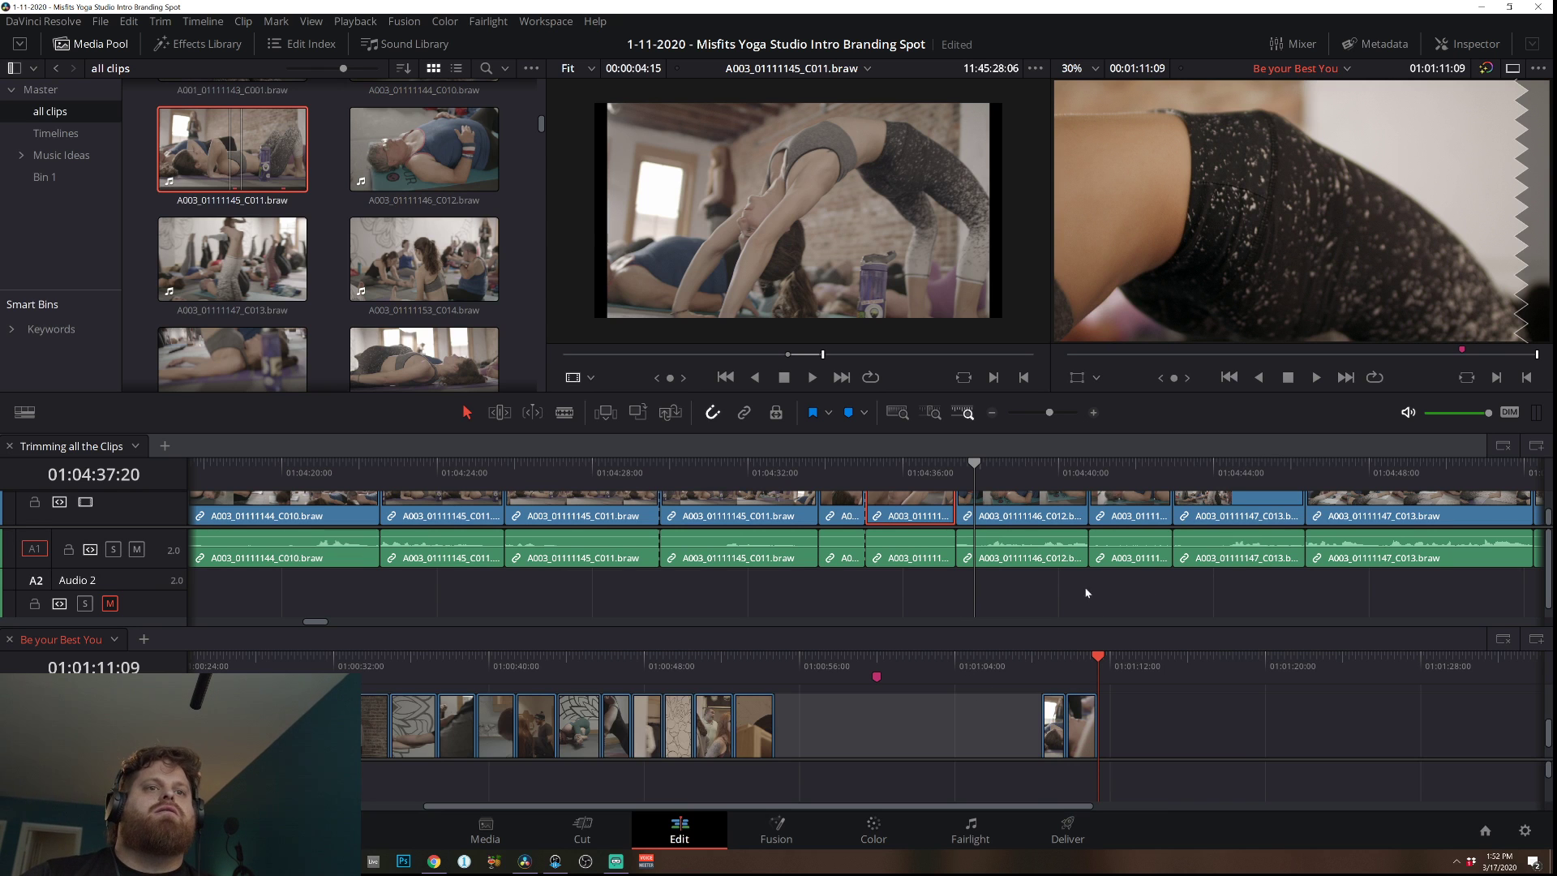
drag(1138, 478, 1477, 479)
drag(1296, 466, 1199, 468)
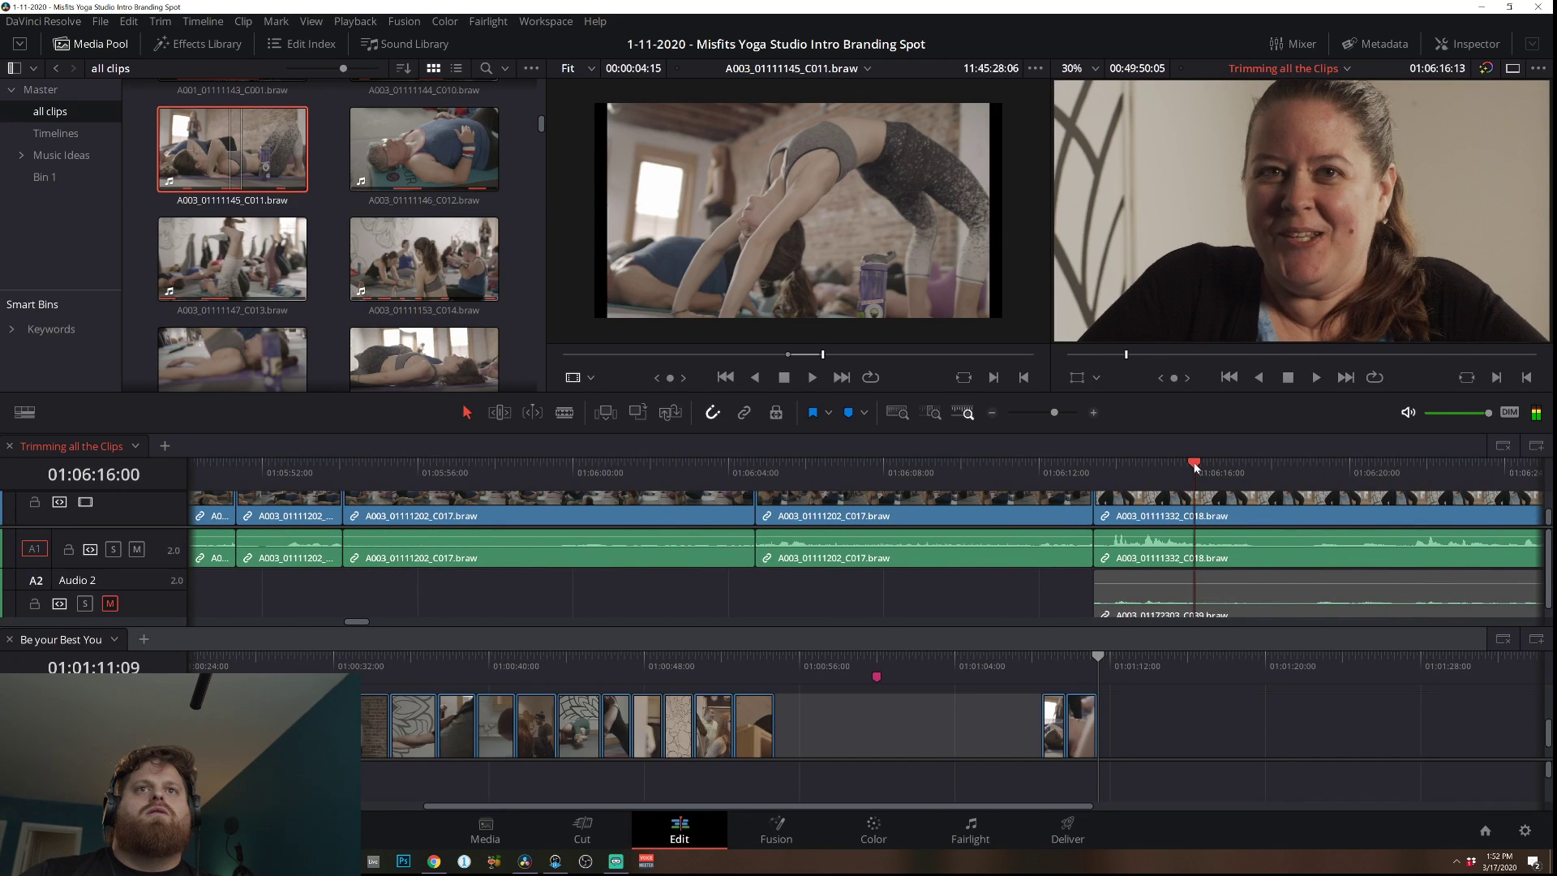
key(space)
click(992, 412)
click(991, 413)
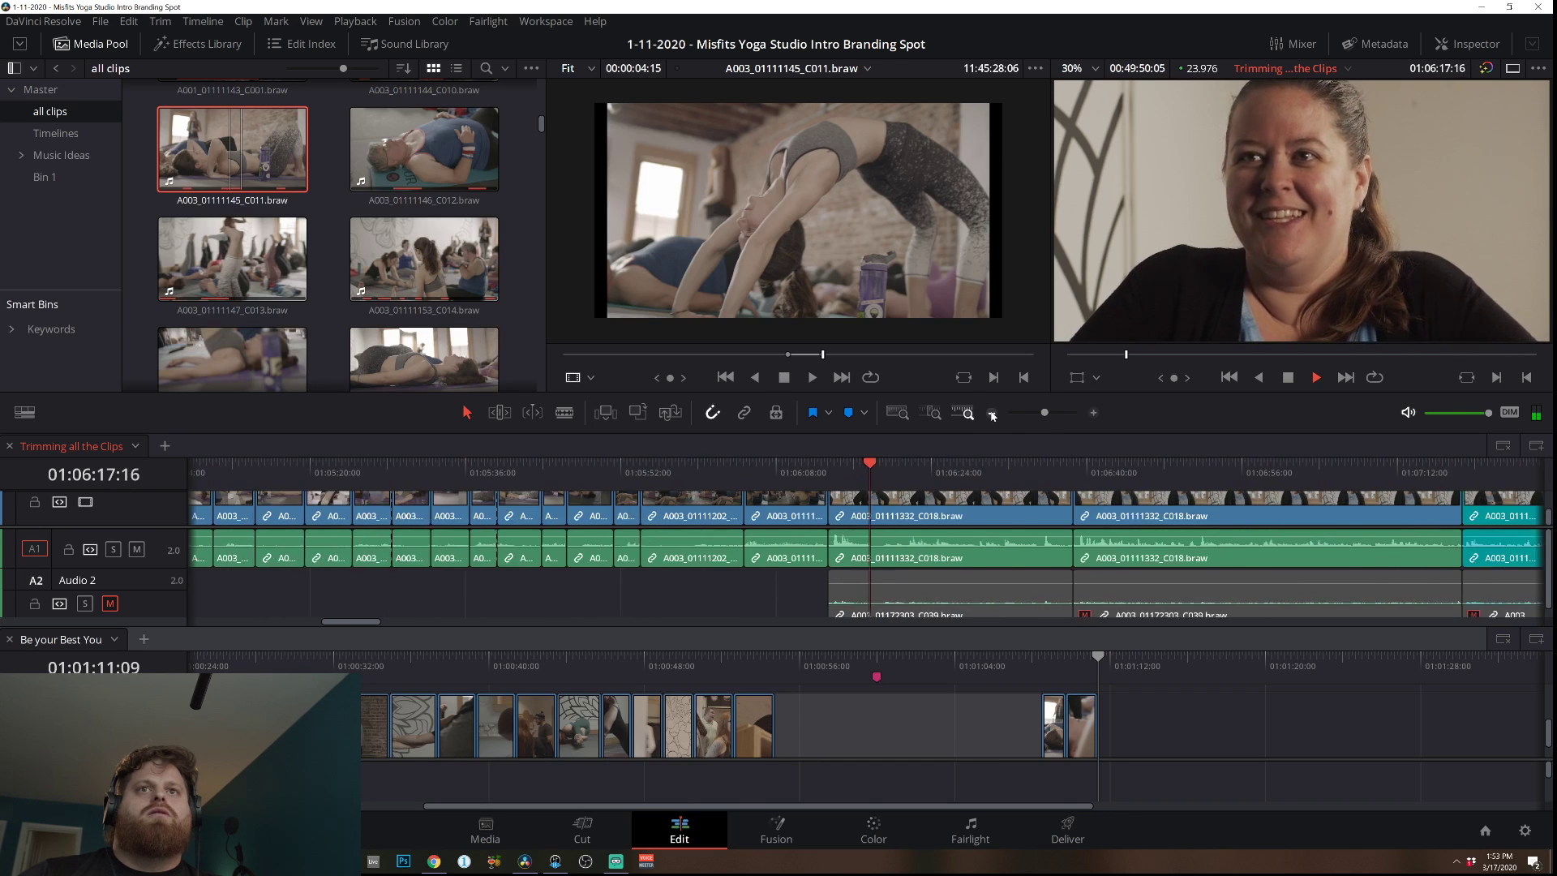
click(992, 413)
click(992, 414)
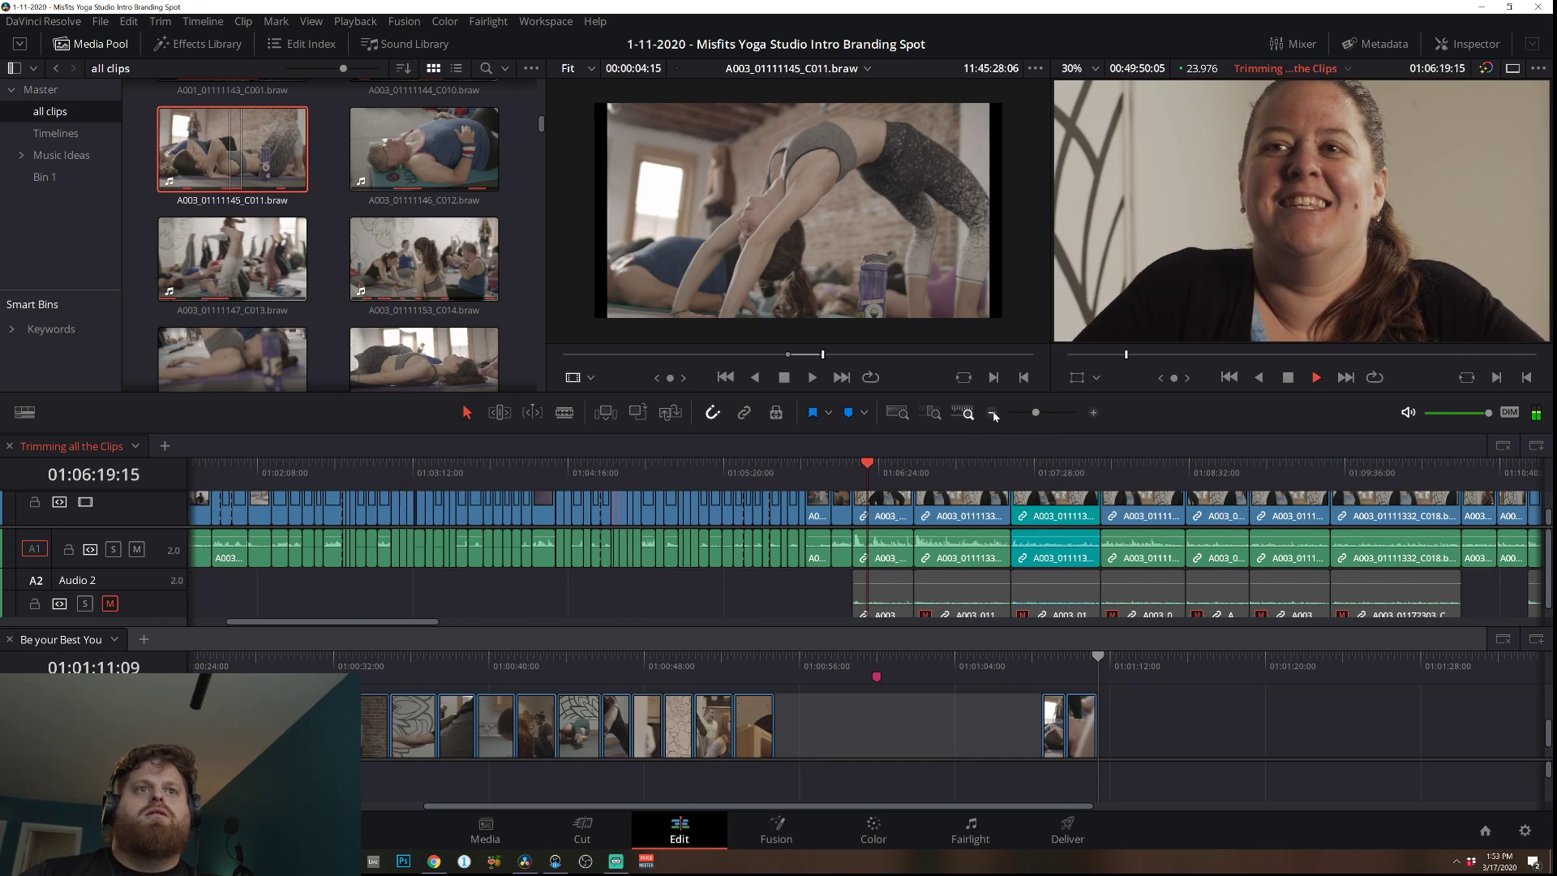
click(991, 413)
click(905, 485)
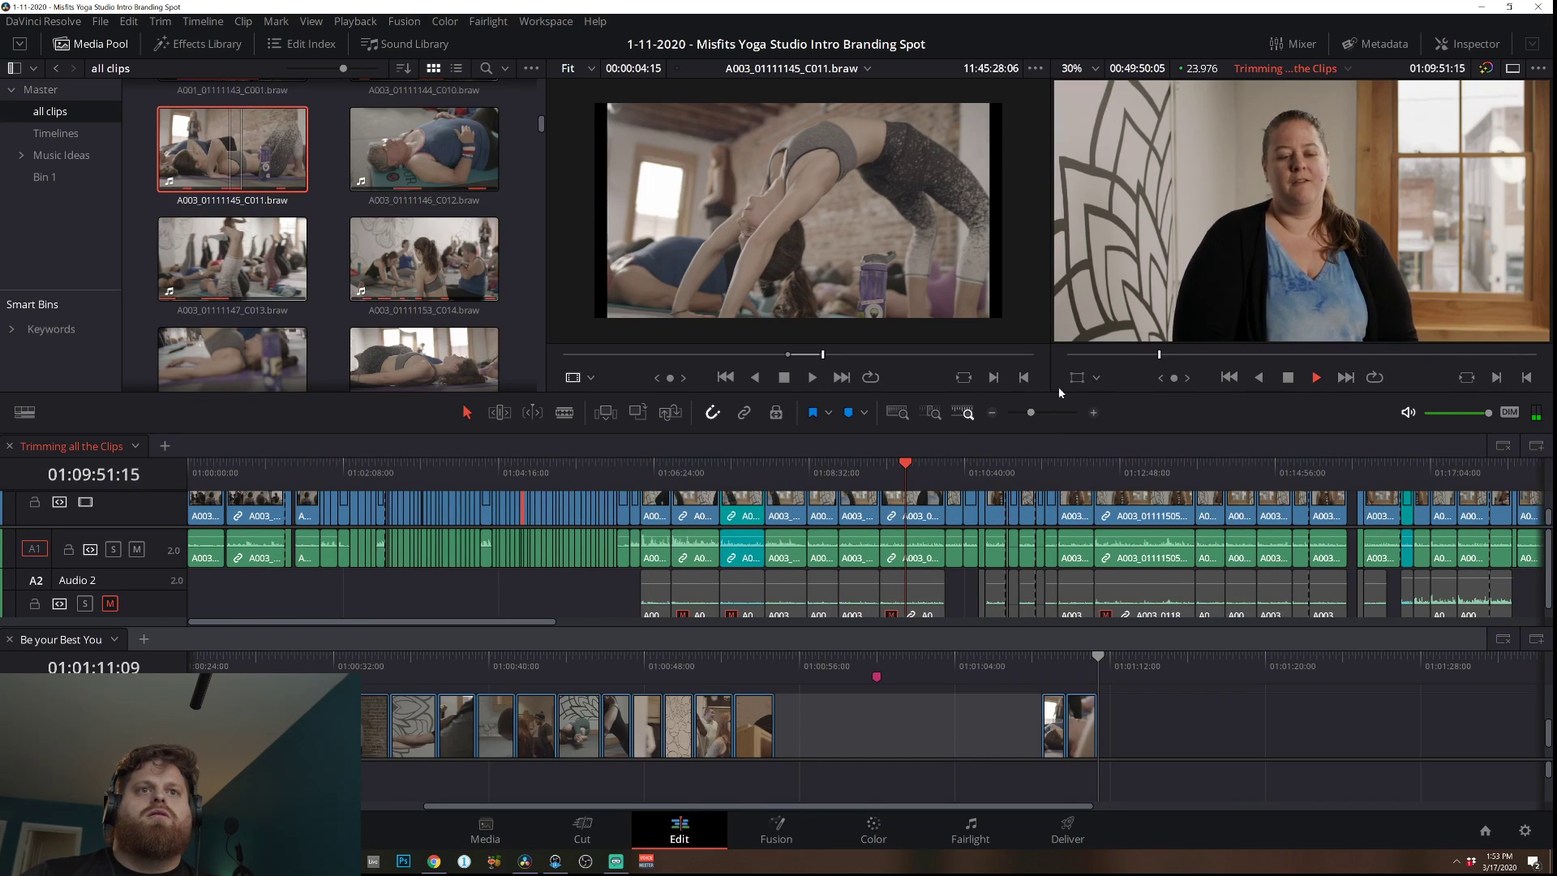
click(992, 413)
click(991, 413)
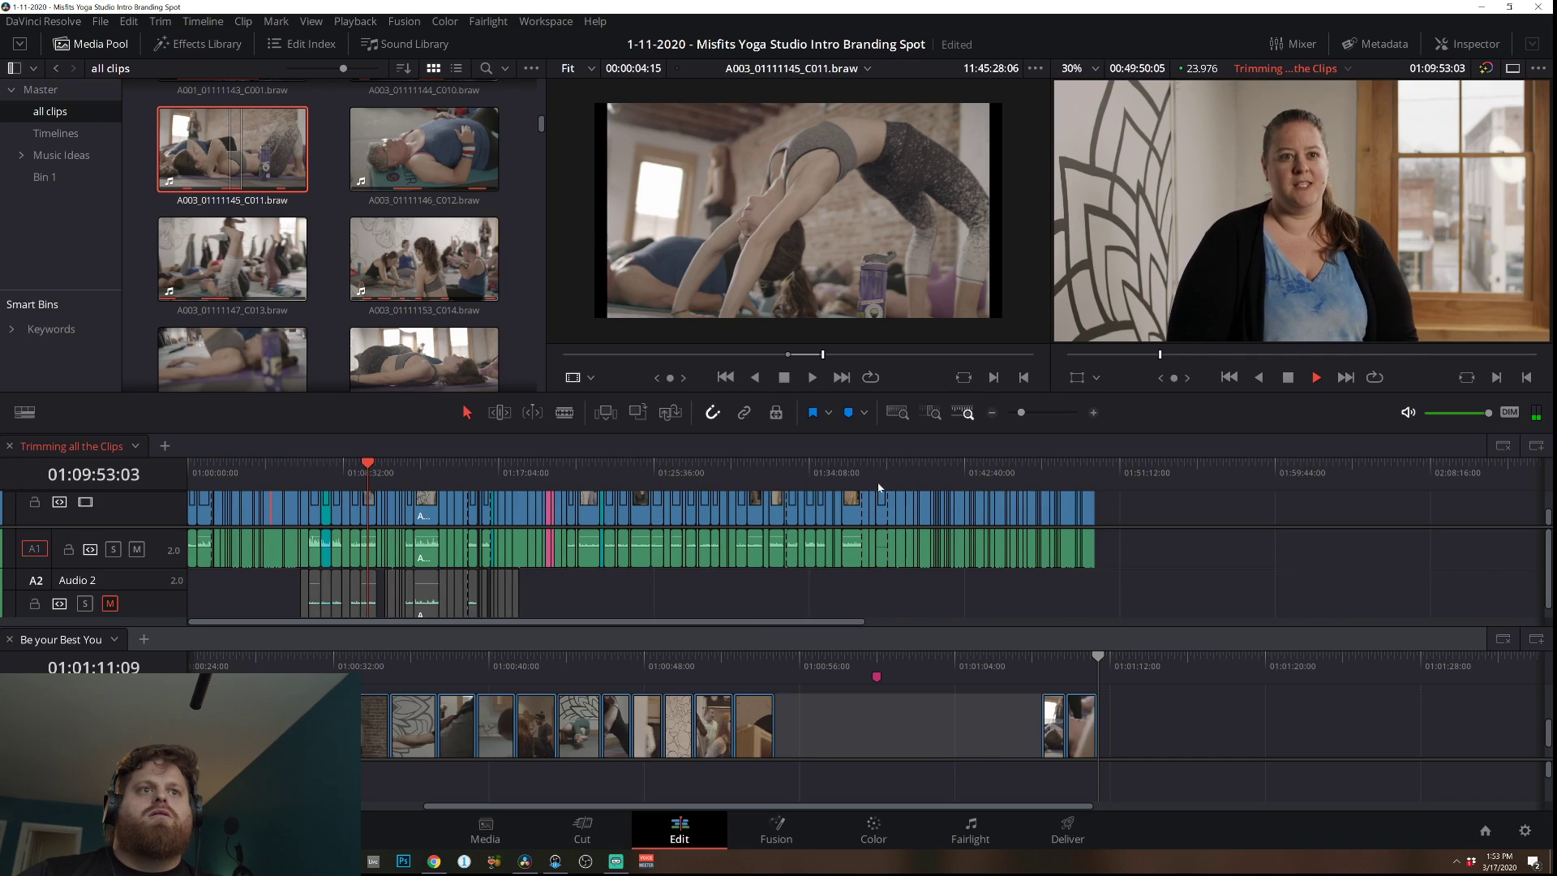
Sample the class footage between about 01:38 and 01:42 in Trimming all the Clips and stop at the feet-and-mats shot at 01:40:17:16.
click(682, 472)
click(951, 485)
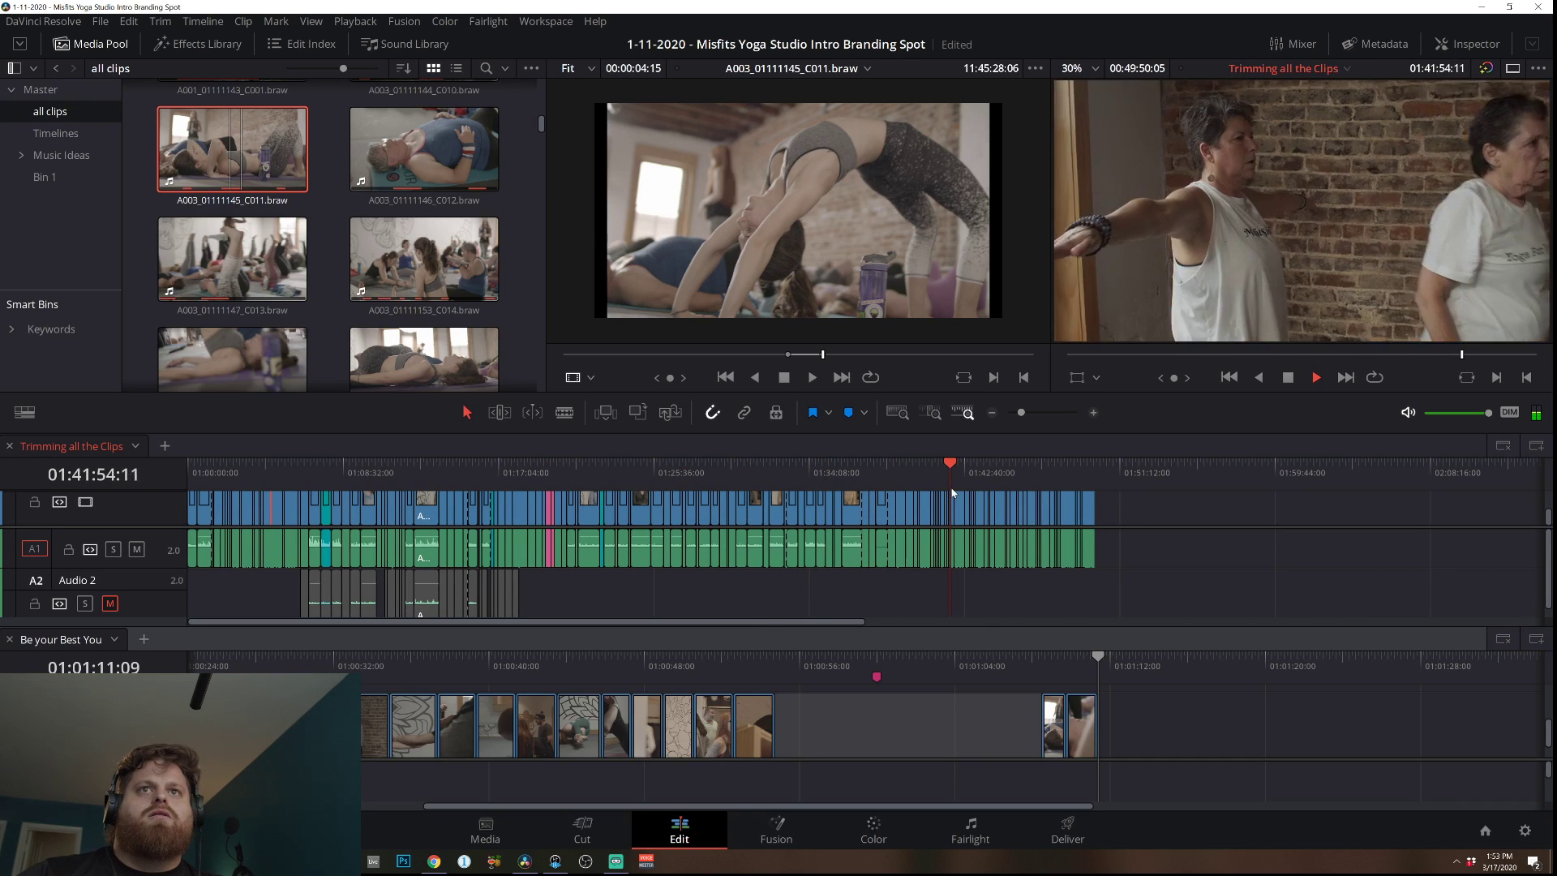
click(895, 466)
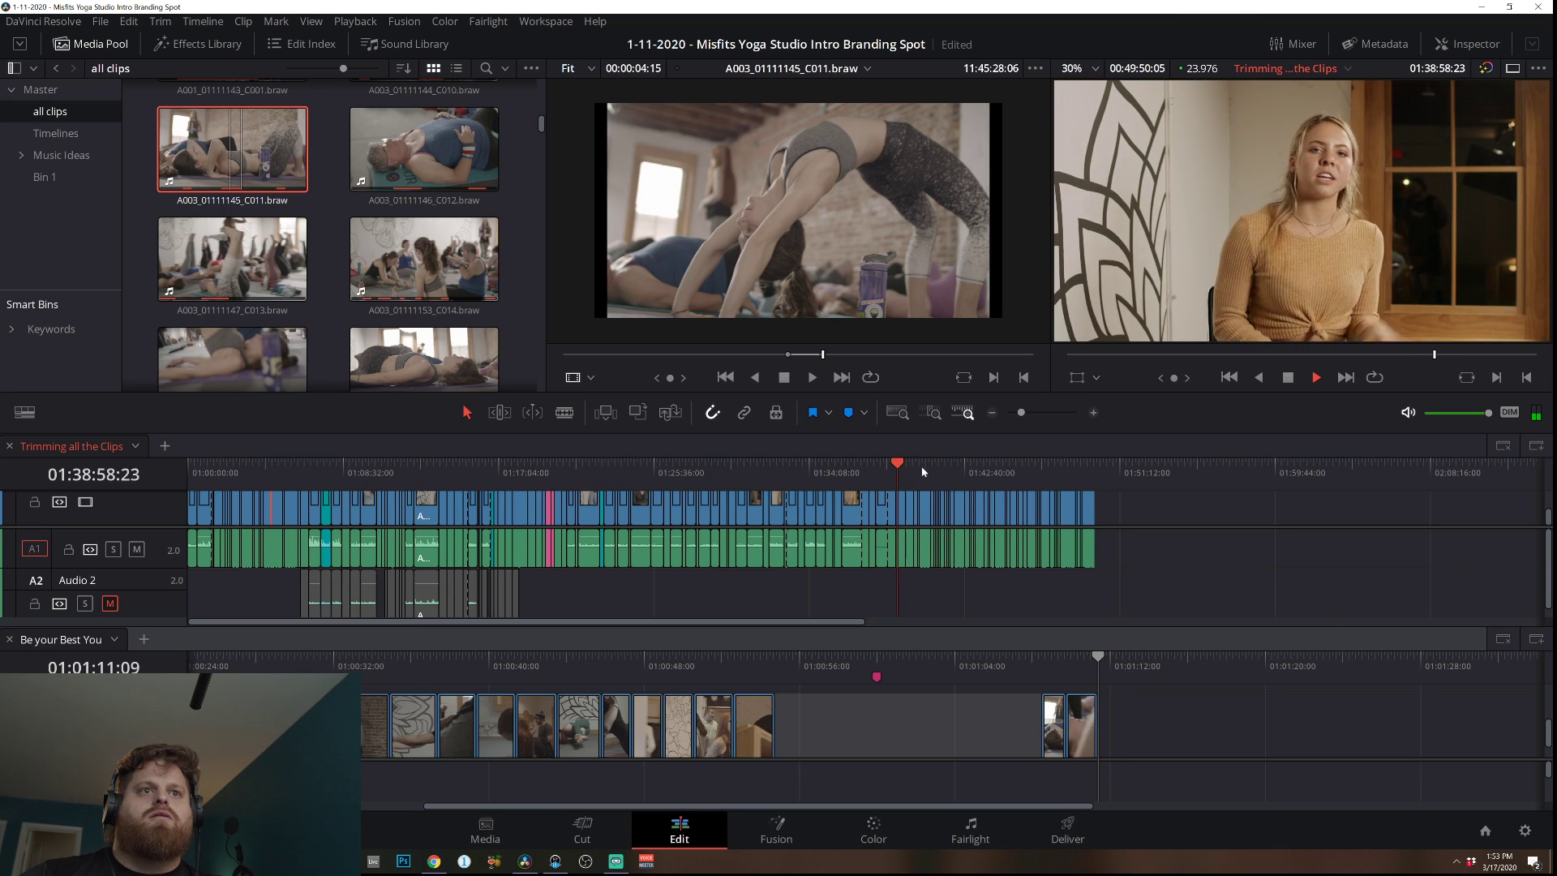
click(922, 471)
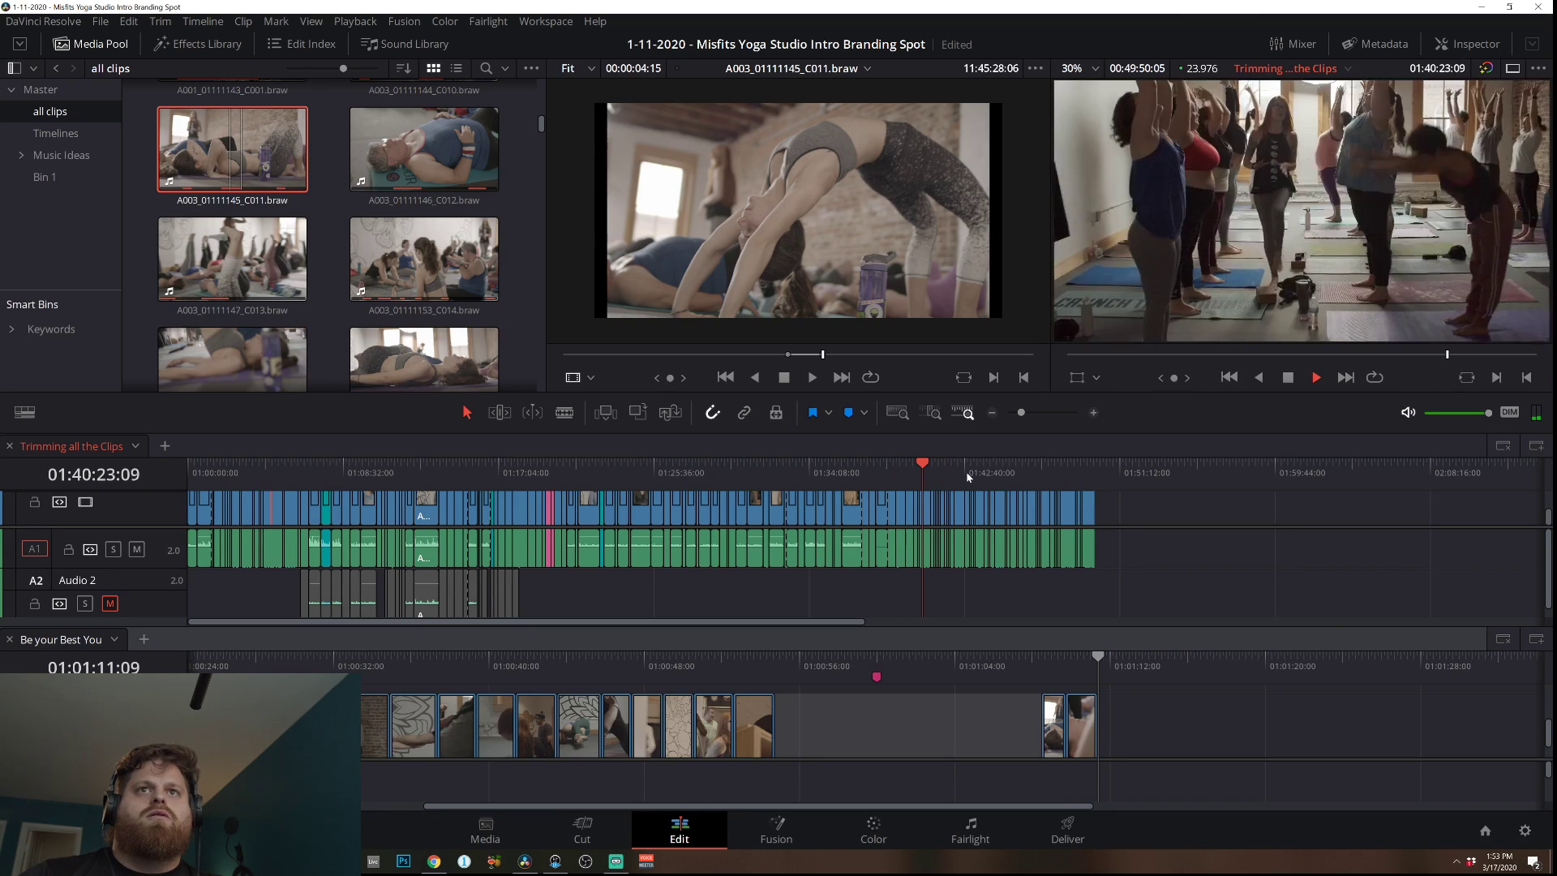
click(1094, 413)
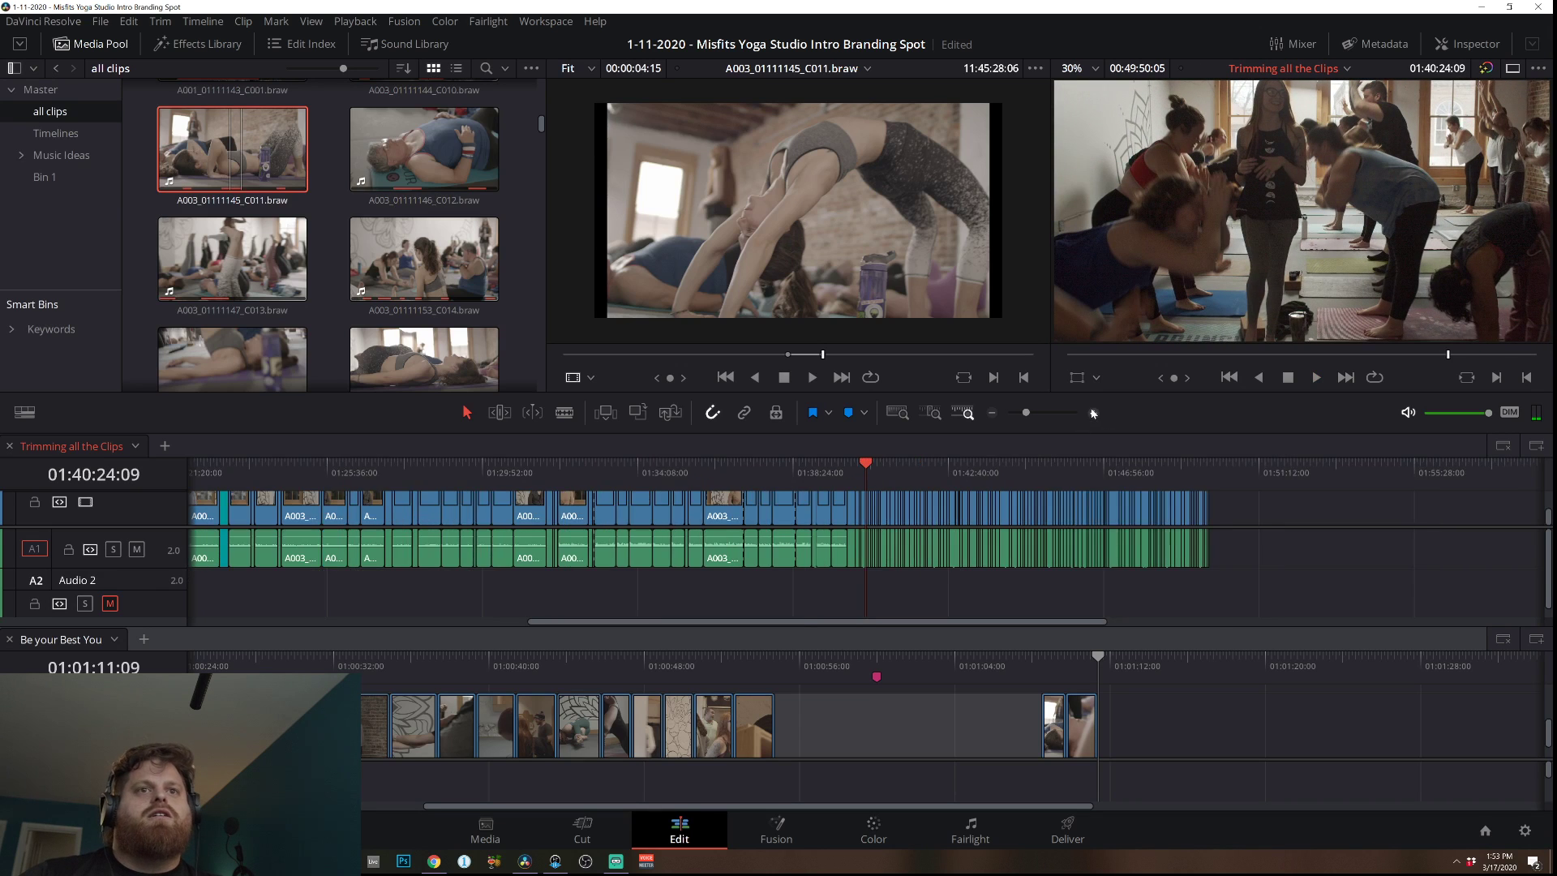
click(843, 464)
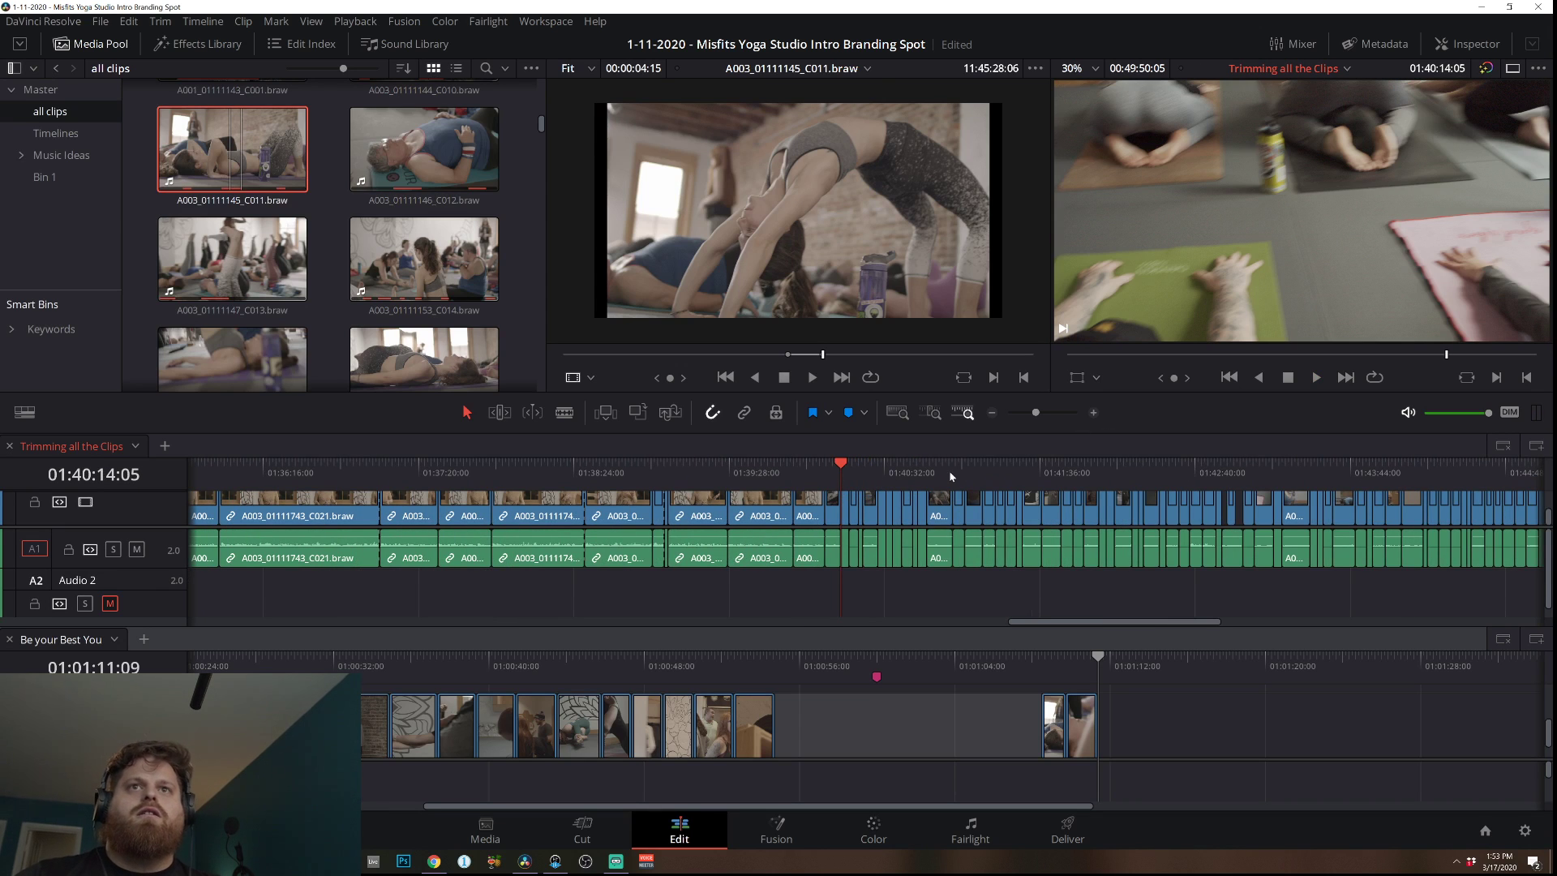
click(849, 469)
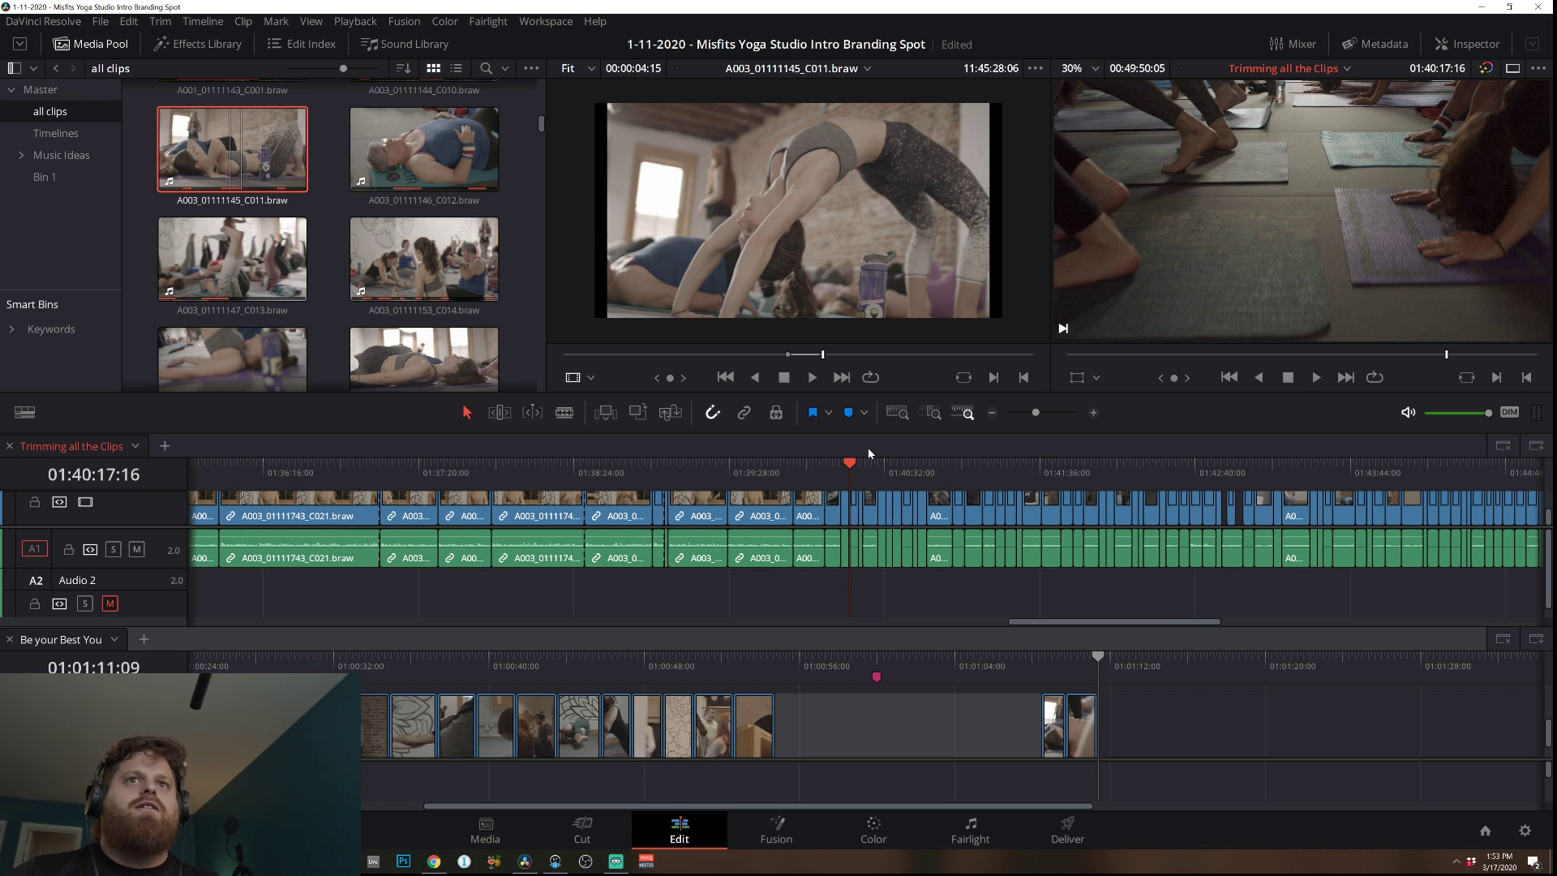
Place the feet-and-mats clip from Trimming all the Clips directly after the yoga mat shelf clip in Be your Best You and play it.
click(837, 734)
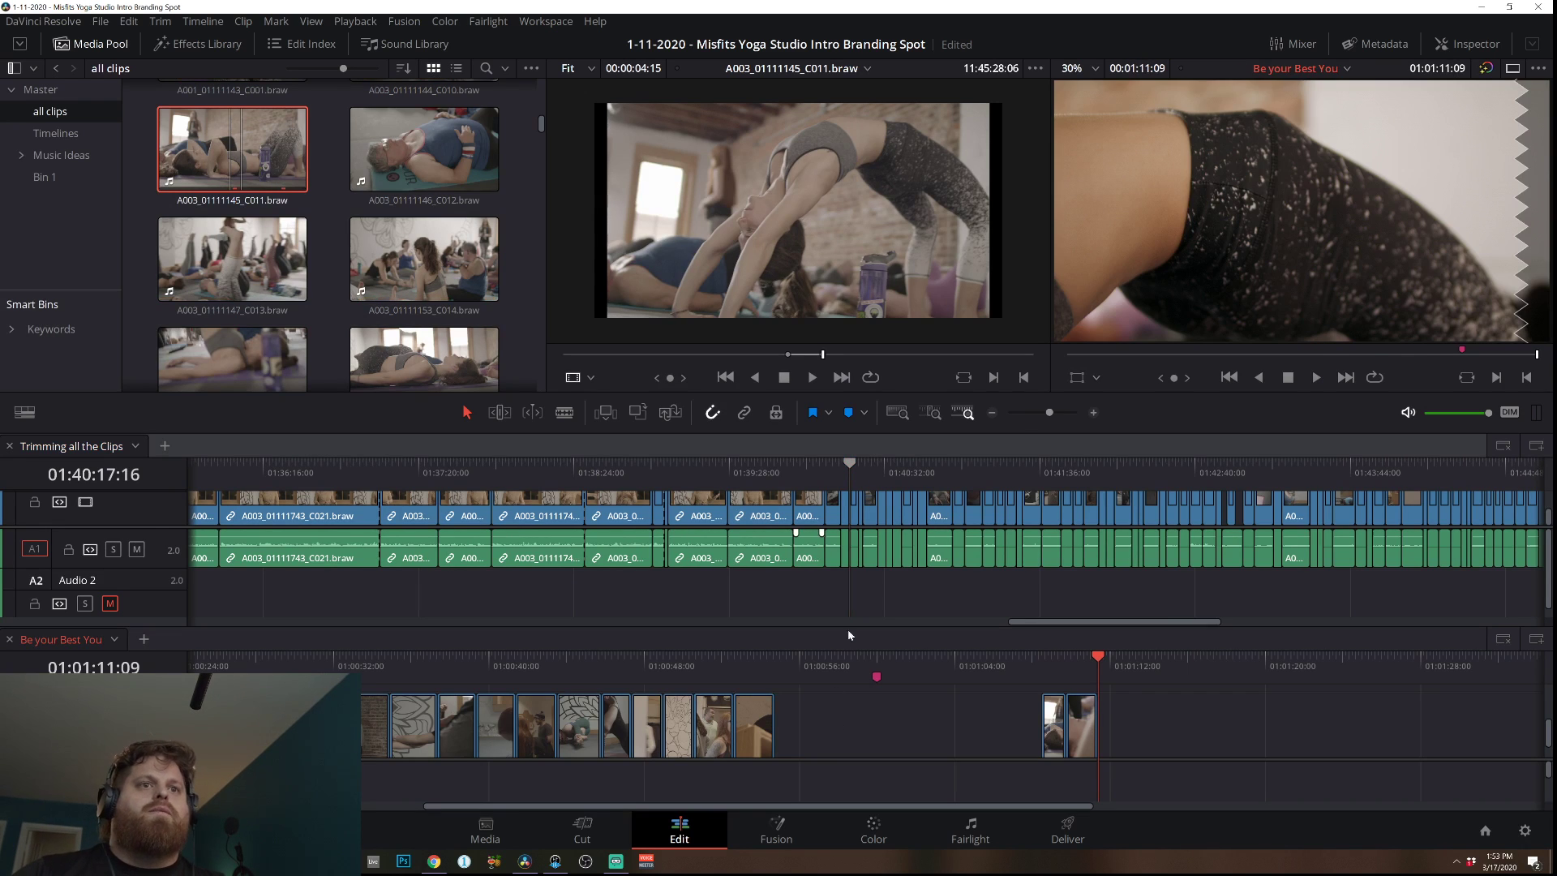
click(854, 506)
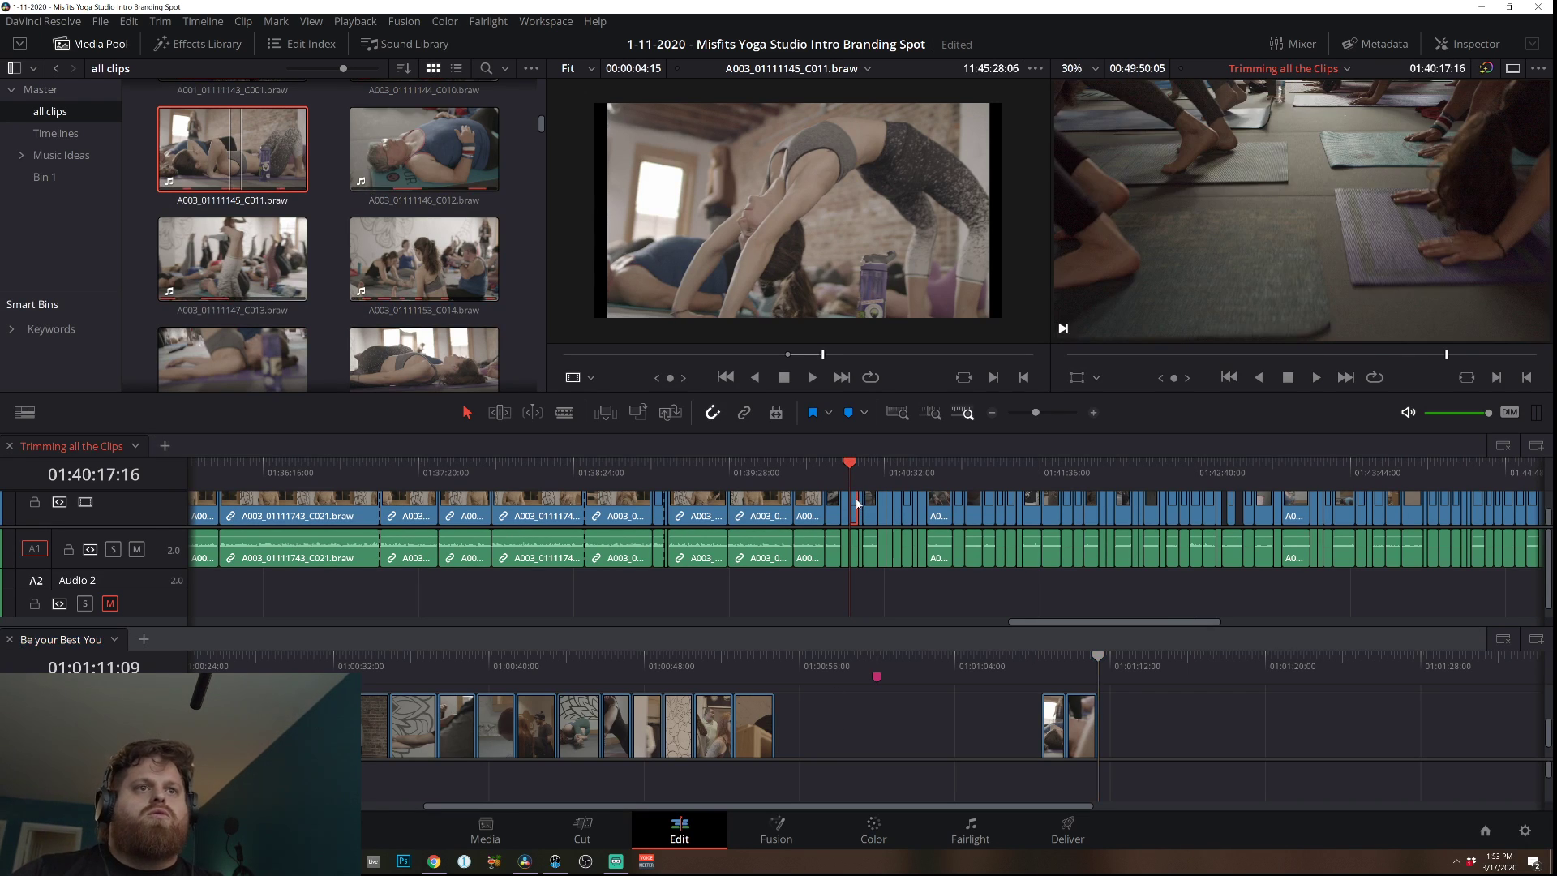
click(228, 660)
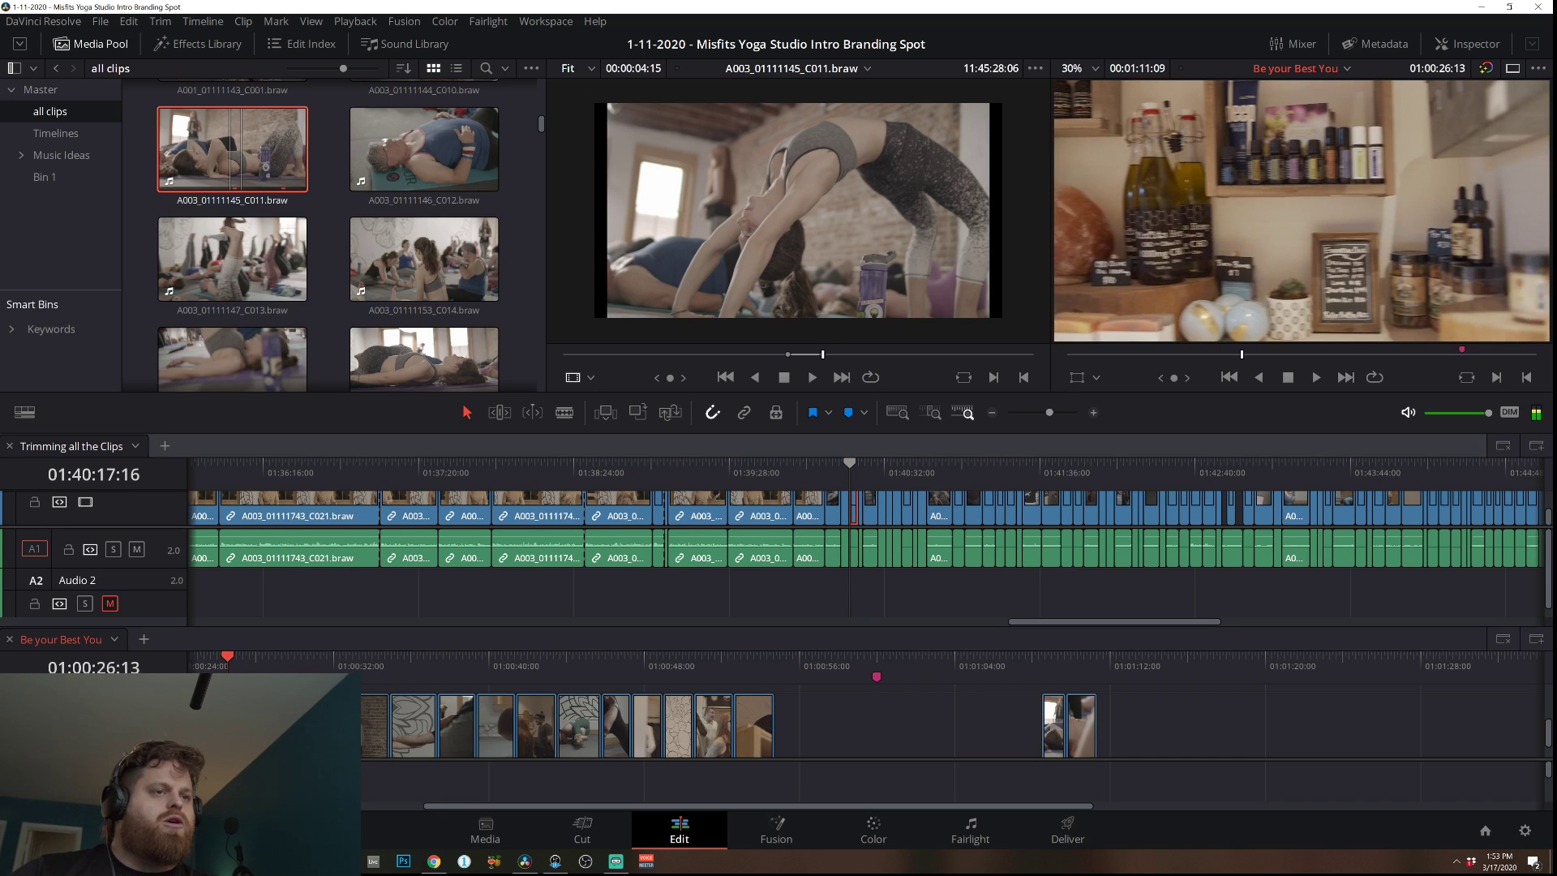
mouse_move(772, 807)
mouse_down()
mouse_move(708, 807)
mouse_move(766, 809)
mouse_up()
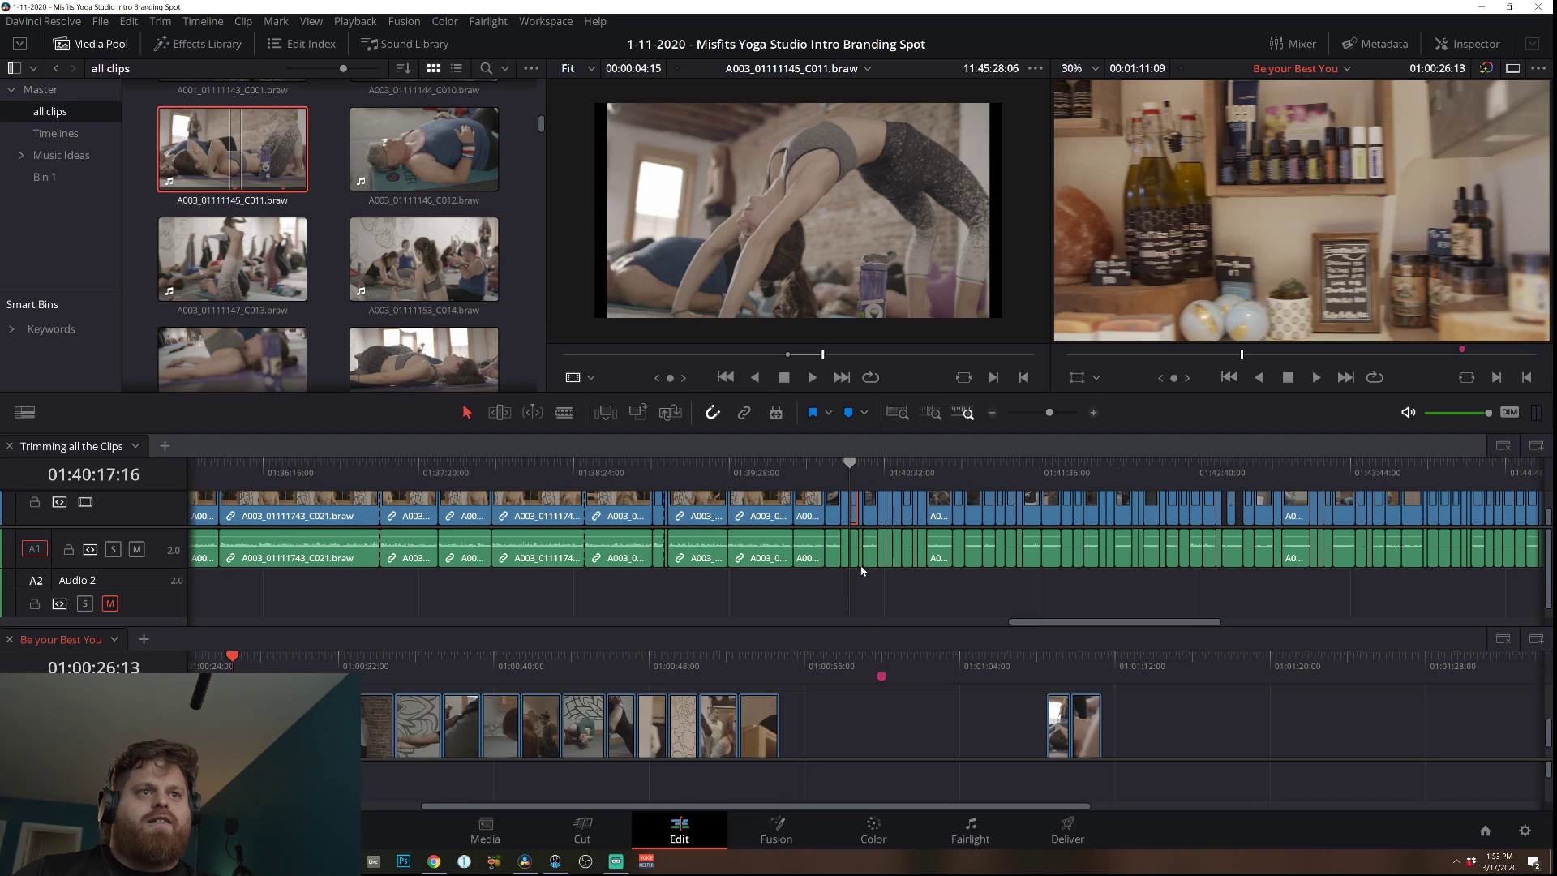
click(854, 513)
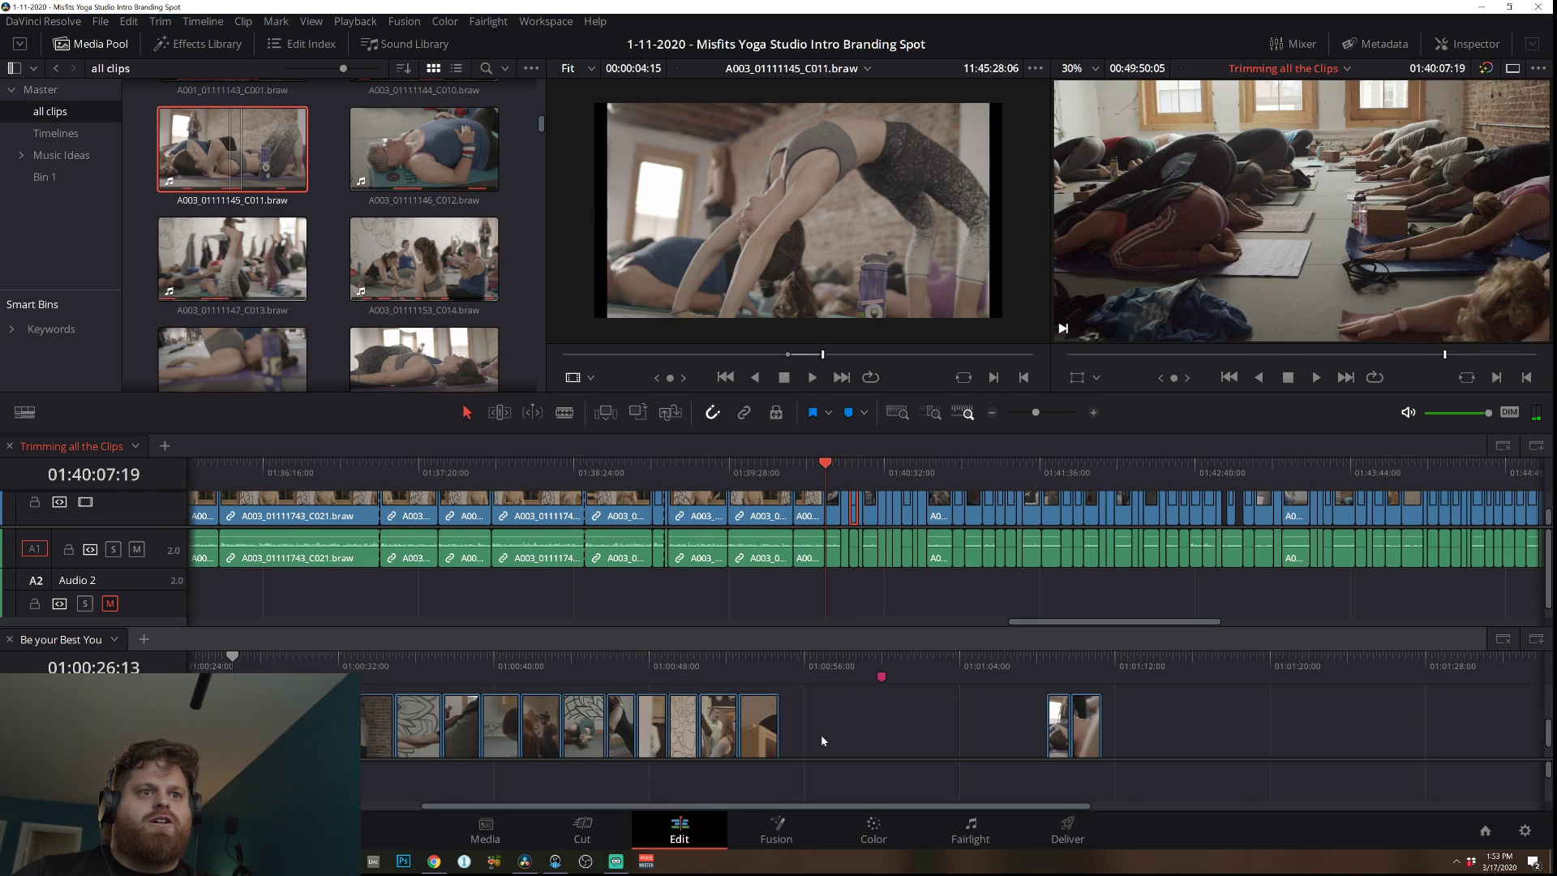
key(Down)
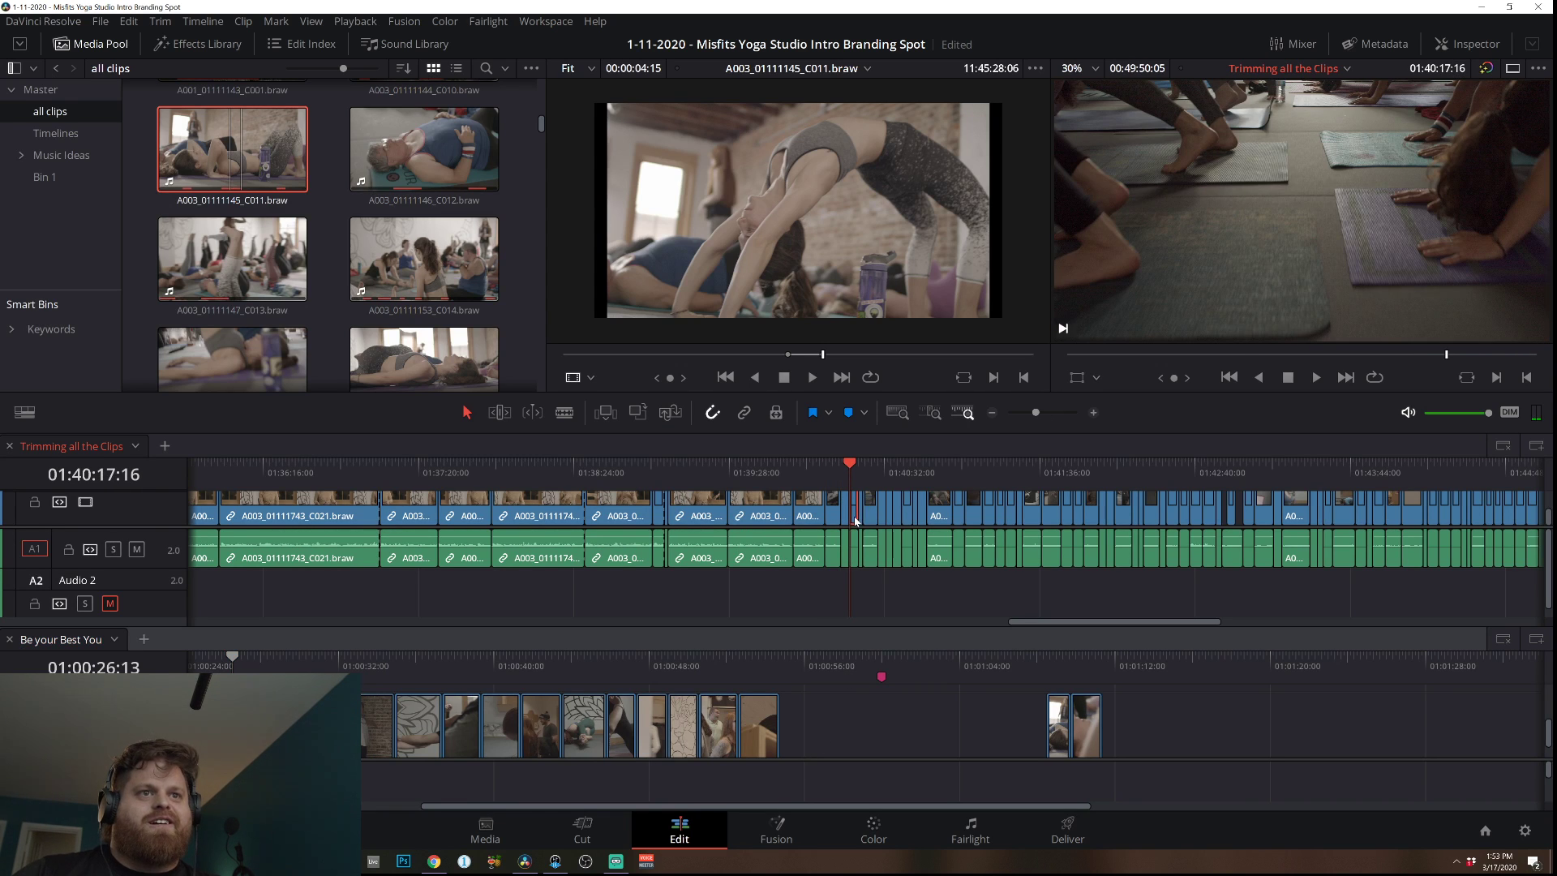
drag(855, 521, 781, 750)
click(742, 655)
key(space)
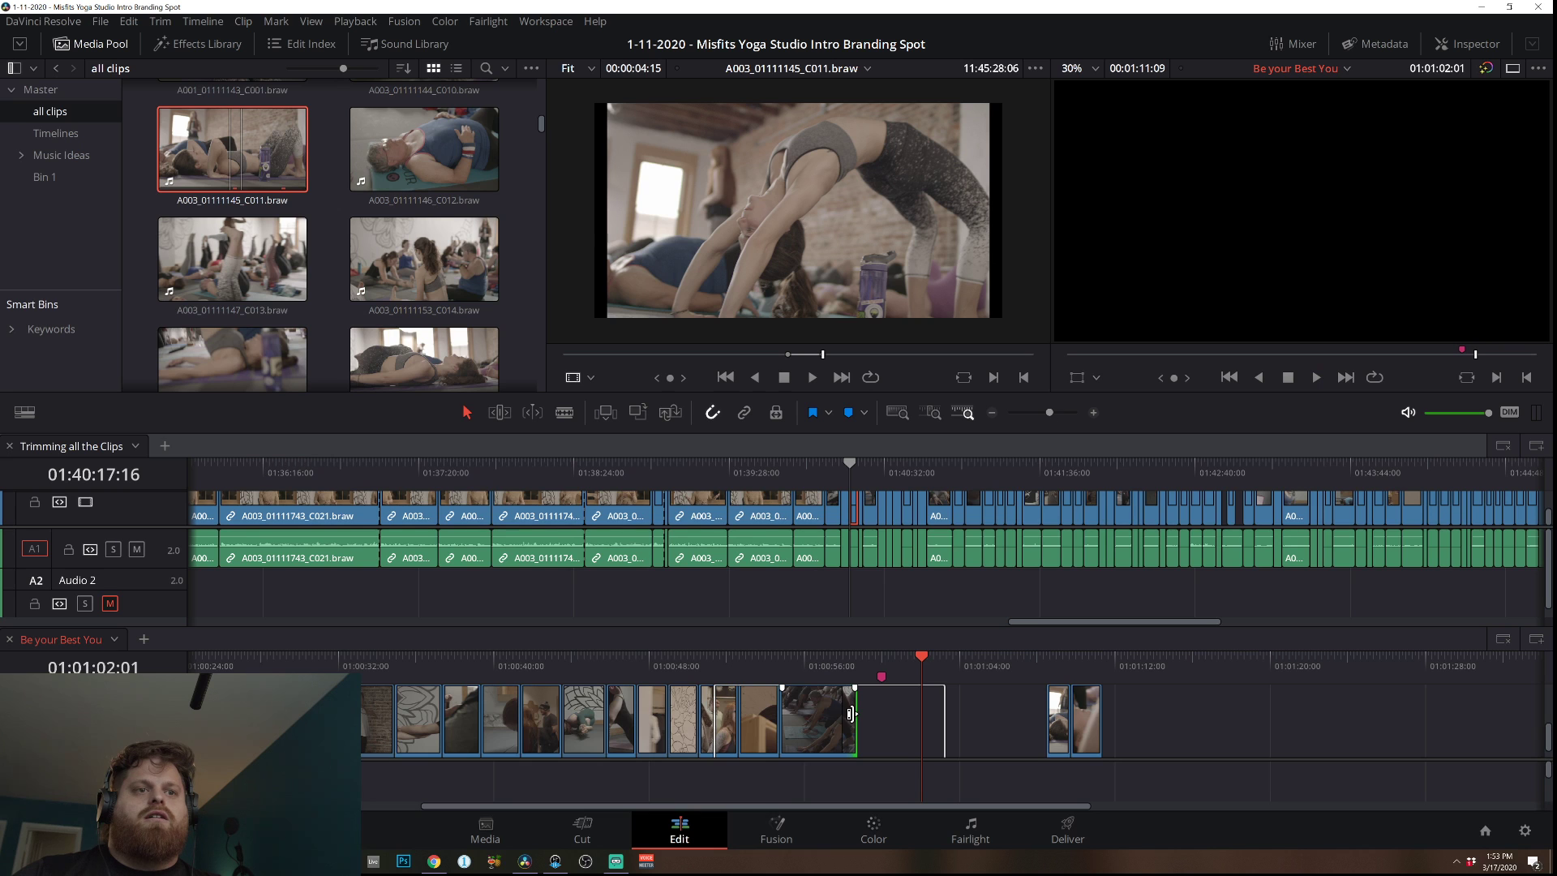
Play Be your Best You from about 01:00:37 through the end of the newly placed feet-and-mats clip.
click(820, 668)
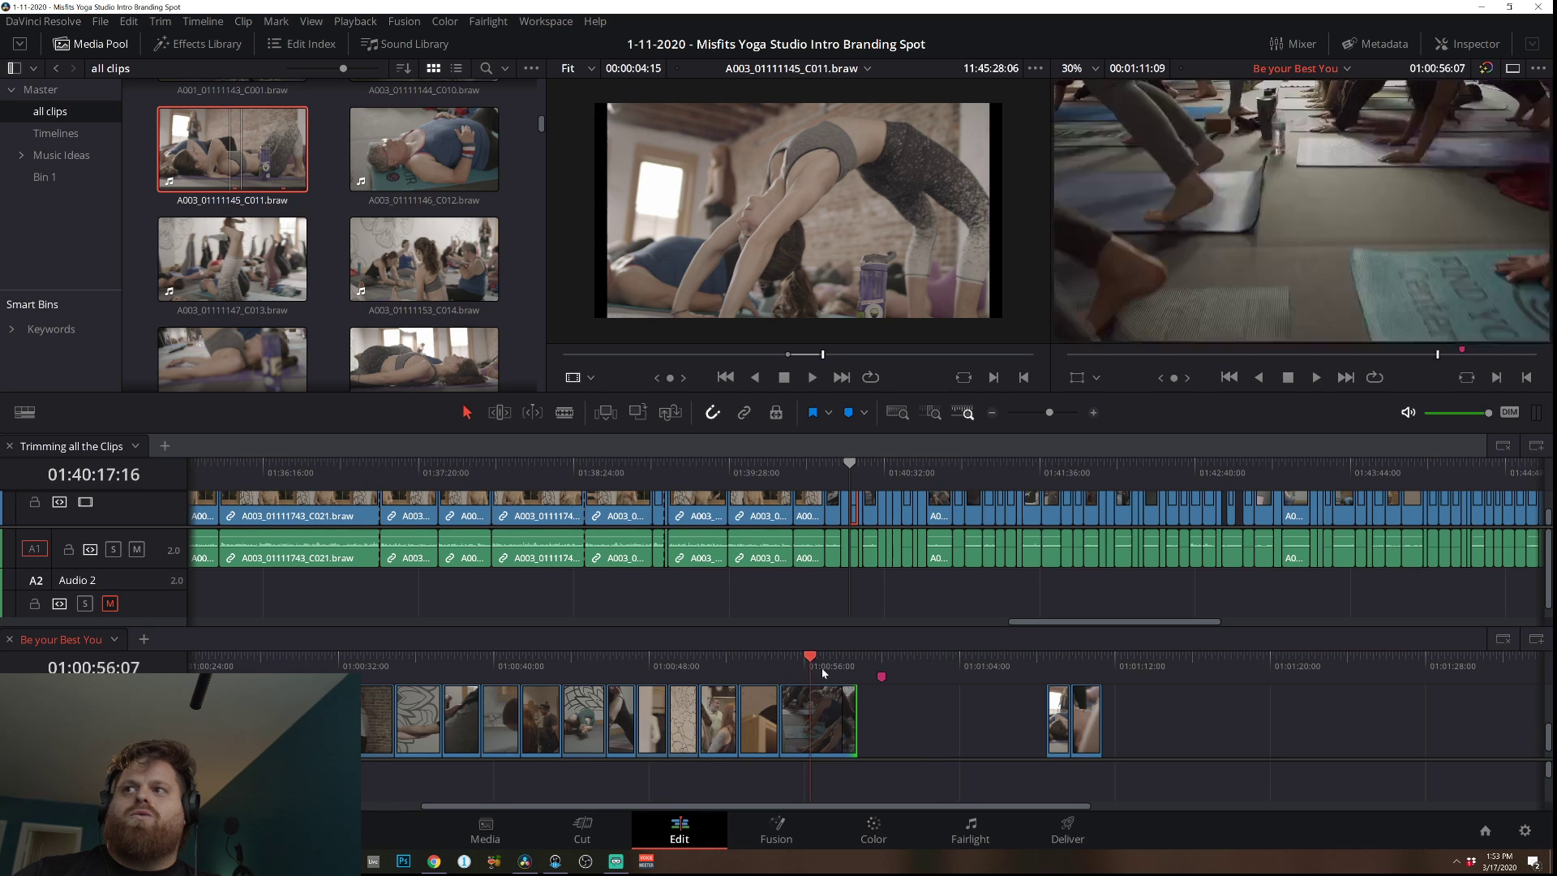
click(447, 665)
key(space)
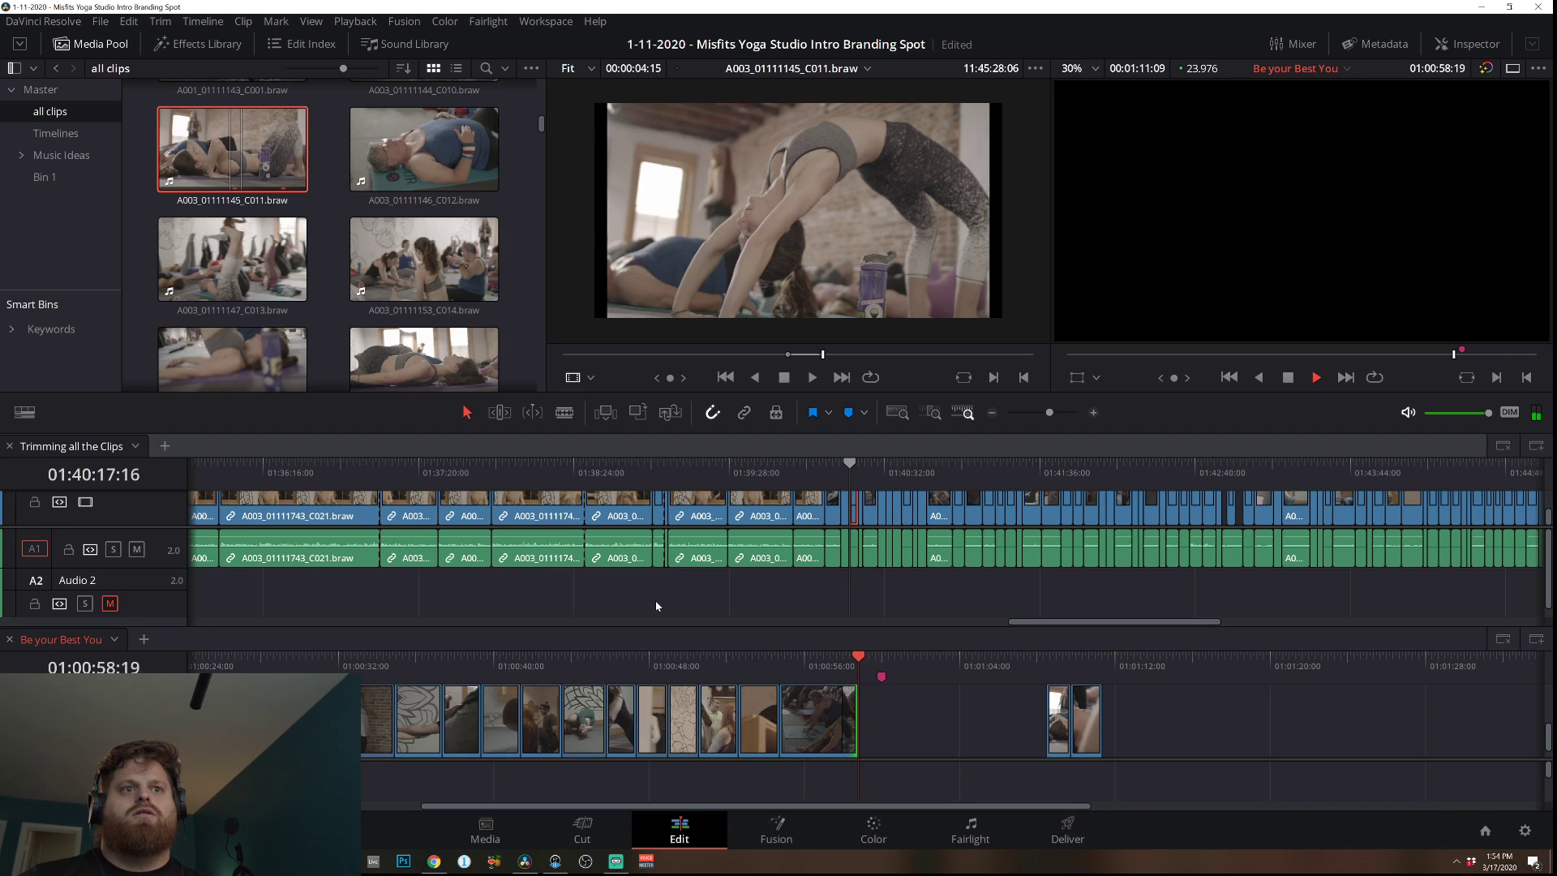
key(space)
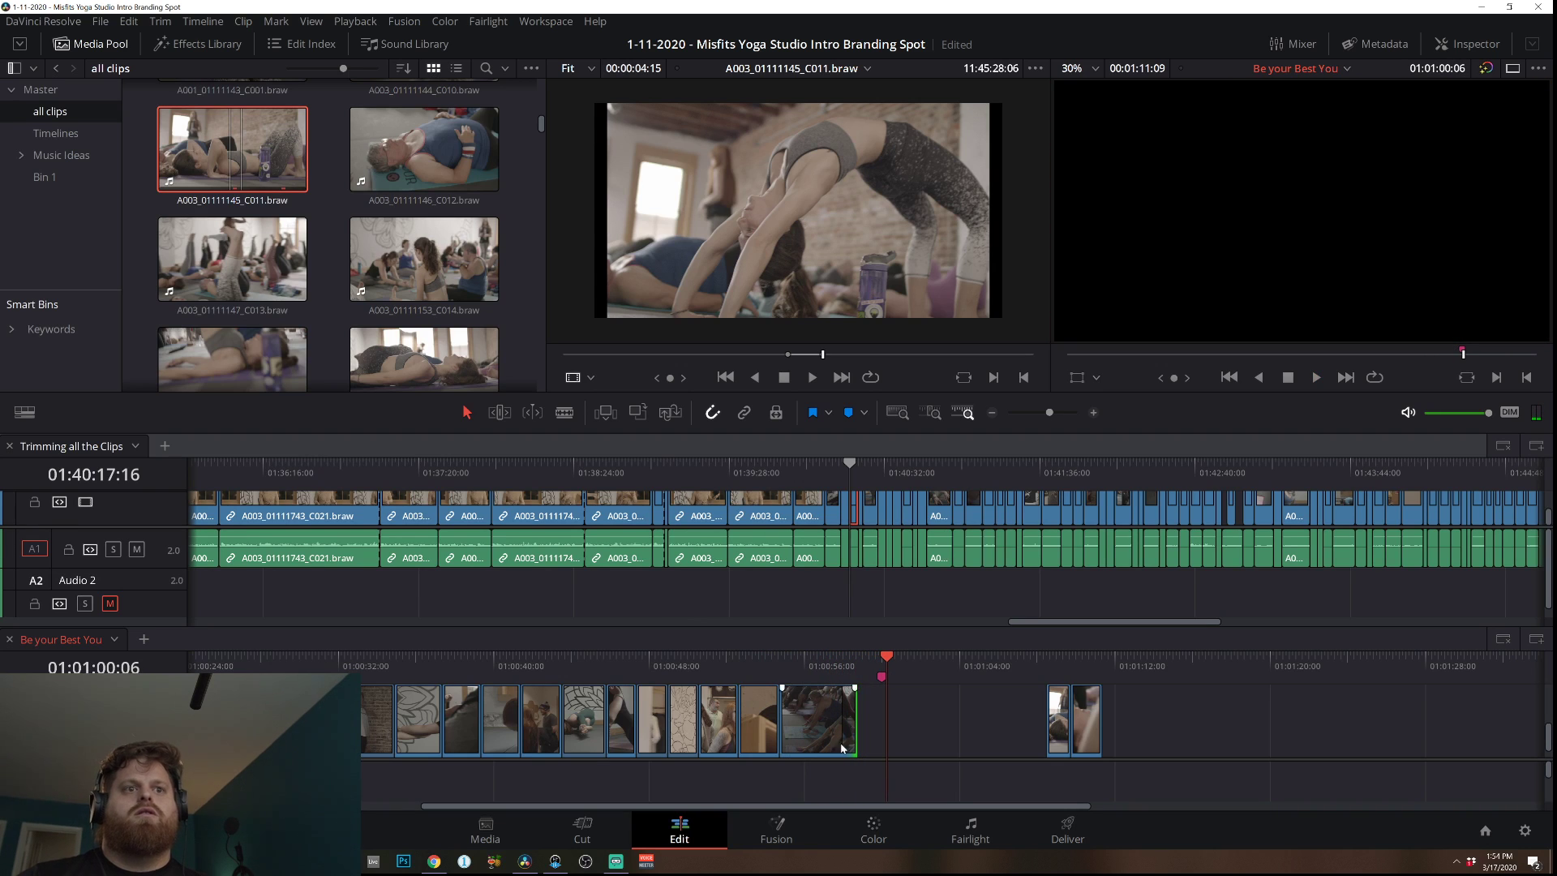
click(977, 731)
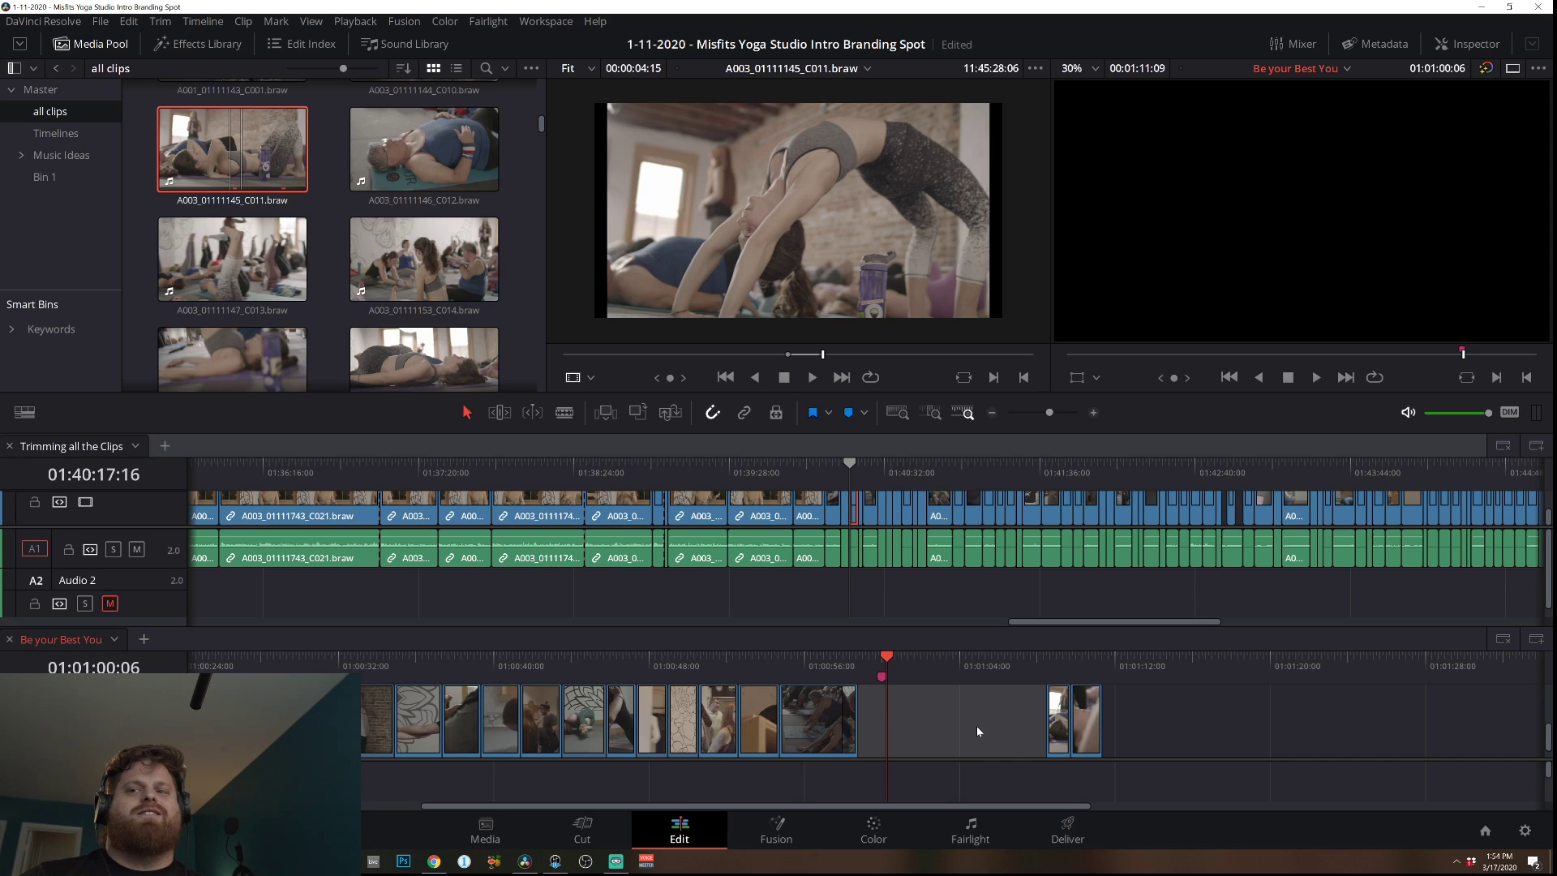
Open the Misfits Yoga Studio folder of the Big Daddy 12tb drive in the media storage browser.
click(465, 827)
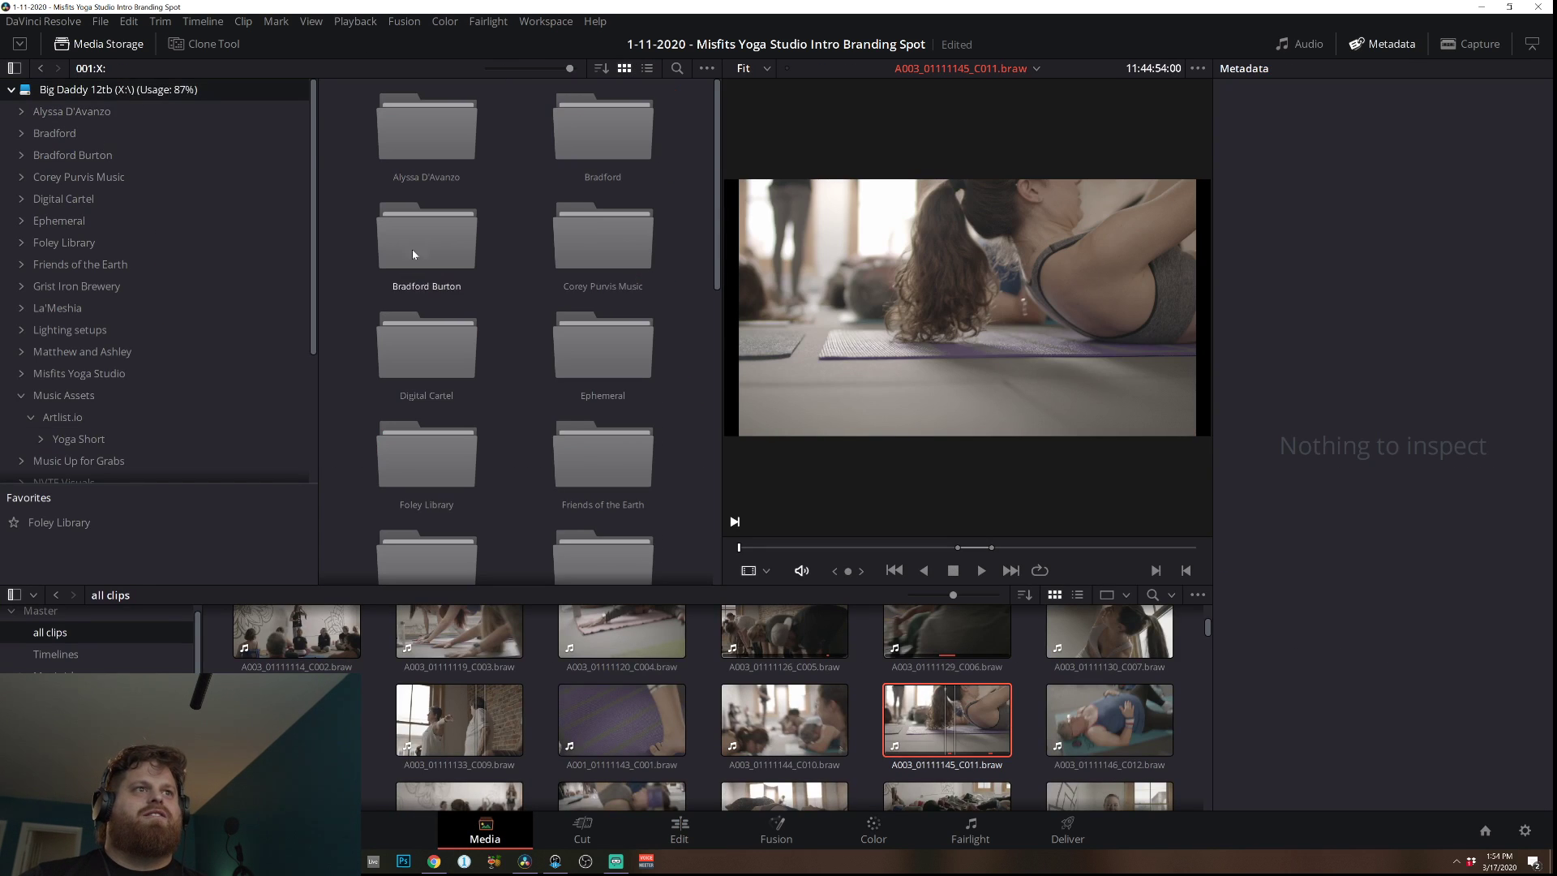
scroll(536, 303, down, 1)
scroll(506, 251, down, 1)
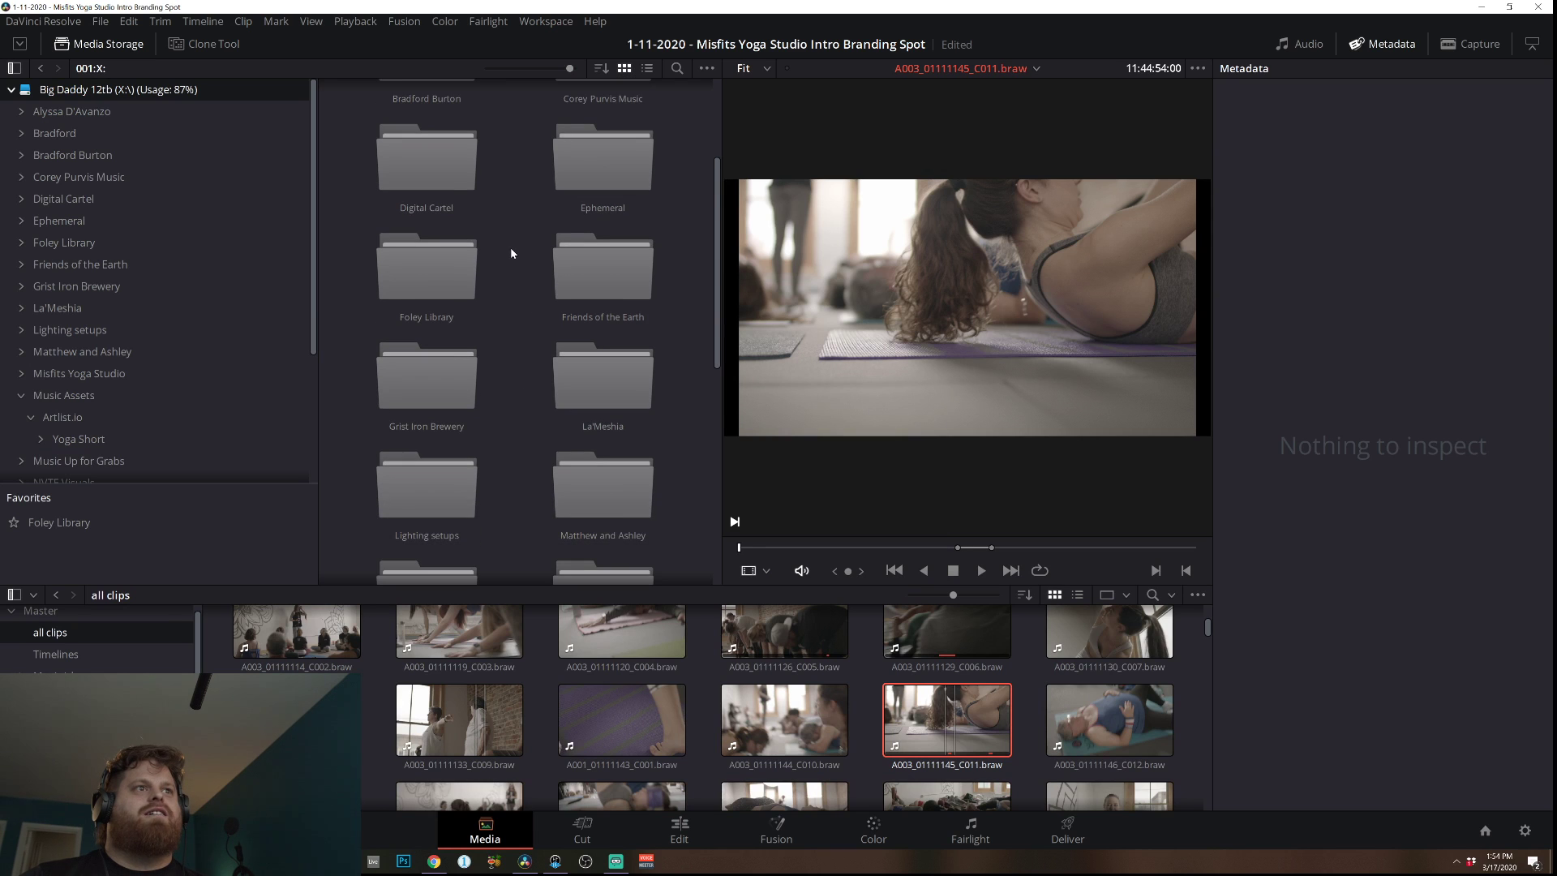
scroll(515, 240, down, 1)
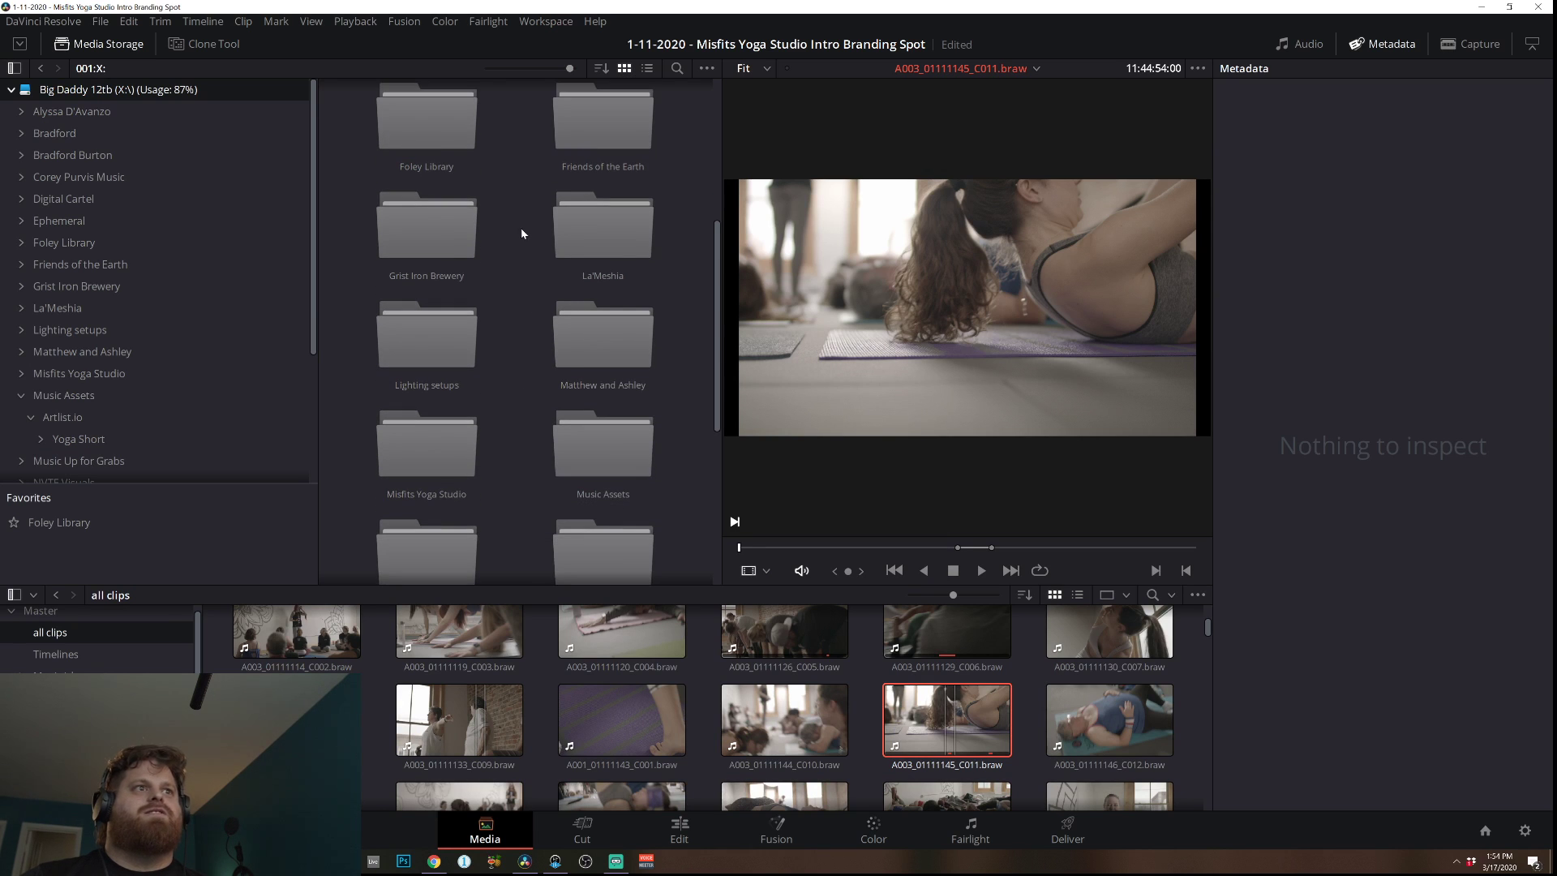
scroll(523, 231, down, 2)
scroll(526, 223, down, 1)
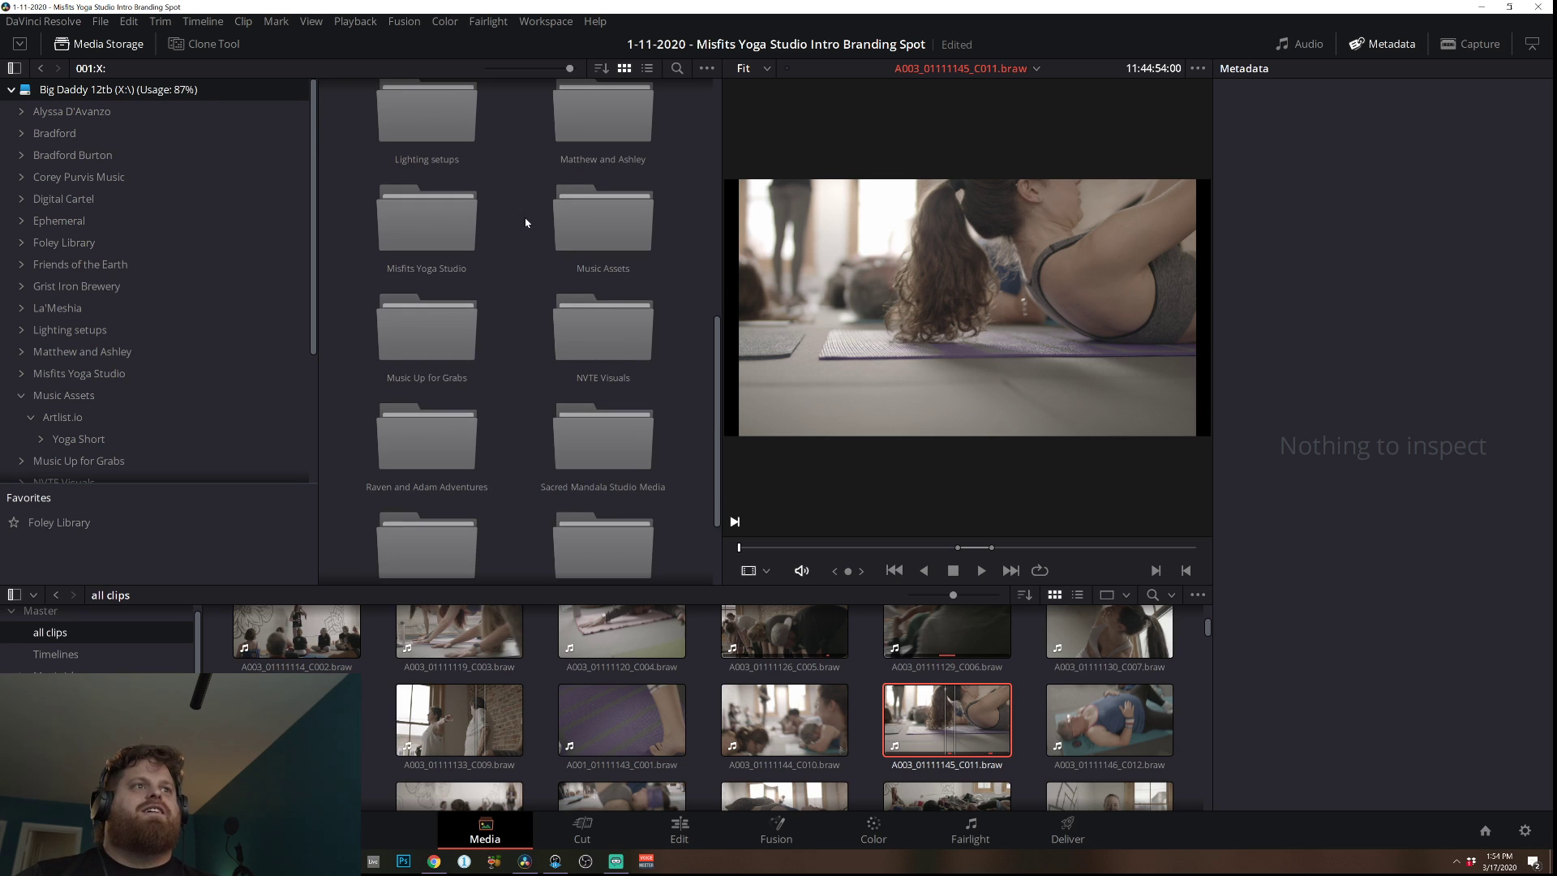
double_click(410, 235)
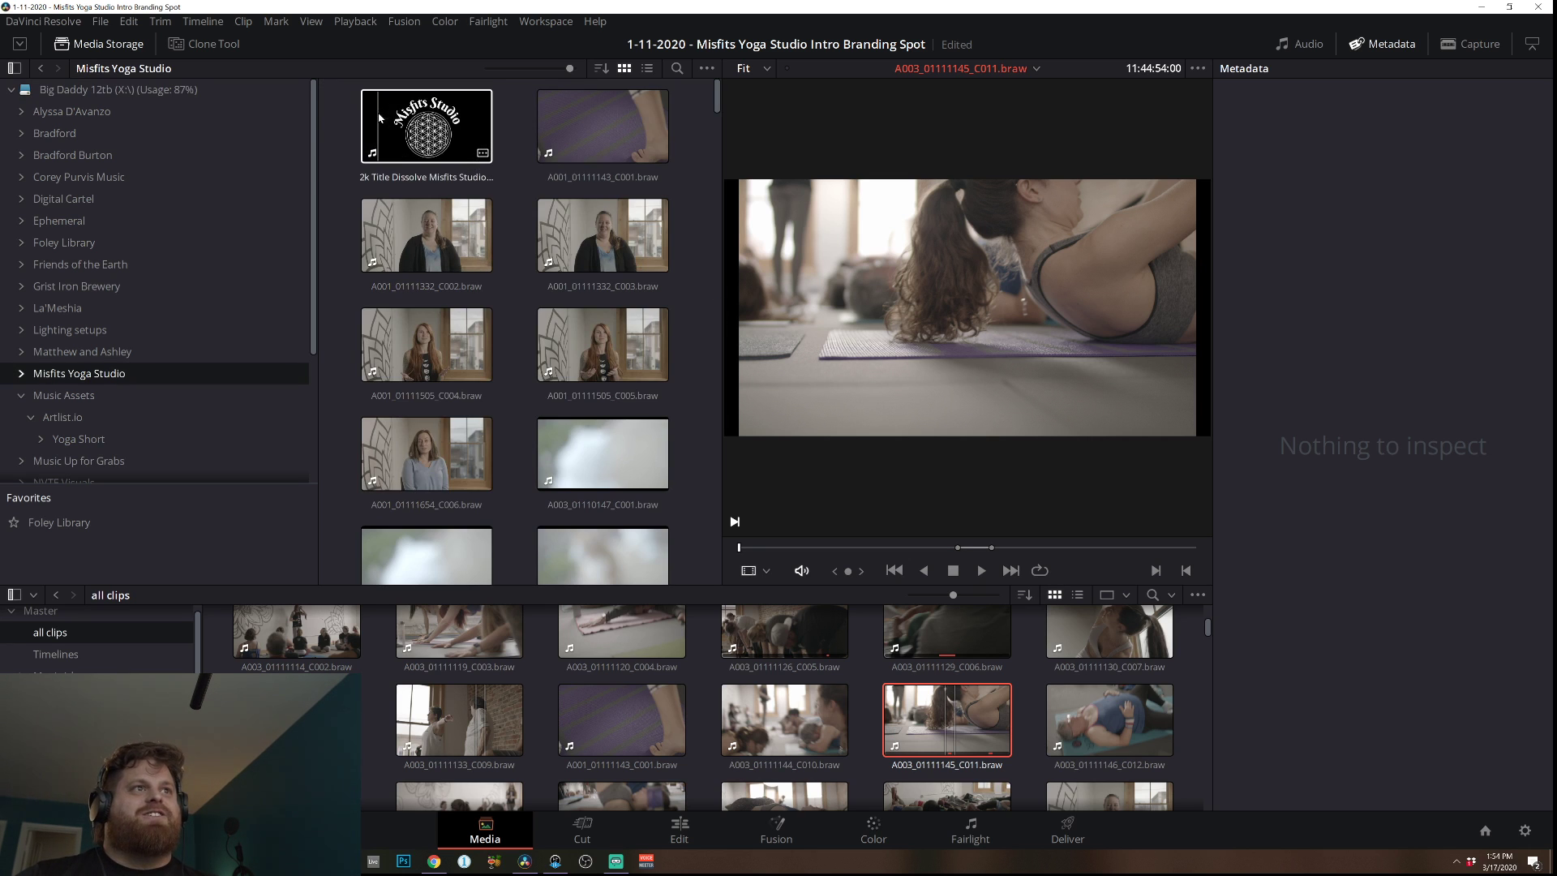
Browse the Misfits Yoga Studio footage and scrub through A004_01180129_C004.braw in the viewer.
drag(717, 102, 750, 134)
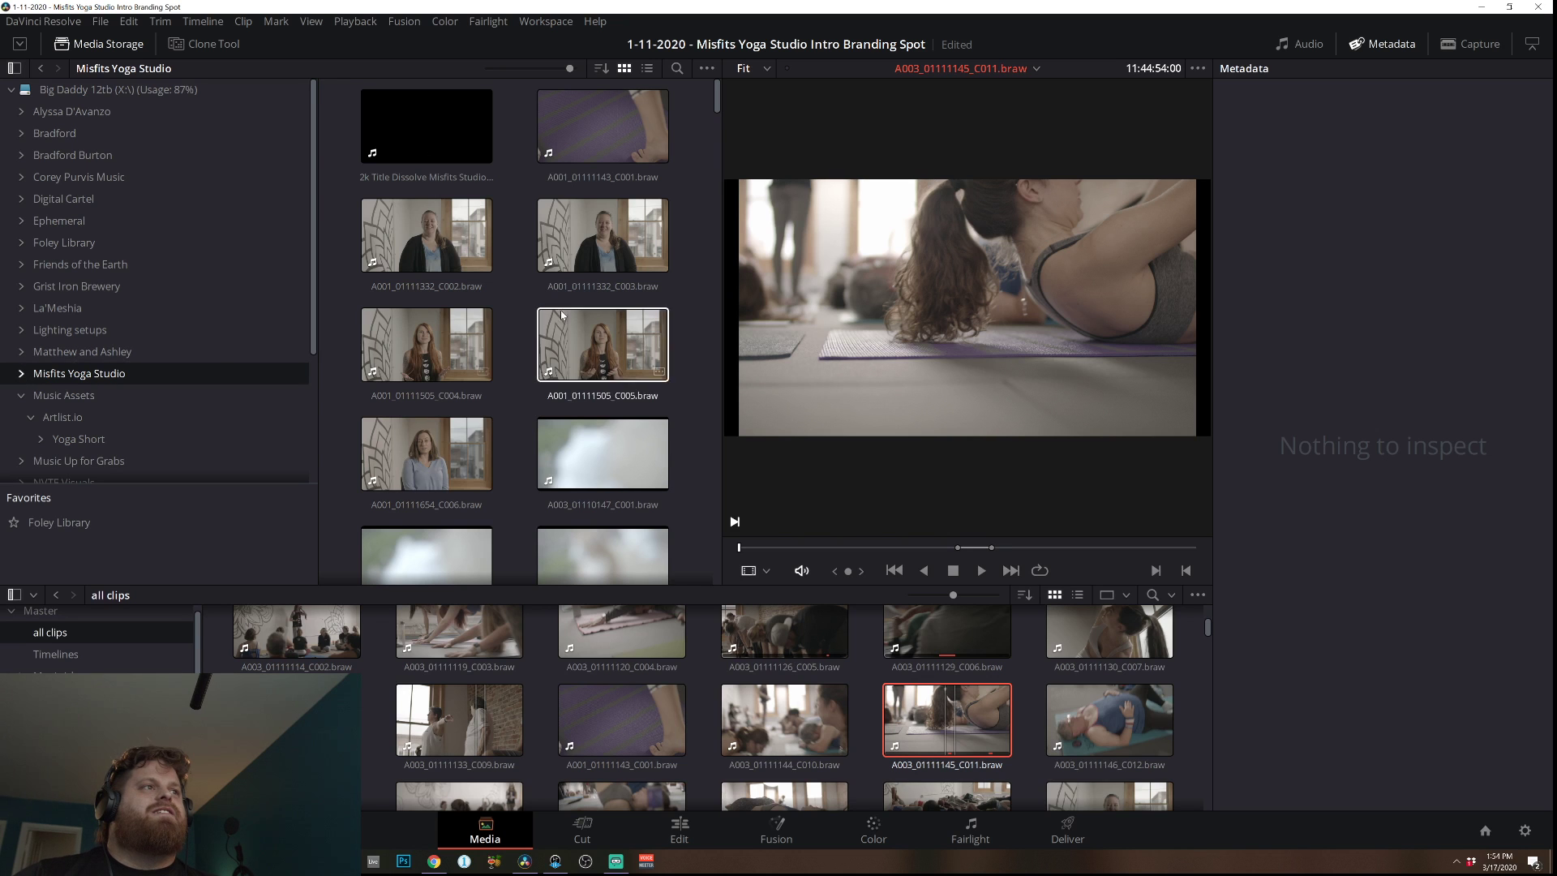
scroll(570, 260, down, 2)
scroll(570, 261, down, 15)
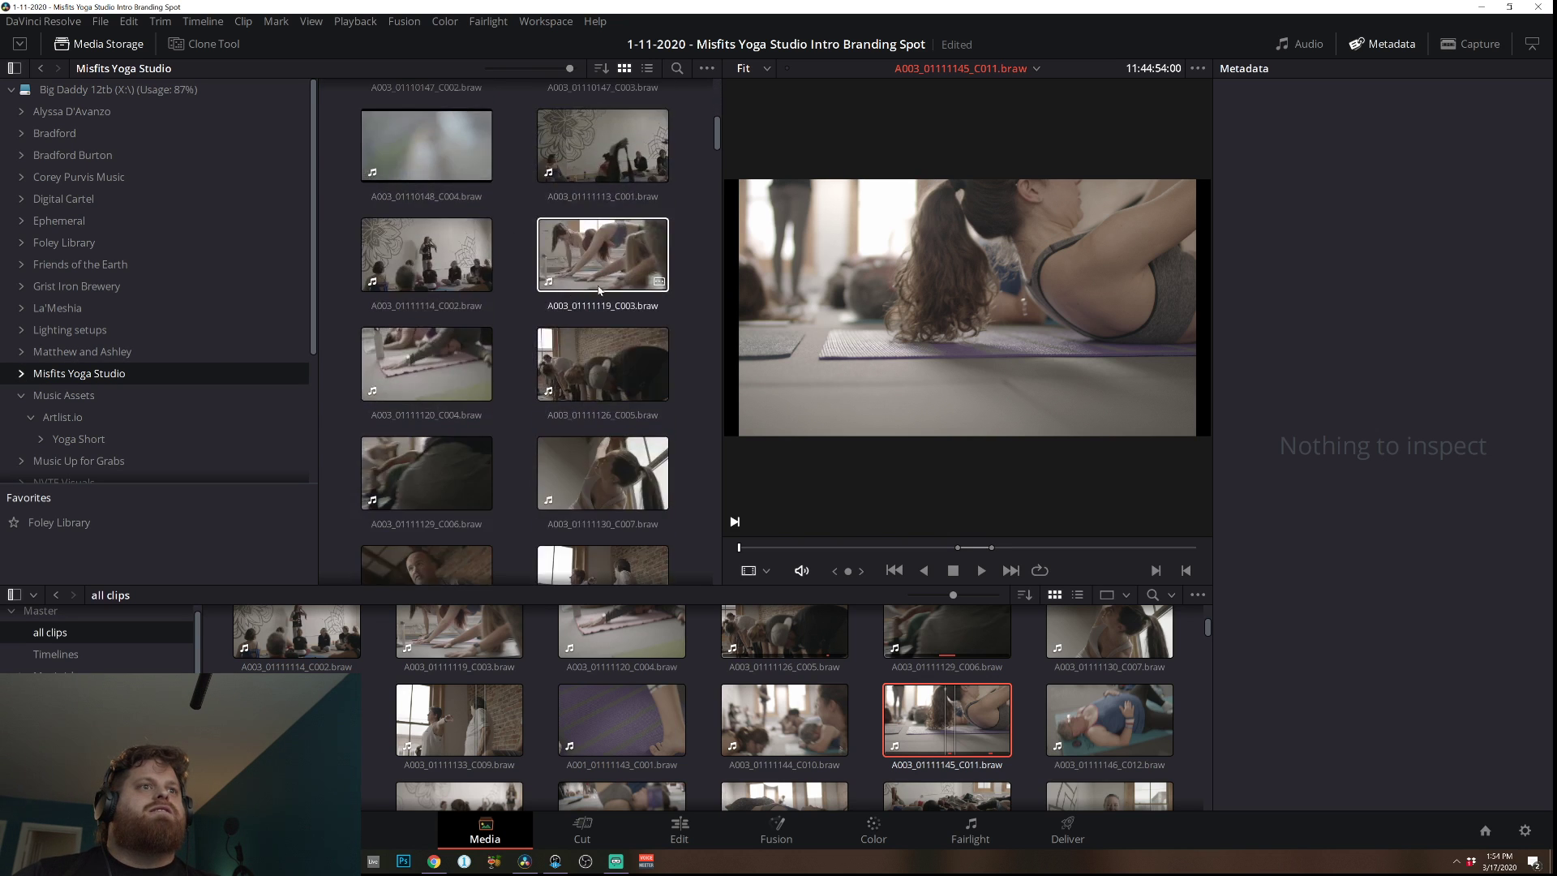
scroll(660, 309, down, 15)
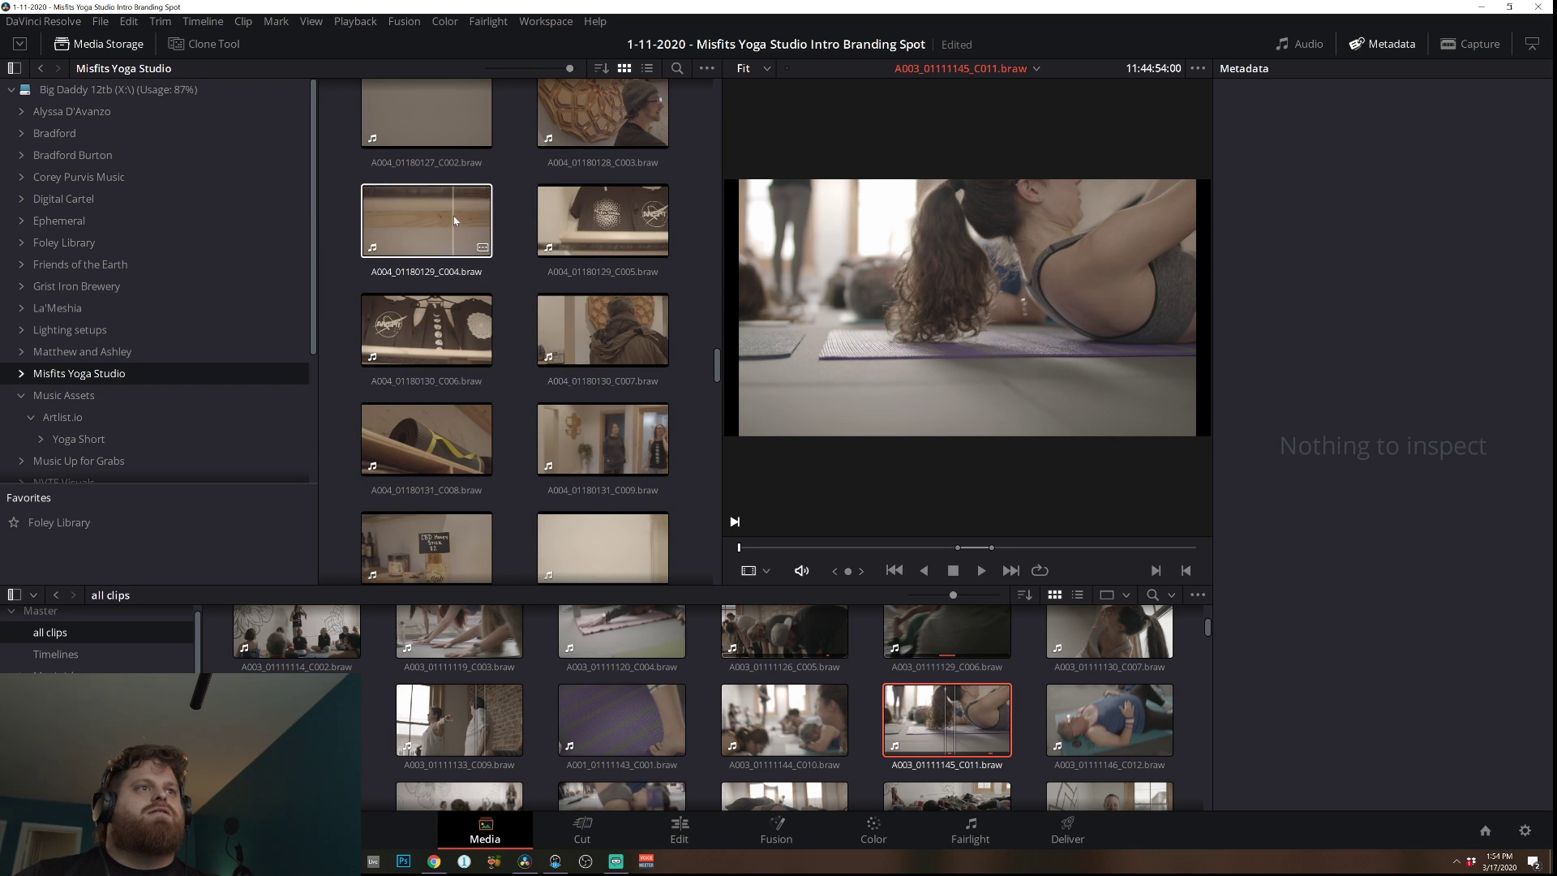
drag(466, 220, 795, 335)
drag(742, 549, 1048, 663)
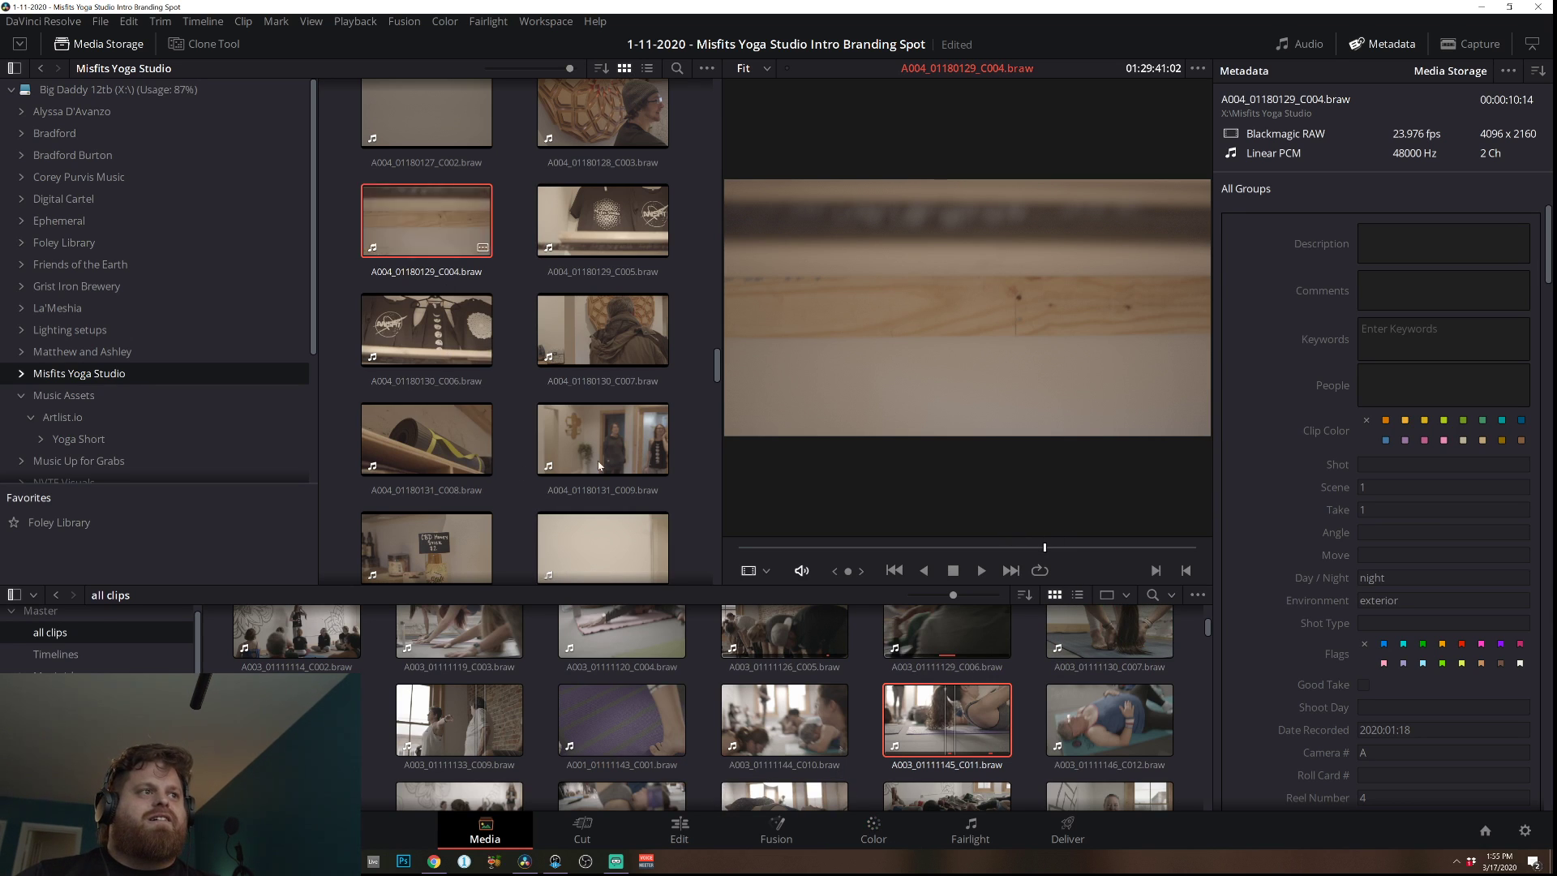
click(897, 843)
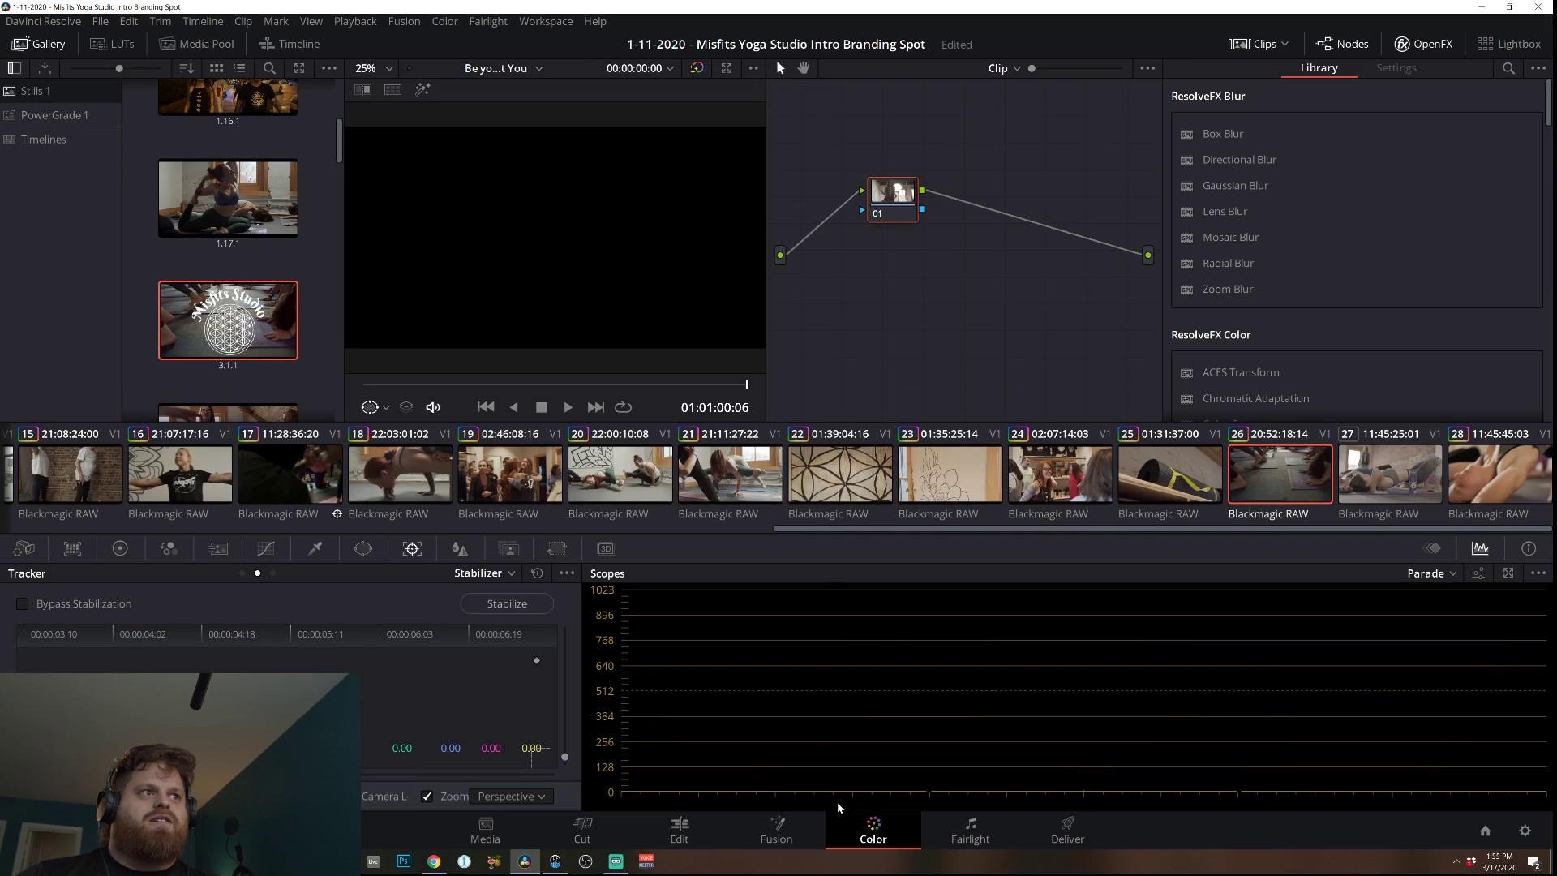
click(679, 840)
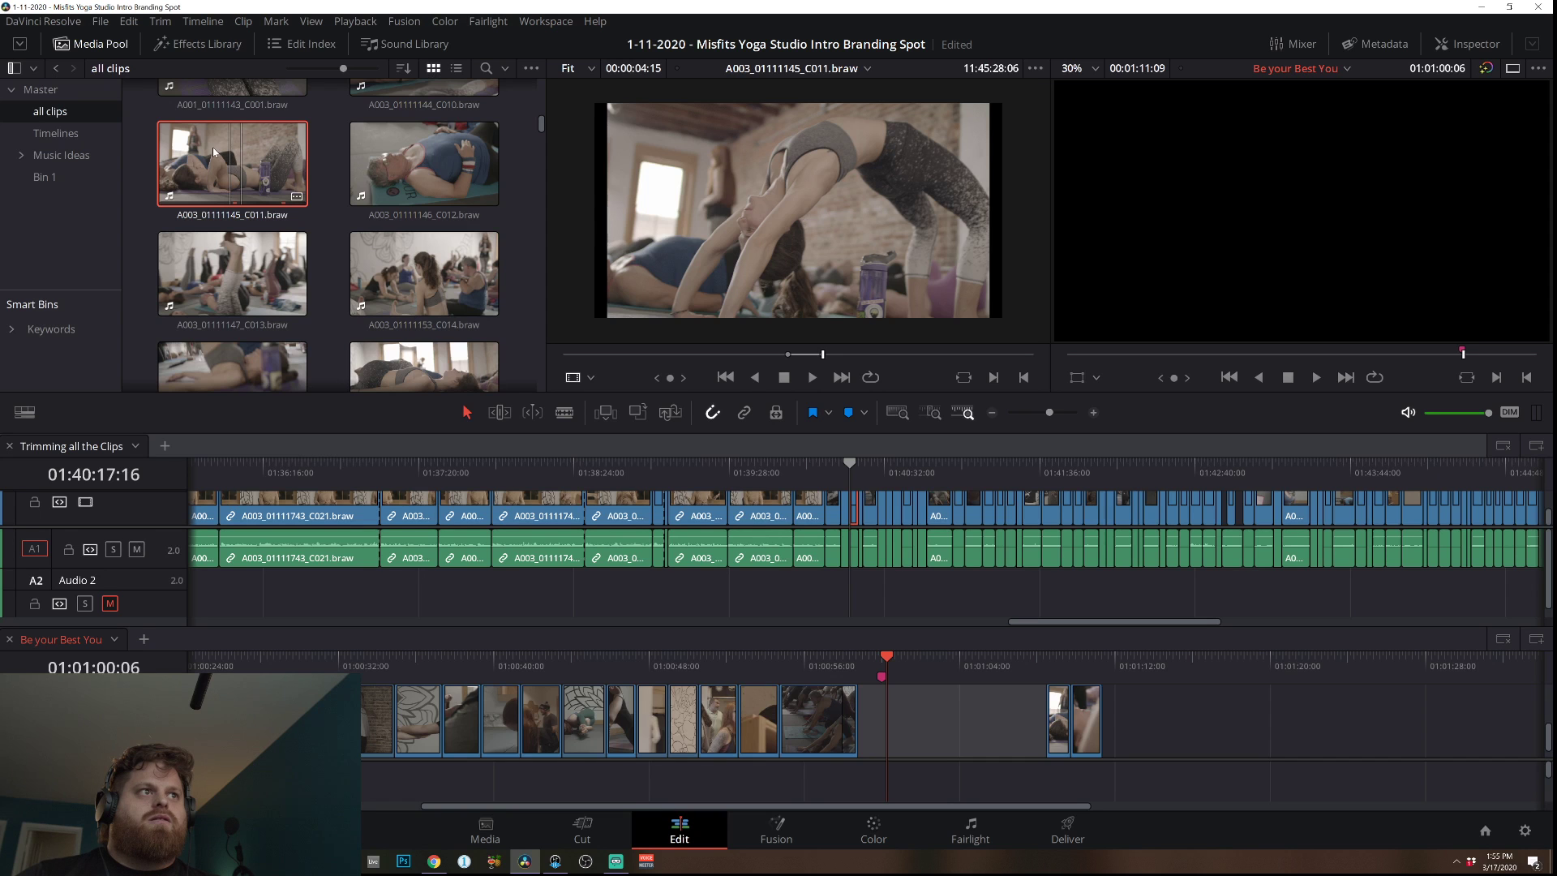
click(486, 829)
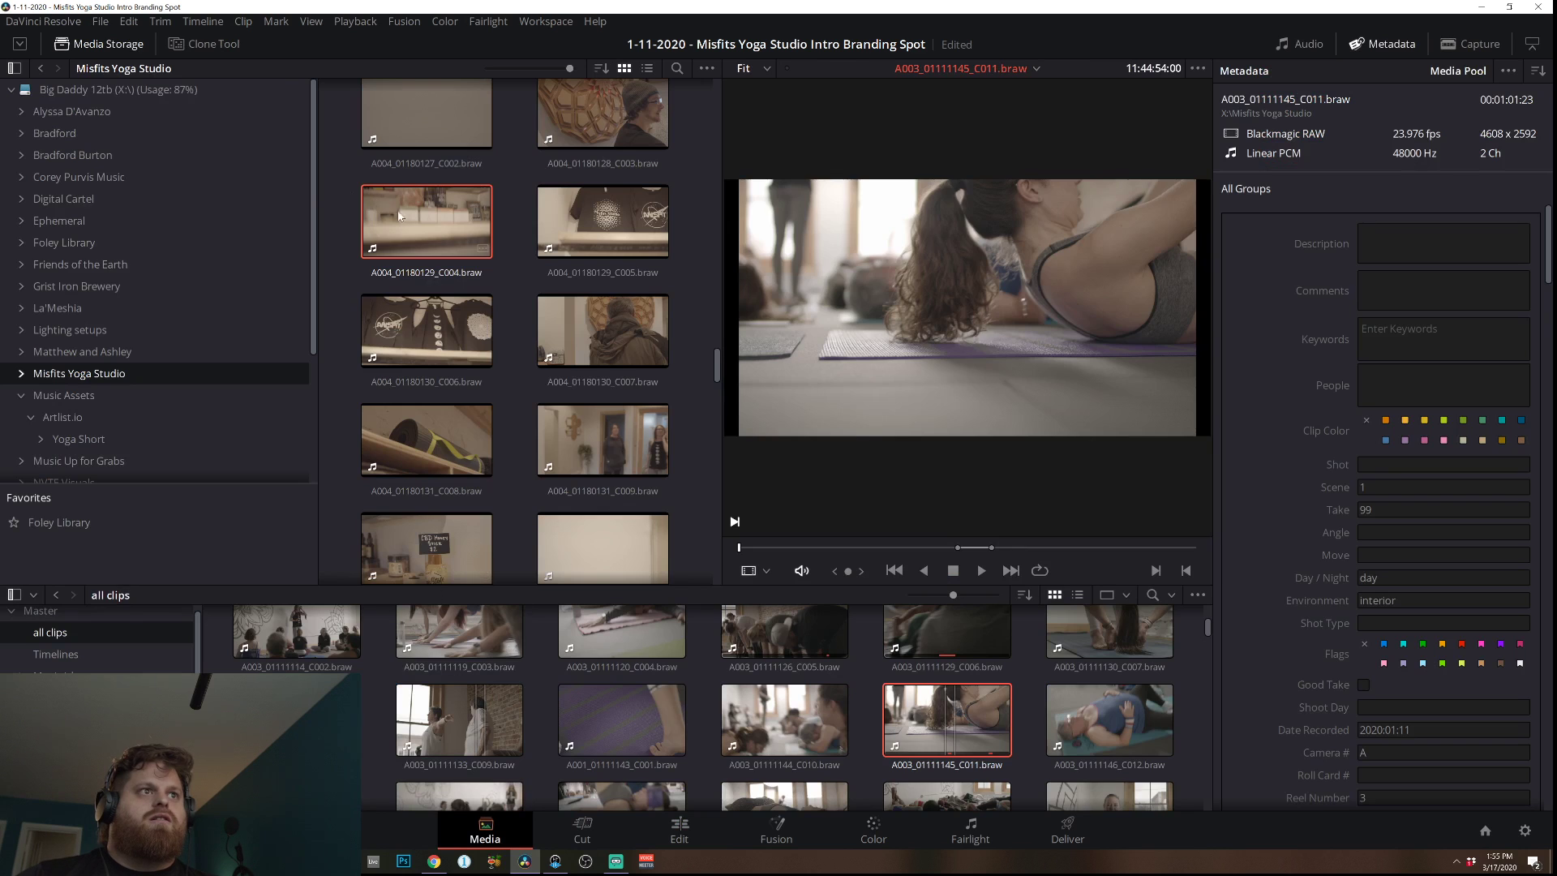
Add A004_01180129_C004.braw from the Misfits Yoga Studio folder to the all clips bin and locate it there.
drag(399, 216, 418, 693)
scroll(869, 696, down, 1)
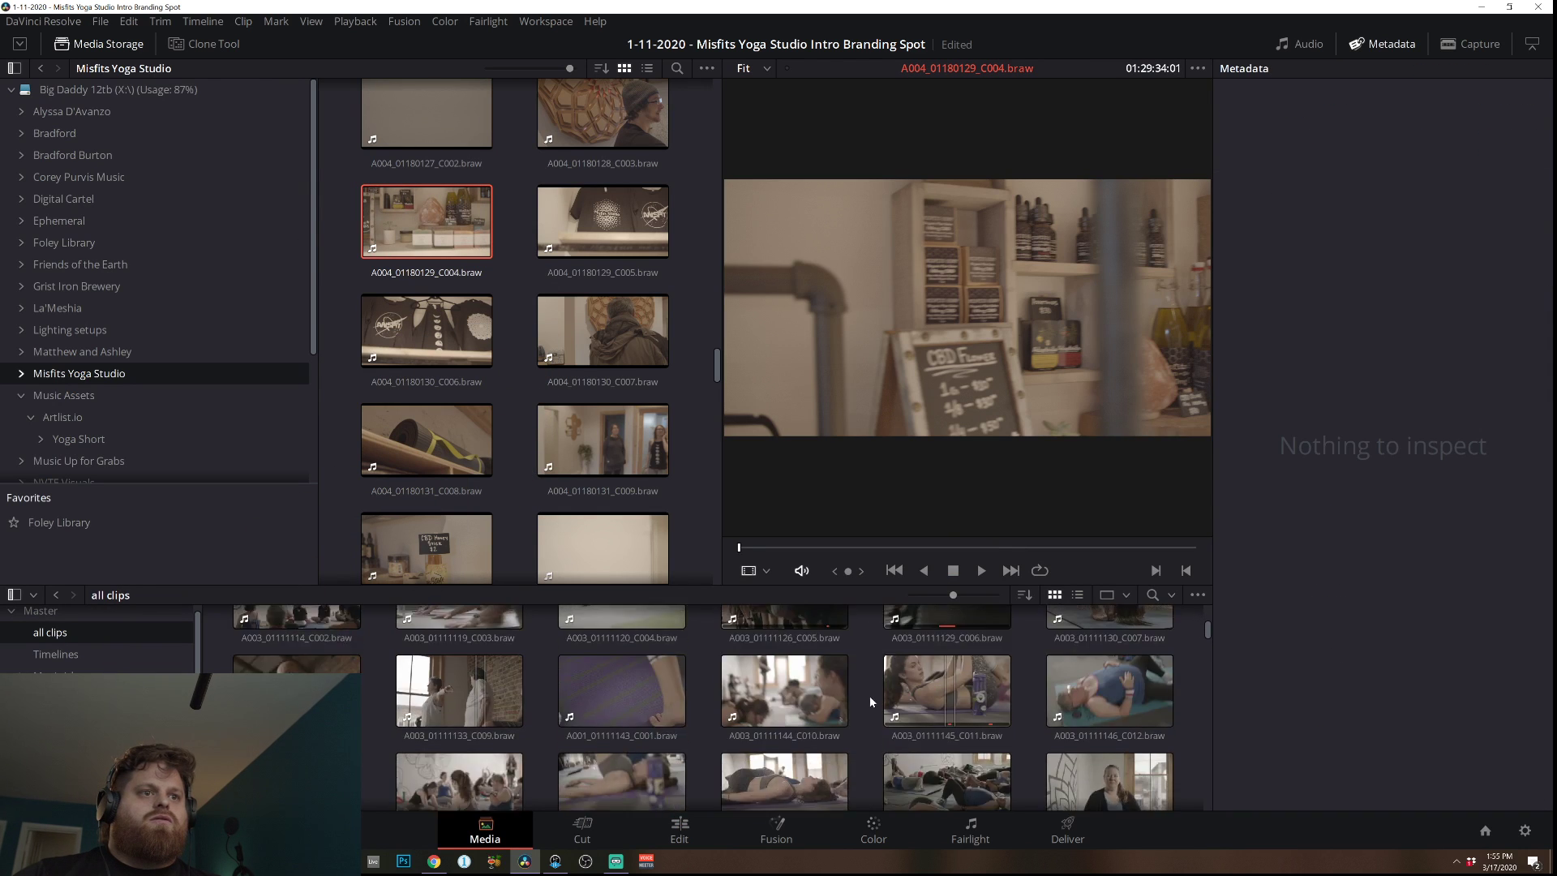
scroll(867, 698, down, 4)
scroll(861, 678, down, 8)
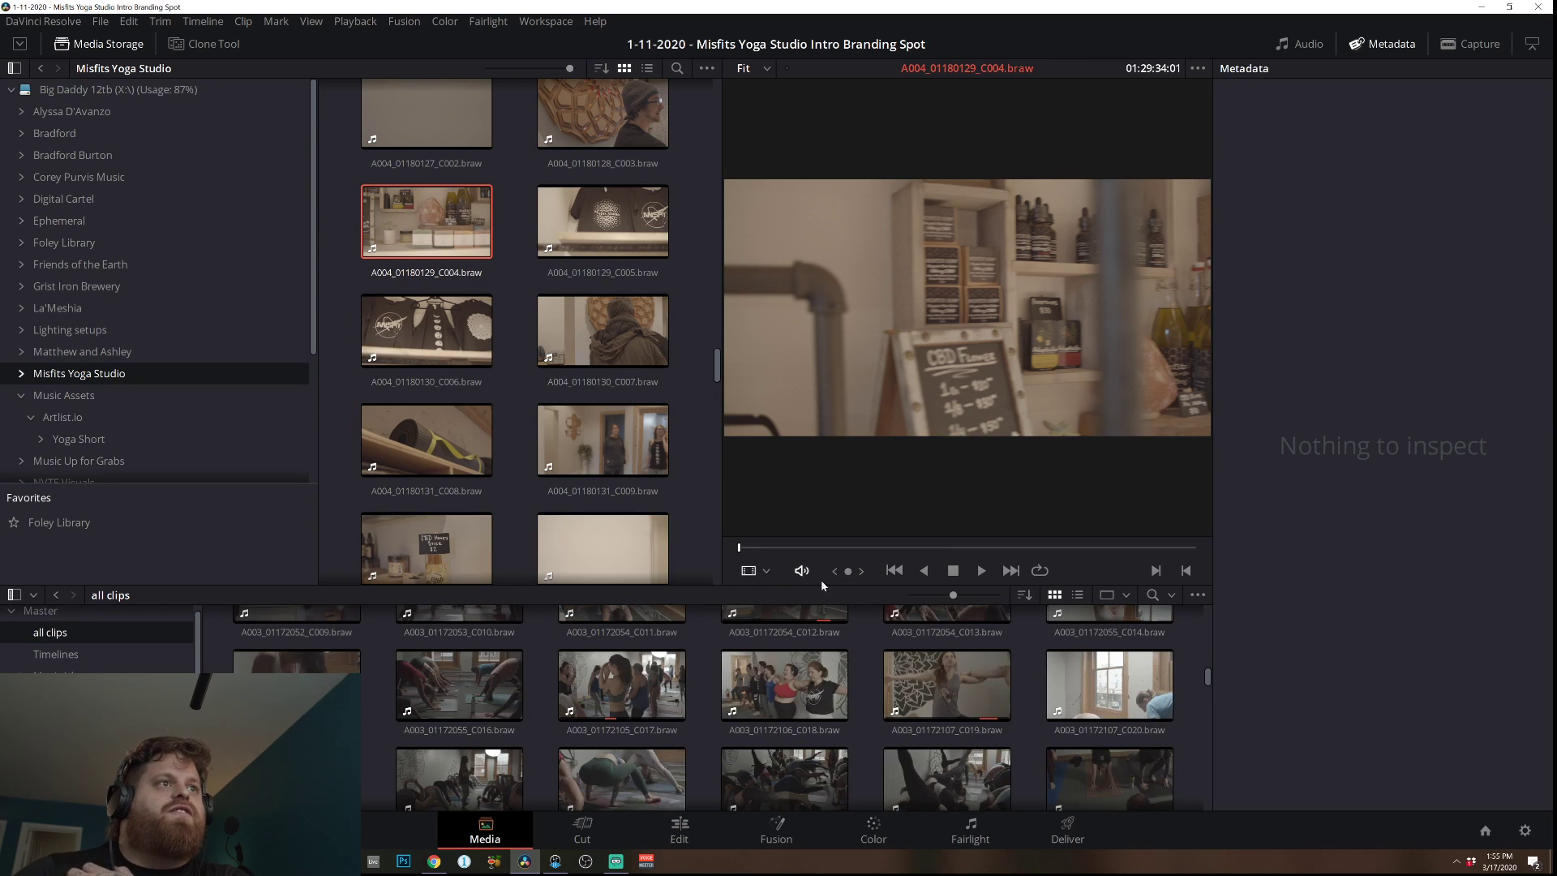
scroll(834, 635, down, 7)
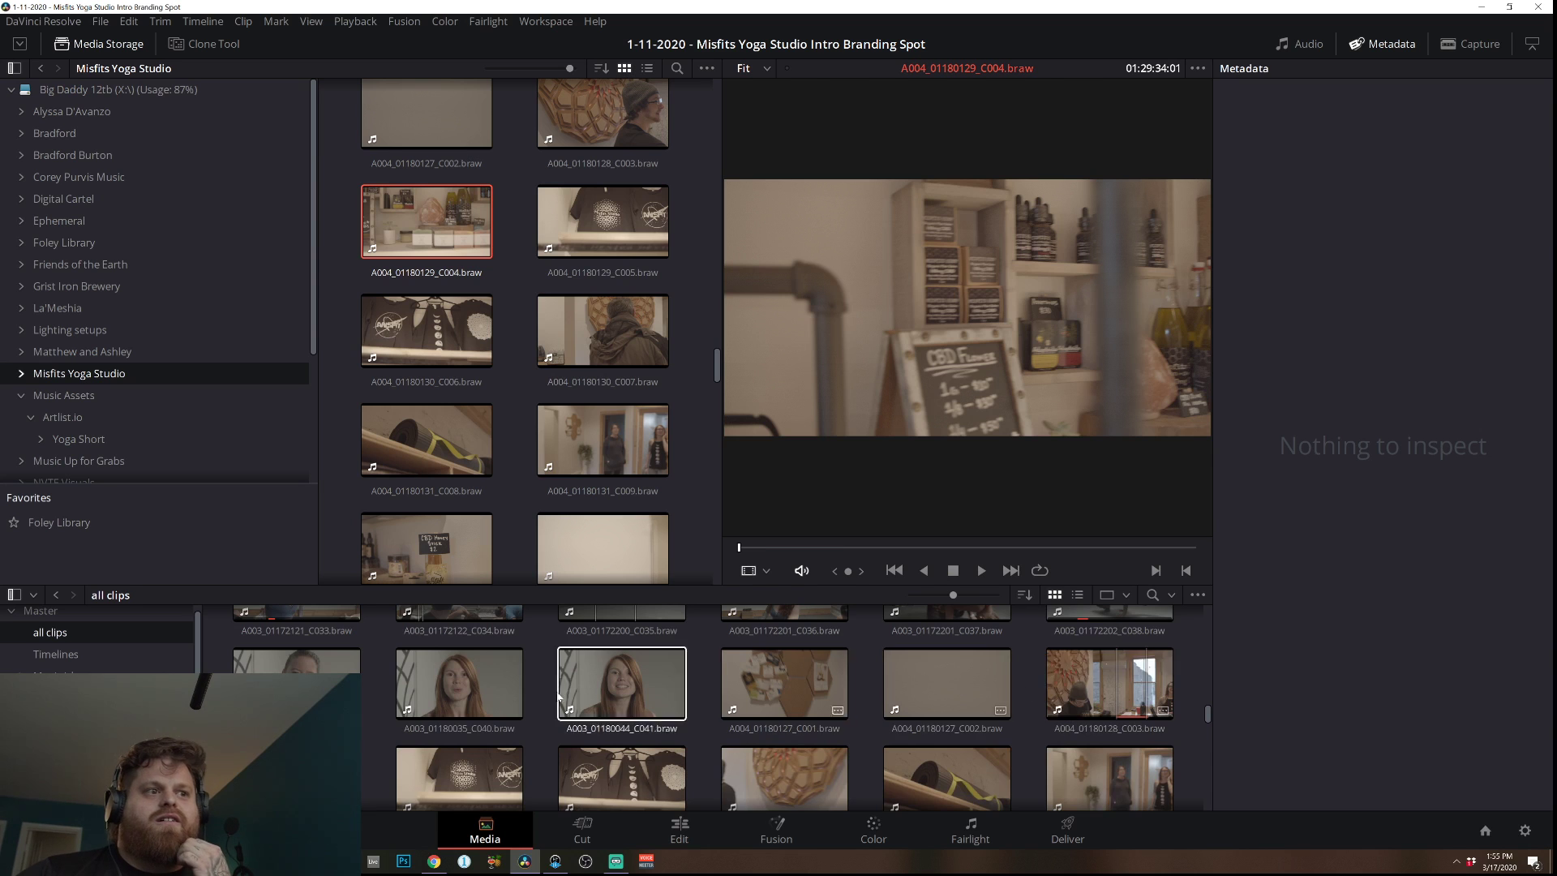
scroll(621, 686, down, 2)
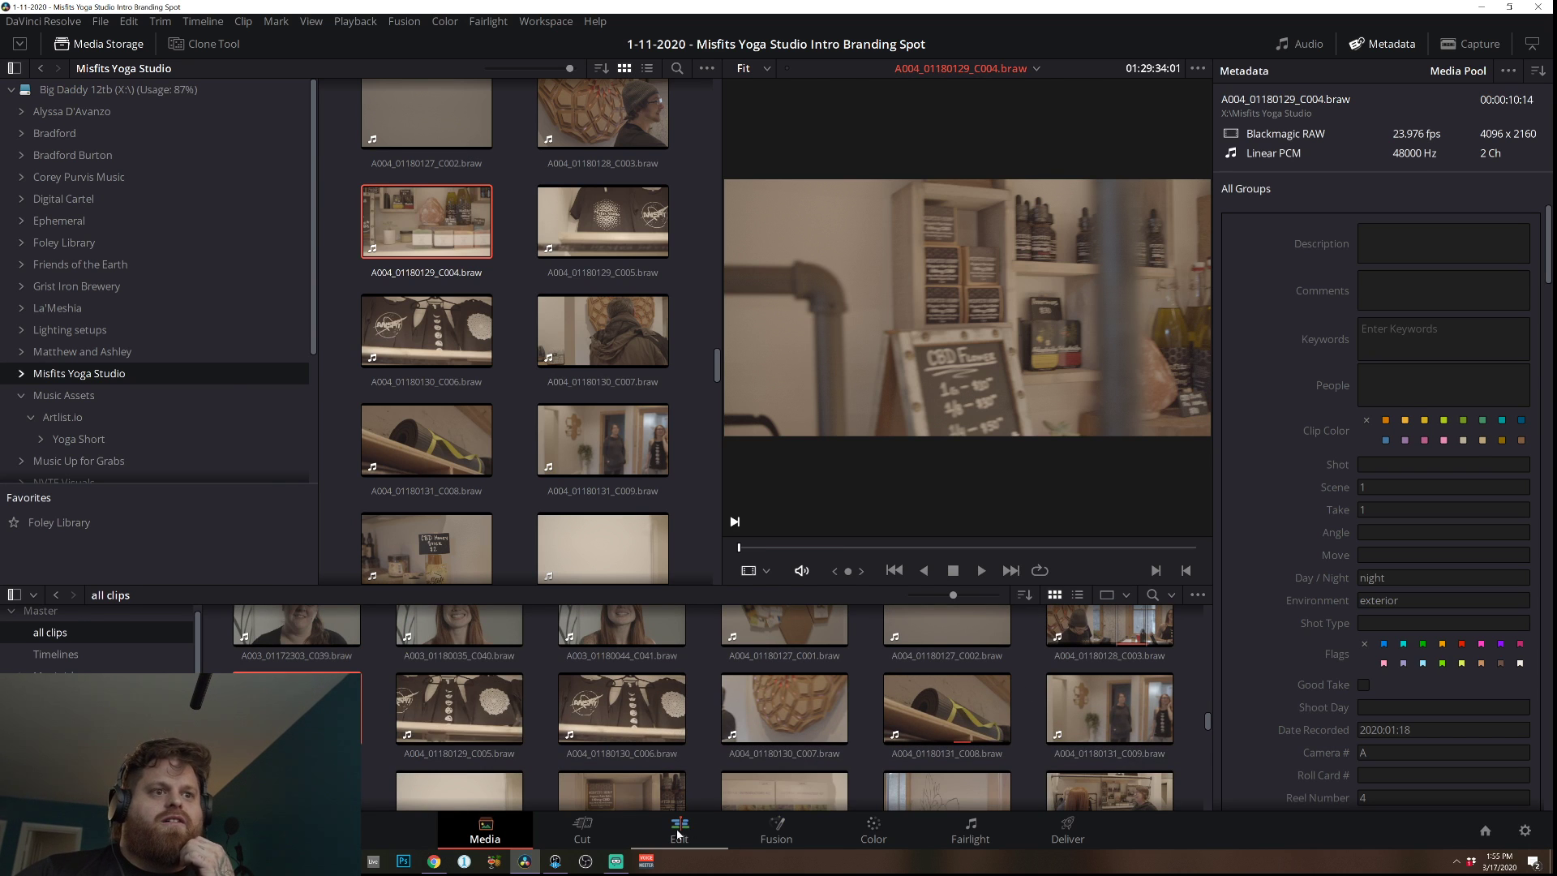
Return to editing Be your Best You and play the section around the CBD Flower sign clip at about 01:00:30.
click(678, 831)
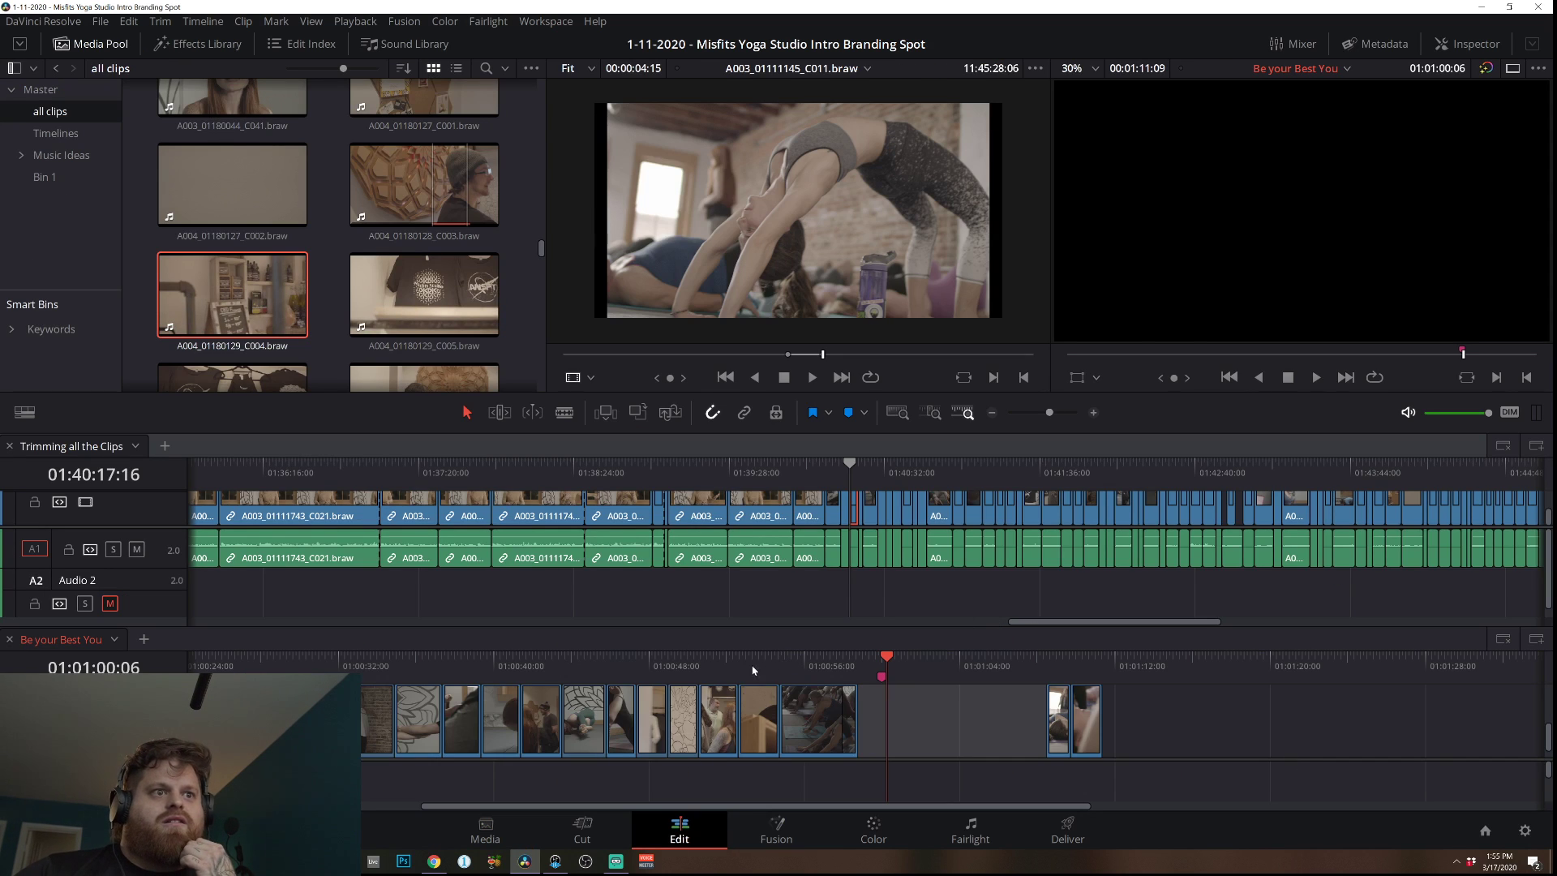
click(638, 675)
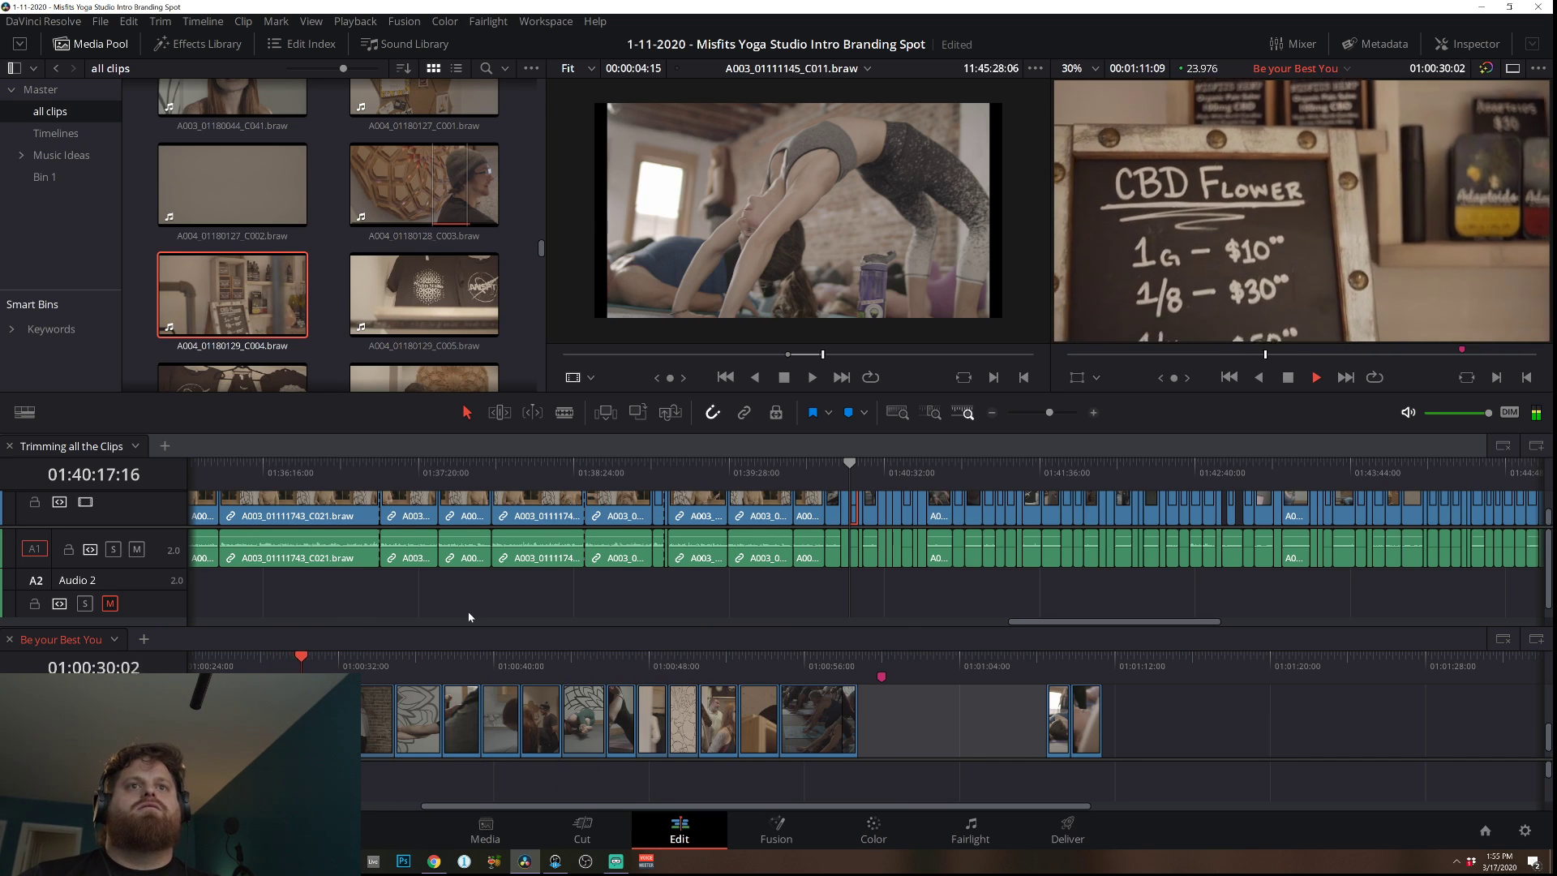
key(Home)
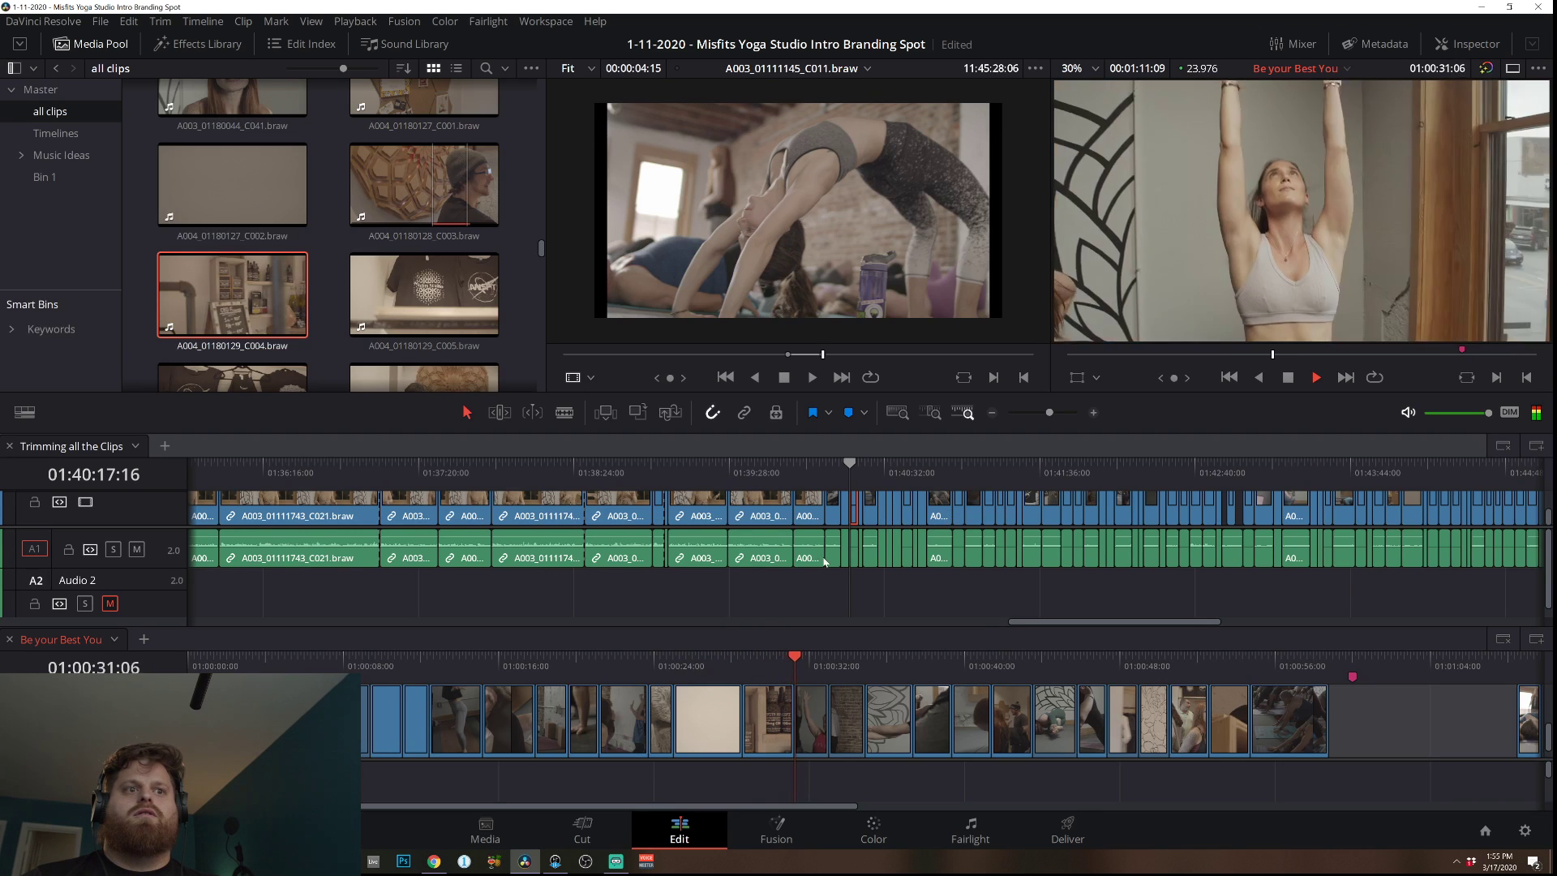
key(space)
Place A004_01180129_C004.braw on the track above the clip just before the CBD Flower sign and trim both ends level.
drag(244, 300, 741, 701)
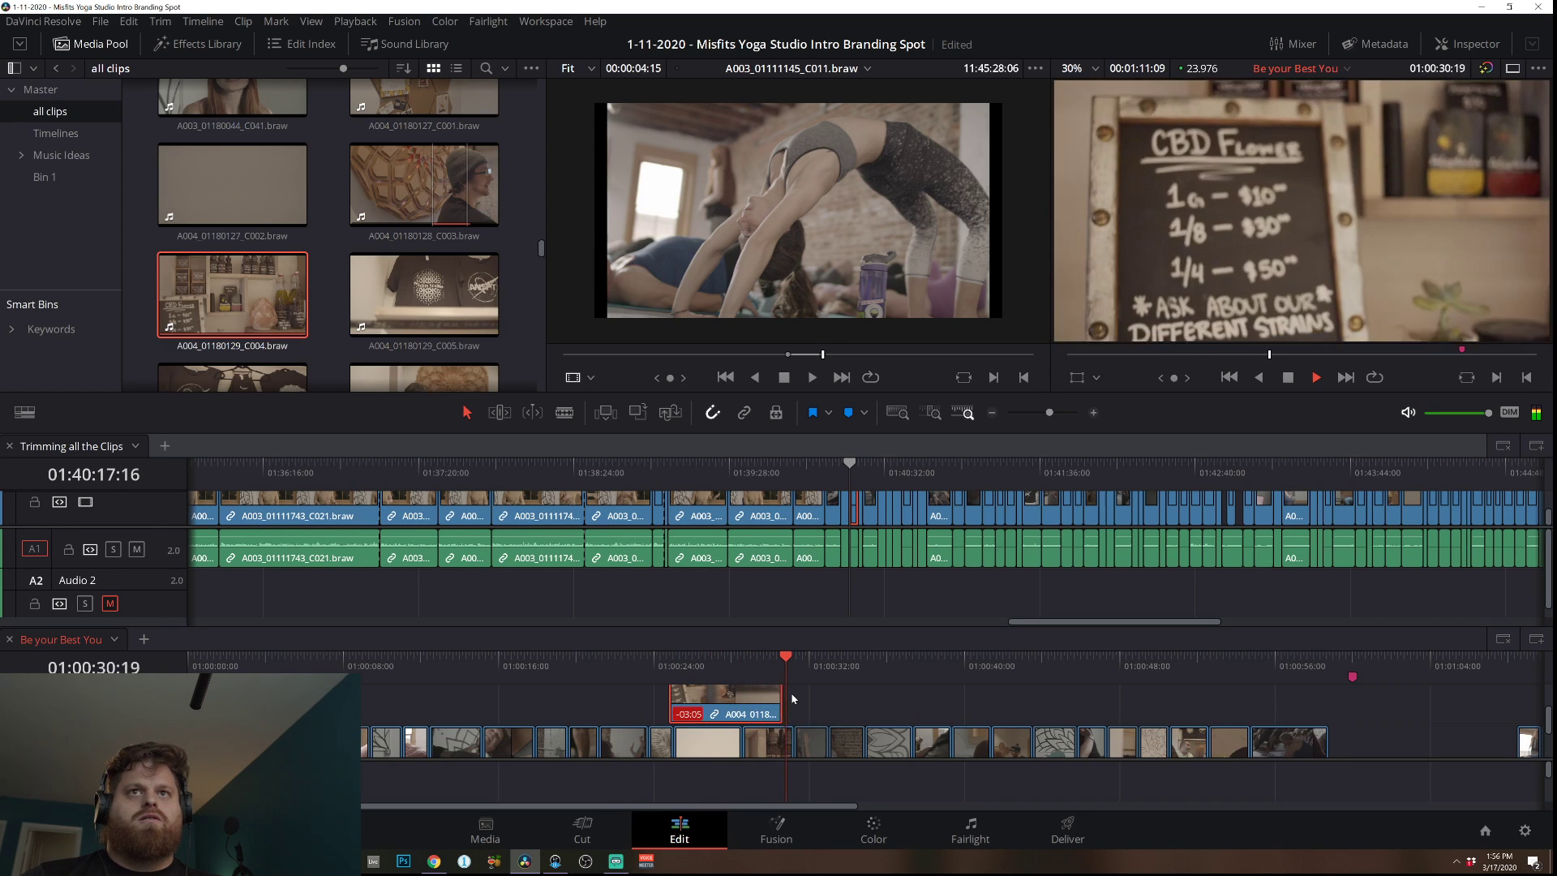
drag(773, 696, 742, 691)
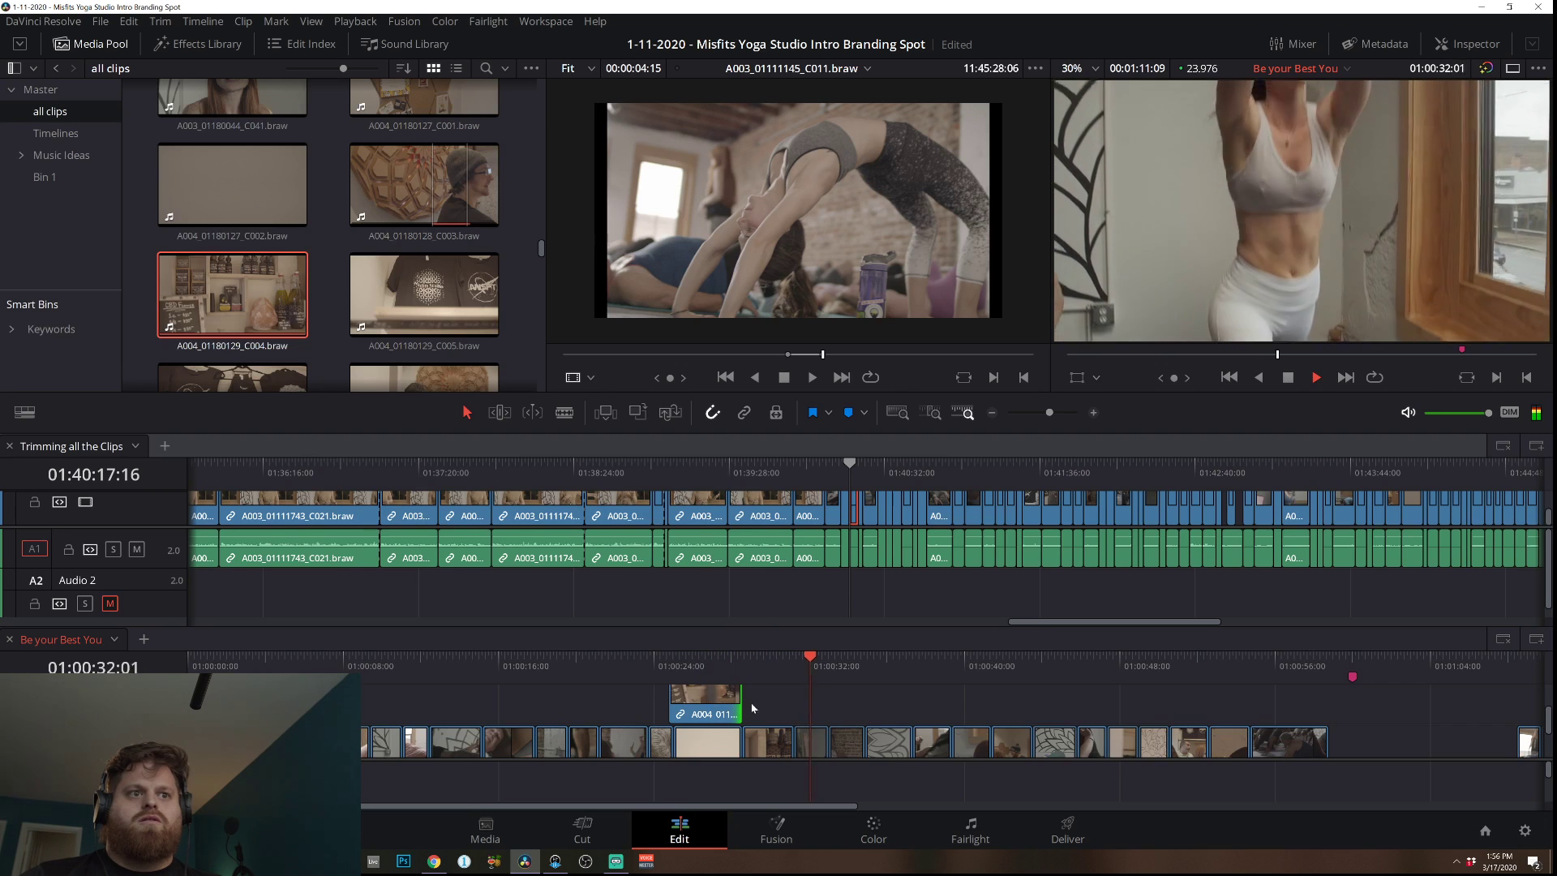
key(ctrl+z)
key(ctrl+shift+z)
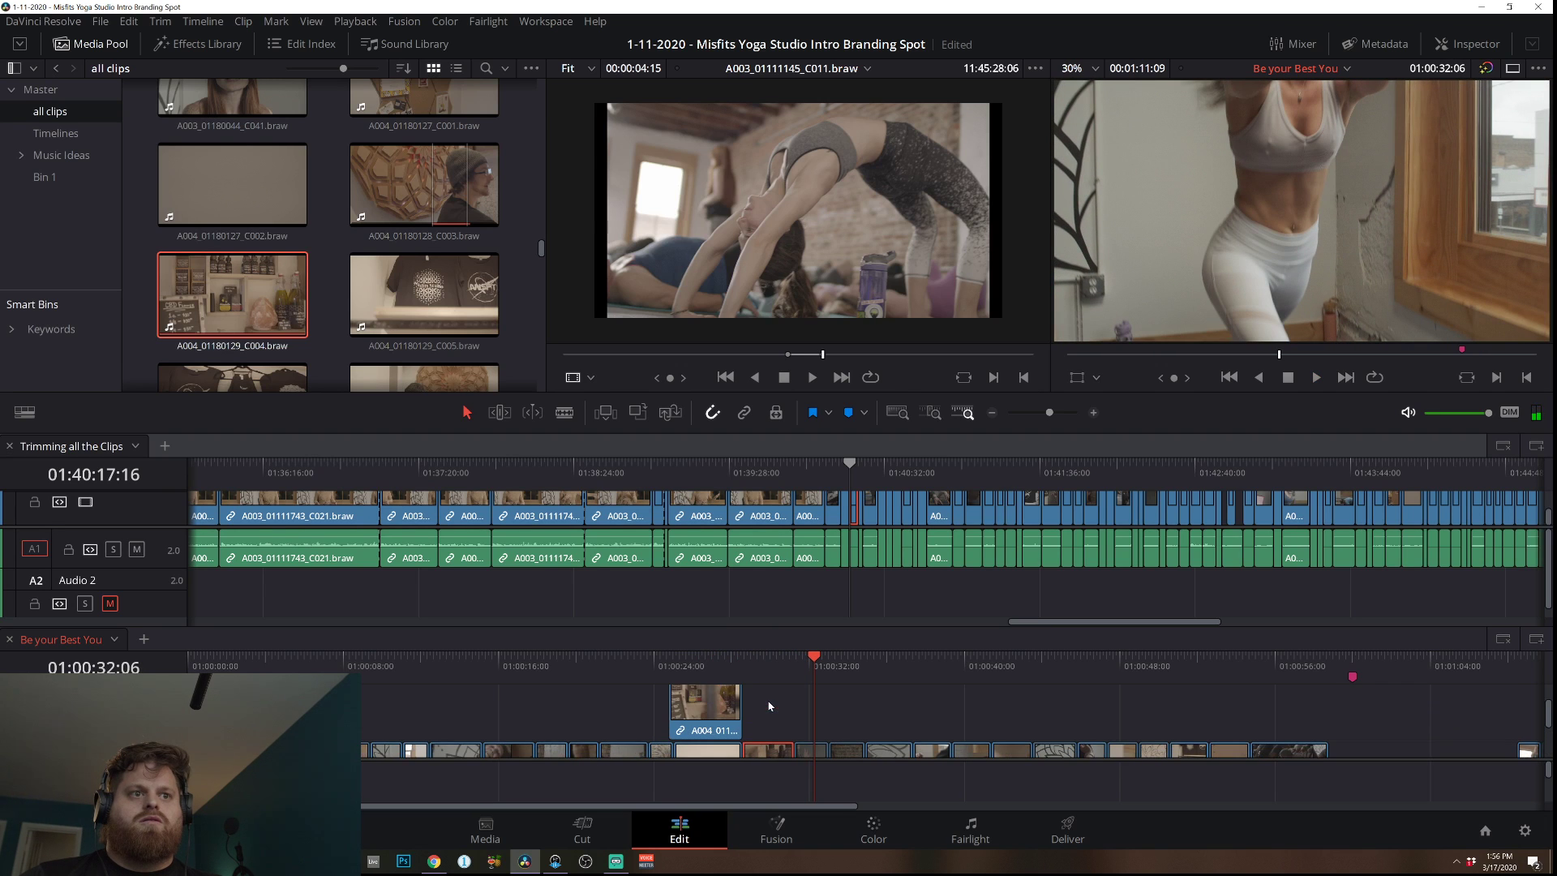
key(ctrl+z)
key(ctrl+shift+z)
Replace the CBD Flower sign clip with the trimmed A004_01180129_C004.braw and play the sequence from about 01:00:24.
drag(692, 706, 765, 707)
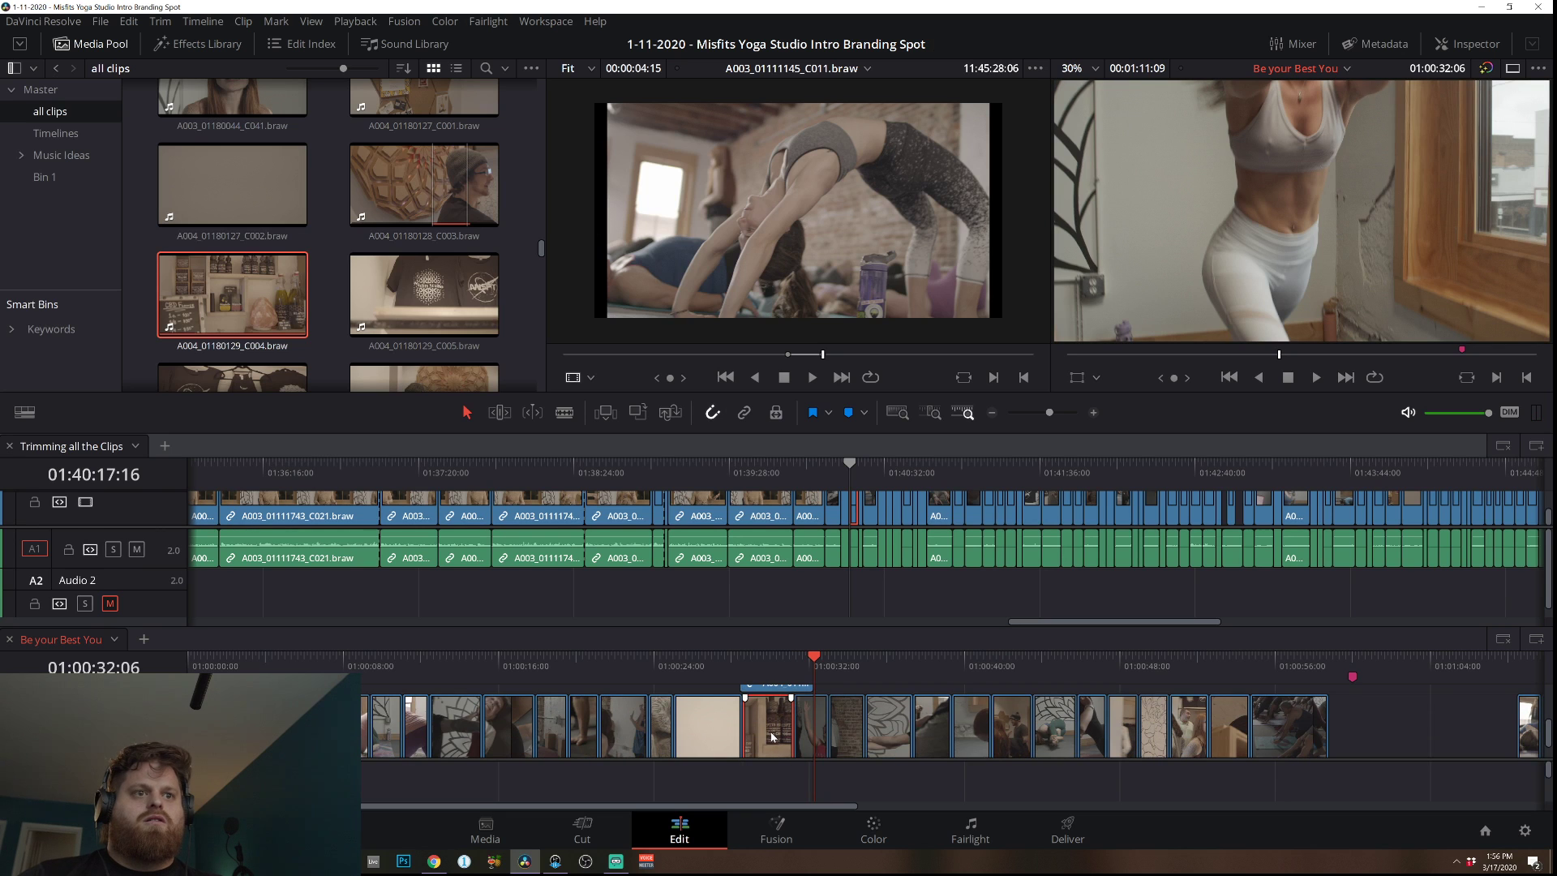
key(BackSpace)
click(674, 661)
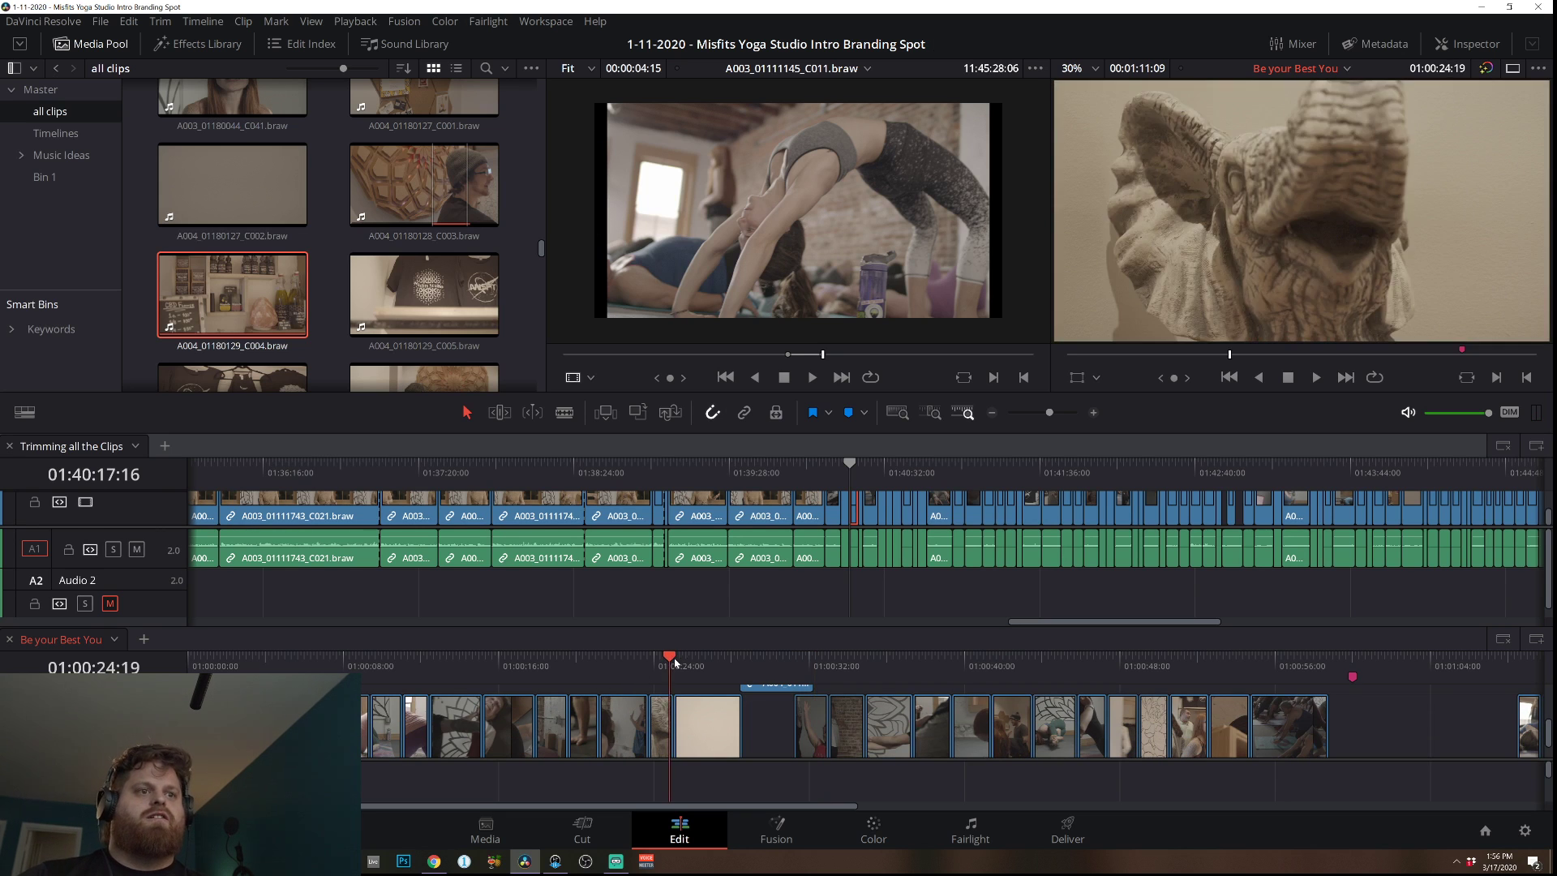
key(space)
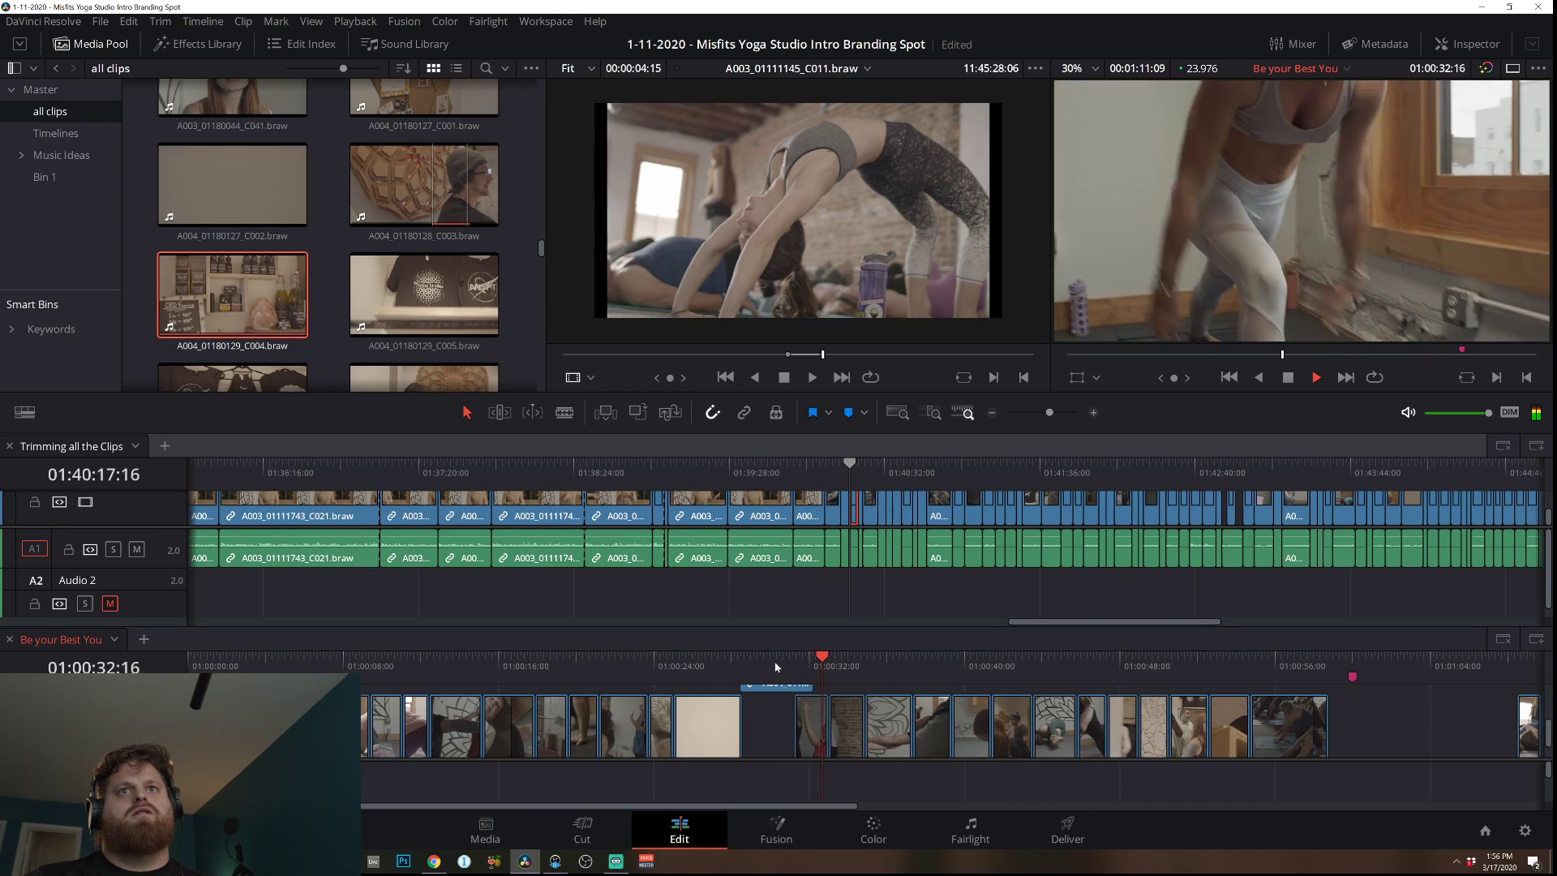
key(space)
click(776, 686)
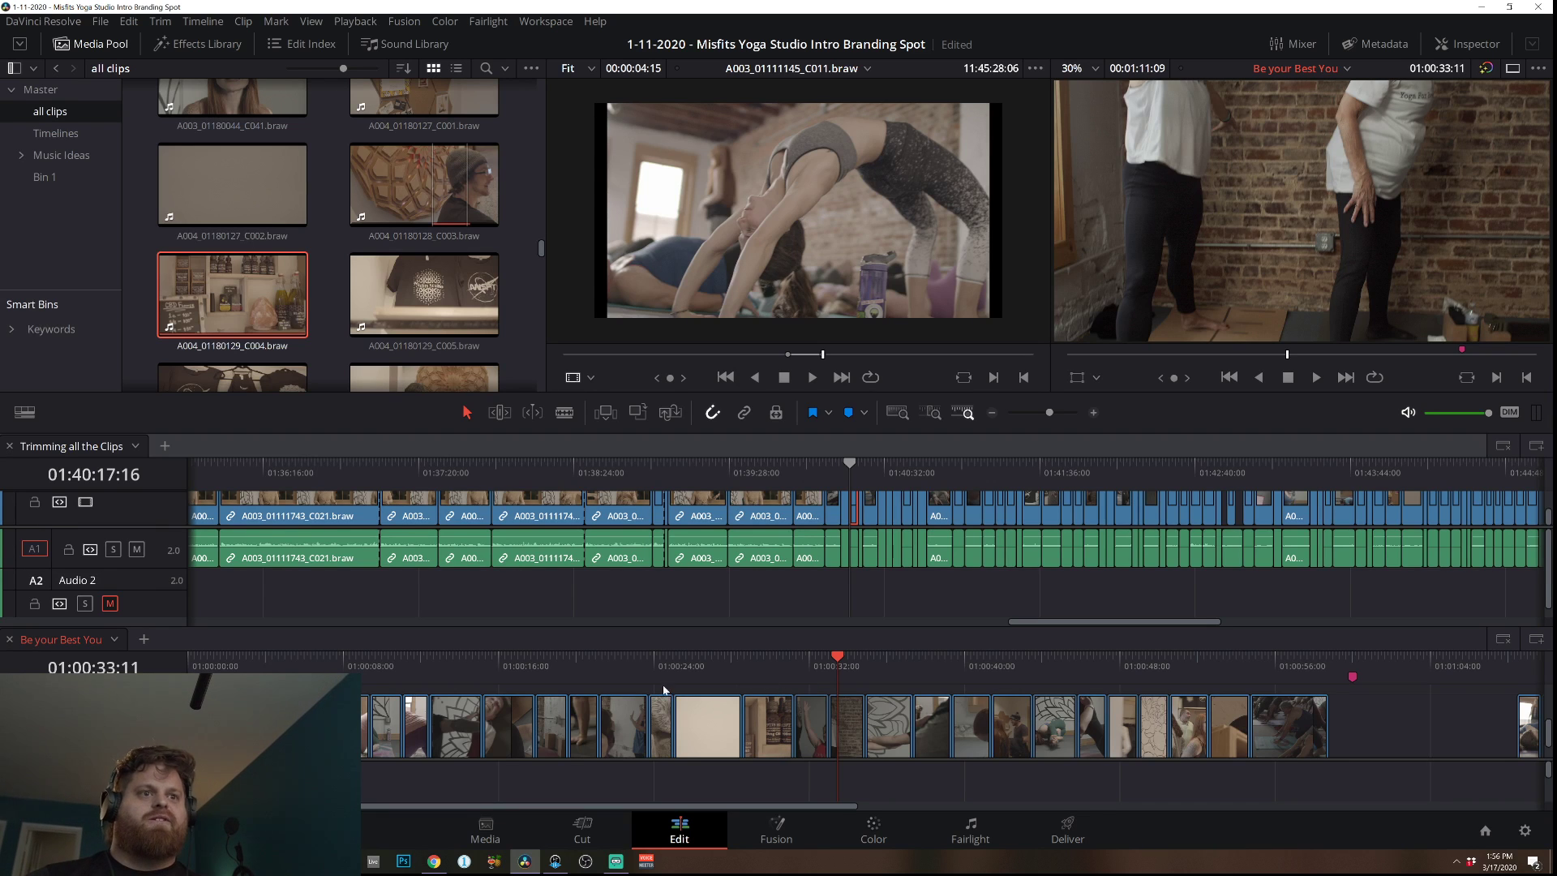
Browse the A003 and A004 footage in the all clips bin, skimming thumbnails for another B-roll shot of the studio.
scroll(267, 268, down, 2)
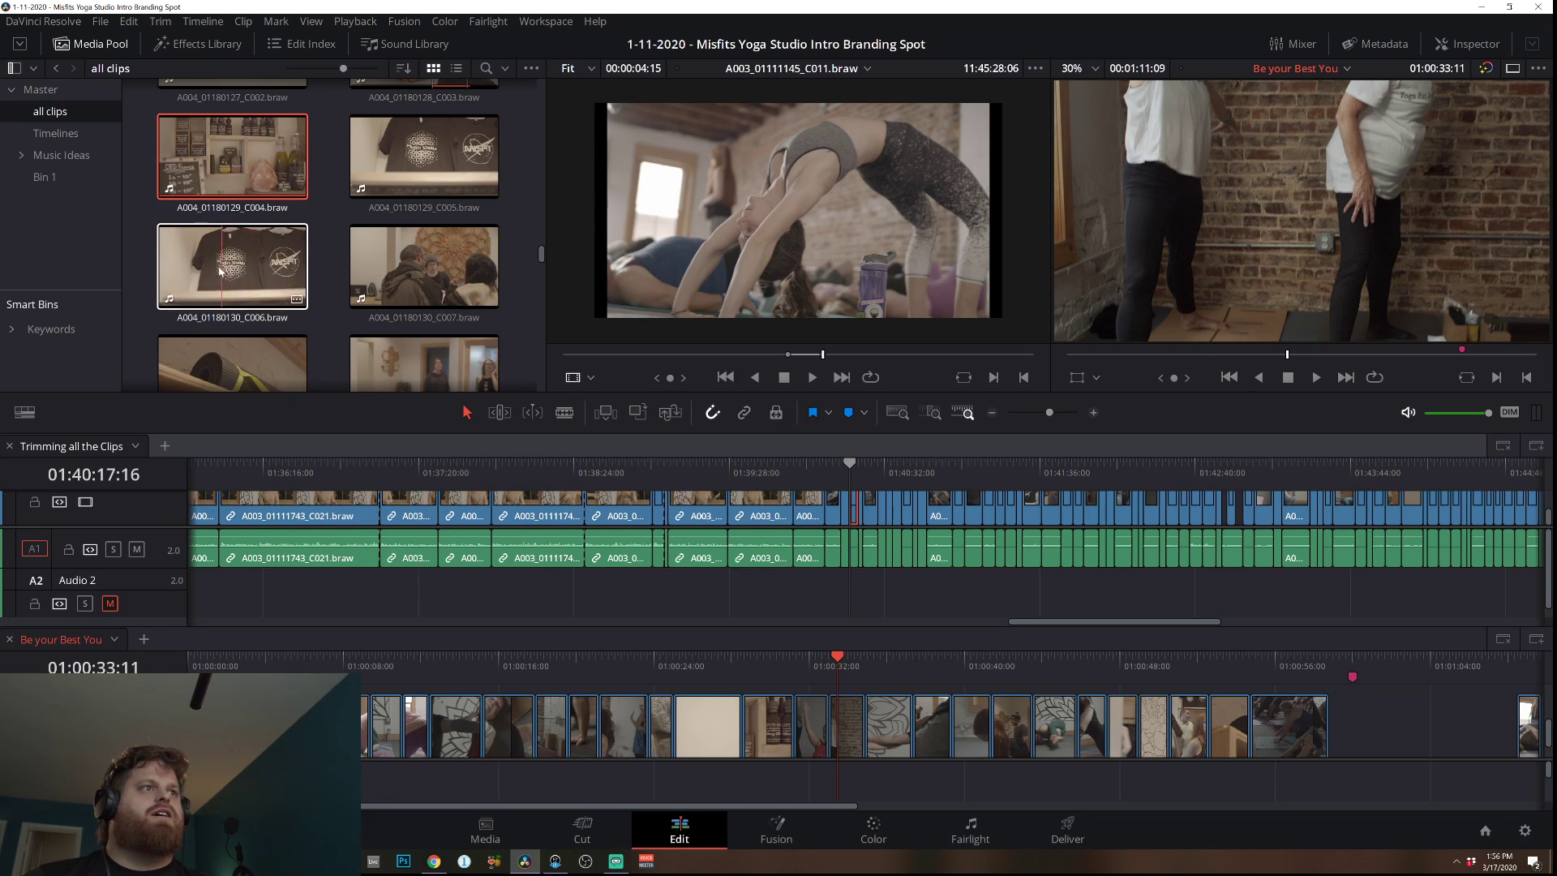
scroll(213, 253, up, 3)
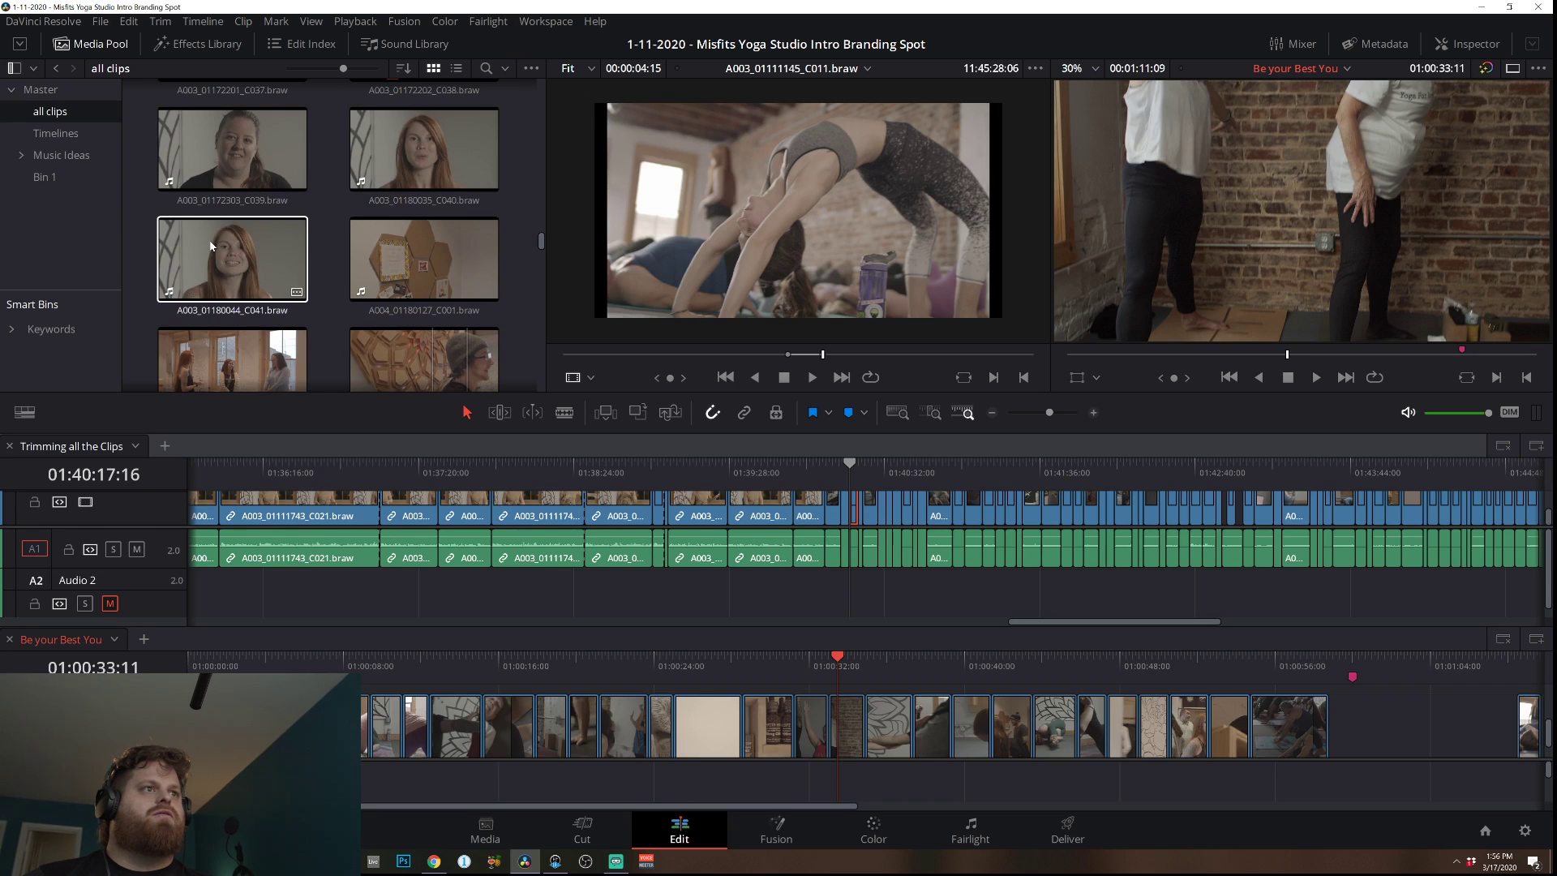
scroll(214, 251, down, 5)
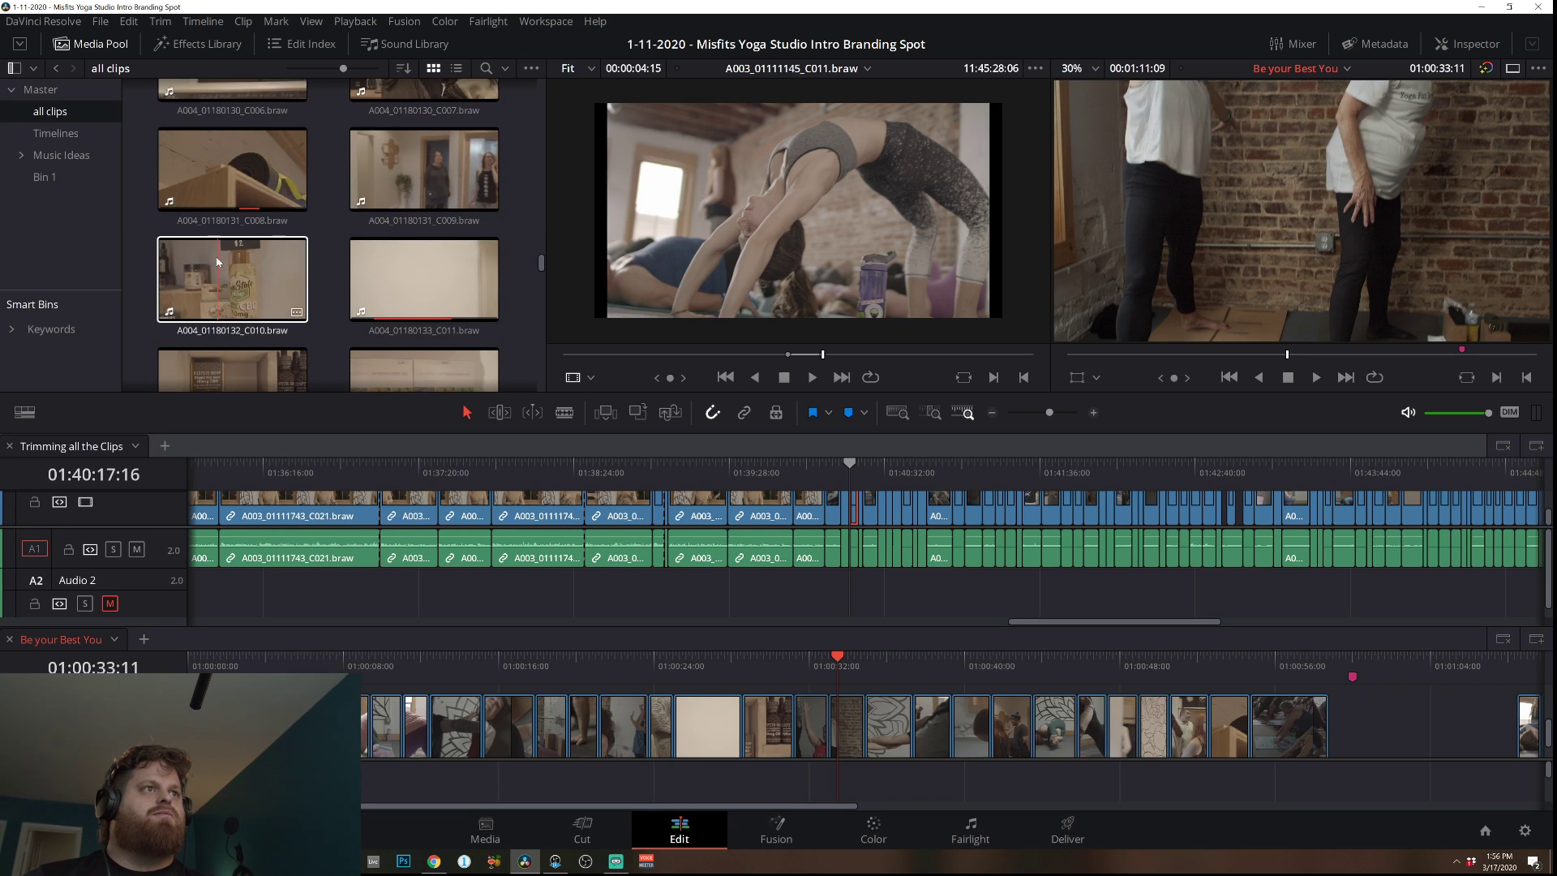
scroll(217, 262, down, 2)
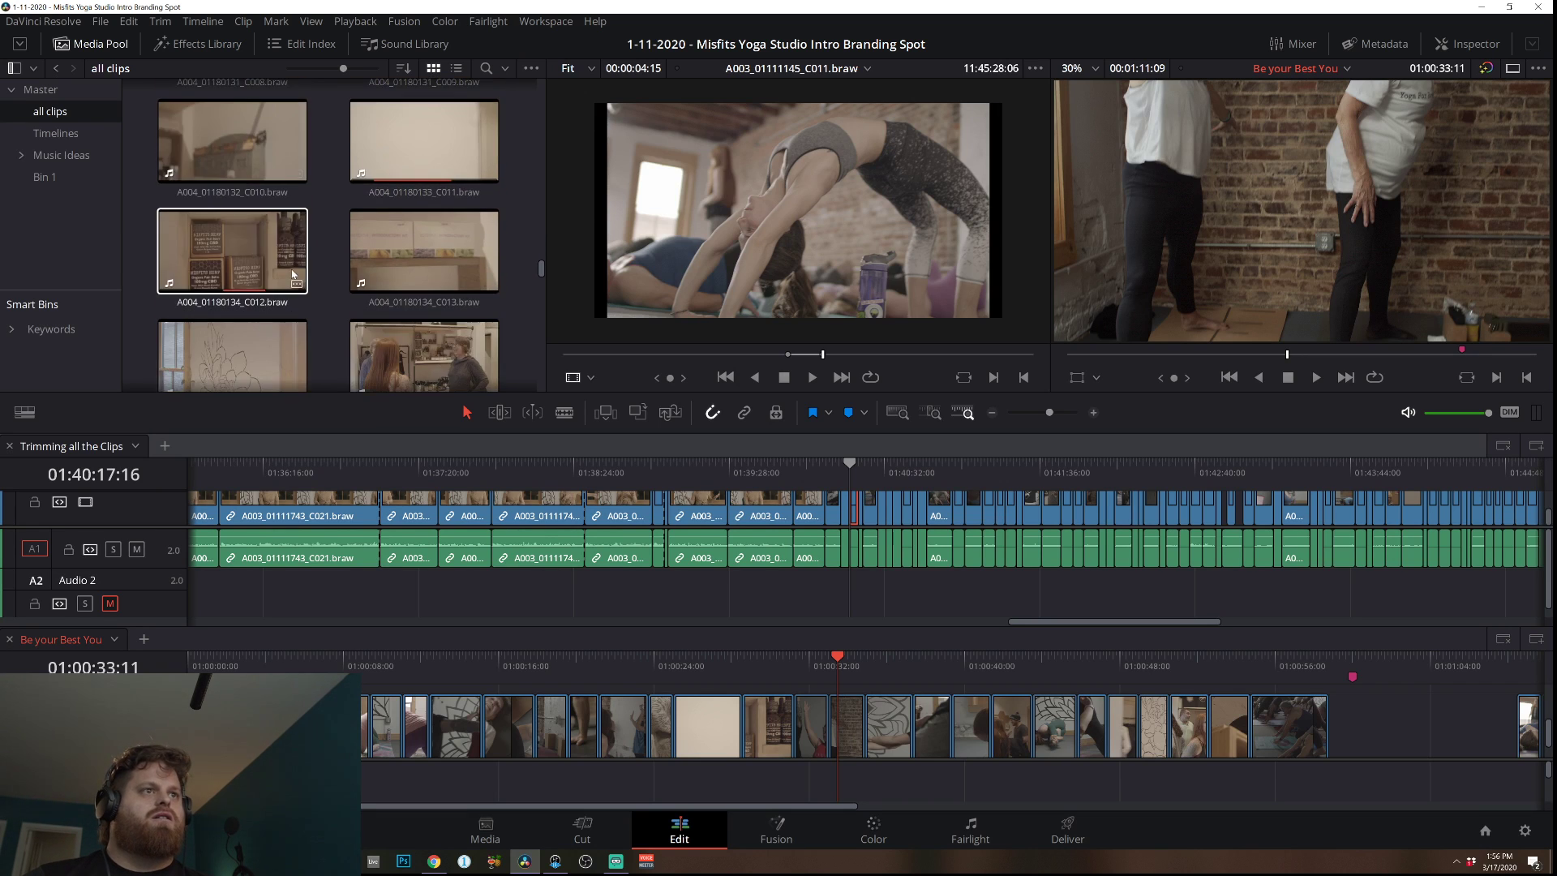
scroll(265, 276, down, 1)
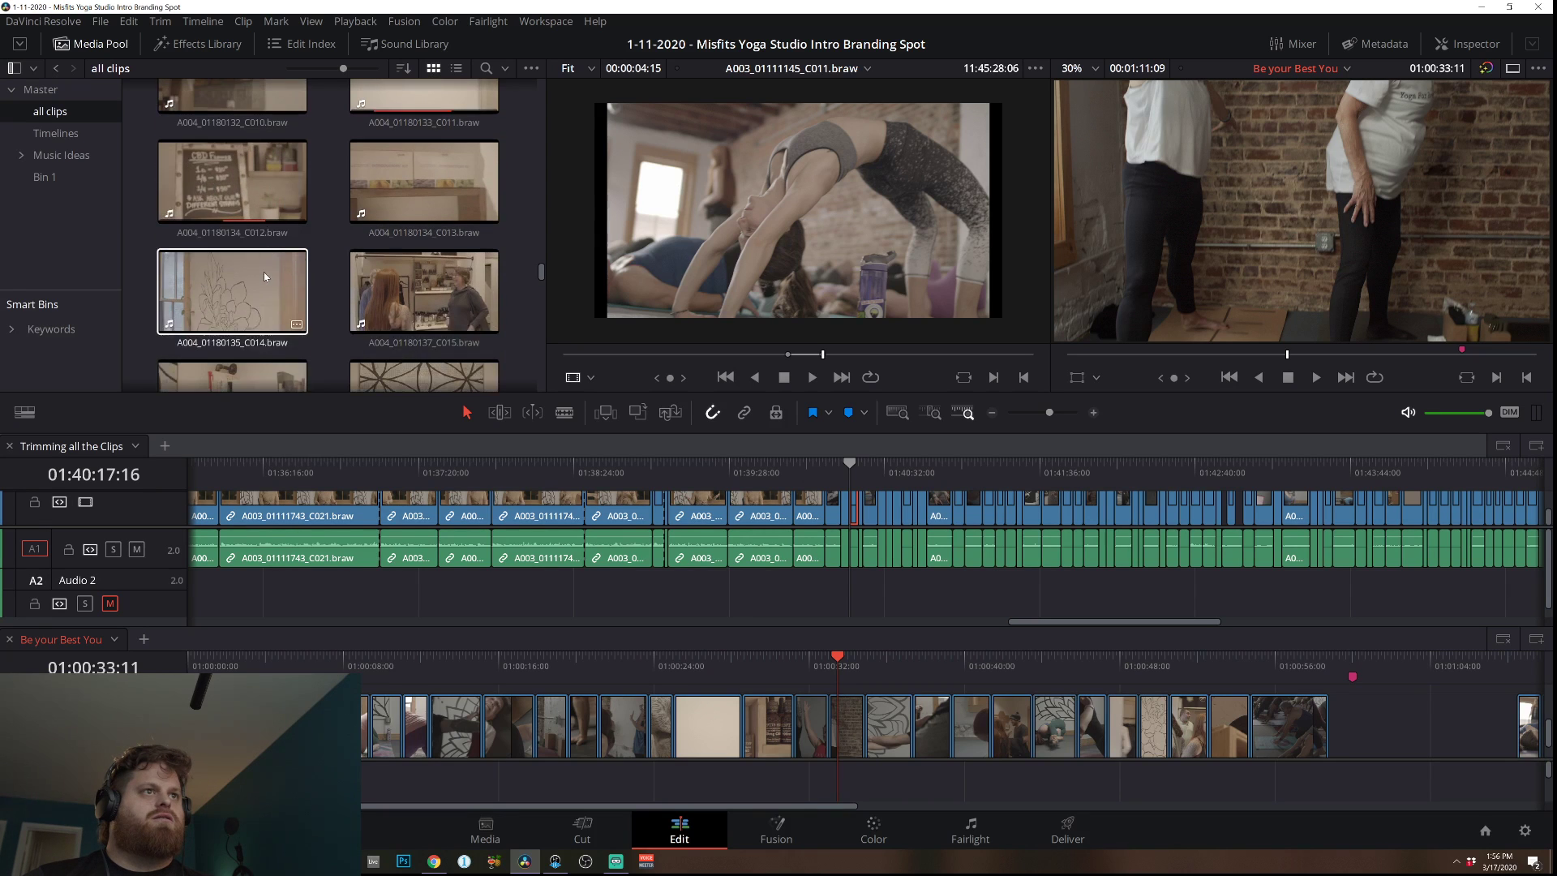
scroll(258, 285, down, 3)
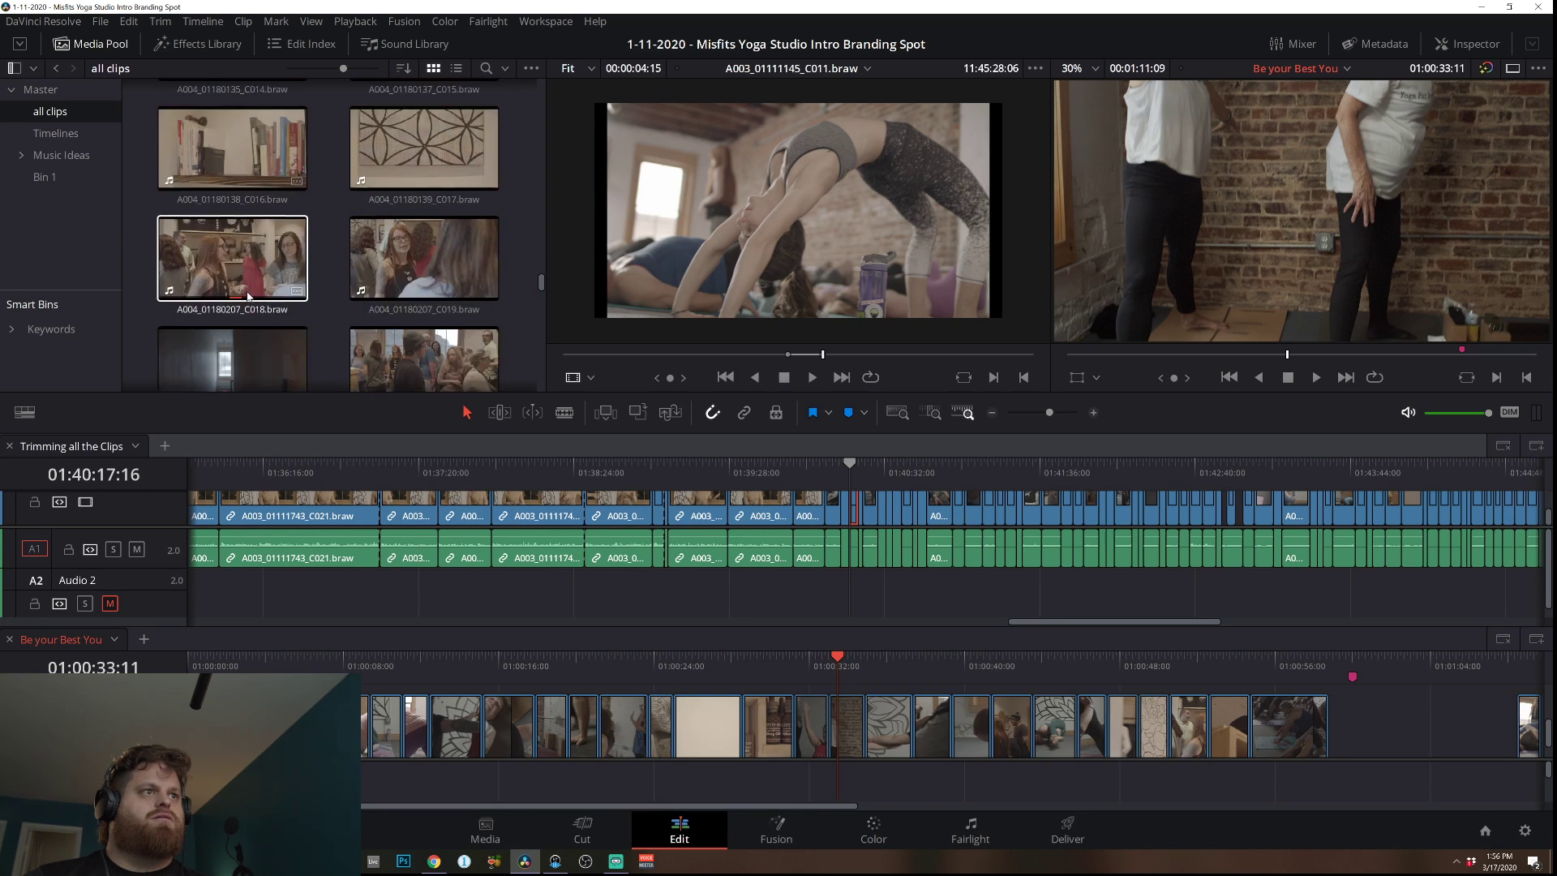
scroll(248, 296, down, 2)
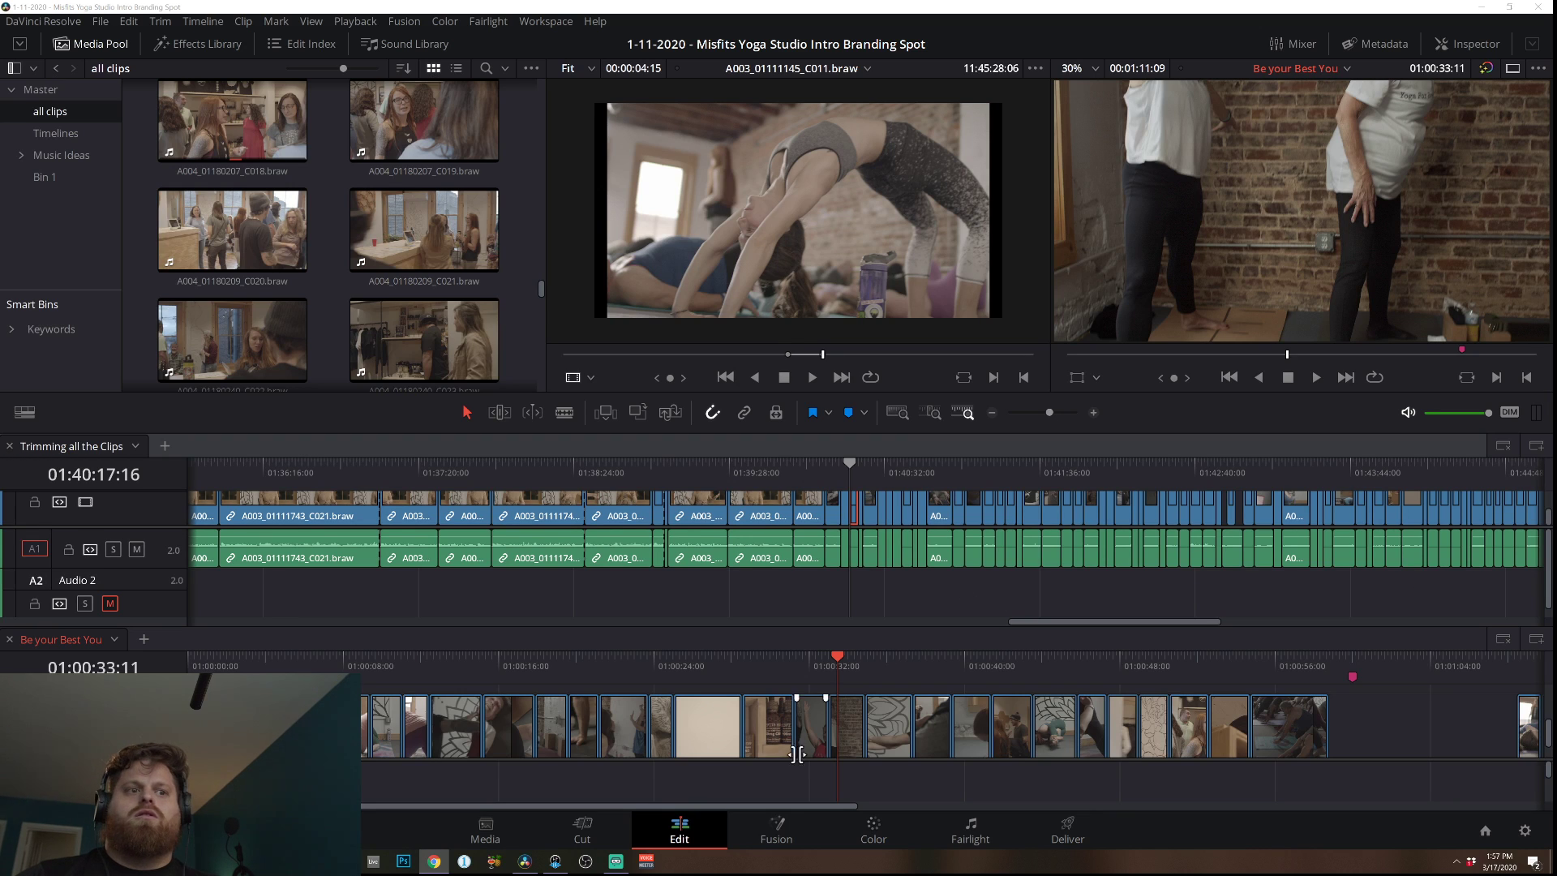
scroll(340, 240, down, 5)
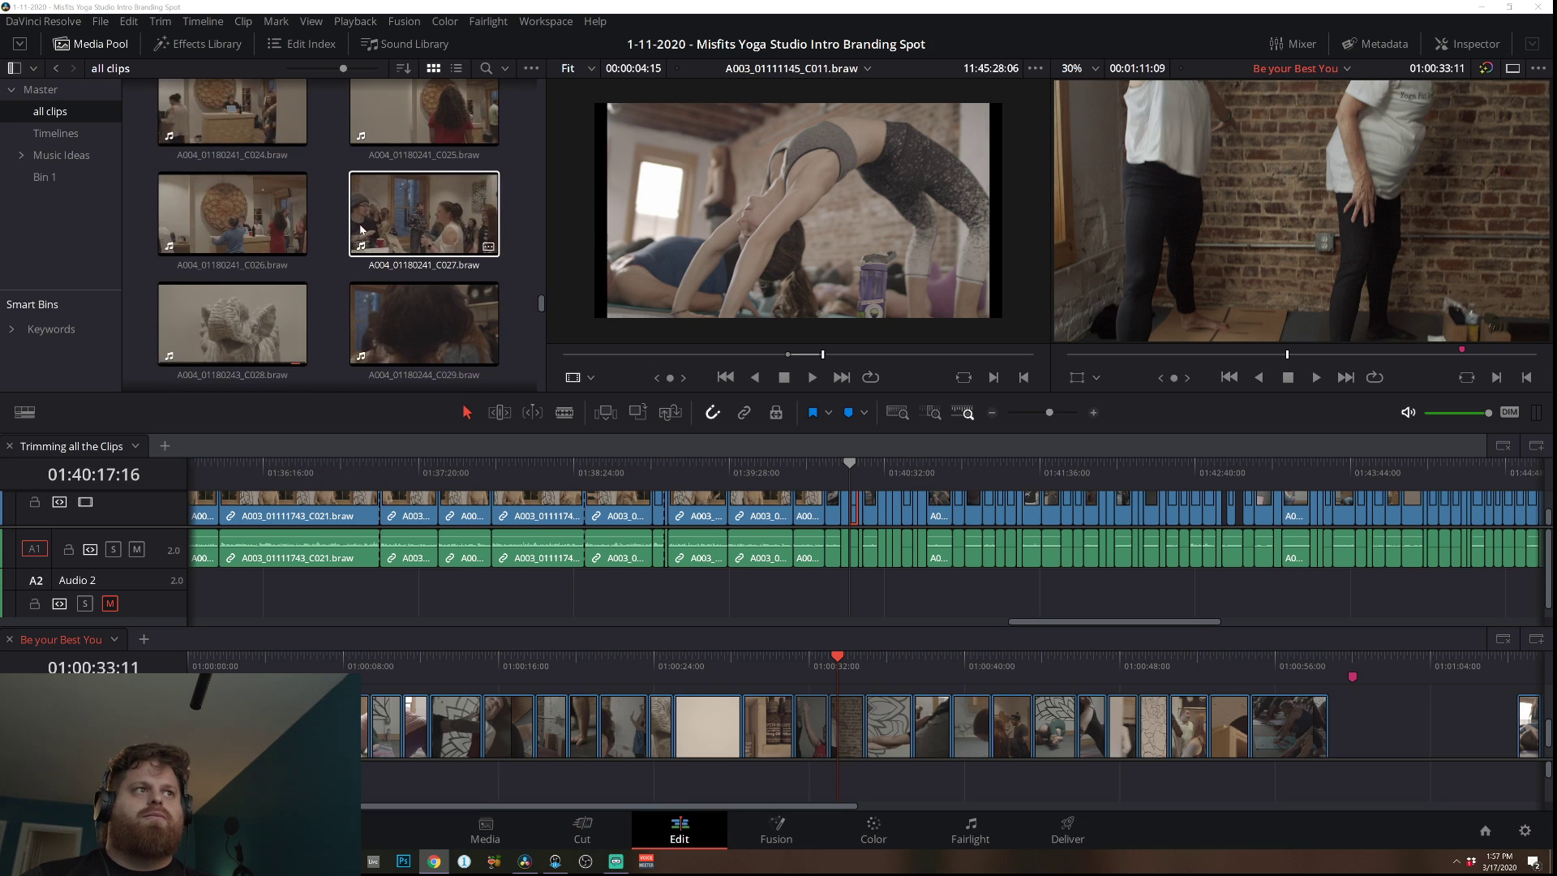
scroll(243, 203, up, 1)
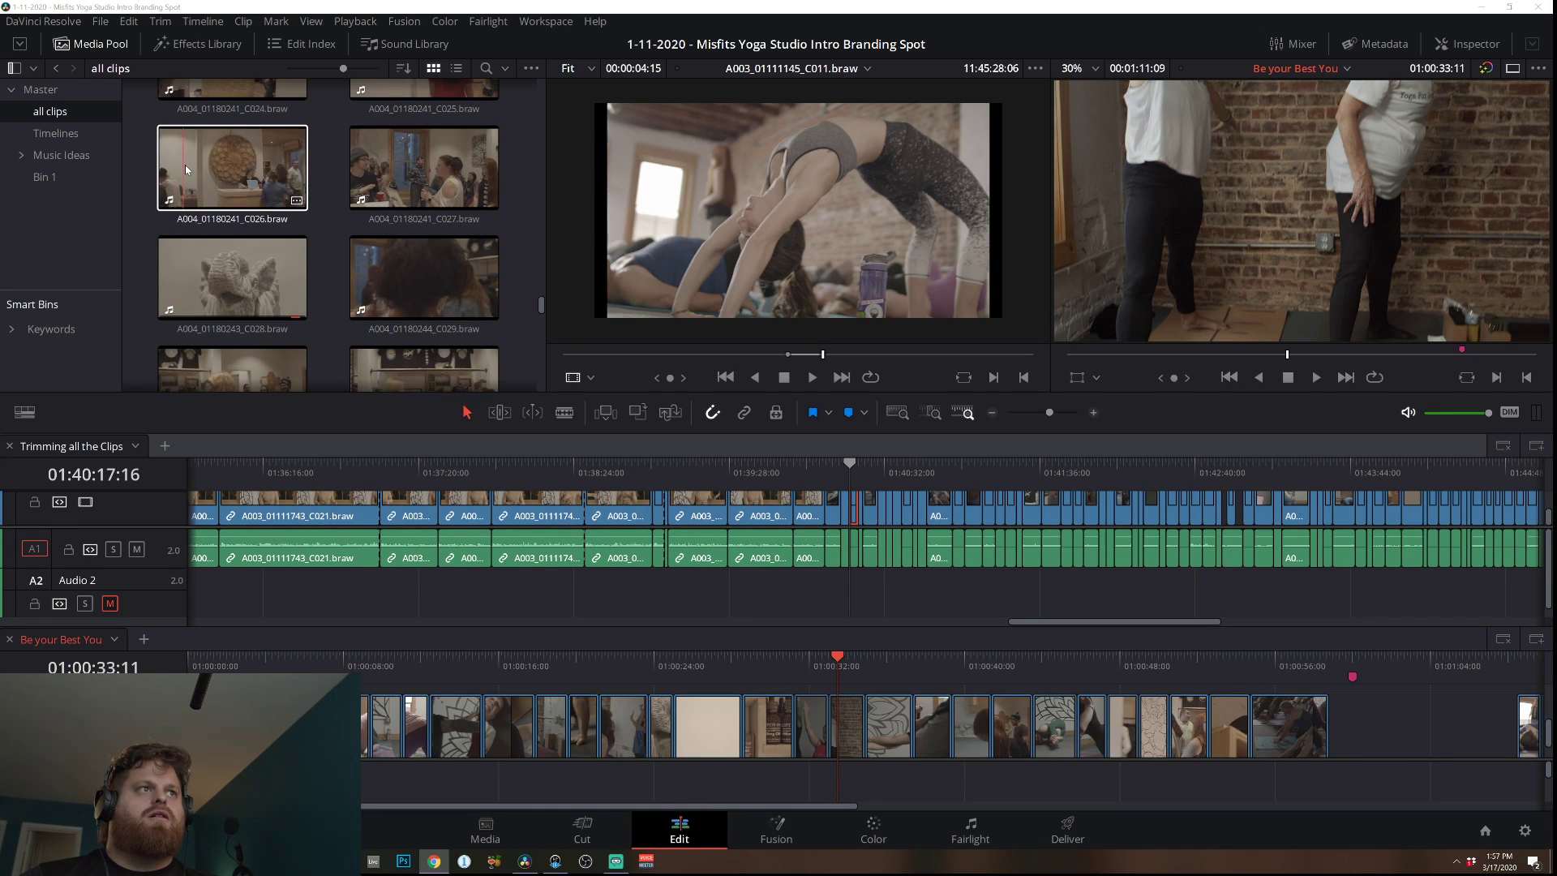
scroll(195, 166, up, 4)
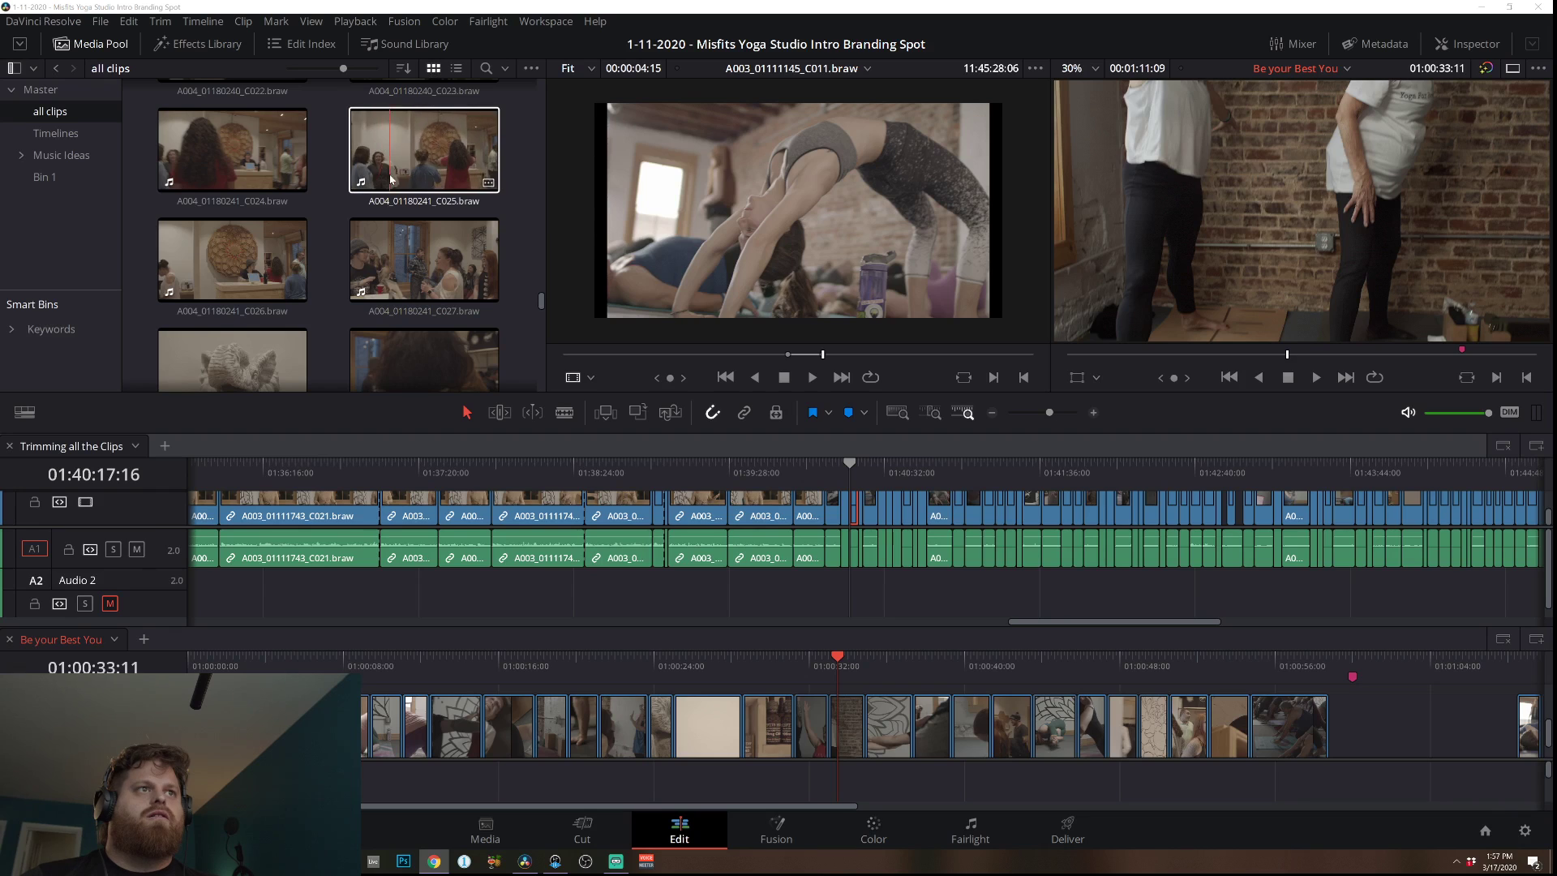
Place a three-second section of A004_01180241_C025.braw directly after the yoga mat shelf clip and remove the leftover camera audio.
drag(407, 180, 791, 244)
drag(574, 354, 1278, 738)
key(i)
key(o)
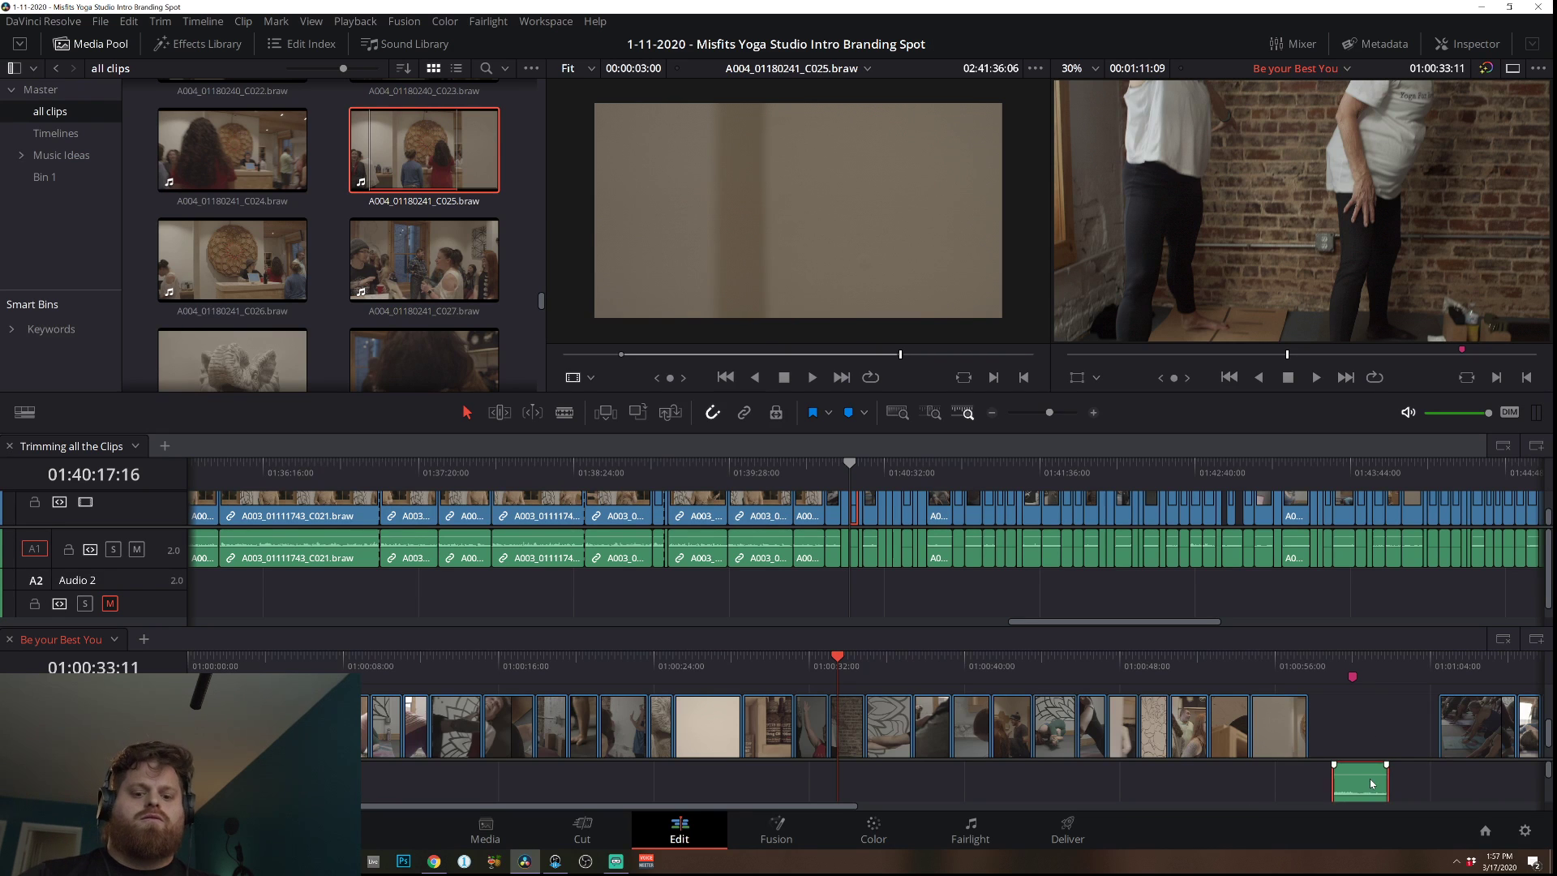
drag(1372, 784, 701, 799)
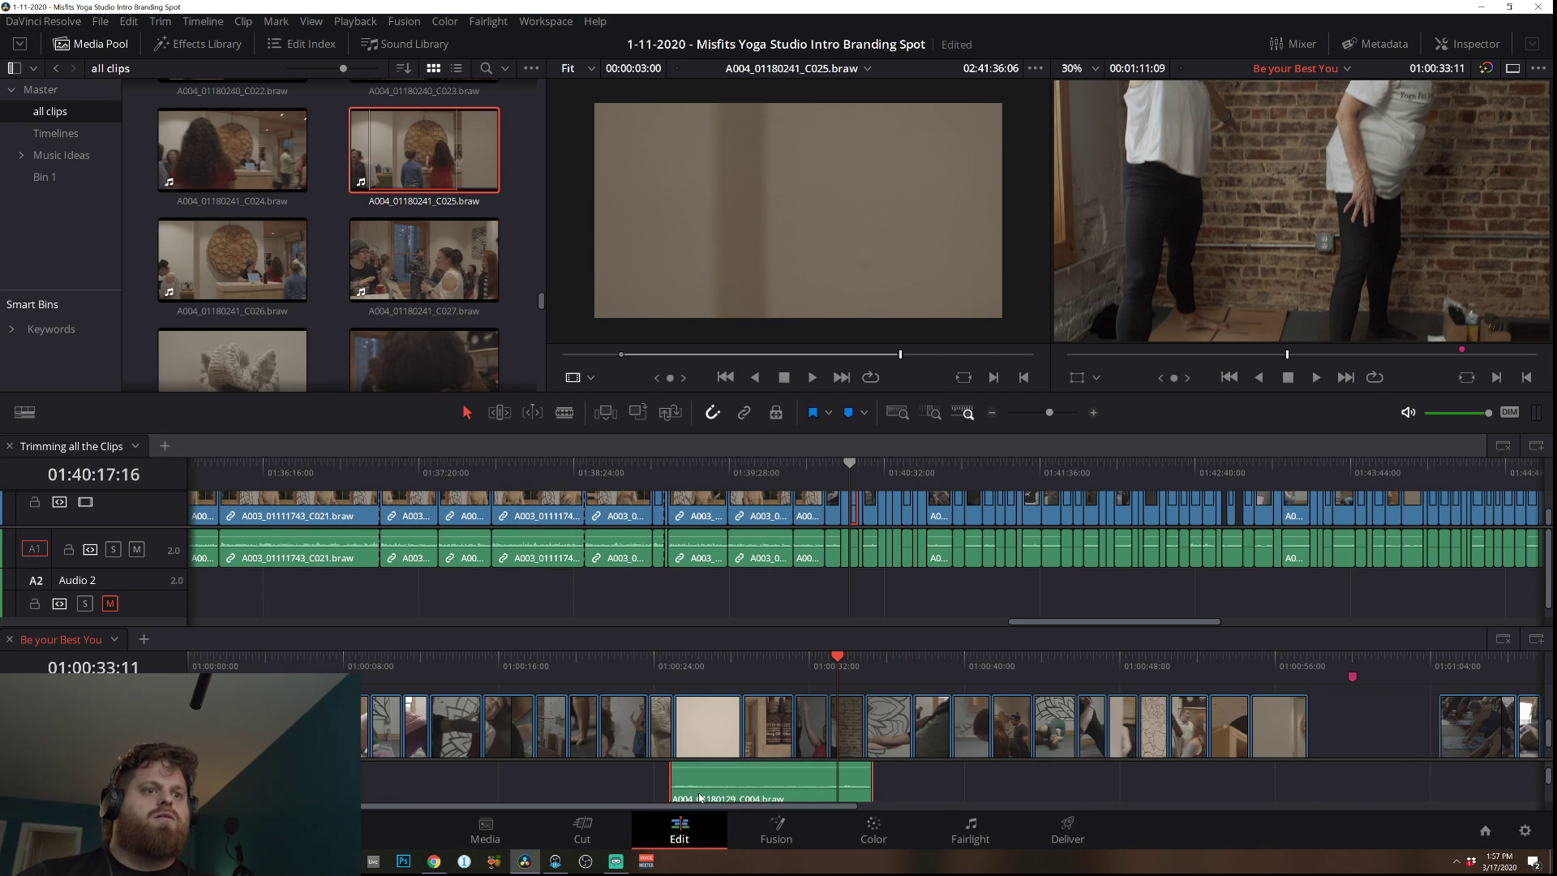
key(ctrl+z)
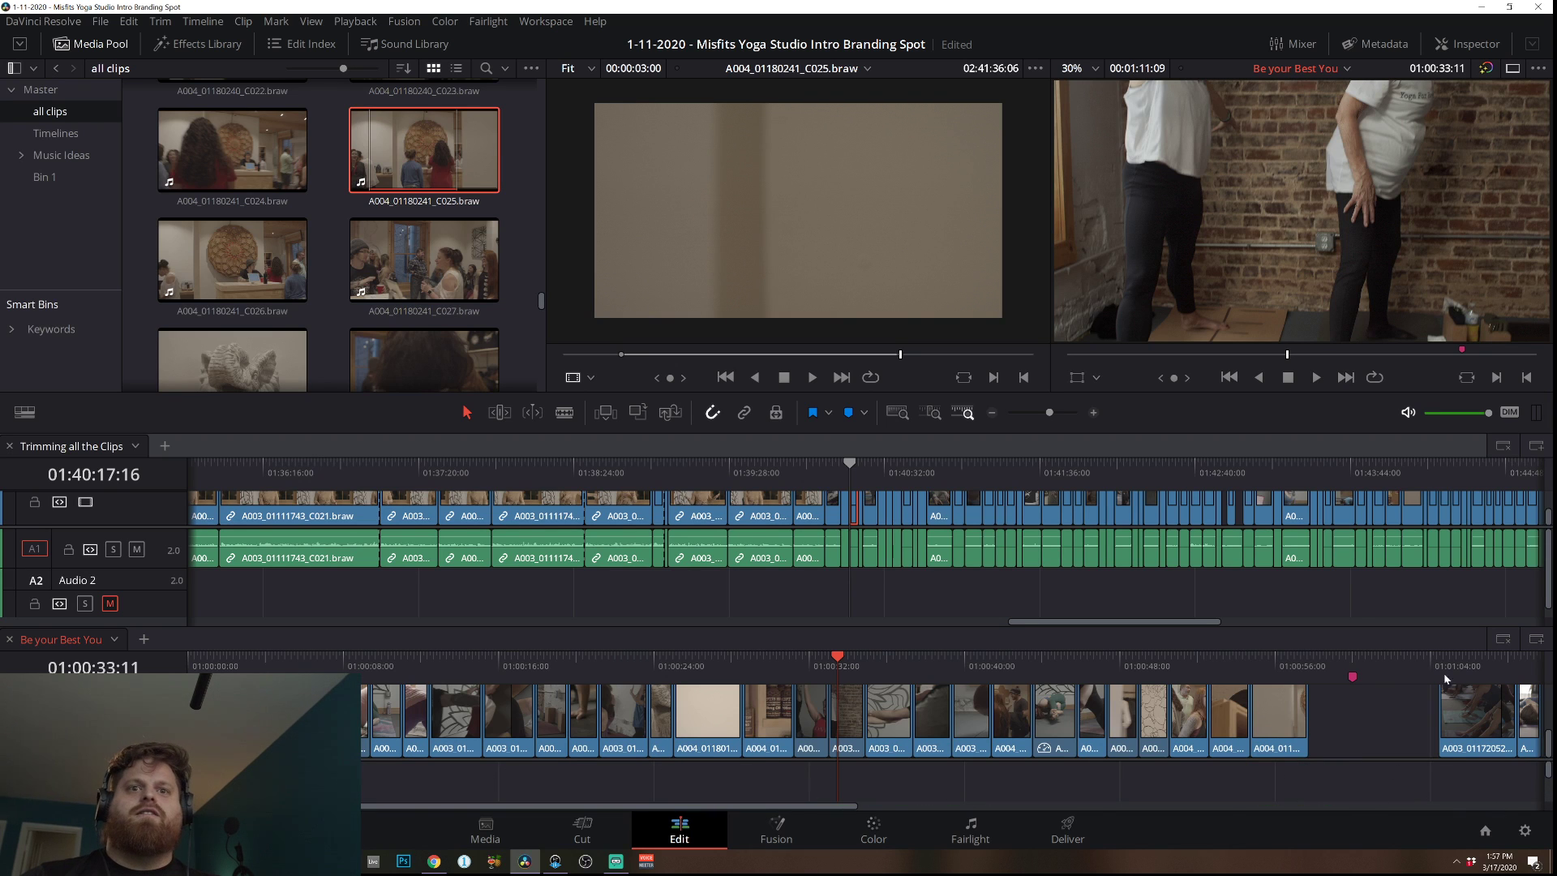
Play Be your Best You from about 01:00:53 through the end of the newly placed lobby clip.
click(1261, 661)
click(1212, 658)
key(space)
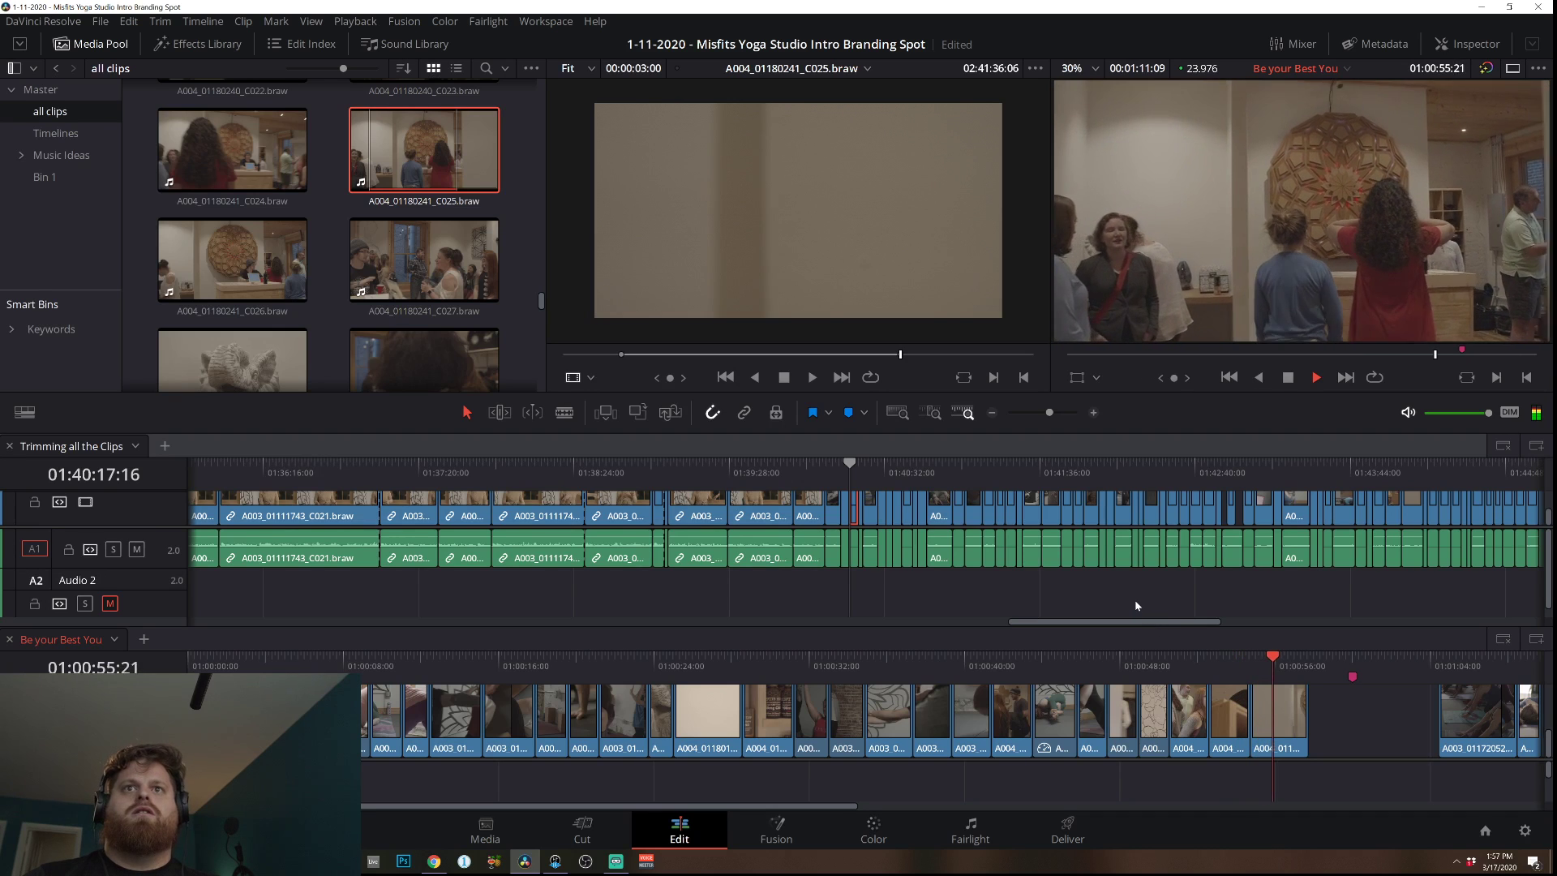
key(space)
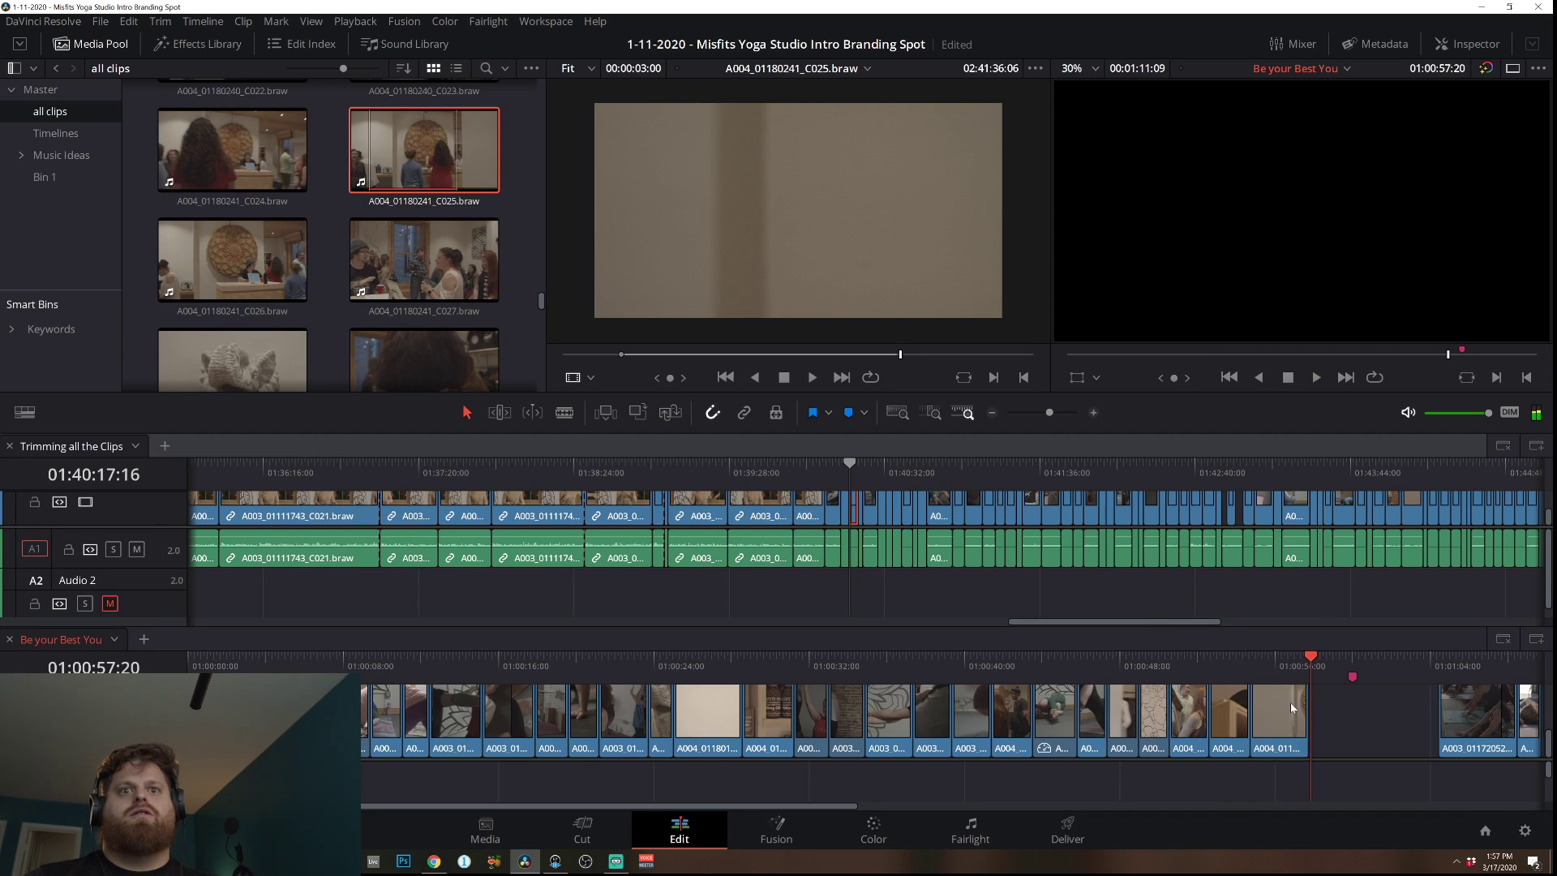
Apply the grade of clip 23 to the lobby clip, number 26, play it, and return to editing.
click(861, 829)
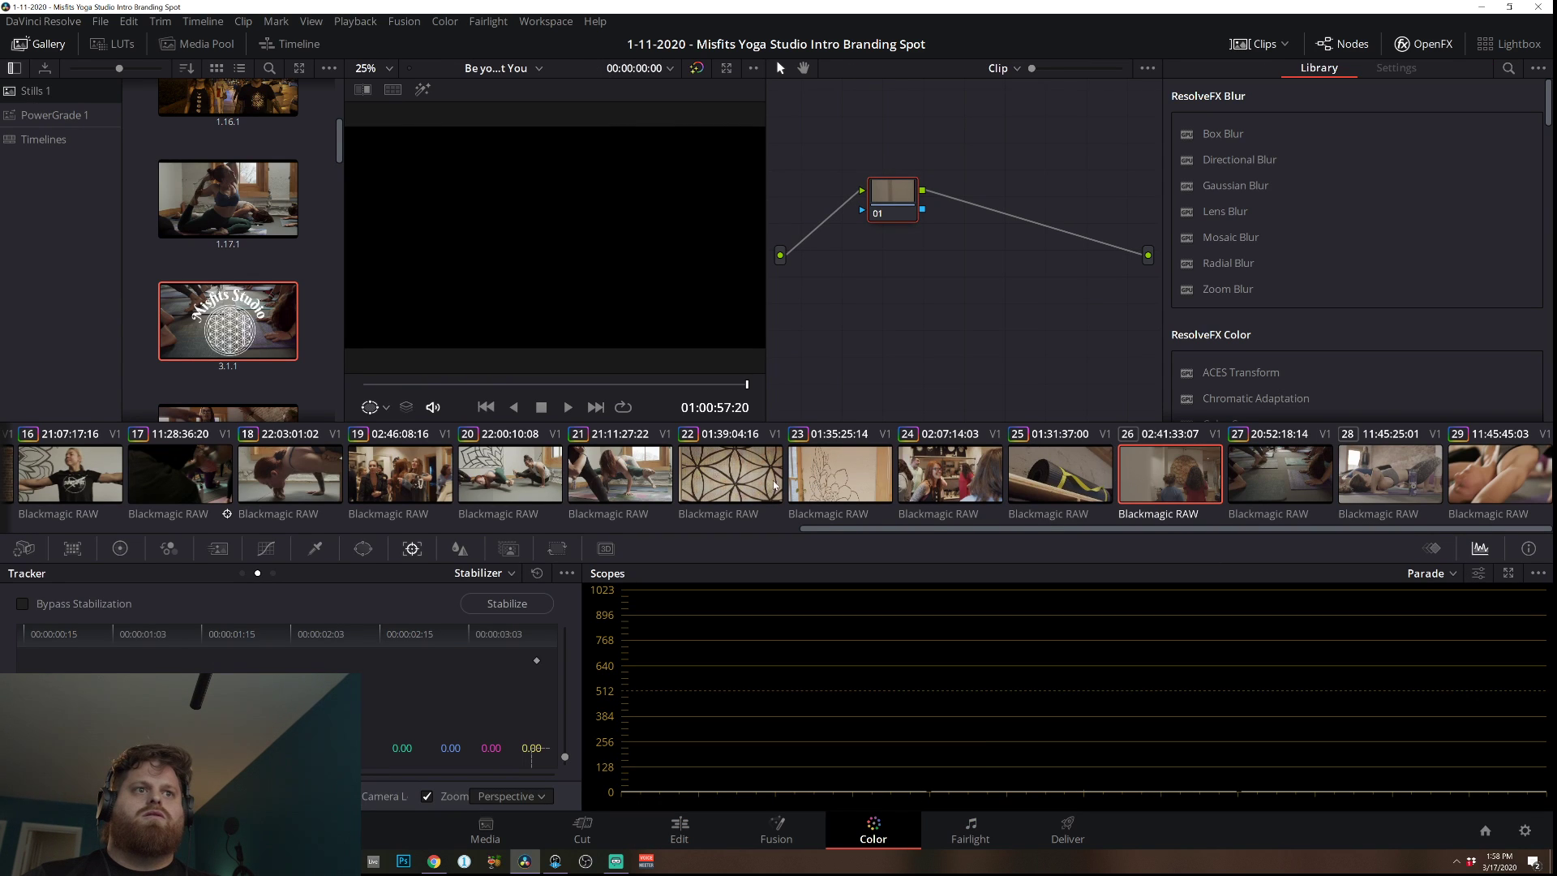
right_click(856, 482)
click(1036, 424)
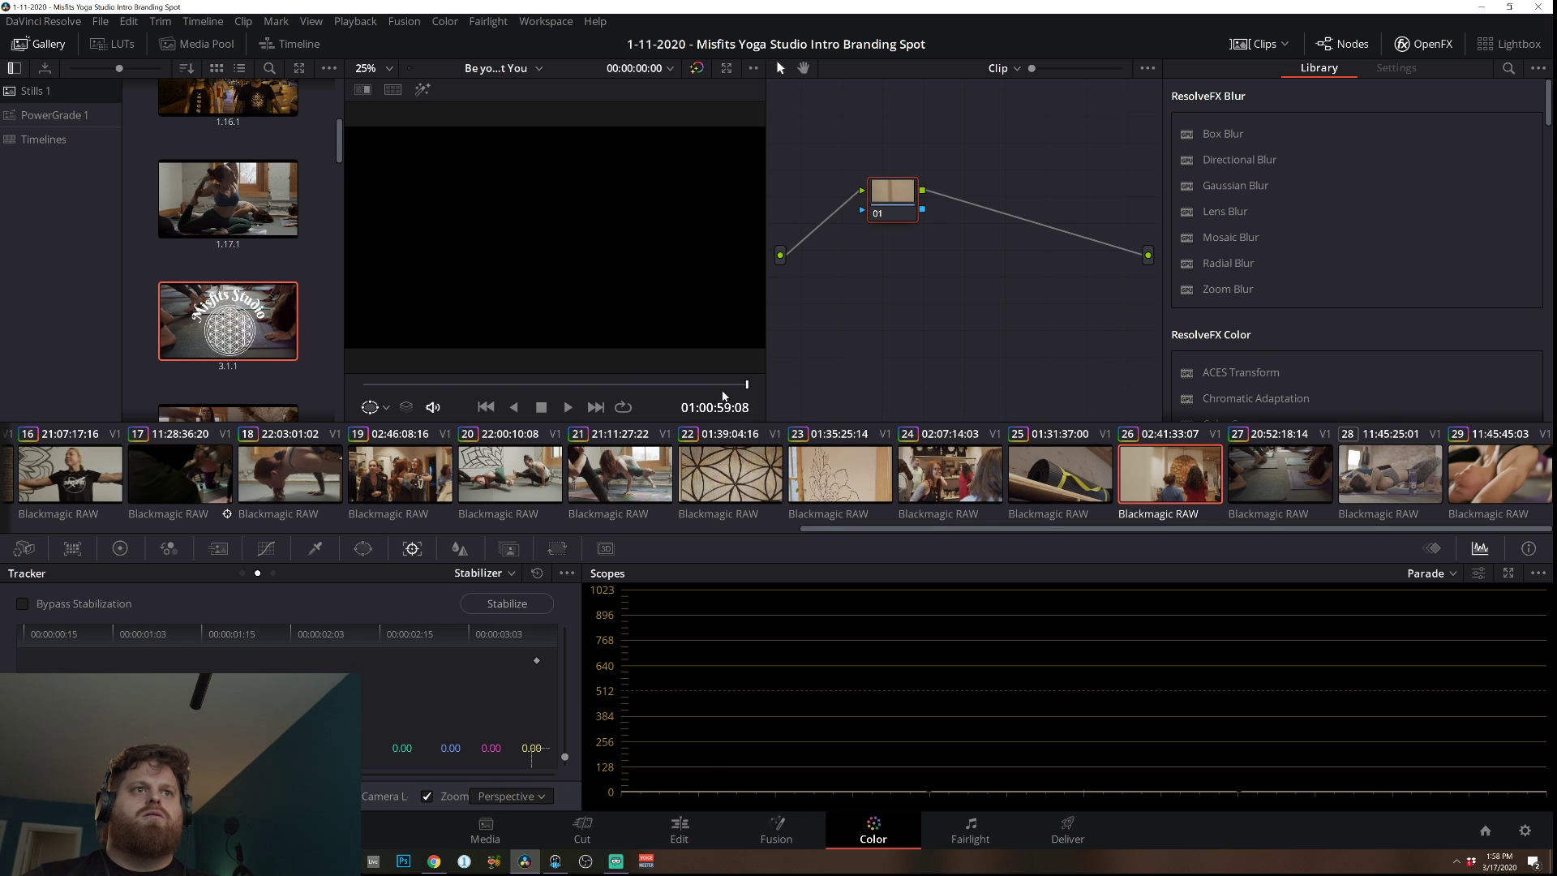
click(538, 383)
key(space)
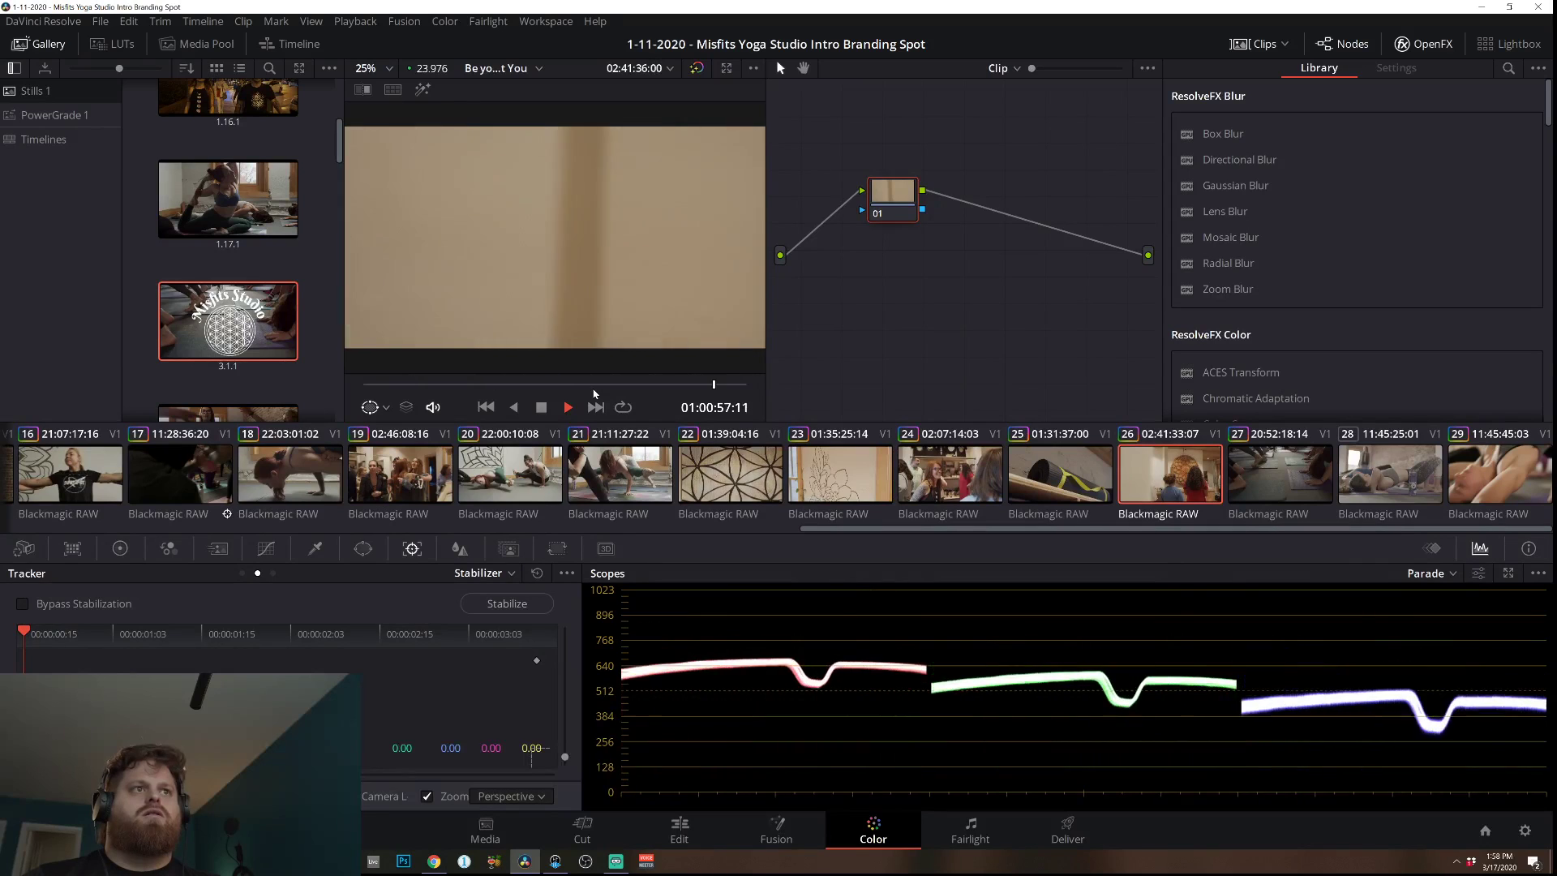
click(680, 827)
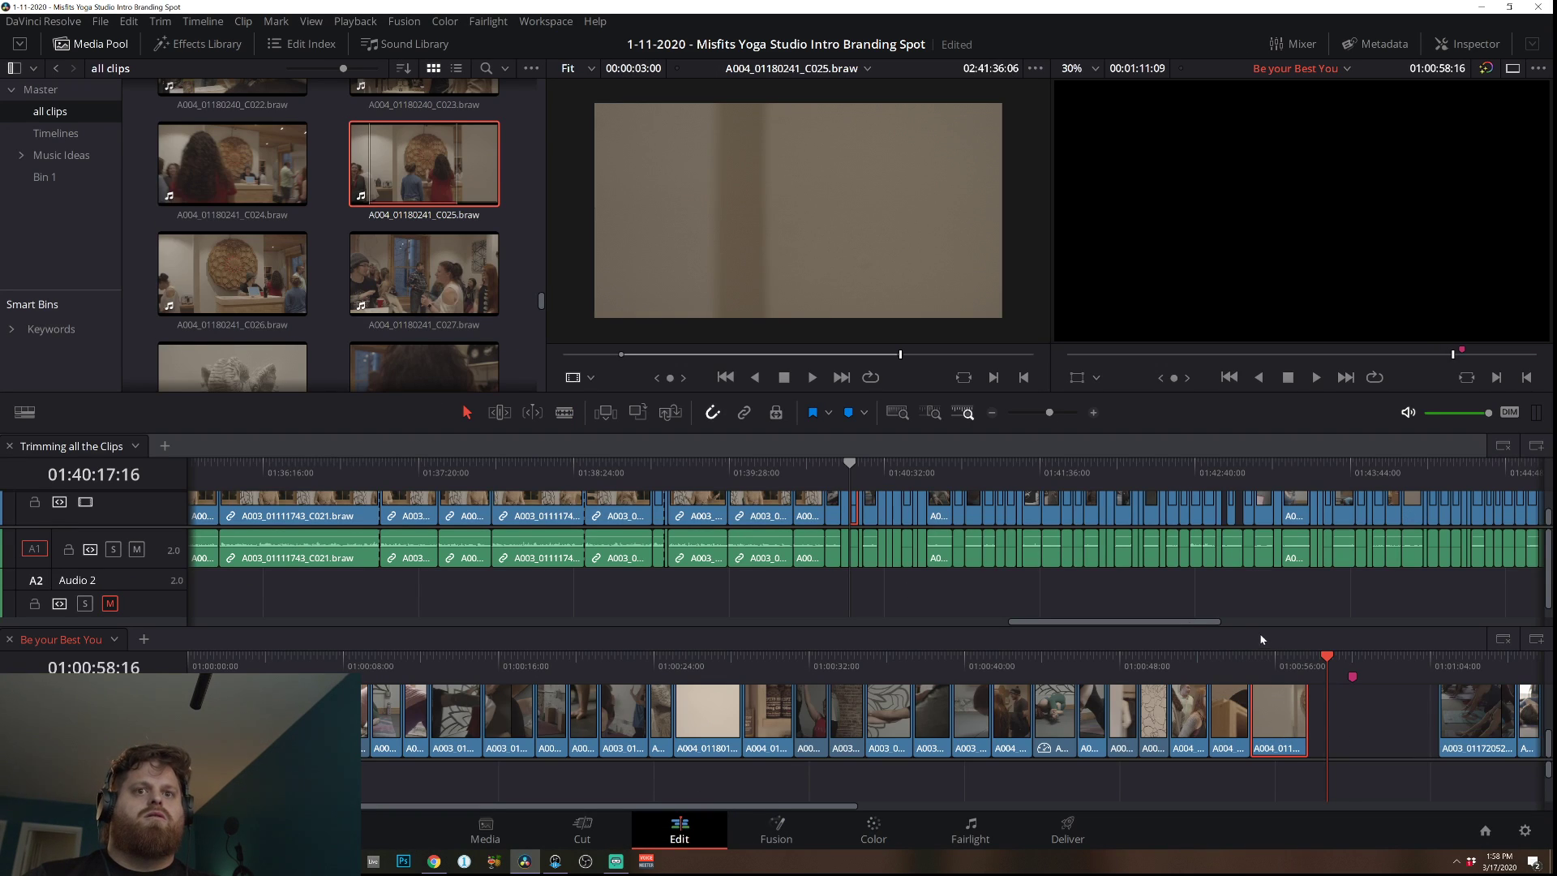
Position the Be your Best You playhead at 01:01:00:00, then skim the end of Trimming all the Clips for a night exterior shot.
drag(1262, 661, 1352, 674)
drag(1158, 482, 1257, 471)
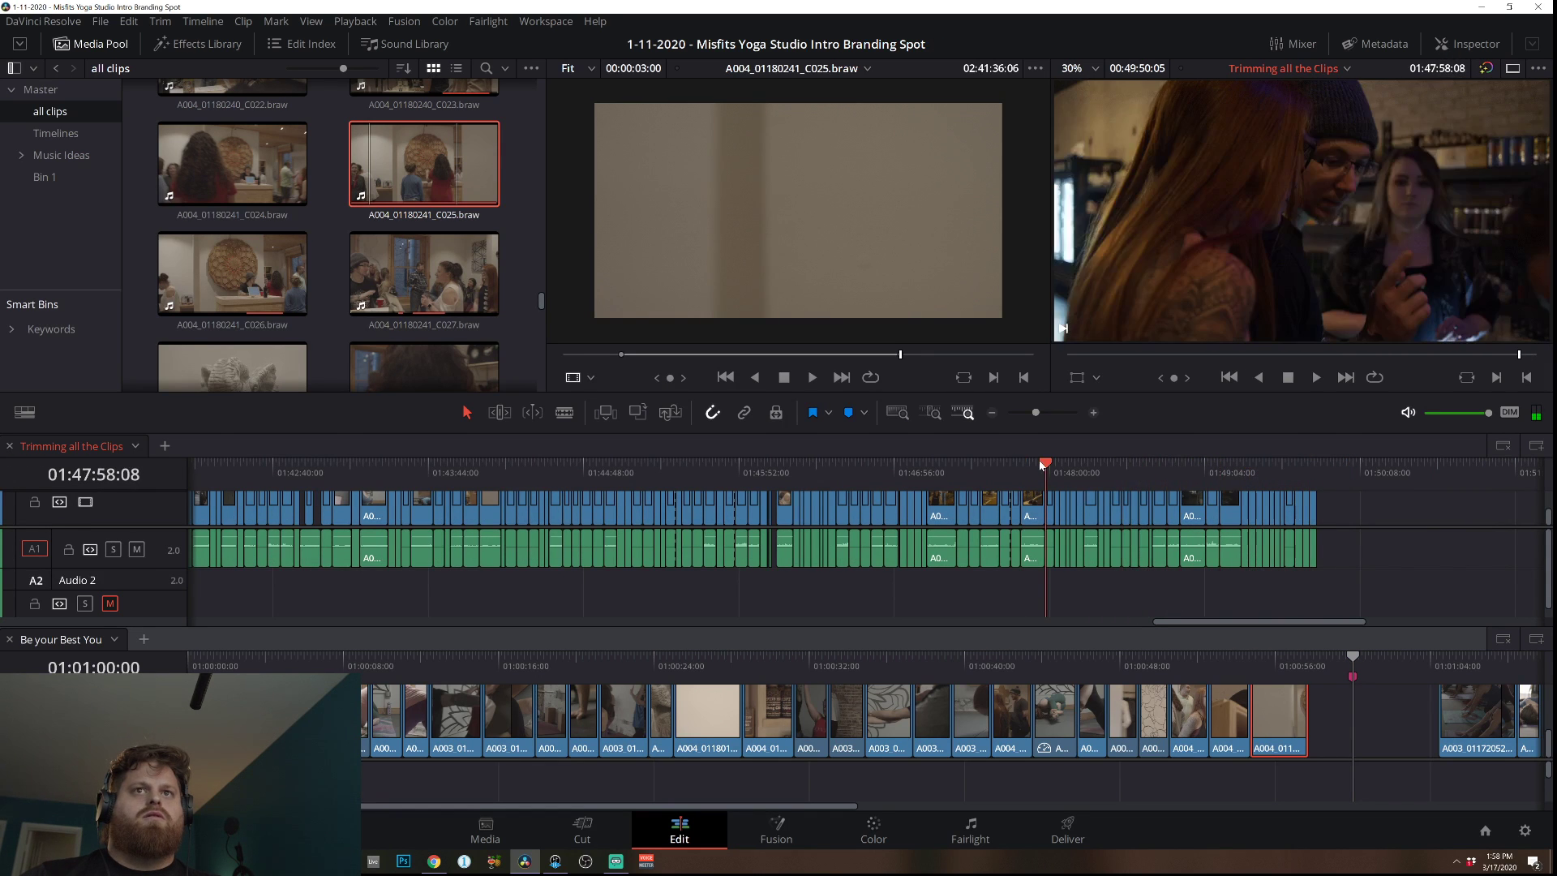
drag(1021, 463, 991, 463)
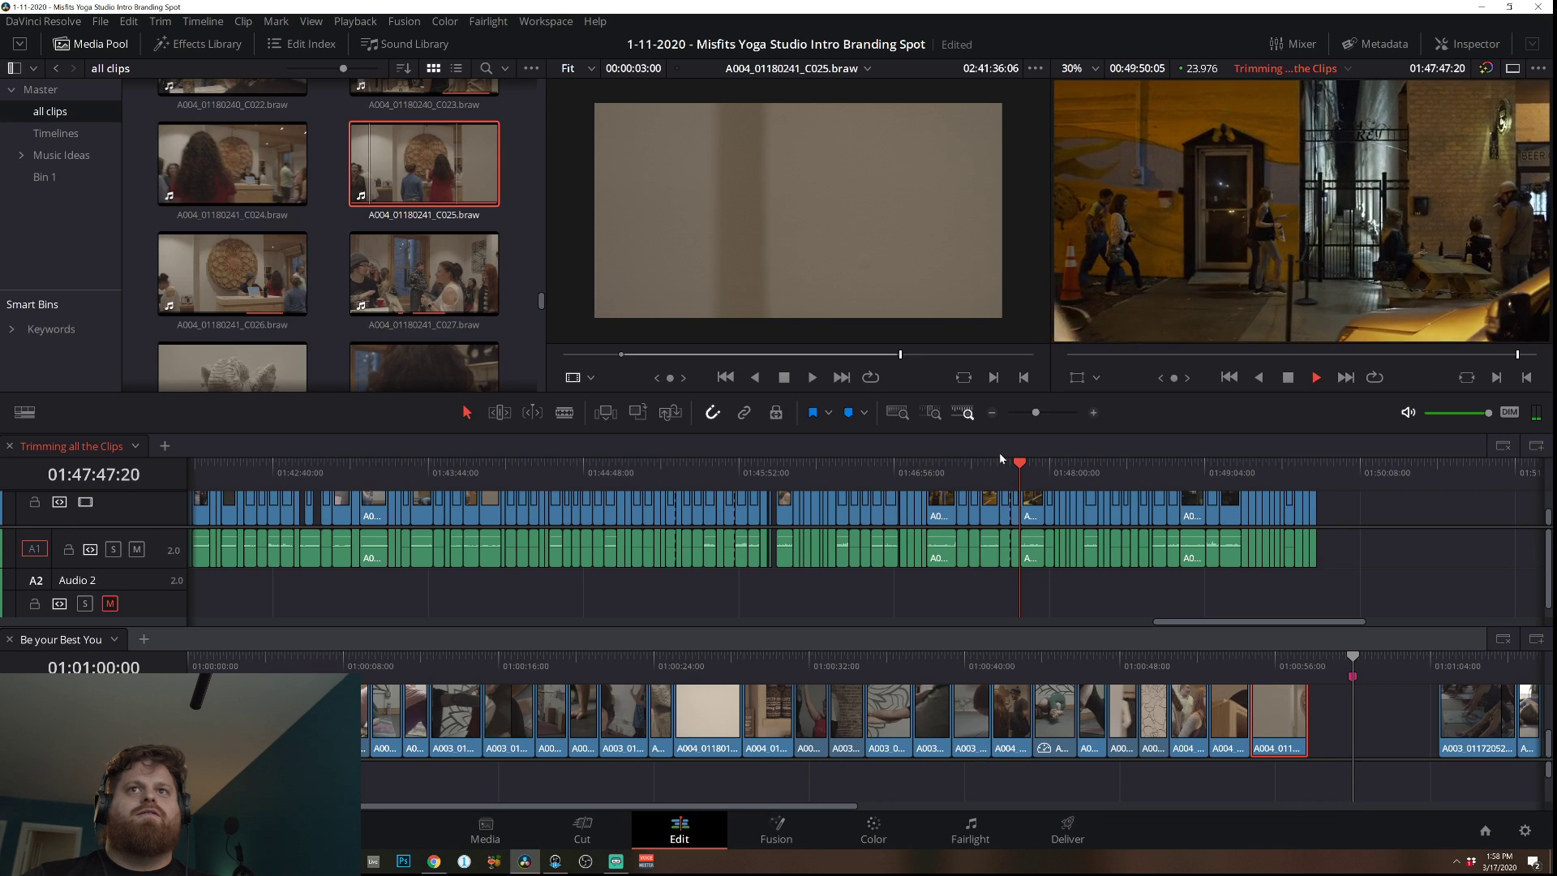
key(space)
click(960, 468)
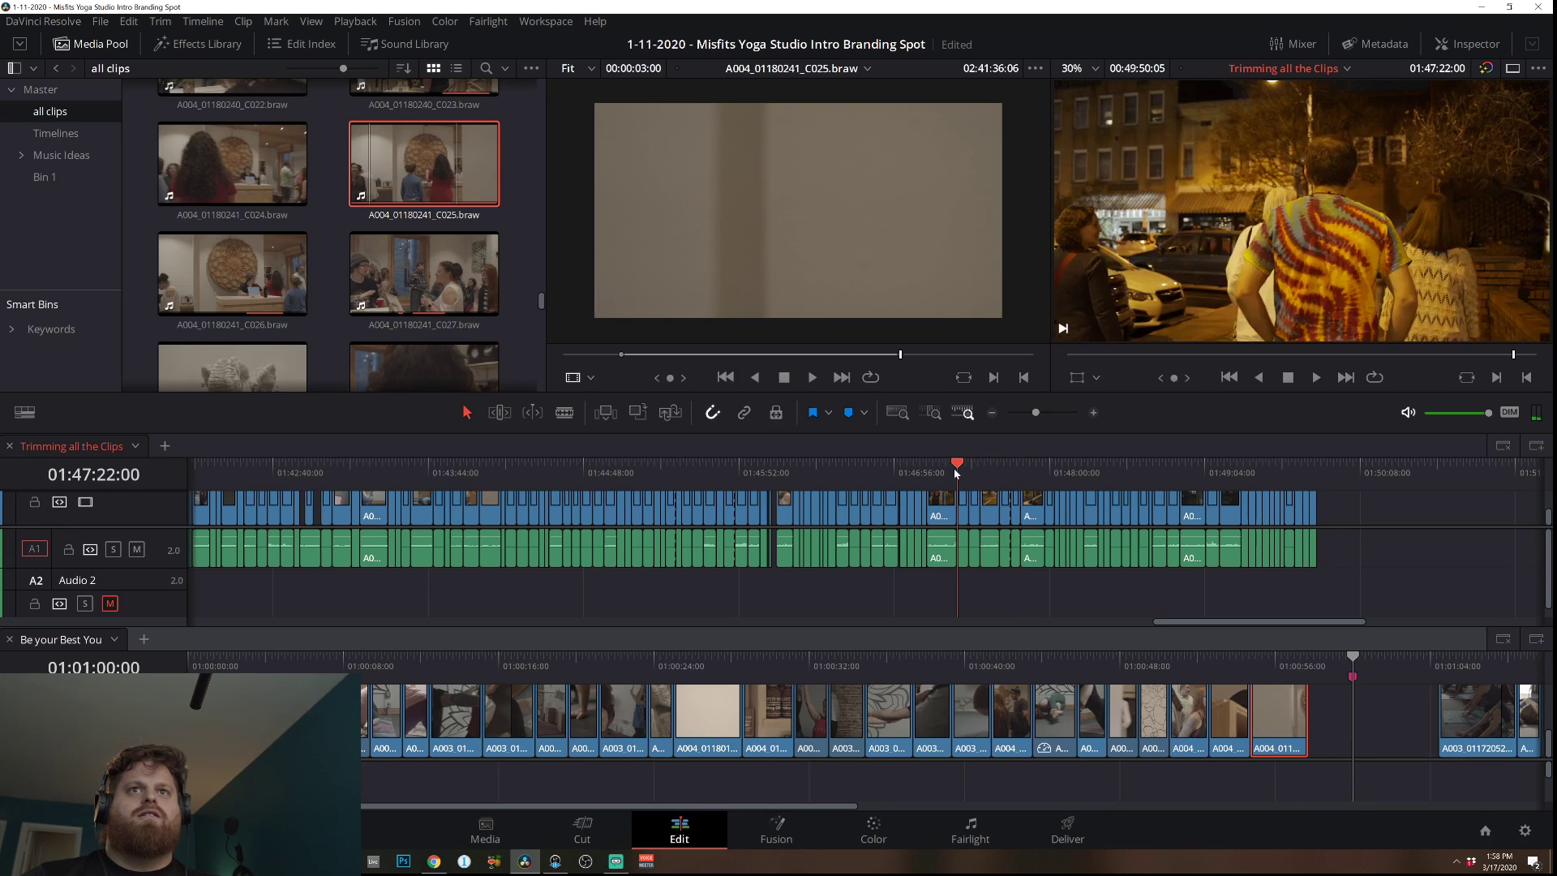
click(928, 469)
click(898, 469)
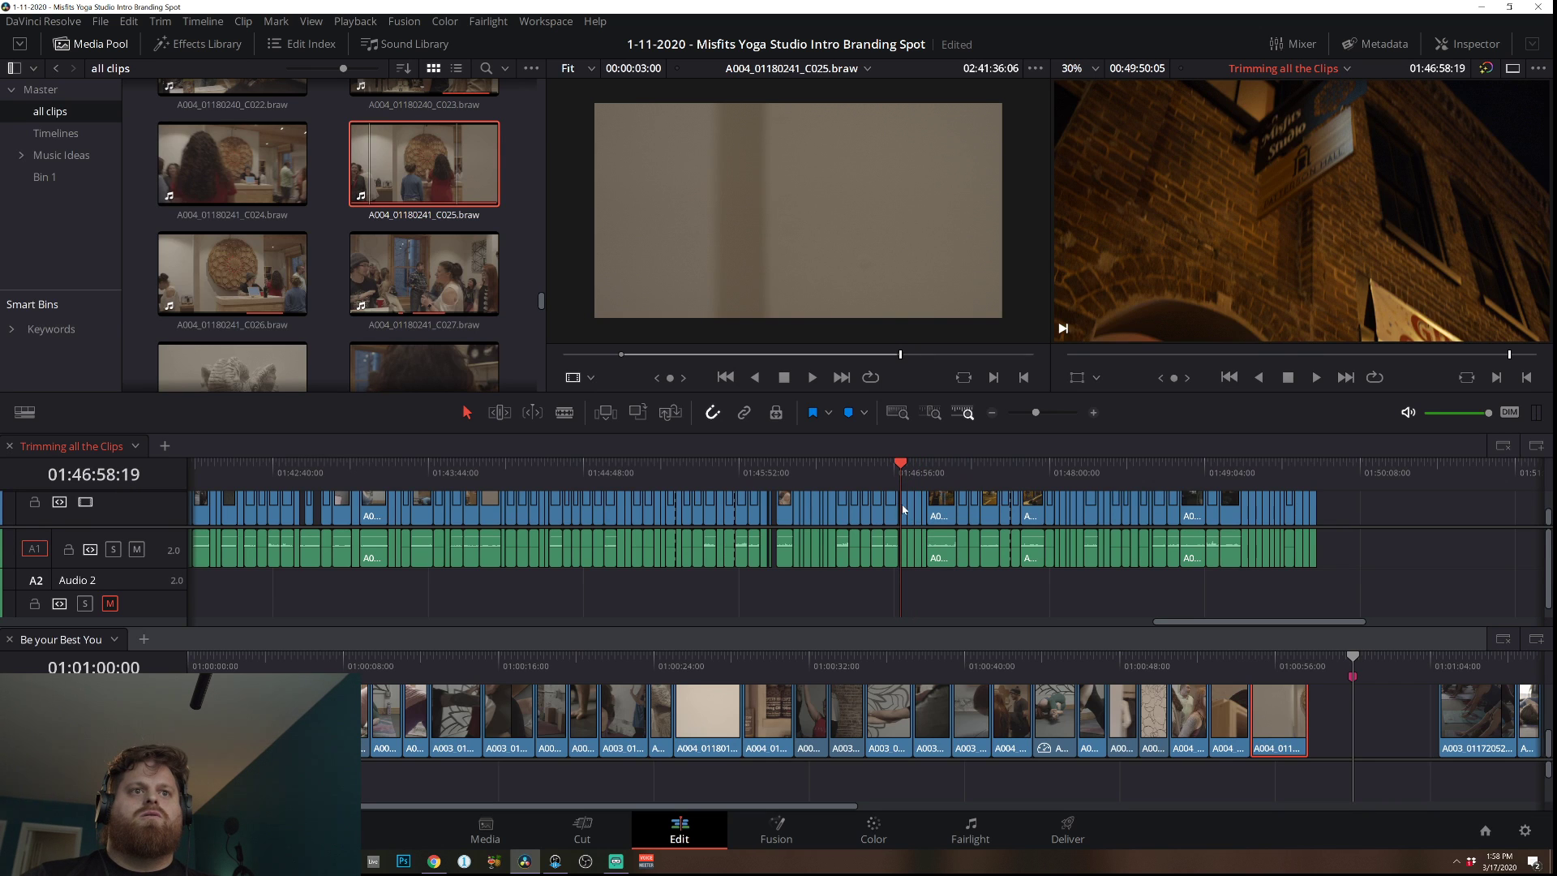
Try the brick exterior clip from 01:46:58:19 directly after the lobby clip, play it, and remove it again.
drag(903, 510, 1312, 740)
click(1254, 667)
key(space)
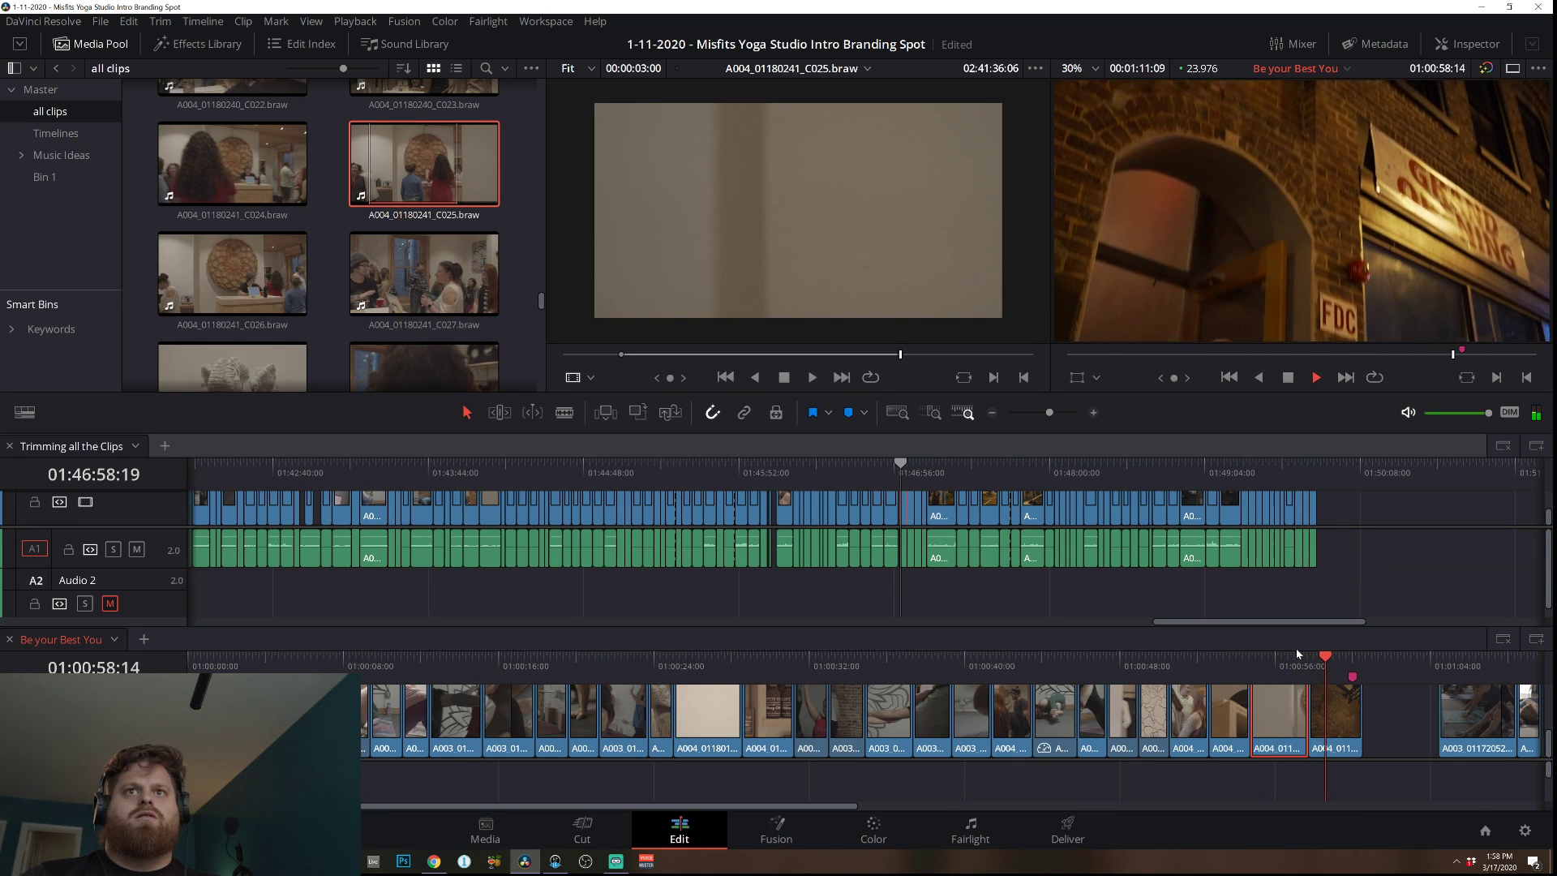
click(1342, 717)
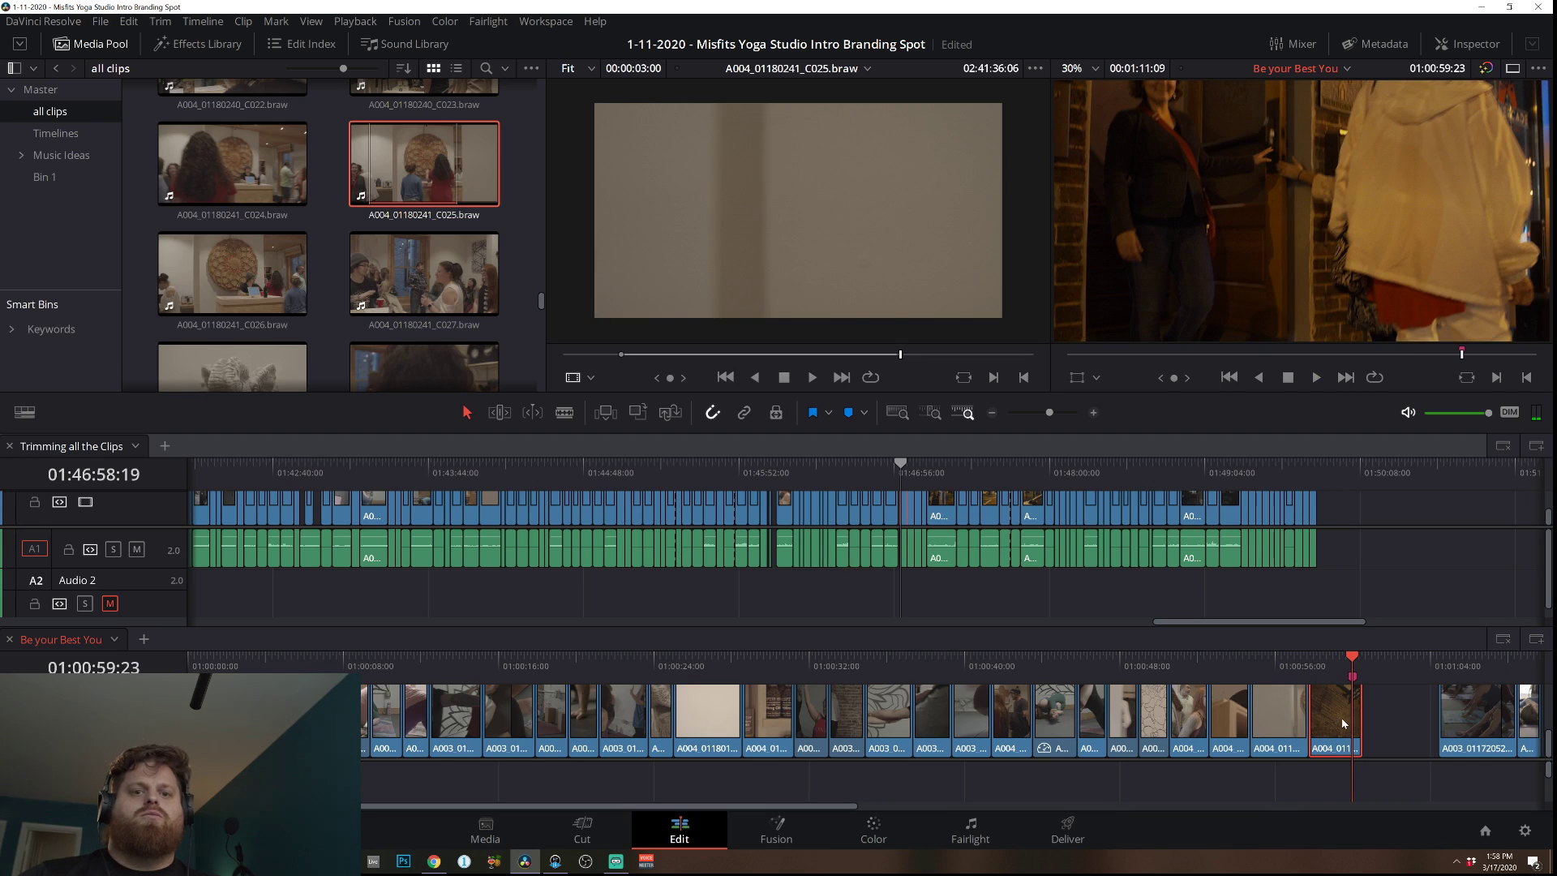
key(BackSpace)
mouse_move(1297, 712)
mouse_down()
mouse_move(1330, 712)
mouse_move(1307, 711)
mouse_up()
Look through the all clips bin for the Misfits Studio logo title, filtering the file names by "t".
scroll(318, 200, up, 3)
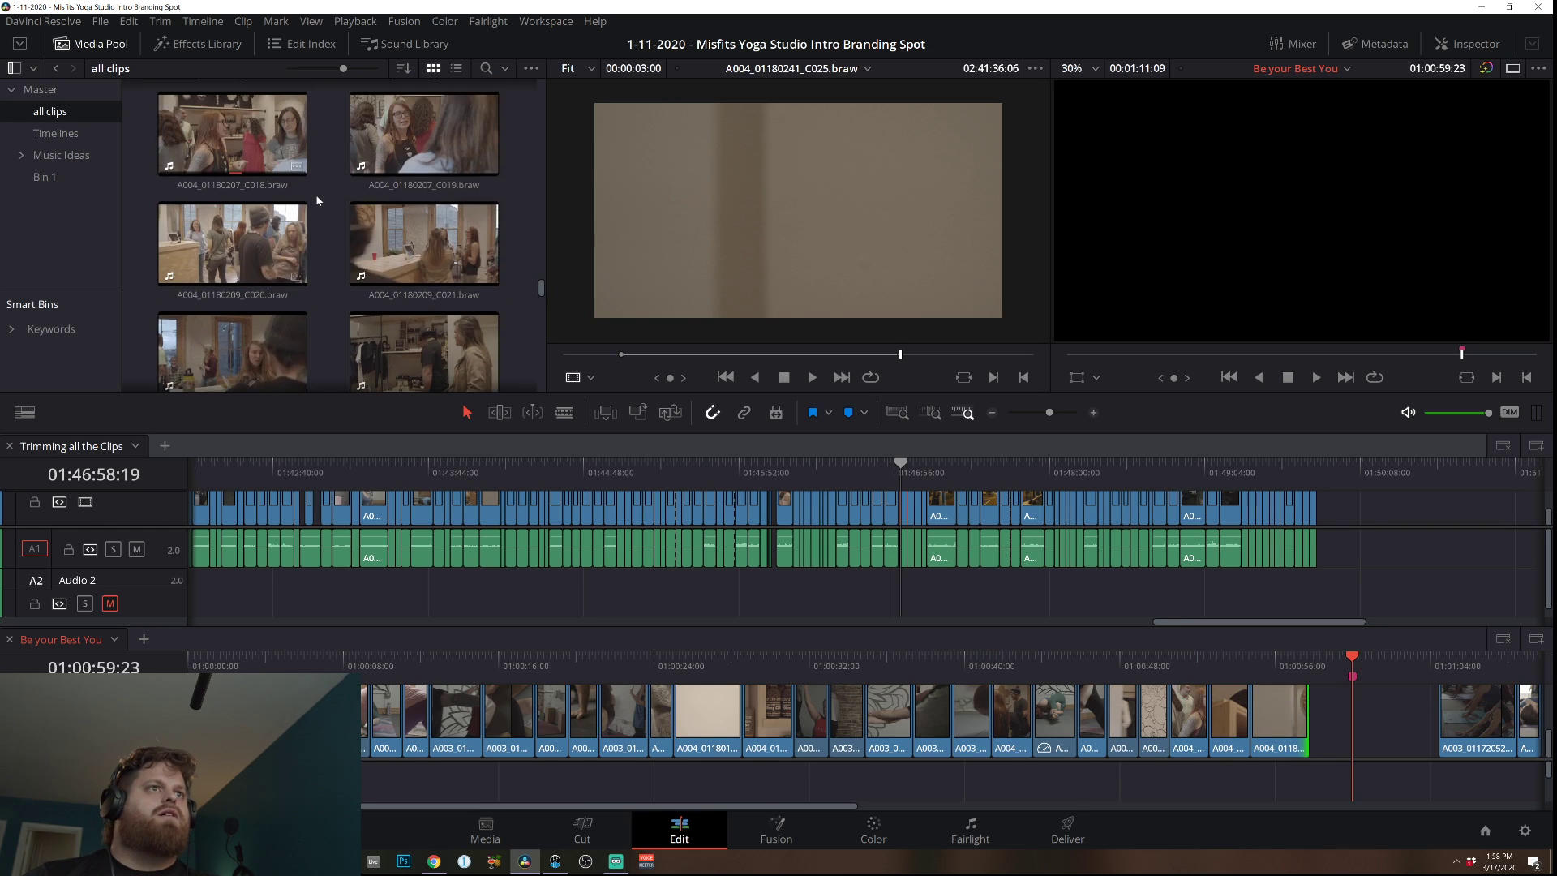
scroll(541, 286, up, 5)
click(301, 160)
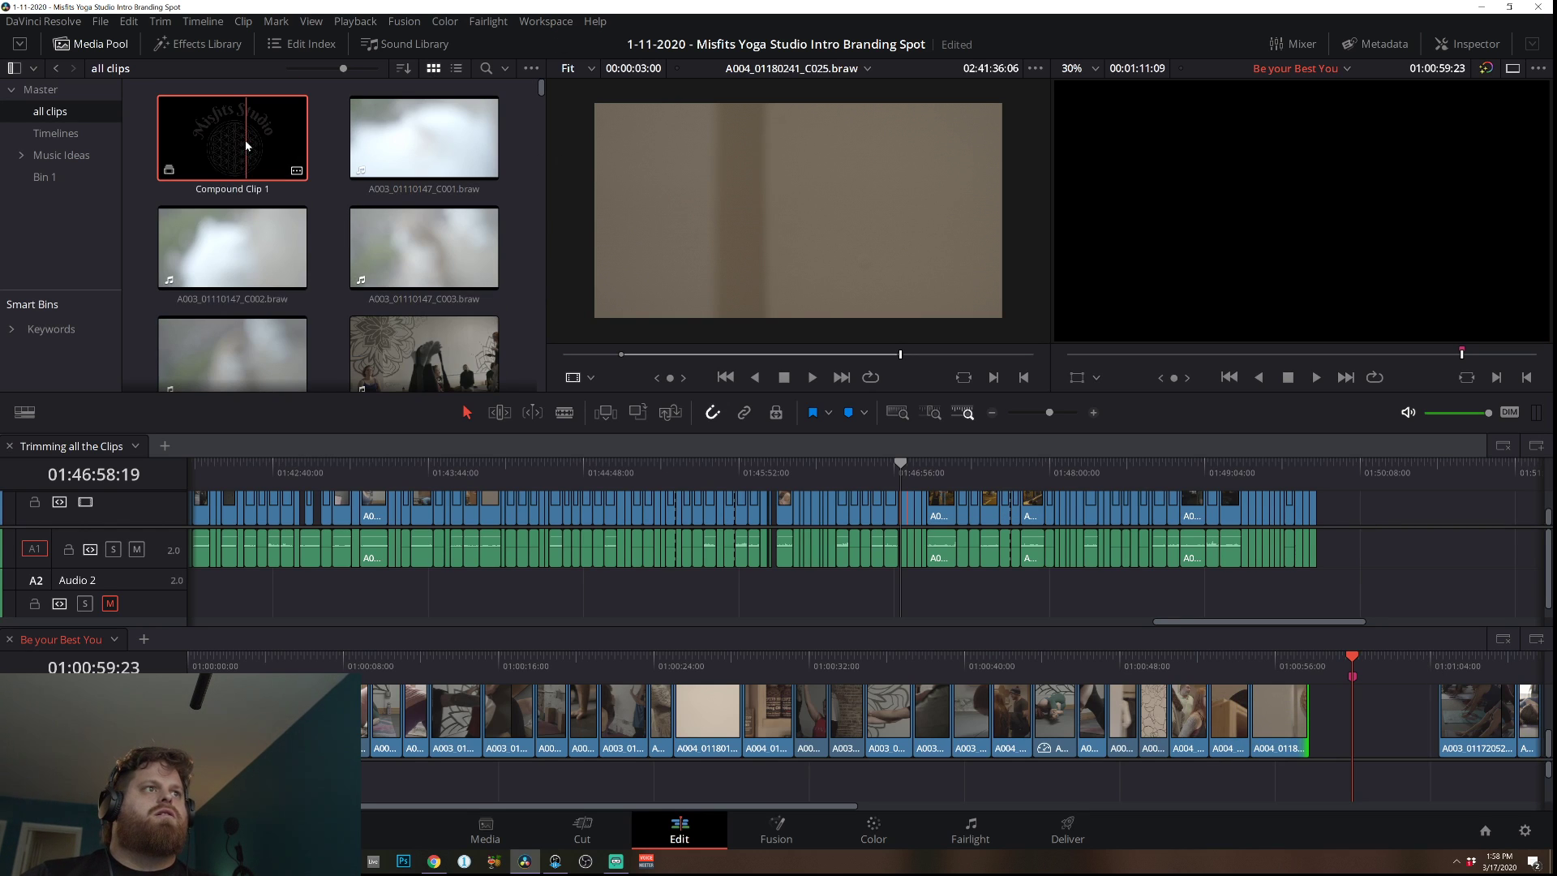
scroll(435, 260, down, 5)
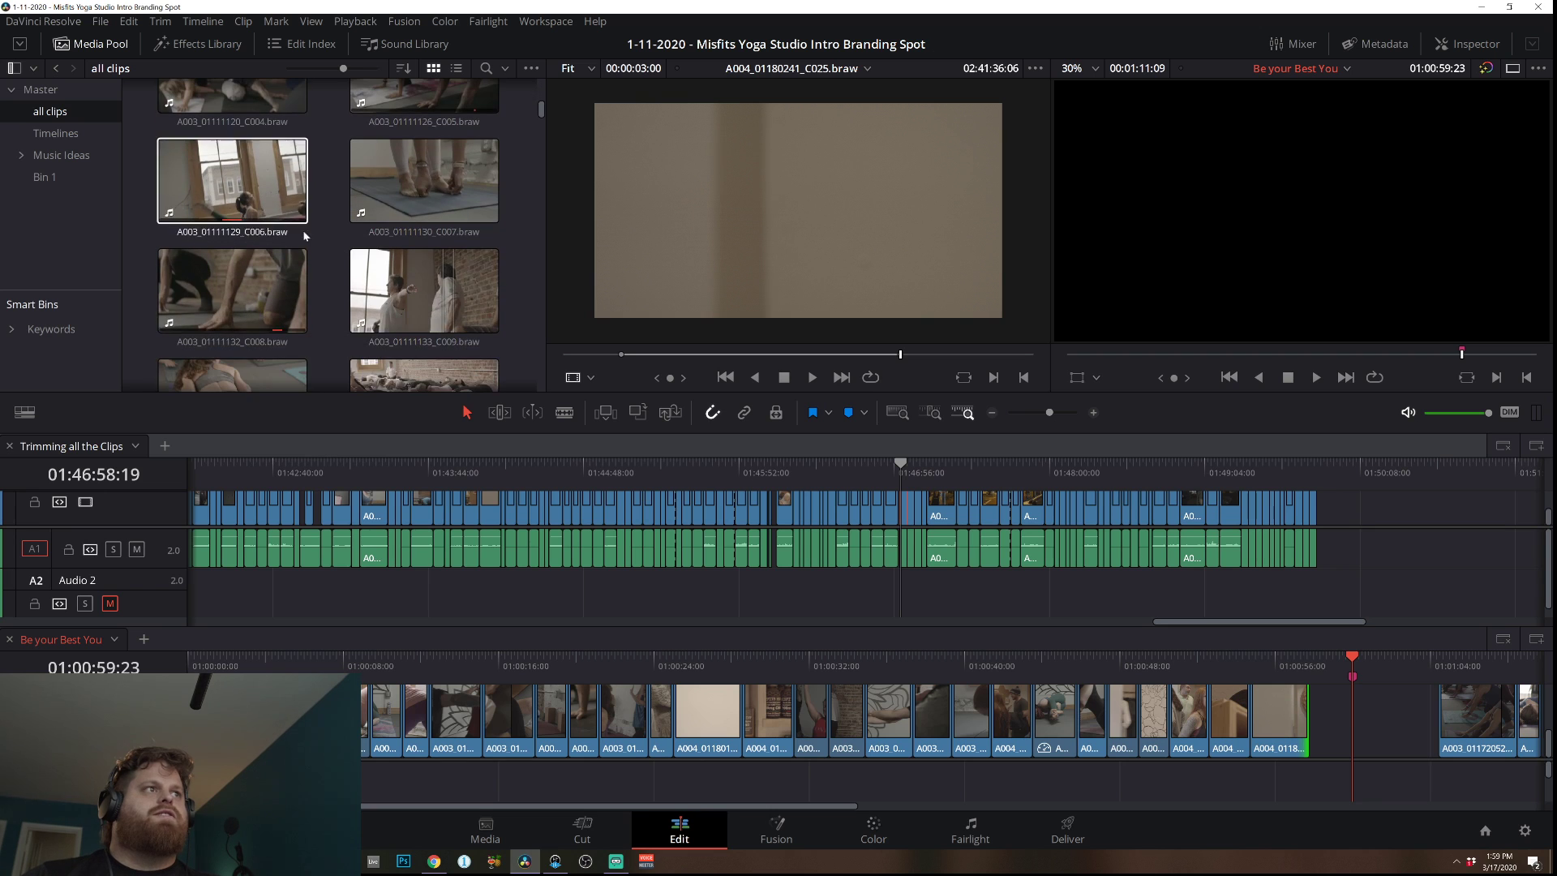
scroll(362, 273, down, 10)
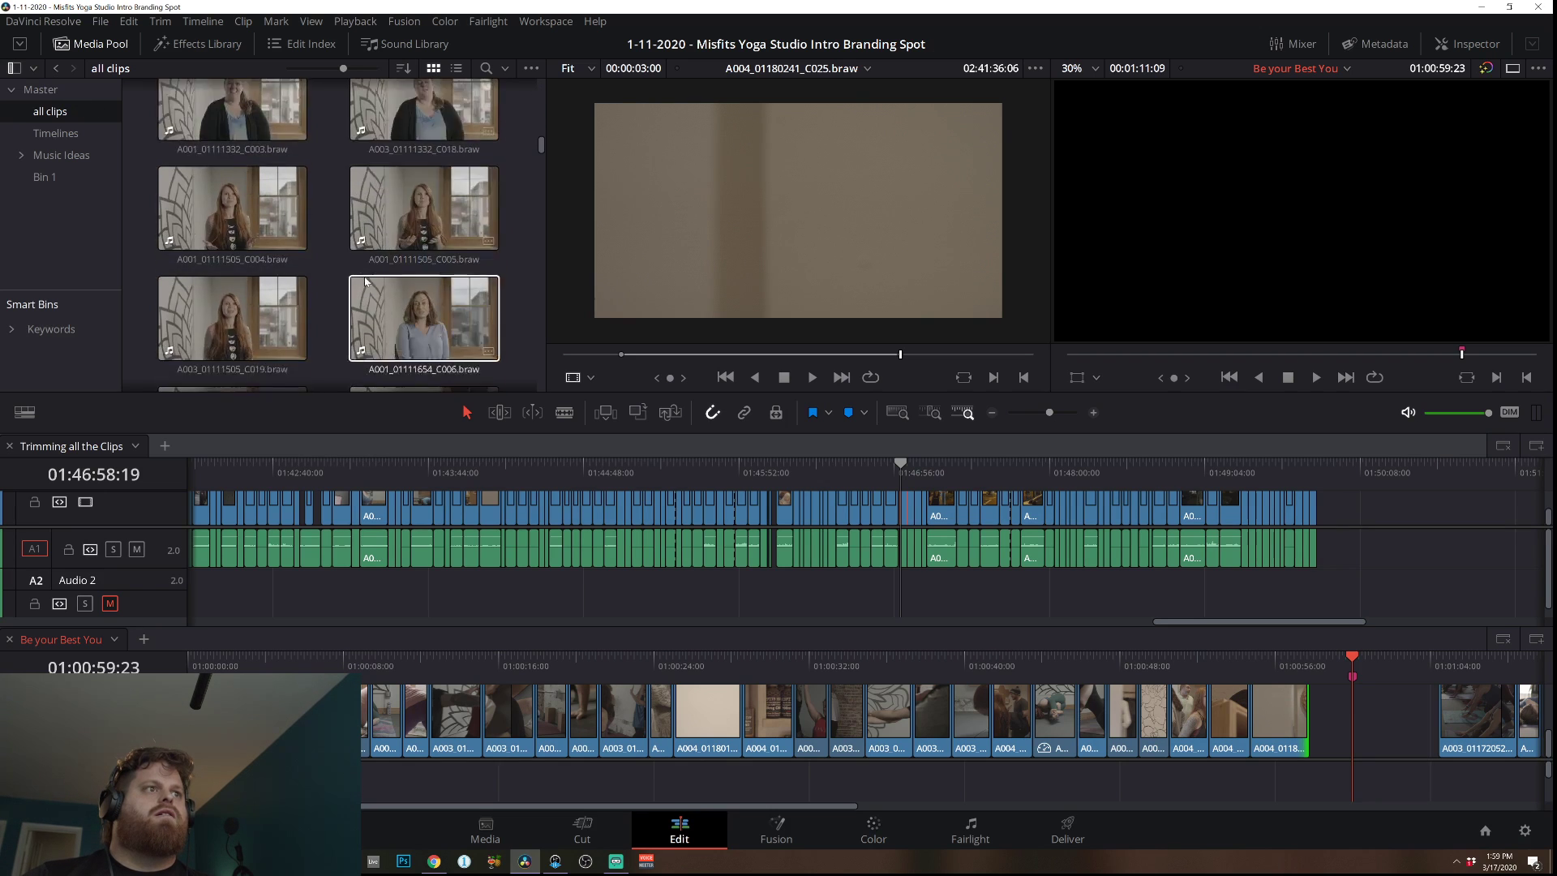
scroll(363, 274, down, 5)
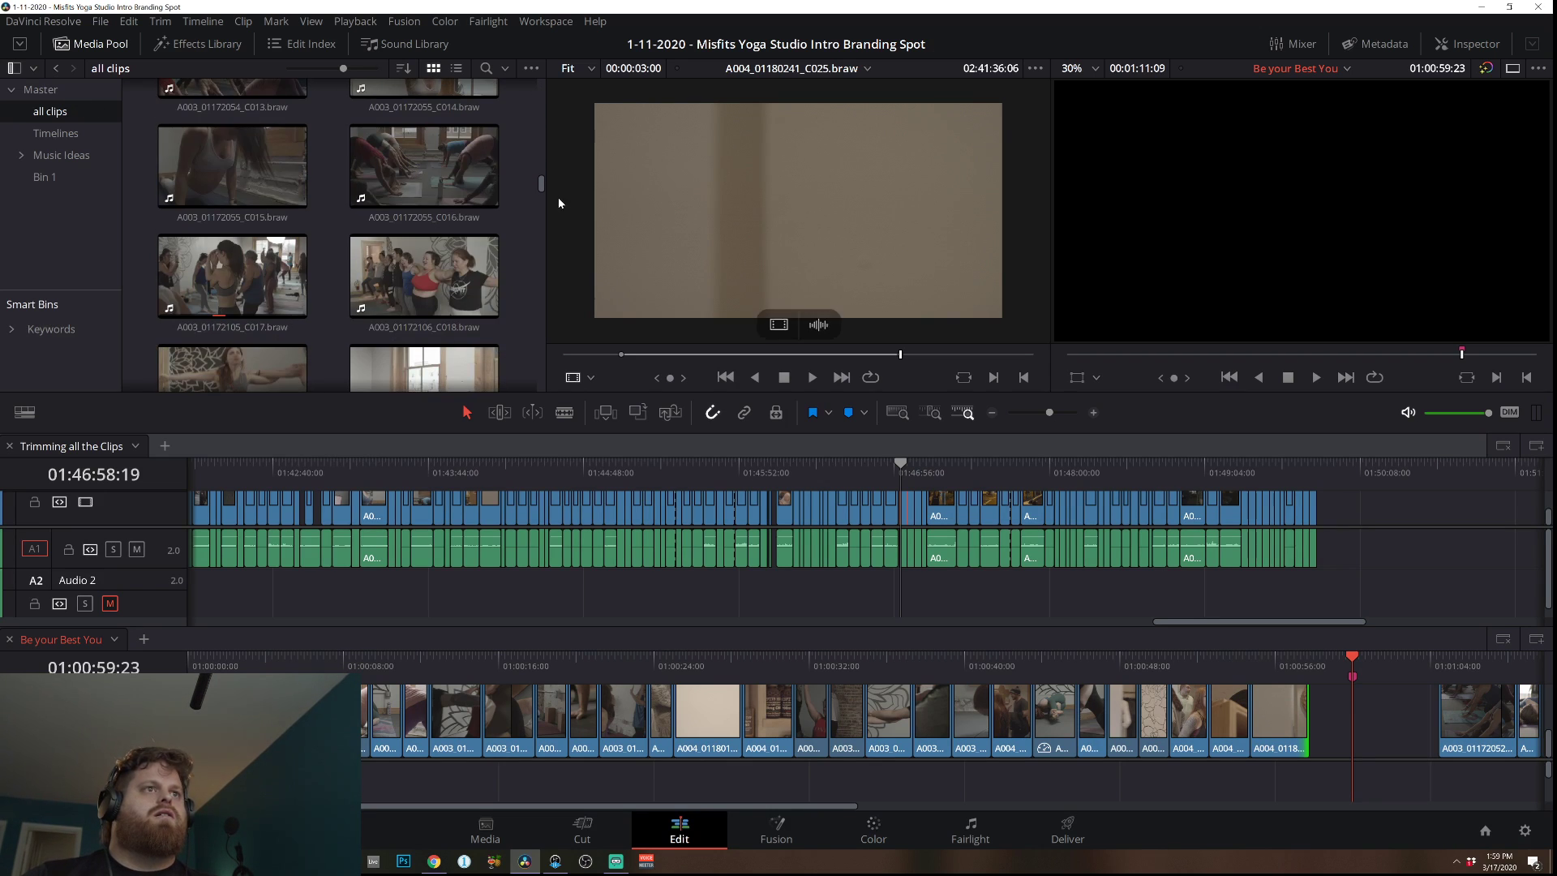
scroll(515, 297, down, 10)
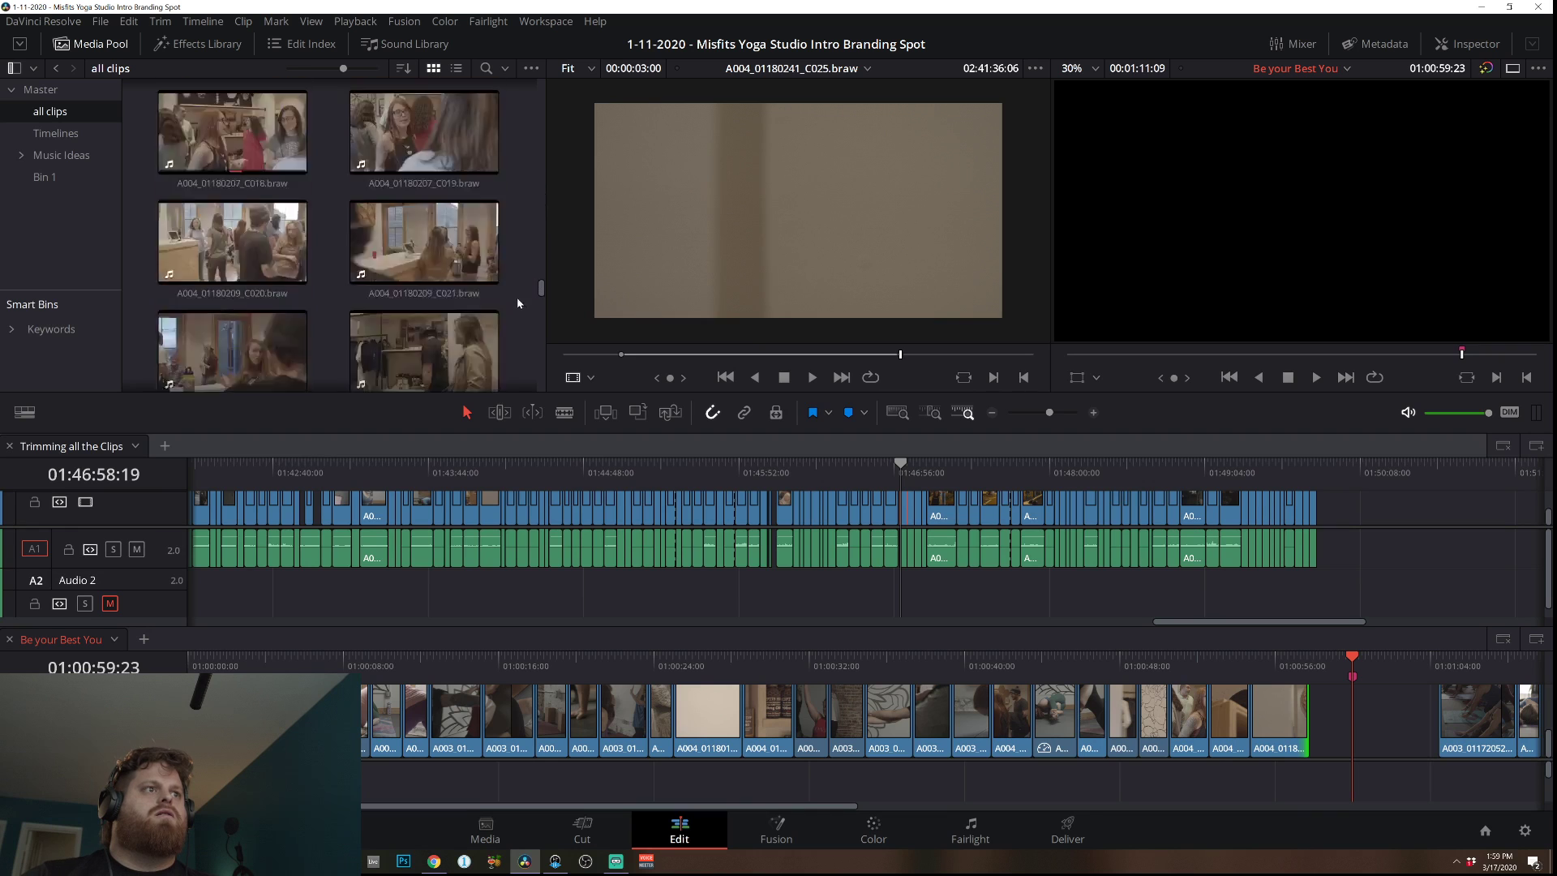
click(484, 68)
text(t)
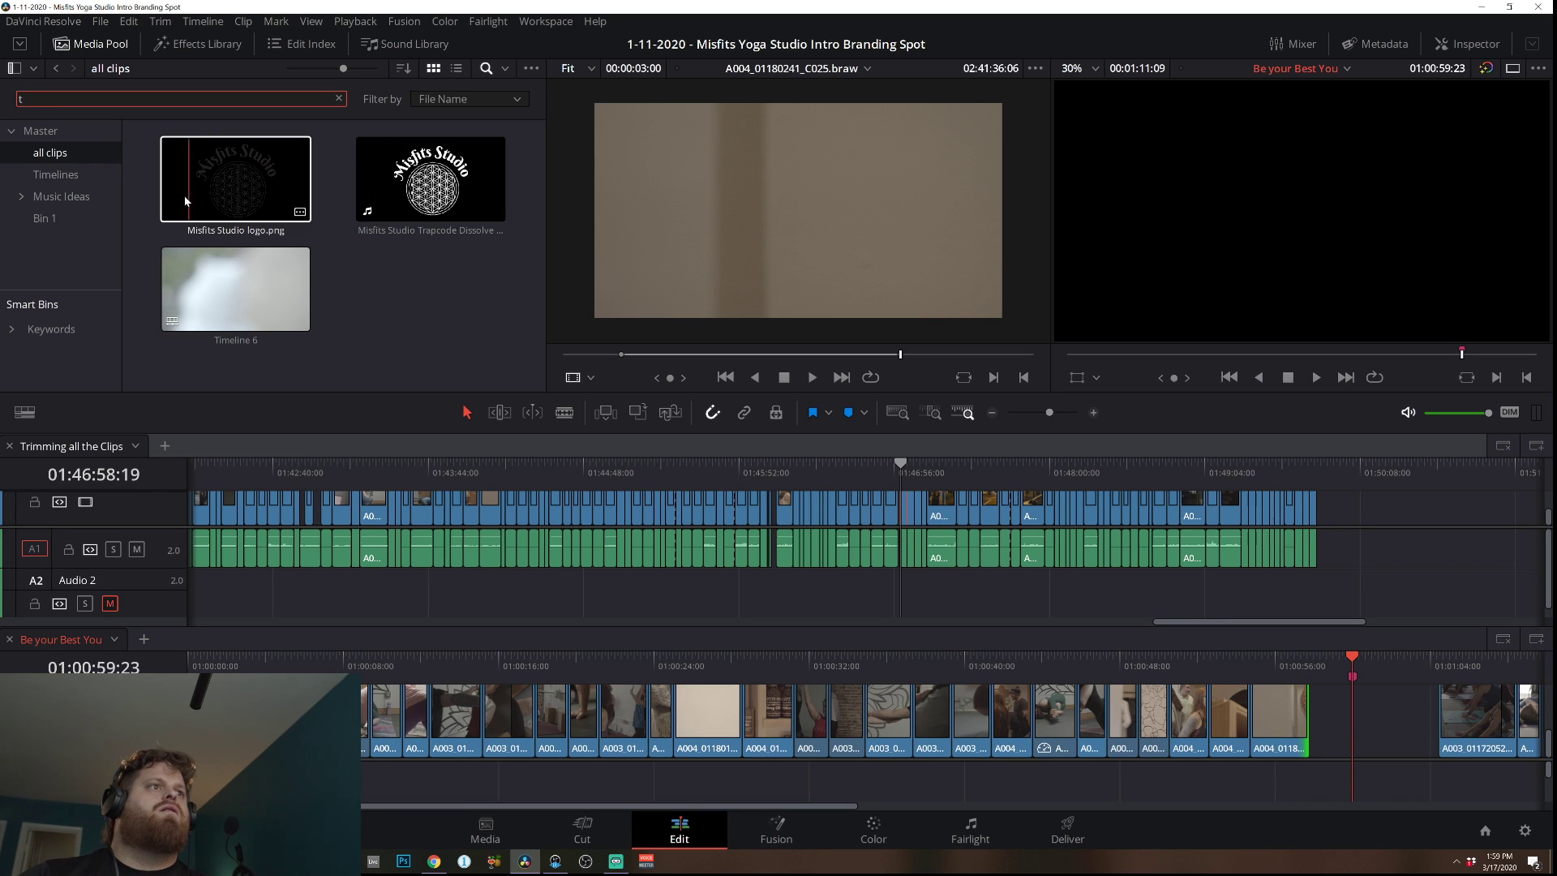
key(Tab)
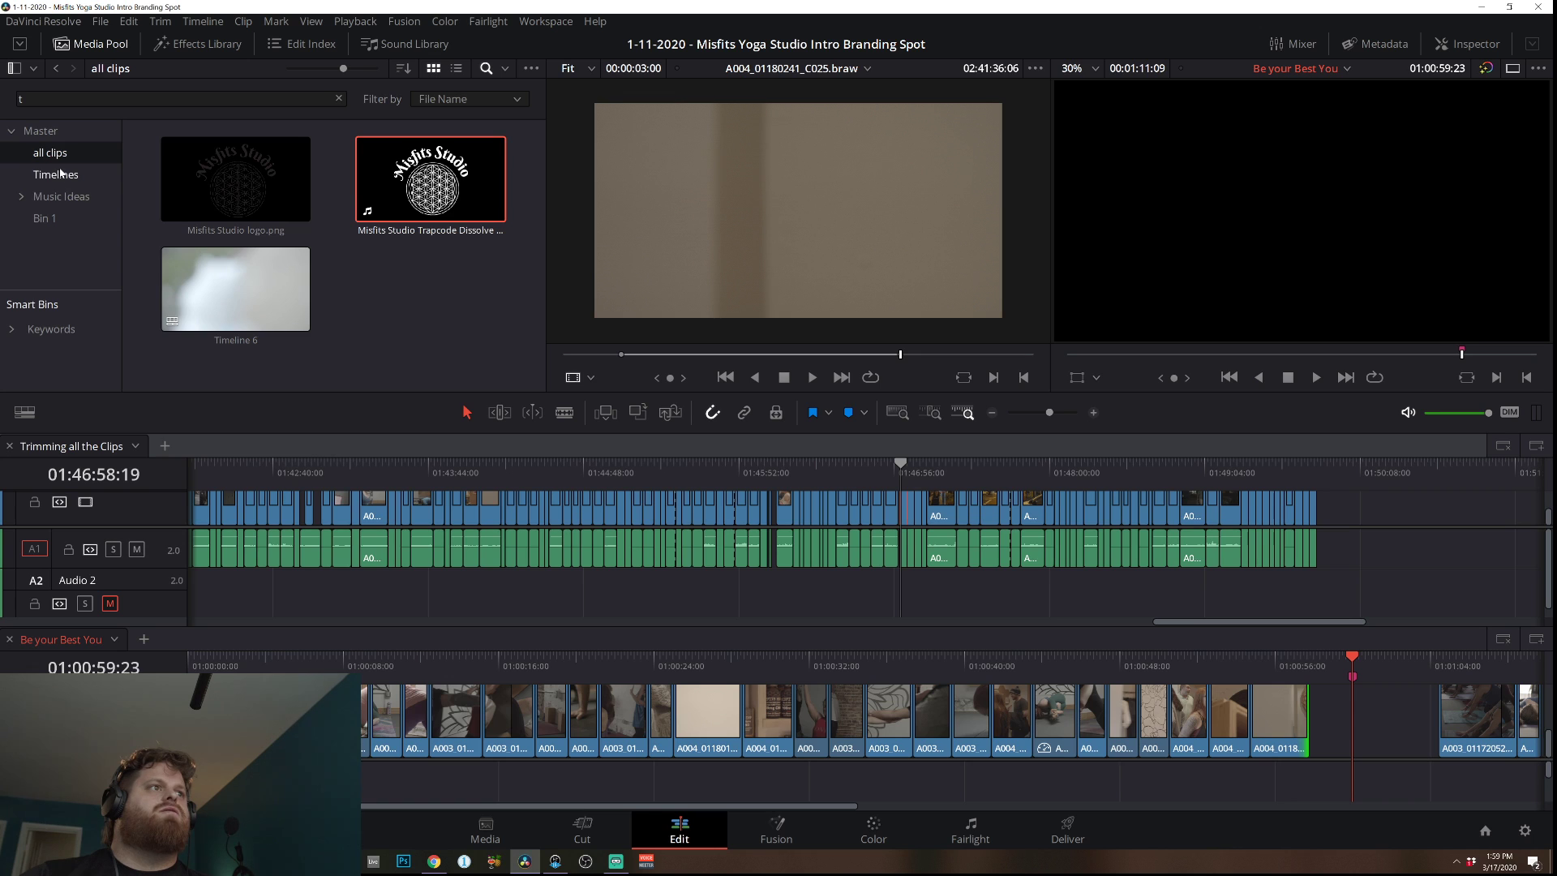
Check the Timelines bin and open Stand out, don't fit in on a new timeline tab beside Trimming all the Clips.
click(61, 174)
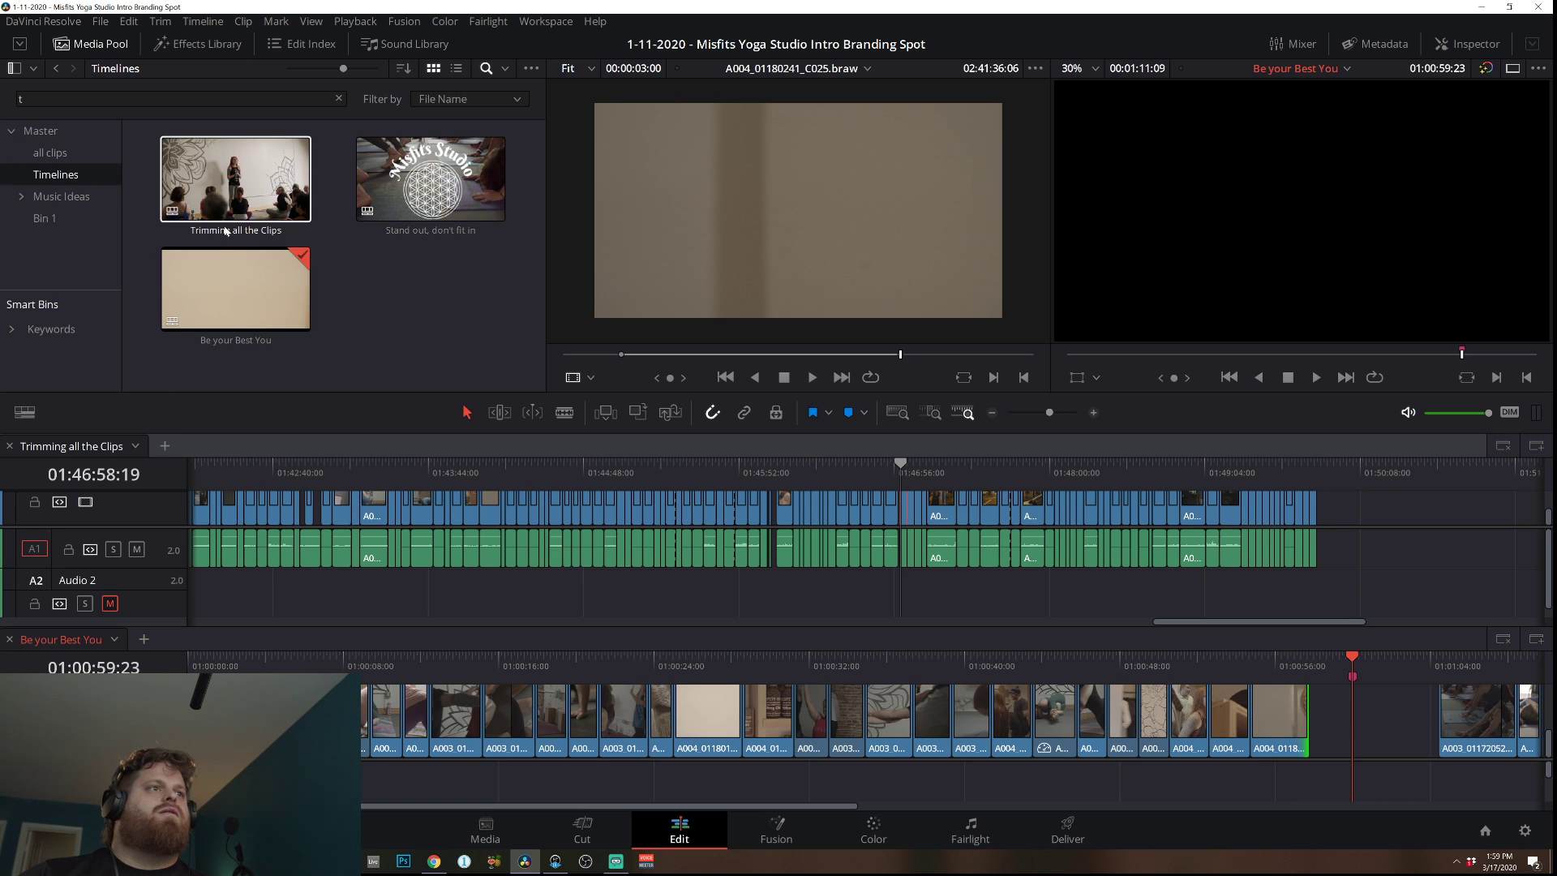
click(429, 178)
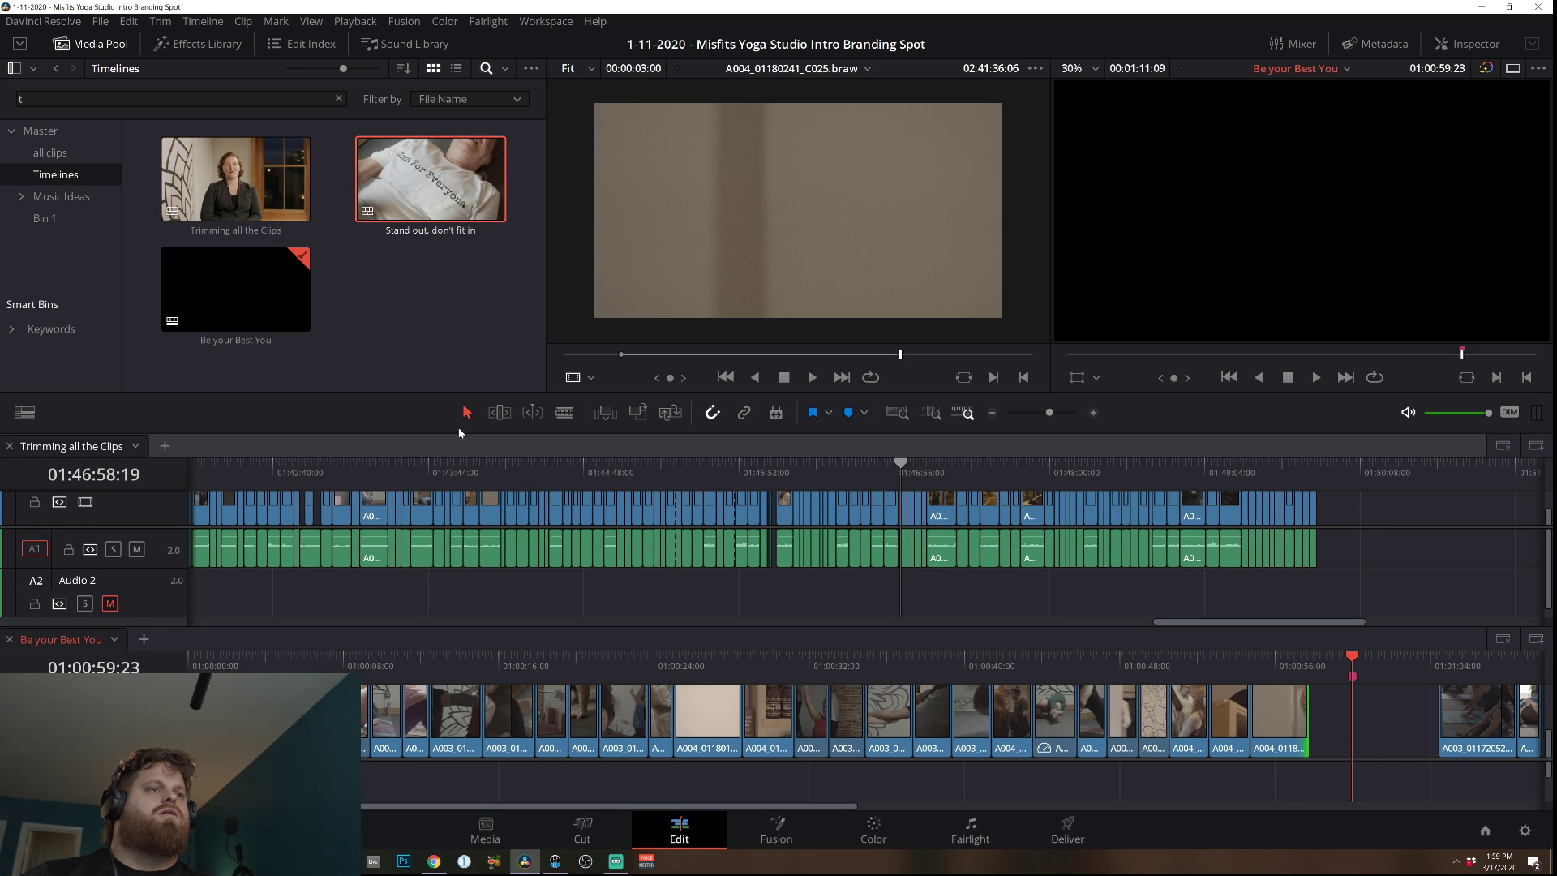
click(230, 304)
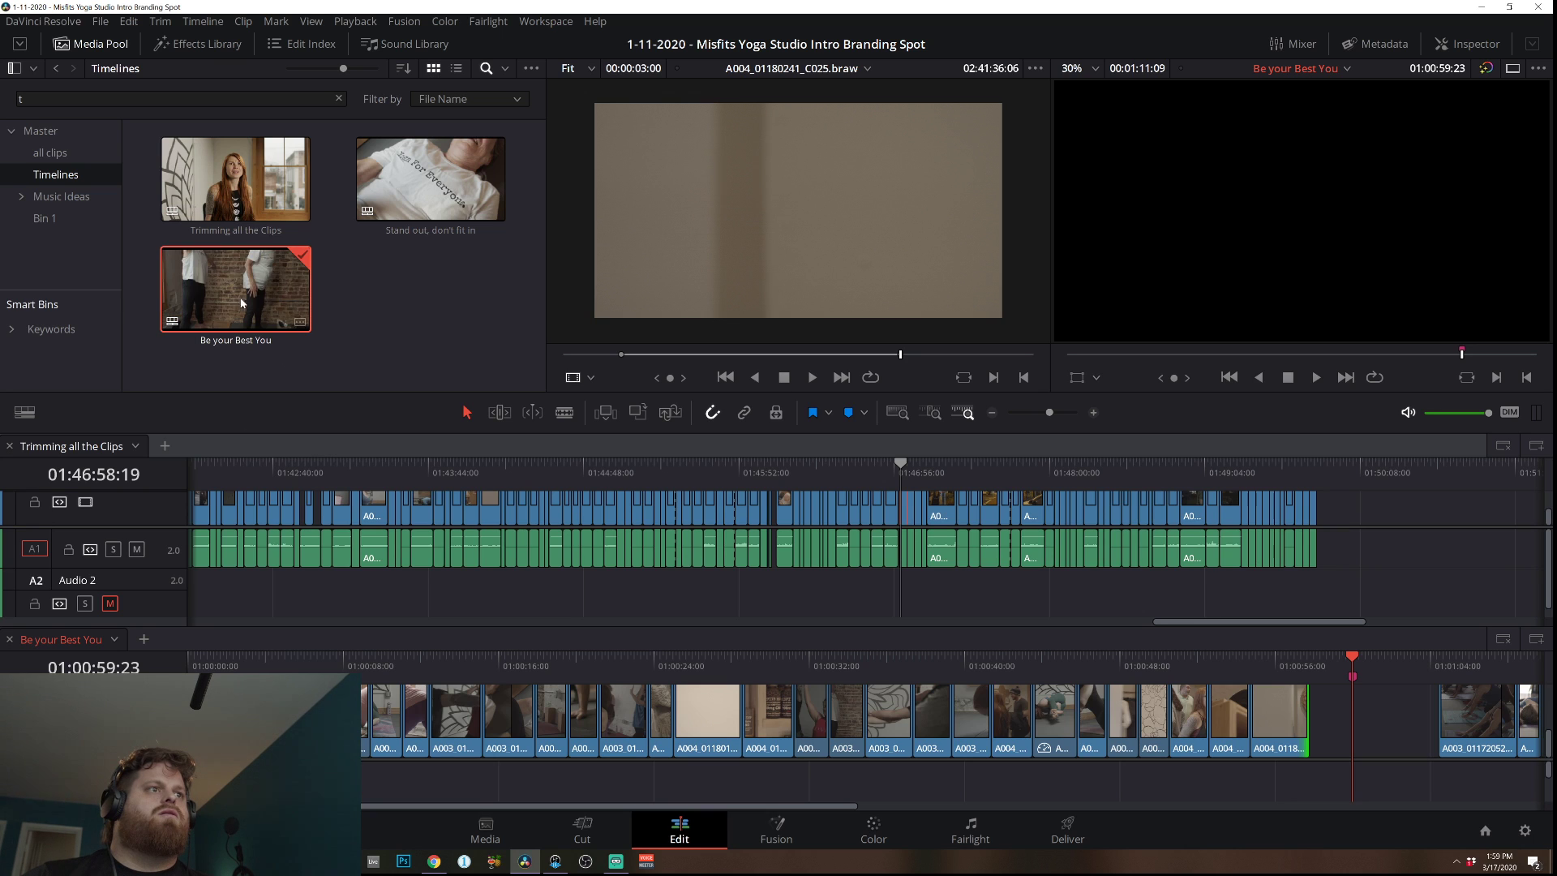
drag(241, 303, 226, 452)
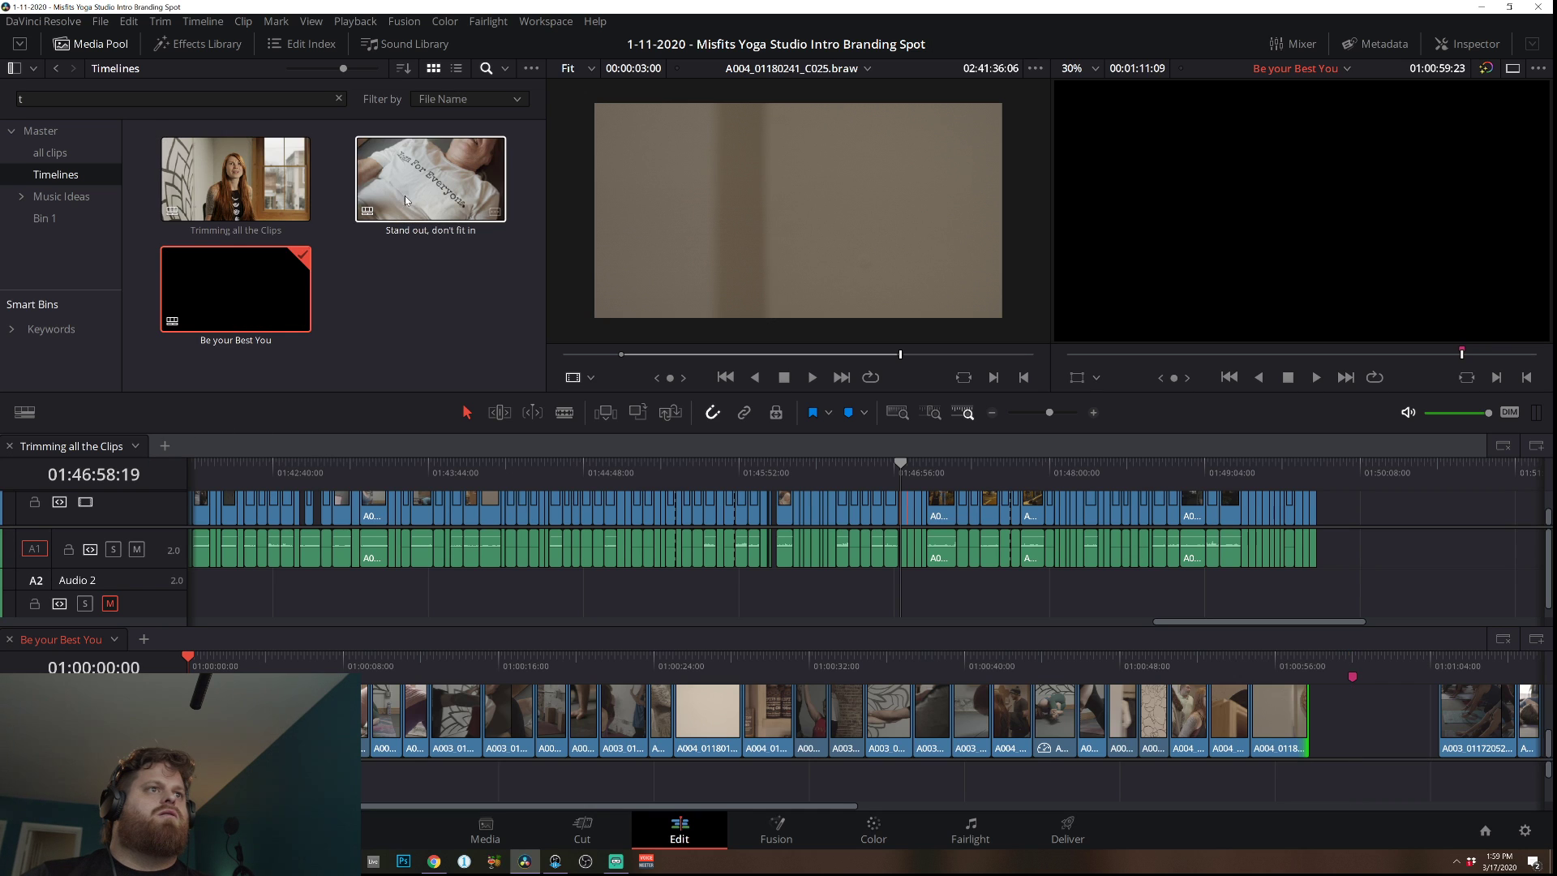
click(165, 446)
click(252, 446)
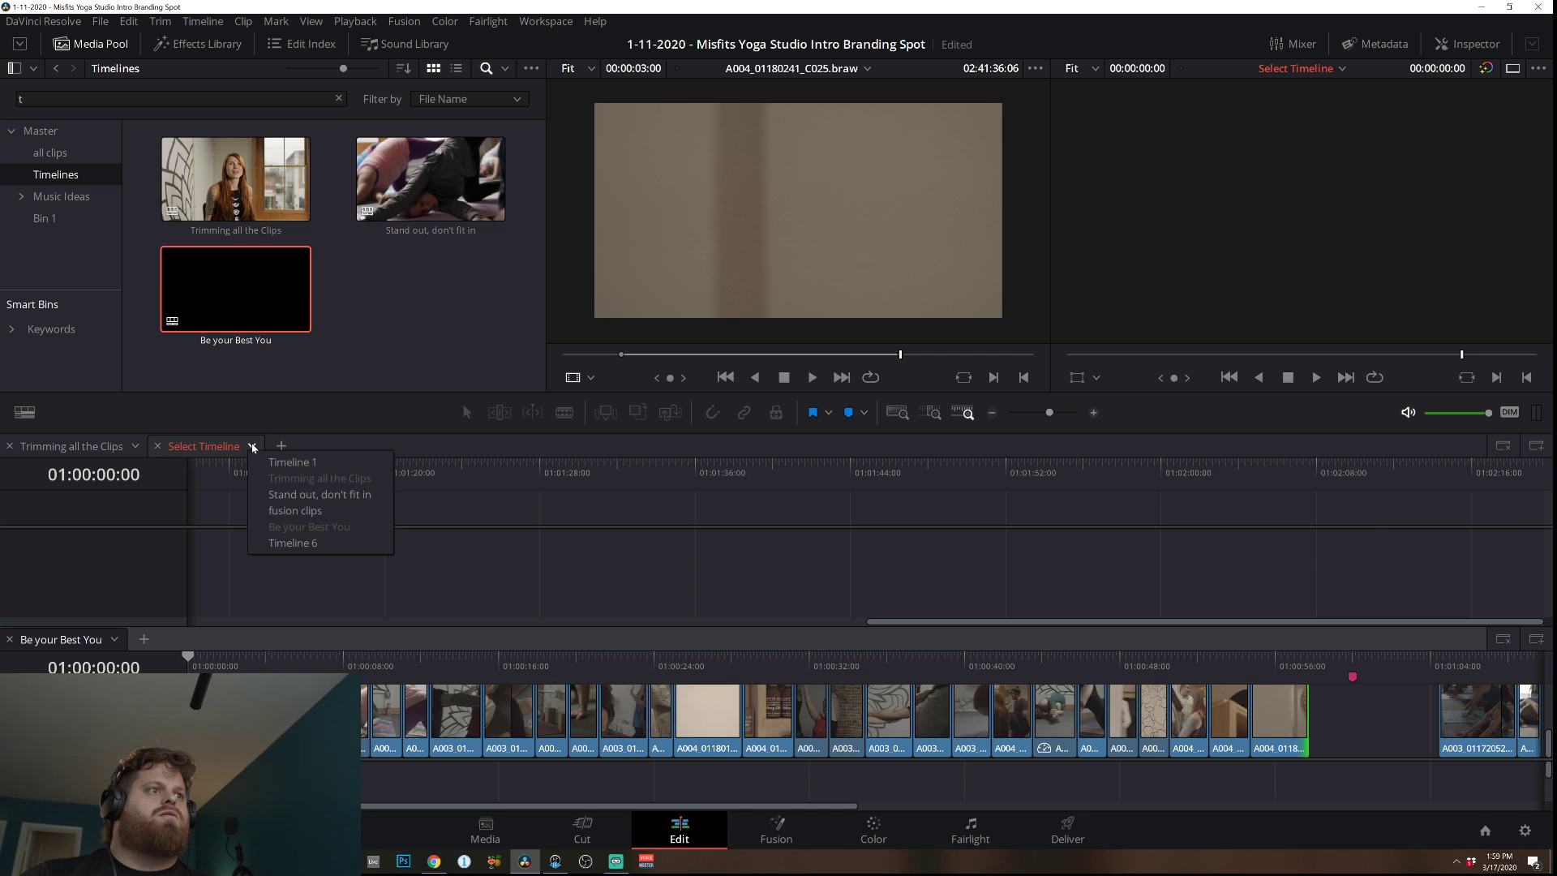
click(294, 498)
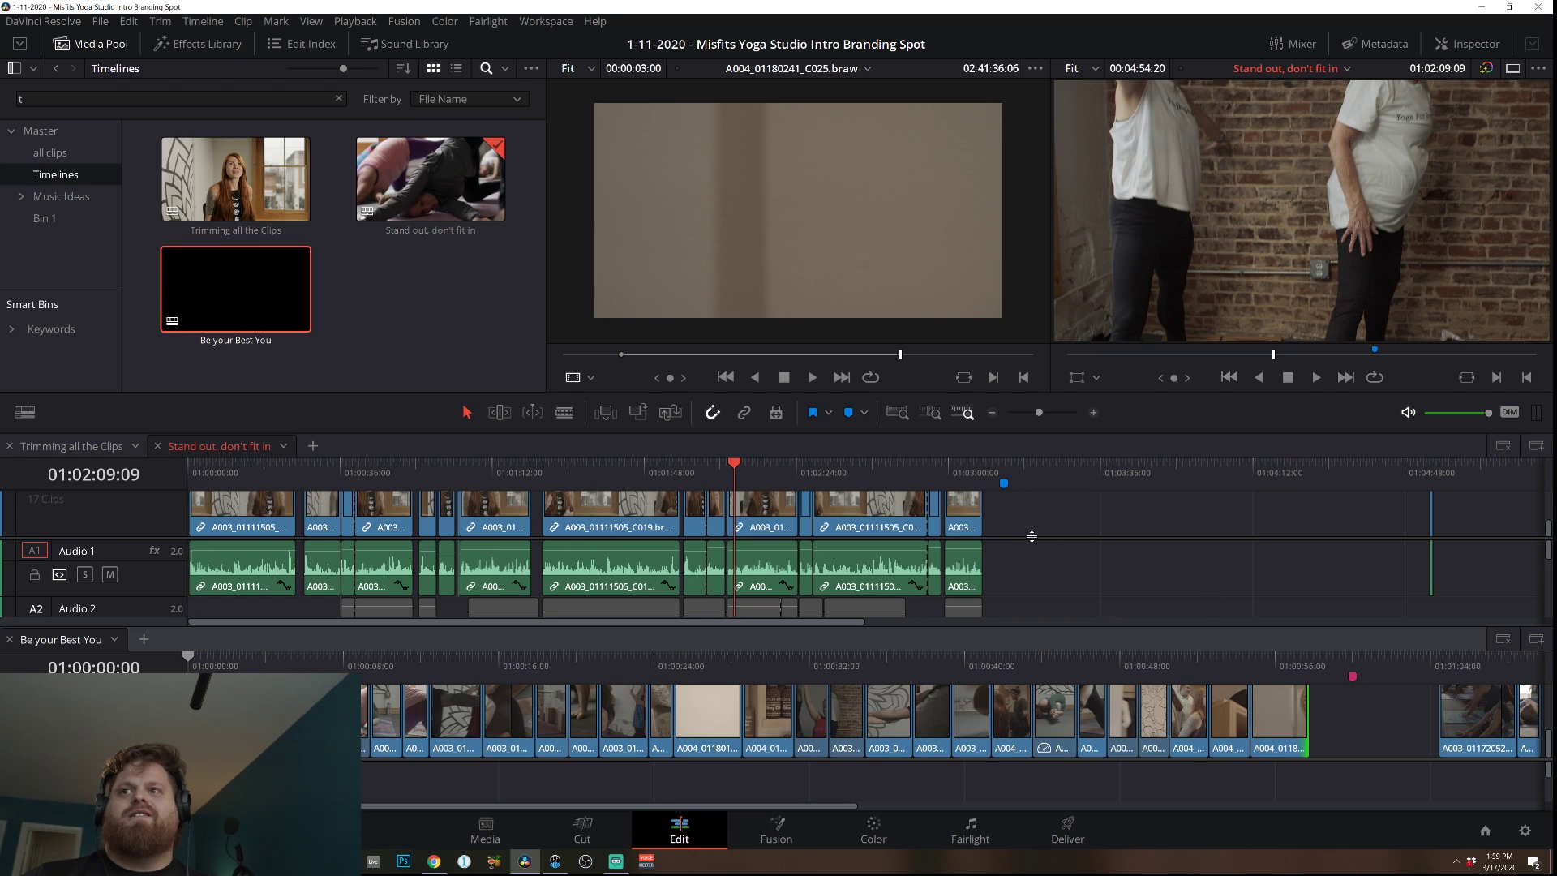
Find the Misfits Studio logo title at the start of Stand out, don't fit in, with Be your Best You parked at the lobby clip's end.
click(735, 478)
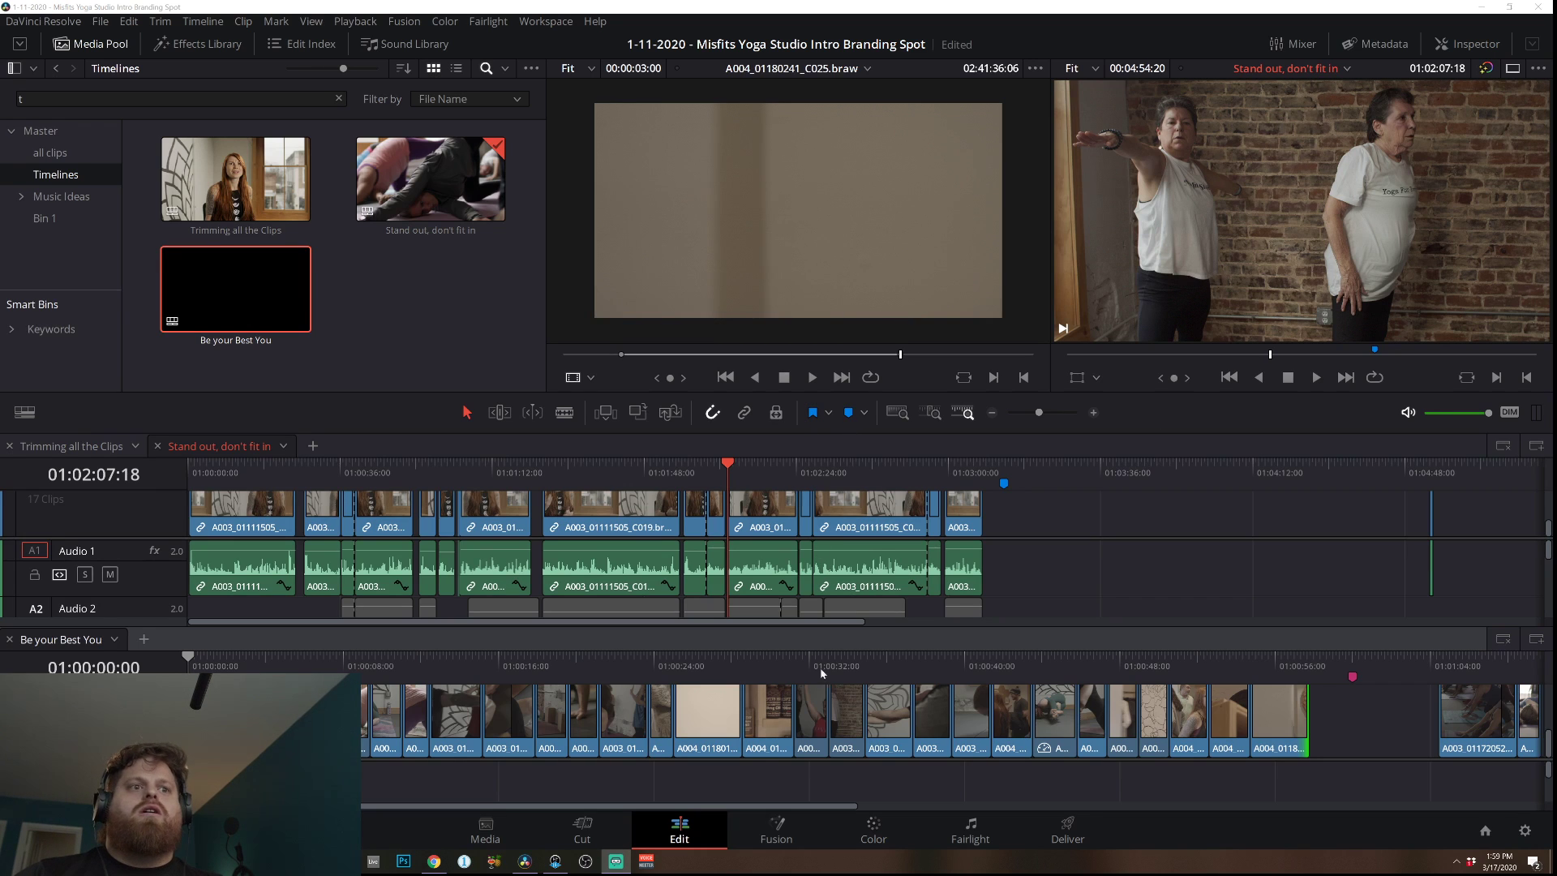
click(1309, 658)
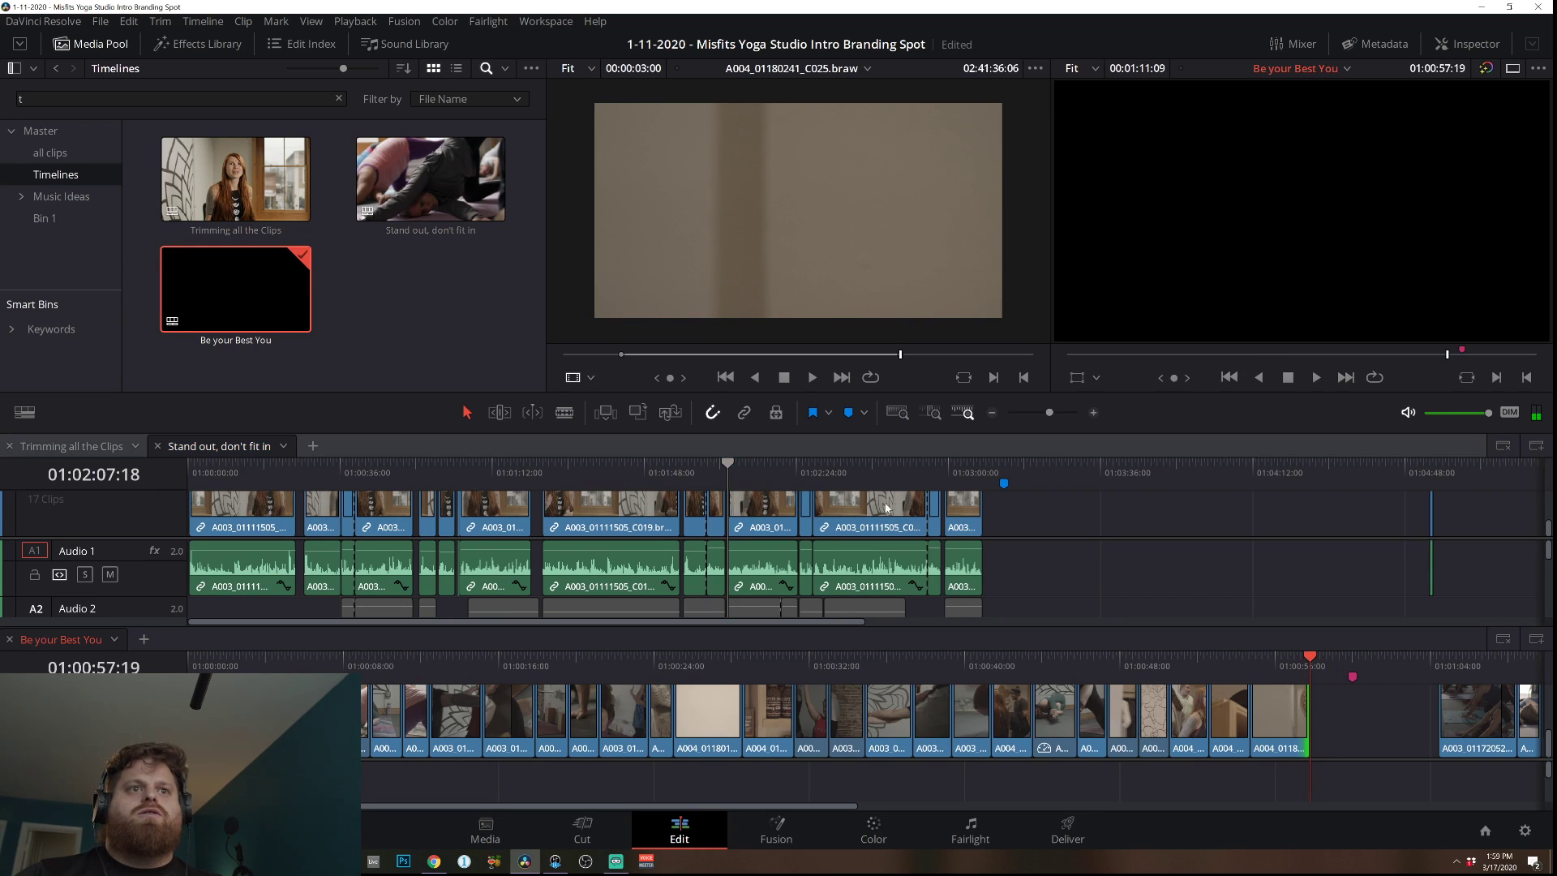
click(636, 464)
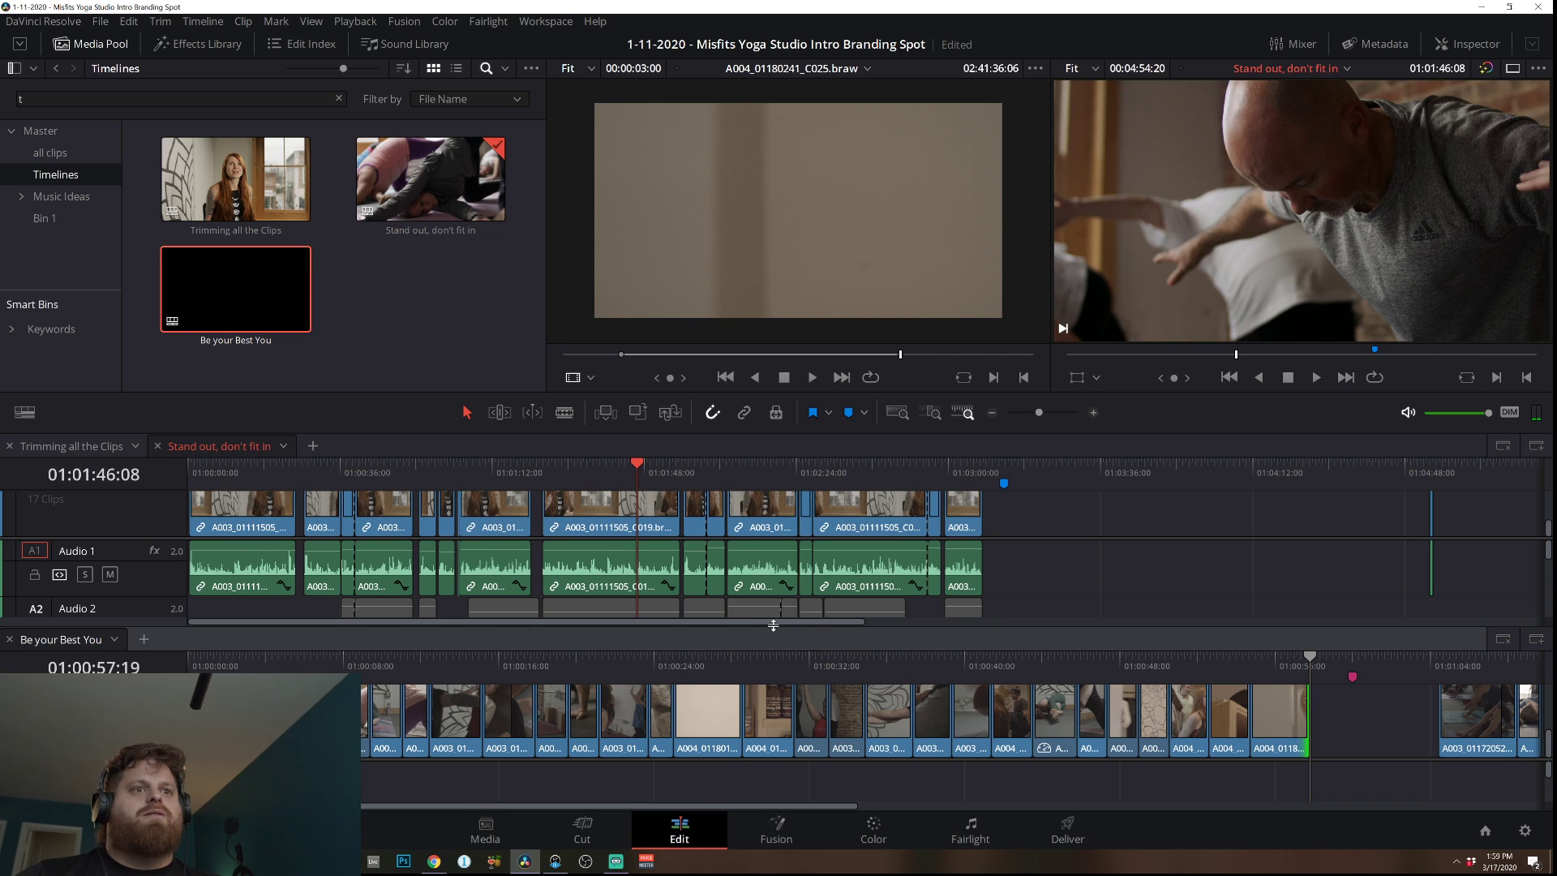
drag(773, 626, 775, 622)
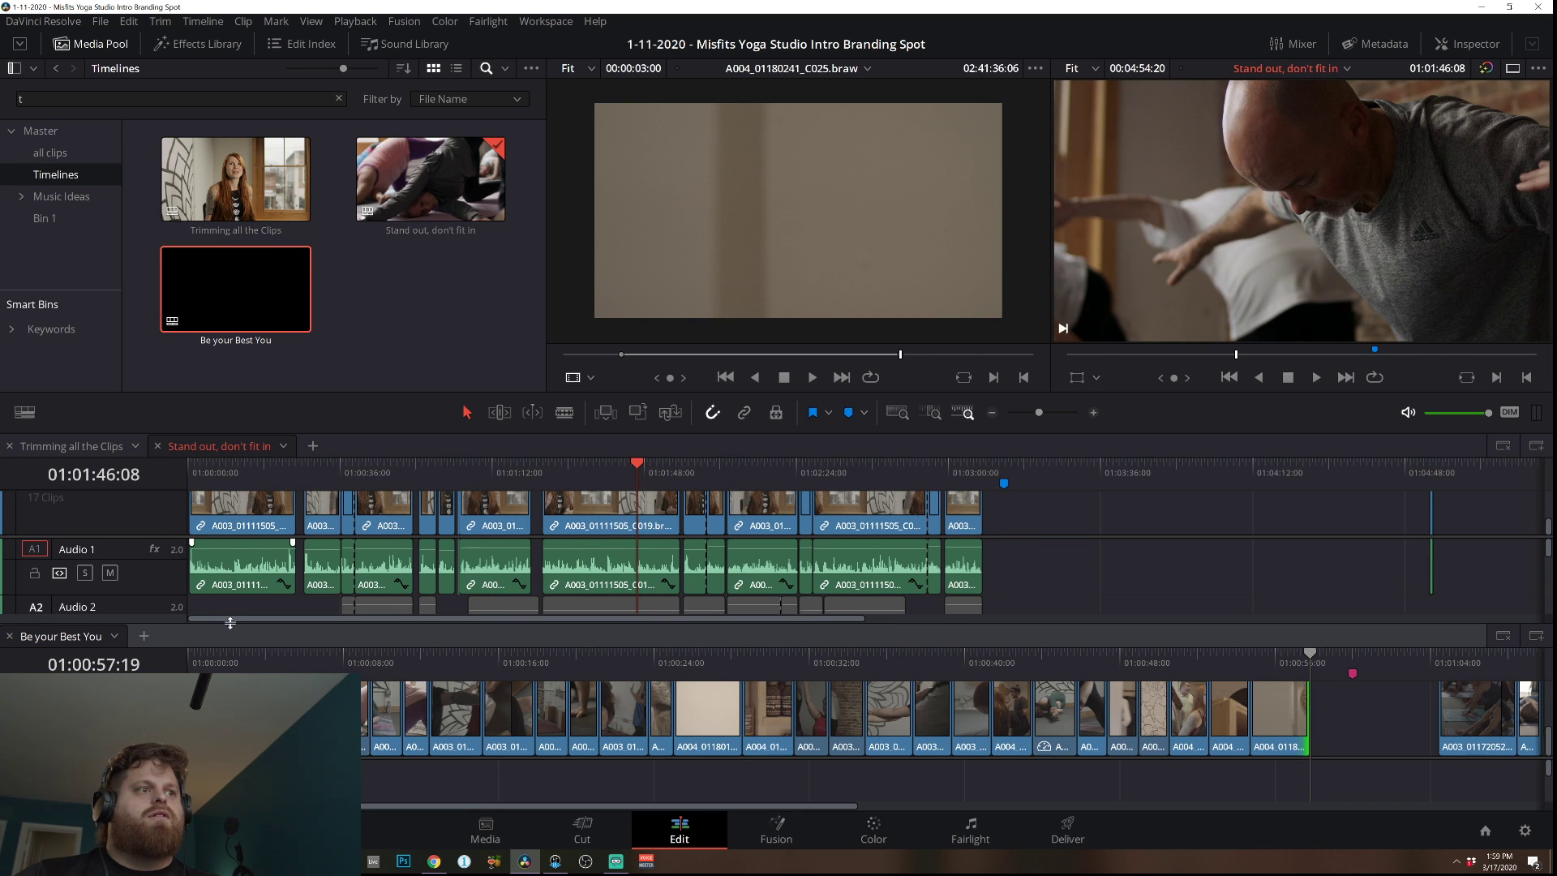
drag(230, 622, 3, 590)
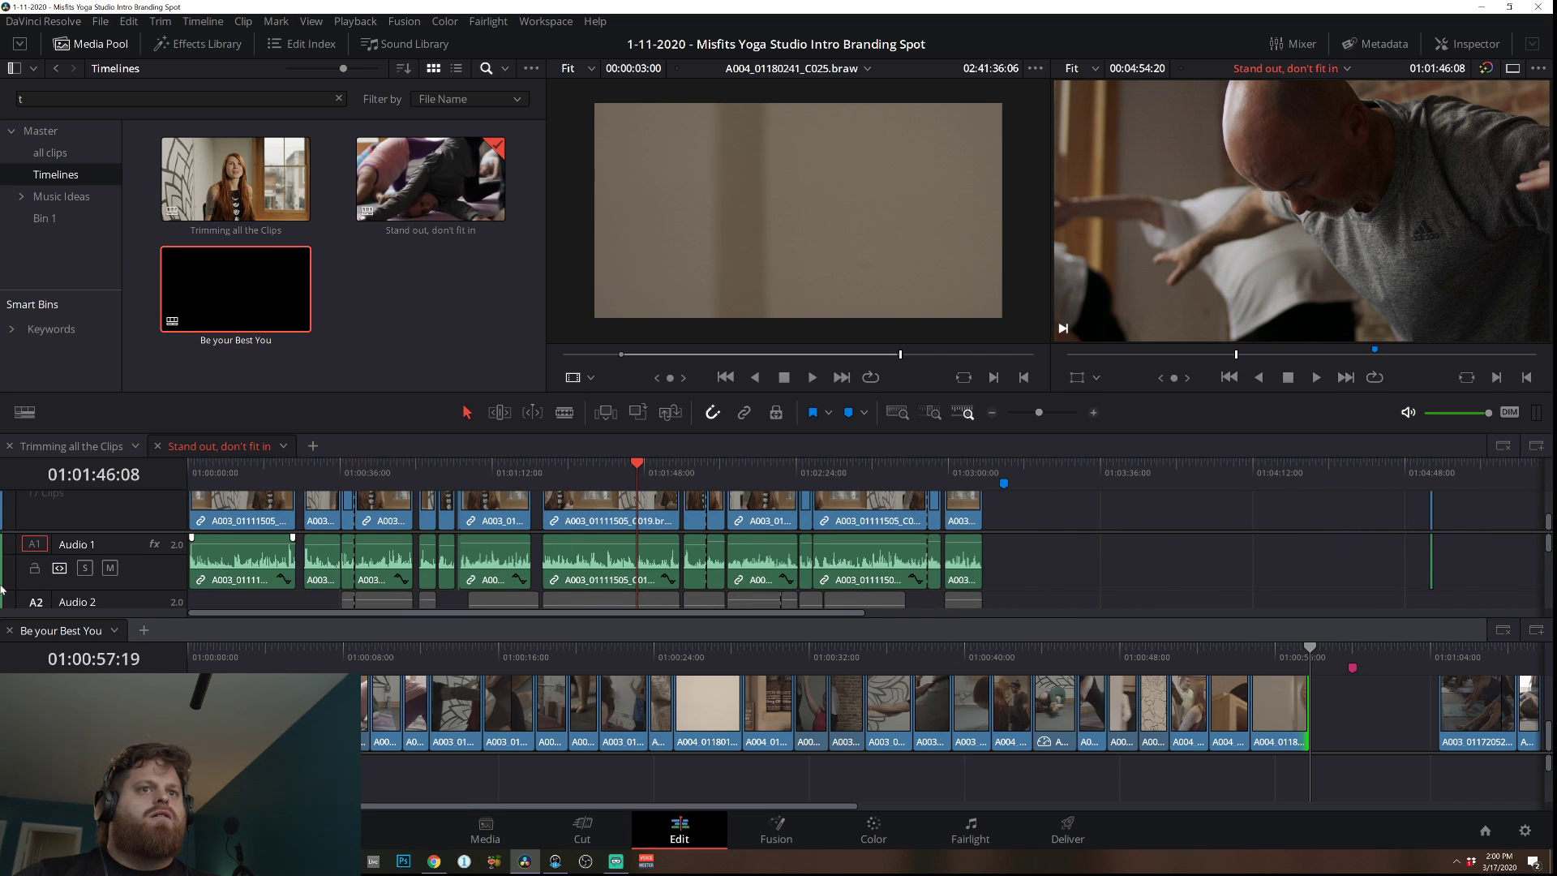
scroll(257, 520, up, 3)
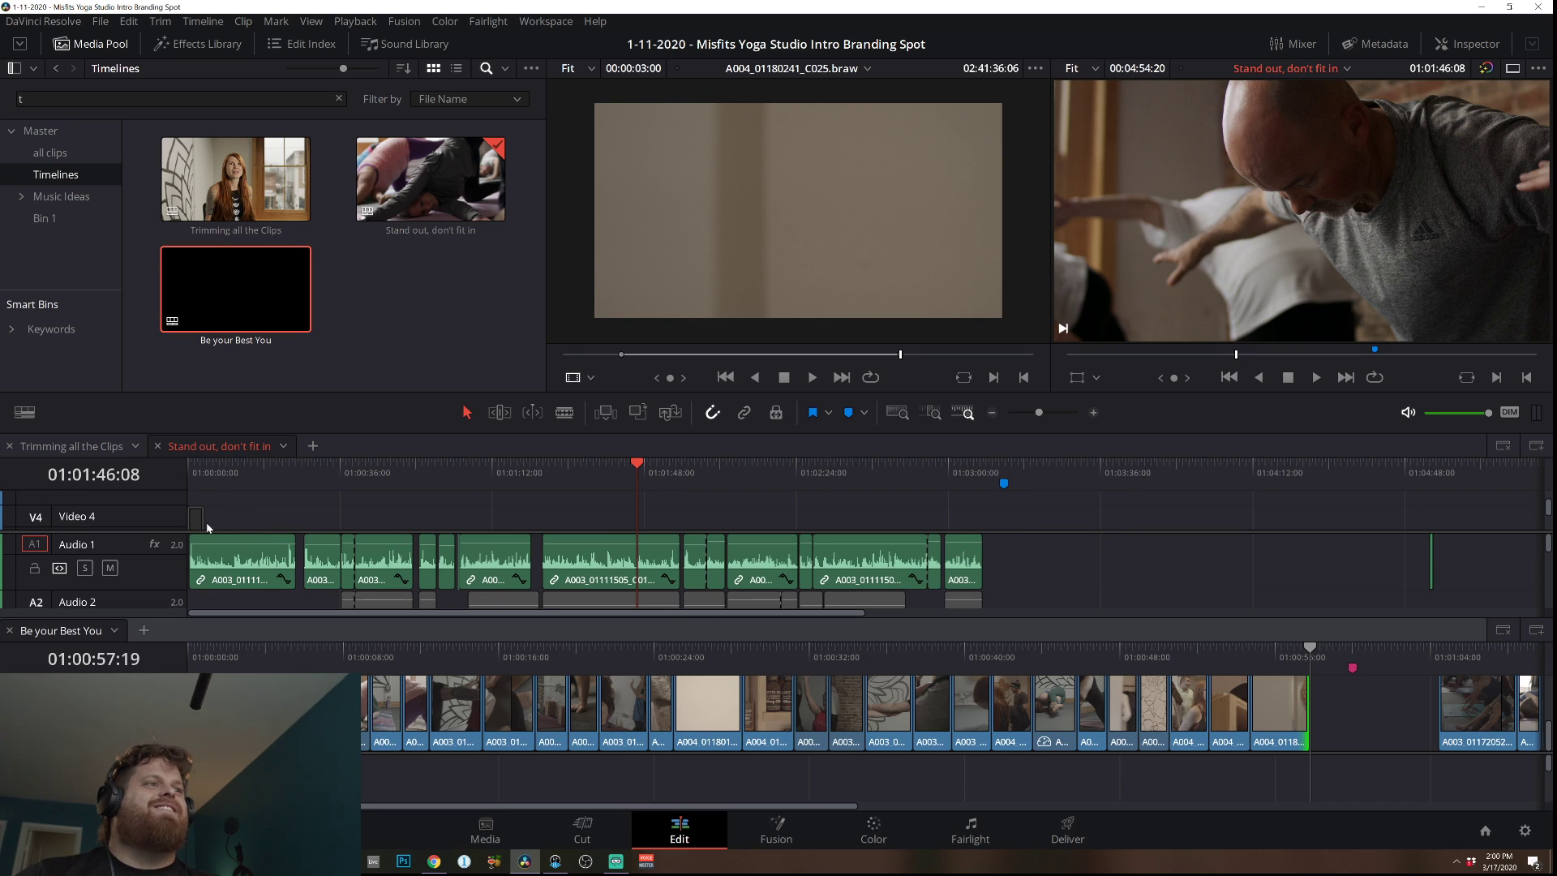
key(Home)
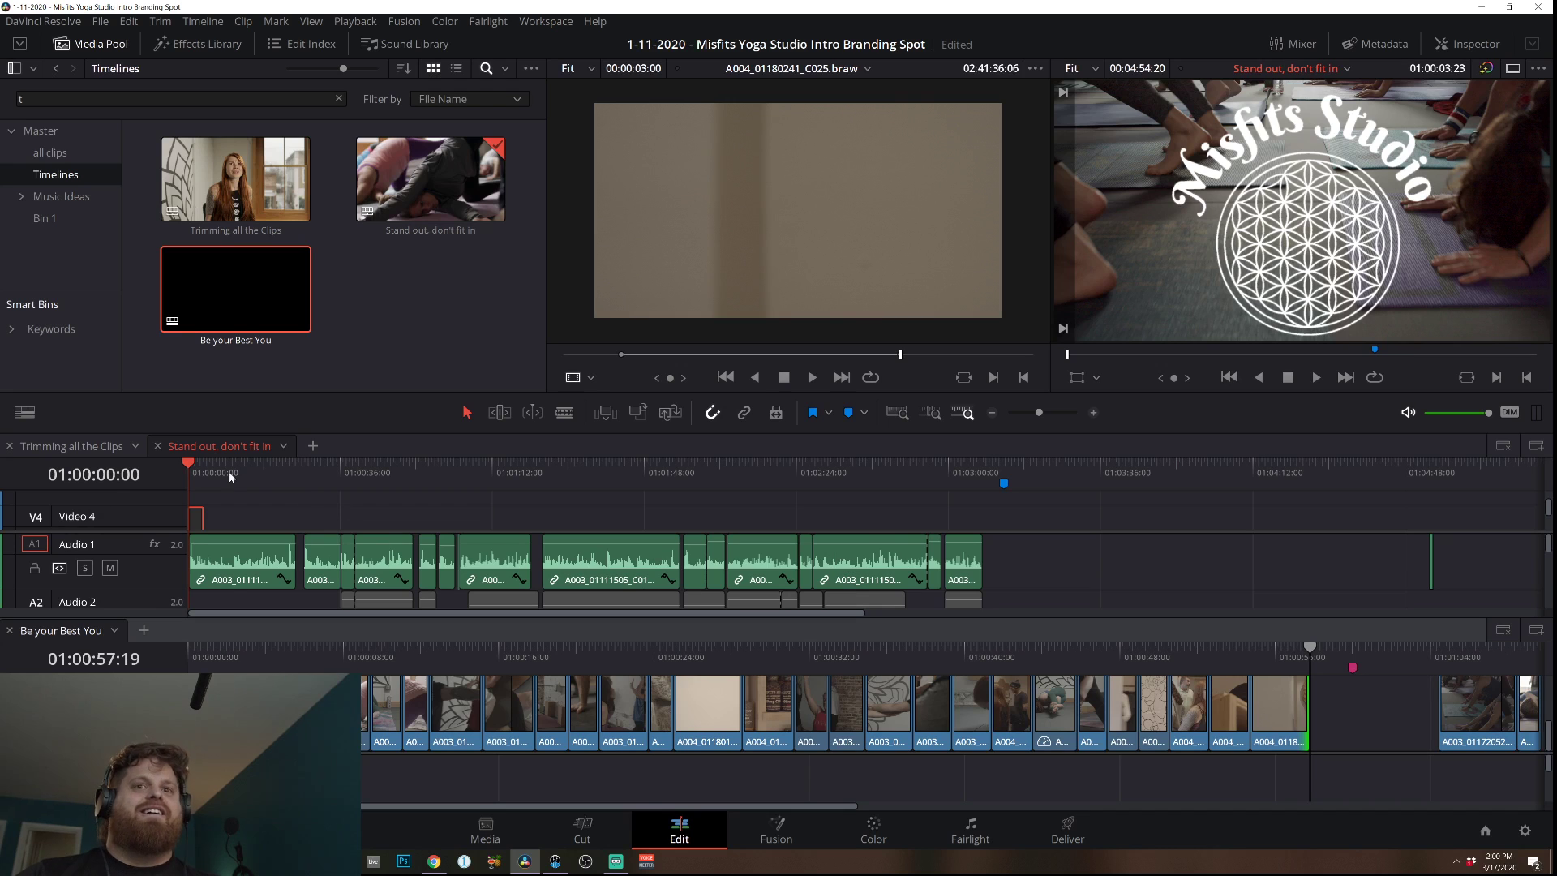
Try the Misfits logo clip from Stand out, don't fit in directly after the lobby clip, play it, and toggle whether it is enabled.
drag(390, 533, 1319, 711)
drag(1223, 650, 1285, 655)
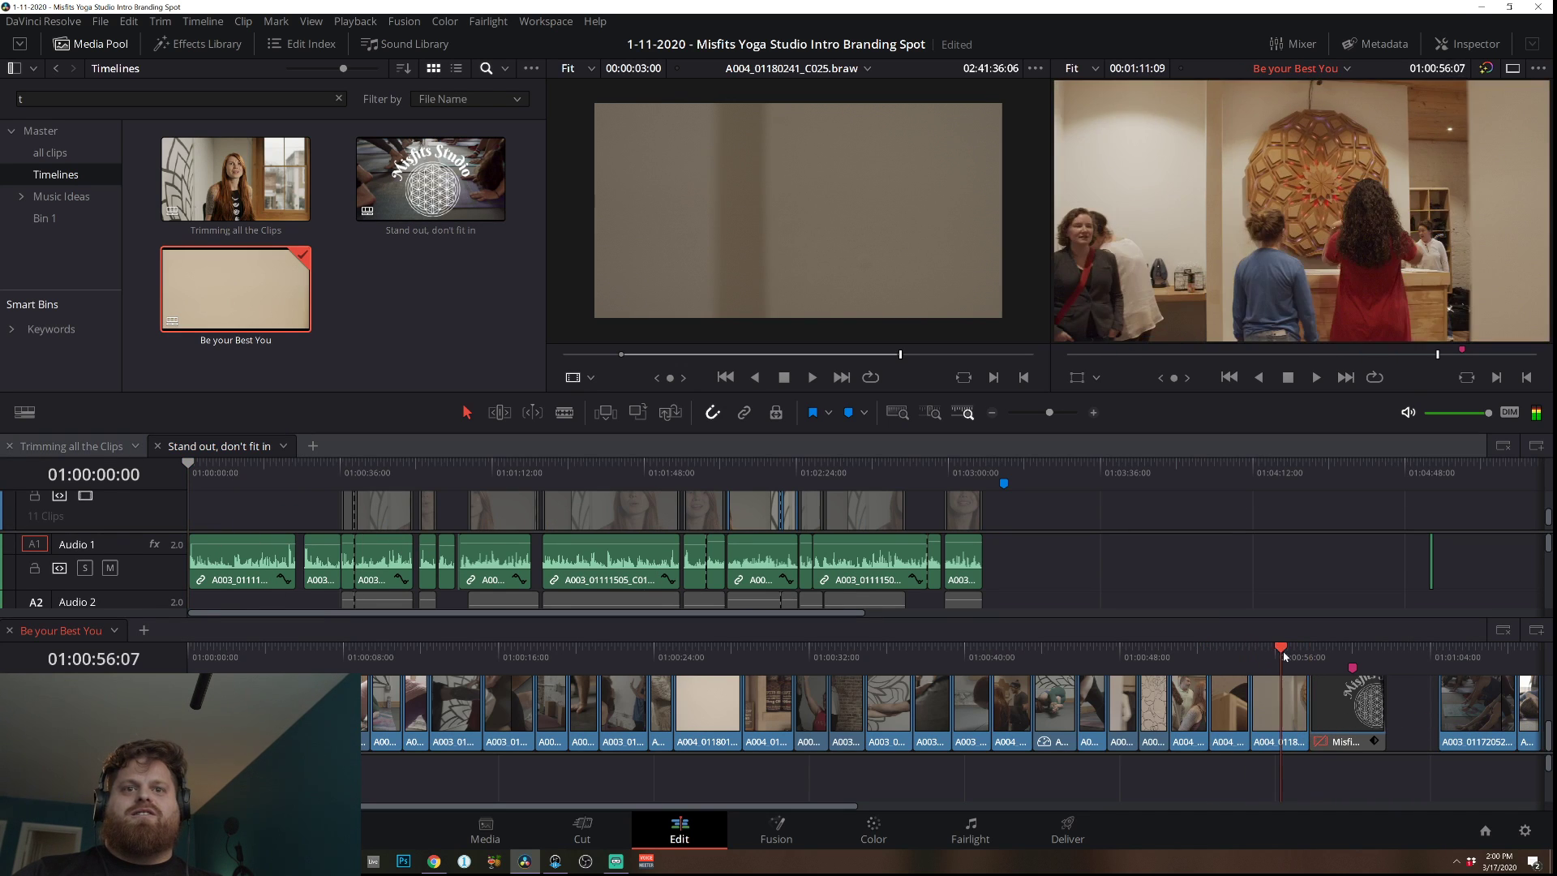
key(slash)
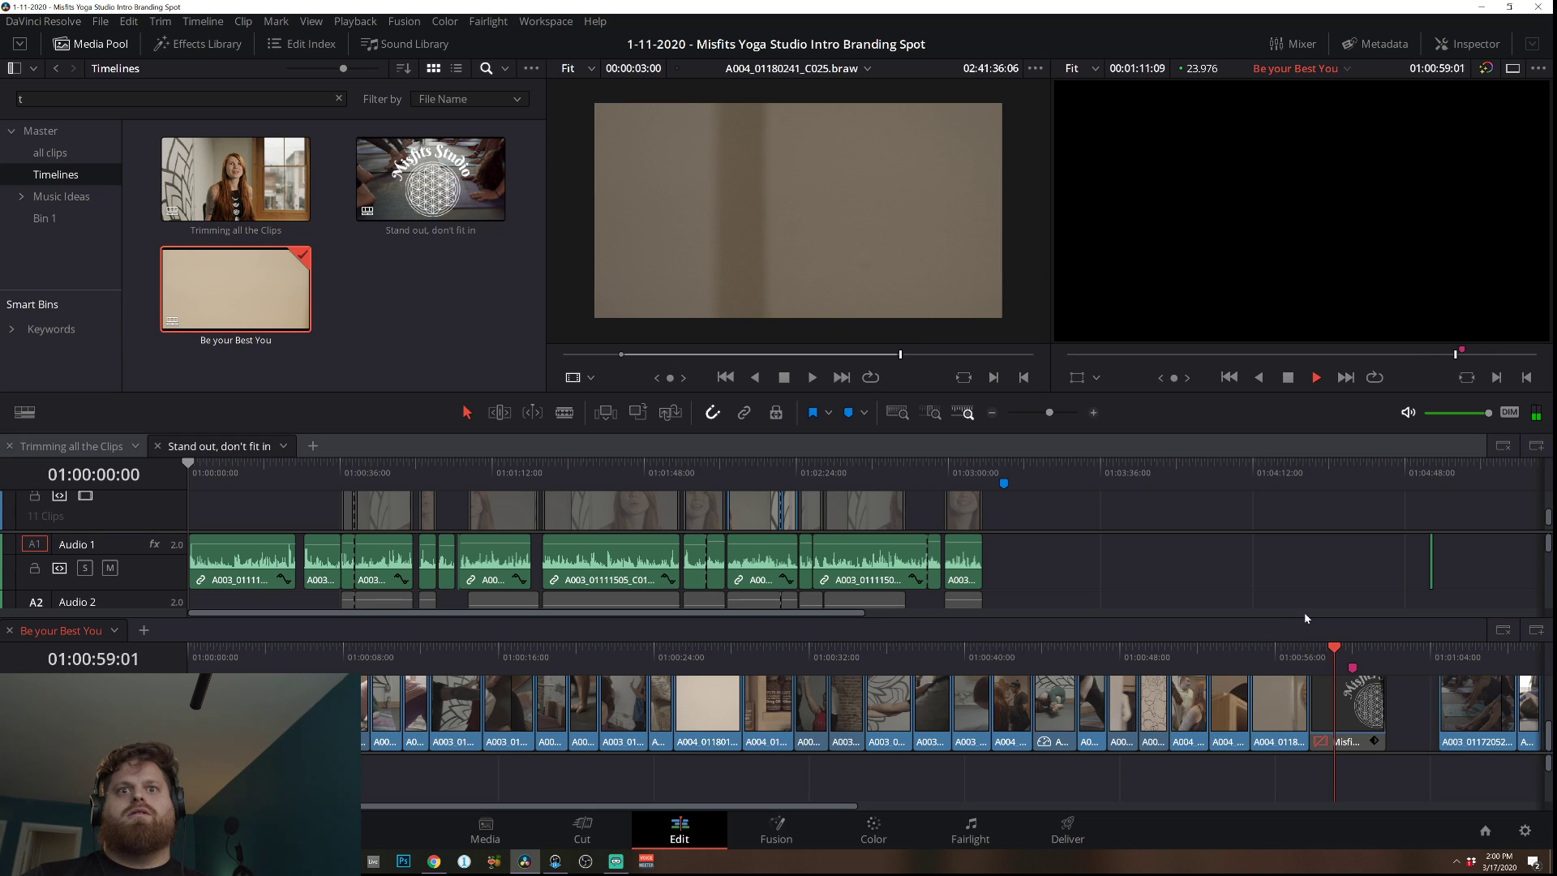
click(1371, 707)
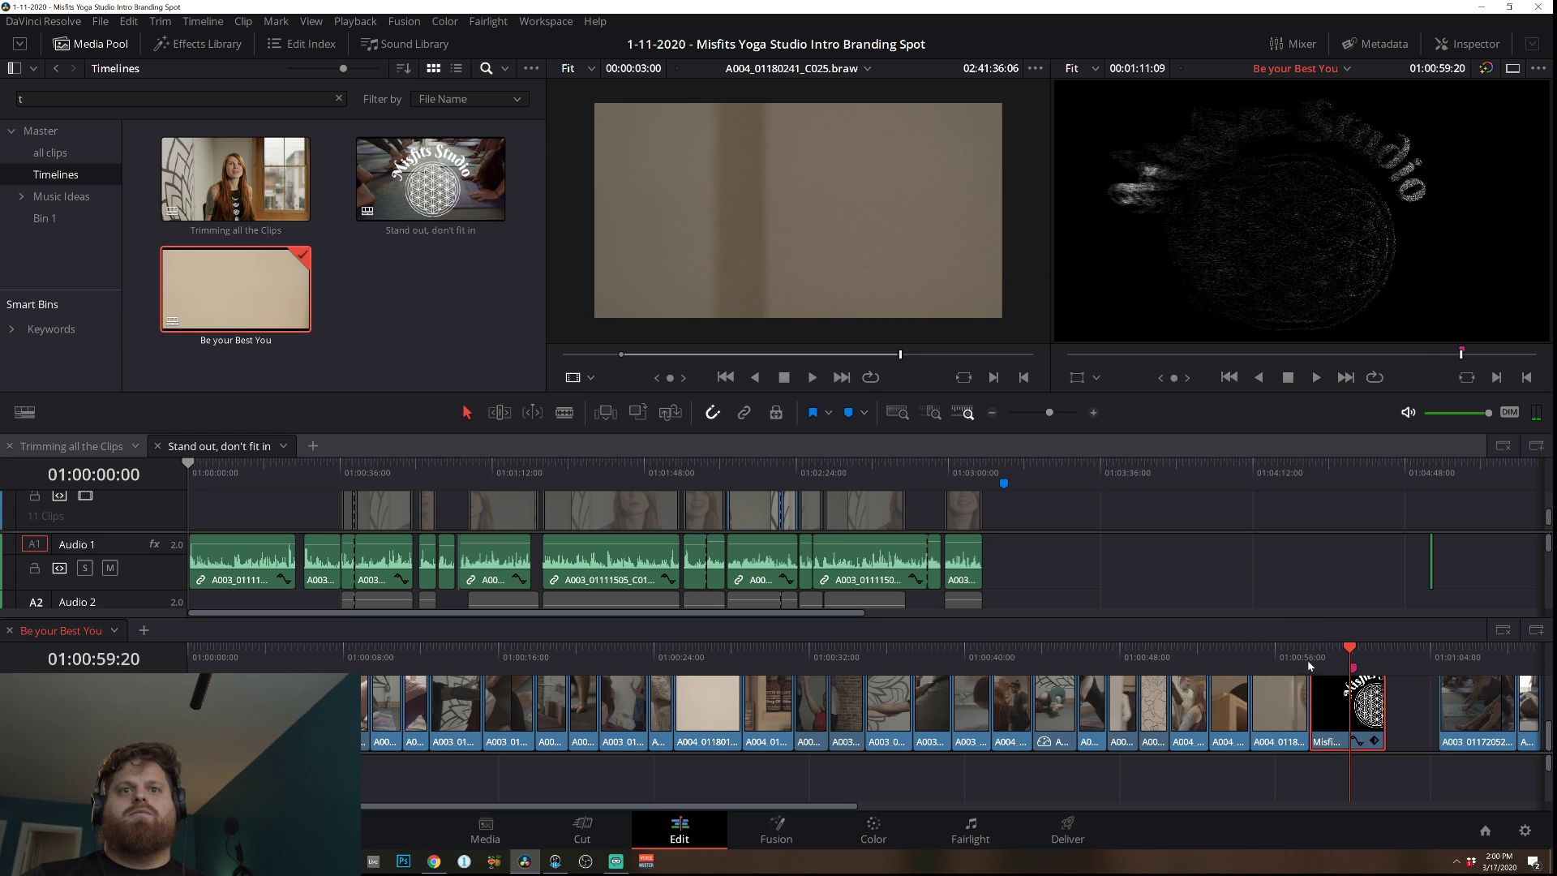
key(d)
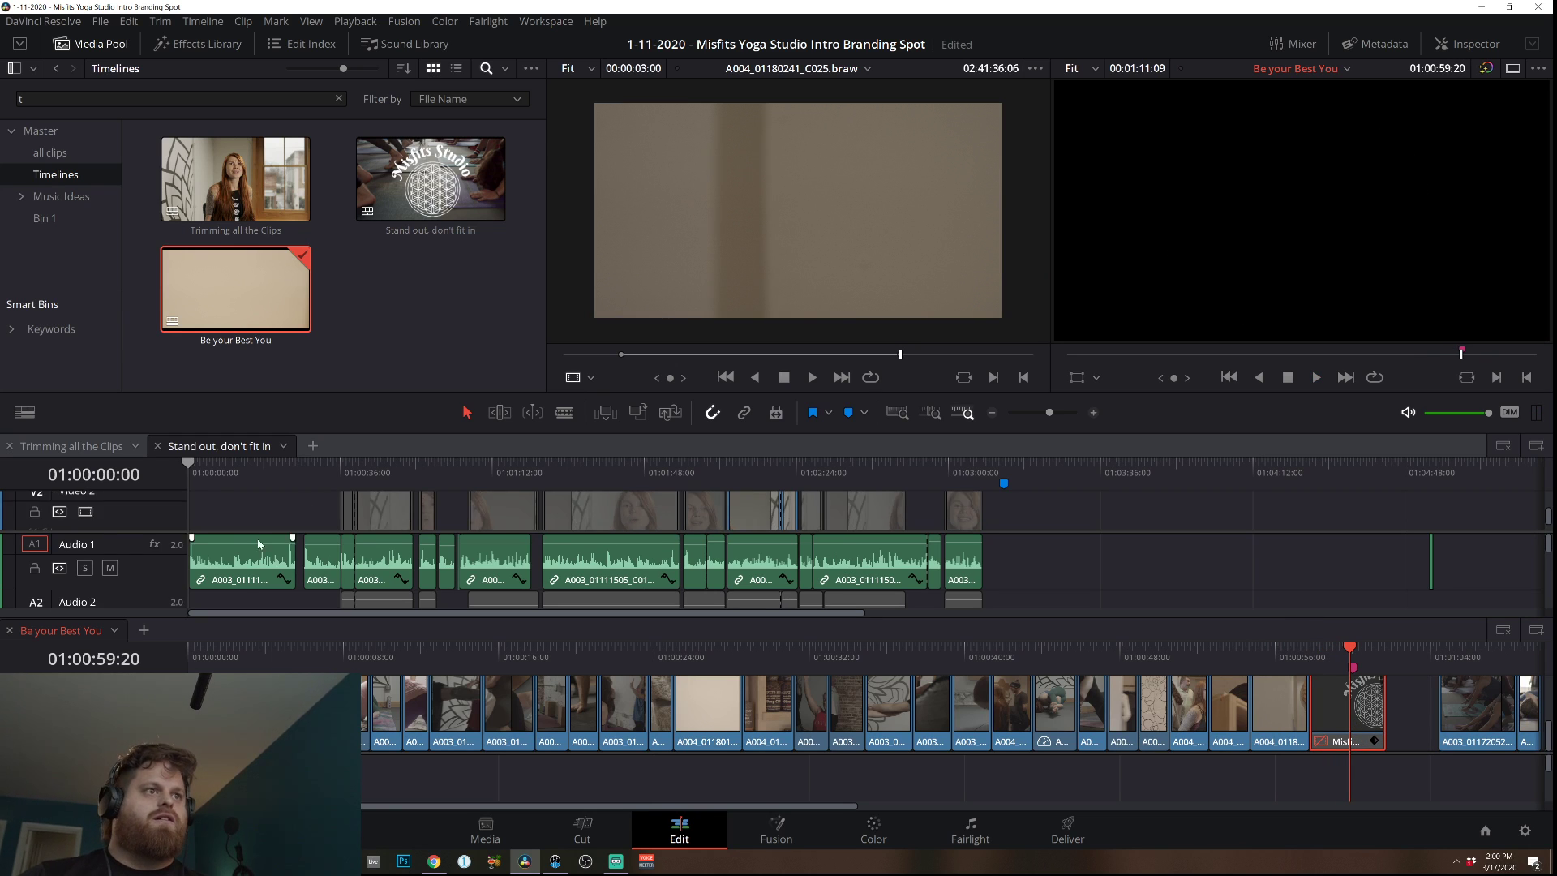
Replace the Misfits logo clip after the lobby clip with the 2k title logo animation and play from 01:00:56:07.
drag(1010, 491, 239, 523)
key(Delete)
scroll(240, 522, up, 1)
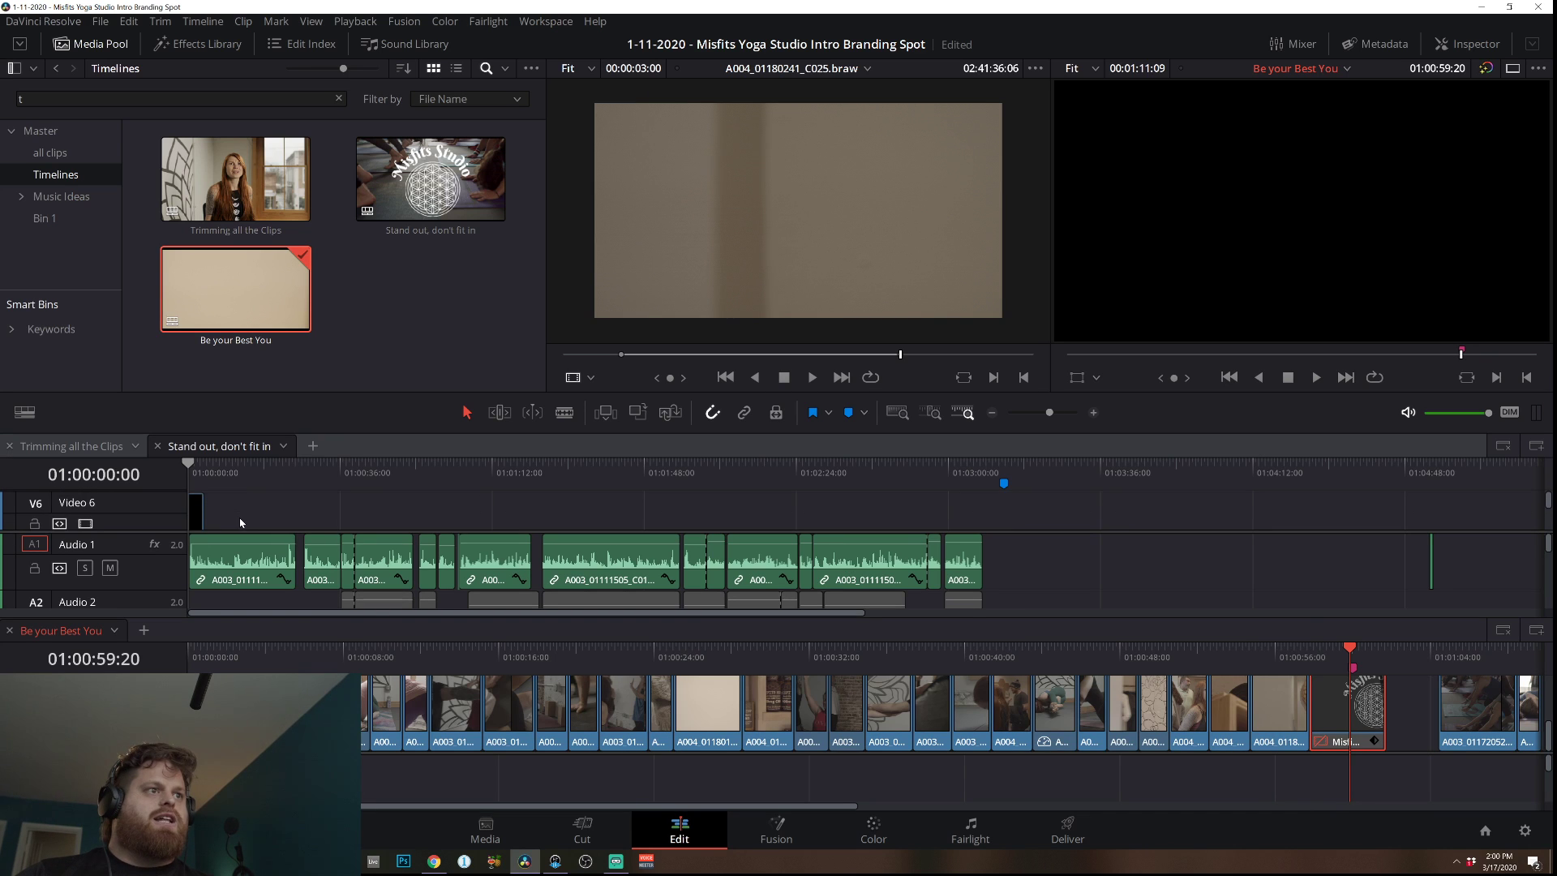
key(BackSpace)
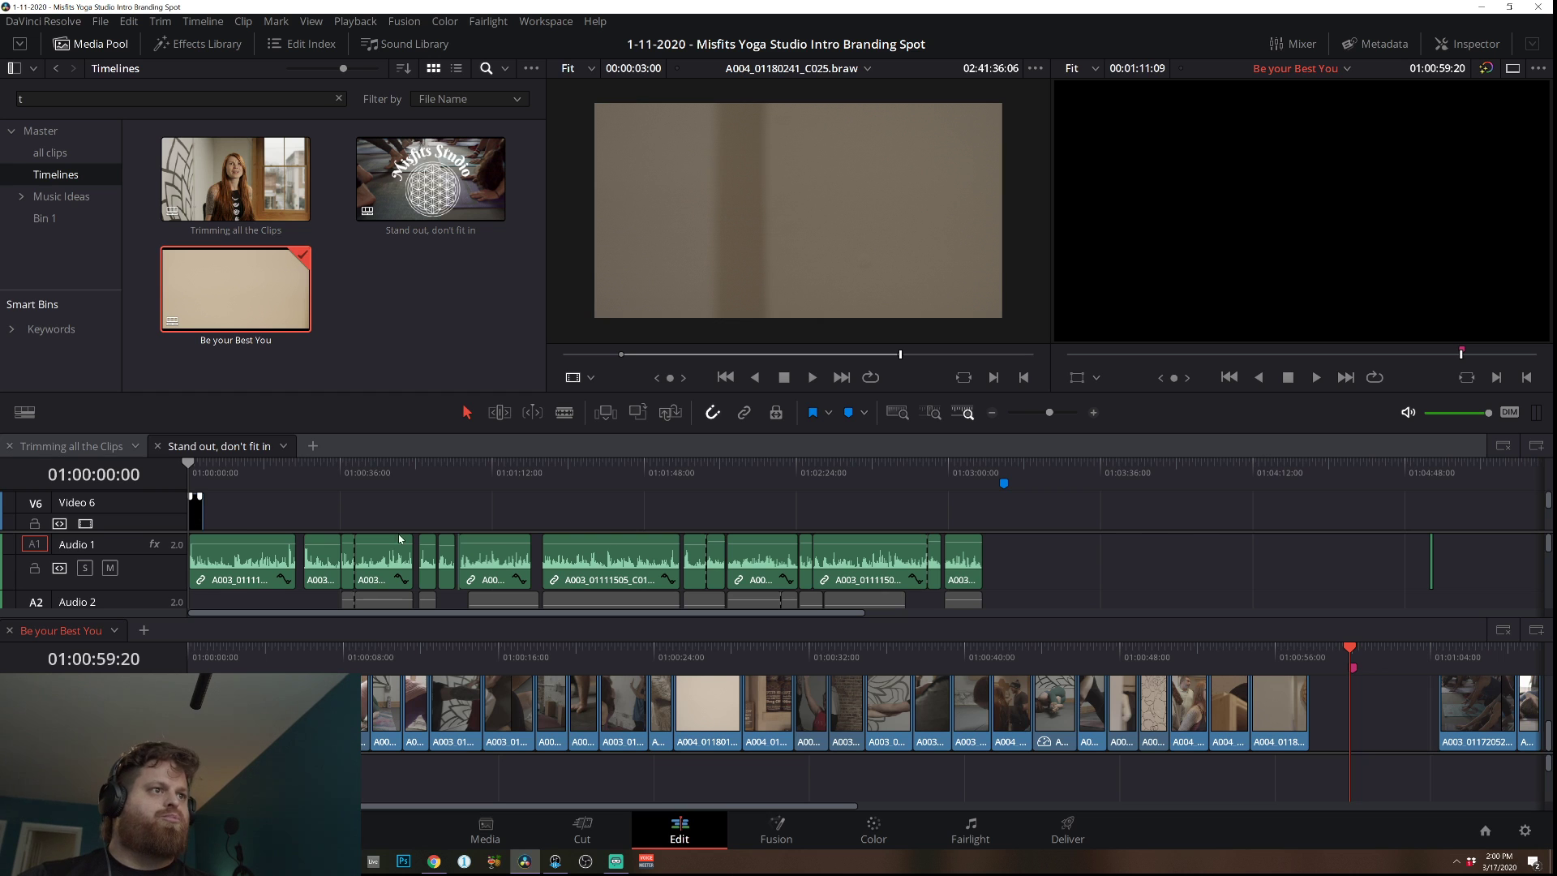
key(ctrl+z)
key(ctrl+z)
click(1281, 658)
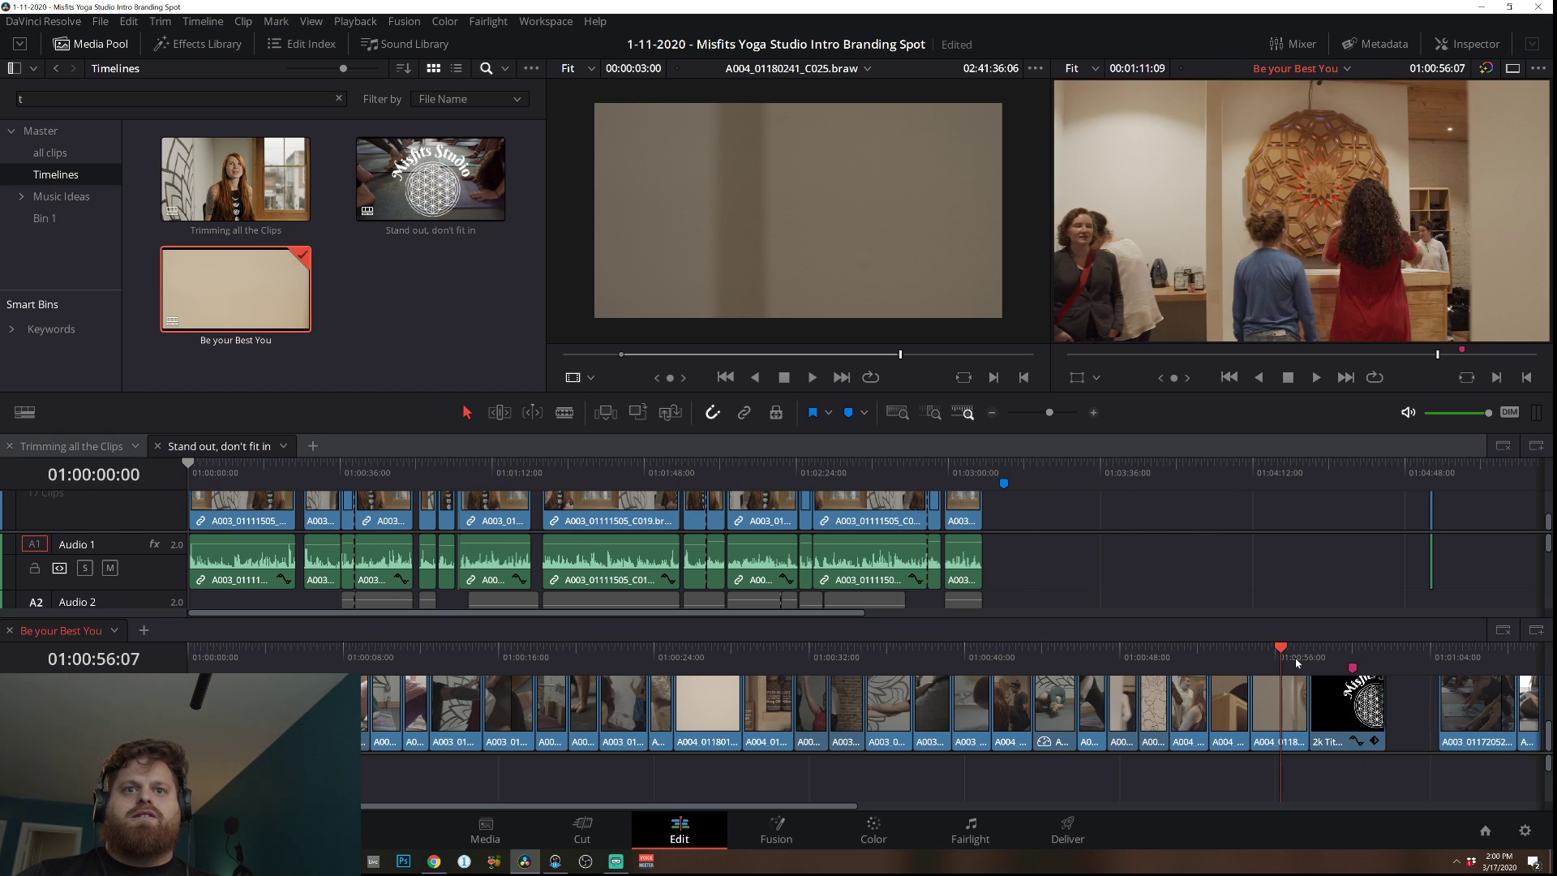
key(space)
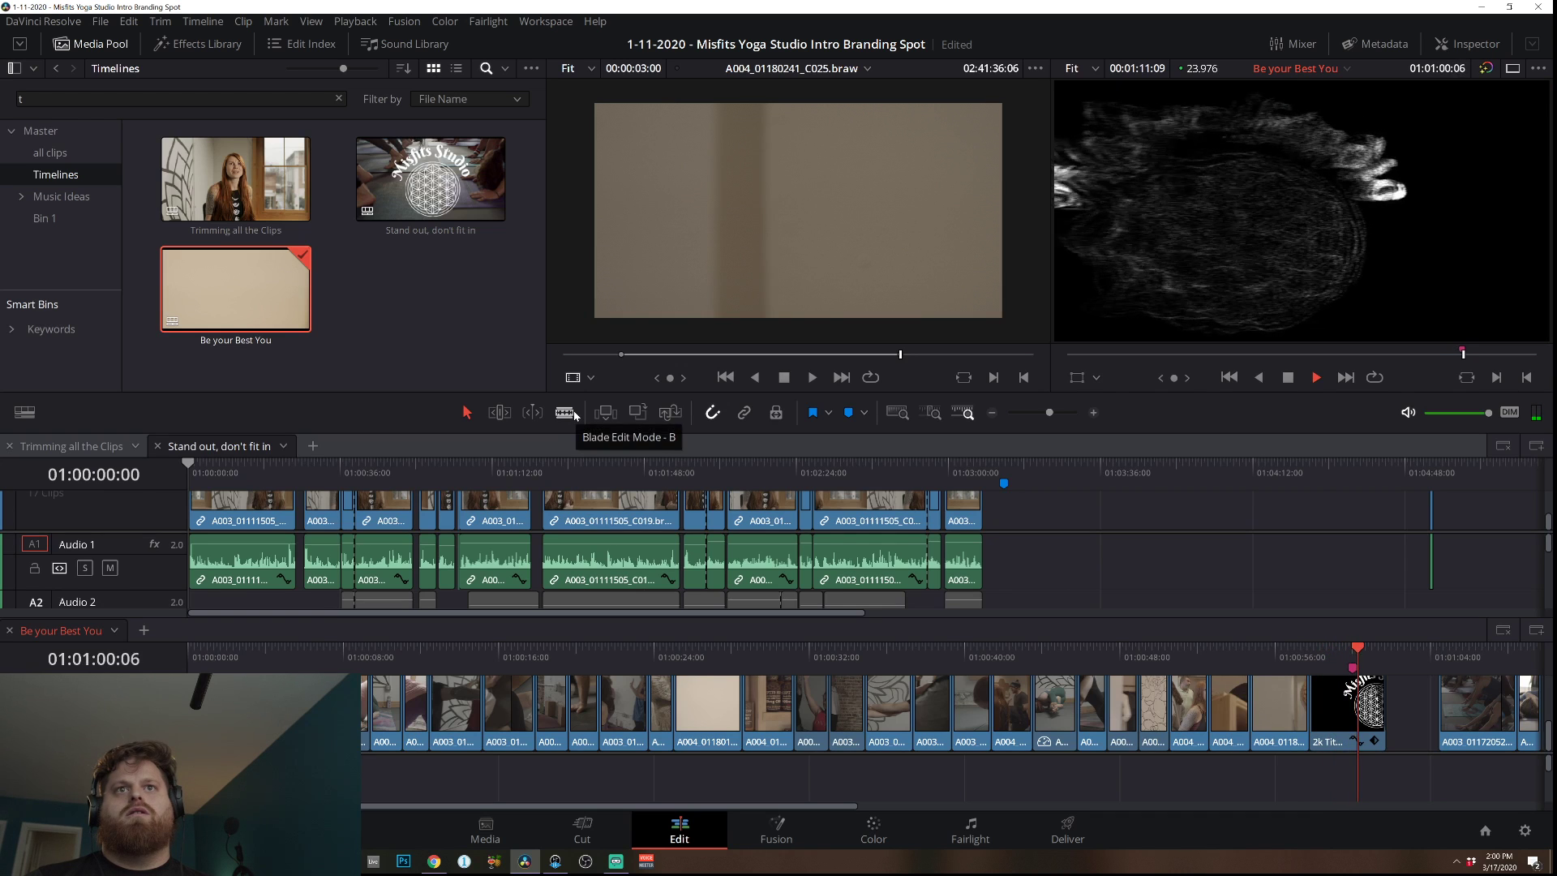
Move the 2k title logo animation onto the track above so it overlaps the lobby clip's end, and play the overlap.
key(space)
mouse_move(1330, 676)
mouse_down()
mouse_move(1328, 745)
mouse_move(1340, 721)
mouse_move(1291, 681)
mouse_move(1302, 674)
mouse_up()
click(1250, 653)
key(space)
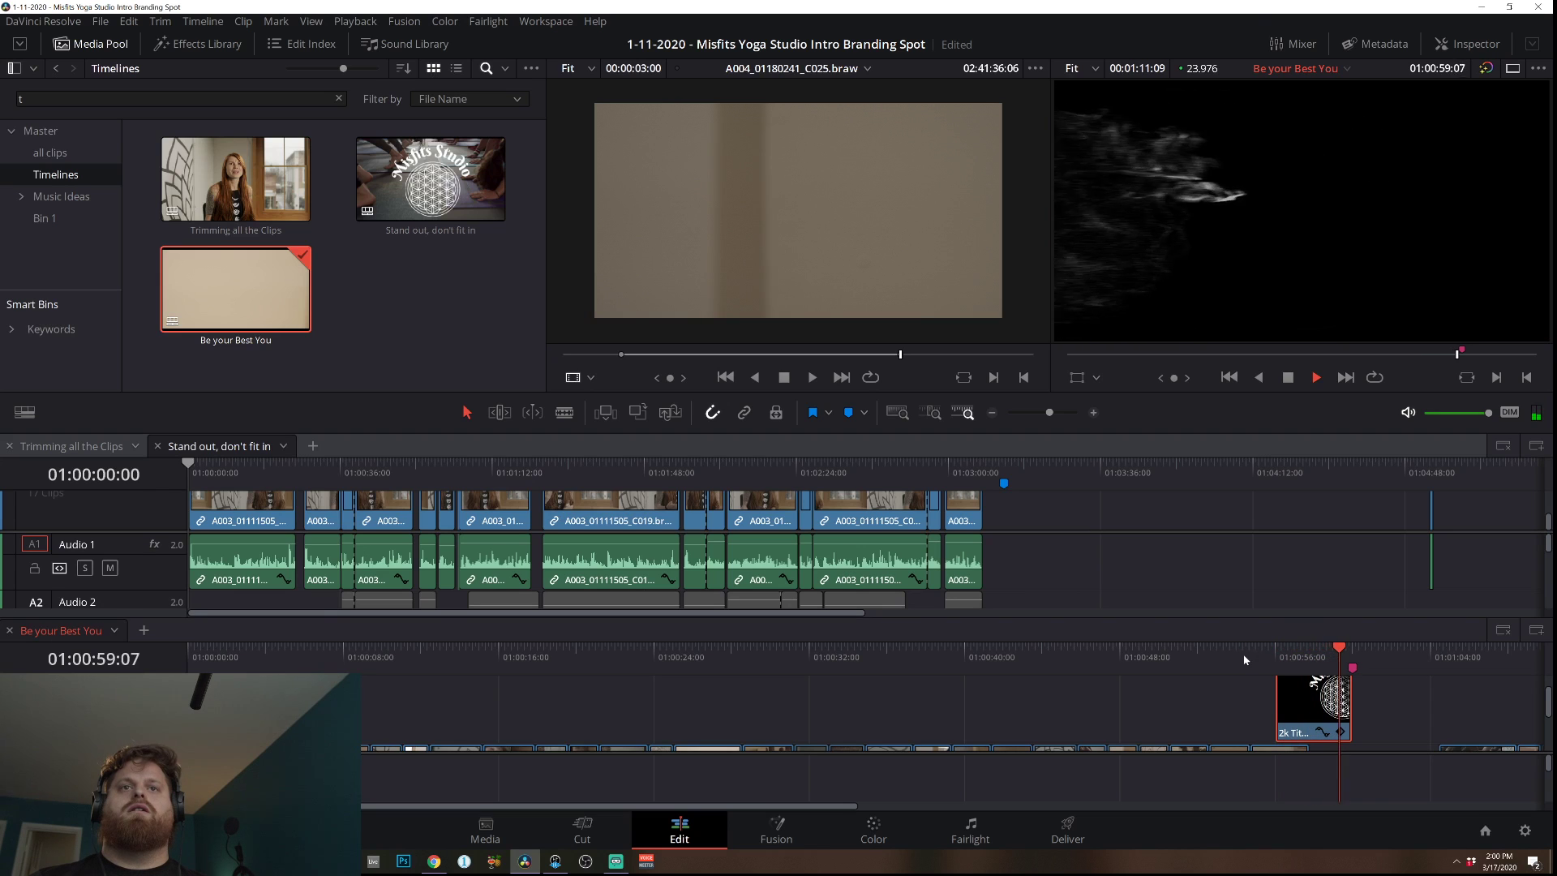
double_click(1315, 708)
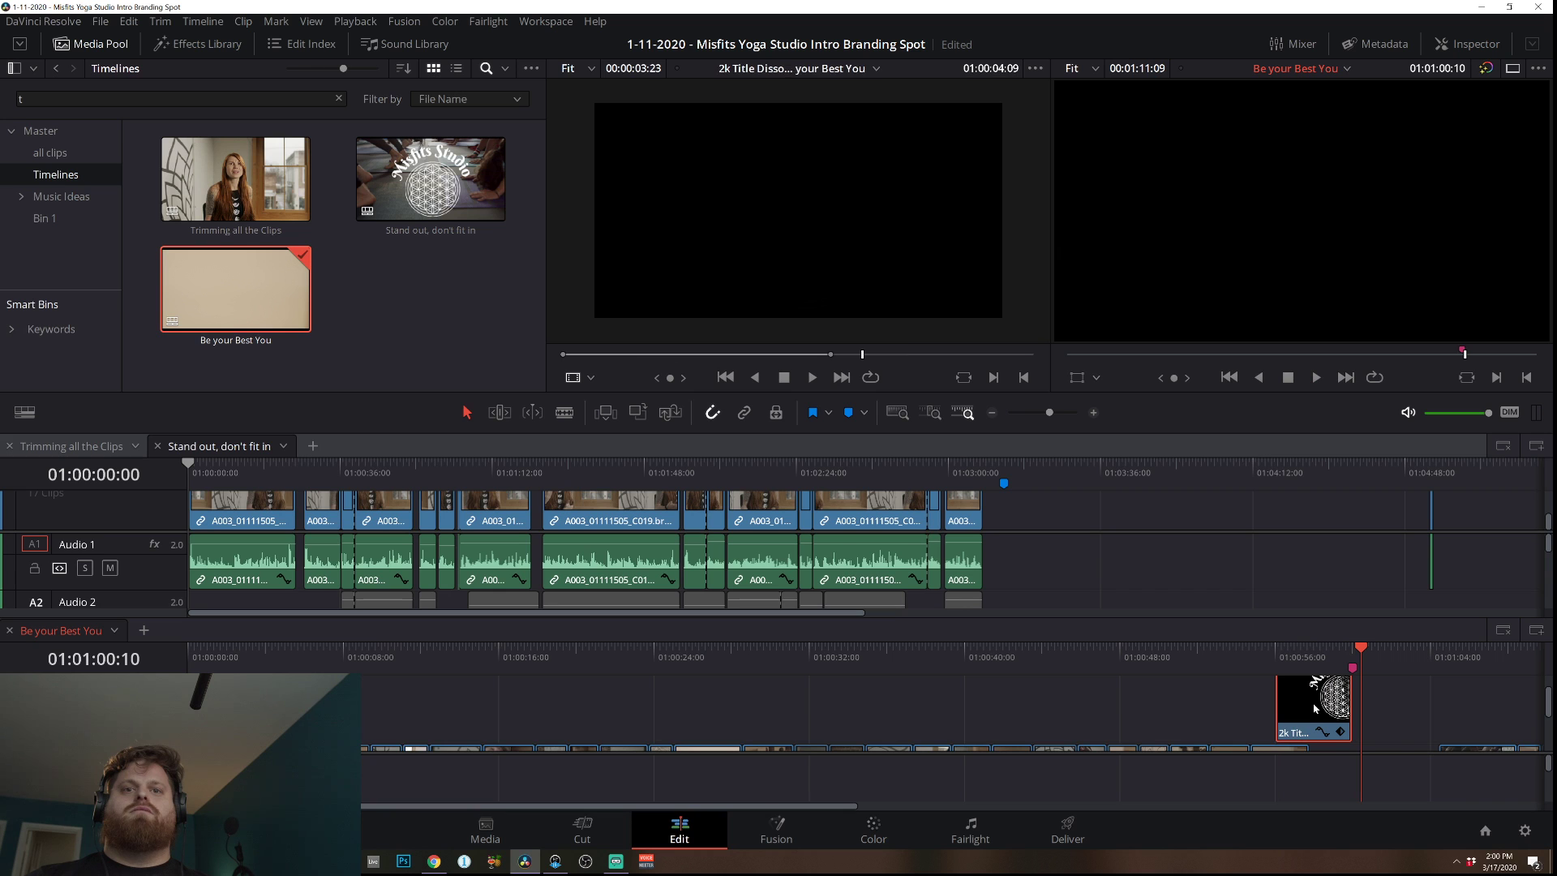
drag(1281, 669, 1209, 669)
key(space)
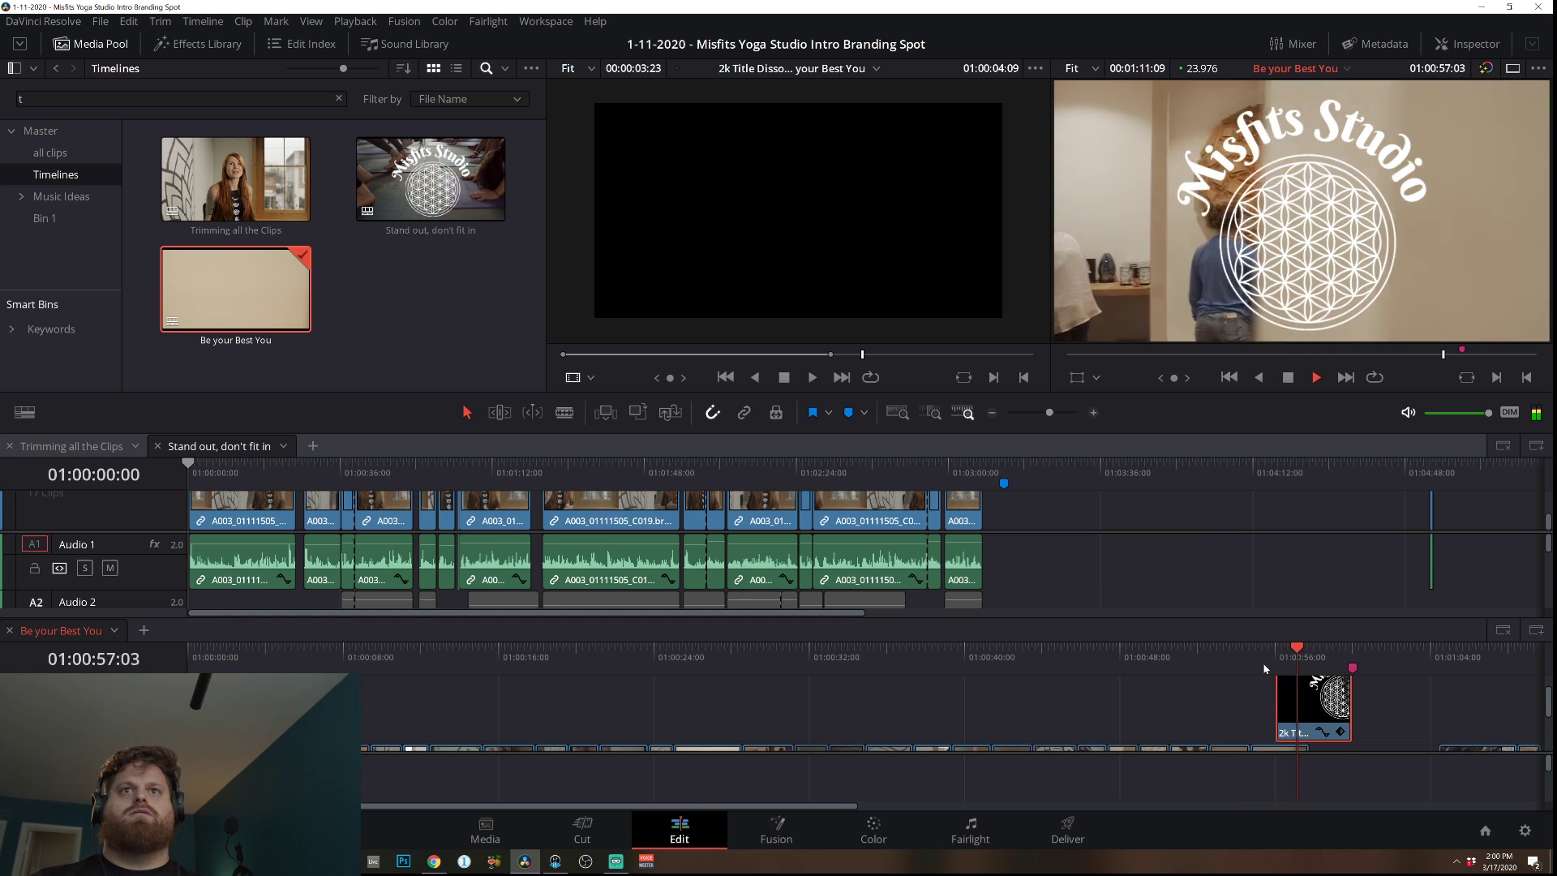
key(space)
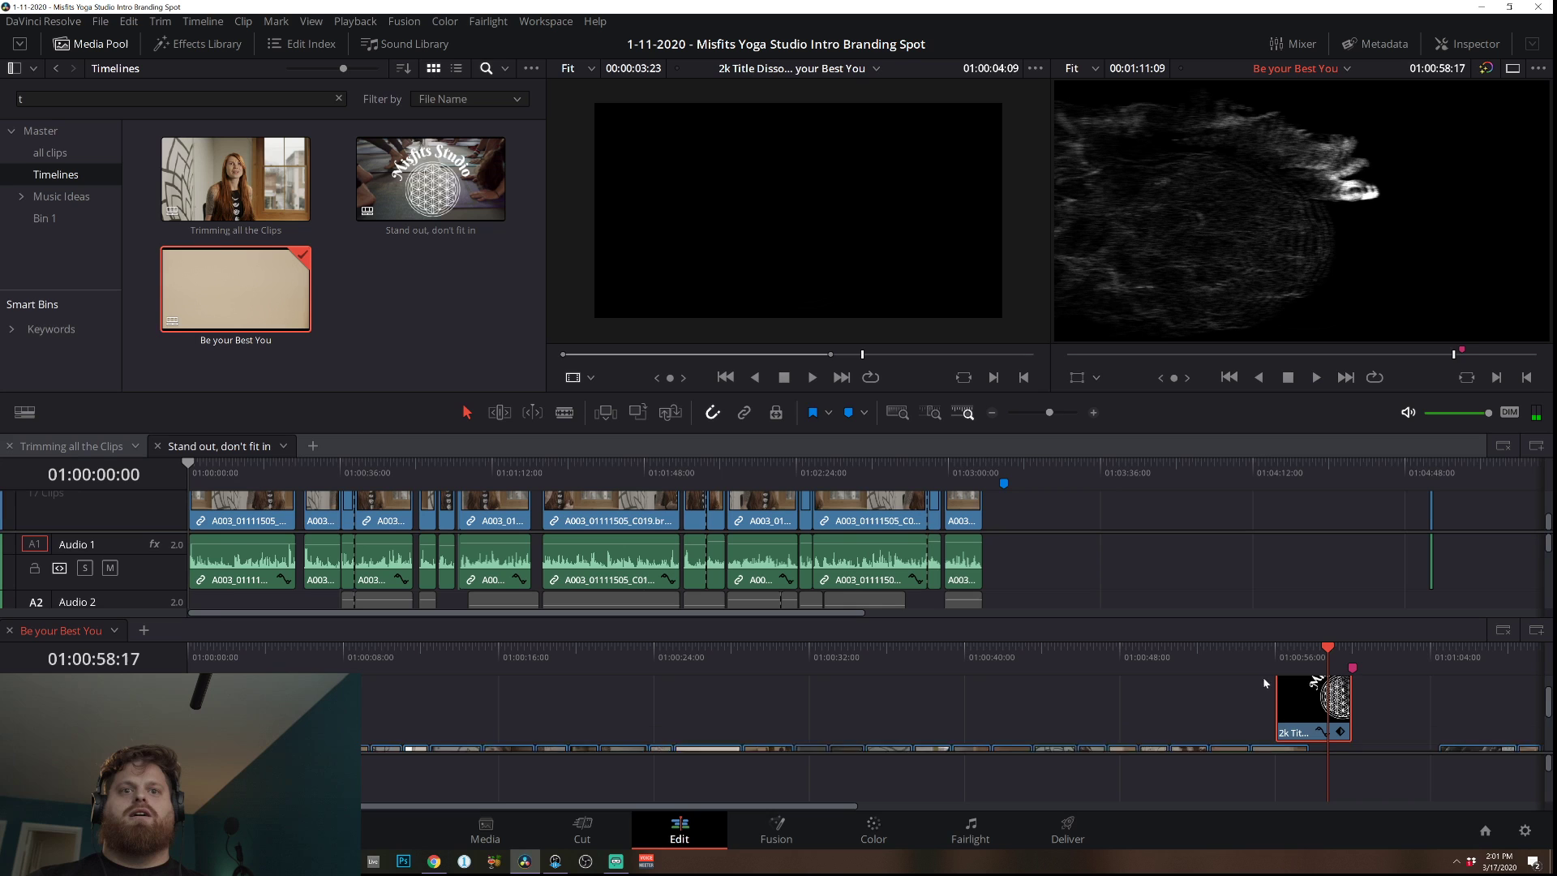
Reverse the speed of the 2k title logo animation and play it from just before the clip.
scroll(1262, 682, down, 3)
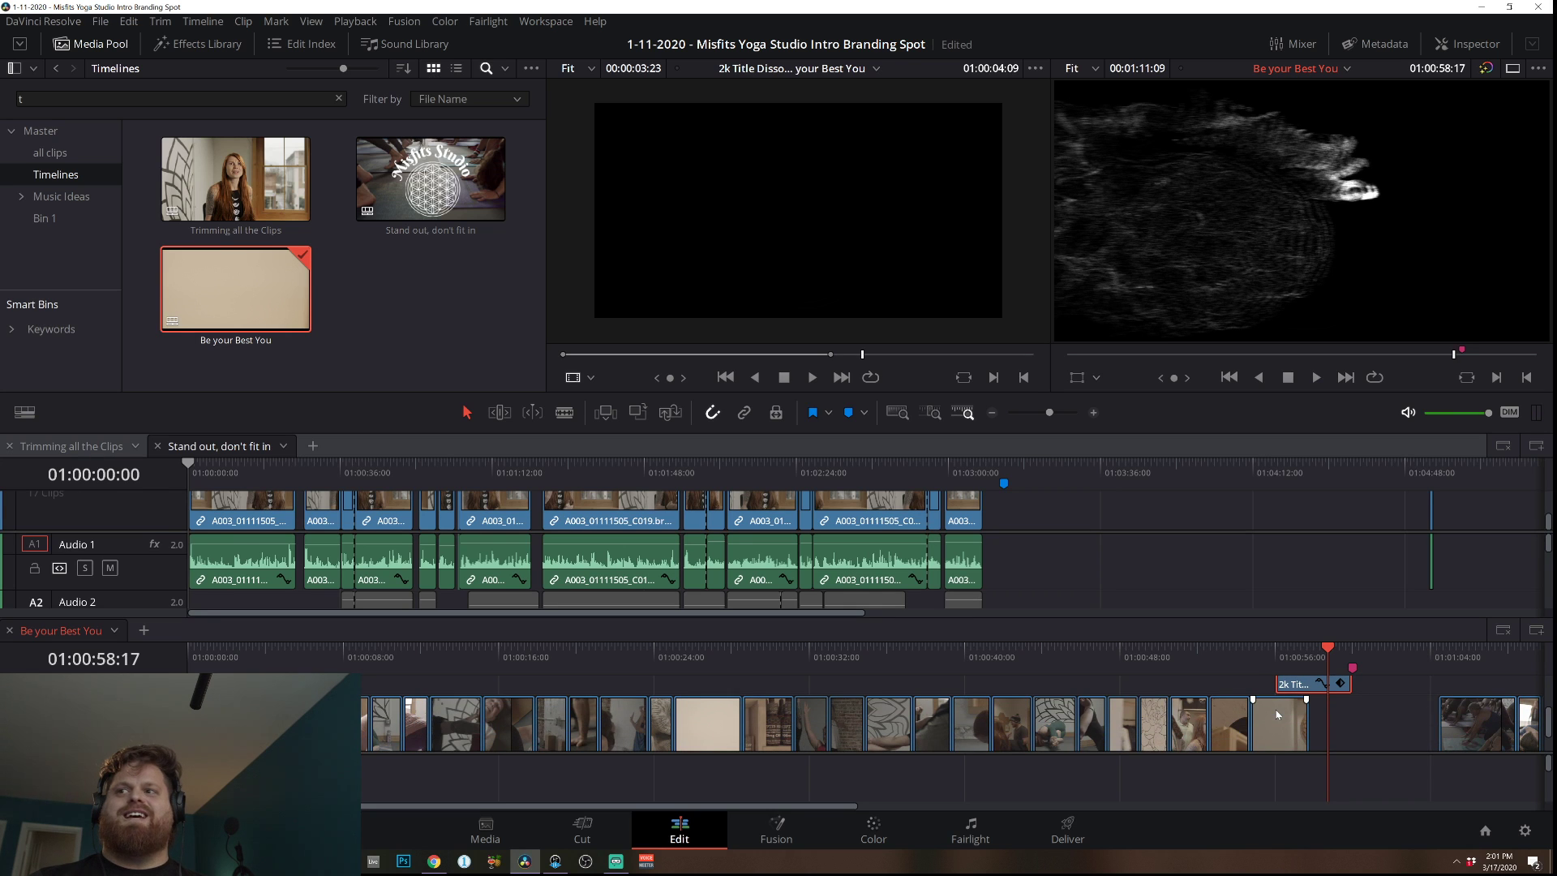
scroll(1277, 714, down, 2)
right_click(1287, 699)
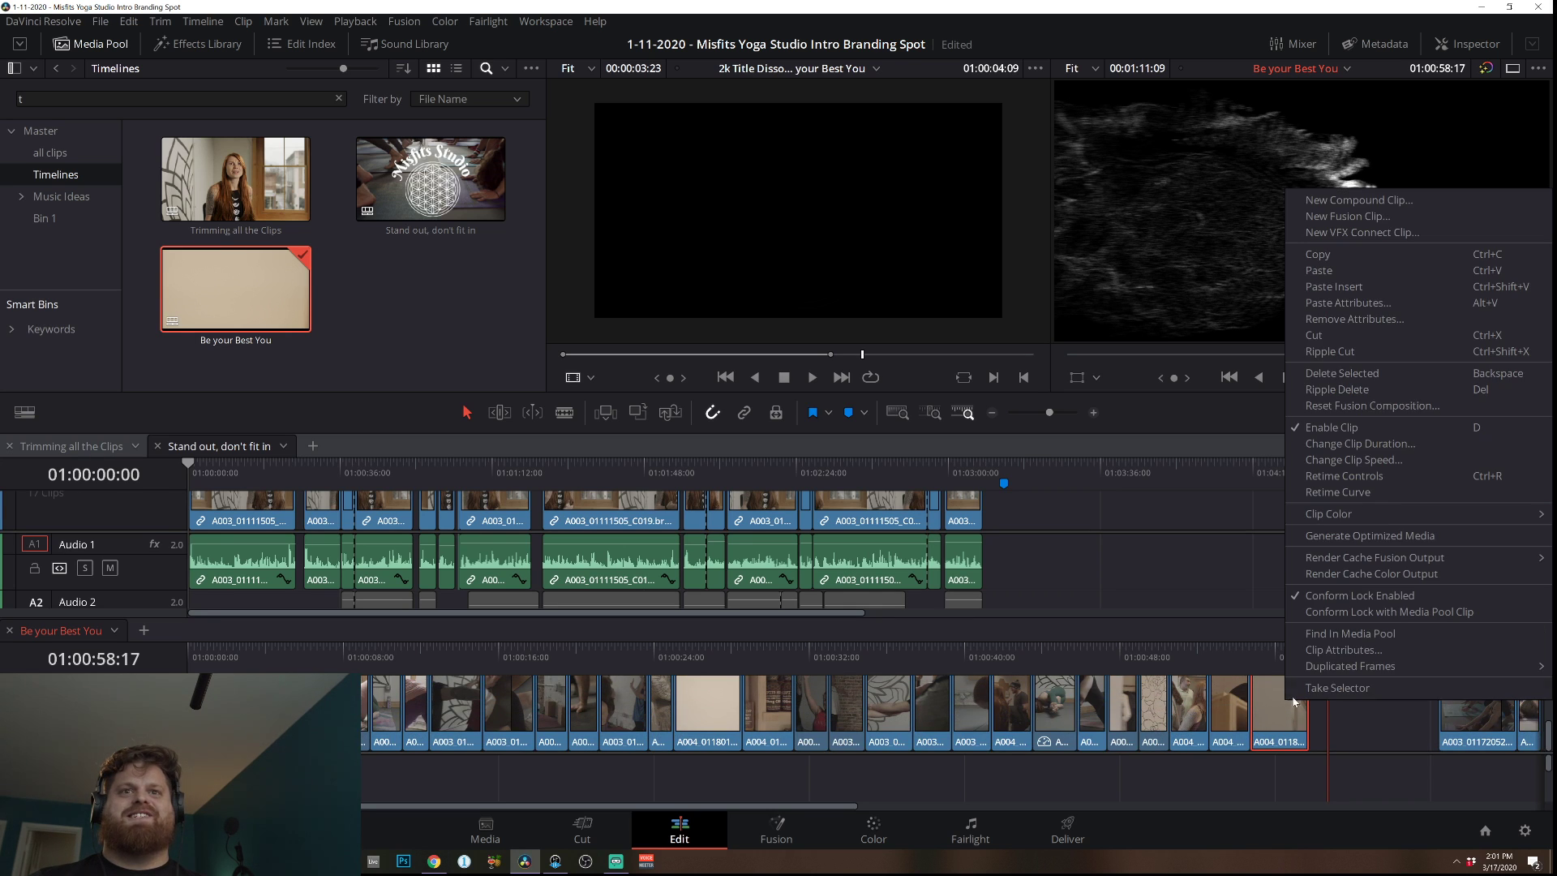
click(1298, 720)
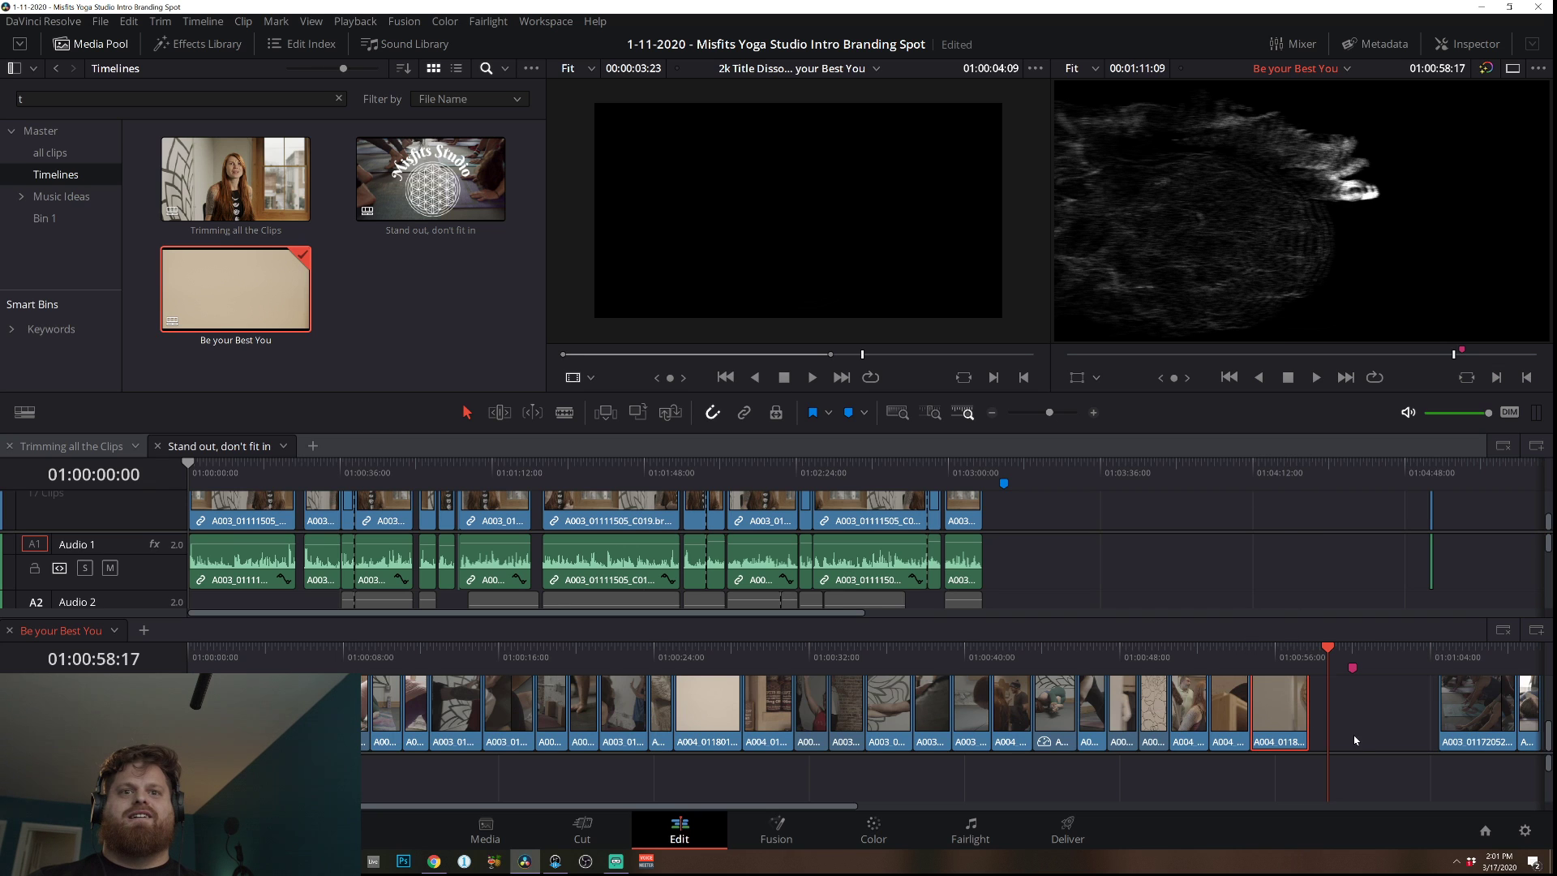
scroll(1330, 719, up, 5)
right_click(1330, 720)
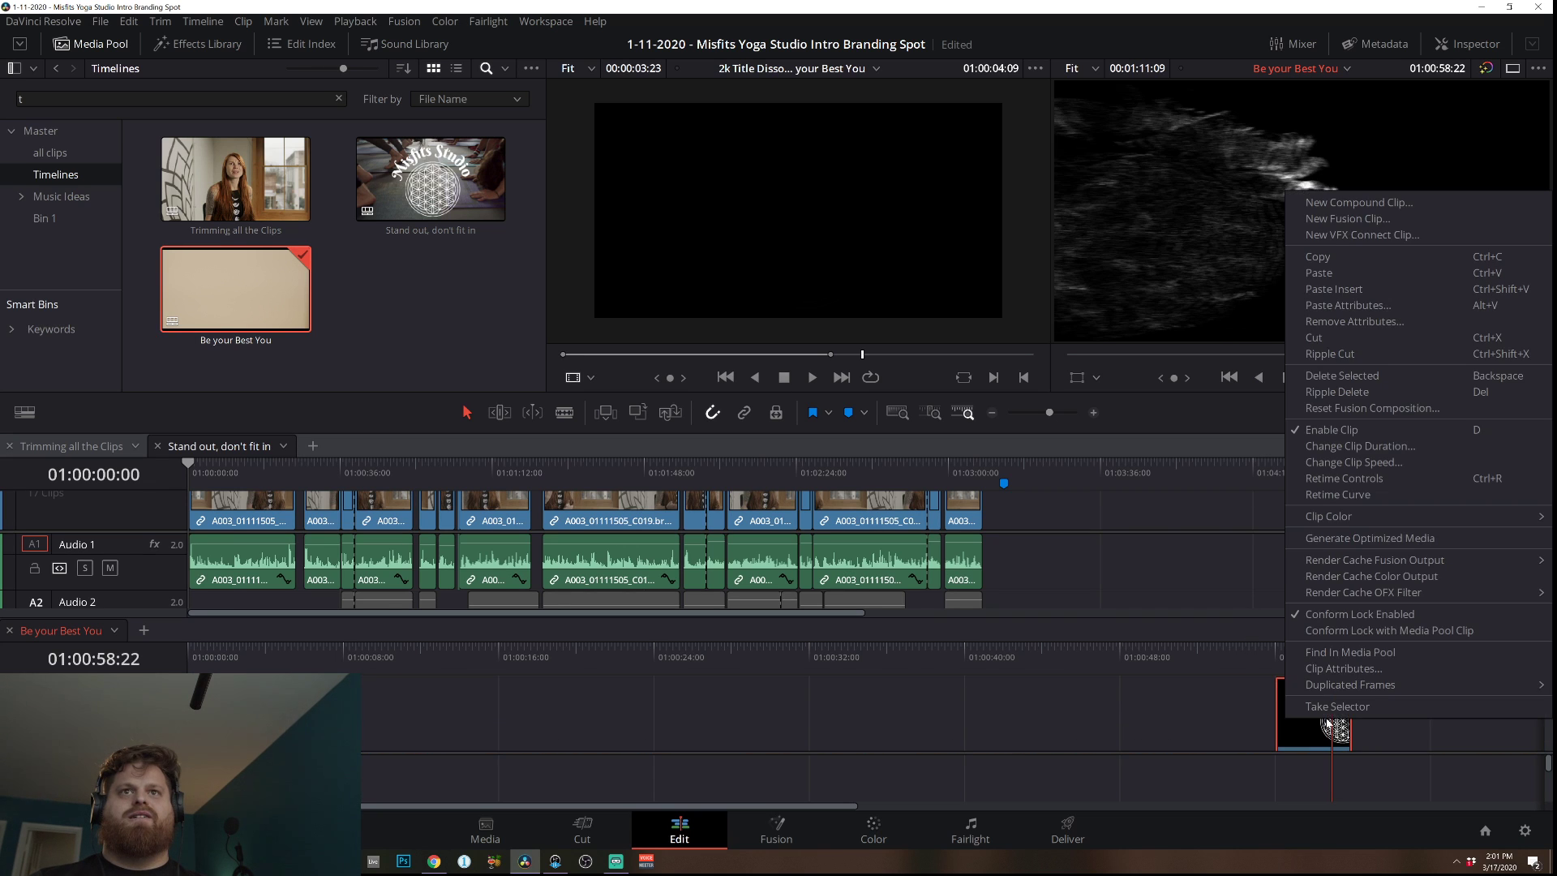
click(1326, 456)
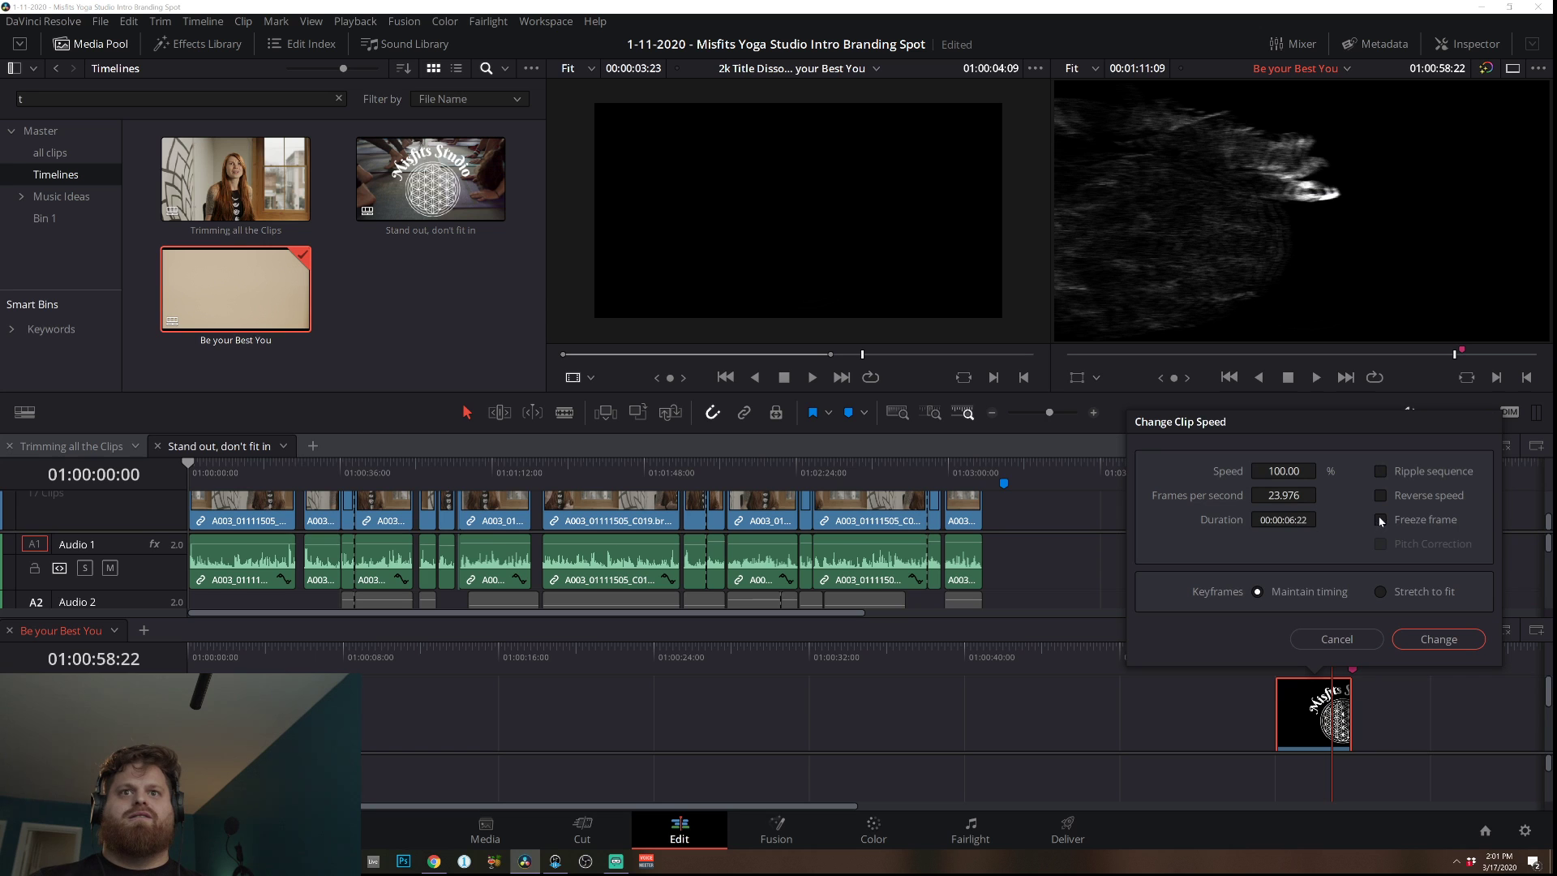
click(1438, 640)
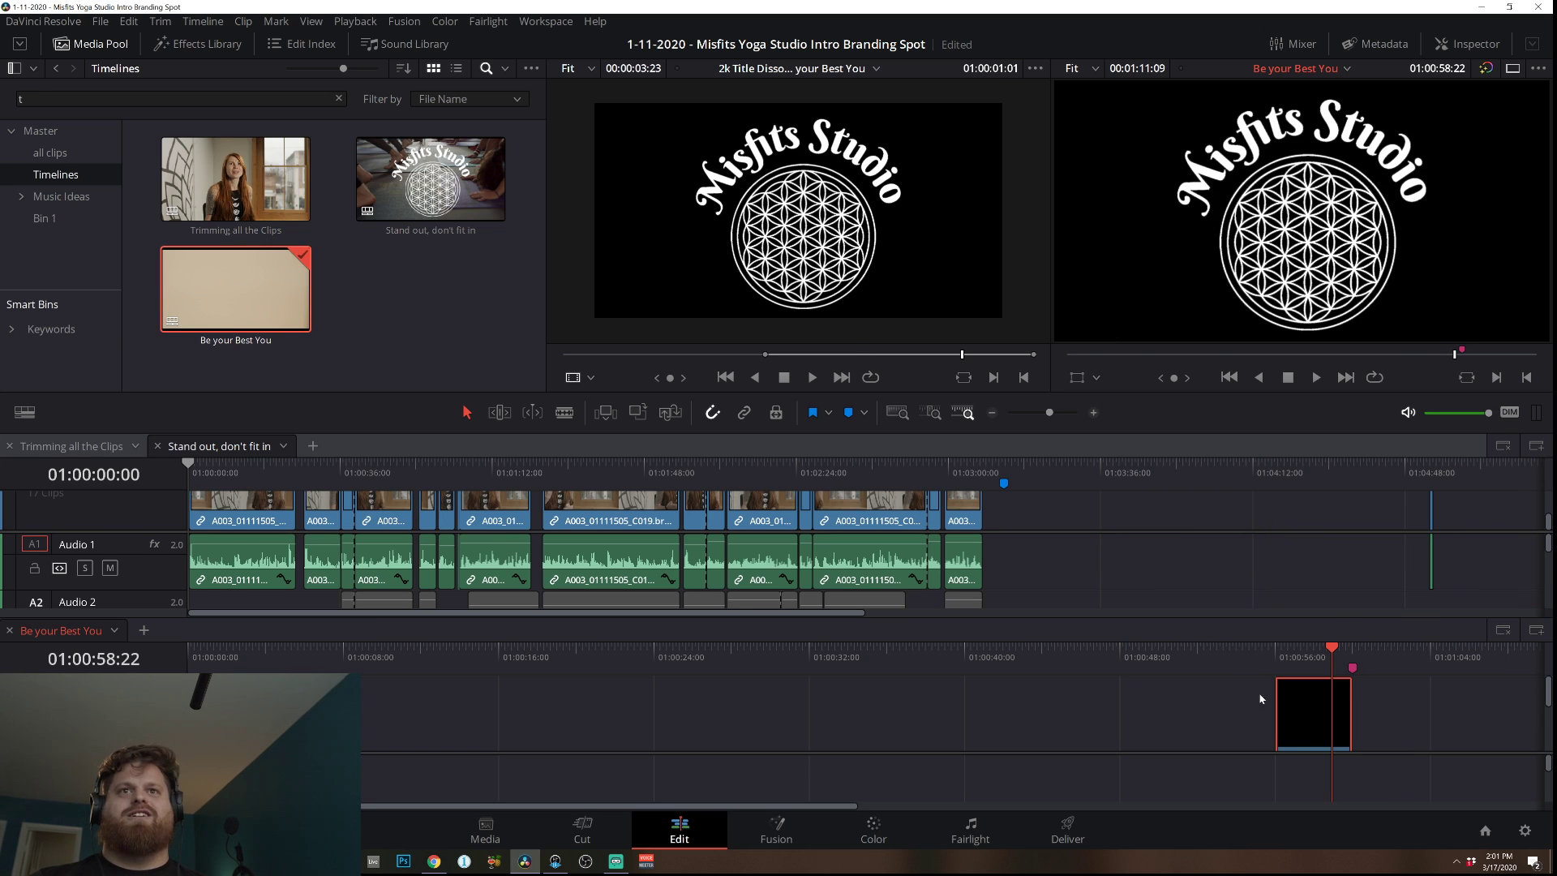
drag(1261, 650, 1252, 651)
key(space)
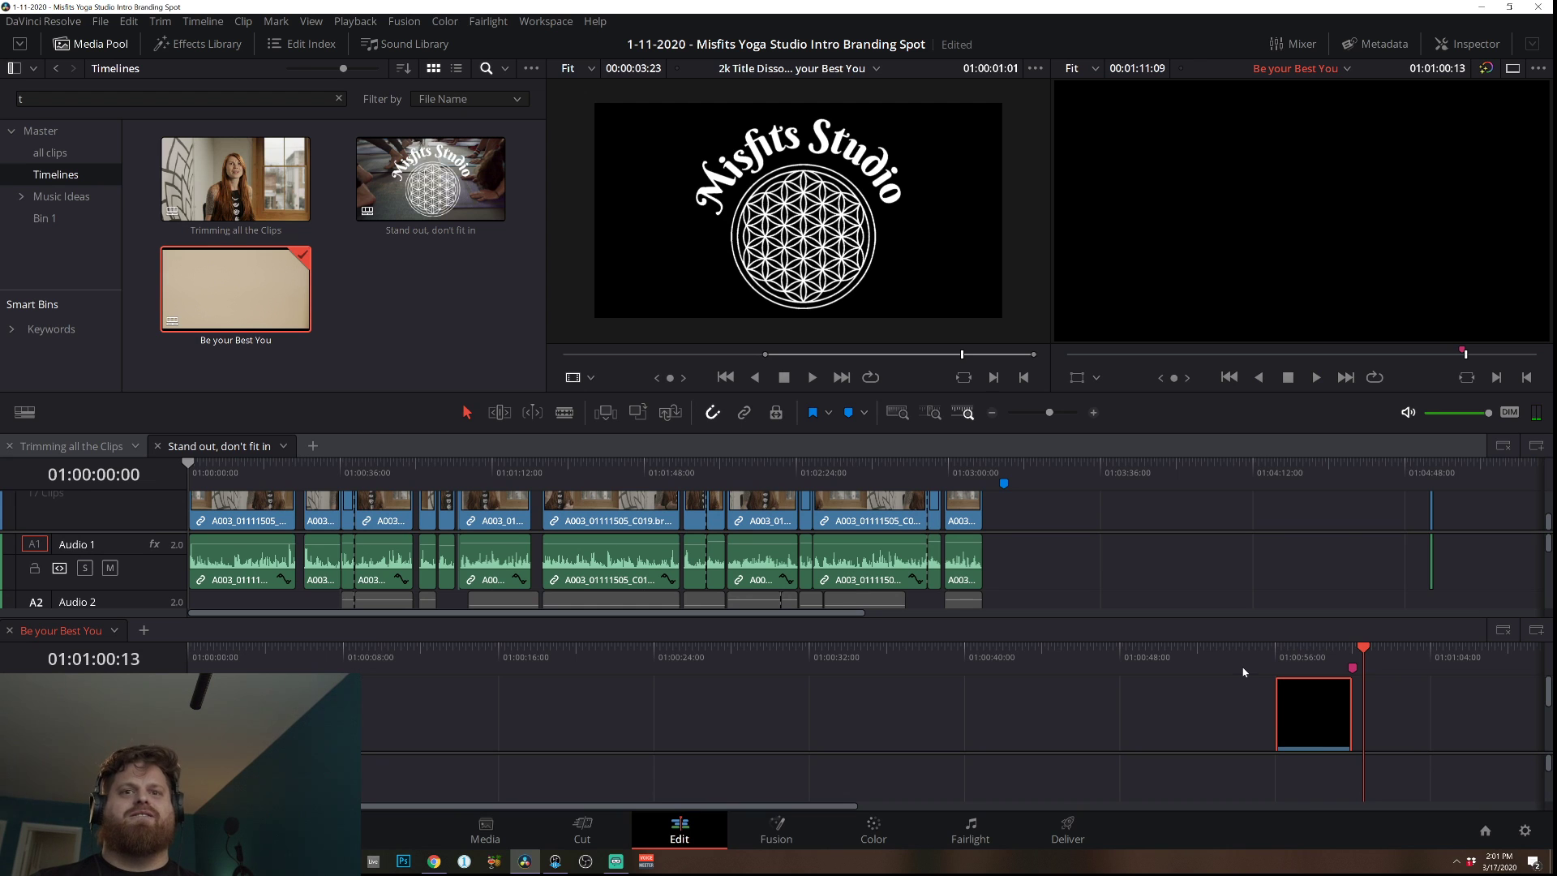
Play Be your Best You full screen from its start to review the B-roll.
drag(1099, 671, 188, 658)
key(ctrl+f)
key(space)
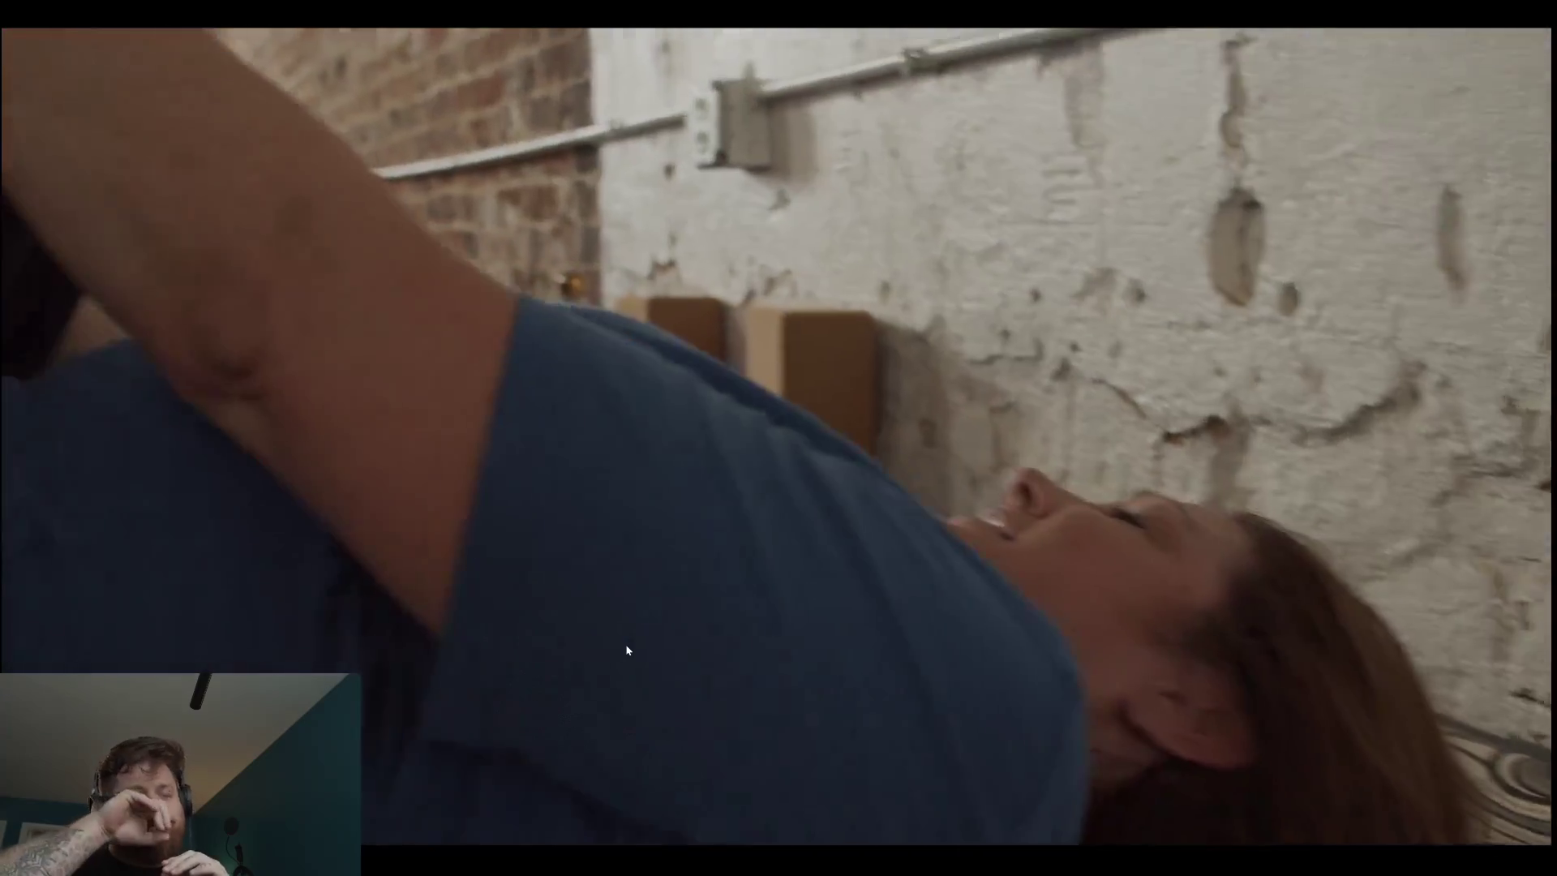
key(Escape)
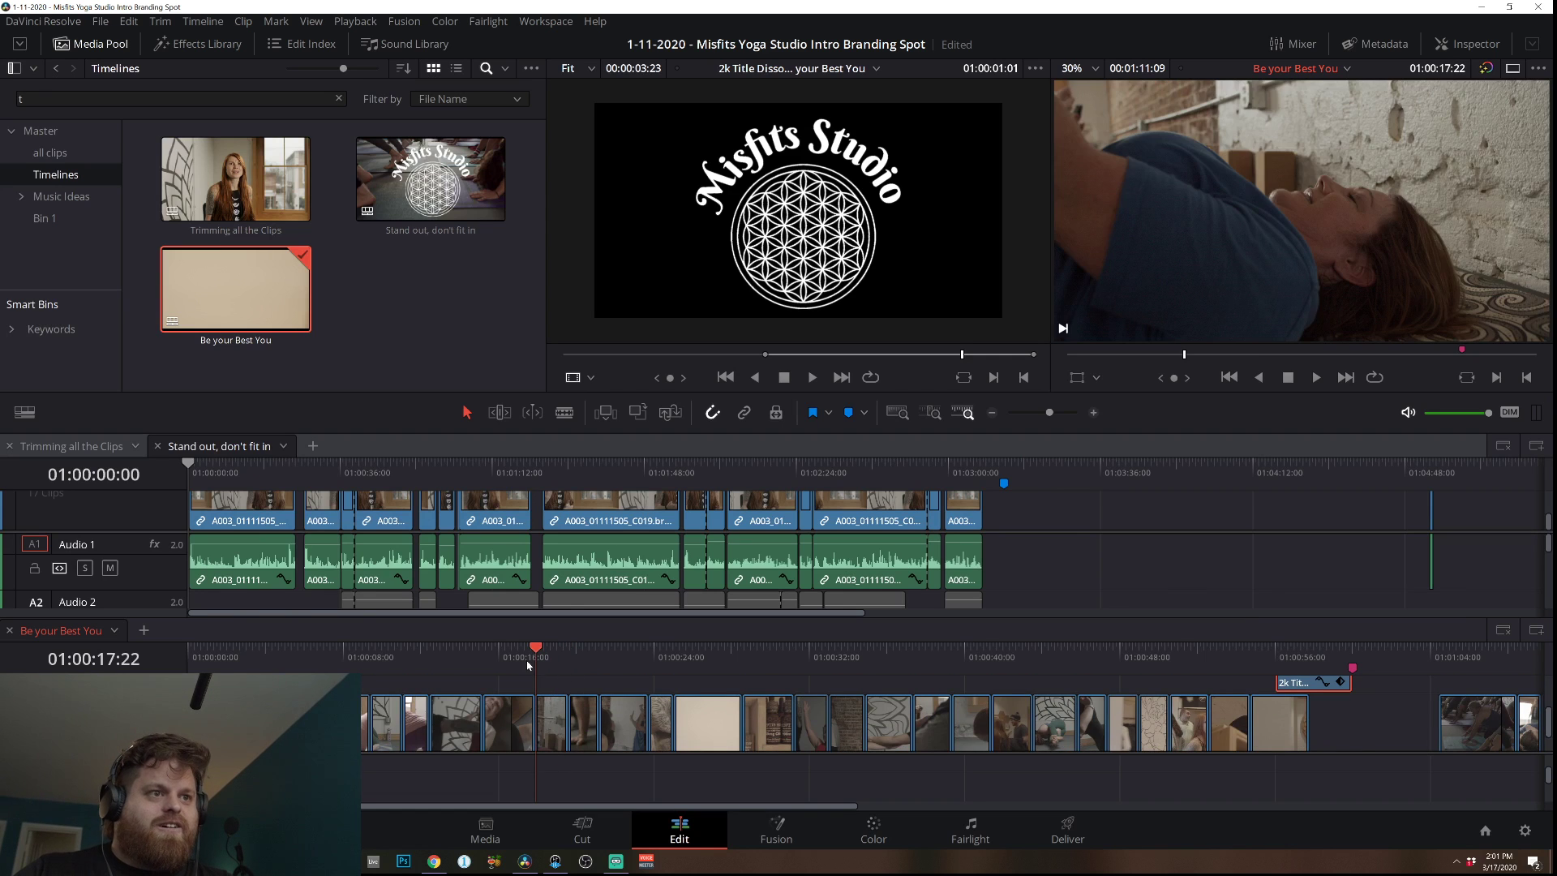
Slip the footage in the clip starting at 01:00:15:05 and play through the logo ending, finishing in full screen.
click(486, 657)
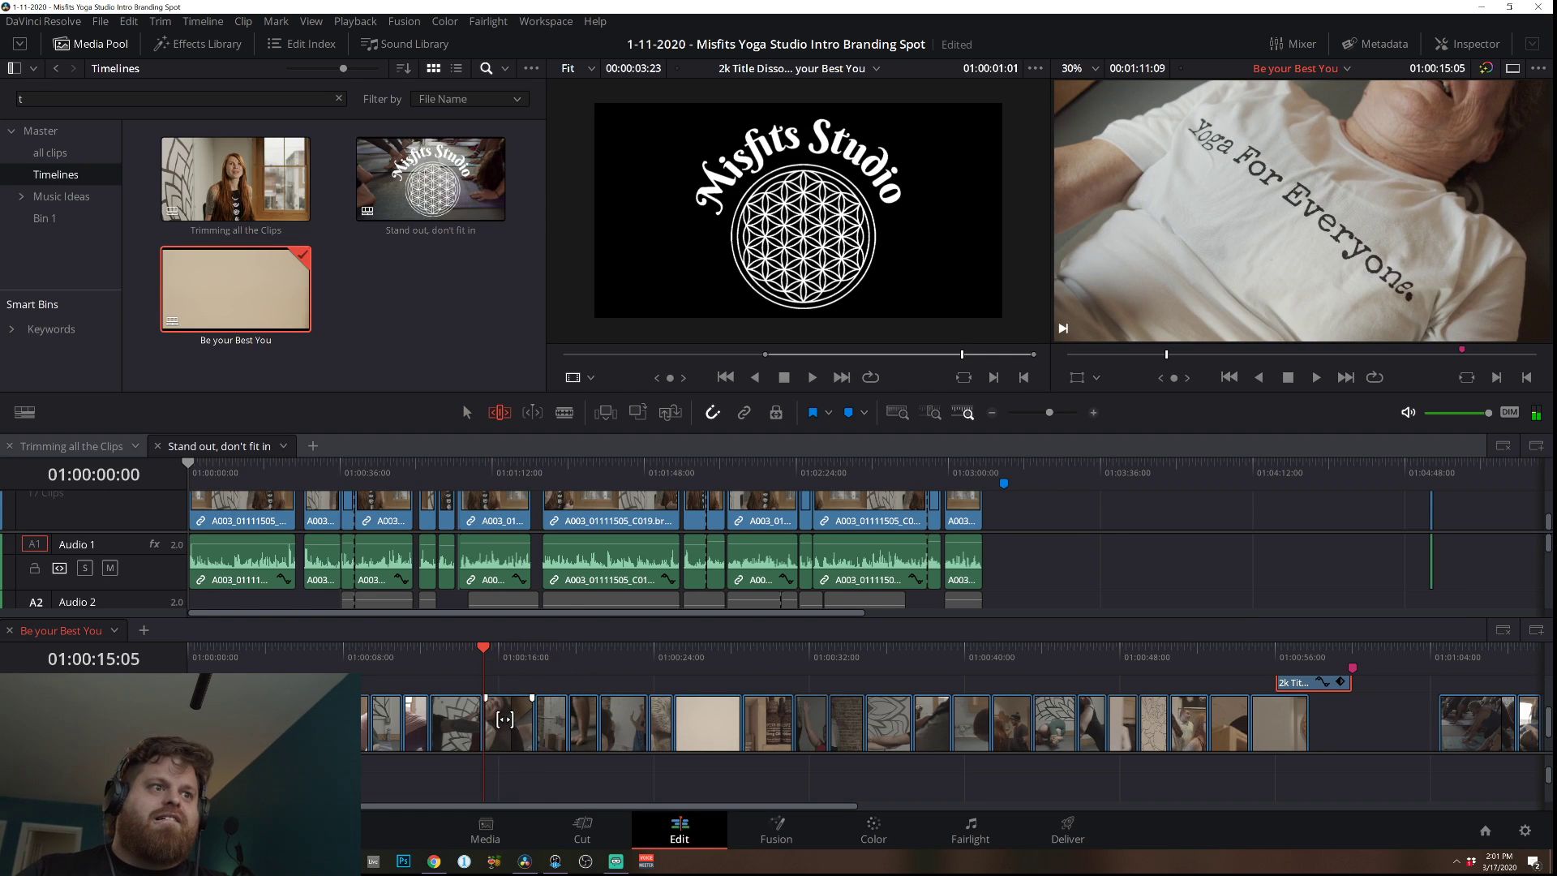
drag(505, 719, 492, 717)
key(/)
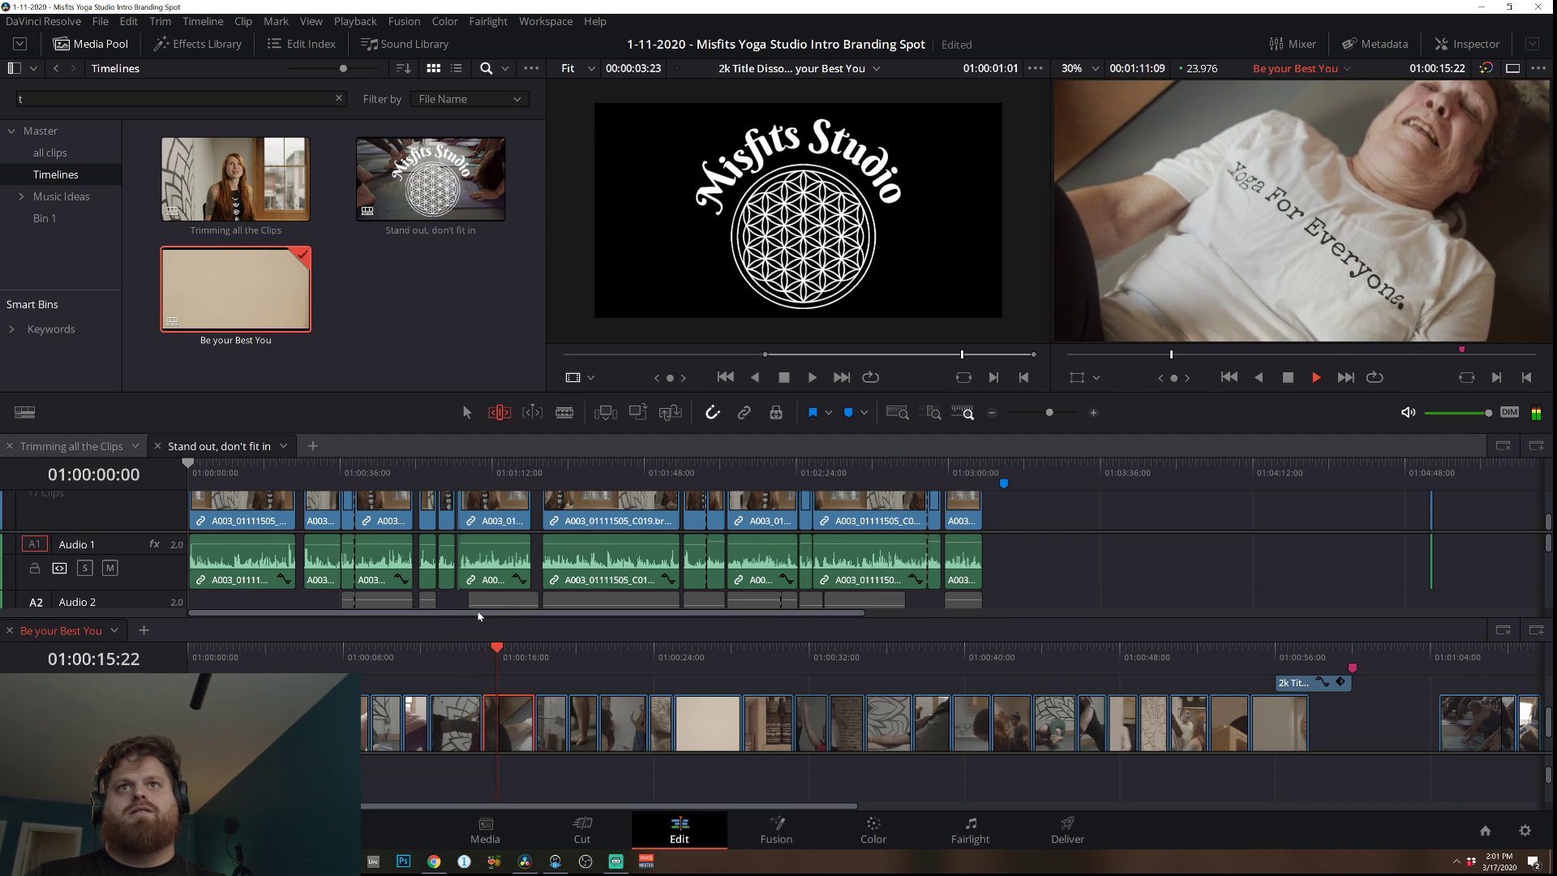
key(a)
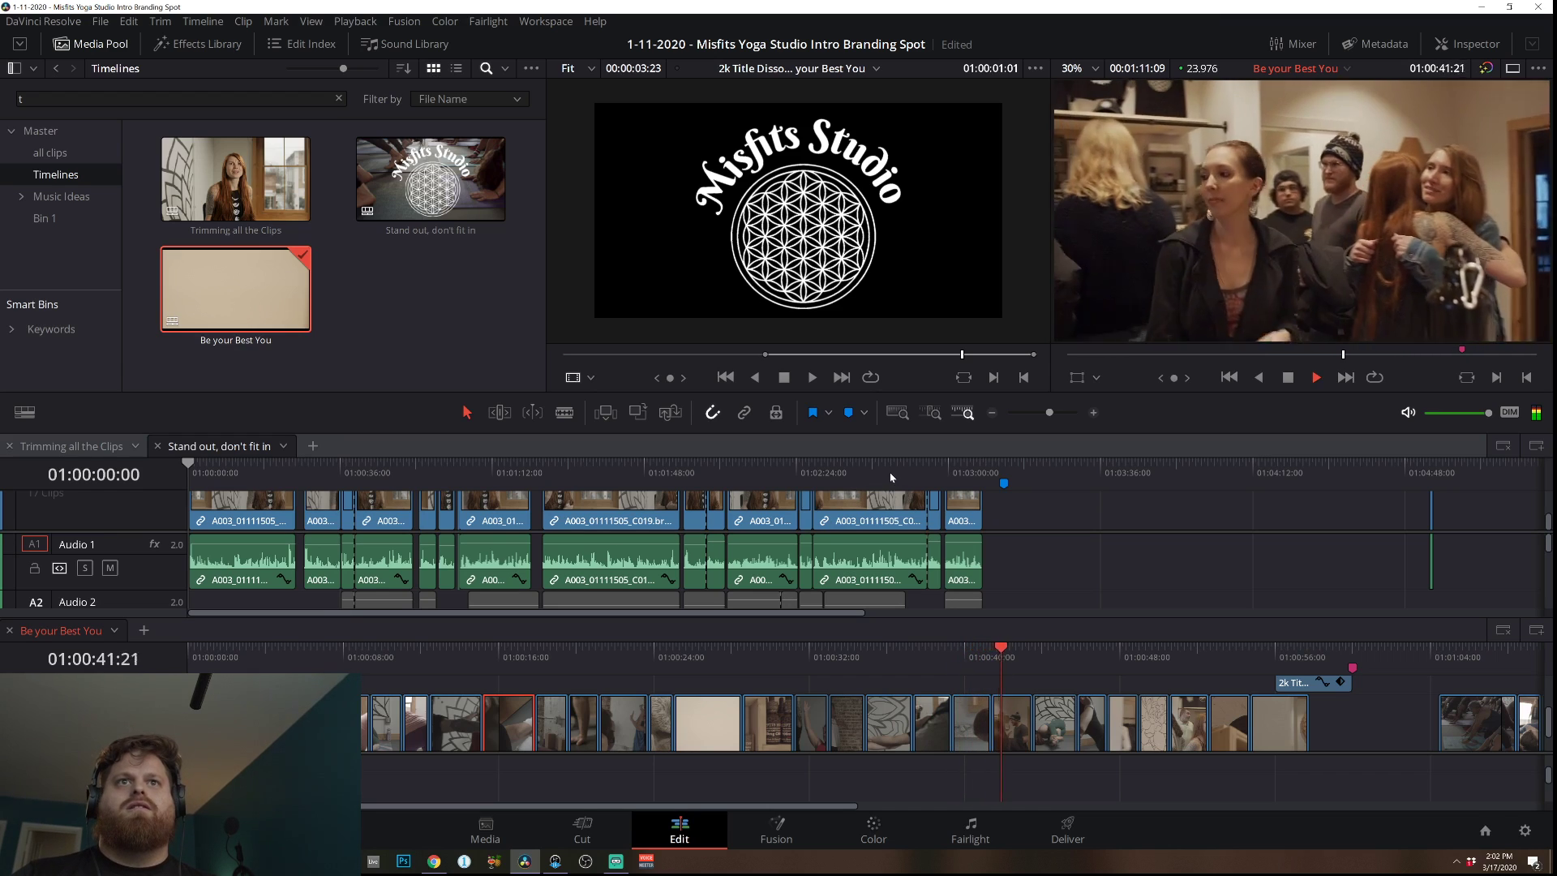
key(ctrl+f)
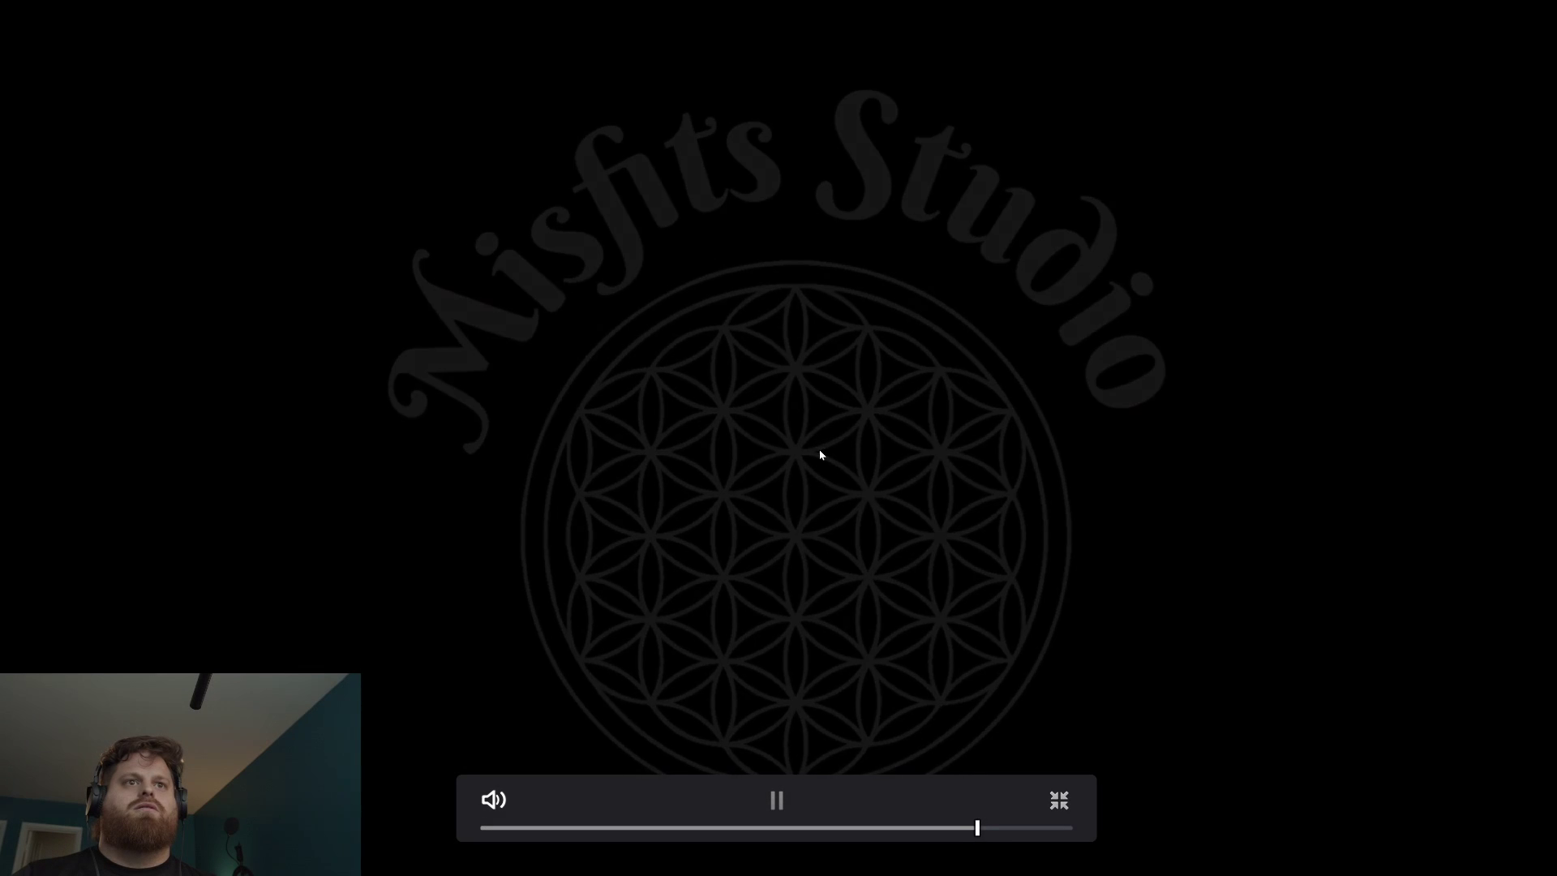
key(Escape)
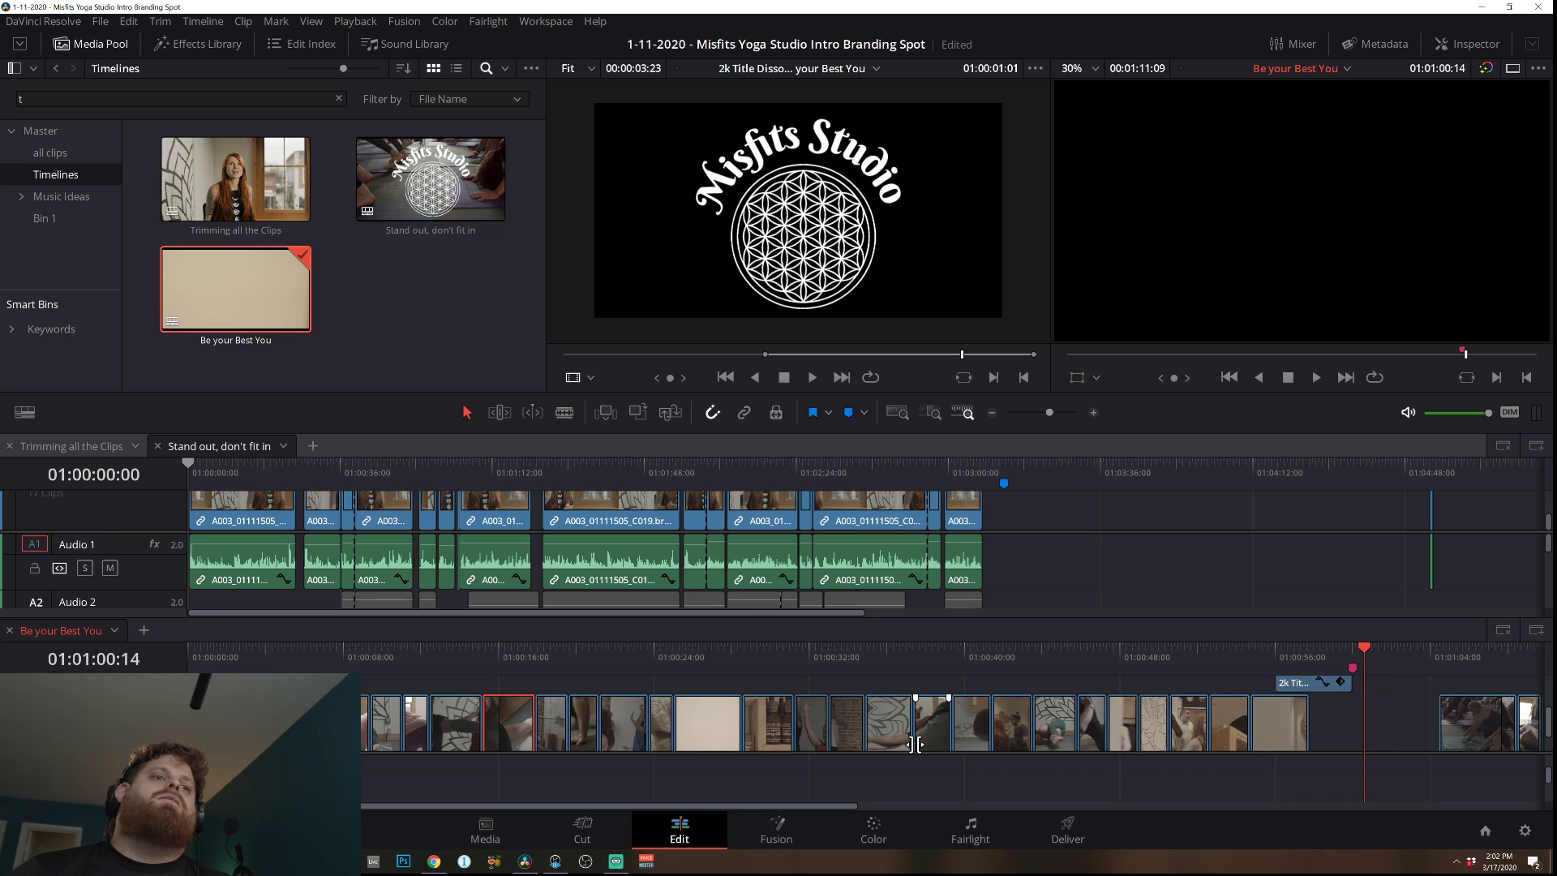
Check the B-roll and the dont-stop-me-now music tracks of Be your Best You.
scroll(777, 736, down, 1)
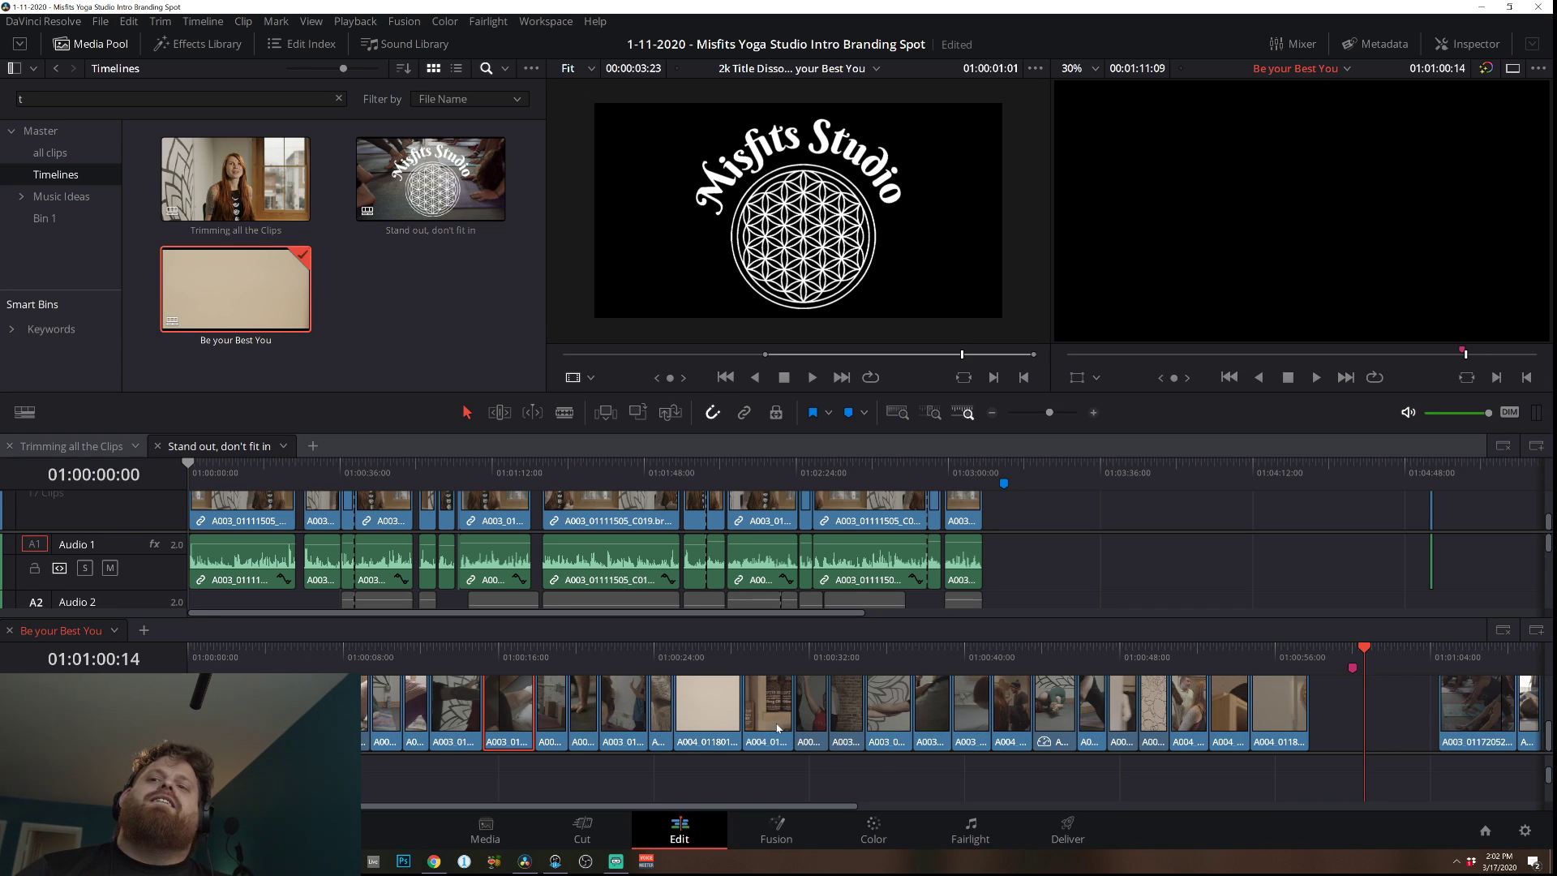
scroll(716, 782, up, 1)
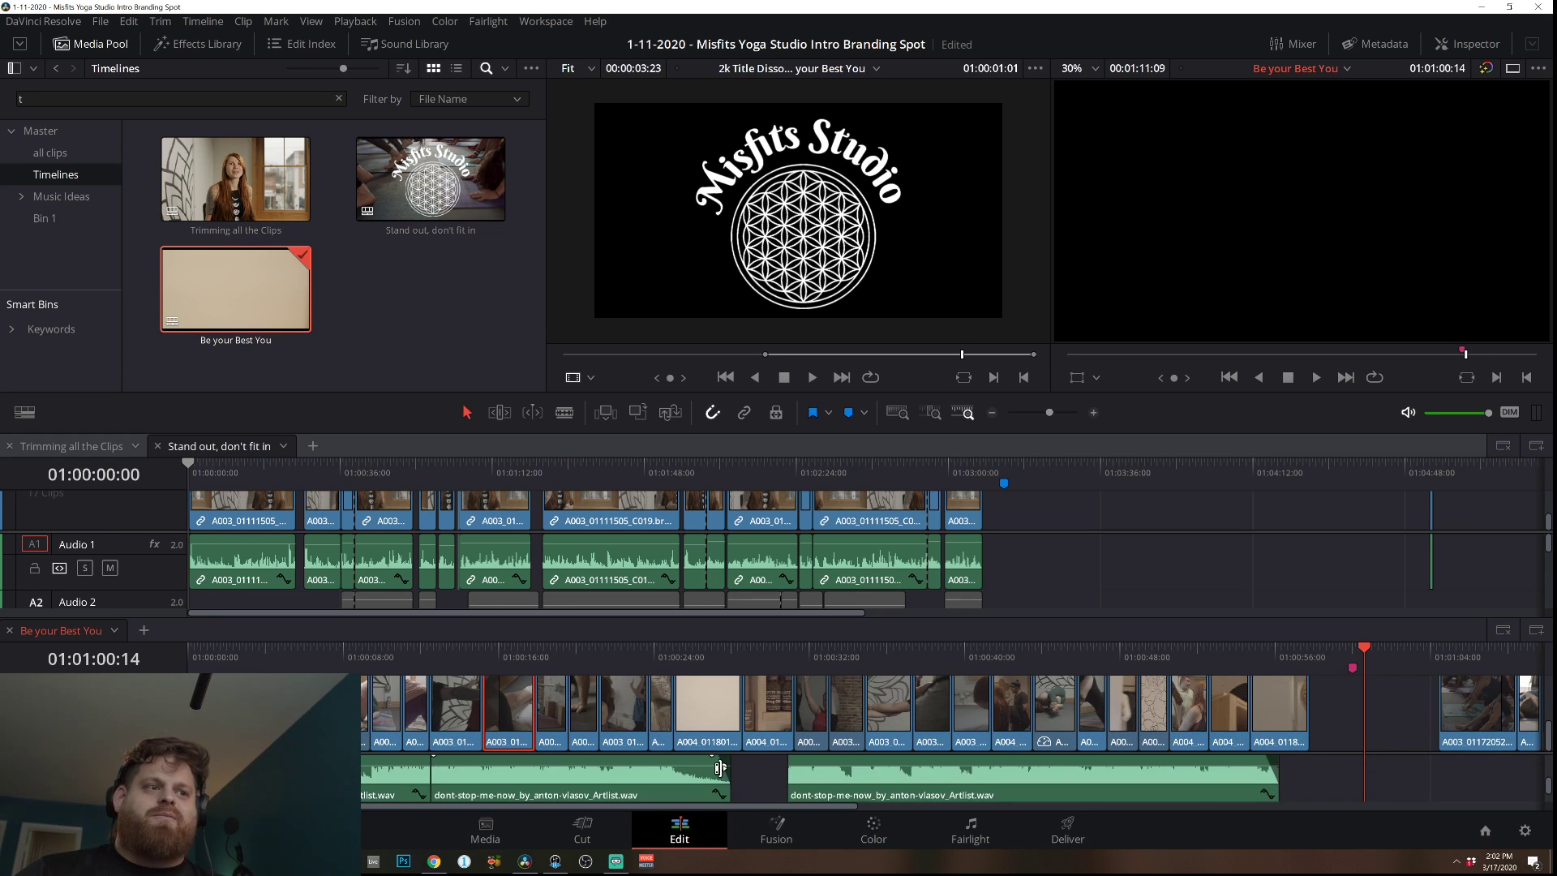
scroll(718, 767, up, 1)
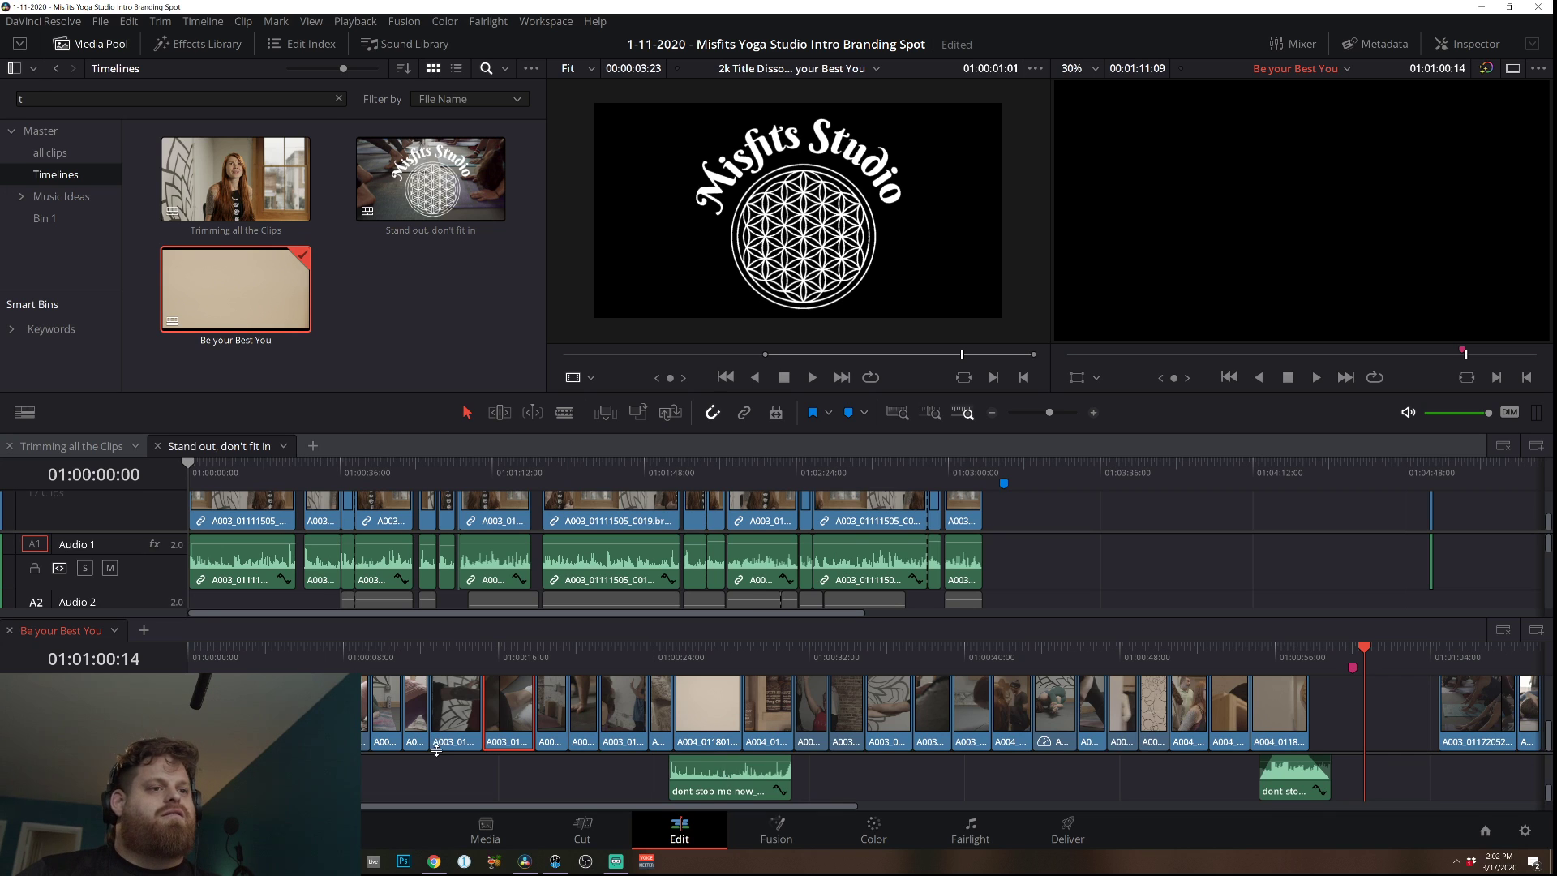
scroll(475, 786, up, 1)
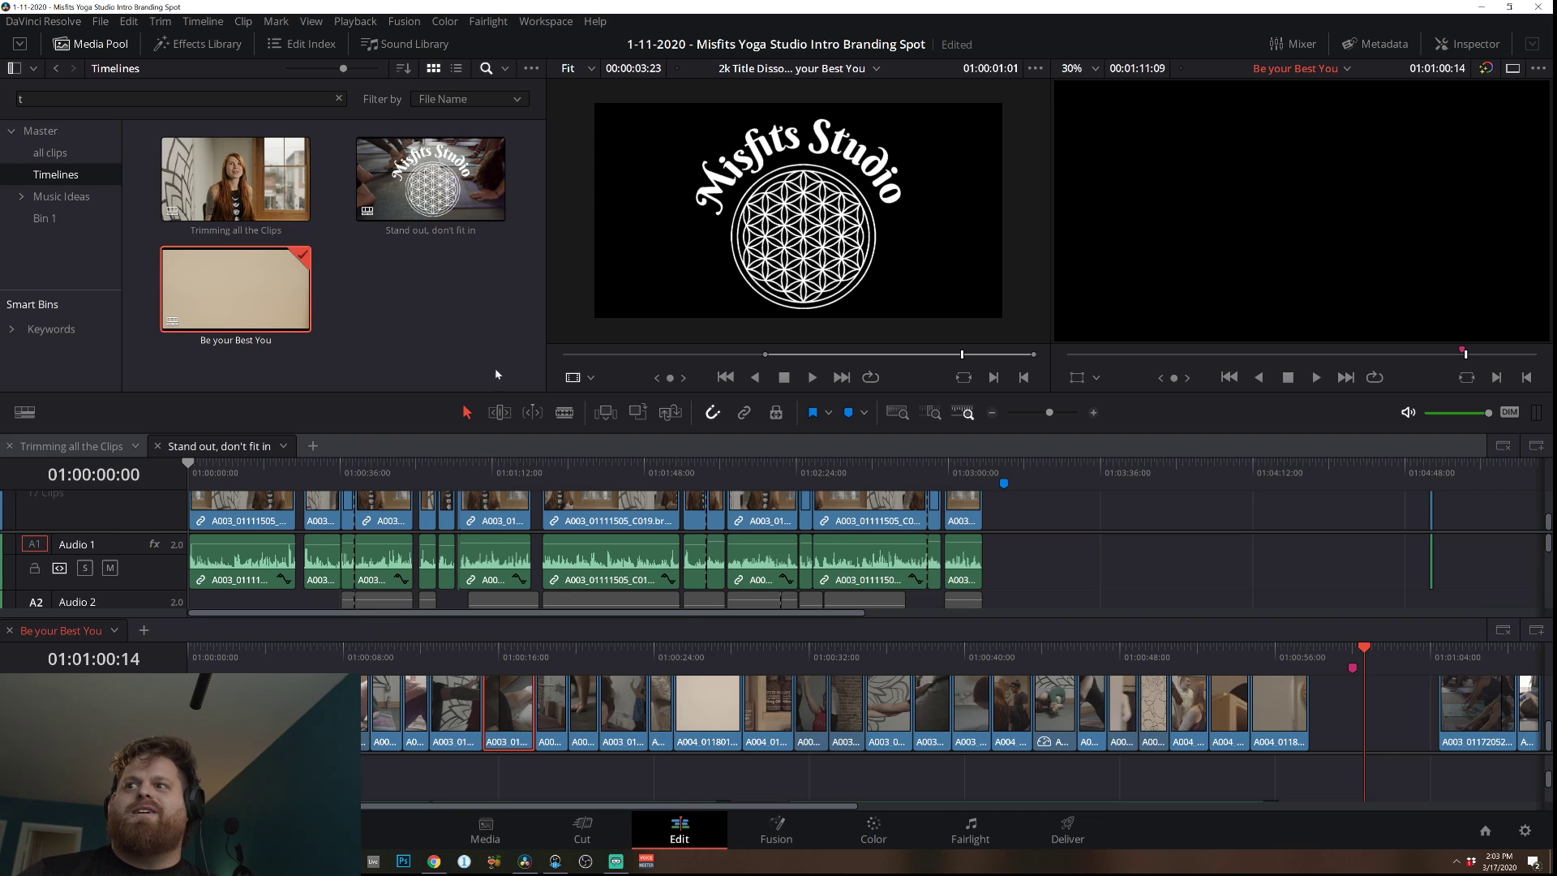
Look through the Master and all clips bins, and scan the interview with the woman in the black cardigan in Trimming all the Clips.
click(63, 162)
click(82, 130)
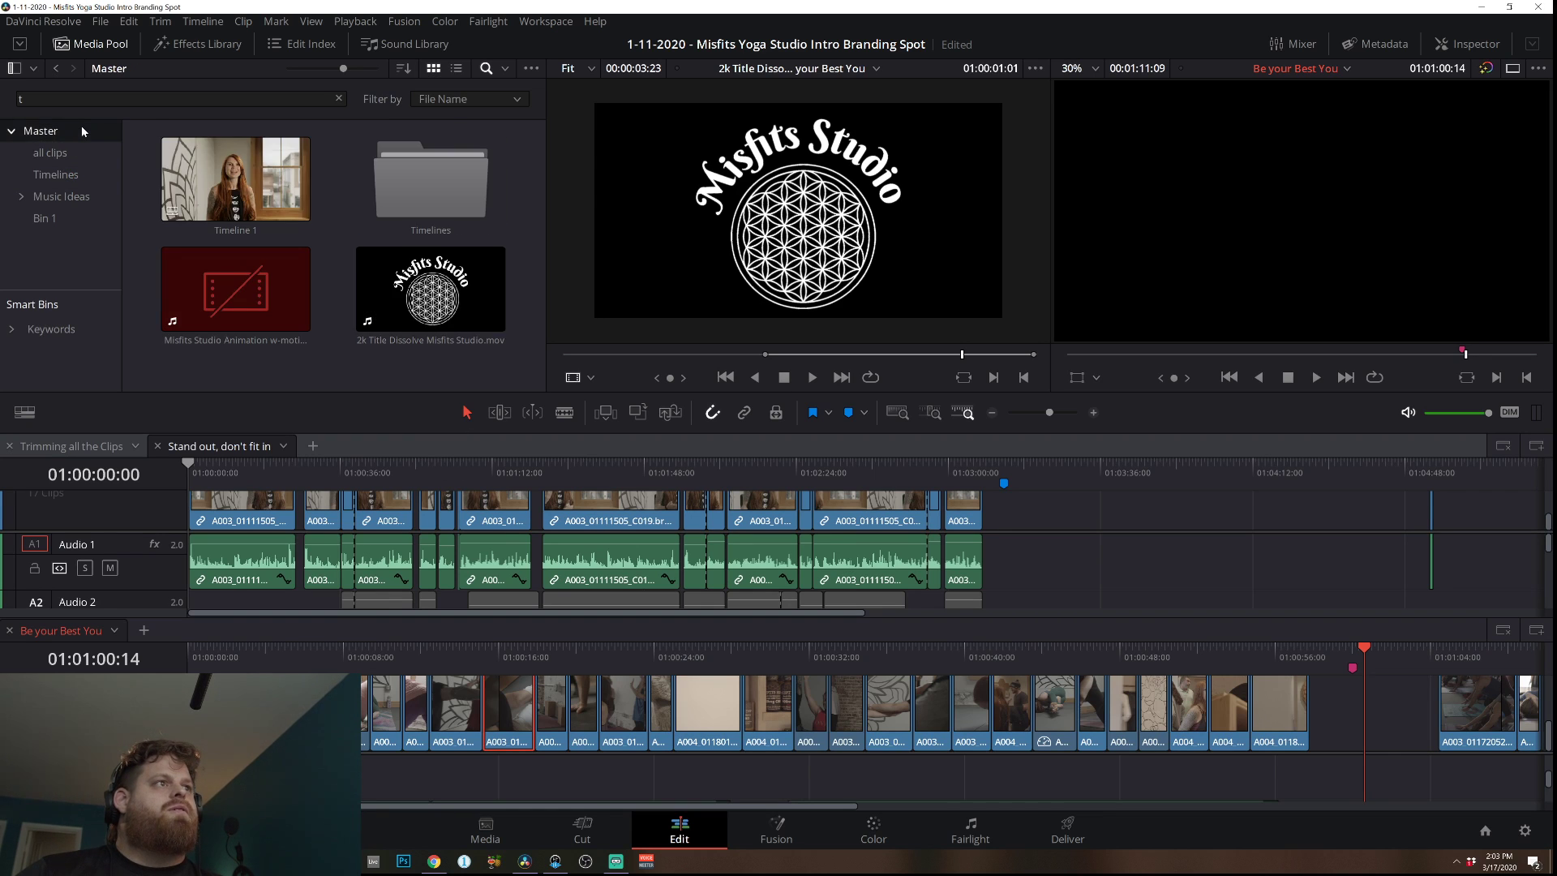
click(50, 154)
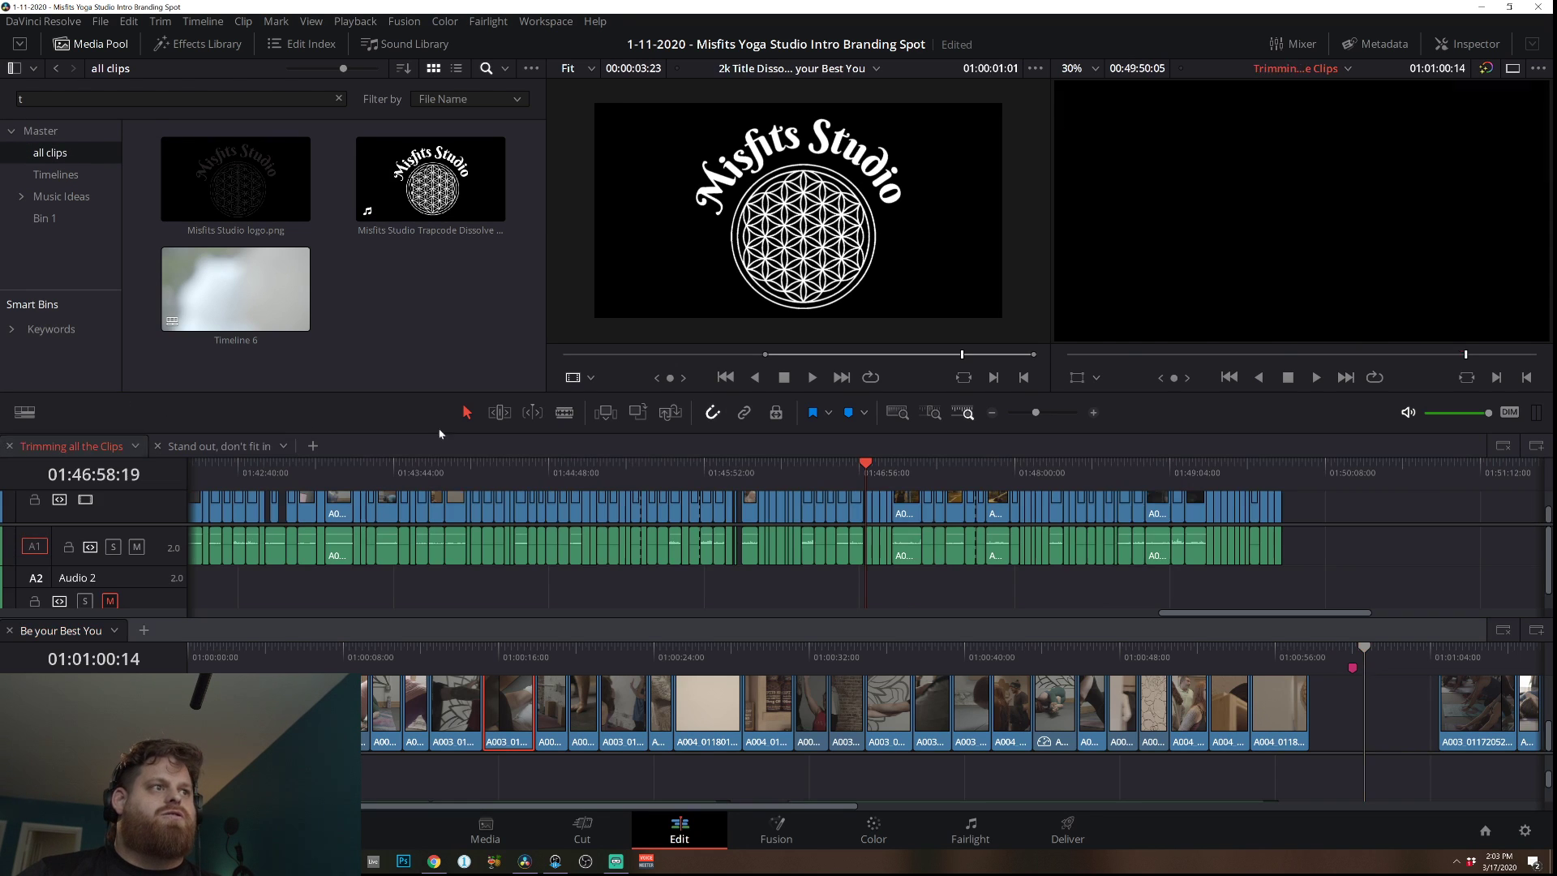
drag(864, 470, 1359, 534)
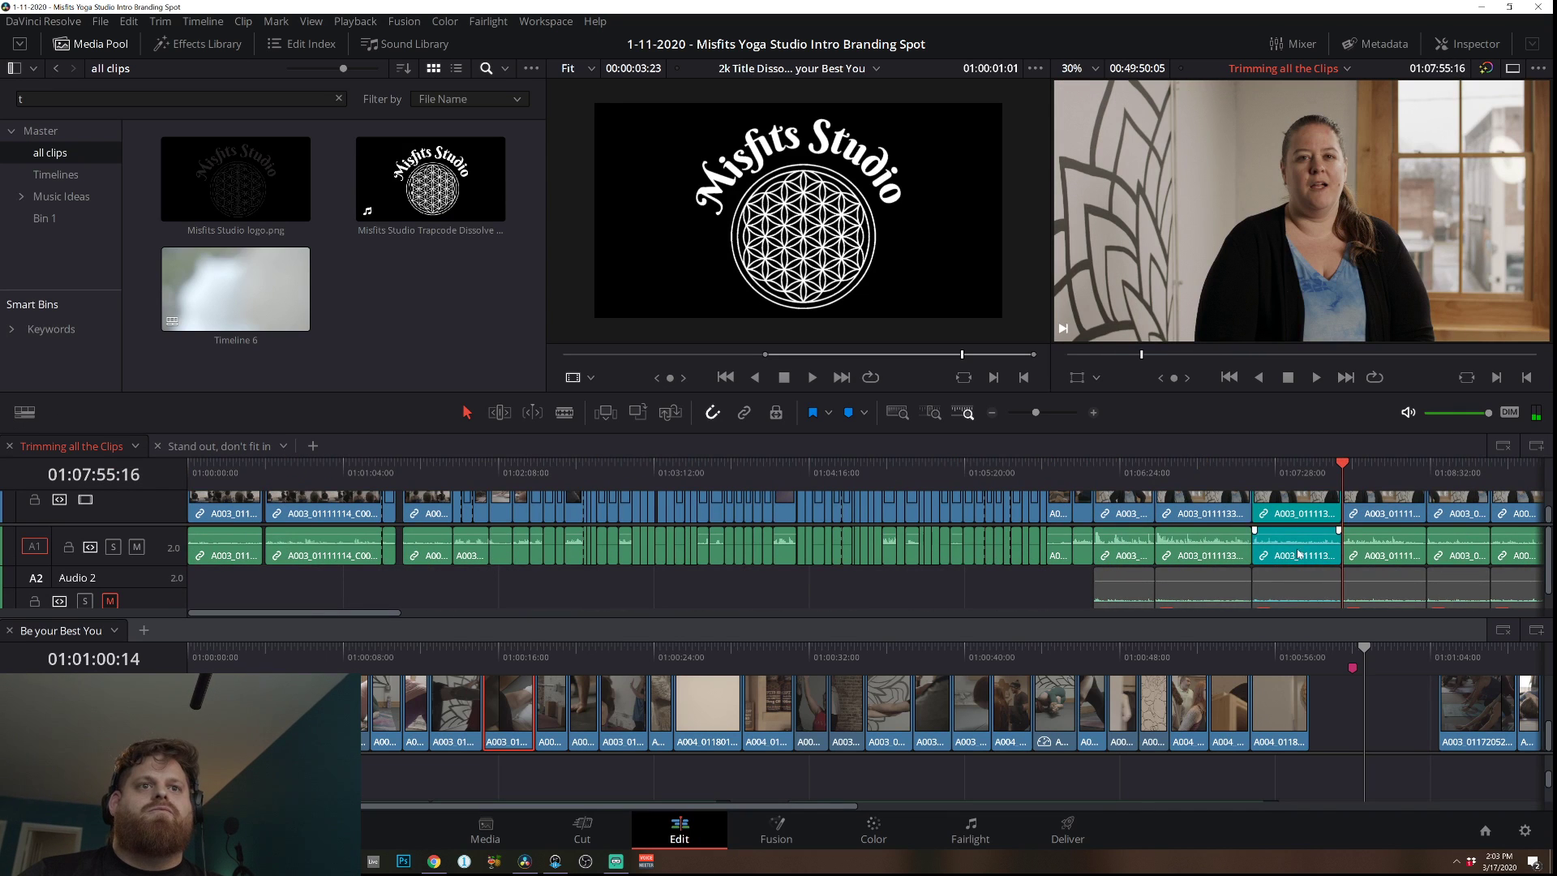
drag(1107, 485, 1067, 472)
click(1112, 464)
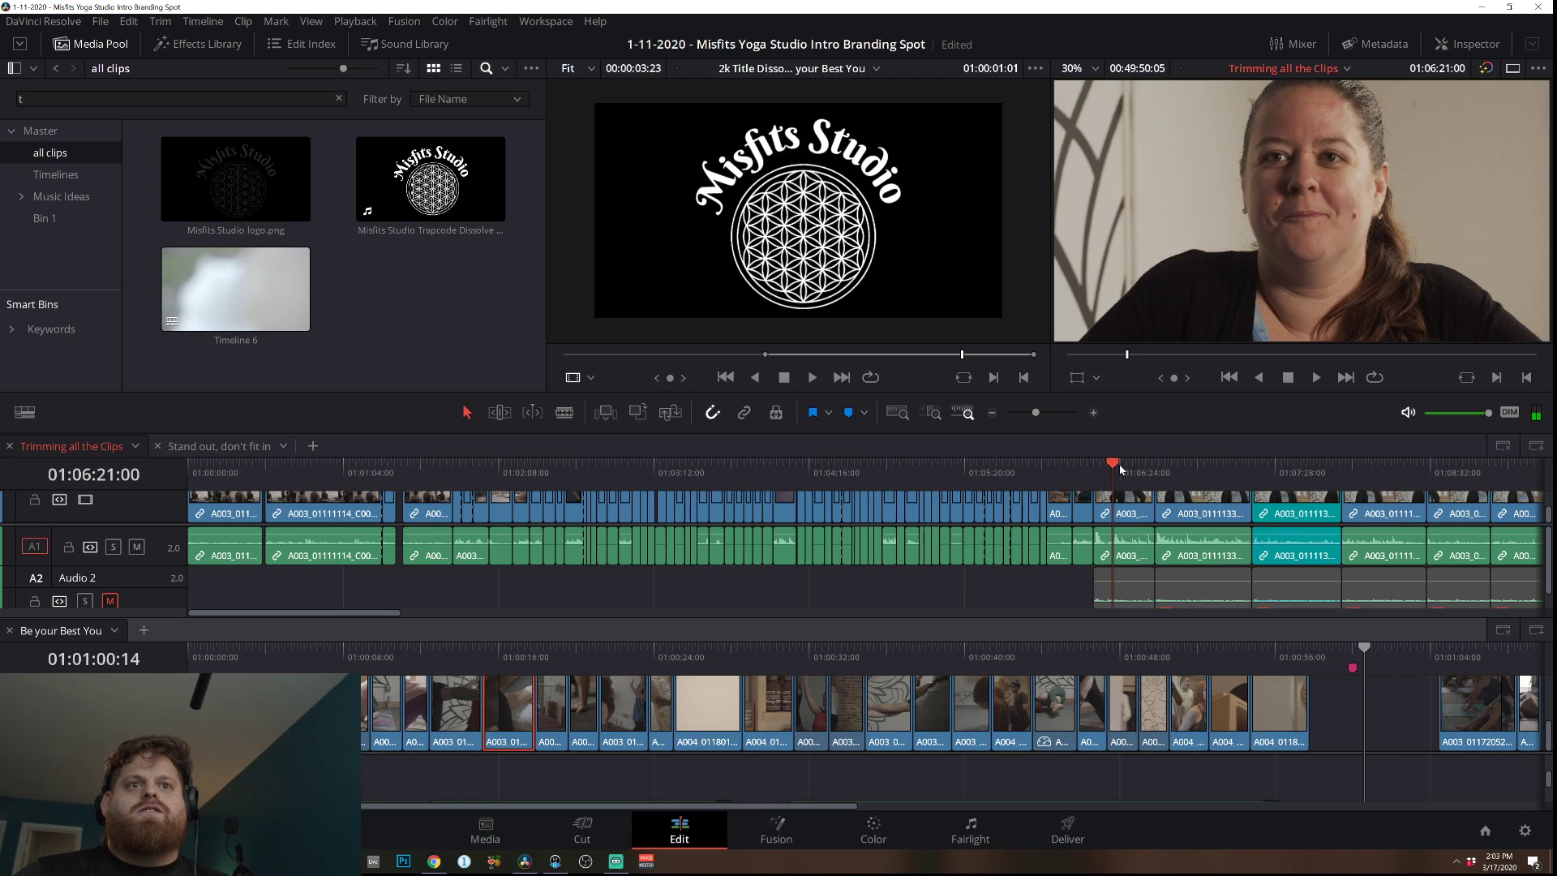
click(1223, 472)
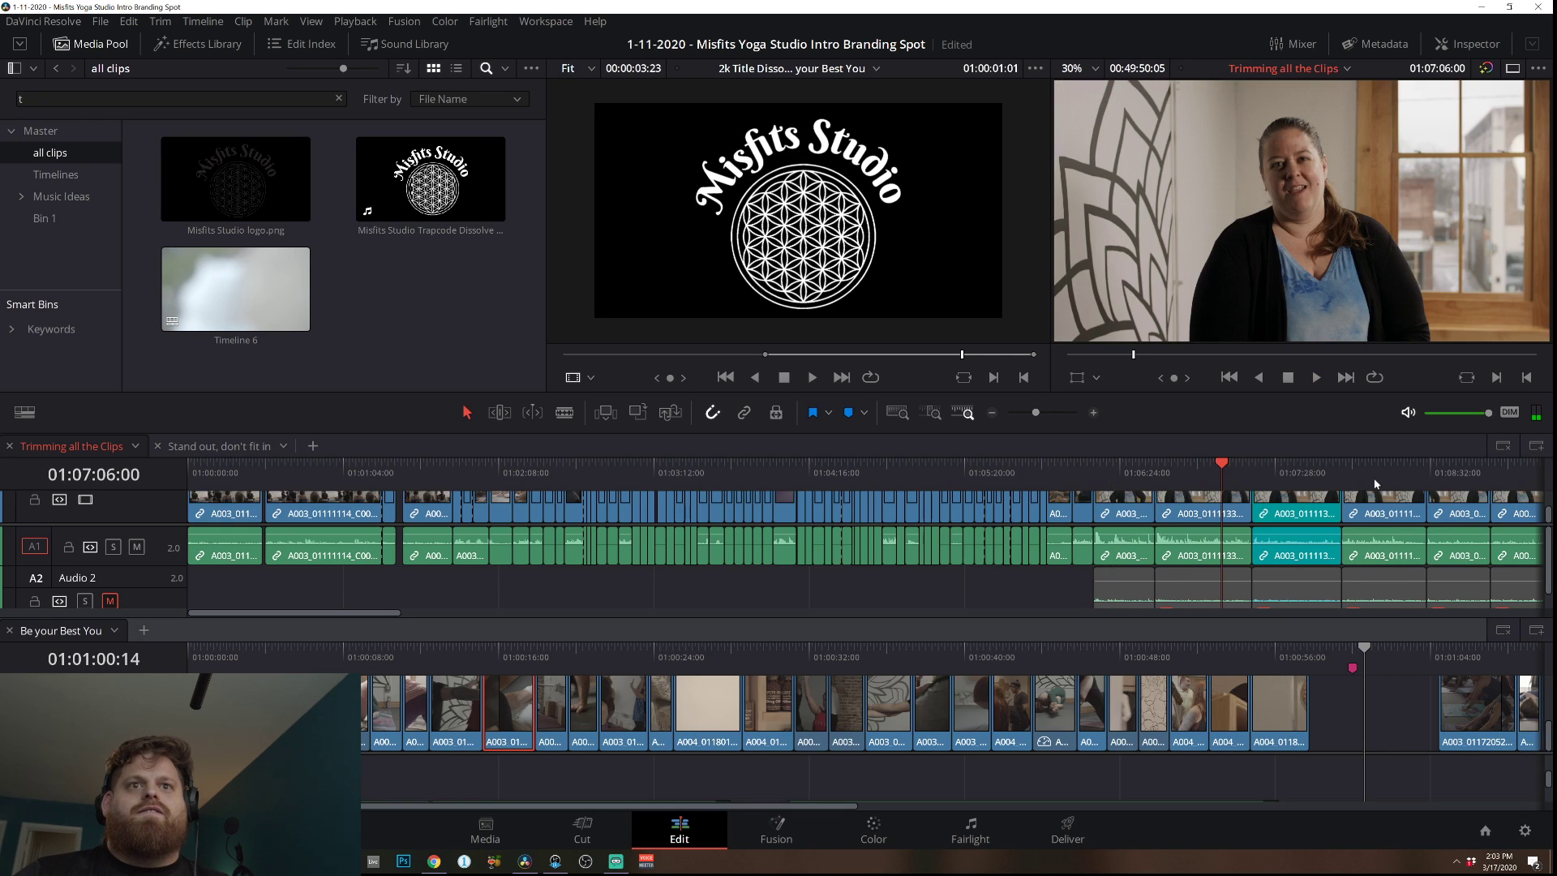
Scan the Trimming all the Clips timeline between the interviews with the woman in the black cardigan and the red-haired woman.
click(990, 414)
drag(717, 457, 798, 471)
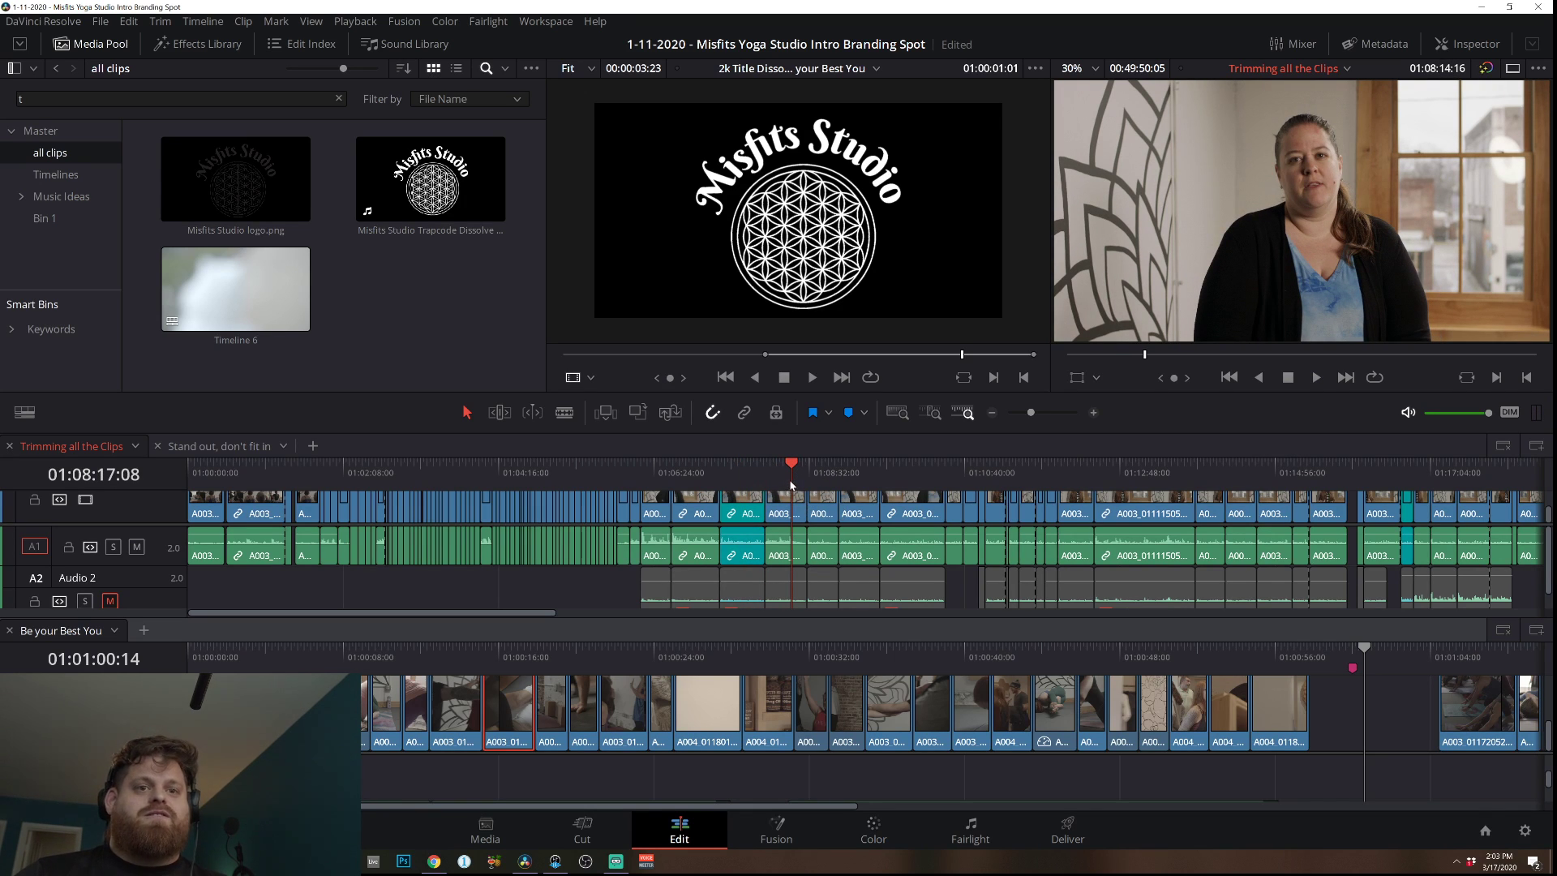
drag(823, 464, 1188, 503)
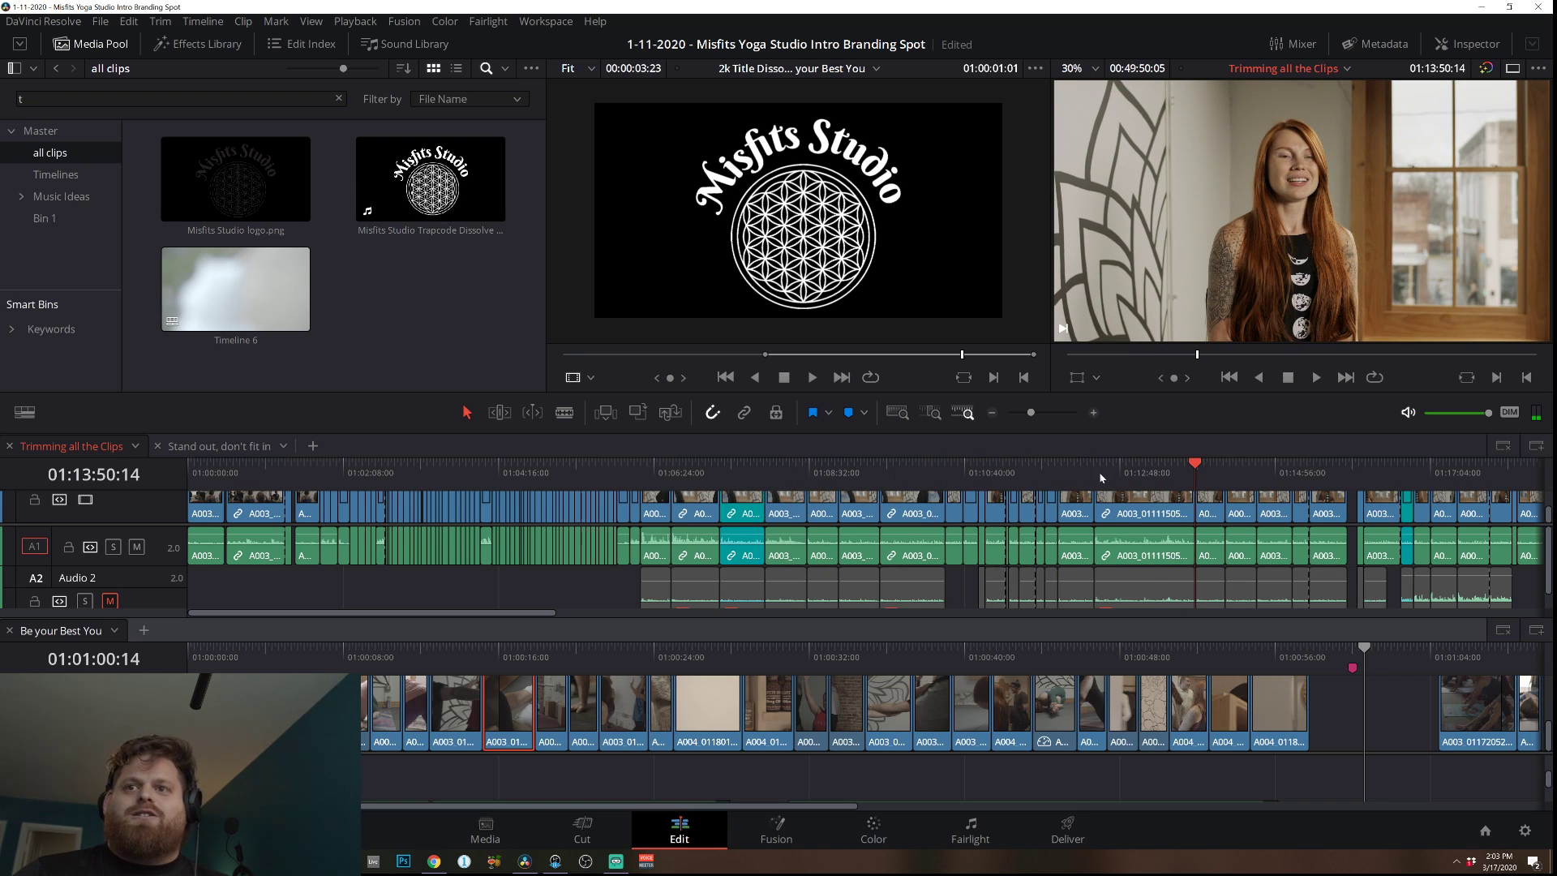
click(994, 414)
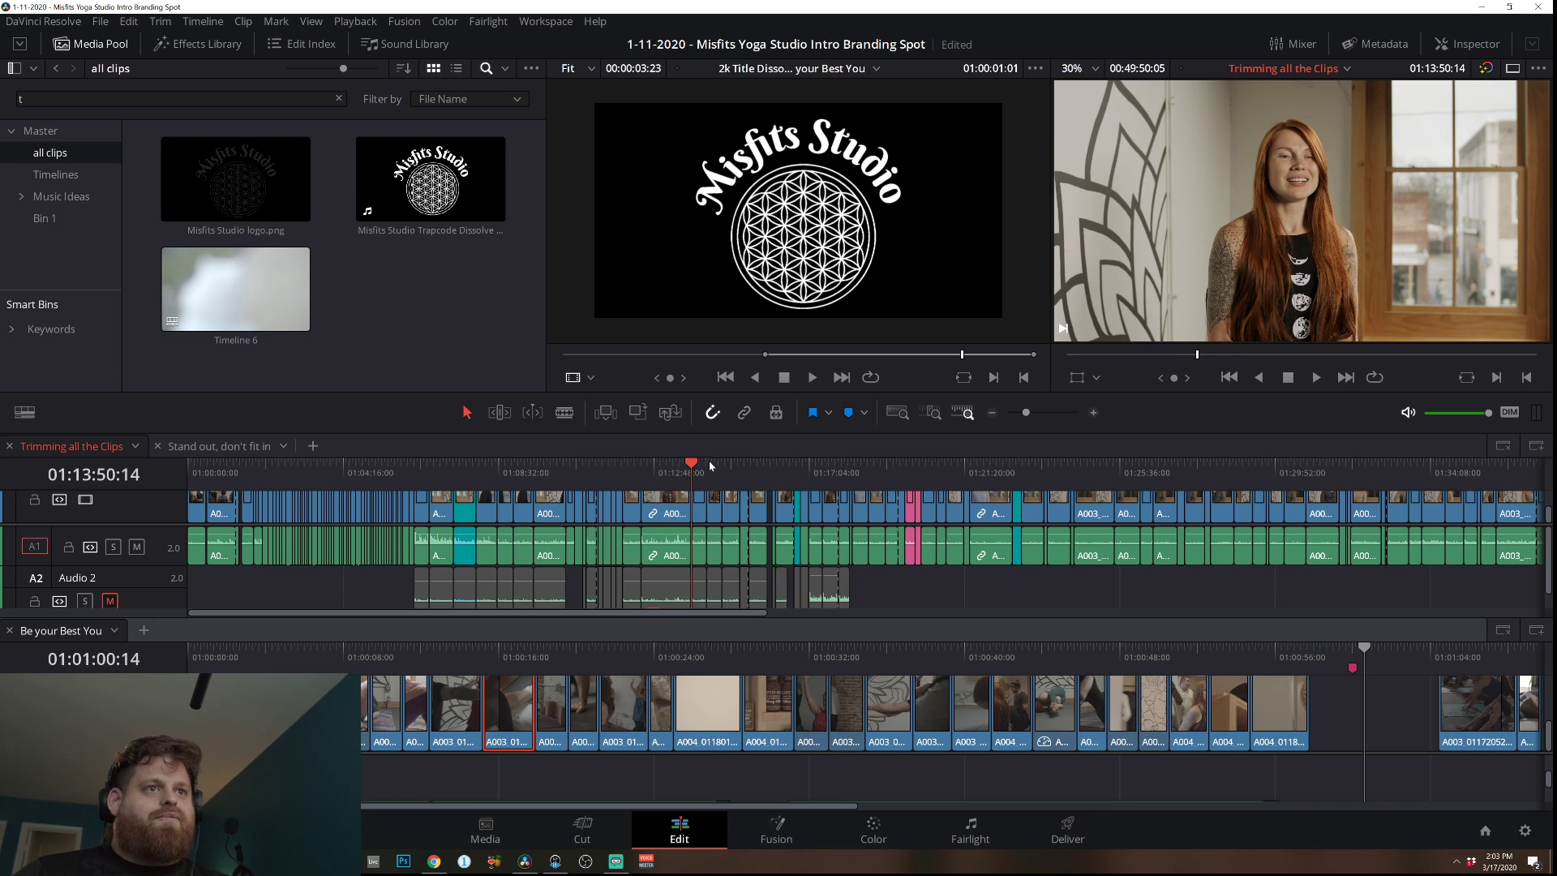
drag(708, 464, 527, 459)
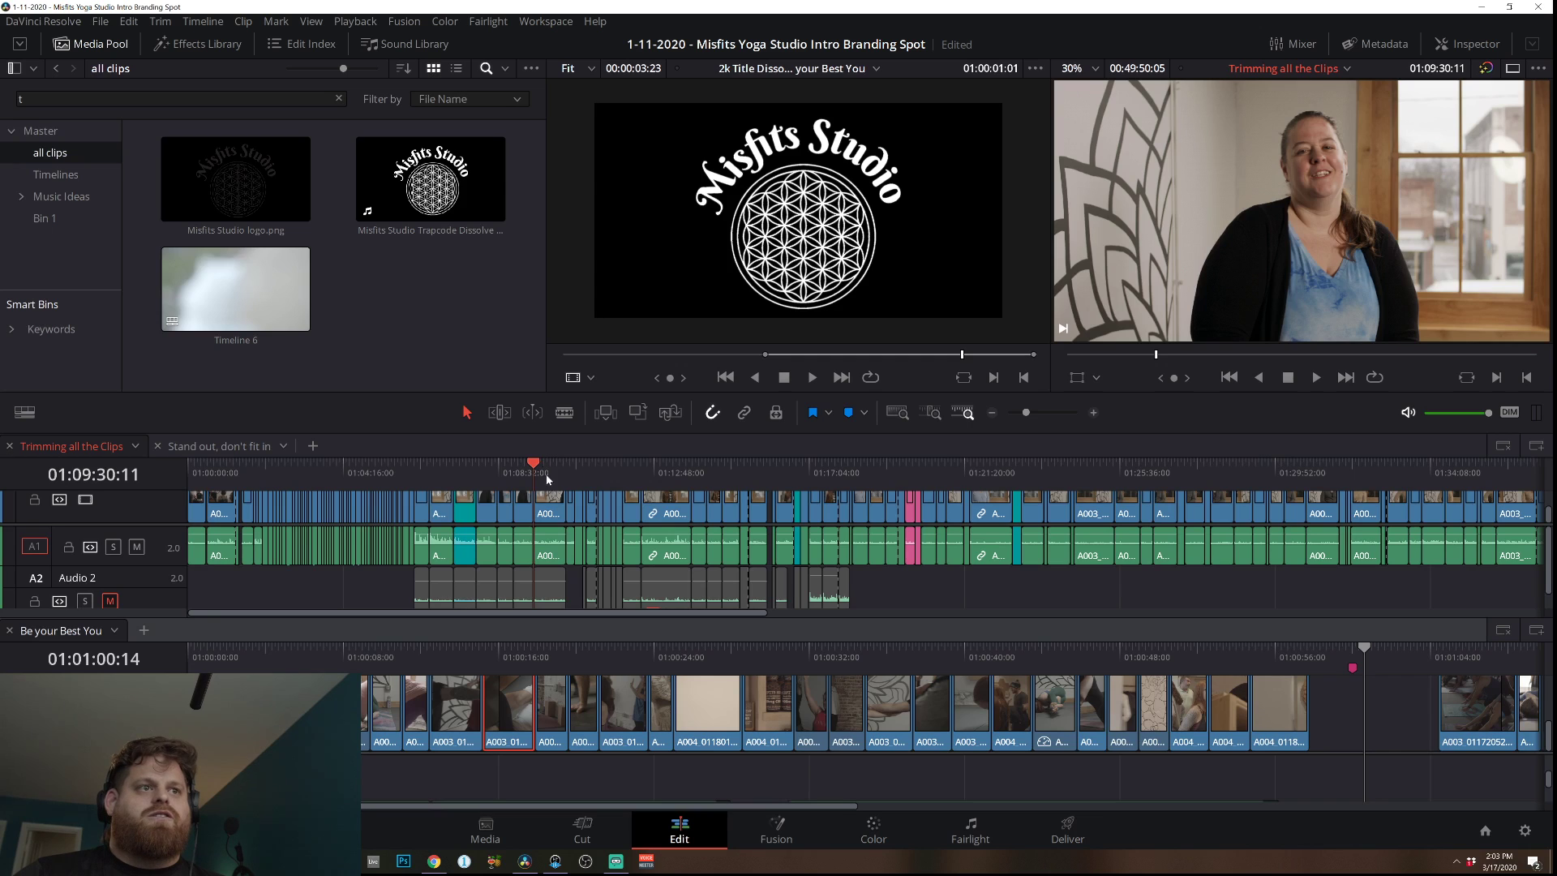
drag(546, 479, 575, 482)
click(514, 478)
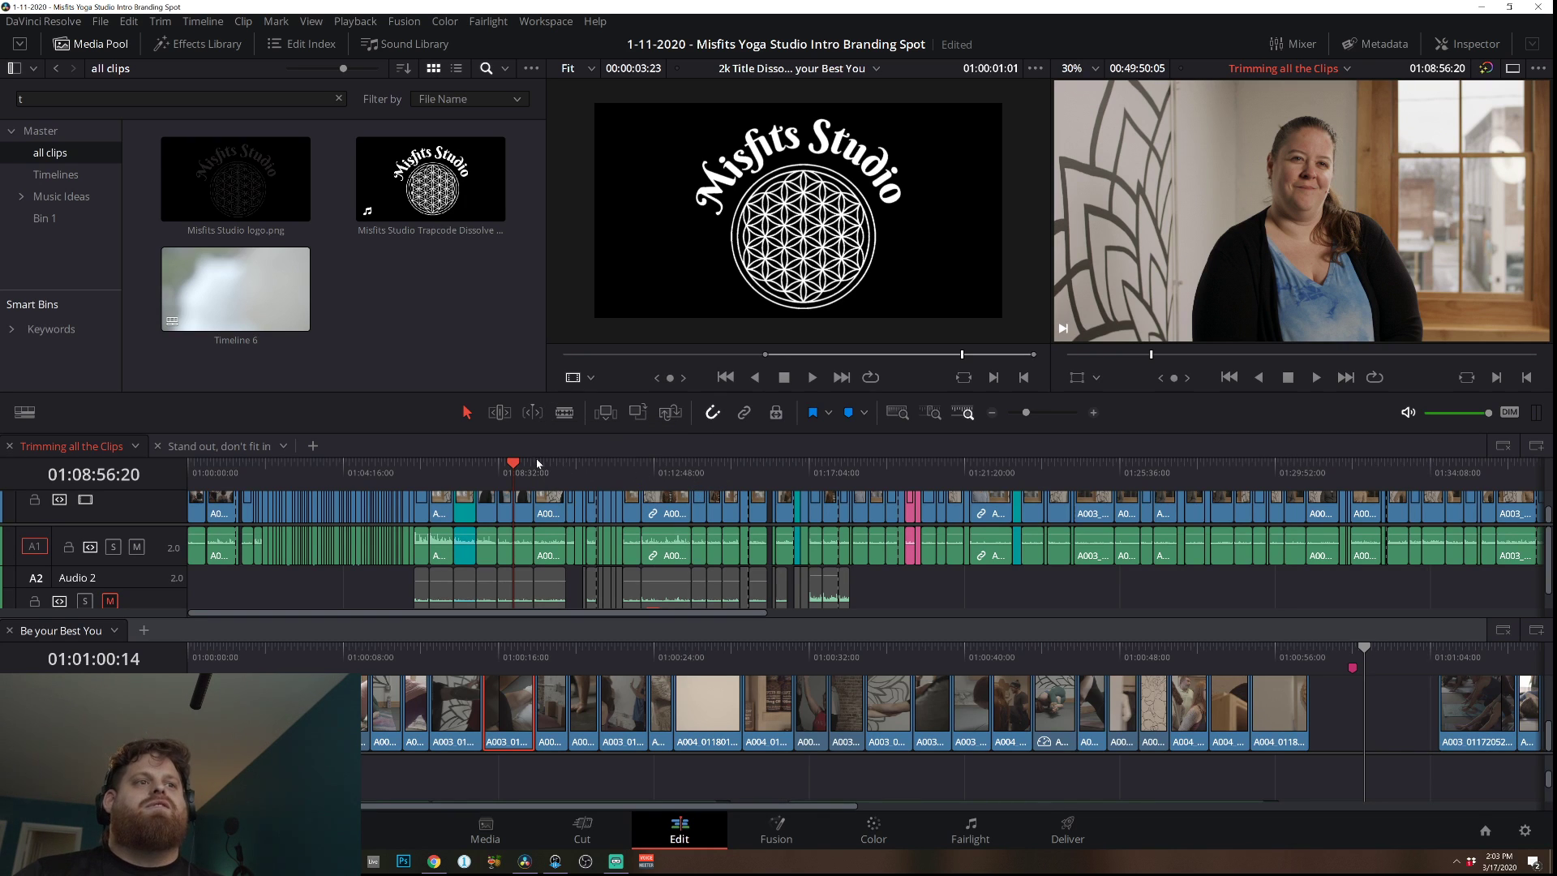
drag(555, 482, 616, 474)
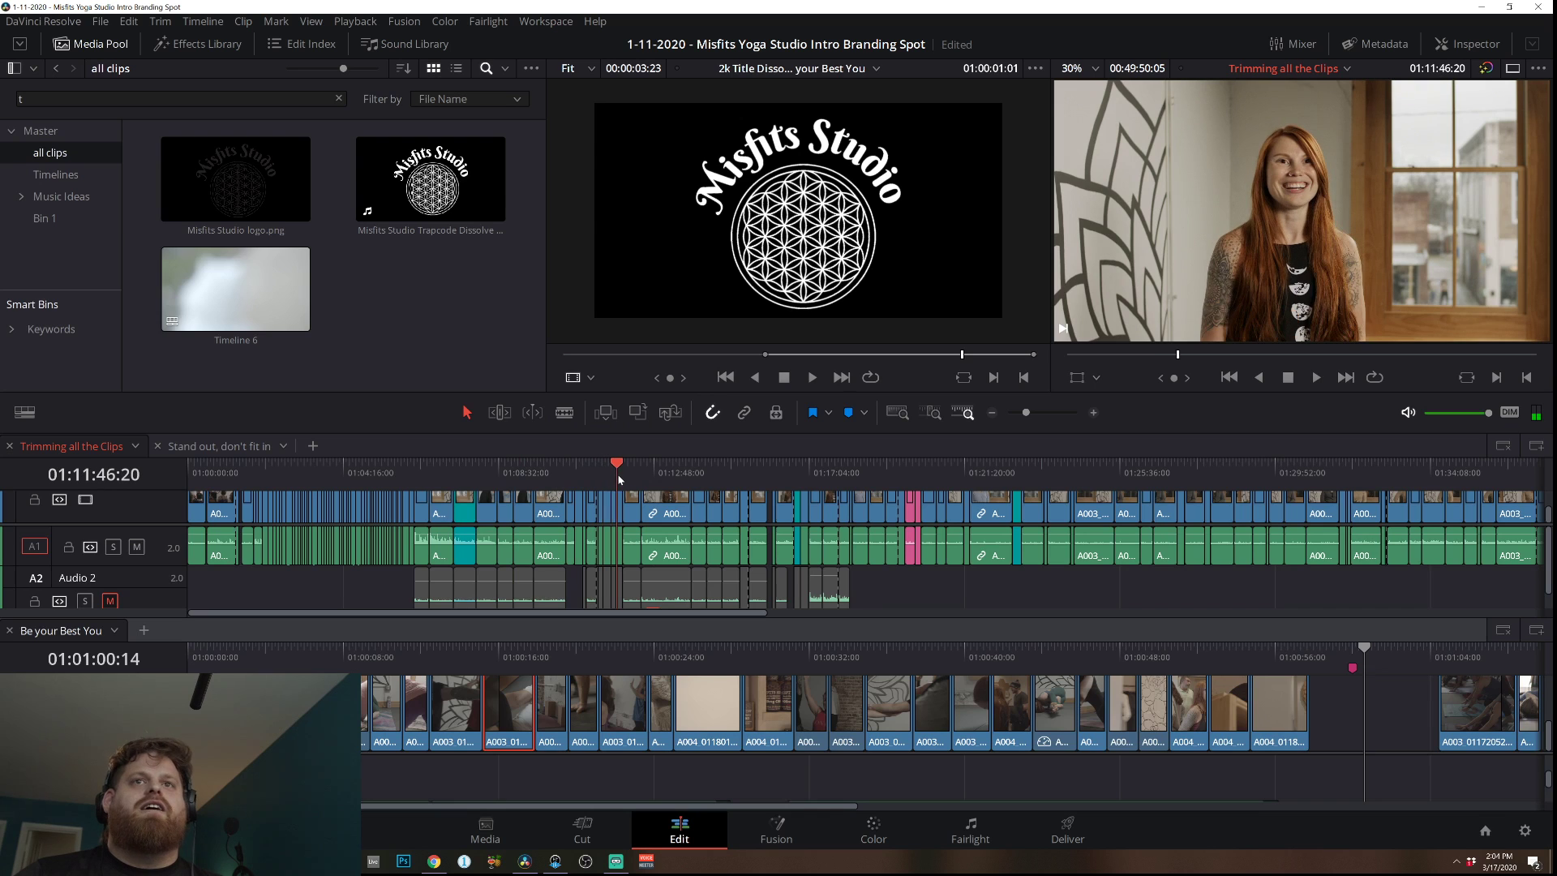
Play through the red-haired woman's interview takes, then park the playhead at 01:11:57:08.
key(space)
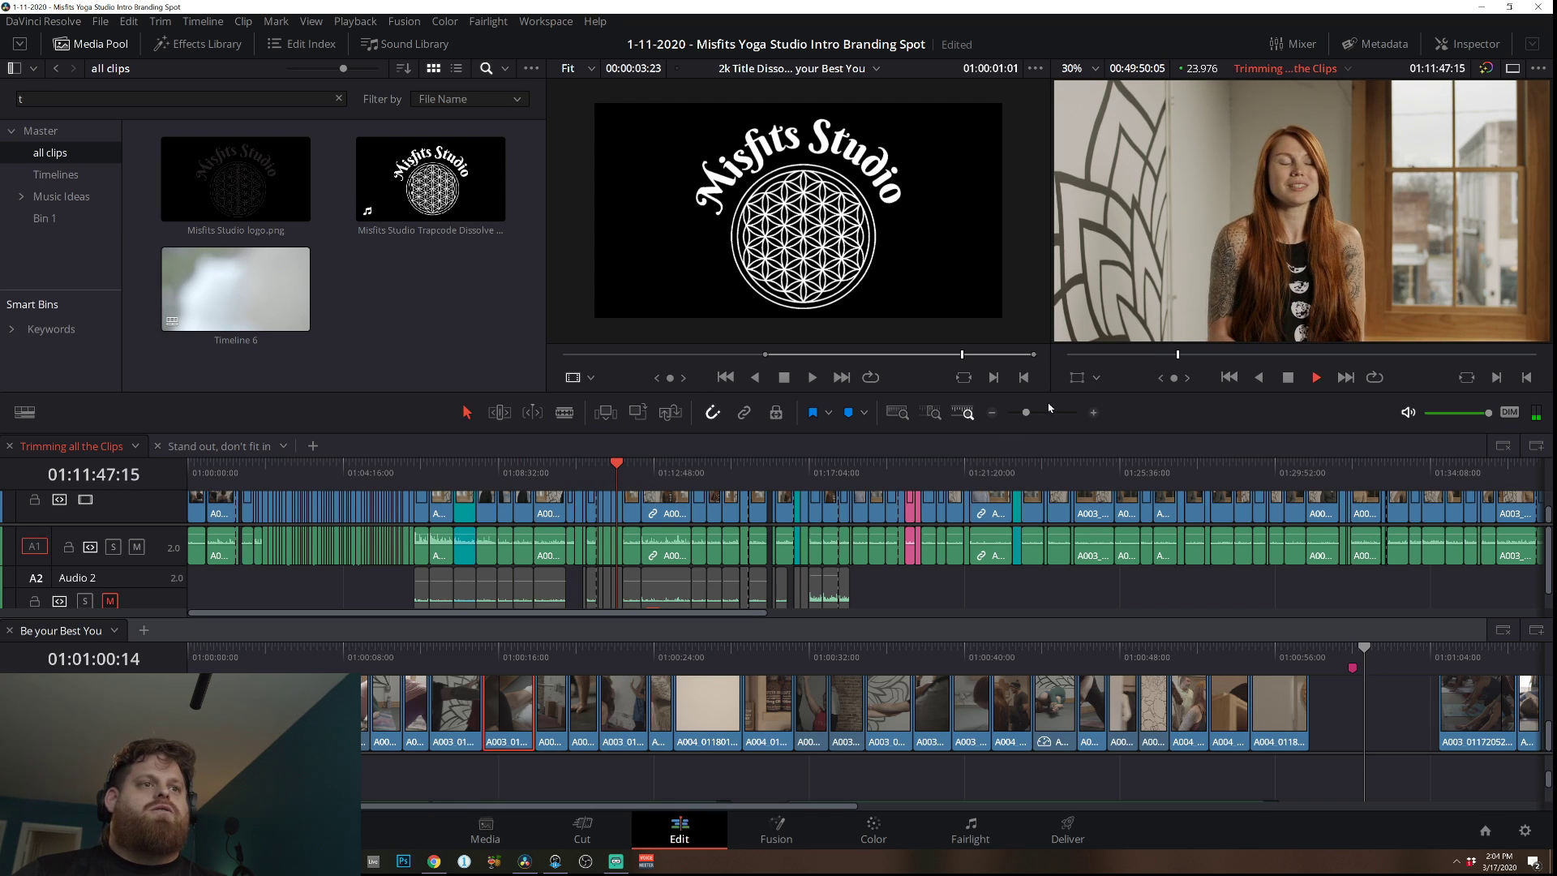
key(space)
click(1093, 413)
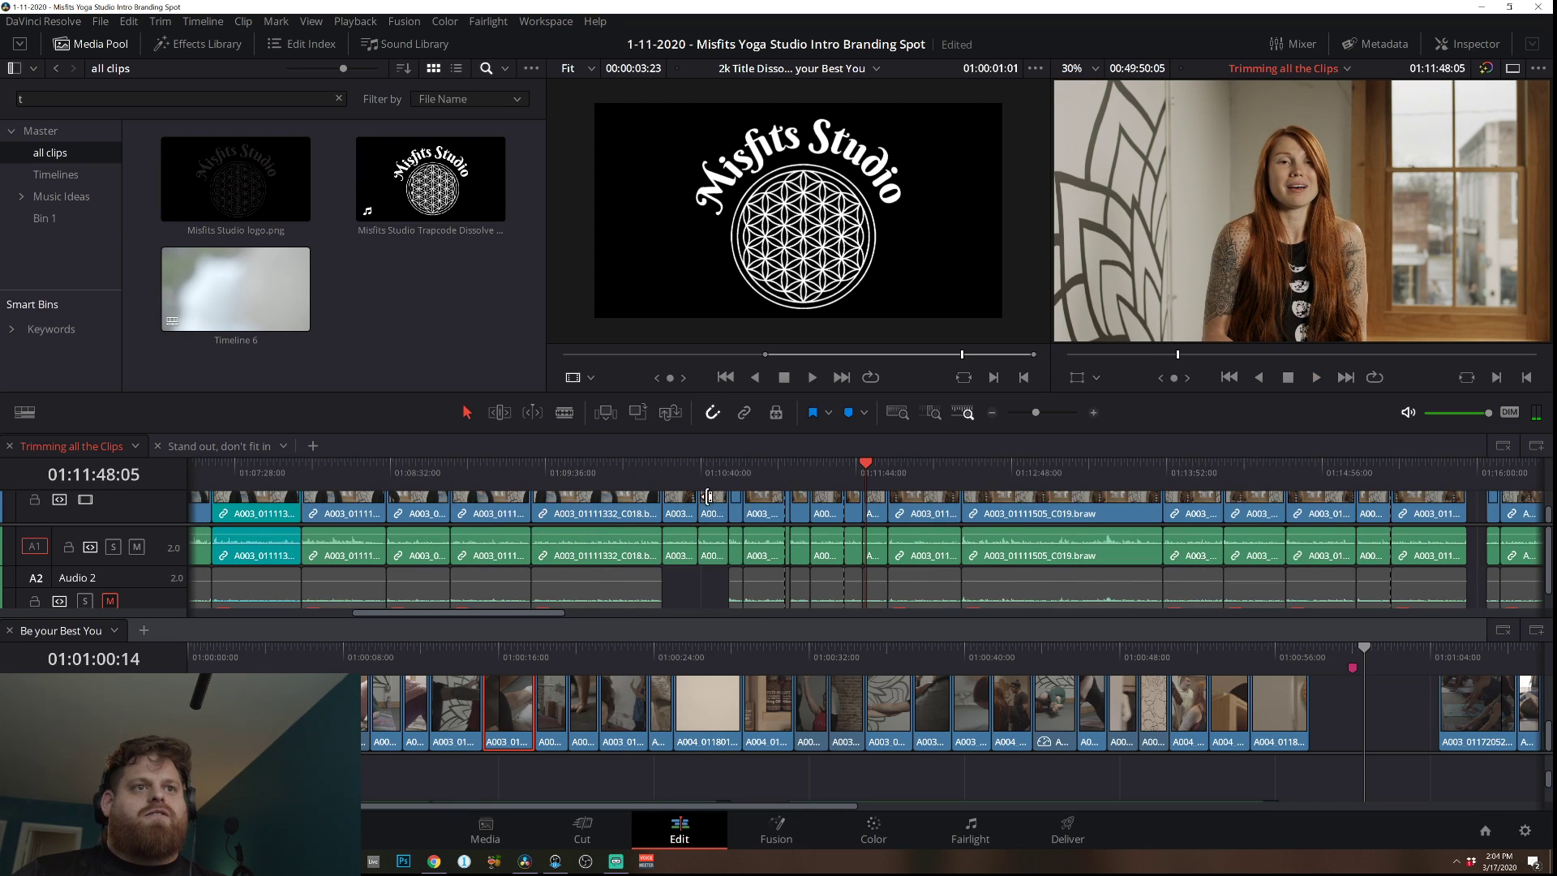
click(728, 477)
key(space)
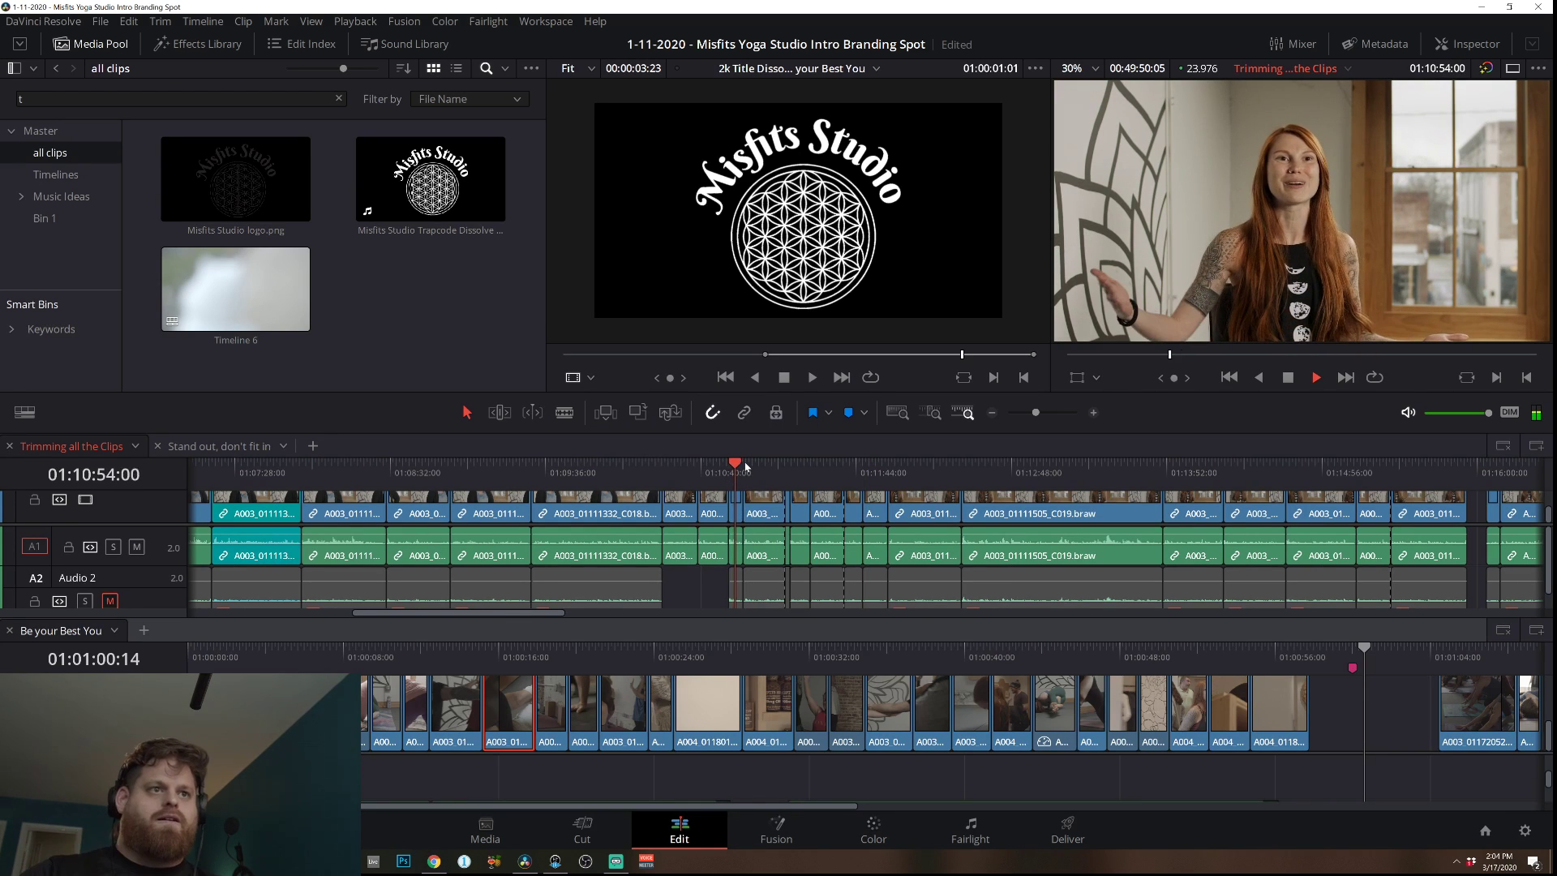
click(662, 474)
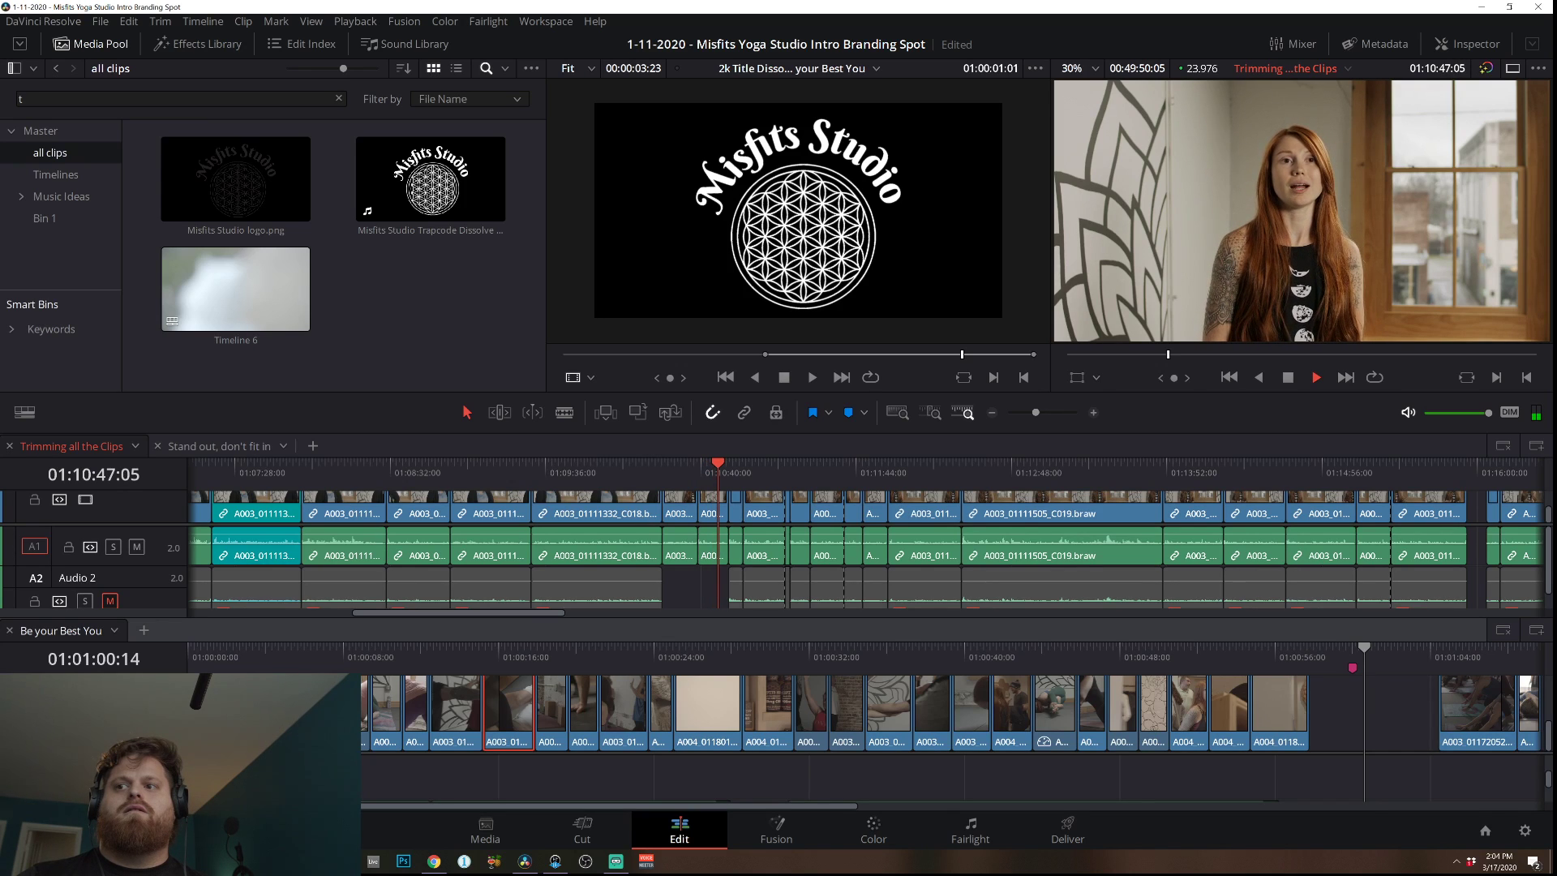
key(space)
key(space)
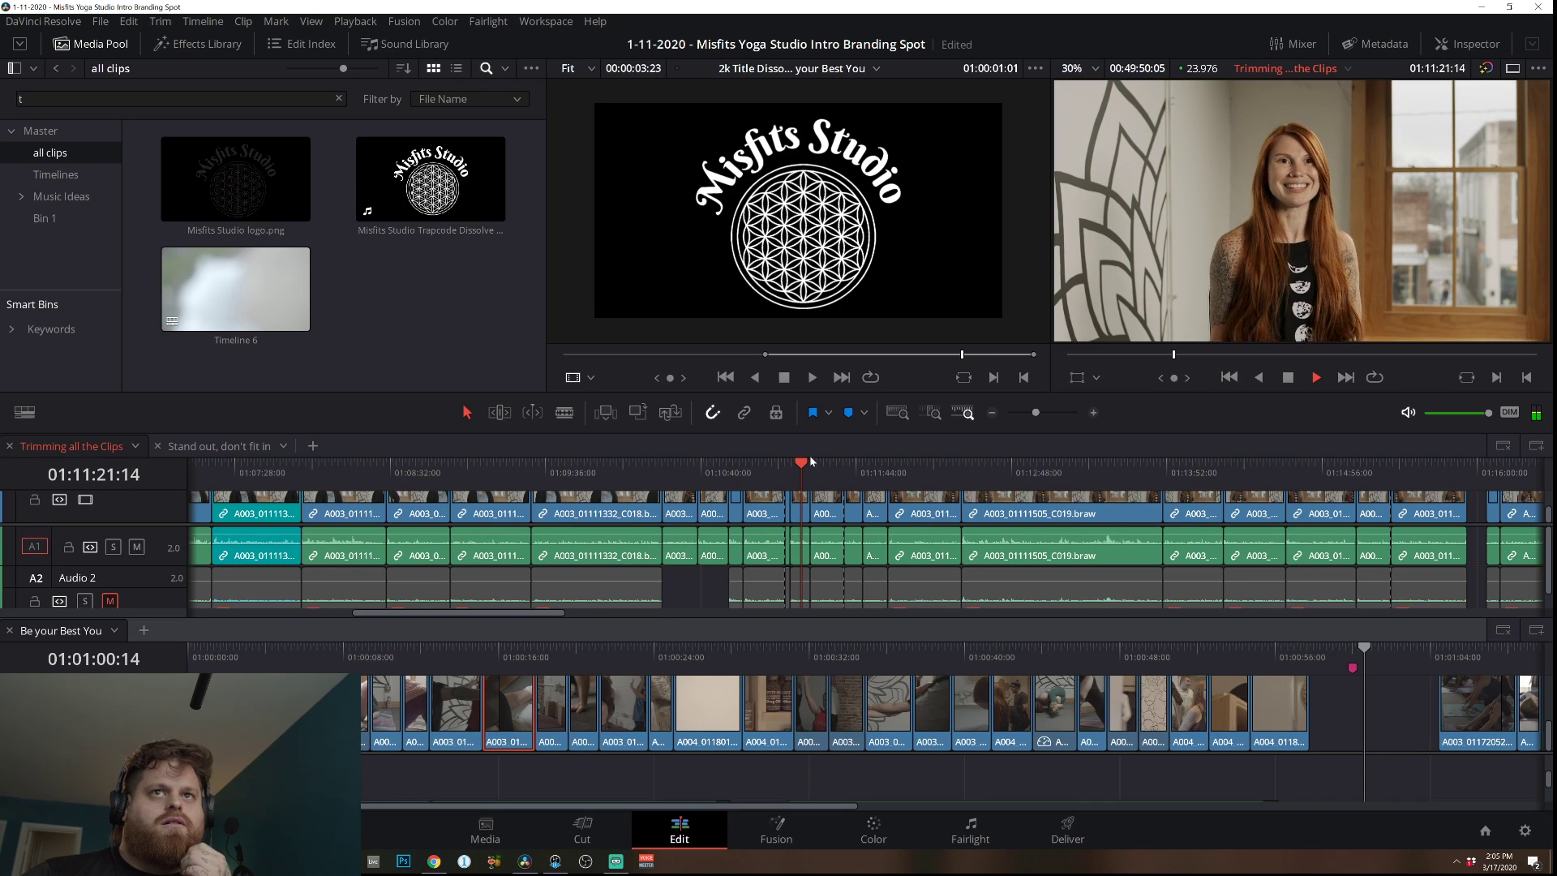
click(1094, 414)
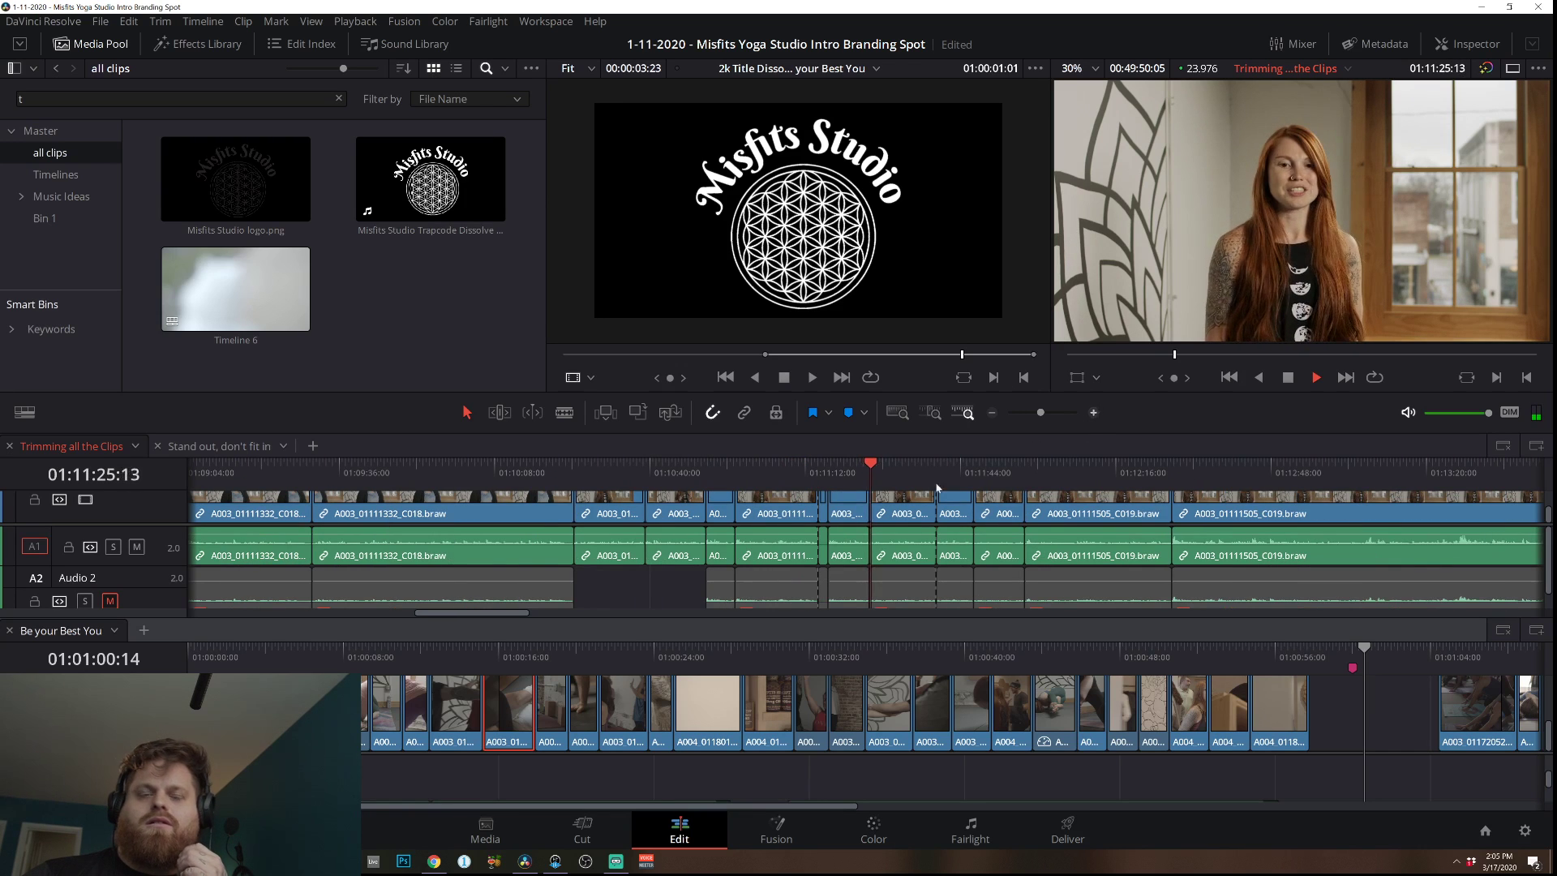
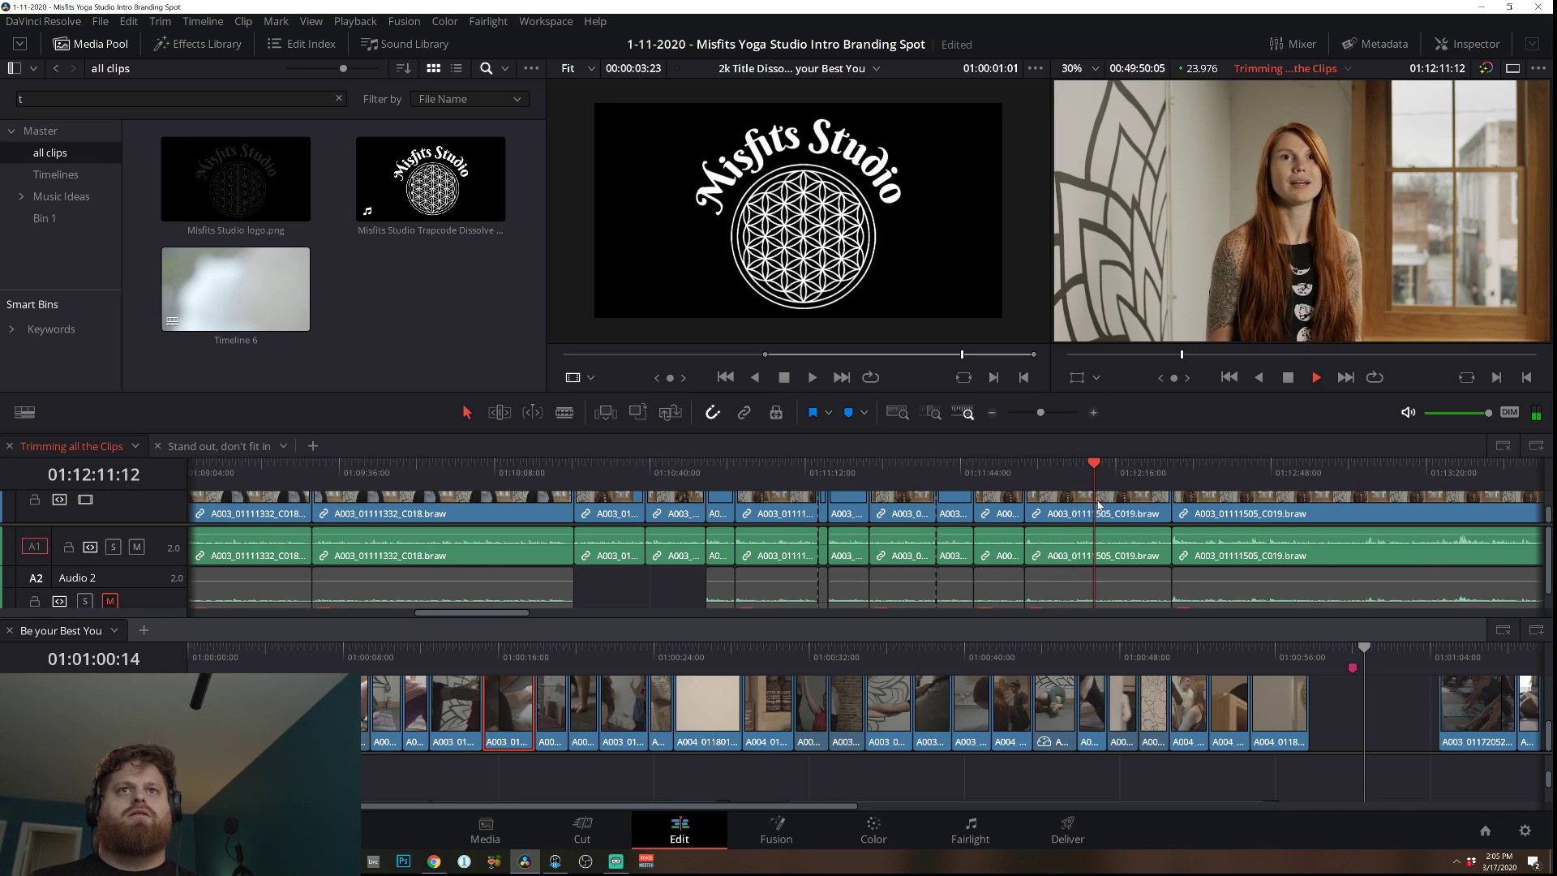
key(space)
click(1026, 472)
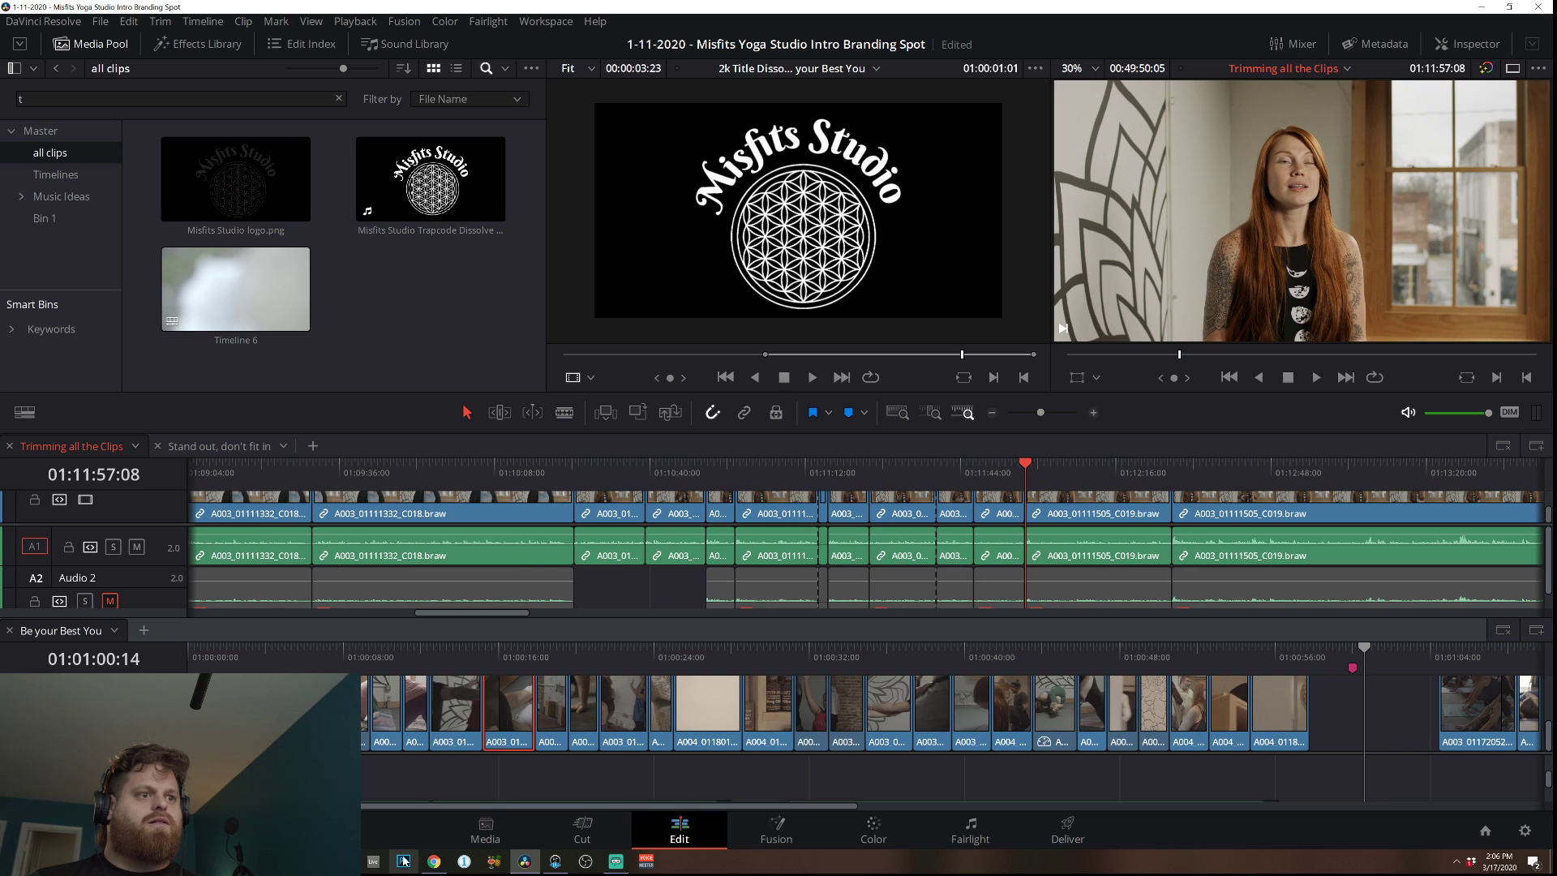
Switch to Photoshop and create a new 1920 x 1080 pixel document at 300 pixels/inch with a black background.
click(406, 863)
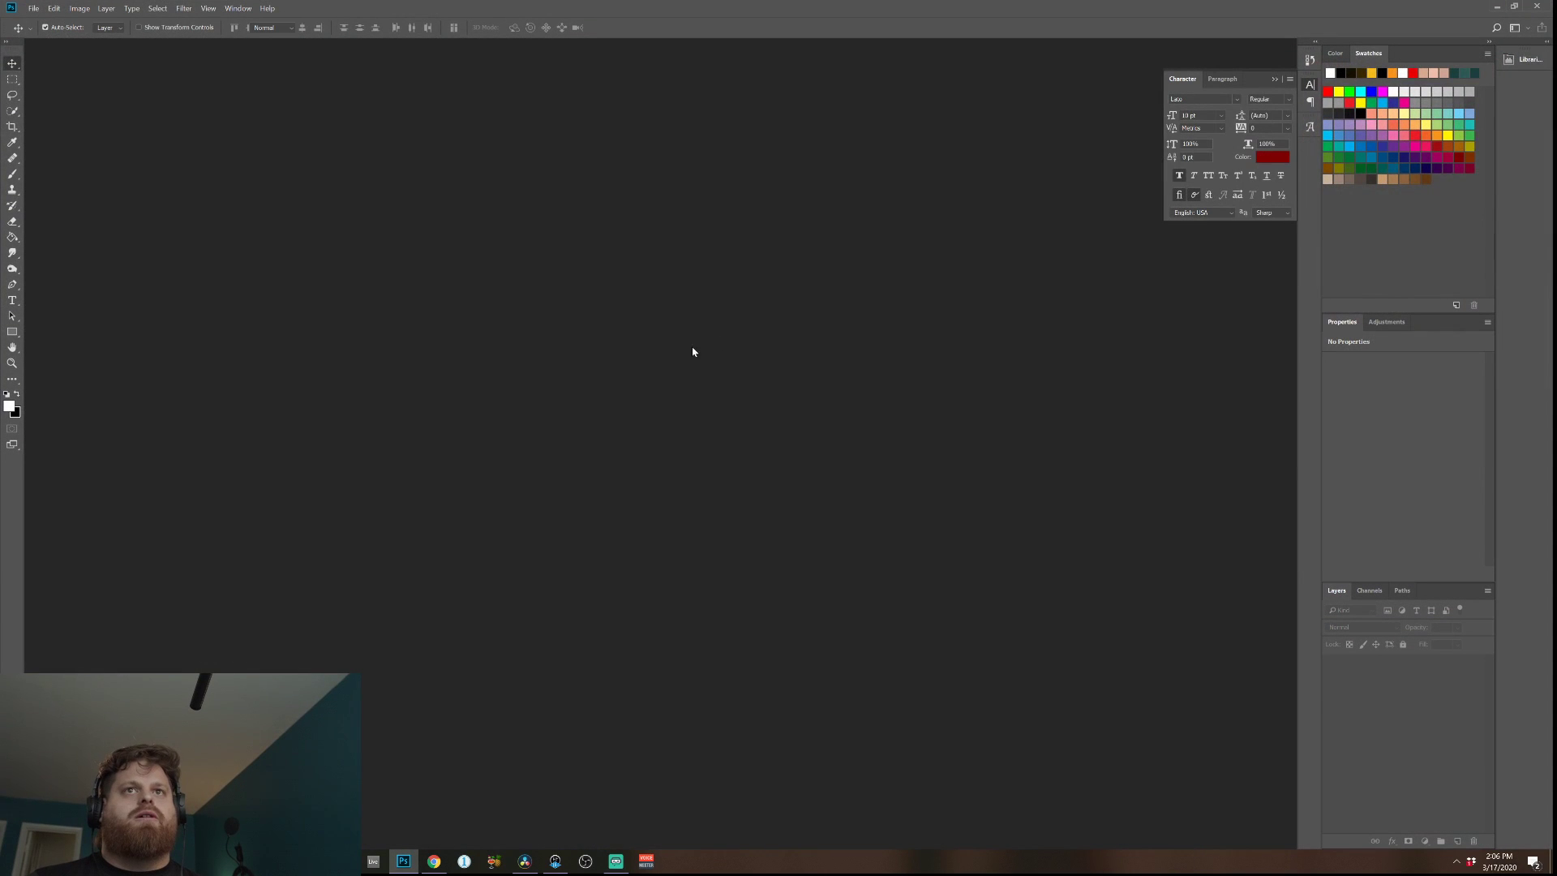
click(34, 9)
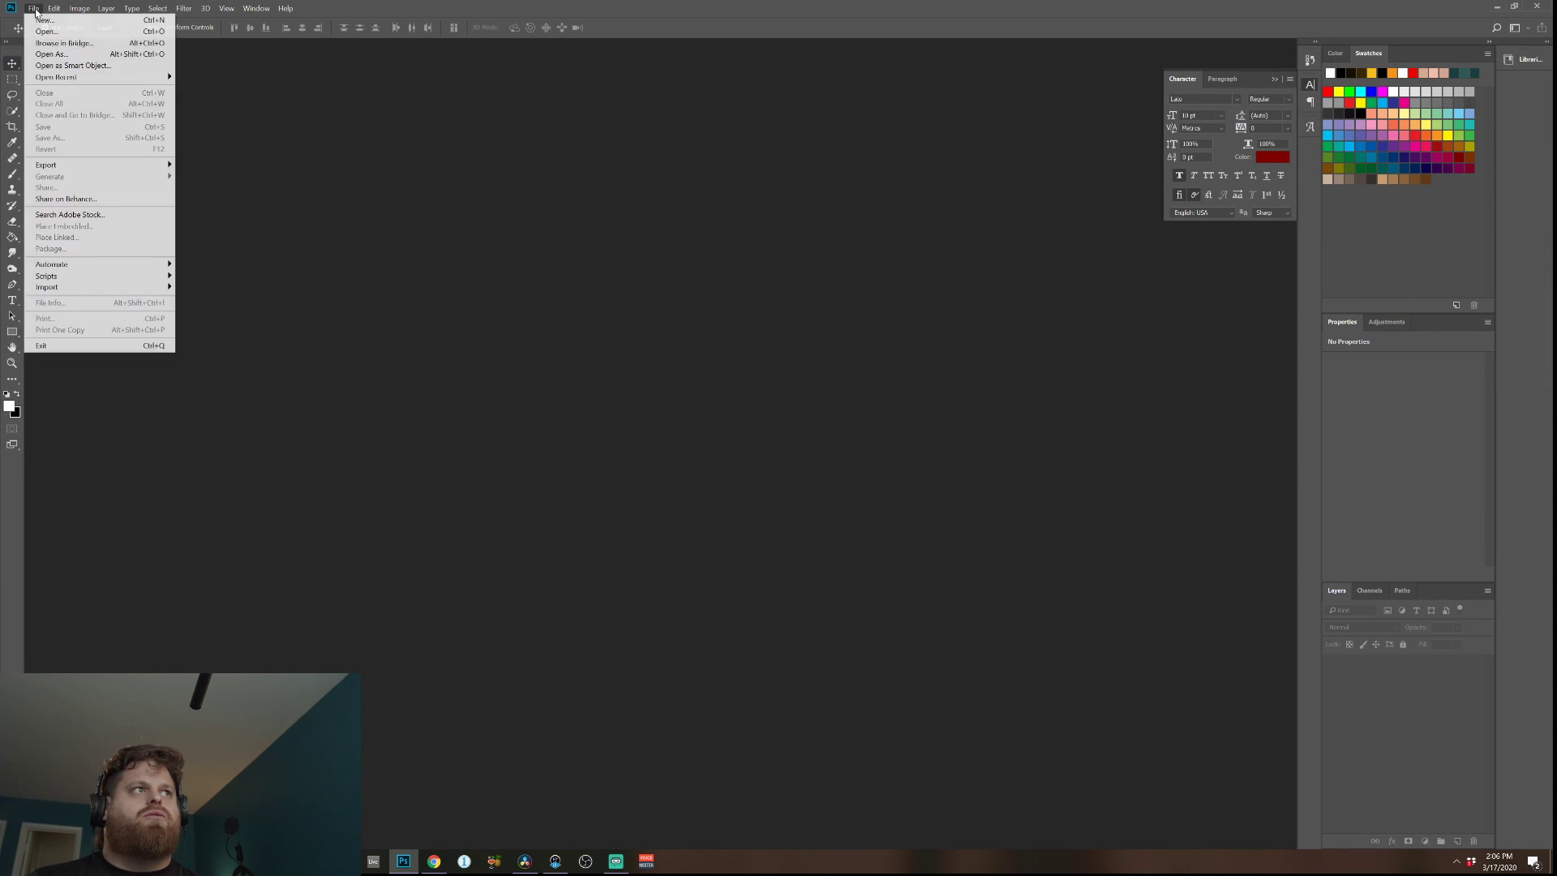
click(34, 9)
click(35, 9)
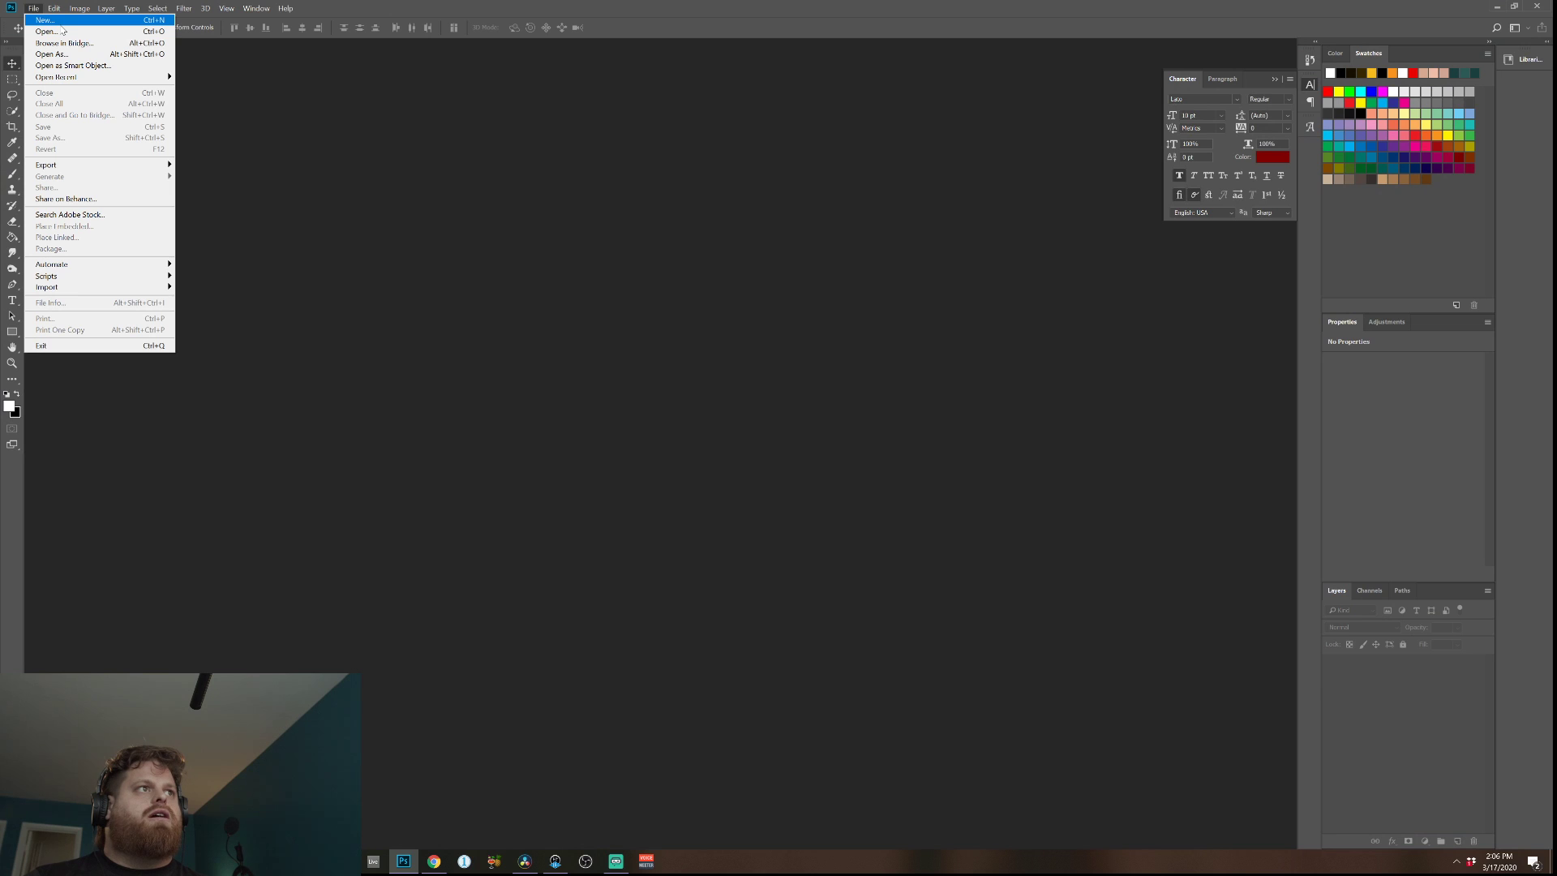
click(66, 24)
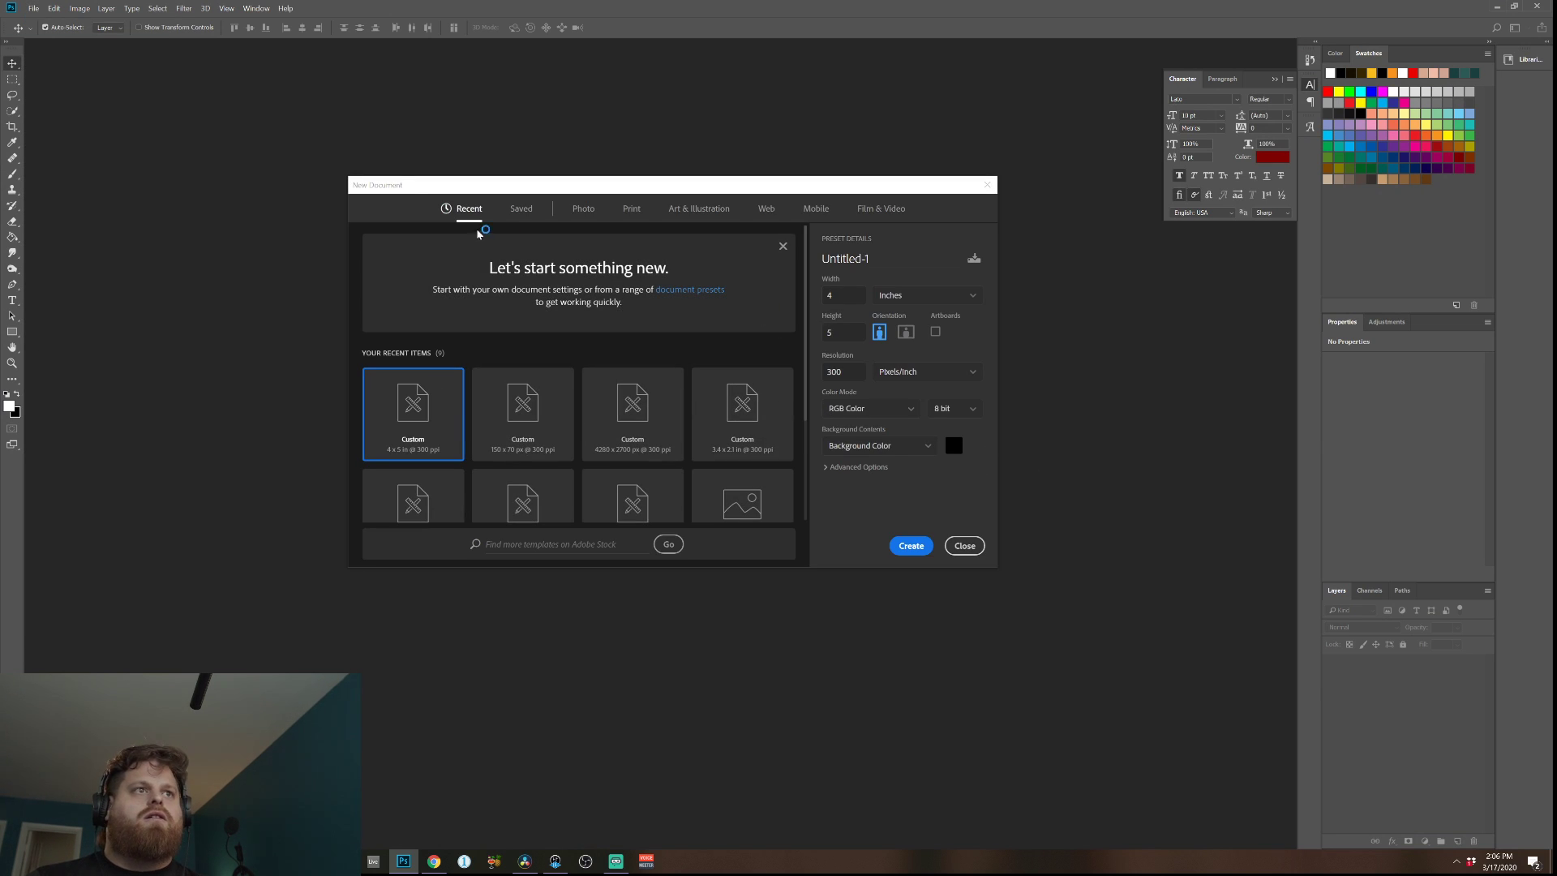
scroll(600, 425, down, 3)
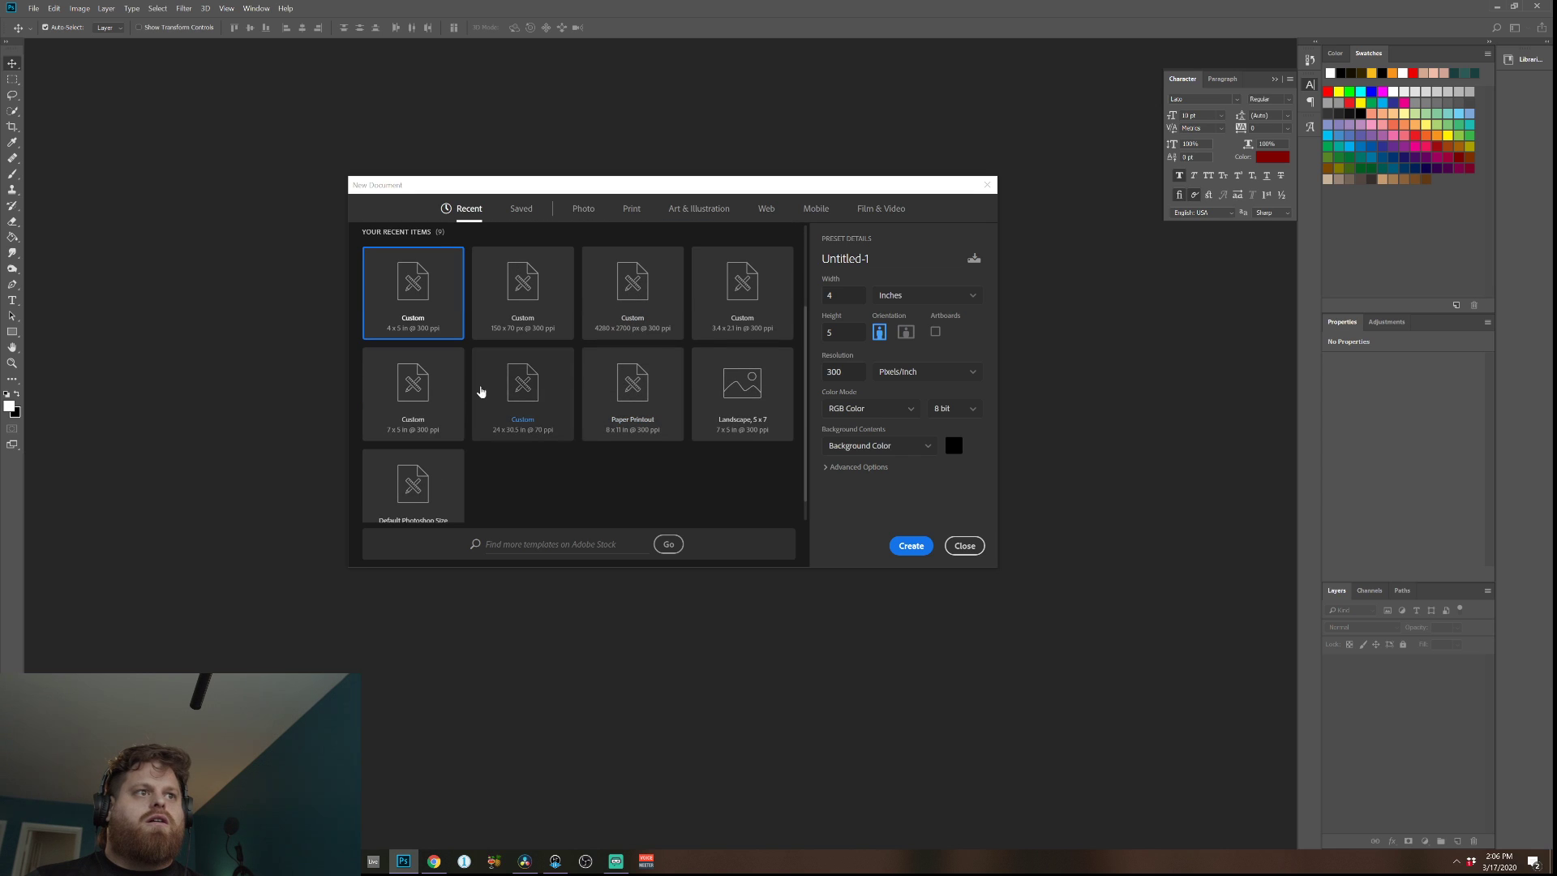
scroll(576, 373, up, 3)
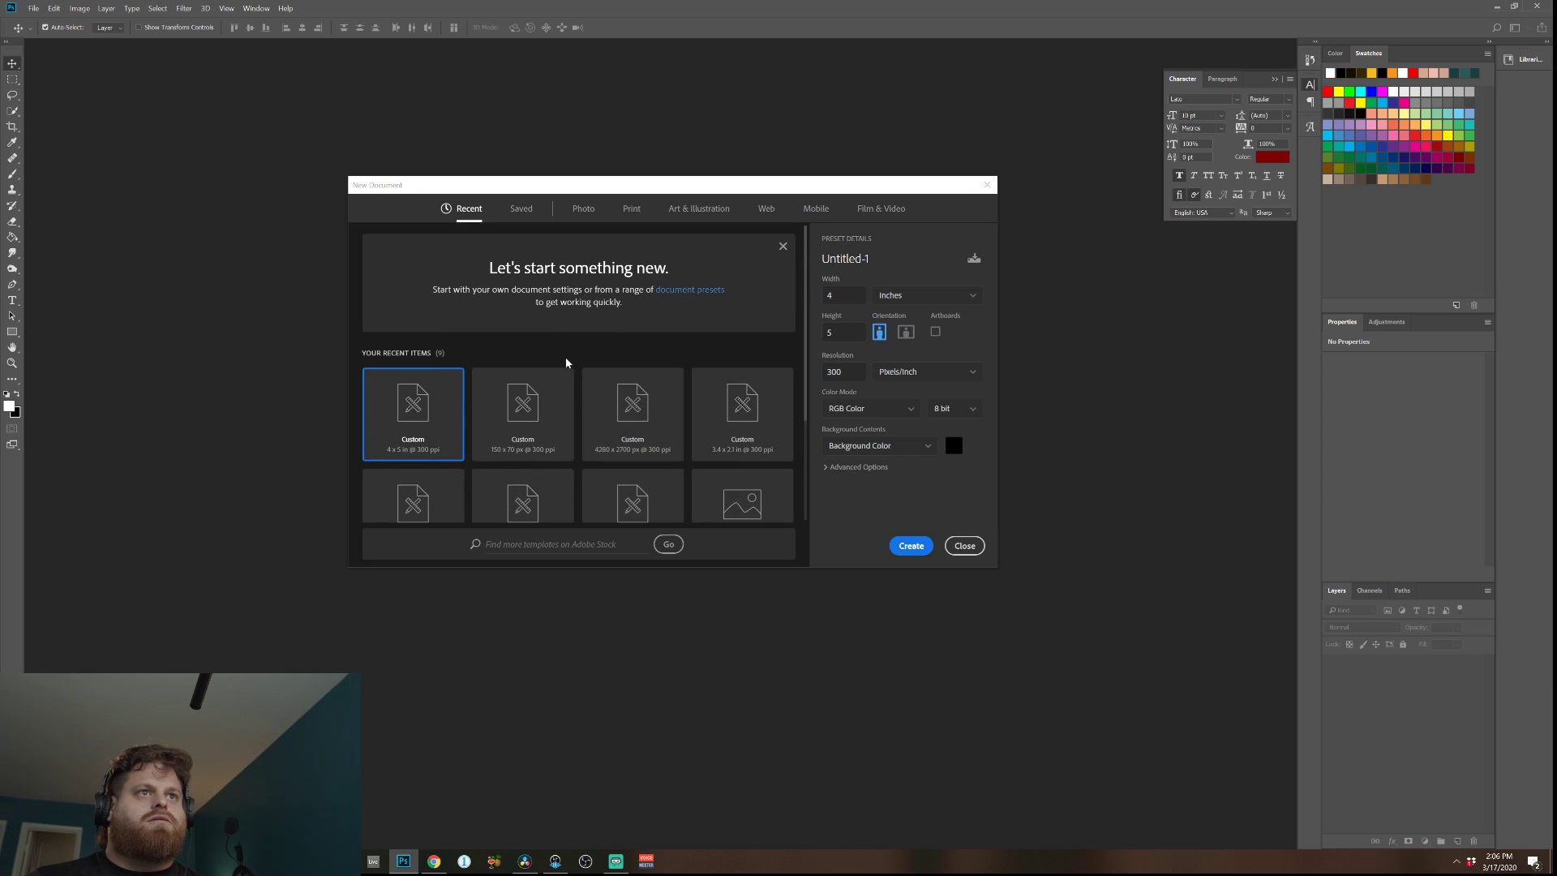
click(916, 295)
click(908, 318)
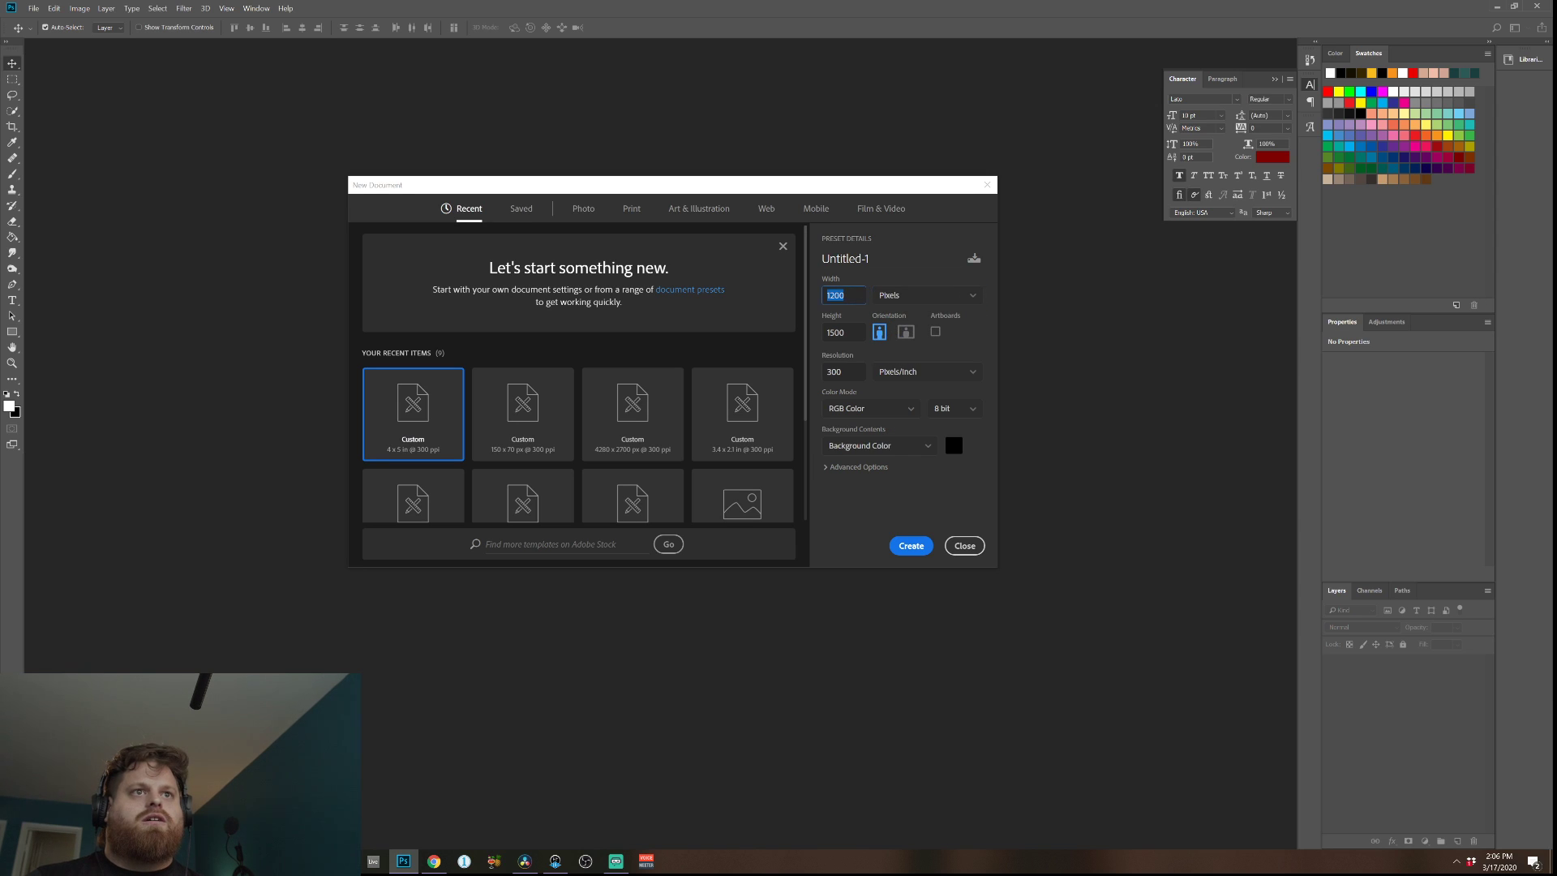
key(Tab)
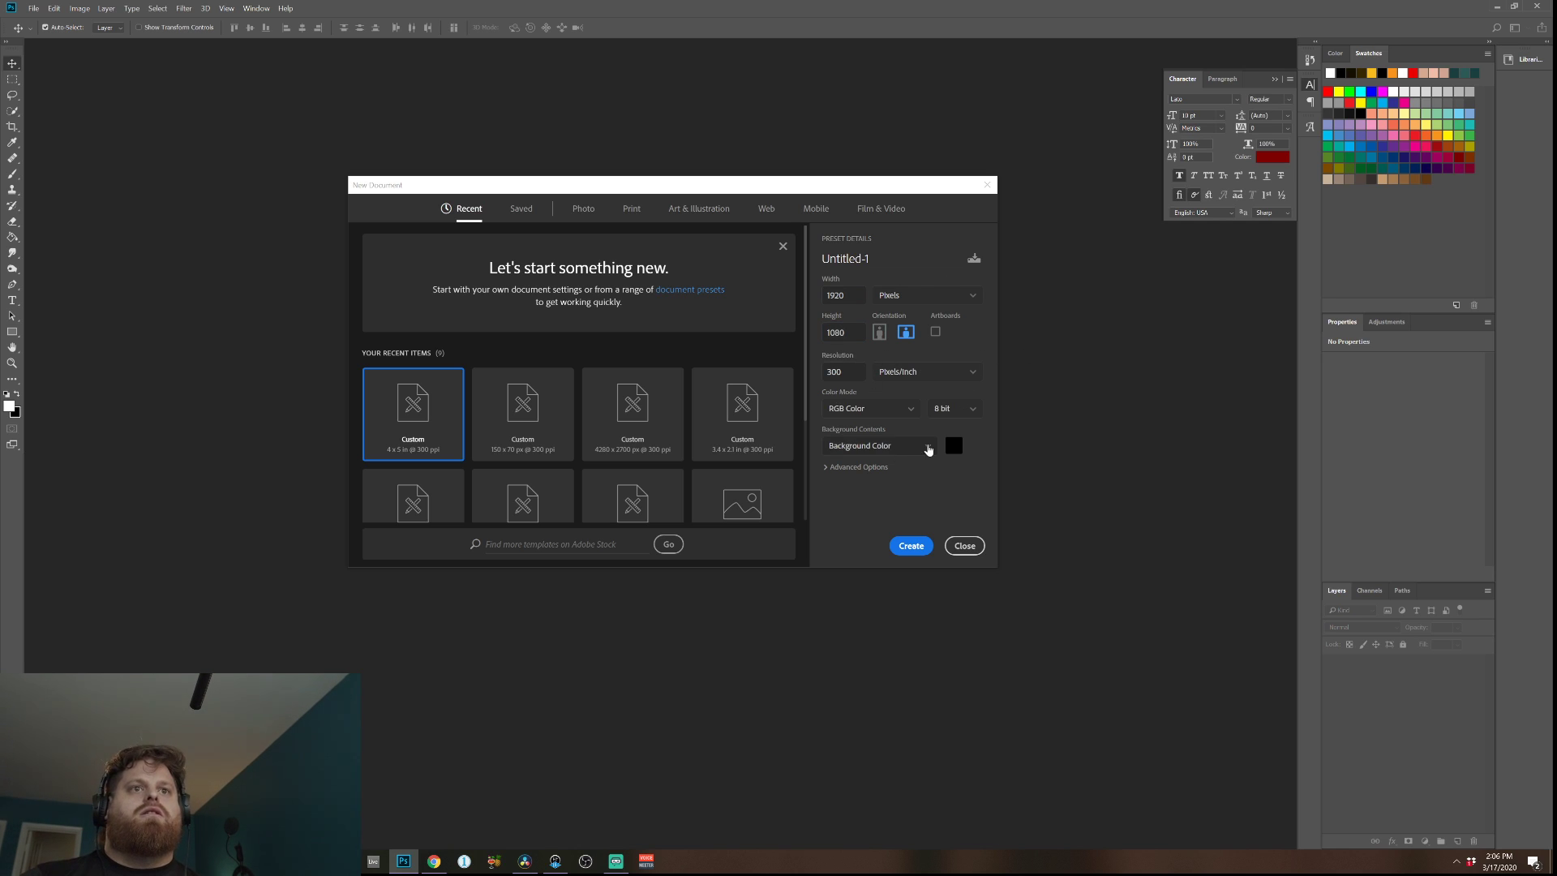
click(910, 547)
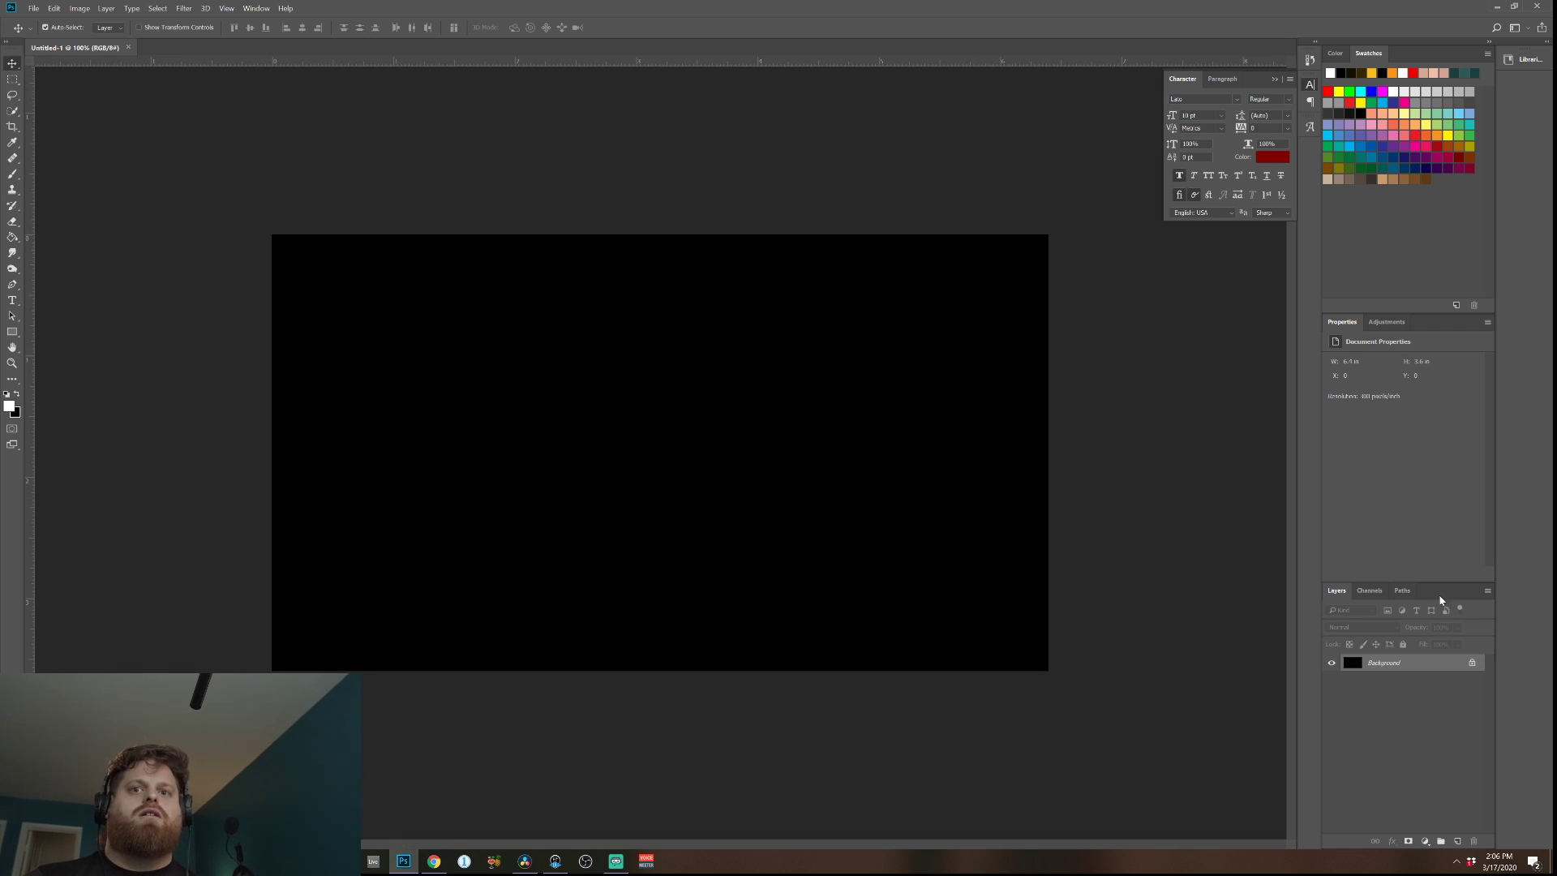
right_click(1393, 726)
click(1394, 709)
key(ctrl+l)
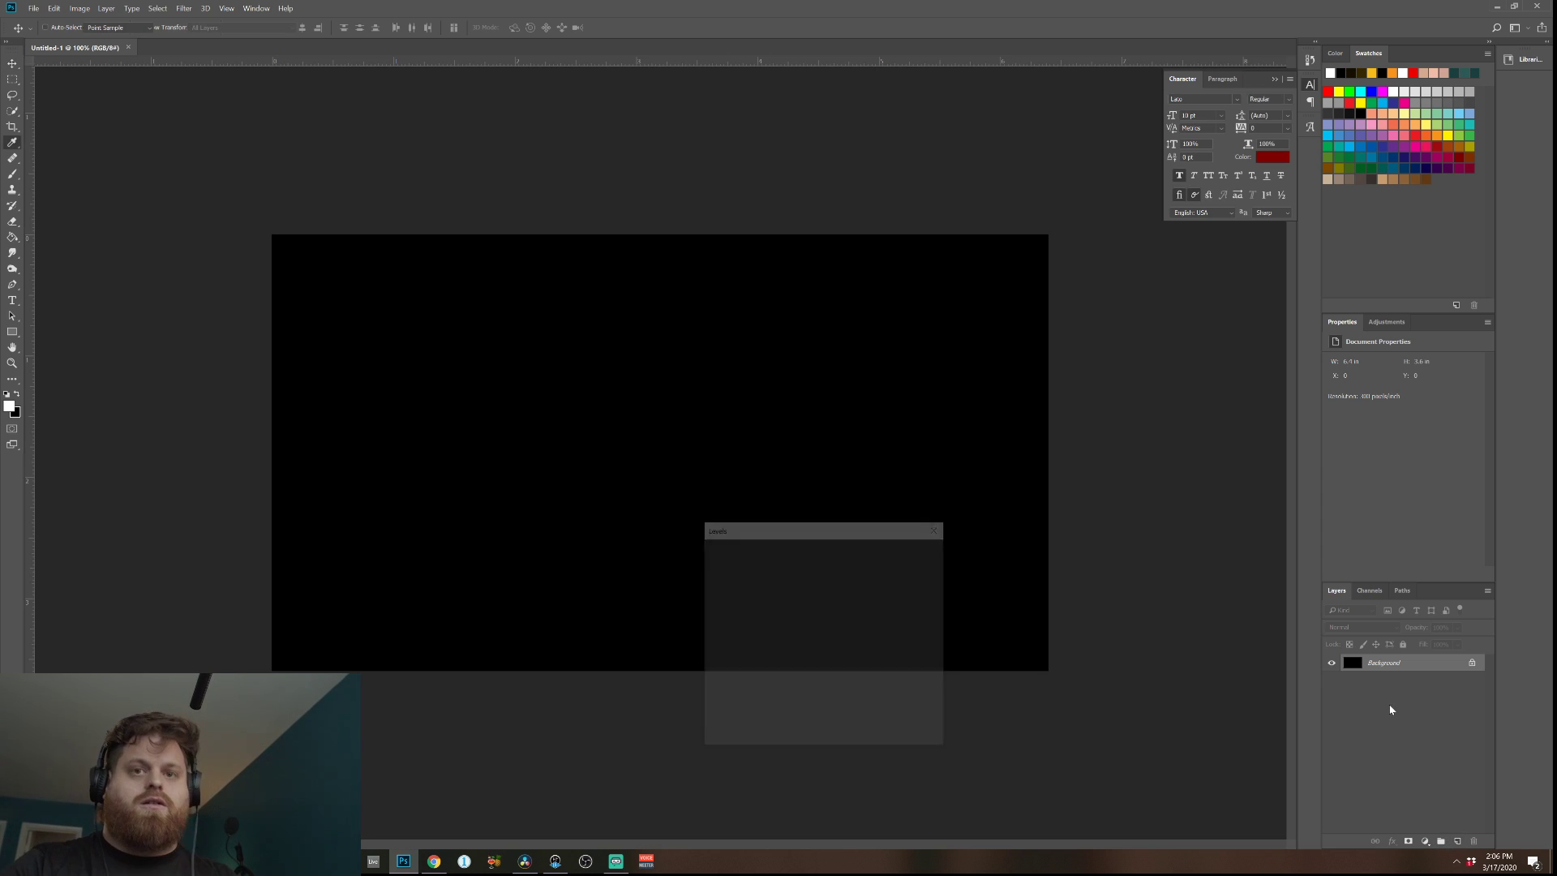
click(894, 572)
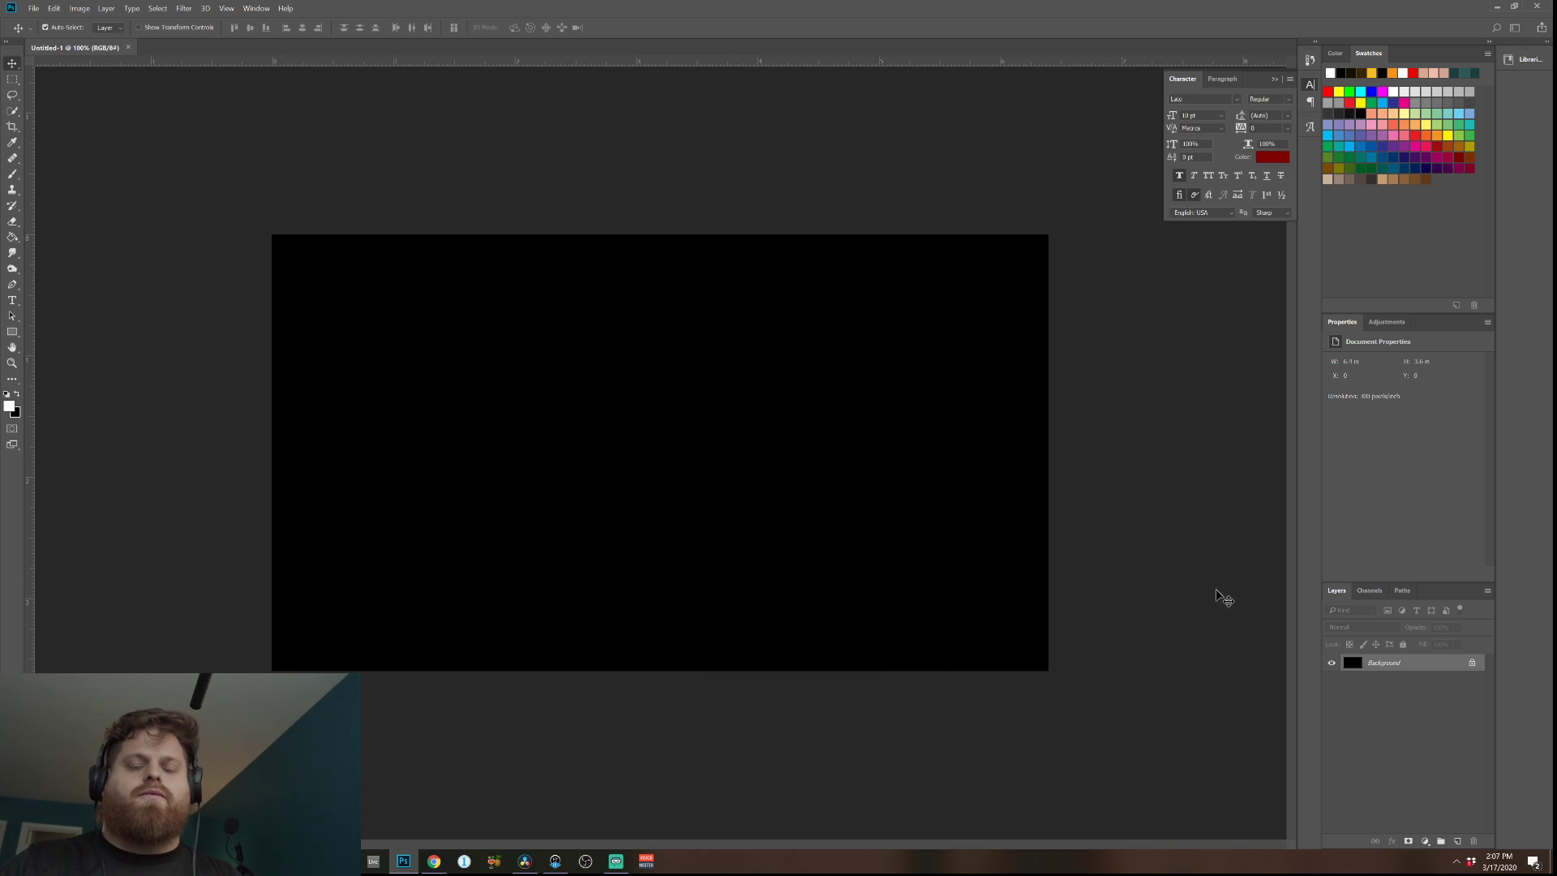
Add a new empty layer above the background and activate the Gradient tool.
click(1458, 840)
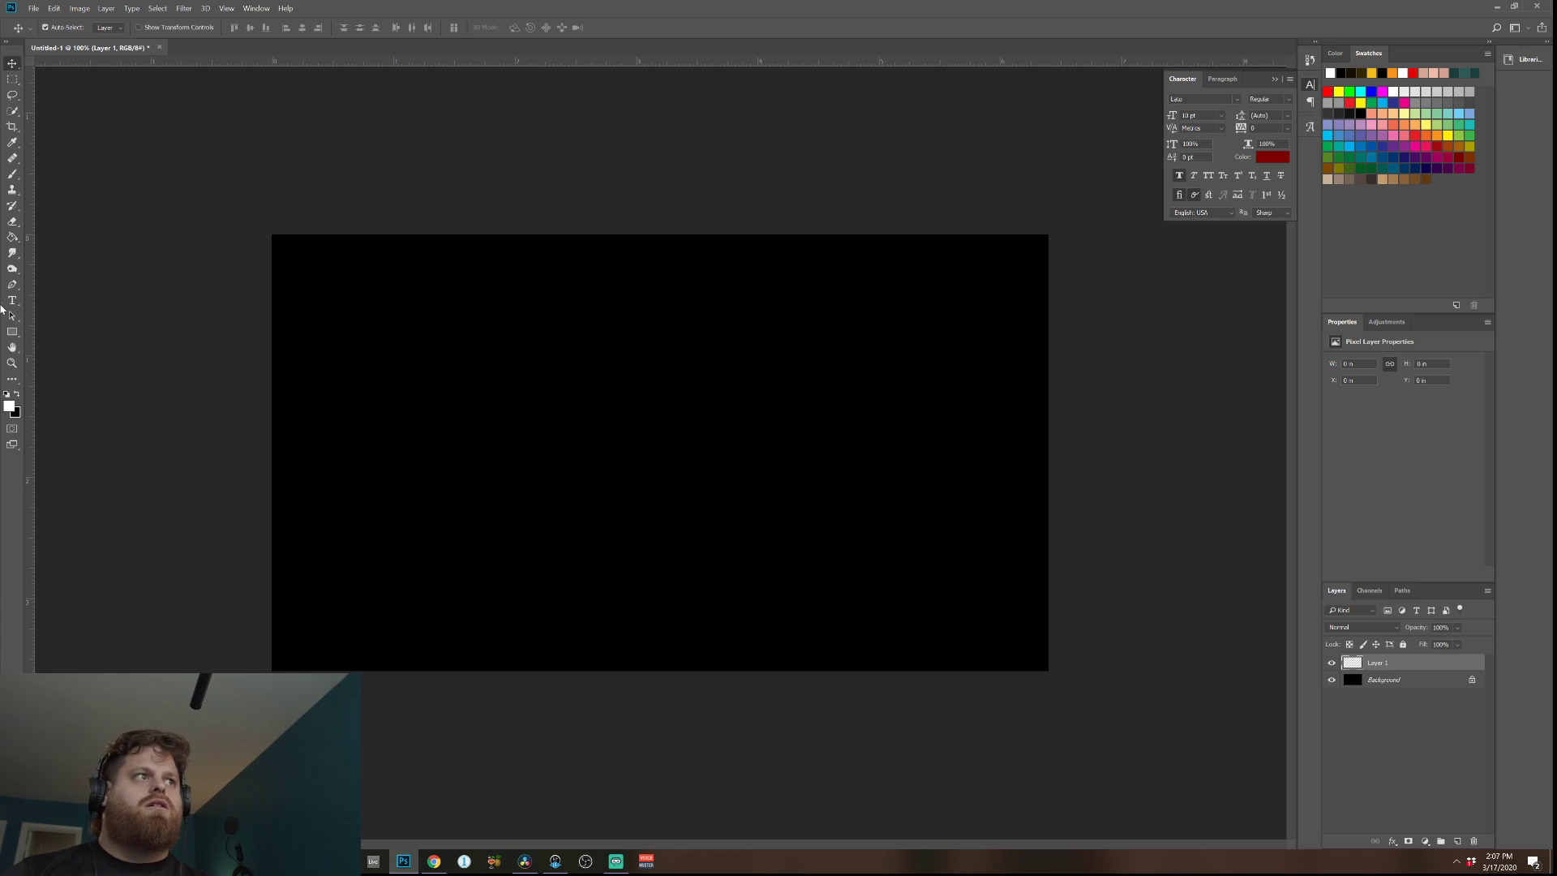
click(13, 237)
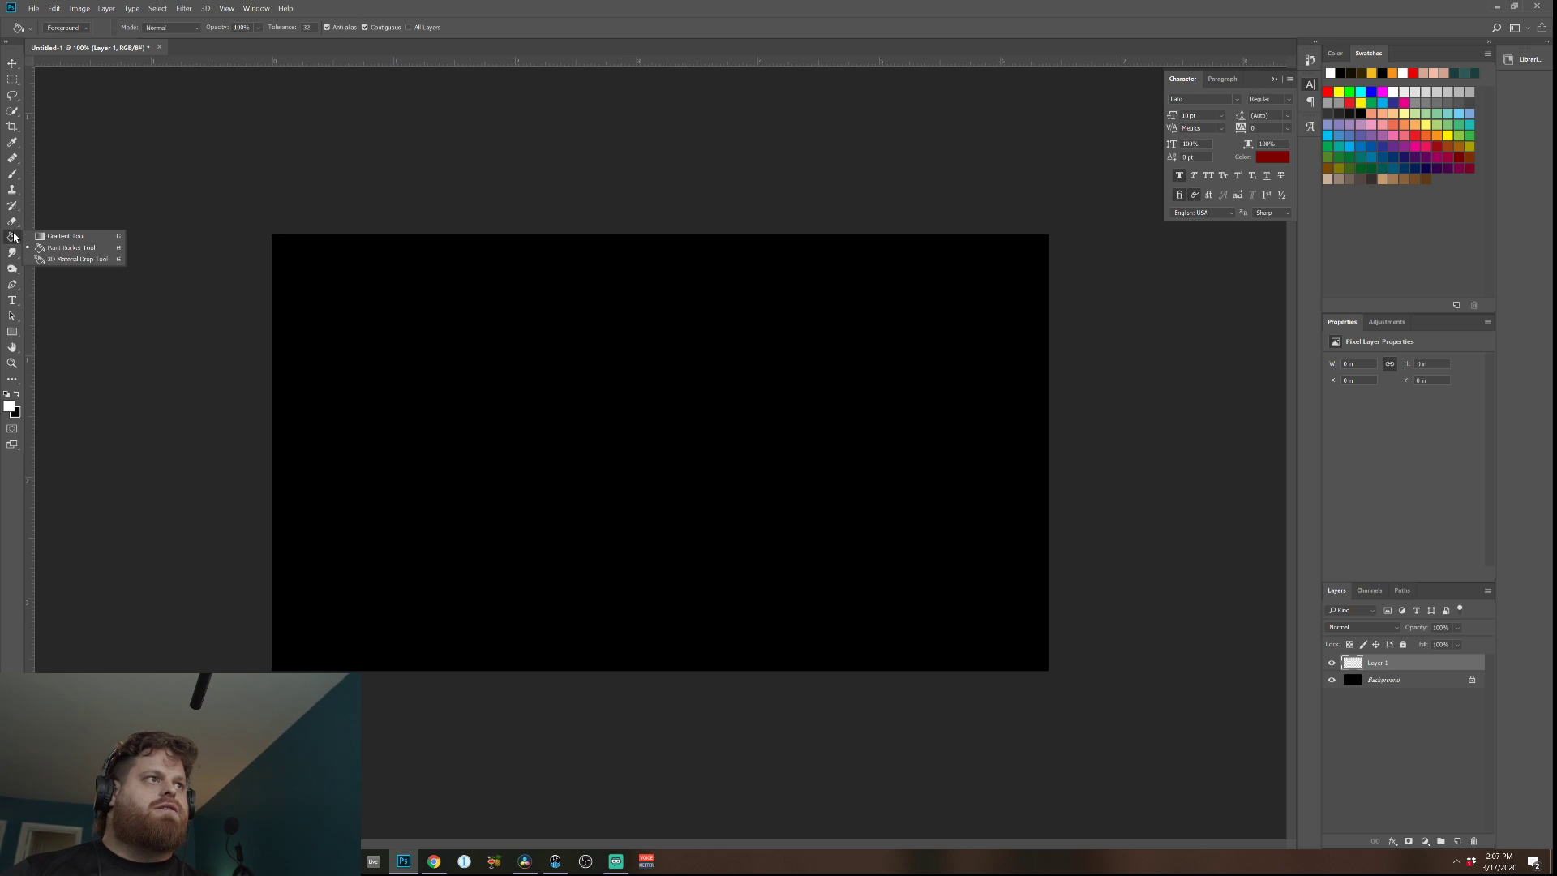
click(99, 236)
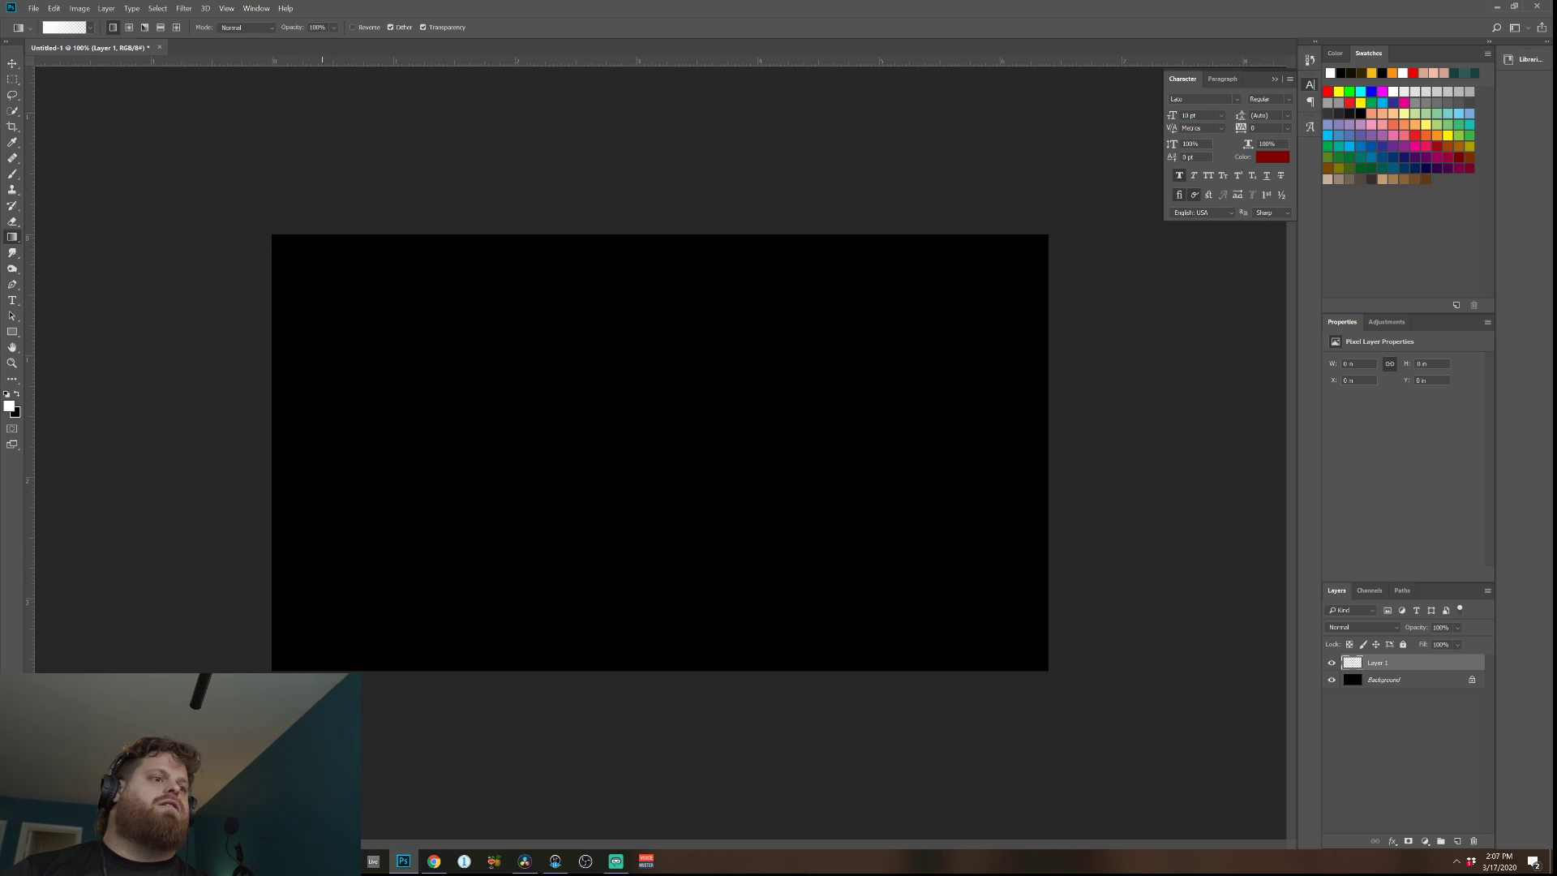
Switch to File Explorer, find the Web Photos folder under Sunset Chasers in Dropbox, and preview a DJI sunset photo.
key(super+e)
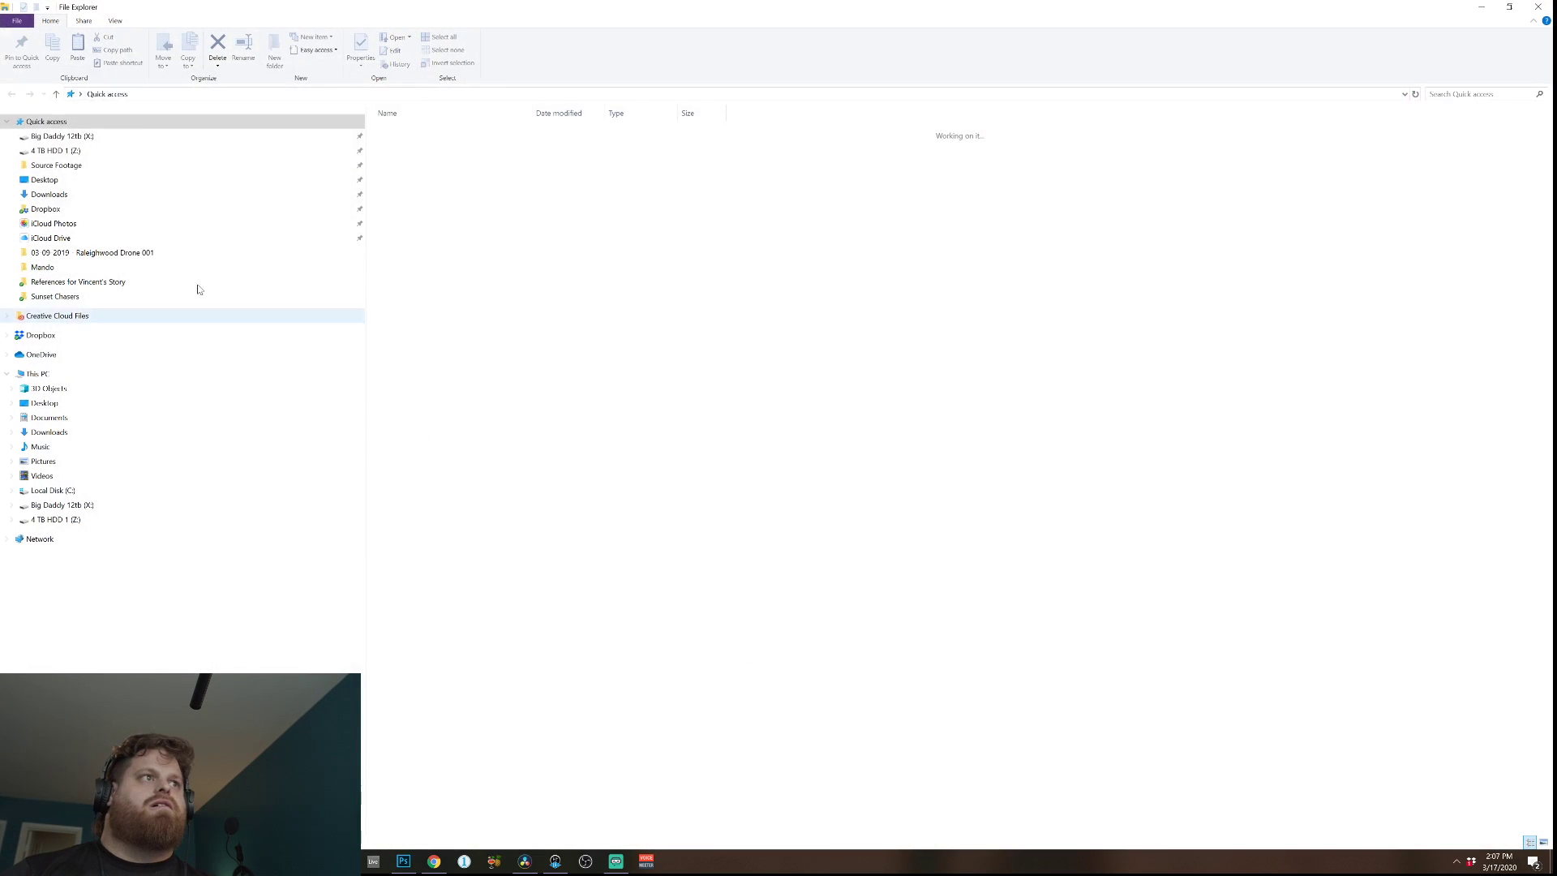
click(45, 335)
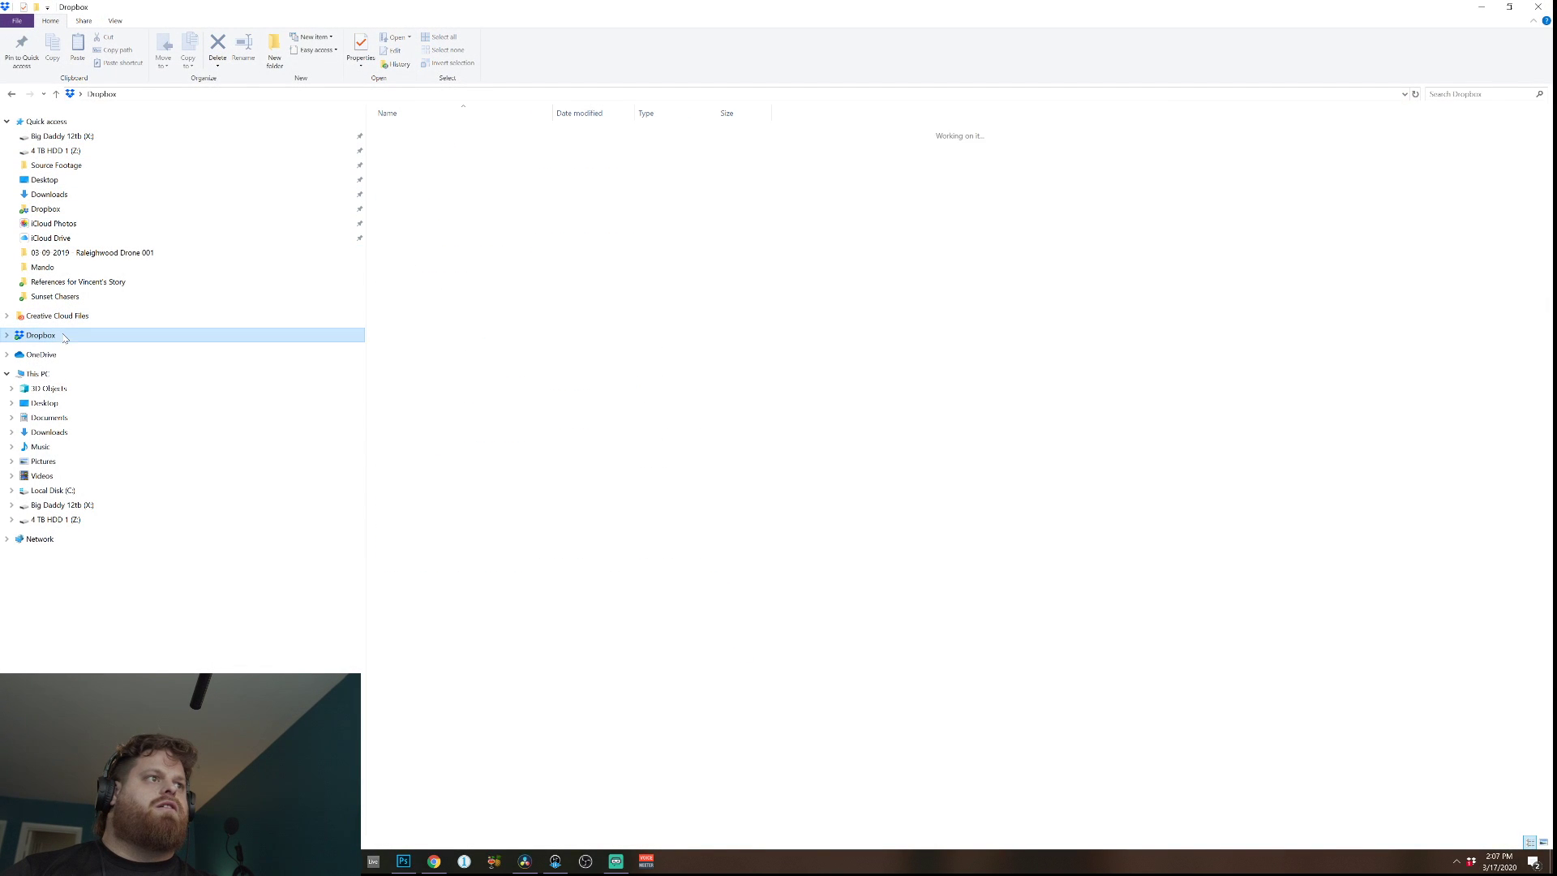
scroll(568, 487, down, 5)
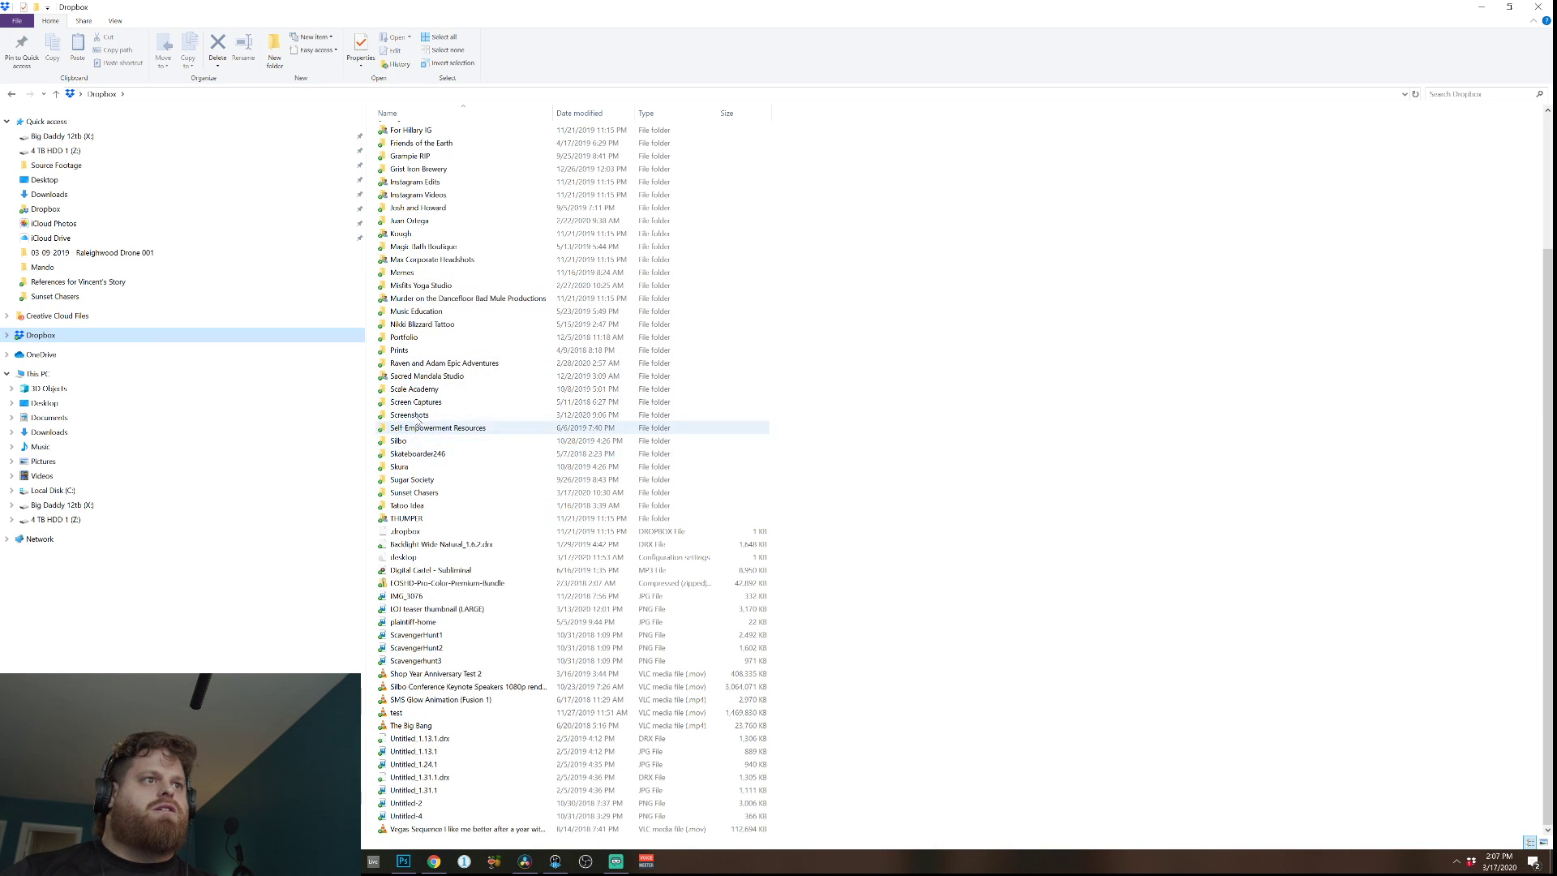
double_click(414, 493)
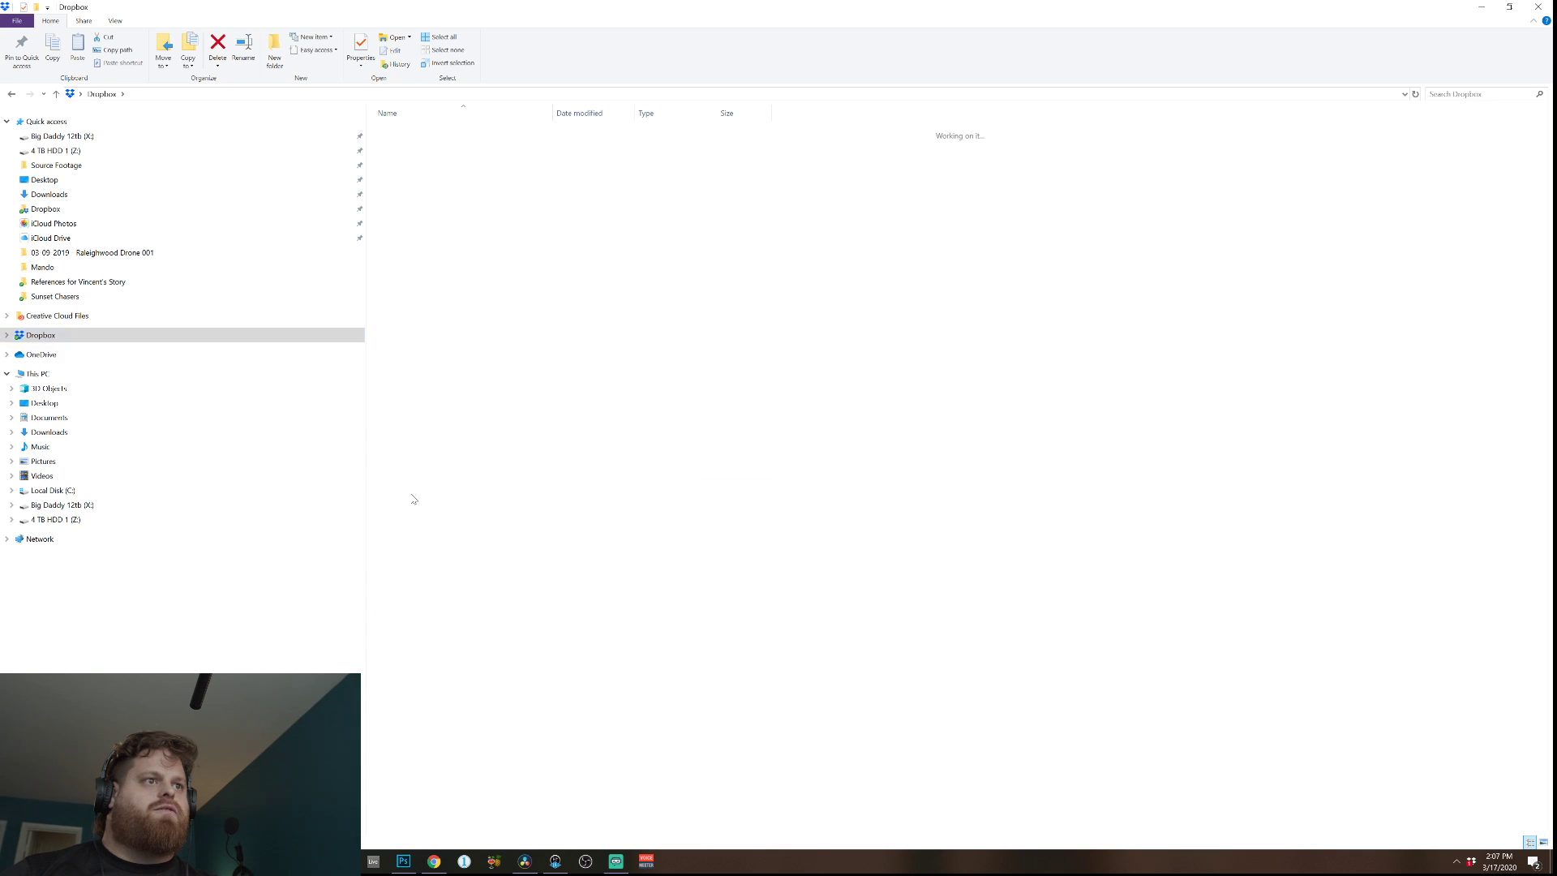
double_click(519, 171)
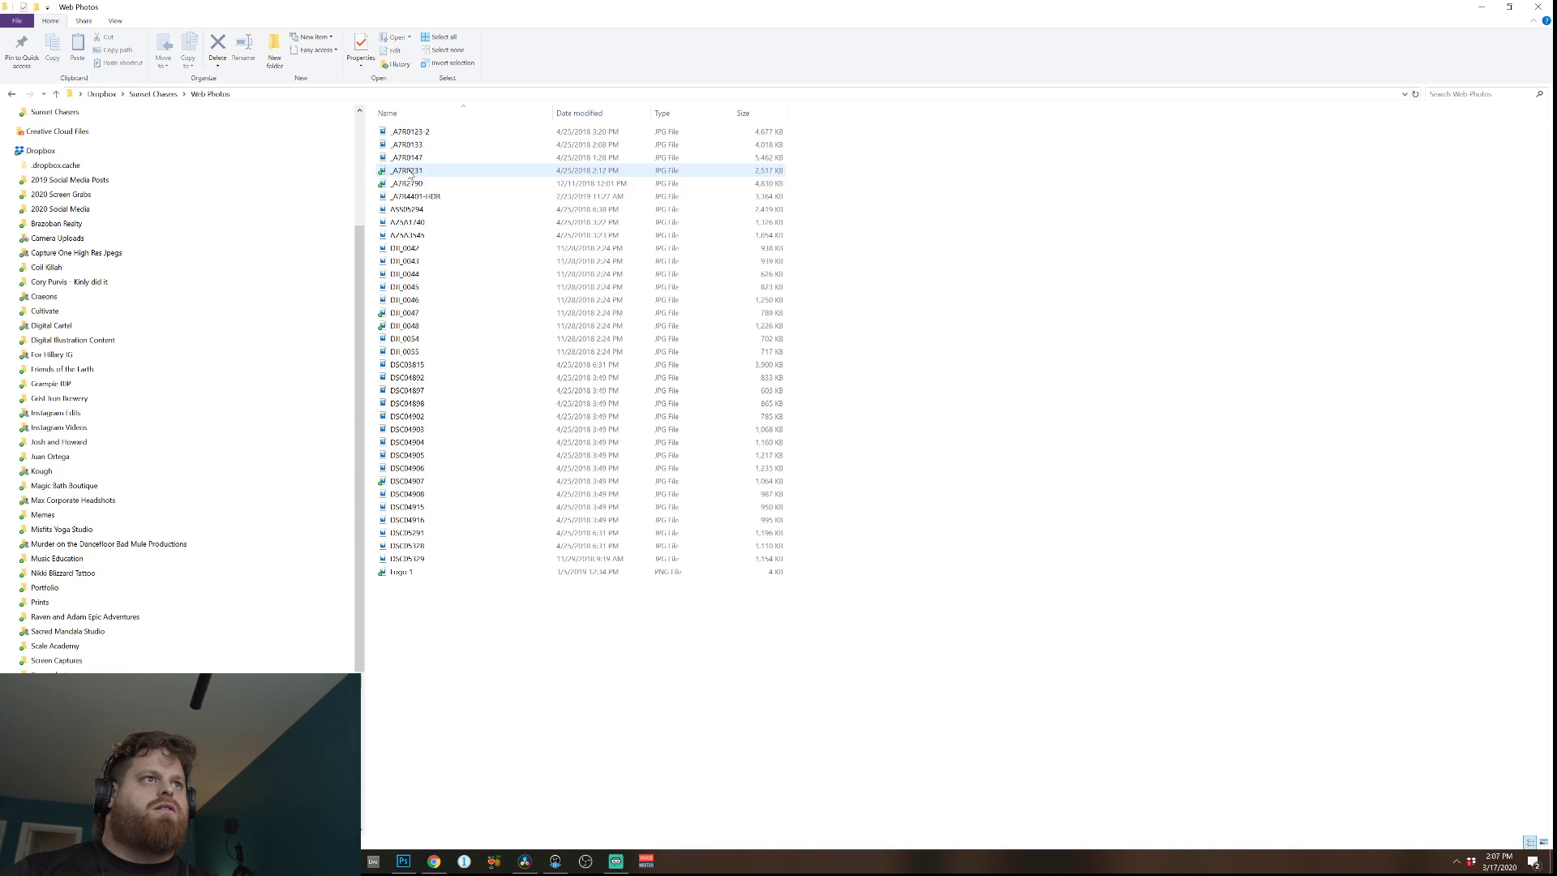
click(427, 135)
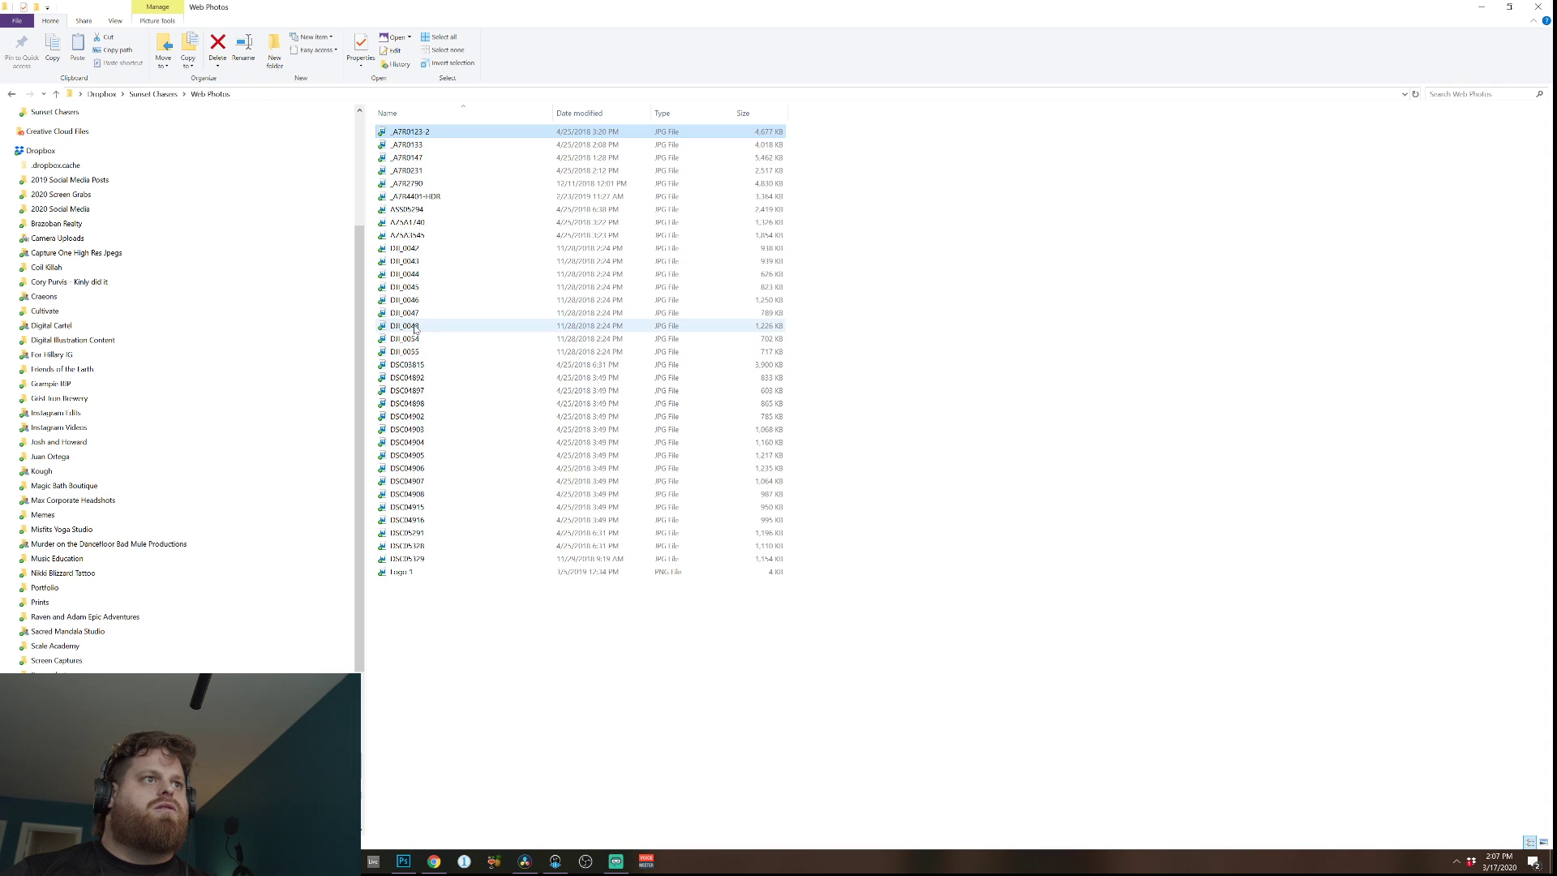
double_click(560, 326)
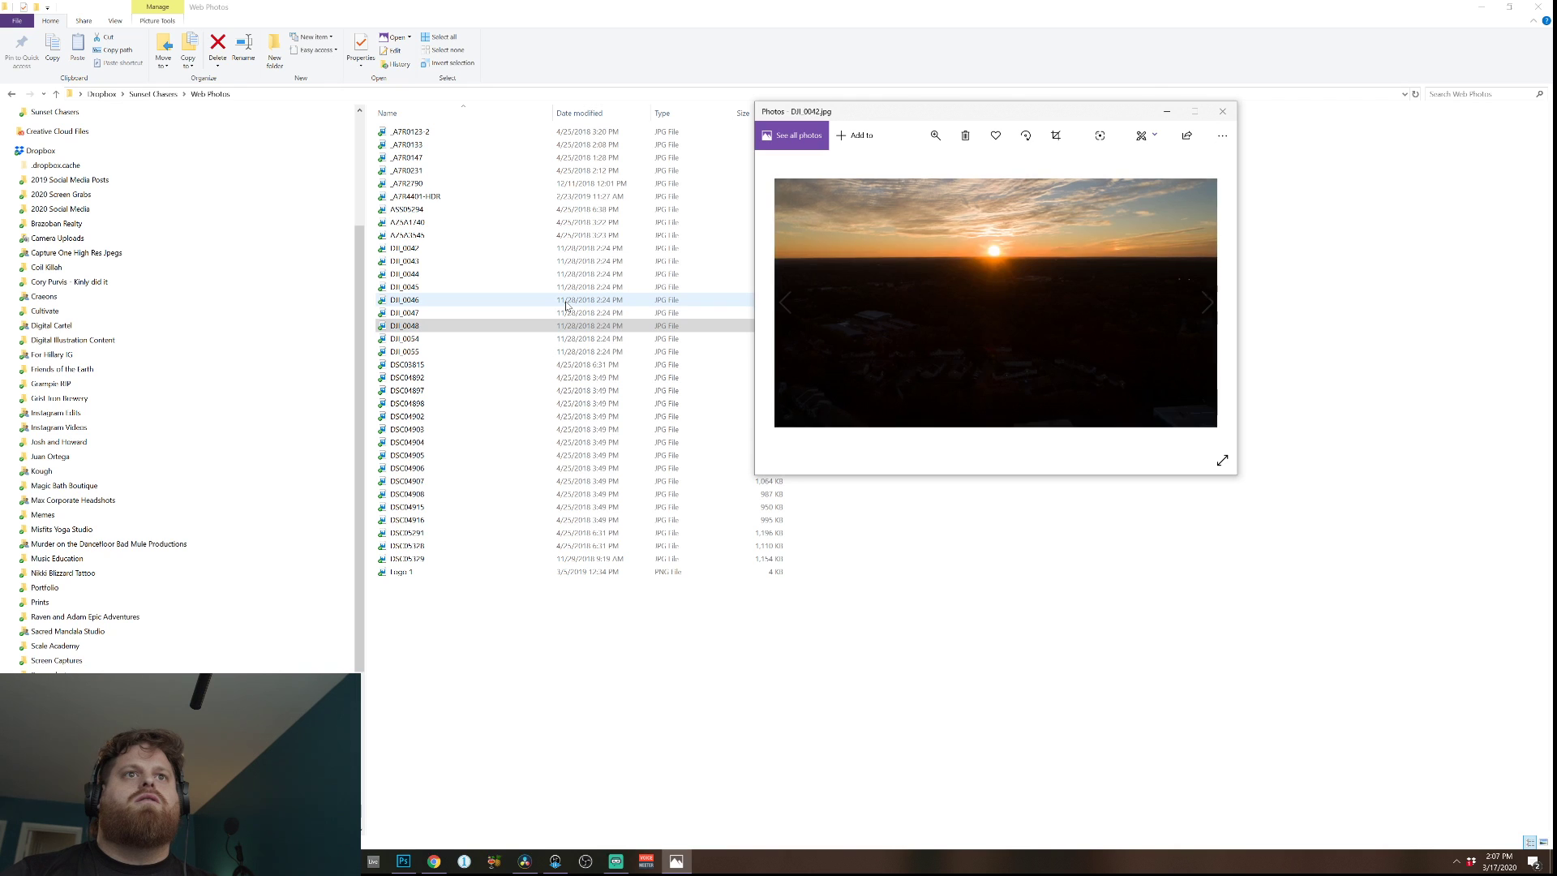
Browse back through the Web Photos previews to the night shot of the glass building, _A7R0123-2.
key(Left)
key(Left)
key(Left)
key(Left)
key(Left)
key(Left)
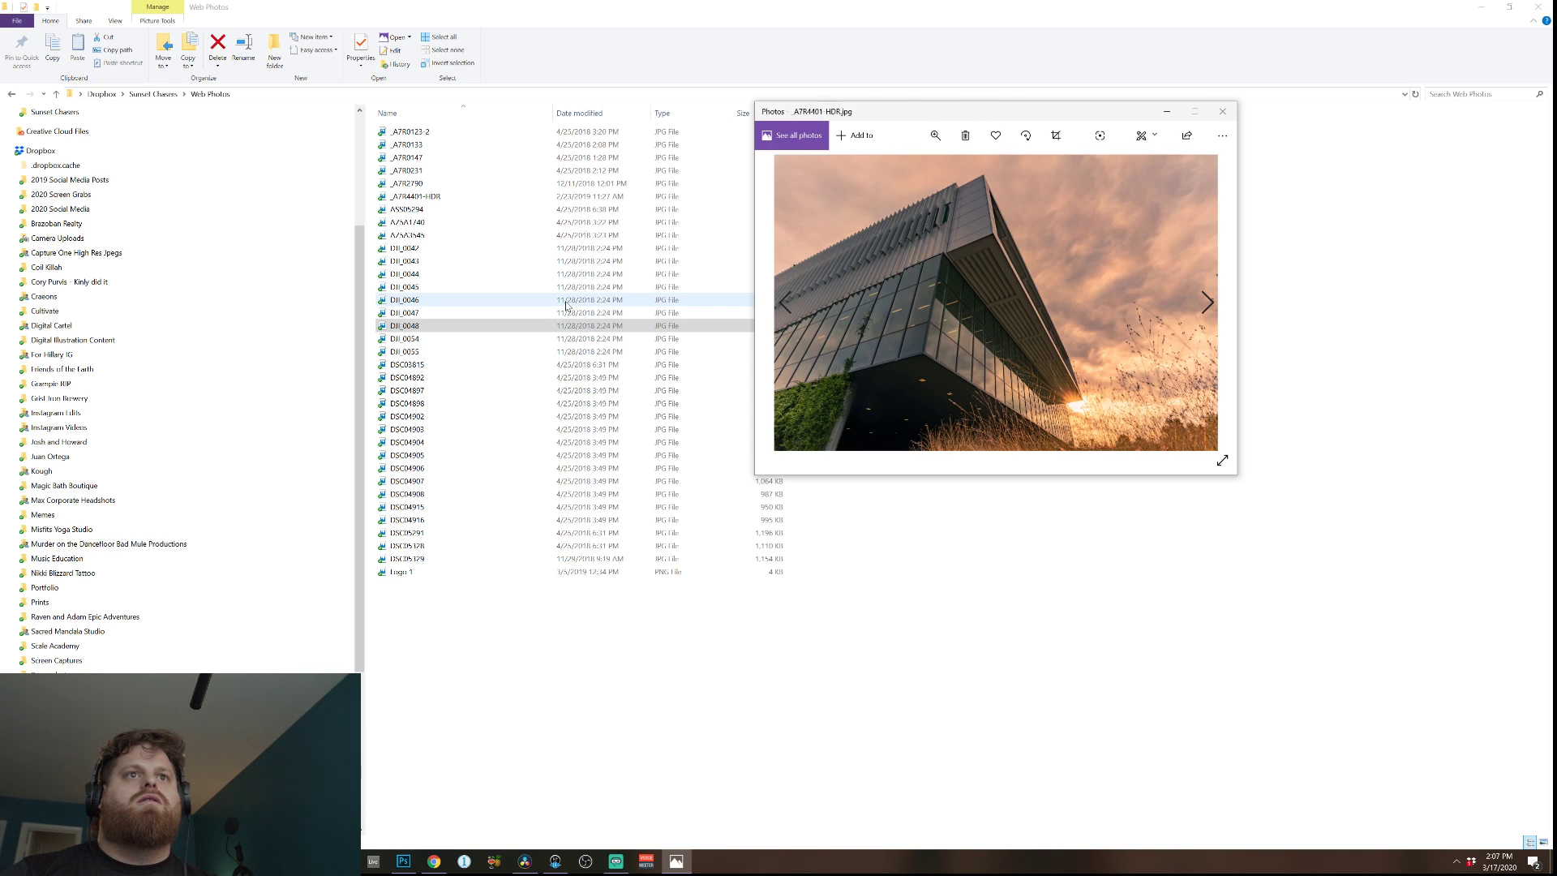
key(Left)
key(Left)
key(Left)
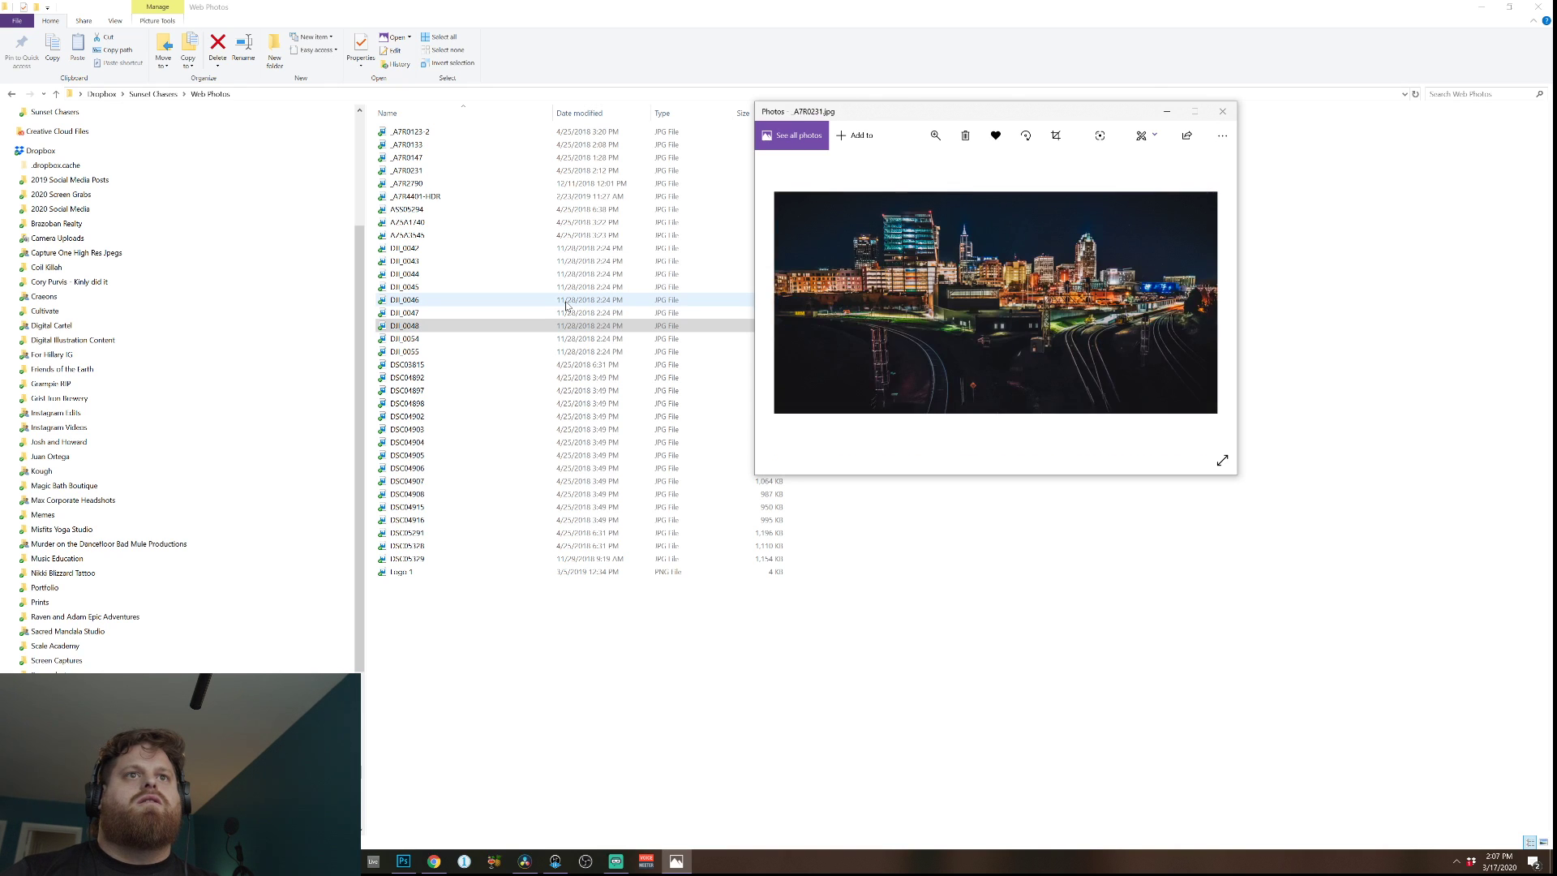
key(Left)
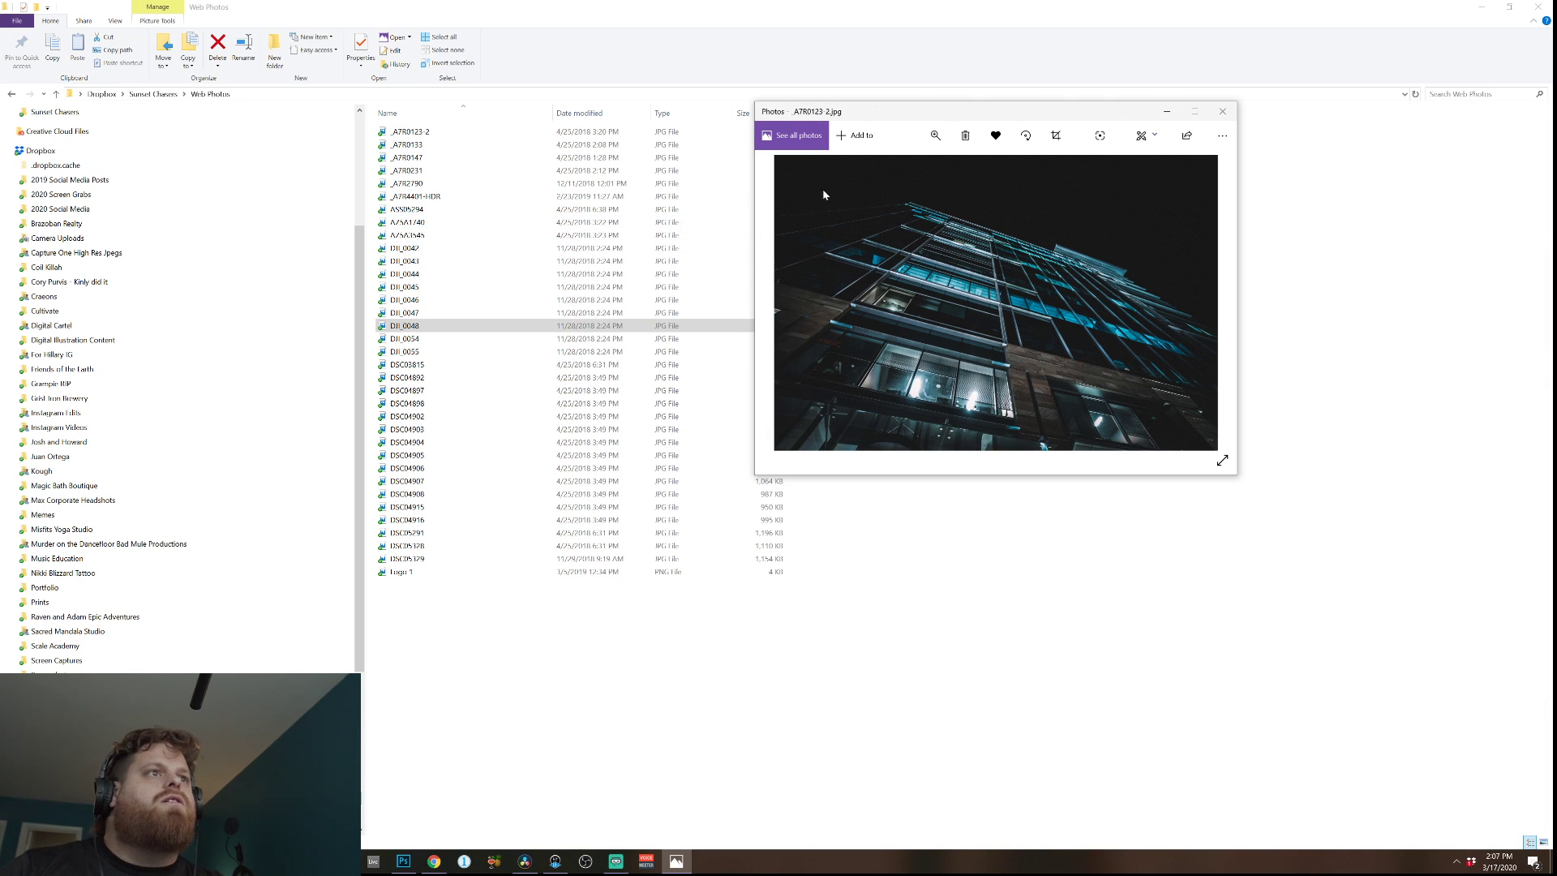
click(1230, 117)
click(433, 131)
double_click(433, 132)
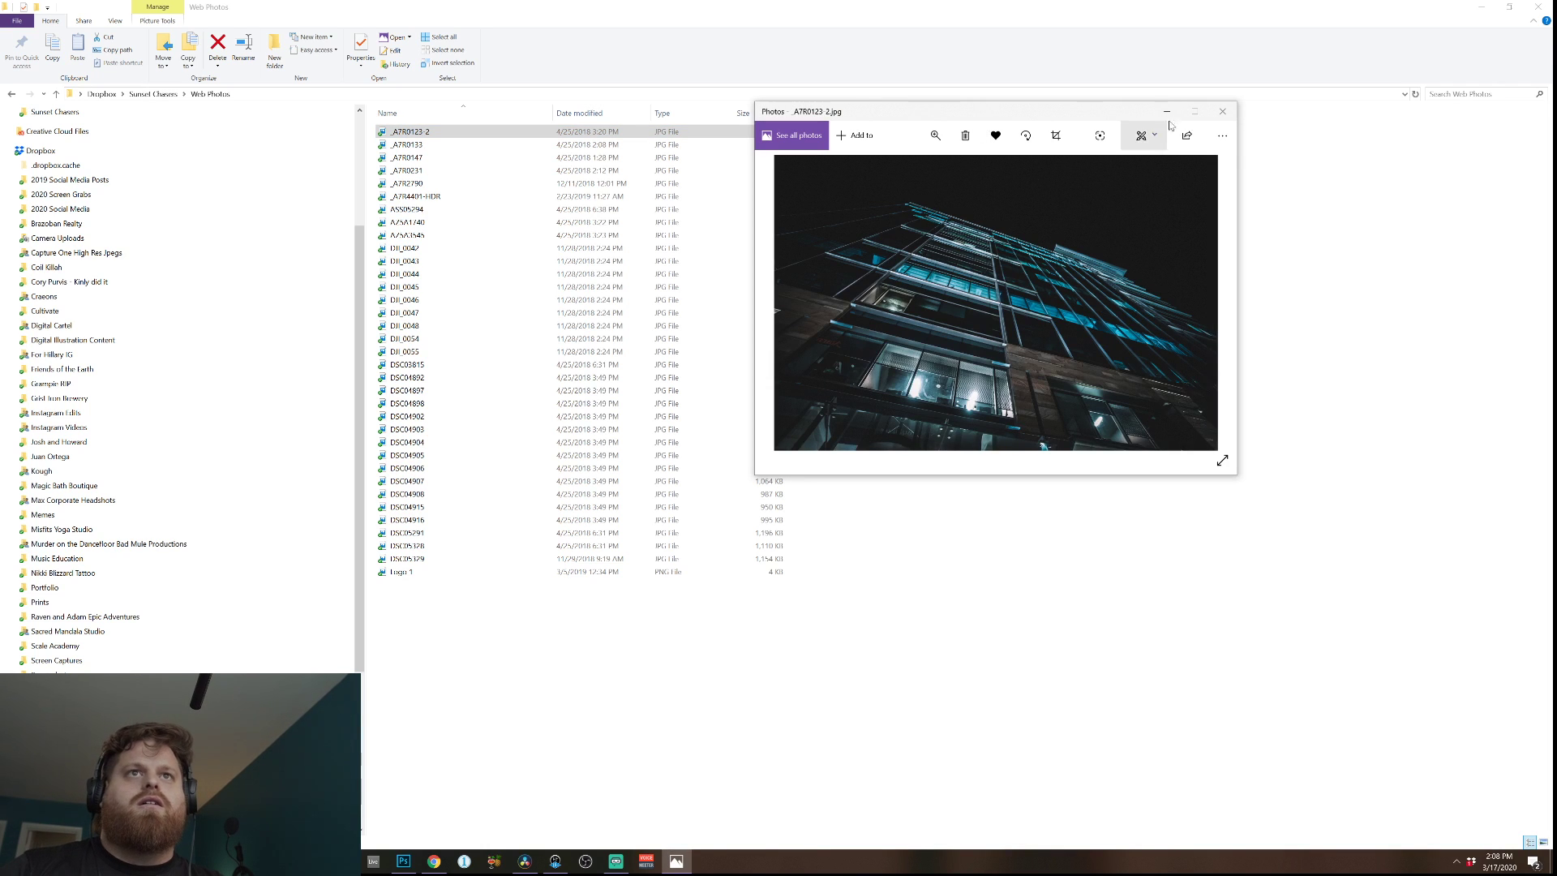
click(1222, 111)
Place the _A7R0123-2 photo in the Photoshop document and enlarge it to about 20% so it covers the whole canvas.
drag(415, 131, 602, 566)
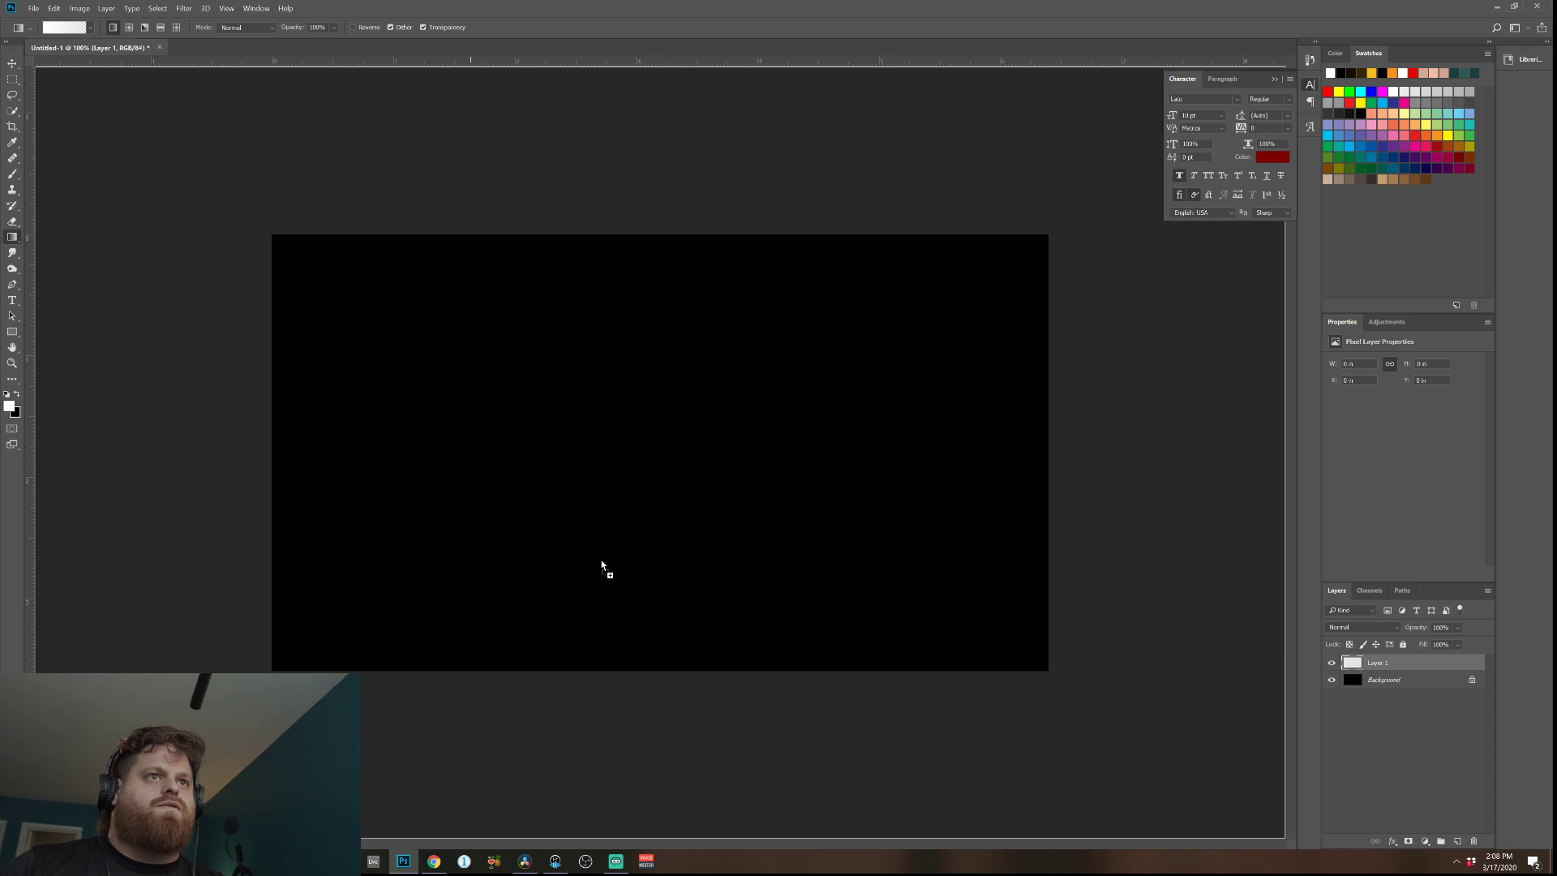
drag(661, 428, 746, 383)
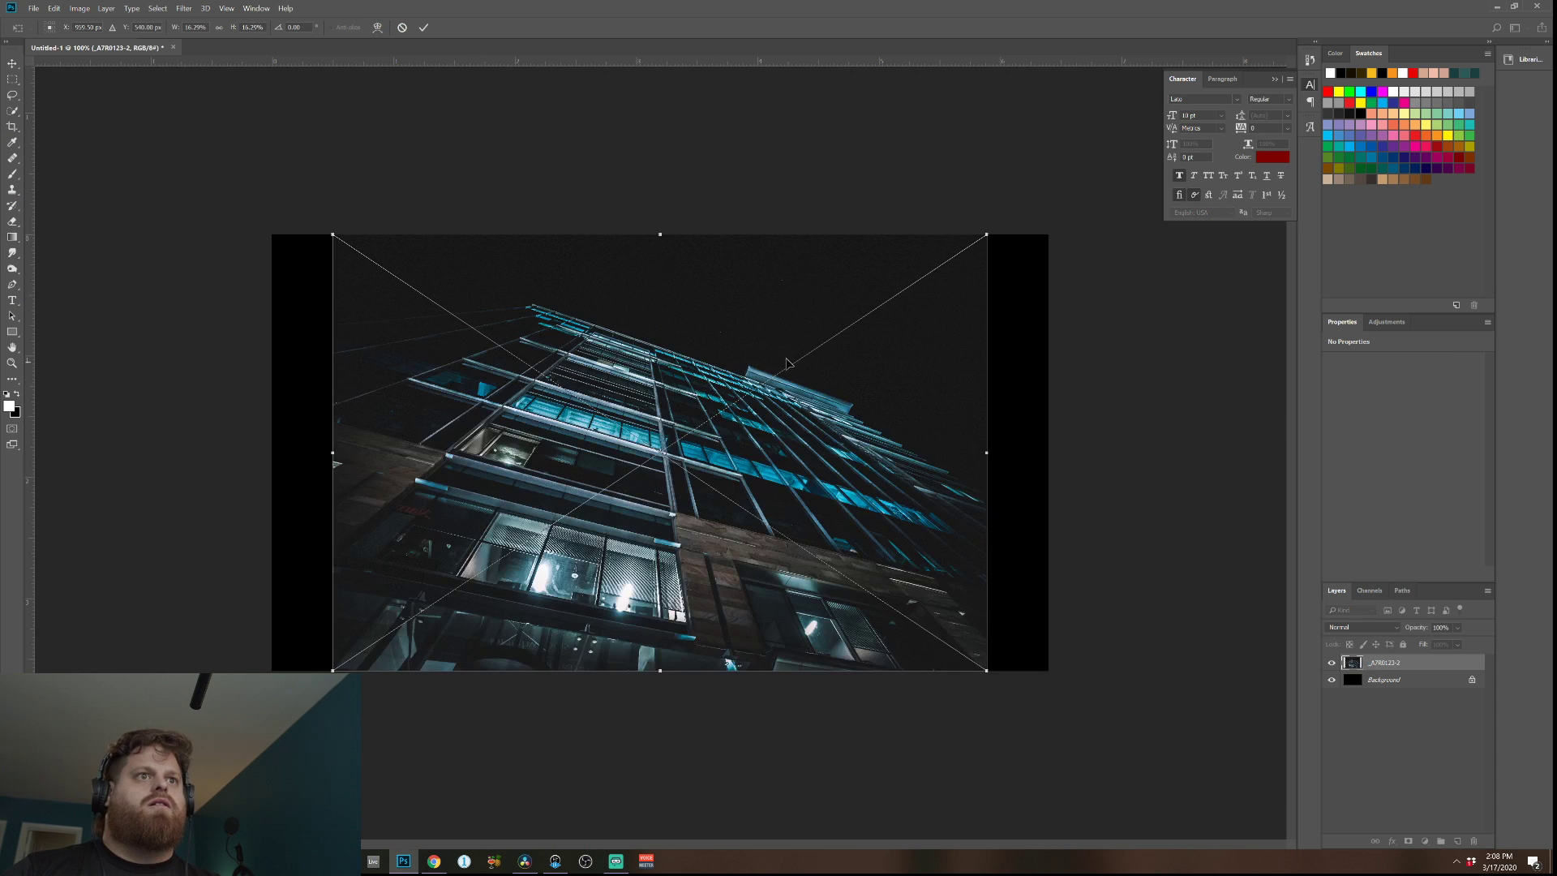
drag(985, 232, 1056, 188)
drag(907, 320, 853, 343)
drag(1005, 205, 1087, 198)
drag(751, 376, 764, 383)
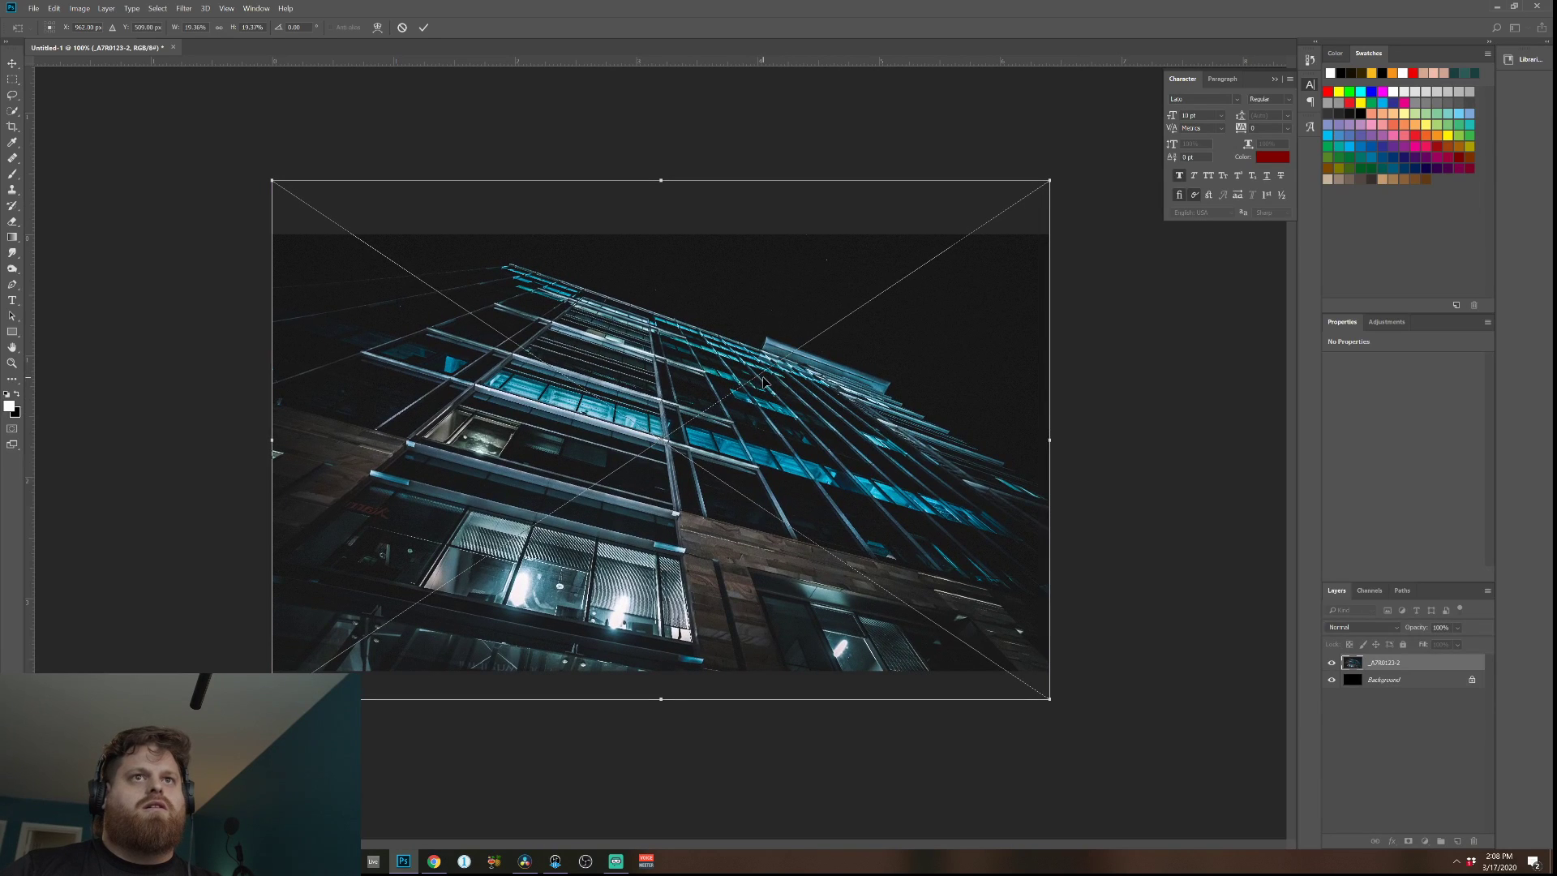
drag(1048, 183, 1077, 162)
mouse_move(829, 268)
mouse_down()
mouse_move(815, 265)
mouse_move(847, 279)
mouse_move(829, 287)
mouse_up()
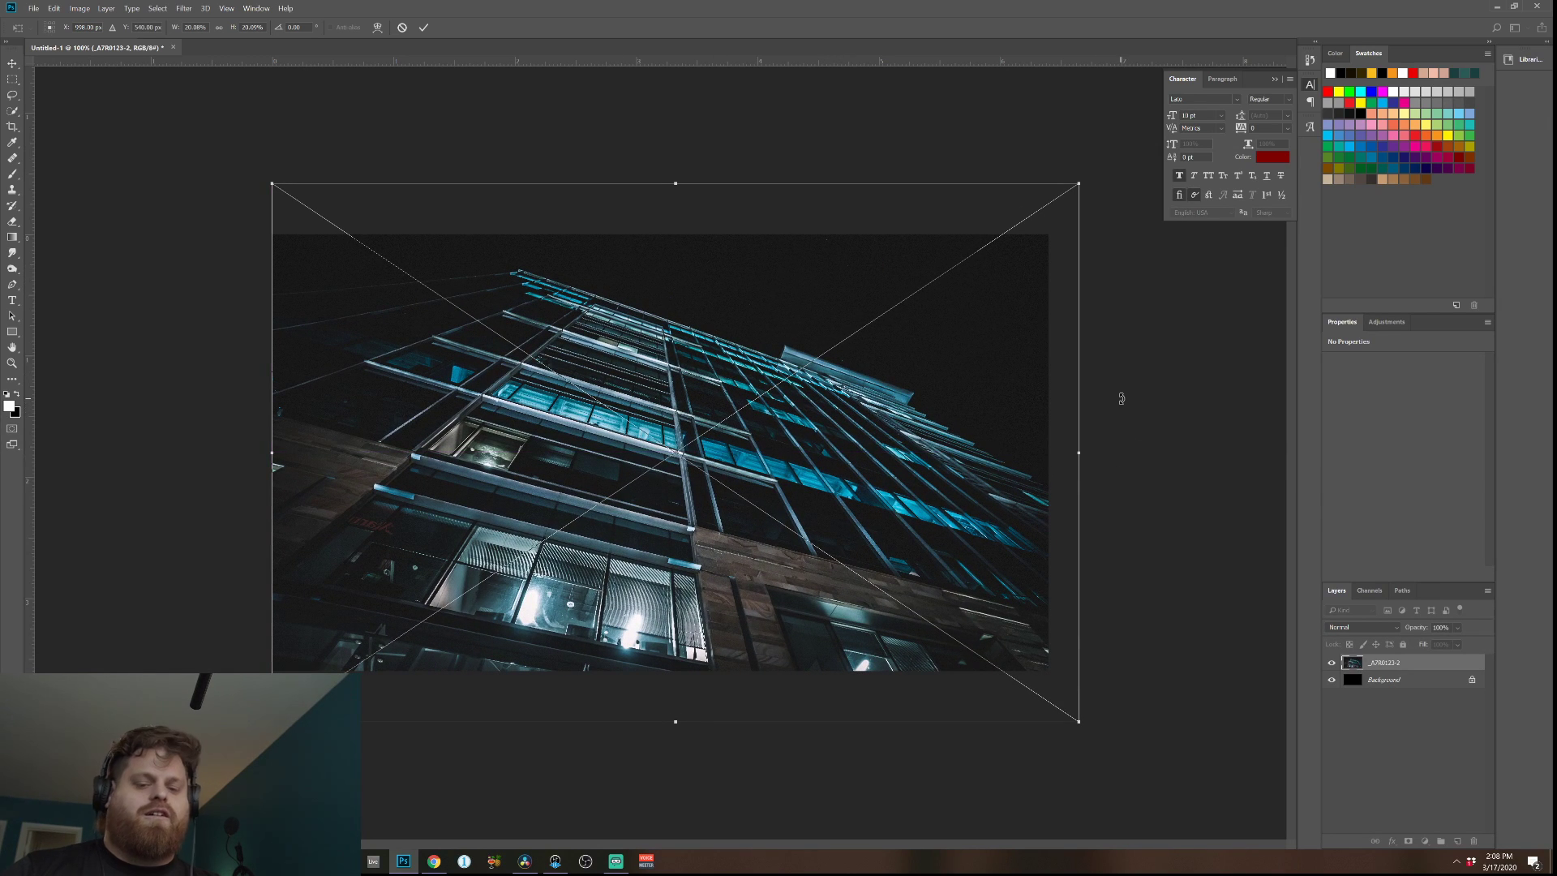
key(g)
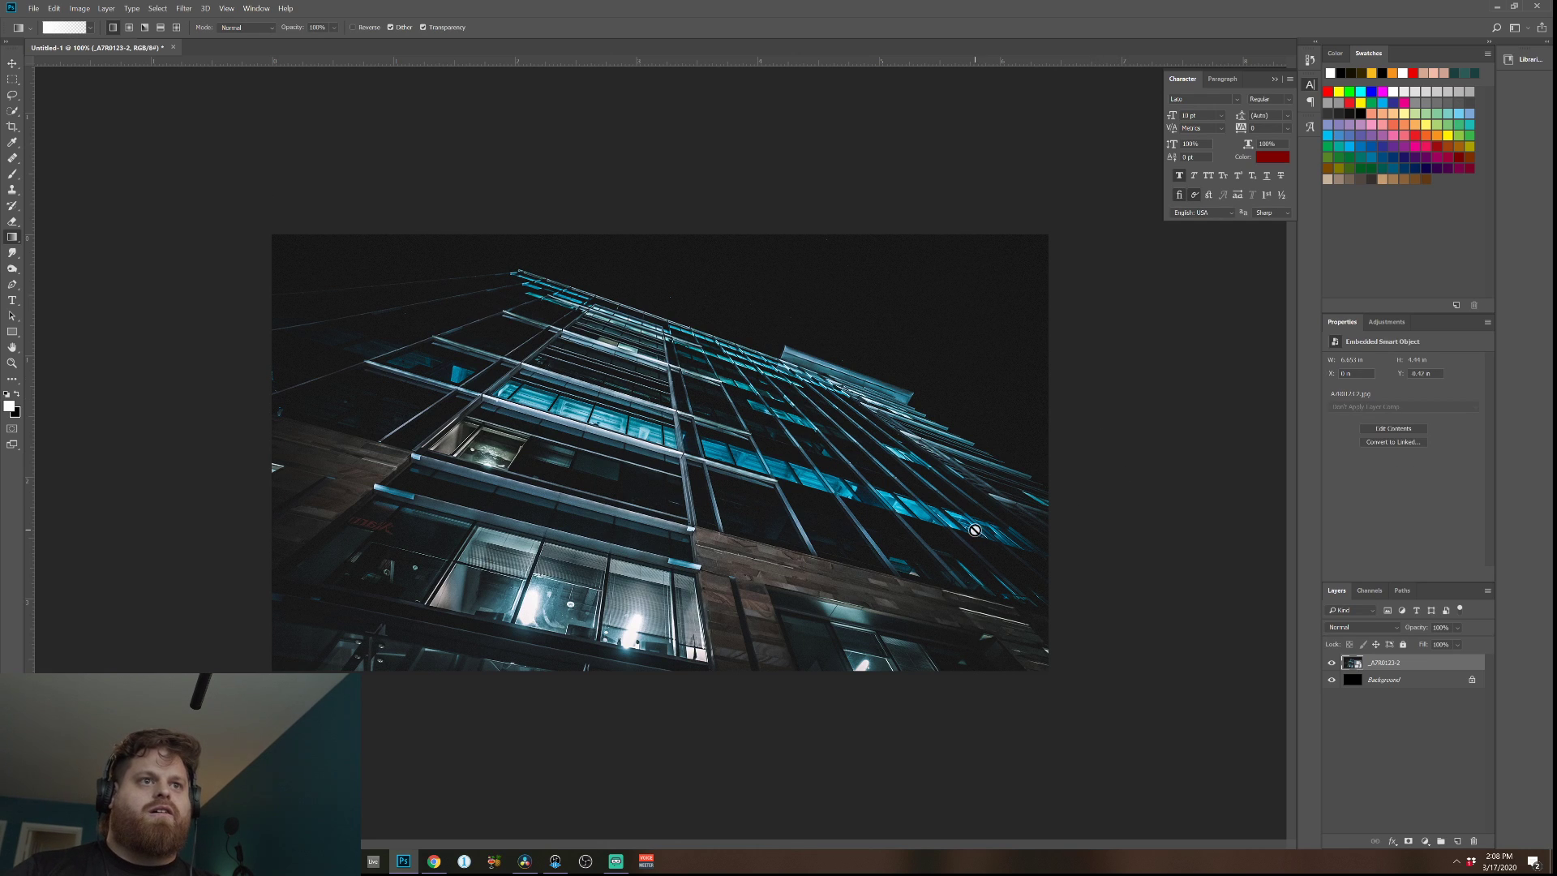
Add a two-line text over the photo reading "Stream returning shortly" and "please stand by for more content ahead".
click(12, 300)
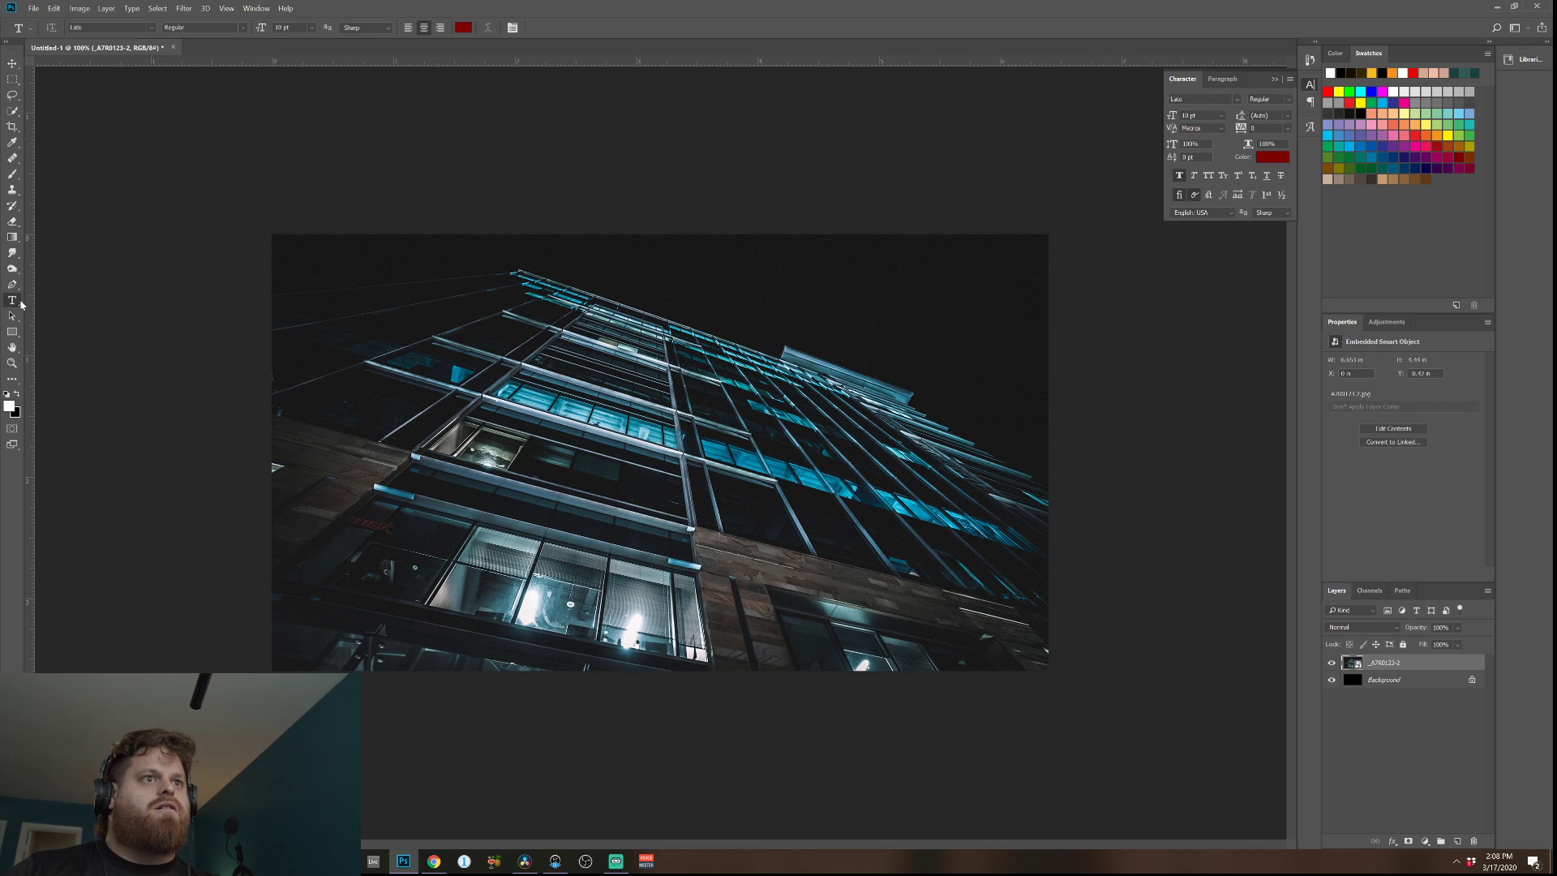
click(439, 326)
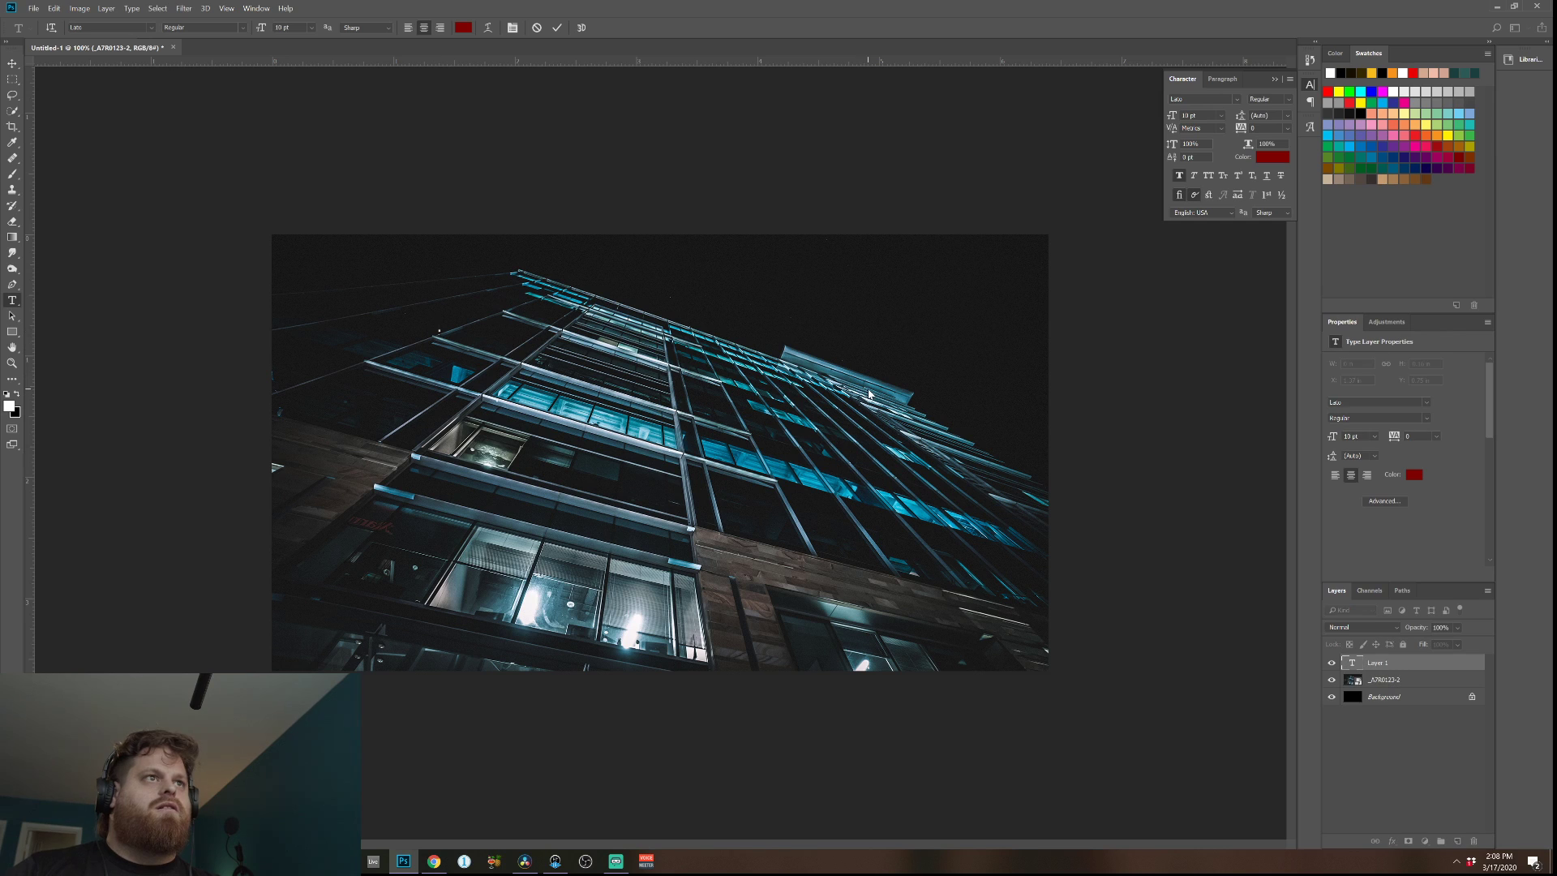
text(Be Back)
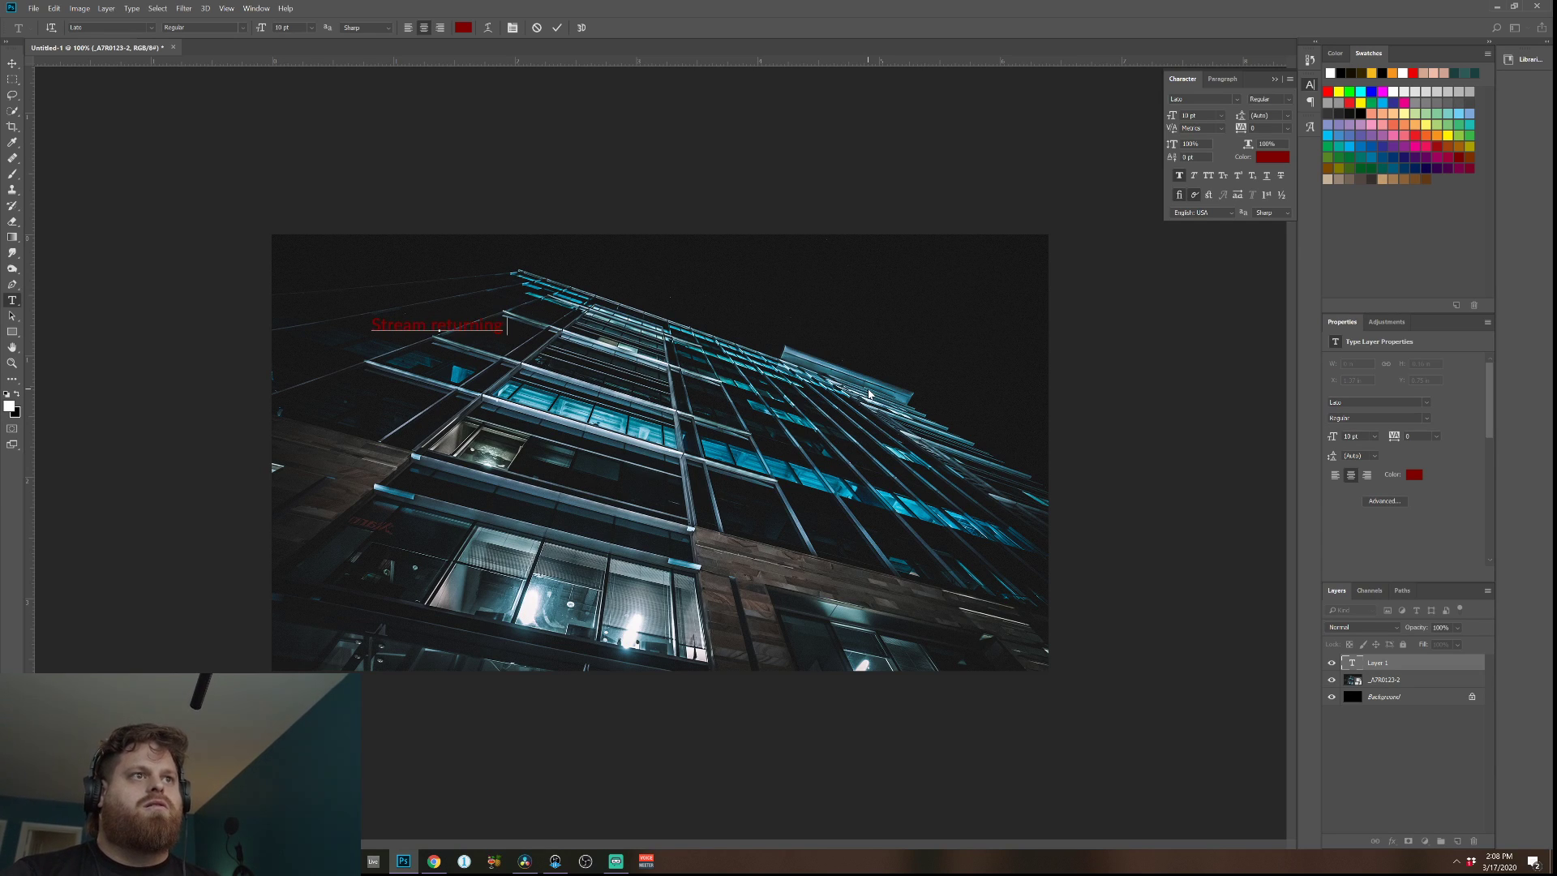
text(tre)
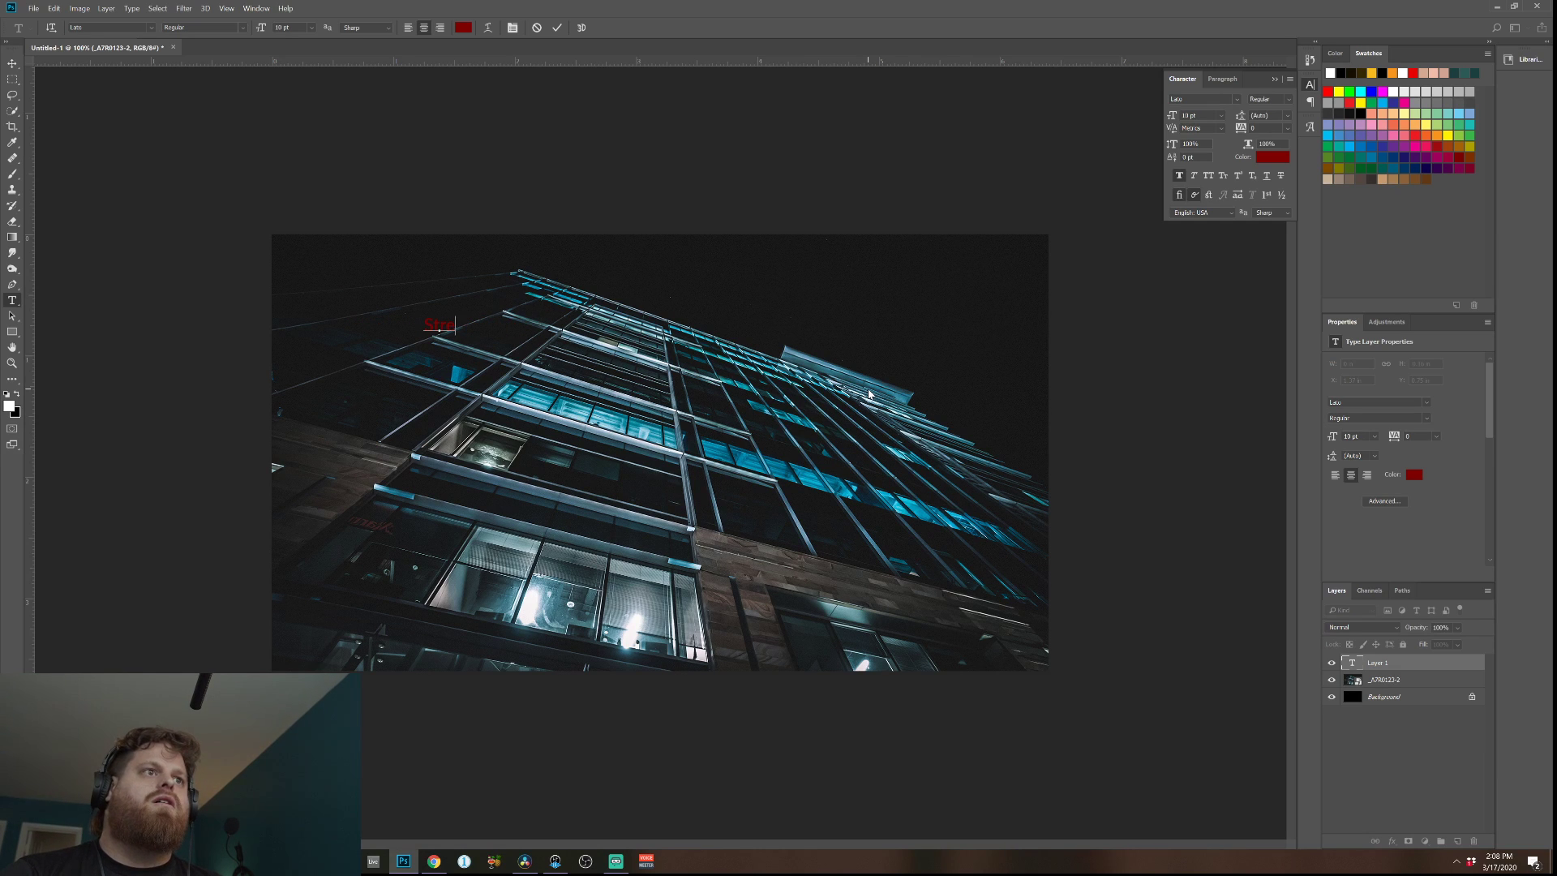
text(am returning shortly)
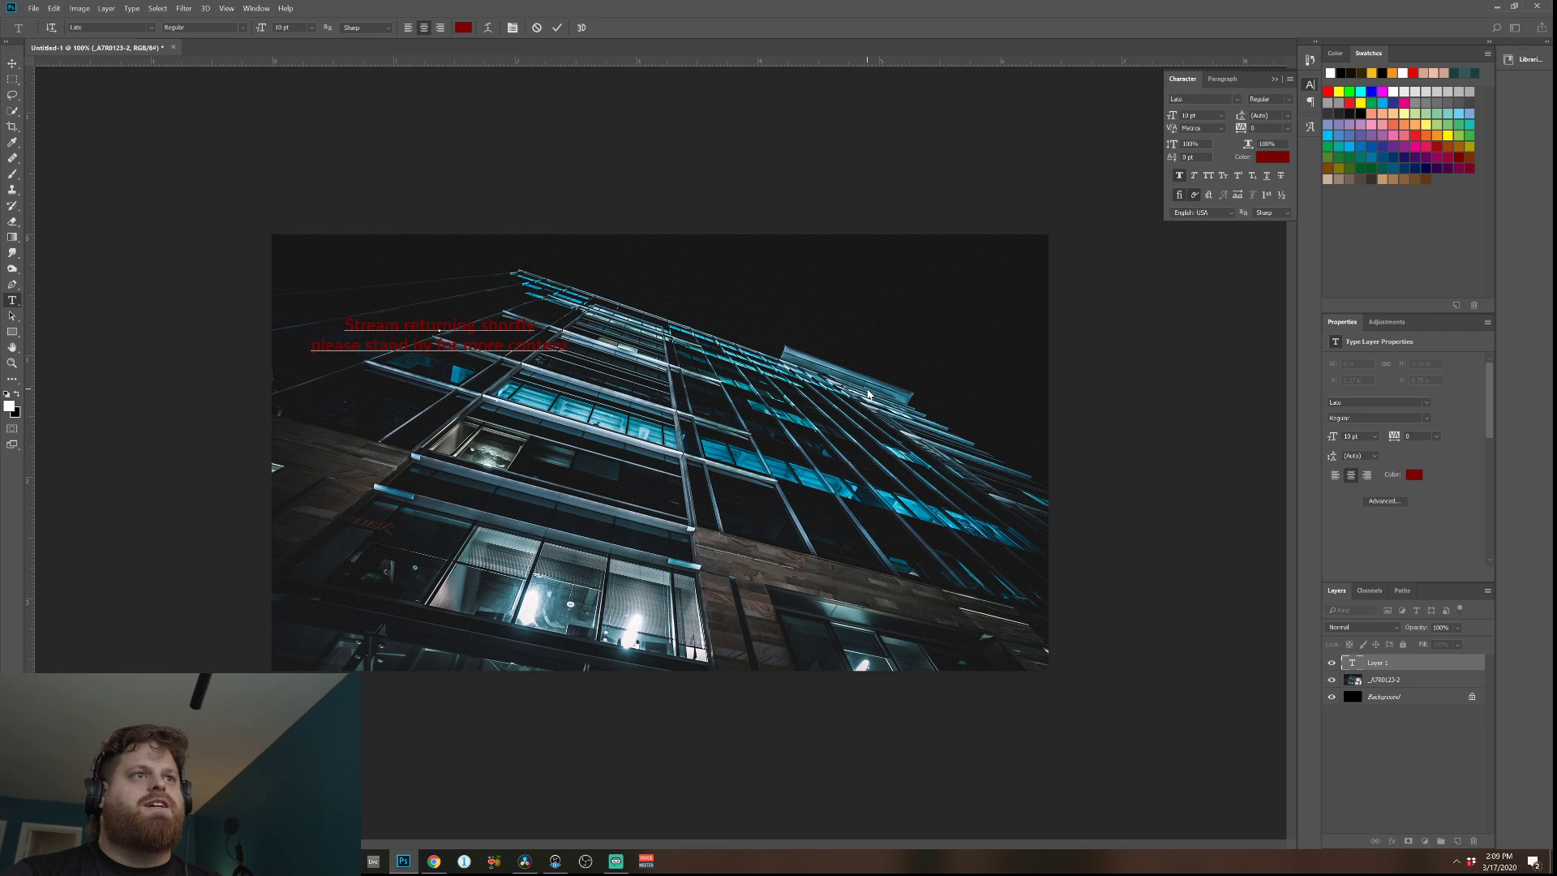
text(ead)
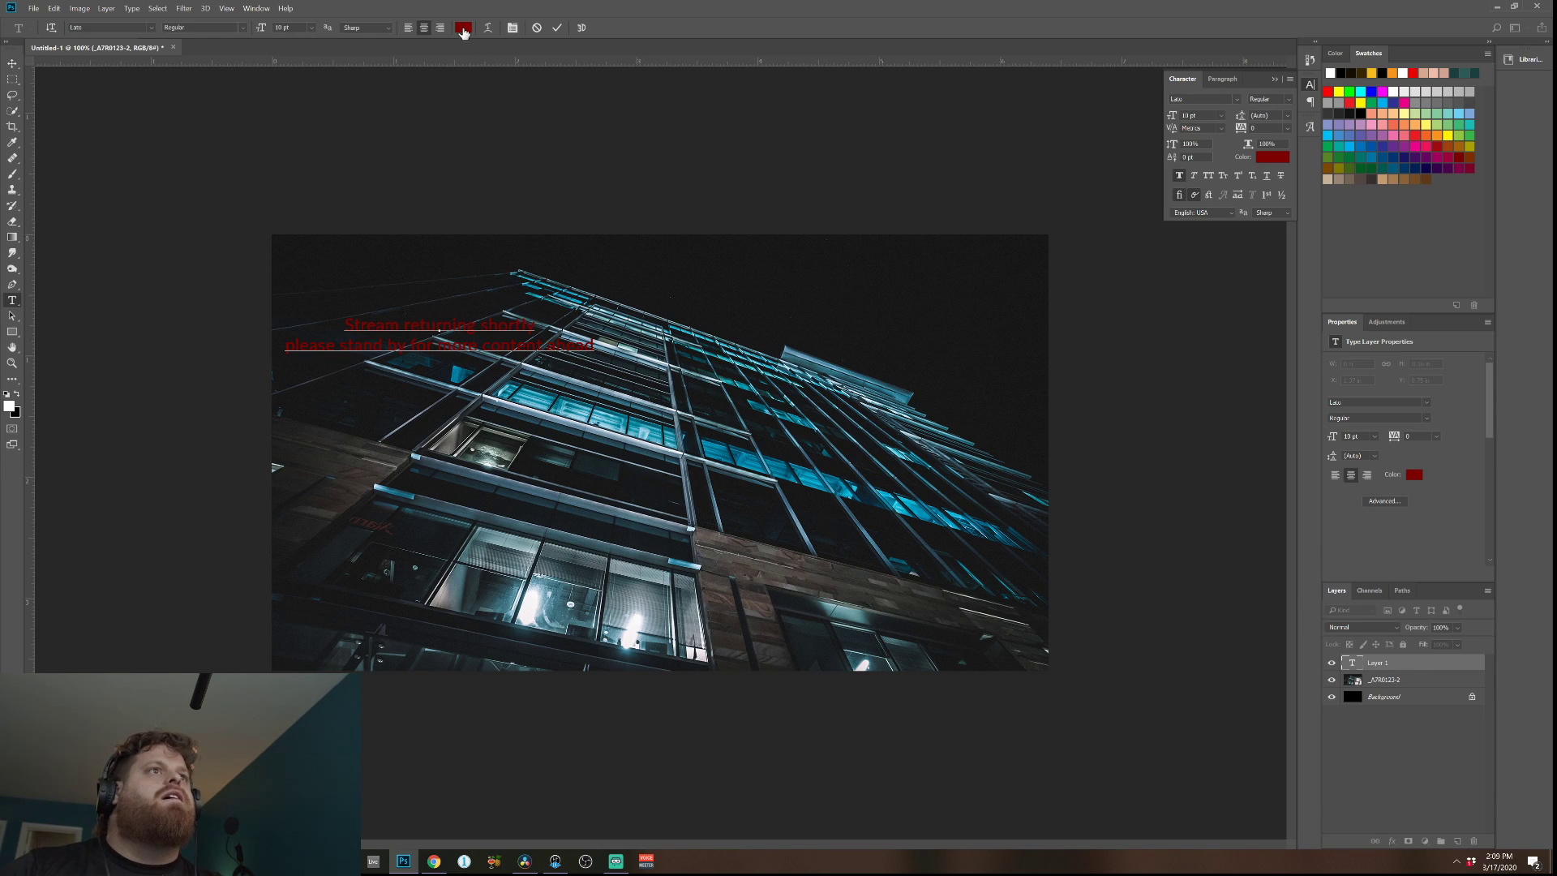
Try to change the colour of the two-line text to white without selecting it.
click(463, 28)
drag(270, 349, 277, 289)
drag(109, 269, 94, 250)
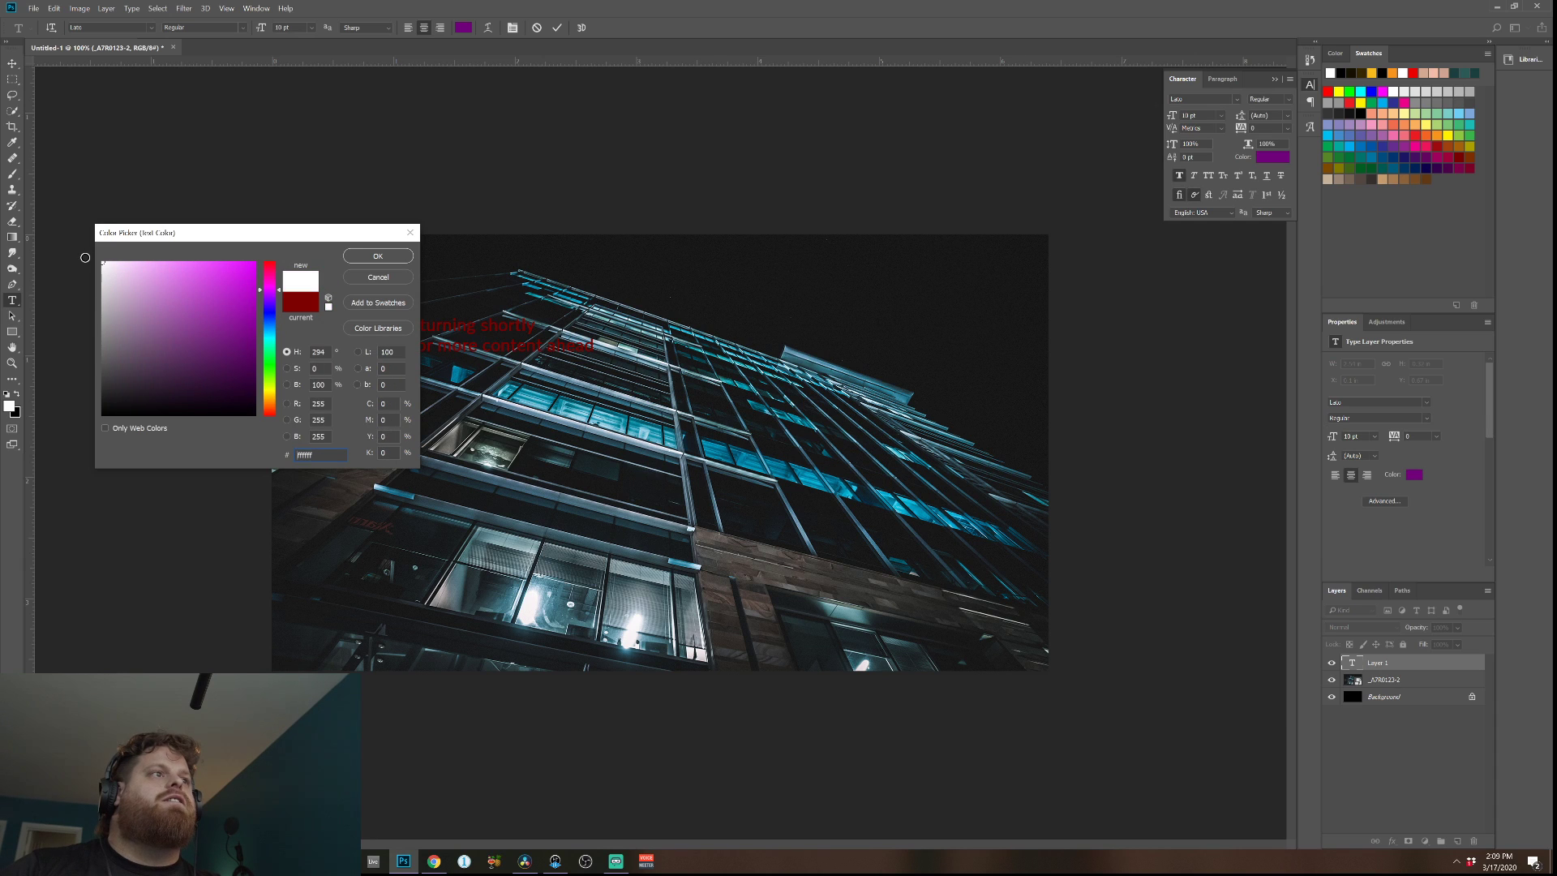
click(378, 257)
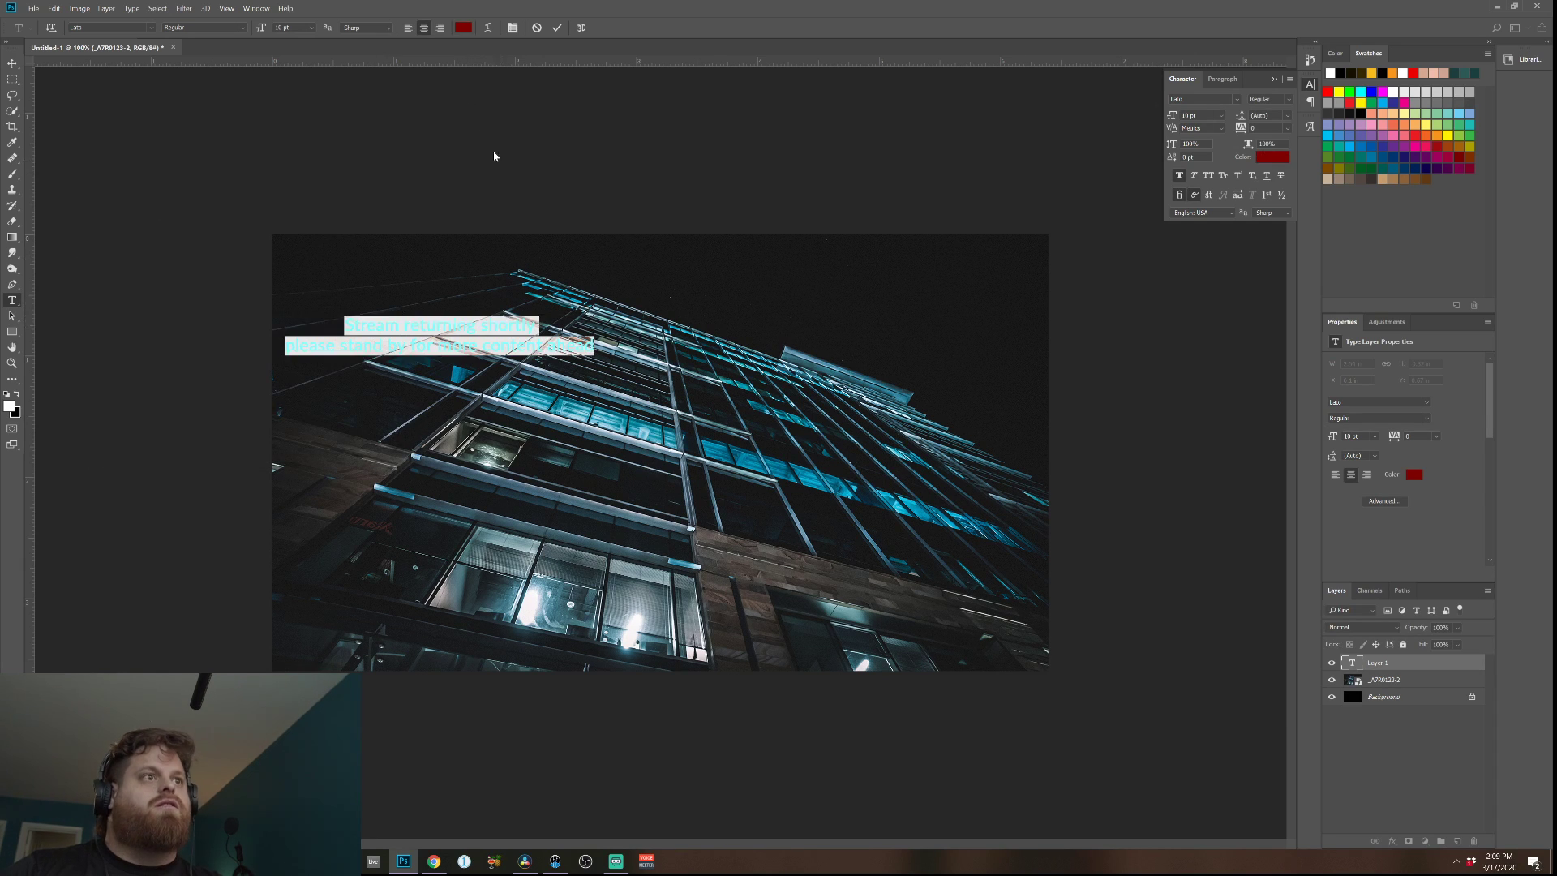
Set the colour of both selected text lines to white and commit the text.
click(463, 28)
drag(111, 269, 95, 247)
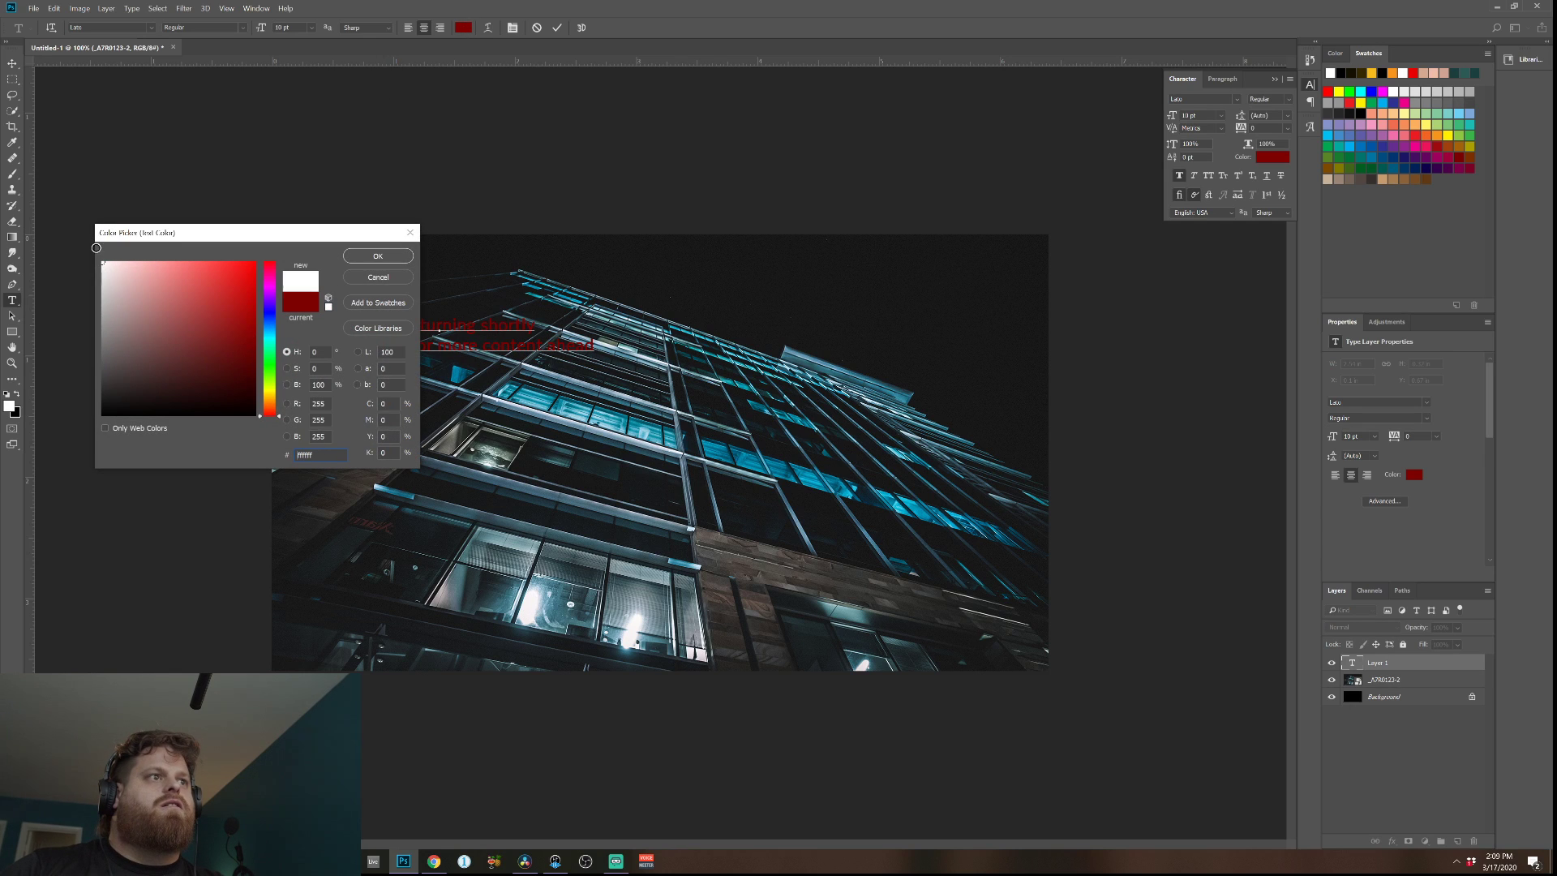
click(378, 257)
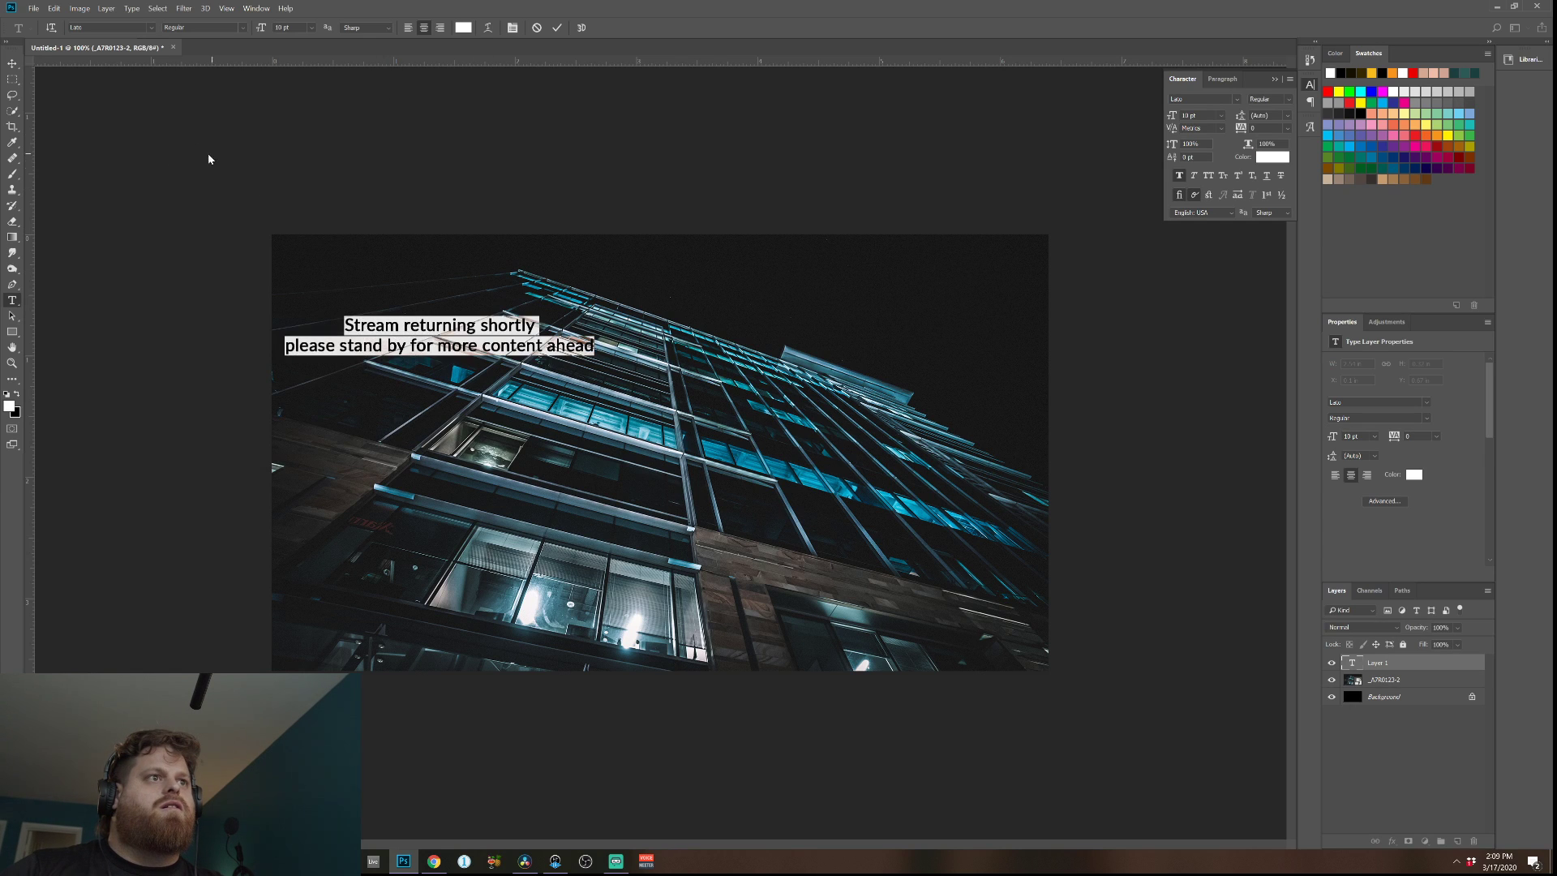
click(244, 172)
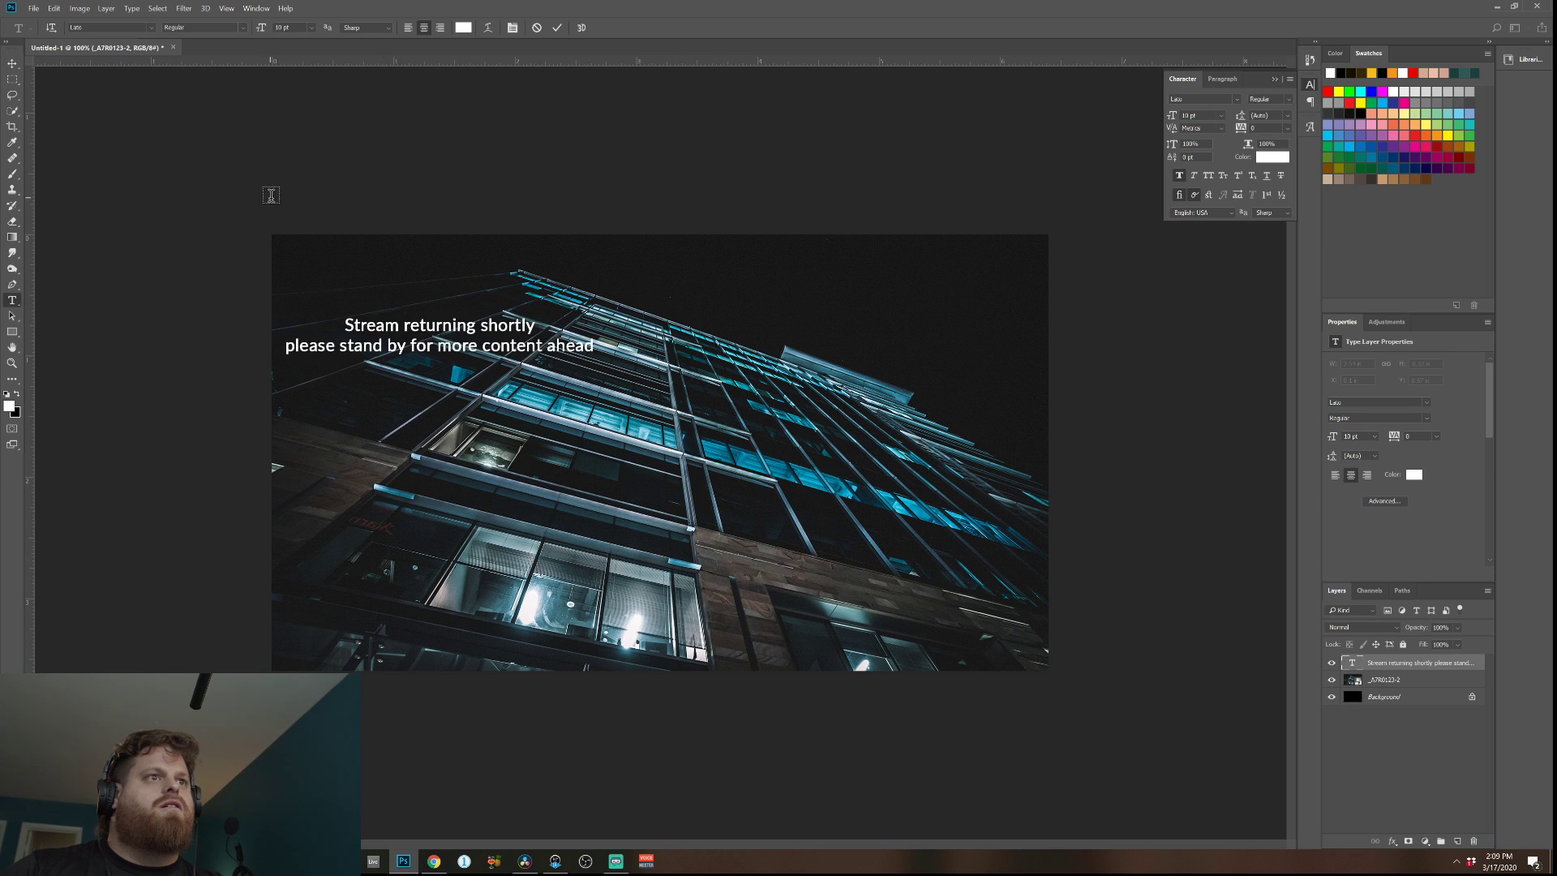
Move the text near the centre of the canvas and duplicate its layer under the default name.
click(12, 63)
drag(426, 339, 713, 474)
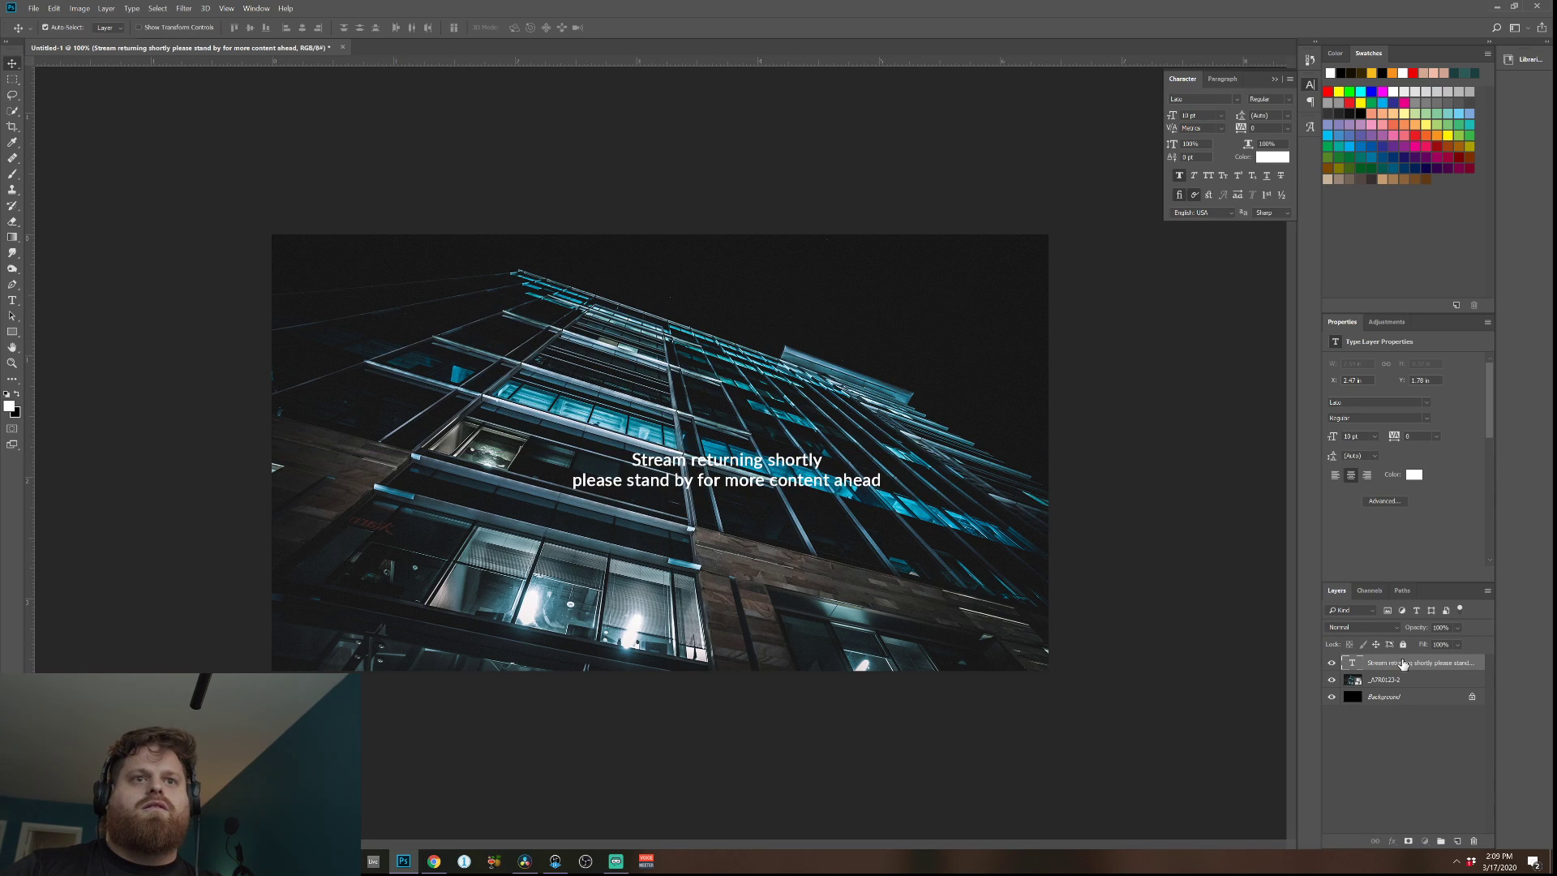
right_click(1370, 665)
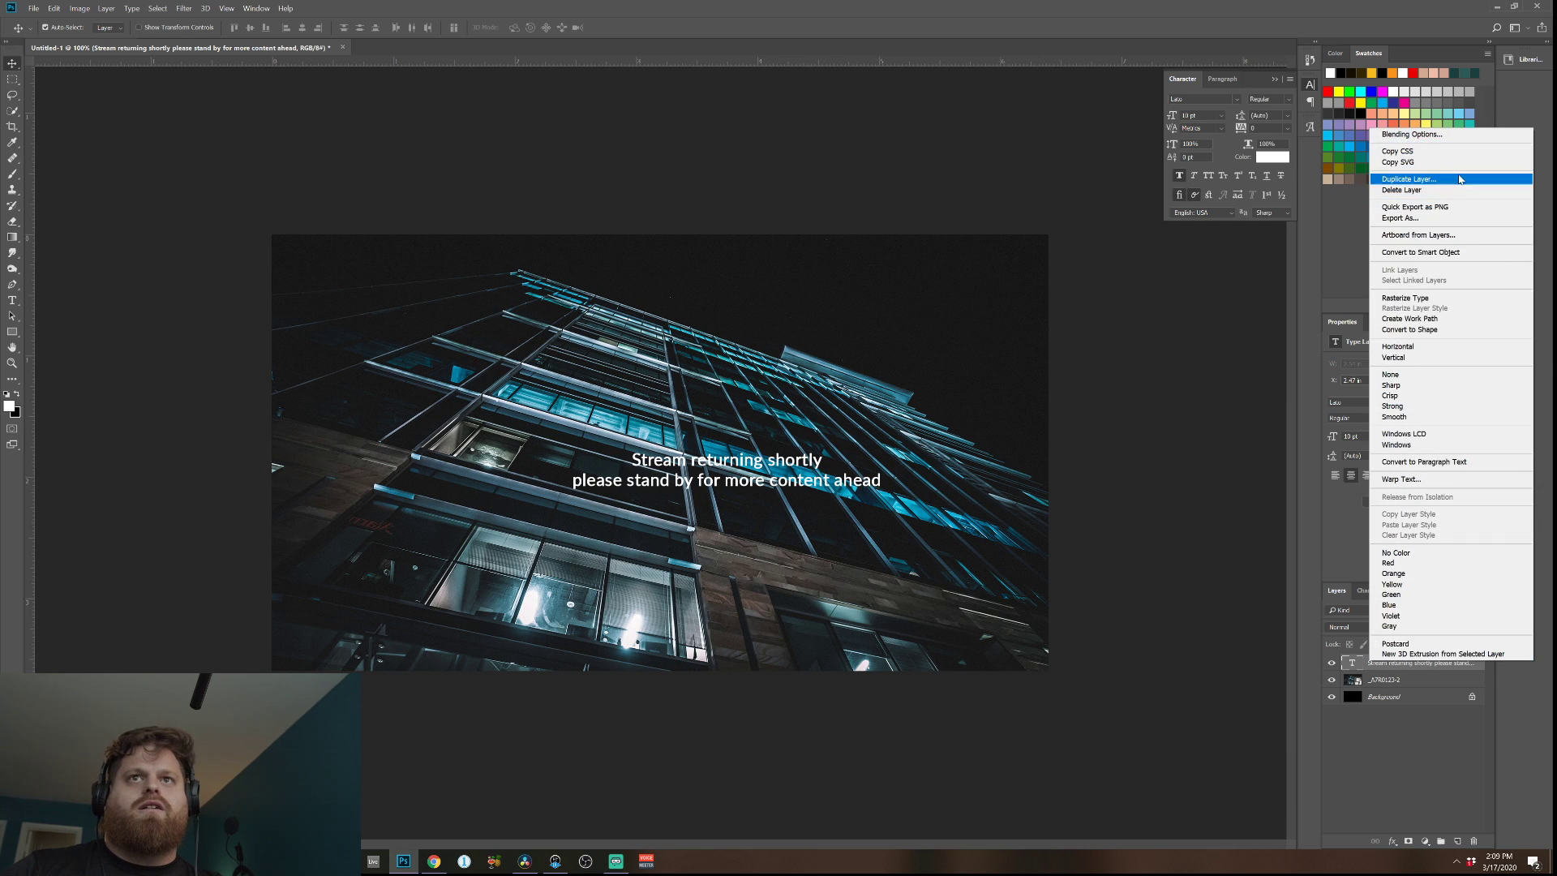
click(1460, 179)
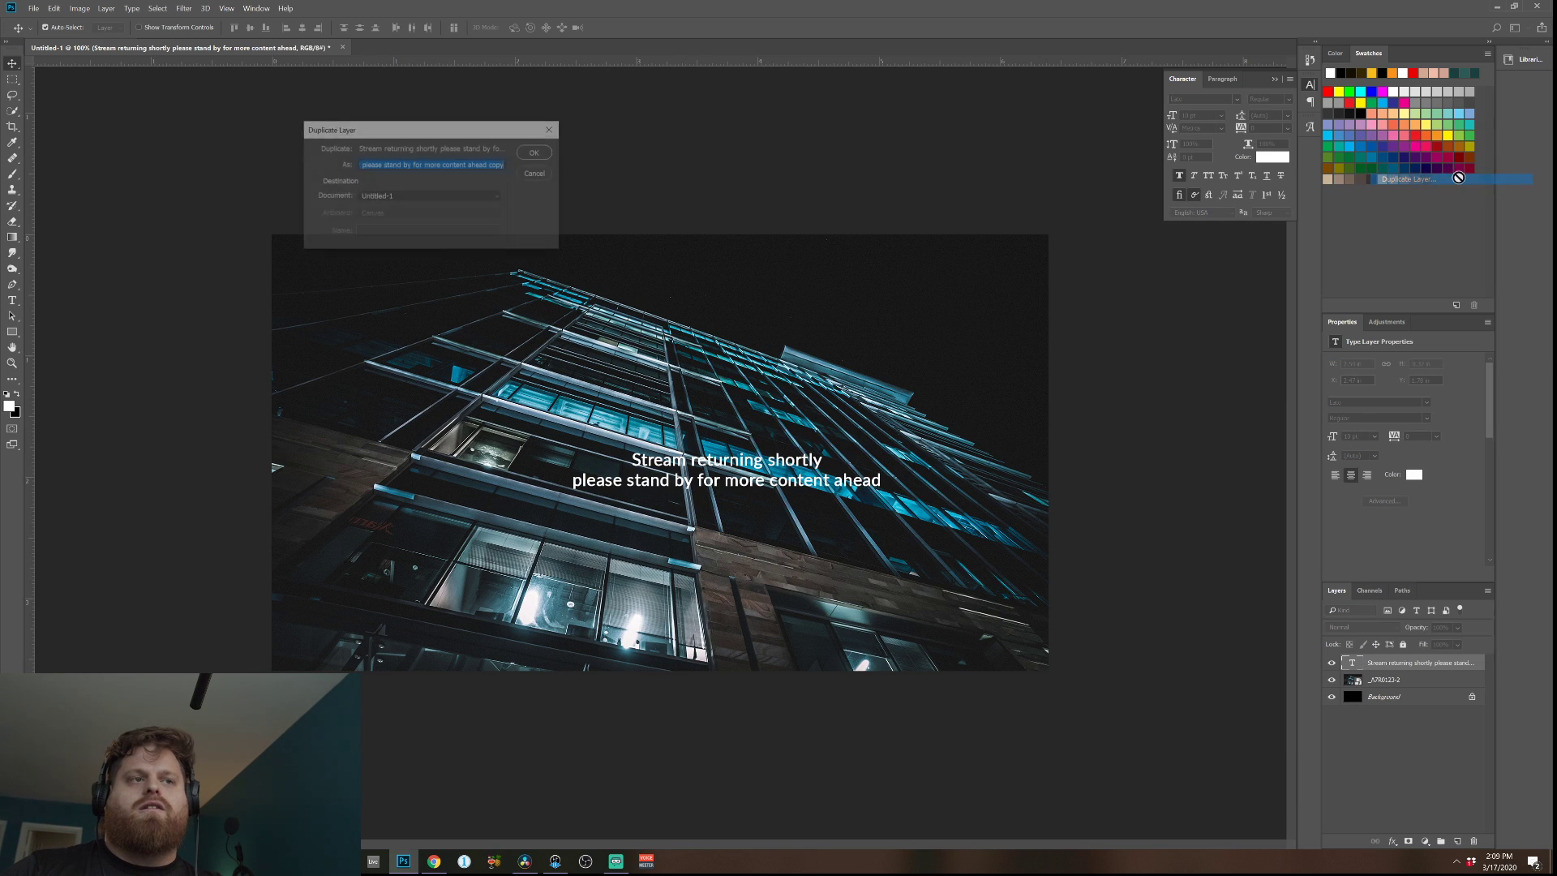
click(537, 152)
Hide the original text layer beneath its duplicate.
double_click(1365, 683)
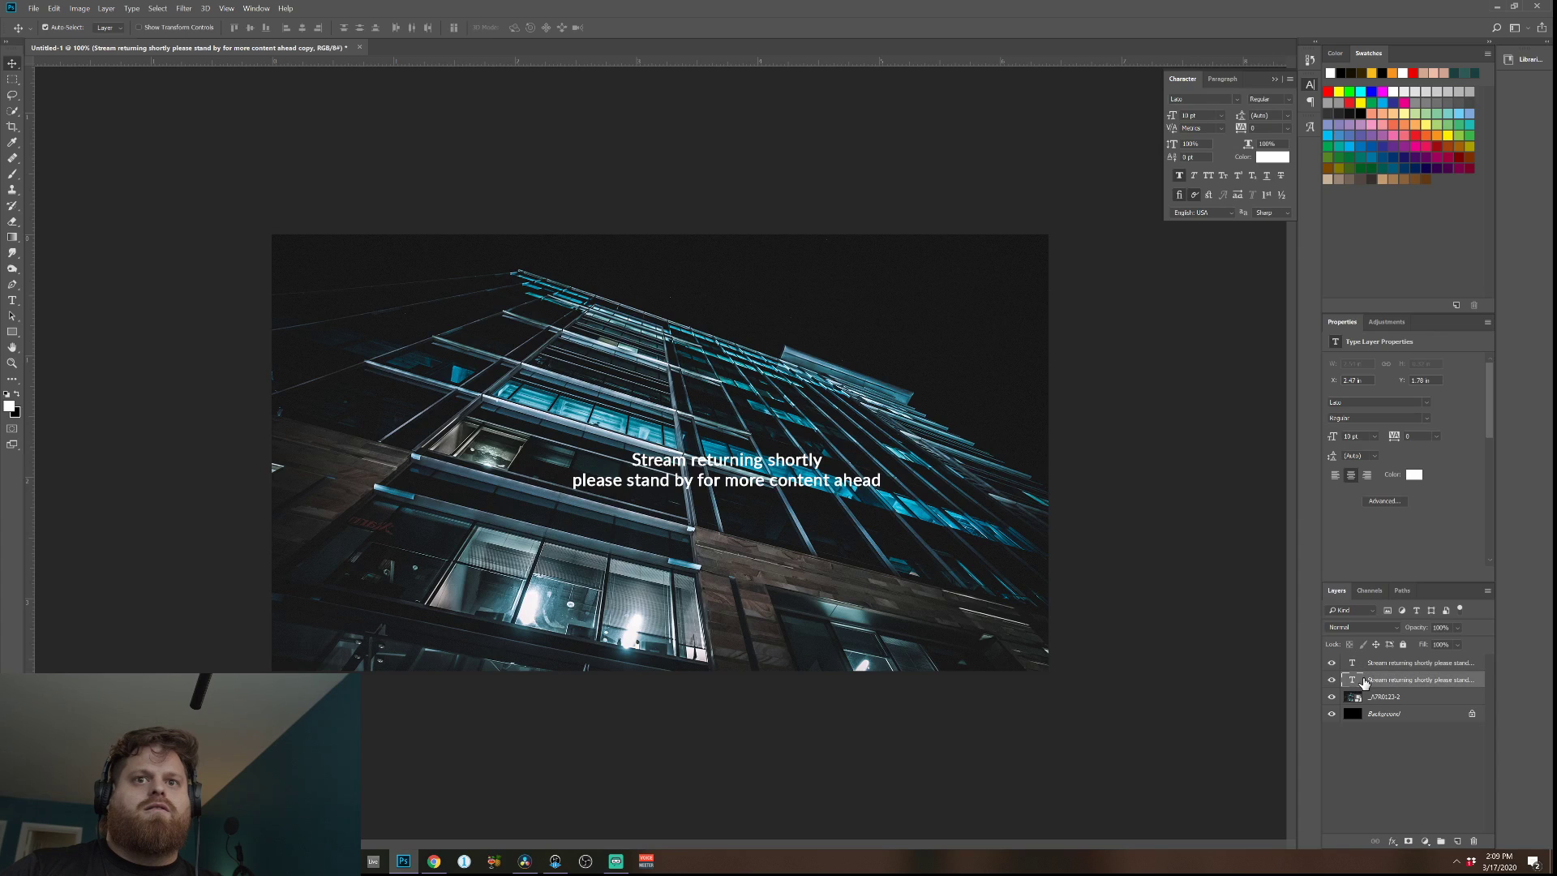
click(1429, 424)
click(817, 469)
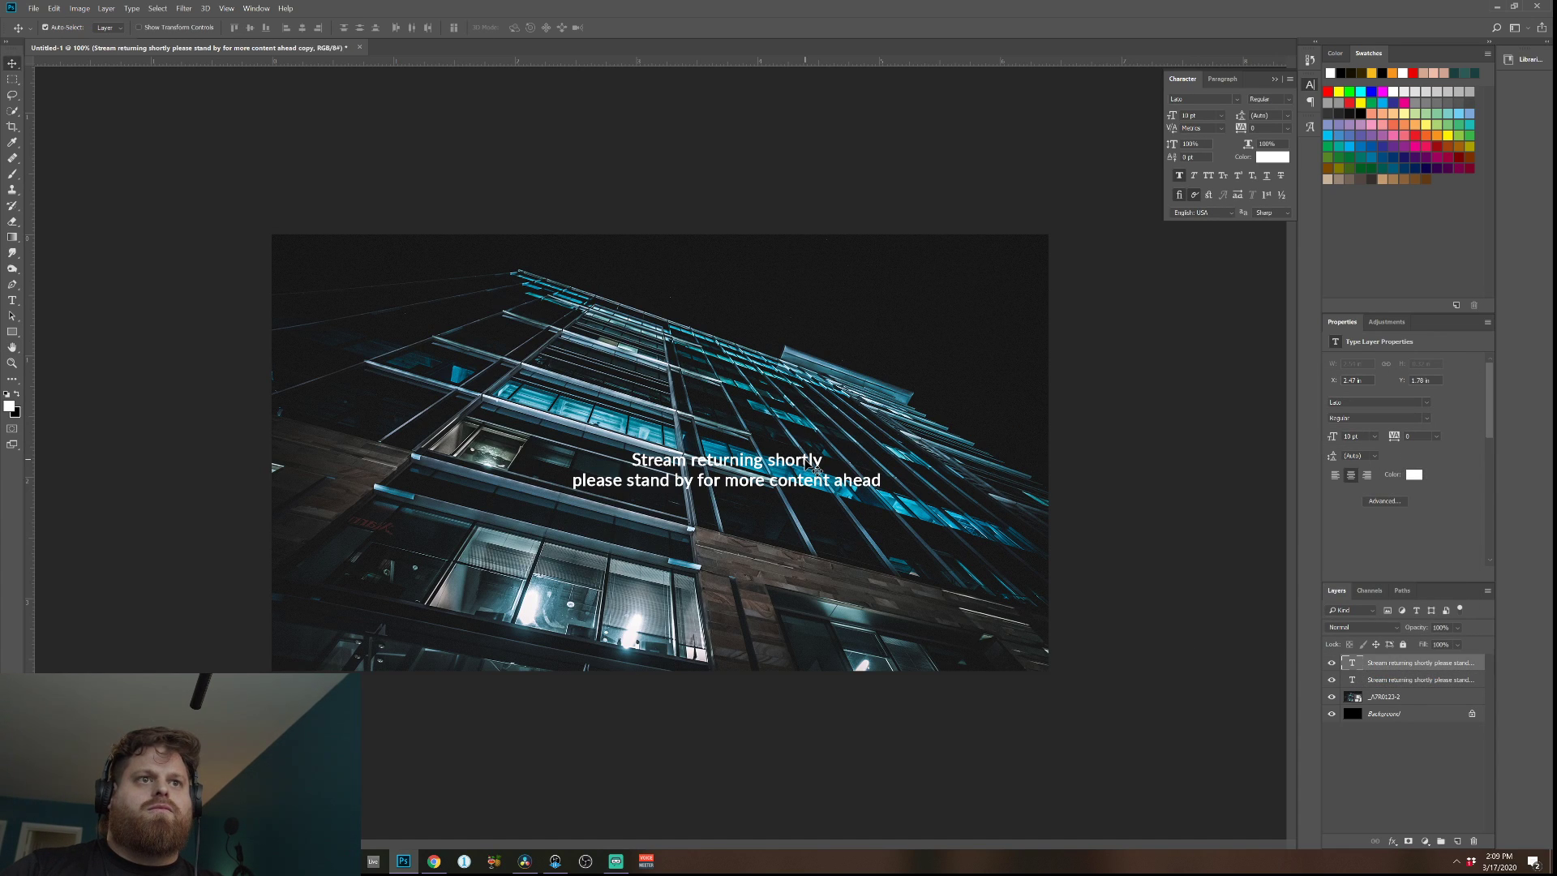
click(1353, 681)
click(1331, 679)
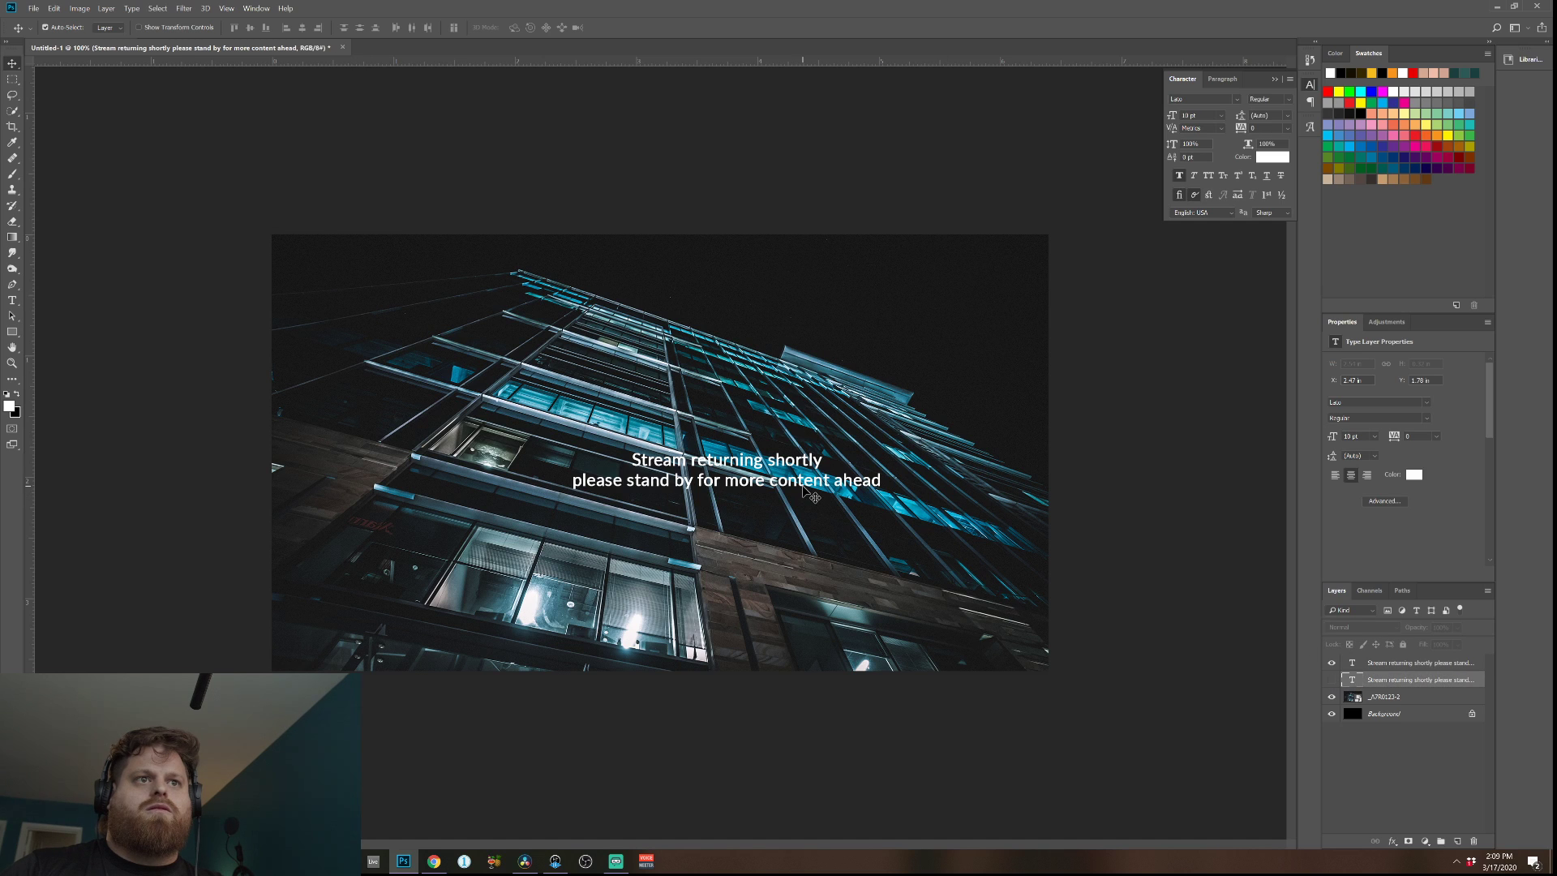
Delete the second line from the duplicated text, leaving only "Stream returning shortly".
double_click(1377, 664)
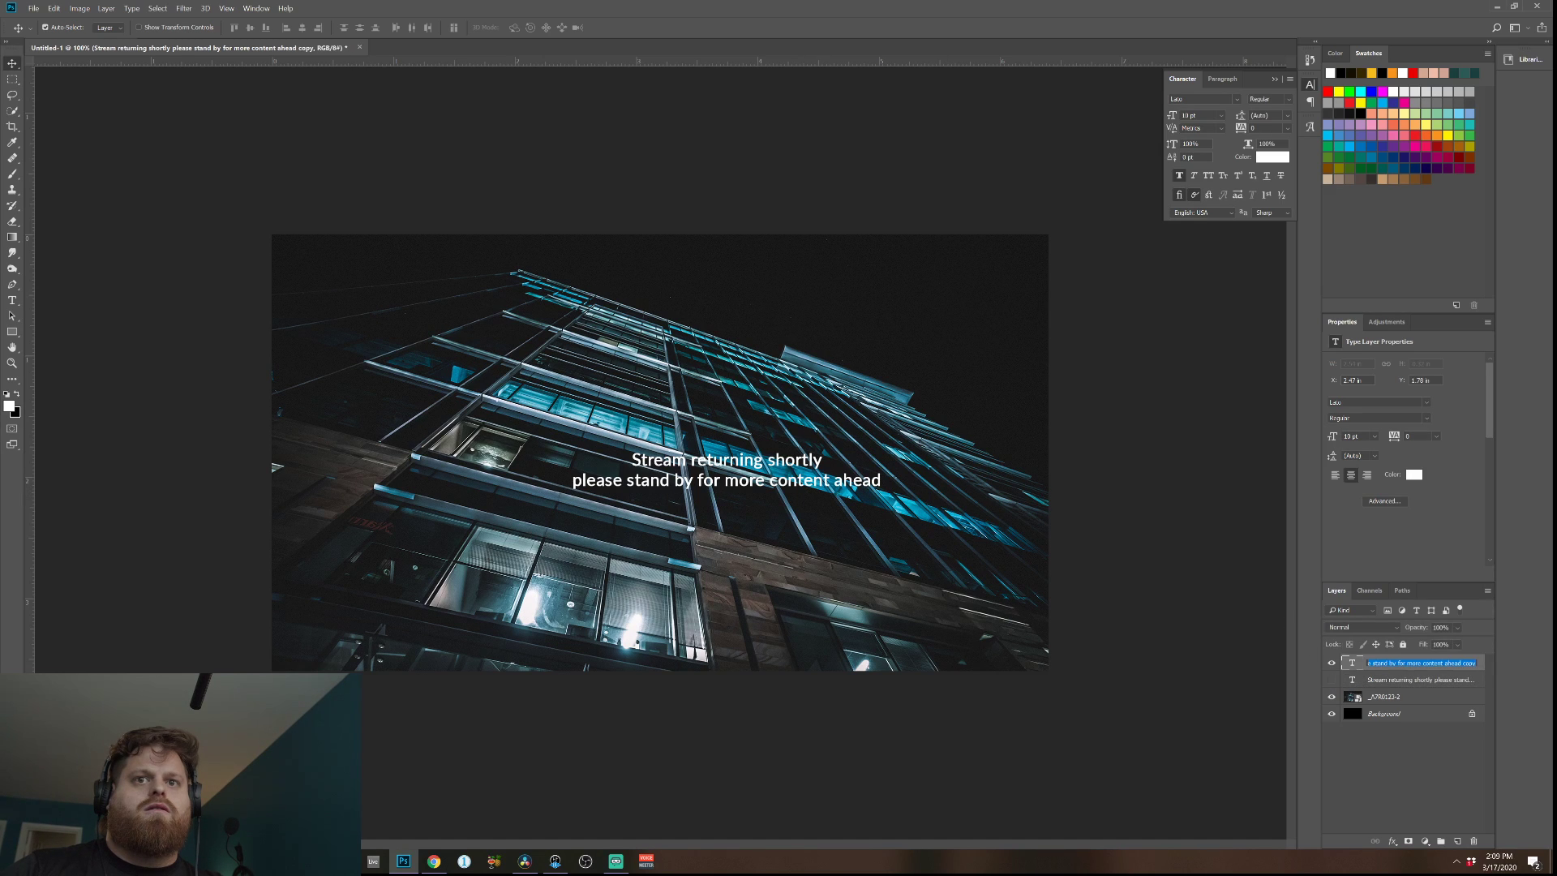
click(834, 491)
click(12, 300)
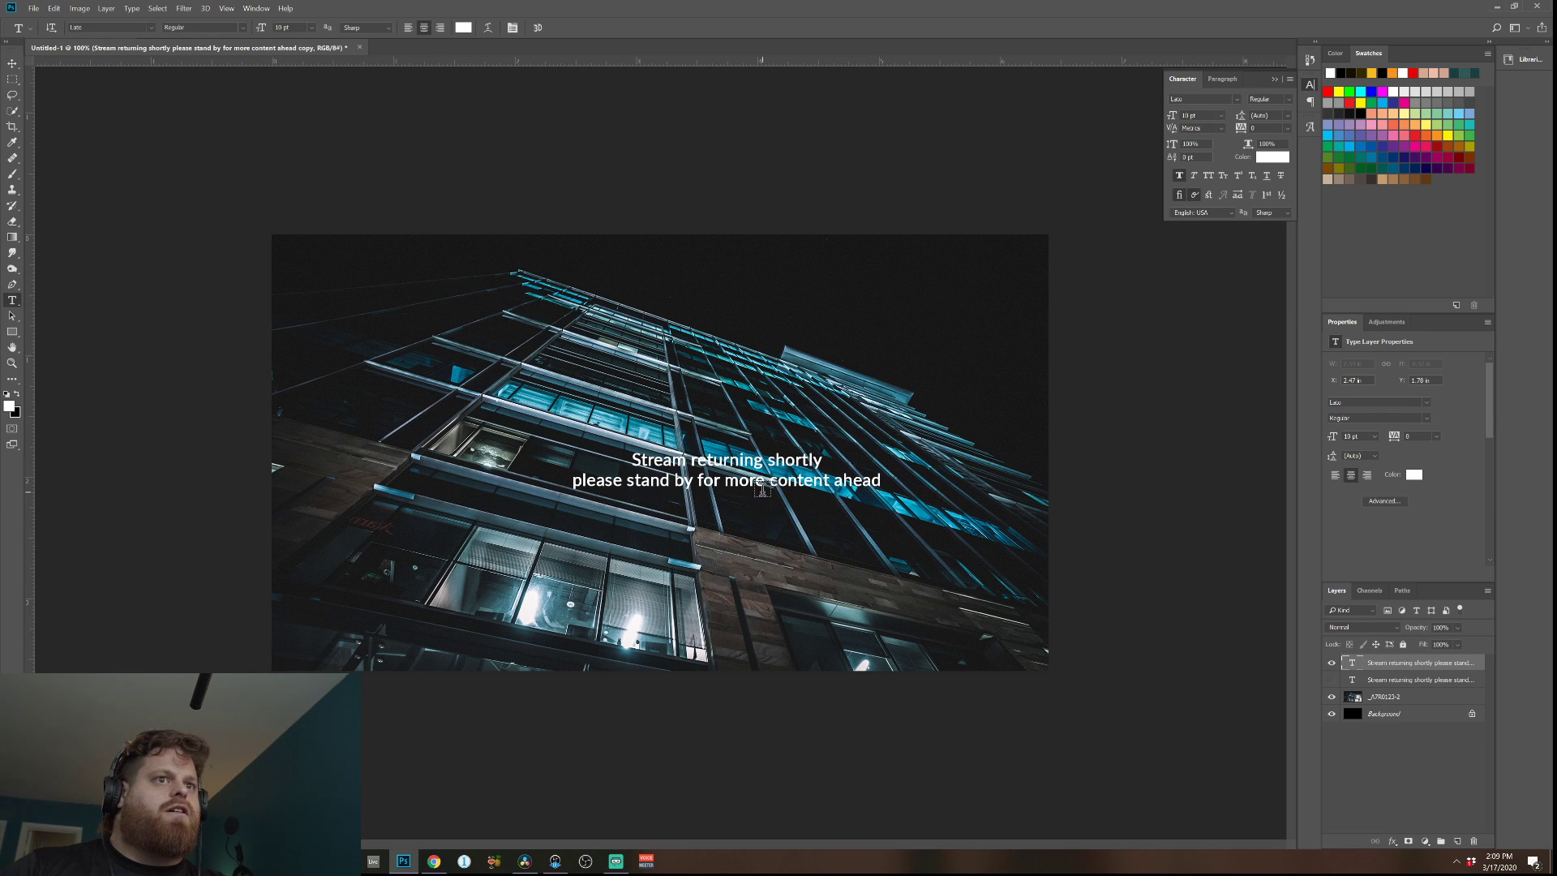
click(856, 484)
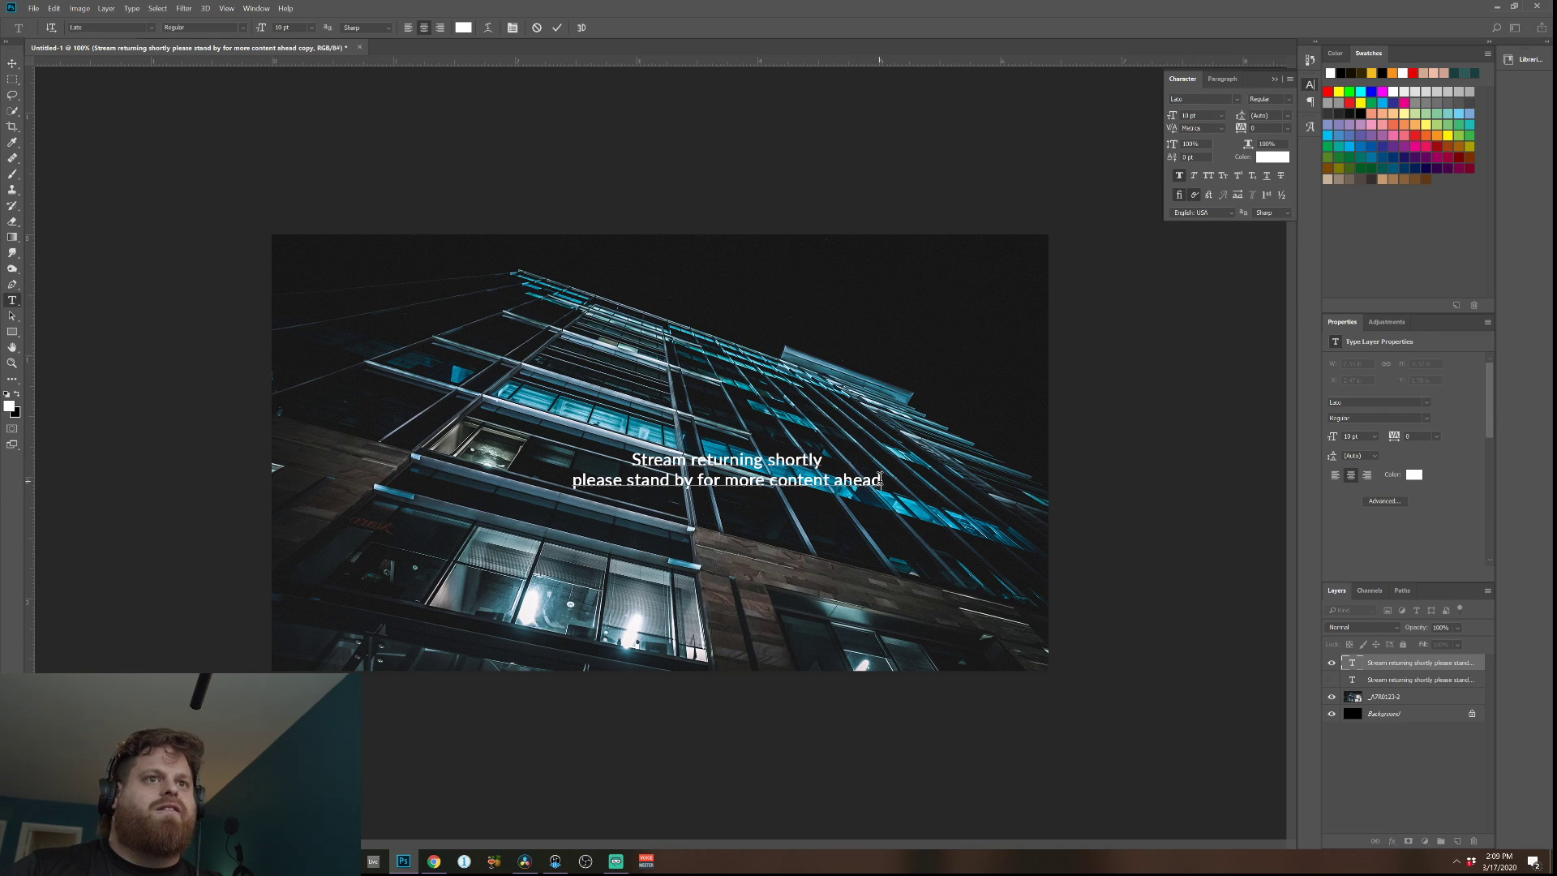
key(BackSpace)
key(BackSpace)
key(BackSpace)
key(BackSpace)
key(BackSpace)
key(BackSpace)
key(BackSpace)
key(BackSpace)
key(BackSpace)
key(BackSpace)
key(BackSpace)
key(BackSpace)
key(BackSpace)
key(BackSpace)
key(BackSpace)
key(BackSpace)
key(BackSpace)
key(BackSpace)
key(BackSpace)
key(BackSpace)
key(BackSpace)
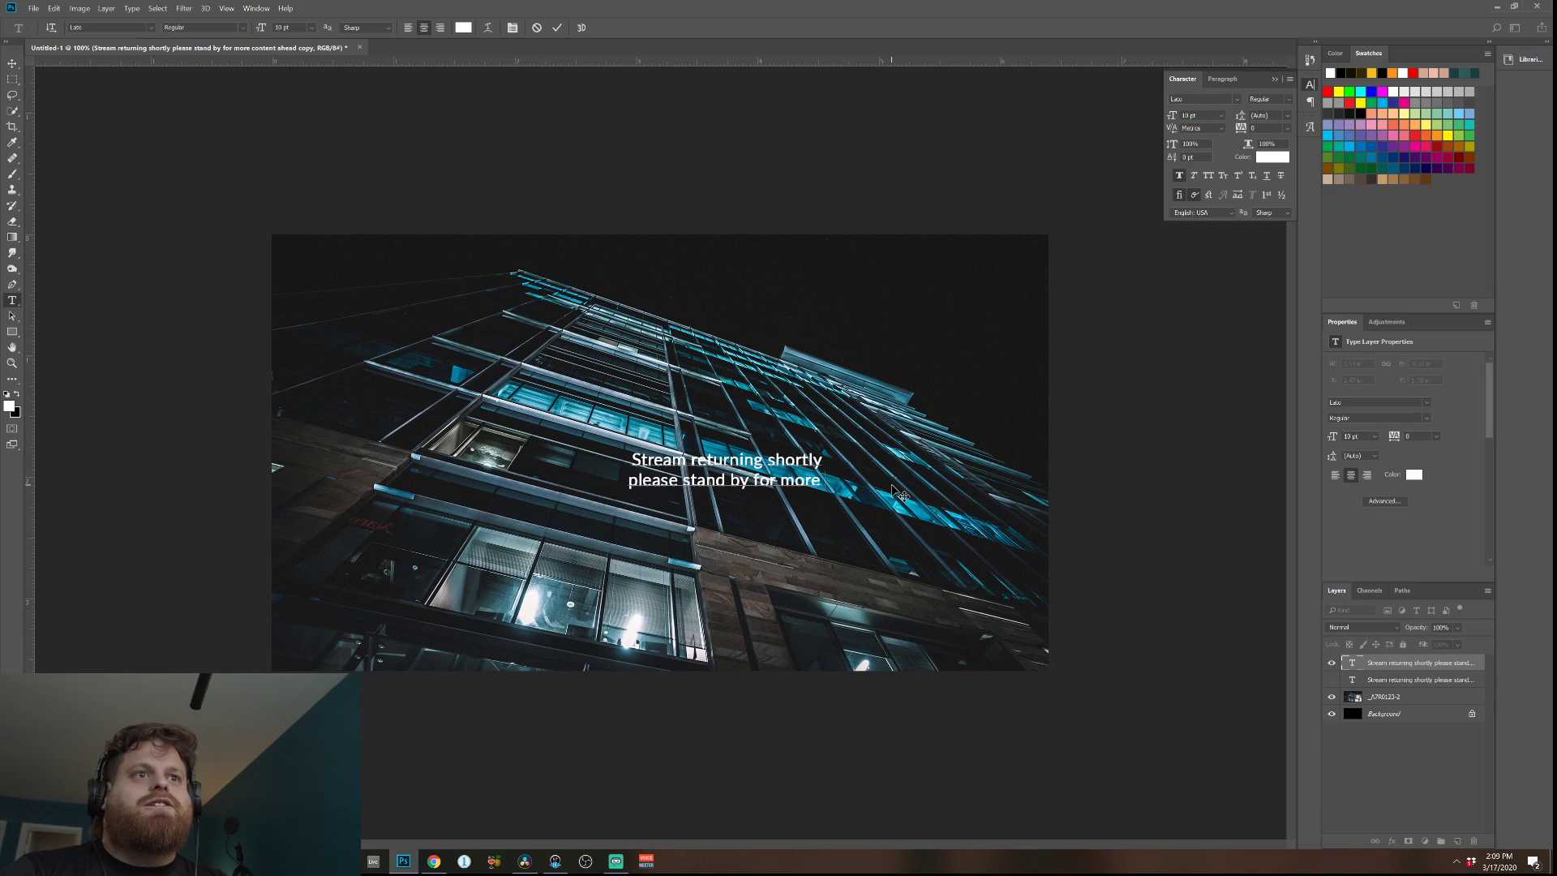
key(BackSpace)
key(BackSpace)
key(BackSpace)
key(BackSpace)
key(BackSpace)
key(BackSpace)
key(BackSpace)
key(BackSpace)
key(BackSpace)
key(BackSpace)
key(BackSpace)
key(BackSpace)
key(BackSpace)
key(BackSpace)
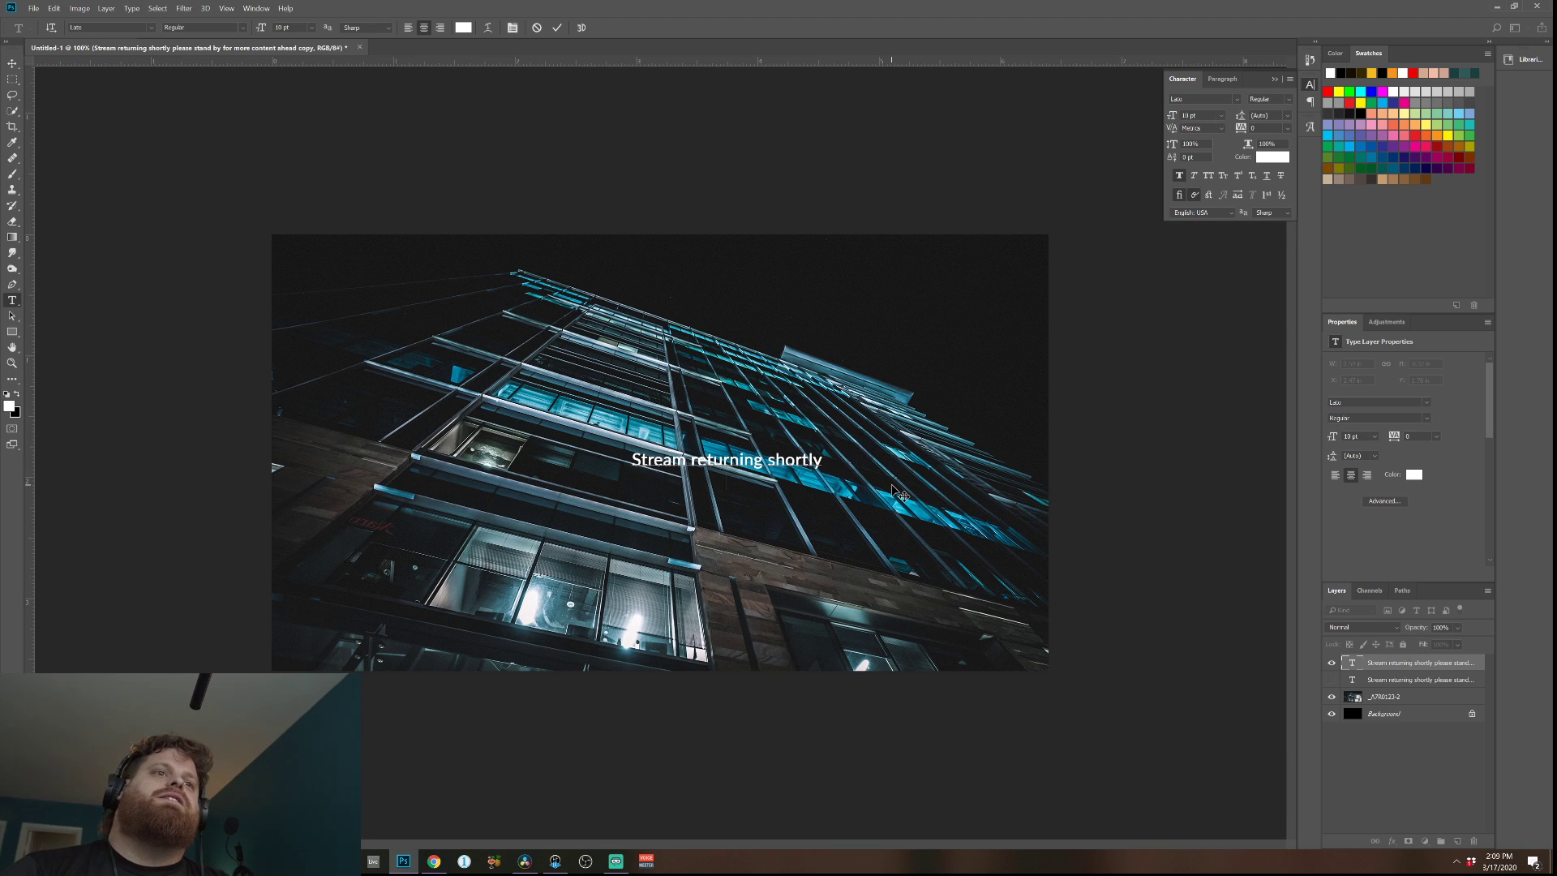
Set the "Stream returning shortly" text in Bebas Neue at 60 pt.
drag(823, 464, 473, 375)
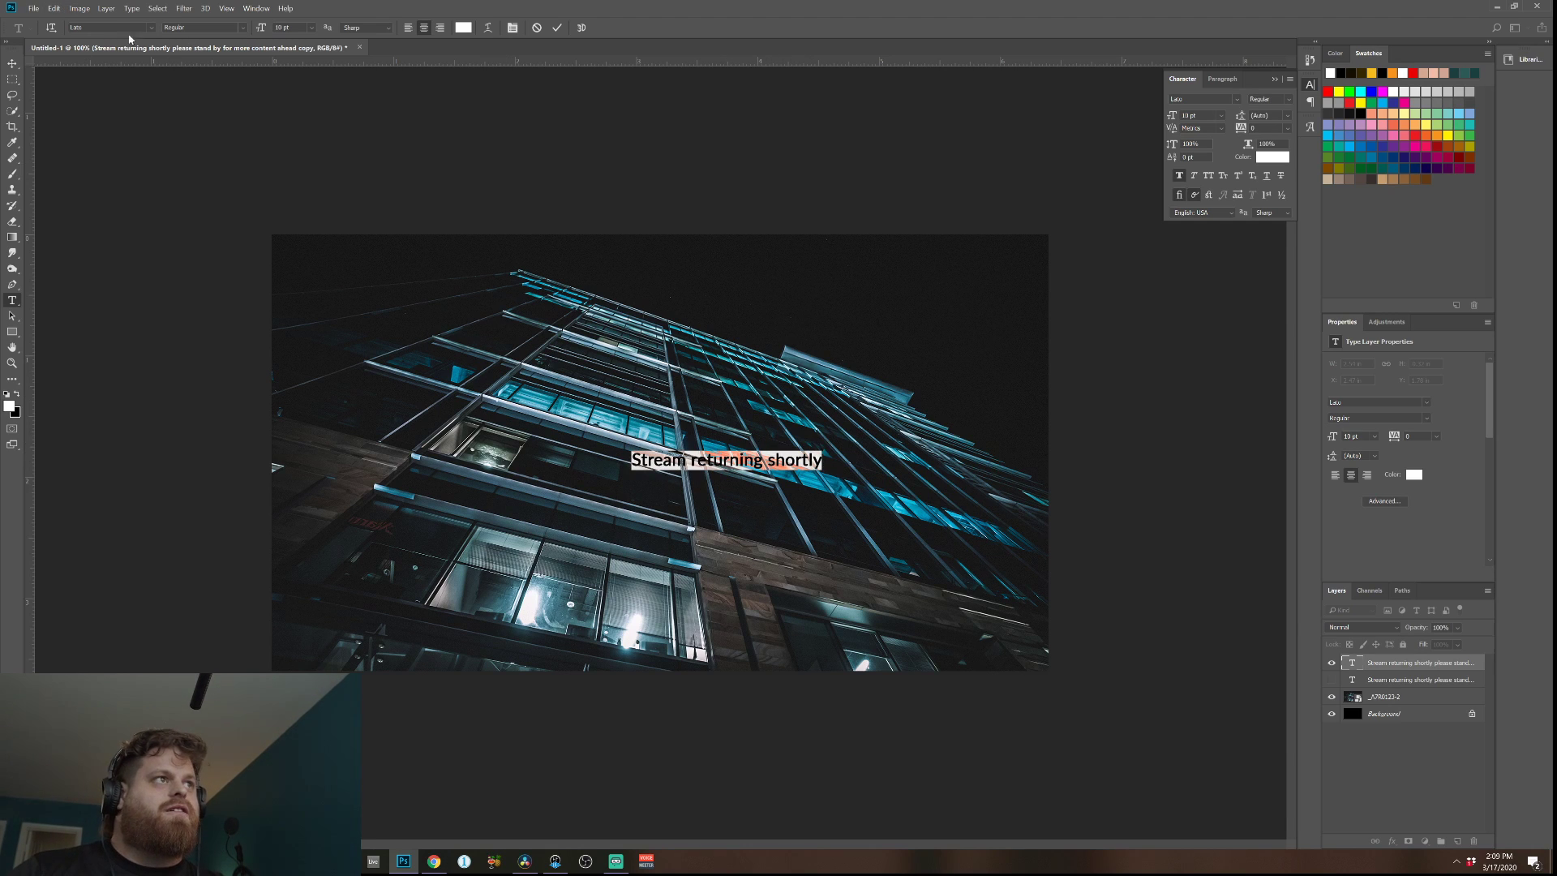
click(150, 29)
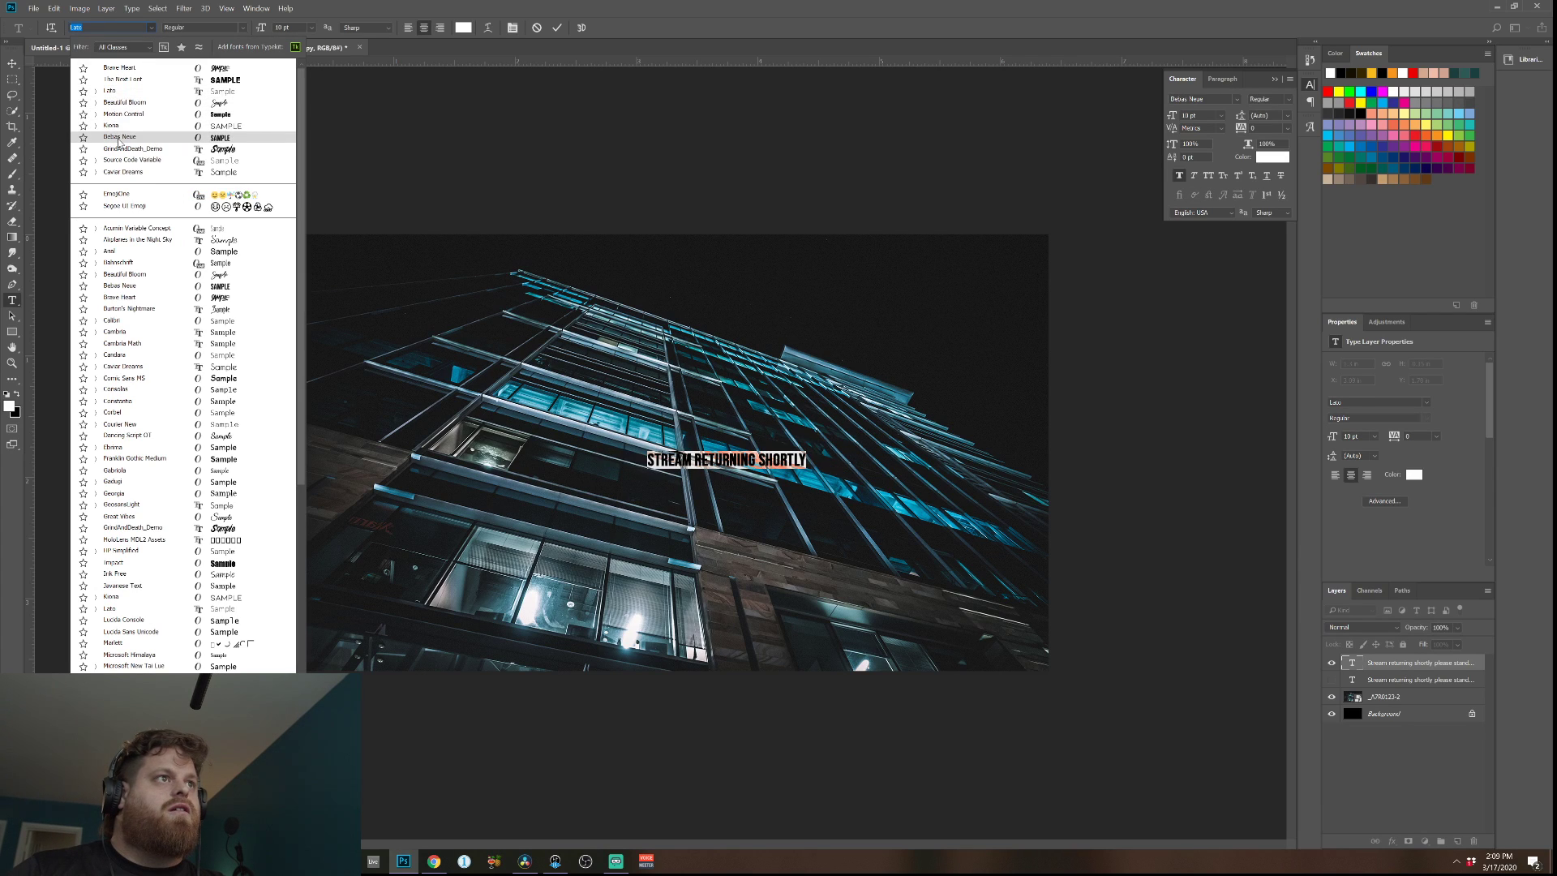
click(113, 137)
click(311, 27)
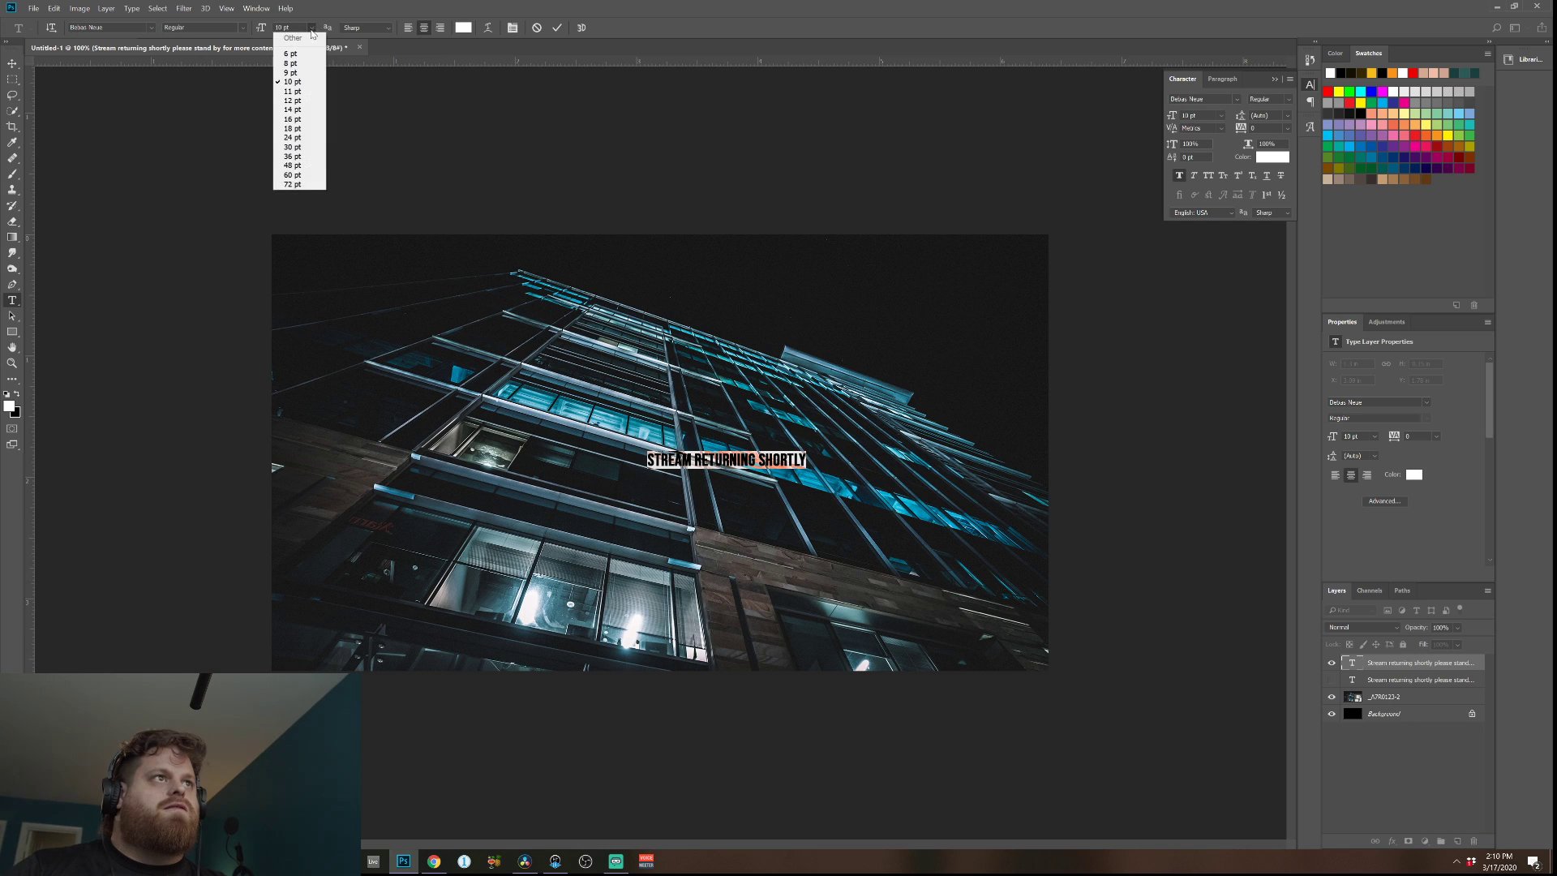
click(292, 177)
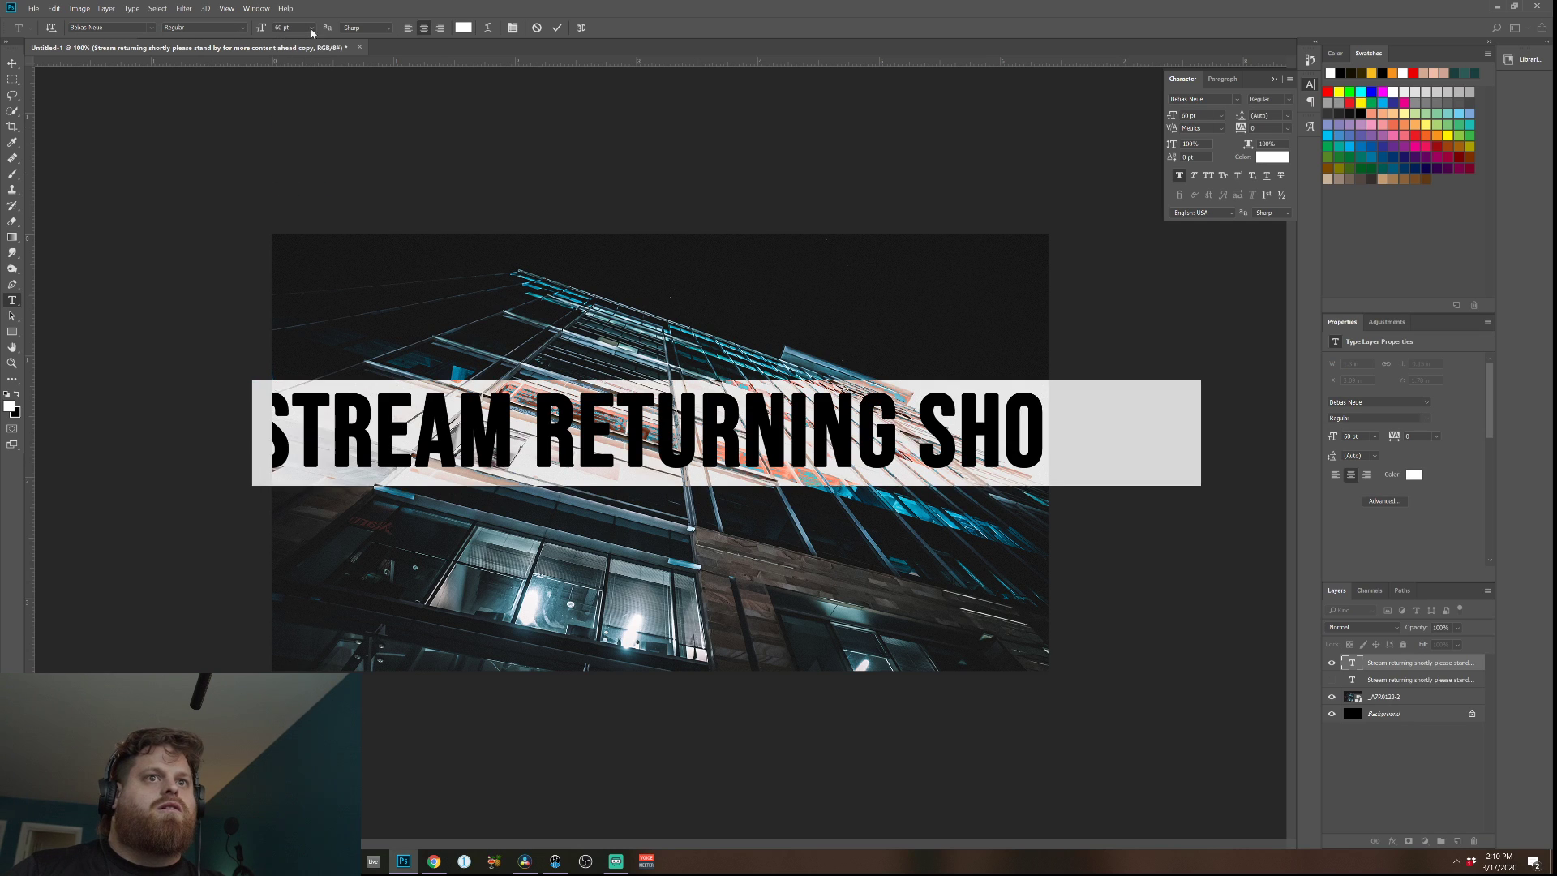
Set the "Stream returning shortly" headline to 48 pt and move it to the centre of the canvas's upper part.
click(310, 27)
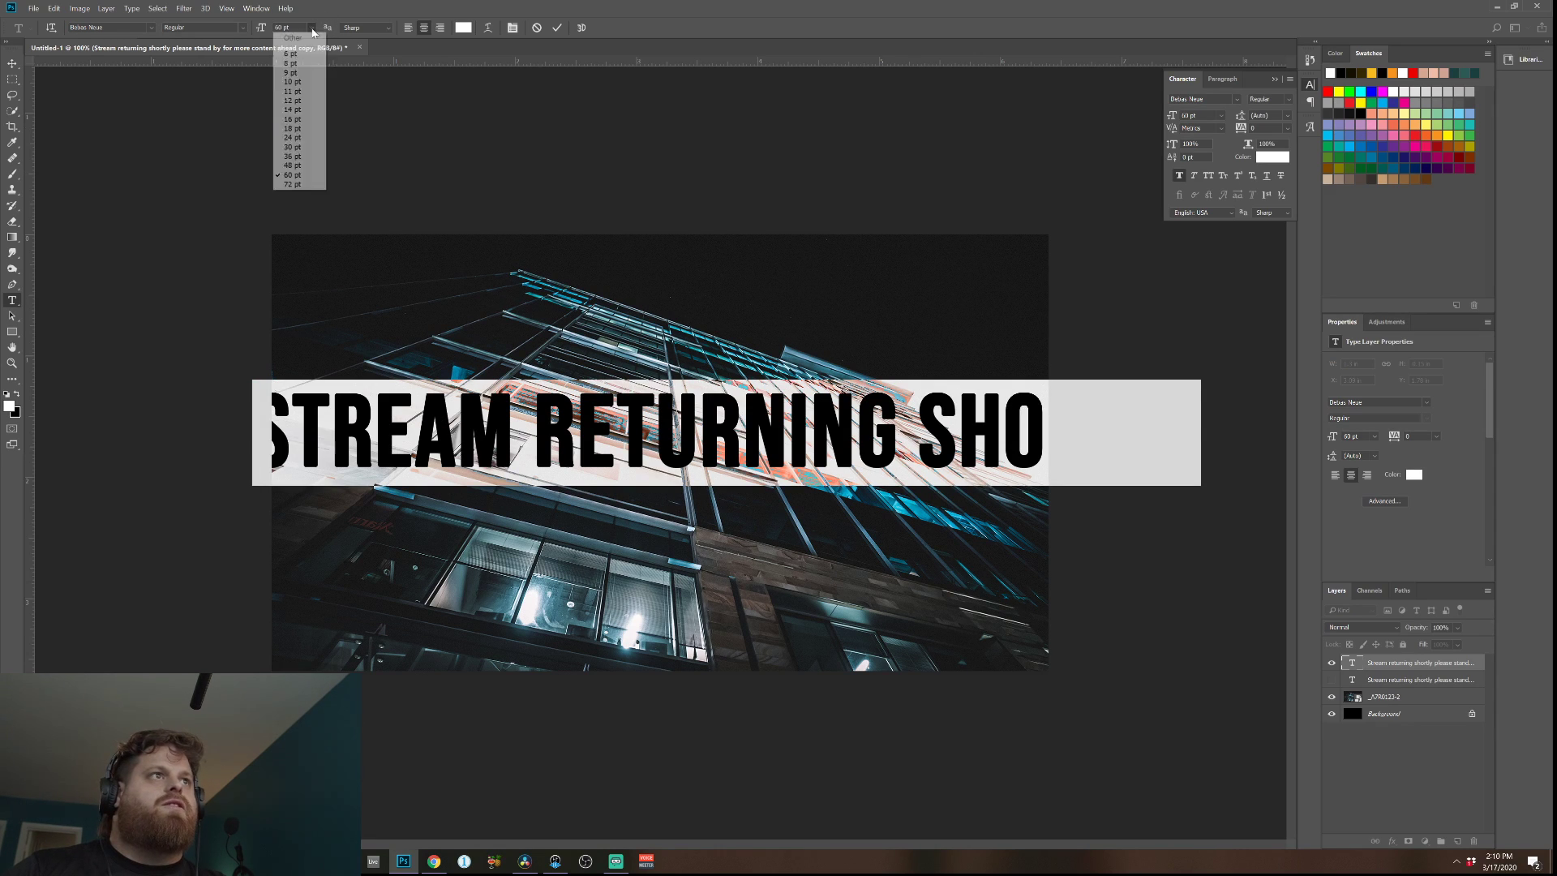
click(301, 168)
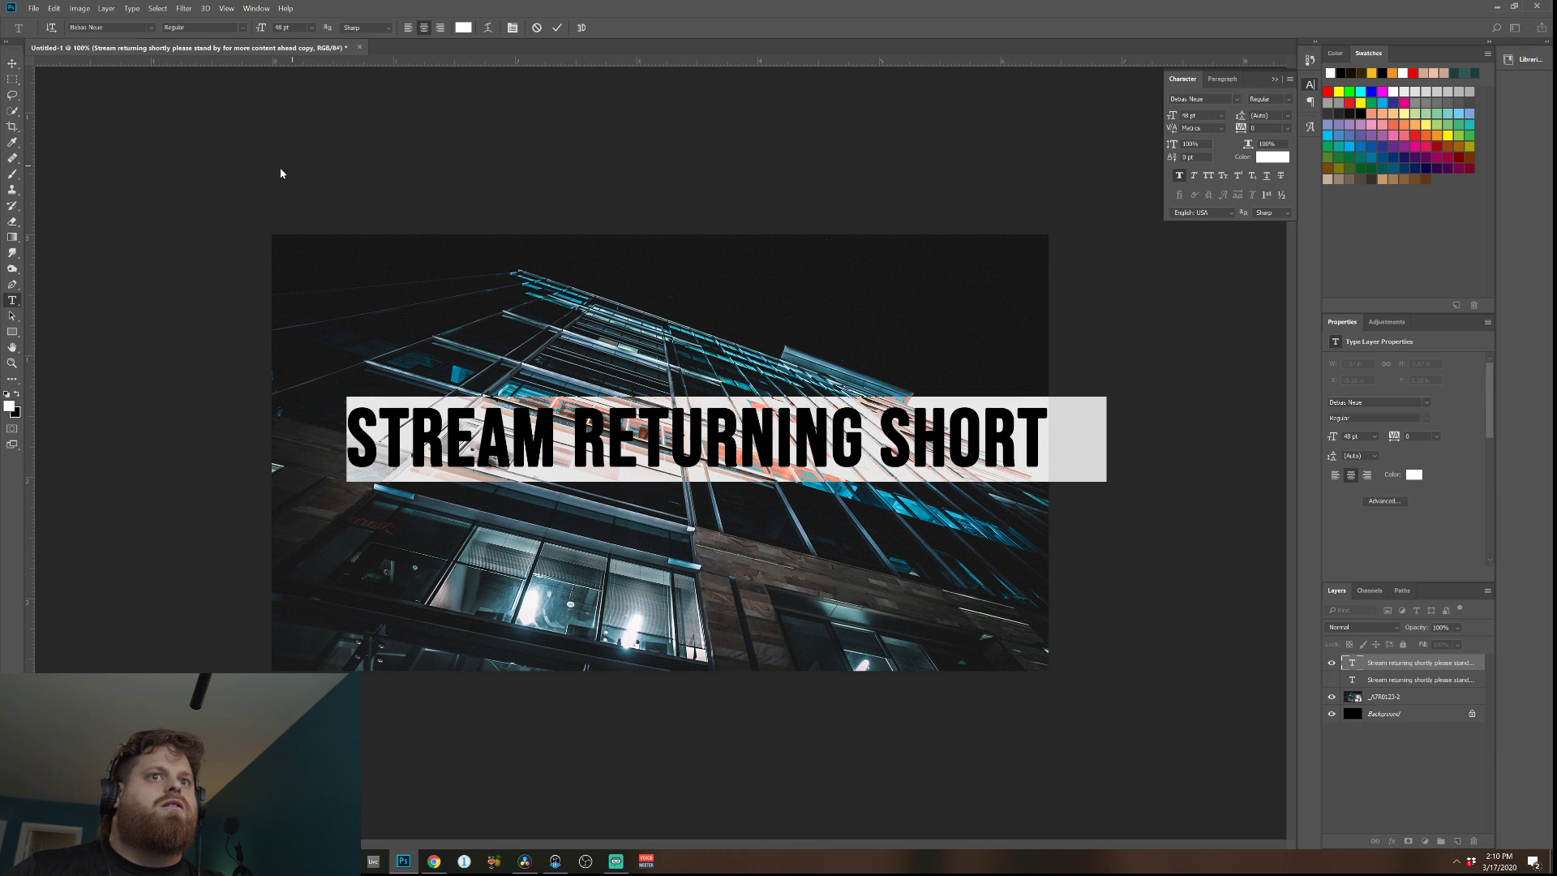
click(12, 63)
drag(659, 438, 607, 350)
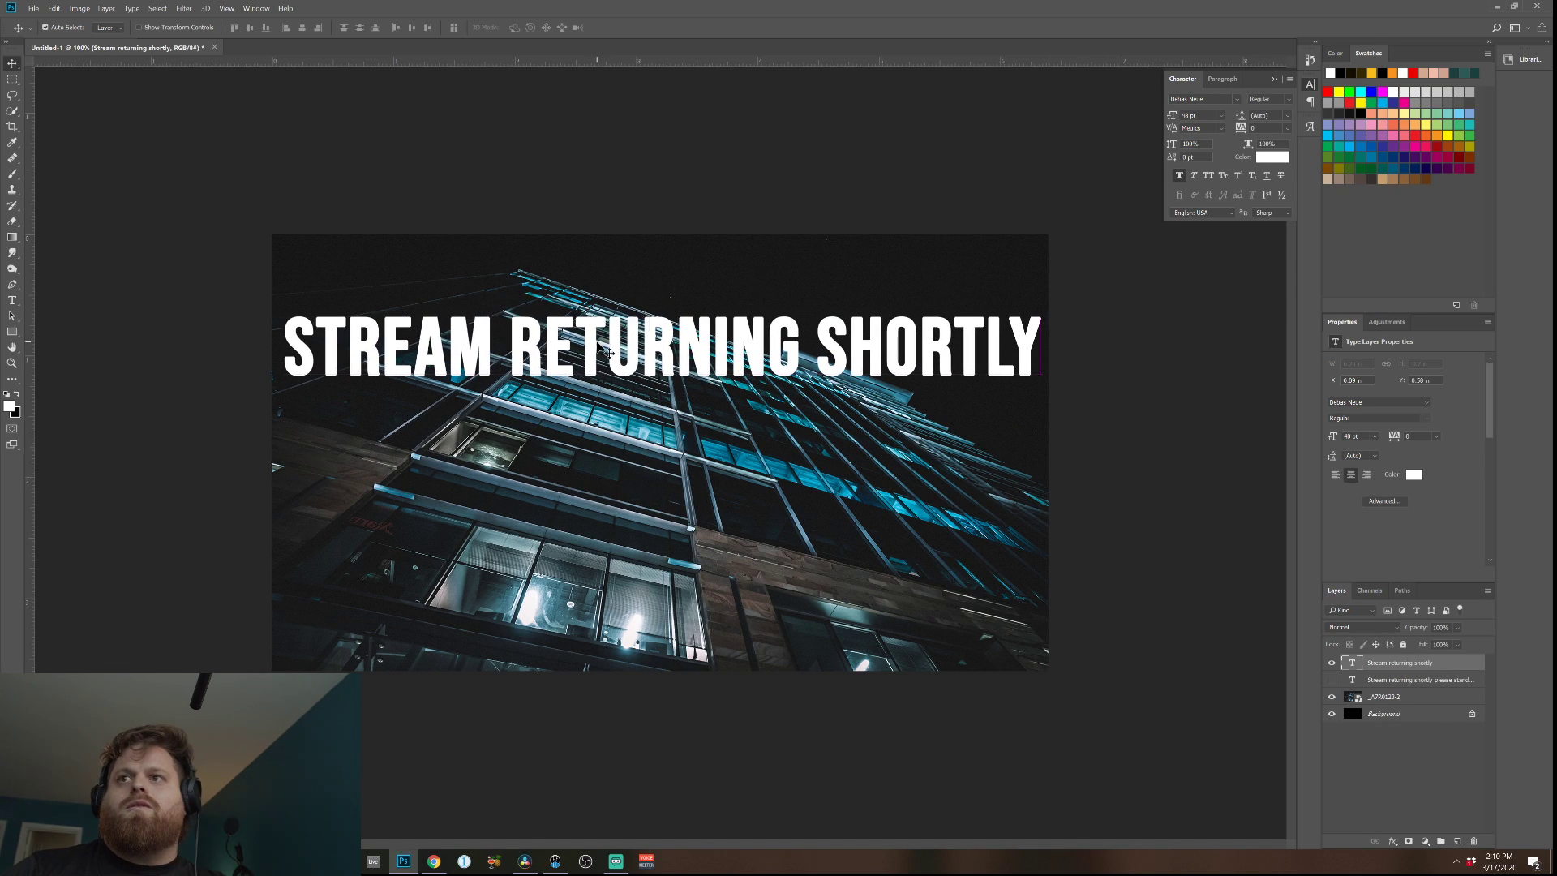
Show the original text layer and delete its first line, "Stream returning shortly".
click(1331, 680)
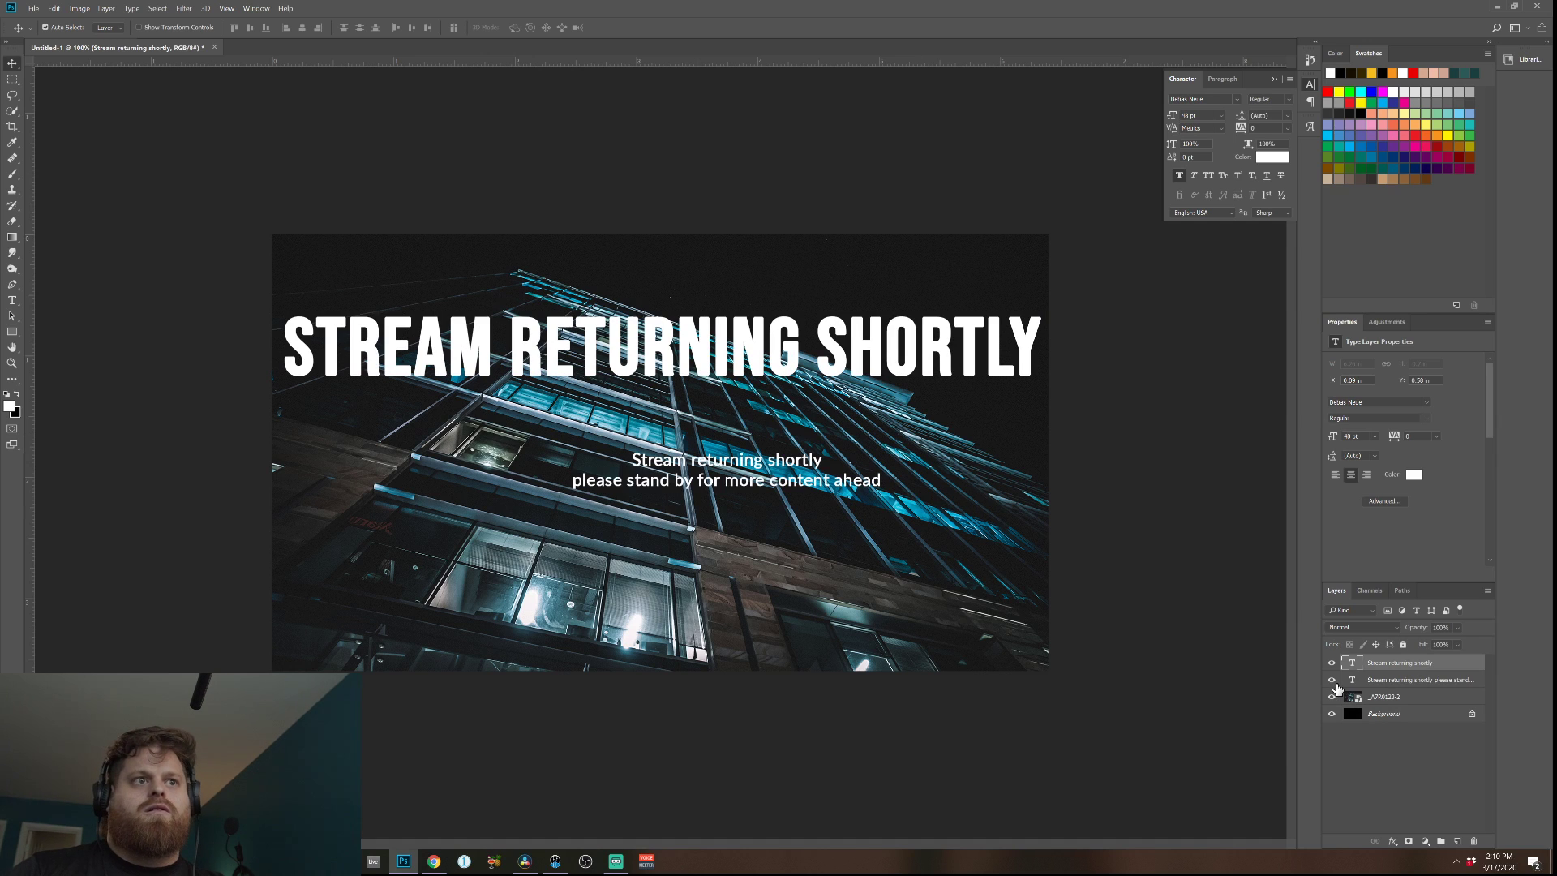
click(754, 476)
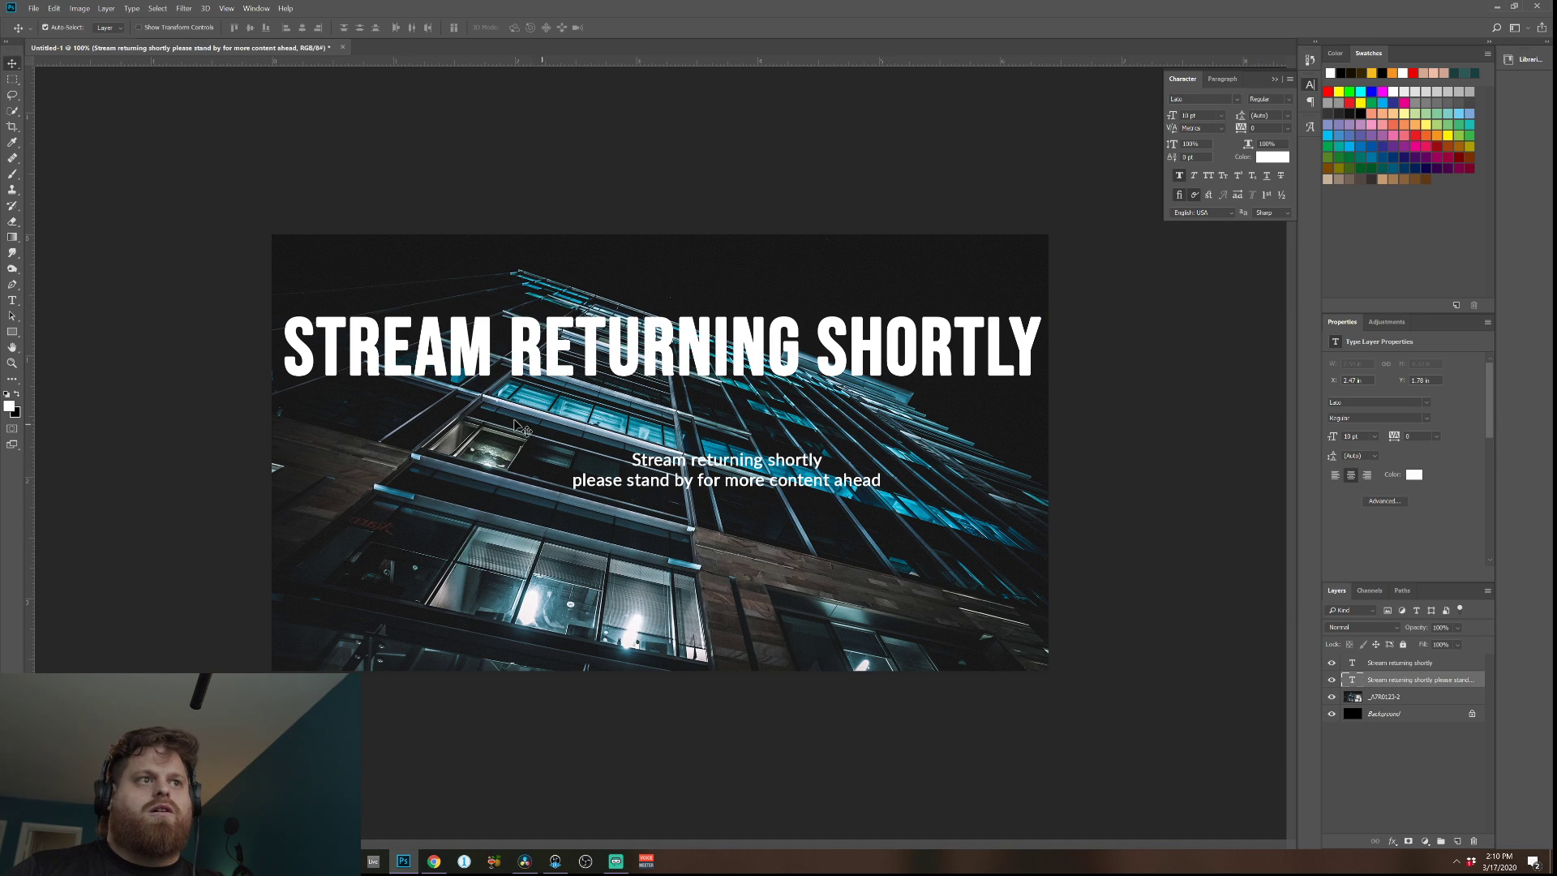
click(20, 303)
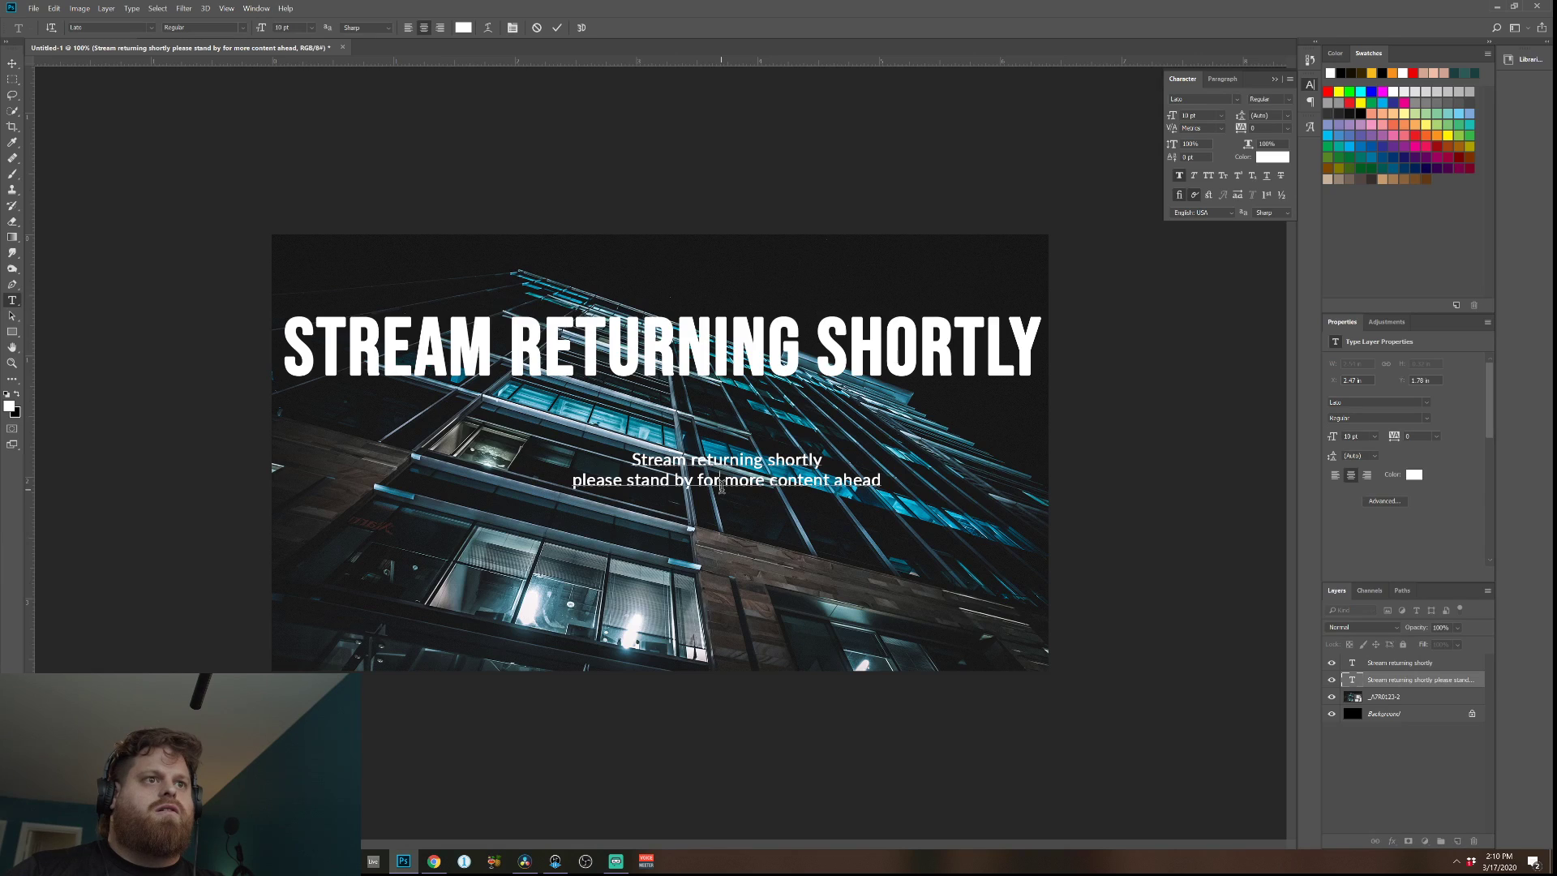
double_click(745, 463)
triple_click(745, 462)
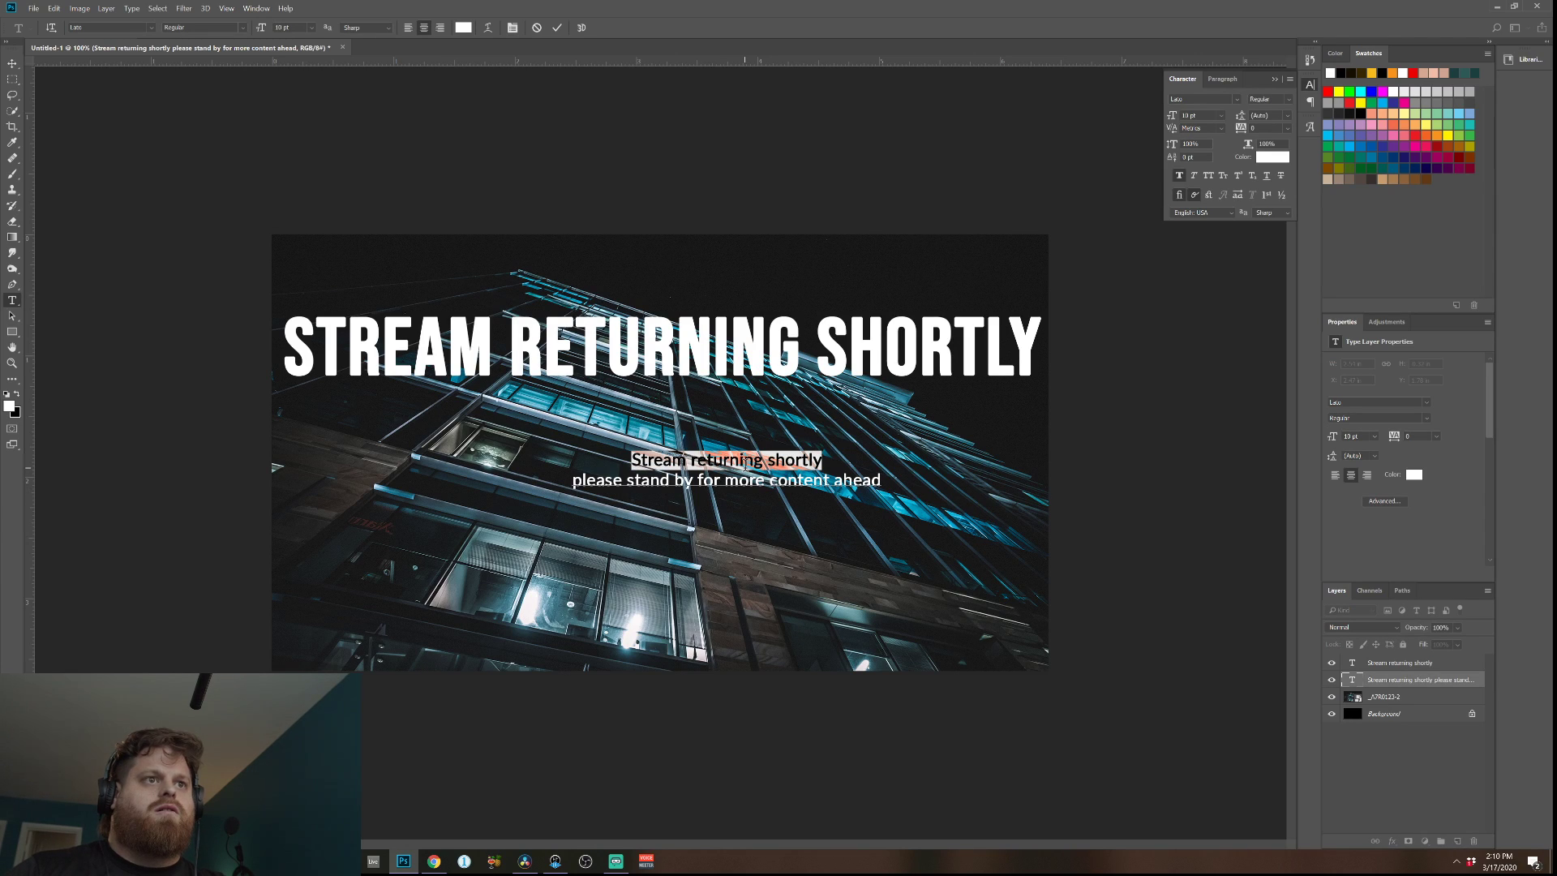
key(BackSpace)
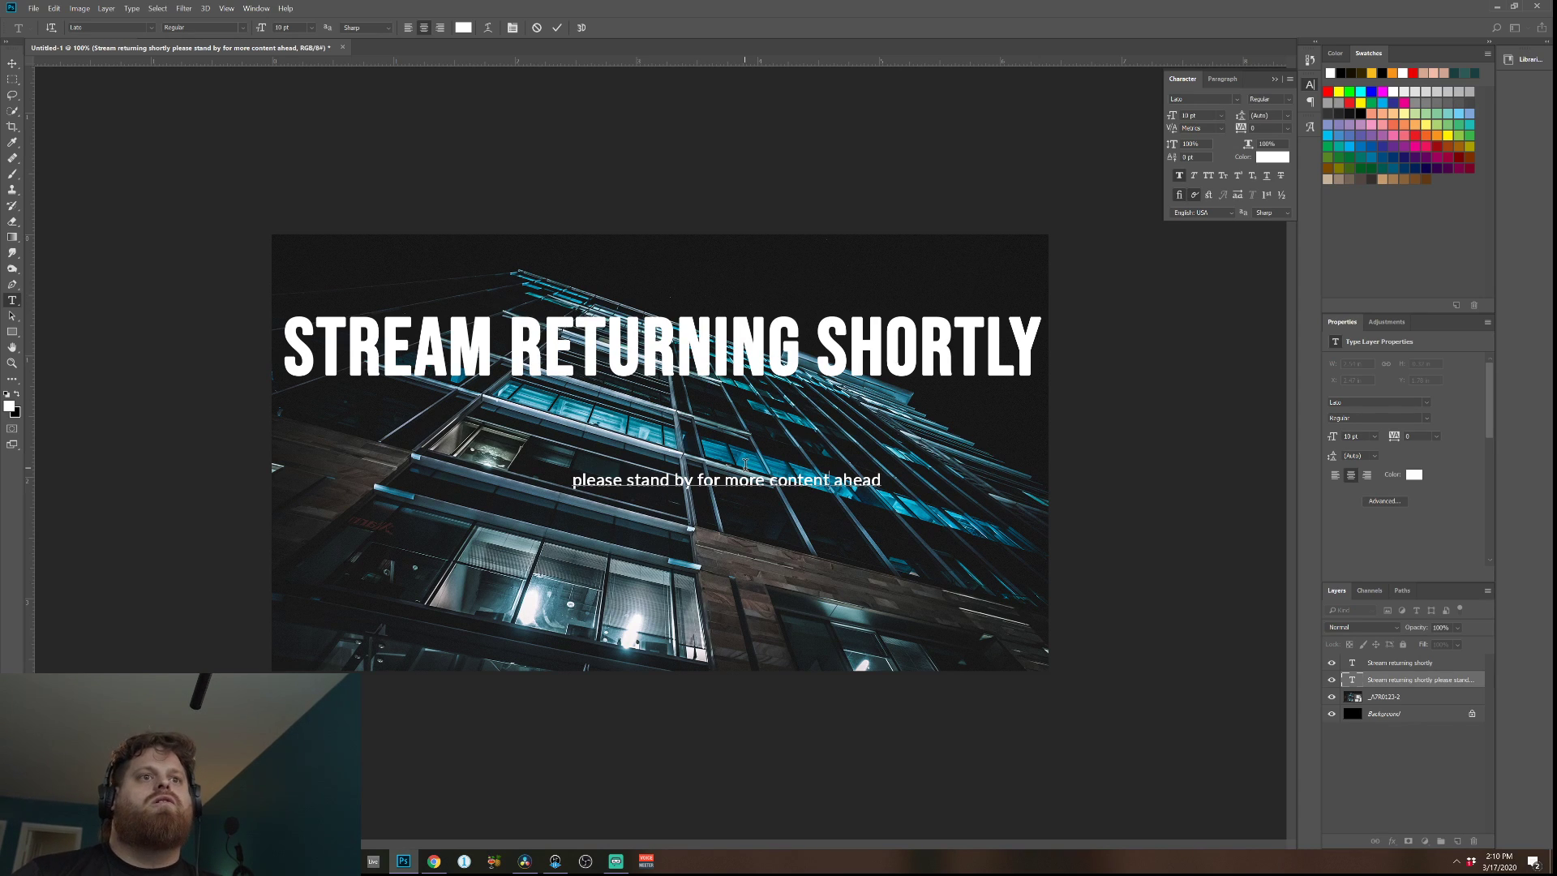
Try replacing the word "content" with "creative" in the "please stand by" line.
key(BackSpace)
key(BackSpace)
key(BackSpace)
key(BackSpace)
key(BackSpace)
key(BackSpace)
key(BackSpace)
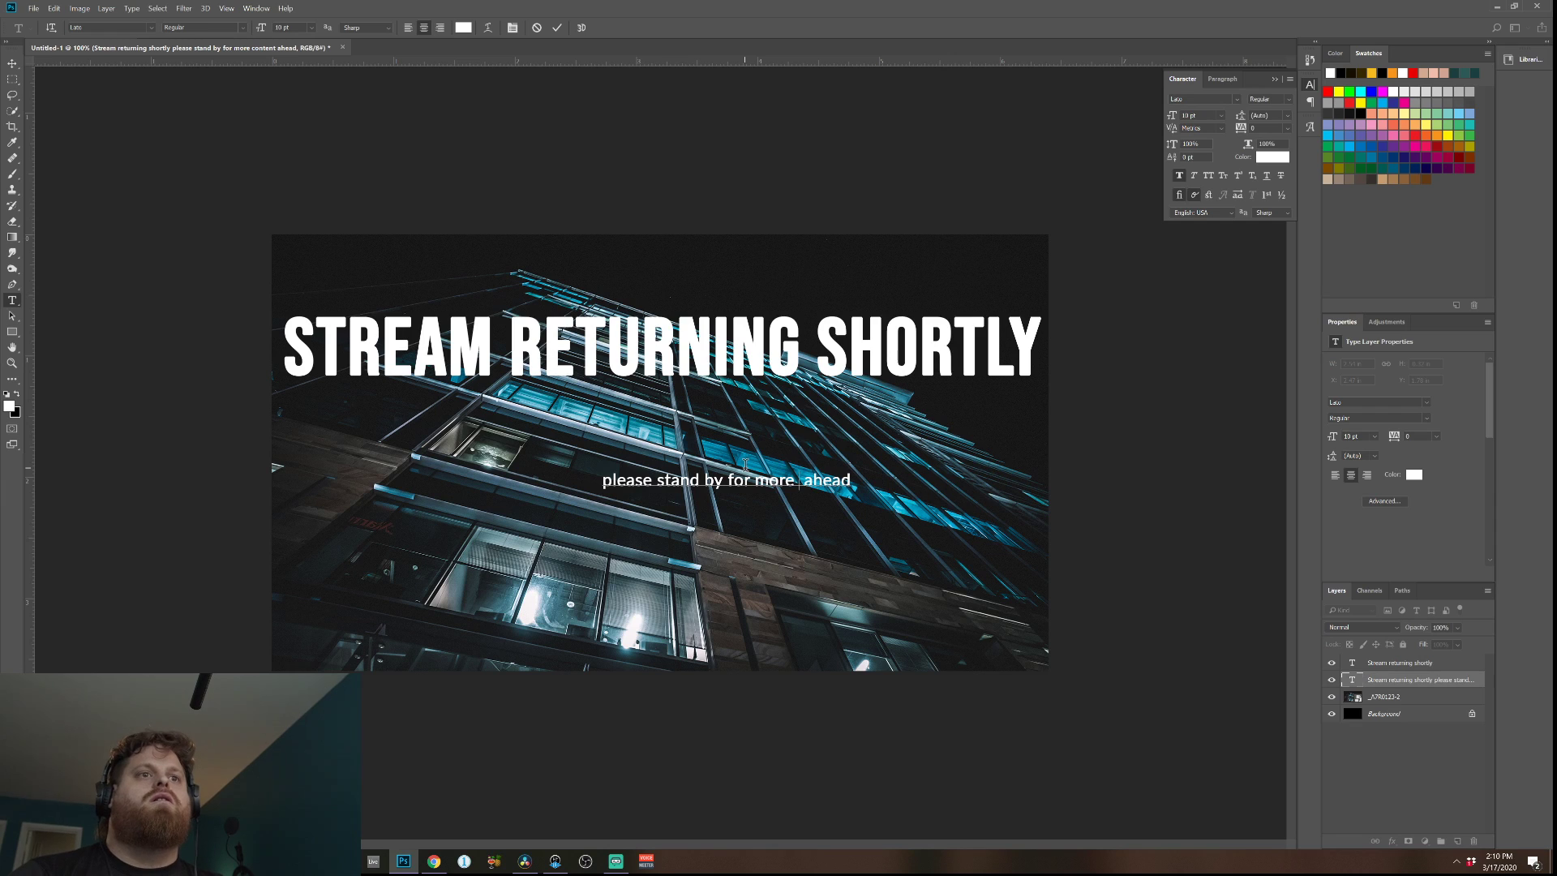
text(creative)
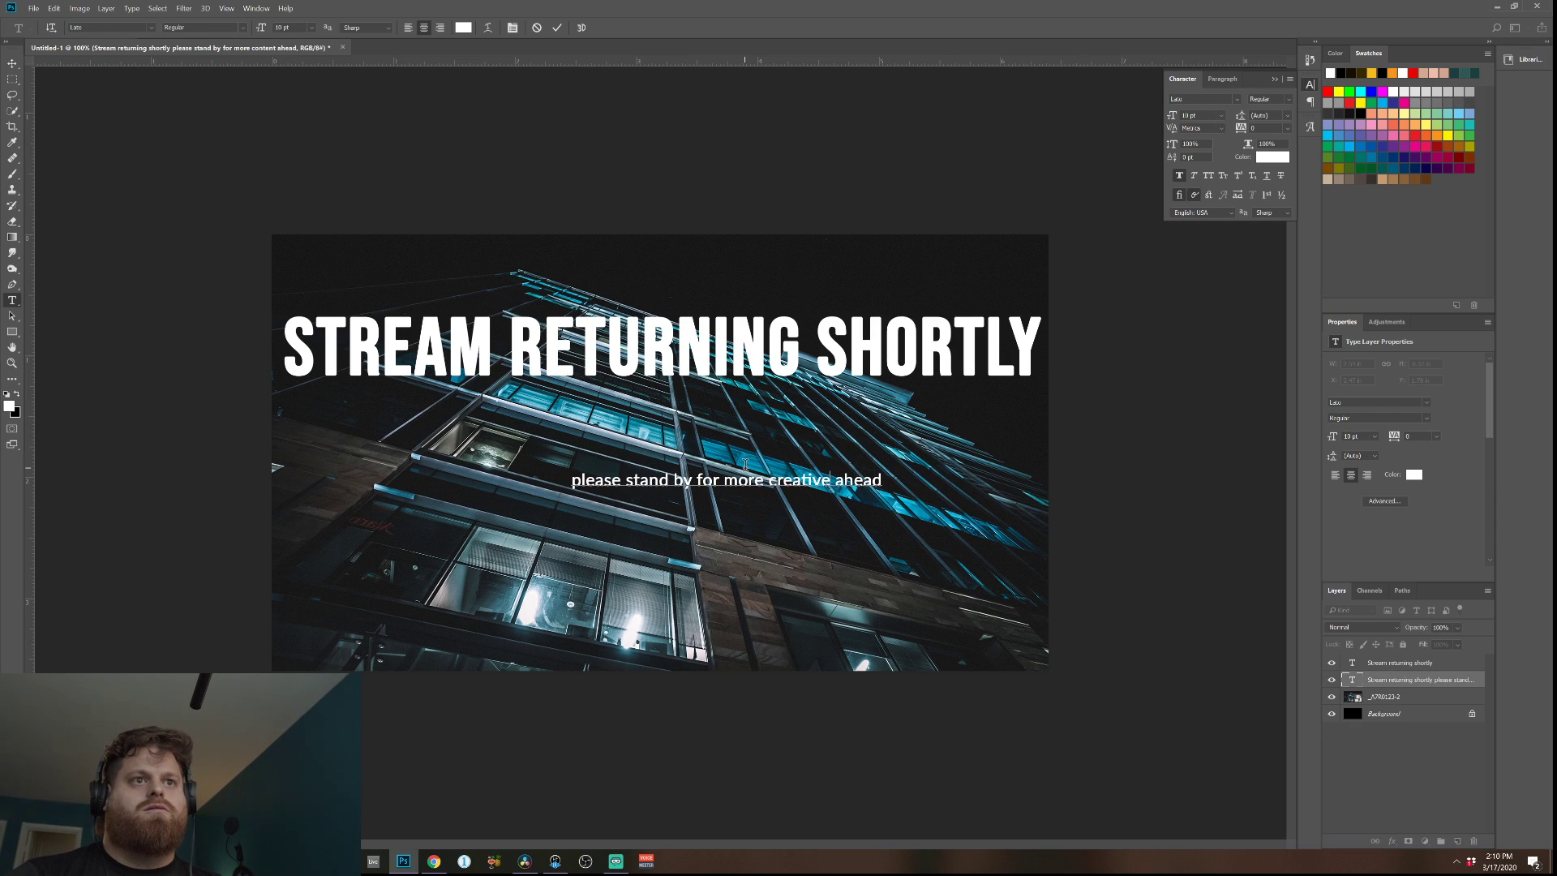
Delete "creative ahead" from the end of the line, leaving only "please stand by for more".
key(BackSpace)
key(BackSpace)
key(BackSpace)
key(BackSpace)
key(BackSpace)
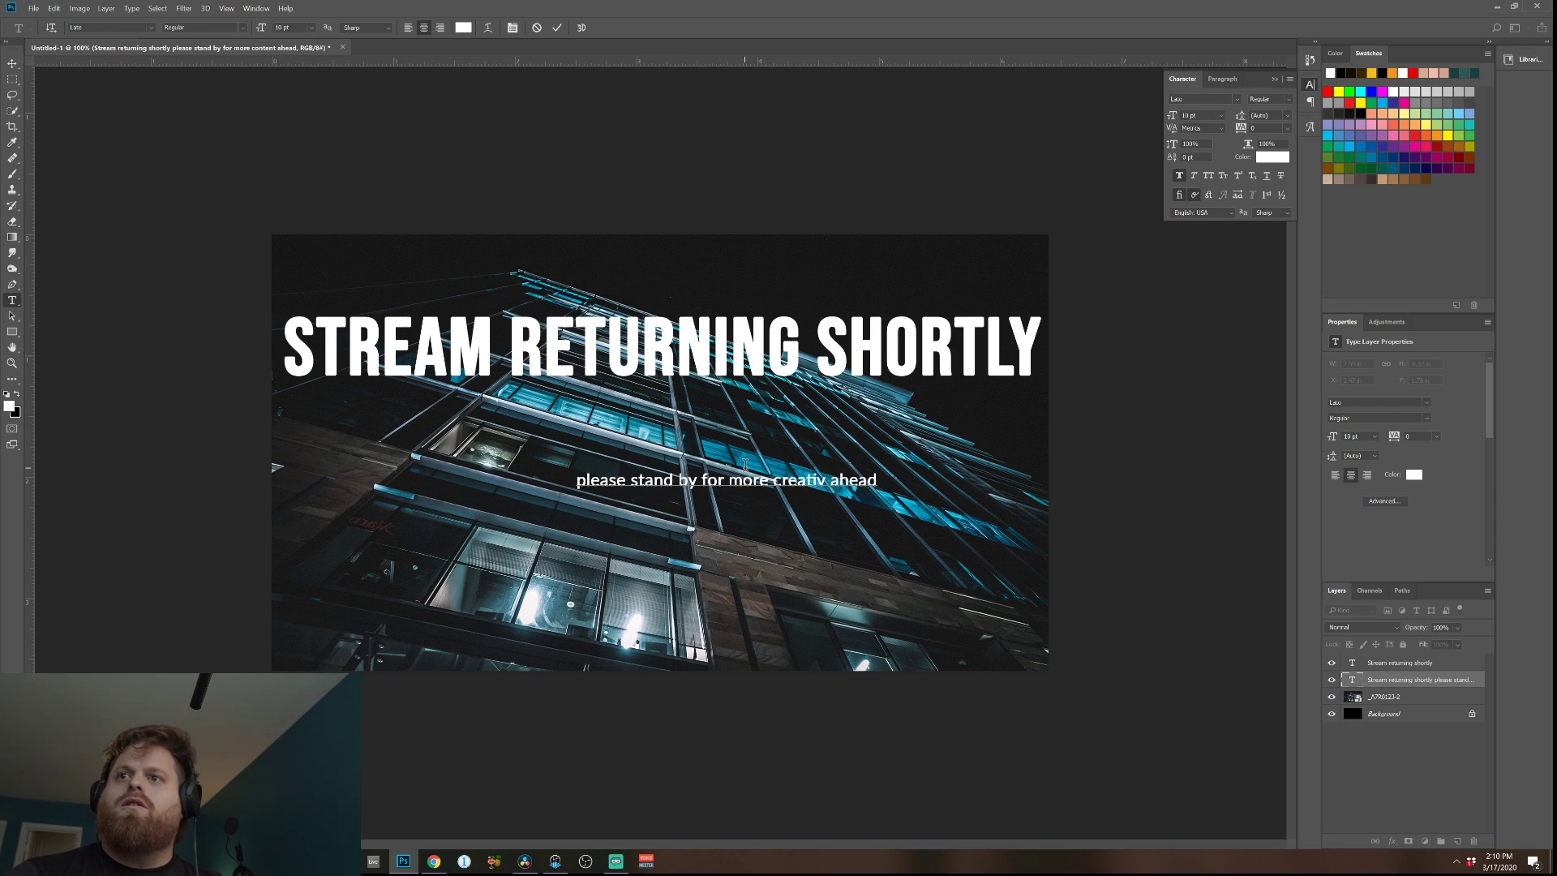
key(BackSpace)
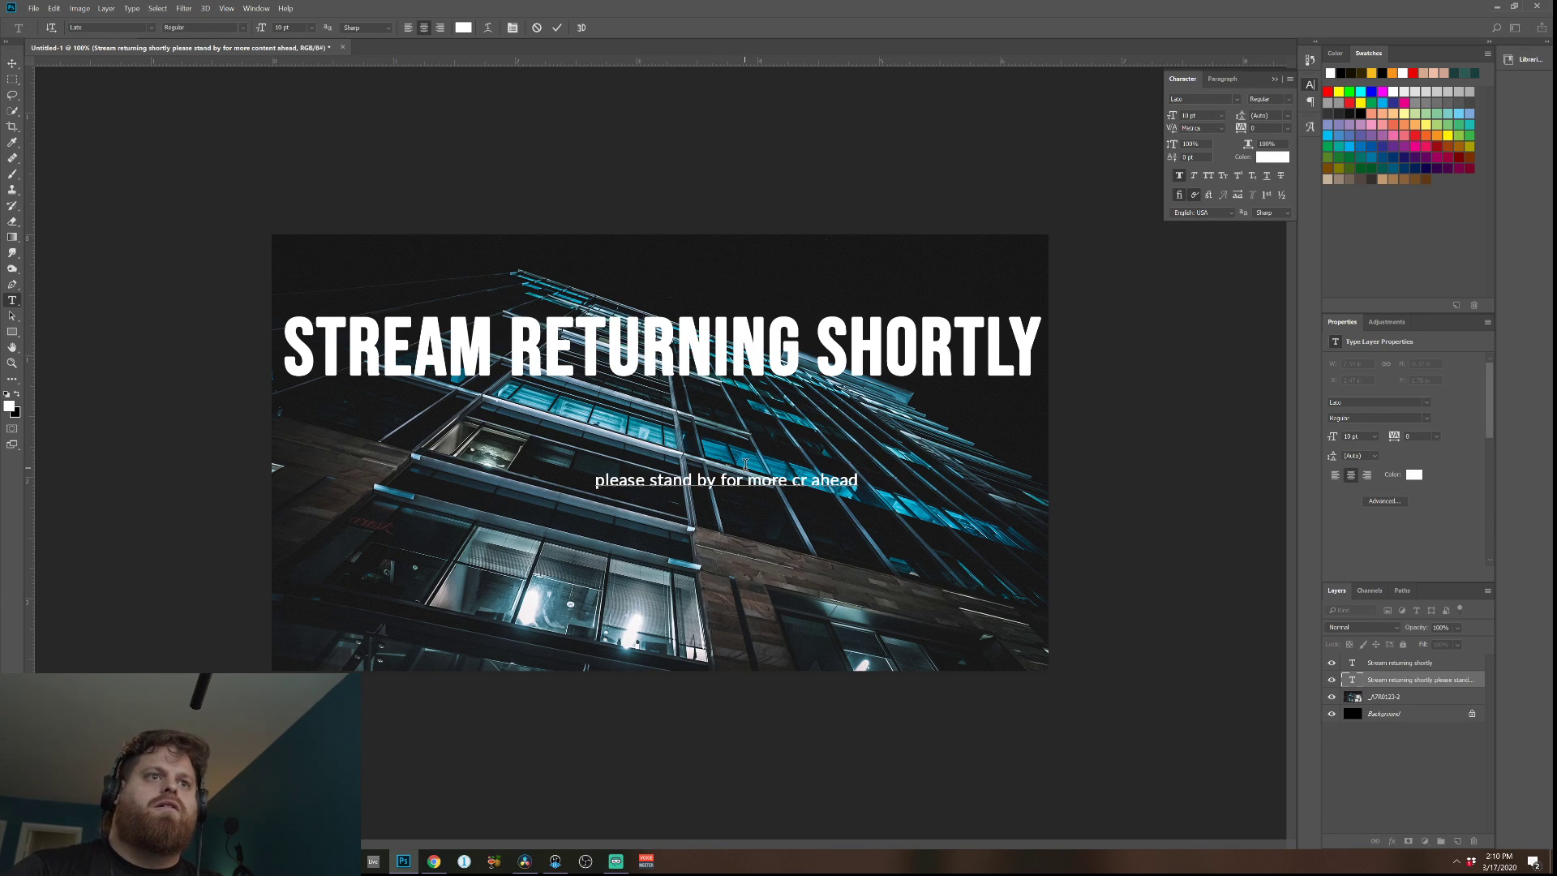
key(Delete)
key(Delete)
key(Delete)
key(Delete)
key(Delete)
key(Delete)
key(BackSpace)
key(BackSpace)
key(BackSpace)
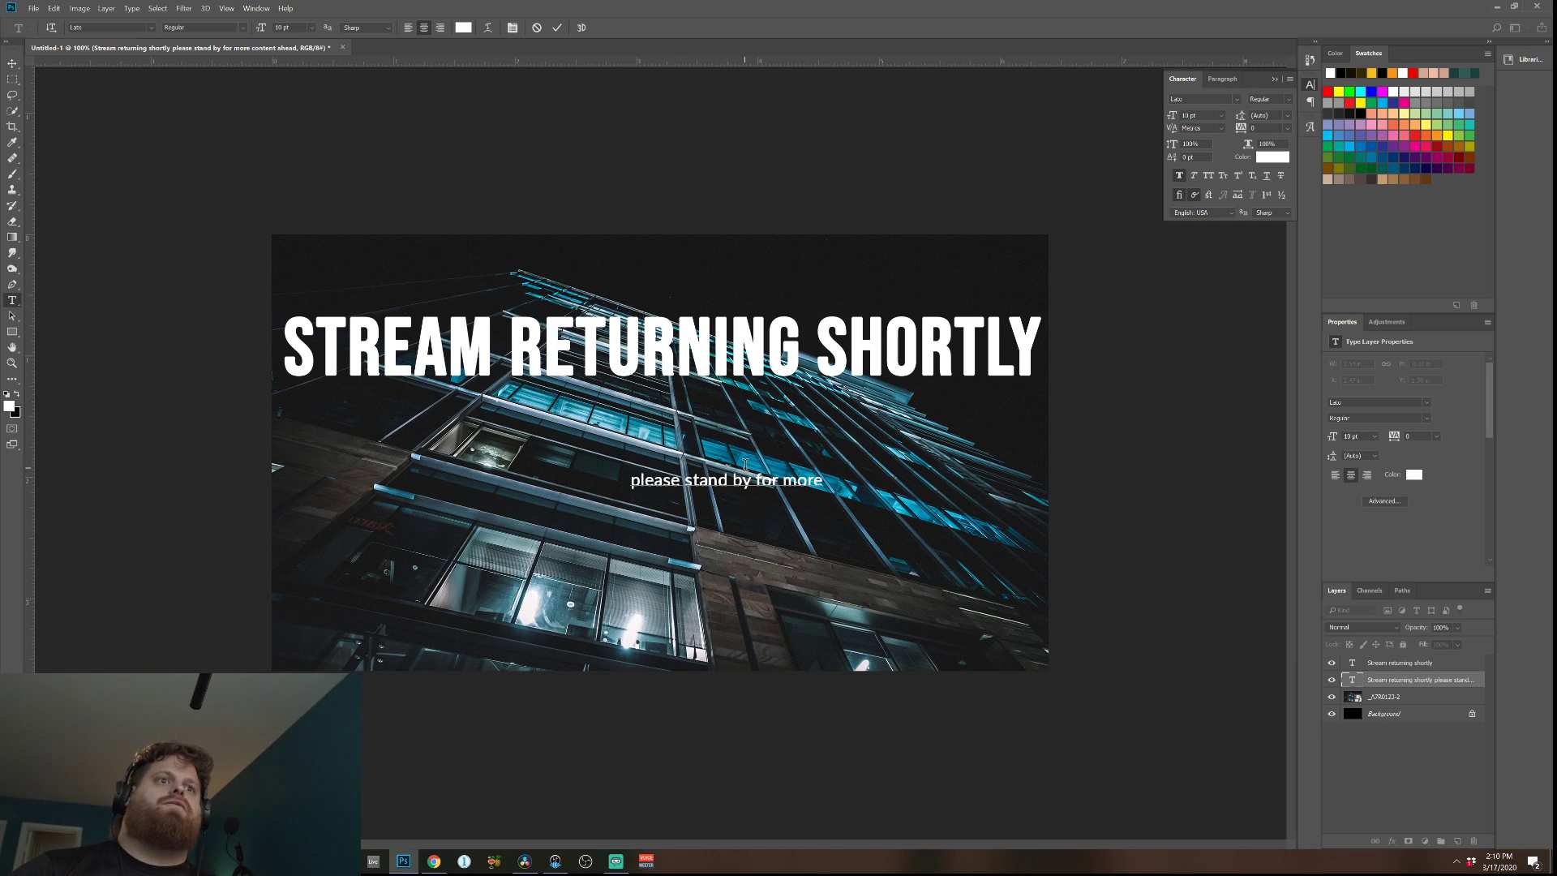
Move the "please stand by for more" text to the canvas's lower centre and set it in Bebas Neue.
click(10, 64)
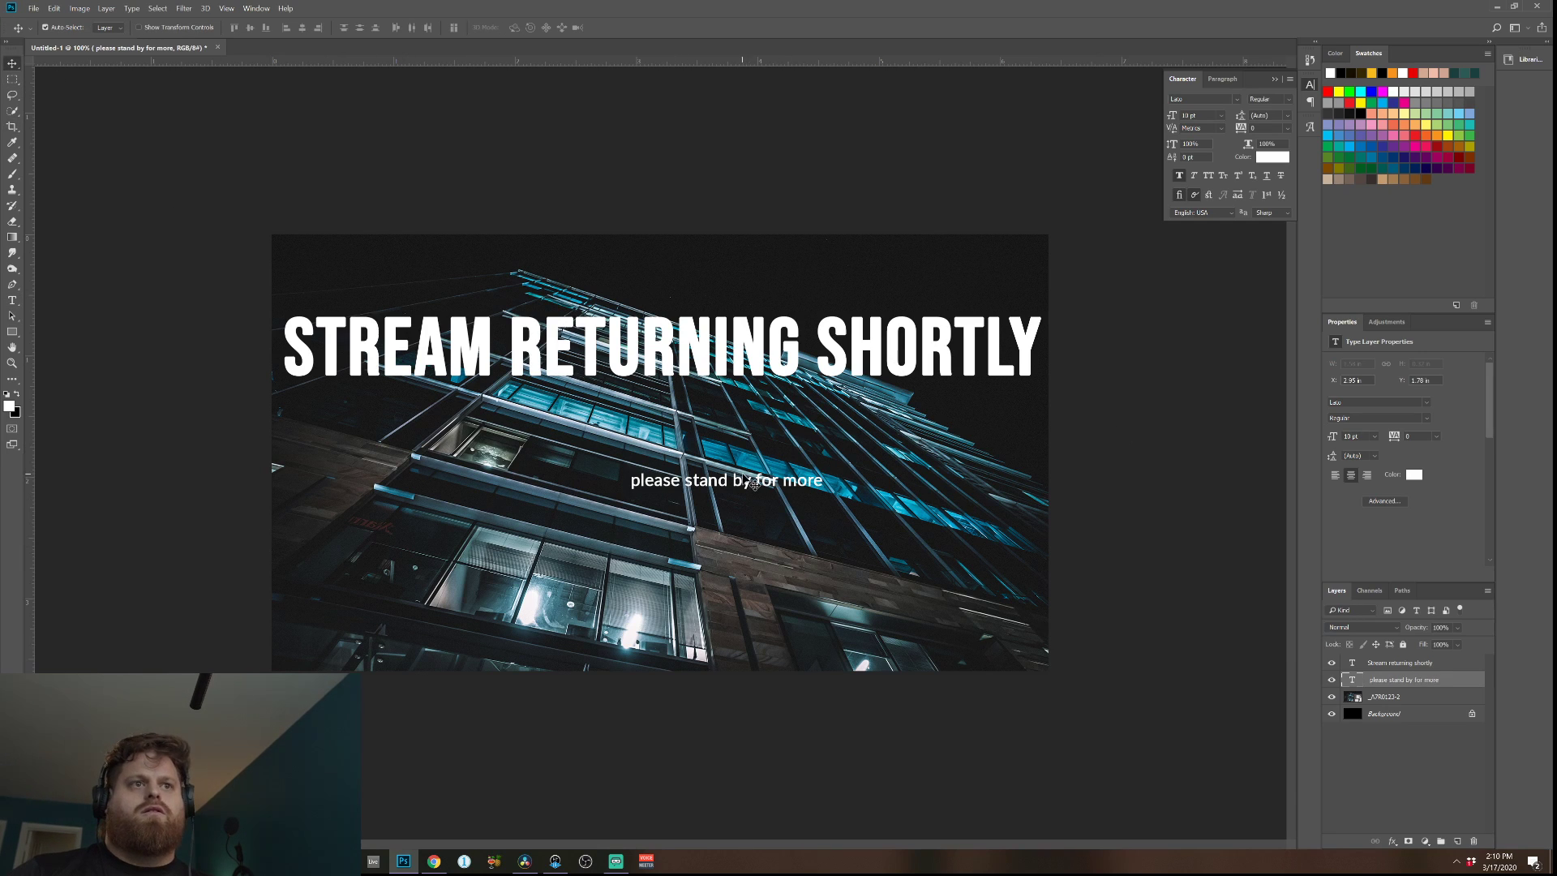
drag(738, 487, 672, 571)
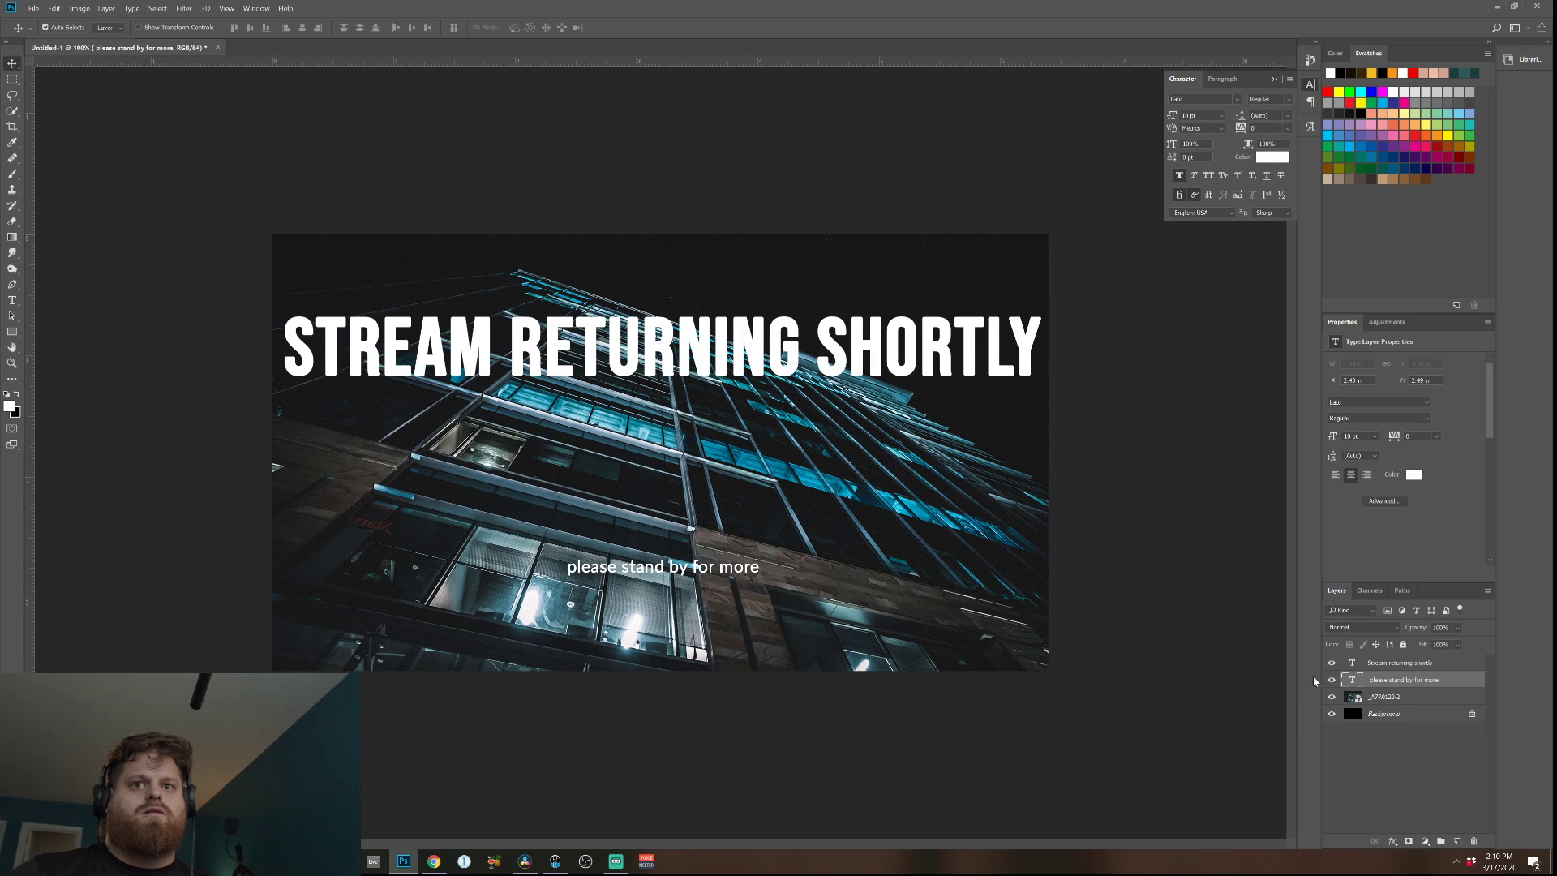
double_click(1350, 681)
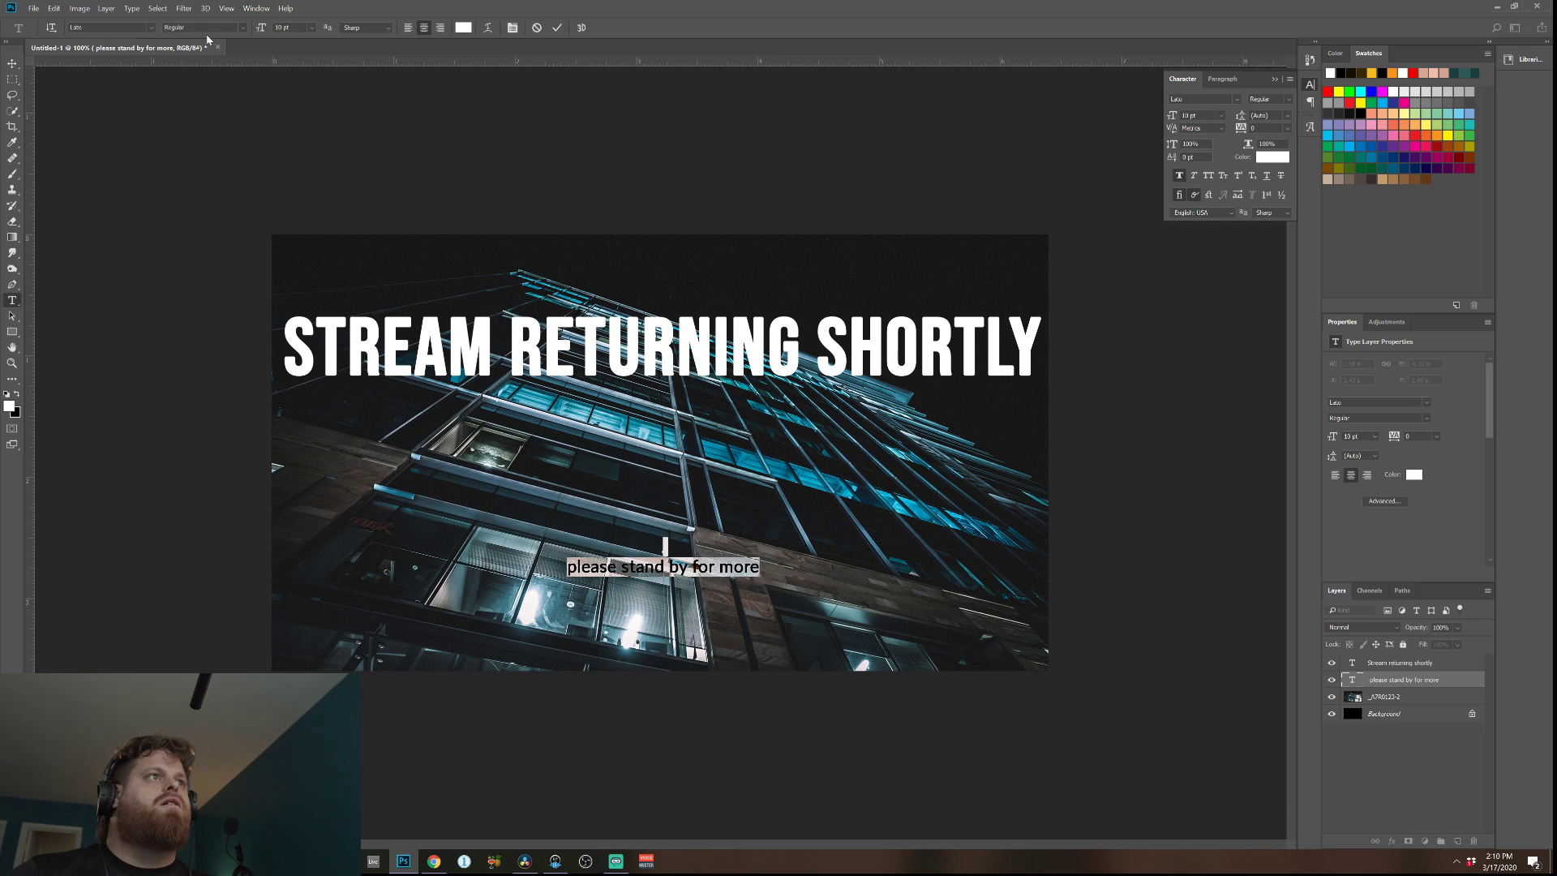
click(152, 28)
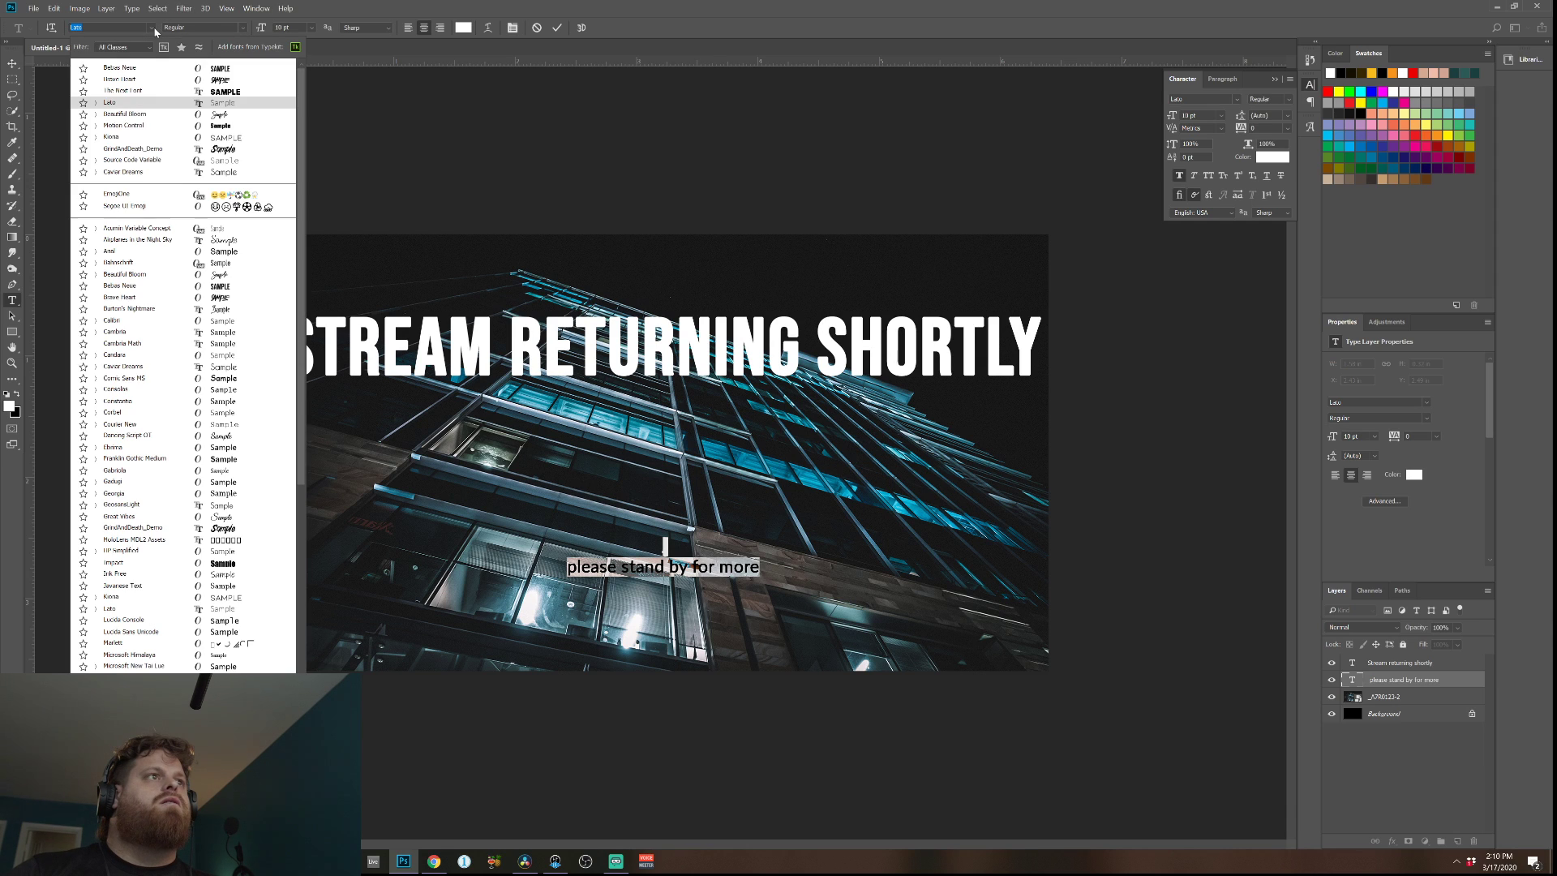
click(124, 70)
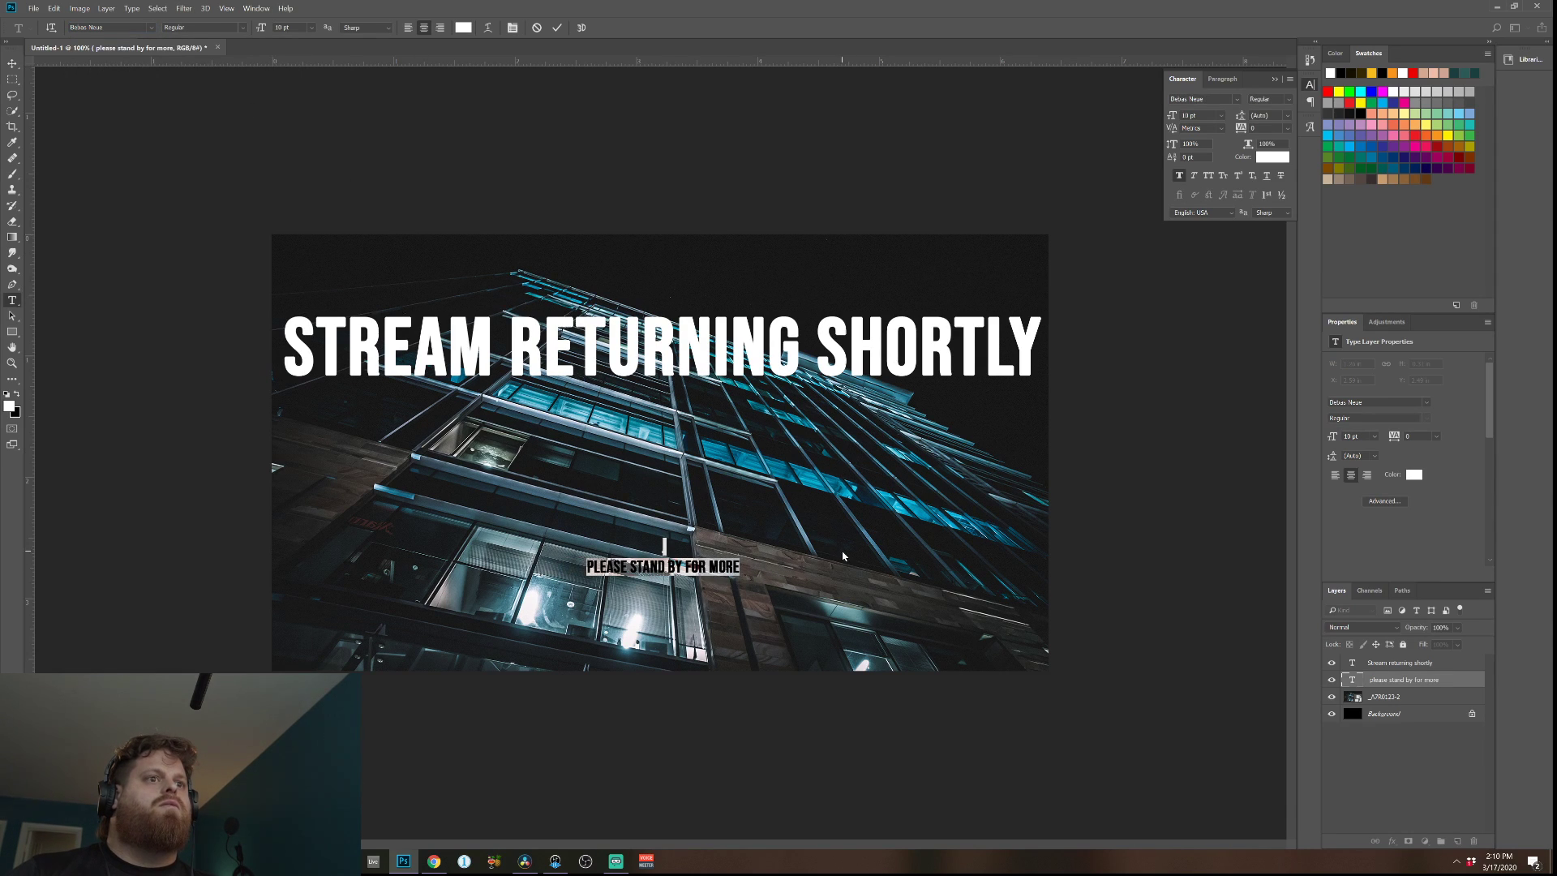
Set the size of the "please stand by for more" text to 30 pt.
click(310, 28)
click(313, 138)
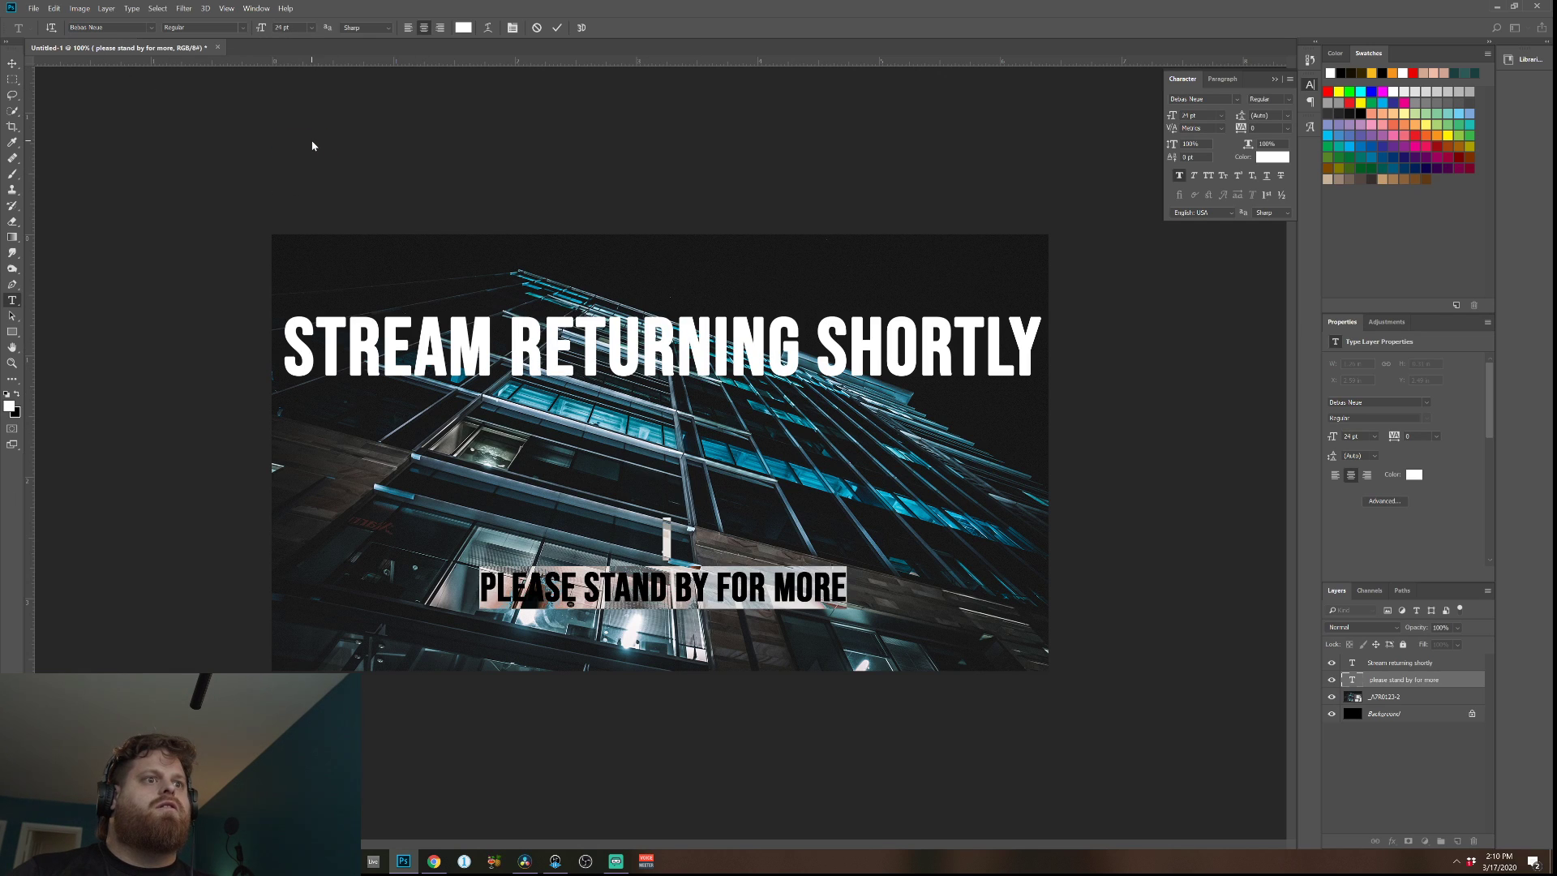
click(312, 28)
click(309, 149)
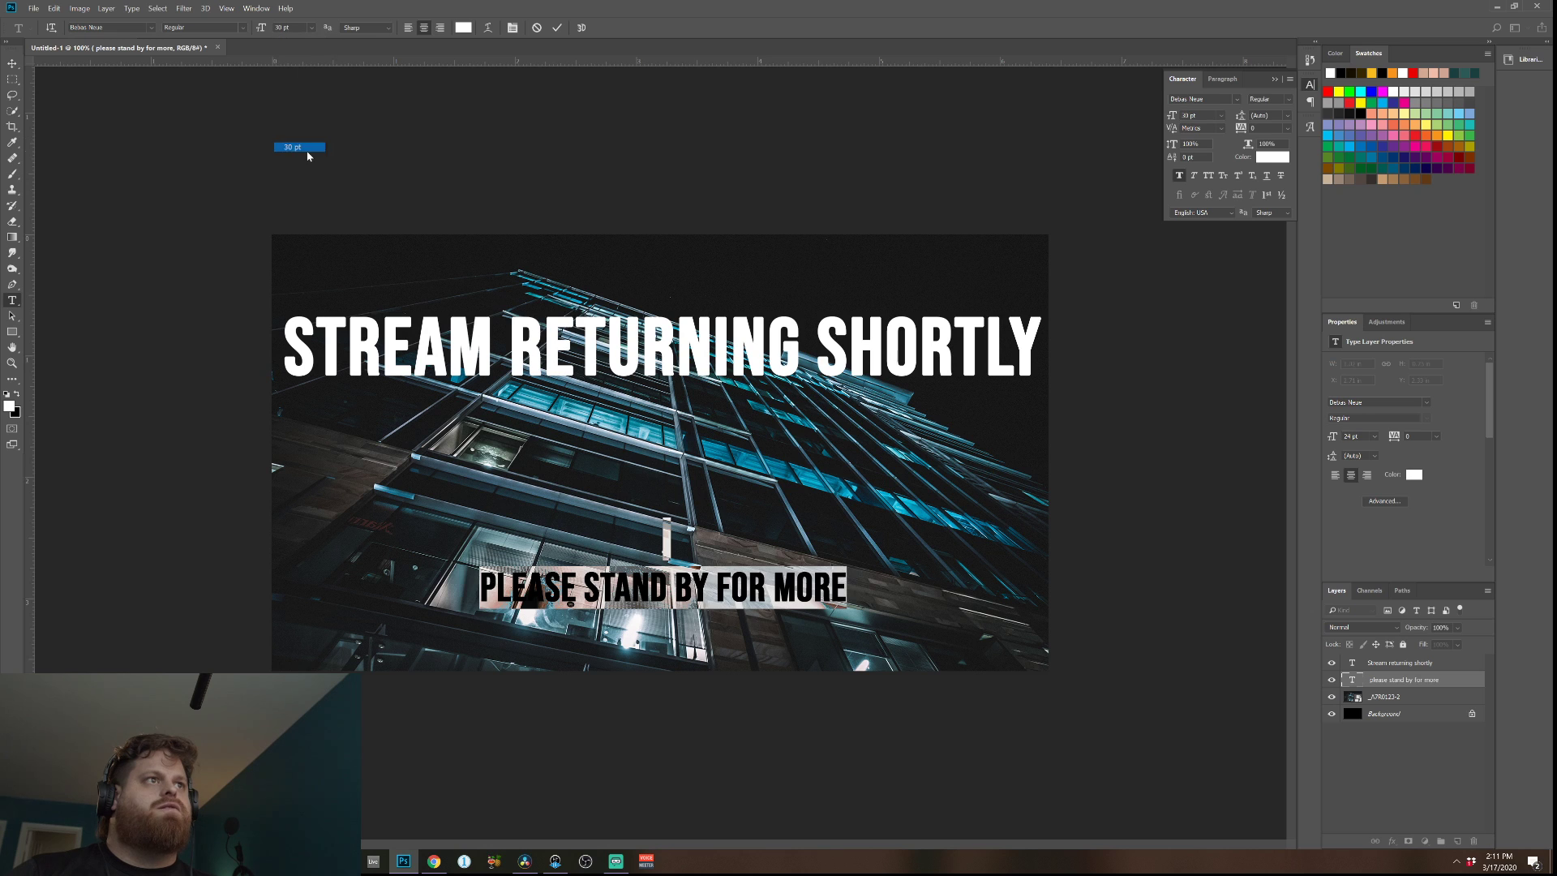
Move the "Please stand by for more" line up and the "Stream returning shortly" headline down, bringing both closer to the image's middle.
click(12, 63)
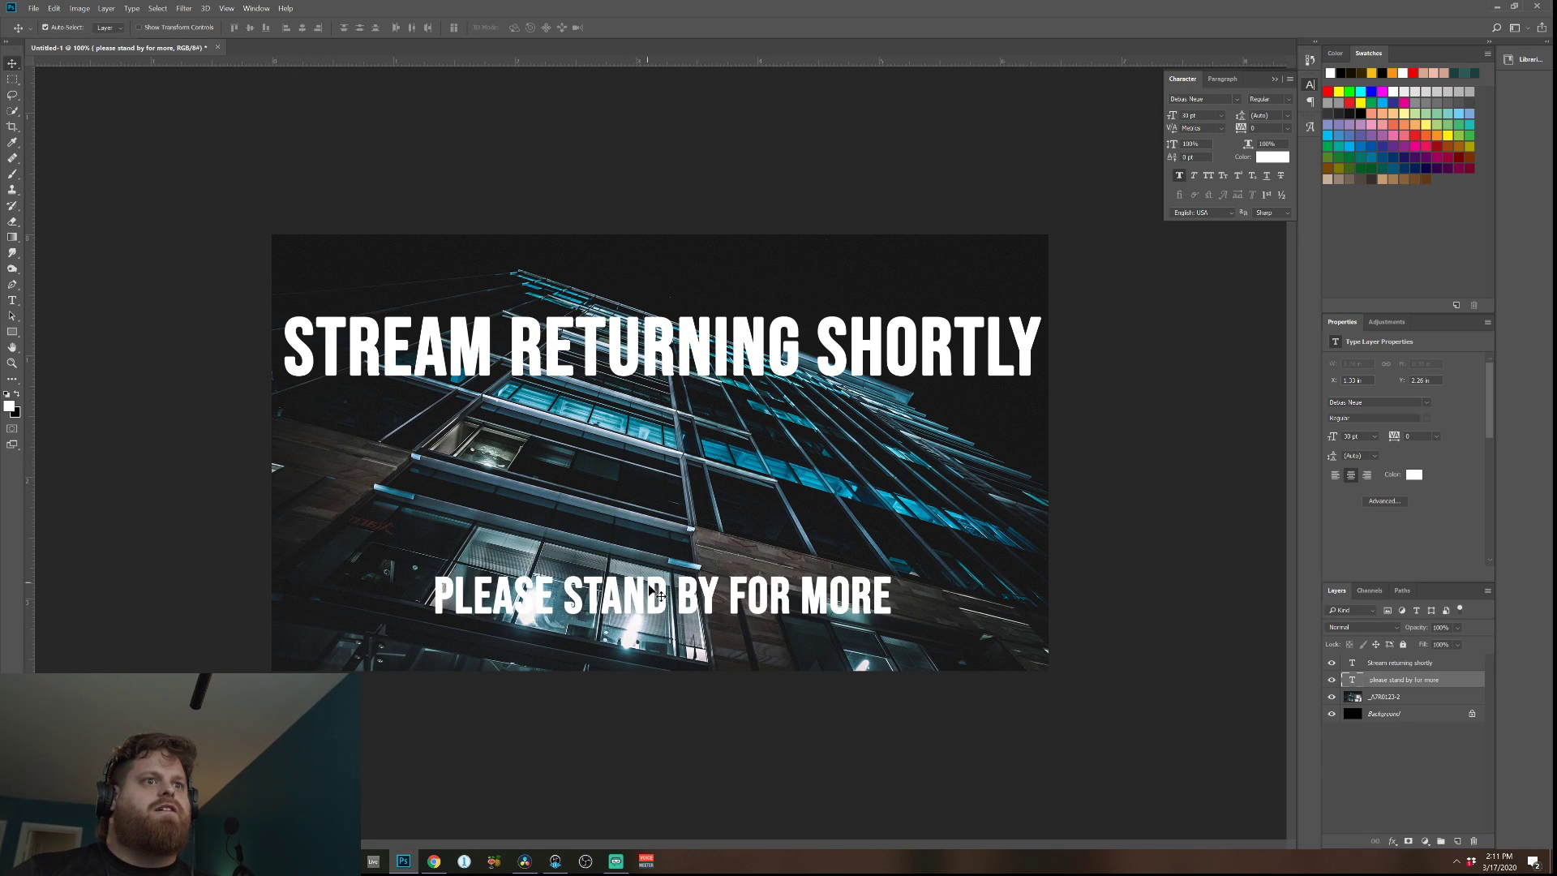
drag(665, 616, 669, 508)
drag(702, 360, 696, 406)
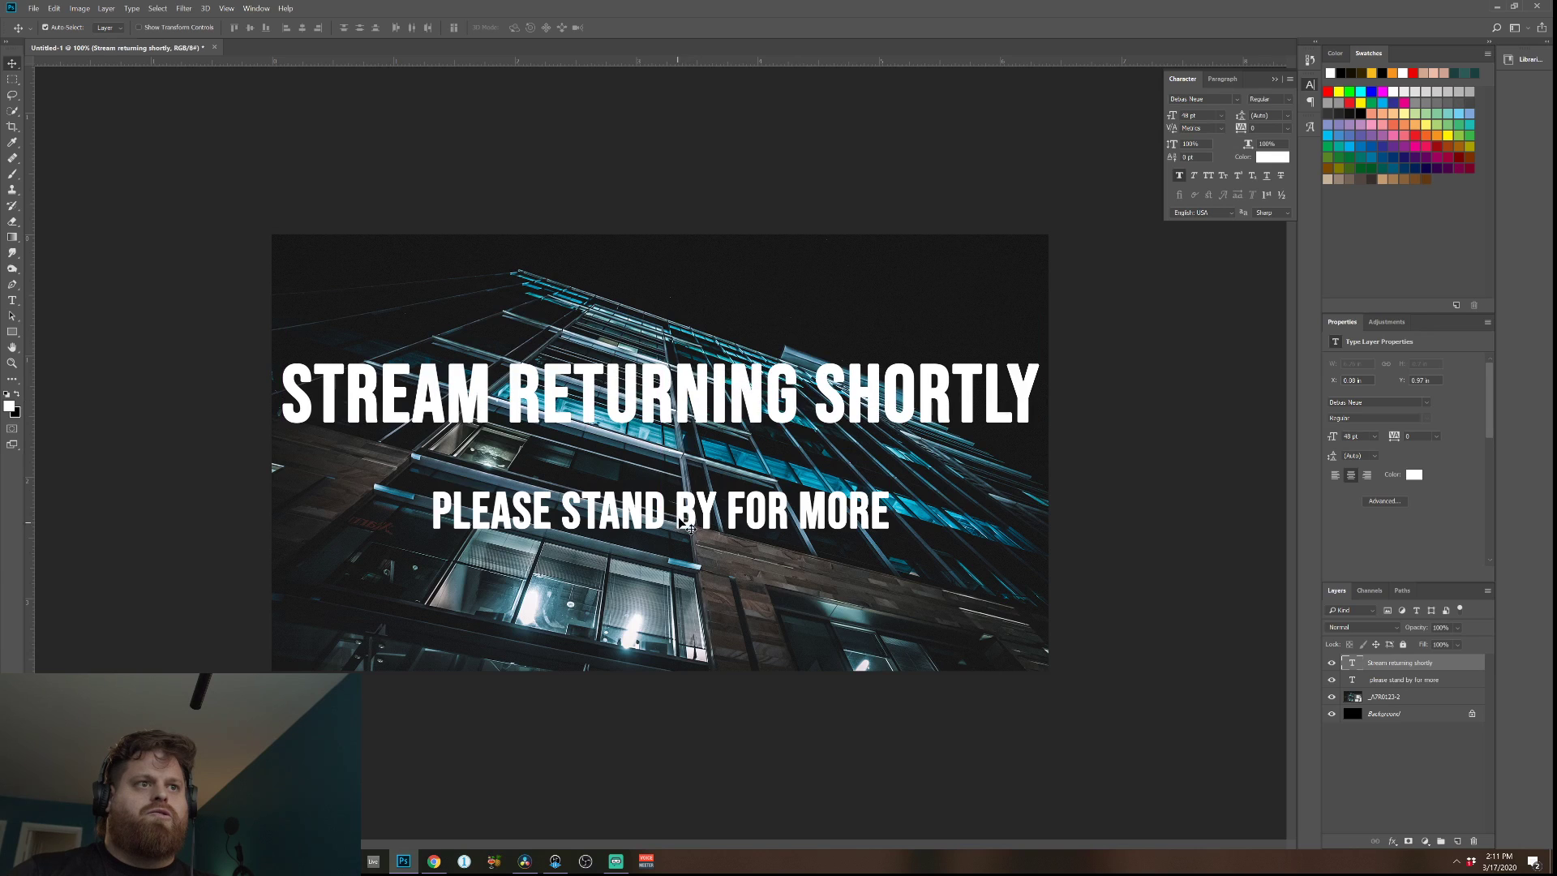
drag(681, 523, 690, 565)
mouse_move(691, 417)
mouse_down()
mouse_move(707, 417)
mouse_move(692, 419)
mouse_up()
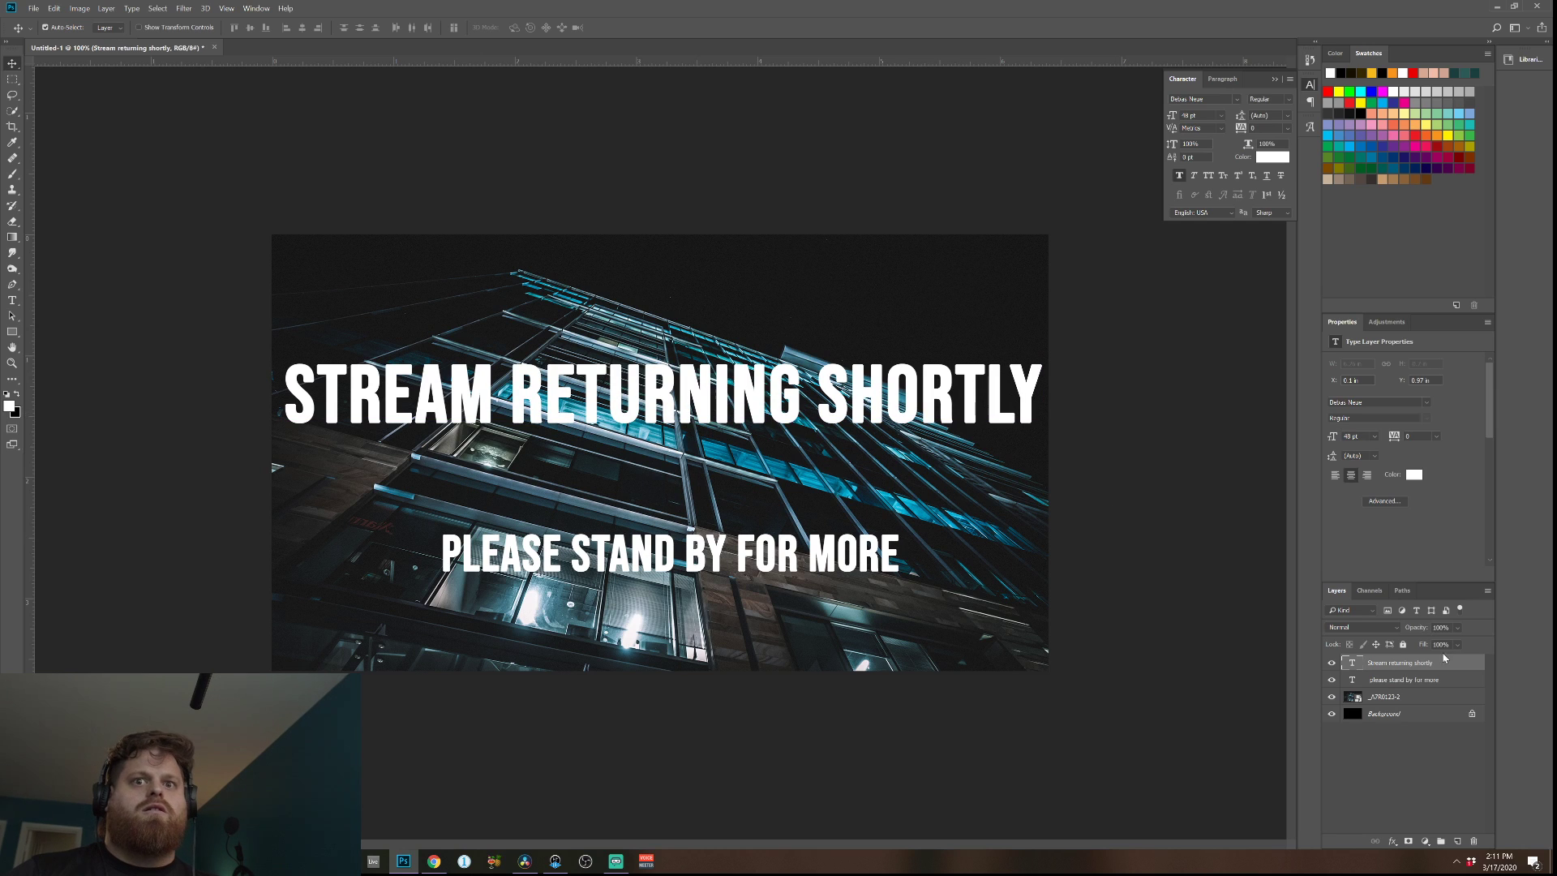
Add two new empty layers and place them beneath both text layers, above the building photo.
click(1457, 841)
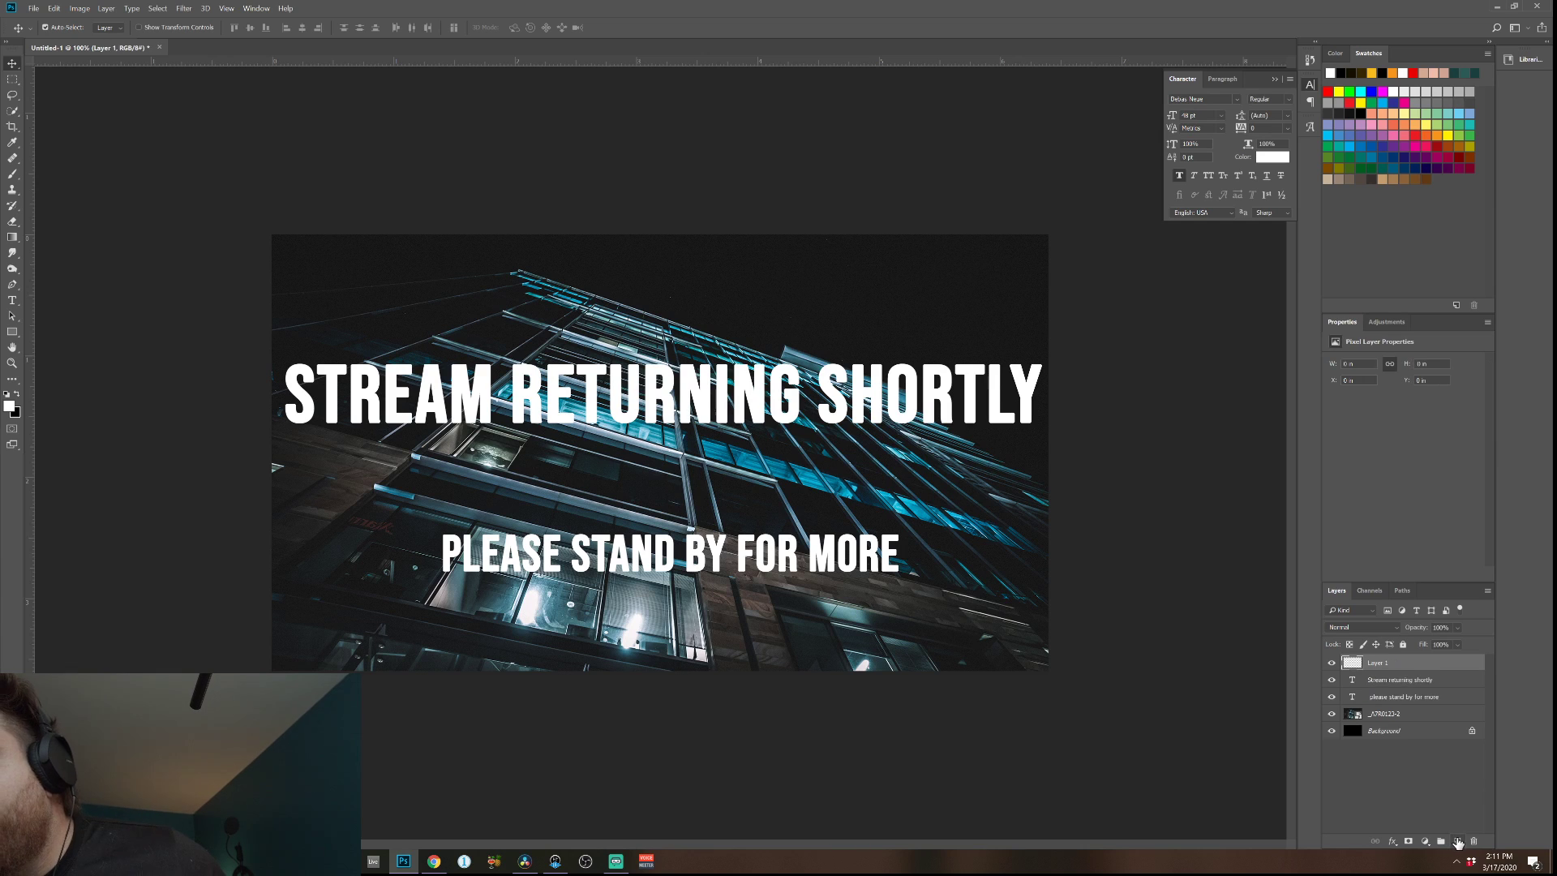
click(1457, 841)
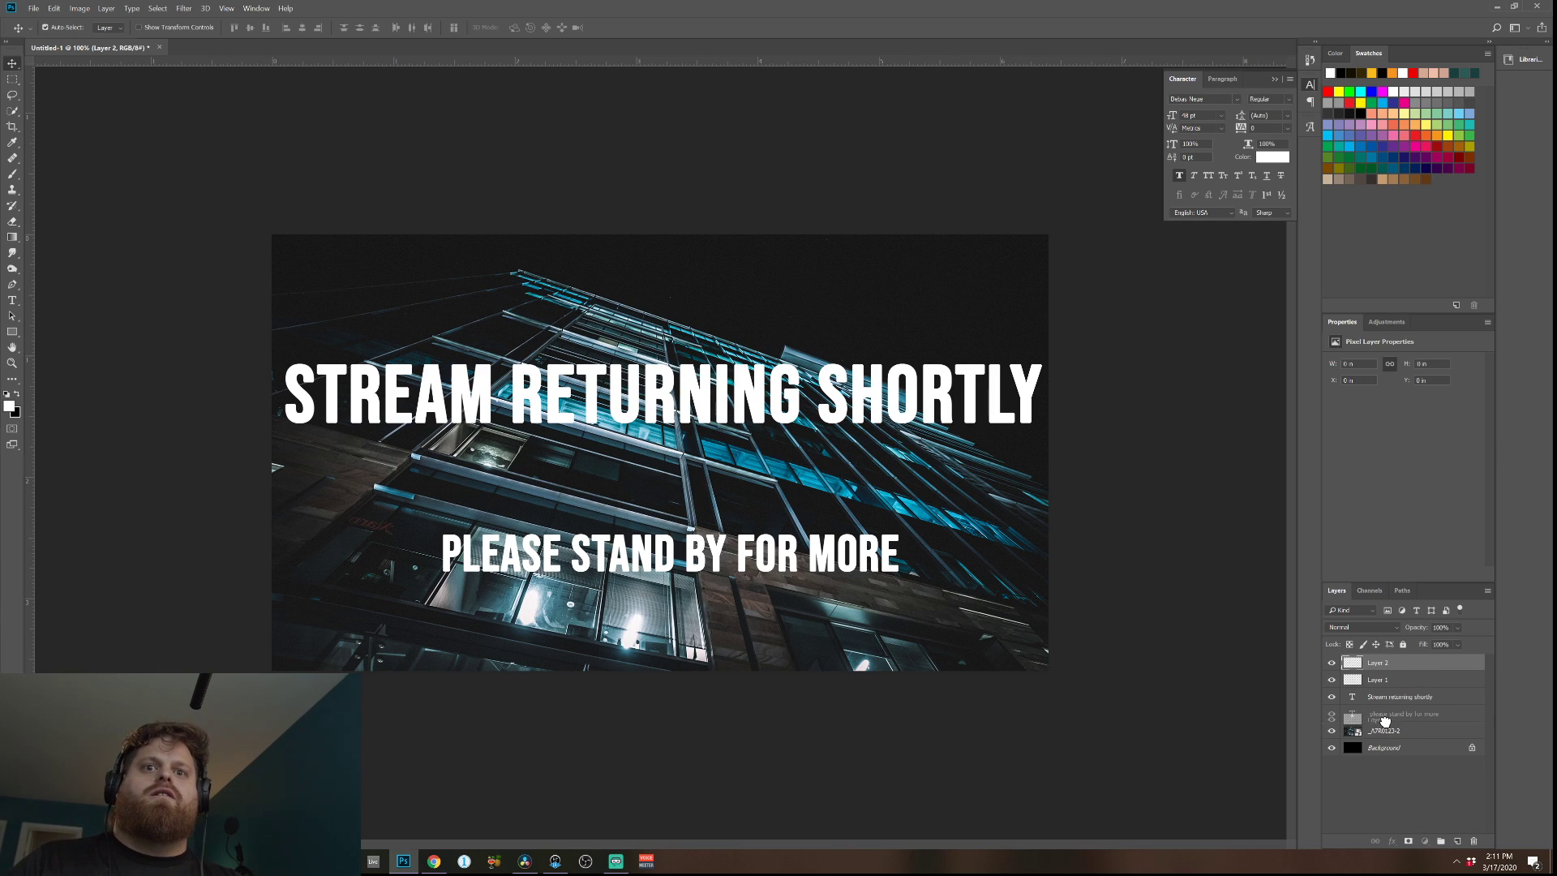
drag(1385, 714, 1392, 706)
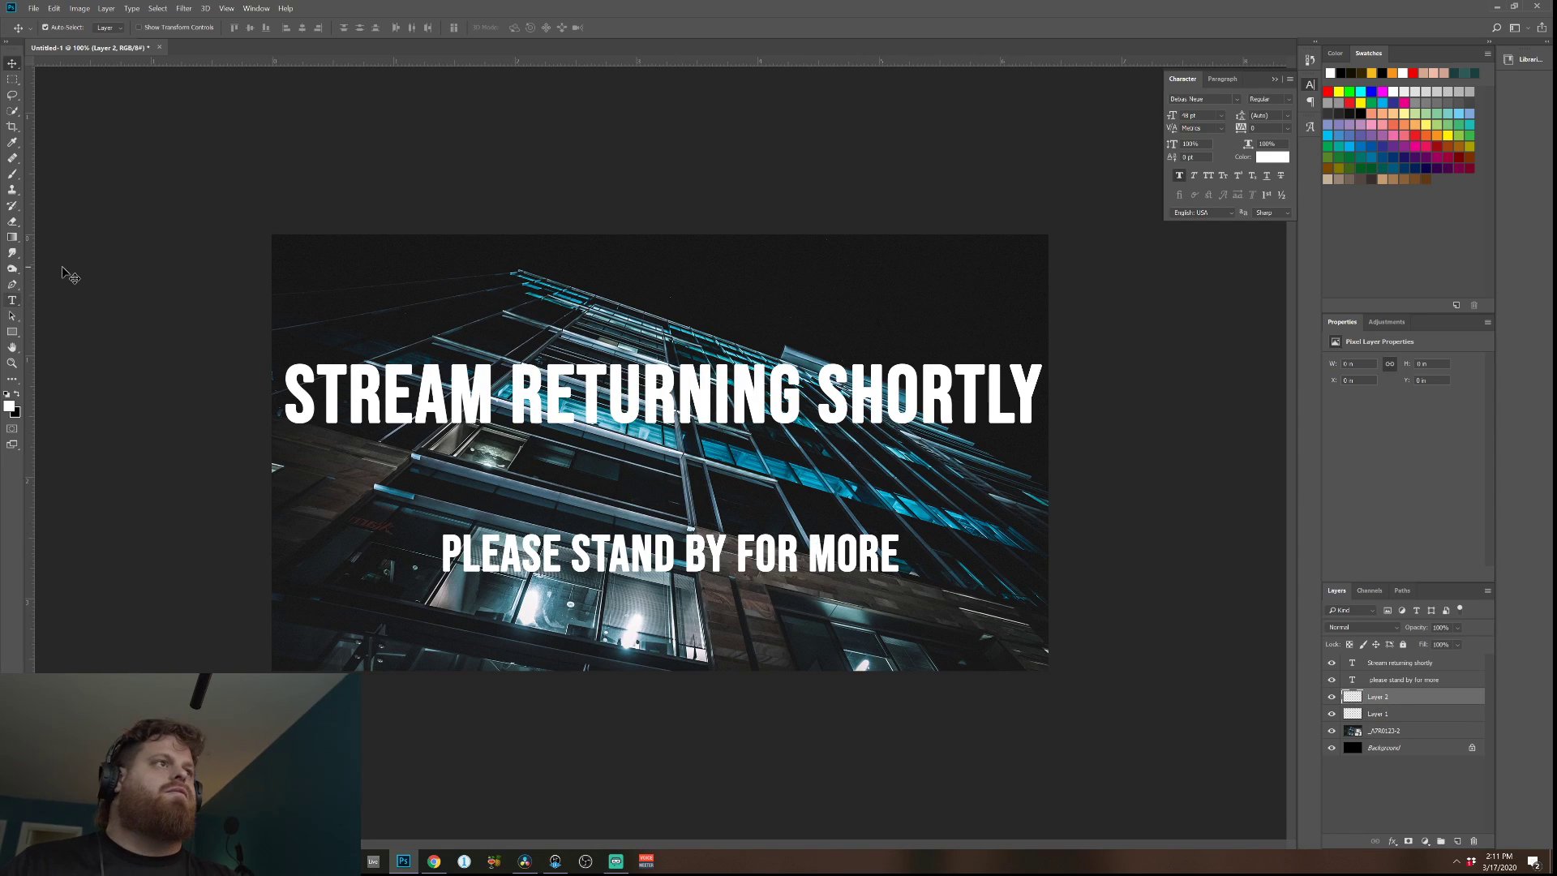
Select a rectangular area around the "Stream returning shortly" headline and choose the Black, White gradient preset.
click(12, 79)
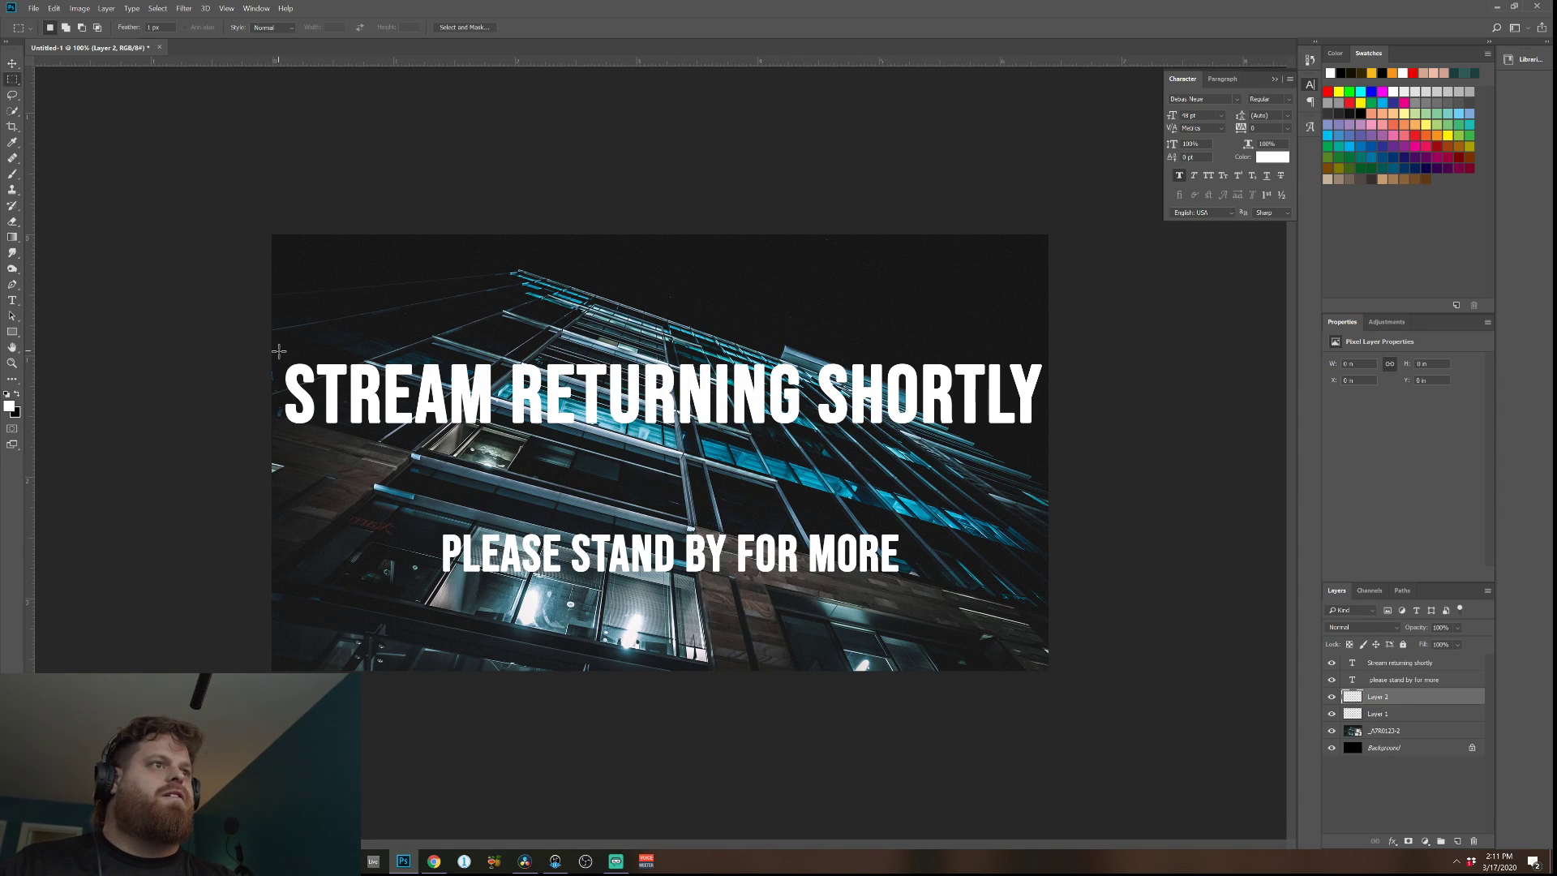
drag(280, 359, 1048, 437)
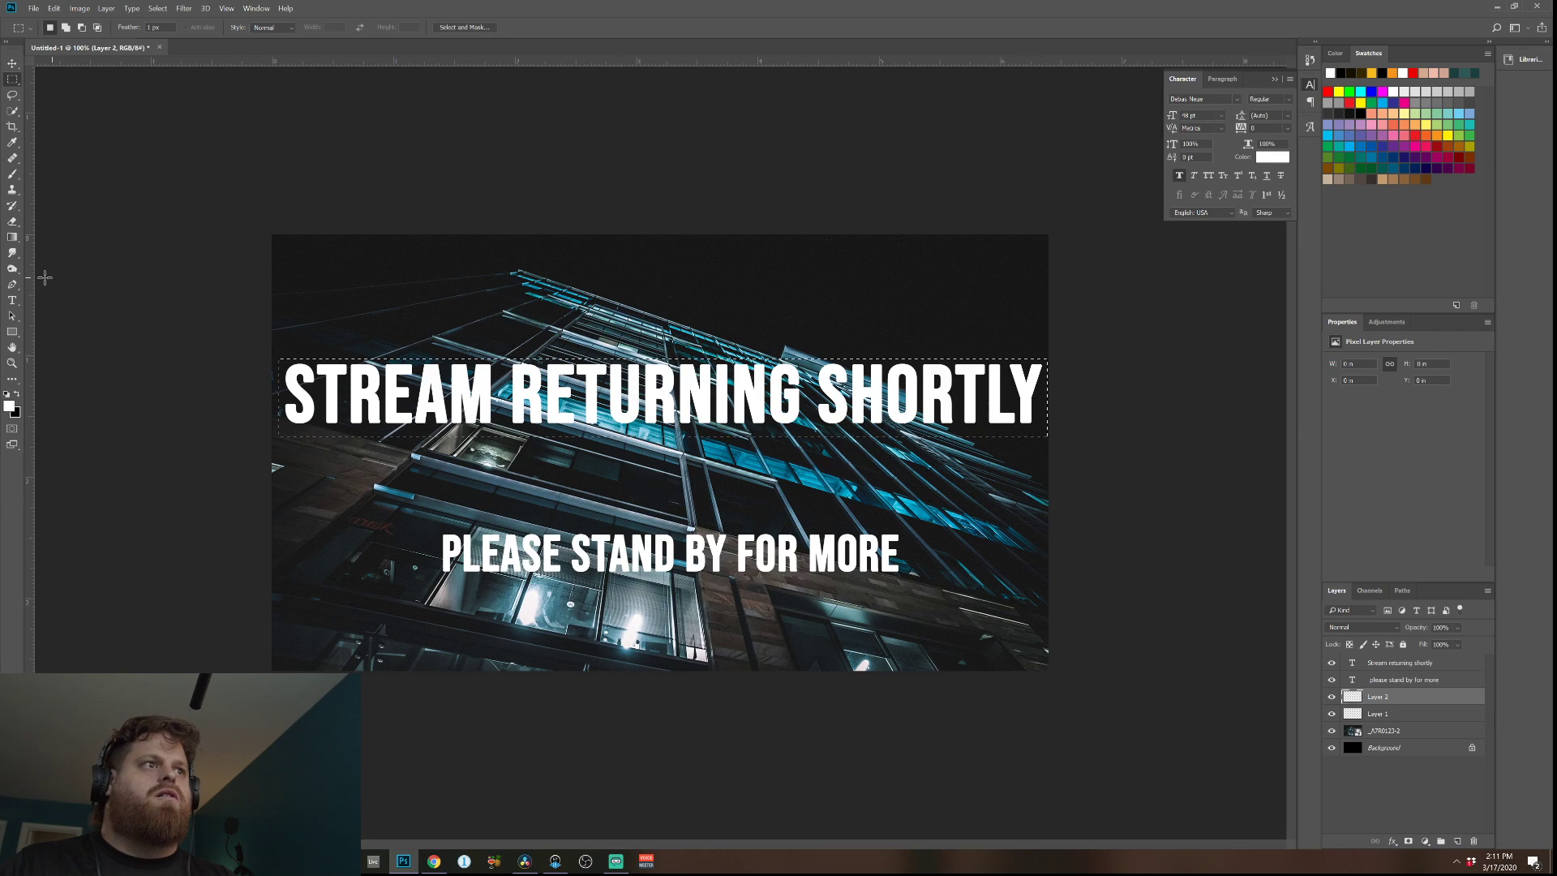
click(12, 237)
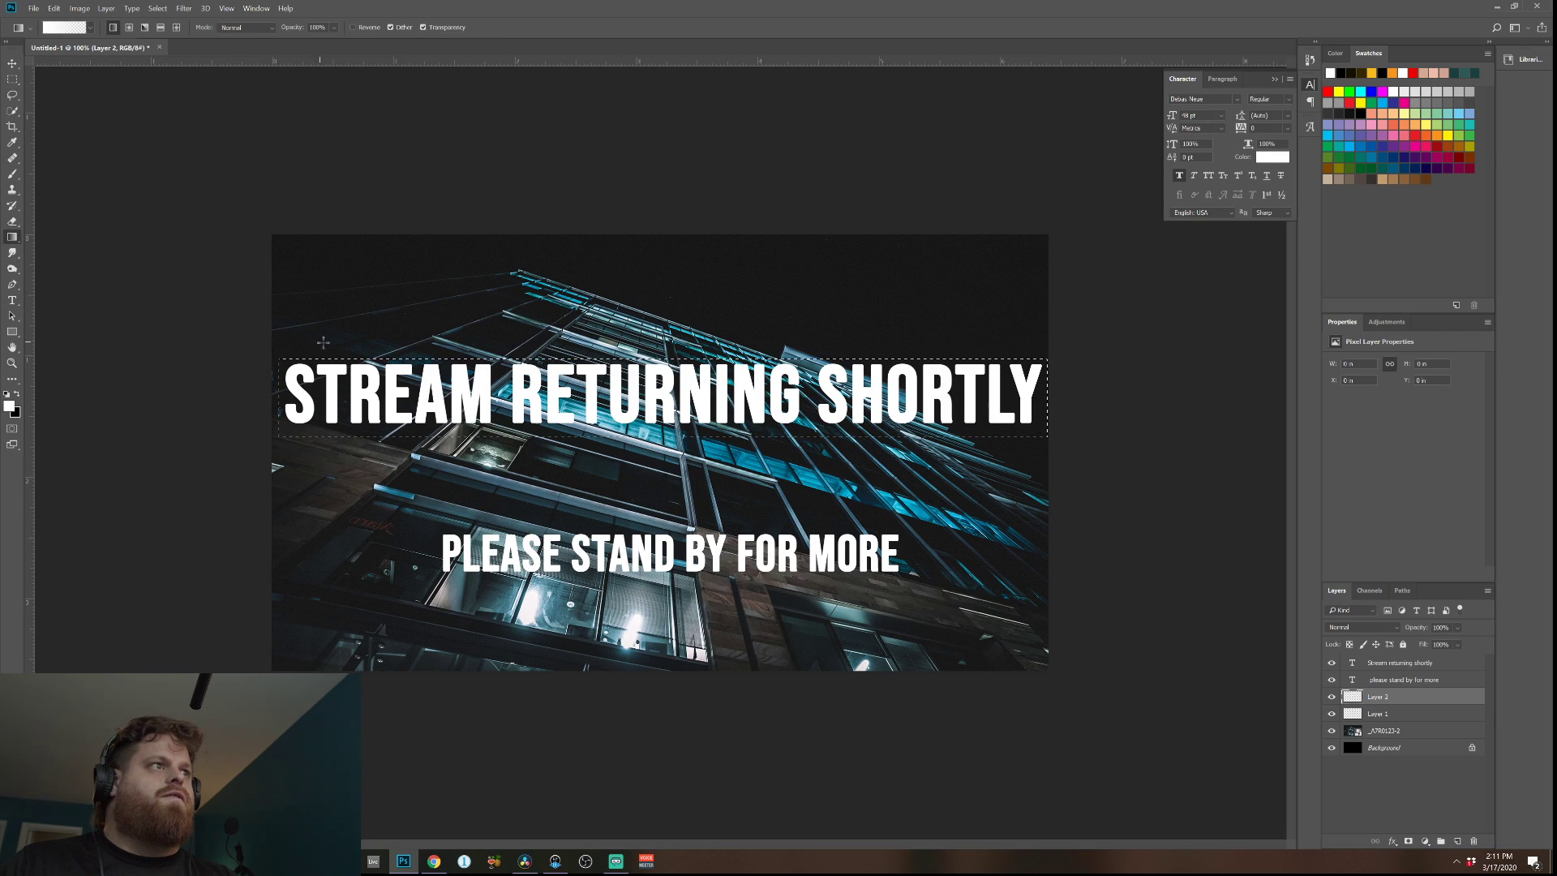
click(74, 27)
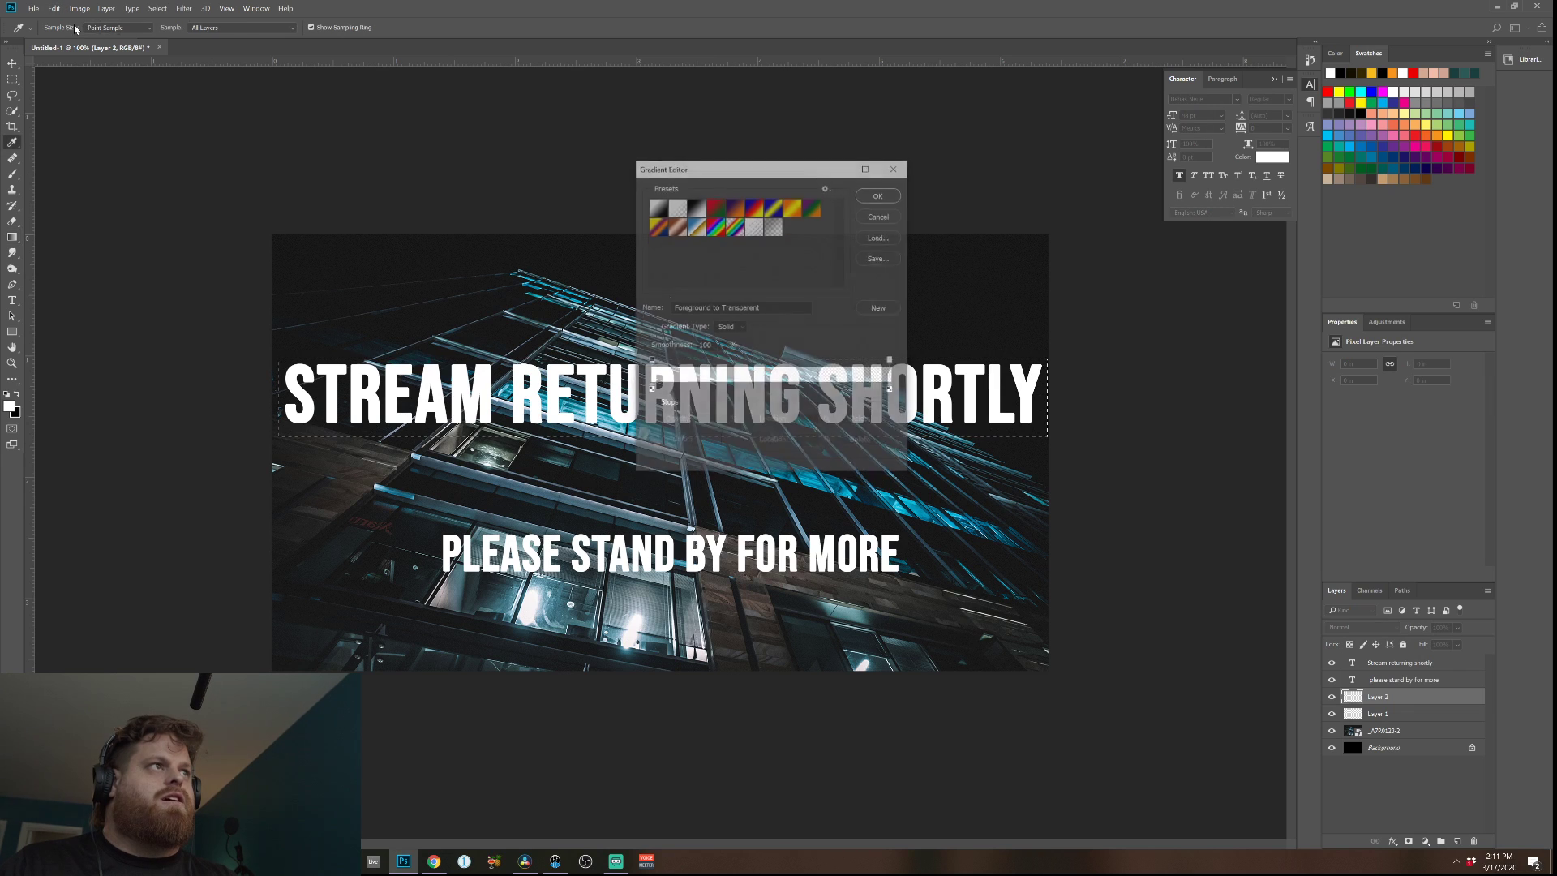
click(696, 208)
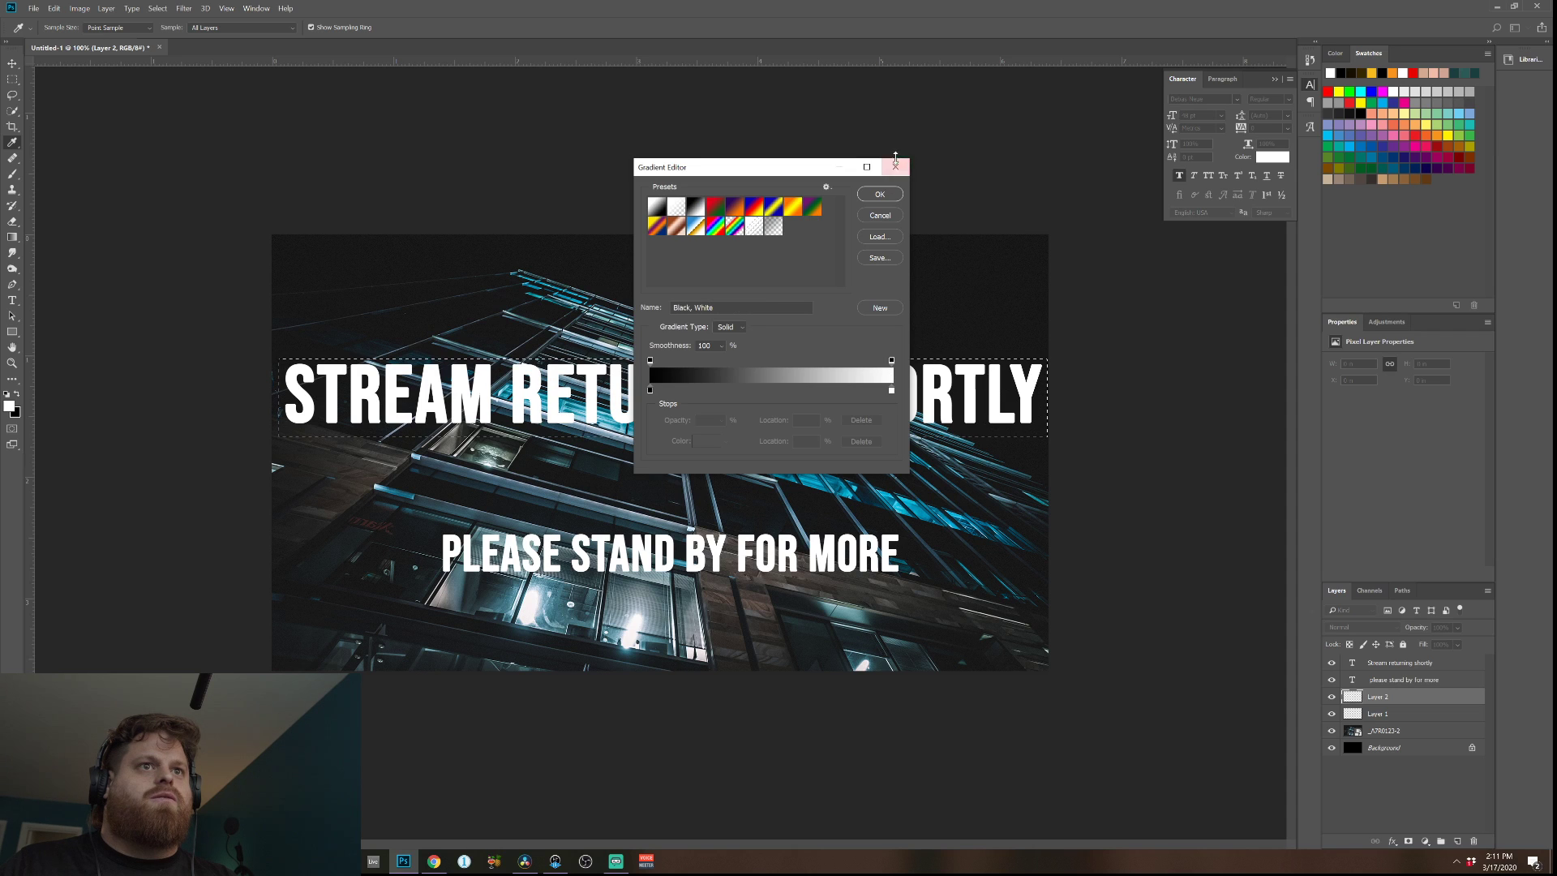
click(880, 194)
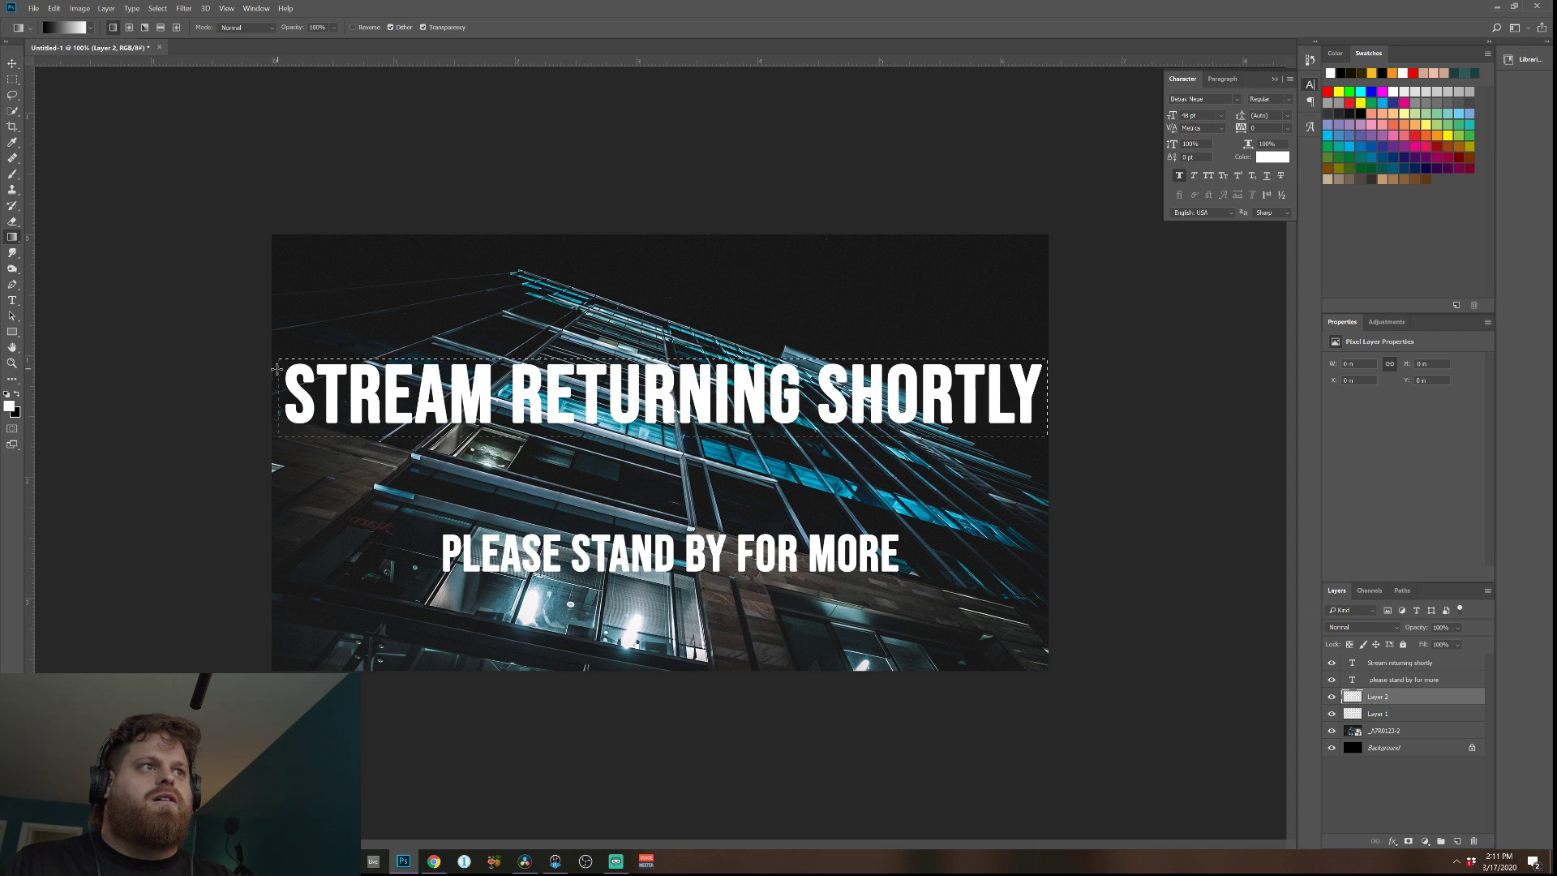
Fill the headline selection on Layer 2 with a linear gradient from black at its left end to light gray at its right.
drag(582, 386, 1017, 389)
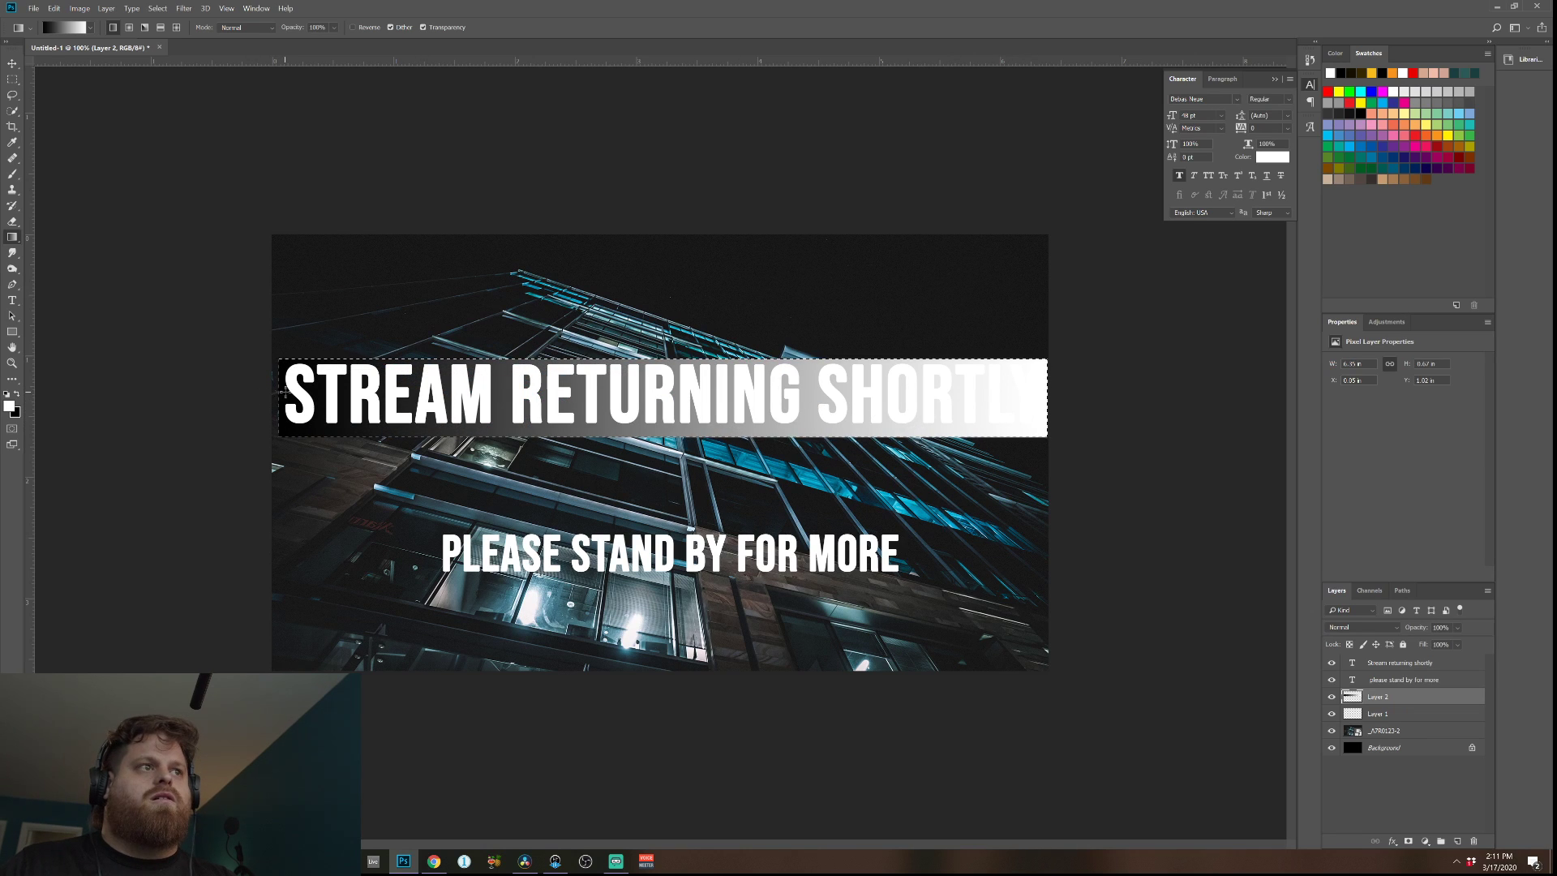
drag(484, 402, 1107, 385)
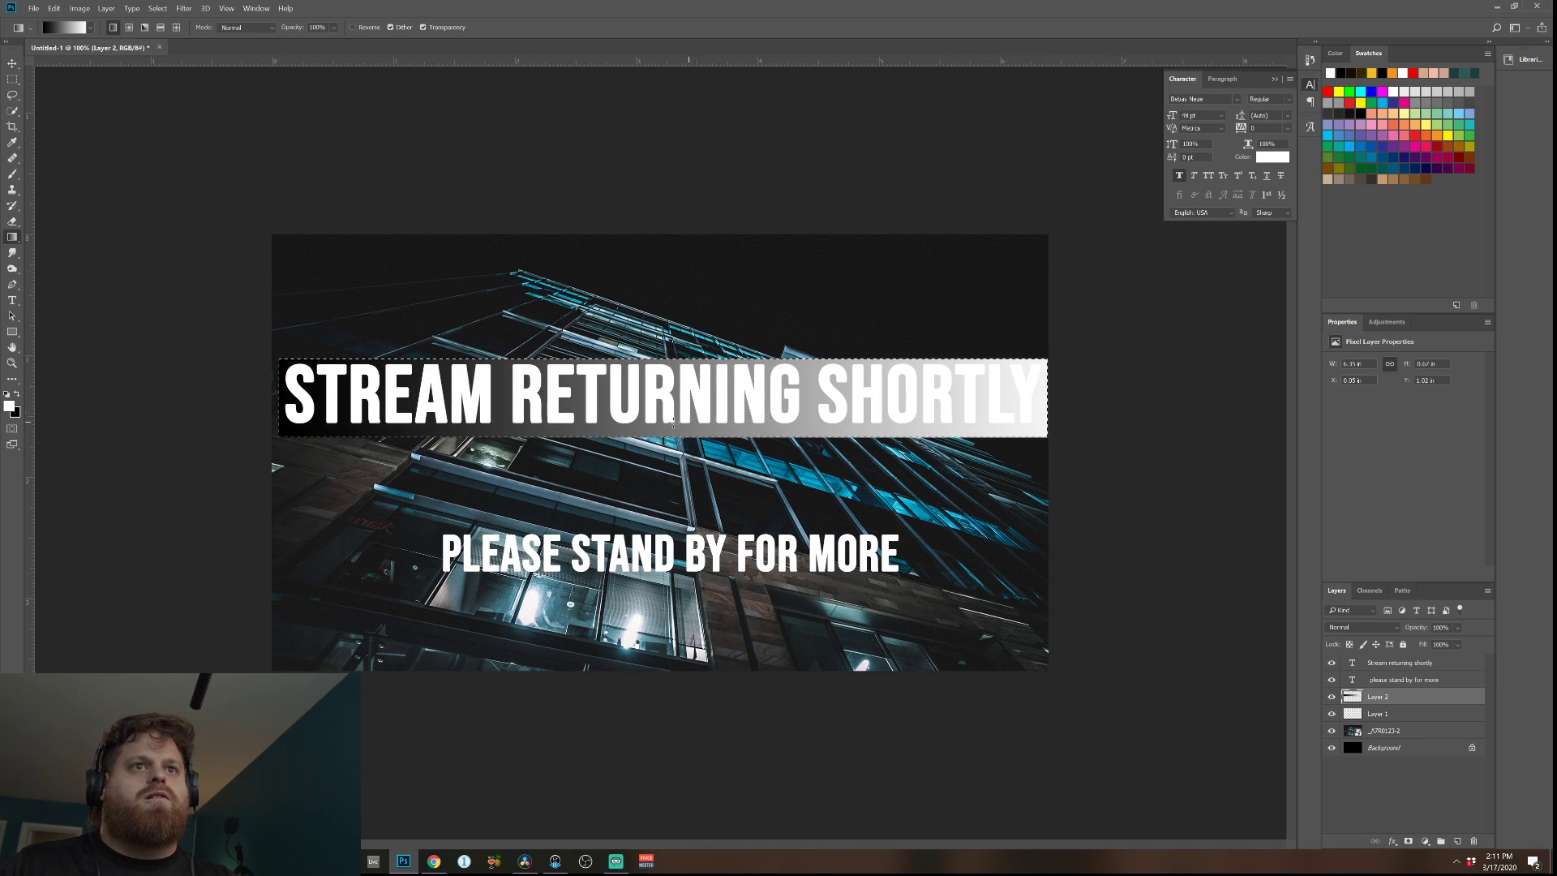
drag(291, 395, 1100, 385)
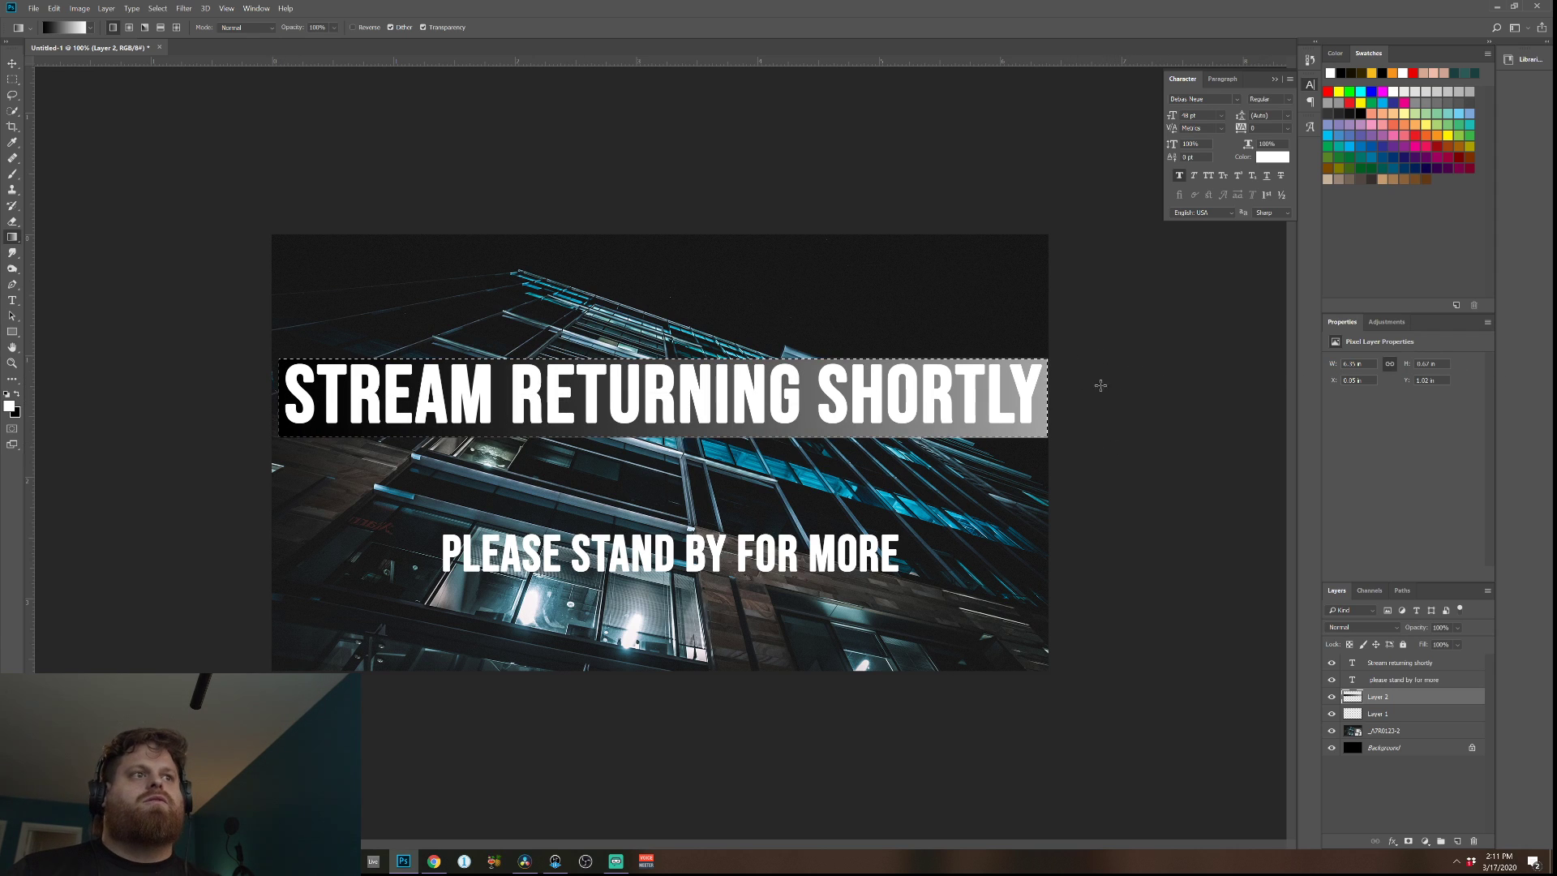
Save the document as Untitled-1 in Photoshop format in the Graphics folder, with compatibility maximized.
click(14, 66)
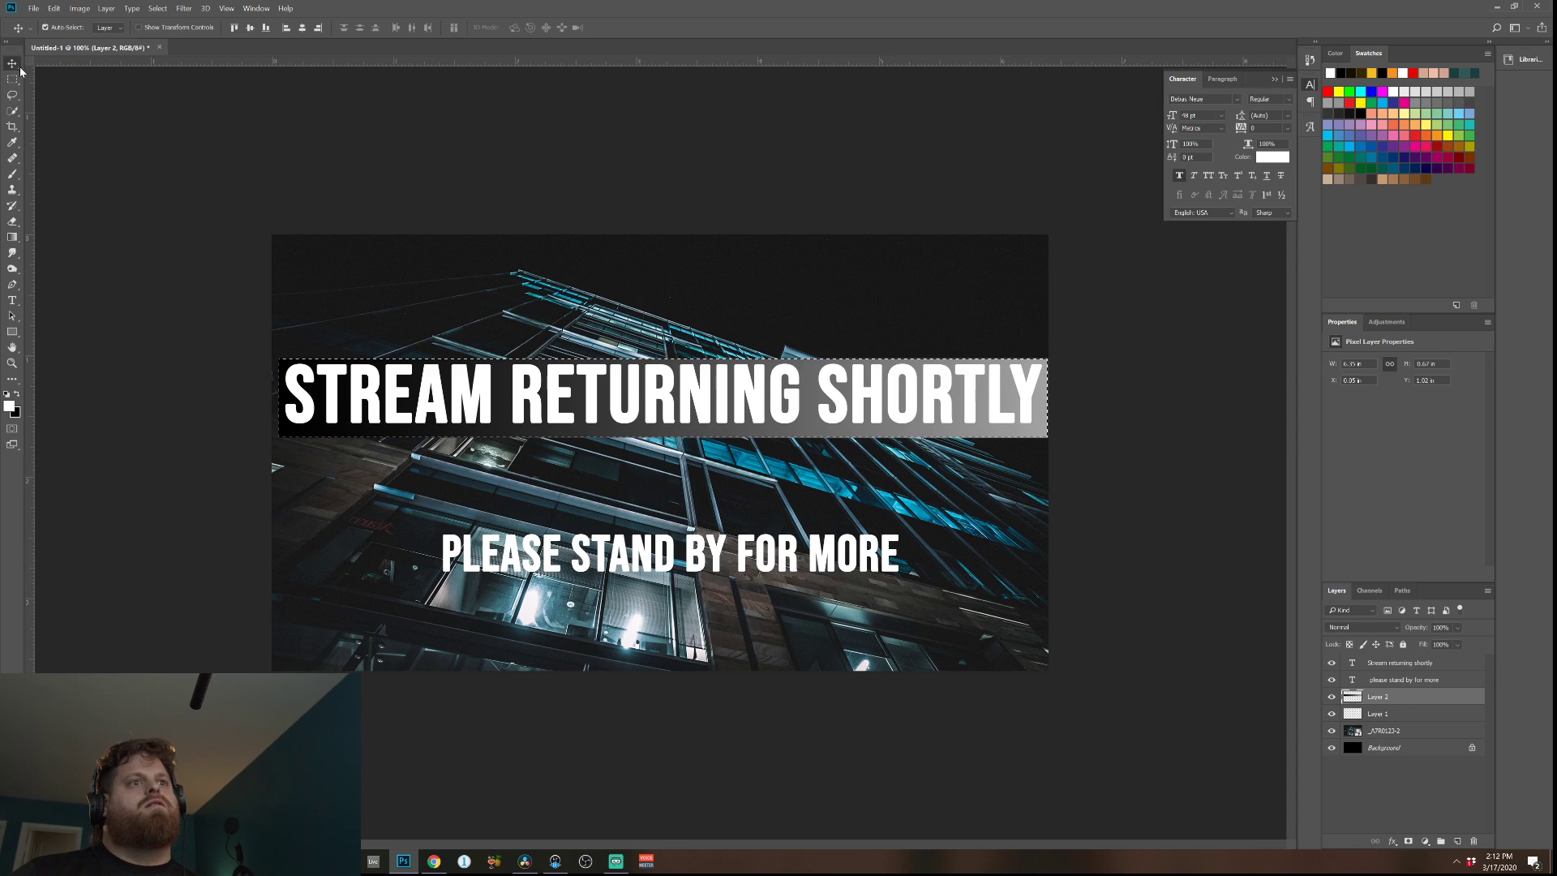
click(1399, 665)
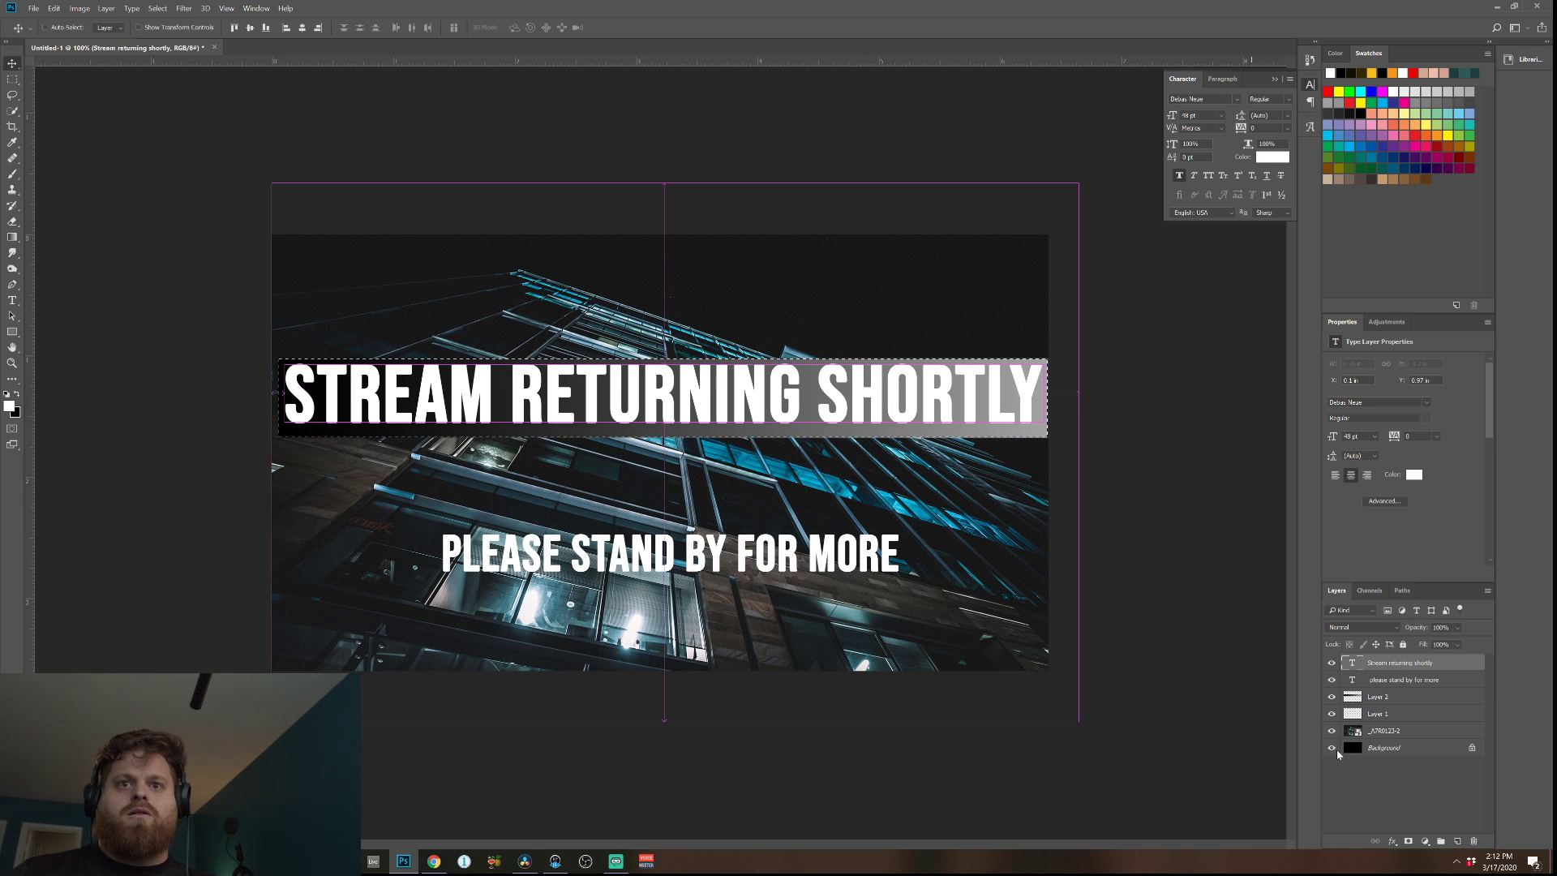
key(ctrl+s)
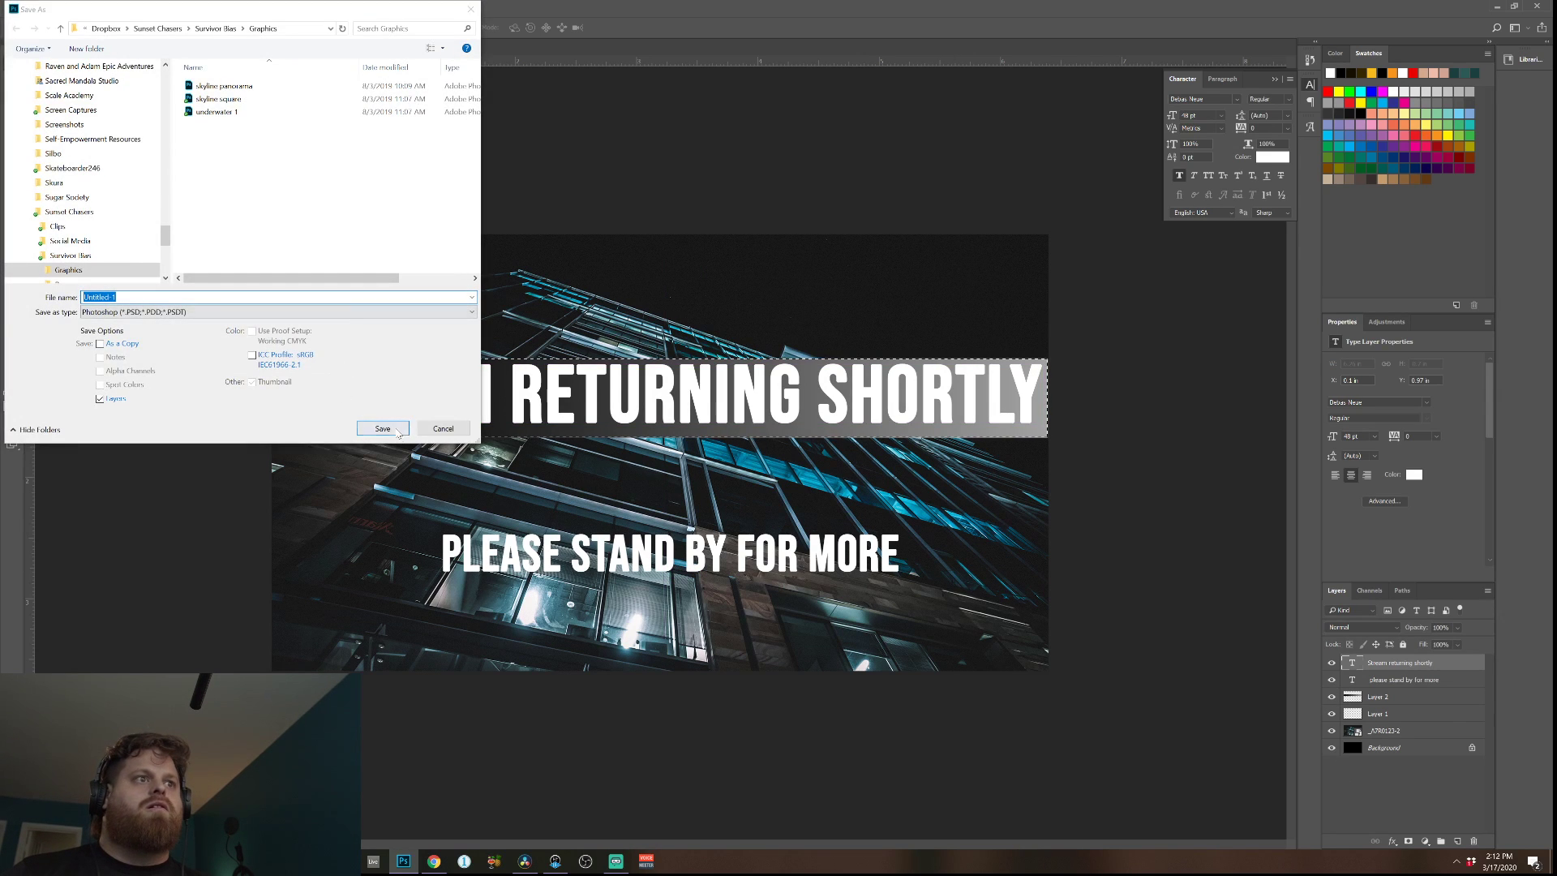
click(390, 425)
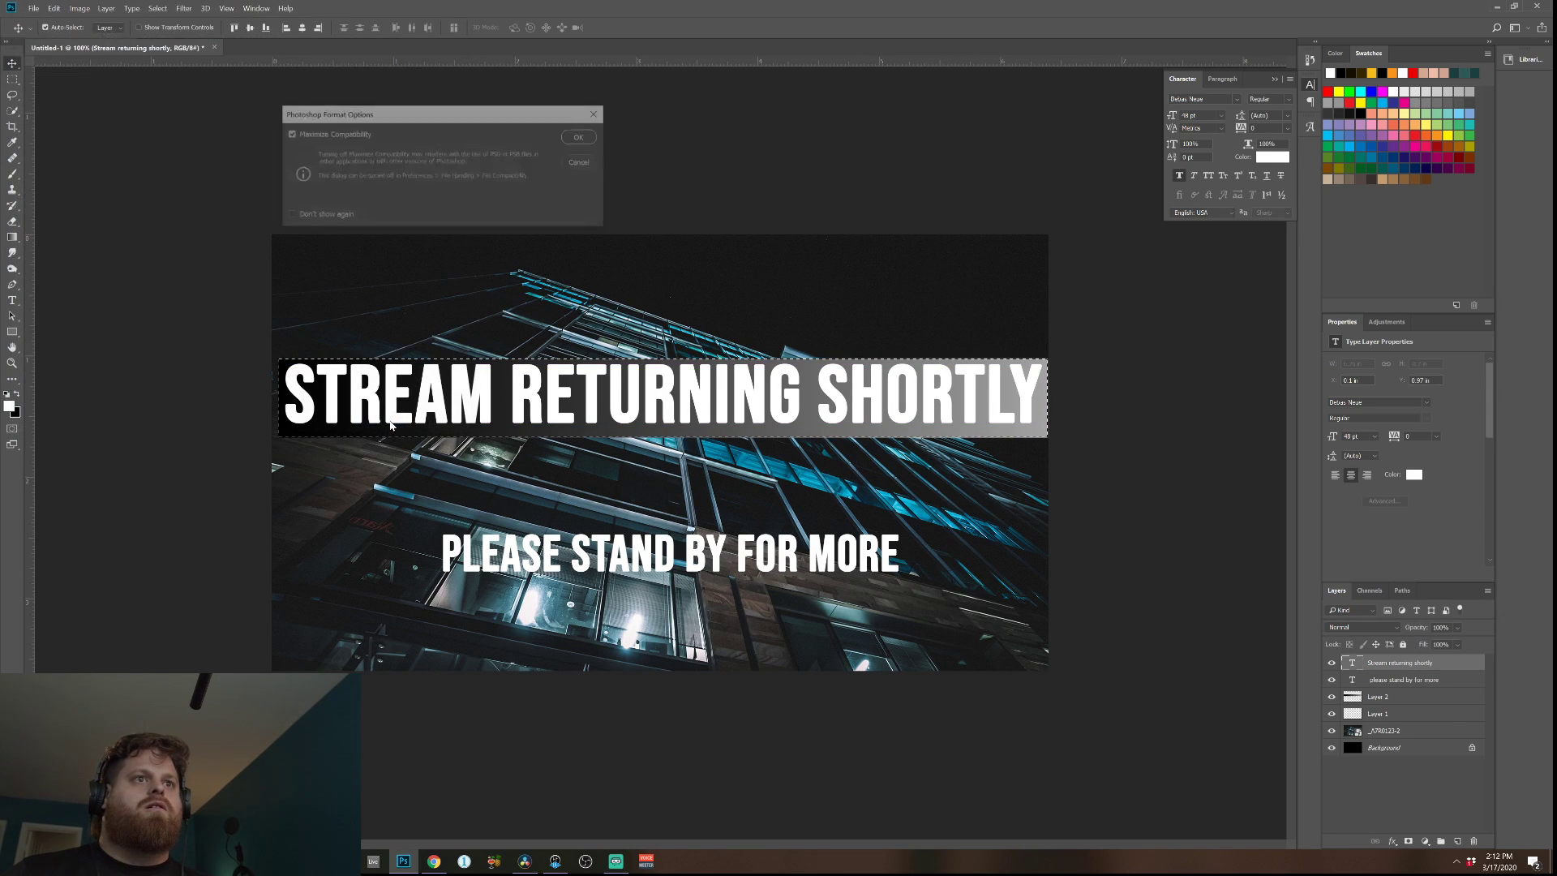
click(587, 133)
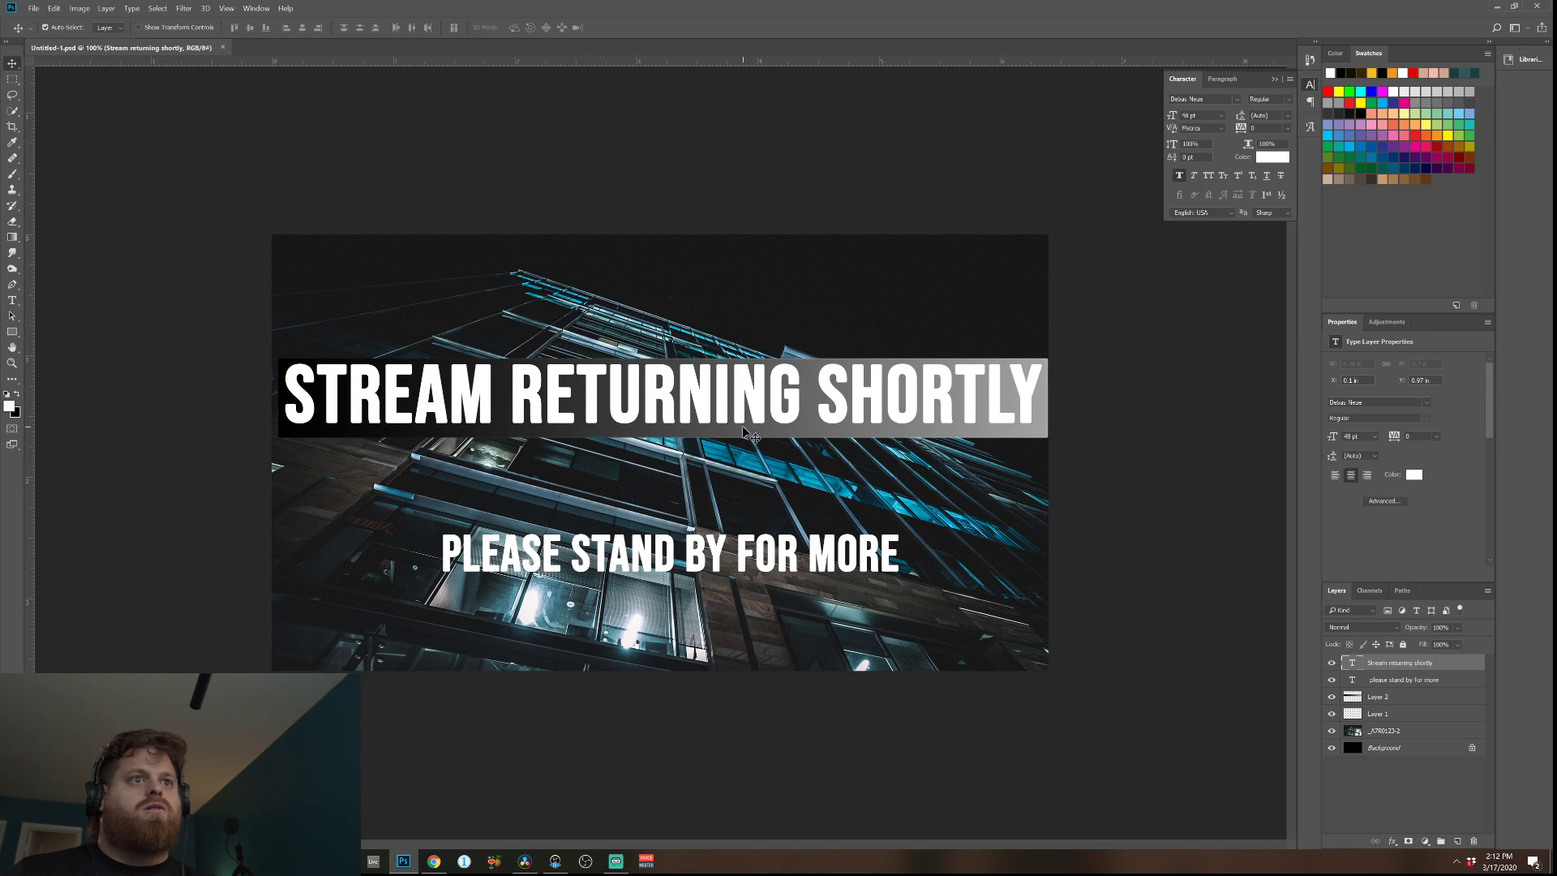
Nudge the headline's gradient band slightly up and left, and shift the "Please stand by for more" text slightly left.
drag(746, 436, 747, 433)
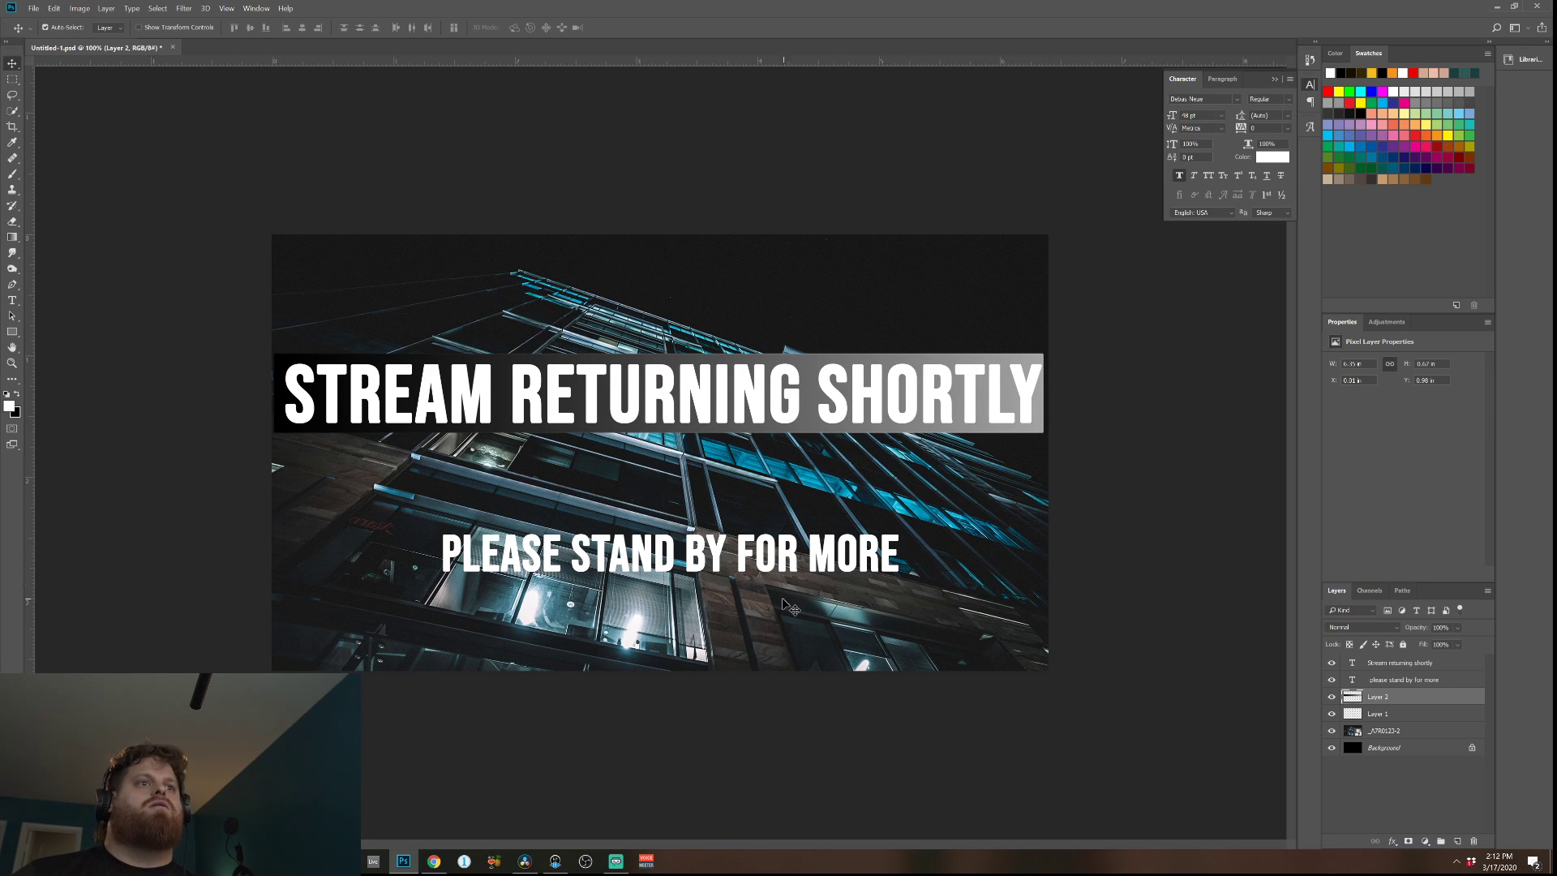
drag(719, 560, 712, 560)
Lower the opacity of Layer 2, the headline's gradient band, to about 80%.
click(1384, 701)
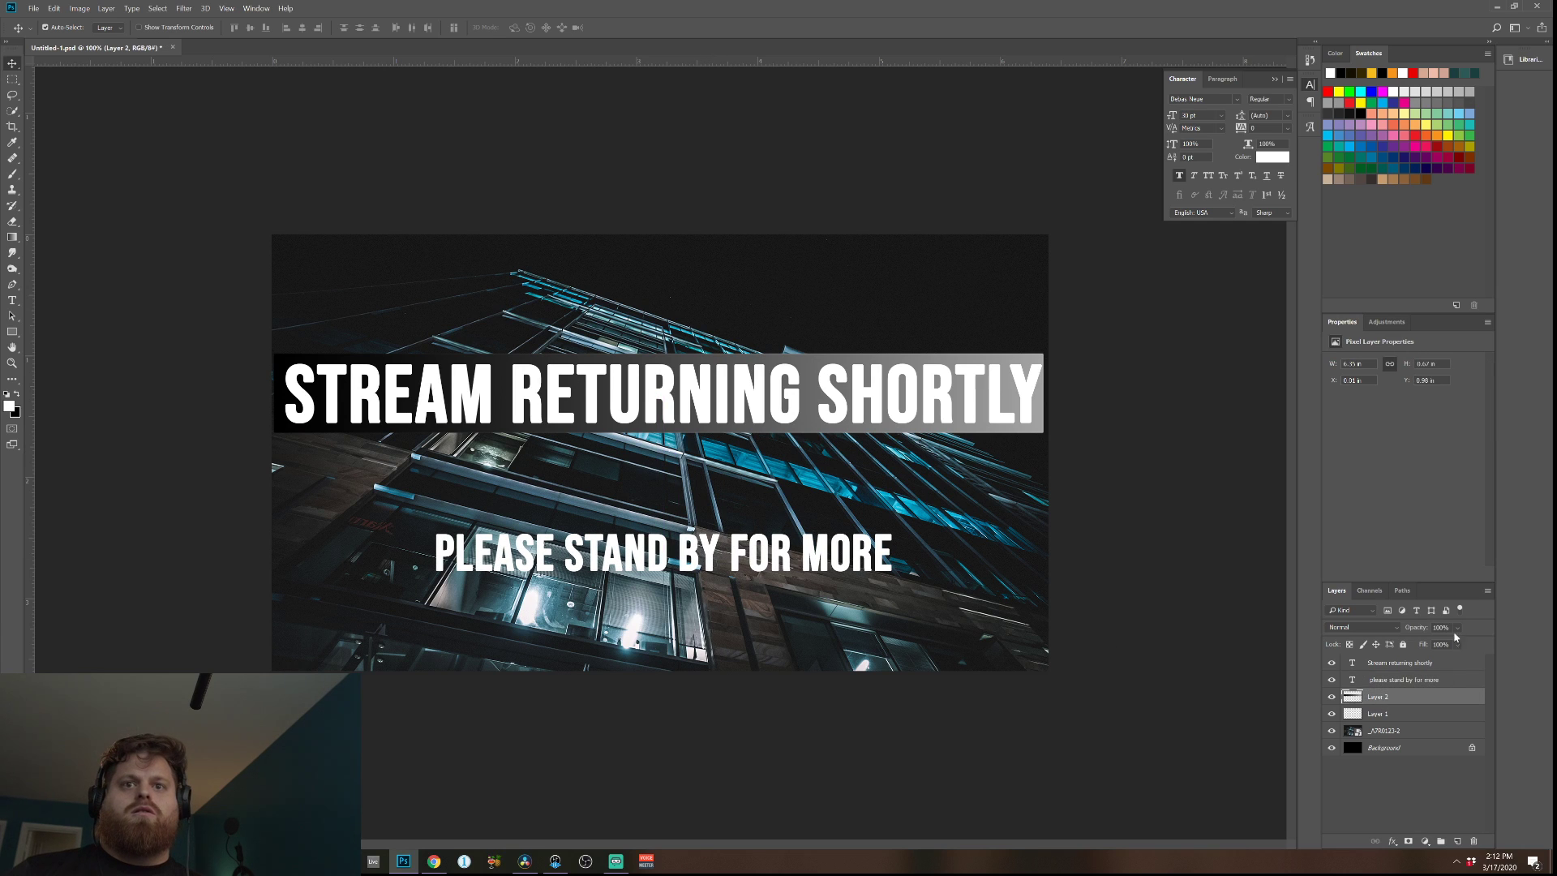
click(1457, 629)
drag(1444, 651, 1468, 649)
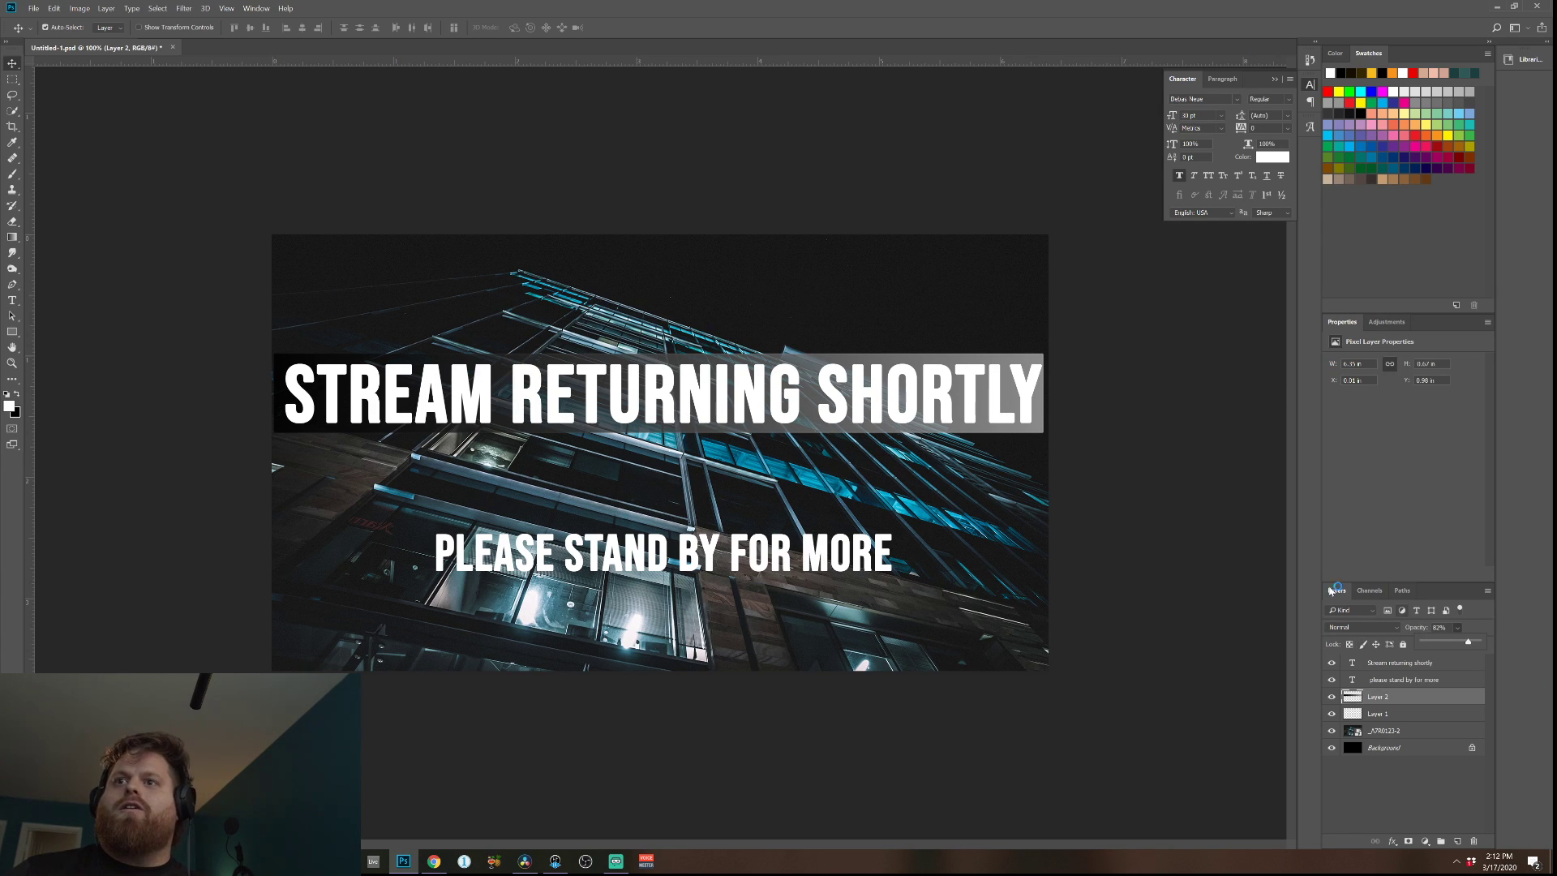
Select a rectangular area around the "Please stand by for more" text.
double_click(1354, 681)
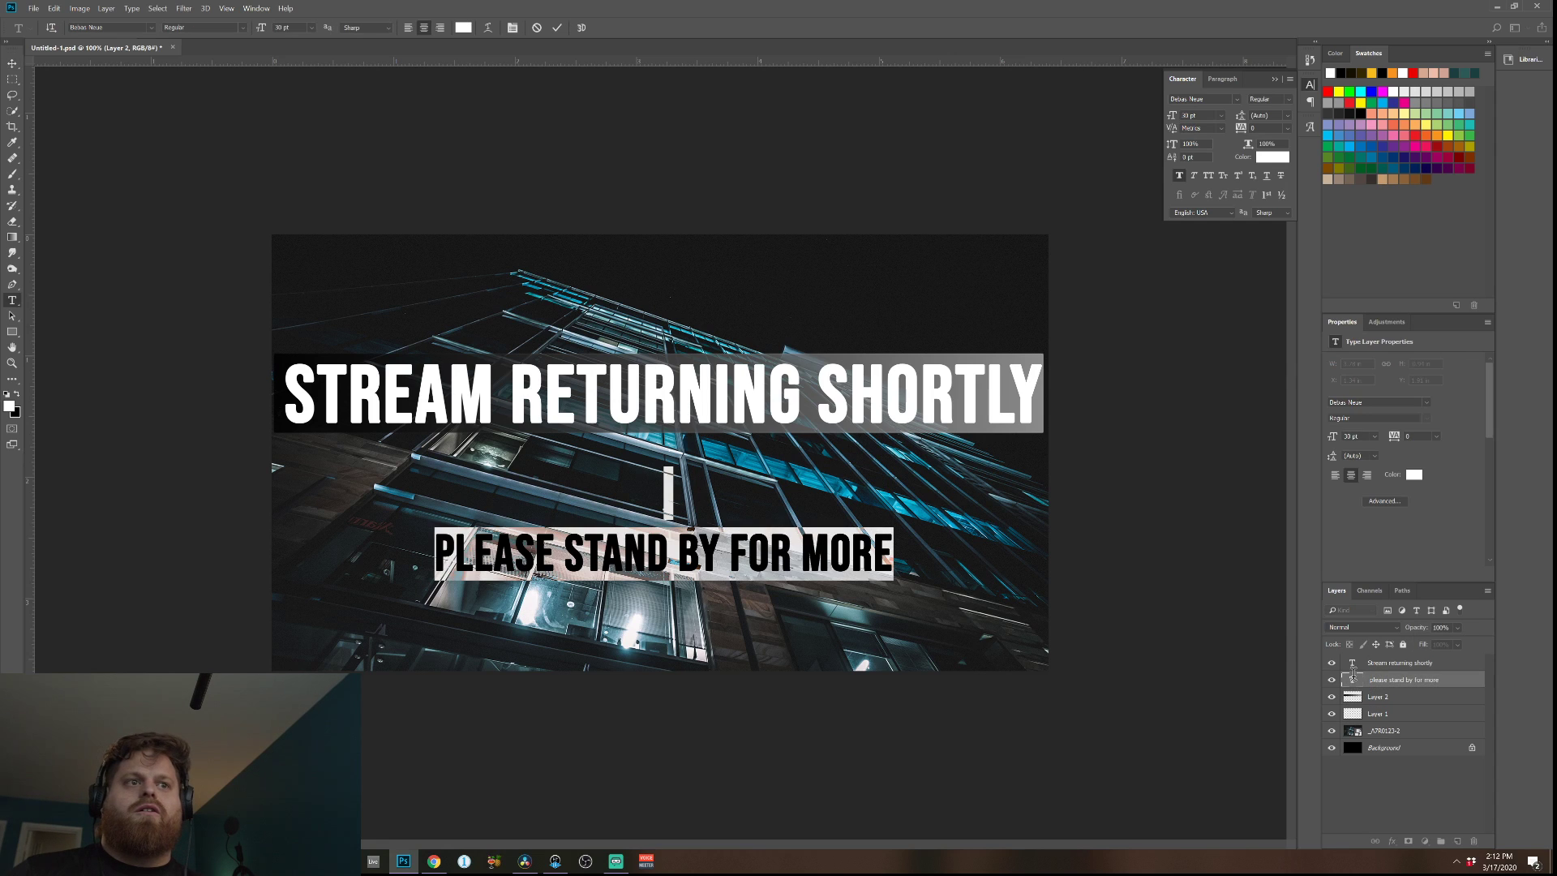
key(ctrl+Return)
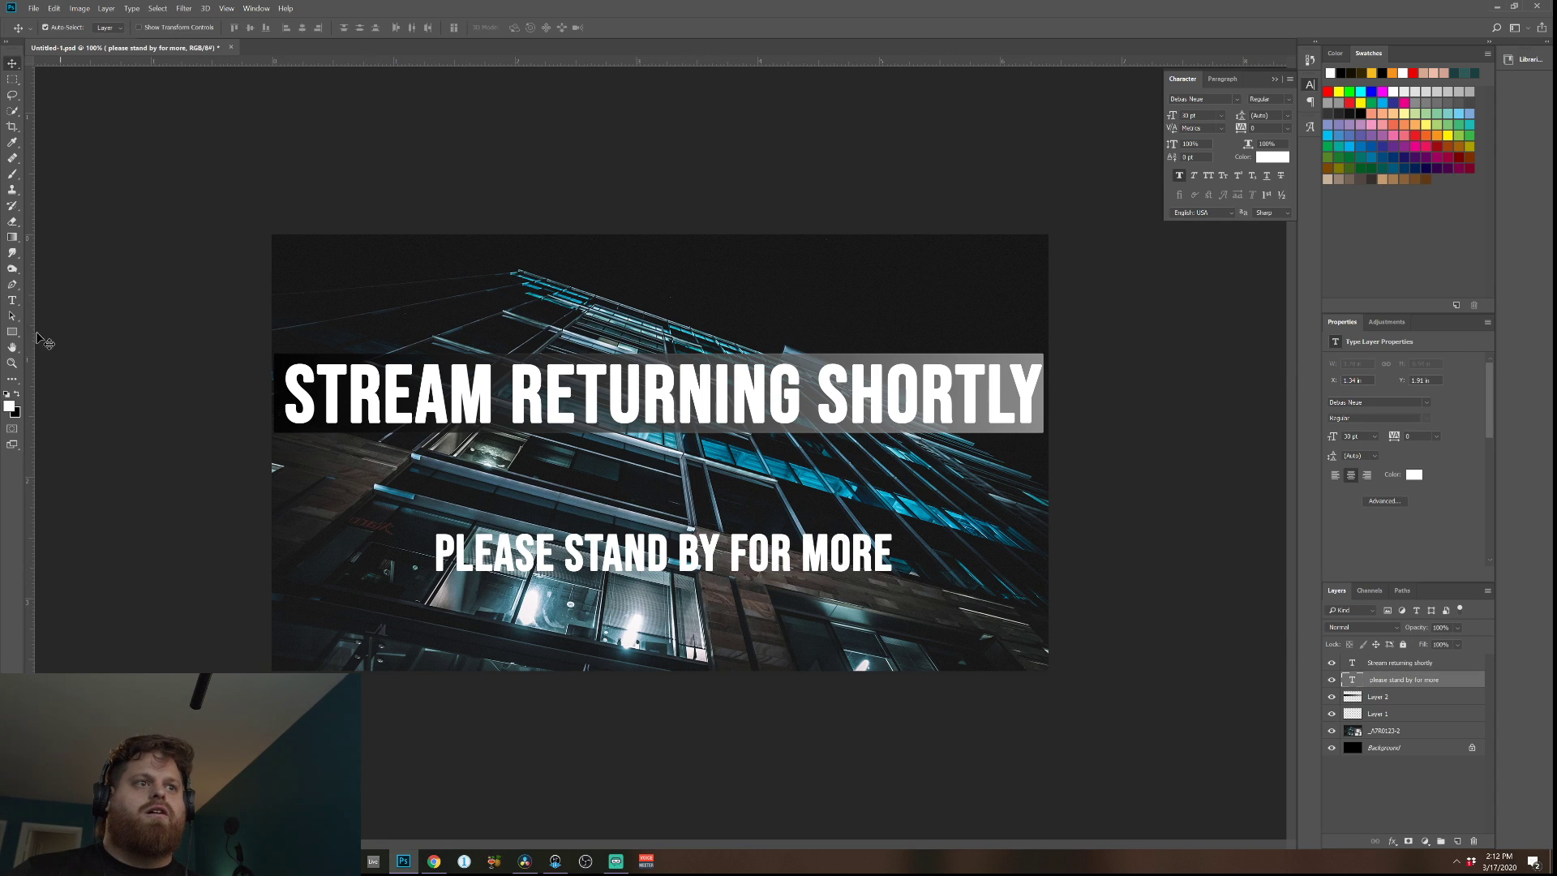
click(12, 78)
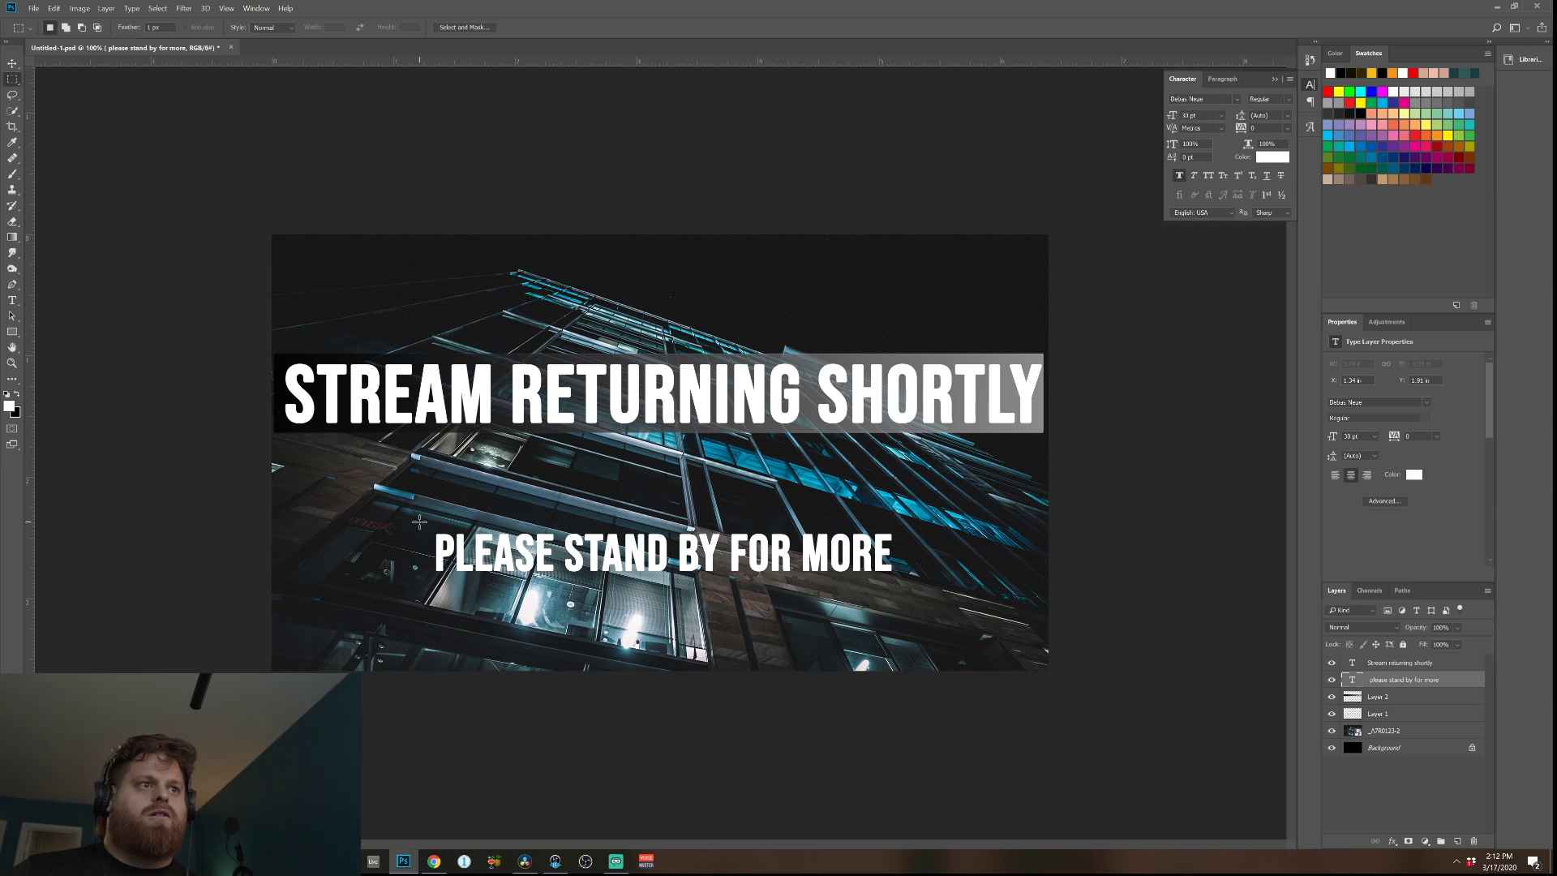
drag(419, 522, 906, 584)
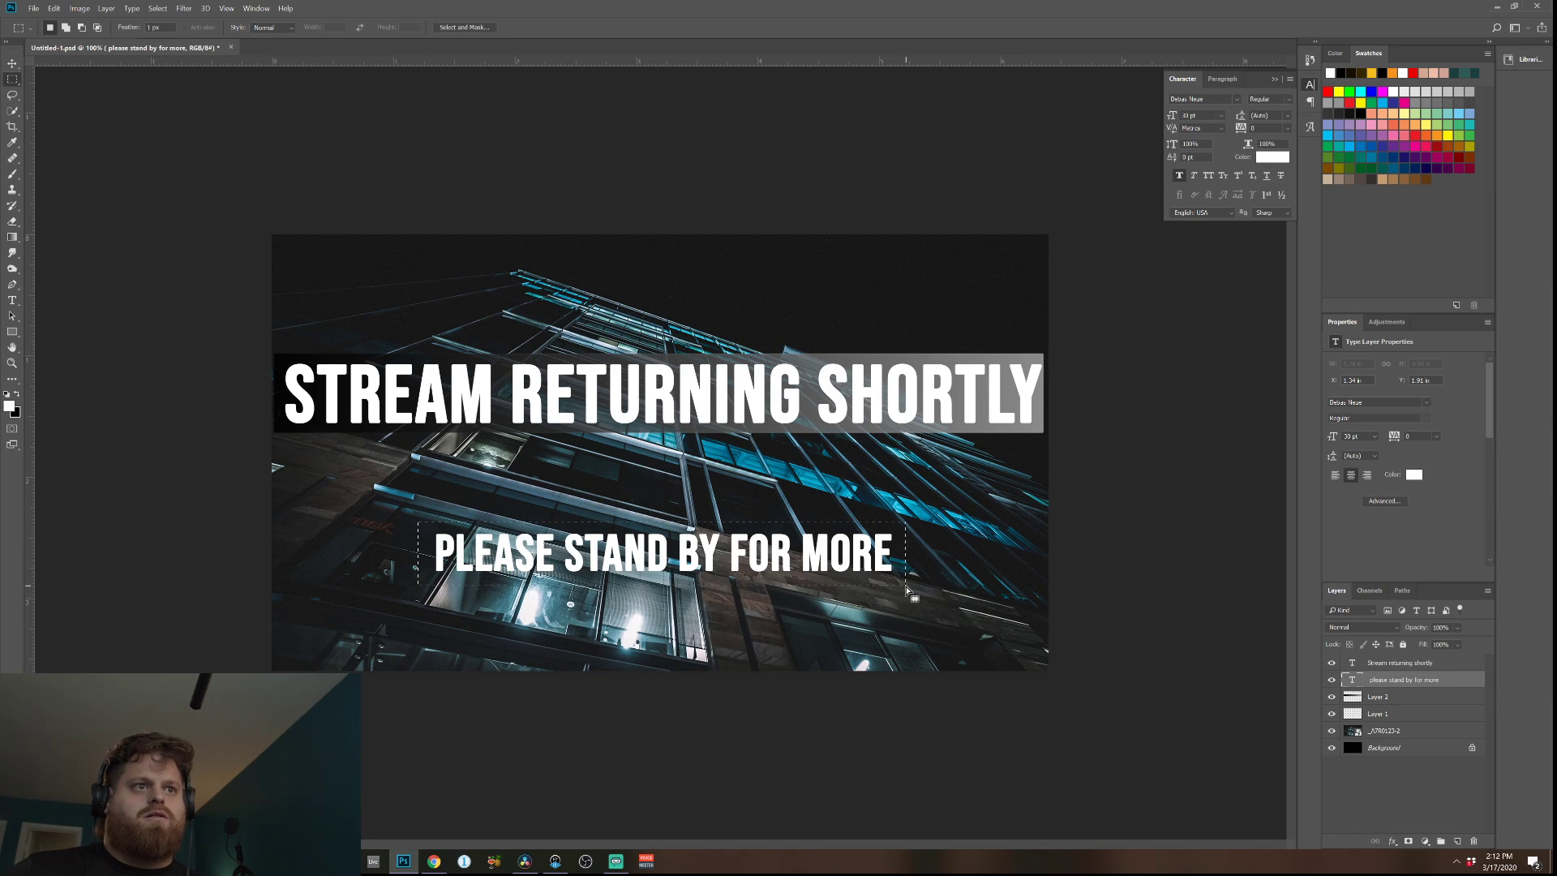
Fill the selection on Layer 1 with a linear gradient from black at its left end to gray at its right.
click(12, 237)
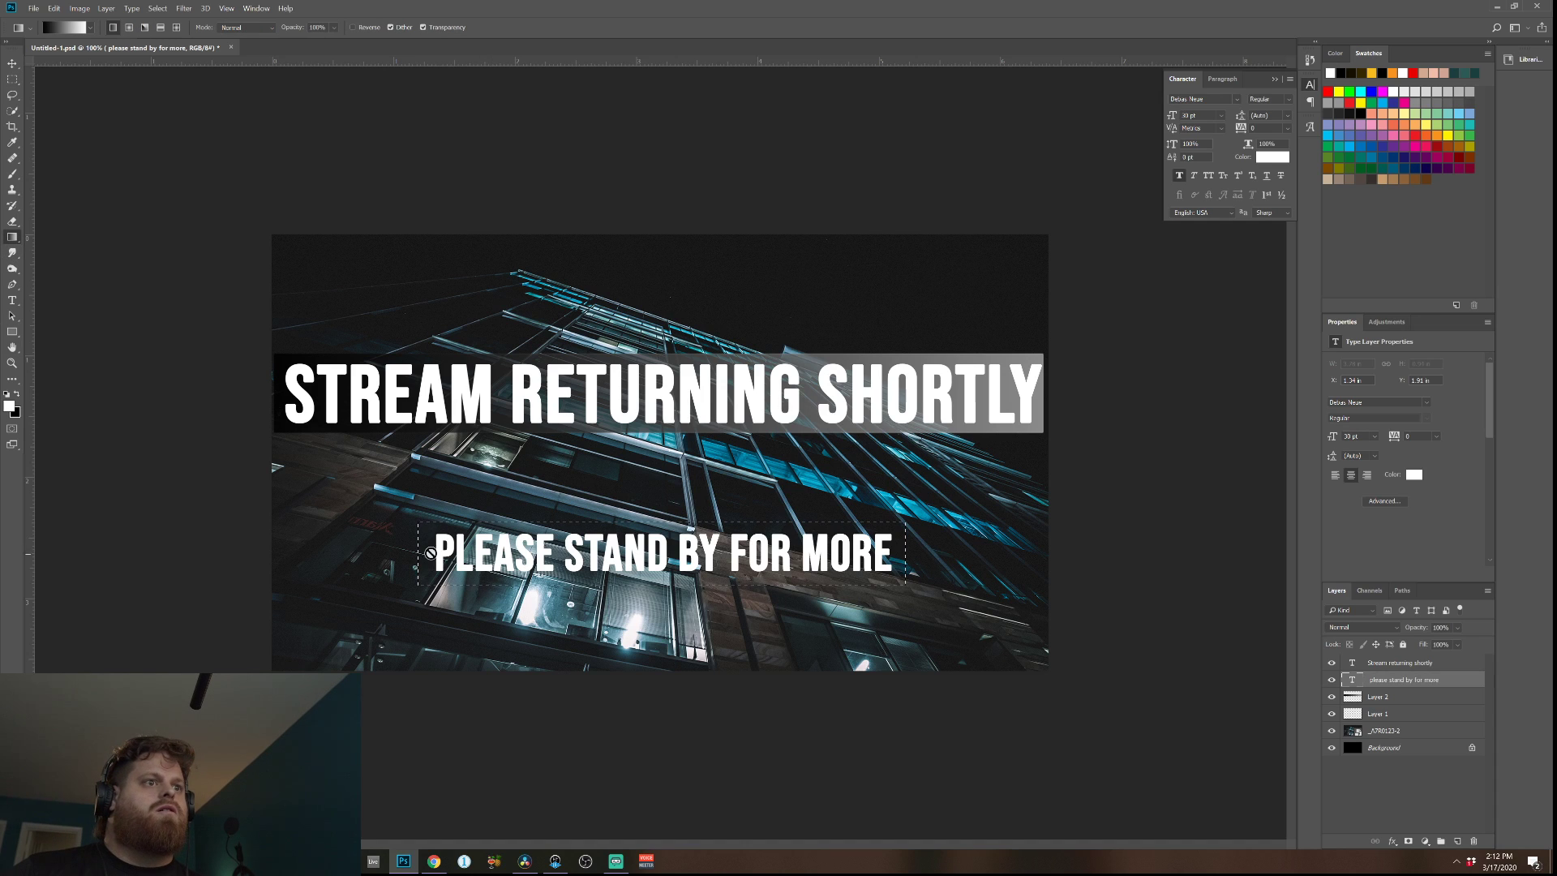
click(1376, 713)
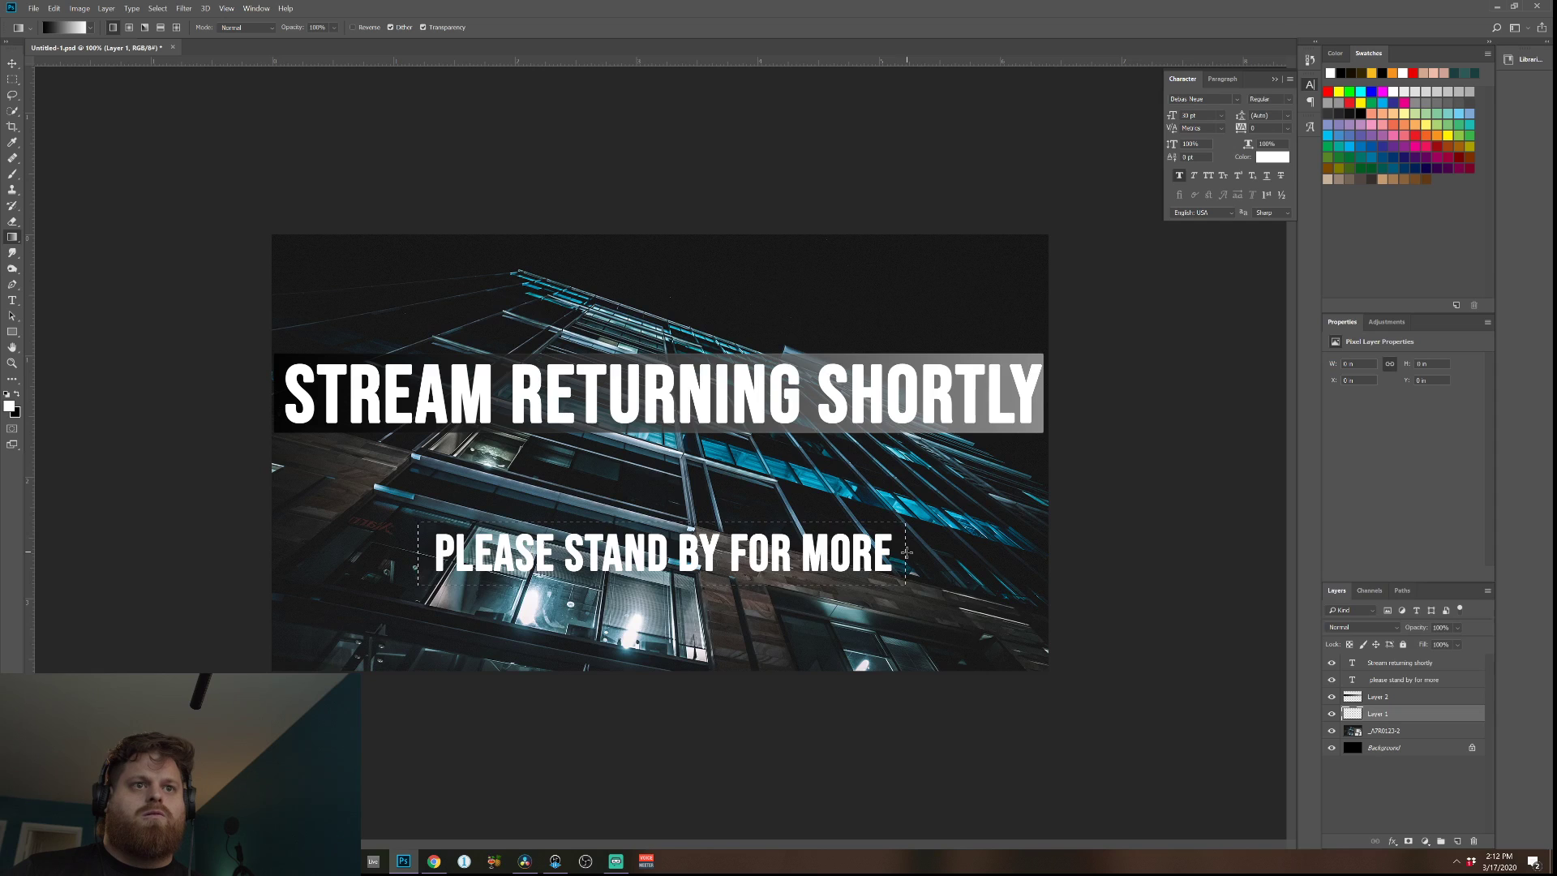
drag(905, 553, 234, 551)
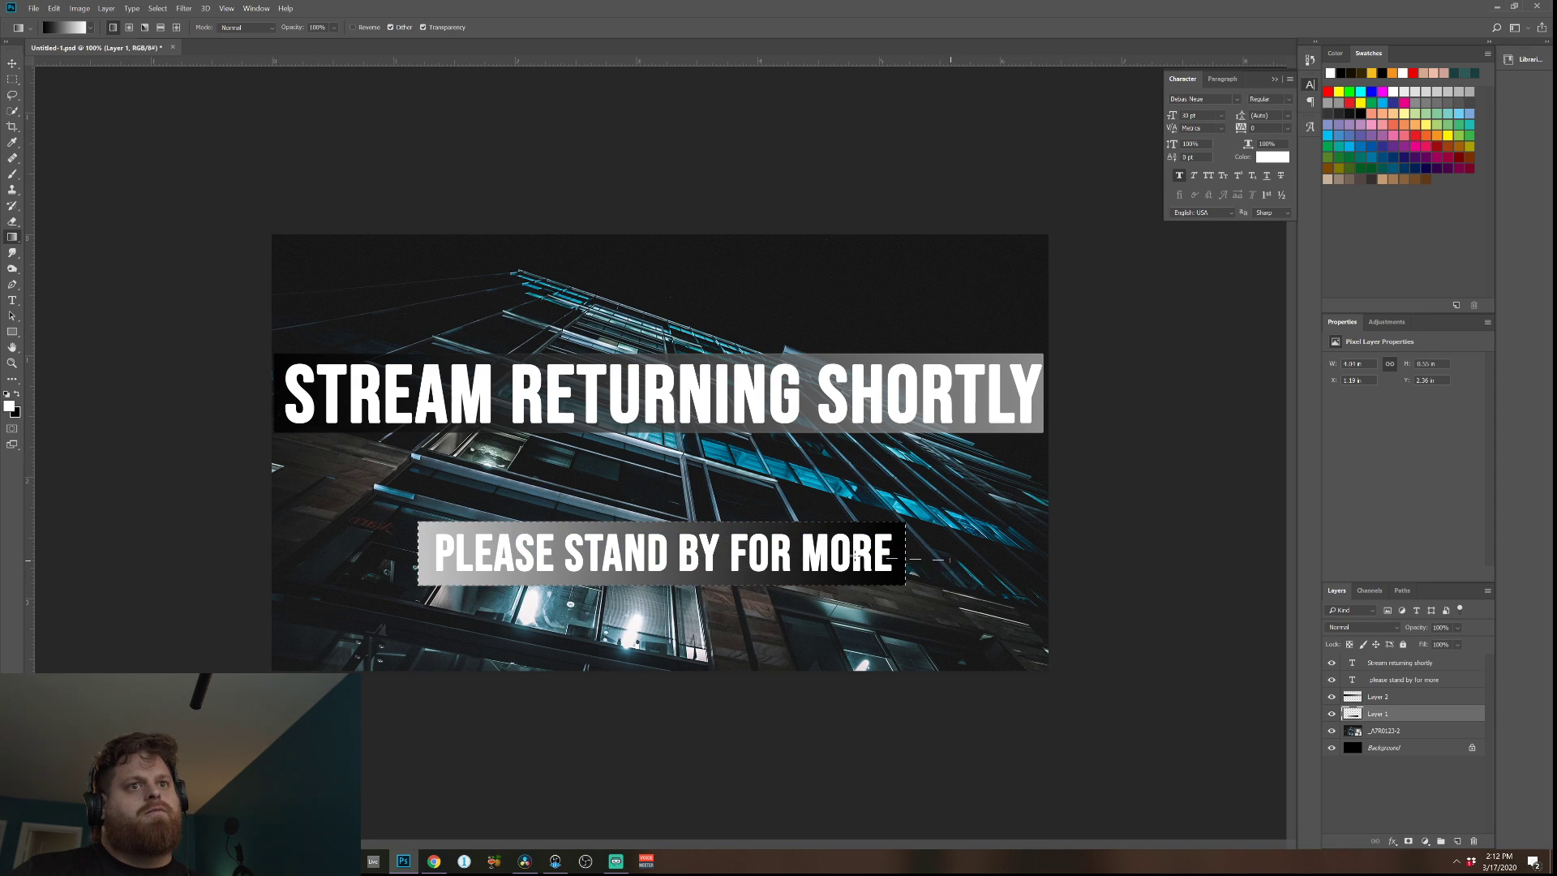
drag(854, 556, 58, 549)
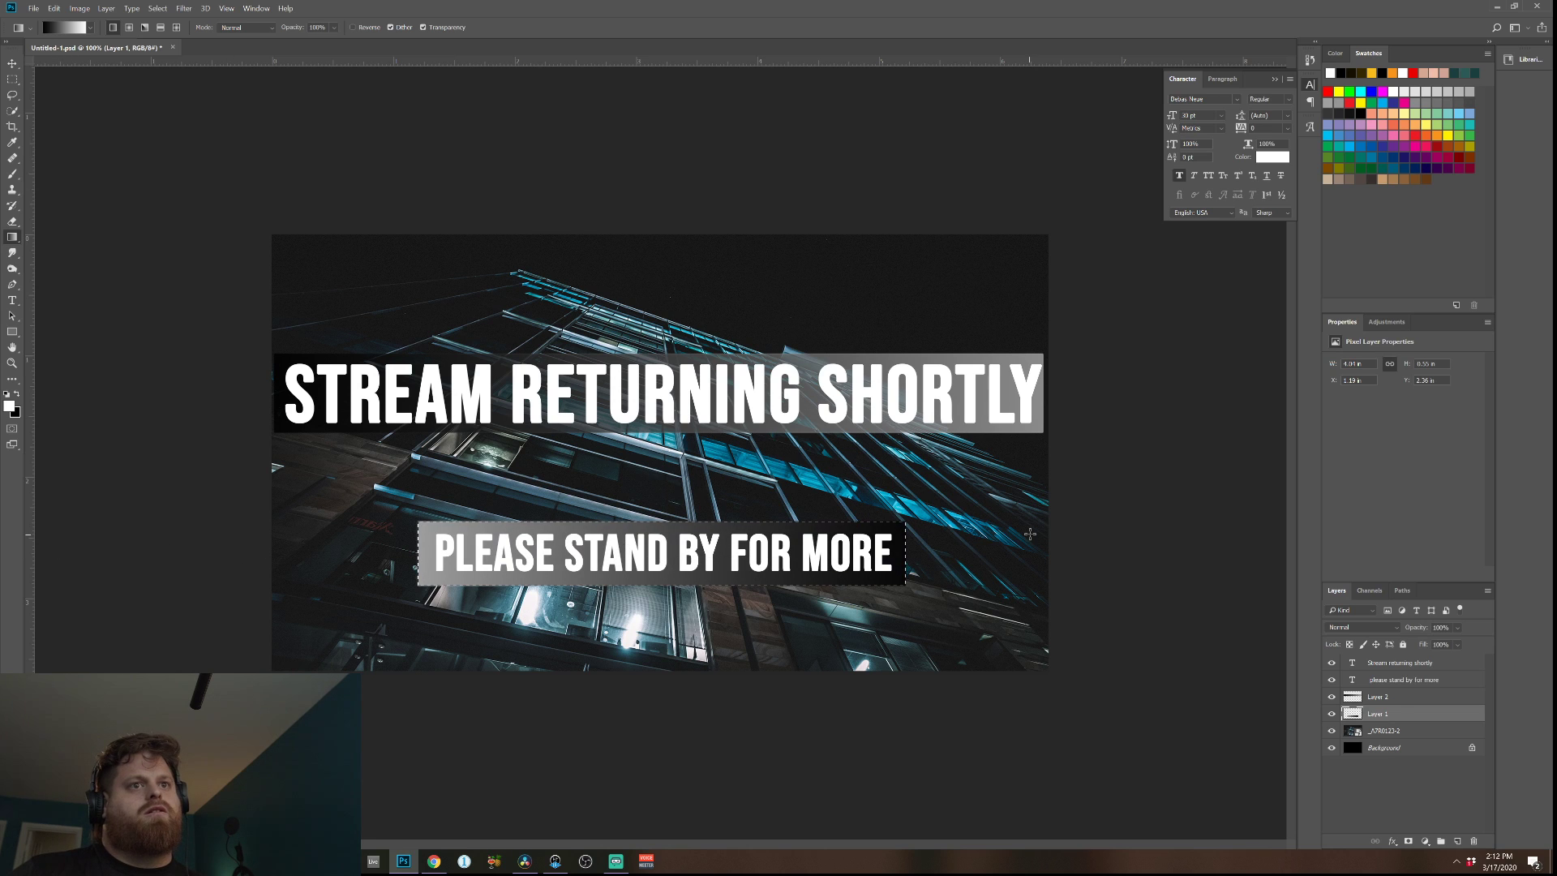
drag(1013, 535, 17, 556)
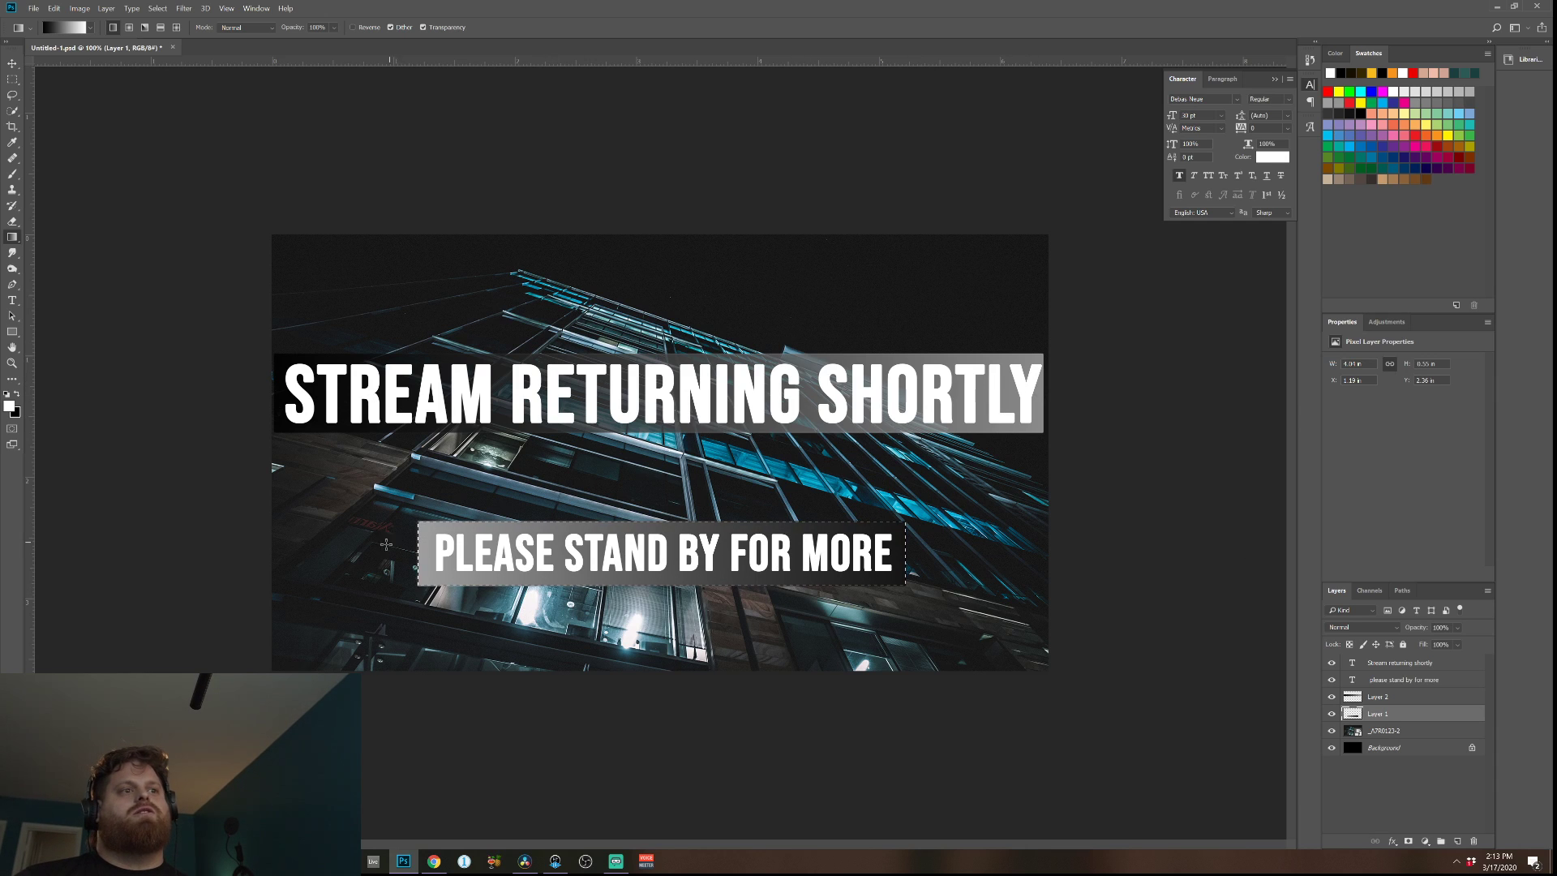
drag(697, 565, 1233, 537)
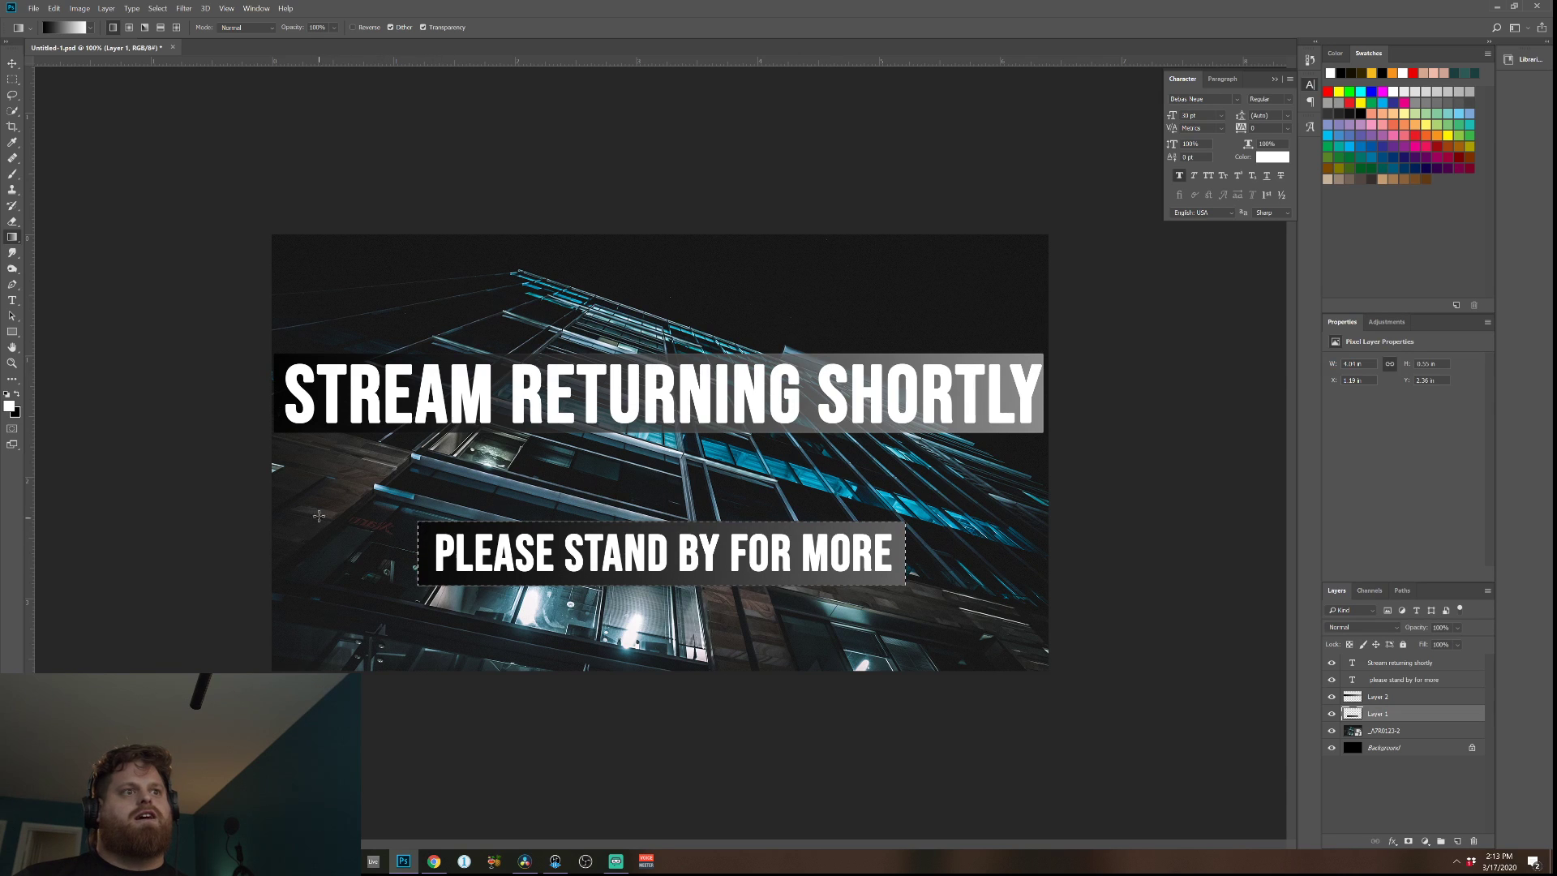
drag(319, 512, 1250, 643)
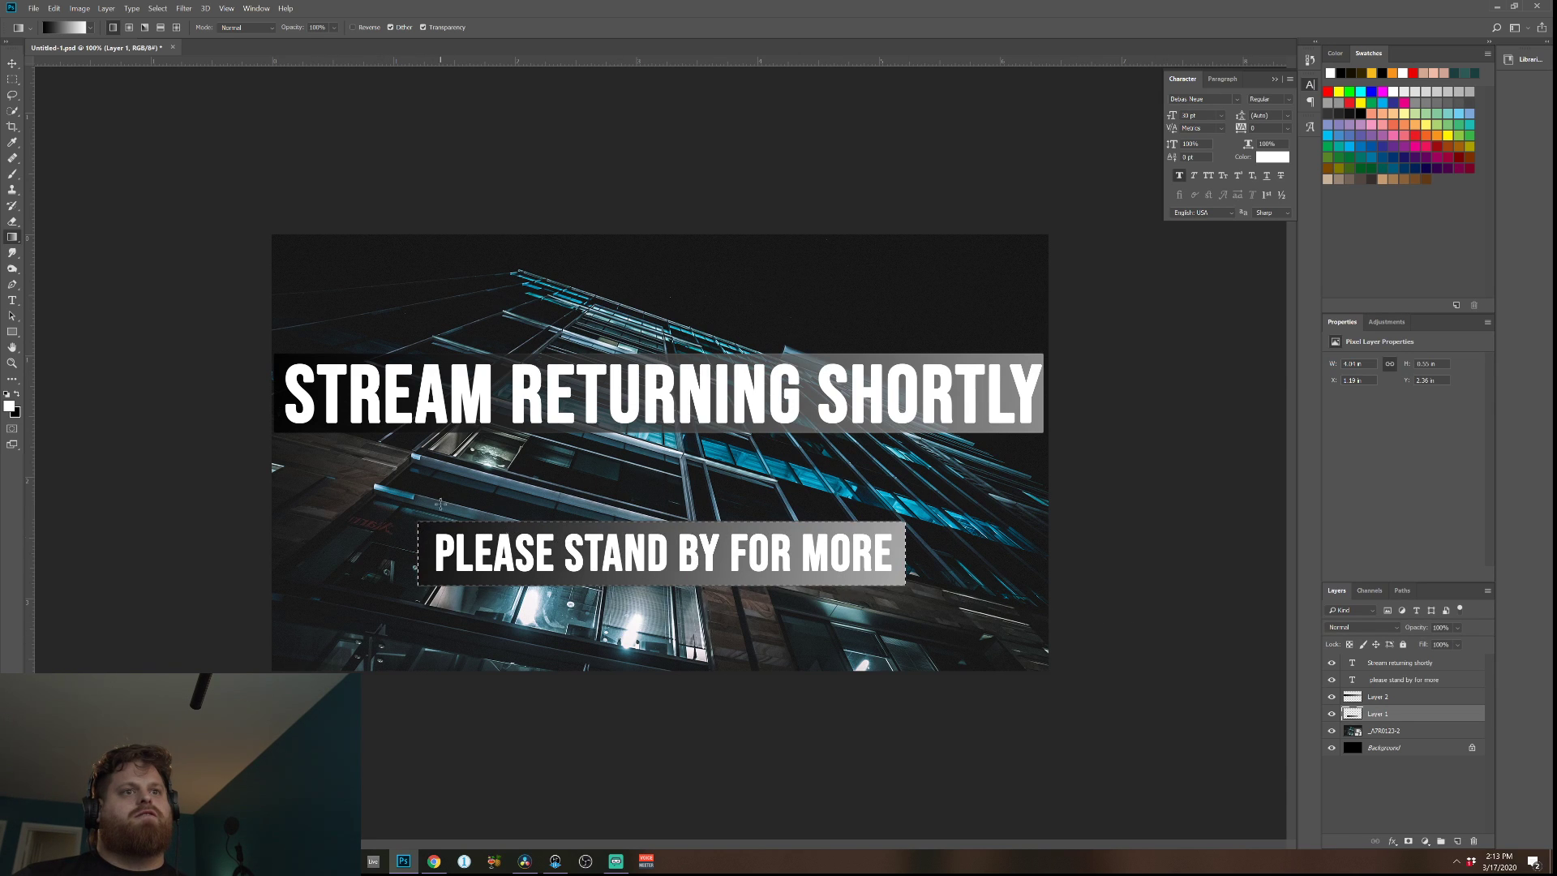
drag(419, 455, 1285, 734)
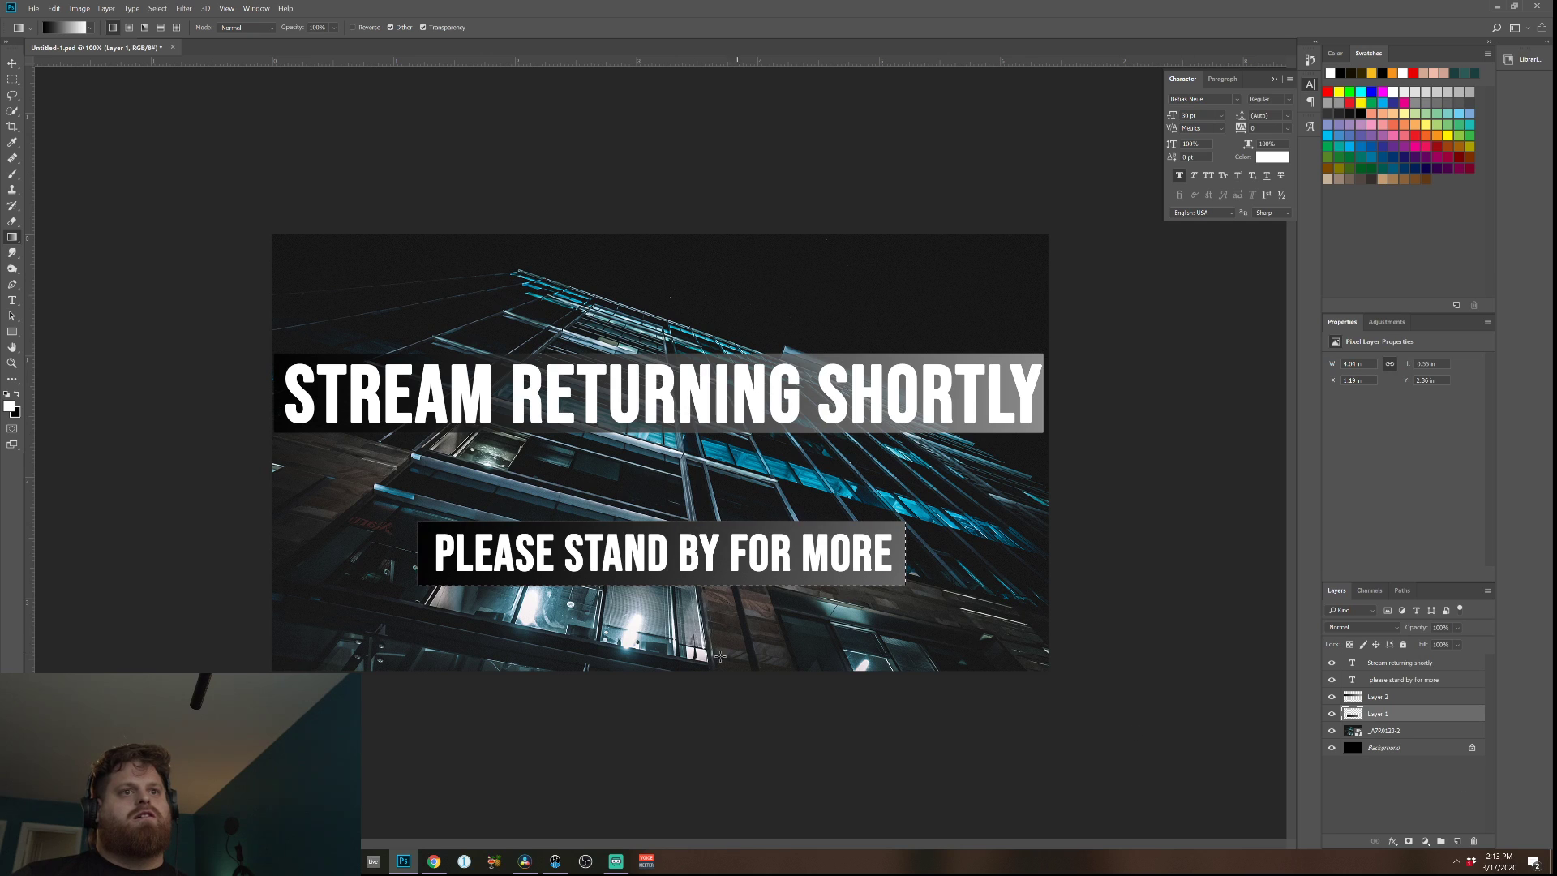
Lower the opacity of Layer 1, the gradient band behind "Please stand by for more", to 72% and deselect the area.
click(1419, 698)
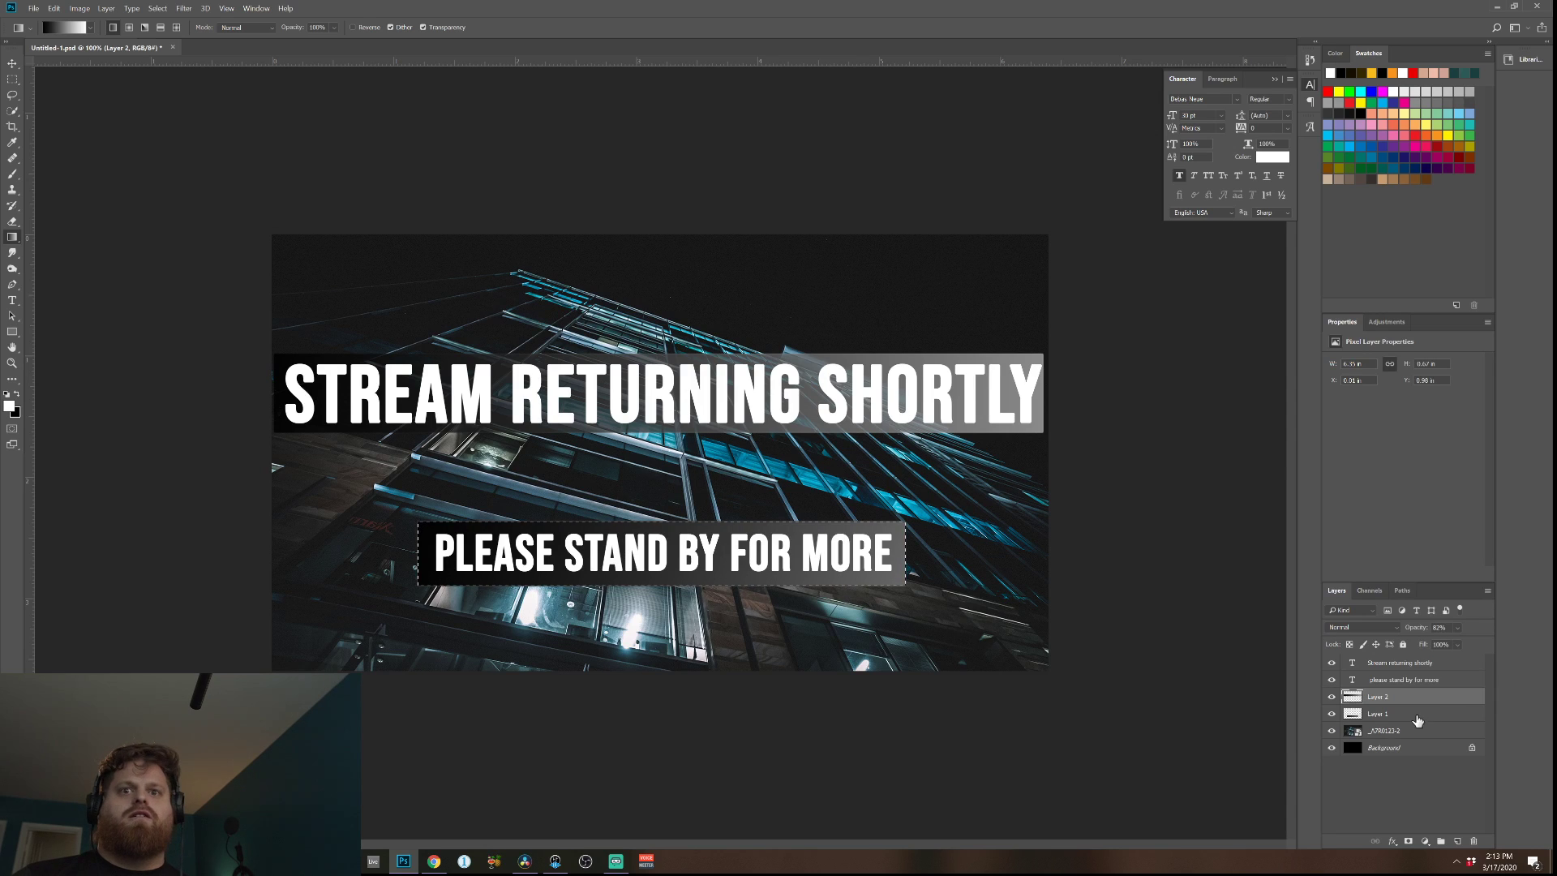
click(1396, 685)
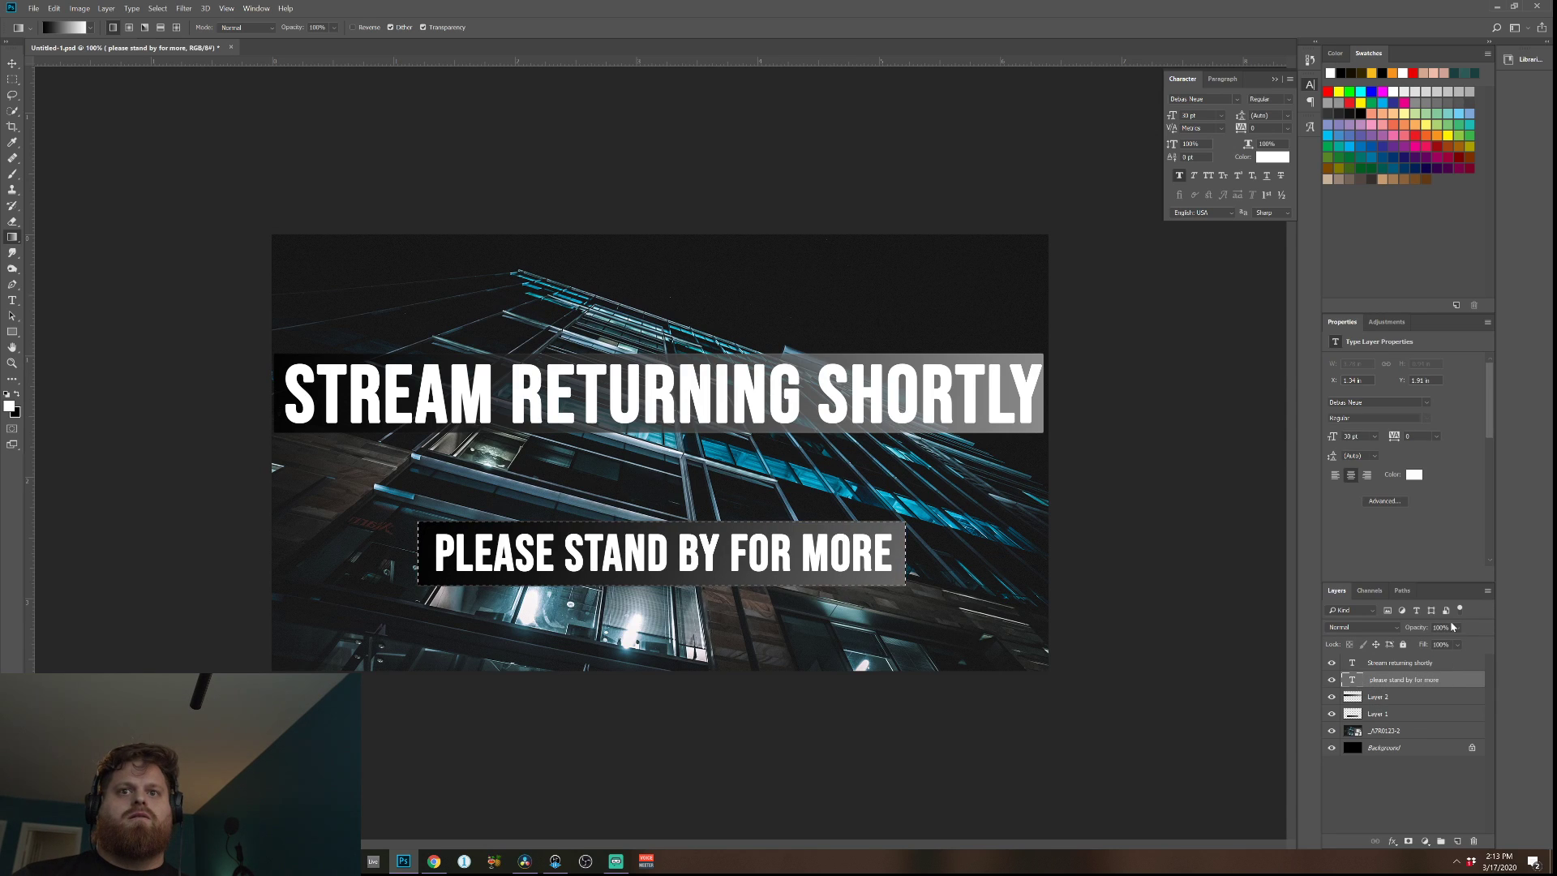
click(1408, 715)
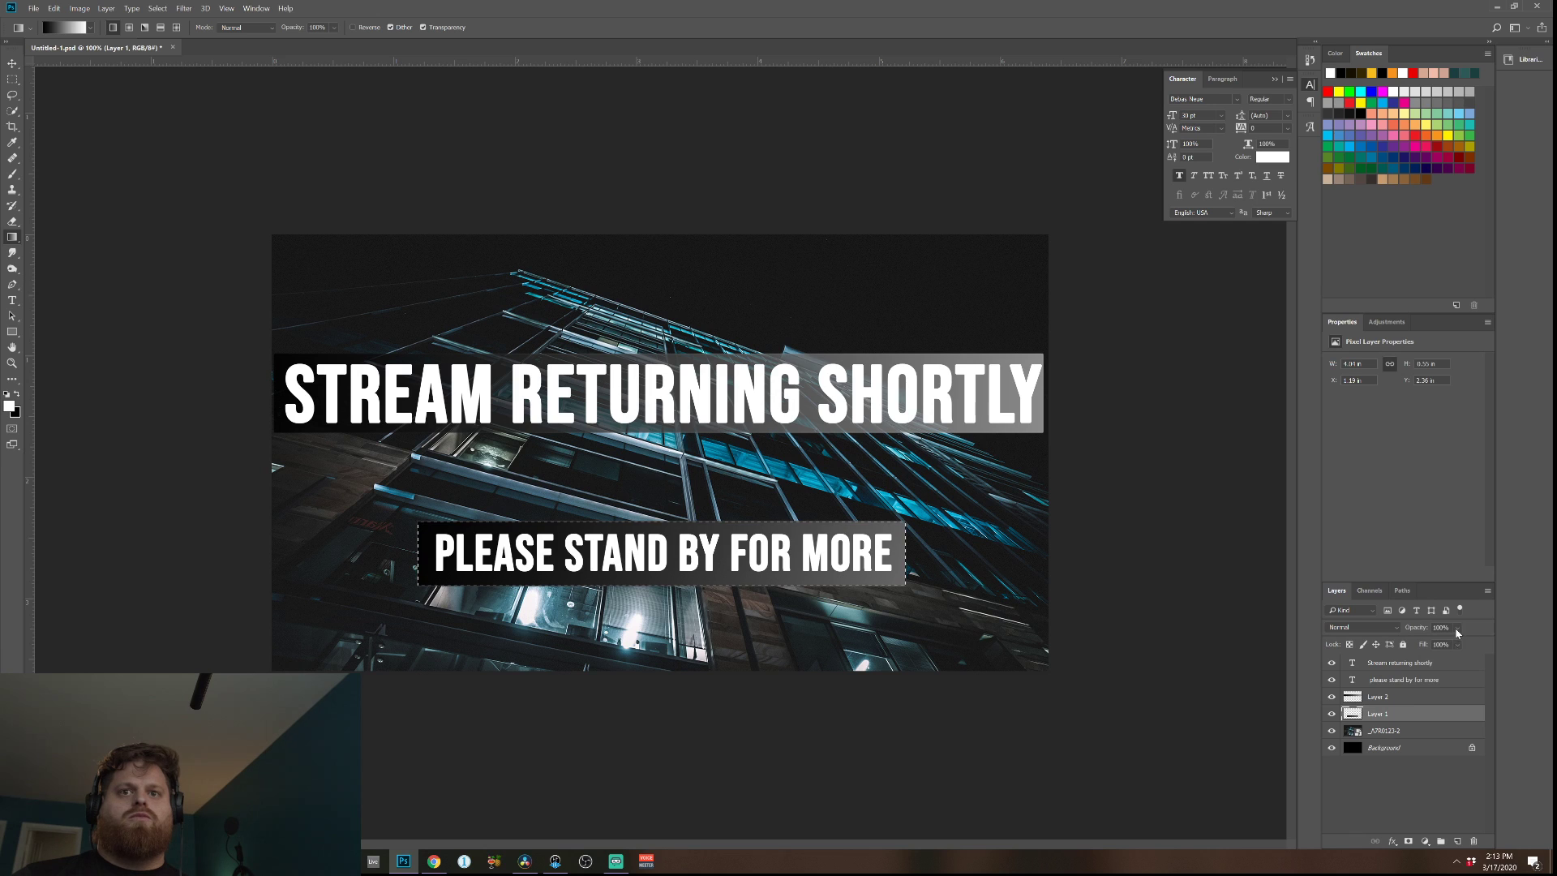
drag(1464, 642, 1464, 647)
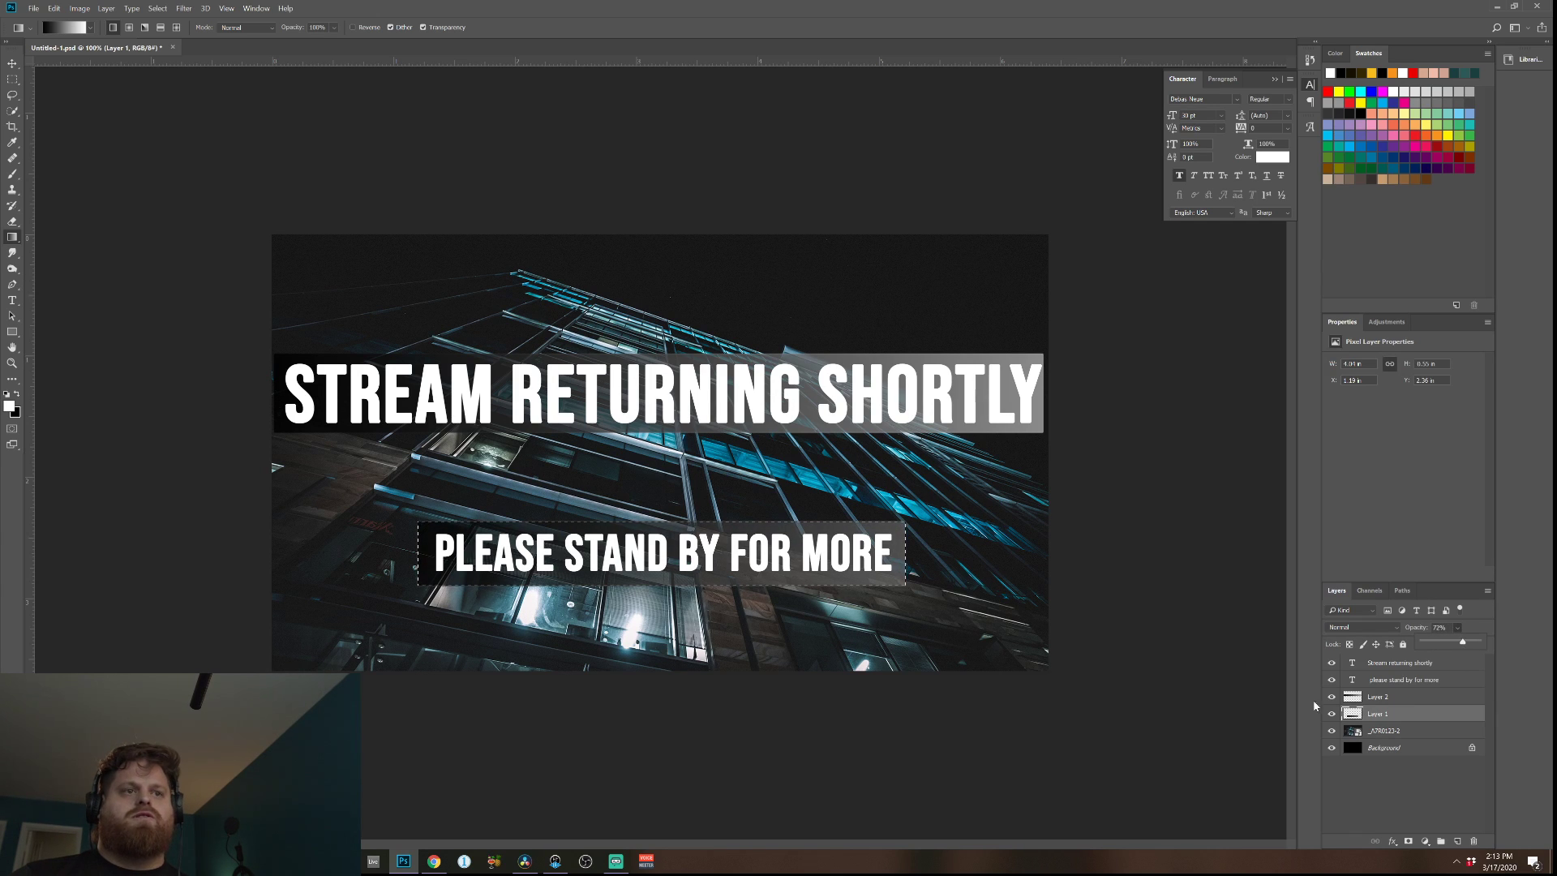
drag(1312, 703, 1130, 532)
key(ctrl+d)
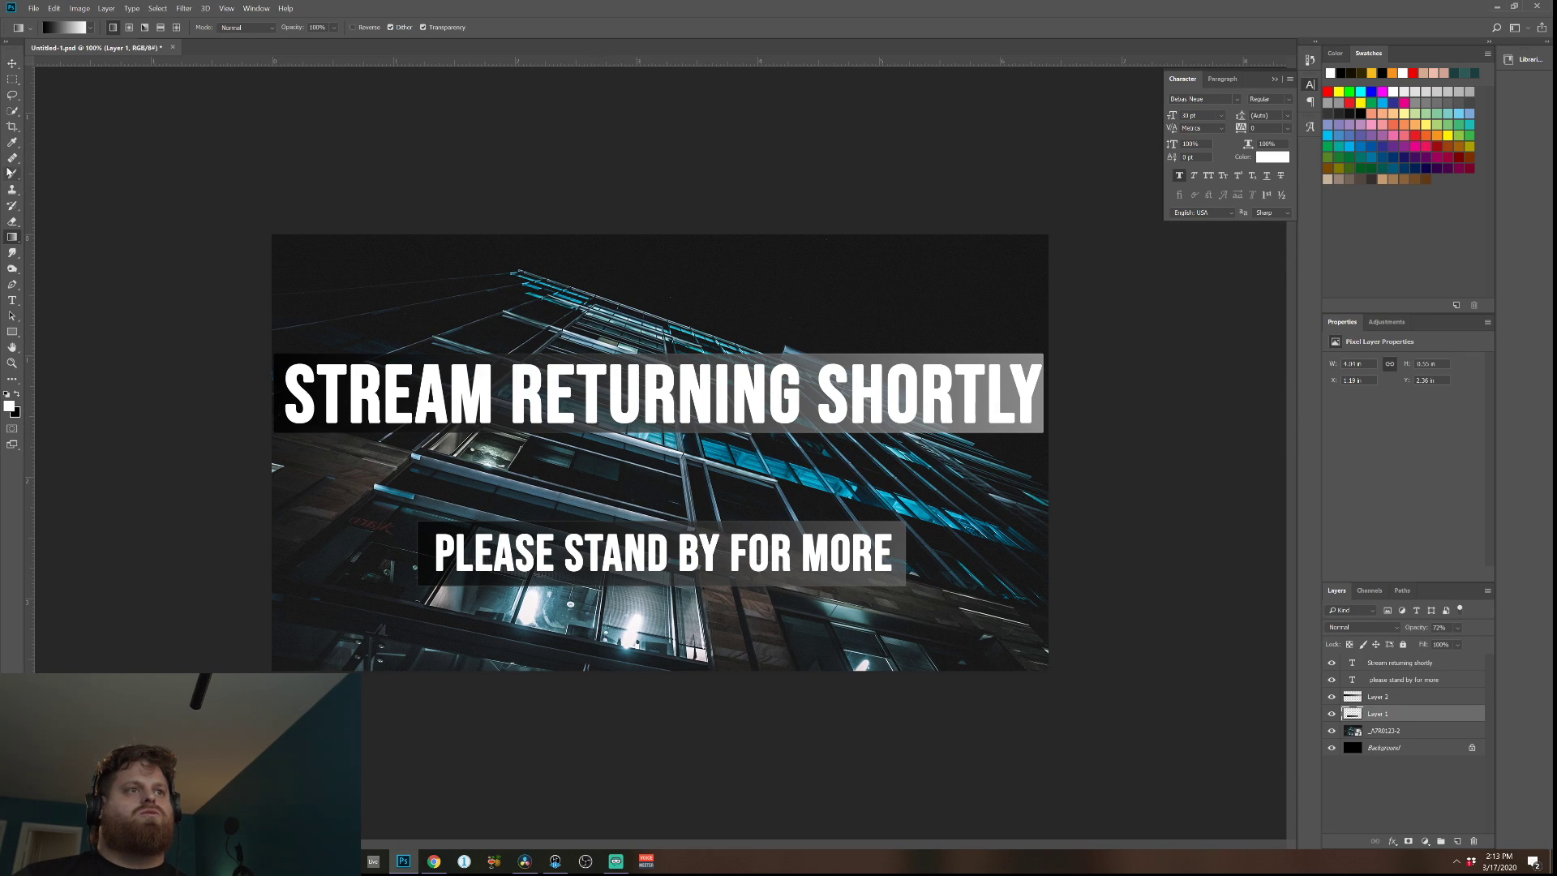
Set up saving the artwork as a JPEG file named "Stream Returning Shortly 1 asset".
click(31, 8)
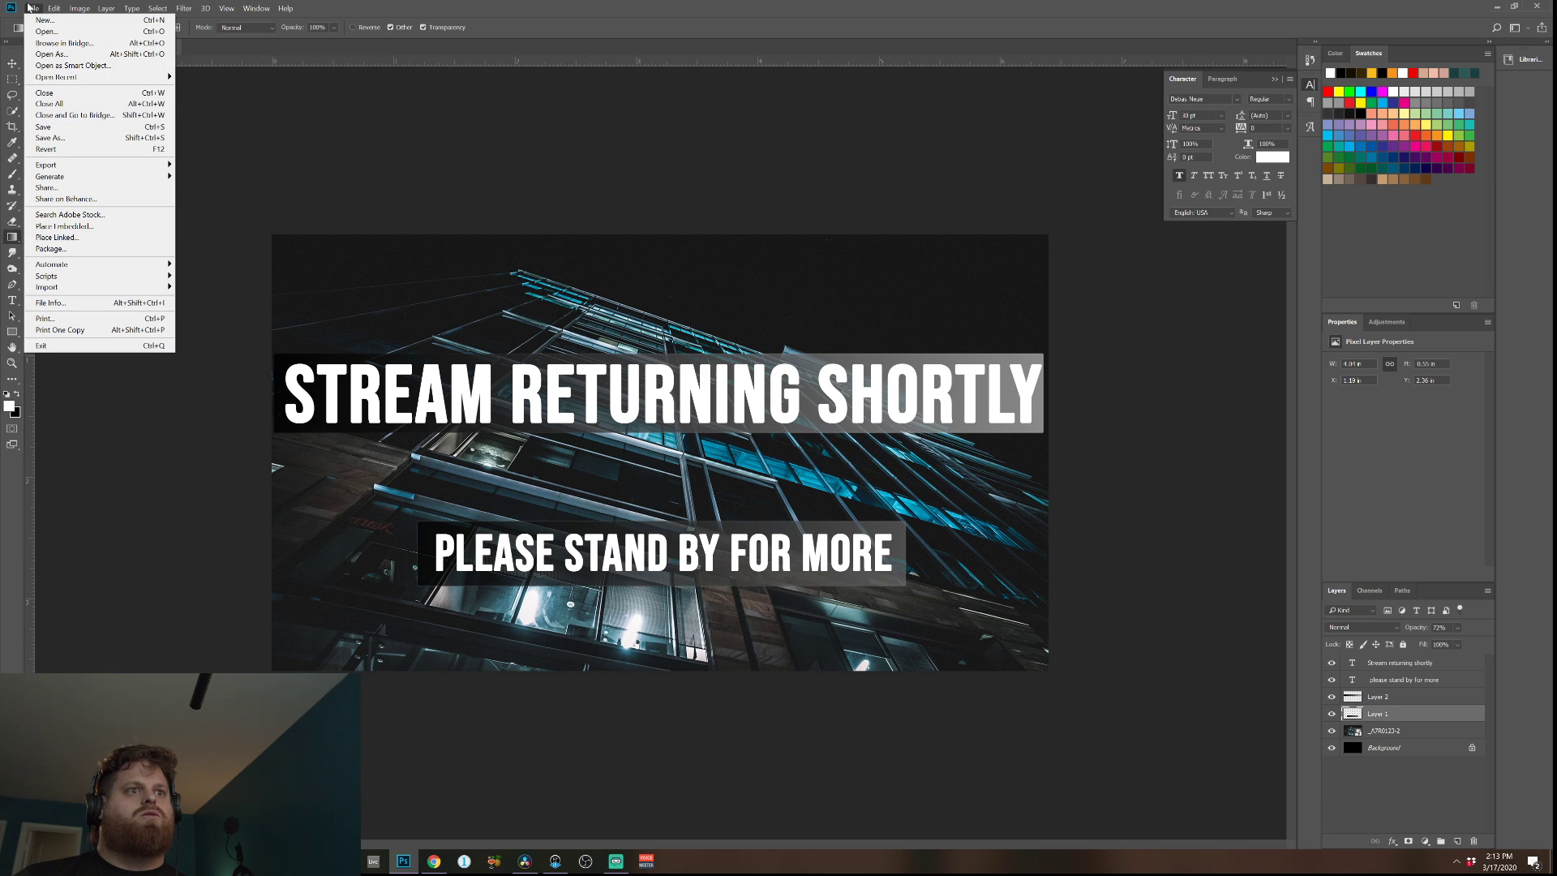
click(70, 138)
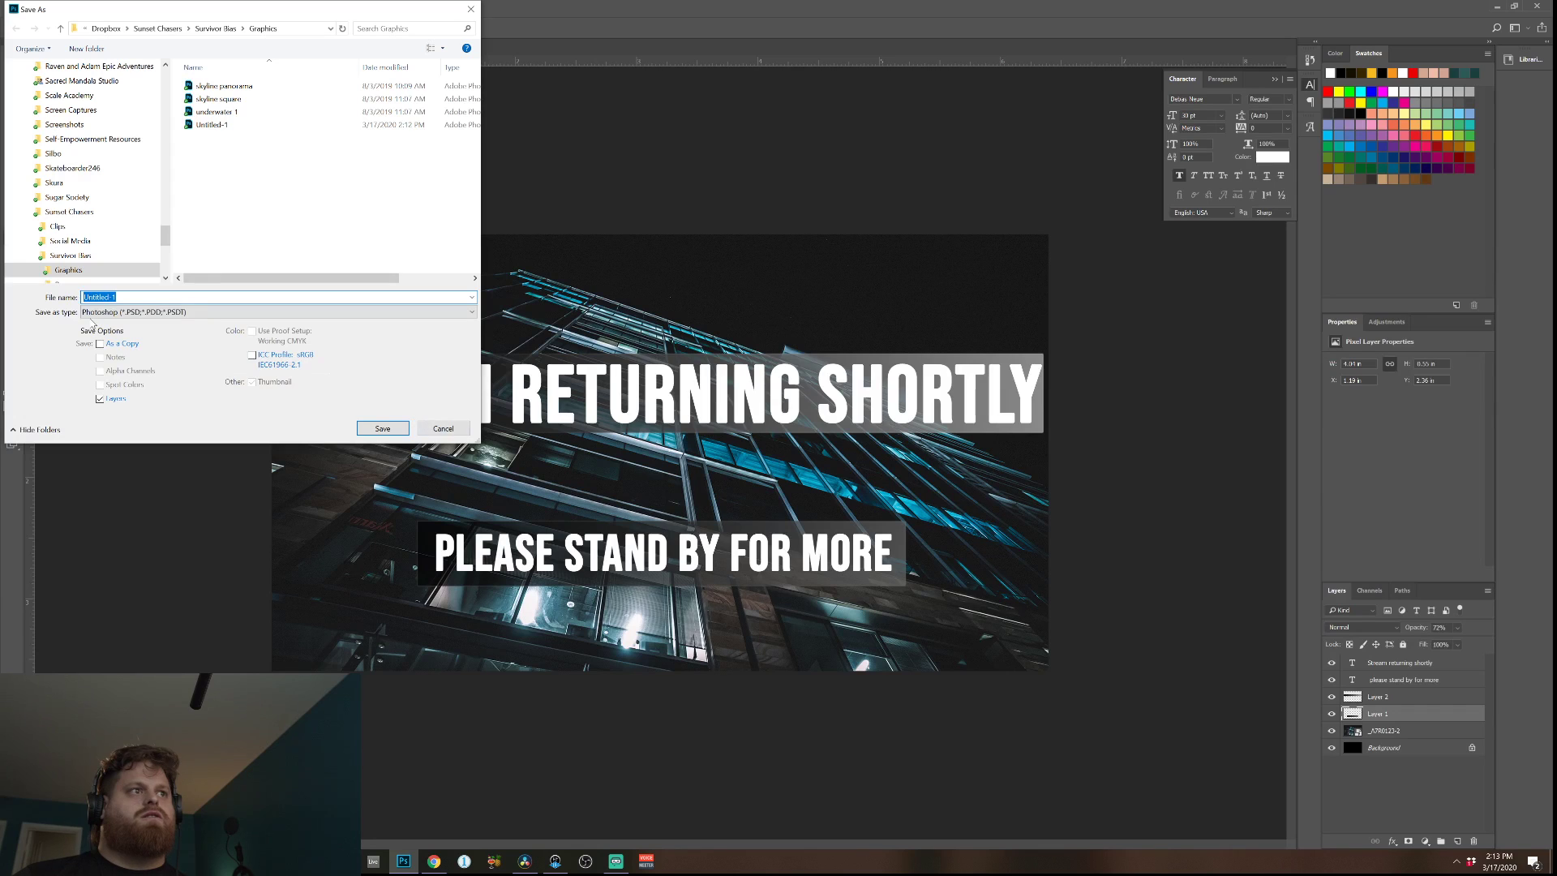
click(96, 312)
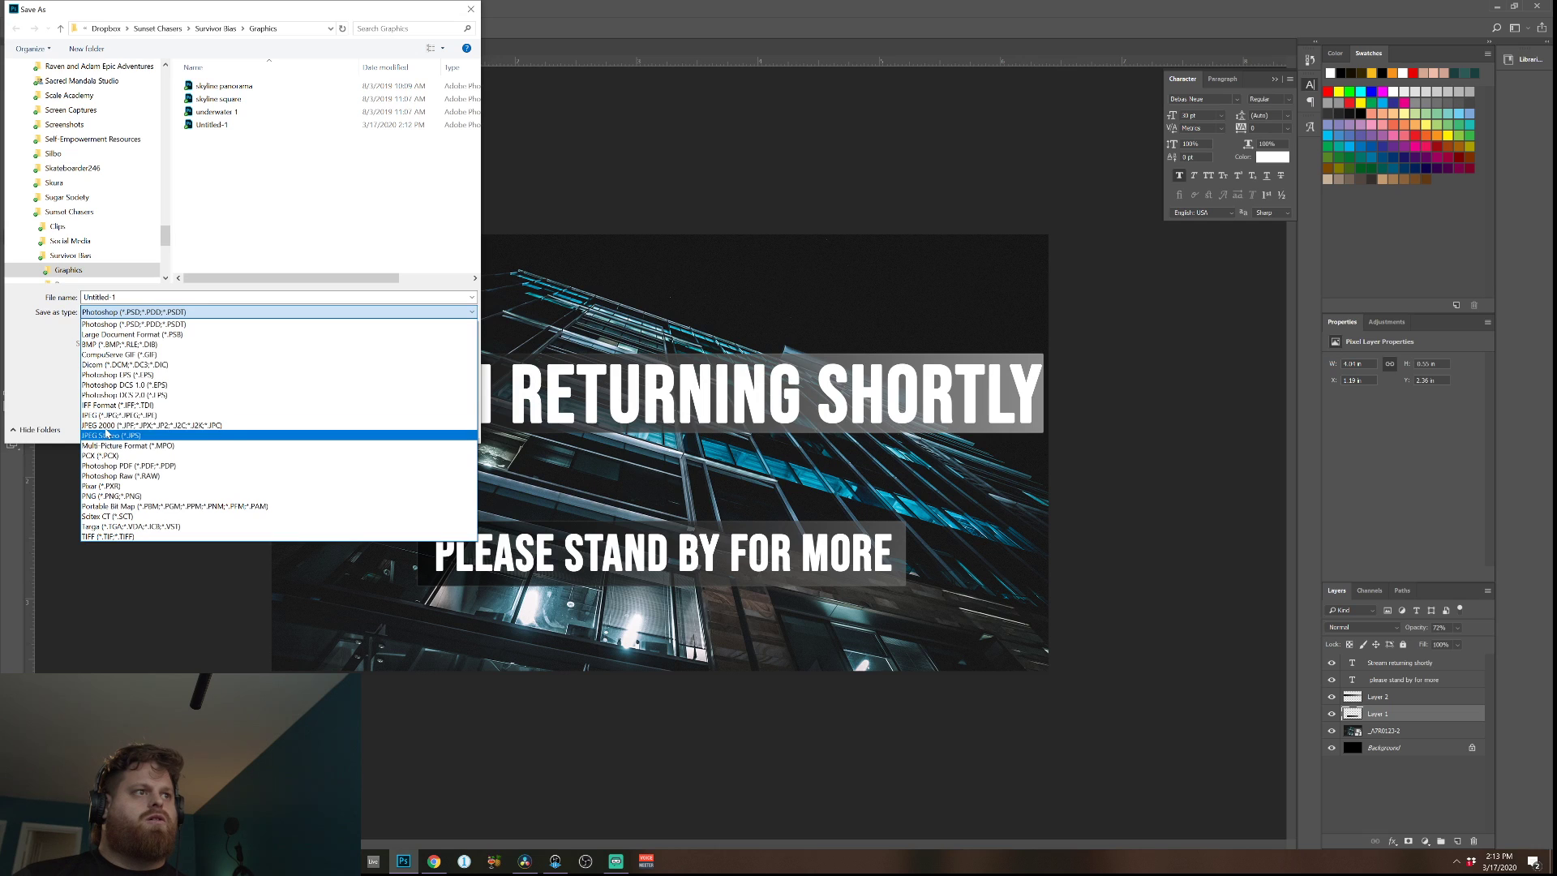
click(108, 416)
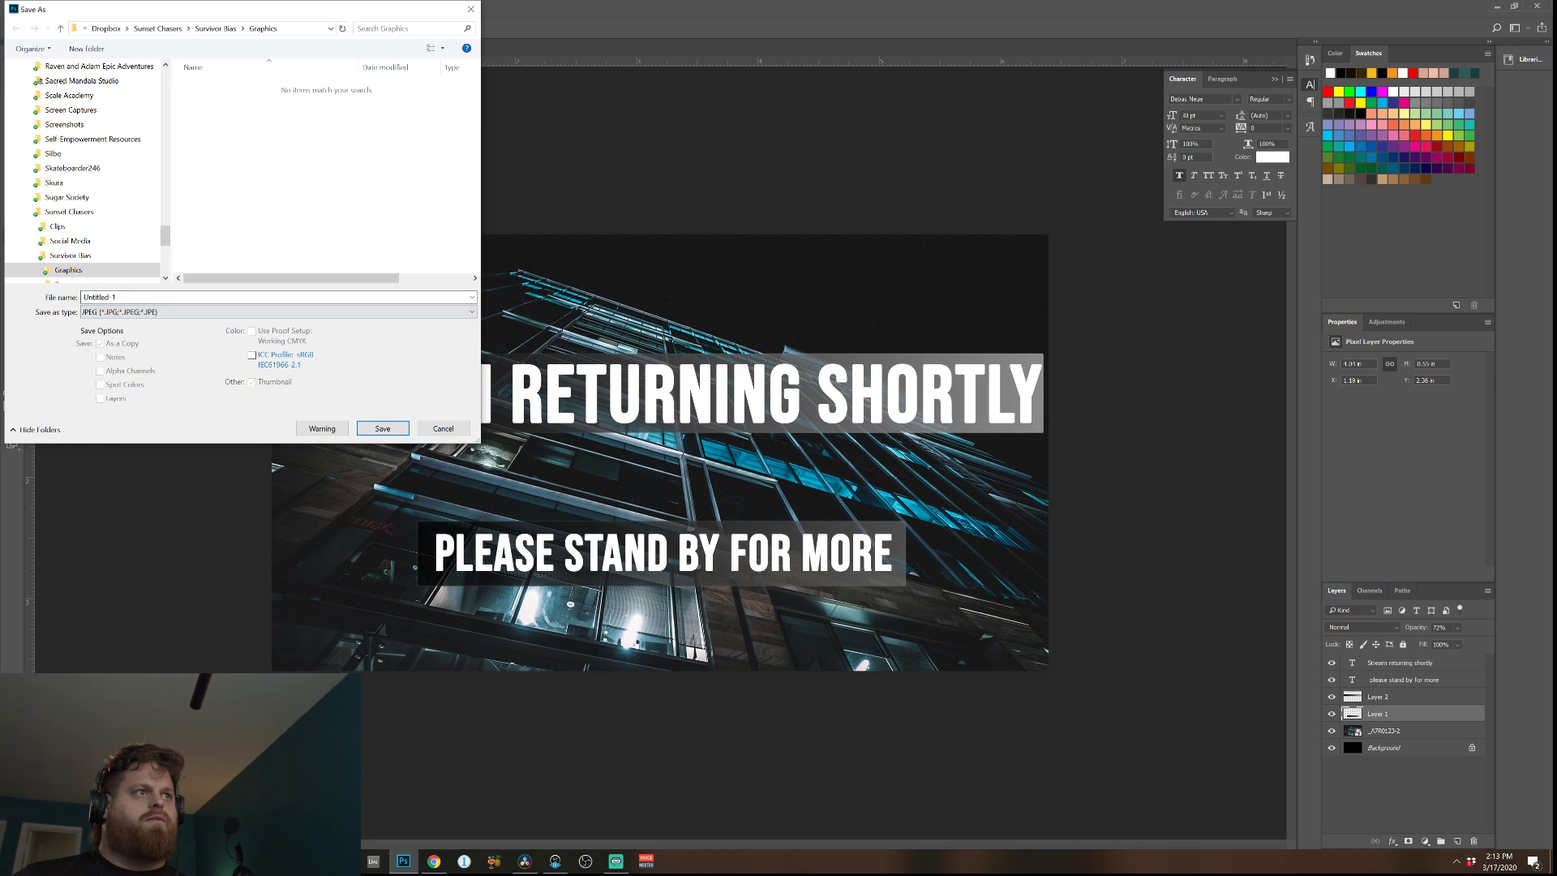
double_click(114, 297)
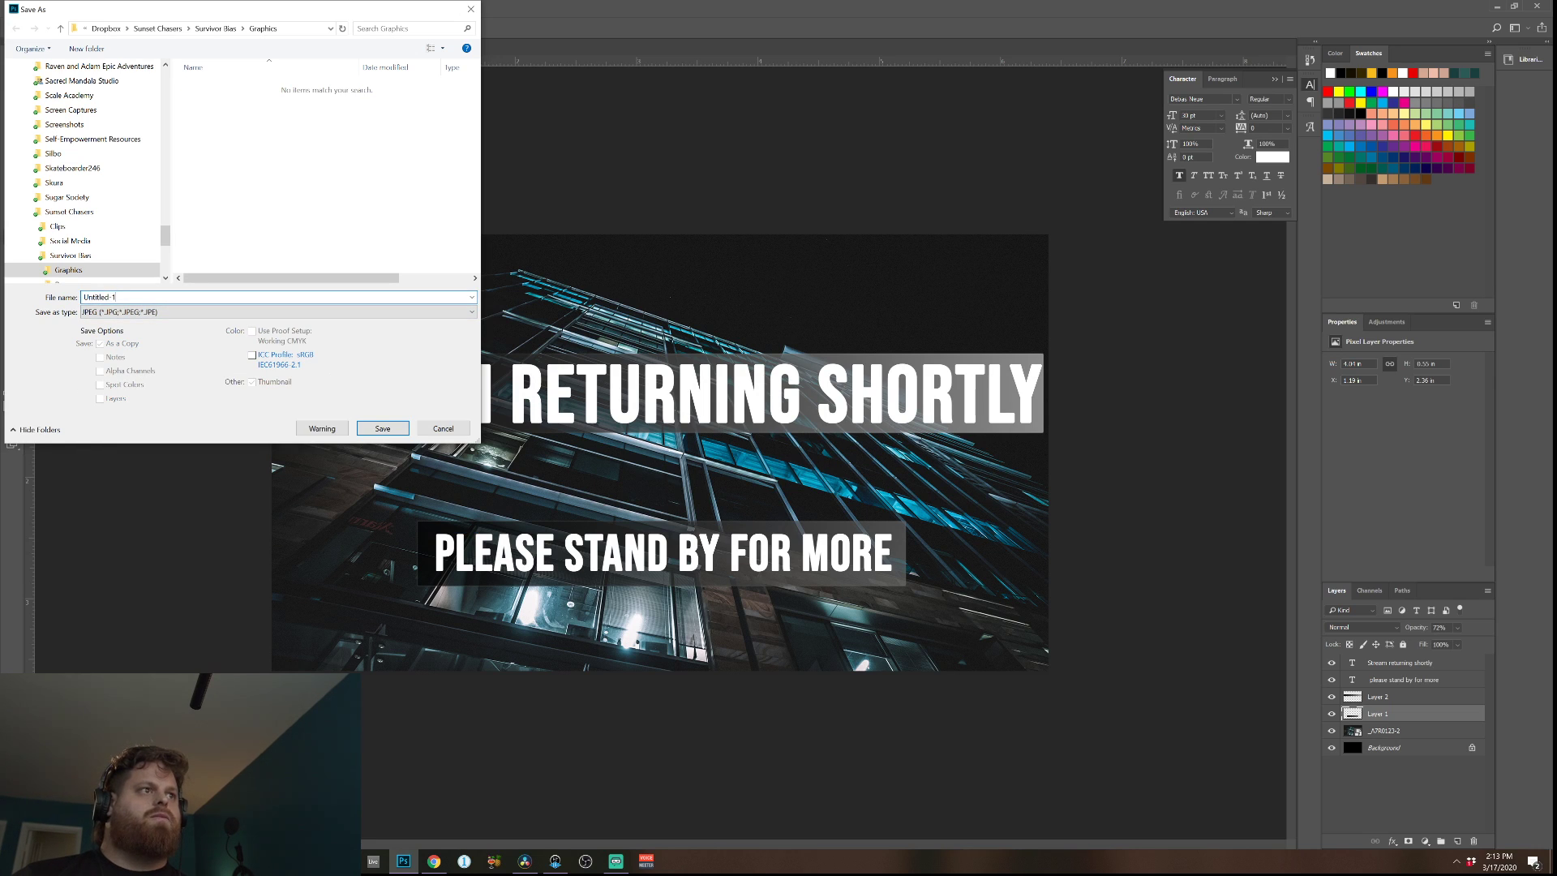
drag(114, 297, 83, 297)
text(Stream)
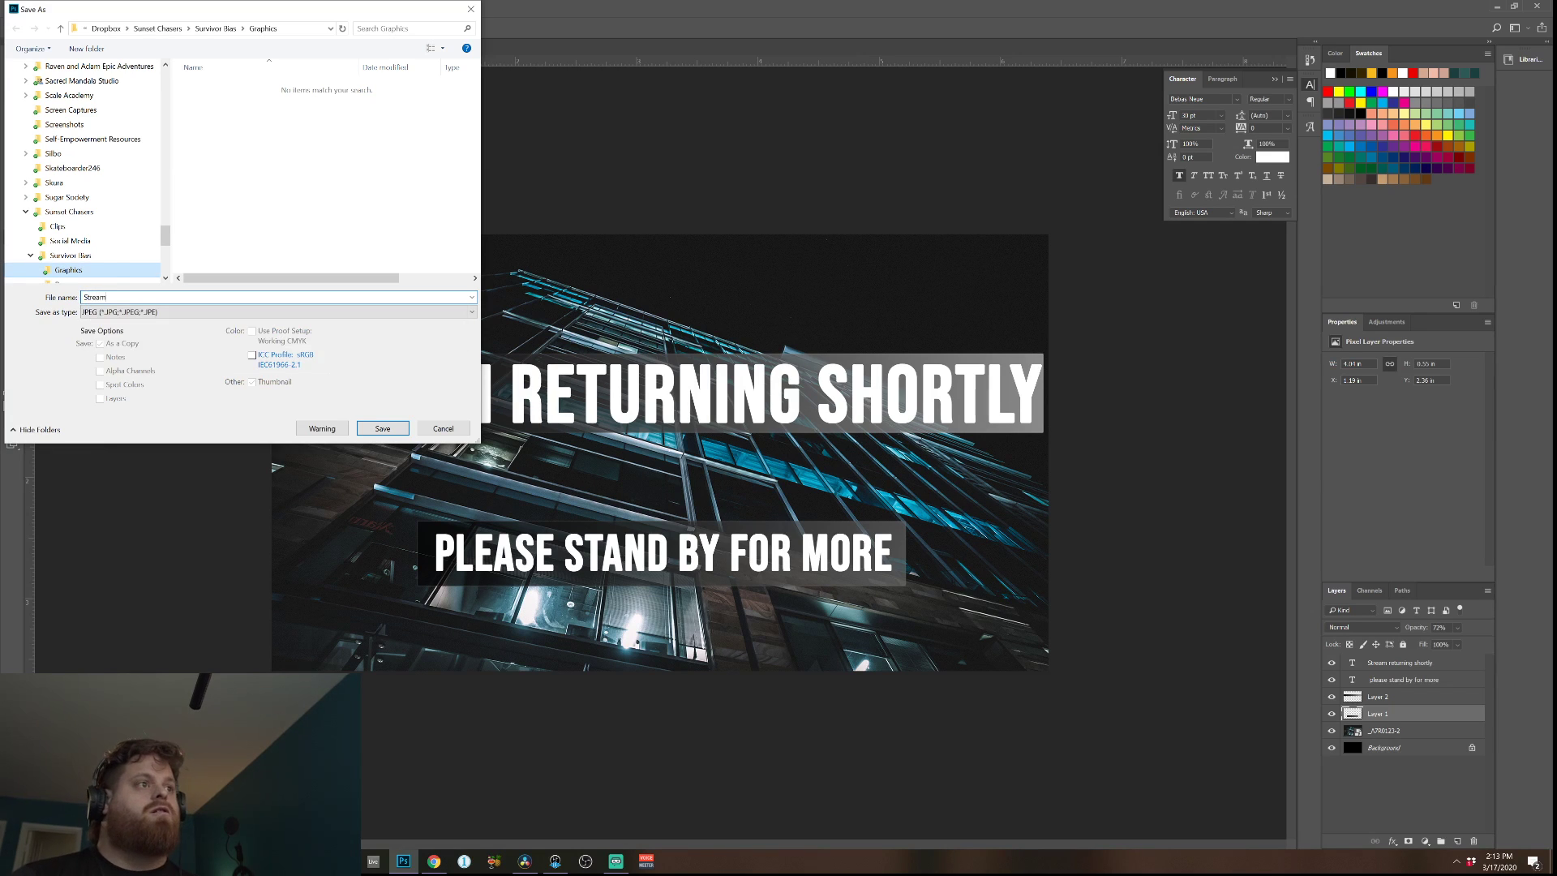
text( Returning Sho)
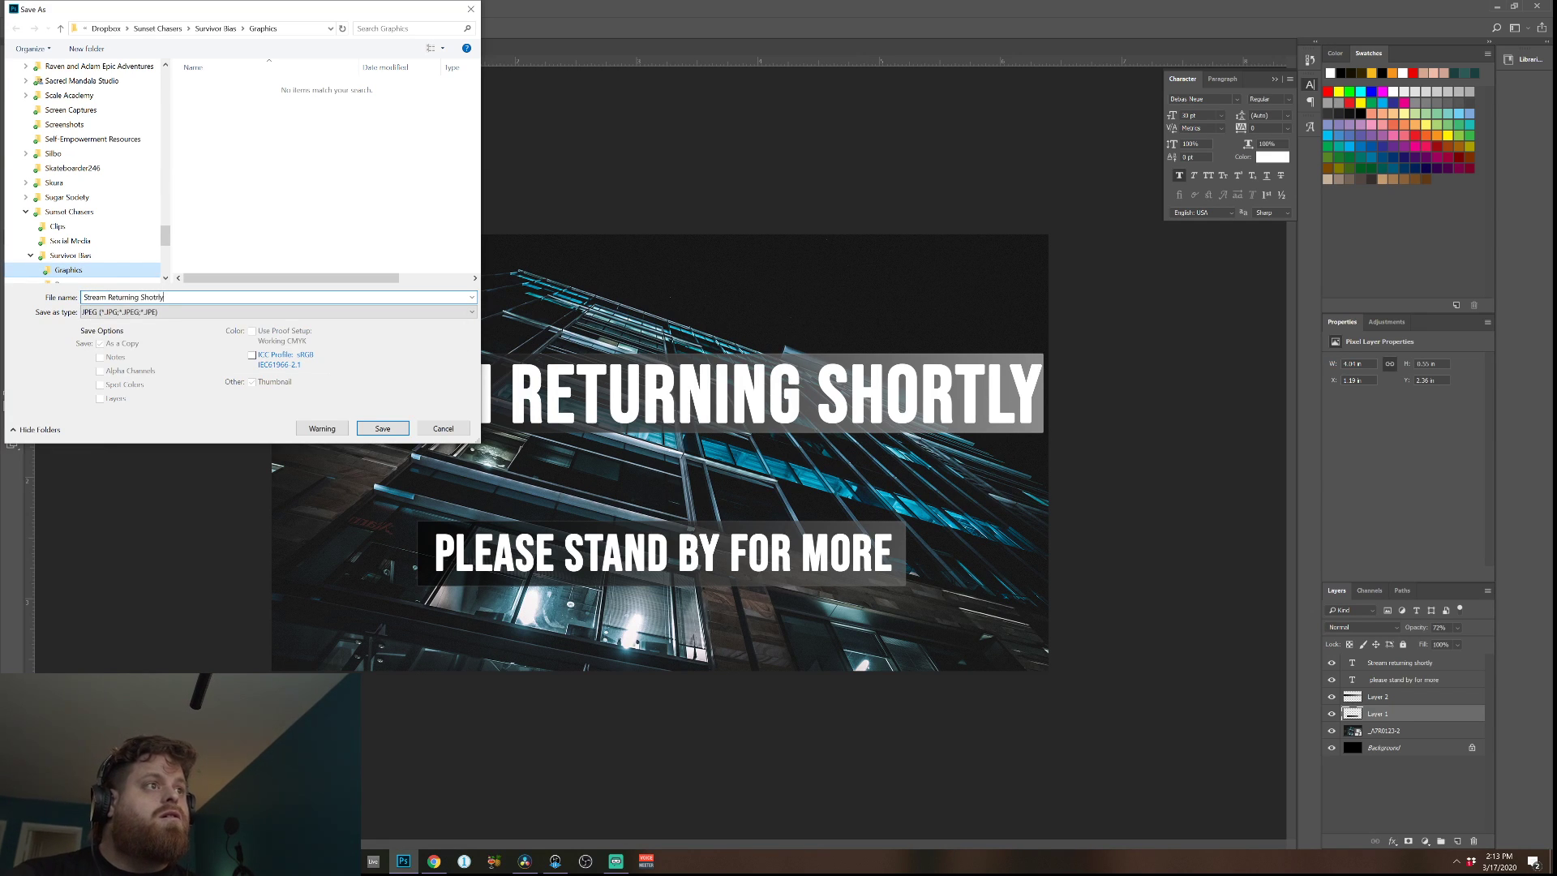
text(r)
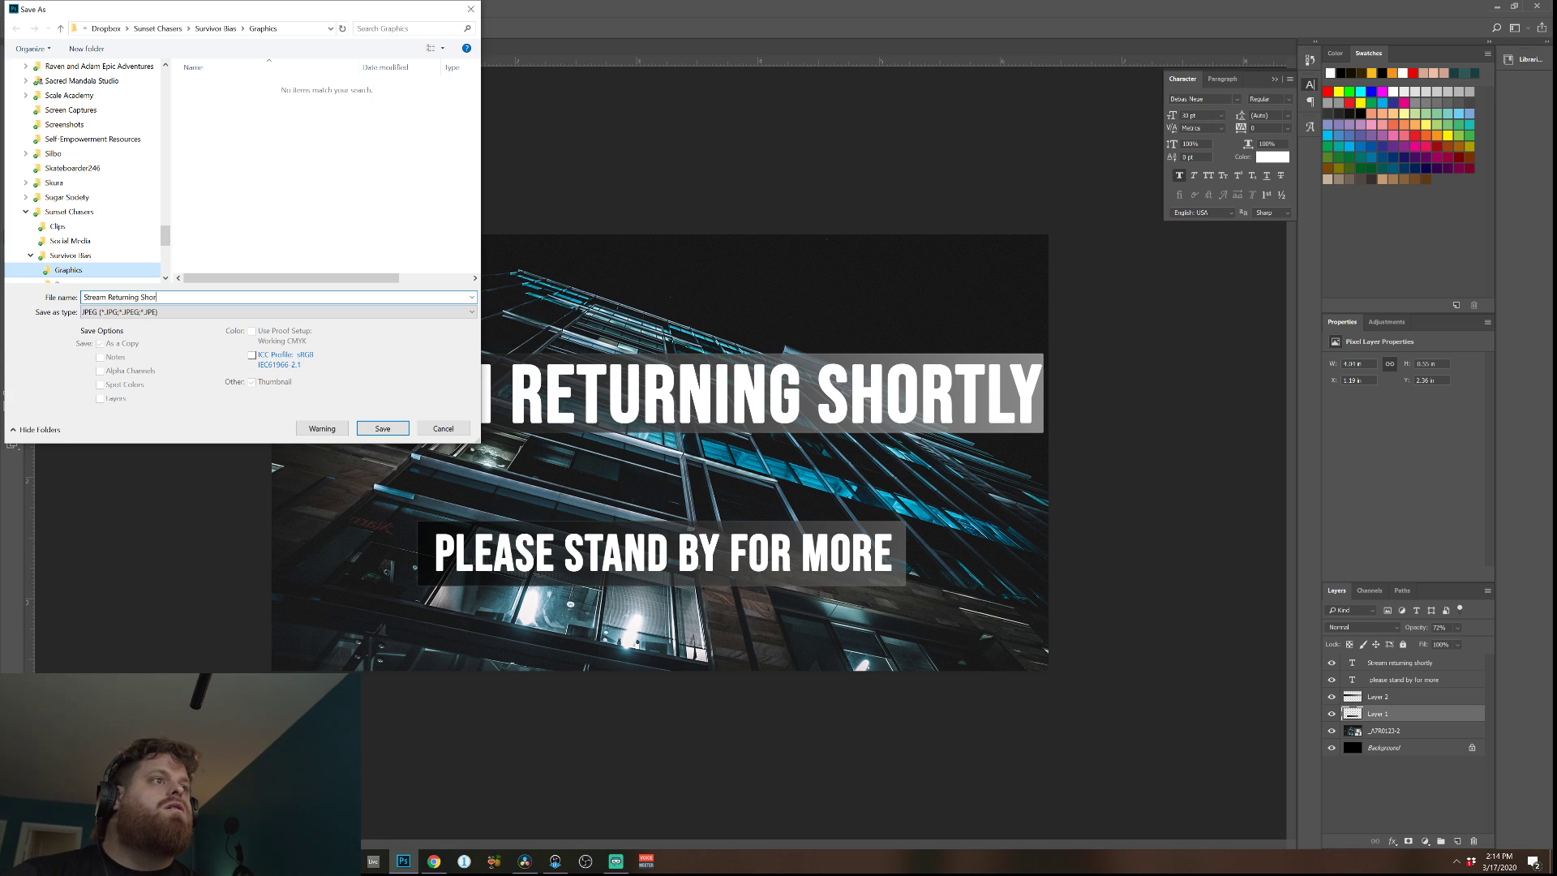
text(tly 1 asset)
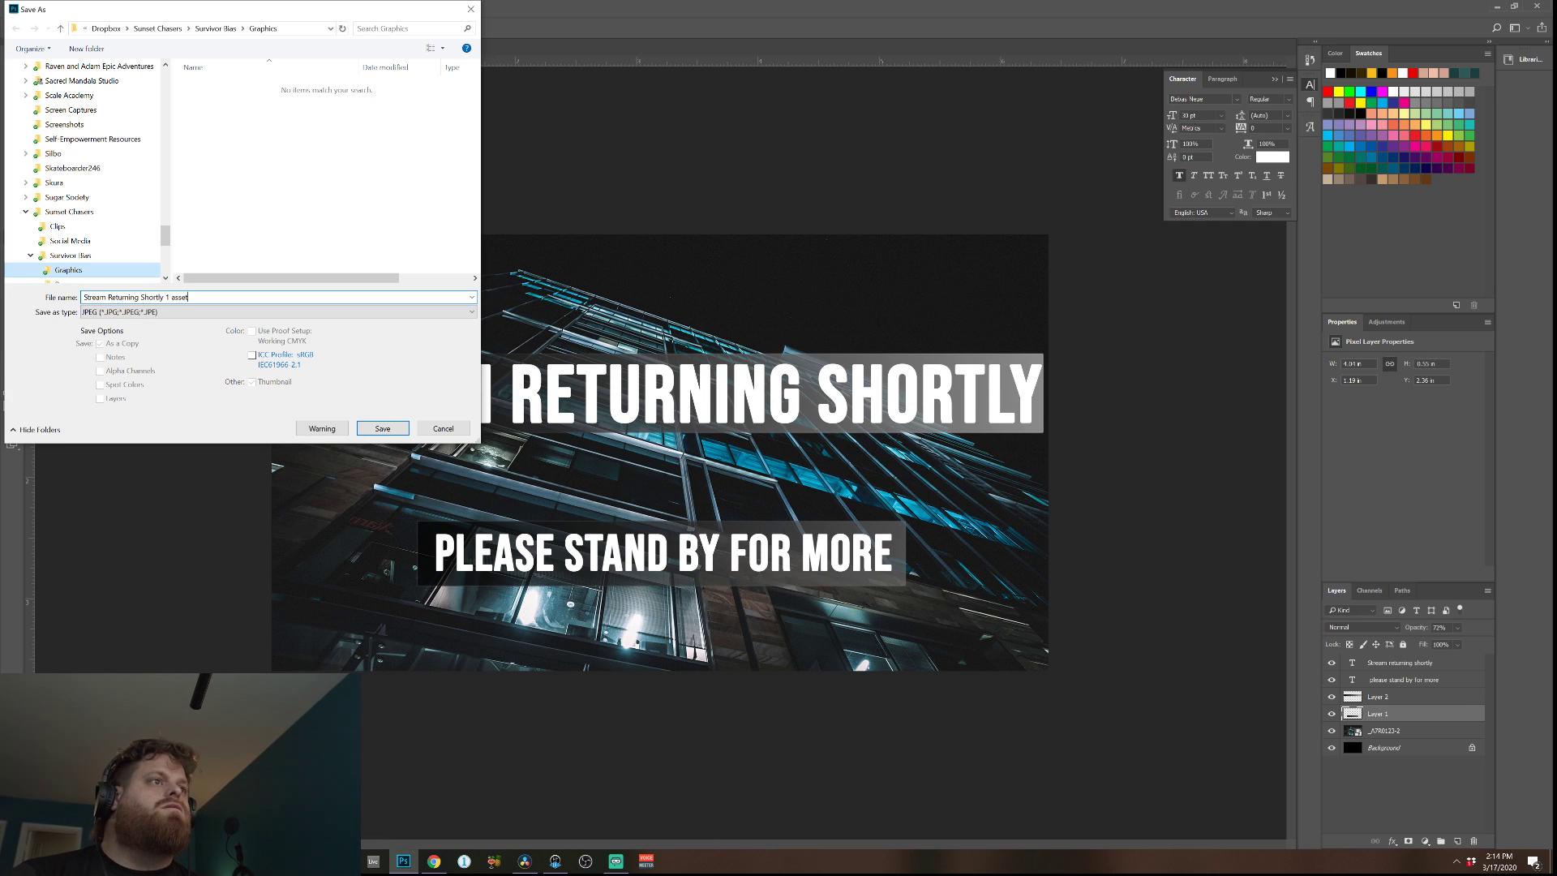
Save the JPEG in the Sunset Chasers folder with High quality 8 and the Baseline ("Standard") format.
click(68, 211)
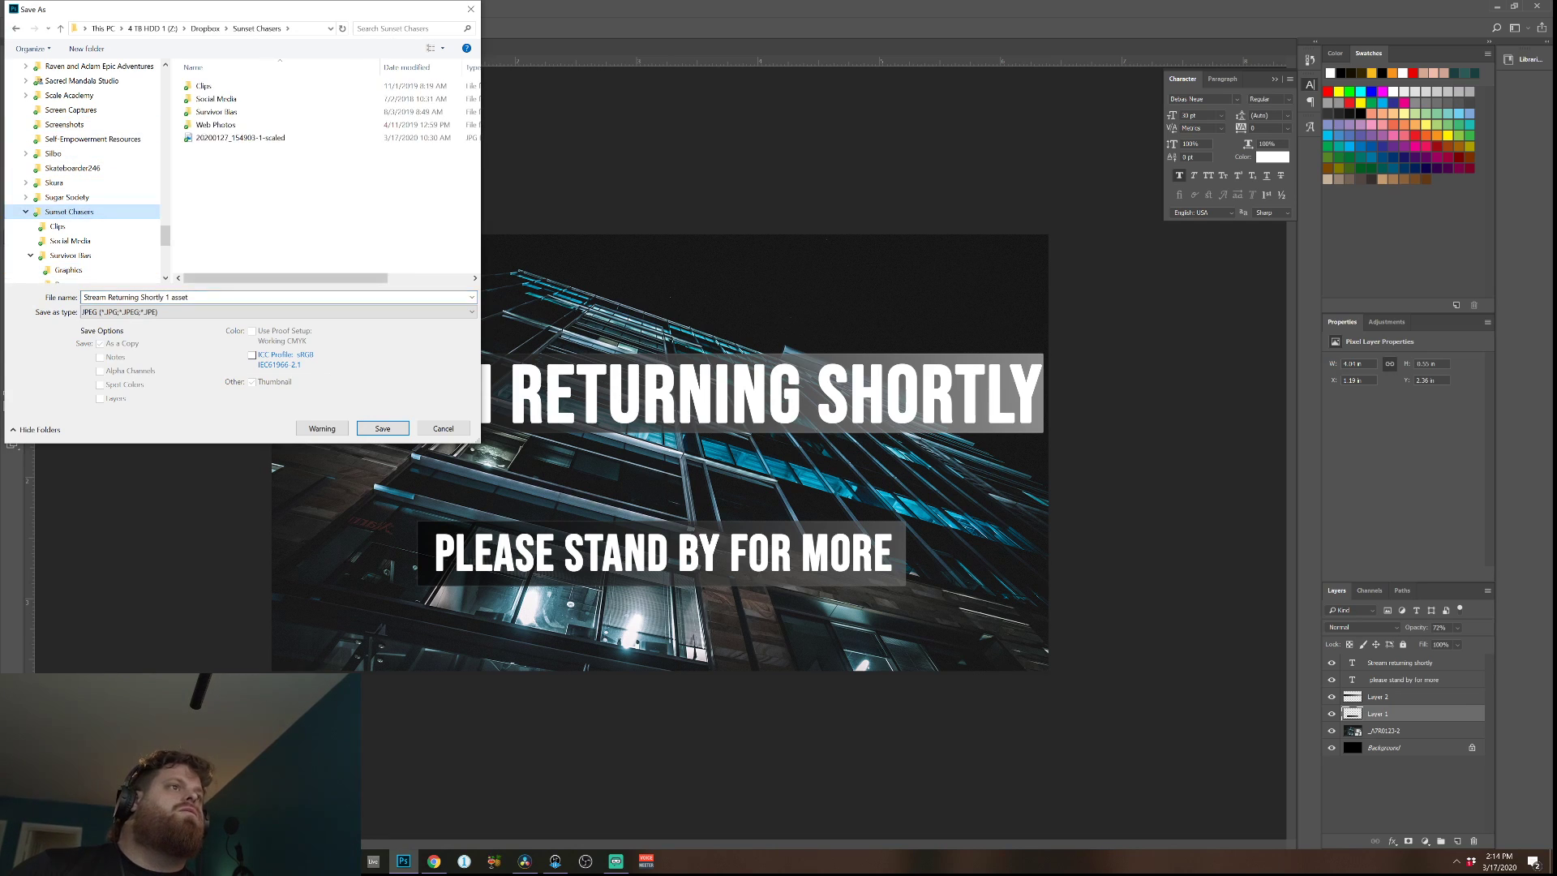
click(382, 428)
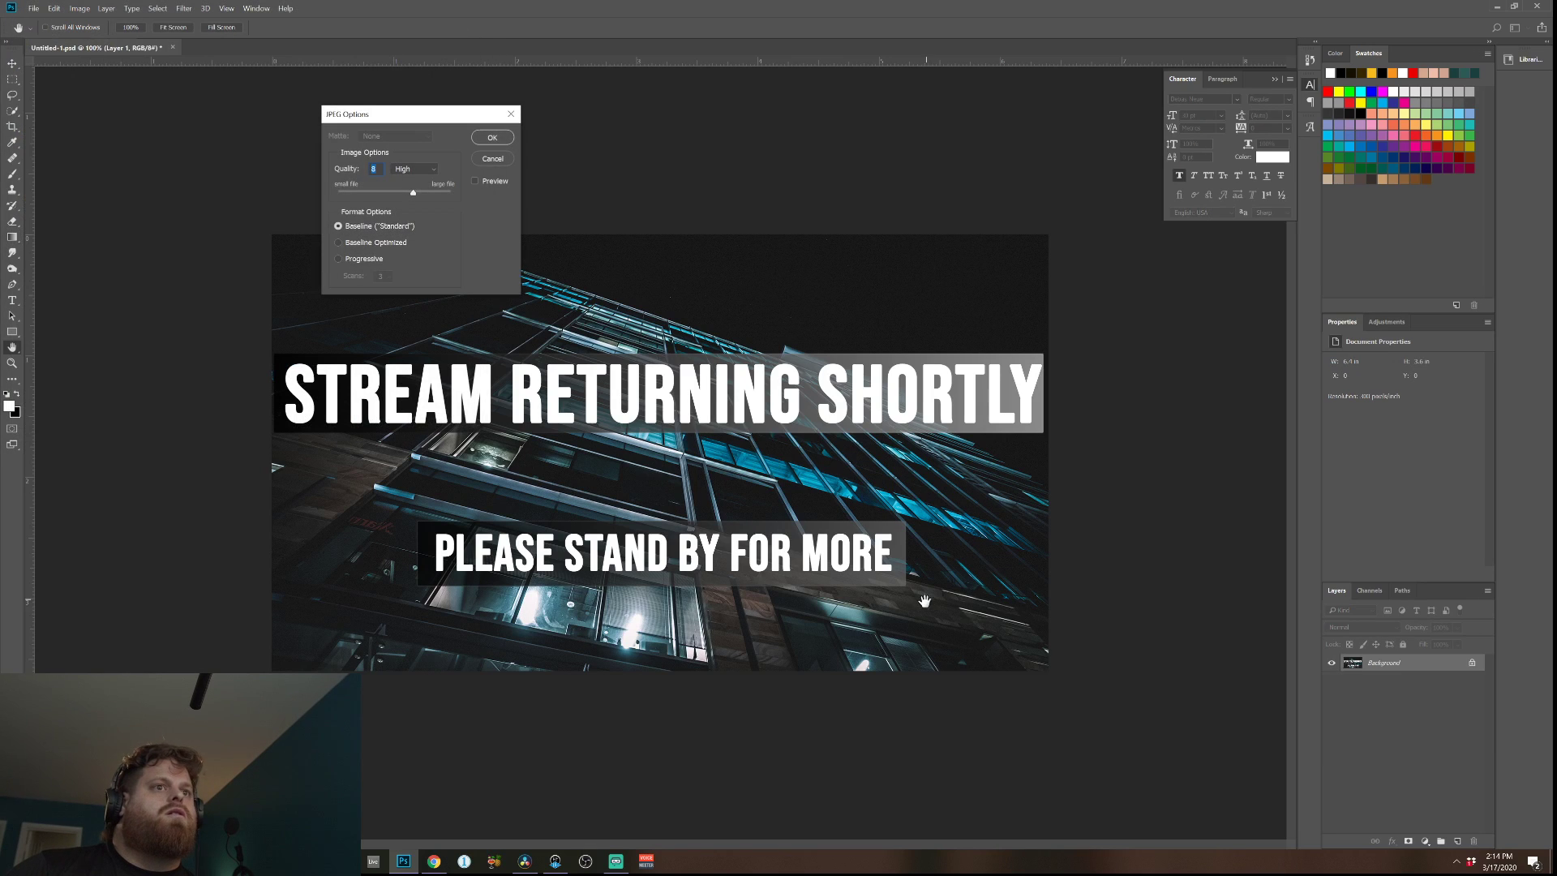
click(494, 140)
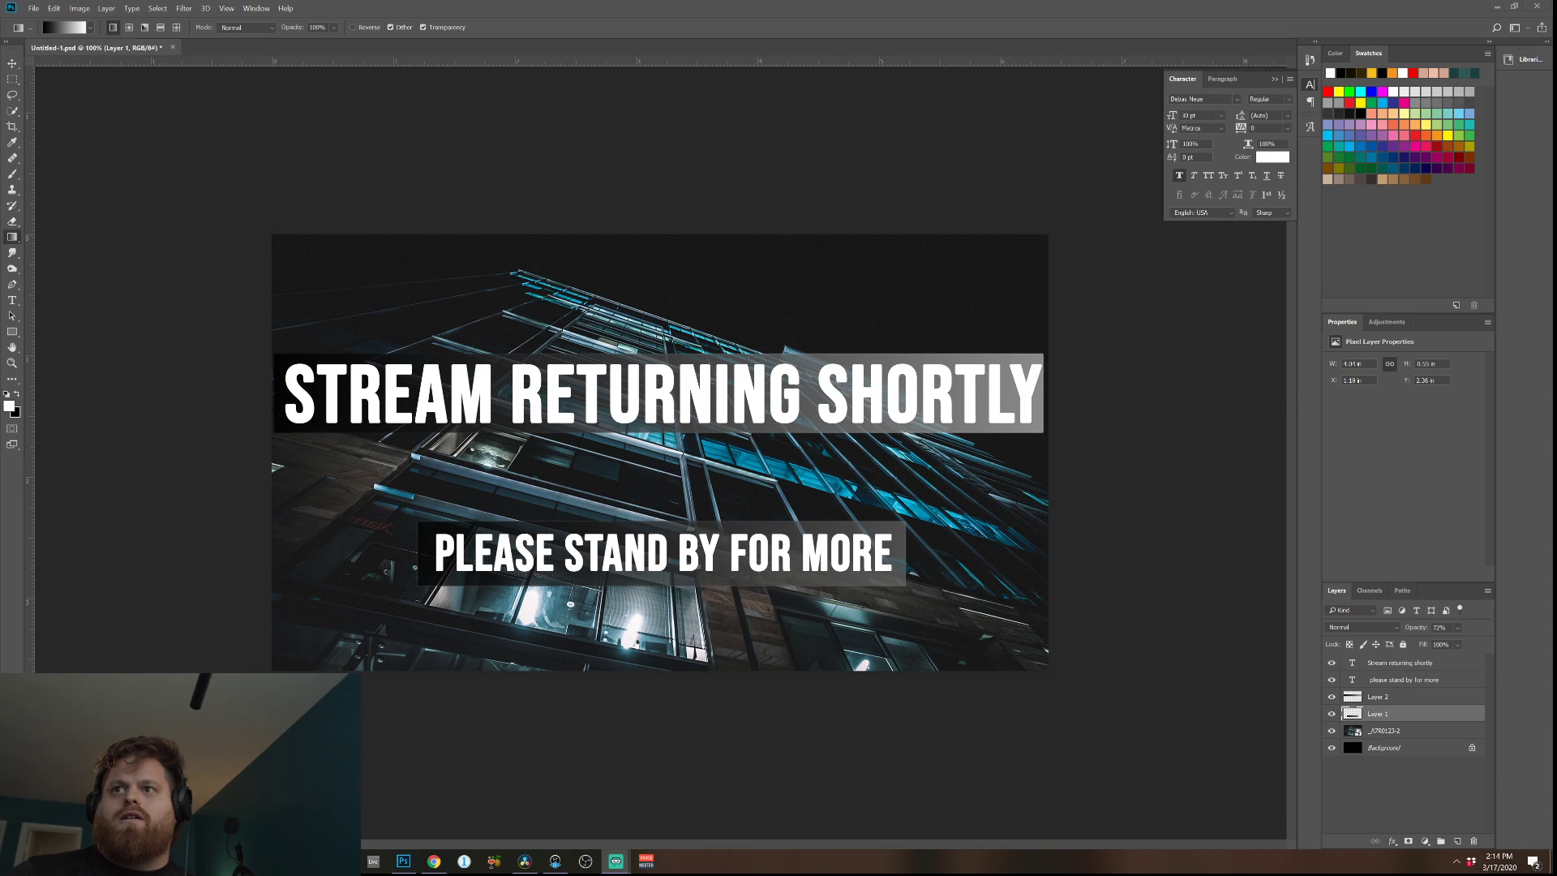
Switch to Streamlabs OBS and add a new scene named "Away Screen 1".
key(alt+Tab)
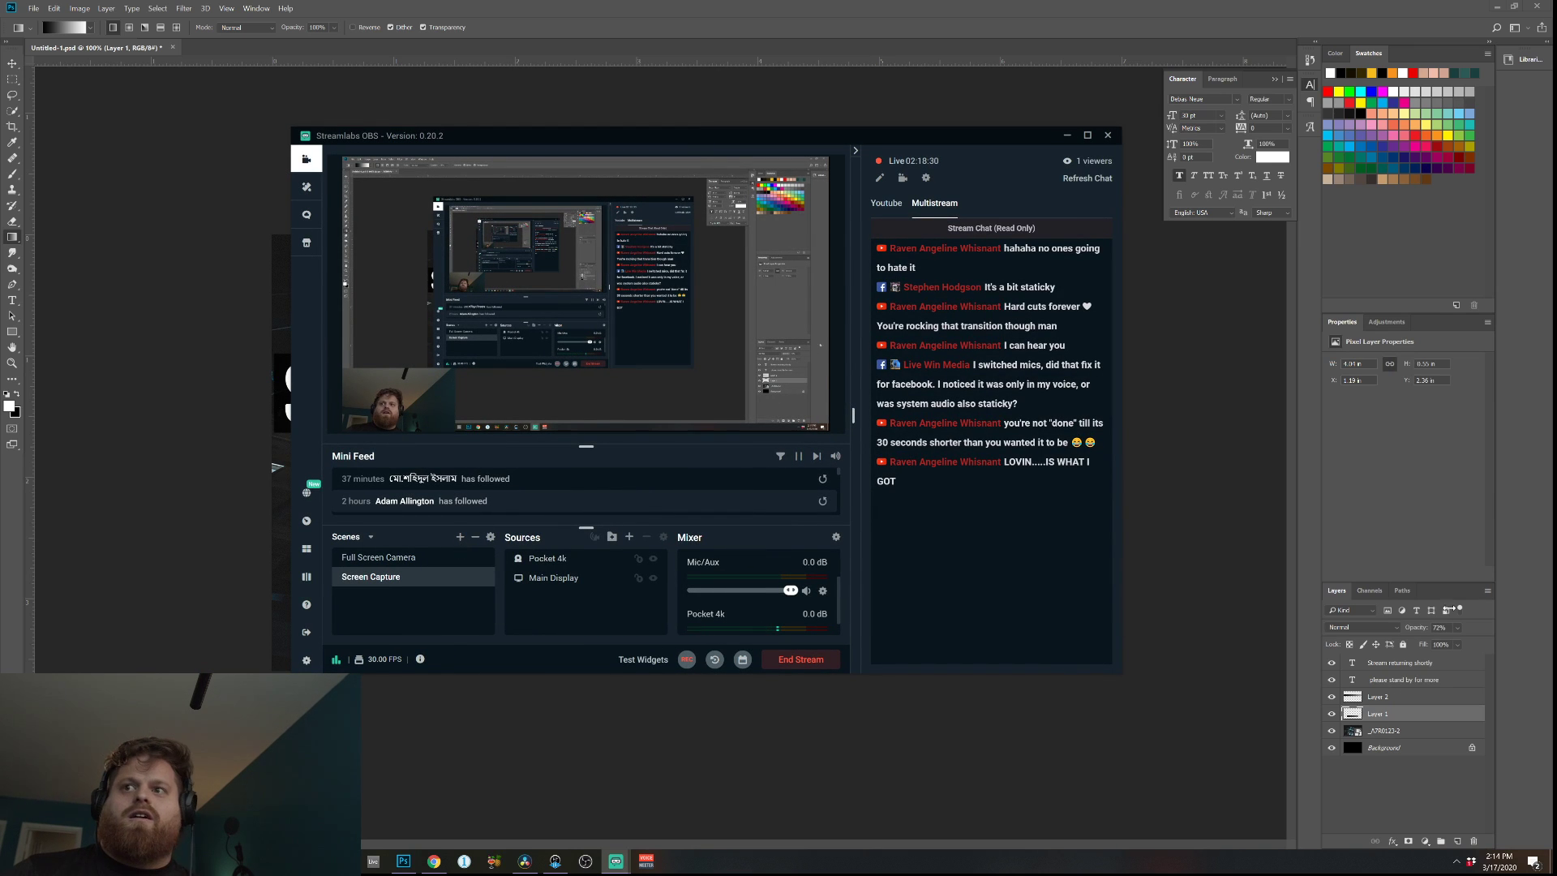
click(460, 537)
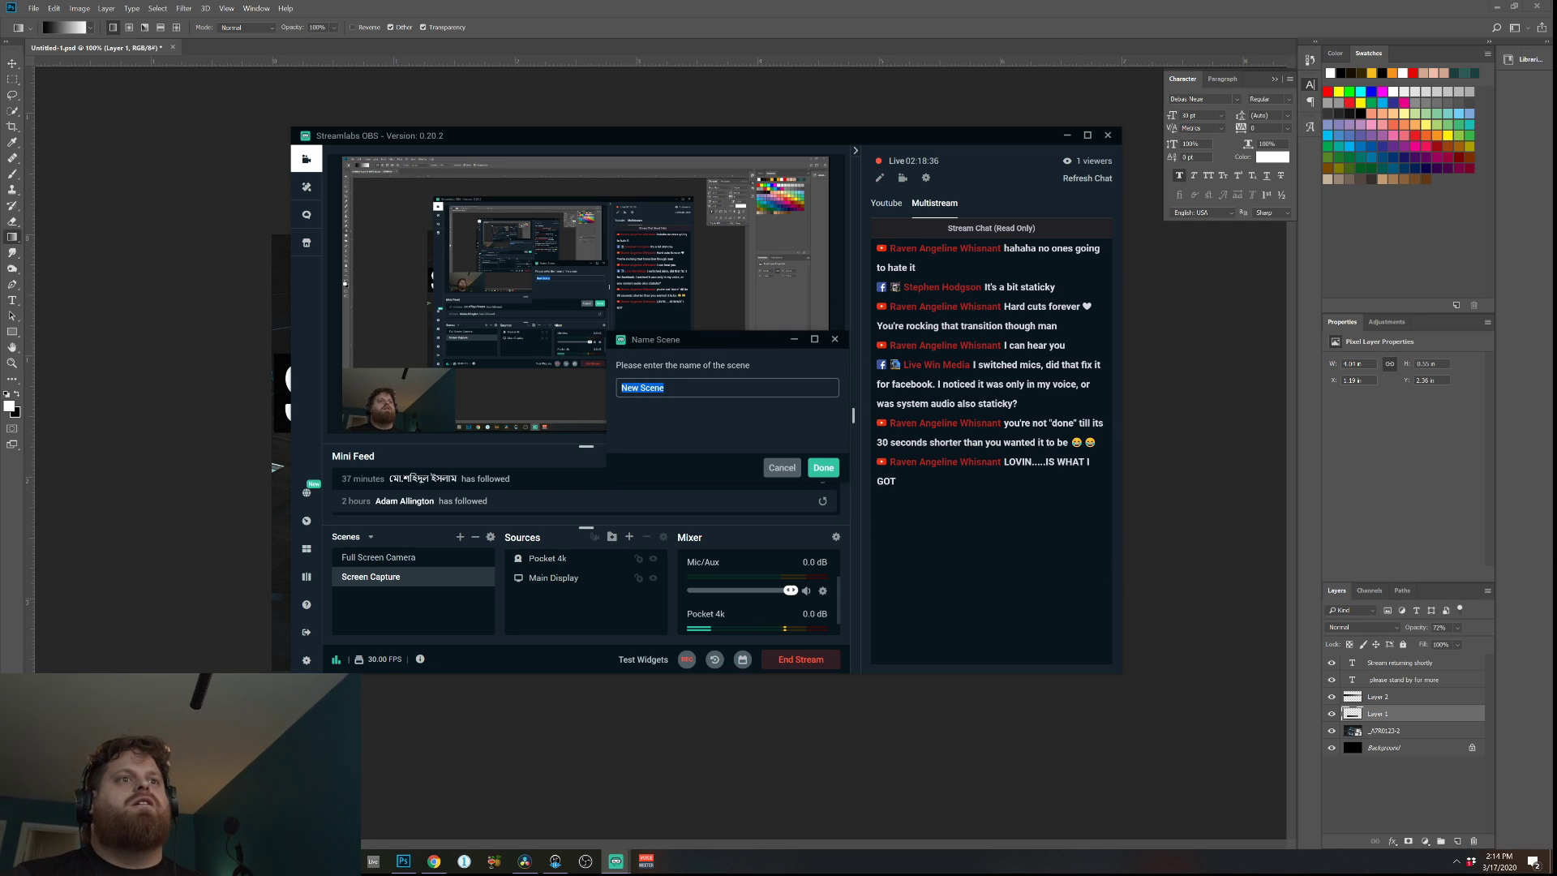
text(Away )
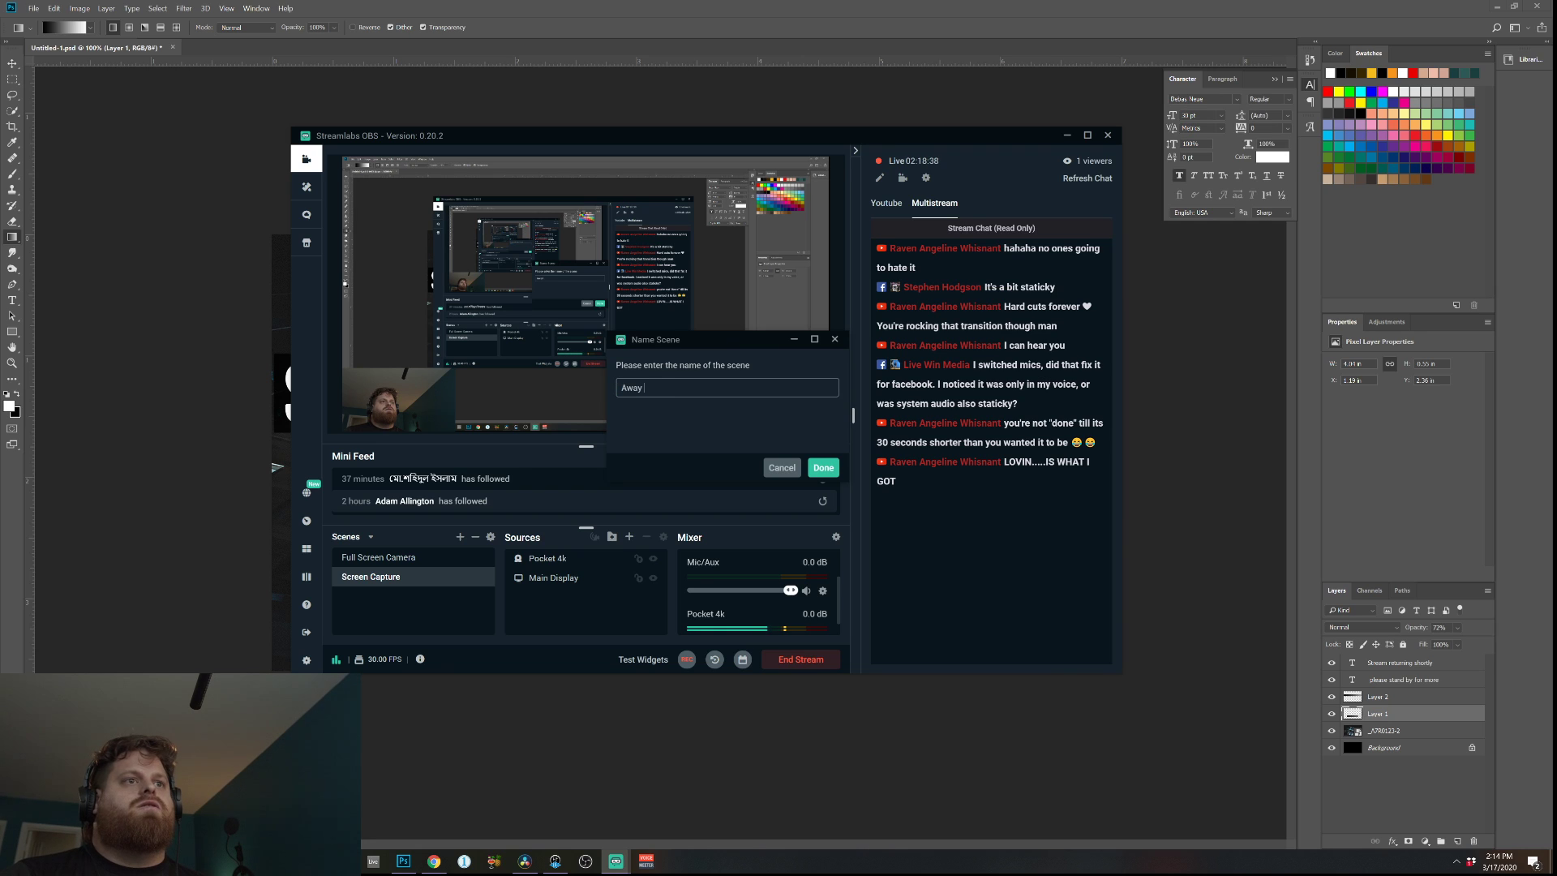
text(Screen 1)
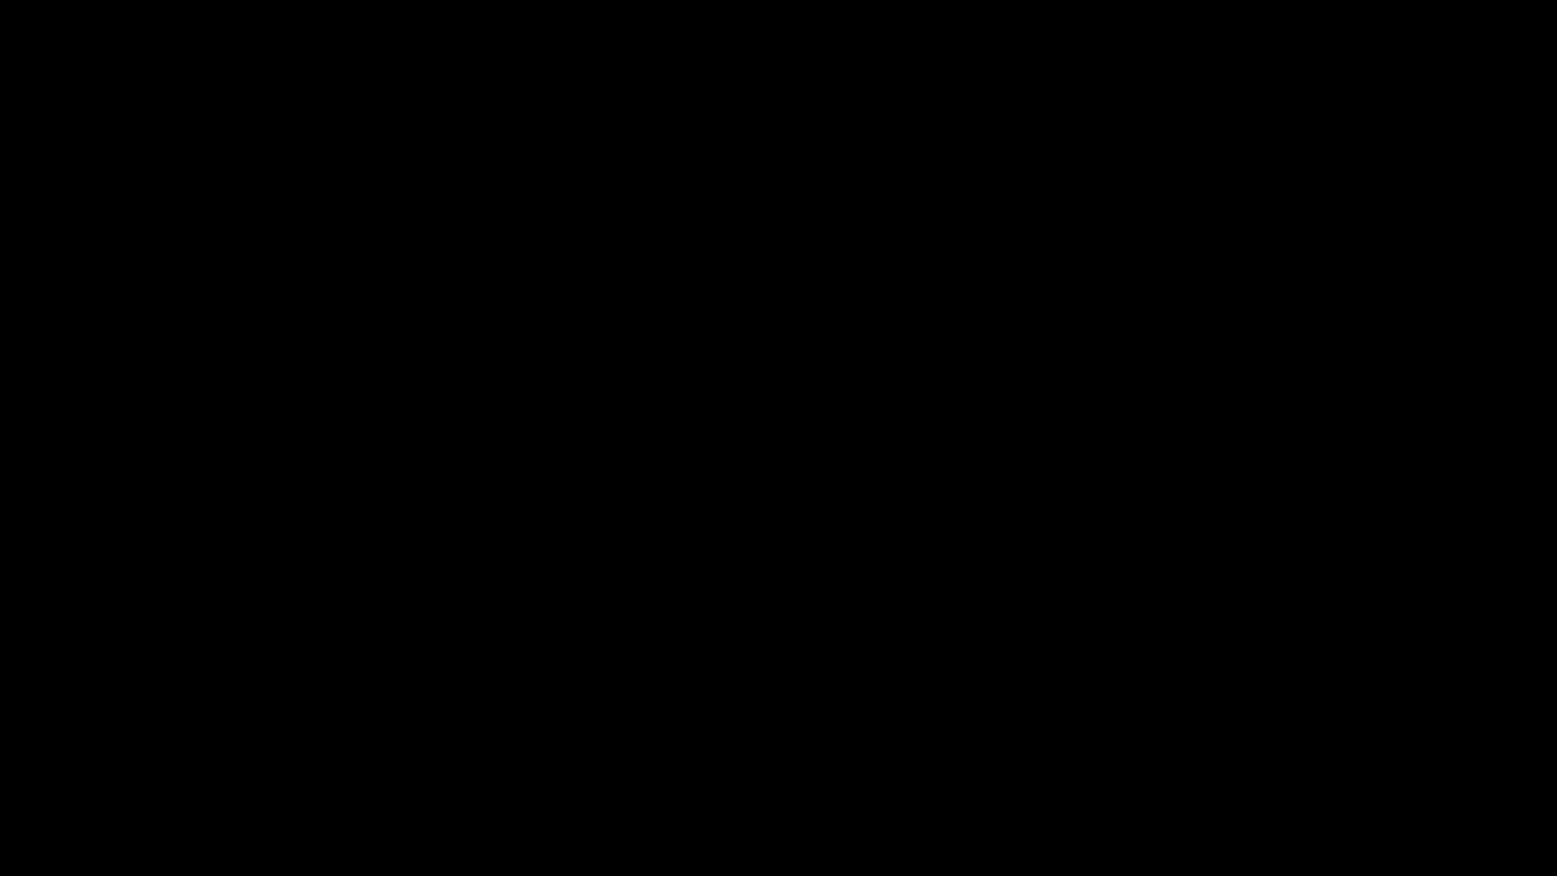
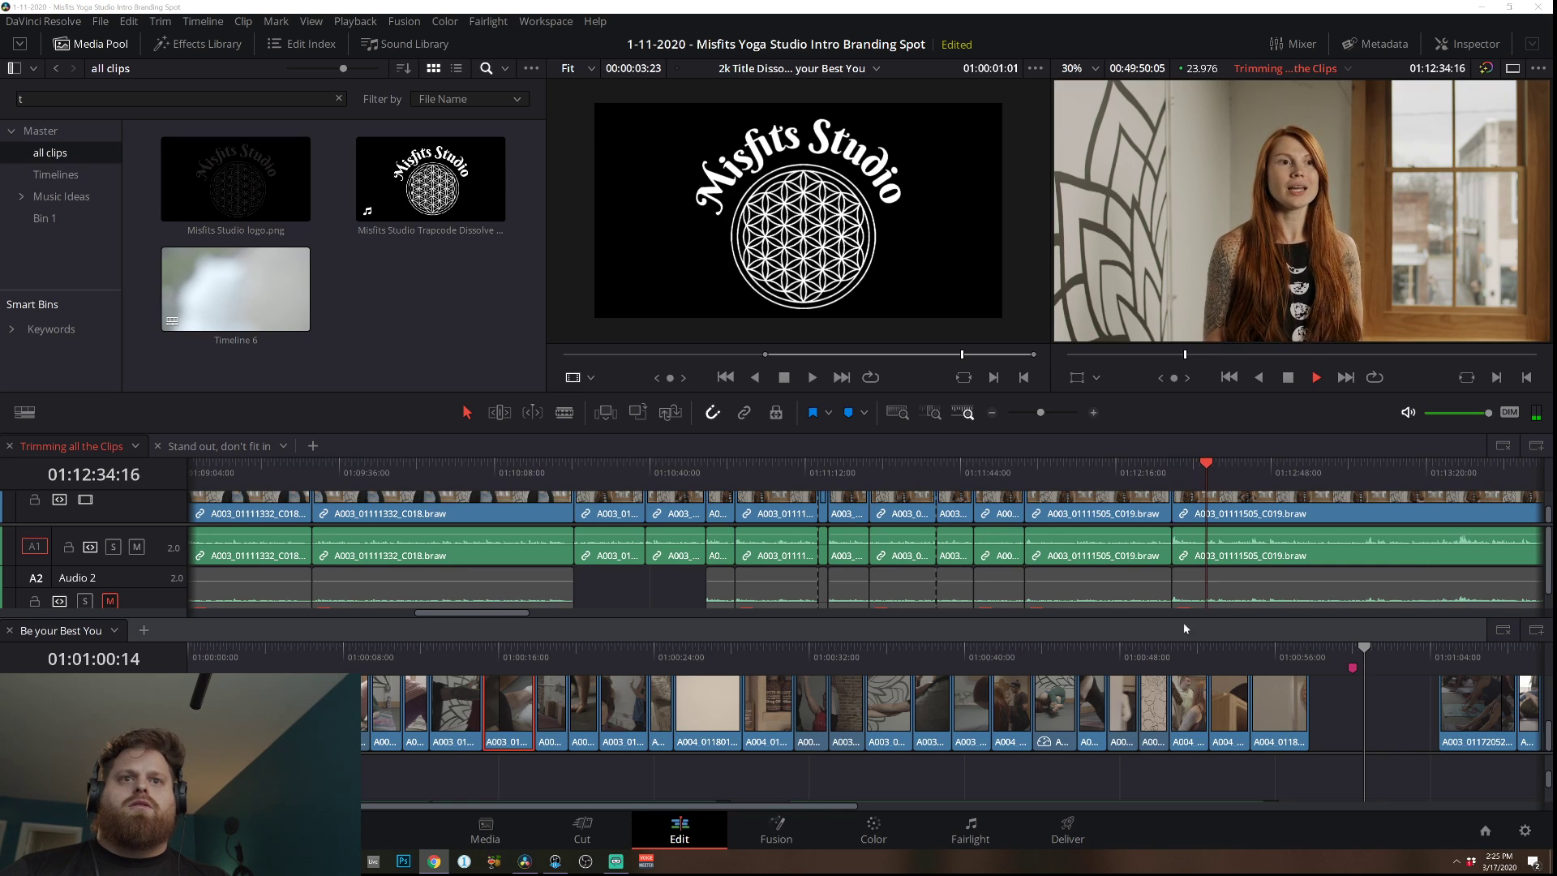
Stop playback of the "Trimming all the Clips" timeline in DaVinci Resolve and move its playhead to the clip start at 01:11:57:08.
click(1191, 542)
key(space)
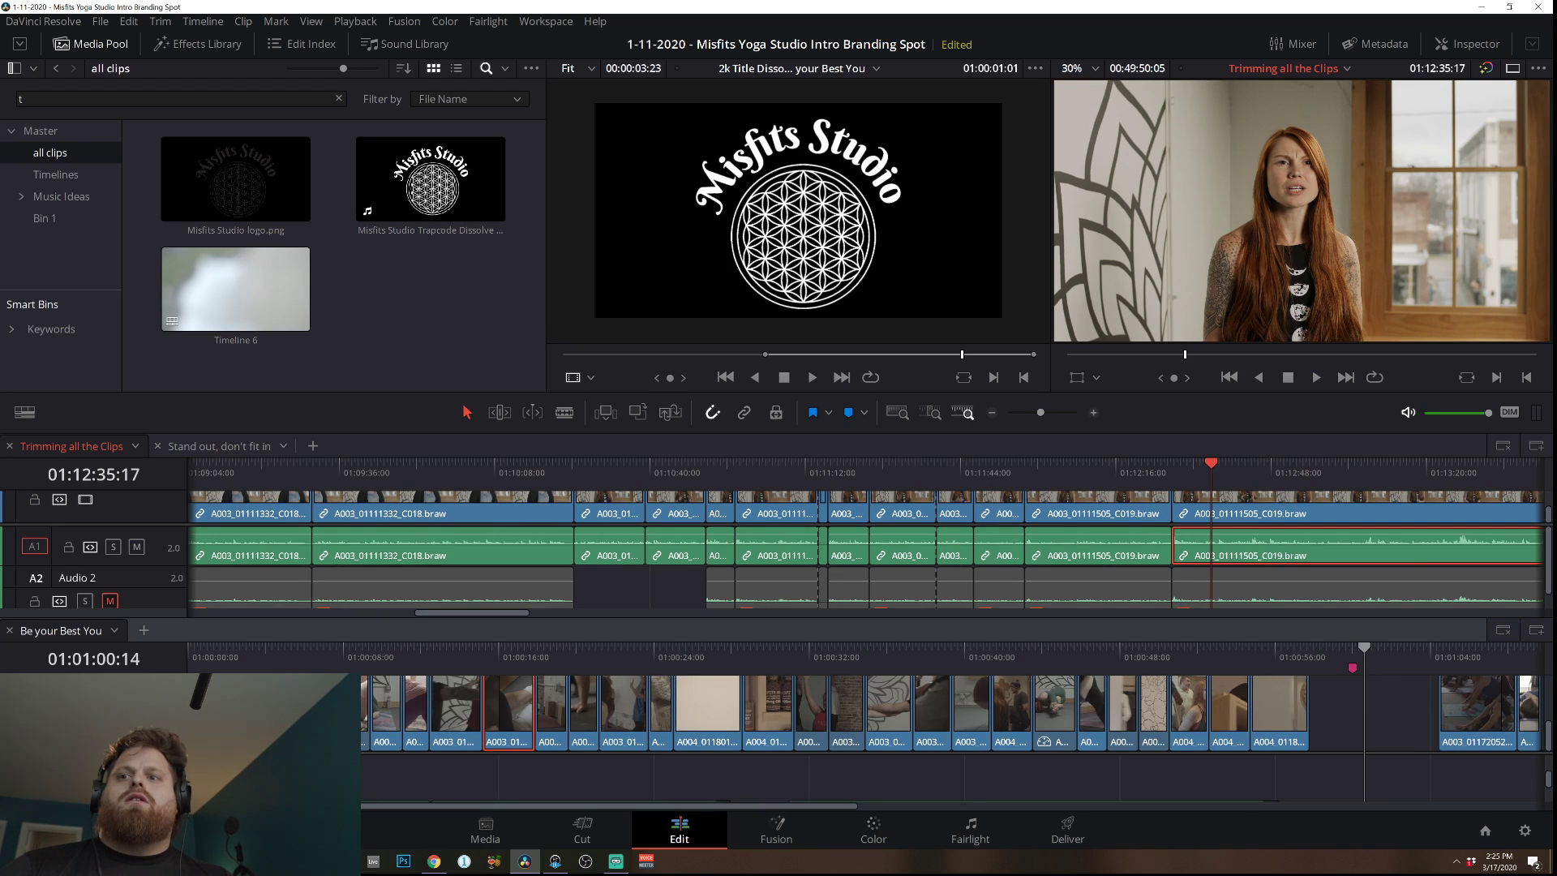
key(alt+Tab)
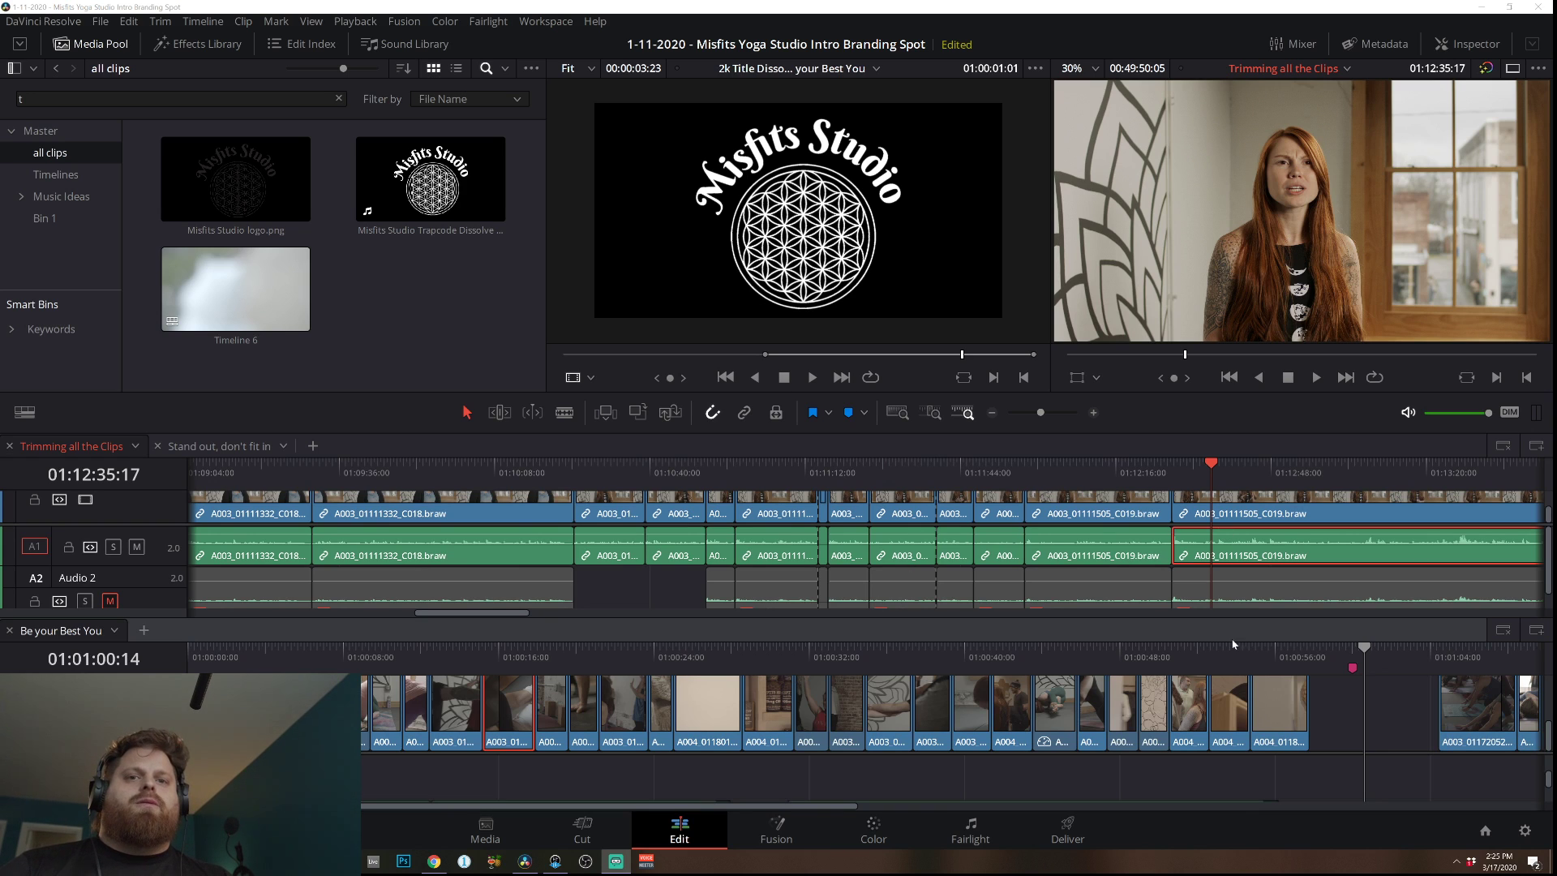
click(1027, 468)
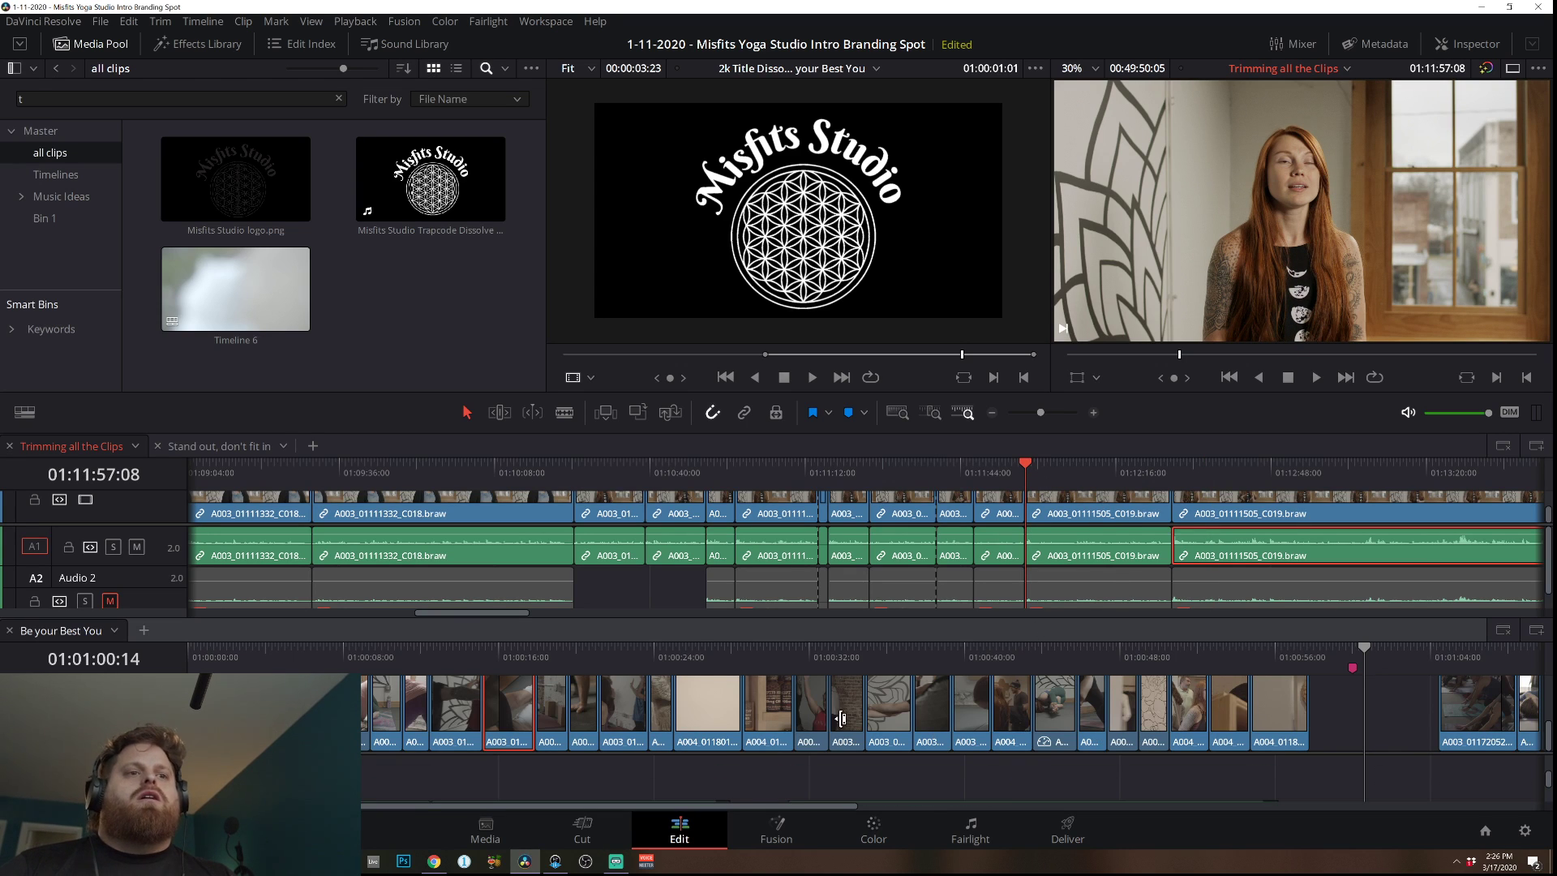
Save the project and, with linked selection on, select the A003_01111505_C019.braw clip after the playhead together with its audio.
scroll(840, 714, up, 3)
mouse_move(1076, 514)
mouse_down()
mouse_move(990, 596)
mouse_move(325, 705)
mouse_move(1105, 484)
mouse_move(1077, 513)
mouse_up()
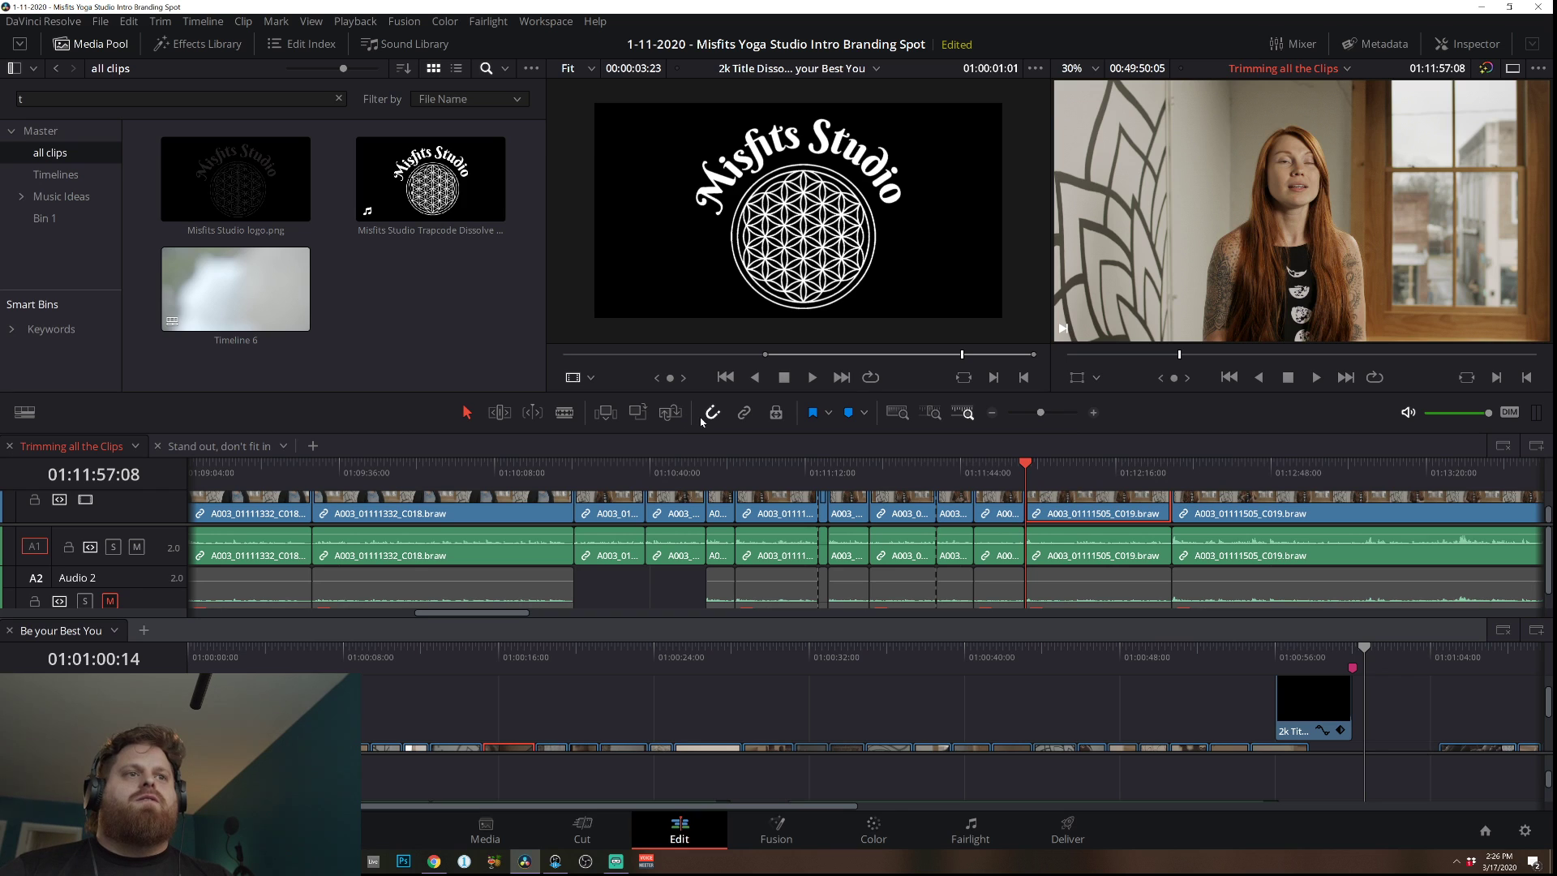
key(ctrl+s)
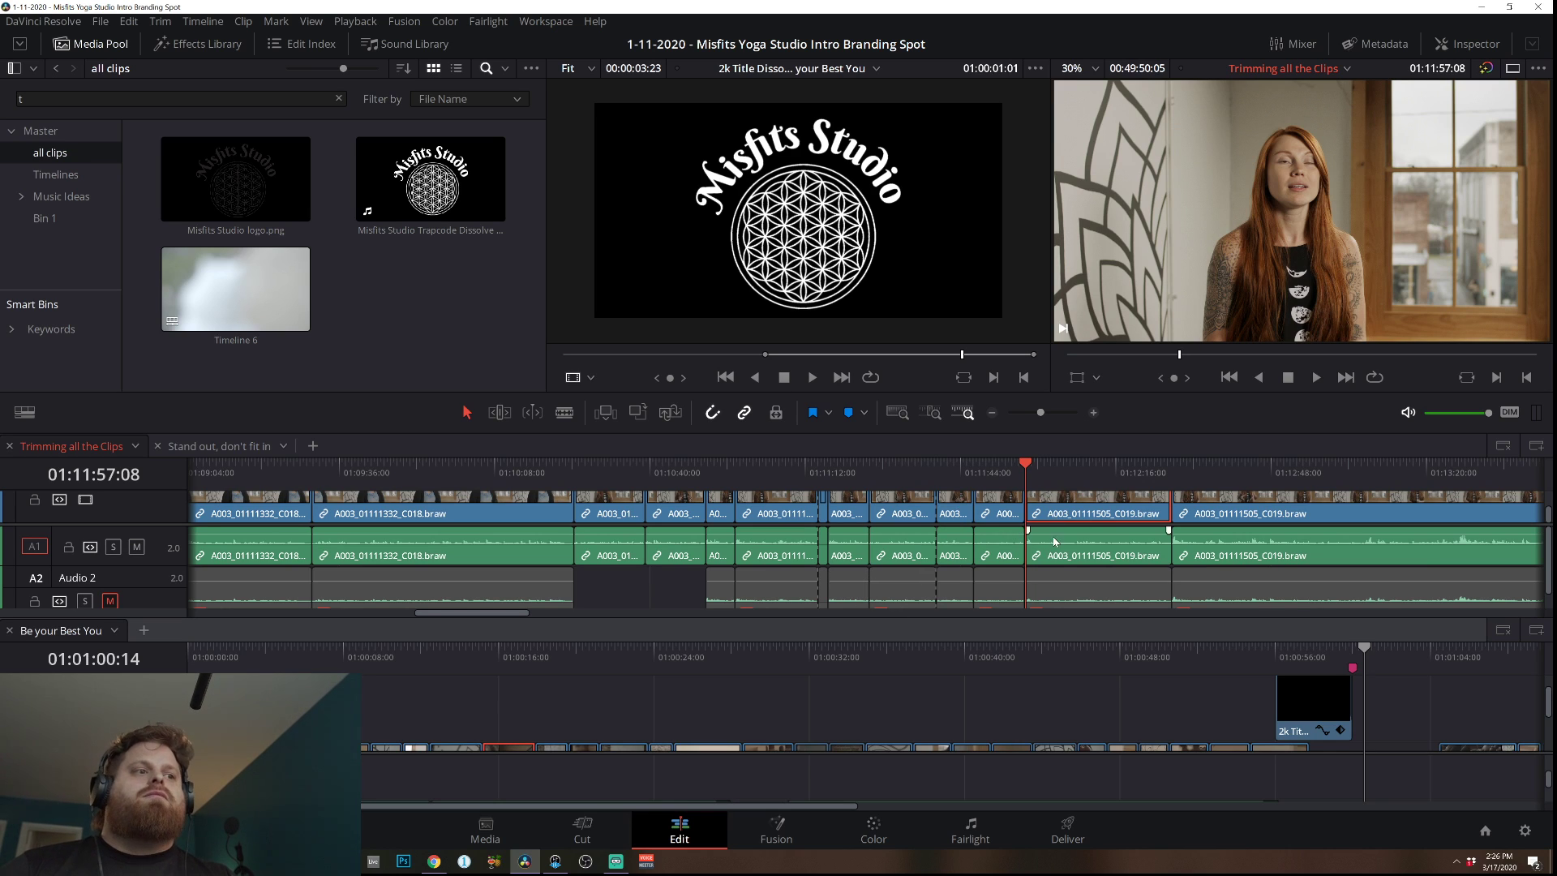
key(alt+Down)
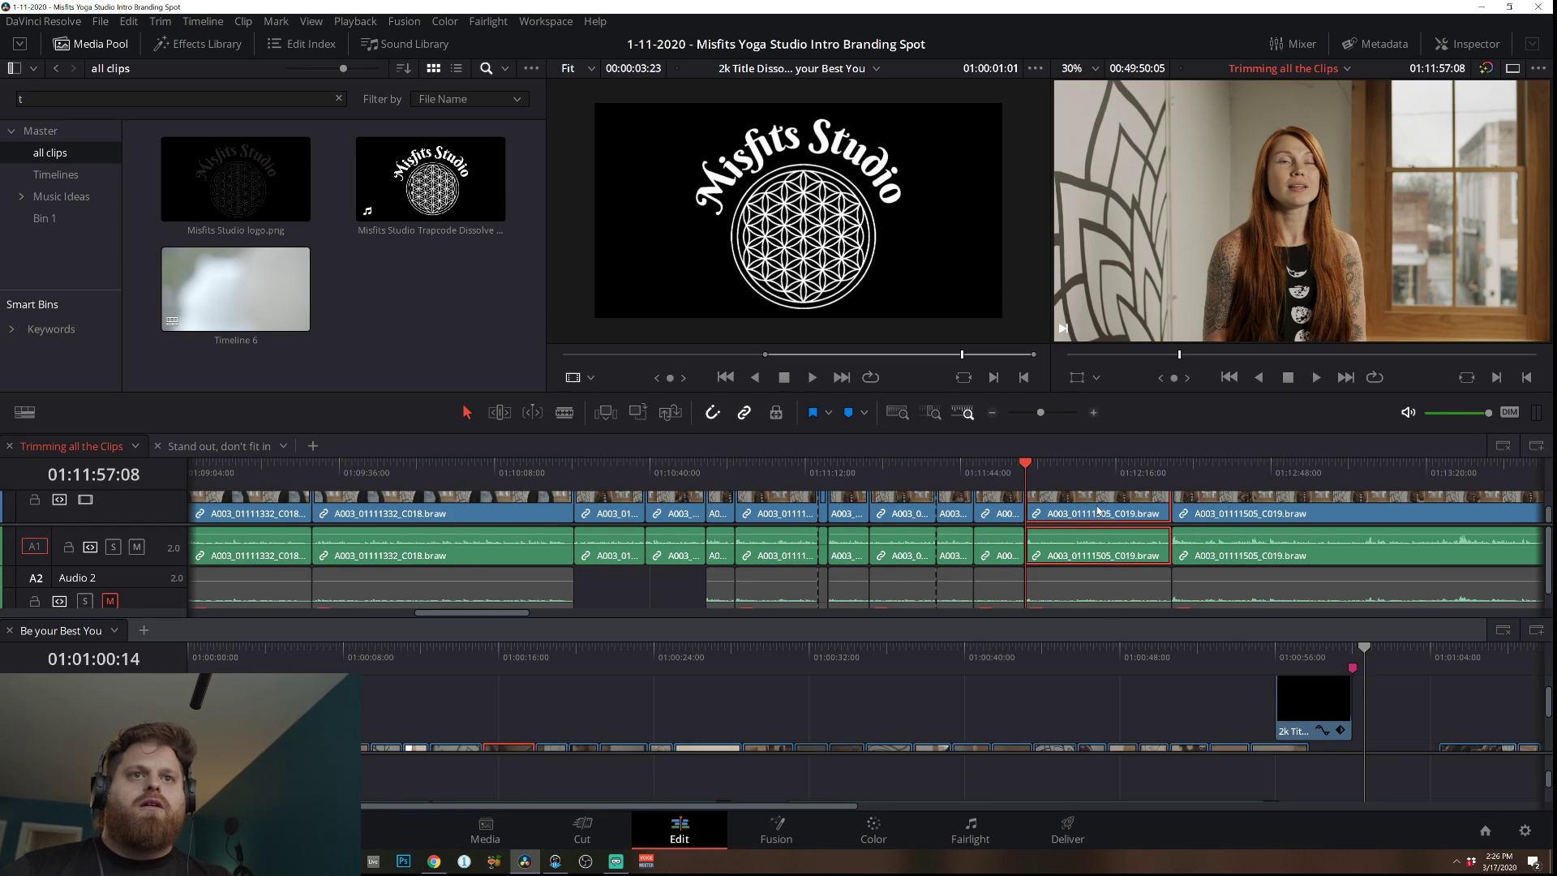
Examine the video and audio tracks of the "Be your Best You" timeline, and zoom out both timelines for an overview.
drag(1098, 511, 484, 705)
scroll(485, 705, down, 2)
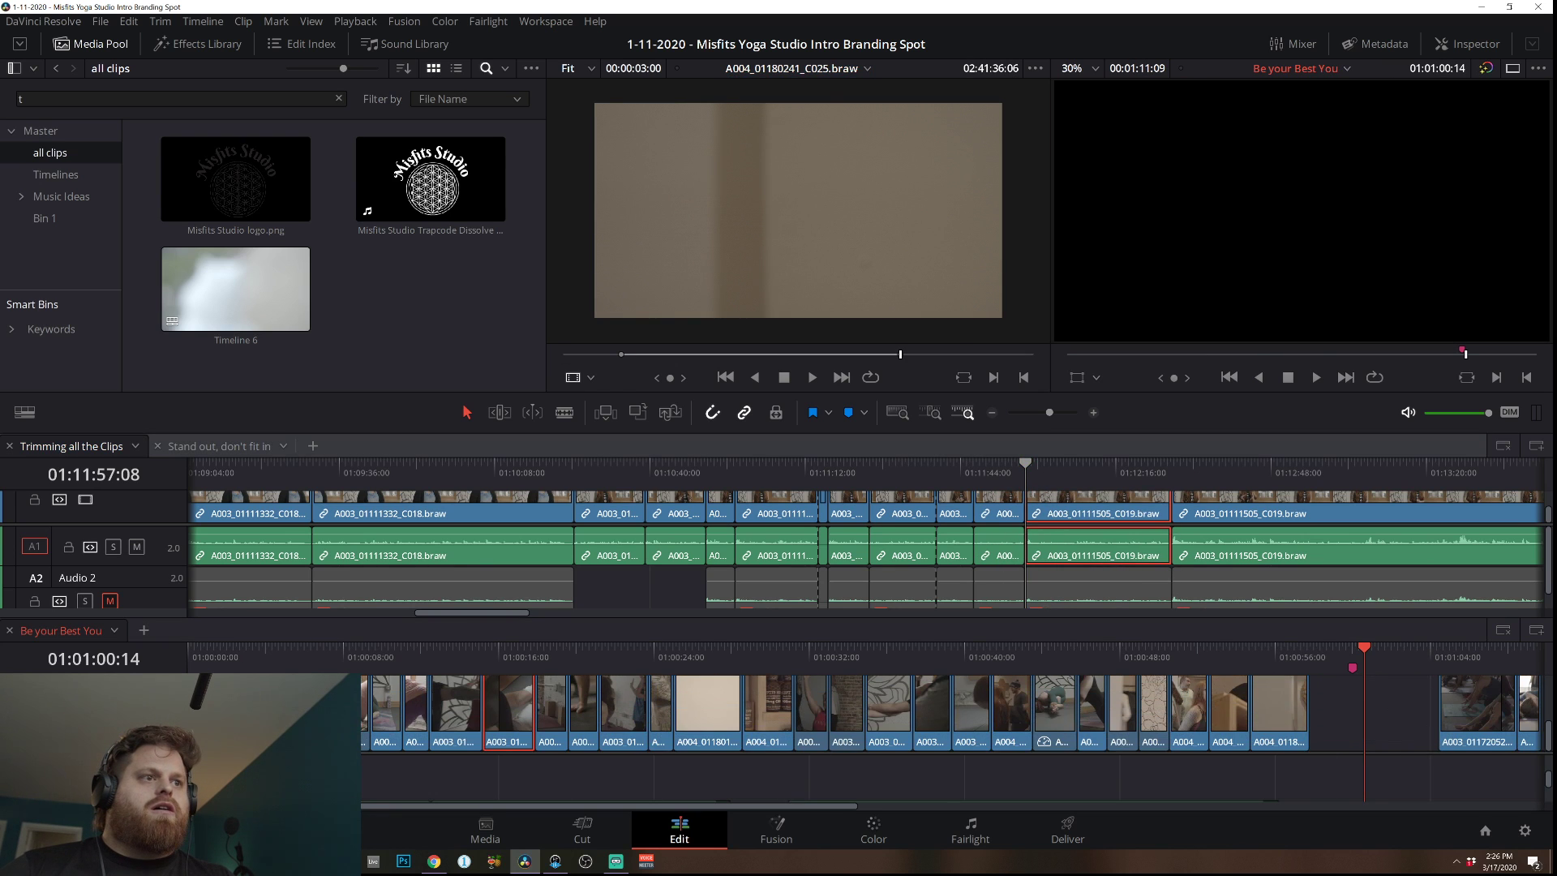
scroll(405, 740, down, 2)
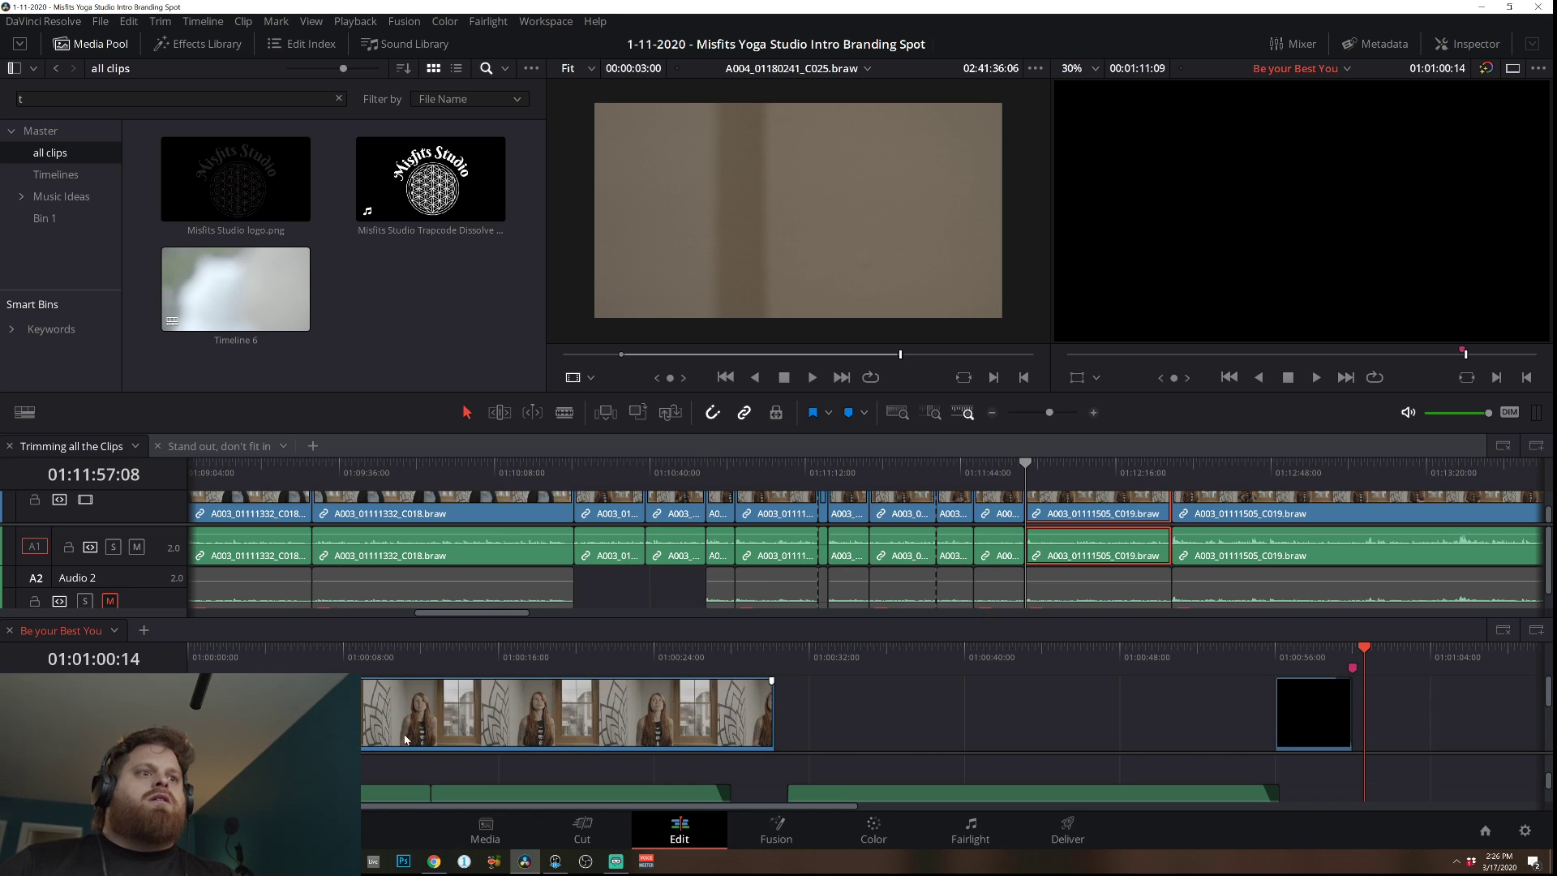
scroll(415, 727, down, 2)
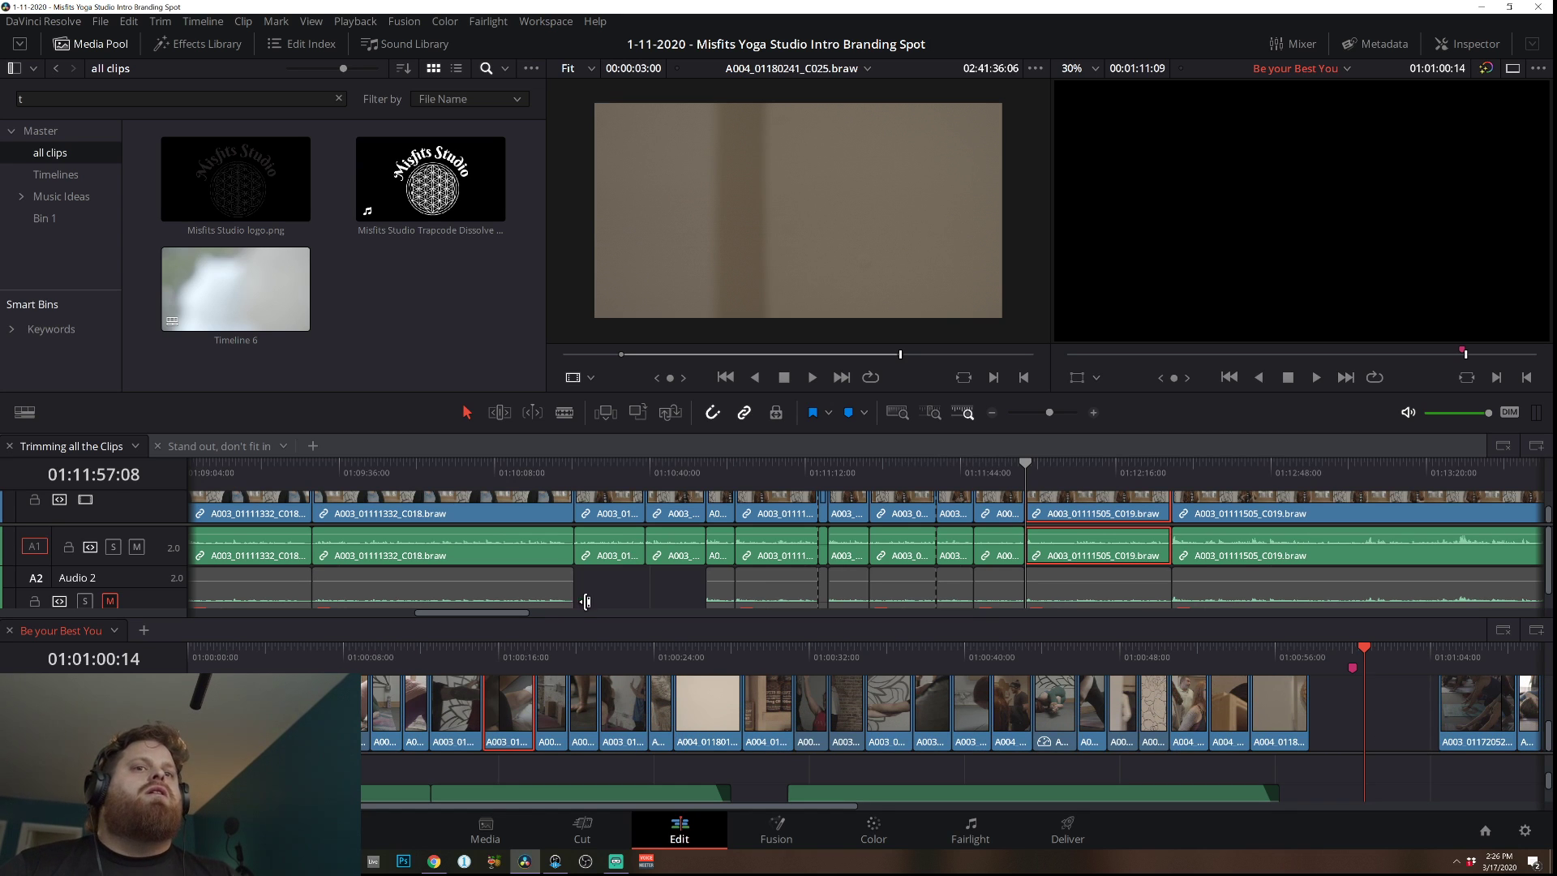
click(652, 606)
scroll(697, 695, up, 2)
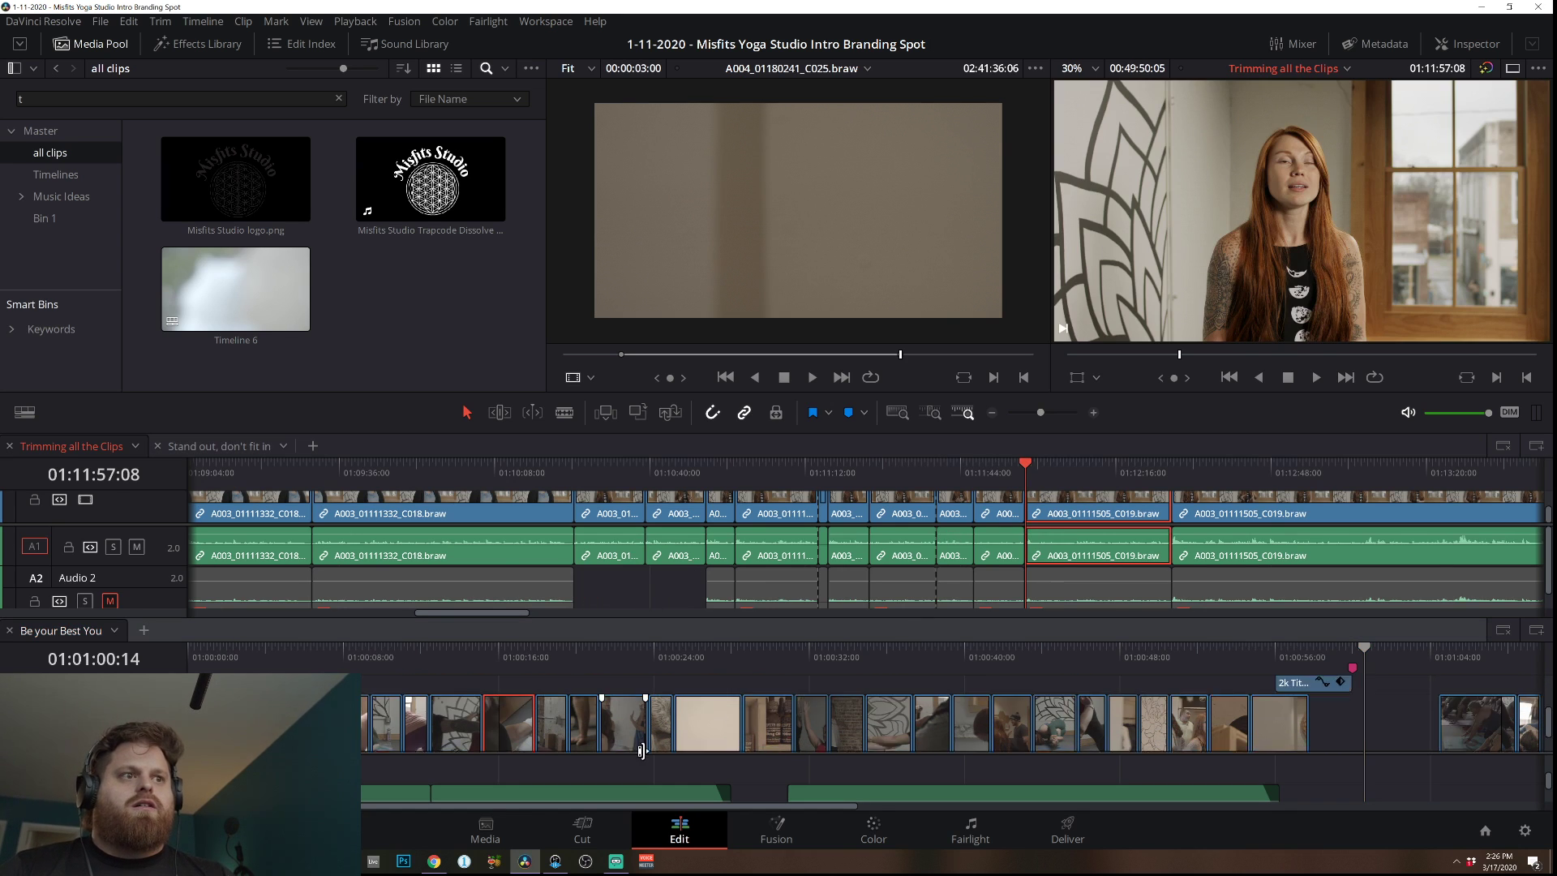
scroll(698, 695, down, 2)
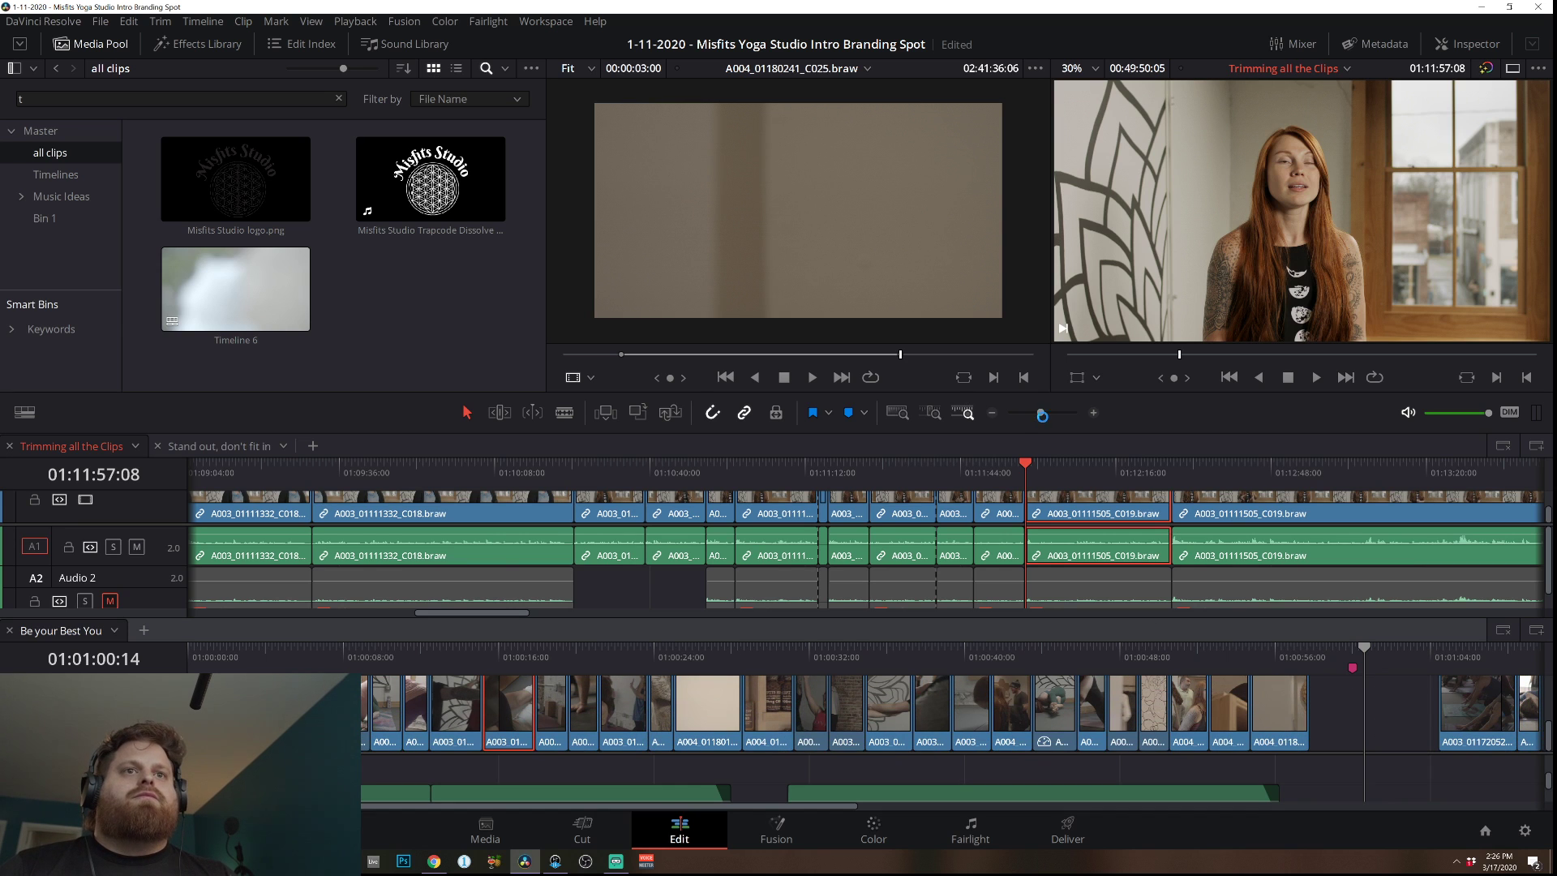
click(991, 414)
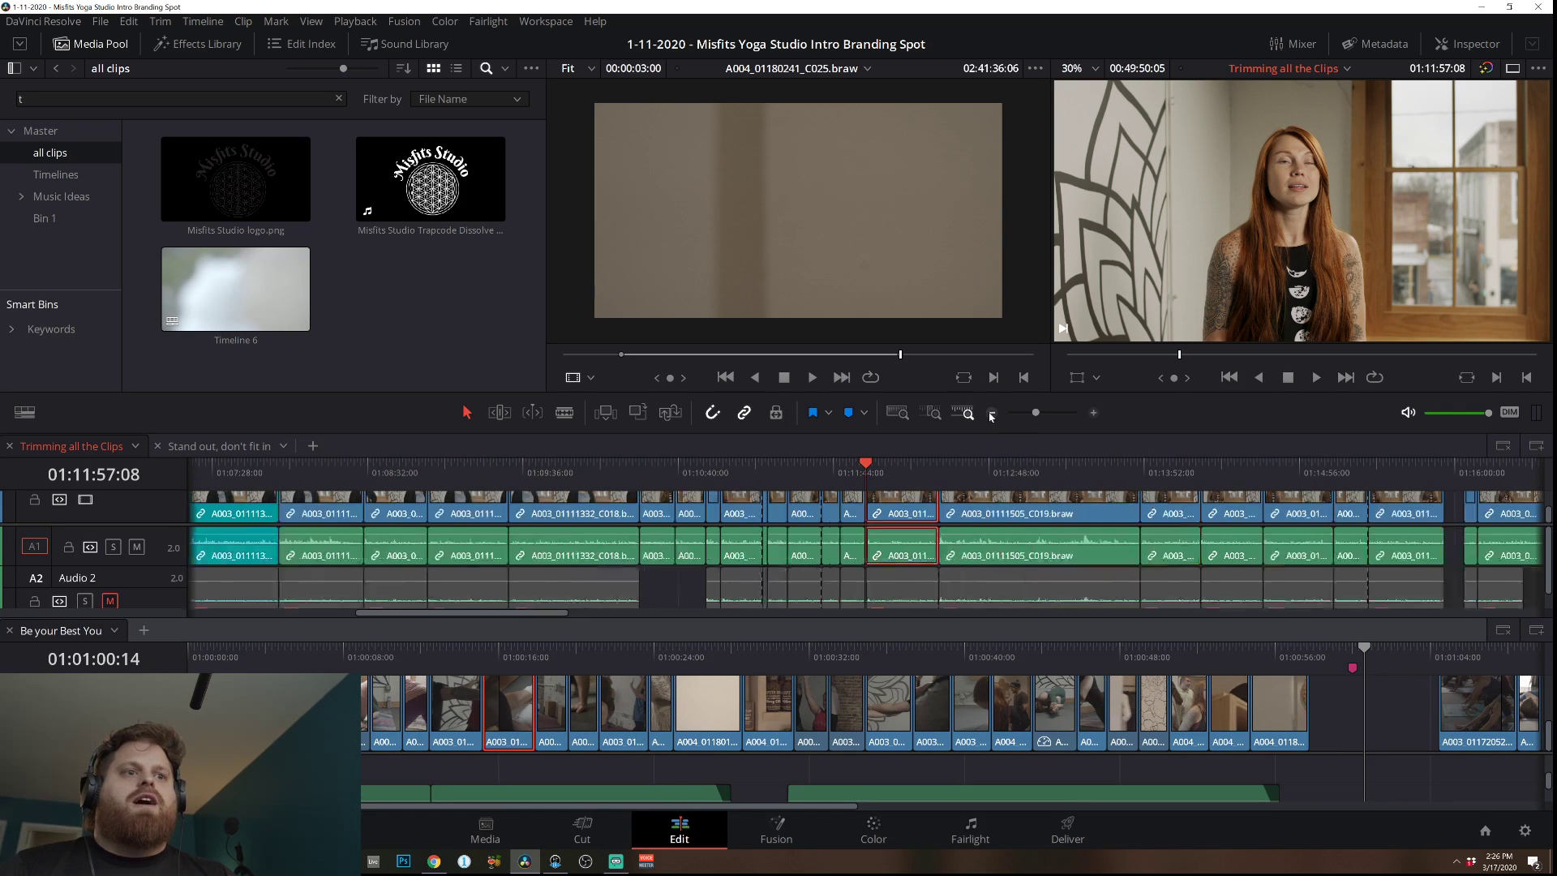
click(990, 659)
click(992, 412)
click(992, 412)
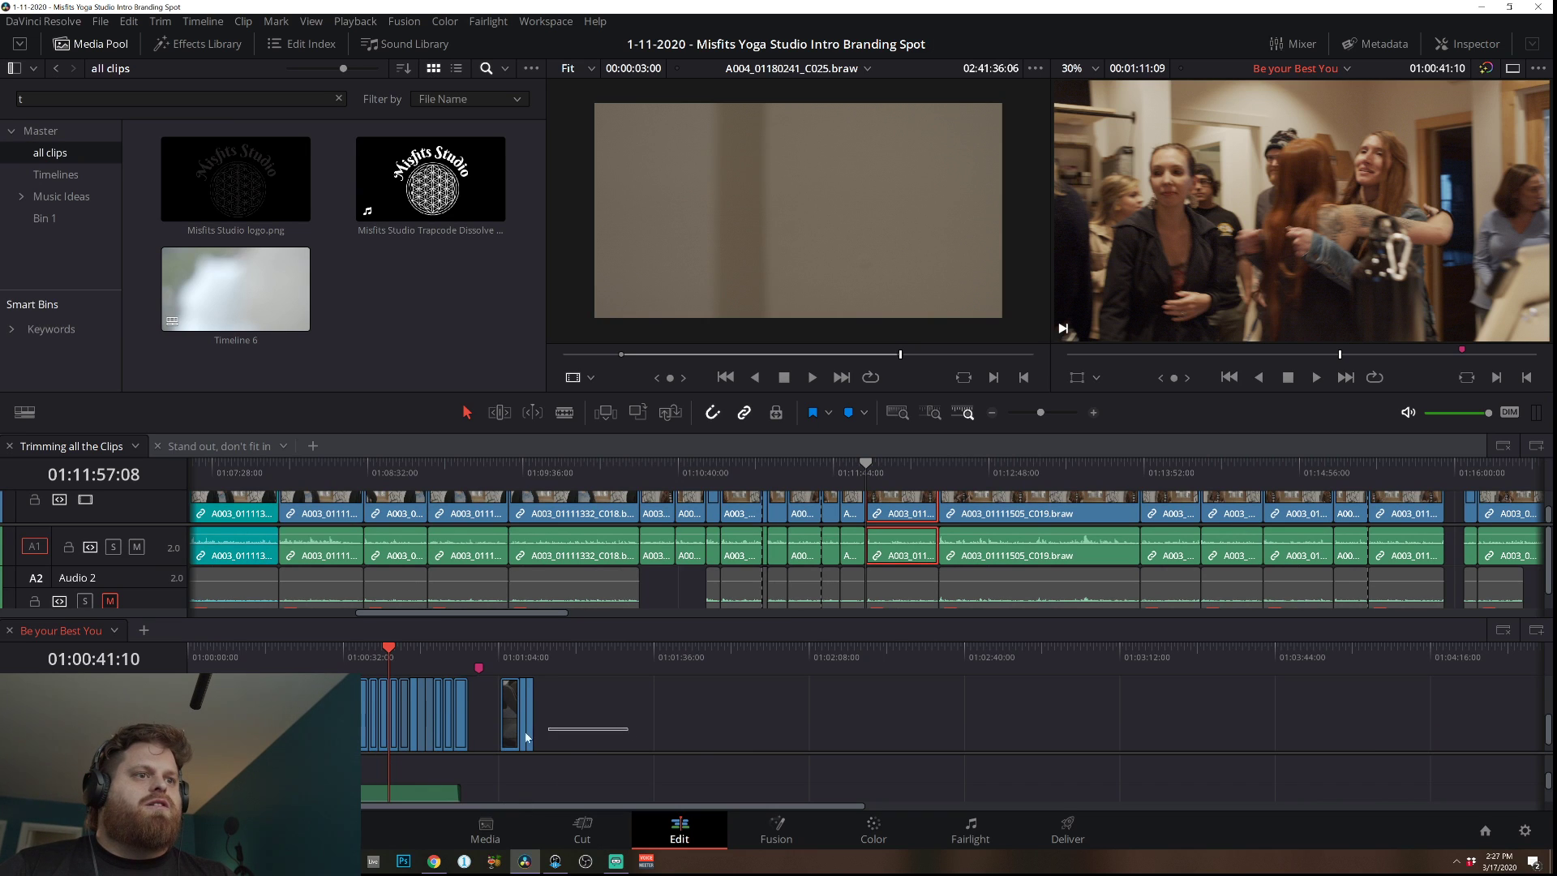
Move the loose clips after the montage in the "Be your Best You" timeline farther along to about 01:02:50.
scroll(444, 742, down, 3)
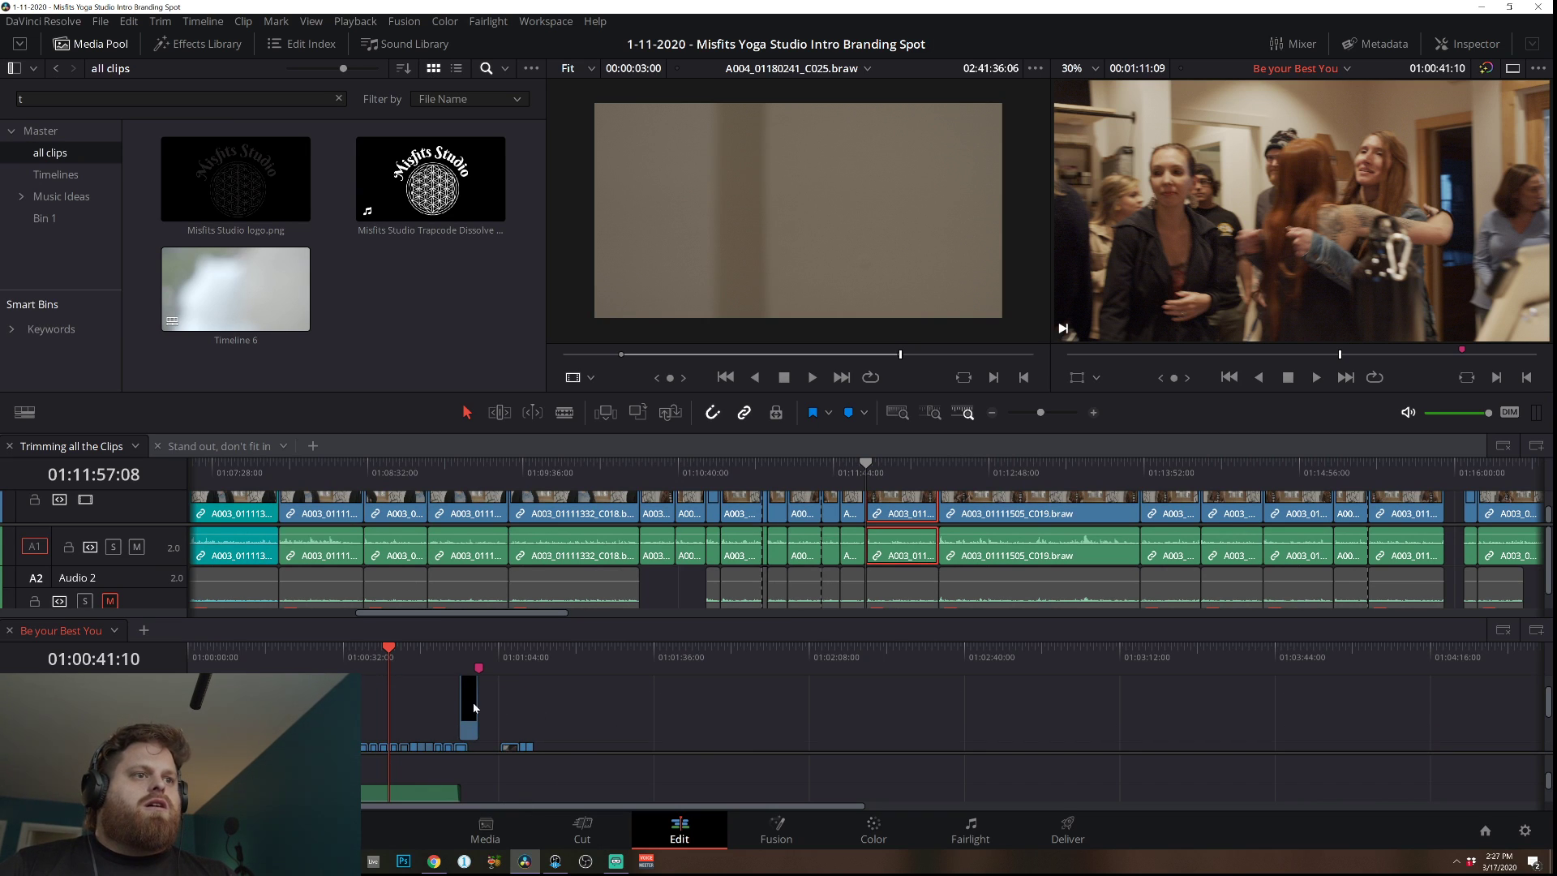
scroll(489, 698, up, 3)
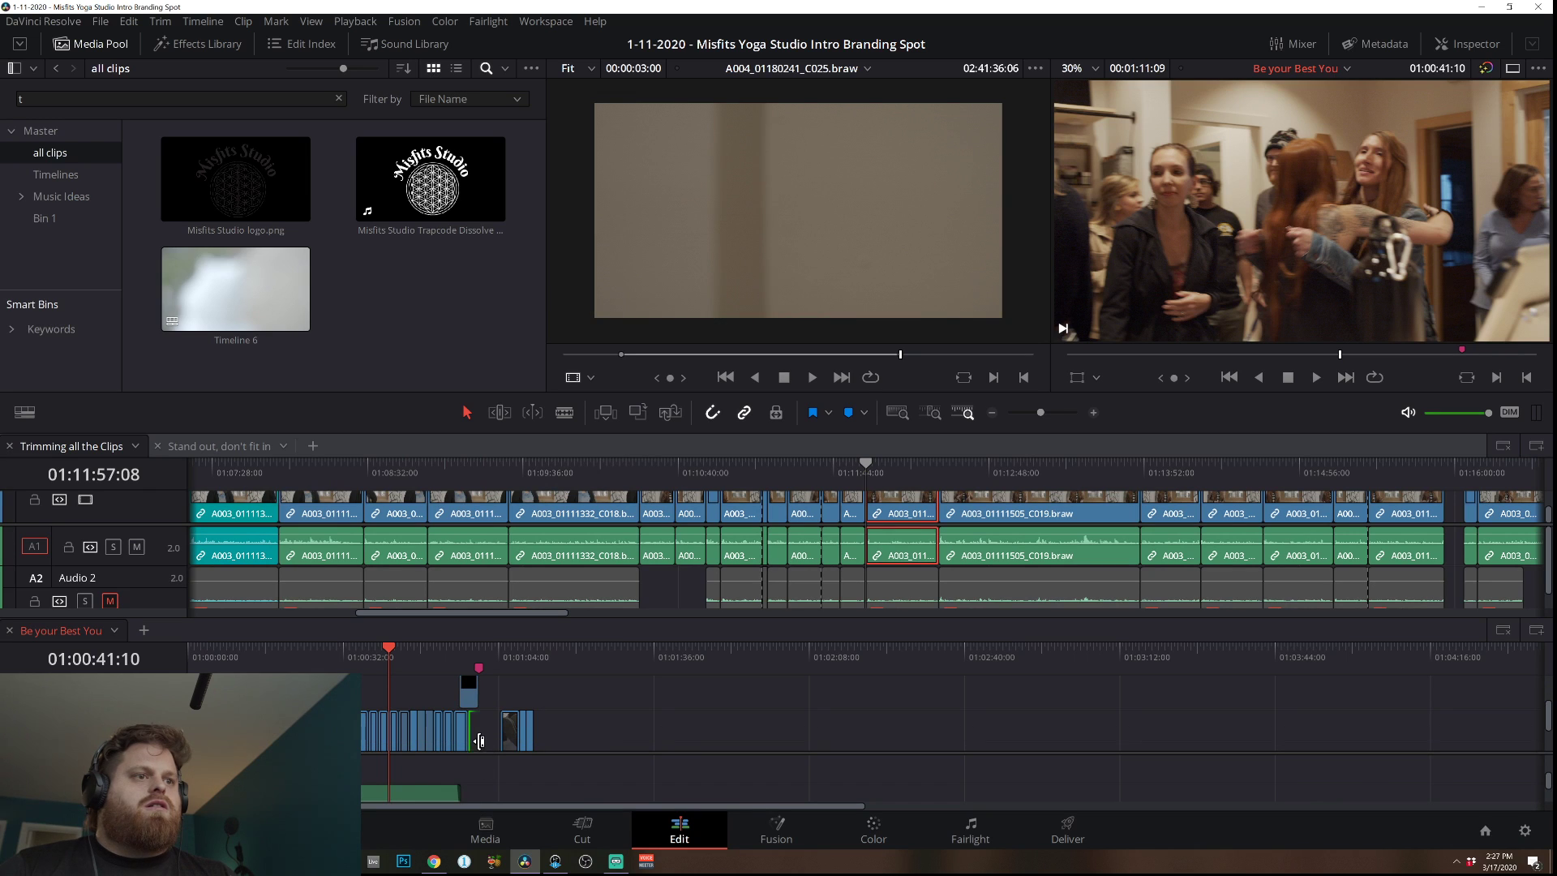
click(514, 745)
Select all the montage clips with the black closing clip, shift them up one track to free Video 1, and save the project.
drag(521, 744, 344, 680)
scroll(387, 732, down, 3)
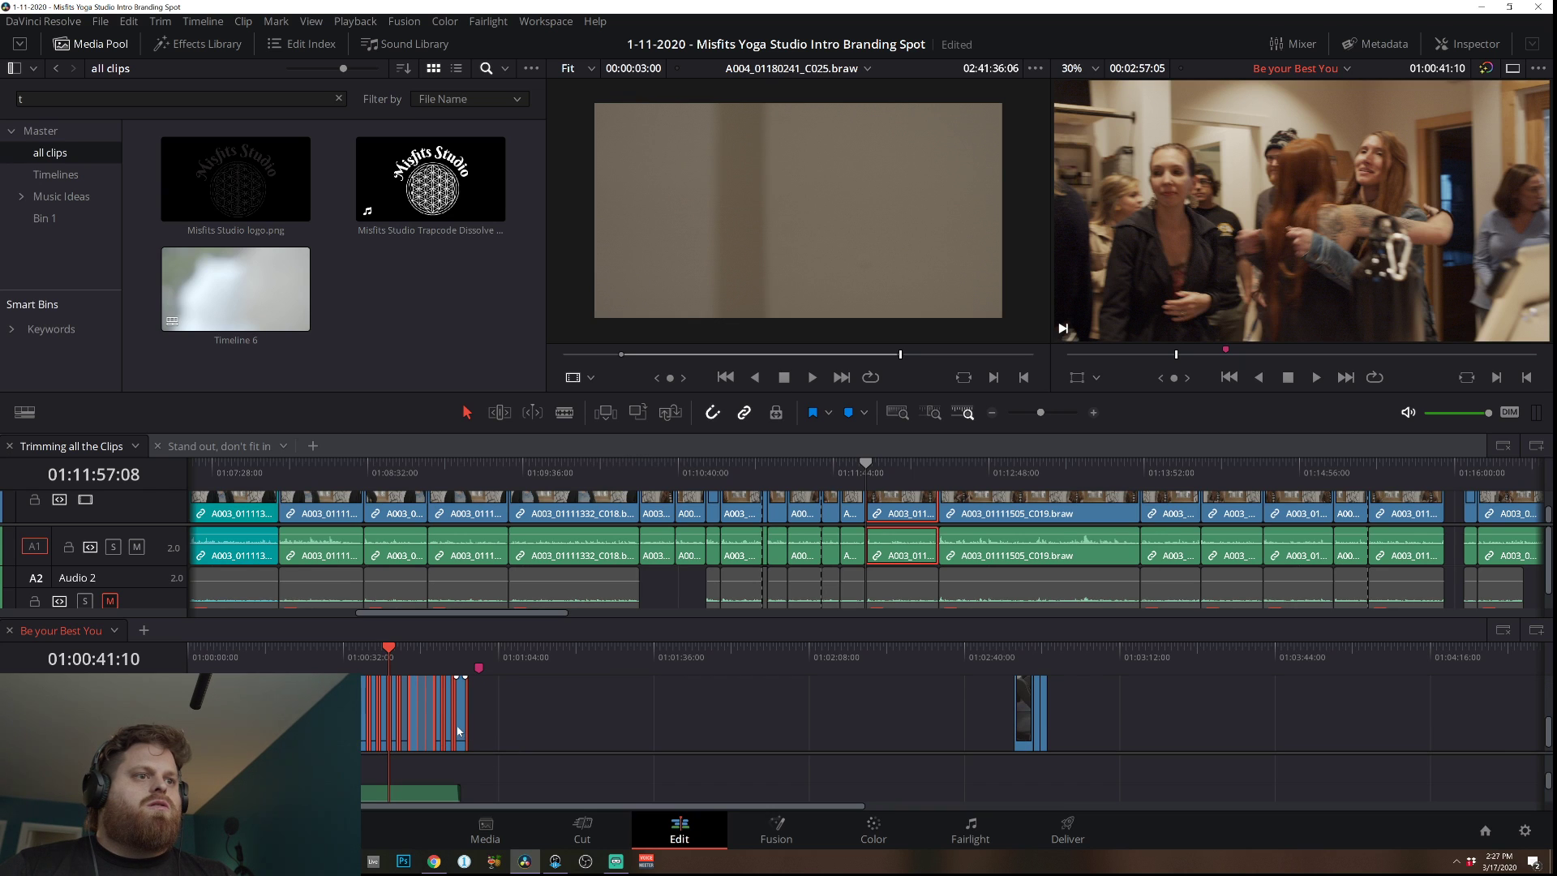
mouse_move(459, 731)
mouse_down()
mouse_move(459, 682)
mouse_move(462, 759)
mouse_move(474, 715)
mouse_up()
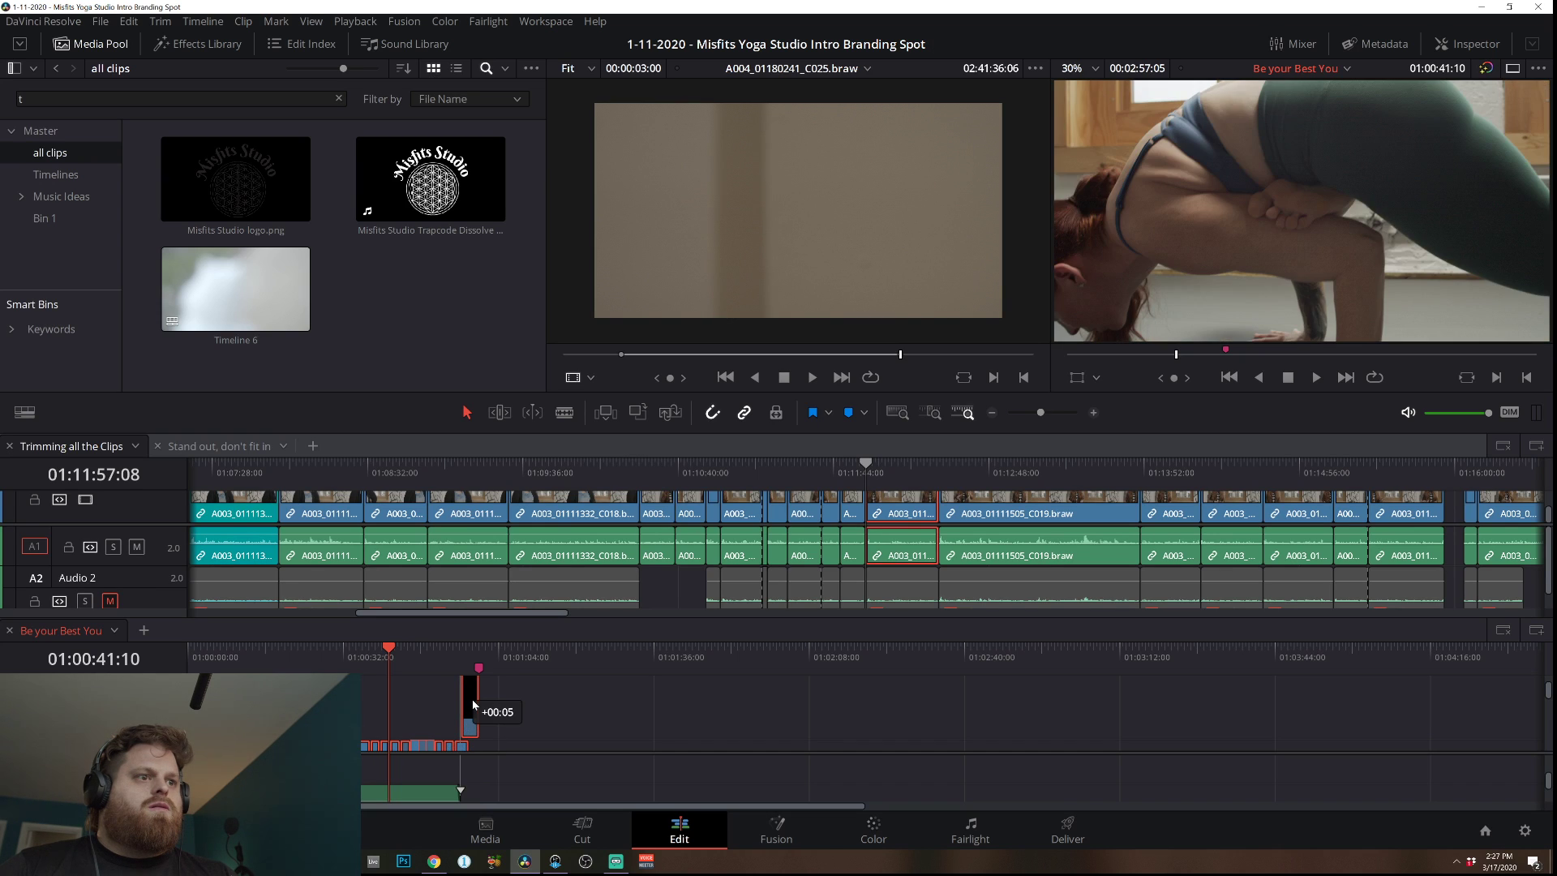
scroll(556, 714, down, 3)
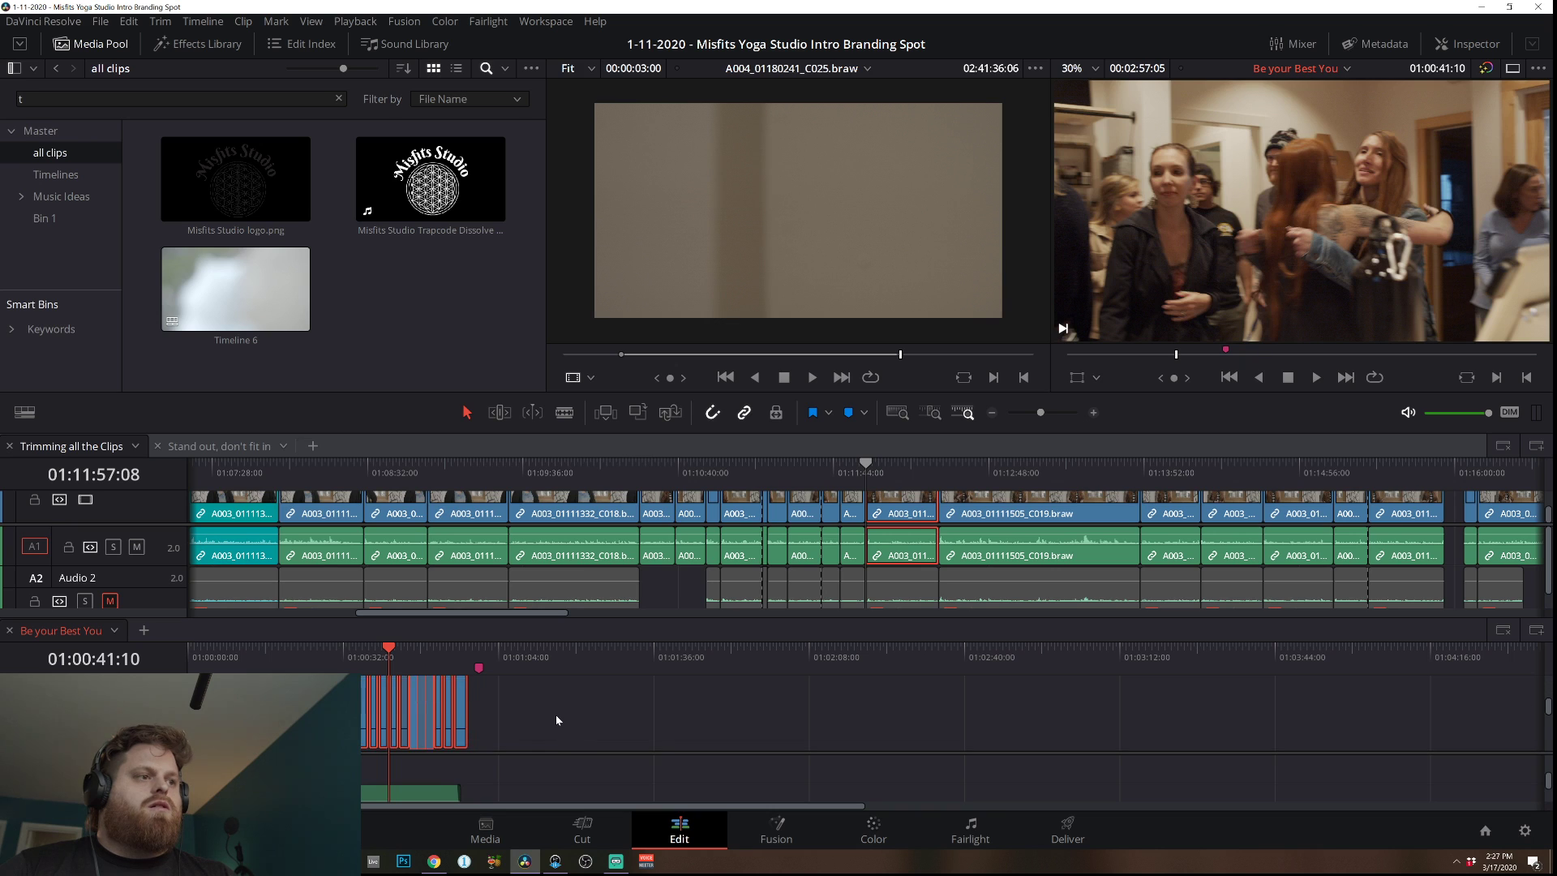
scroll(556, 720, up, 2)
scroll(467, 720, down, 1)
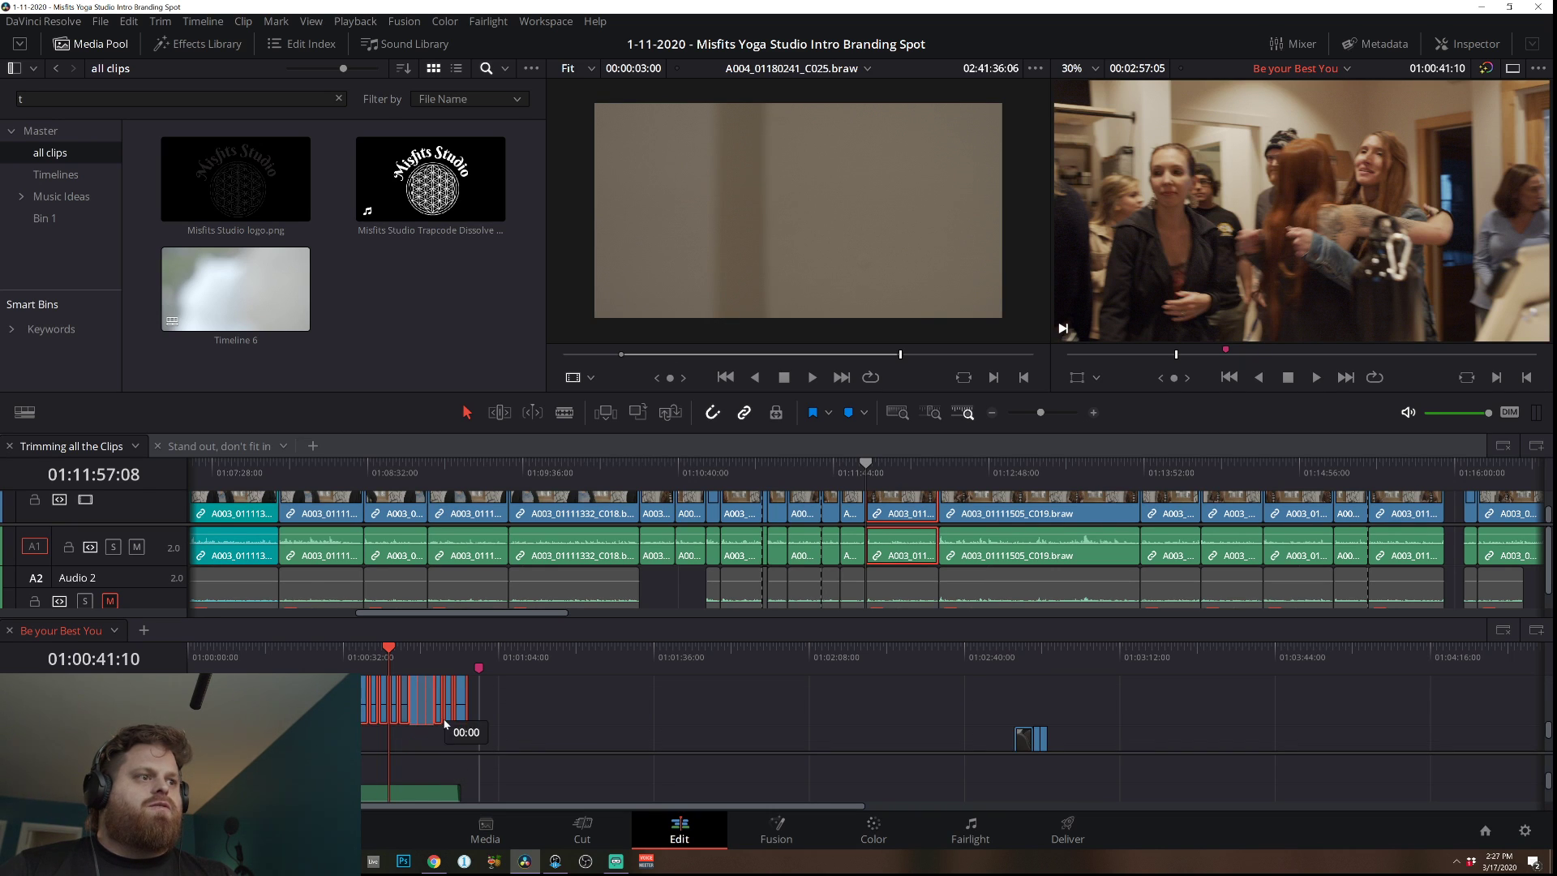
click(489, 709)
scroll(502, 718, up, 2)
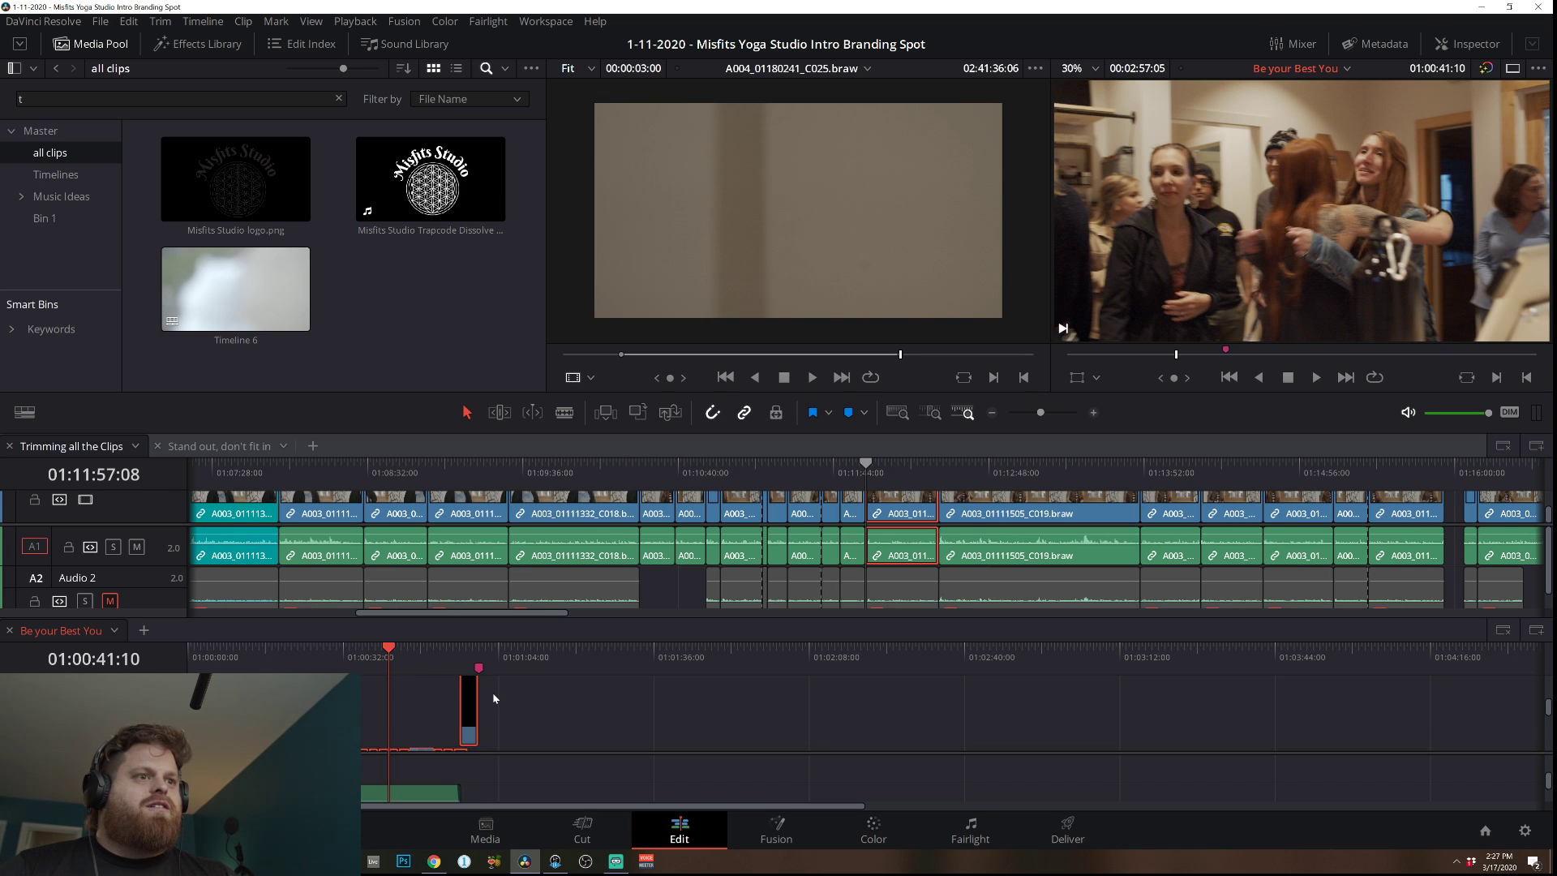
scroll(508, 712, up, 3)
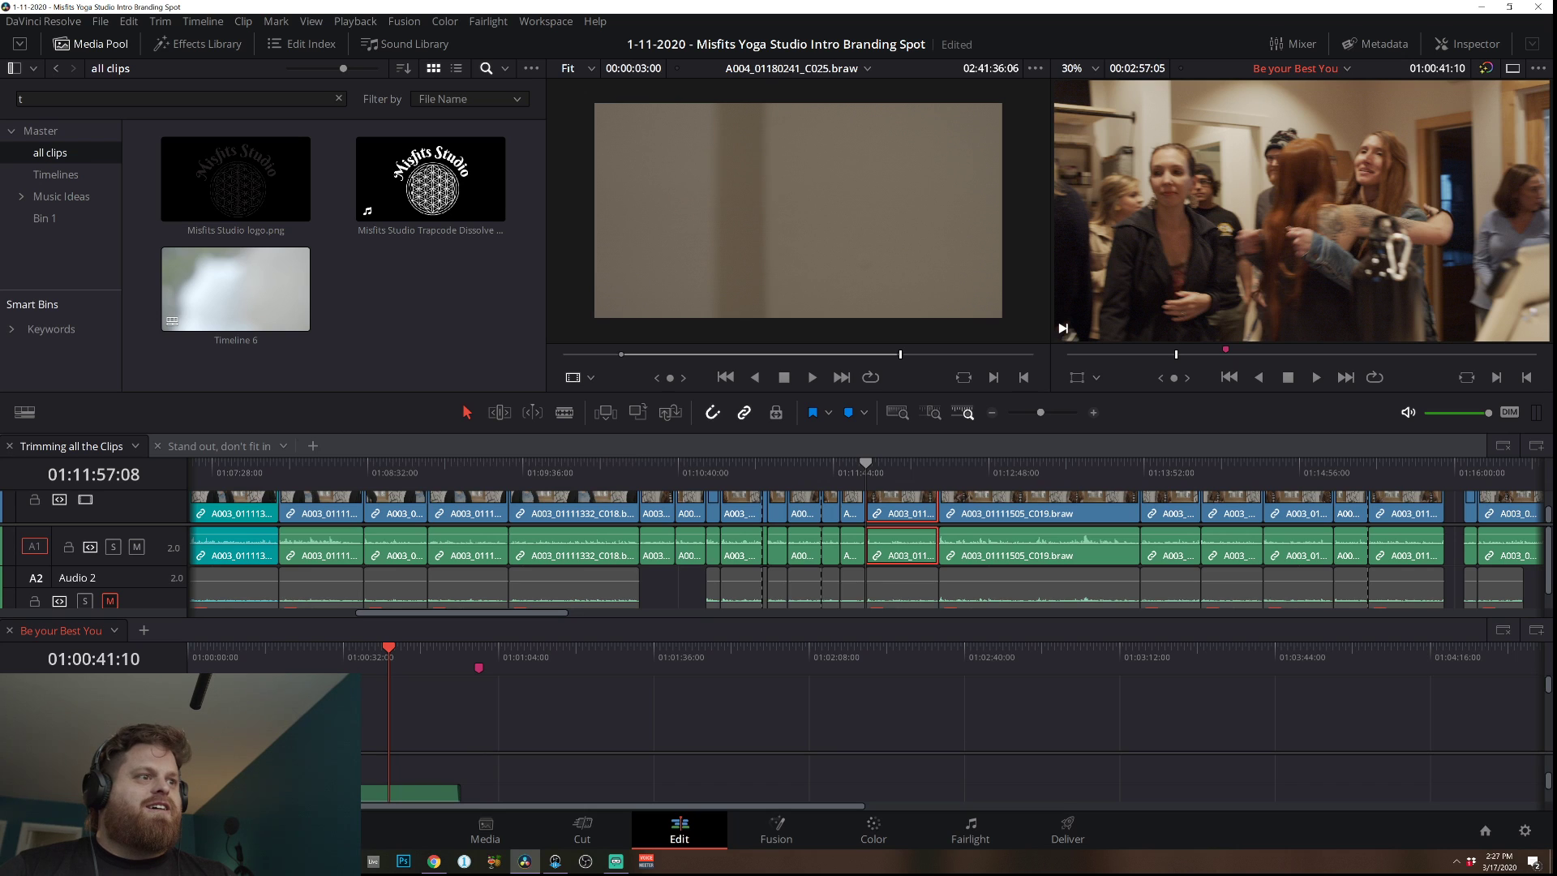
key(ctrl+s)
Enlarge the "Be your Best You" timeline area and place the selected A003_01111505_C019.braw interview clip with its audio at the start of Video 1.
scroll(508, 712, down, 1)
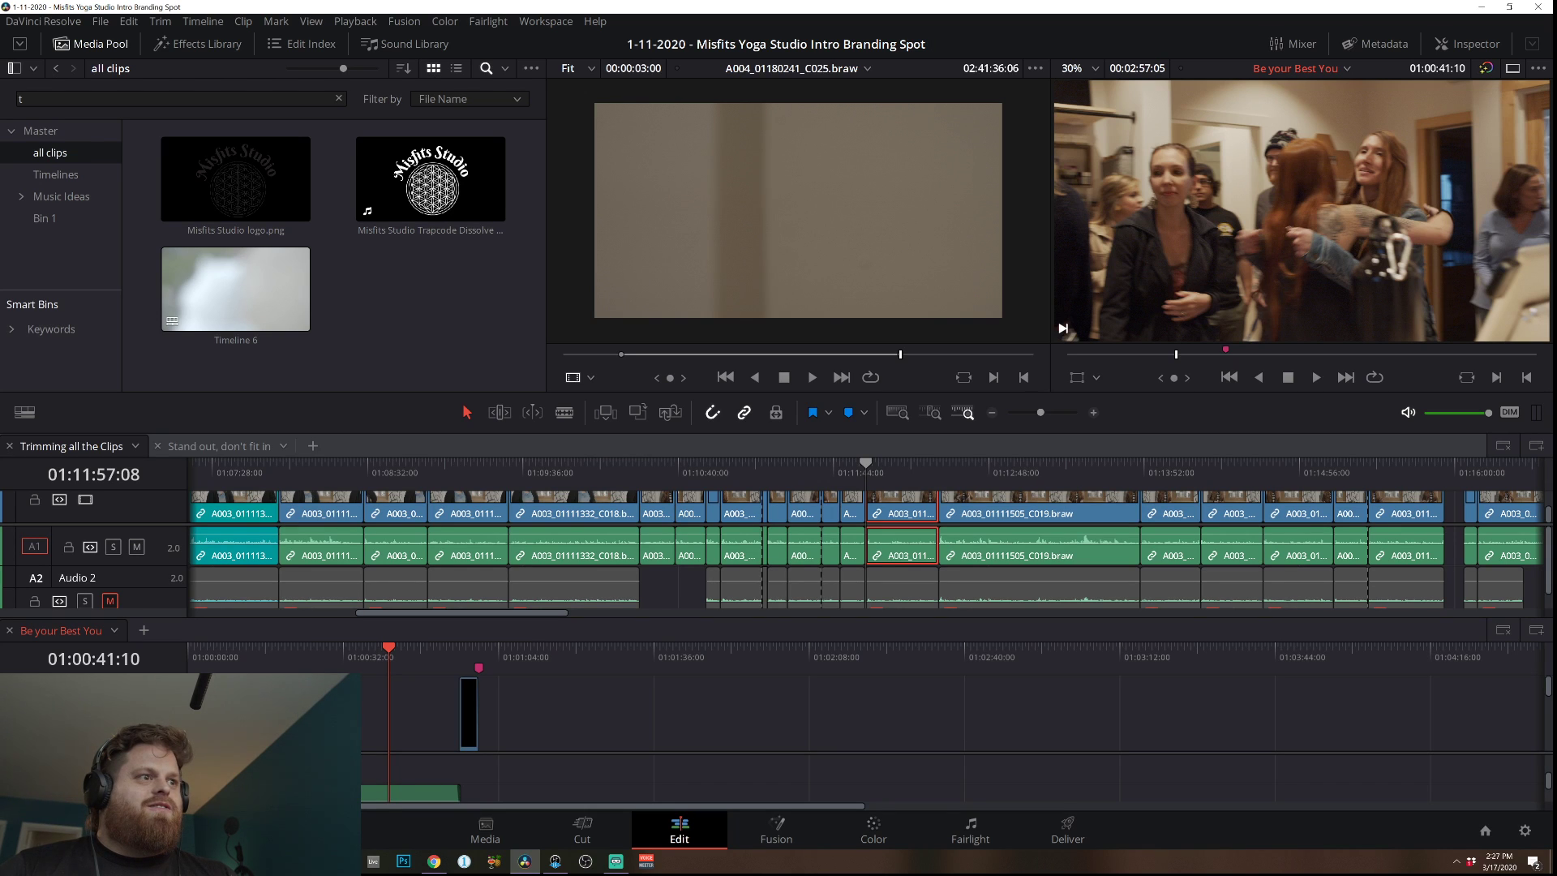
scroll(414, 712, down, 3)
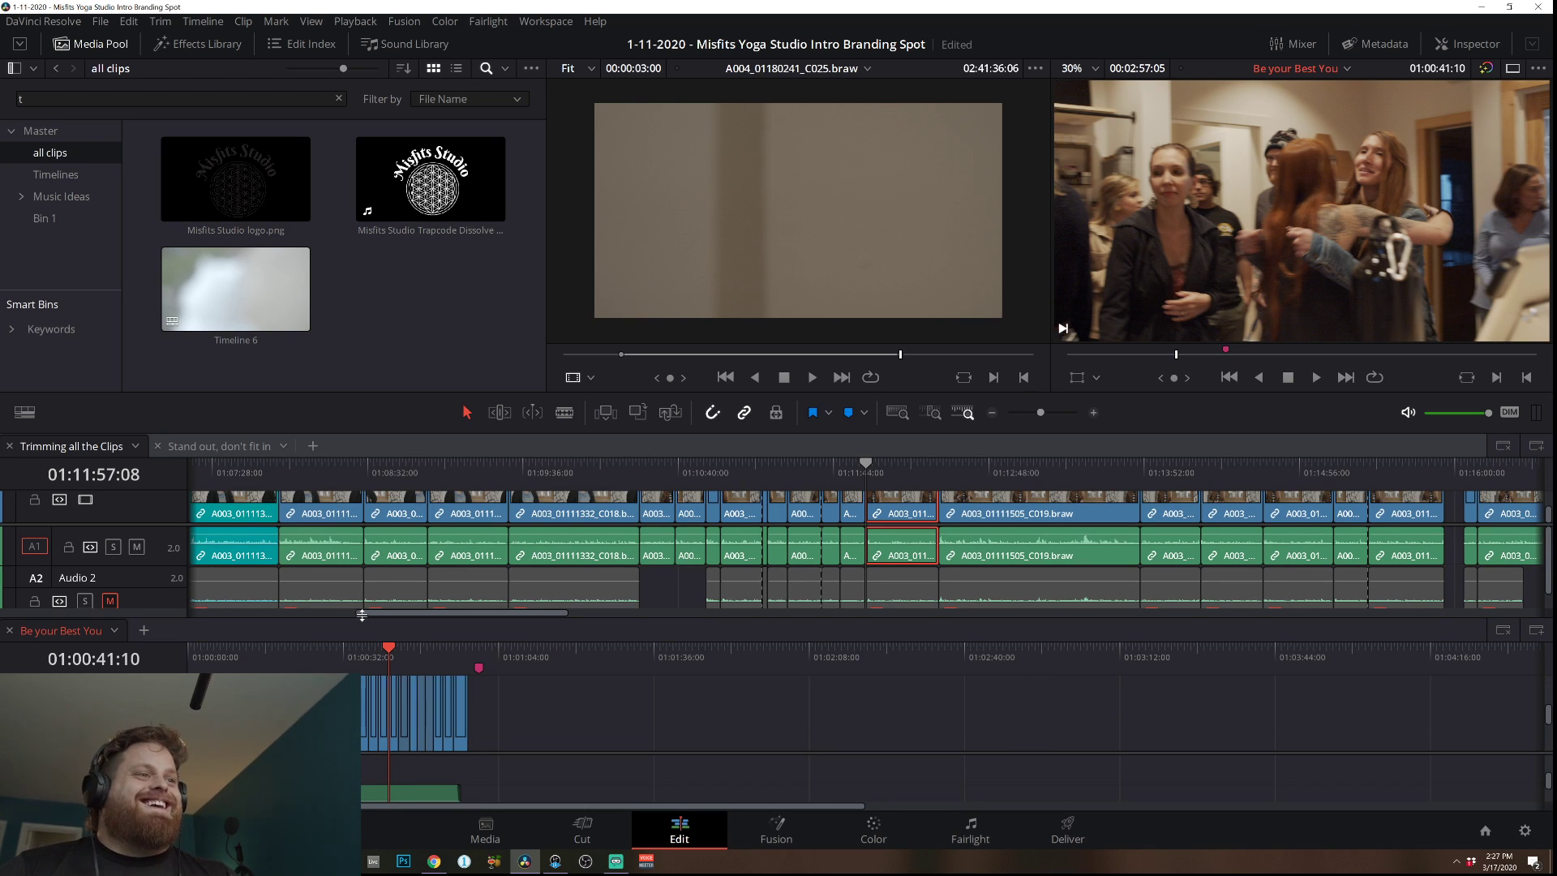
drag(378, 618, 378, 572)
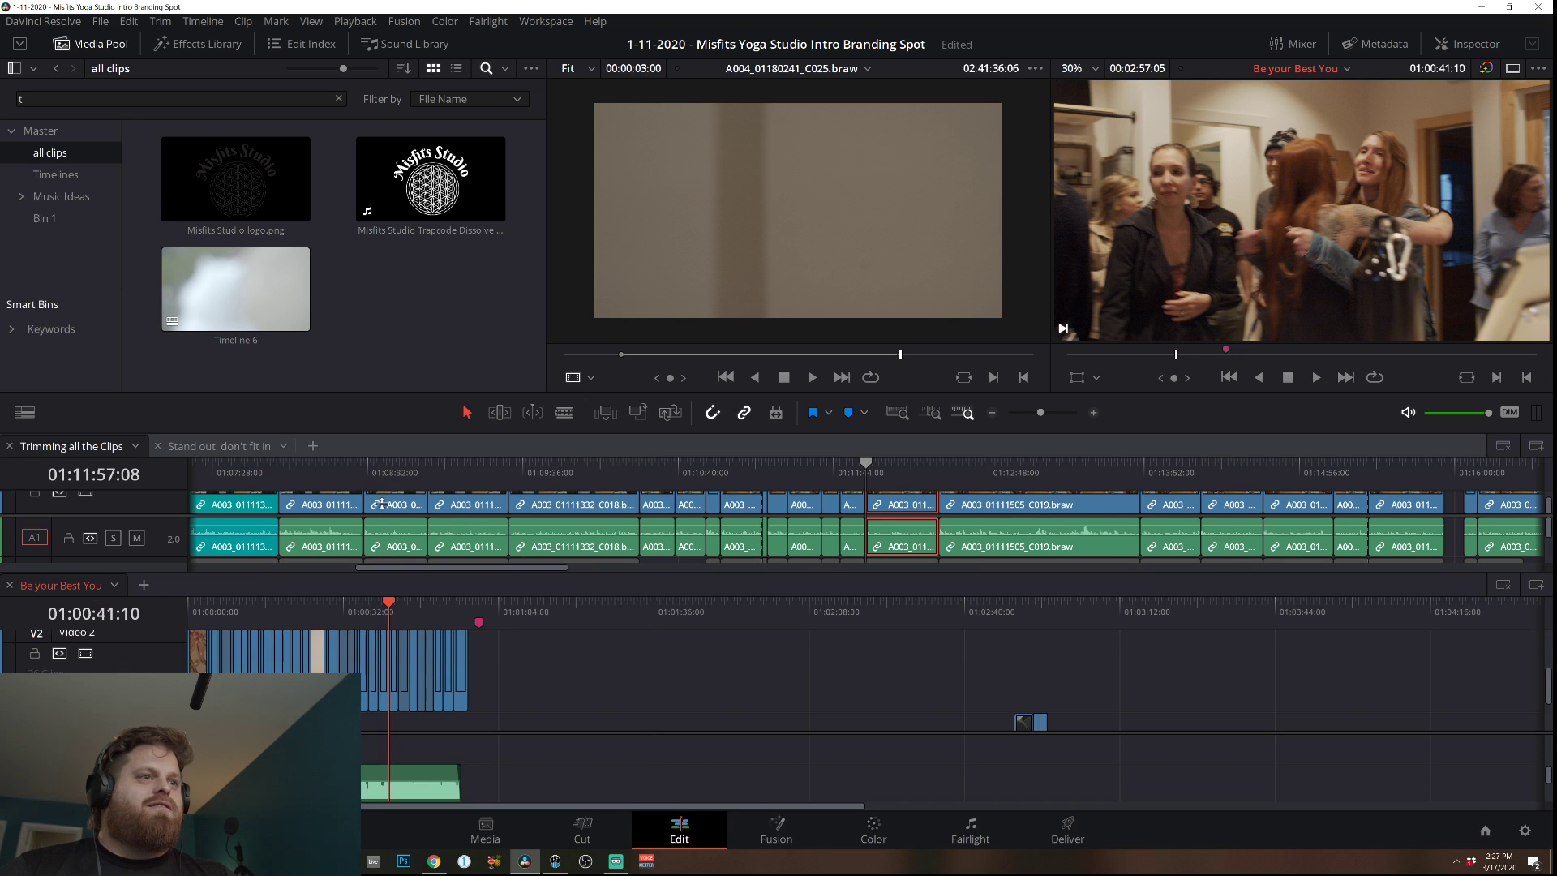
drag(445, 430, 446, 332)
scroll(296, 668, down, 2)
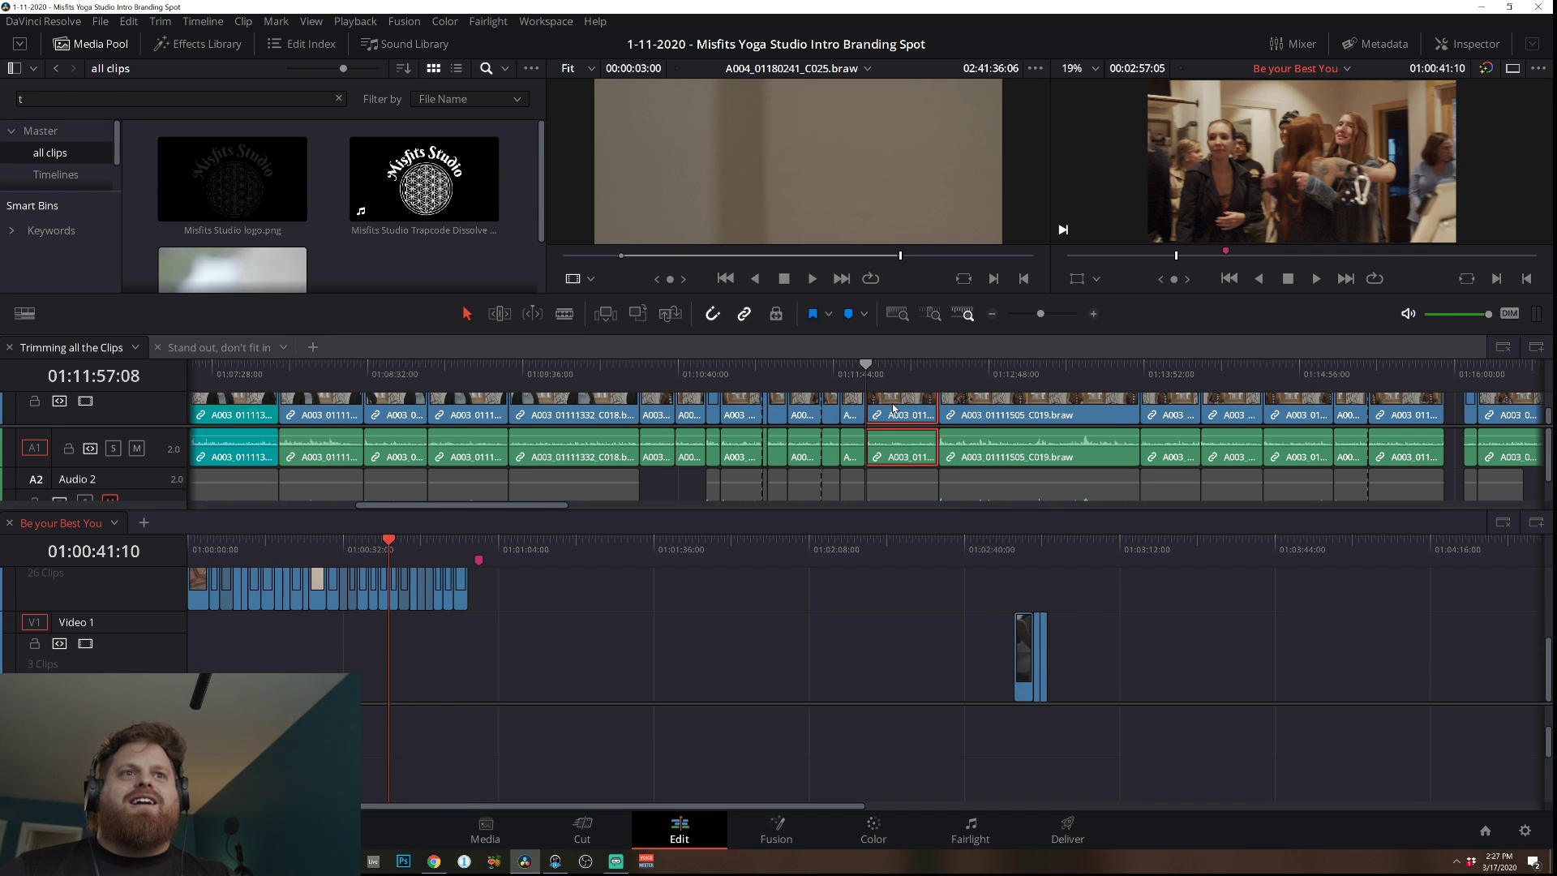
drag(893, 407, 189, 603)
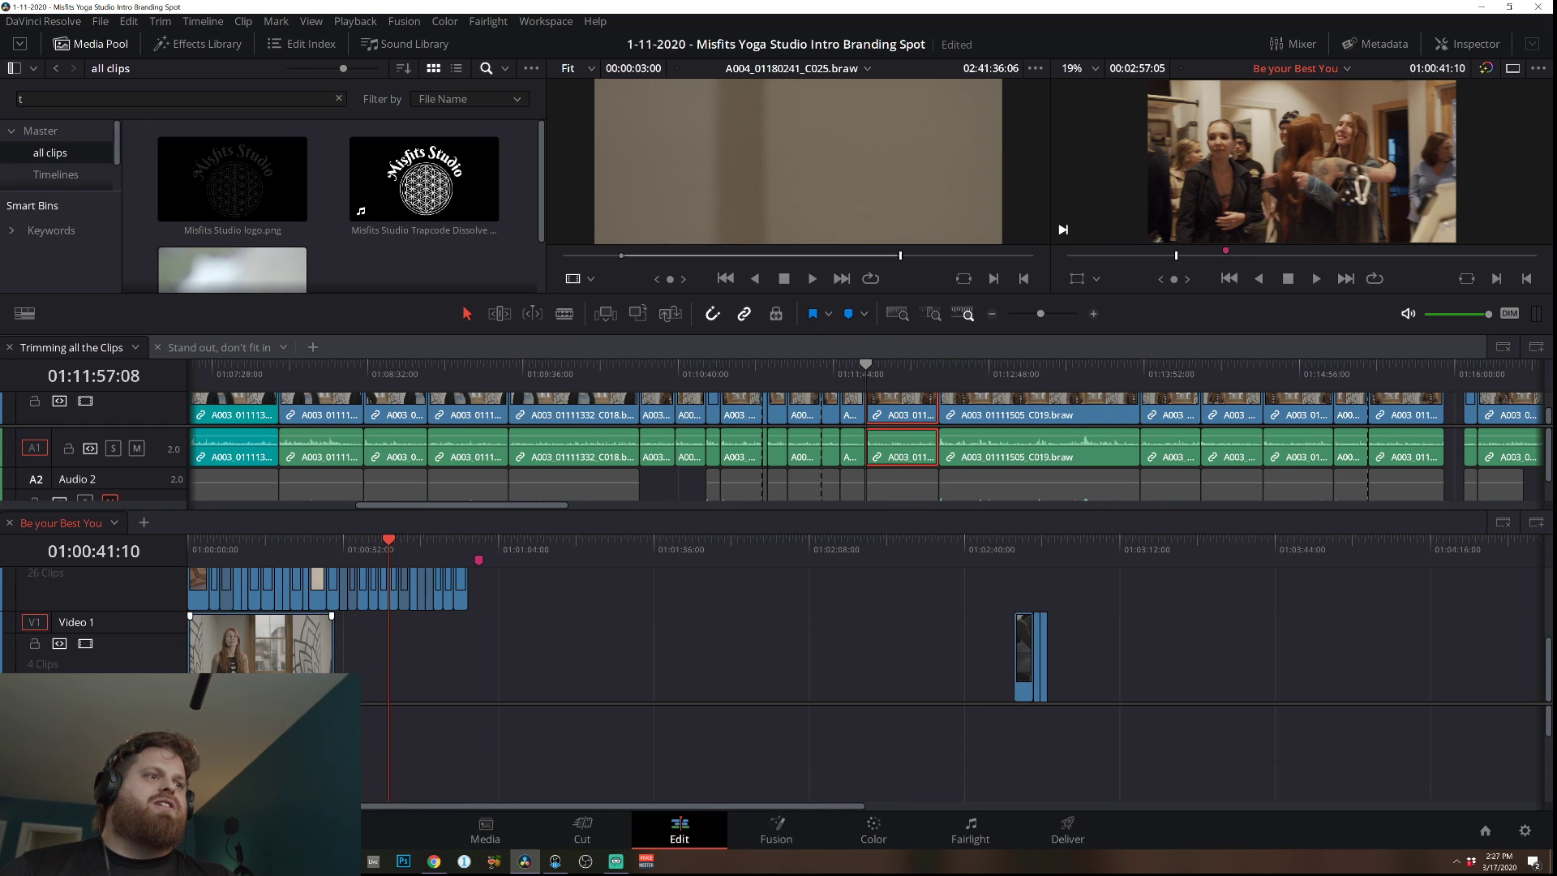
At 01:00:12:11, disable the montage clip to check the interview clip beneath it, and re-enable it.
drag(192, 543, 247, 565)
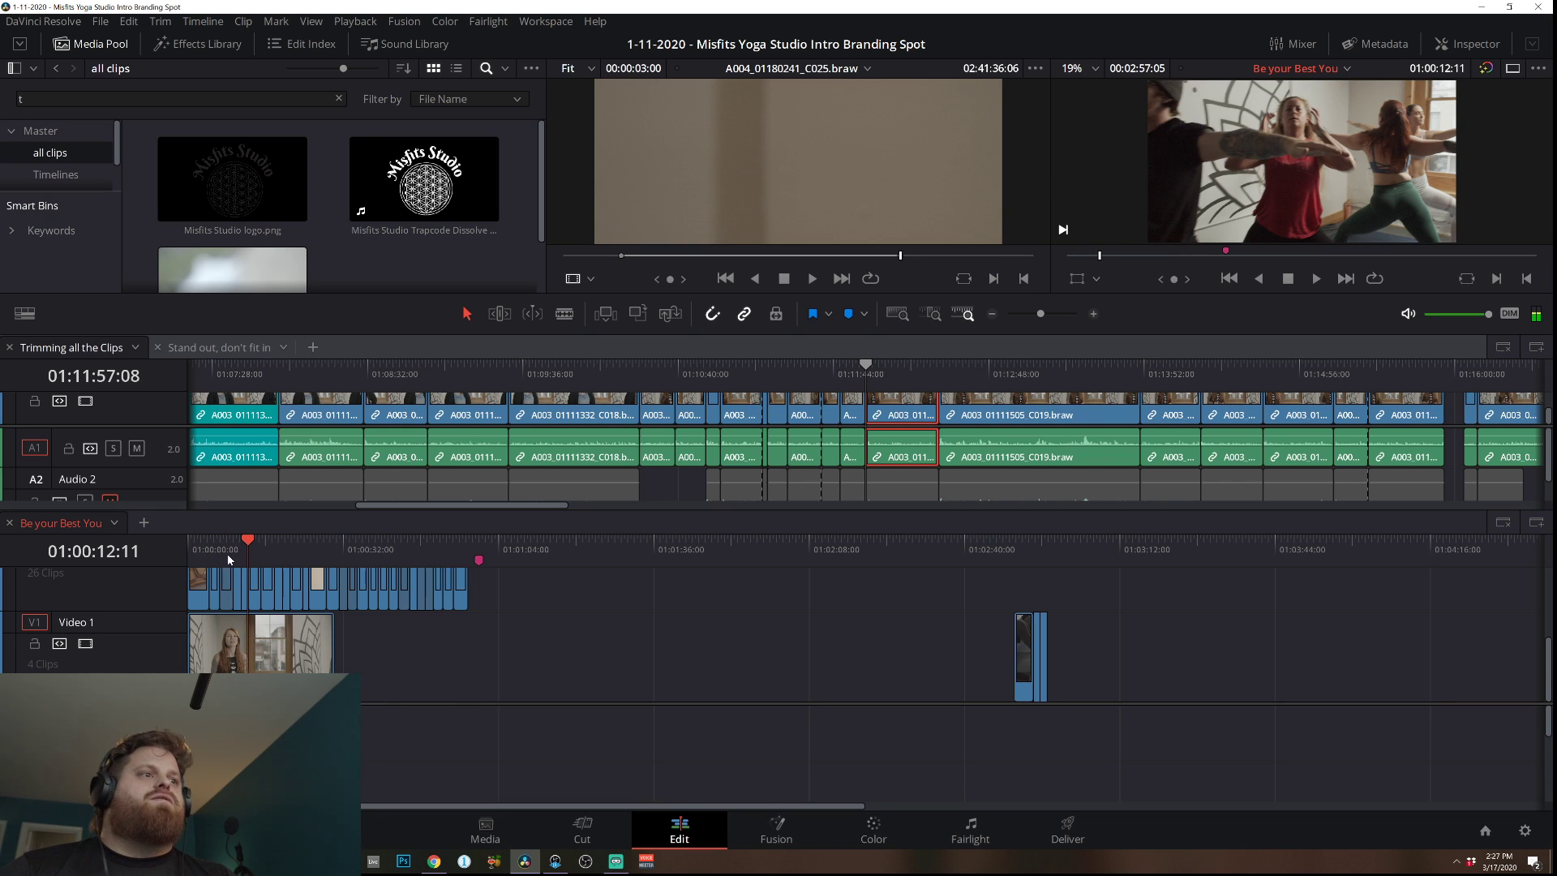
click(264, 670)
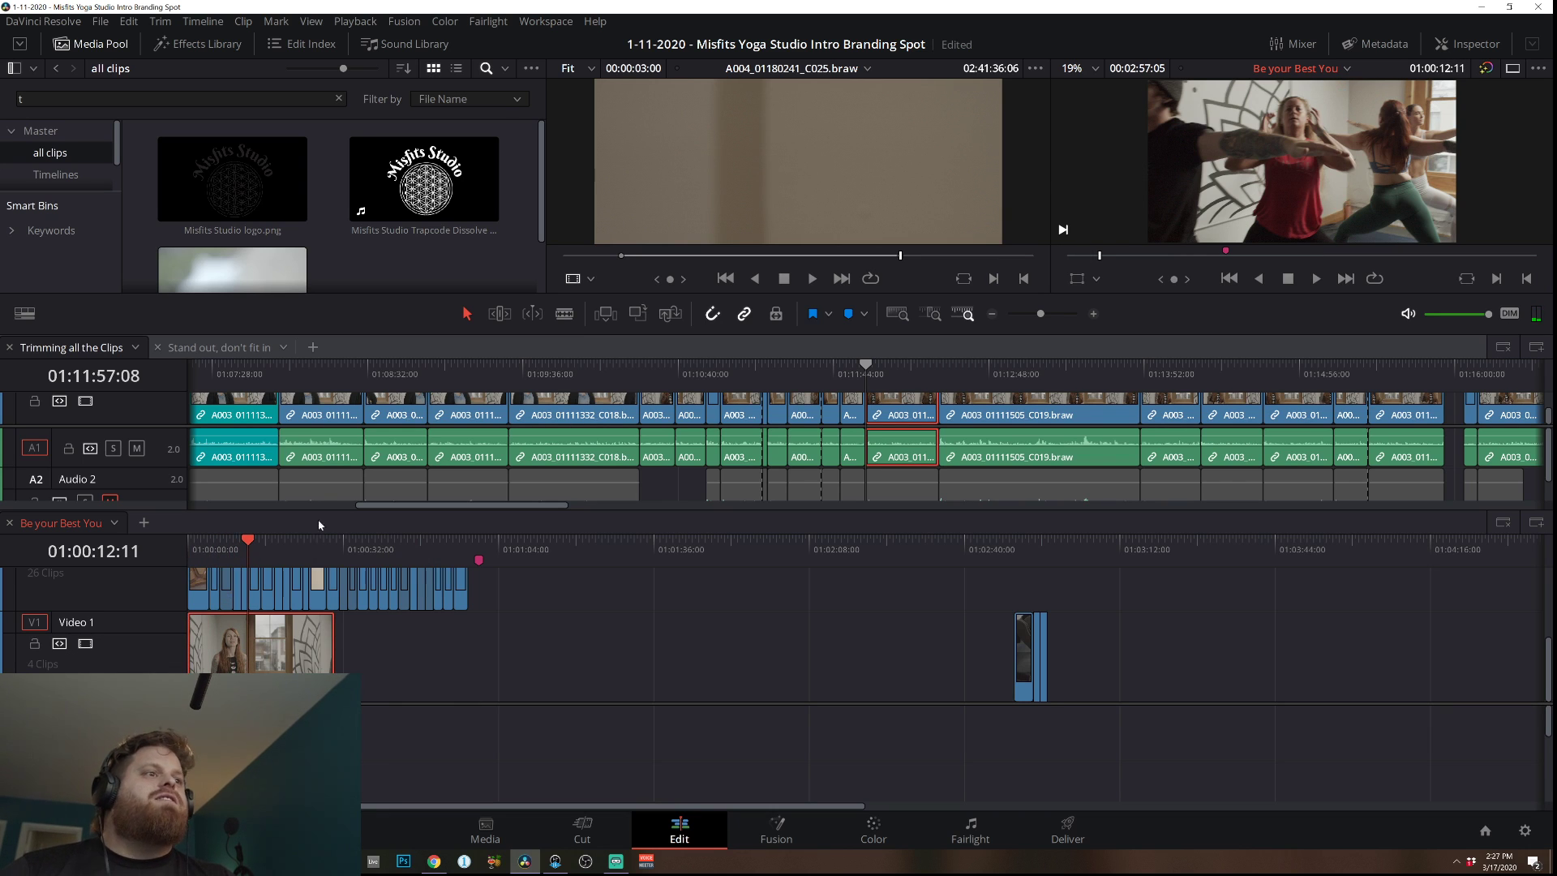
click(261, 576)
key(d)
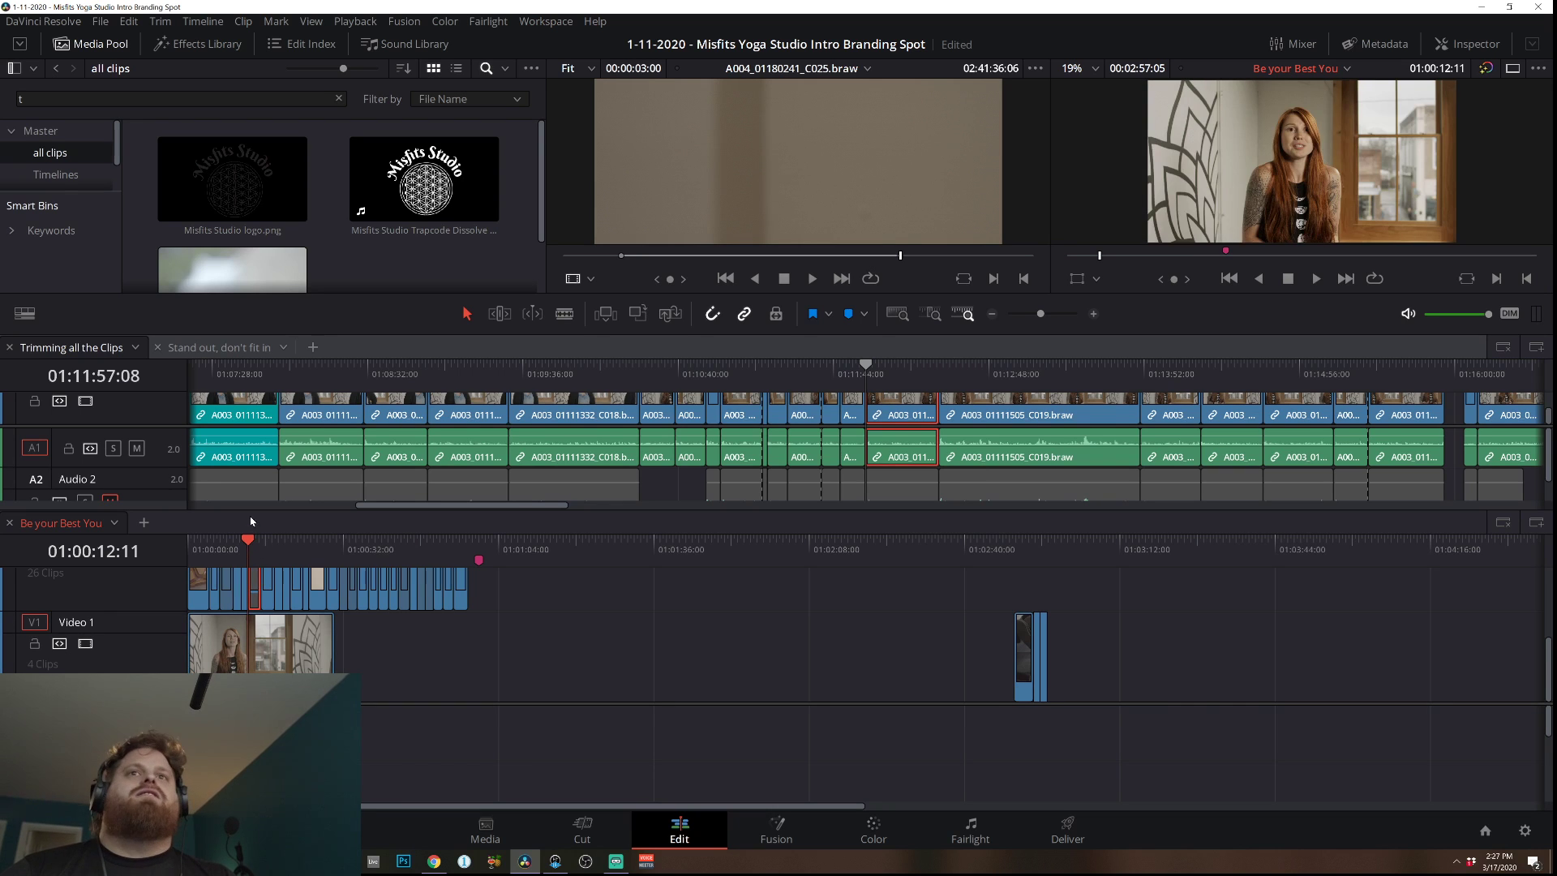
key(d)
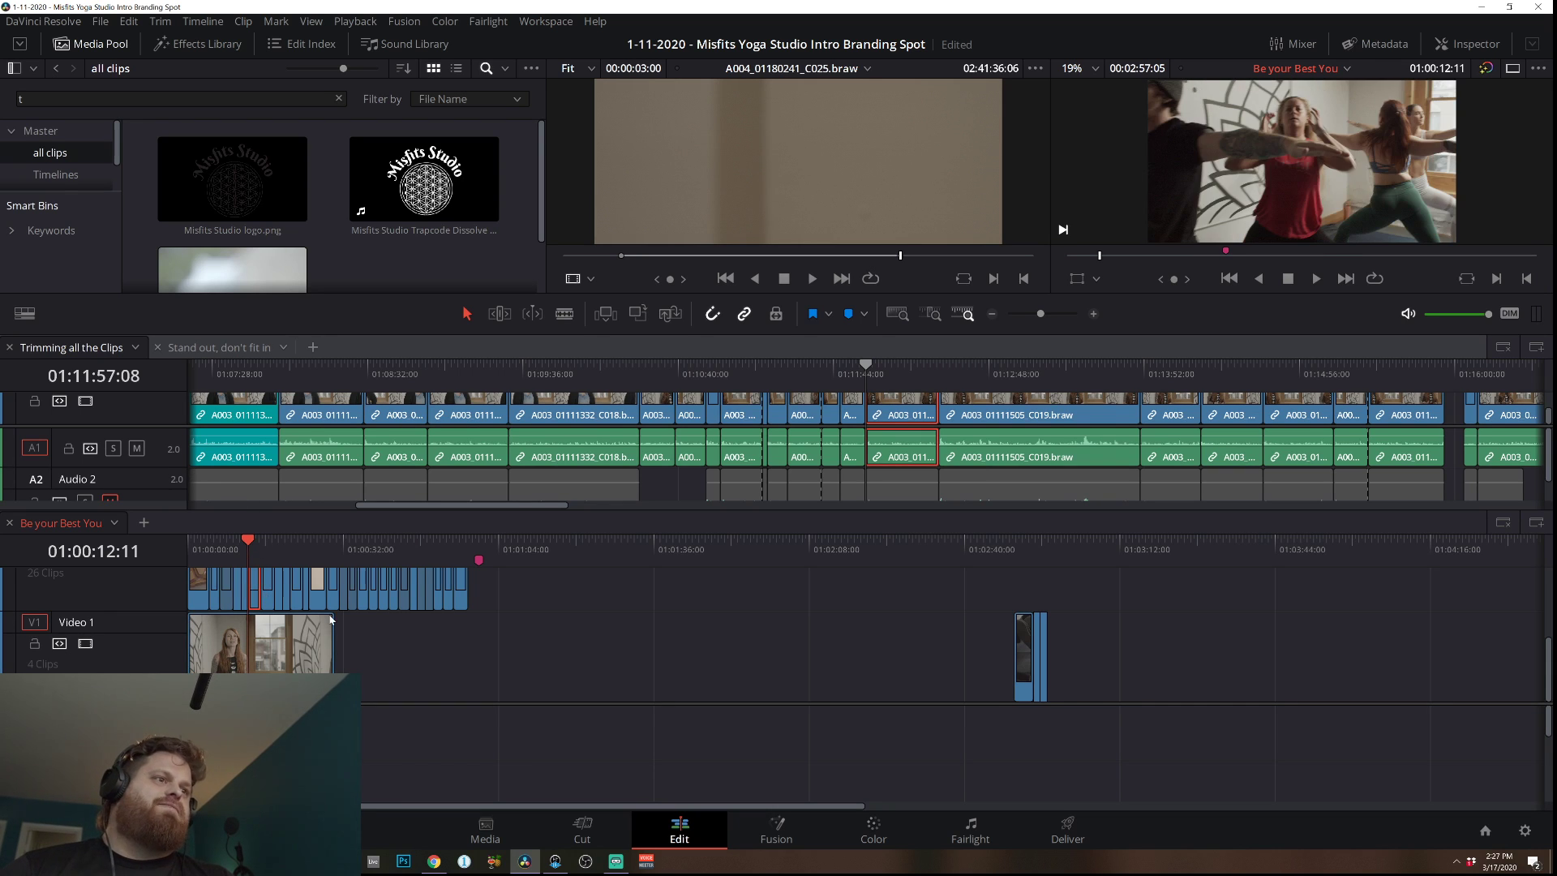
Play the "Be your Best You" timeline from the start and raise the interview clip's audio level.
click(1093, 314)
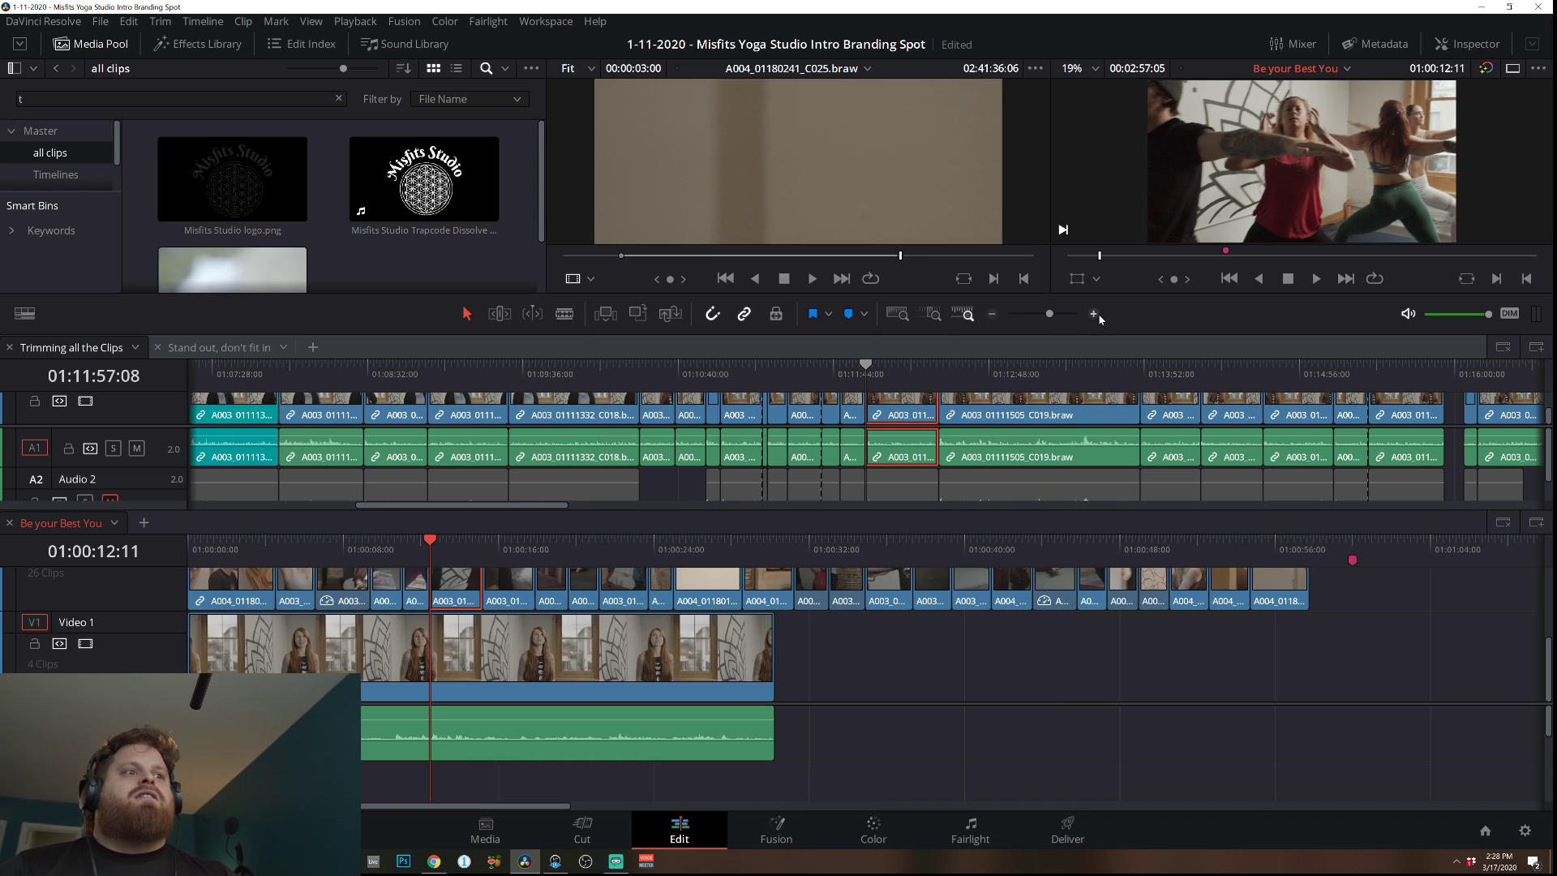
key(Home)
key(space)
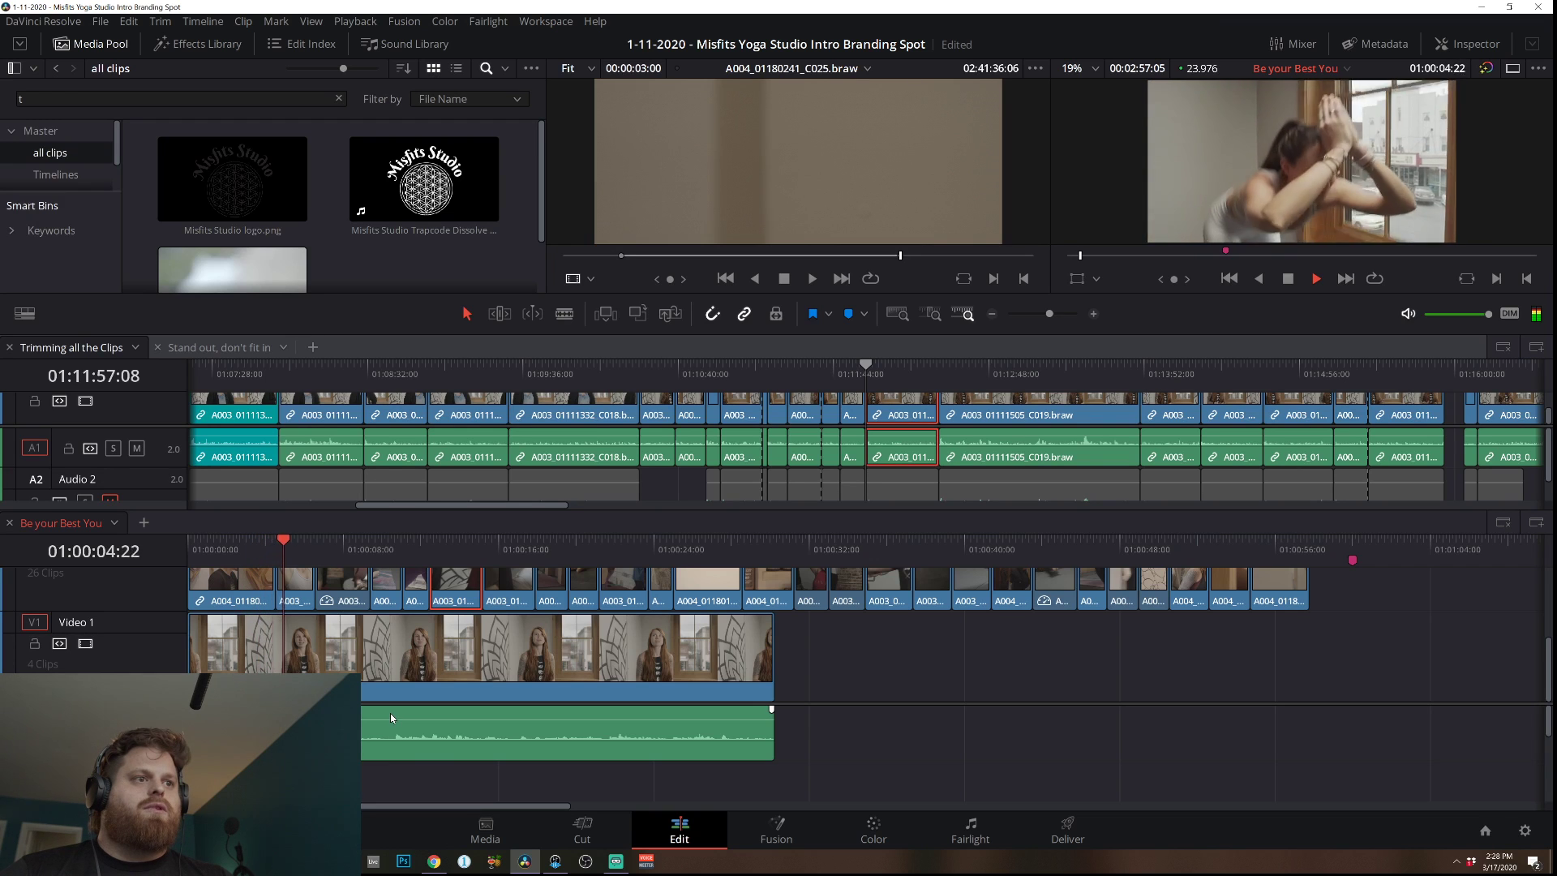
drag(454, 720, 454, 712)
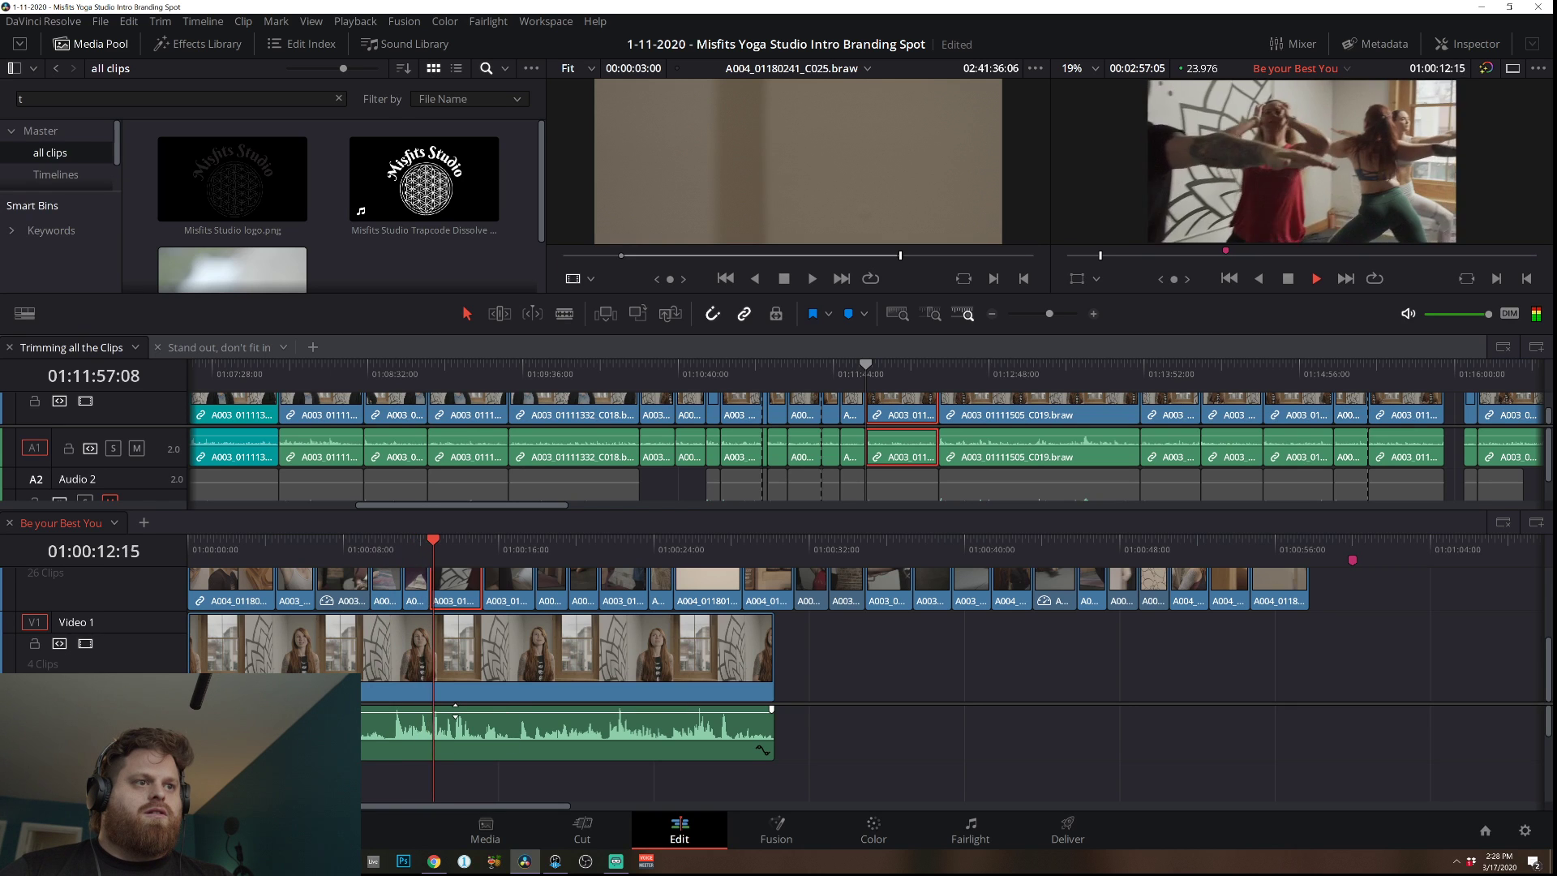
Stop playback at 01:00:15:23, cut the interview clip on Video 1, and delete its portion after about the first nine seconds.
key(b)
key(space)
click(399, 739)
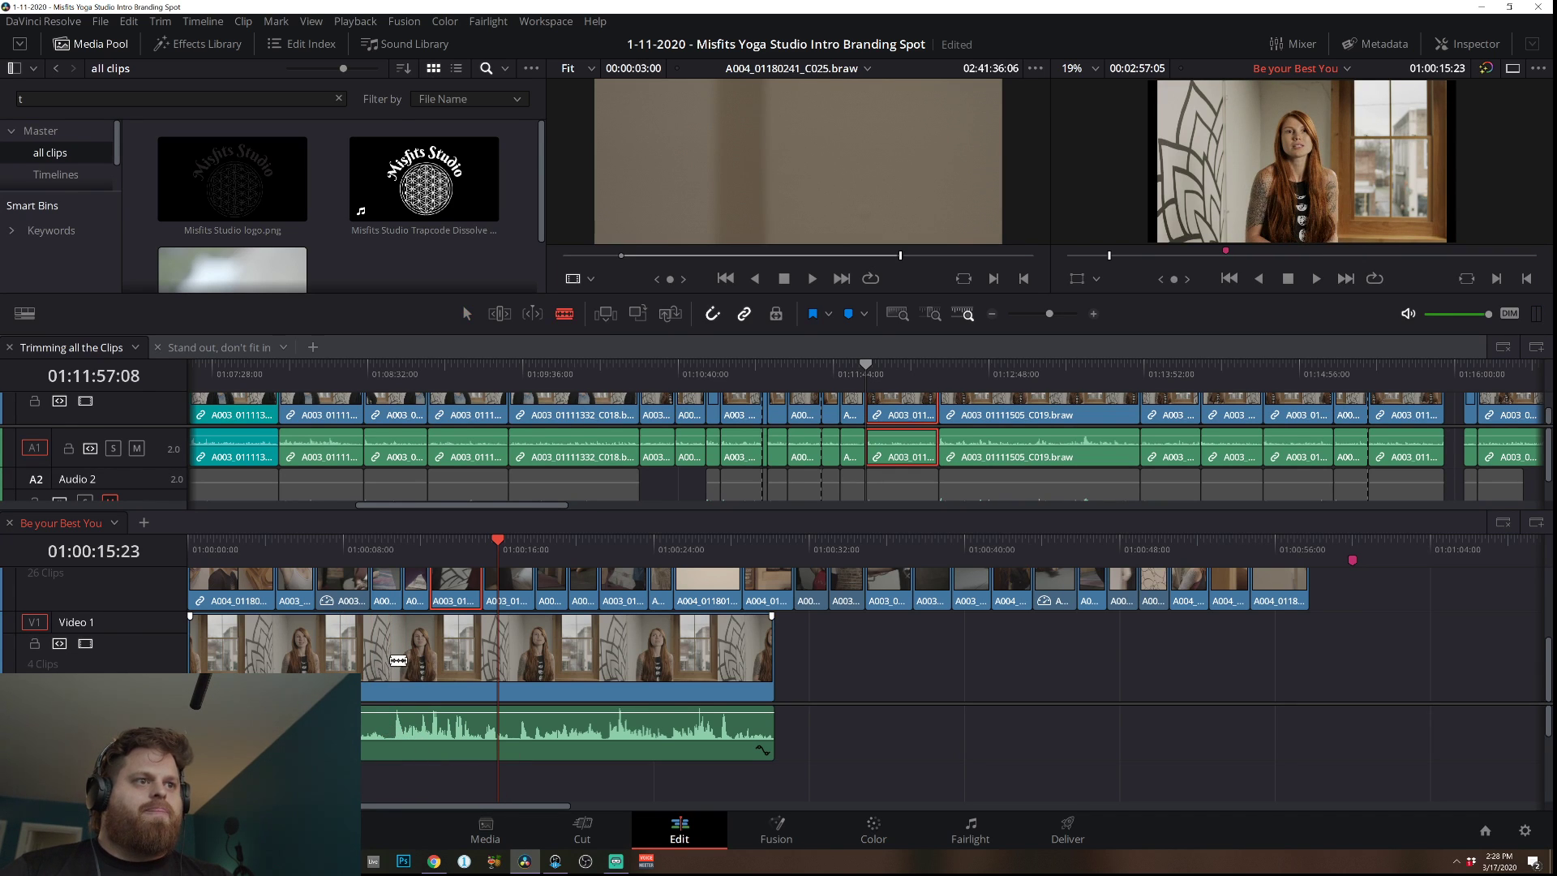
key(a)
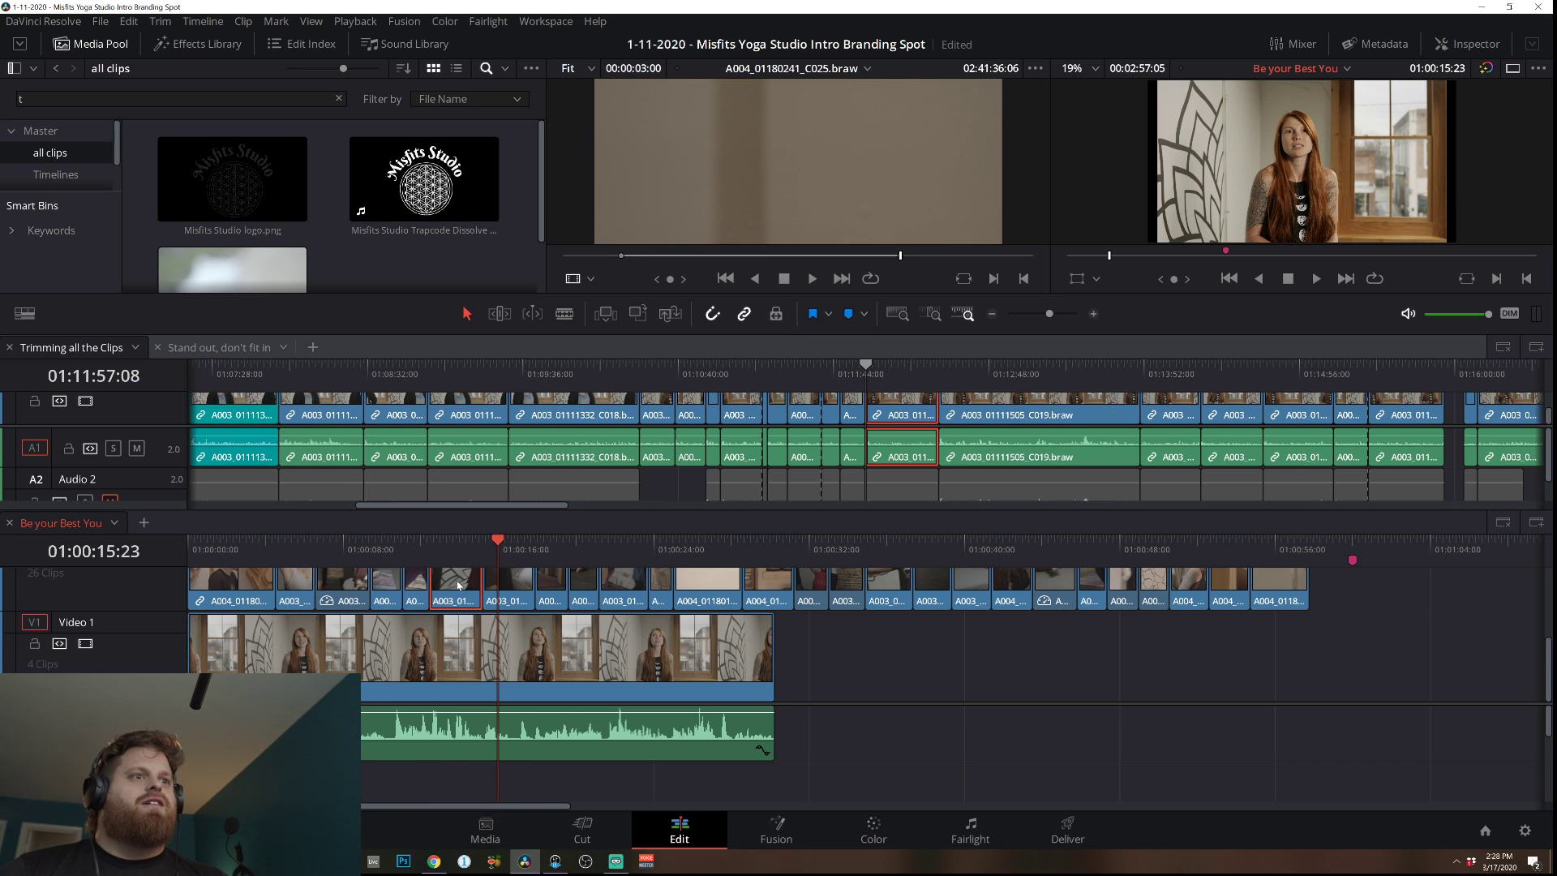
click(452, 661)
key(Delete)
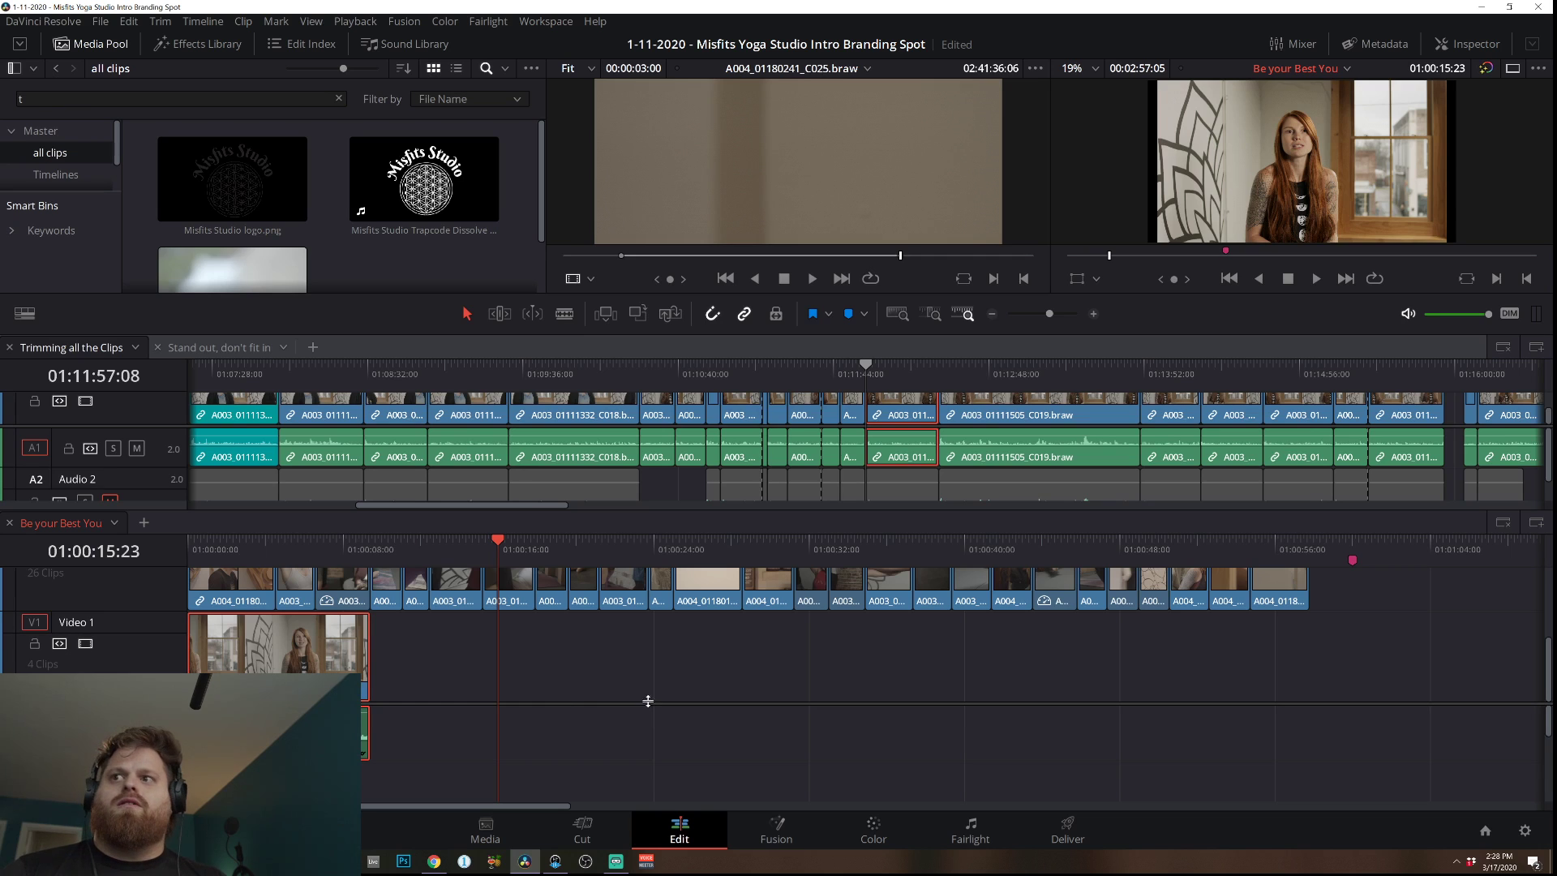
click(802, 698)
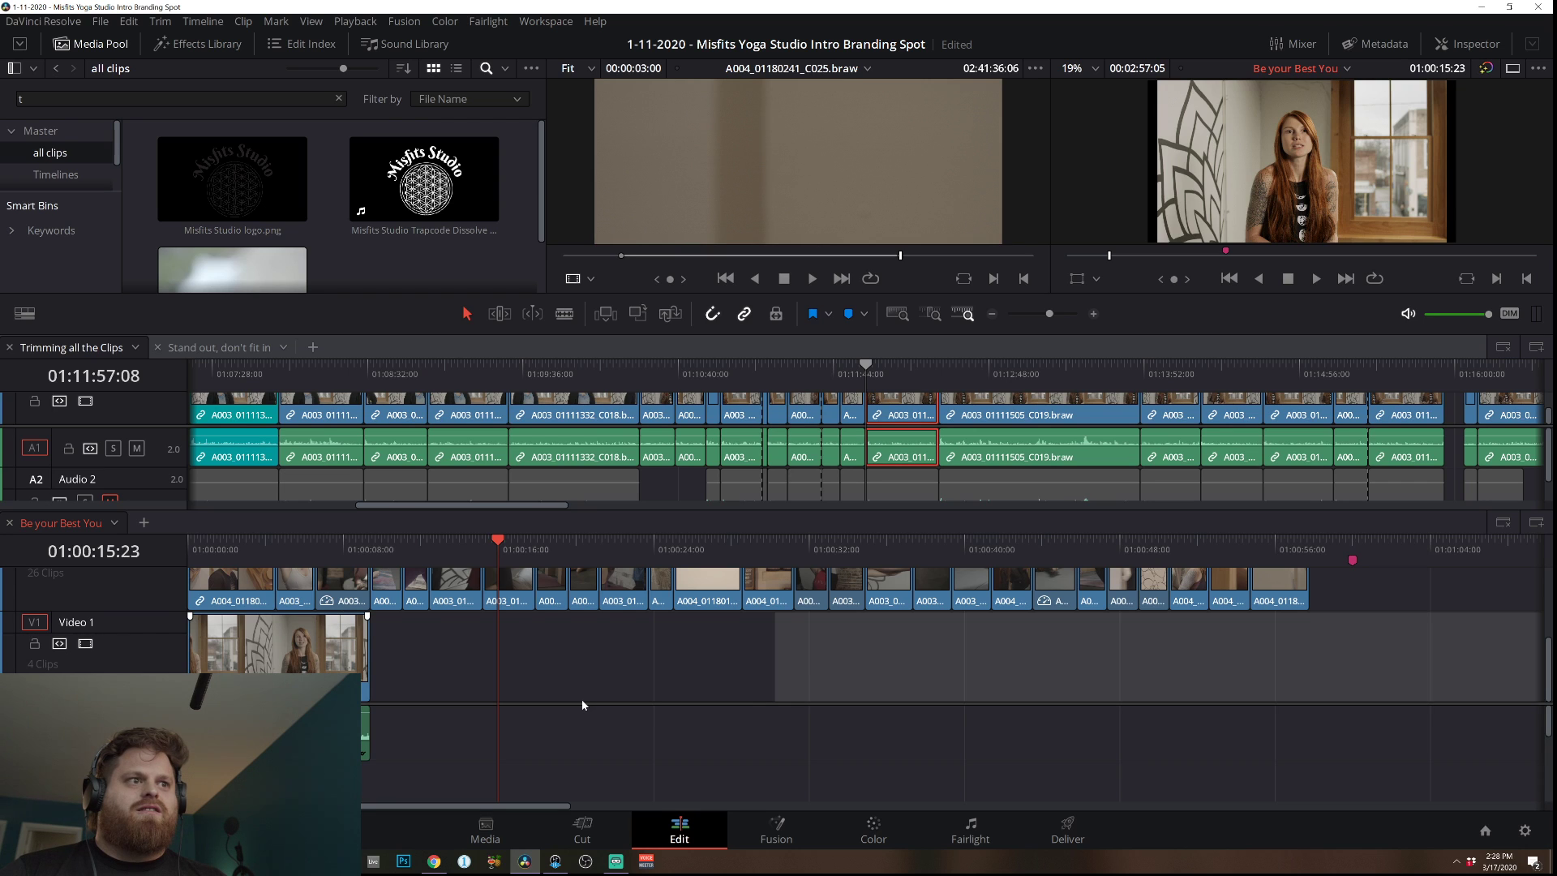
click(917, 667)
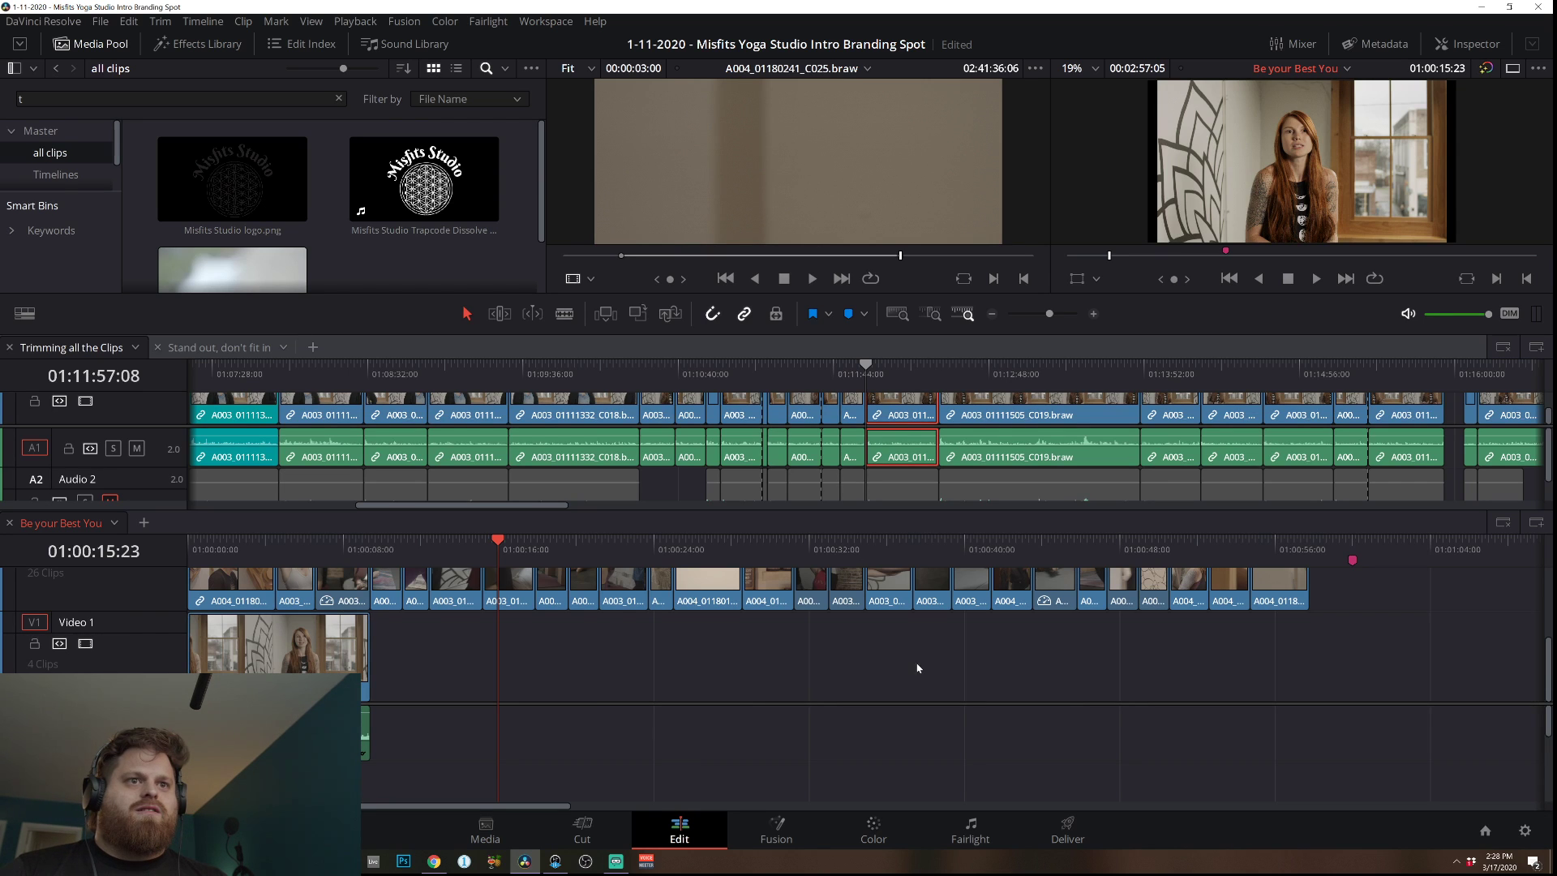
click(991, 314)
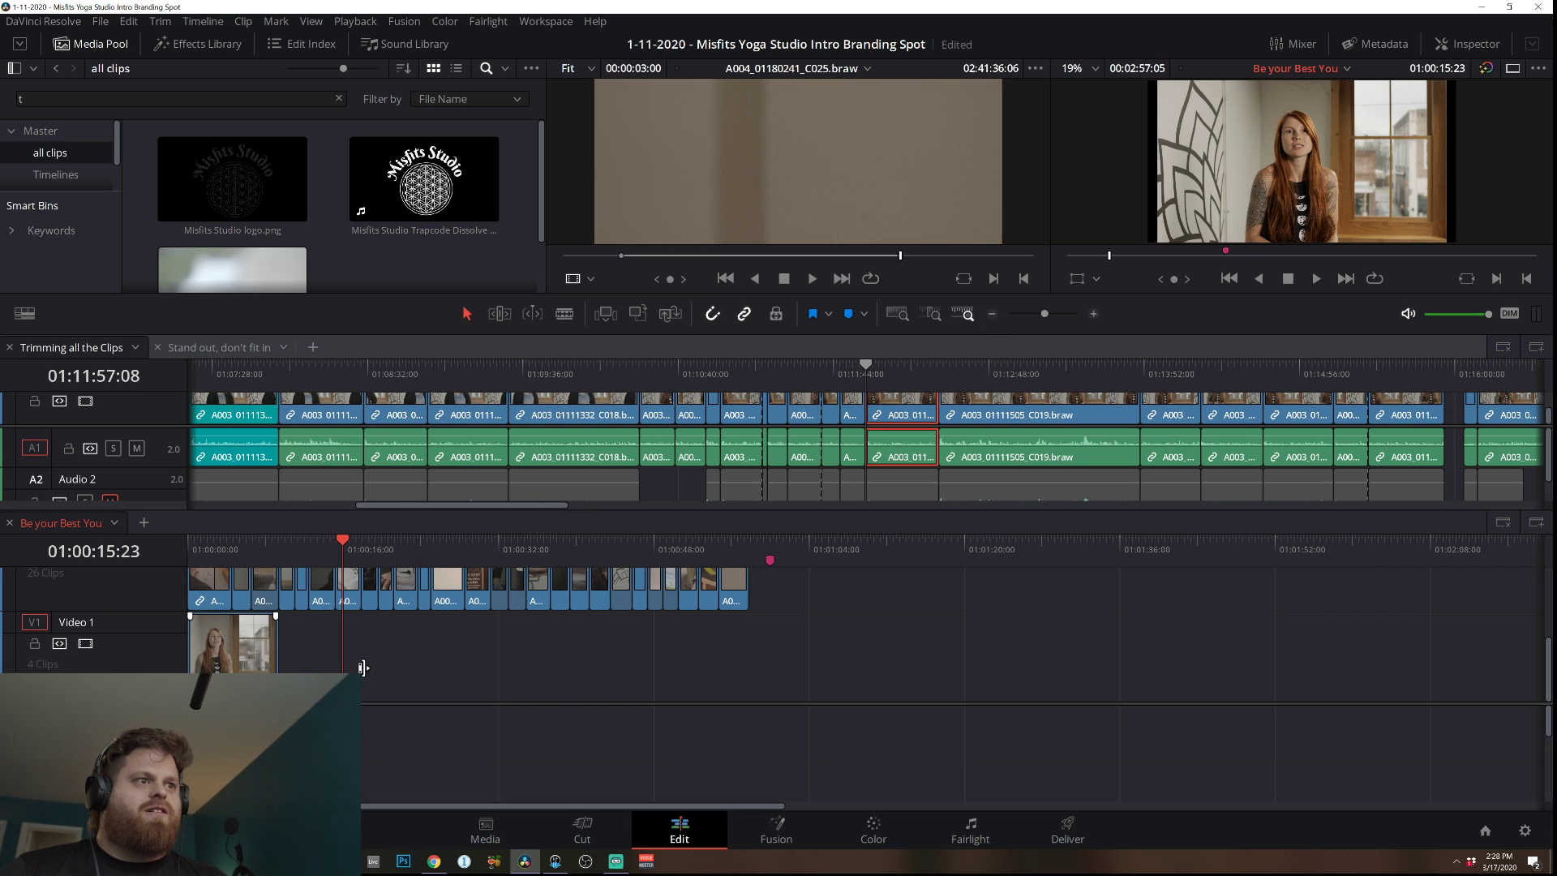
Quit DaVinci Resolve, saving the project, and close the Web Photos folder window.
key(ctrl+q)
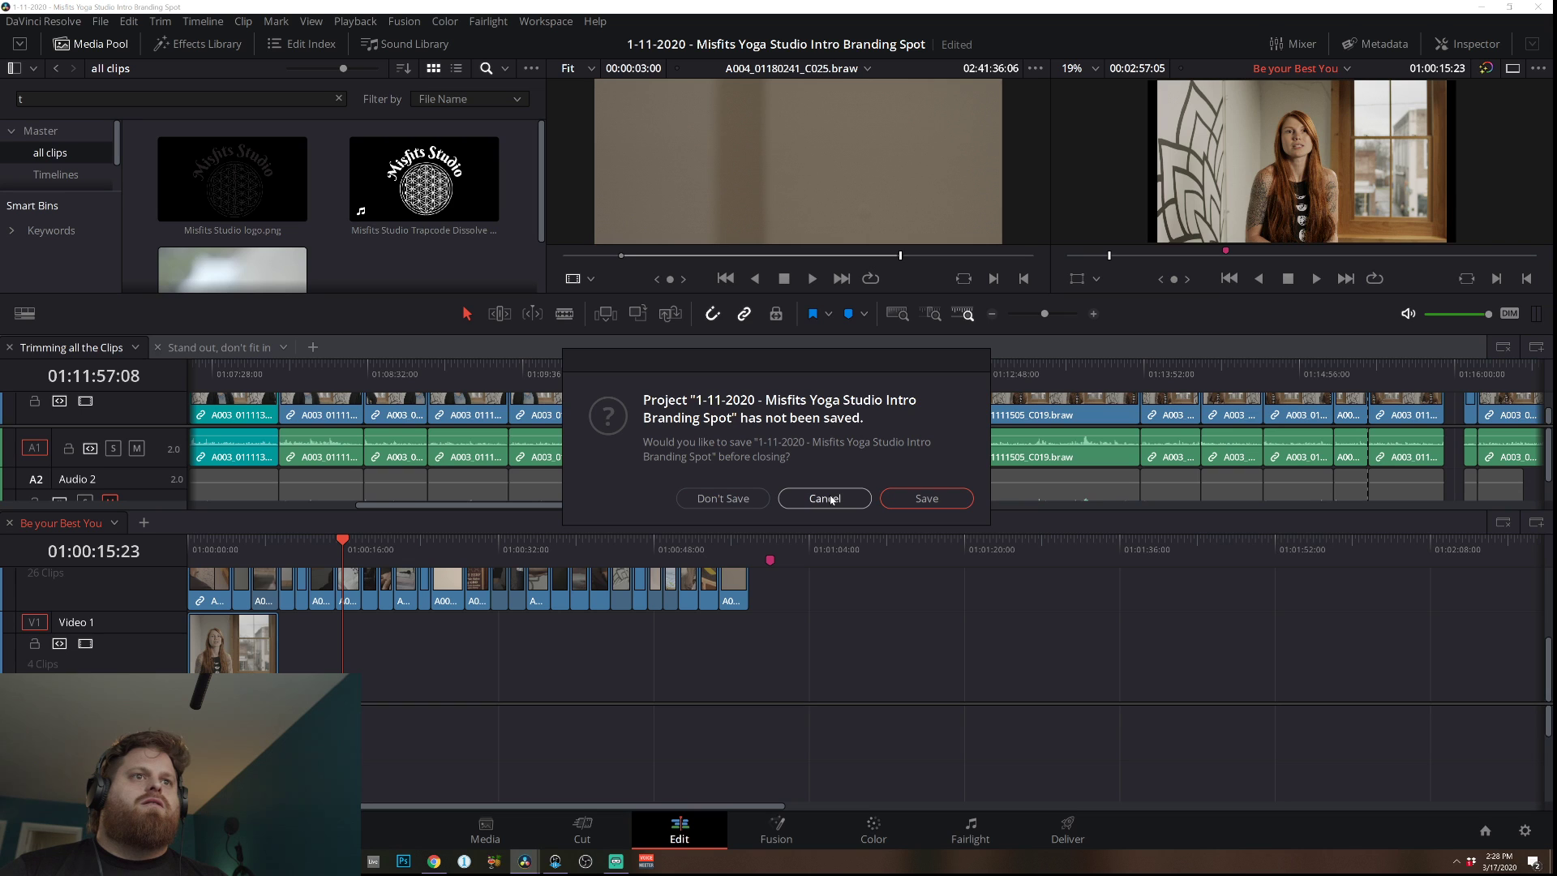
click(929, 498)
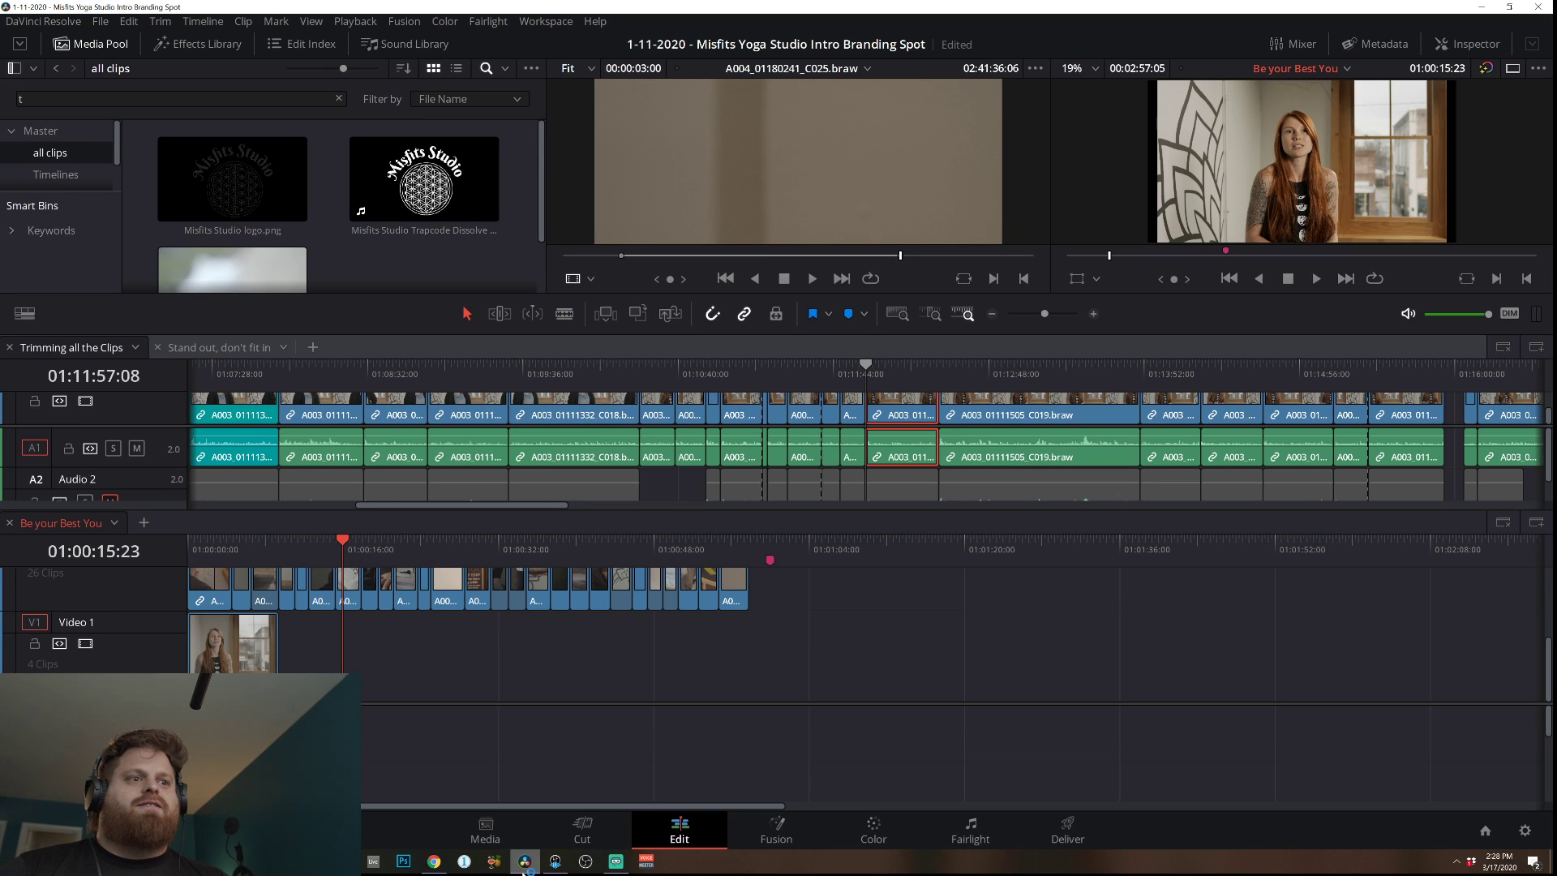
mouse_move(558, 865)
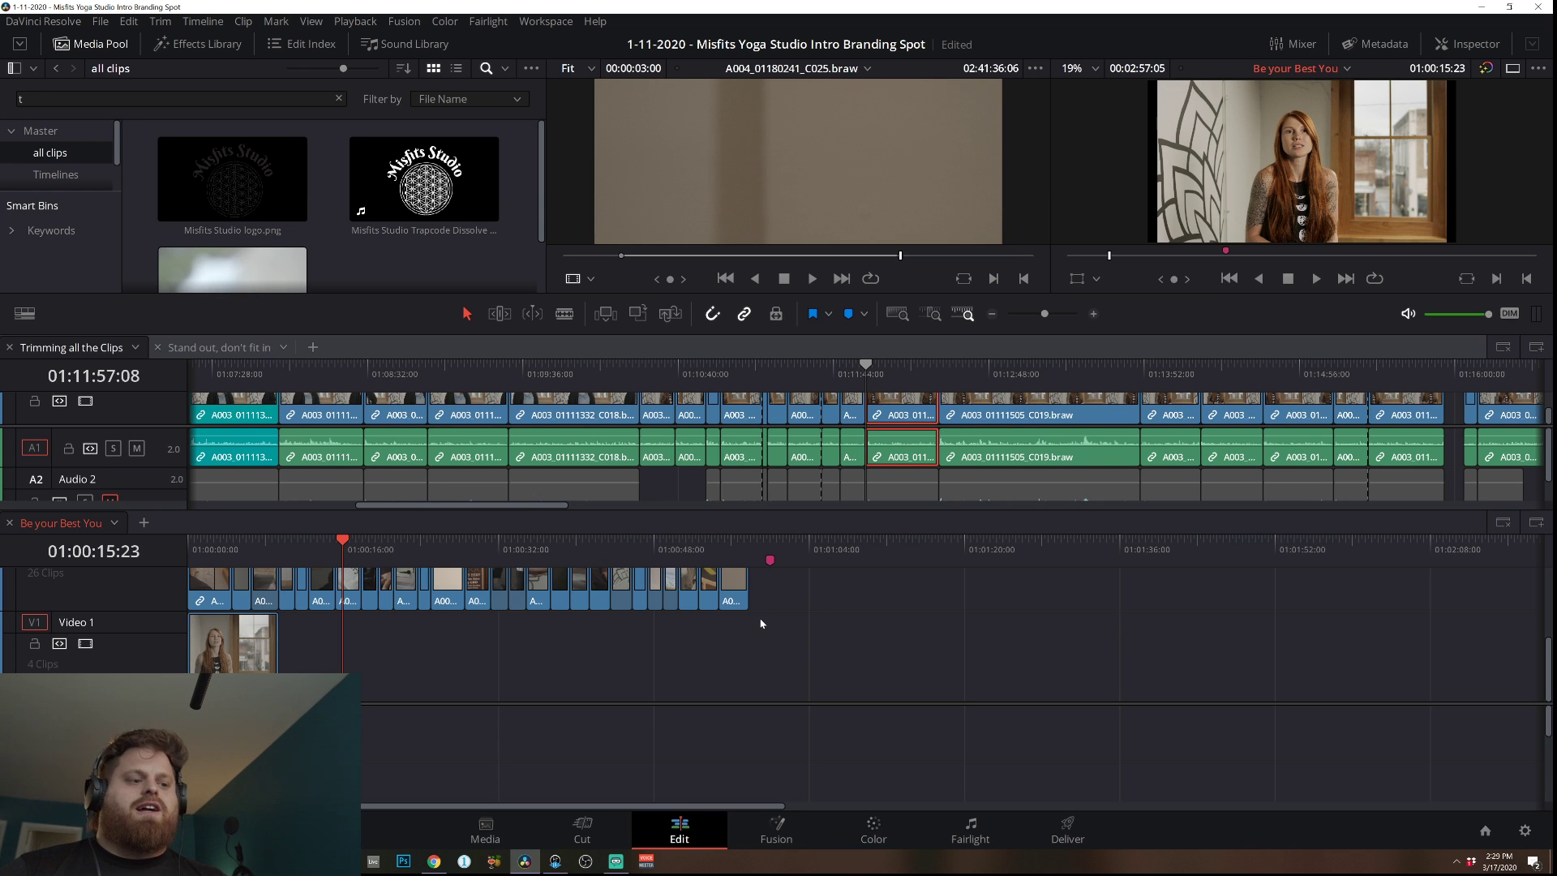
key(alt+Tab)
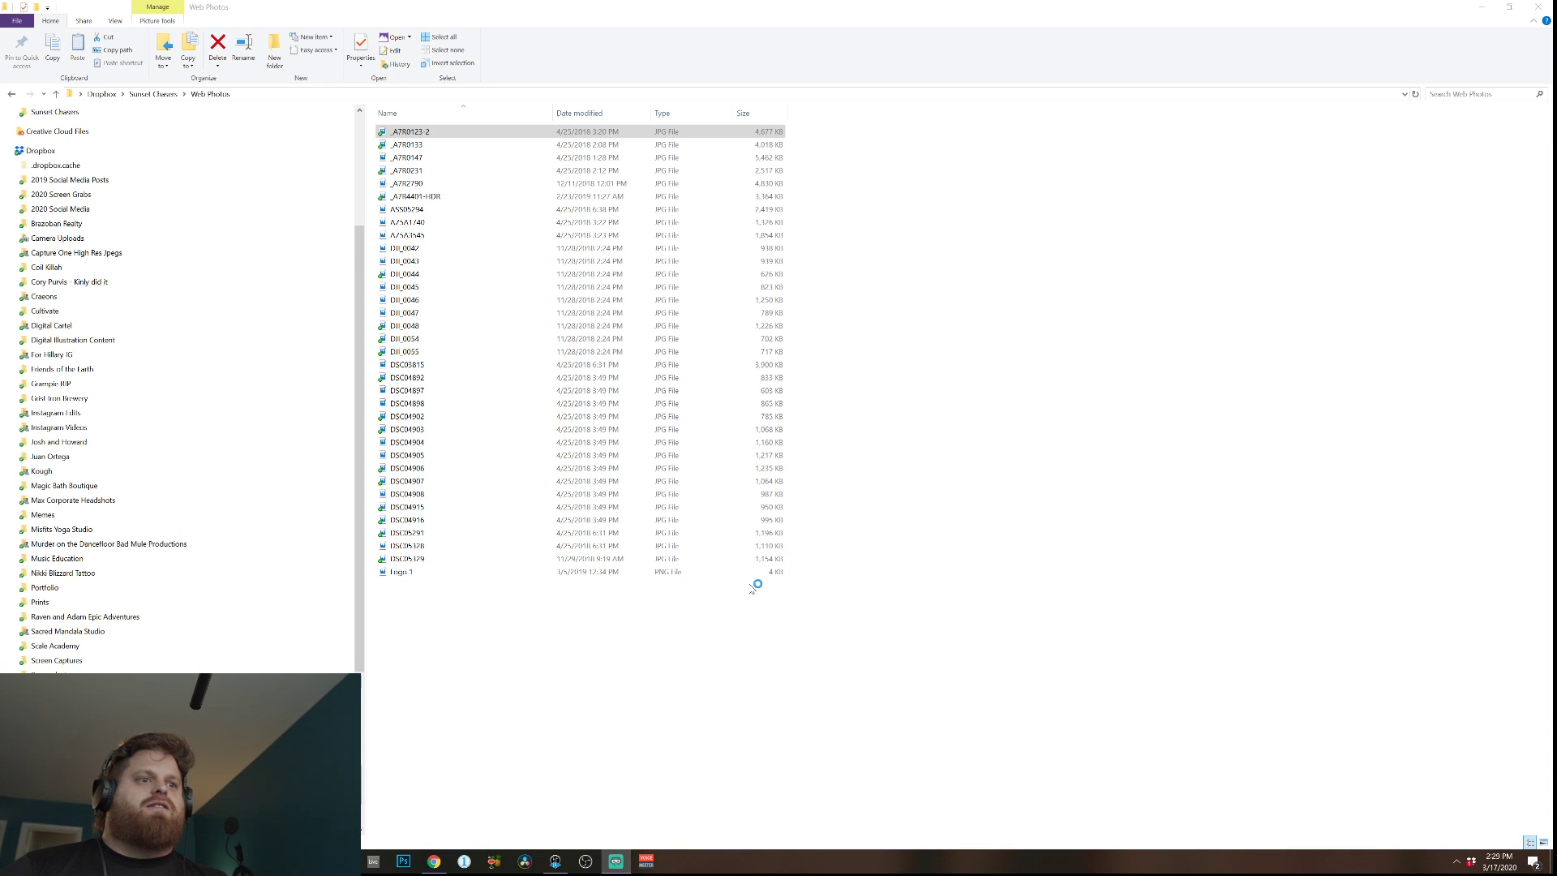
click(1535, 15)
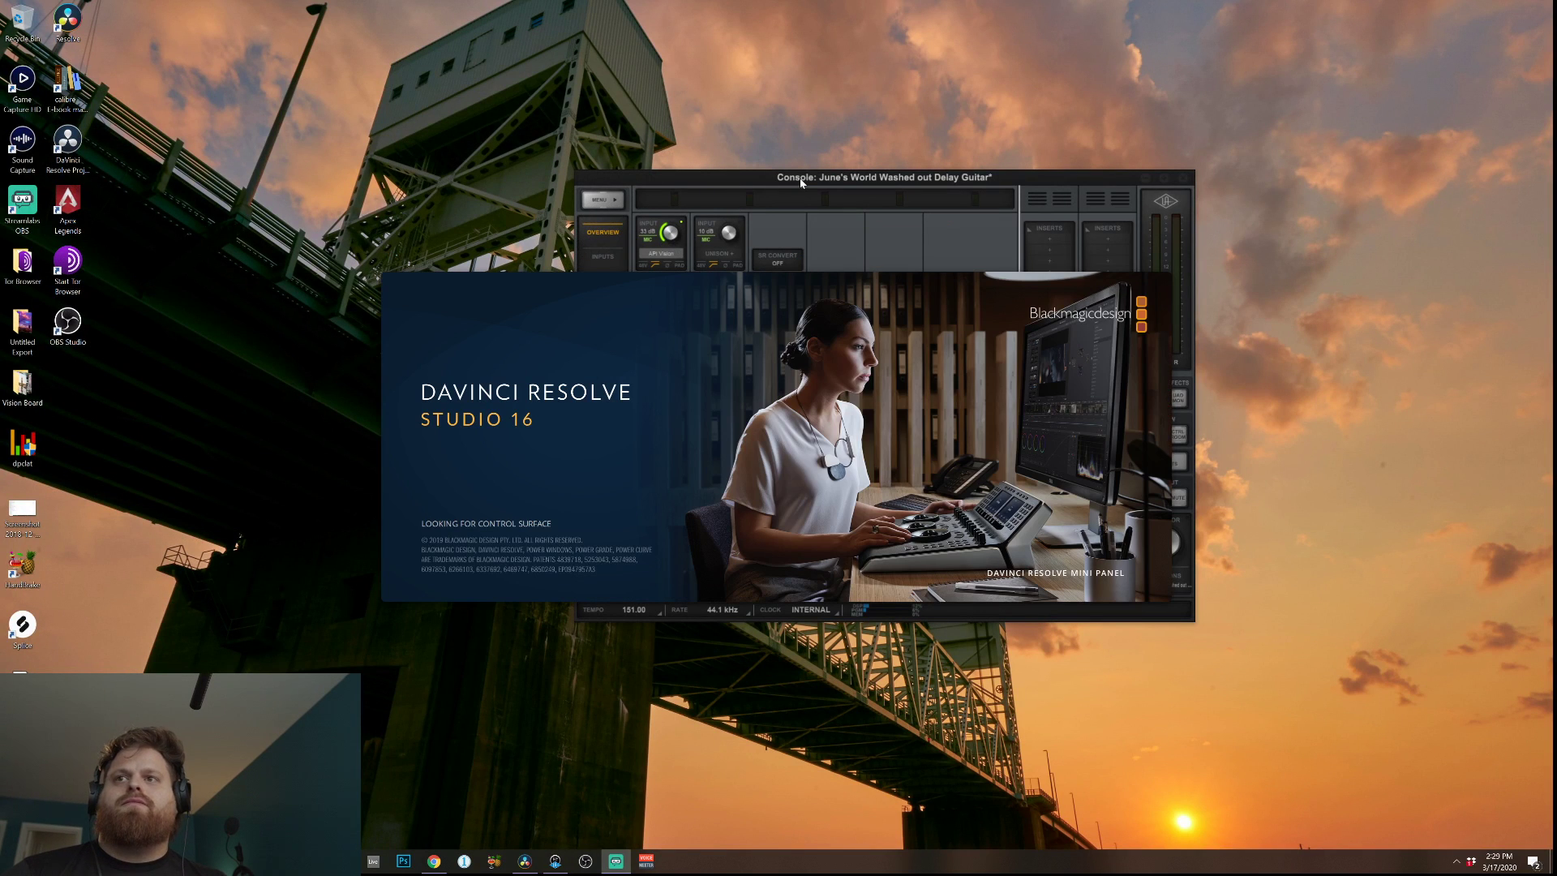
Close the audio Console window and open the "1-11-2020 - Misfits Yoga Studio Intro Branding Spot" project in the relaunched DaVinci Resolve.
drag(778, 181, 730, 243)
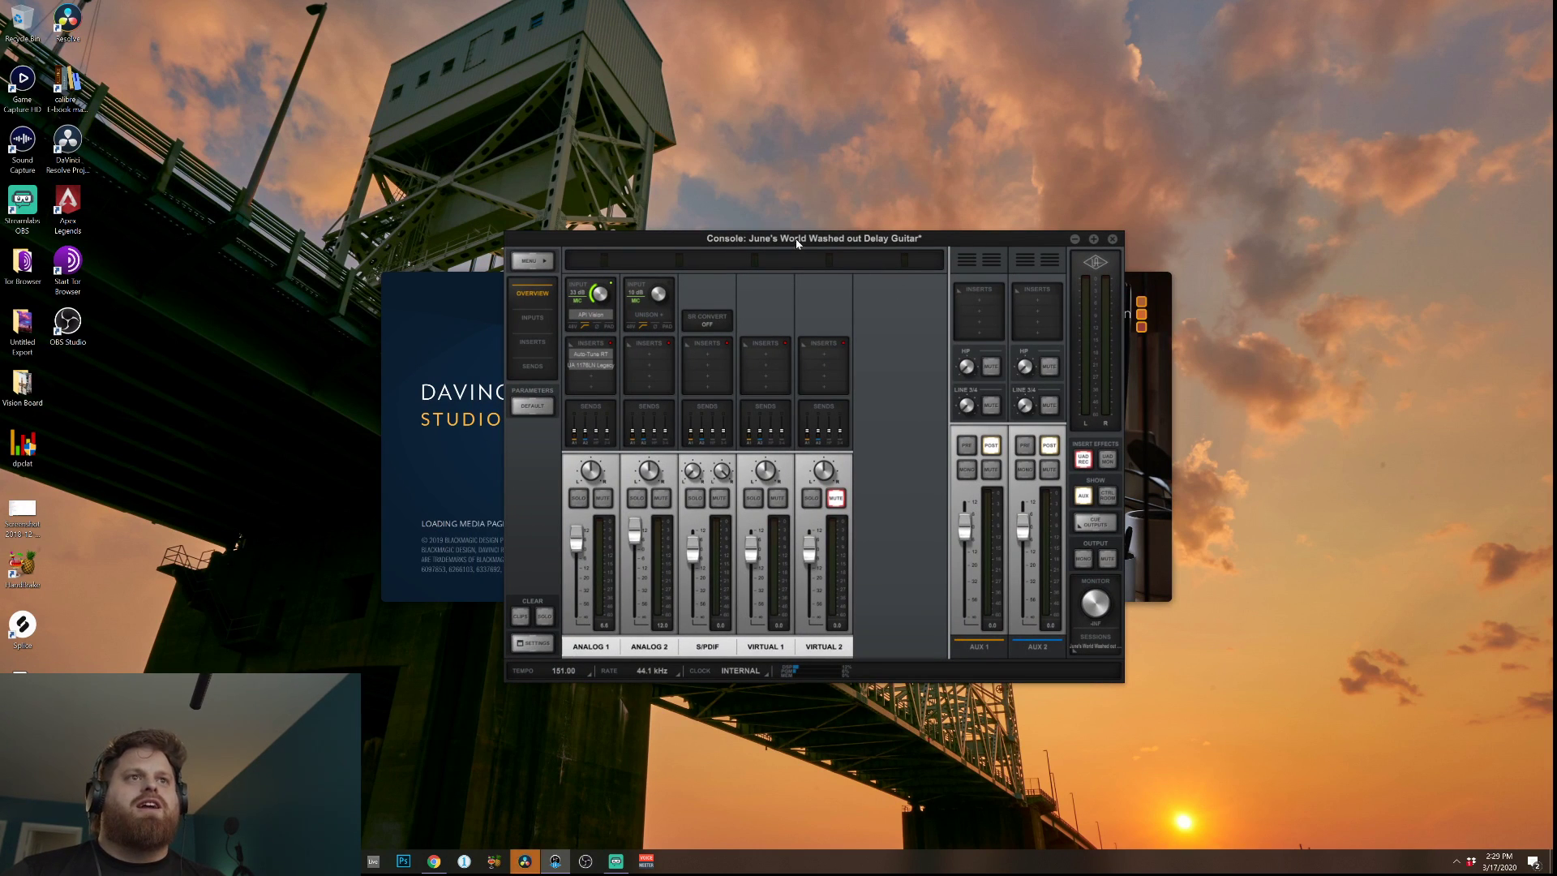
drag(799, 242, 930, 267)
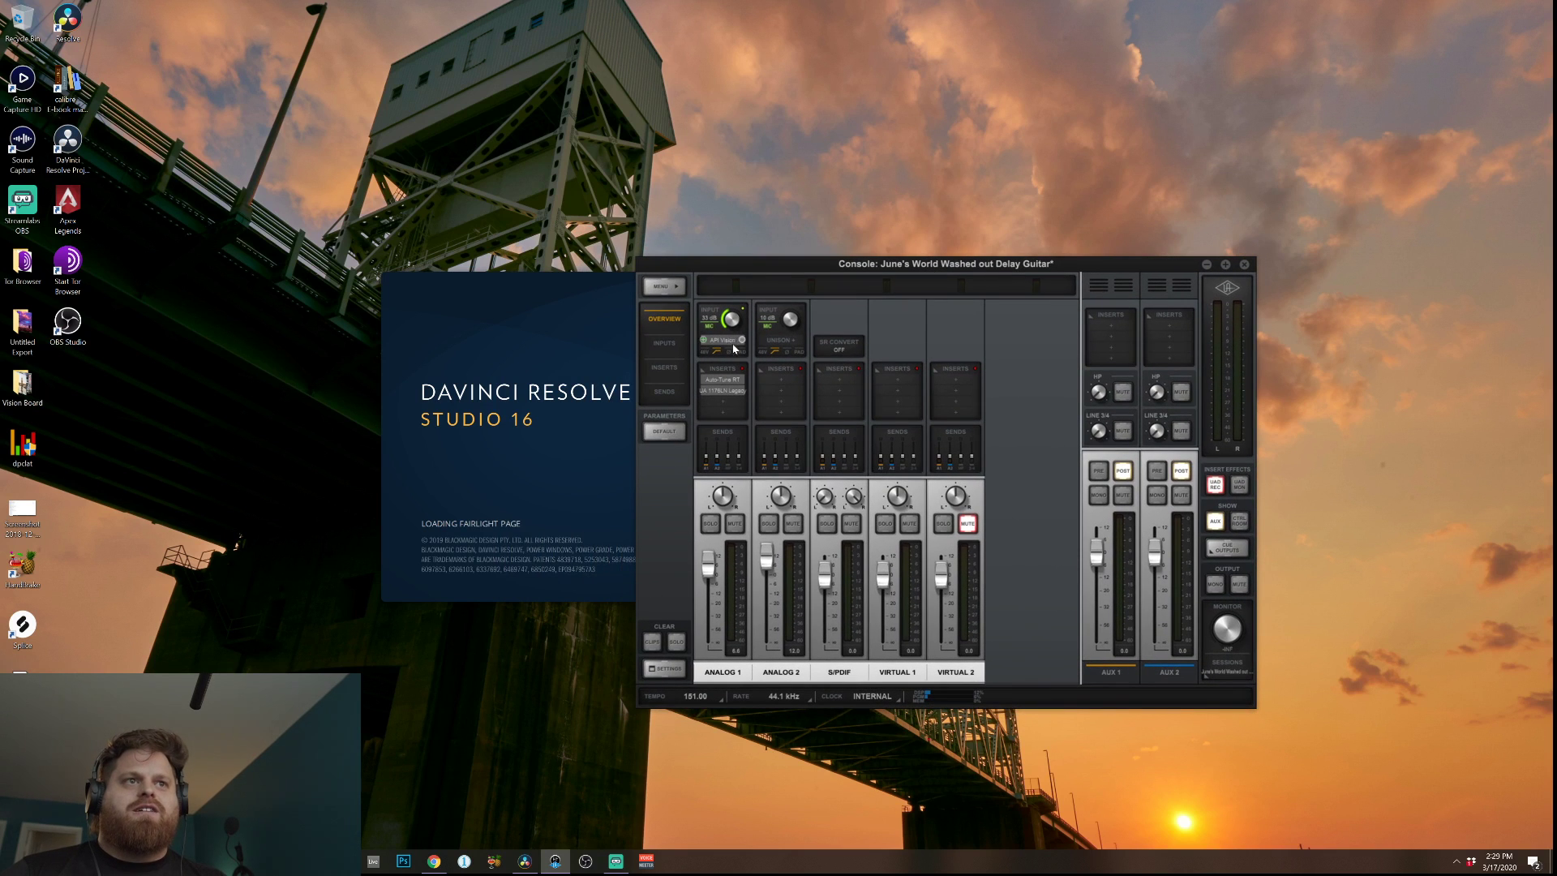
click(1244, 264)
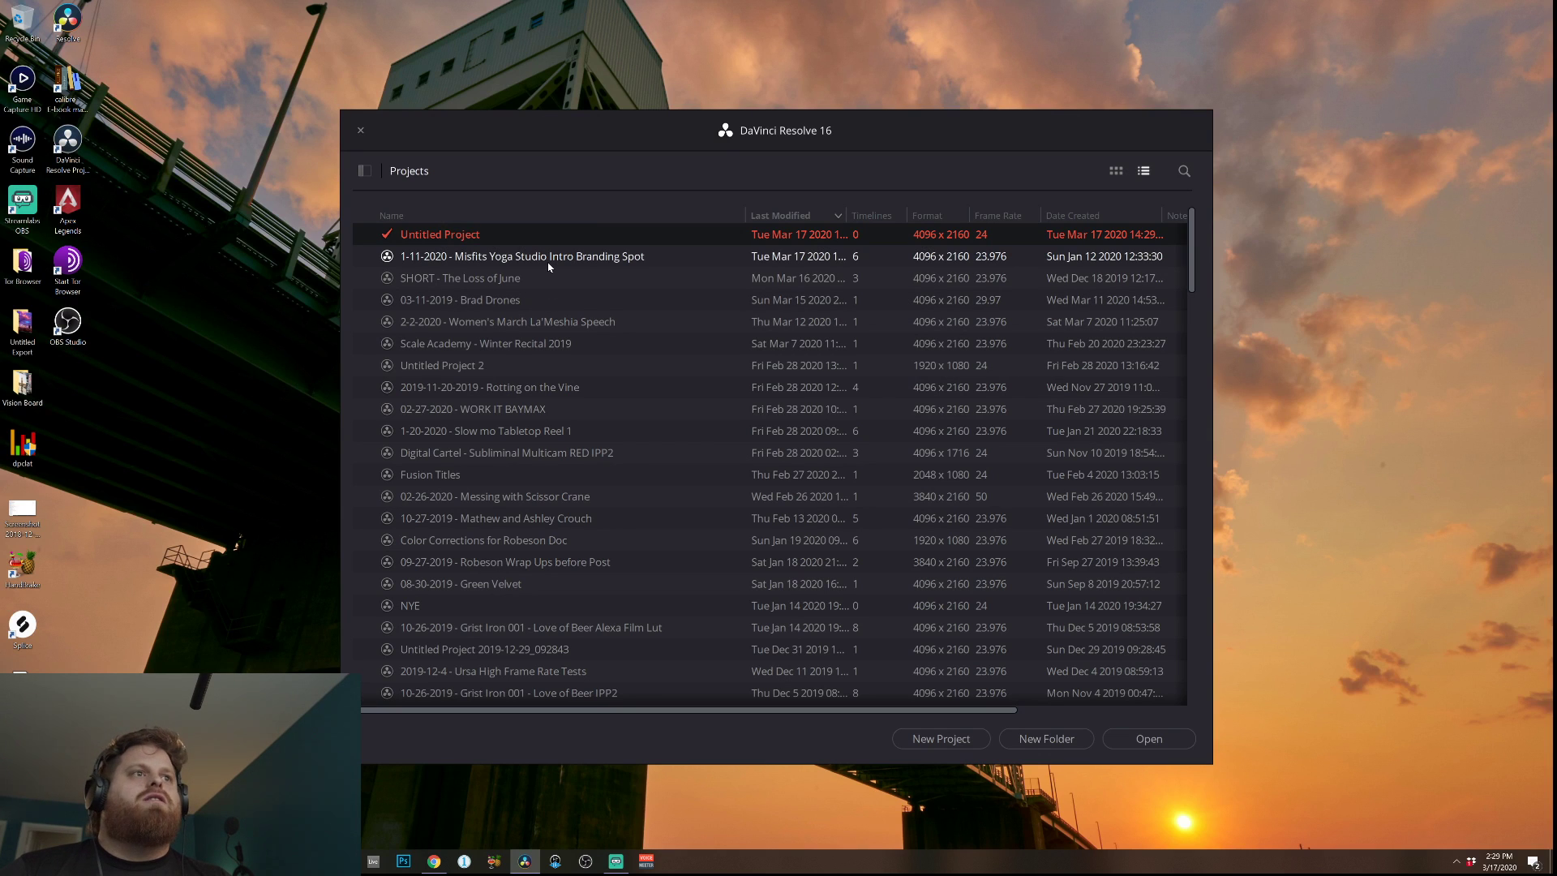
click(549, 258)
double_click(549, 258)
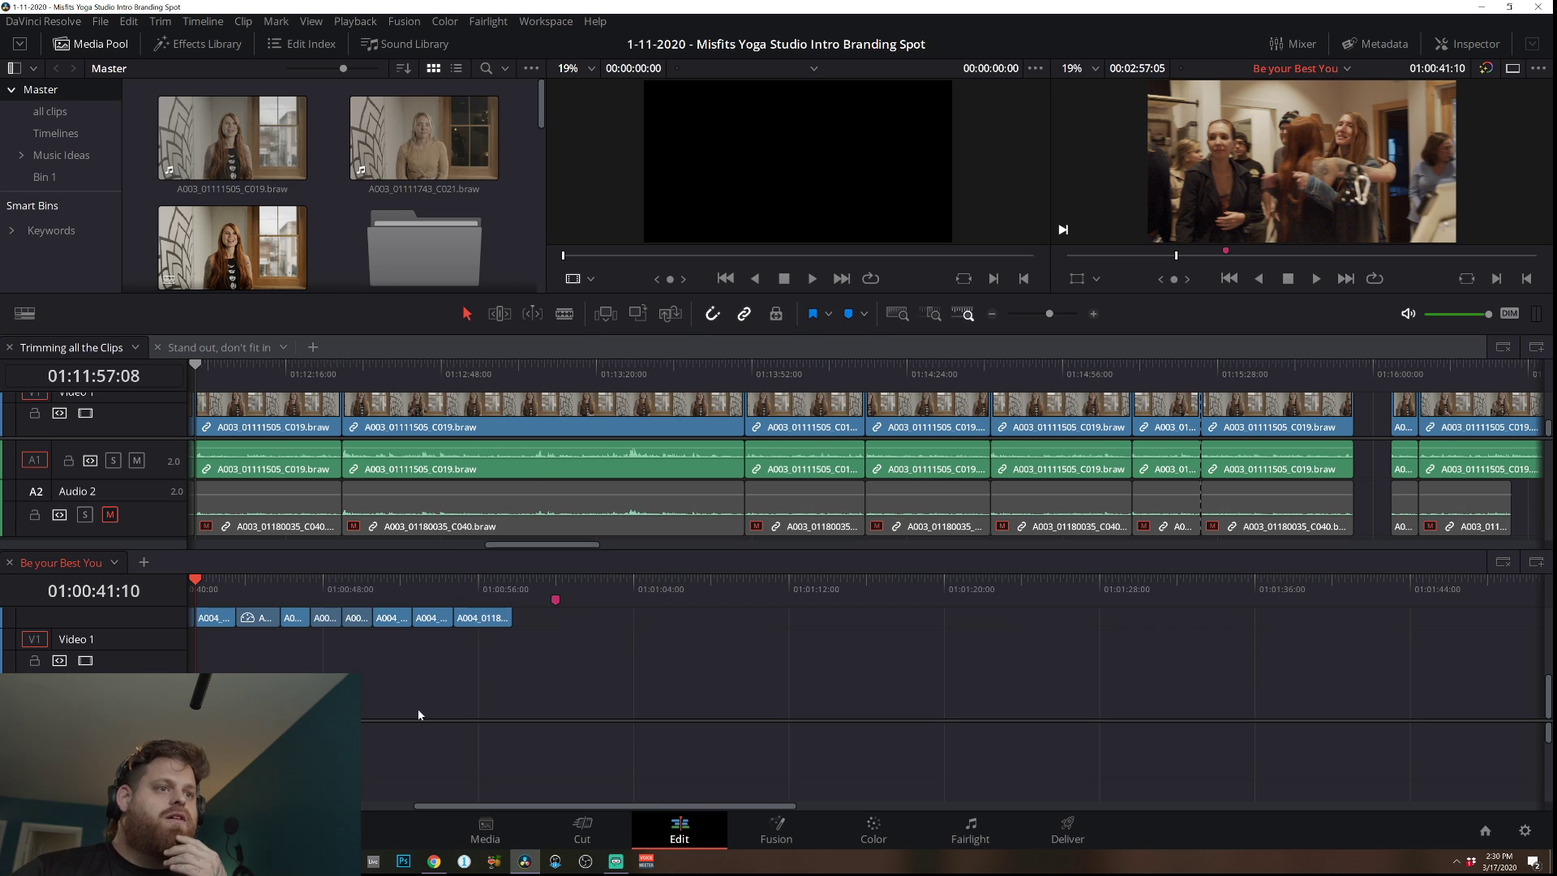
Review the clips across the "Be your Best You" timeline and scrub the playhead back to 01:00:21:05.
scroll(417, 709, up, 3)
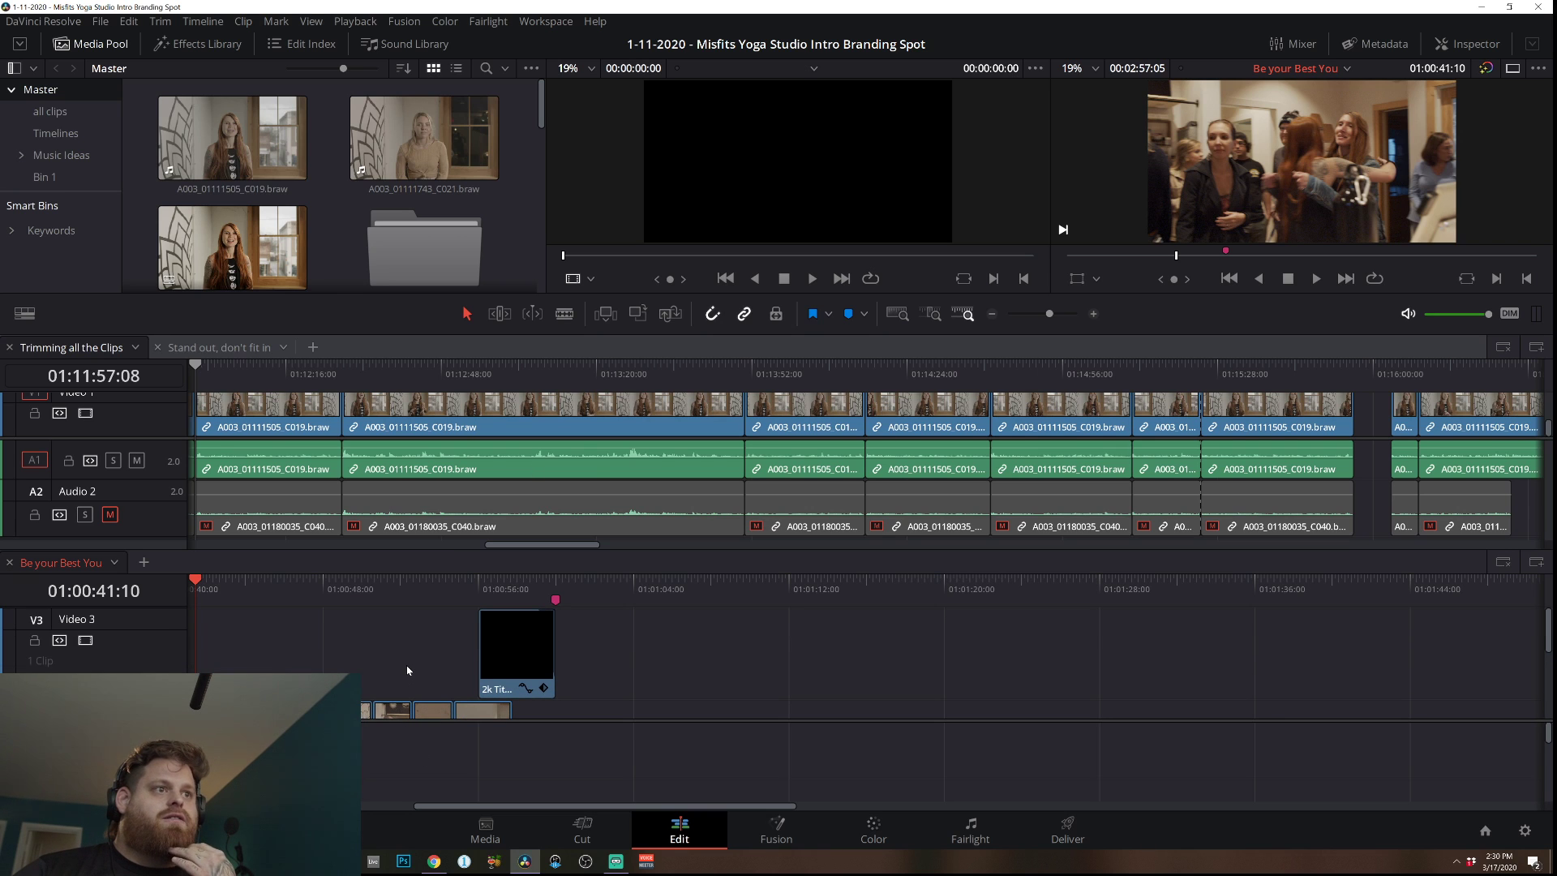
scroll(408, 670, down, 3)
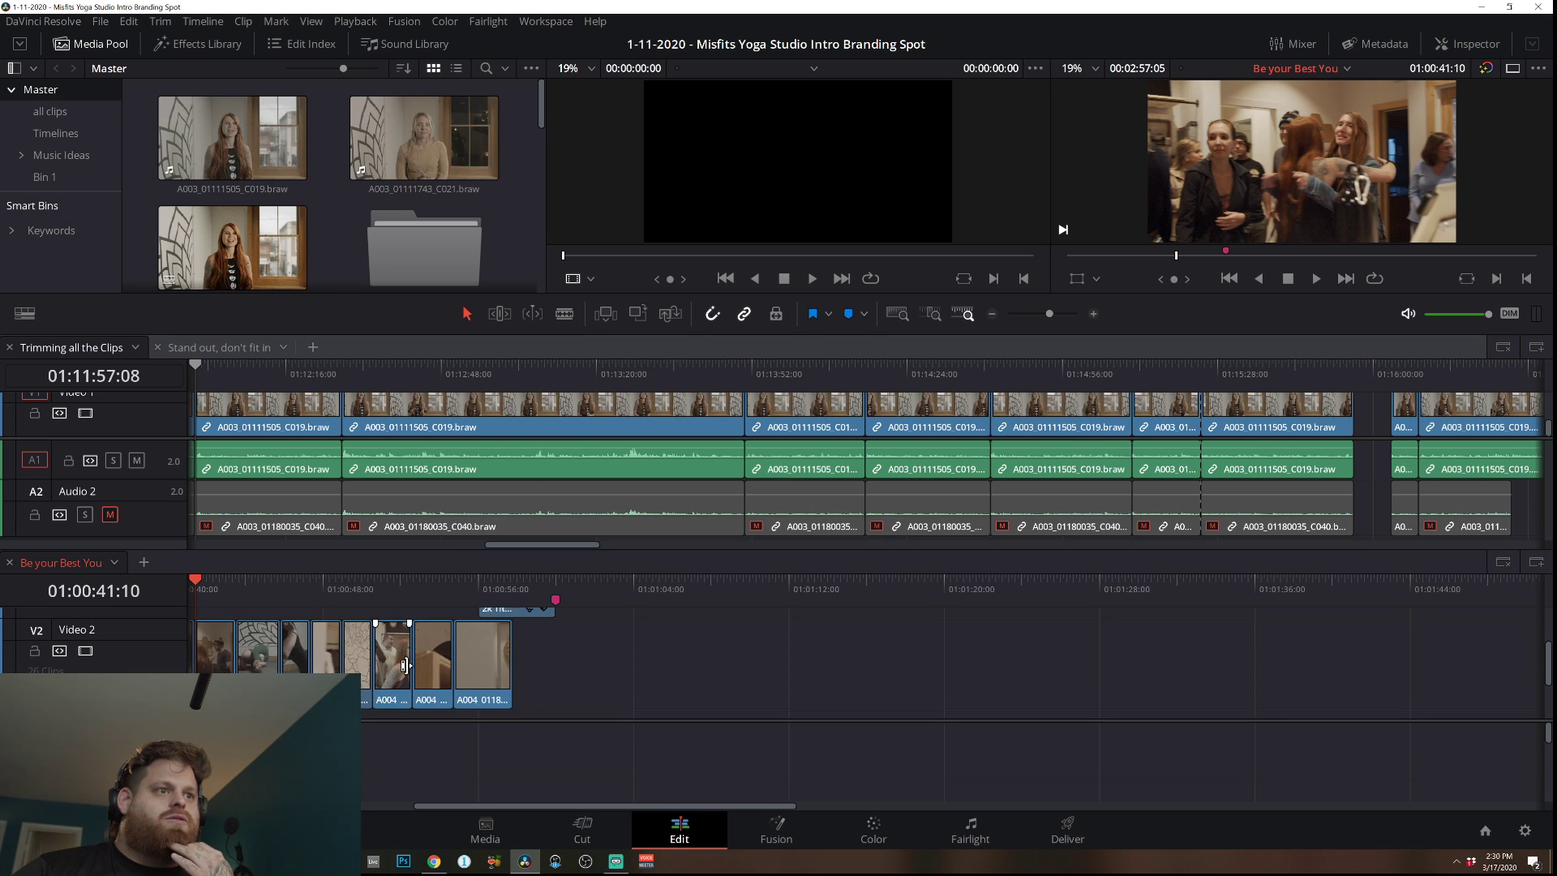
drag(490, 807, 341, 807)
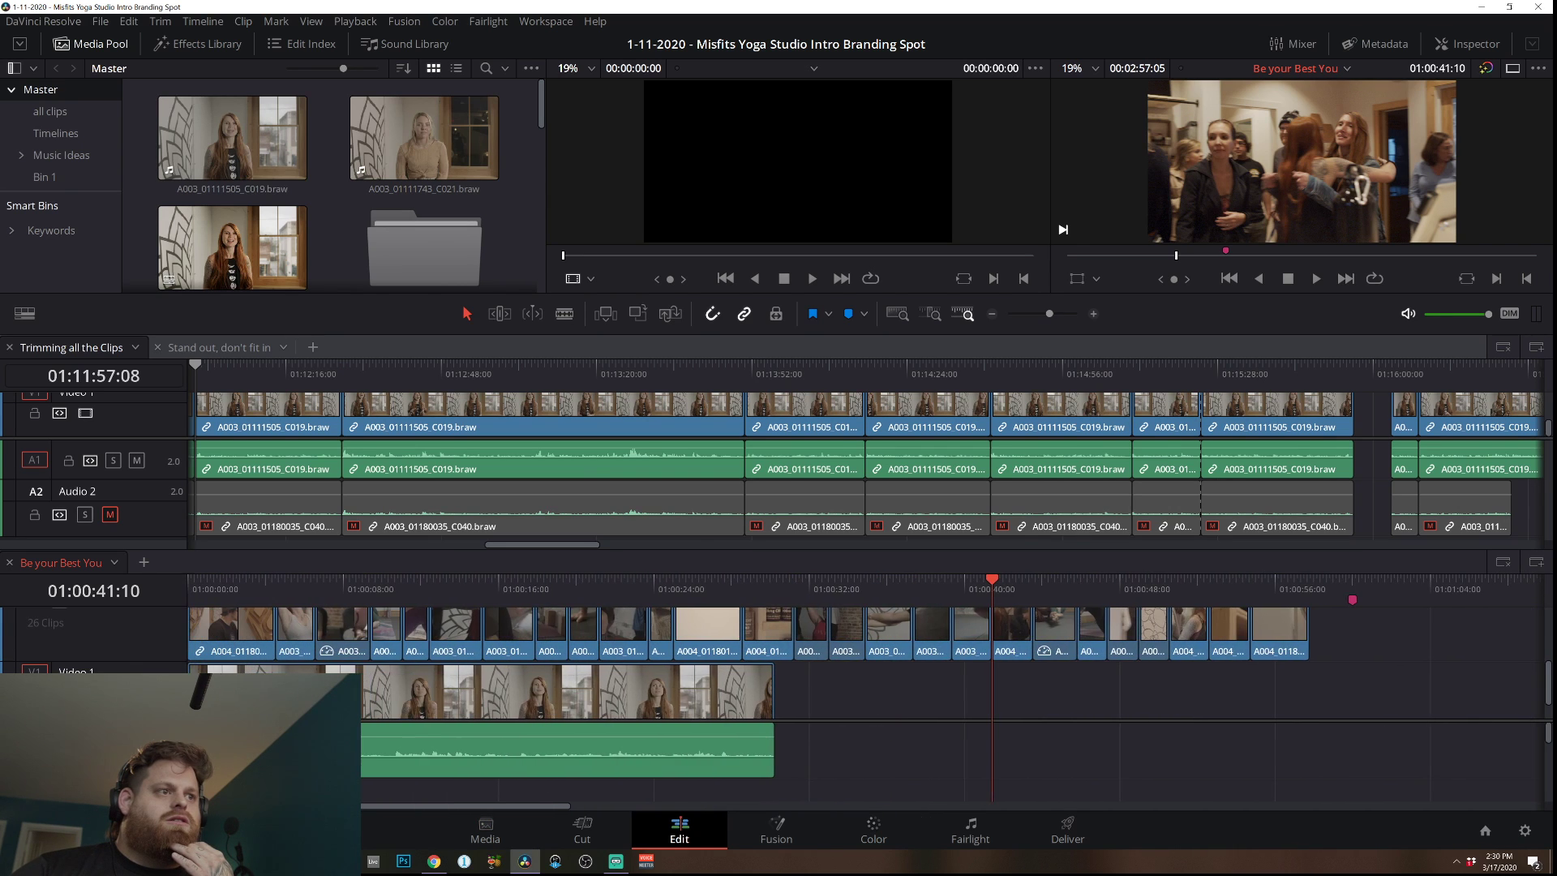
click(991, 314)
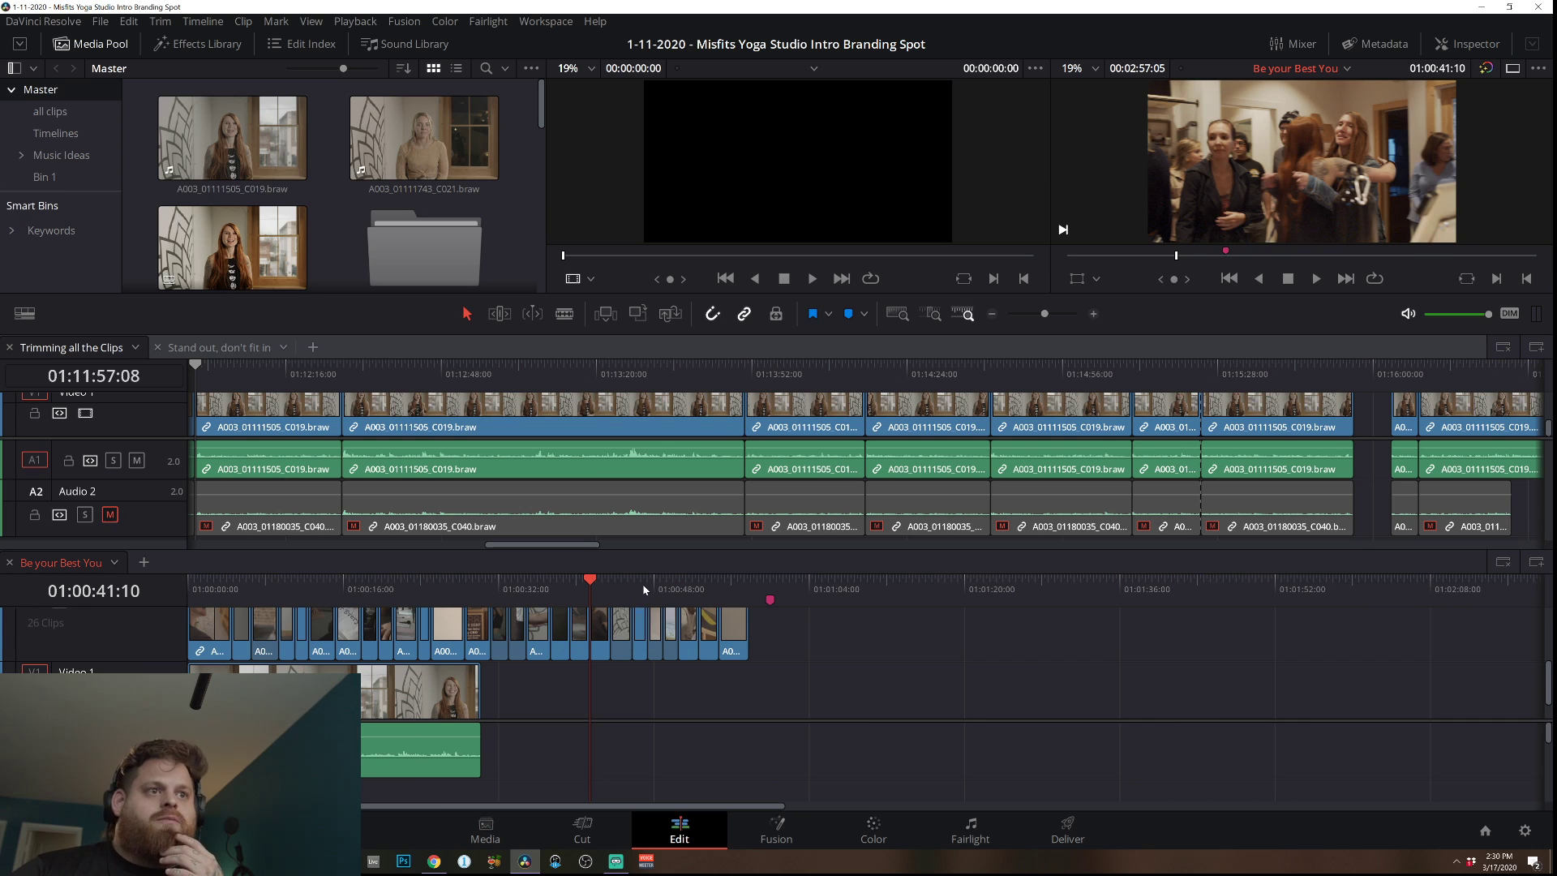
click(645, 587)
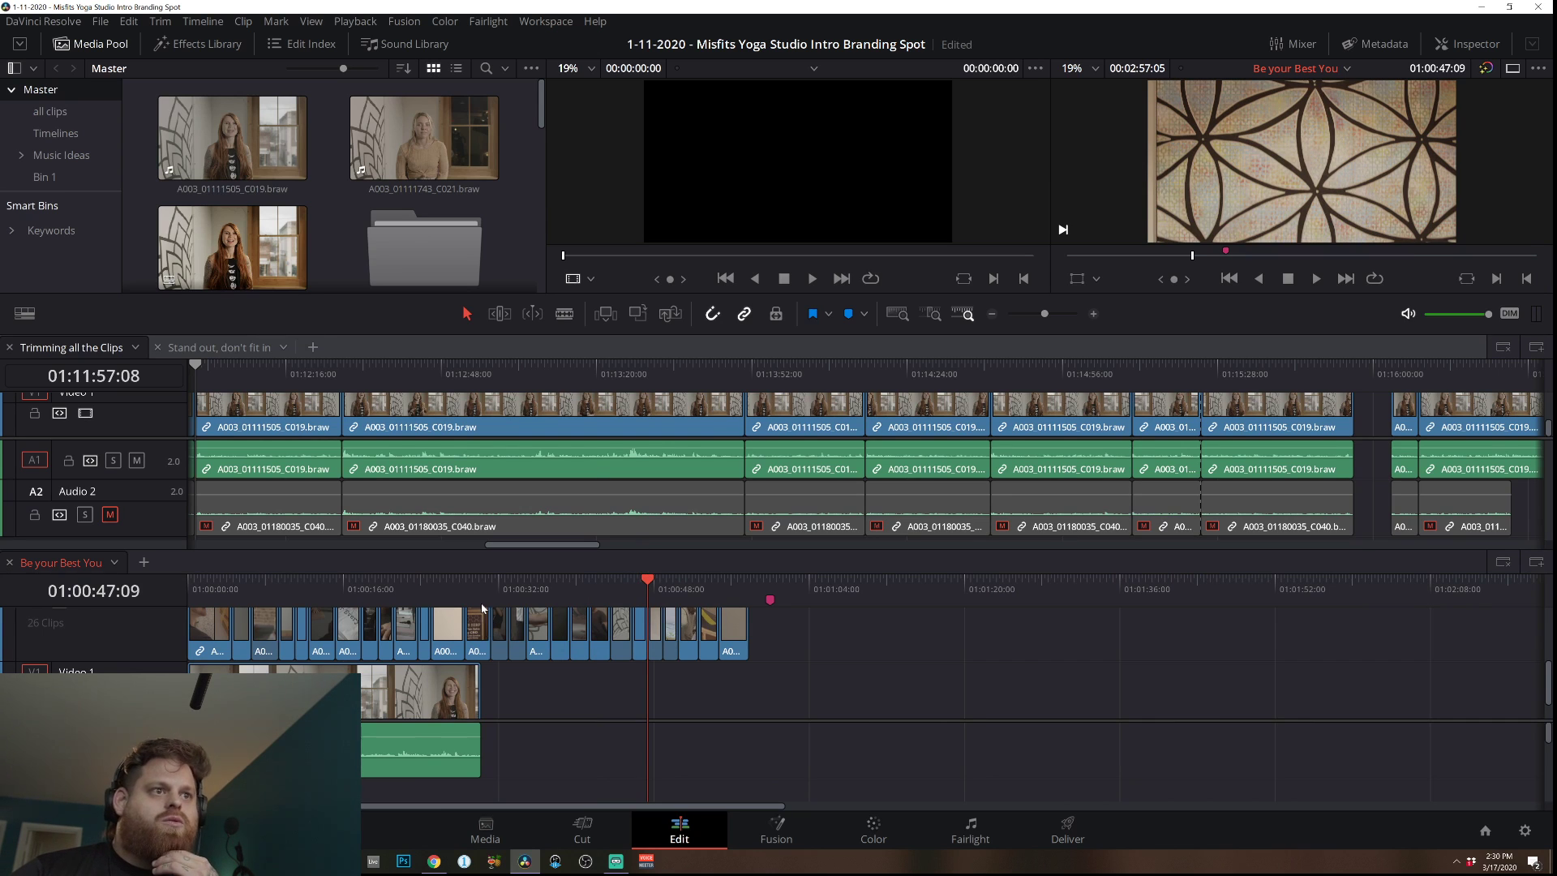
drag(455, 590, 394, 582)
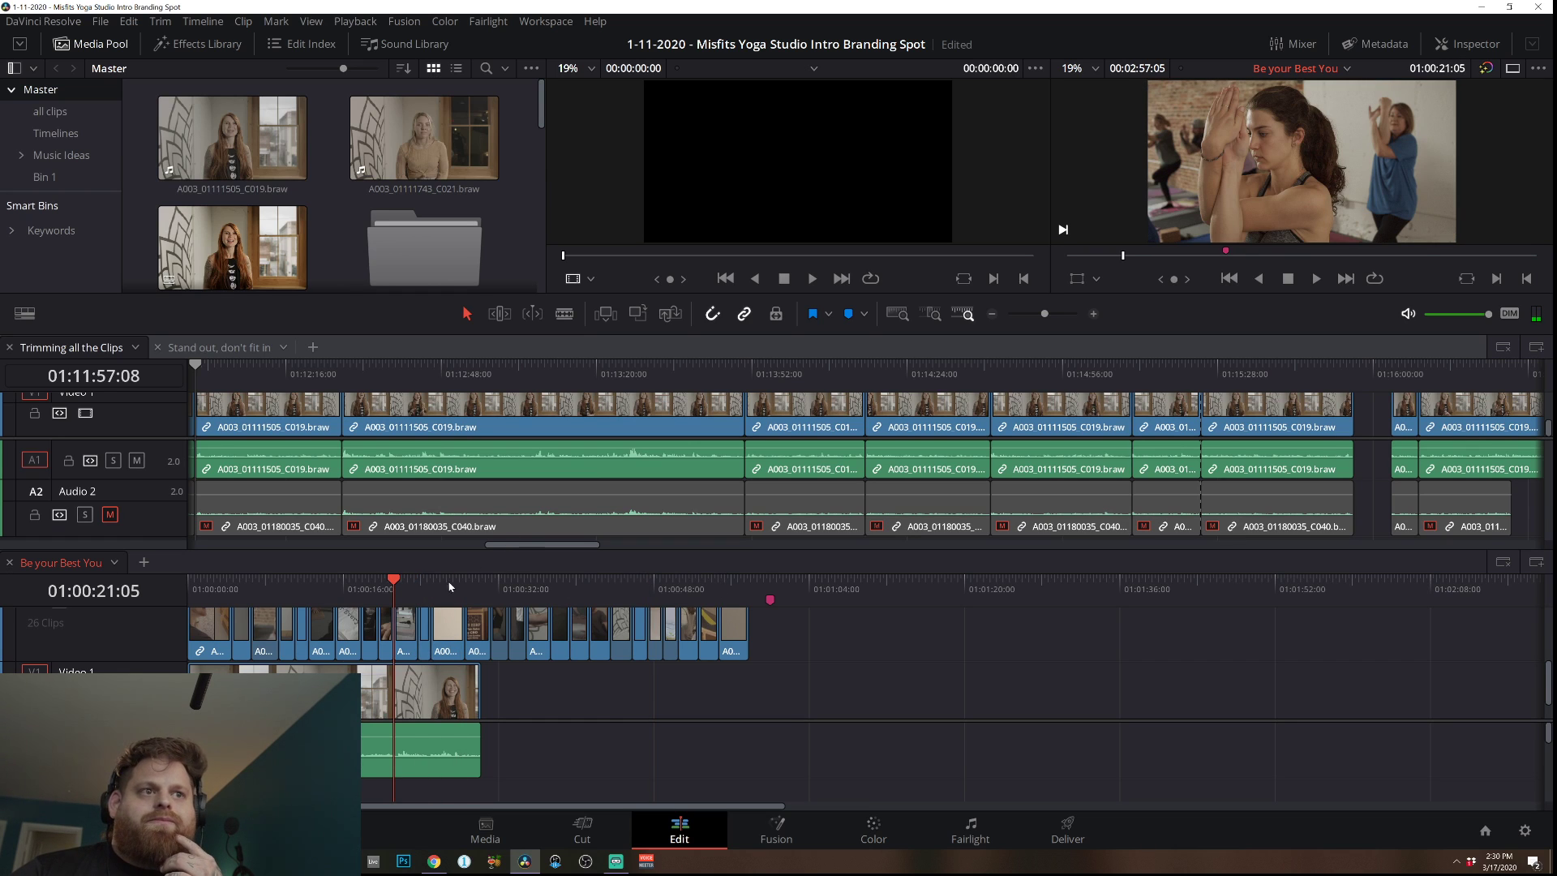
key(alt+Tab)
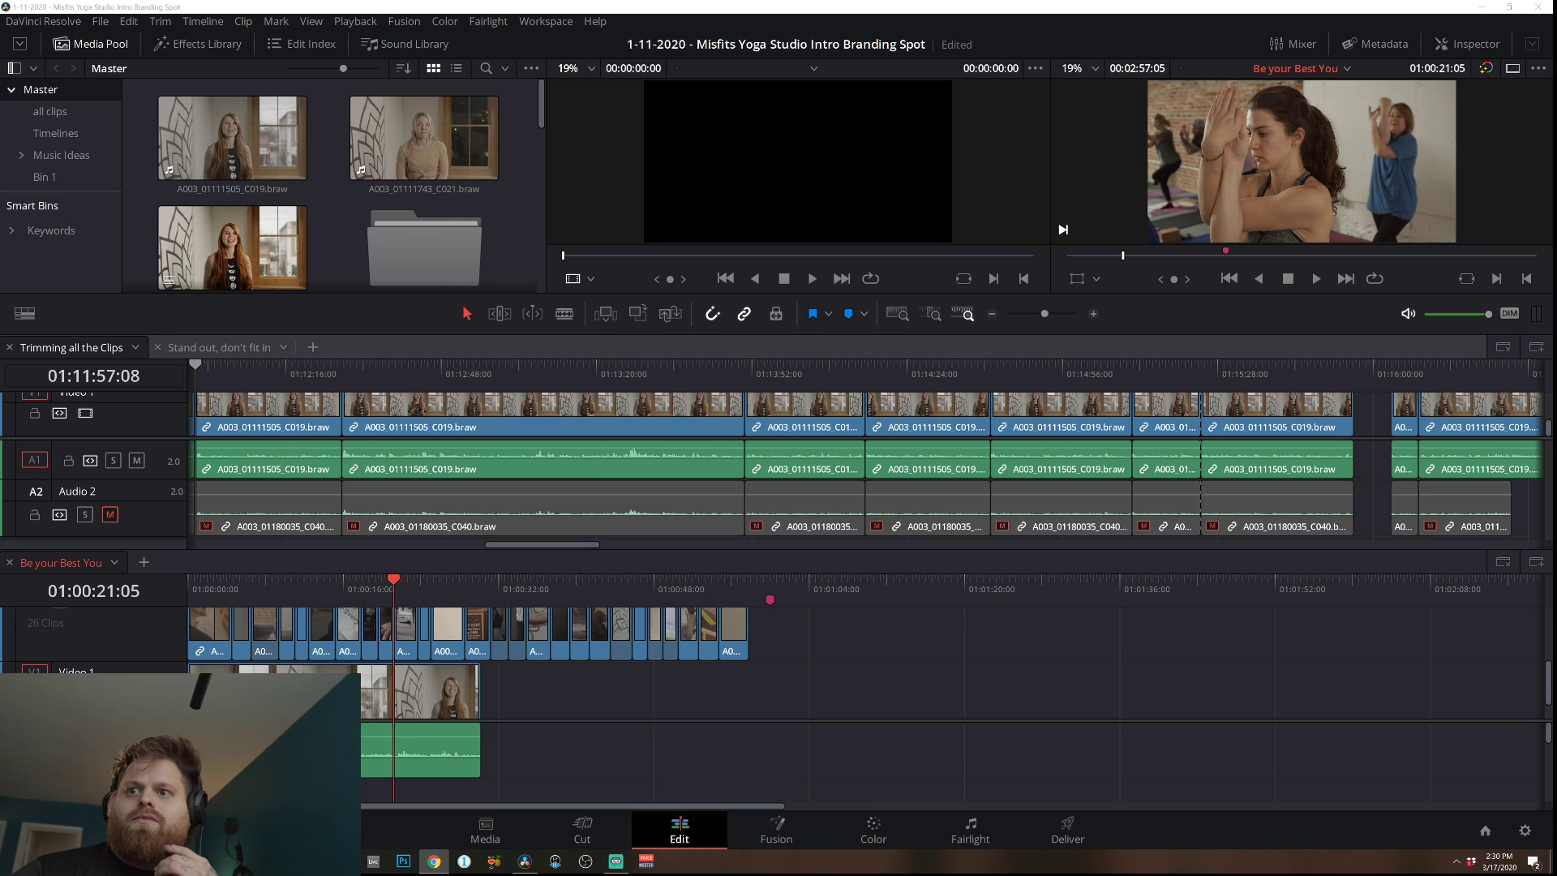
key(alt+Tab)
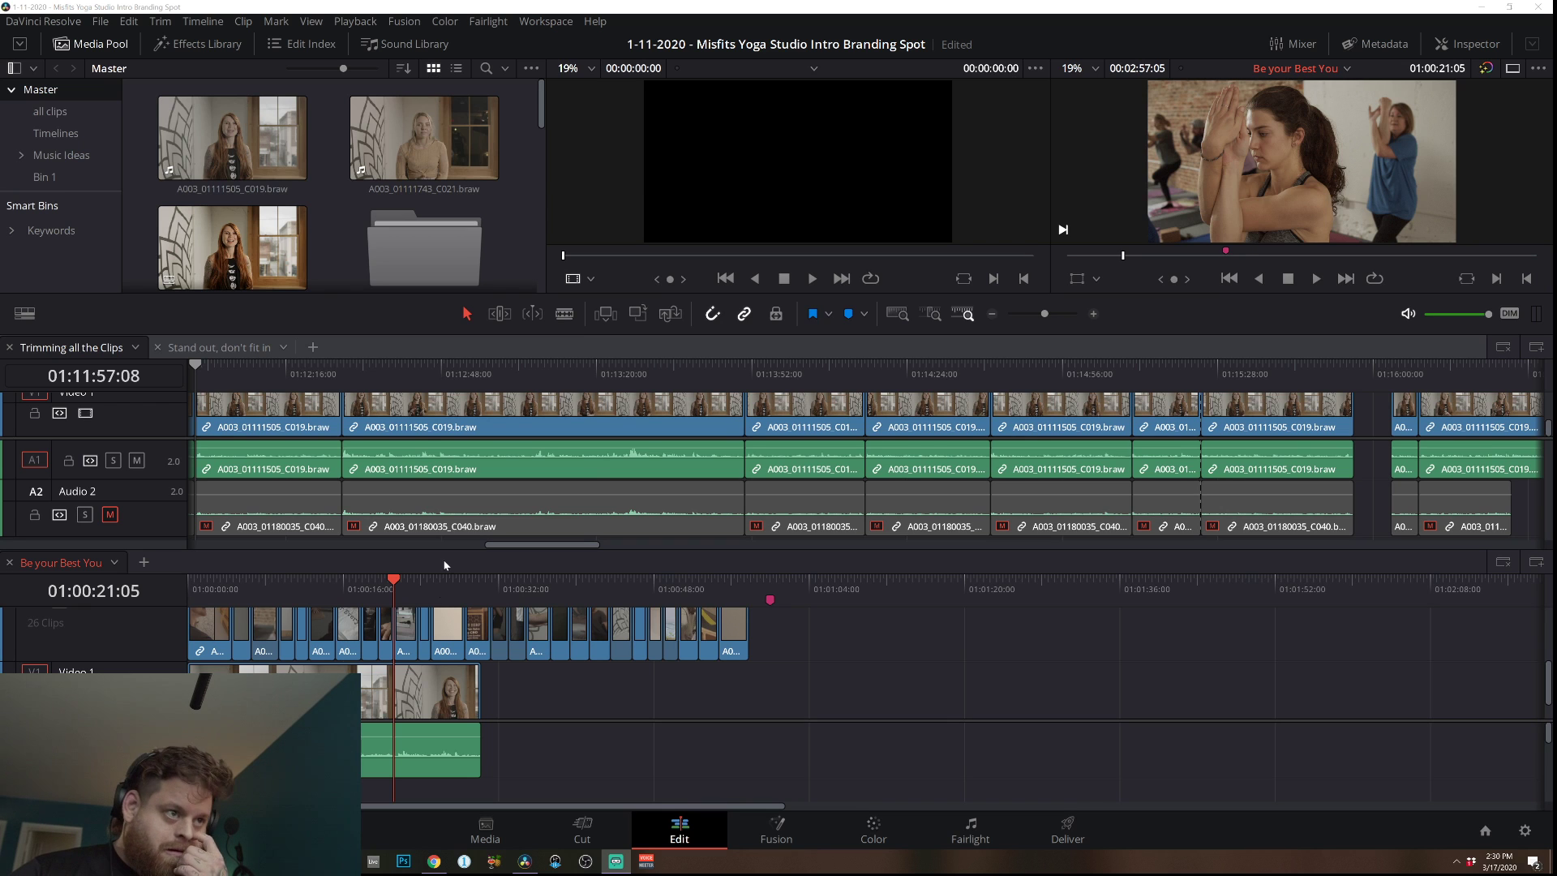
Open the Fairlight page and play the timeline's audio mix from the start for about five seconds.
click(972, 843)
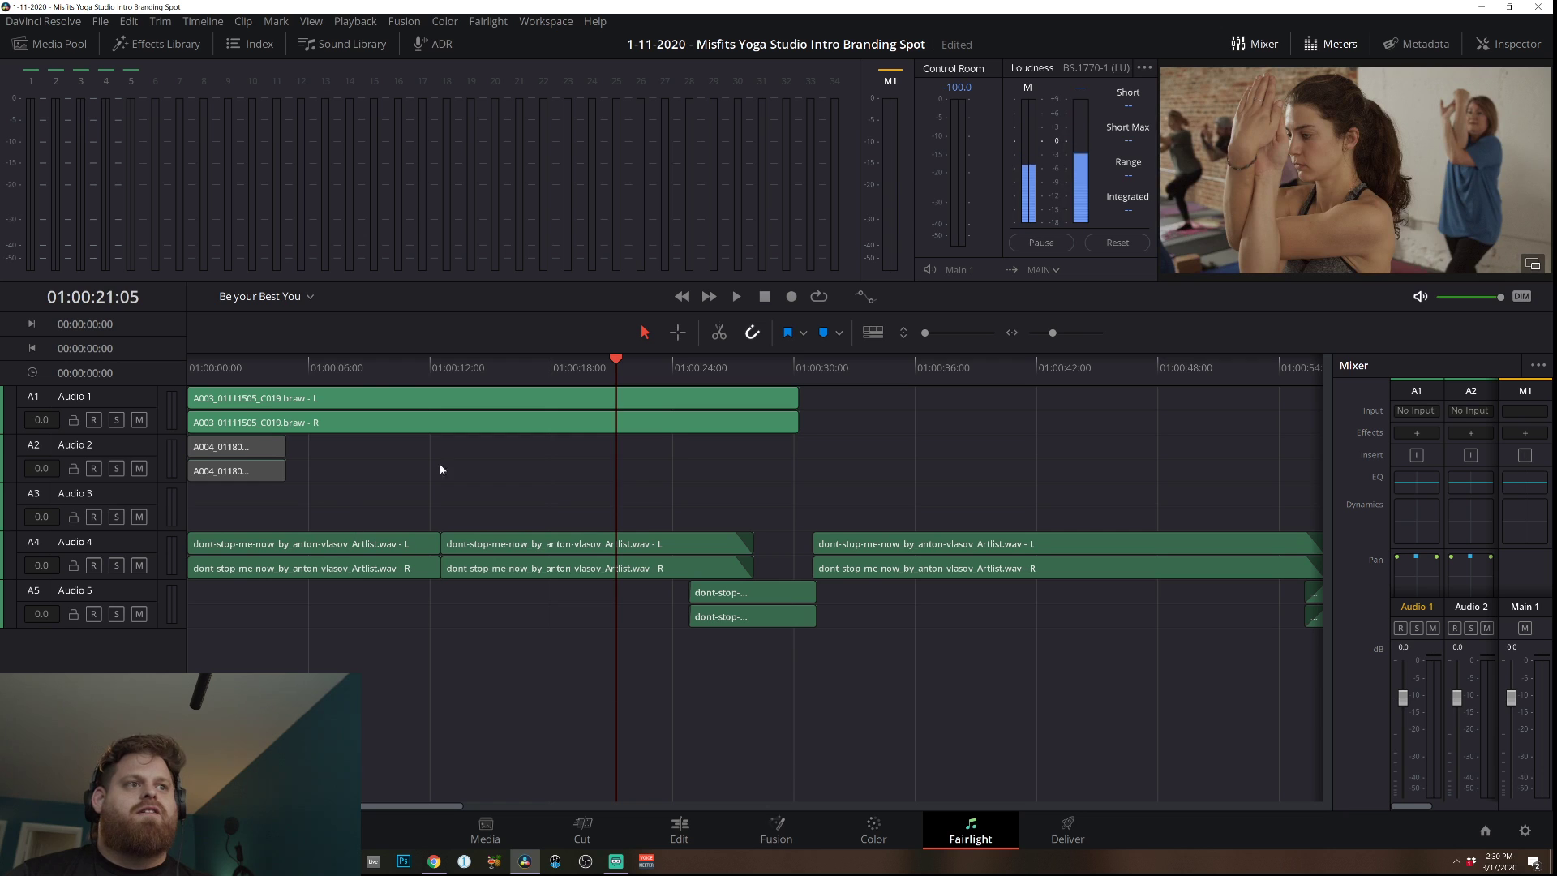
drag(373, 375, 158, 380)
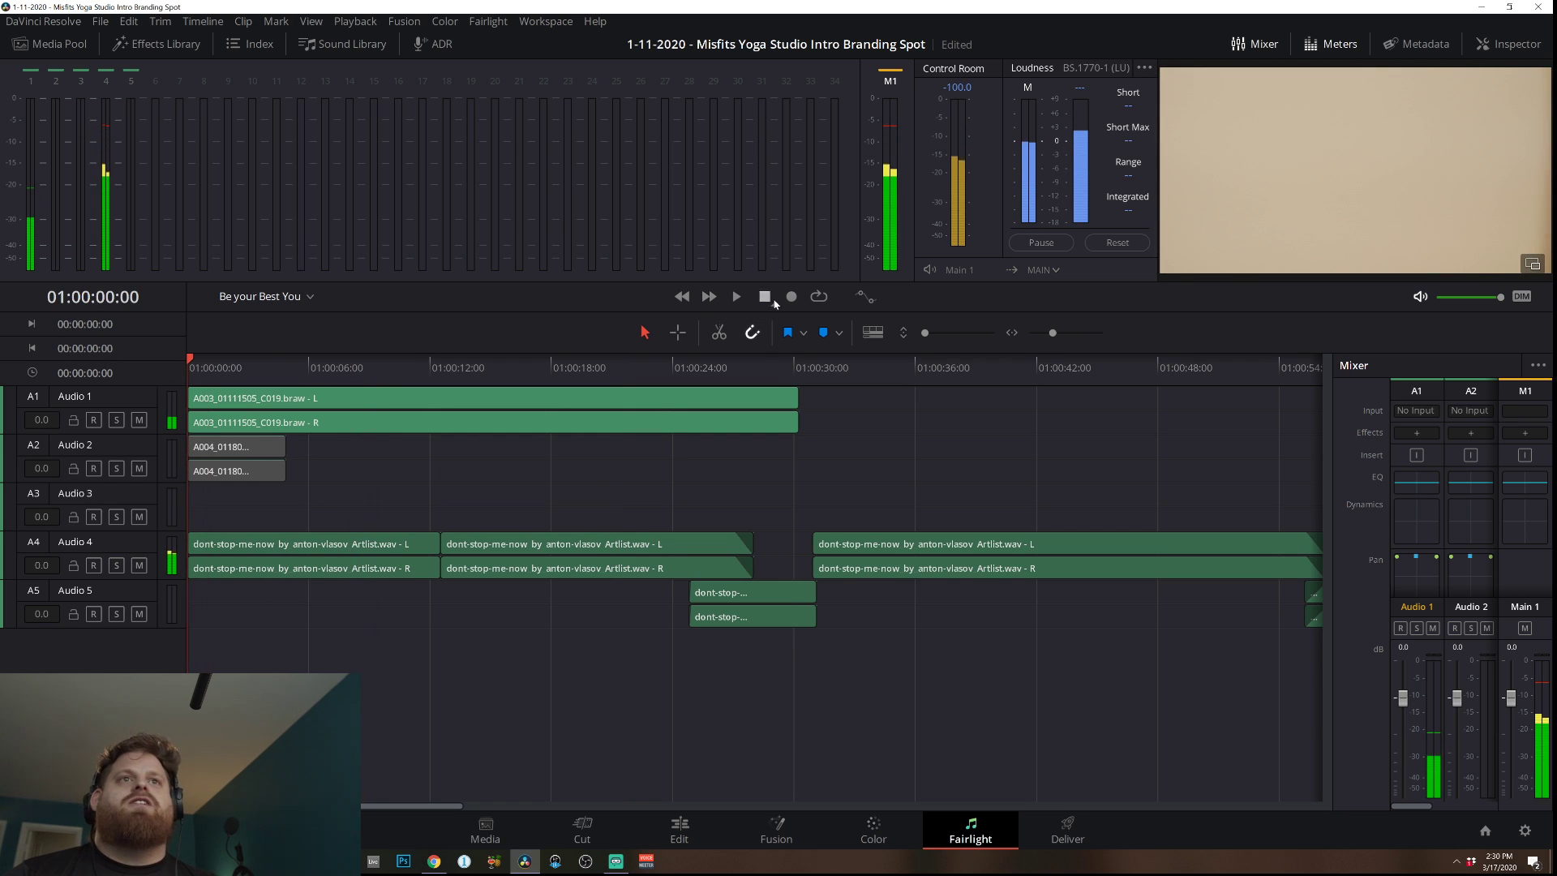
key(space)
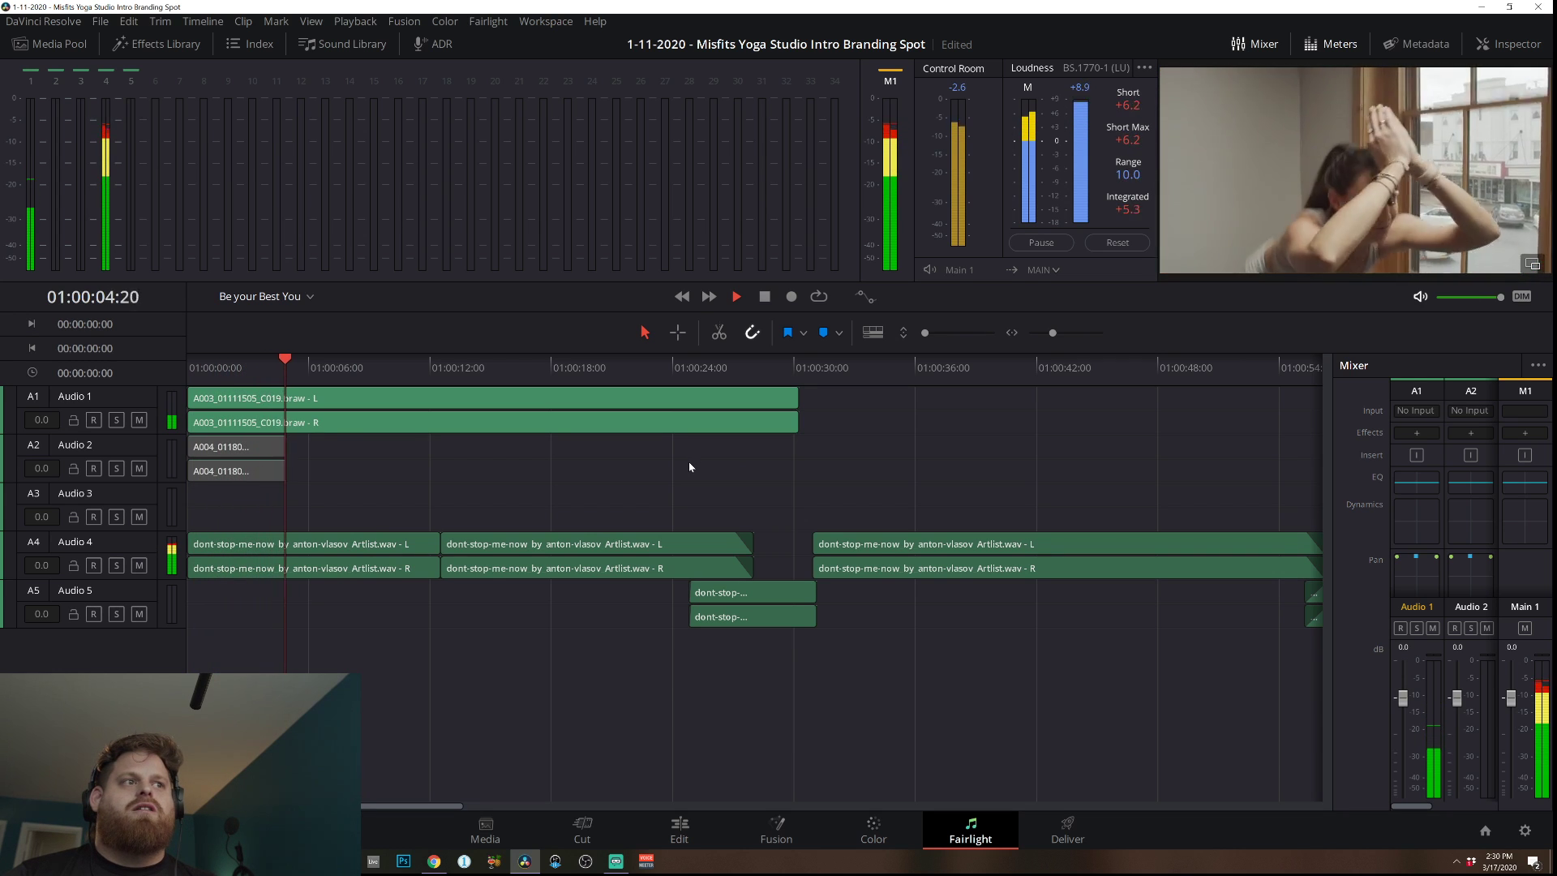
key(space)
Solo the Audio 2 track and play it from the start of the timeline.
click(123, 453)
click(116, 468)
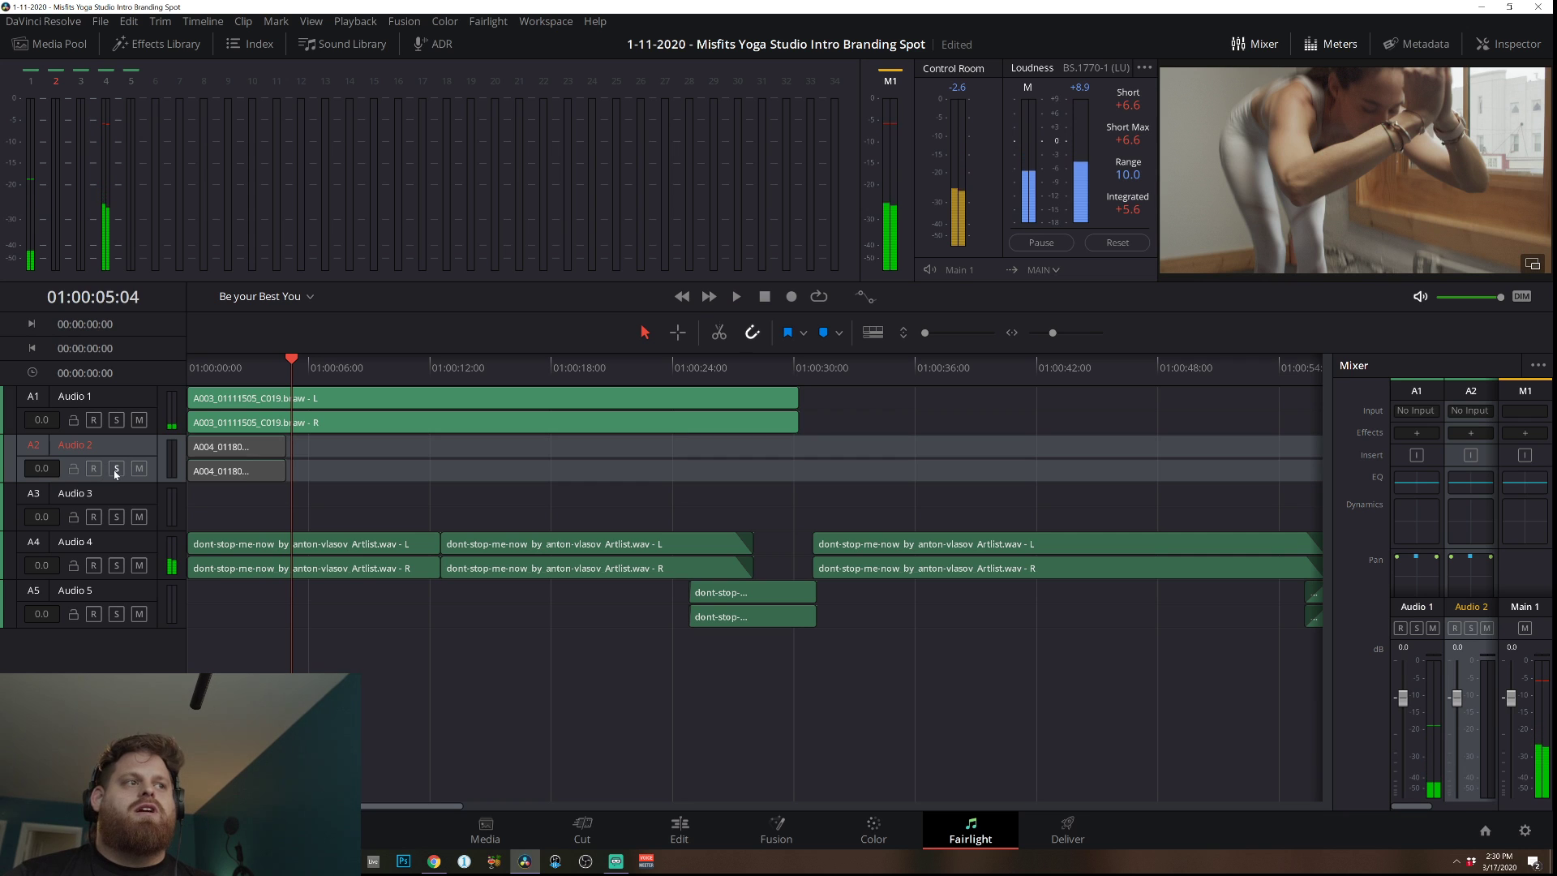
key(Home)
key(space)
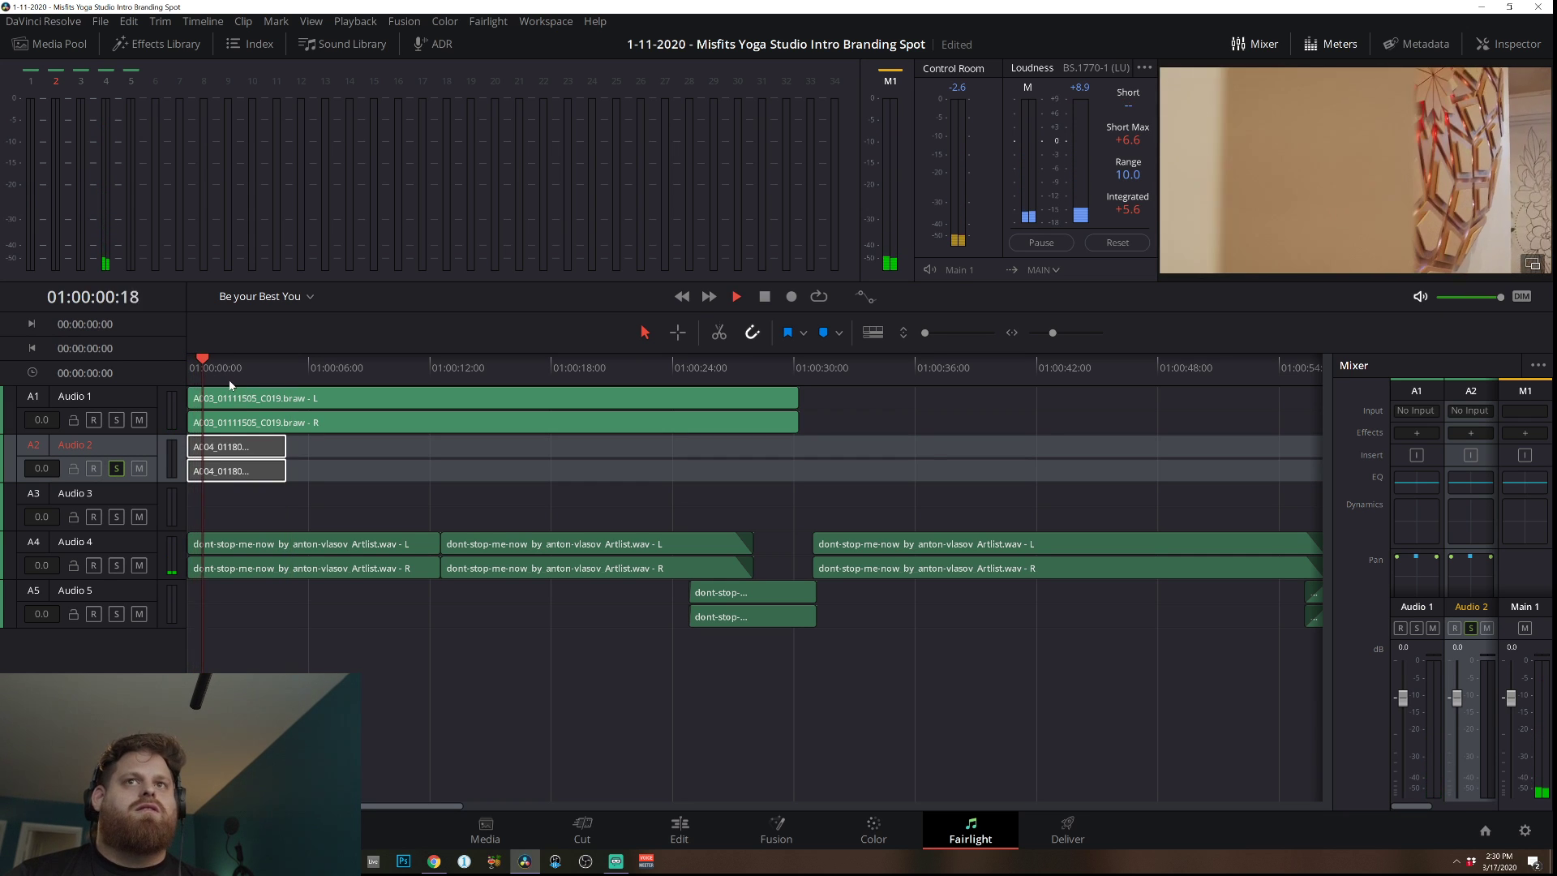
key(space)
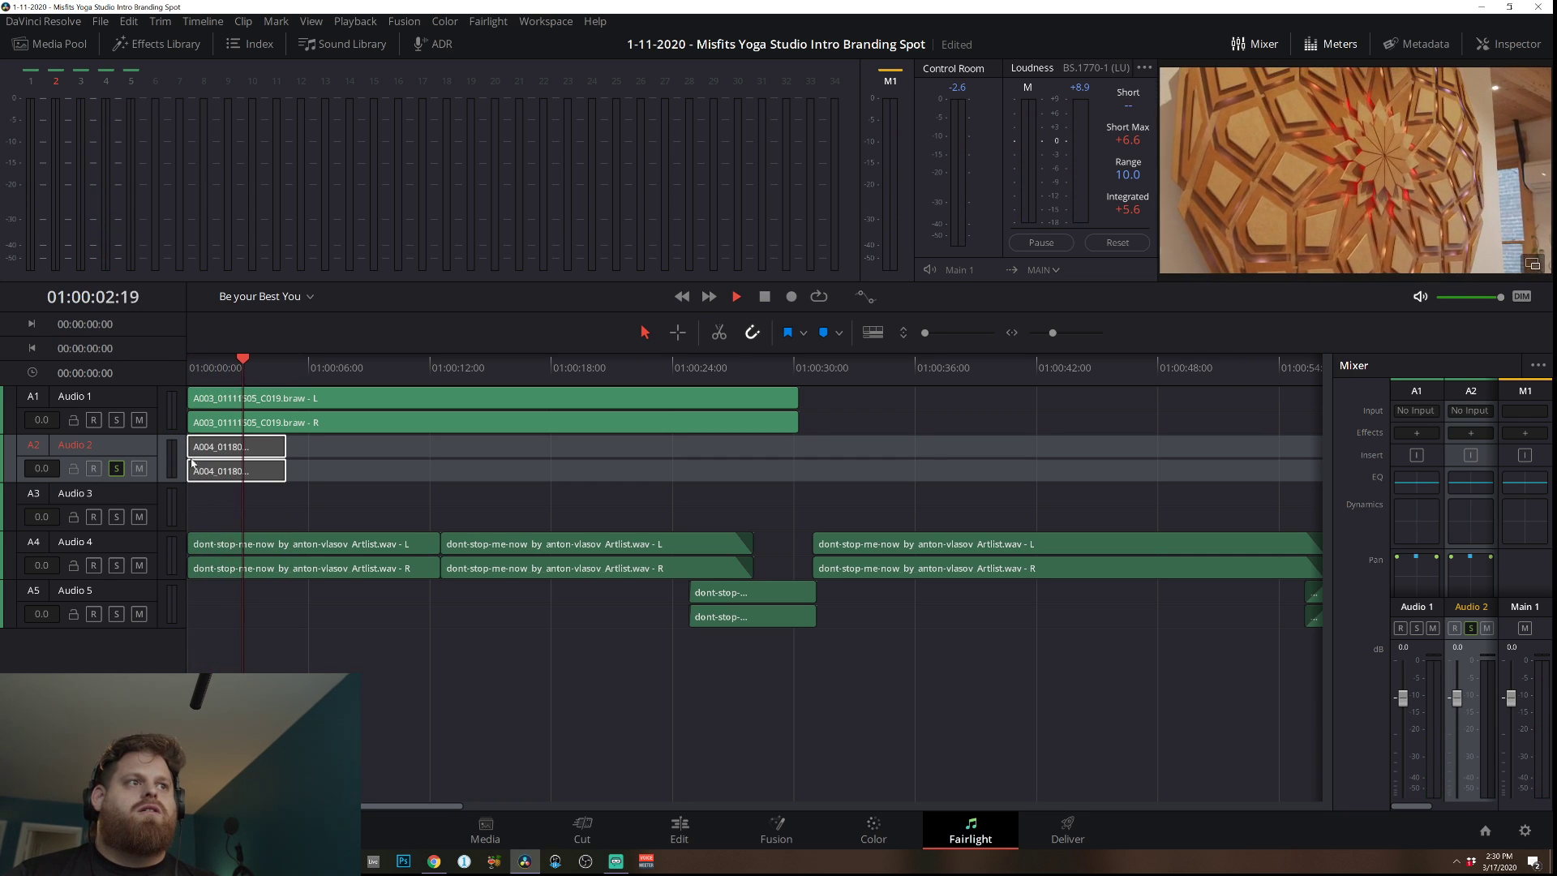
Solo Audio 1 in place of Audio 2 and play the interview audio alone up to 01:00:07:21.
click(116, 420)
click(115, 468)
key(space)
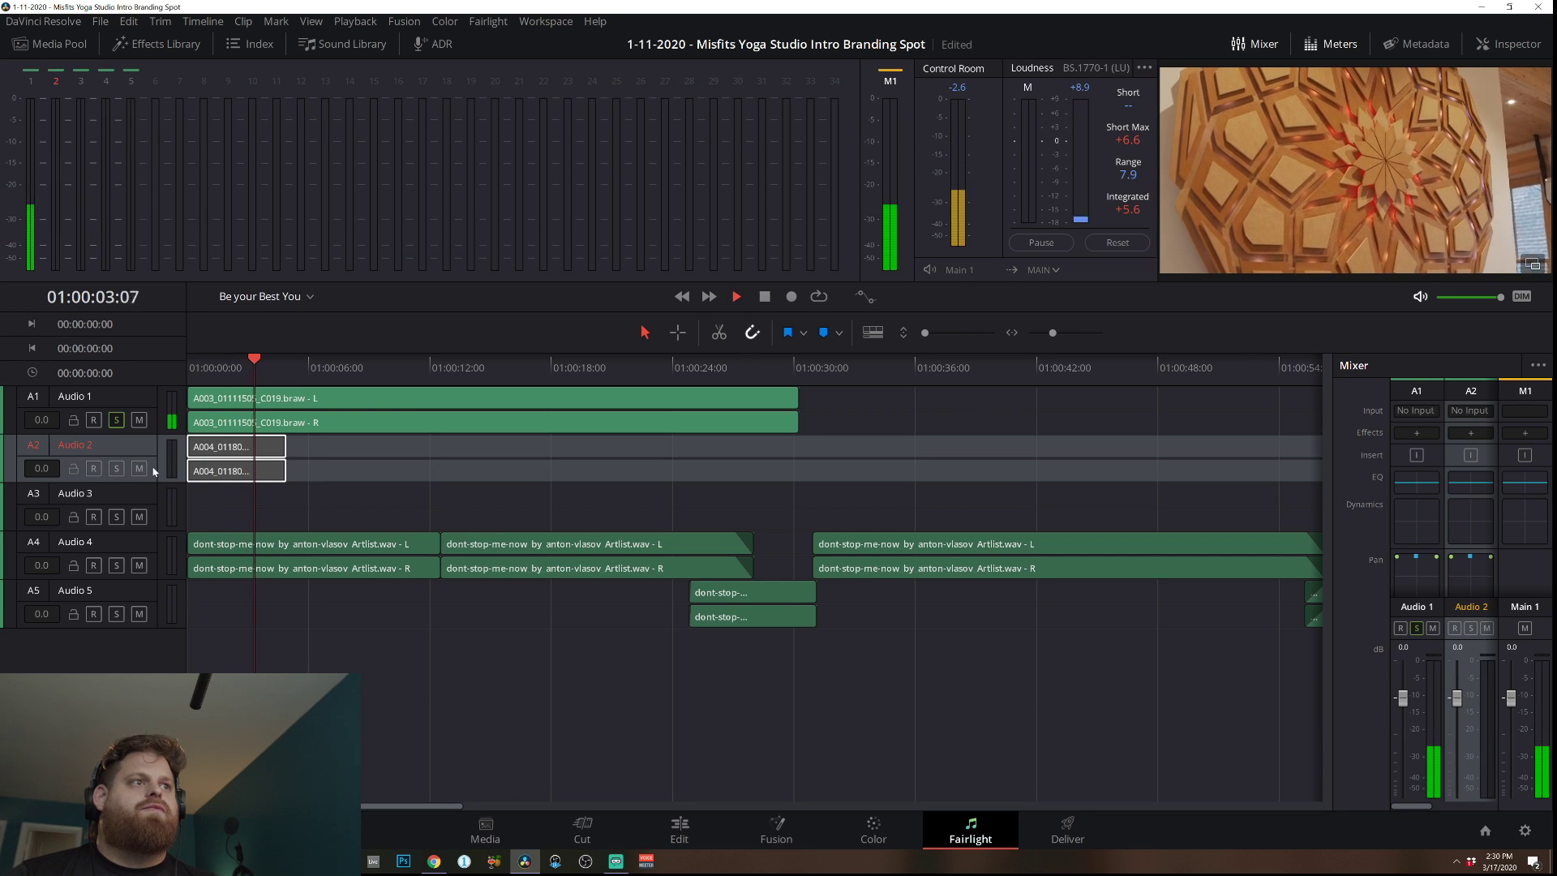
click(1256, 658)
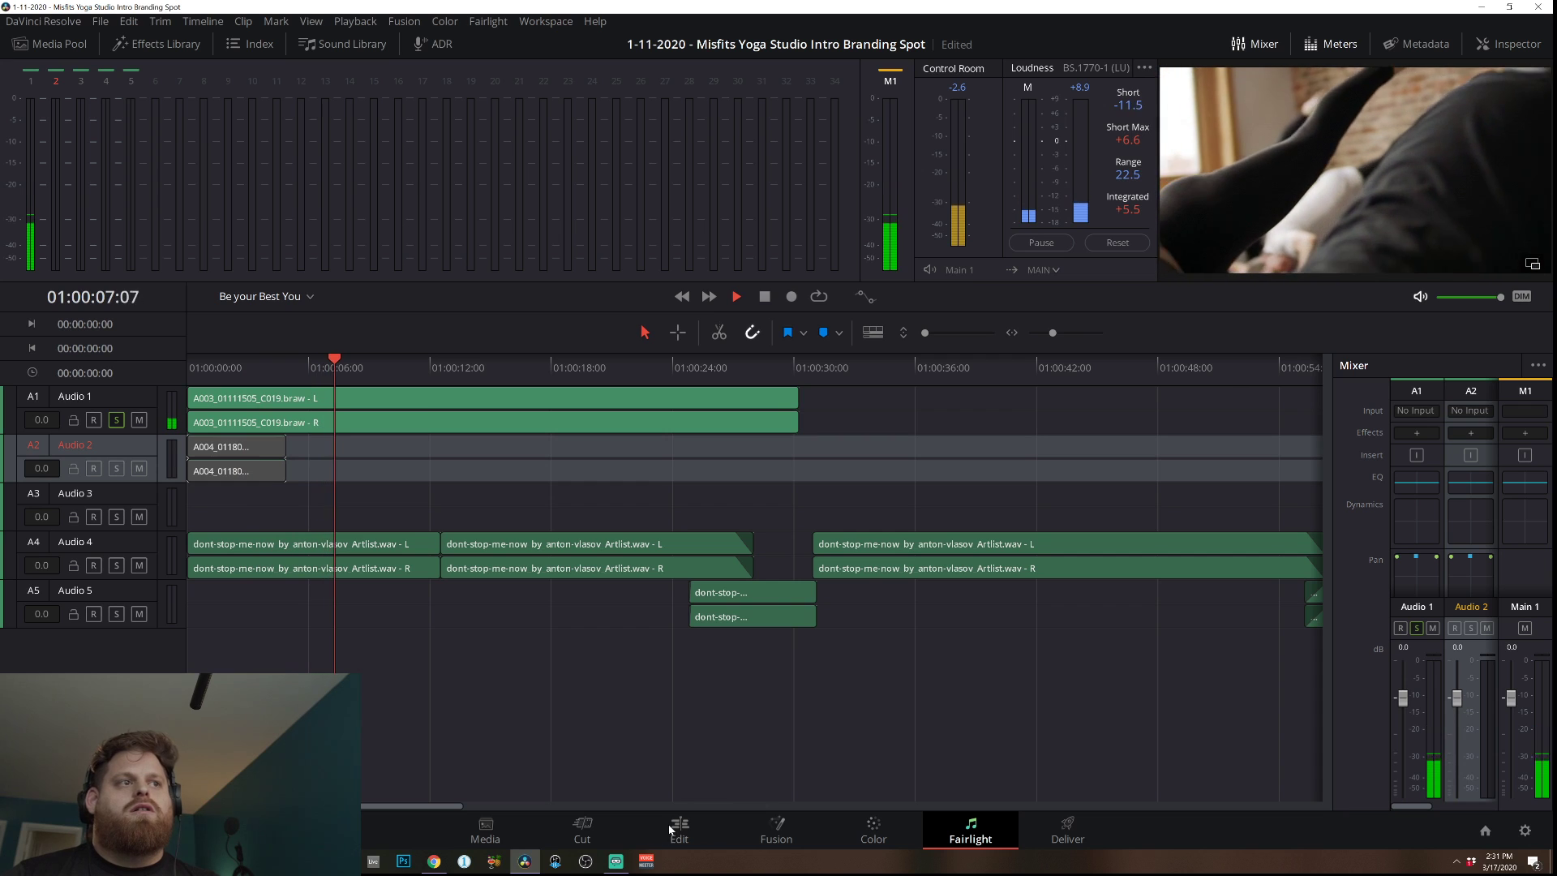
key(space)
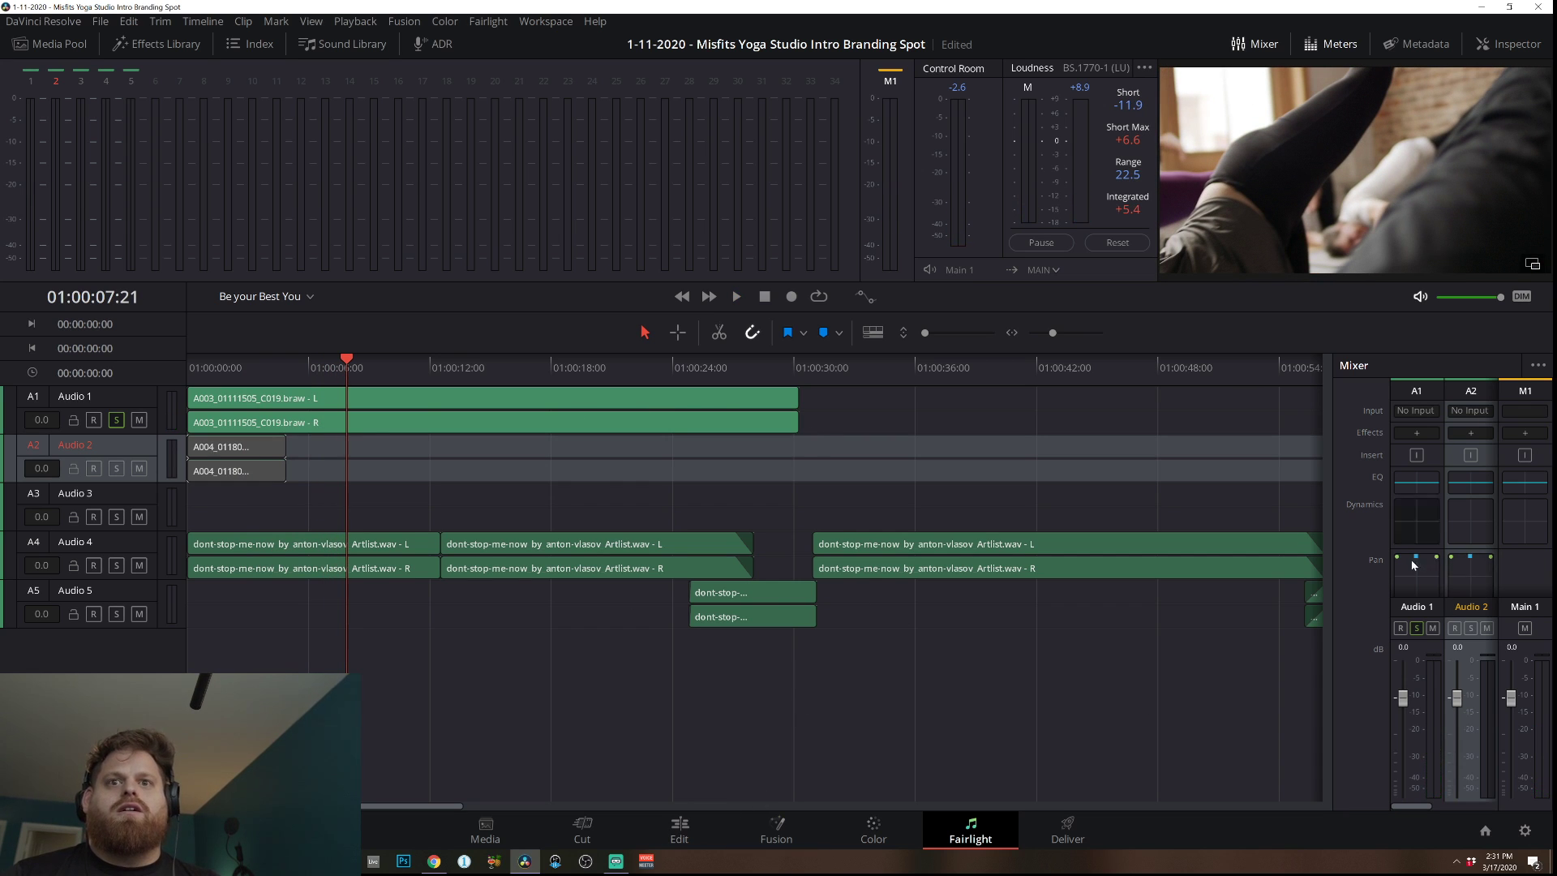
Solo Audio 4 in place of Audio 1 and play the music track alone up to 01:00:05:13.
click(229, 541)
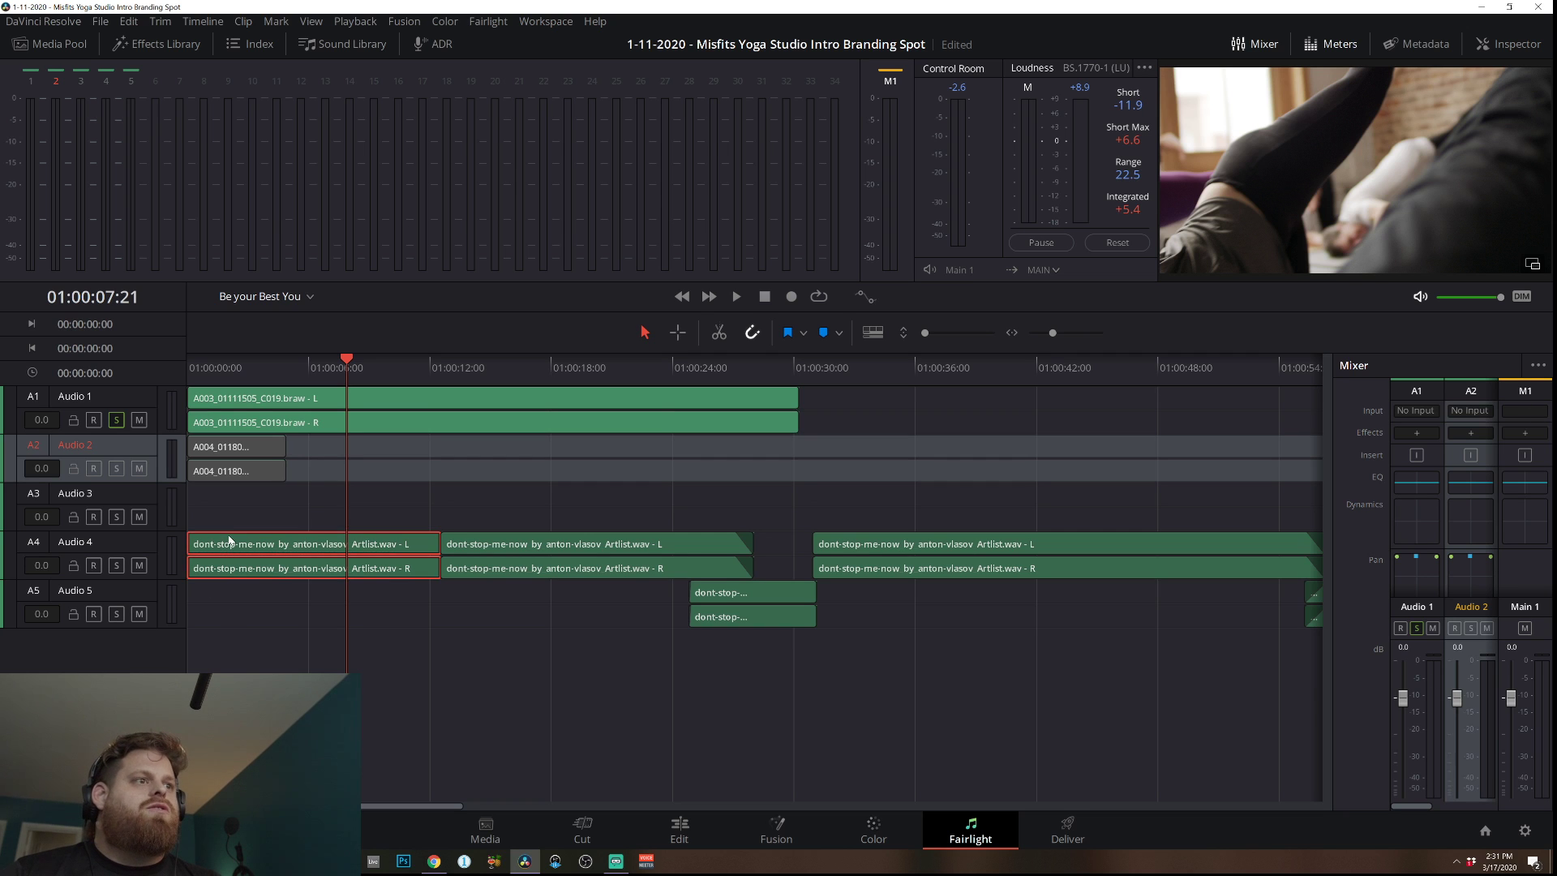
click(235, 446)
key(Home)
key(space)
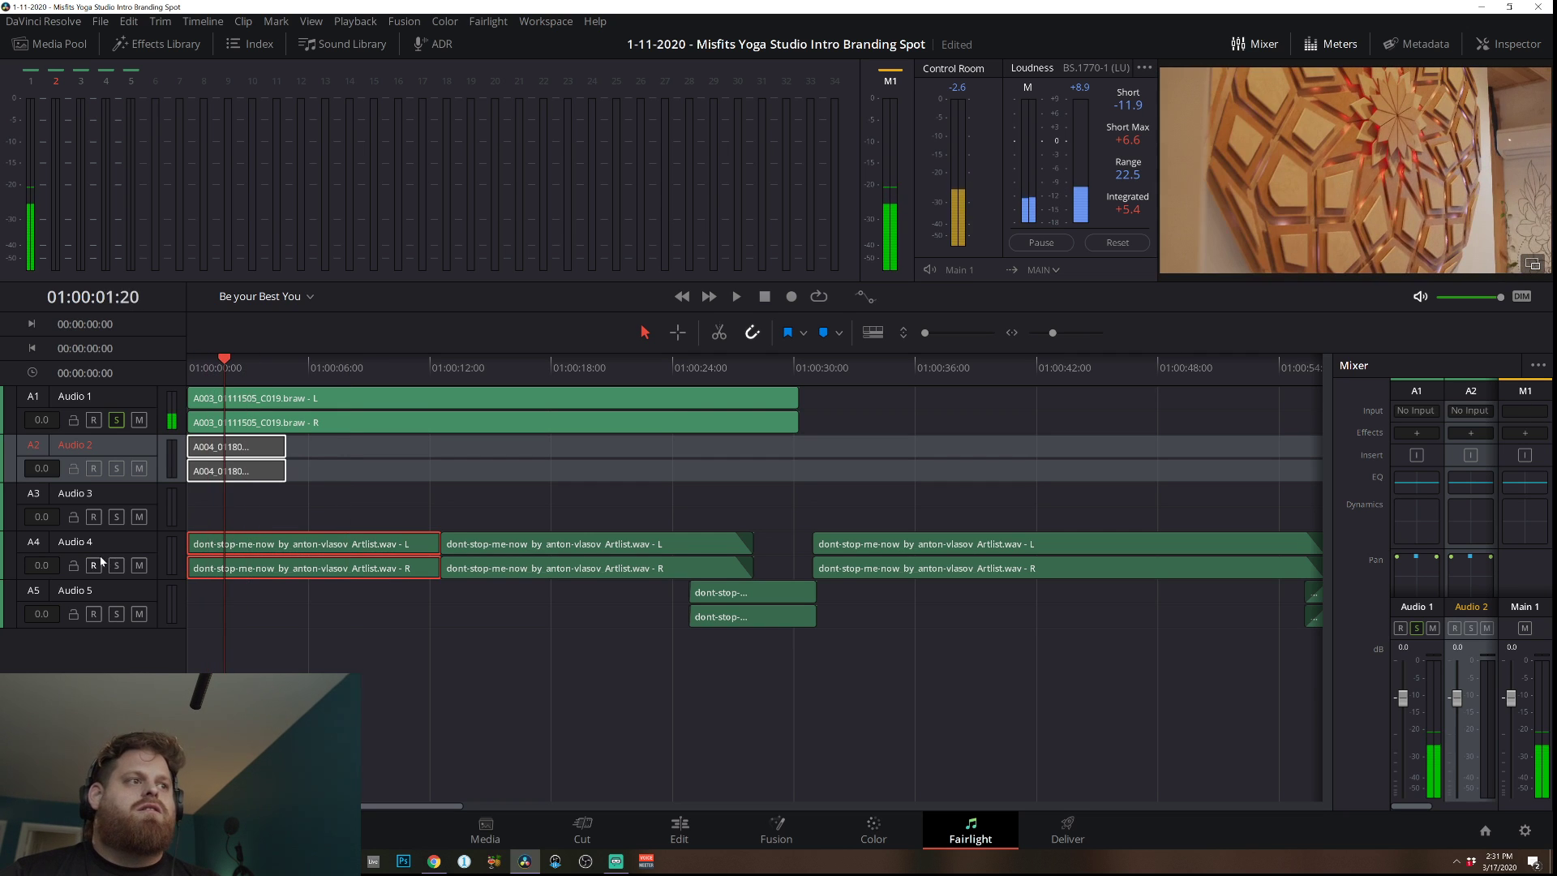
click(116, 420)
key(space)
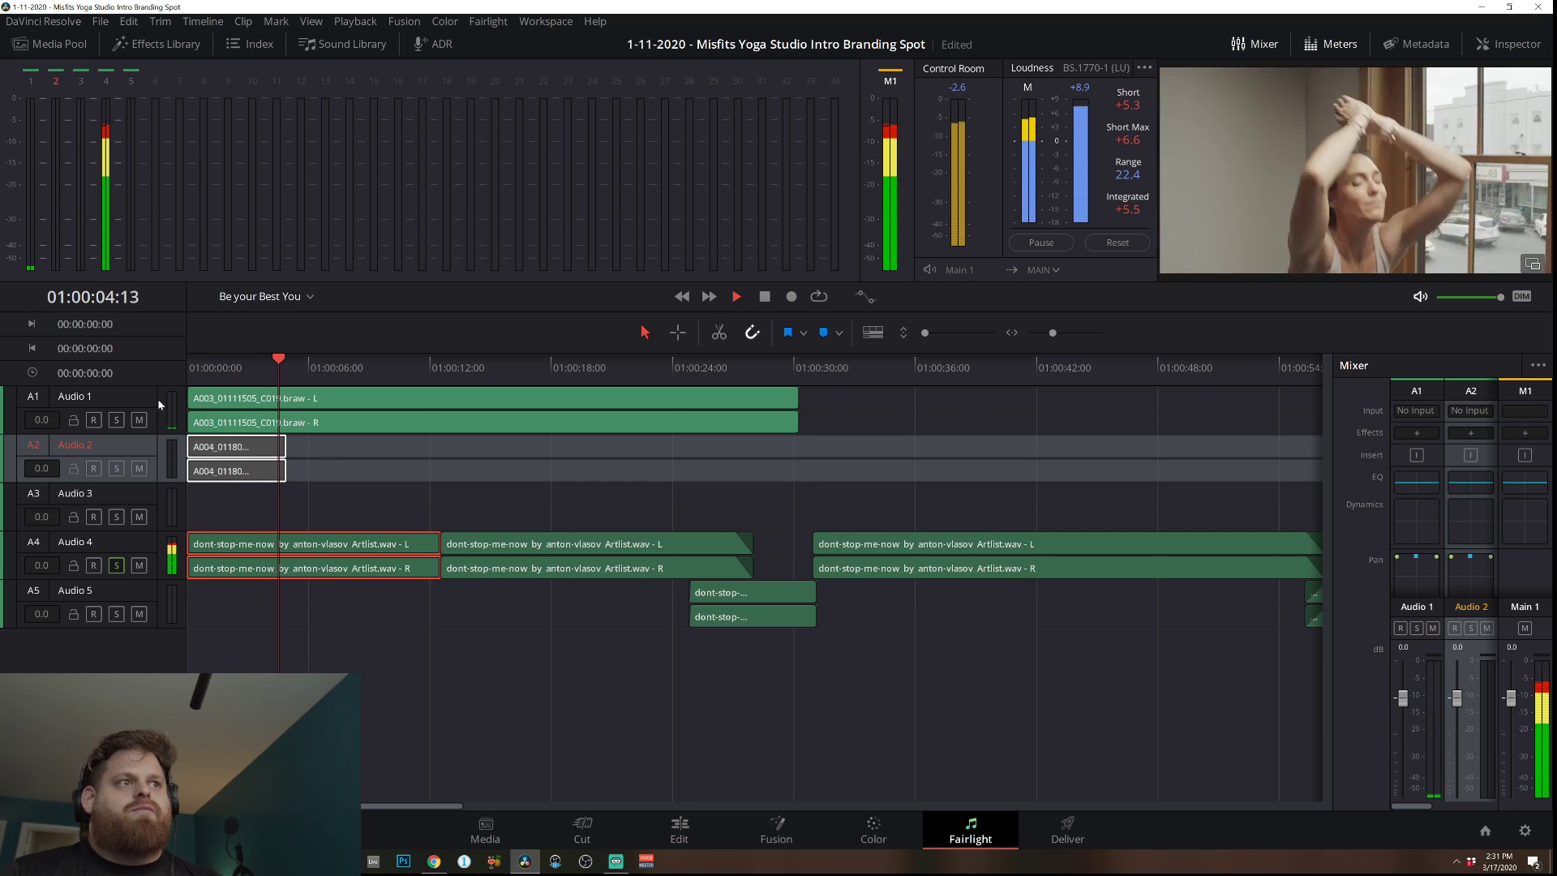
key(space)
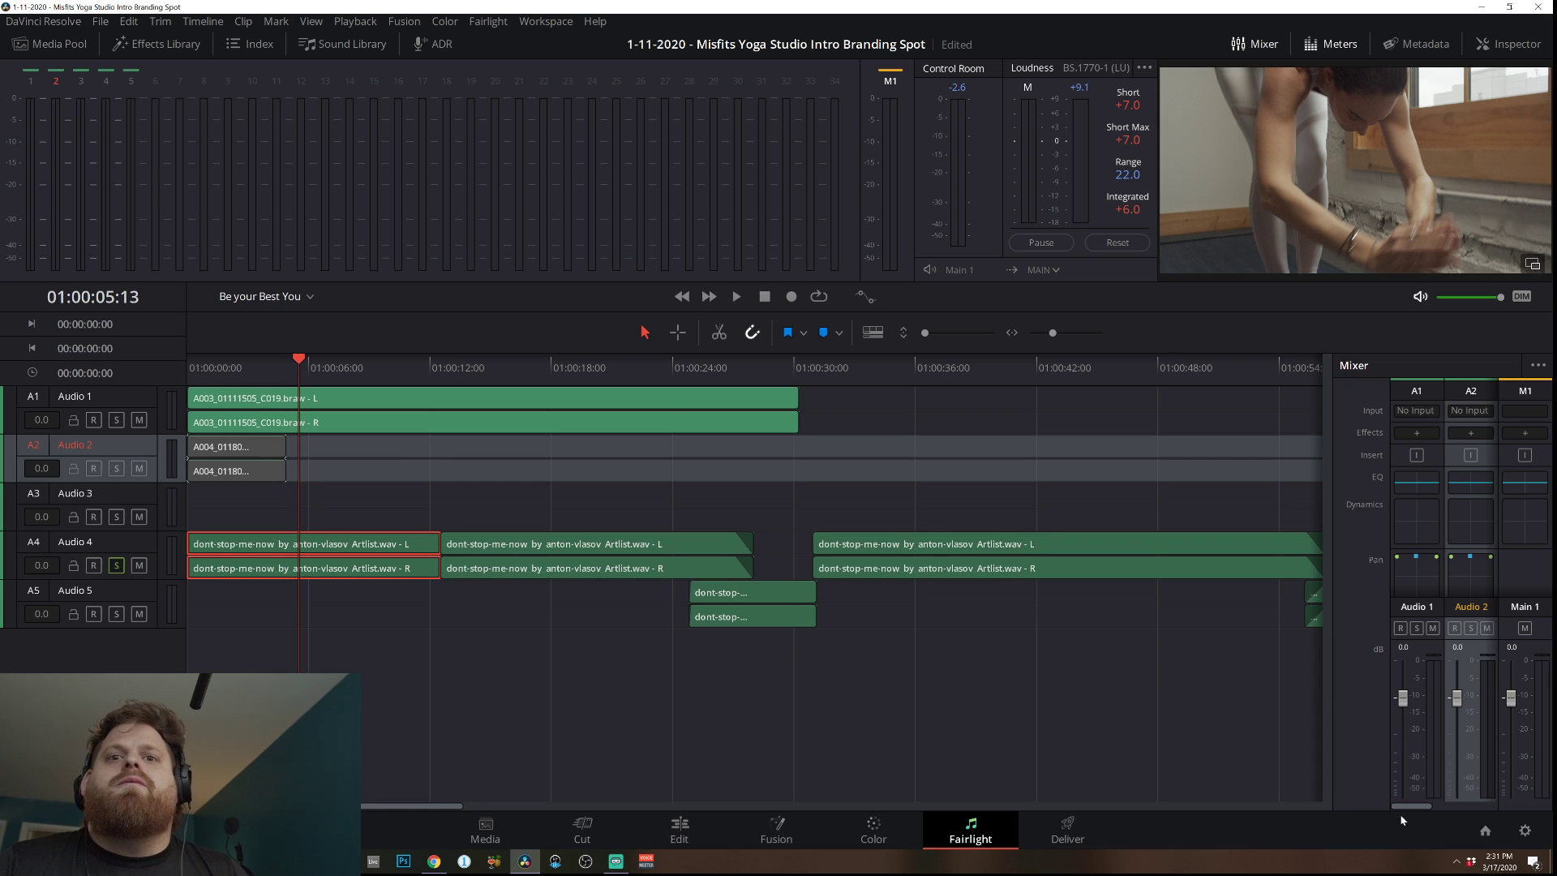
Widen the Mixer to show all five audio tracks and play the soloed music from near the start.
drag(1410, 809, 1417, 806)
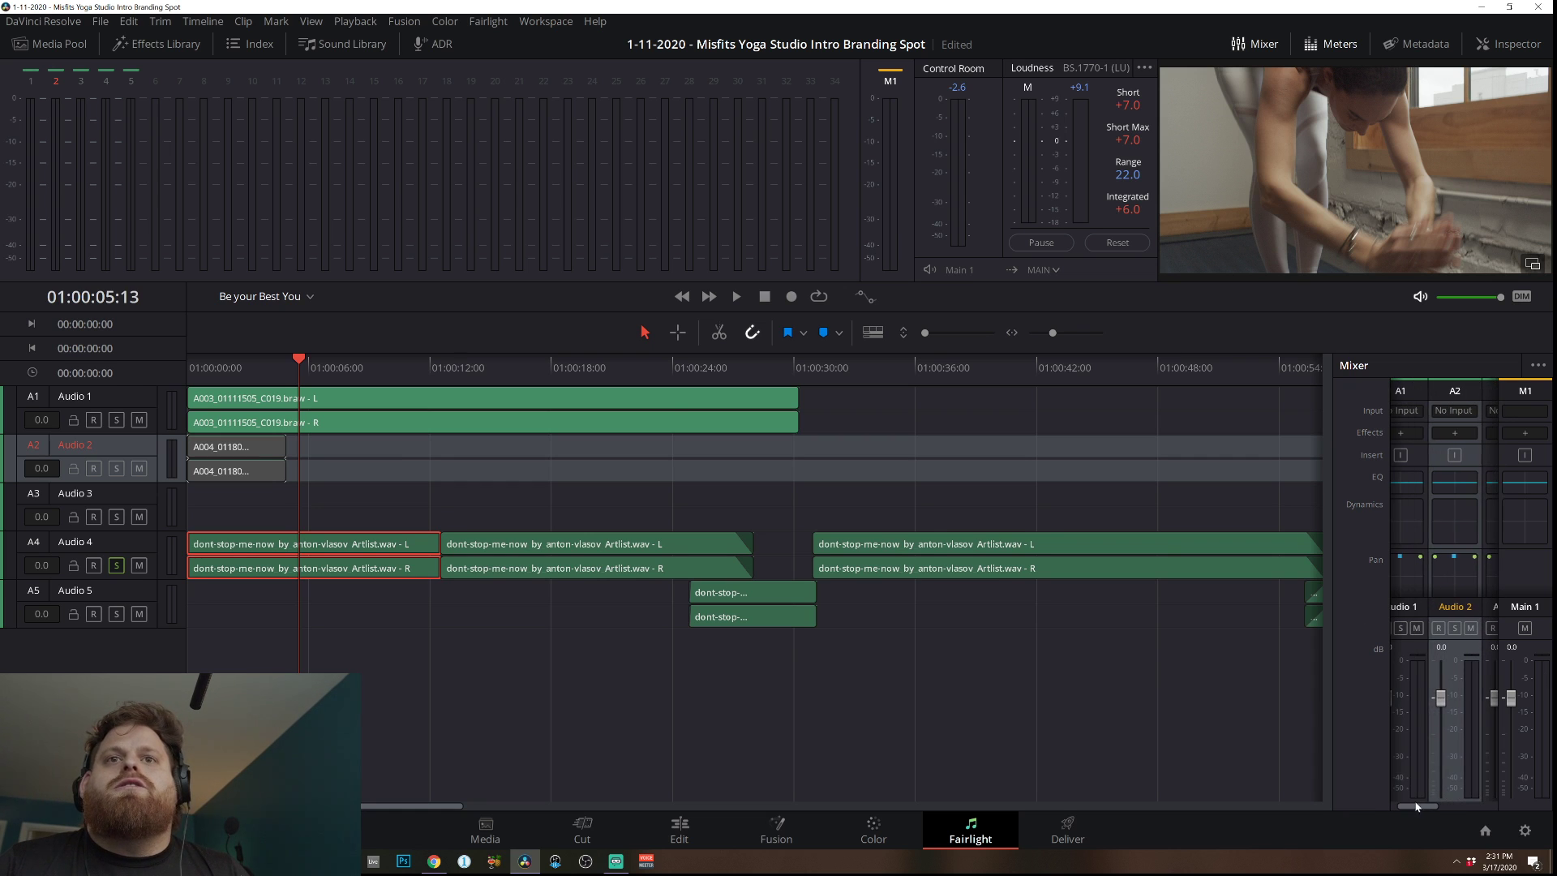
drag(1331, 600, 1168, 600)
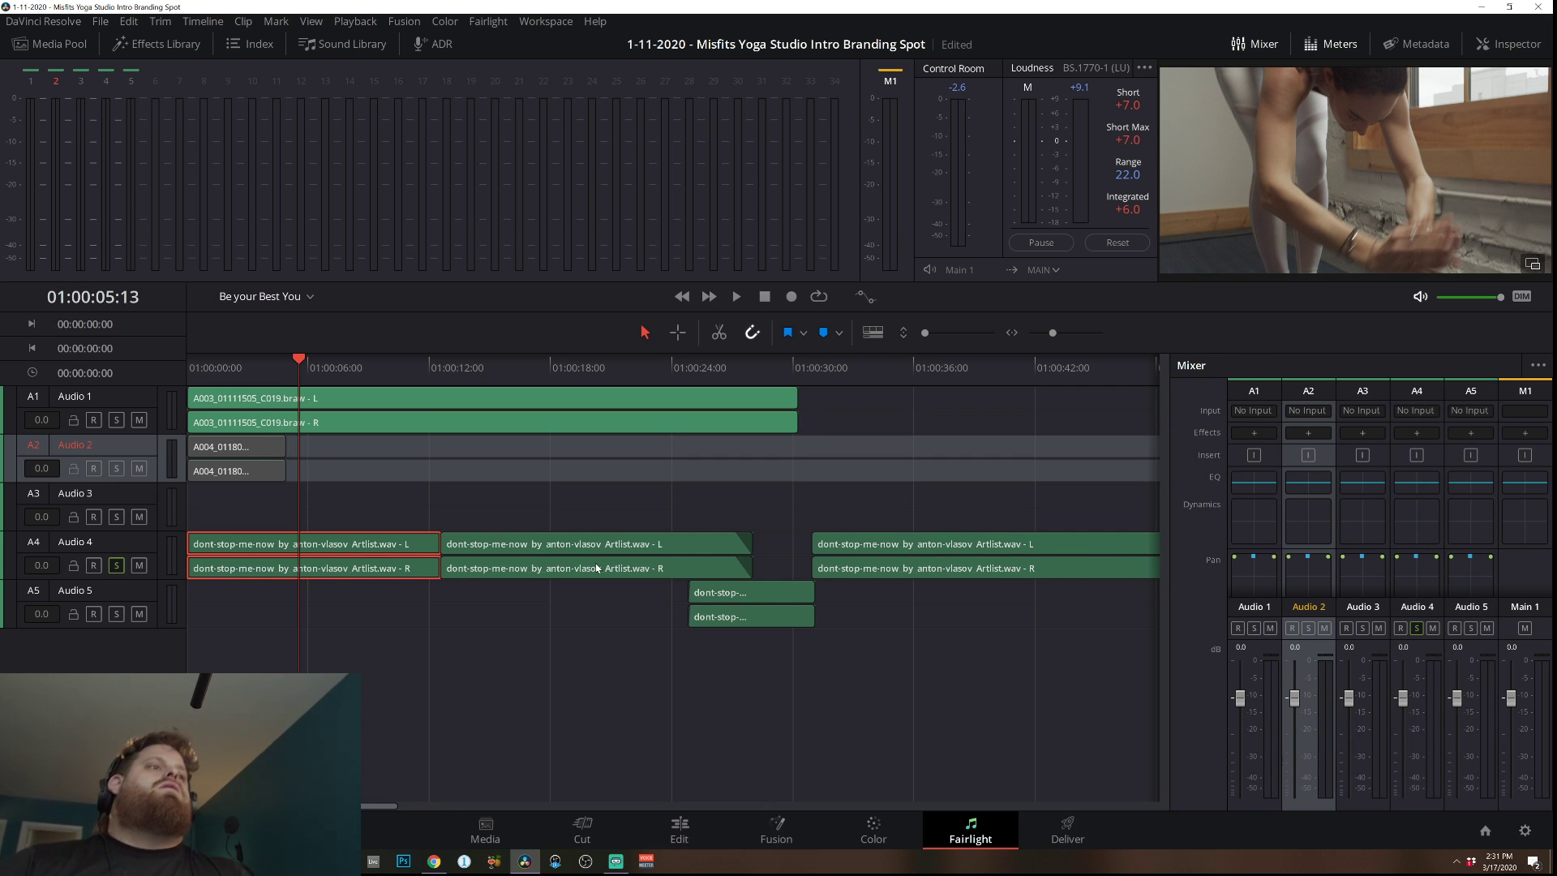
click(202, 366)
key(space)
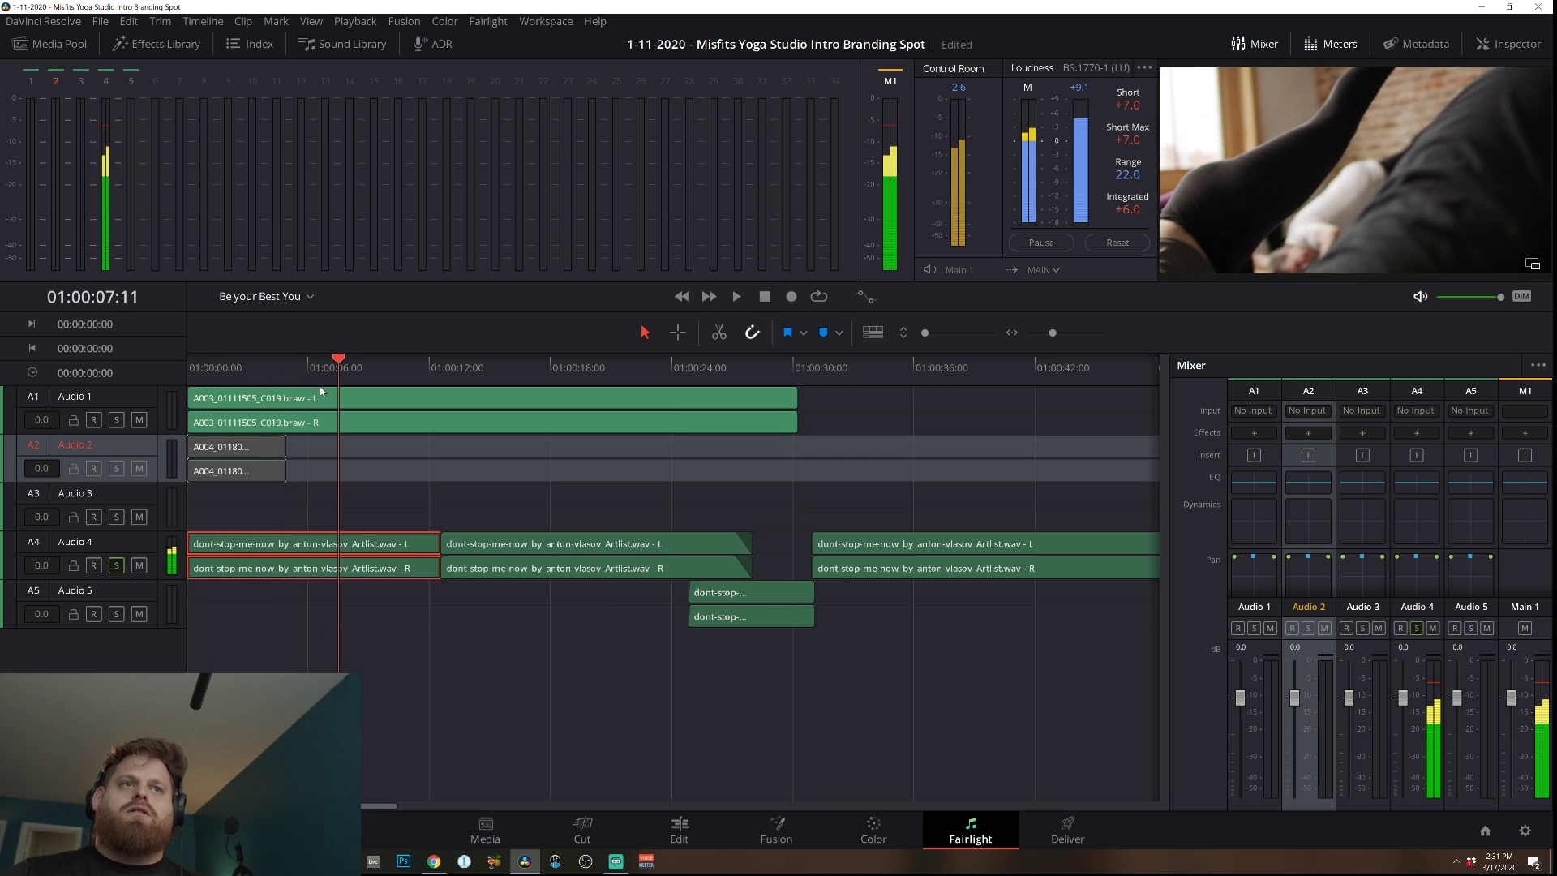
click(243, 448)
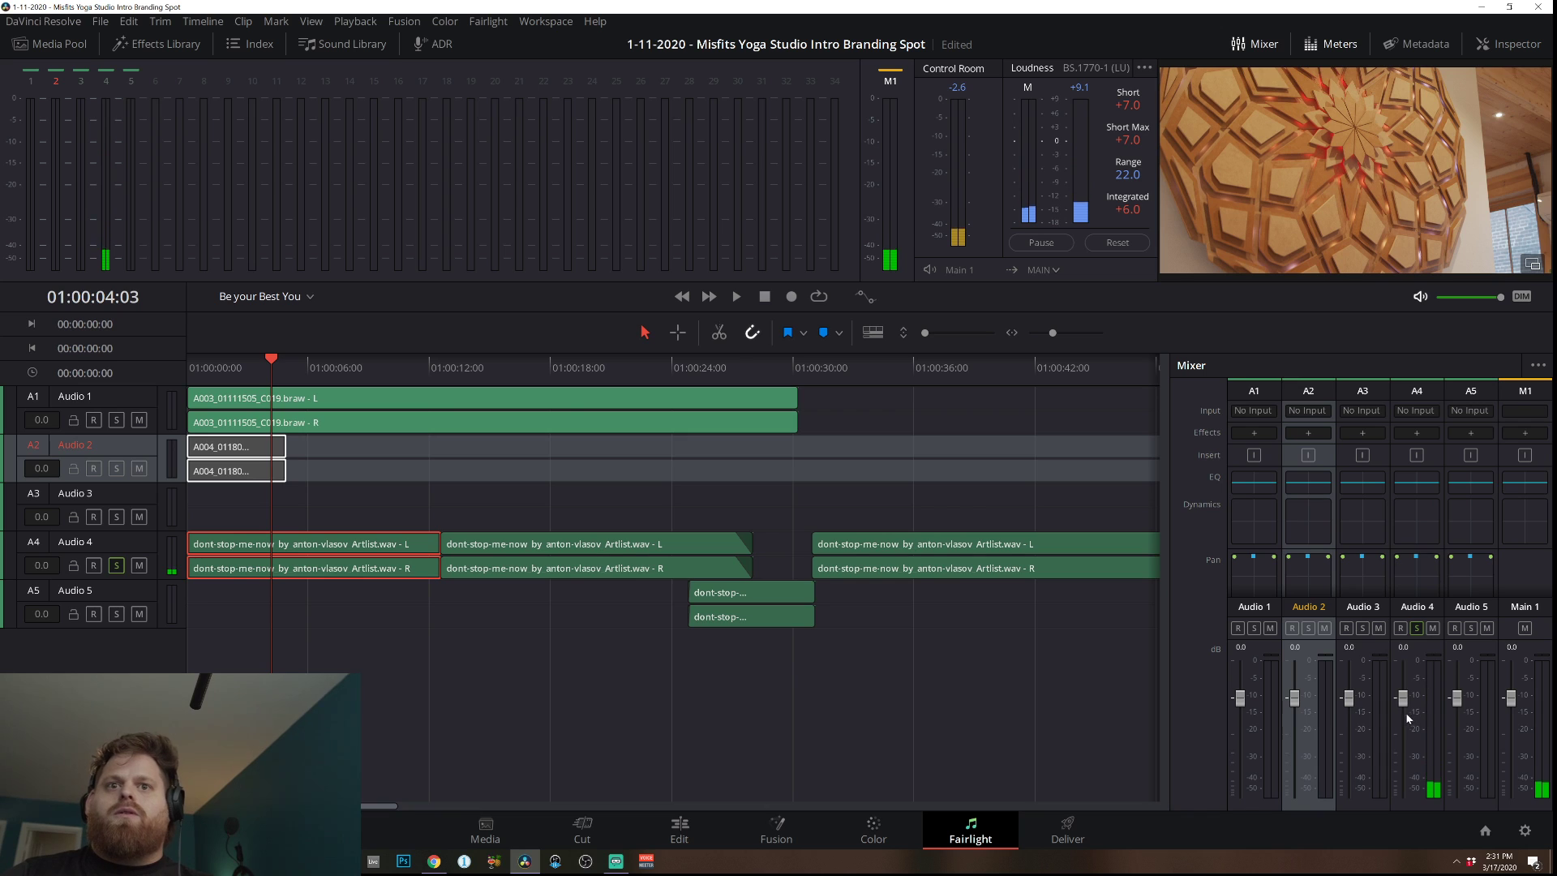
Try the Audio 4 level at -5.0 dB during playback and return it to 0.0 dB.
drag(1405, 708, 1405, 716)
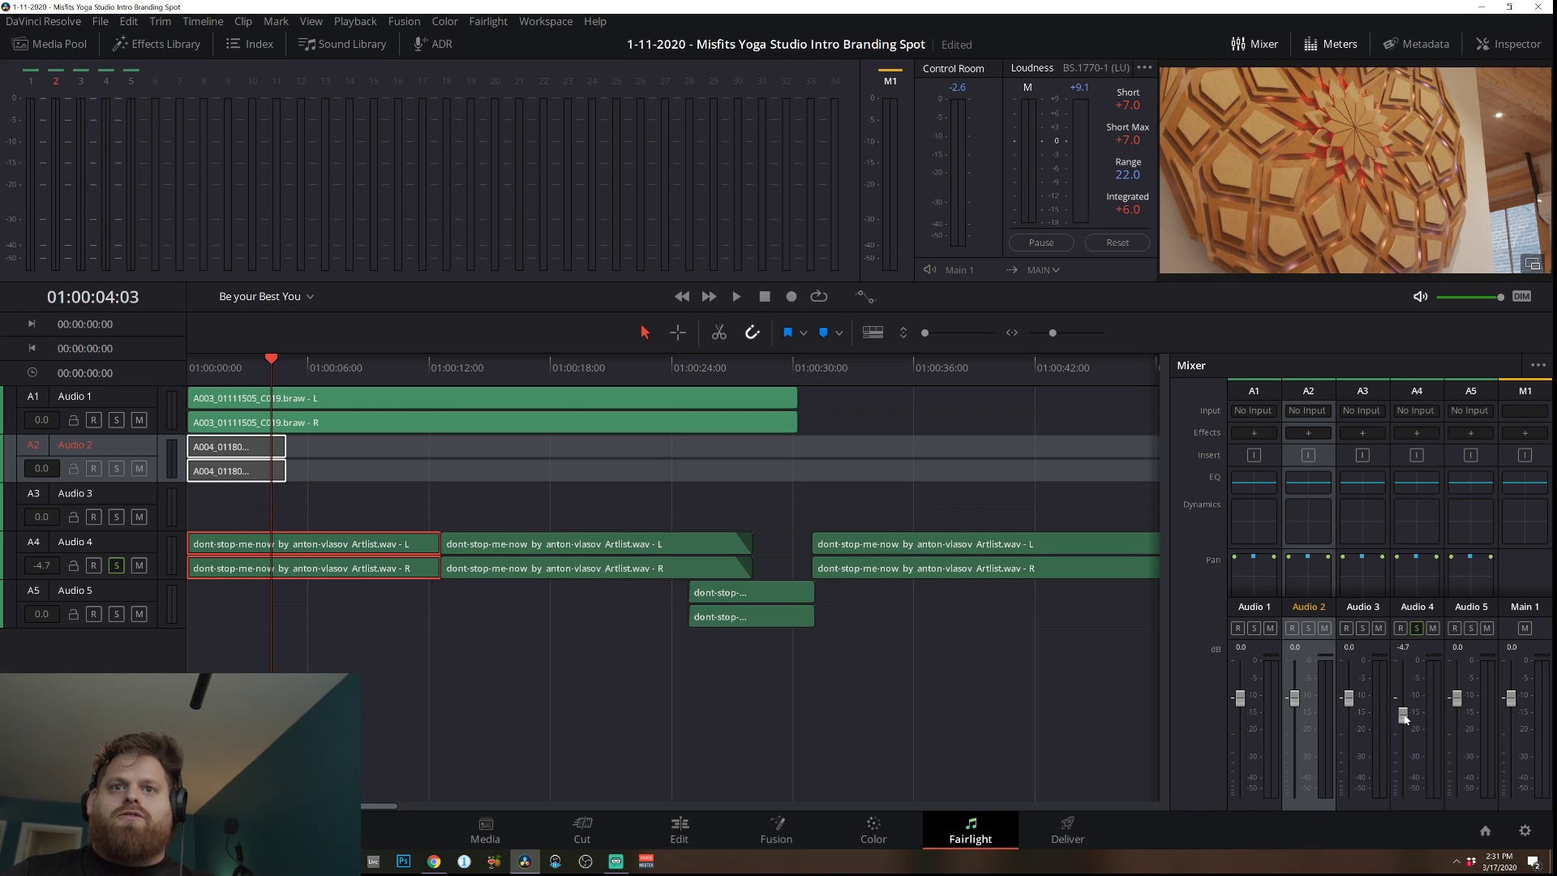
key(space)
click(428, 437)
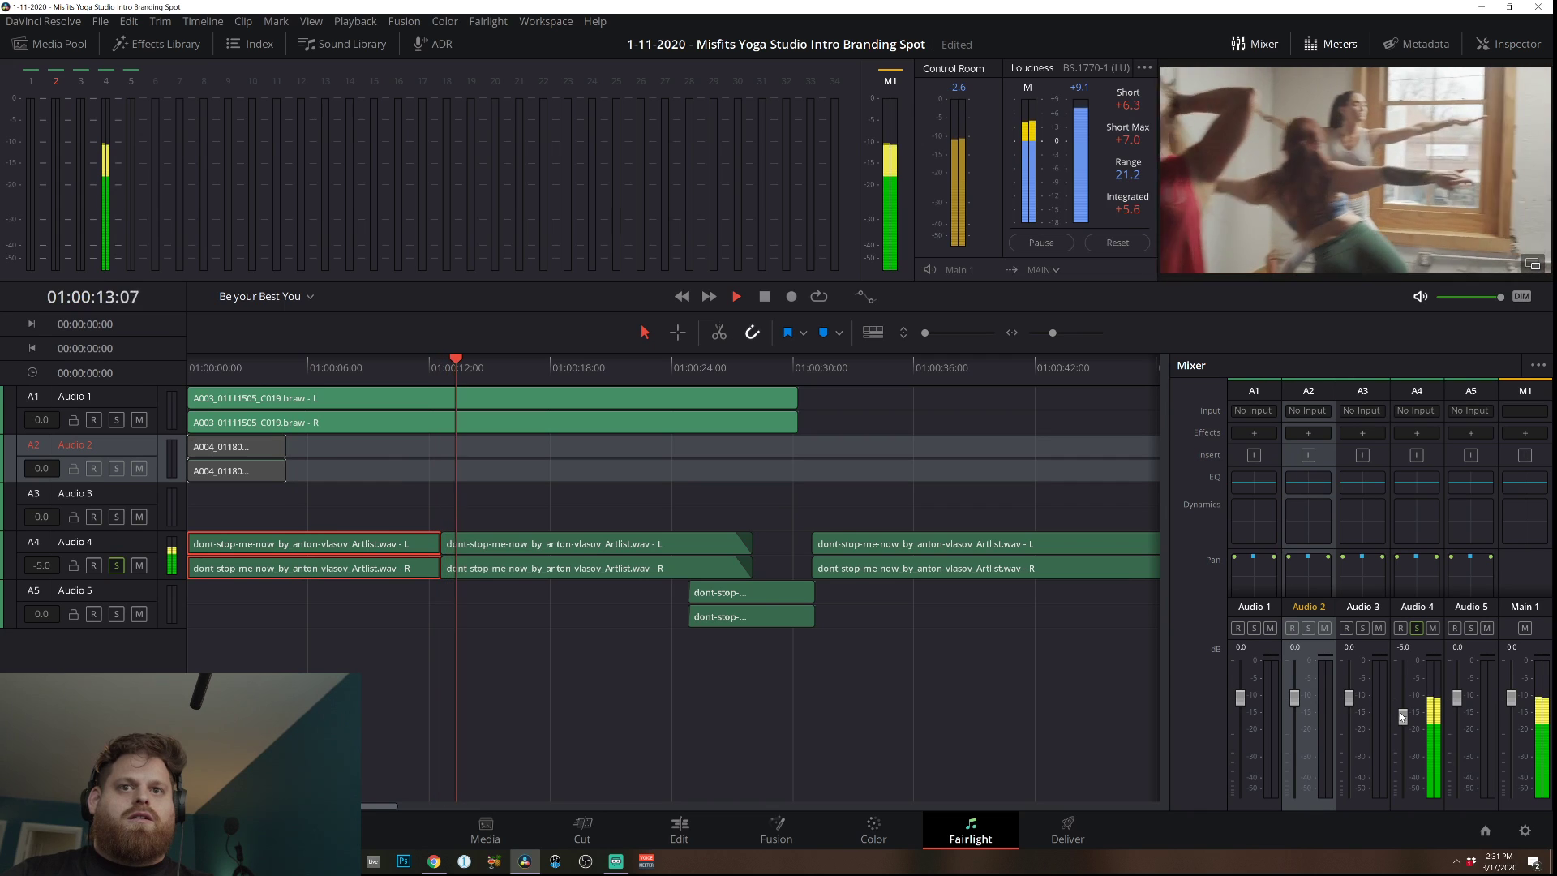
key(space)
drag(1403, 718, 1409, 700)
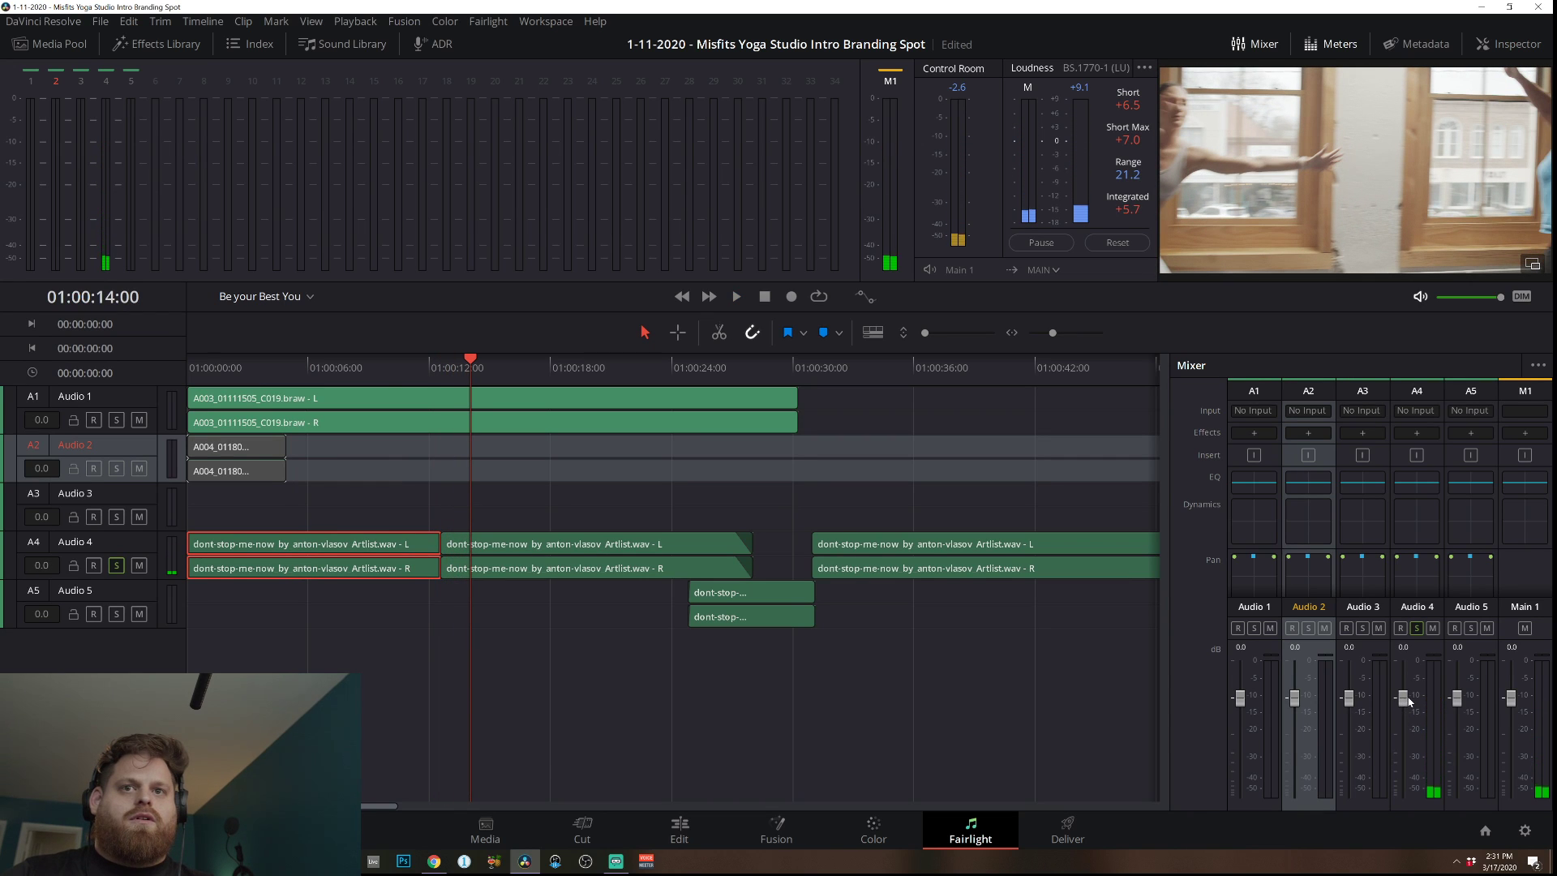
Lower the Audio 4 music level to -1.9 dB while playing the track on to 01:00:27:15.
key(space)
key(space)
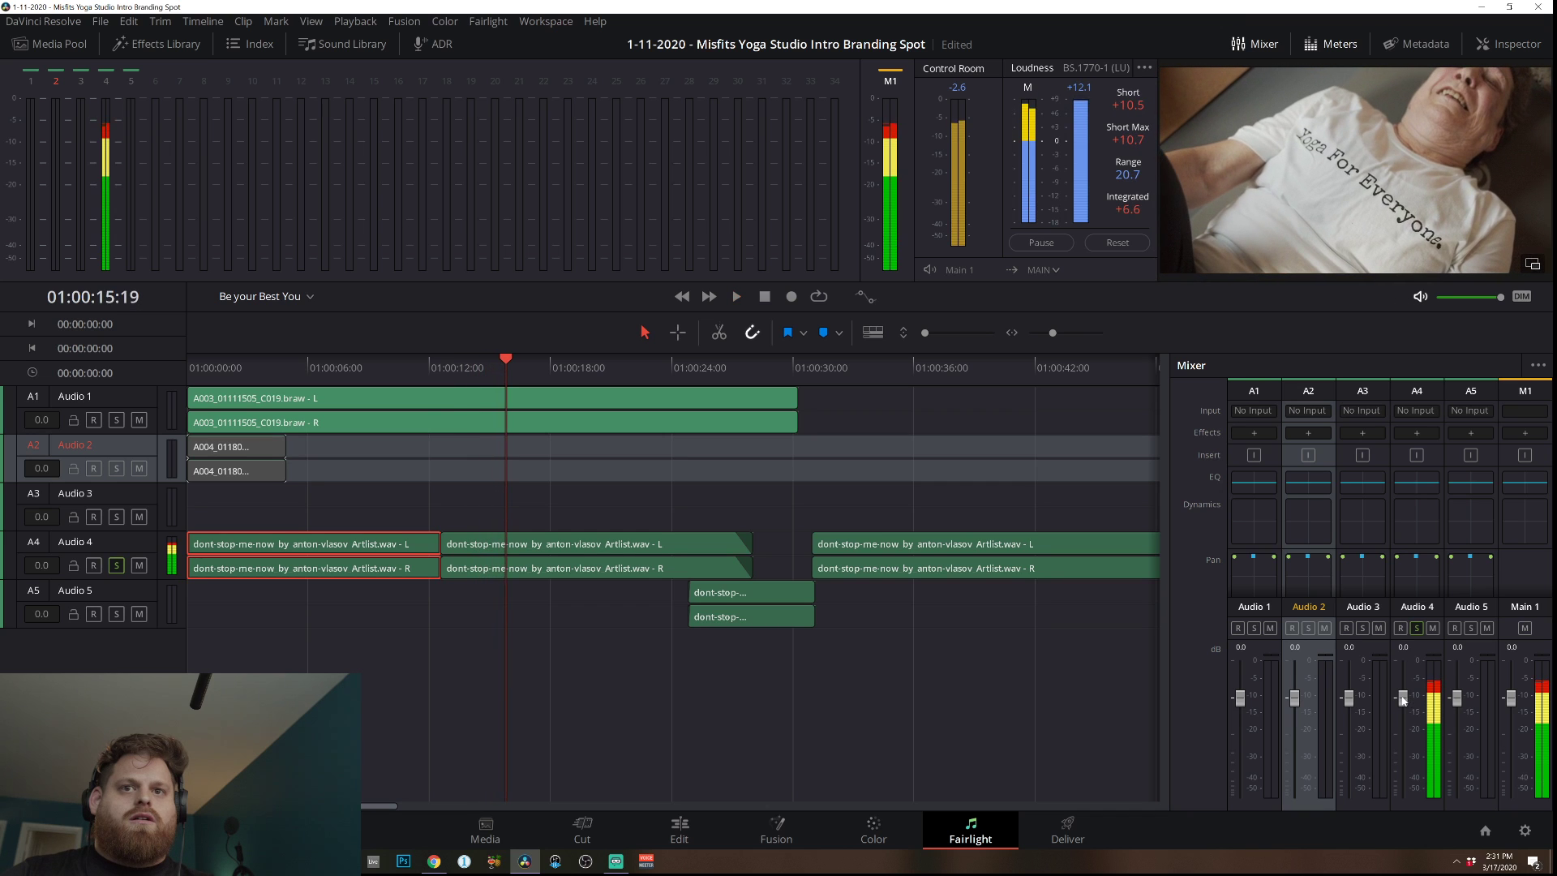
drag(1403, 699, 1403, 707)
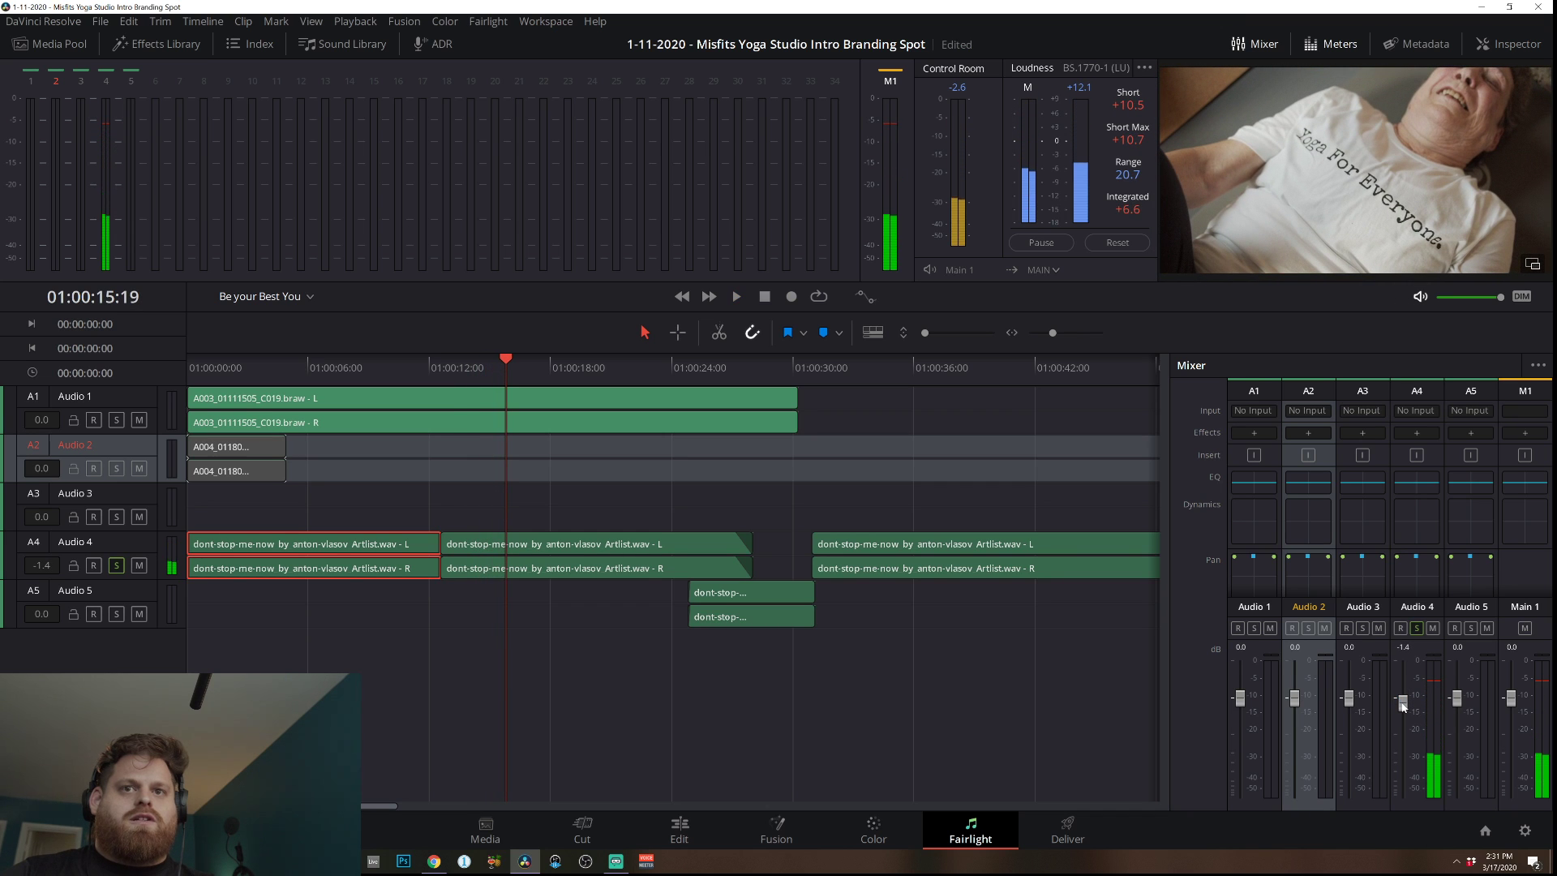
key(space)
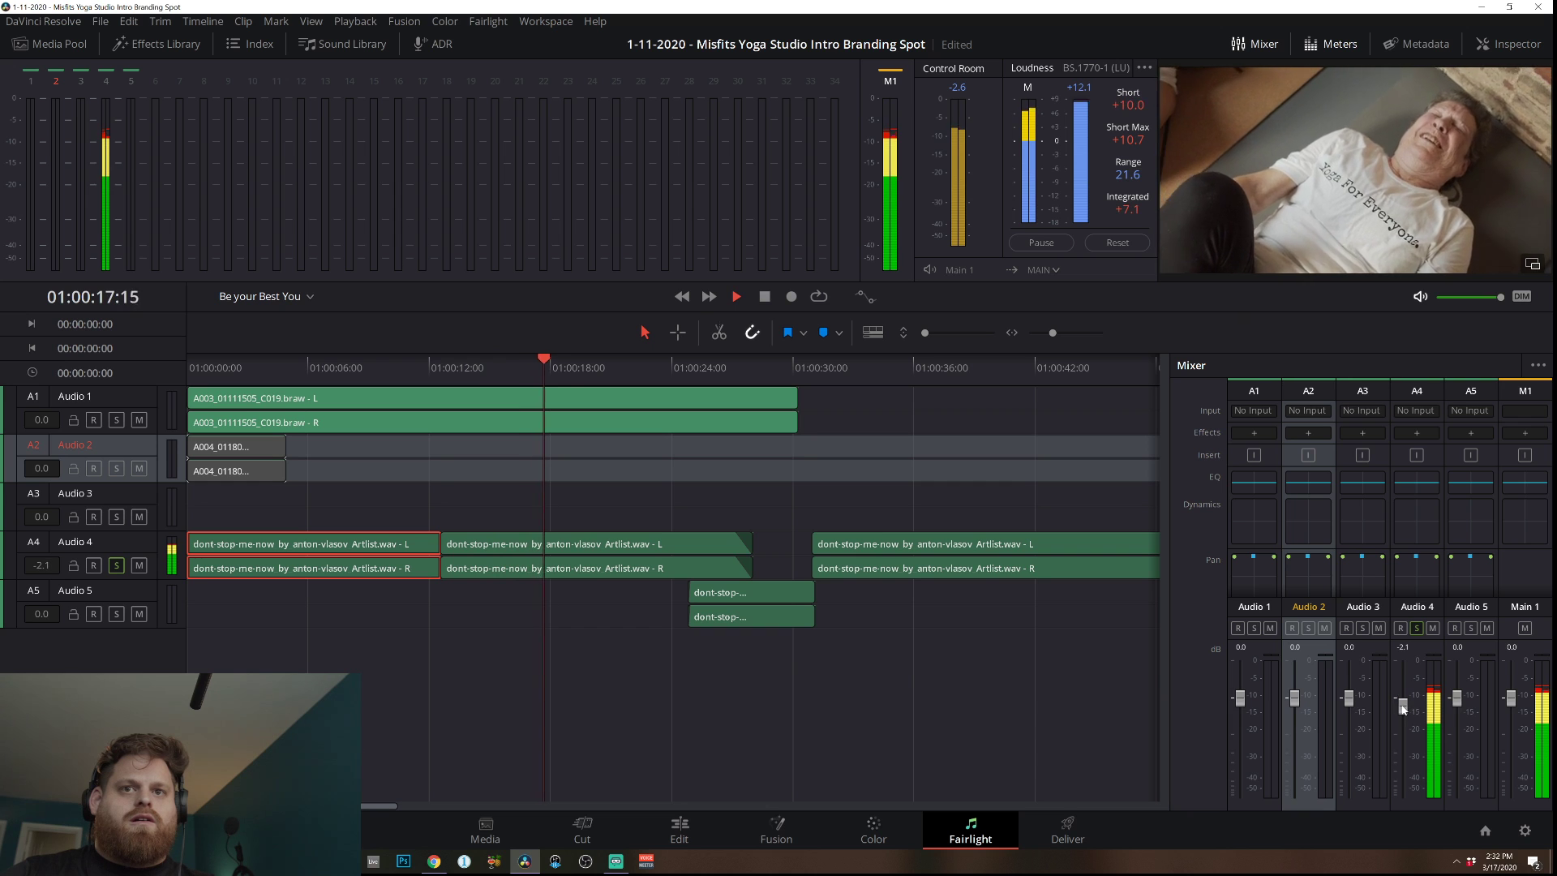
drag(1404, 708, 1404, 709)
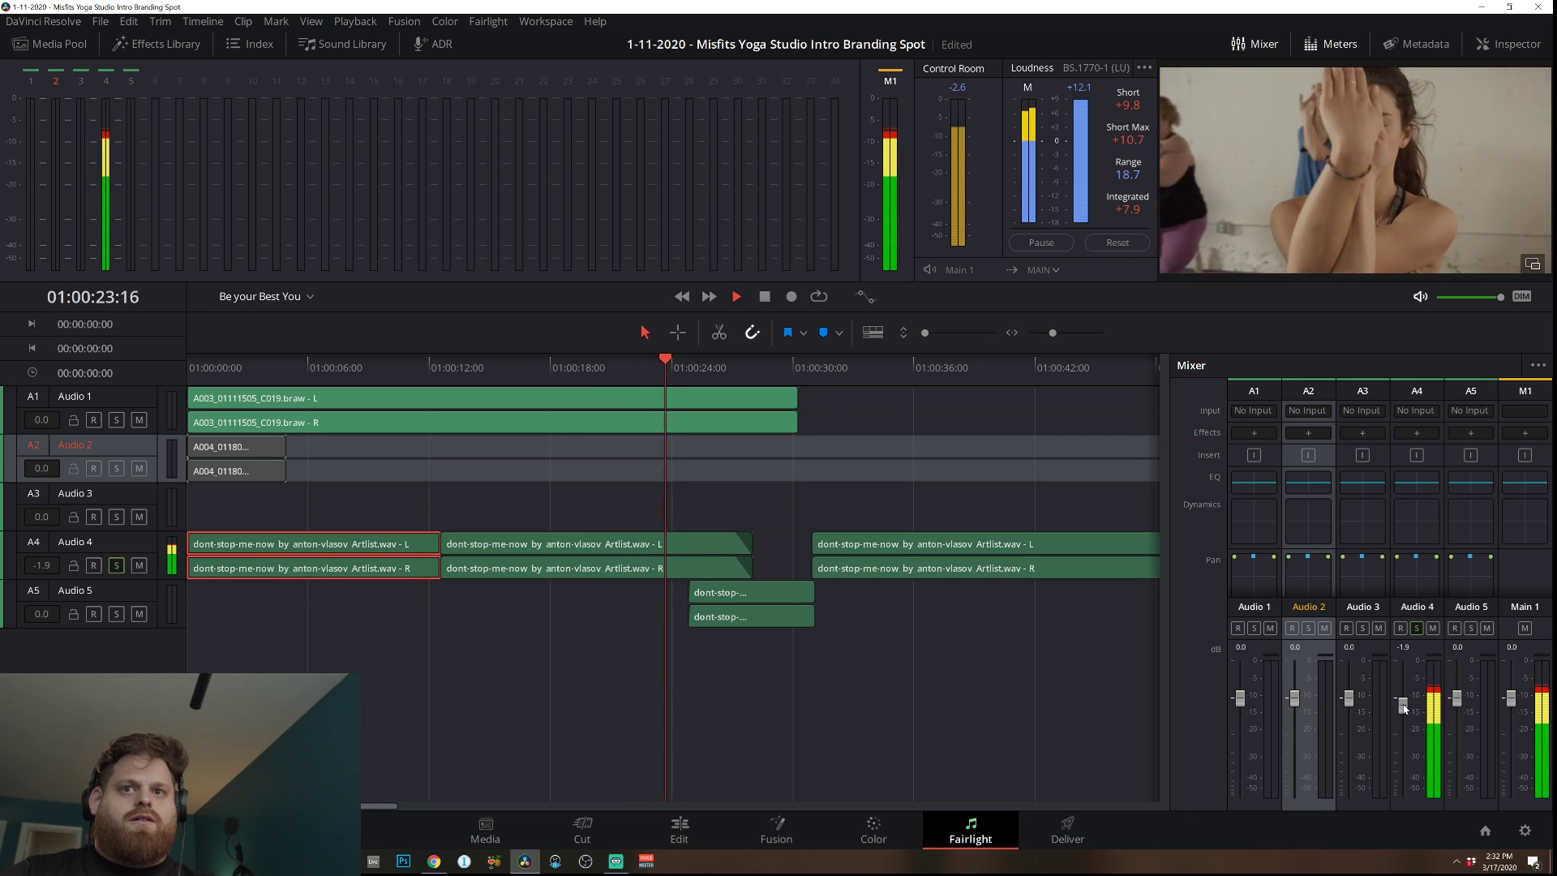
key(space)
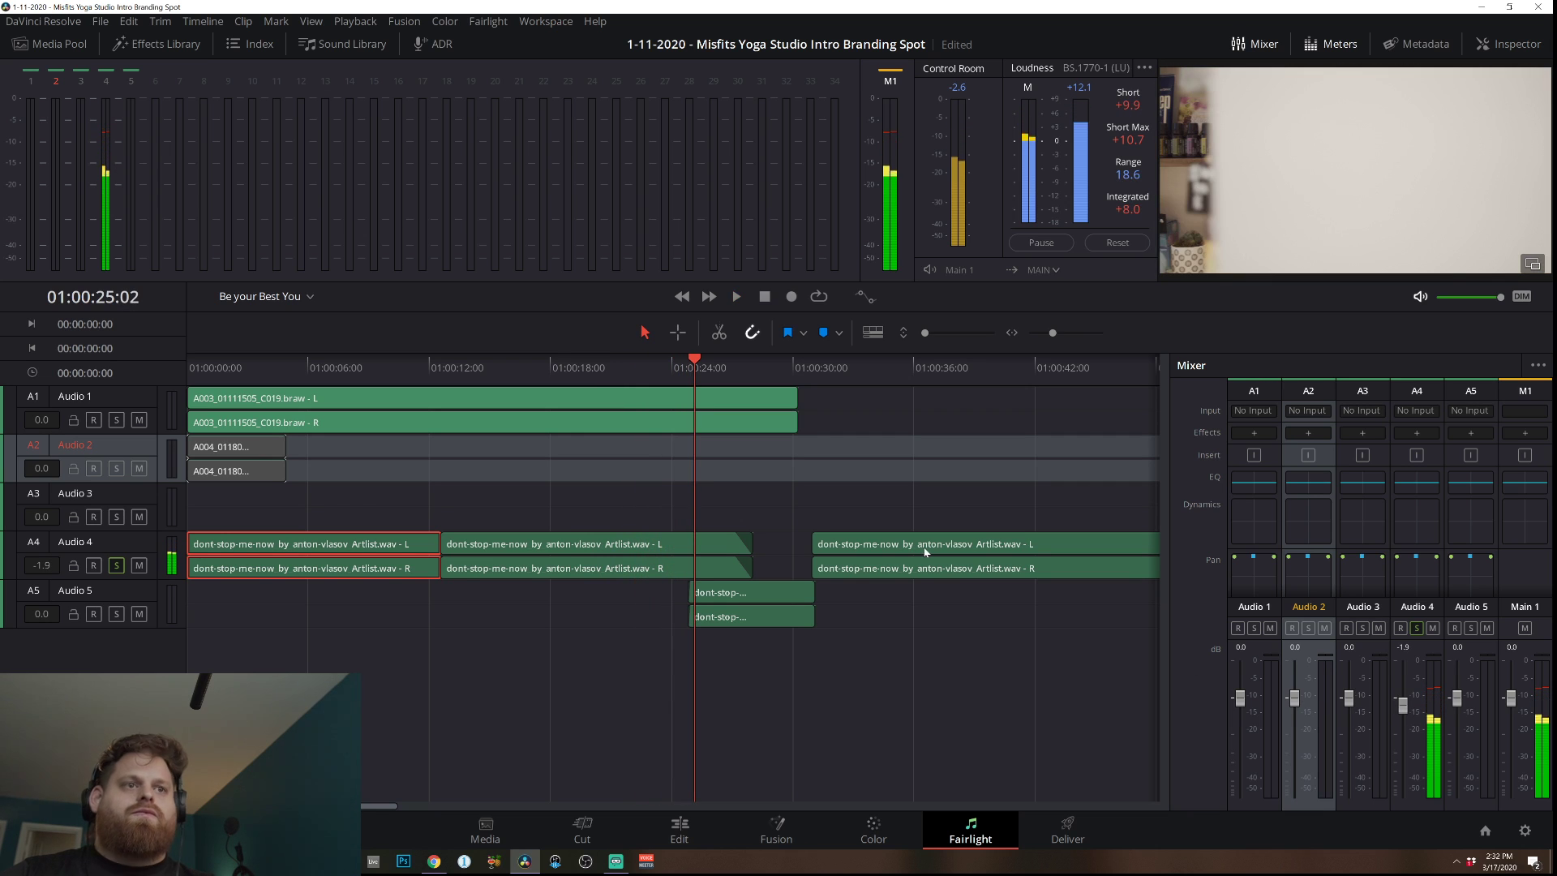
key(space)
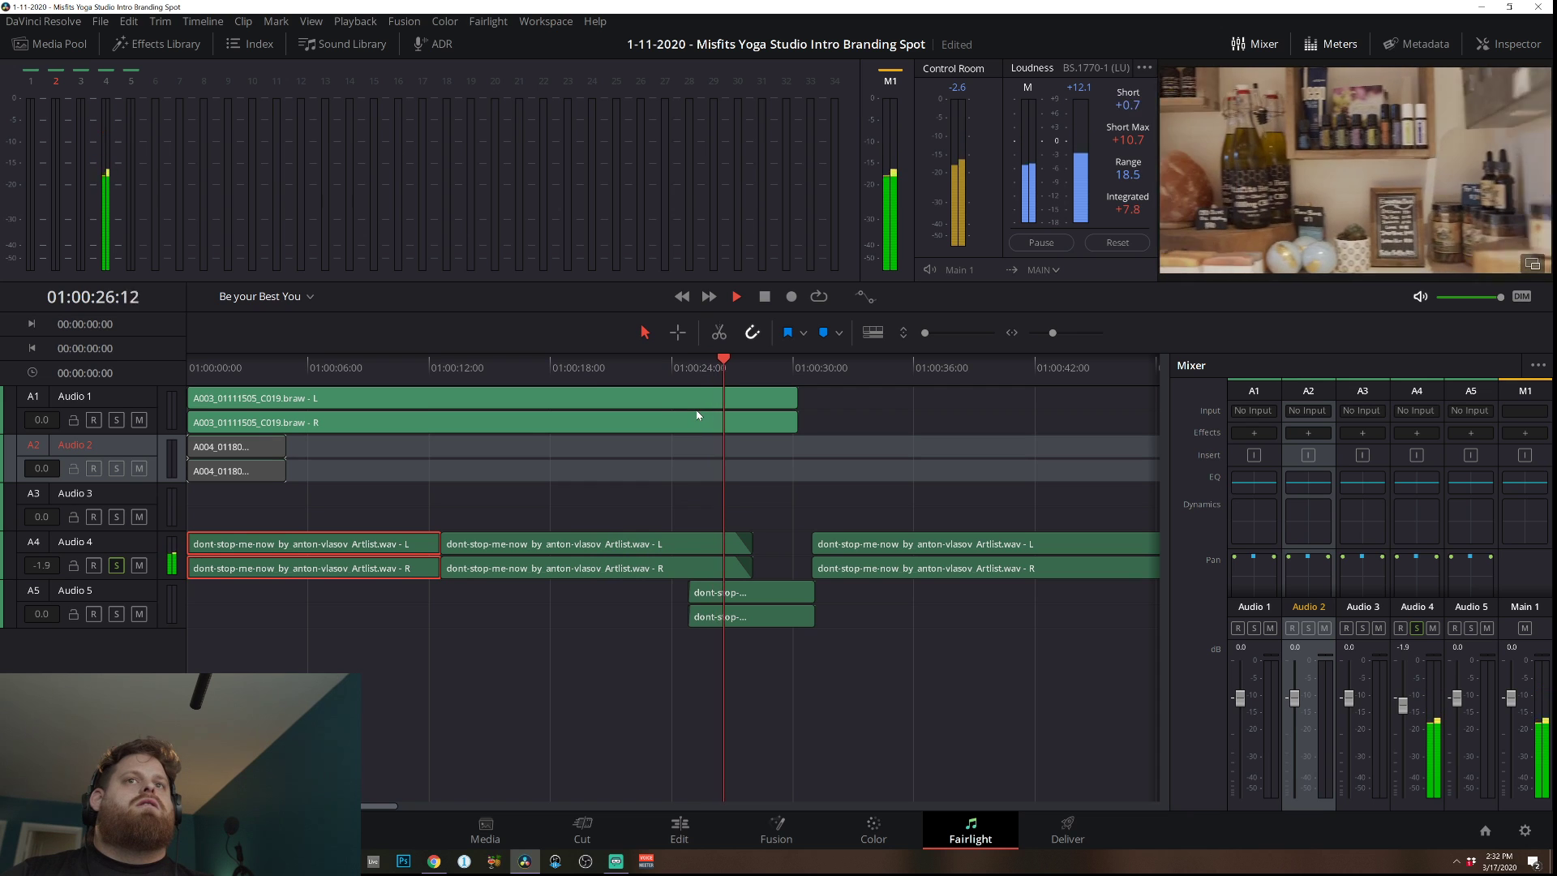
key(space)
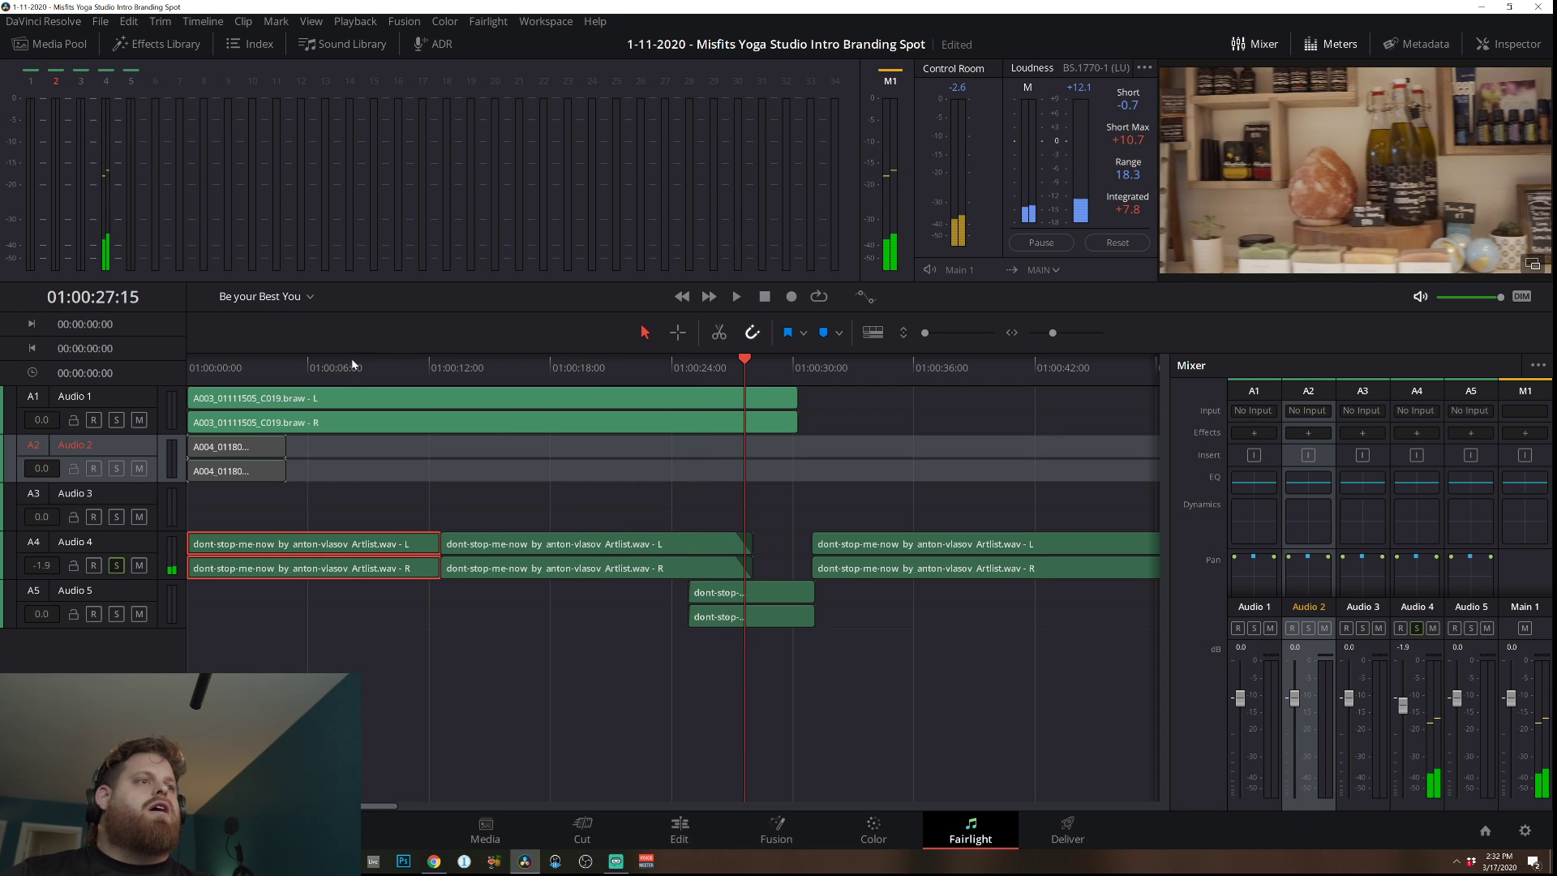
Turn on the Audio 4 compressor with its sidechain set to Listen, and bring up the Audio 1 dynamics.
click(261, 447)
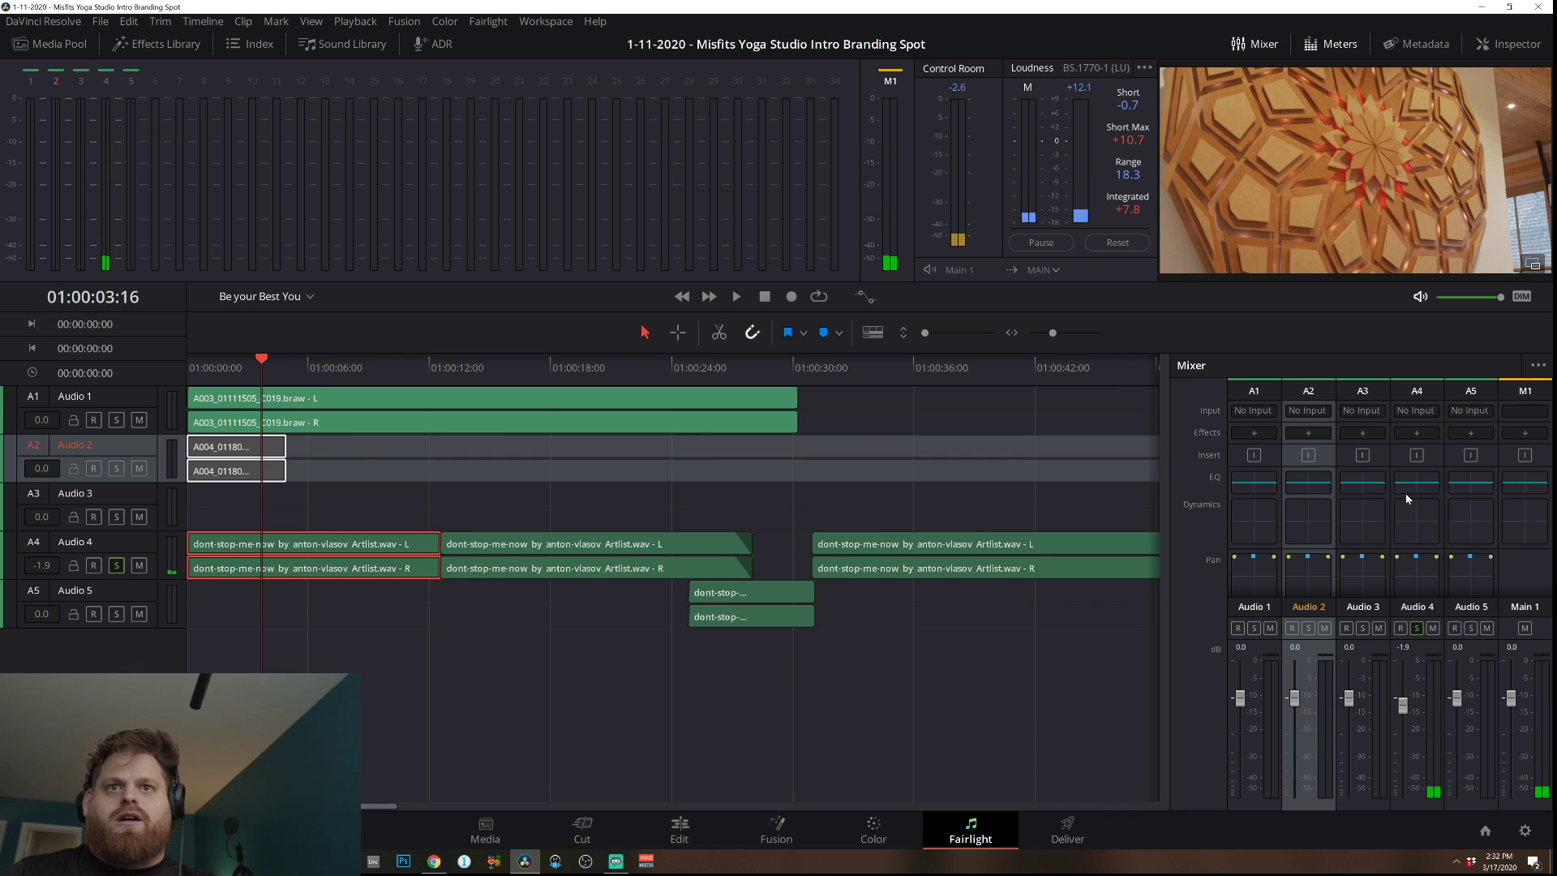
double_click(1431, 533)
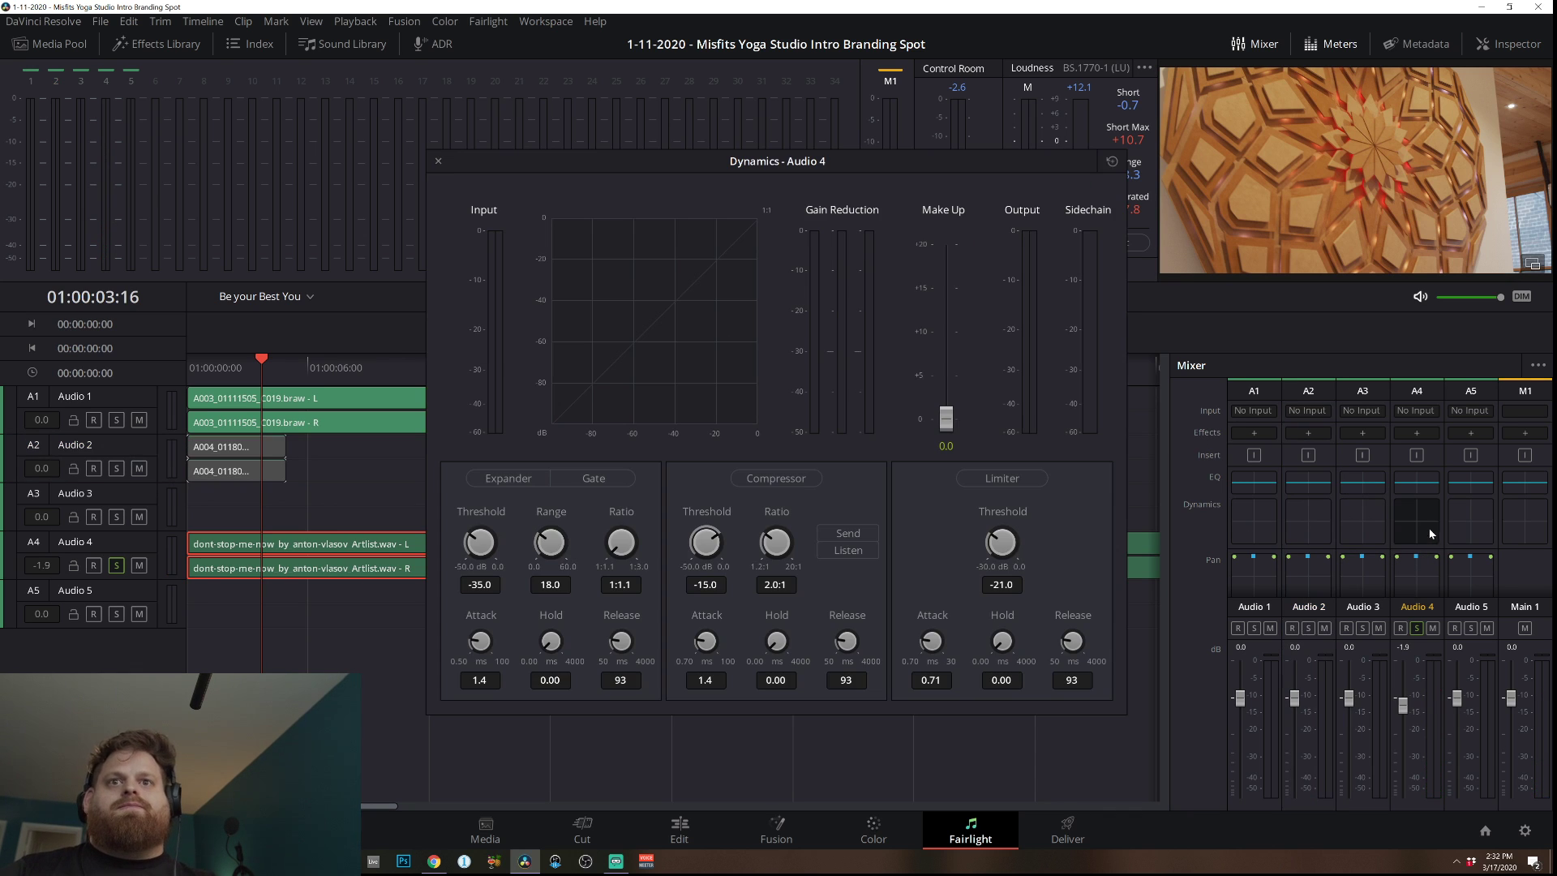
click(751, 479)
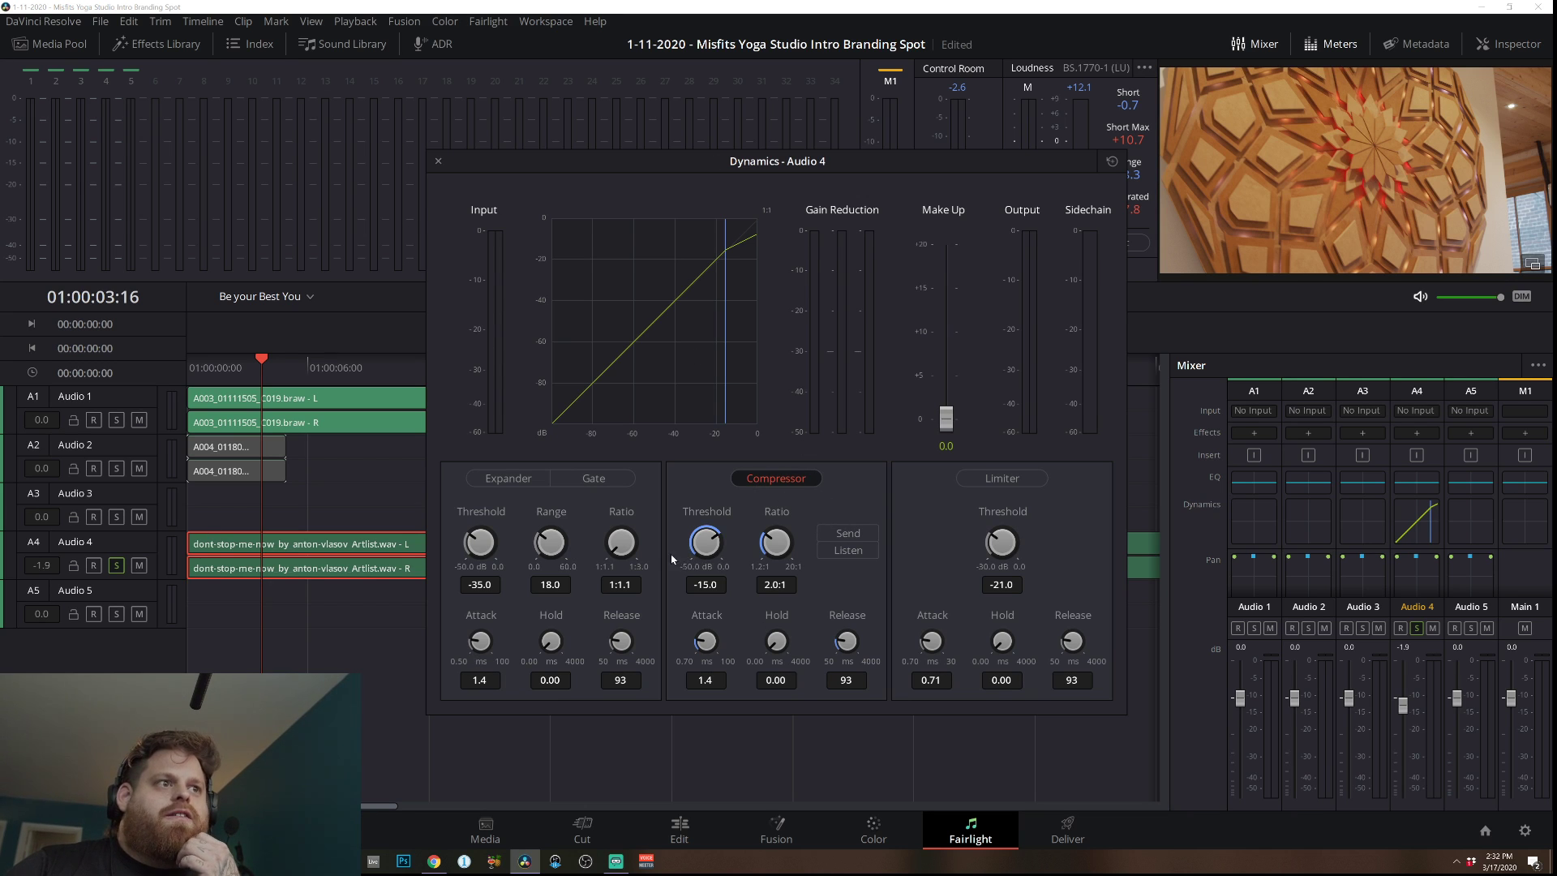
click(846, 551)
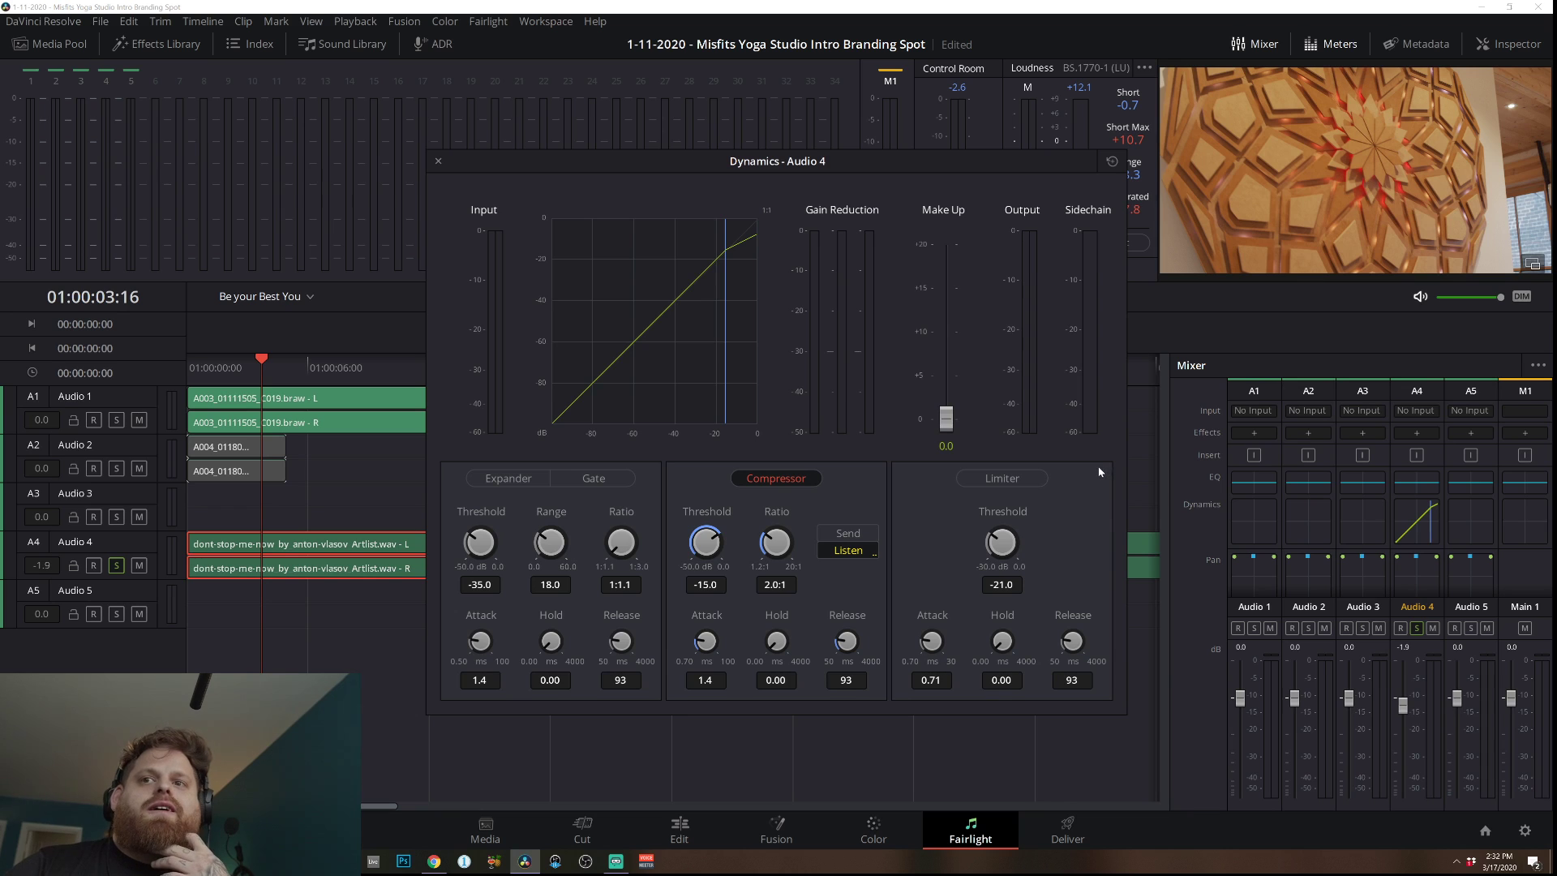
double_click(1258, 514)
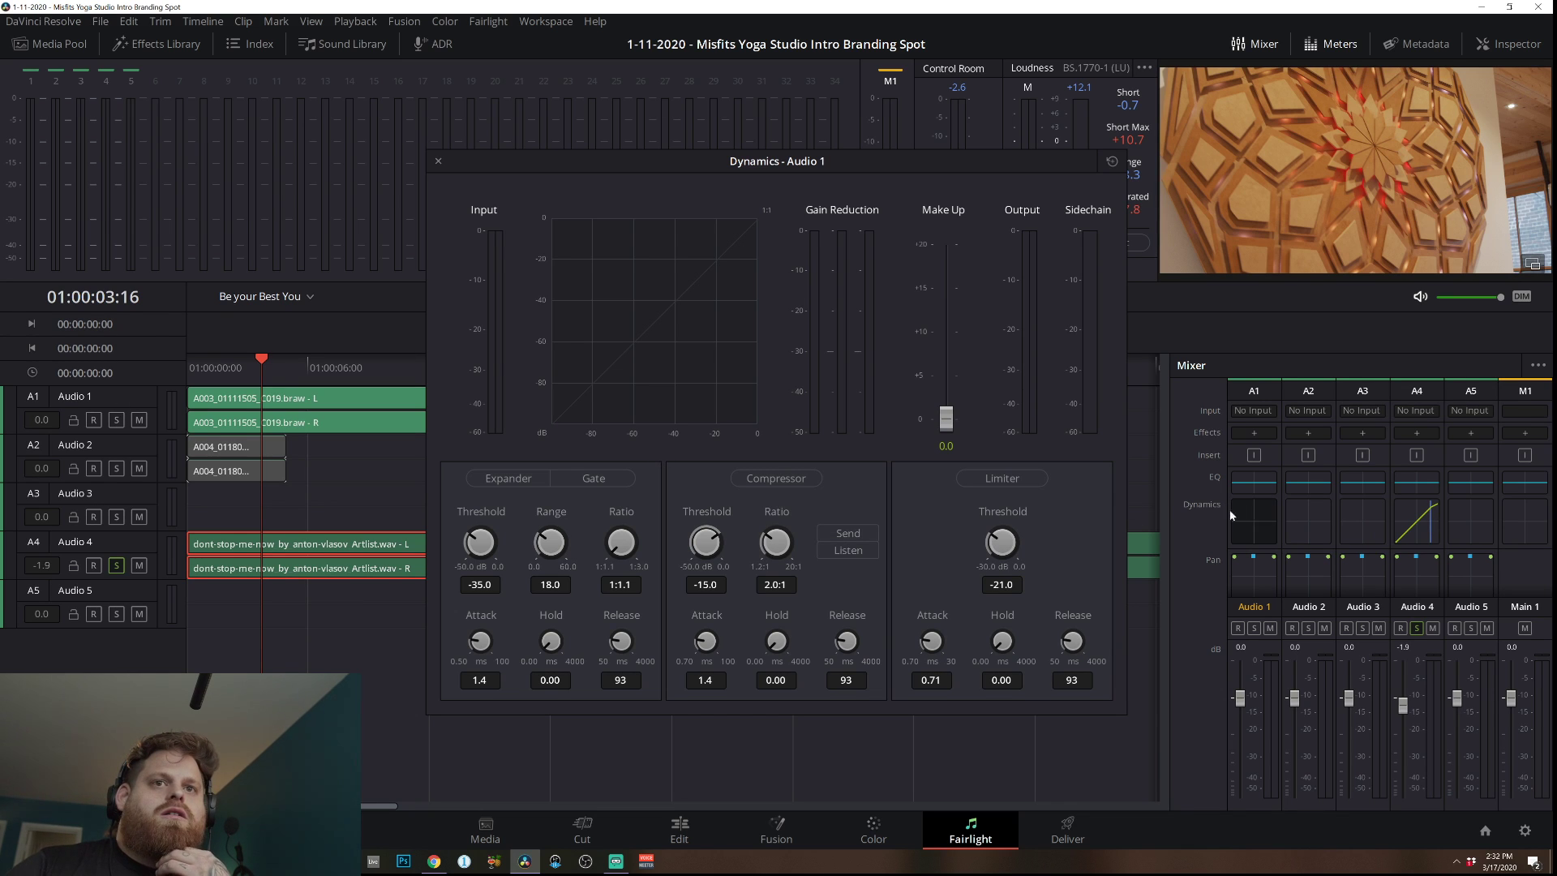
On the Edit page, normalize the interview clip's audio with ITU-R BS.1770-4, target level -1.5 dBTP and target loudness -16 LKFS.
click(704, 826)
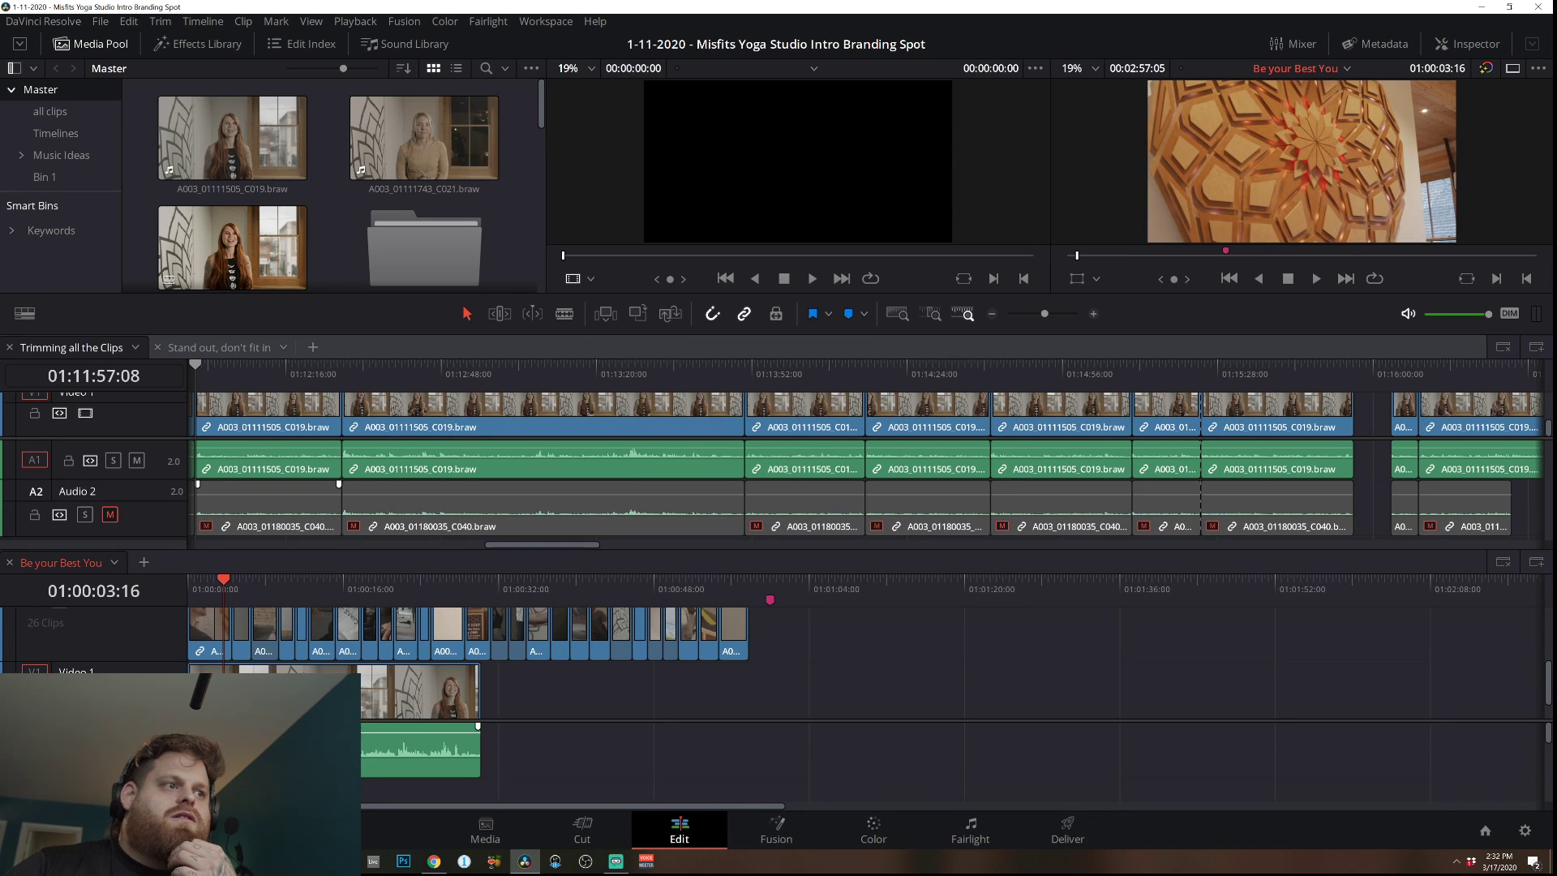
click(391, 766)
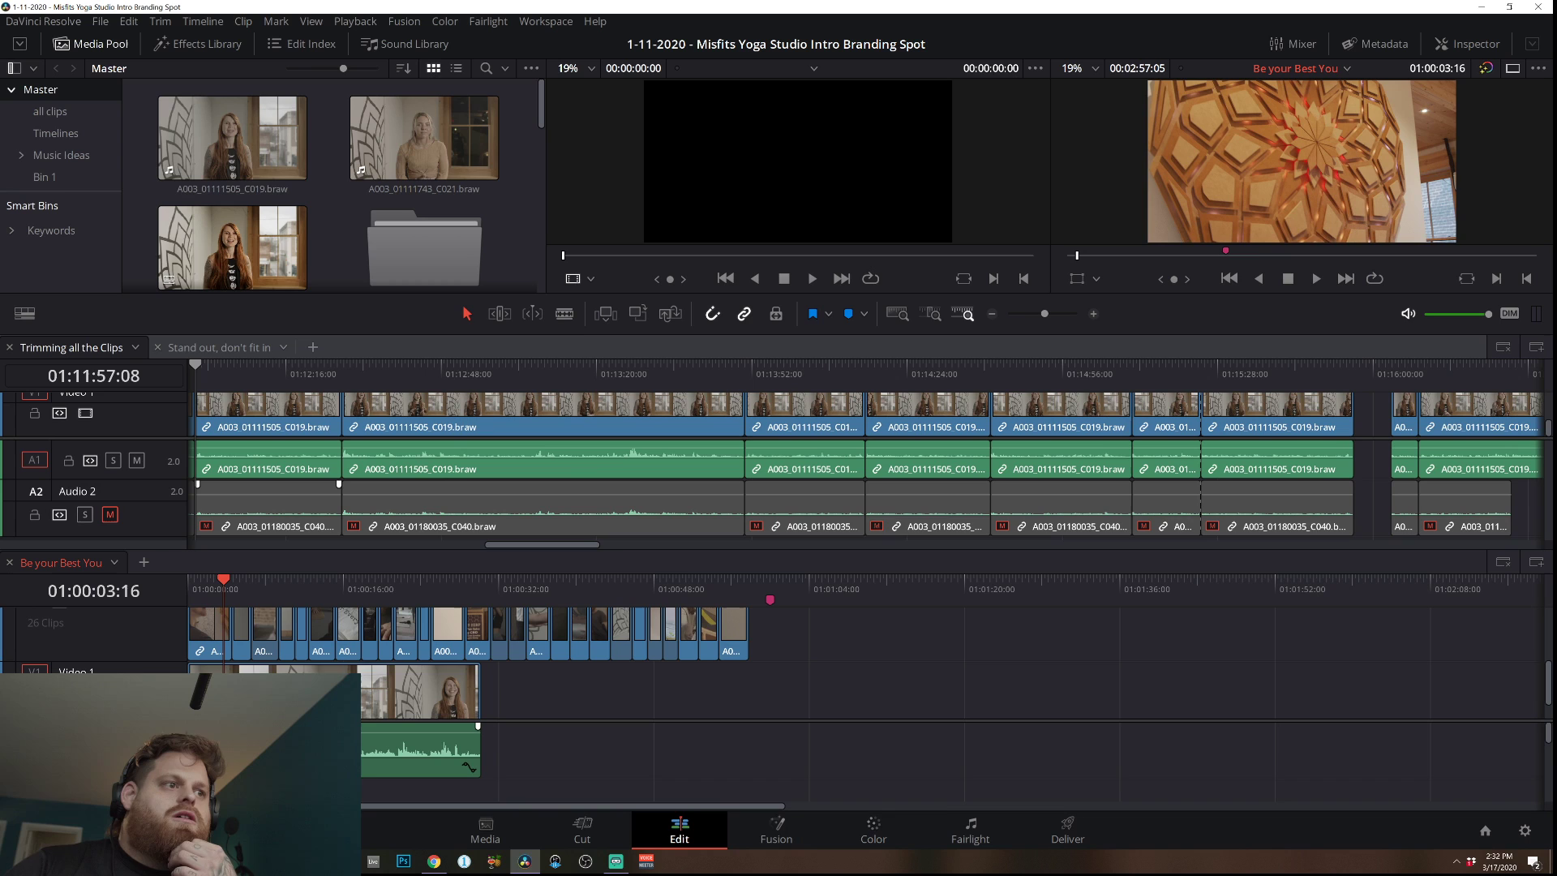
right_click(391, 766)
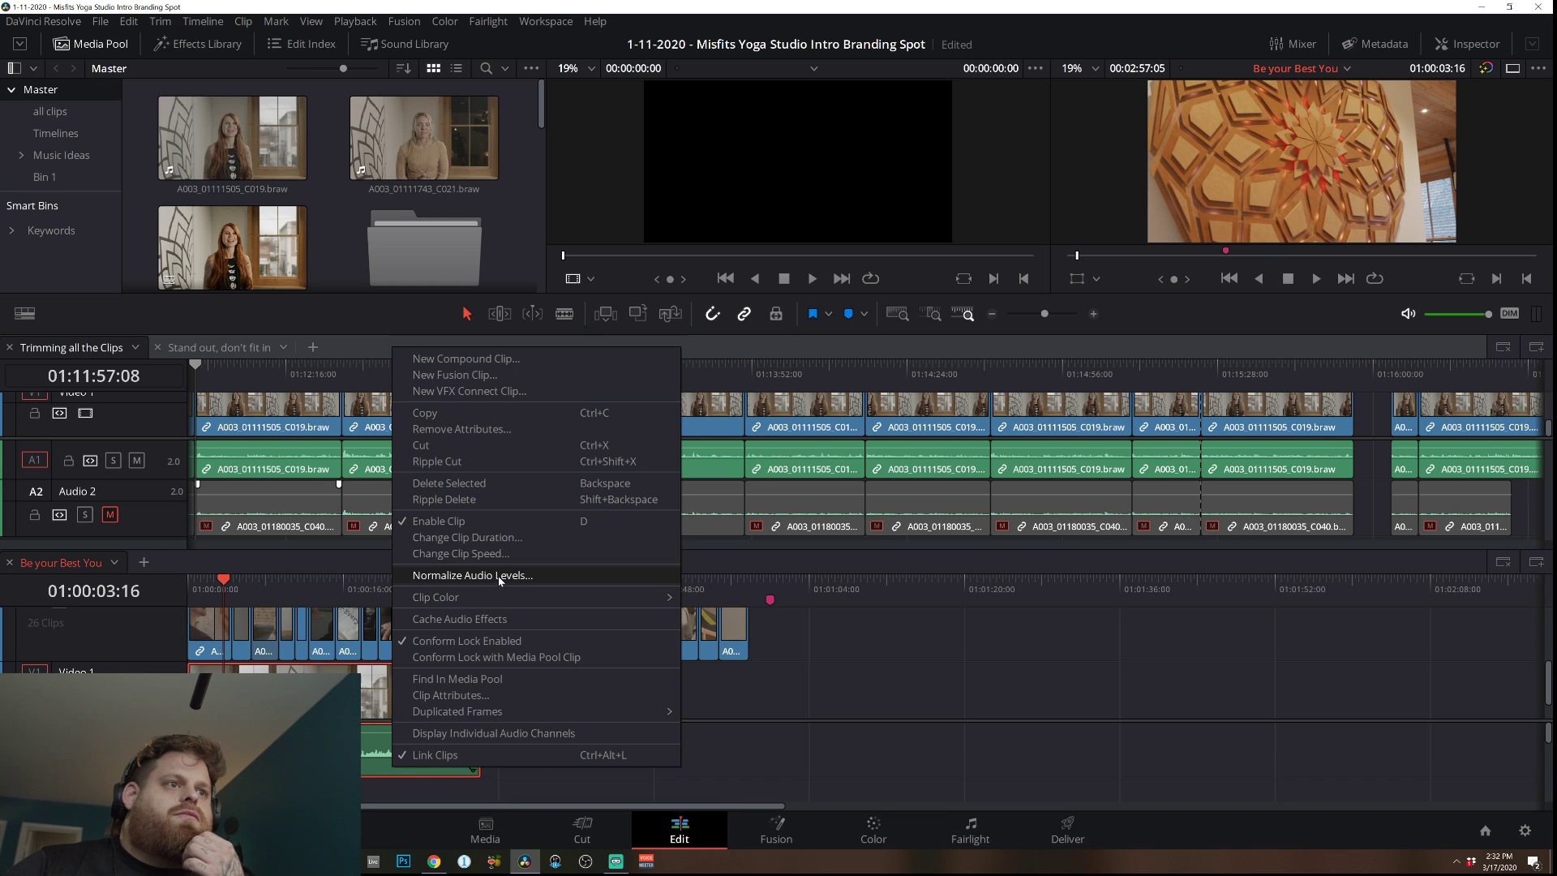
click(423, 754)
drag(427, 736, 428, 738)
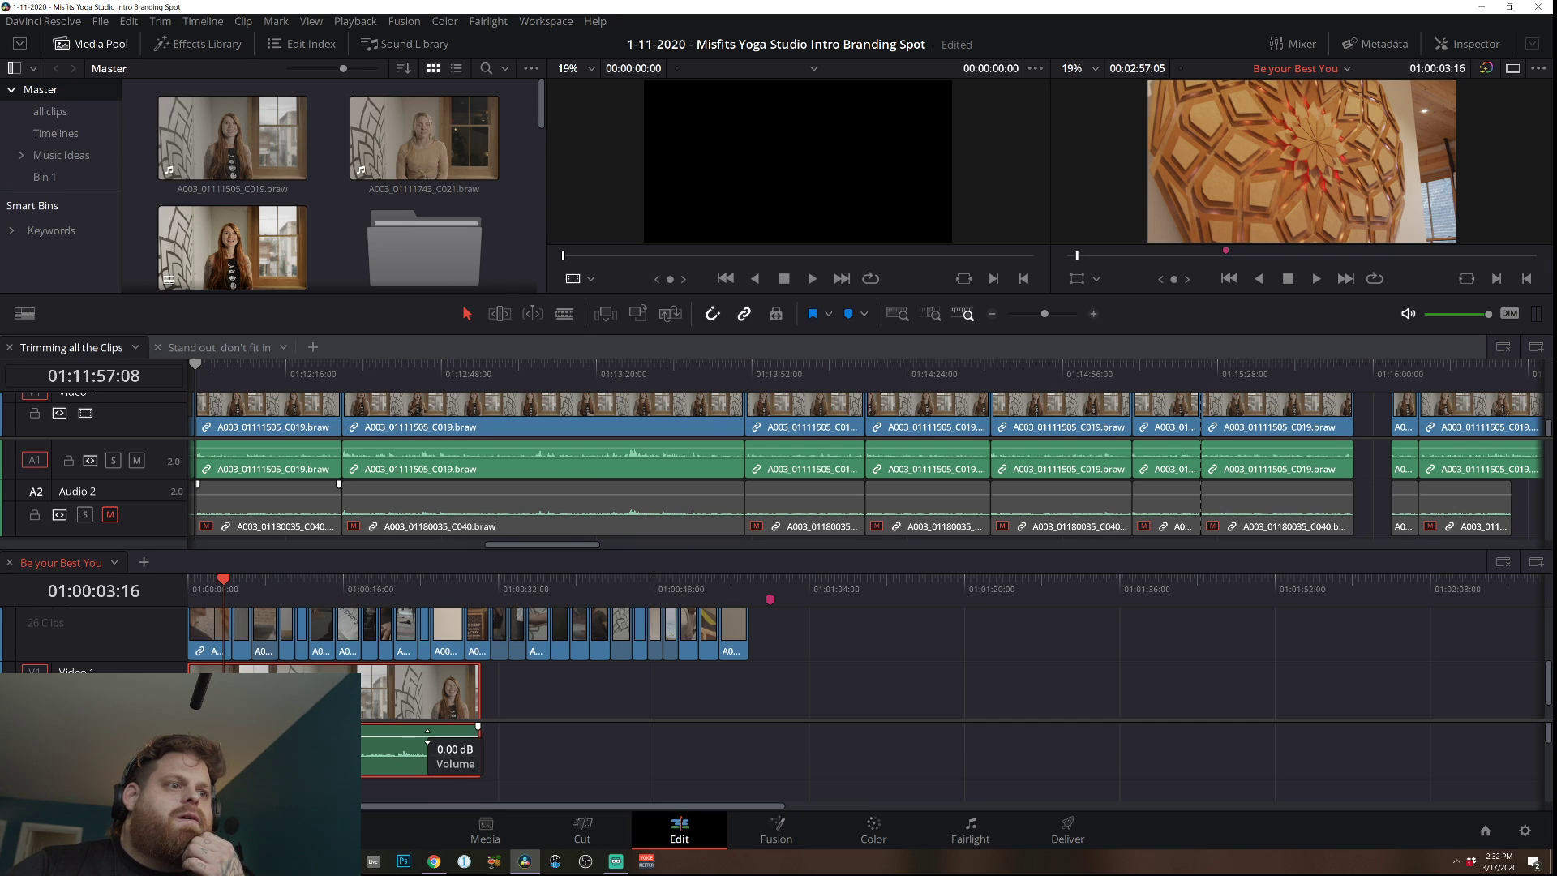
right_click(419, 751)
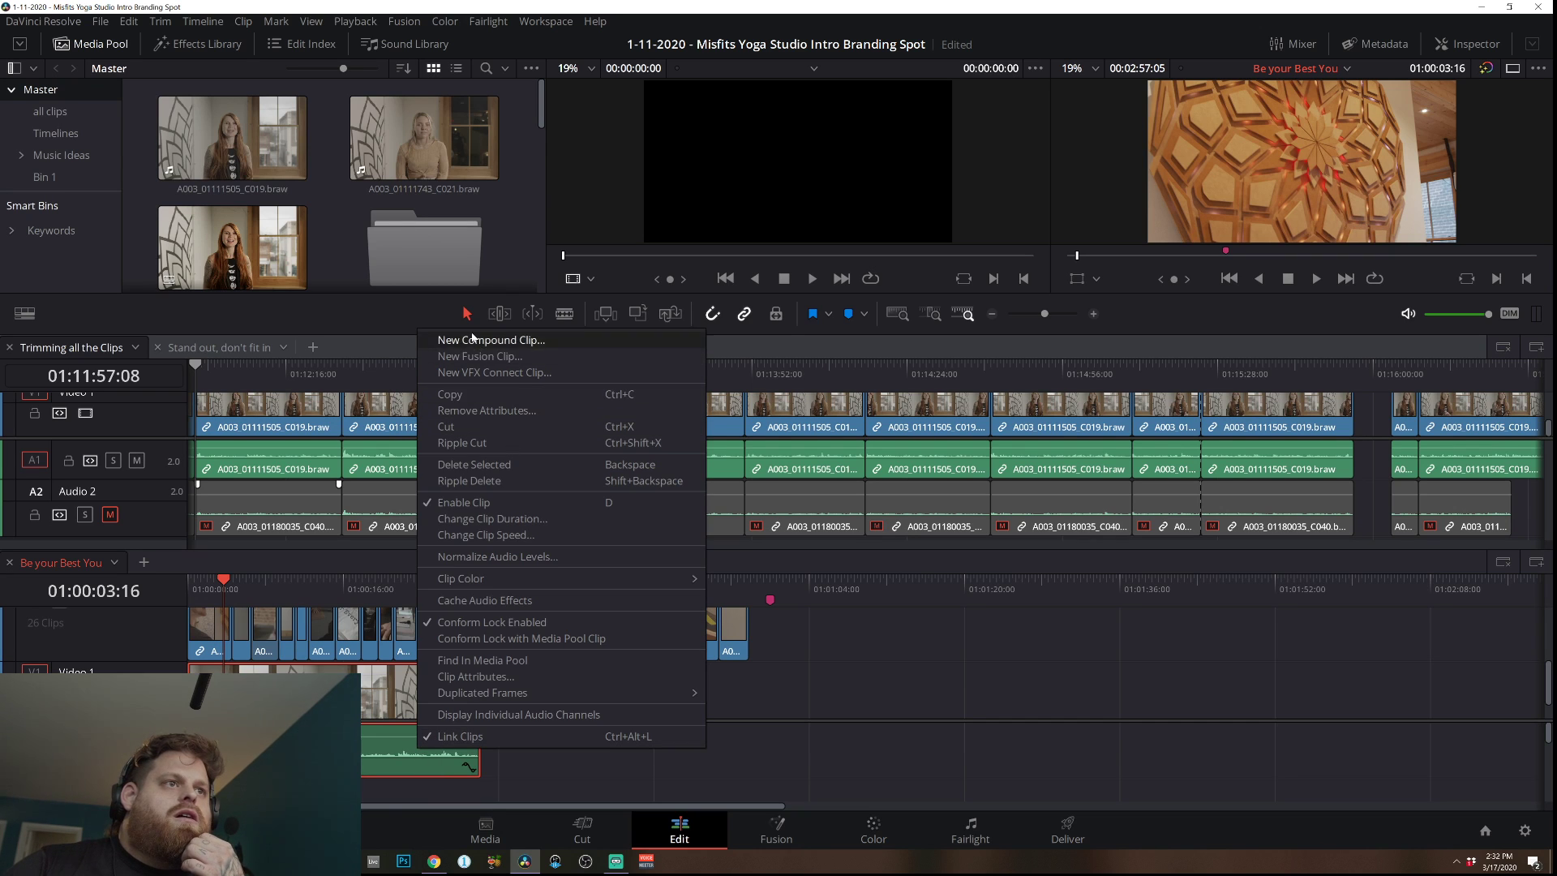
mouse_move(516, 568)
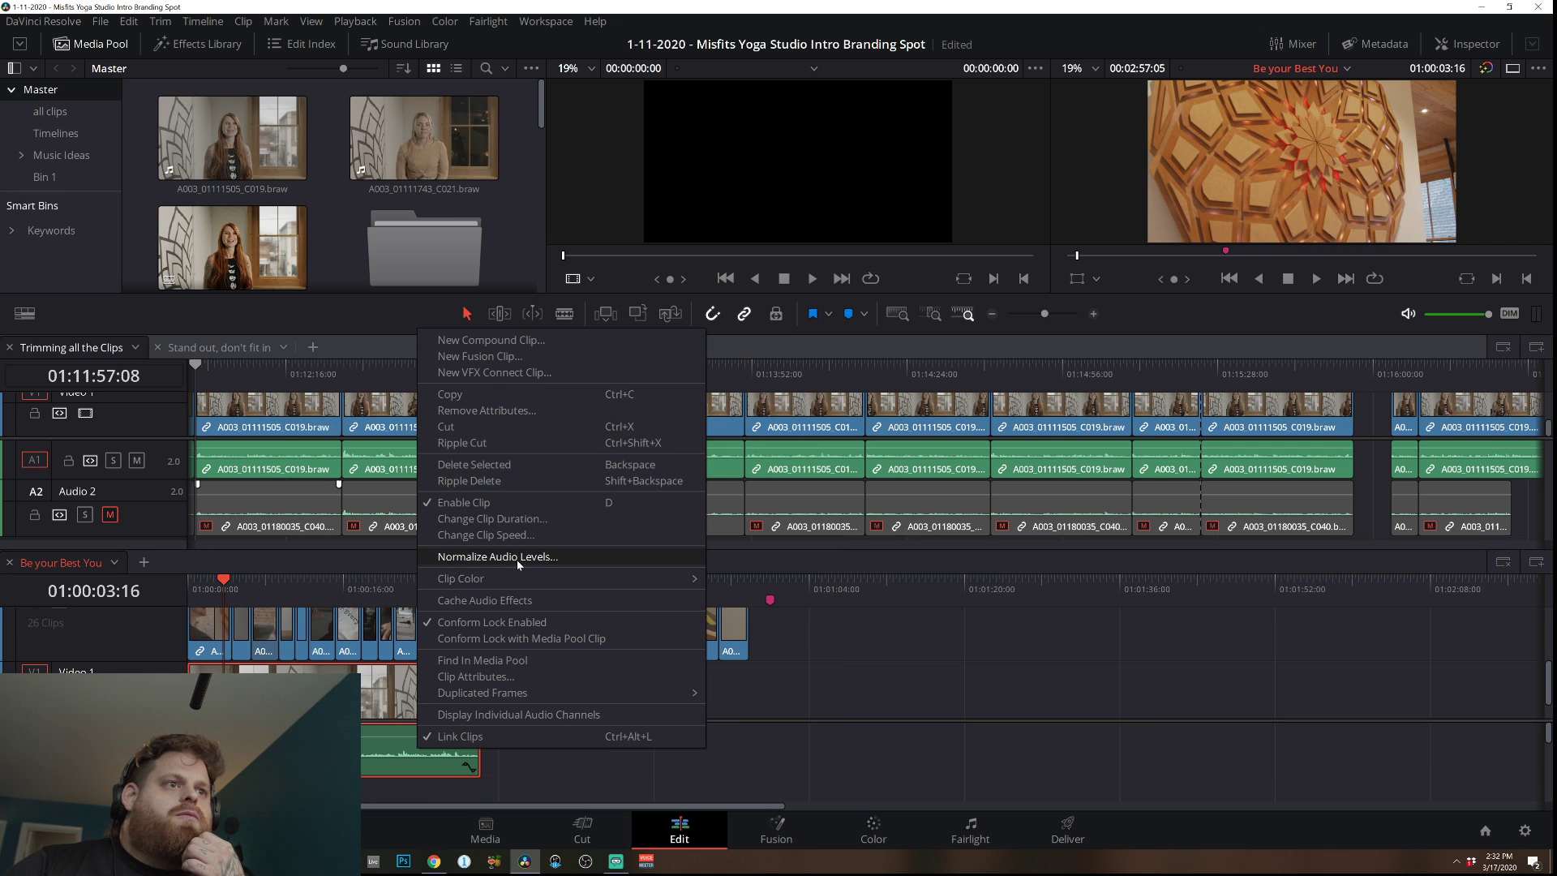
click(522, 557)
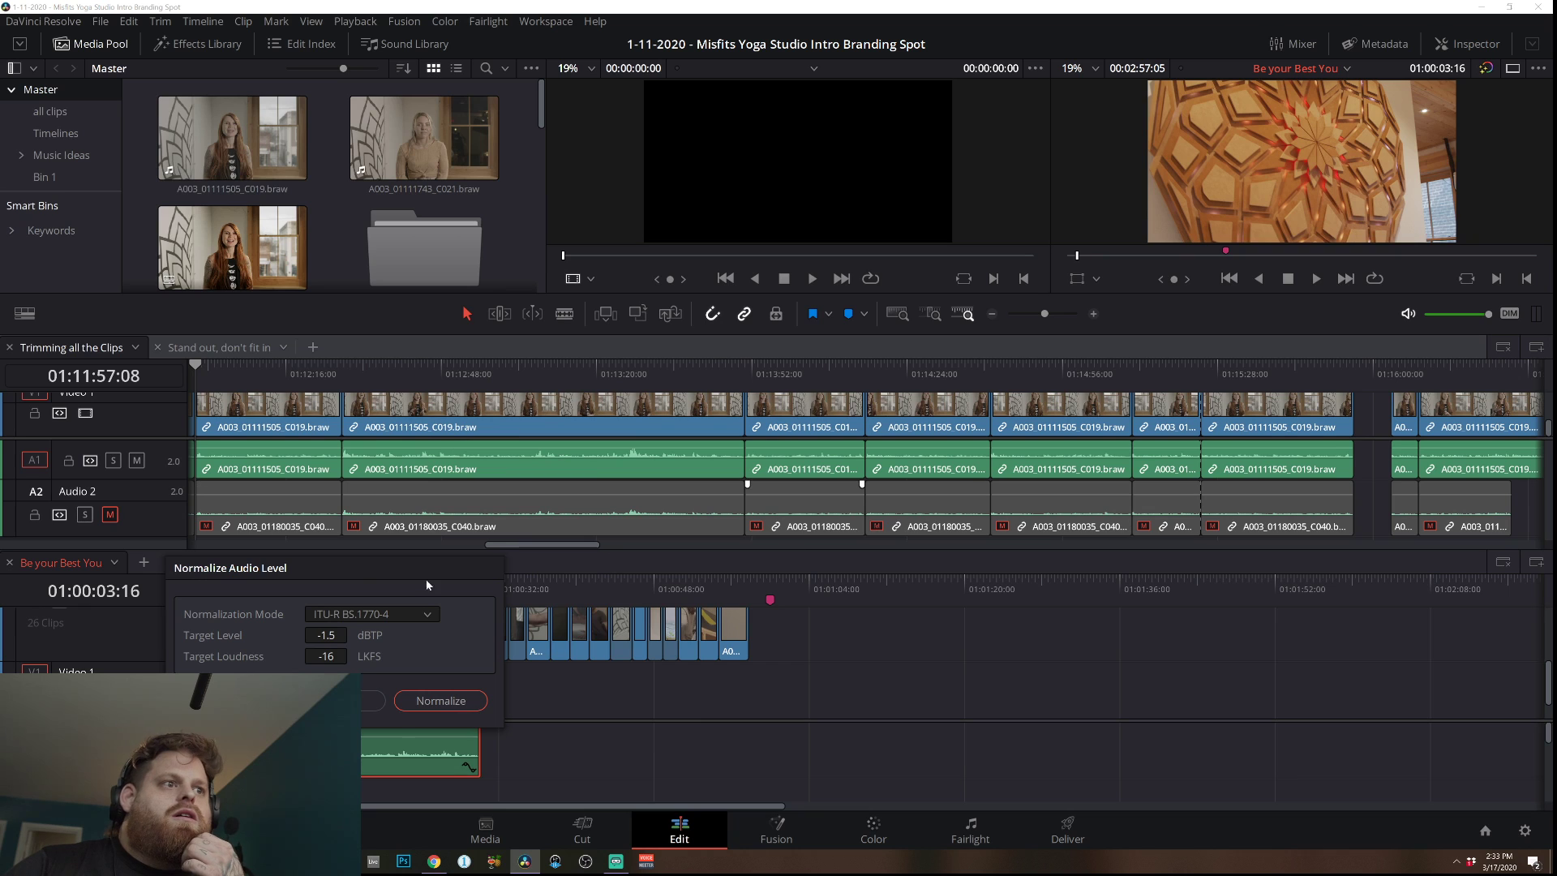
click(469, 701)
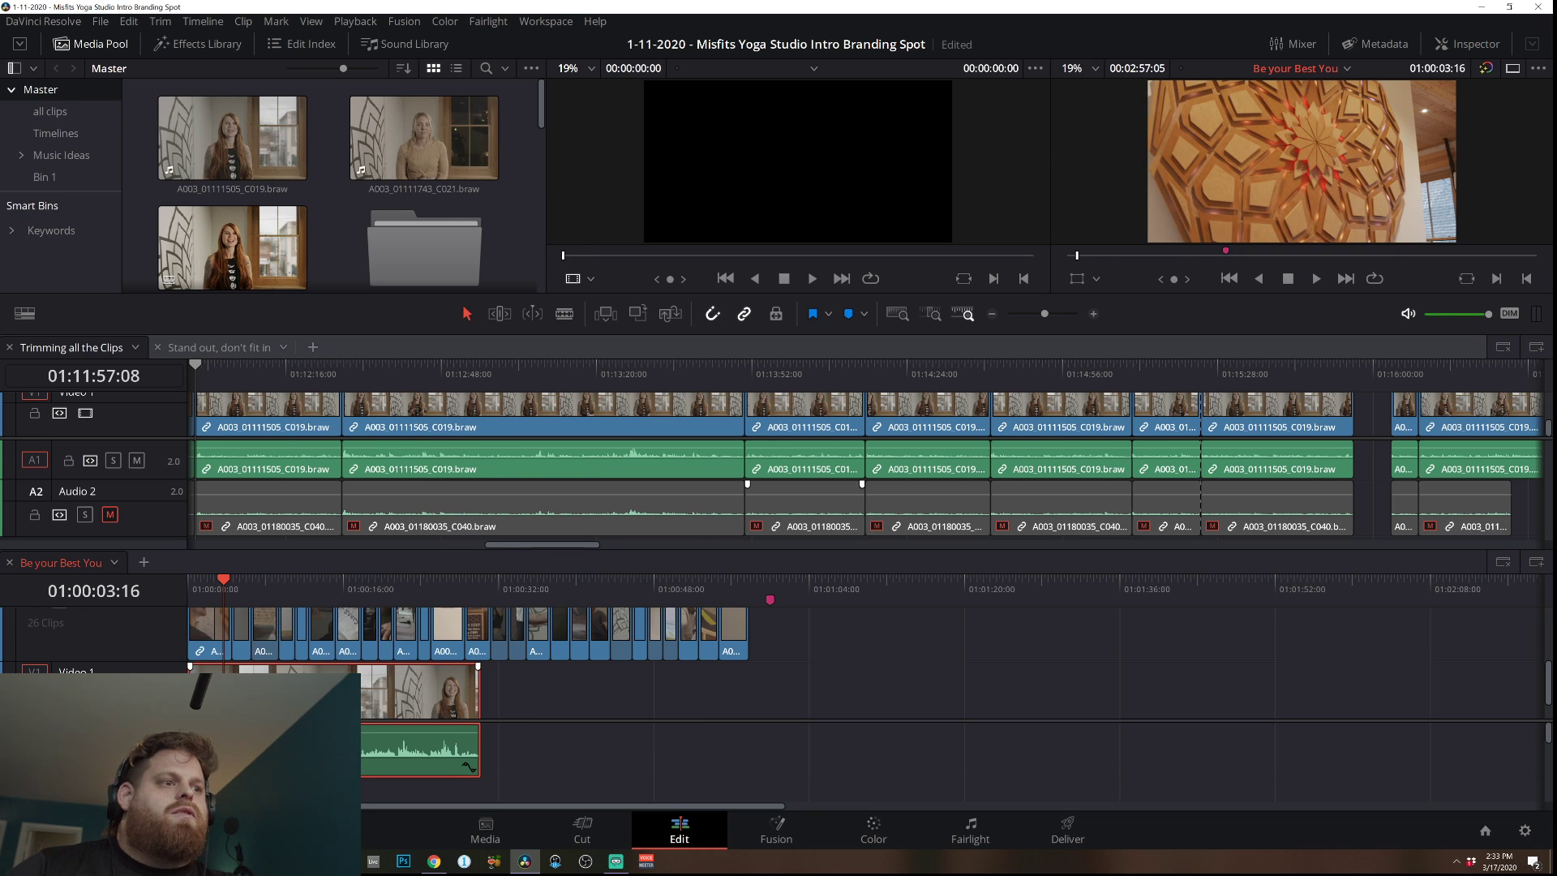
Play the "Be your Best You" timeline up to 01:00:17:20 to listen to the normalized interview.
key(space)
click(290, 590)
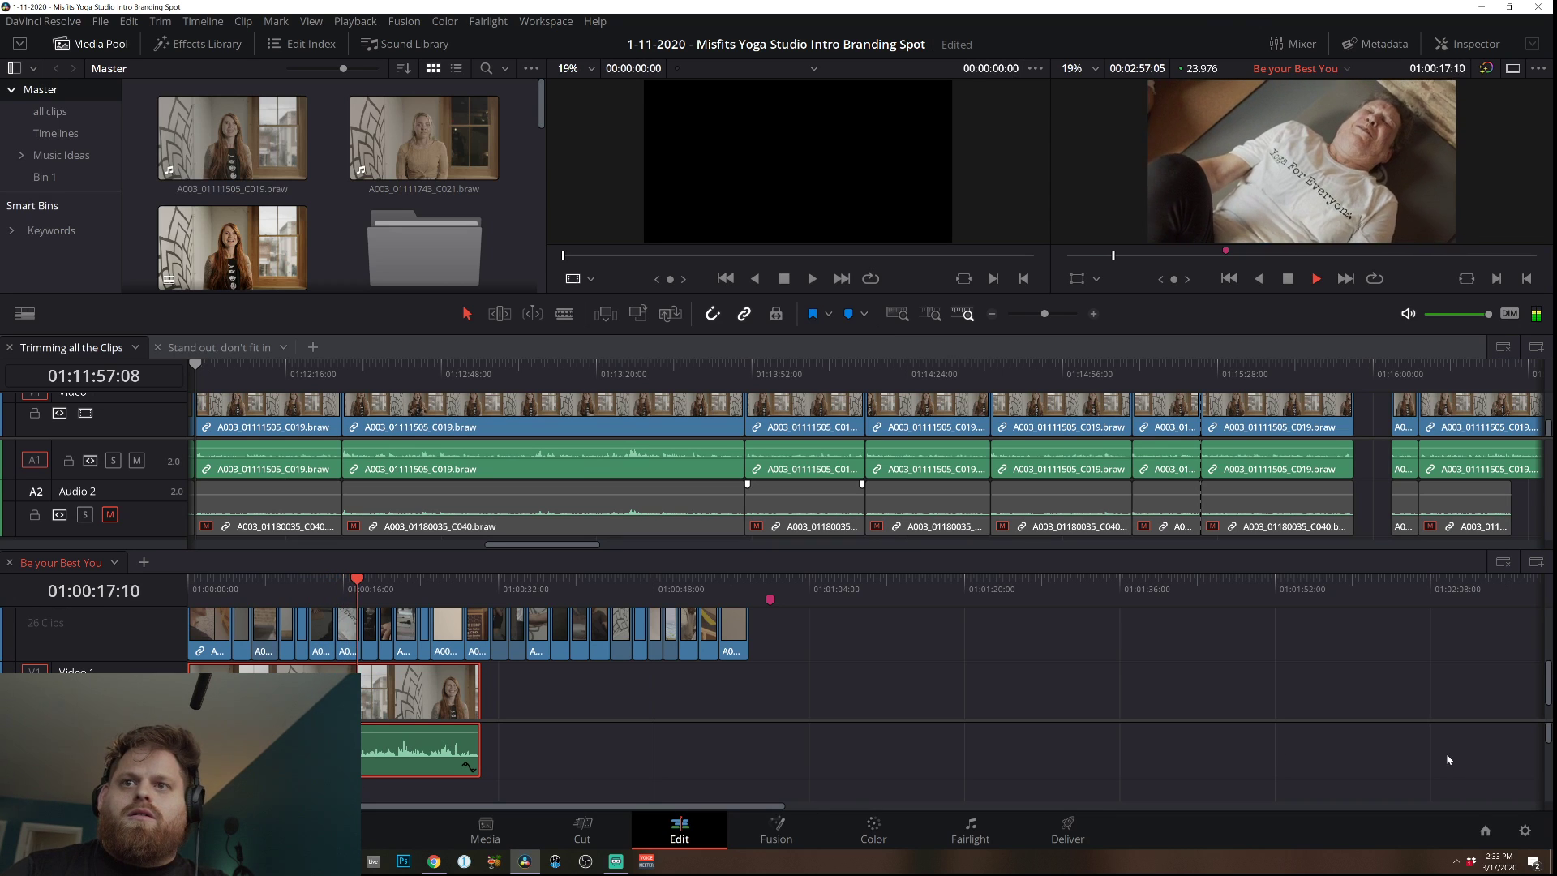
key(space)
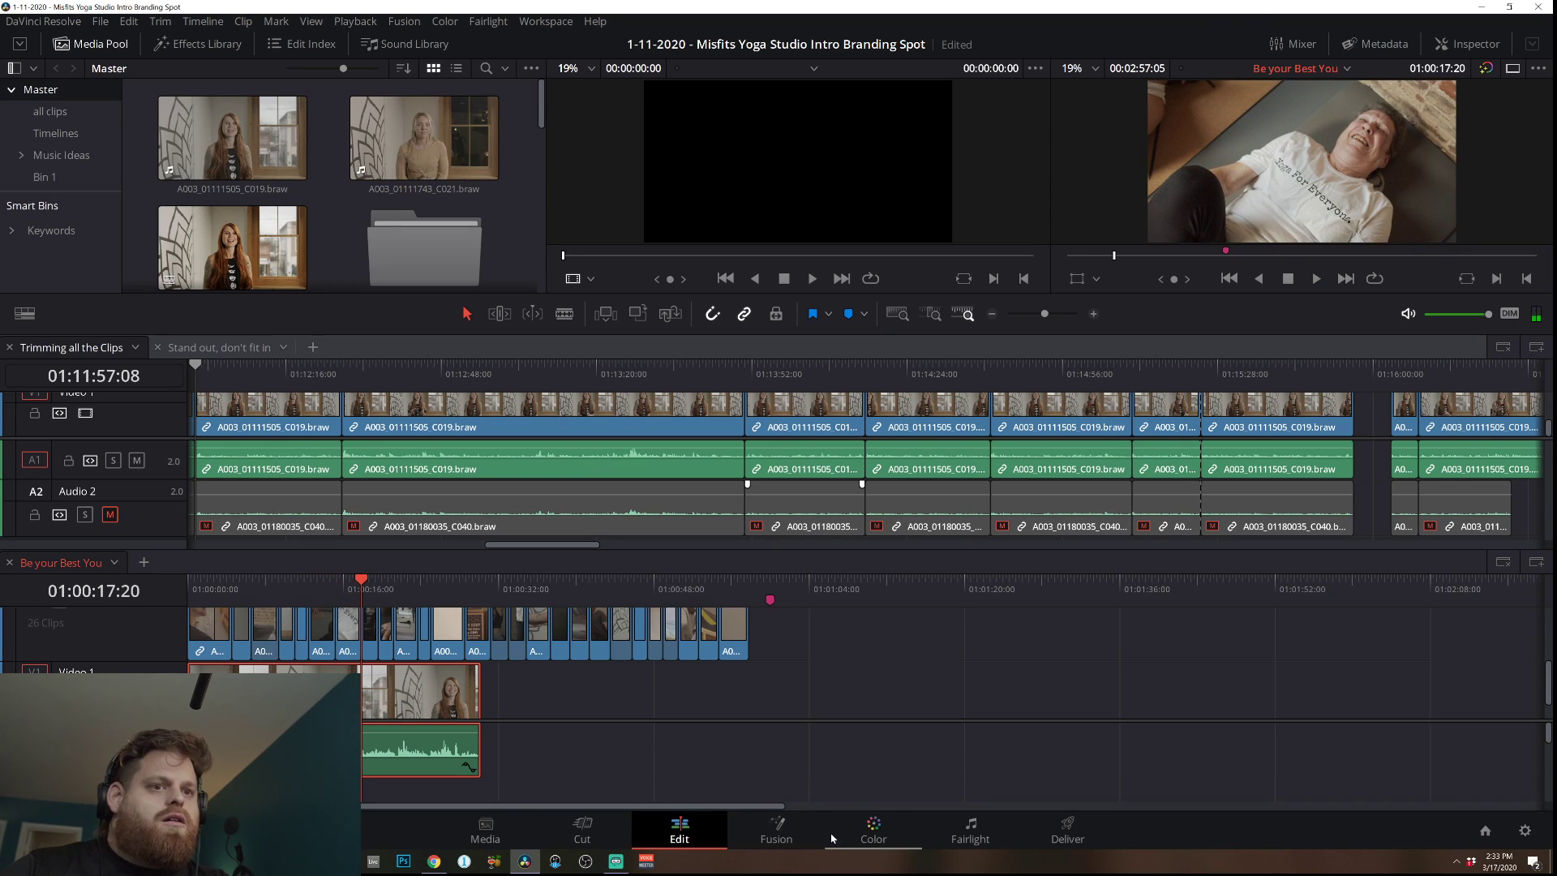
Return to Fairlight, solo Audio 1 alongside Audio 4, and lower the Audio 4 level to -3.4 dB while playing from near the start.
click(971, 831)
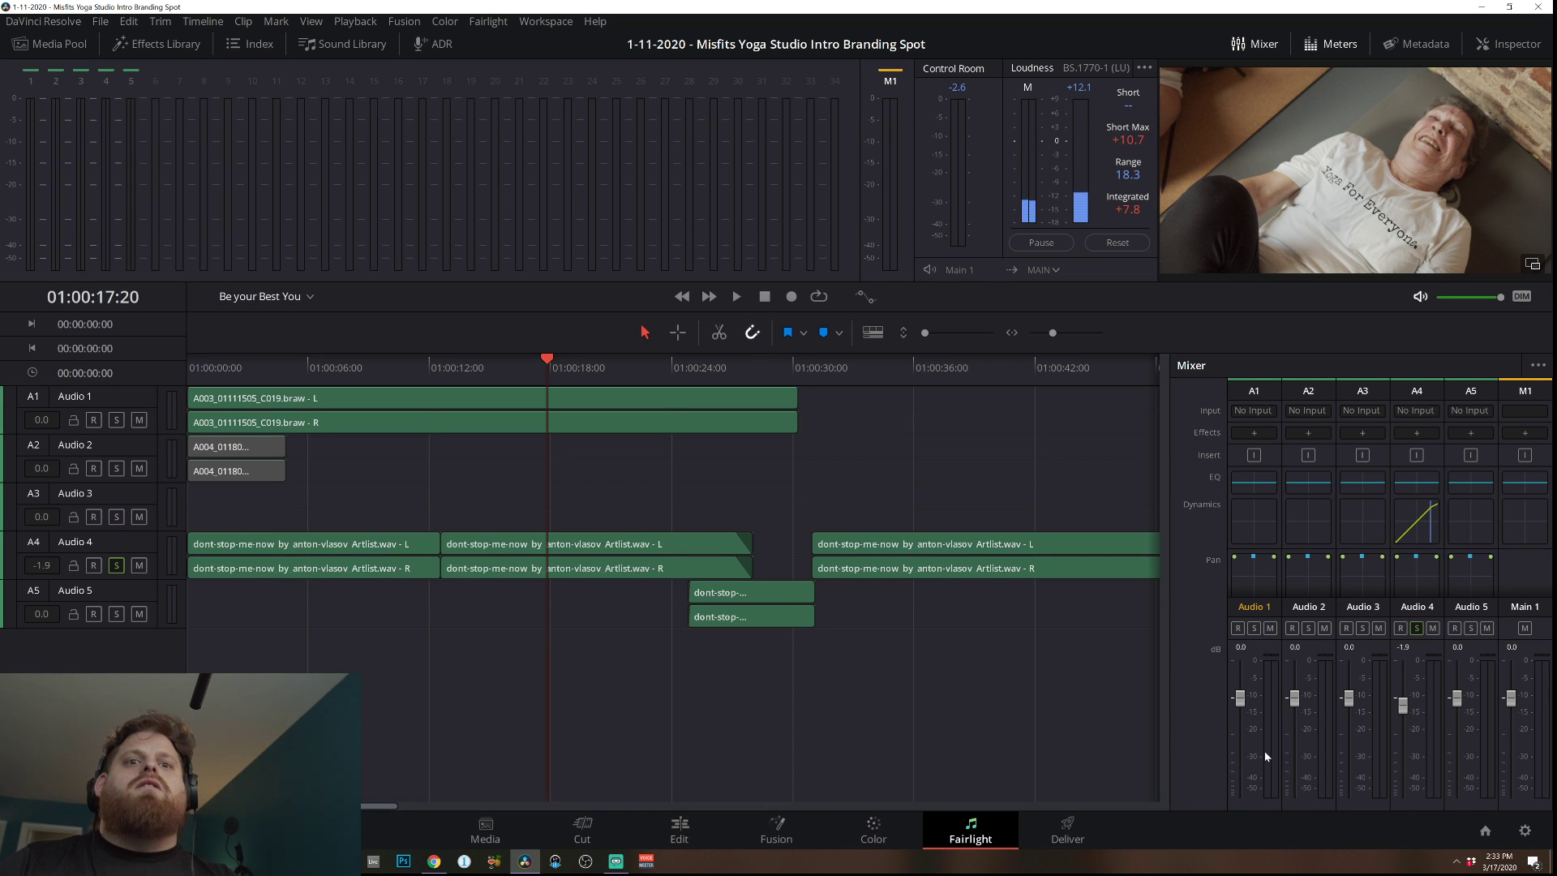
click(1255, 629)
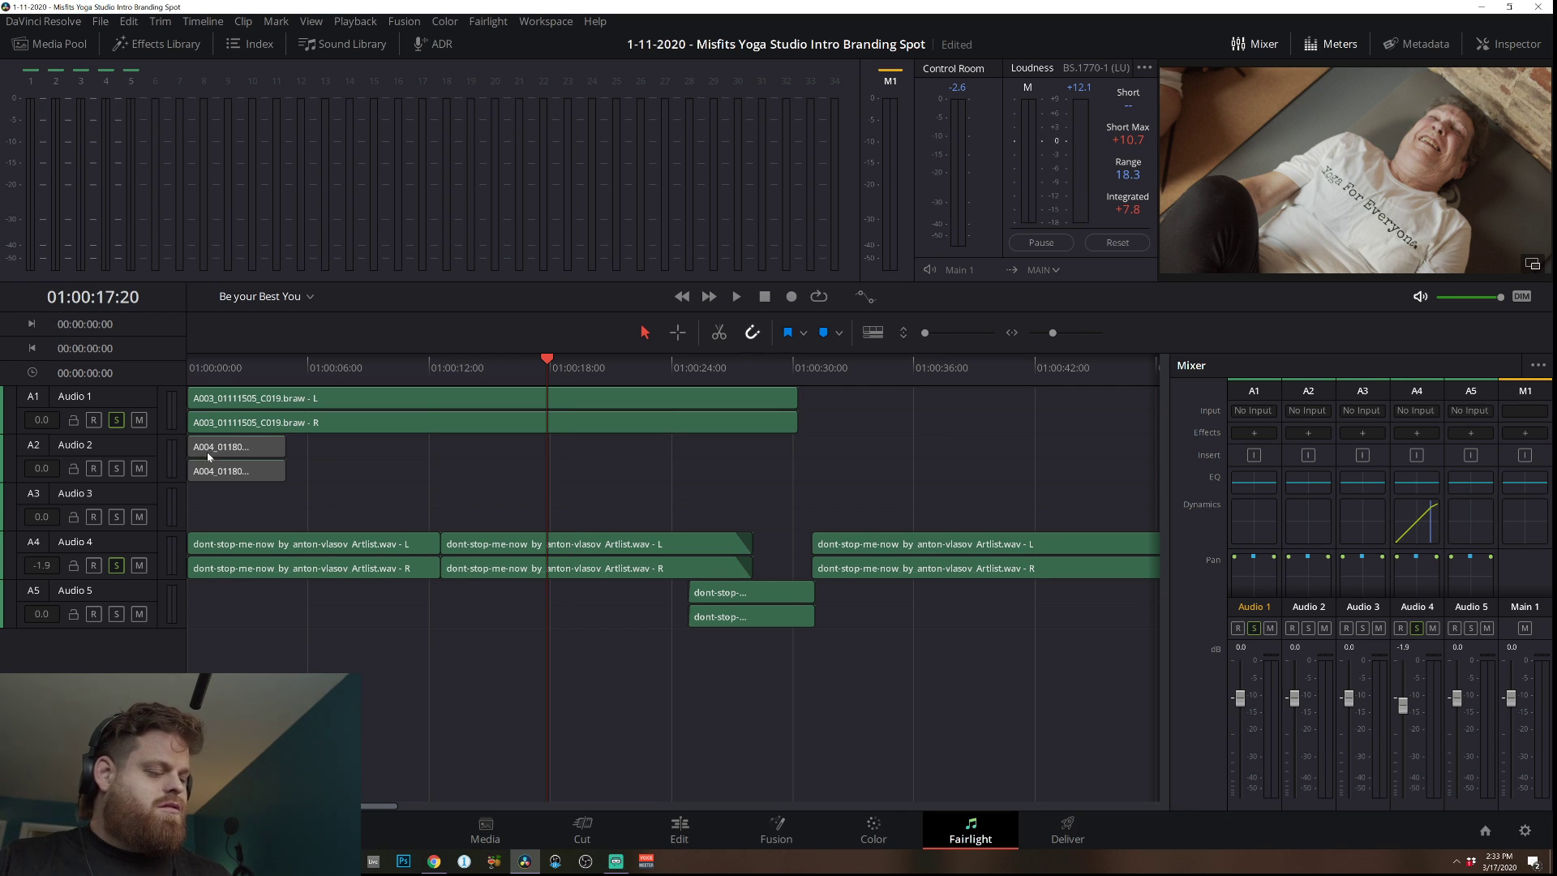
click(206, 368)
key(space)
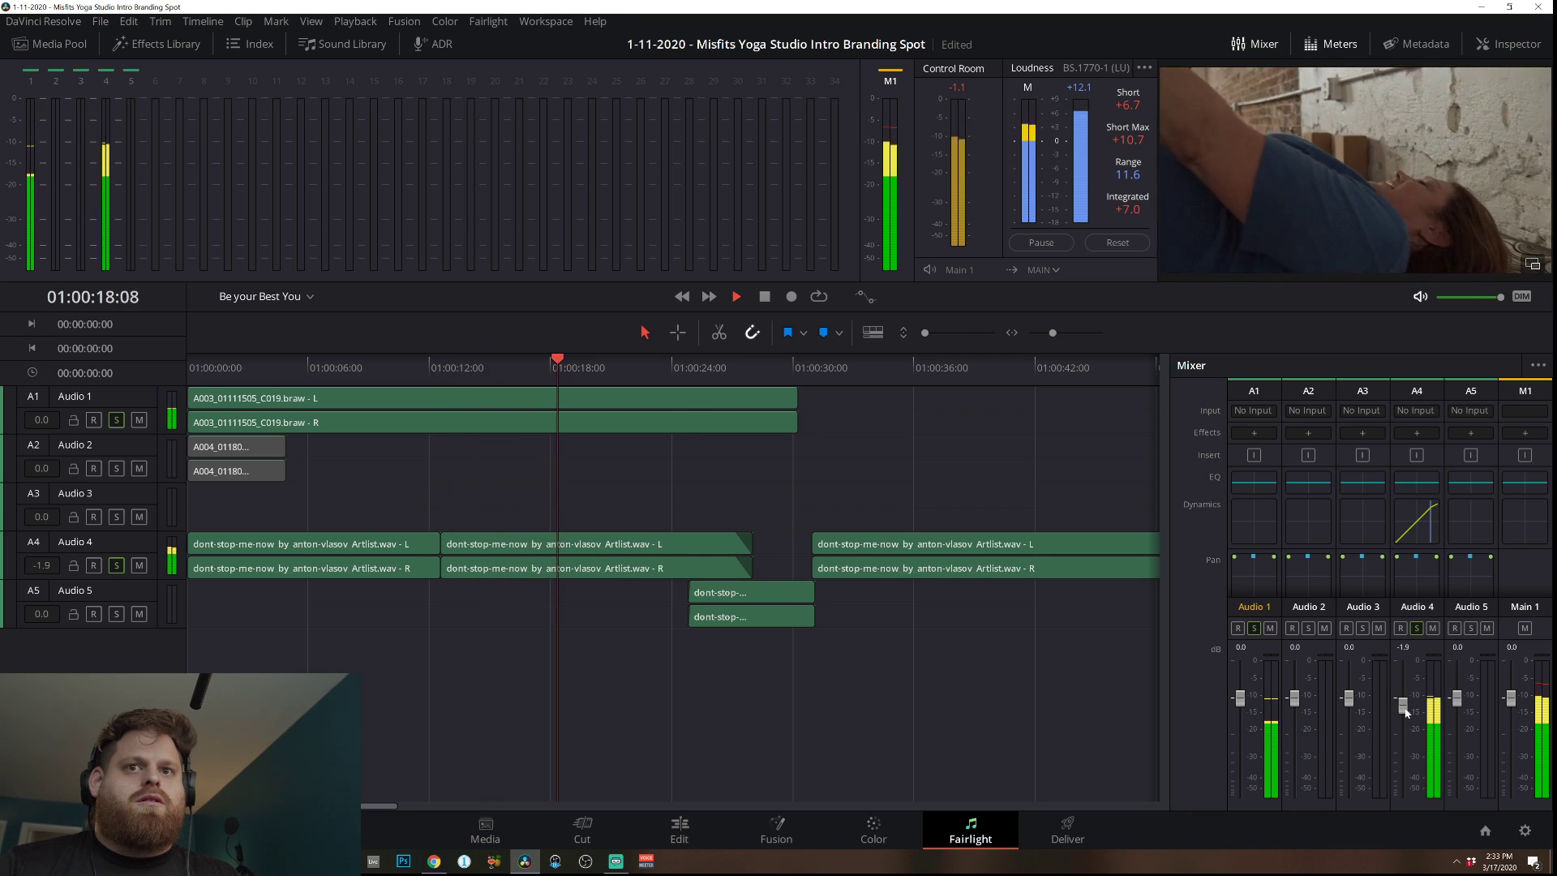
drag(1403, 702, 1407, 714)
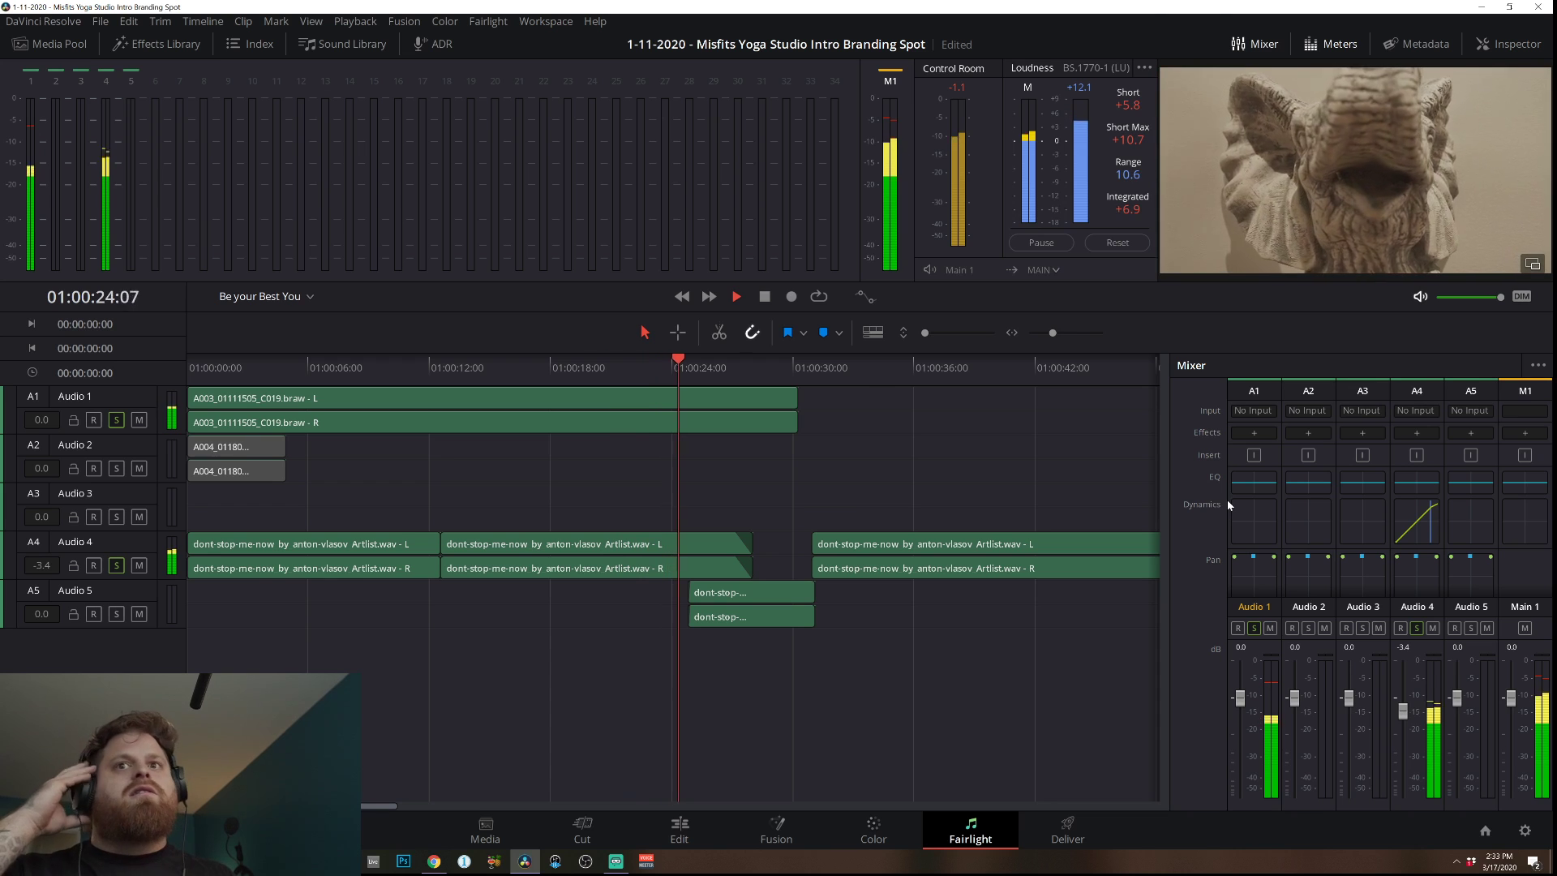
key(space)
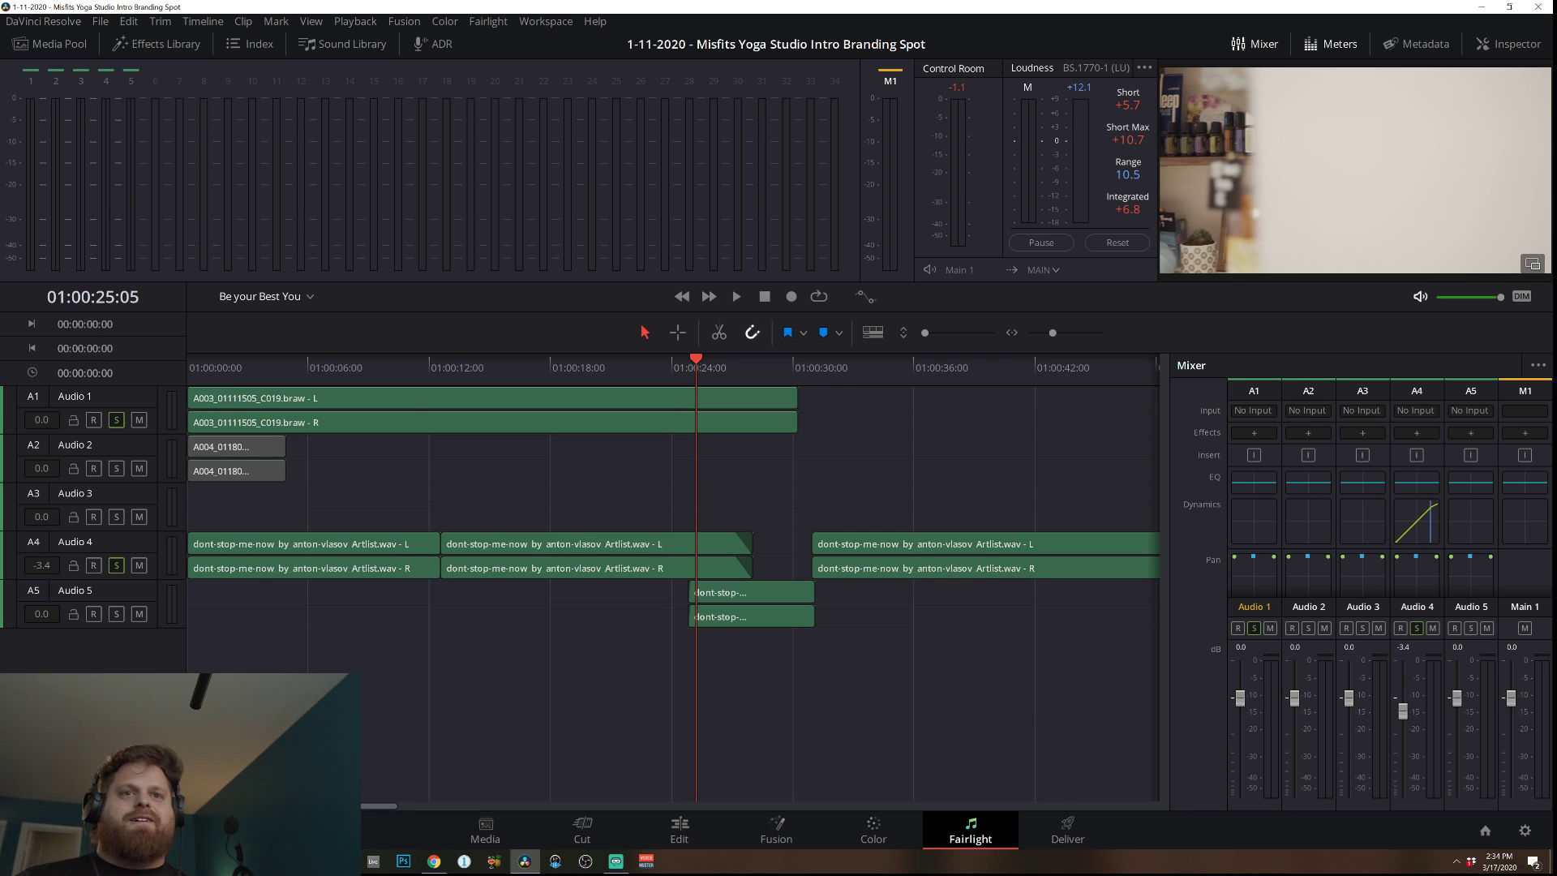
Turn on the compressor in the Audio 1 dynamics and set its sidechain to Send.
double_click(1269, 513)
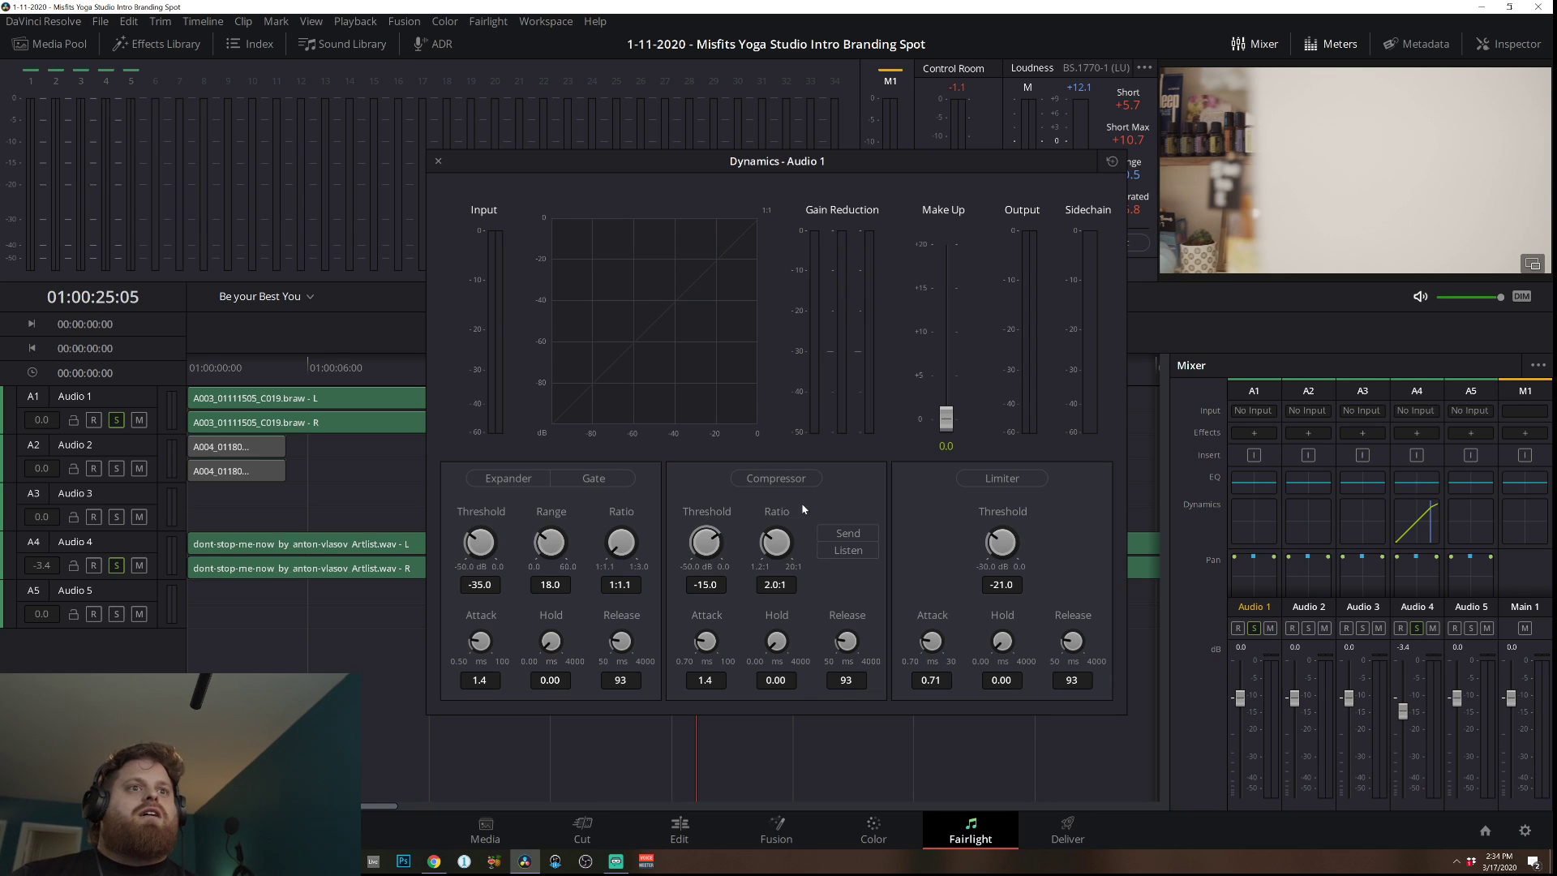
click(776, 482)
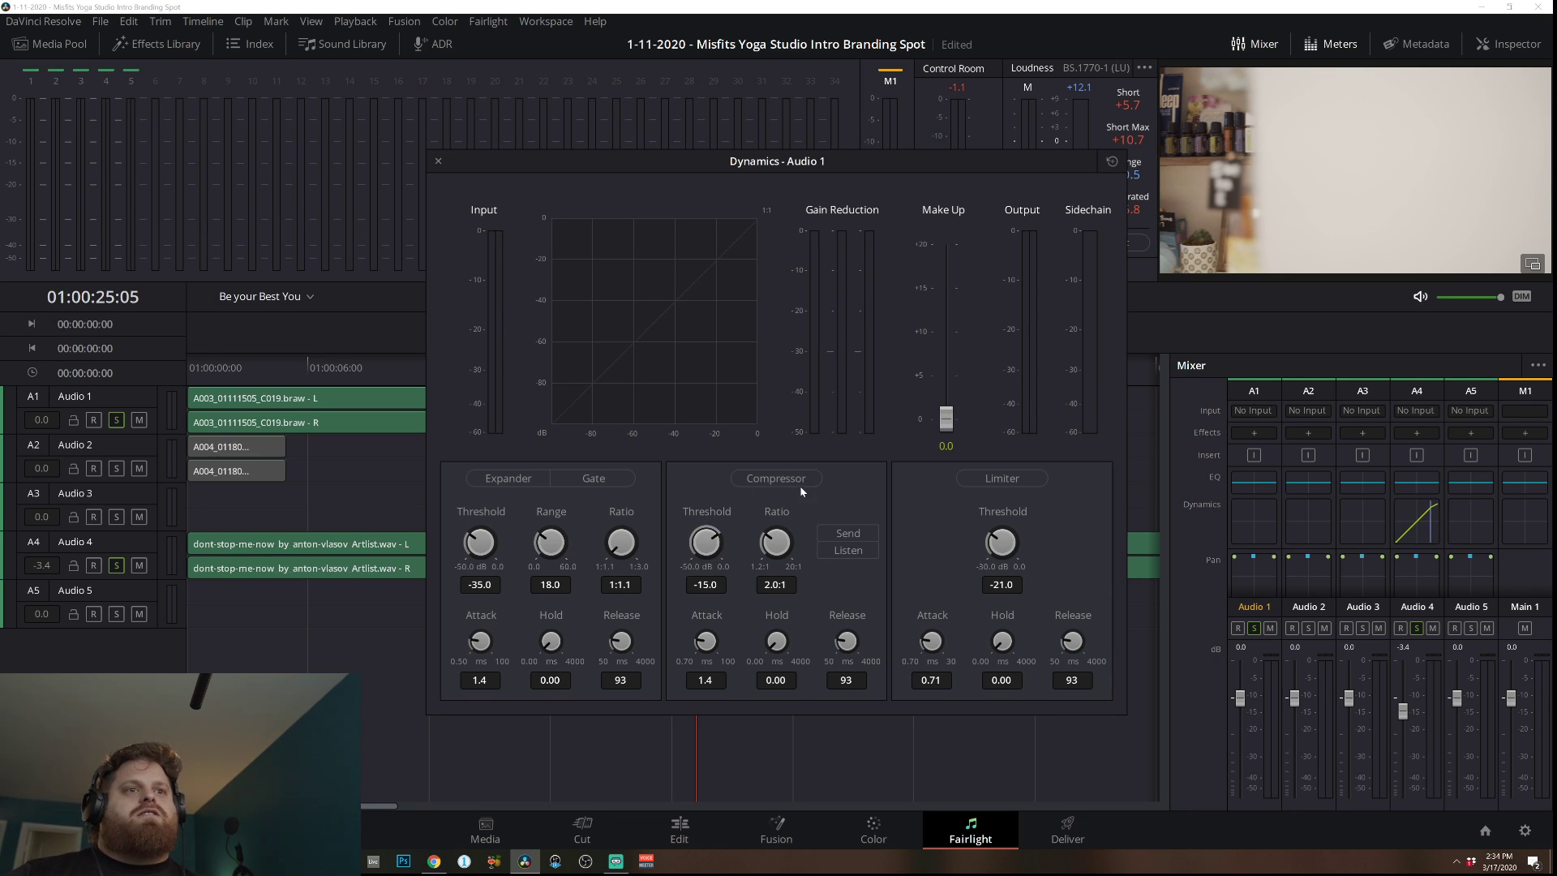
click(801, 482)
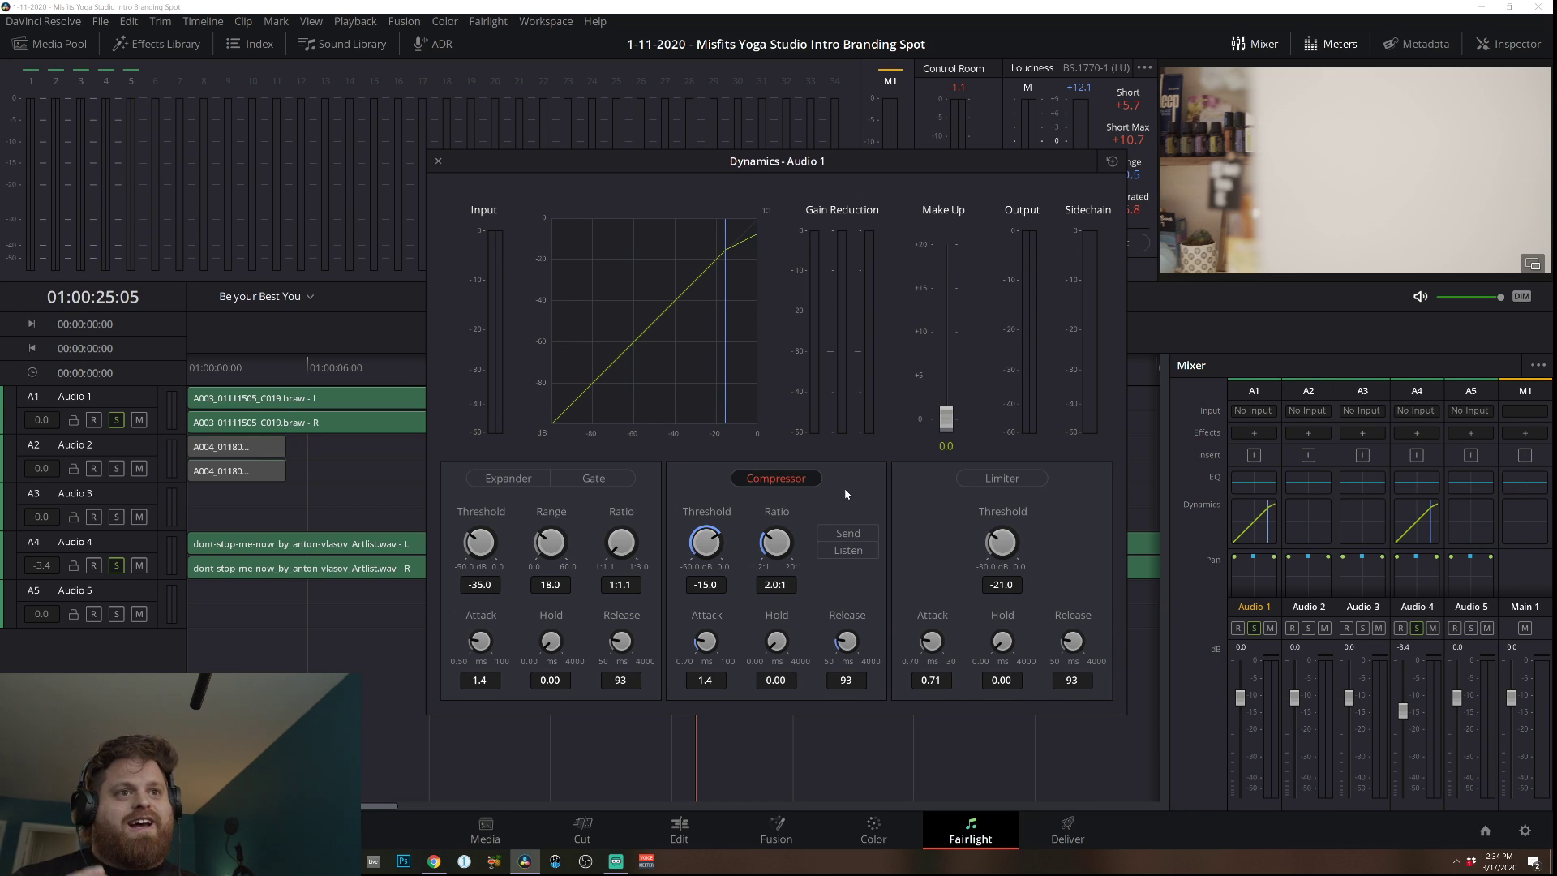
click(853, 533)
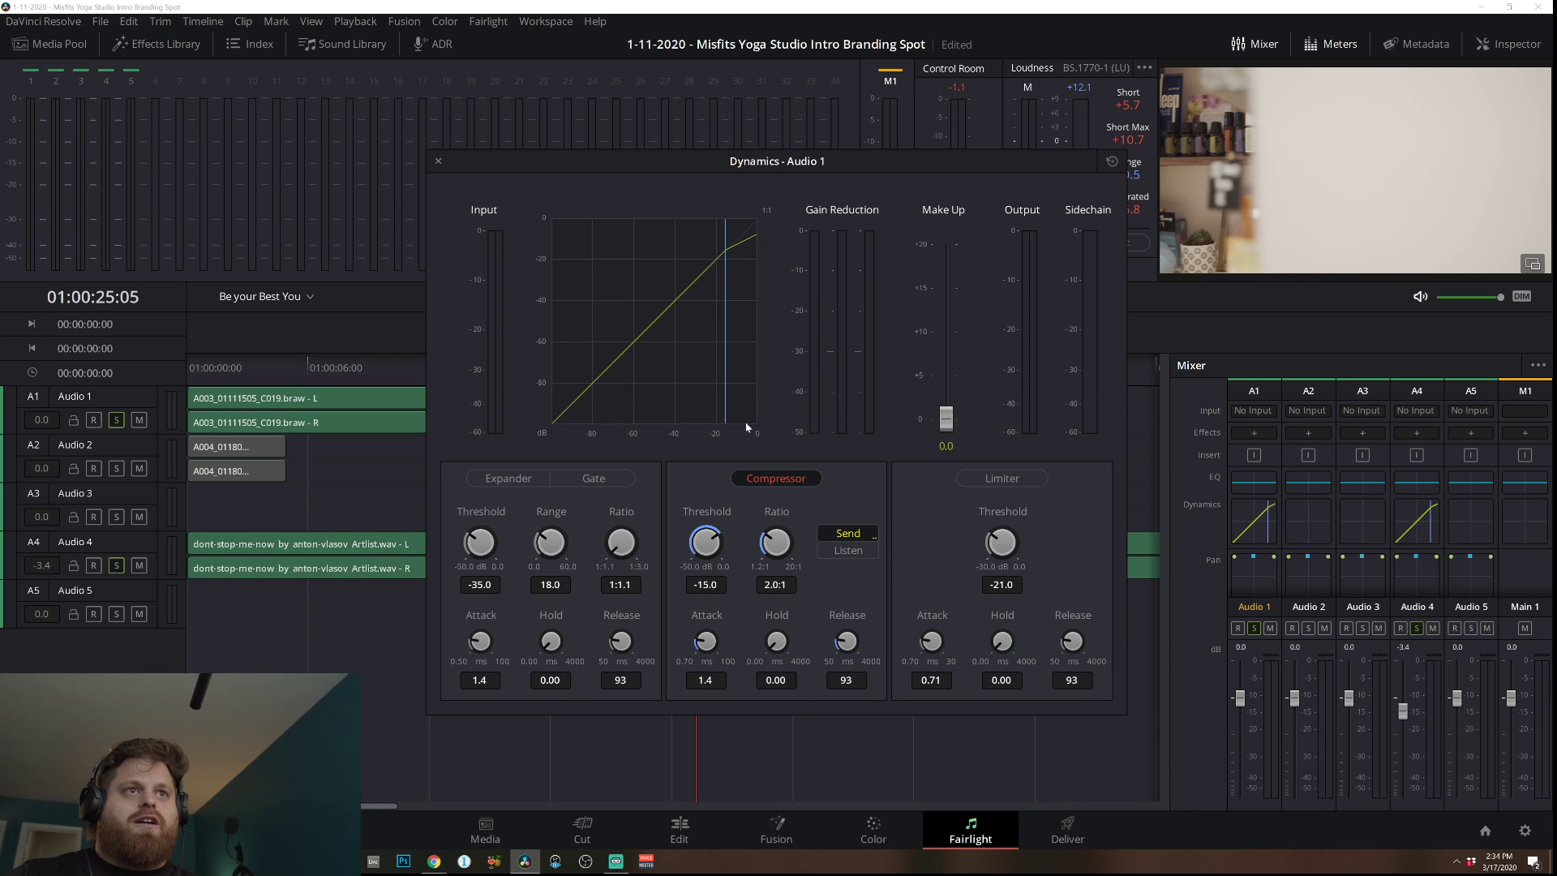
Compare the compressor sidechain settings of Audio 4 and Audio 1 in their dynamics.
click(1412, 517)
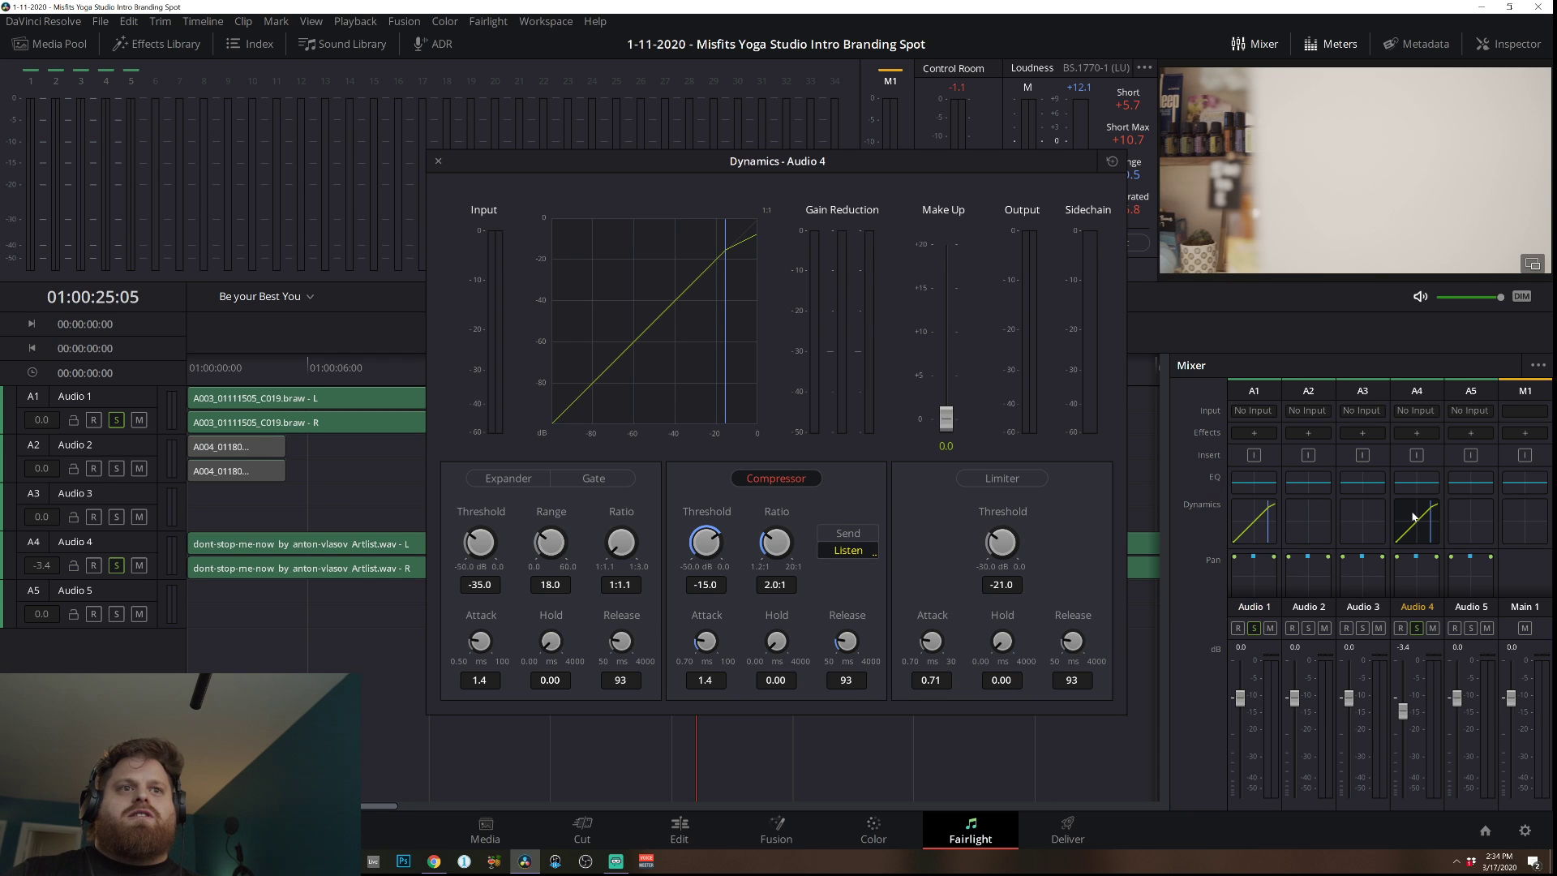
drag(856, 161, 481, 147)
click(1253, 525)
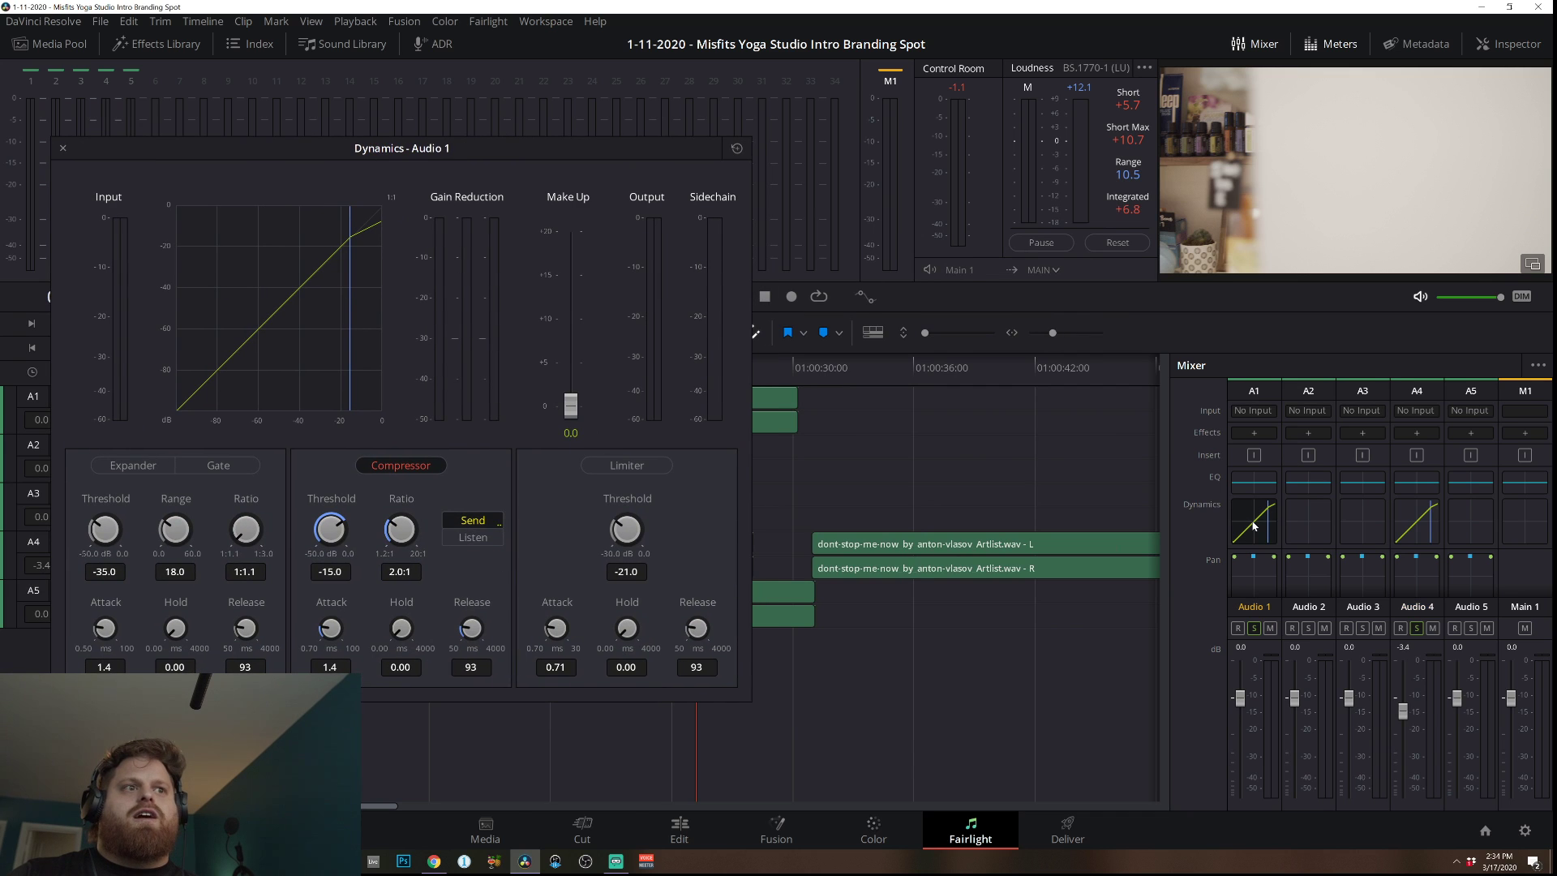
click(1419, 533)
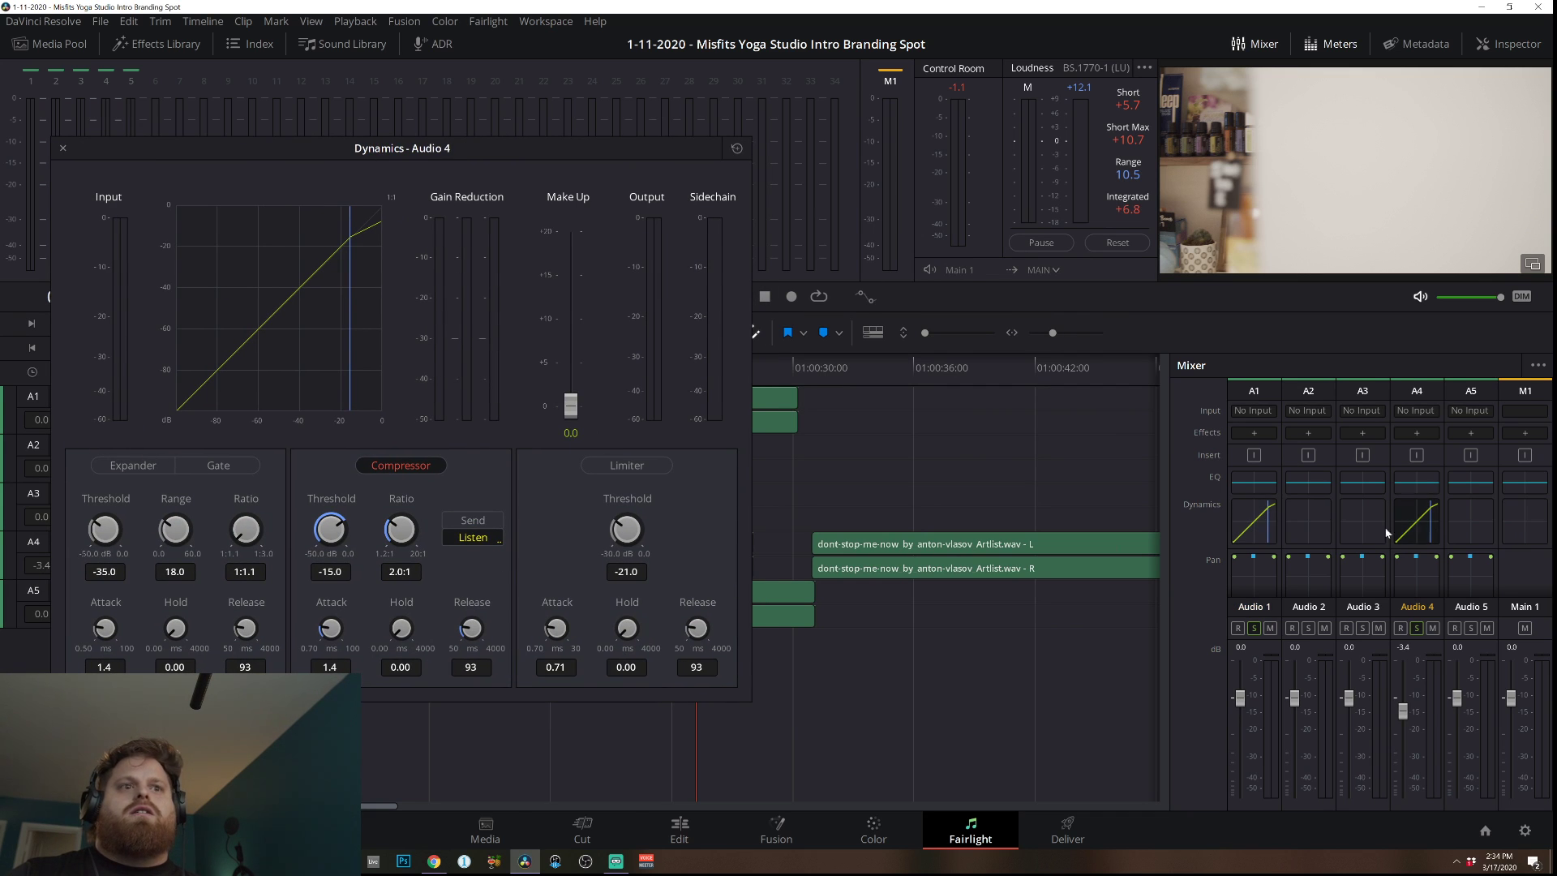
Rename the Audio 4 track as "Music track".
drag(449, 150, 926, 153)
right_click(94, 543)
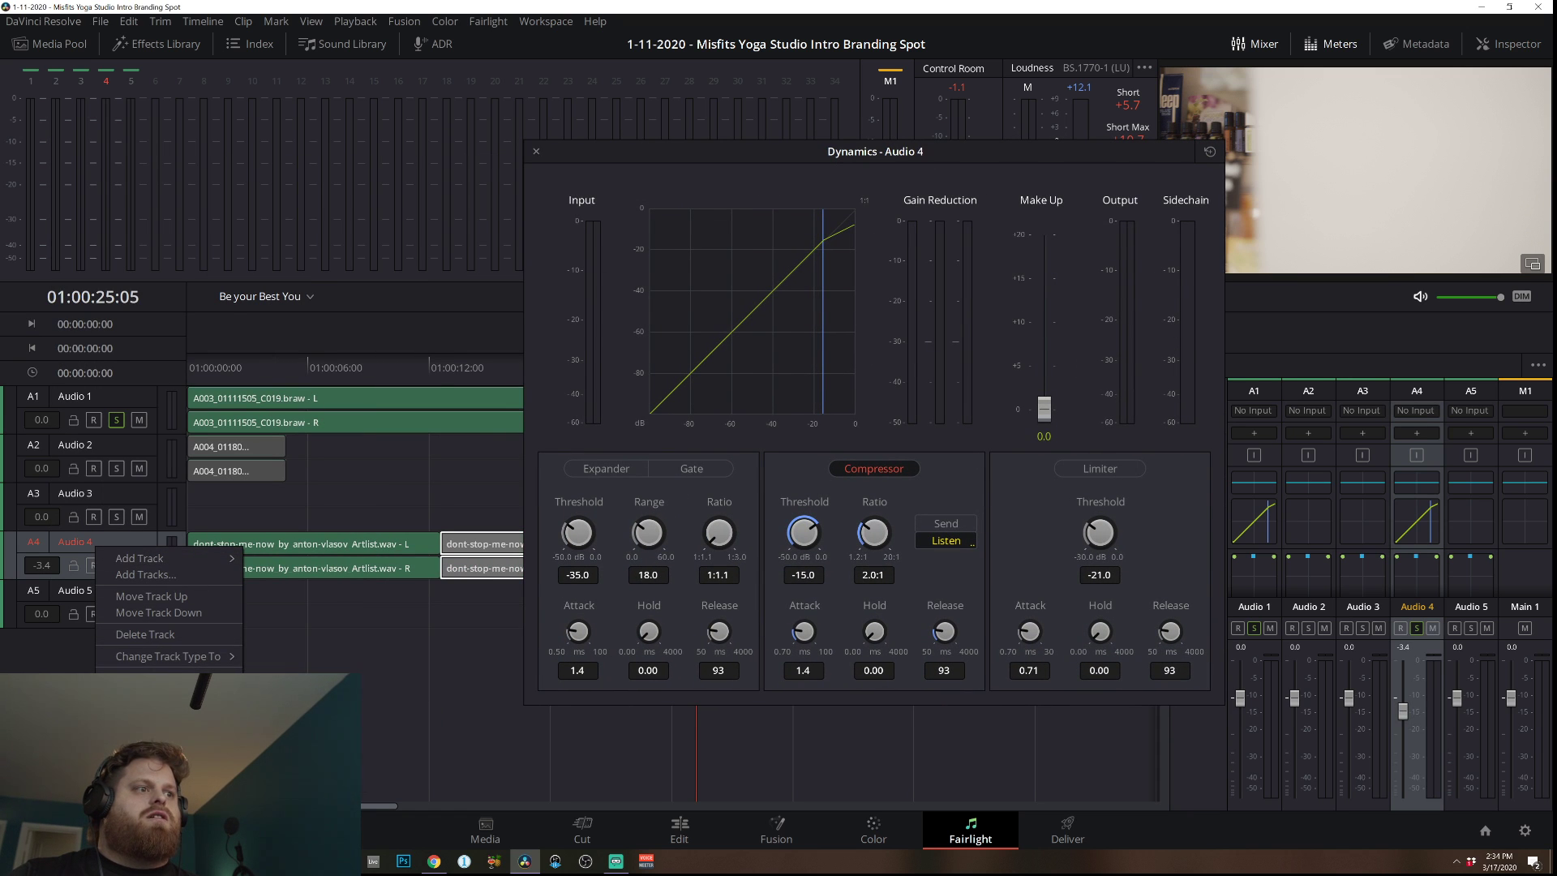
double_click(91, 541)
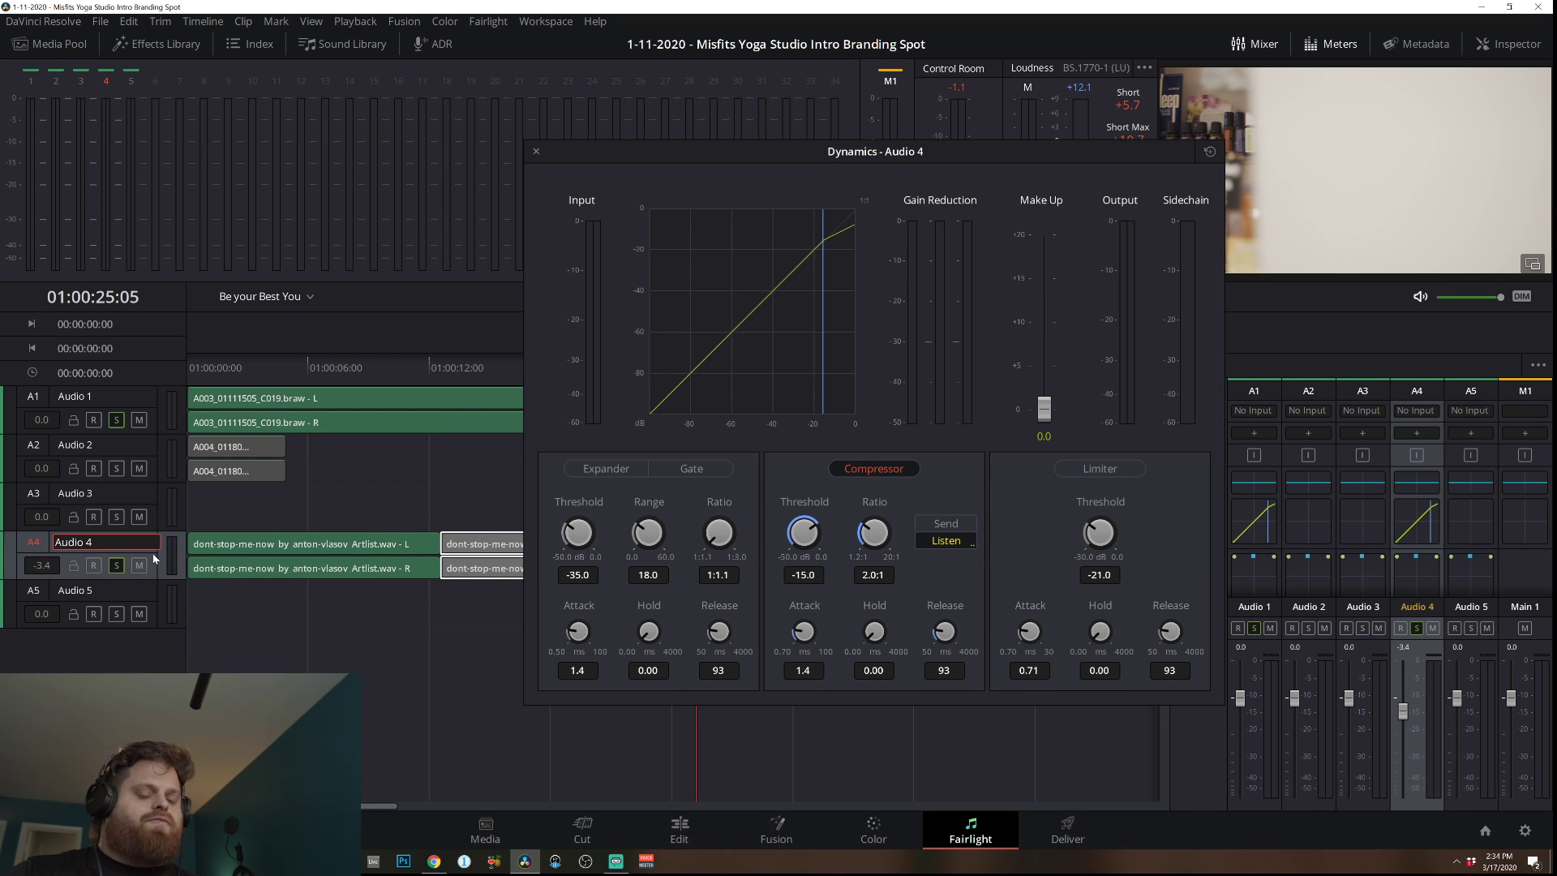
key(BackSpace)
key(BackSpace)
key(BackSpace)
key(BackSpace)
key(BackSpace)
key(BackSpace)
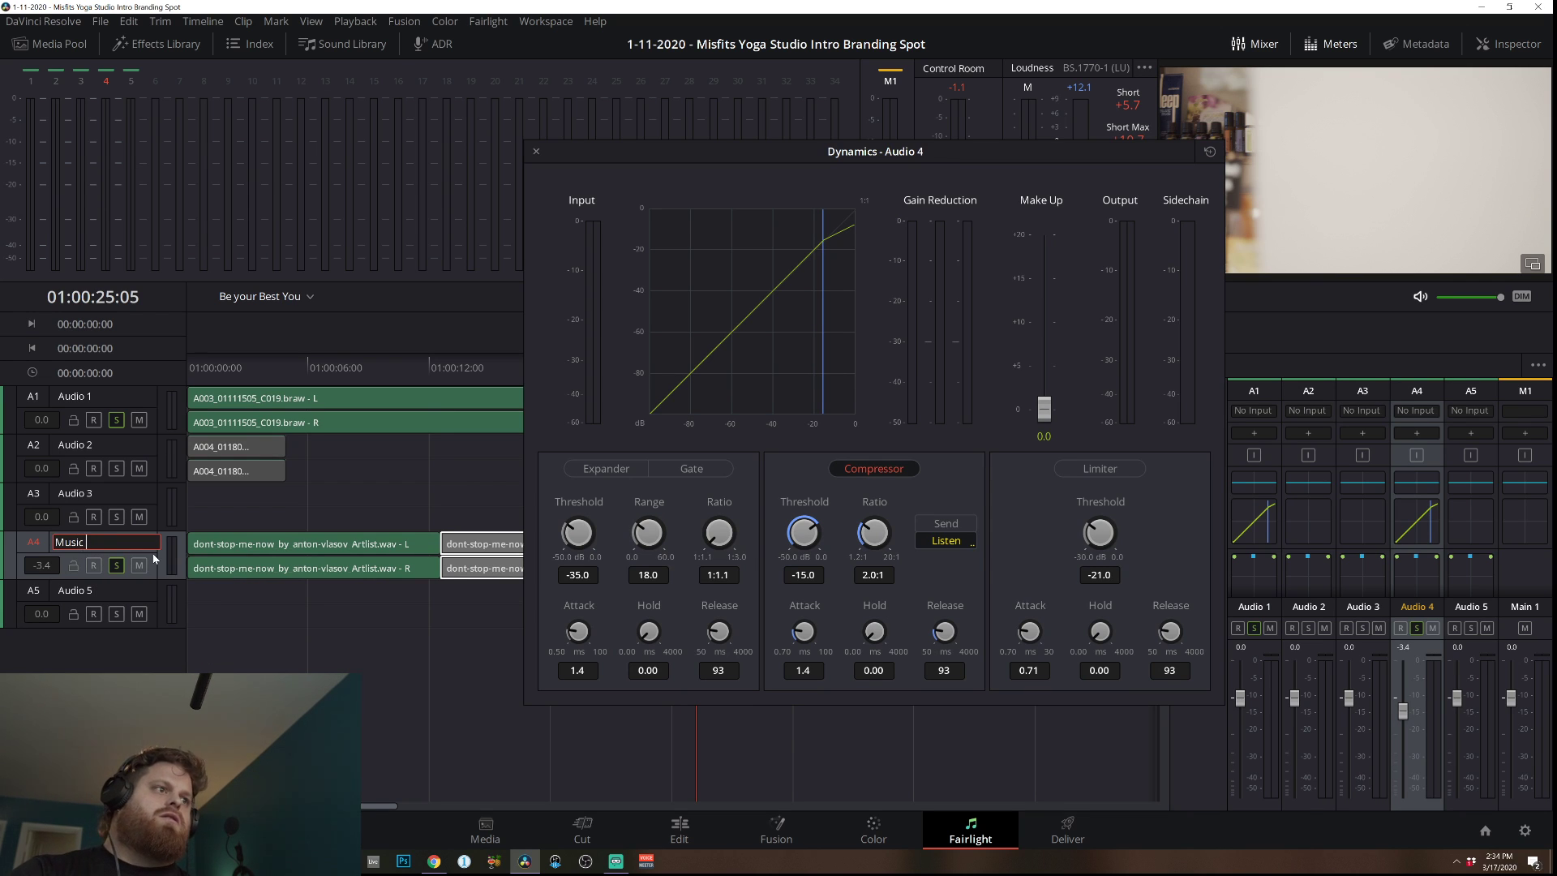
text(Music track)
key(Return)
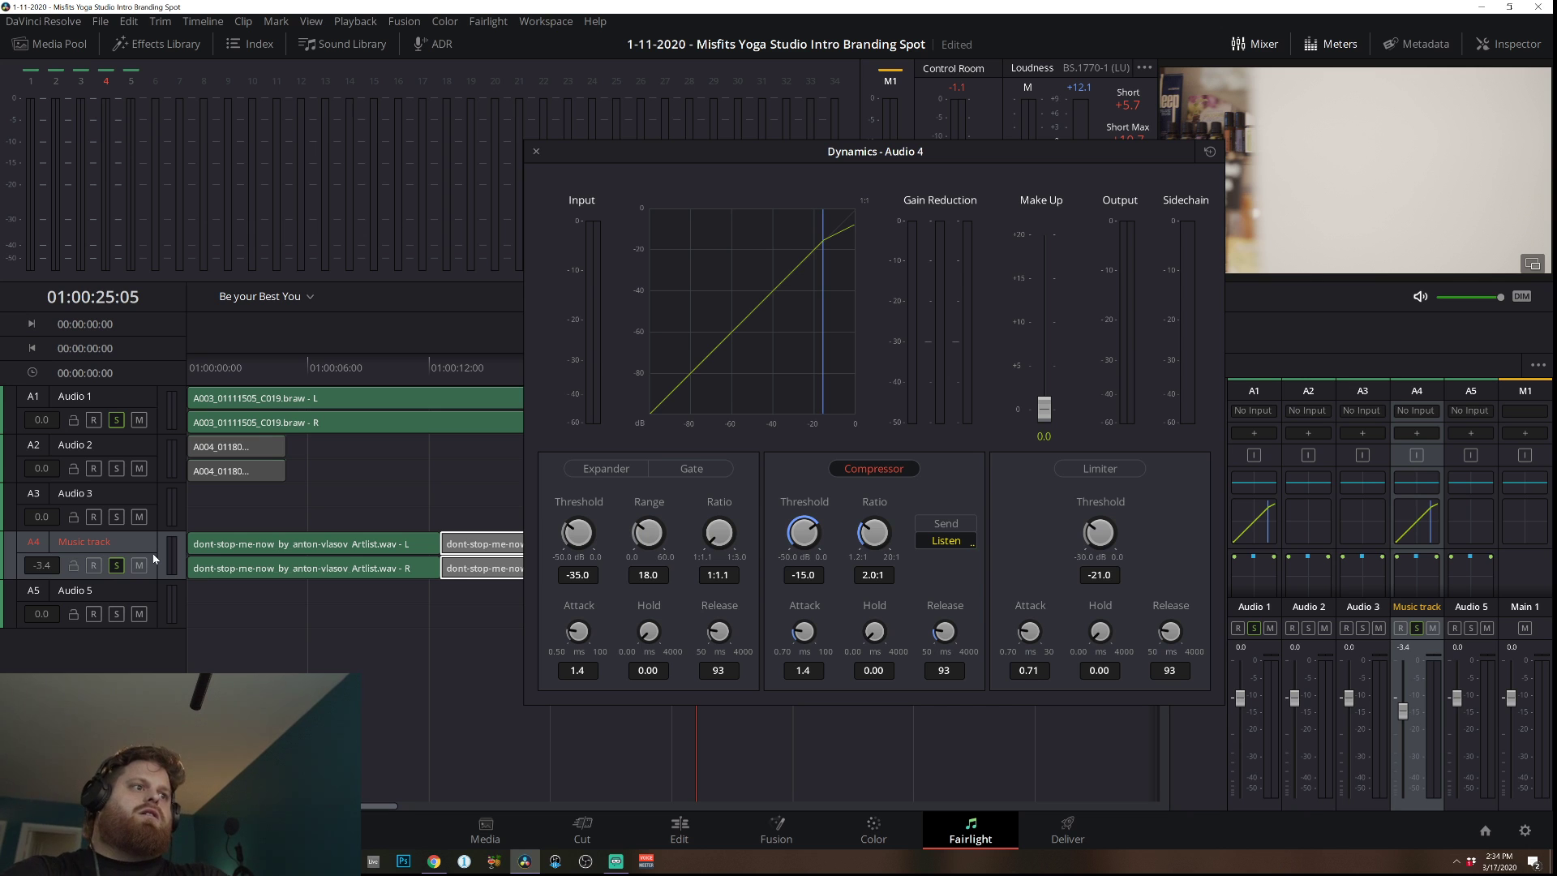
click(367, 680)
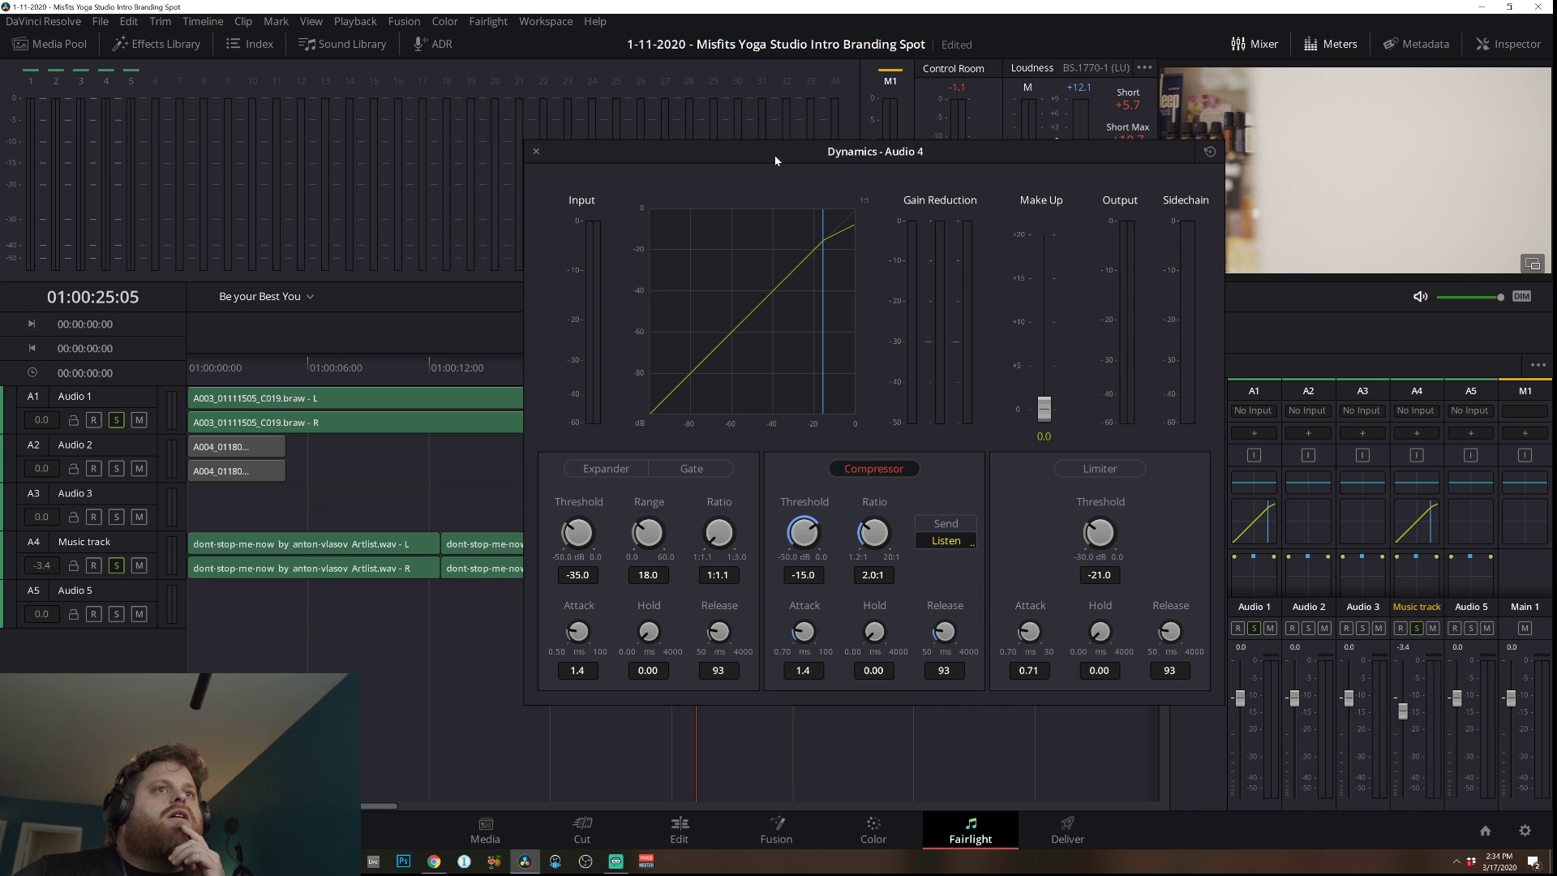
Rename the Audio 5 track as "Music Track 2".
drag(775, 160, 575, 454)
click(96, 596)
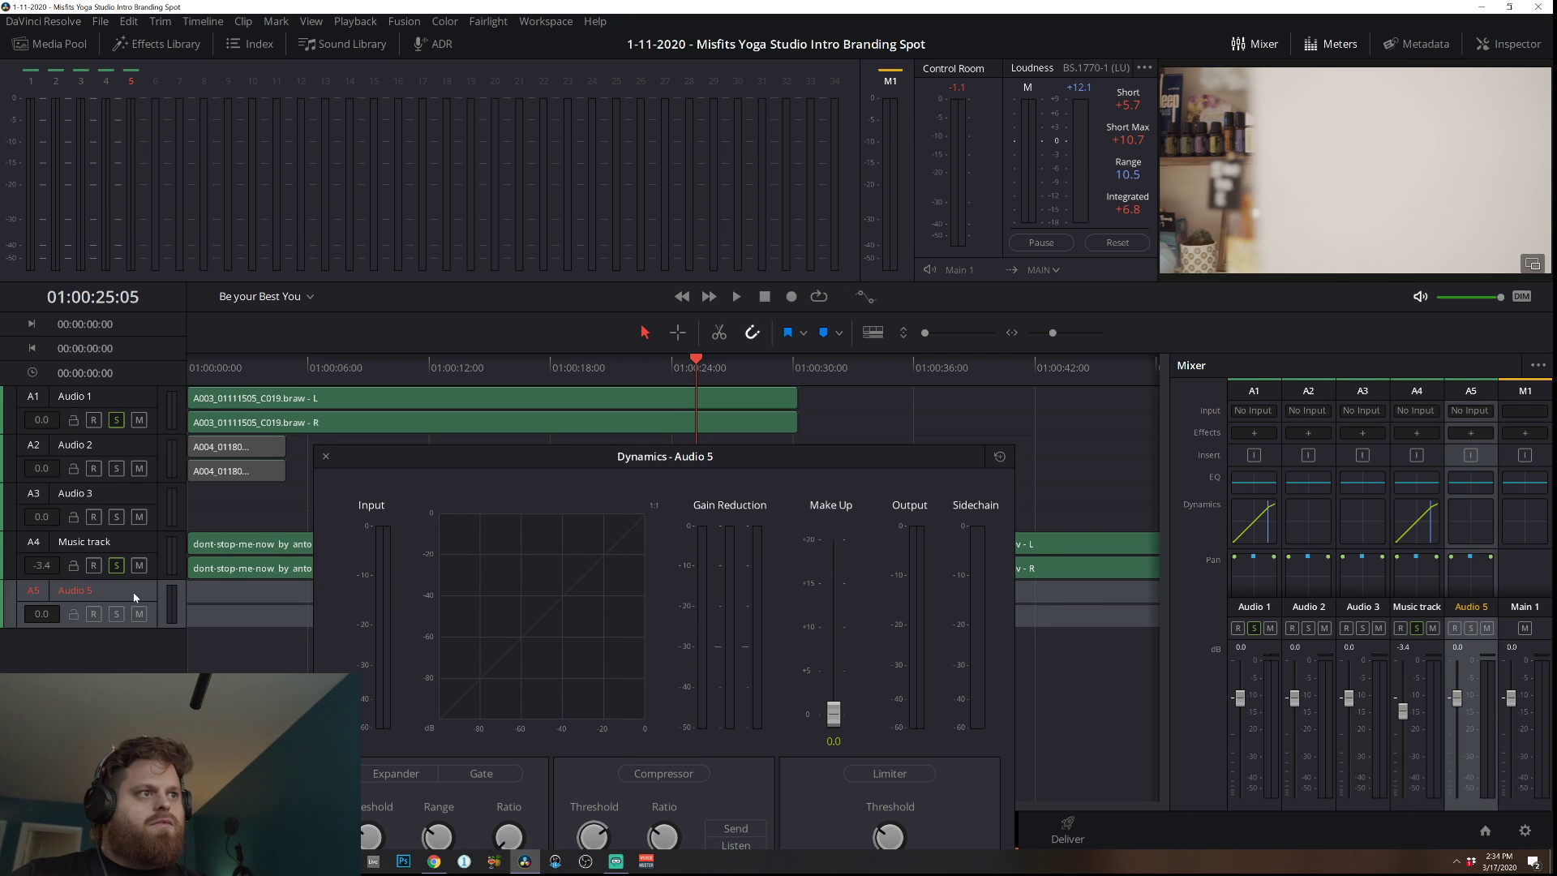
double_click(75, 590)
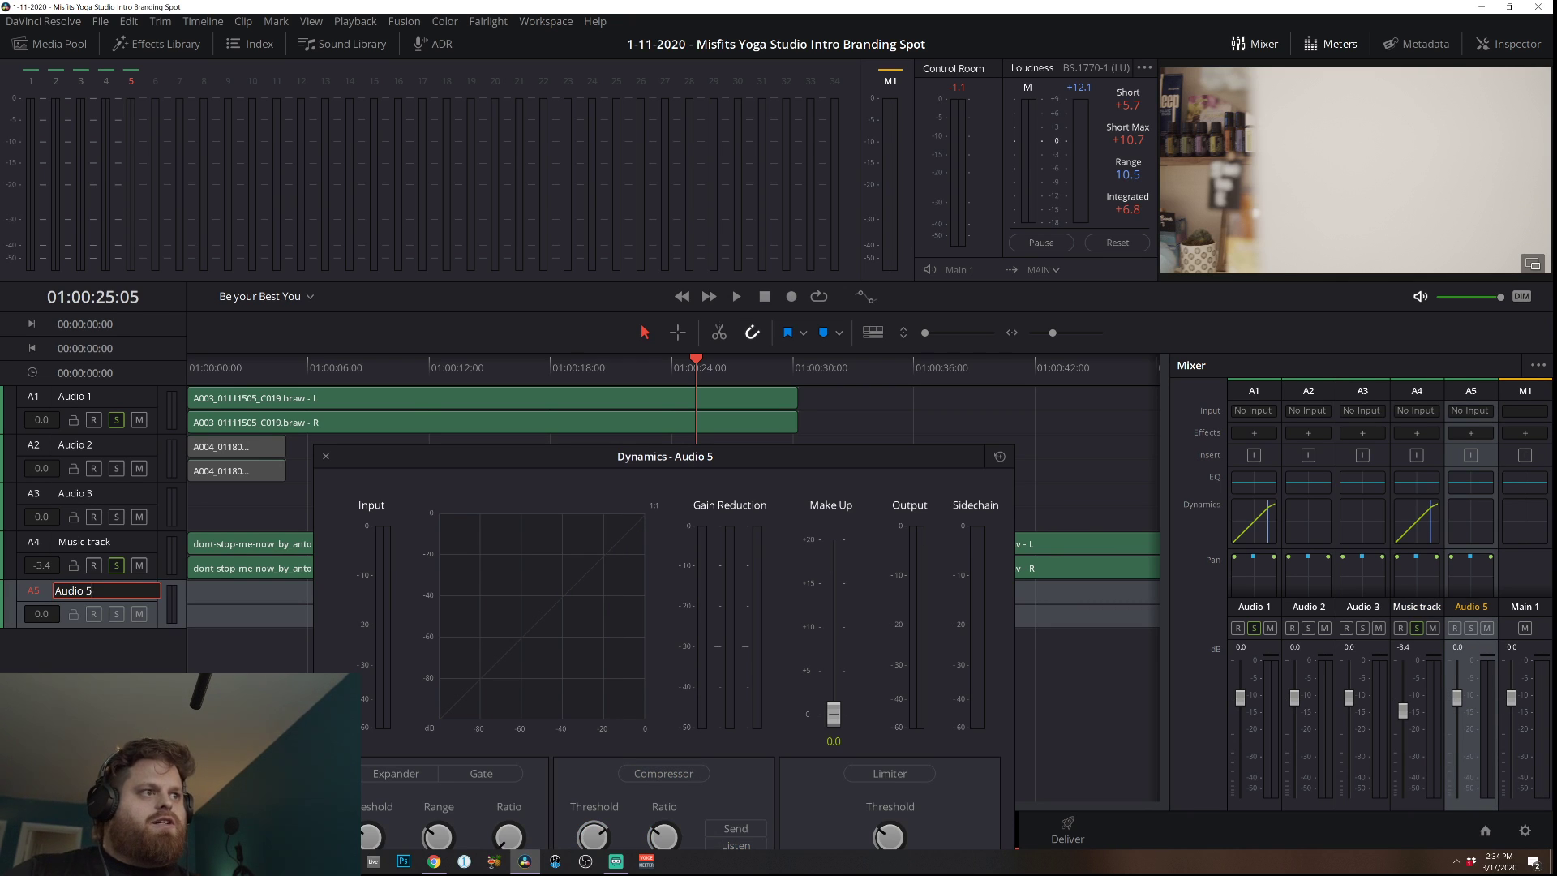
key(BackSpace)
key(BackSpace)
key(BackSpace)
key(BackSpace)
key(BackSpace)
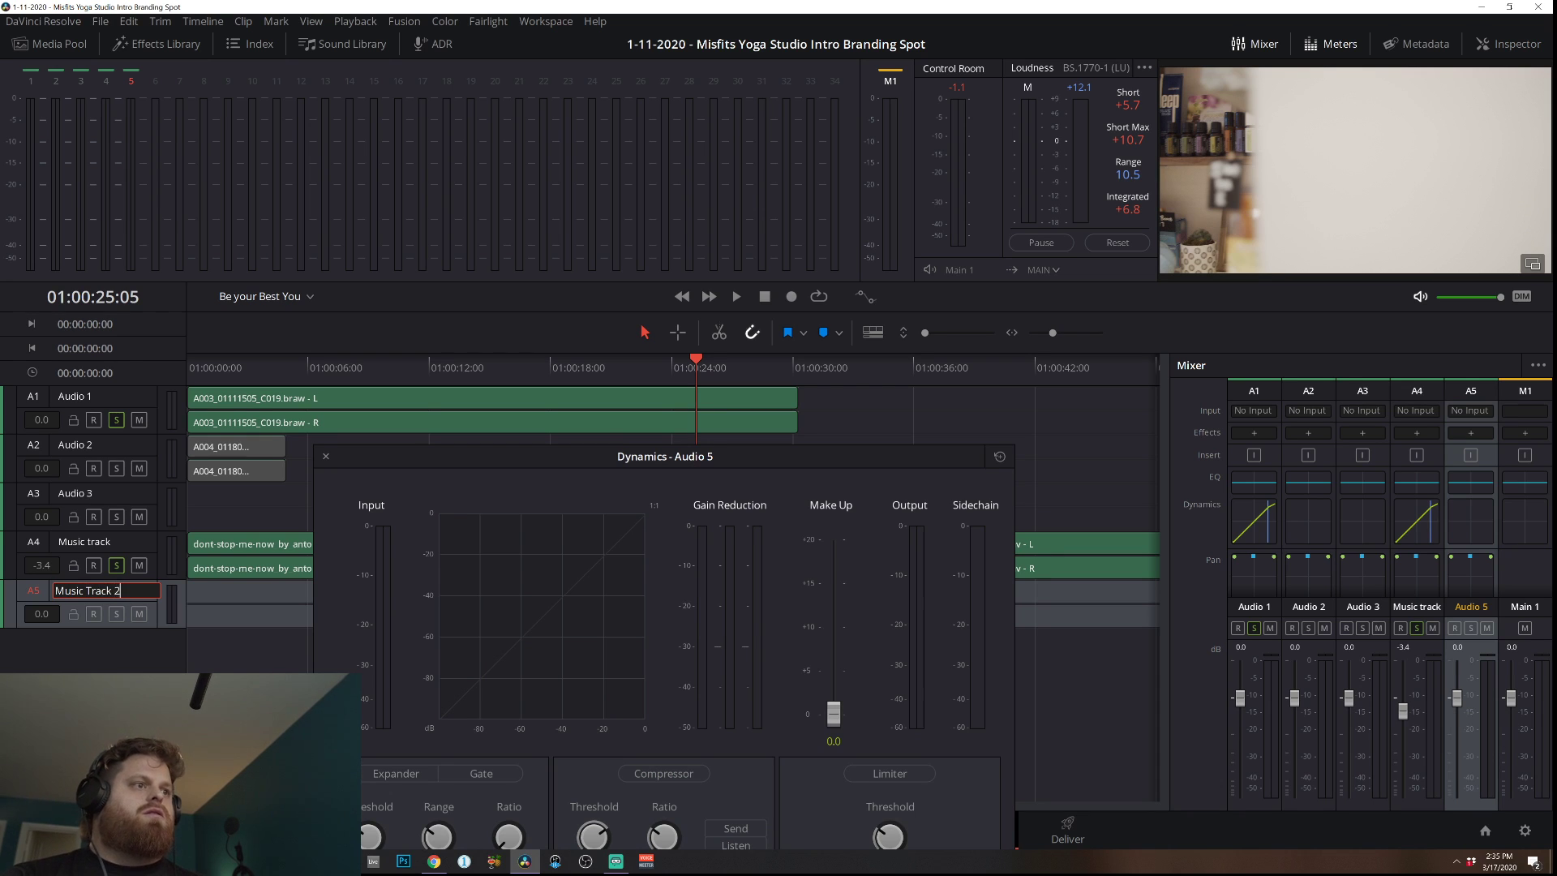
key(Return)
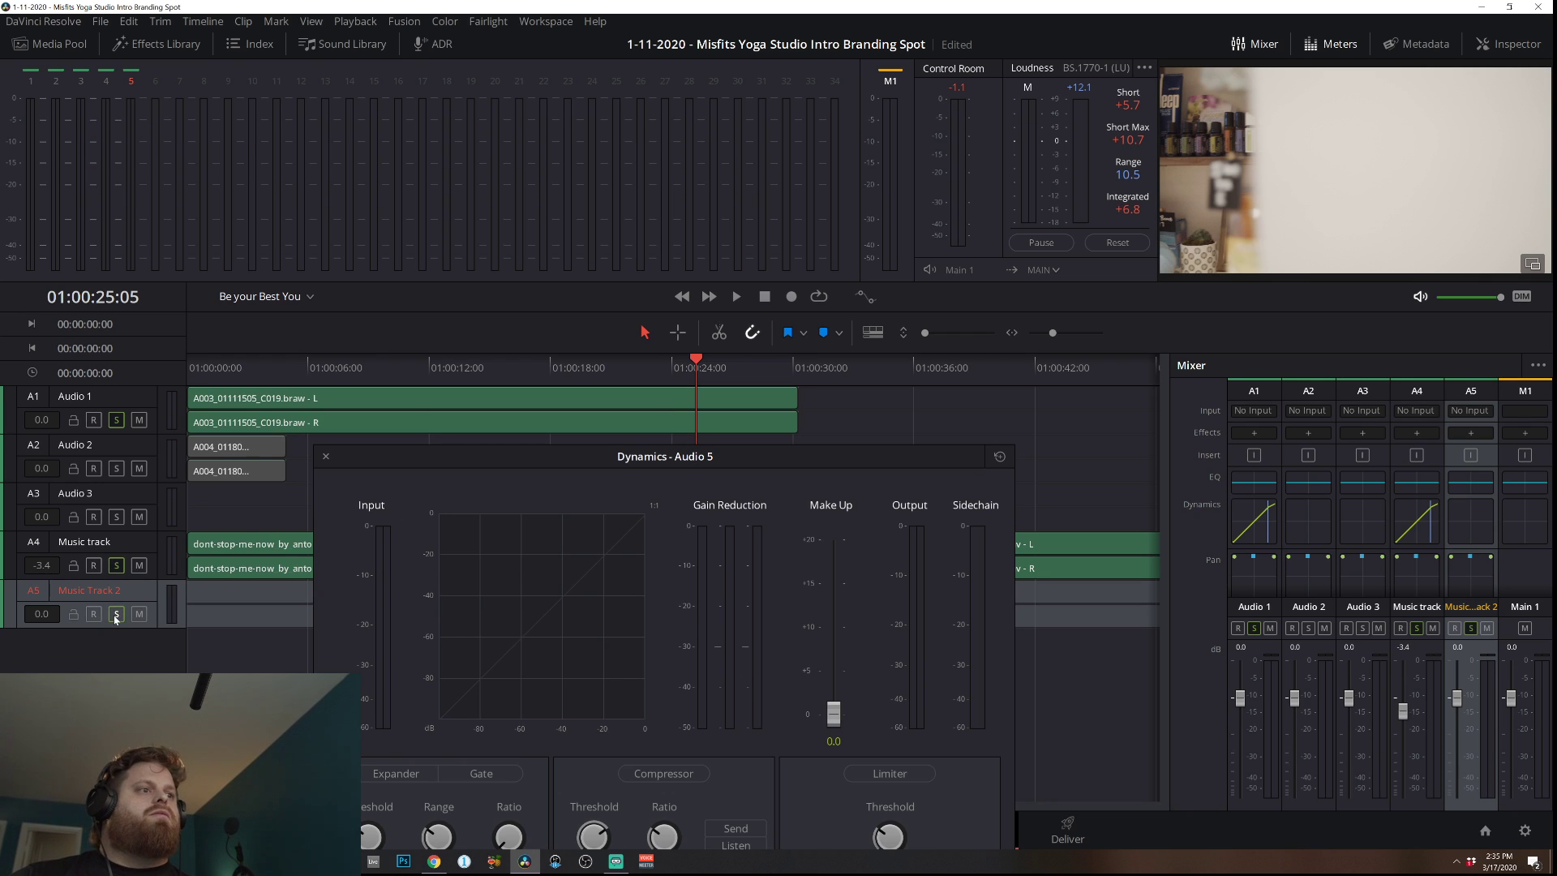
Turn off solo on all tracks and check the dynamics of Audio 2, Audio 3, Music track and Music Track 2.
click(116, 420)
click(70, 445)
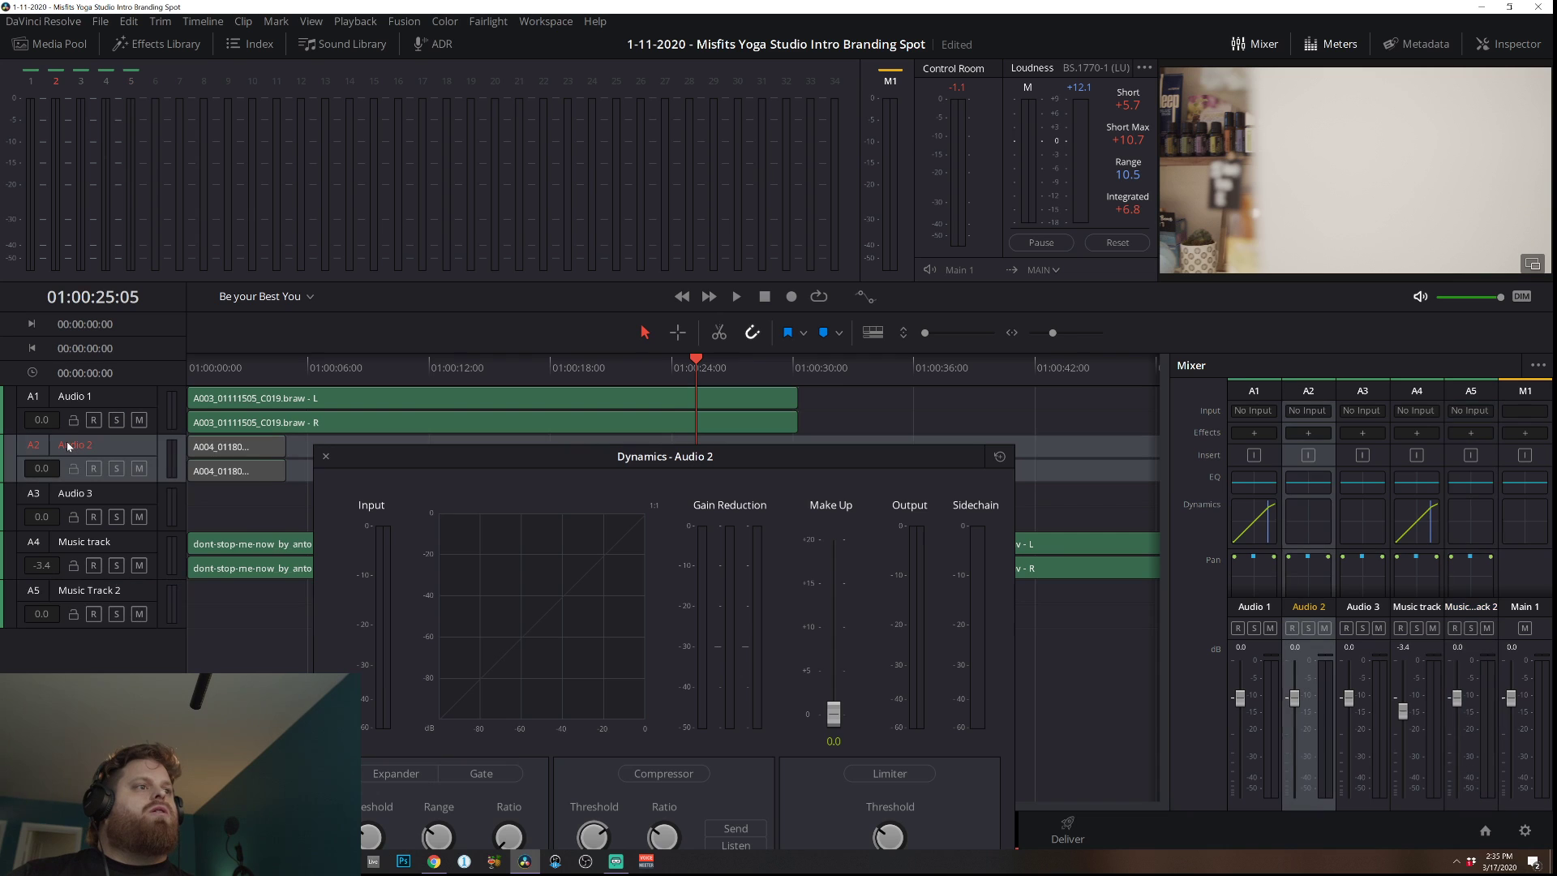
click(75, 496)
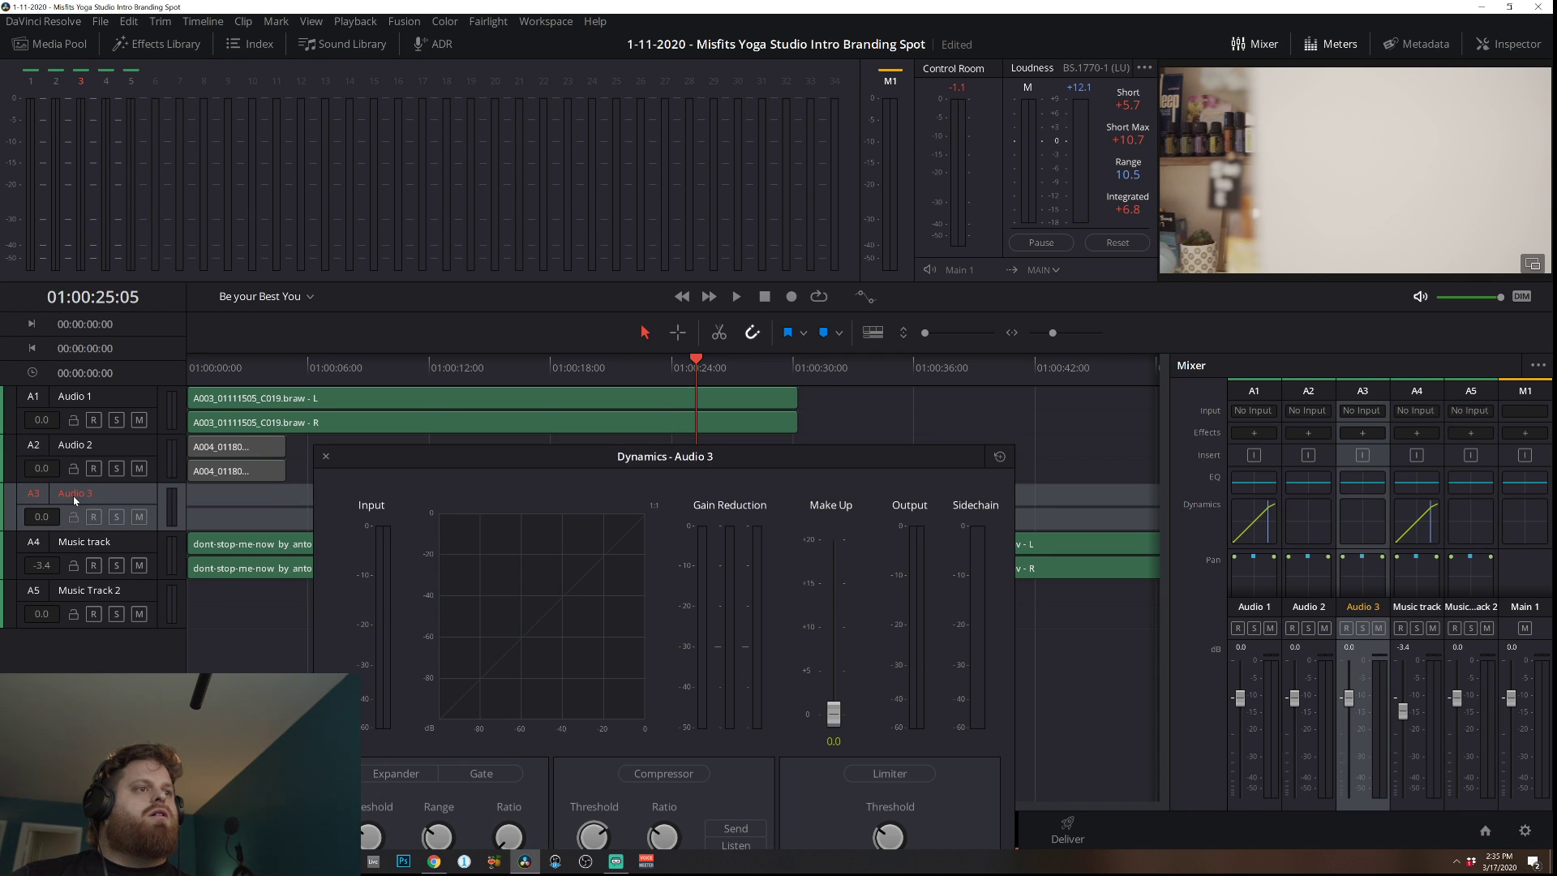
click(101, 543)
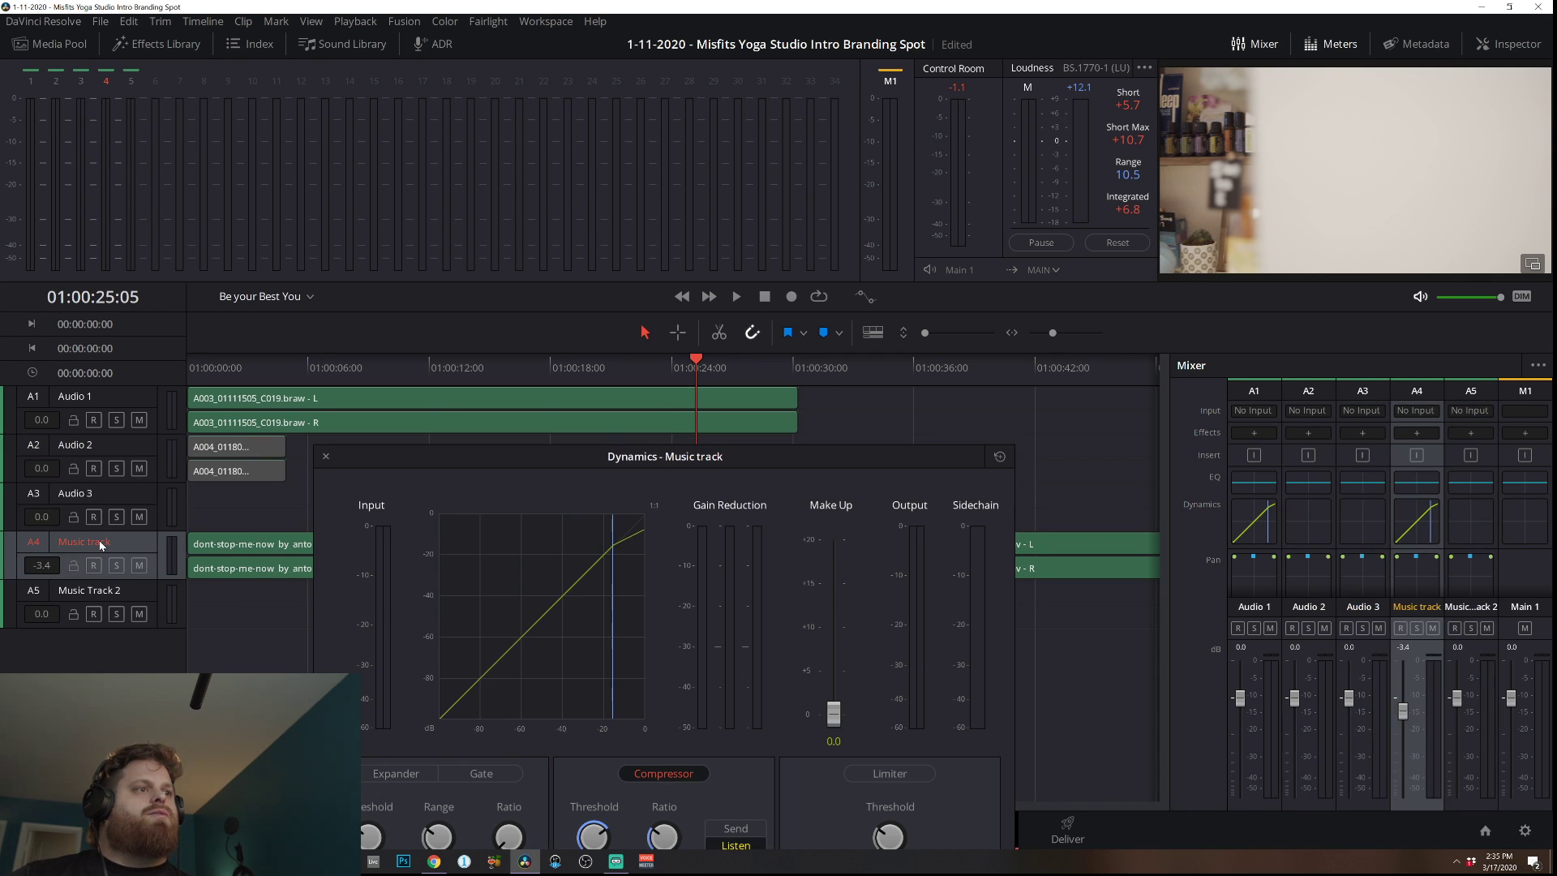
click(111, 602)
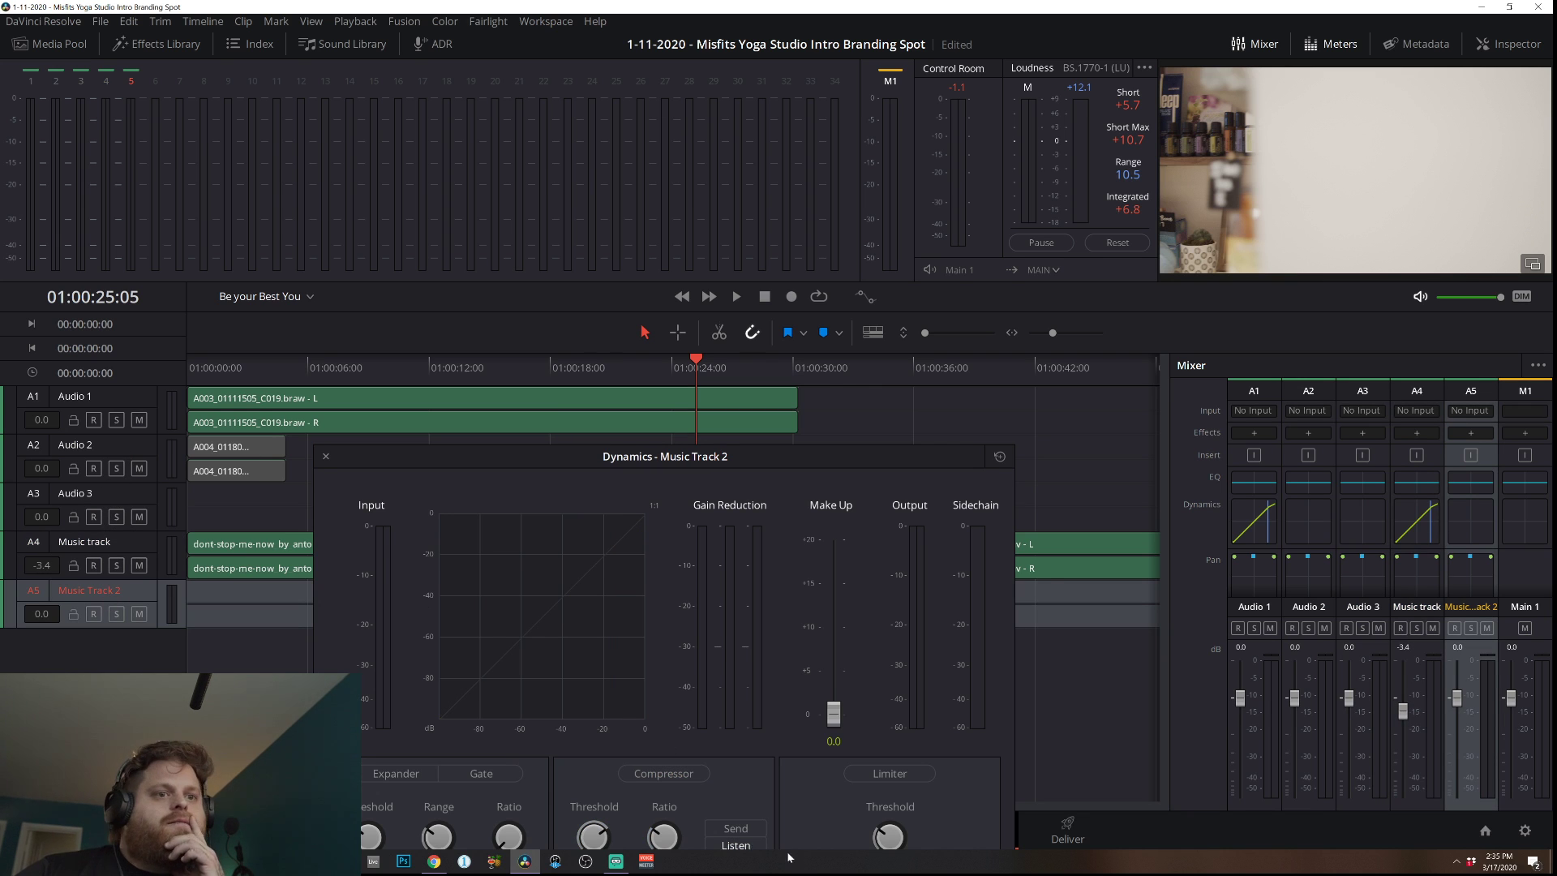
Rename the Audio 1 track as "Interview Dialogue".
drag(697, 461, 836, 151)
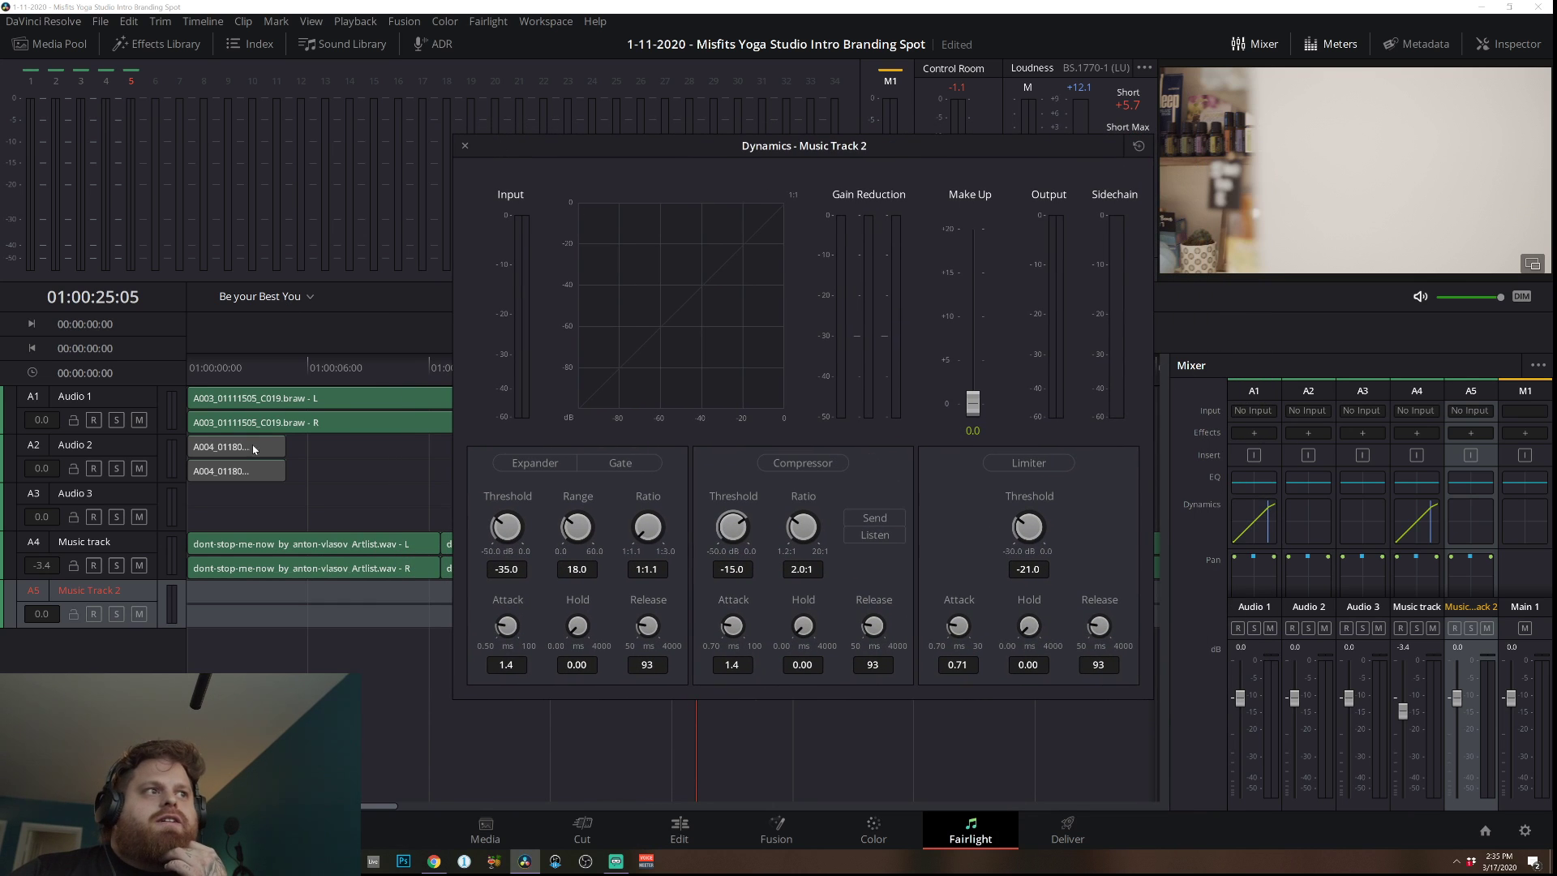
double_click(87, 399)
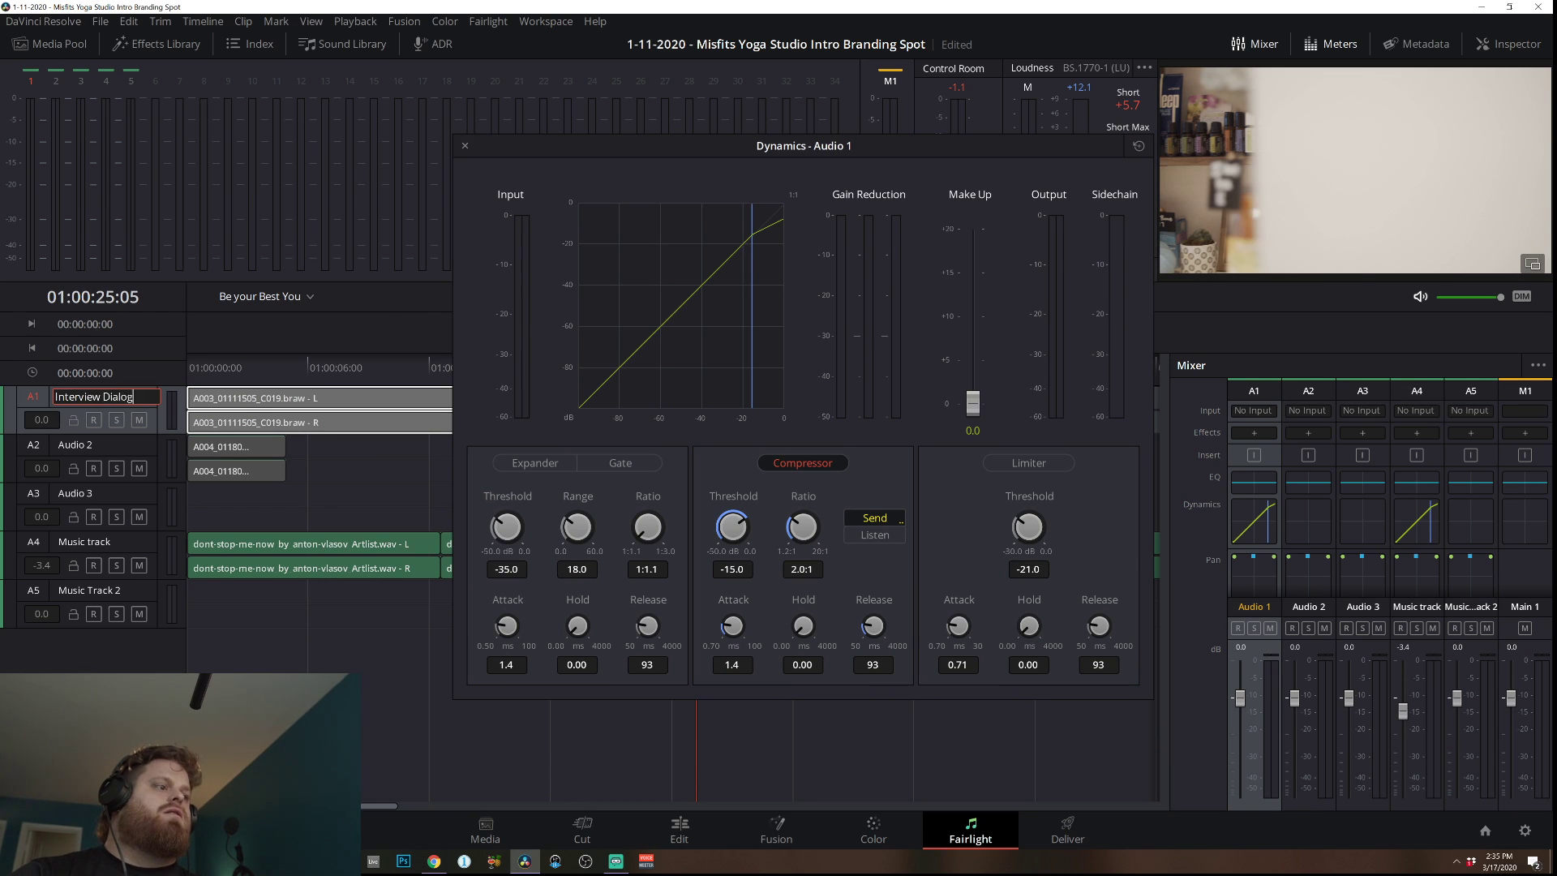
key(Return)
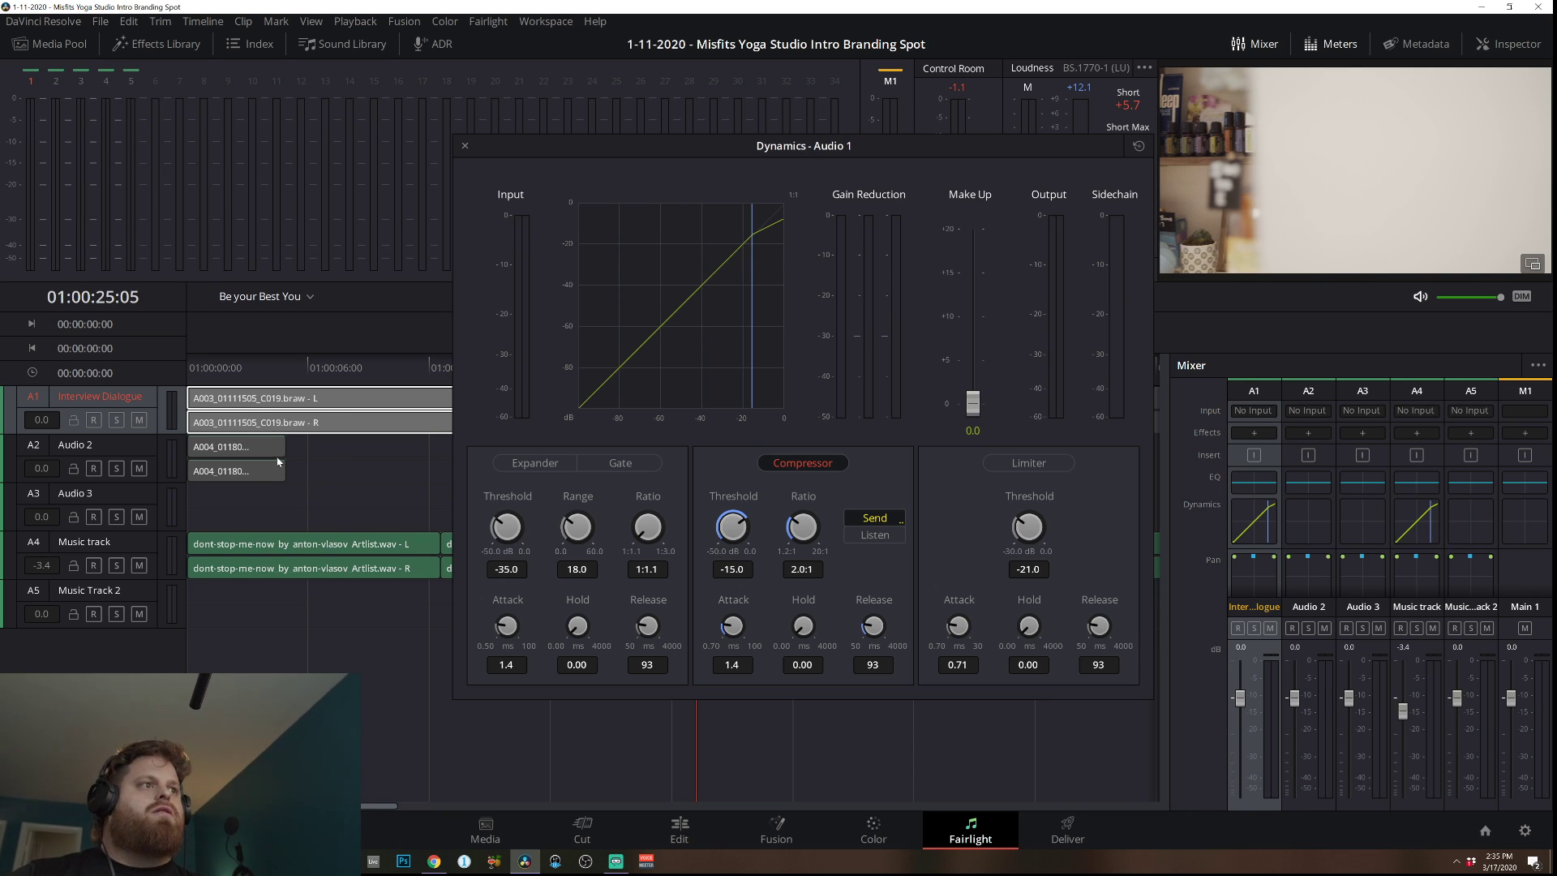
click(382, 484)
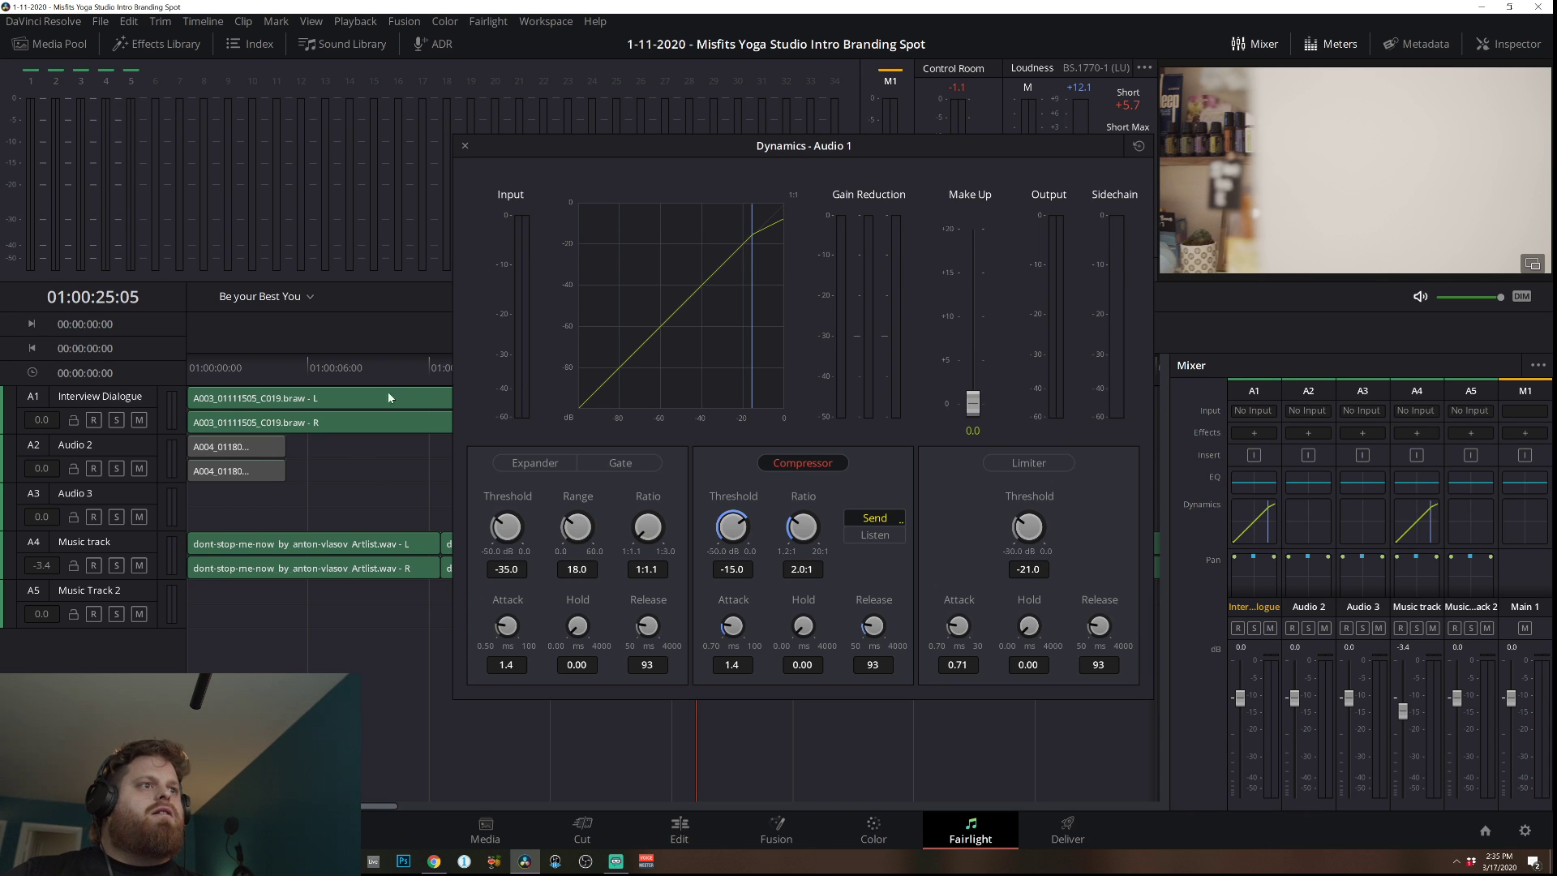
Play the timeline from the current position and again from the start, examining the meters in the Interview Dialogue dynamics.
mouse_move(679, 144)
mouse_down()
mouse_move(543, 519)
mouse_move(649, 455)
mouse_move(564, 428)
mouse_move(626, 392)
mouse_move(661, 125)
mouse_up()
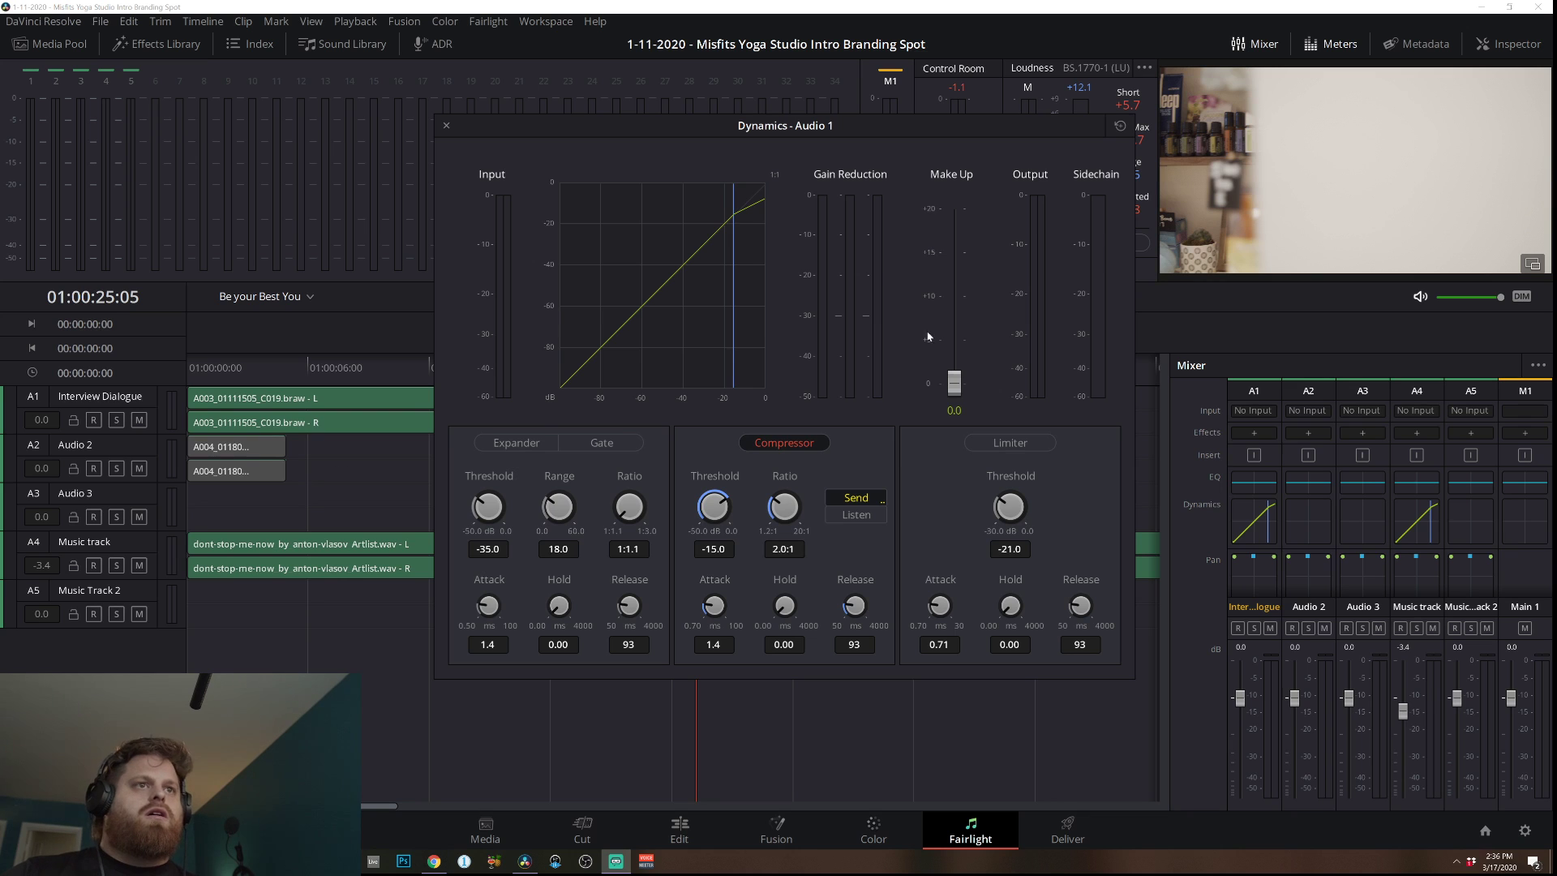
click(355, 508)
key(space)
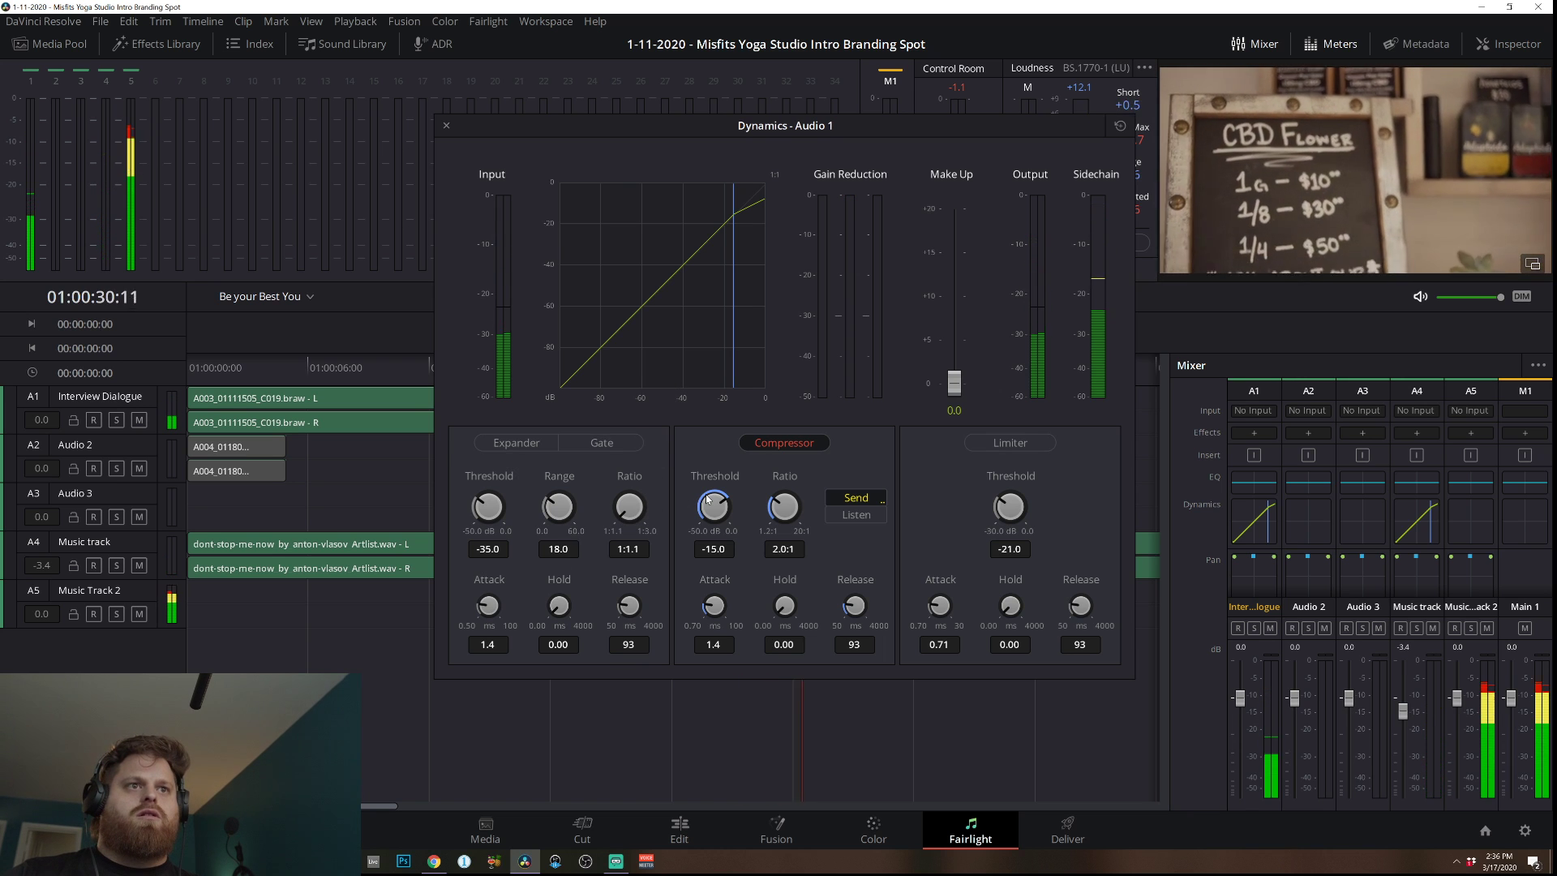
key(Home)
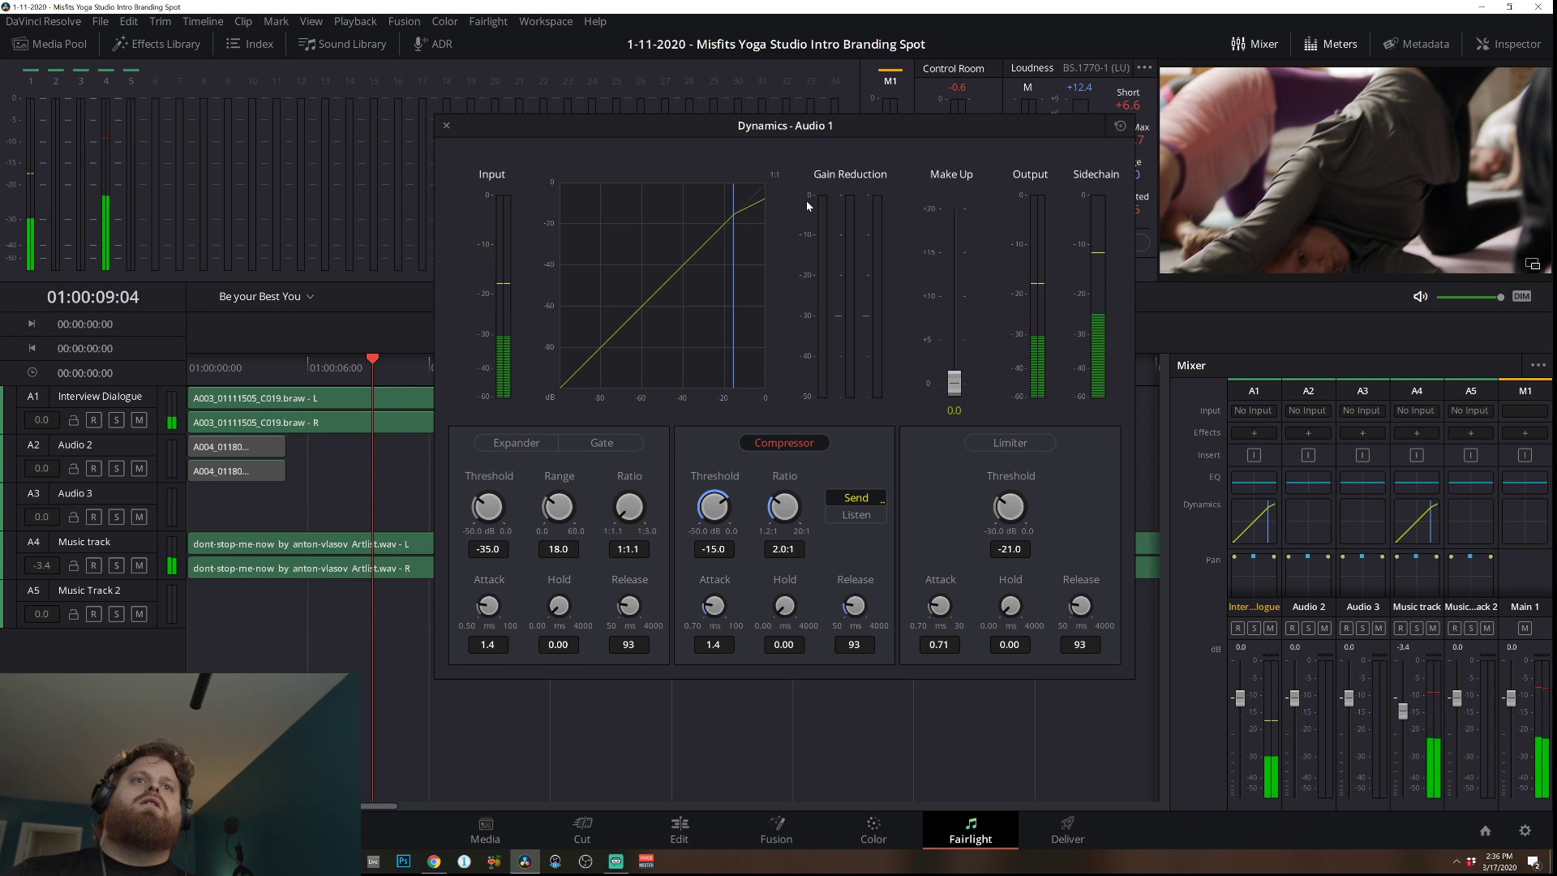
key(space)
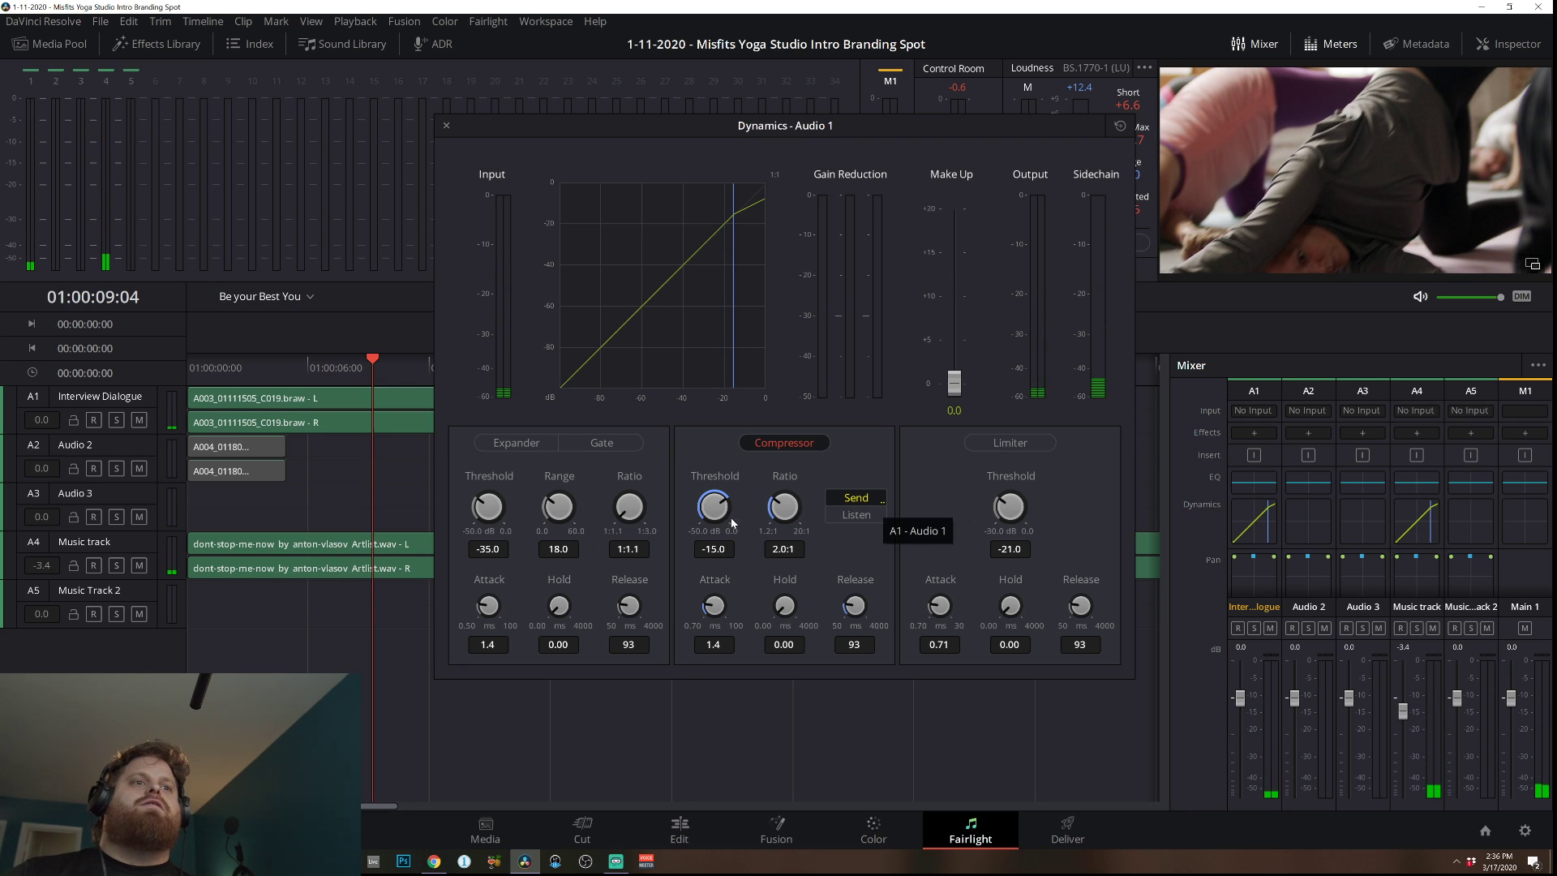
Add the FairlightFX Multiband Compressor effect to the Interview Dialogue track.
click(1255, 432)
mouse_move(1320, 451)
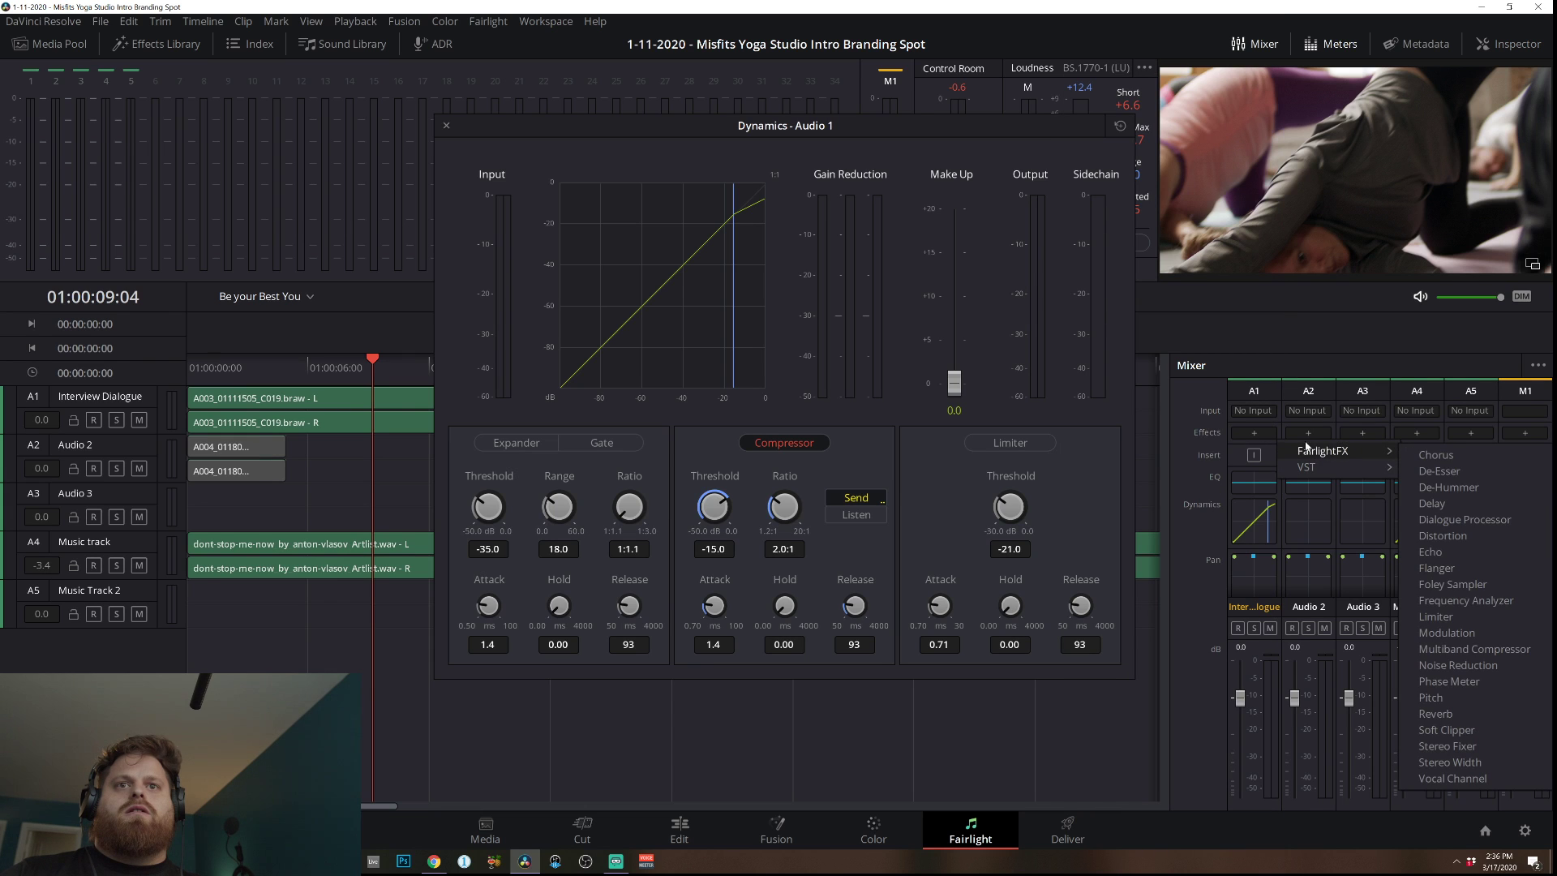
click(1484, 650)
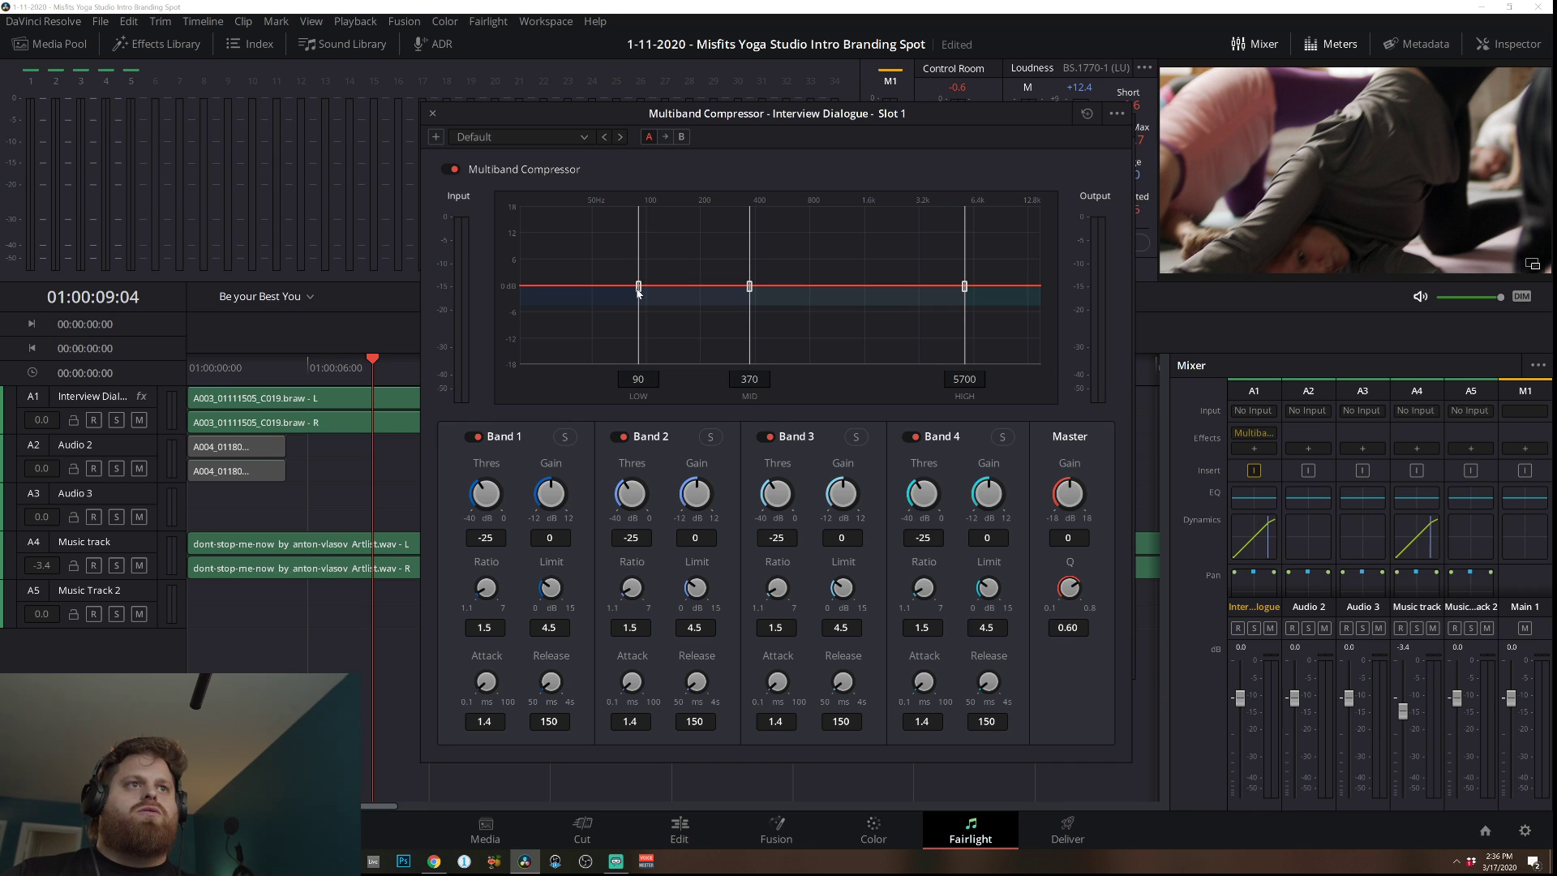
Set the Multiband Compressor crossovers to 40 for low, 5500 for mid and 11502 for high.
drag(638, 286, 575, 285)
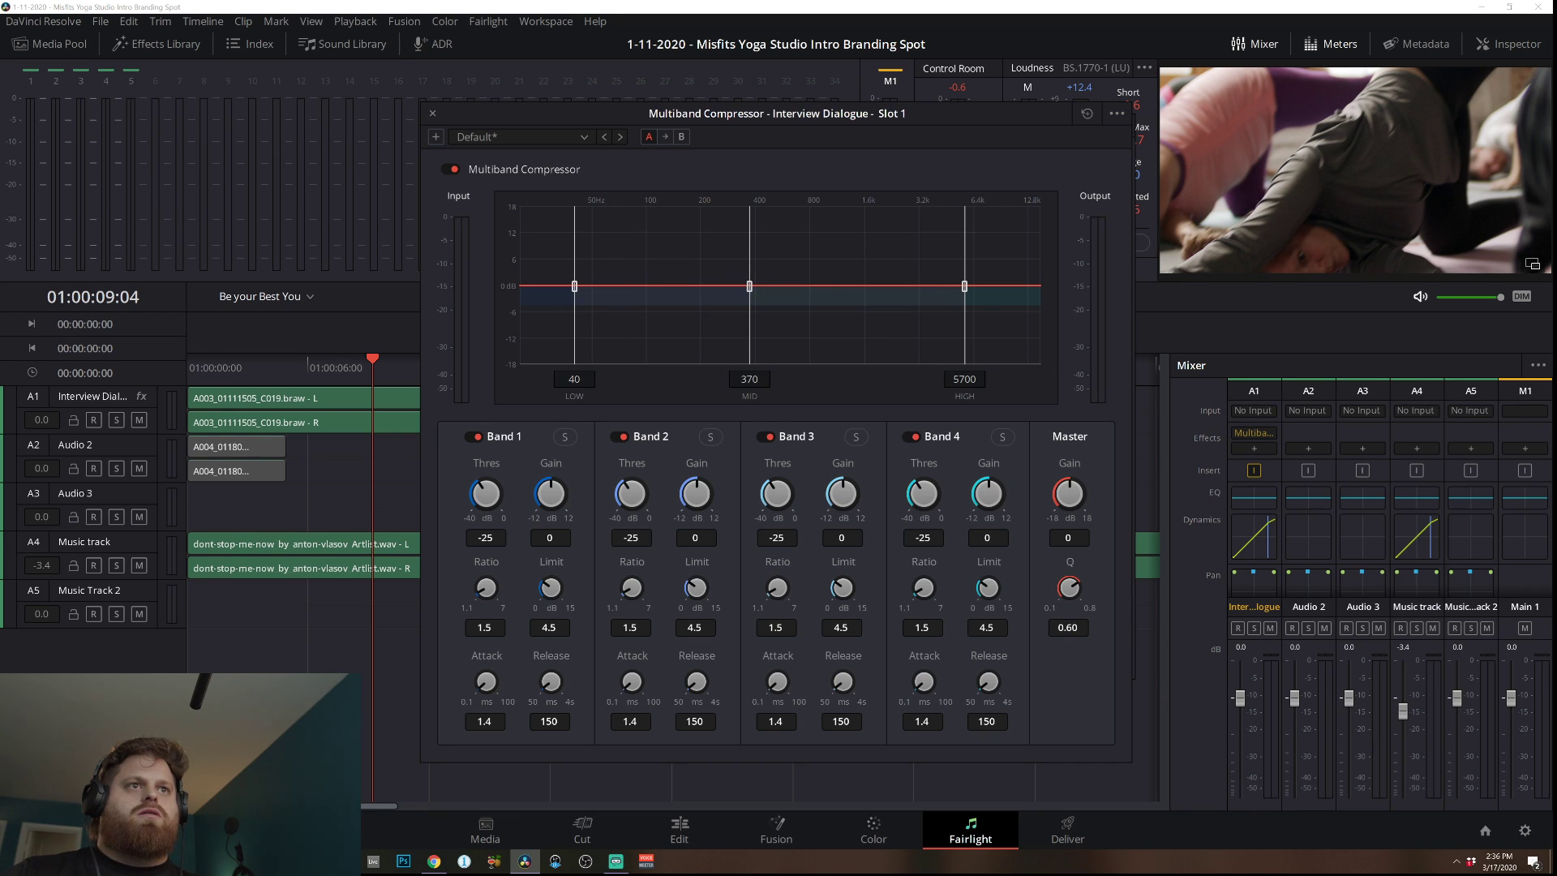
drag(750, 285, 962, 285)
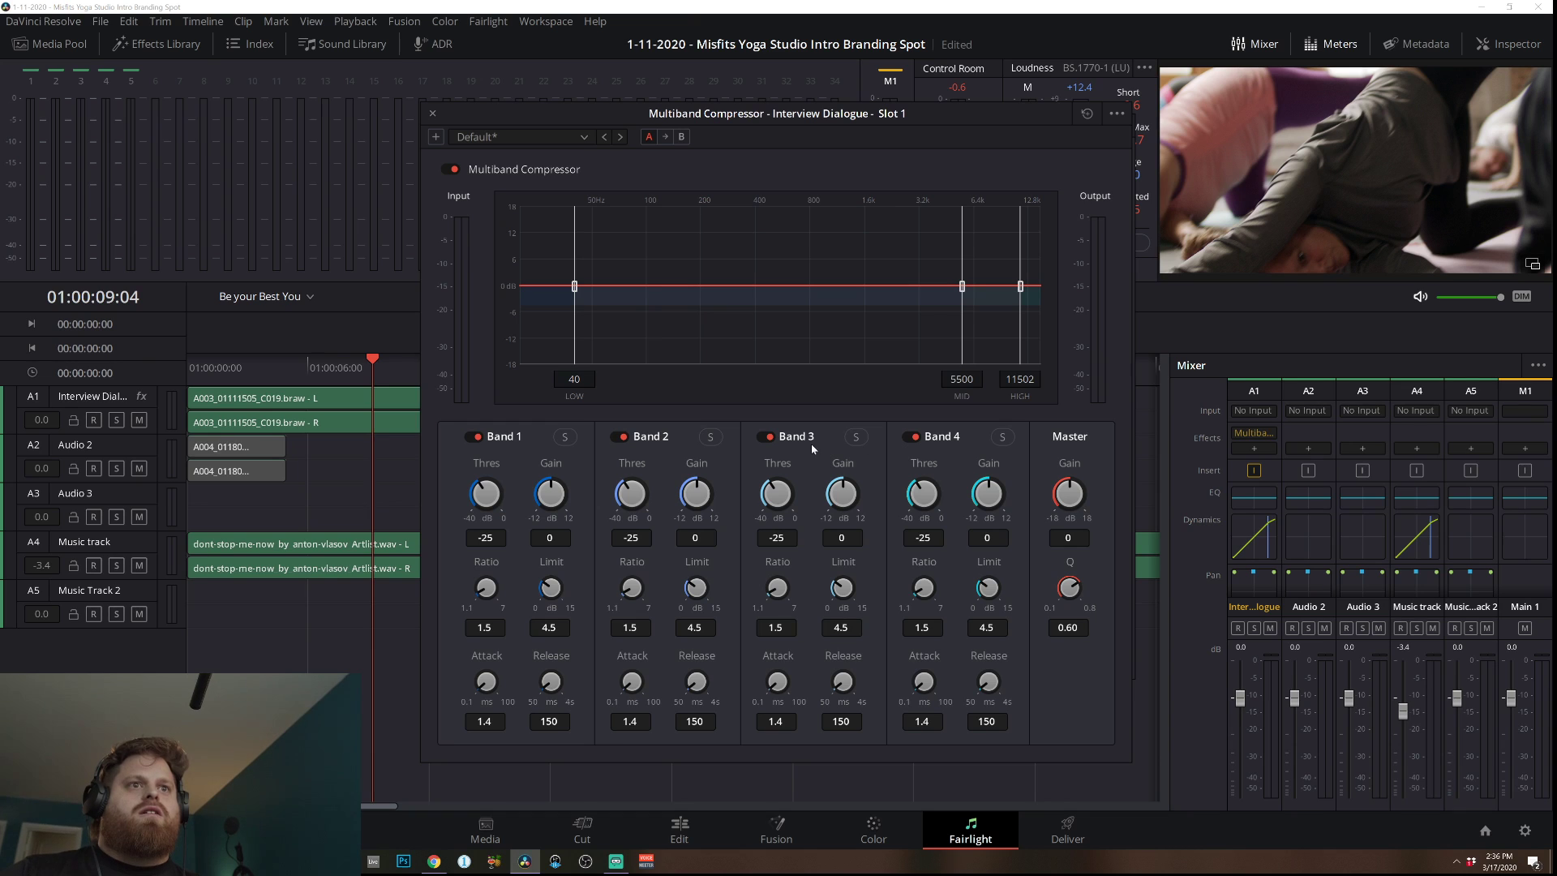
click(909, 438)
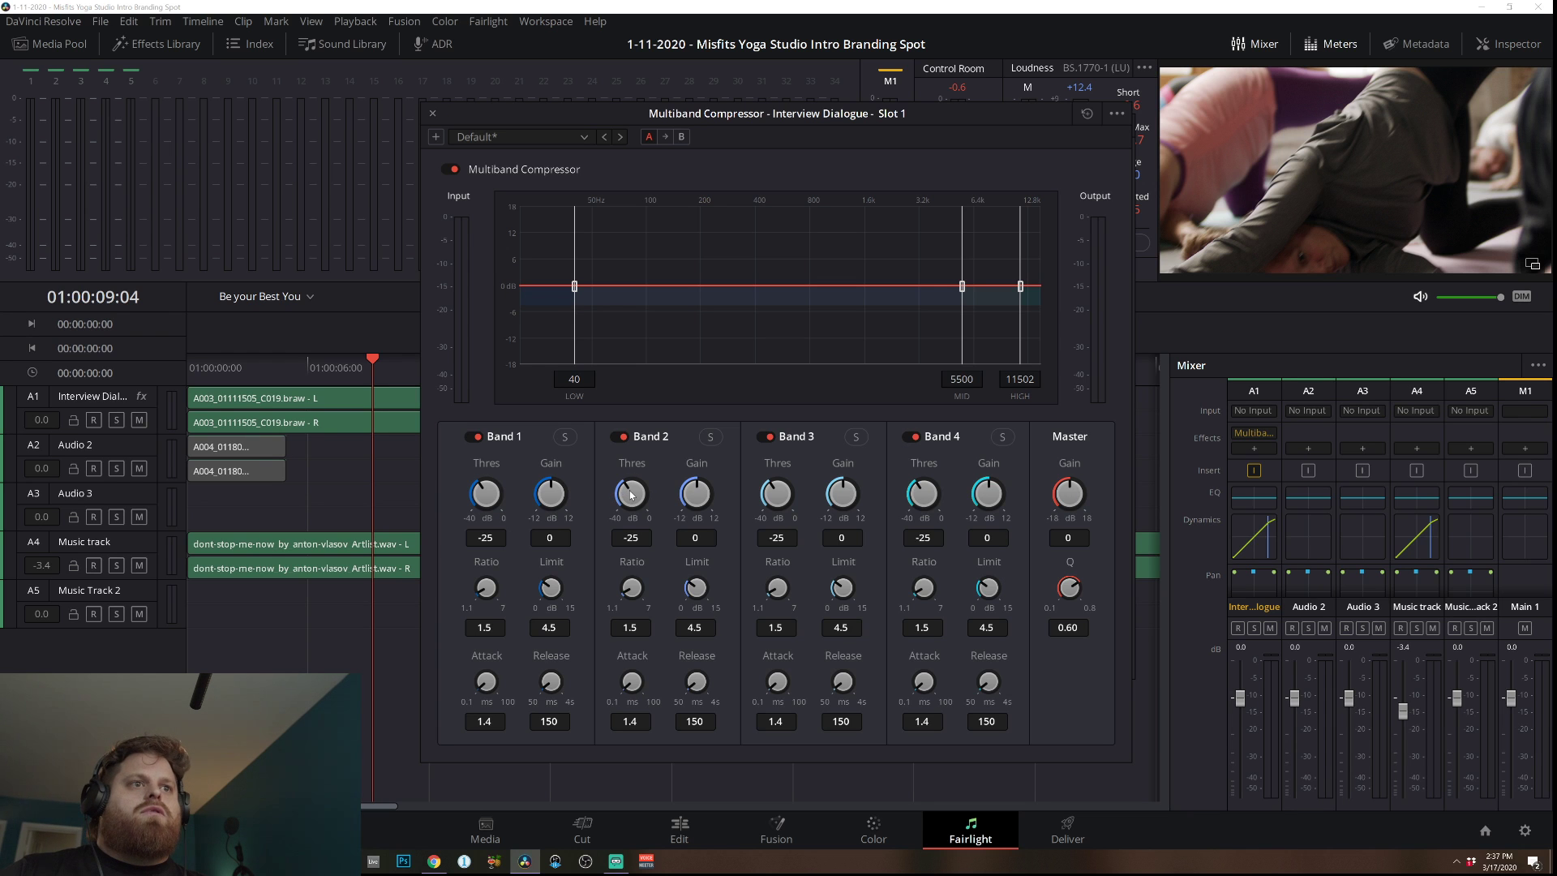
During playback, set Band 2 to threshold -22.1, gain 6.5, ratio 2.2, attack 5.7 and release 149.
key(space)
mouse_move(631, 494)
mouse_down()
mouse_move(630, 509)
mouse_move(635, 491)
mouse_up()
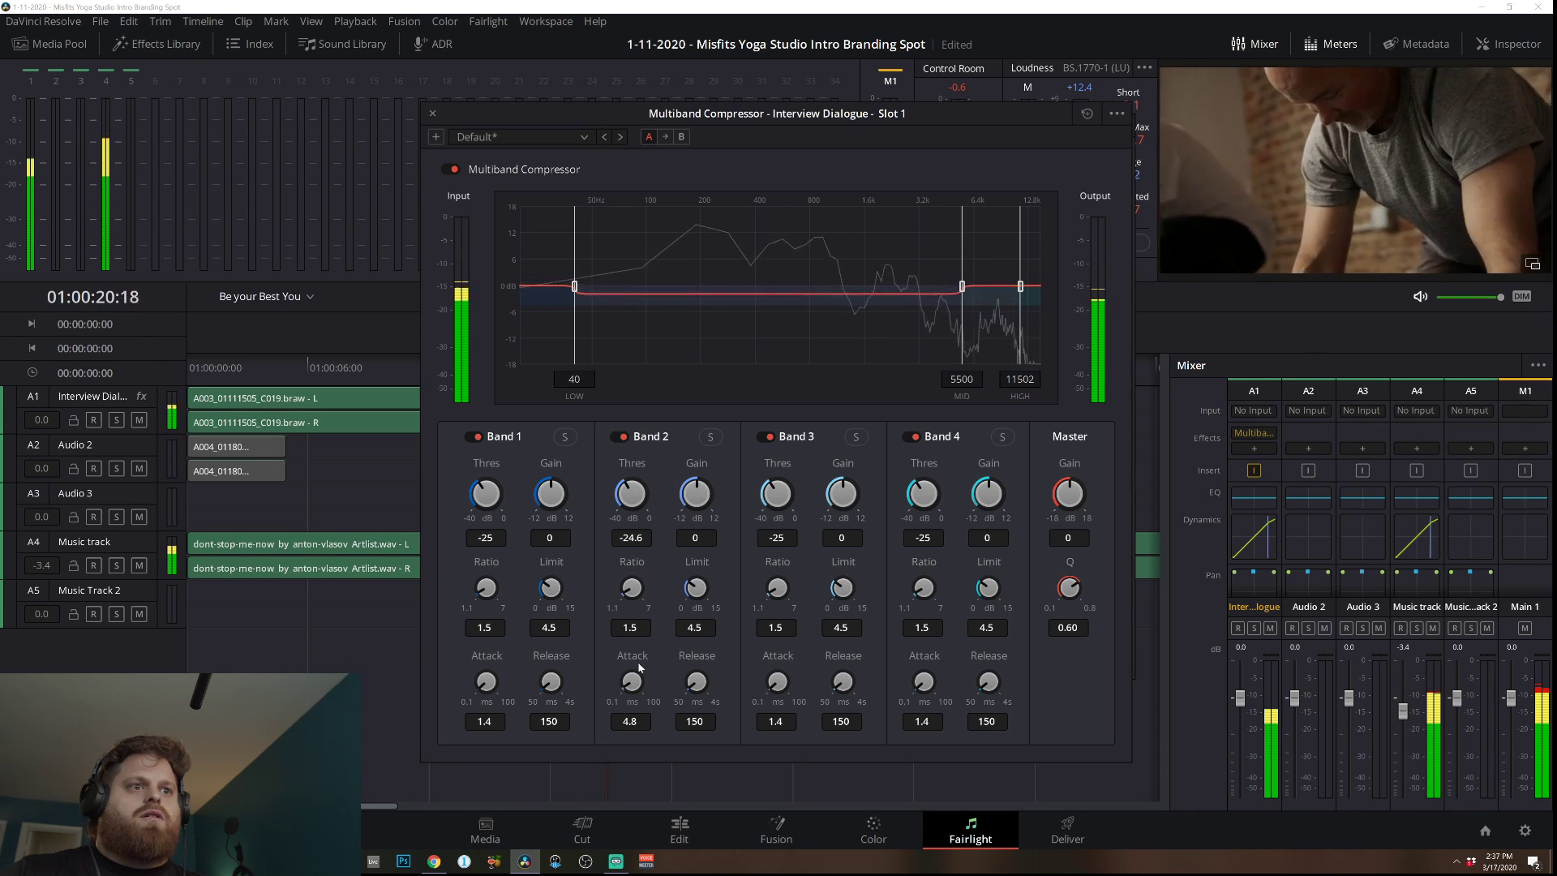
drag(631, 679, 696, 713)
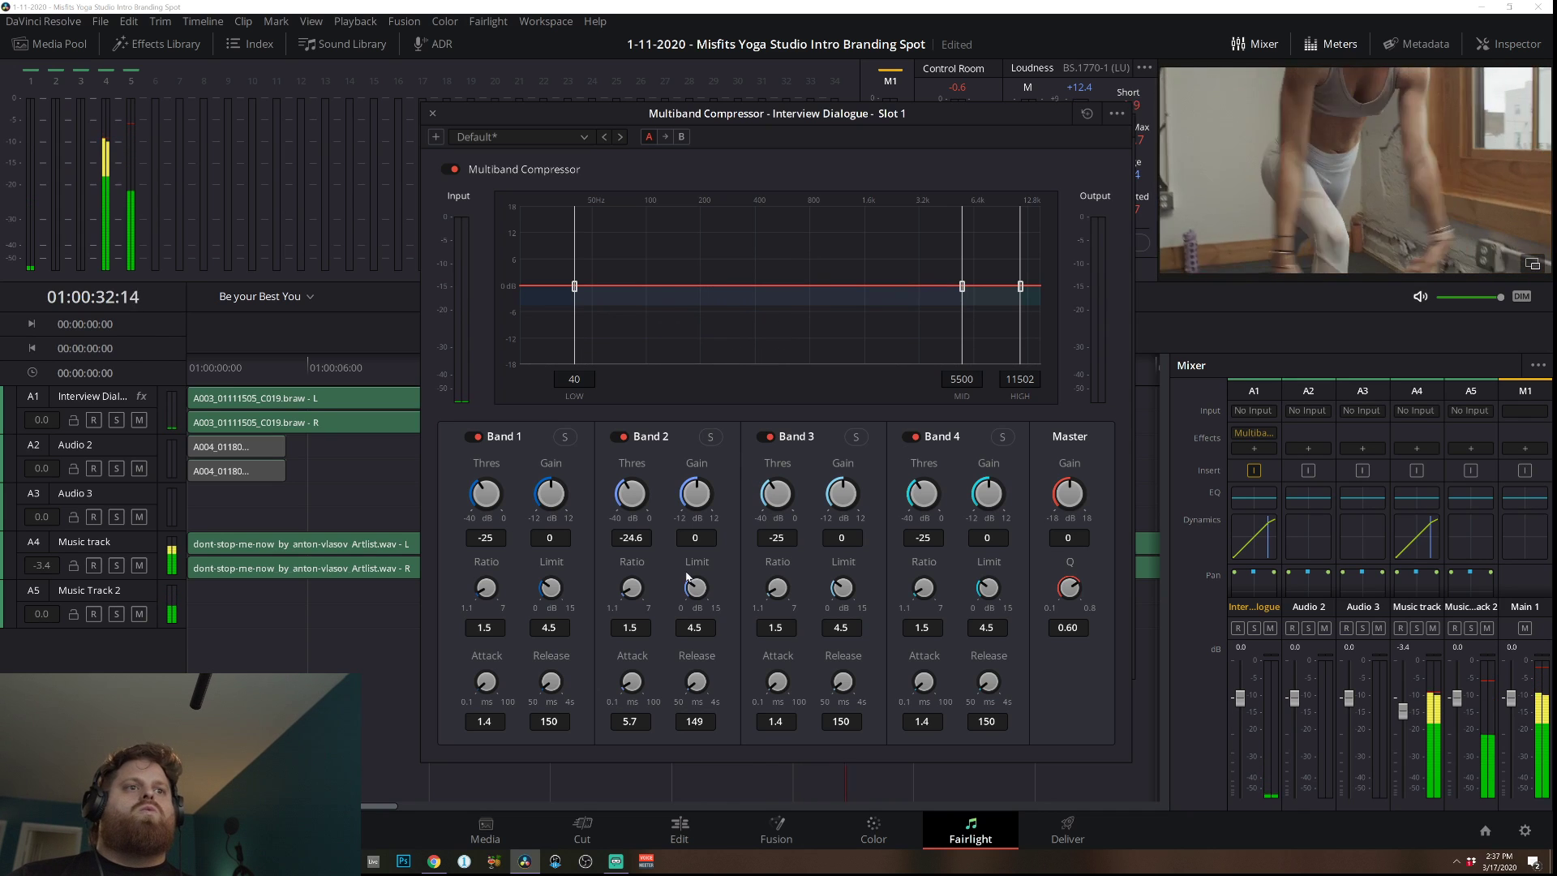
key(Home)
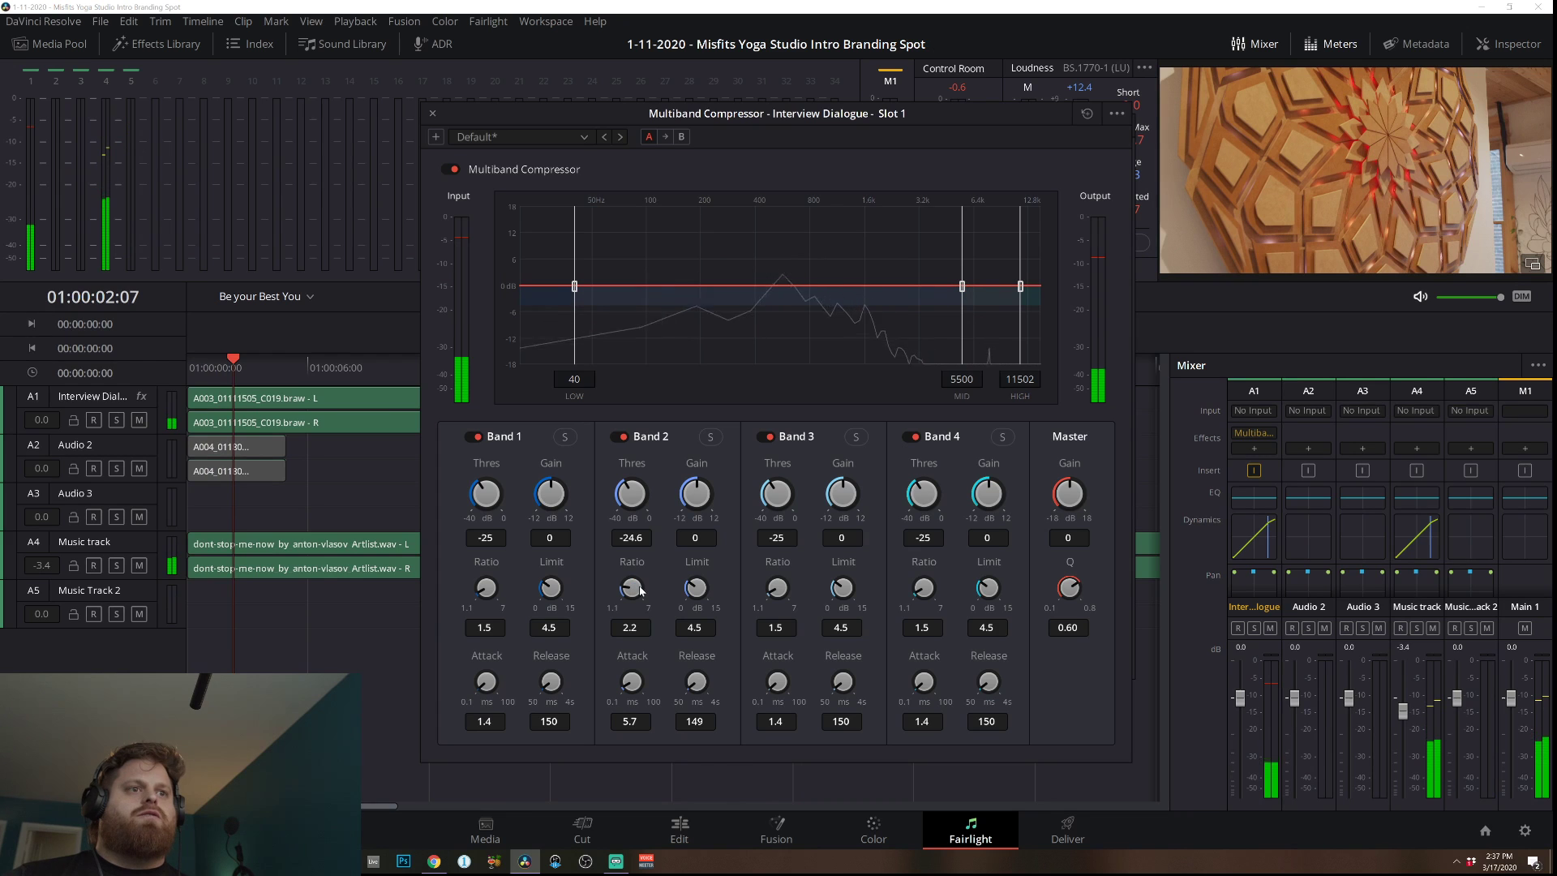
drag(639, 600, 641, 591)
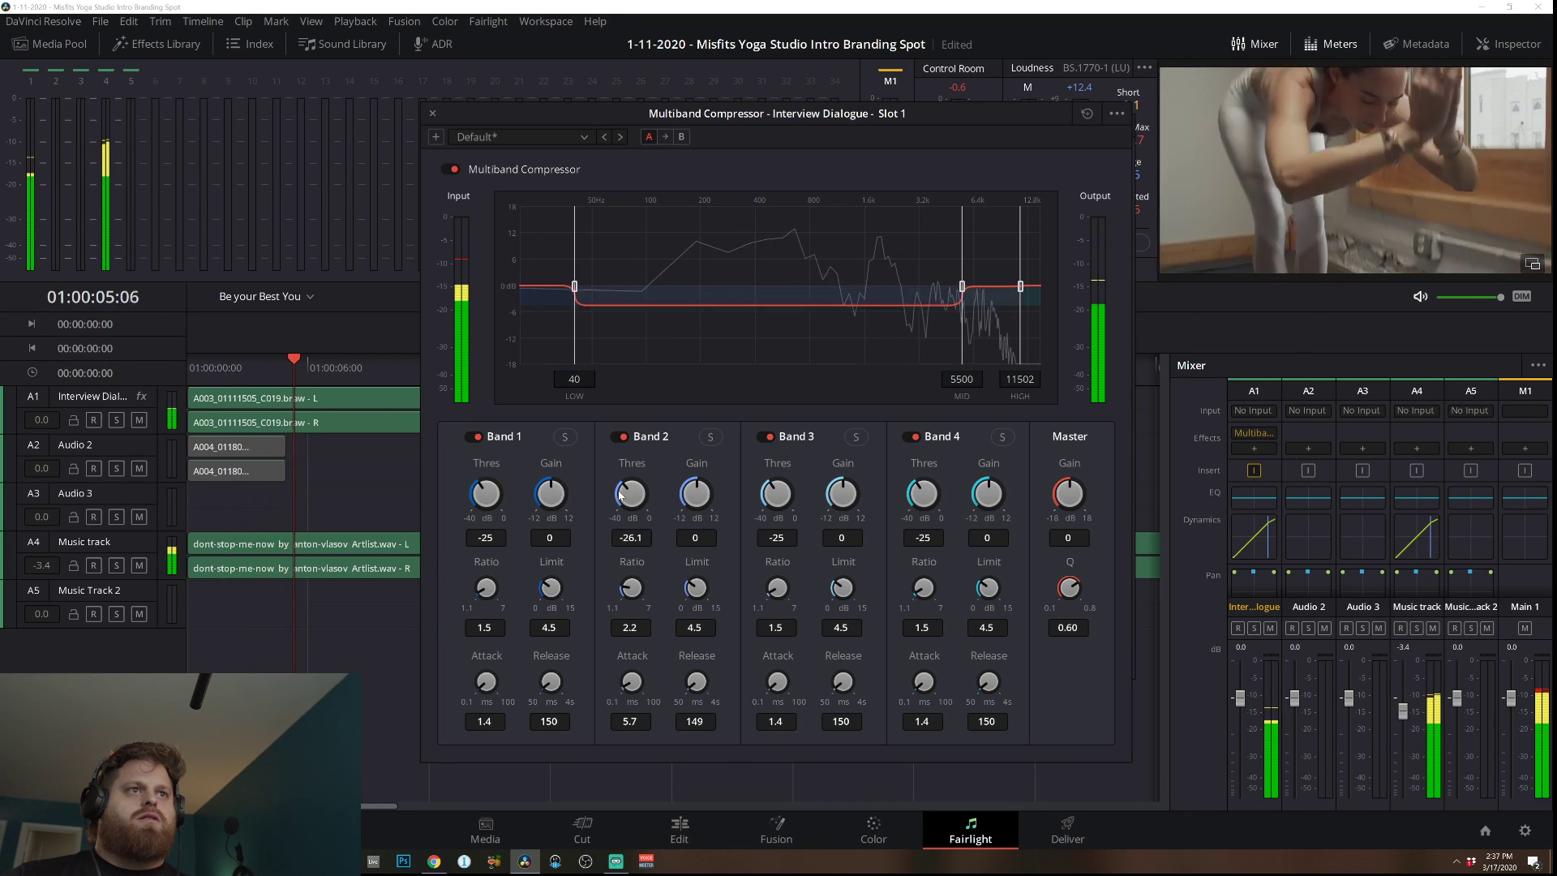
mouse_move(623, 488)
mouse_down()
mouse_move(670, 469)
mouse_move(636, 475)
mouse_up()
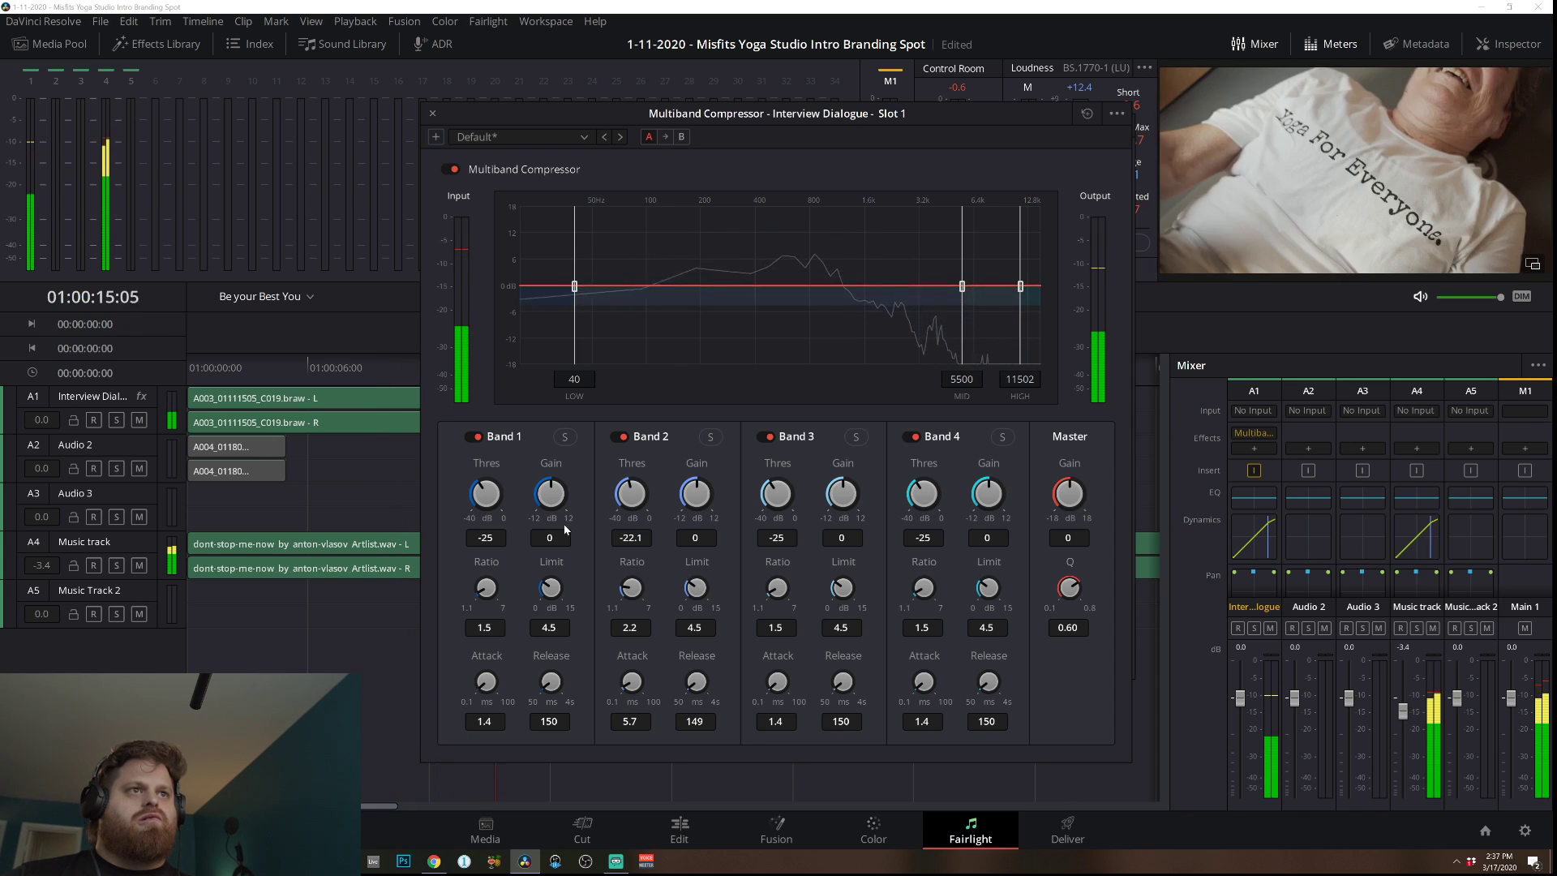
drag(696, 493, 733, 460)
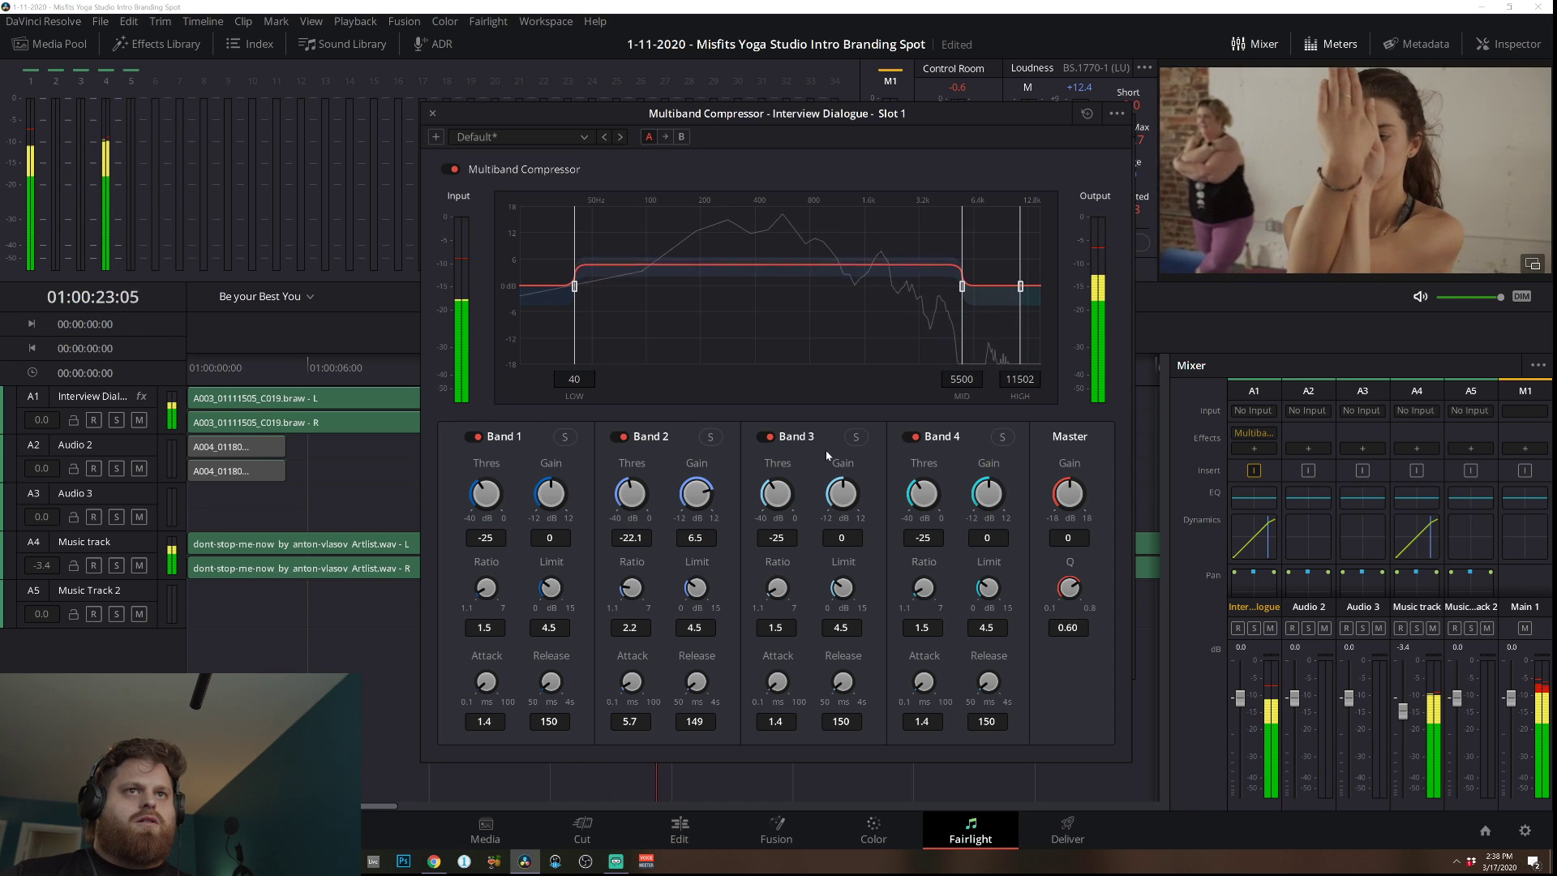
Set Band 3 to threshold -29.7 and gain 6.4, Band 4 to ratio 2.1 and attack 8.9, and the high crossover to 14000.
drag(764, 496, 905, 461)
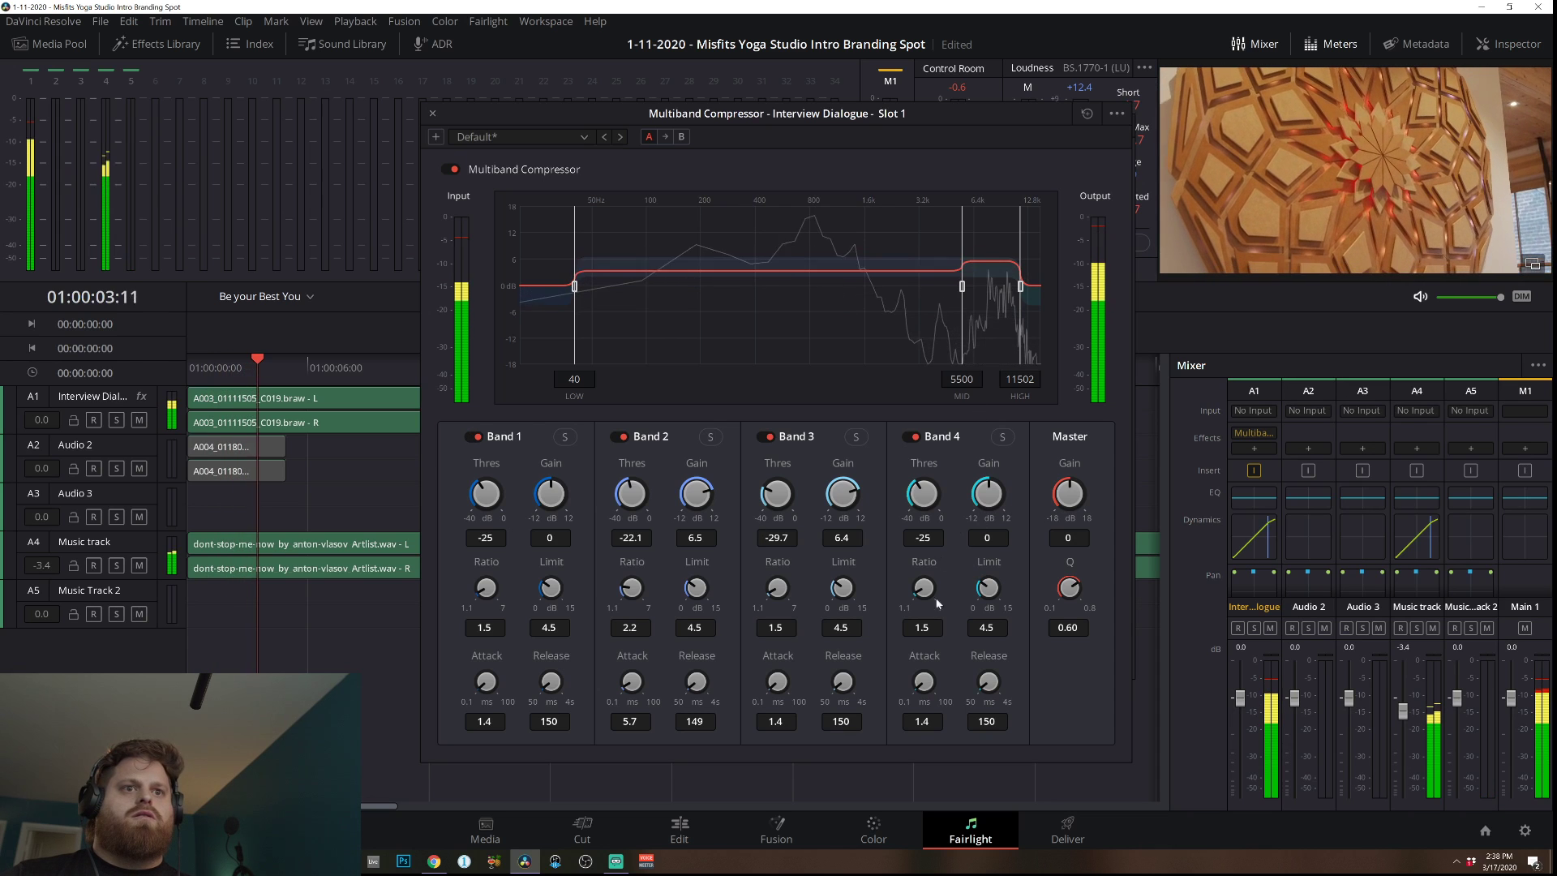
drag(923, 682, 963, 635)
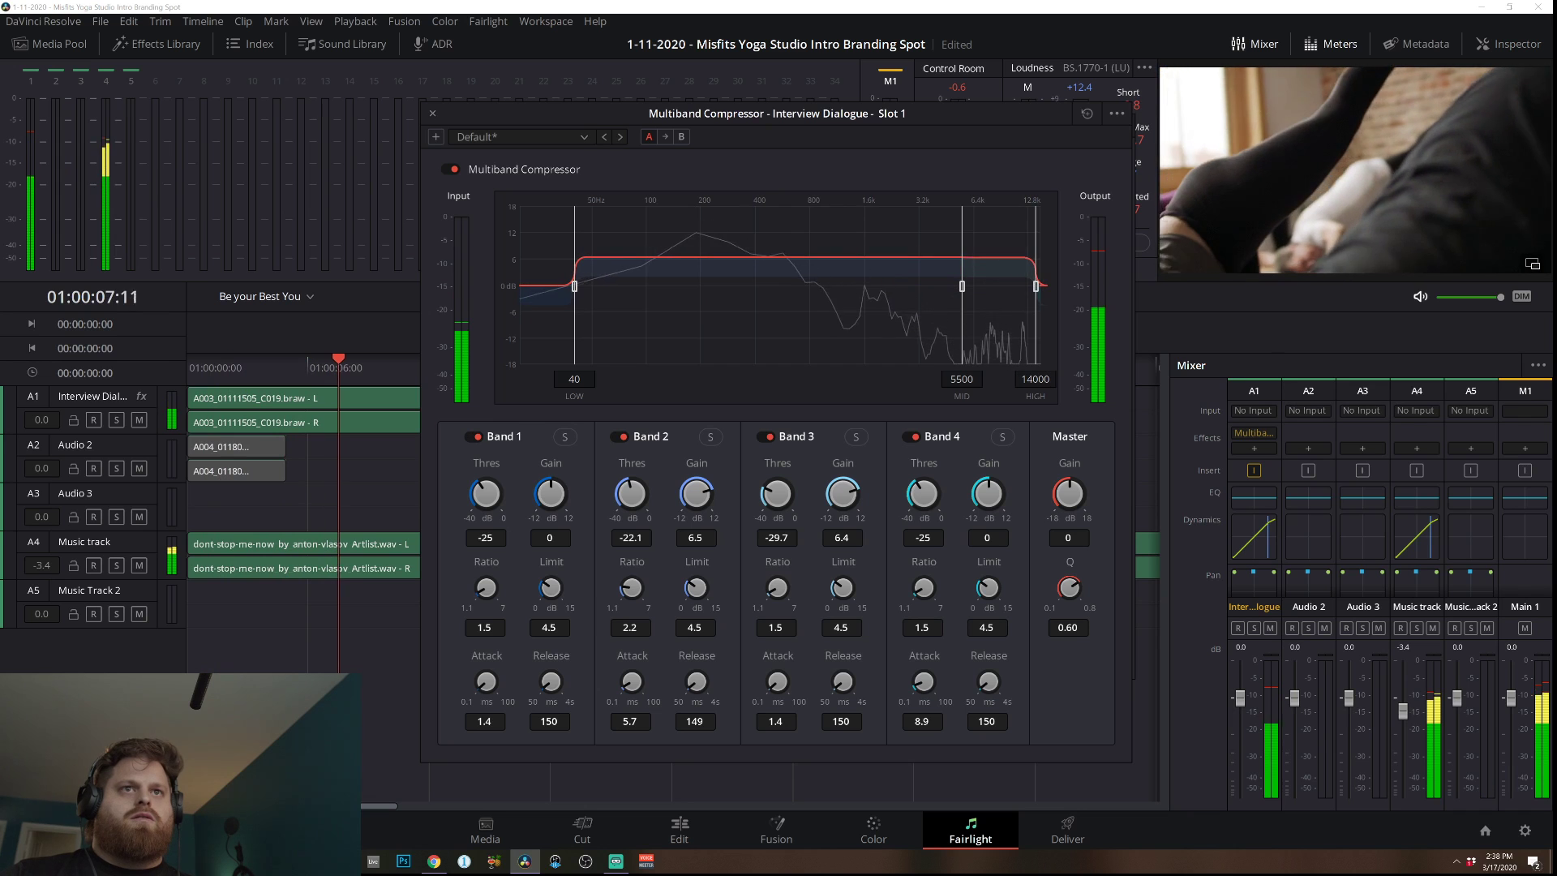
drag(1020, 285, 1036, 286)
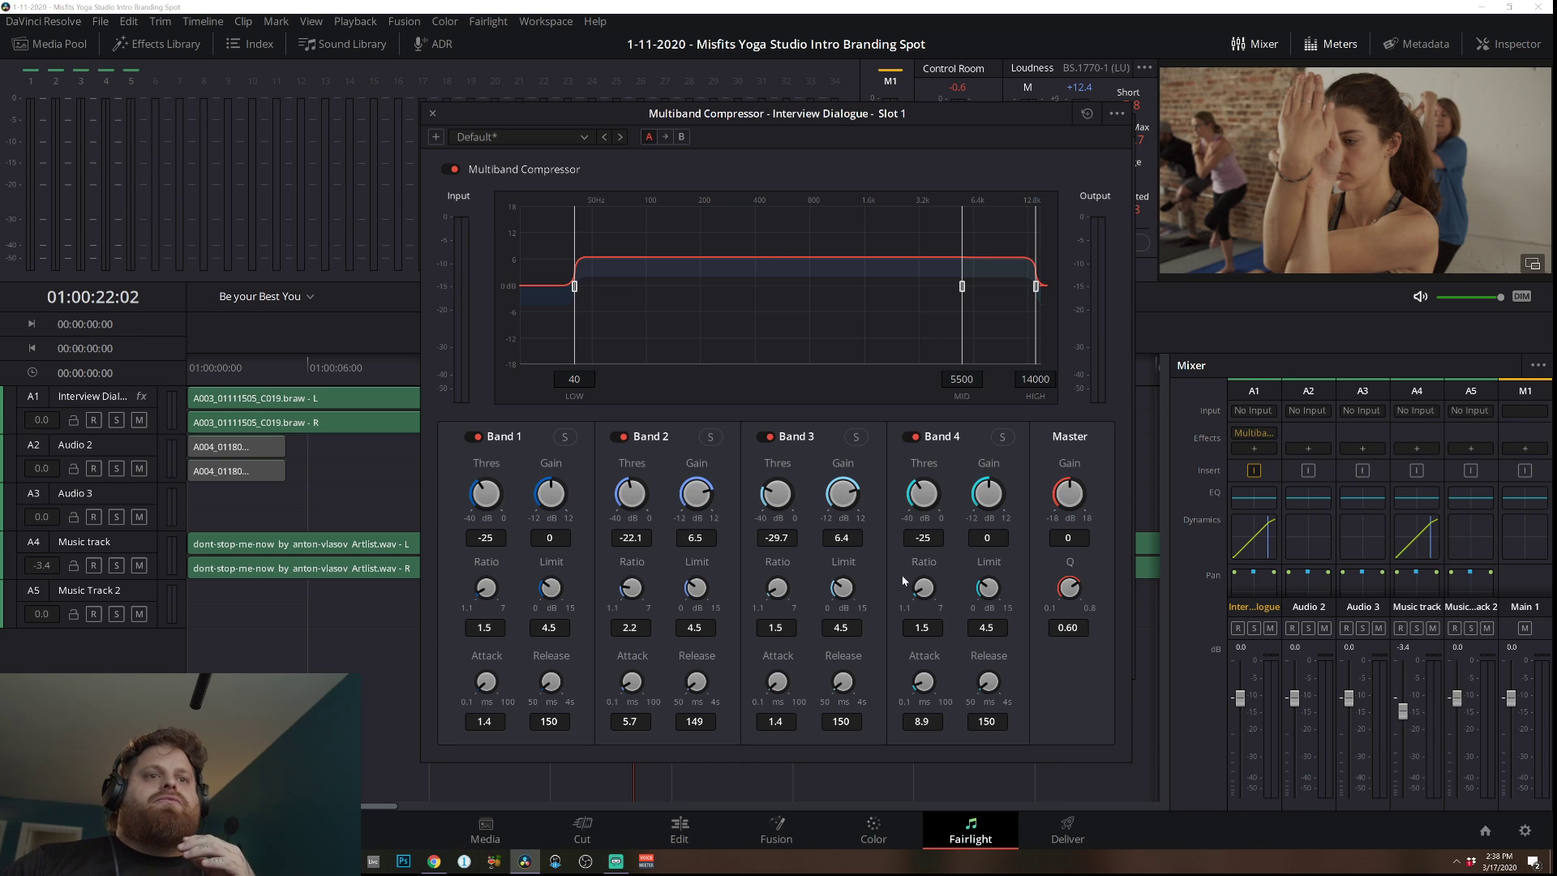
drag(922, 582, 922, 574)
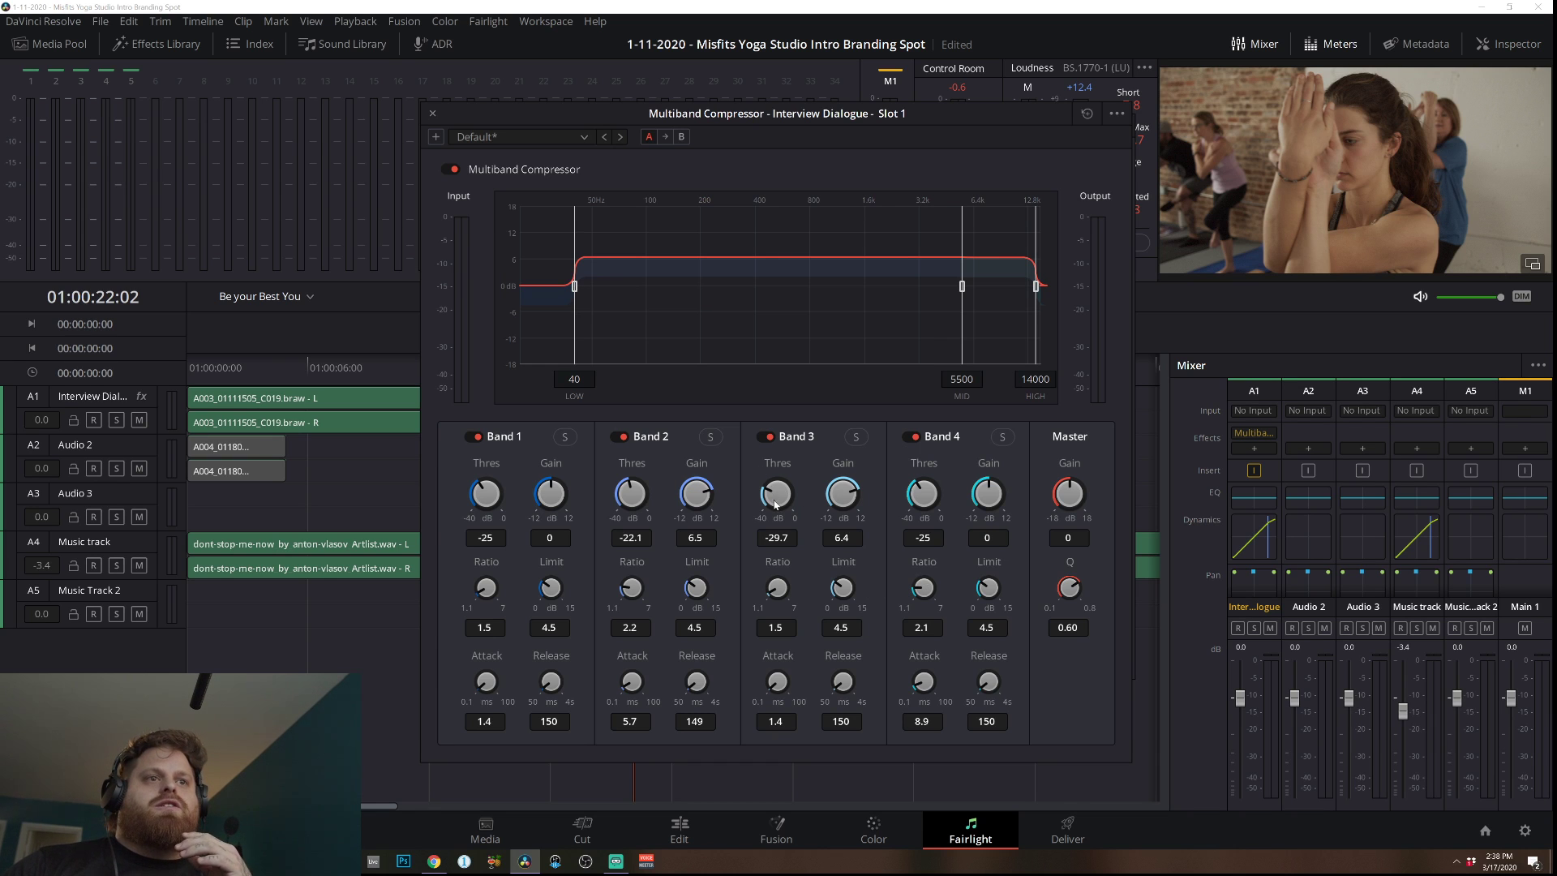
Try the mid crossover at about 428, undo that change, and play the timeline on.
key(space)
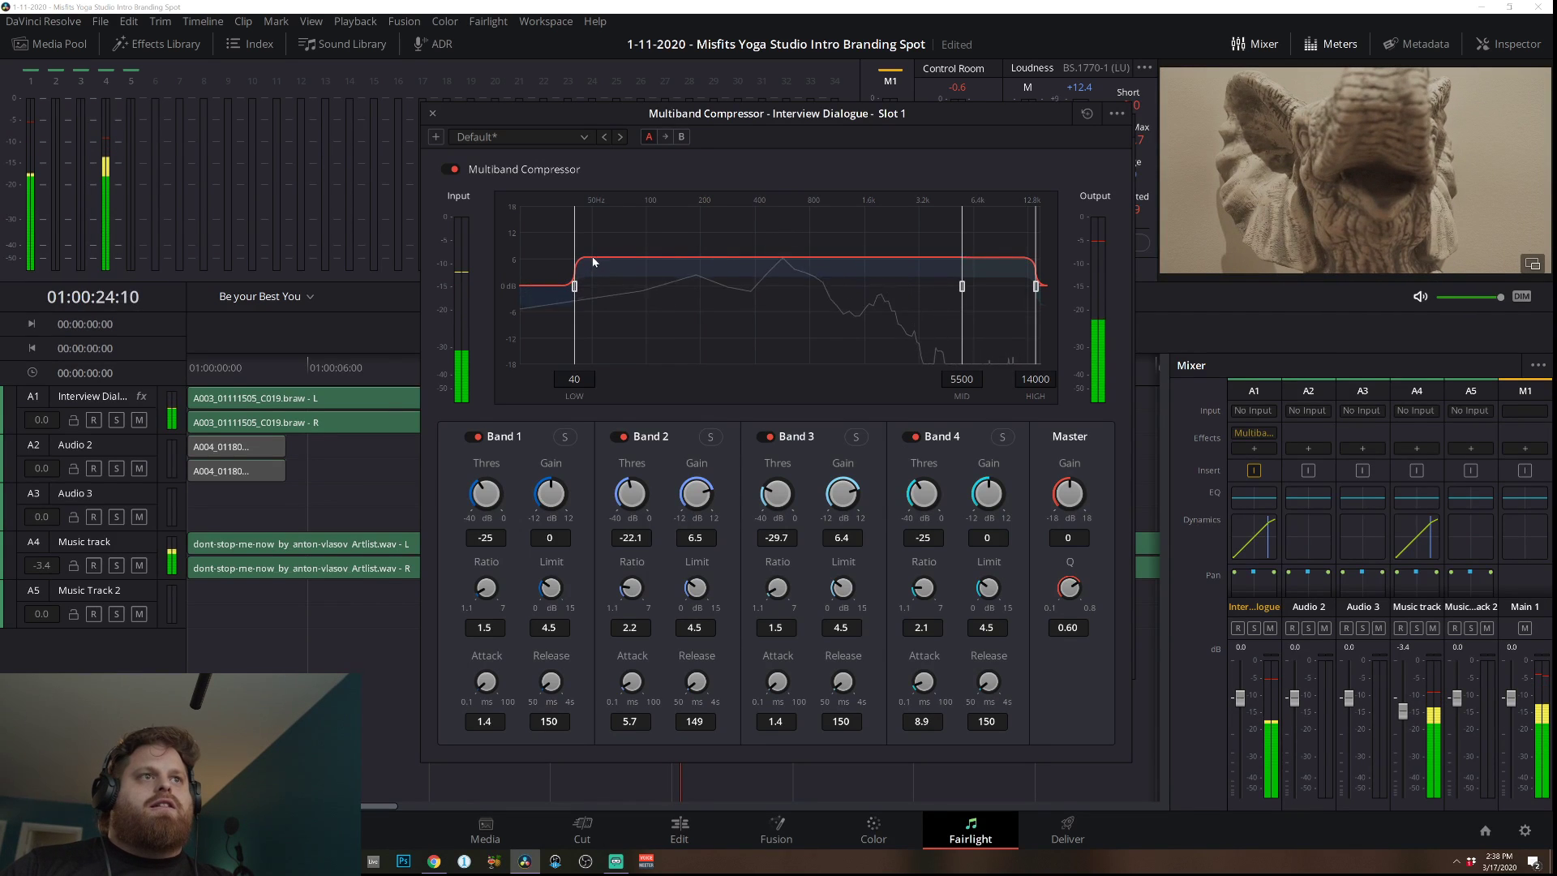
drag(819, 285, 1035, 286)
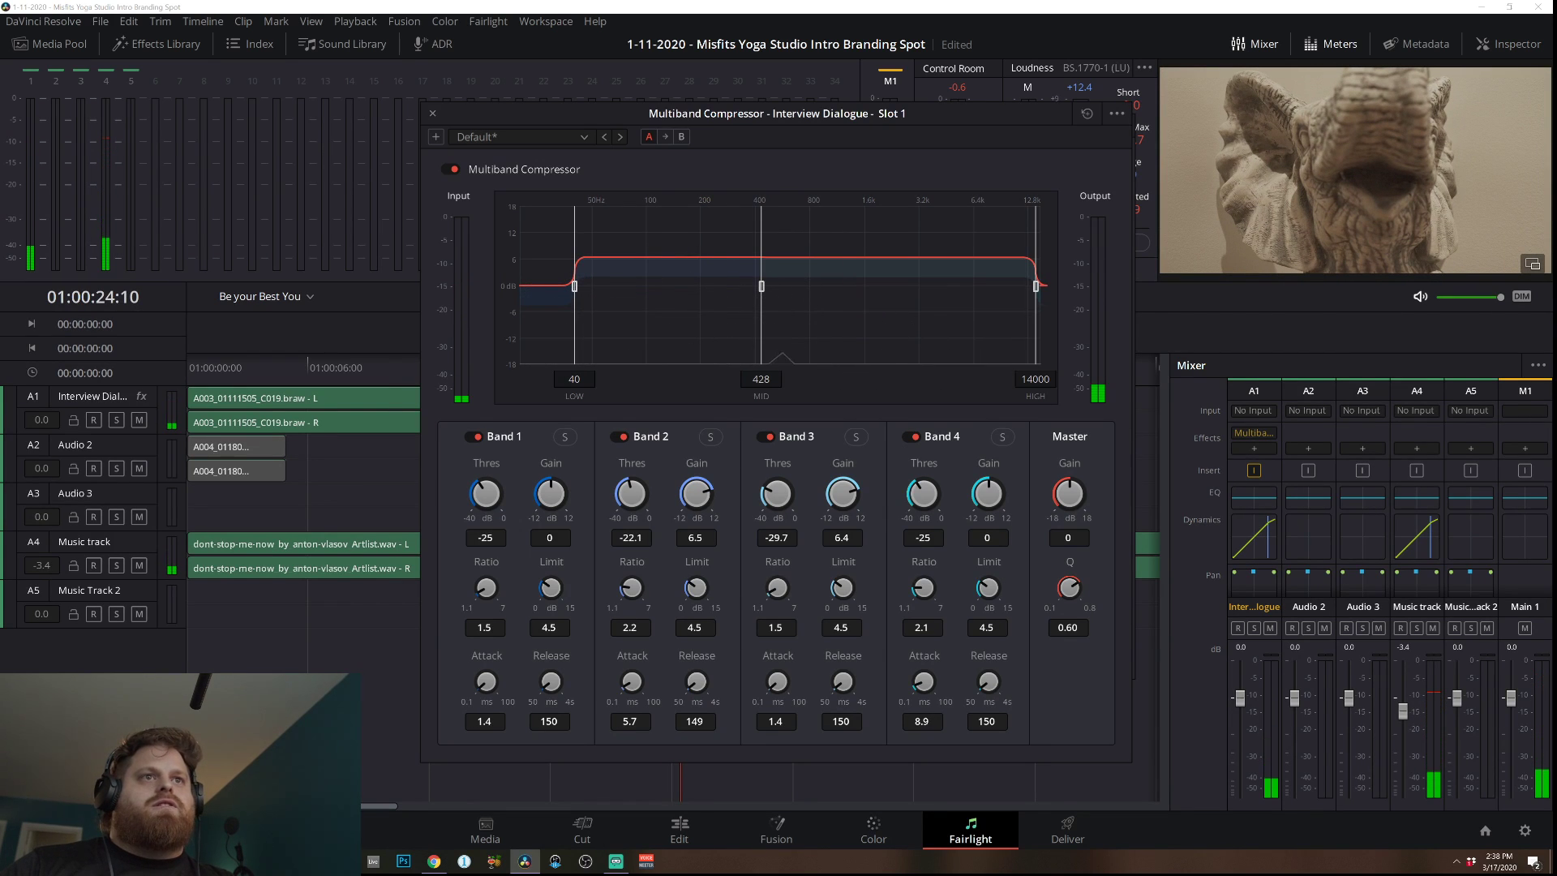
key(ctrl+z)
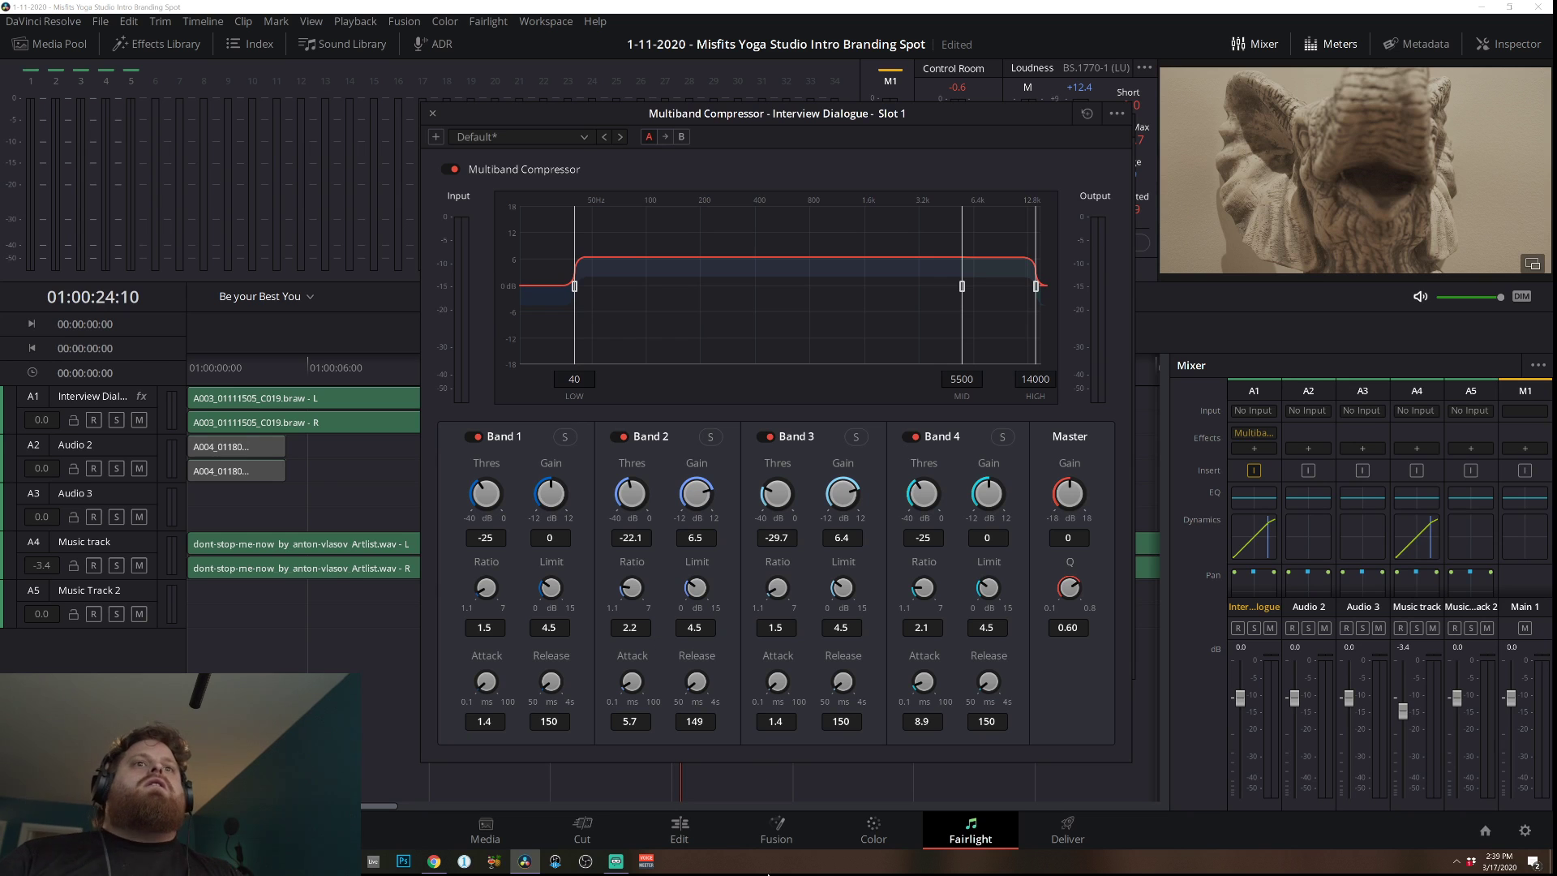
key(space)
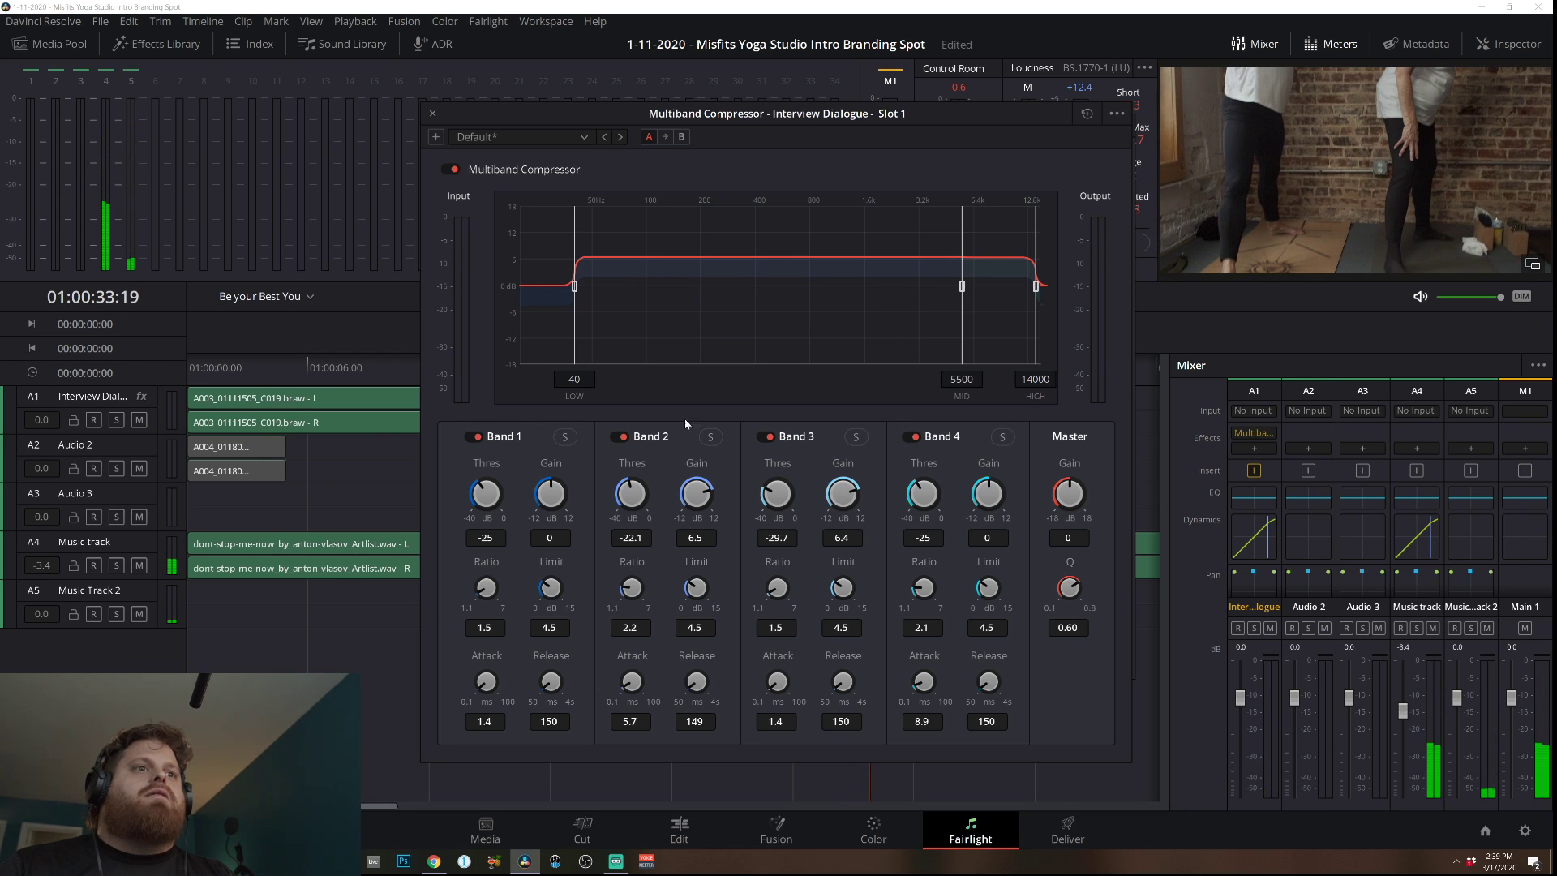
Solo the Interview Dialogue track and replay the timeline from its start.
click(201, 368)
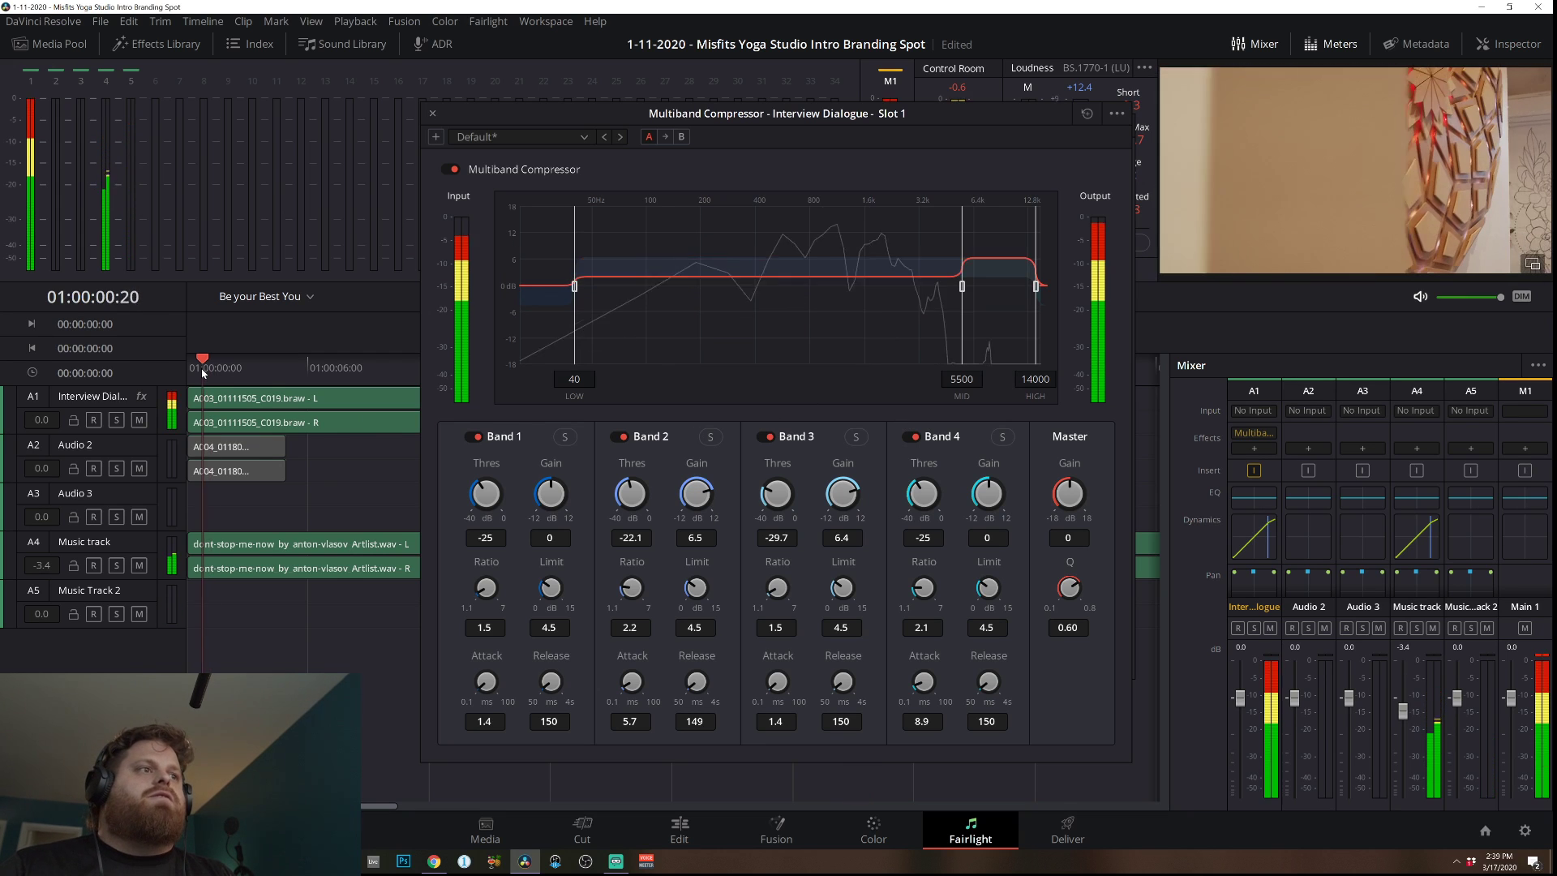
click(116, 468)
click(116, 468)
click(116, 419)
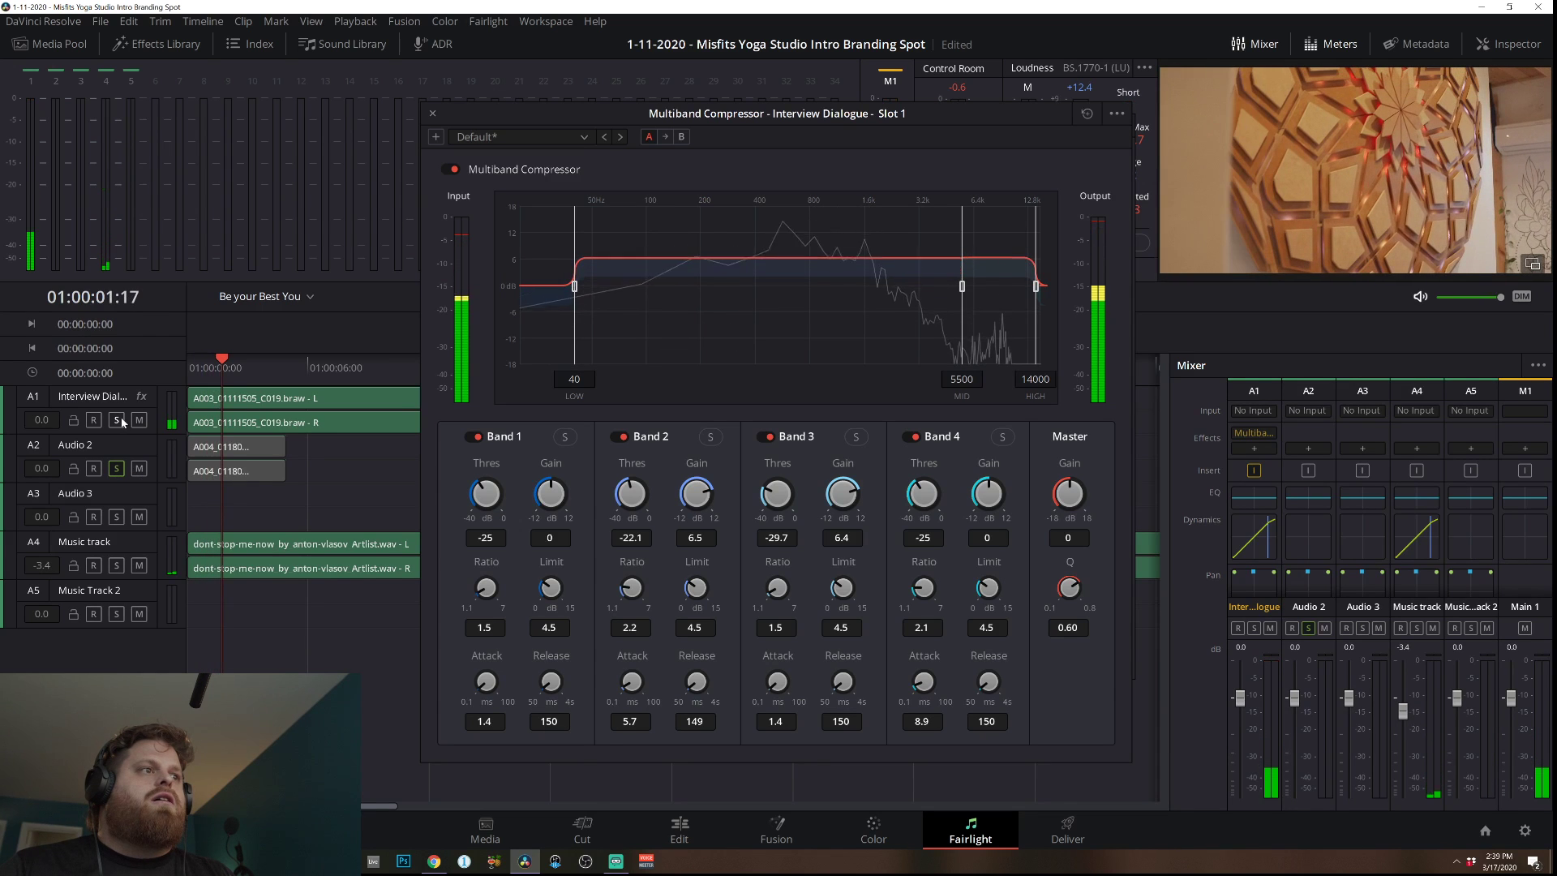
click(193, 368)
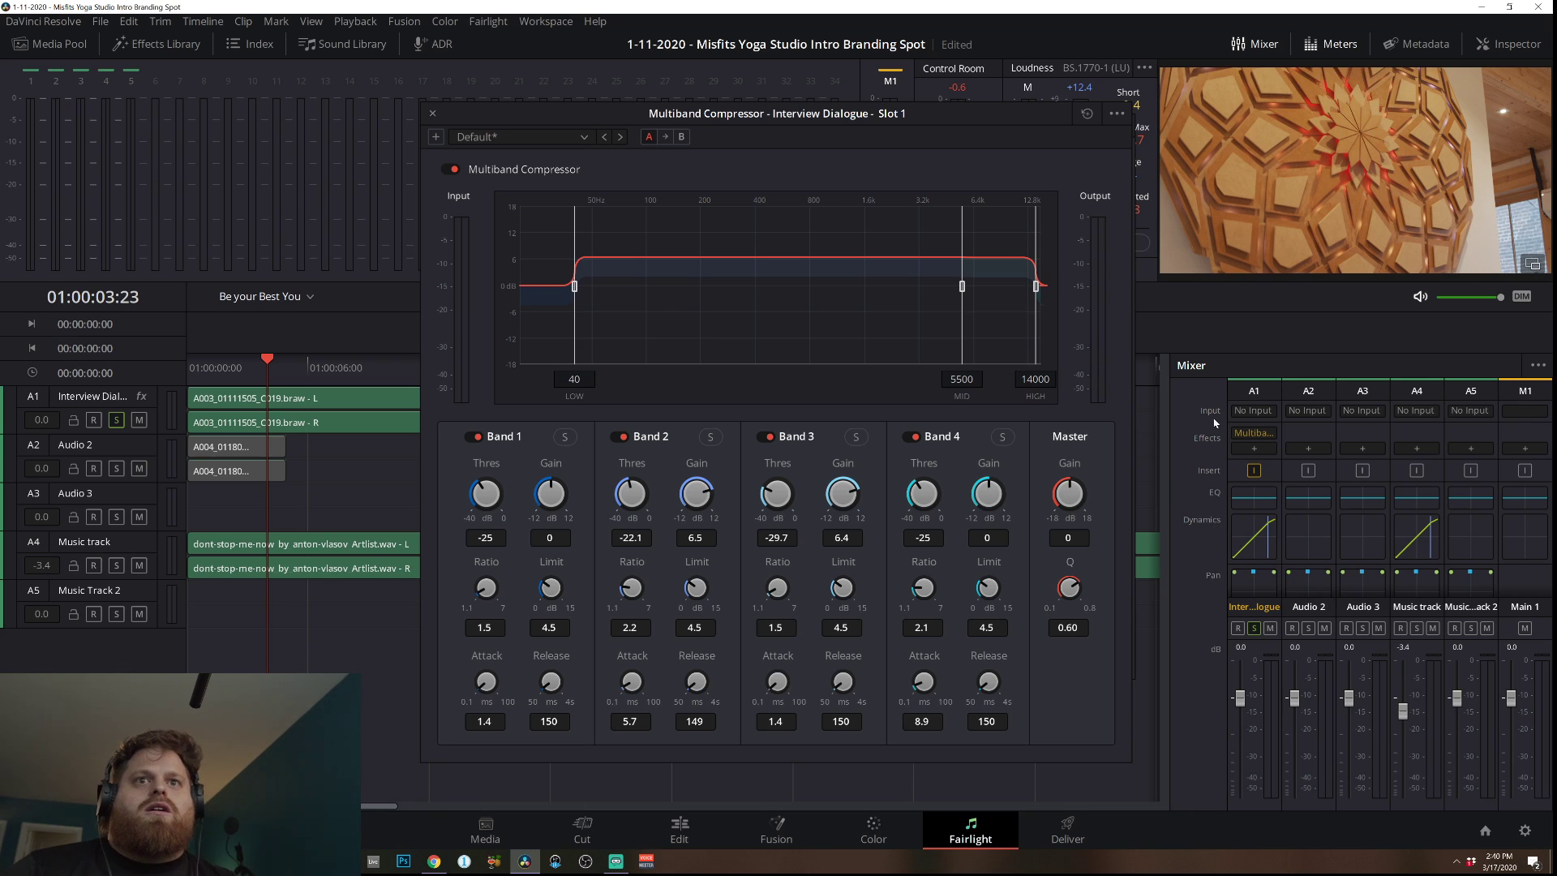
Toggle the Interview Dialogue track's Multiband Compressor bypass during playback to compare the processed and unprocessed dialogue.
mouse_move(1253, 436)
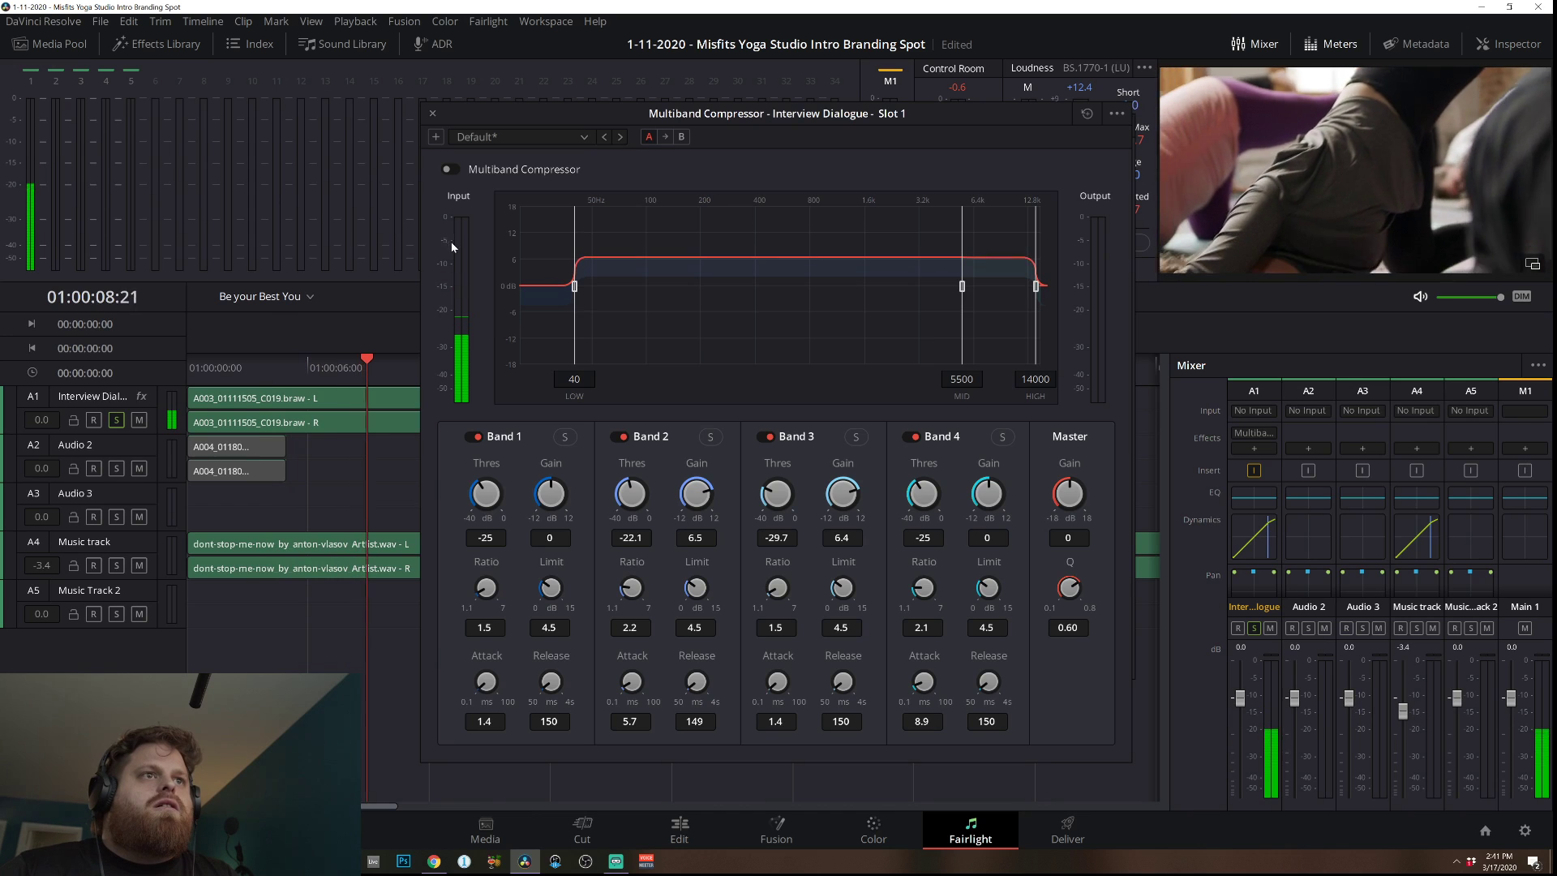
click(1239, 434)
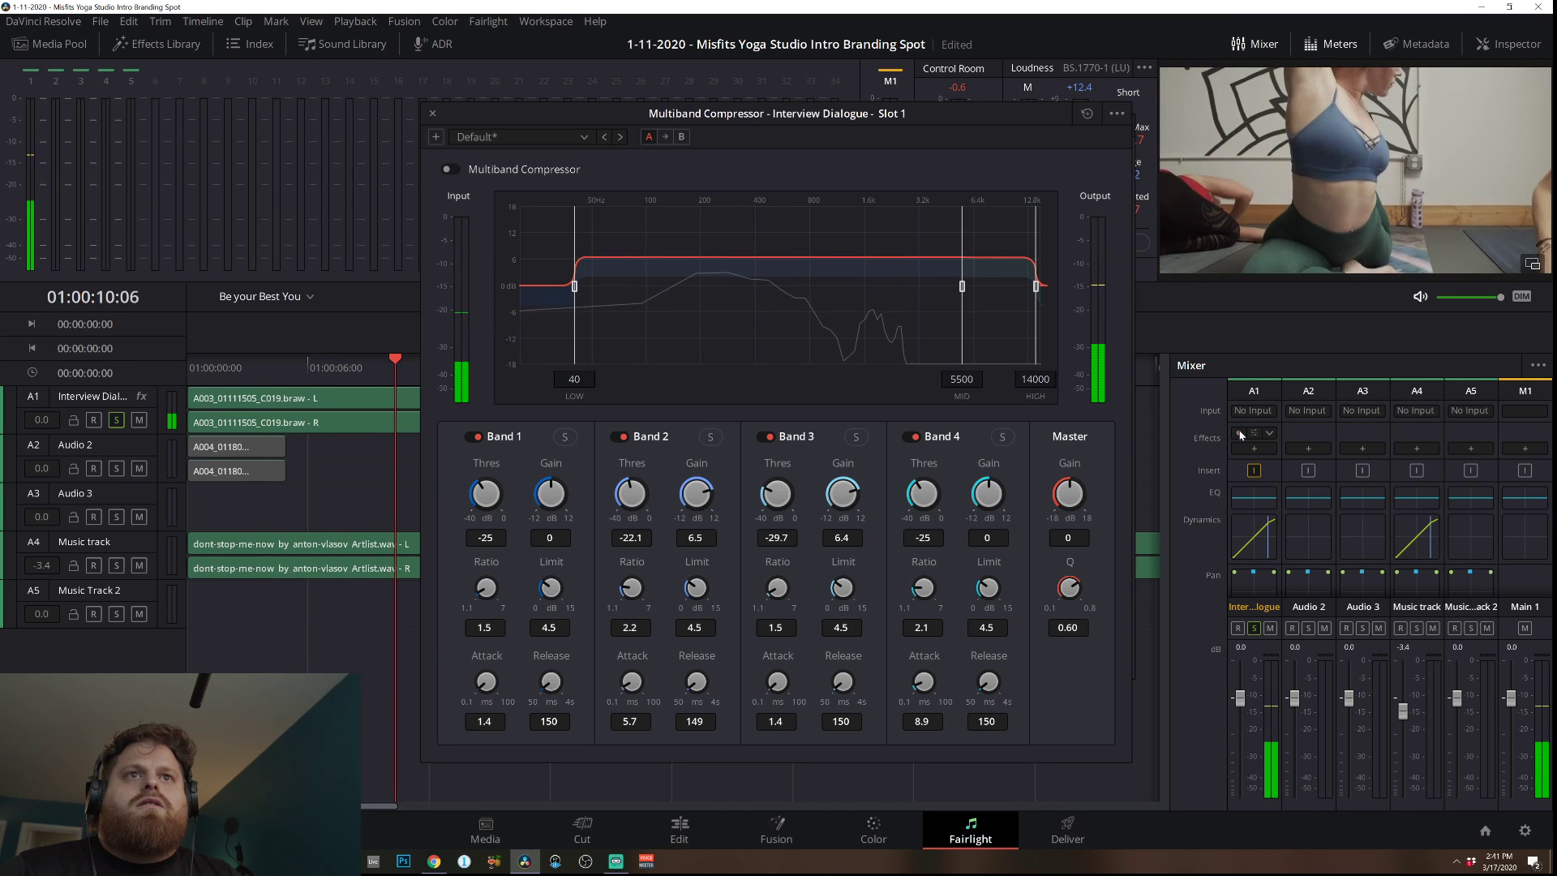
click(1239, 433)
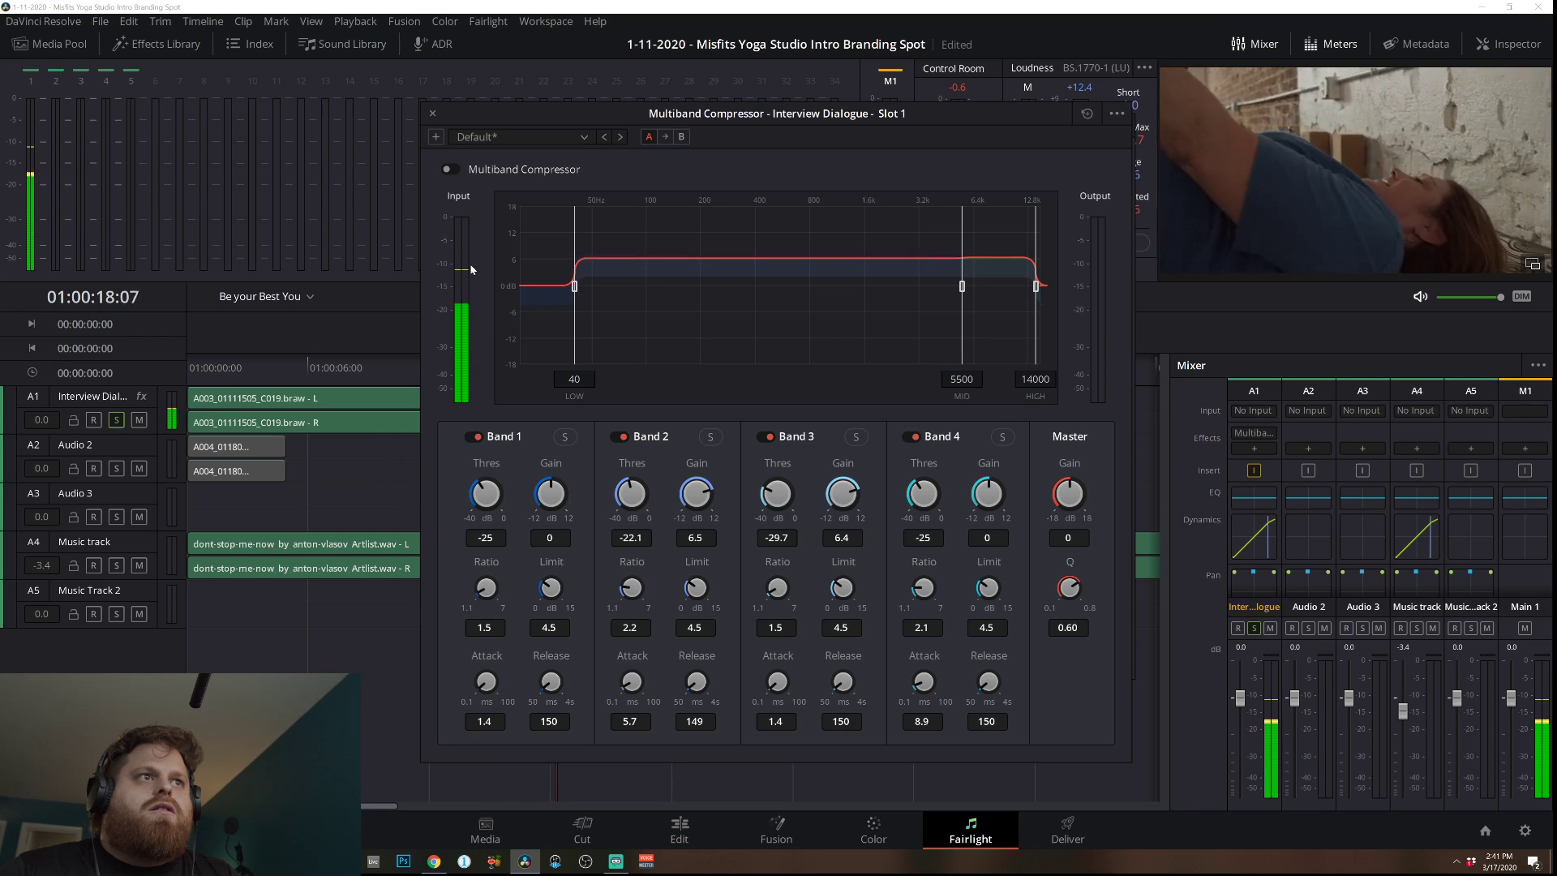
click(285, 363)
drag(285, 366, 397, 364)
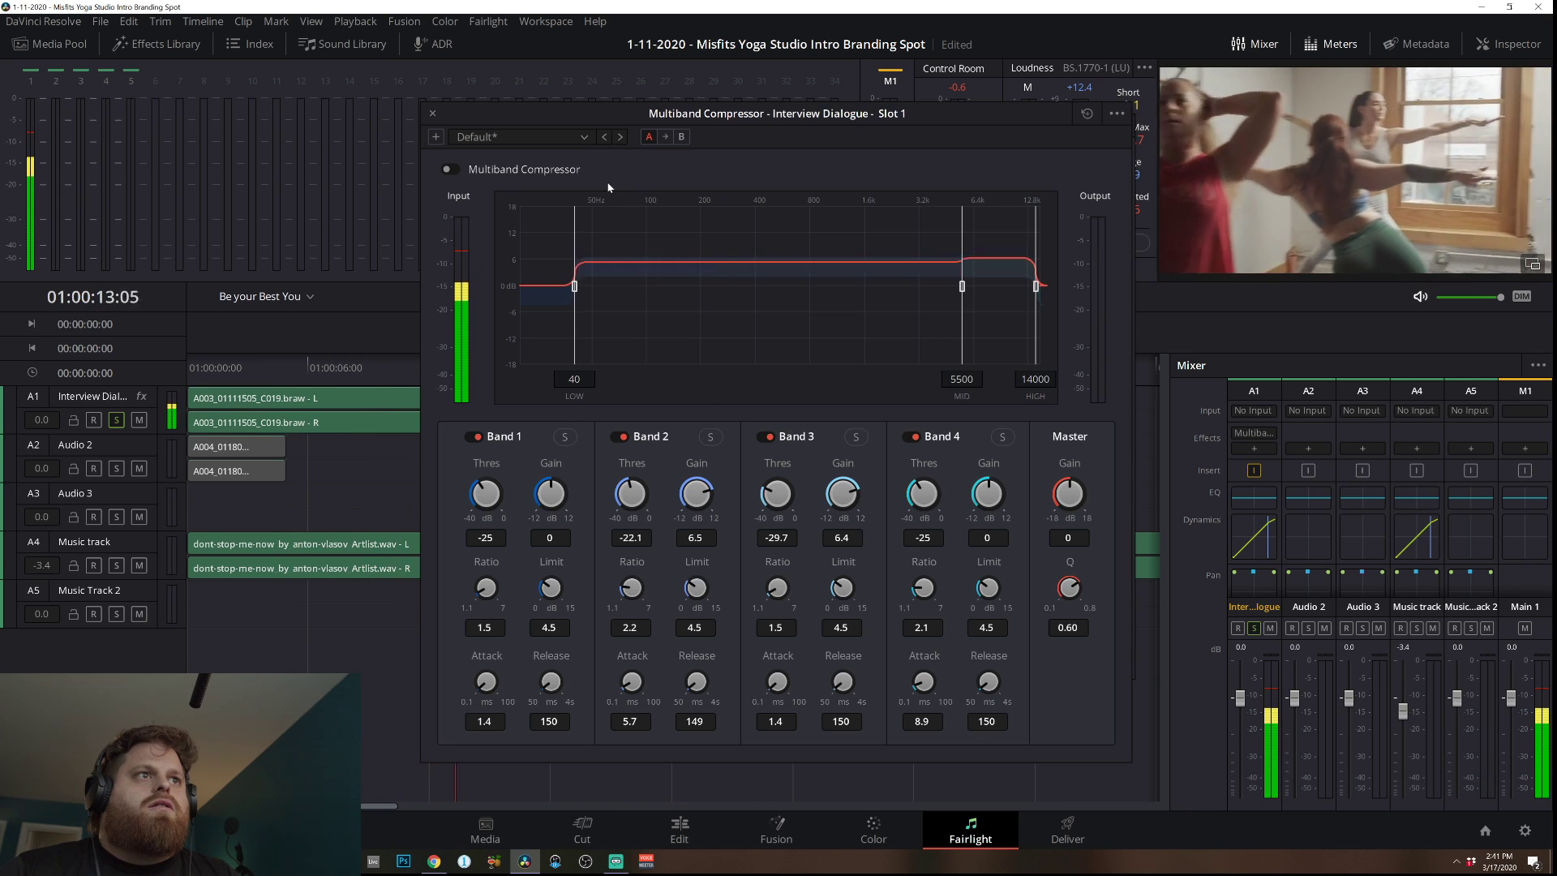
Close the Dynamics window behind the Multiband Compressor and replay the uncompressed interview from around 01:00:12:00.
drag(528, 126, 820, 151)
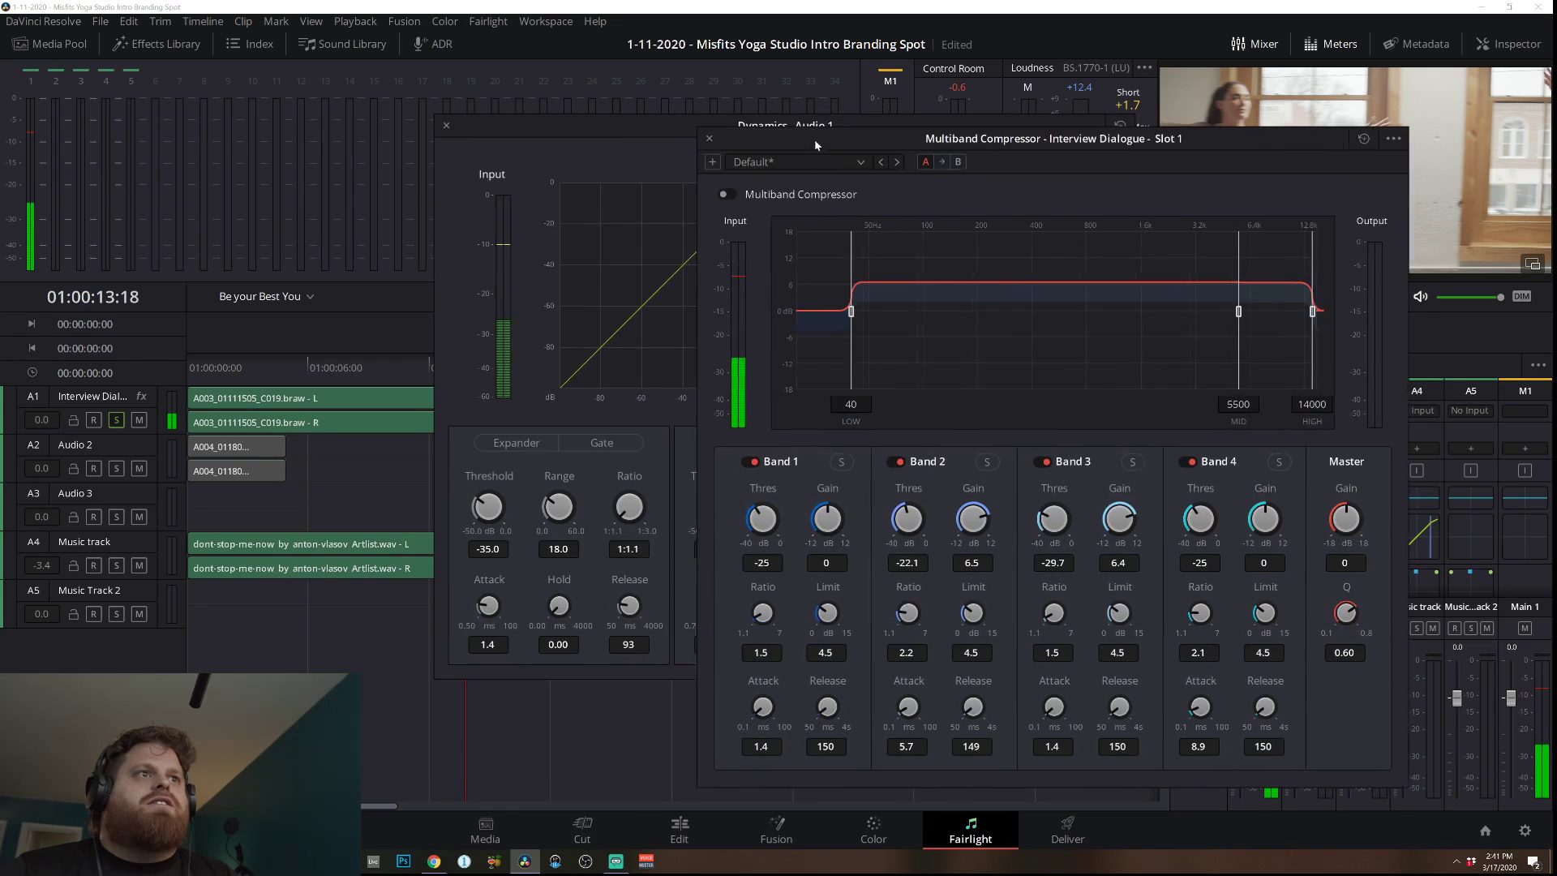
click(445, 128)
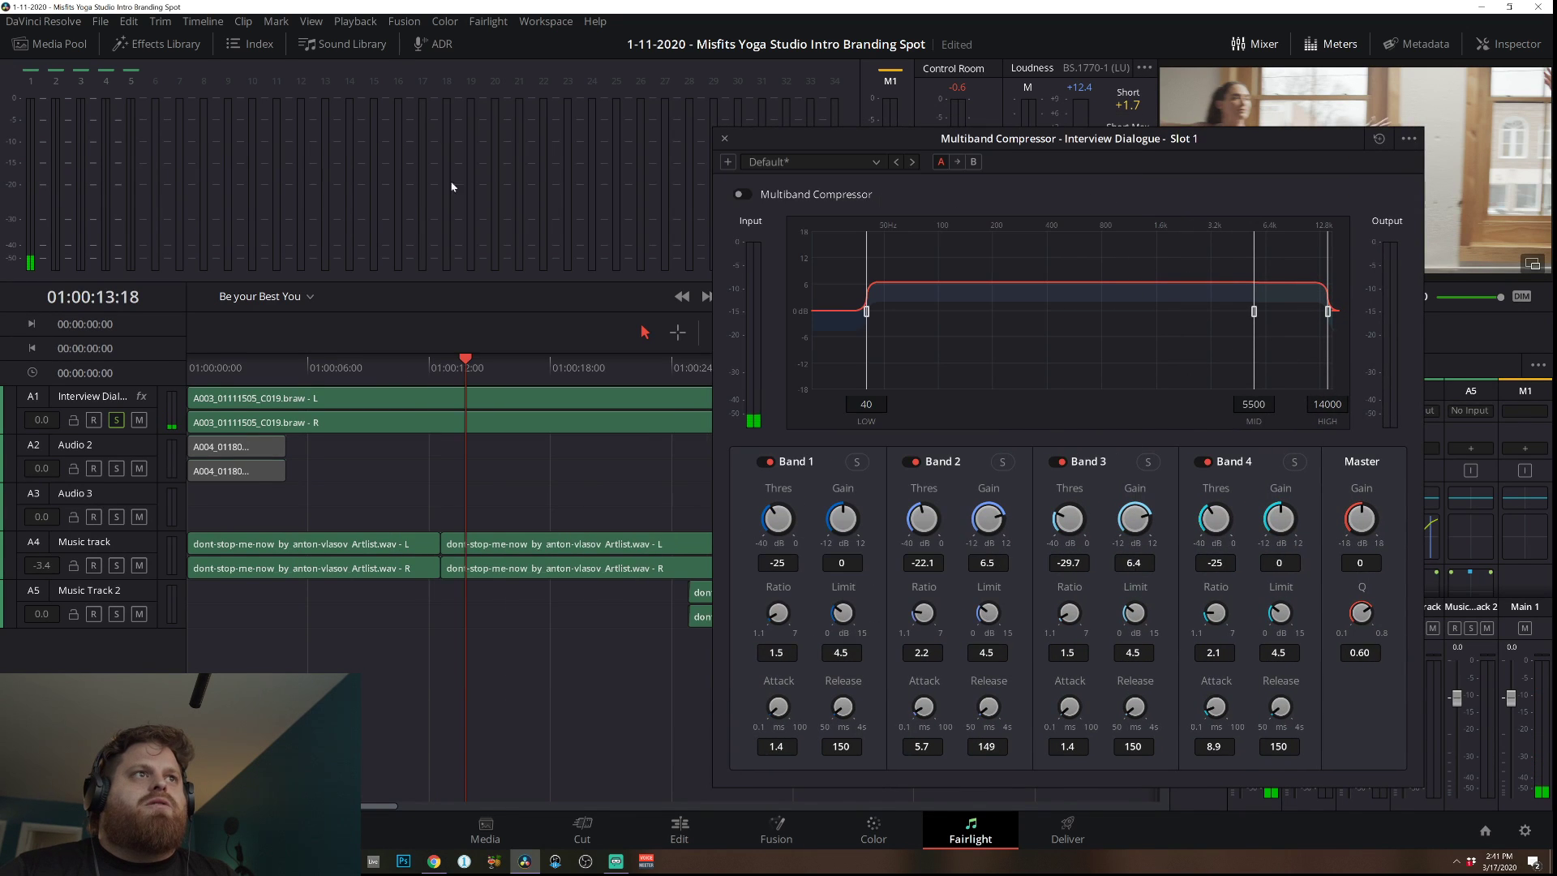
click(442, 366)
click(423, 367)
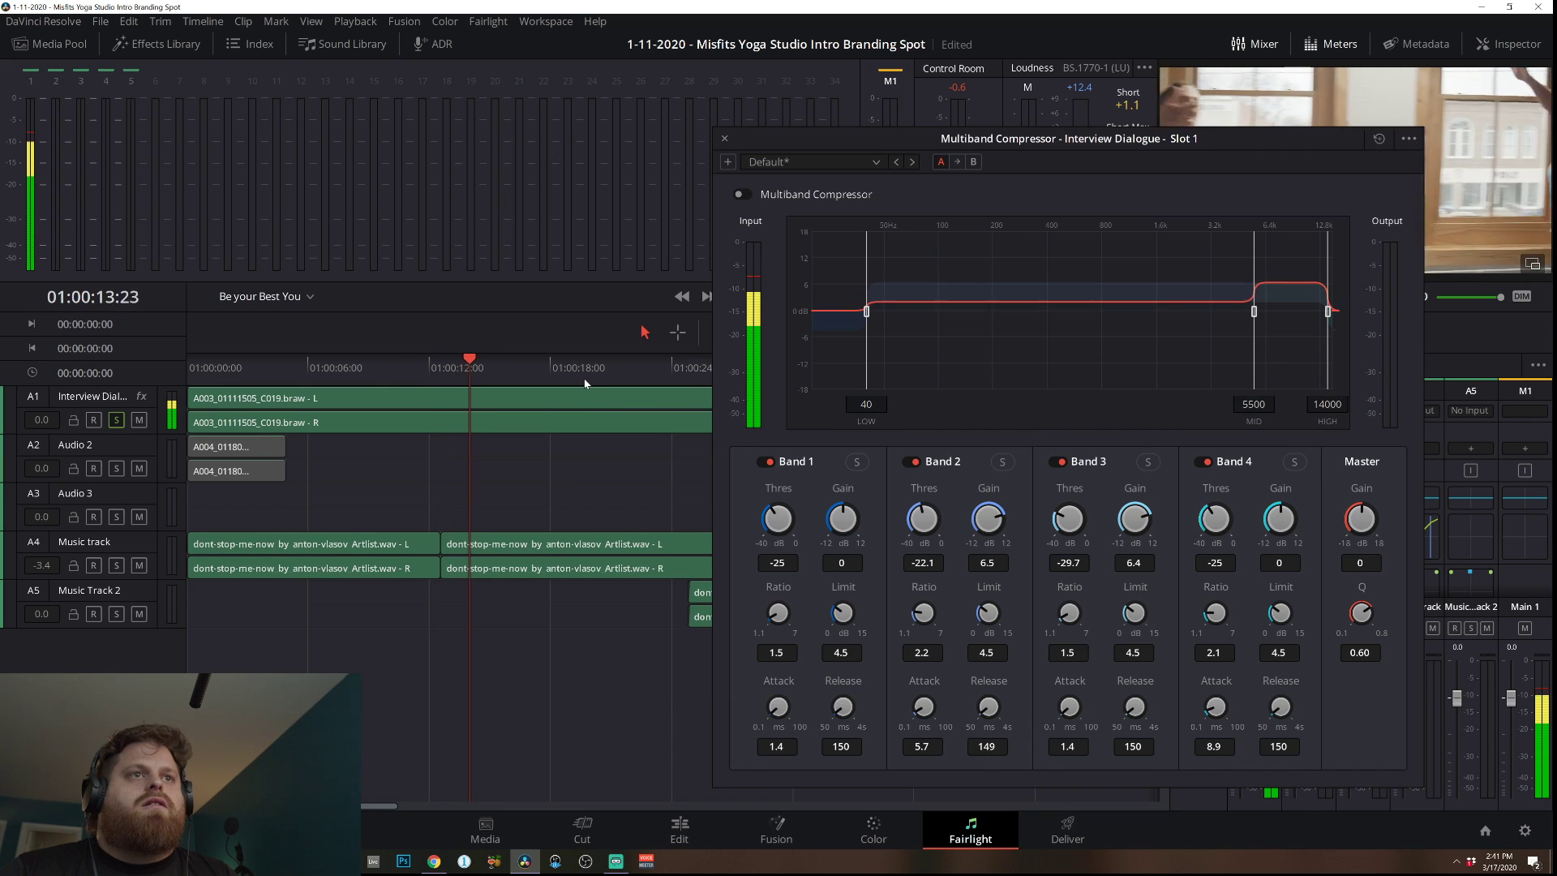
key(space)
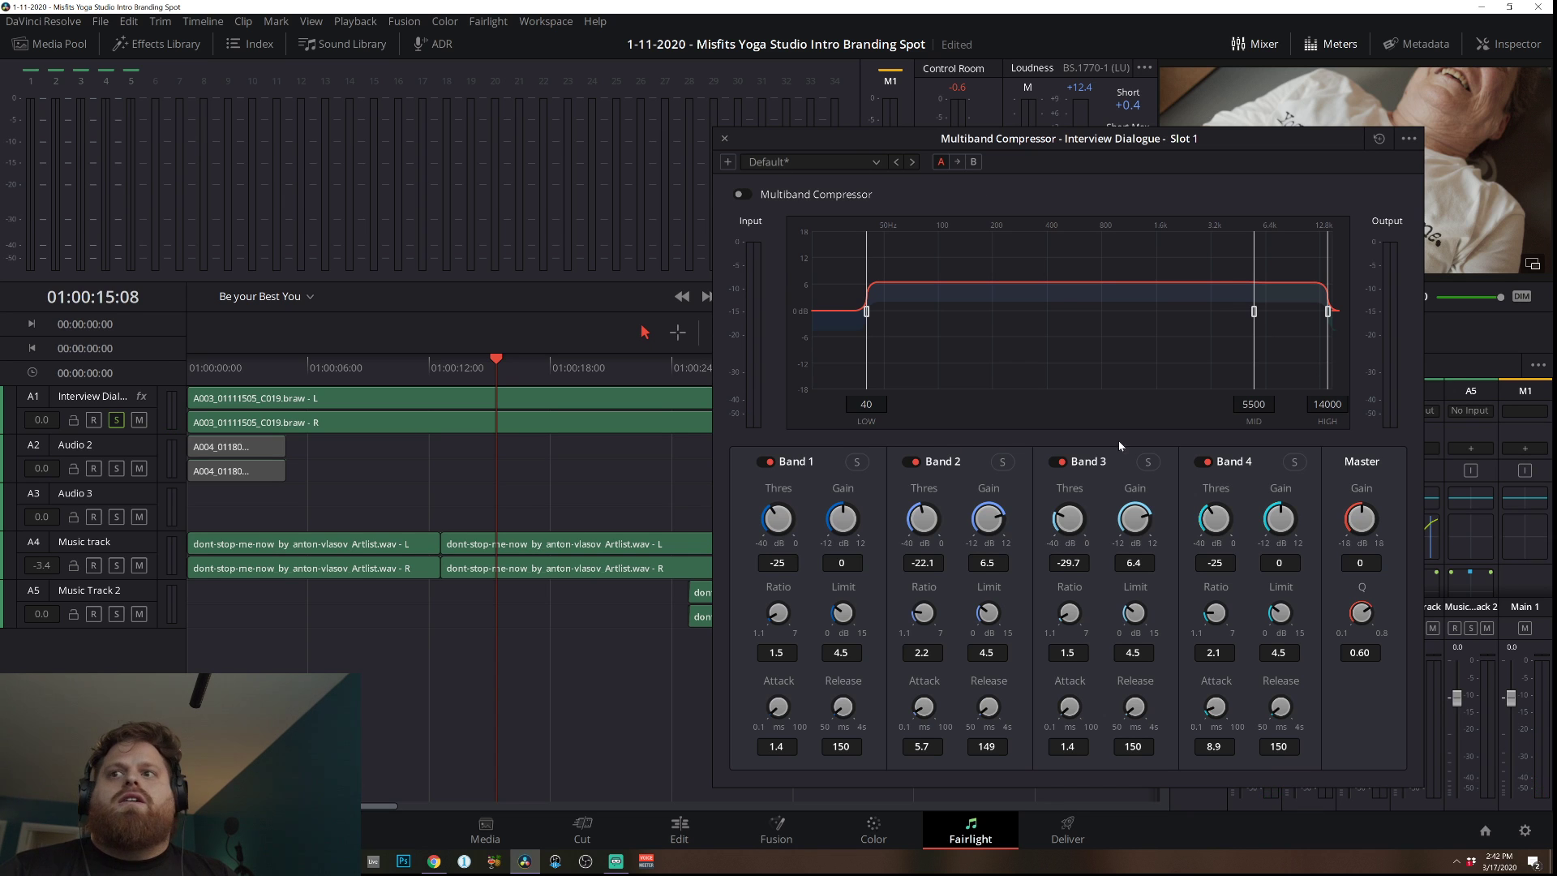
Re-enable the Multiband Compressor on the Interview Dialogue track and play the compressed interview from around 01:00:06:00.
drag(892, 140, 532, 114)
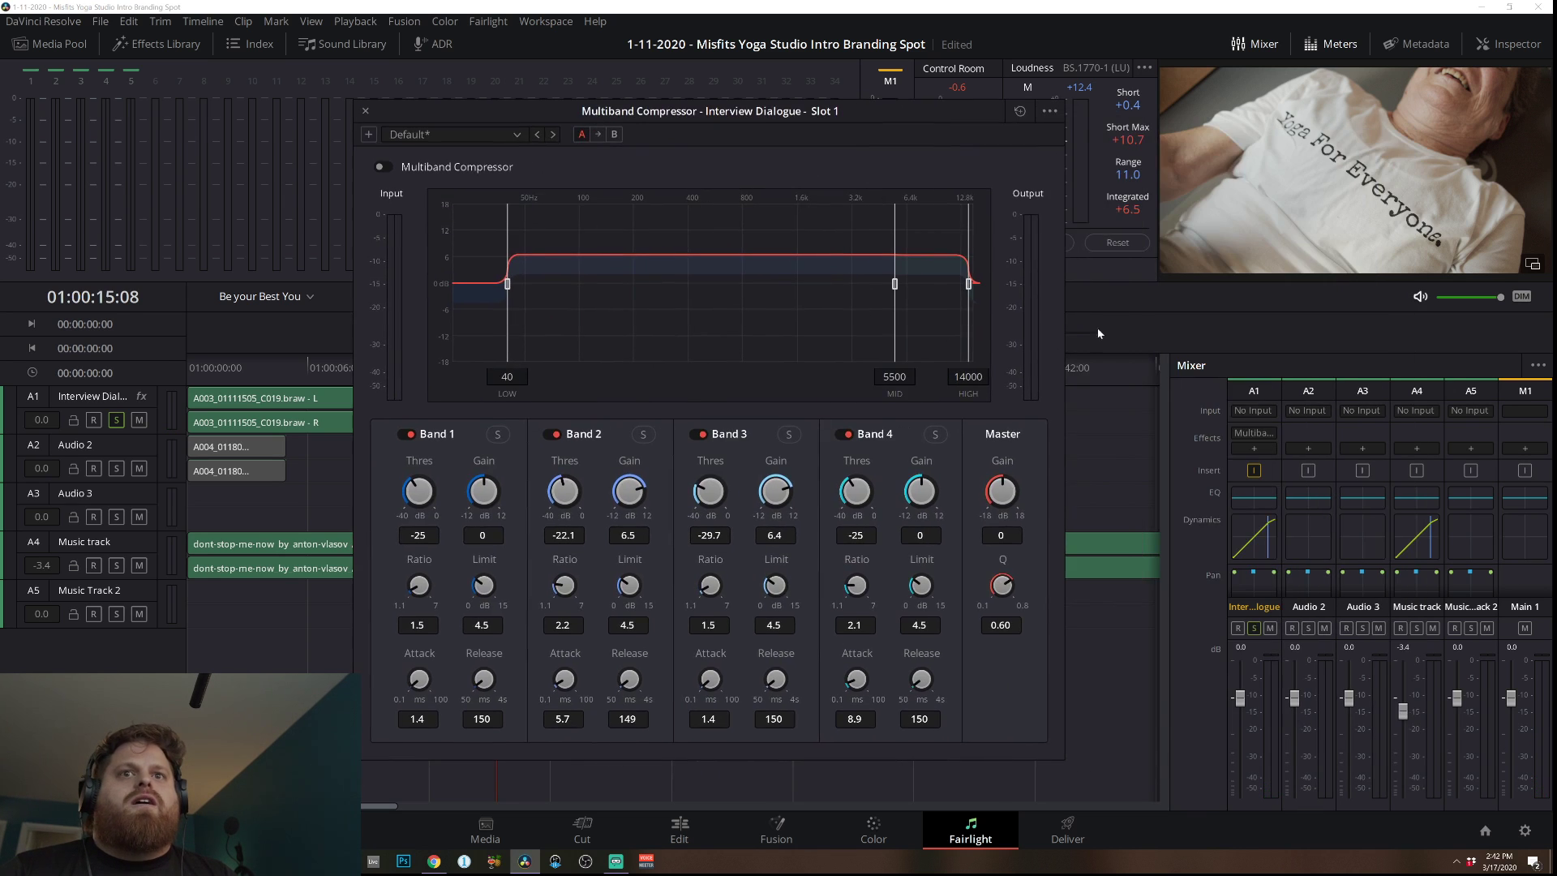
click(1239, 433)
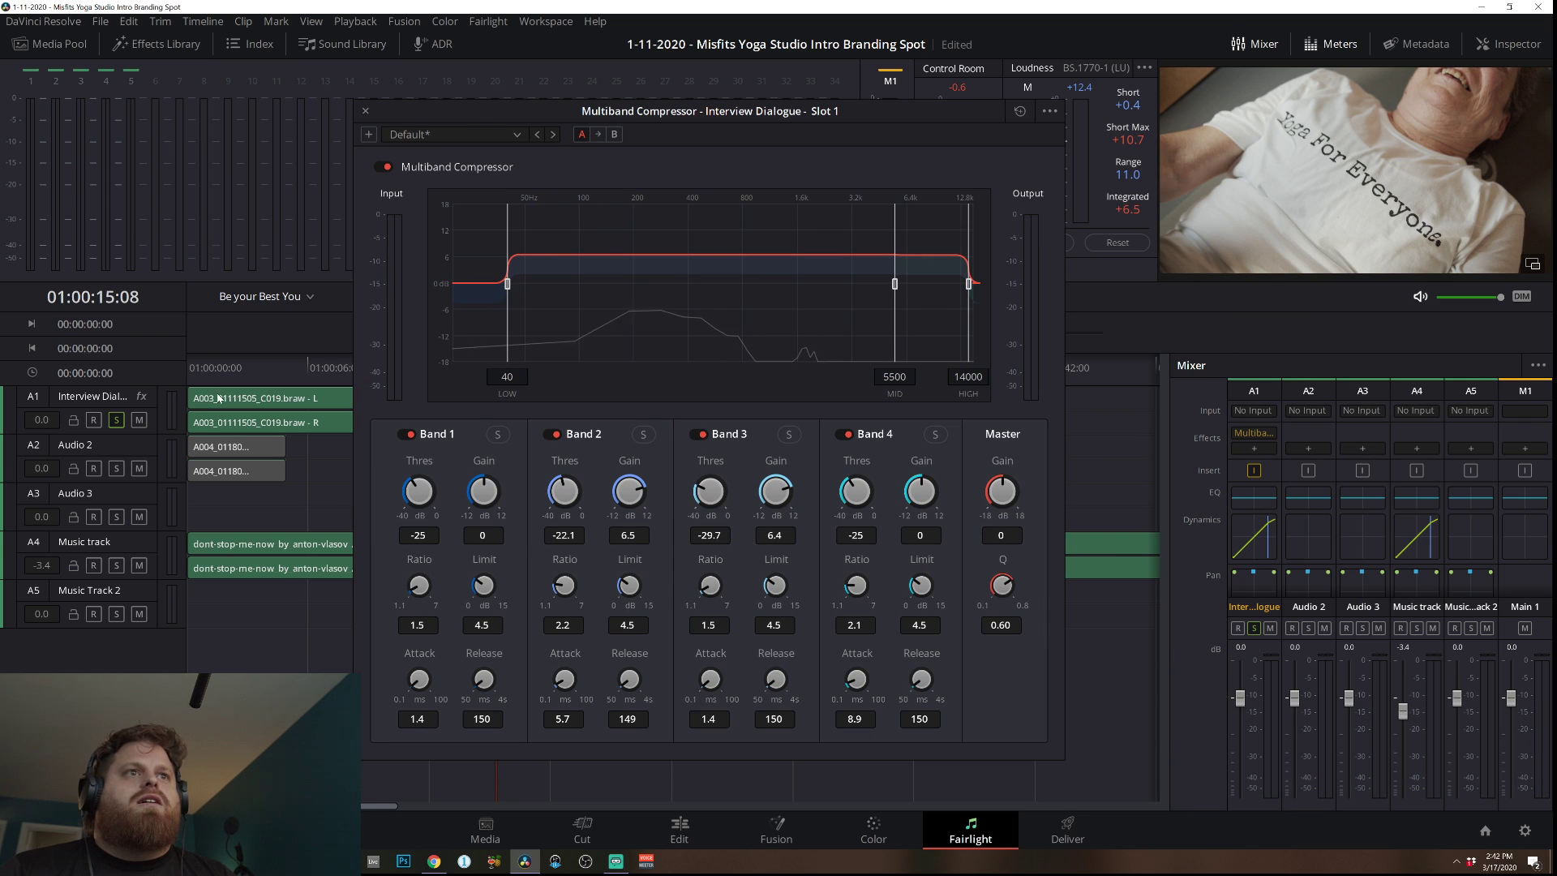
key(space)
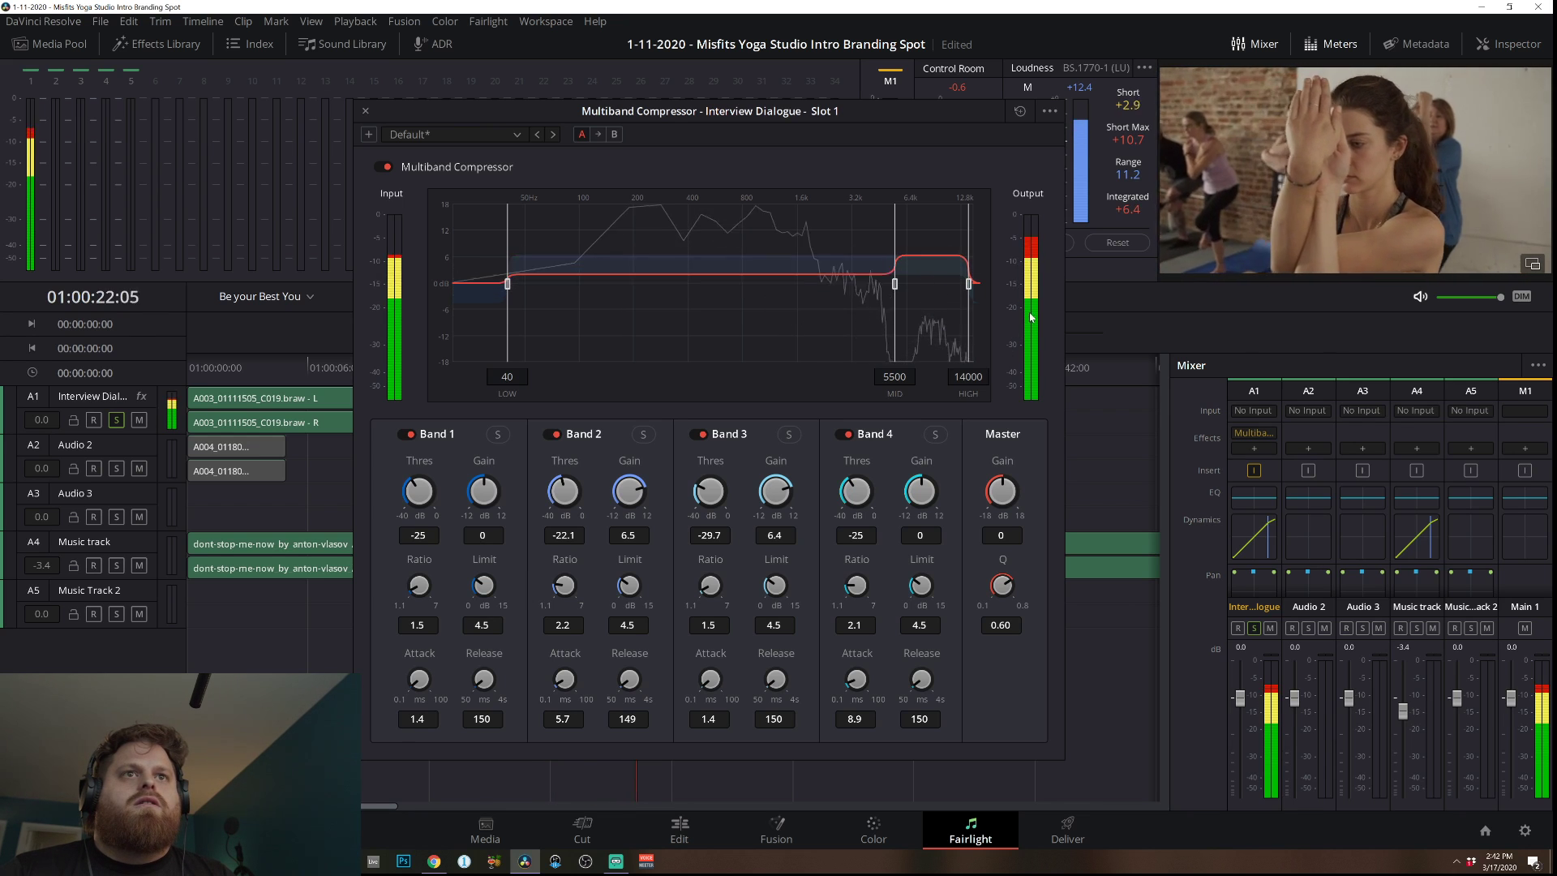
click(307, 367)
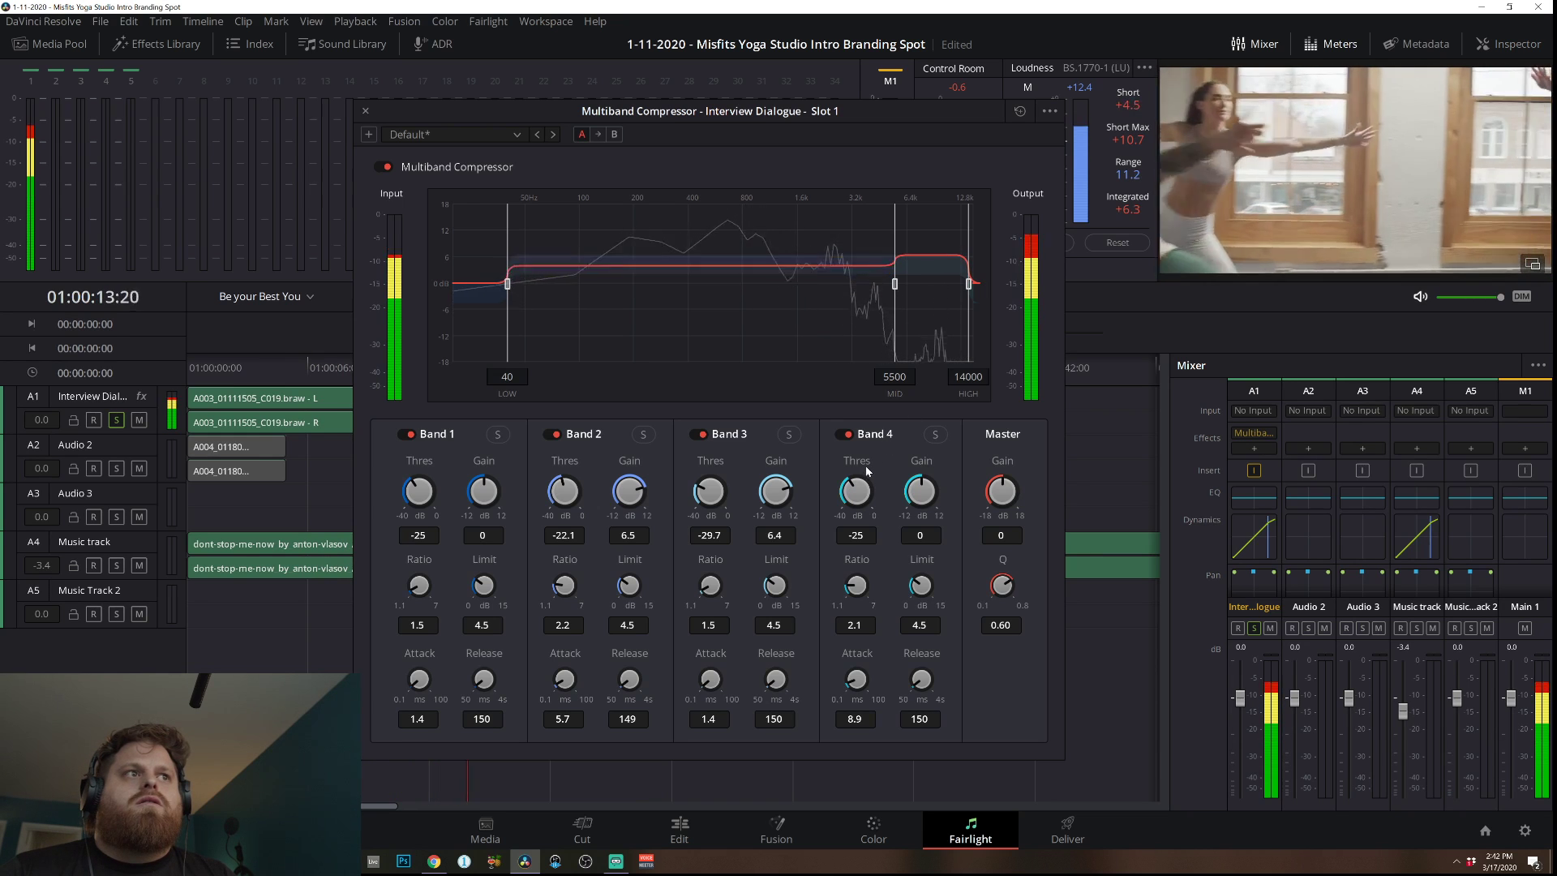
key(space)
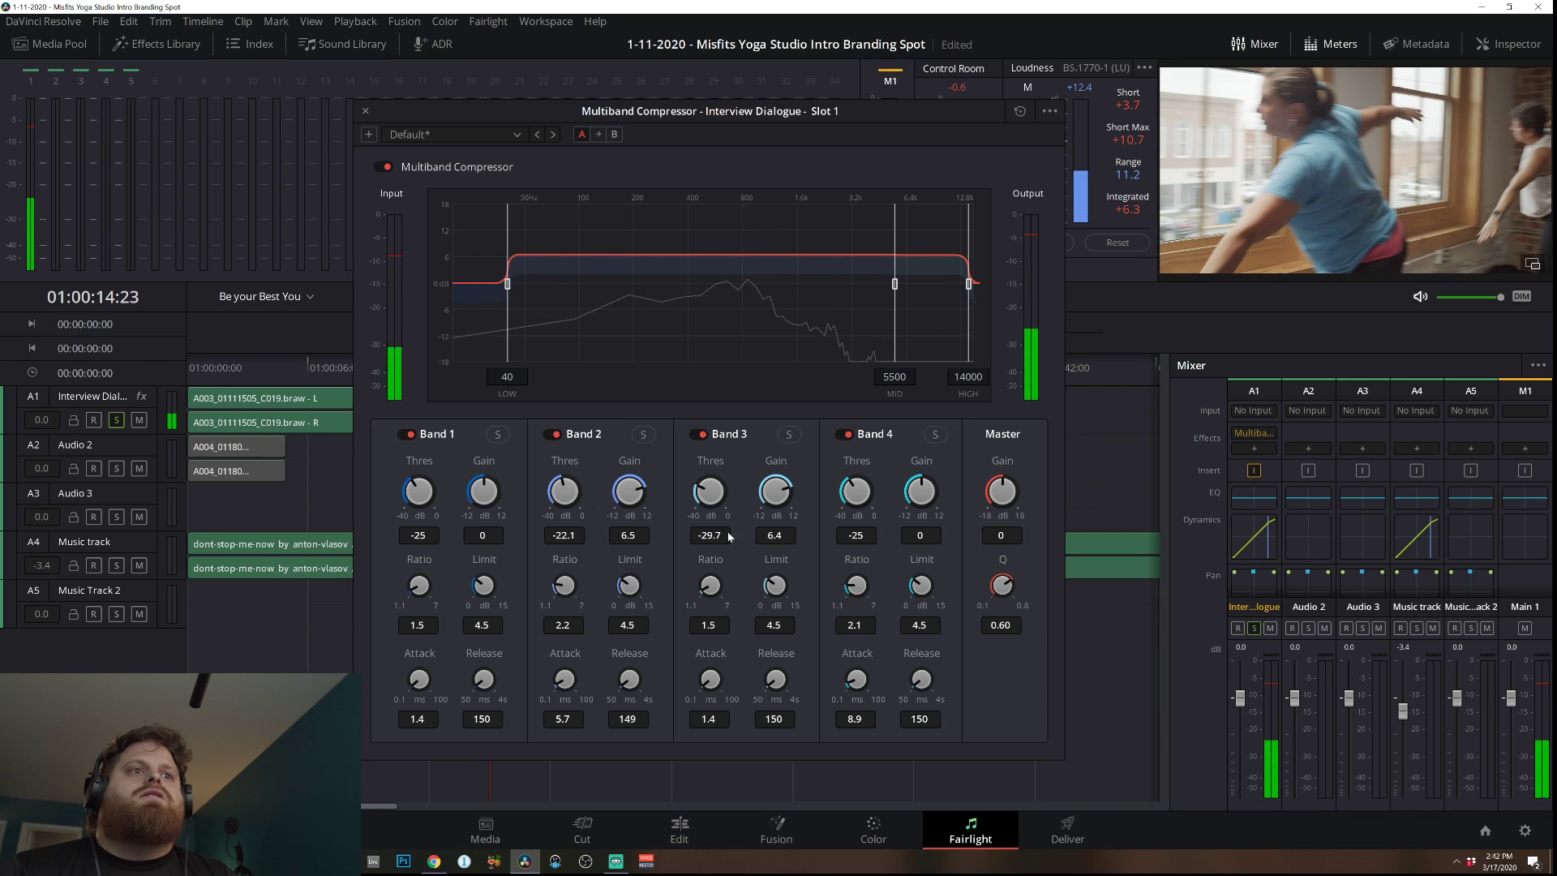
Set Band 3 of the Multiband Compressor to gain 5.8 and threshold -32 while replaying the interview.
click(776, 535)
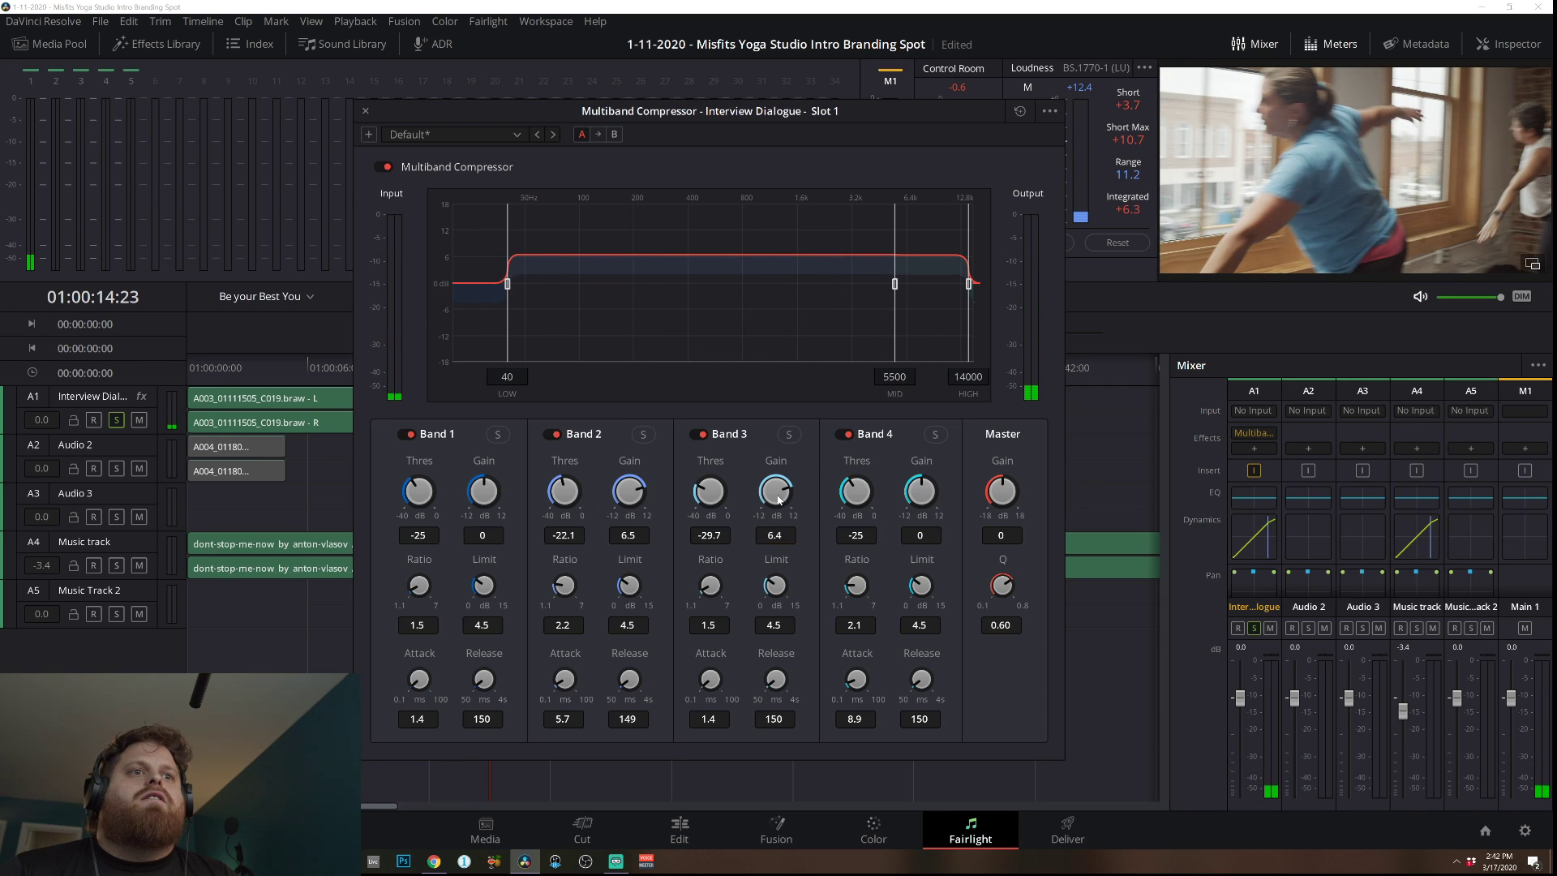
key(space)
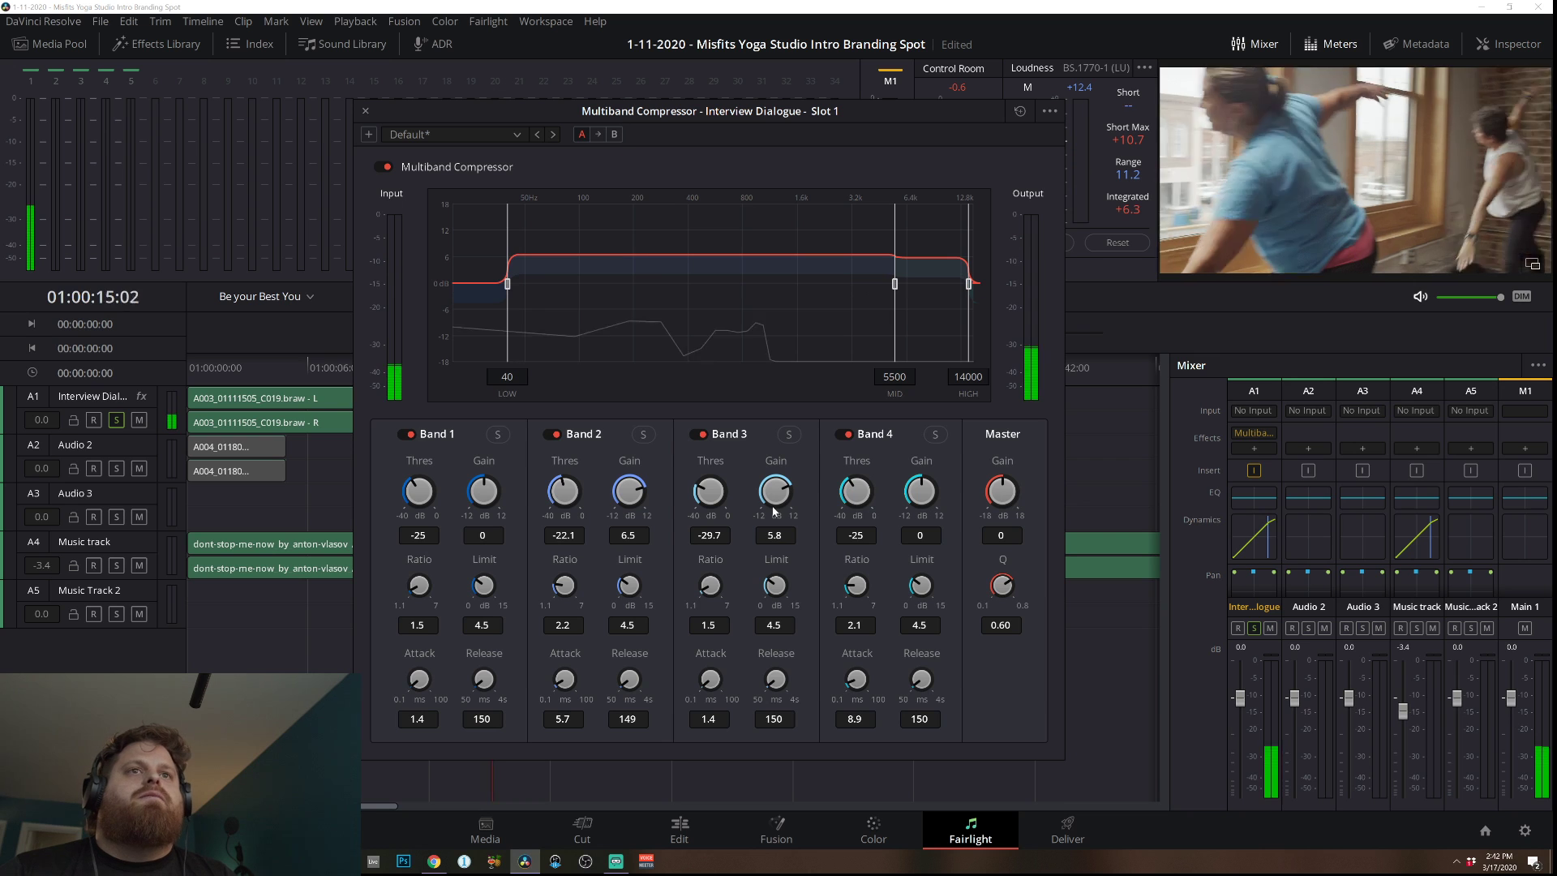
click(334, 364)
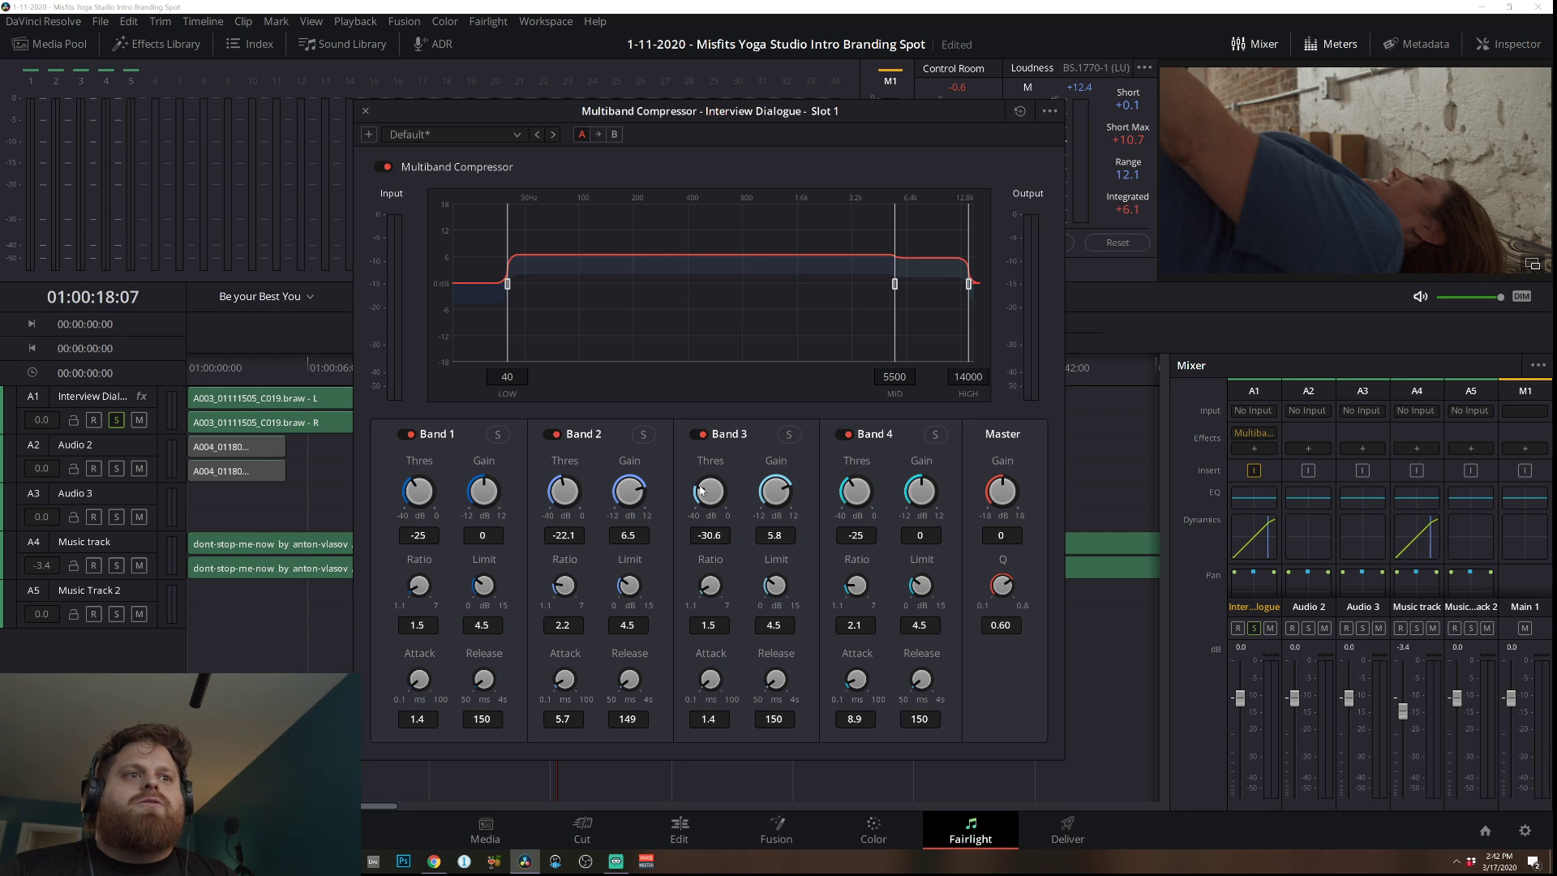
key(space)
drag(702, 489, 690, 491)
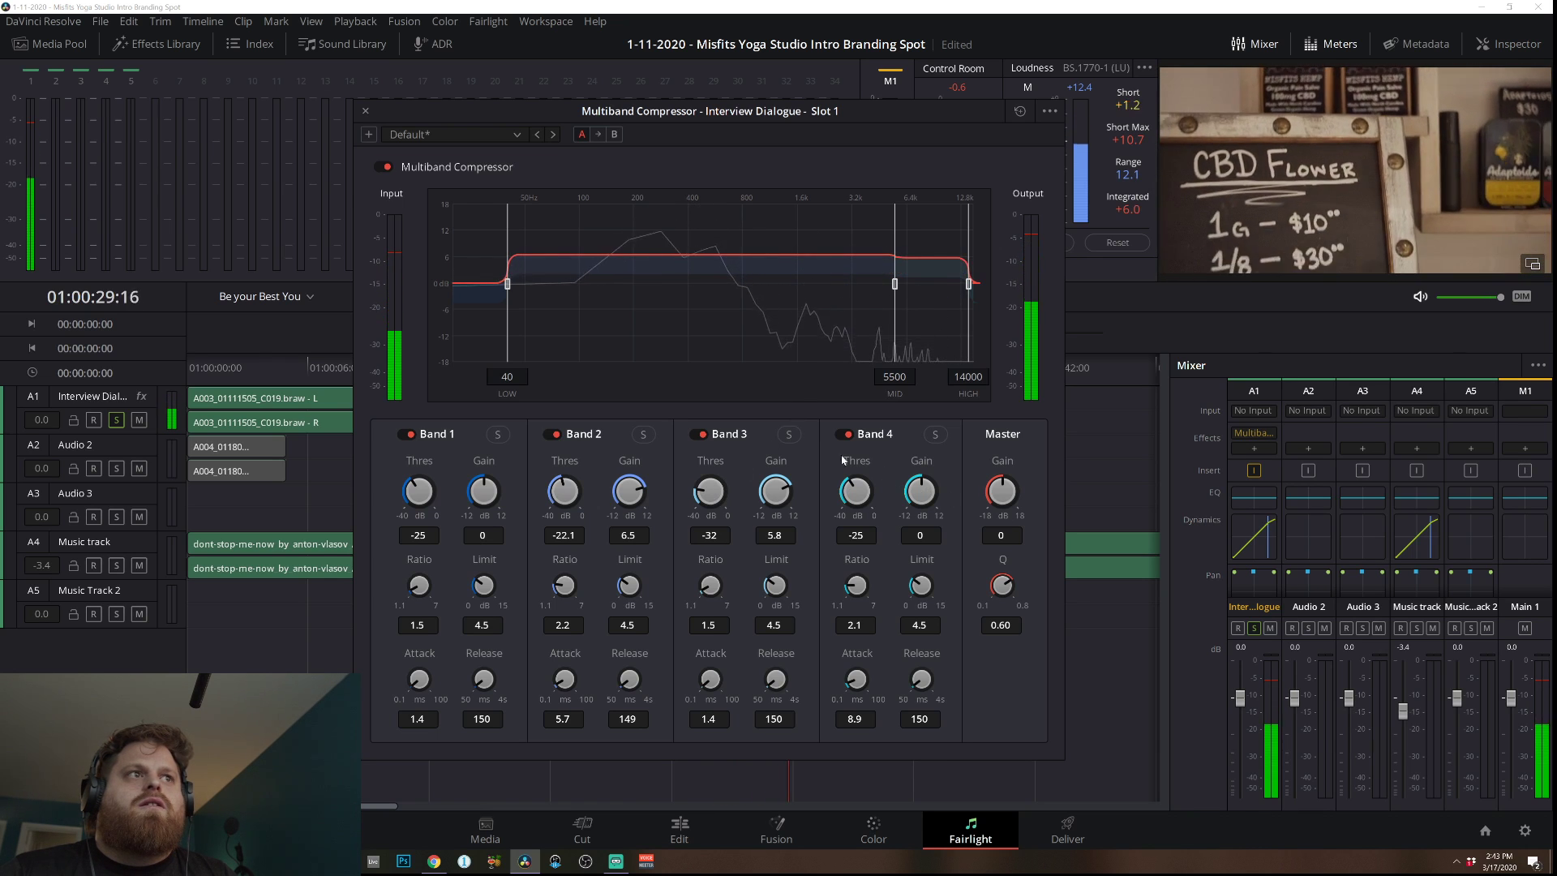
key(space)
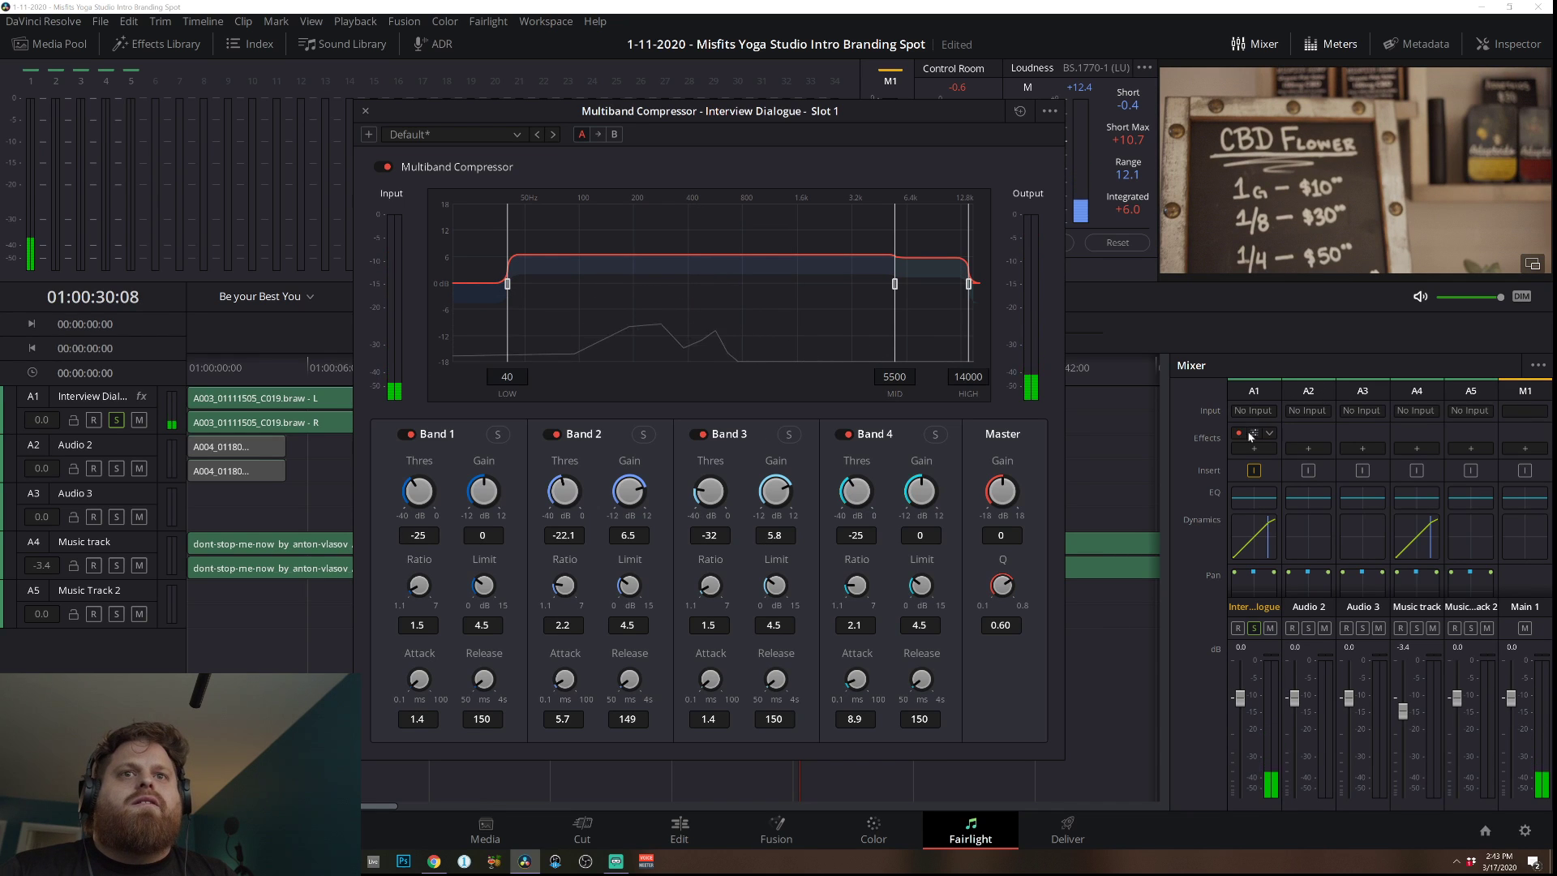
Replay the interview from the start, switching the Multiband Compressor off and on to compare the adjusted settings, and leave it enabled.
mouse_move(1240, 434)
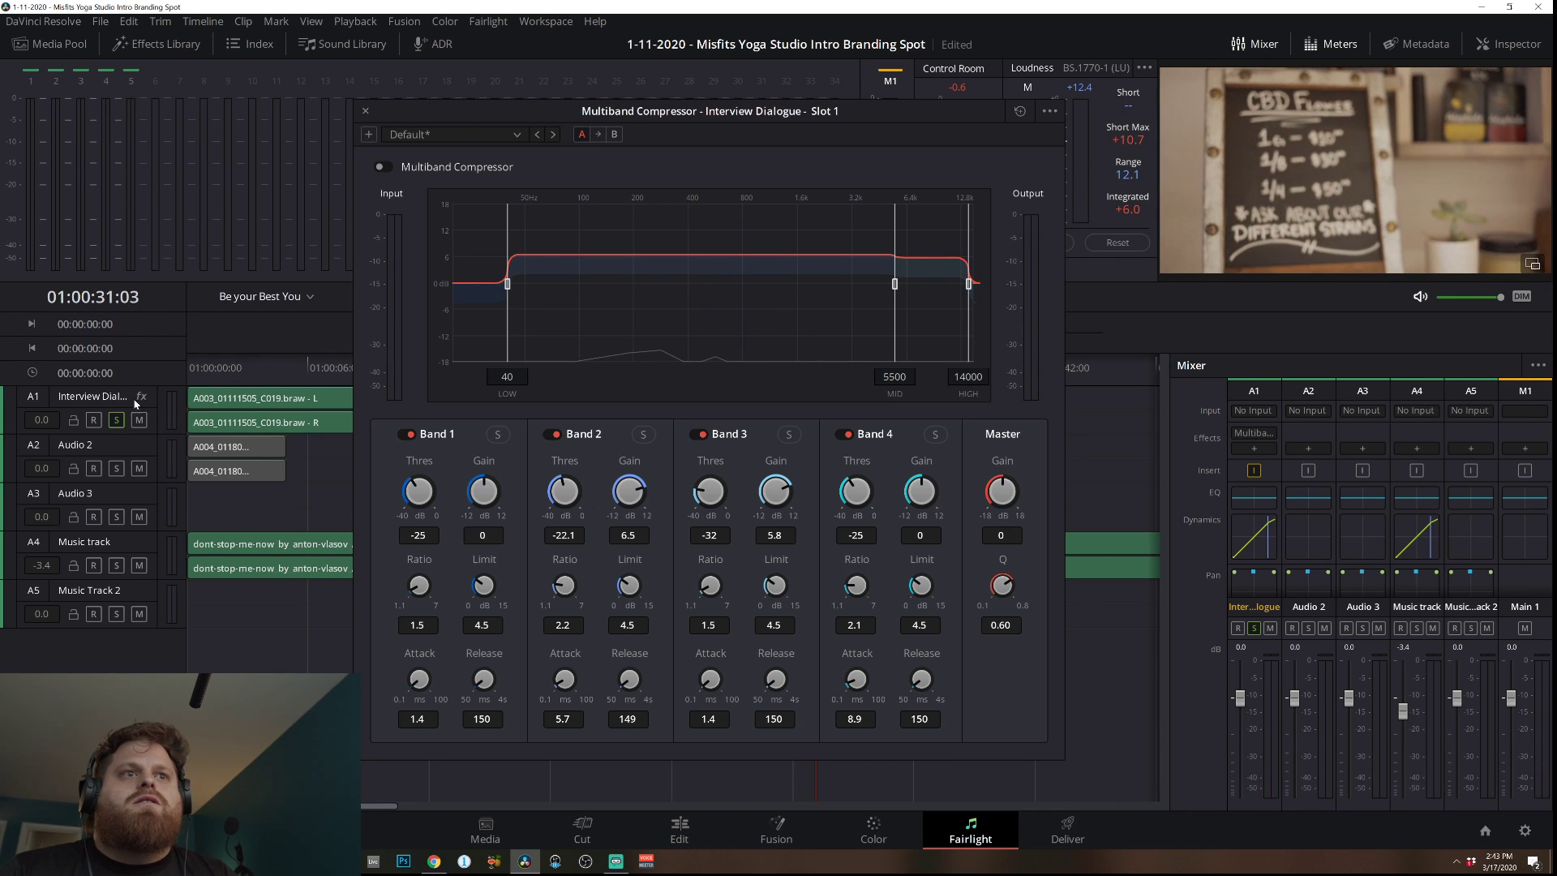
key(space)
key(Home)
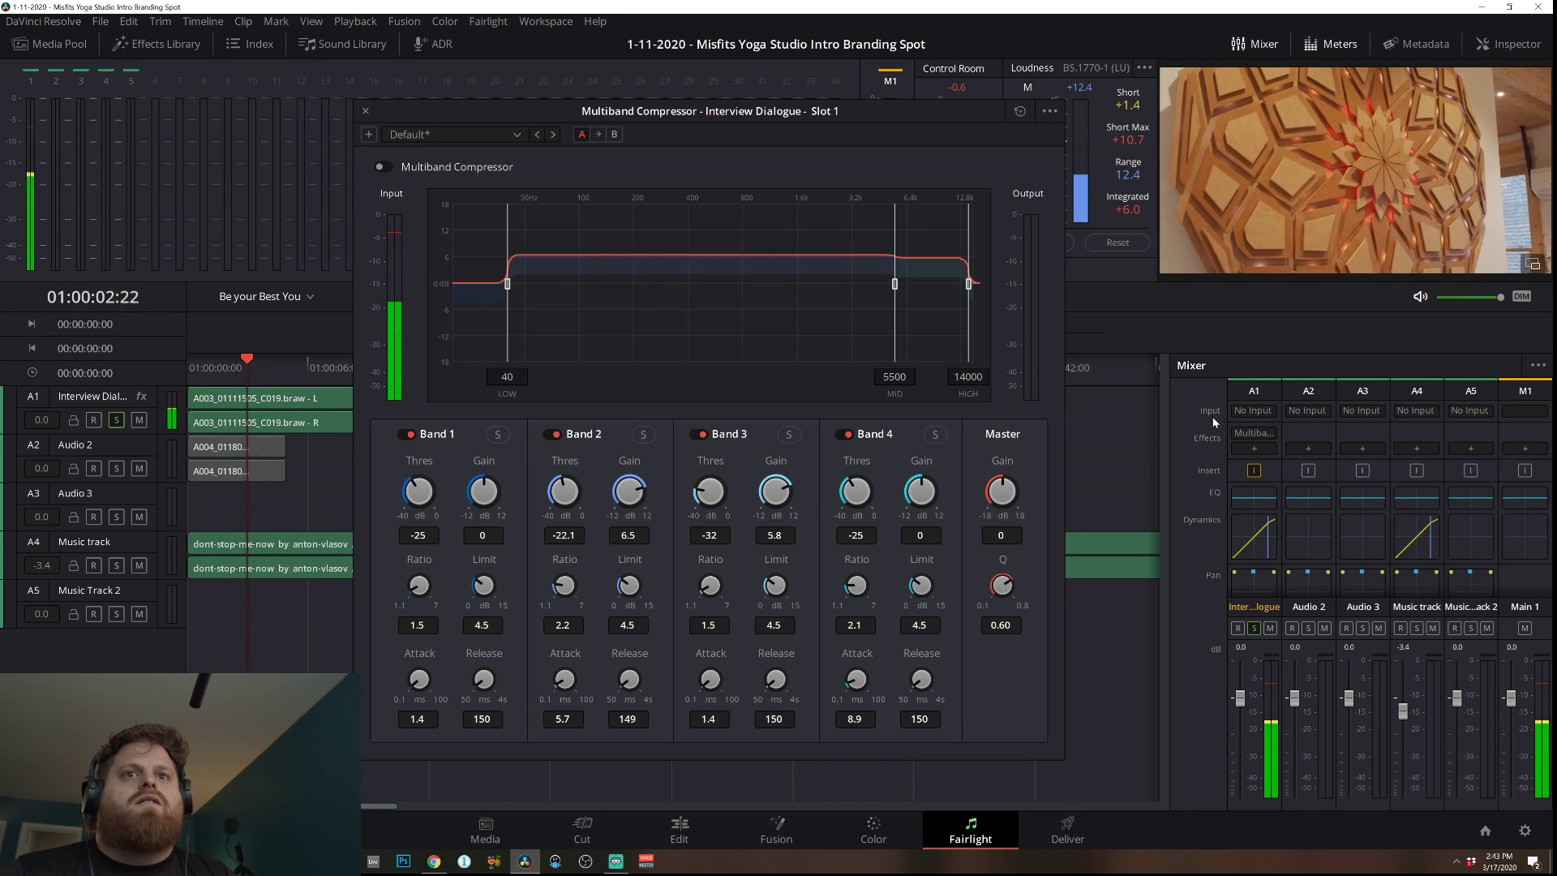
click(1239, 434)
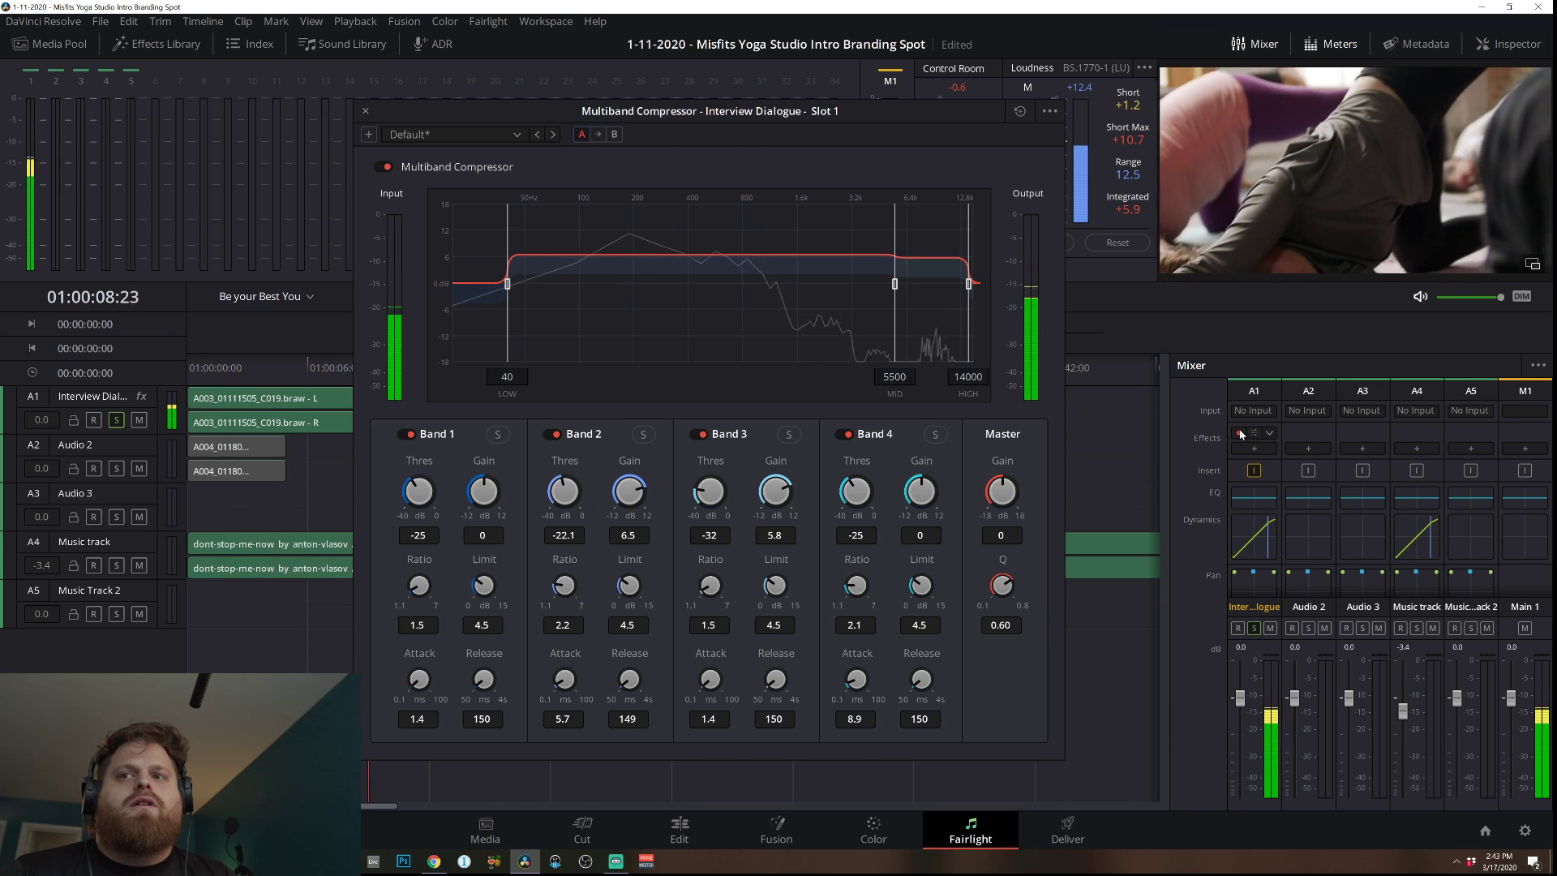
click(1239, 434)
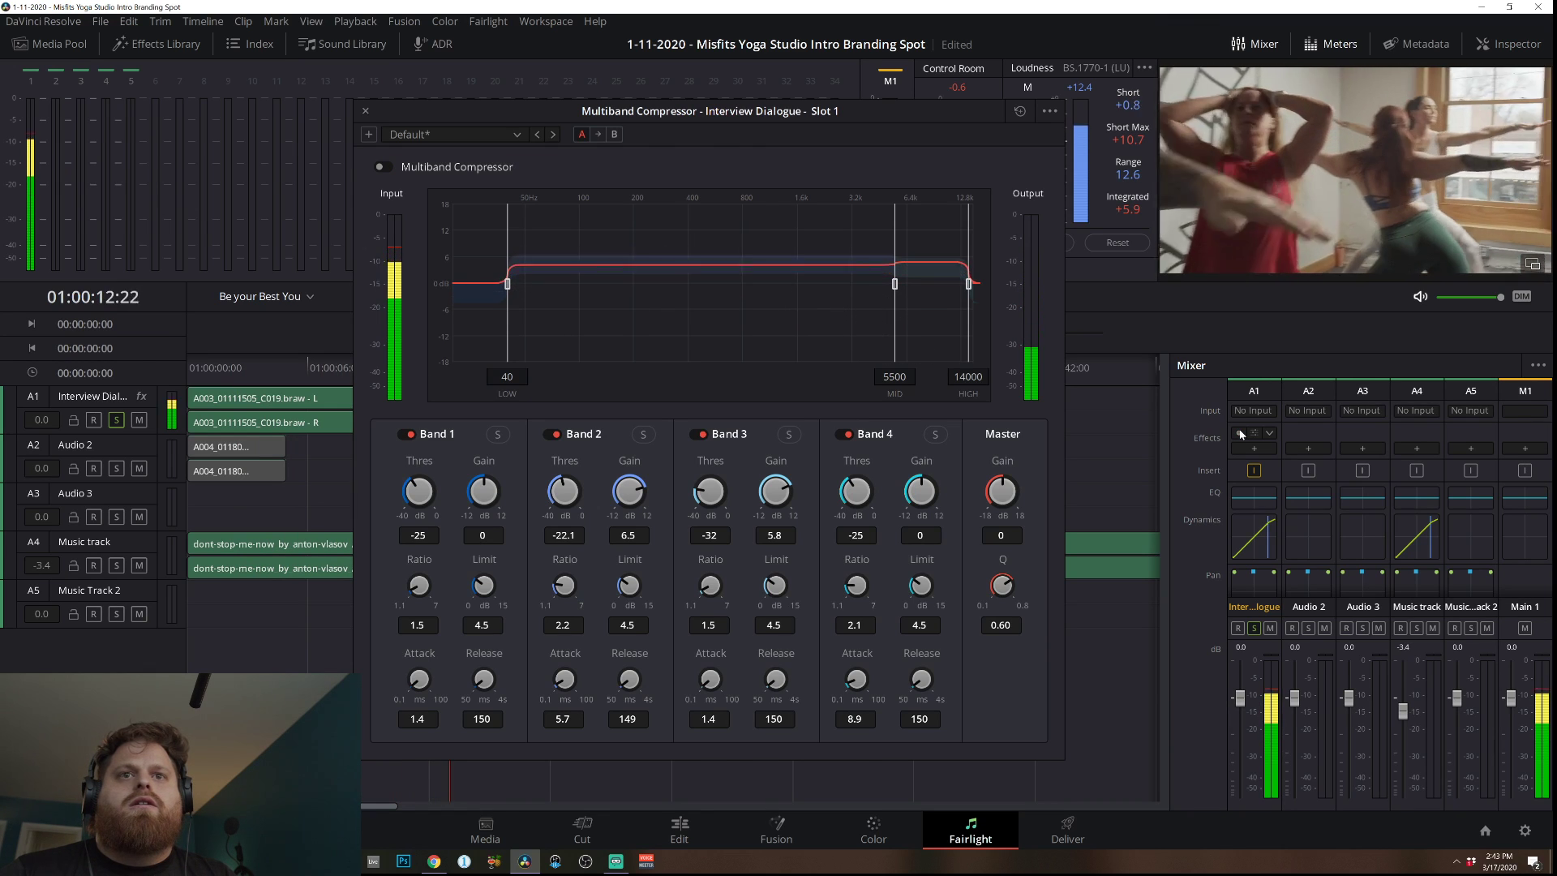
click(1240, 434)
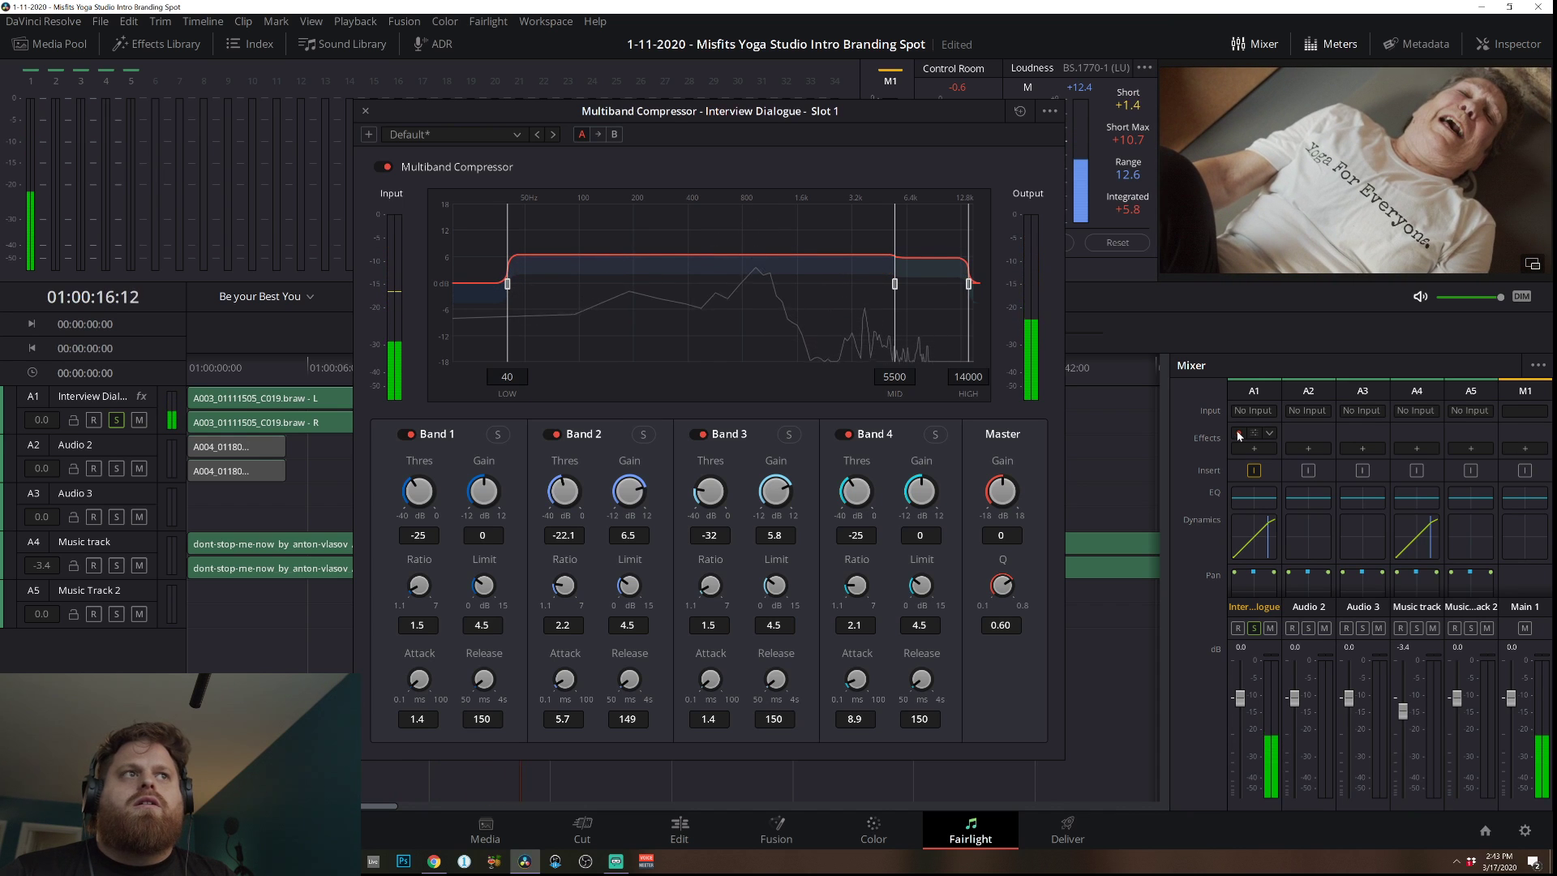
click(1239, 435)
click(288, 430)
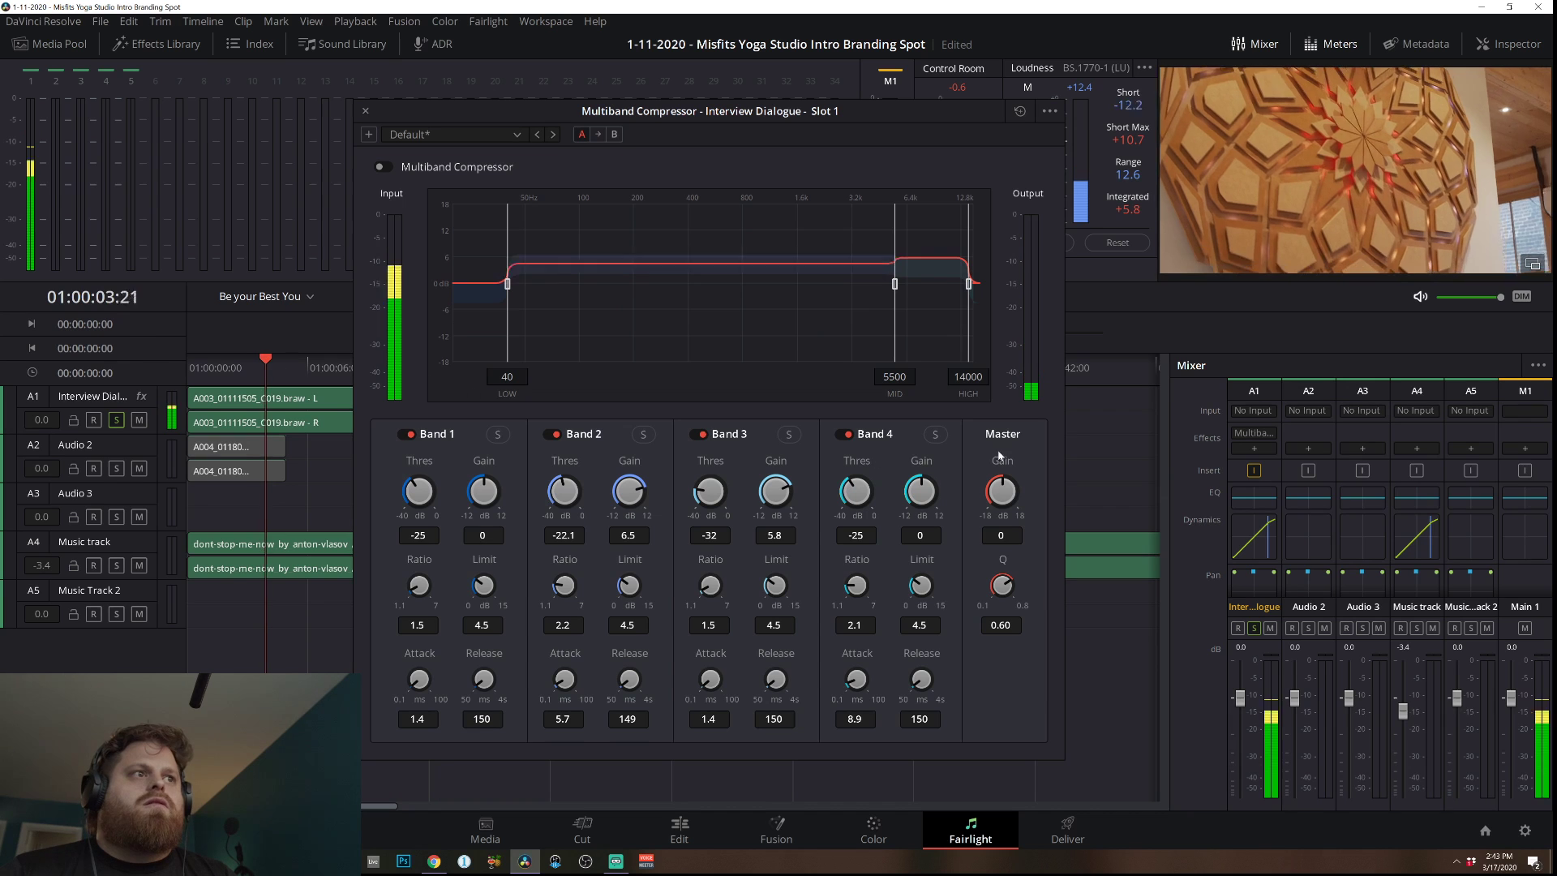
click(1239, 435)
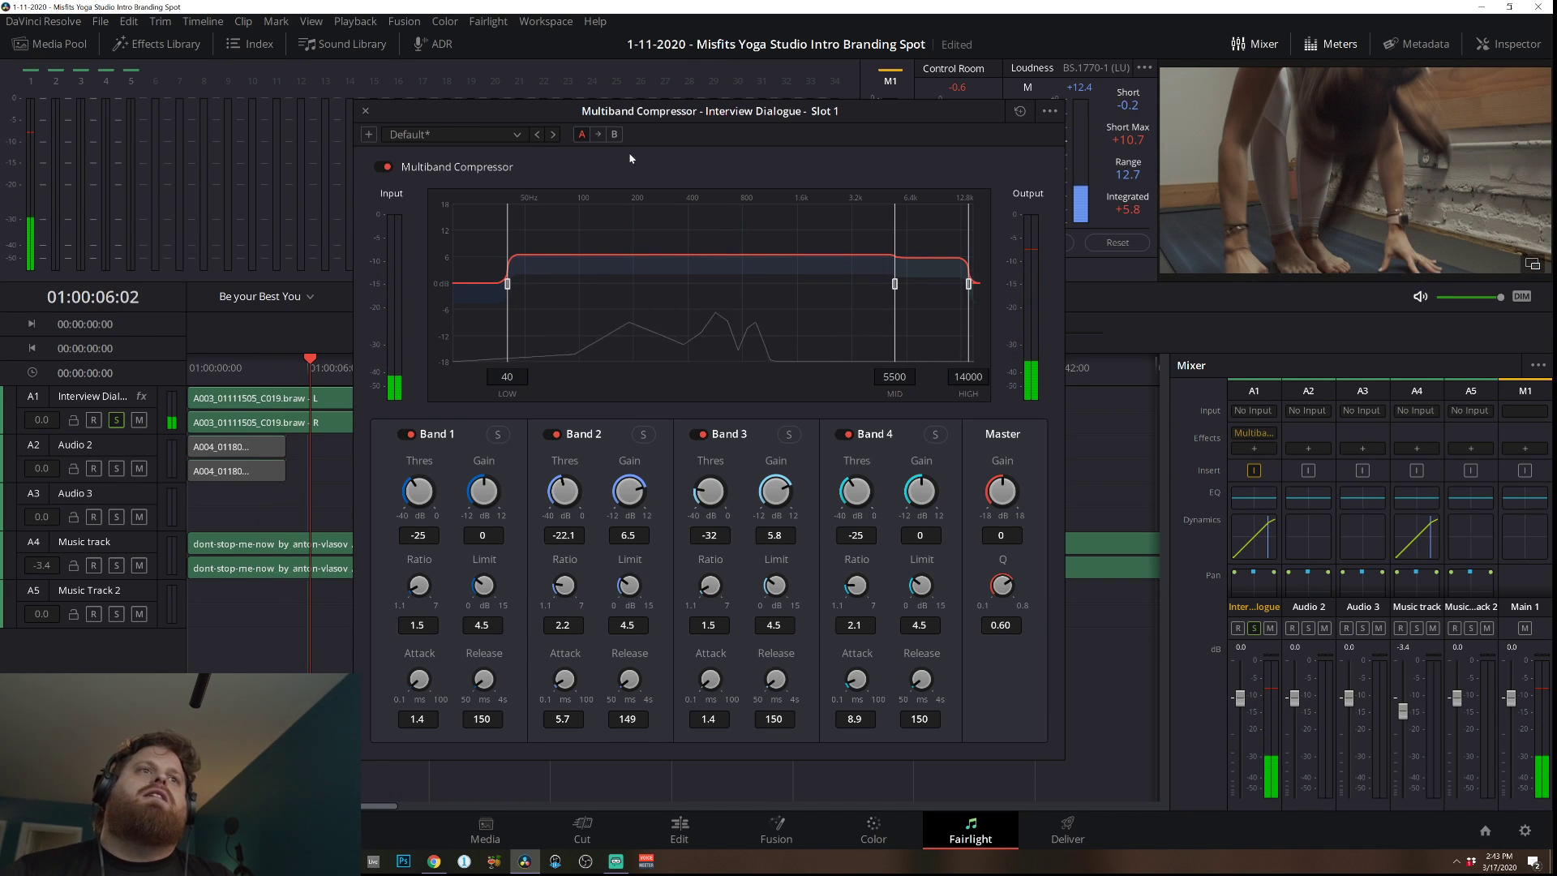
Unsolo the Interview Dialogue track and return the playhead to the start of the timeline.
drag(650, 118, 806, 447)
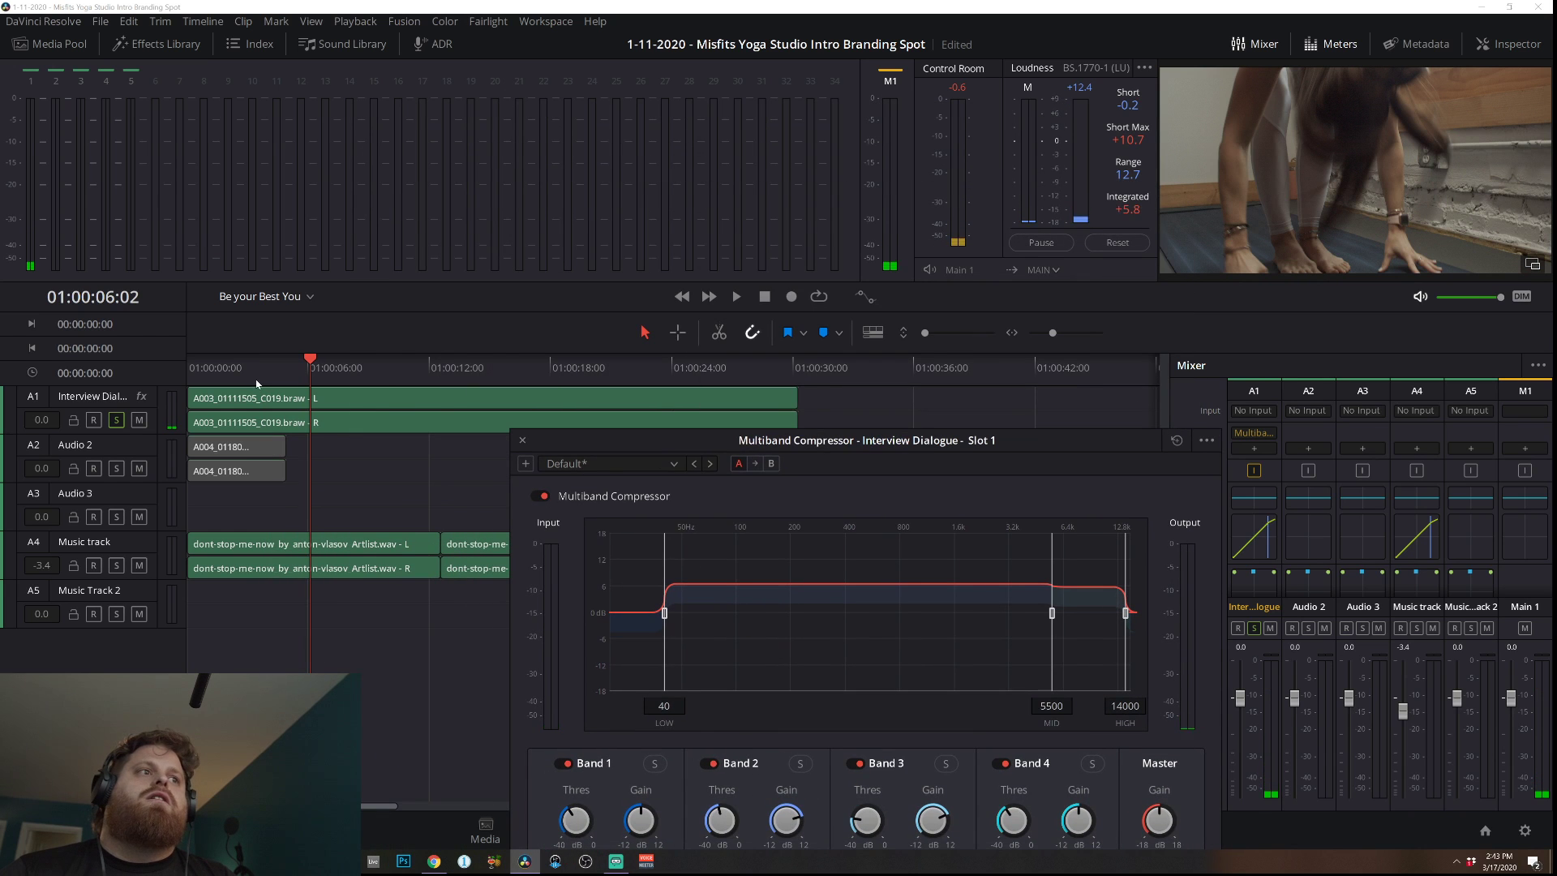
click(234, 387)
key(space)
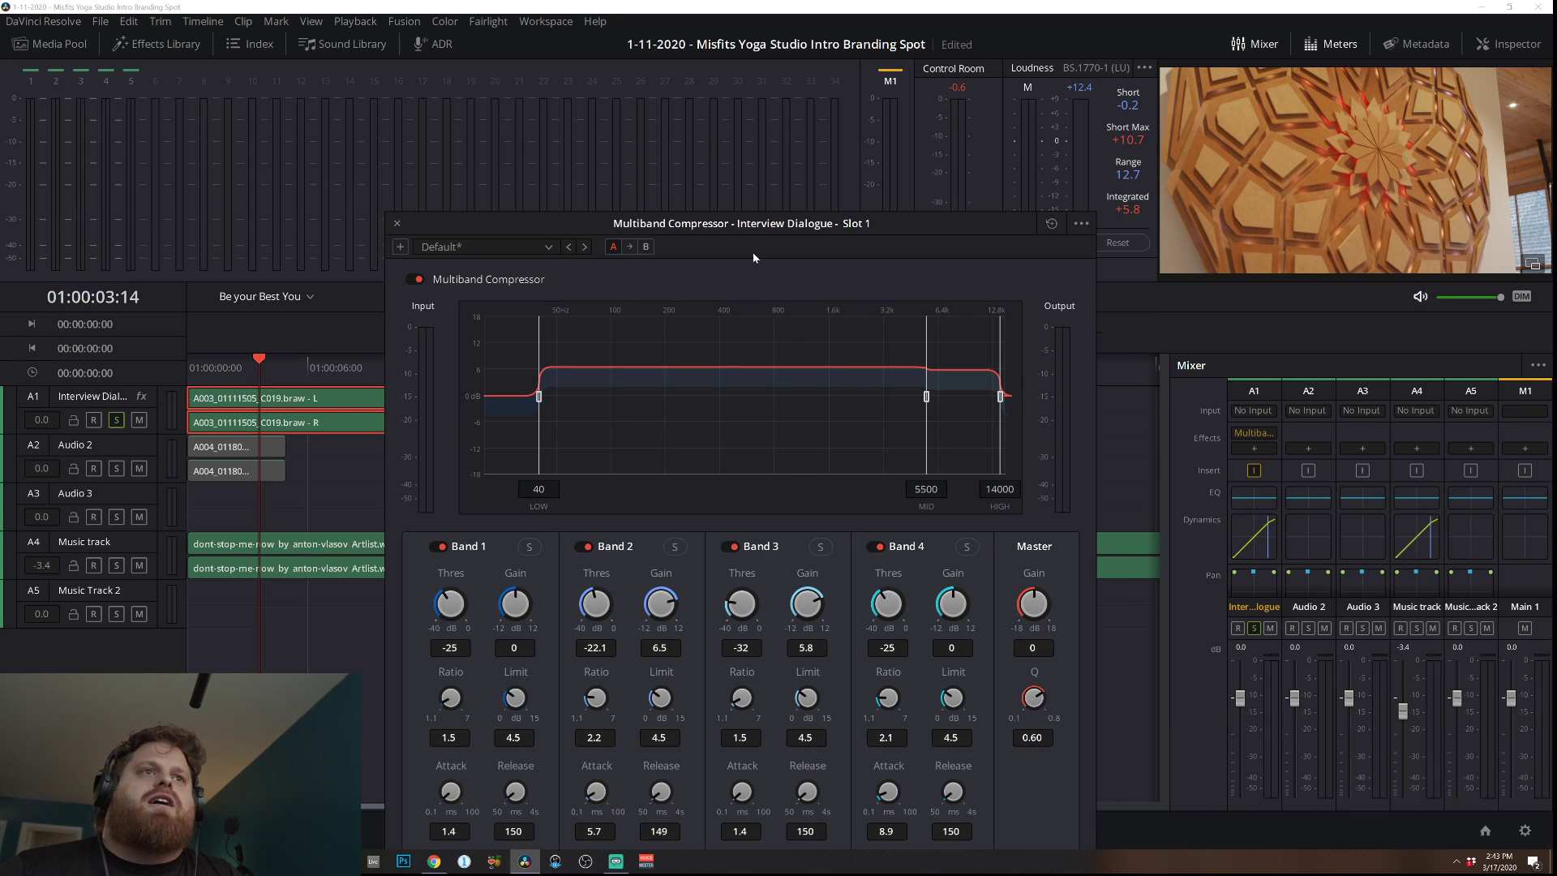
drag(752, 232, 682, 154)
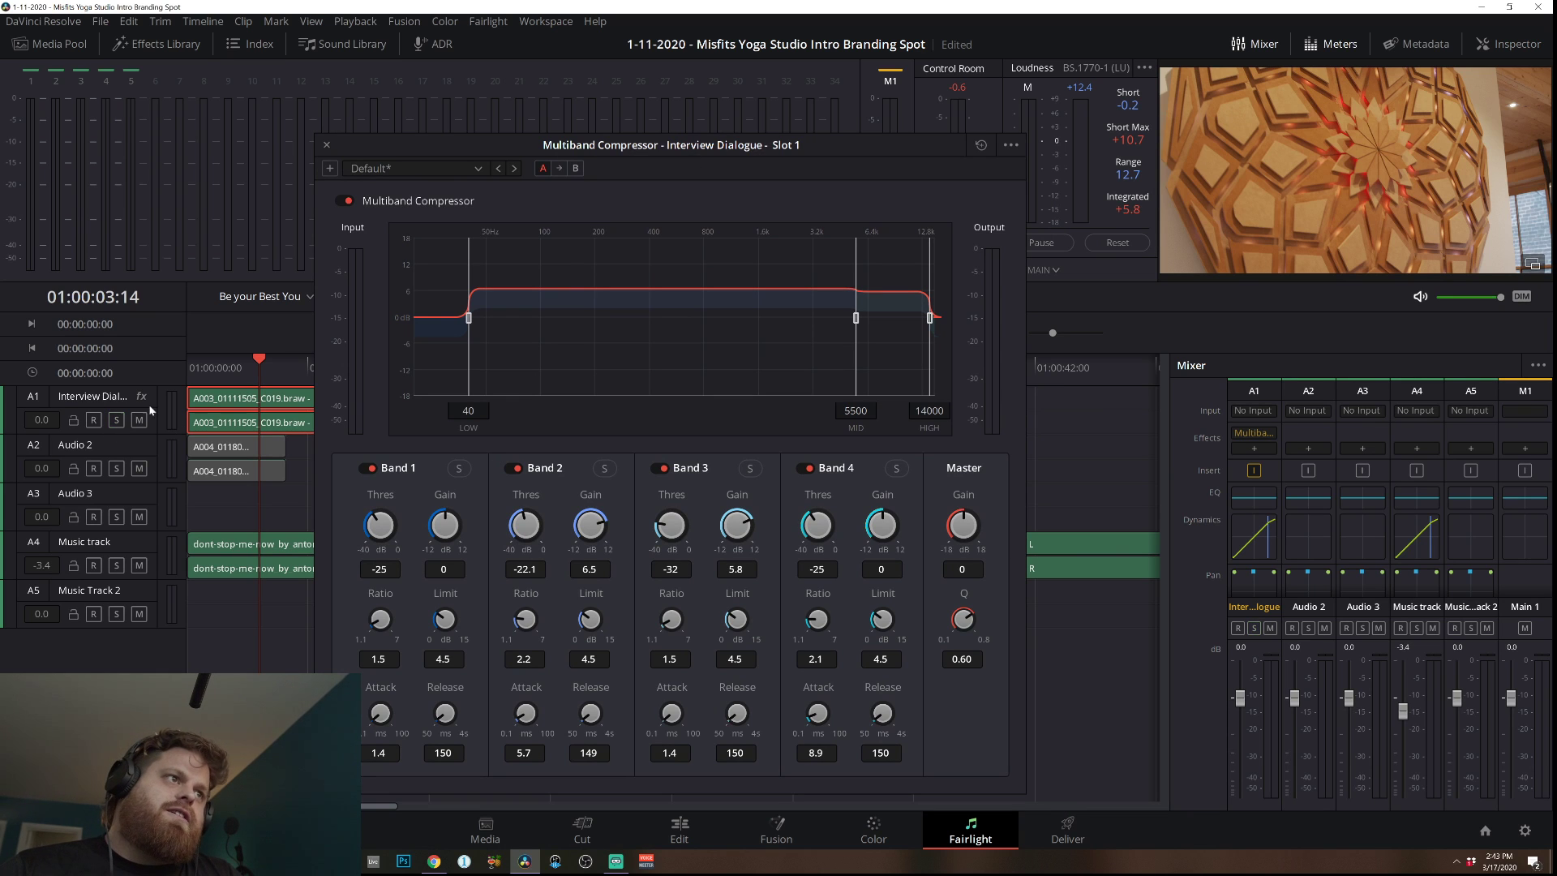
drag(274, 363, 189, 366)
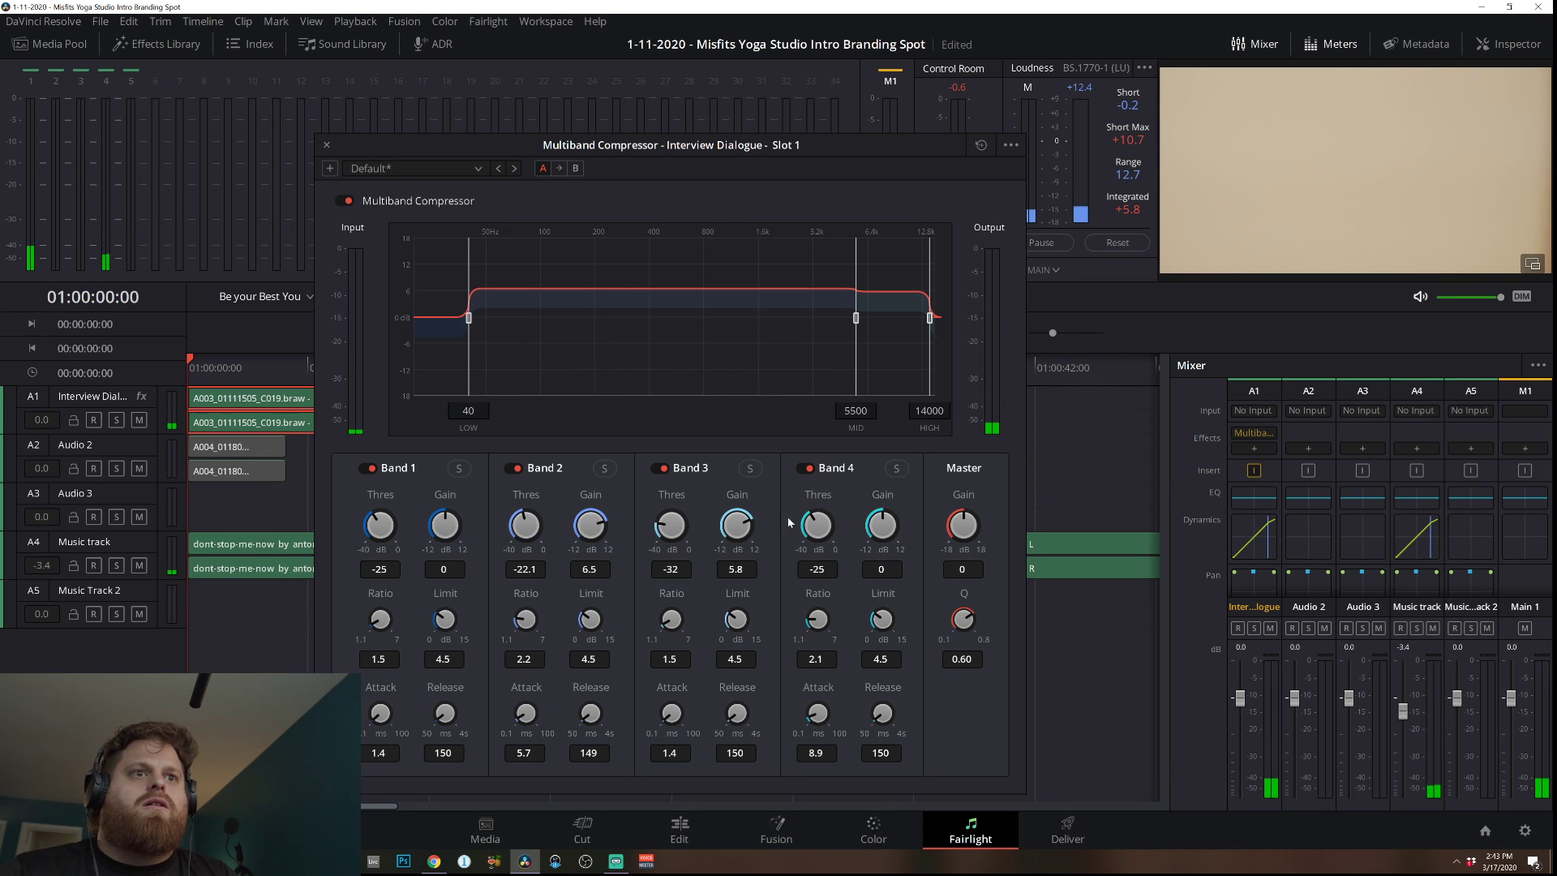
Set Band 2's gain to 6.2 and Band 3's ratio to 1.9, and close the Multiband Compressor after playing the full mix.
drag(586, 522, 581, 536)
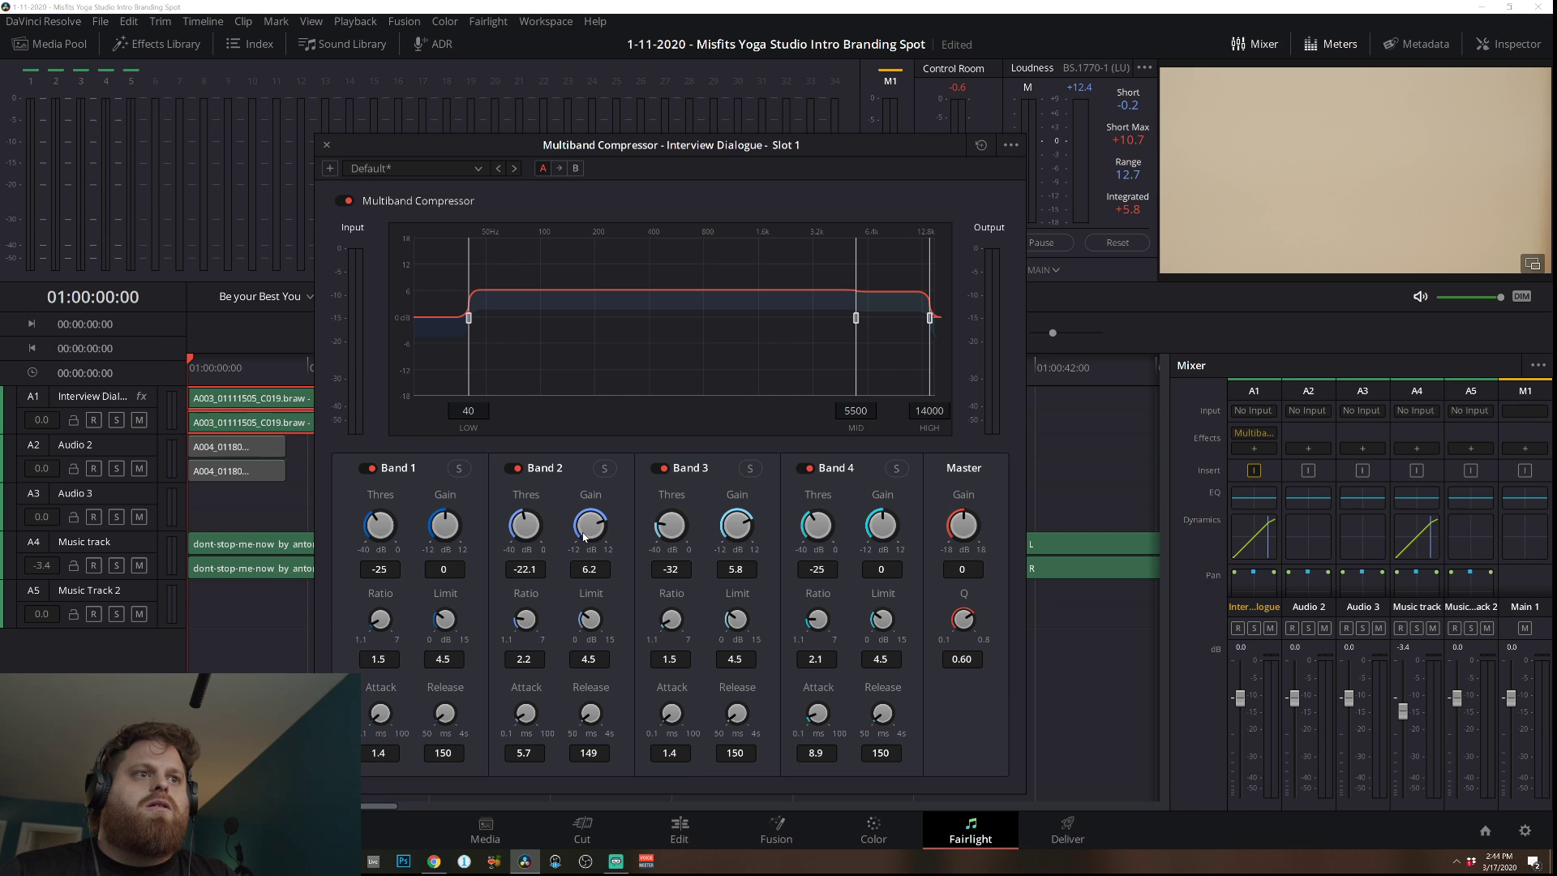
key(space)
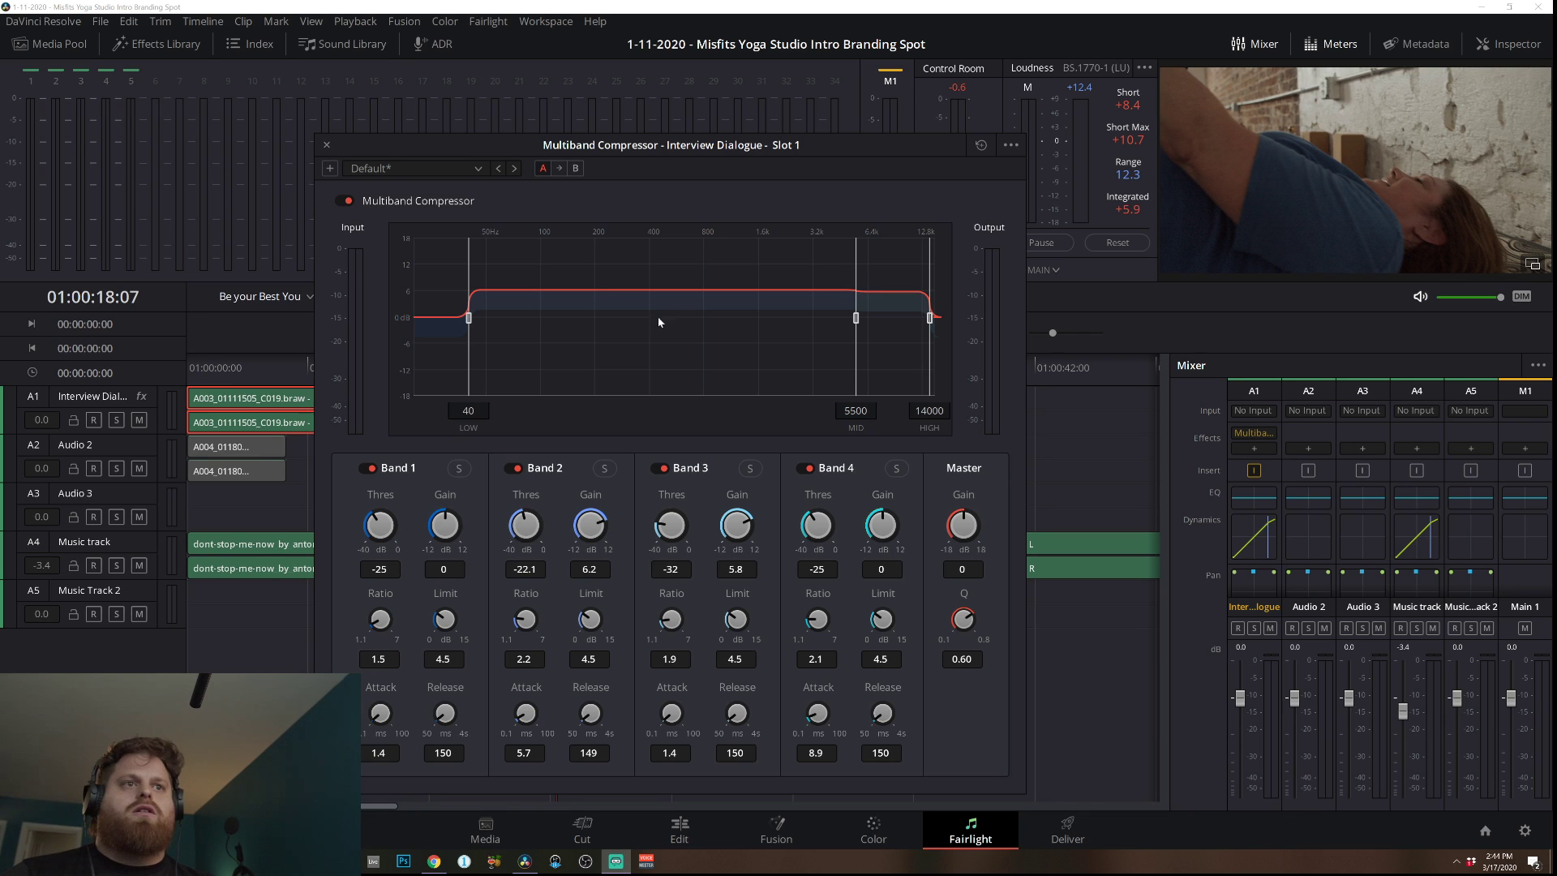
click(327, 145)
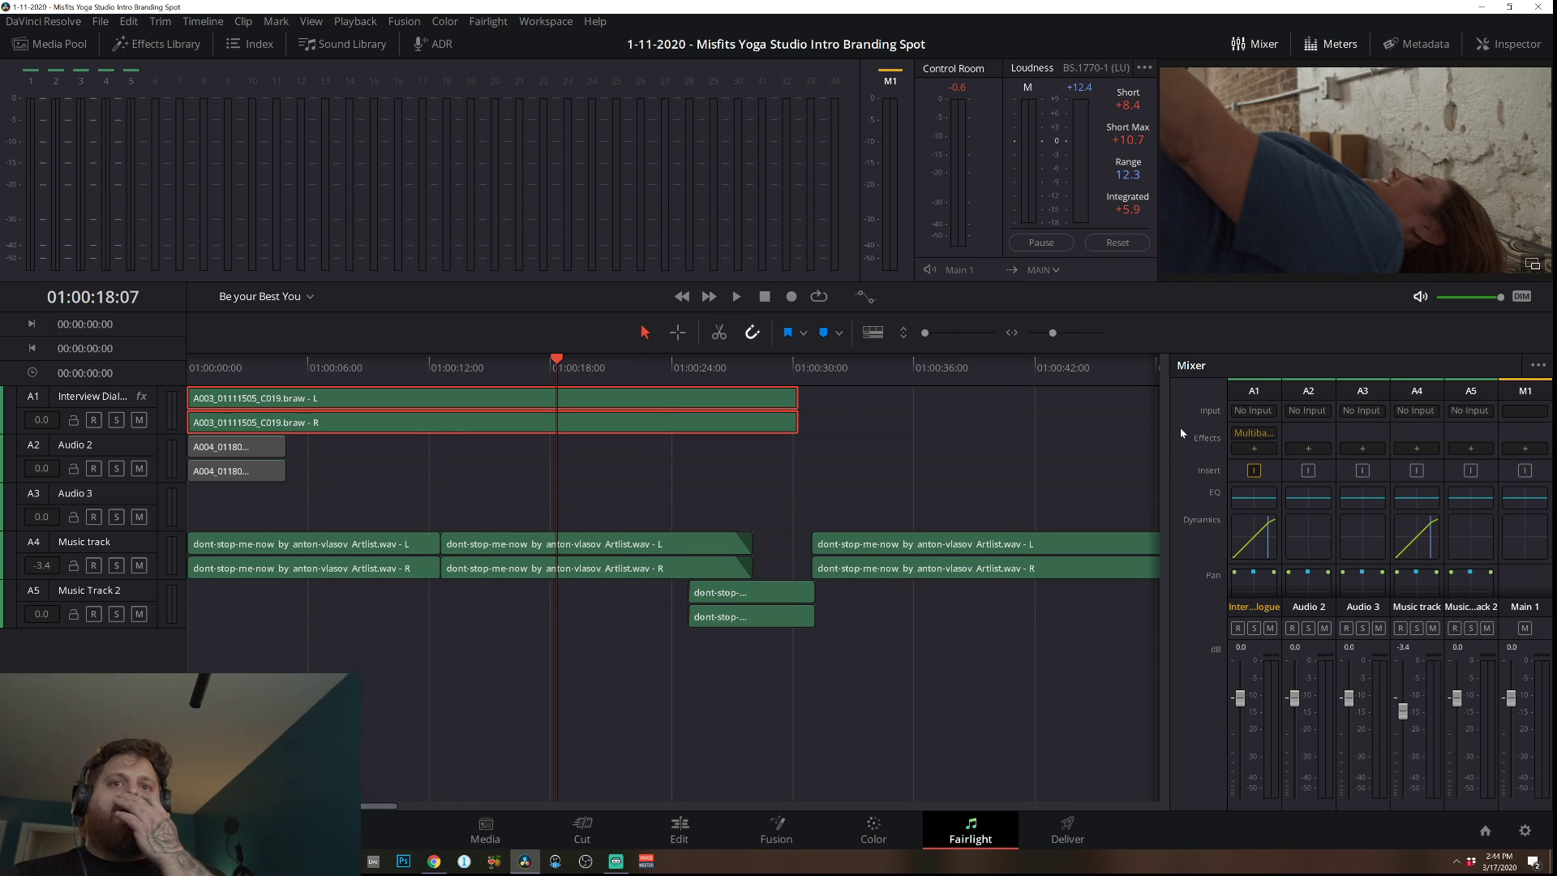
Open the Interview Dialogue track's equalizer and enable Band 1 as a high-pass filter with its frequency at 69 Hz.
click(1251, 498)
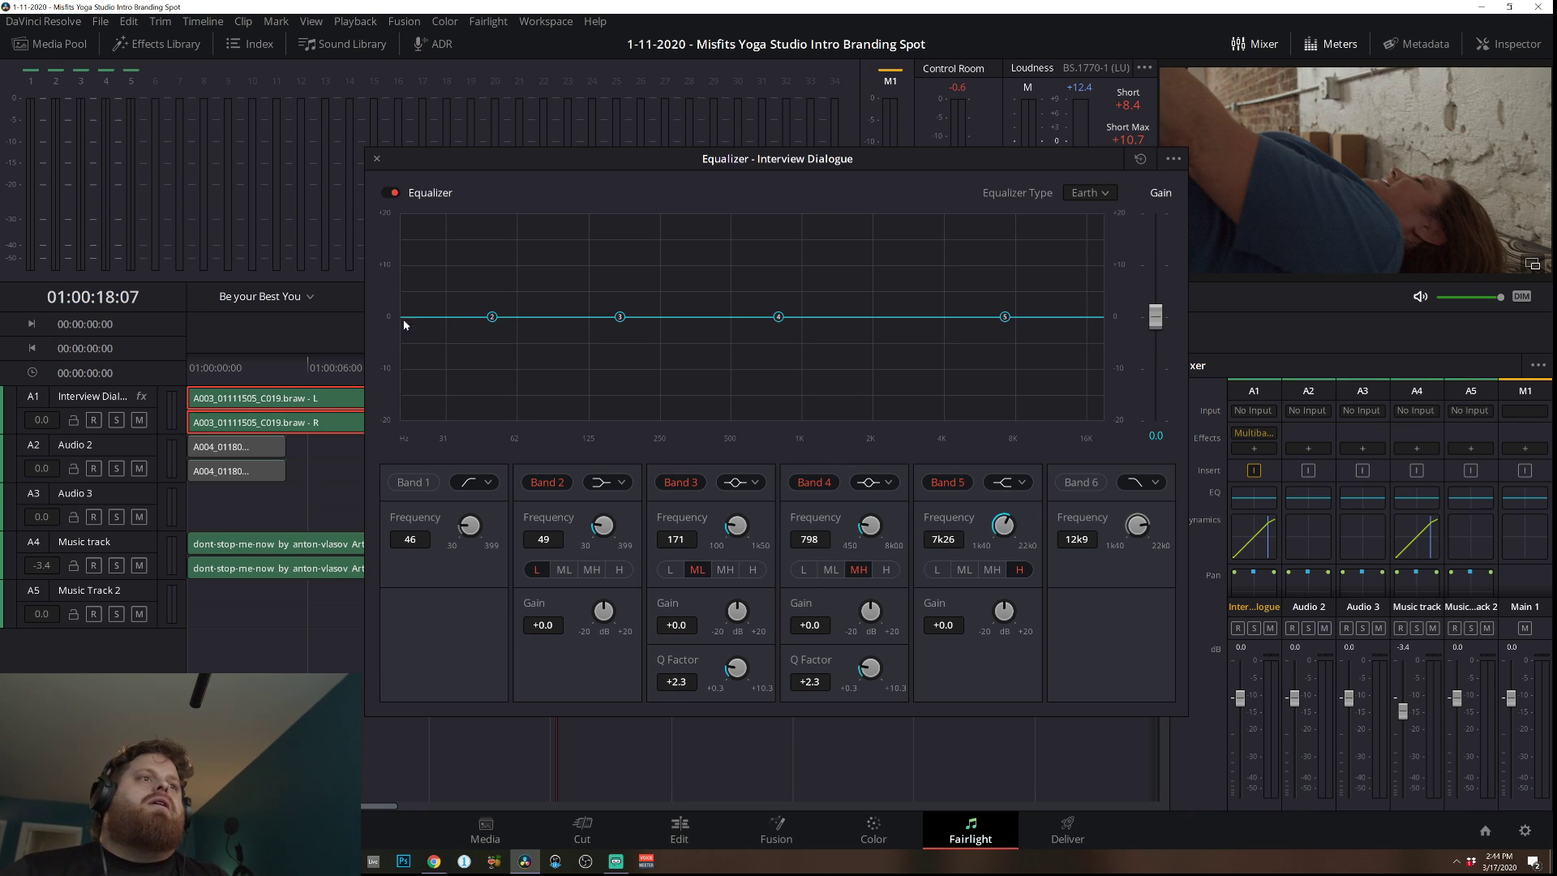
click(424, 483)
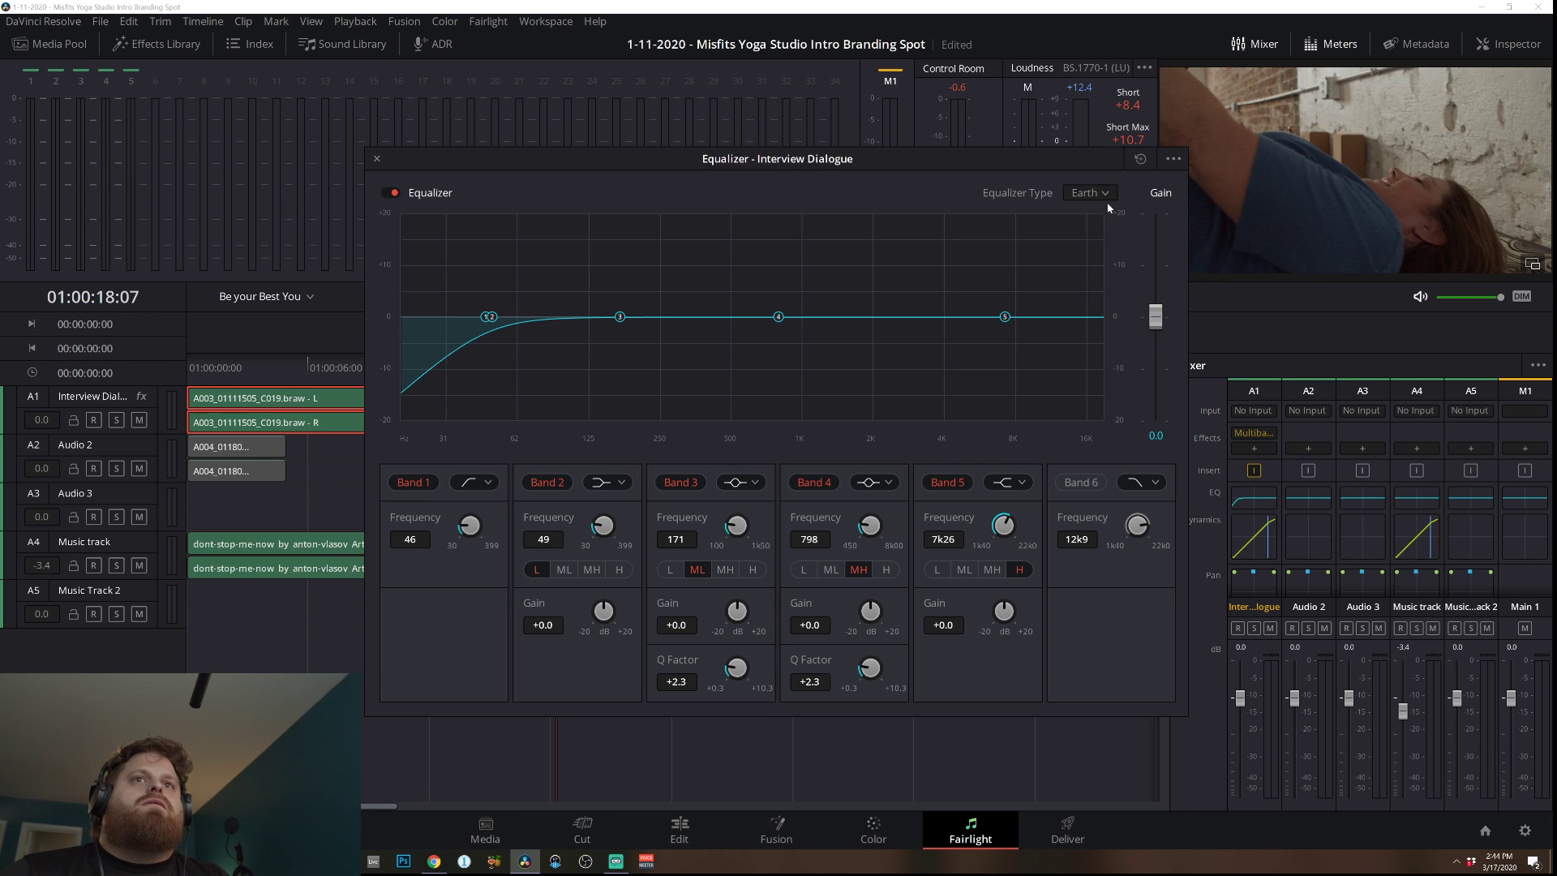
key(space)
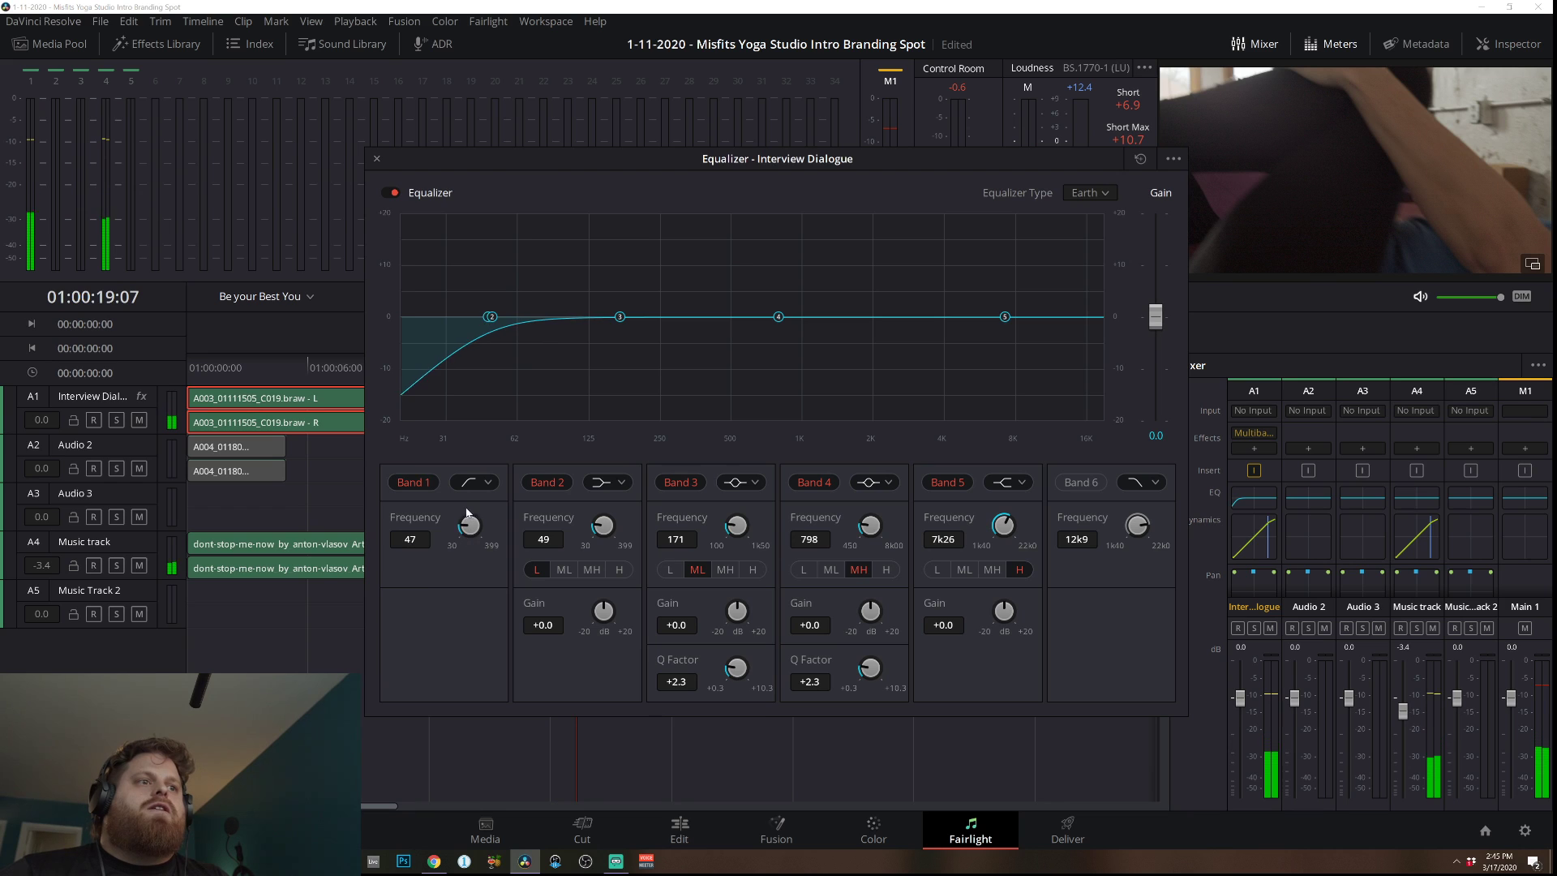
drag(467, 512, 493, 484)
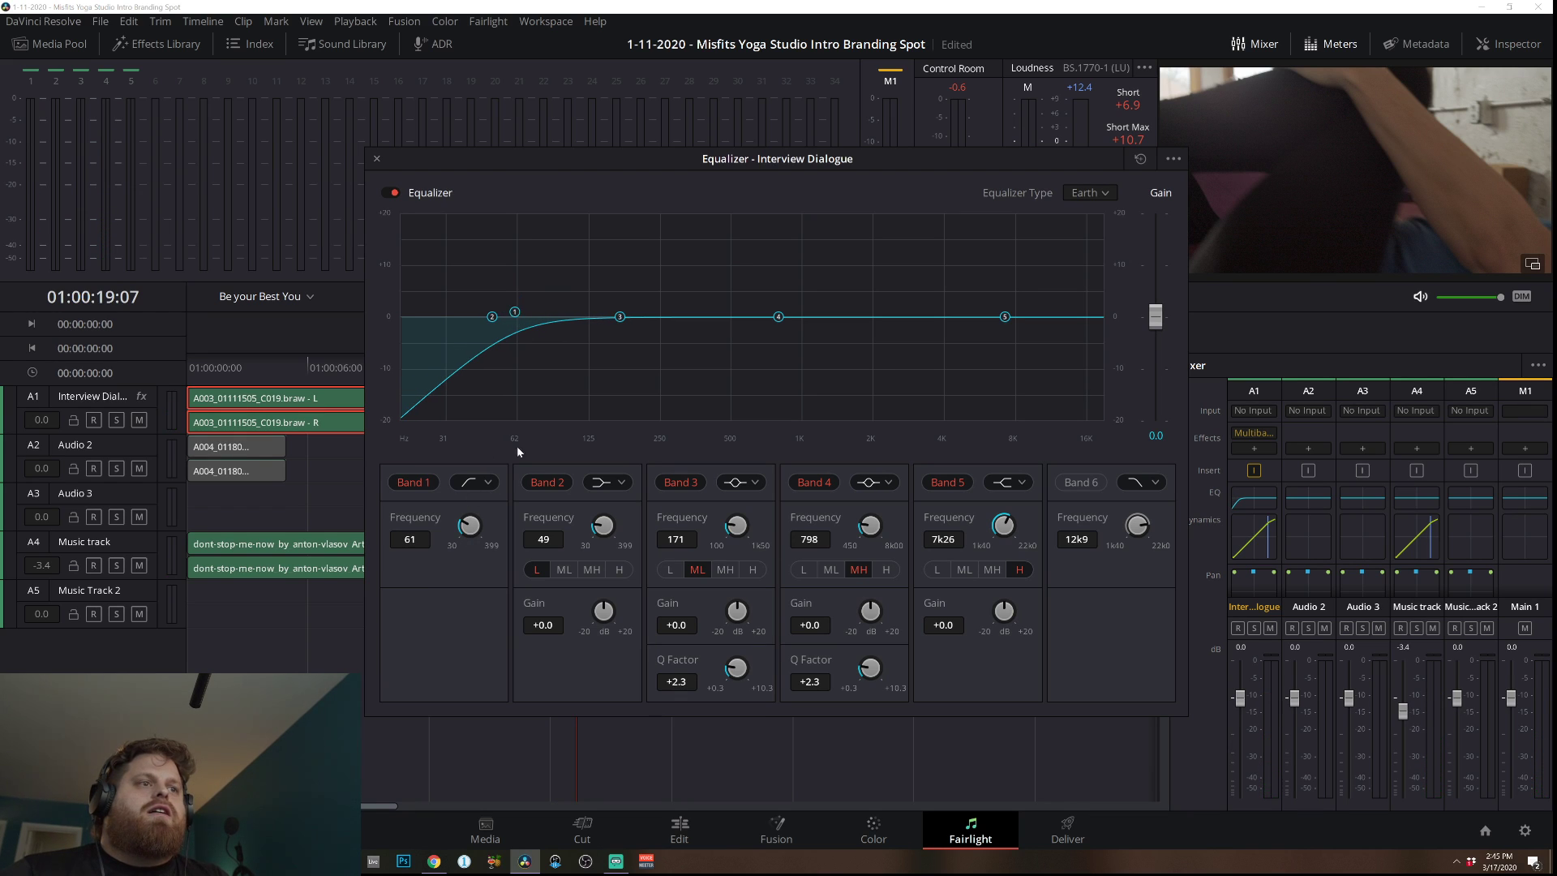
drag(469, 528, 477, 531)
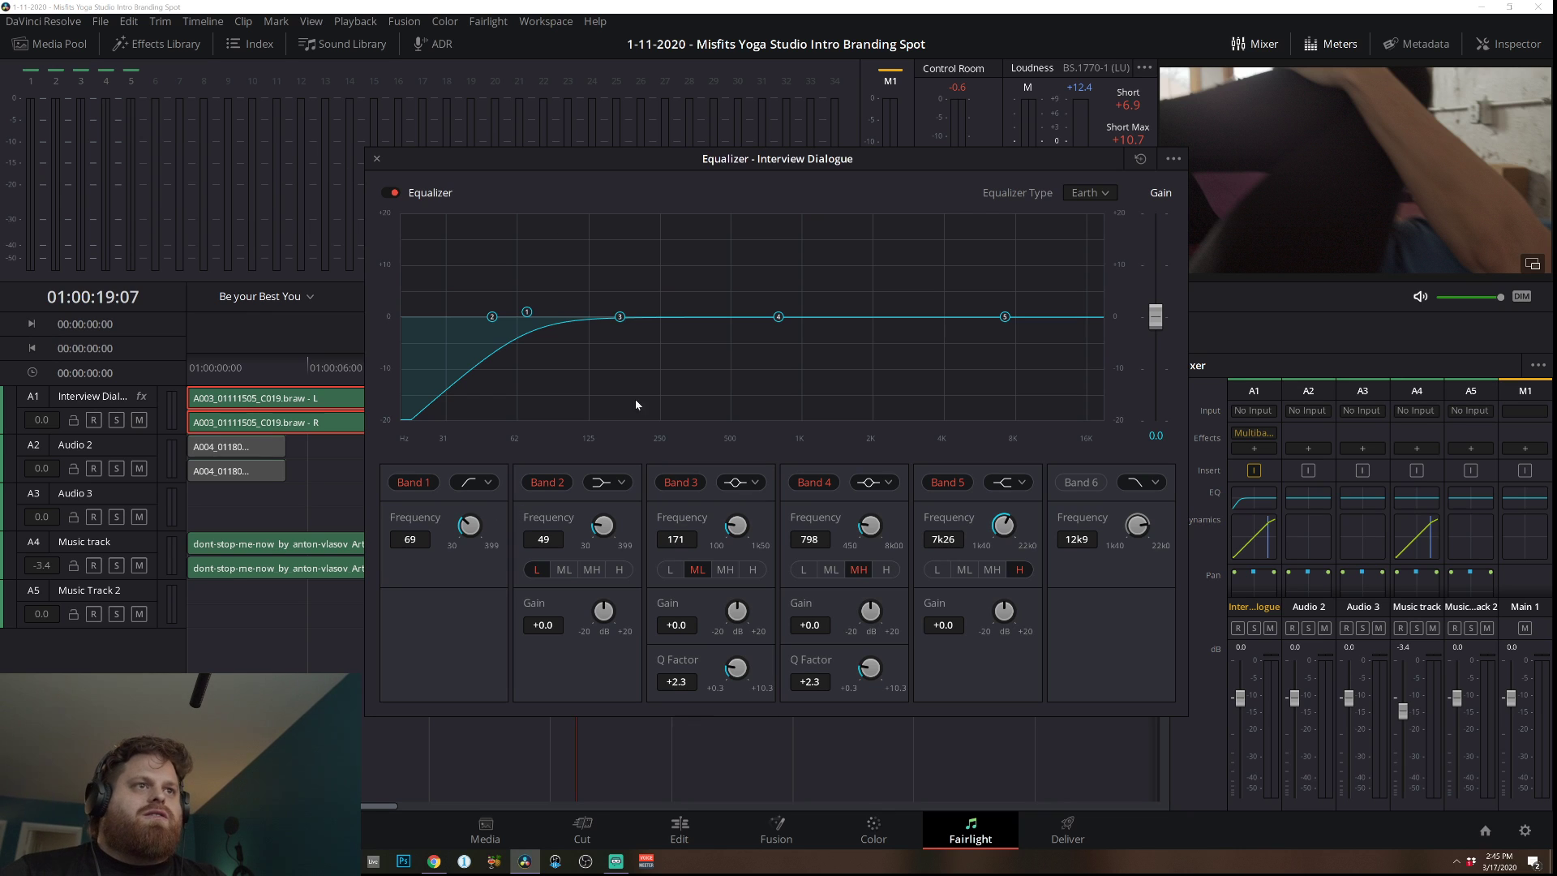
click(475, 487)
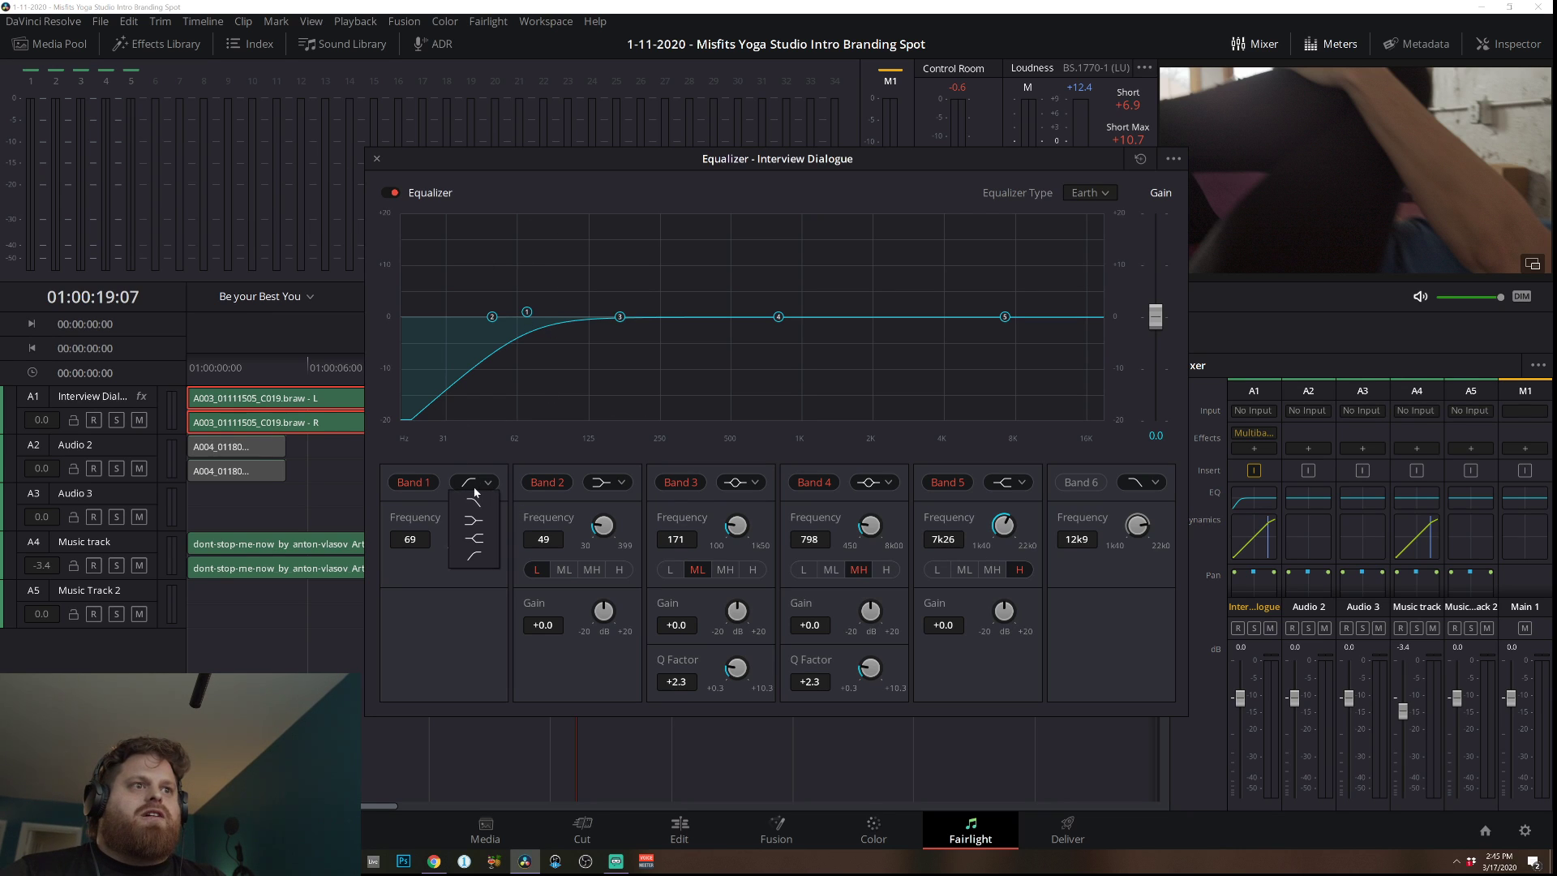
click(416, 608)
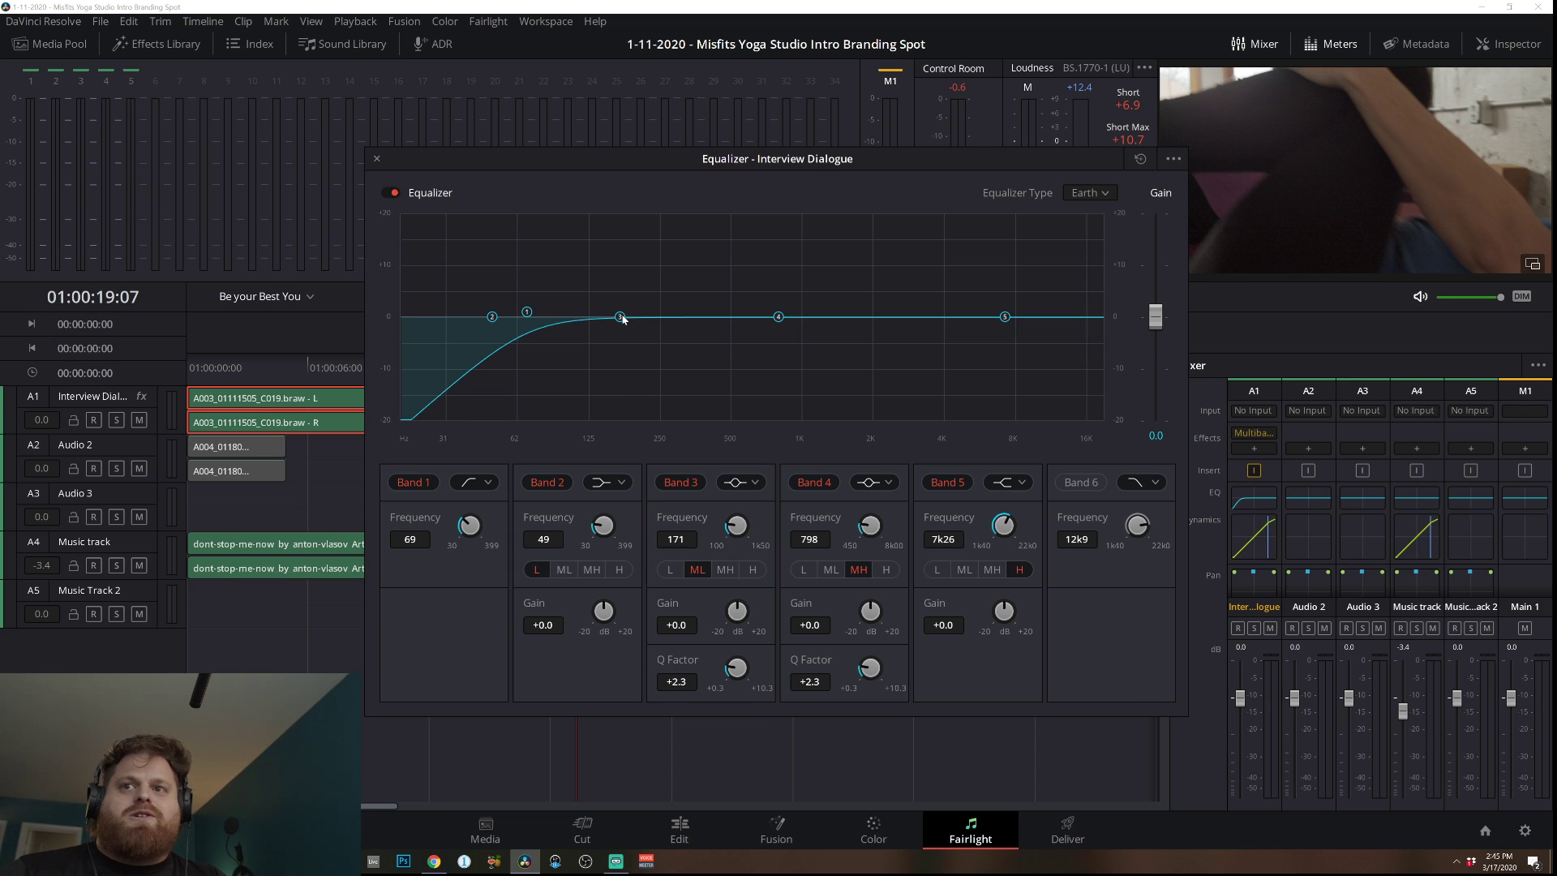
Solo the Interview Dialogue track and set equalizer Band 3 to 251 Hz with gain -6.0 and Q factor 5.2 while listening.
key(space)
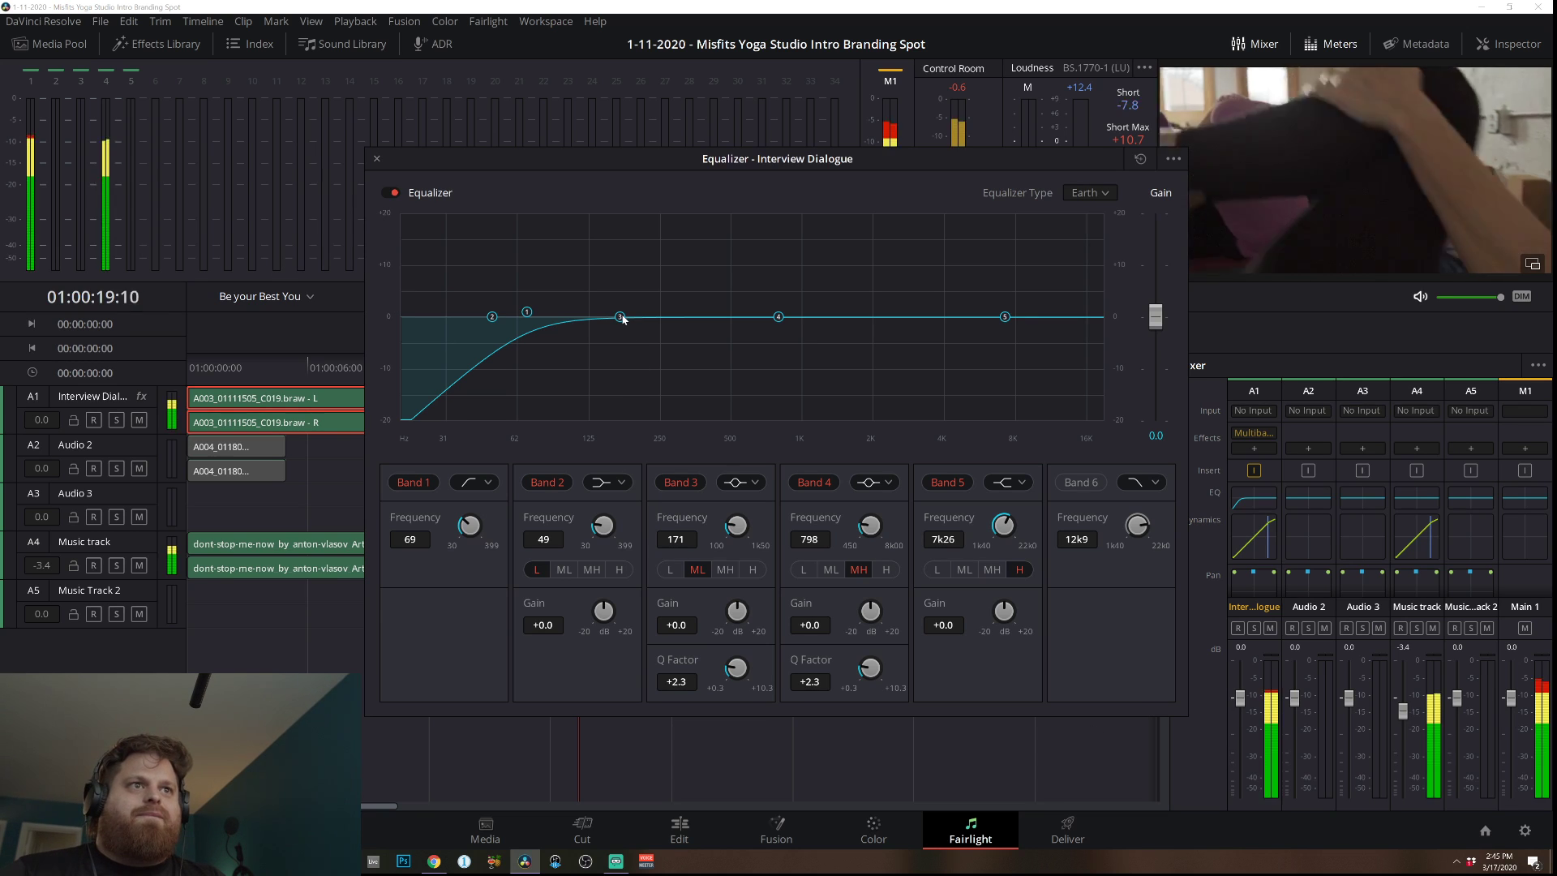
drag(620, 317, 621, 314)
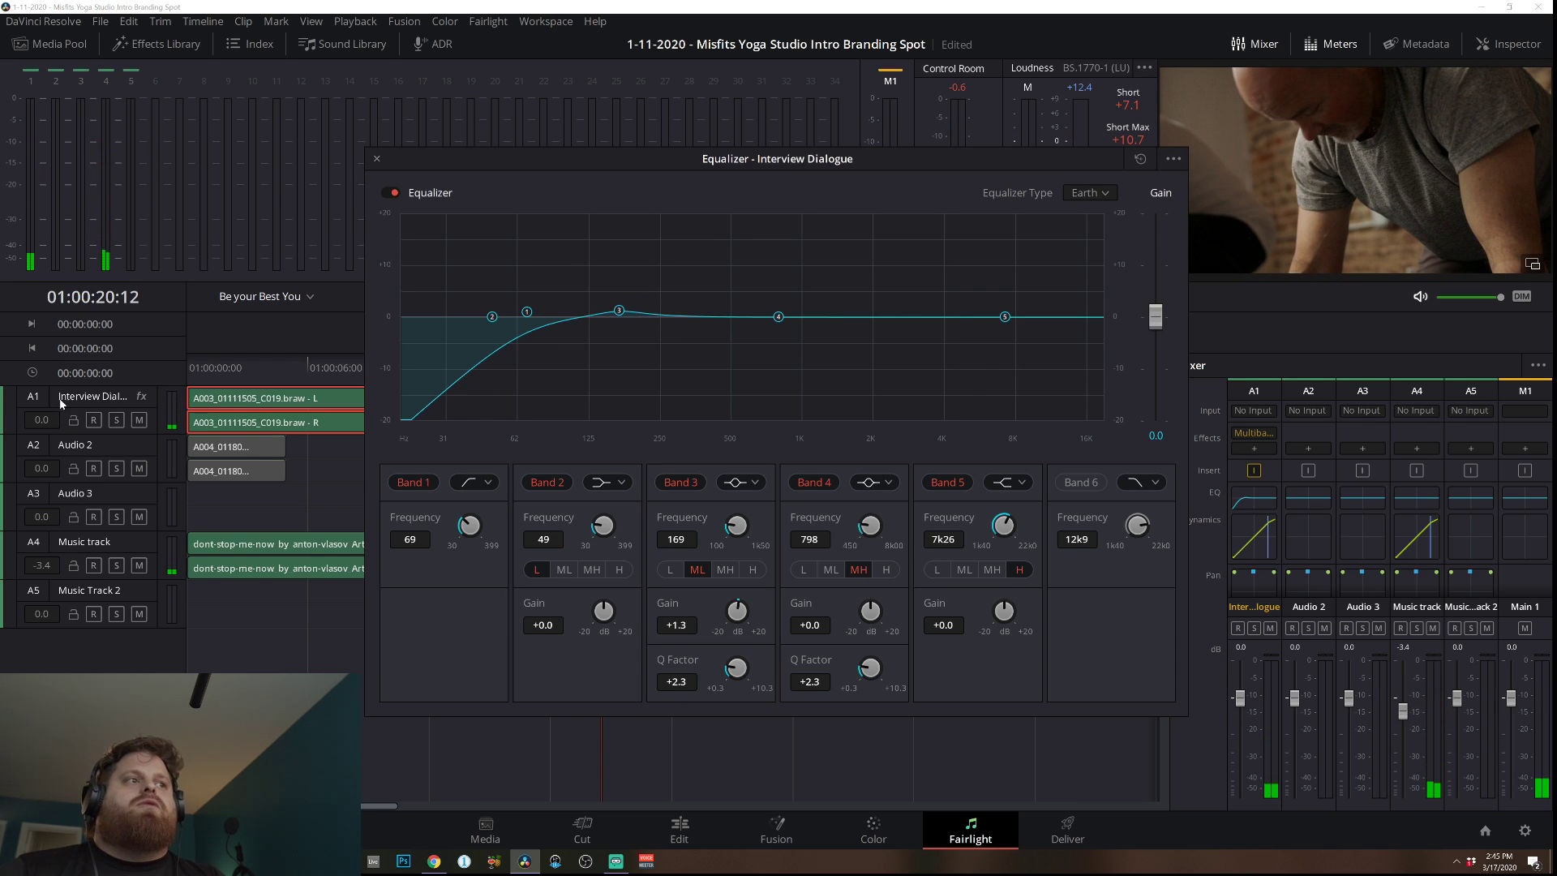
click(113, 425)
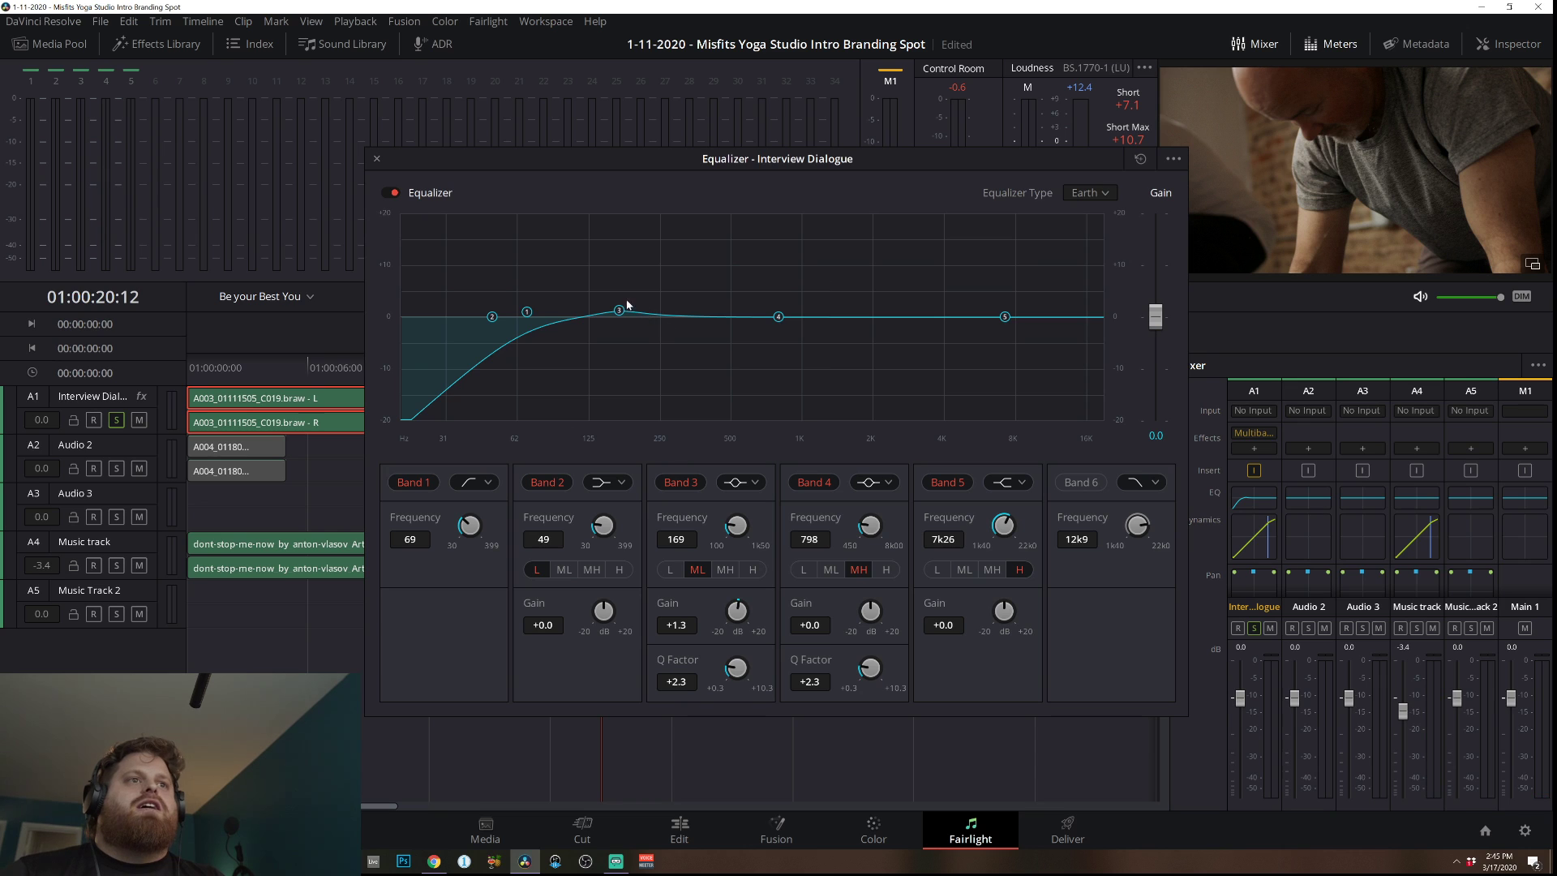
drag(620, 316, 665, 318)
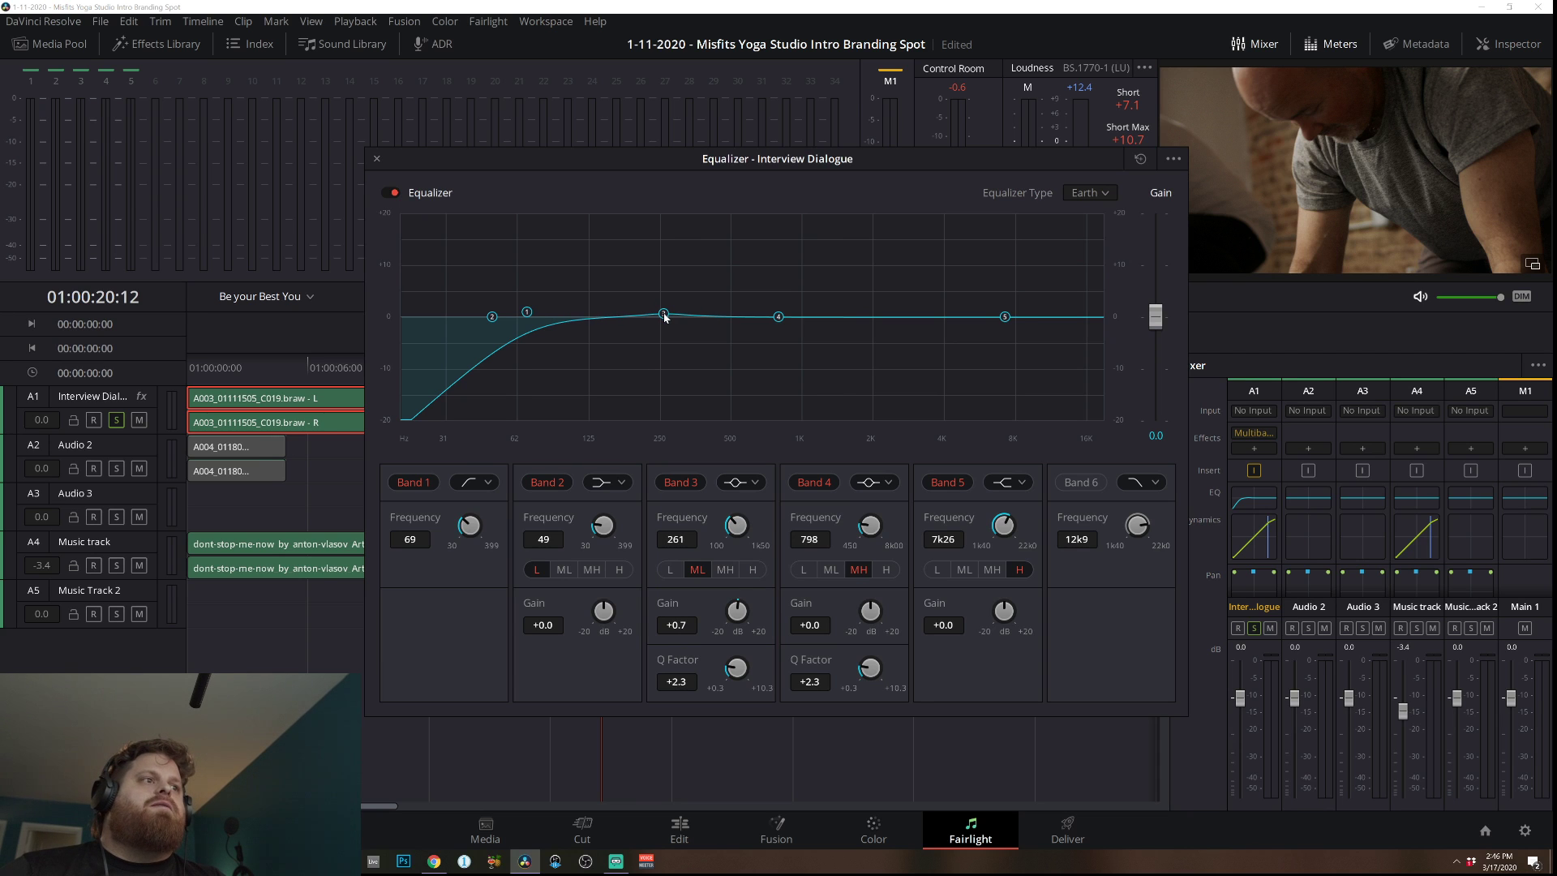
drag(218, 367, 213, 365)
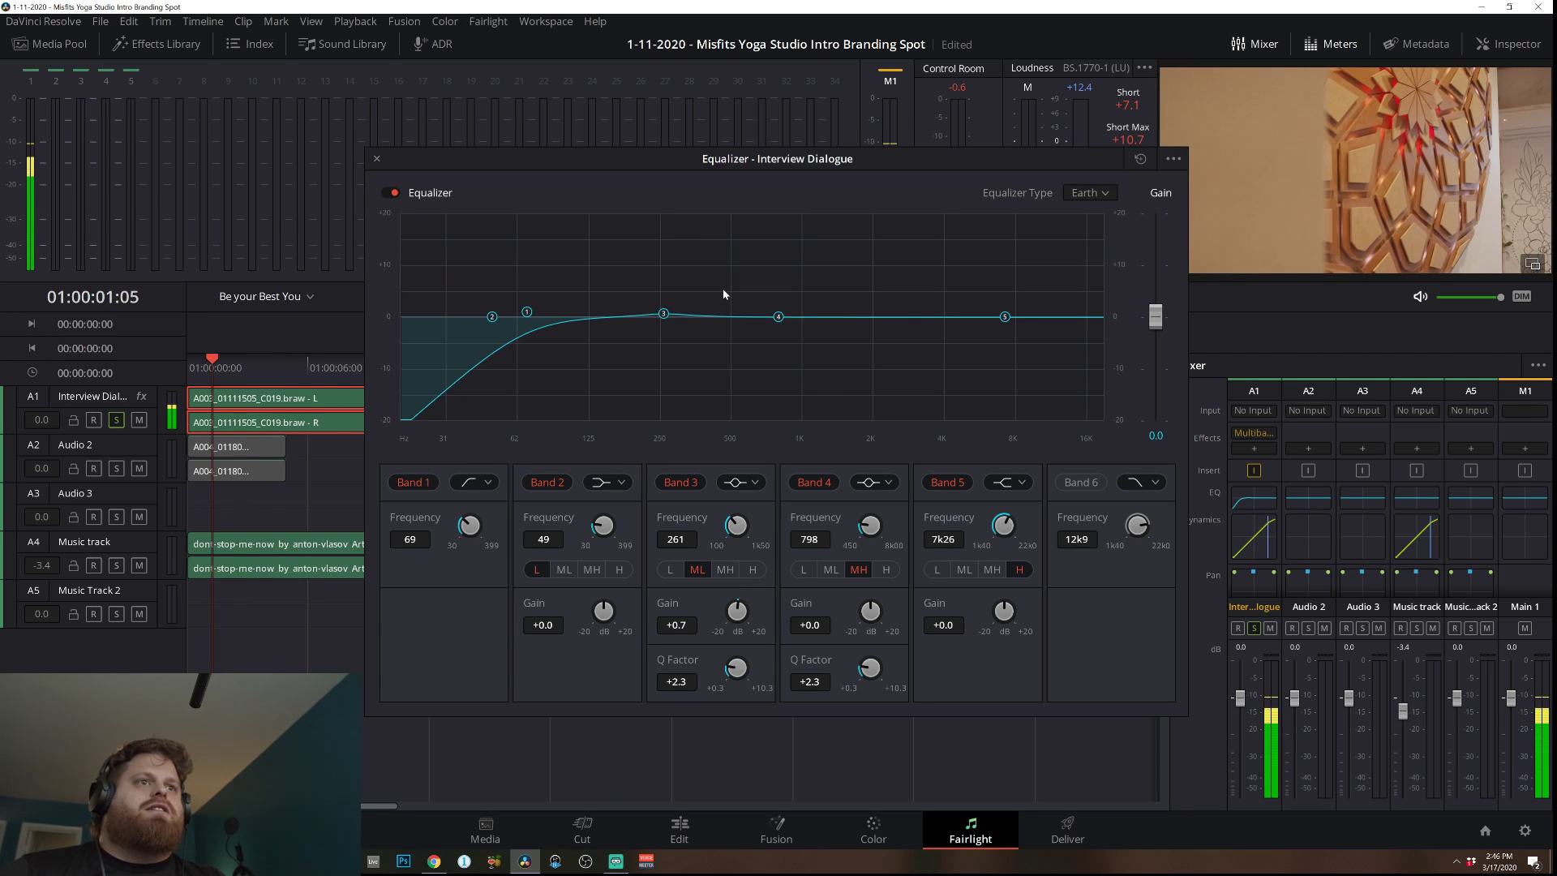
key(space)
mouse_move(663, 314)
mouse_down()
mouse_move(663, 261)
mouse_move(735, 265)
mouse_move(661, 270)
mouse_move(662, 332)
mouse_up()
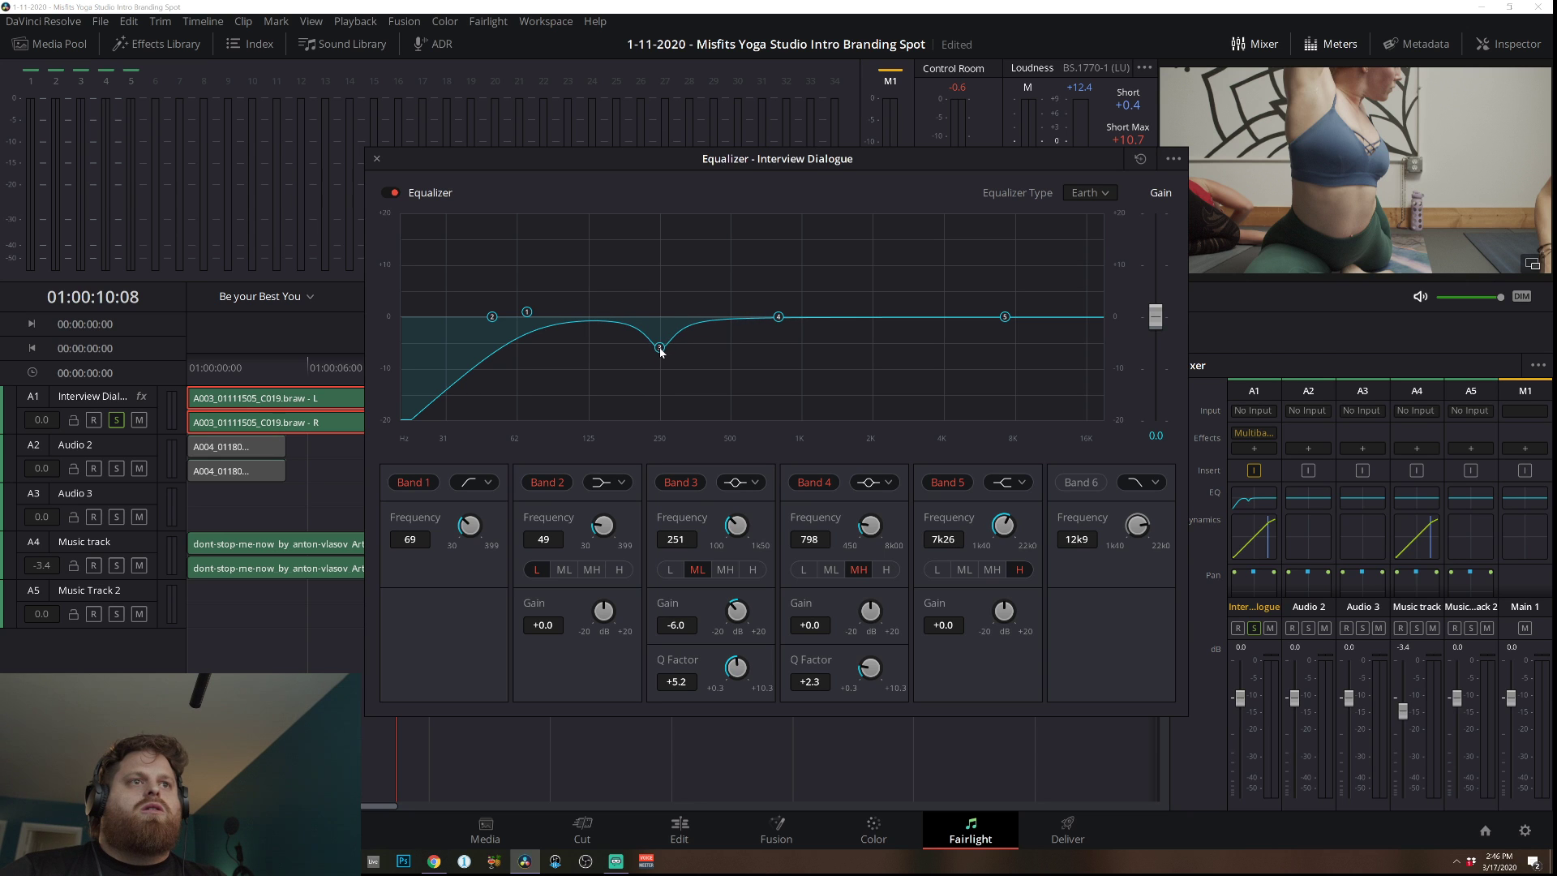
Set Band 1 to 81 Hz, Band 2 to 129 Hz with gain +3.6, and Band 4 to 496 Hz with gain -5.2 and Q factor 8.0.
key(space)
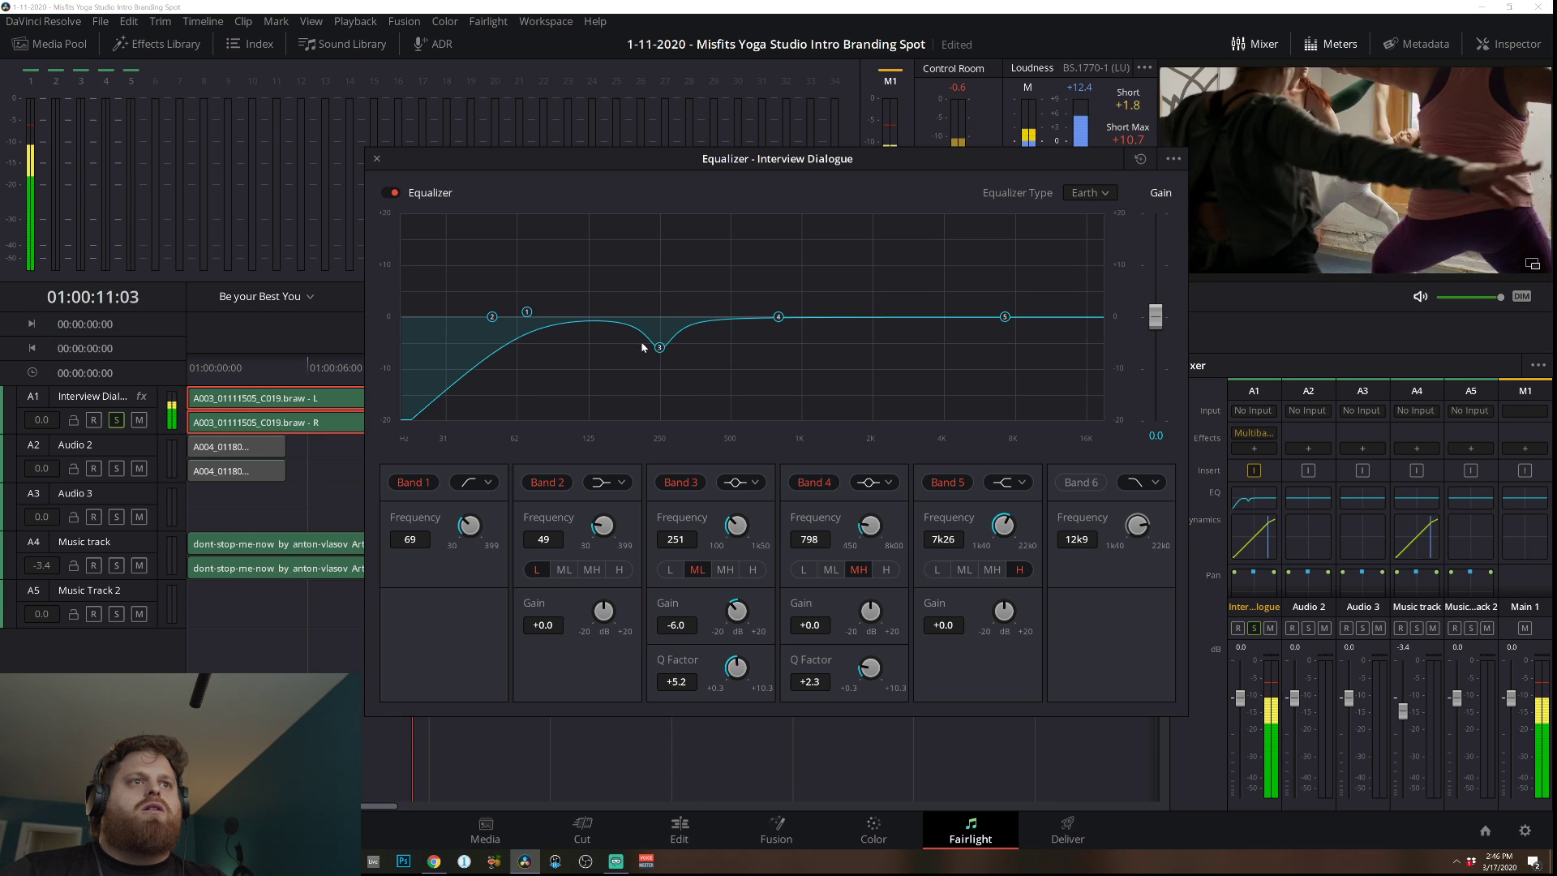
drag(535, 316, 591, 296)
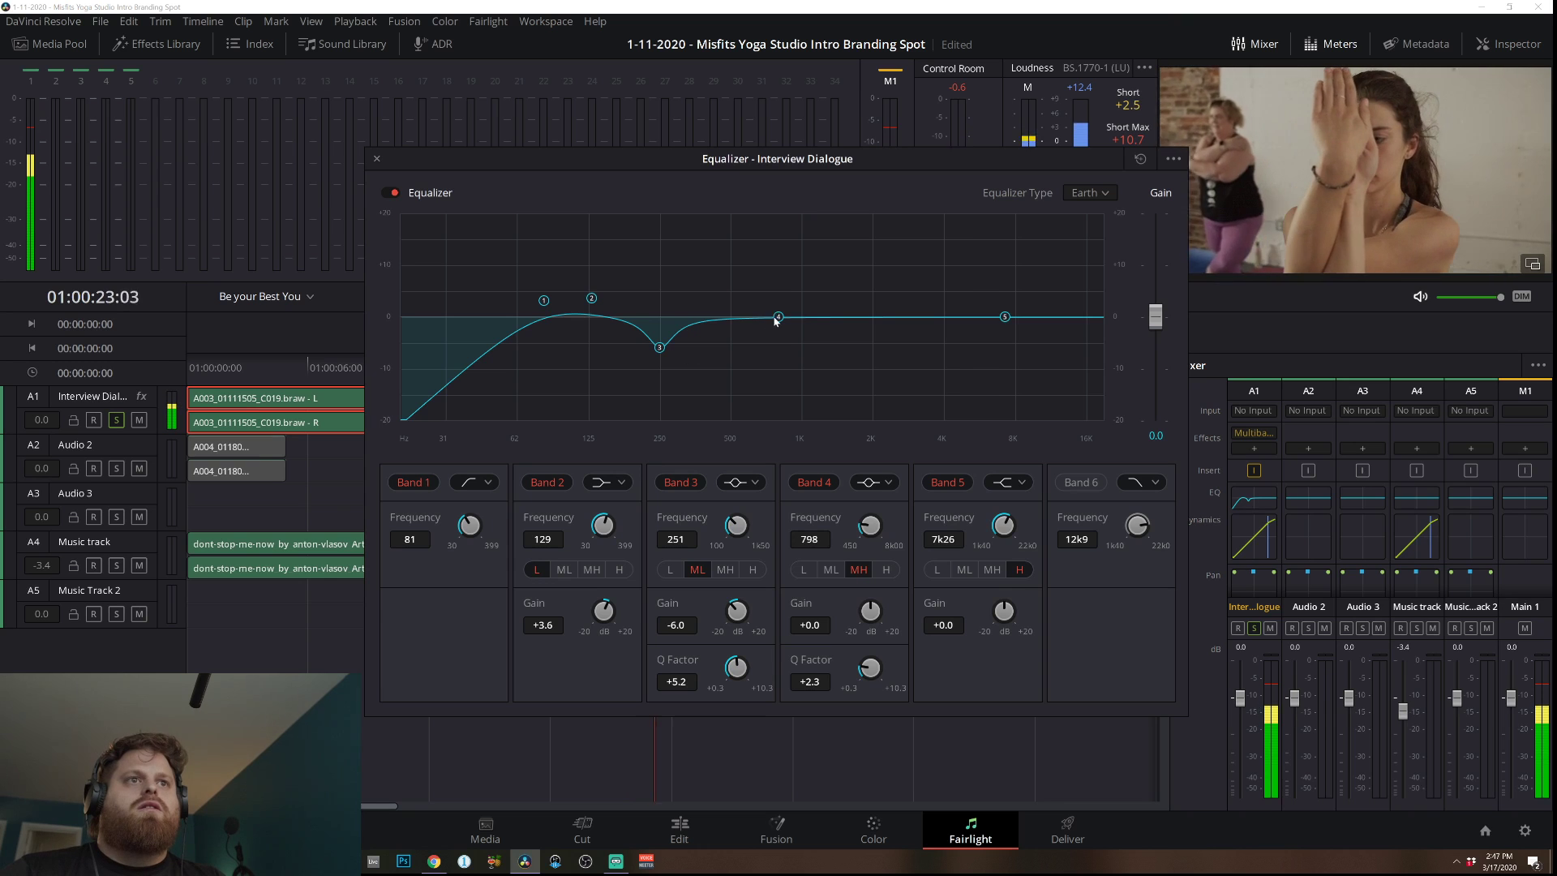
drag(778, 316, 1059, 317)
drag(946, 290, 736, 346)
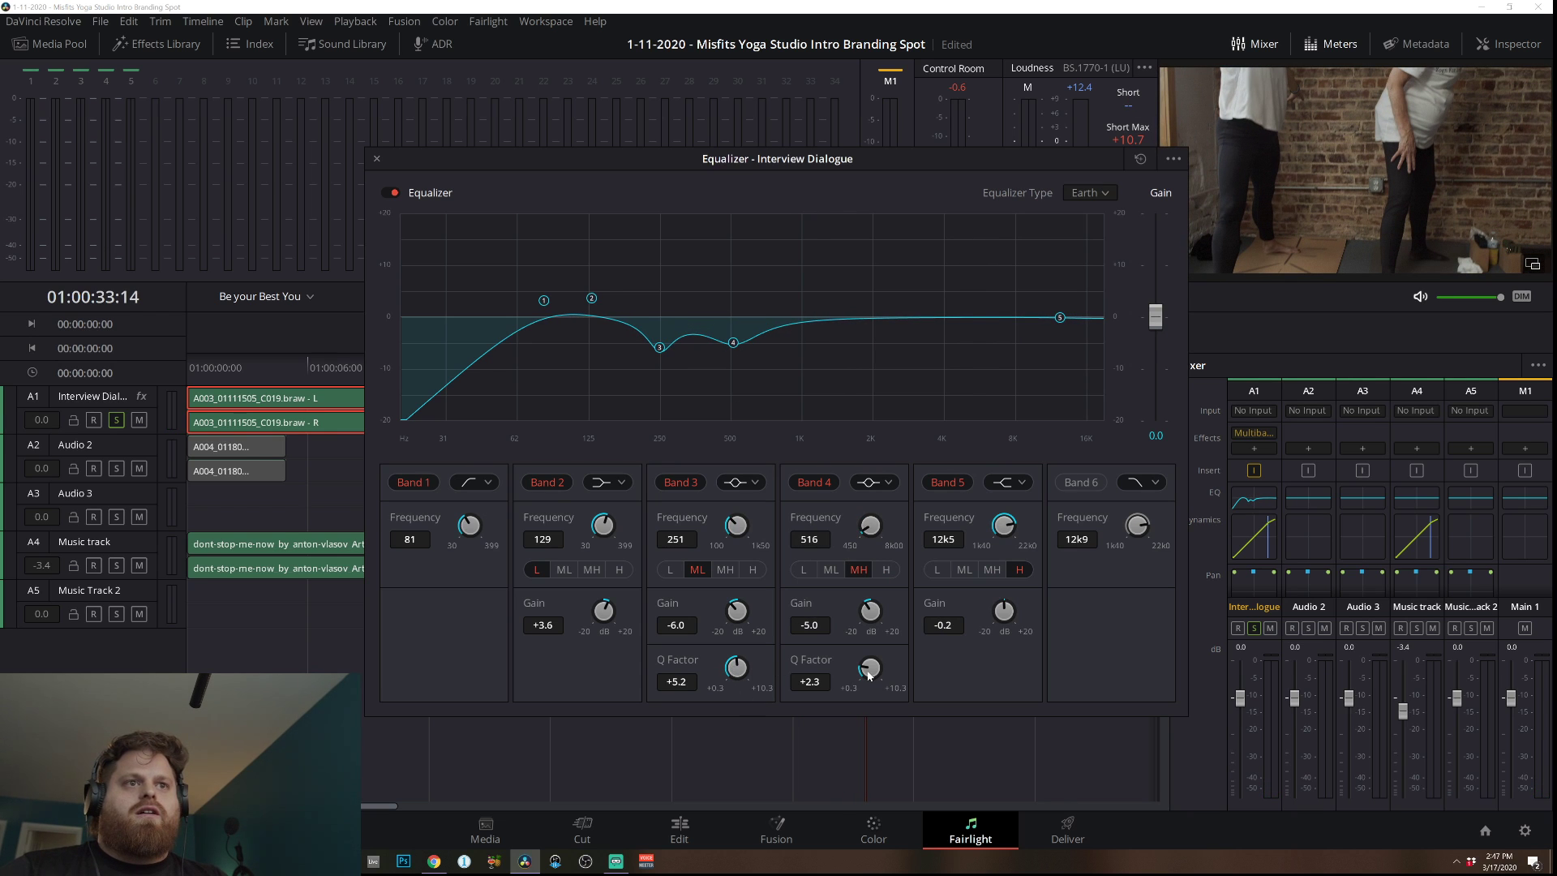
drag(869, 678, 995, 487)
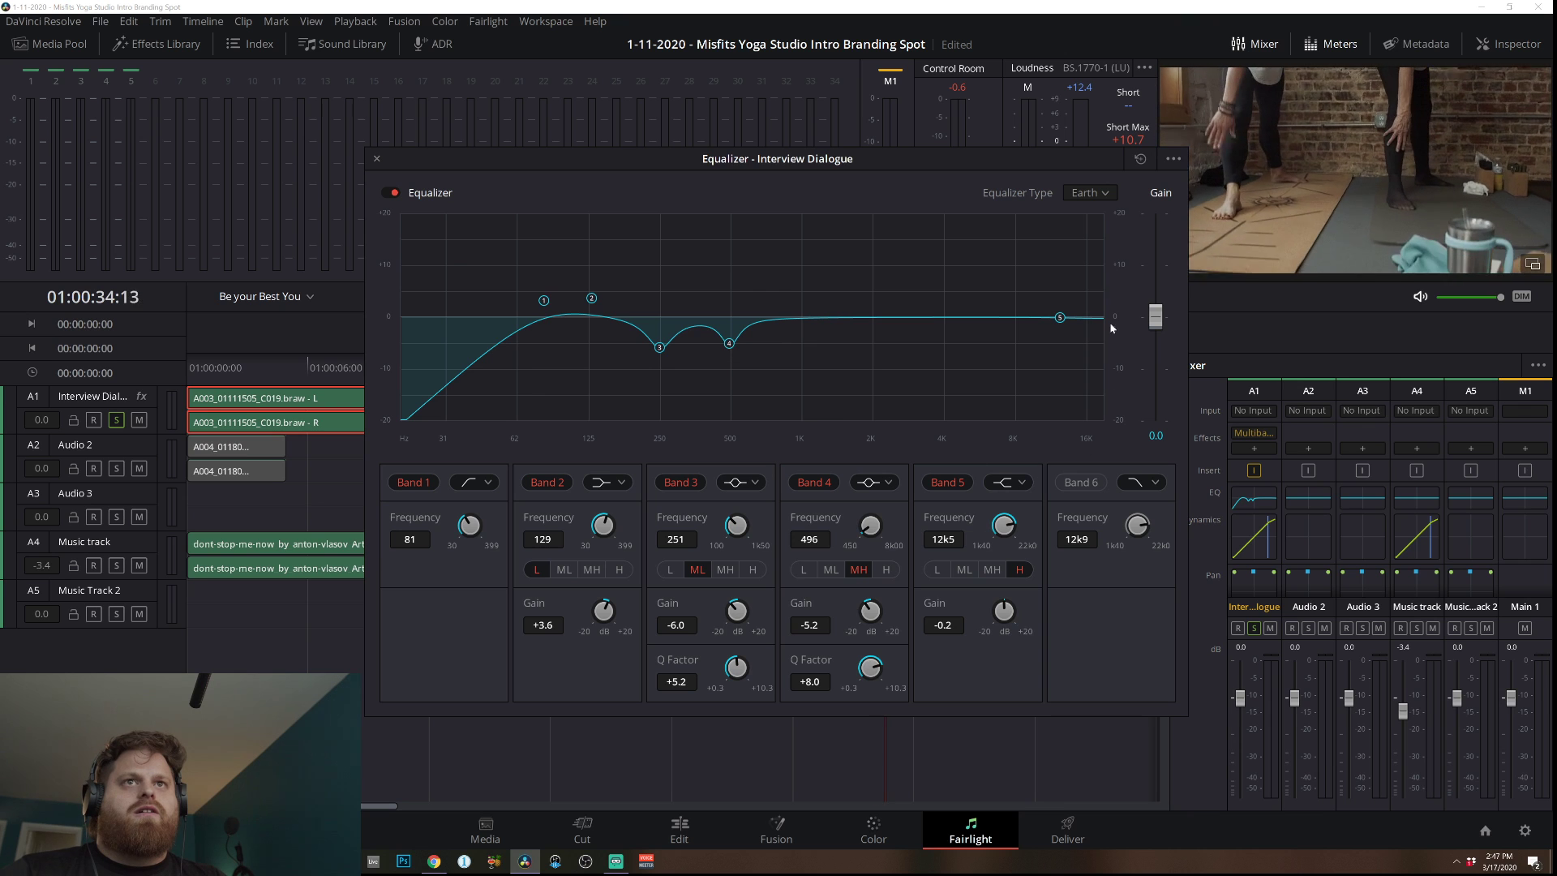
Replay the interview from near the start, switching the equalizer off and on to compare the sound.
click(230, 363)
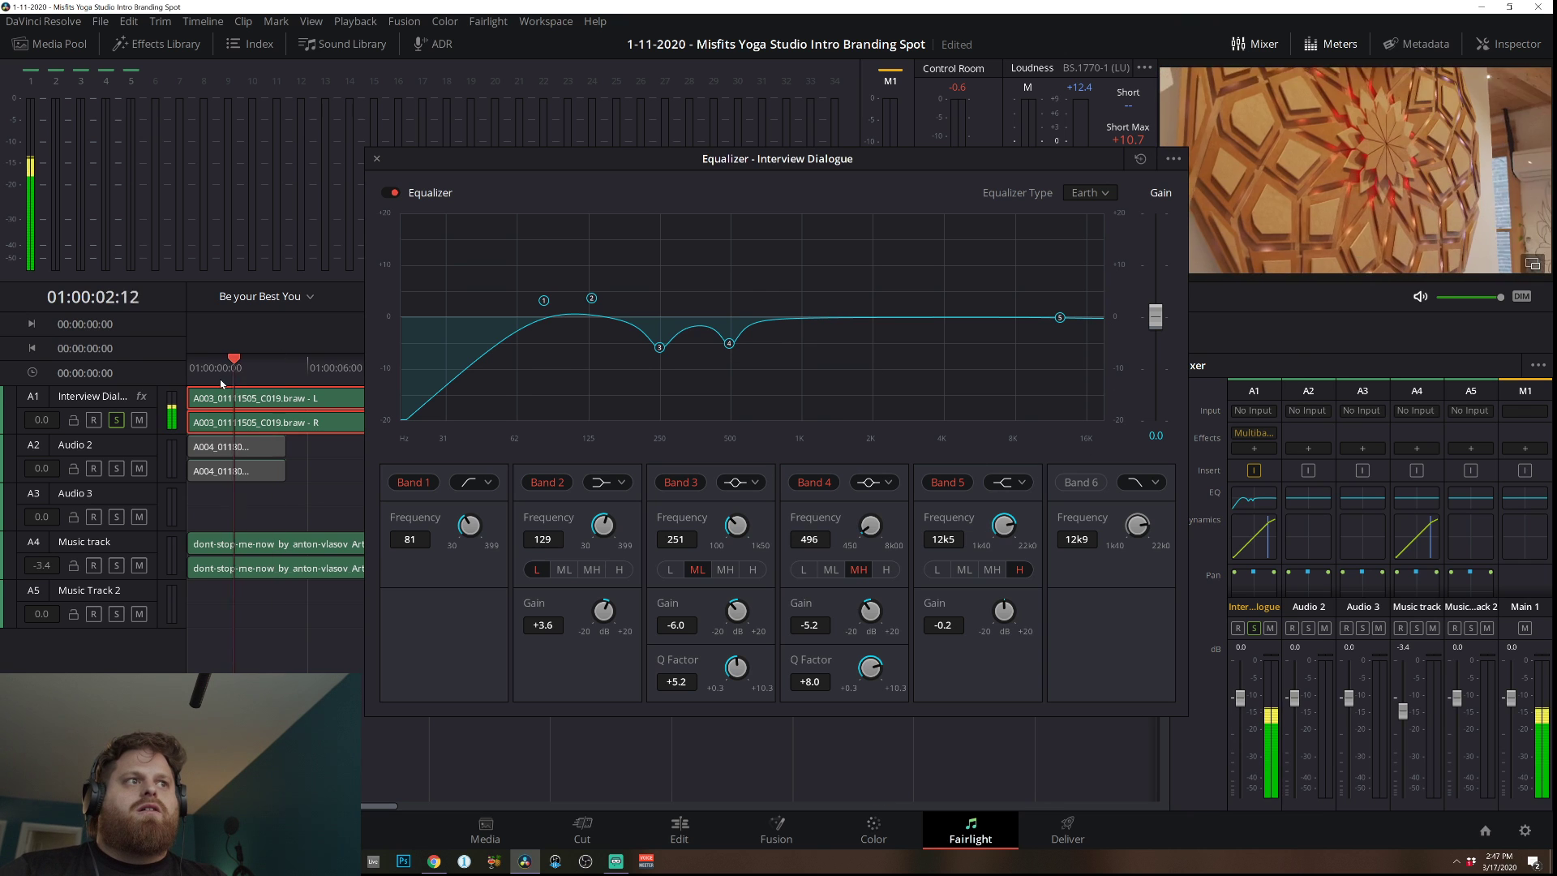
click(394, 194)
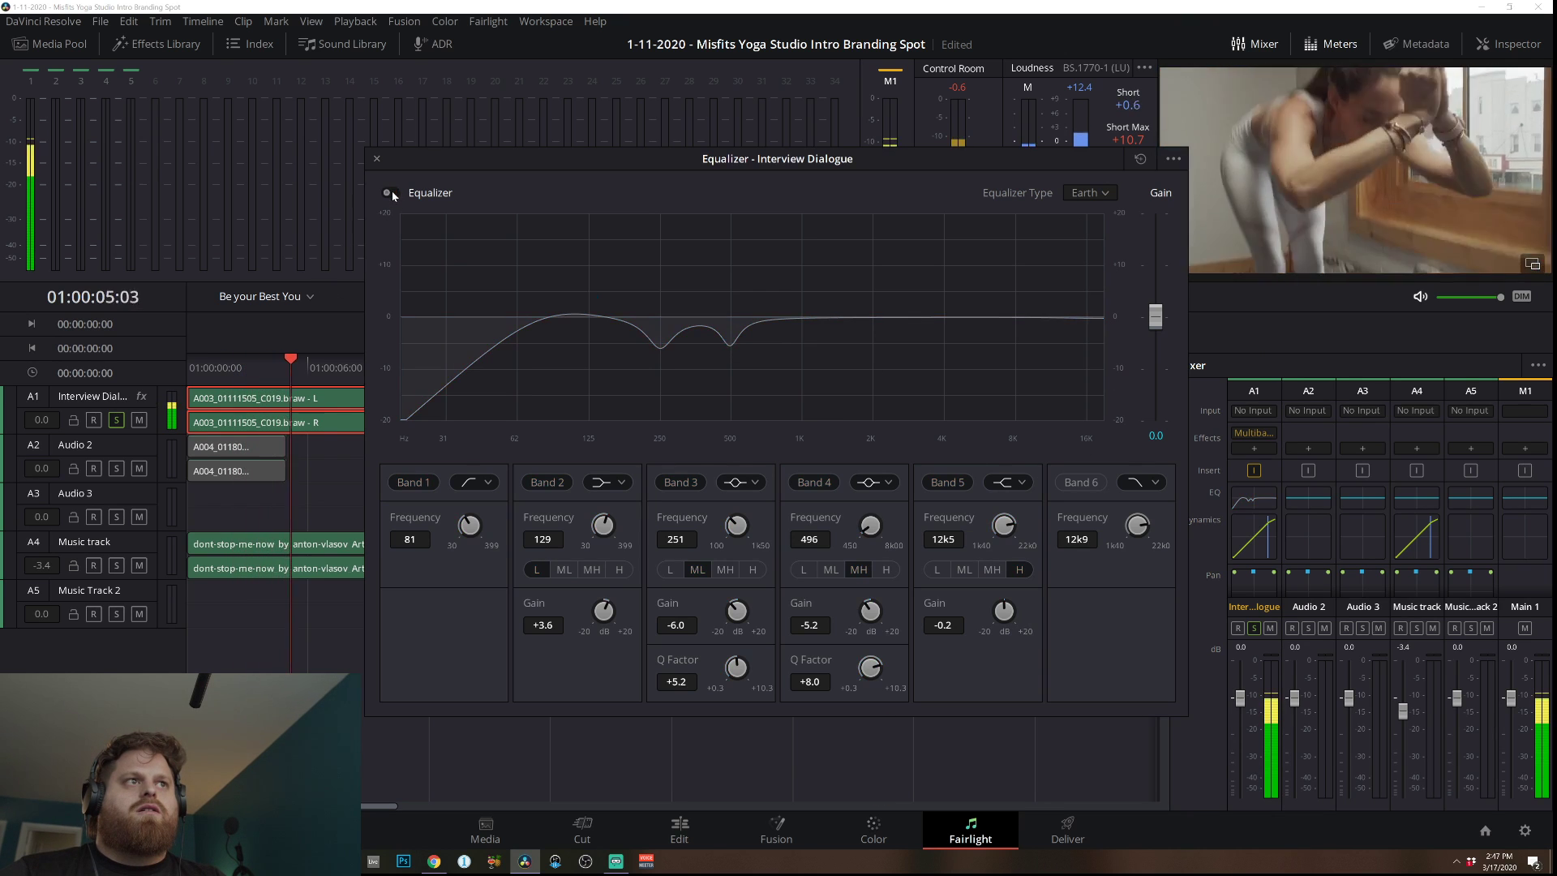
click(392, 193)
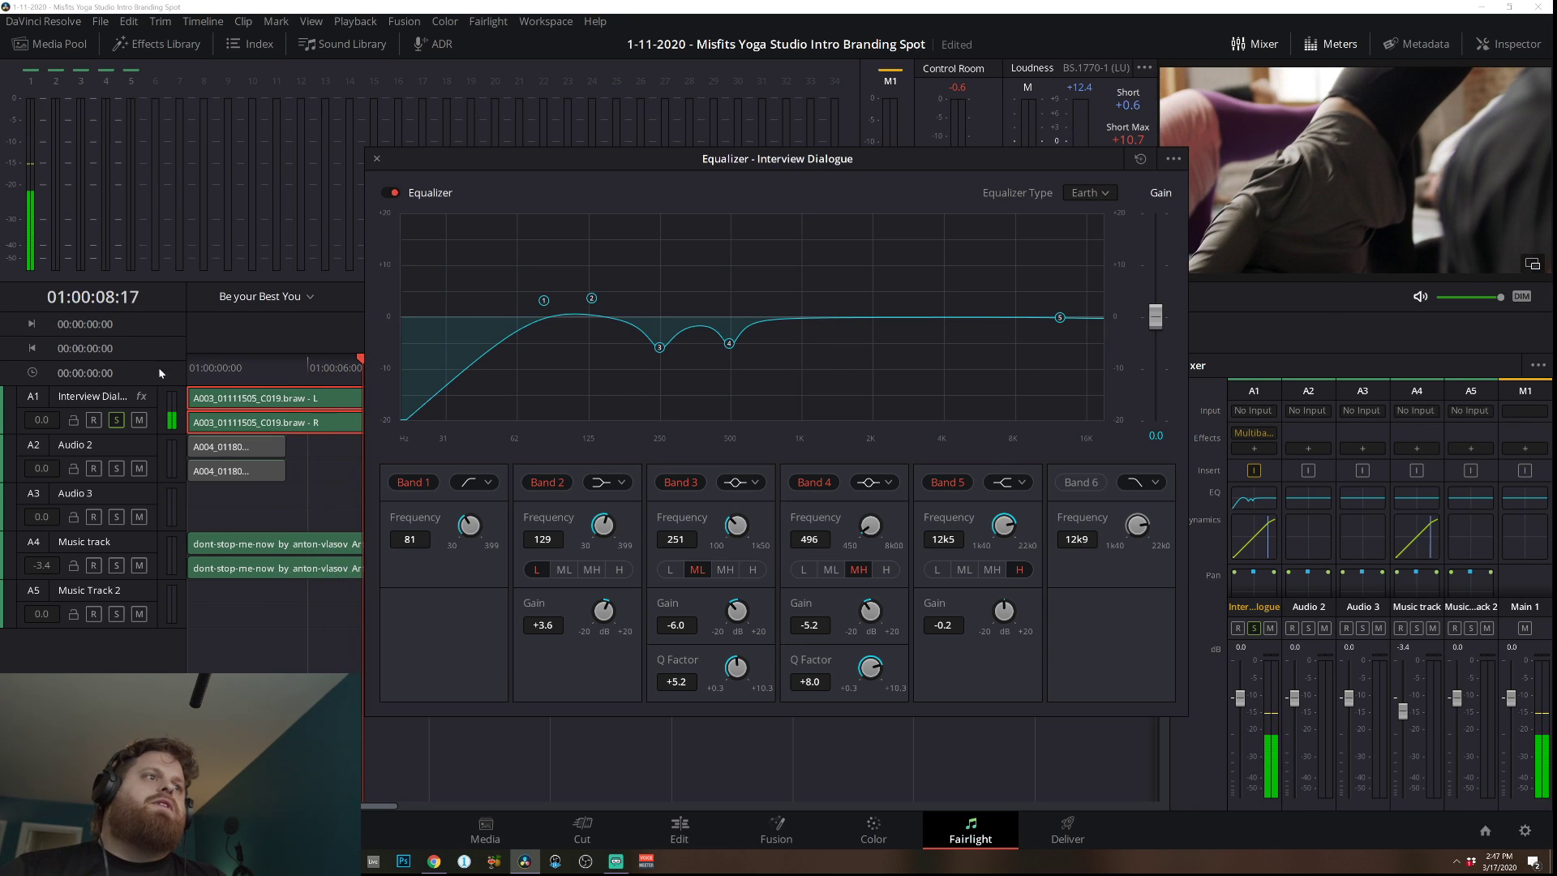
Boost the interview's high frequencies by setting Band 5 to 2k97 with gain +4.4.
click(217, 366)
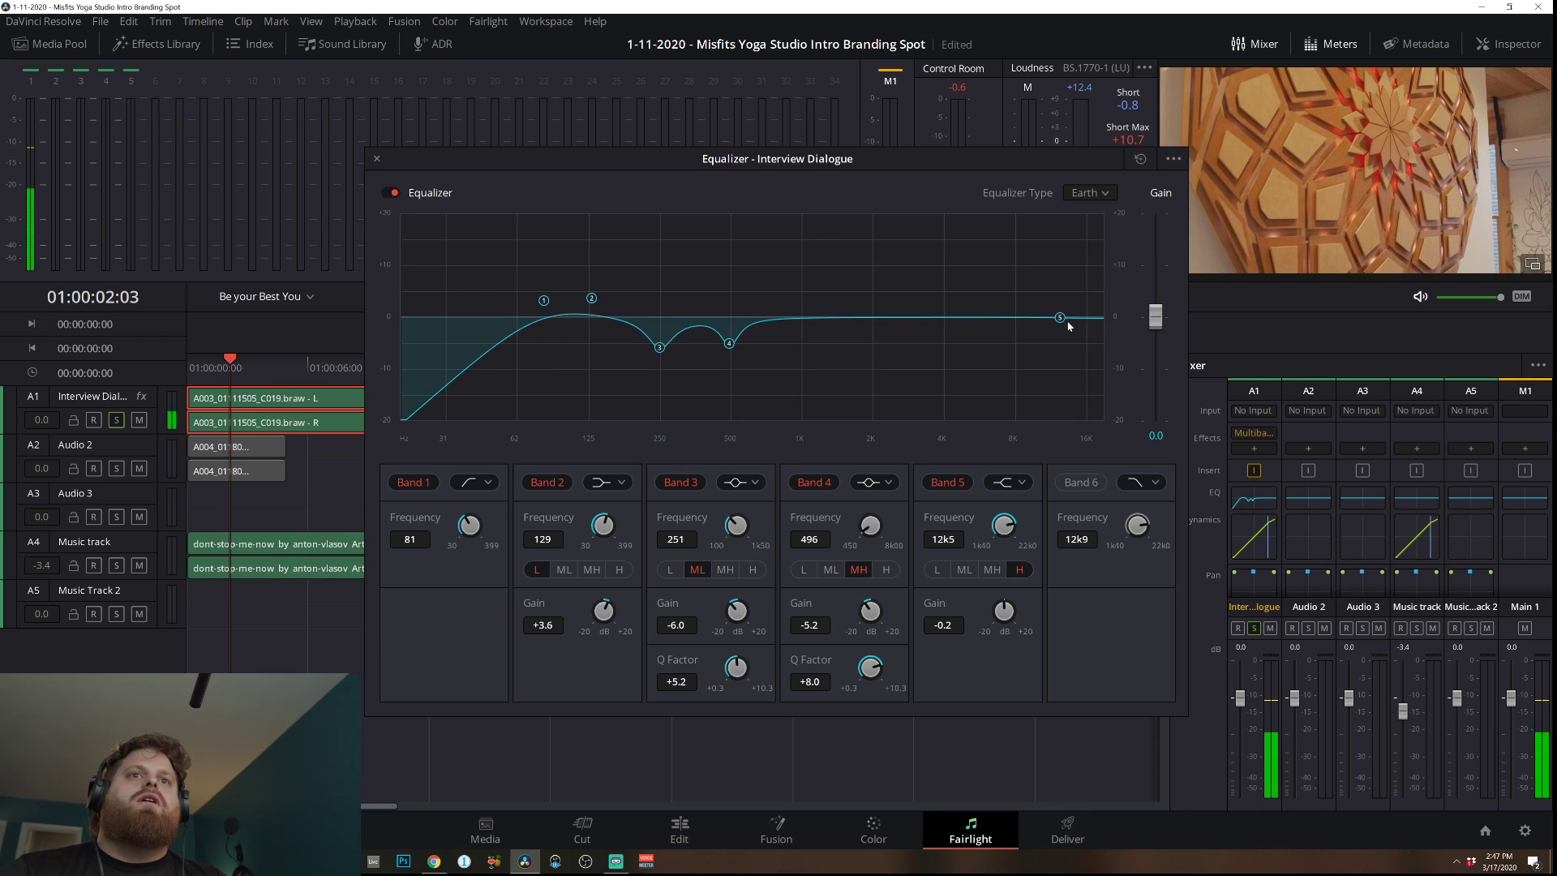
drag(1063, 320, 913, 295)
key(space)
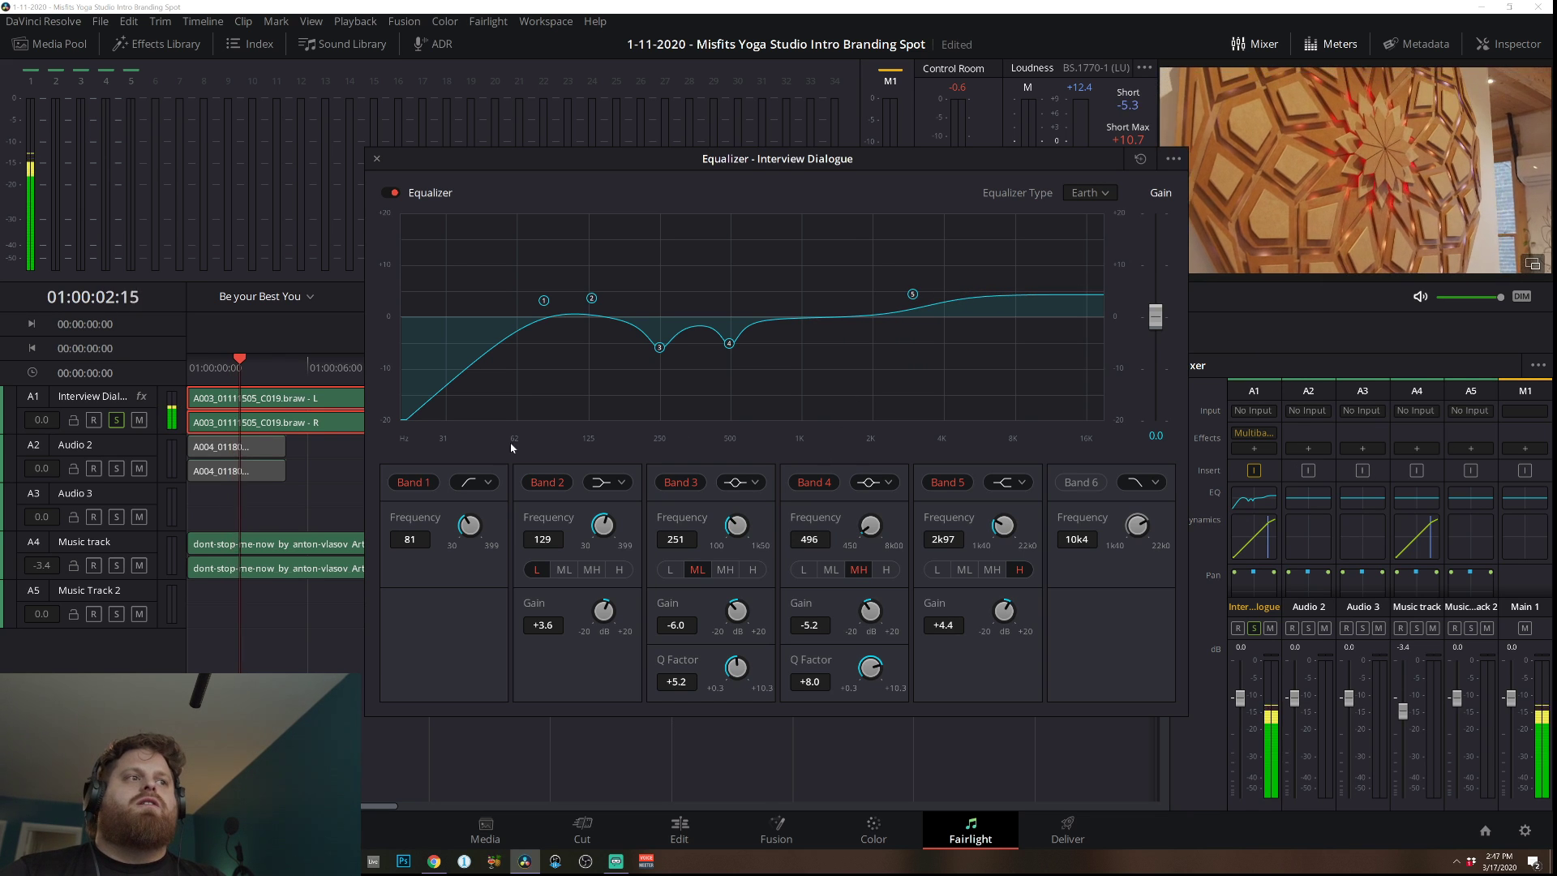
Toggle the Interview Dialogue equalizer repeatedly during replays to judge the high boost, leave it enabled, and close its window.
click(394, 193)
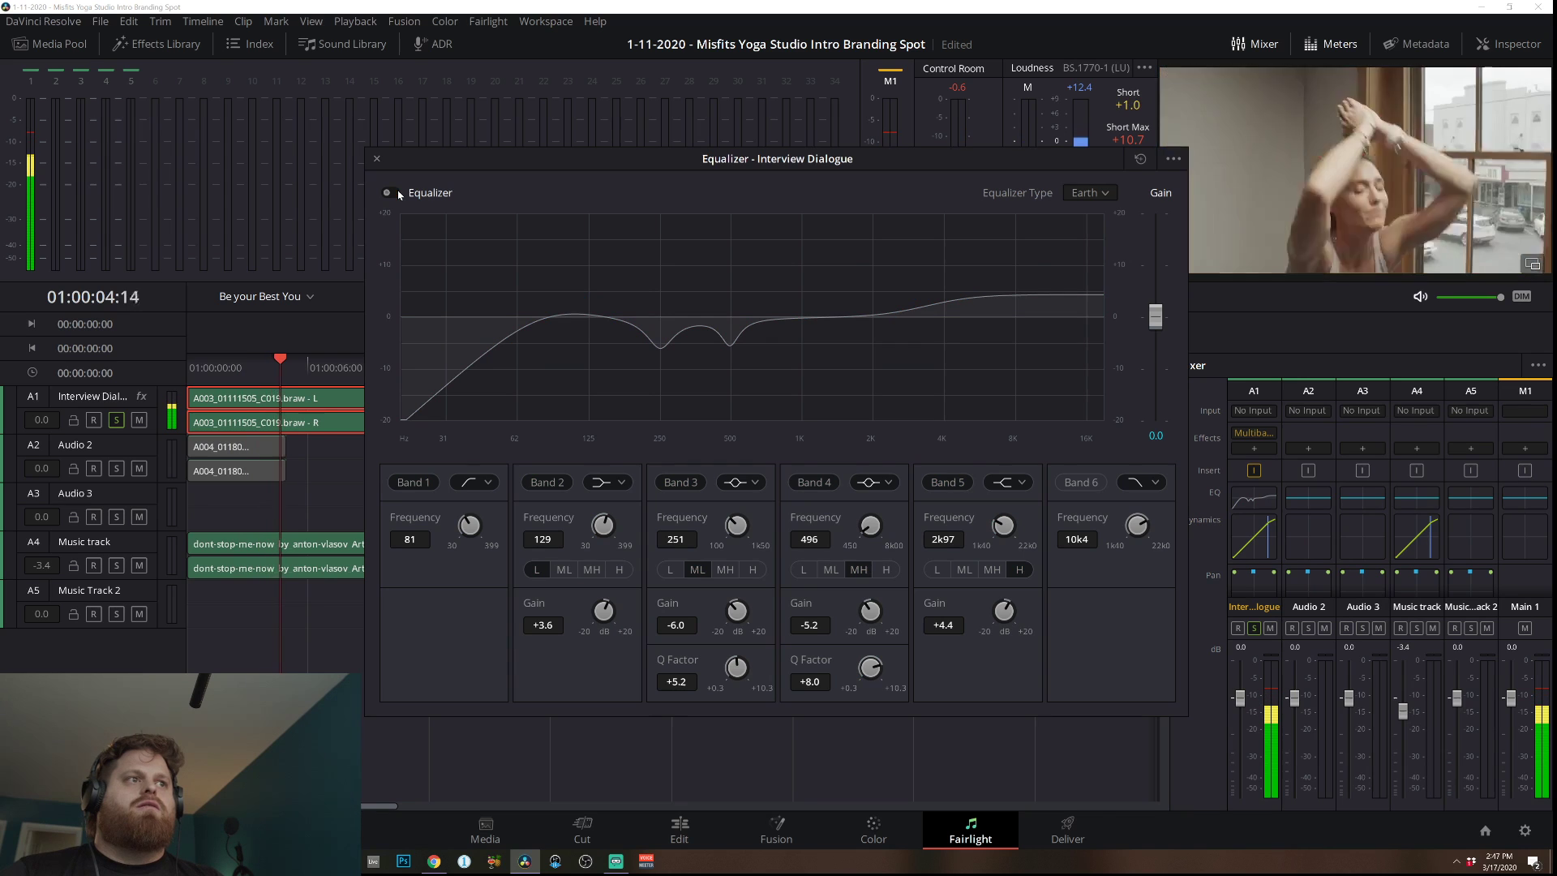
click(388, 193)
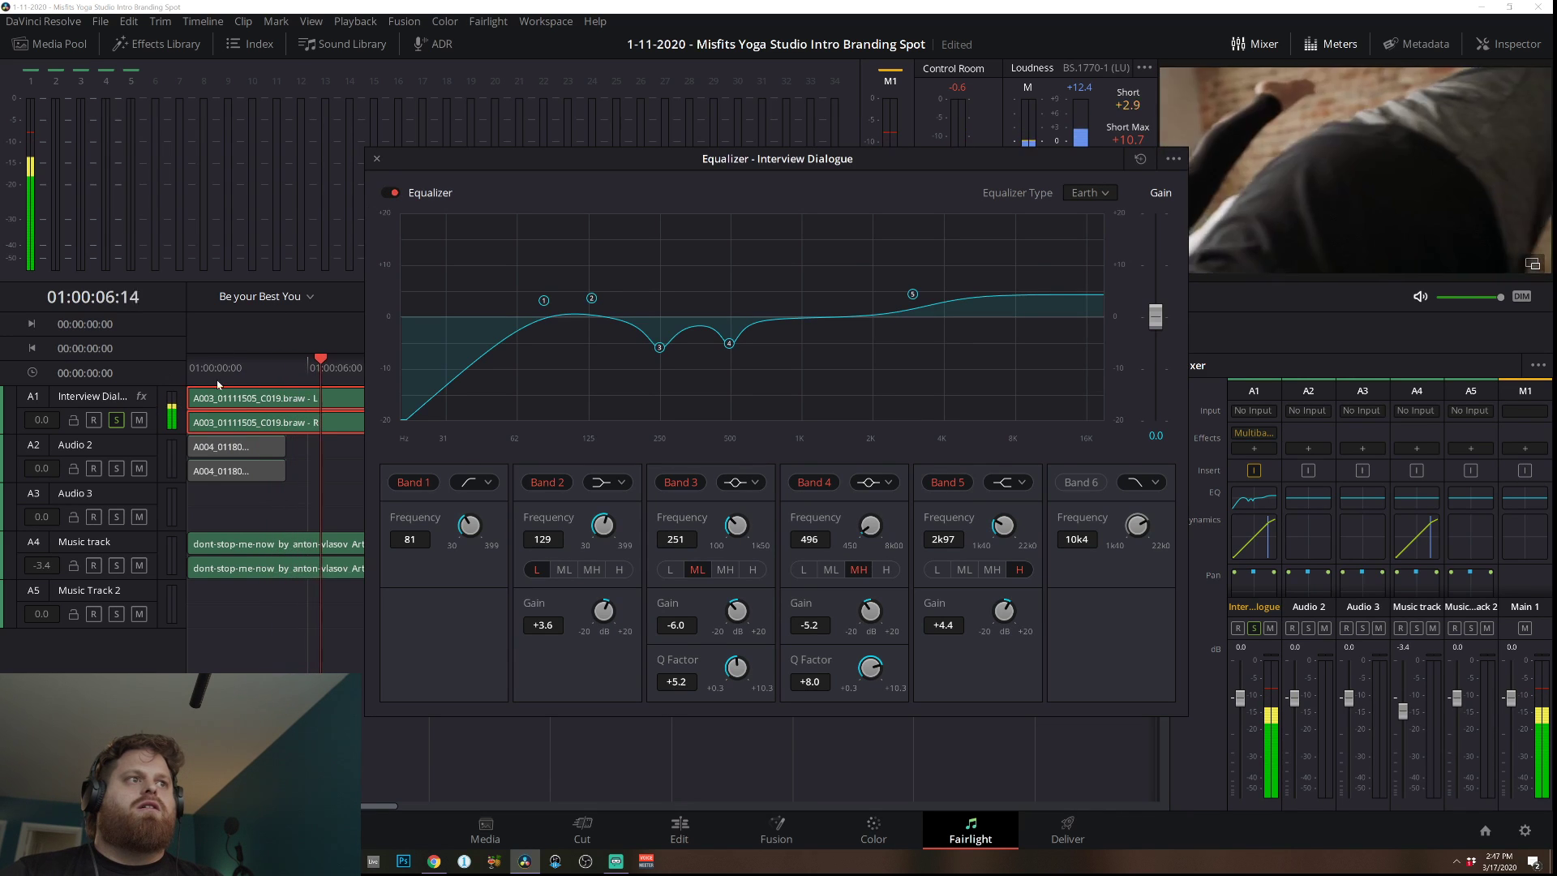
key(Home)
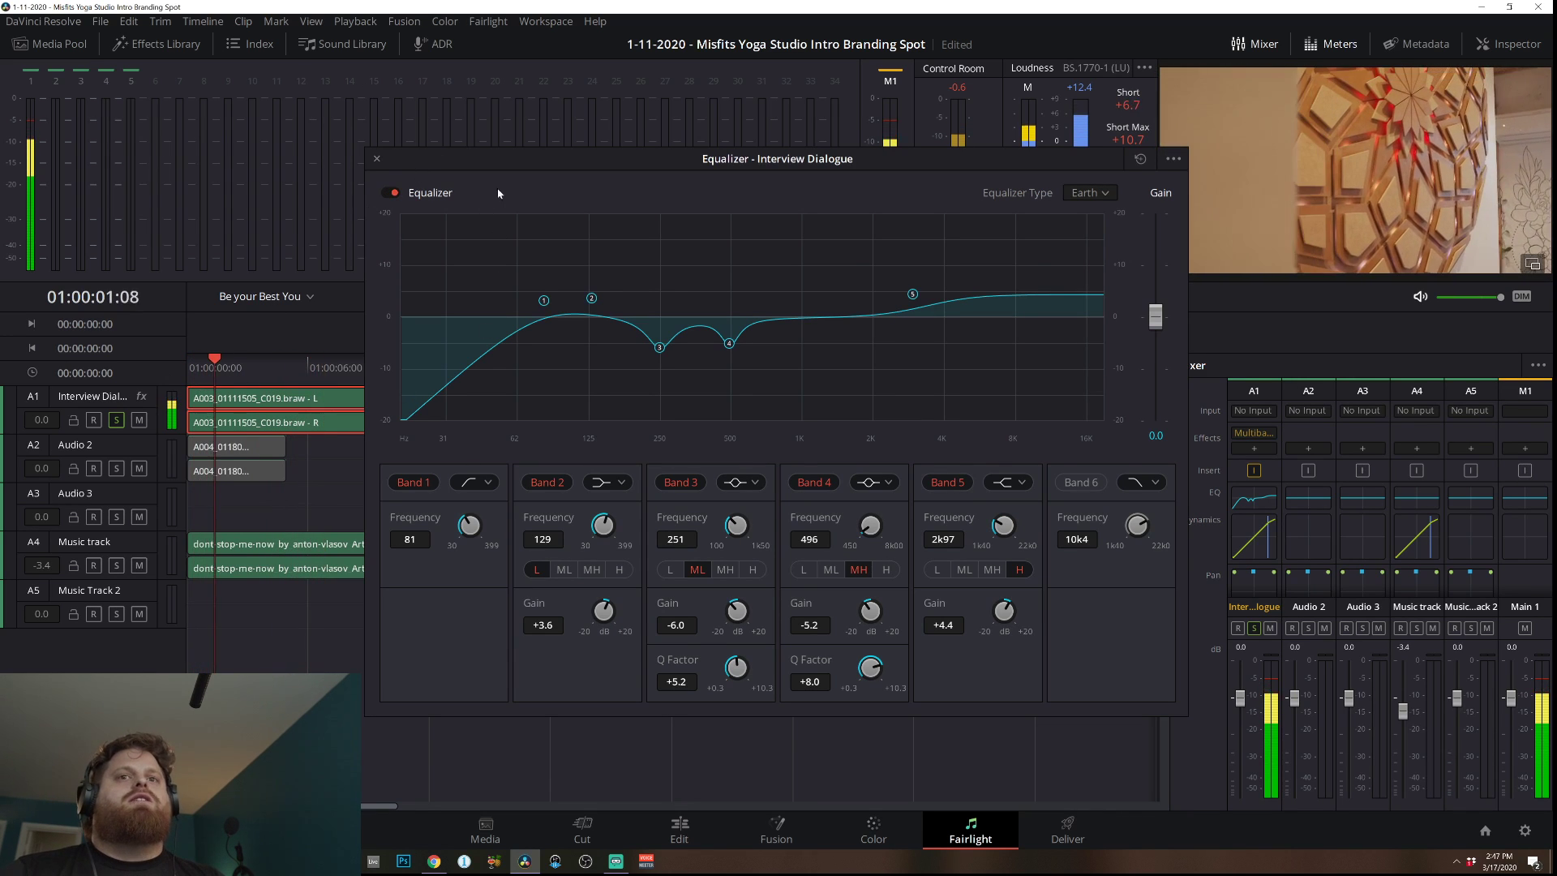
click(390, 194)
click(203, 362)
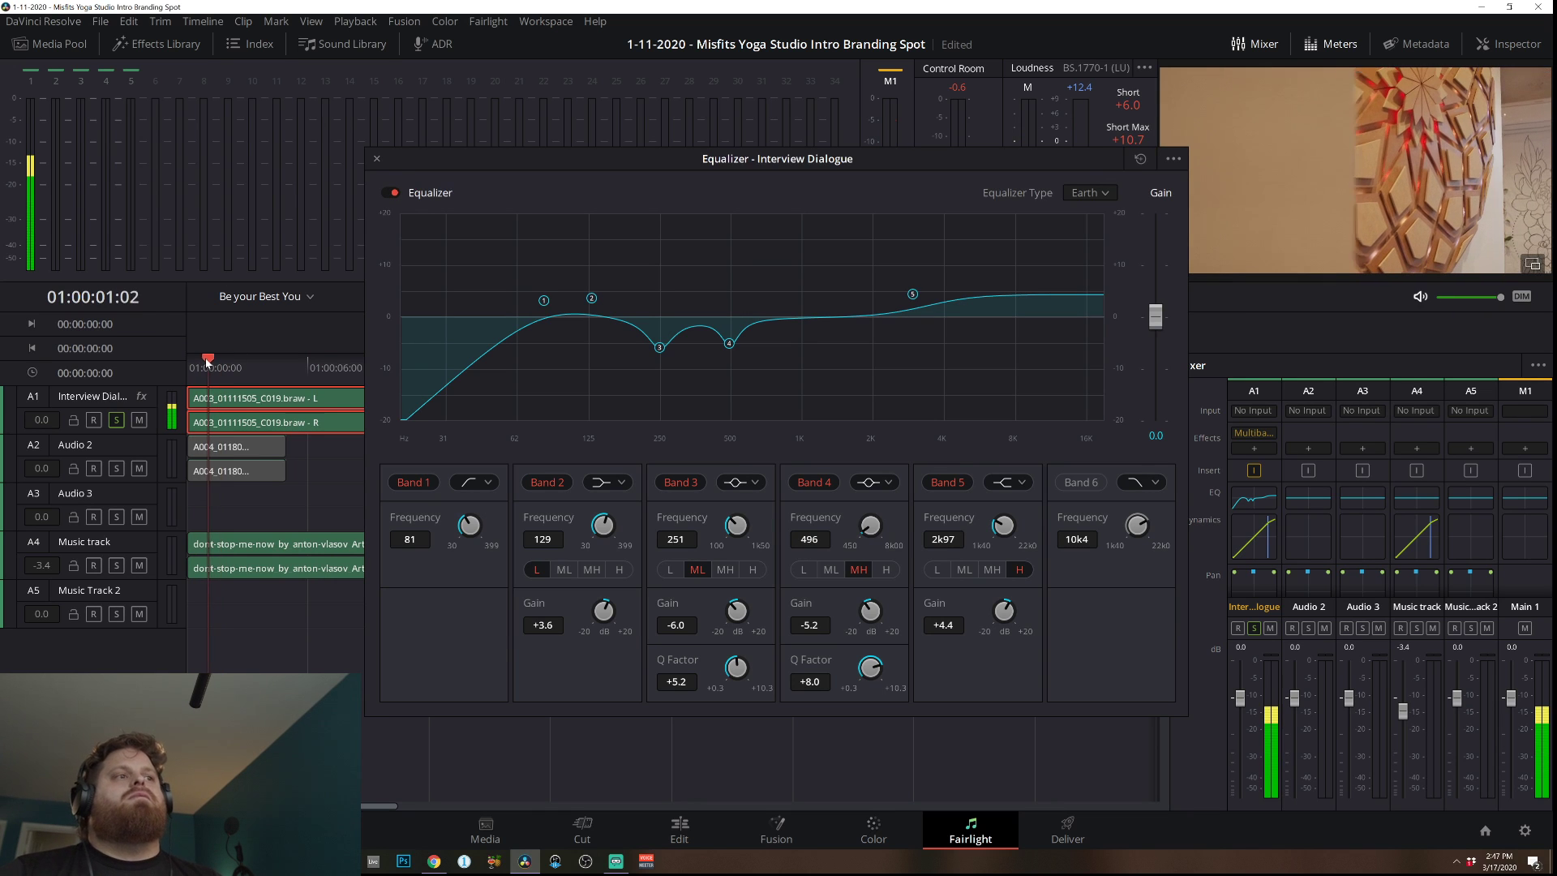
click(389, 193)
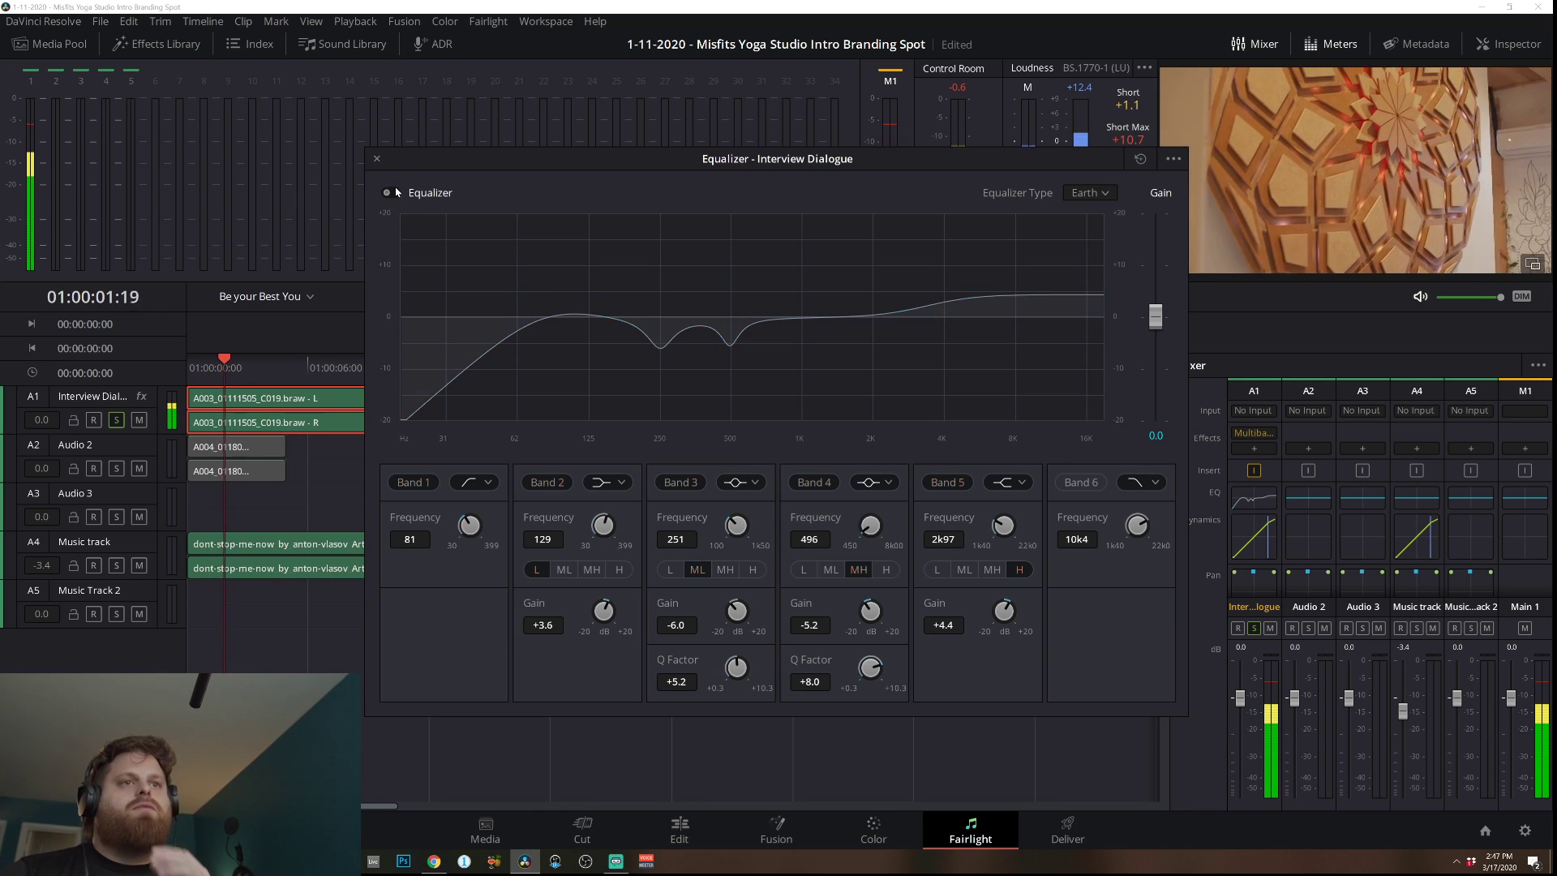
click(392, 193)
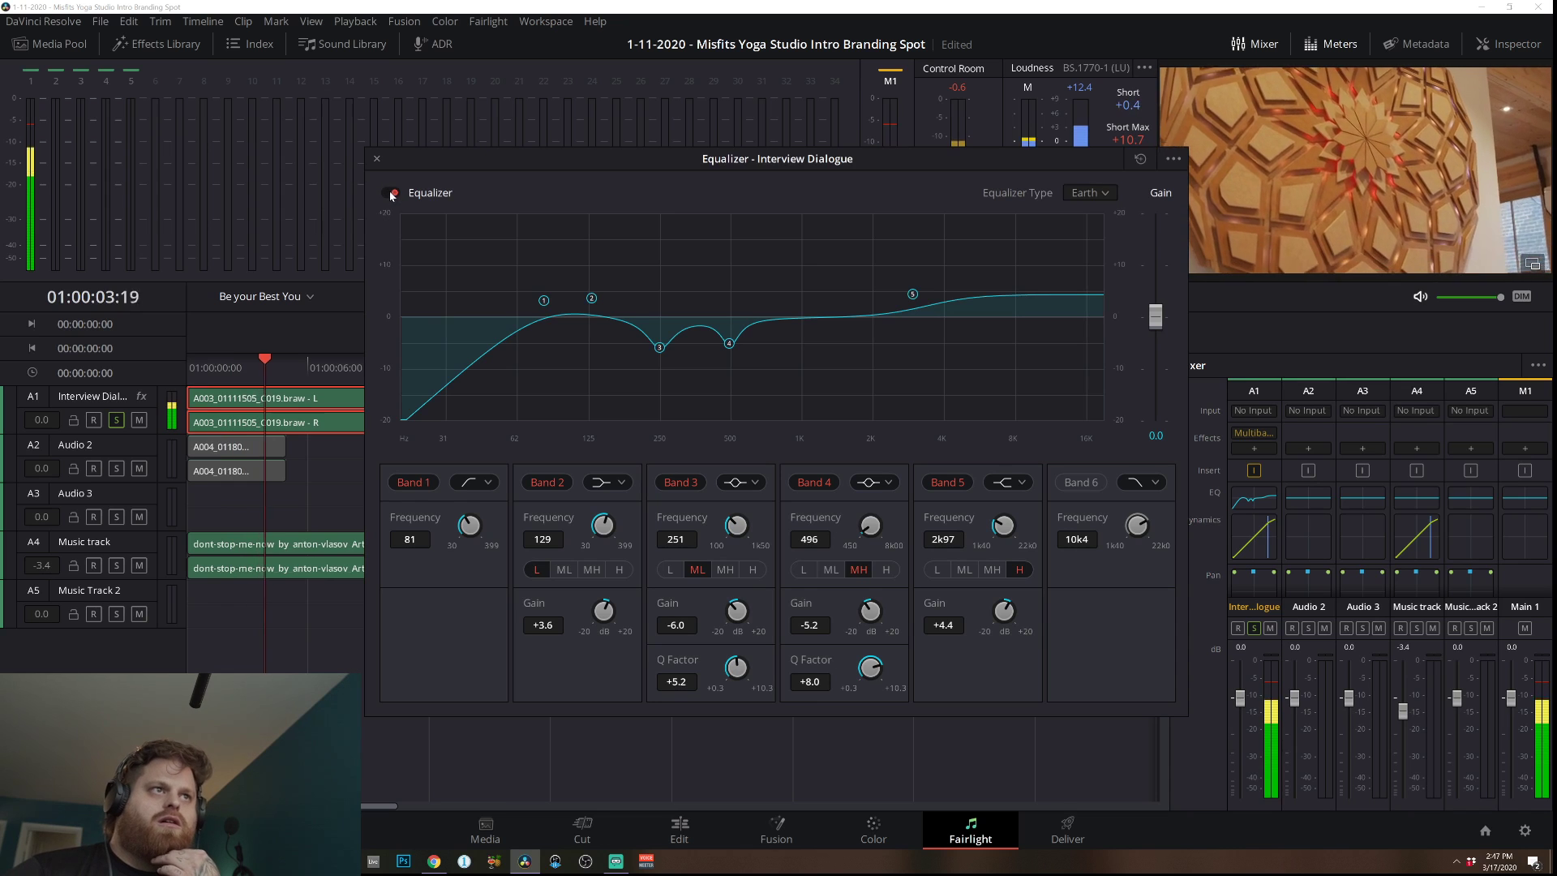
click(391, 193)
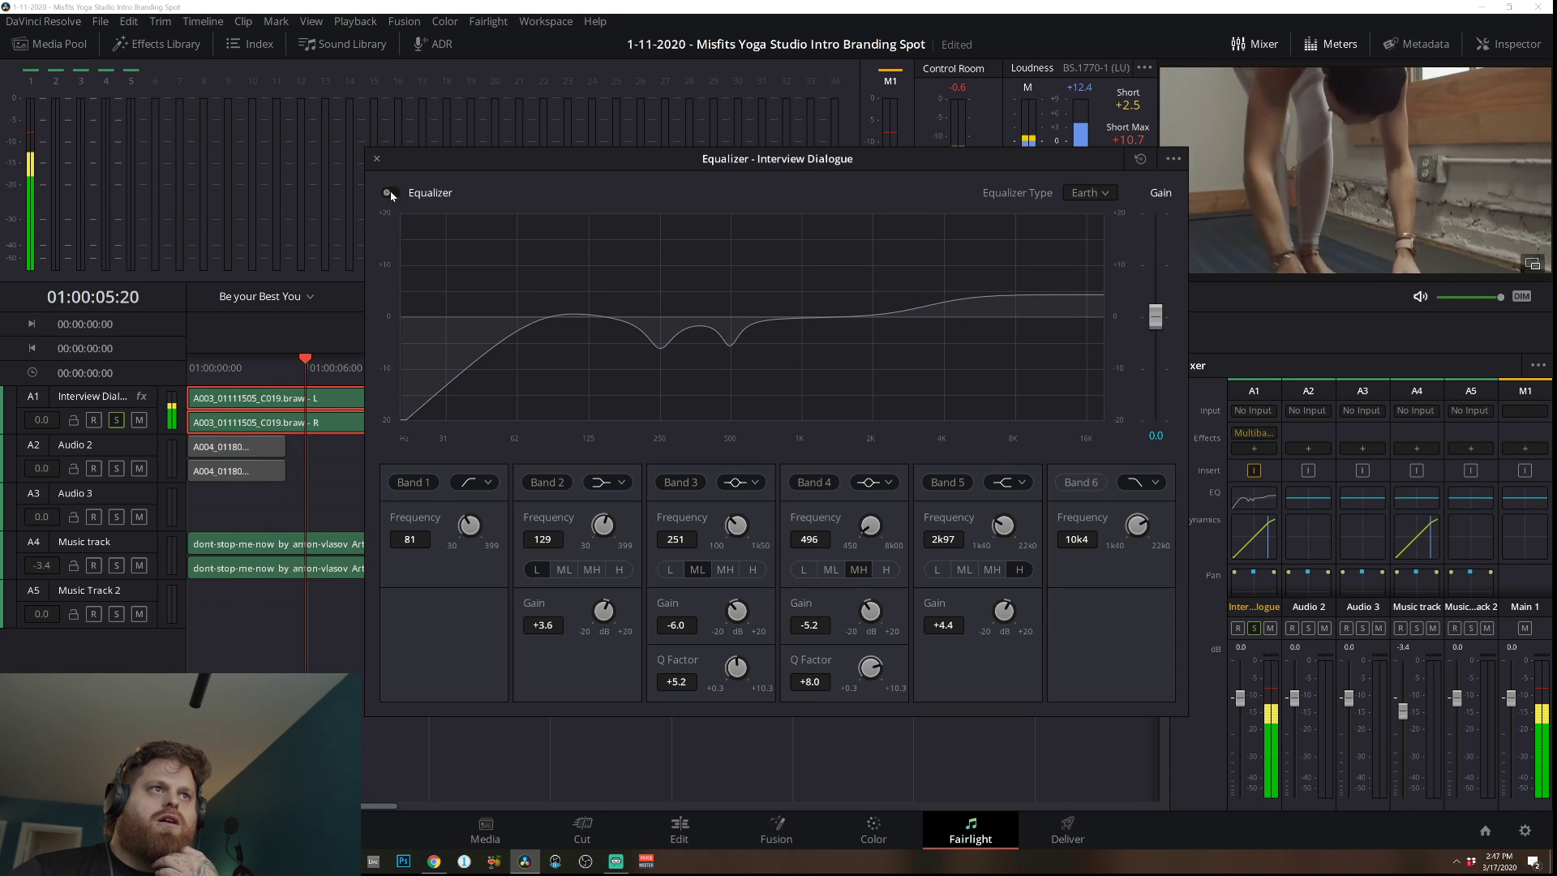
click(391, 193)
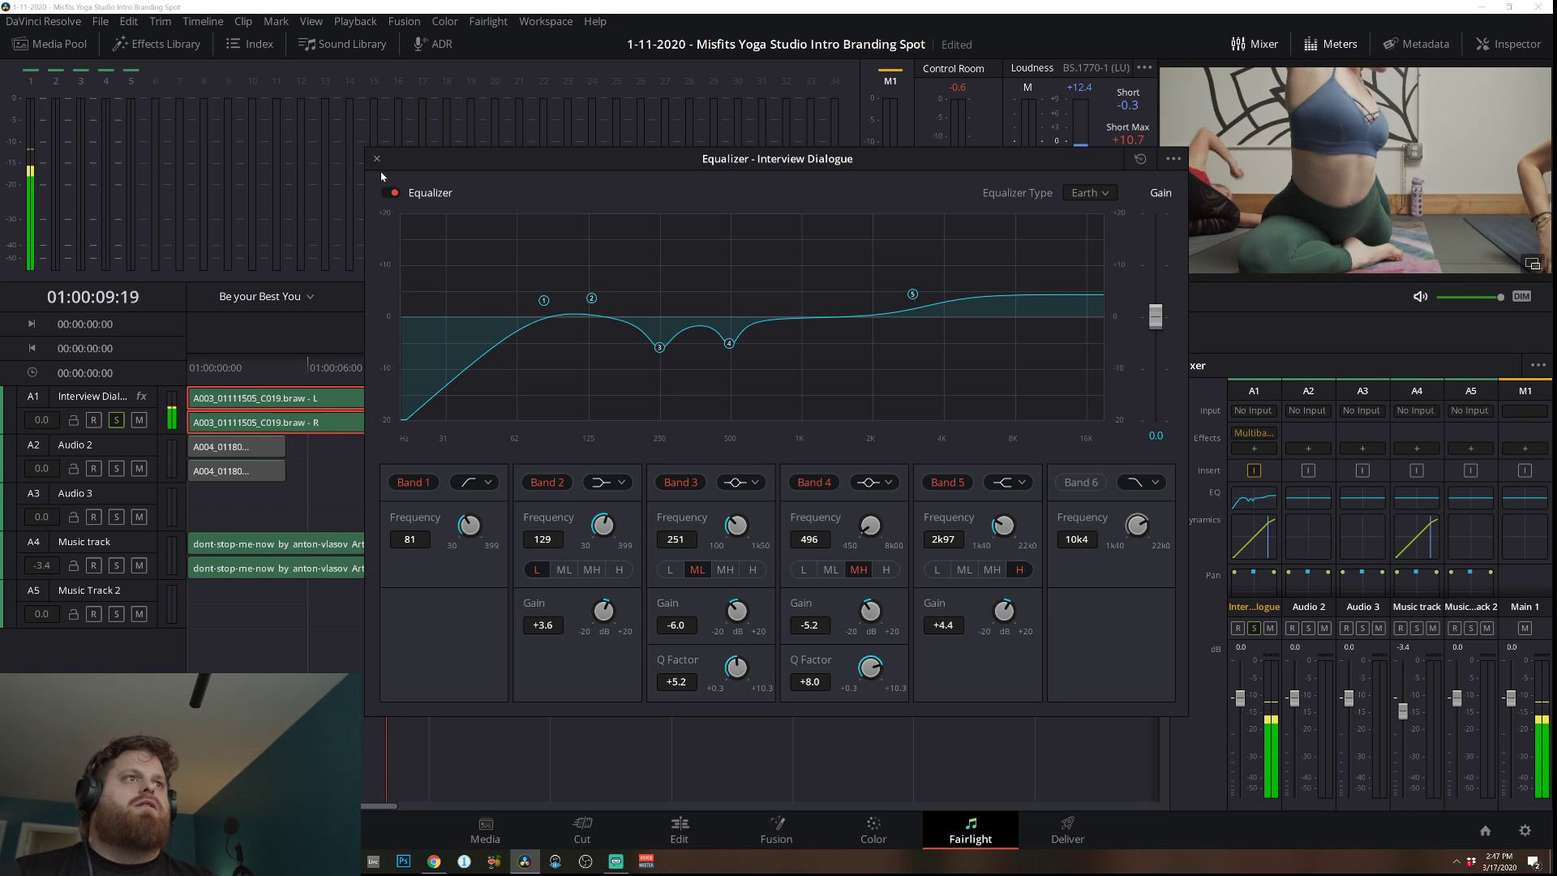
click(377, 159)
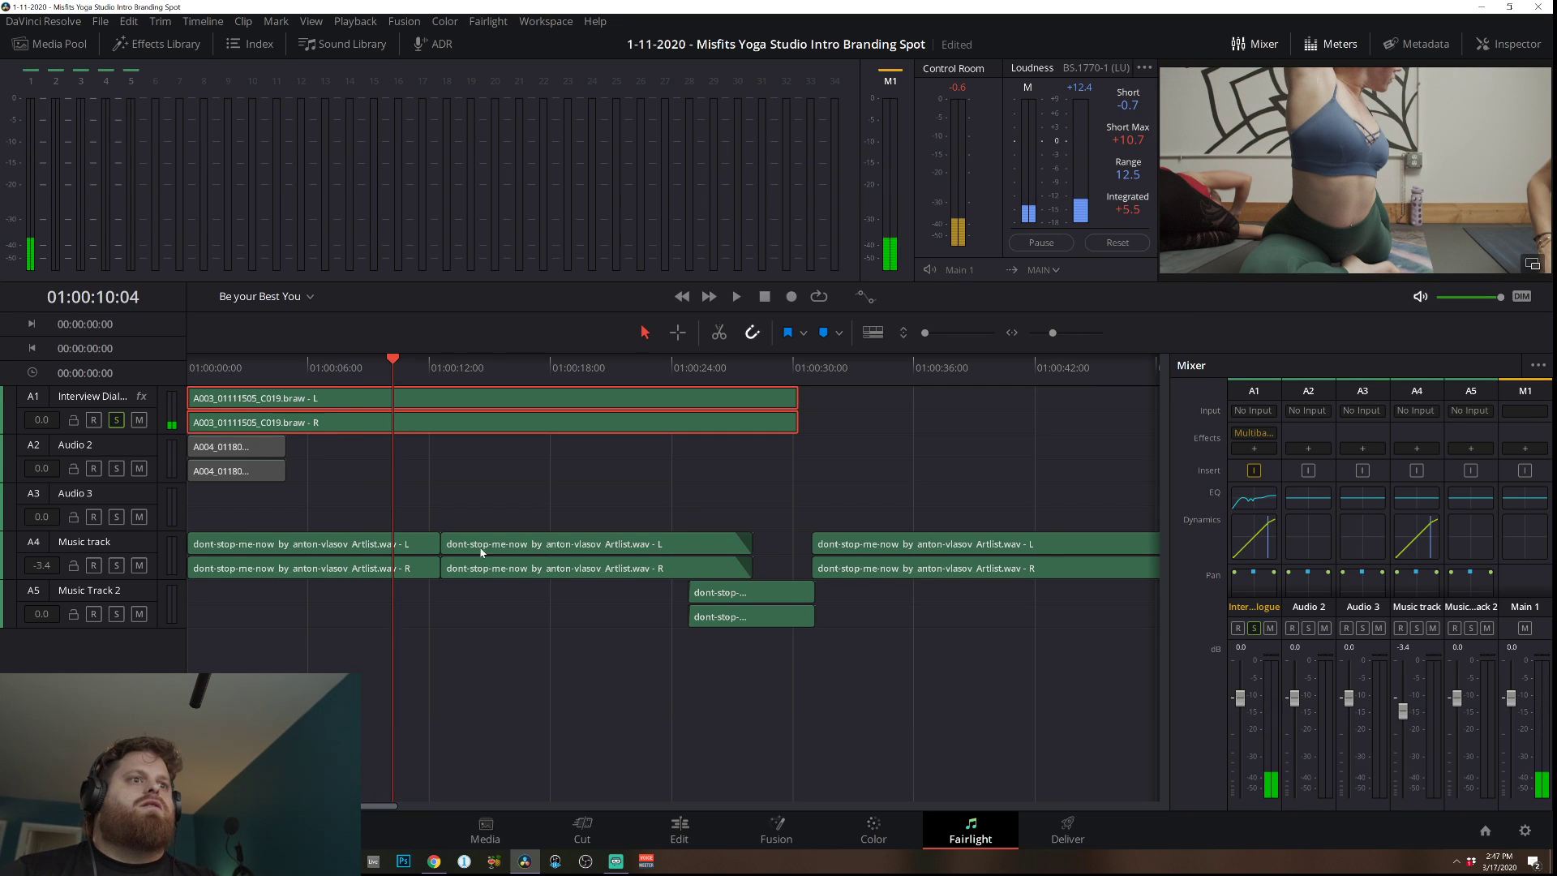
click(548, 653)
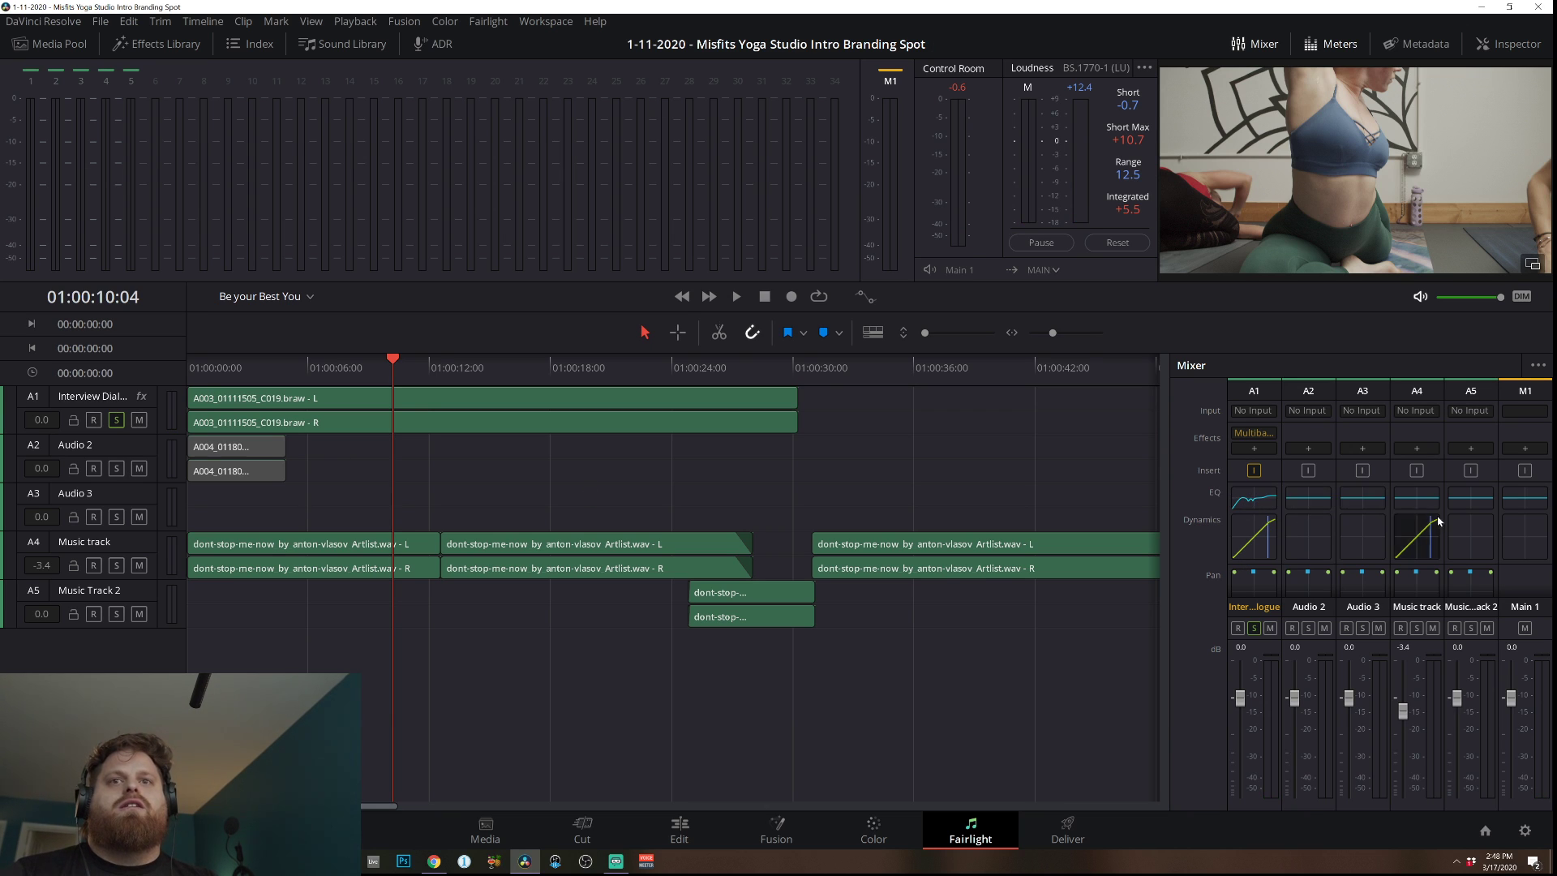
Open the Music track's equalizer, move its window clear of the mixer, and play the timeline from the start.
click(1415, 497)
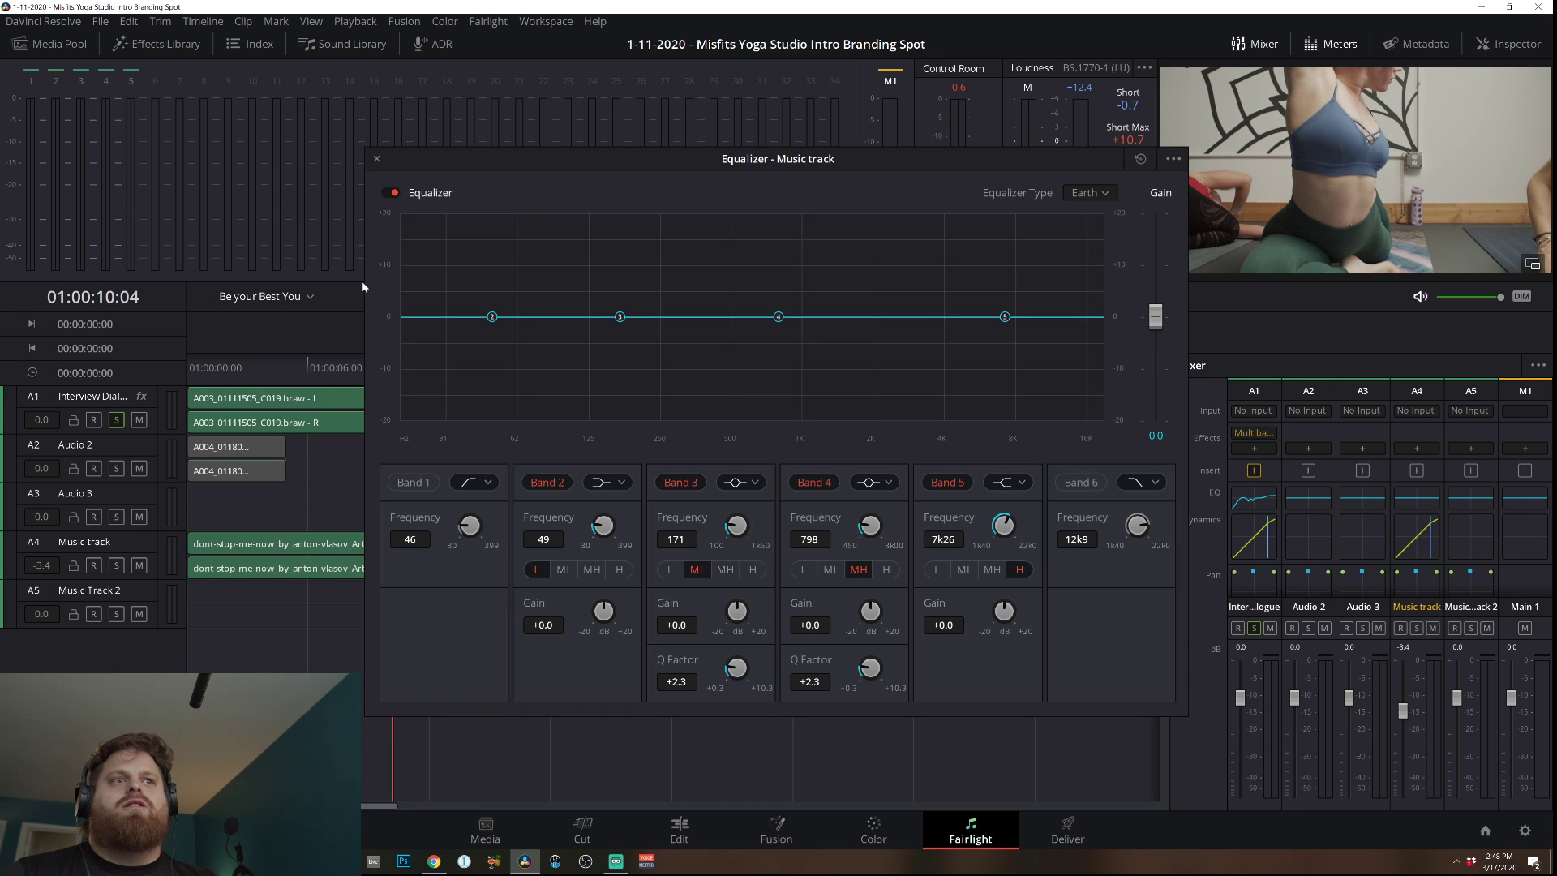
drag(639, 180, 605, 158)
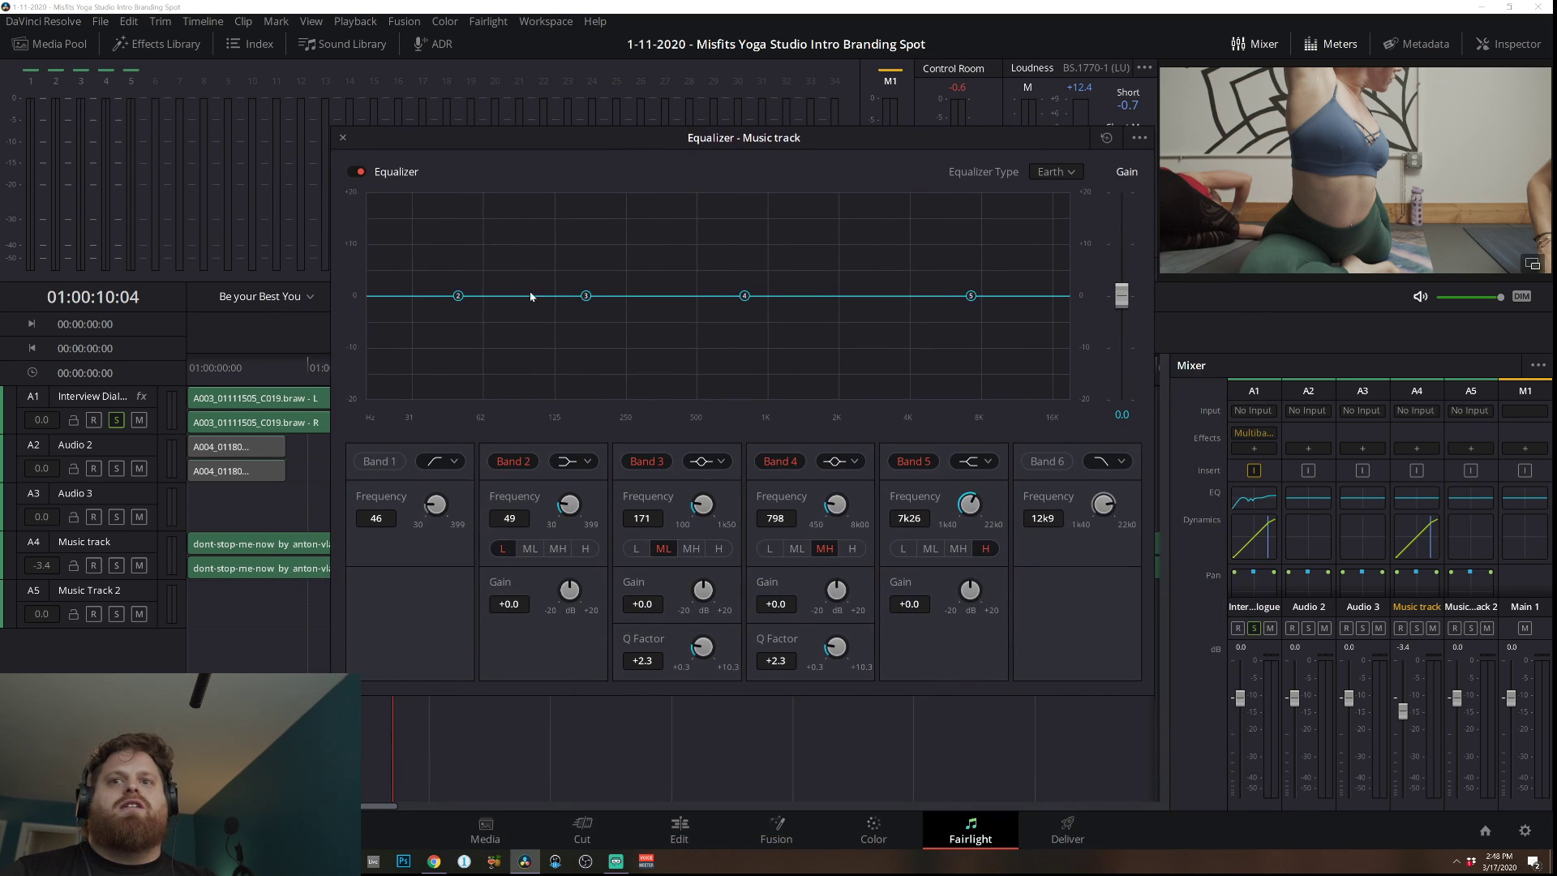
key(Home)
key(space)
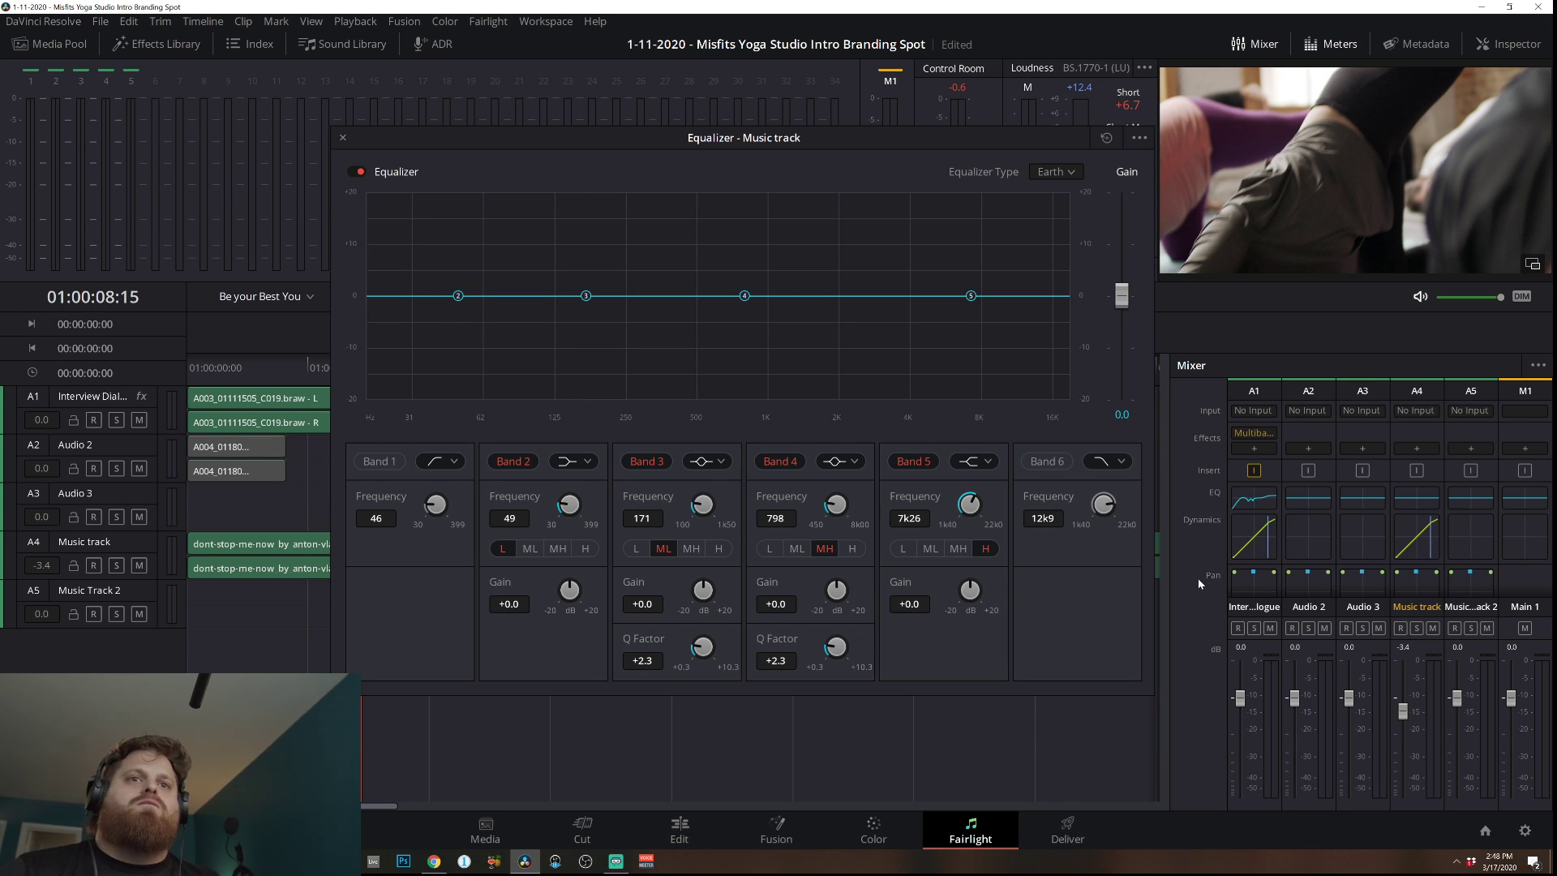
Review the Interview Dialogue equalizer curve, close its window, and reopen the Music track's equalizer.
double_click(1254, 499)
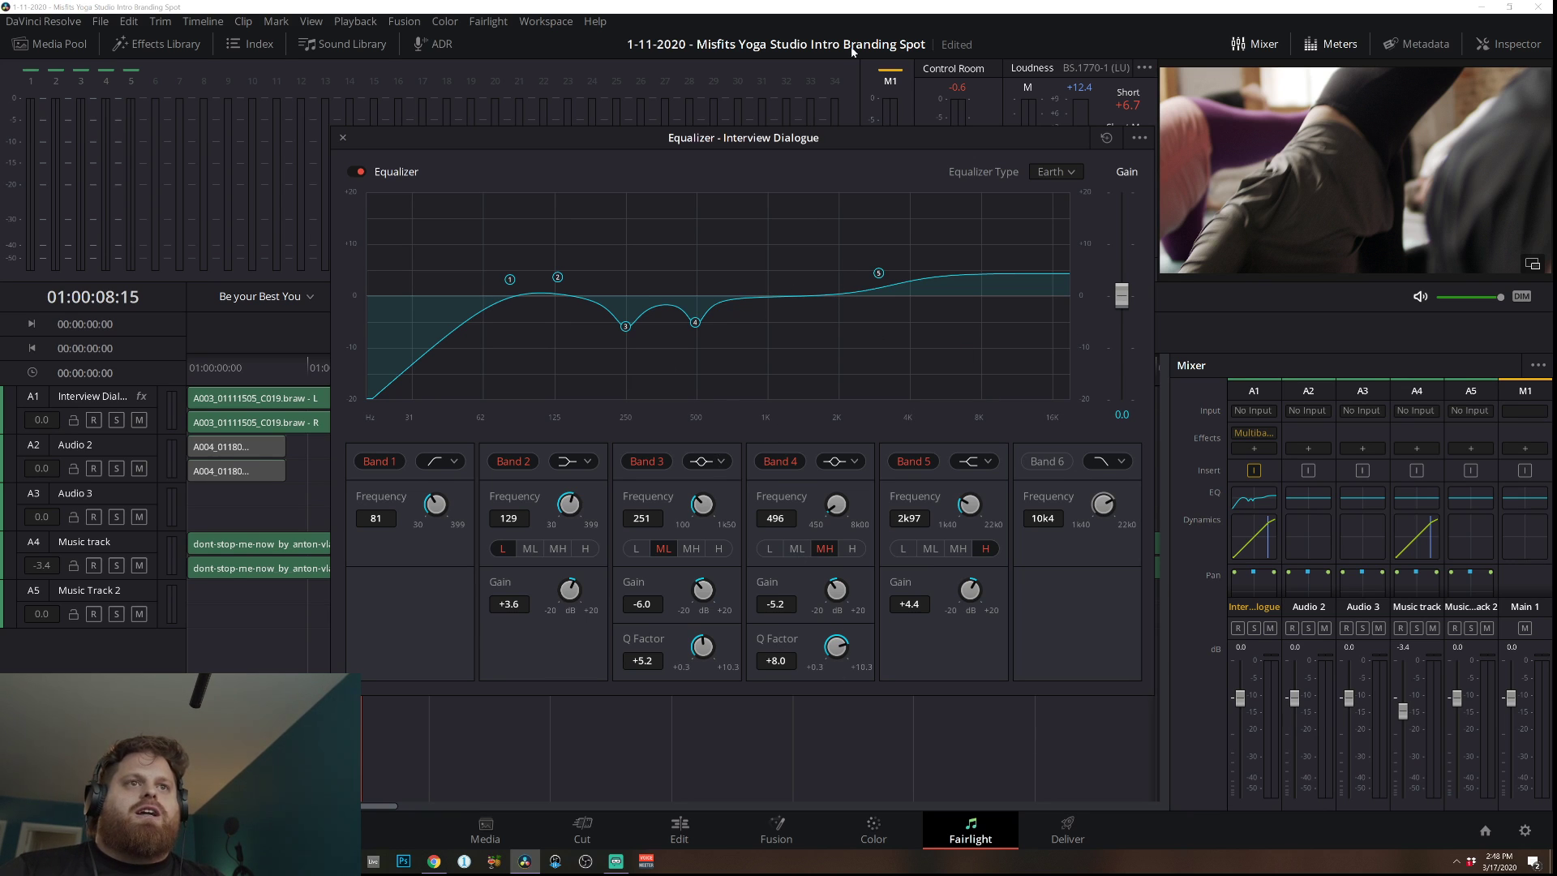
click(343, 140)
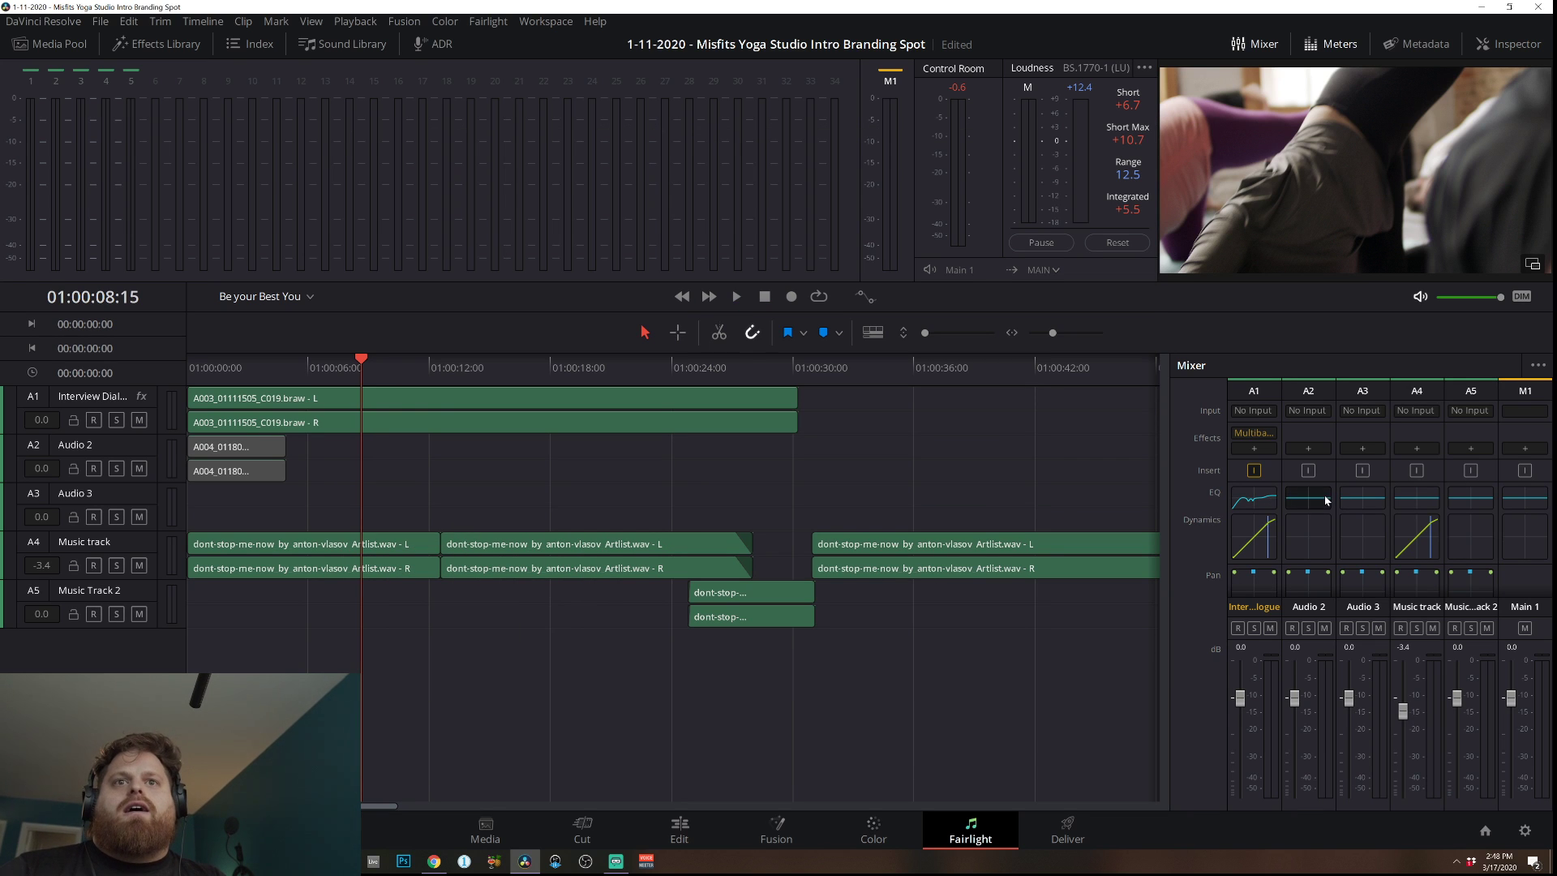
click(1411, 502)
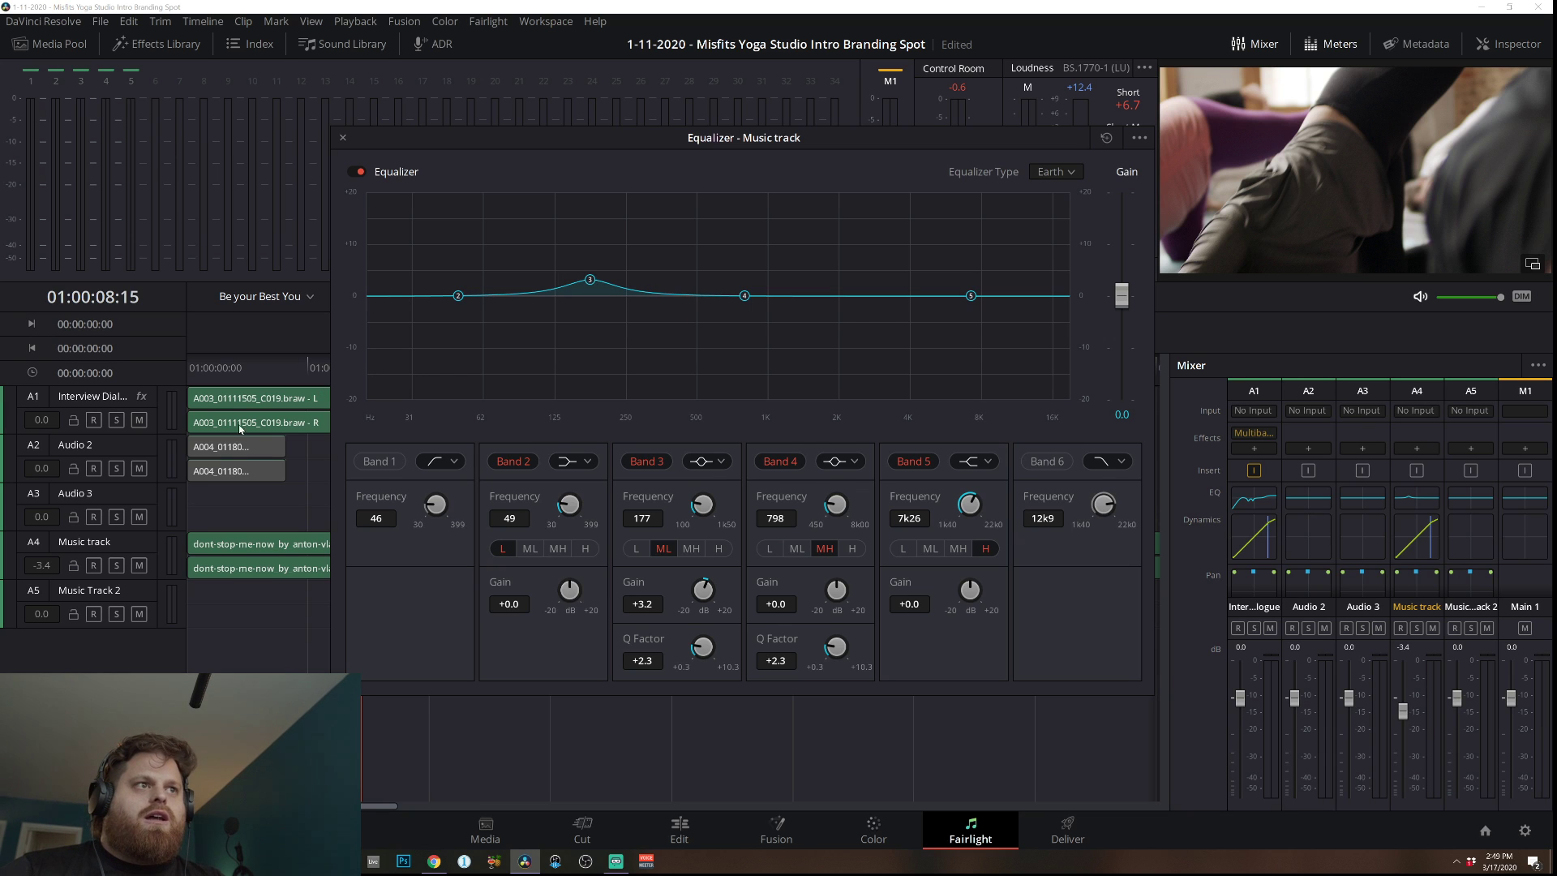
Play from the start while sweeping a strongly boosted Band 3 on the Music track, and cut it at 1k24 with gain -2.4.
drag(220, 367, 177, 367)
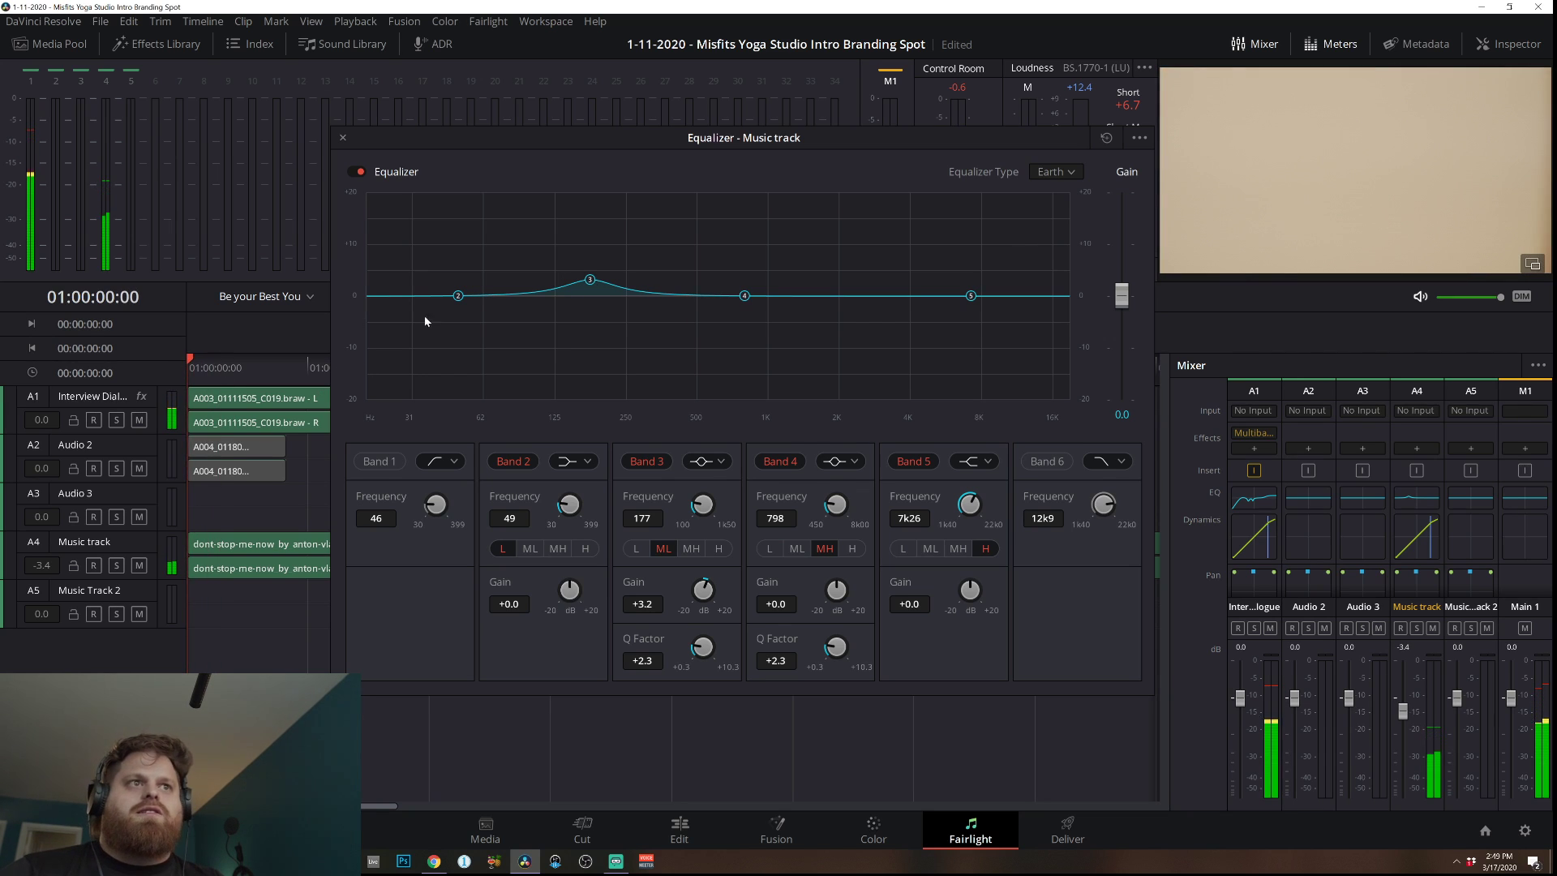
drag(592, 279, 590, 209)
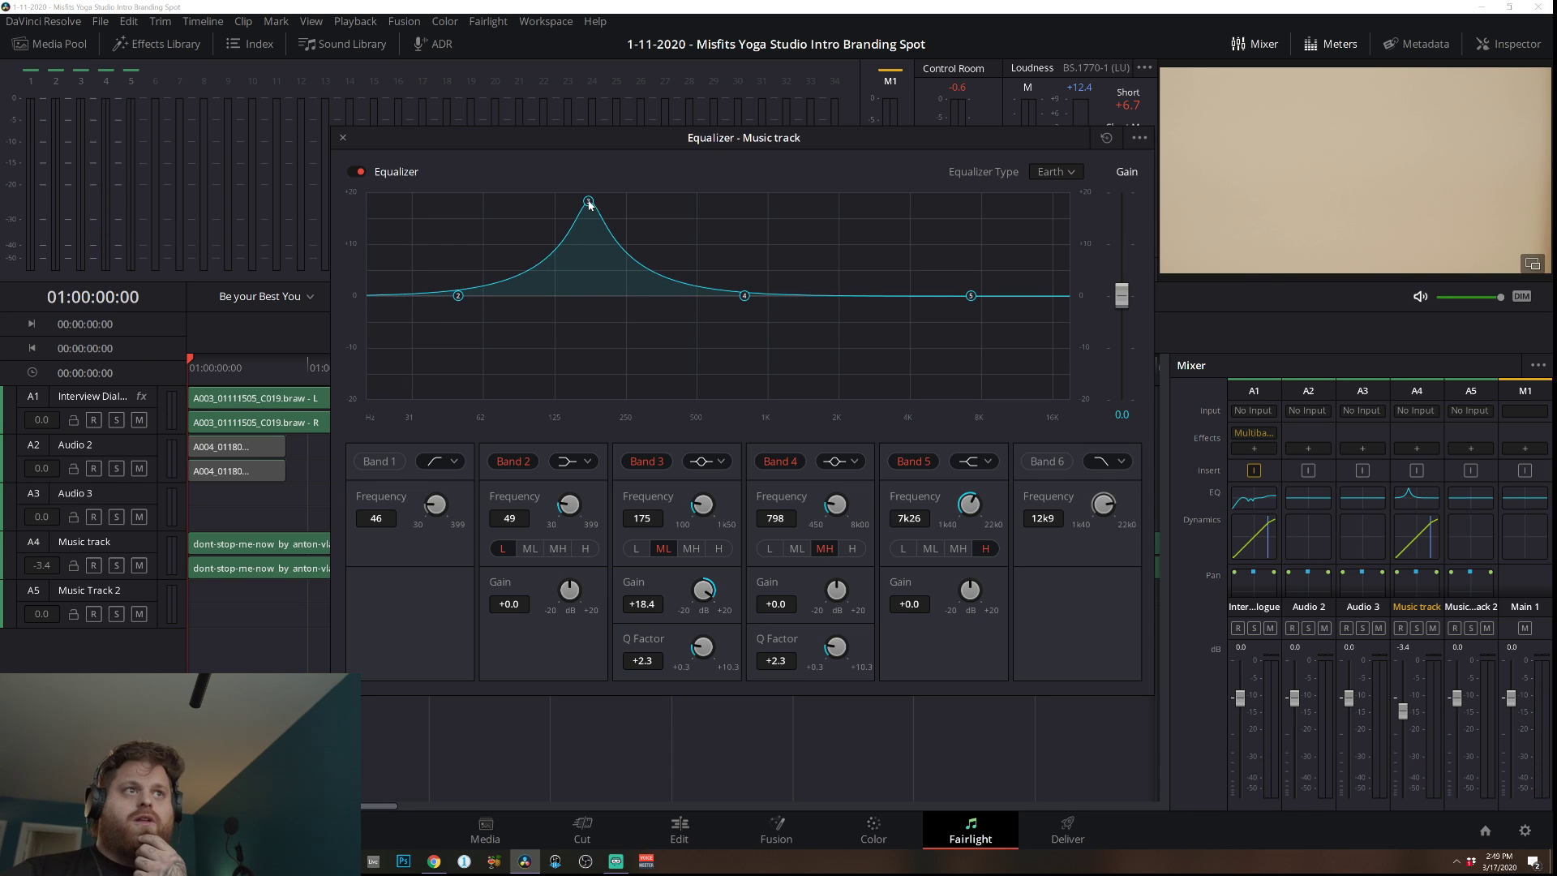
drag(589, 199, 786, 214)
key(space)
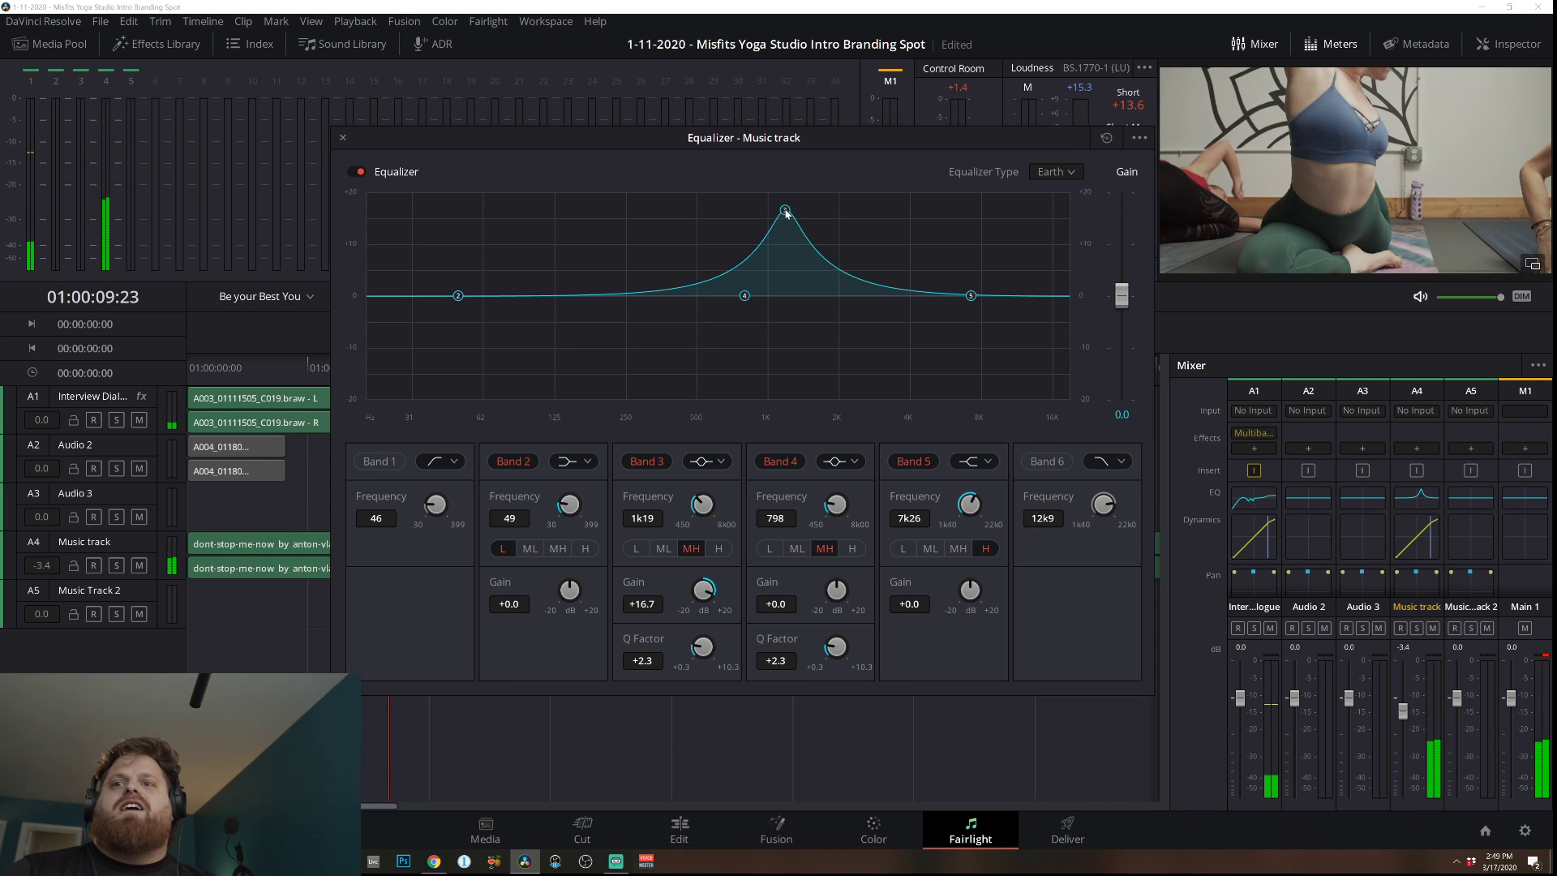
drag(786, 213, 793, 315)
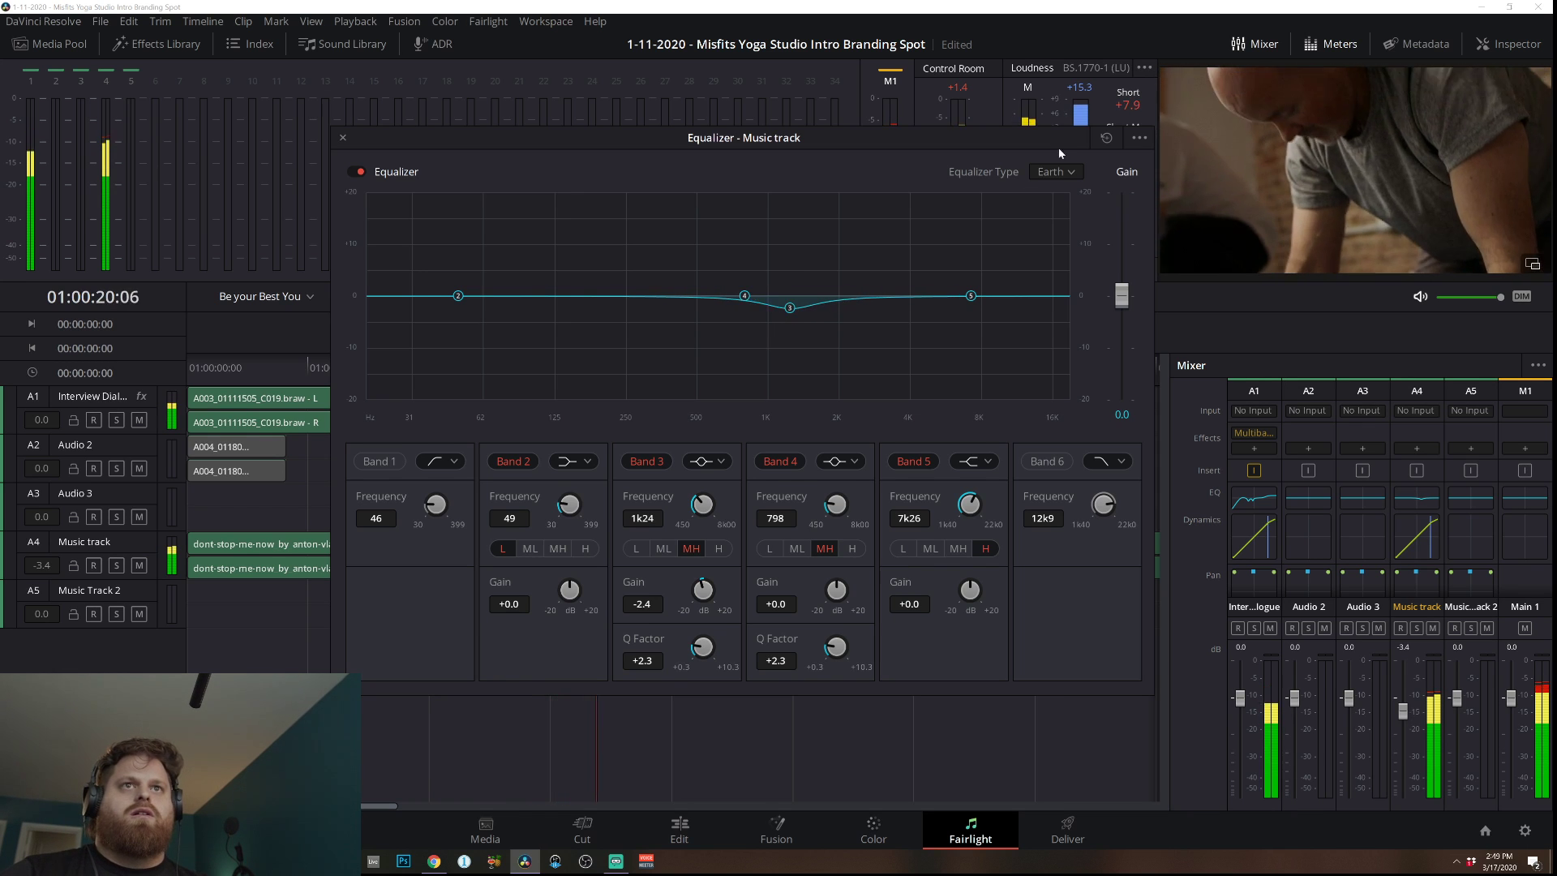
Switch the Music track's equalizer off and on repeatedly during playback to compare the sound, leaving it enabled.
click(359, 172)
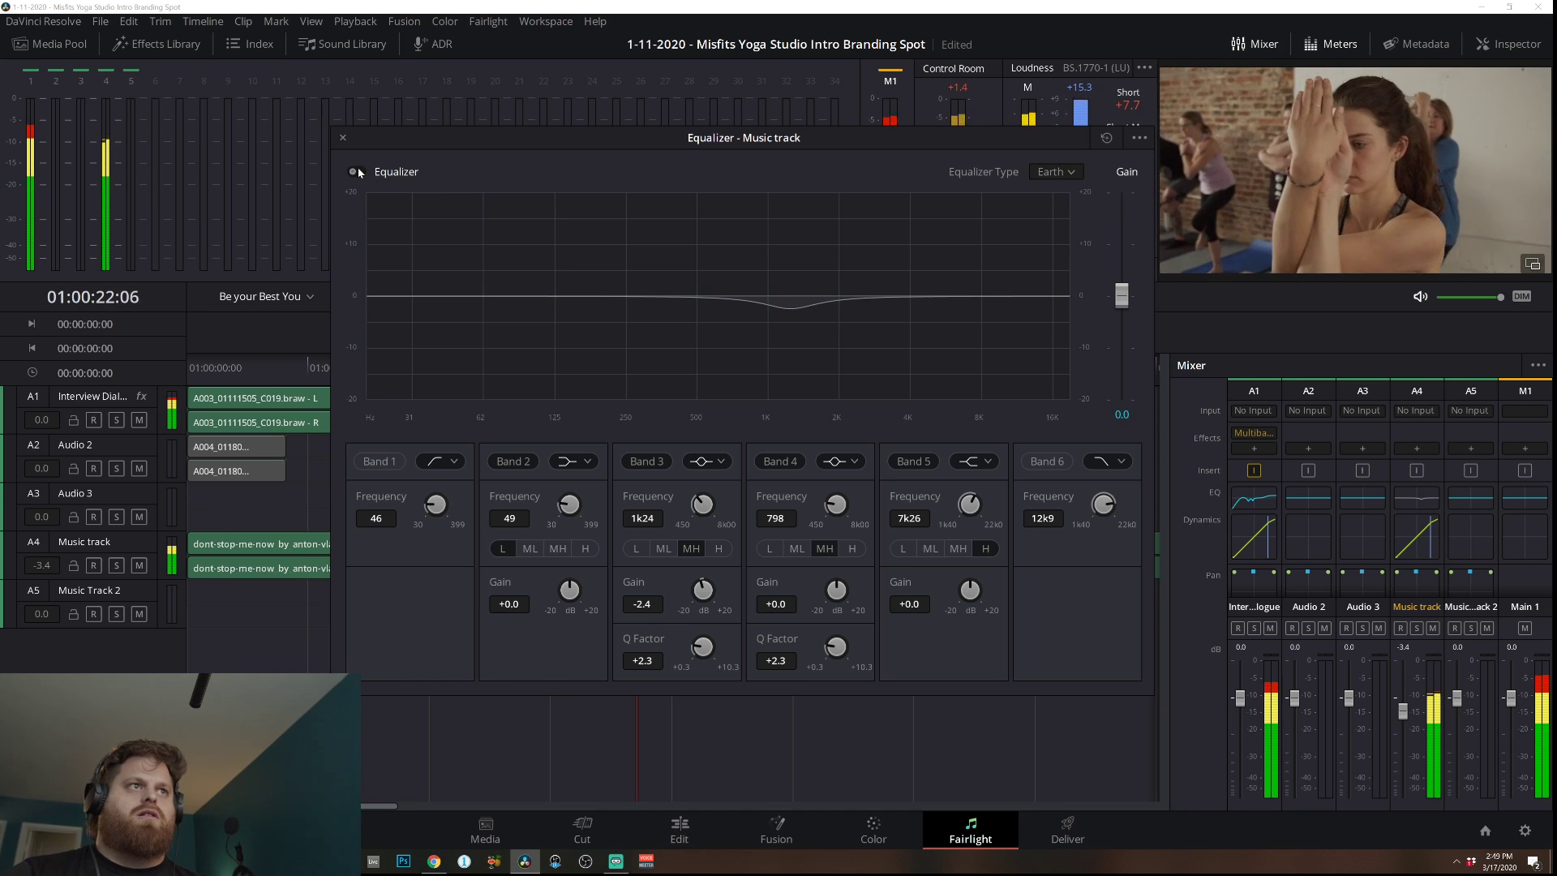
click(359, 172)
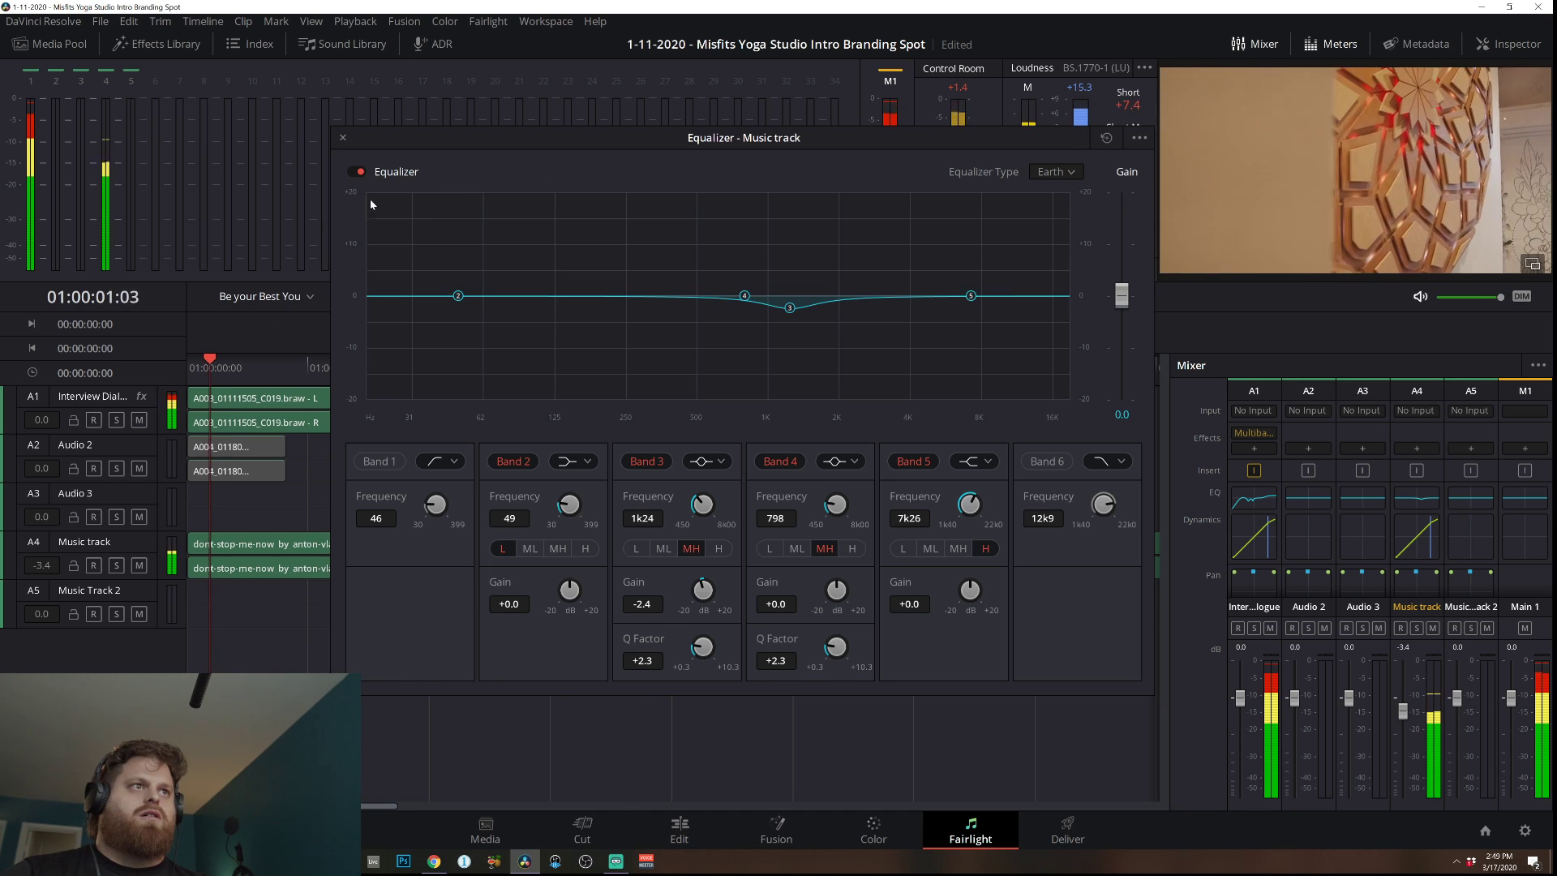
click(357, 172)
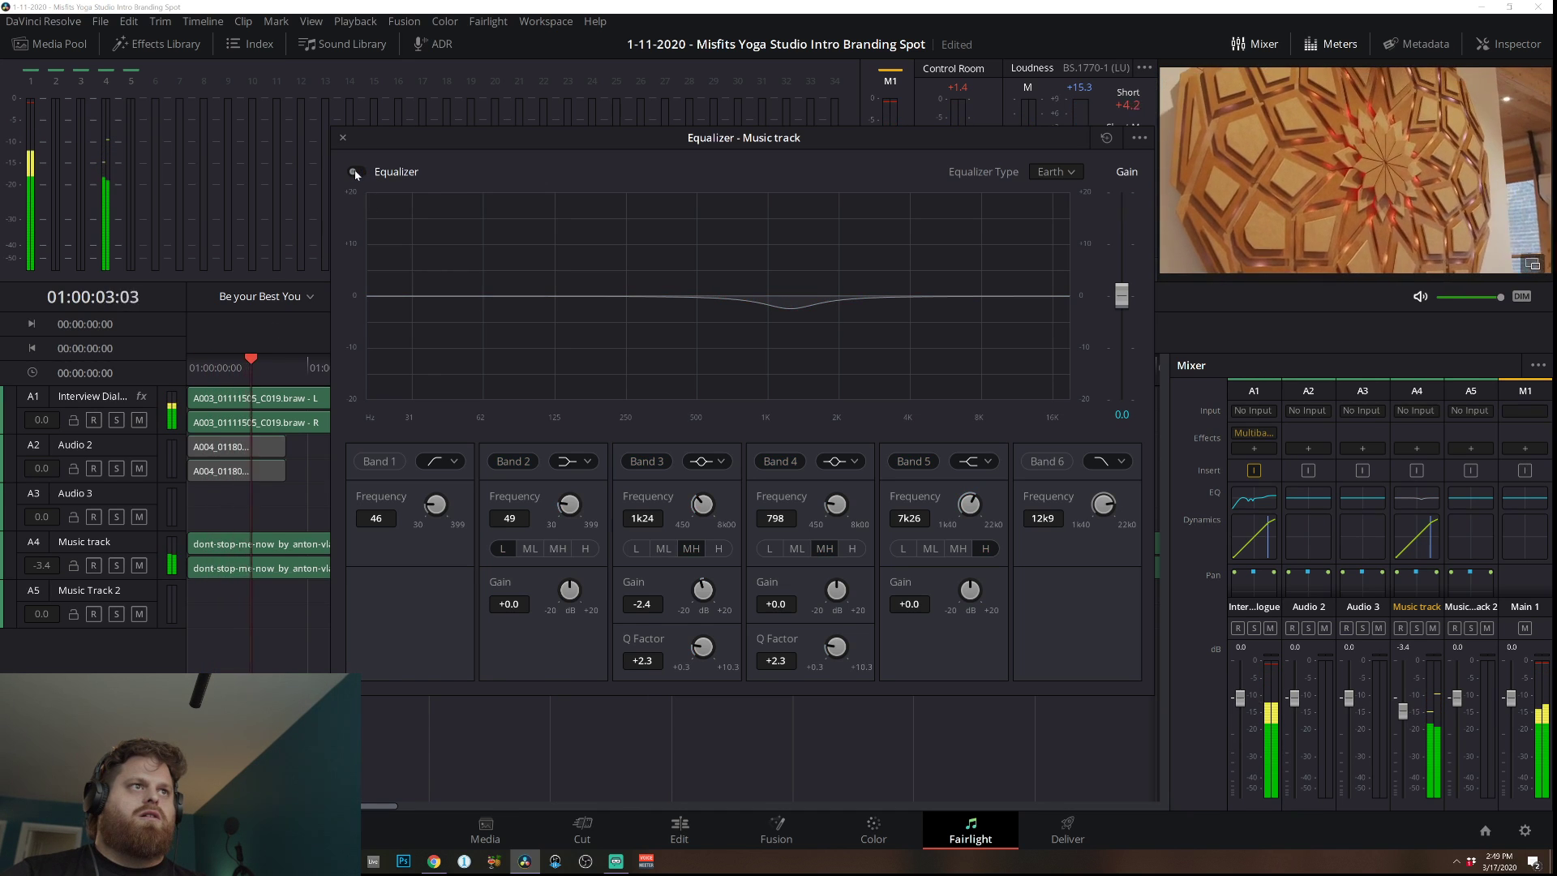
click(357, 172)
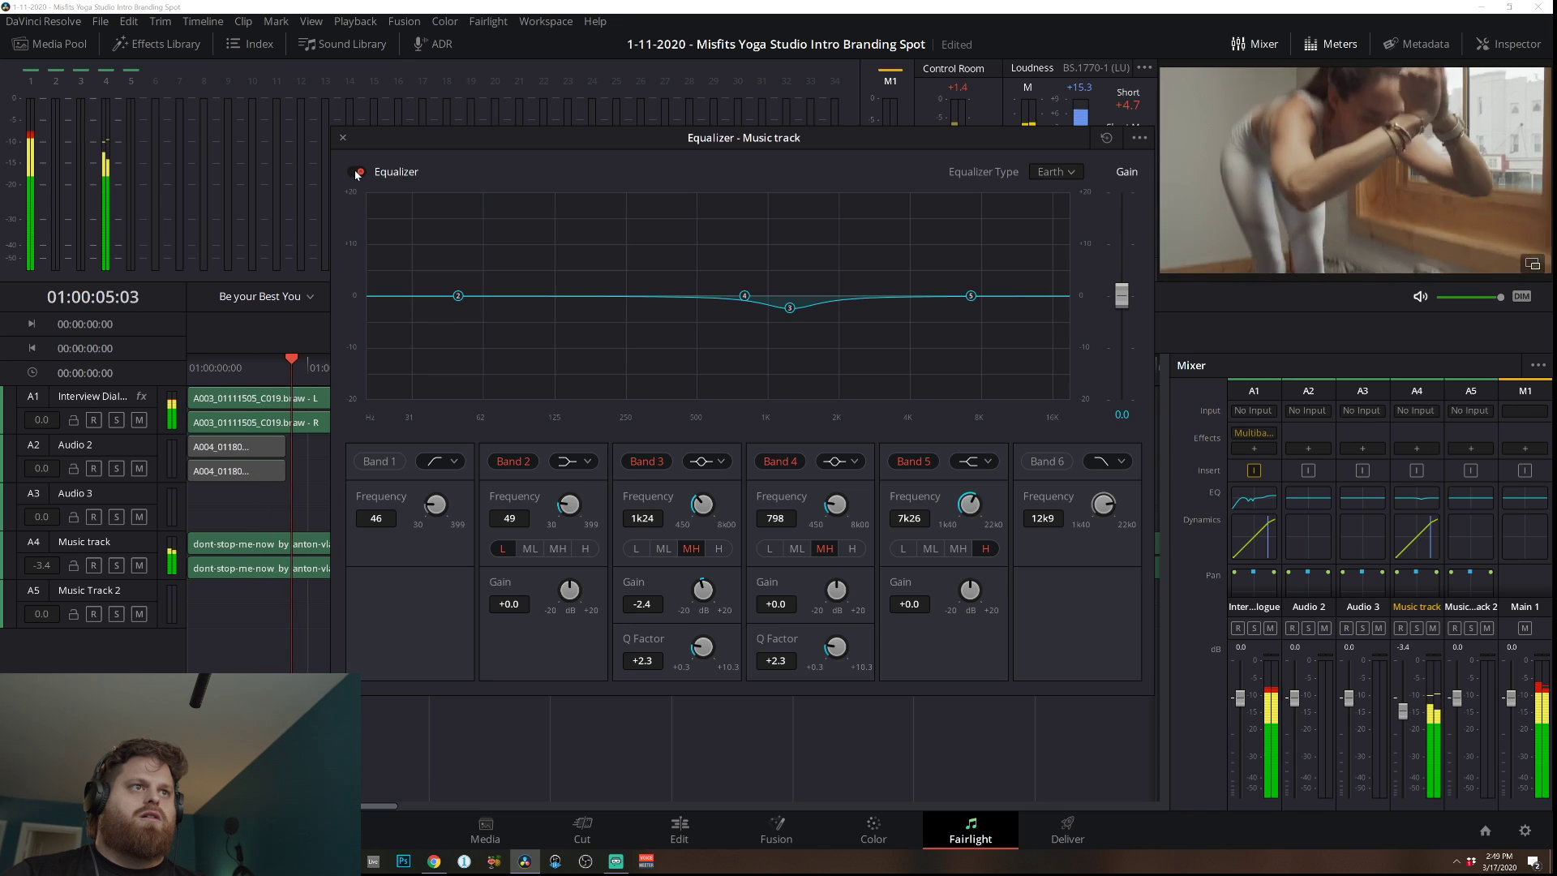
click(357, 172)
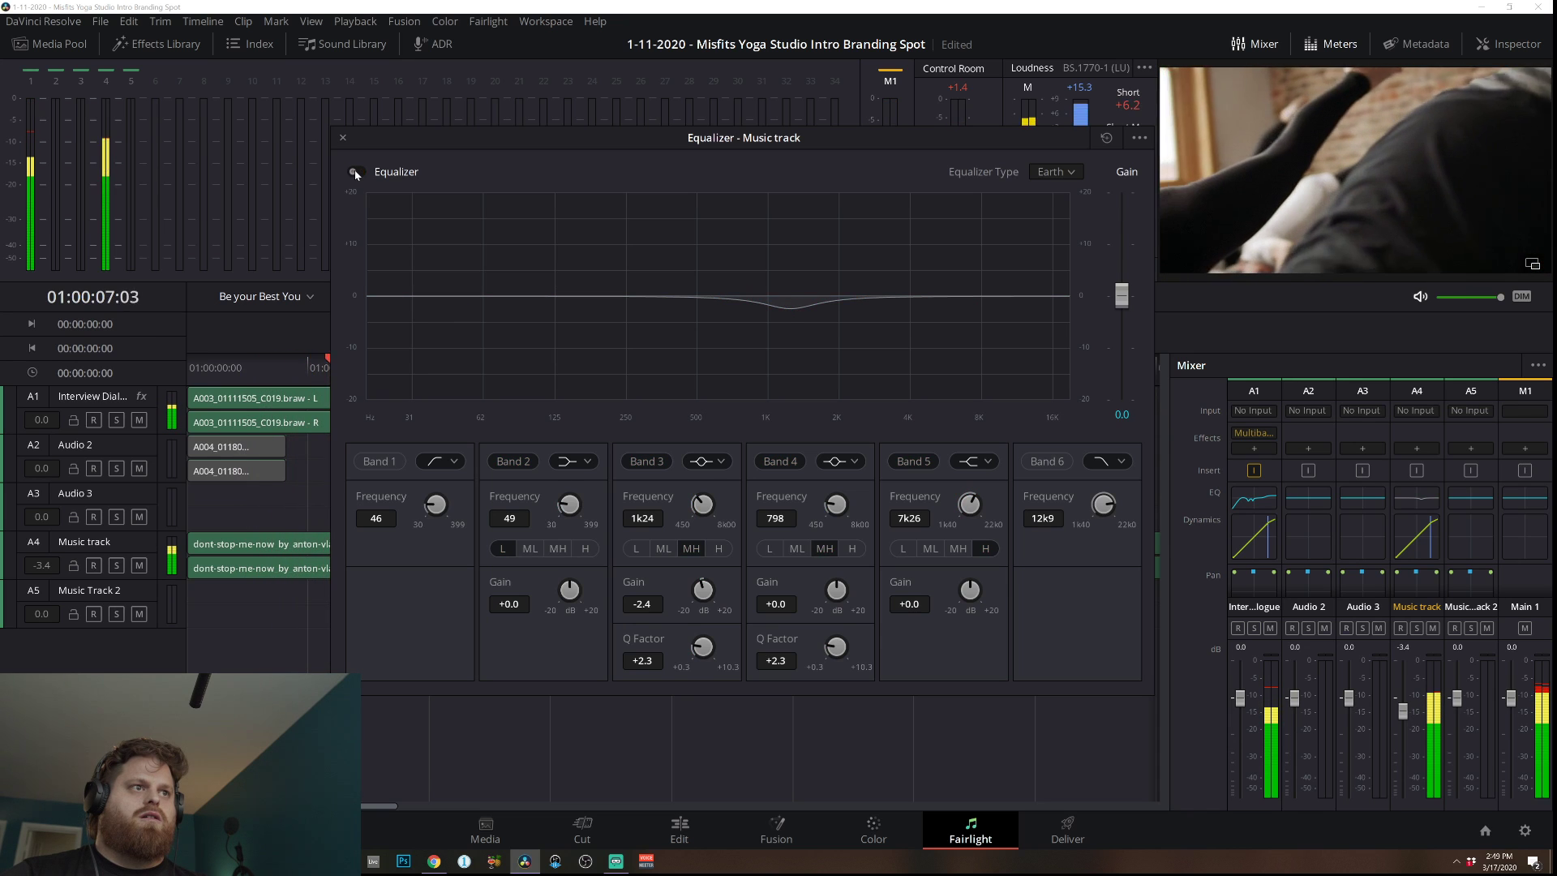
click(357, 172)
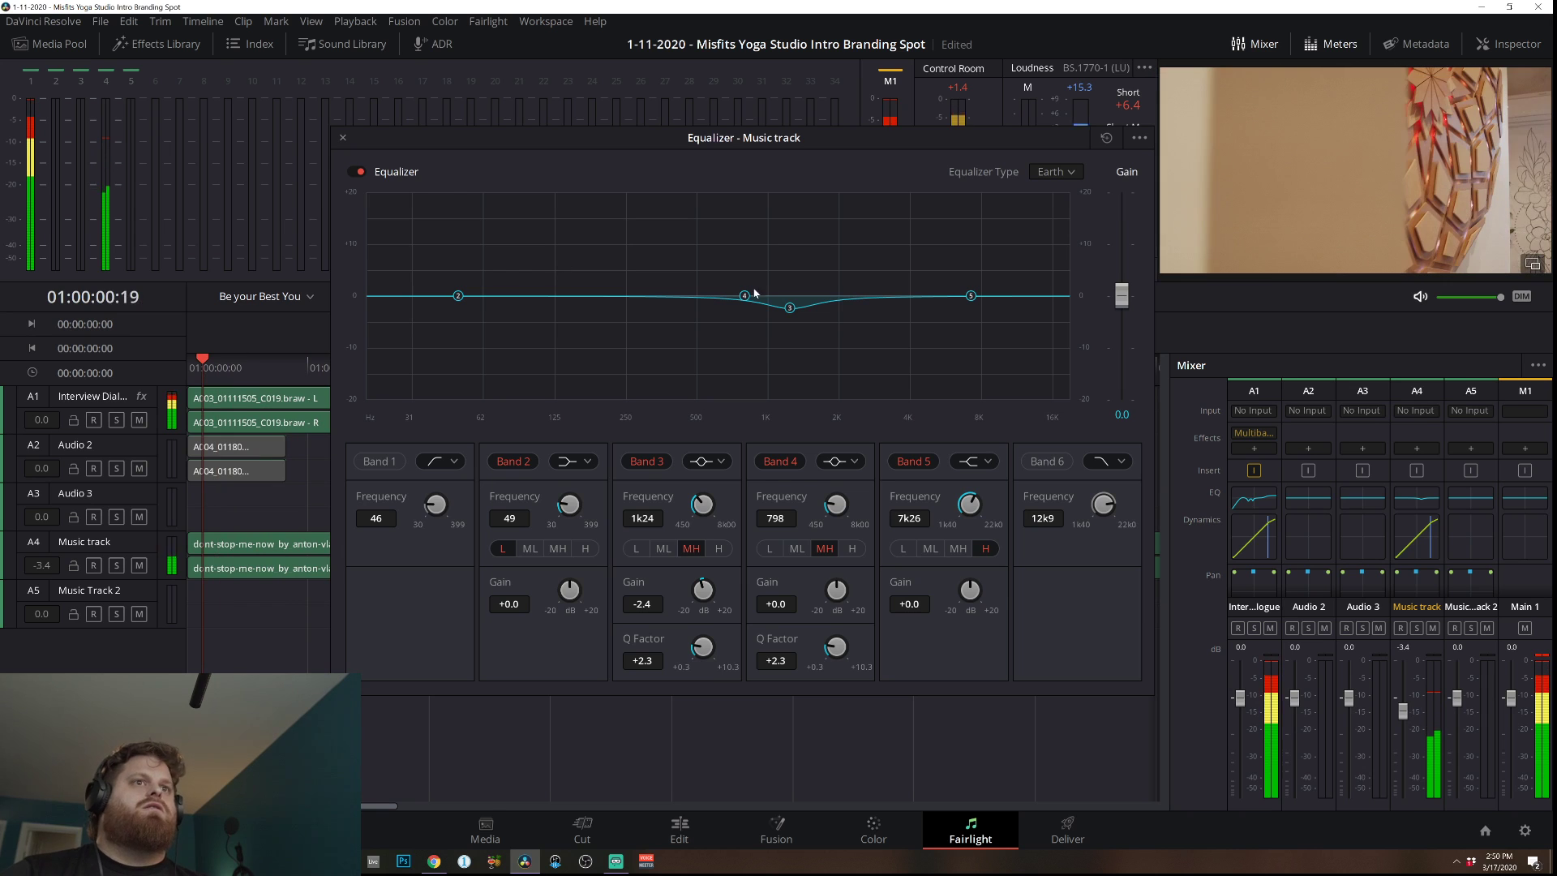
Deepen Band 3 to gain -4.7 at 1k23, and cut Band 4 at 331 with gain -2.2 during playback.
drag(786, 316, 787, 325)
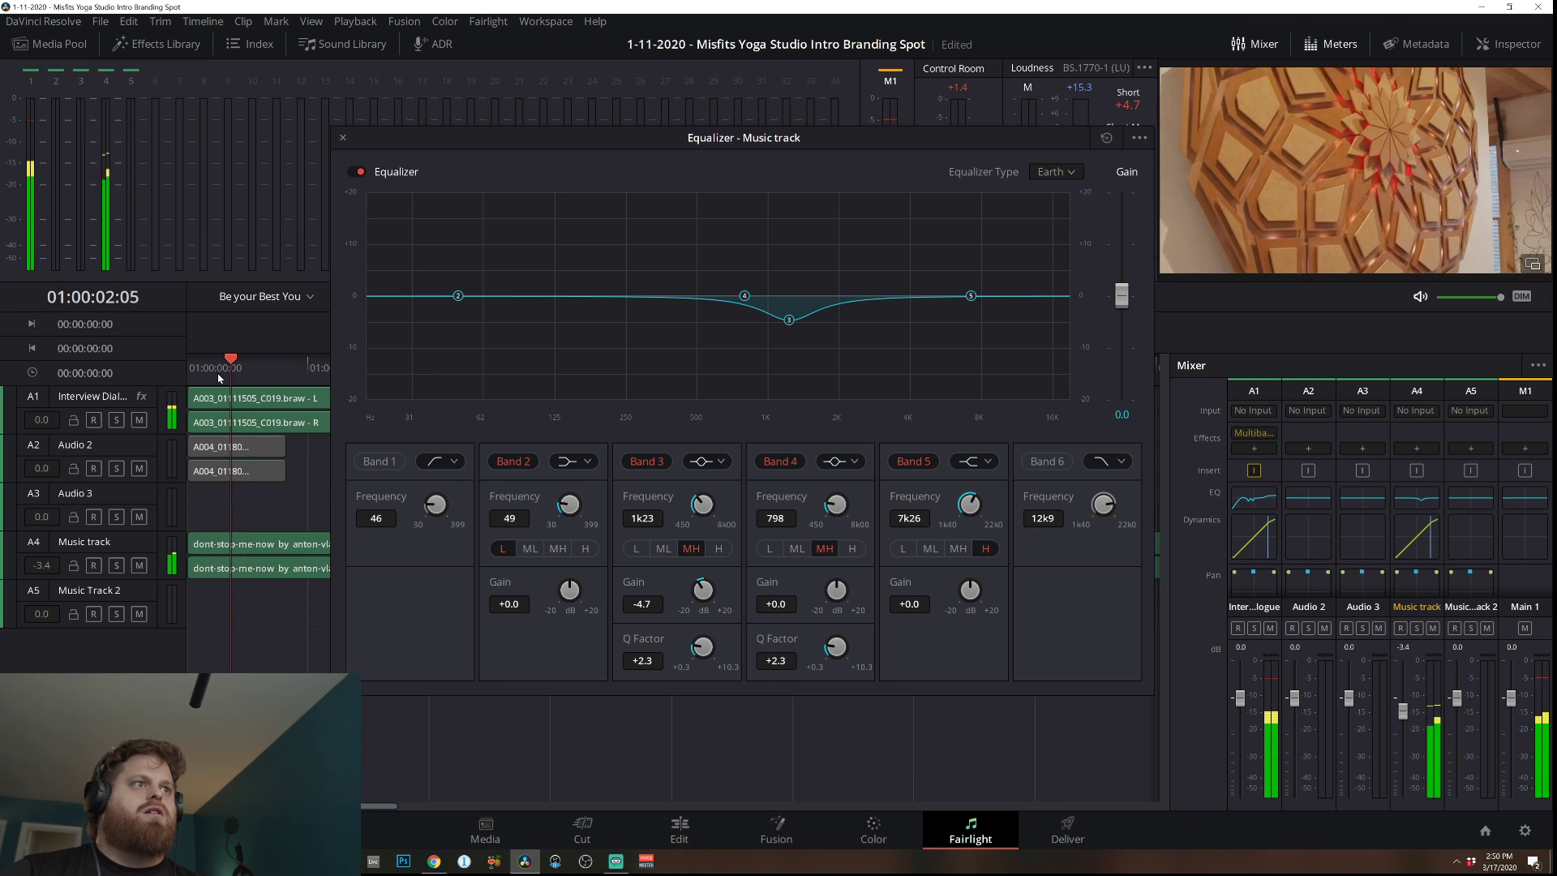
key(Home)
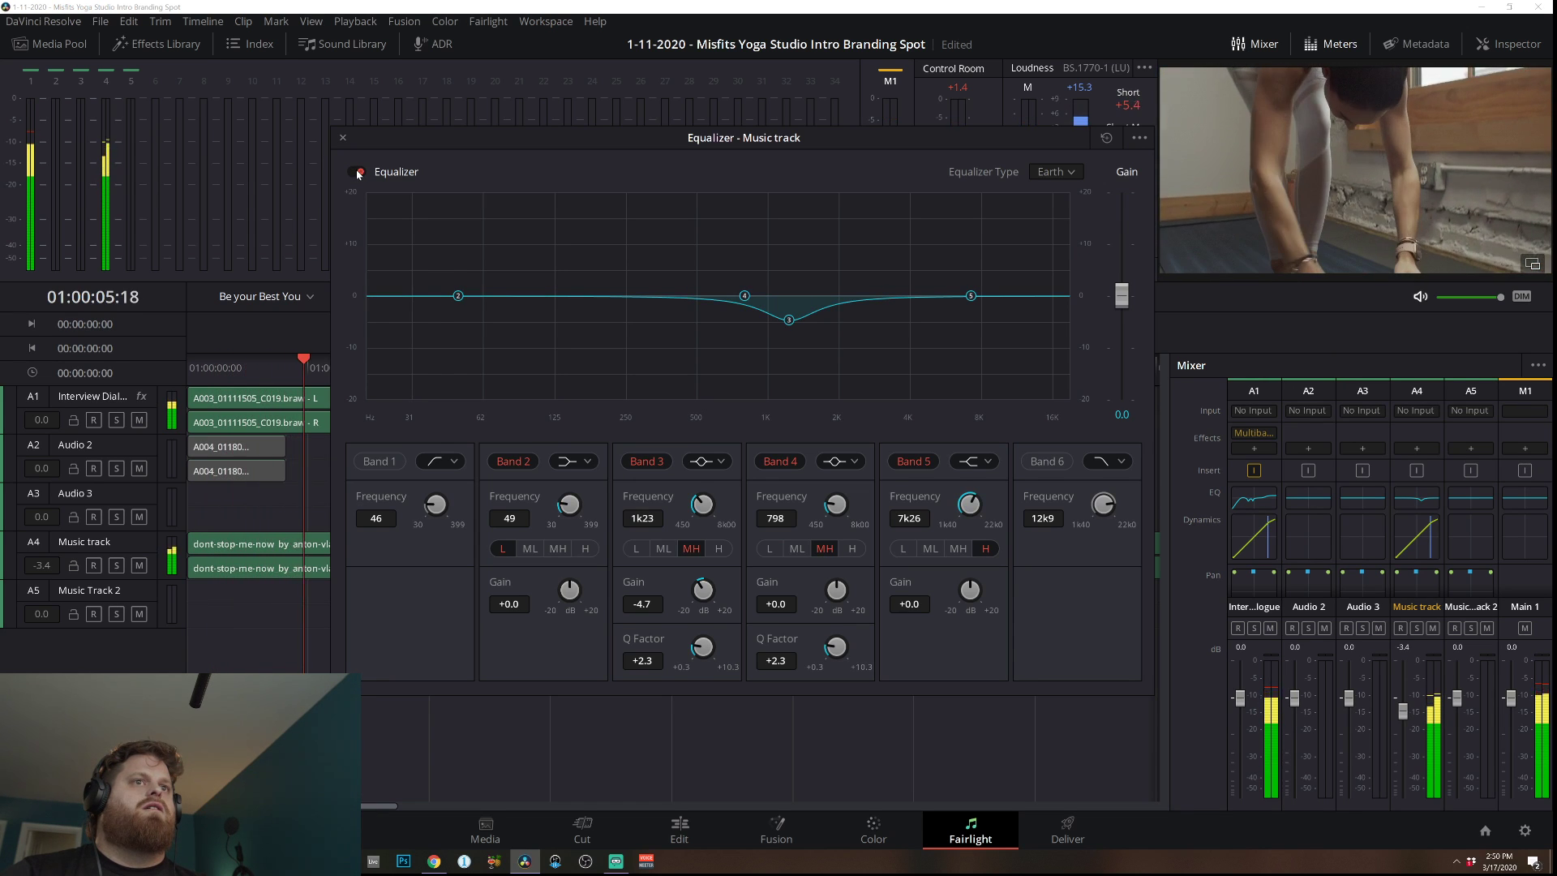
drag(749, 298, 549, 279)
click(193, 370)
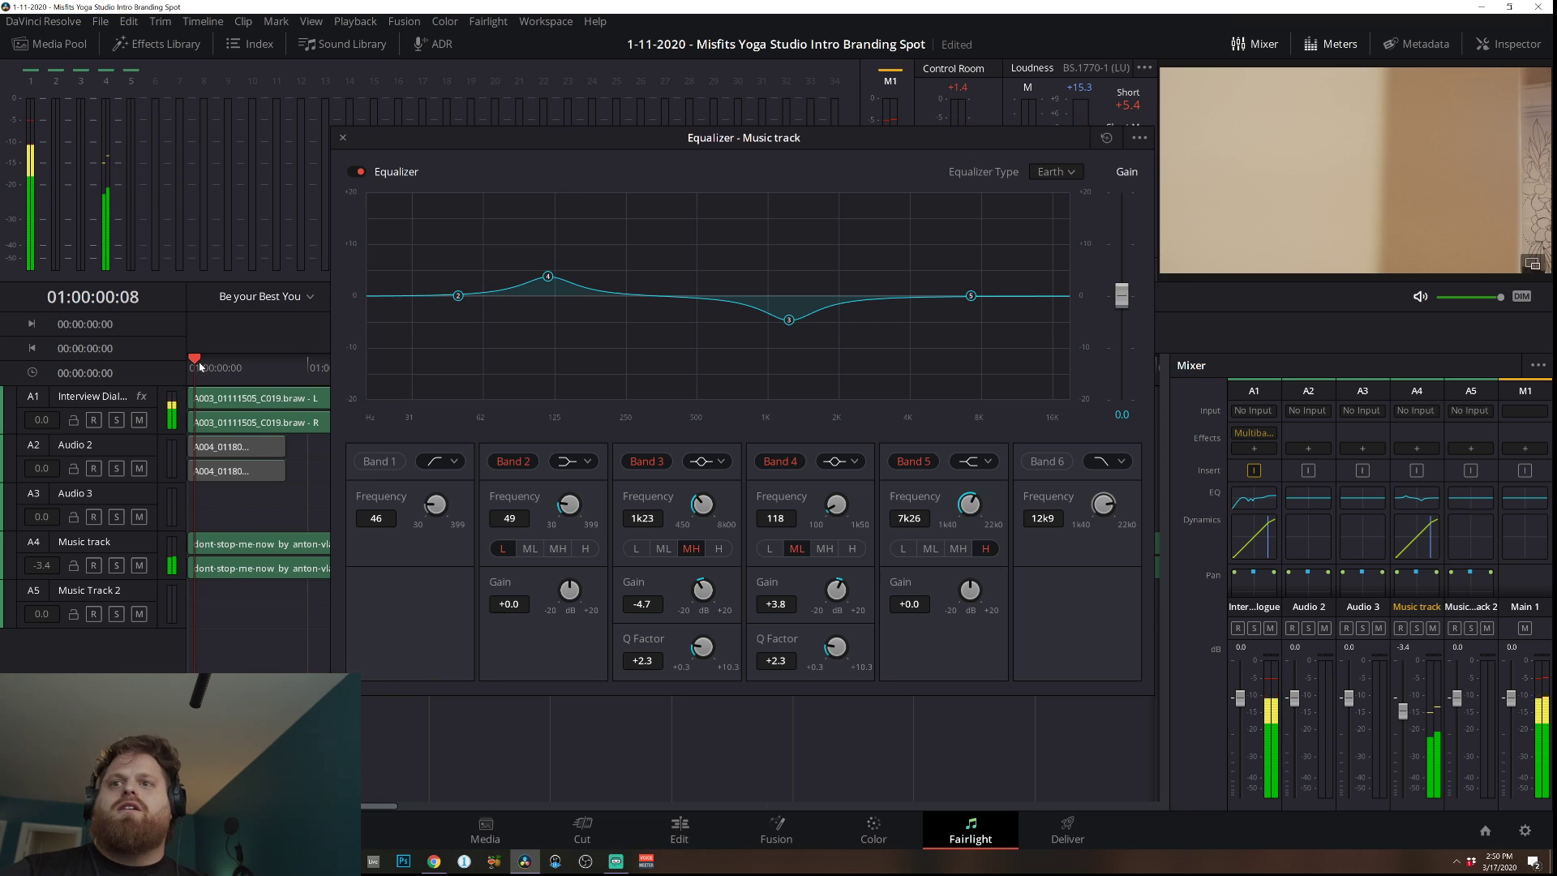
key(space)
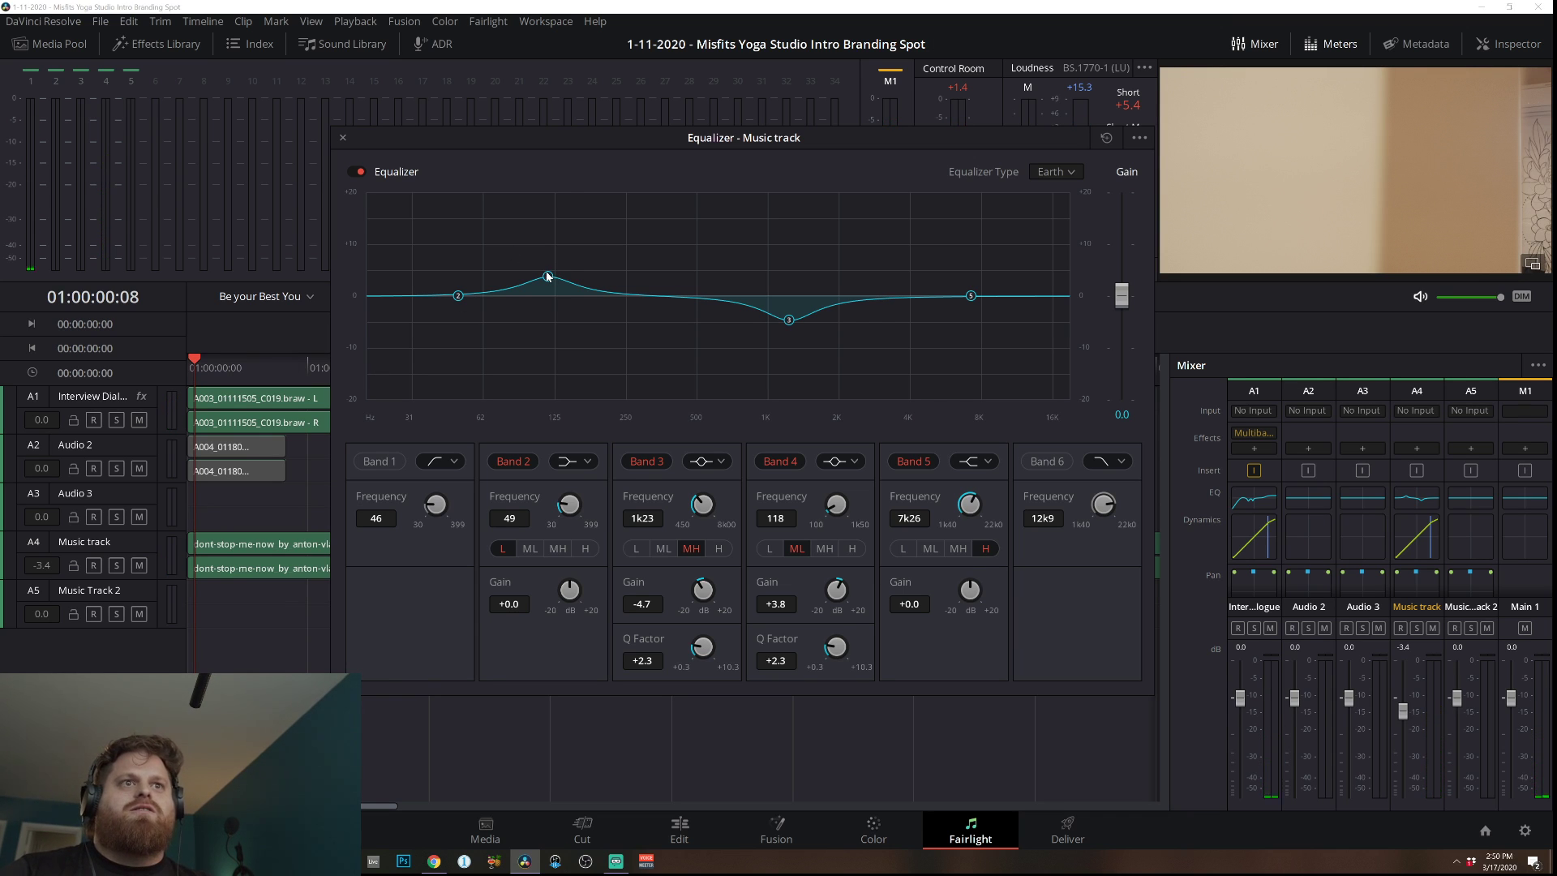
drag(547, 276, 659, 310)
key(space)
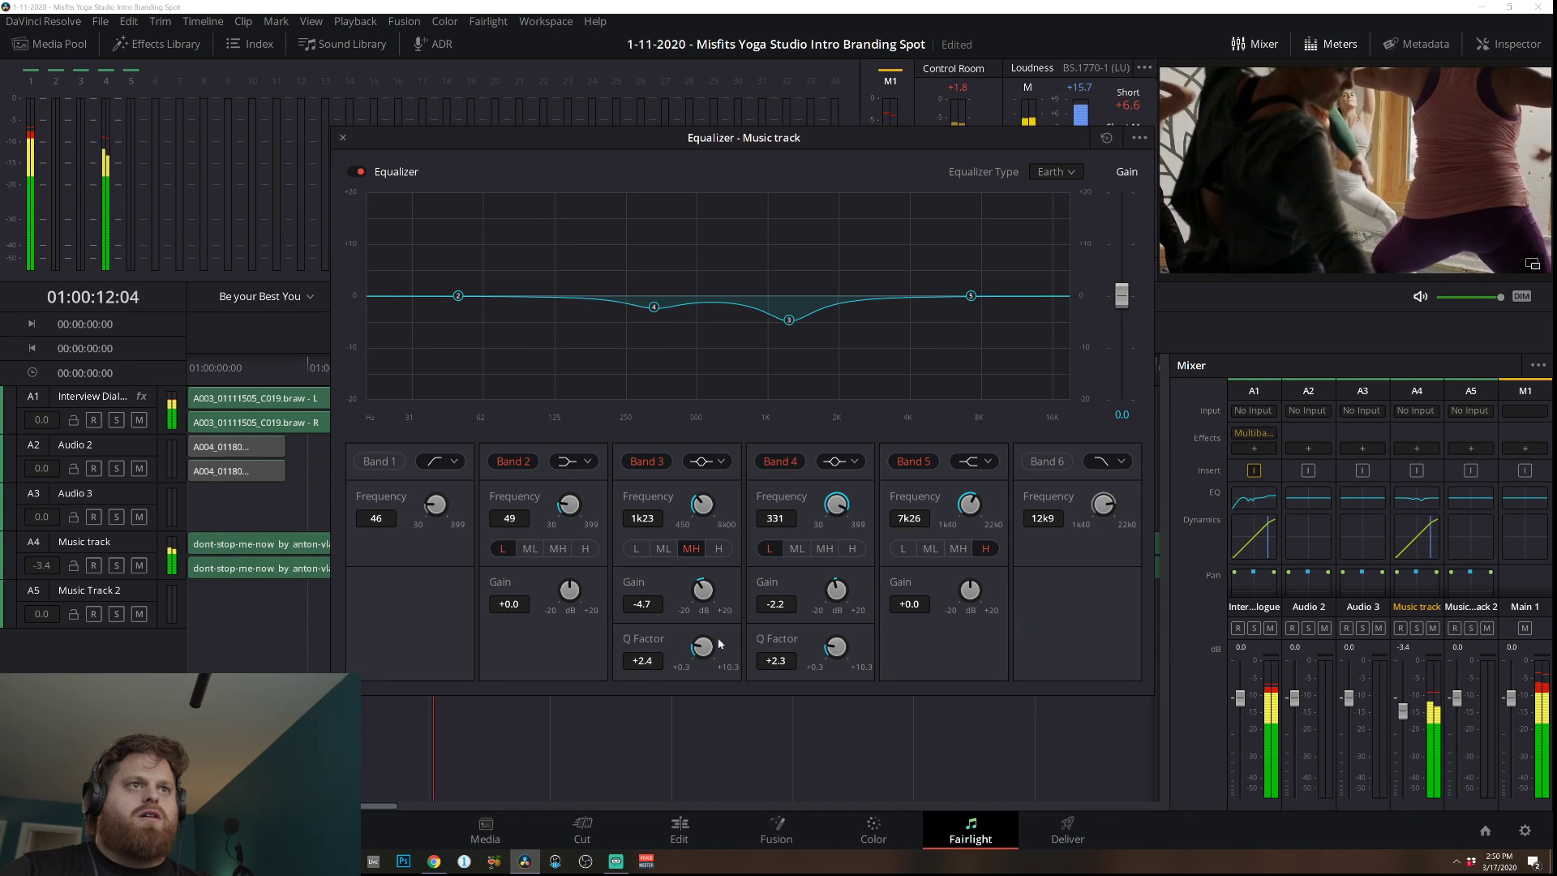
Narrow Band 3 to Q factor +4.1, and set Band 4 to 4k66 with gain -3.8 and Q factor +4.4.
drag(719, 644, 743, 621)
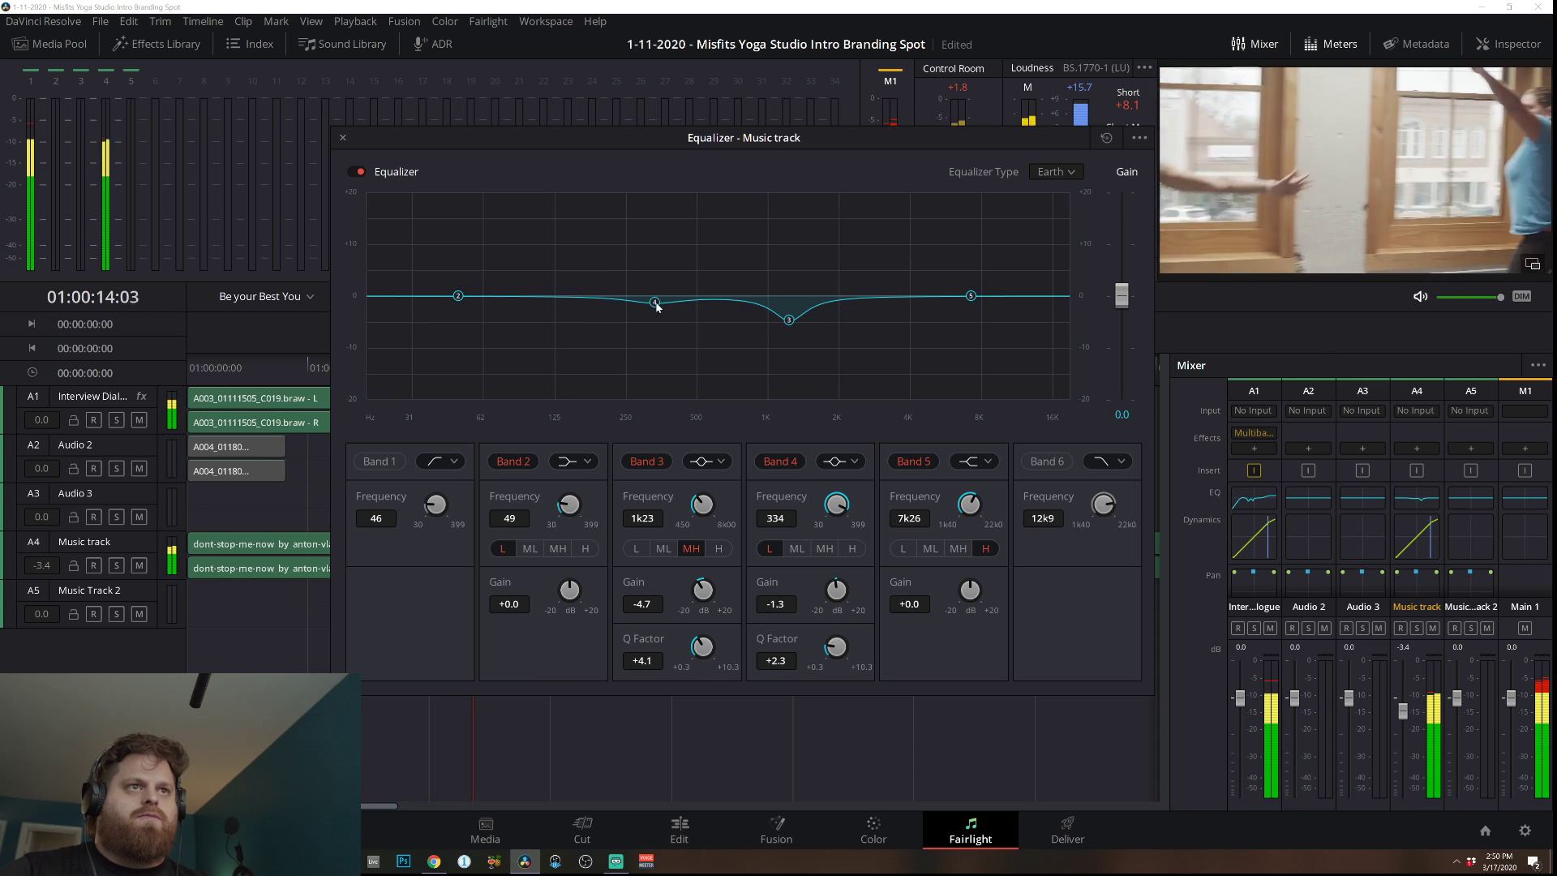
drag(845, 650, 870, 618)
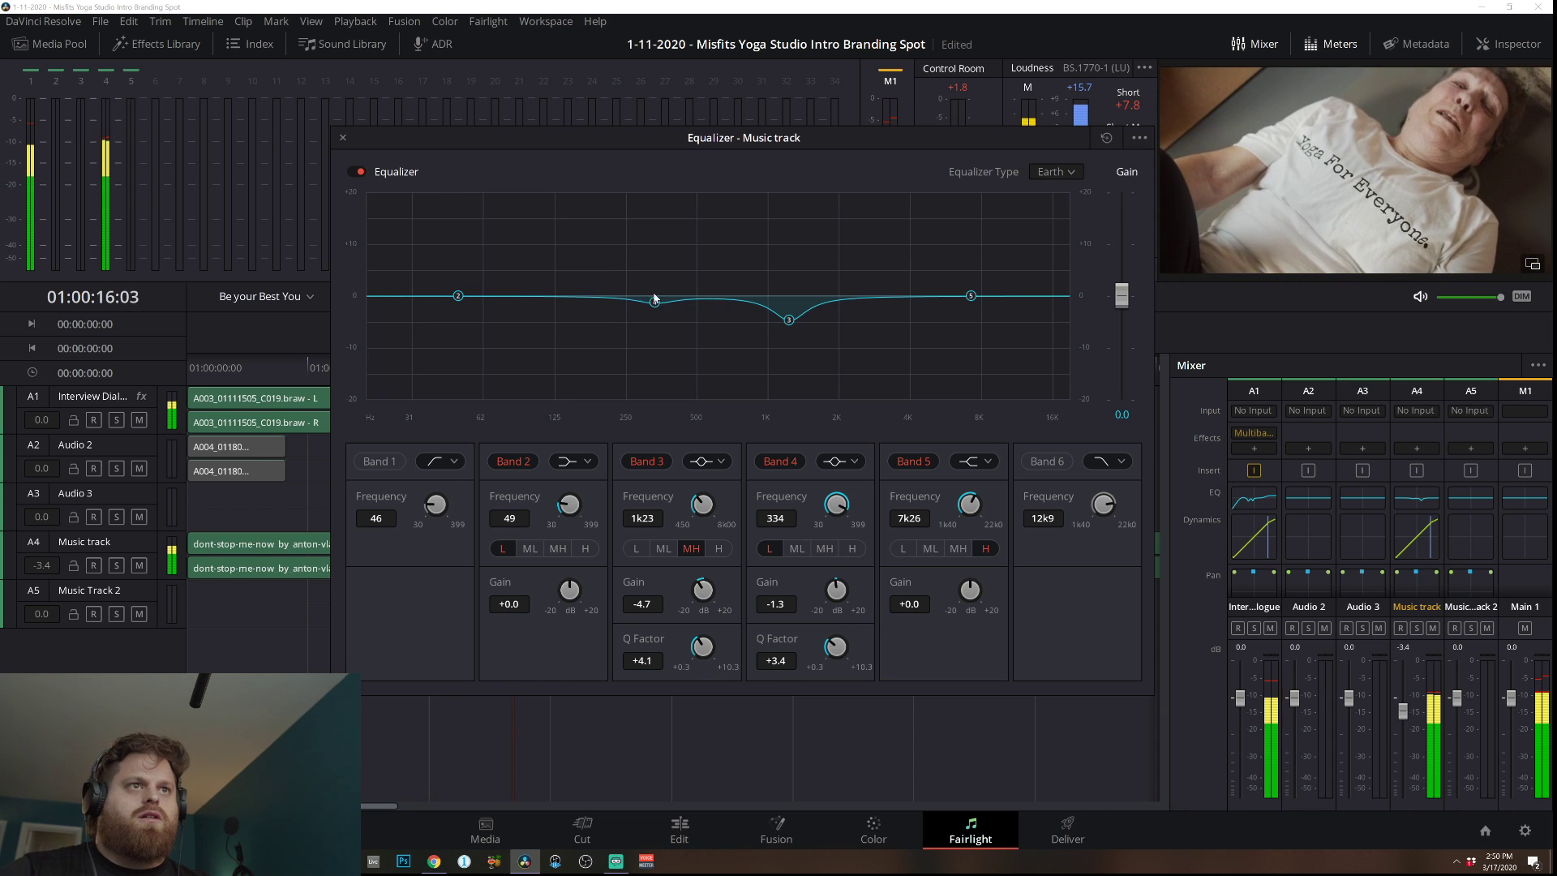
drag(655, 299, 925, 314)
drag(835, 647, 852, 619)
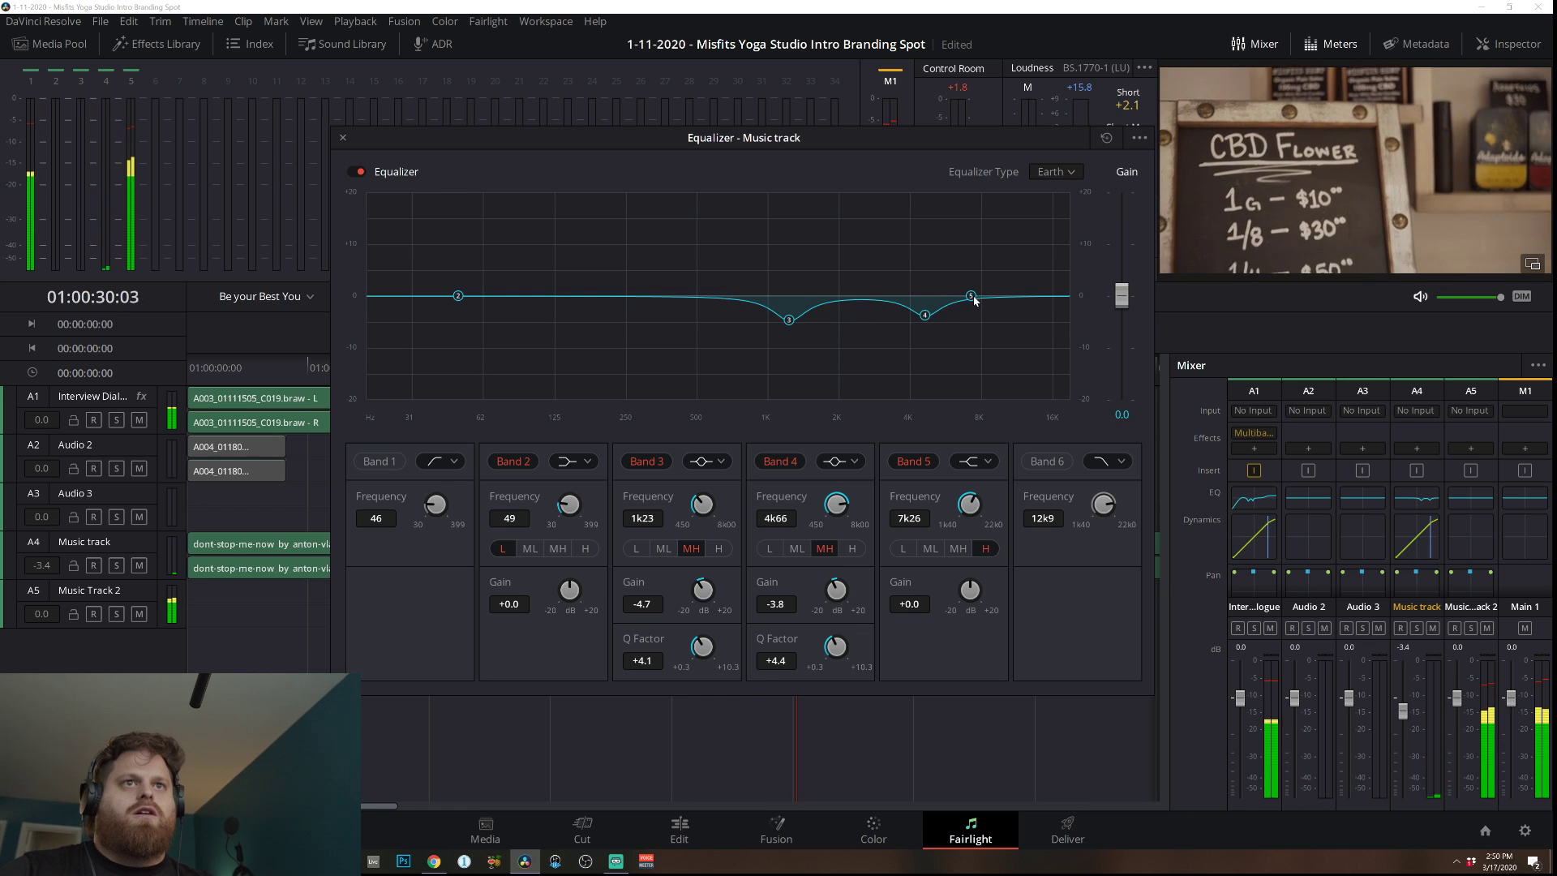
Set Band 5 to 2k22 with gain +0.5, and audition Band 2 as a bell filter at 465 with gain +15.6 from the start.
drag(973, 298, 848, 293)
drag(459, 297, 691, 219)
click(567, 460)
click(573, 500)
key(Home)
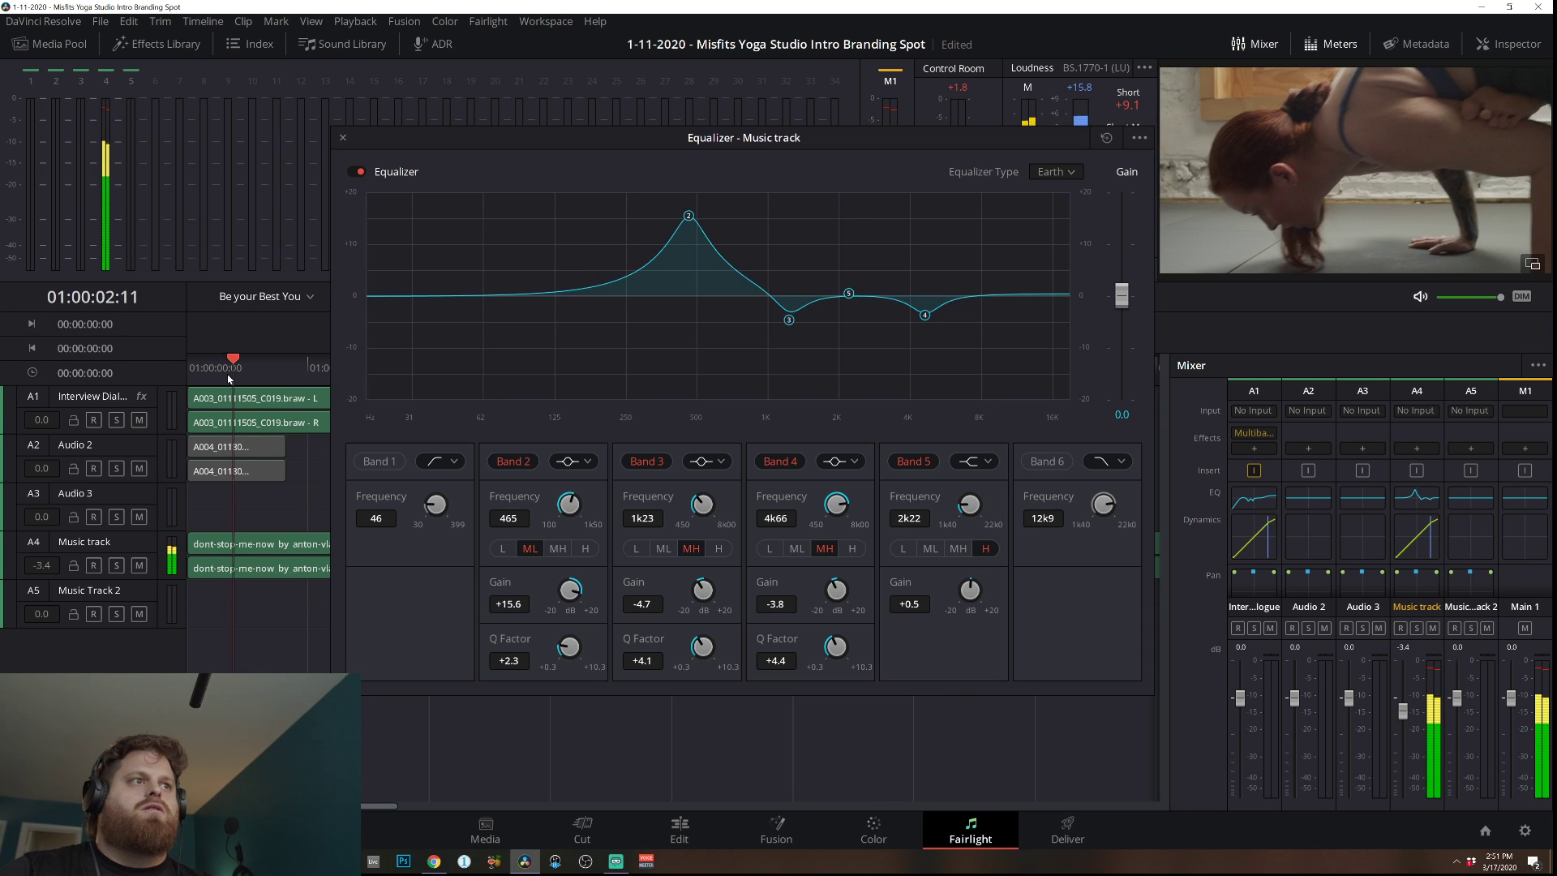
key(Home)
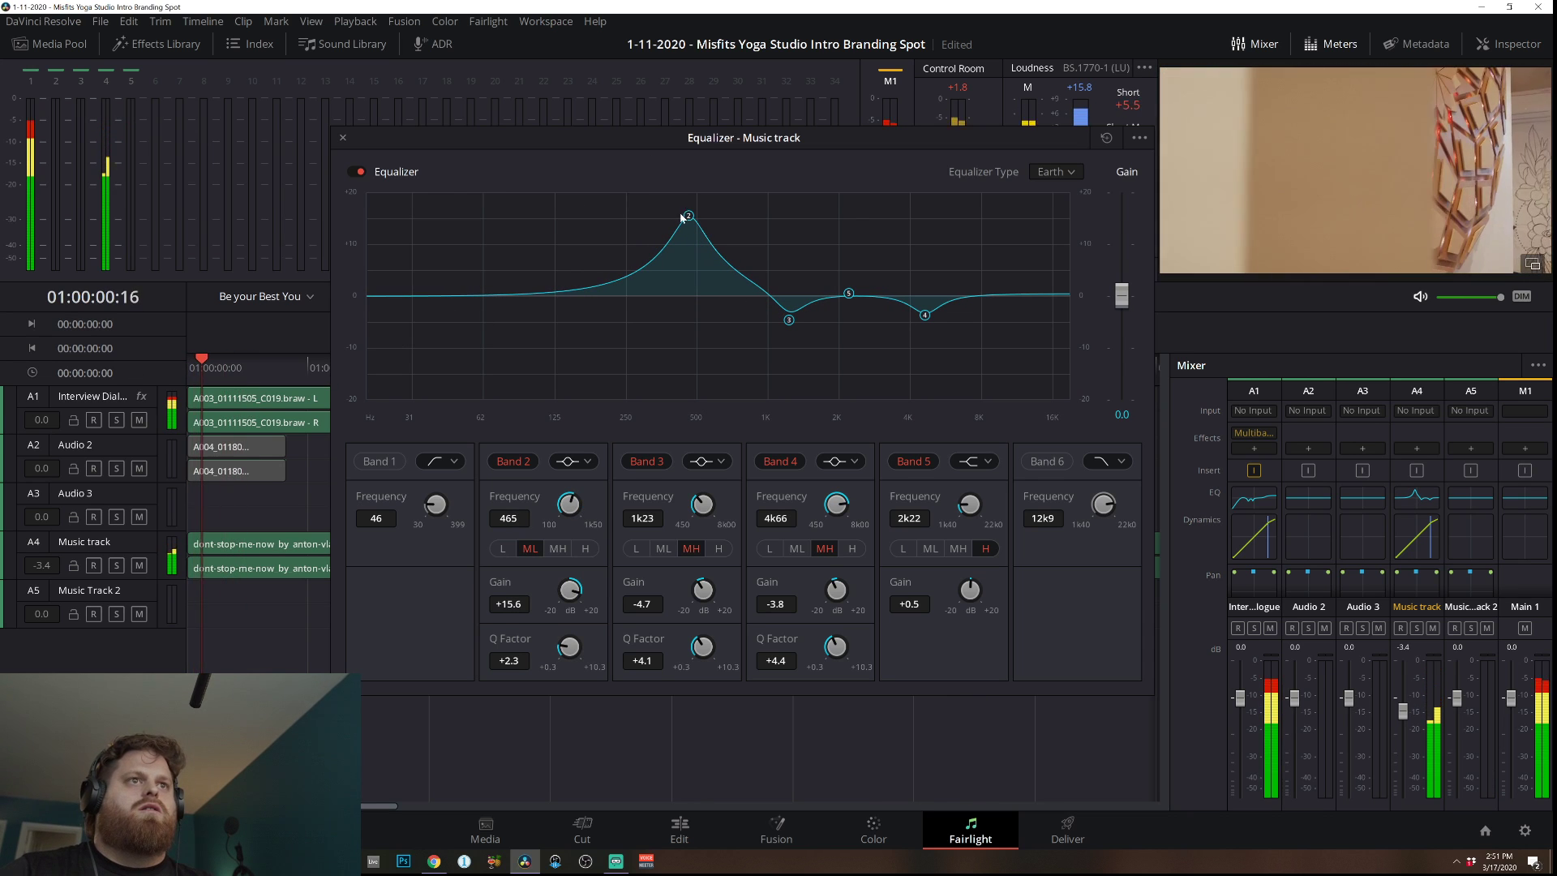
Cut Band 2 at 306 with gain -3.6 and Q factor +4.5, leave the equalizer enabled, and close its window.
drag(689, 215, 645, 314)
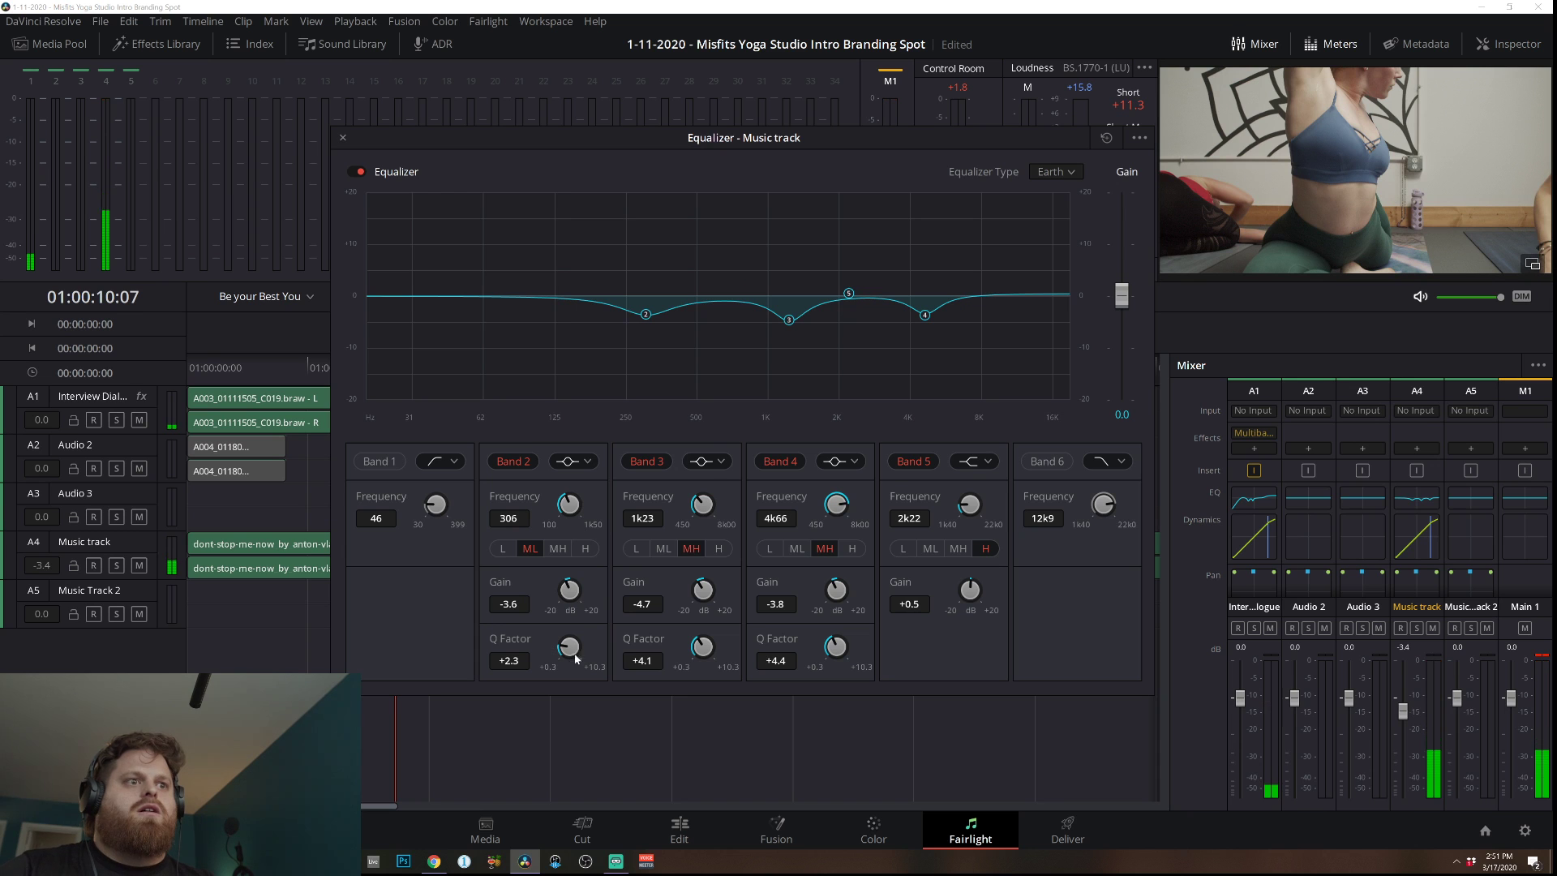
drag(569, 647, 601, 651)
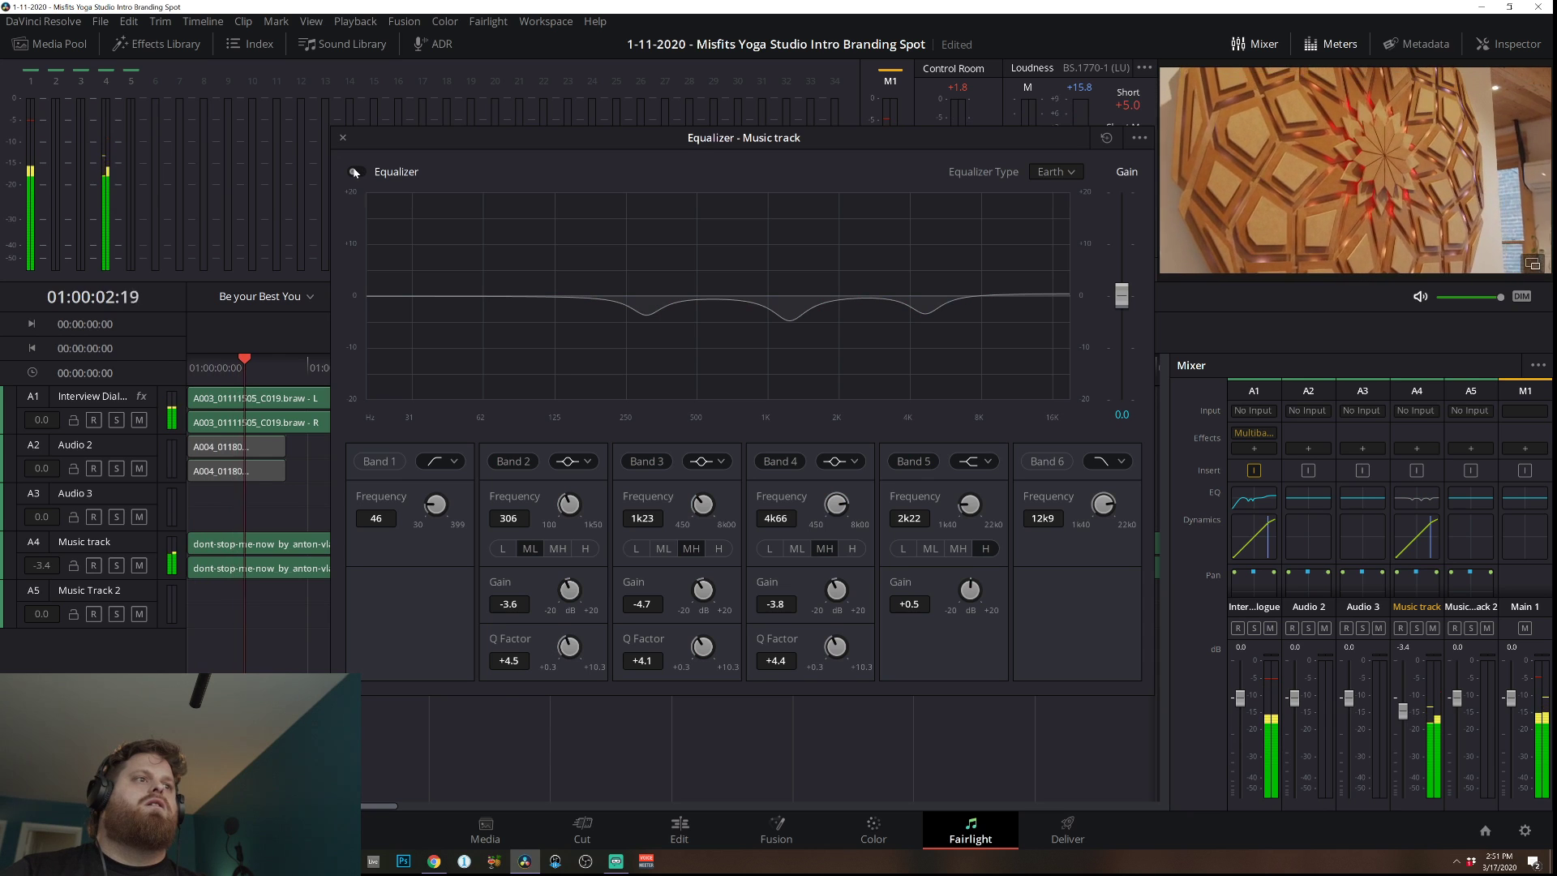
click(354, 172)
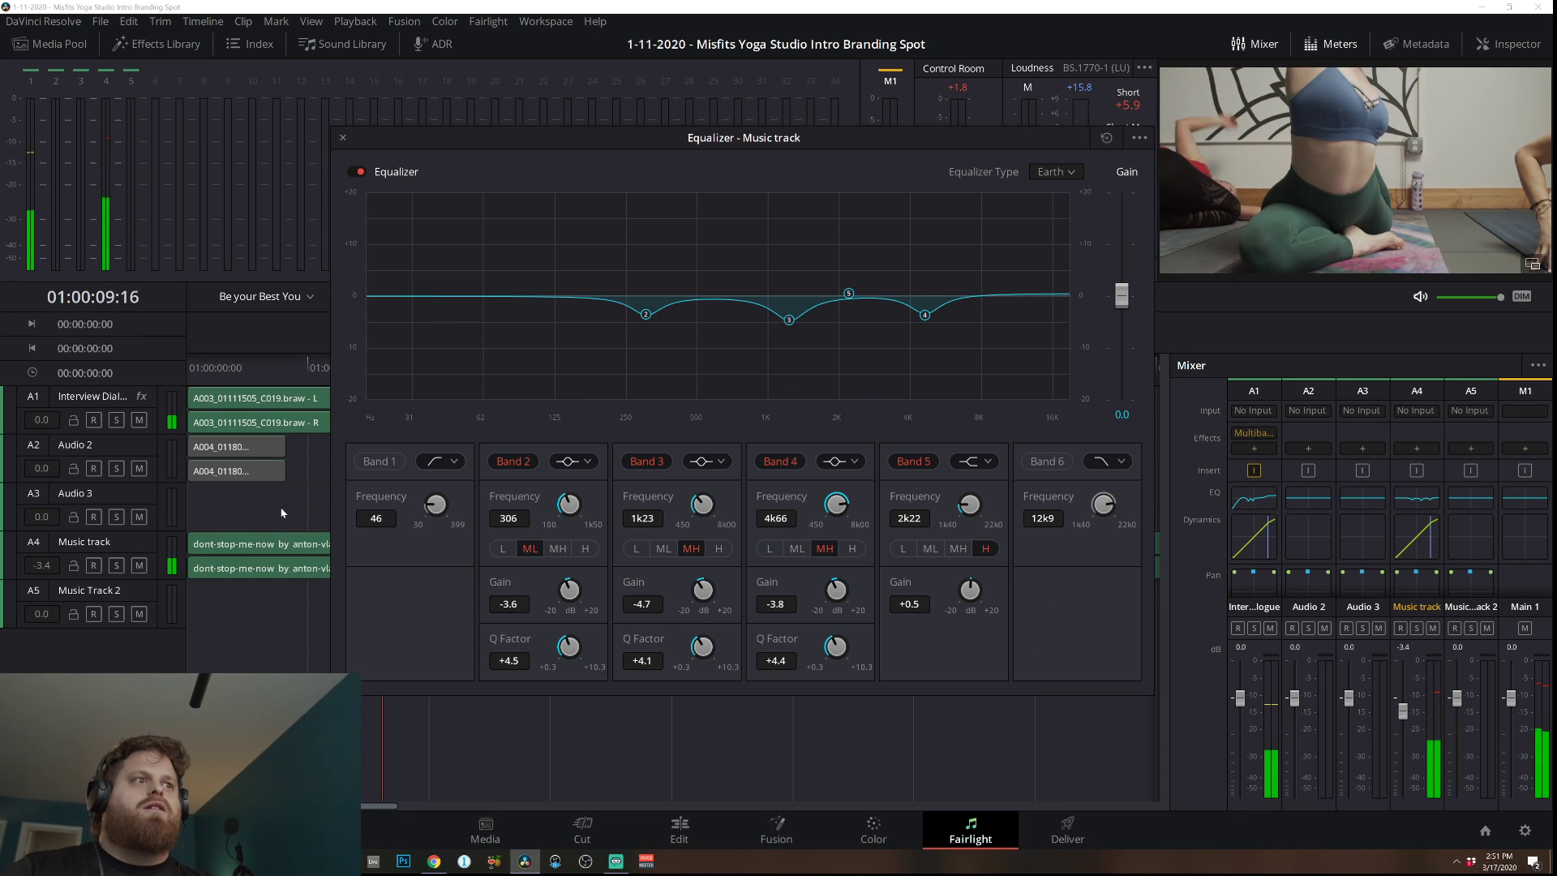
click(342, 138)
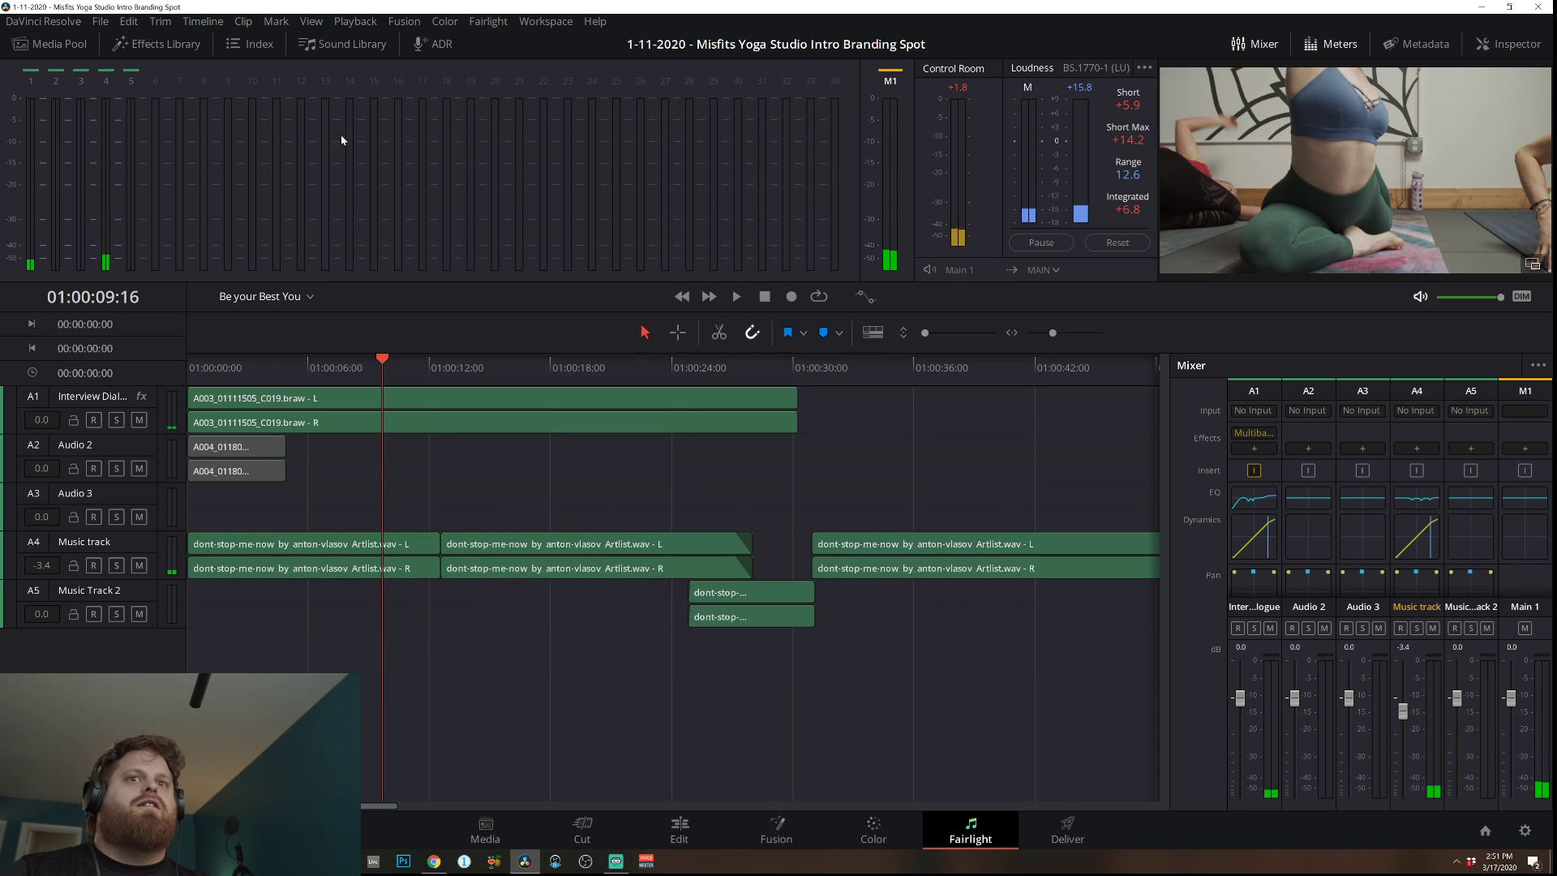
Try a FairlightFX Limiter on the Interview Dialogue track during playback, and delete the plugin.
click(1256, 448)
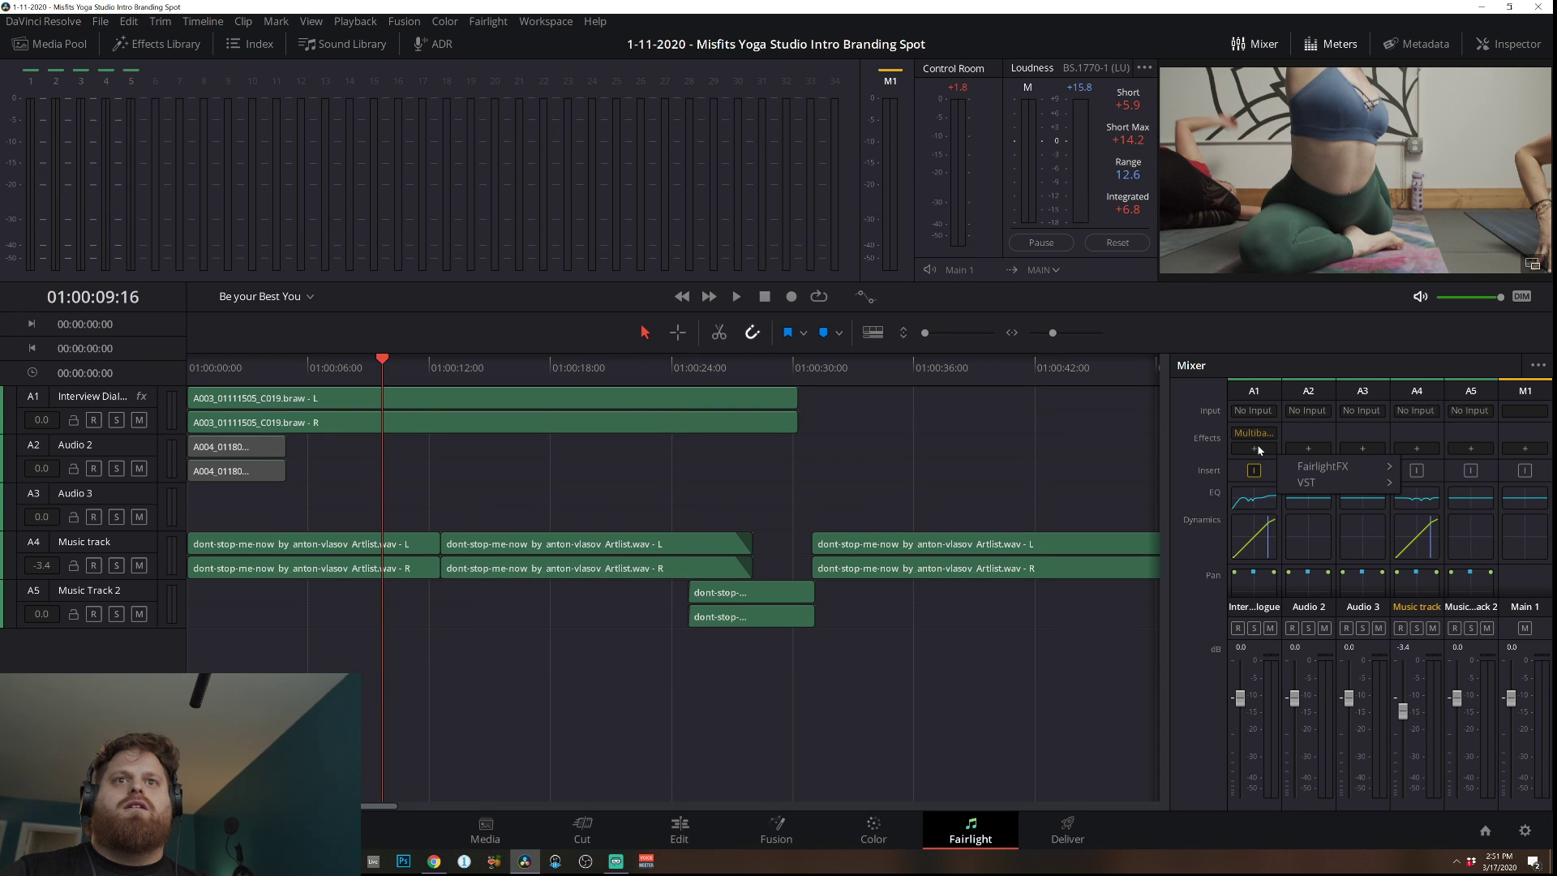
mouse_move(1391, 469)
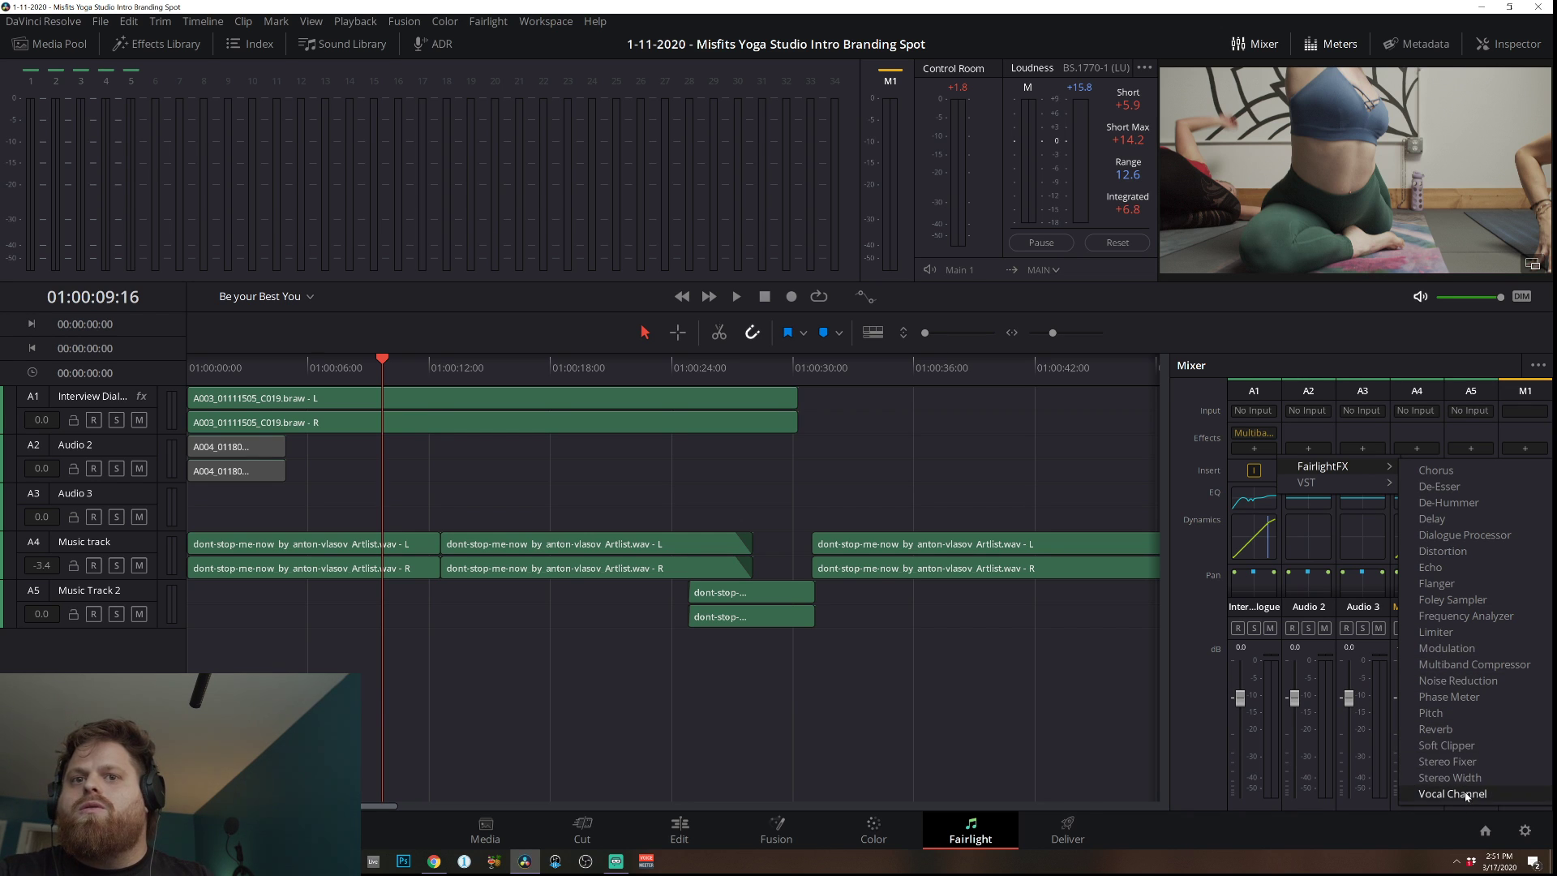
click(1465, 634)
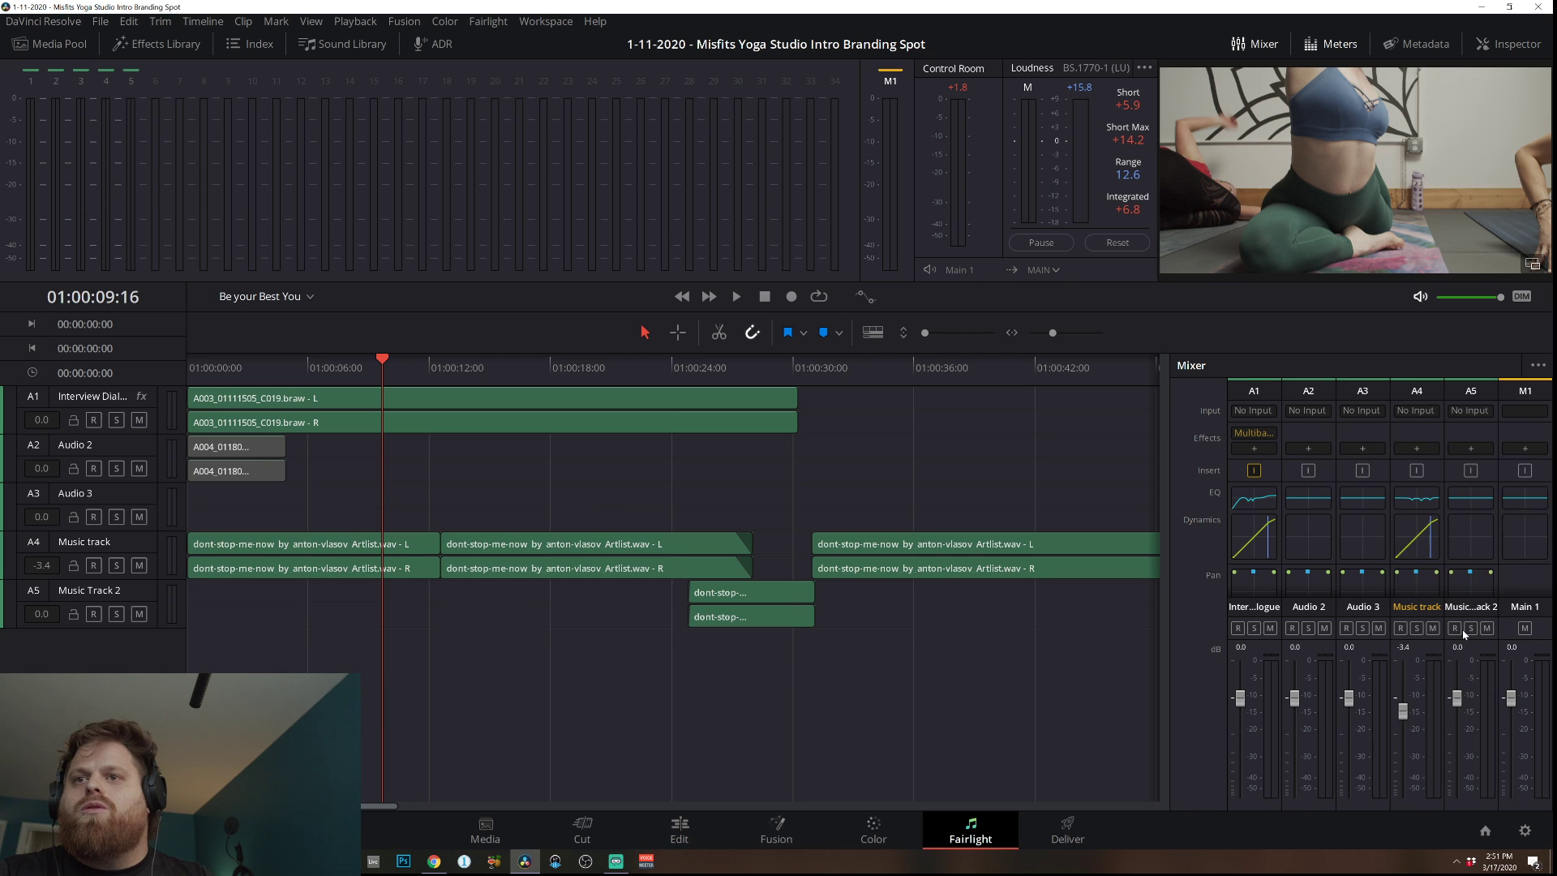
key(space)
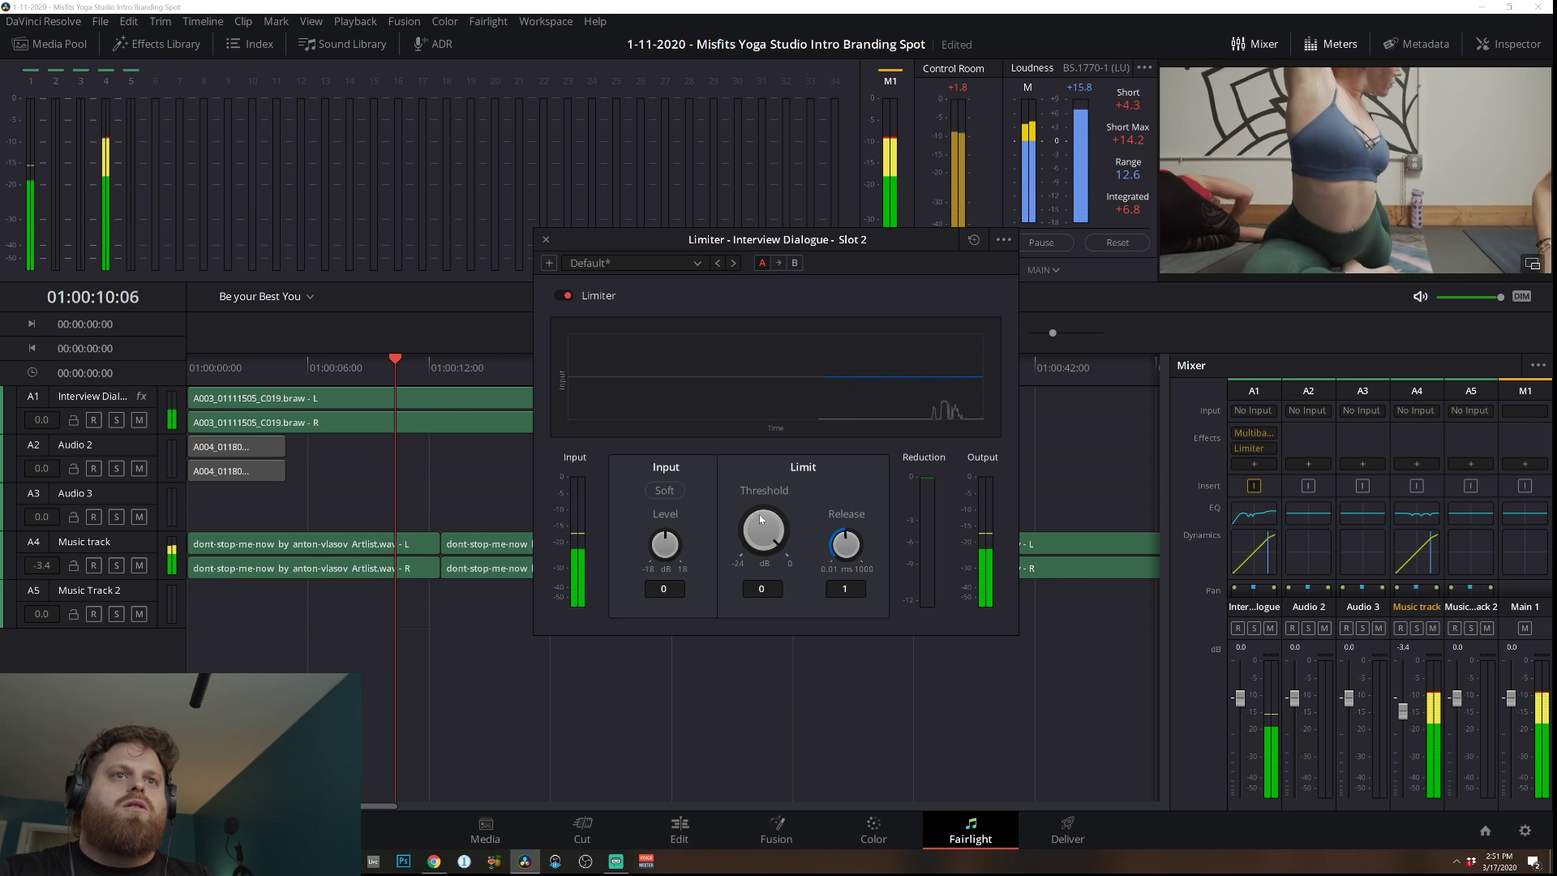
drag(759, 513, 831, 427)
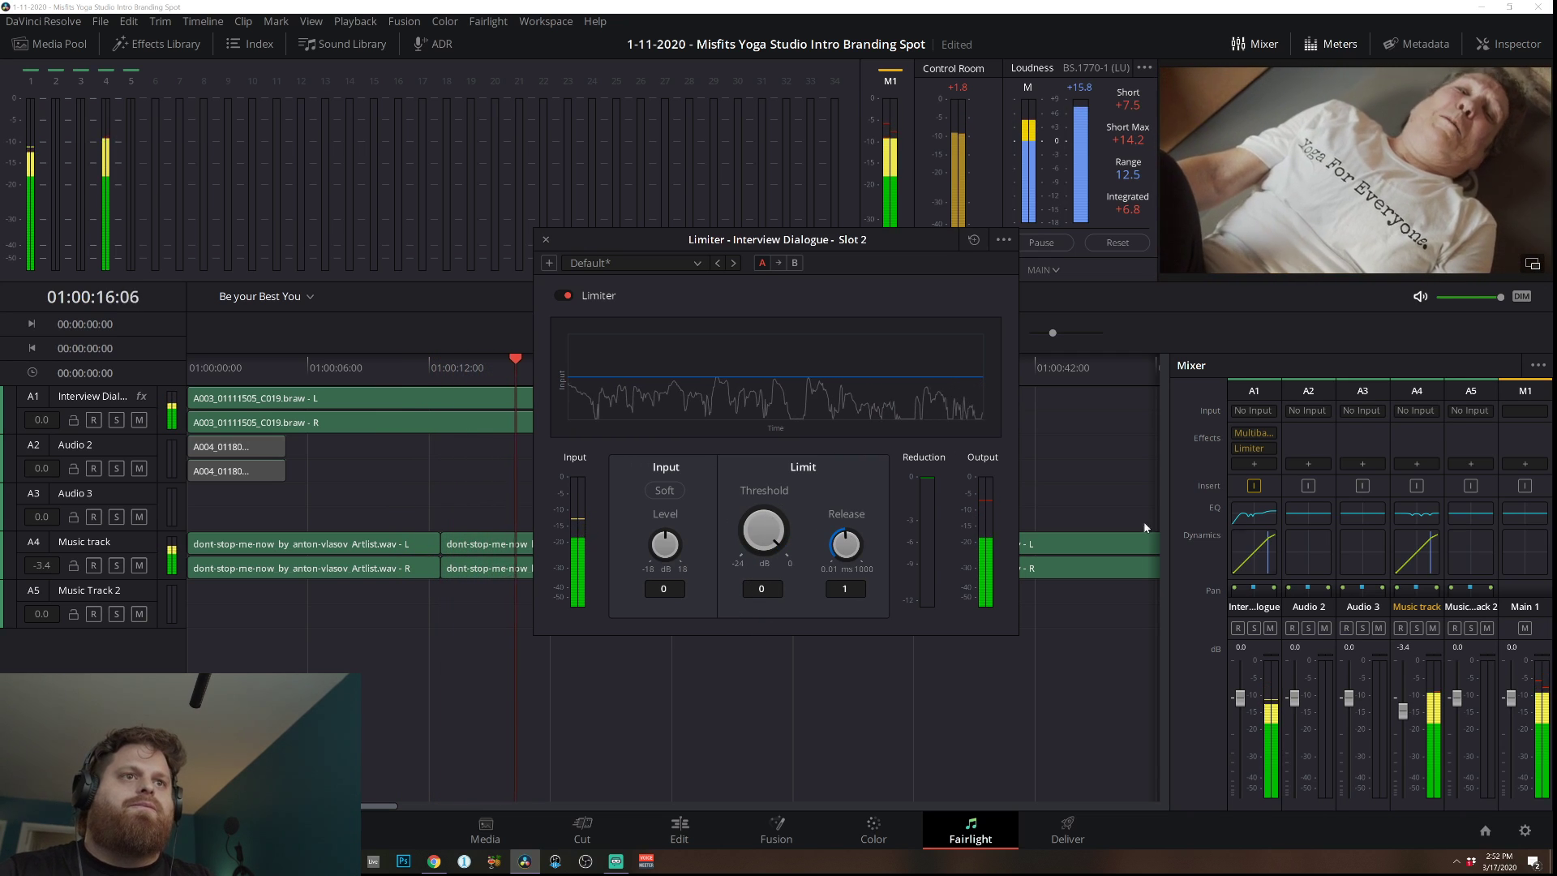
click(1249, 448)
right_click(1263, 447)
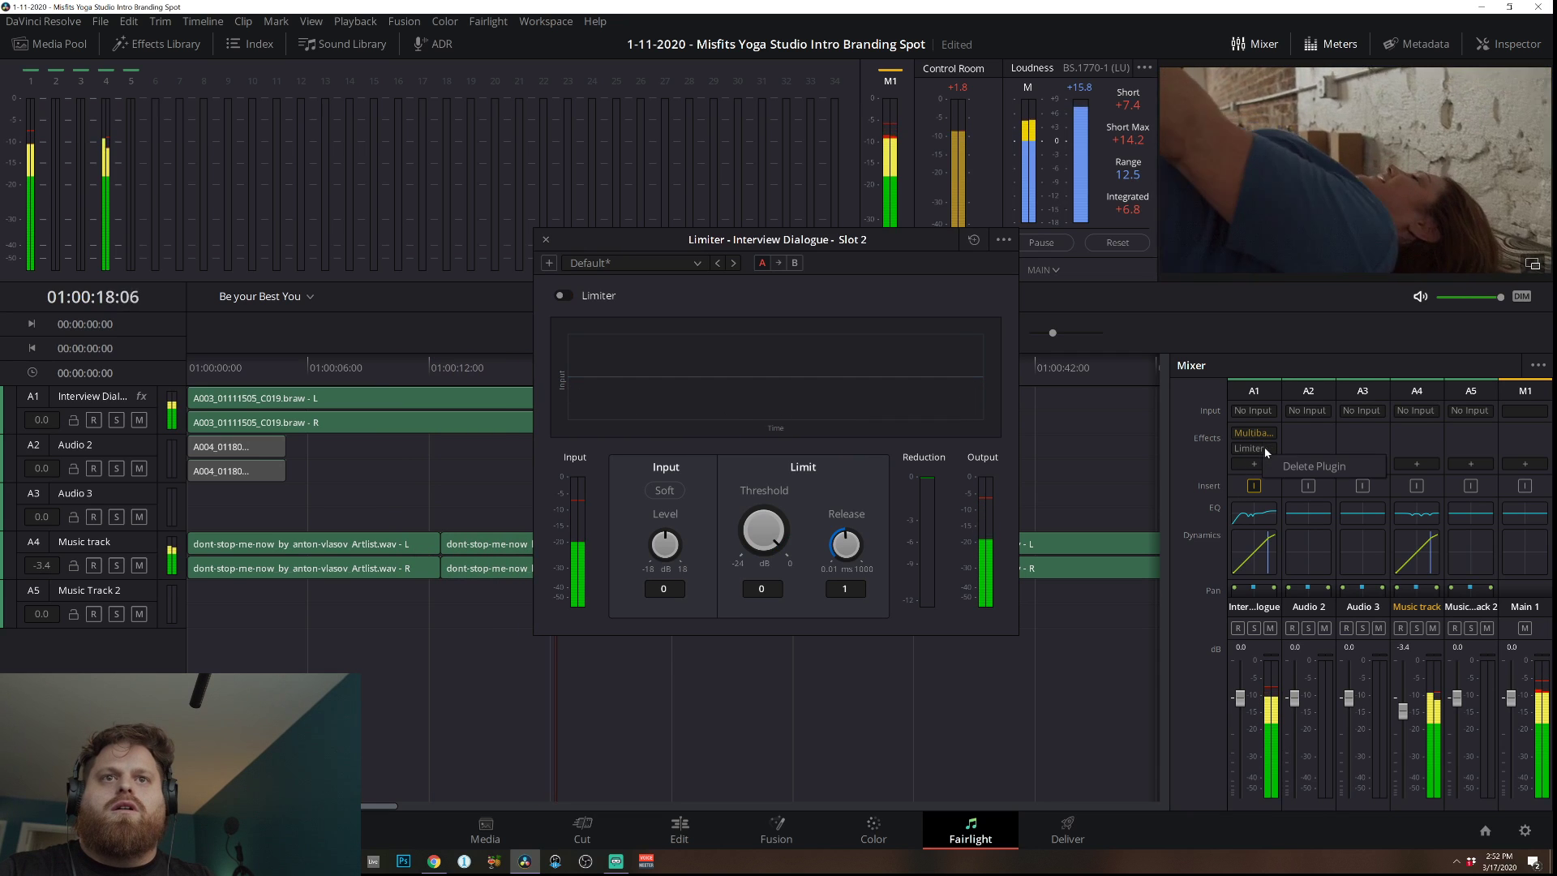
click(1338, 467)
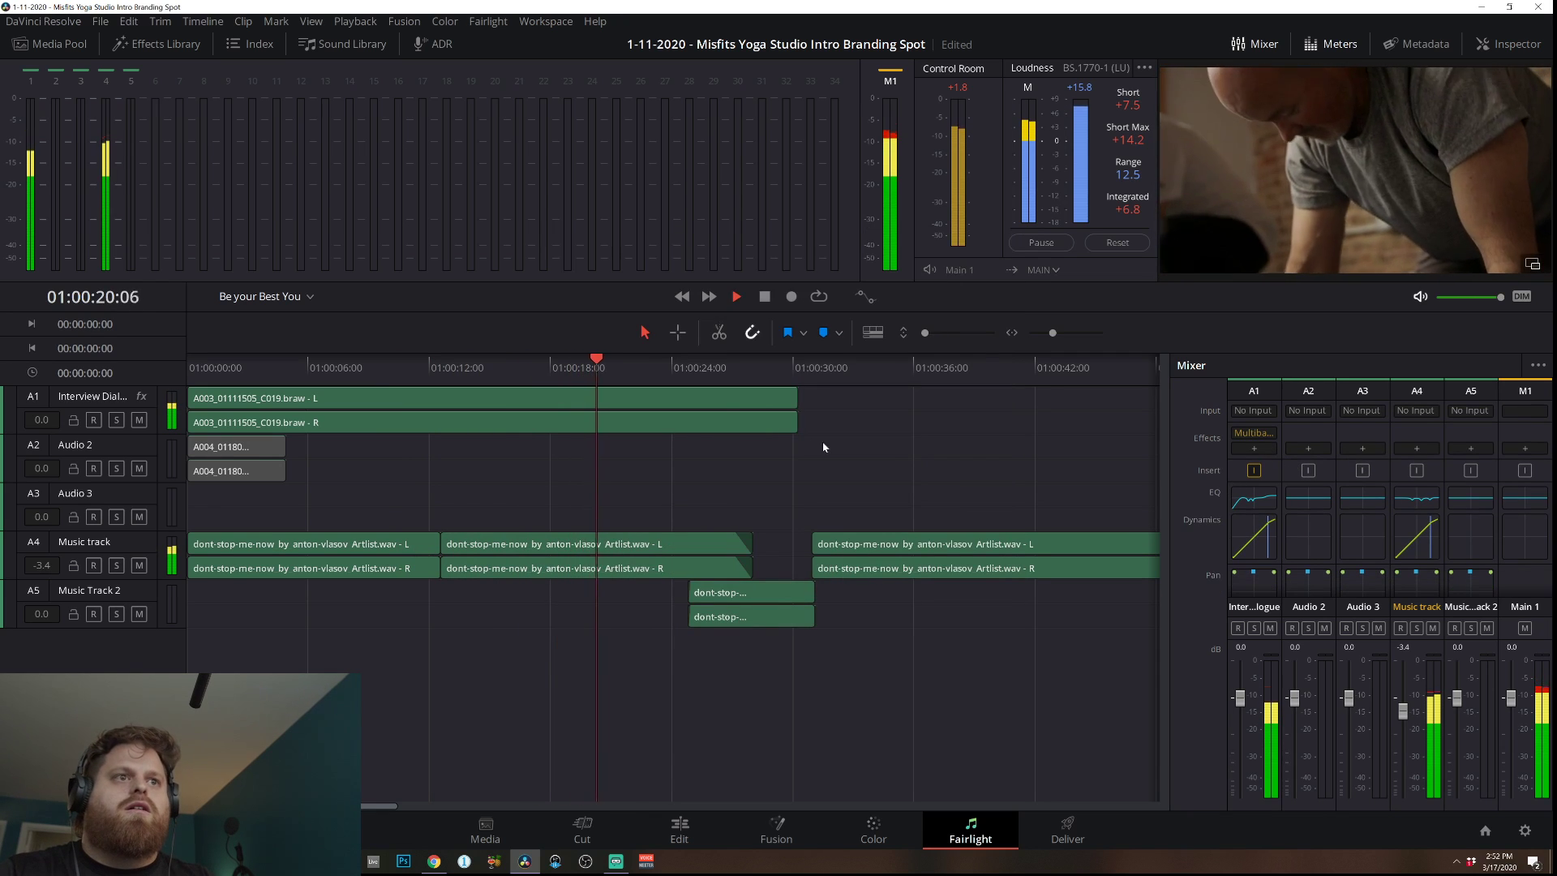
Review the Interview Dialogue track's Multiband Compressor during playback, close it, and return the stopped playhead to the timeline start.
click(1253, 433)
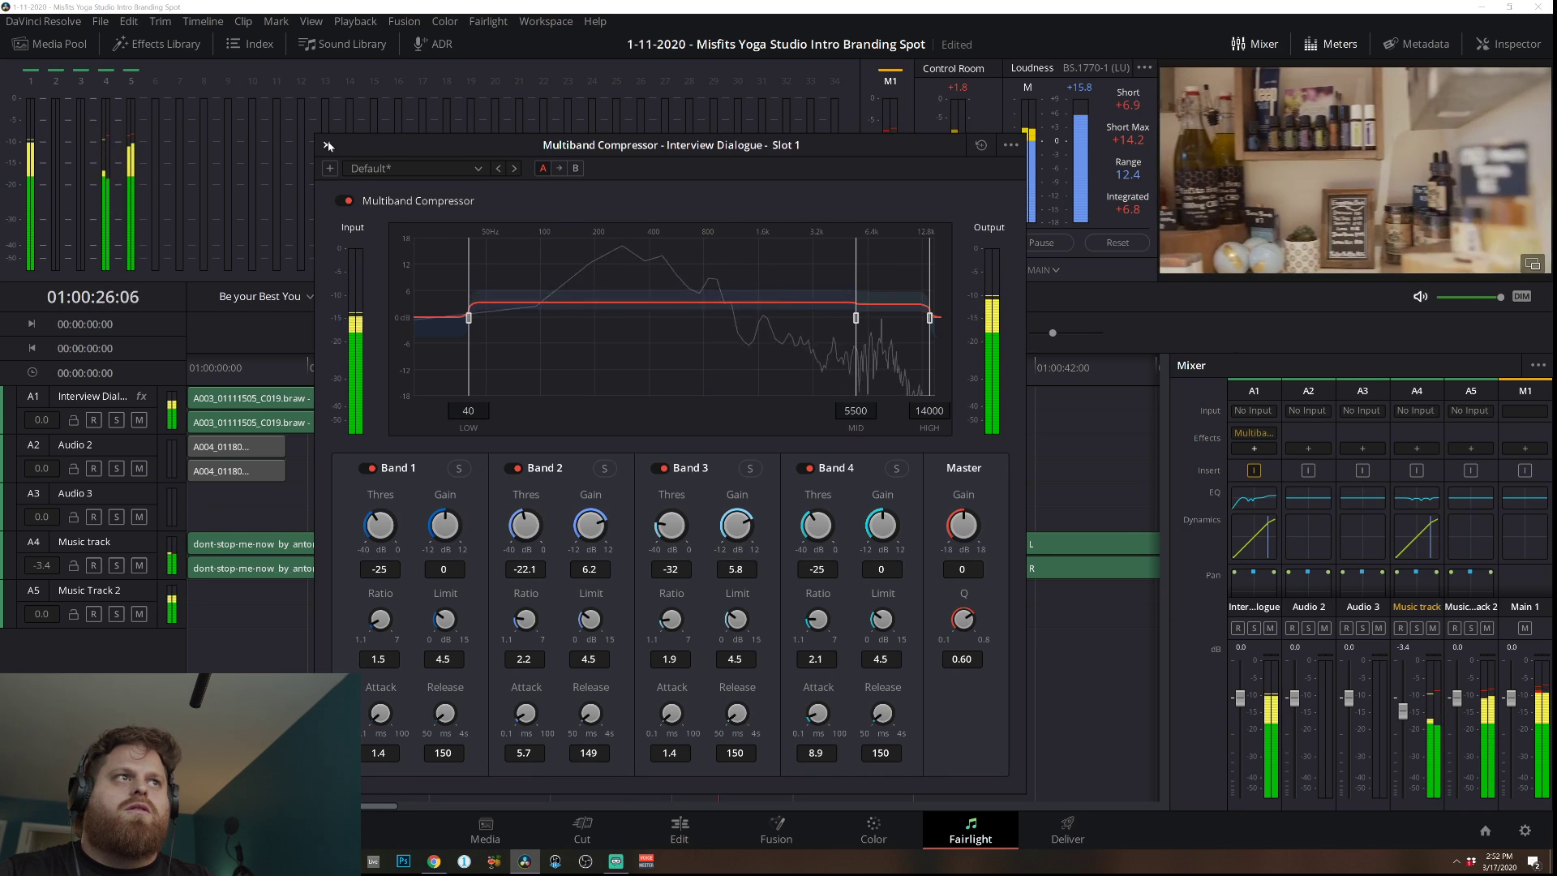
key(Escape)
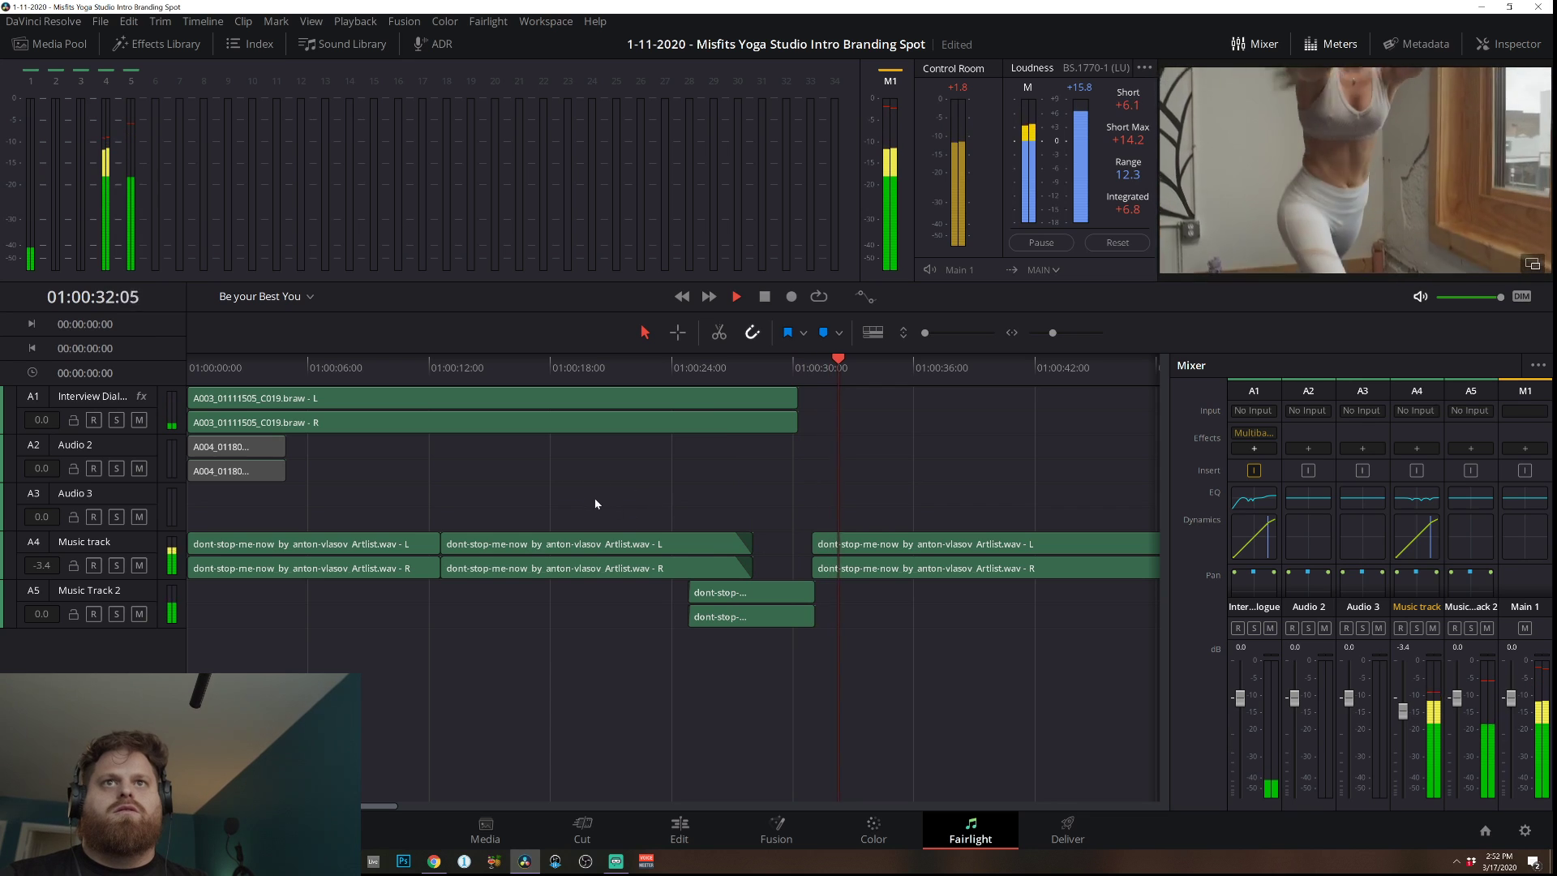
key(space)
key(Home)
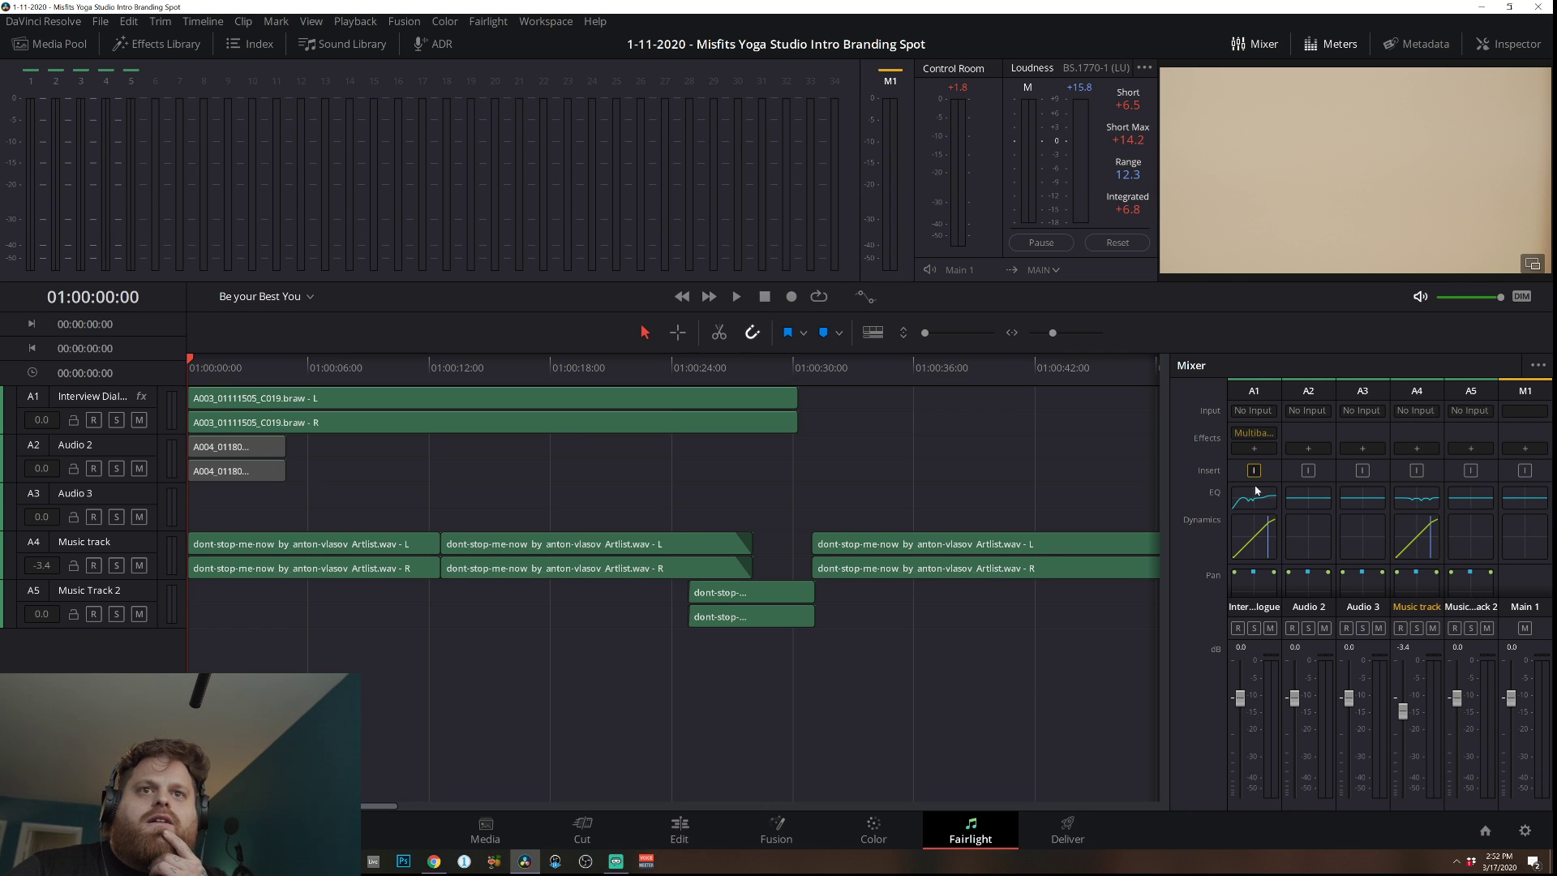
Try the Interview Dialogue dynamics compressor with threshold -23.9 and make-up gain 4.7, comparing playback with it off and on.
double_click(1253, 535)
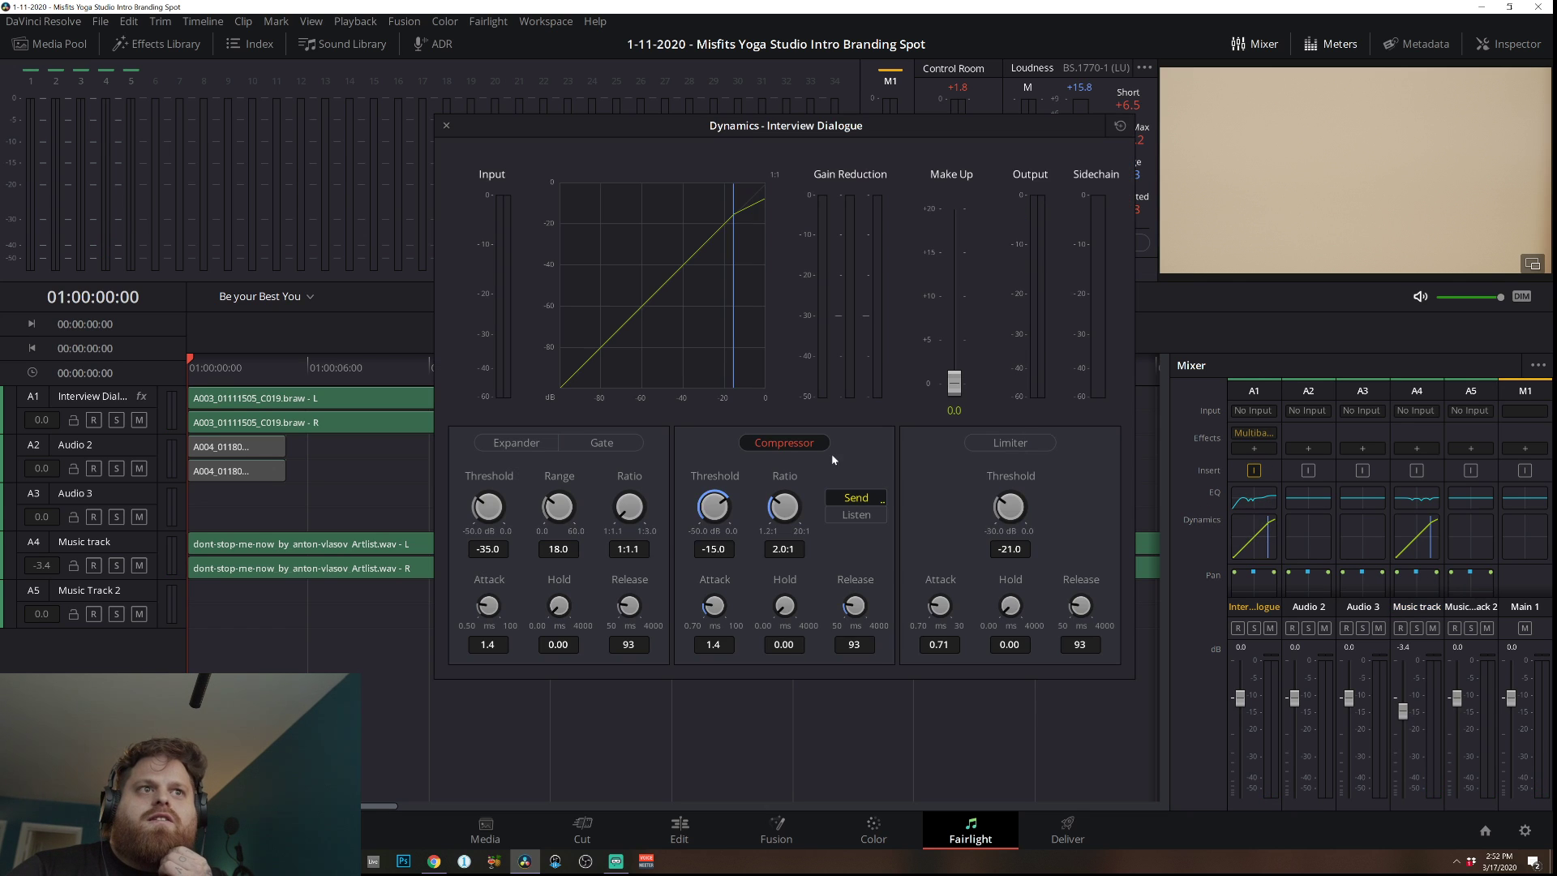
key(space)
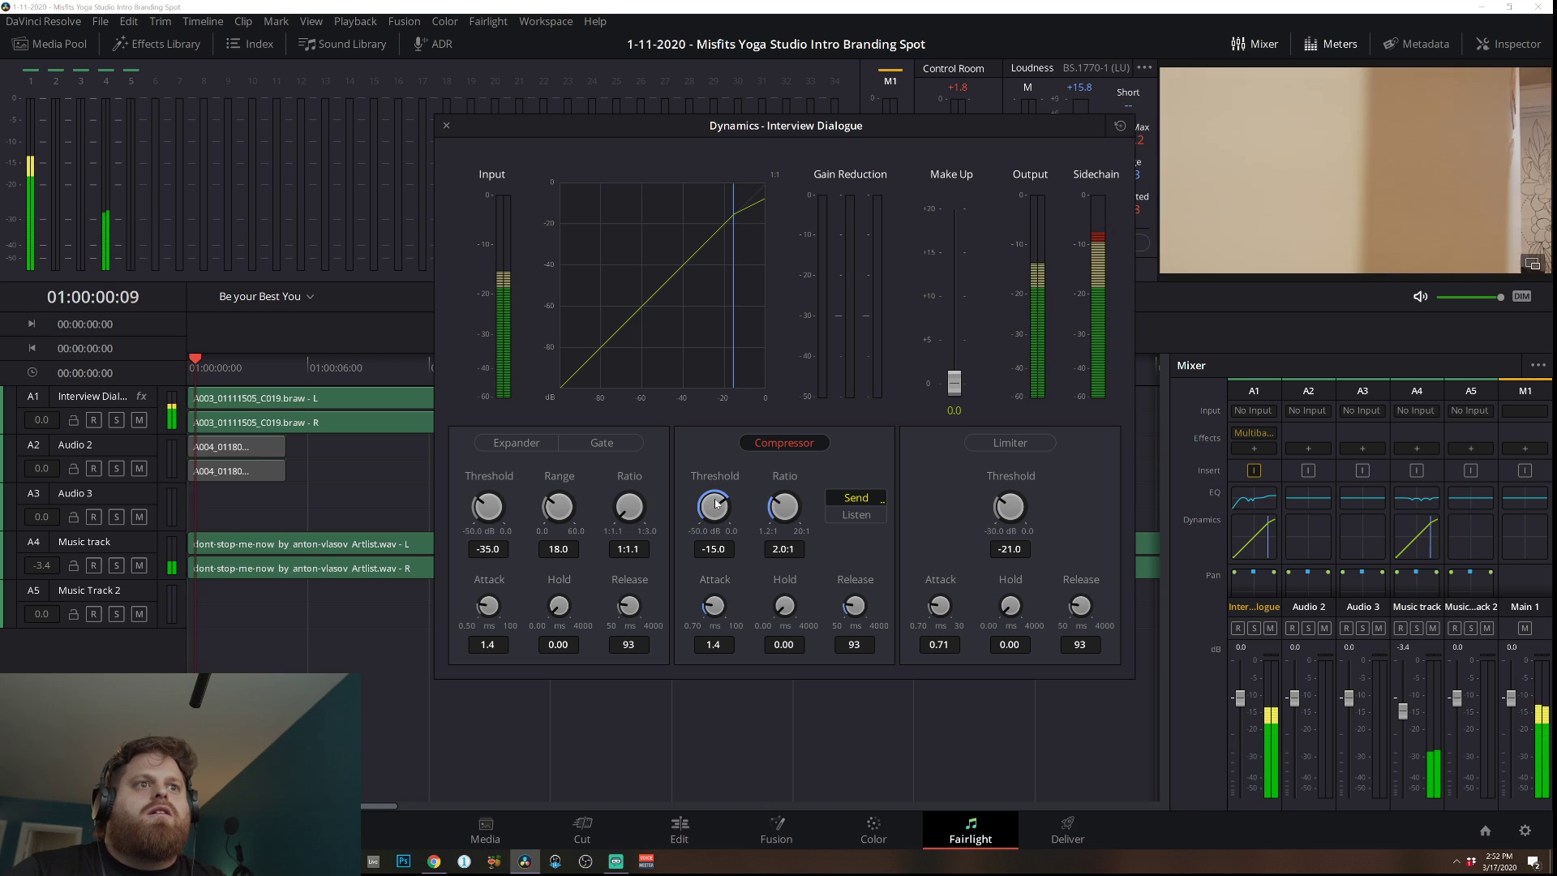
drag(699, 500, 659, 528)
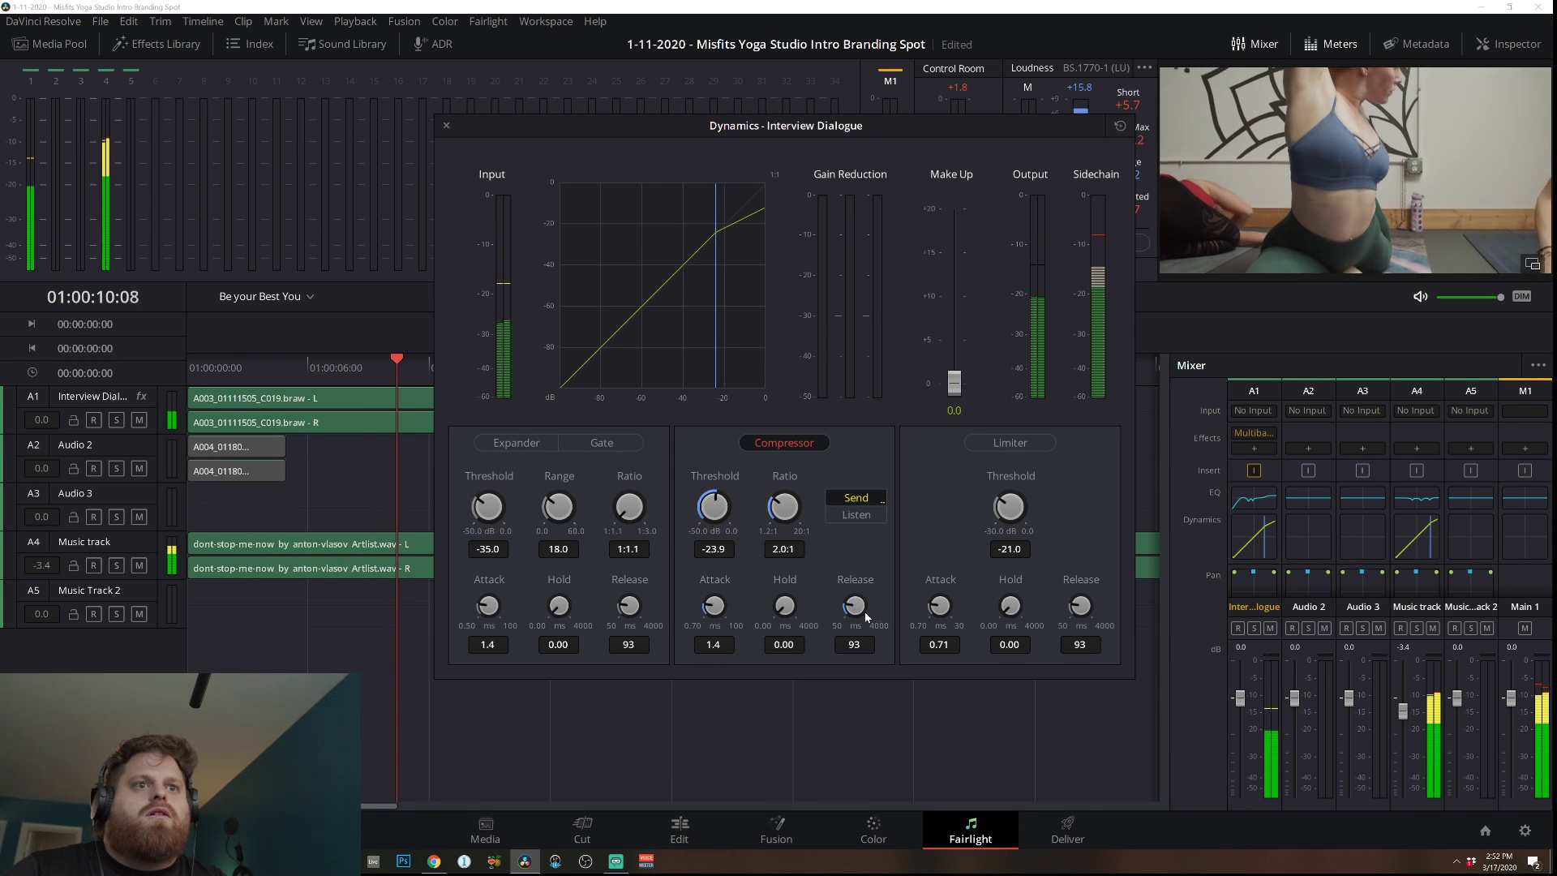
mouse_move(955, 382)
mouse_down()
mouse_move(954, 329)
mouse_move(953, 372)
mouse_up()
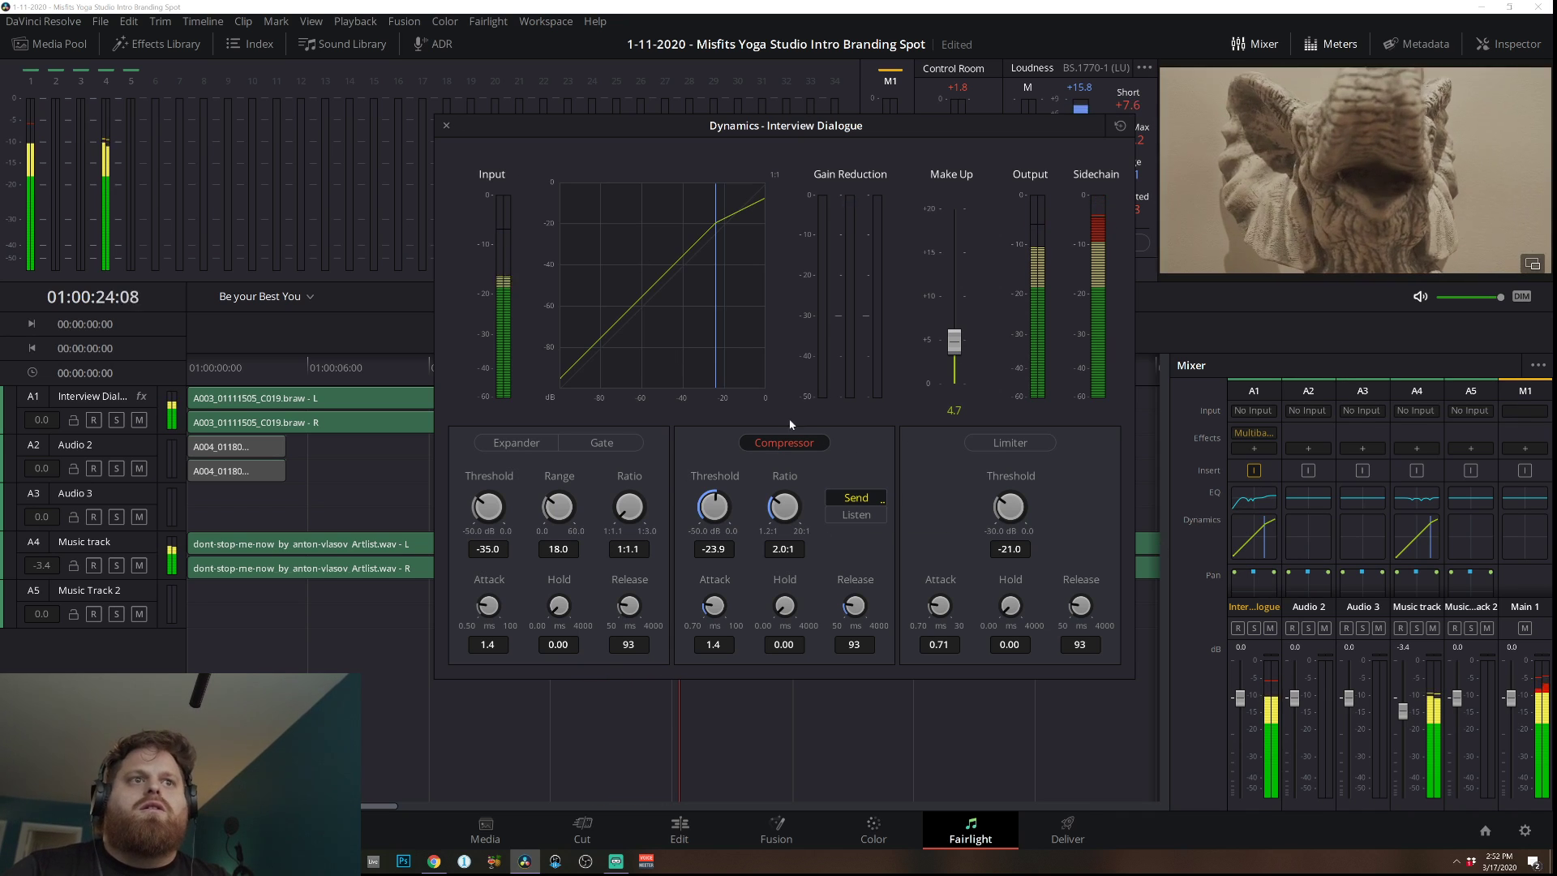
click(784, 442)
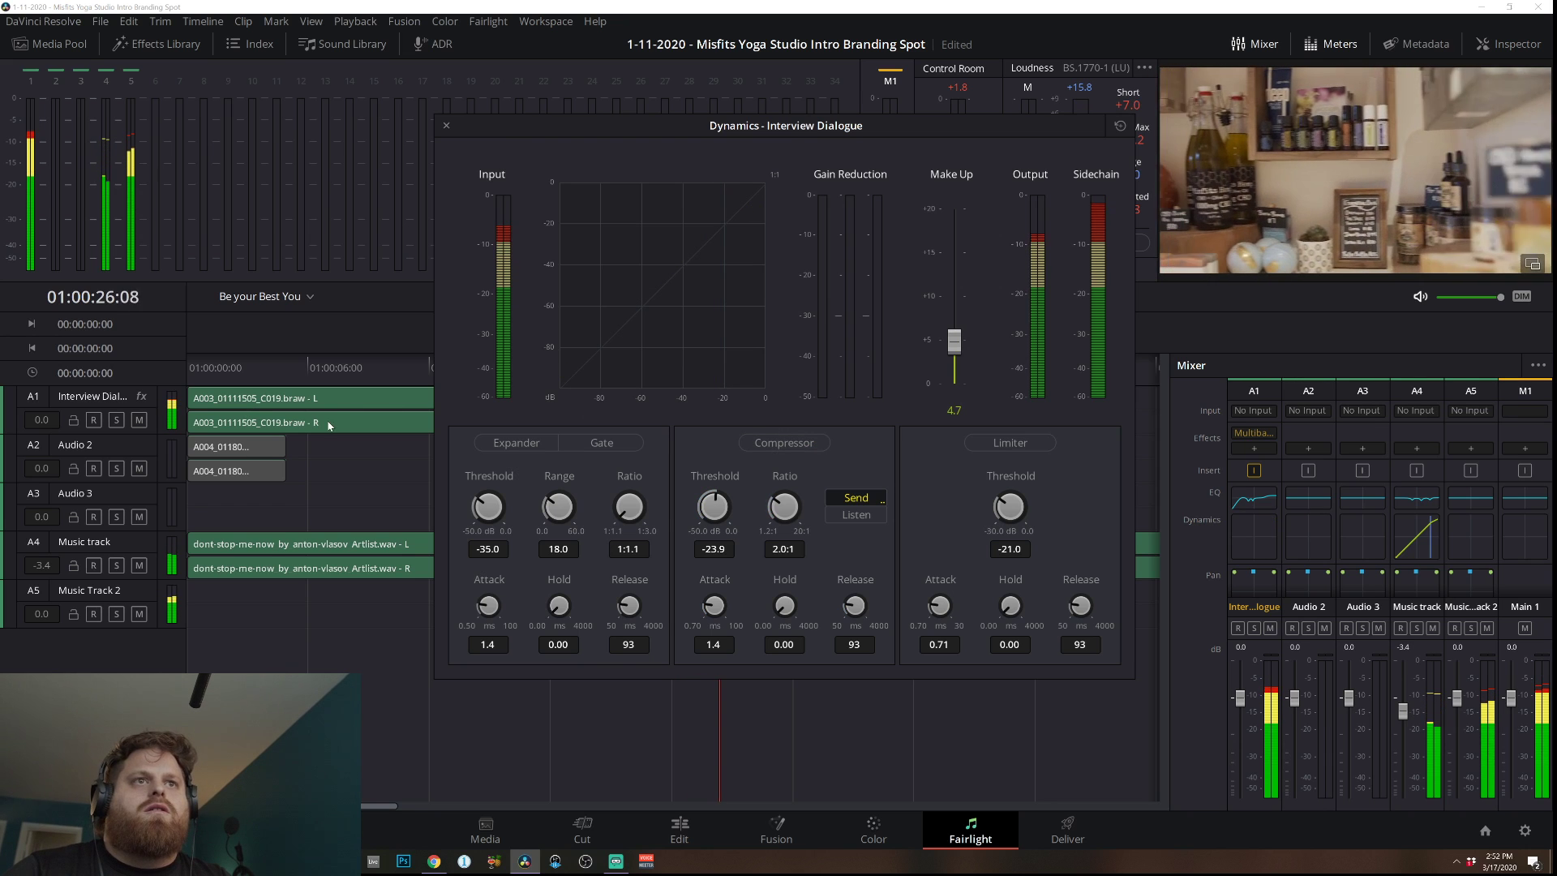
click(191, 367)
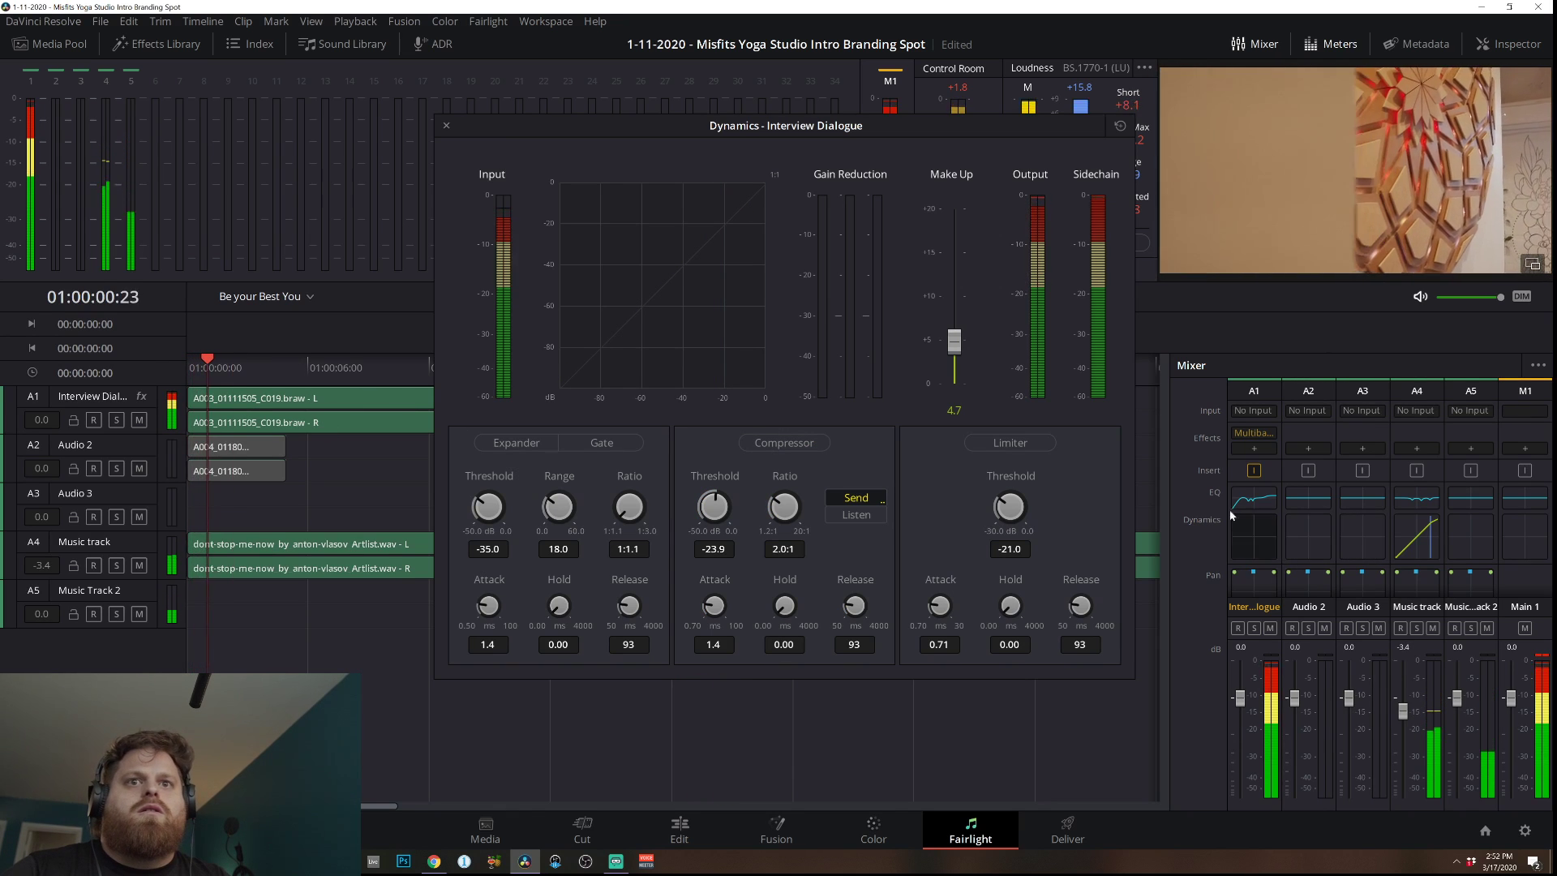
click(767, 441)
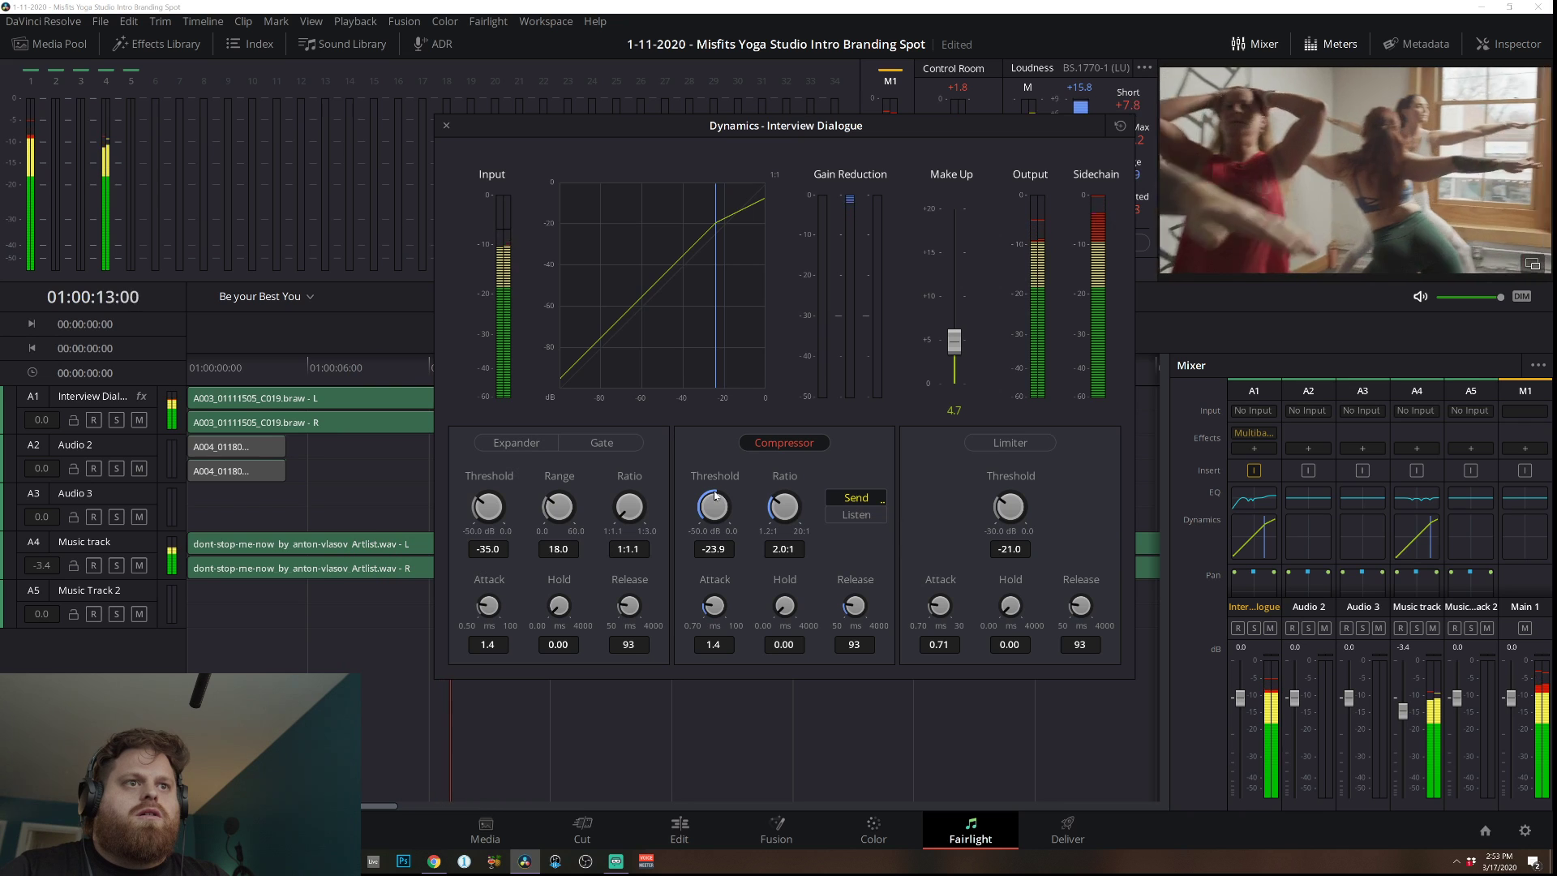
Set the Interview Dialogue compressor threshold to -13.9 and make-up gain to 0.0 during playback, leaving the compressor enabled.
drag(715, 496, 758, 484)
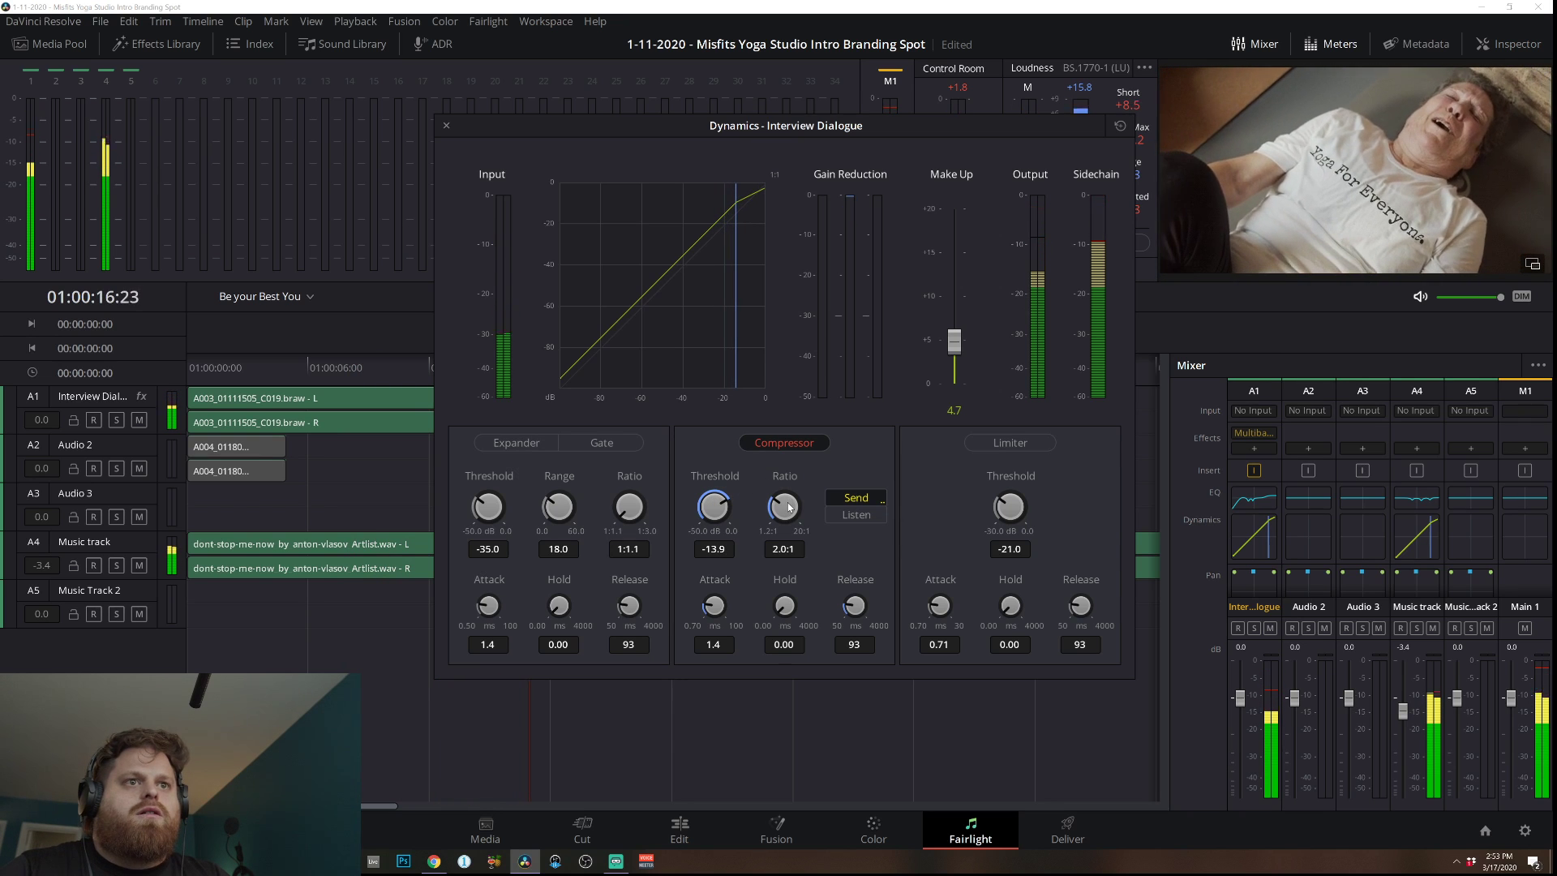
click(807, 443)
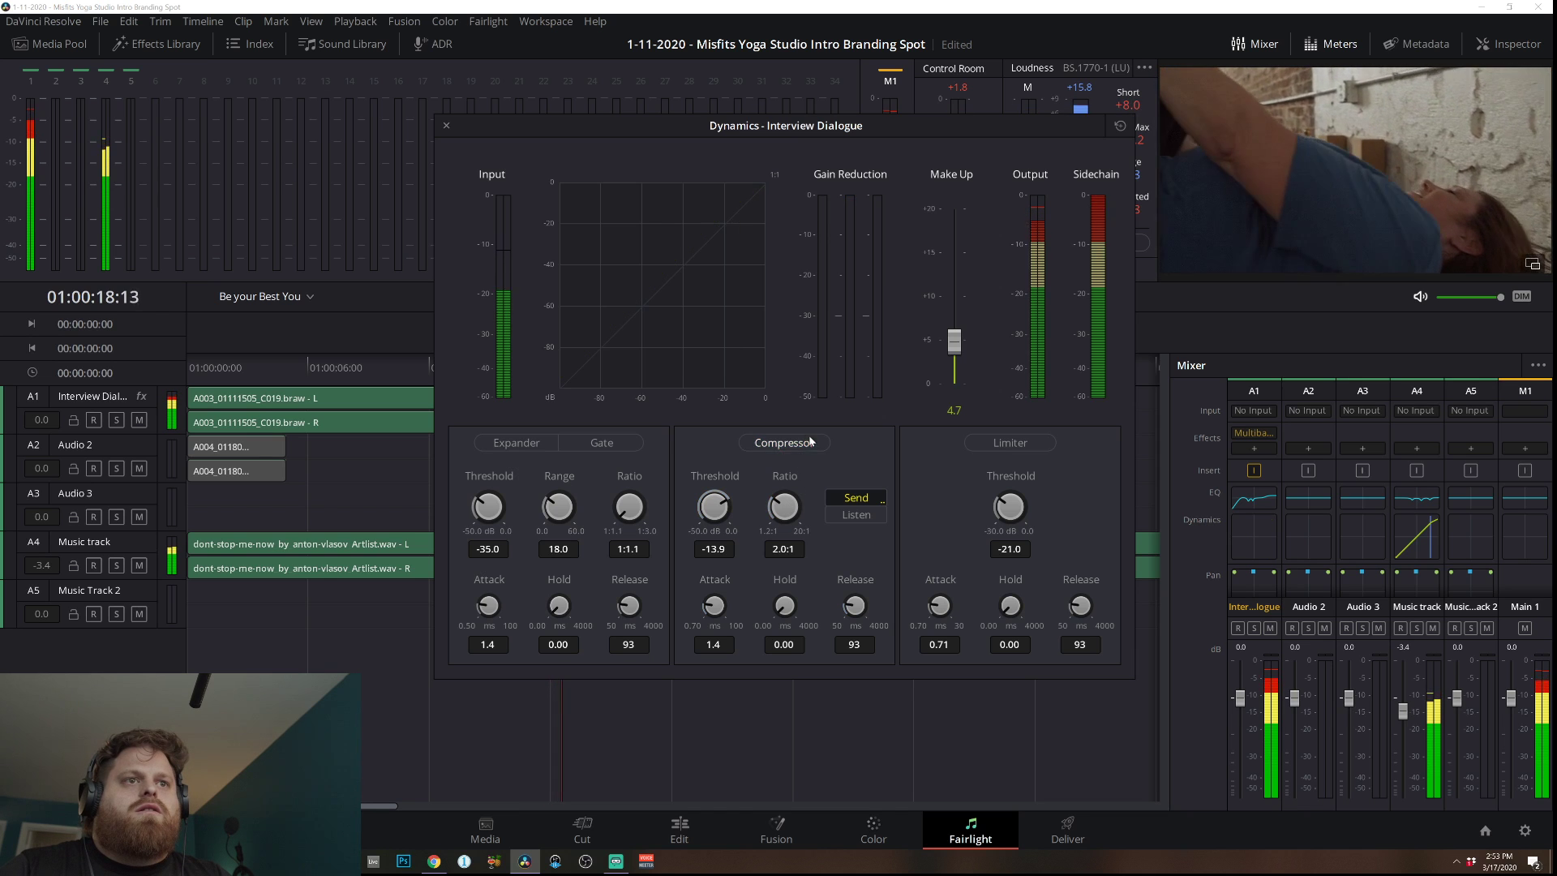
click(810, 441)
click(810, 443)
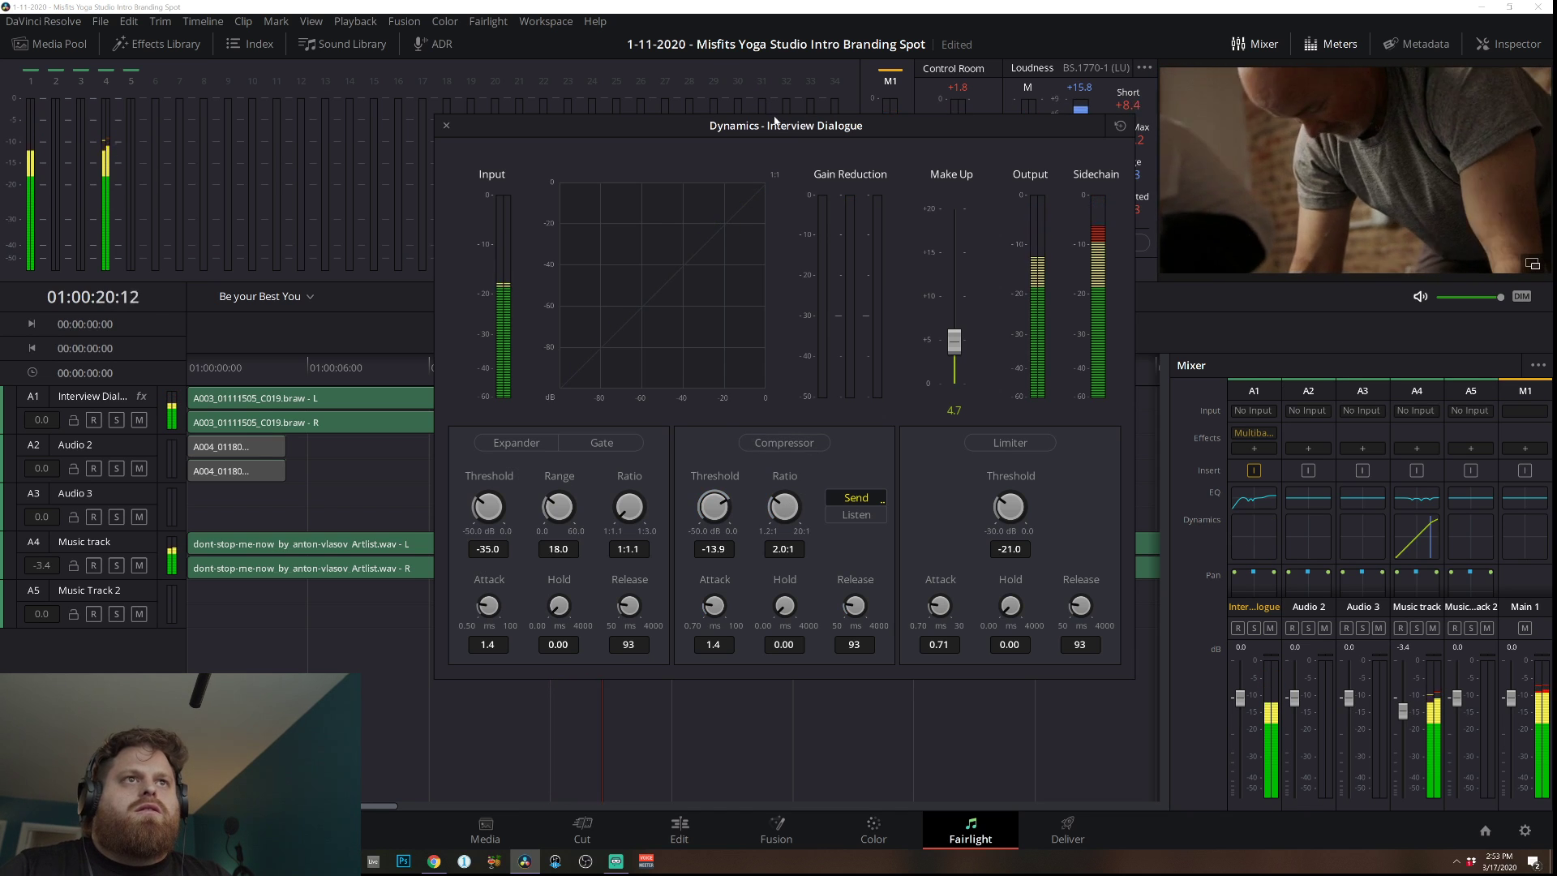
drag(774, 121, 641, 123)
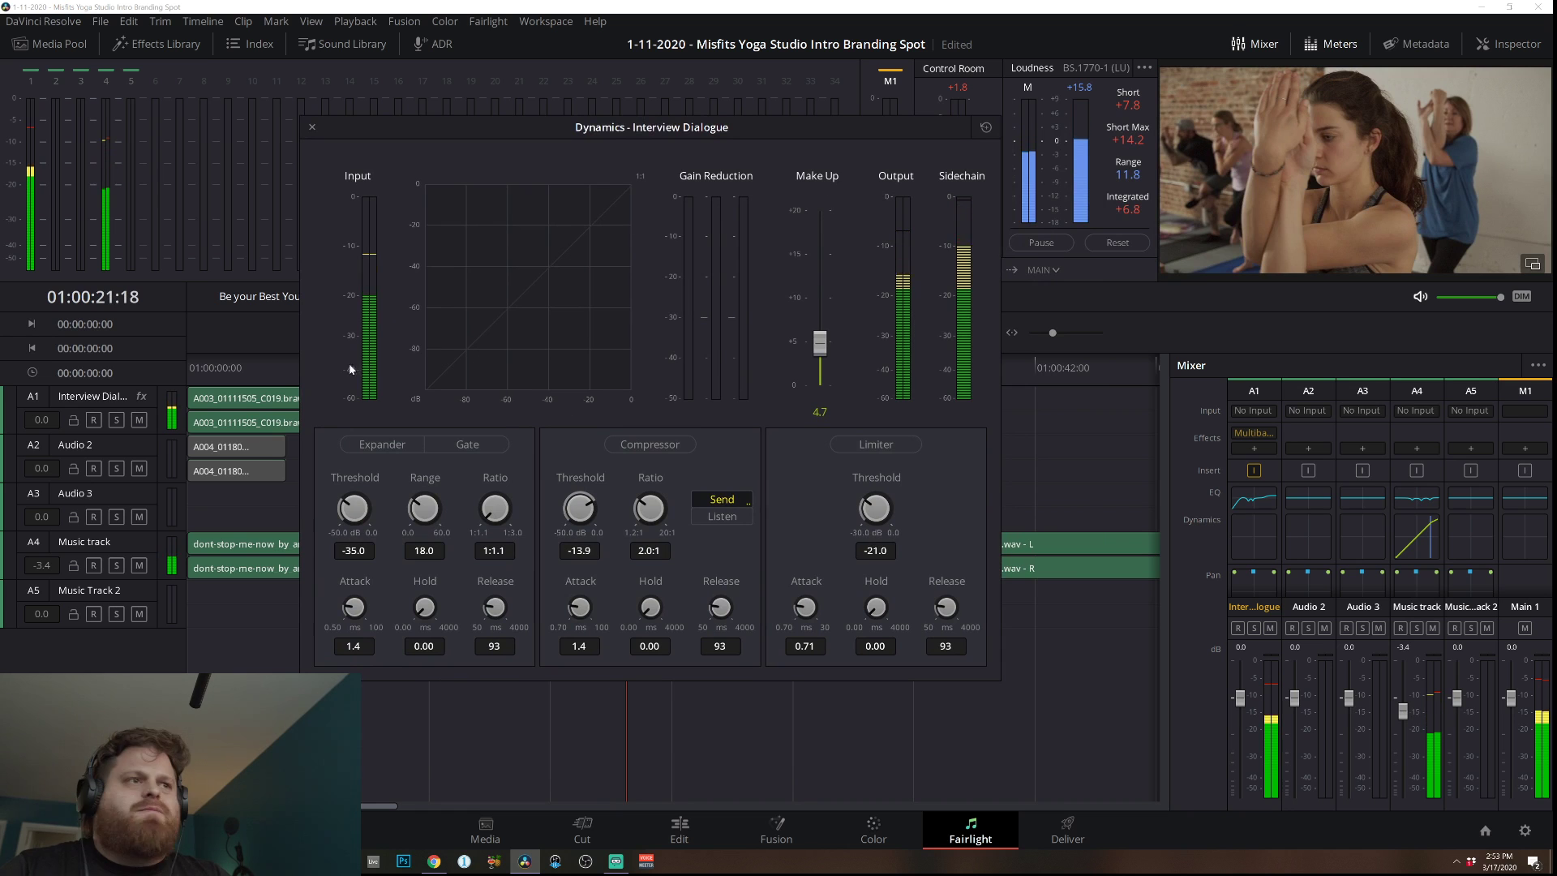
drag(294, 367, 191, 368)
drag(820, 343, 819, 513)
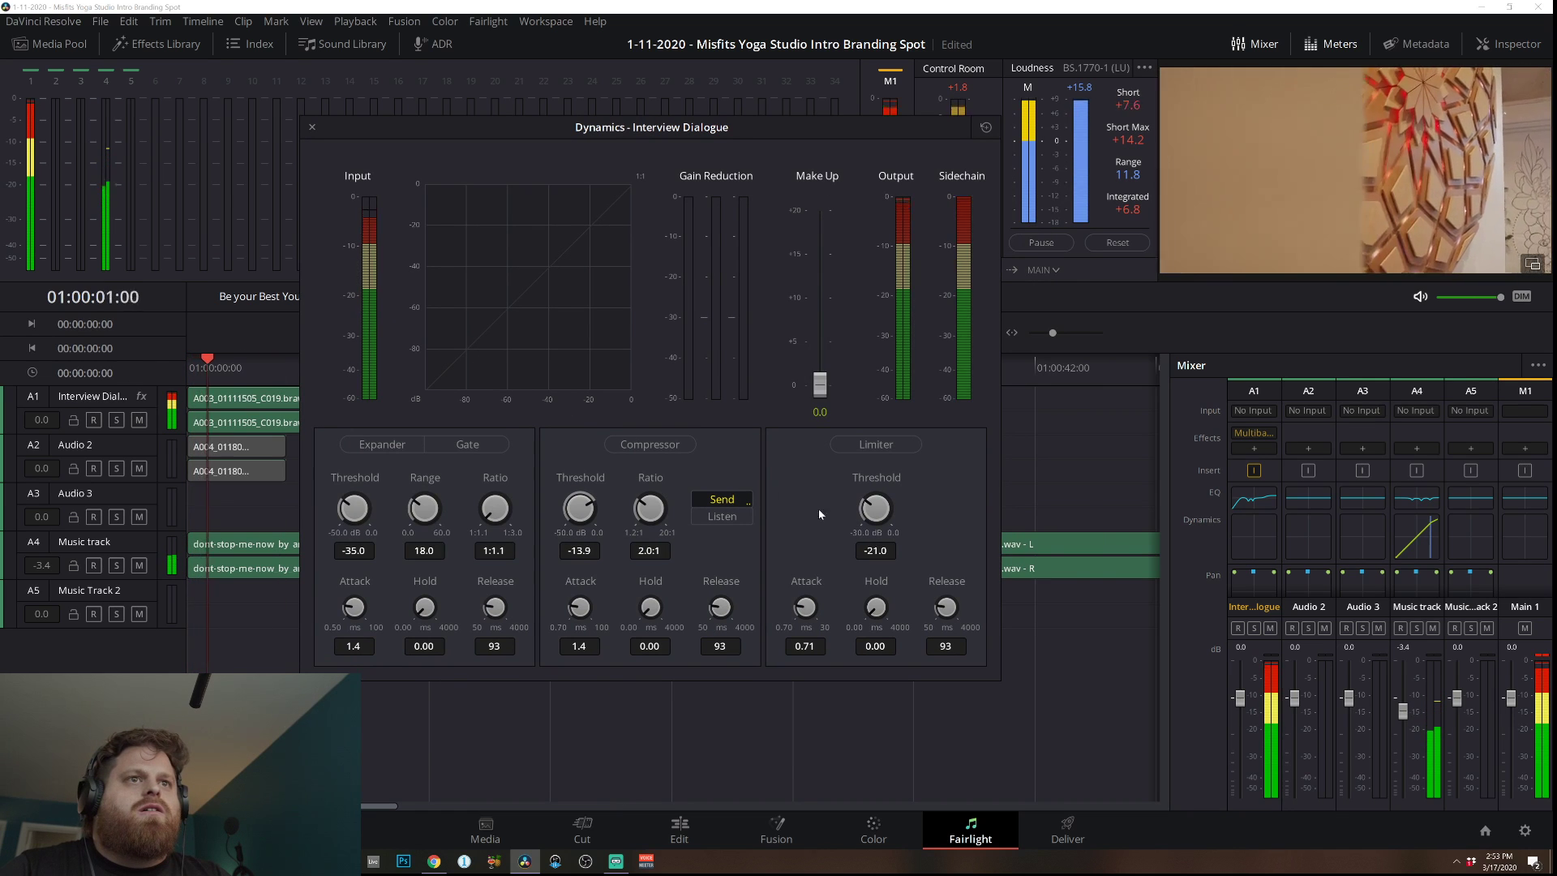
click(646, 444)
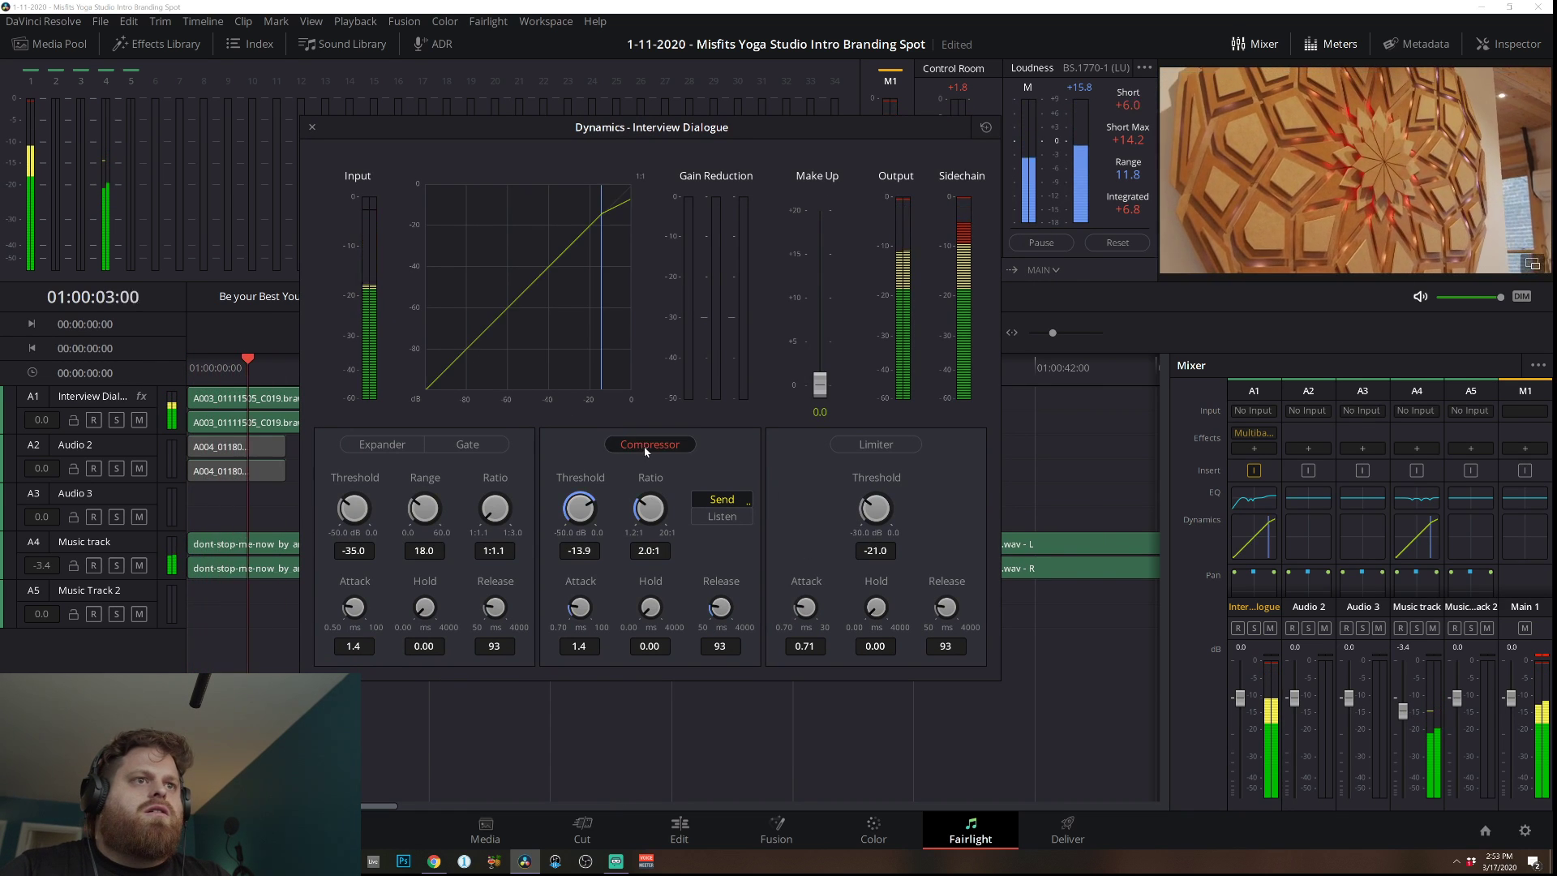
Set the Interview Dialogue equalizer's Band 5 to 3k14 with gain +3.3, close the equalizer, and set the compressor threshold to -17.8.
mouse_move(1250, 436)
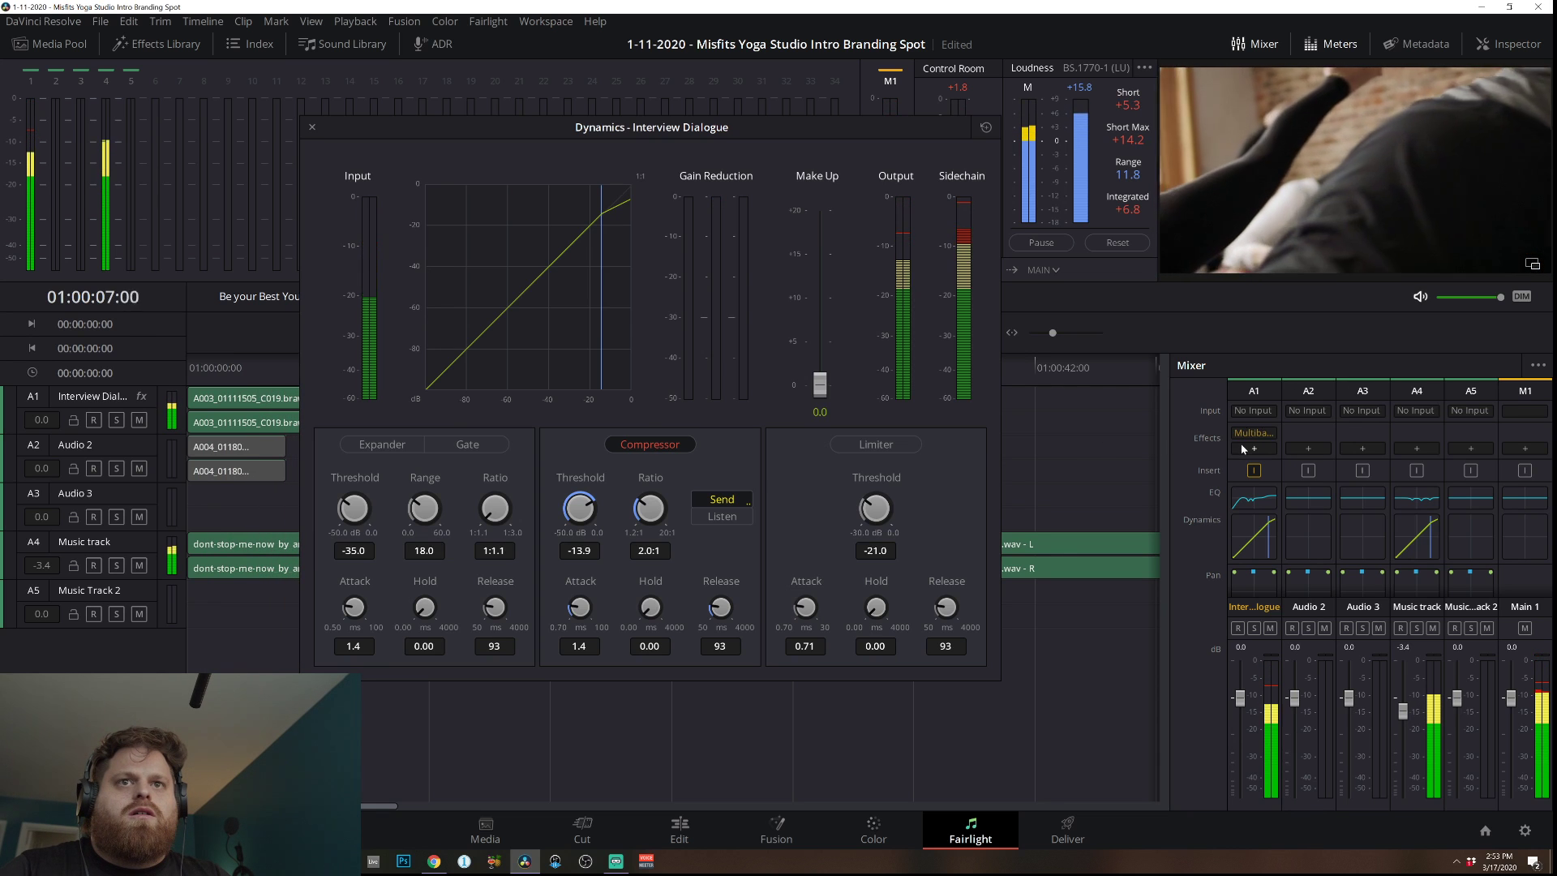
click(1249, 501)
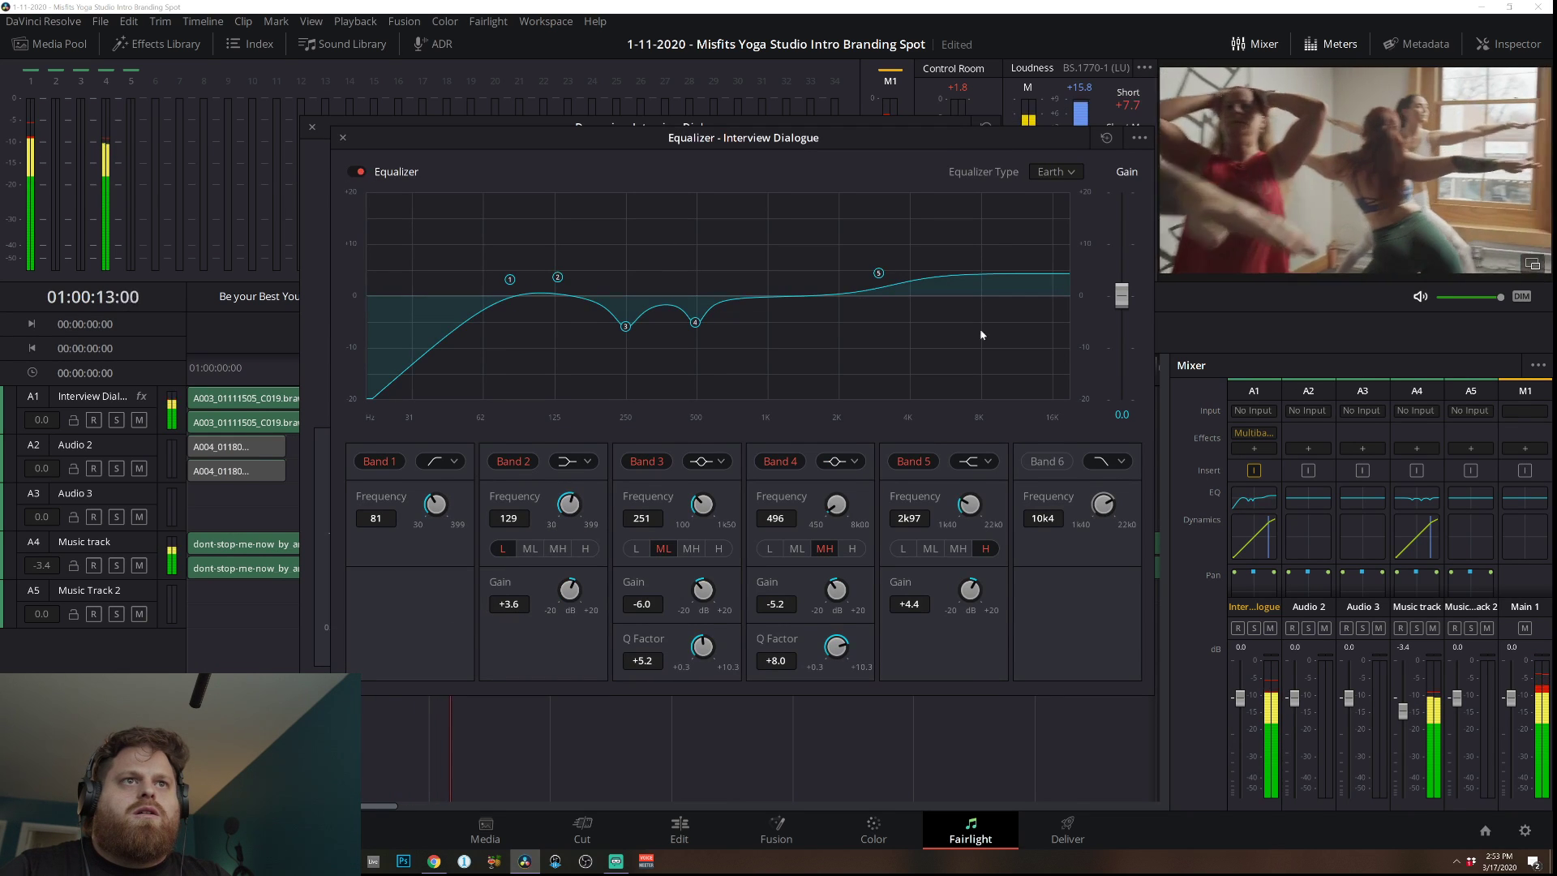
drag(875, 275, 886, 282)
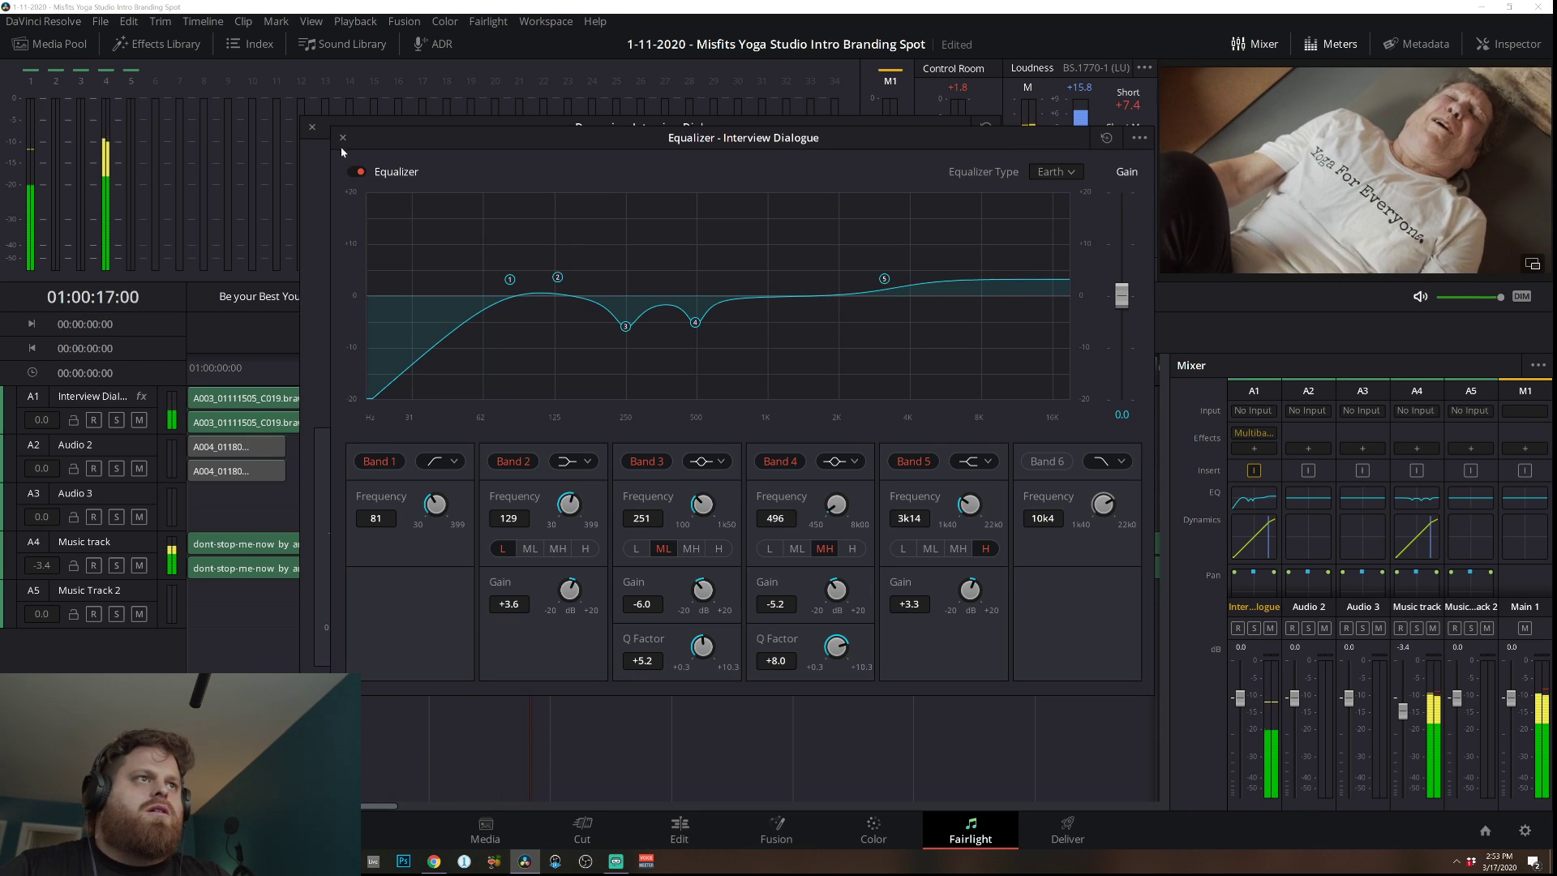
click(342, 138)
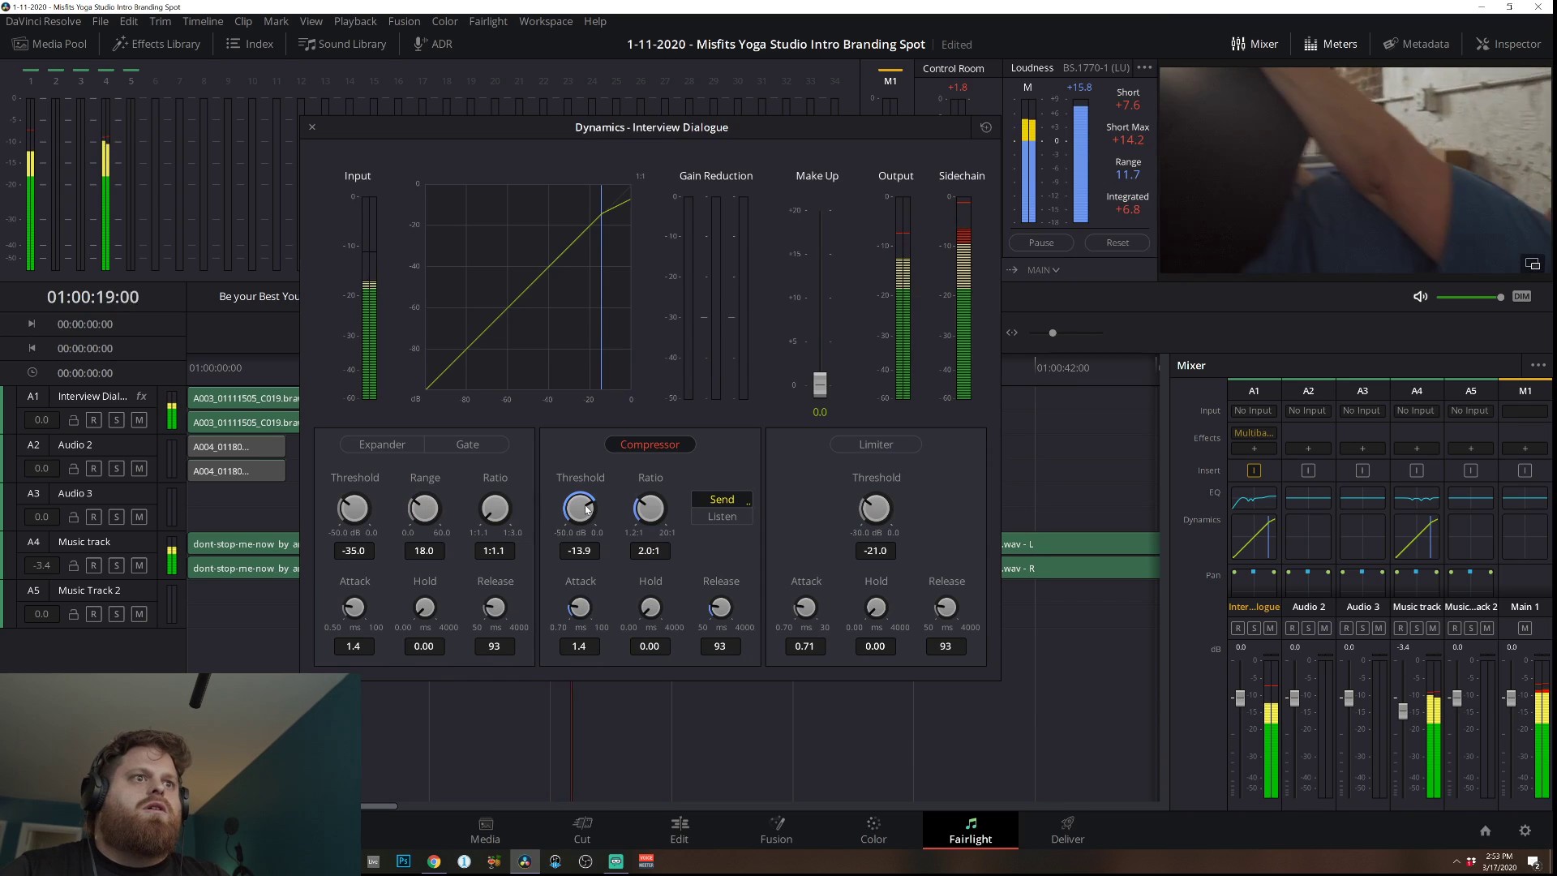
mouse_move(588, 508)
mouse_down()
mouse_move(568, 508)
mouse_move(581, 513)
mouse_up()
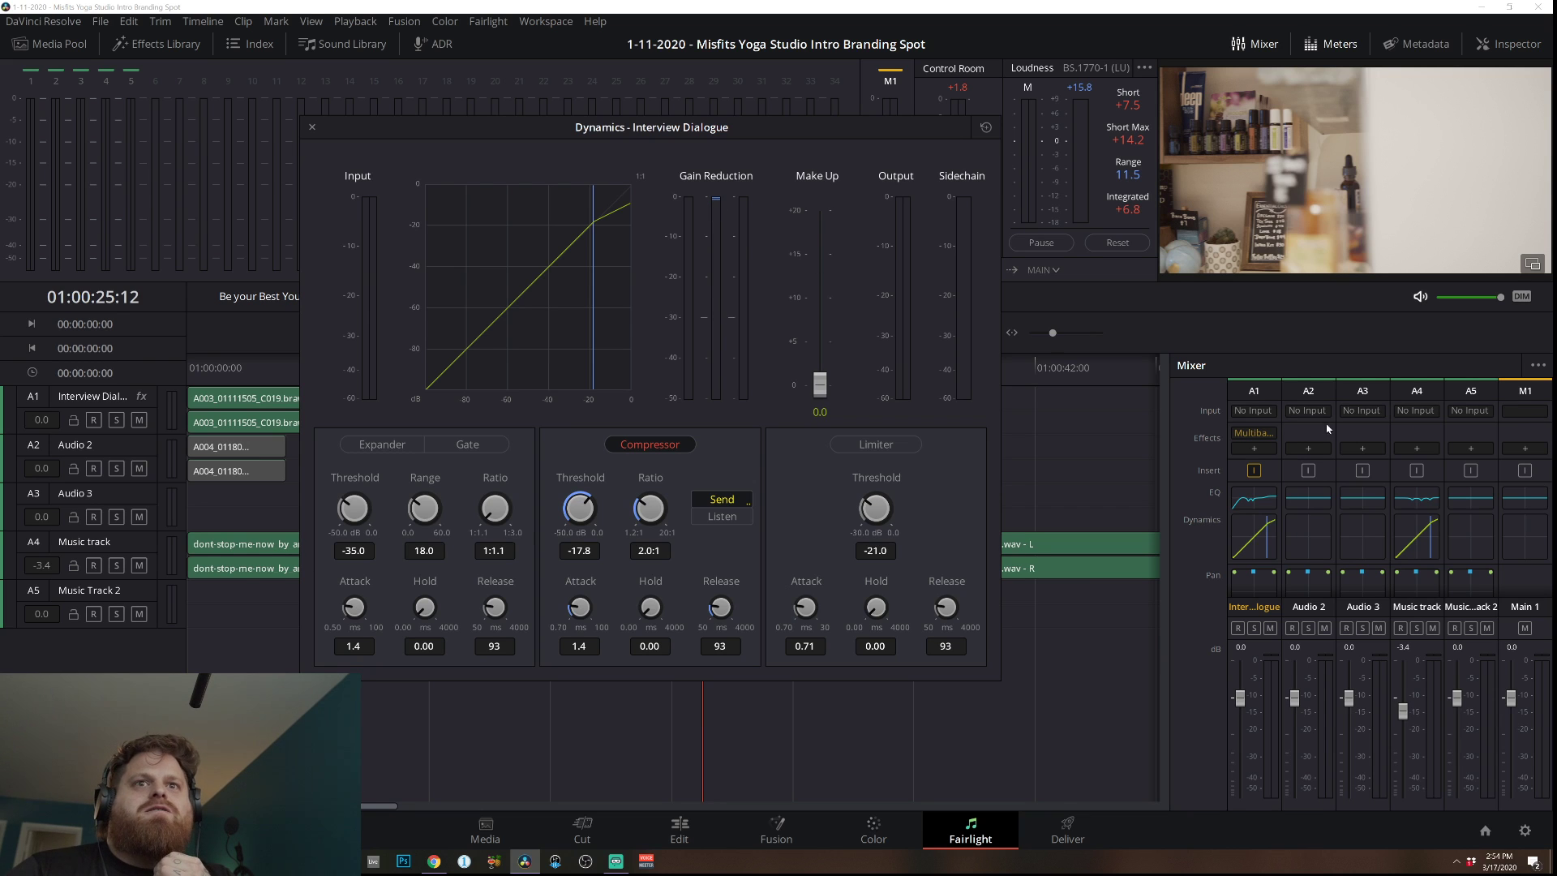
Set the Music track's compressor threshold to -23.9 during playback, and try its sidechain as Send before restoring Listen.
double_click(1417, 537)
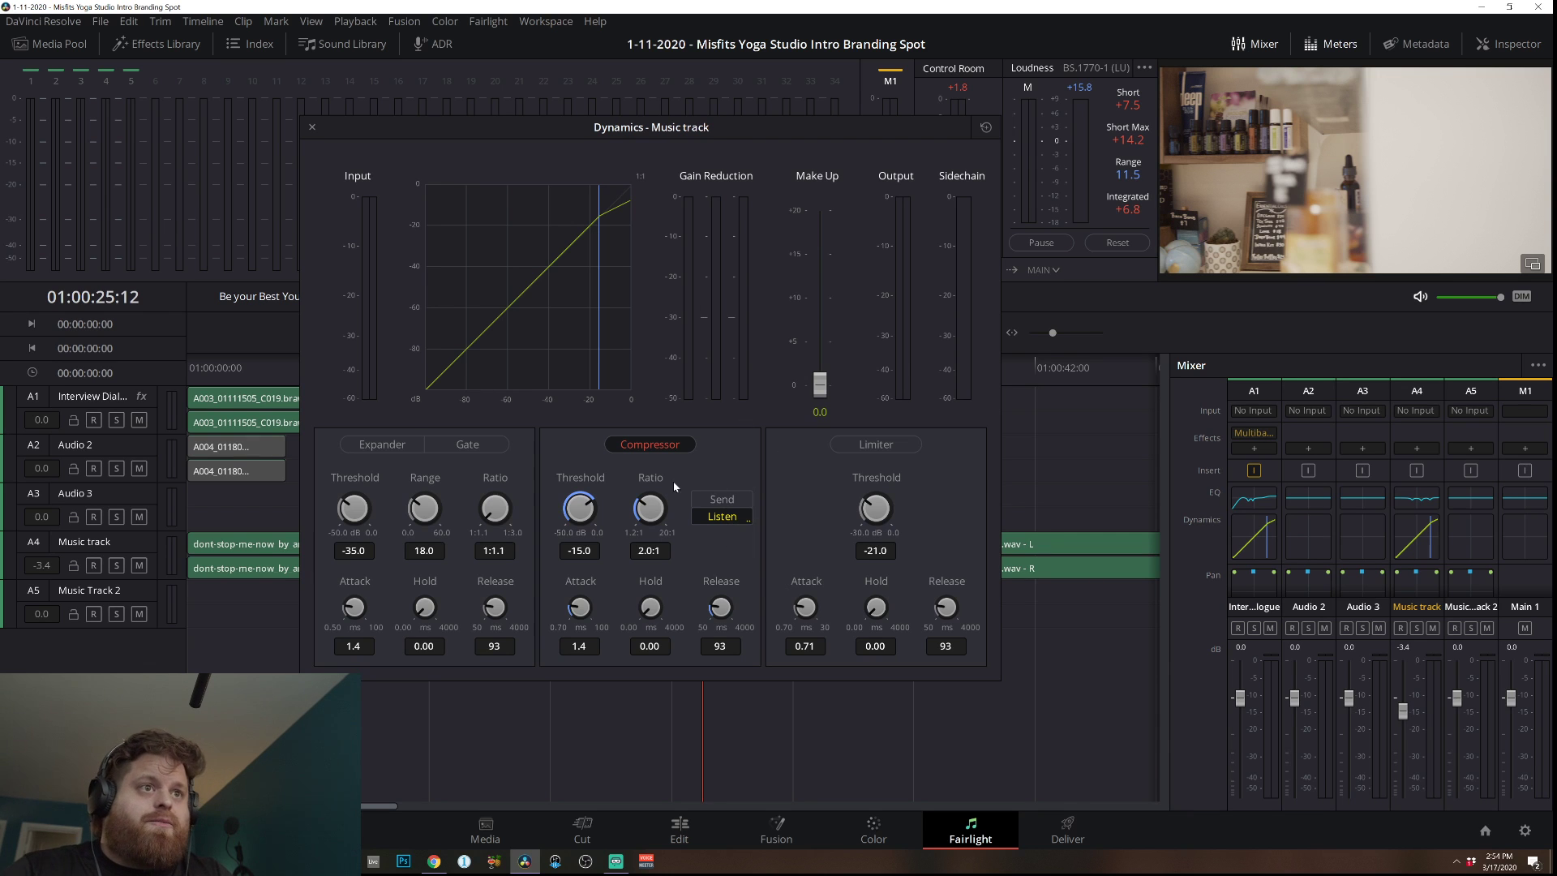
key(space)
drag(588, 518, 533, 621)
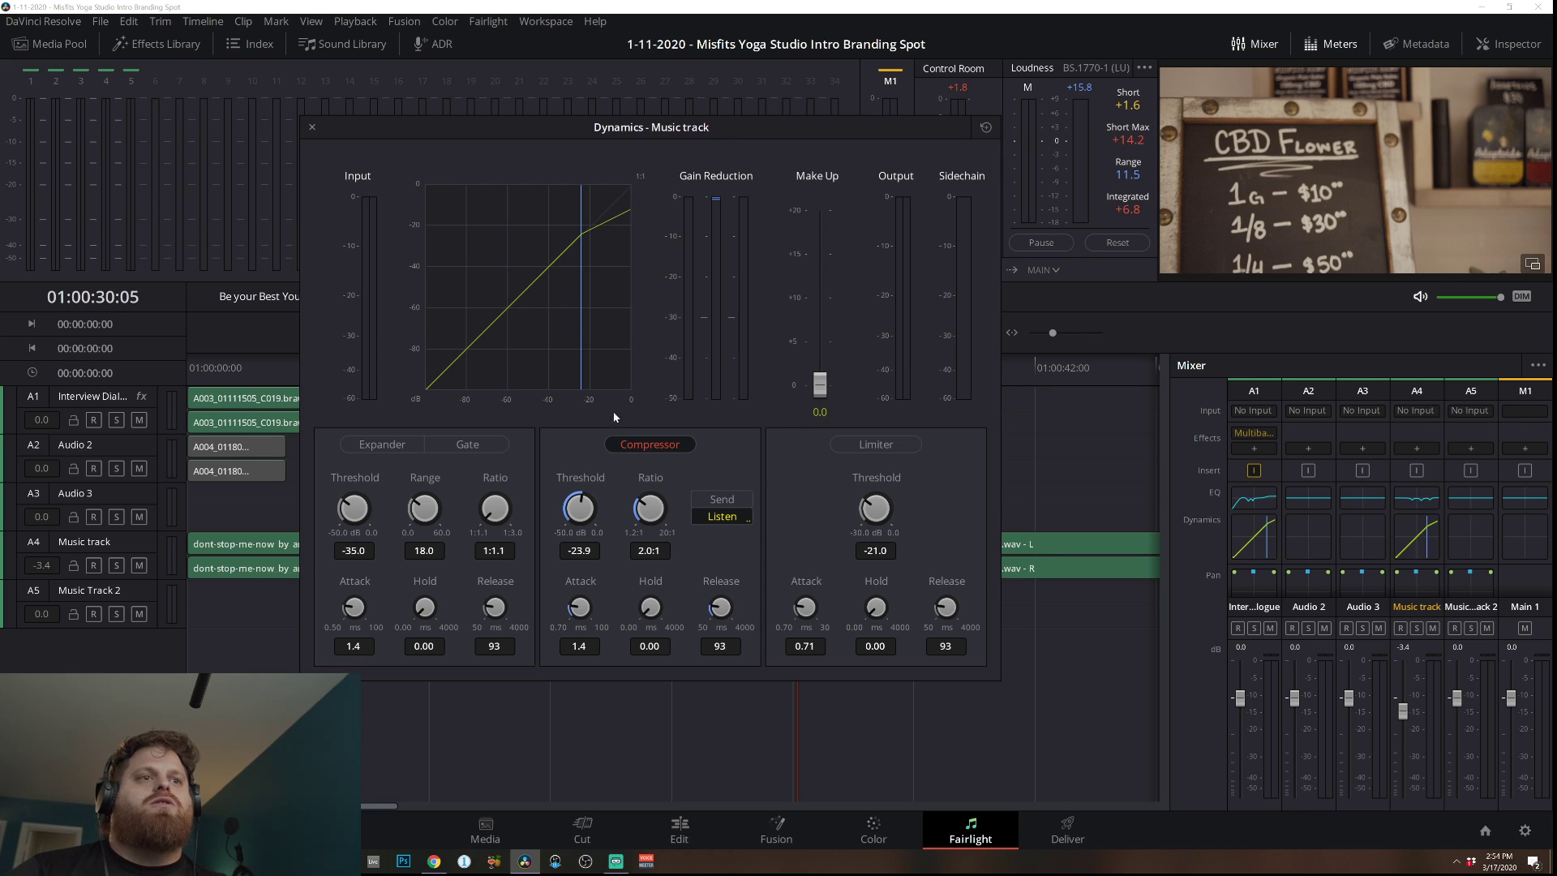
key(space)
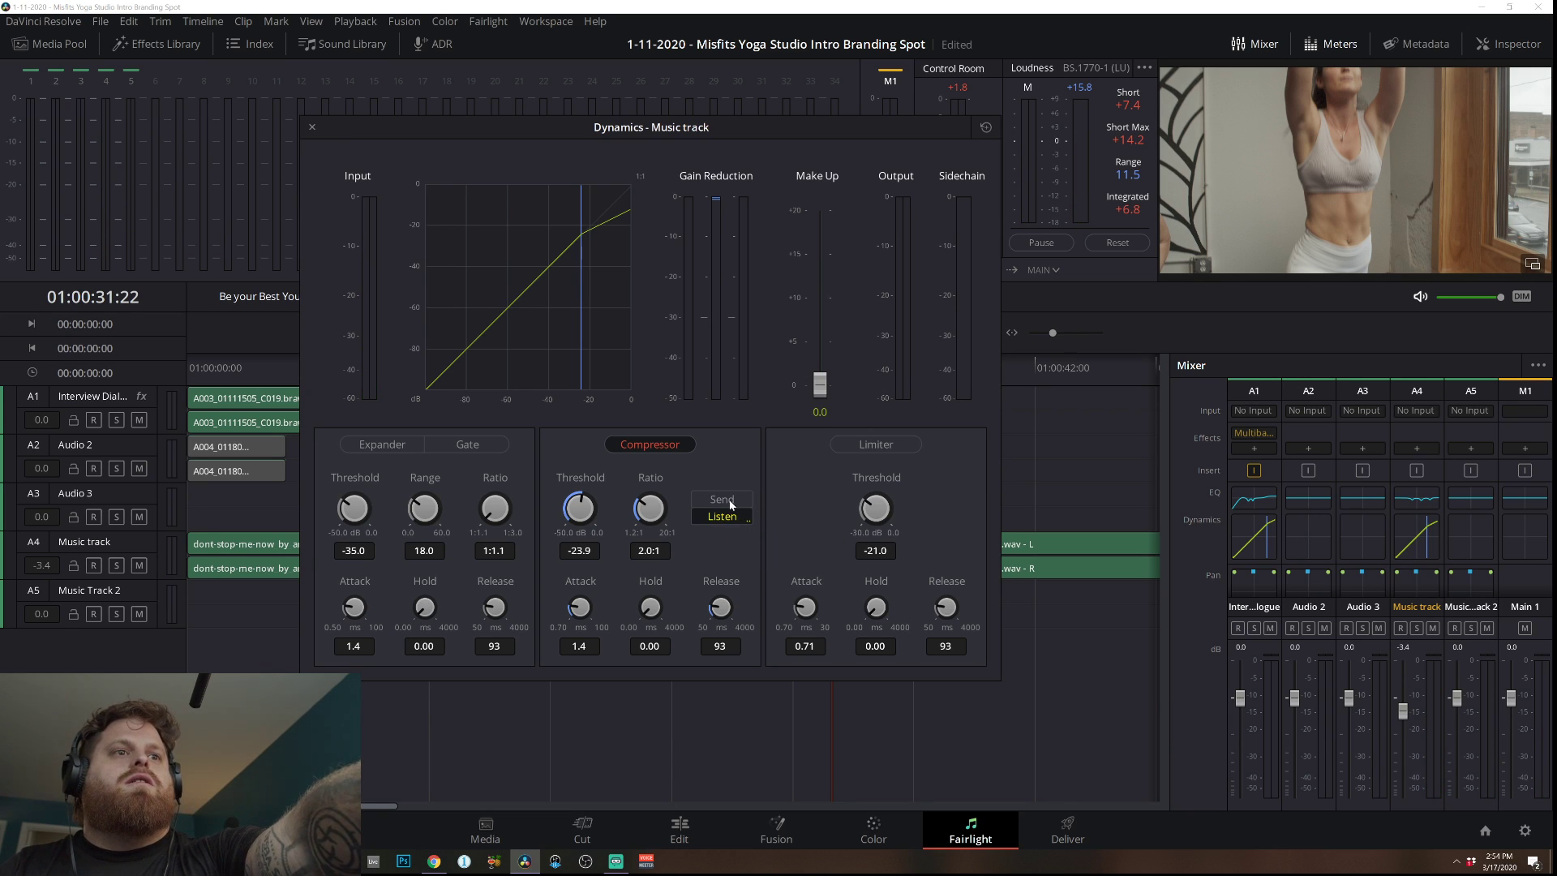
click(739, 504)
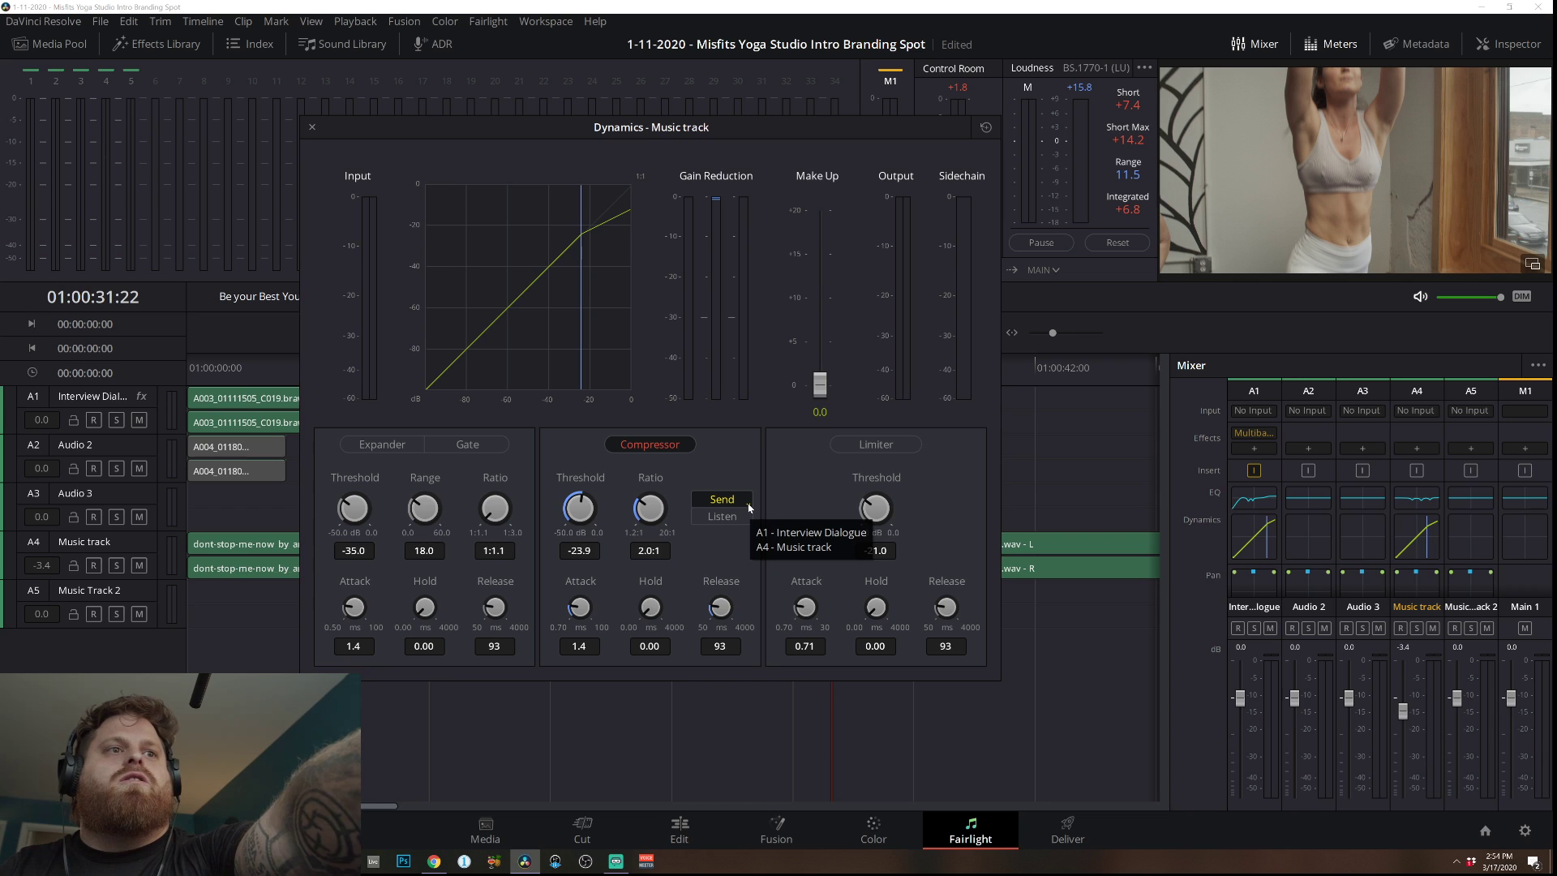
click(724, 517)
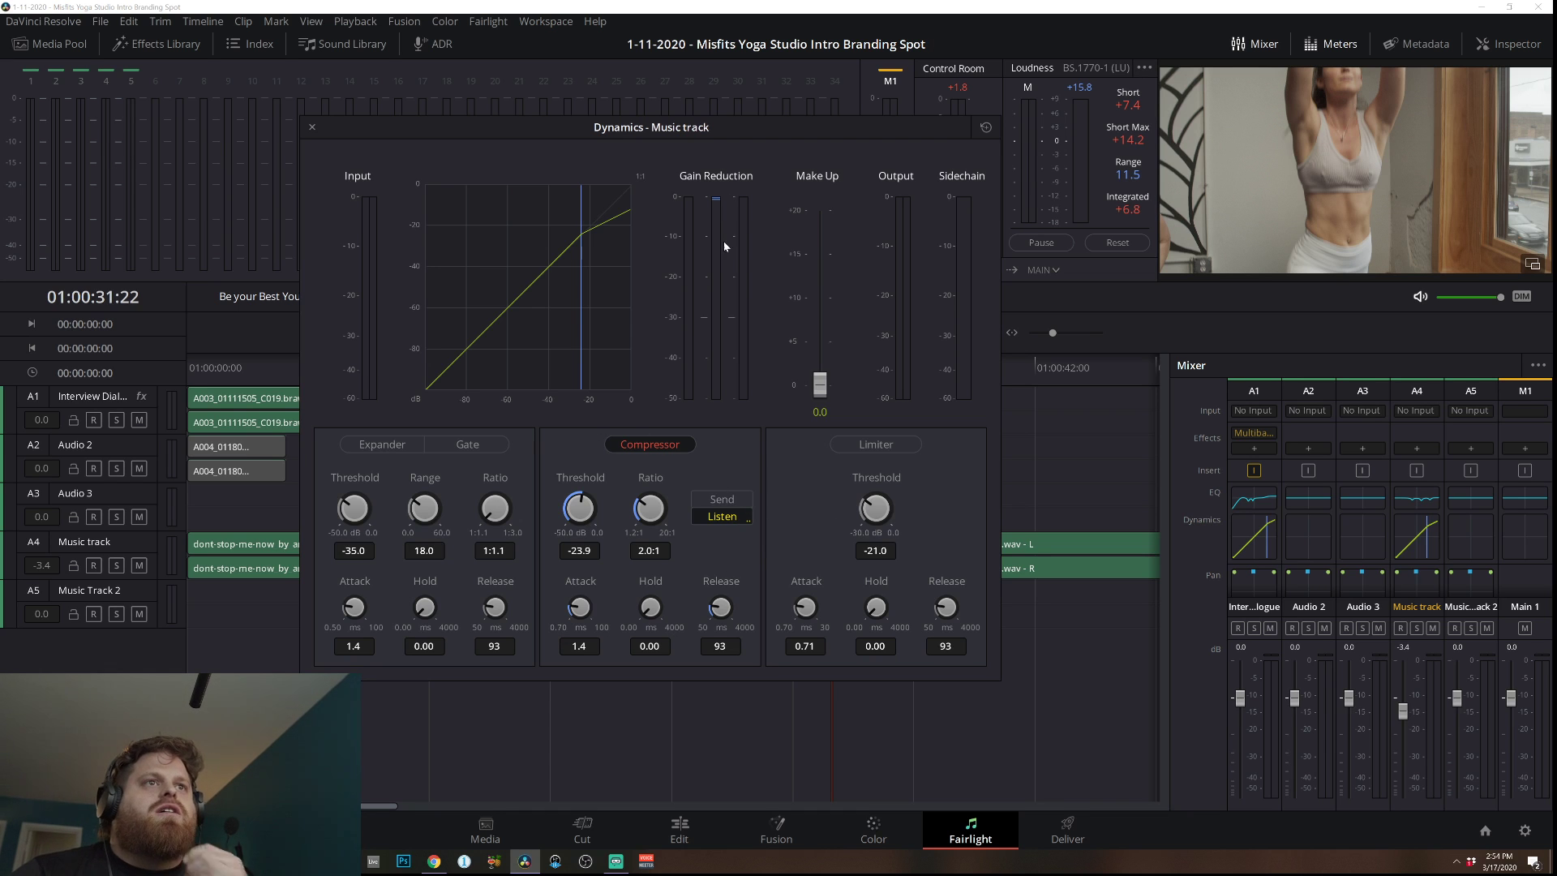
Play the timeline from the start, around 01:00:26:00 and around 01:00:44:00 to compare the Music track's gain reduction.
key(space)
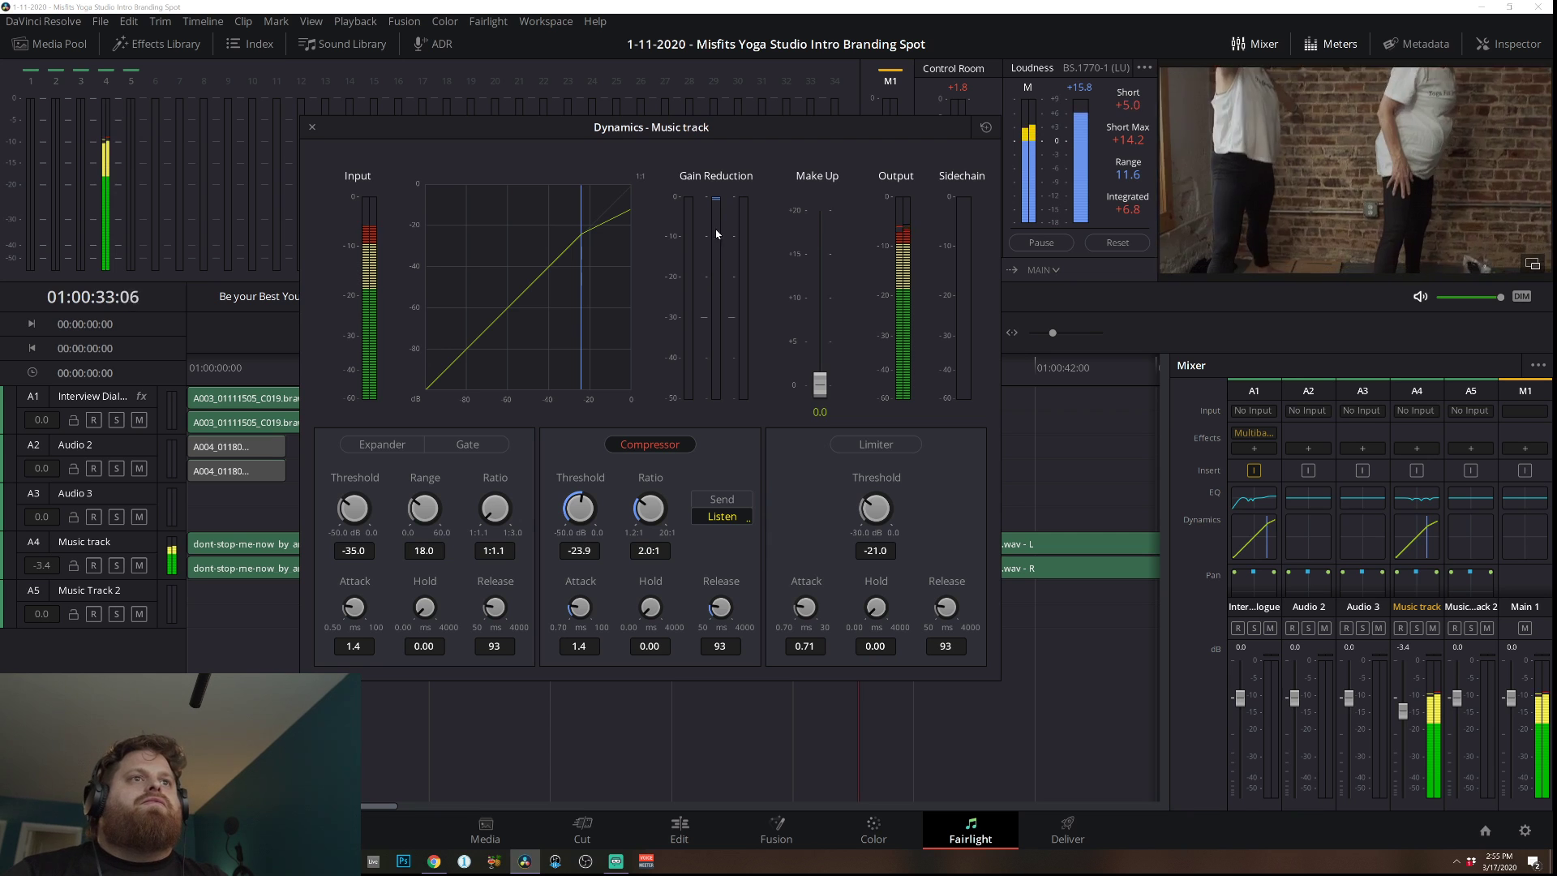
click(208, 367)
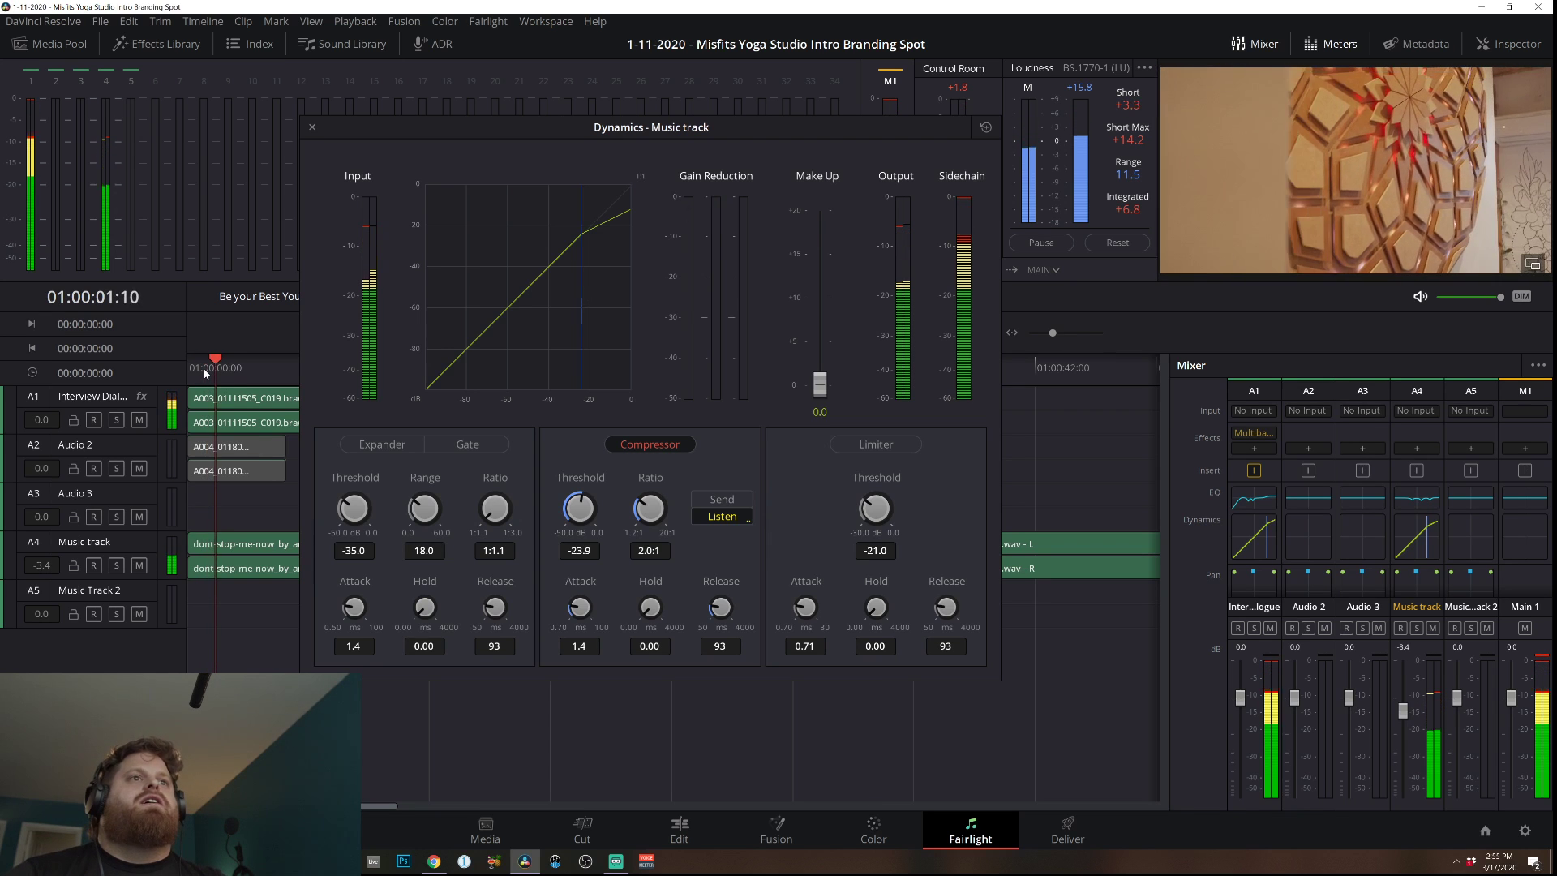
drag(206, 373, 699, 400)
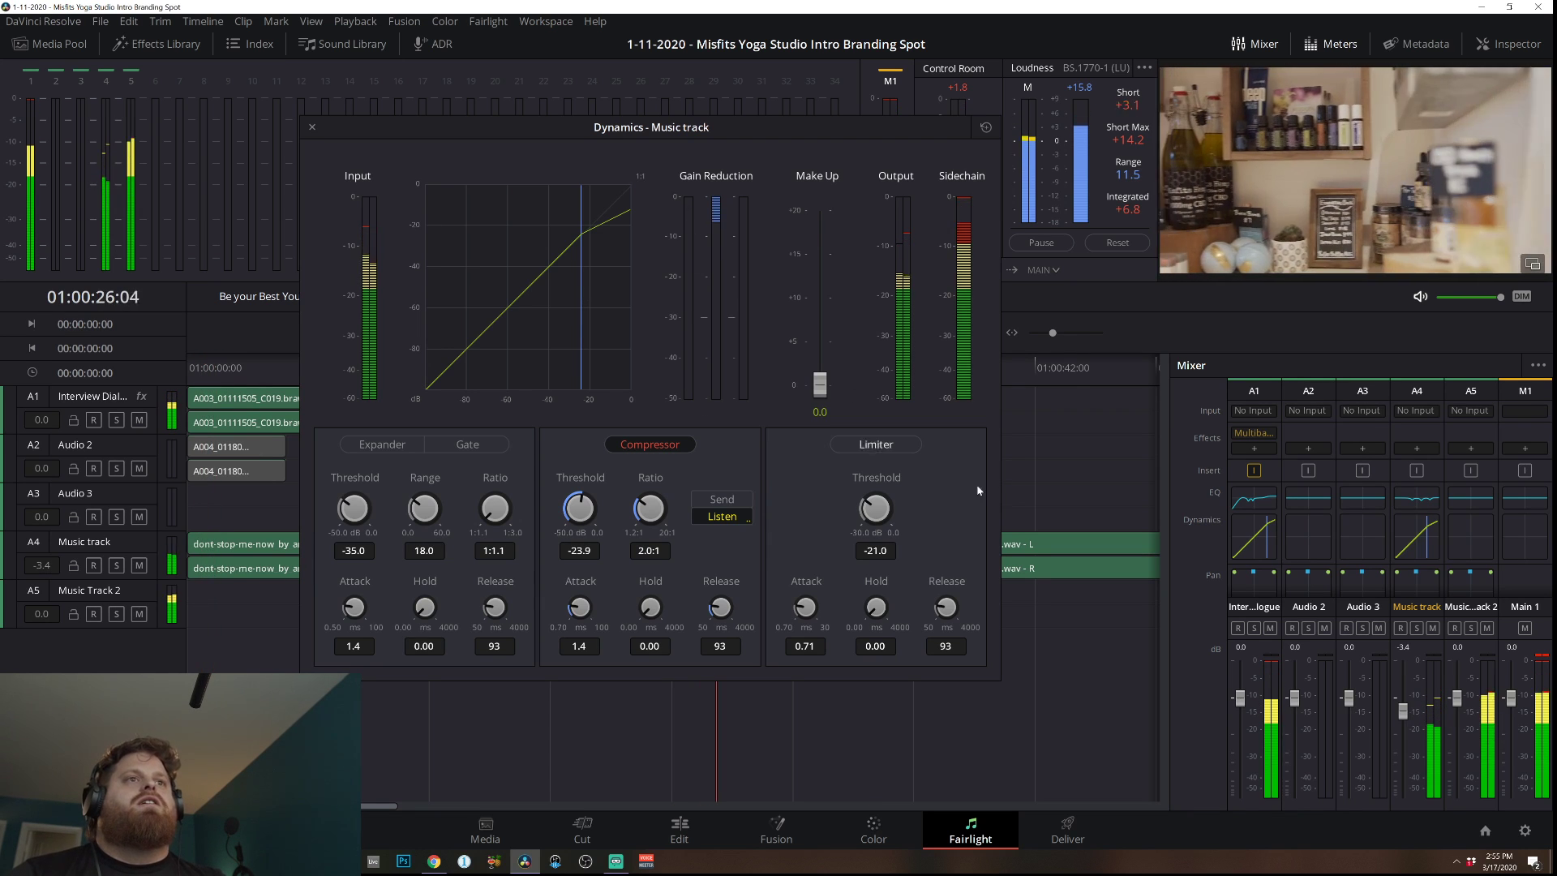
click(1072, 367)
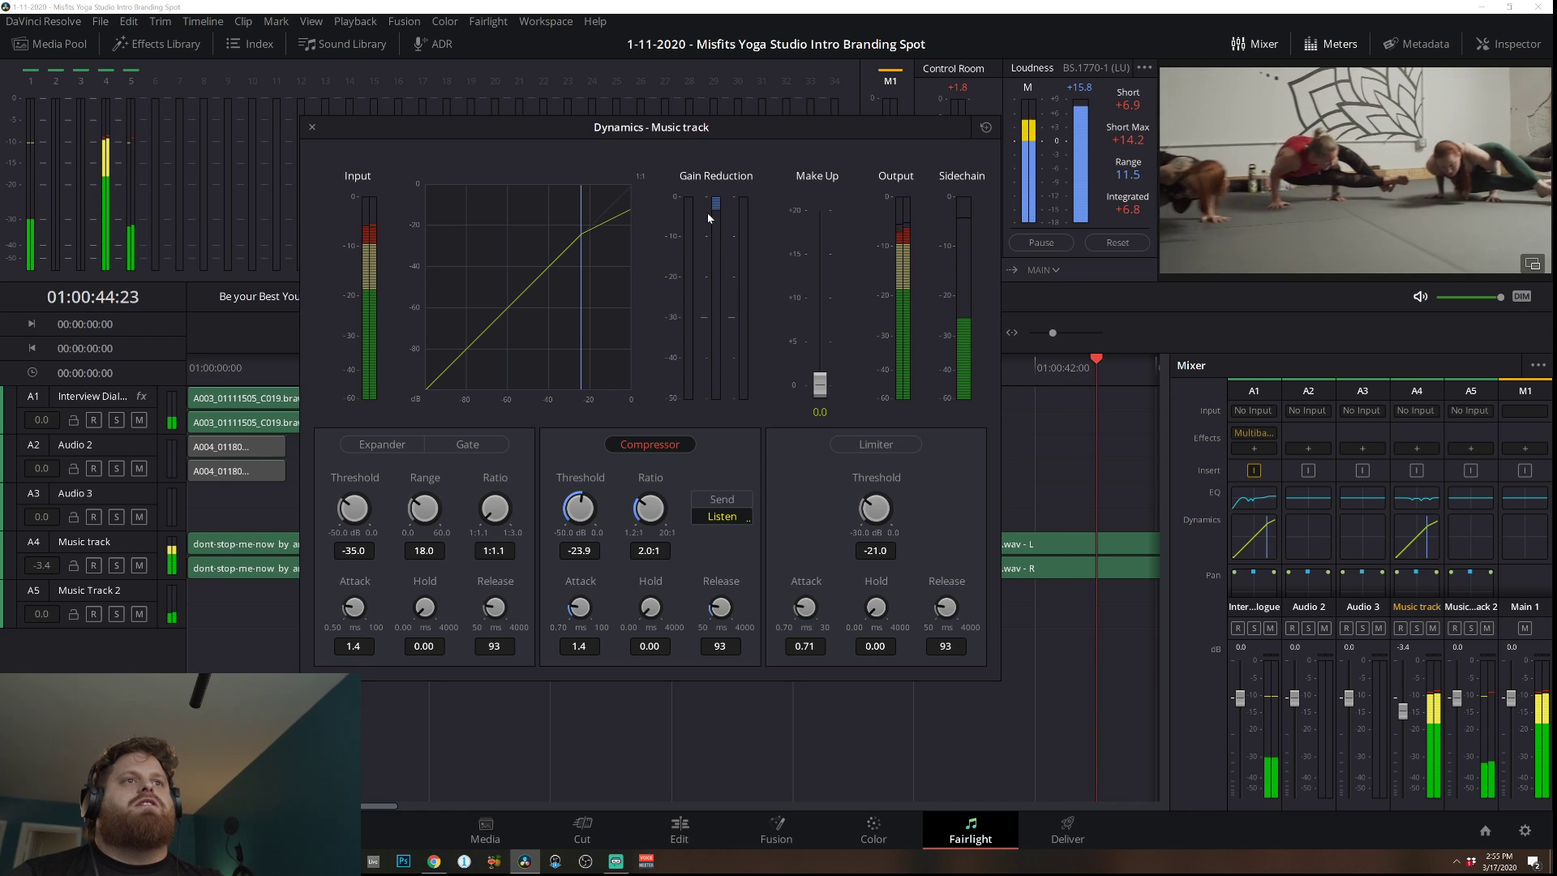
click(1020, 371)
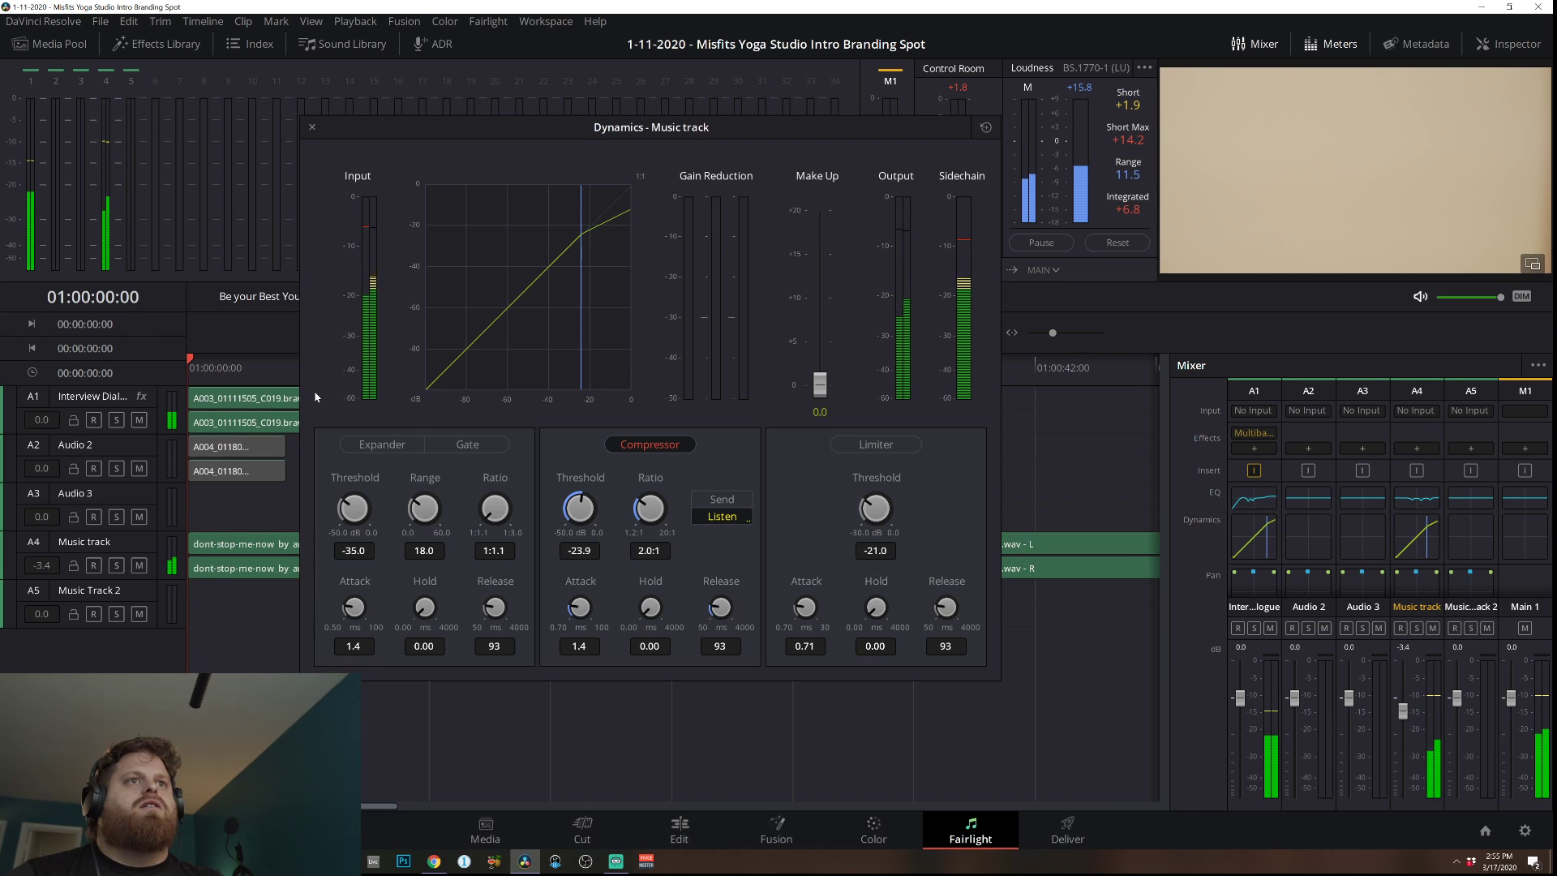
click(1063, 369)
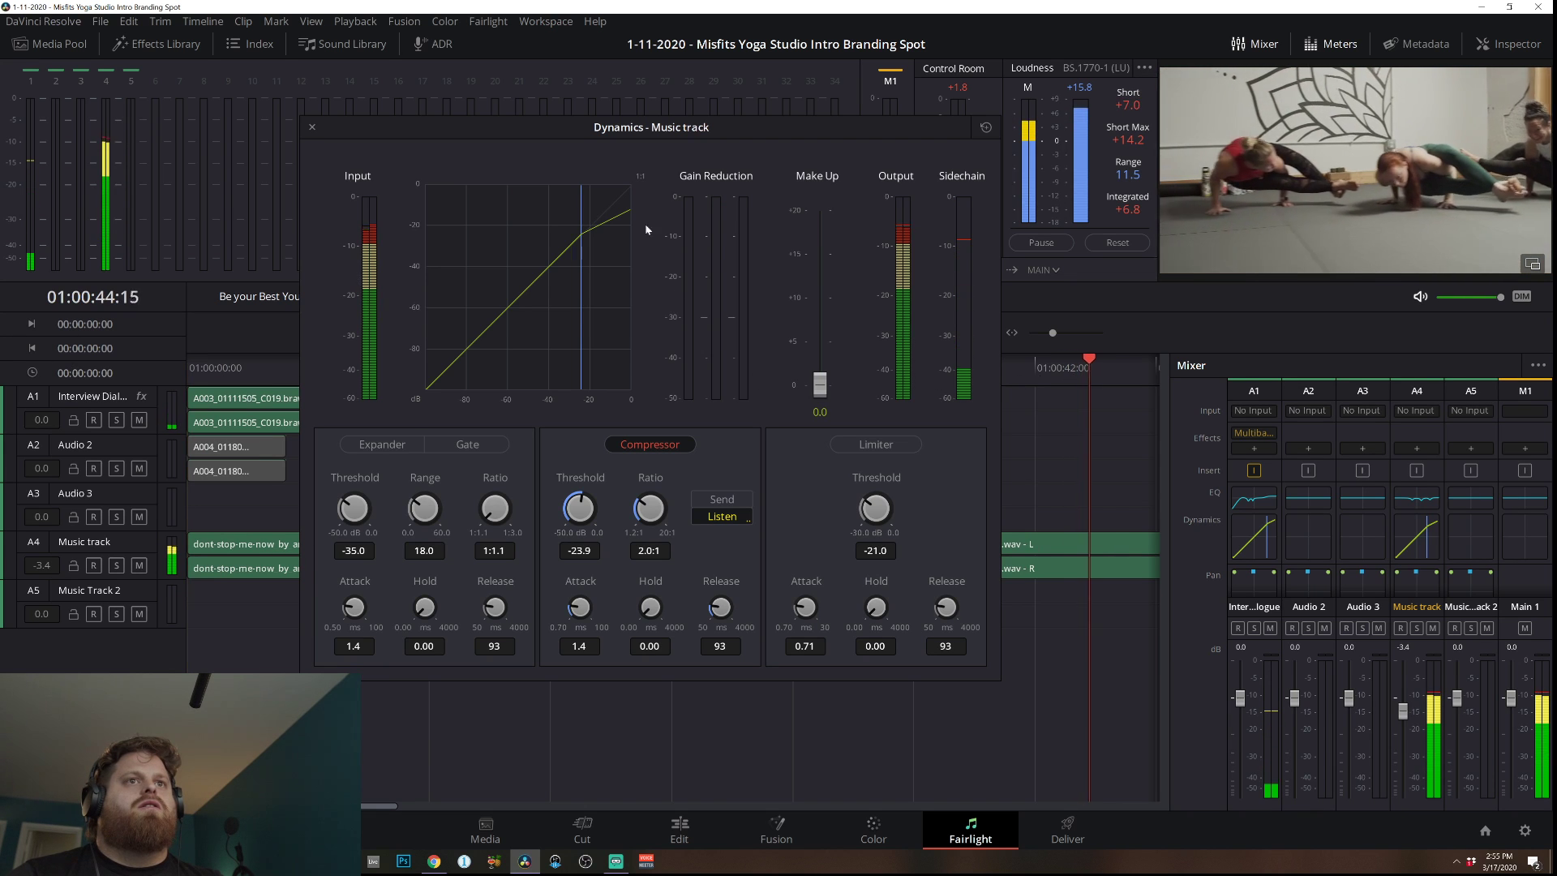
Compare playback around 01:00:10:00 with the Music track's sidechain Listen off, and turn Listen back on.
click(732, 516)
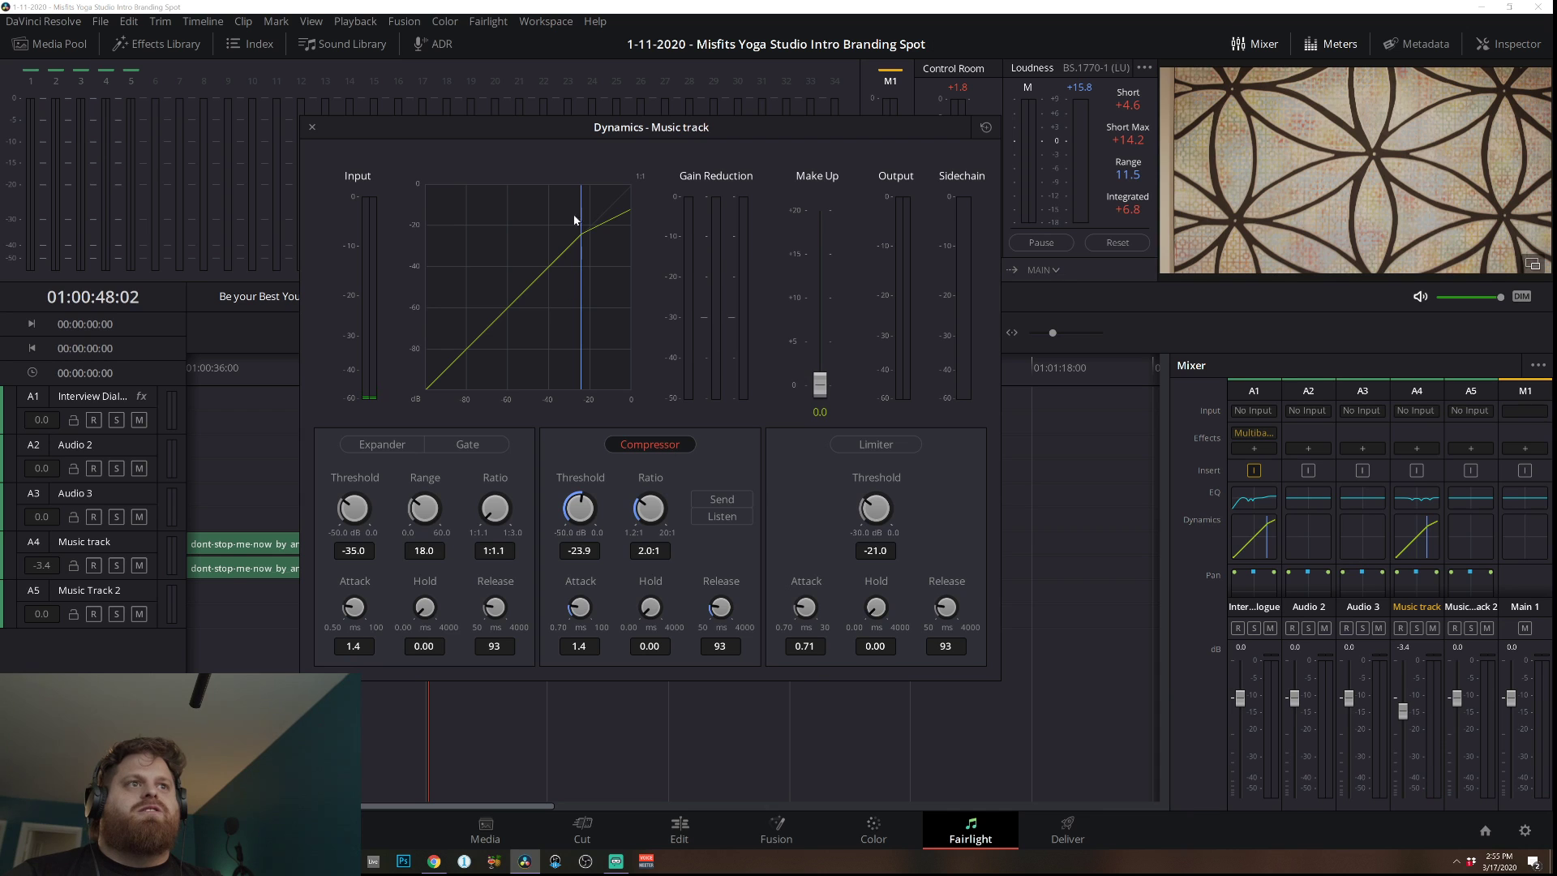
drag(200, 386, 243, 381)
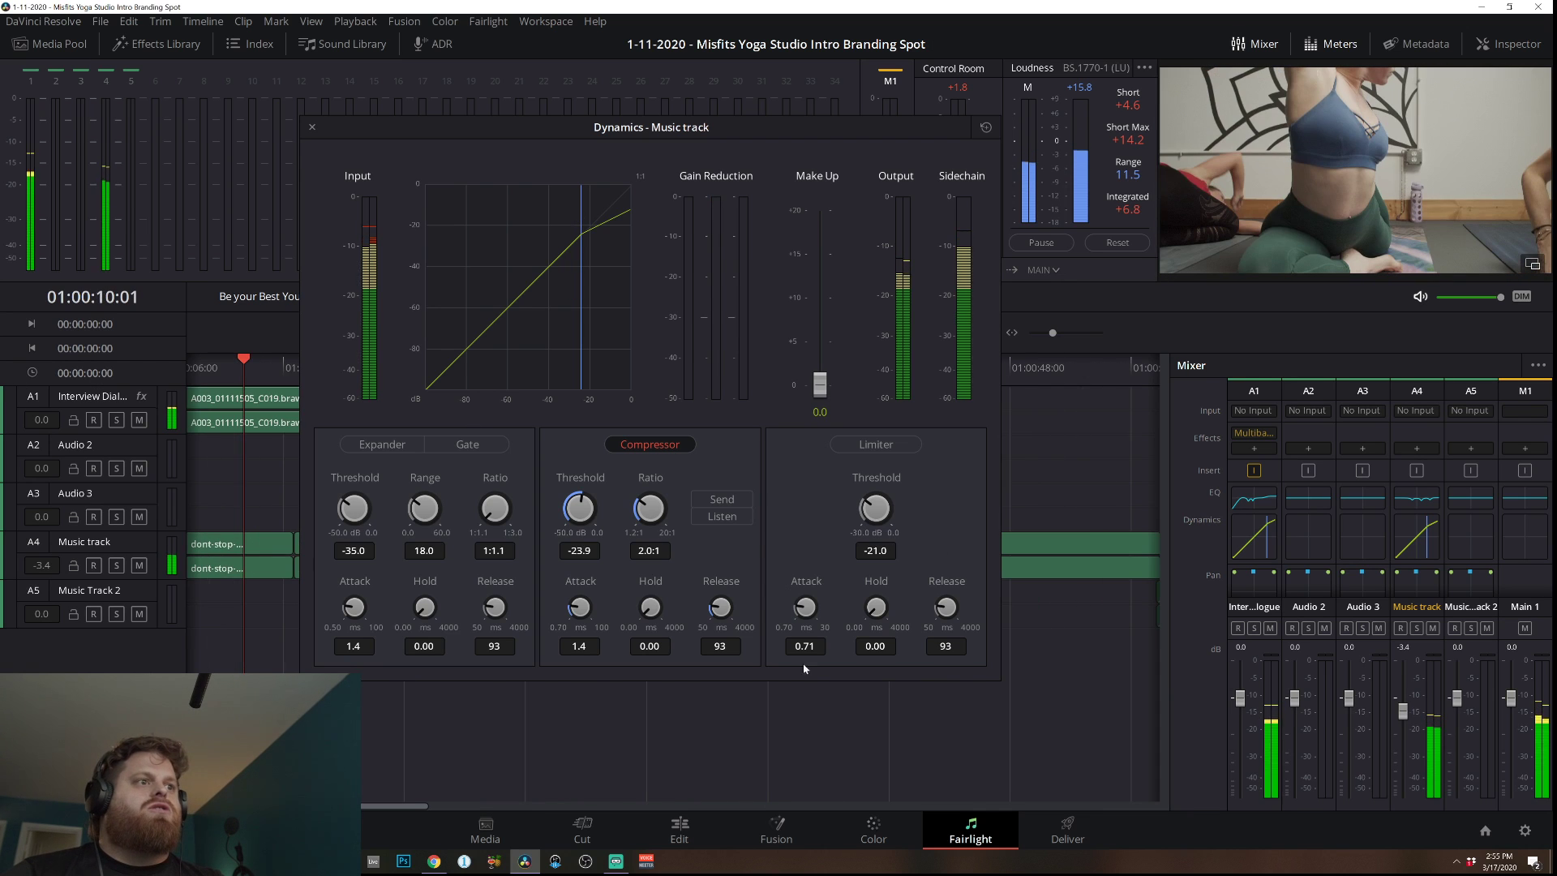
click(722, 504)
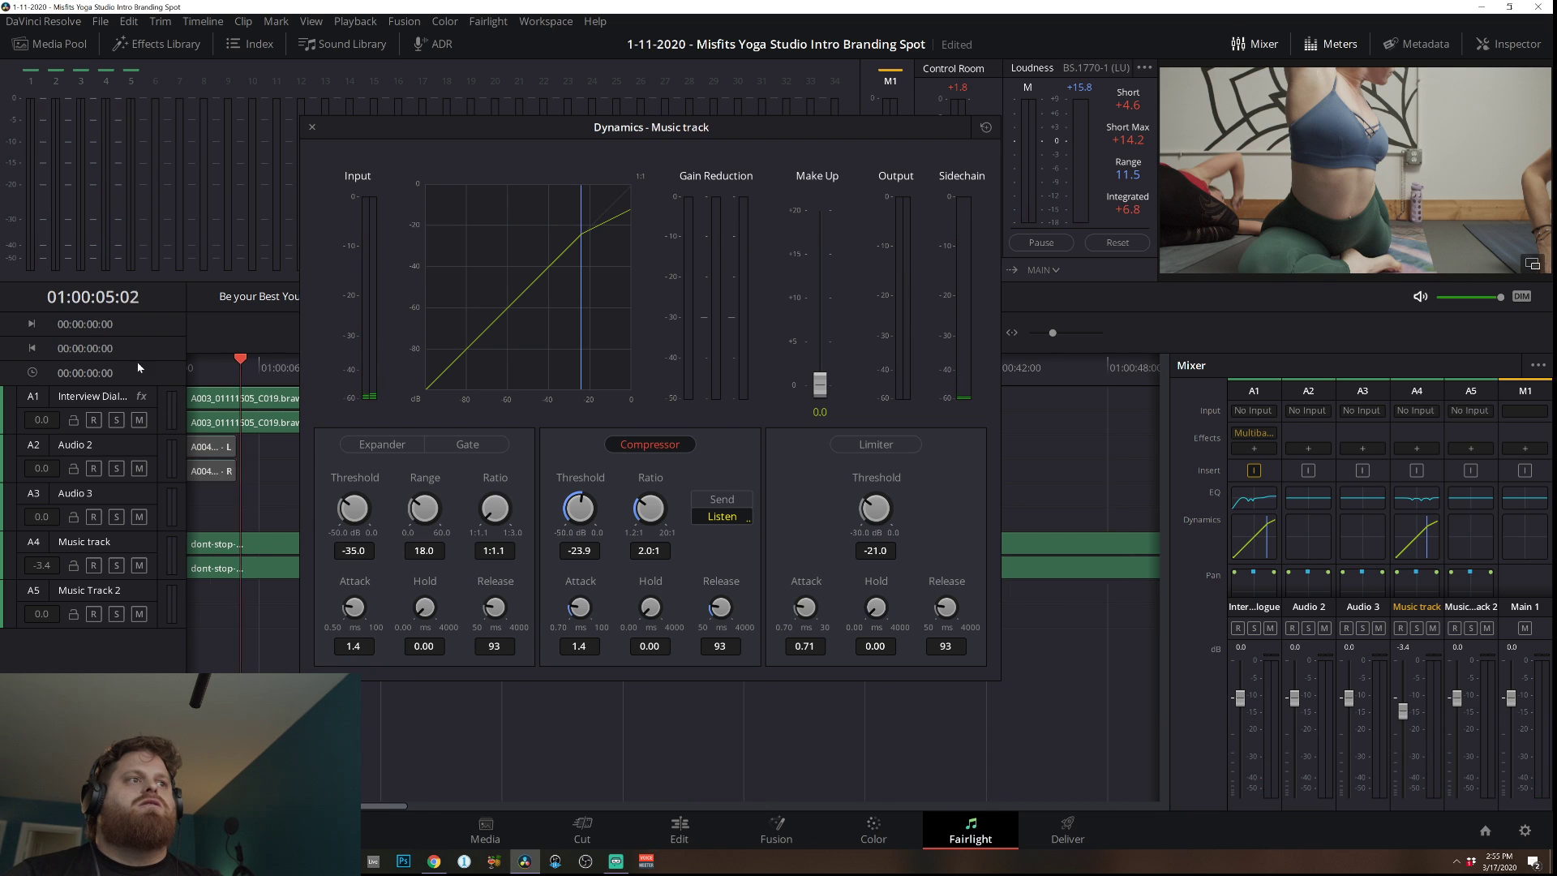
Play the timeline from the start, set the Music track's compressor threshold to -23.4 during playback, and close its dynamics settings.
key(Home)
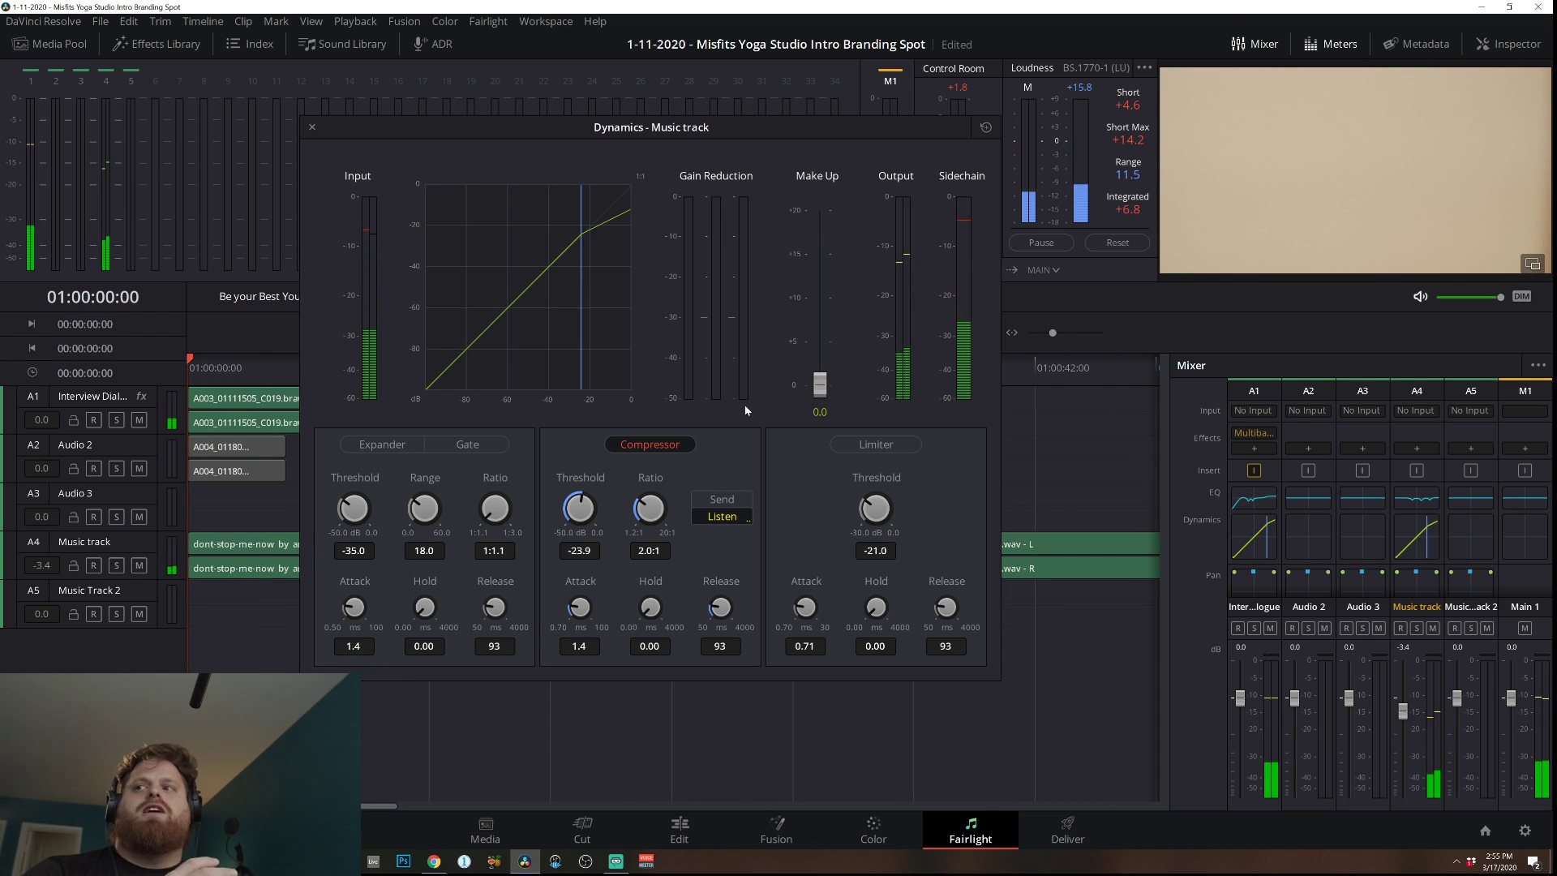
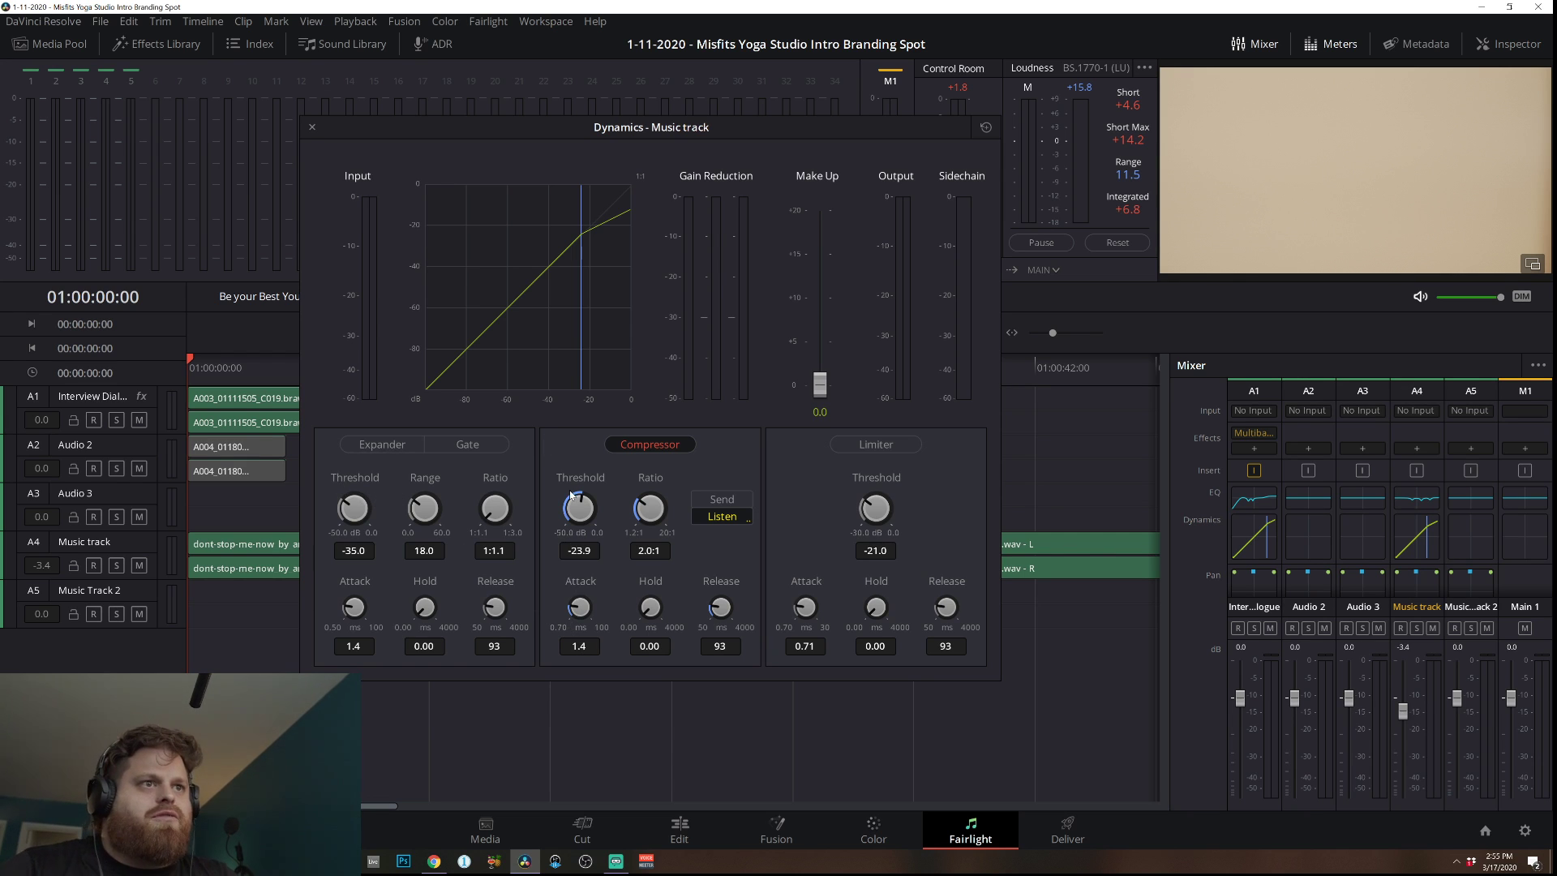
key(space)
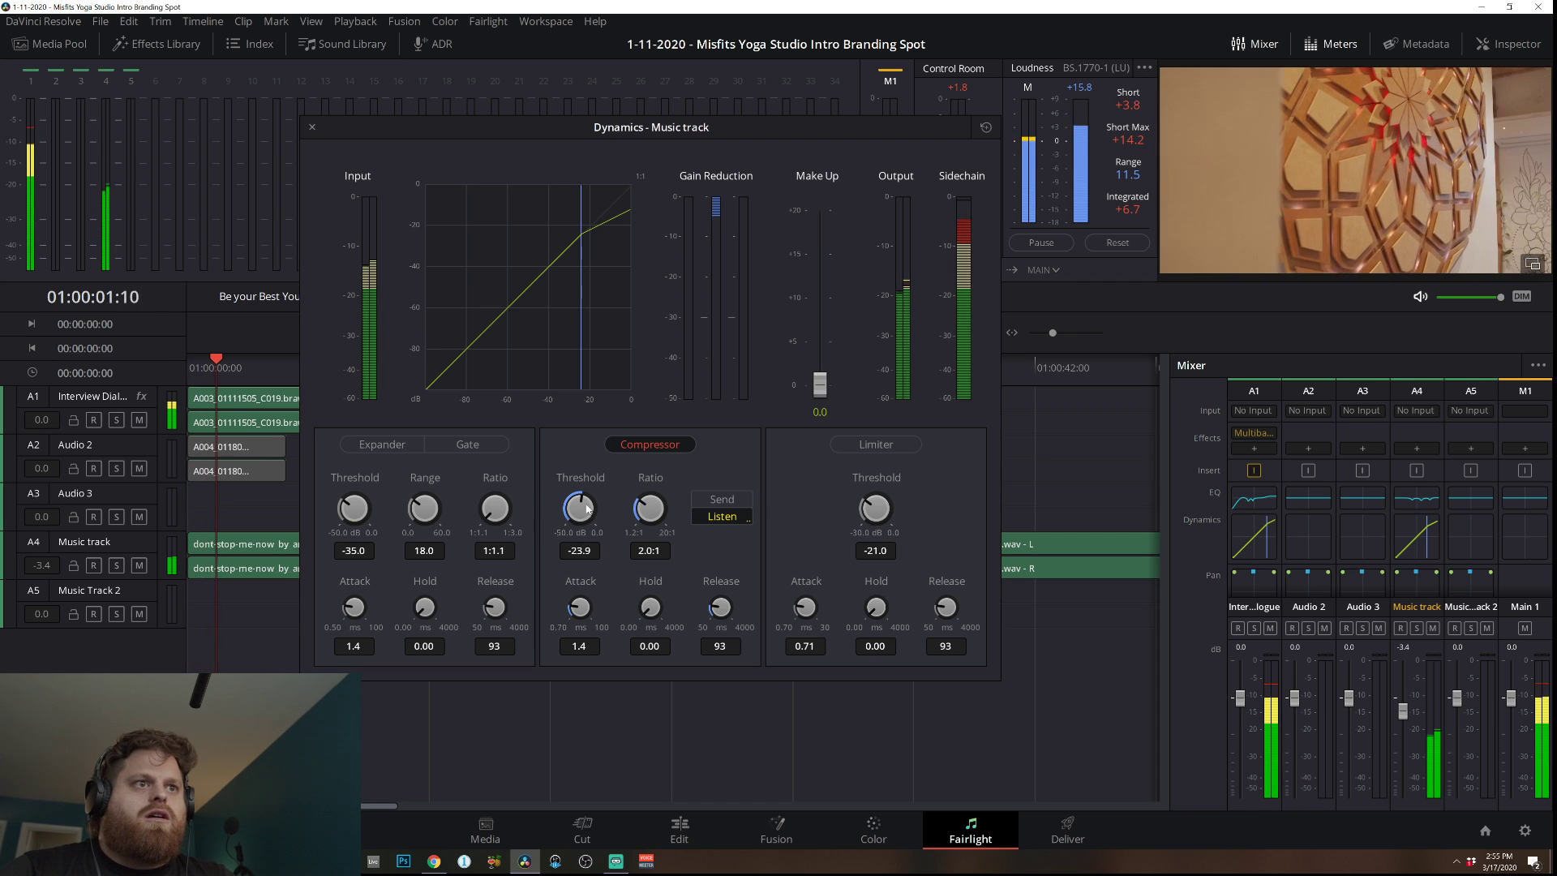
drag(570, 523, 552, 565)
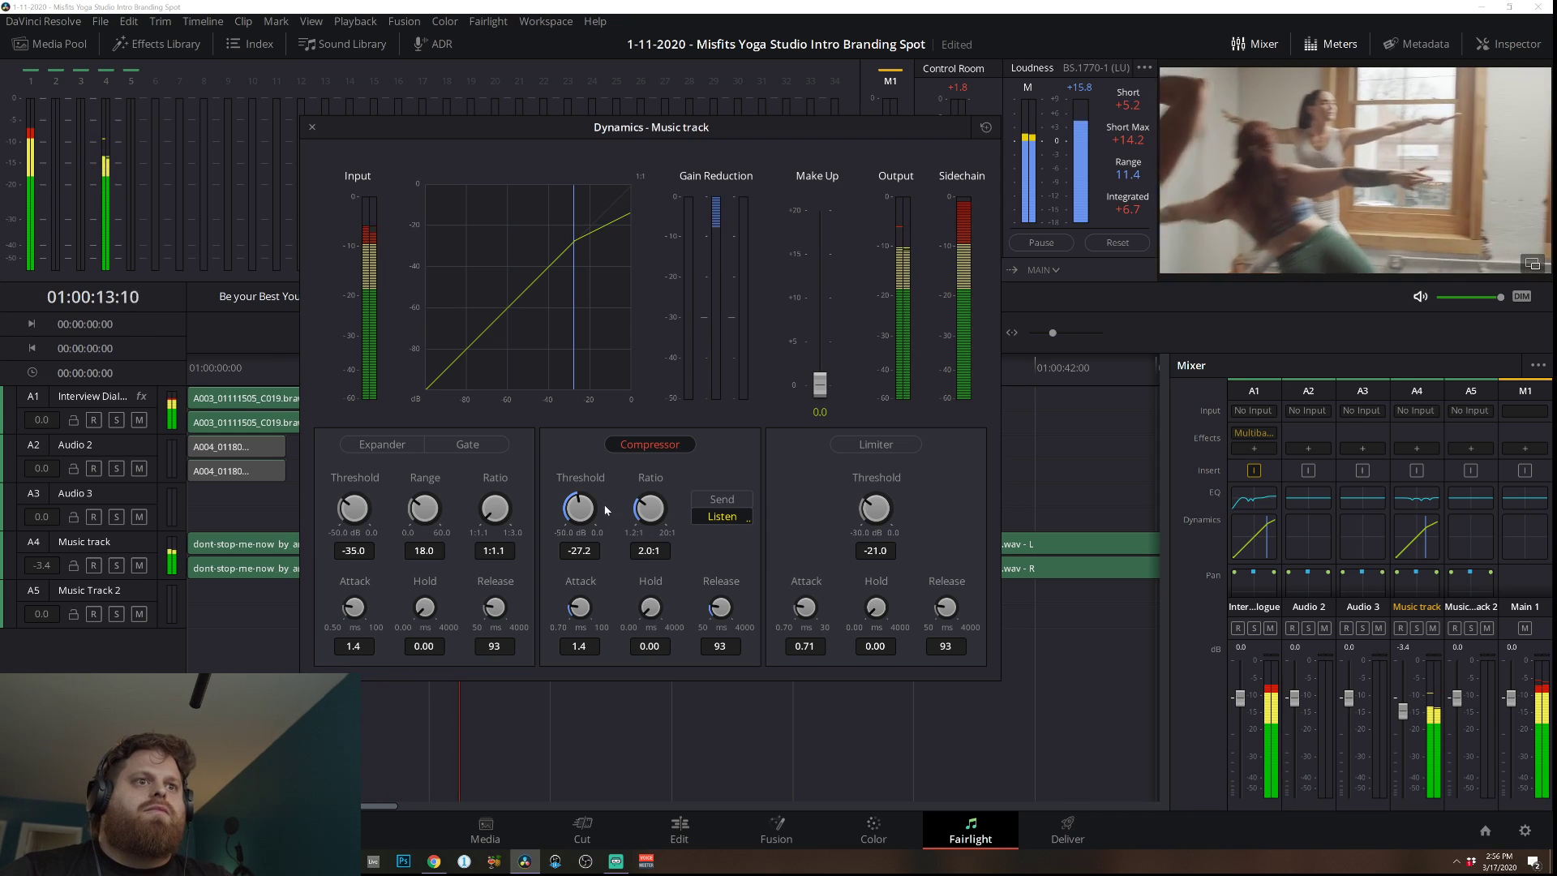
drag(590, 509, 601, 510)
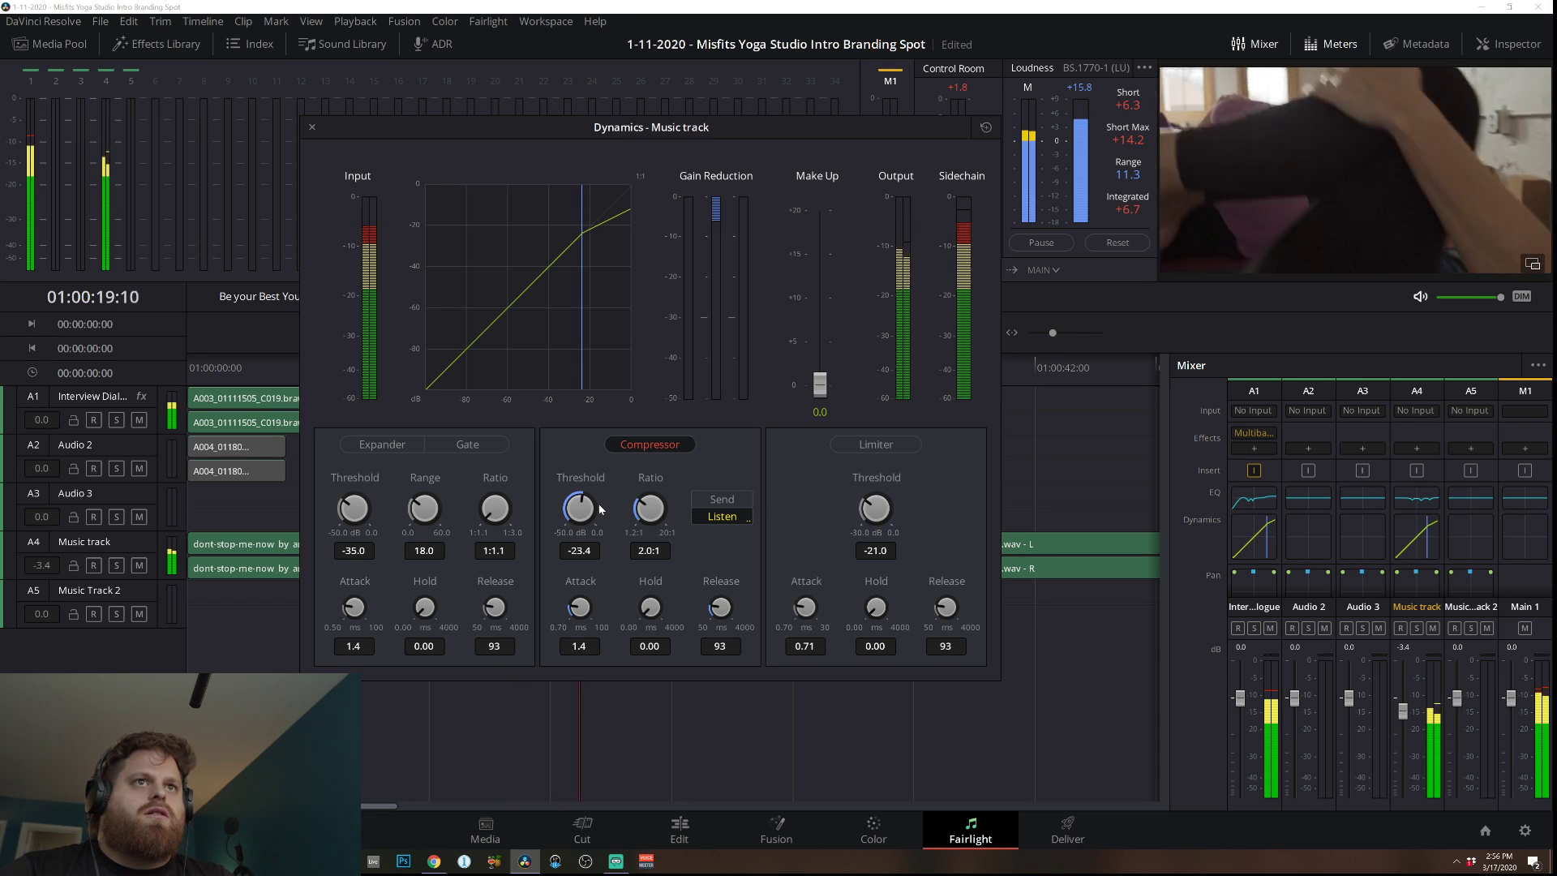
click(312, 126)
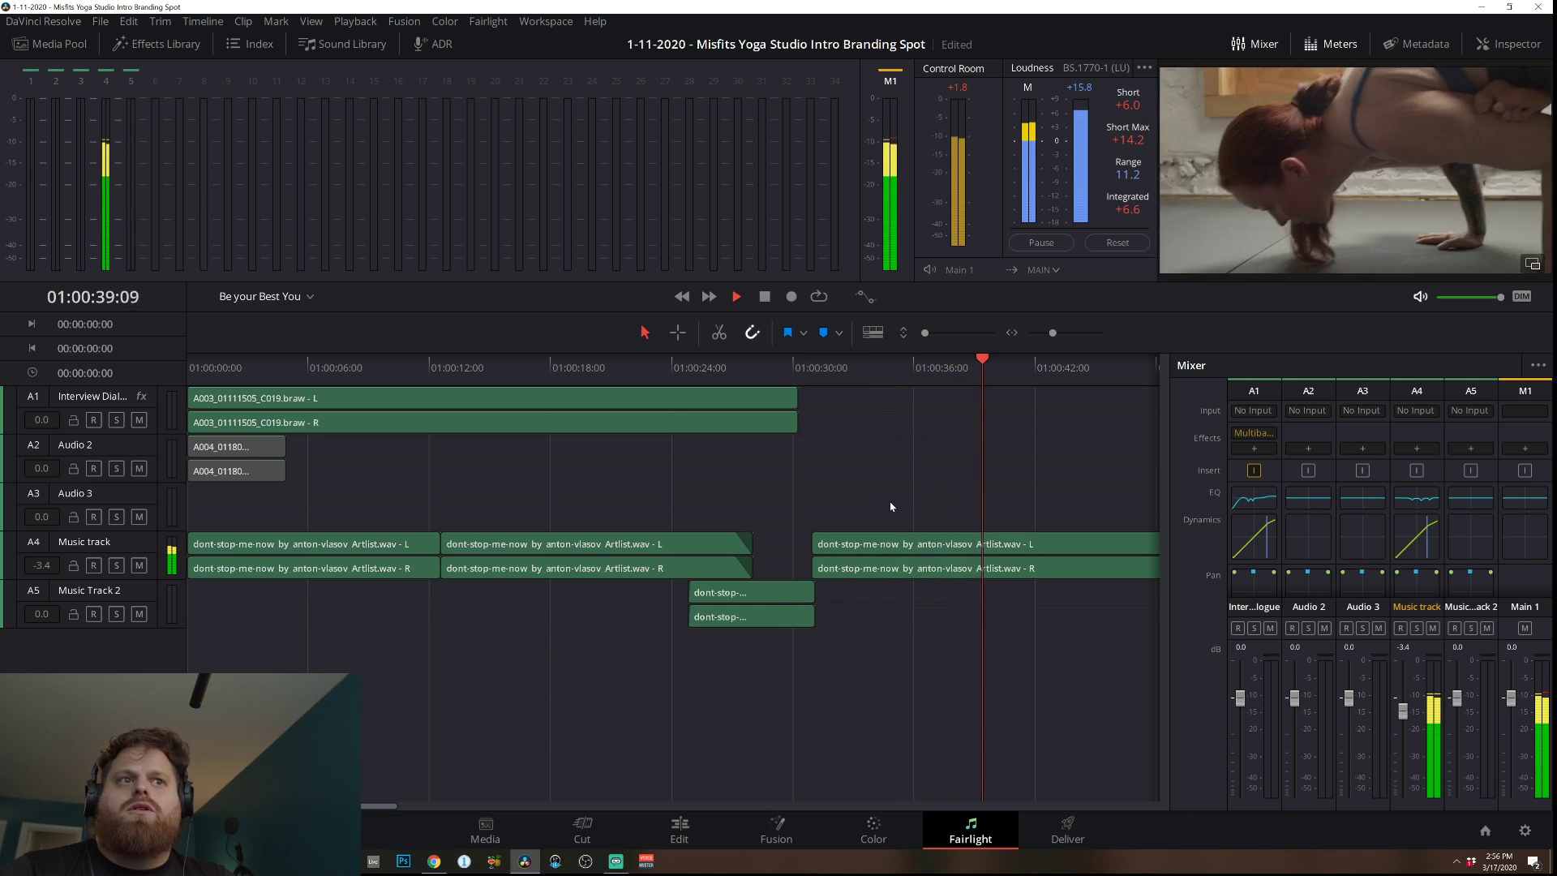
Reset the Music track's fader to 0.0 dB and replay the timeline from the start to check the mix.
double_click(1404, 712)
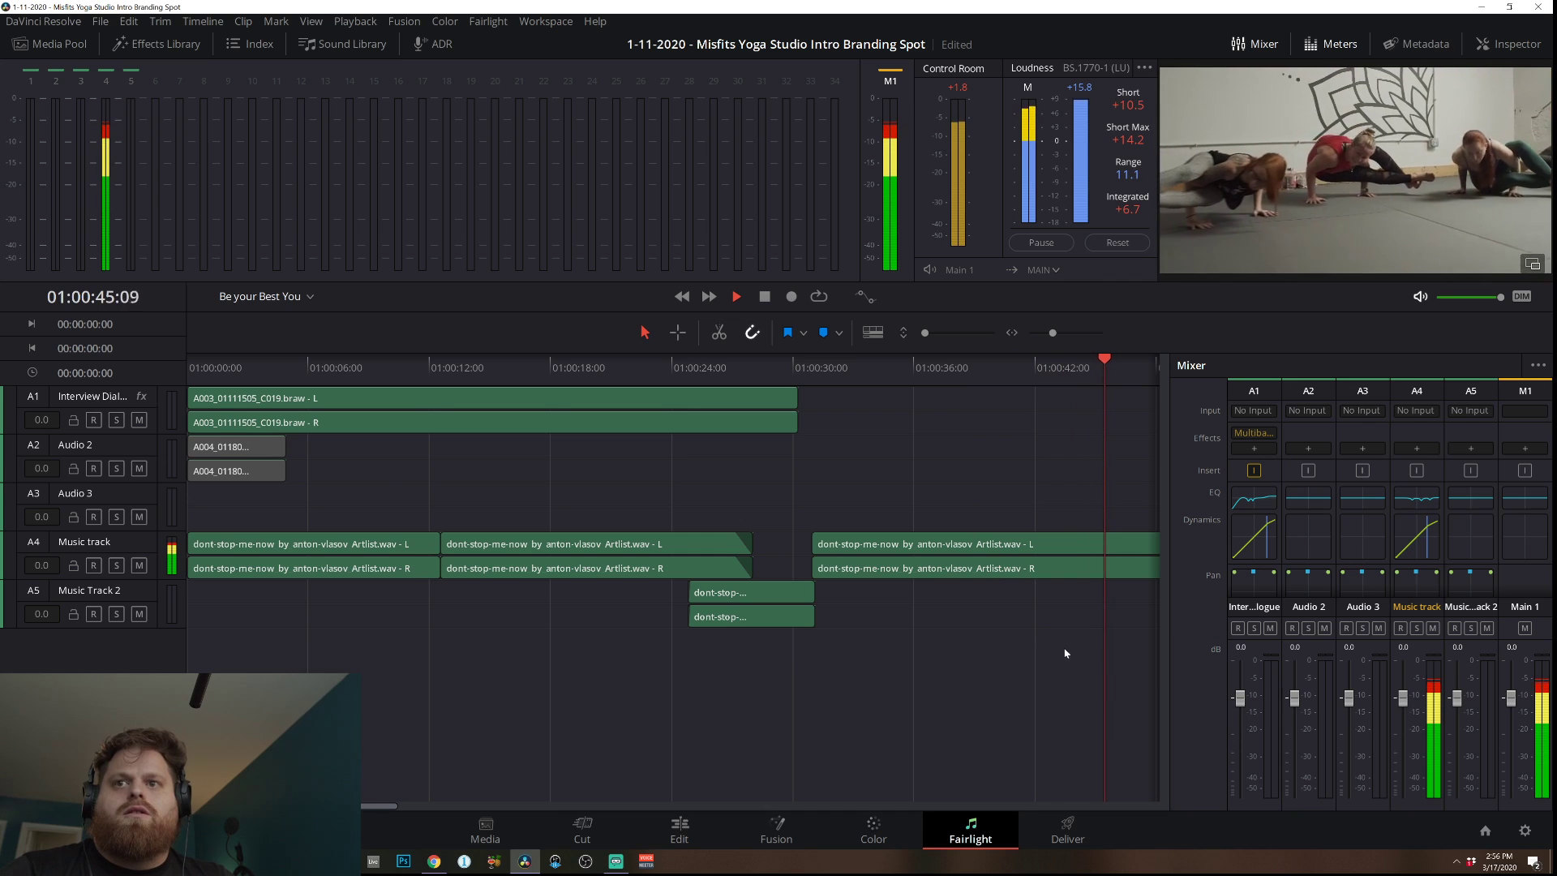
key(space)
drag(381, 362, 64, 378)
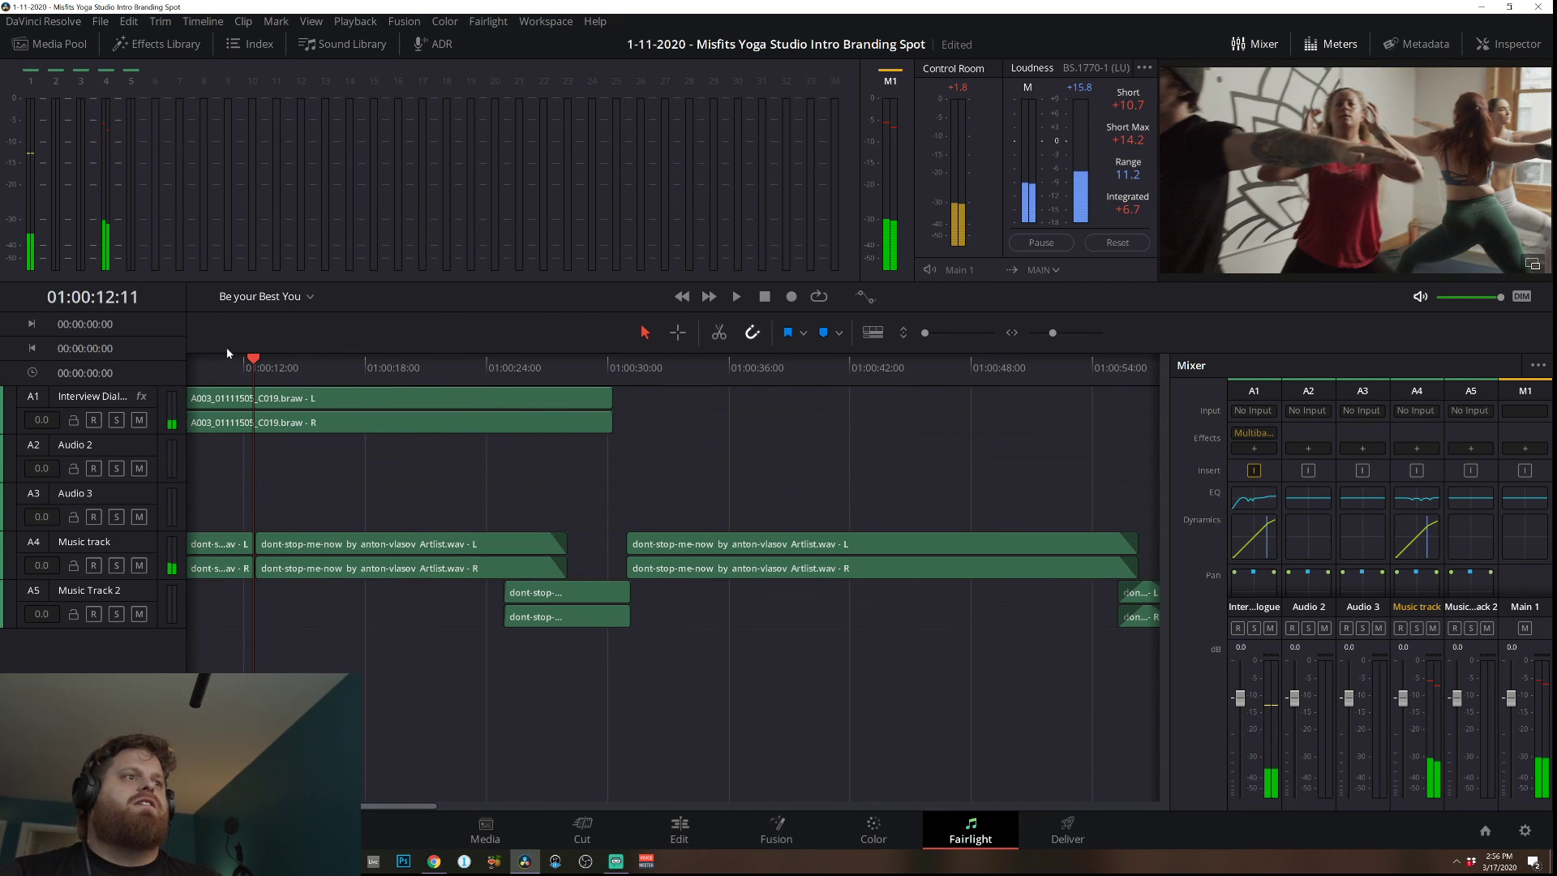
key(Home)
key(space)
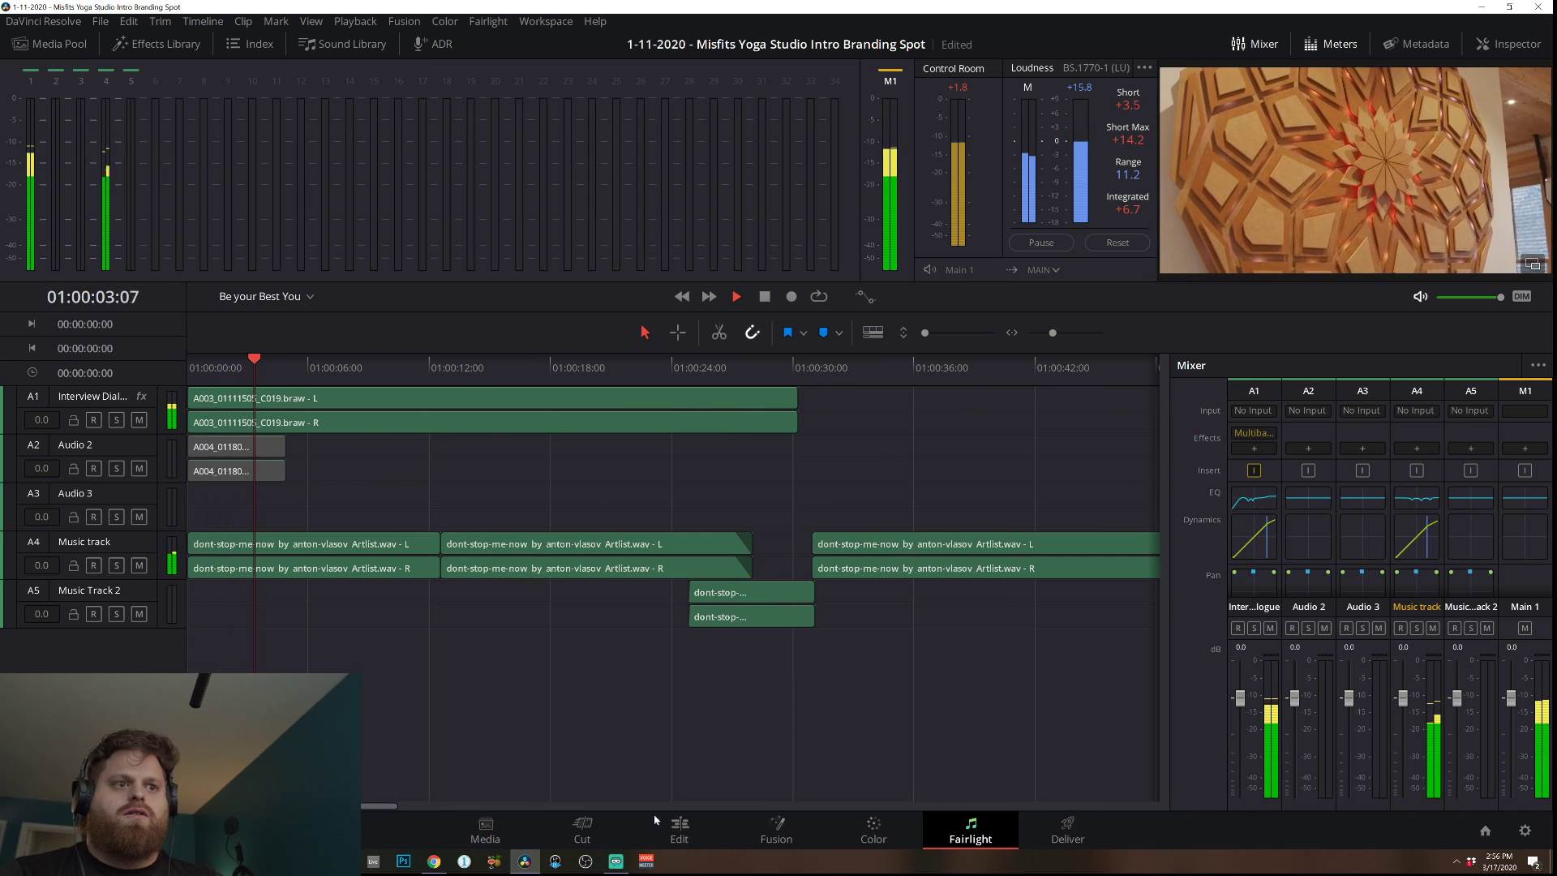
Set the Music track compressor to a -24.2 dB threshold, 0.90 ms attack and 73 ms release.
mouse_move(616, 862)
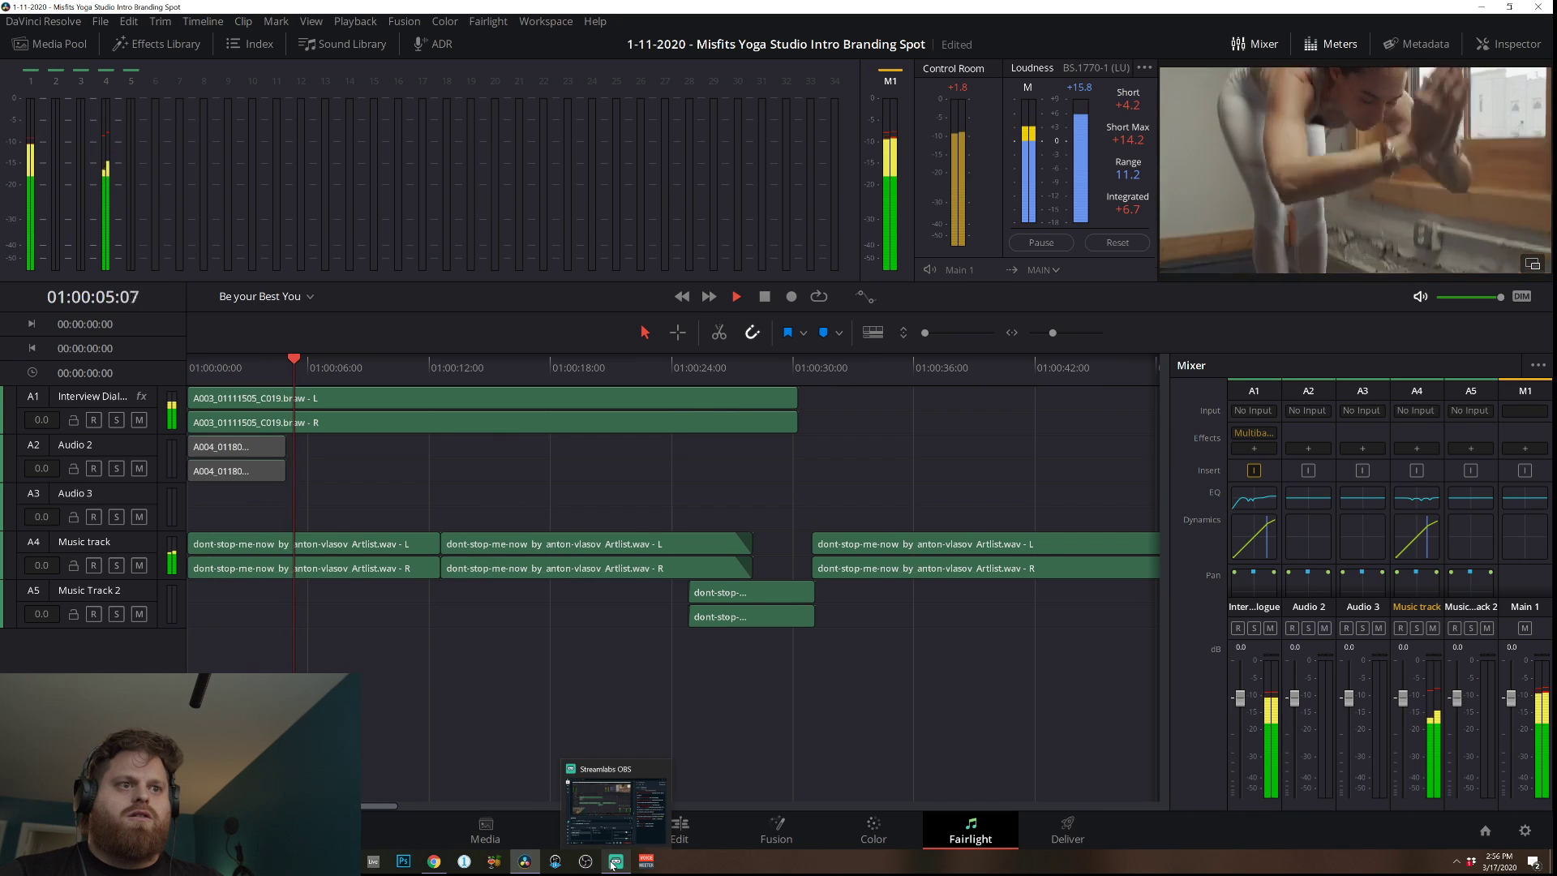
double_click(1412, 546)
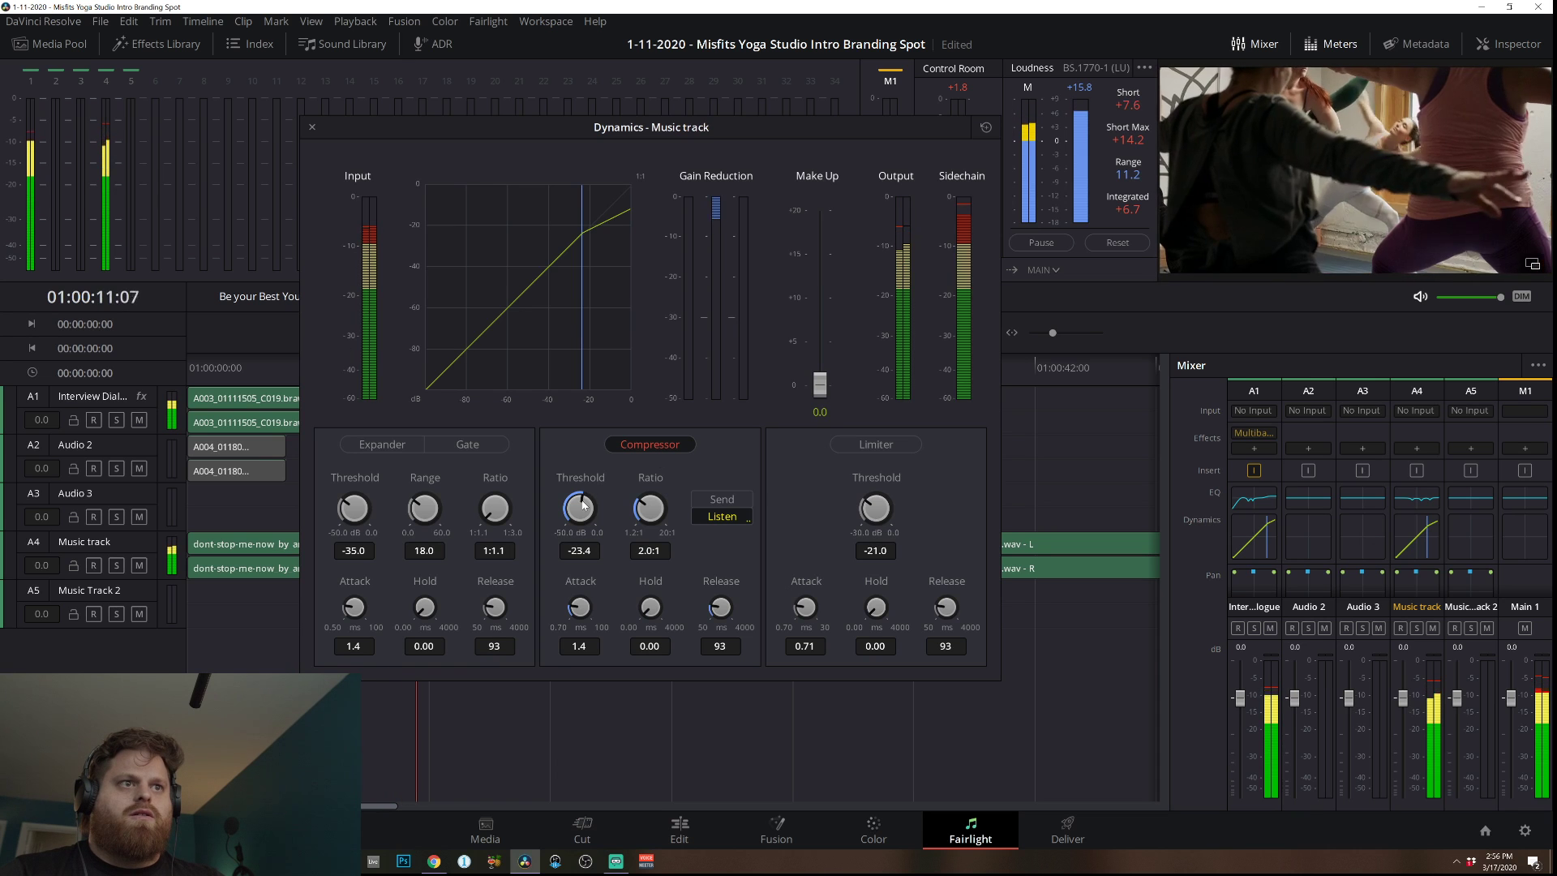
drag(579, 501, 579, 505)
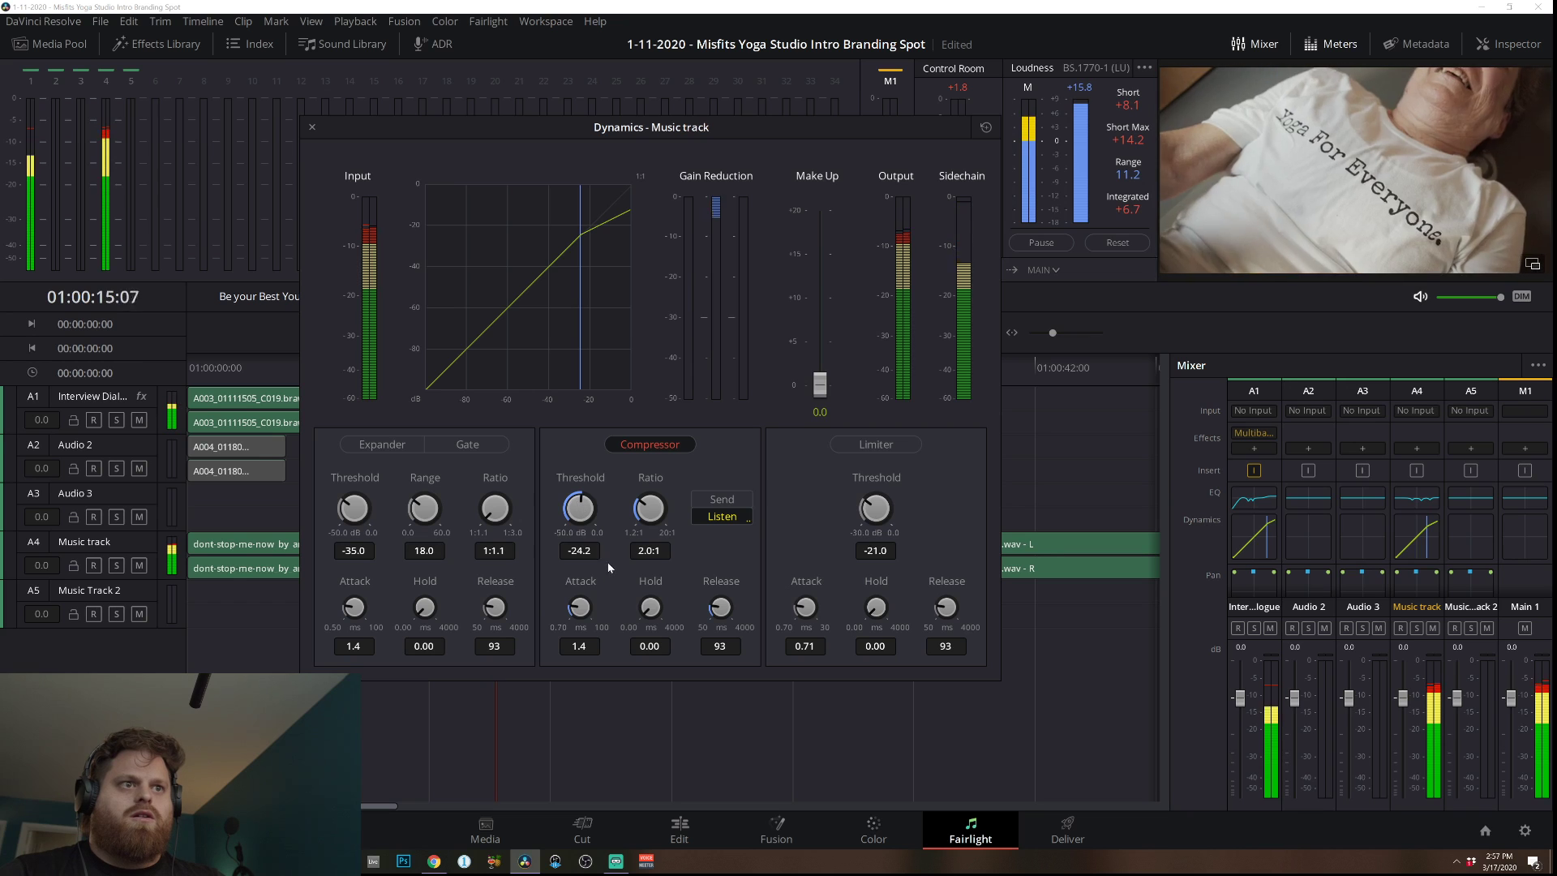
drag(718, 606, 715, 613)
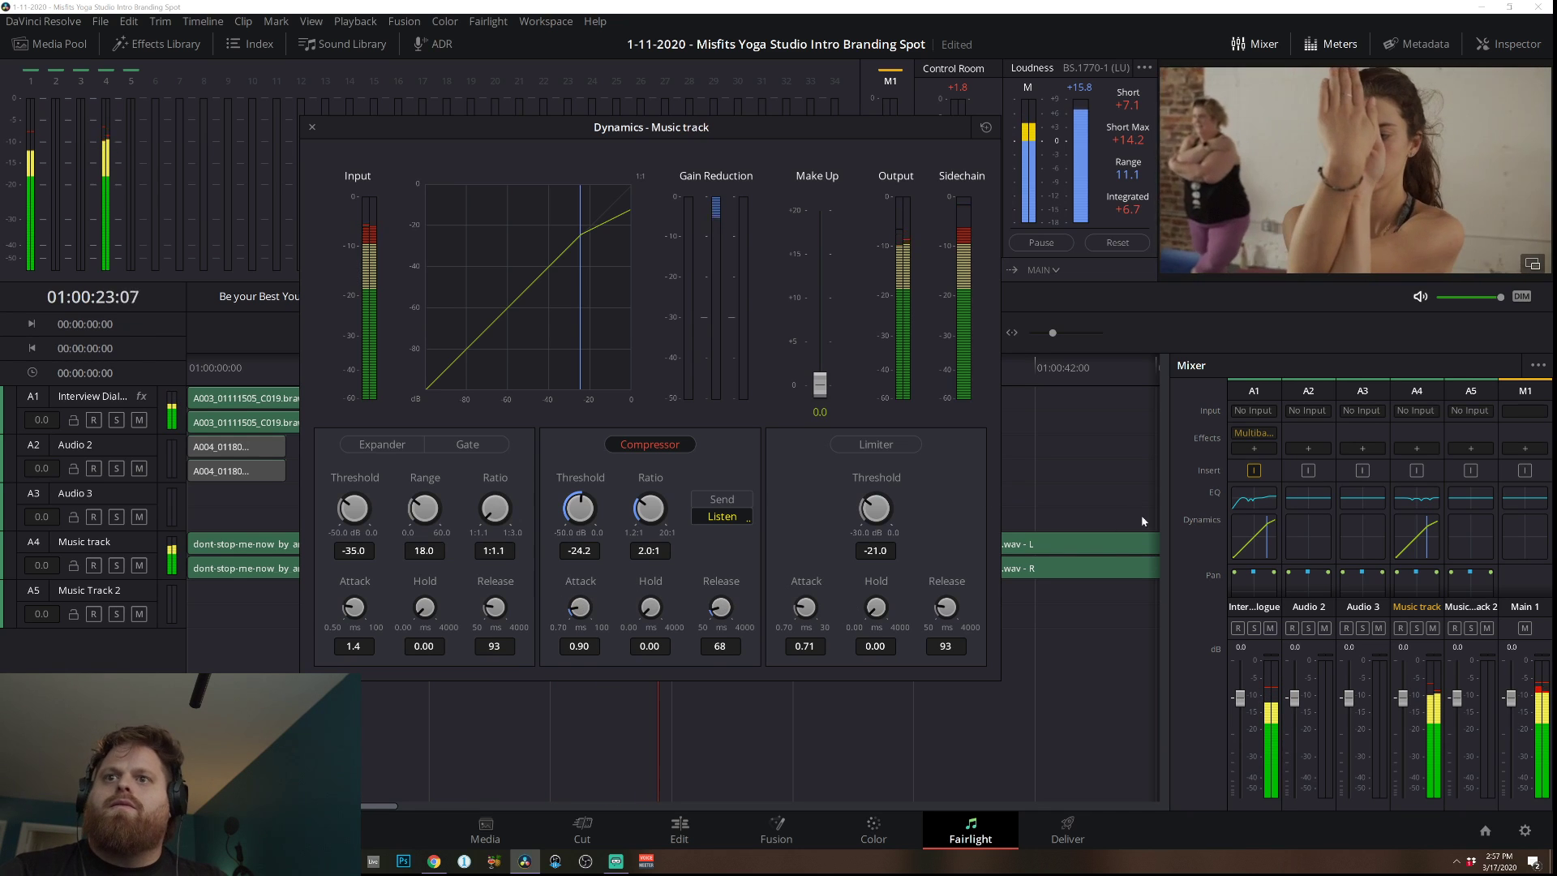
drag(733, 604, 734, 598)
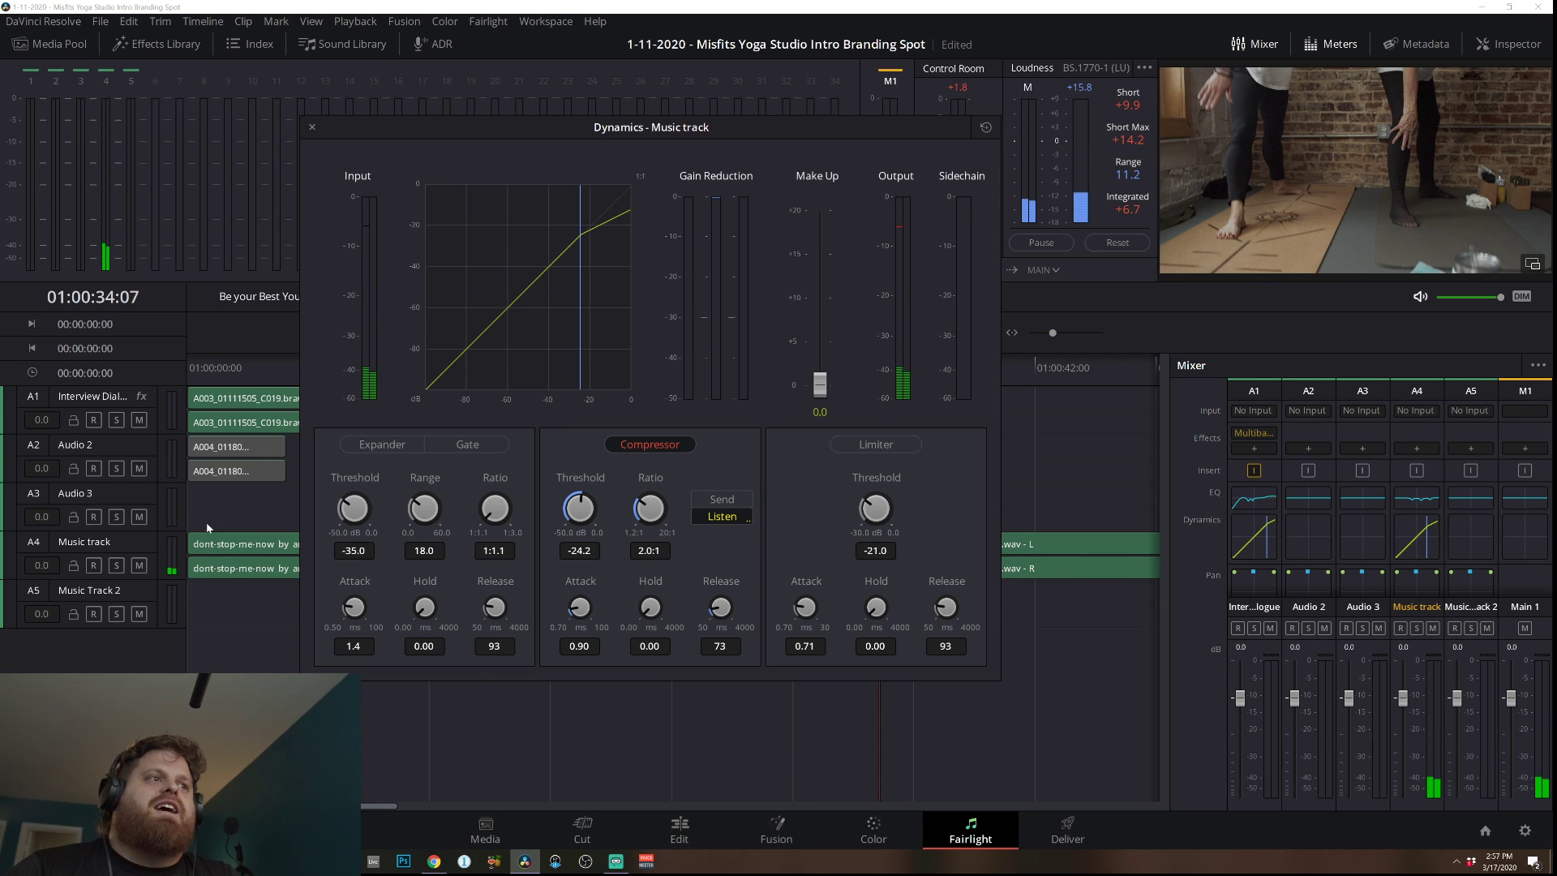
click(312, 128)
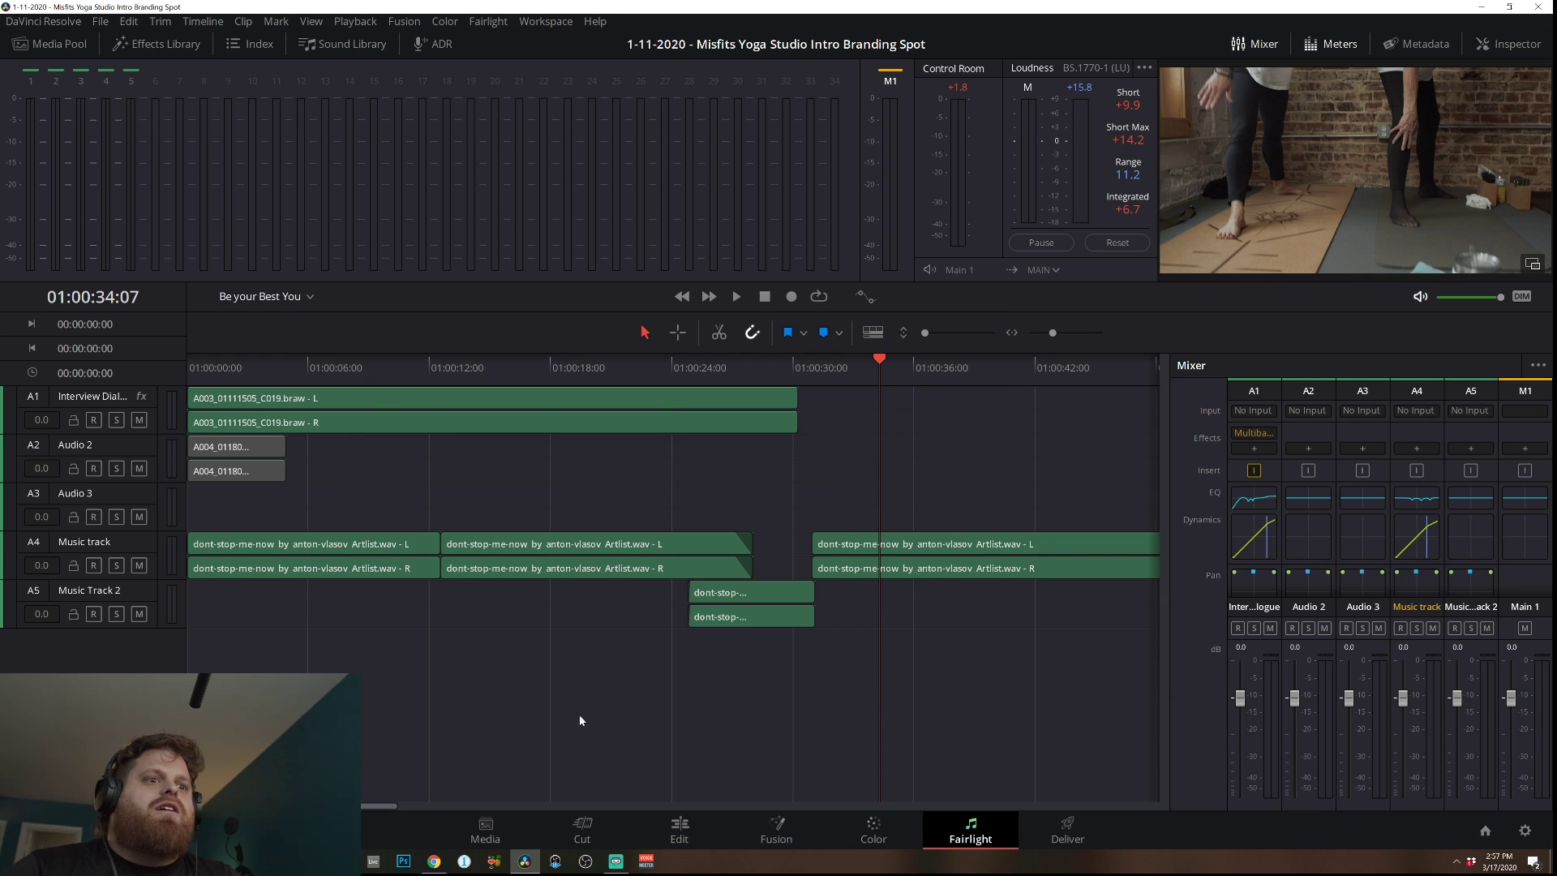
On the Edit page, play the timeline from the start and split the interview clip A003_01111505_C019.braw at about 01:00:06:14.
click(601, 844)
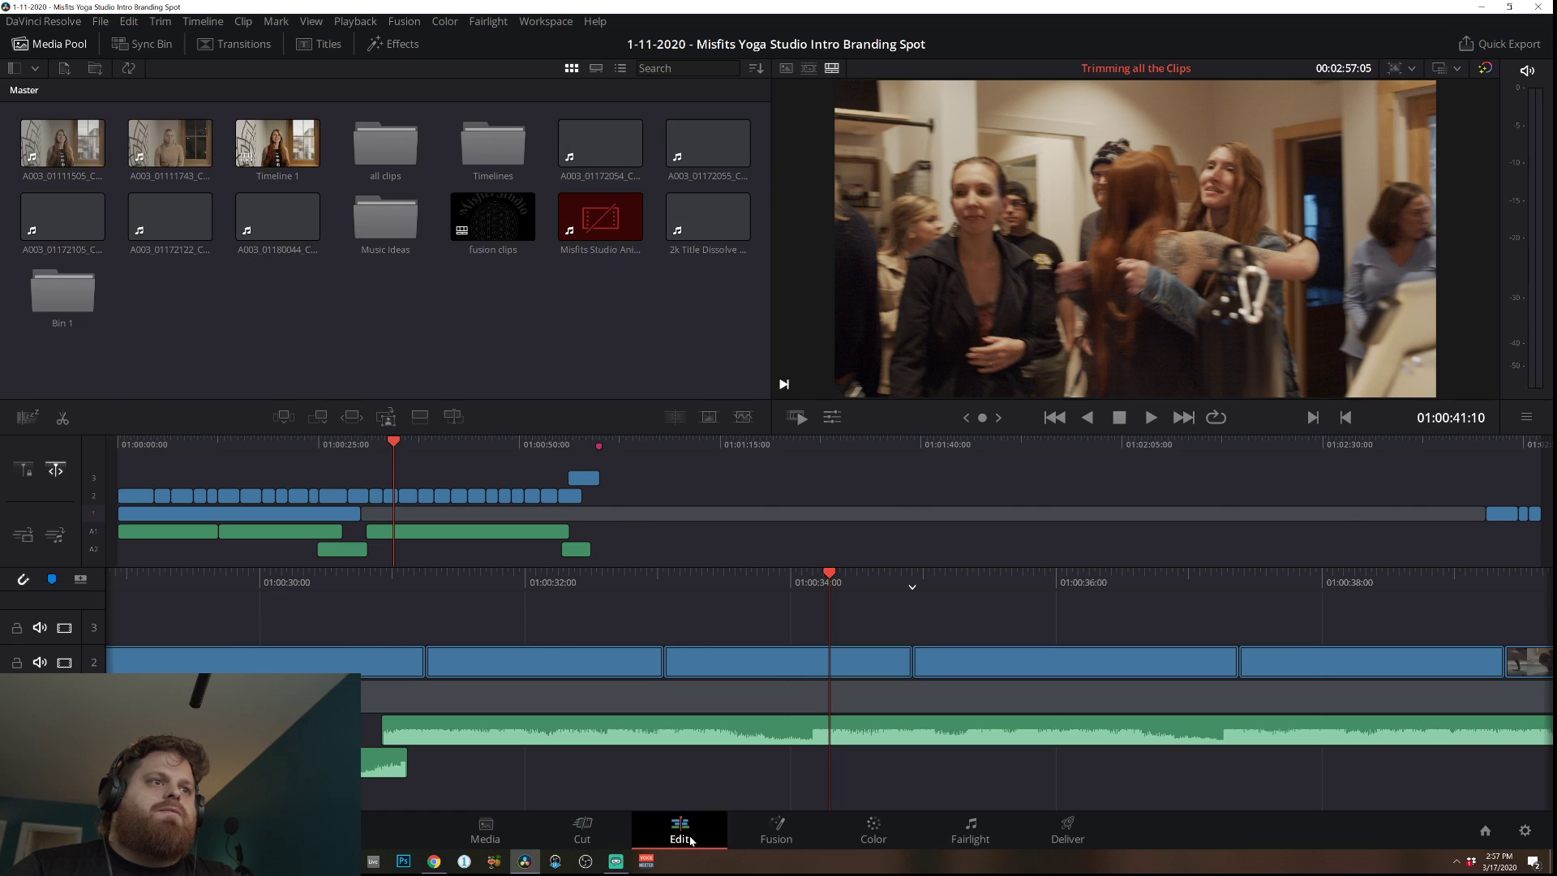
click(689, 840)
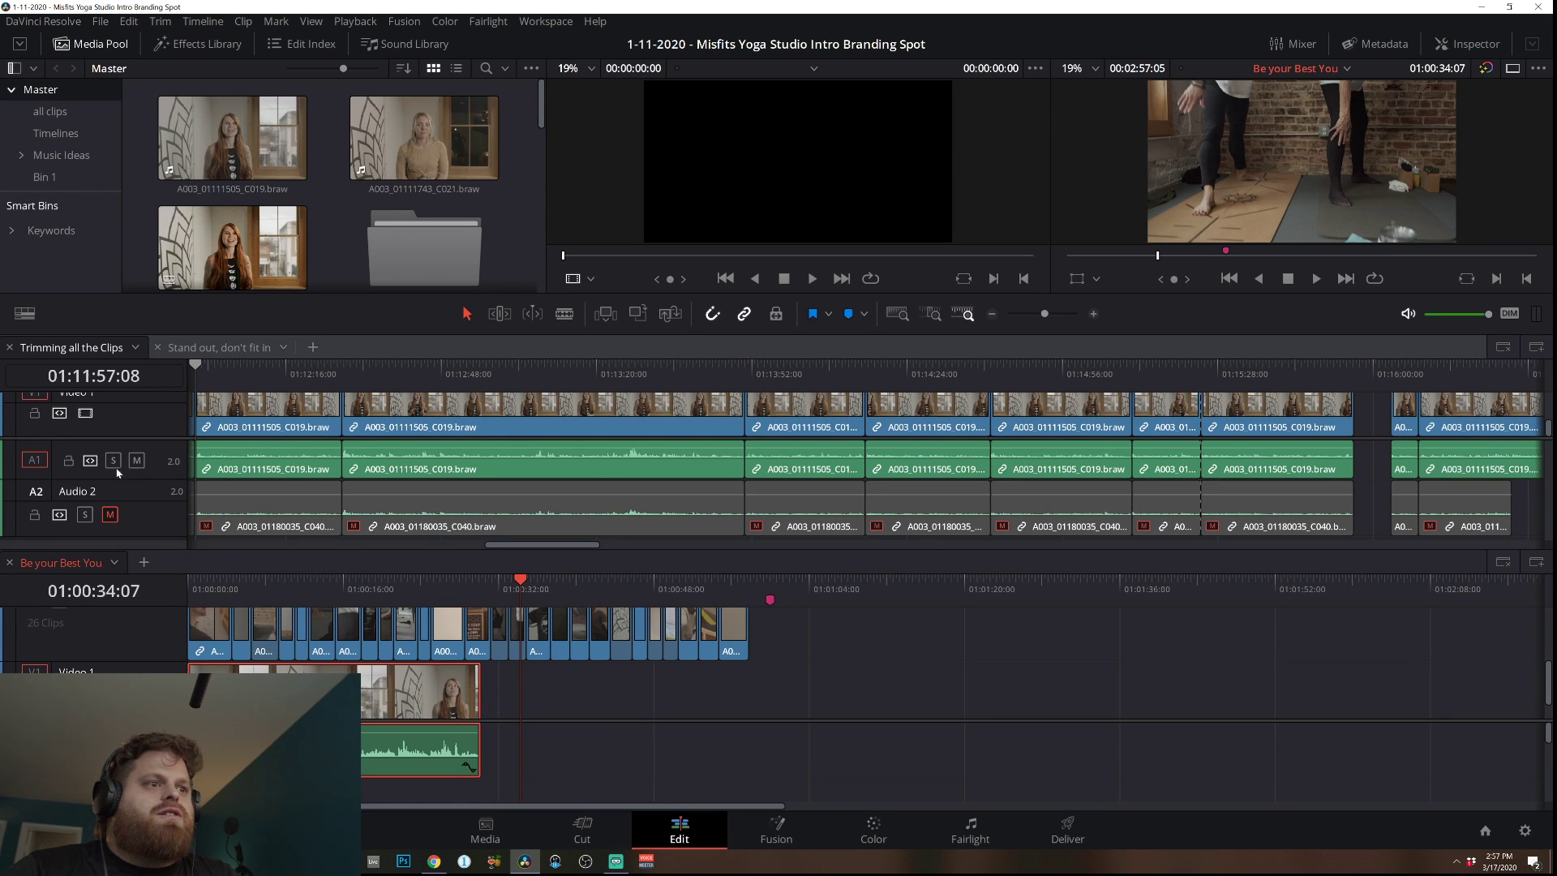
drag(215, 578, 8, 581)
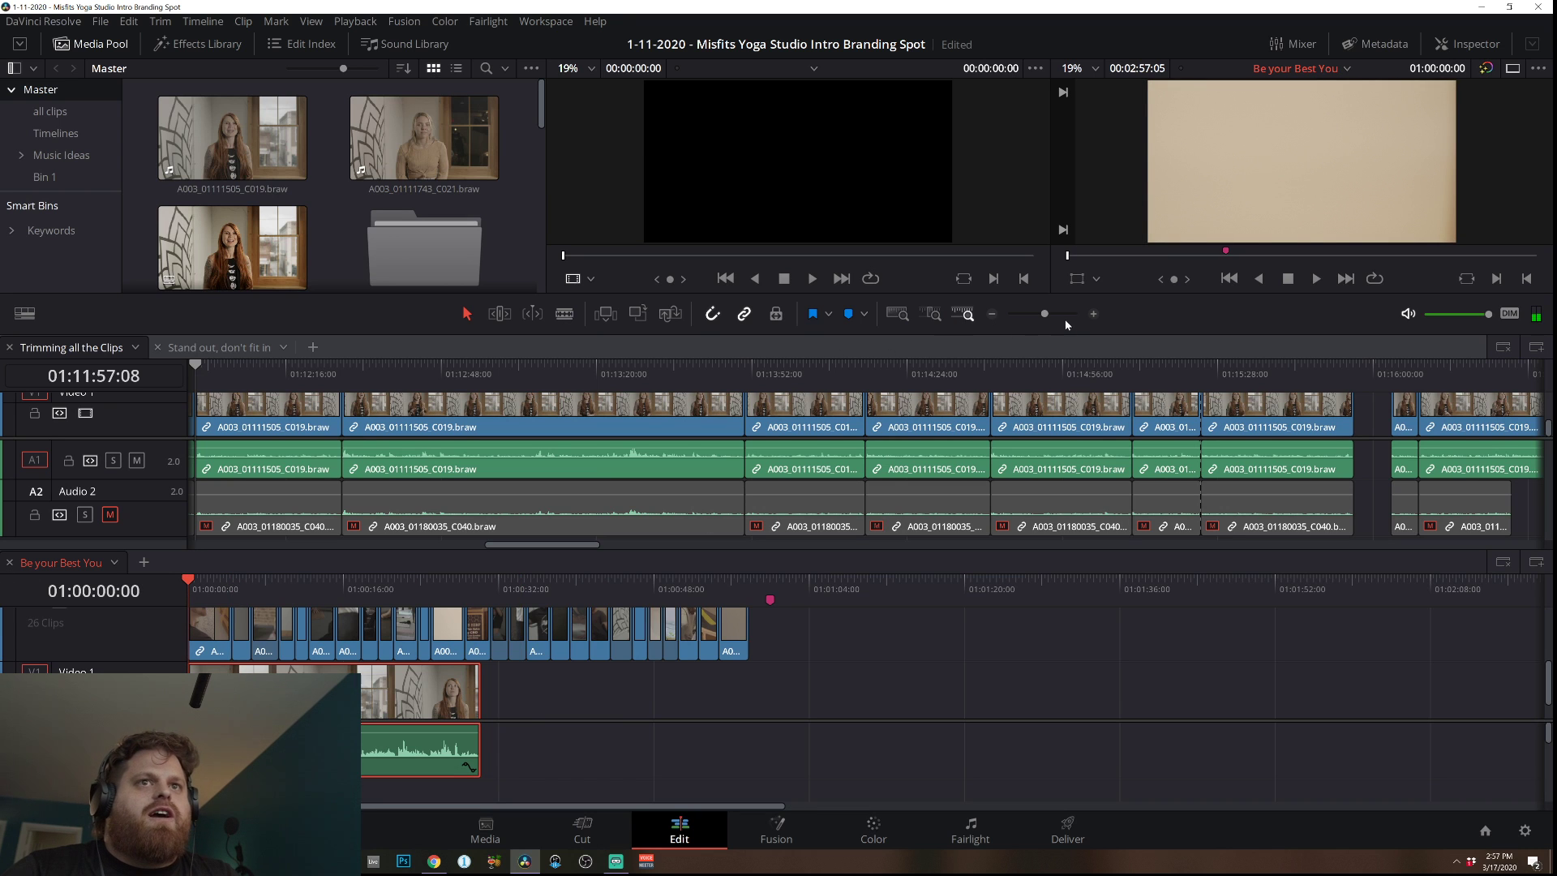
click(1093, 314)
key(space)
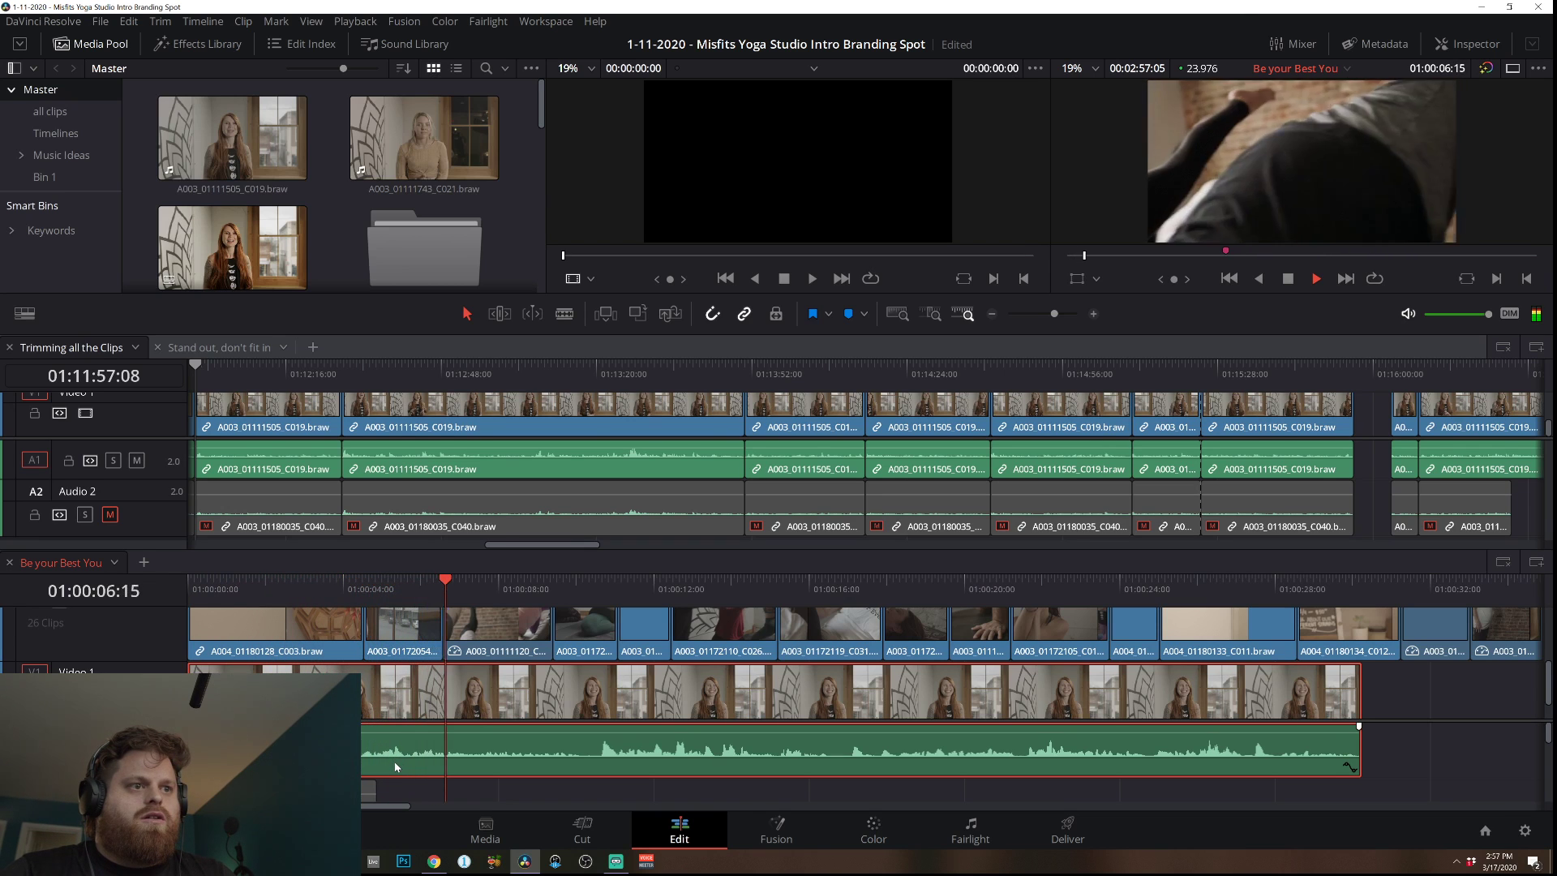
key(space)
key(b)
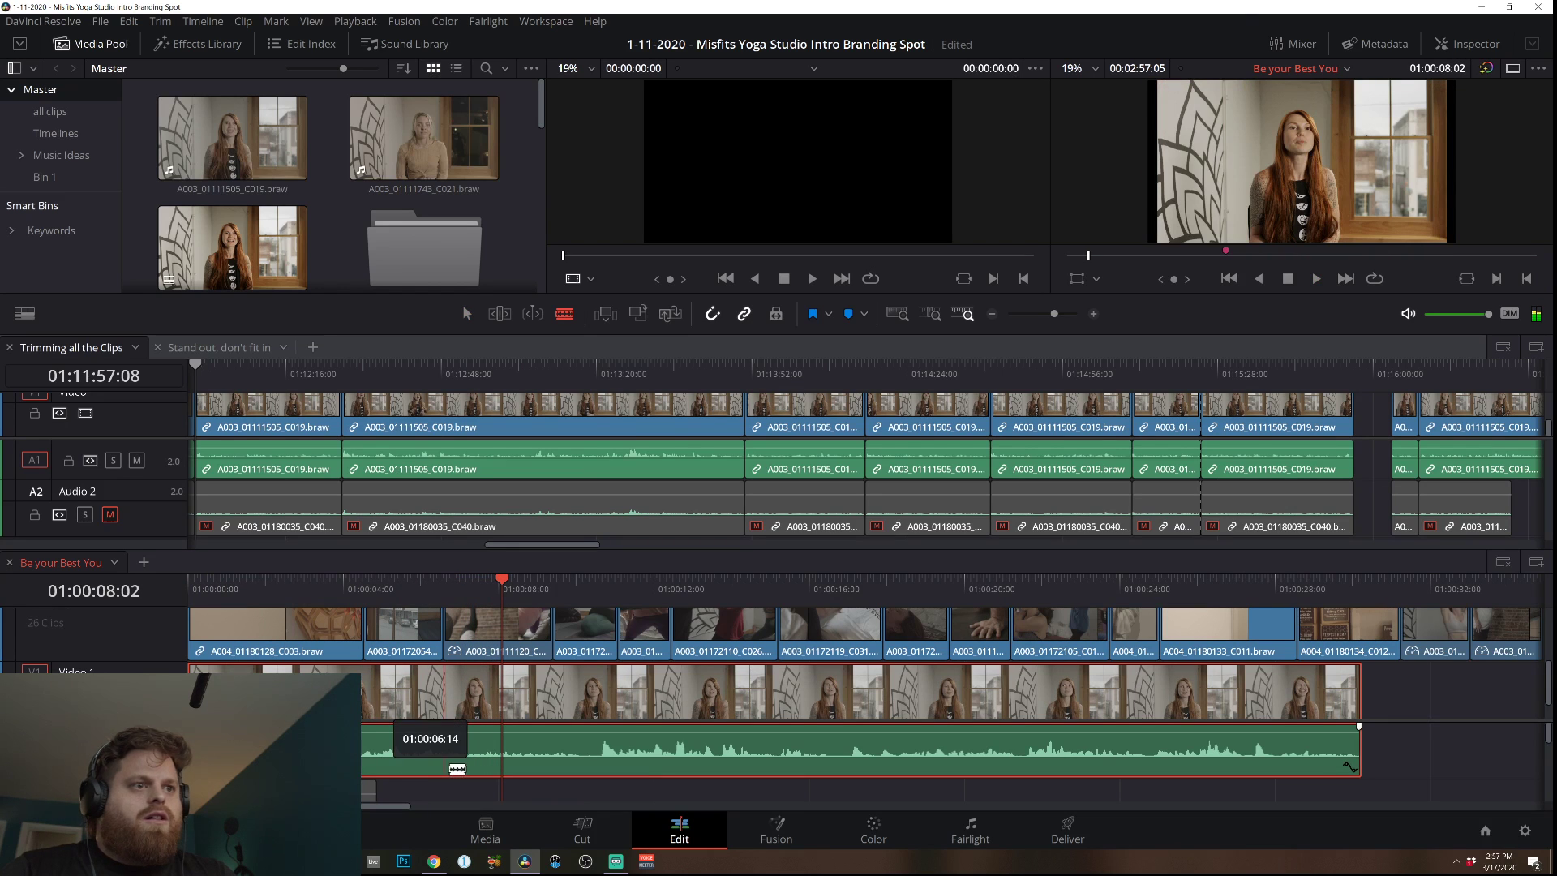
click(442, 746)
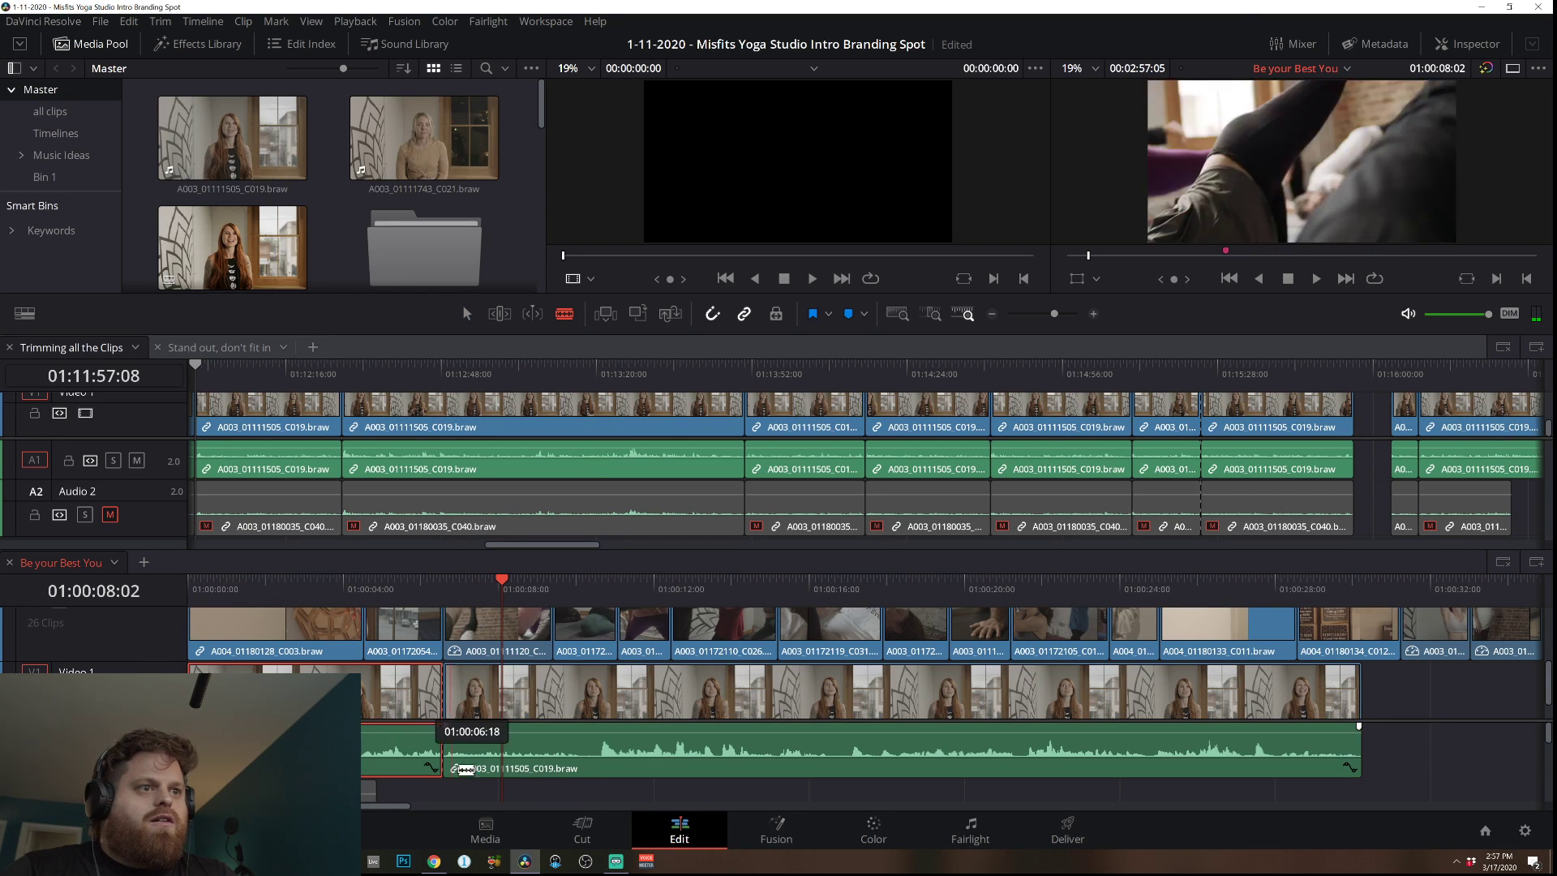
key(a)
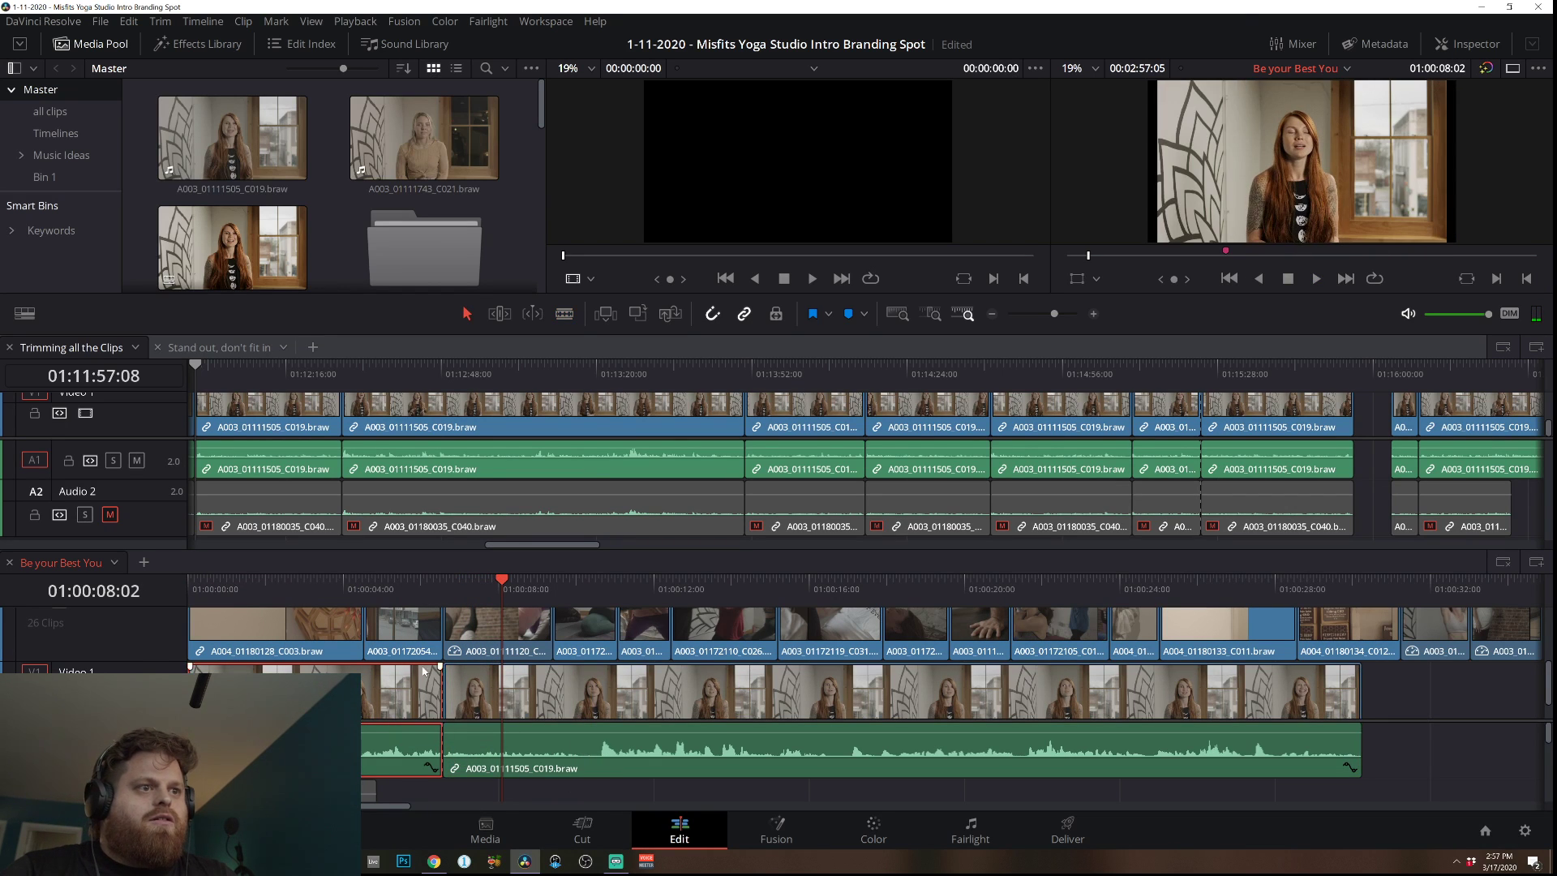
Split the interview clip again shortly after 01:00:10:00 and raise the volume of the segment between the two cuts.
click(1093, 315)
mouse_move(398, 746)
mouse_down()
mouse_move(445, 742)
mouse_move(410, 742)
mouse_up()
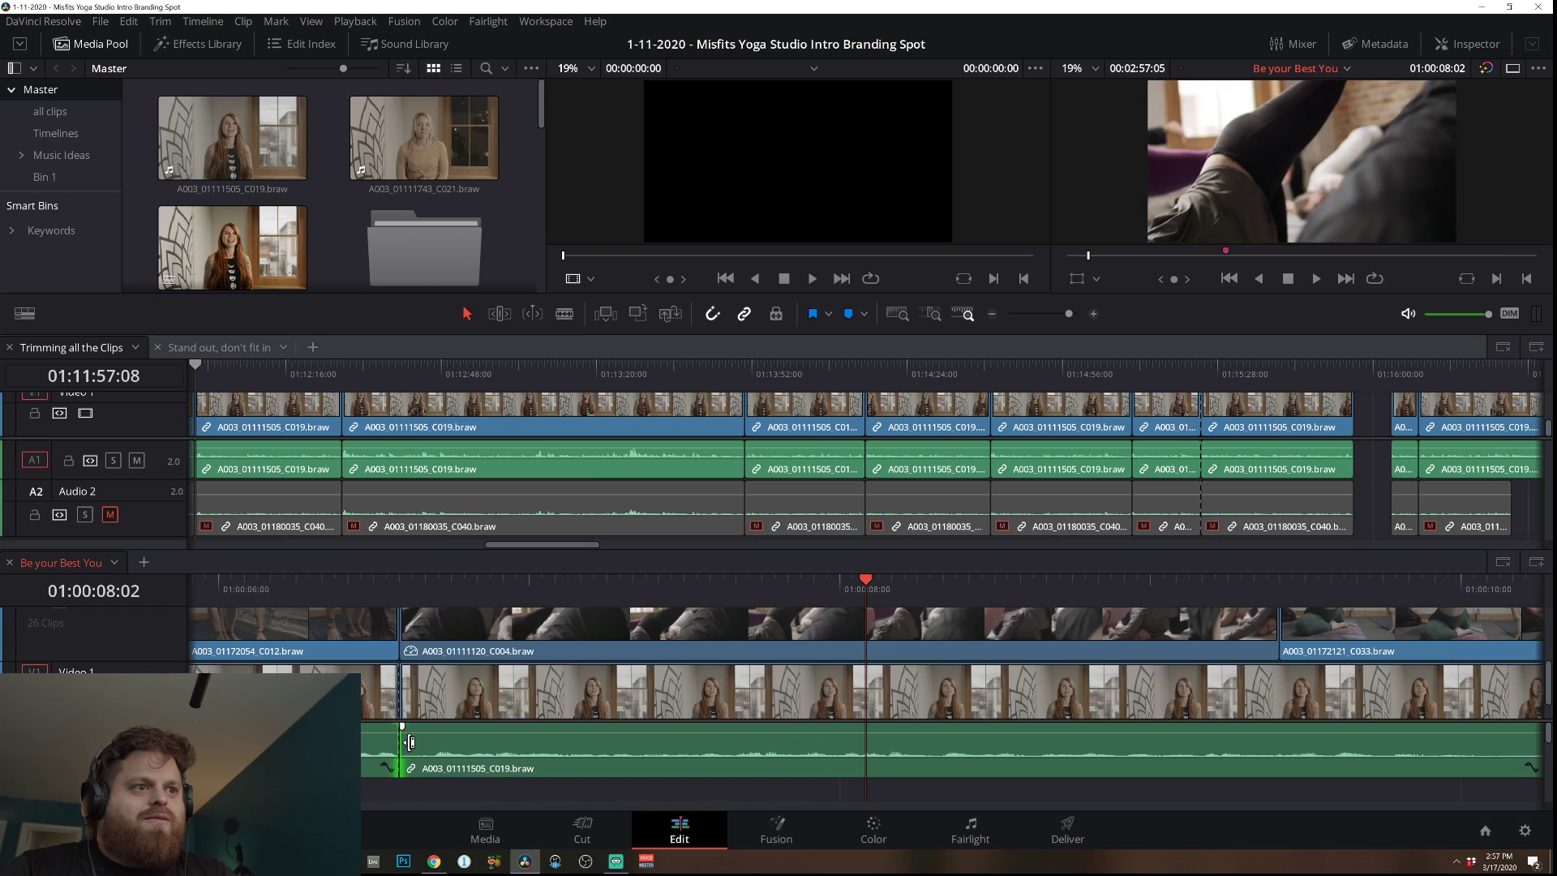
click(993, 315)
drag(1185, 756, 1198, 757)
drag(873, 731, 874, 728)
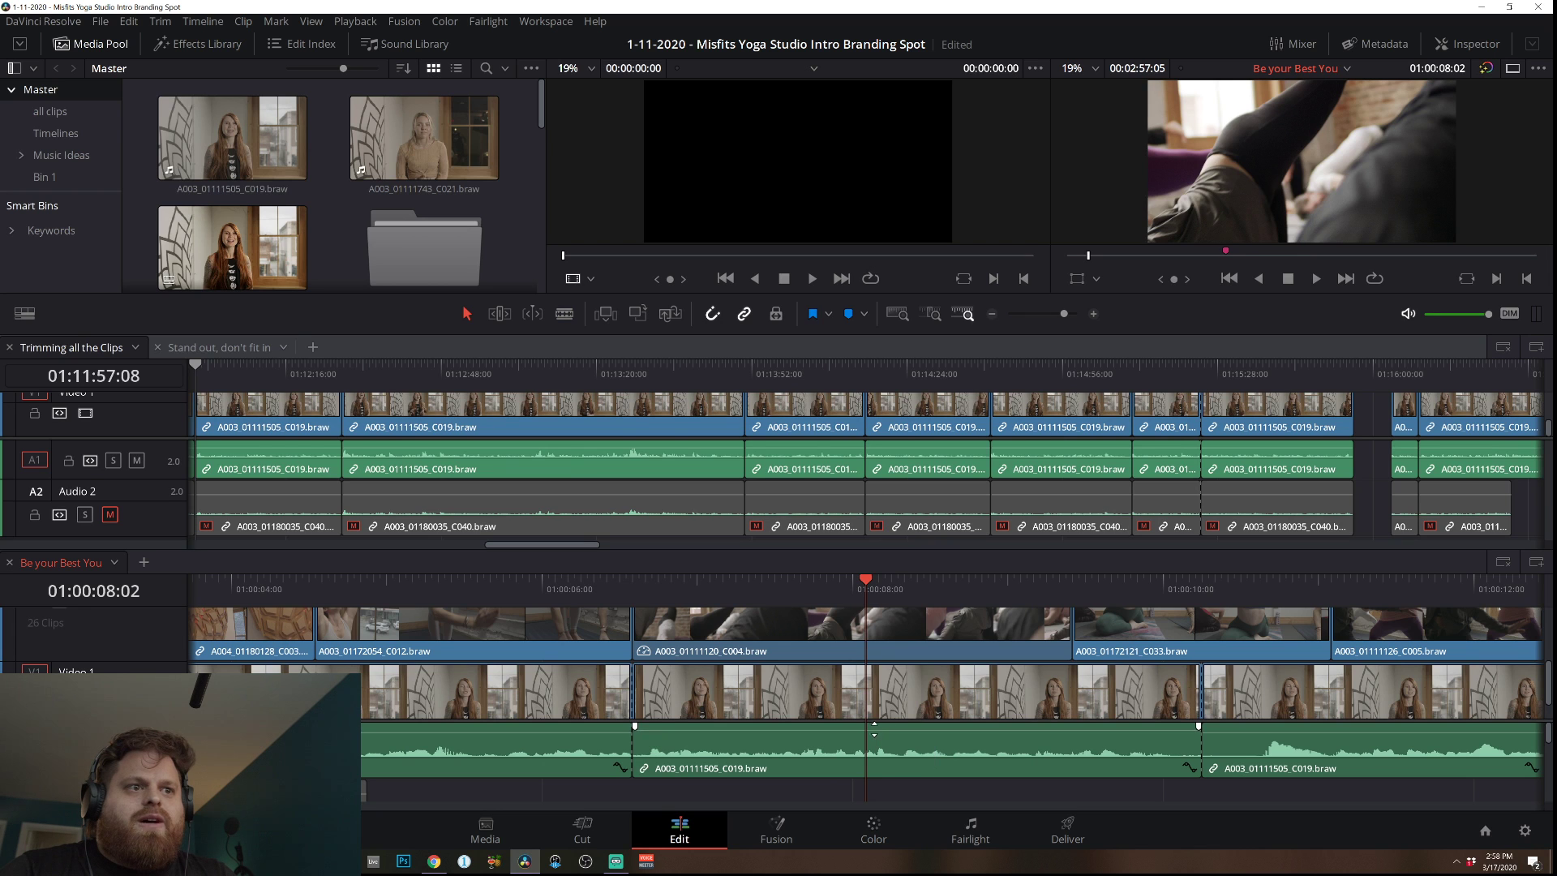
Play back the split interview section and raise the middle segment's volume a little further.
click(519, 579)
key(space)
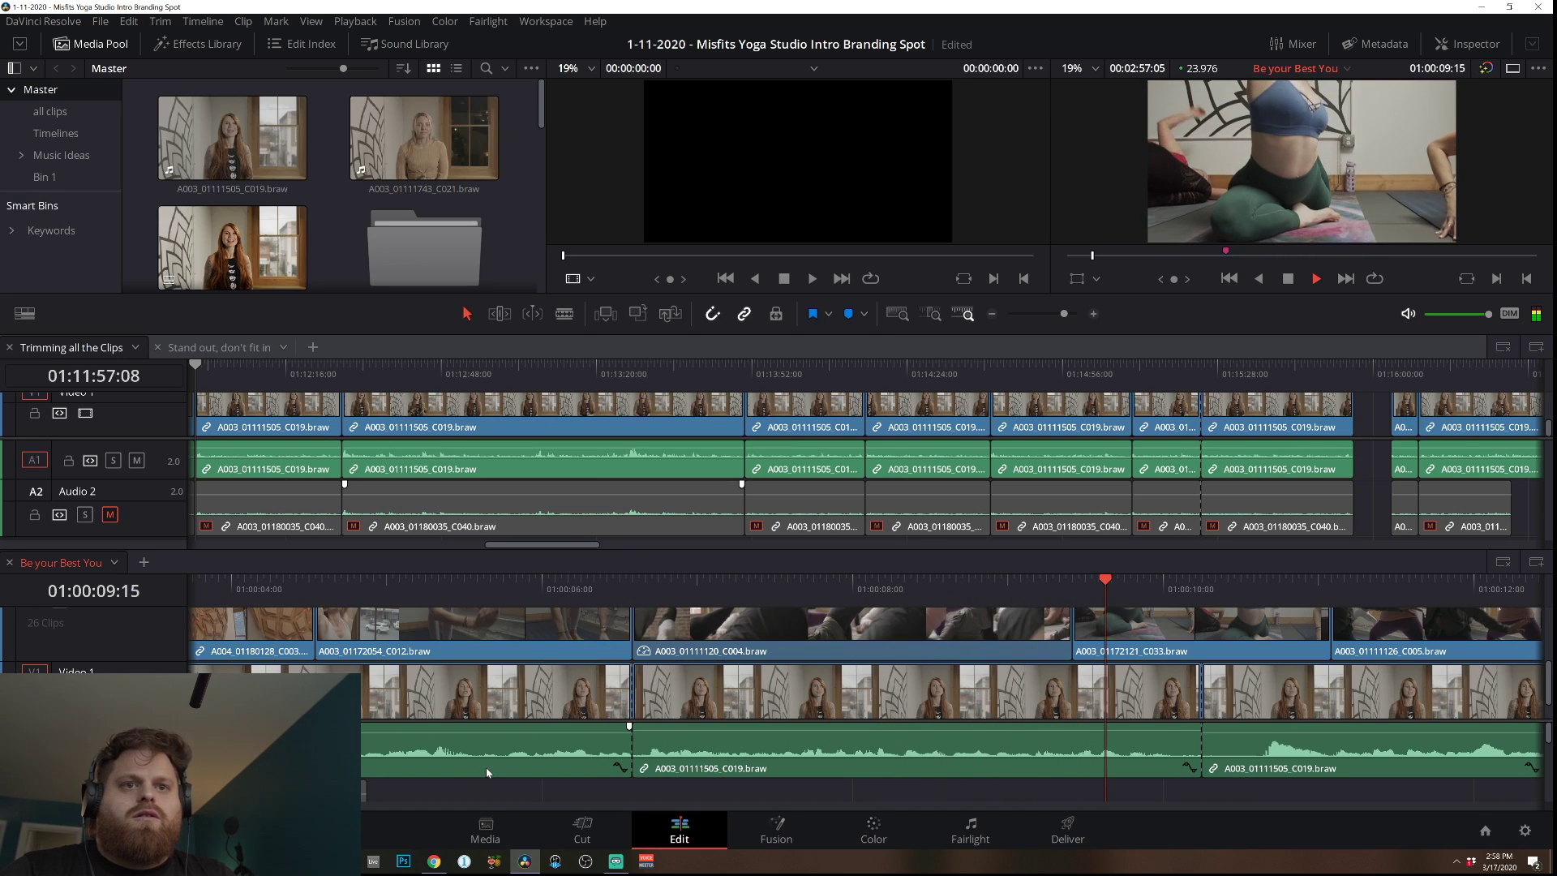
key(space)
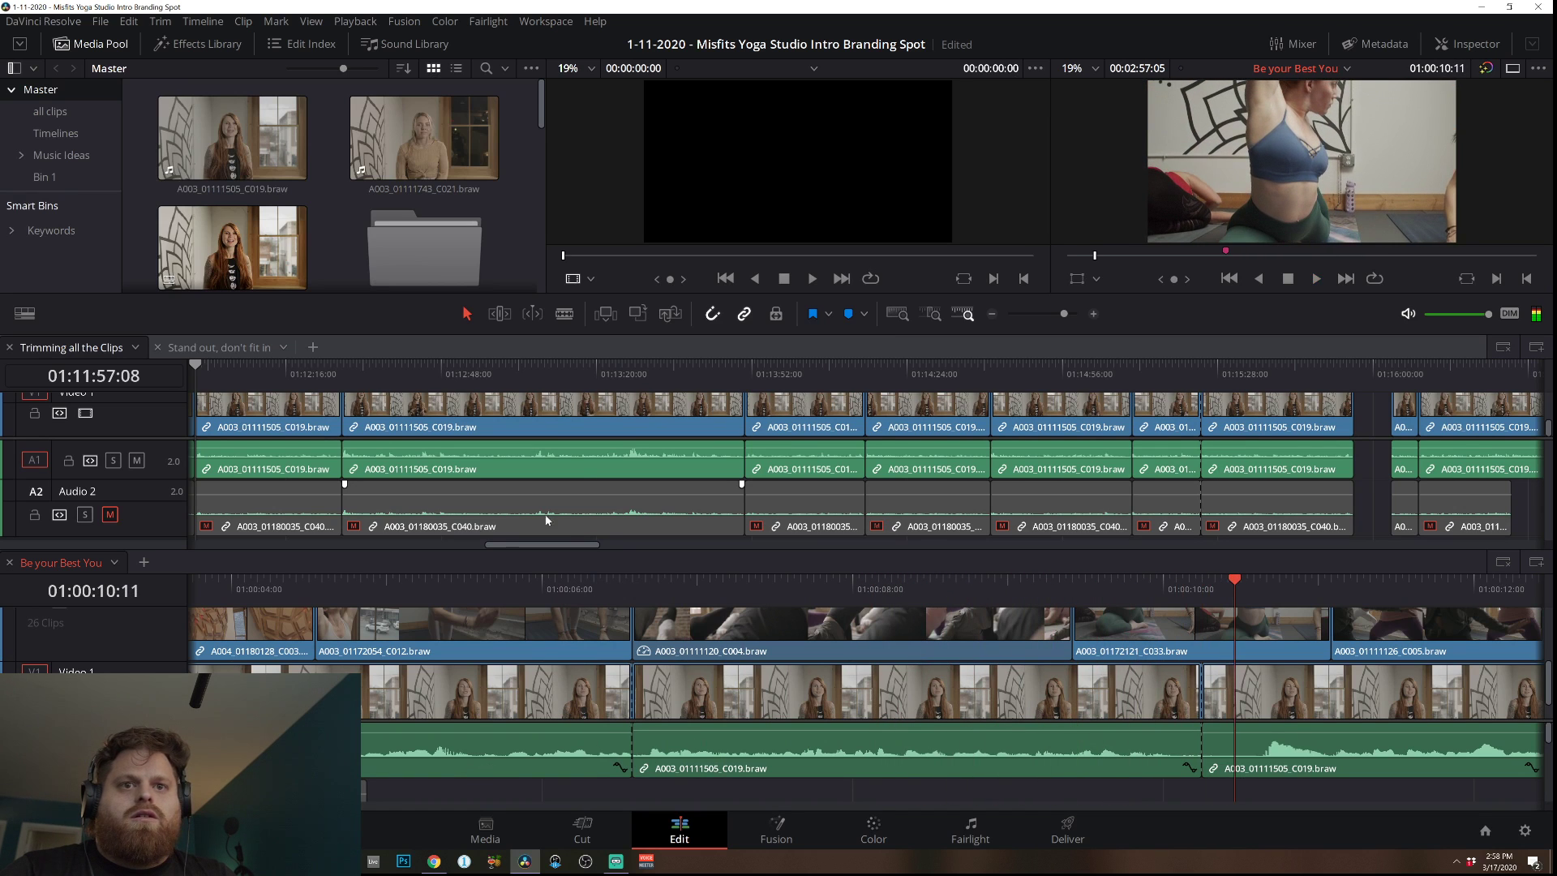
click(996, 314)
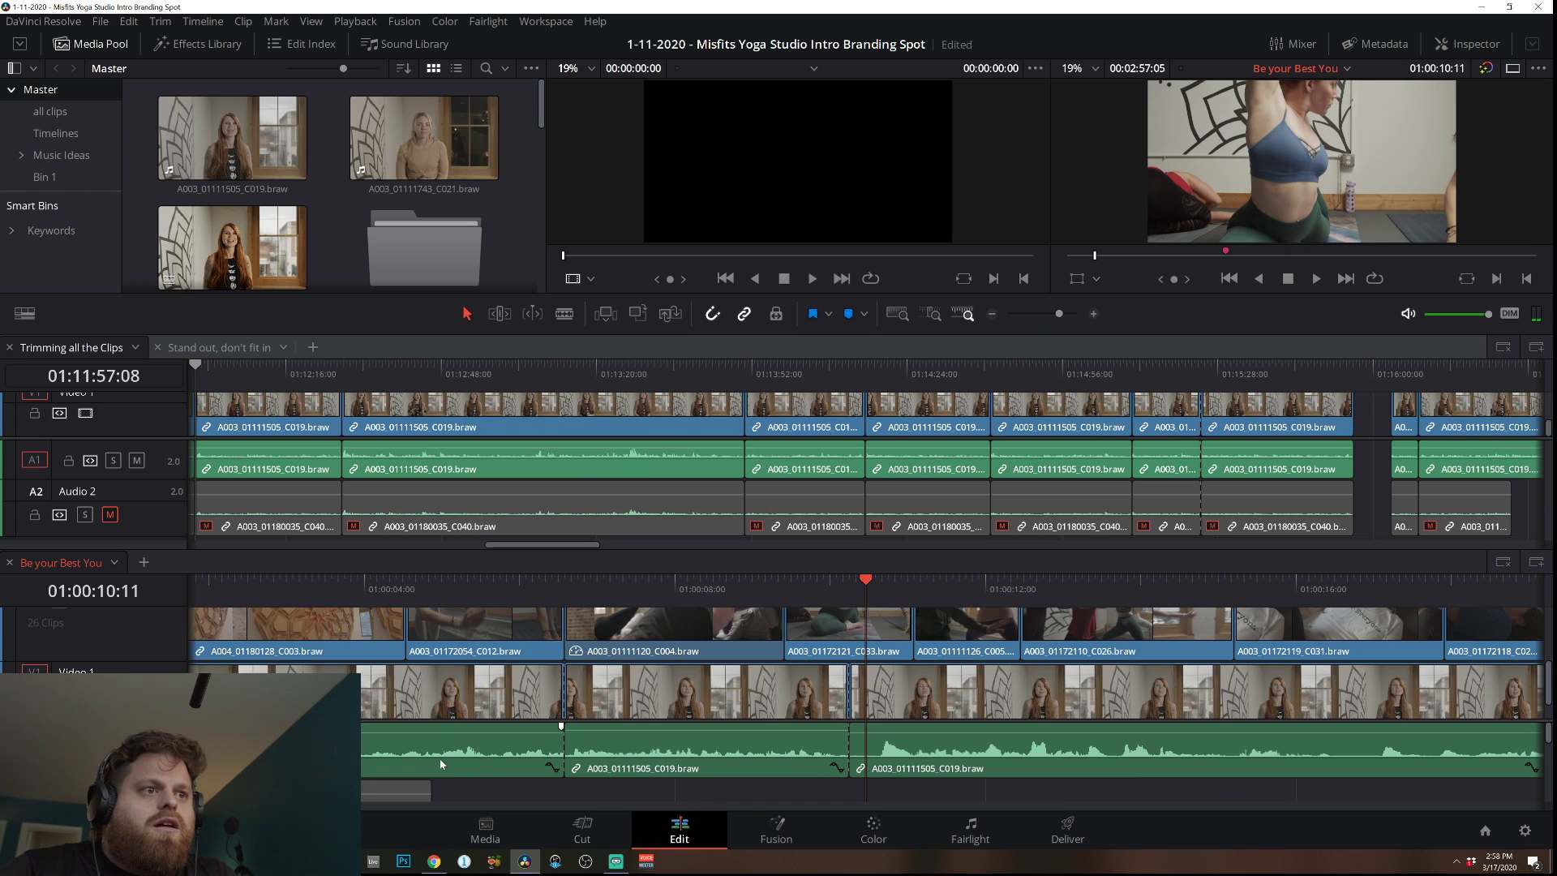
key(b)
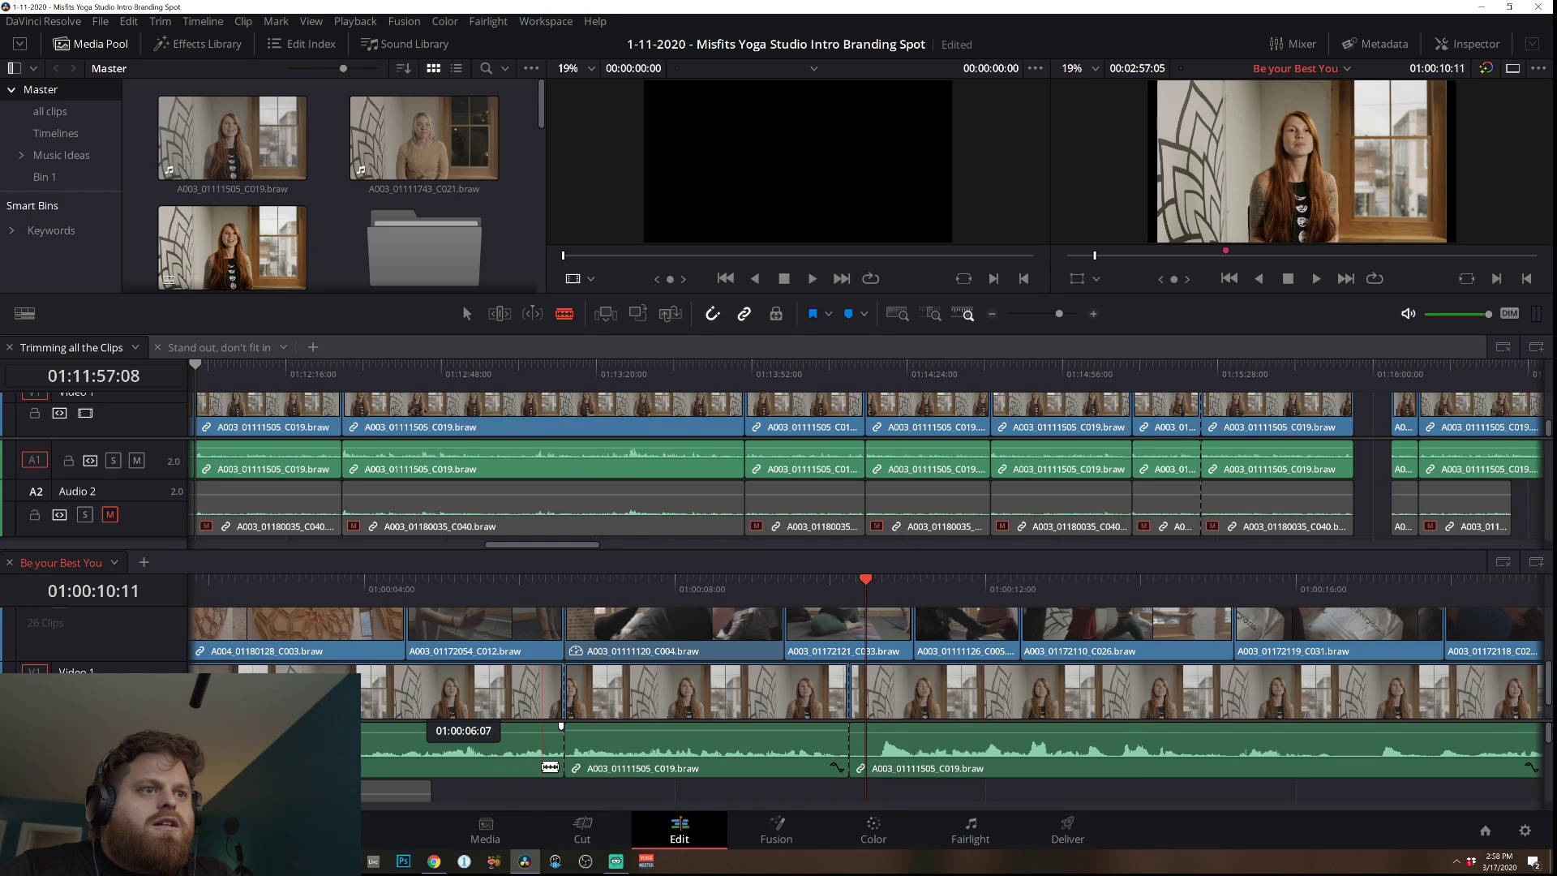
key(a)
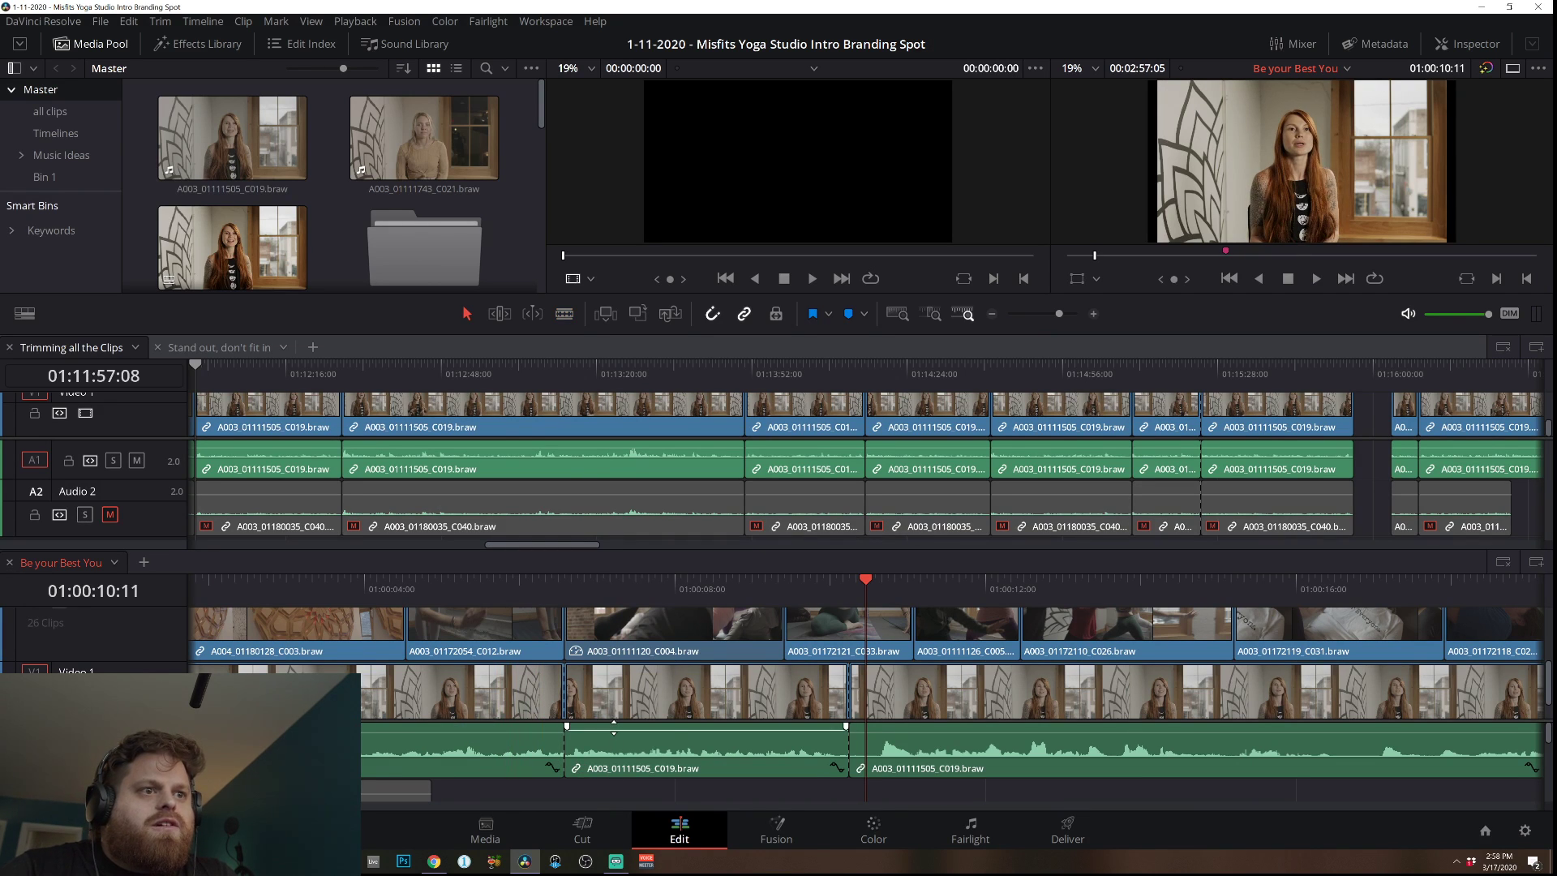
drag(614, 725, 617, 722)
click(375, 585)
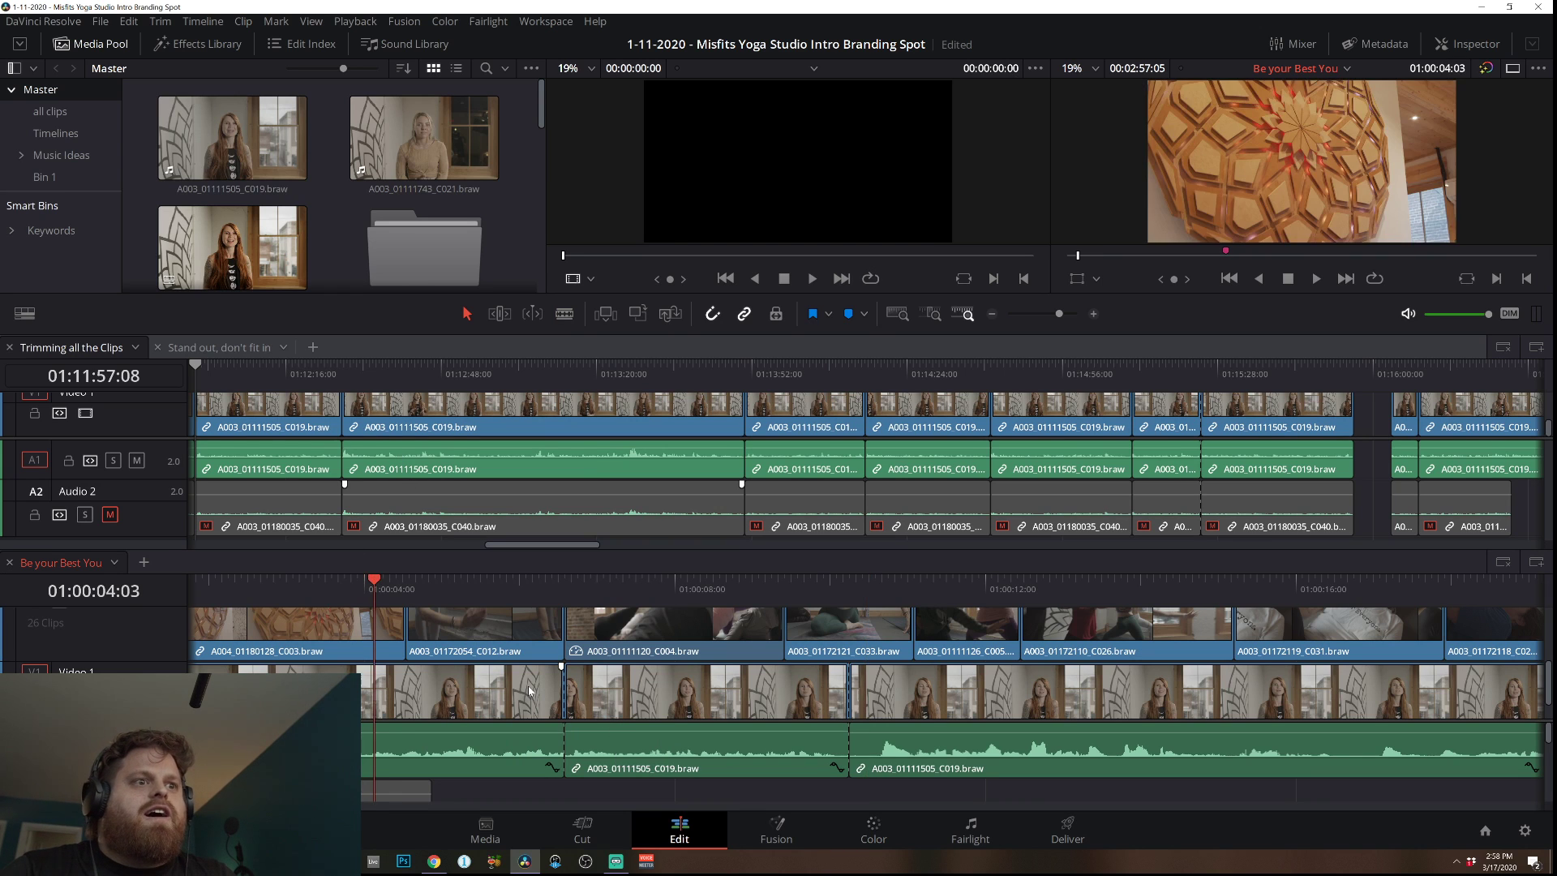
key(space)
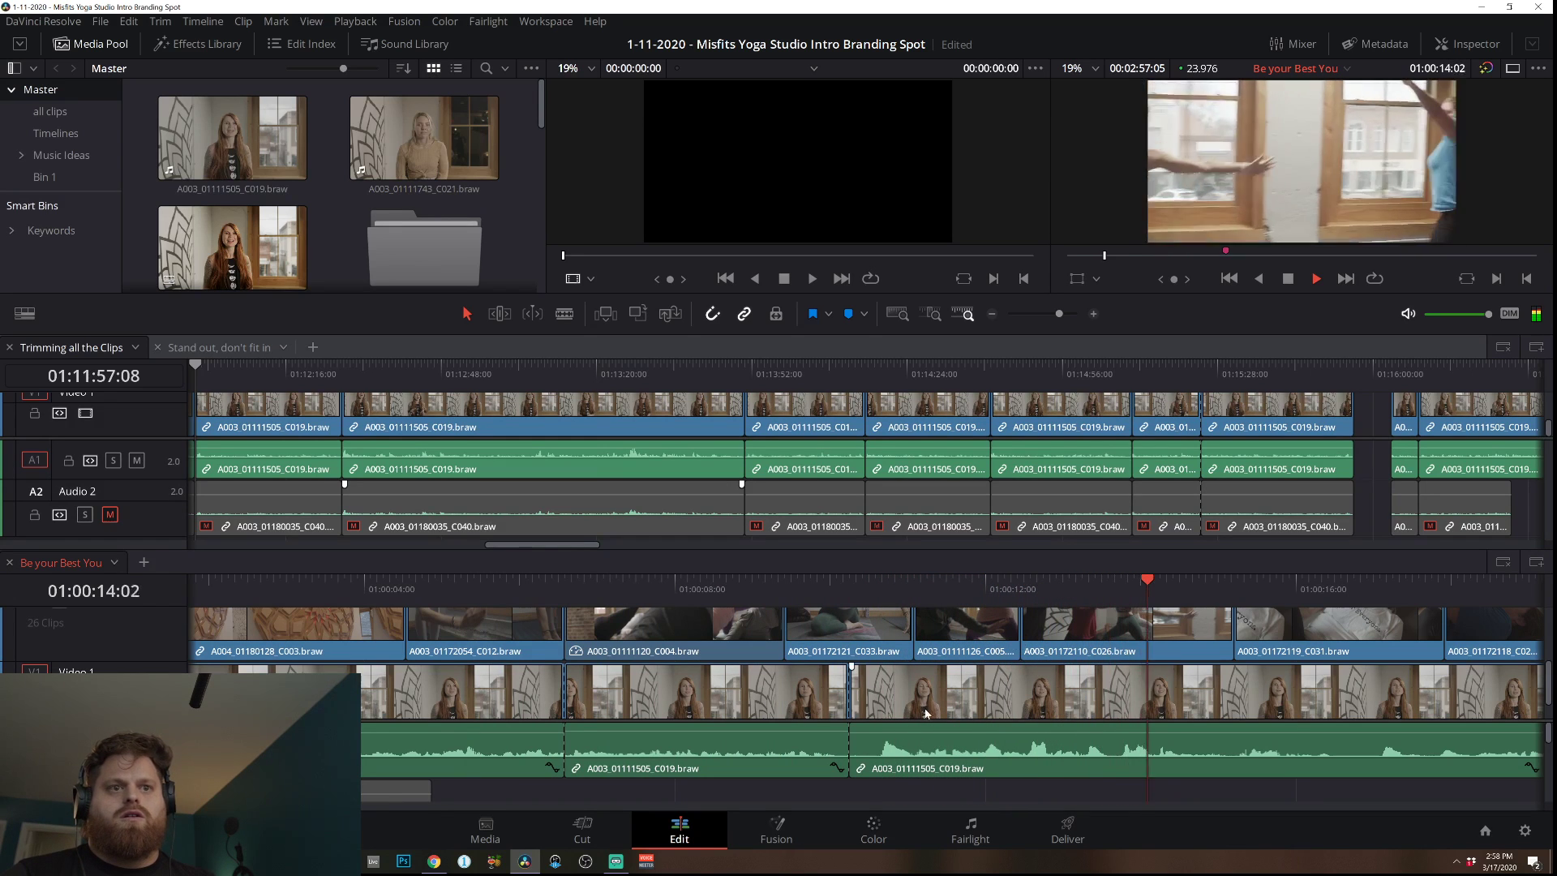
Trim the start of the third interview segment to about 01:00:11:01, shift it about half a second earlier, and play the result.
drag(862, 760, 915, 759)
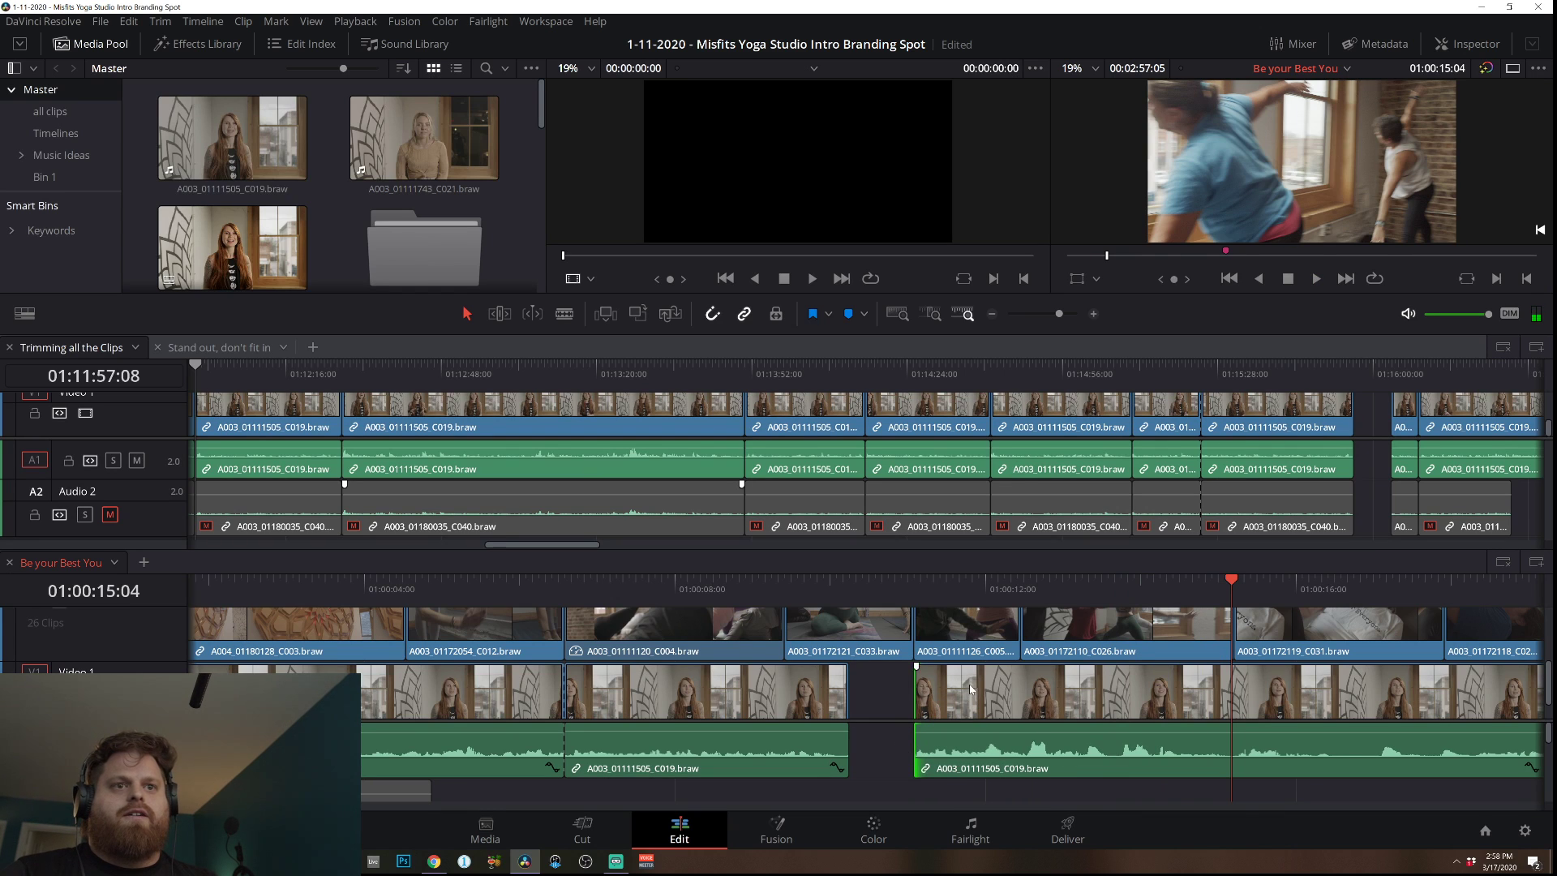
drag(1046, 699, 1008, 699)
key(Home)
key(space)
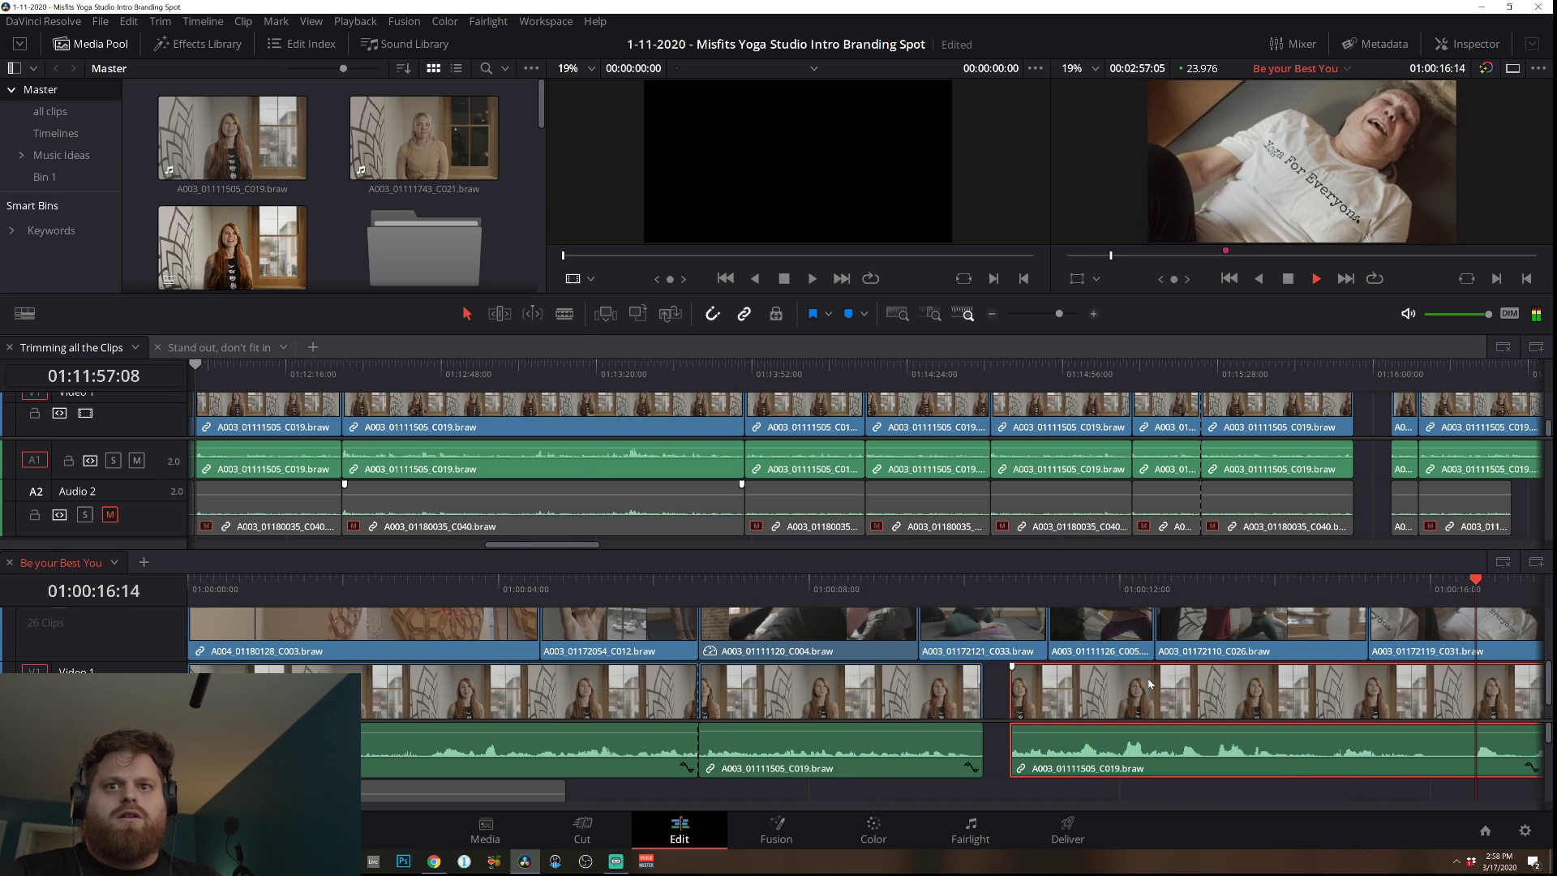
key(space)
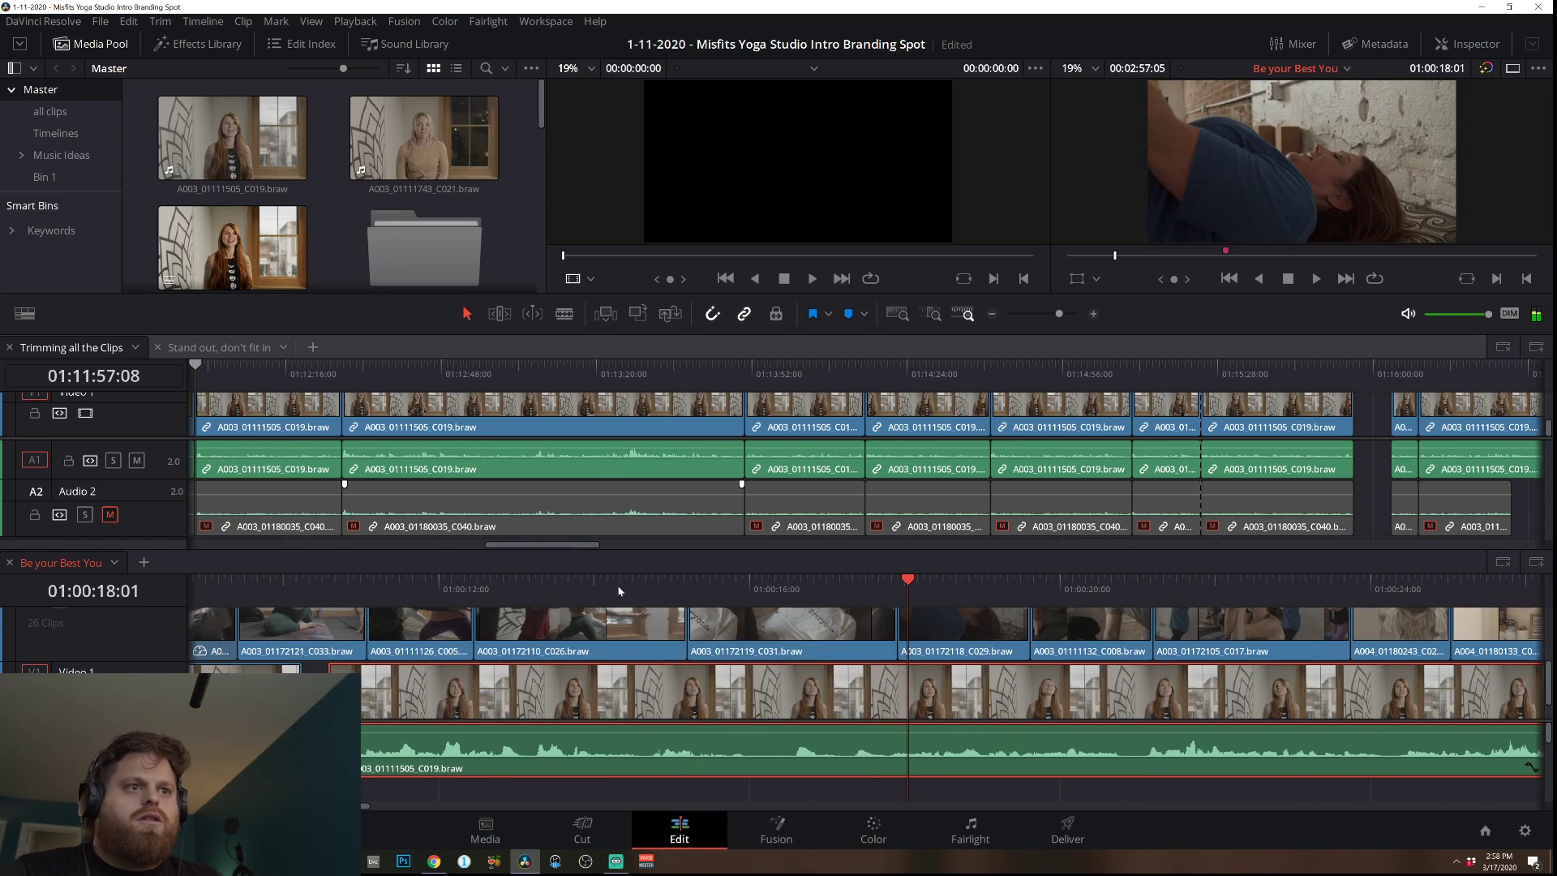
Isolate the next quiet interview passage by splitting the clip at about 01:00:13:15 and 01:00:16:13.
drag(581, 586, 562, 587)
key(space)
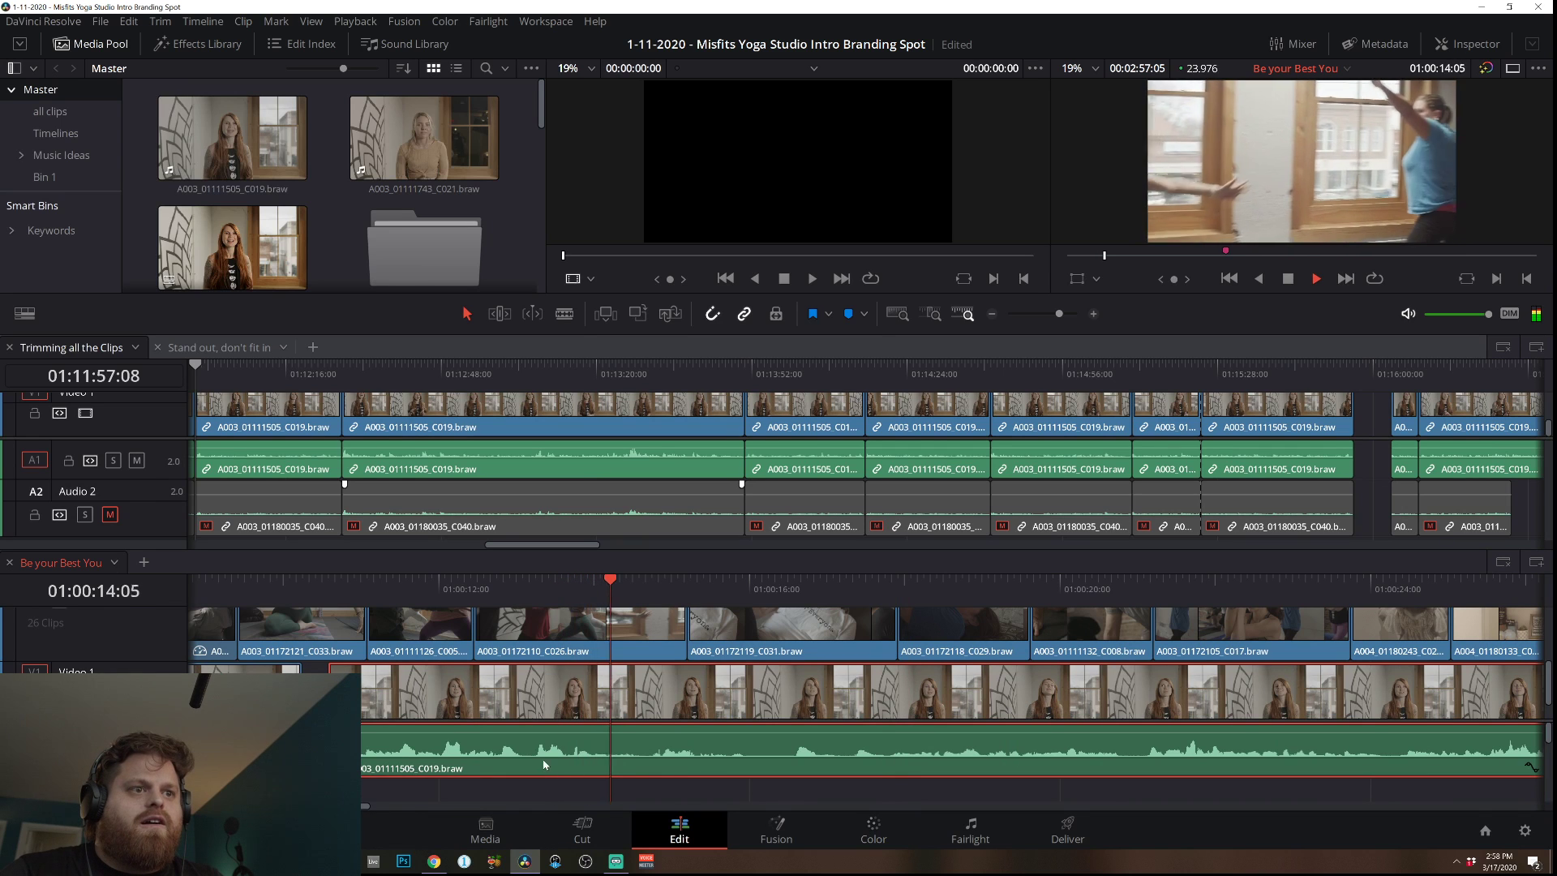
key(space)
key(b)
click(570, 763)
key(space)
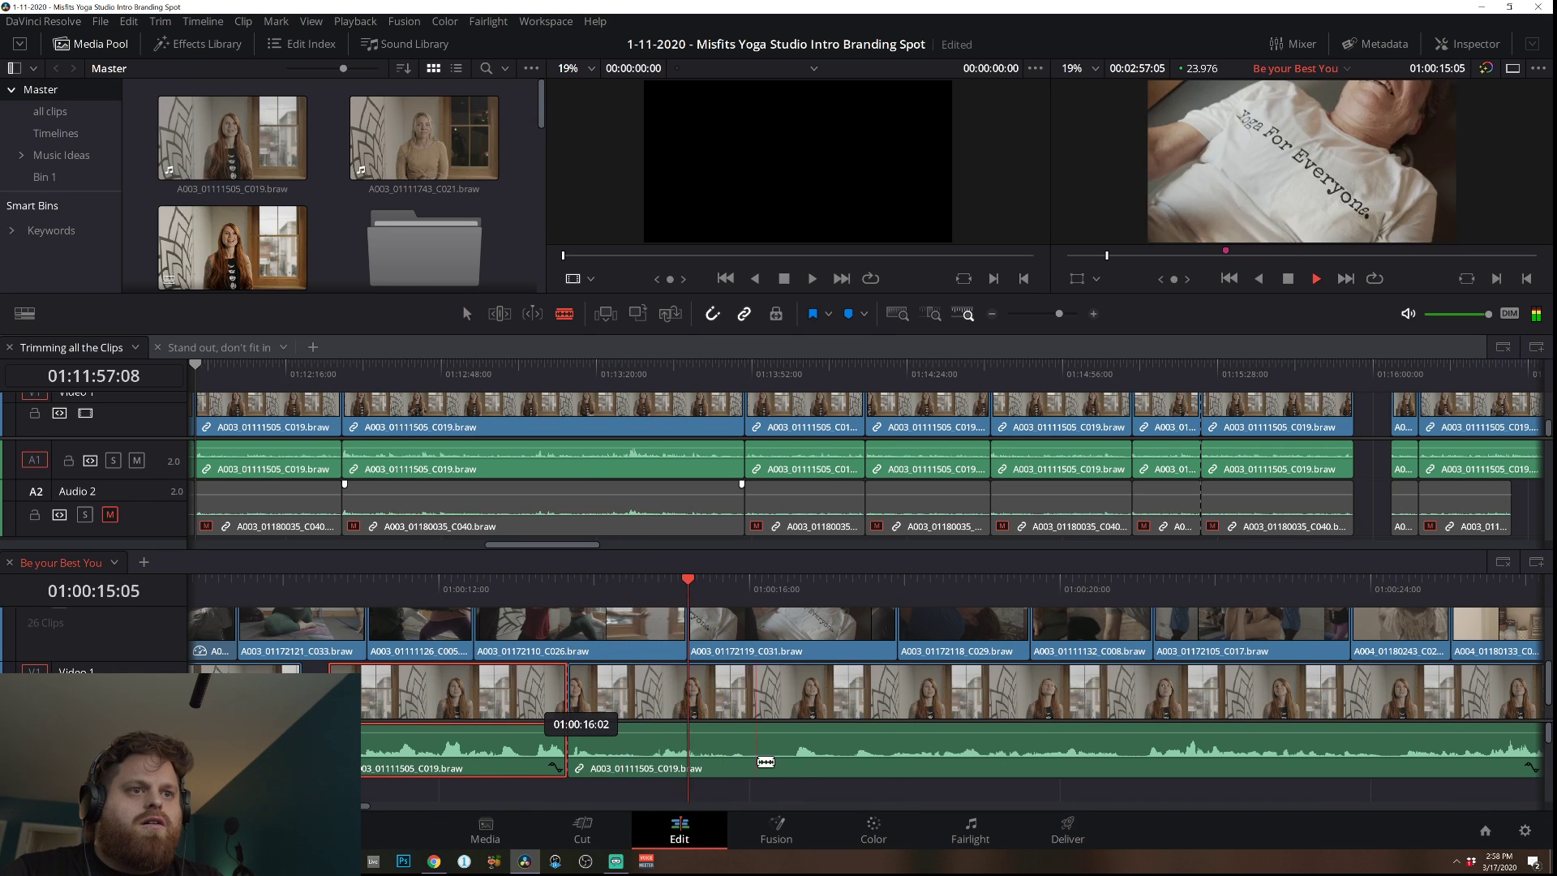
click(794, 697)
key(space)
key(a)
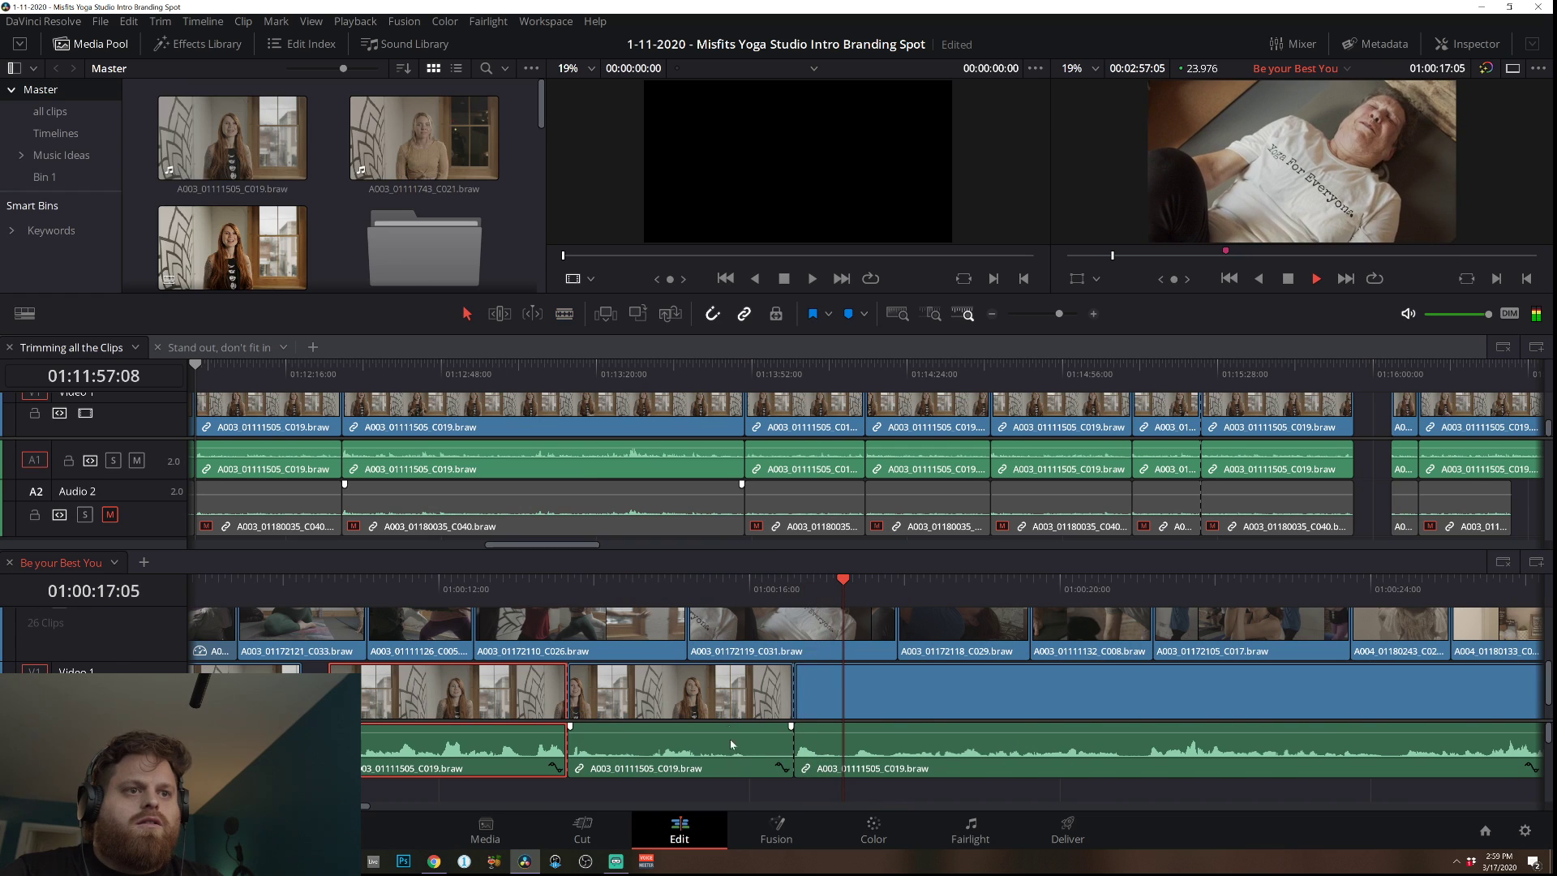
Raise the isolated interview segment's volume to about 13.19 dB and play it back.
drag(732, 739, 734, 725)
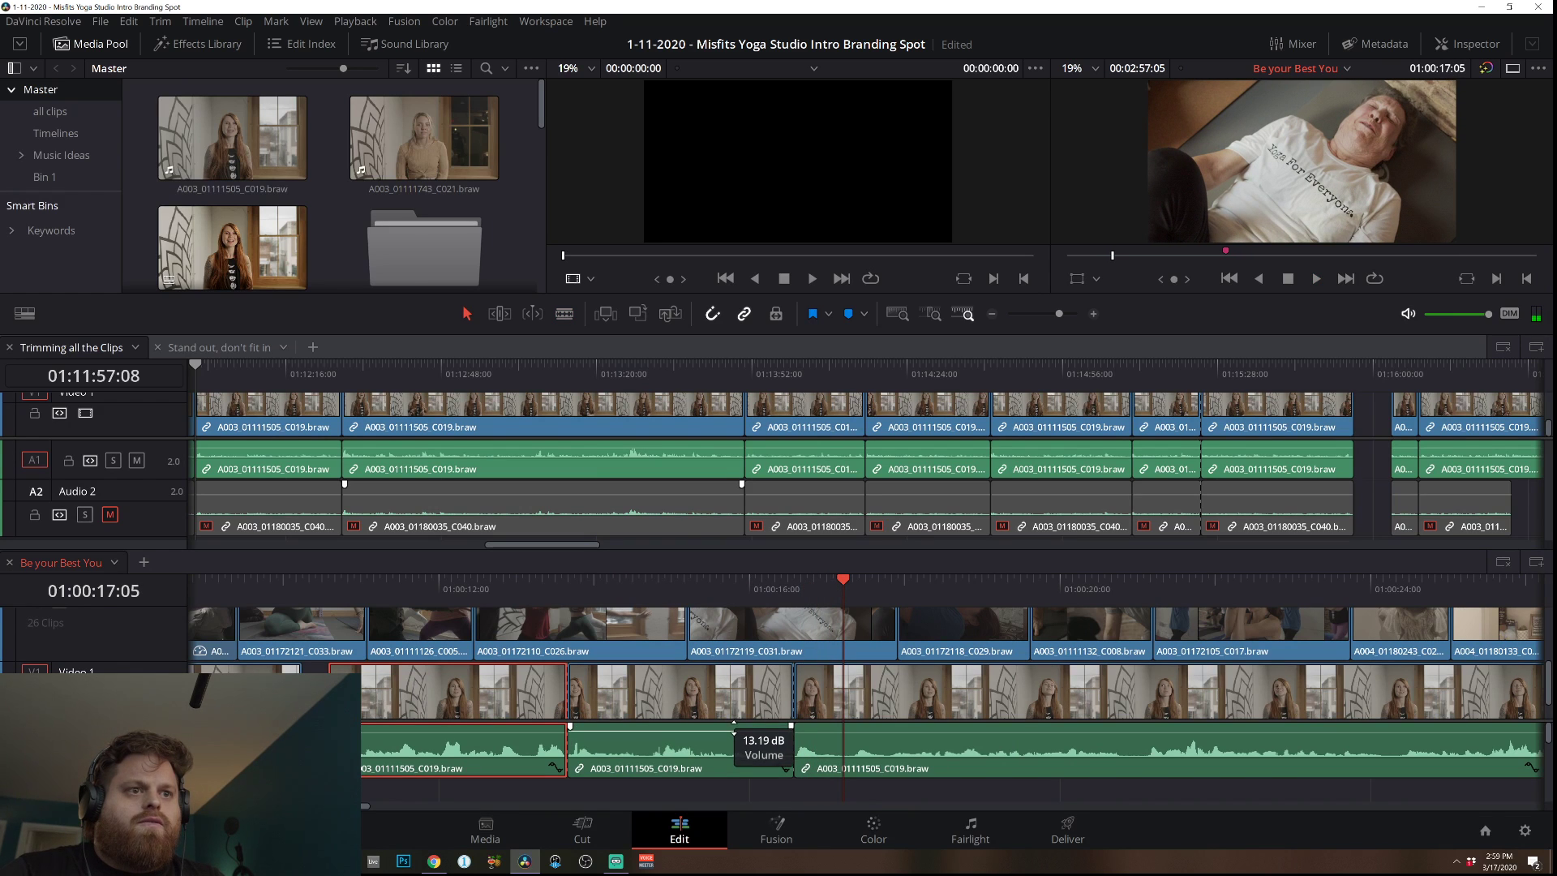
click(447, 592)
key(space)
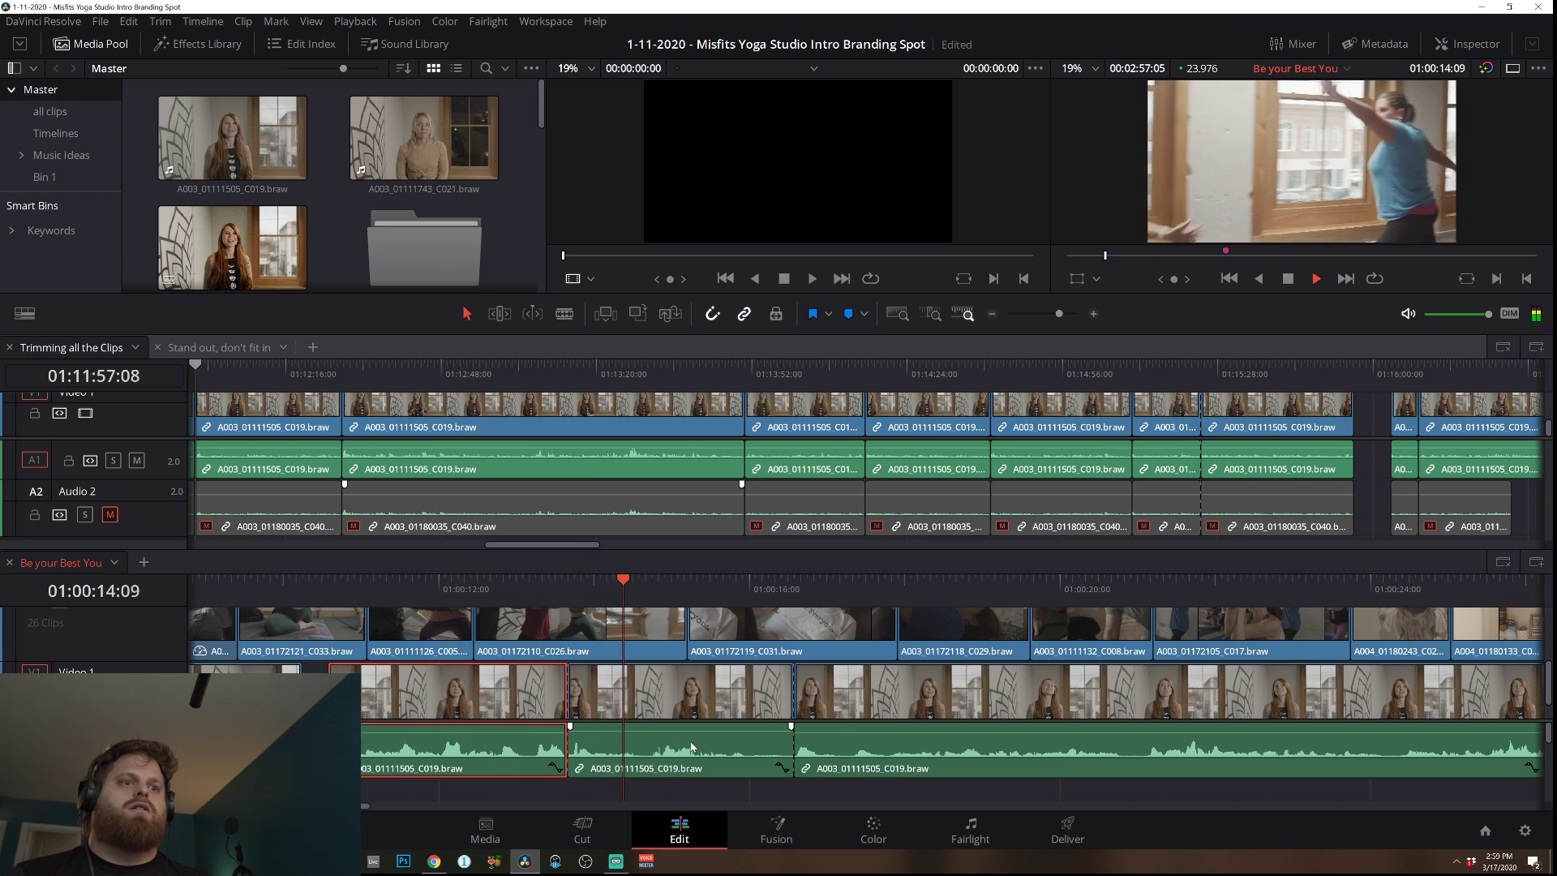
key(space)
Split the boosted interview segment at about 01:00:14:00 and raise the volume of the part after the cut.
key(b)
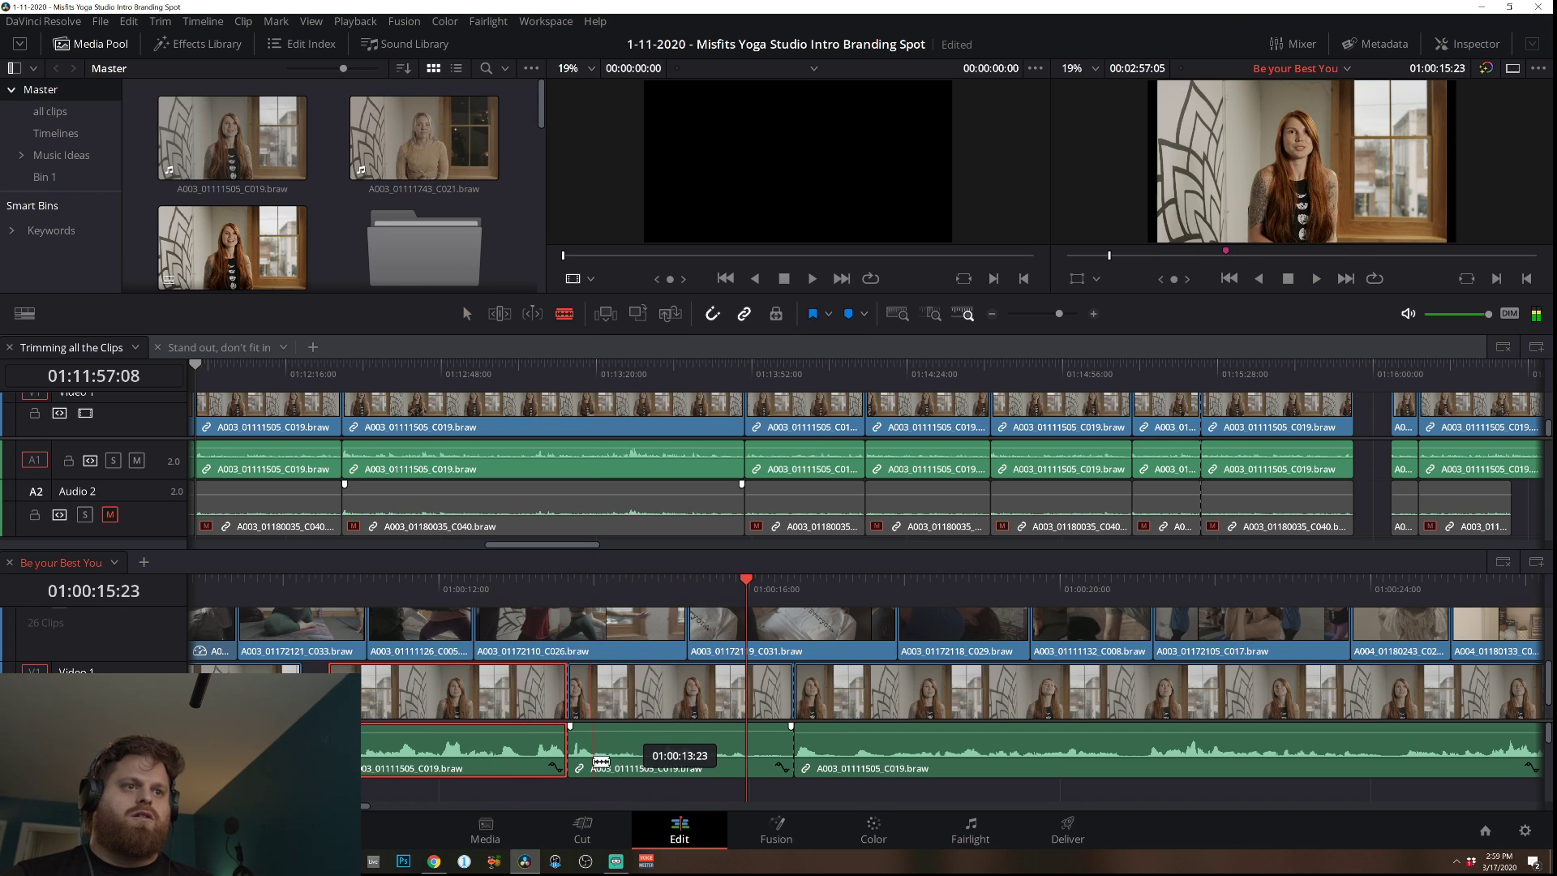
click(596, 758)
key(a)
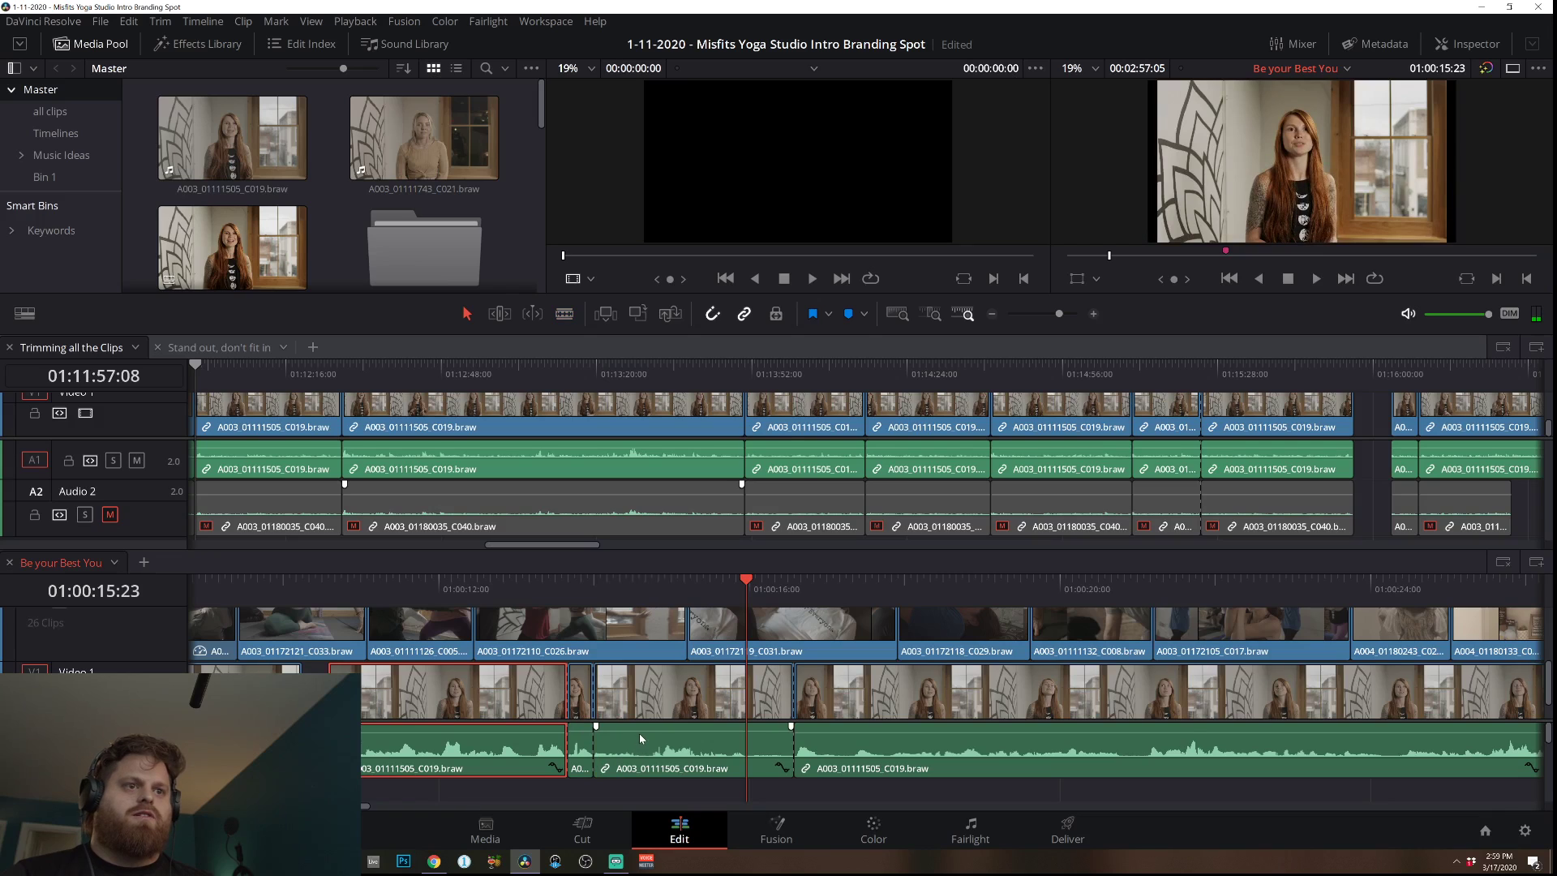
drag(640, 732, 639, 729)
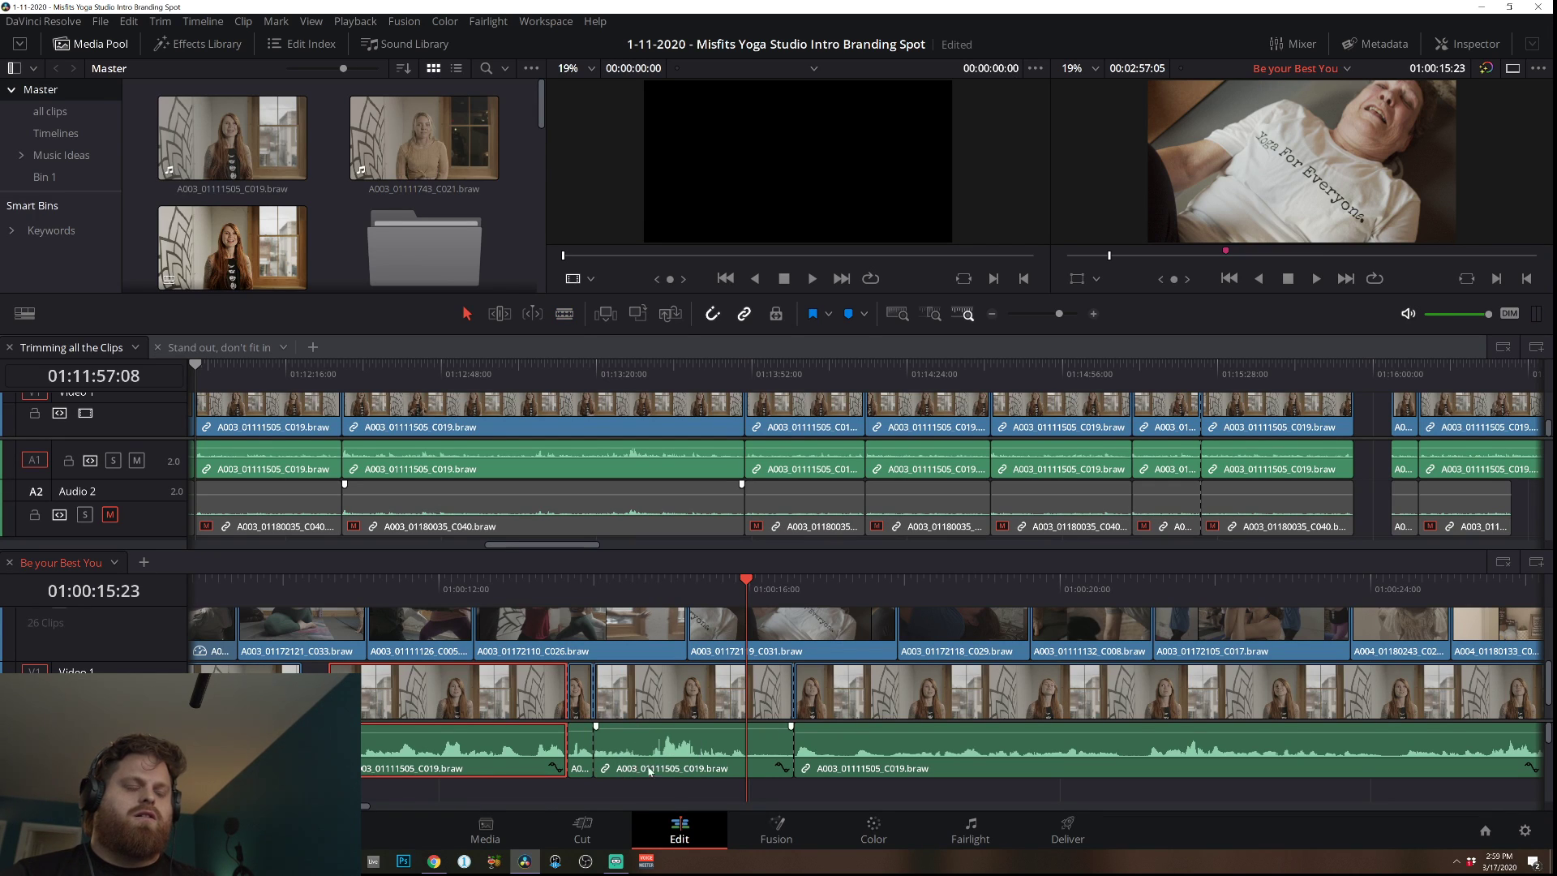
Split that part again at about 01:00:14:15 and raise the volume of the short piece before the new cut.
key(b)
click(642, 748)
key(a)
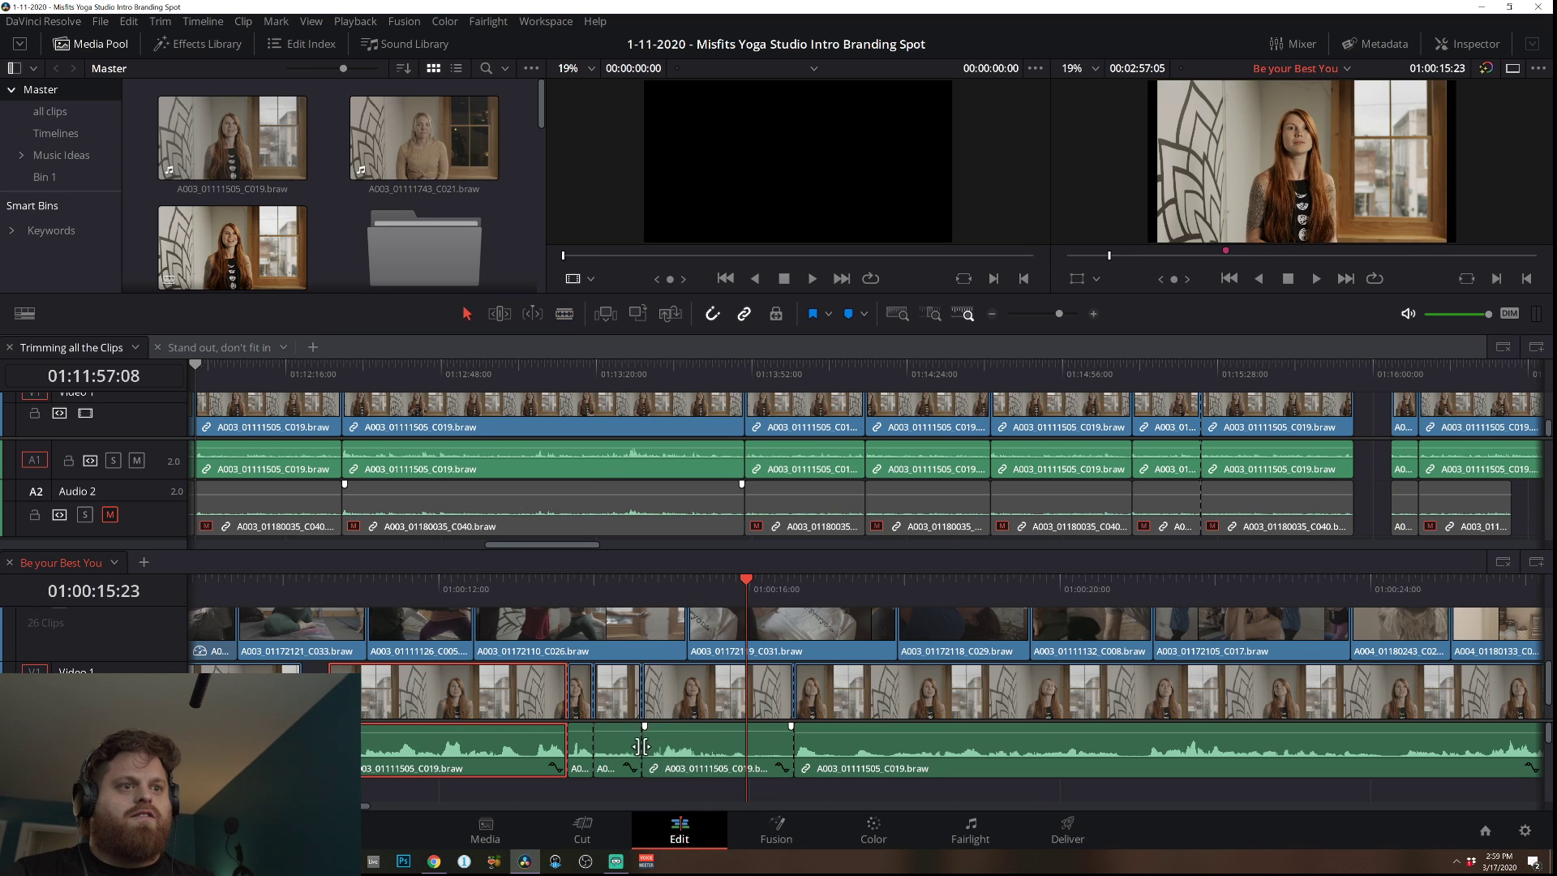
drag(625, 728, 625, 724)
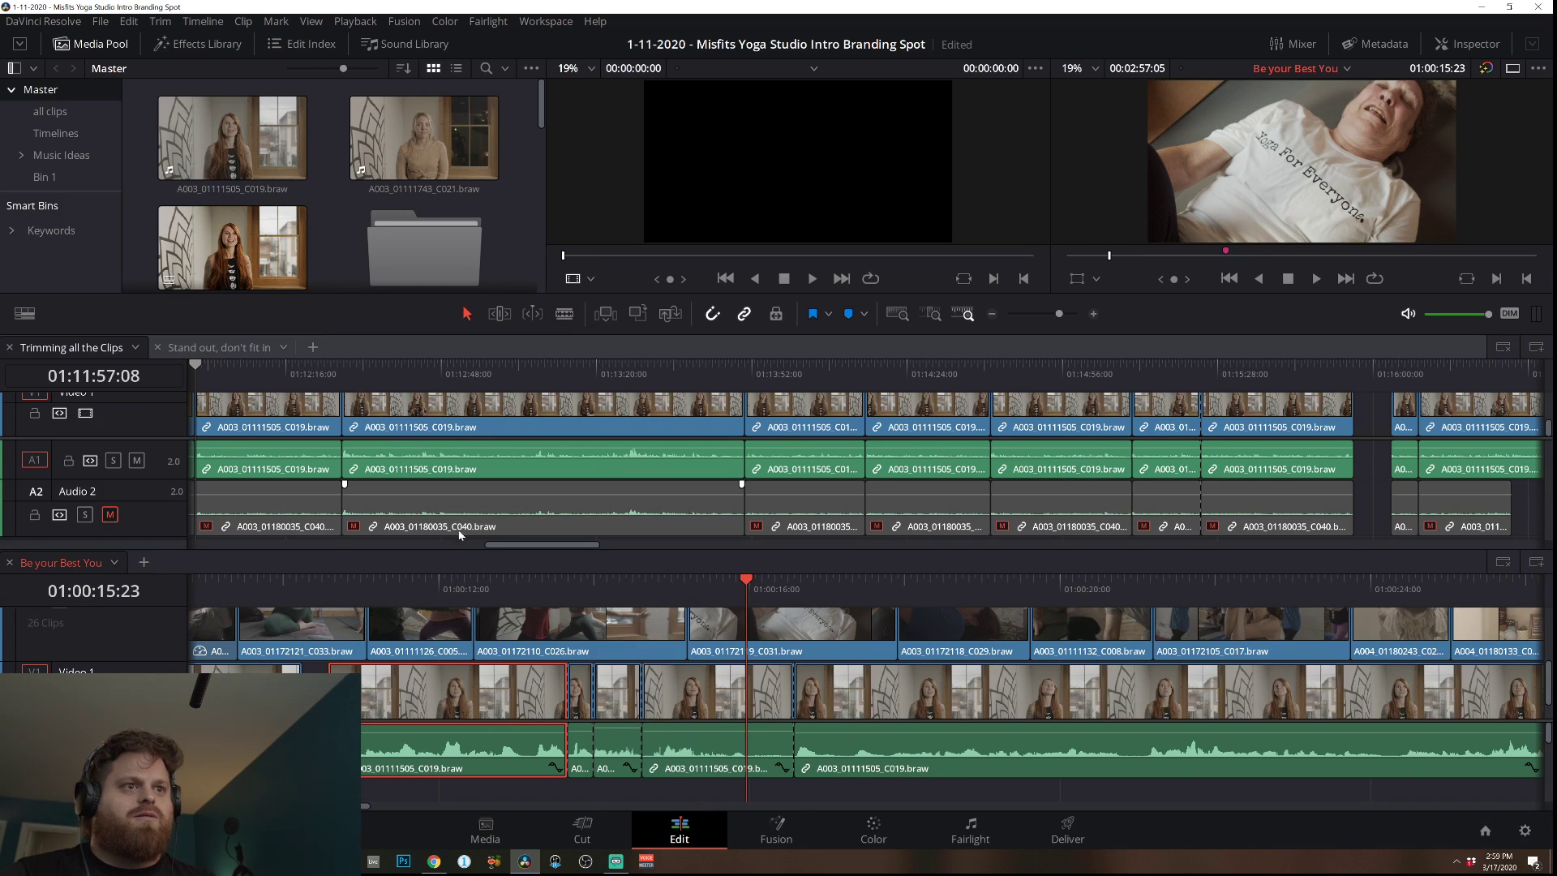
Play back the boosted interview passage and lower the volume of the short piece between about 01:00:14:00 and 01:00:14:15.
click(381, 579)
key(space)
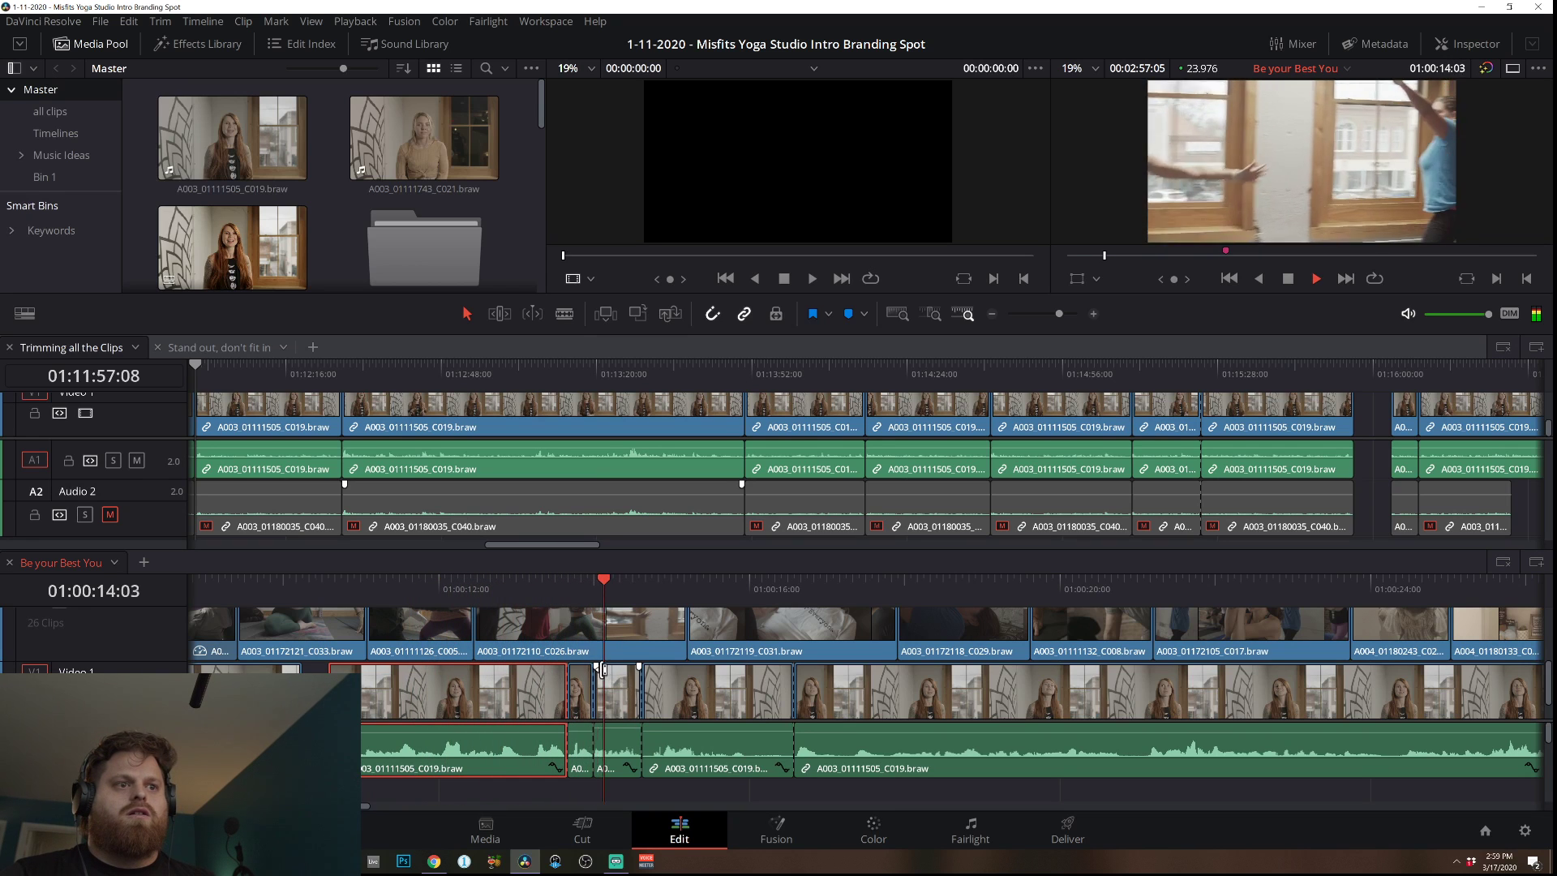
key(space)
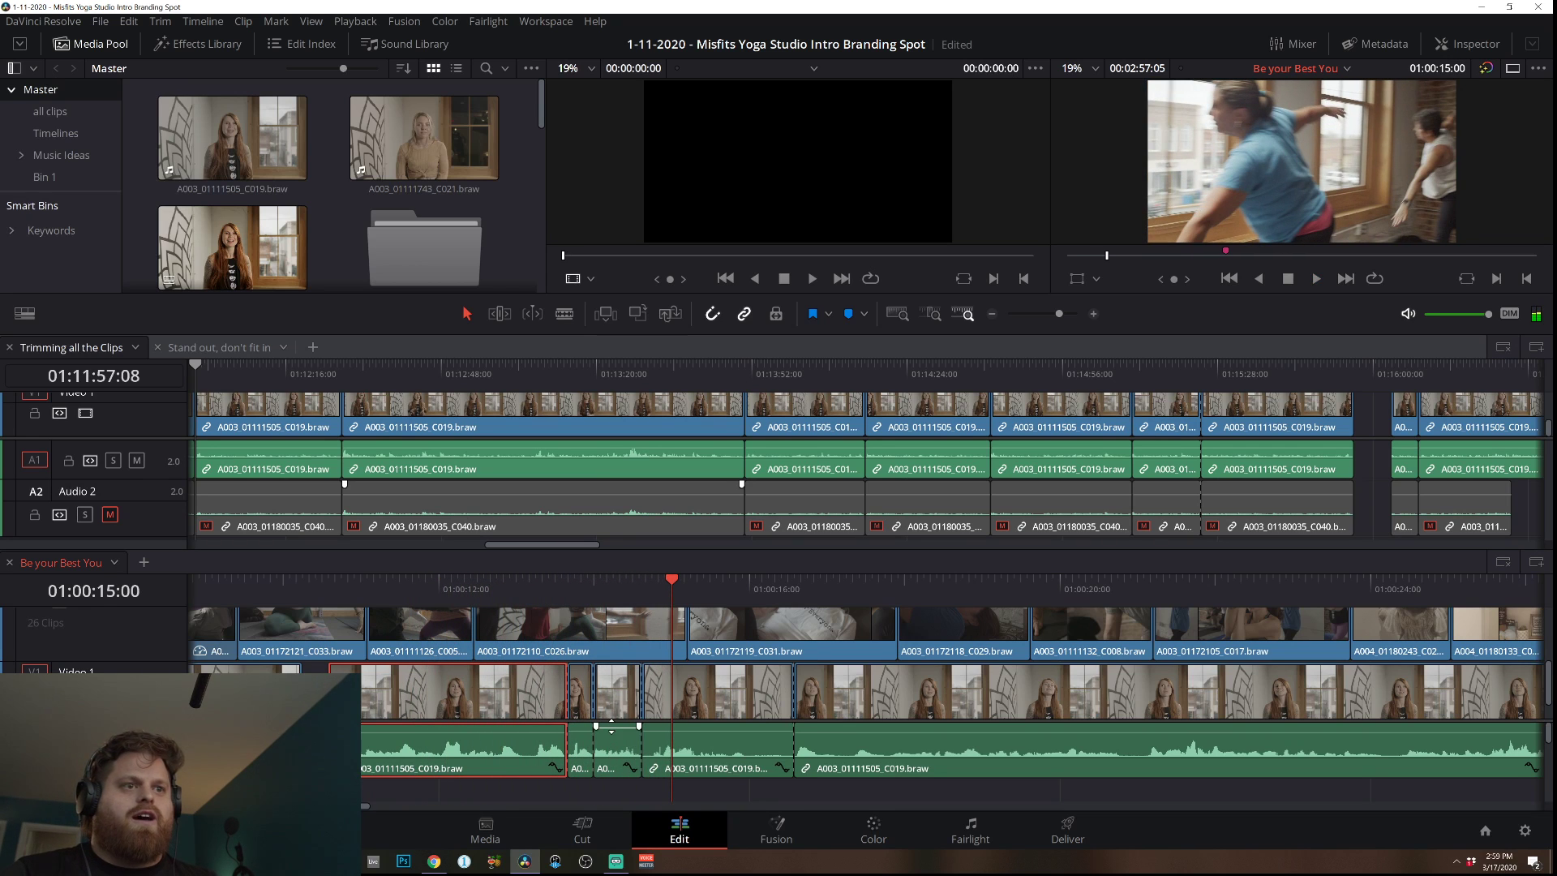
drag(611, 726, 611, 734)
Split the preceding interview clip at about 01:00:13:03 and adjust the volume of the short piece after the cut.
key(b)
click(526, 751)
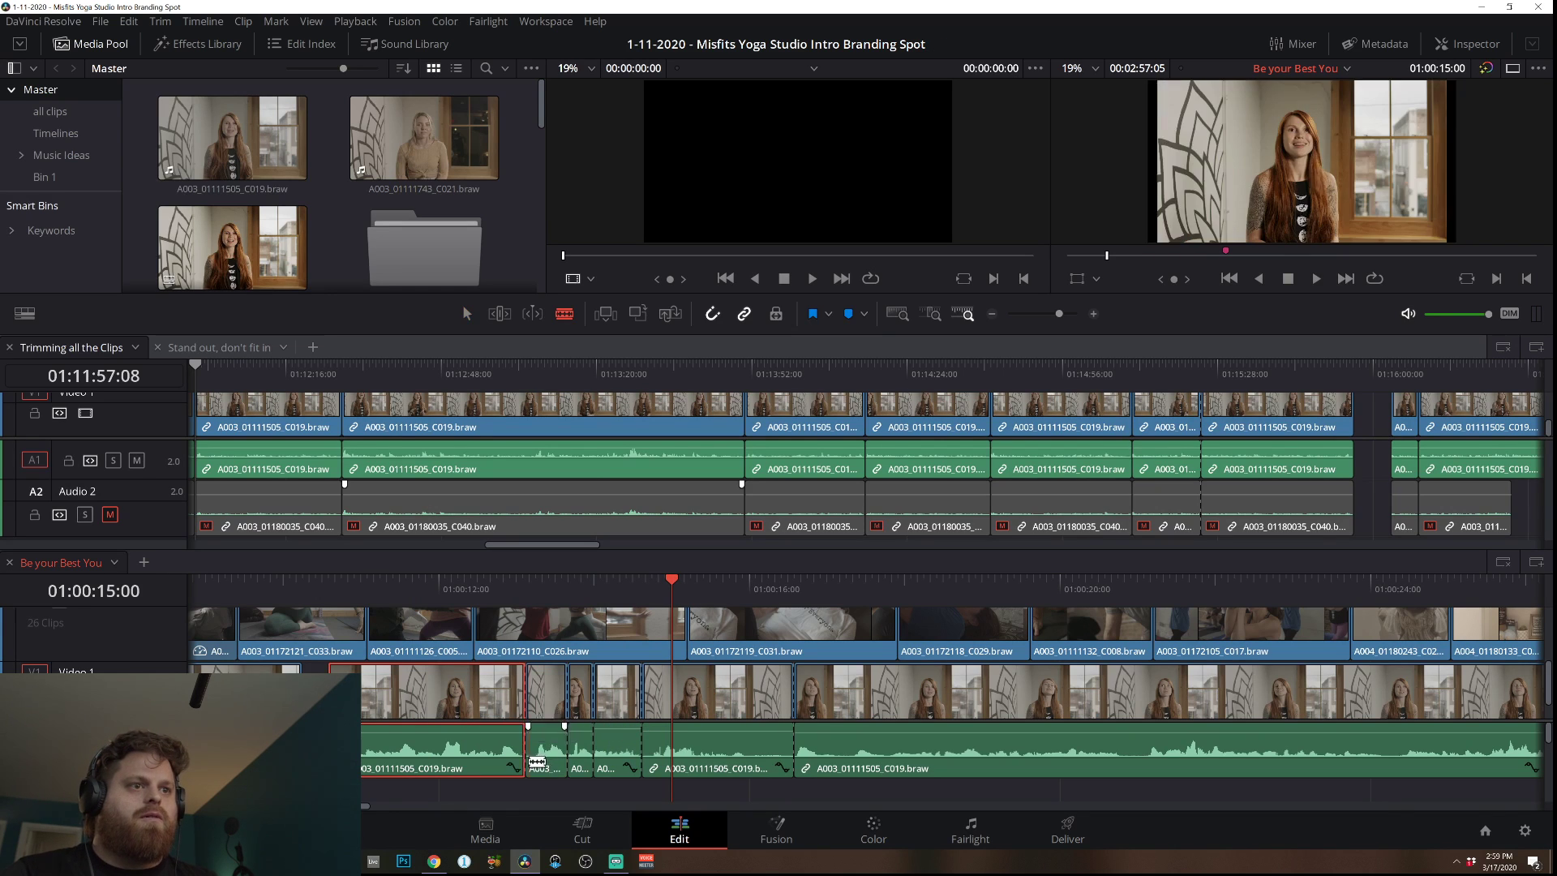
key(a)
drag(544, 733, 544, 733)
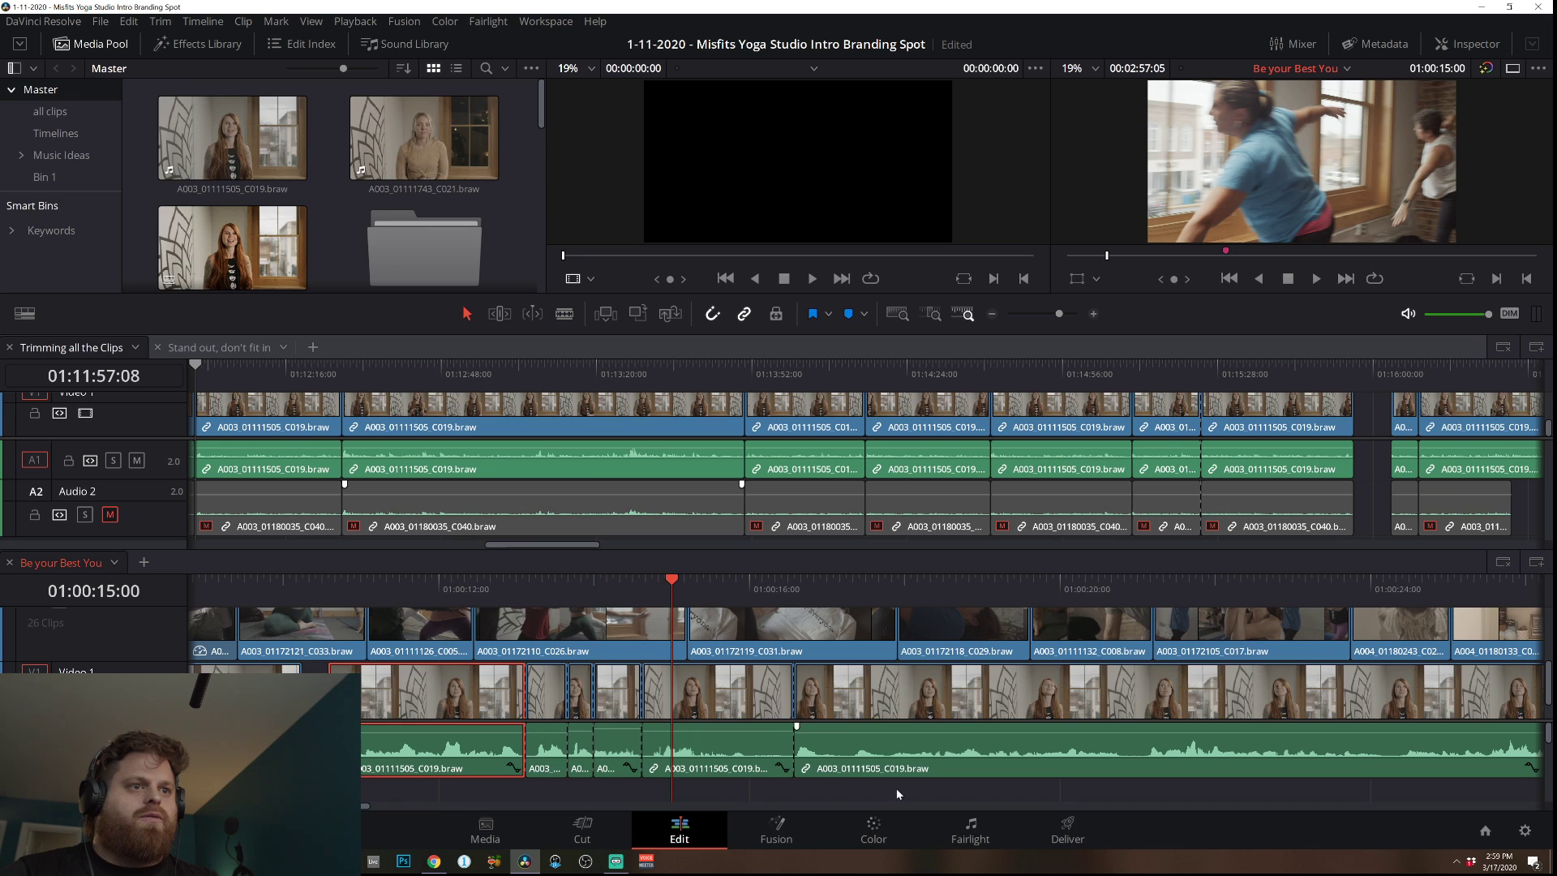
Trim the long interview clip's start to about 01:00:17:06 and the end of the clip before it to about 01:00:16:09.
click(329, 586)
key(space)
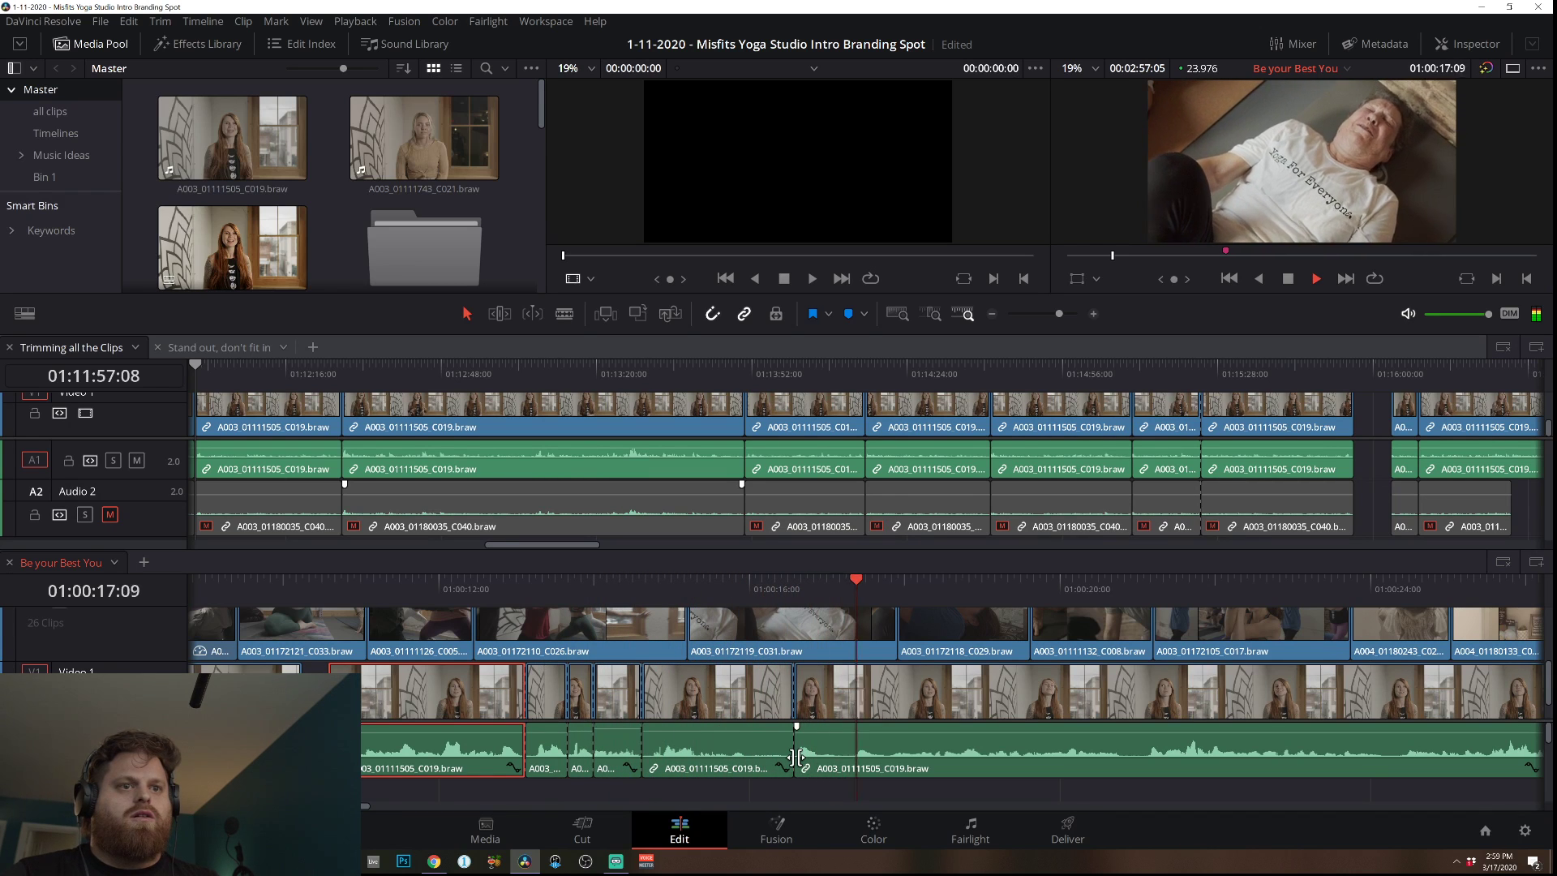
key(space)
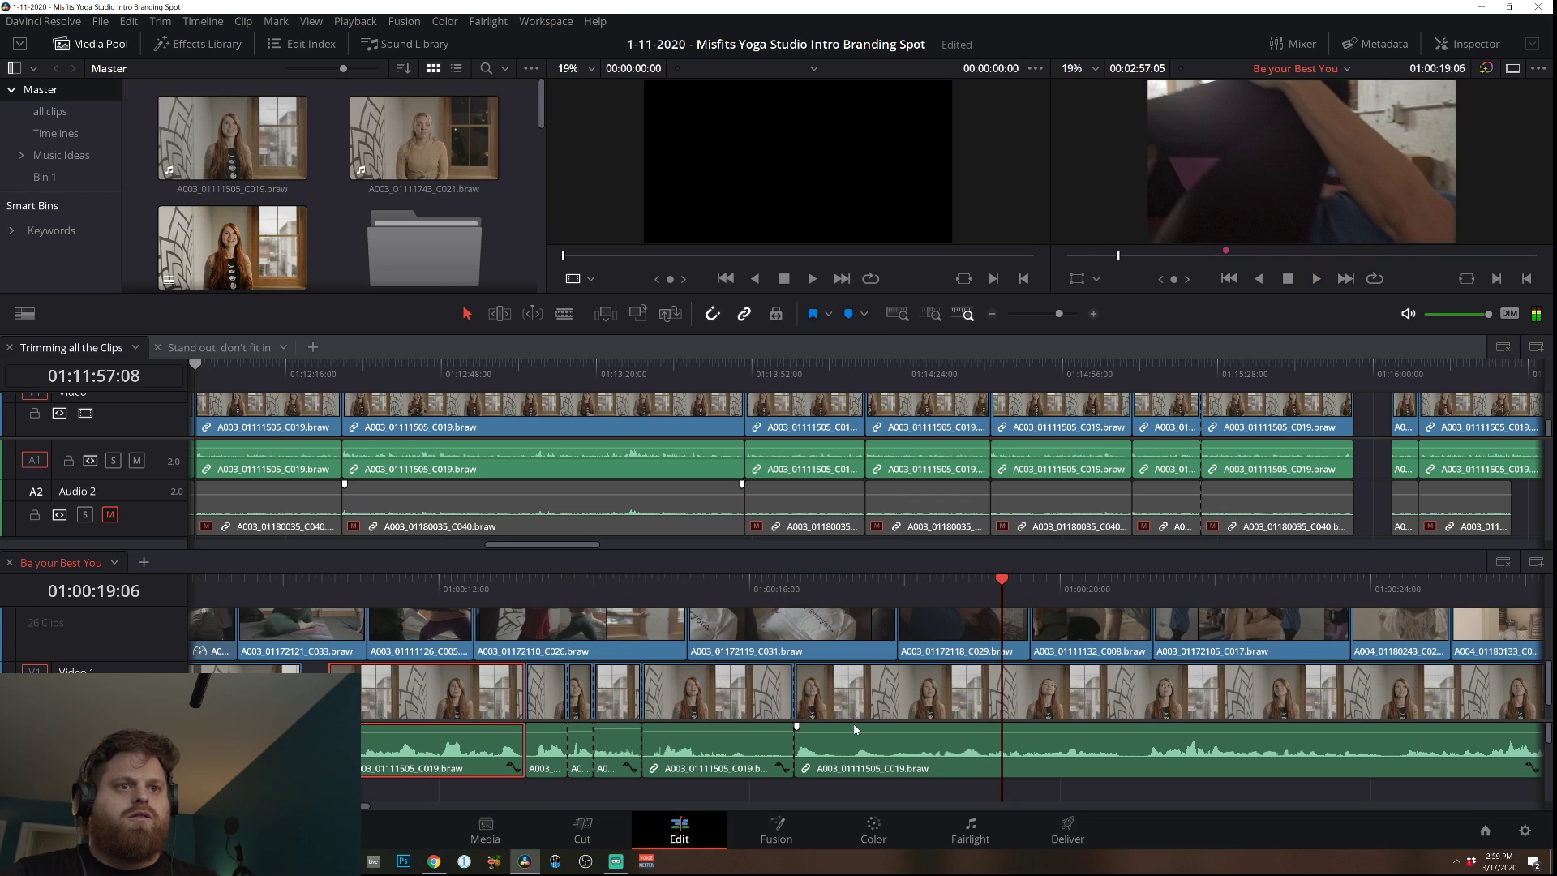
drag(805, 681, 847, 687)
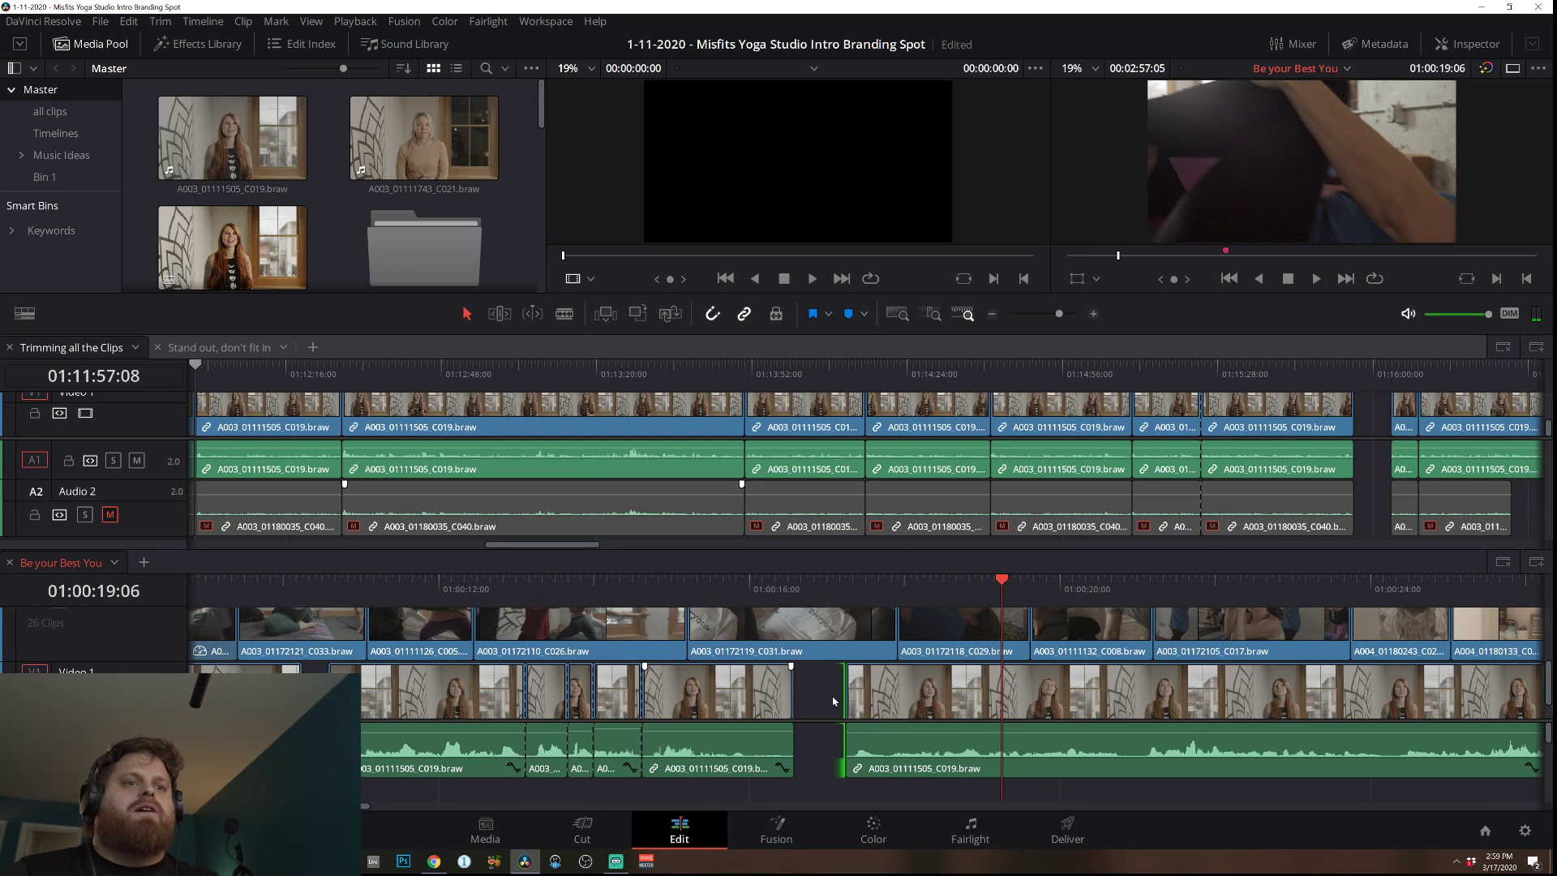
click(793, 689)
drag(793, 690, 768, 684)
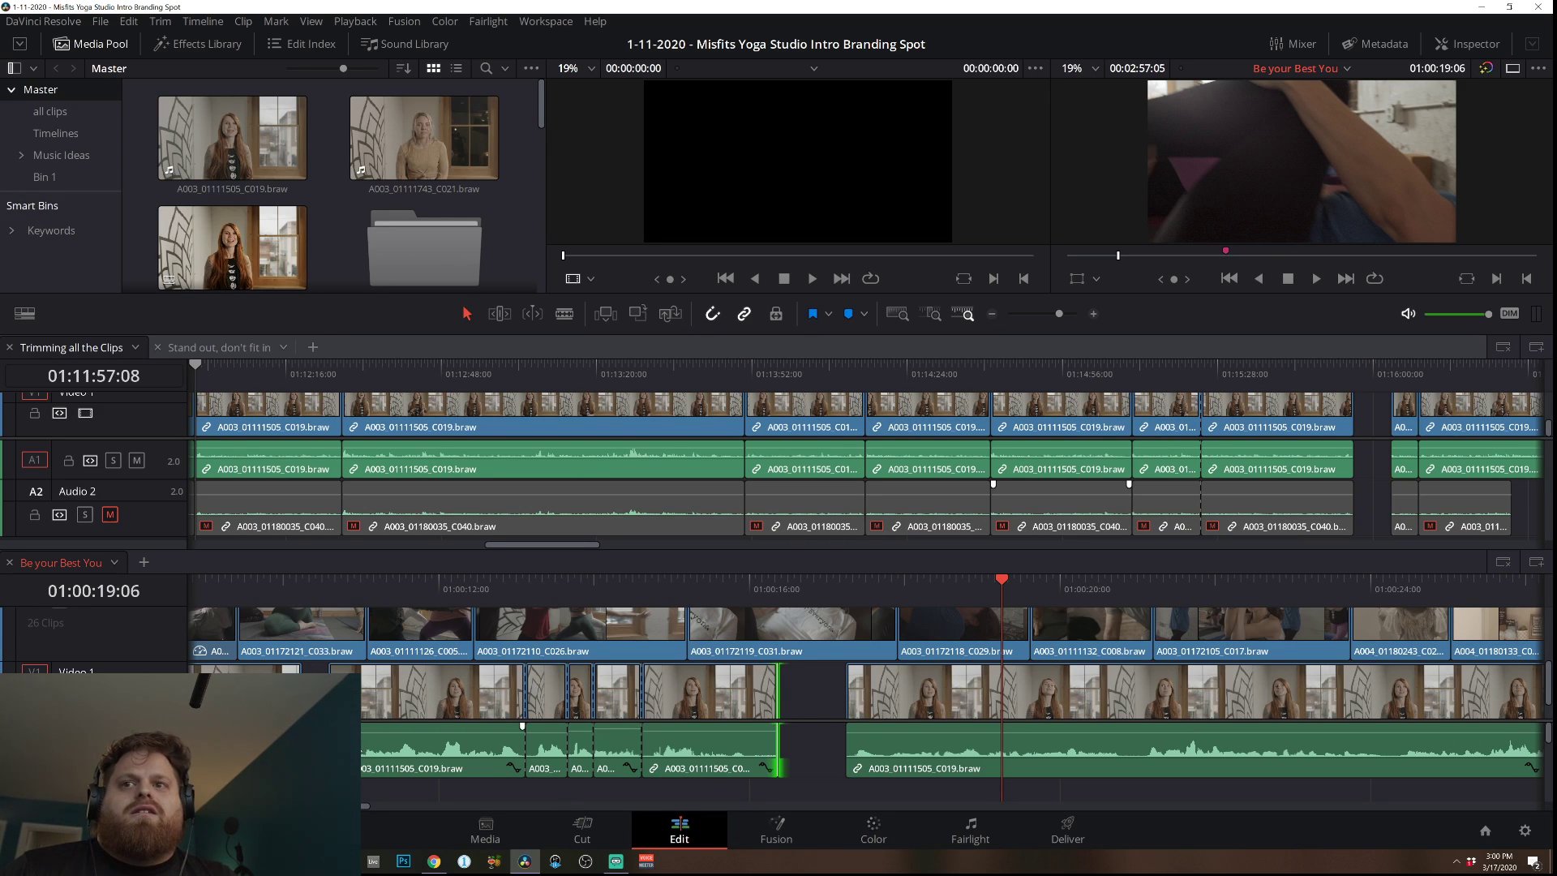
Play back the interview from about 01:00:11:02 to review the dialogue levels, the trimmed gap and the passage that follows.
click(367, 583)
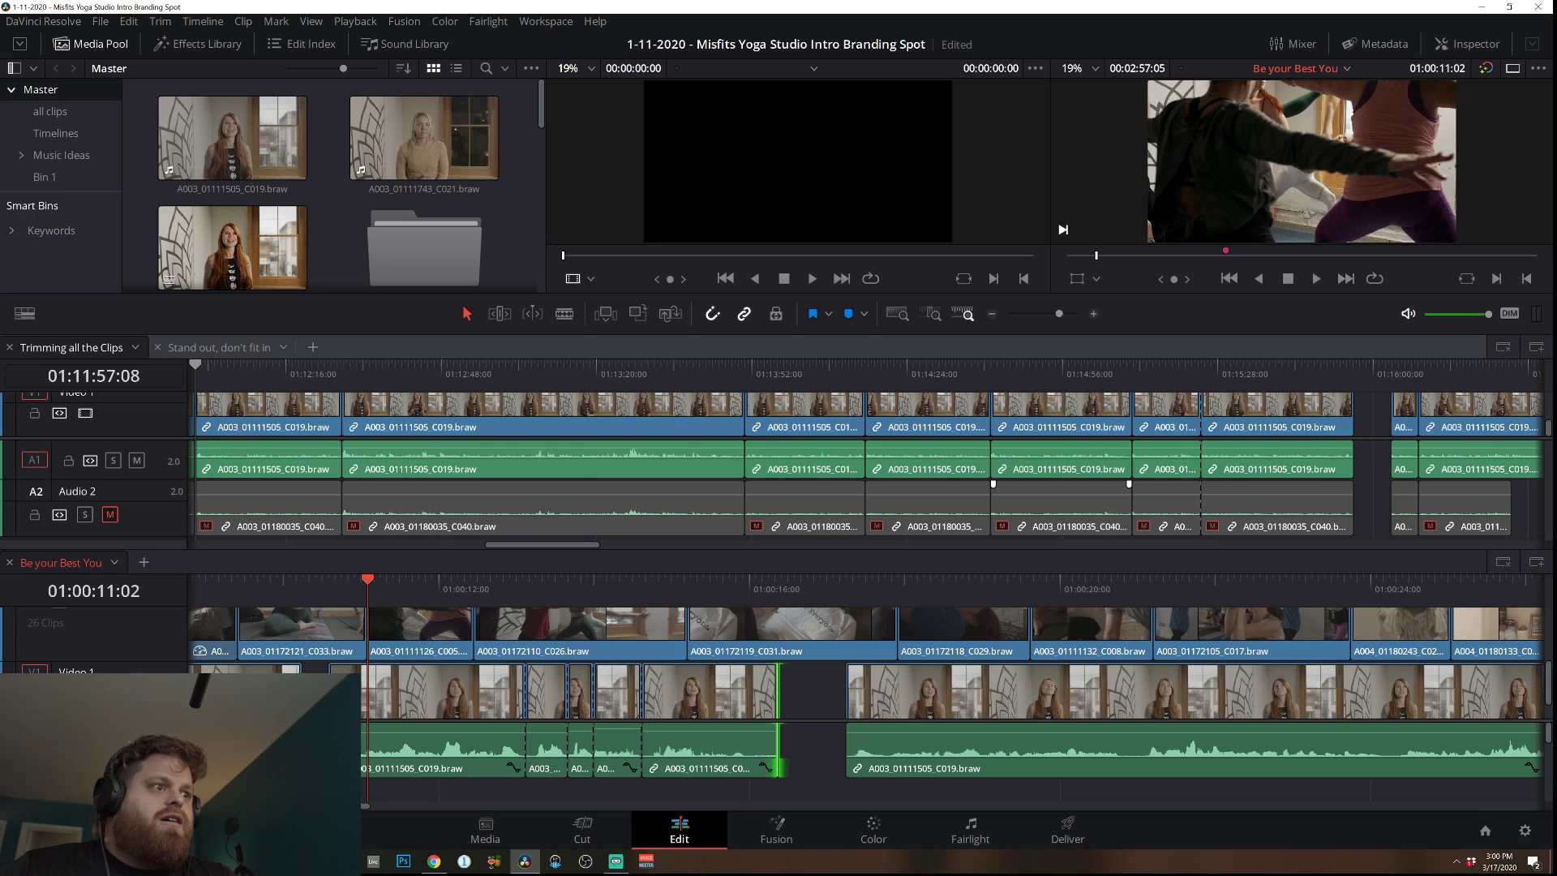
key(space)
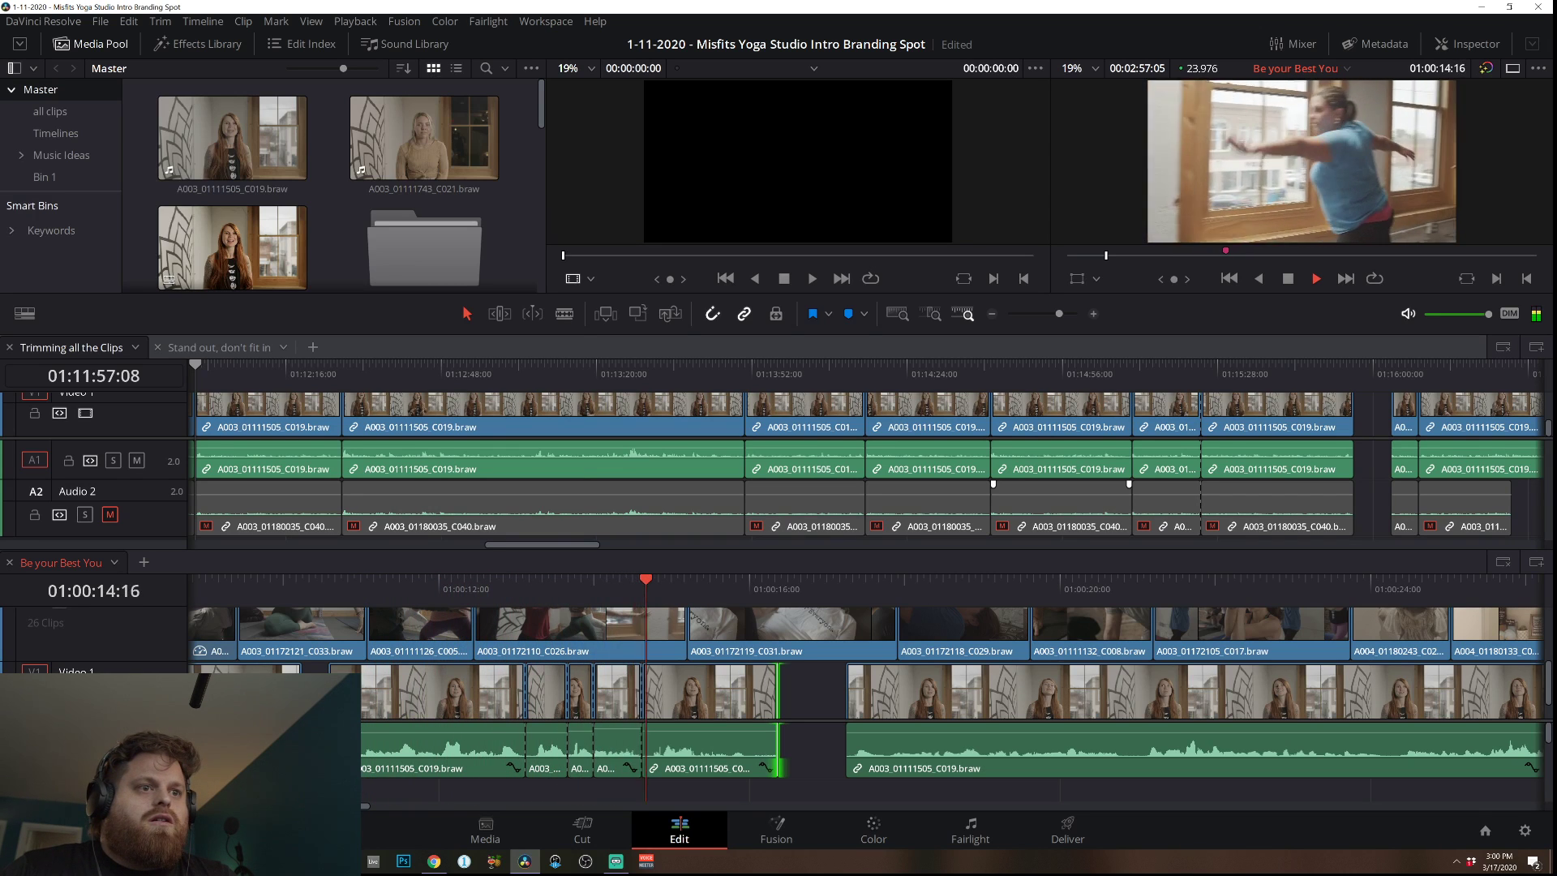
key(space)
drag(586, 600, 342, 570)
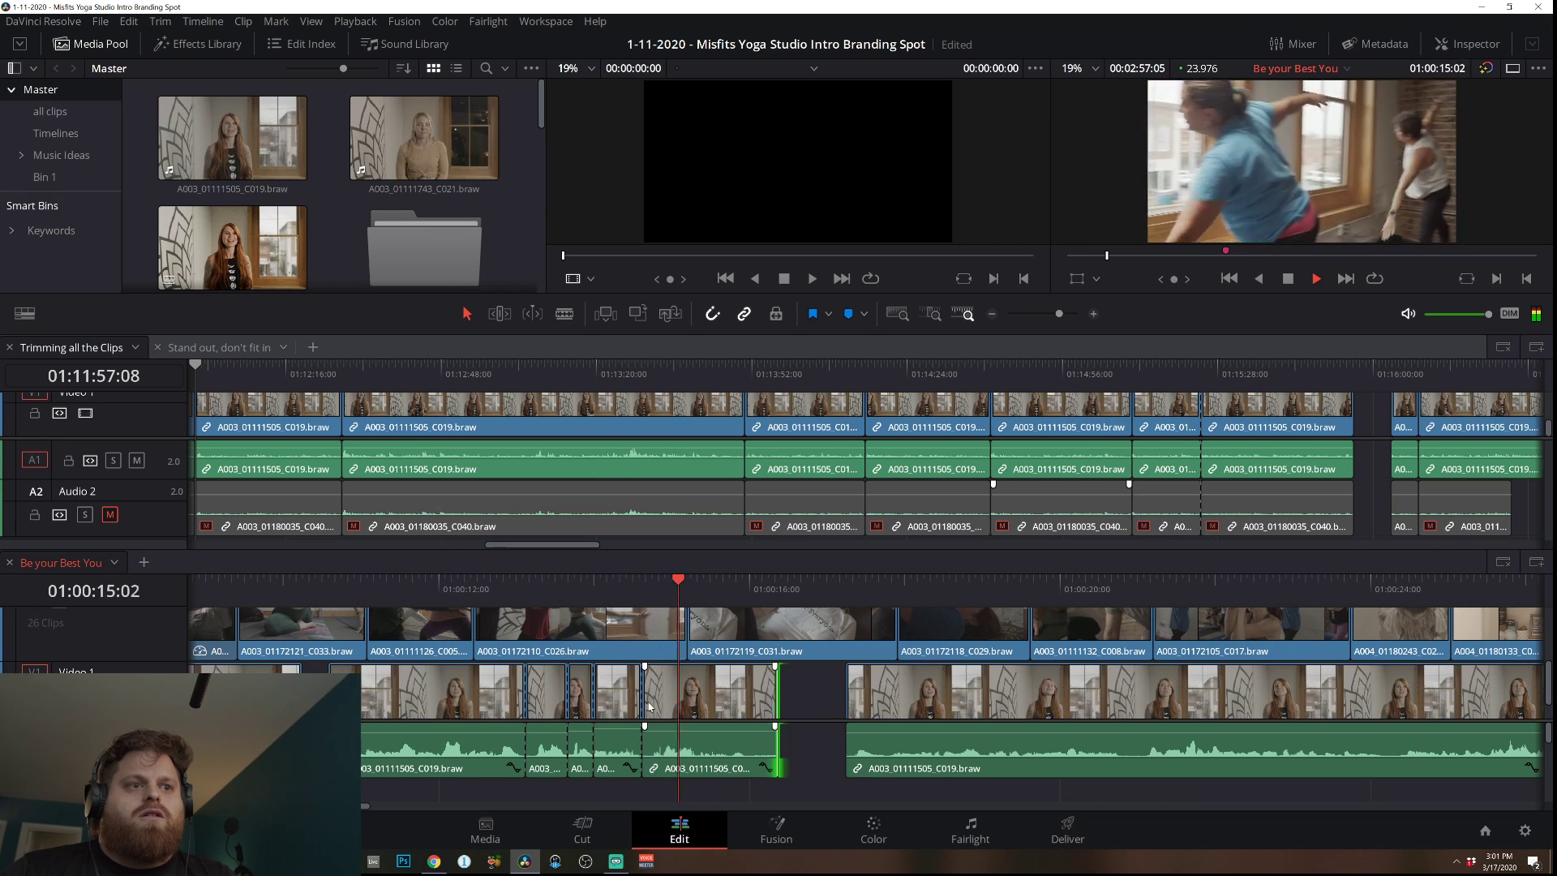
key(space)
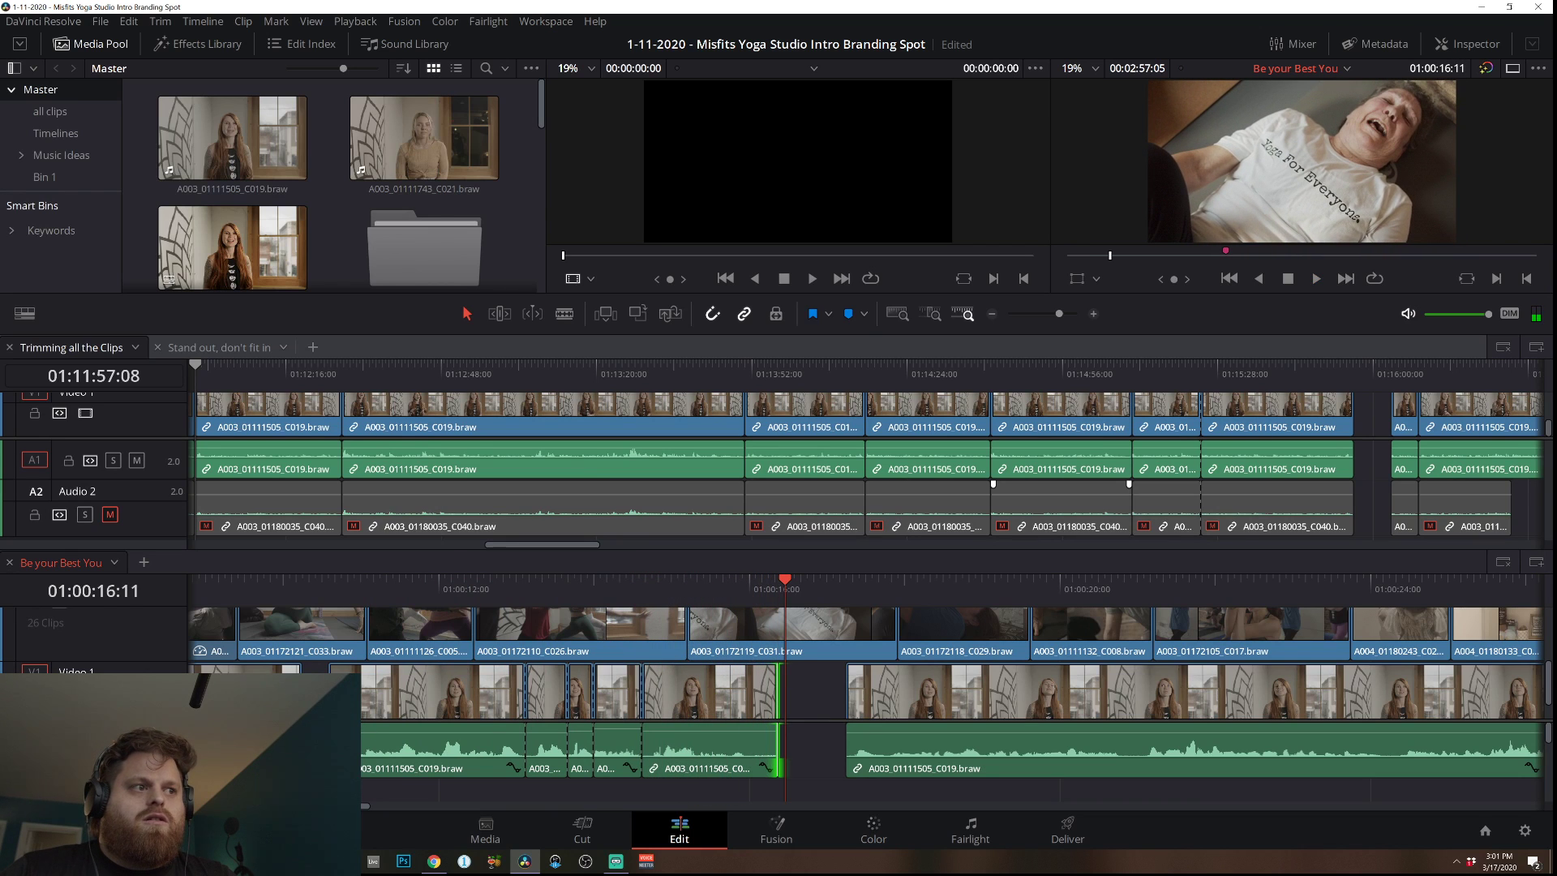
click(457, 592)
key(space)
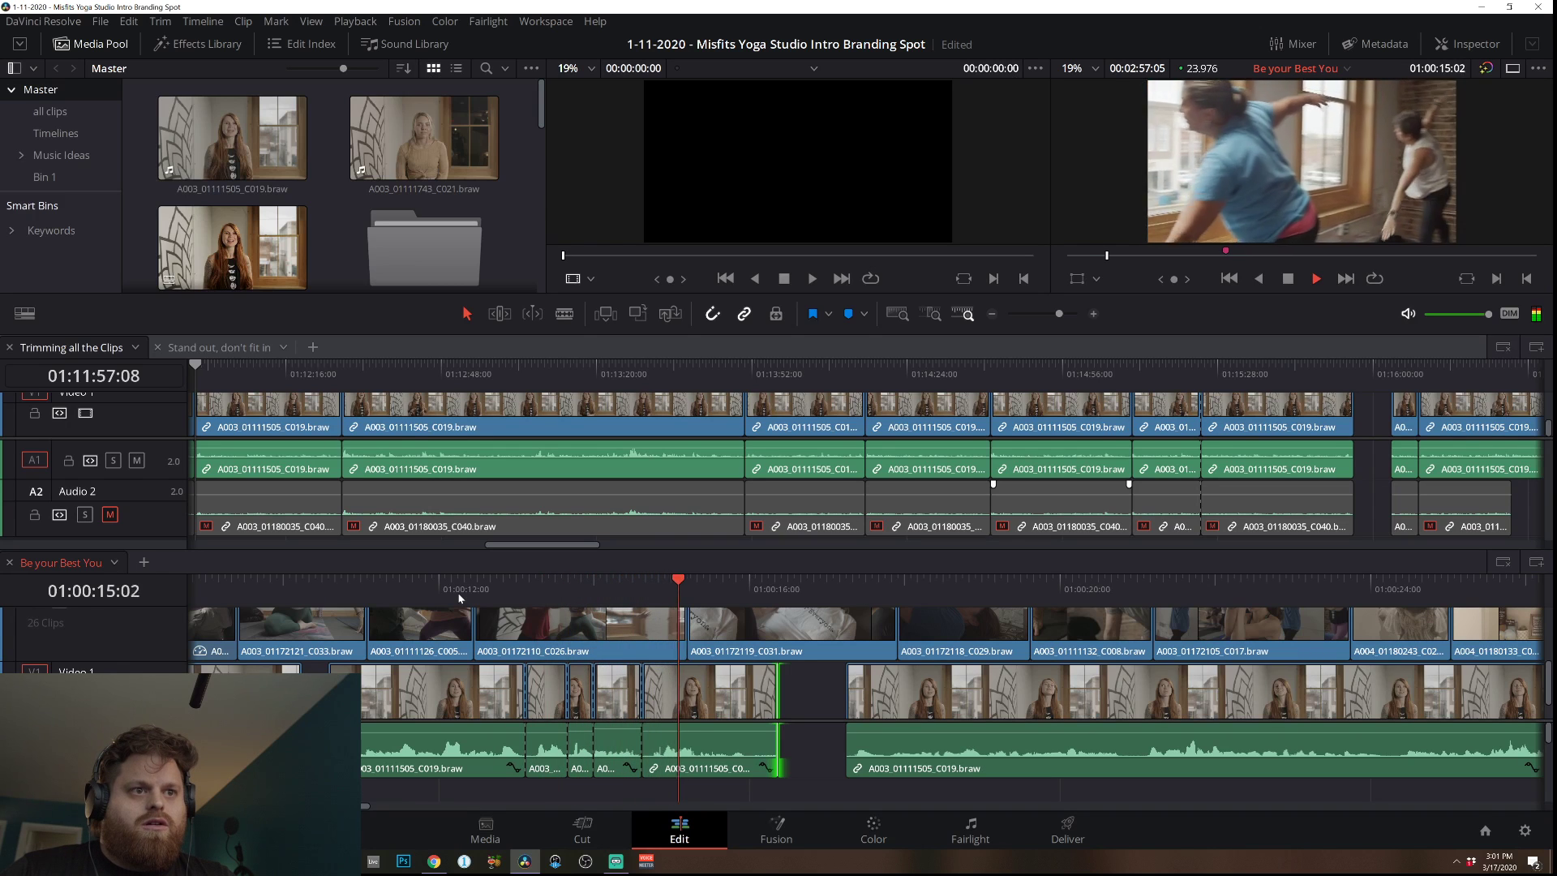
key(space)
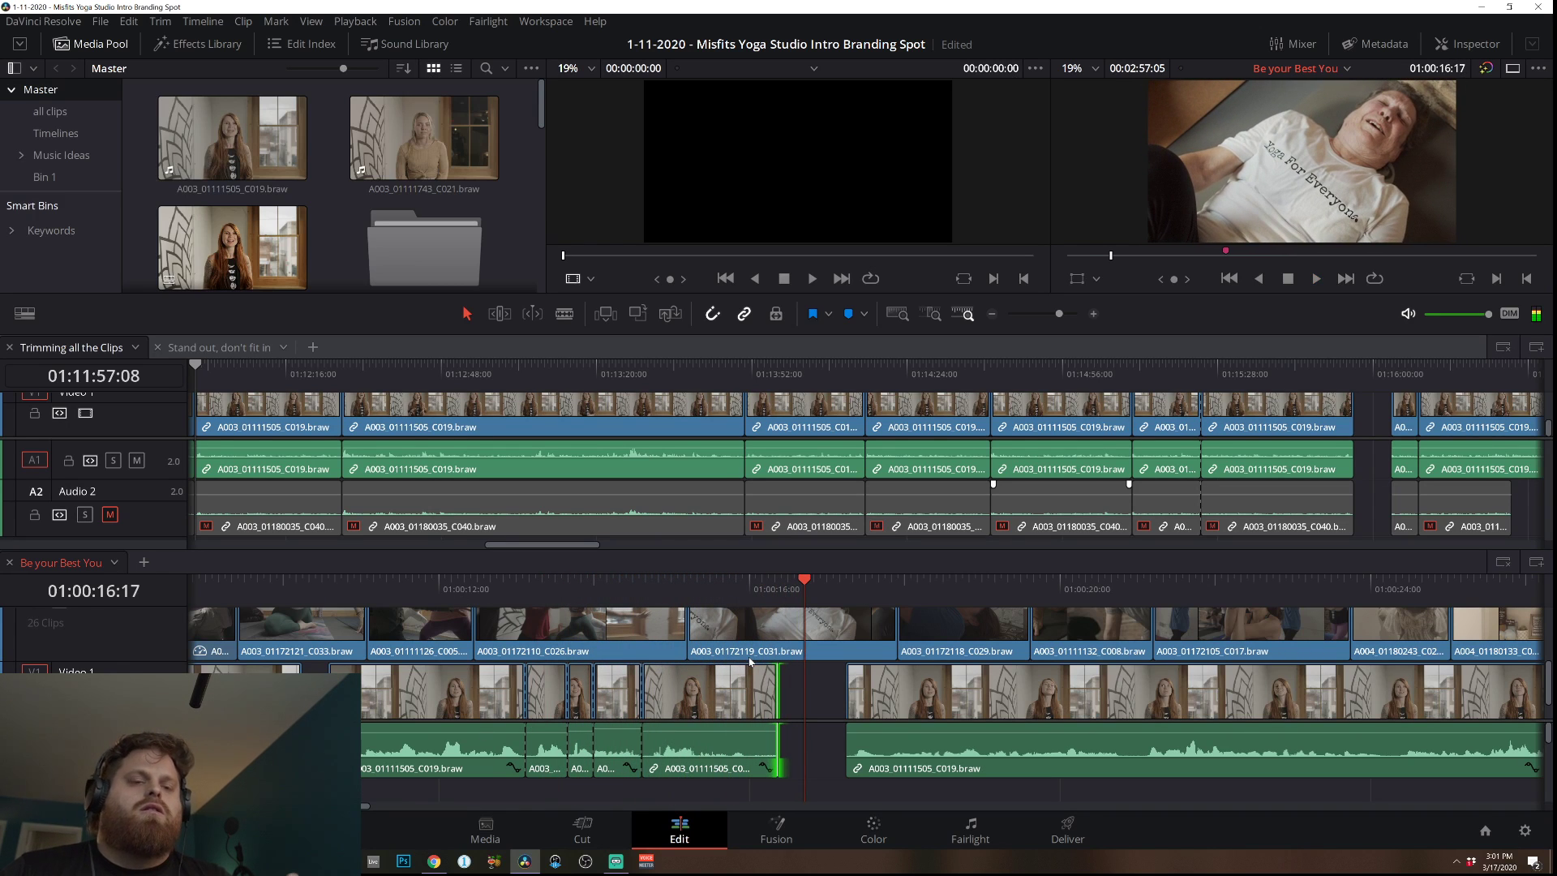
key(space)
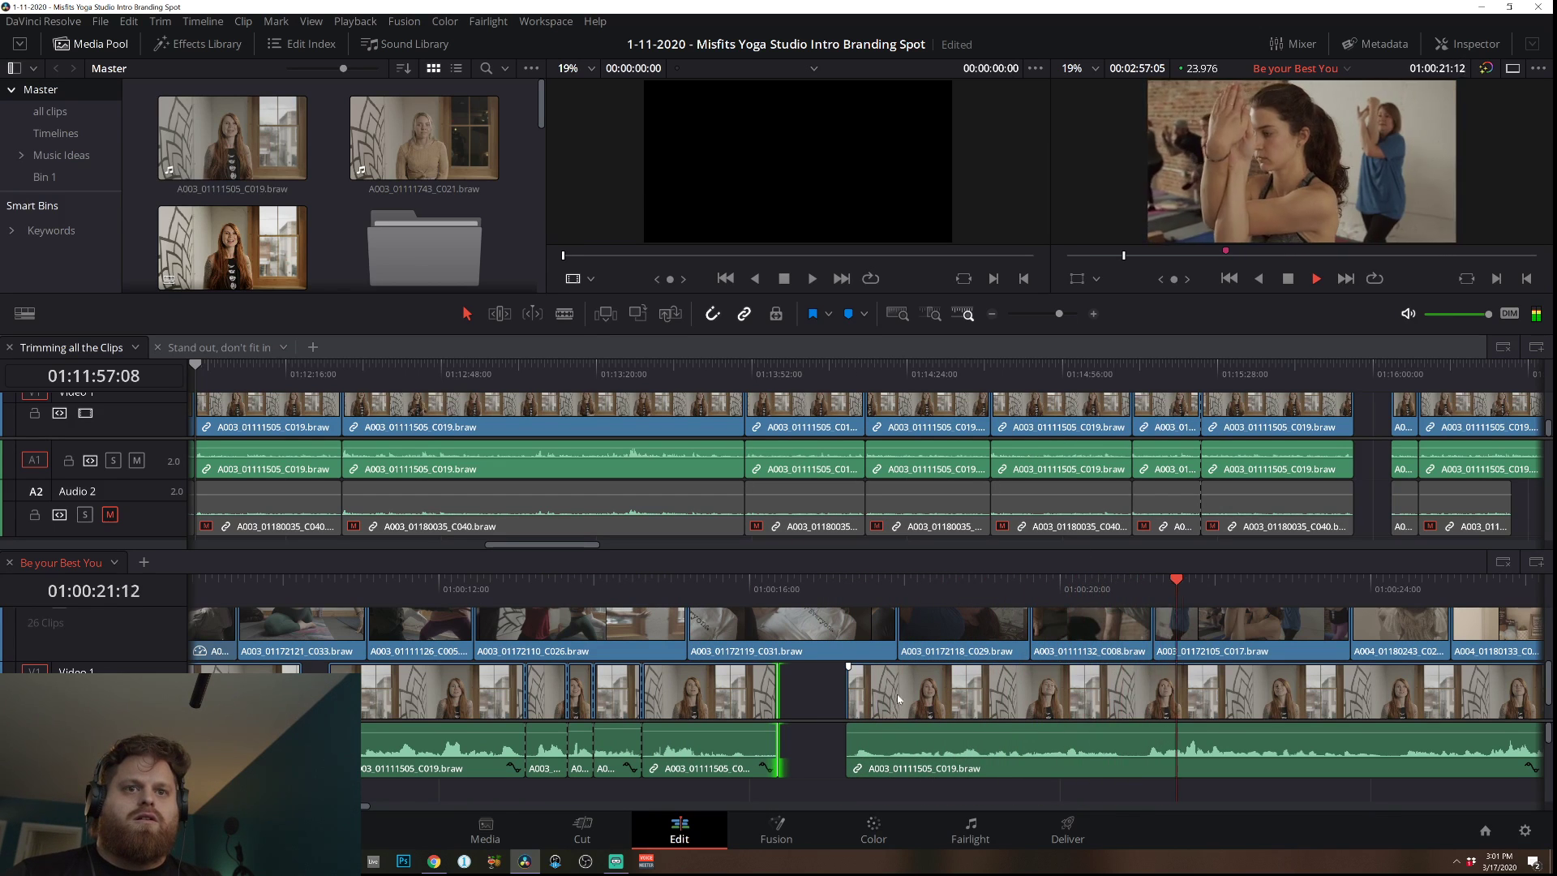
click(991, 313)
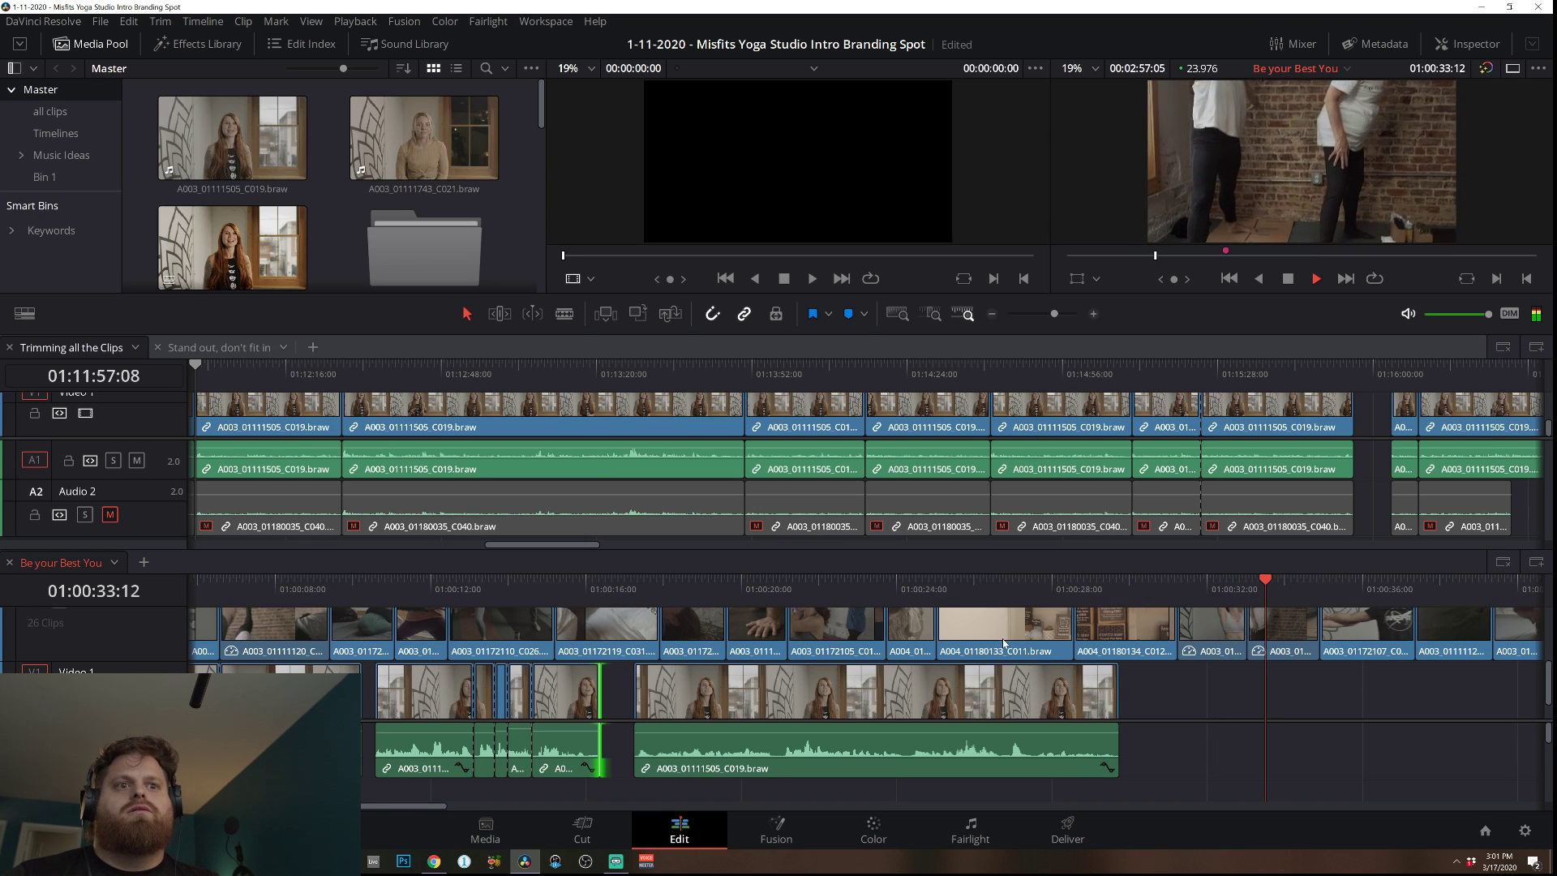
key(space)
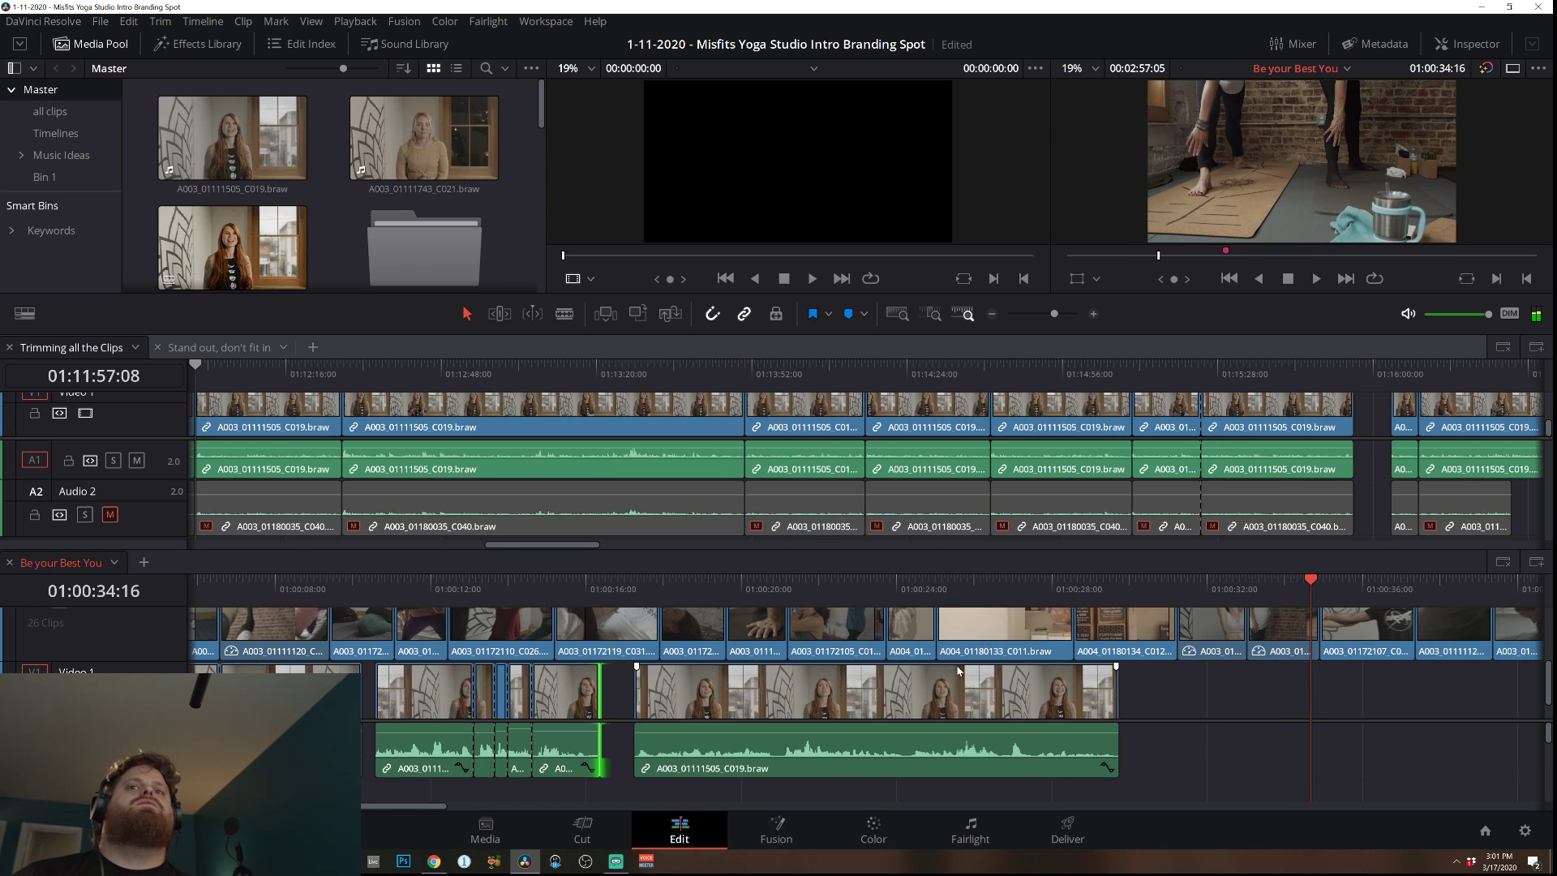
Audition the Trimming all the Clips timeline and place the interview clip around 01:14:59:19 in Be your Best You at about 01:00:30:09.
drag(791, 370, 968, 389)
key(space)
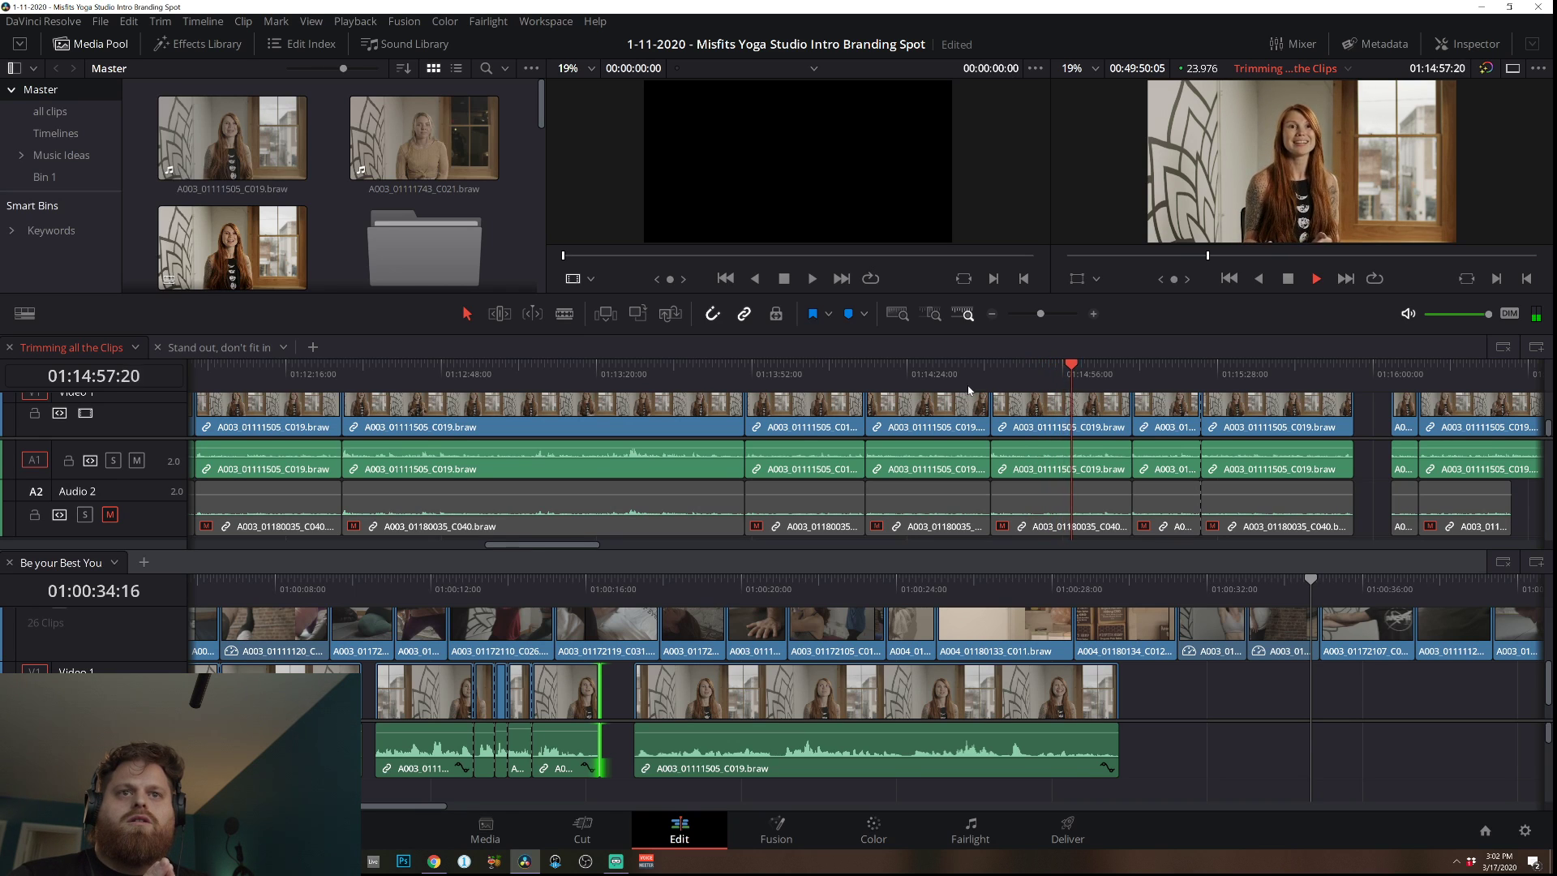
key(space)
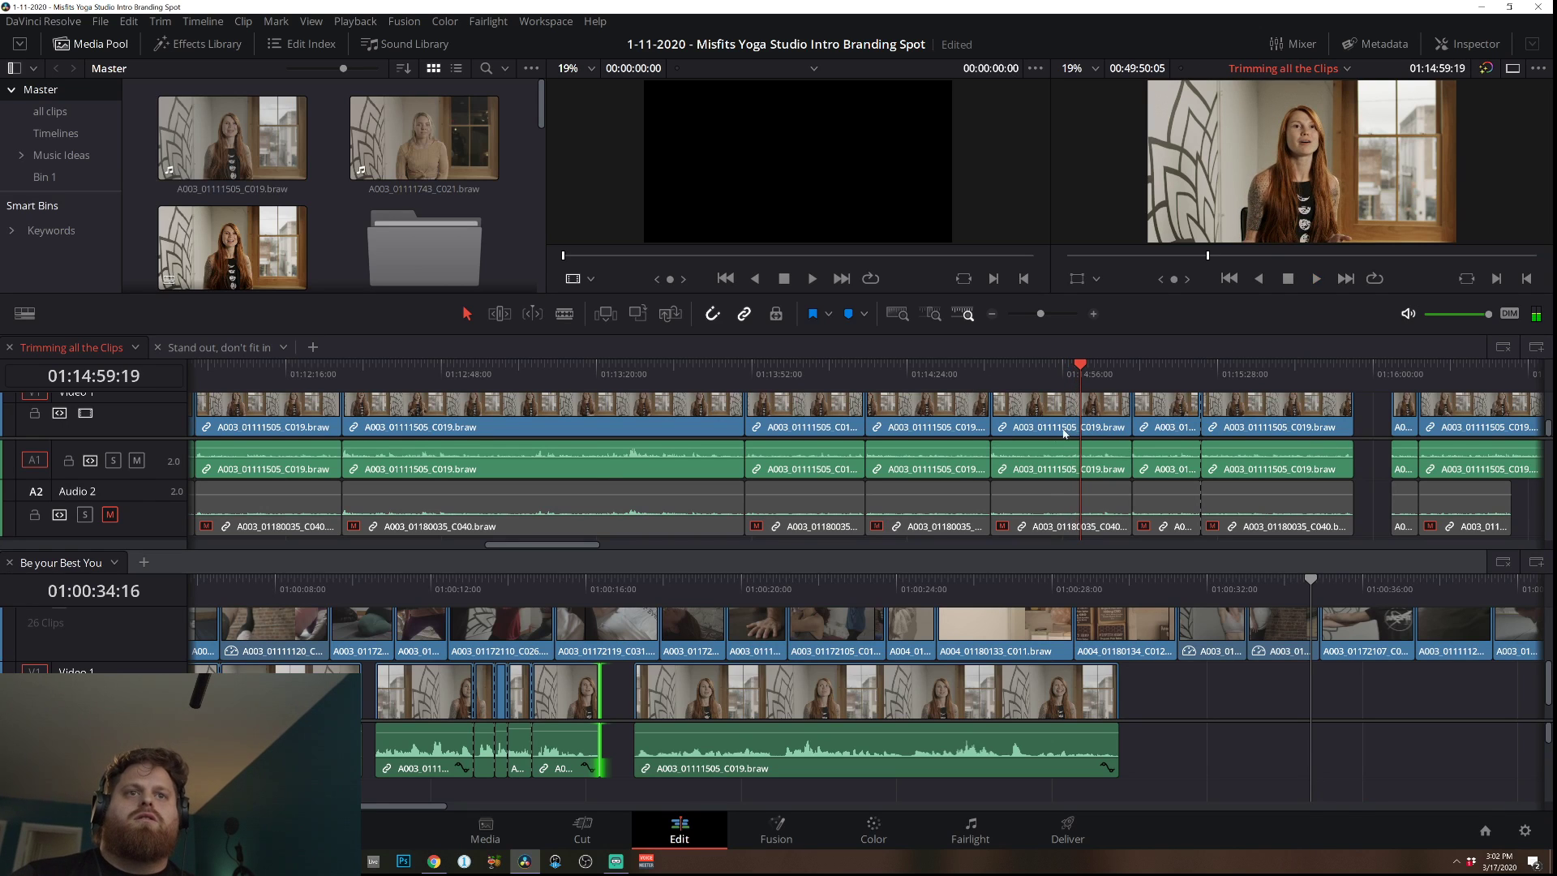
click(1041, 427)
drag(1041, 430, 1143, 724)
Play back the newly added interview clip and split it at 01:00:35:13.
click(1053, 580)
key(space)
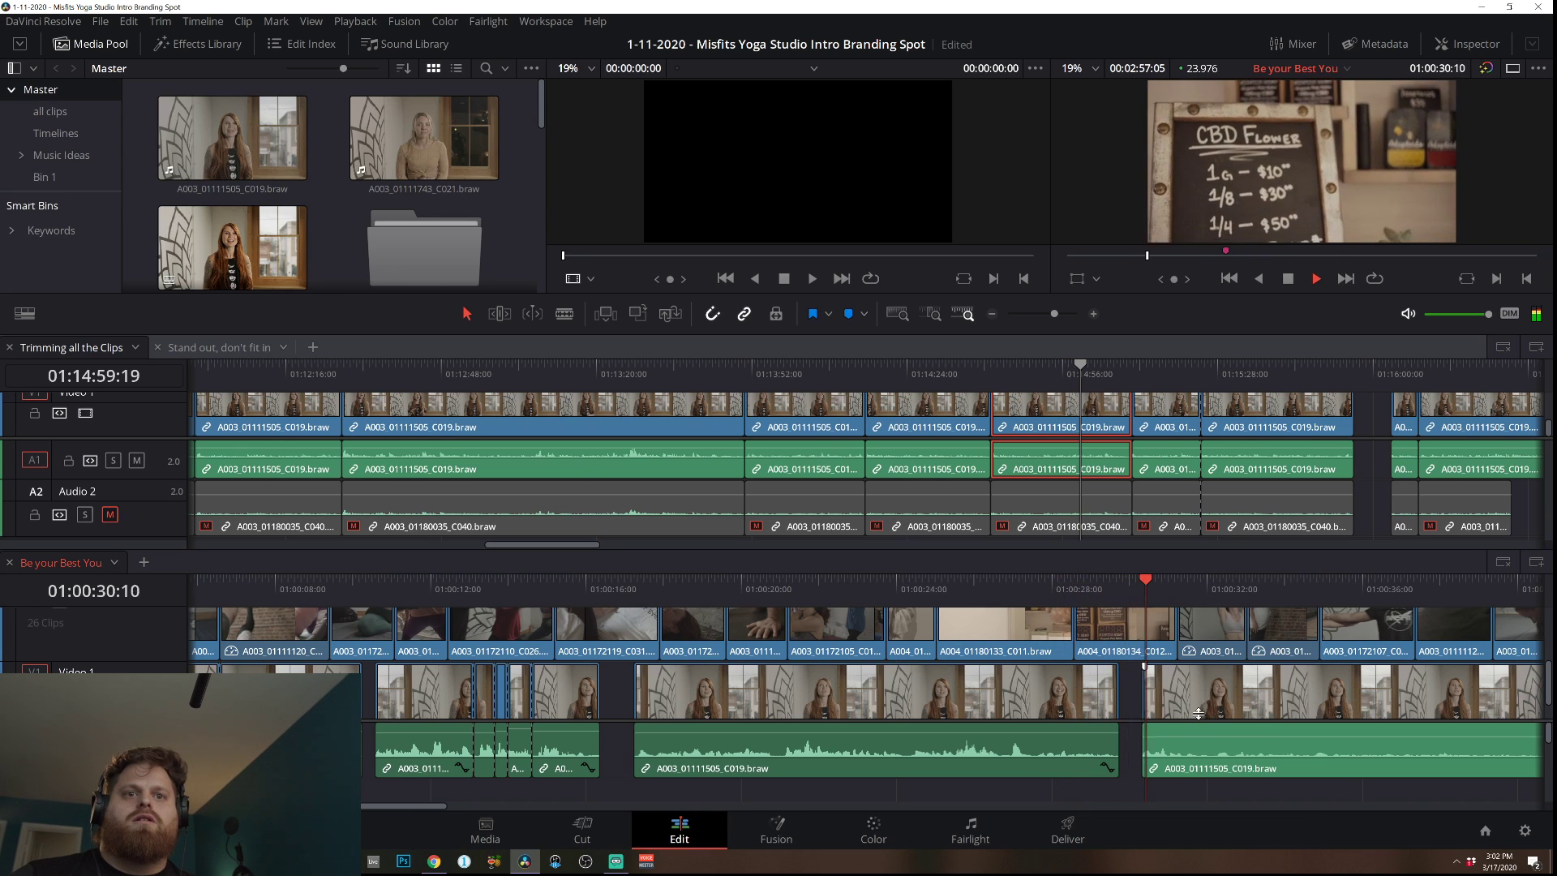
click(1252, 748)
key(ctrl+minus)
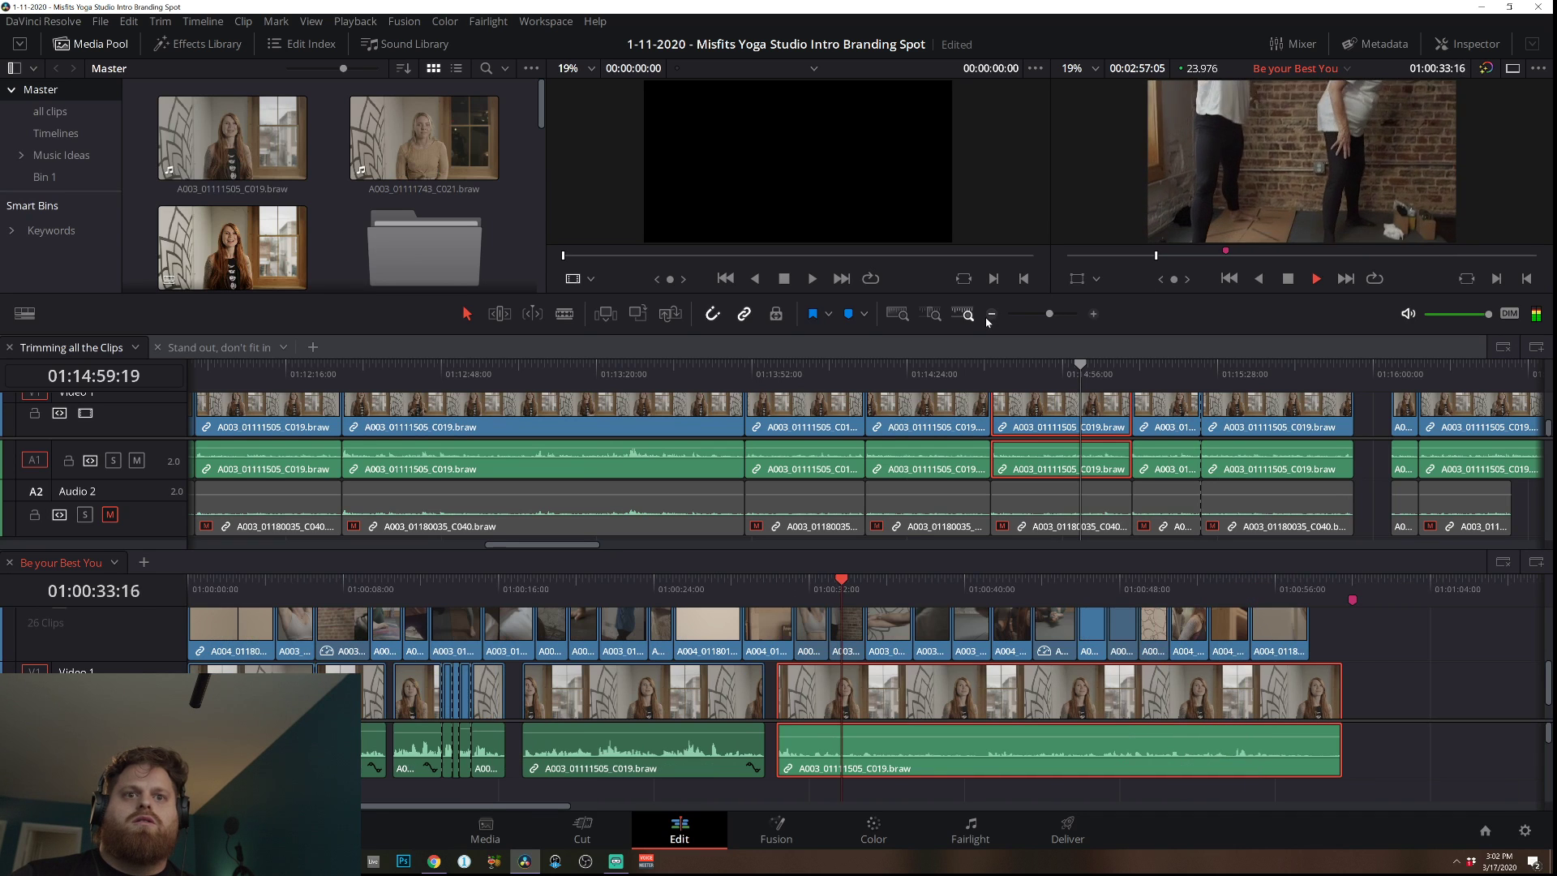
key(space)
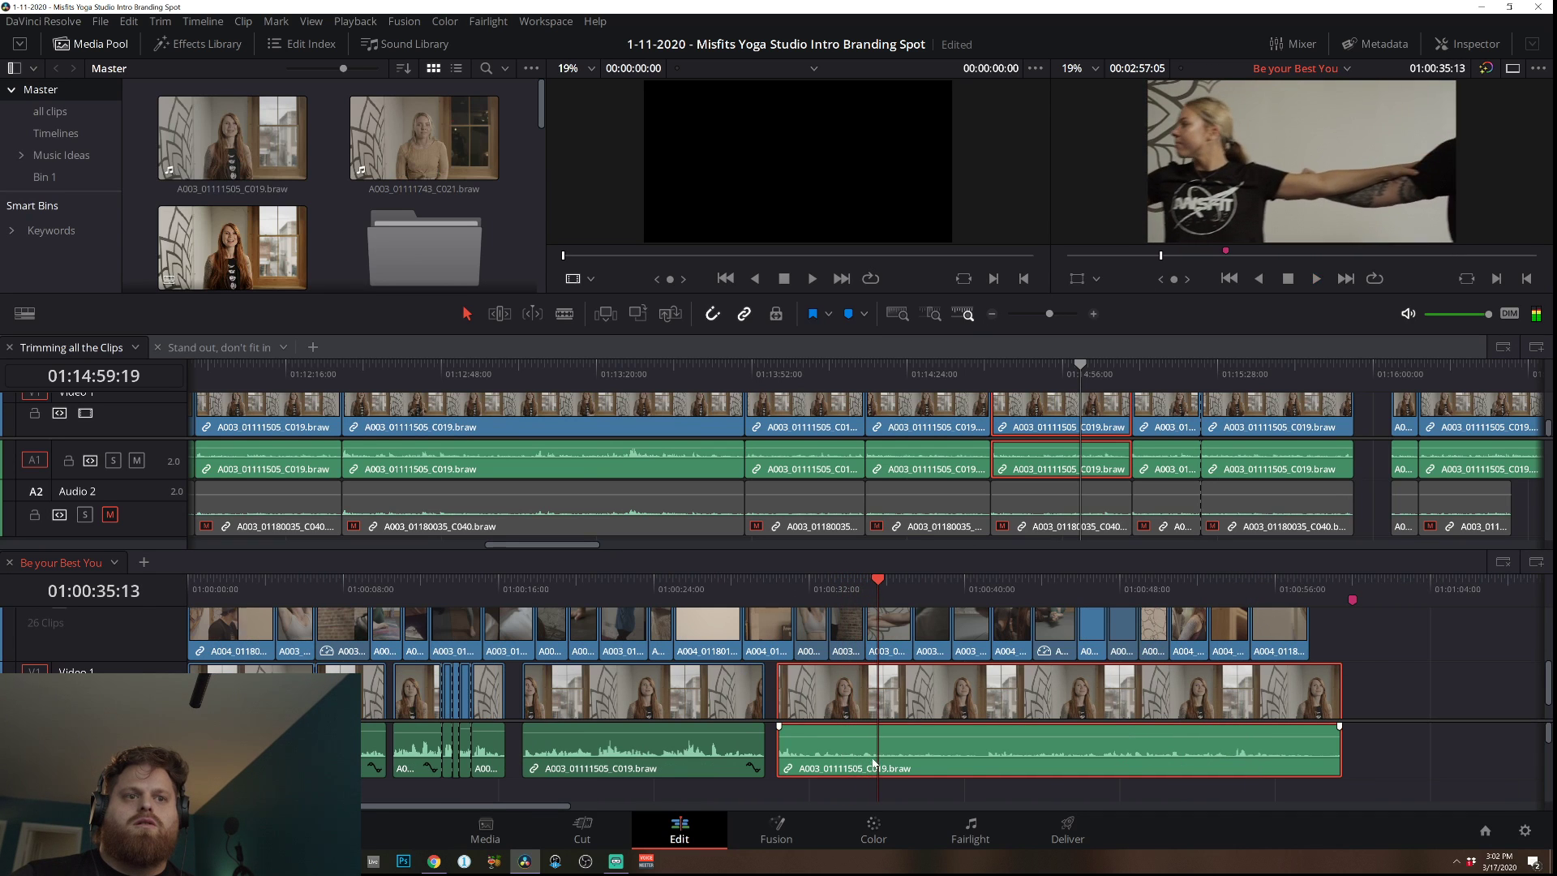
key(b)
key(ctrl+b)
Split the remaining interview clip at about 01:00:40:11 and roll that cut to about 01:00:41:08.
key(space)
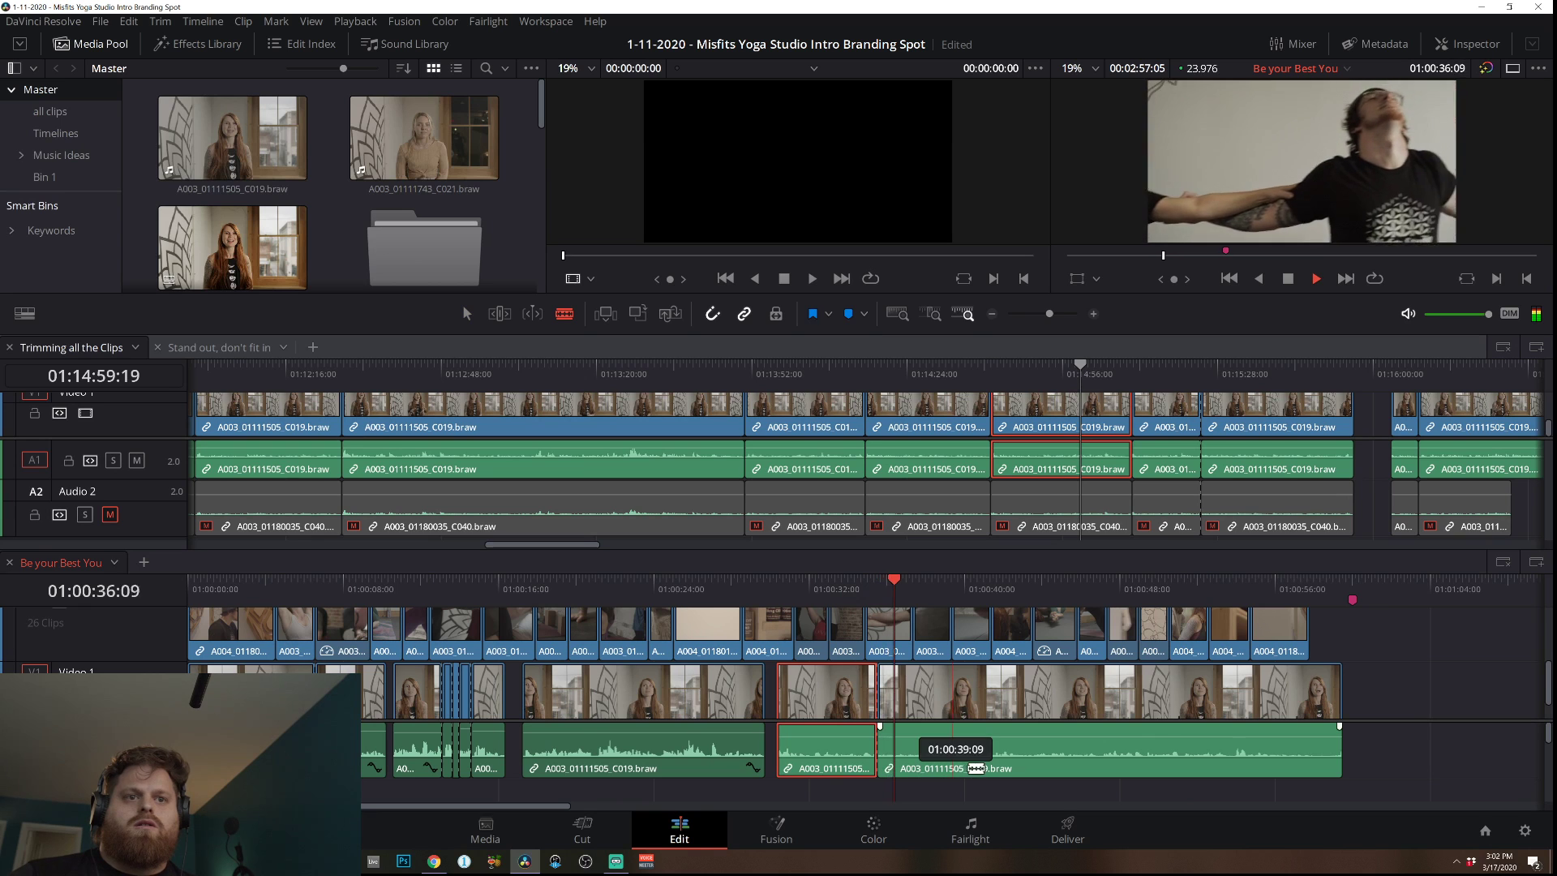
click(972, 768)
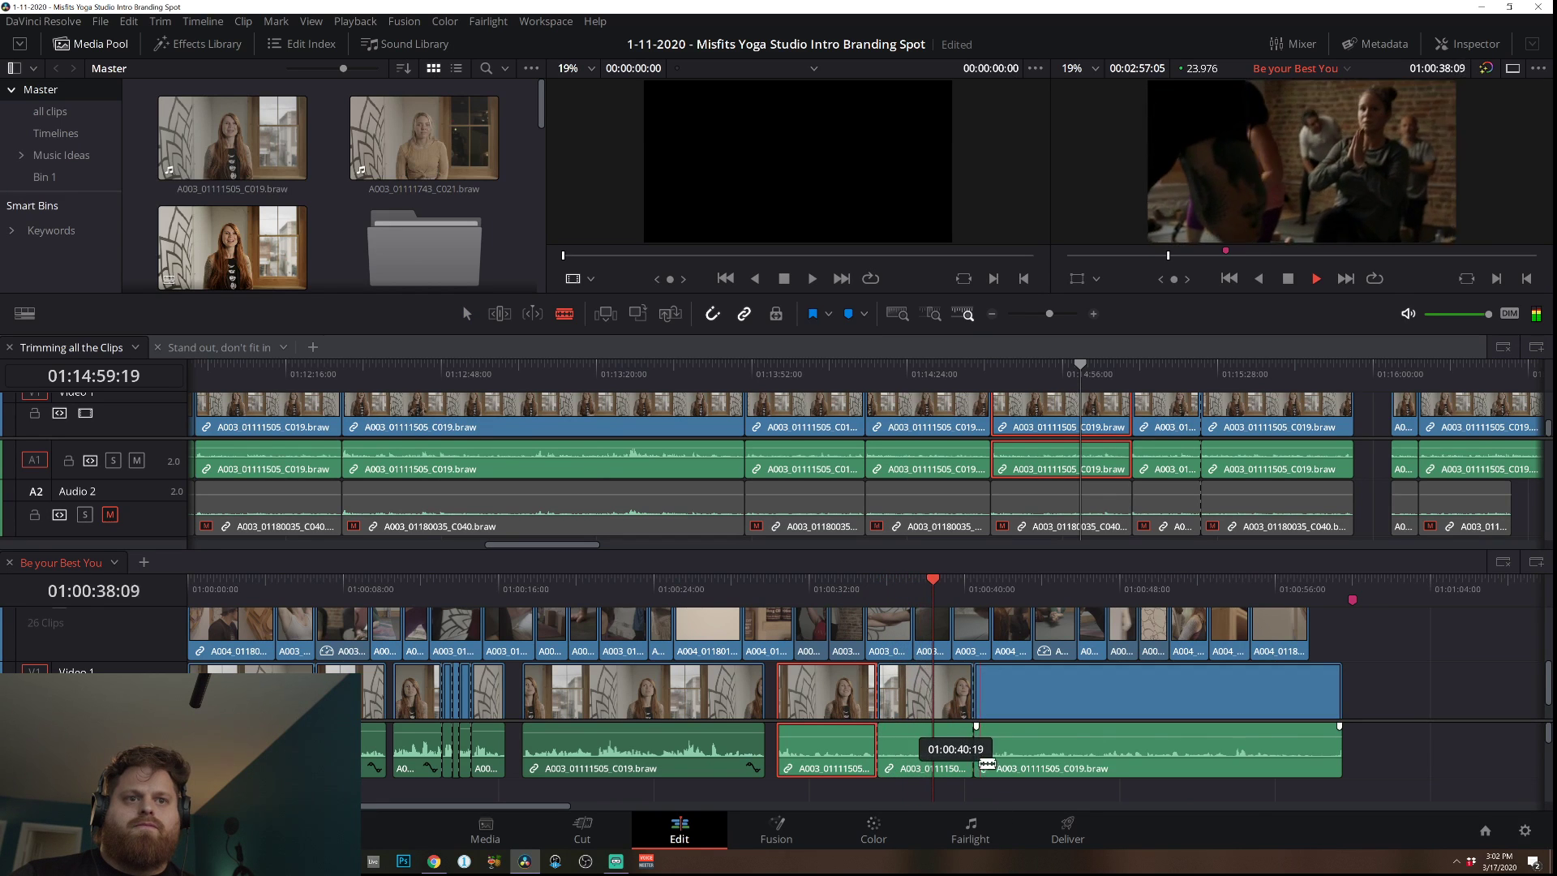
key(a)
drag(967, 752, 986, 753)
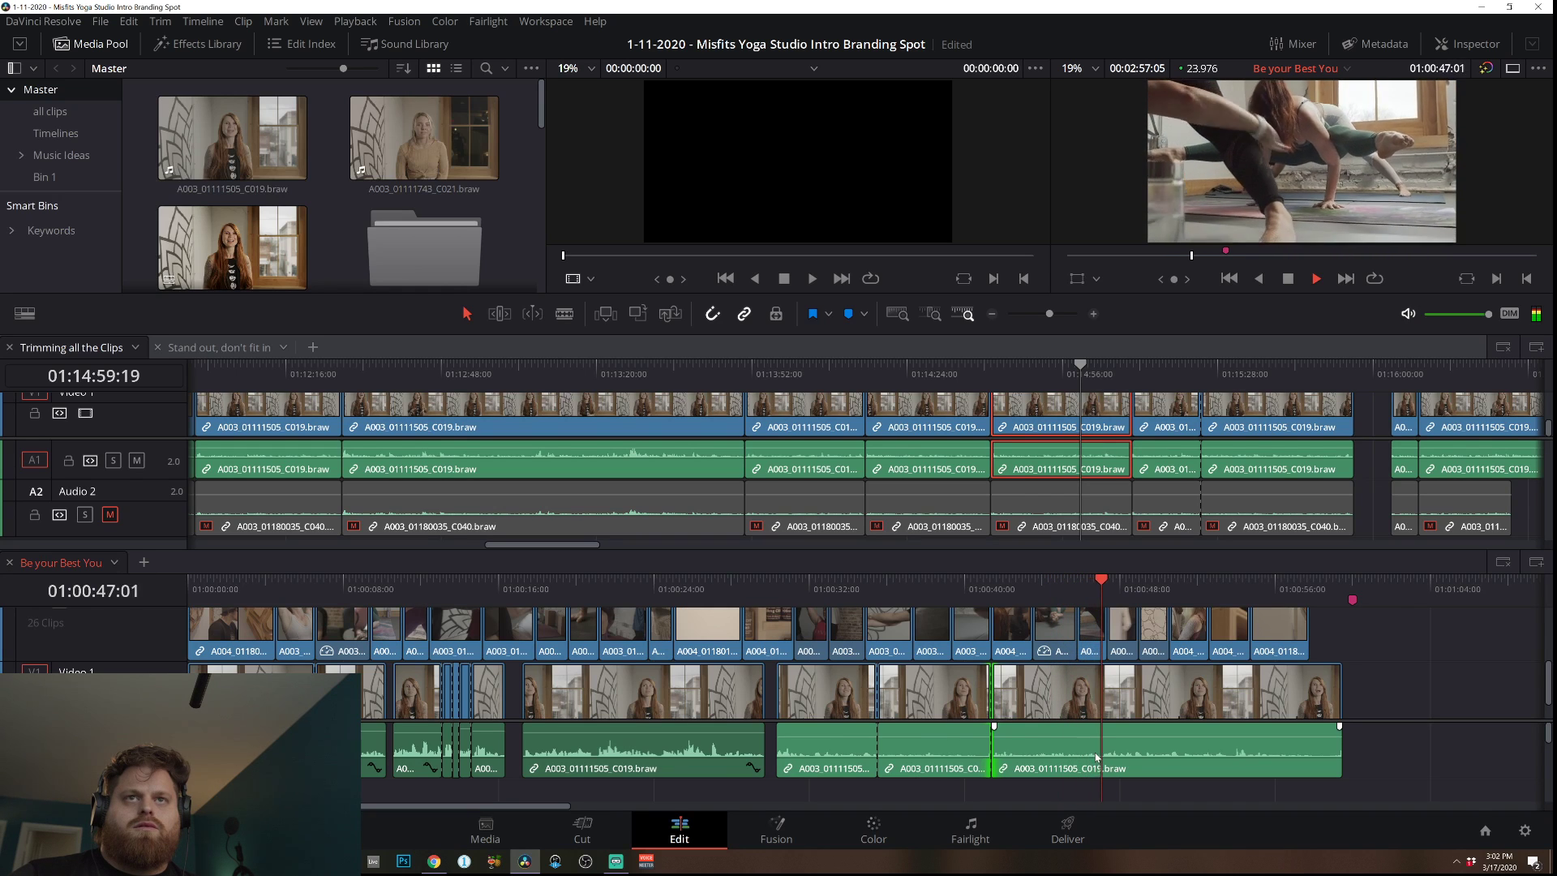
Split the last interview piece at about 01:00:47:09 and roll that cut back to about 01:00:46:22.
key(space)
key(b)
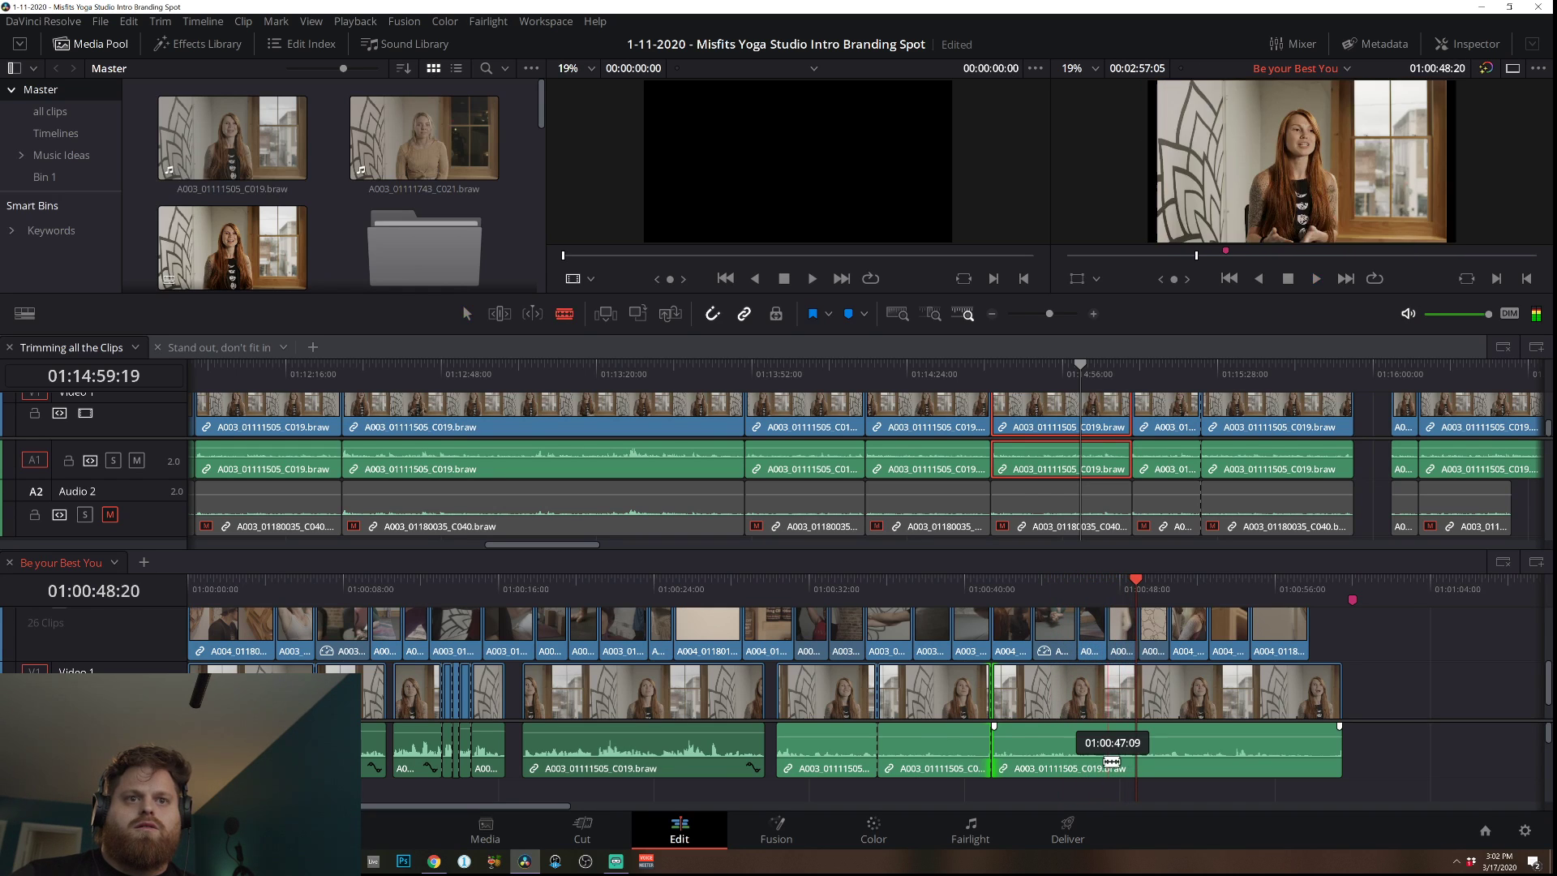
click(1108, 760)
key(space)
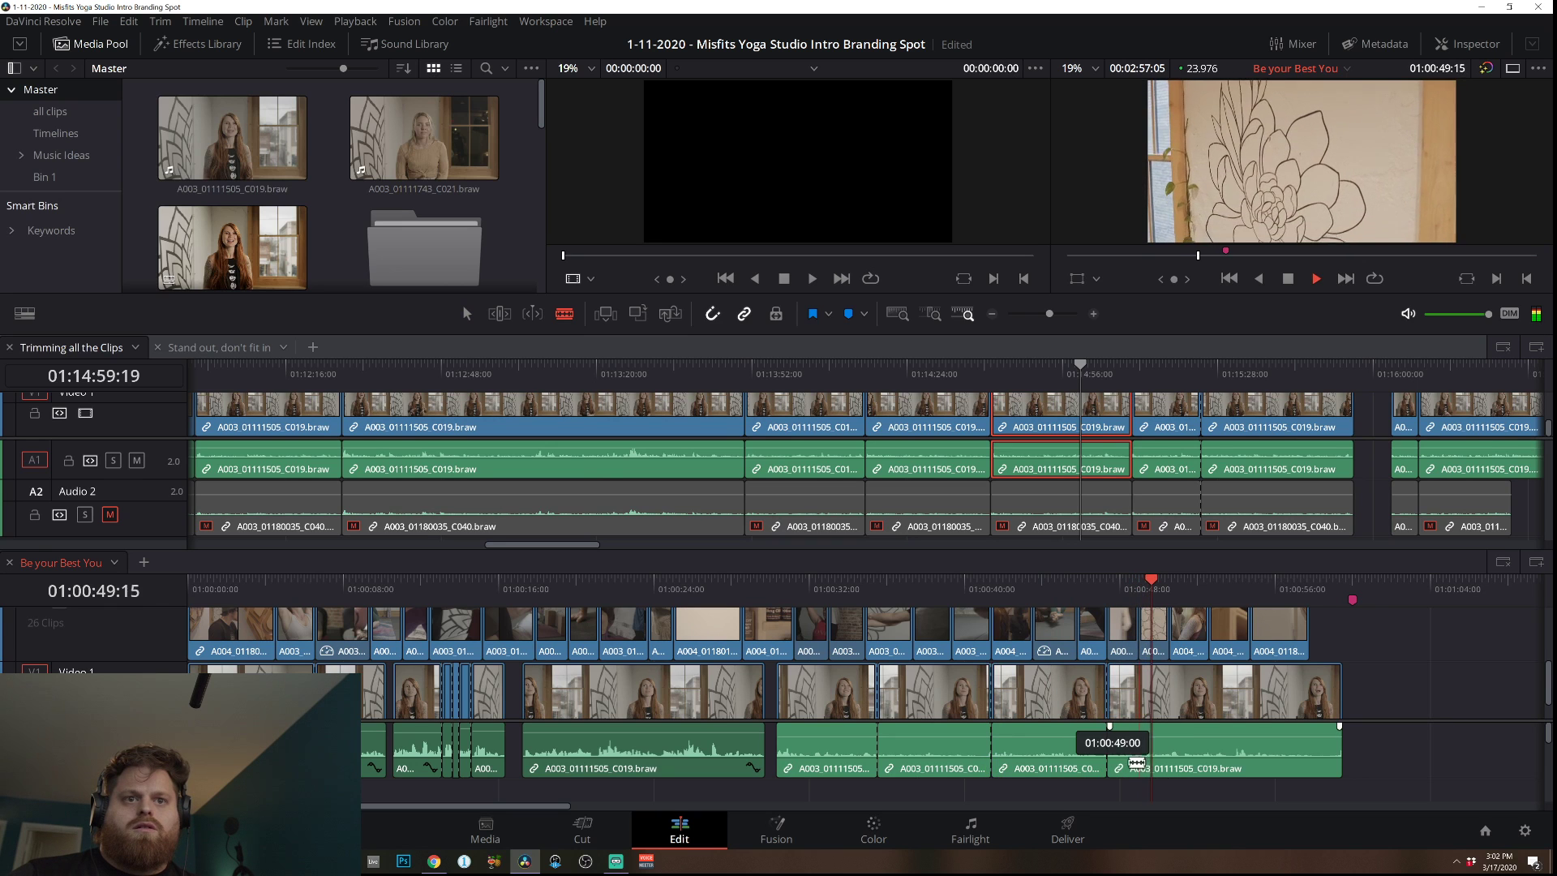
key(a)
click(1108, 756)
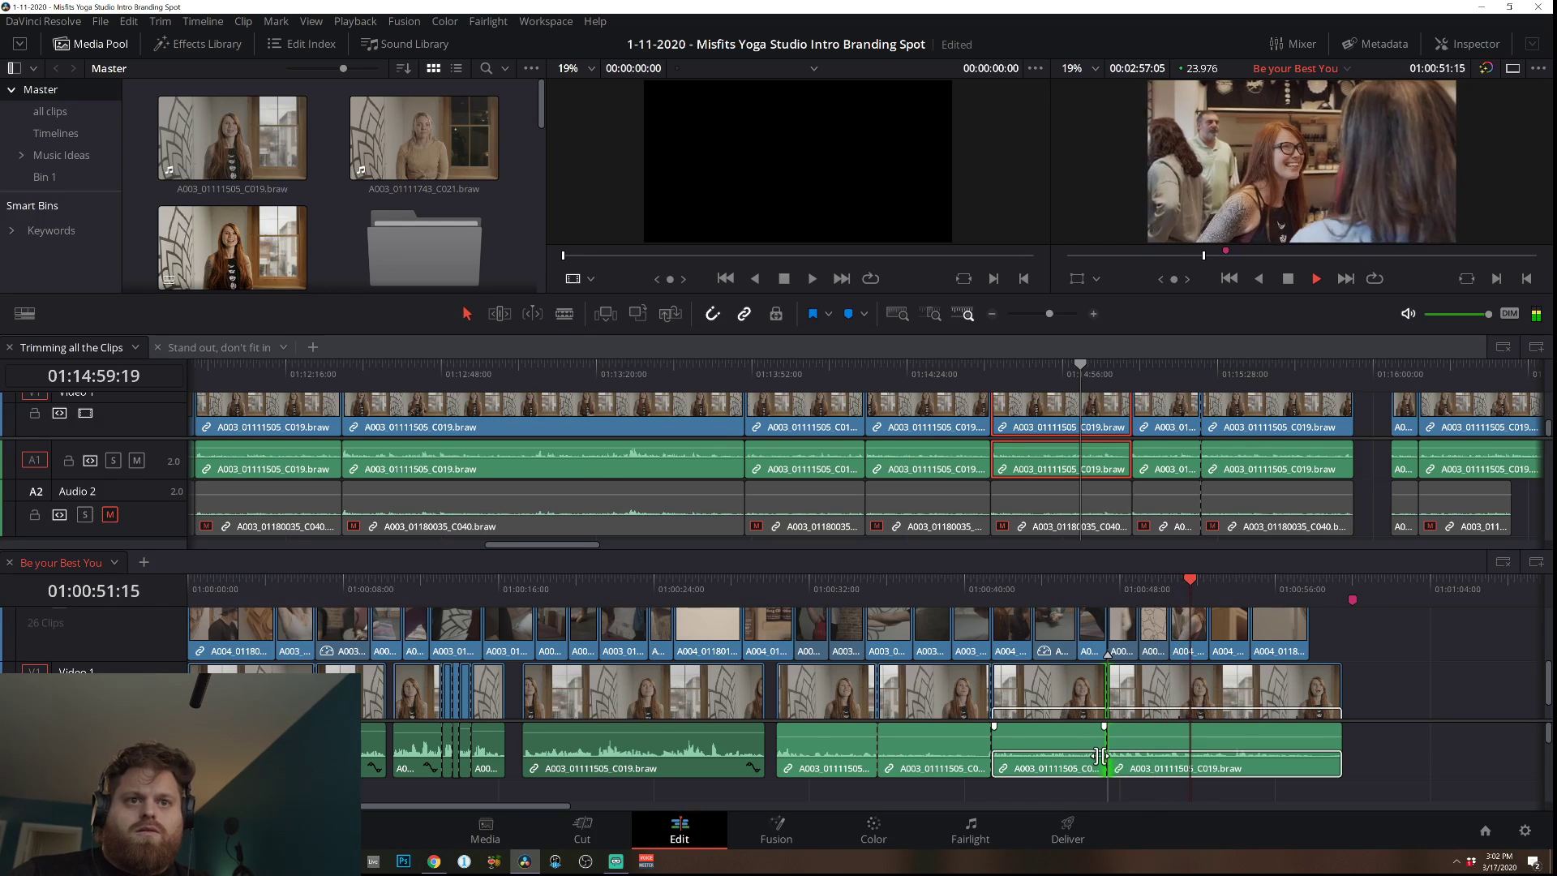
click(1093, 314)
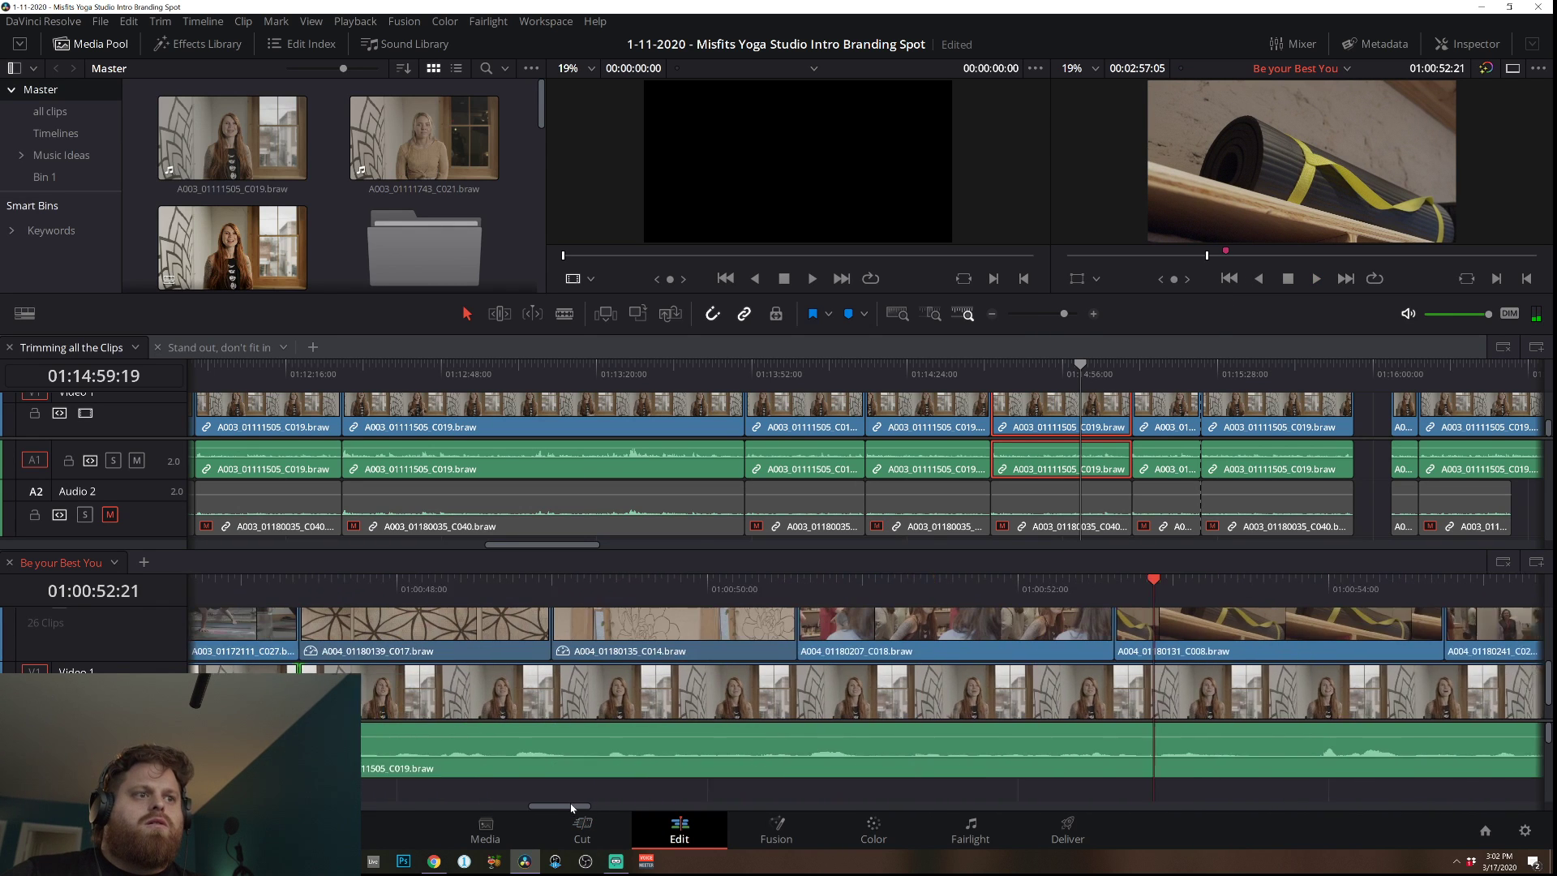
drag(551, 807, 556, 808)
drag(592, 747, 520, 747)
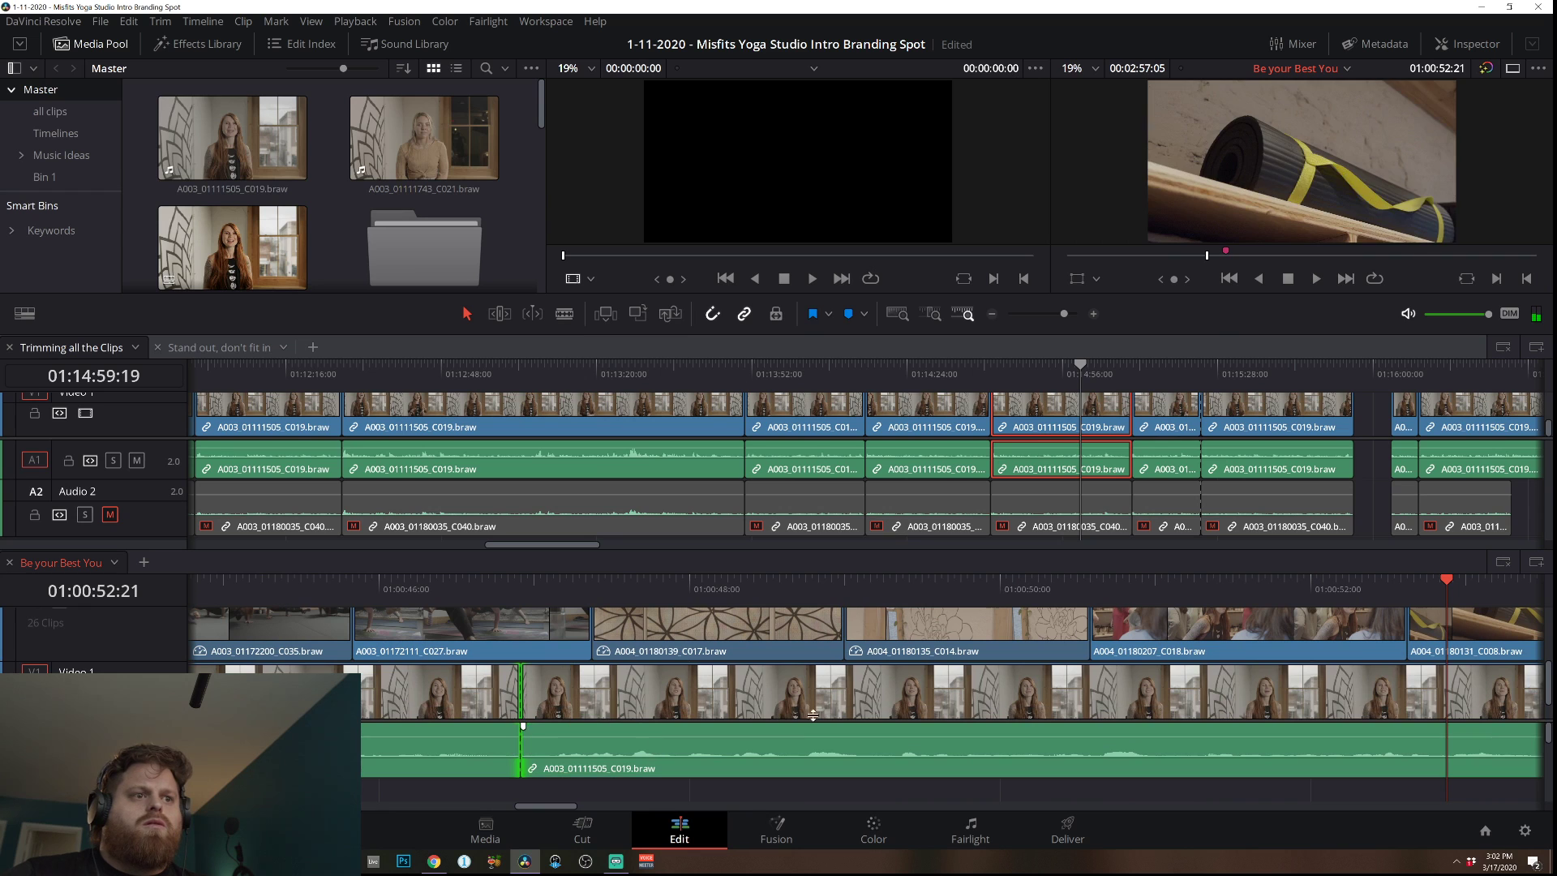
Split the final interview piece at about 01:00:51:02, 01:00:53:20 and 01:00:56:16.
click(990, 316)
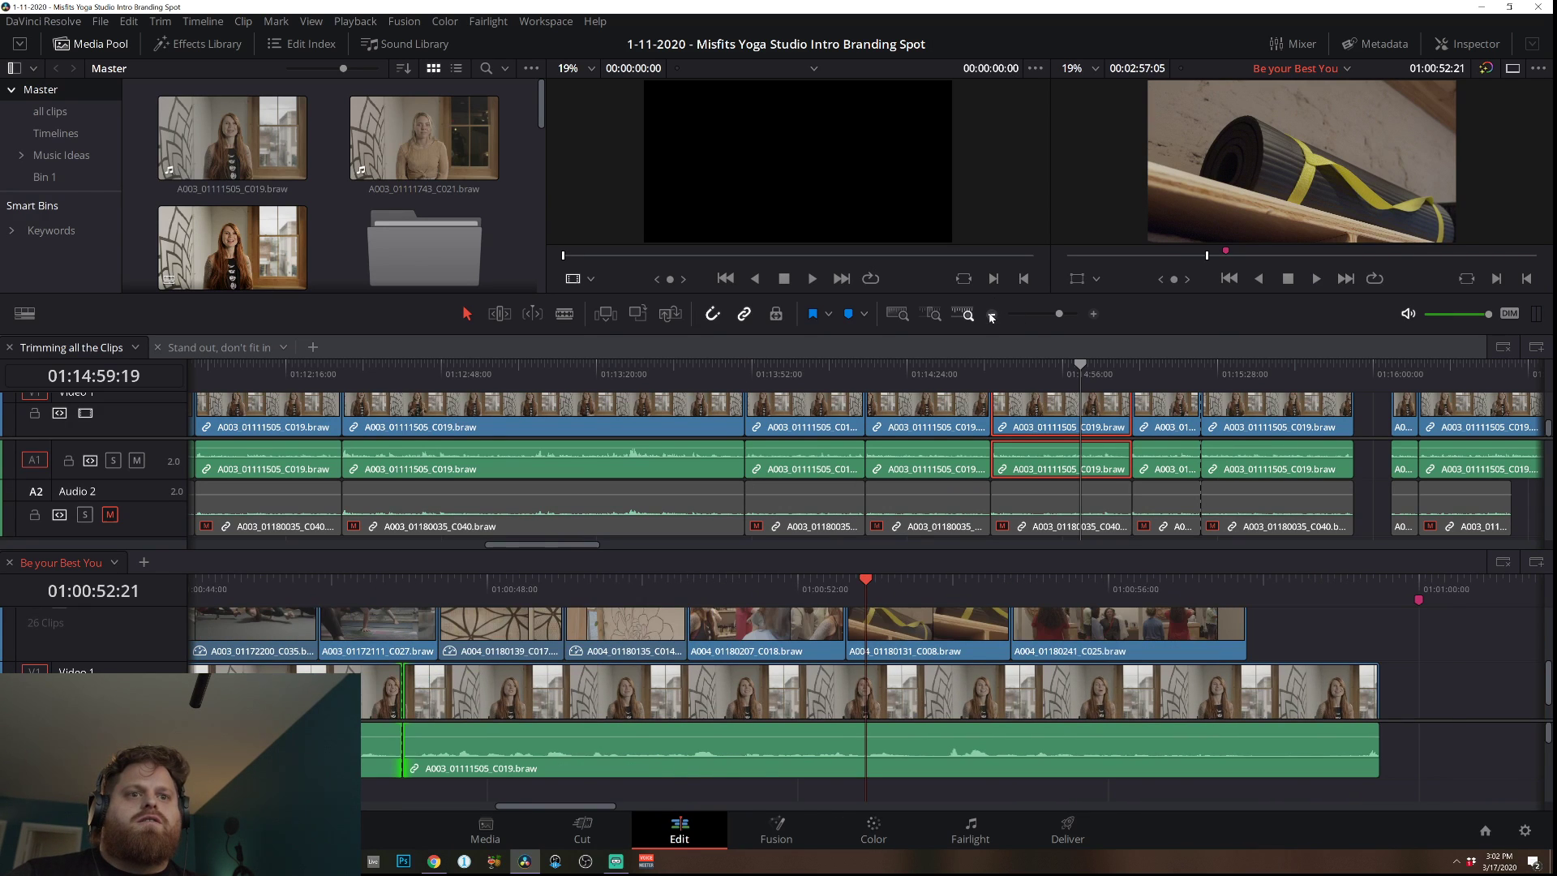
click(990, 315)
key(b)
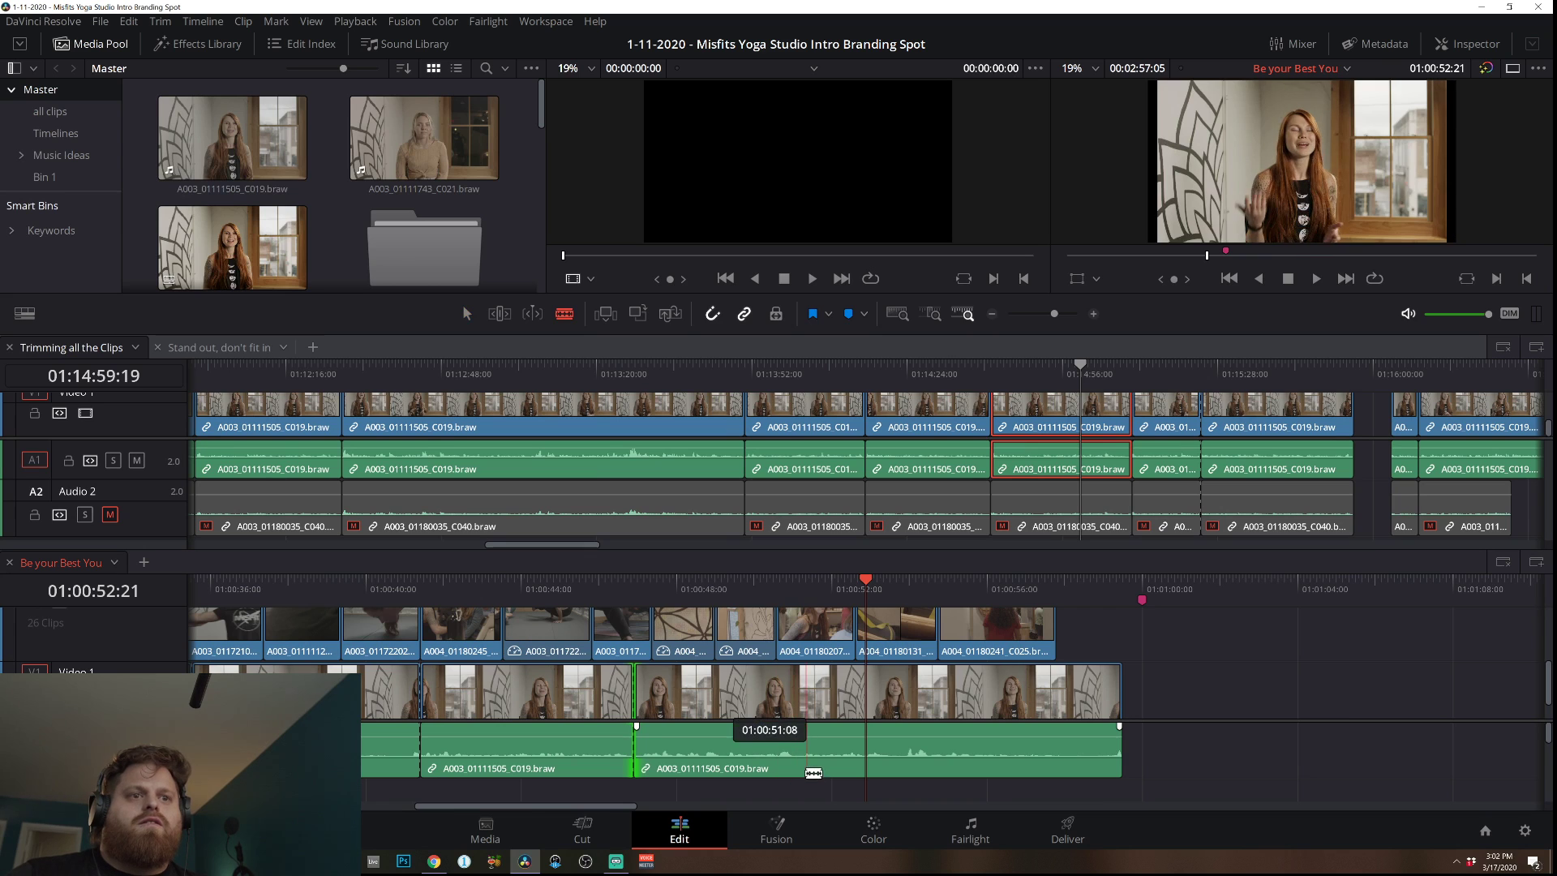
click(799, 754)
click(909, 769)
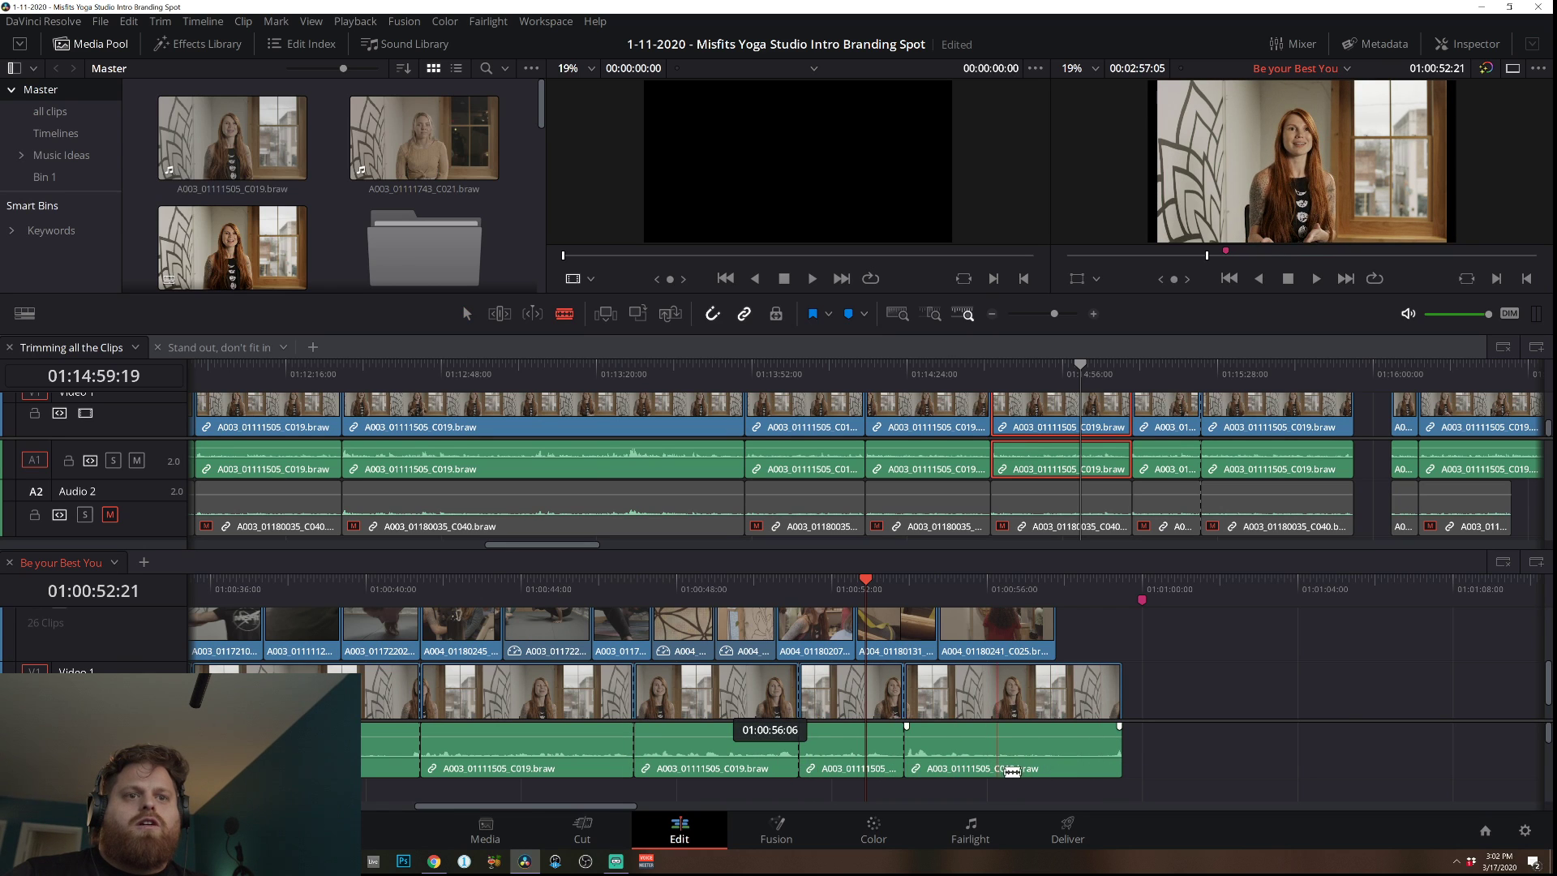
click(1014, 760)
key(a)
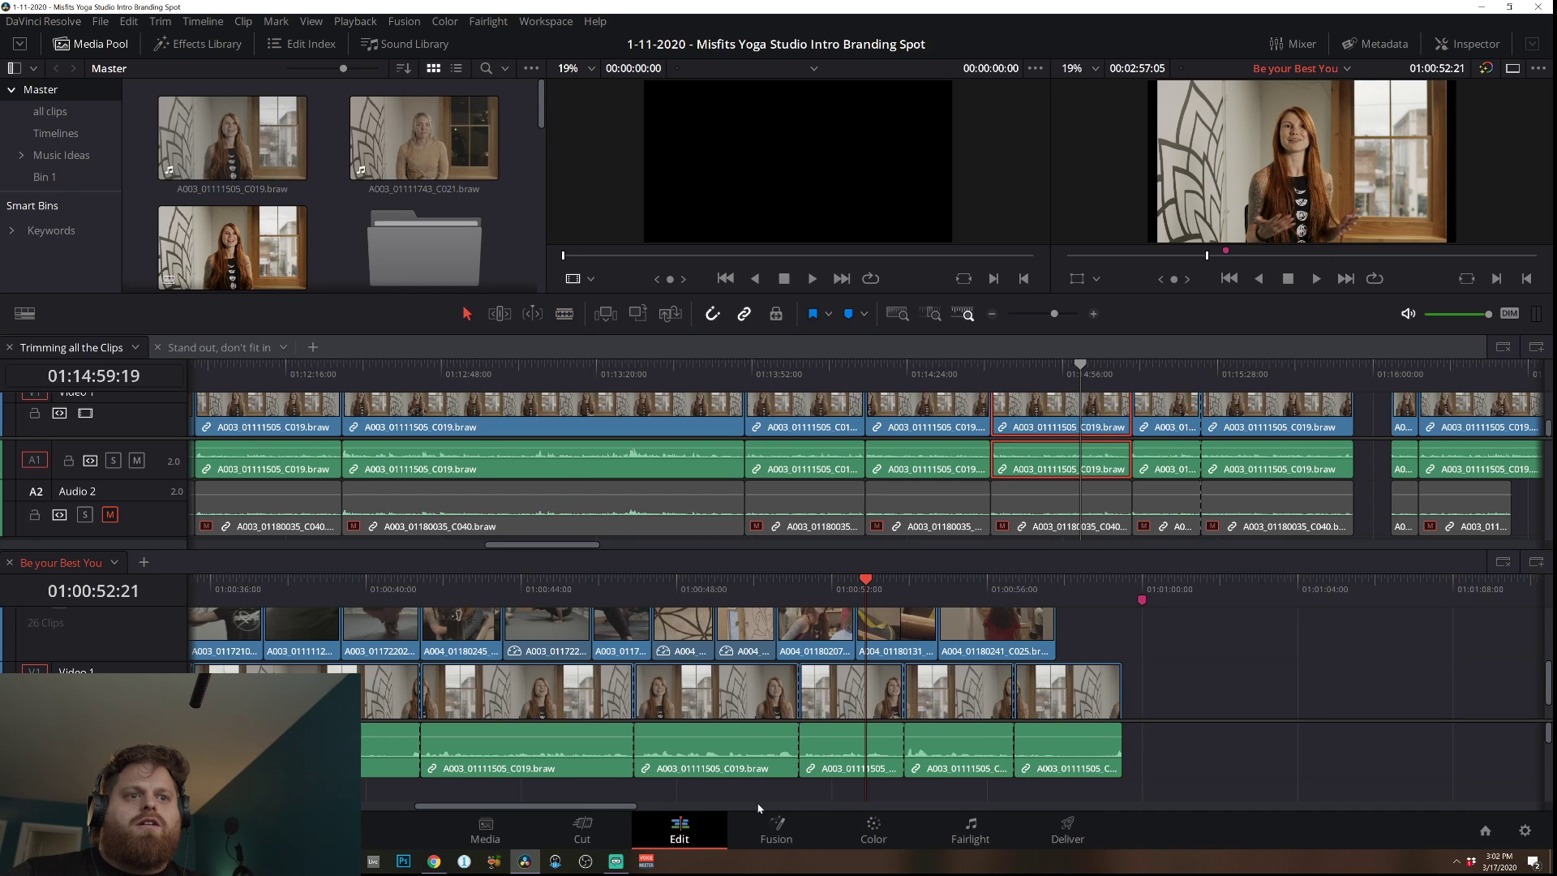
drag(613, 807, 527, 786)
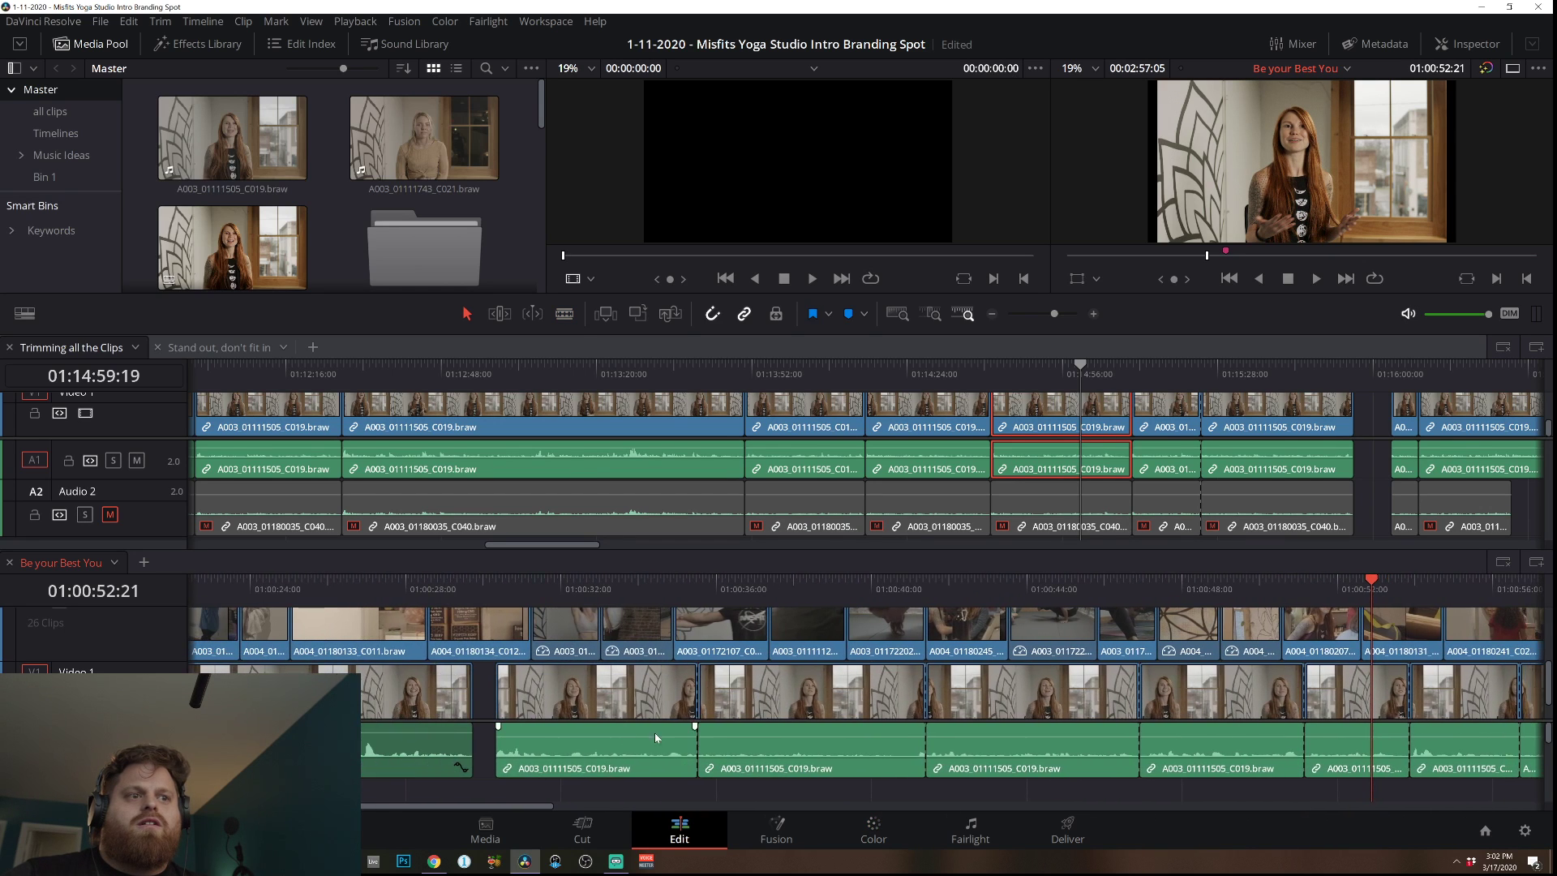
Normalize the audio of the new interview passage's first two pieces with ITU-R BS.1770-4 at -1.5 dBTP and -16 LKFS.
click(640, 769)
right_click(640, 769)
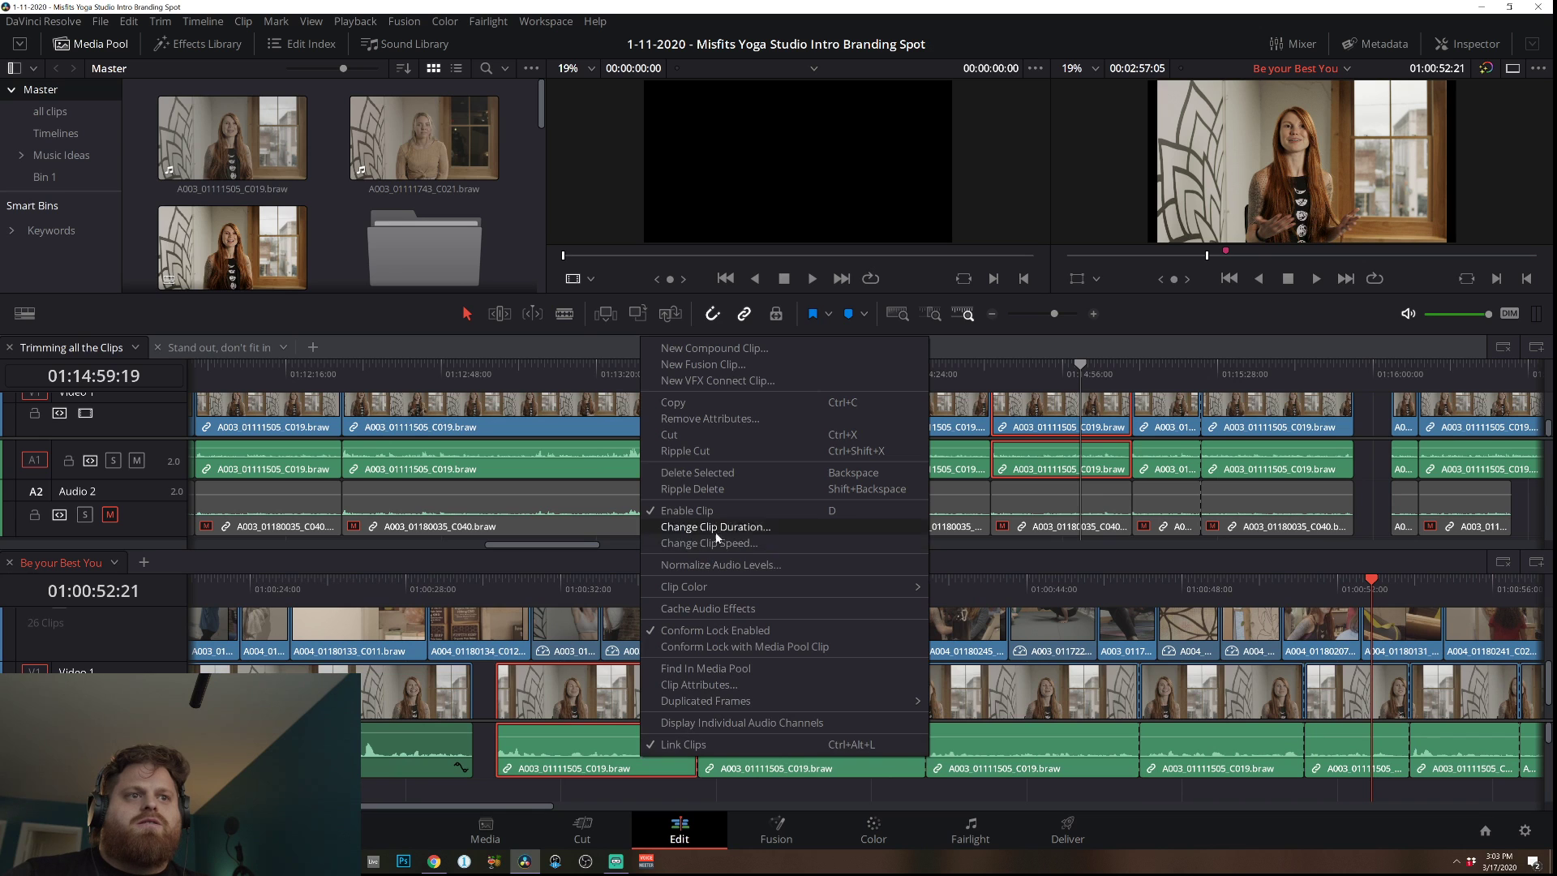
click(721, 565)
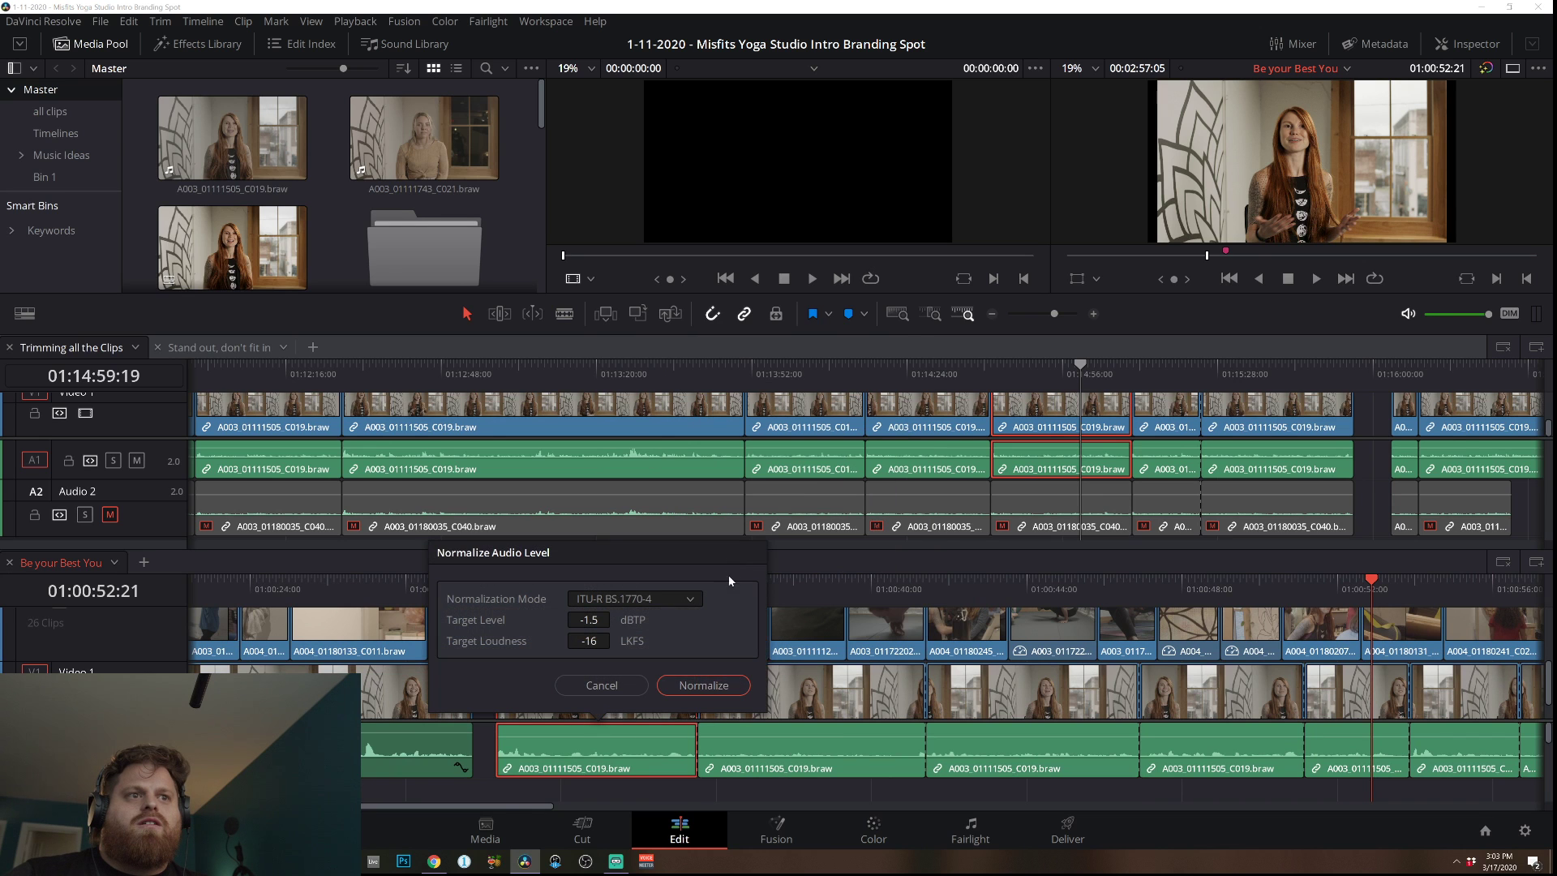
click(703, 686)
right_click(806, 751)
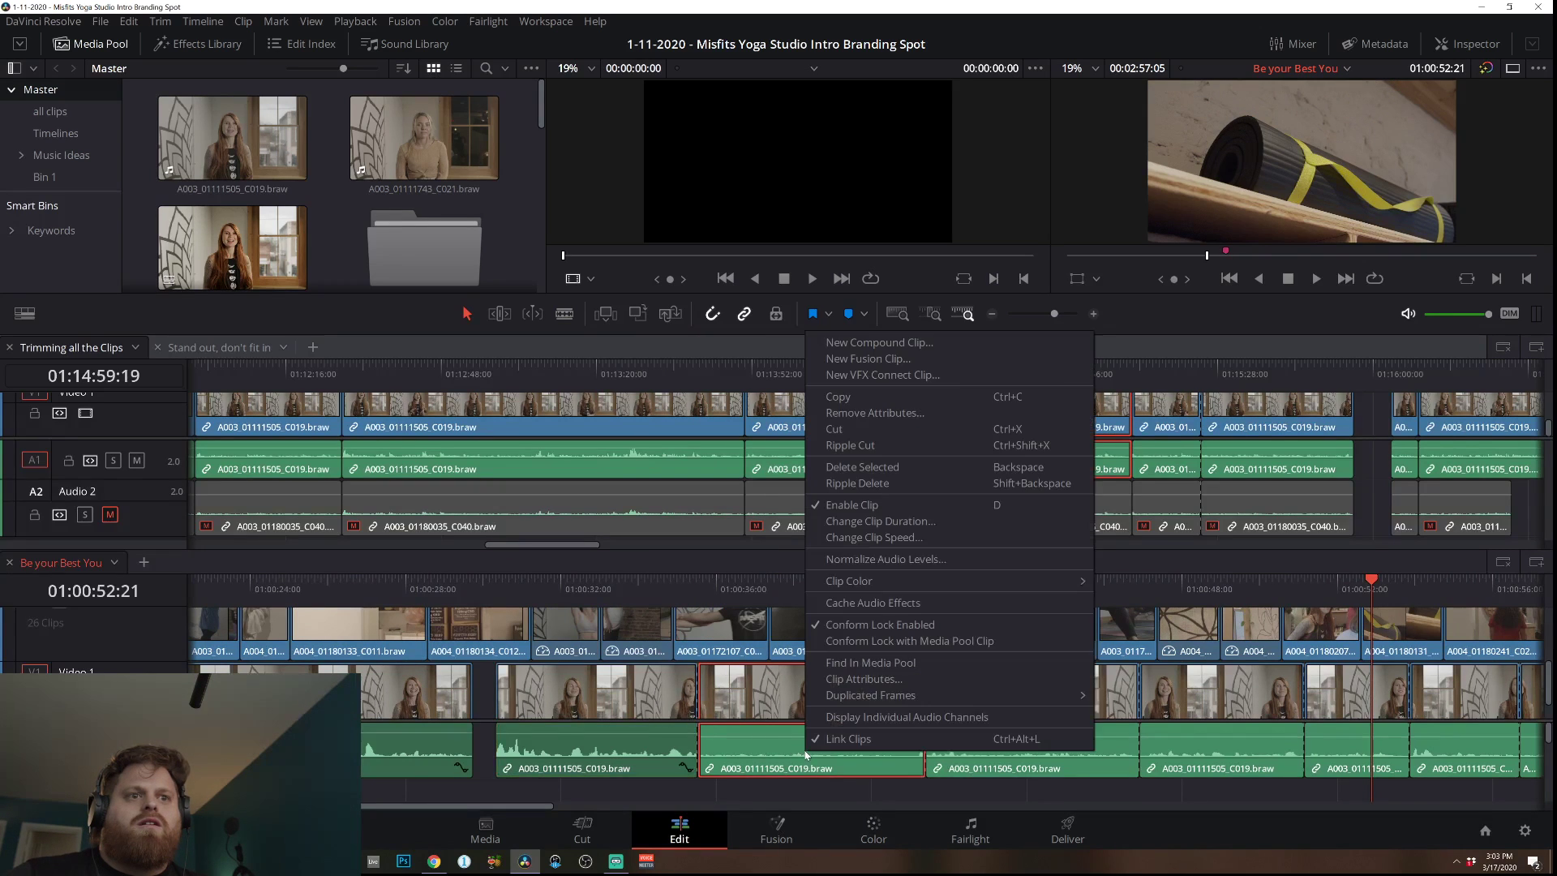
click(887, 559)
click(911, 686)
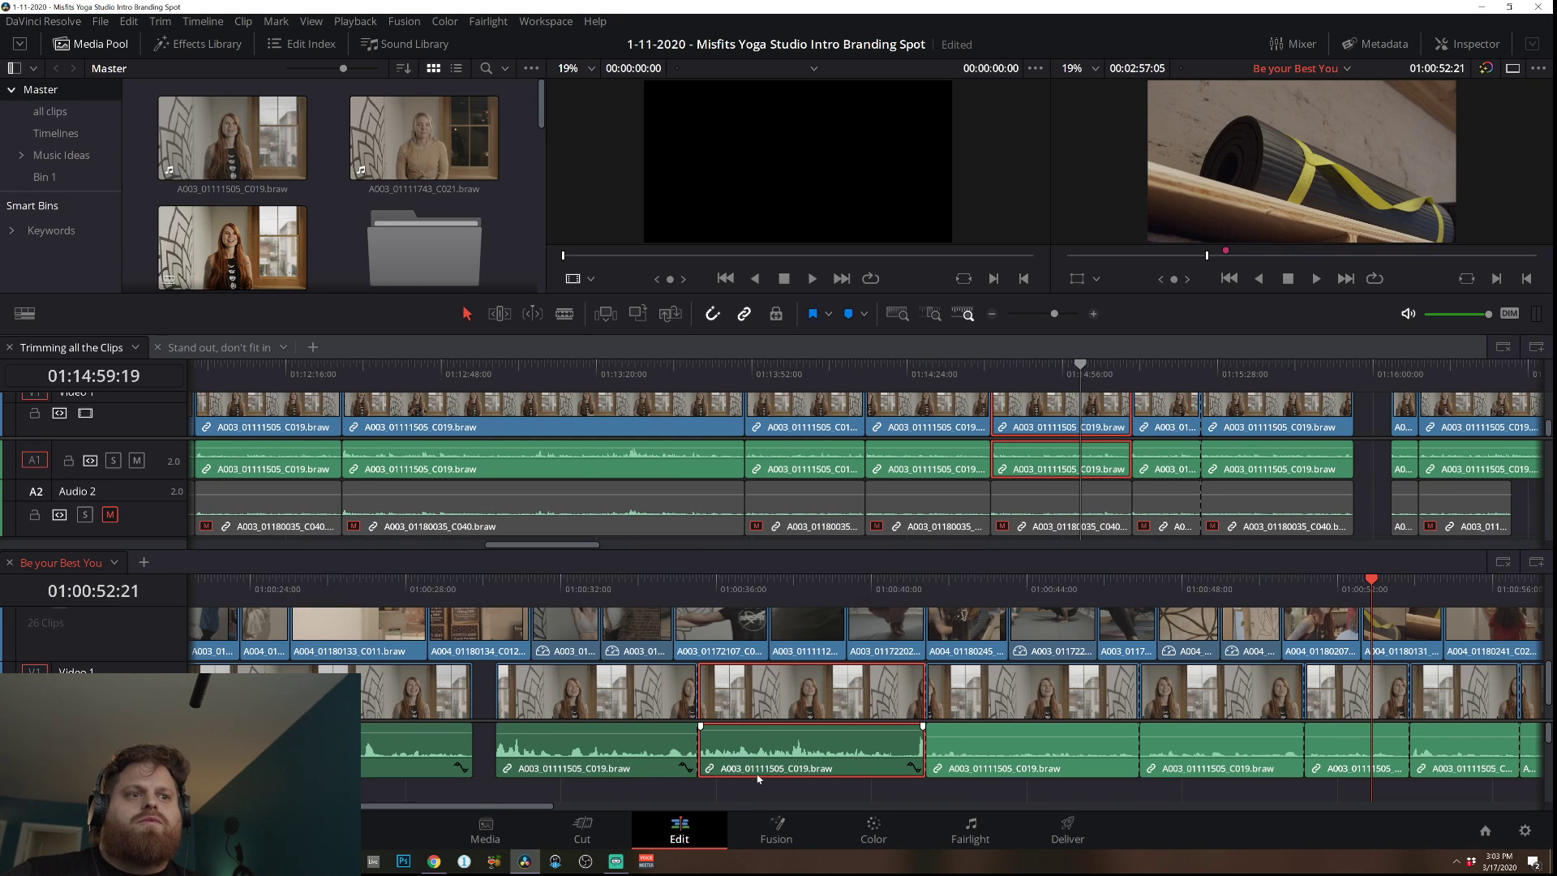
Normalize the audio levels of the third and fourth pieces of the new interview passage.
right_click(1044, 756)
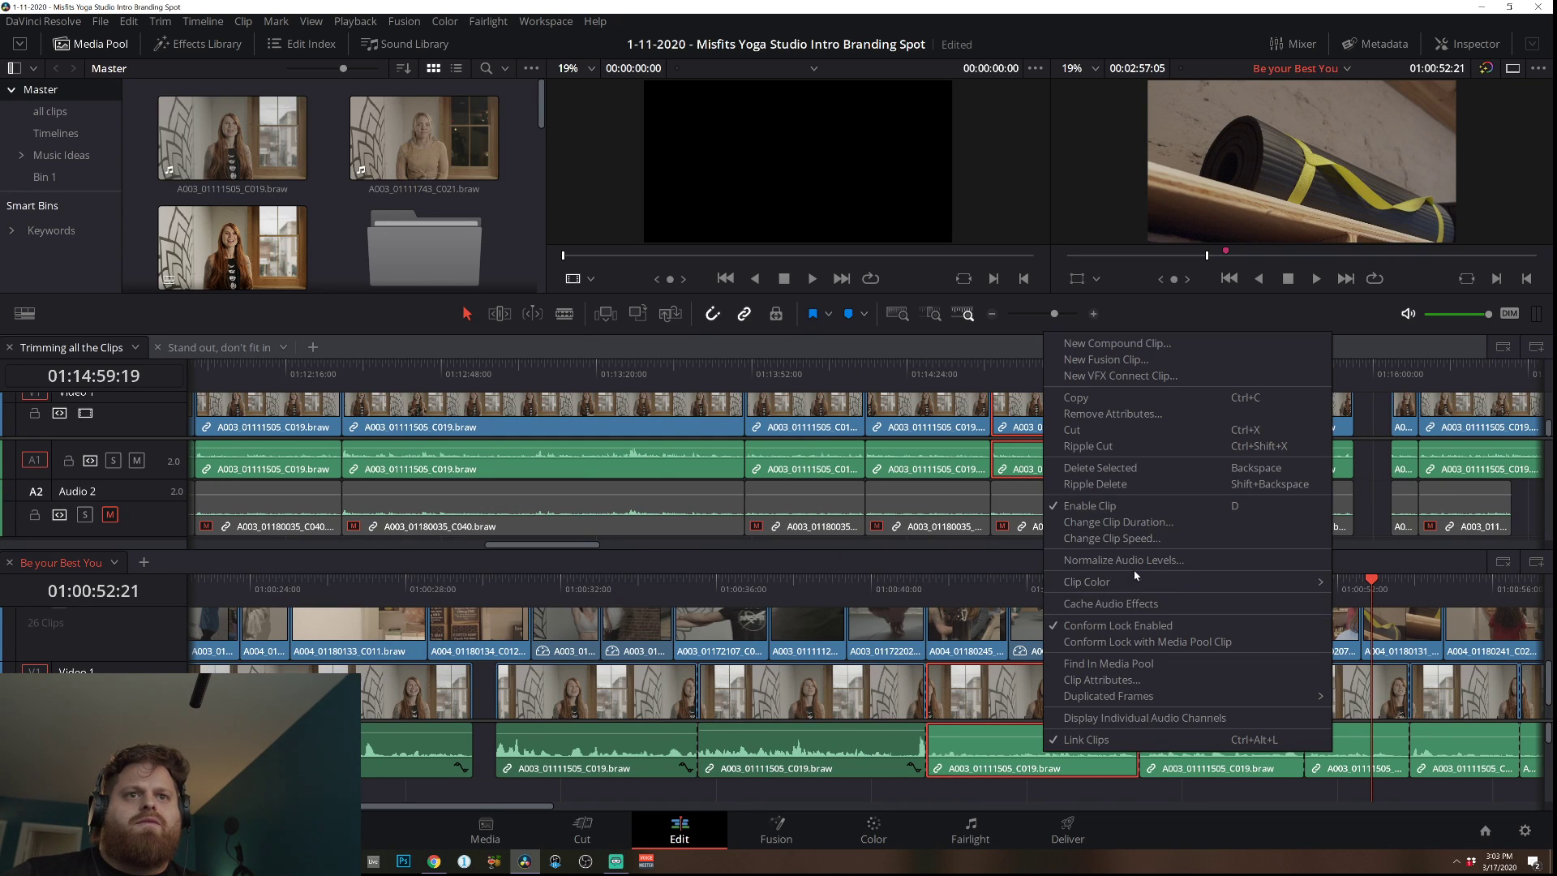
click(1134, 567)
click(1139, 685)
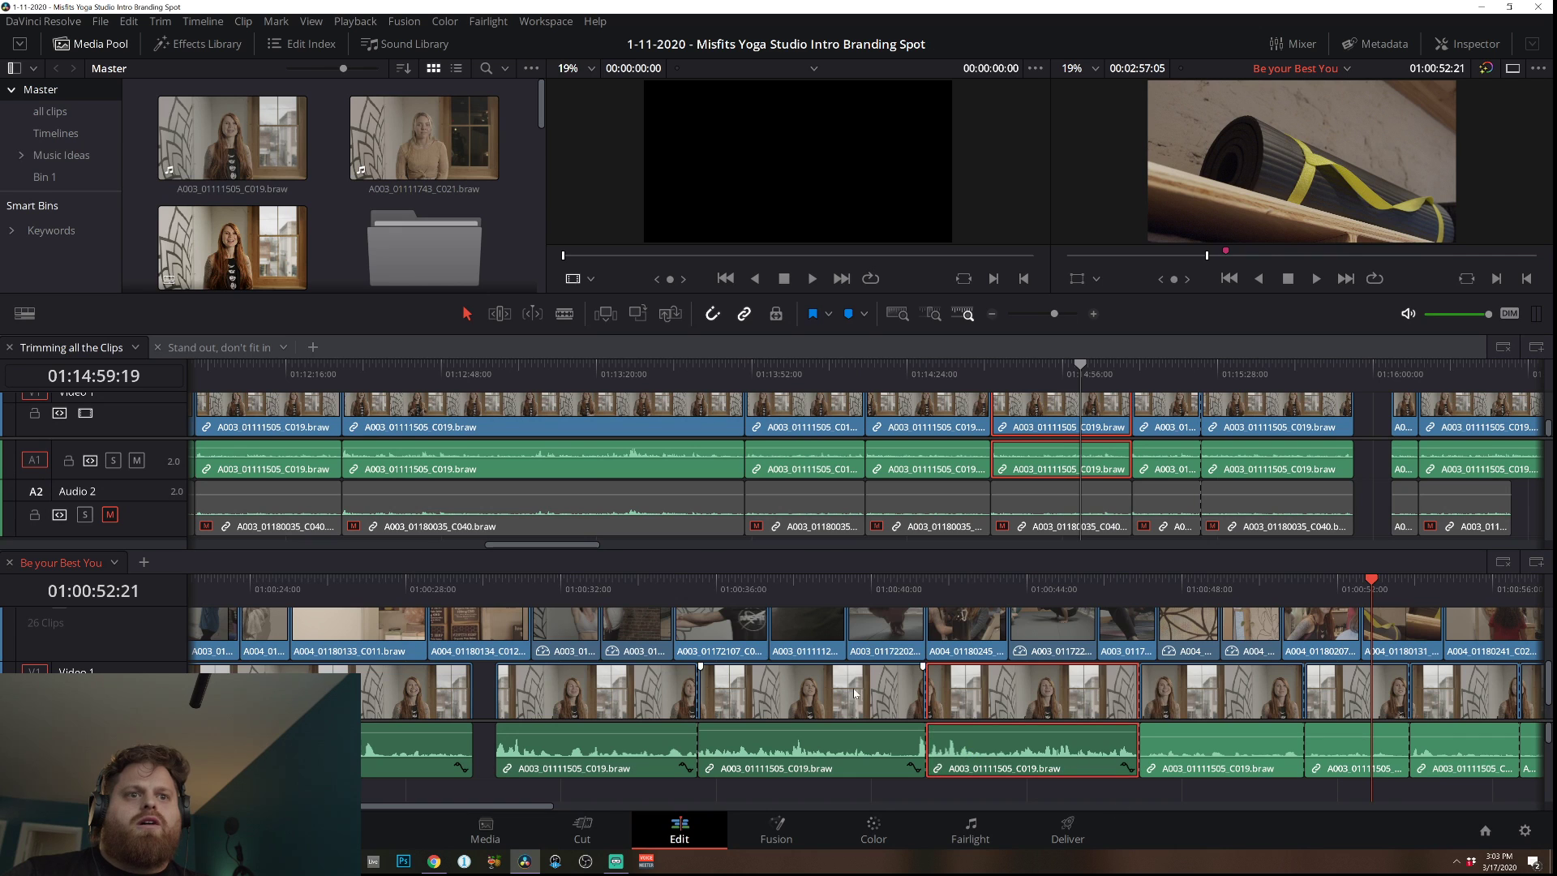
right_click(1202, 770)
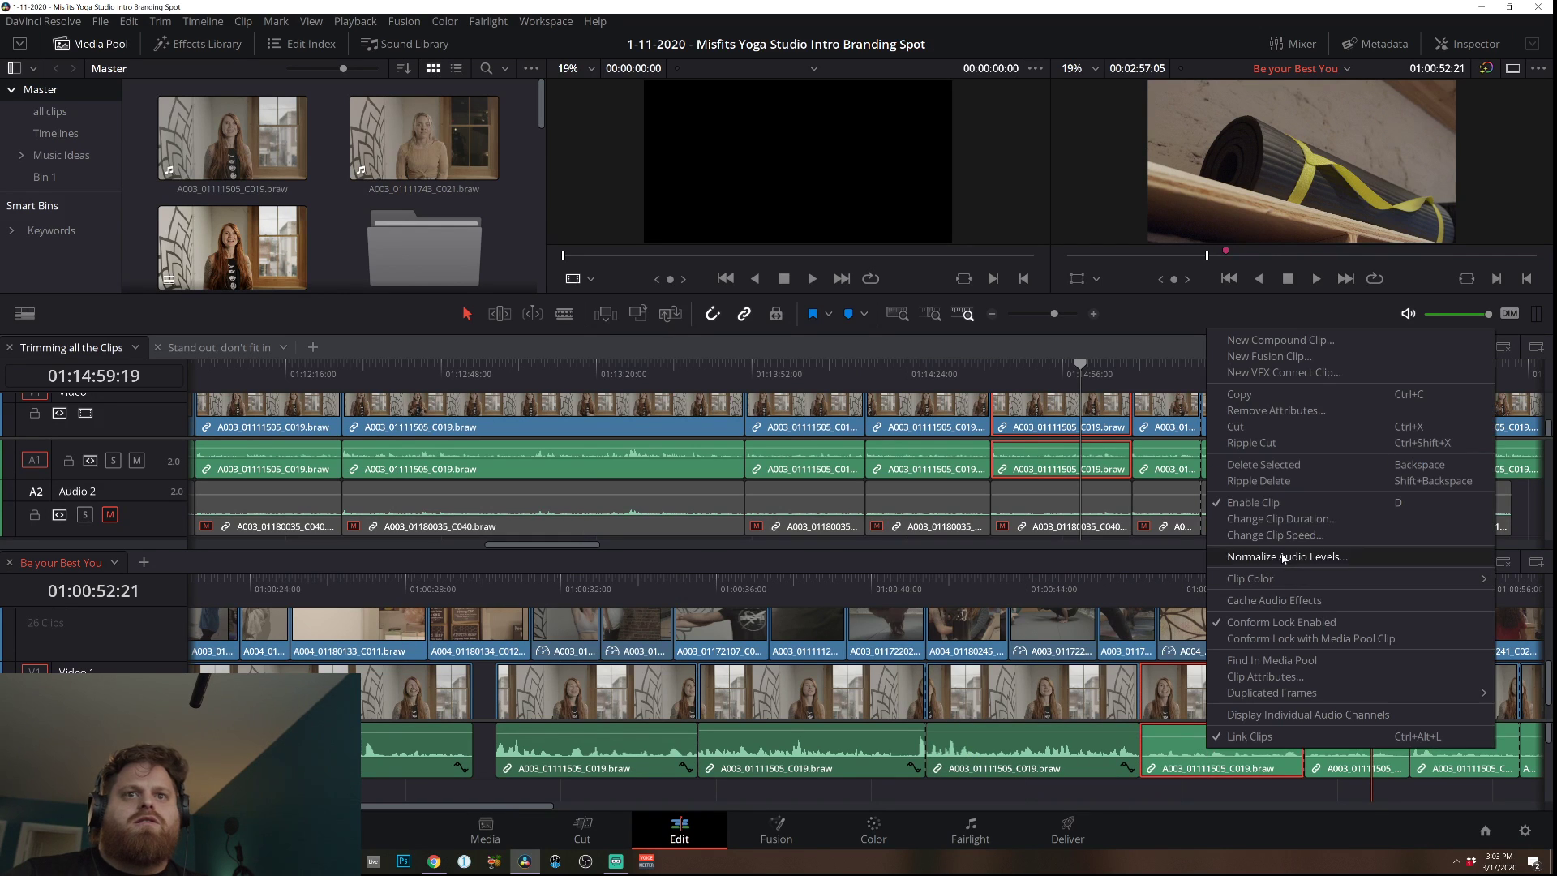
click(1283, 557)
click(1353, 687)
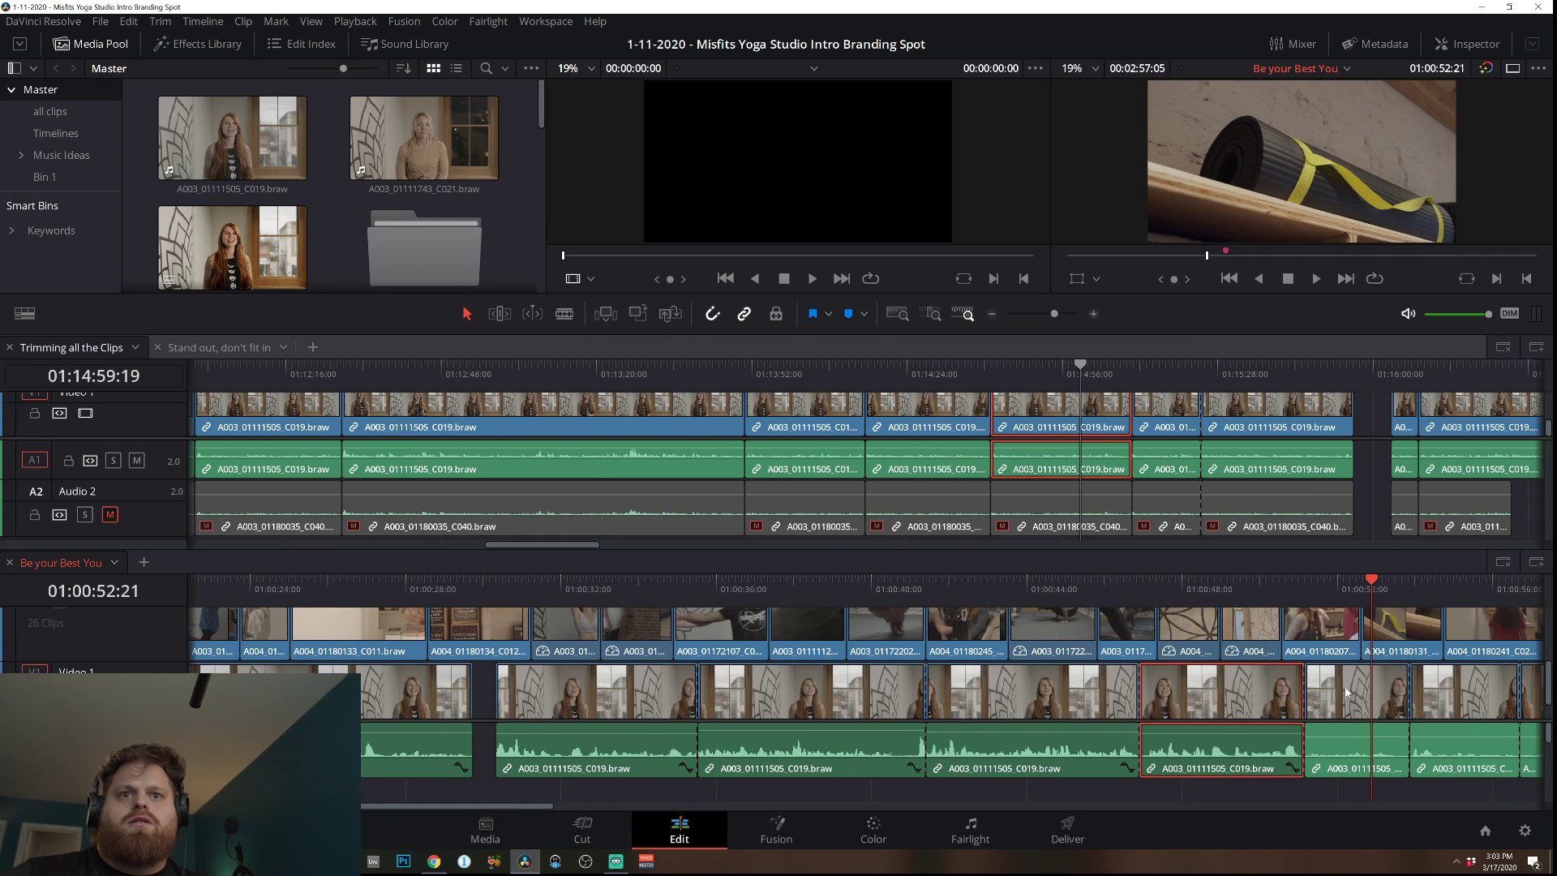
Normalize the audio of the last three interview pieces with ITU-R BS.1770-4 at -1.5 dBTP and -16 LKFS.
drag(536, 806, 624, 815)
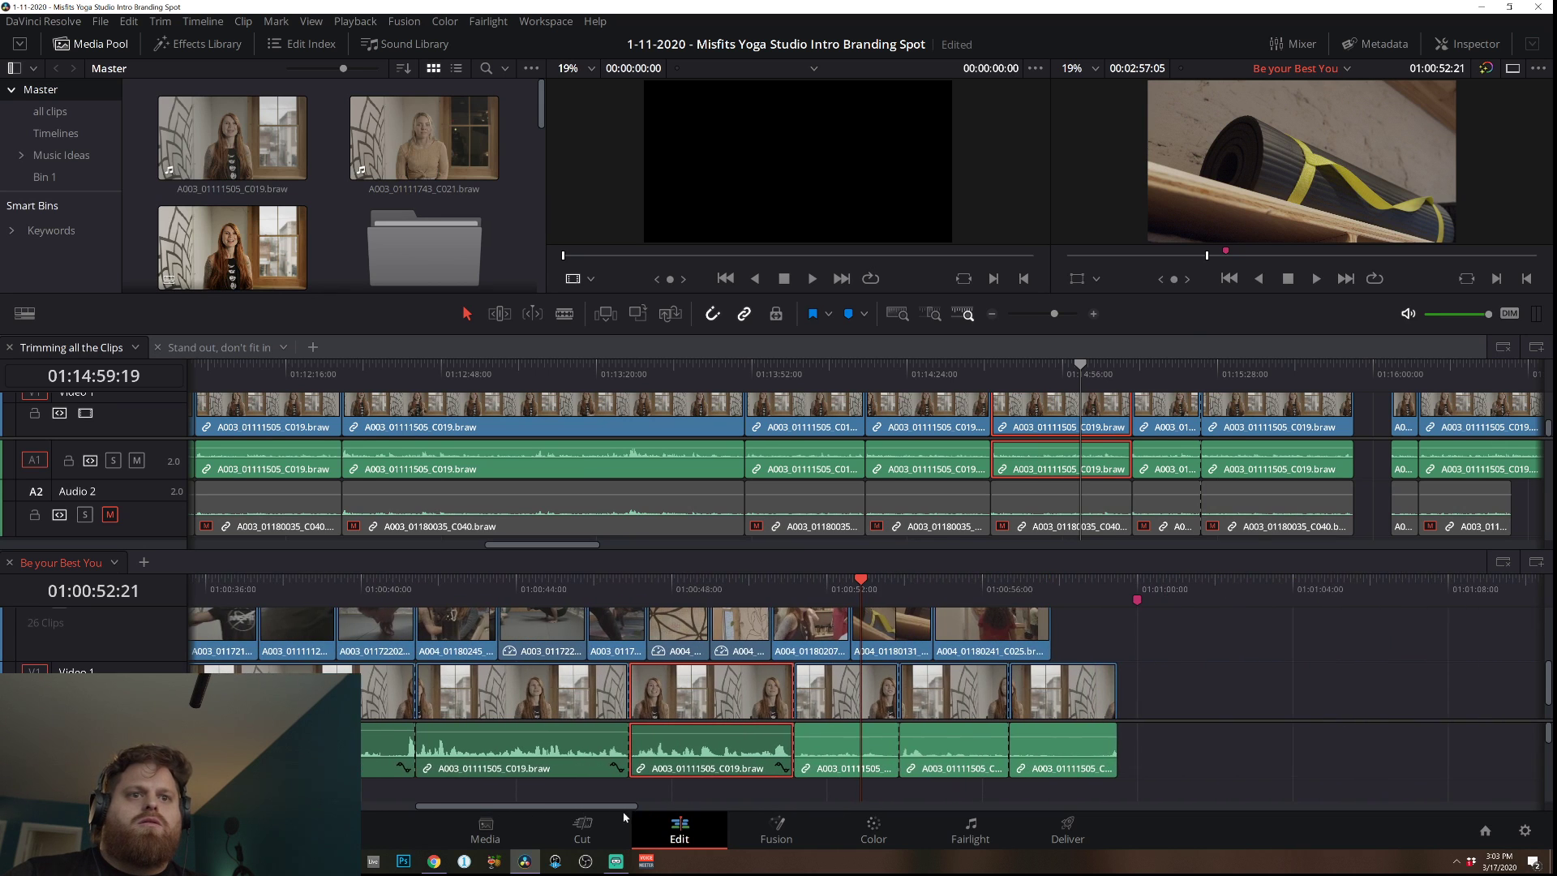
right_click(839, 748)
click(933, 555)
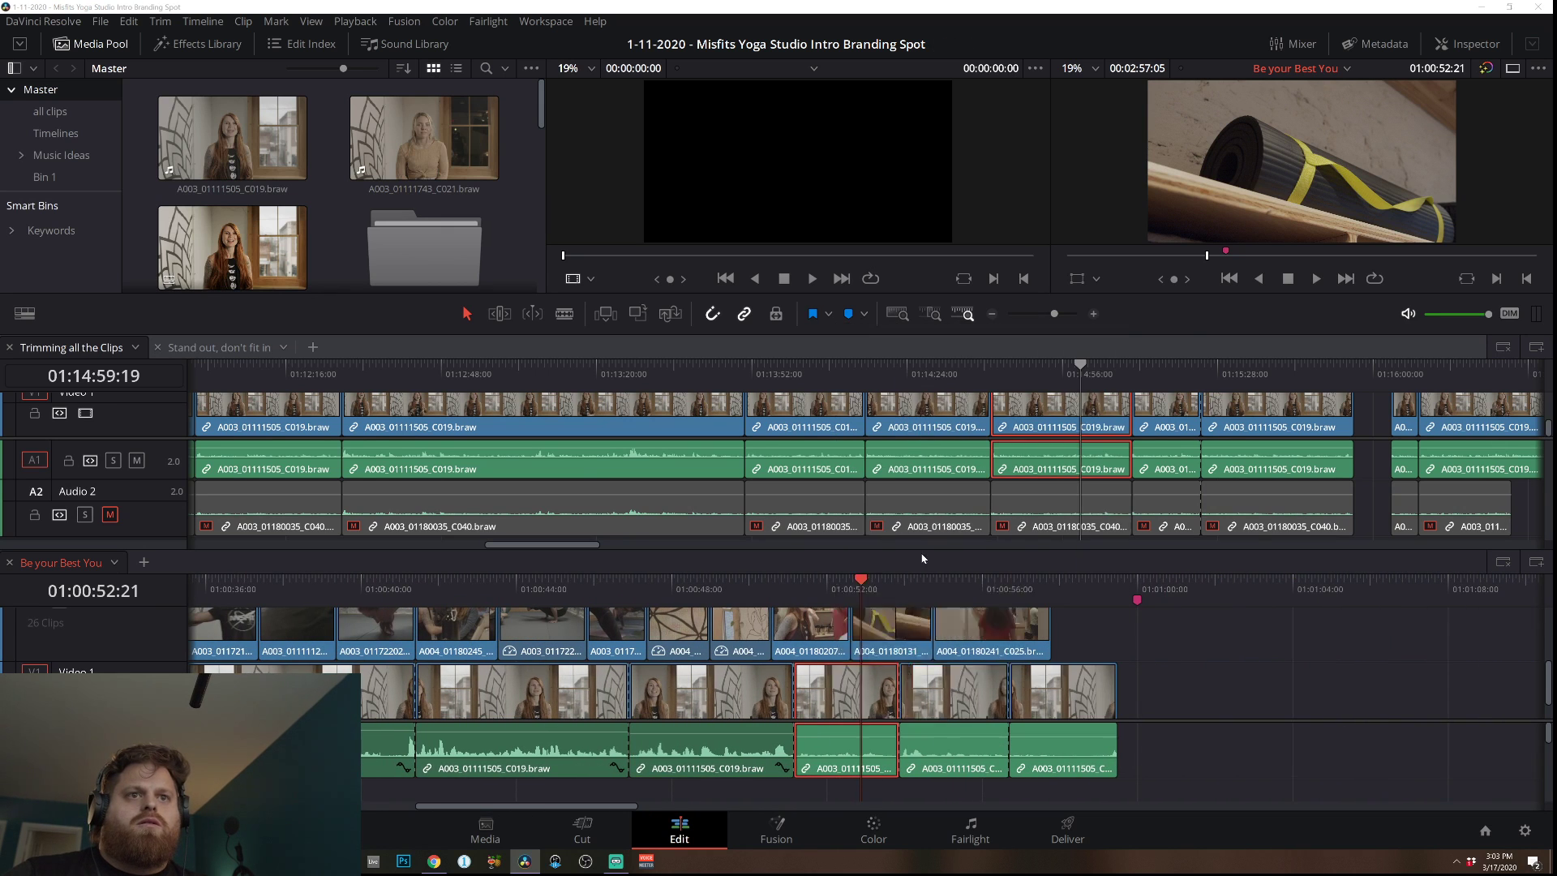
click(964, 683)
right_click(965, 762)
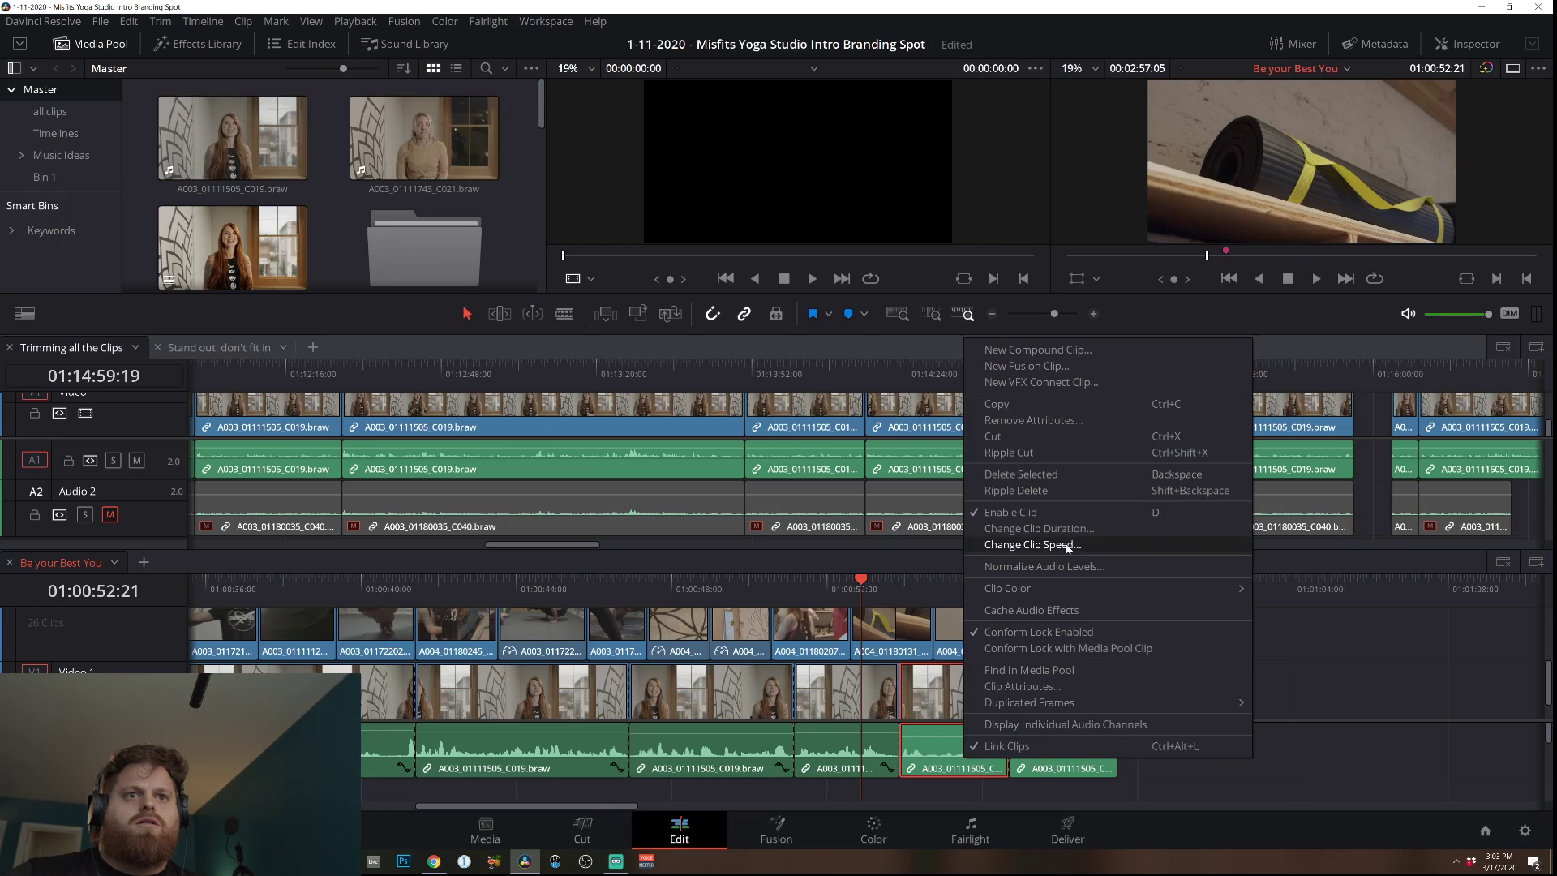
click(1046, 567)
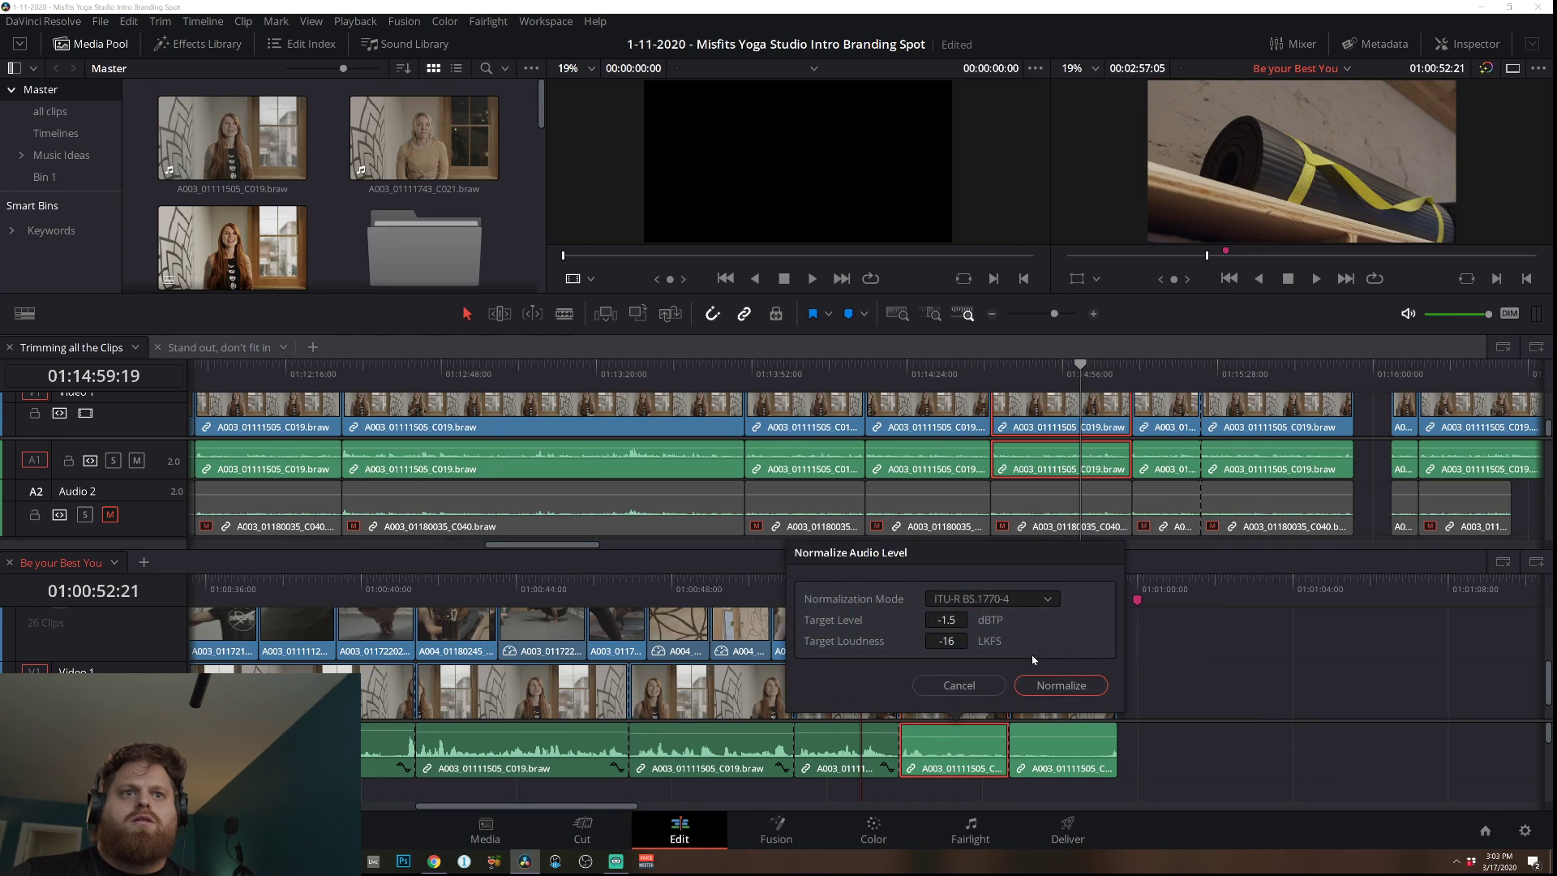
click(1062, 685)
right_click(1083, 748)
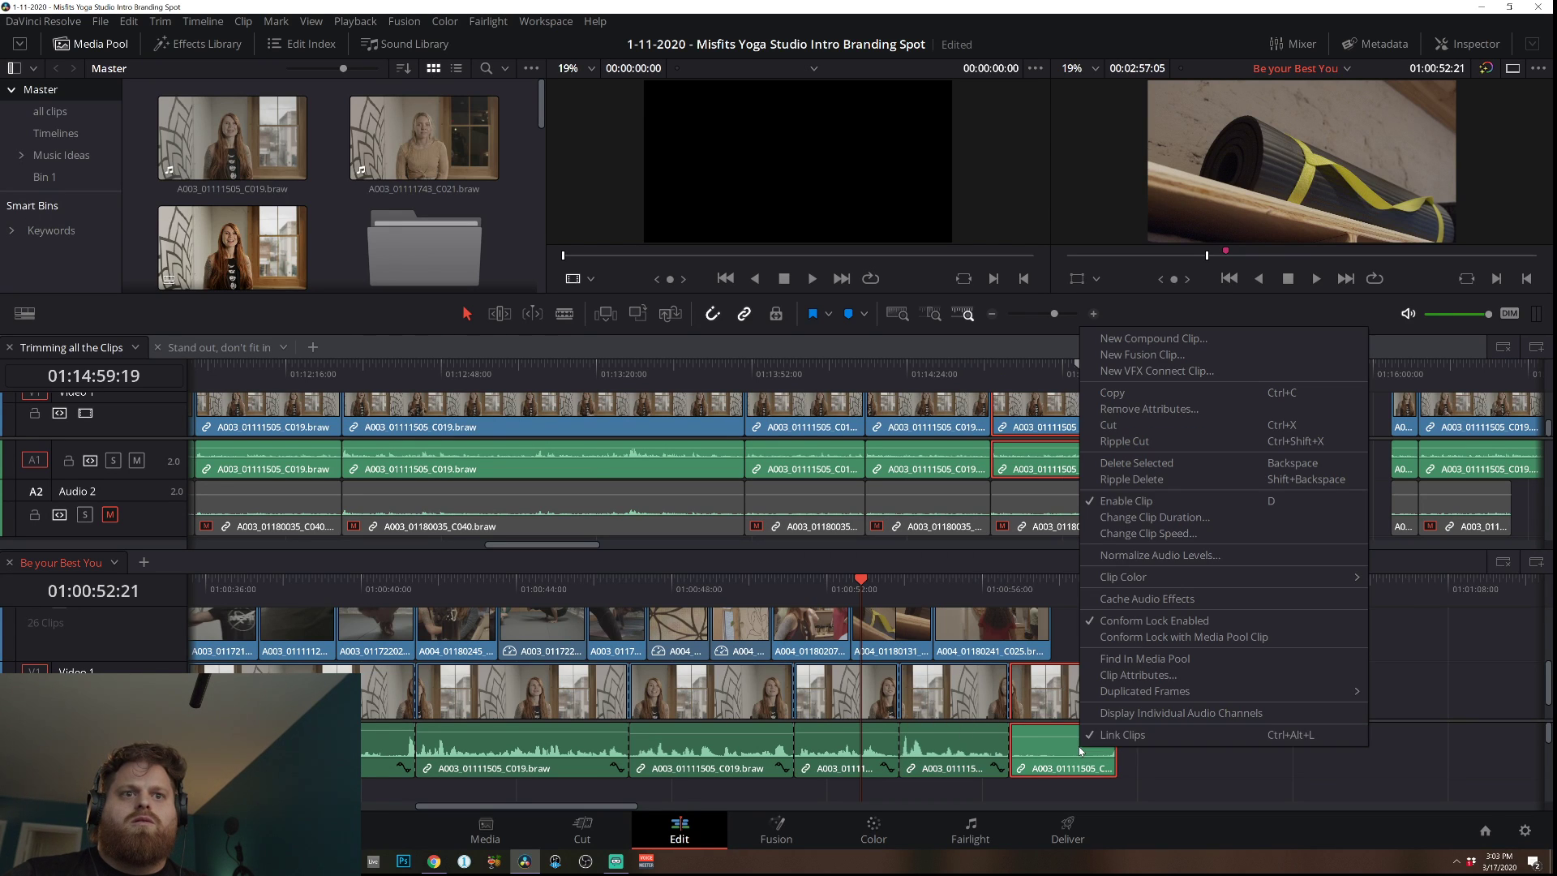
click(1167, 555)
click(1165, 693)
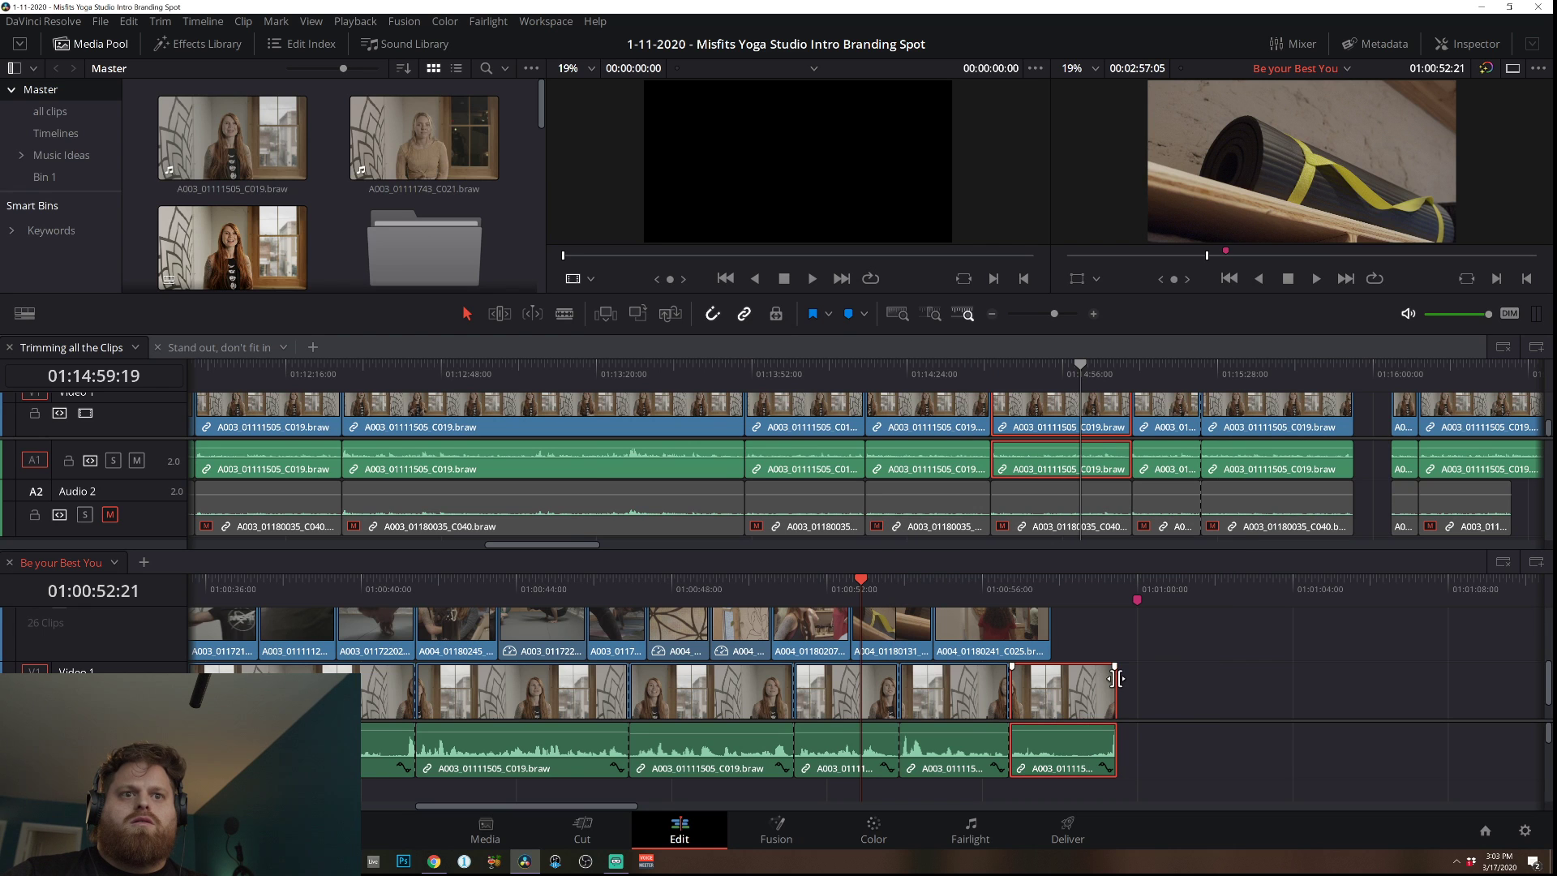
Play the spot from the start and split the interview clip beginning near 01:00:17 at about 01:00:21:05 and 01:00:24:00.
key(Home)
key(space)
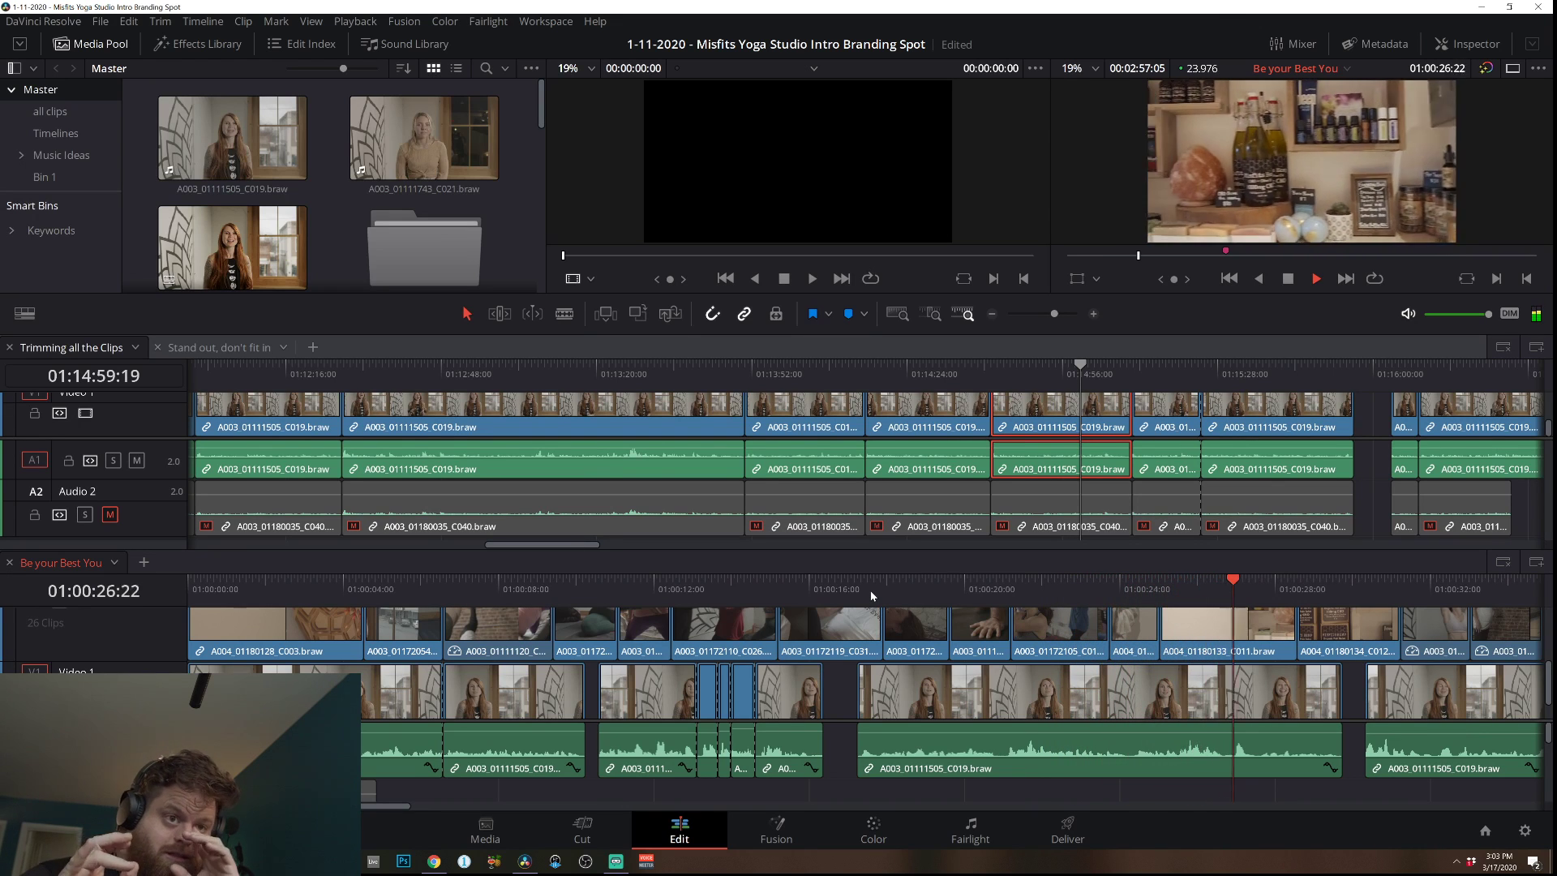
key(space)
key(b)
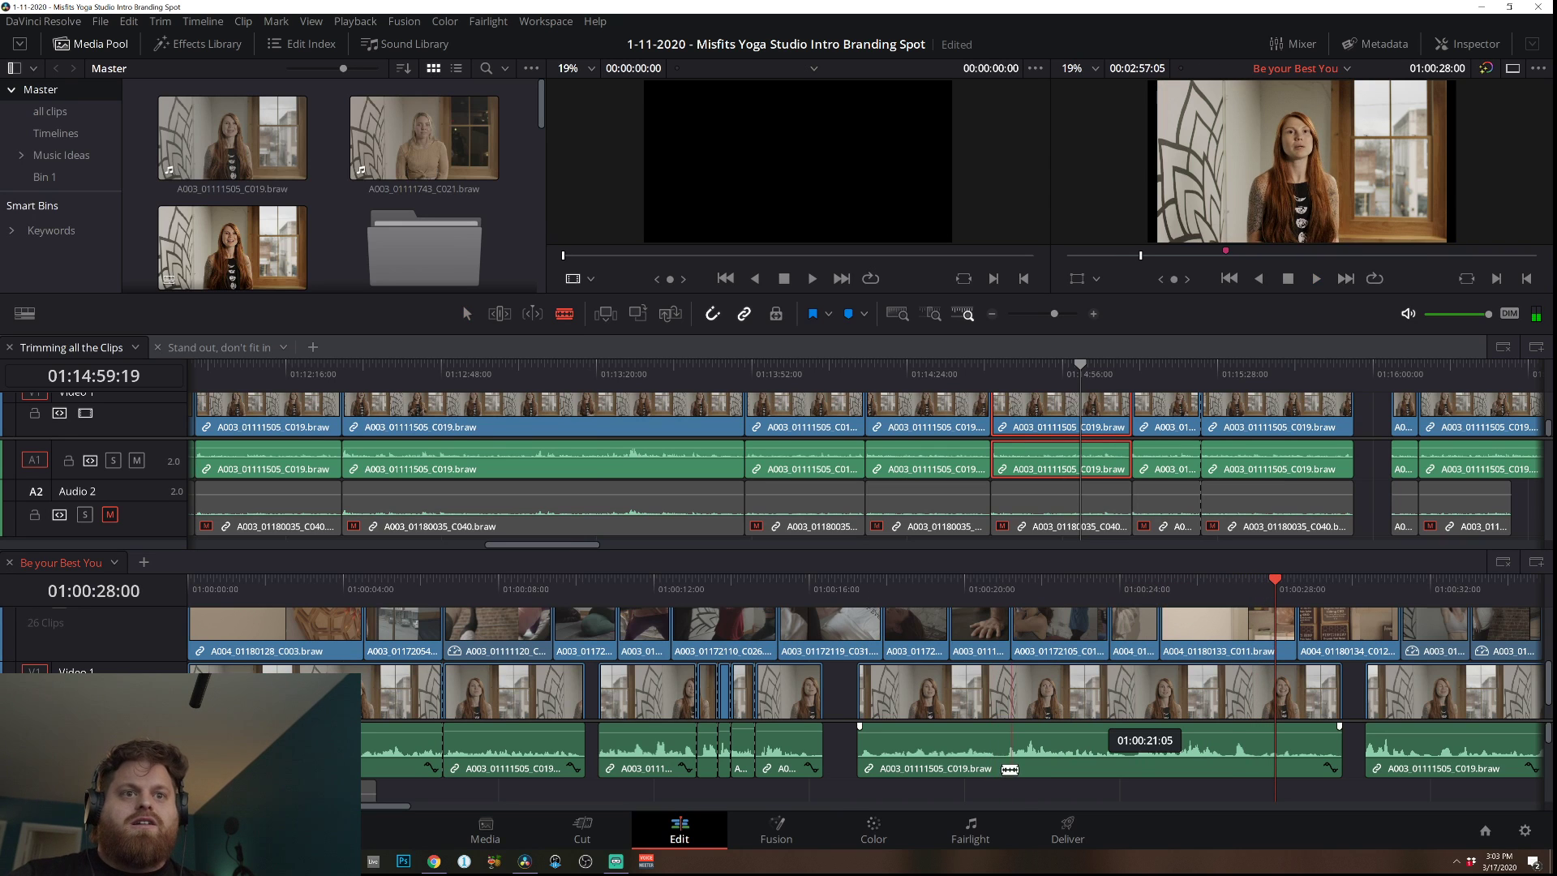
click(1009, 758)
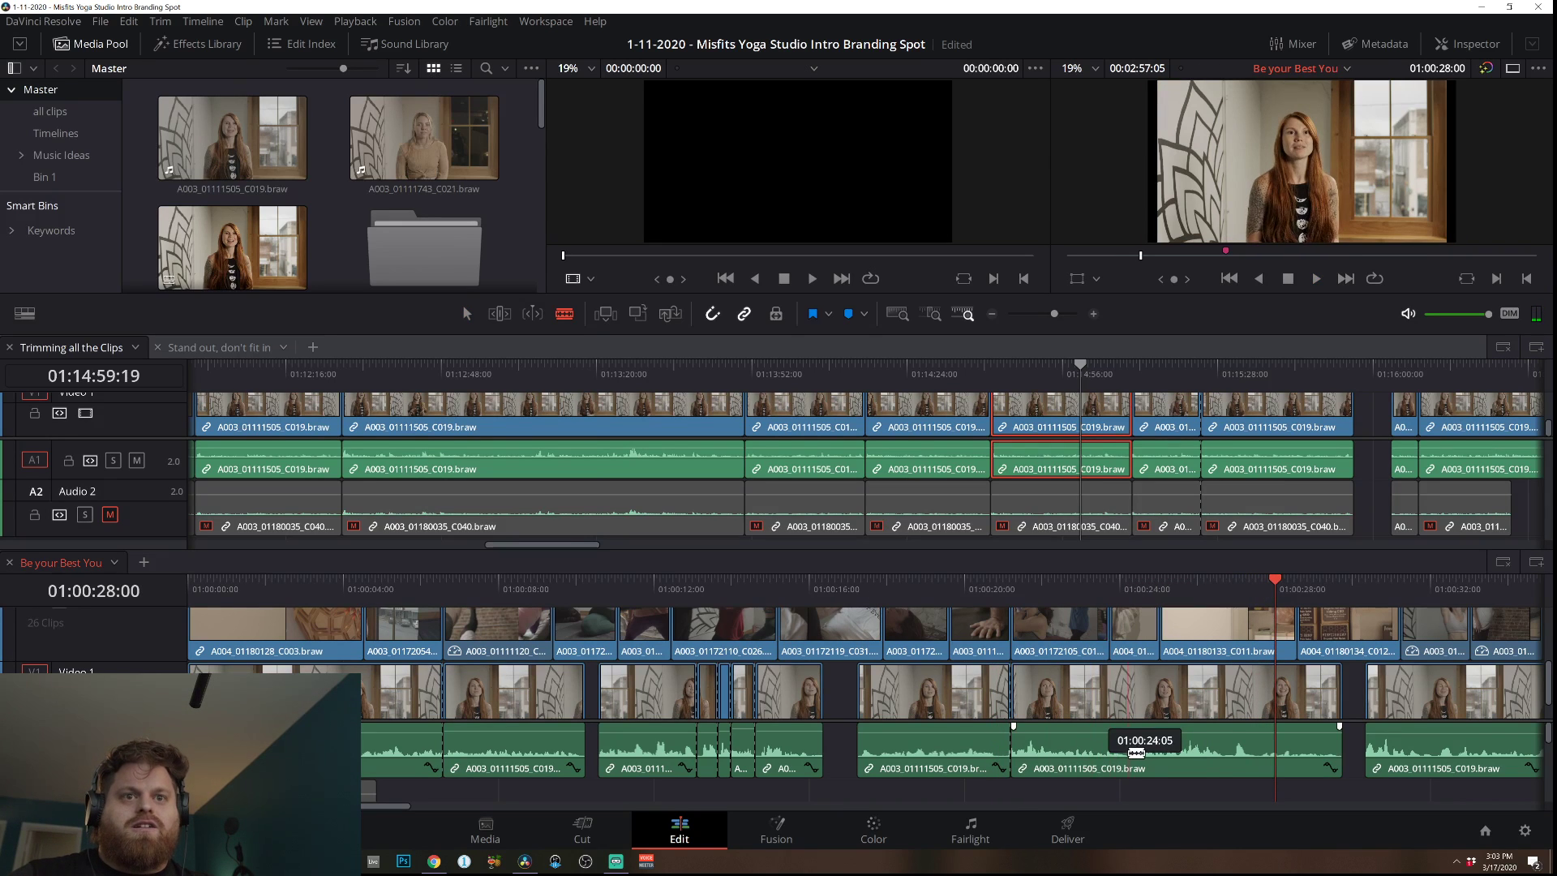
click(1126, 753)
key(a)
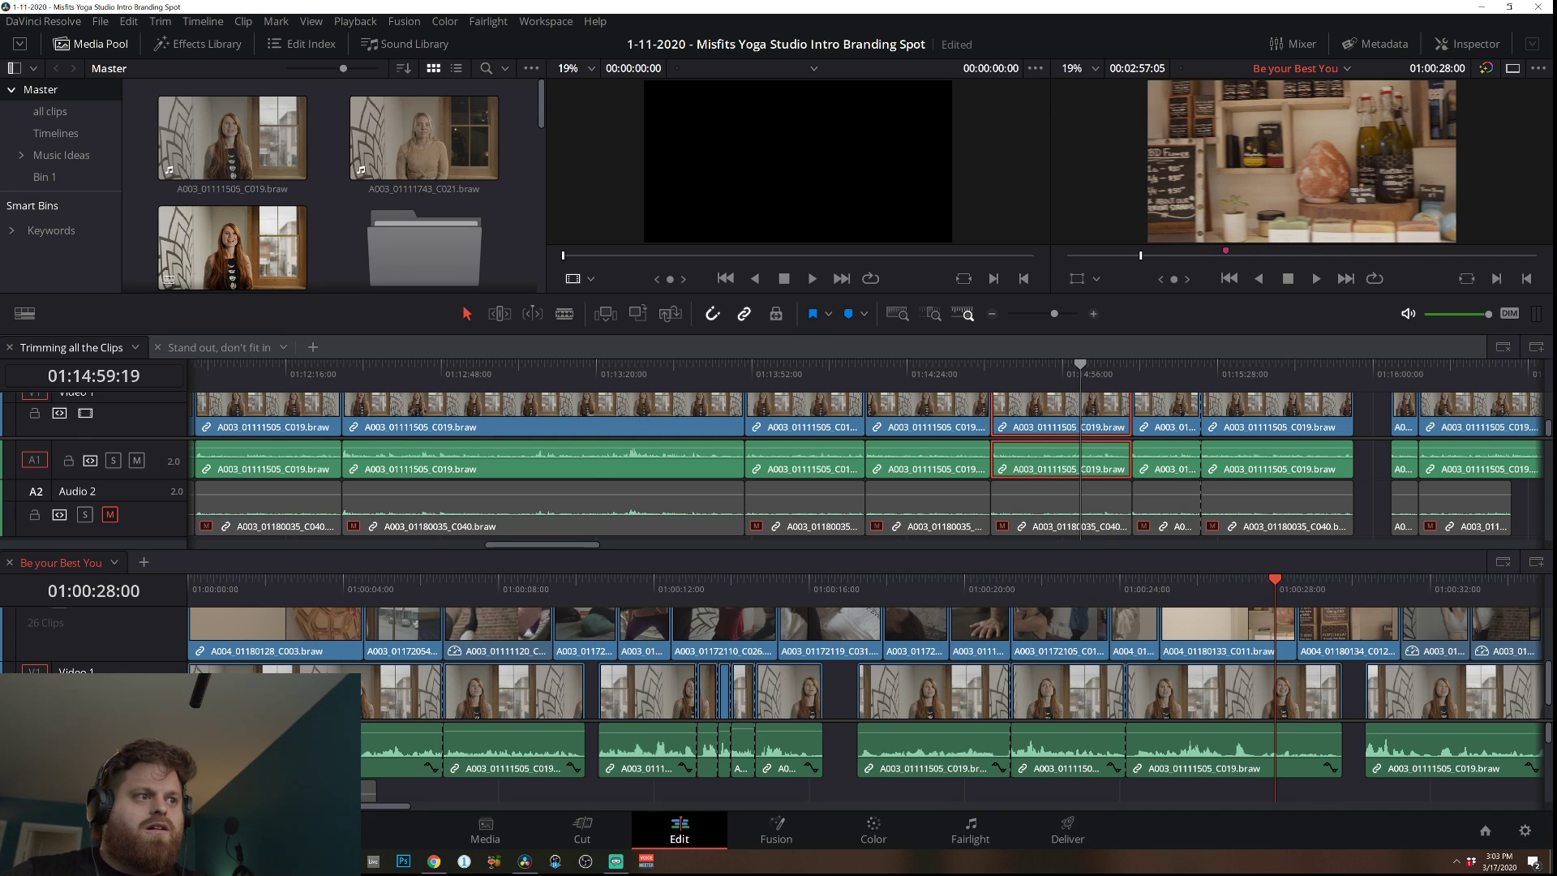
Set the clip volume of the interview piece ending at about 01:00:21:05 to about 9.70 dB.
scroll(868, 689, down, 1)
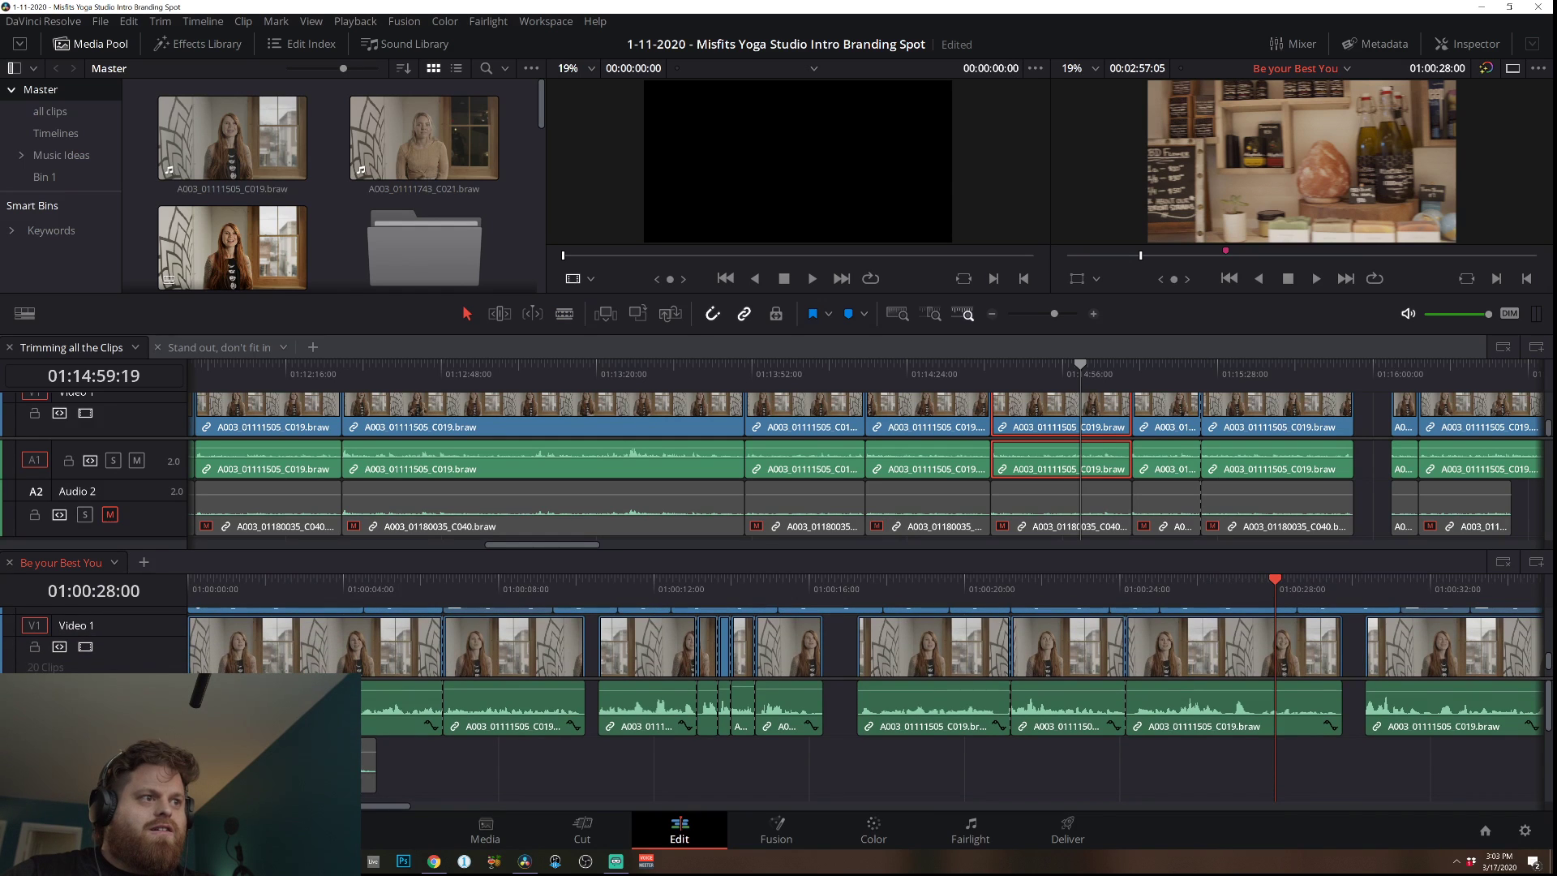
scroll(953, 734, up, 2)
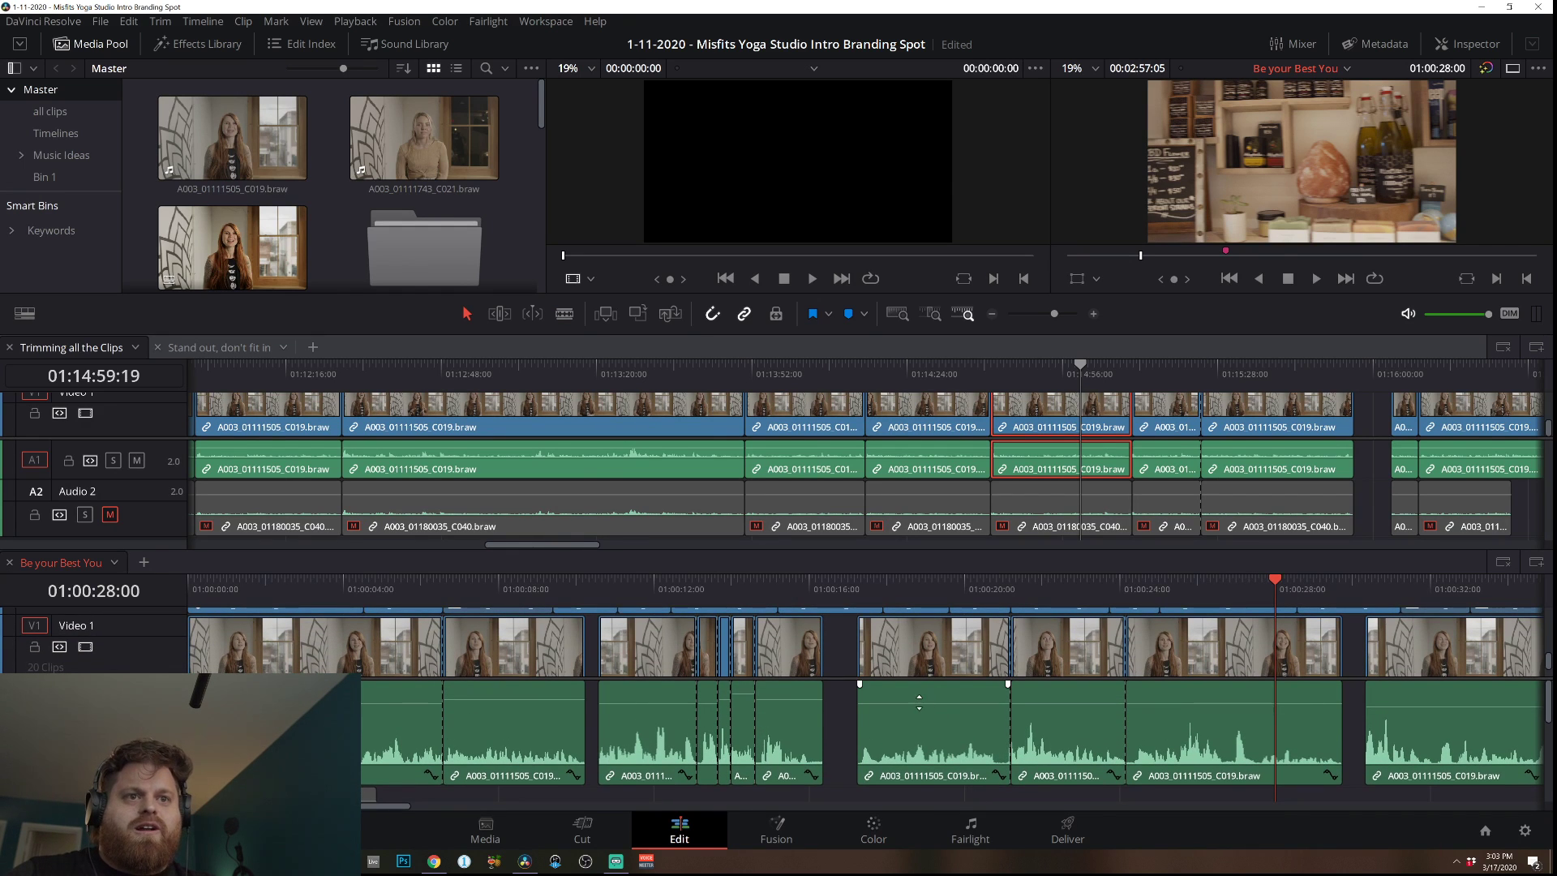
drag(918, 703, 919, 704)
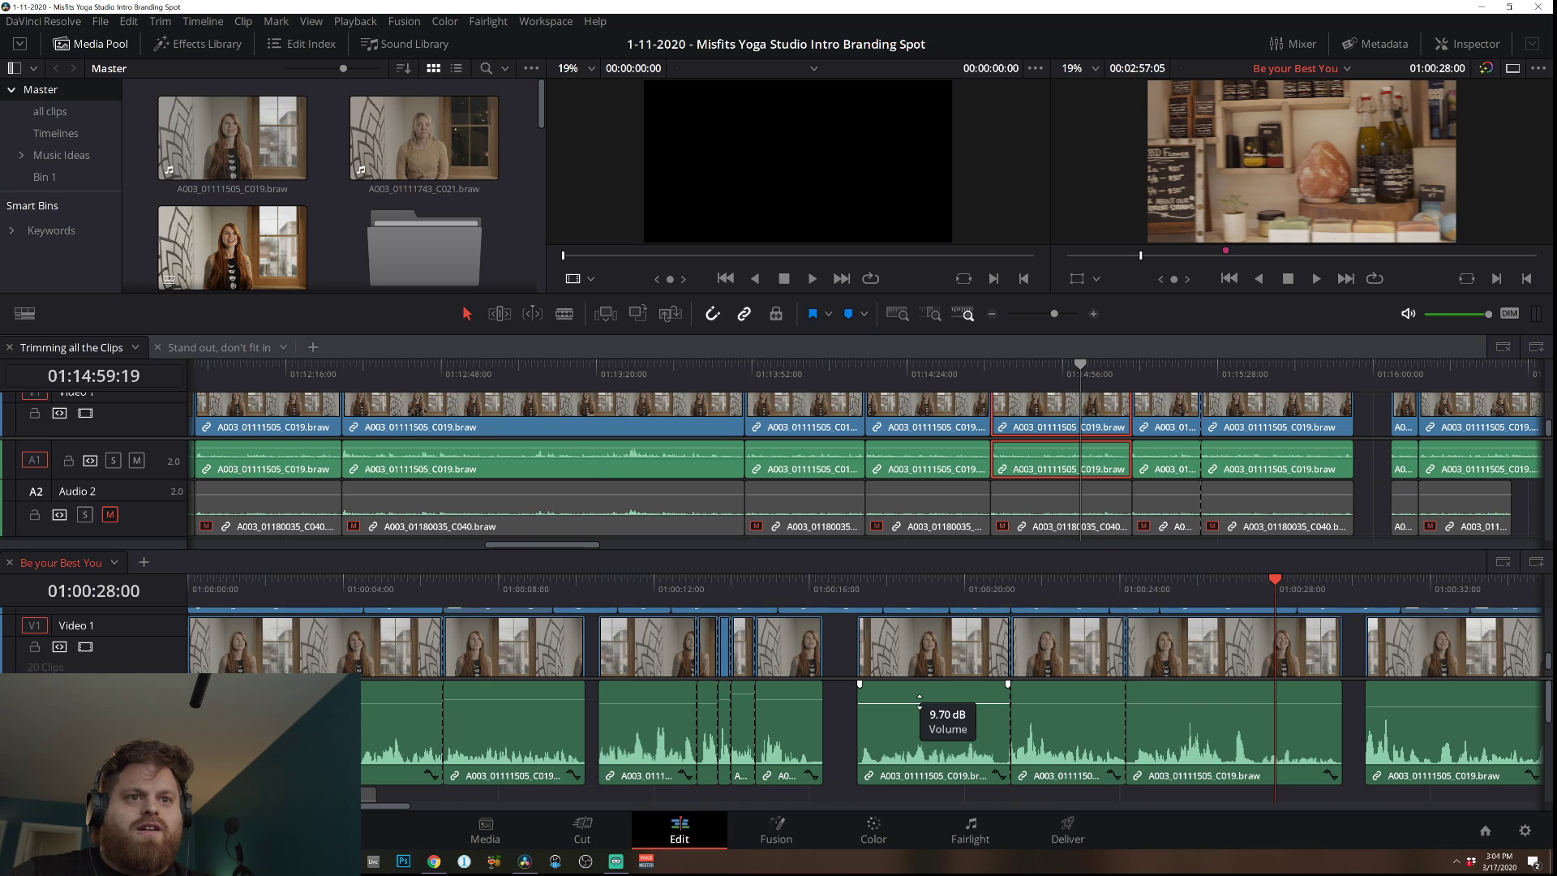
drag(919, 702, 919, 703)
Play back the dialogue from about 01:00:15 to check the levels across the interview pieces.
key(space)
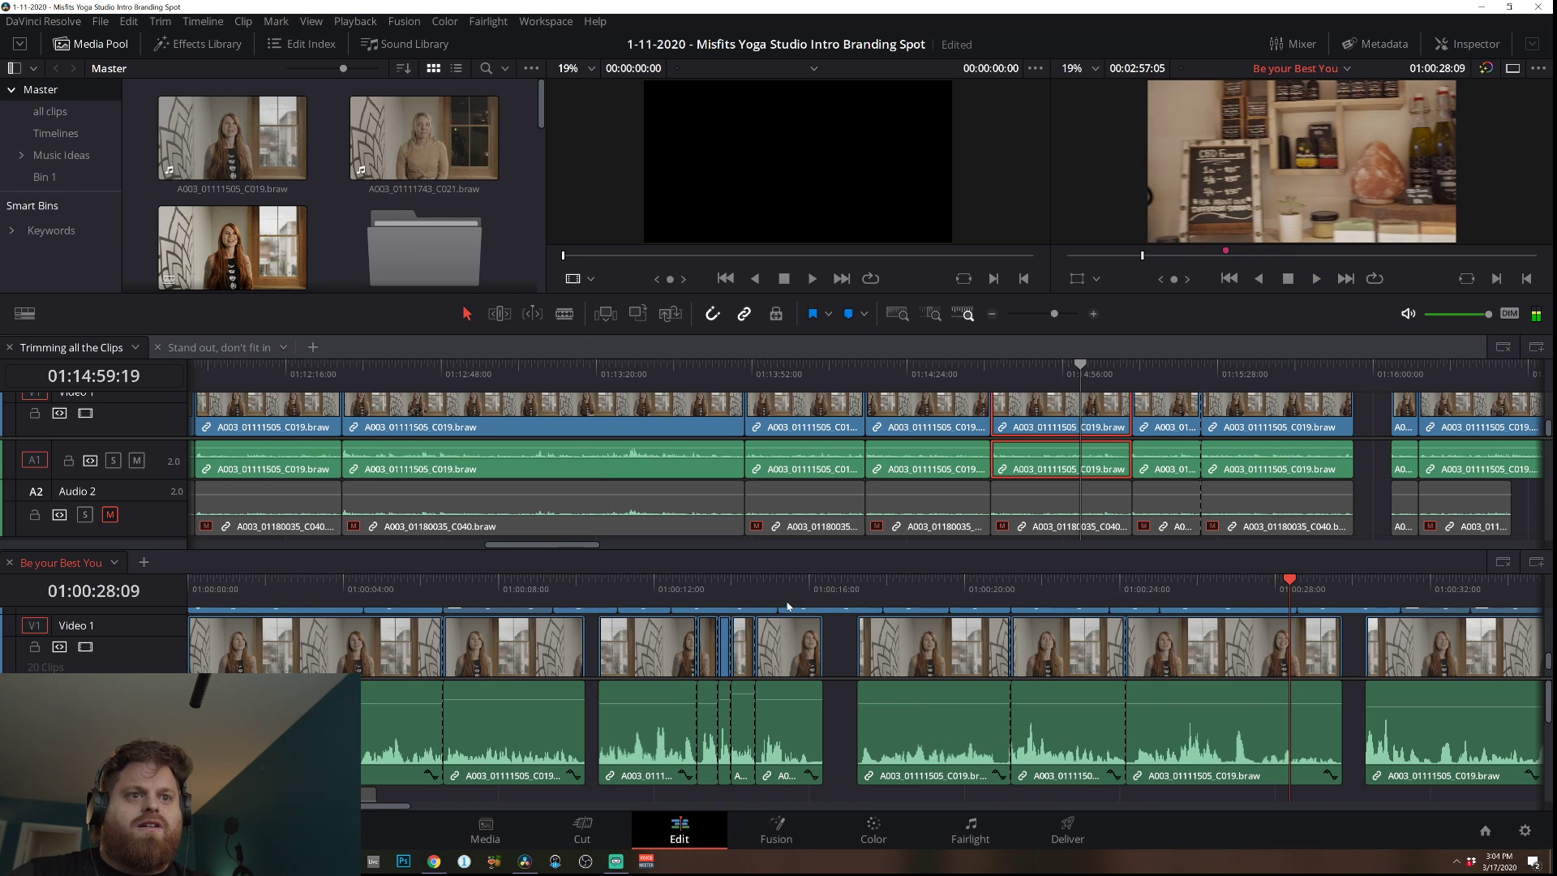
click(785, 605)
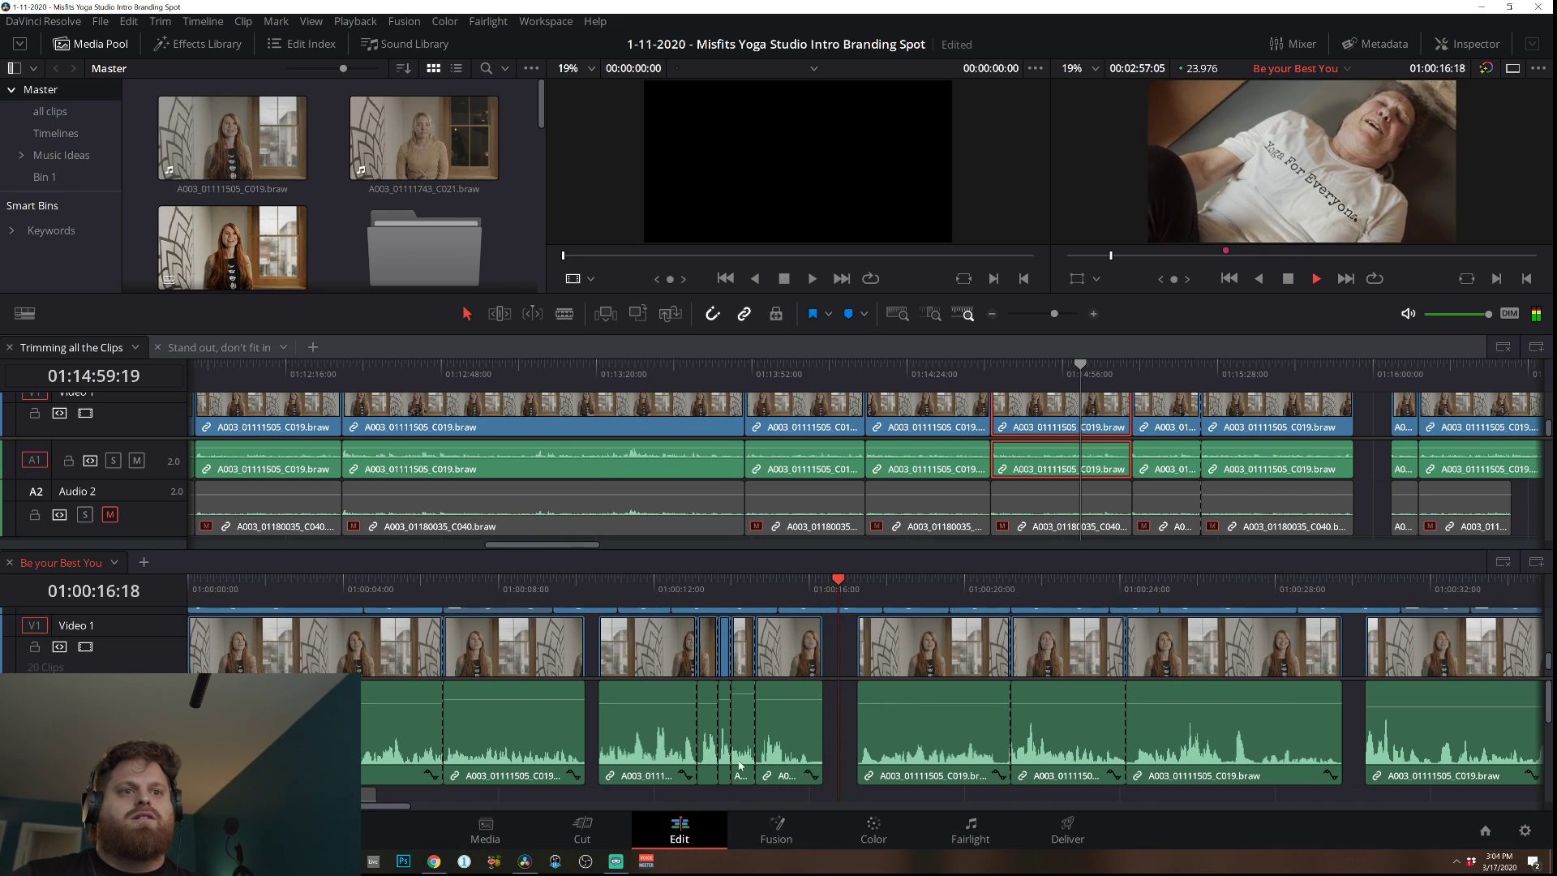
key(space)
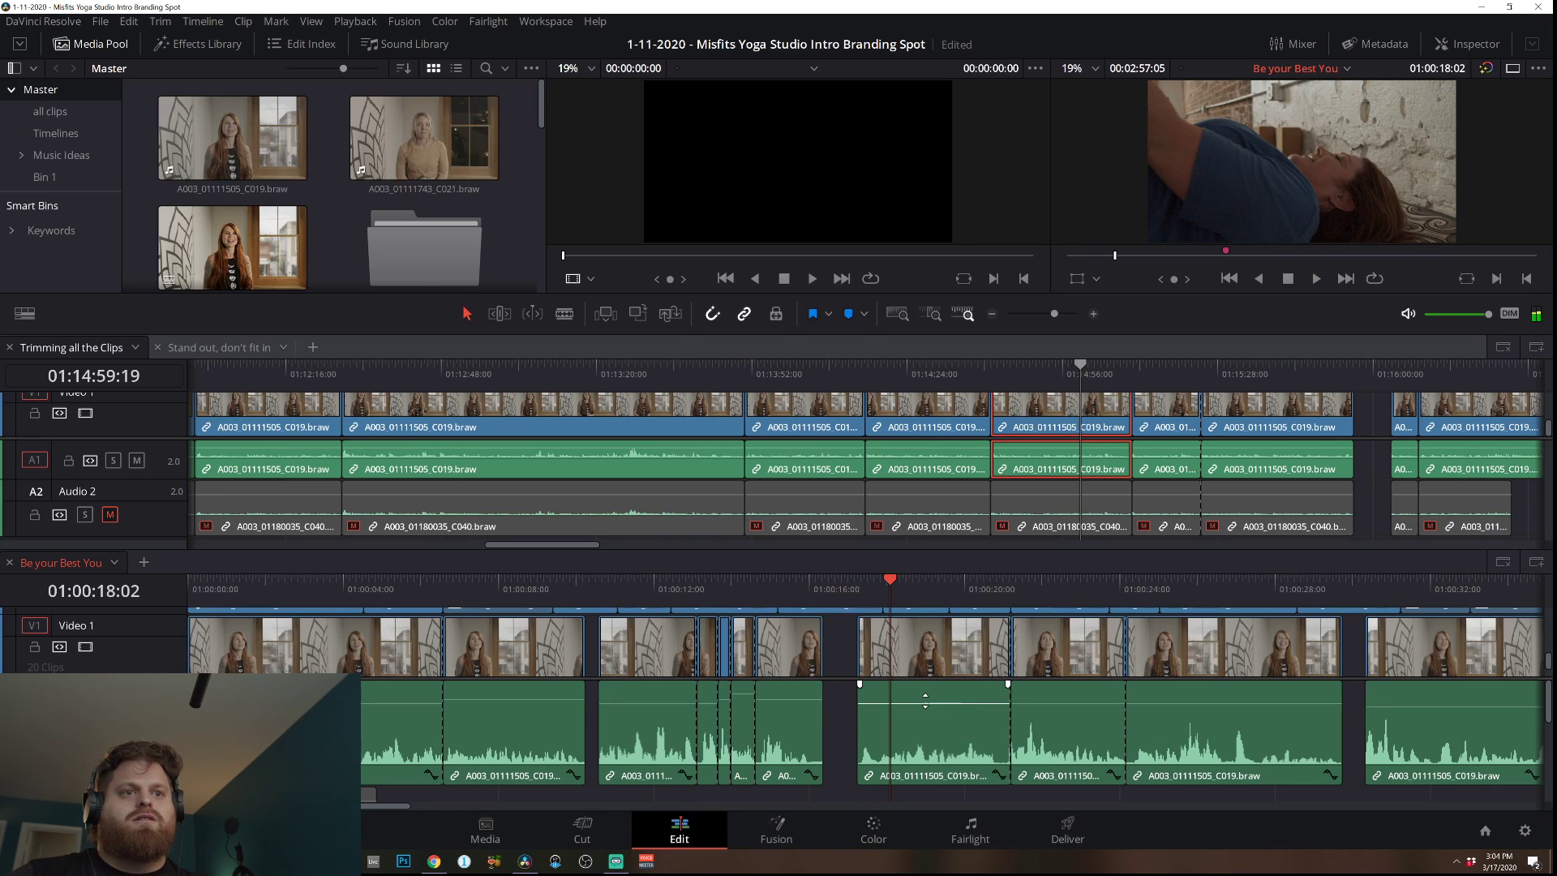
double_click(810, 704)
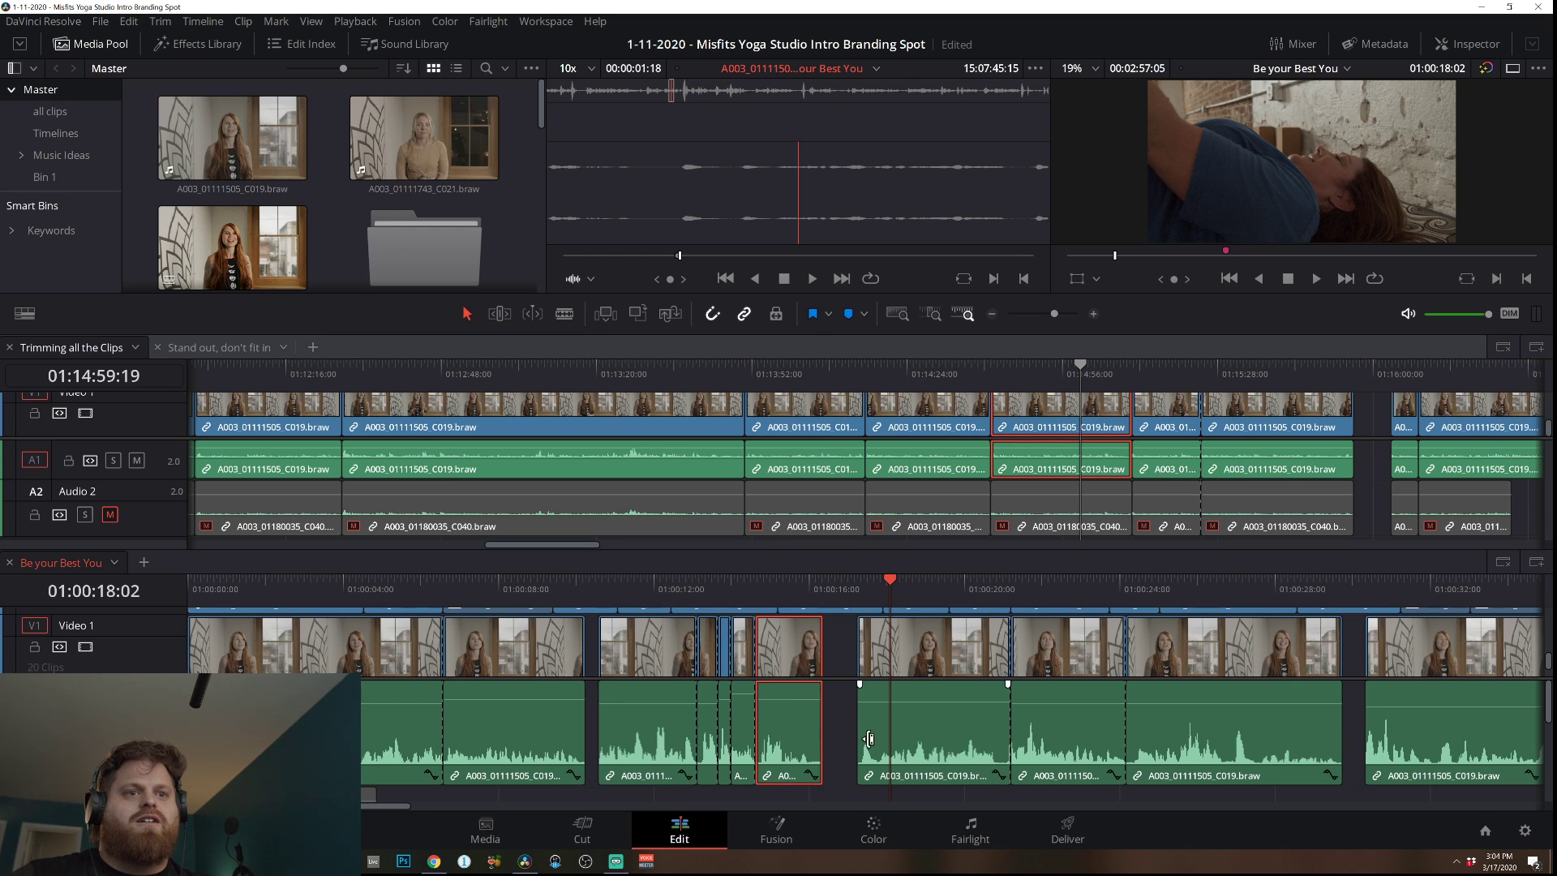
click(824, 597)
key(space)
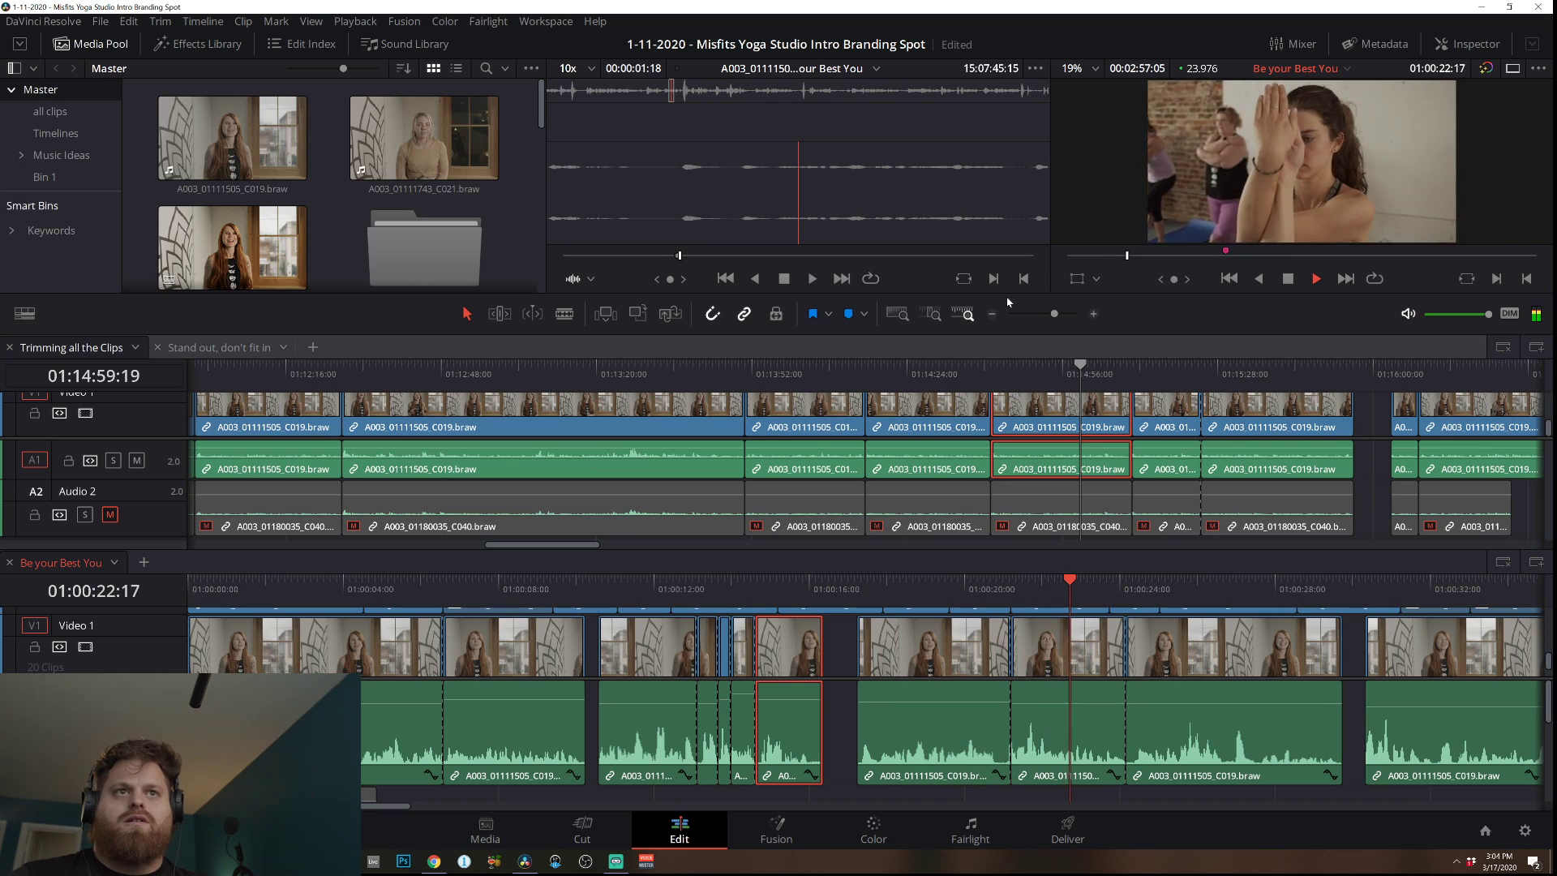
click(993, 314)
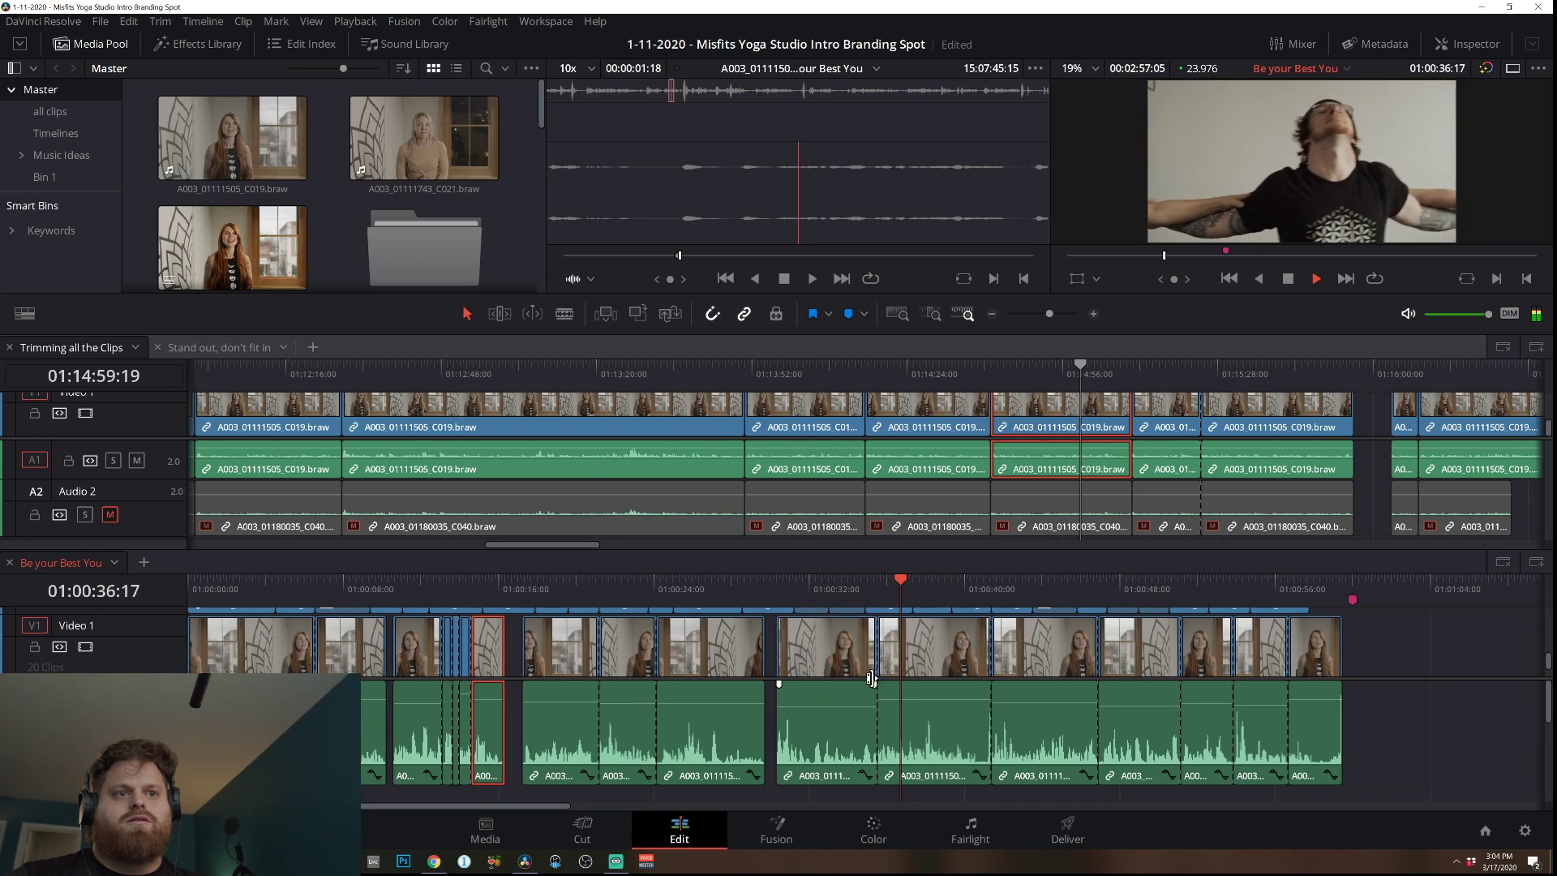
Split the new passage's first interview piece at about 01:00:32:00 and normalize the audio of its second part.
key(space)
key(b)
click(811, 772)
key(a)
right_click(845, 730)
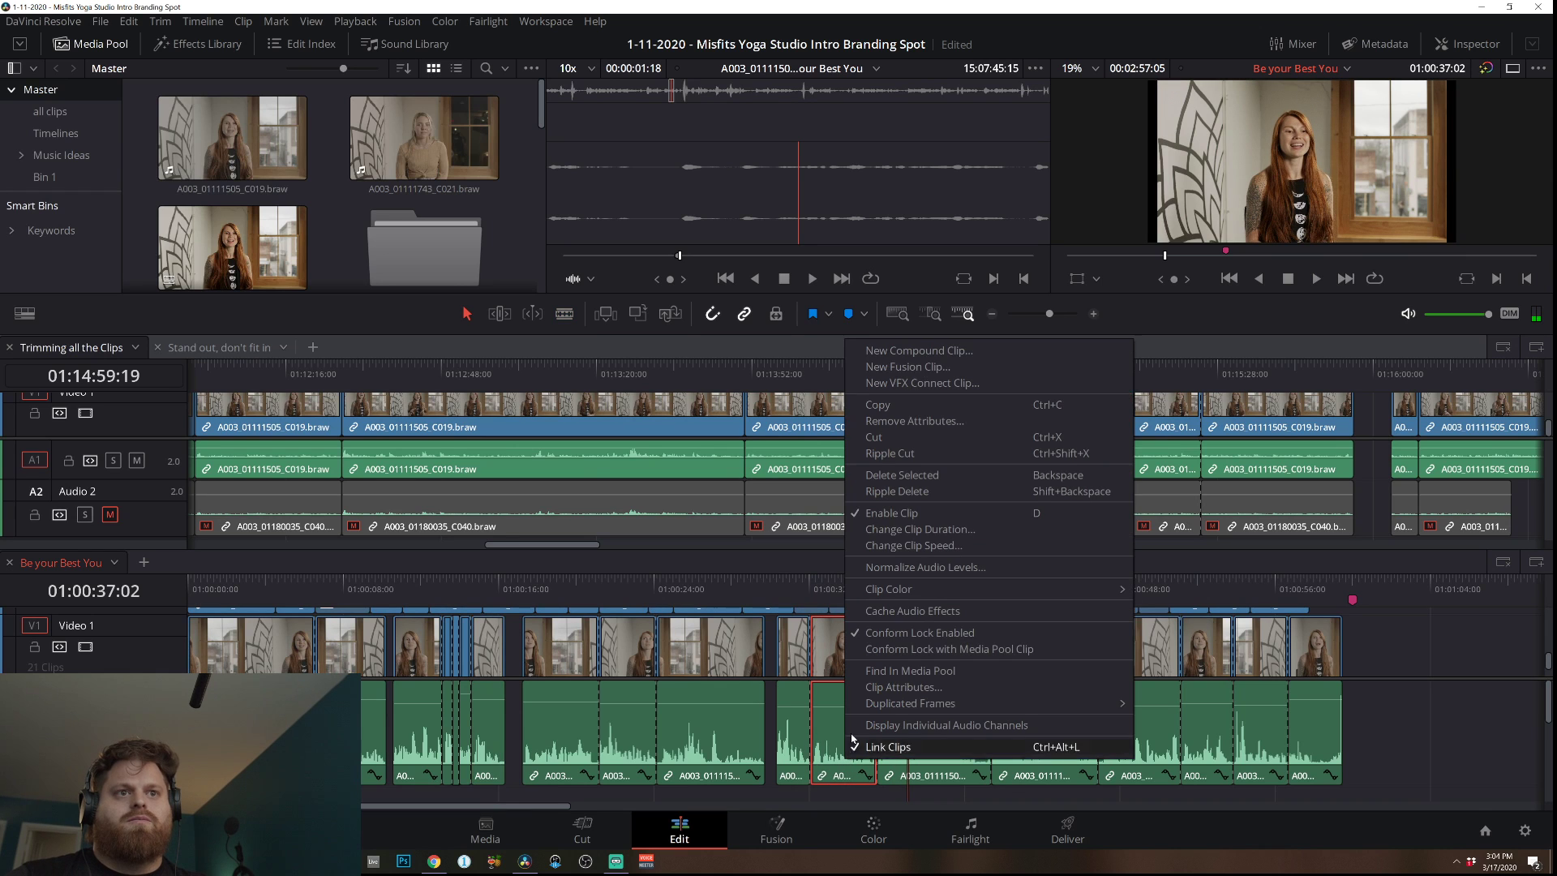
click(940, 566)
click(948, 641)
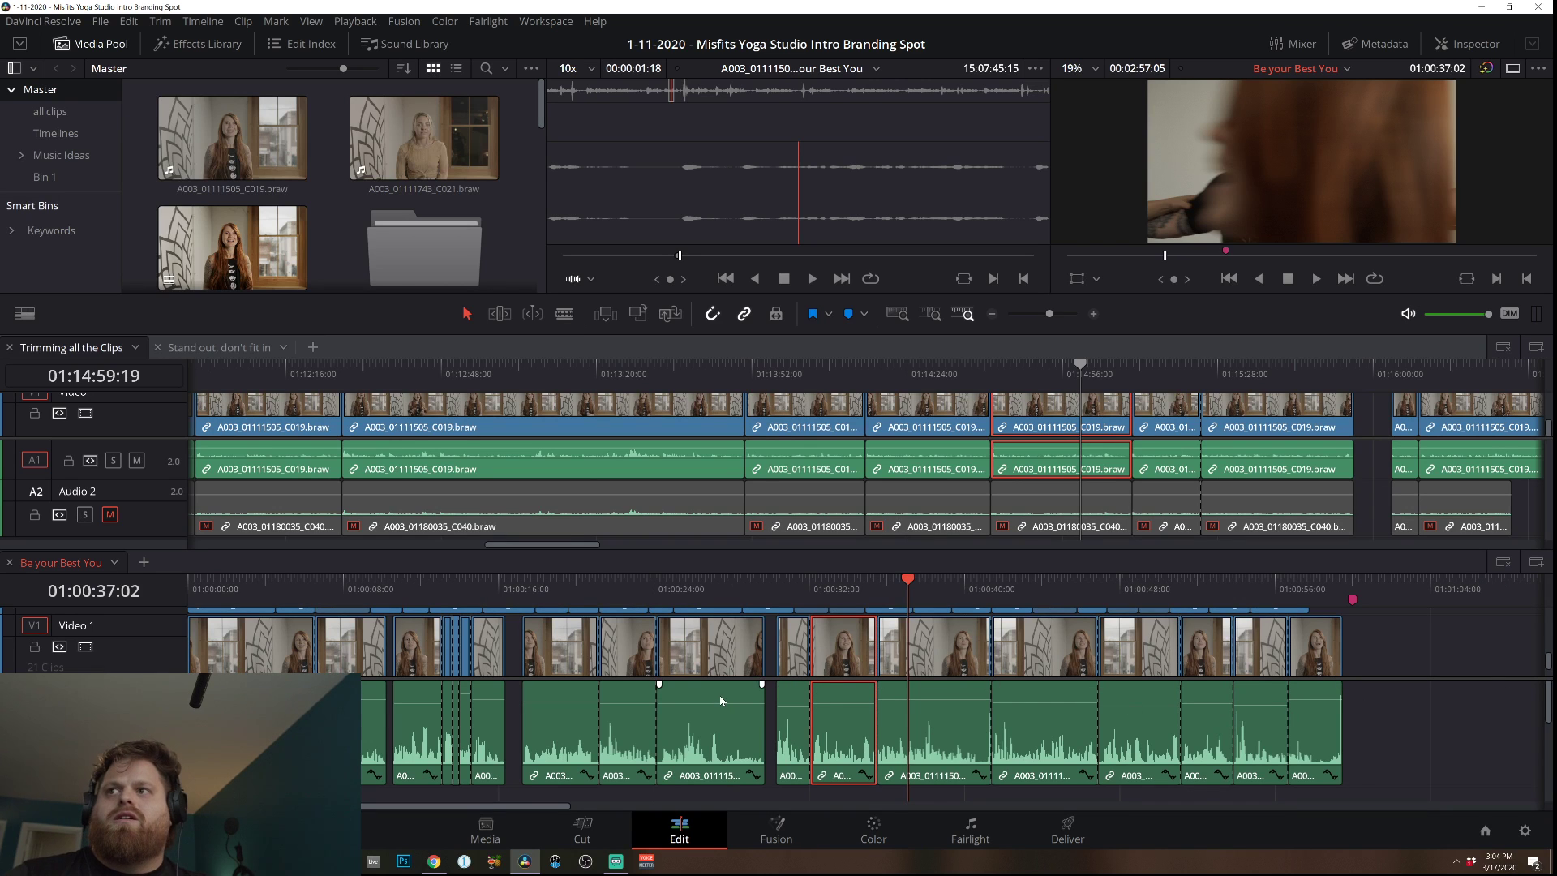
Play back the last passage and, with linked selection off, end the final clip's video at about 01:00:57:17 and its audio at about 01:00:59.
click(773, 582)
key(space)
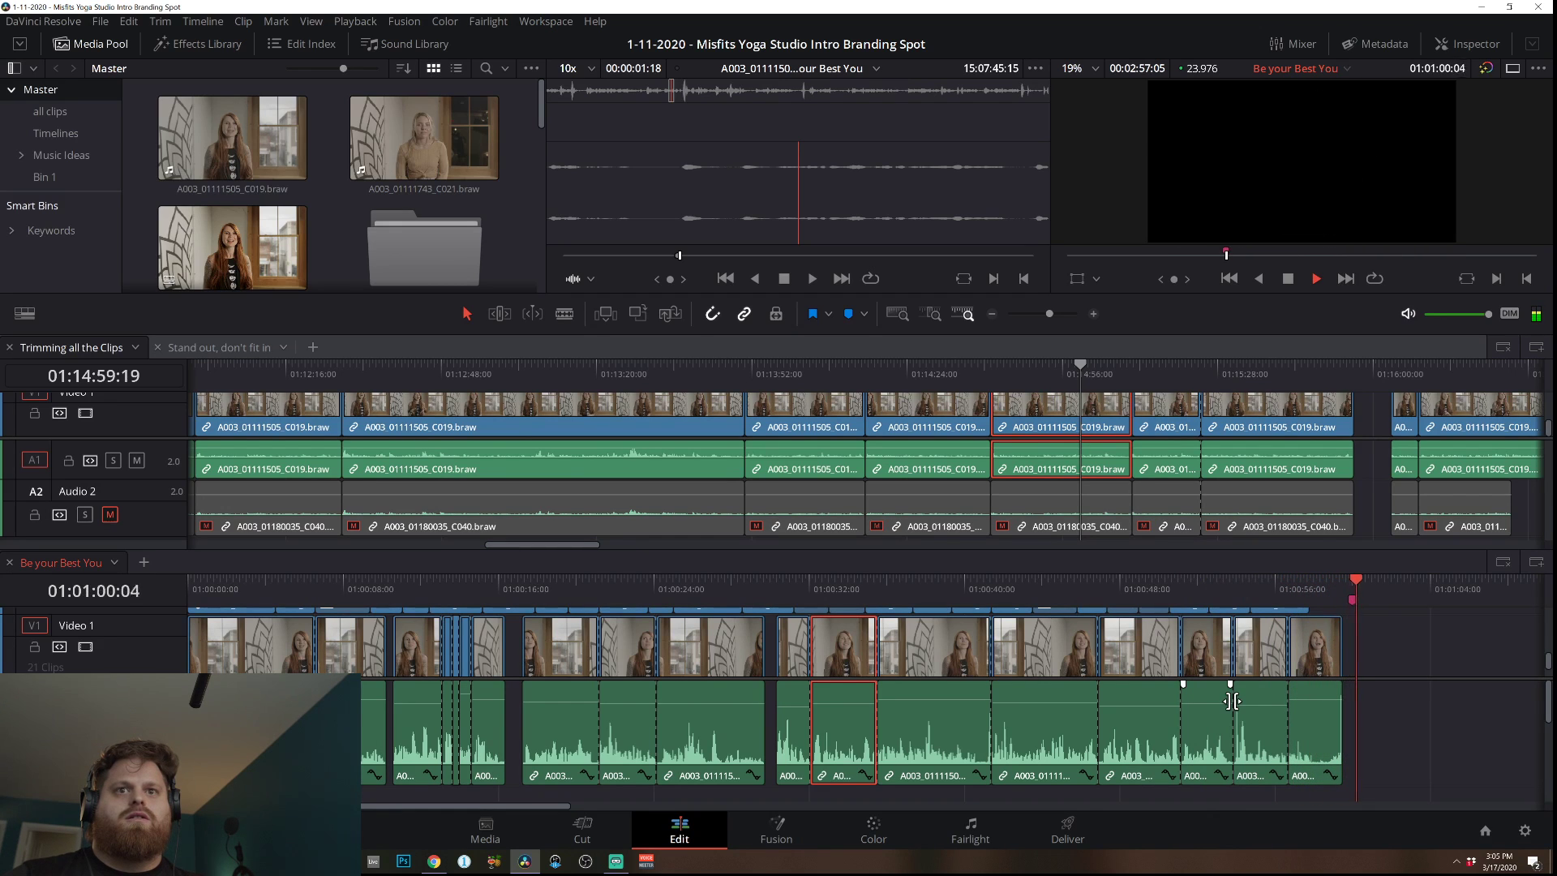
mouse_move(1341, 649)
mouse_down()
mouse_move(1302, 649)
mouse_move(1350, 648)
mouse_up()
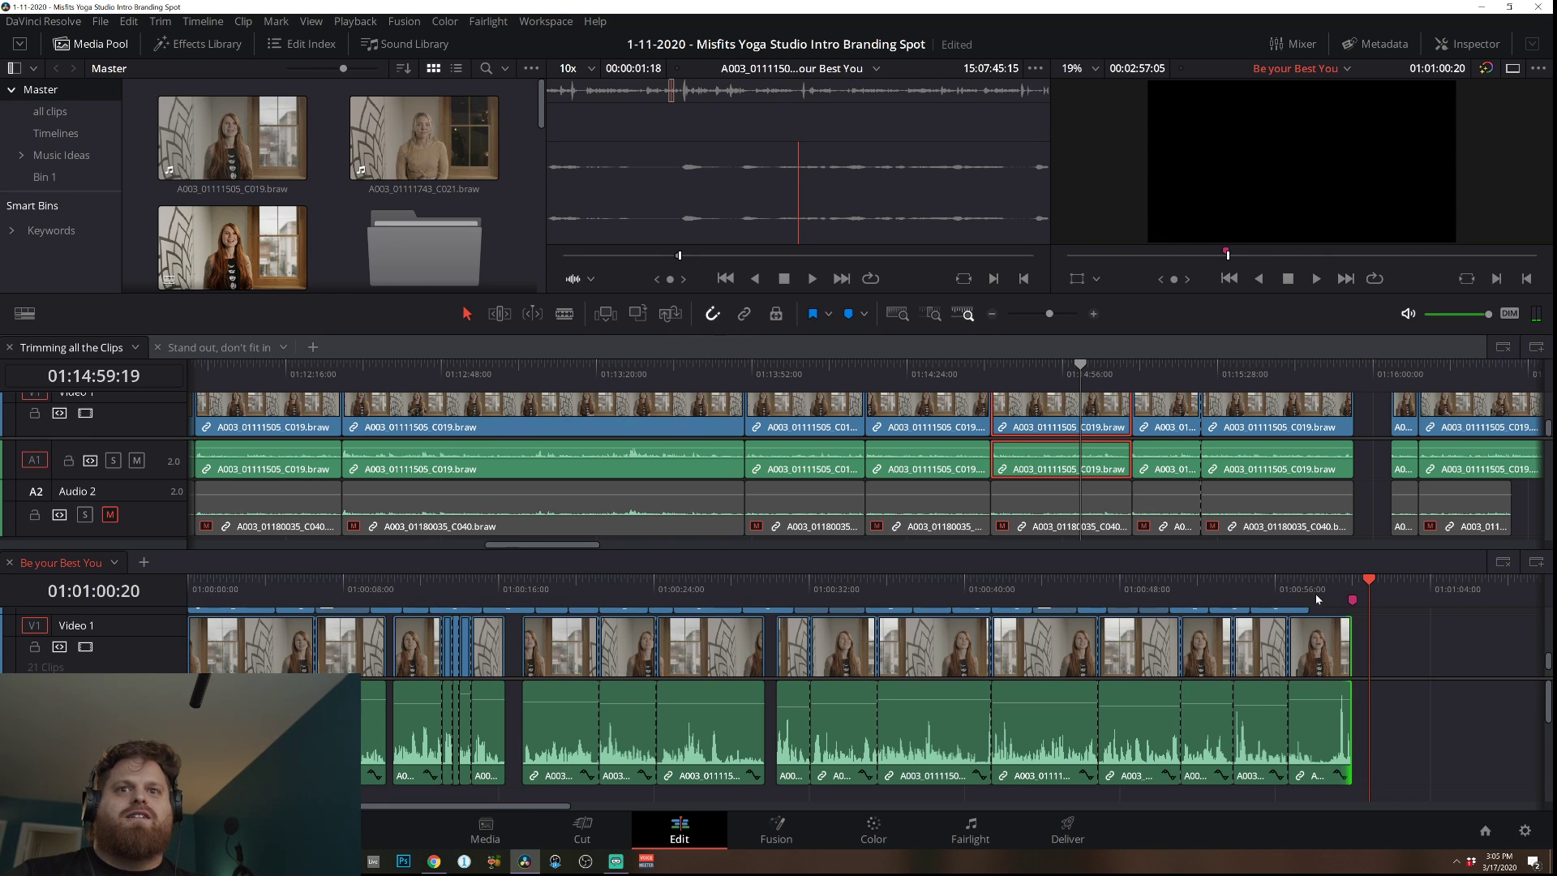
click(1390, 663)
drag(1349, 652, 1308, 647)
click(1294, 592)
key(space)
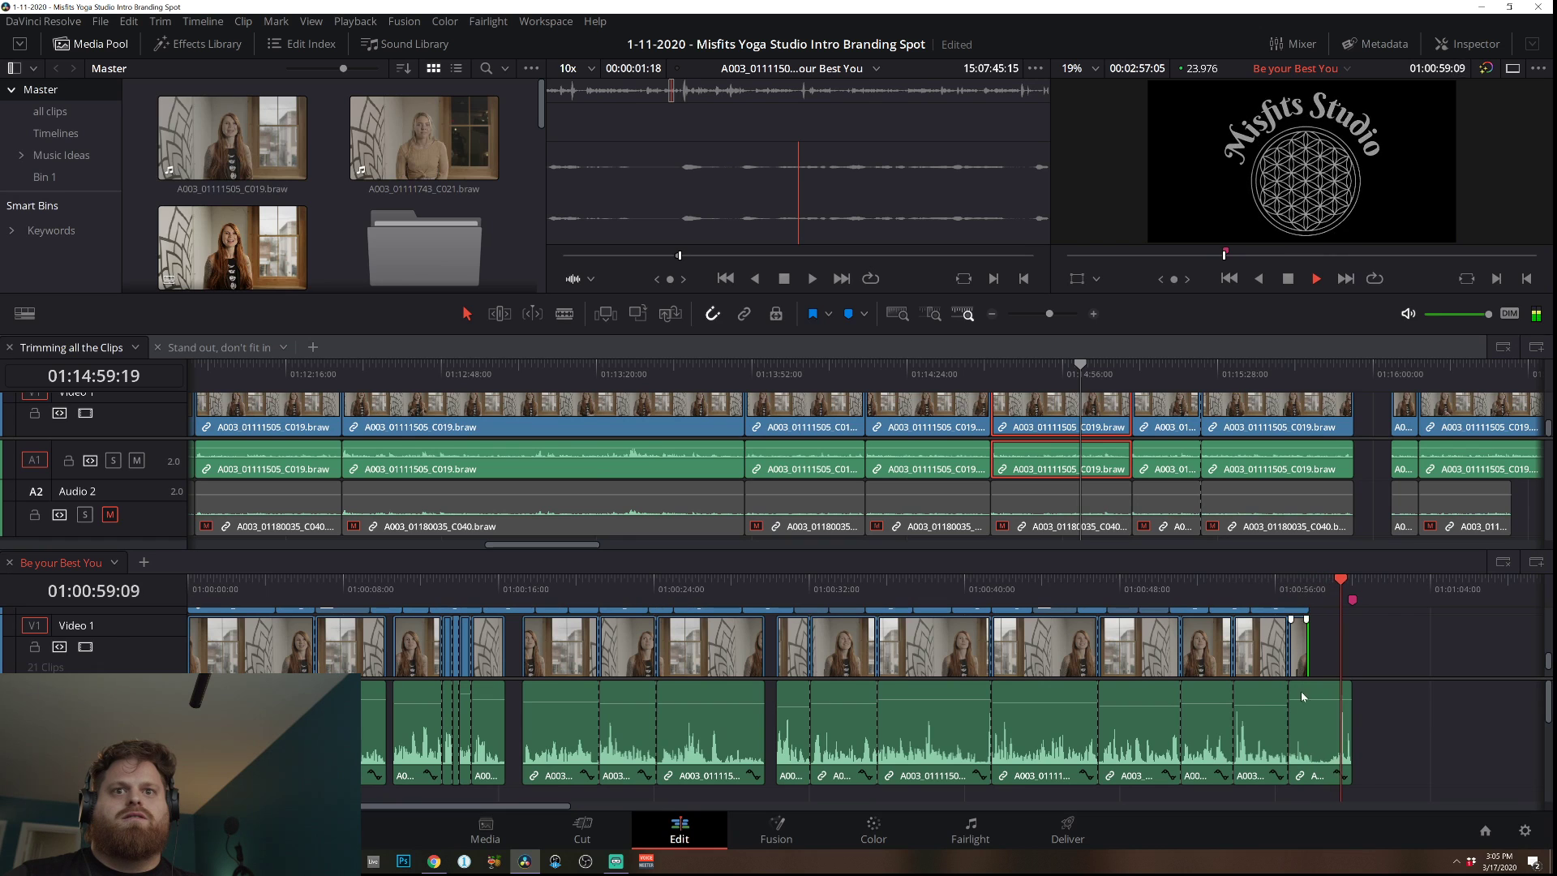
mouse_move(1346, 738)
mouse_down()
mouse_move(1291, 738)
mouse_move(1330, 738)
mouse_up()
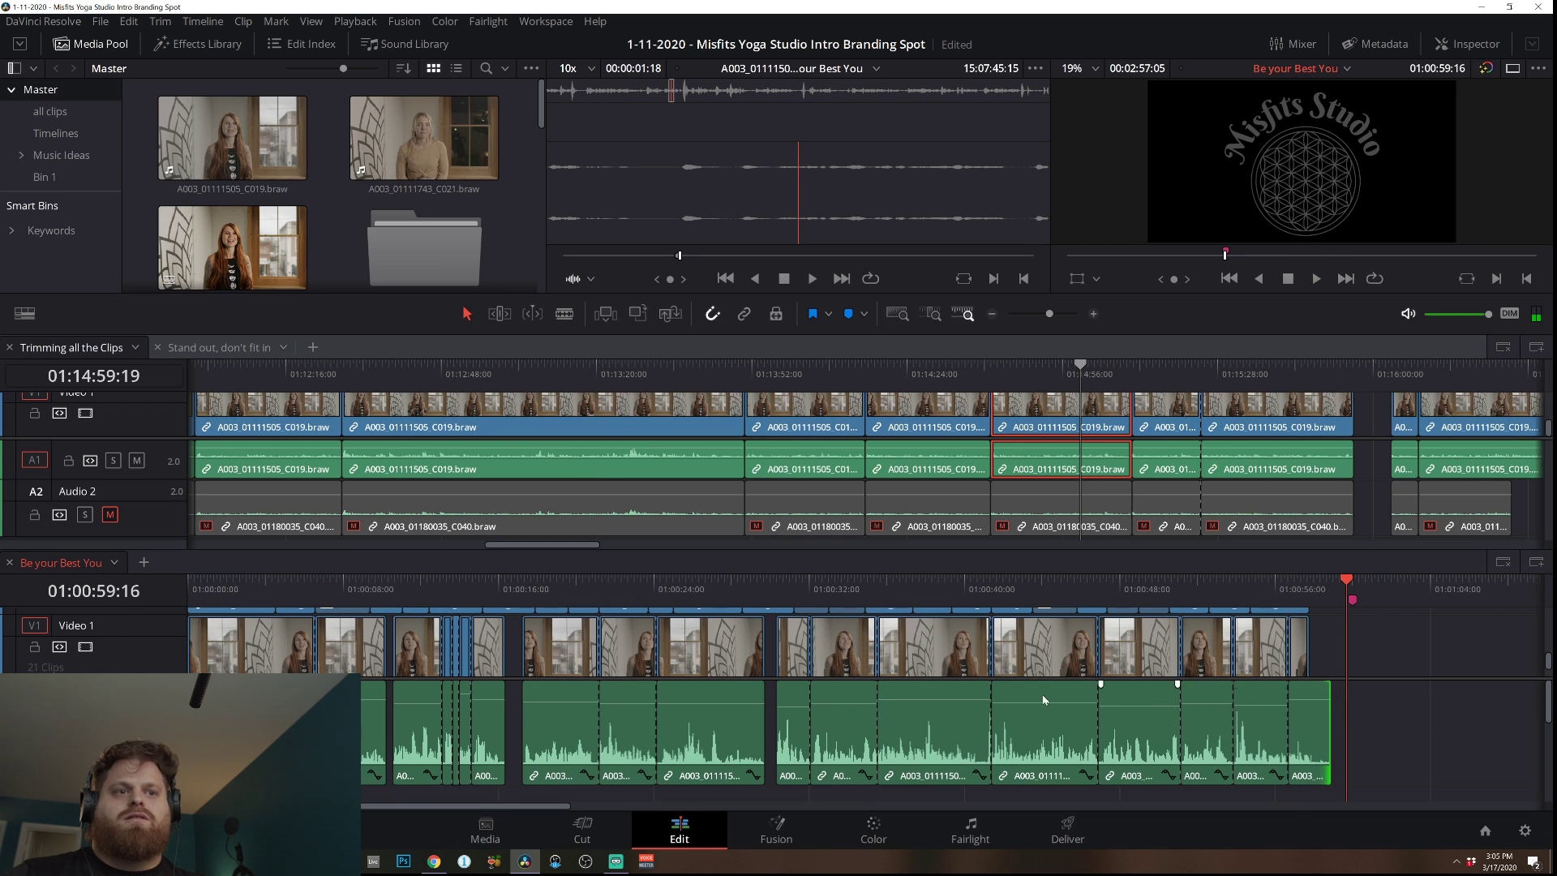
Play the whole spot from the beginning in full screen to review the edit.
key(Home)
key(space)
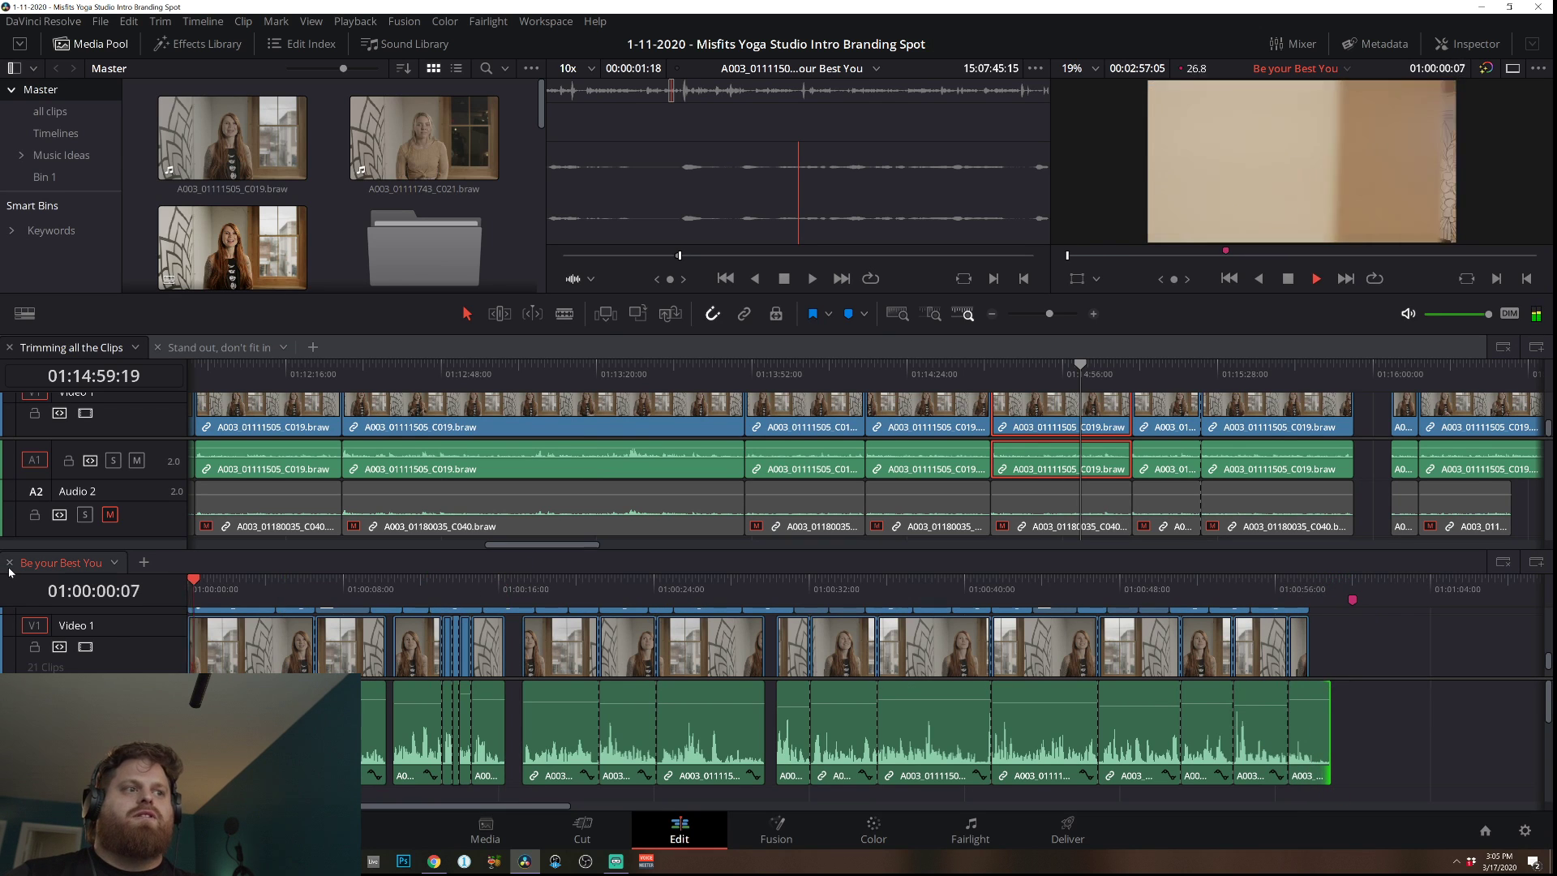
key(p)
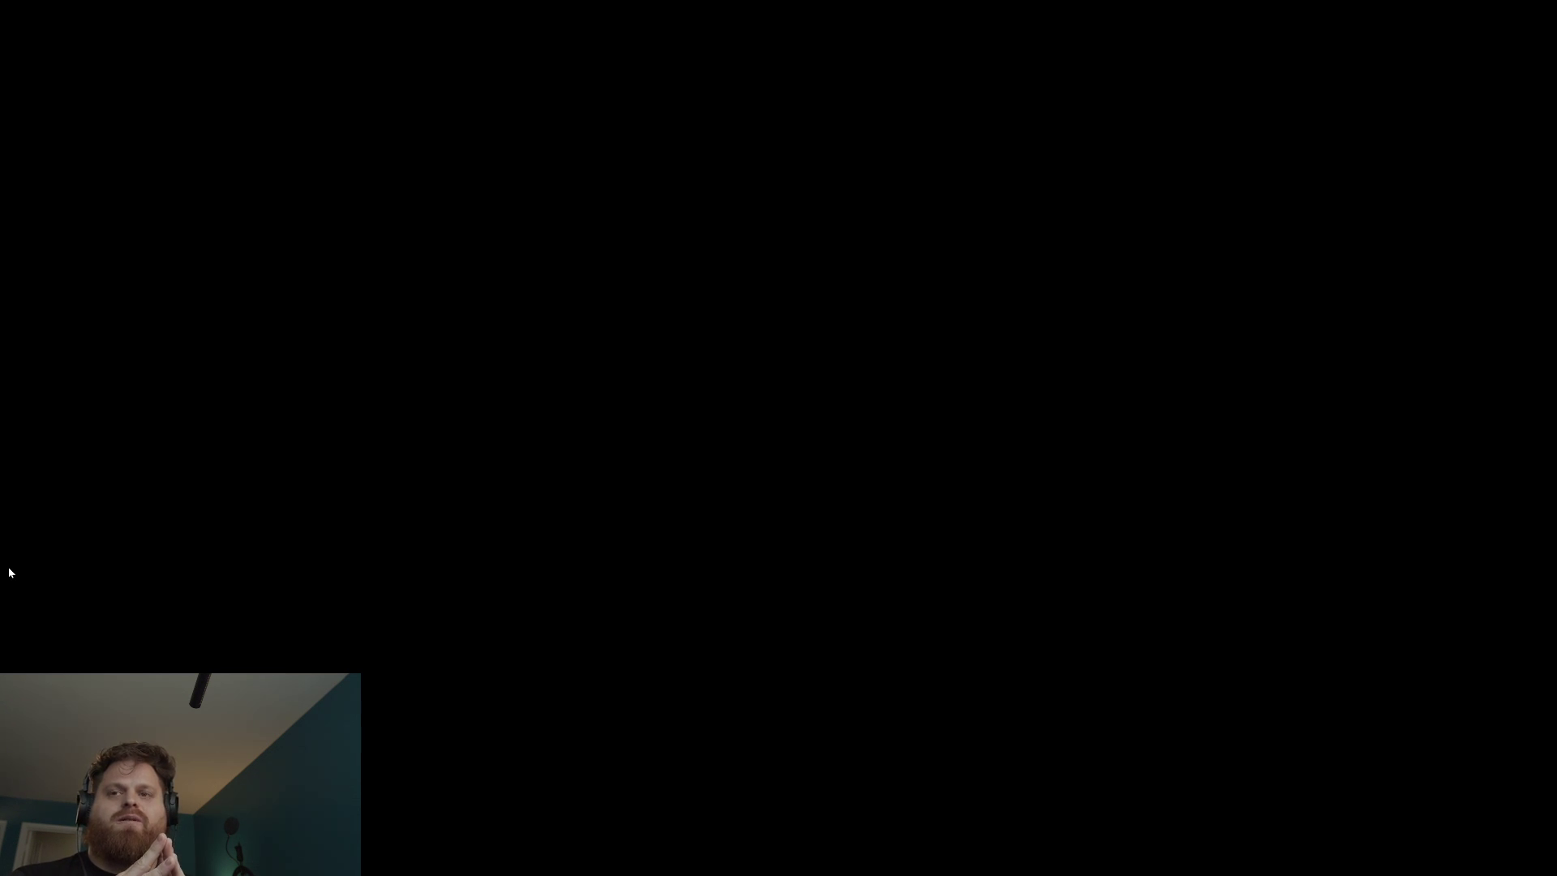
Leave the full-screen review, return to the start of the spot and switch to the Color page.
key(Escape)
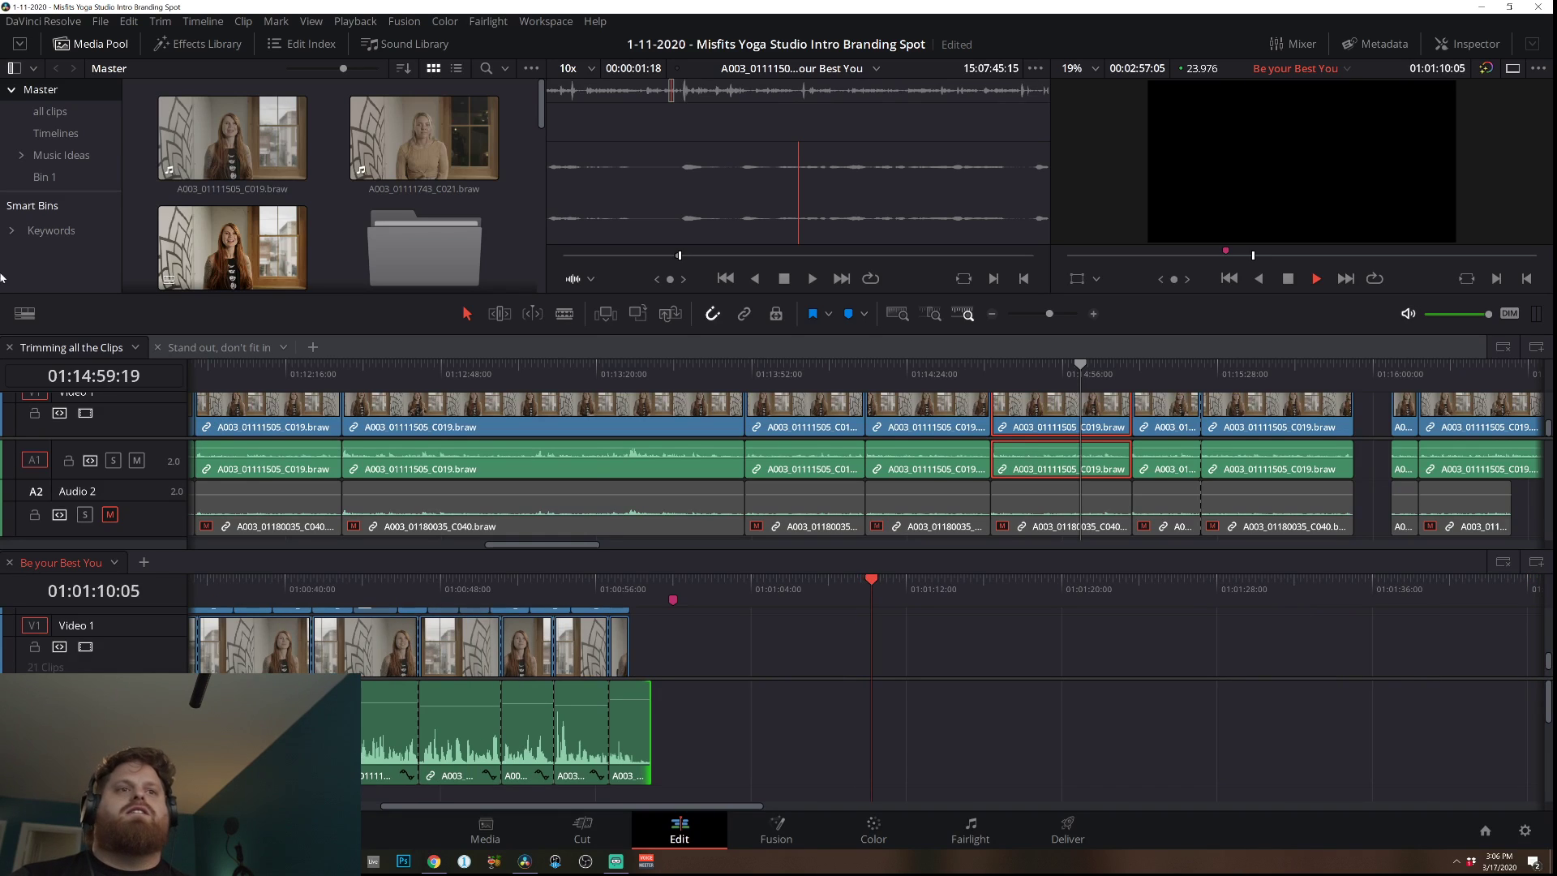
key(Home)
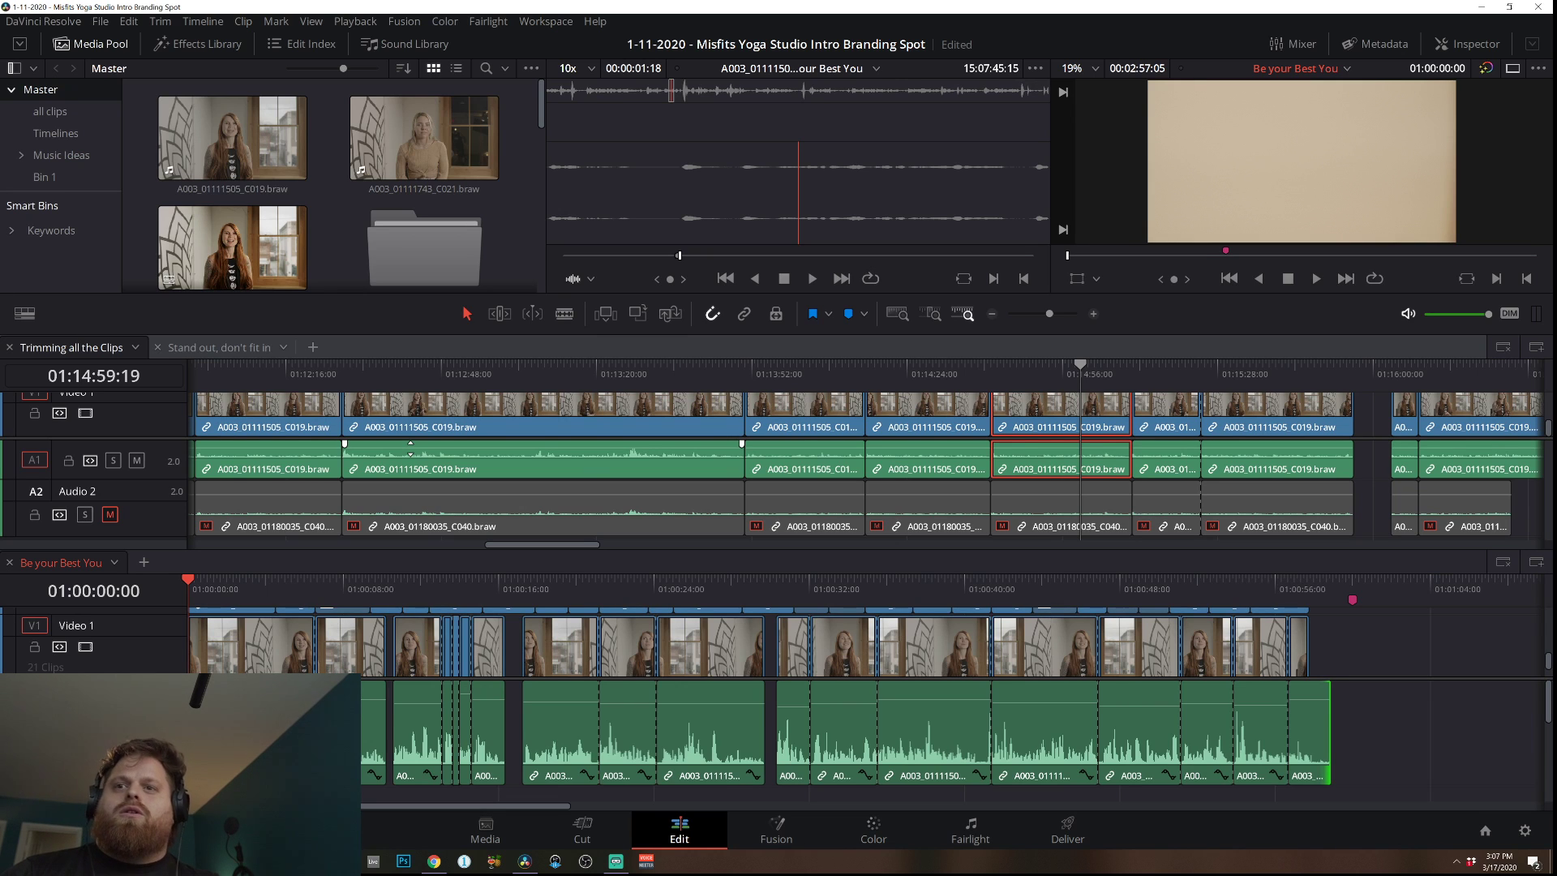
drag(1253, 584, 99, 584)
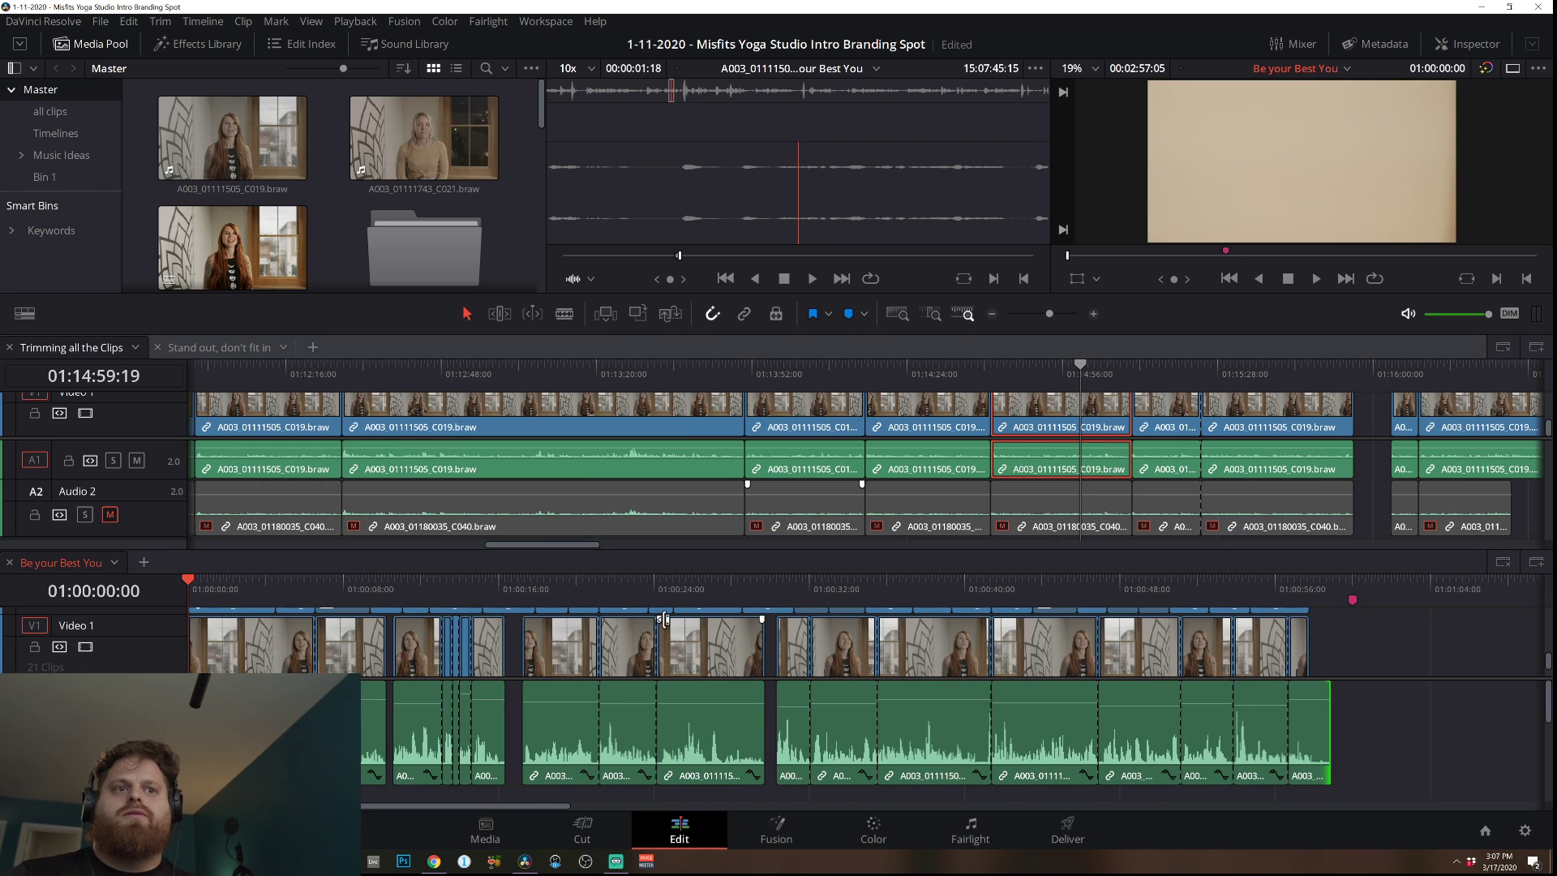
click(884, 831)
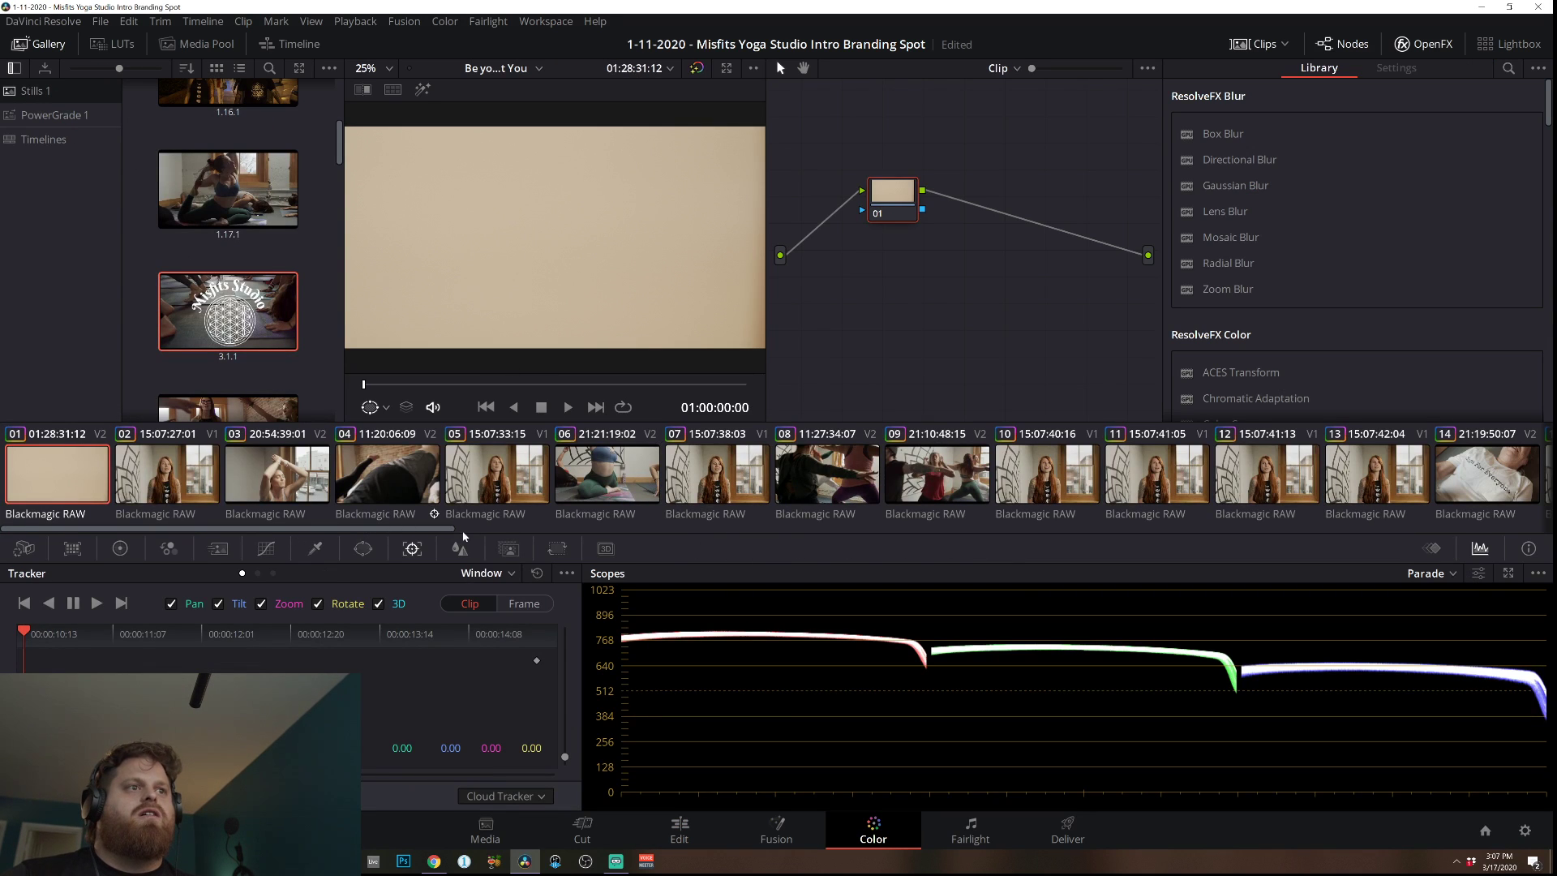
Stabilize clip 34, the group arm-balance shot, using the Perspective mode with Zoom enabled.
drag(443, 529, 1372, 523)
click(509, 482)
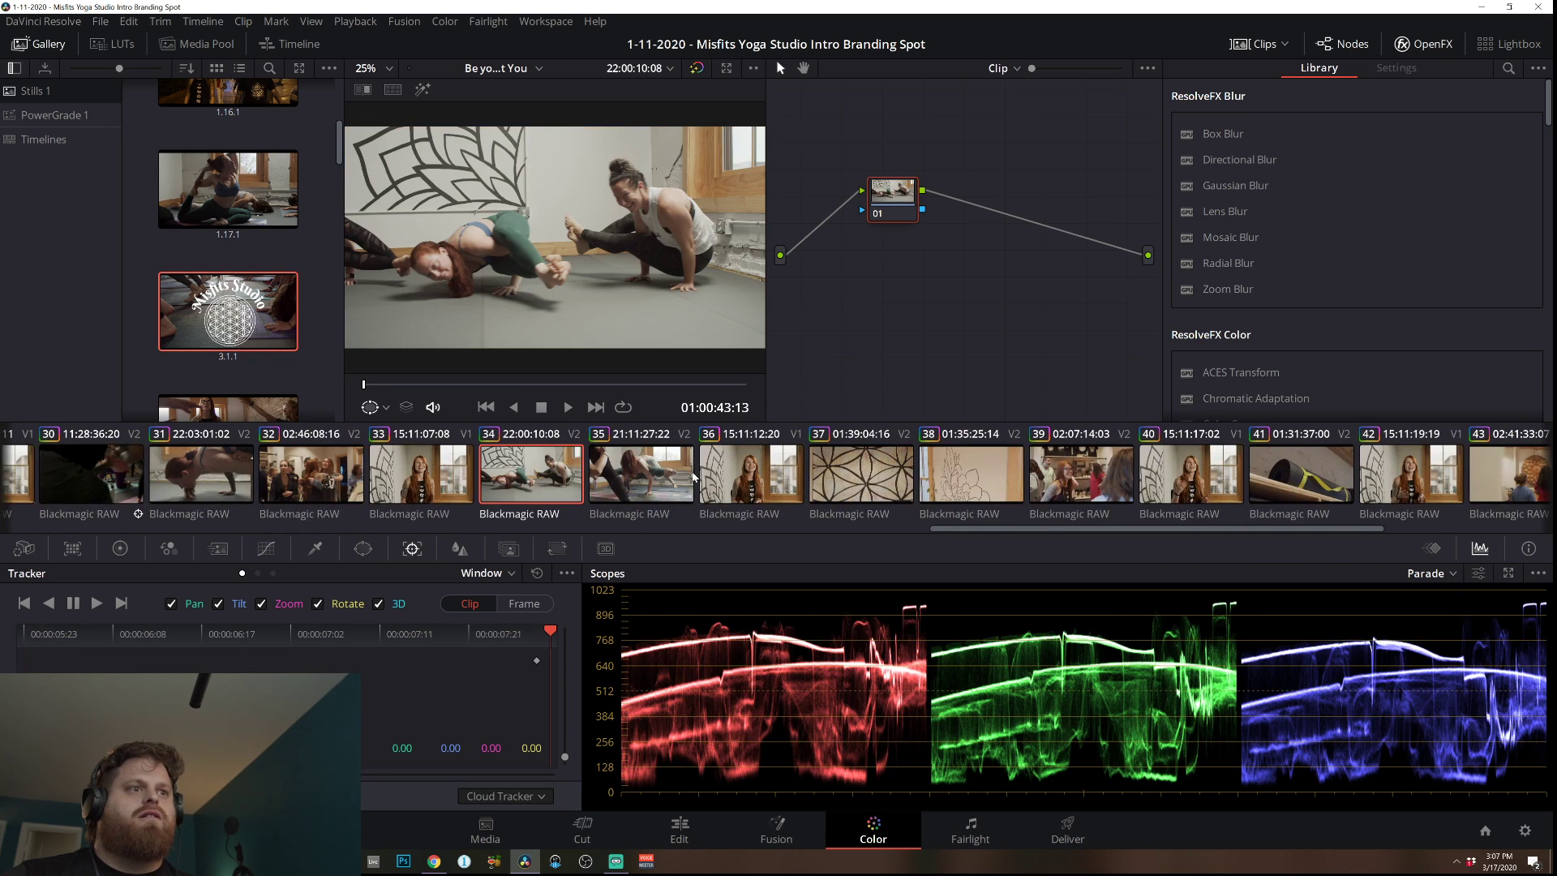
click(485, 572)
click(486, 612)
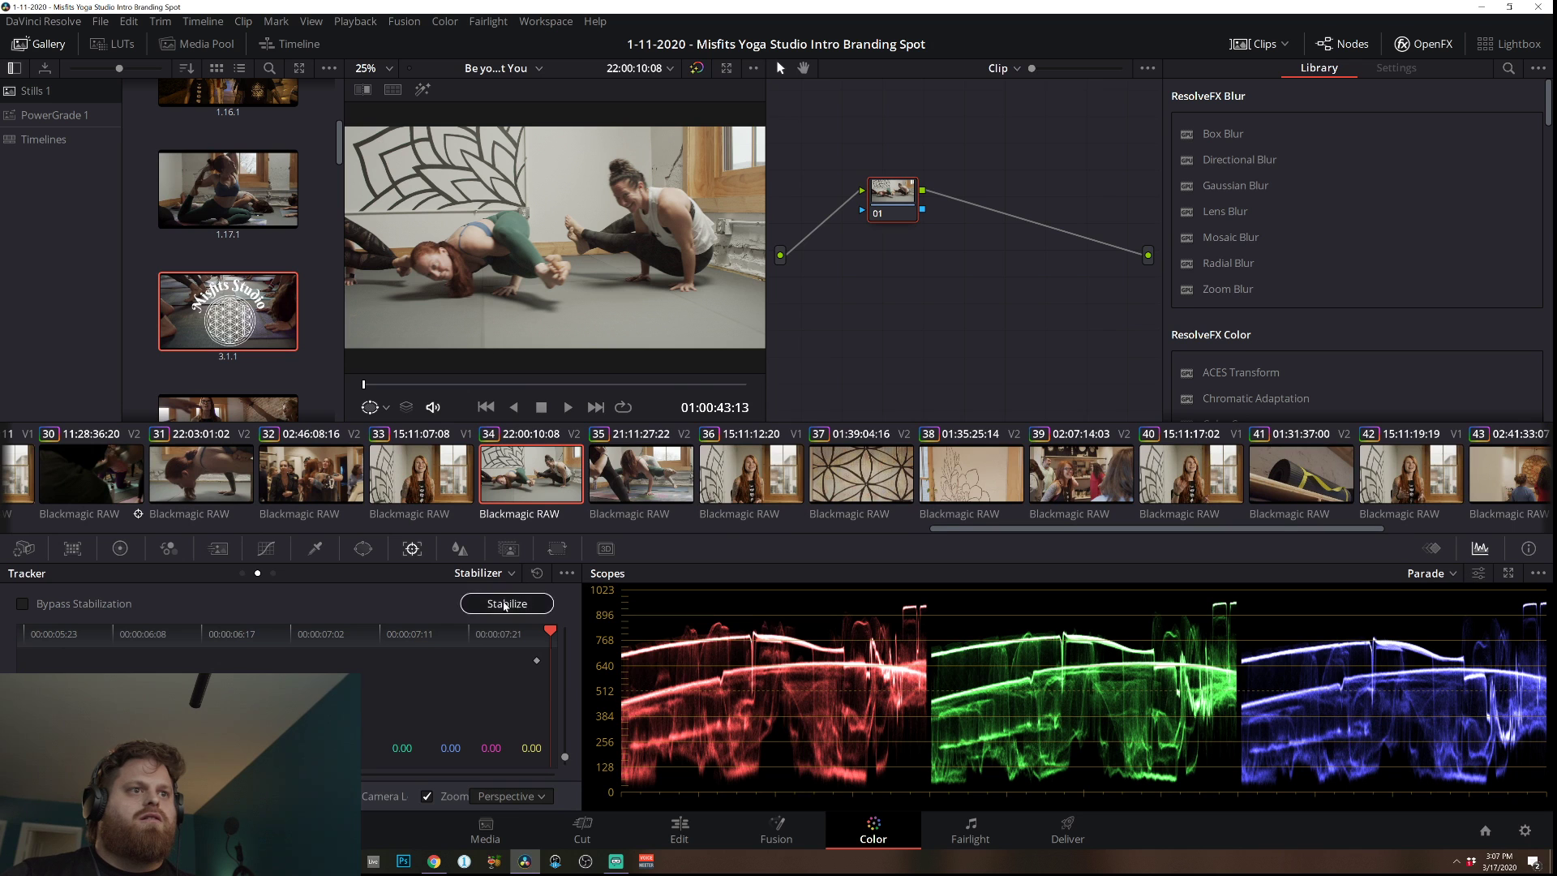
click(506, 603)
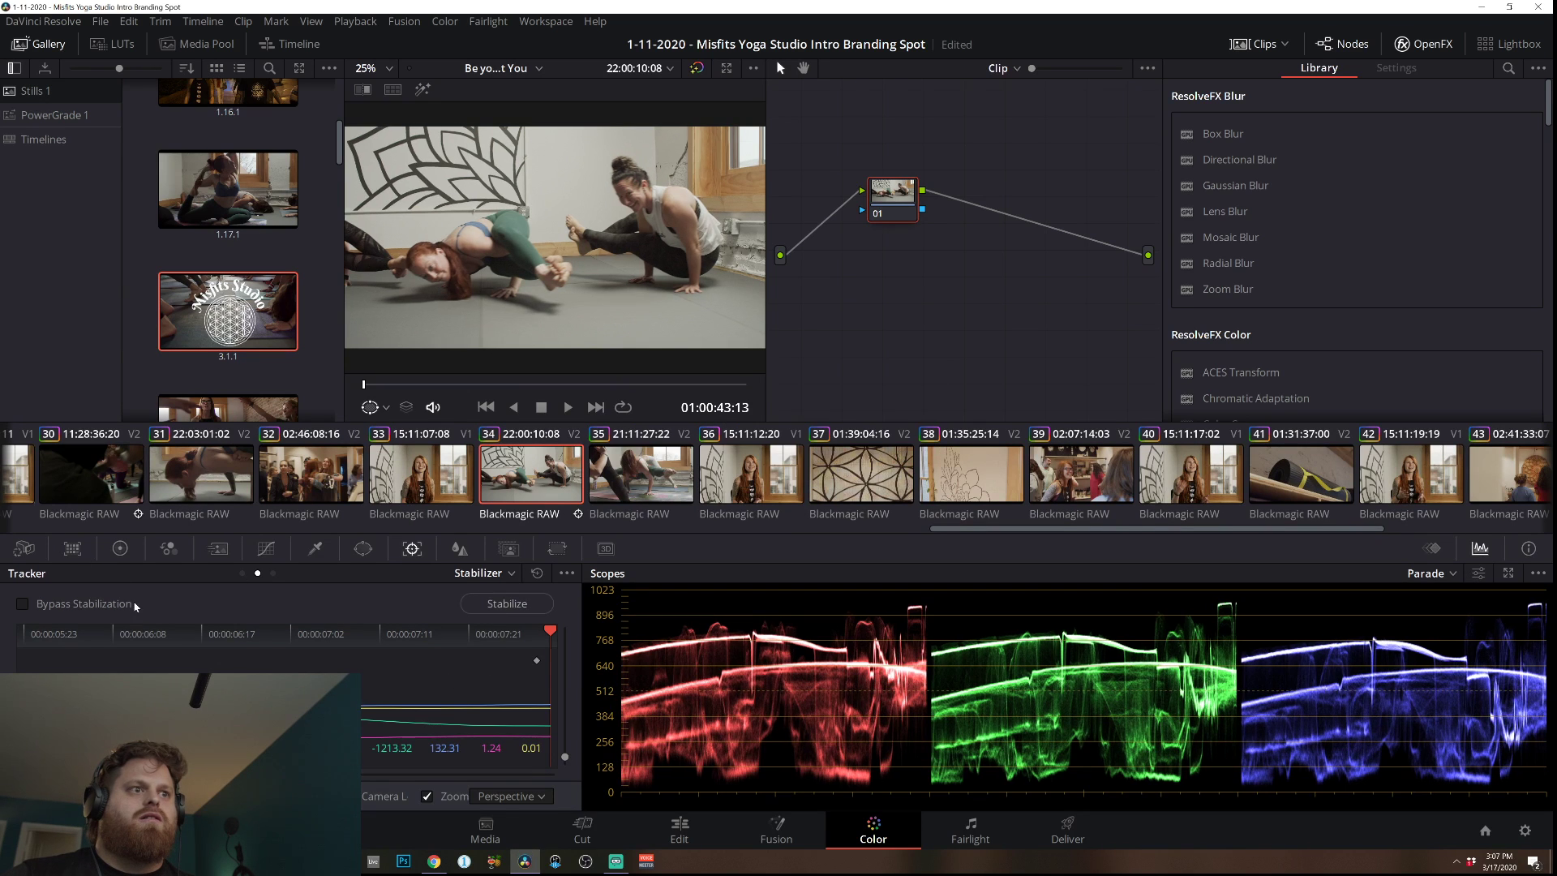
Play the shots around clip 34 to check the motion of the stabilized arm-balance shot.
key(space)
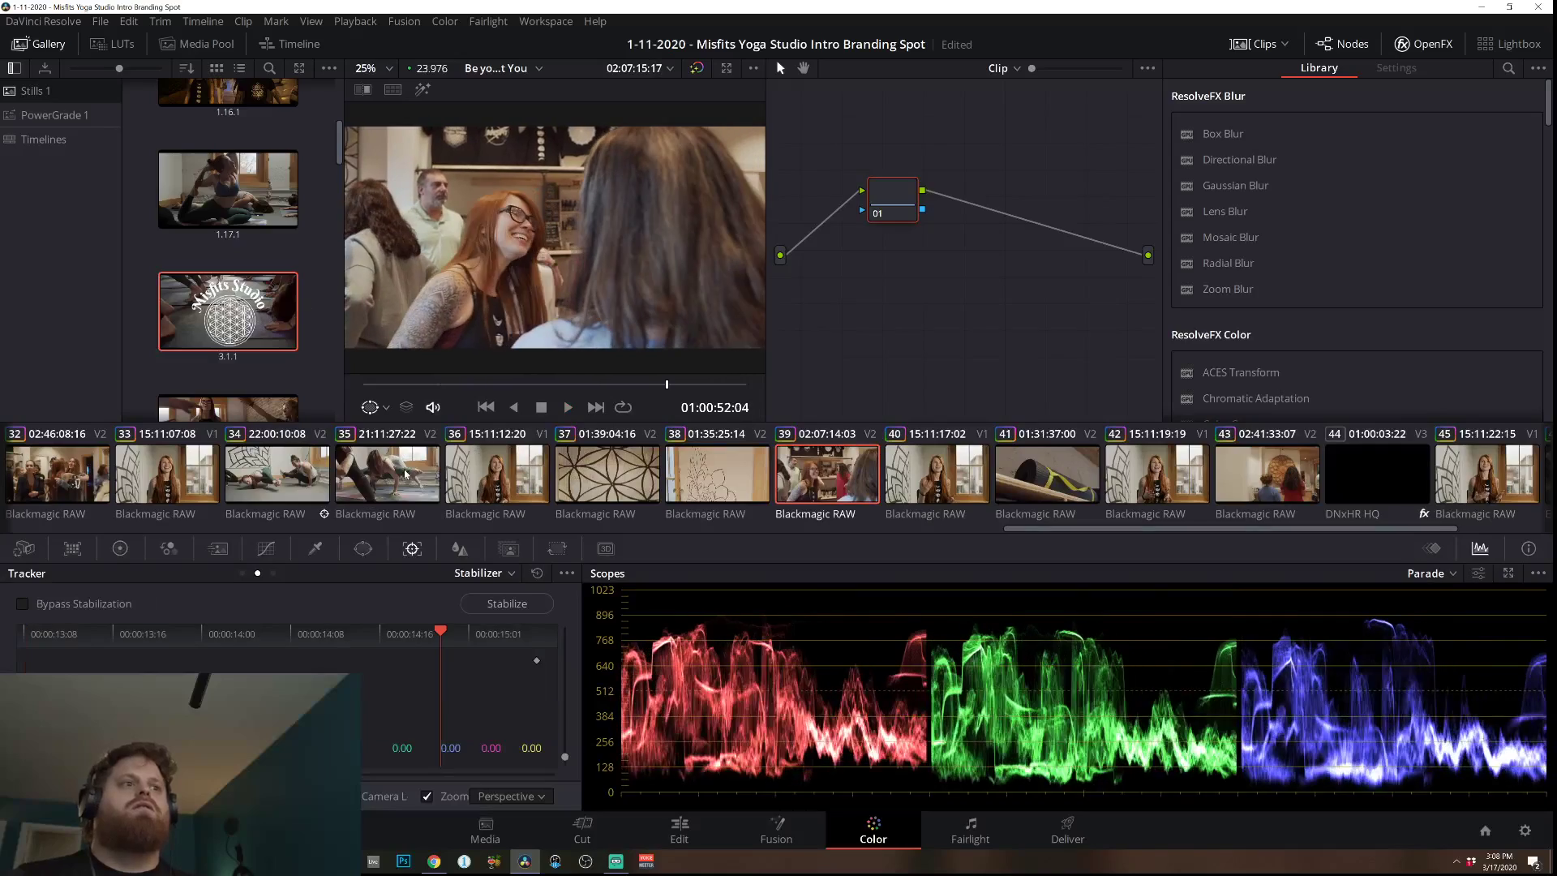
key(space)
click(378, 481)
click(166, 475)
key(space)
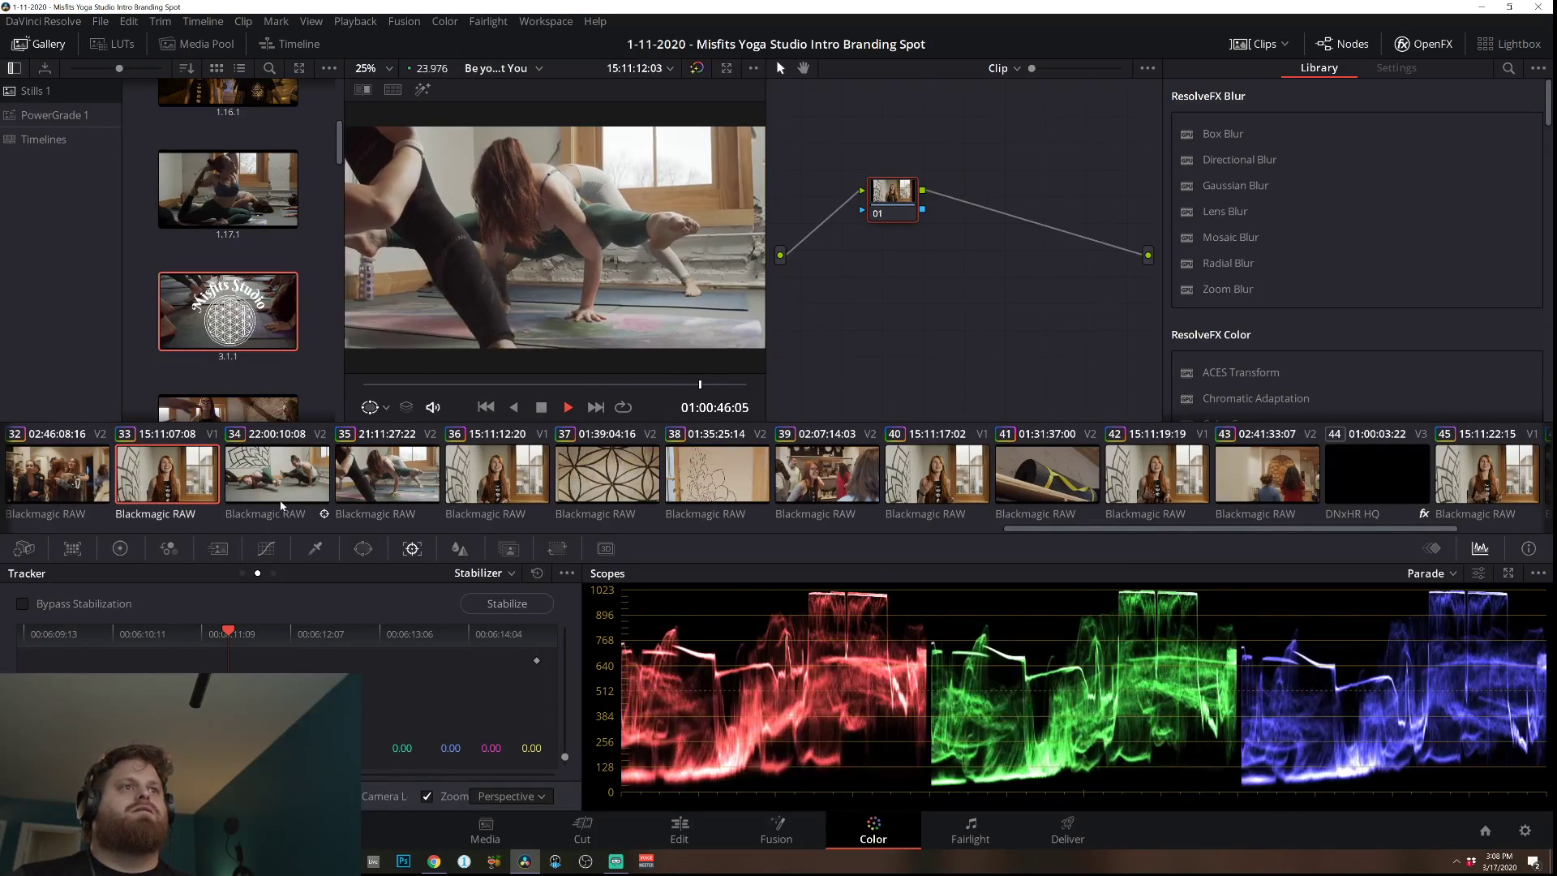
key(space)
click(80, 475)
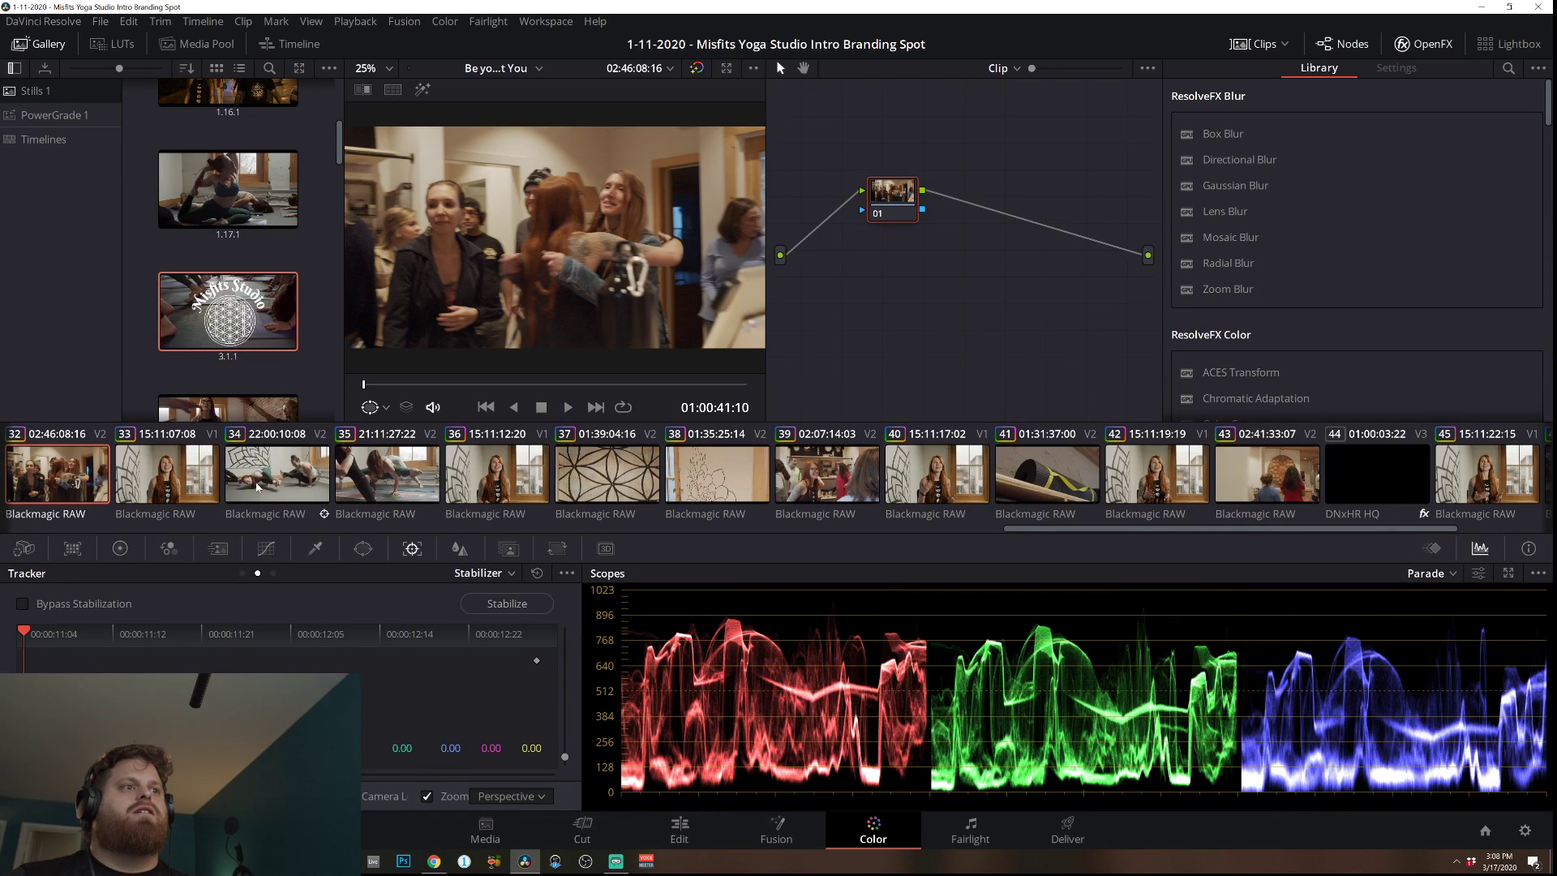
Bypass stabilization on interview clip 33 and play through the arm-balance shot that covers it.
click(193, 481)
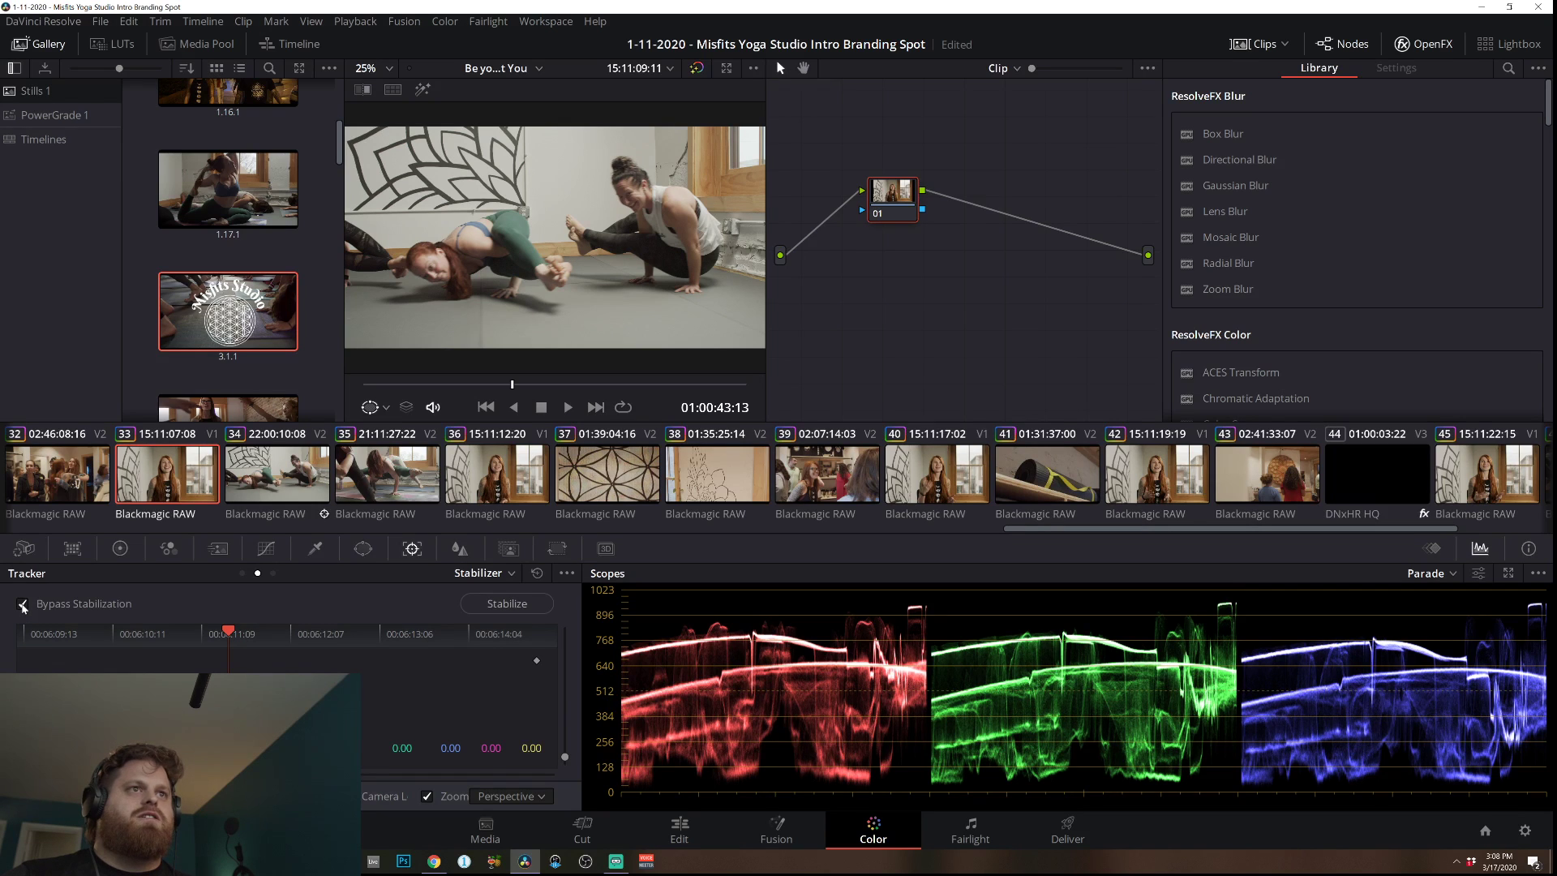
key(space)
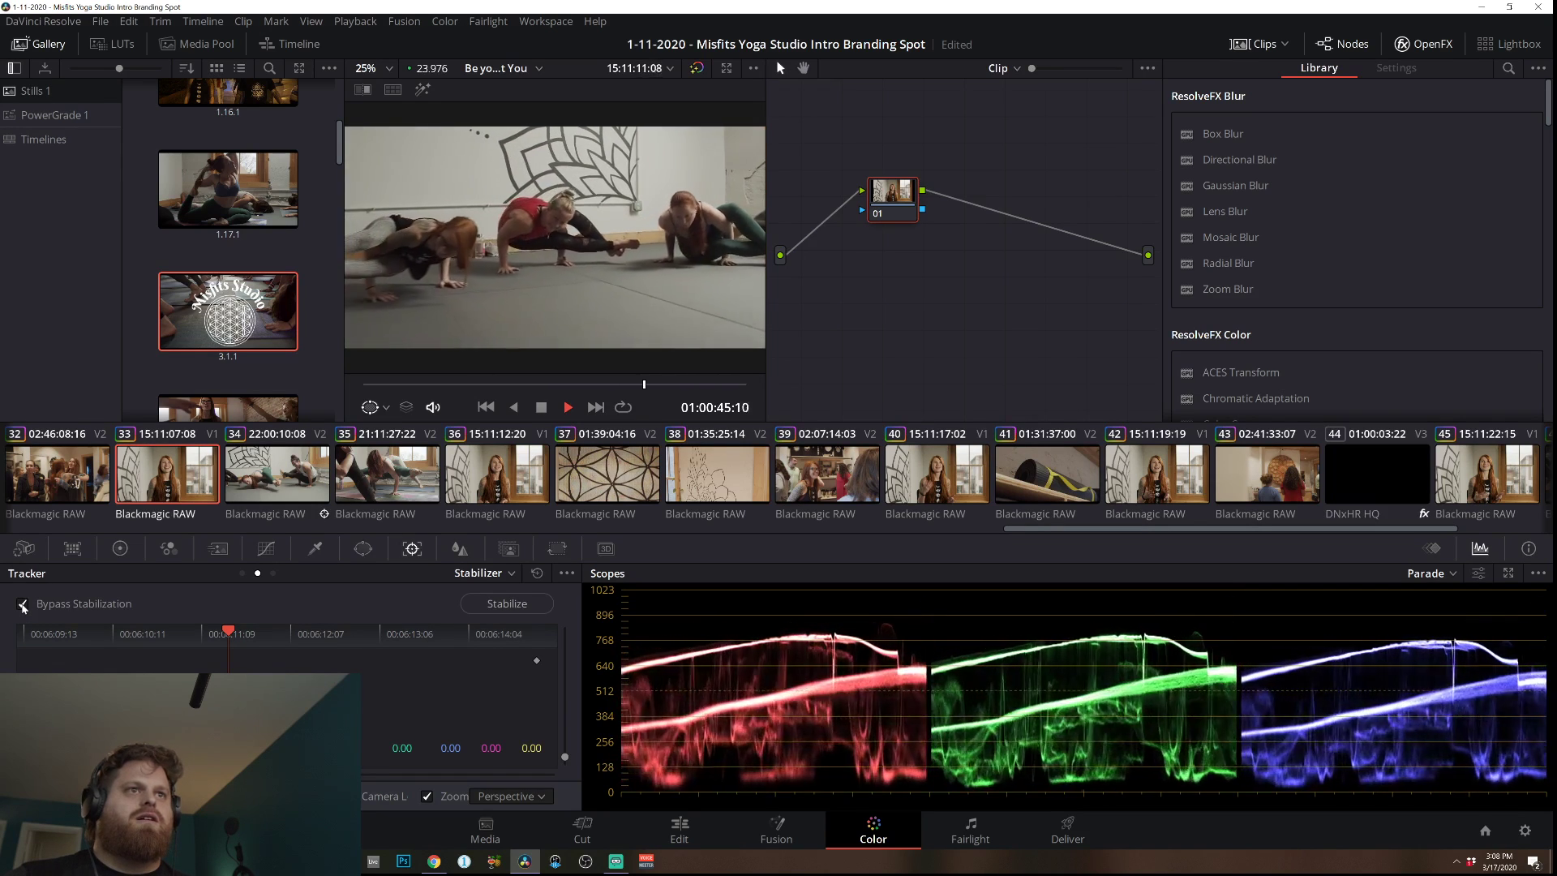
key(space)
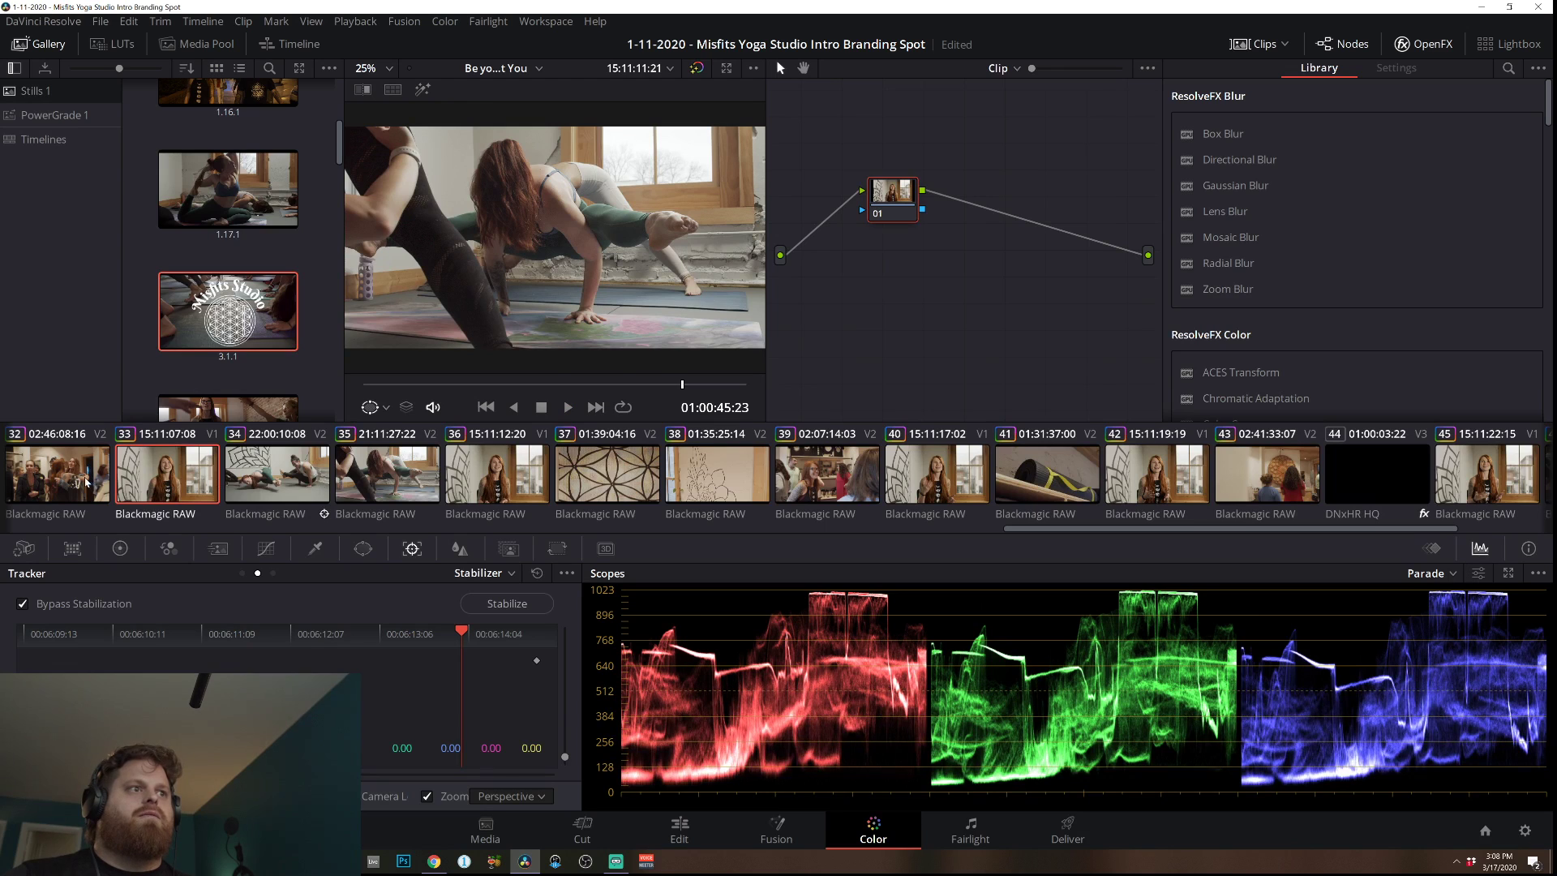
Bypass the stabilization on clip 34, the group arm-balance shot.
click(276, 475)
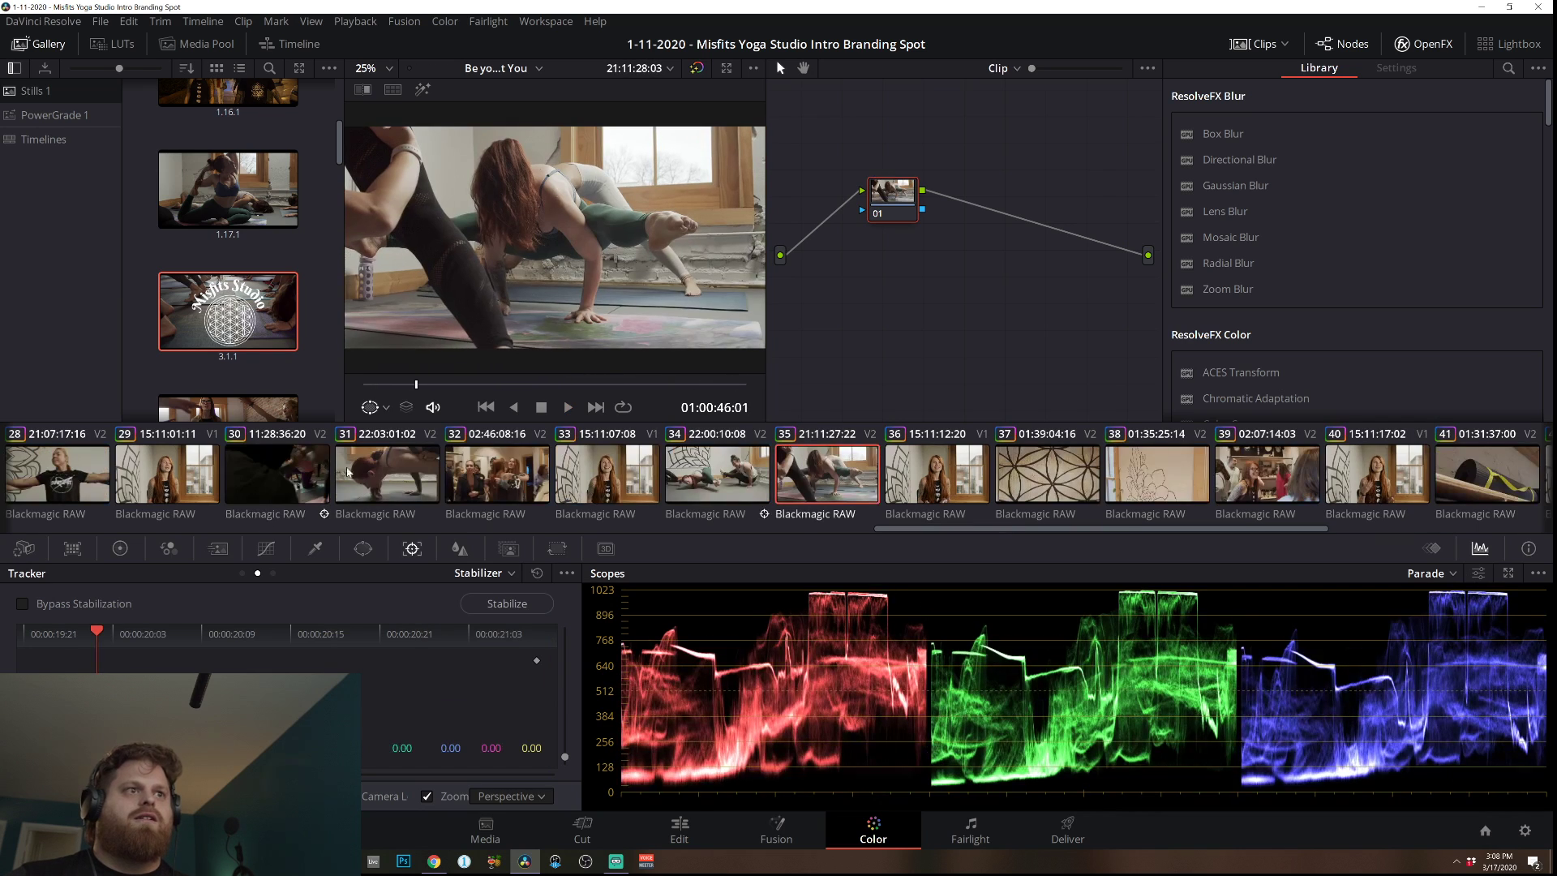
click(421, 475)
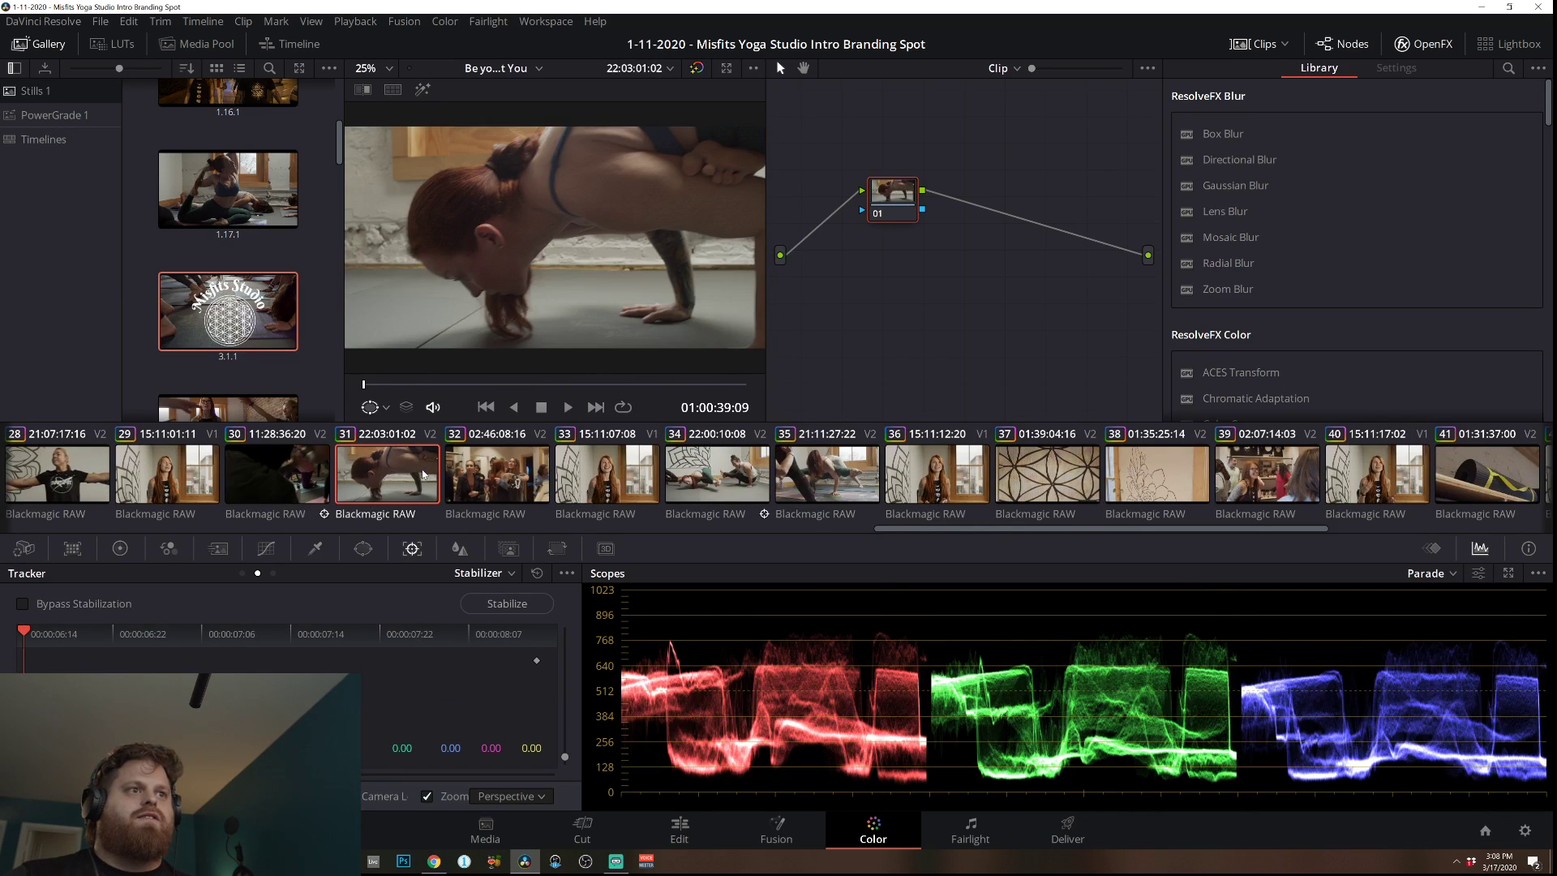
click(715, 473)
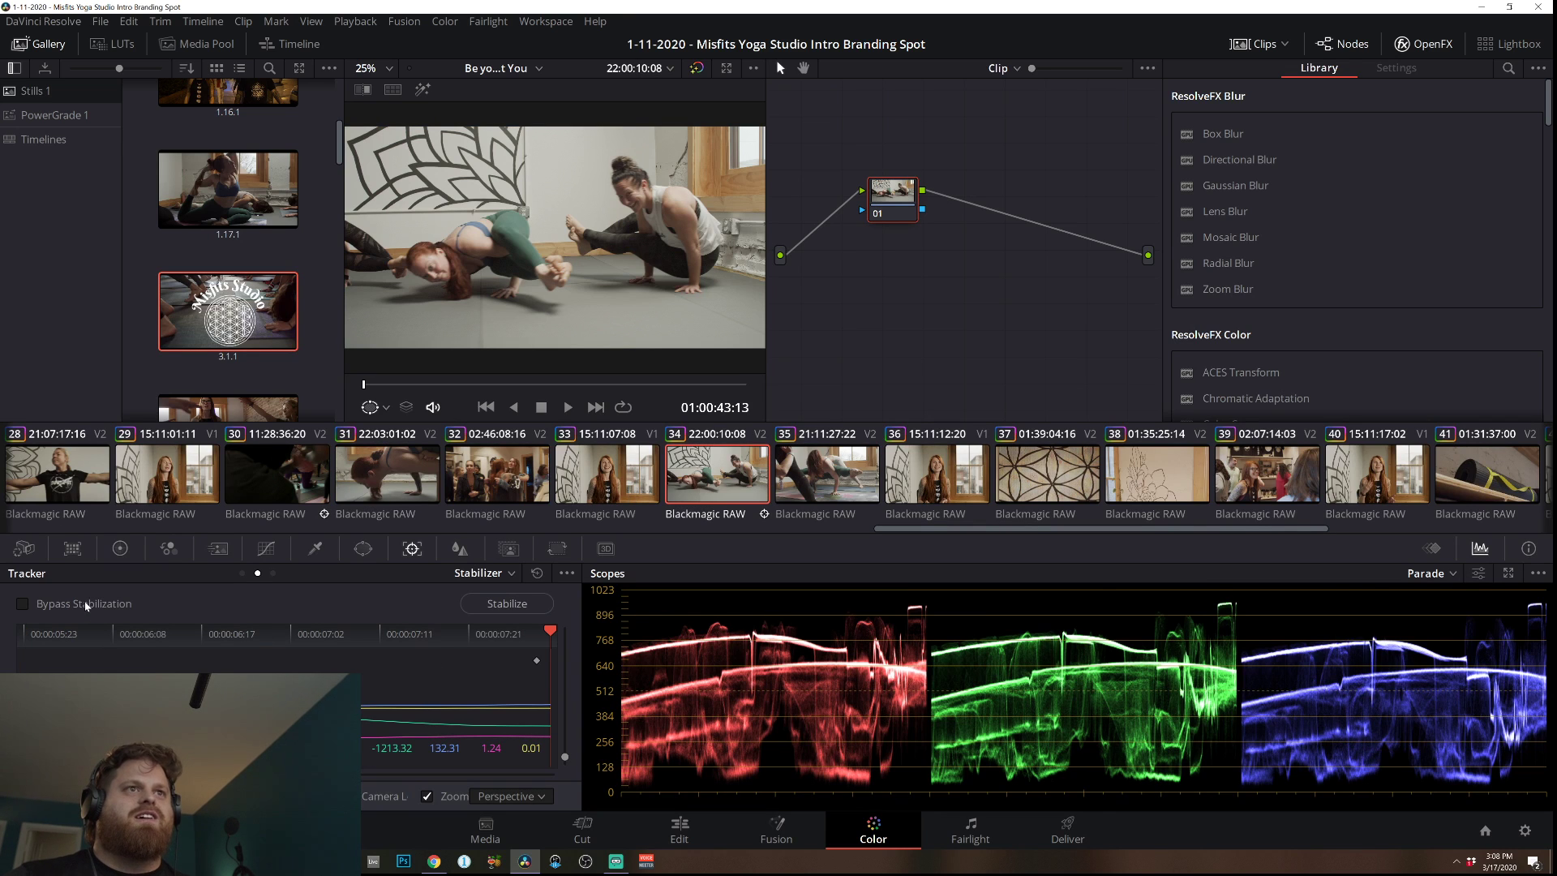
click(55, 605)
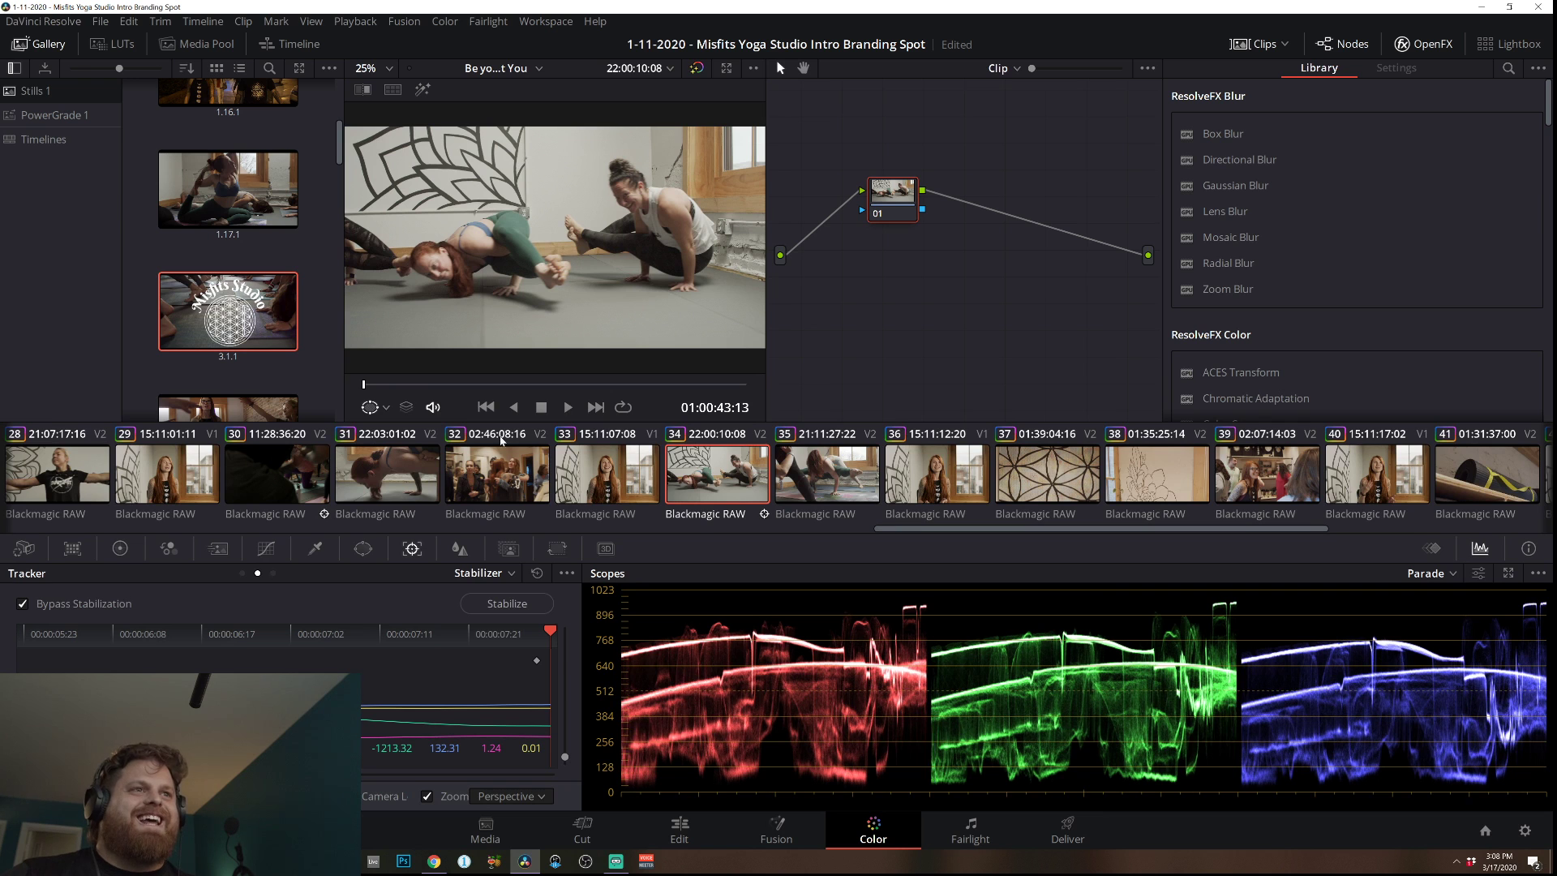
Play the arm-balance passage in full screen to judge clip 34 with its stabilization bypassed.
click(24, 689)
key(Down)
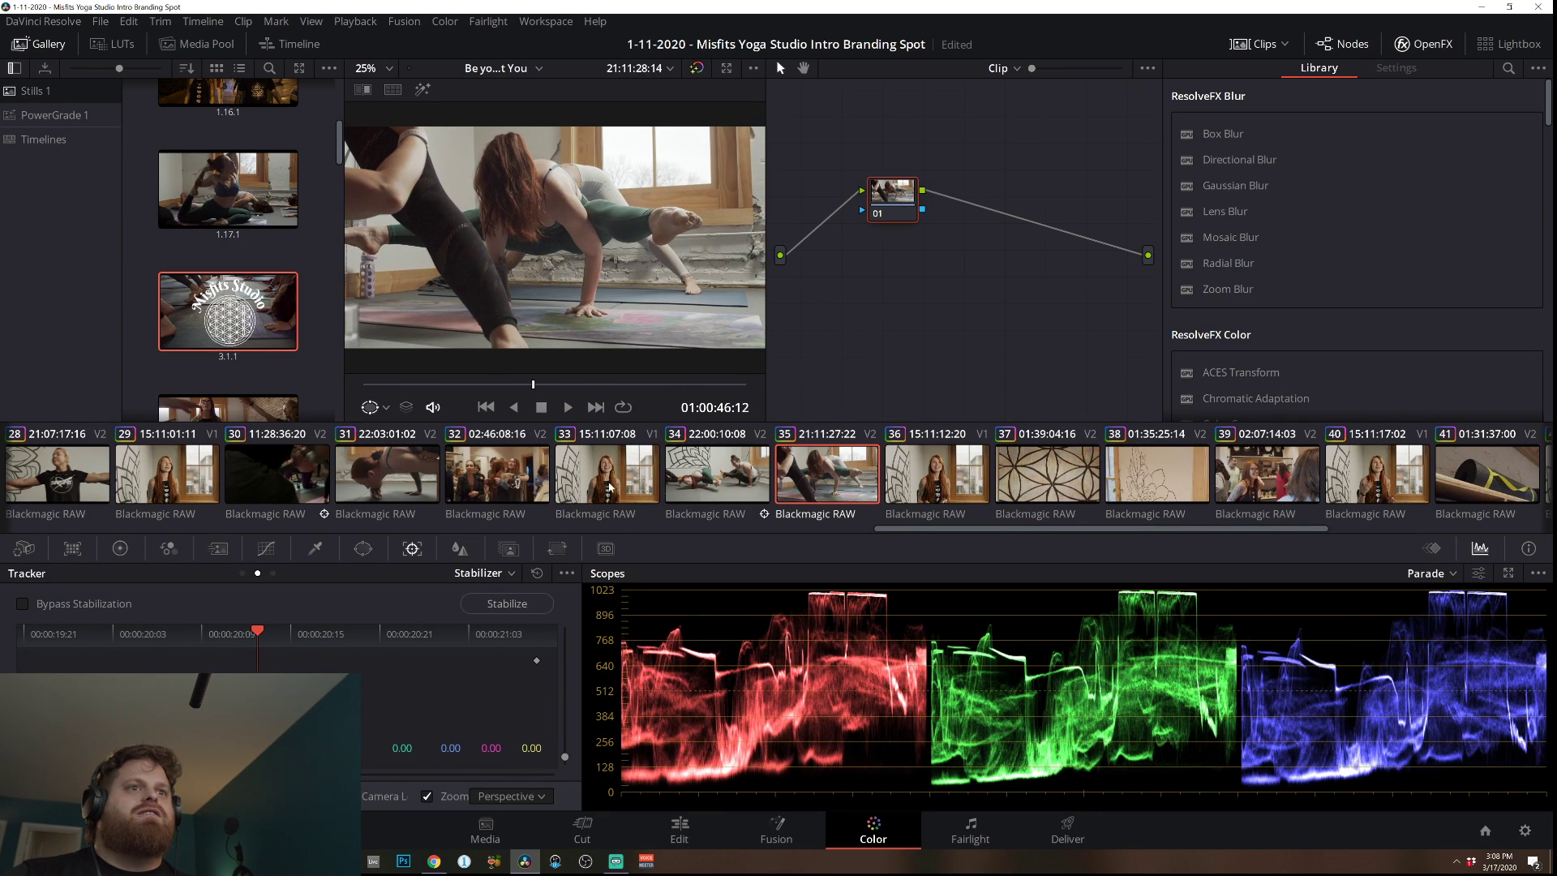
click(478, 484)
key(ctrl+f)
key(space)
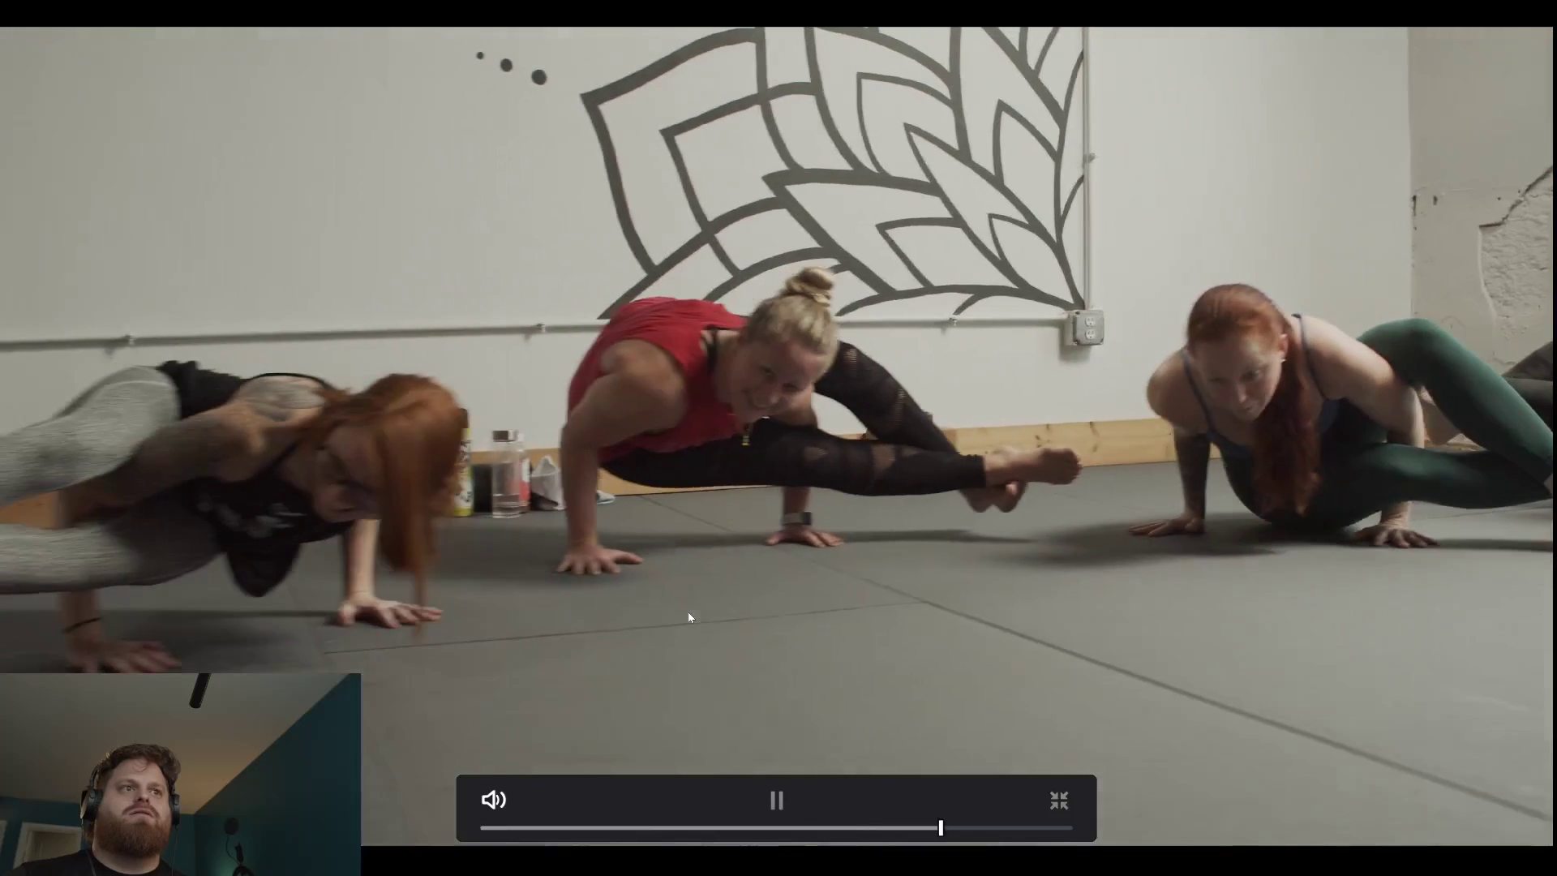
key(space)
key(ctrl+f)
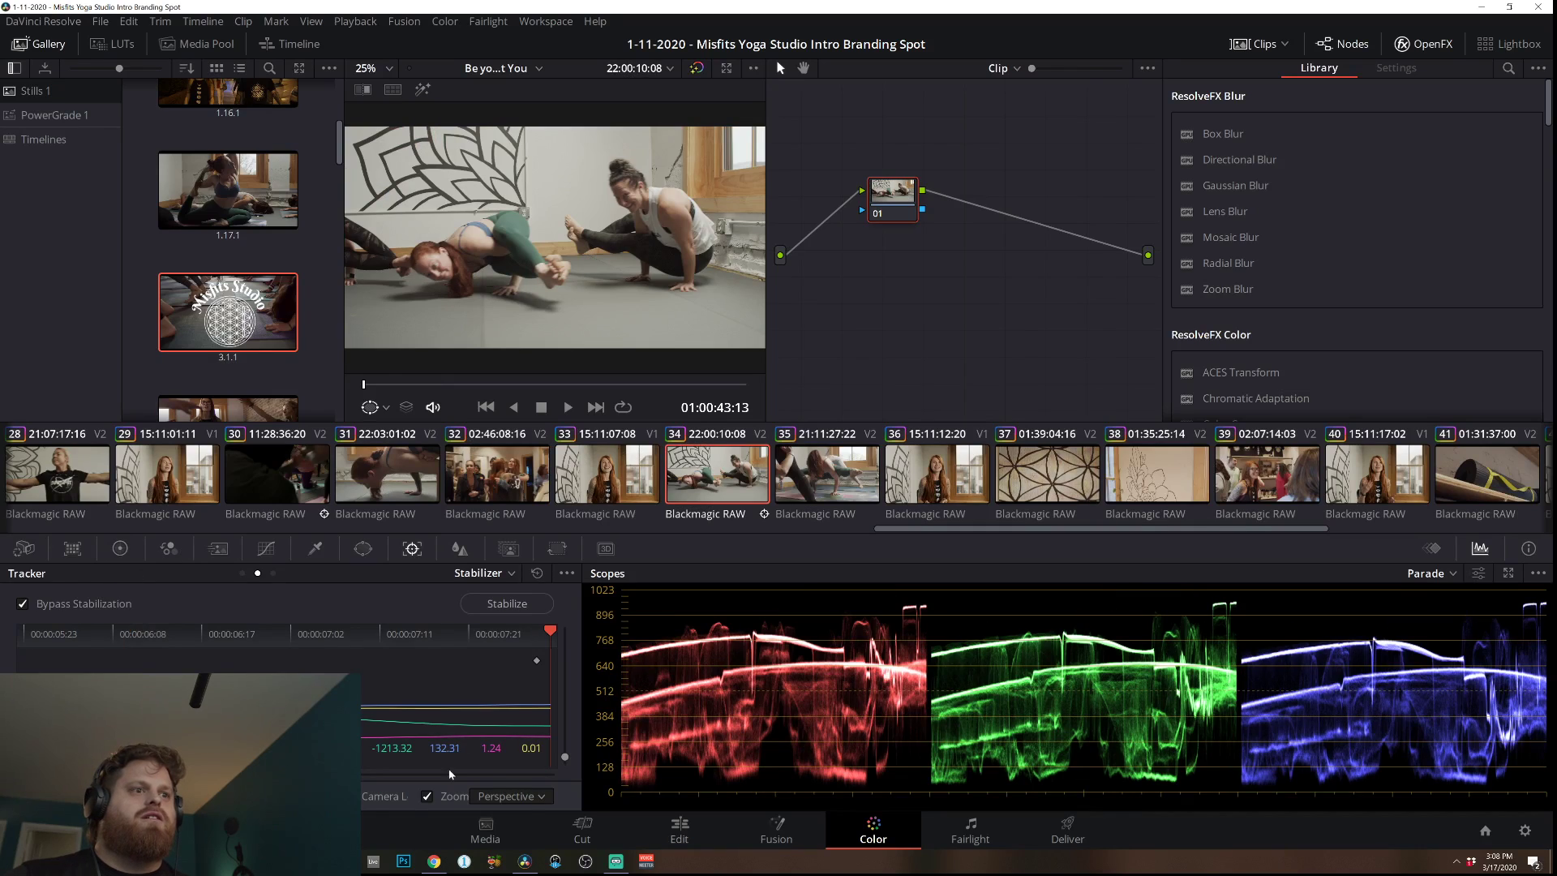
Clear clip 34's stabilization data, stabilize it again in Similarity mode and check it in full screen.
click(536, 575)
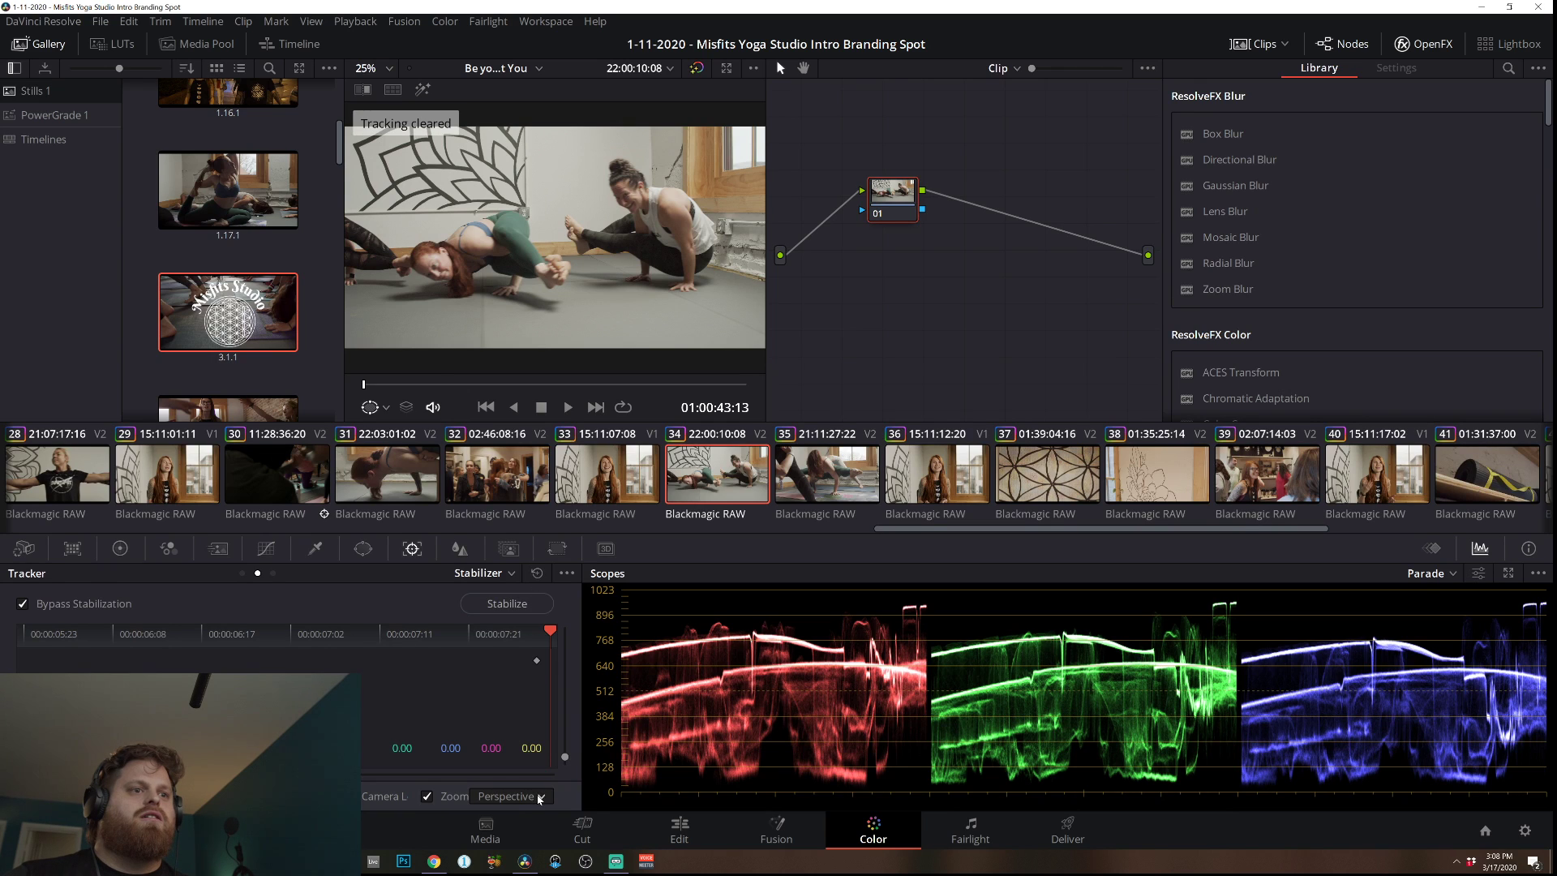
click(507, 603)
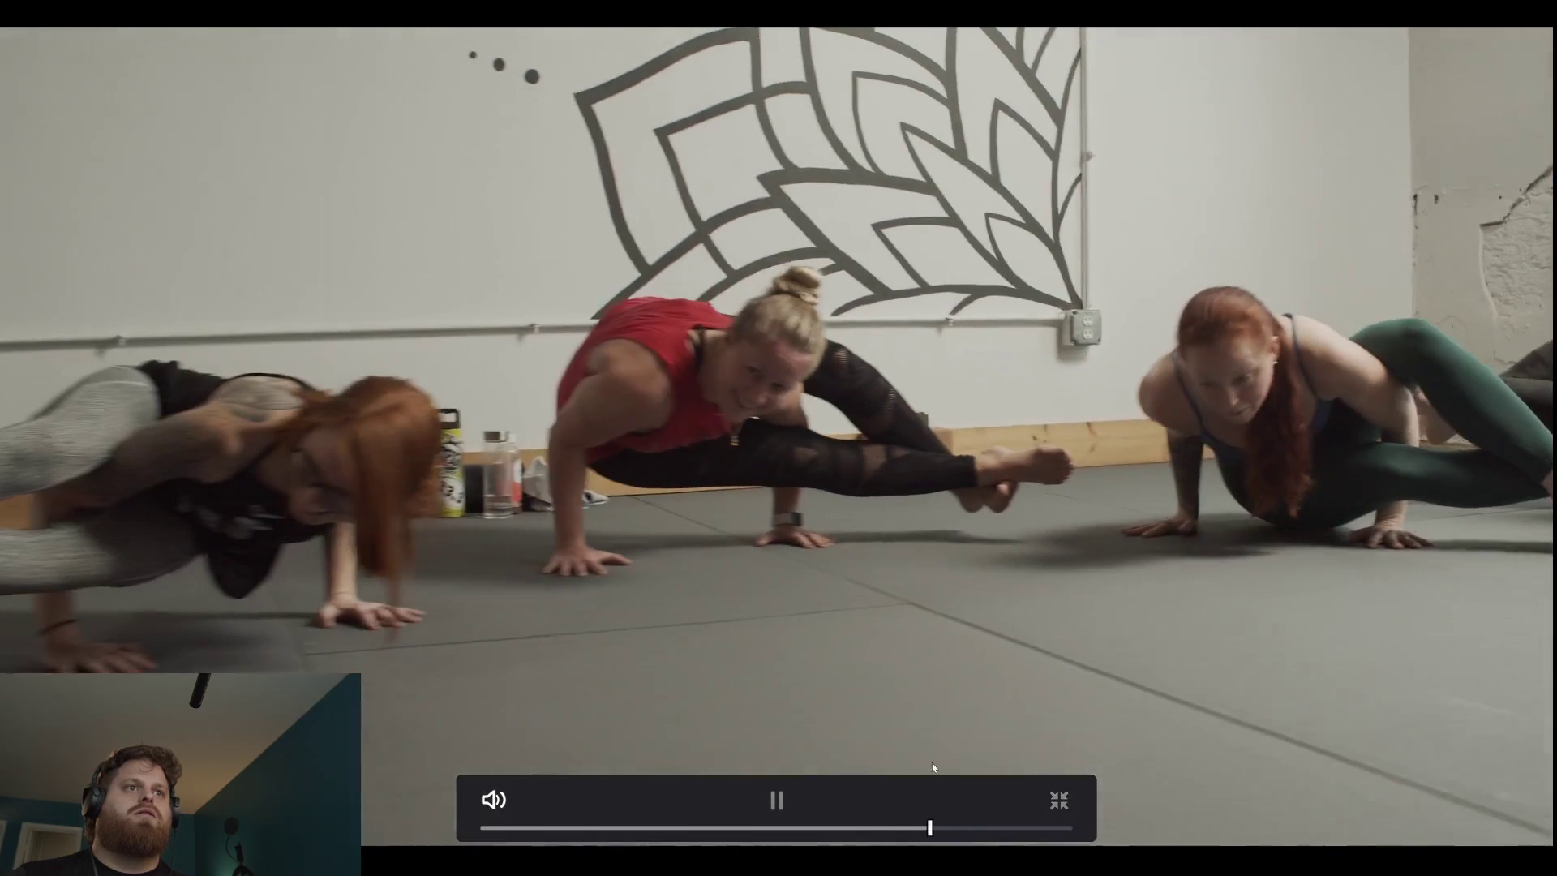
key(space)
click(1059, 800)
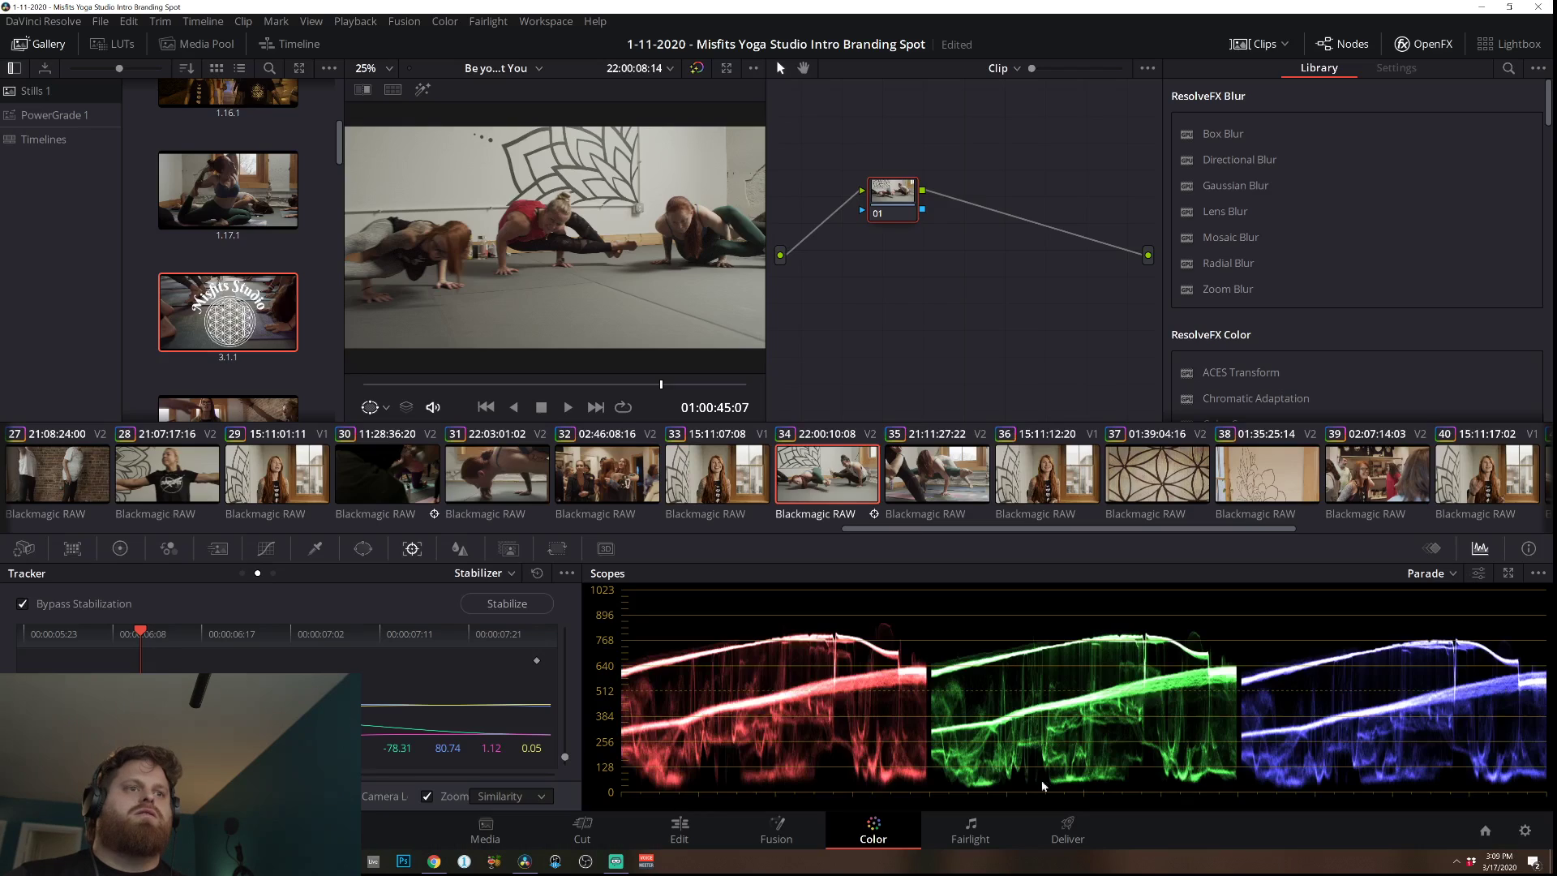
Clear the Similarity stabilization from clip 34 and stabilize it again in Translation mode.
click(537, 573)
click(519, 795)
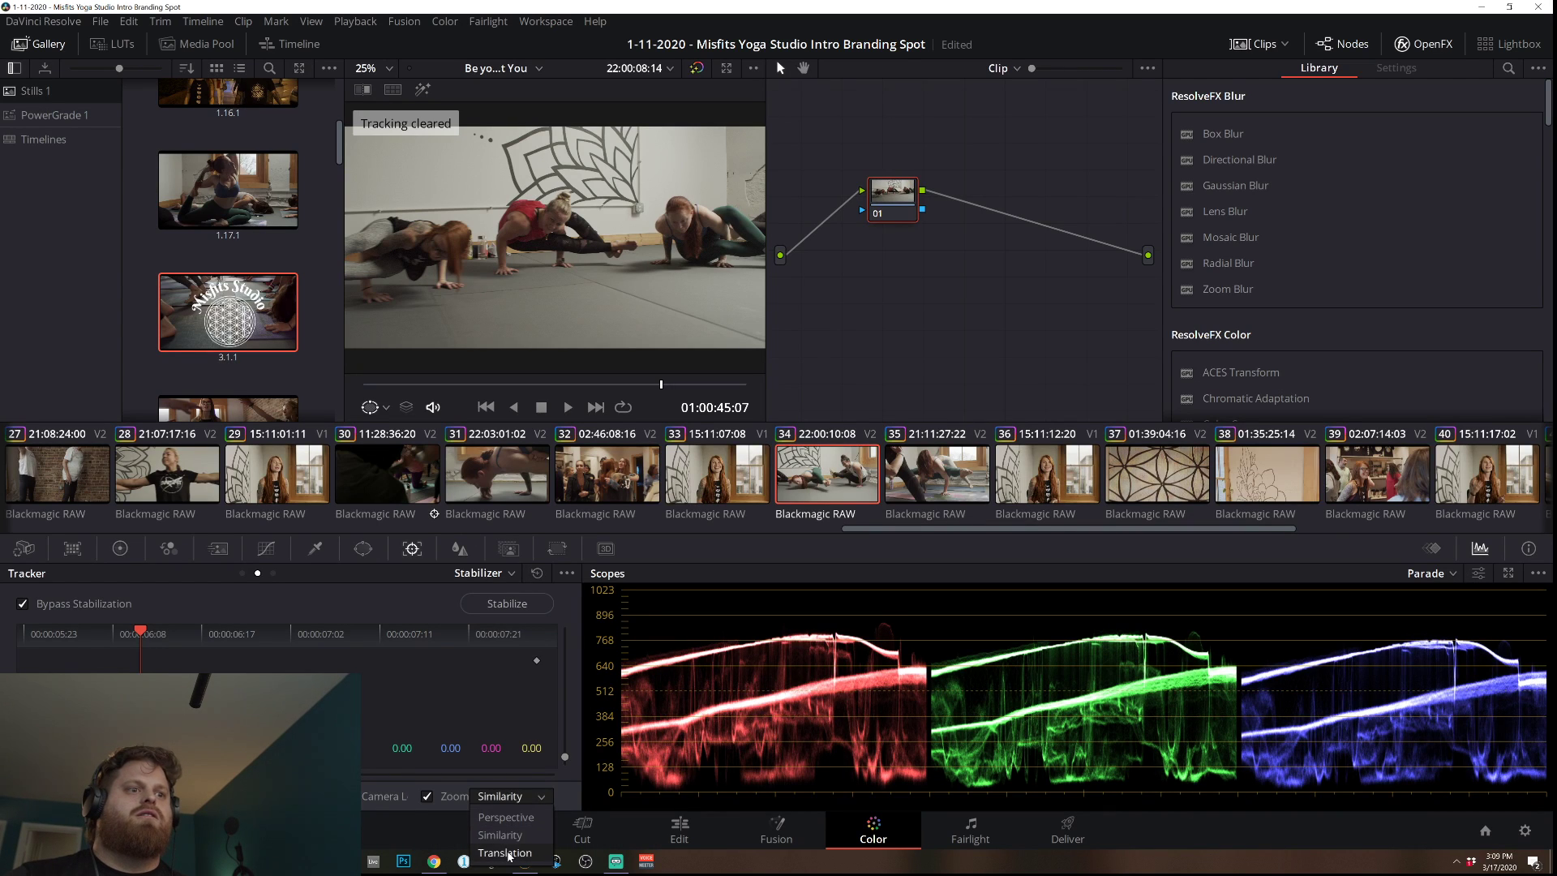
click(504, 854)
click(528, 604)
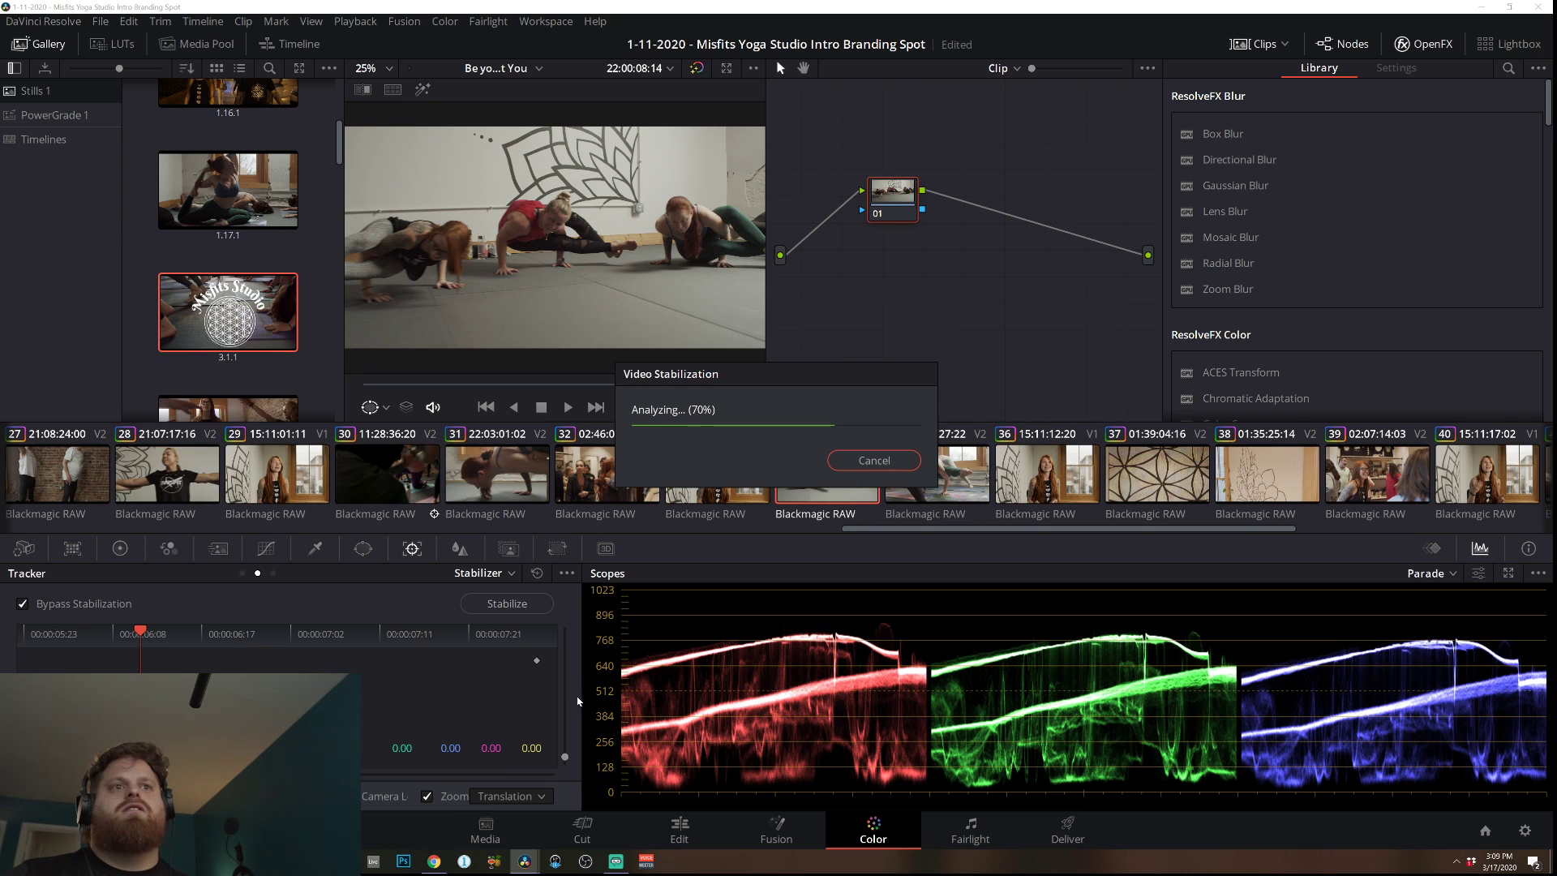
Play the passage from clip 33 through the arm-balance shots to check the Translation stabilization.
key(End)
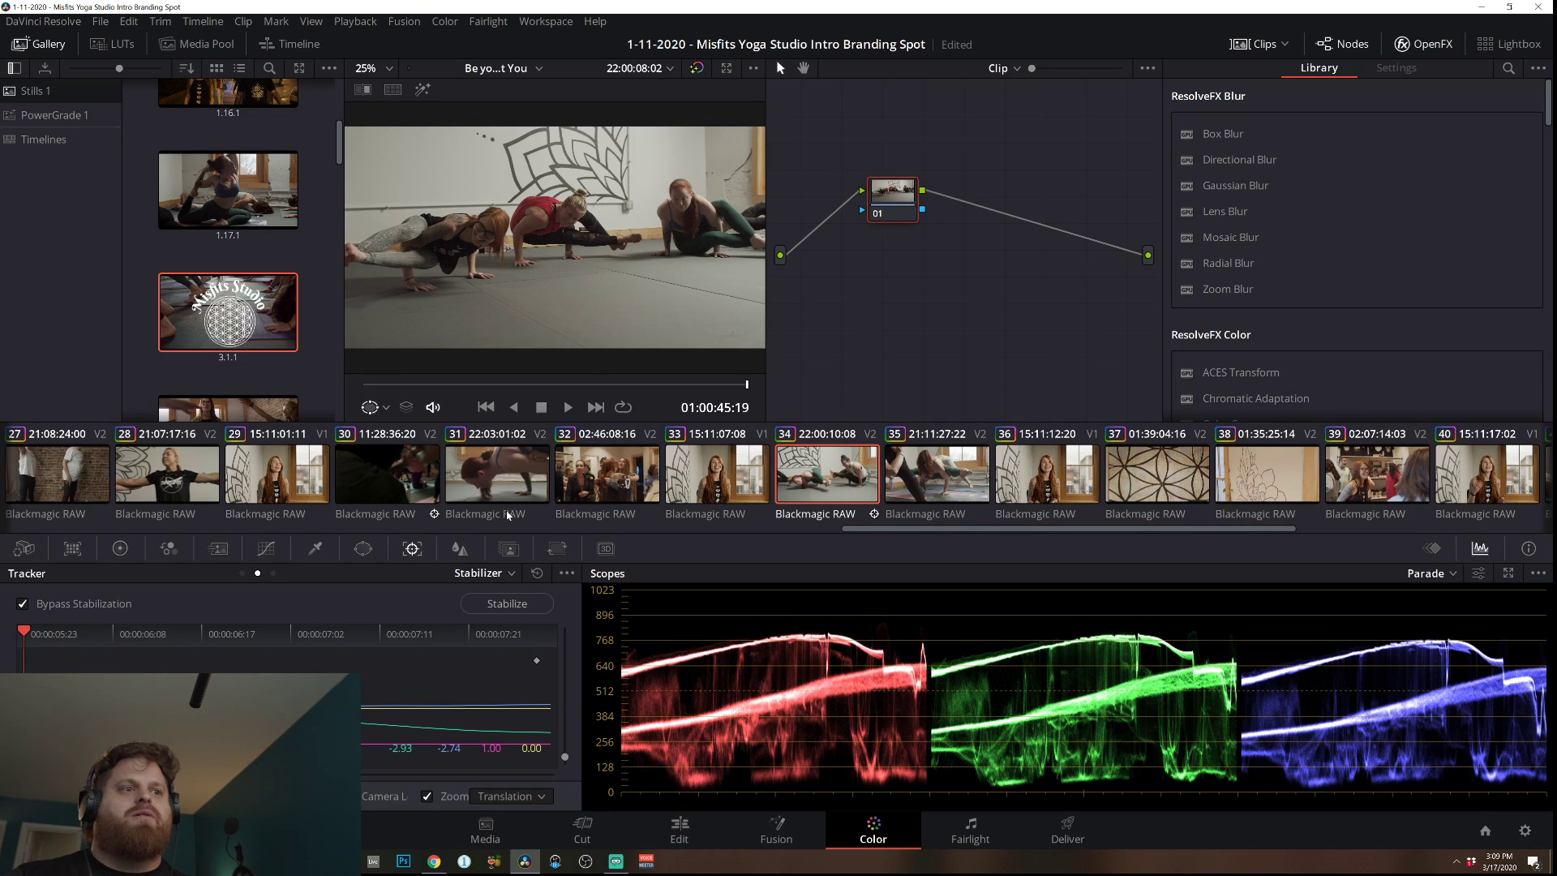
key(space)
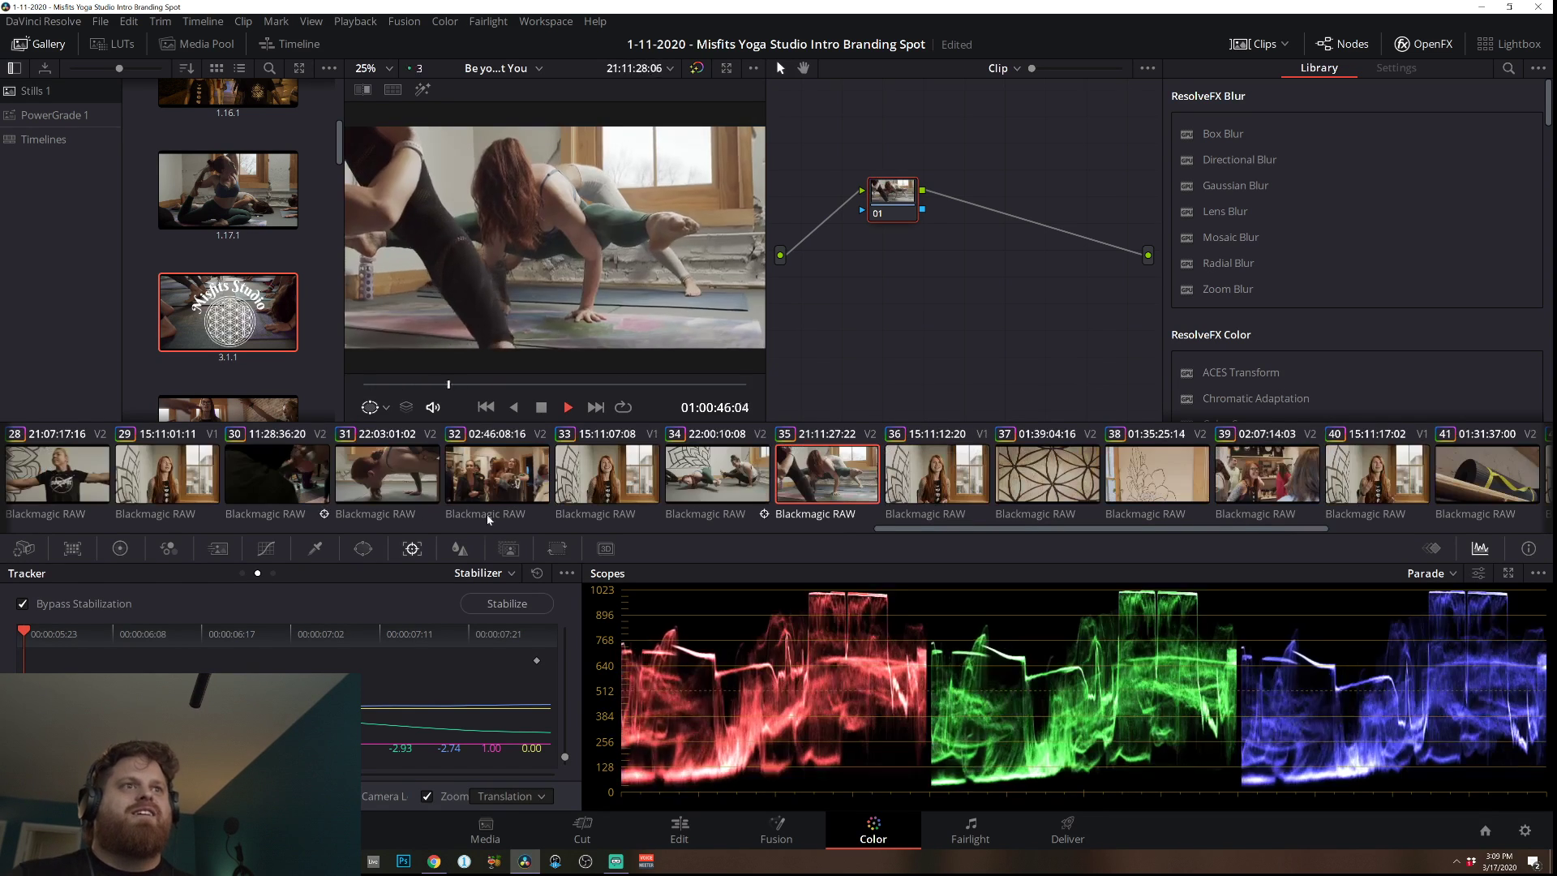
key(space)
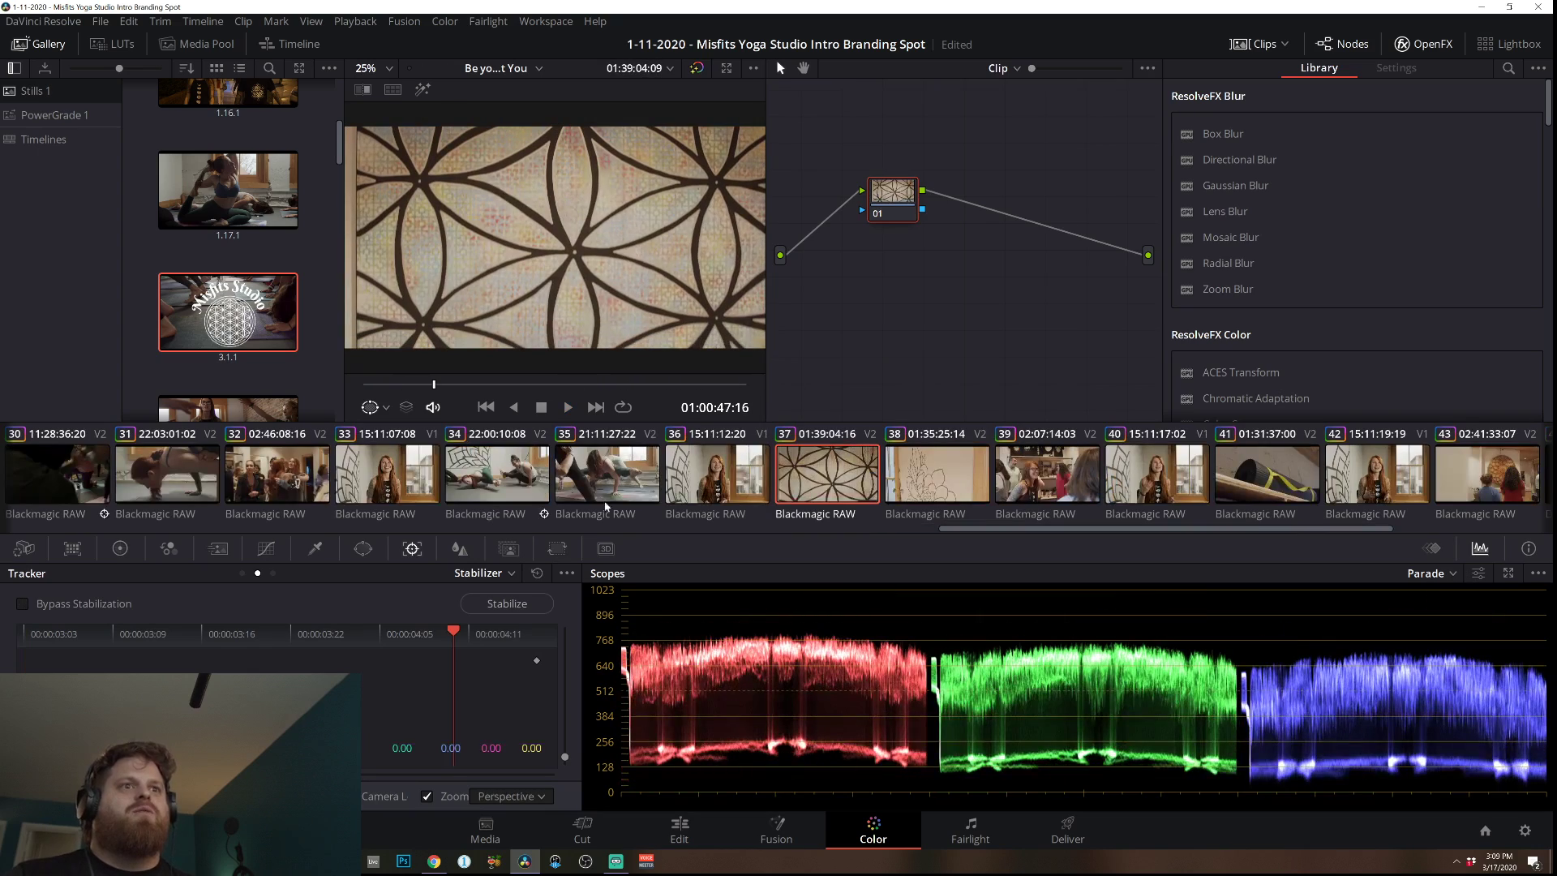
click(374, 479)
key(space)
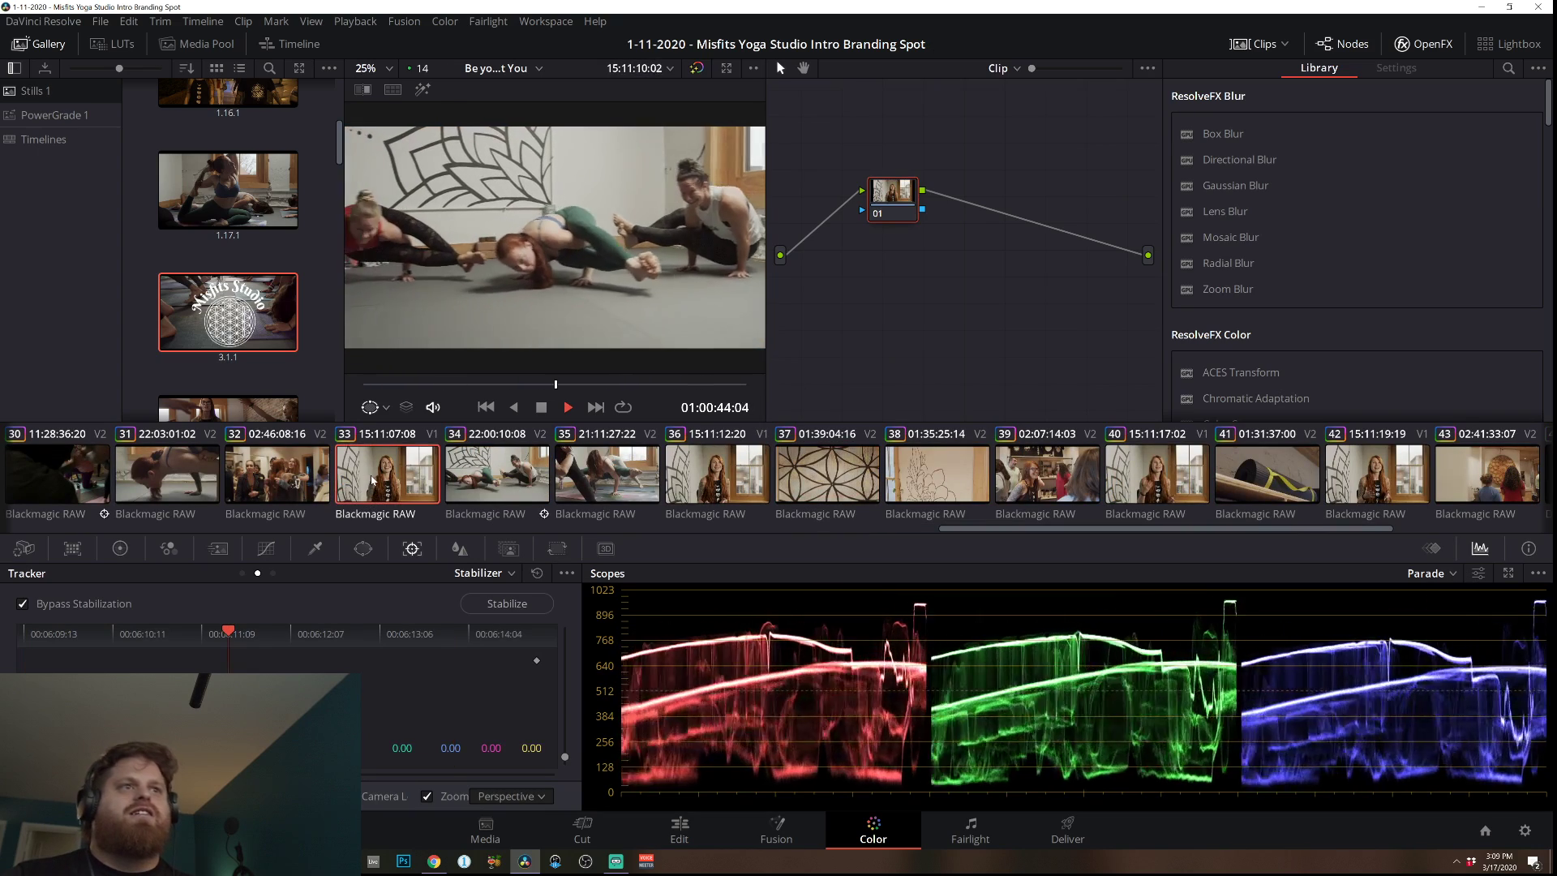
key(space)
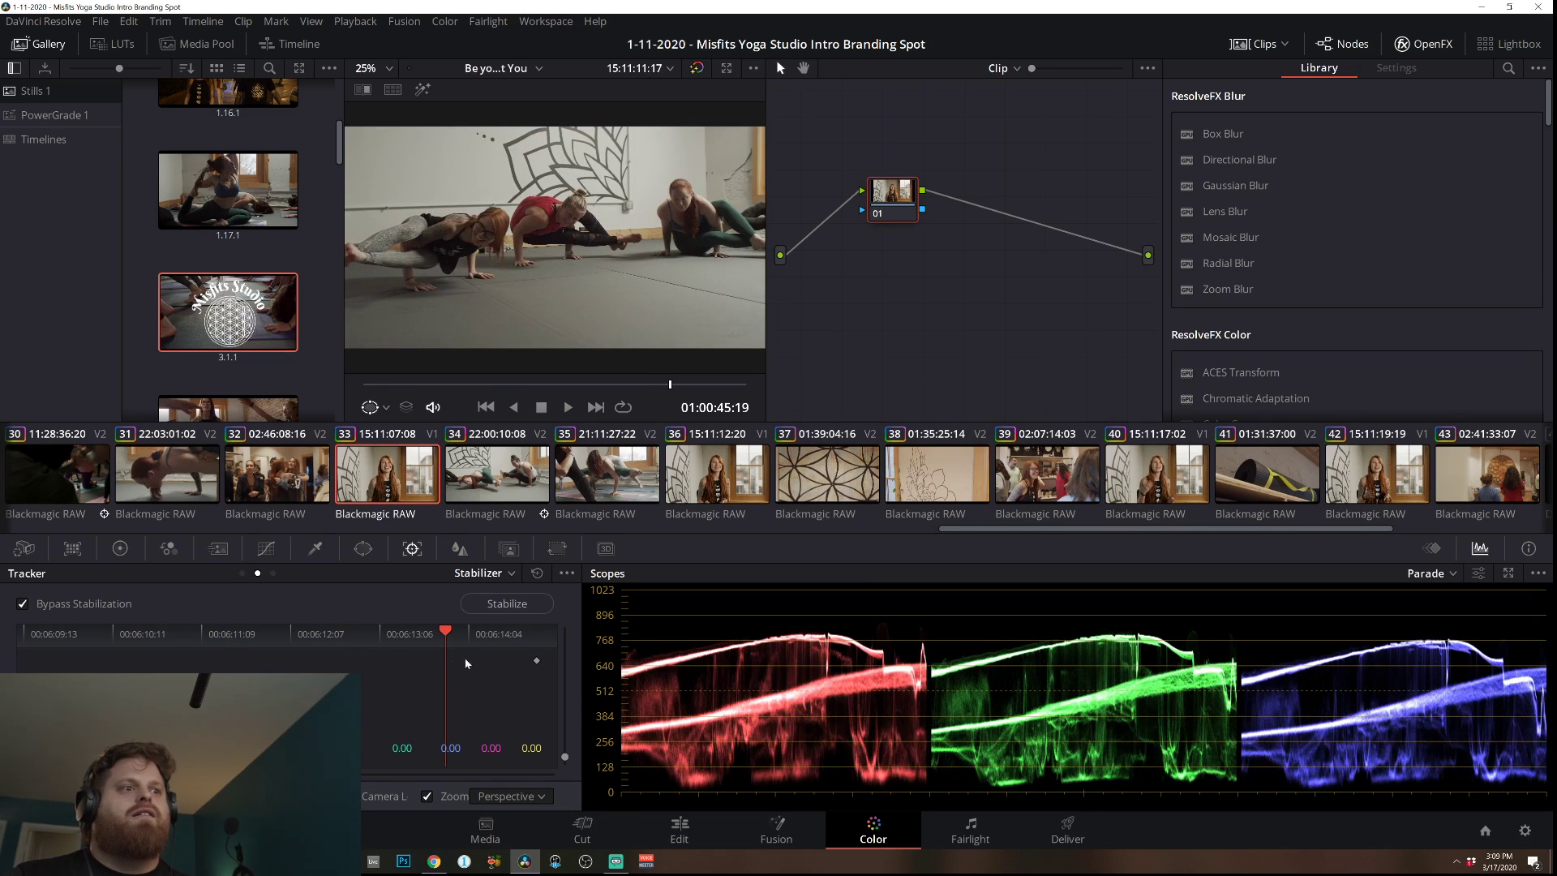
Clear clip 34's Translation stabilization and stabilize the shot again in Perspective mode.
click(497, 479)
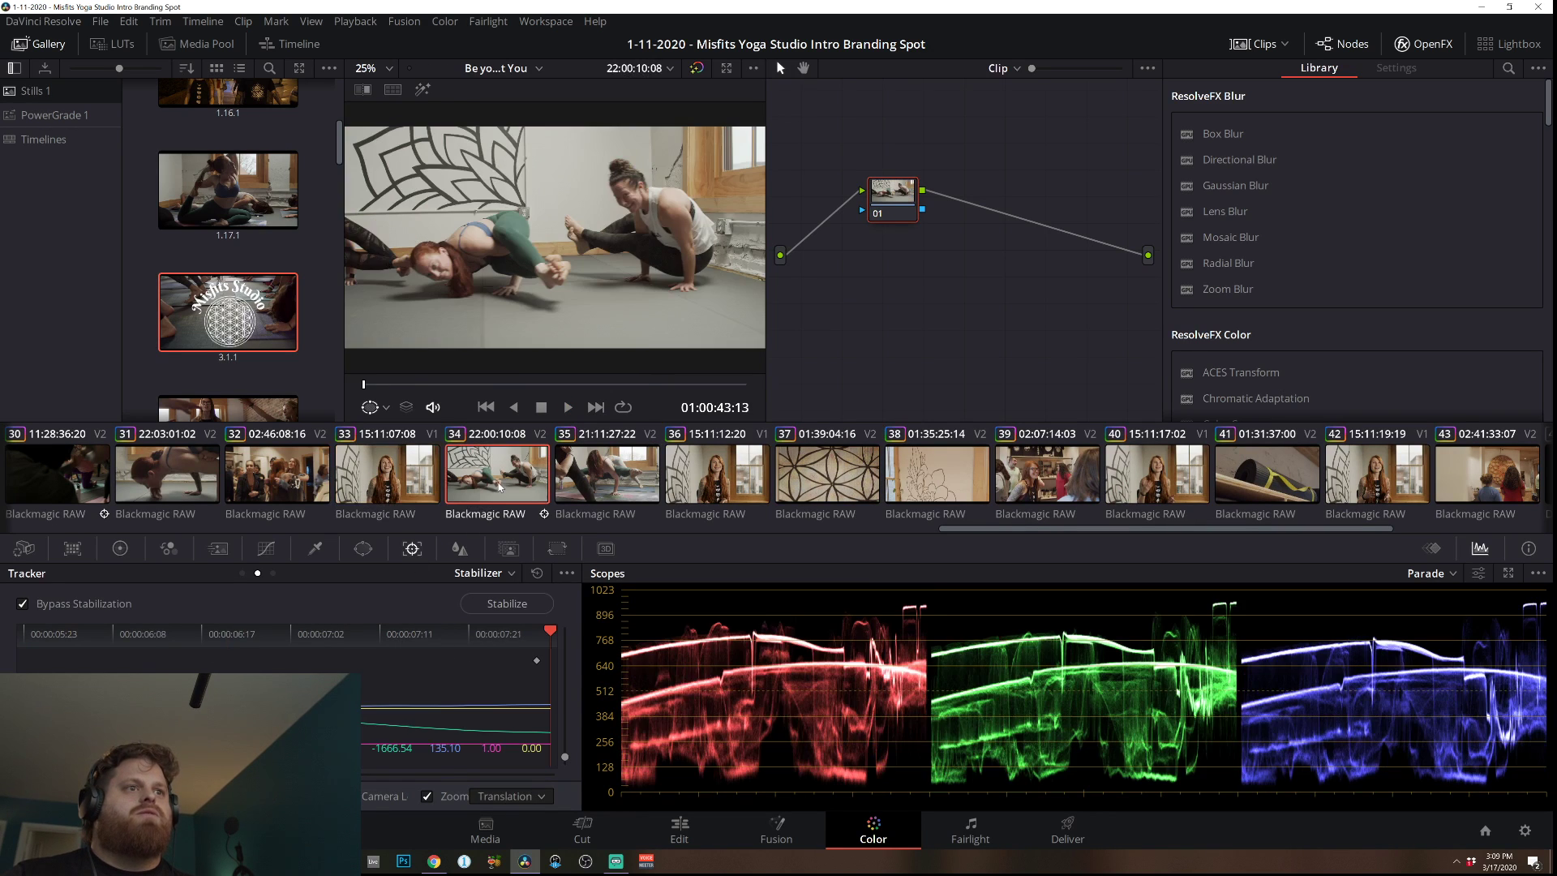
click(535, 573)
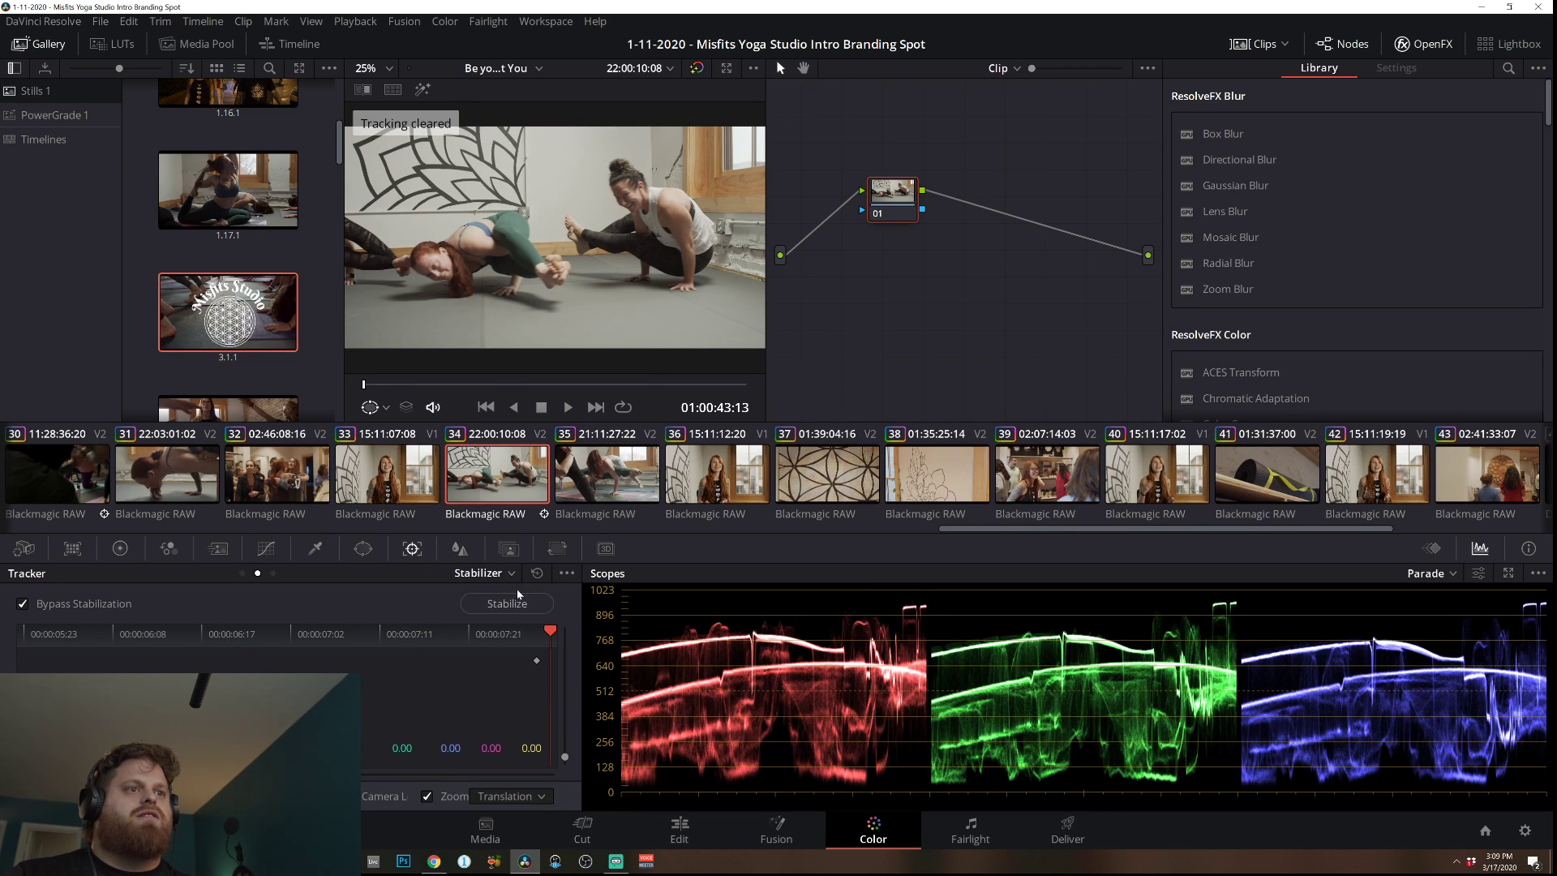
click(509, 797)
click(504, 815)
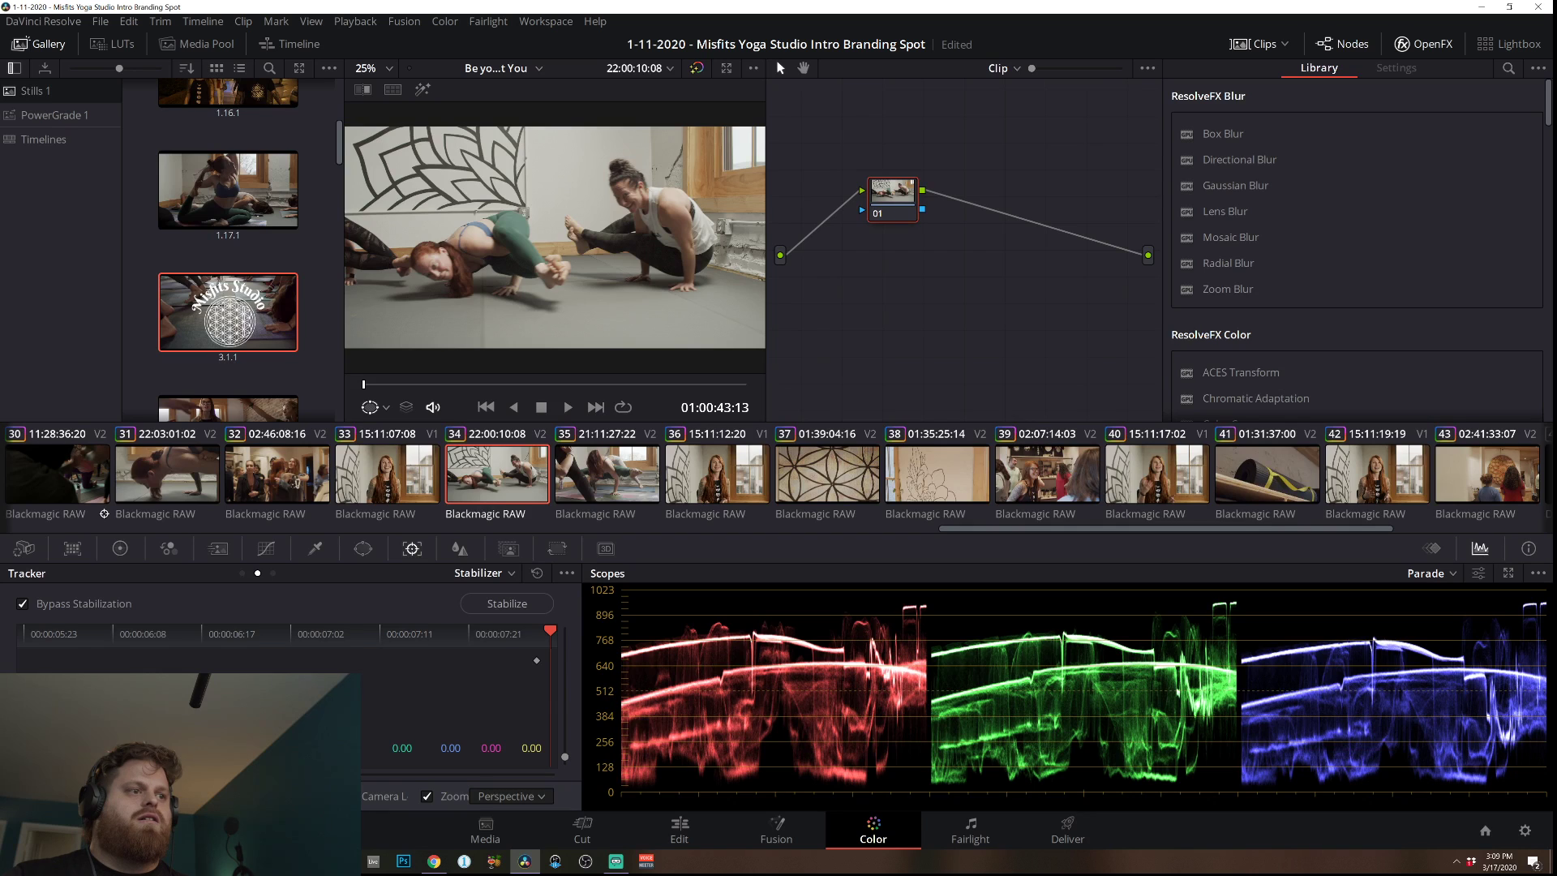
click(519, 602)
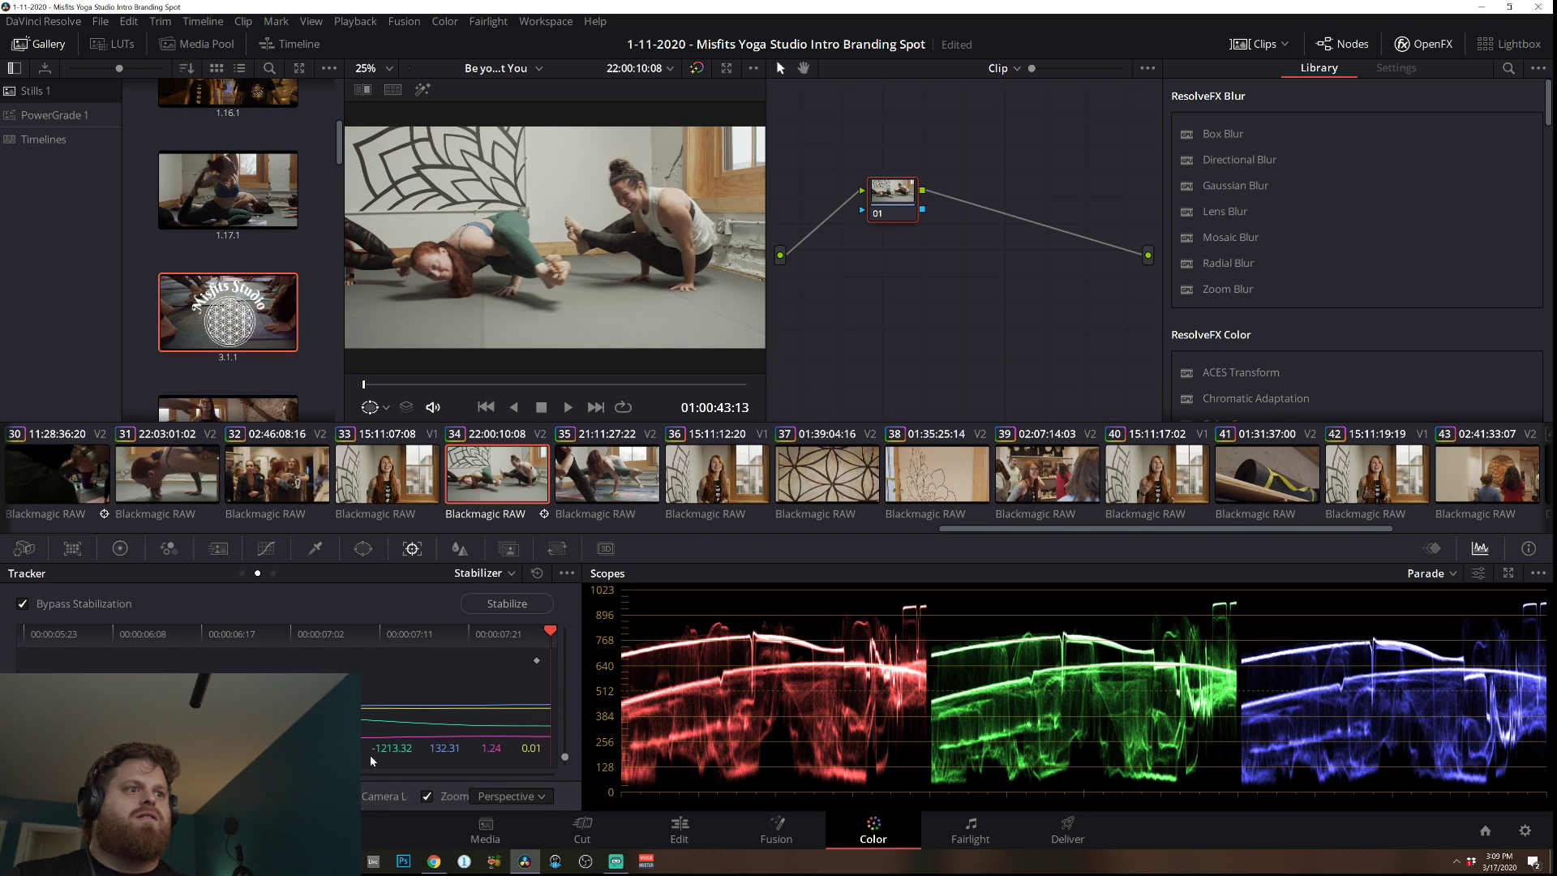
Clear clip 34's stabilization data, rerun the stabilization in Perspective mode with bypass on, and play the shot back.
click(537, 573)
click(475, 603)
click(536, 573)
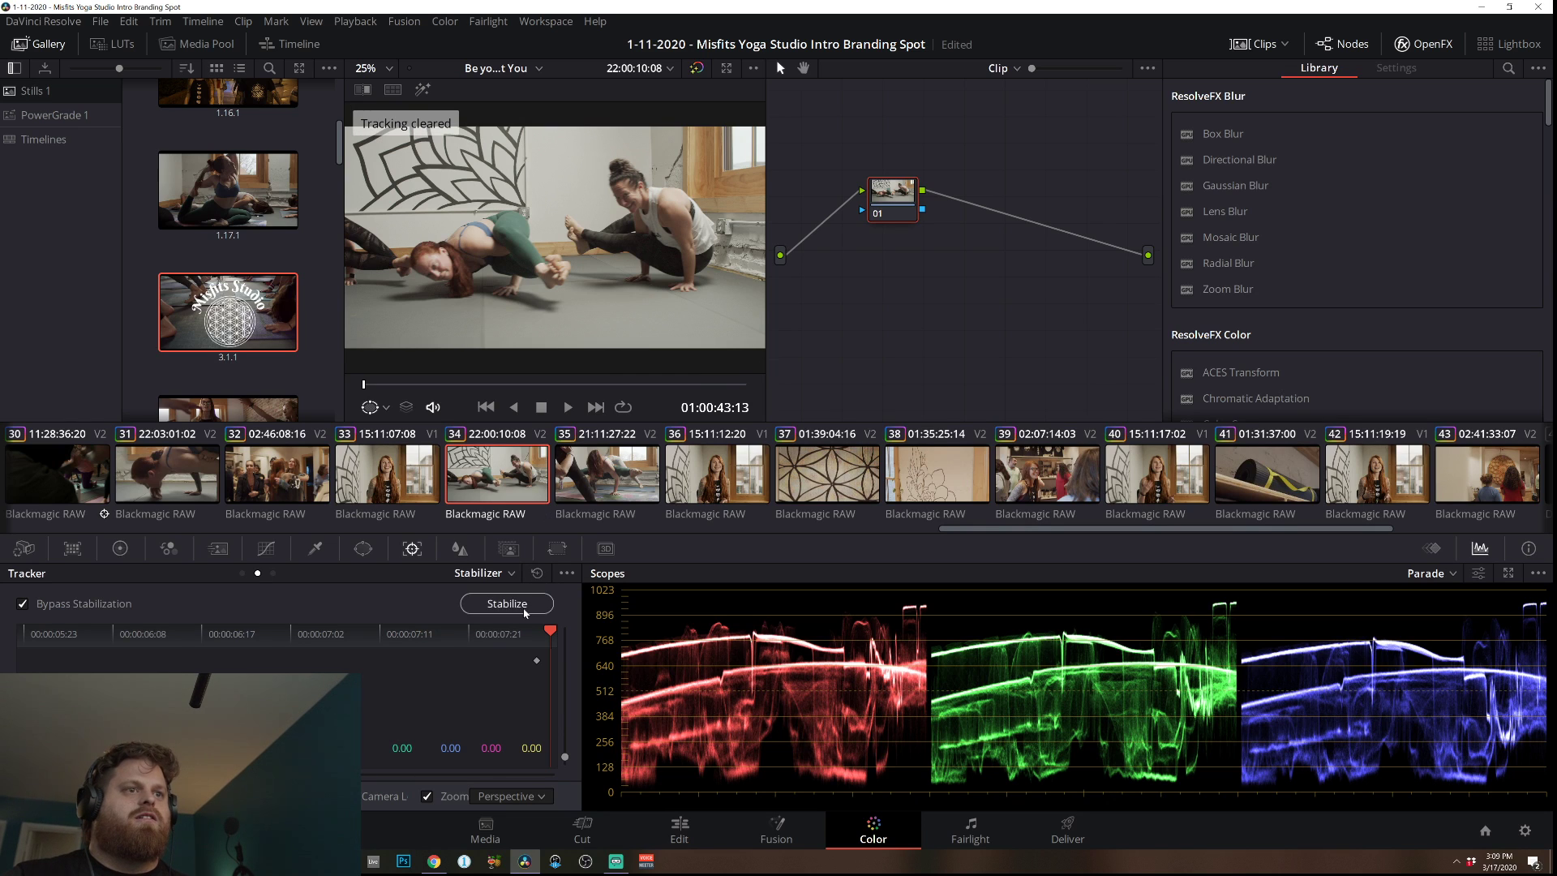
click(499, 603)
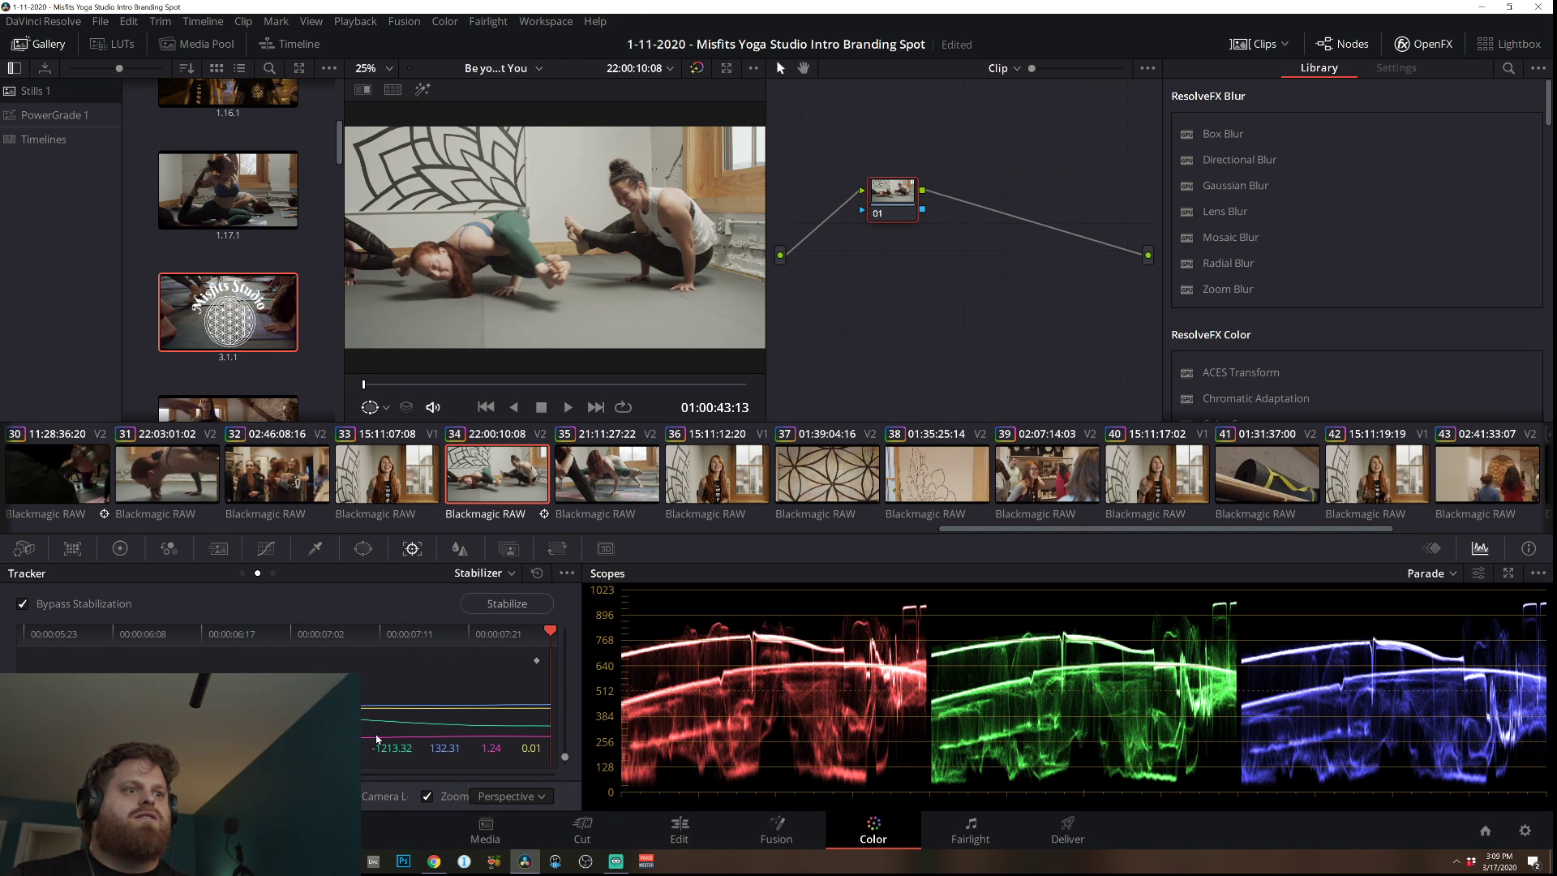
click(537, 572)
click(507, 604)
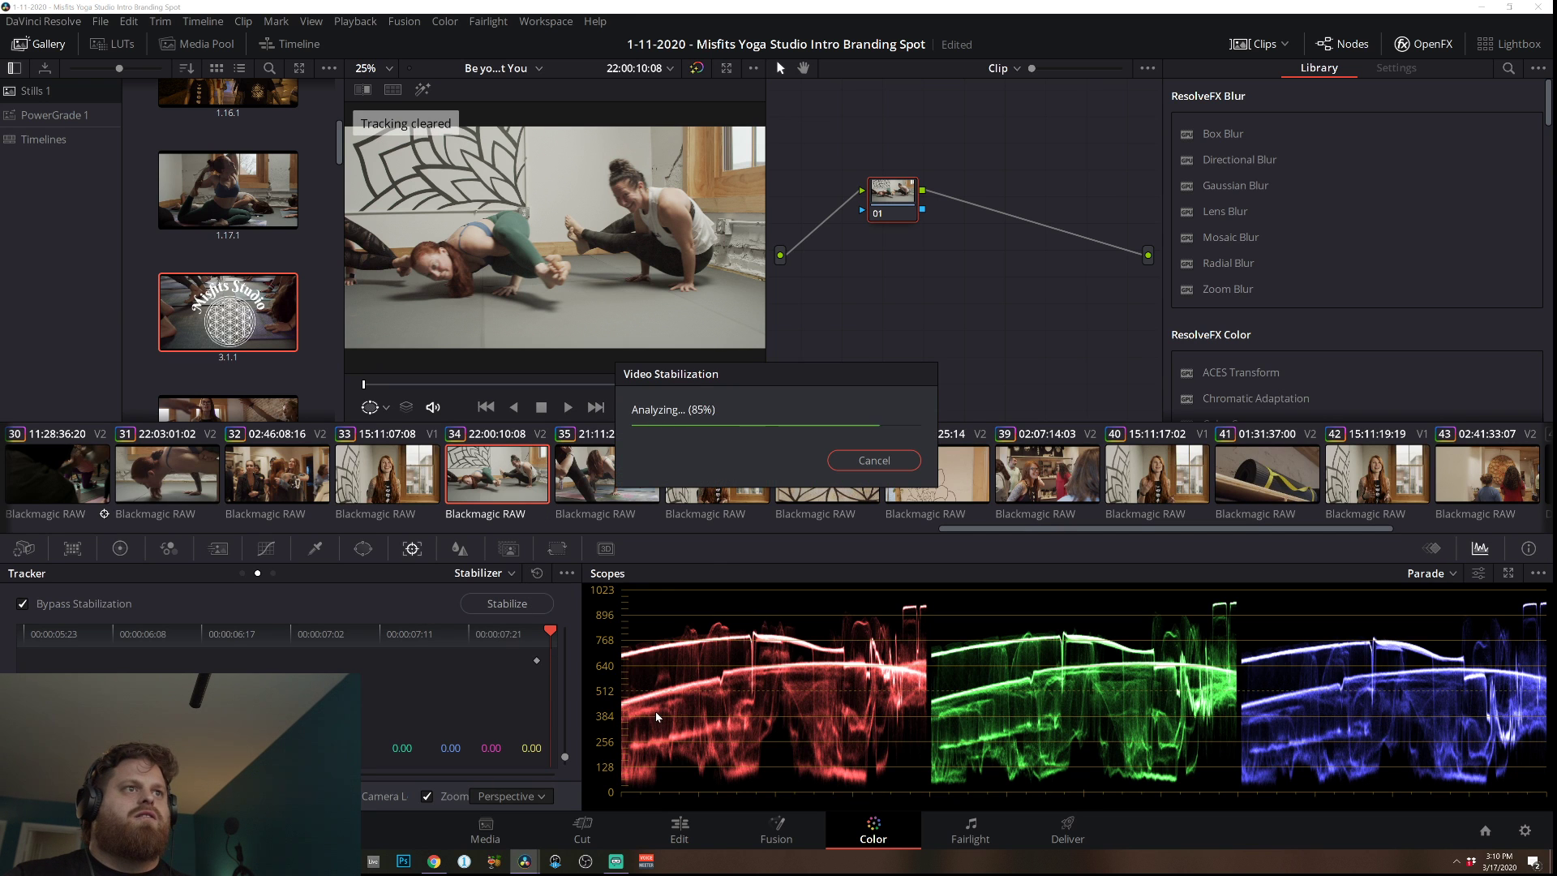
key(space)
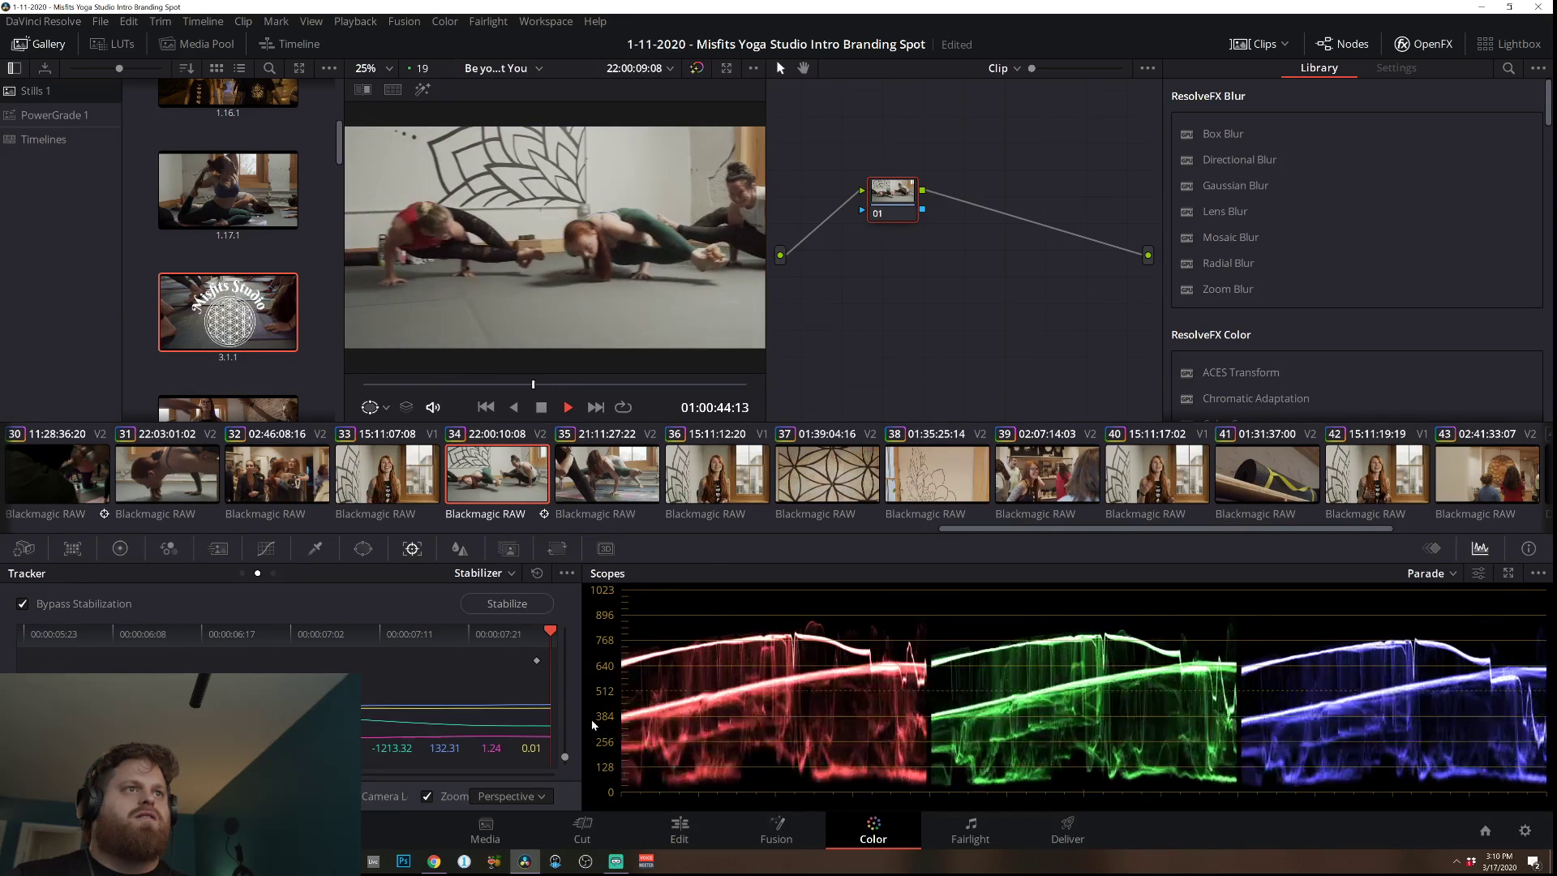
key(space)
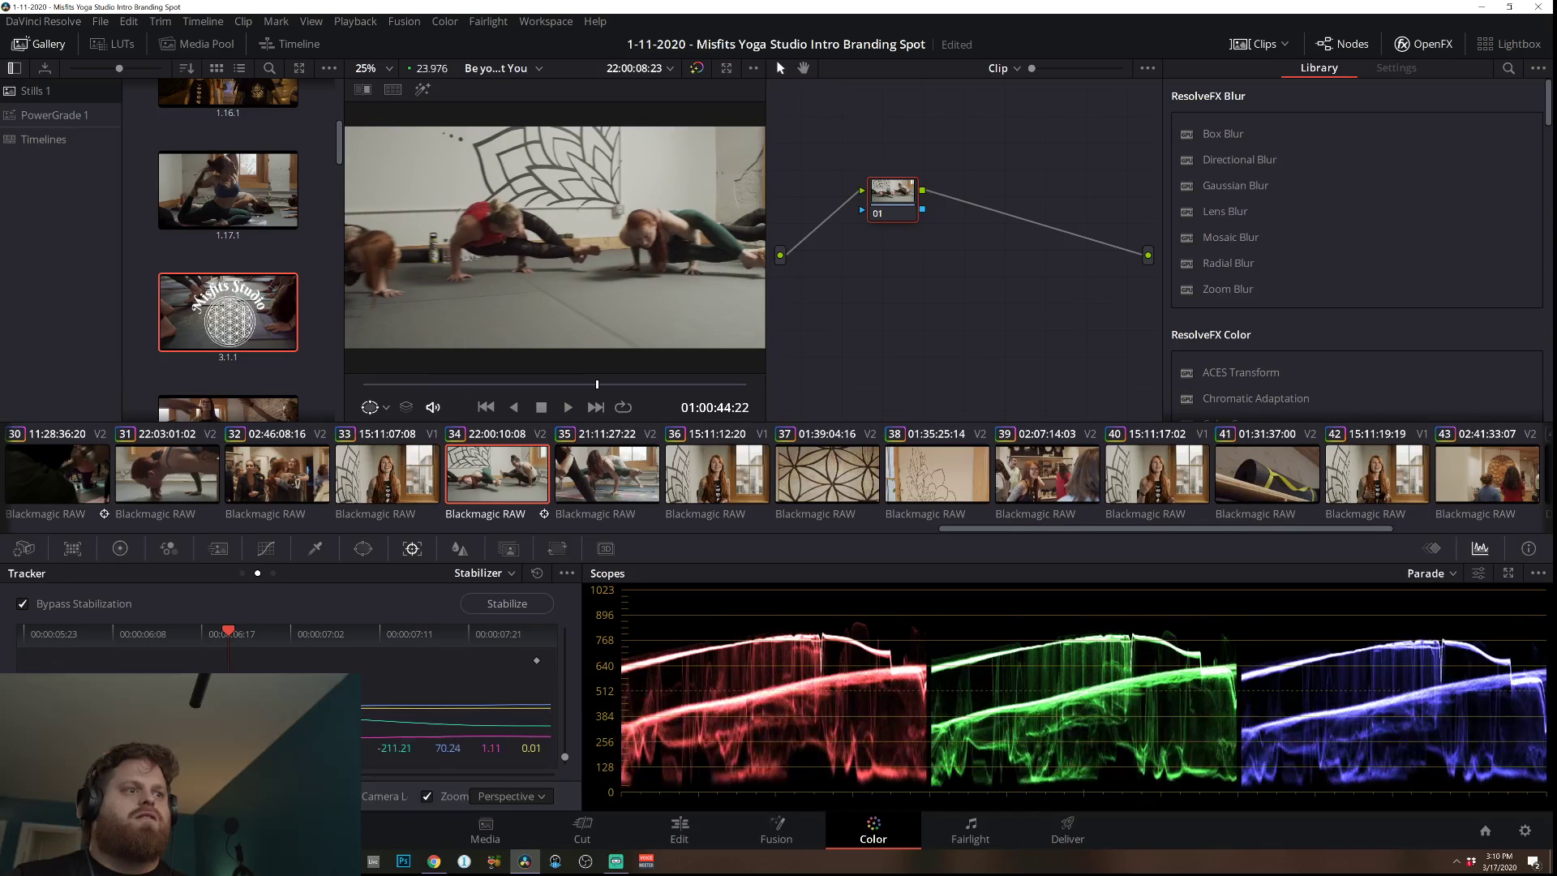
Redo clip 34's Perspective stabilization from cleared data, move to the clip's last frame and turn off Bypass Stabilization.
click(540, 572)
click(511, 605)
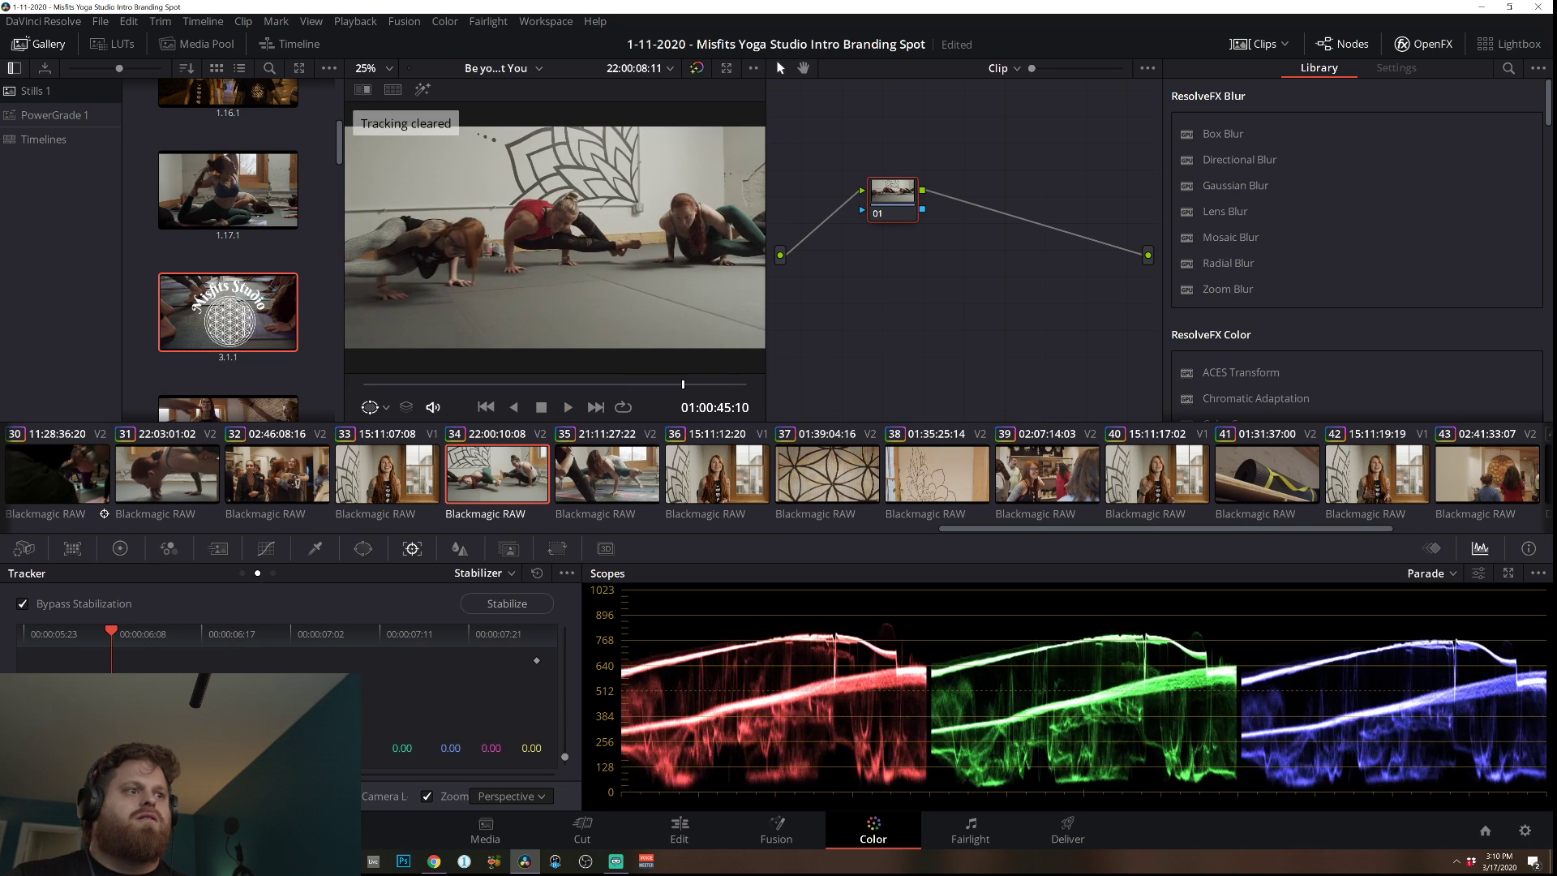
click(529, 602)
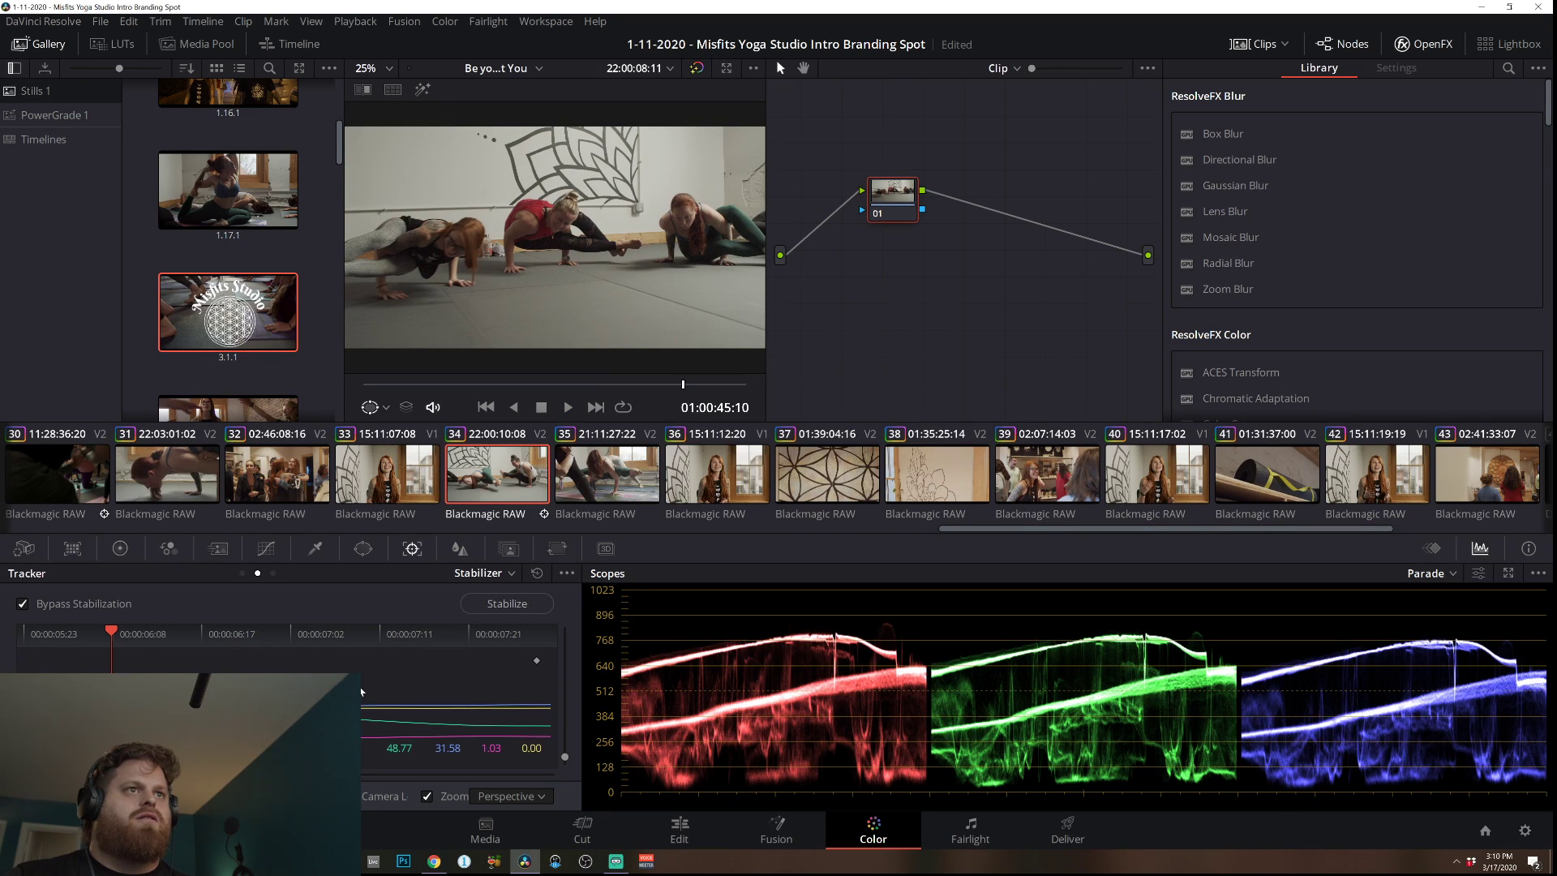
drag(111, 641, 2, 662)
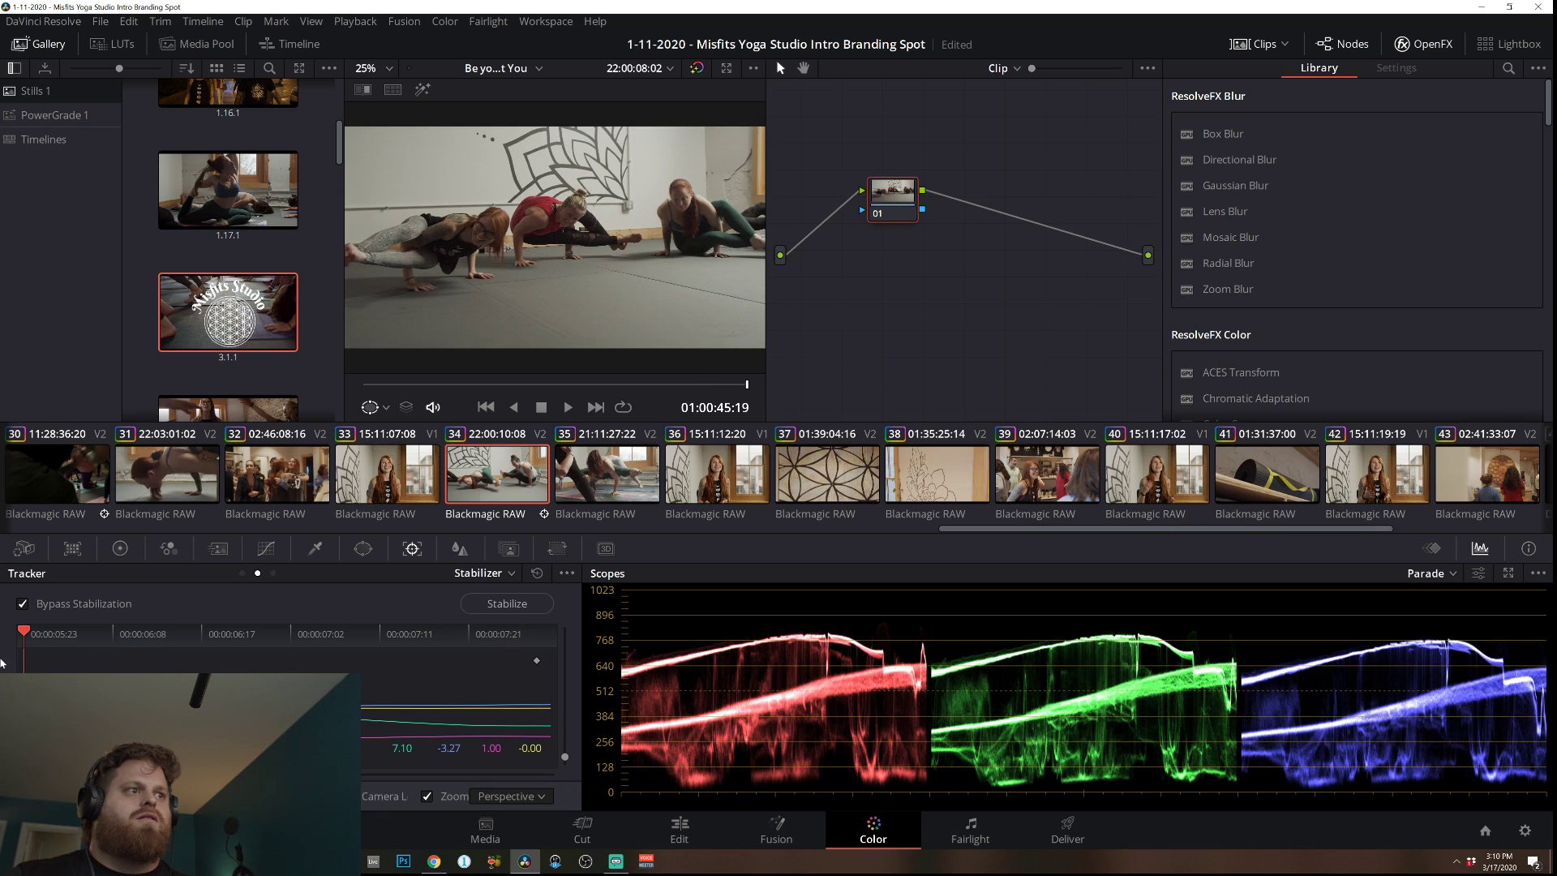
click(29, 603)
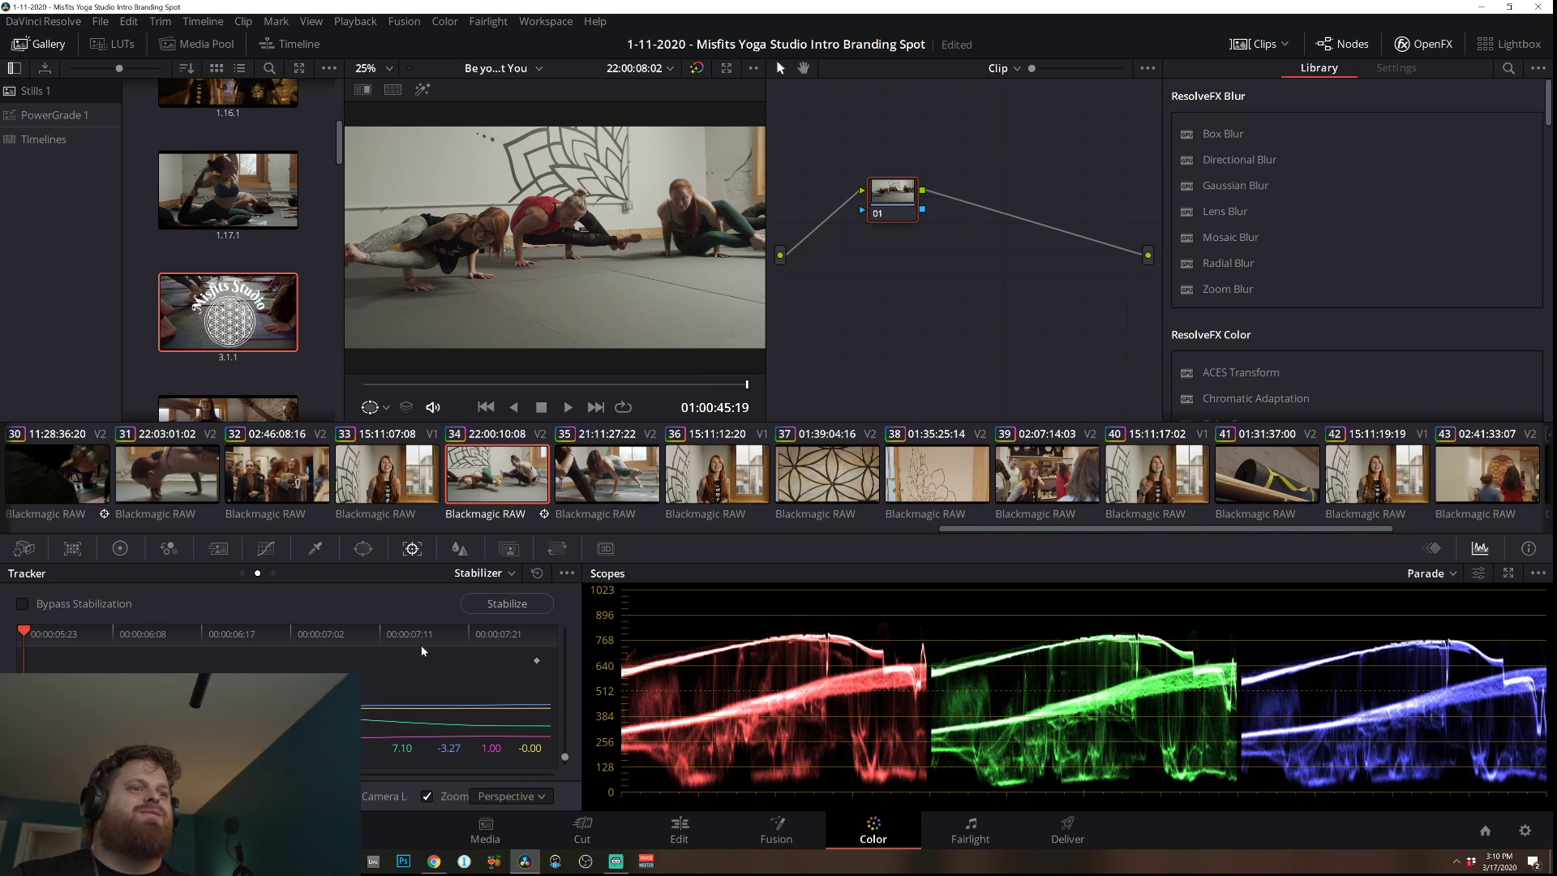
Return to clip 34 from the neighbouring shot, clear its tracking data and stabilize it in Perspective mode with bypass off.
click(803, 476)
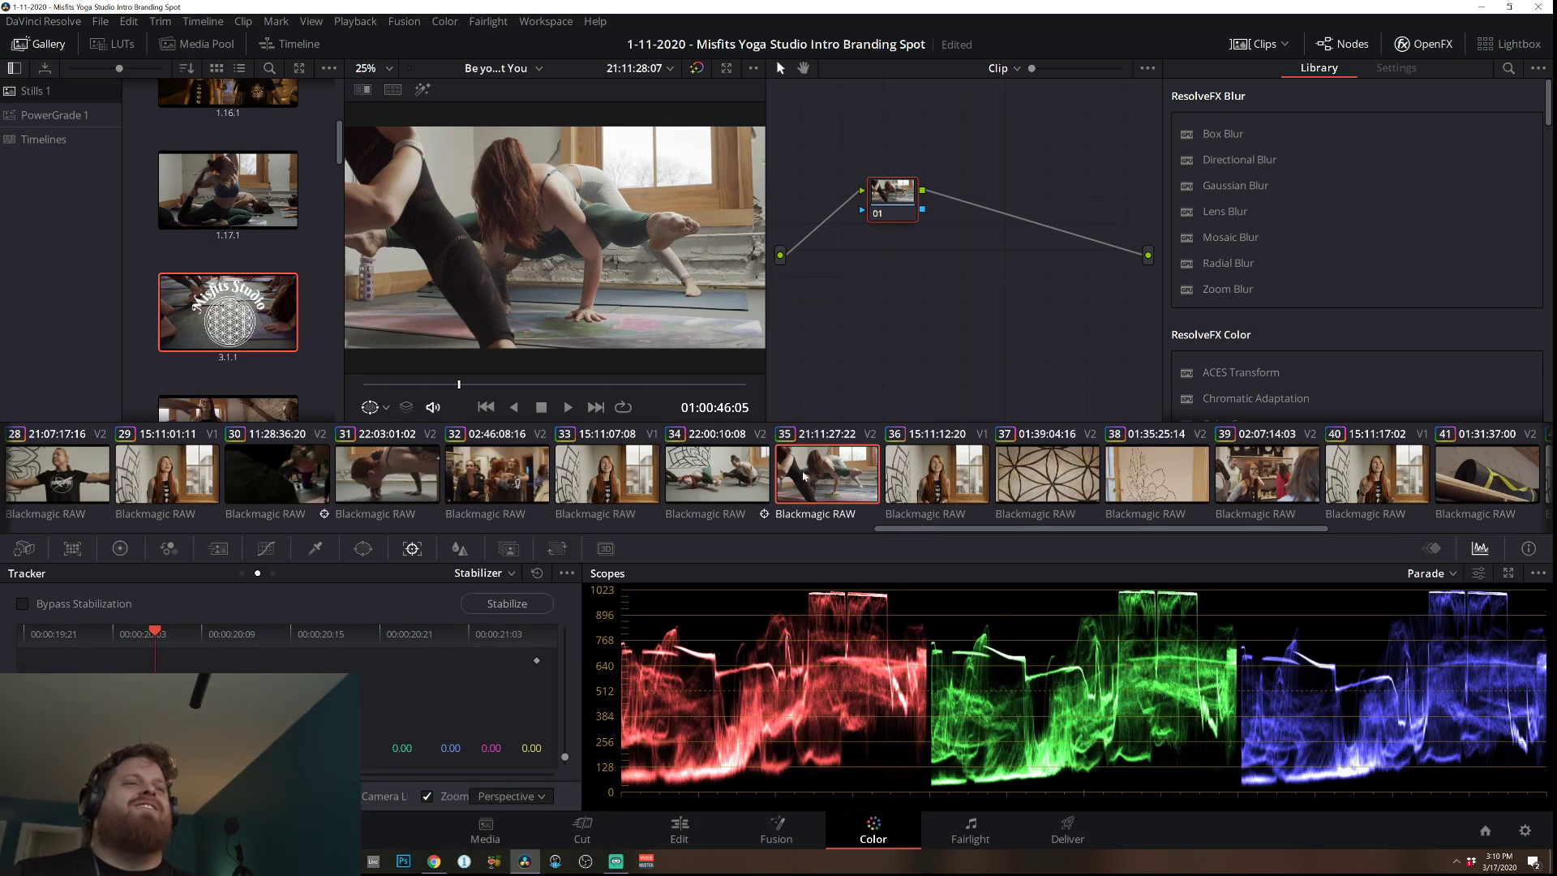
click(717, 476)
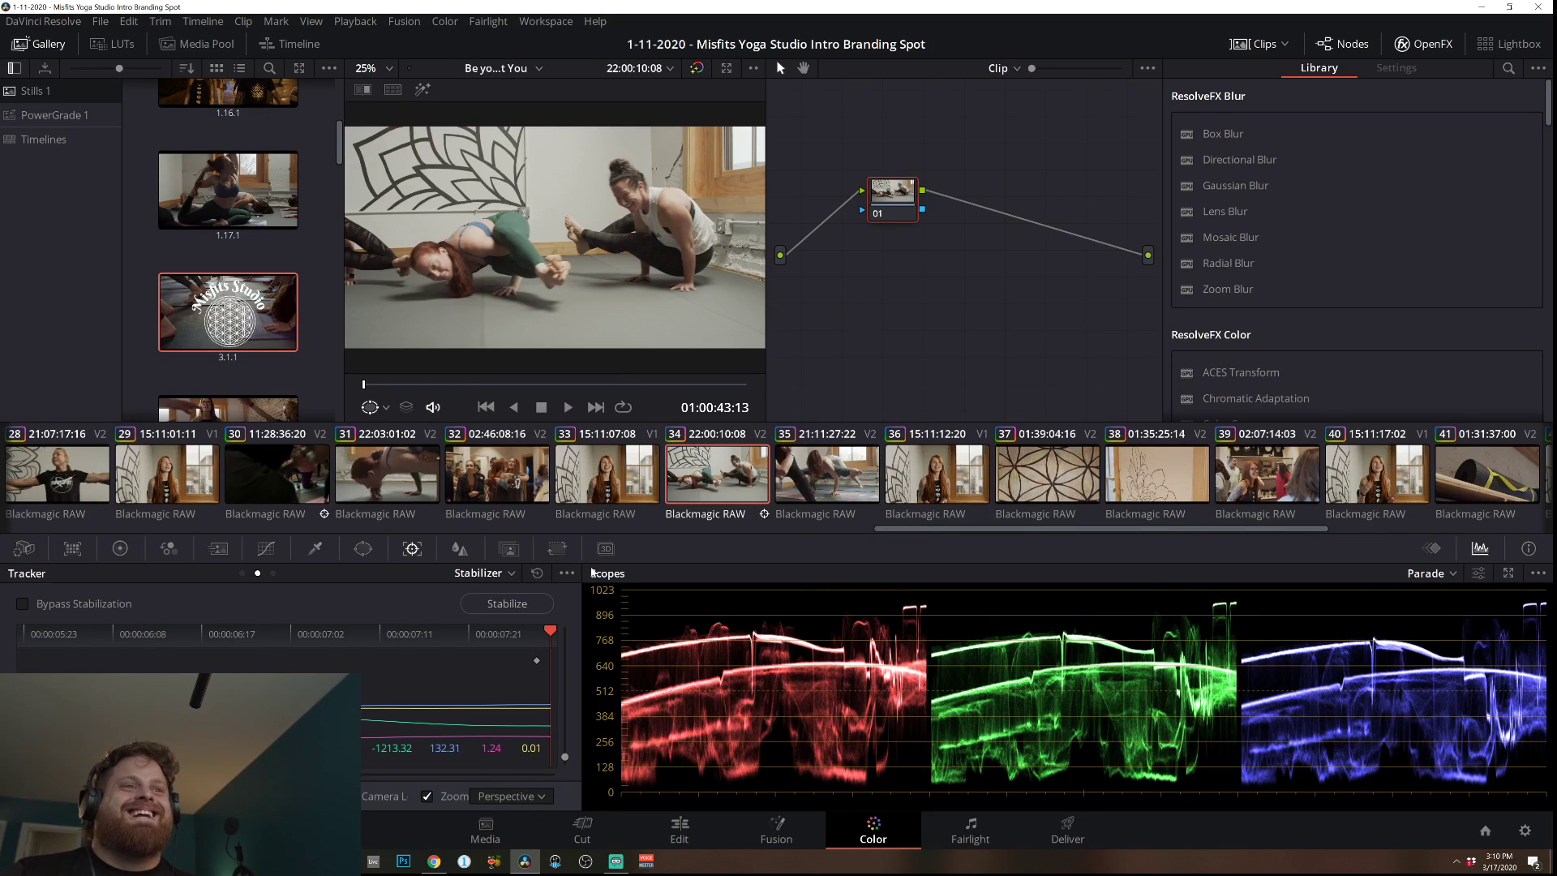
click(537, 575)
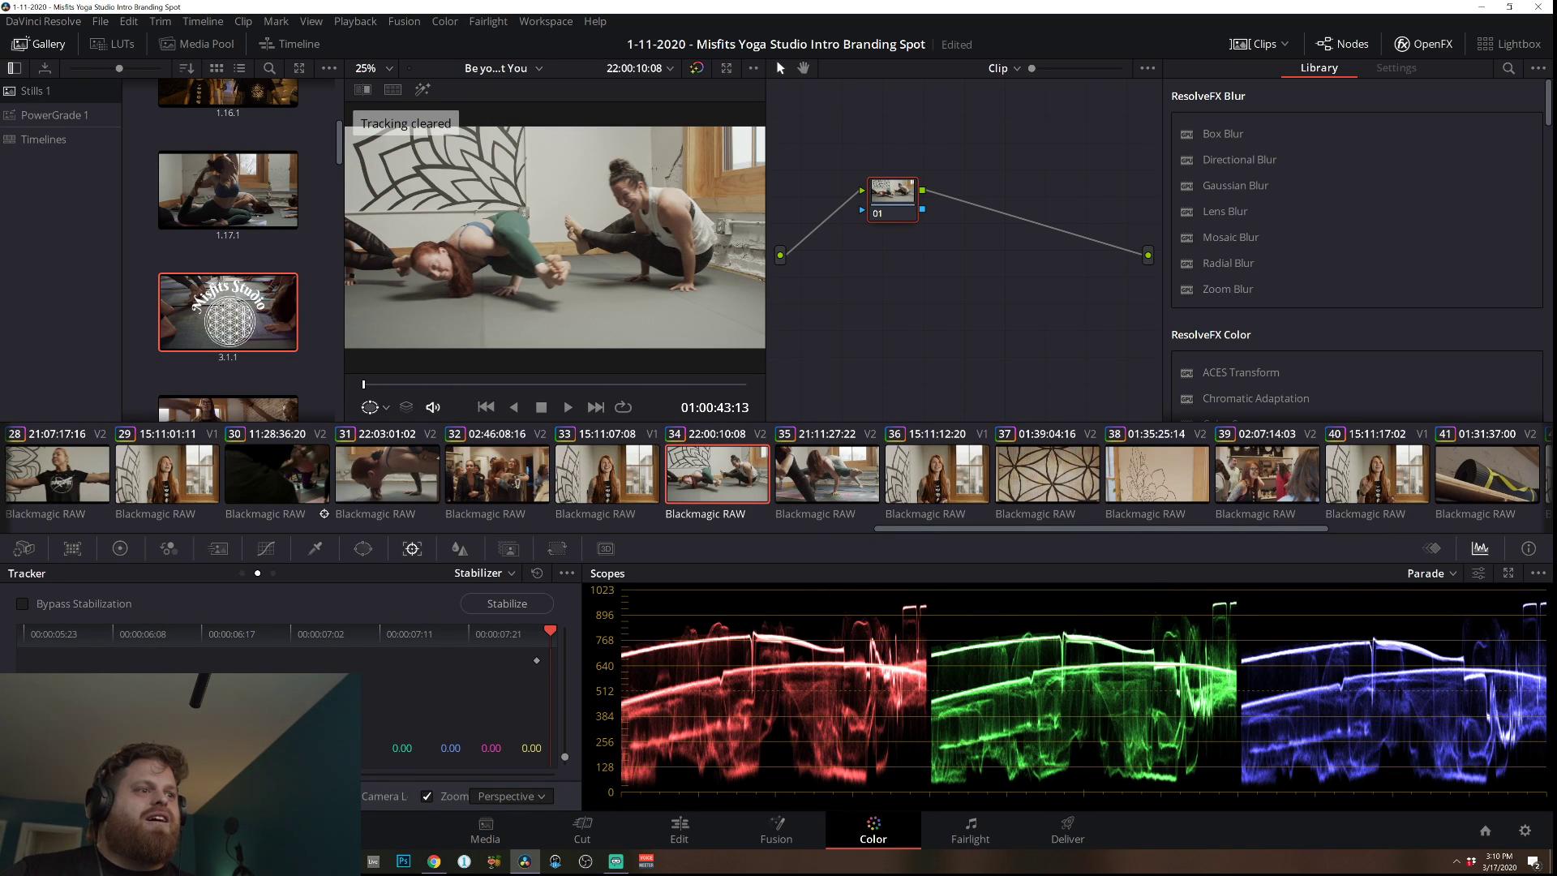
click(517, 605)
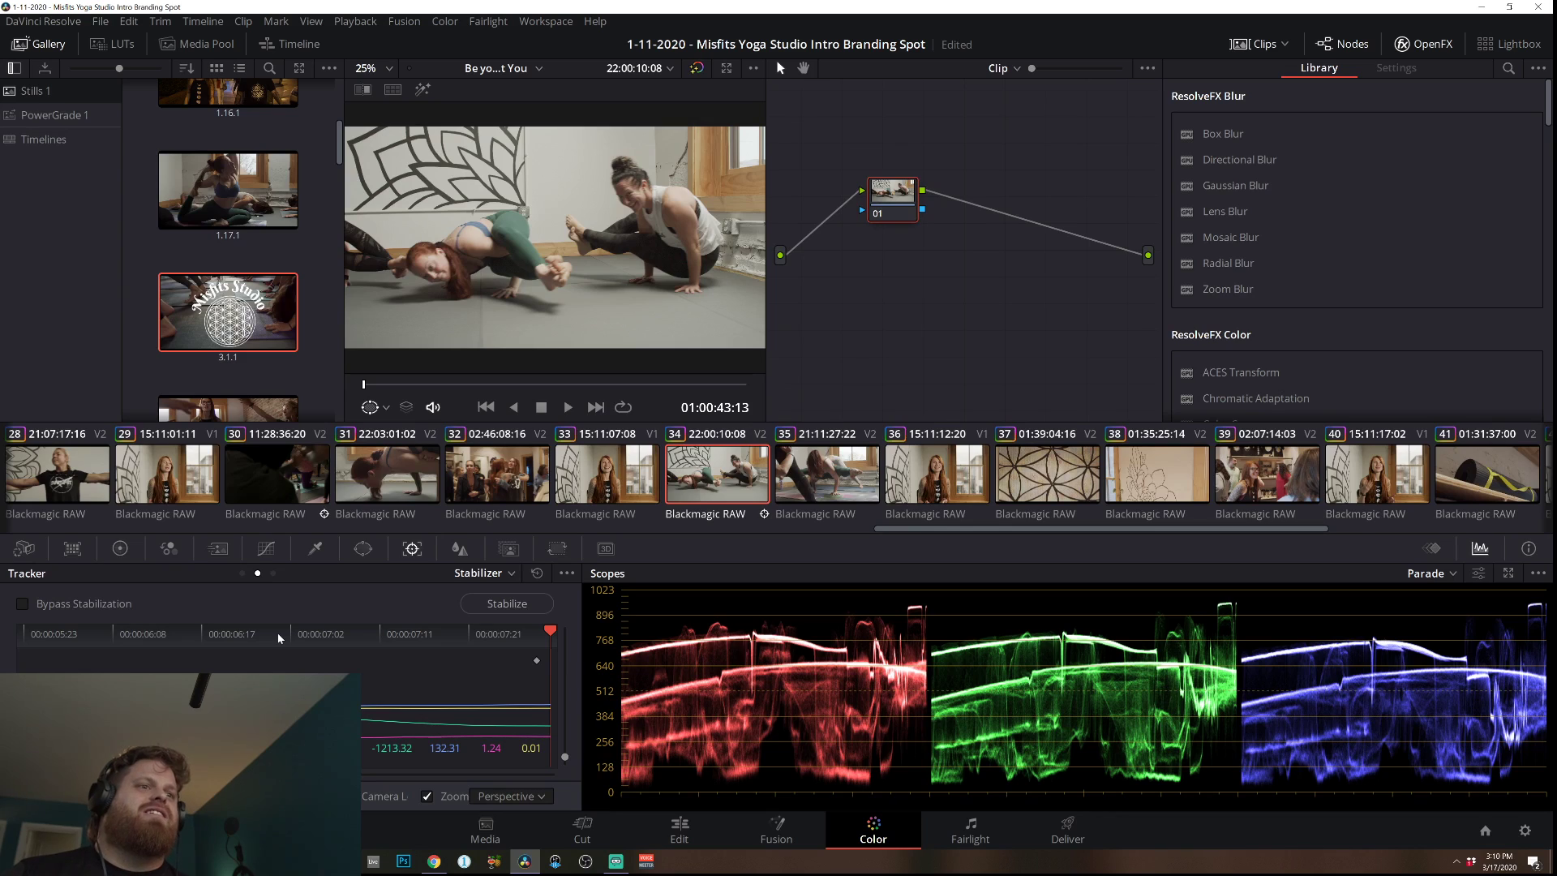
Play the passage leading into and through the arm-balance shots, including in full screen, to check the unbypassed Perspective stabilization.
key(Up)
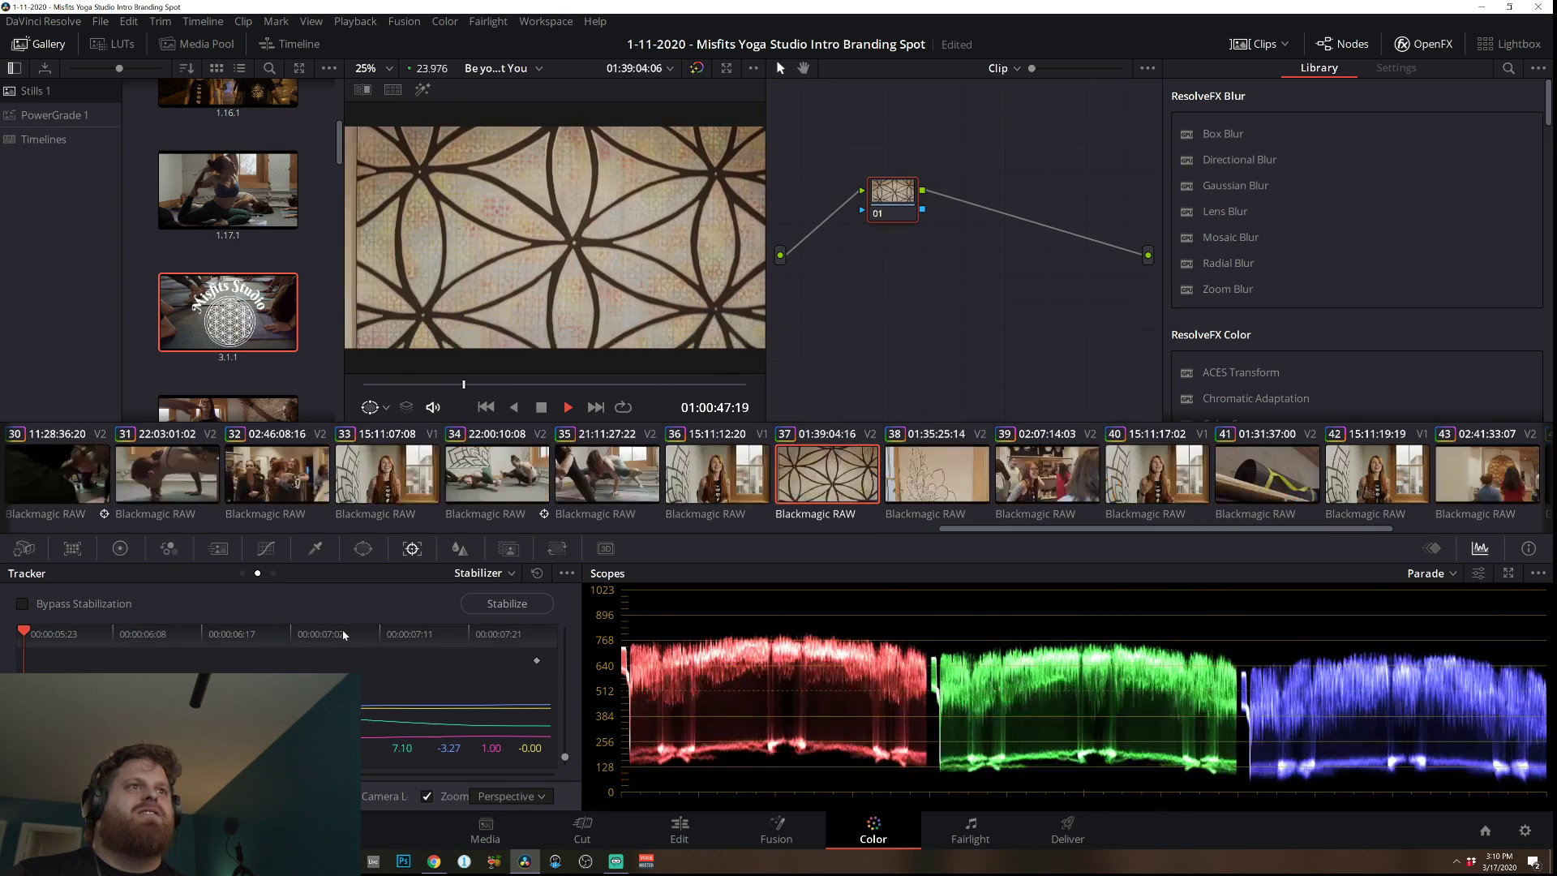
click(369, 479)
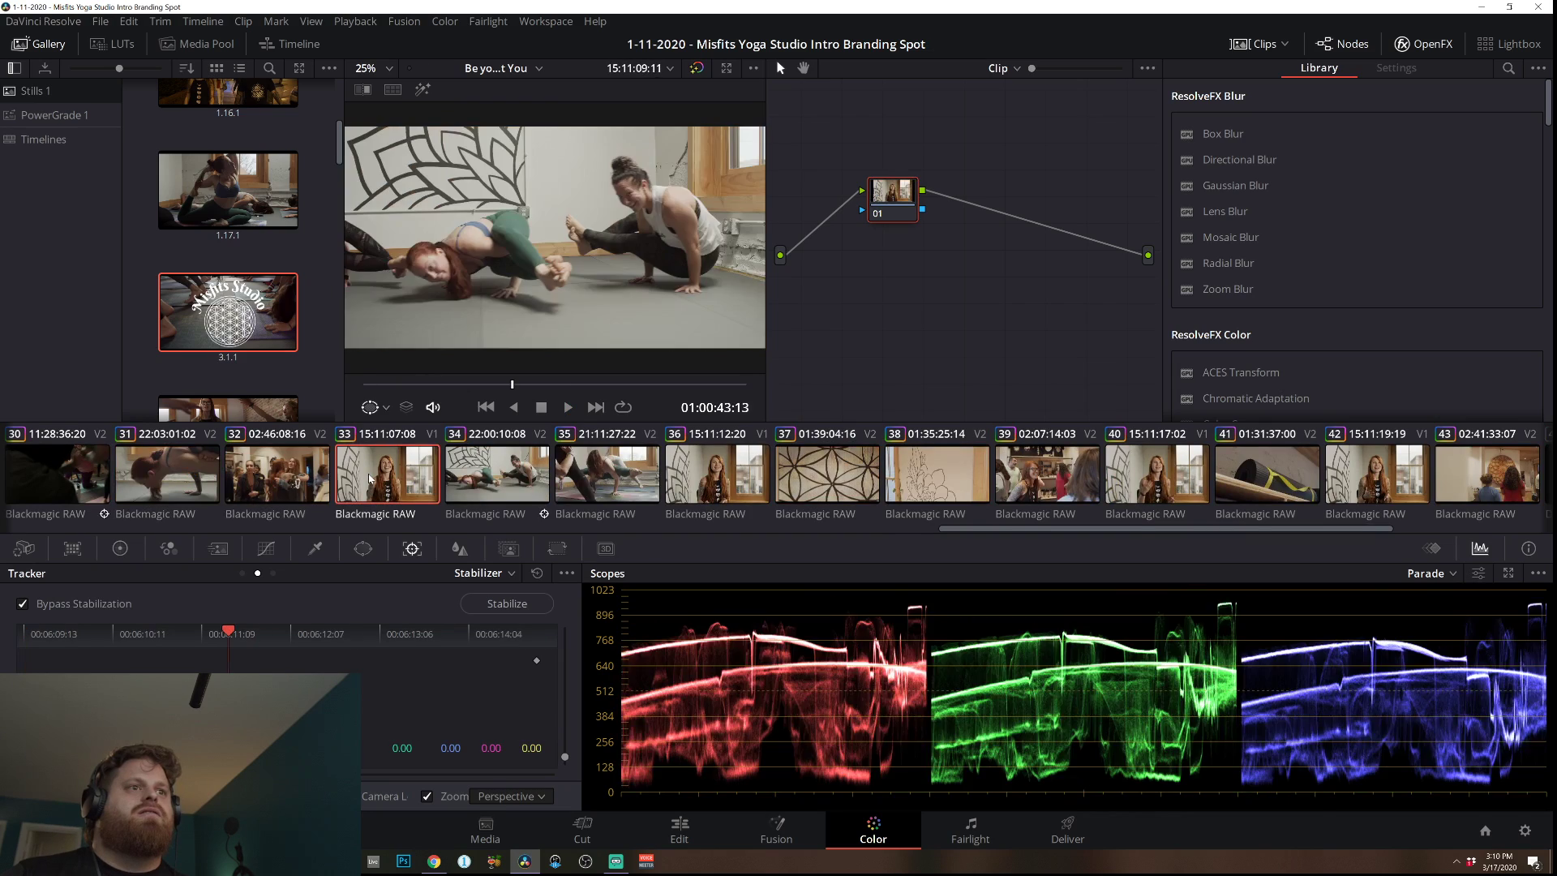
key(space)
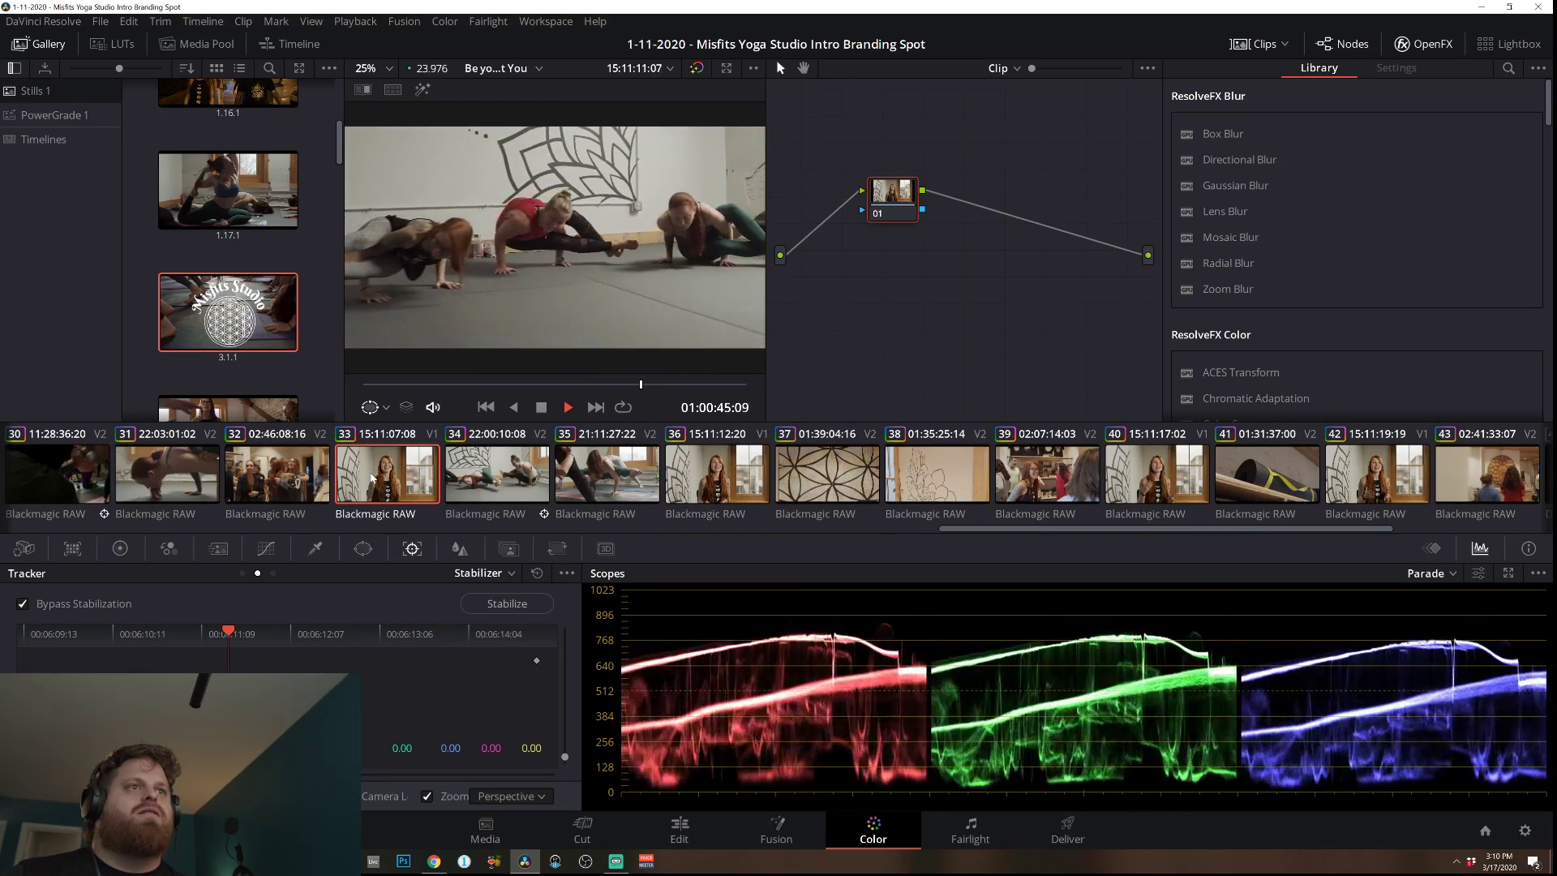
key(ctrl+f)
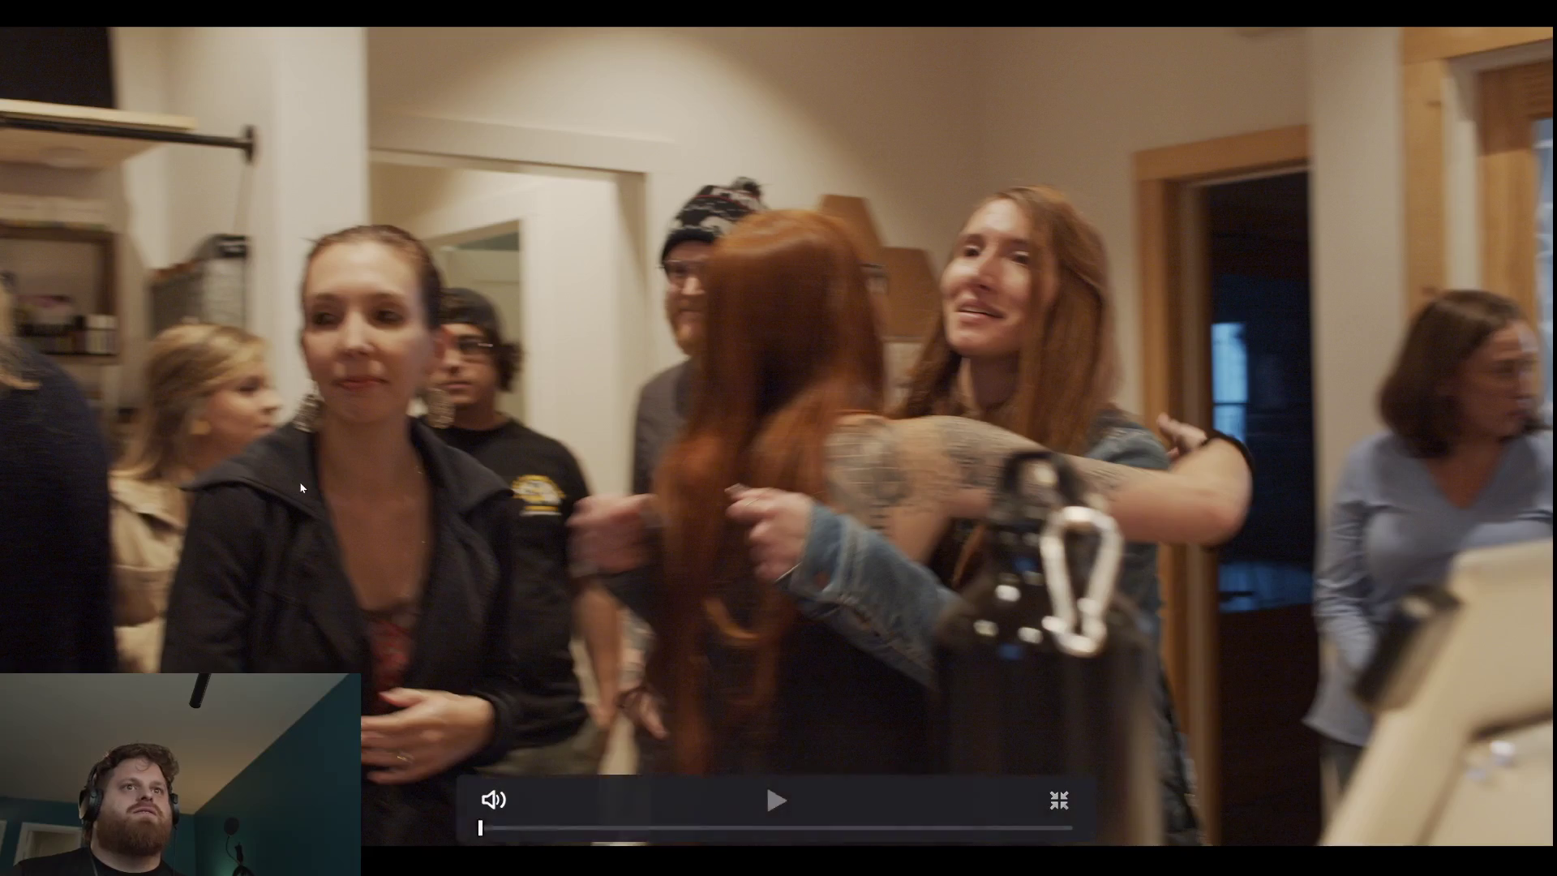
key(space)
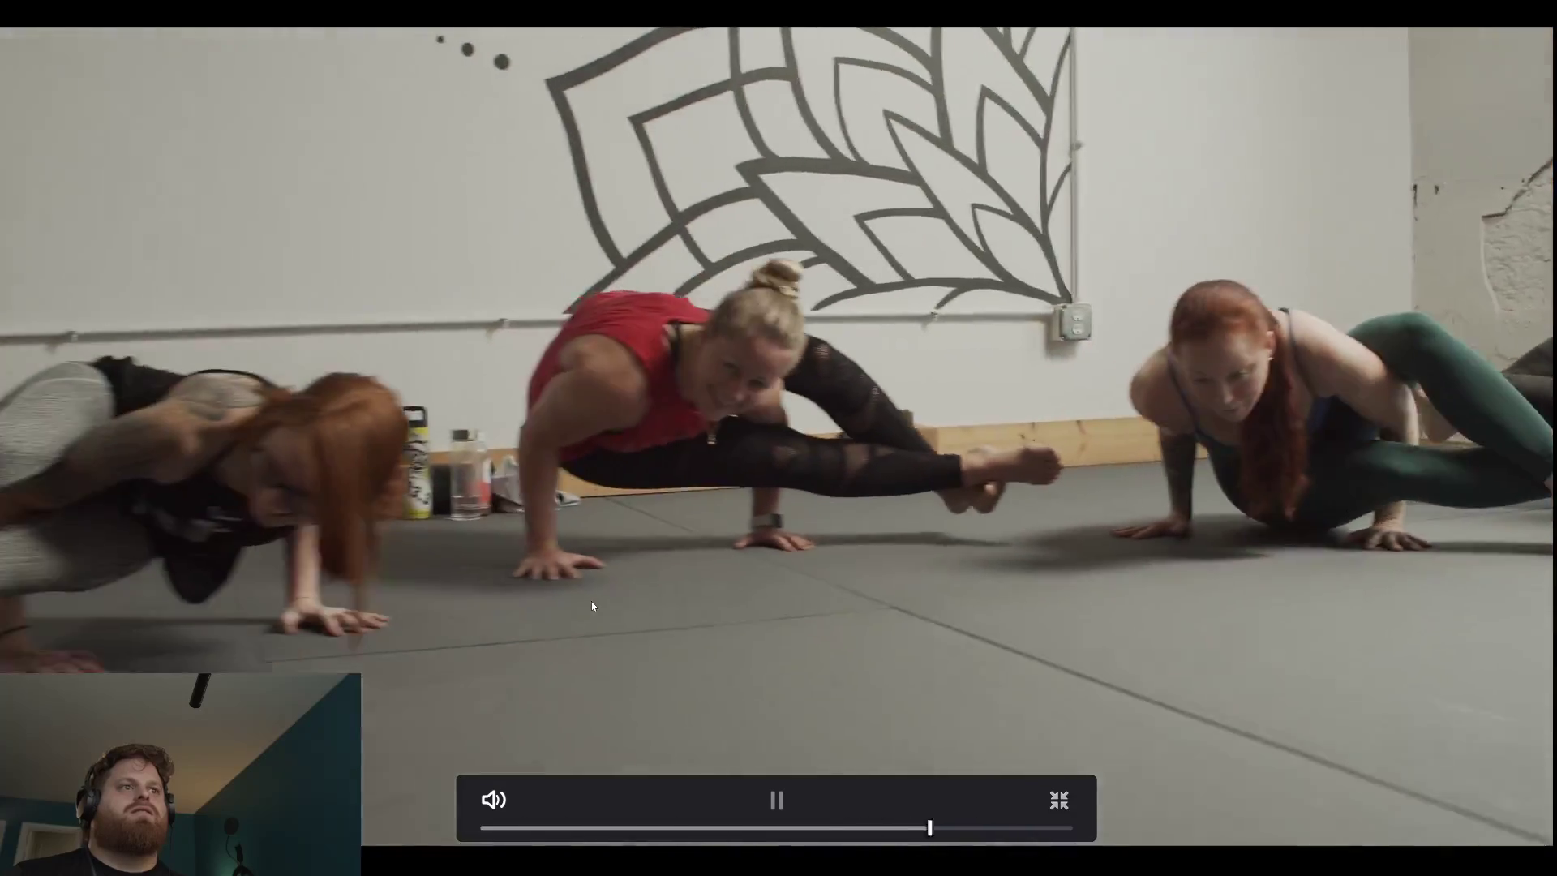
click(765, 777)
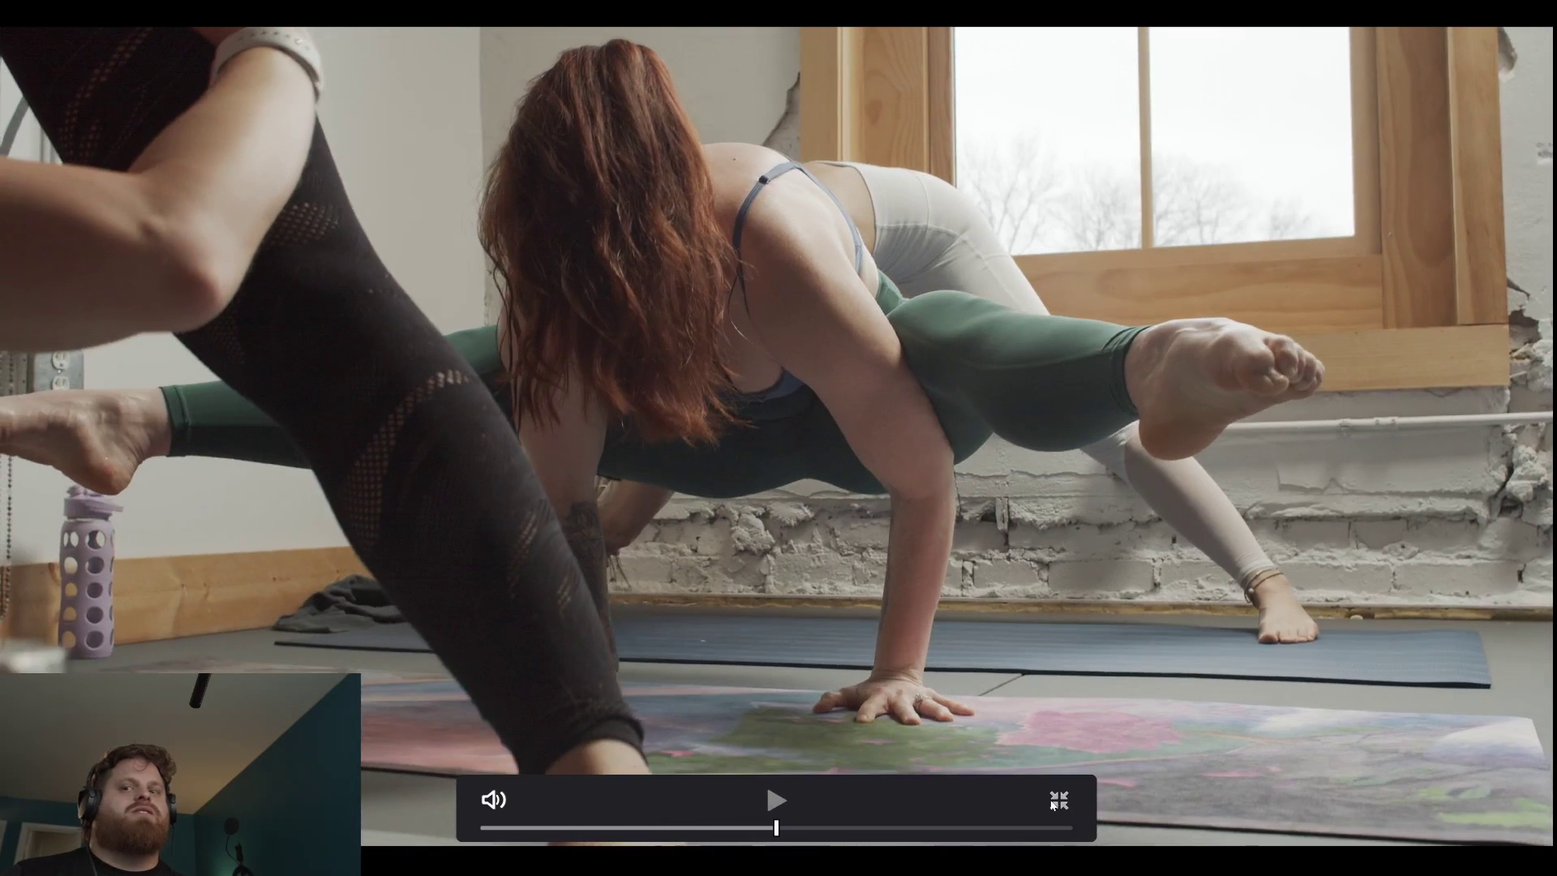
click(1056, 802)
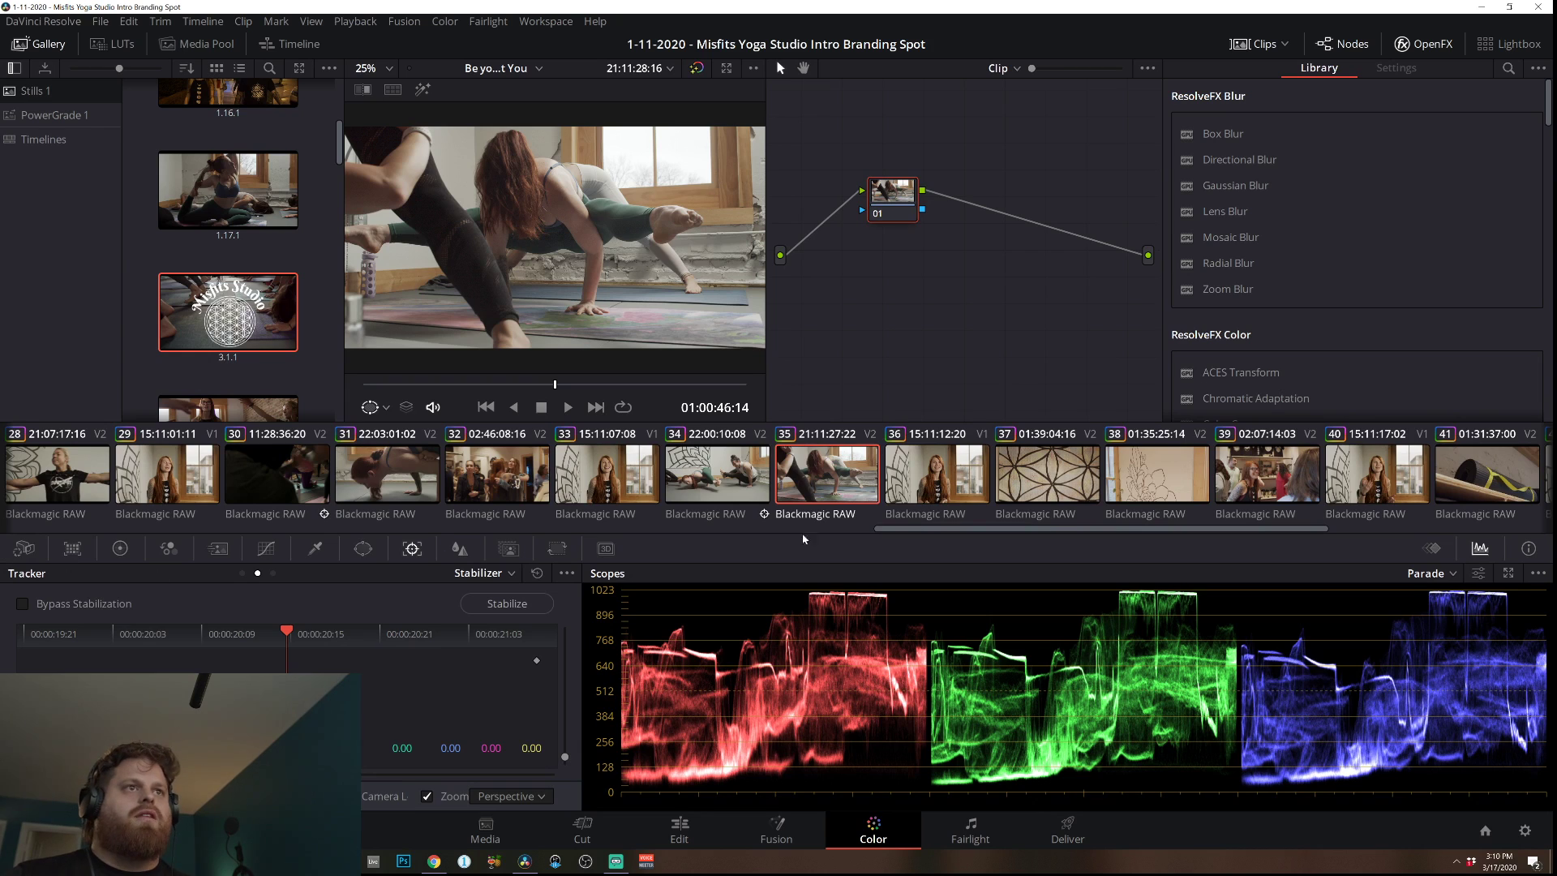
Play the whole spot from the beginning in full screen to review the edit.
key(Home)
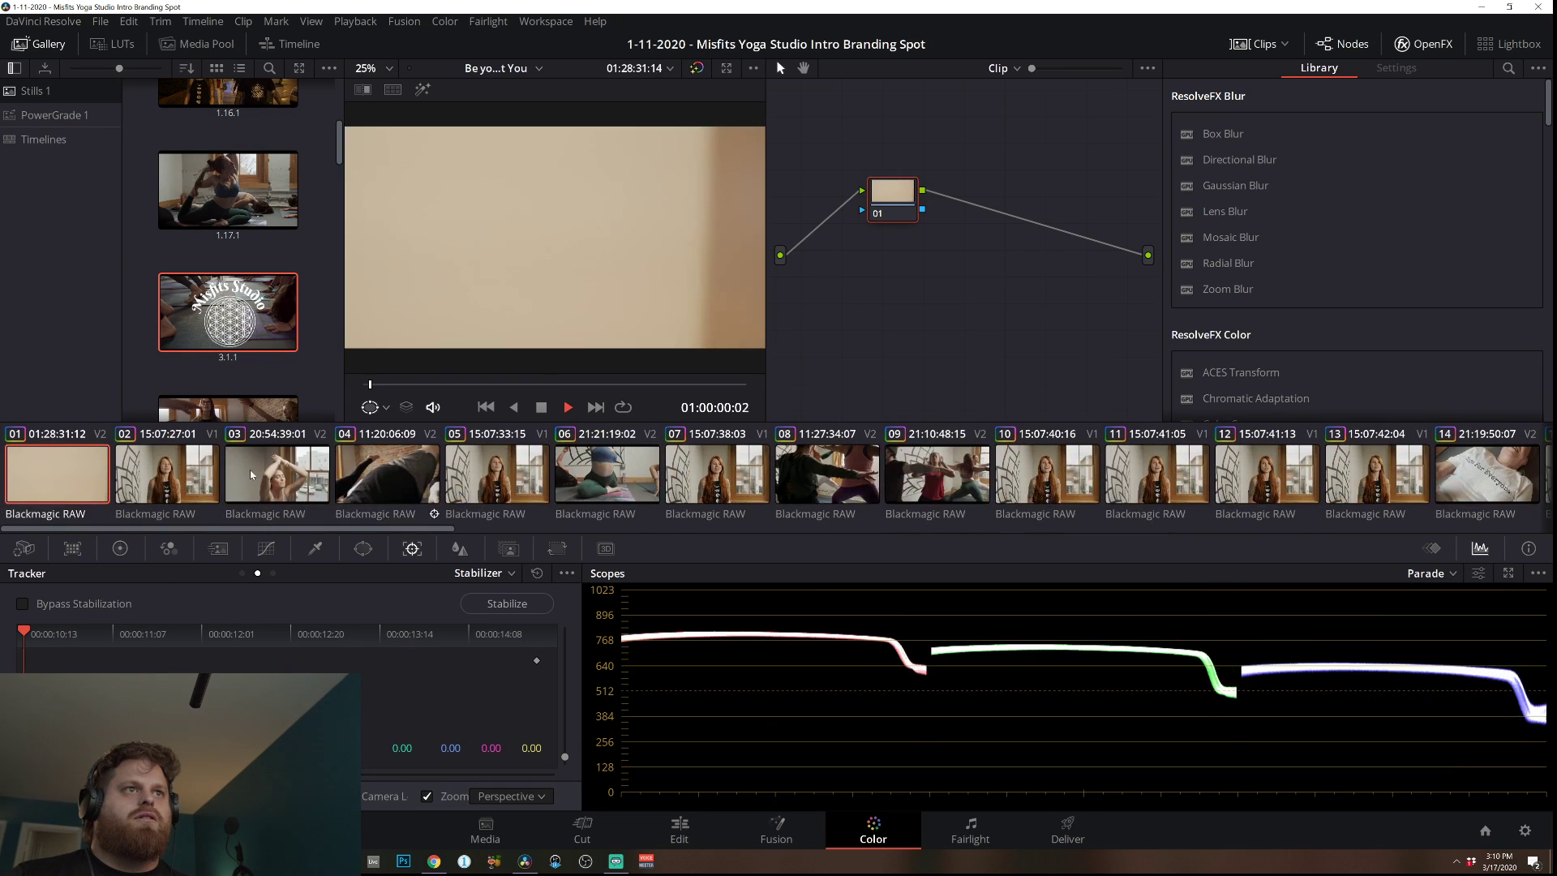
key(ctrl+f)
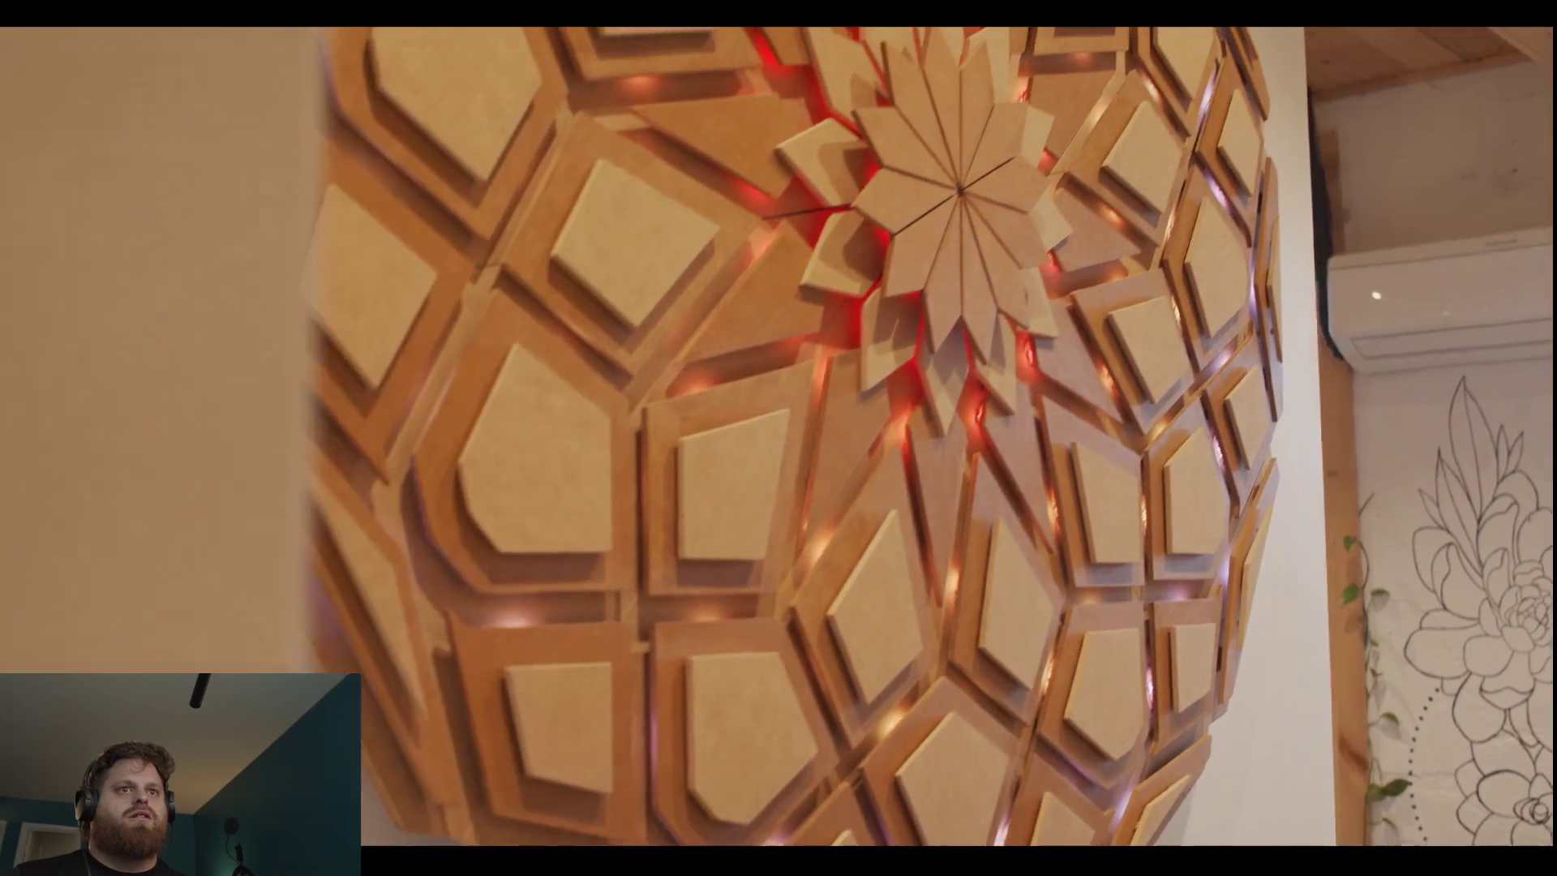
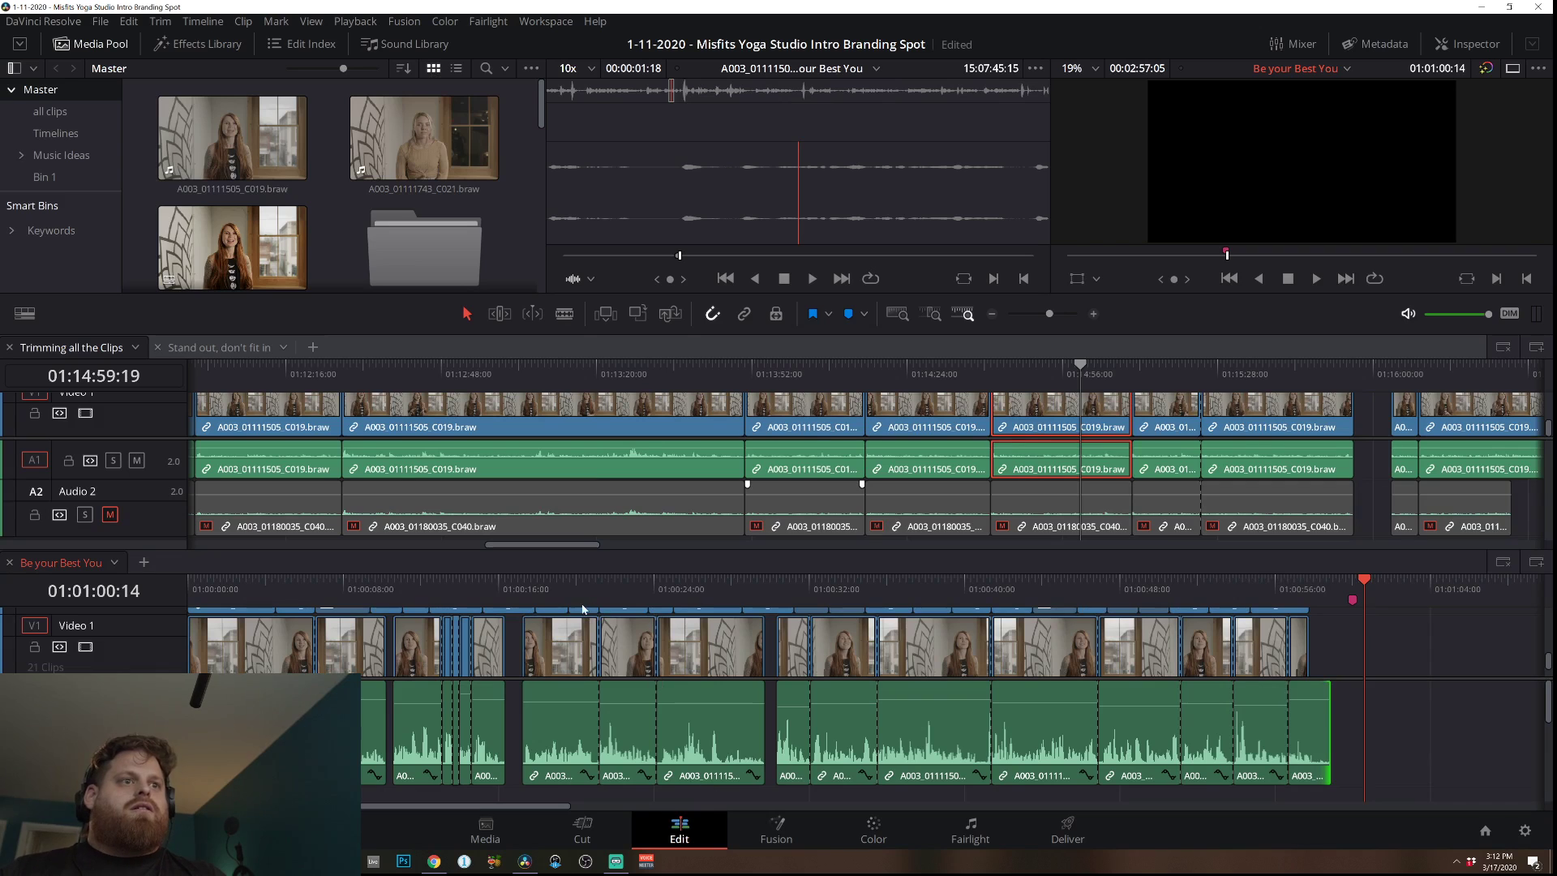
Return the playhead to the start of the Be your Best You timeline on the Edit page and save the project.
key(Home)
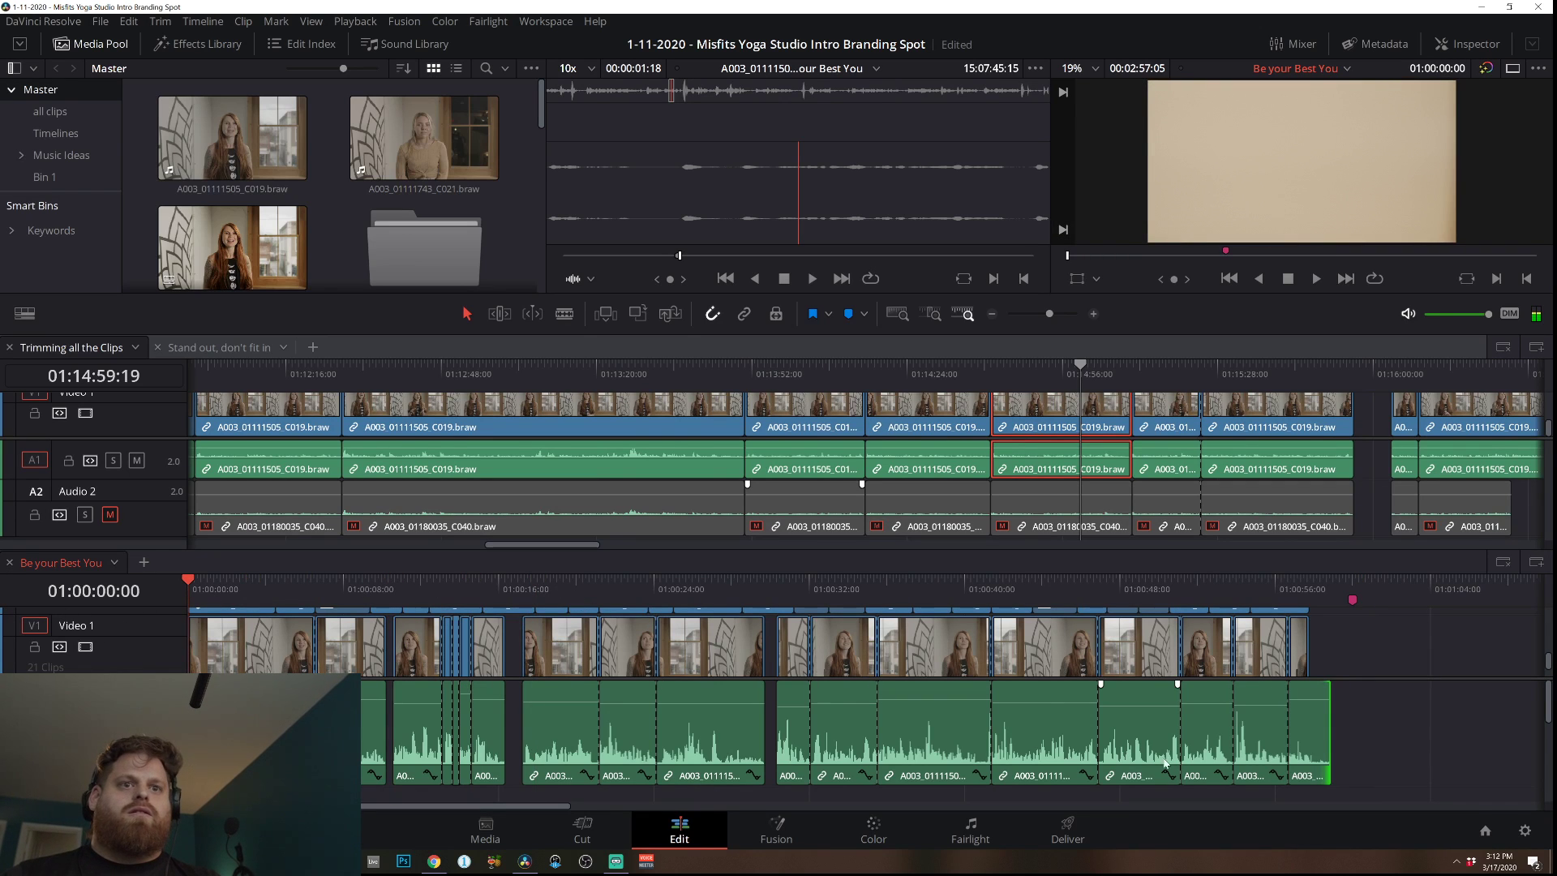
scroll(1306, 733, down, 3)
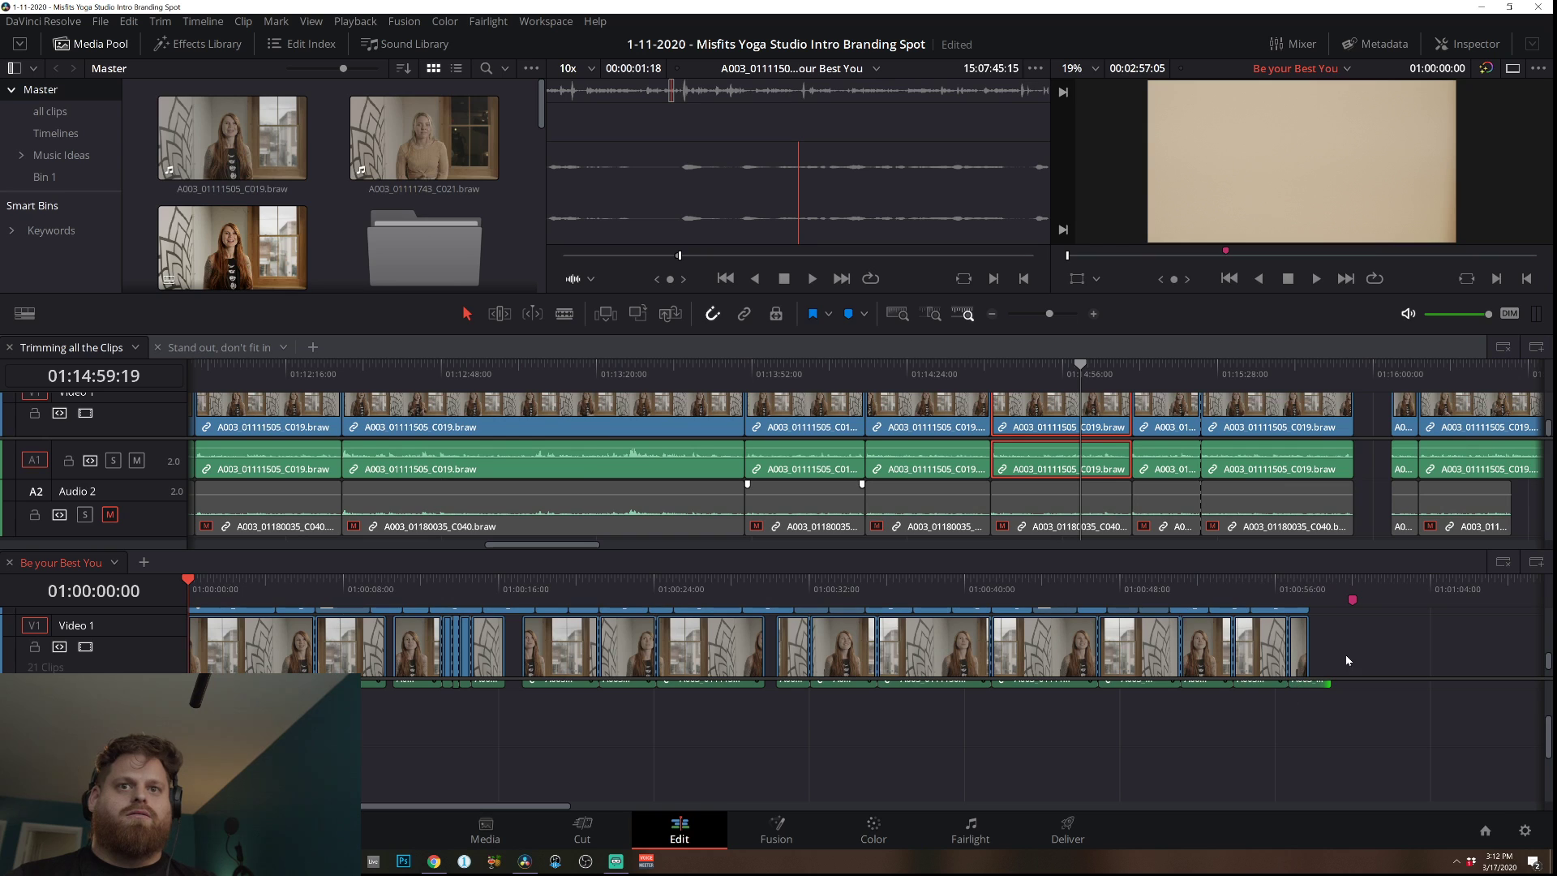
key(ctrl+s)
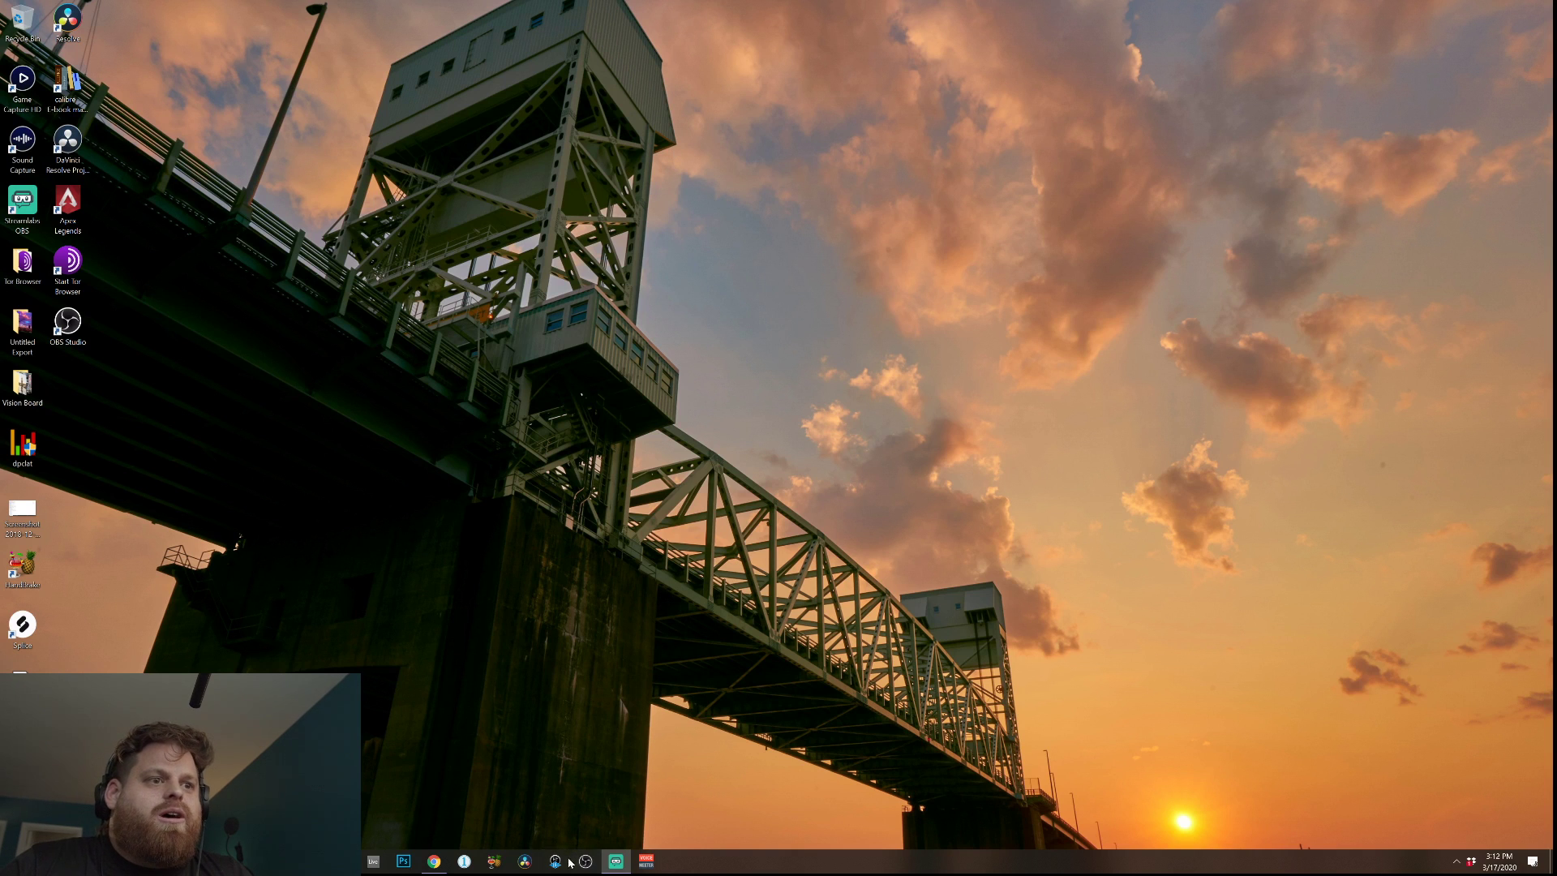
Relaunch DaVinci Resolve and open the project 1-11-2020 - Misfits Yoga Studio Intro Branding Spot.
click(526, 861)
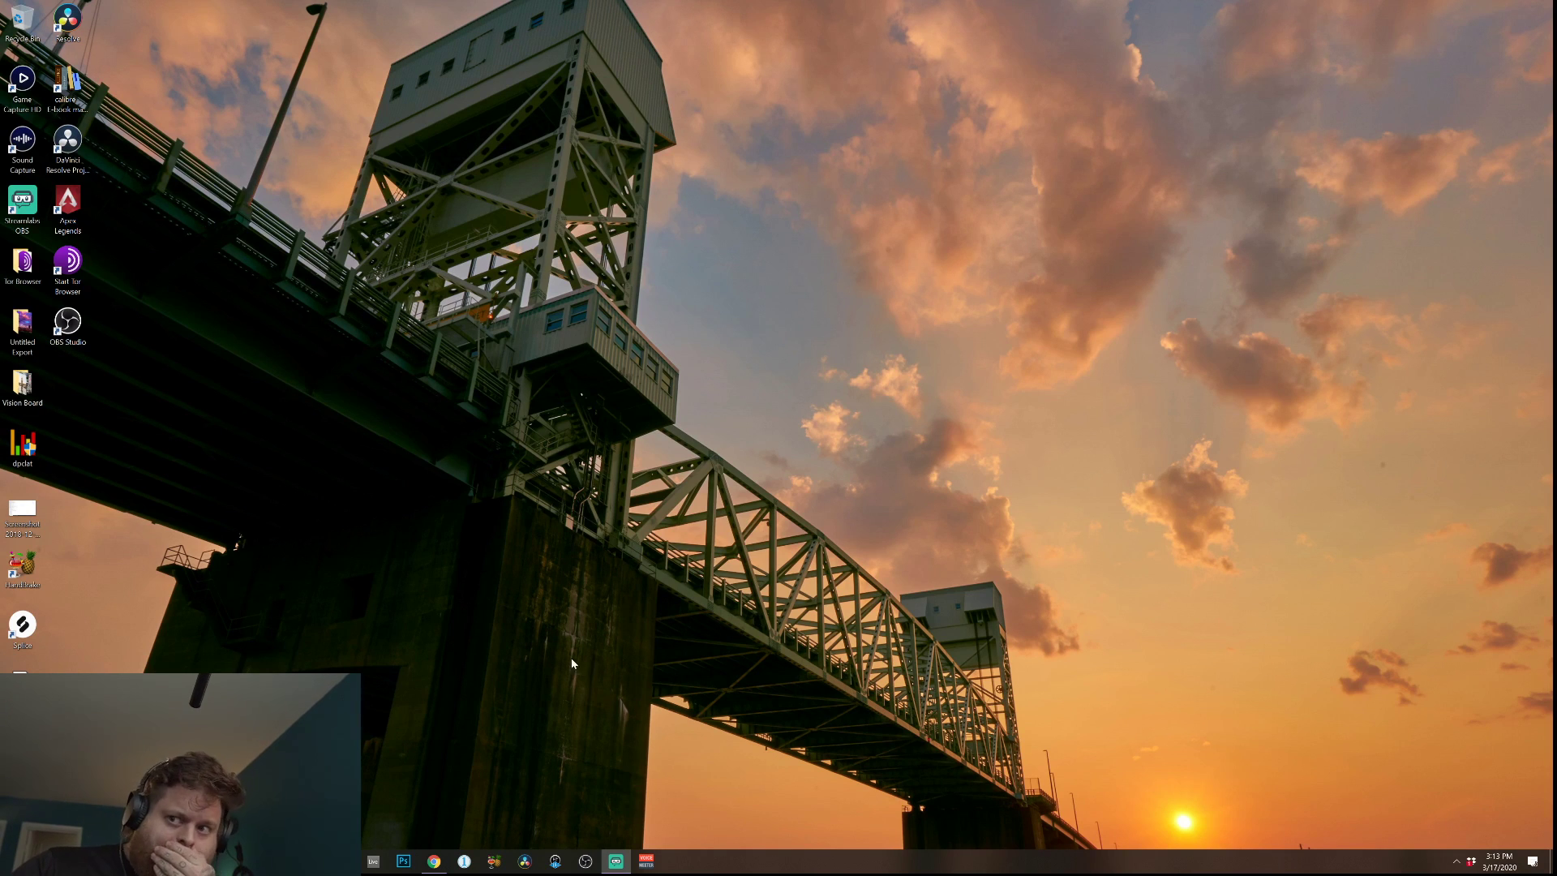
click(524, 861)
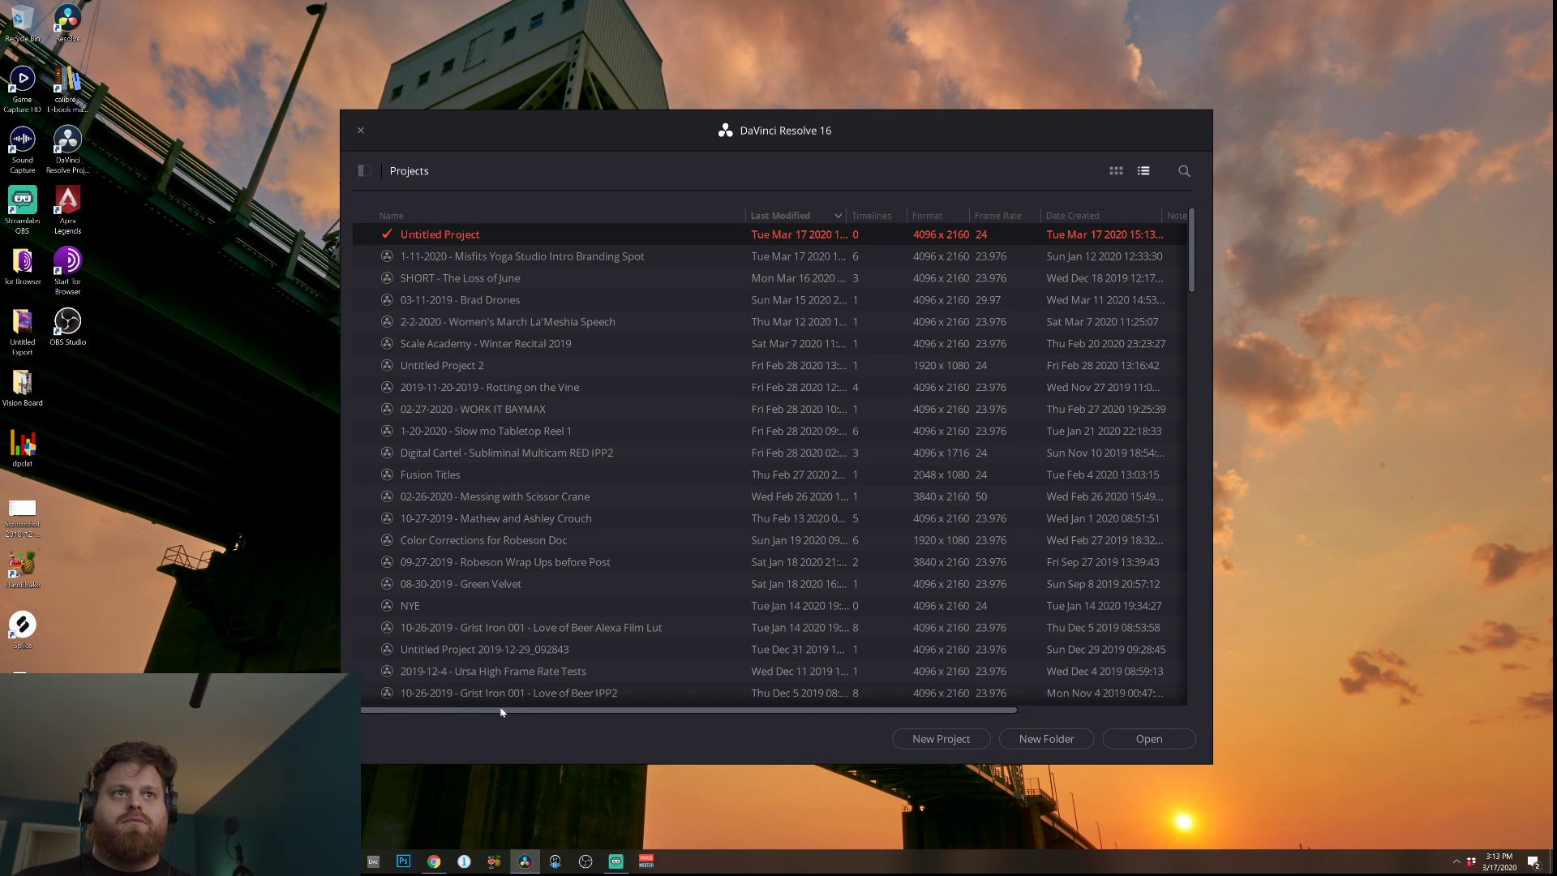
double_click(519, 256)
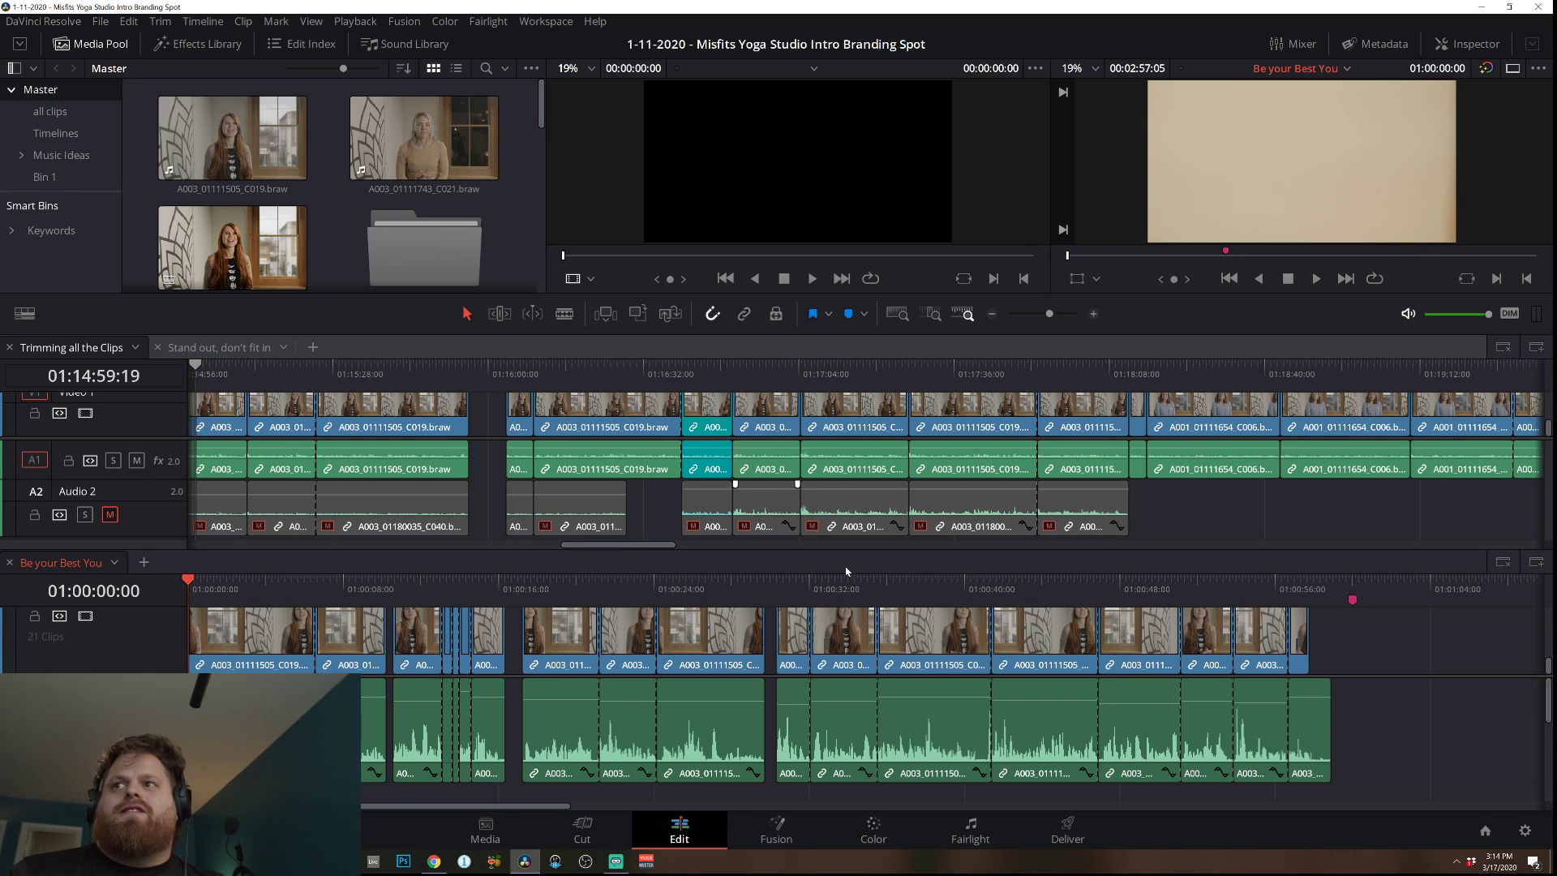
Move the Be your Best You playhead to 01:00:33:01 and enlarge the video track area to view the video and music tracks.
click(767, 580)
drag(785, 584, 829, 584)
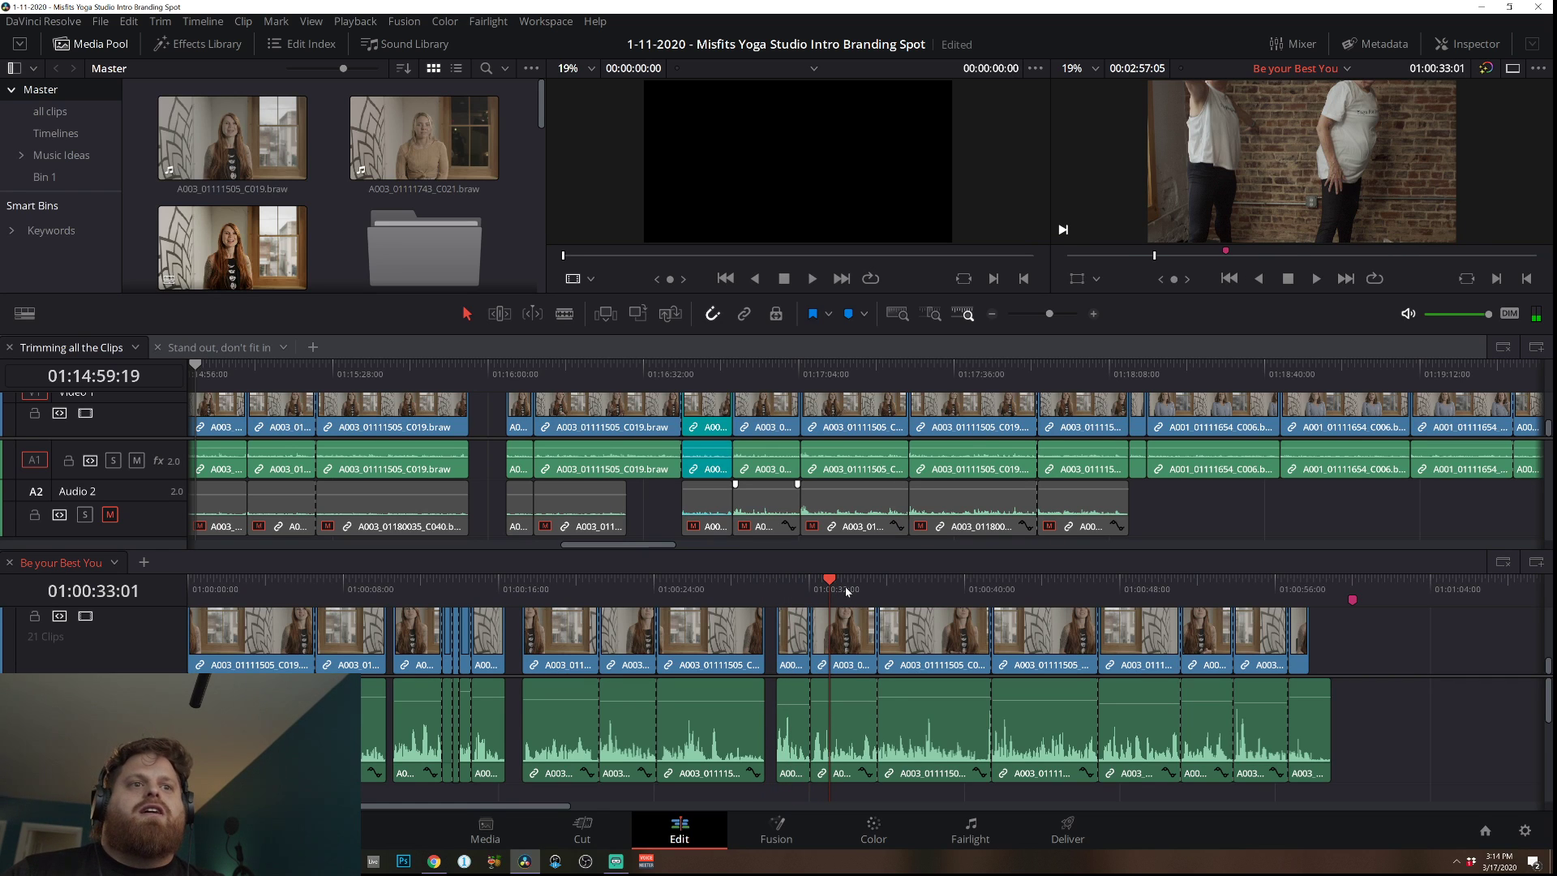
scroll(1414, 637, up, 3)
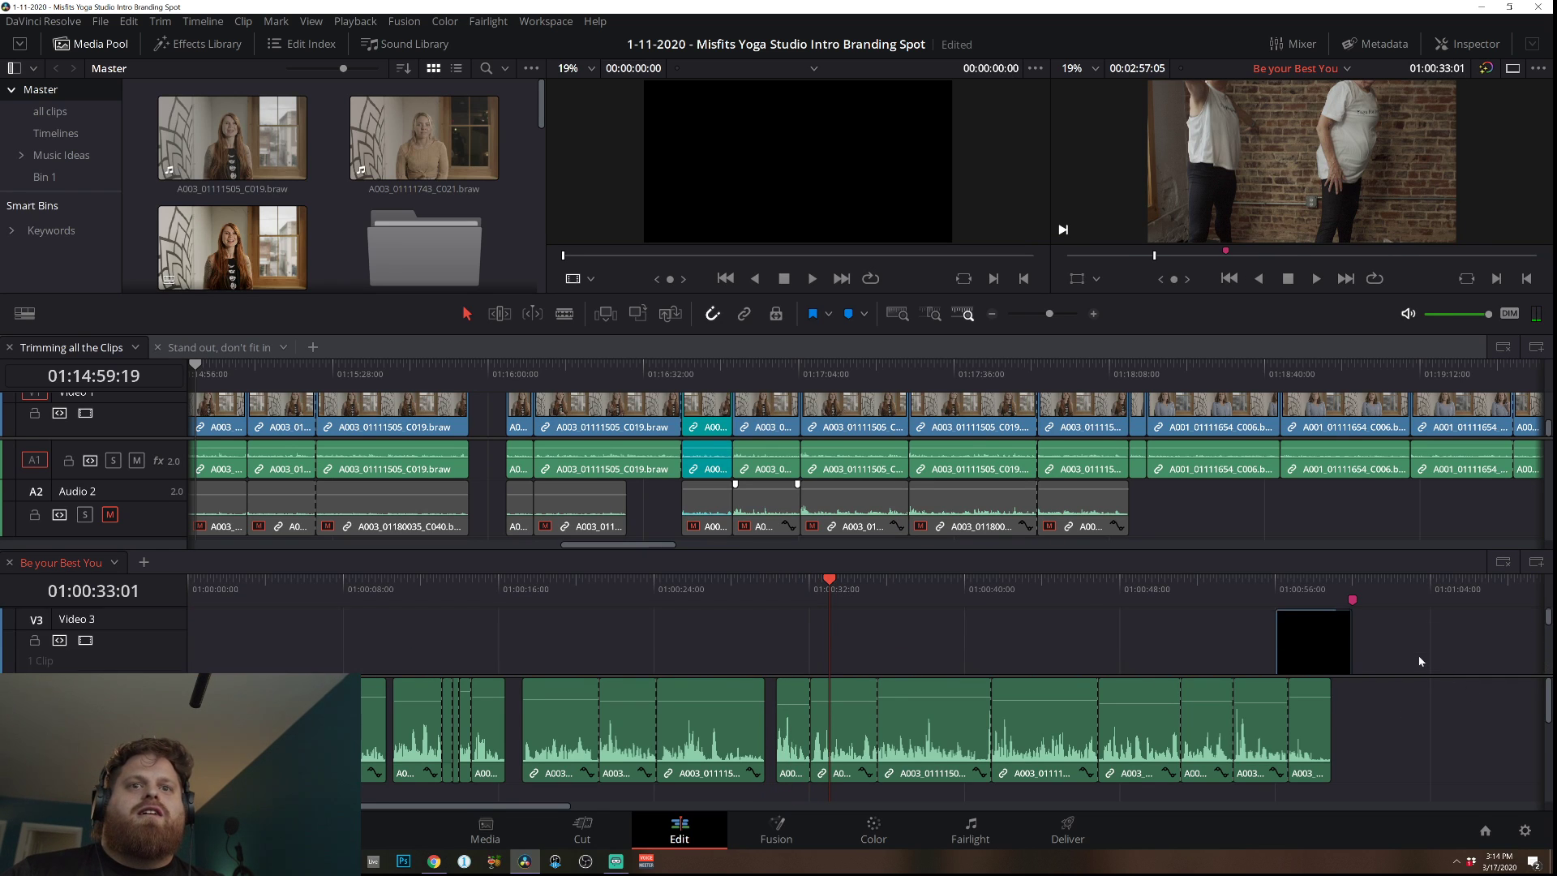
scroll(1413, 648, down, 2)
scroll(1368, 626, up, 2)
scroll(1352, 620, down, 2)
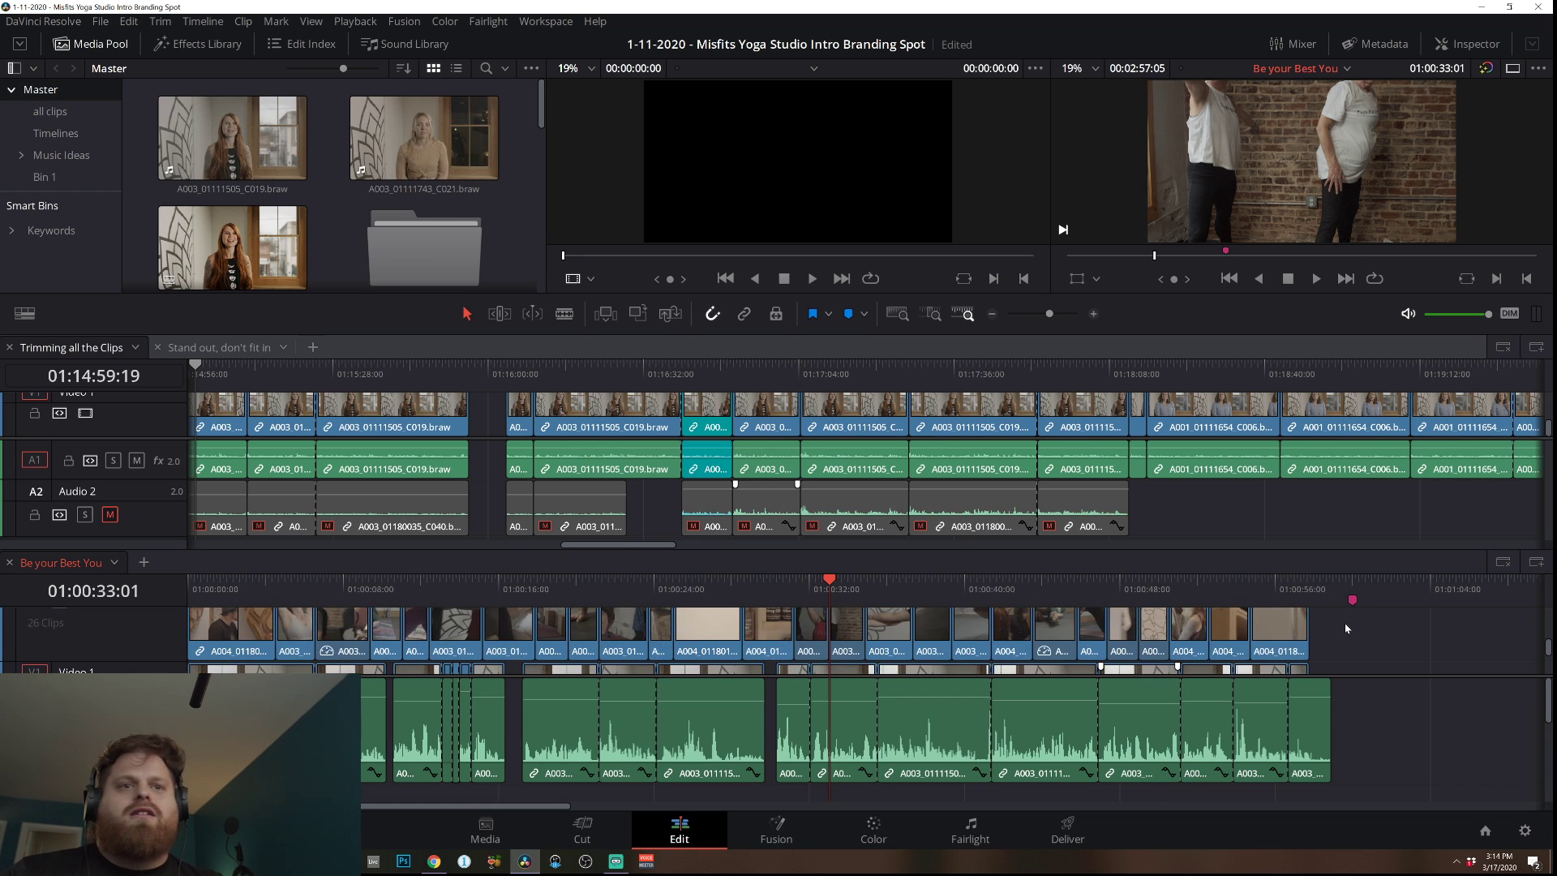
scroll(1346, 633, down, 2)
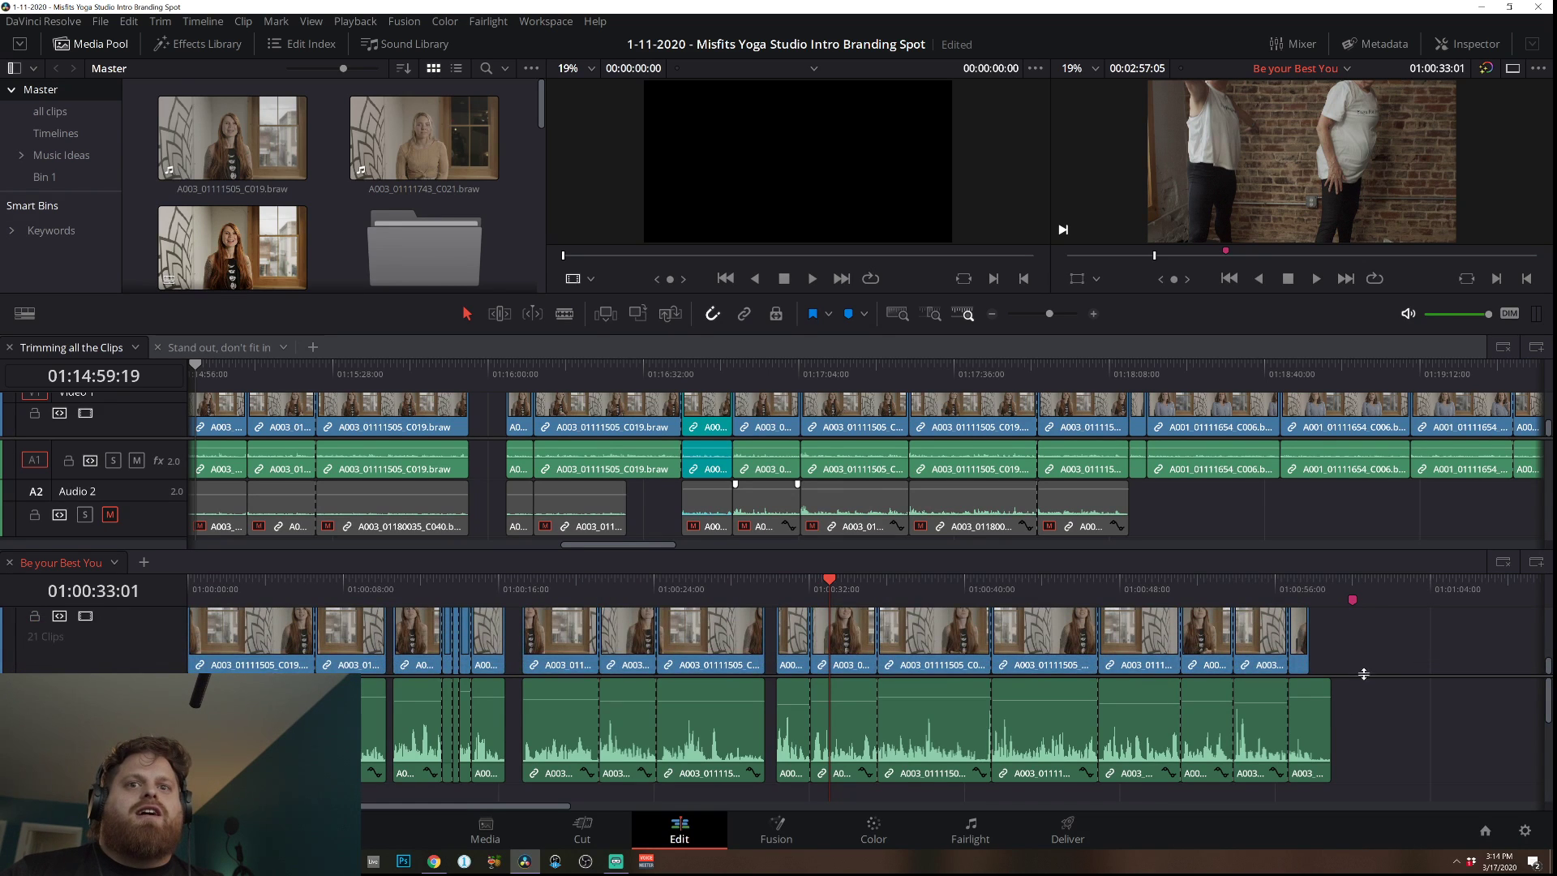
drag(1364, 675, 1383, 733)
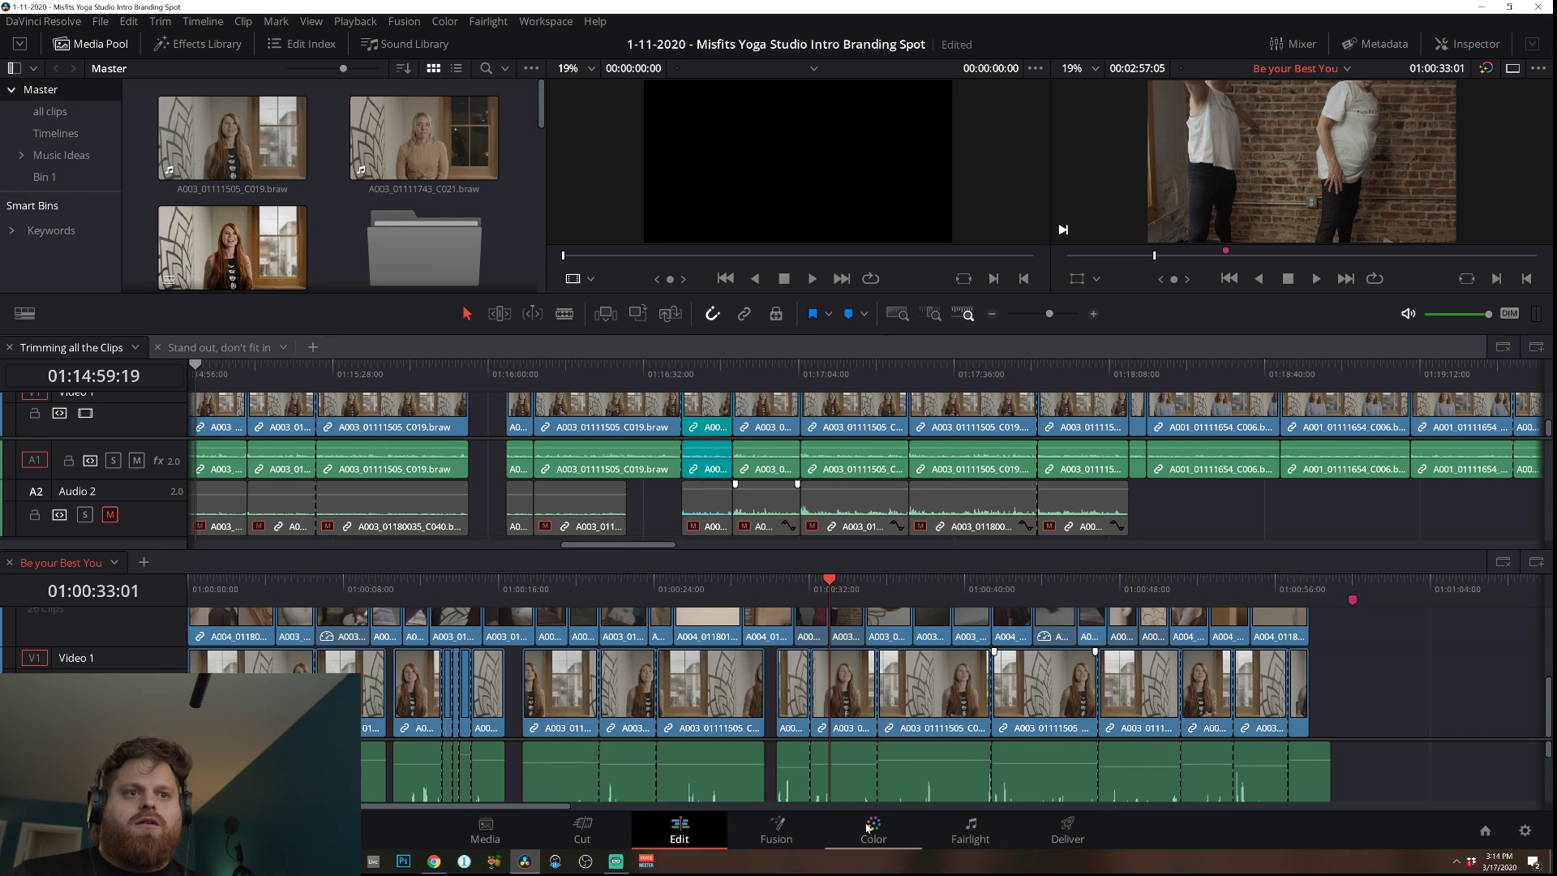
scroll(986, 789, down, 3)
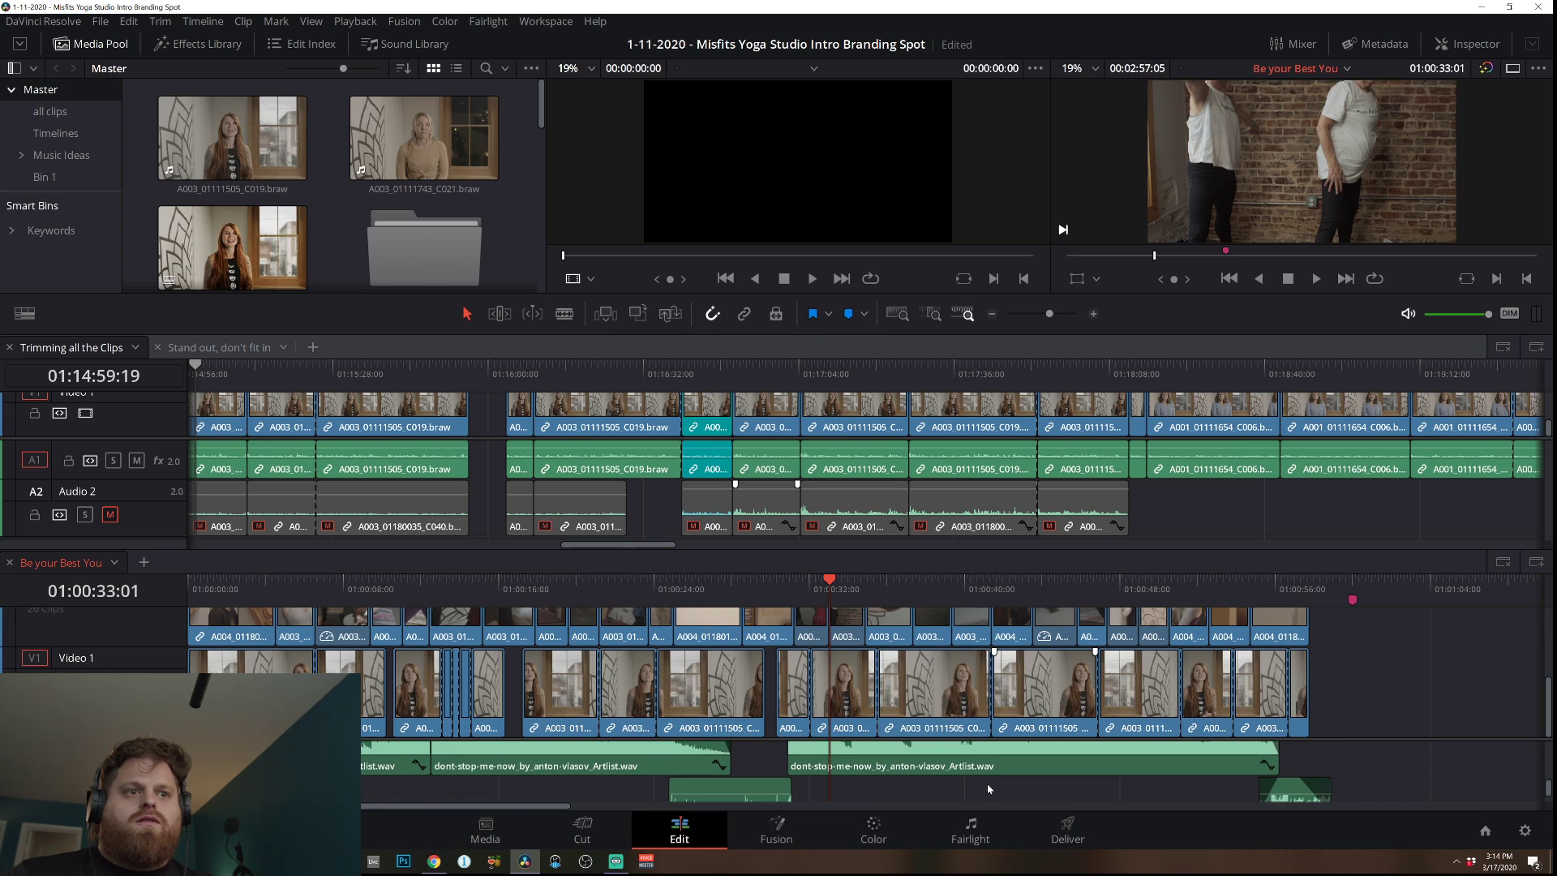
Play the Be your Best You timeline from about 01:00:29 to 01:00:47:03 to check the second music clip against the picture.
scroll(988, 788, up, 1)
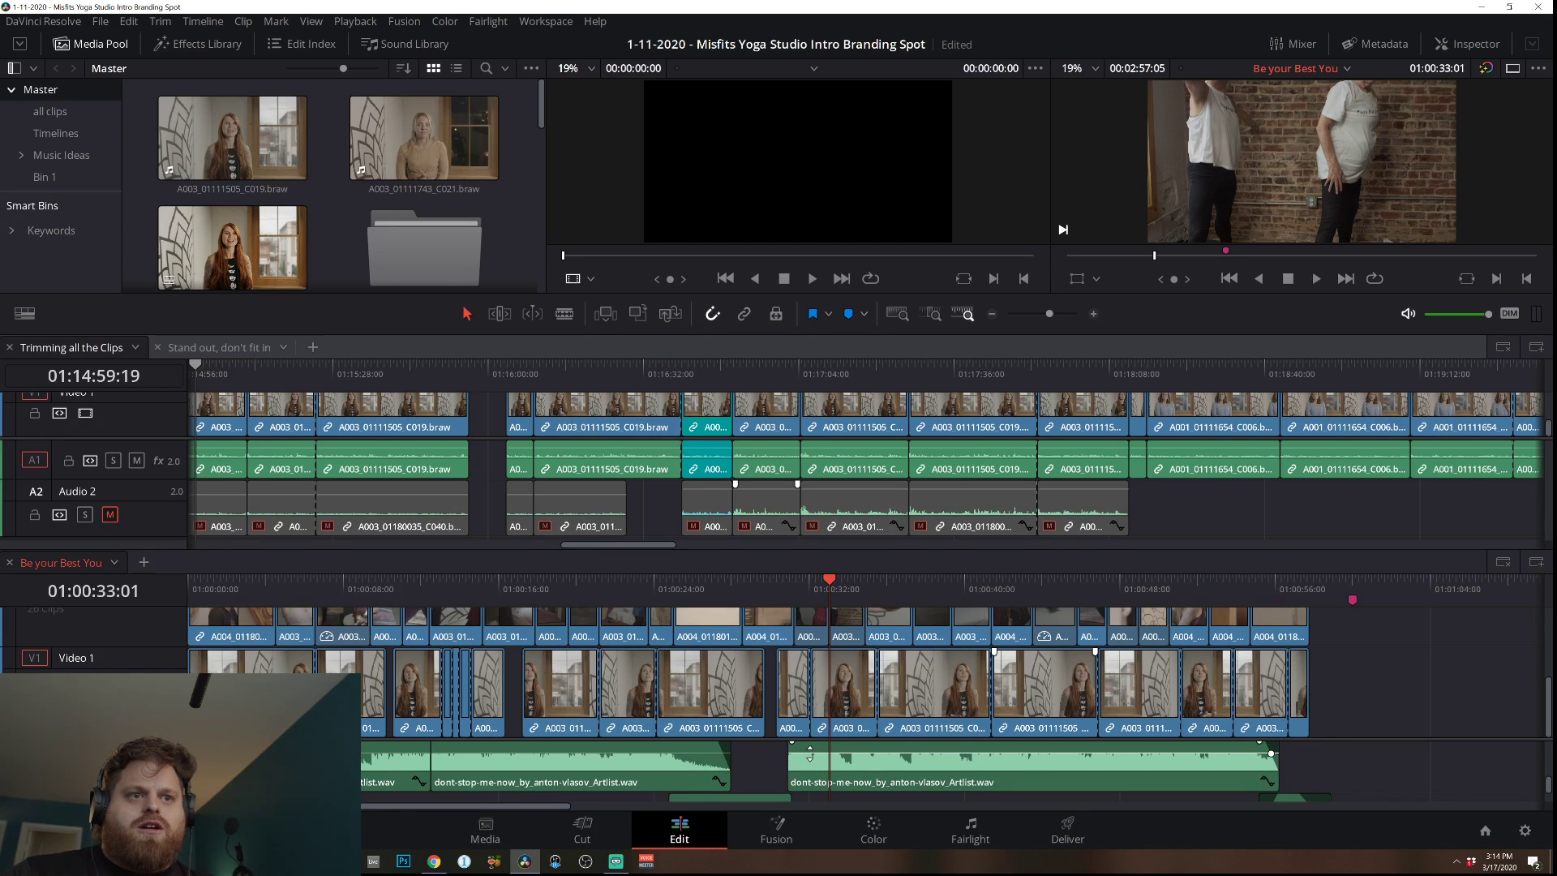
click(764, 584)
key(space)
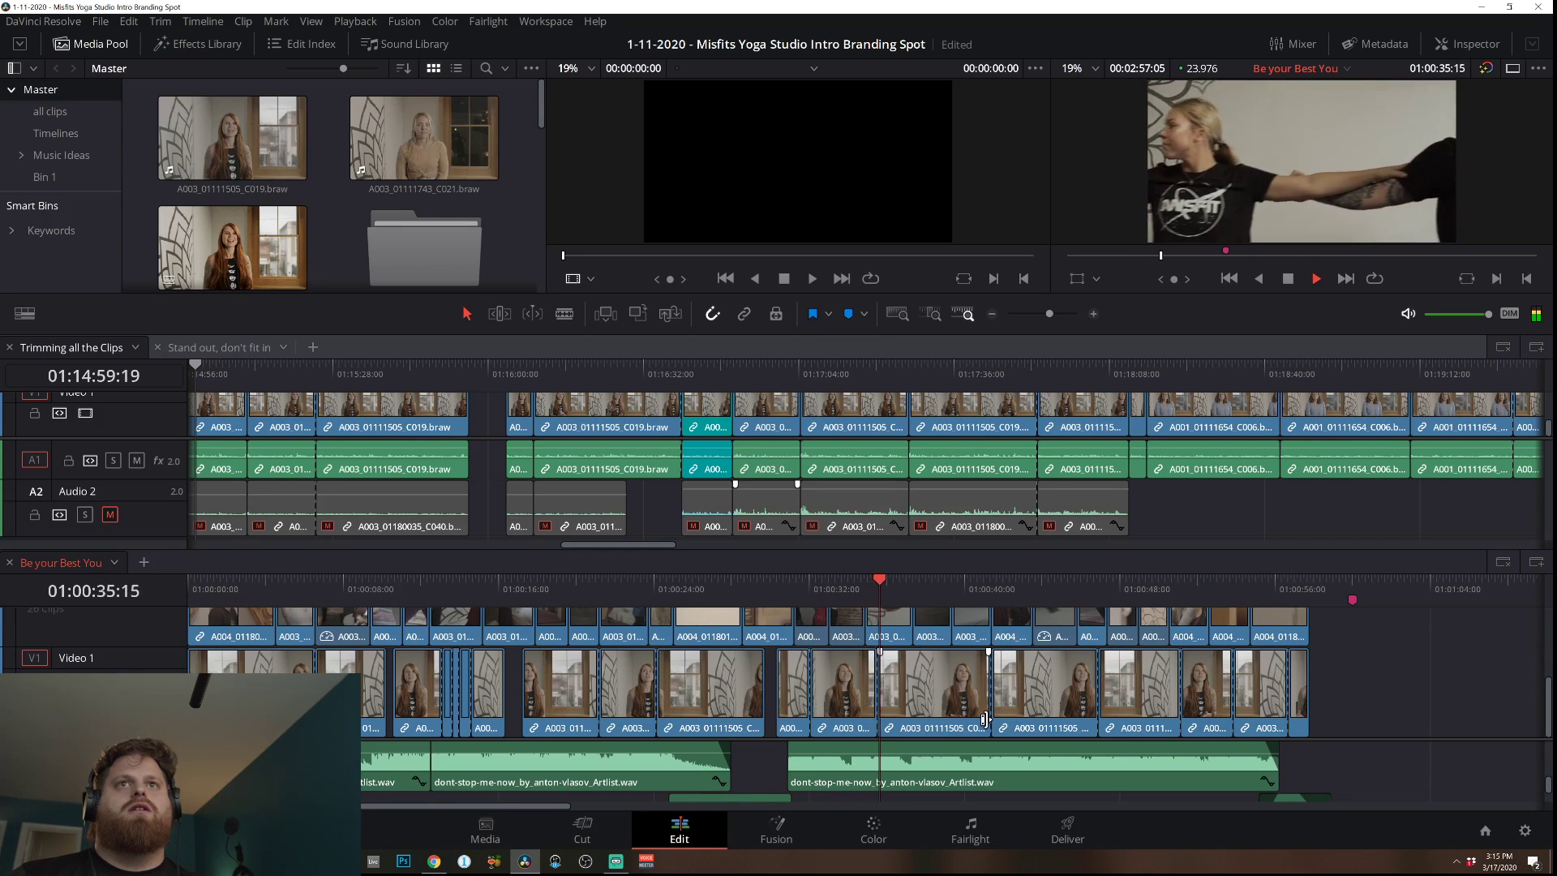
scroll(1078, 737, up, 2)
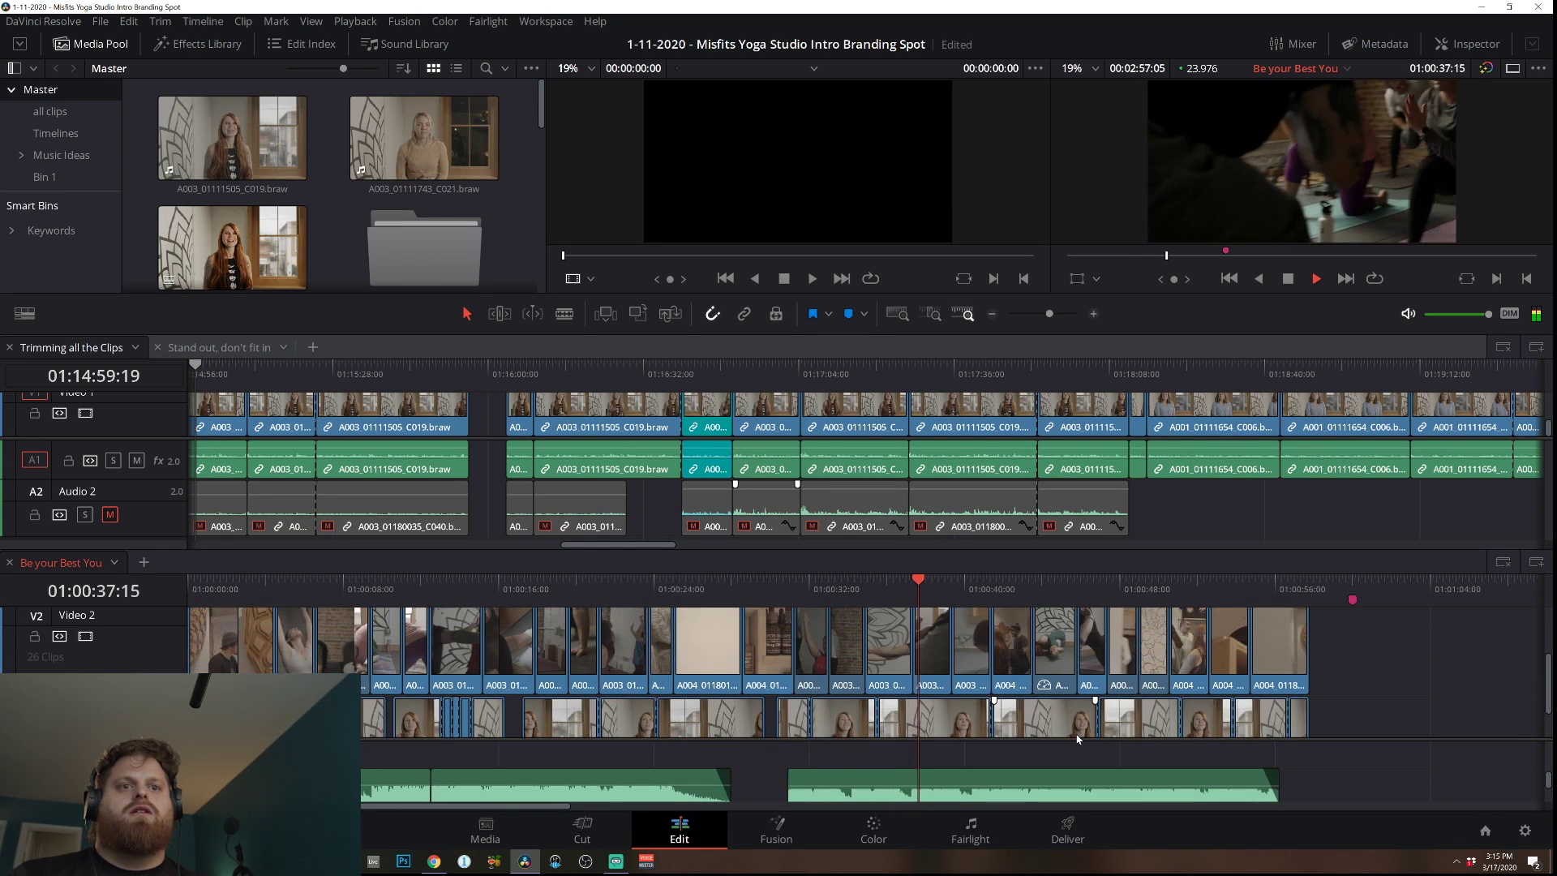
scroll(1078, 737, down, 1)
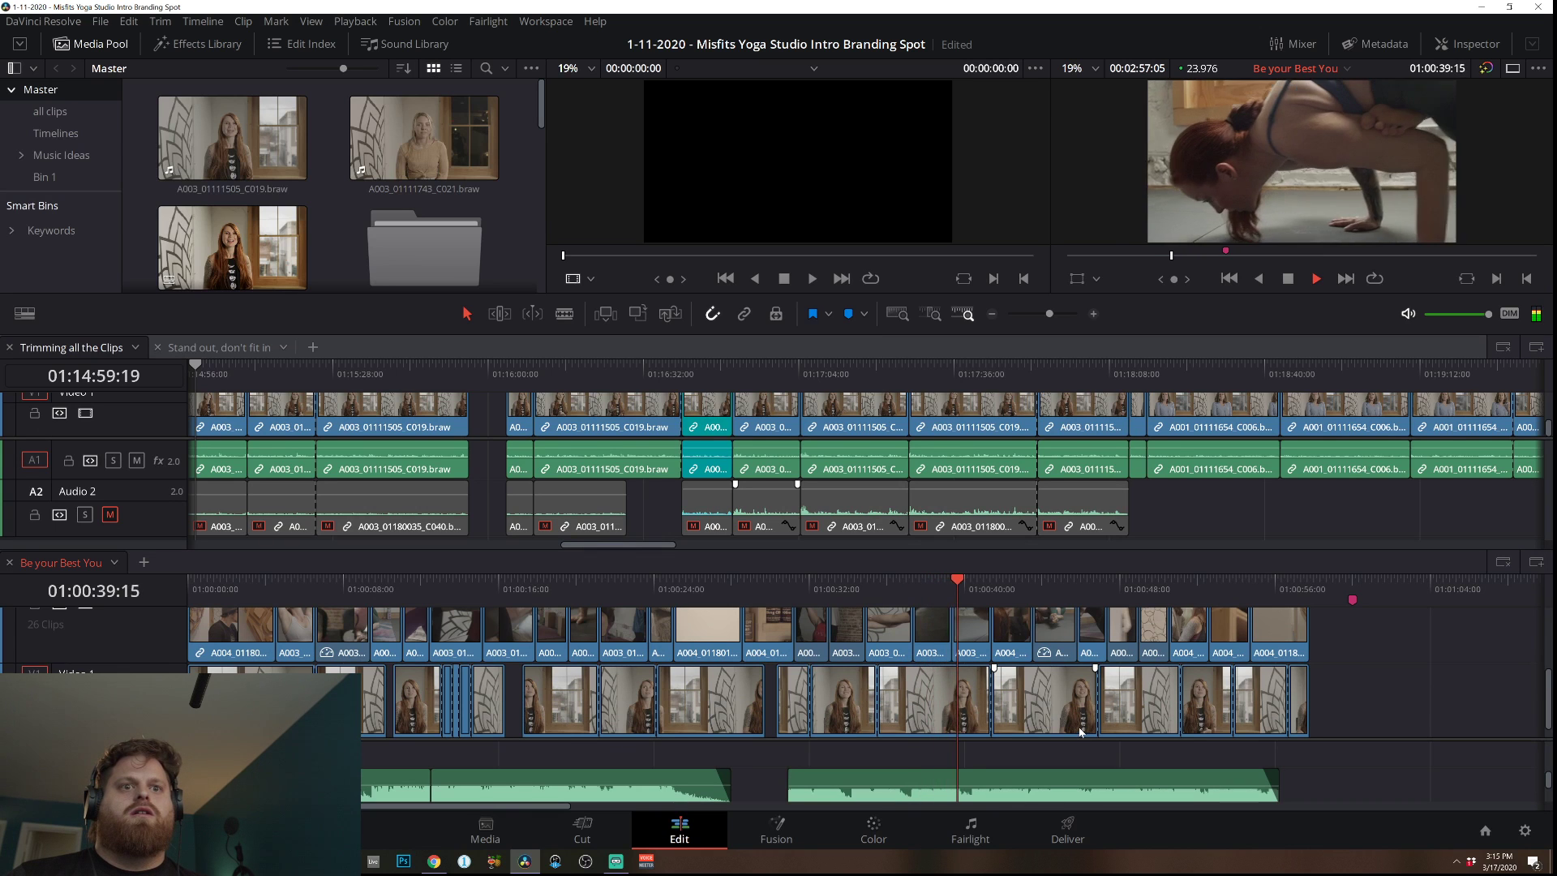
scroll(1079, 733, down, 1)
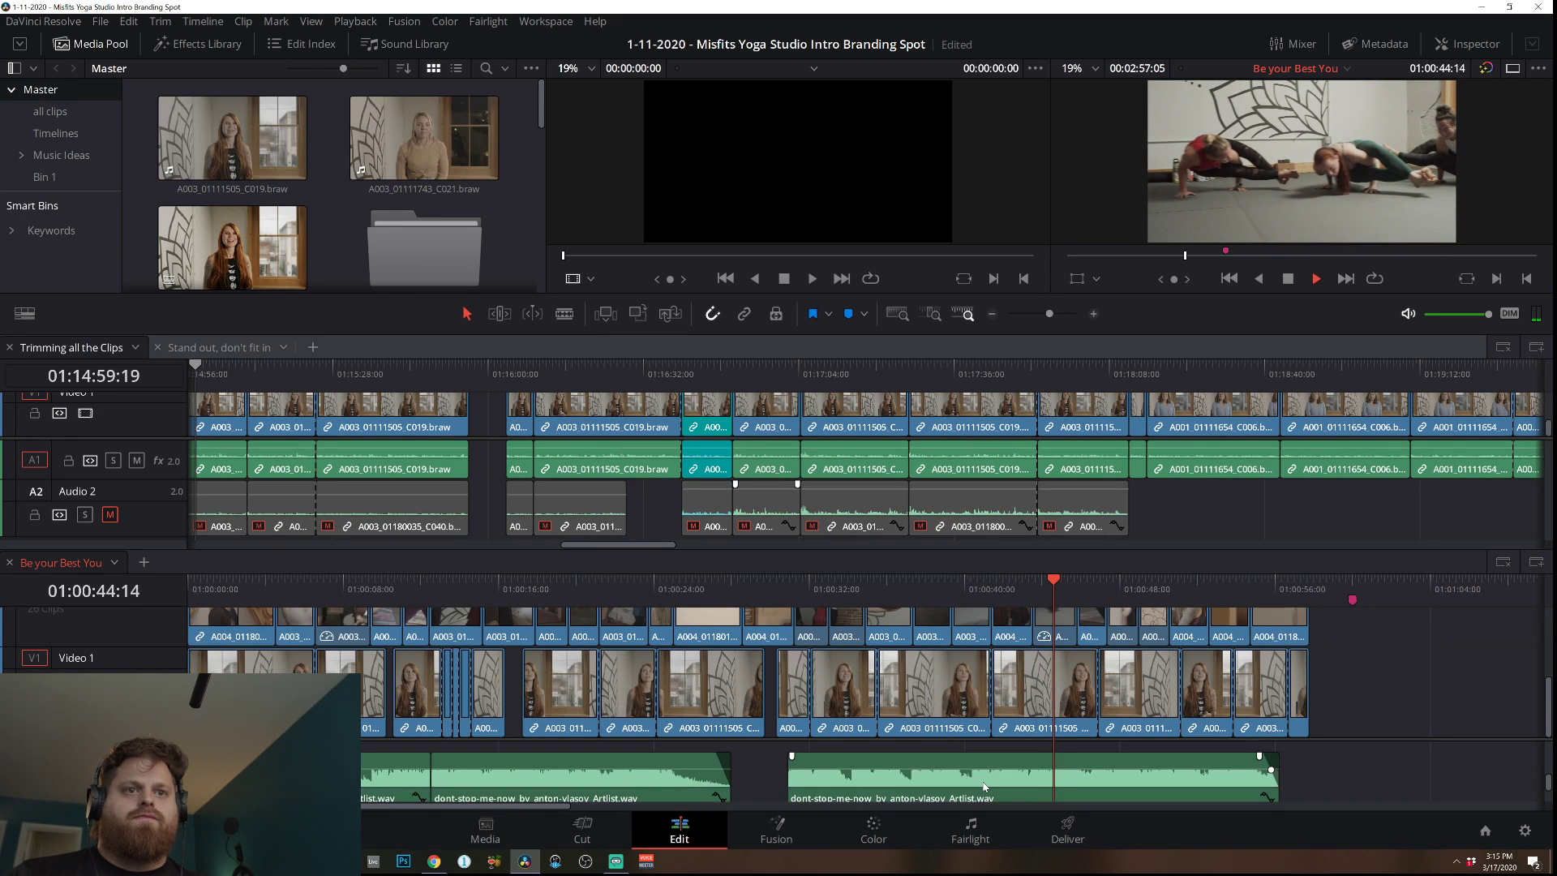
key(space)
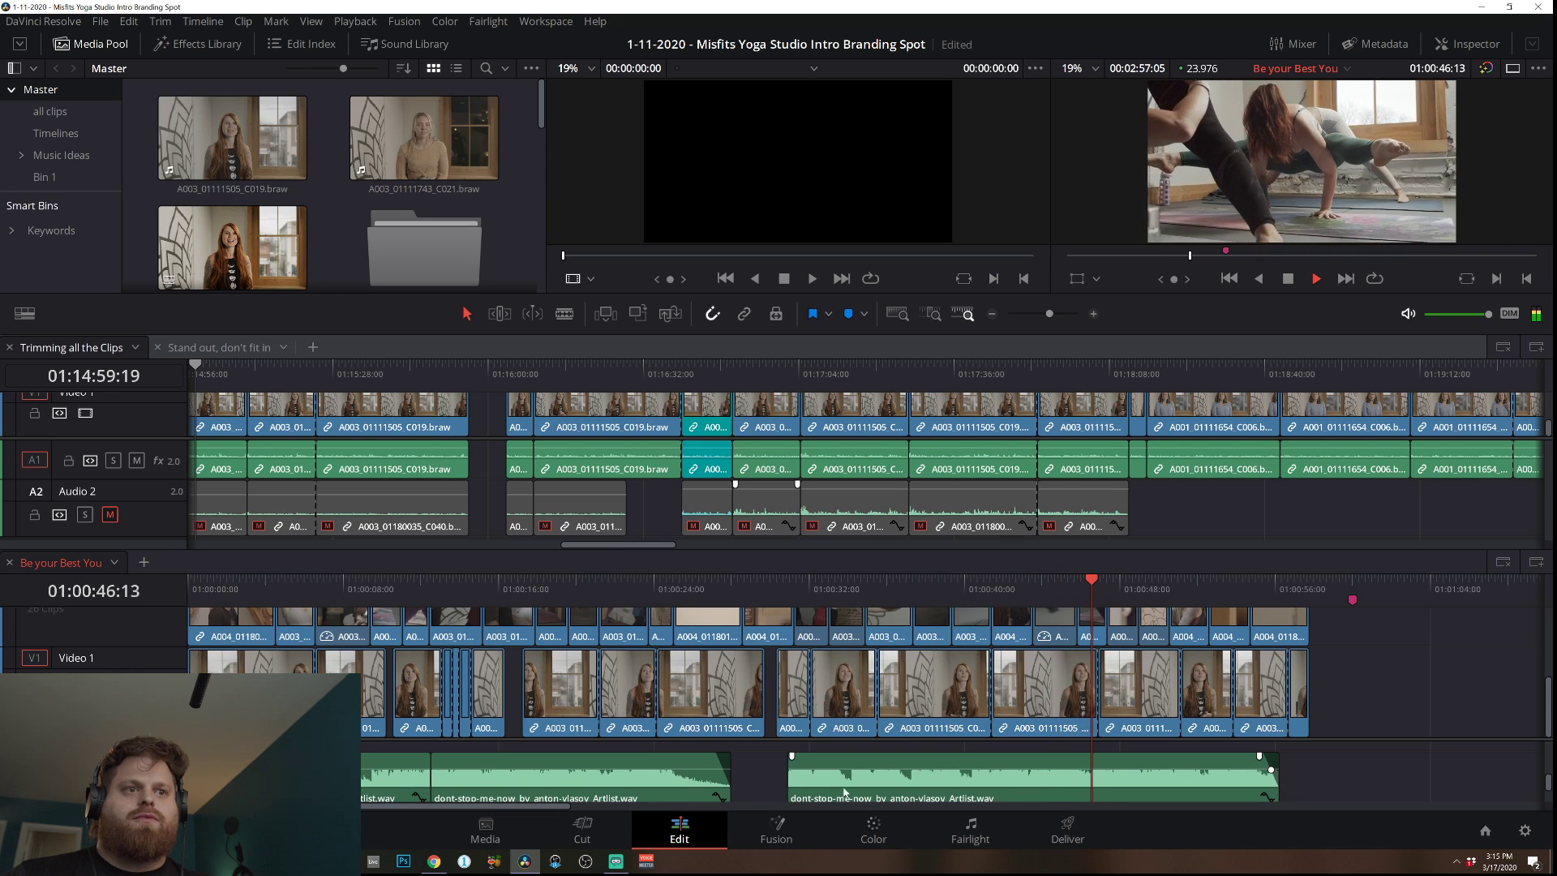
key(space)
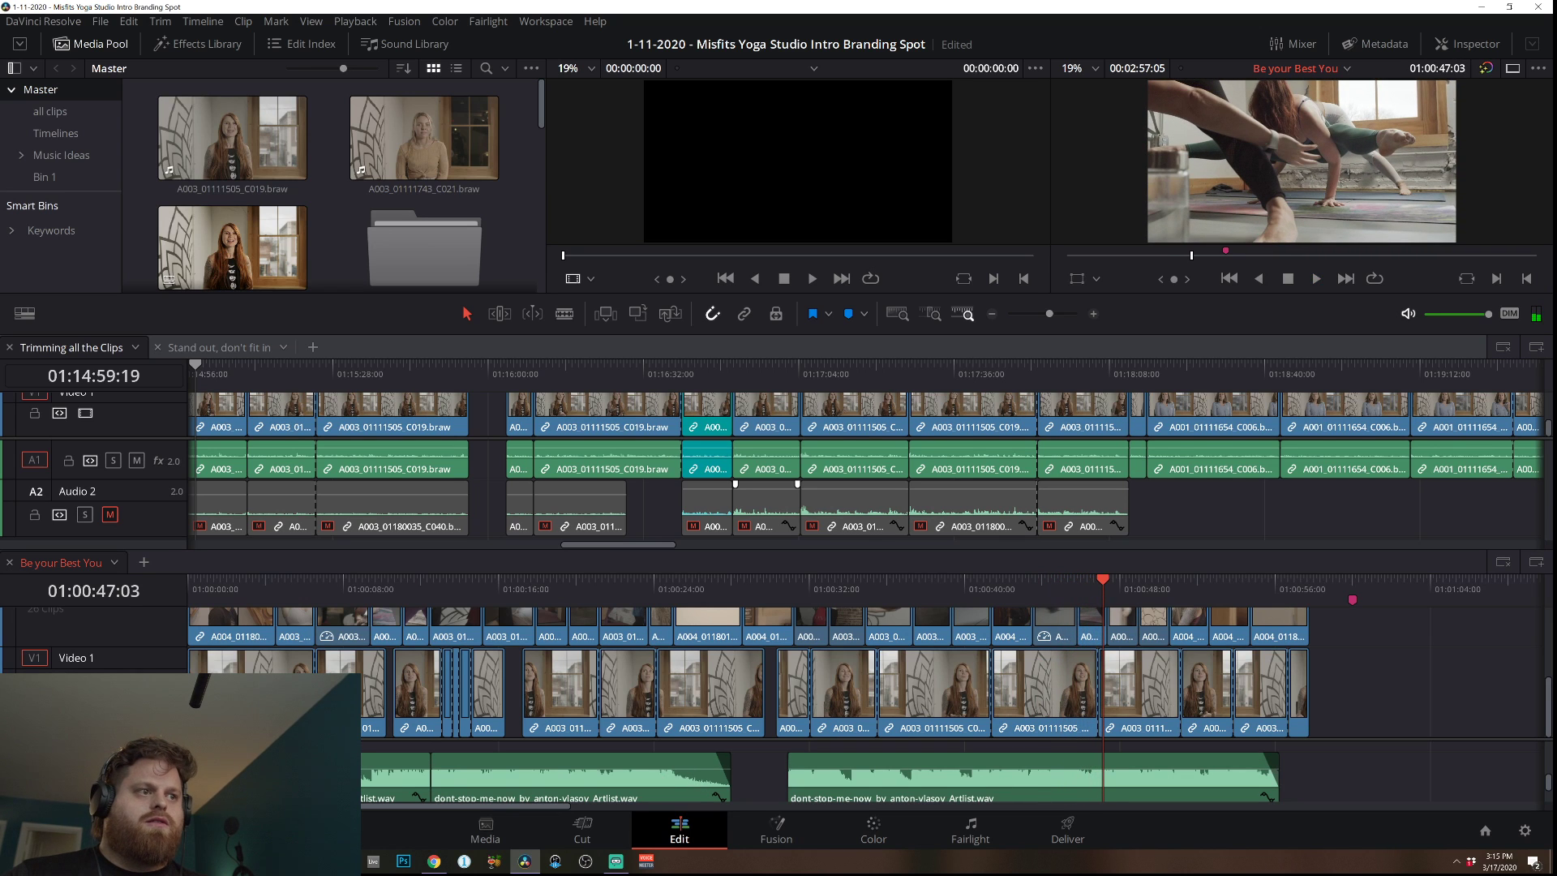
Inspect the music tracks and play on from 01:00:47:03 to 01:00:56:11, past the end of the second music clip.
scroll(844, 771, down, 1)
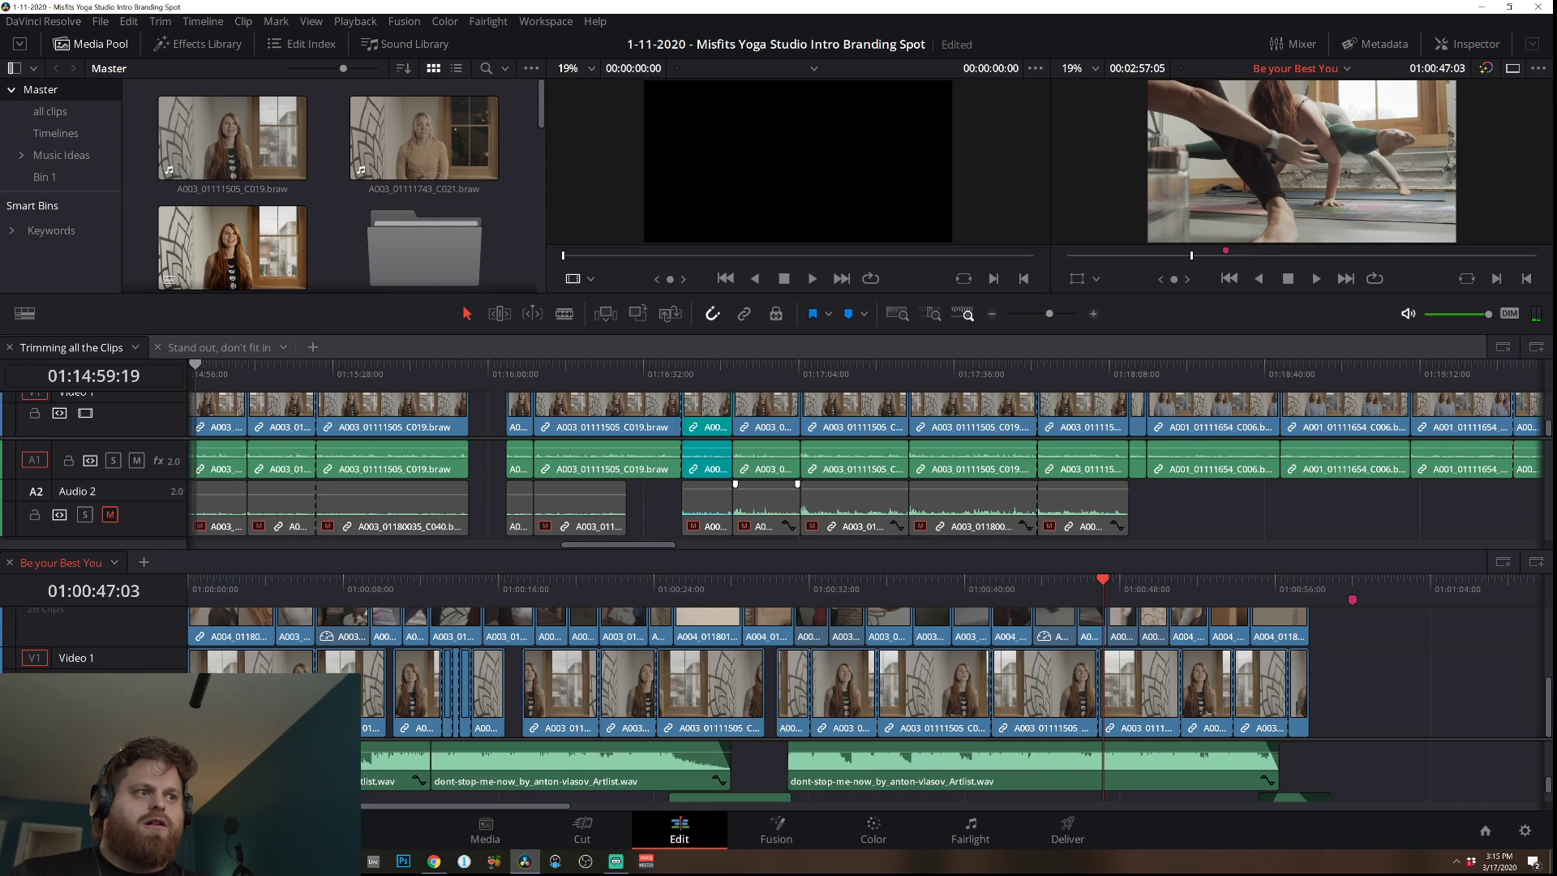
scroll(821, 779, down, 2)
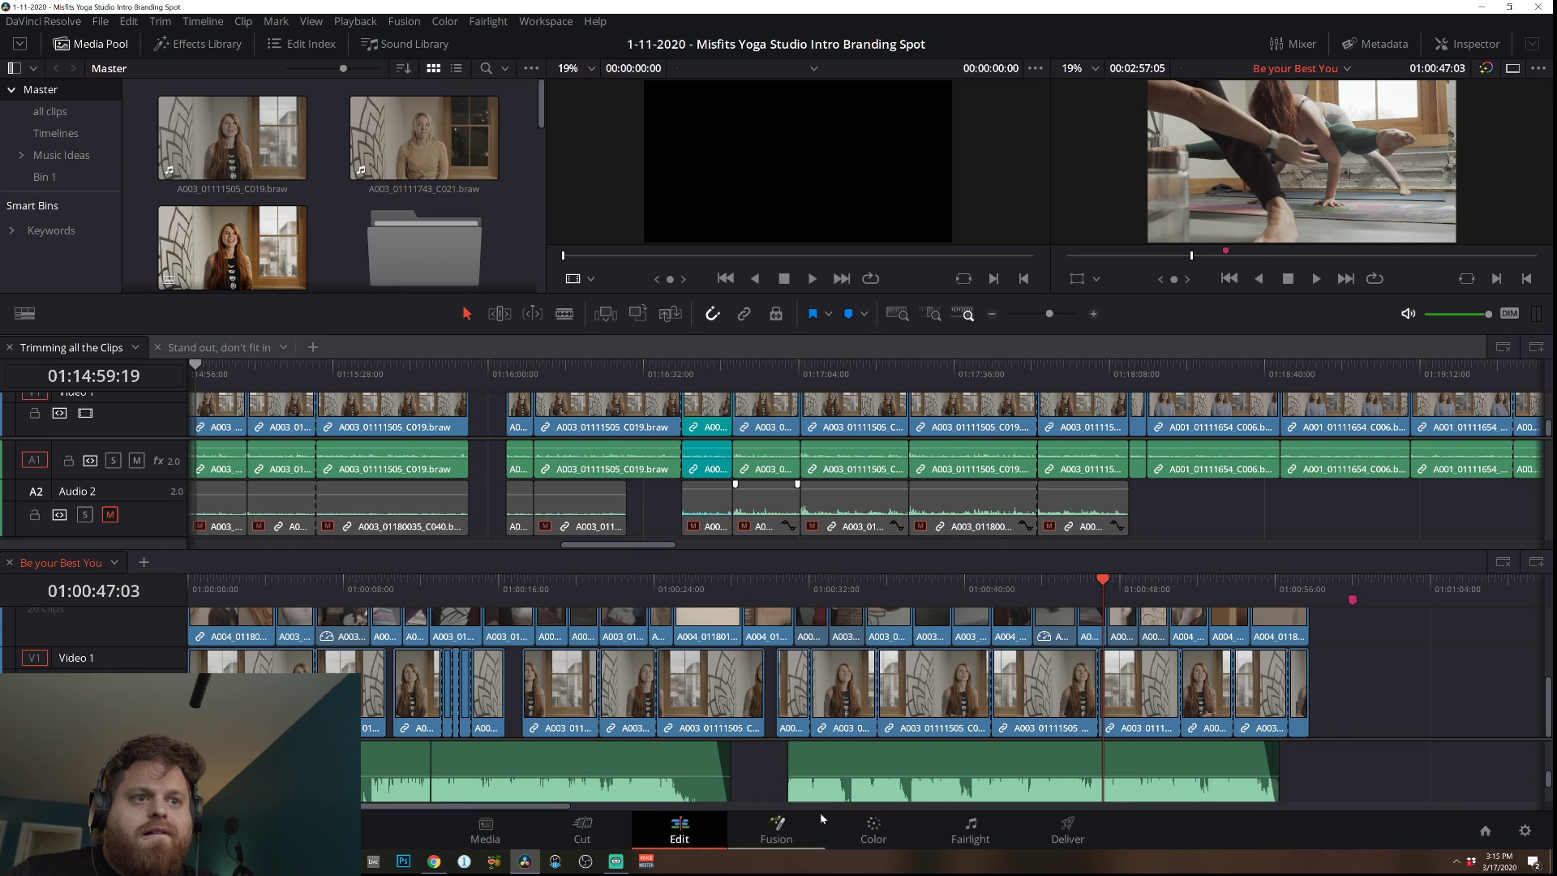
key(space)
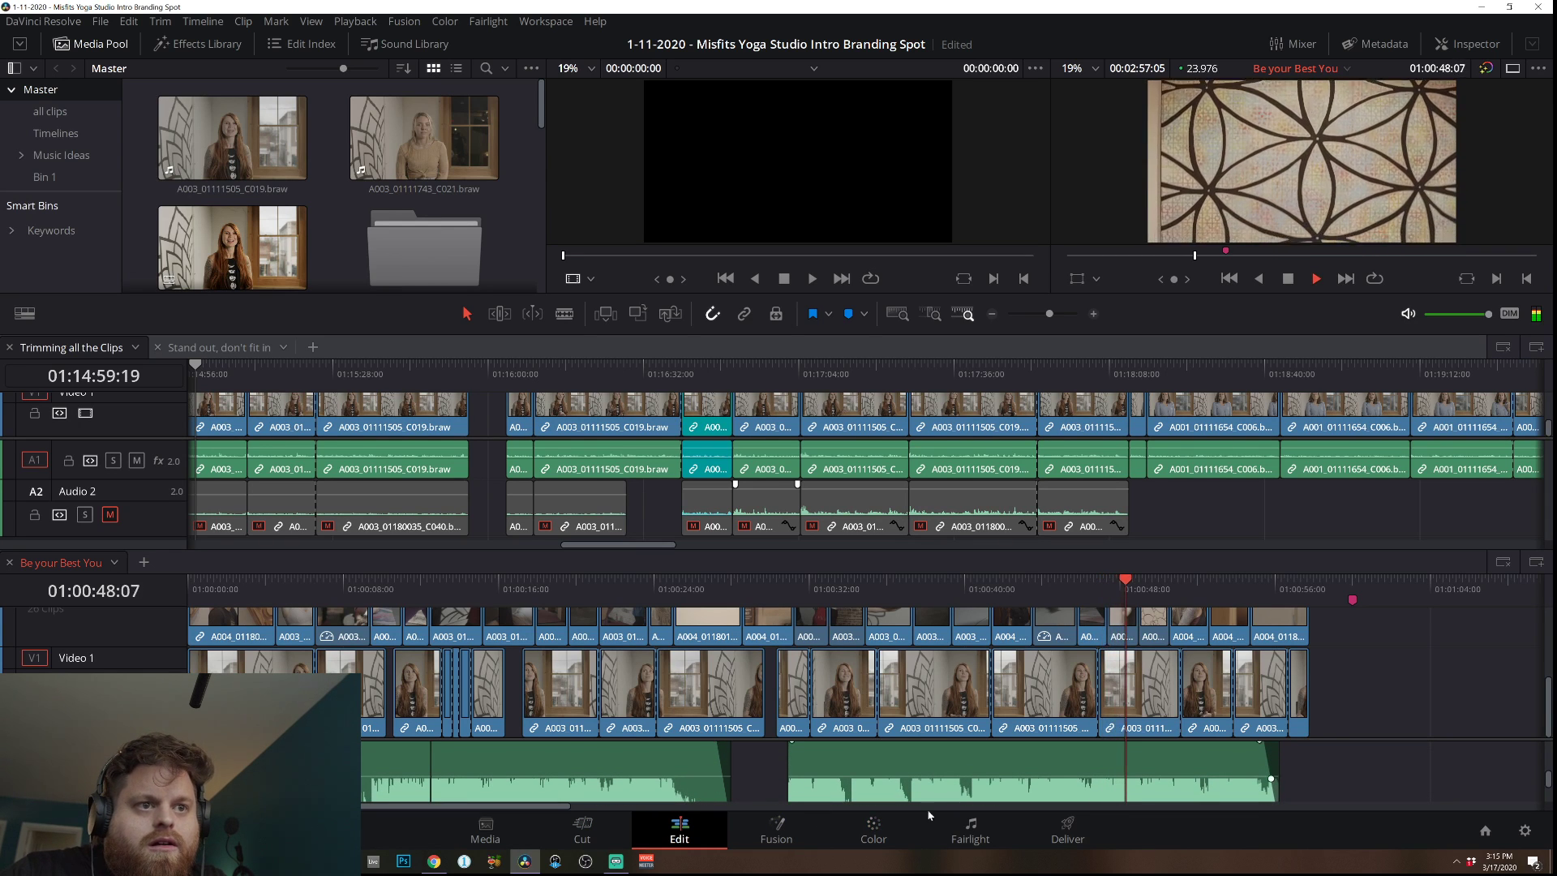
scroll(1286, 775, down, 2)
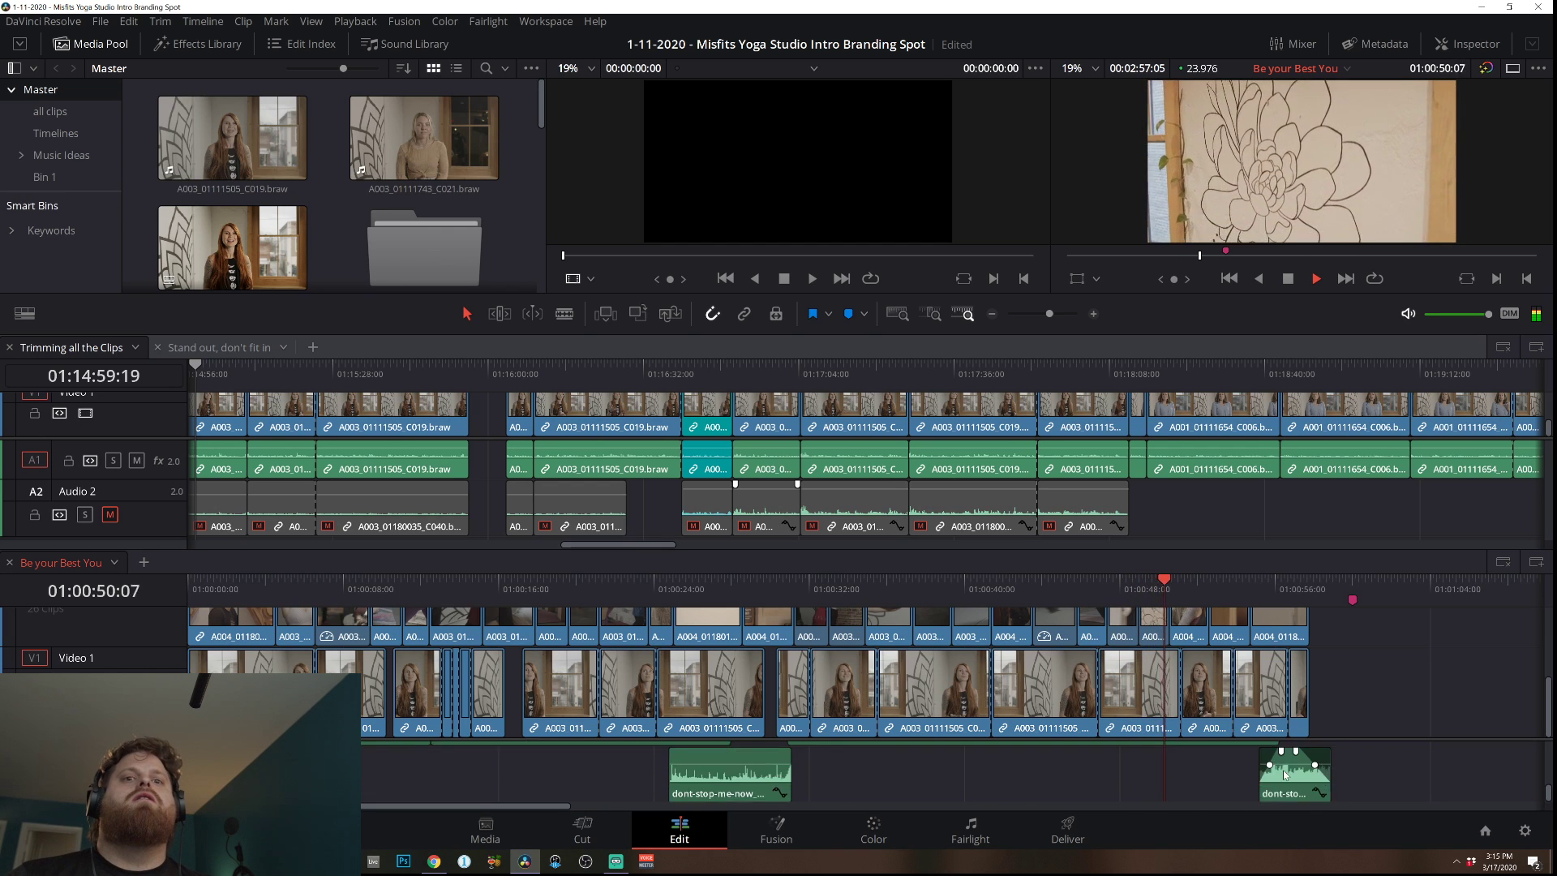
scroll(1286, 774, up, 2)
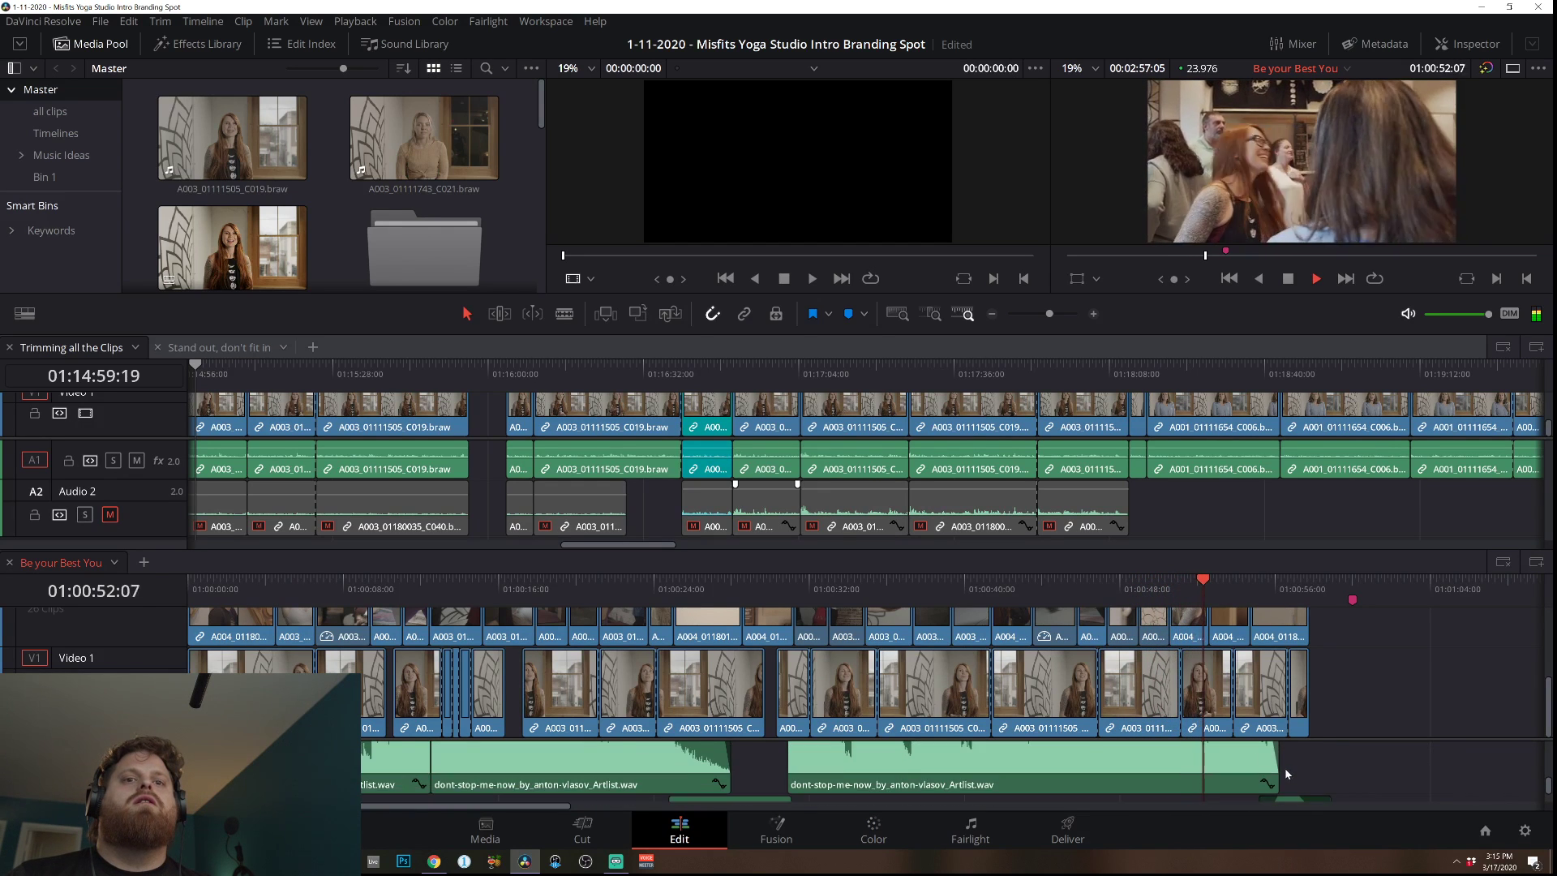
scroll(1286, 775, up, 1)
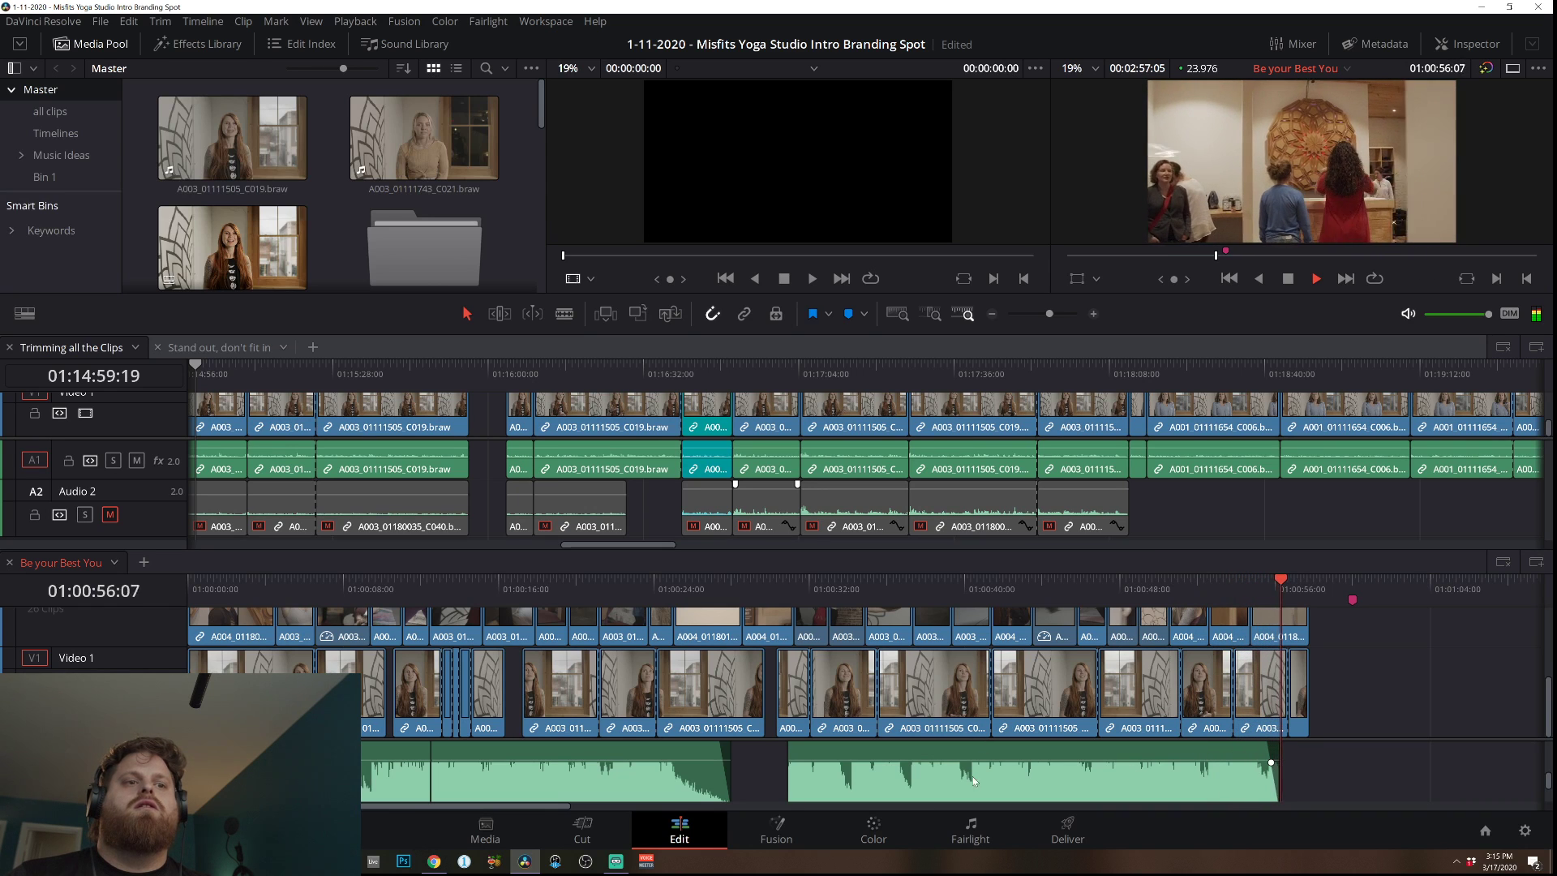
key(space)
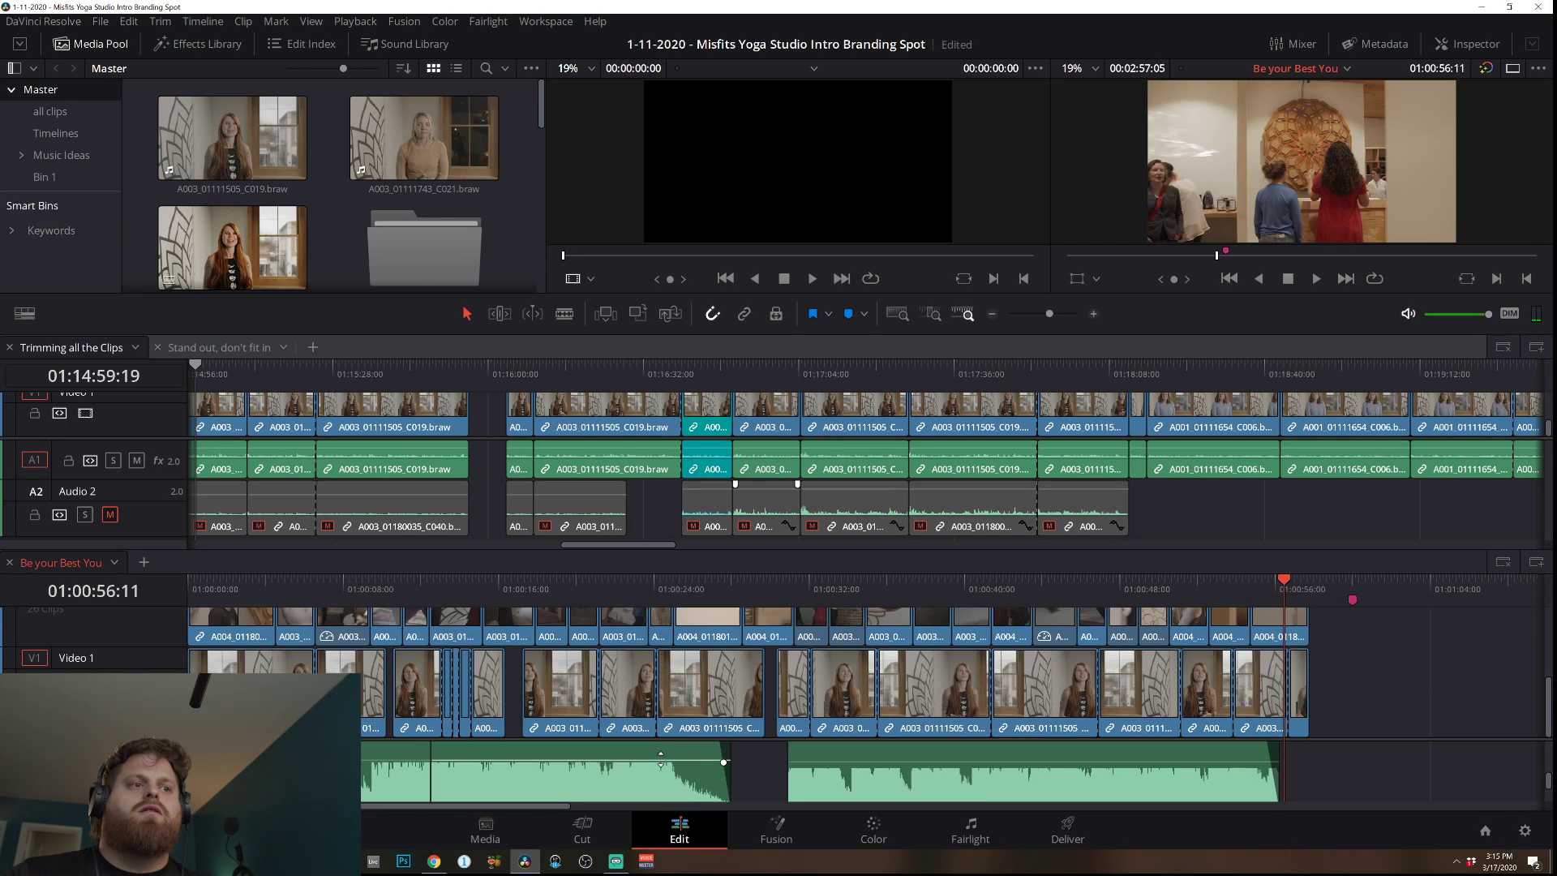
Compare the volume levels of the two main music clips and replay the music transition from about 01:00:25.
mouse_move(658, 761)
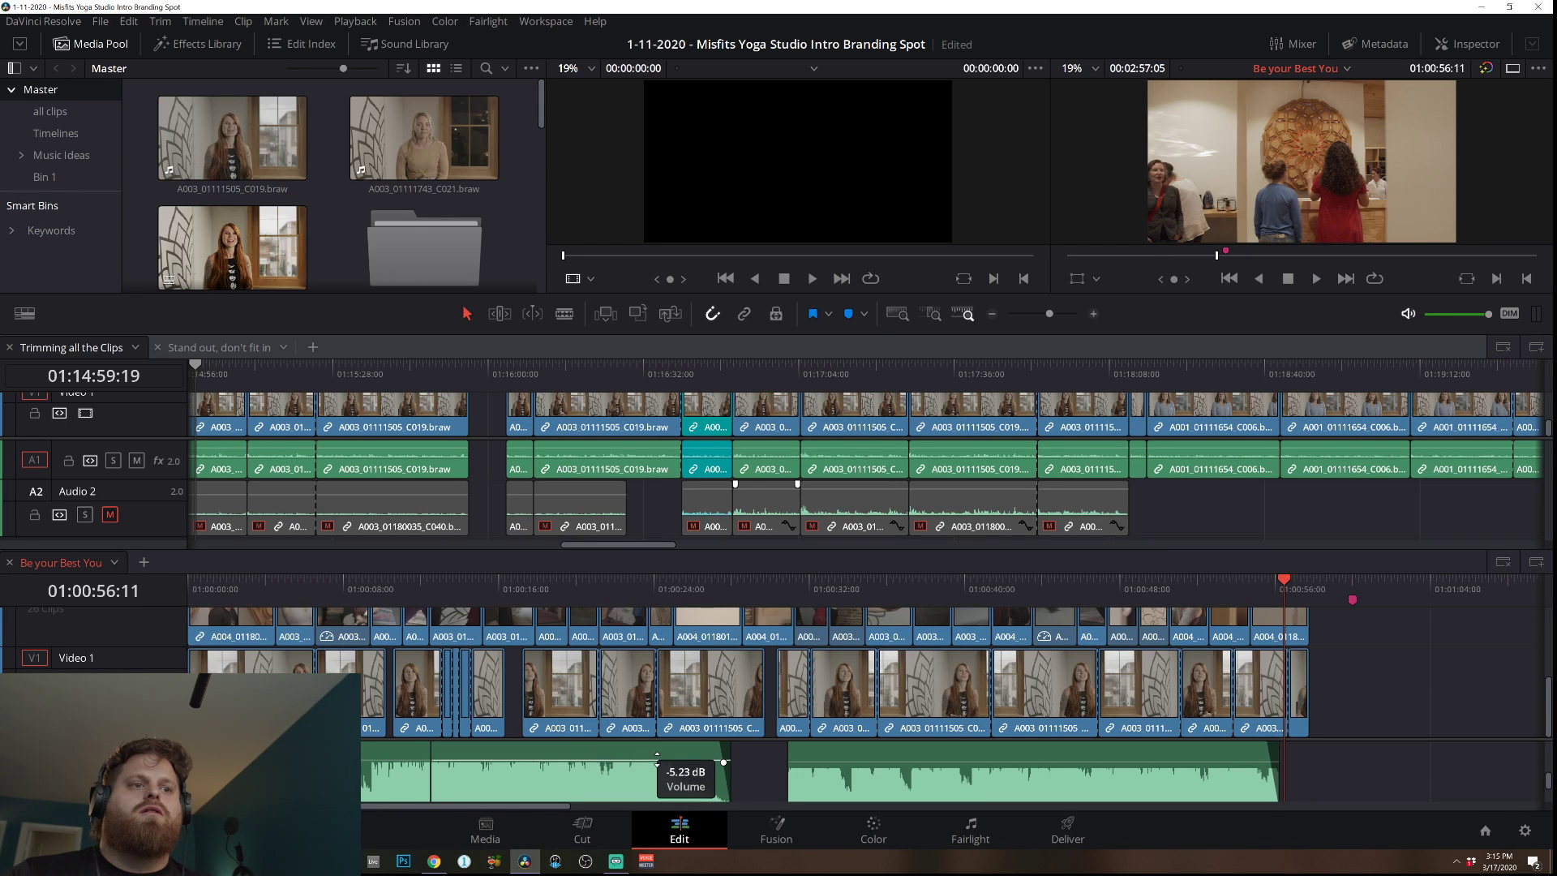
mouse_move(887, 761)
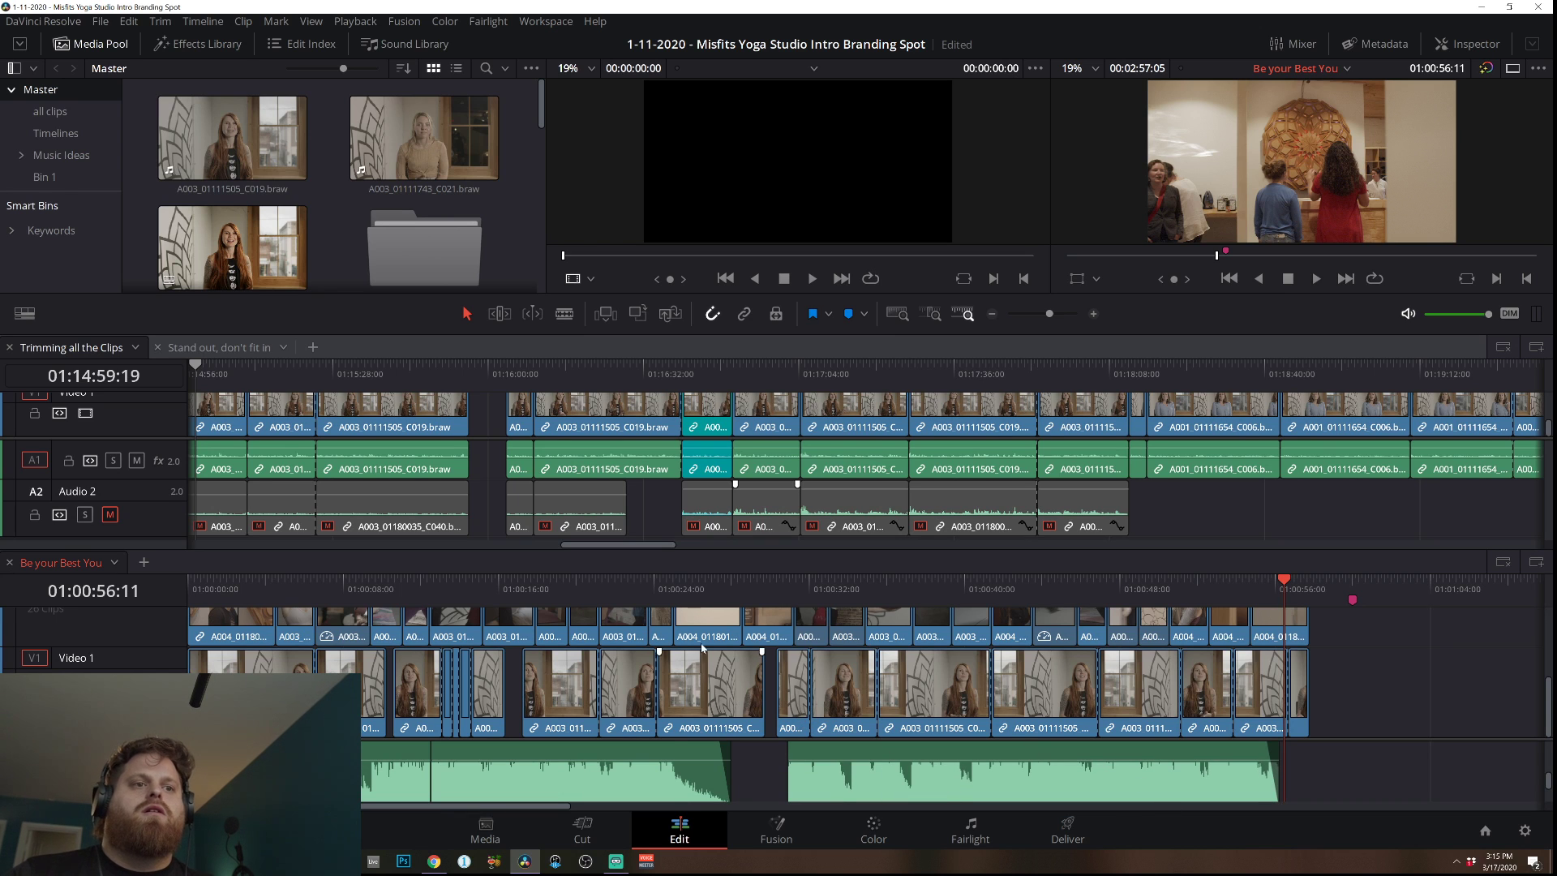
click(674, 582)
key(space)
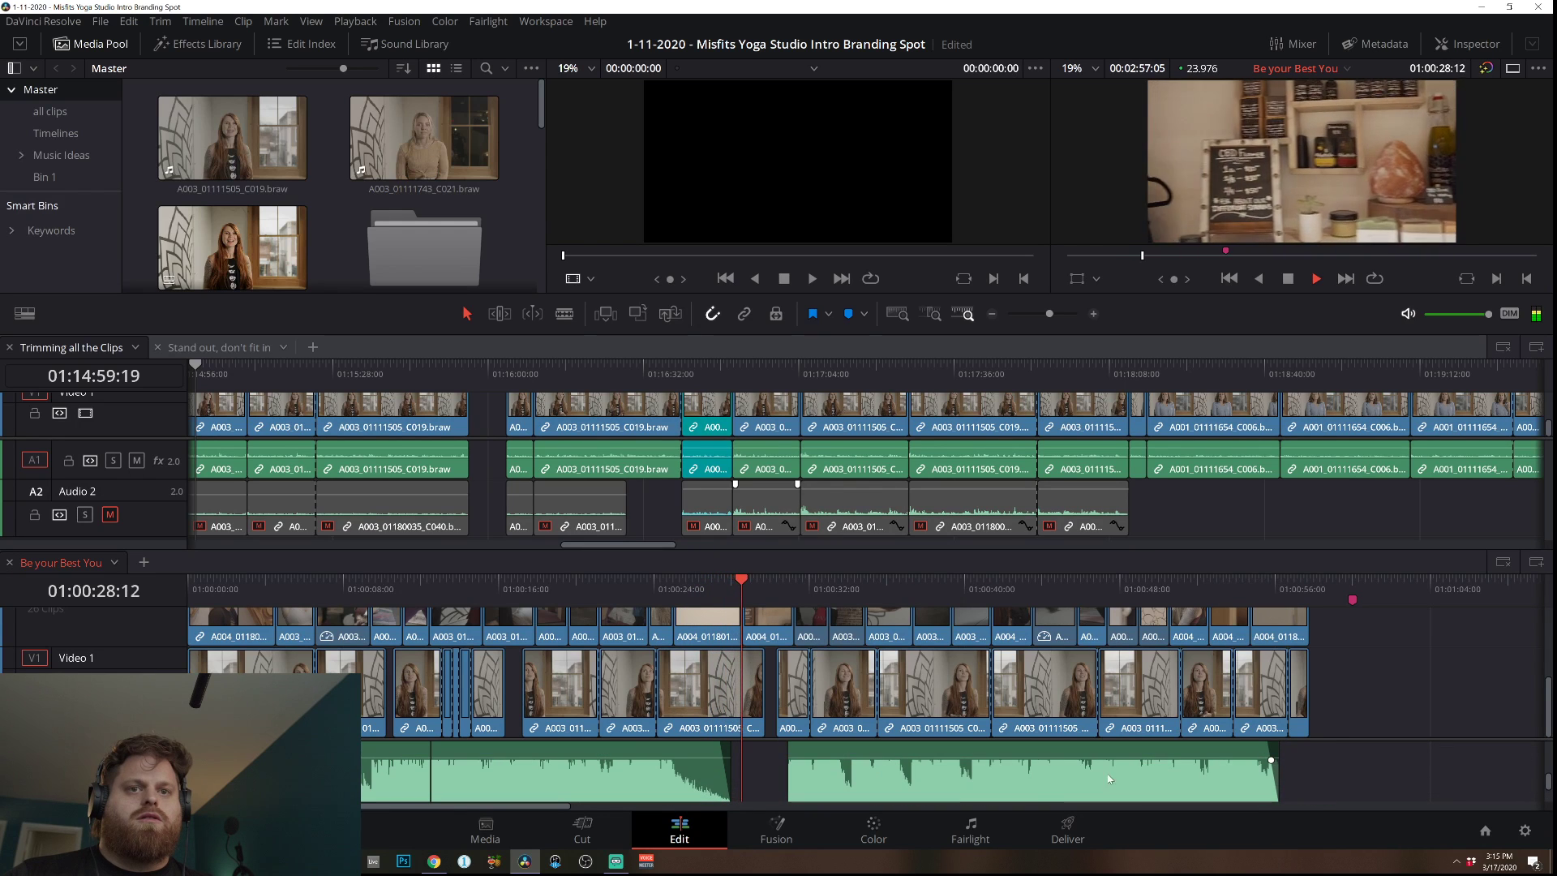
Split the second dont-stop-me-now music clip at about 01:00:40 and play the edit through to 01:00:57:02.
key(b)
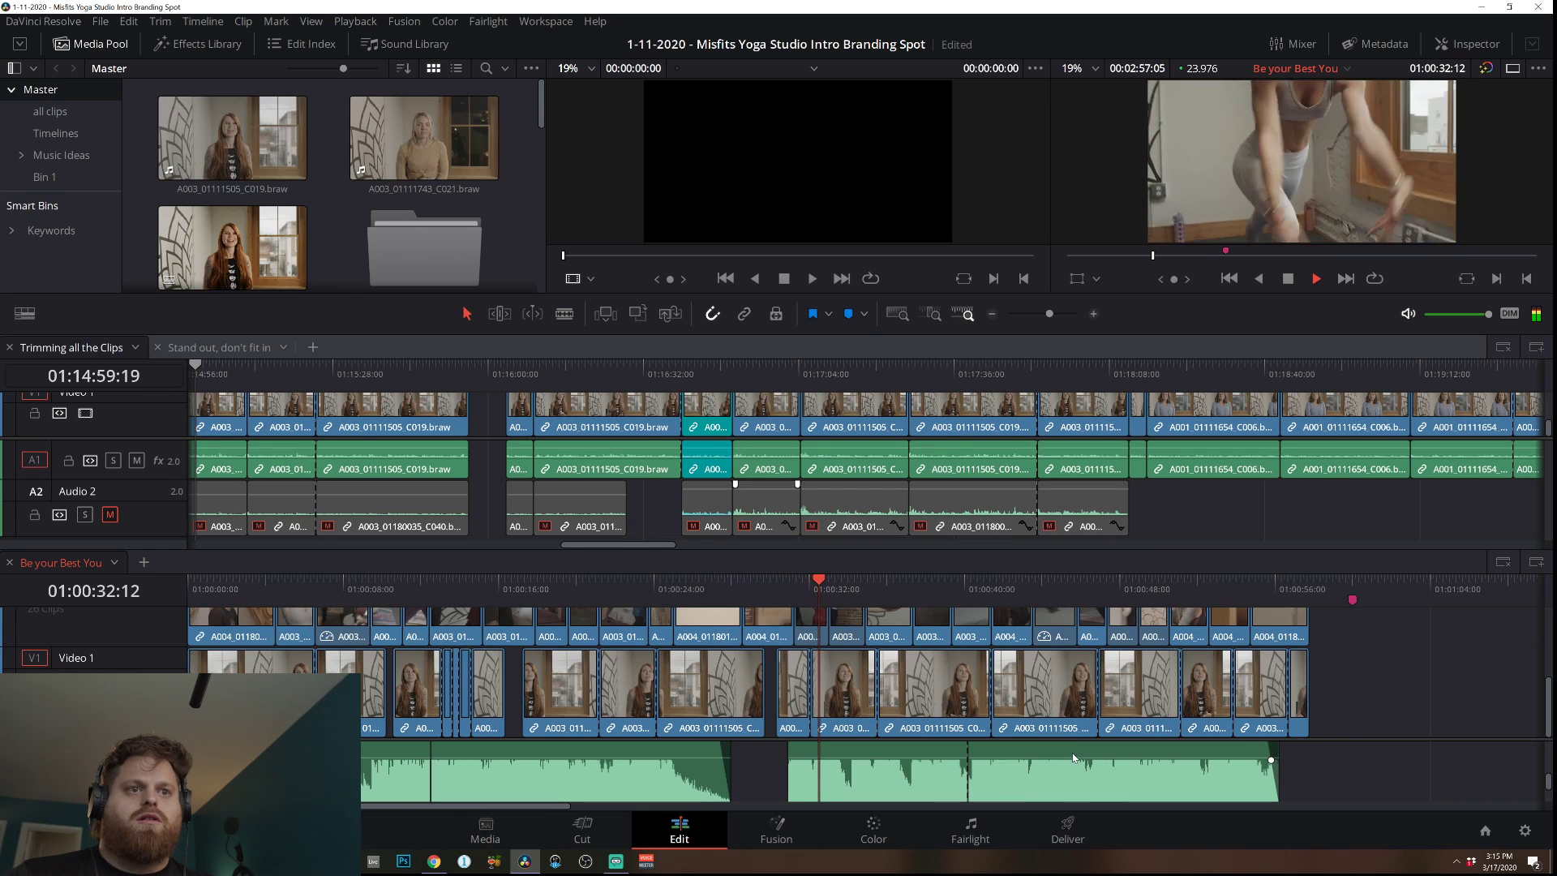
scroll(973, 713, up, 3)
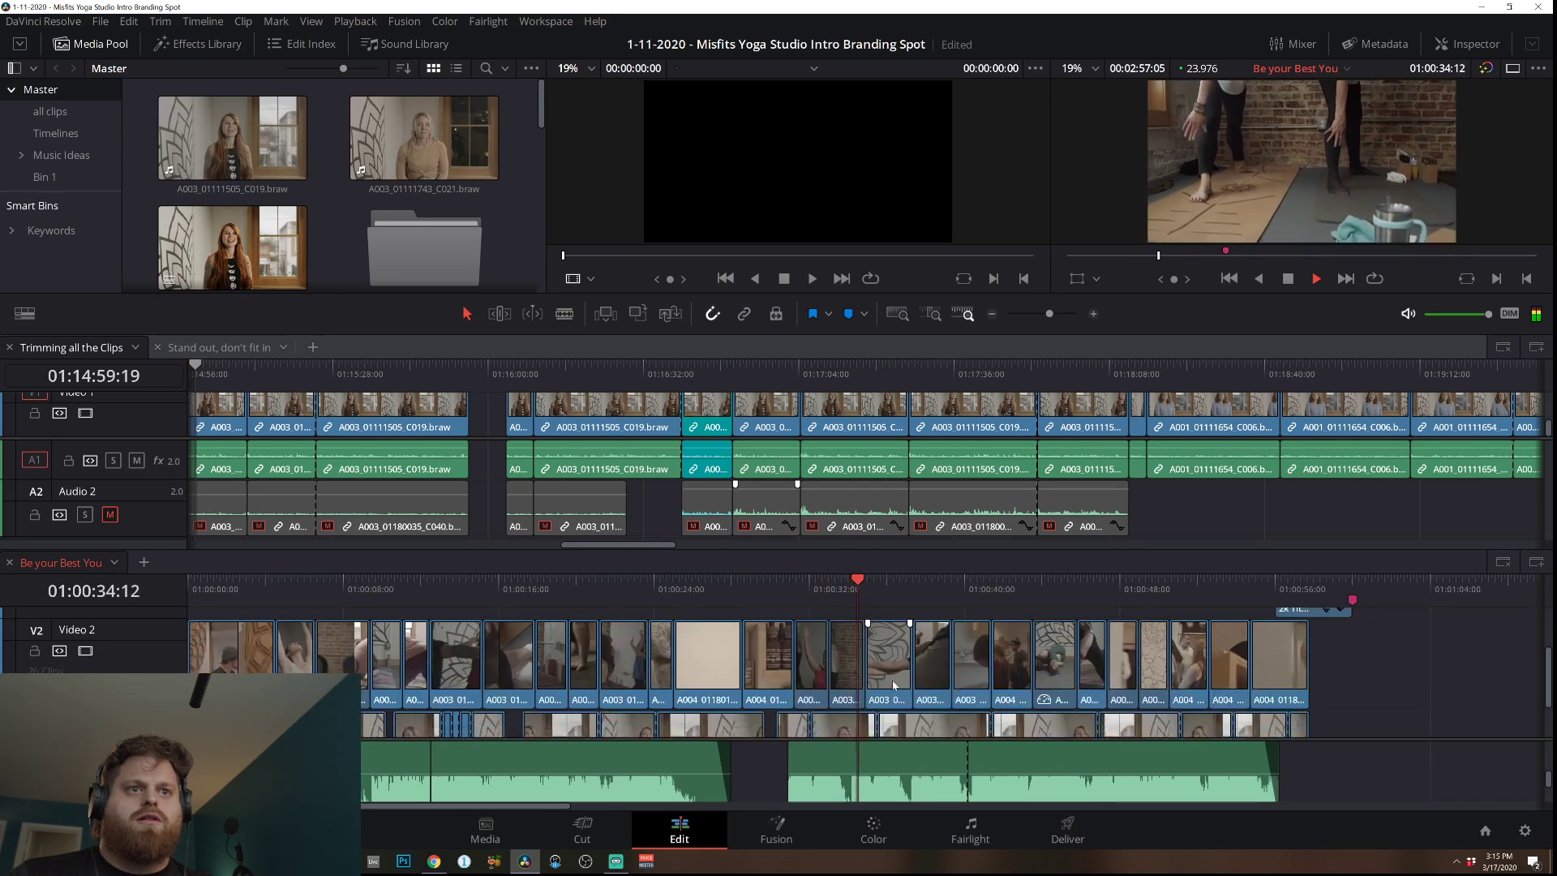
scroll(892, 685, down, 2)
scroll(1216, 698, up, 3)
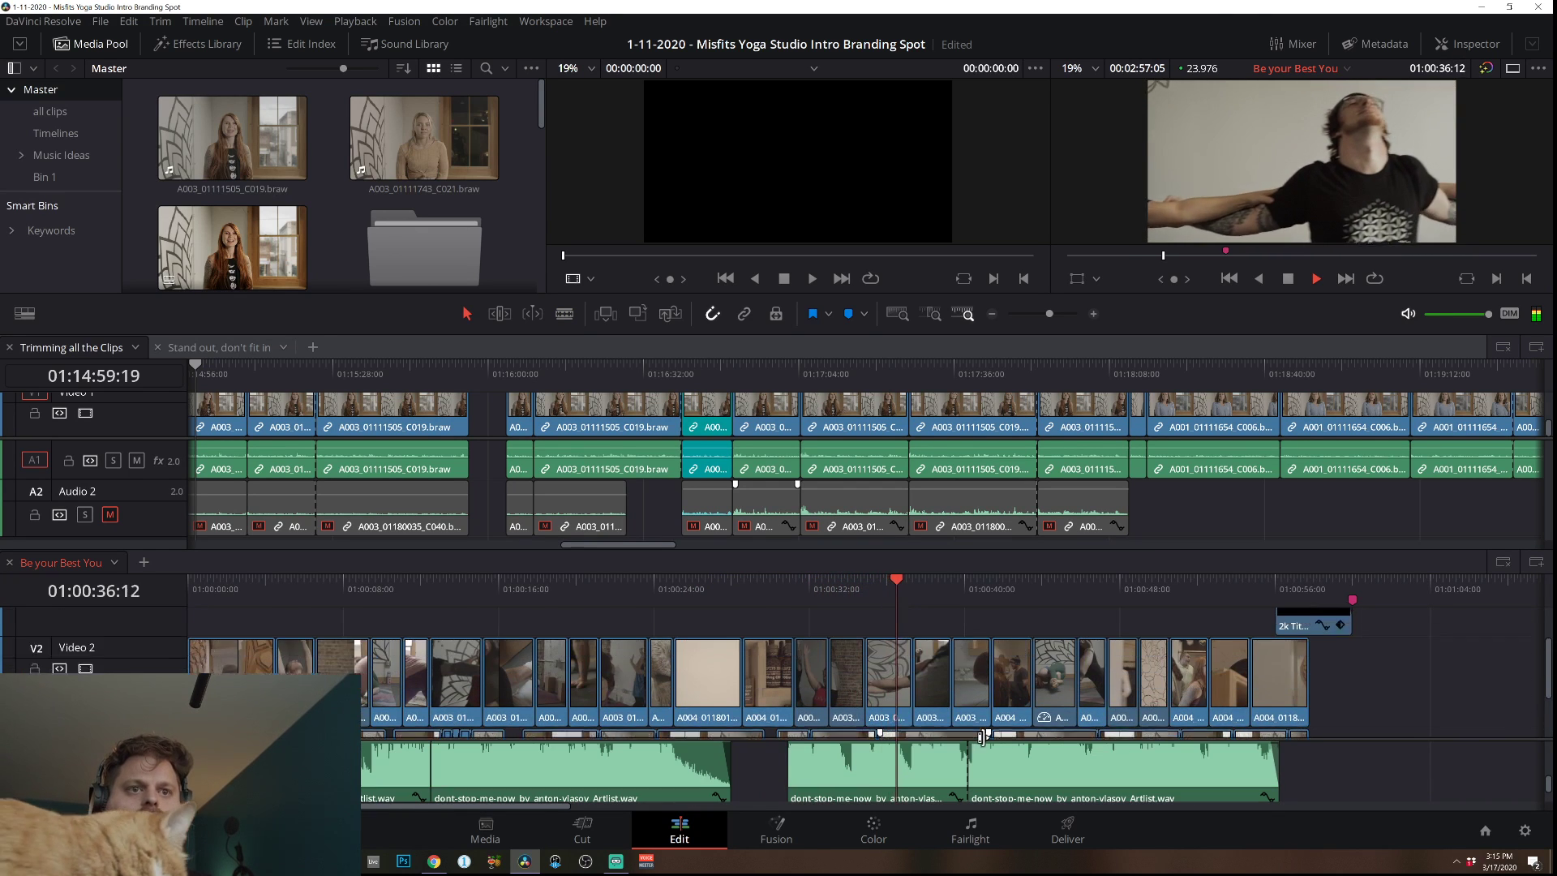
scroll(1387, 684, down, 3)
scroll(1411, 774, up, 3)
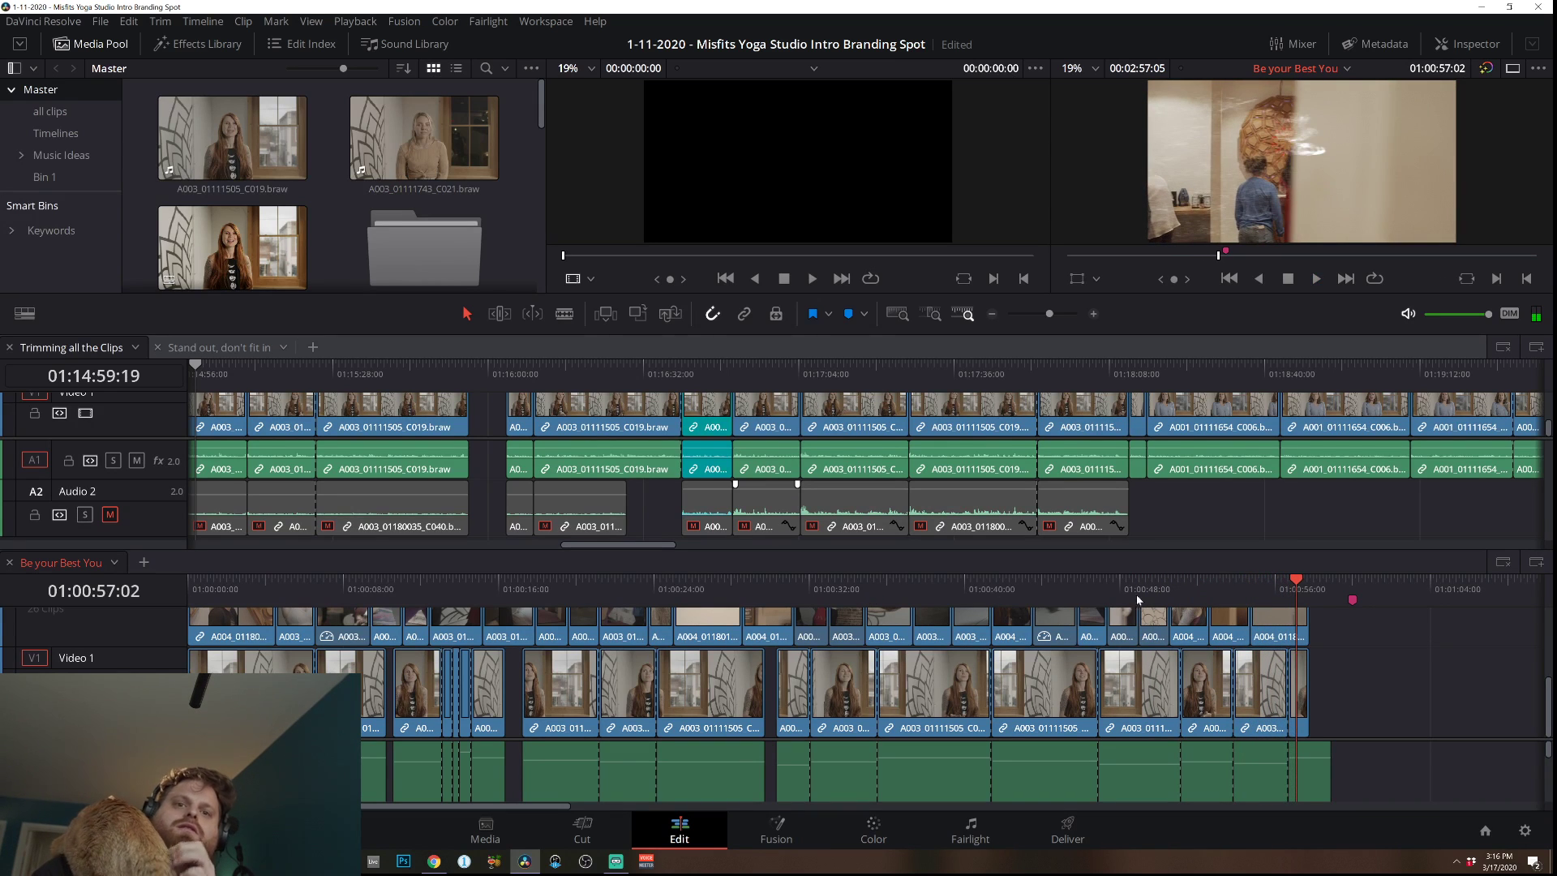
Zoom the timeline in around 01:00:49:00 and play the closing interview audio from about 01:00:47 past the end of the edit.
scroll(1350, 775, down, 4)
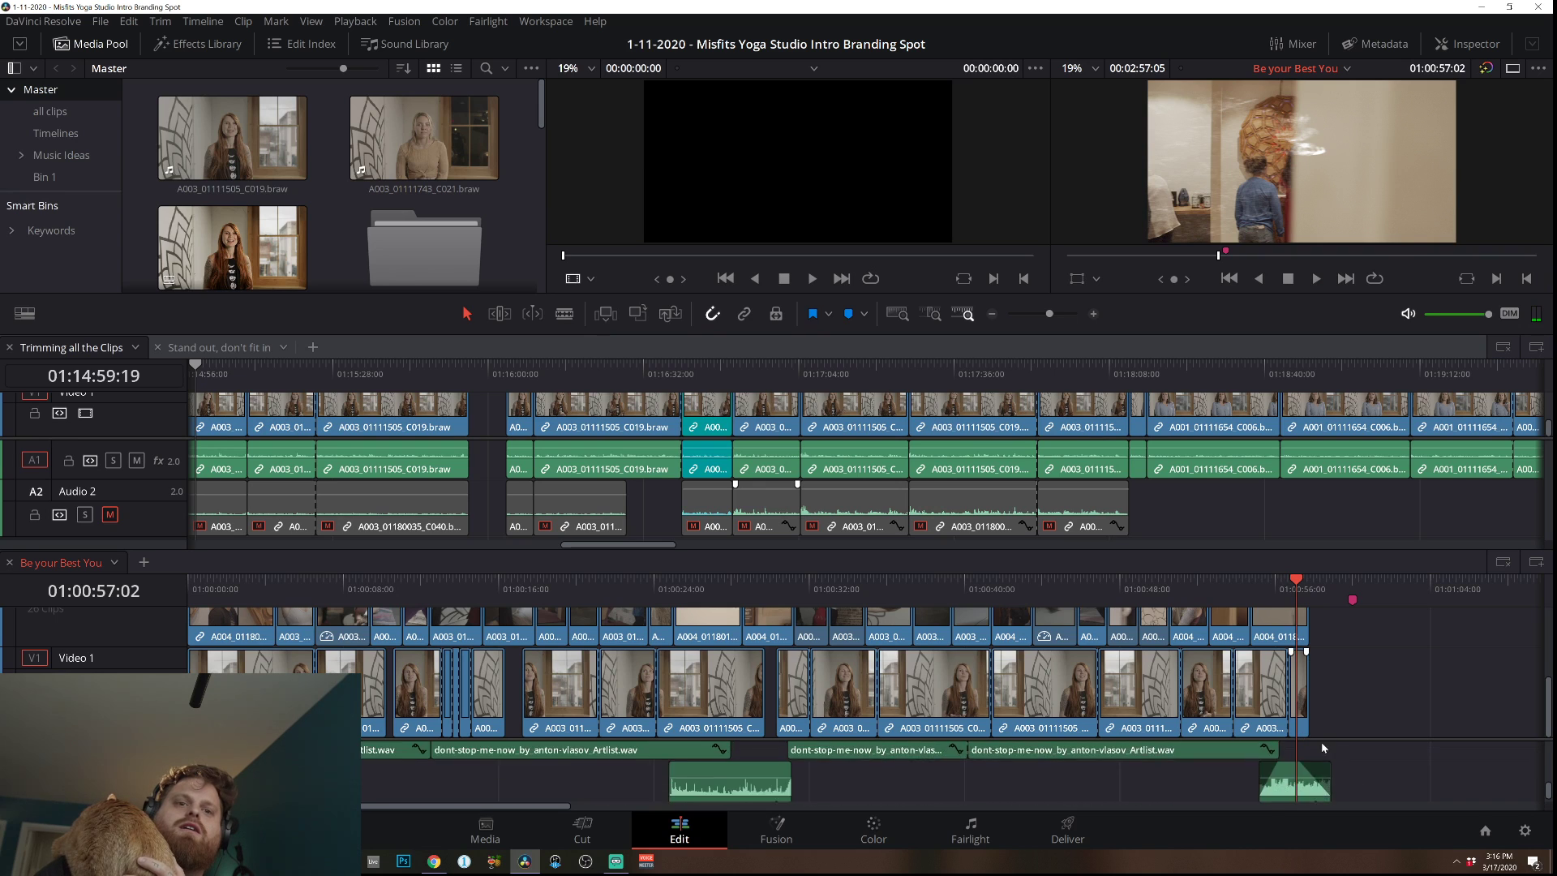
scroll(1355, 788, up, 3)
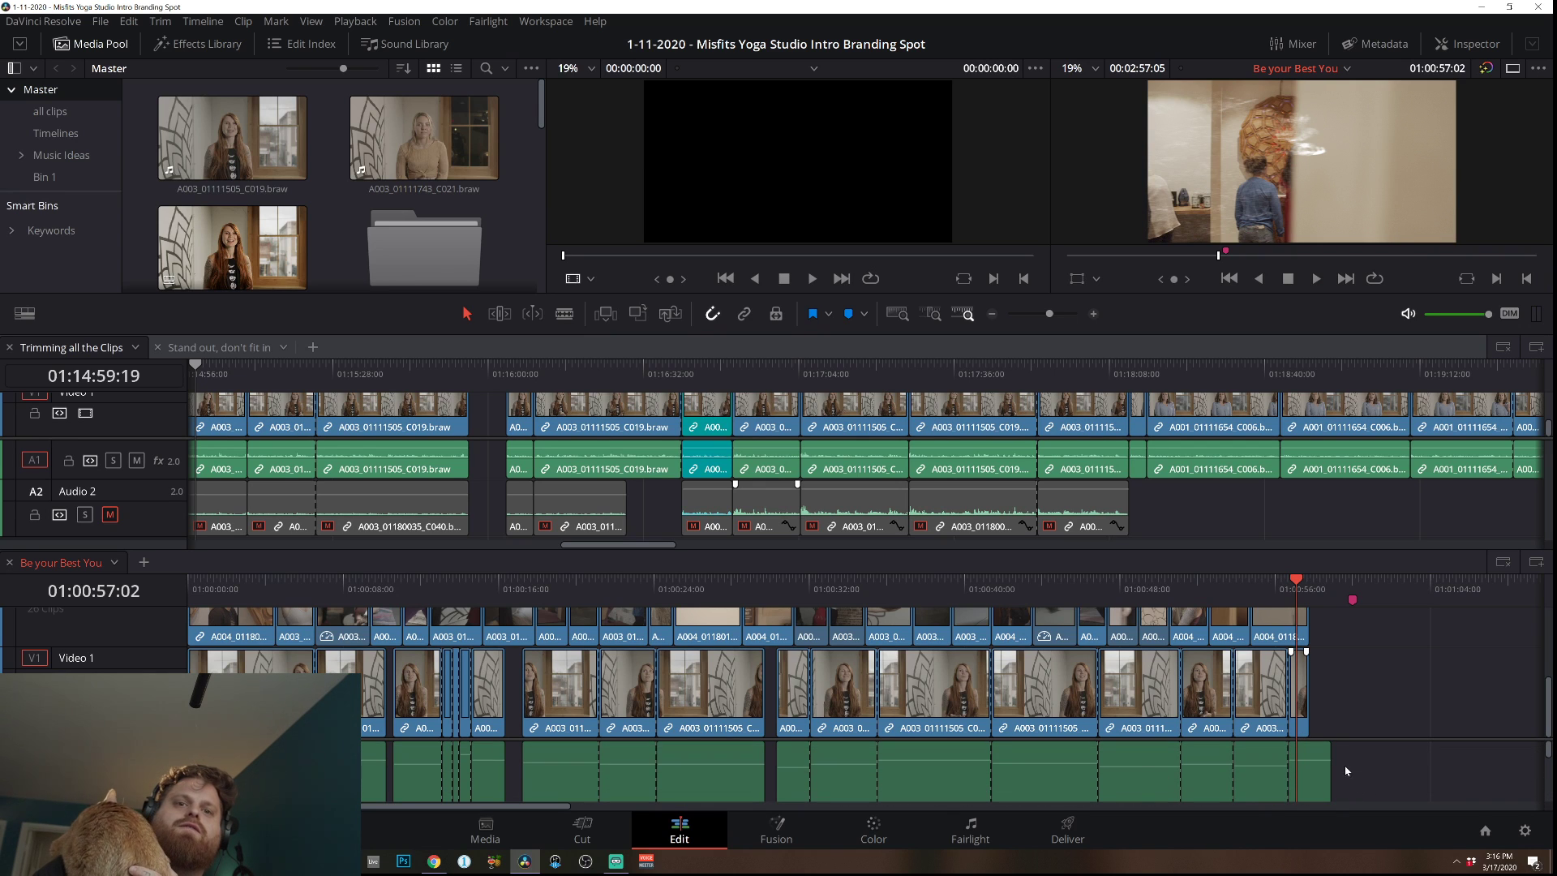
click(1136, 598)
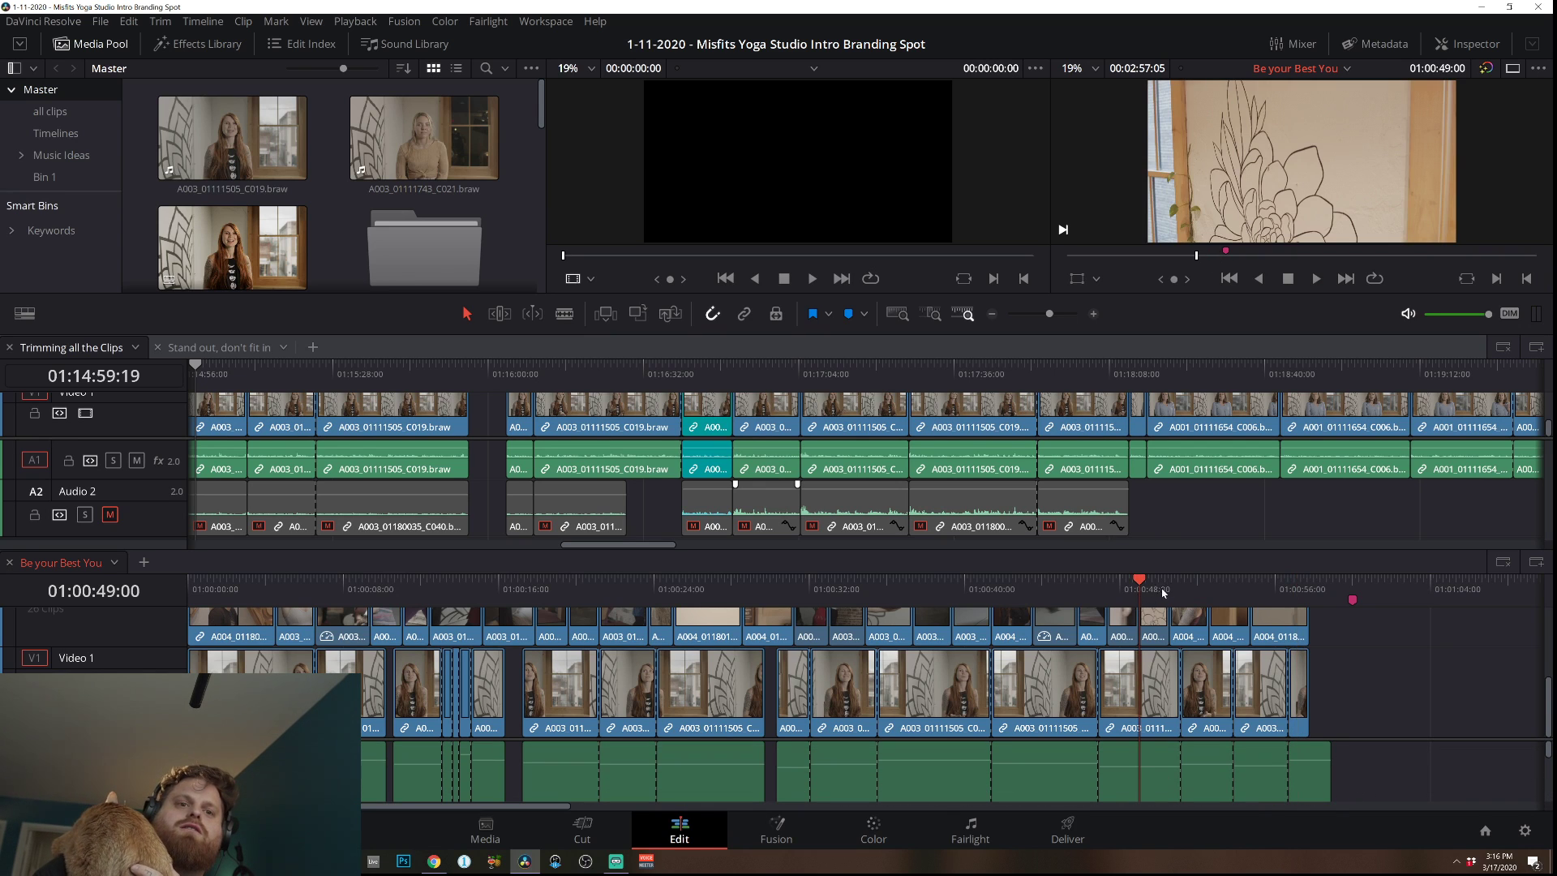
click(1094, 314)
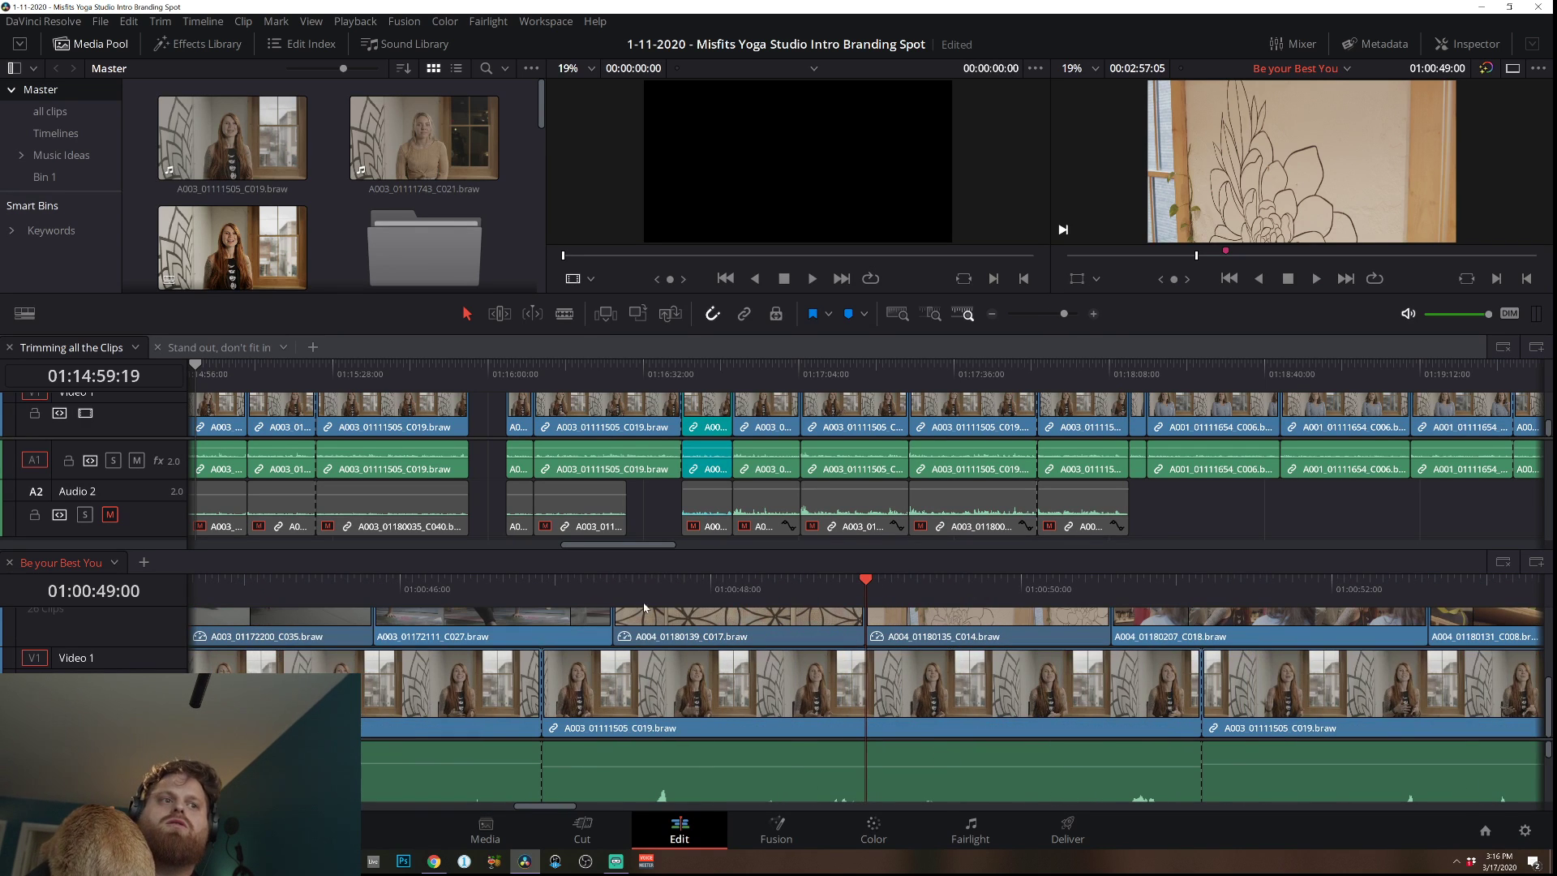
key(space)
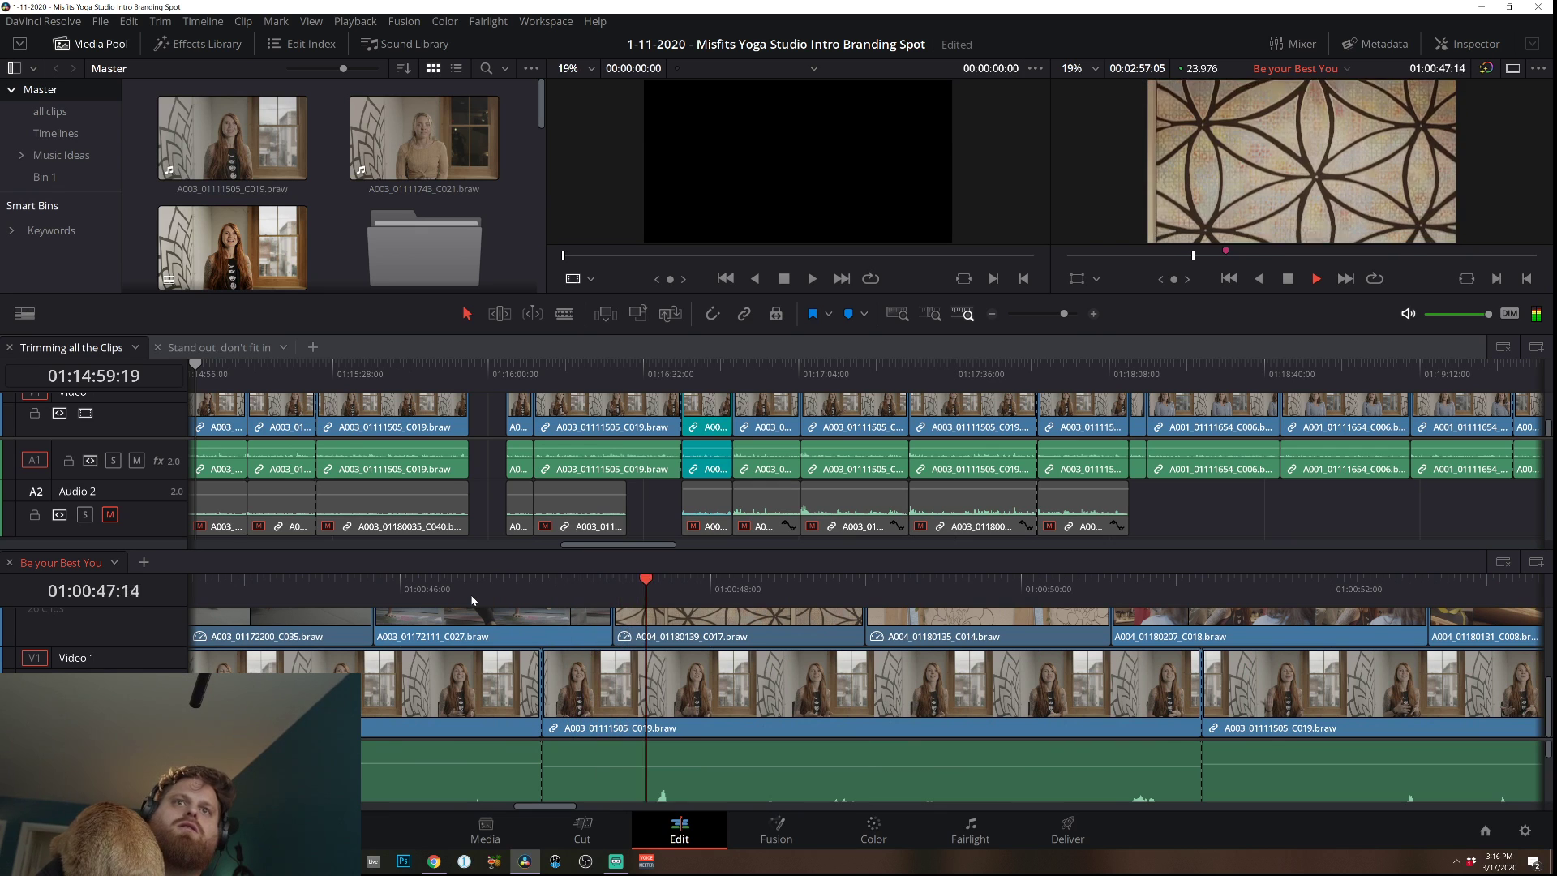
scroll(974, 749, down, 2)
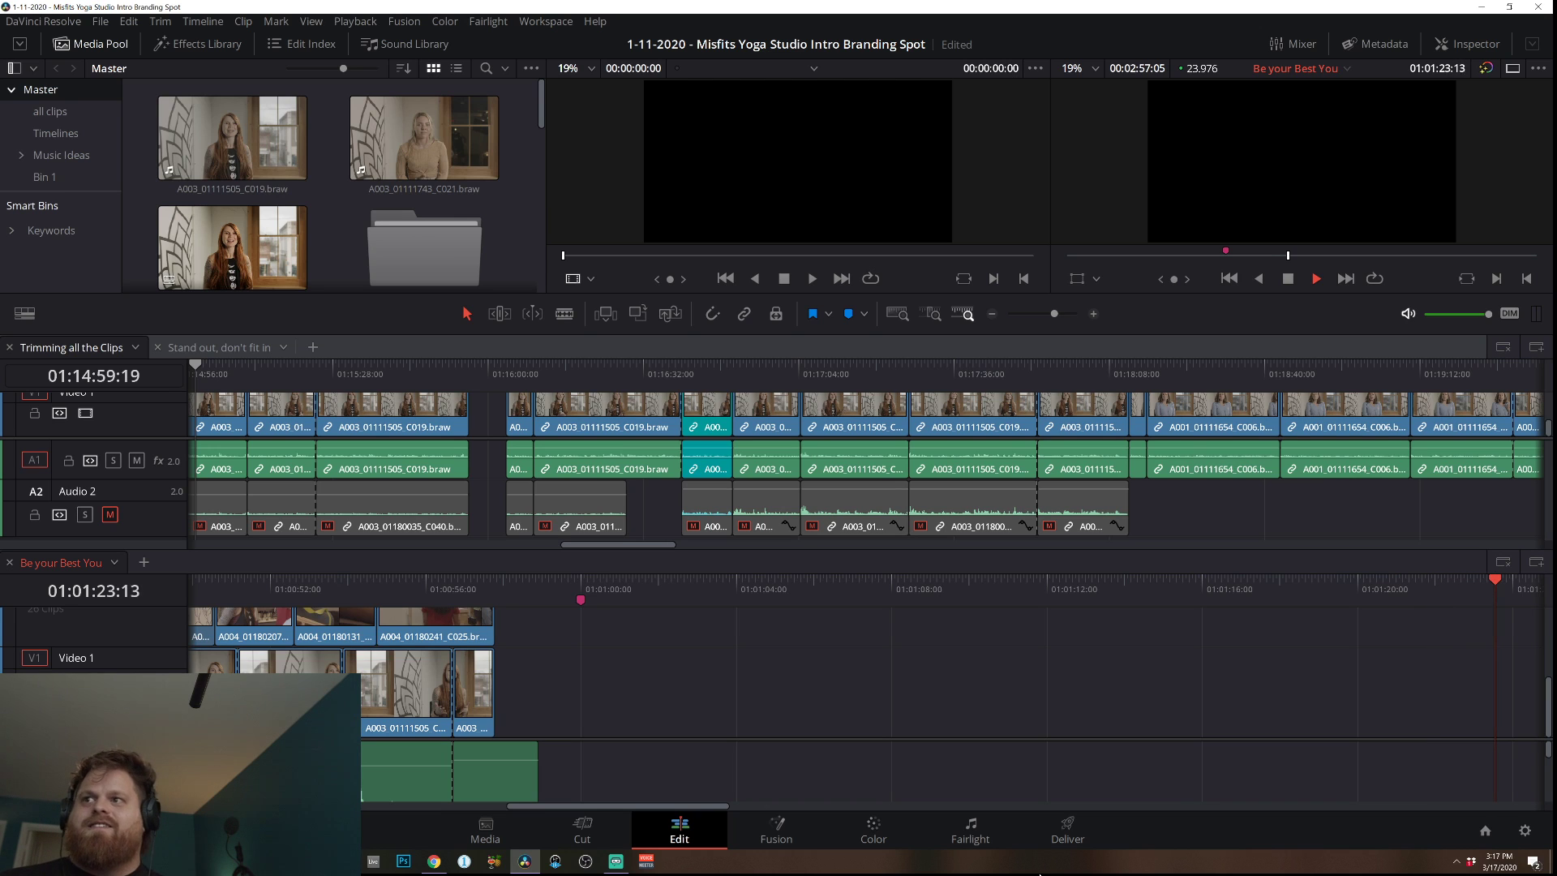
click(414, 583)
key(space)
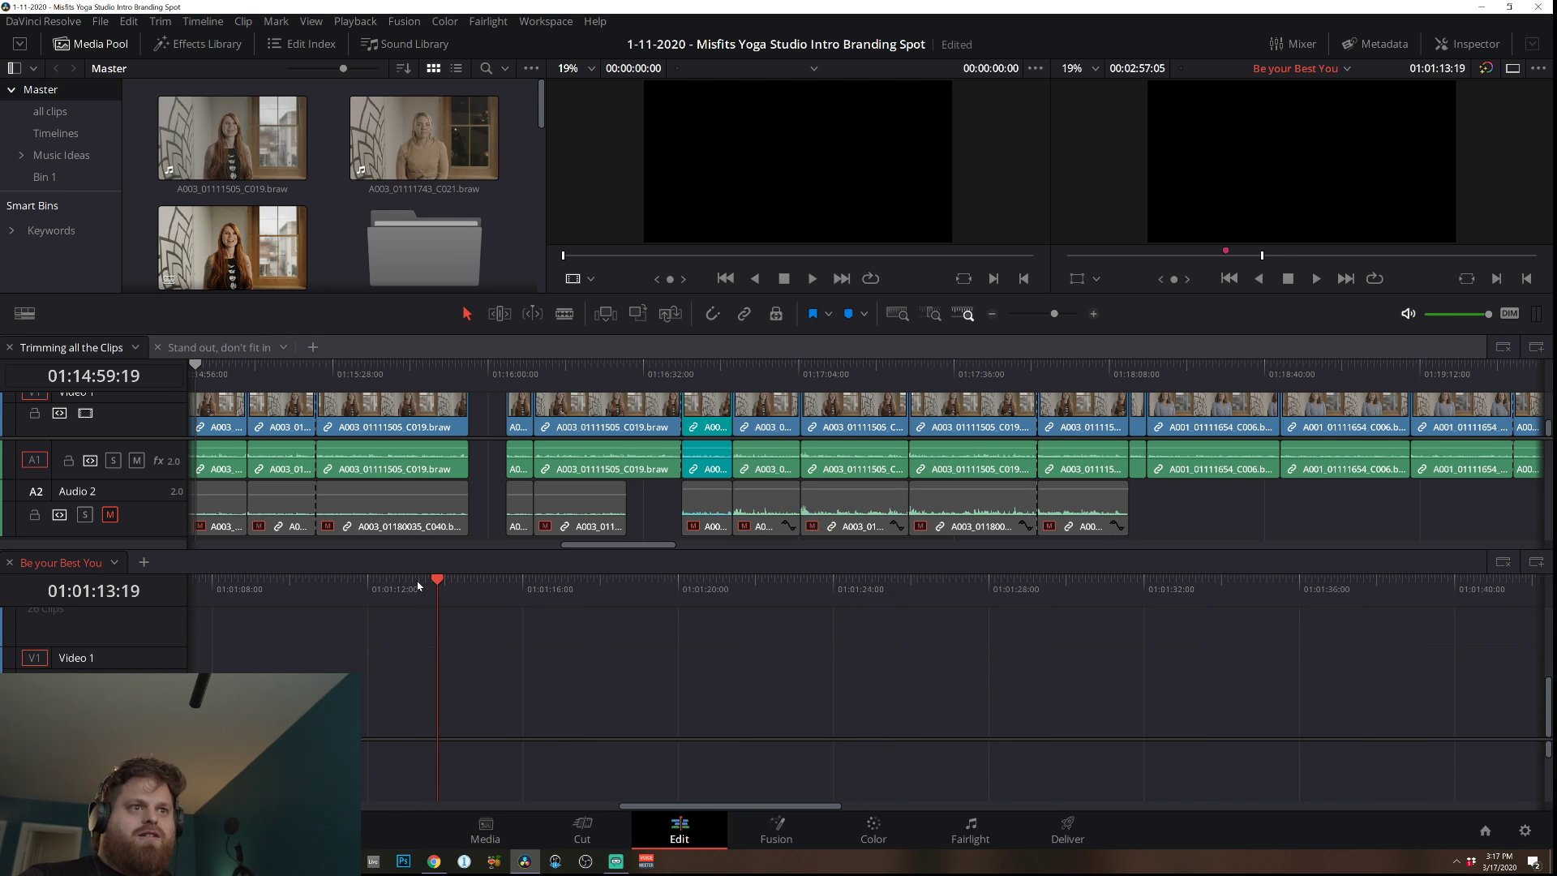
Enlarge the waveforms of the final interview audio clips and play them from about 01:00:53.
click(992, 313)
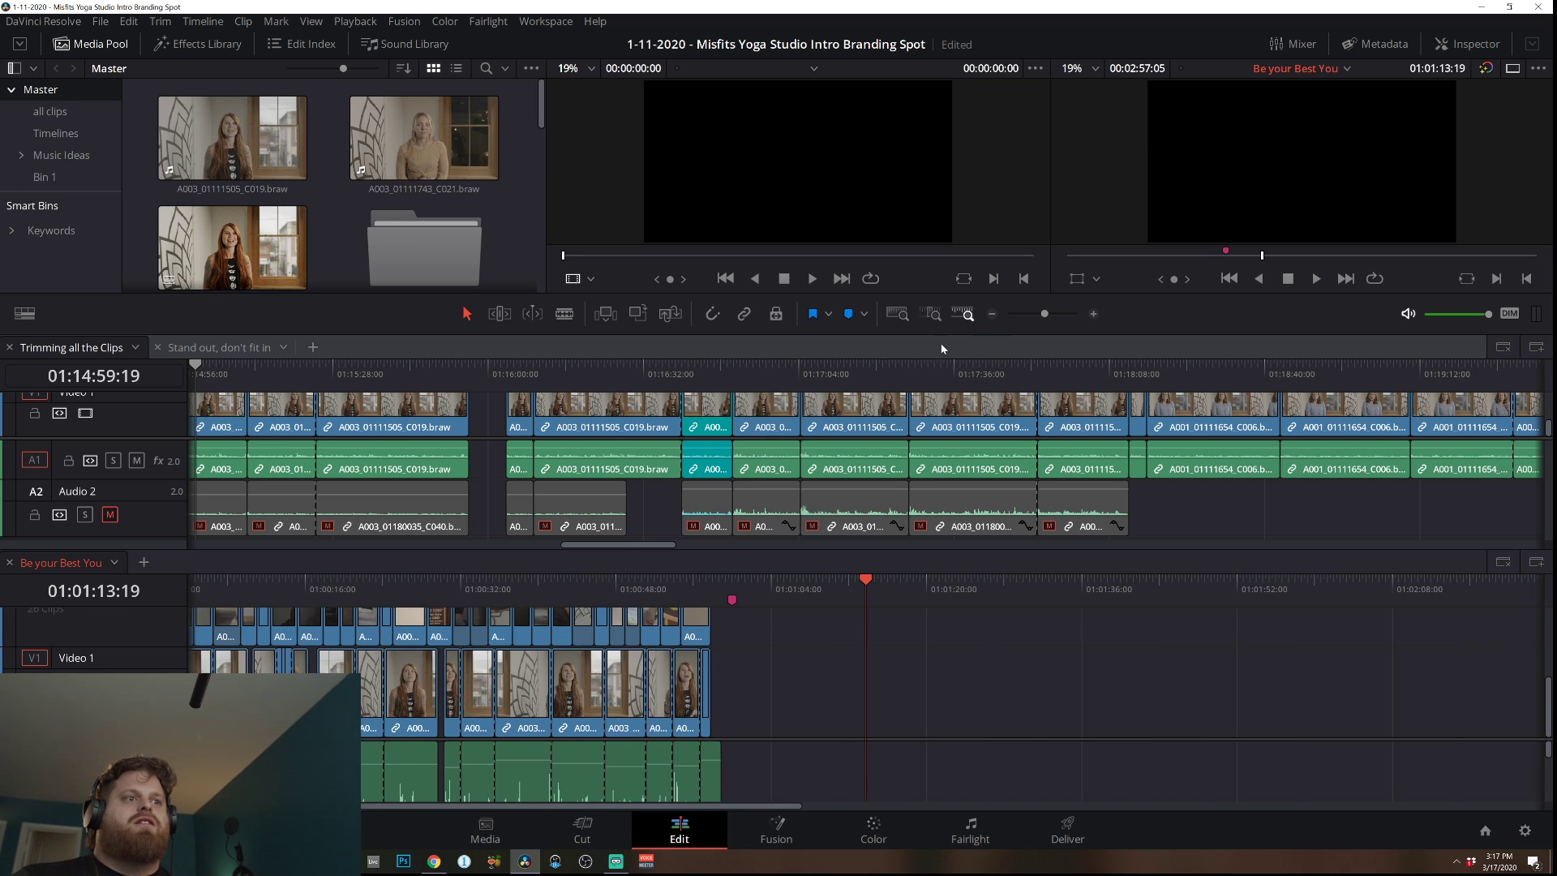
click(640, 591)
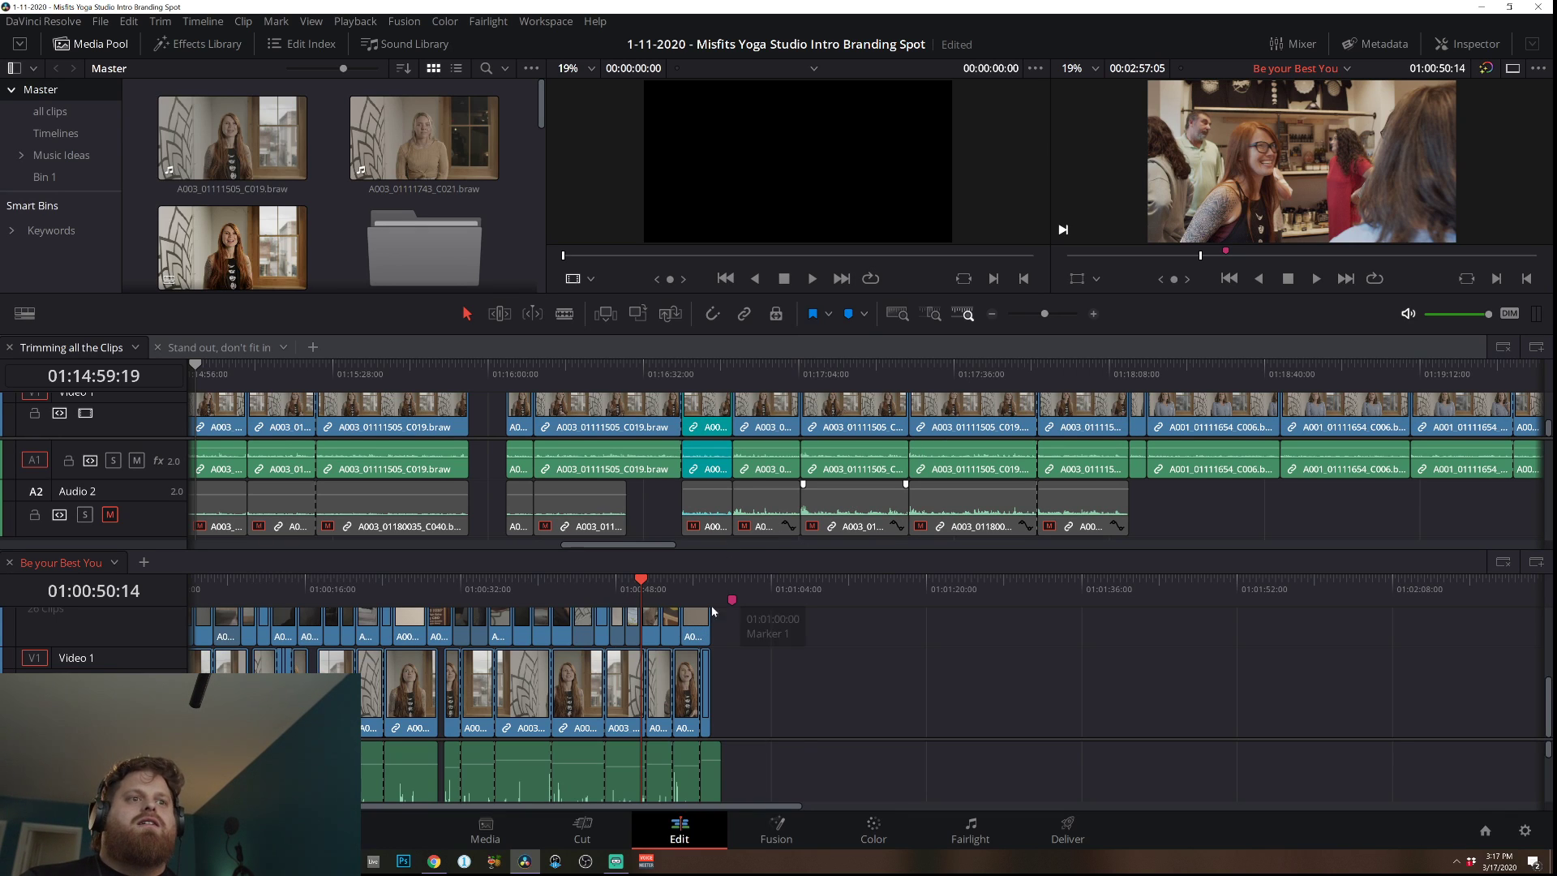
click(579, 586)
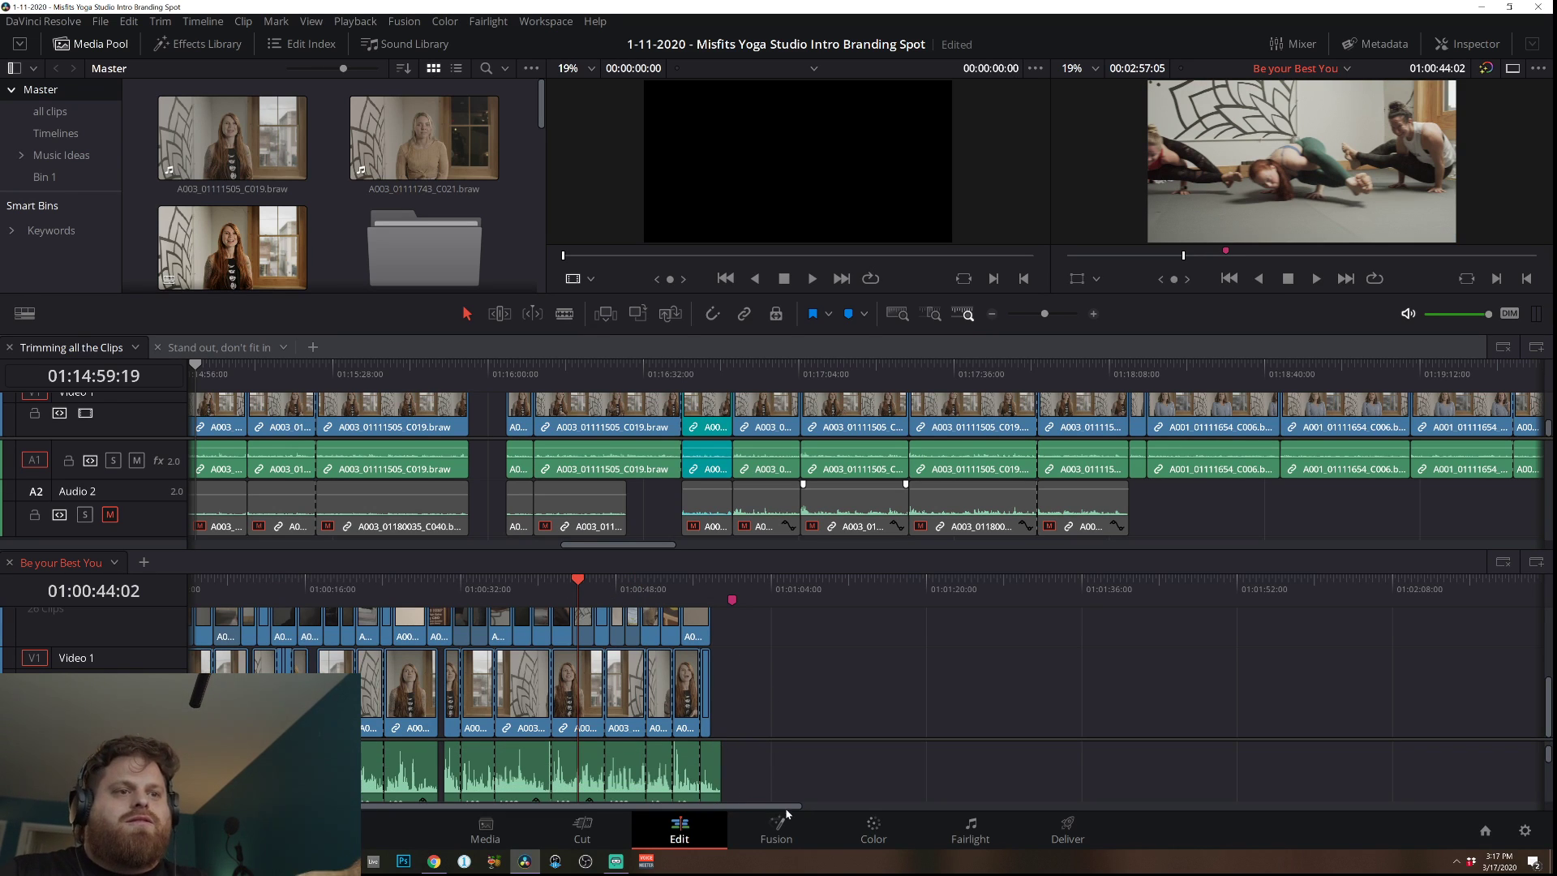
click(1094, 315)
click(1094, 315)
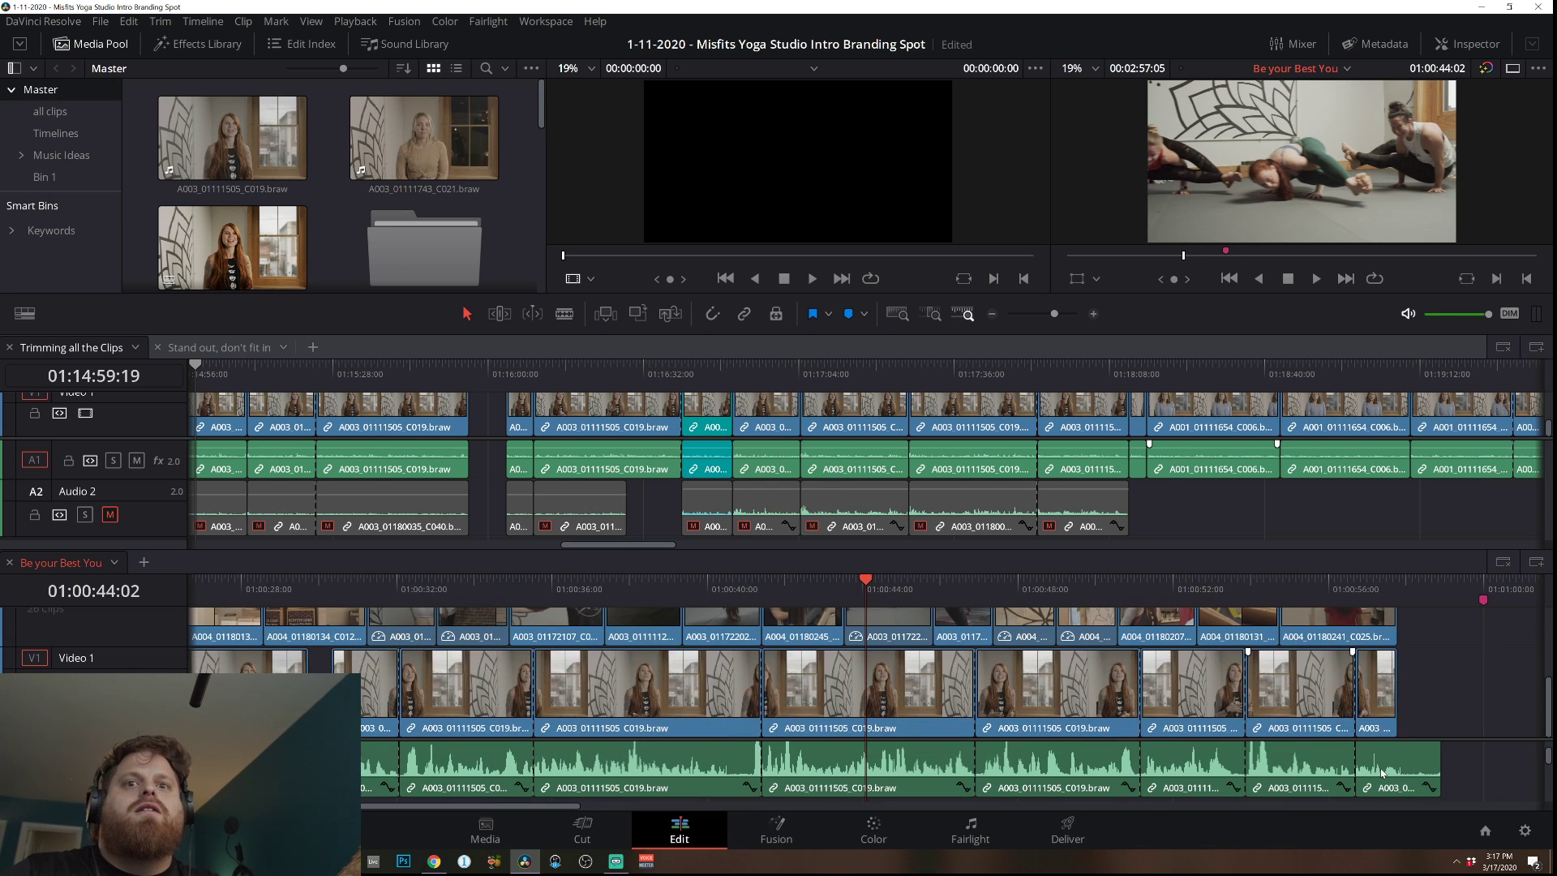
drag(516, 812, 583, 812)
click(827, 580)
key(space)
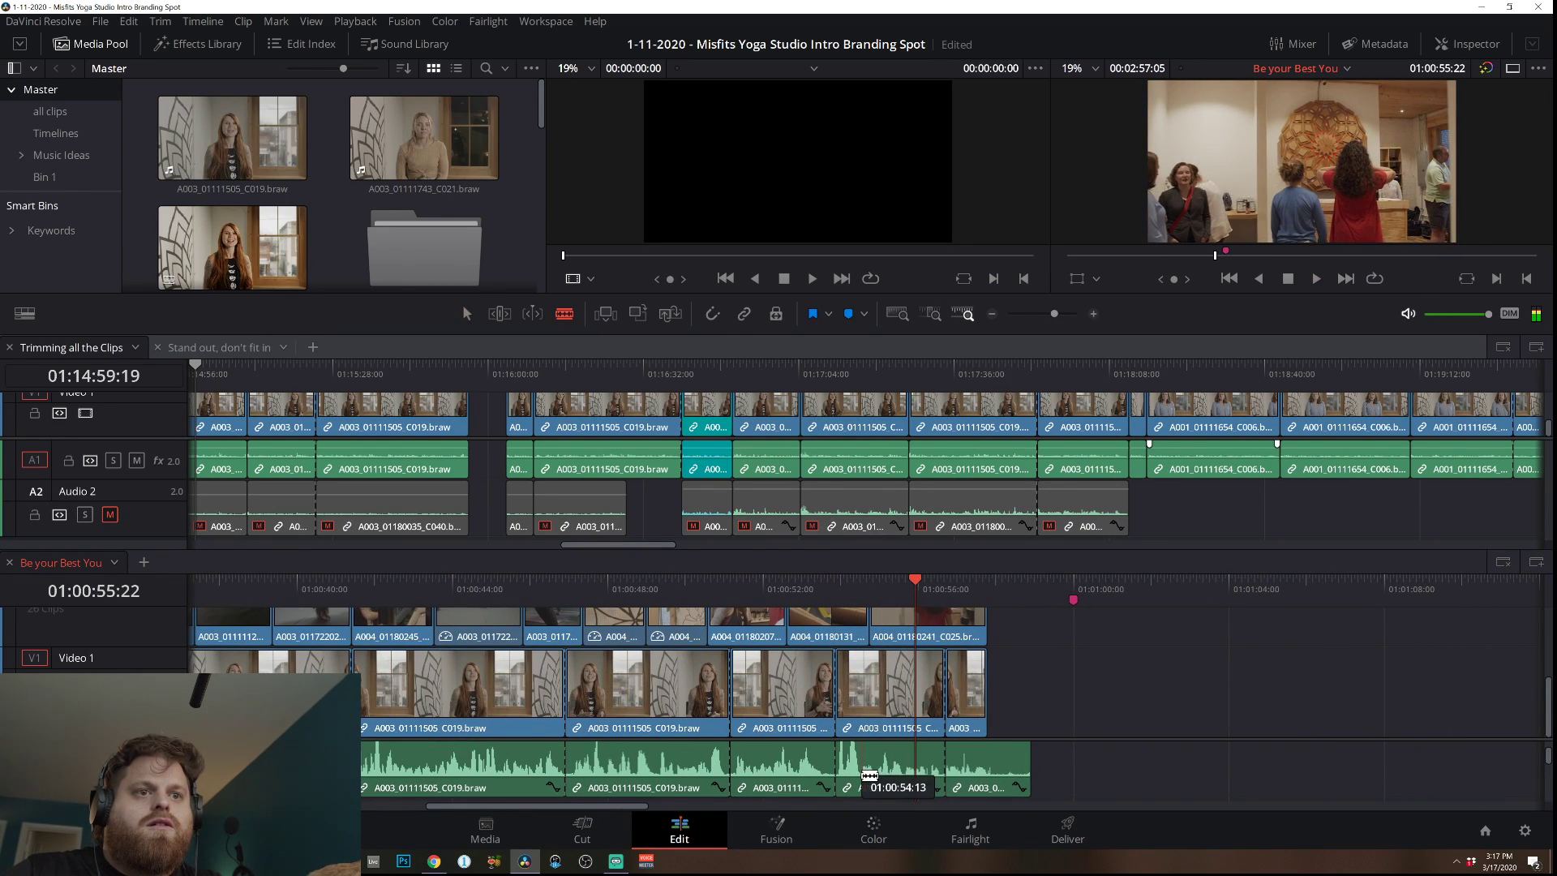
Normalize the interview audio clip after about 01:00:54:13 with ITU-R BS.1770-4 at -1.5 dBTP and -16 LKFS, and replay from about 01:00:53.
right_click(895, 775)
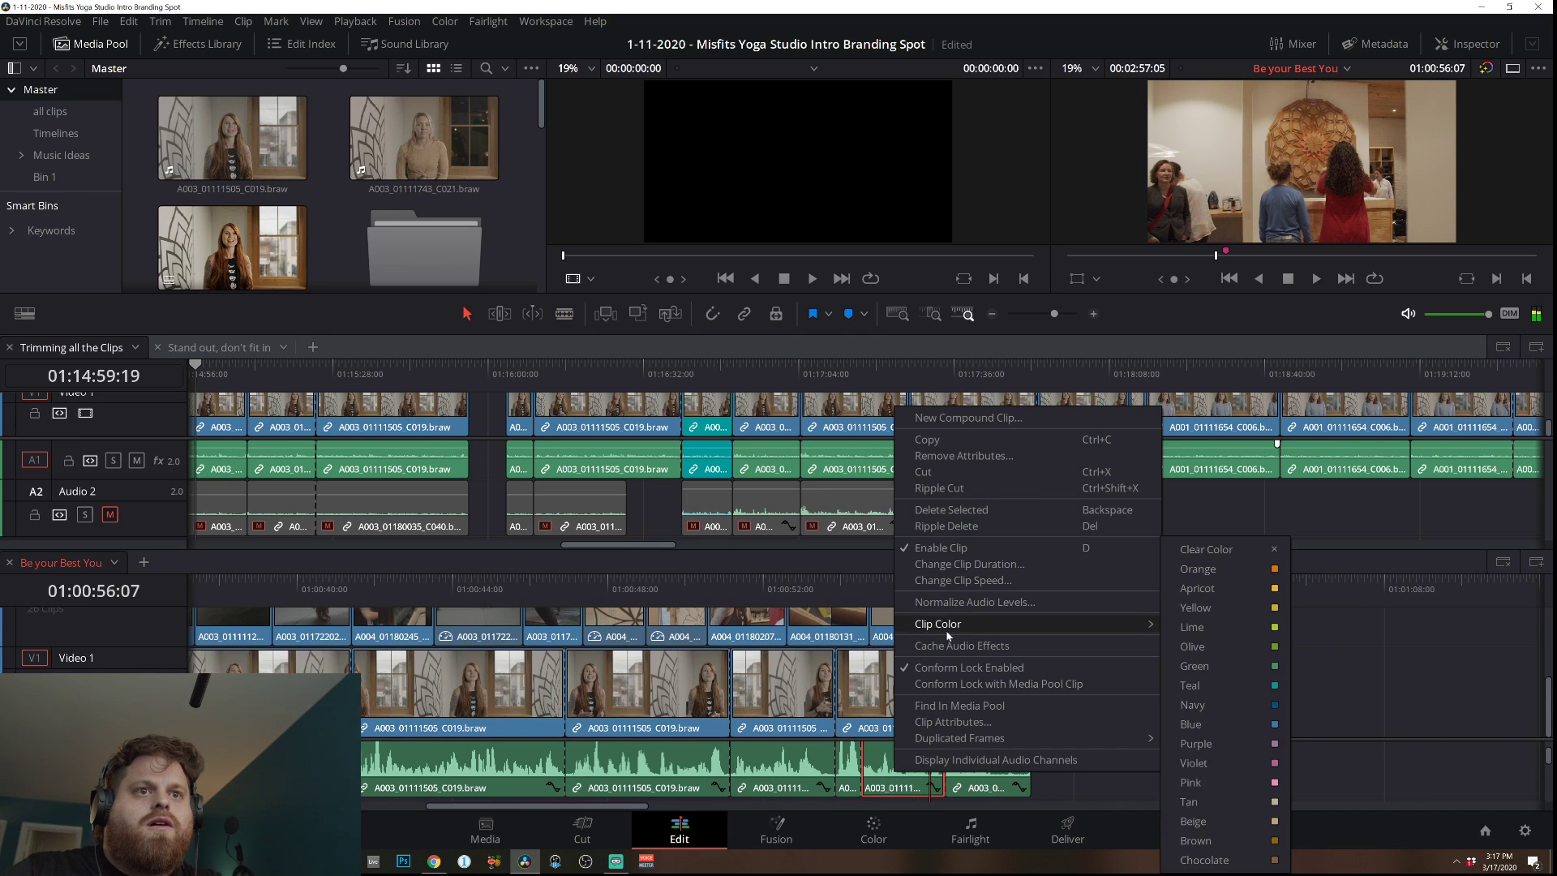
click(959, 605)
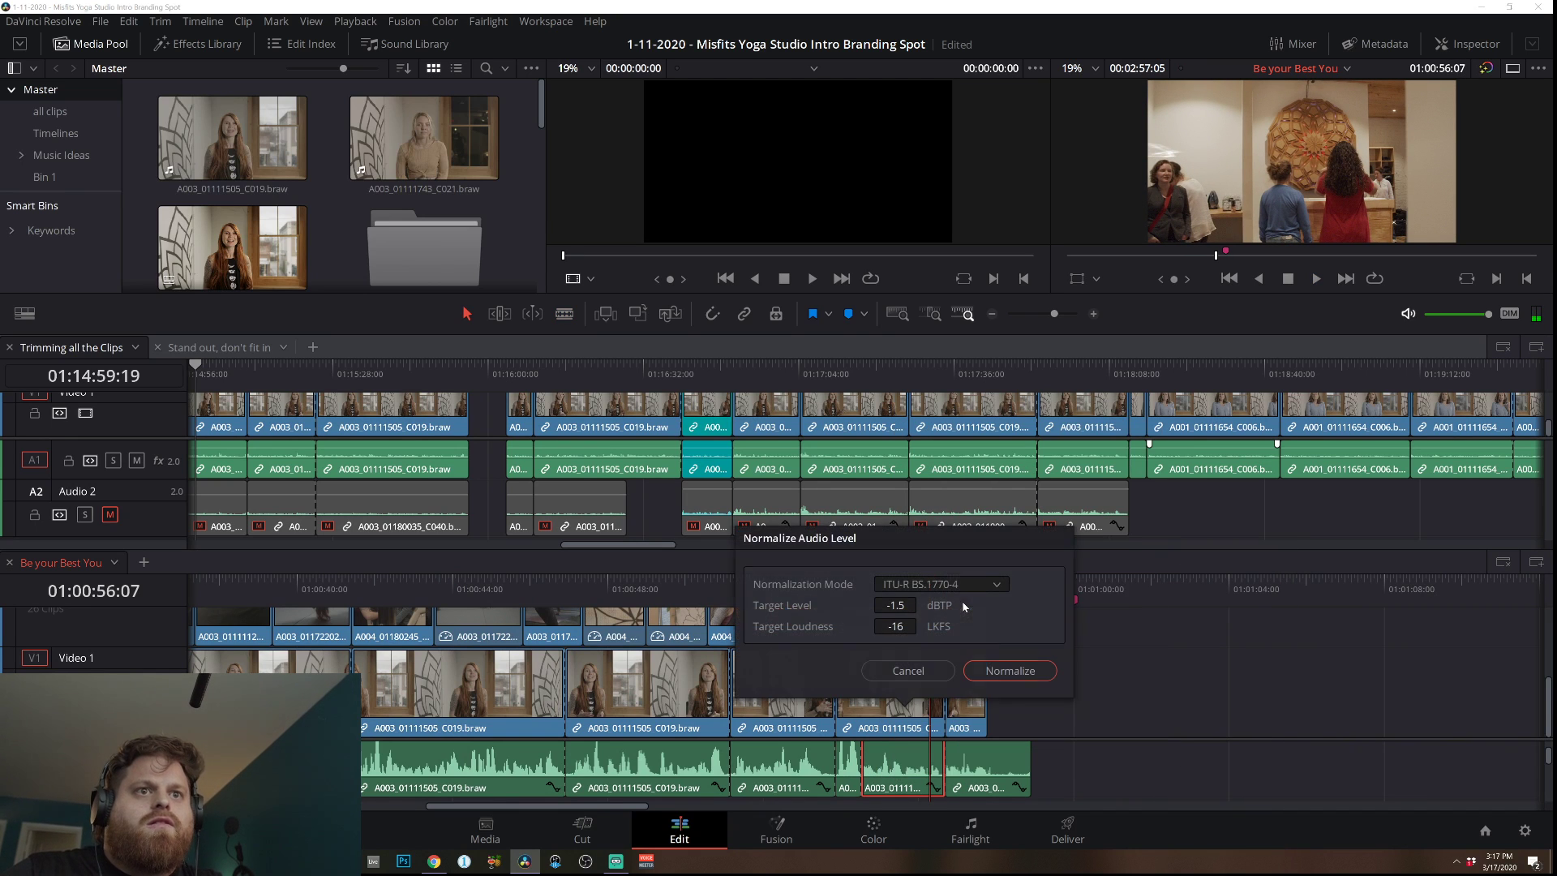
click(1009, 670)
key(/)
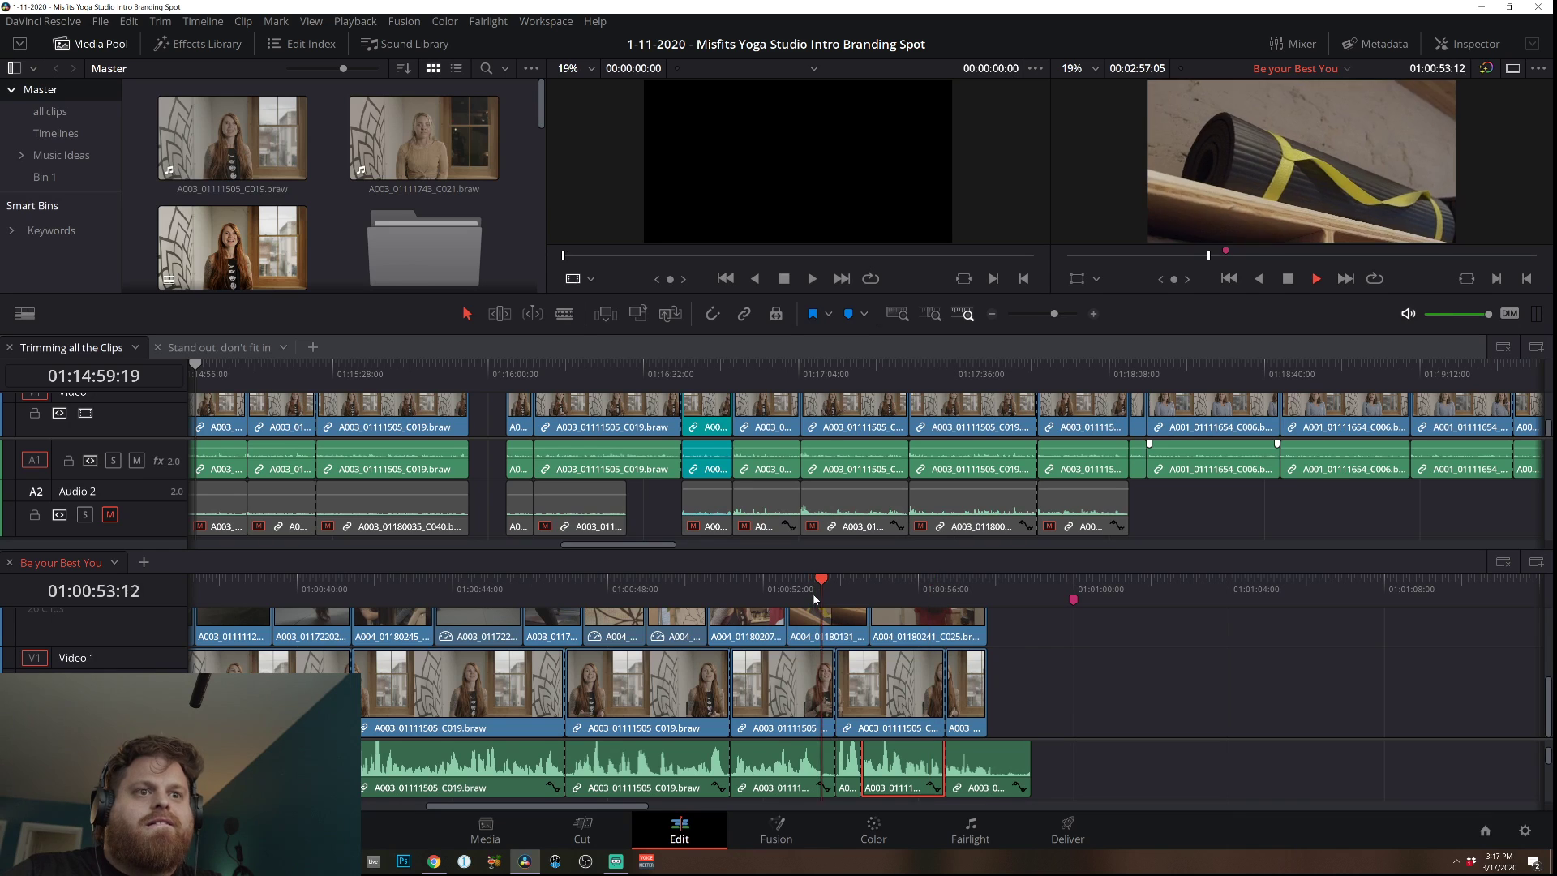
Normalize the audio level of the last interview clip and play the ending from about 01:00:55:09.
click(981, 772)
right_click(981, 772)
click(1086, 596)
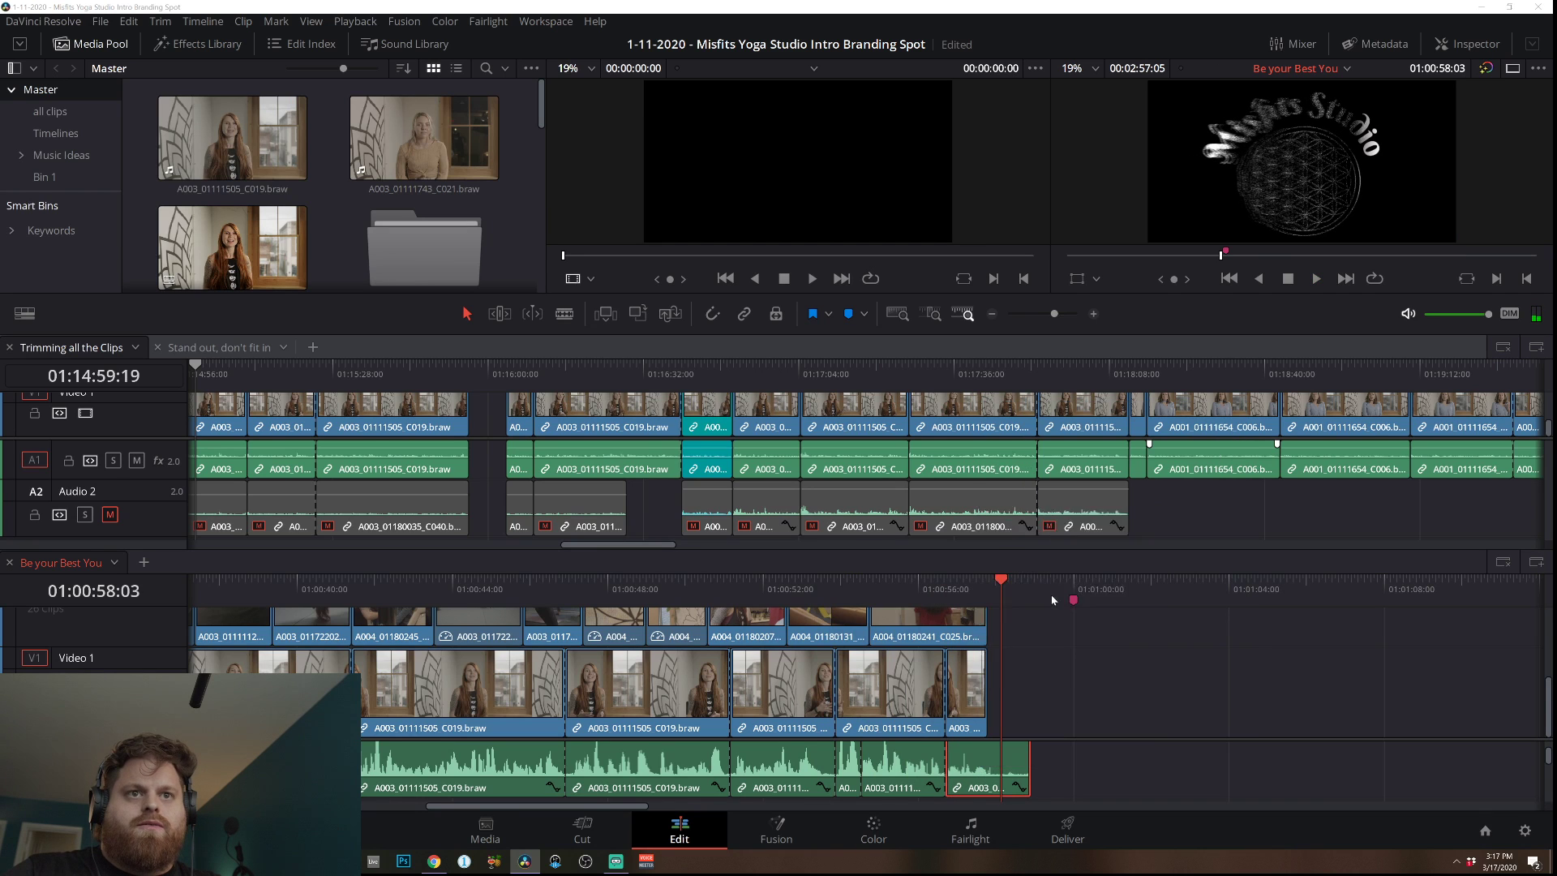
click(1090, 656)
click(895, 592)
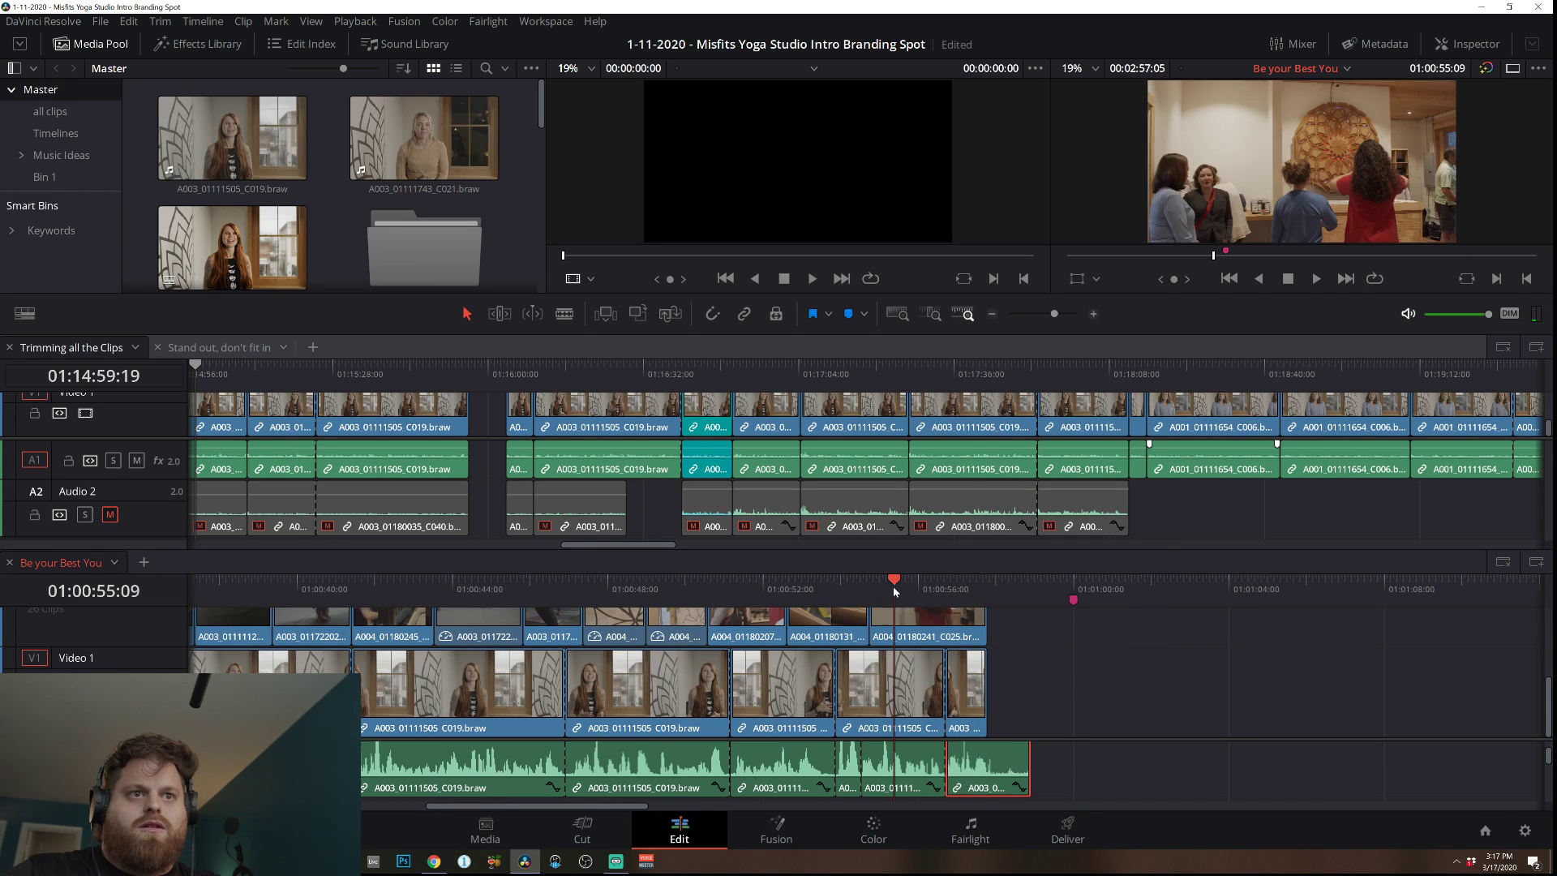
key(space)
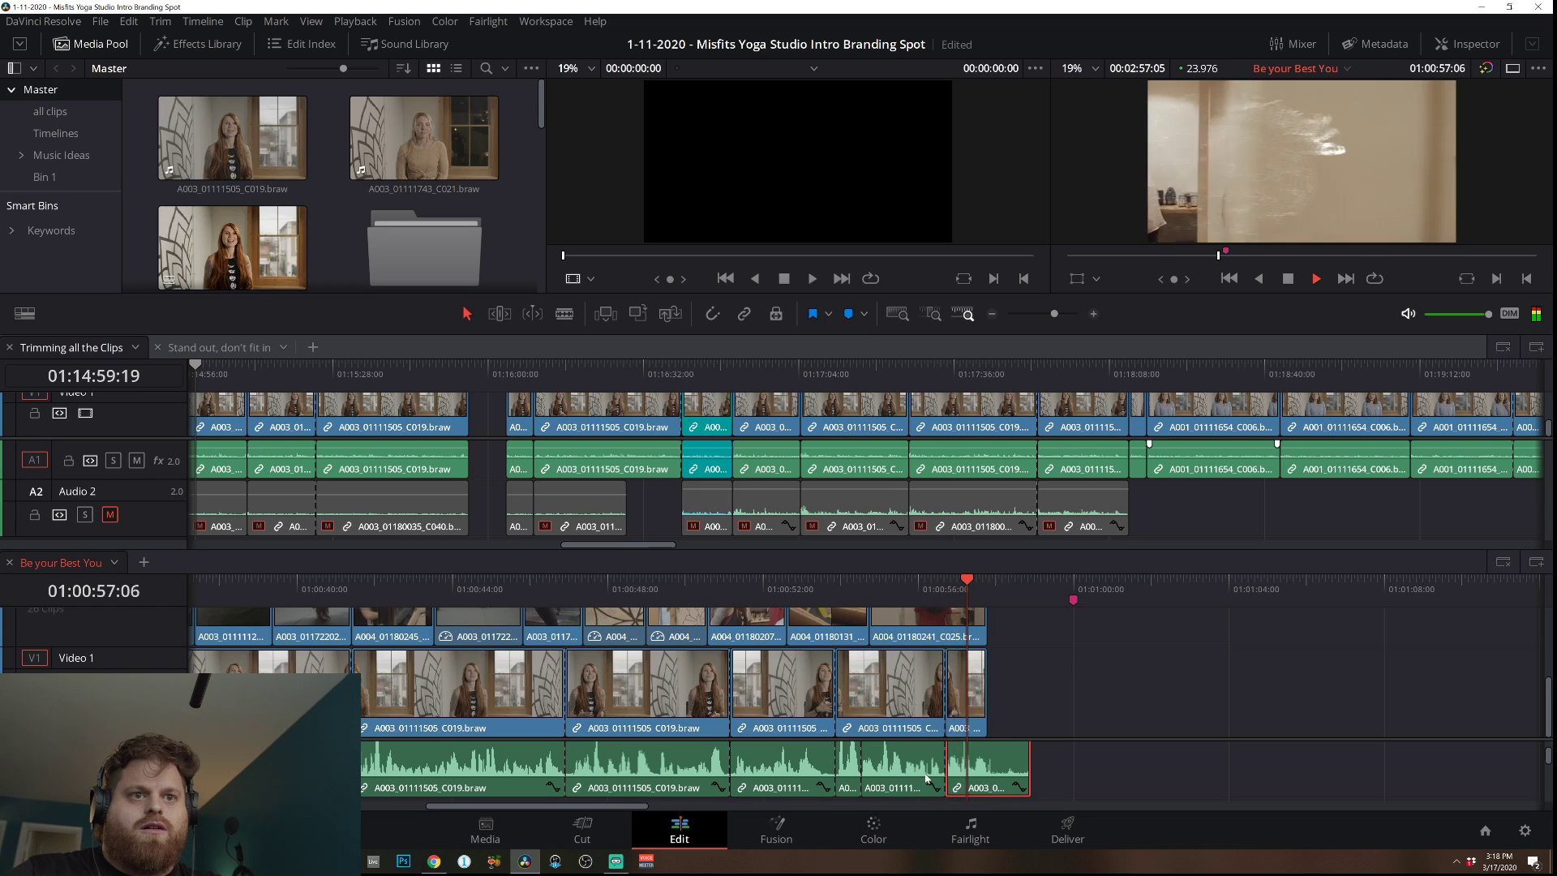
Roll the edit between the last two interview audio clips back to about 01:00:56 and replay the ending from about 01:00:55.
drag(946, 754, 927, 753)
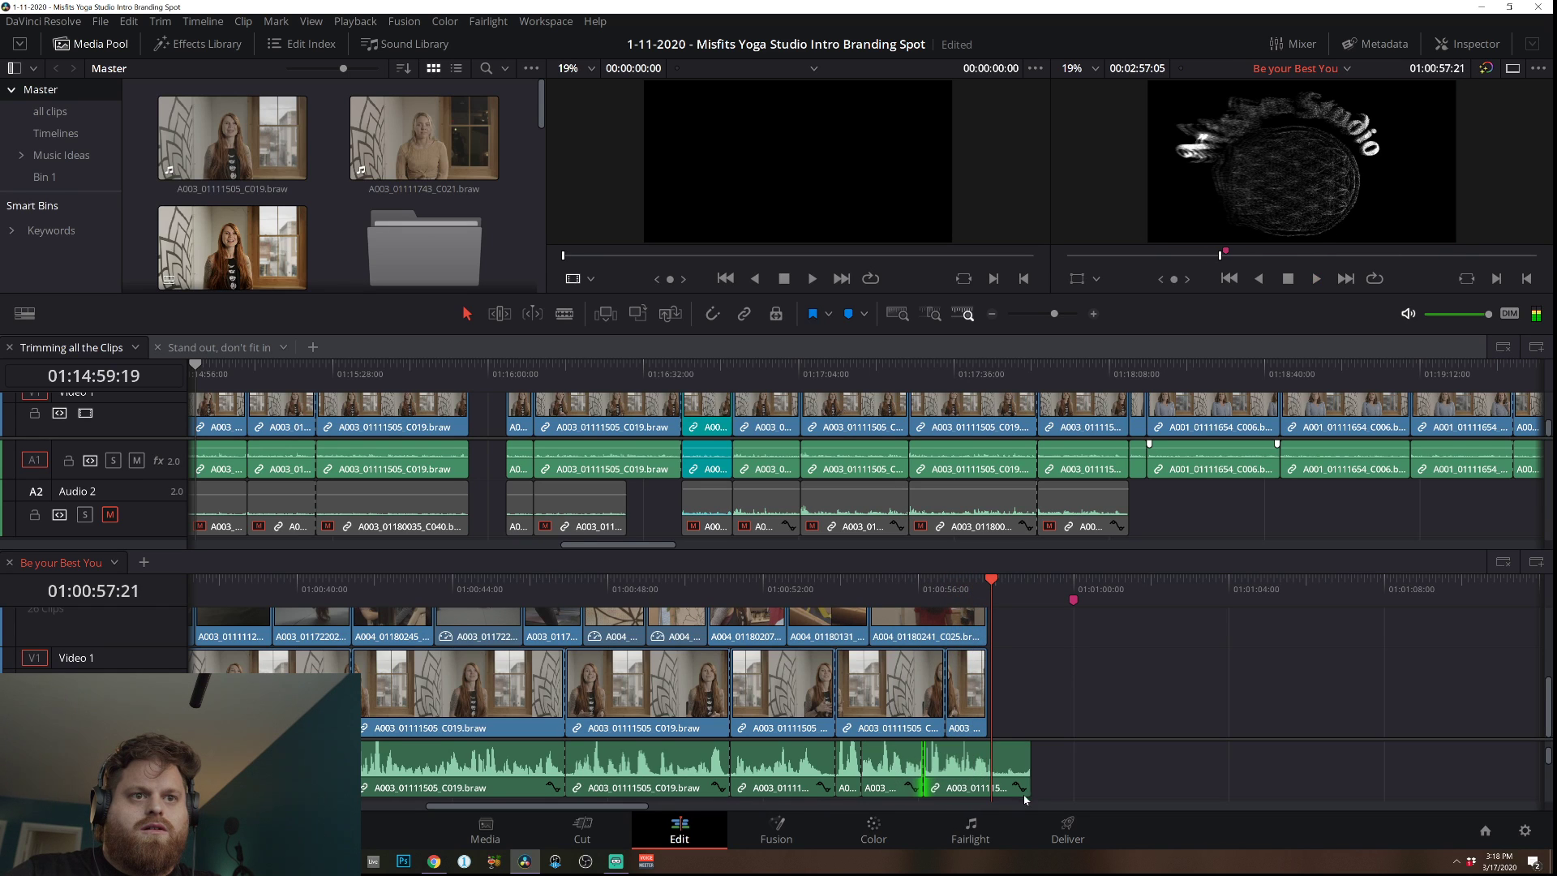
right_click(977, 764)
click(1090, 805)
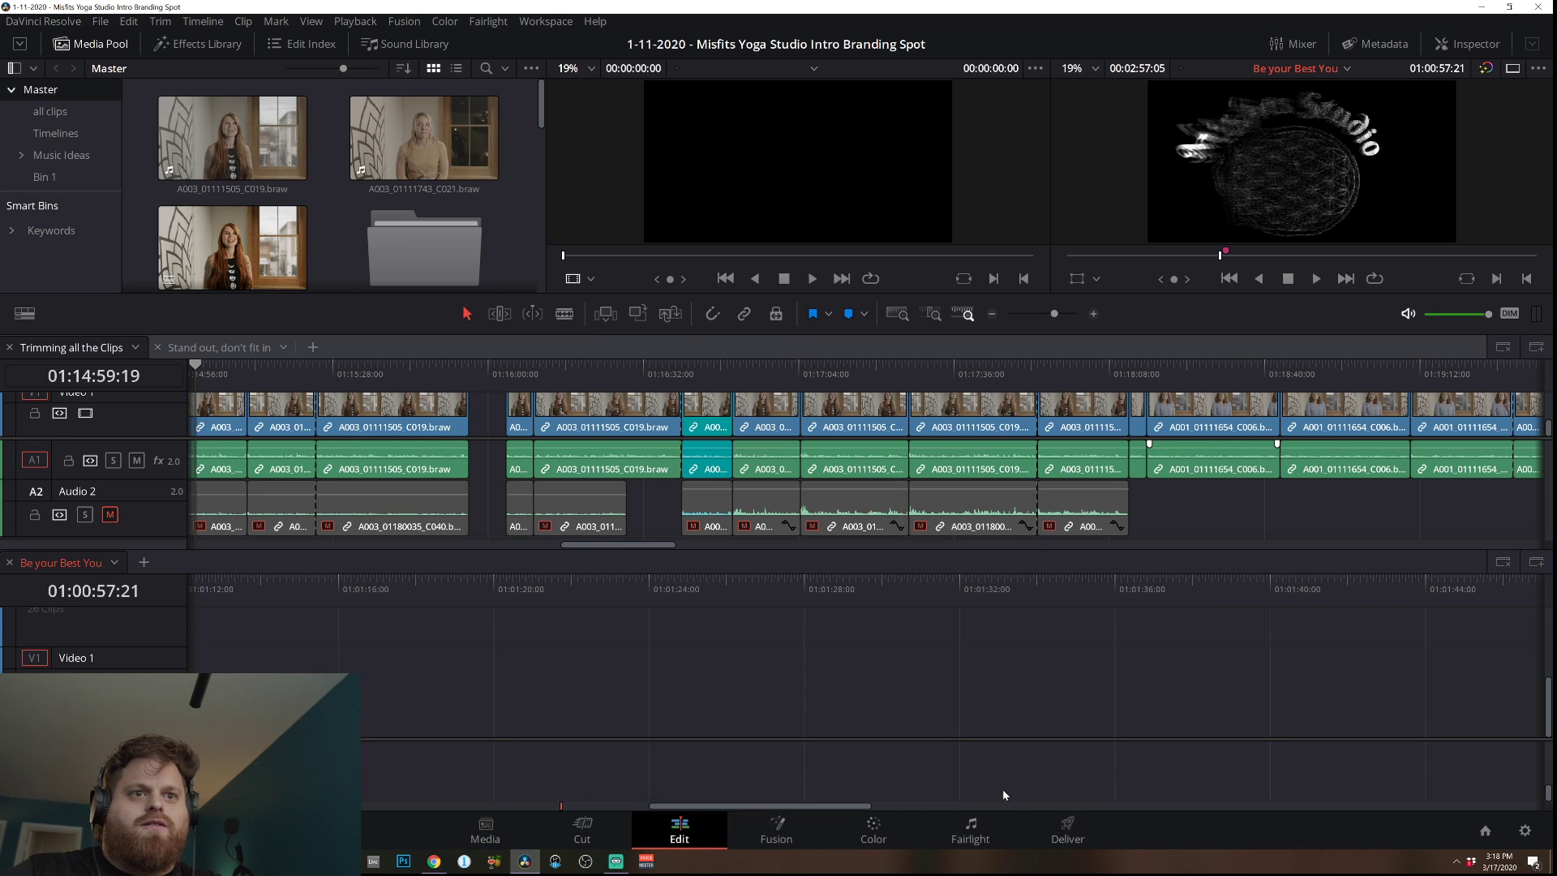
scroll(986, 705, up, 4)
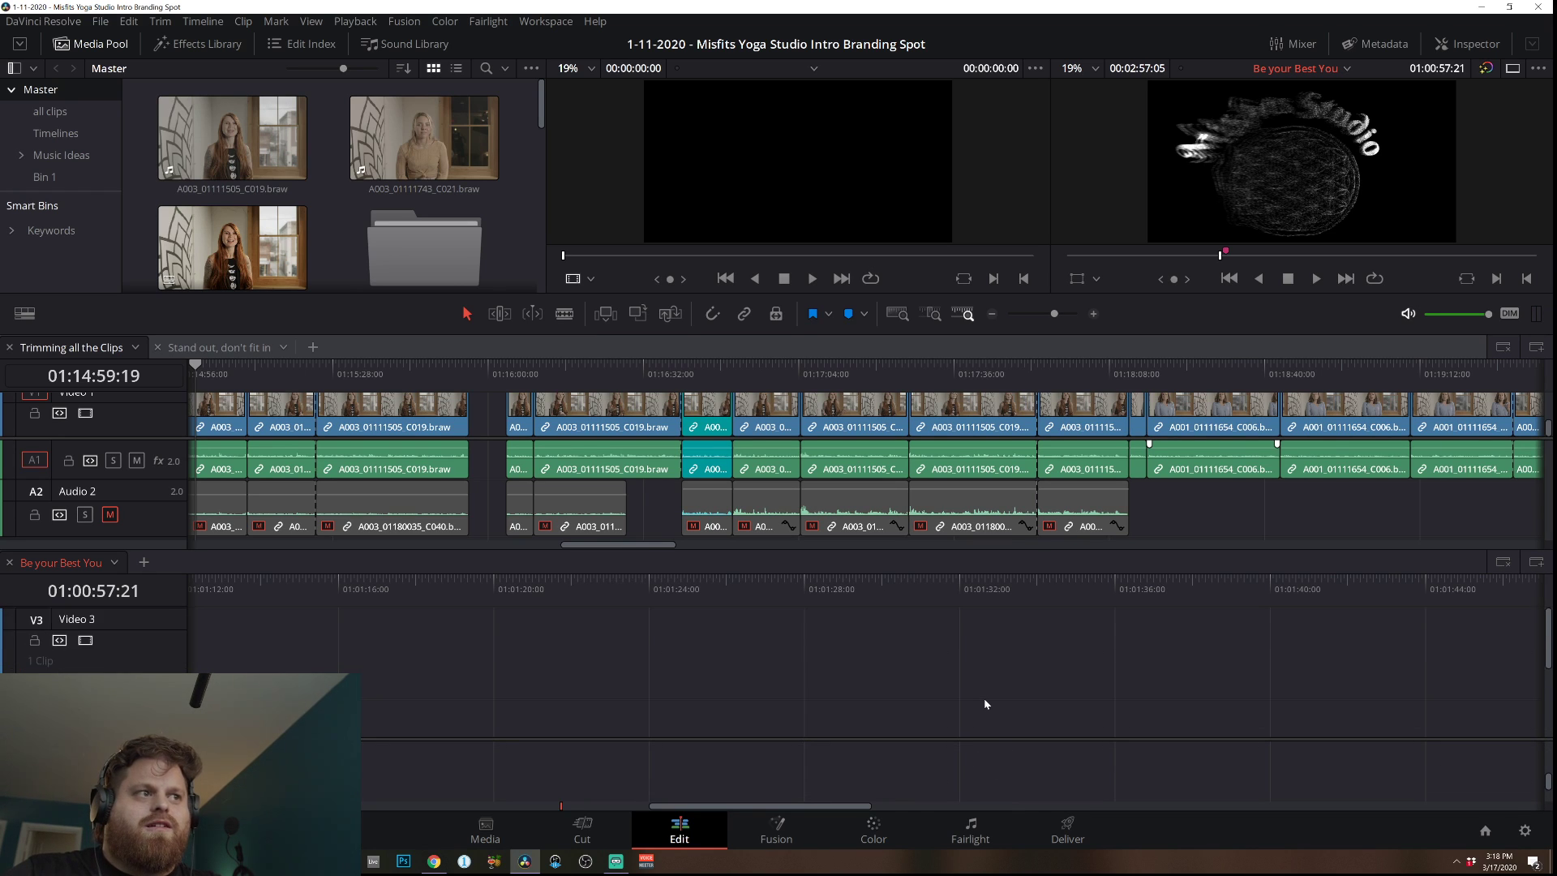
scroll(987, 704, down, 2)
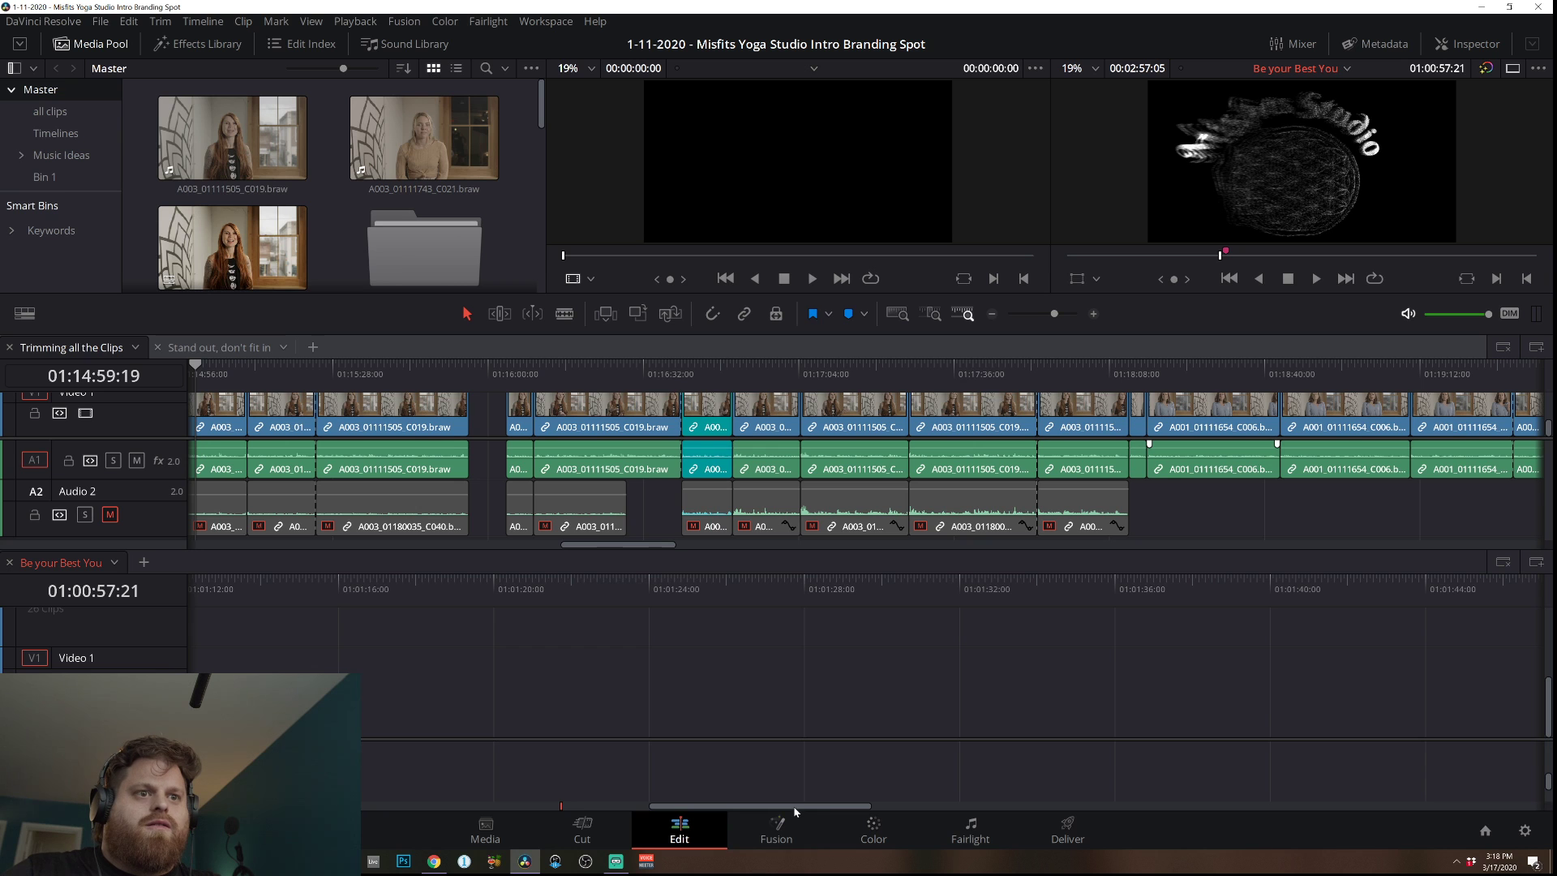
drag(795, 811, 567, 809)
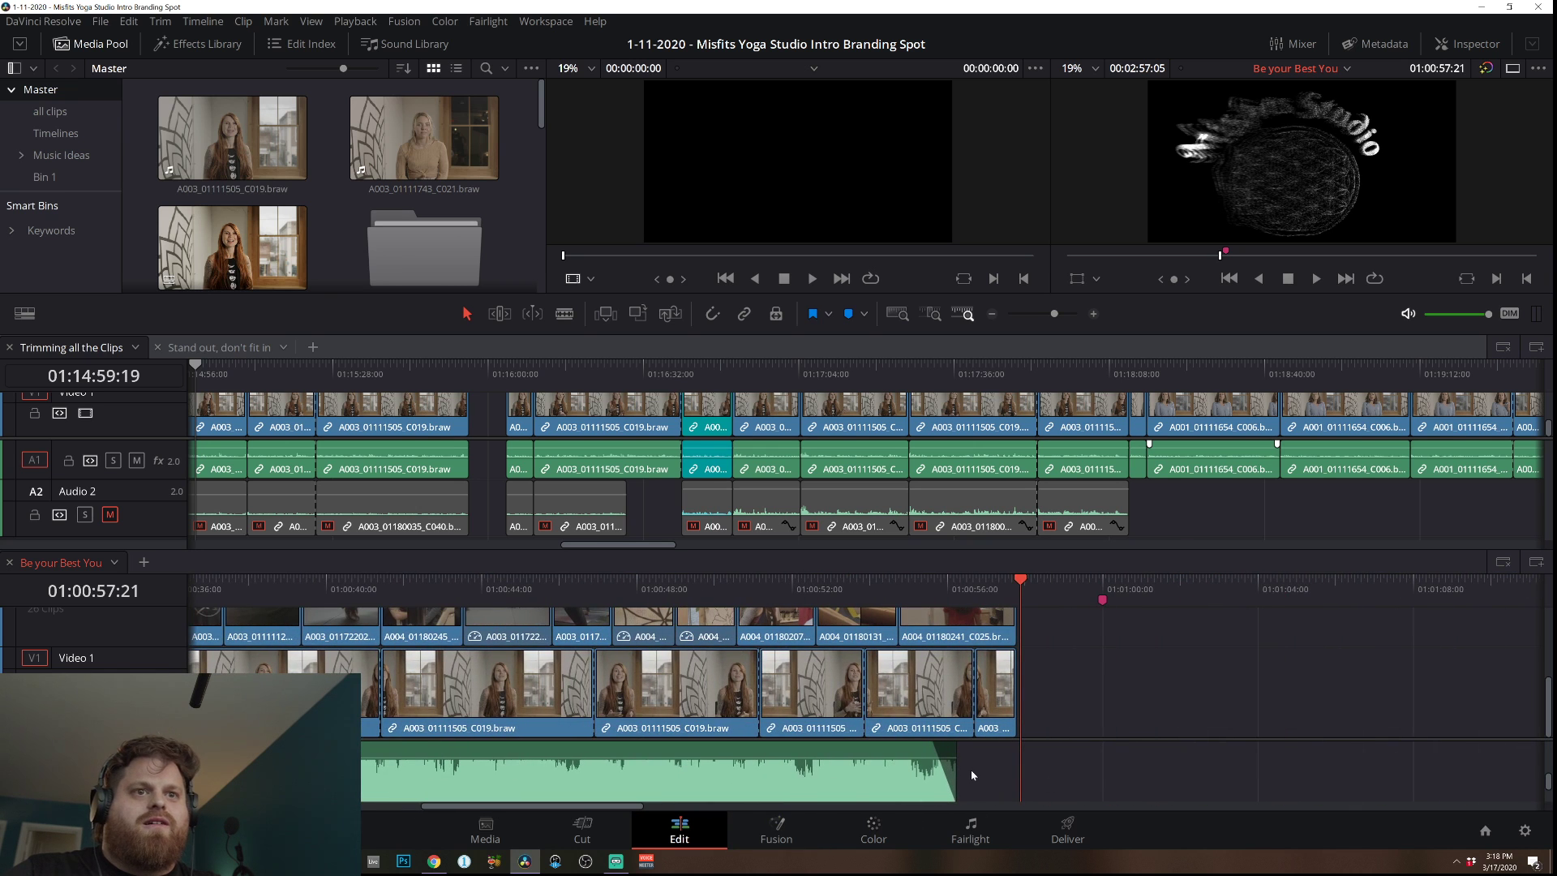
click(902, 594)
key(space)
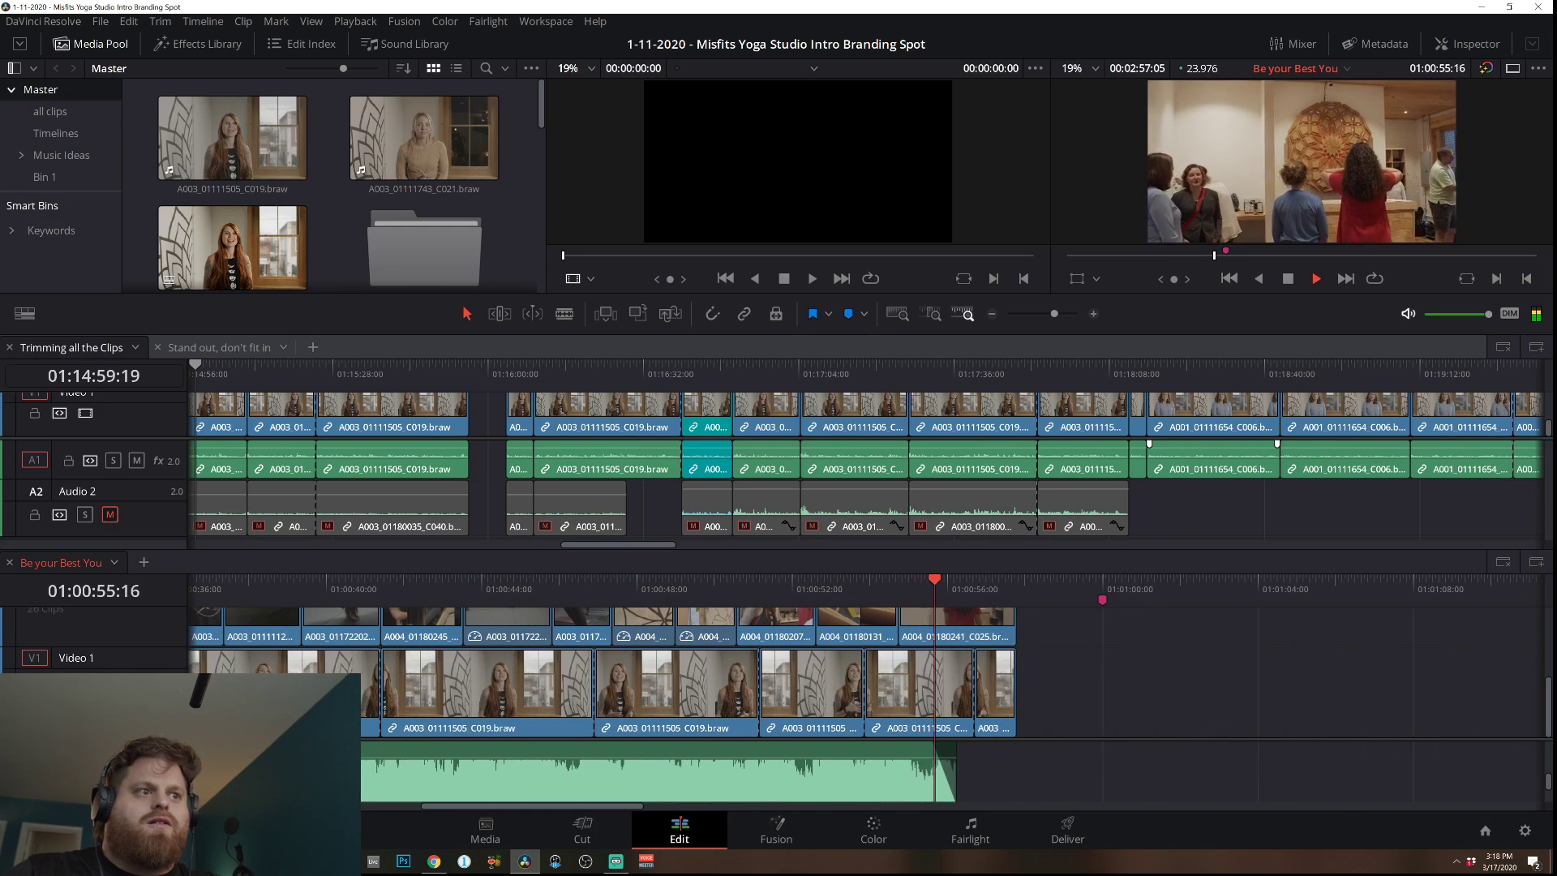
Lower the last interview audio clip's volume slightly and replay the closing section from about 01:00:50.
drag(1016, 770, 1094, 770)
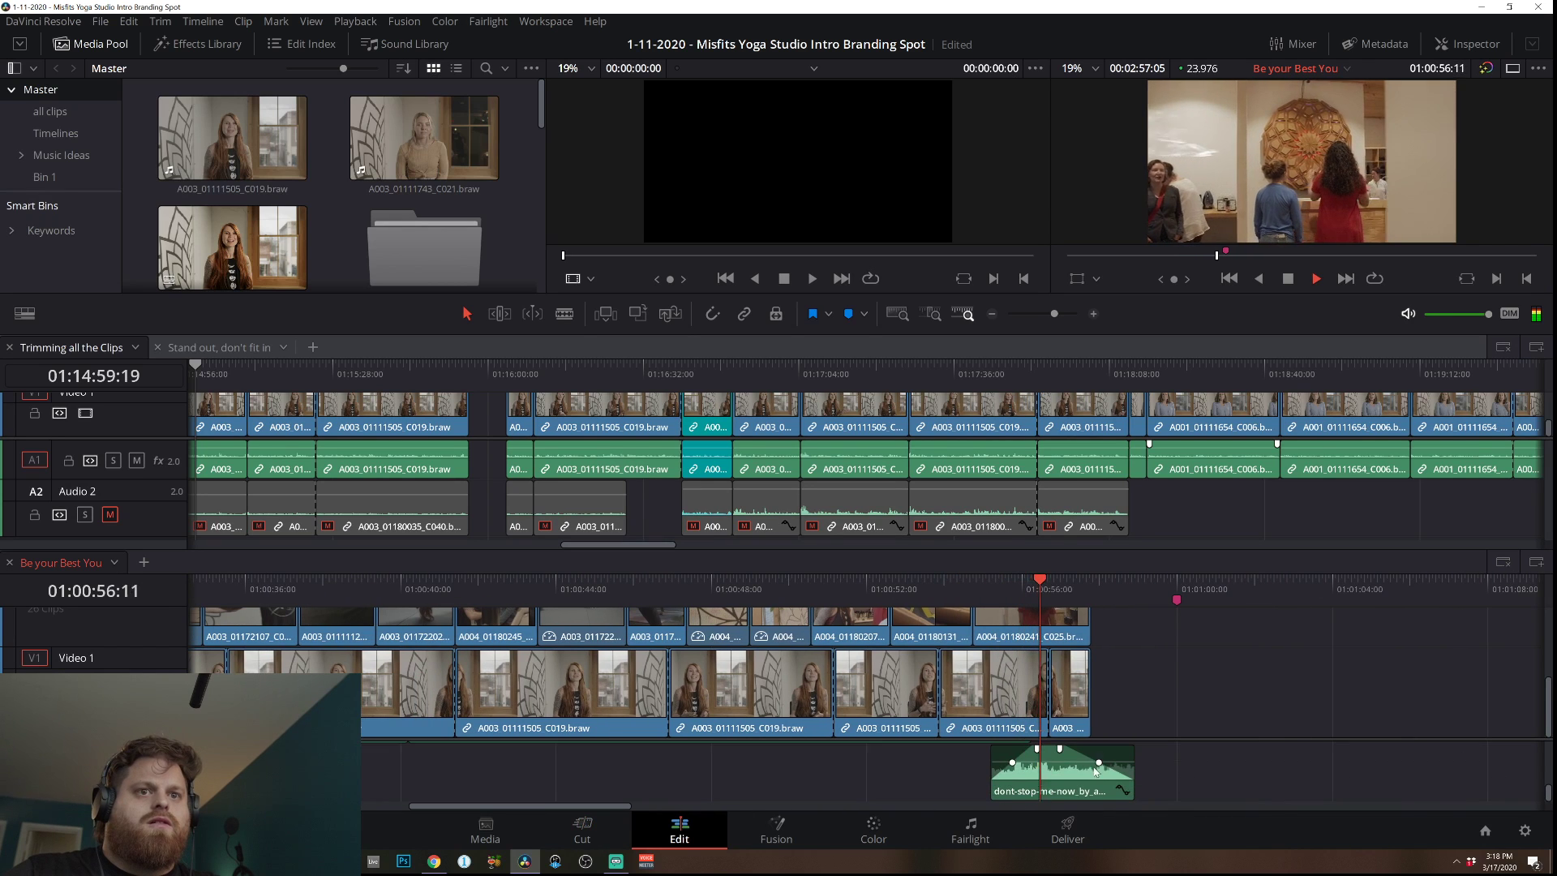
key(ctrl+z)
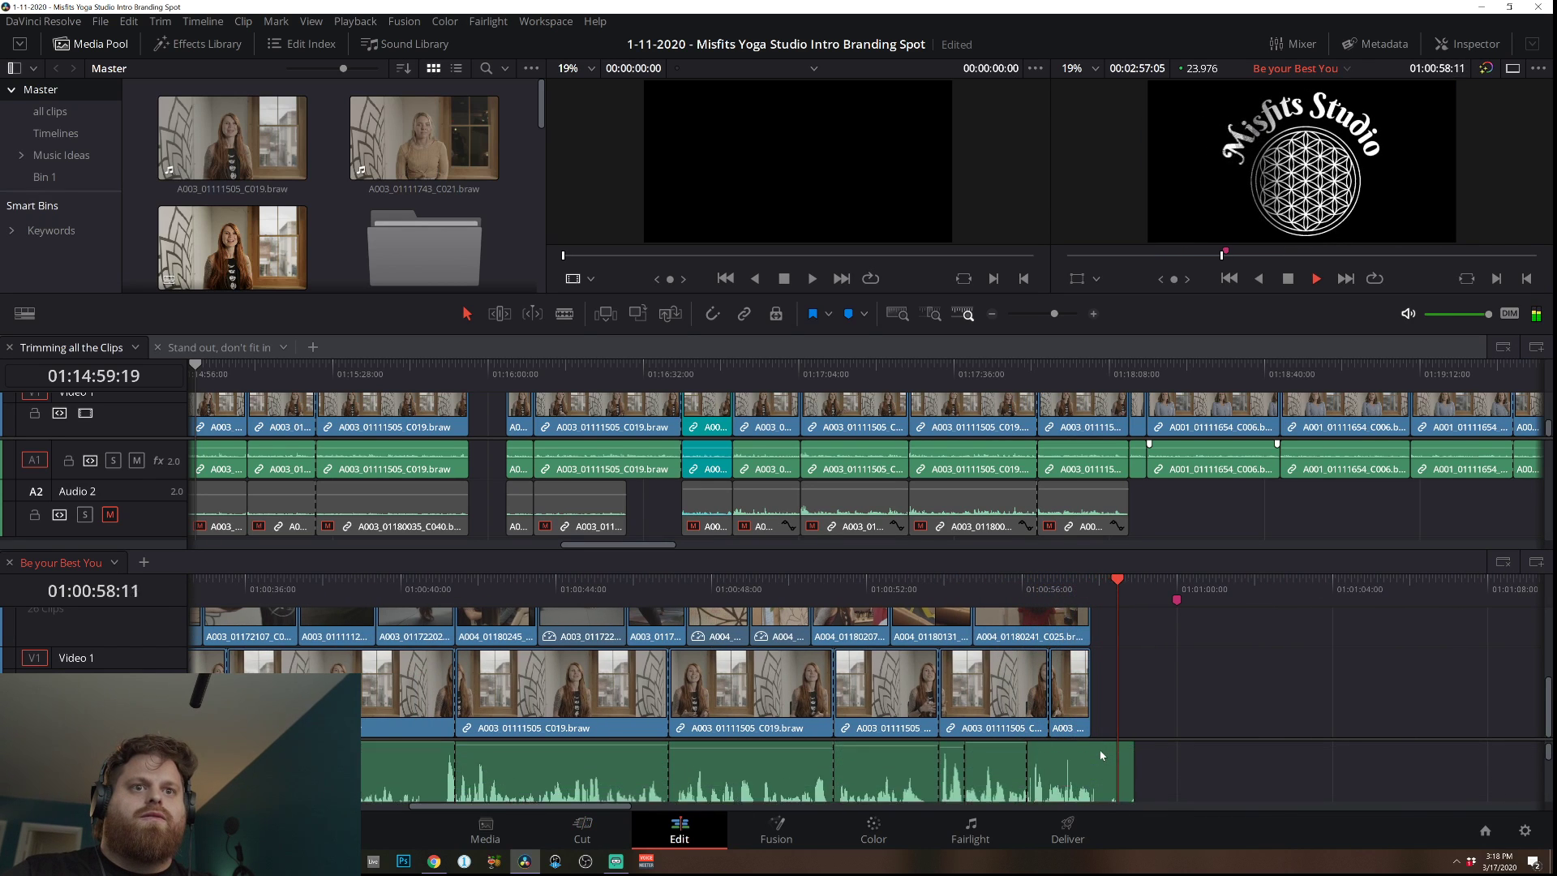
key(space)
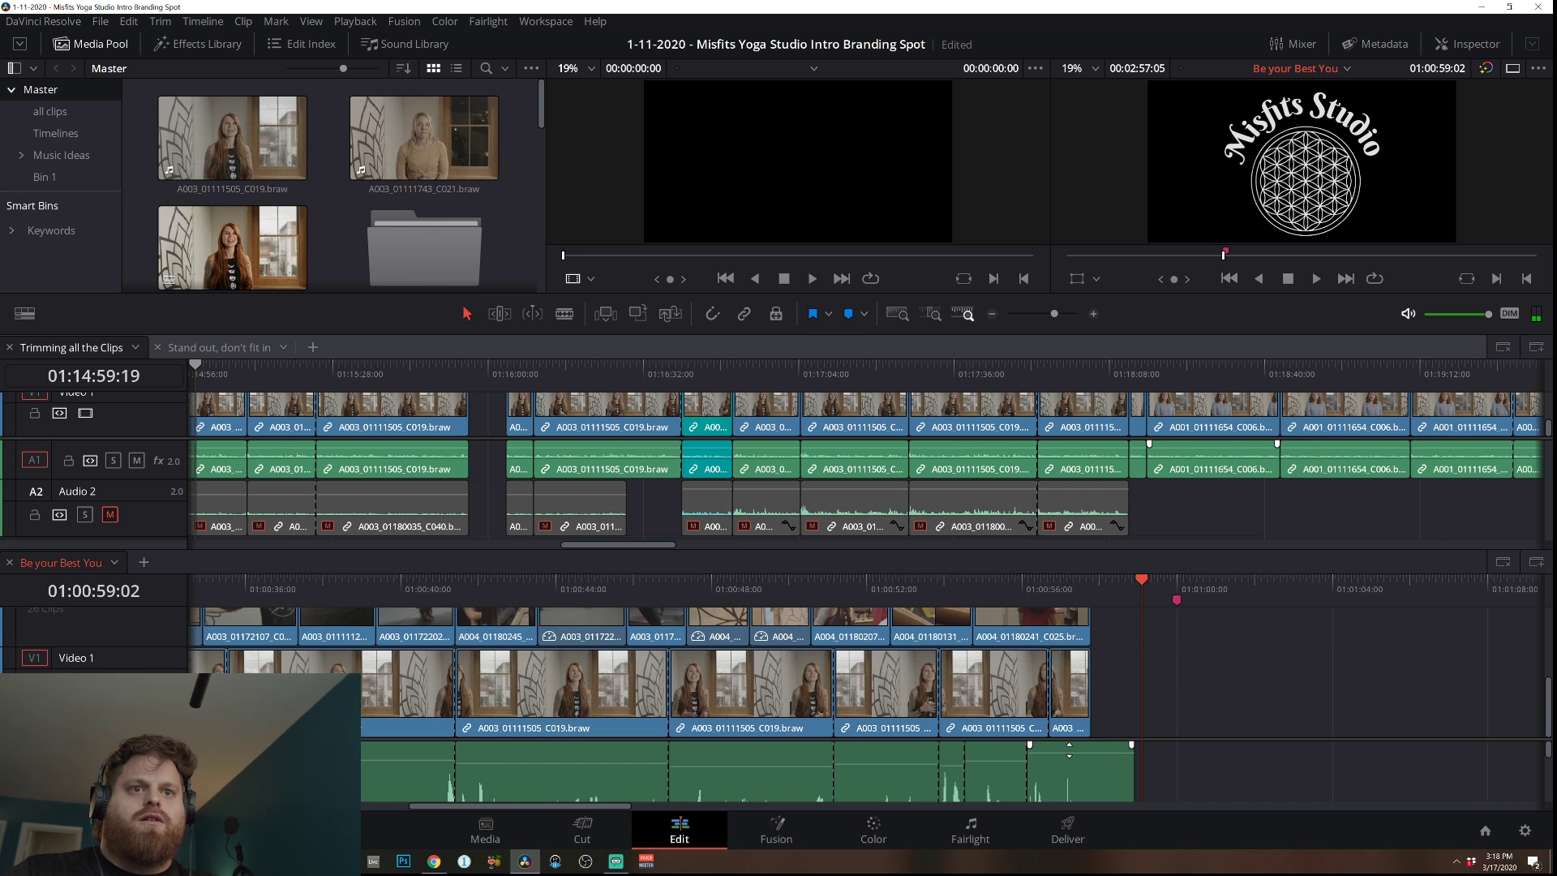
drag(1069, 750, 1069, 756)
click(804, 584)
key(space)
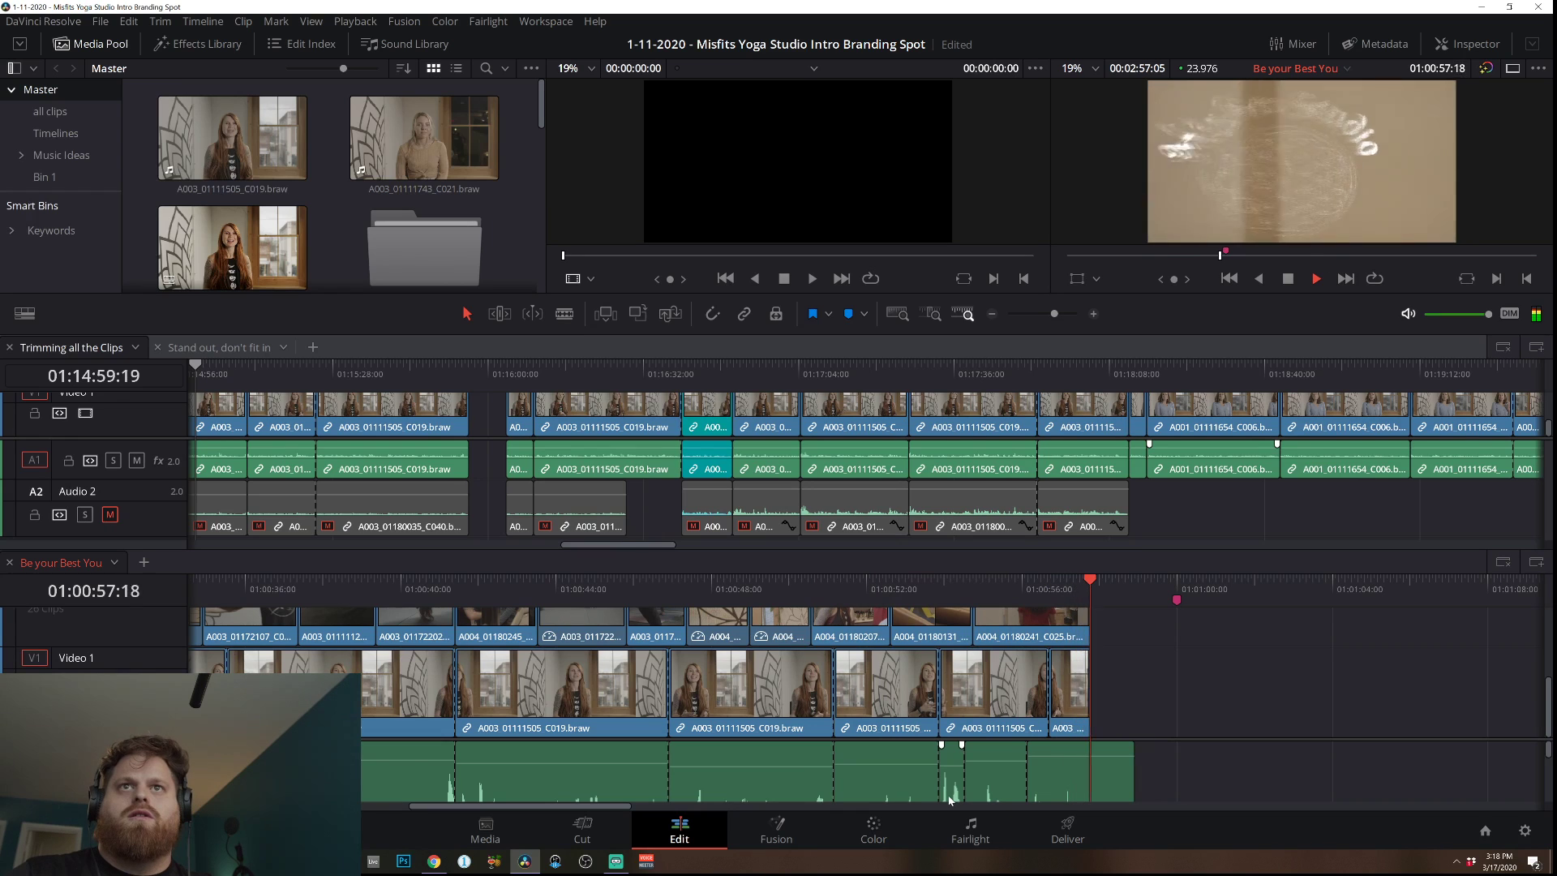
Roll the cut between the dont-stop-me-now music clips to about 01:00:43, set the second clip's volume to about -5.93 dB, and replay it.
scroll(752, 780, down, 2)
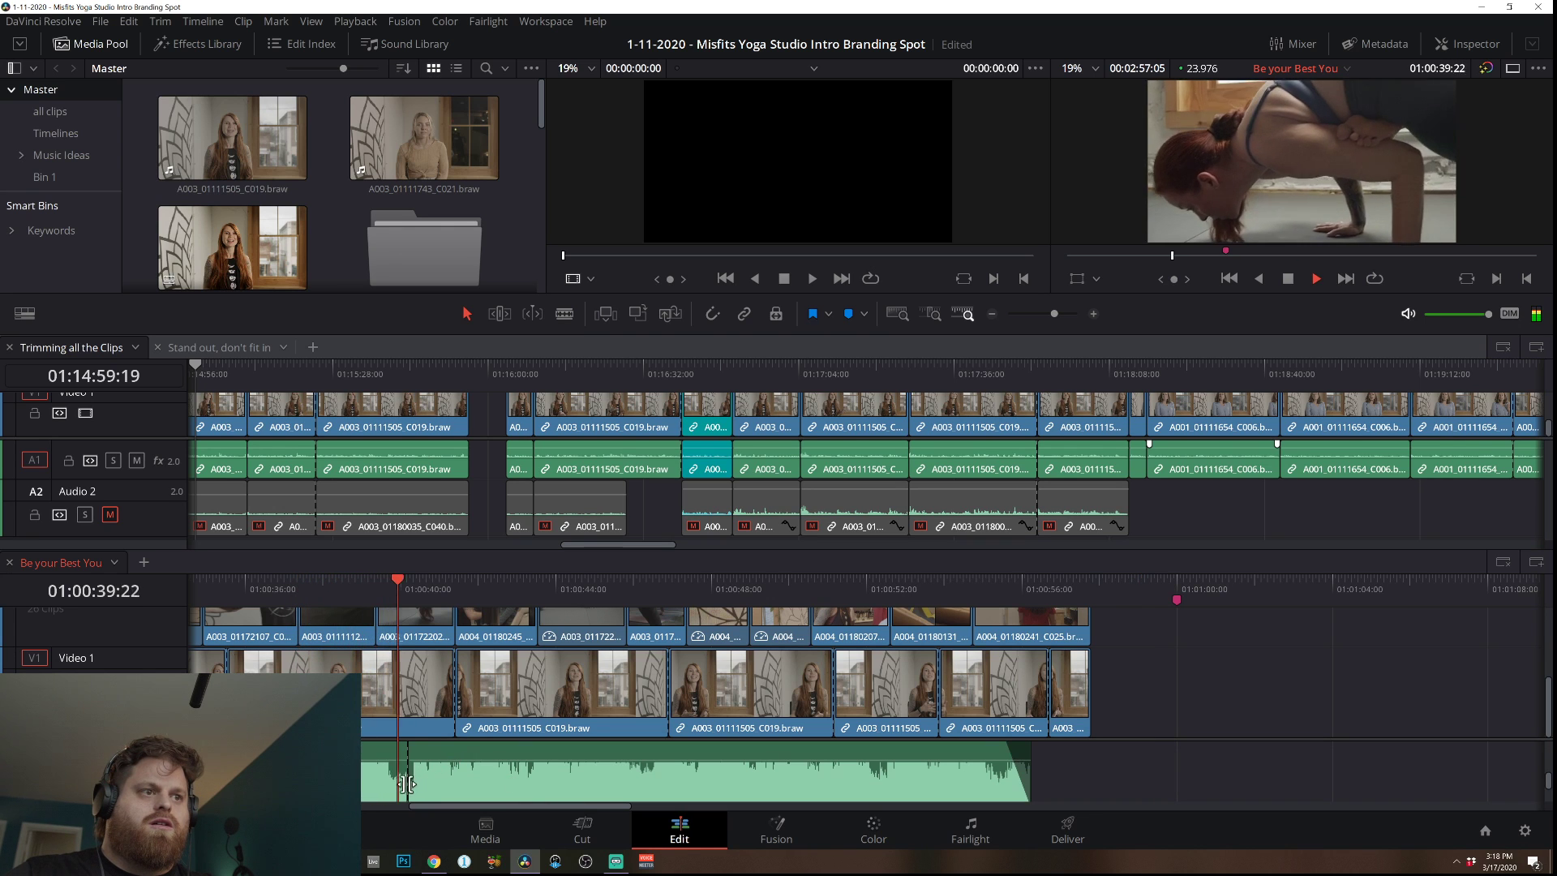
drag(406, 782, 531, 783)
click(620, 772)
key(space)
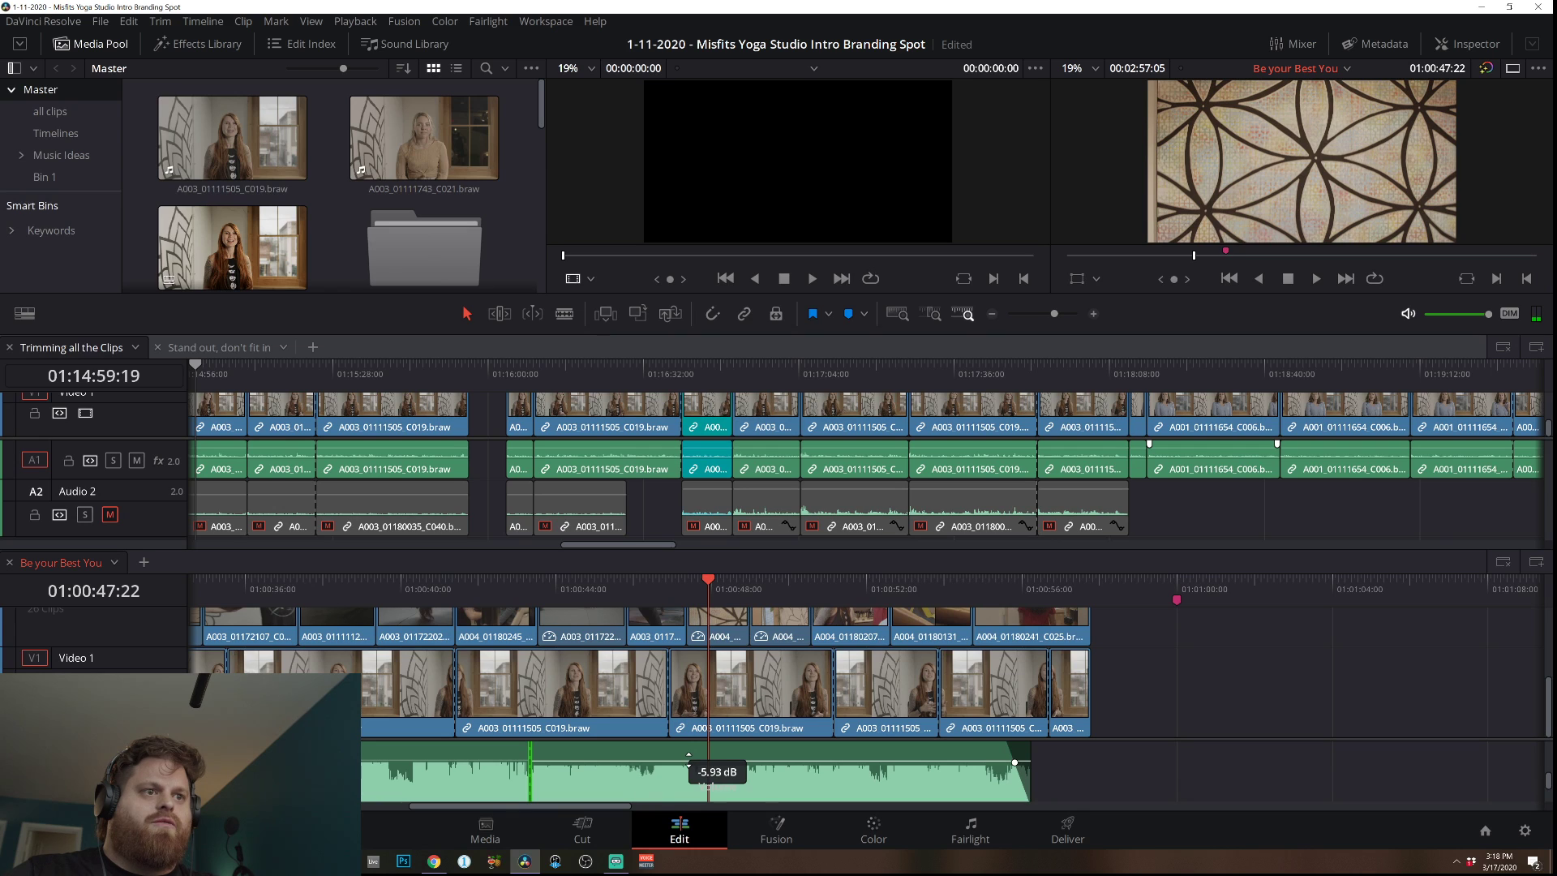
drag(688, 760, 688, 762)
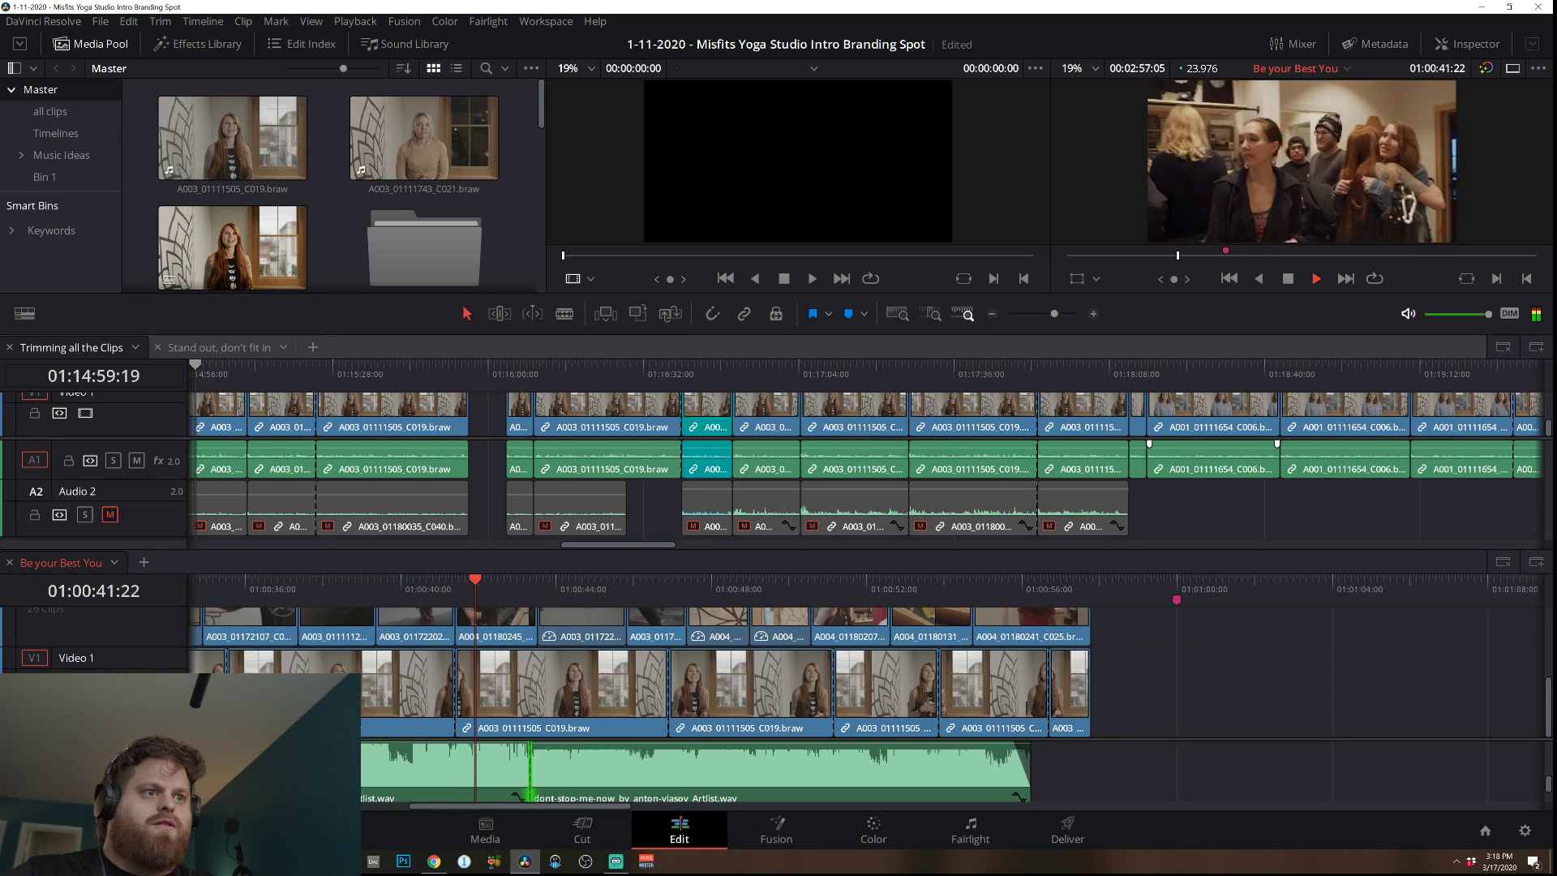
scroll(403, 788, down, 1)
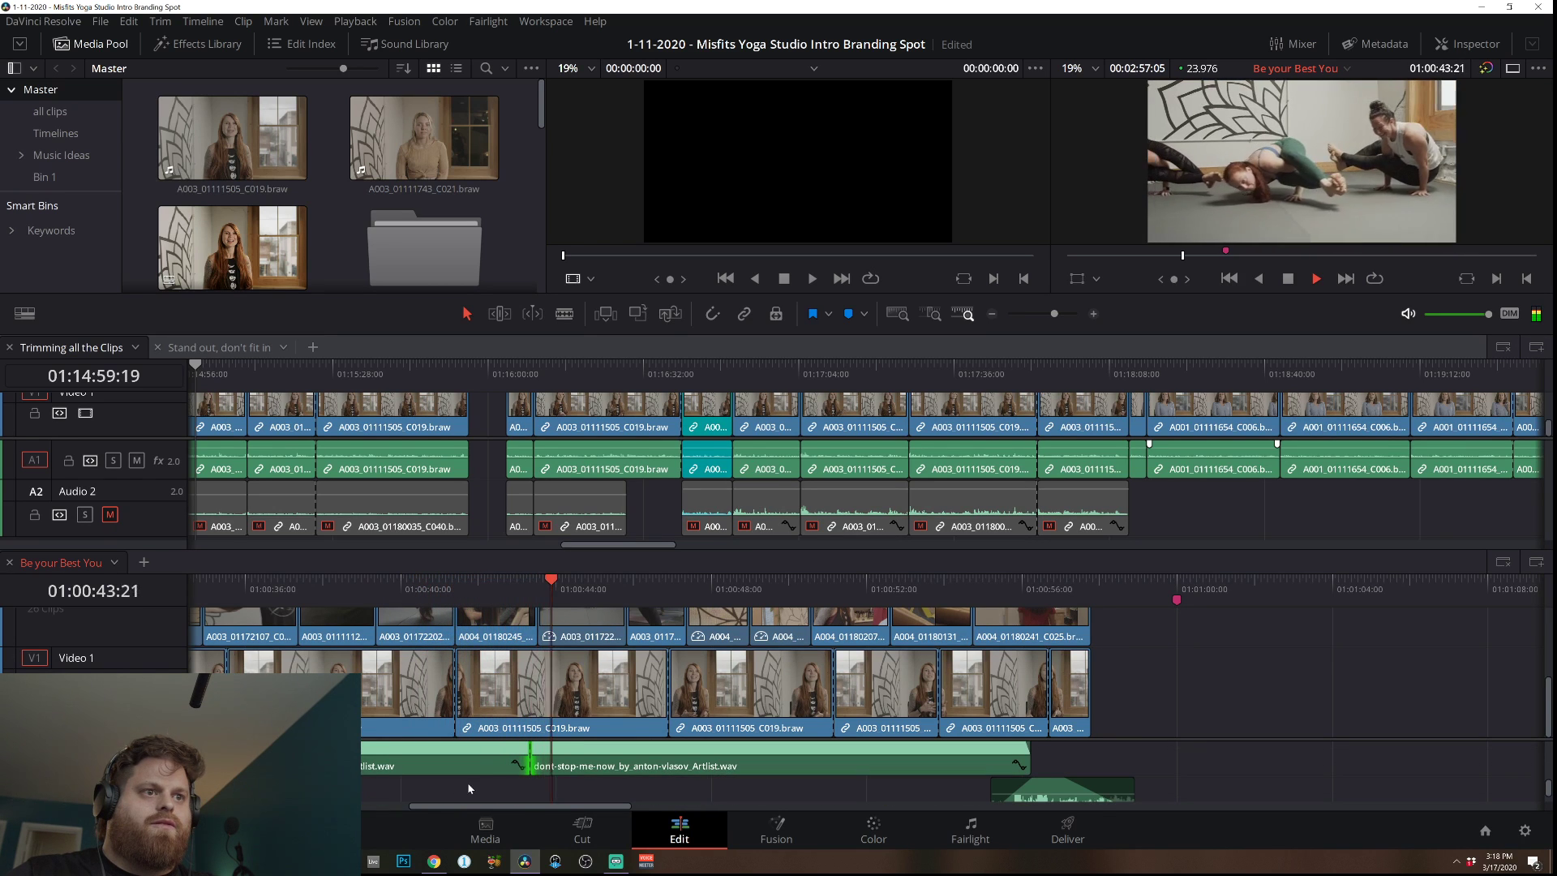
scroll(861, 787, up, 1)
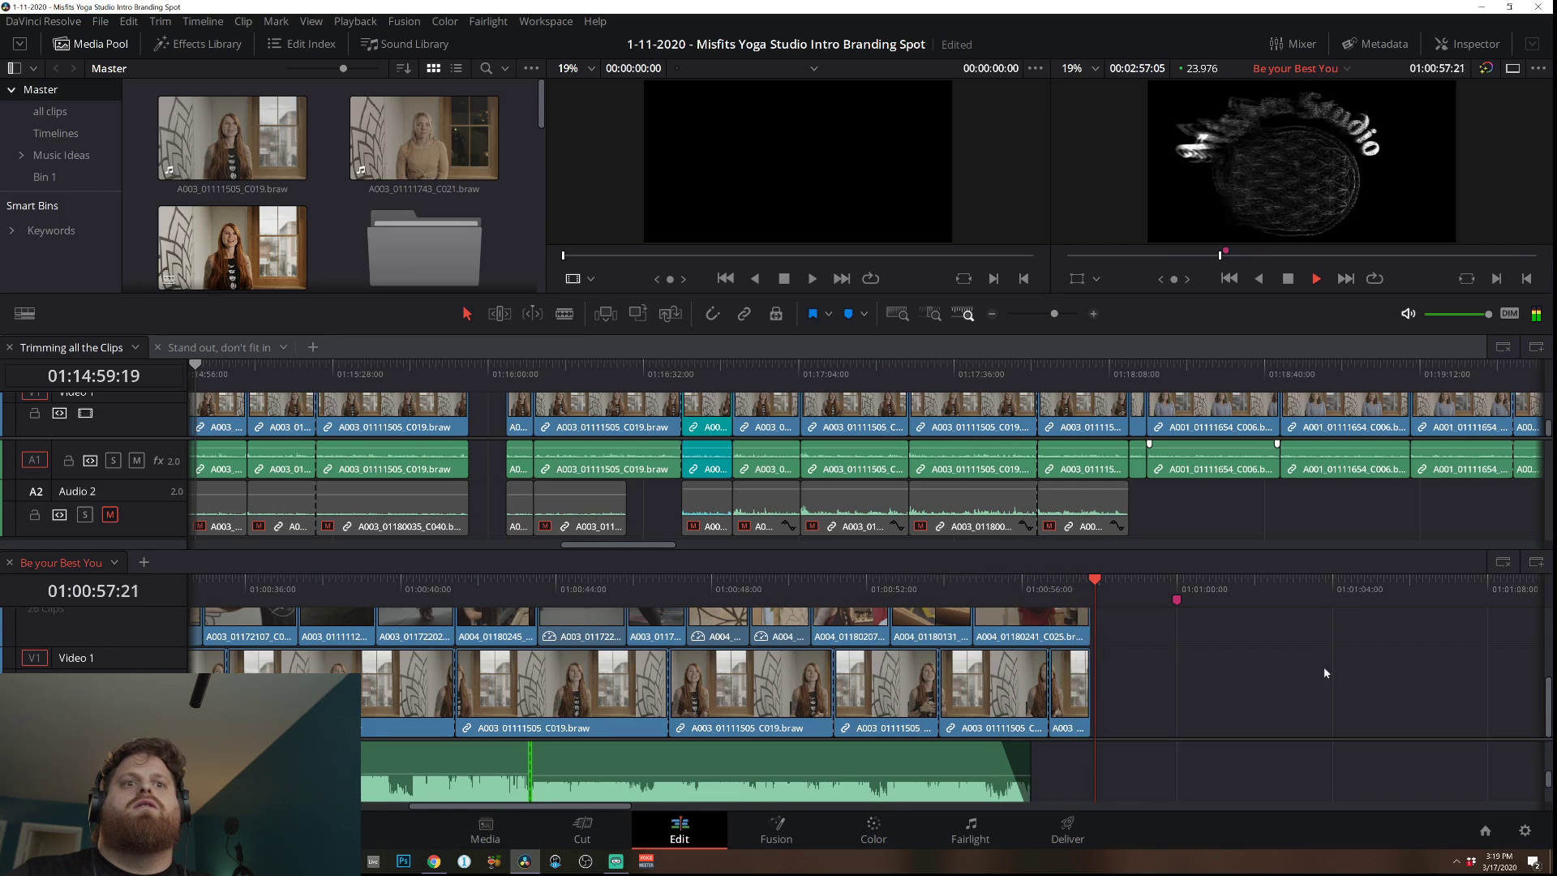
drag(1046, 772, 1127, 771)
key(ctrl+z)
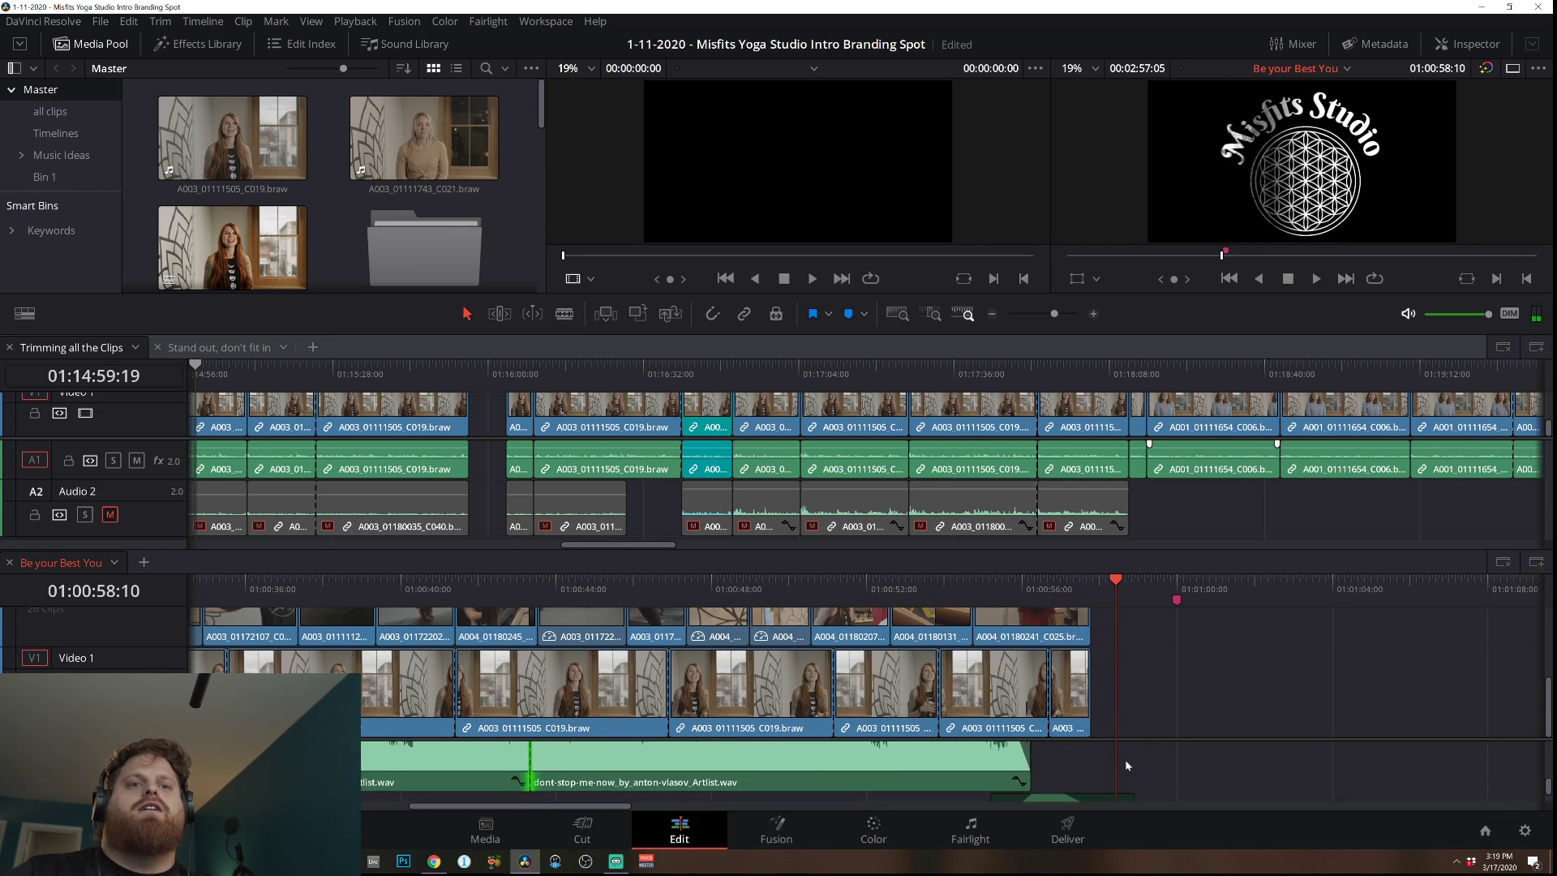
key(ctrl+shift+z)
key(ctrl+z)
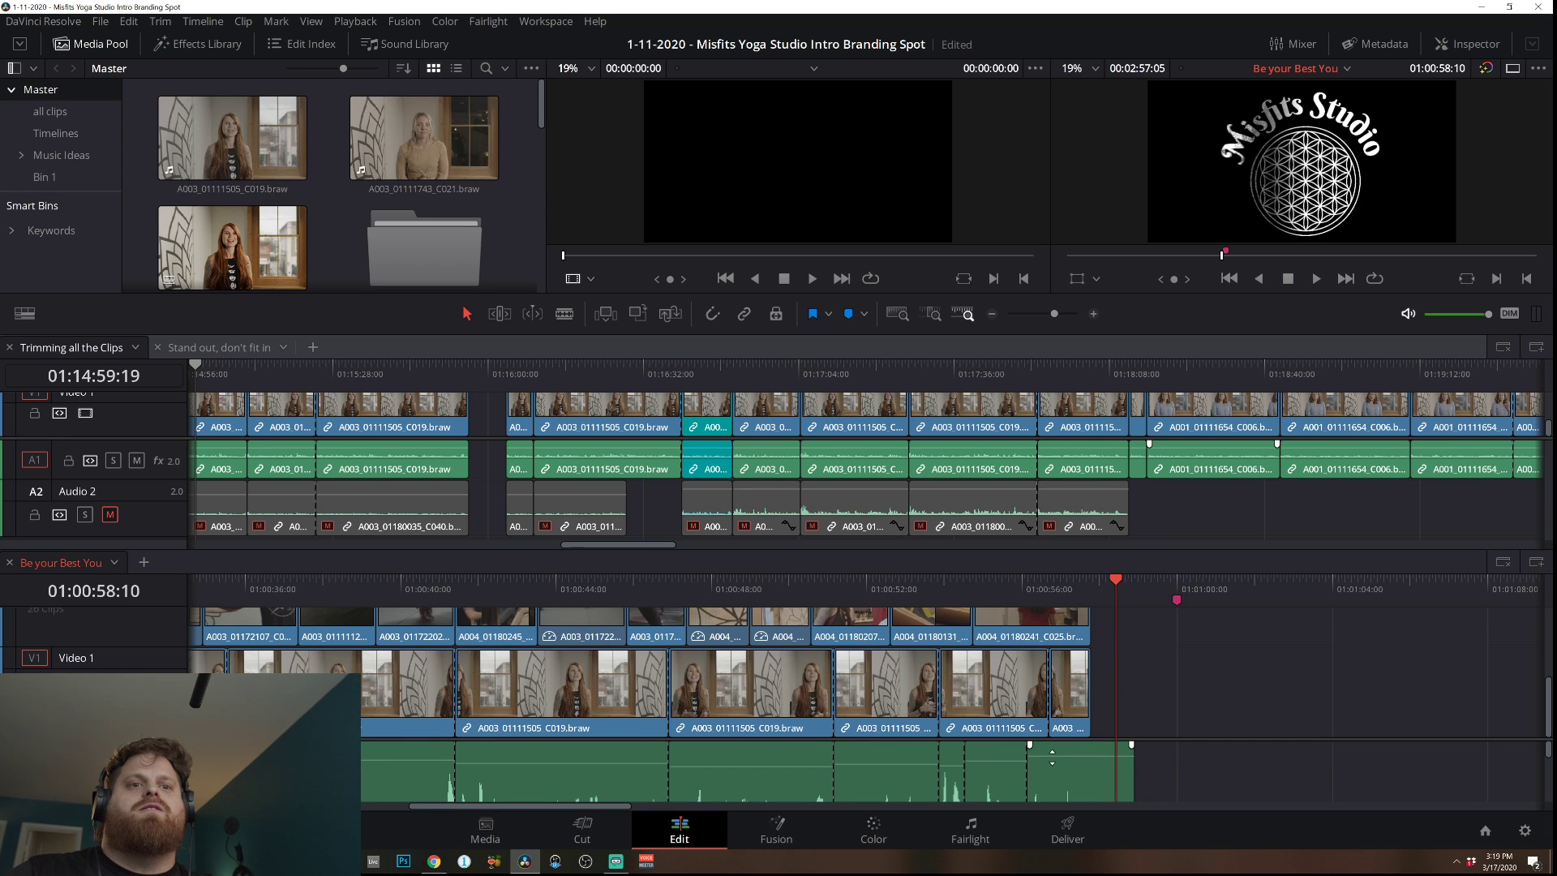
mouse_move(1052, 757)
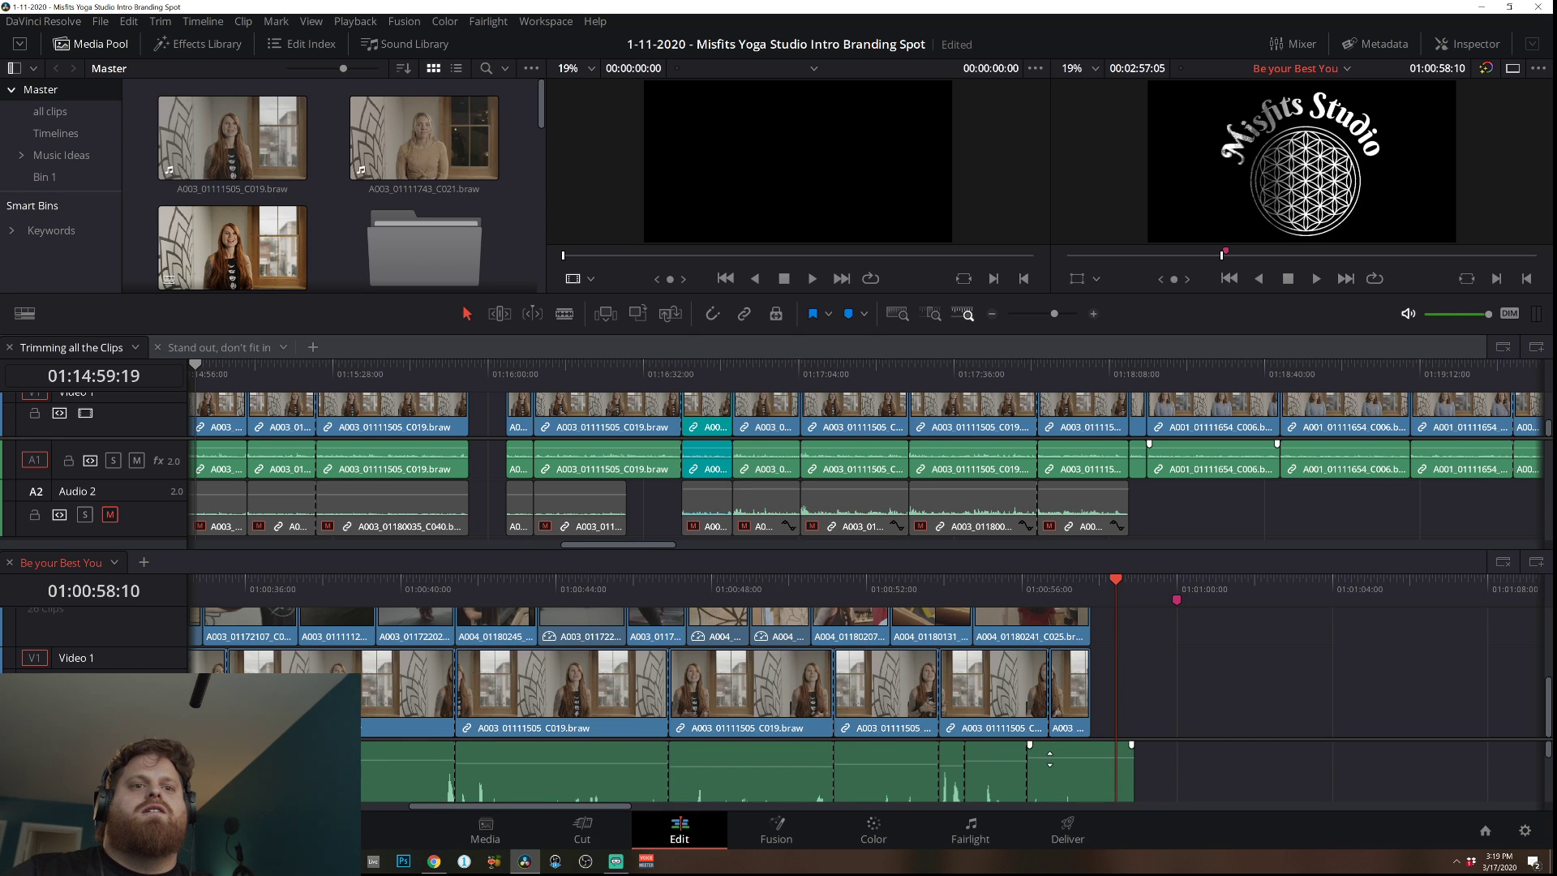
key(ctrl+z)
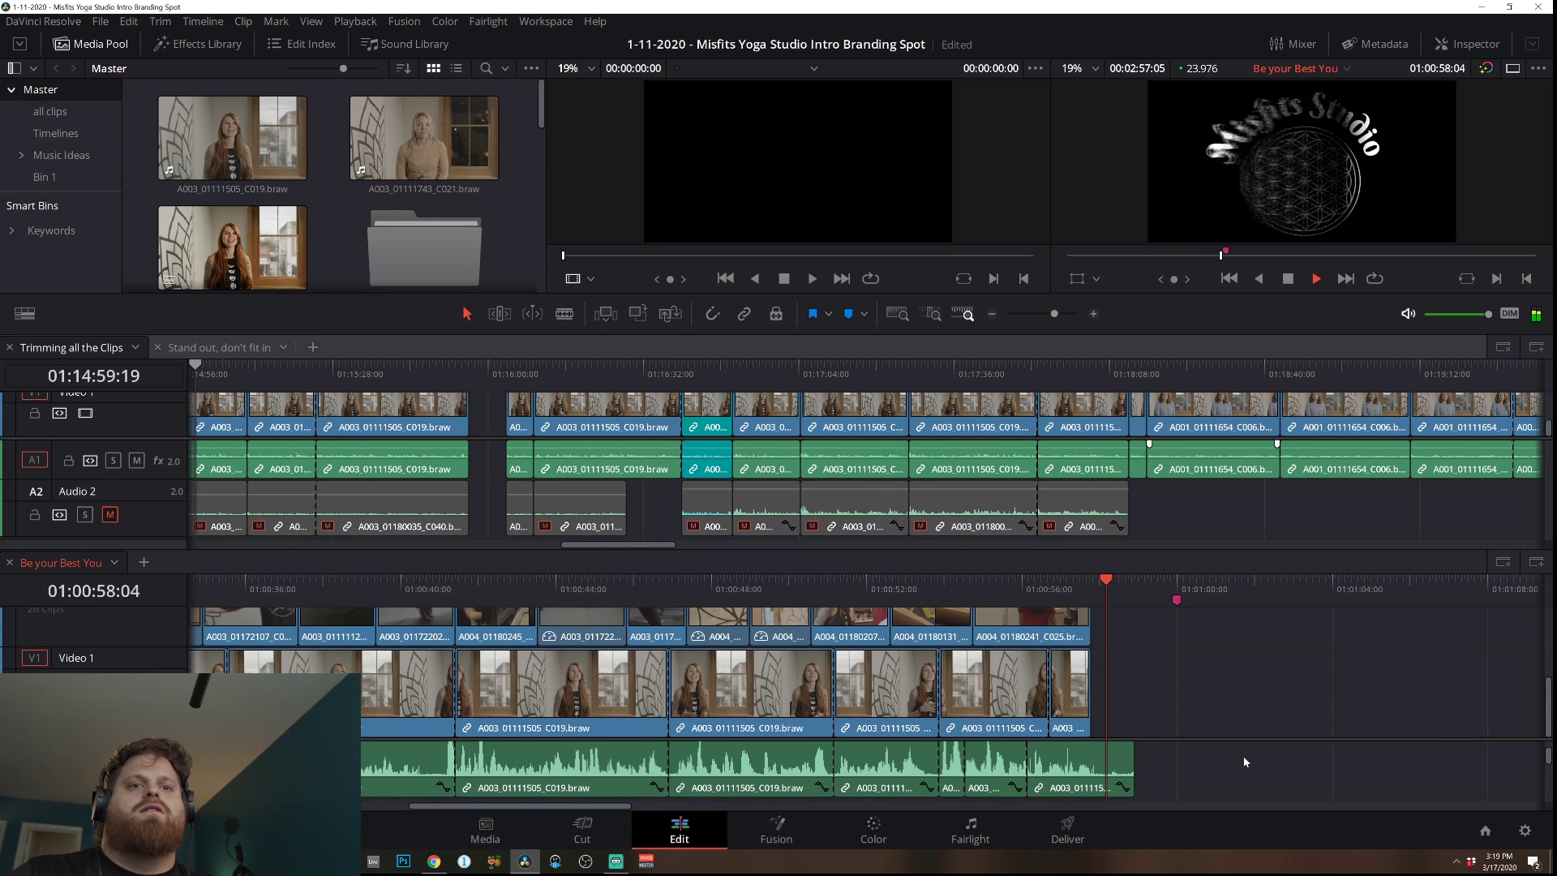
Trim the end of the last interview audio clip to about 01:00:58 and play the whole spot full screen from its start.
drag(1128, 753, 1103, 753)
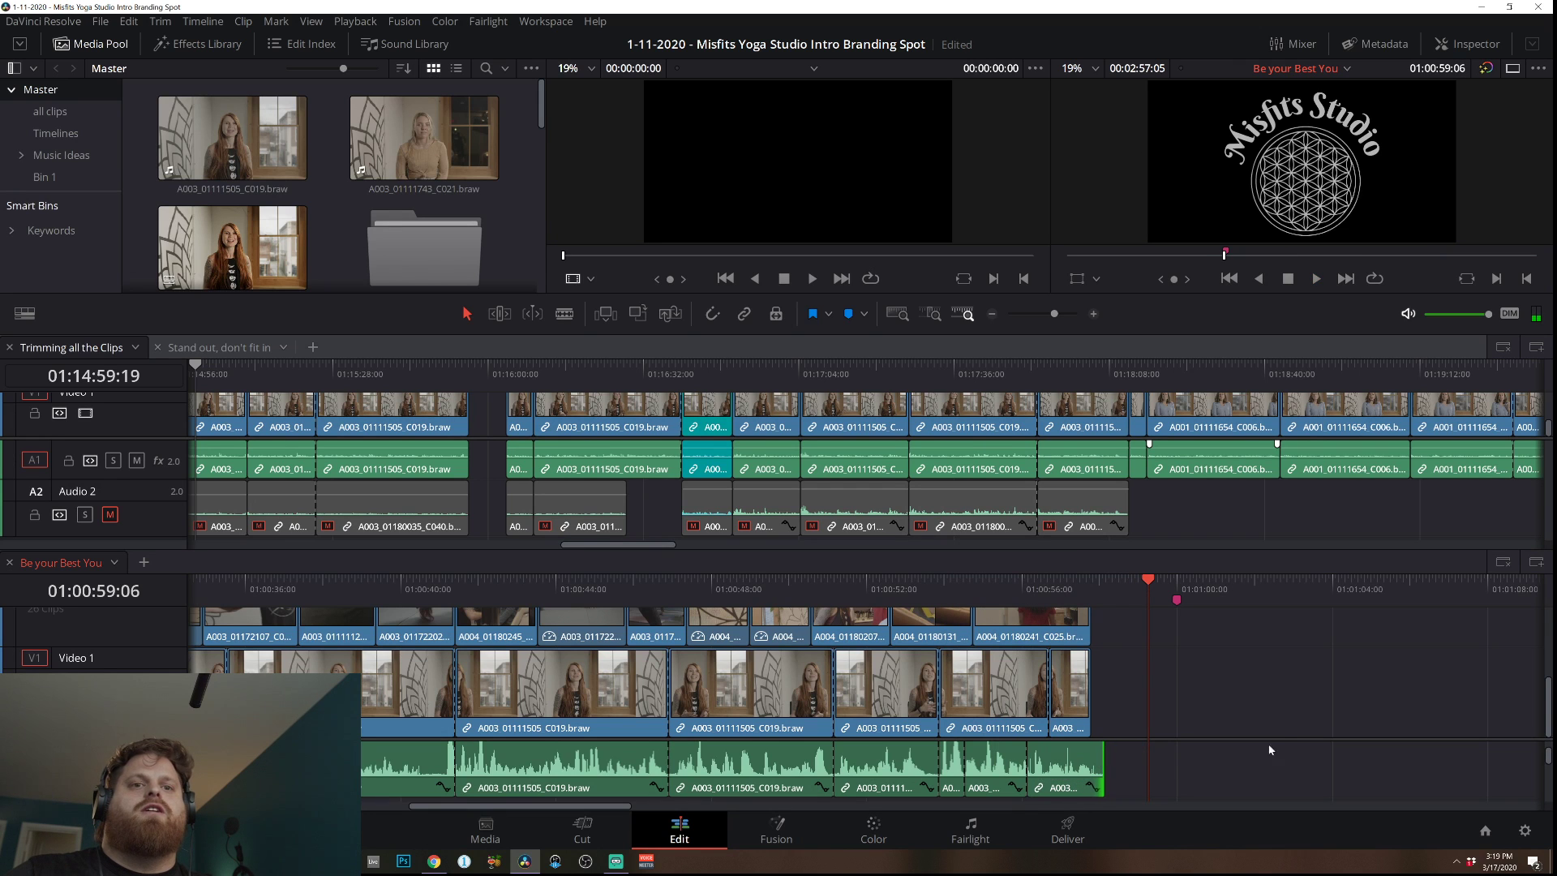
click(226, 591)
key(Home)
key(space)
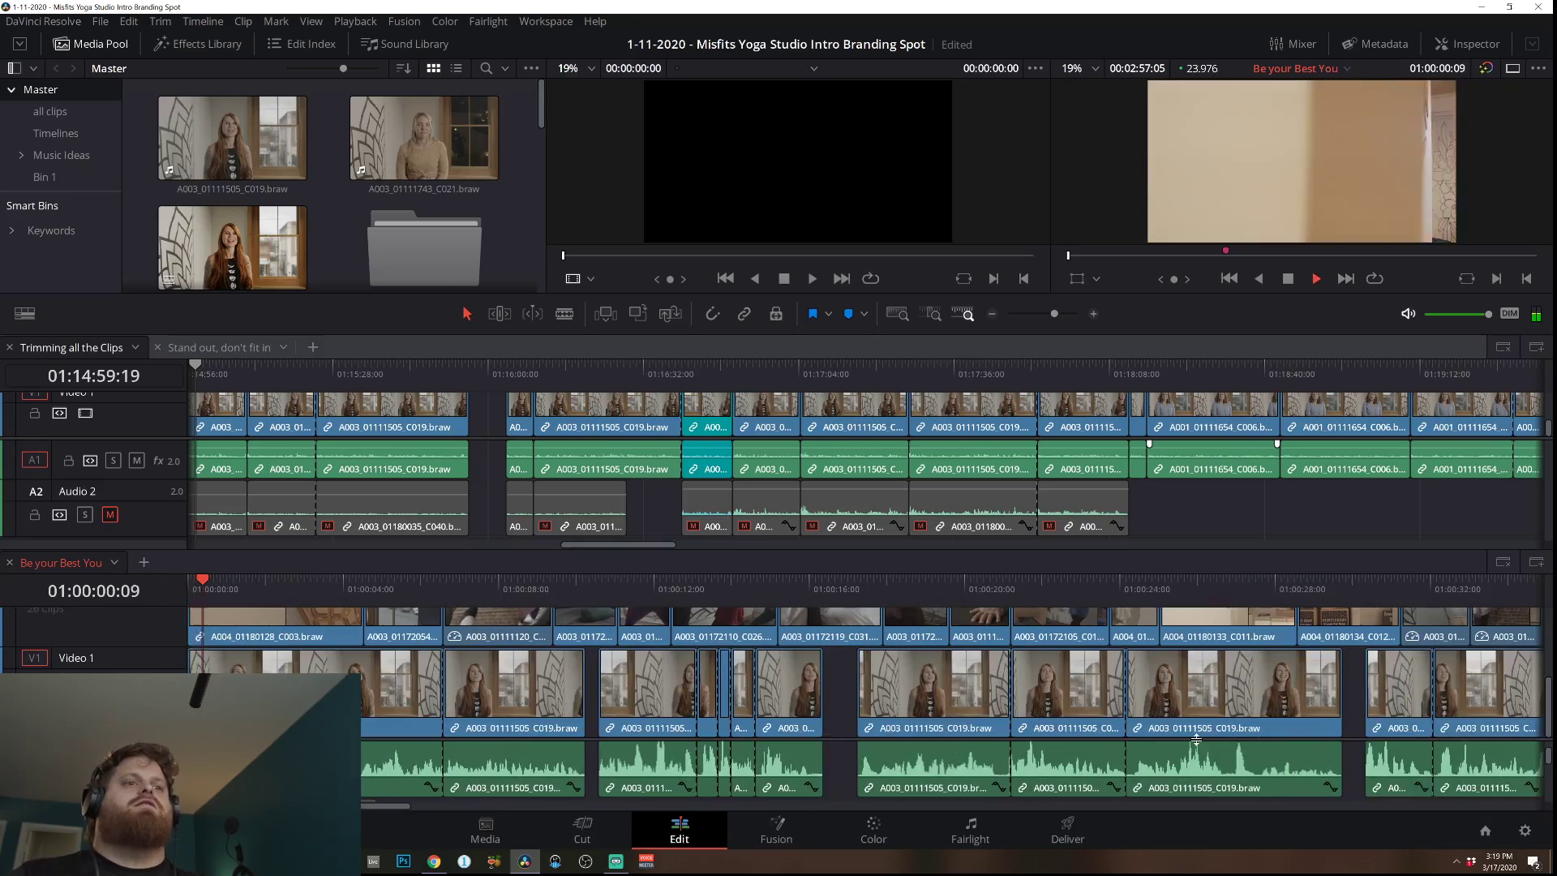
key(ctrl+f)
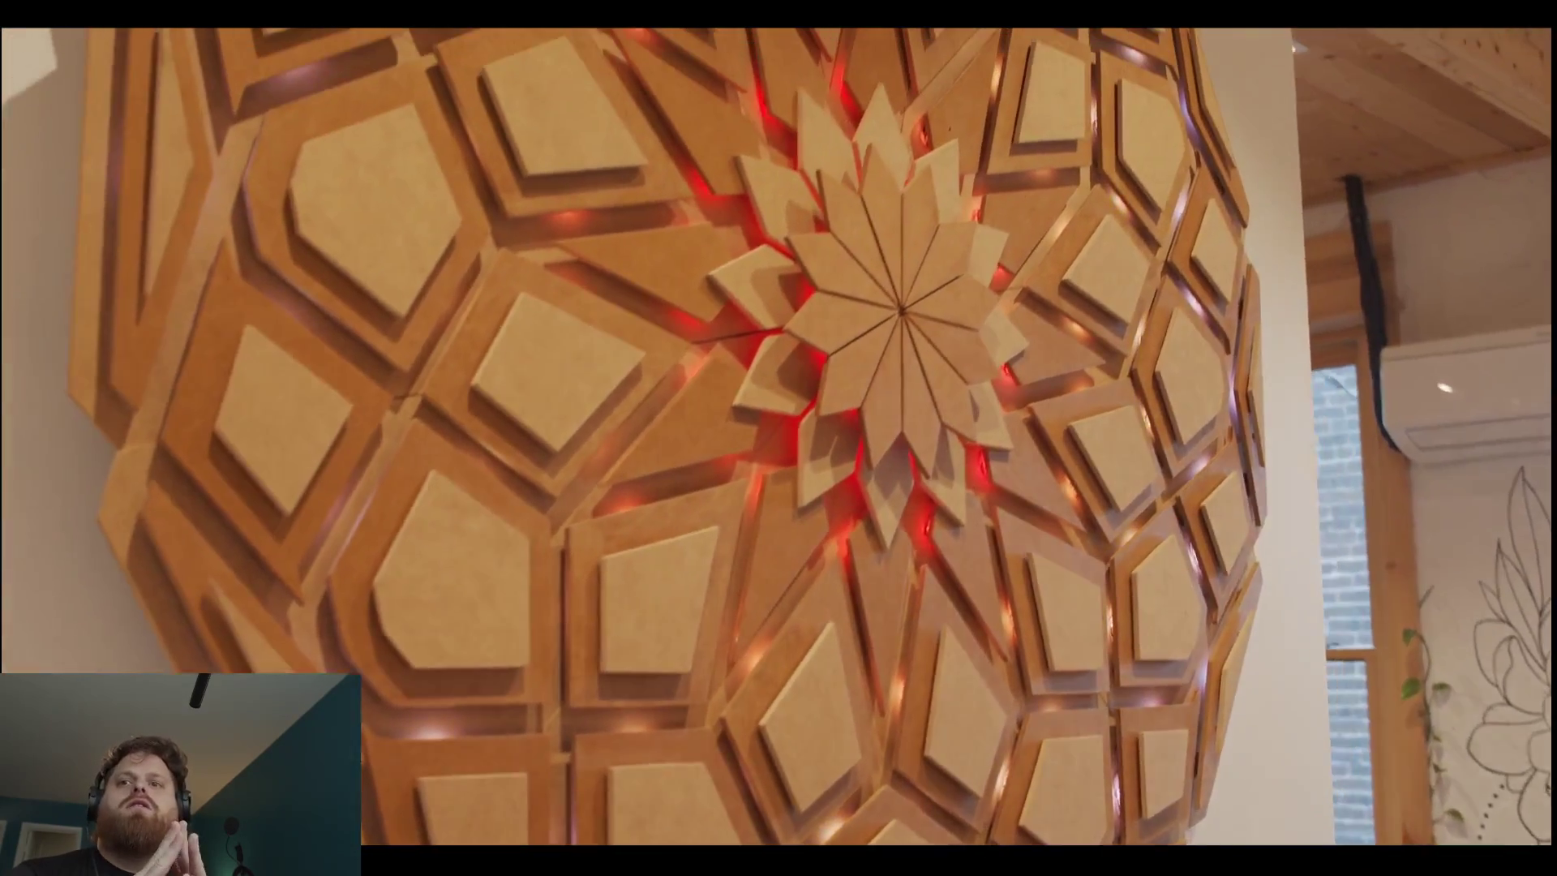
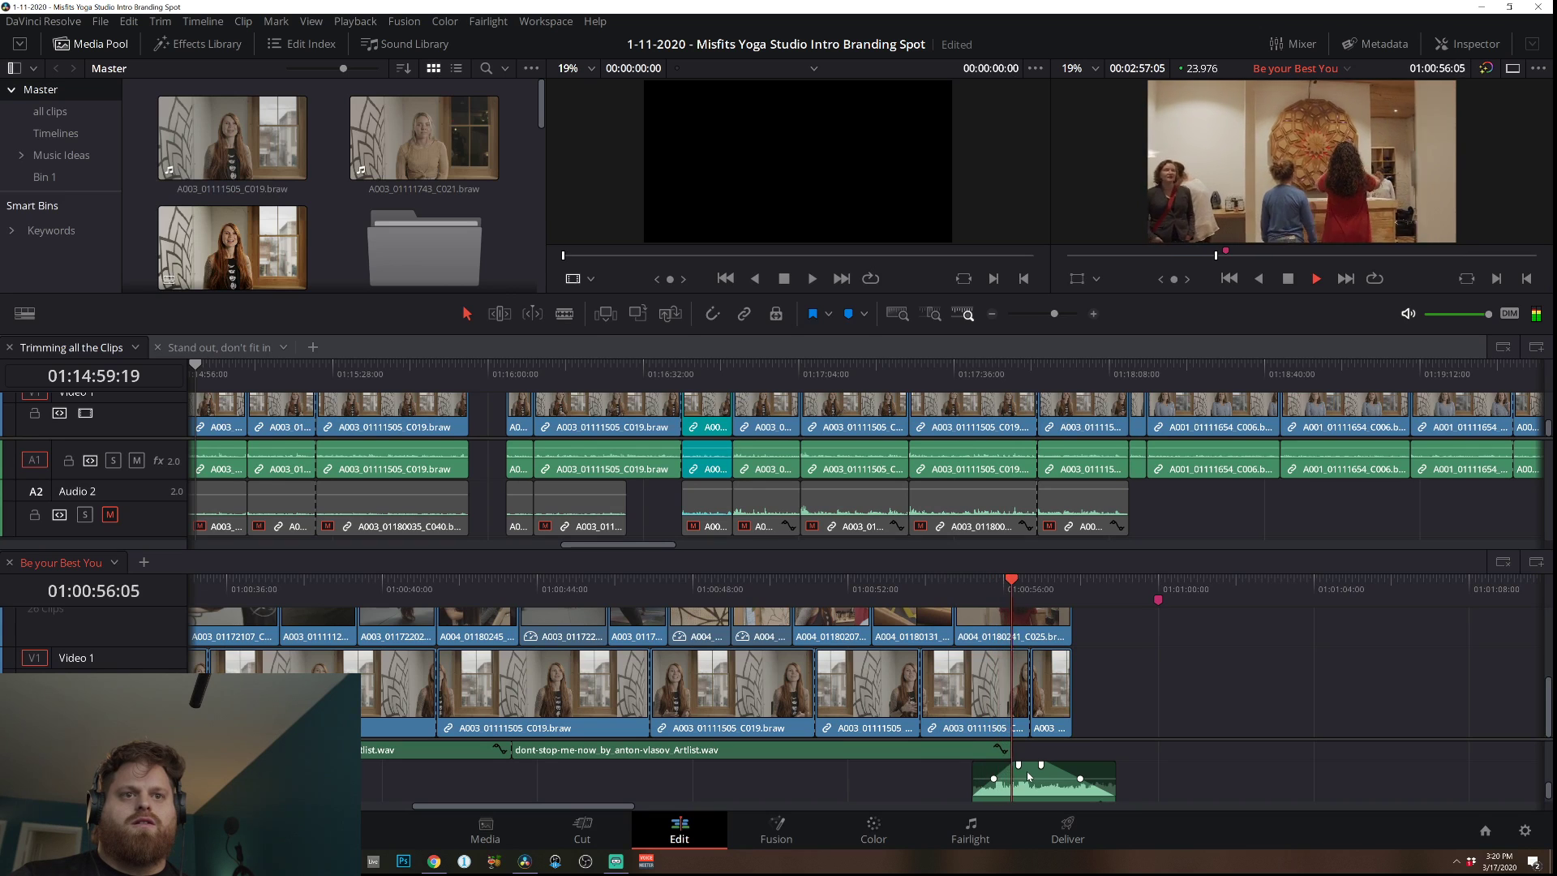
Set the last interview audio clip's volume to about 15.05 dB and replay the ending from about 01:00:53.
scroll(1054, 767, down, 3)
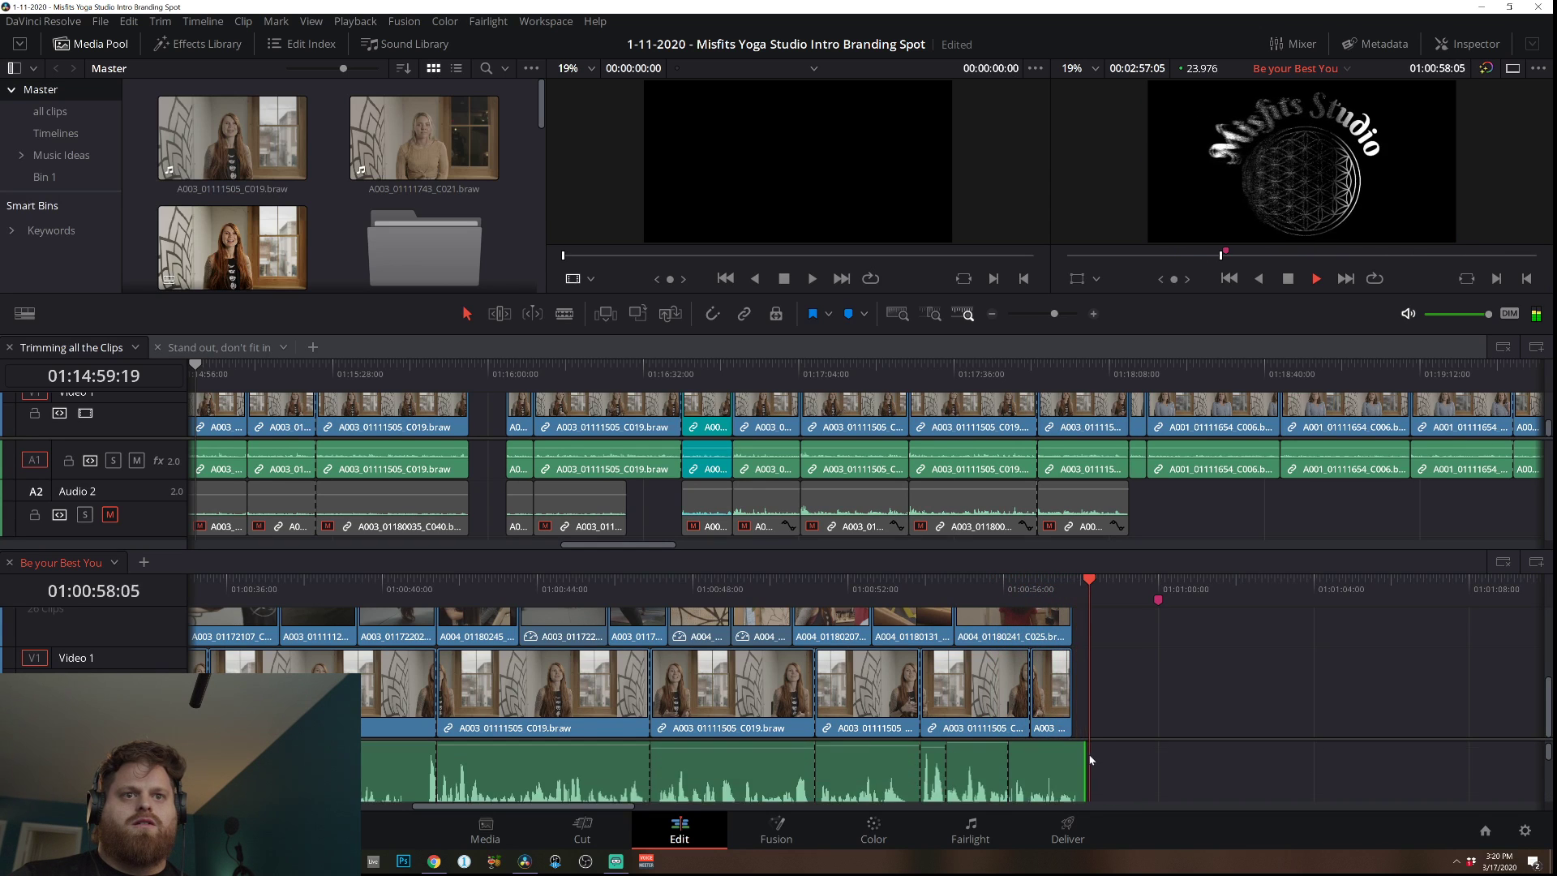
drag(1054, 756, 1028, 756)
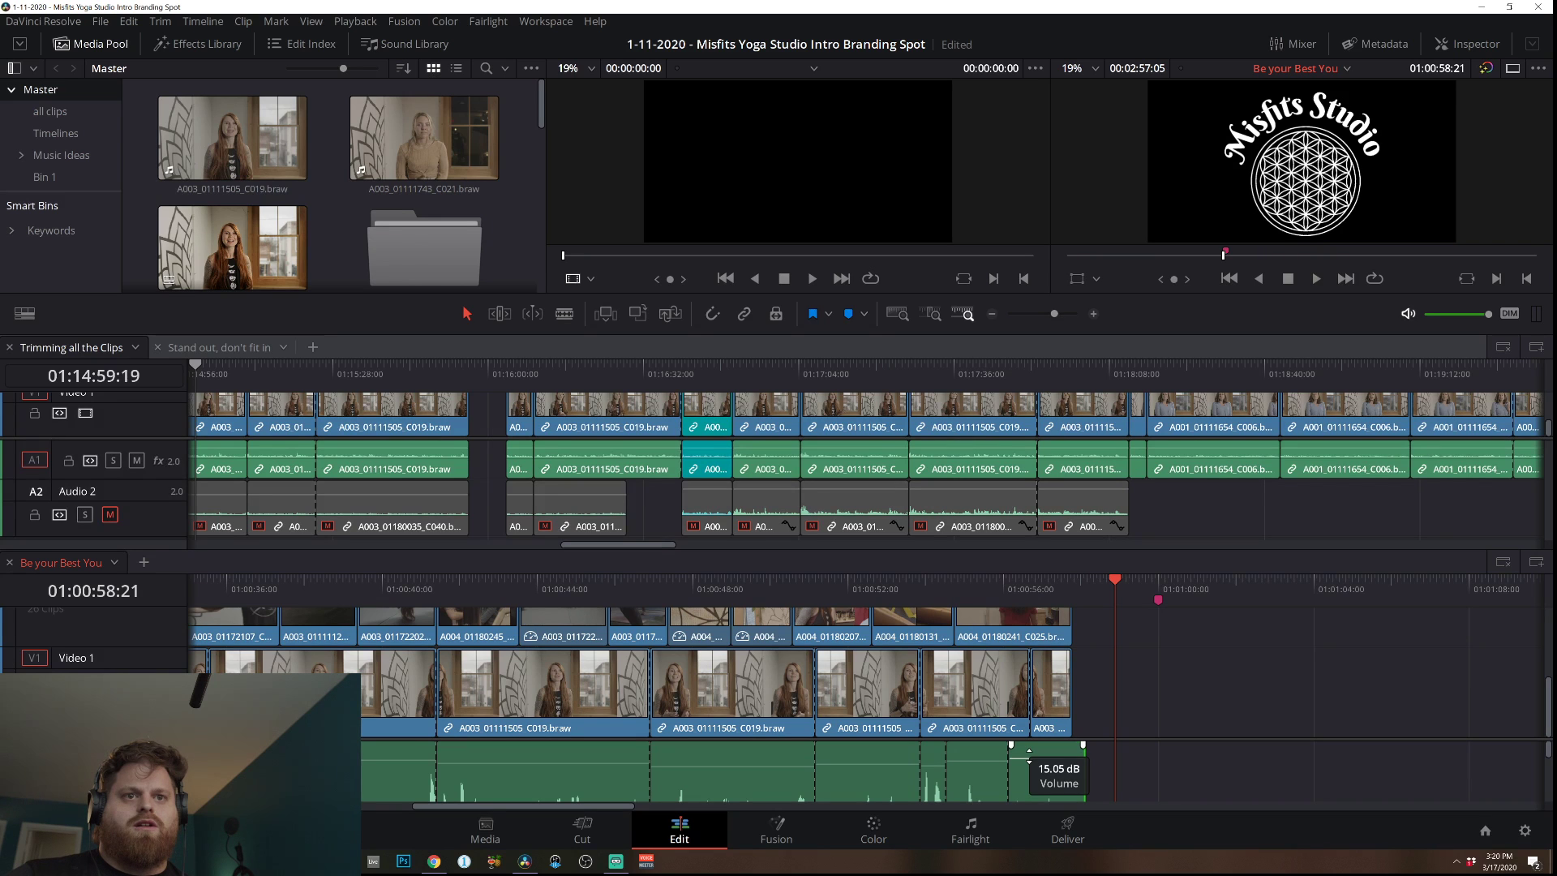
click(908, 583)
key(space)
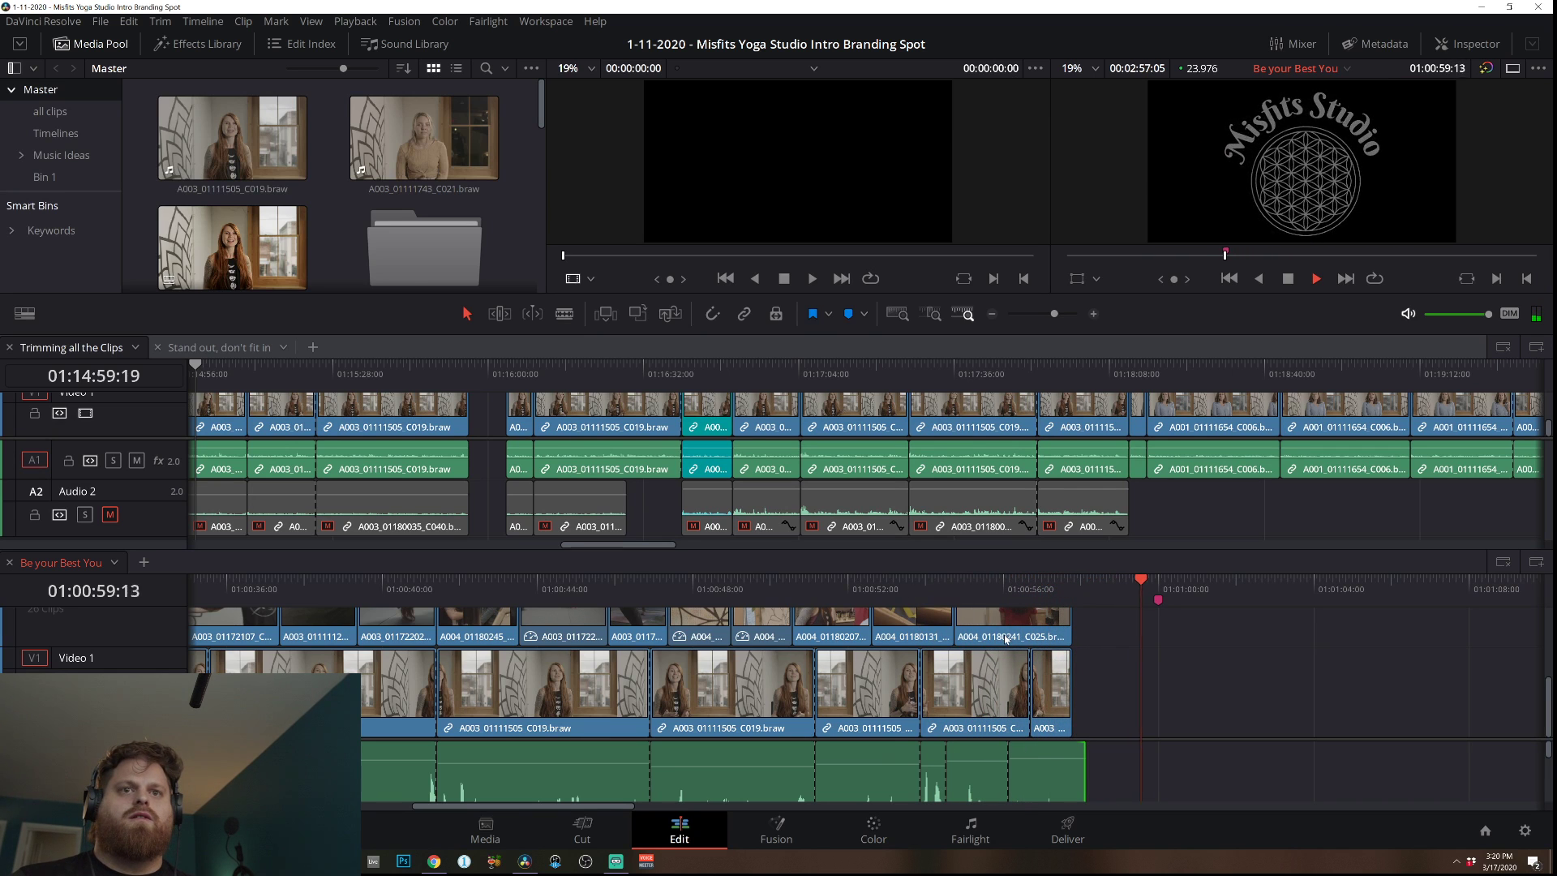
Play the closing section from about 01:00:45, split the interview audio at about 01:00:49, and return the playhead to 01:00:47:18.
click(584, 583)
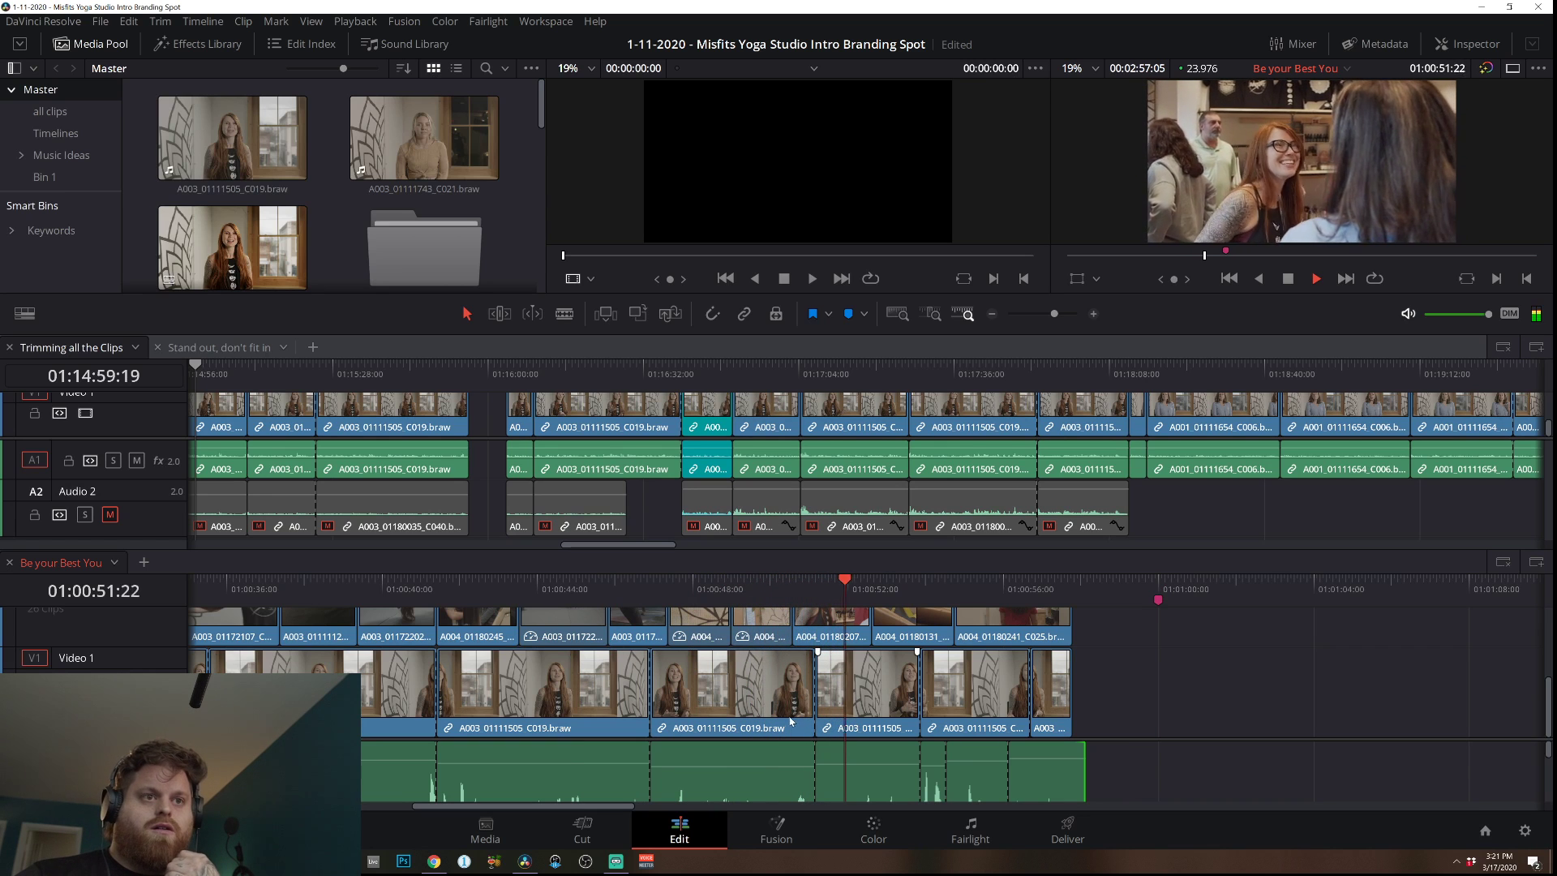
key(space)
key(b)
click(737, 766)
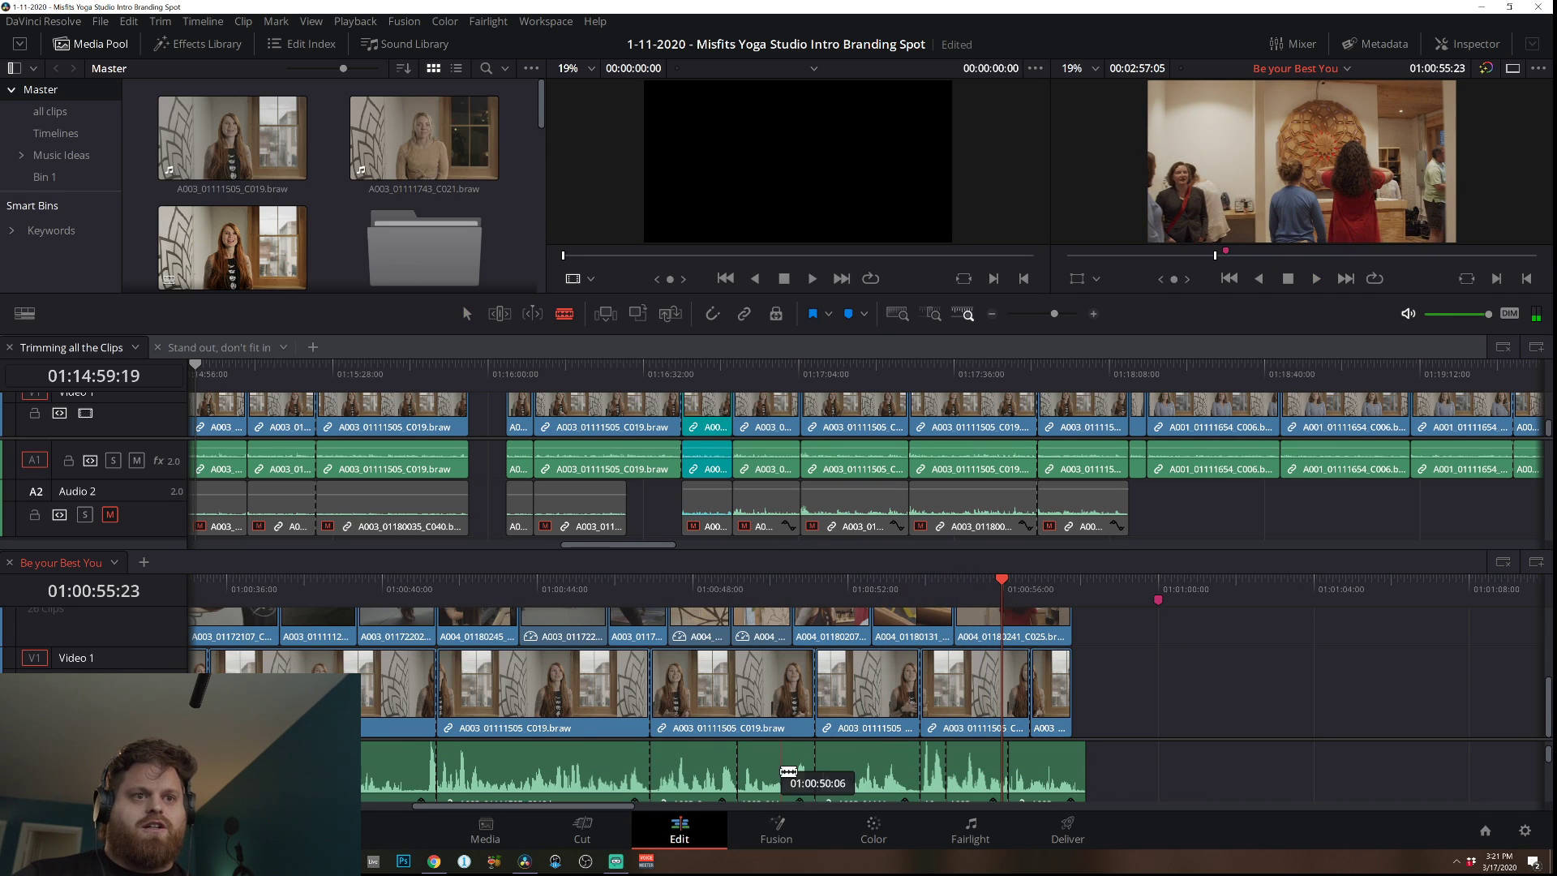
key(a)
click(682, 591)
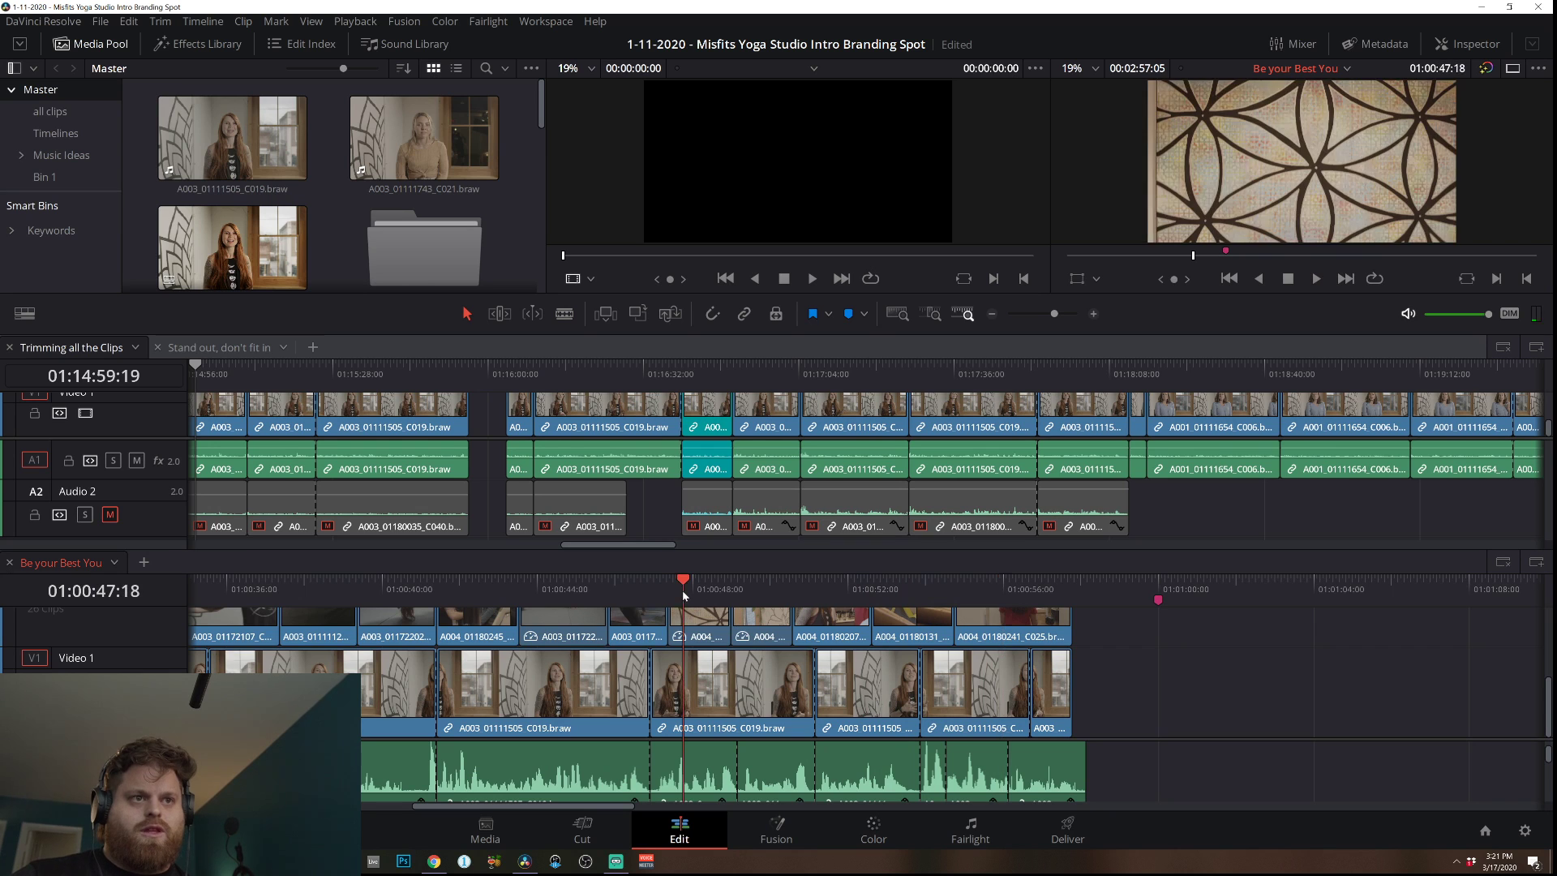
Replay the closing section around the 01:00:49 audio split and set the volume of the interview audio clip before it to about 10.88 dB.
key(space)
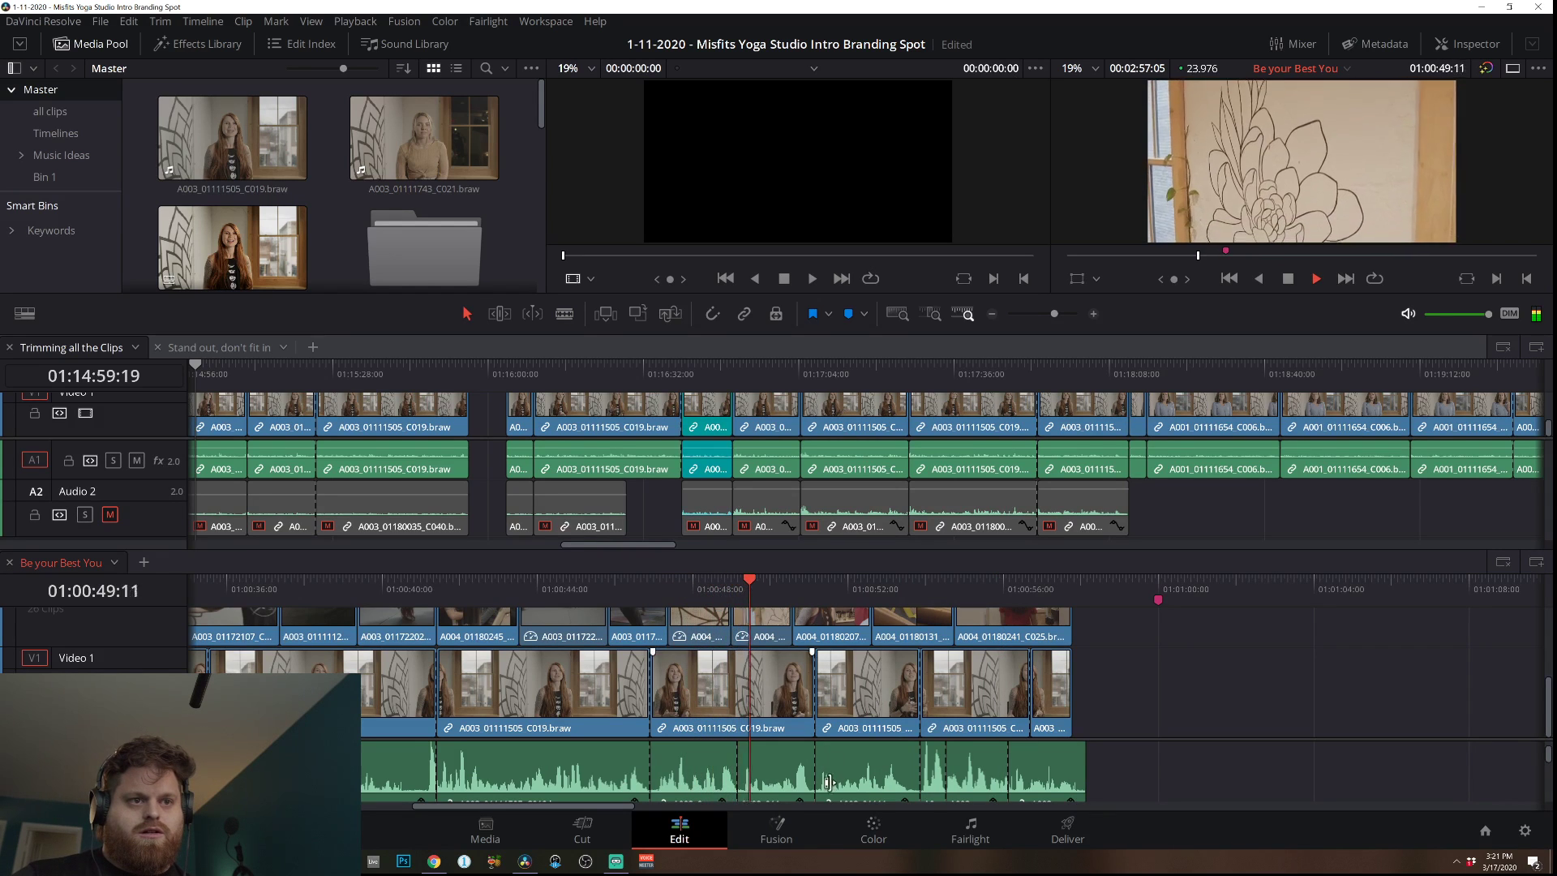
click(694, 768)
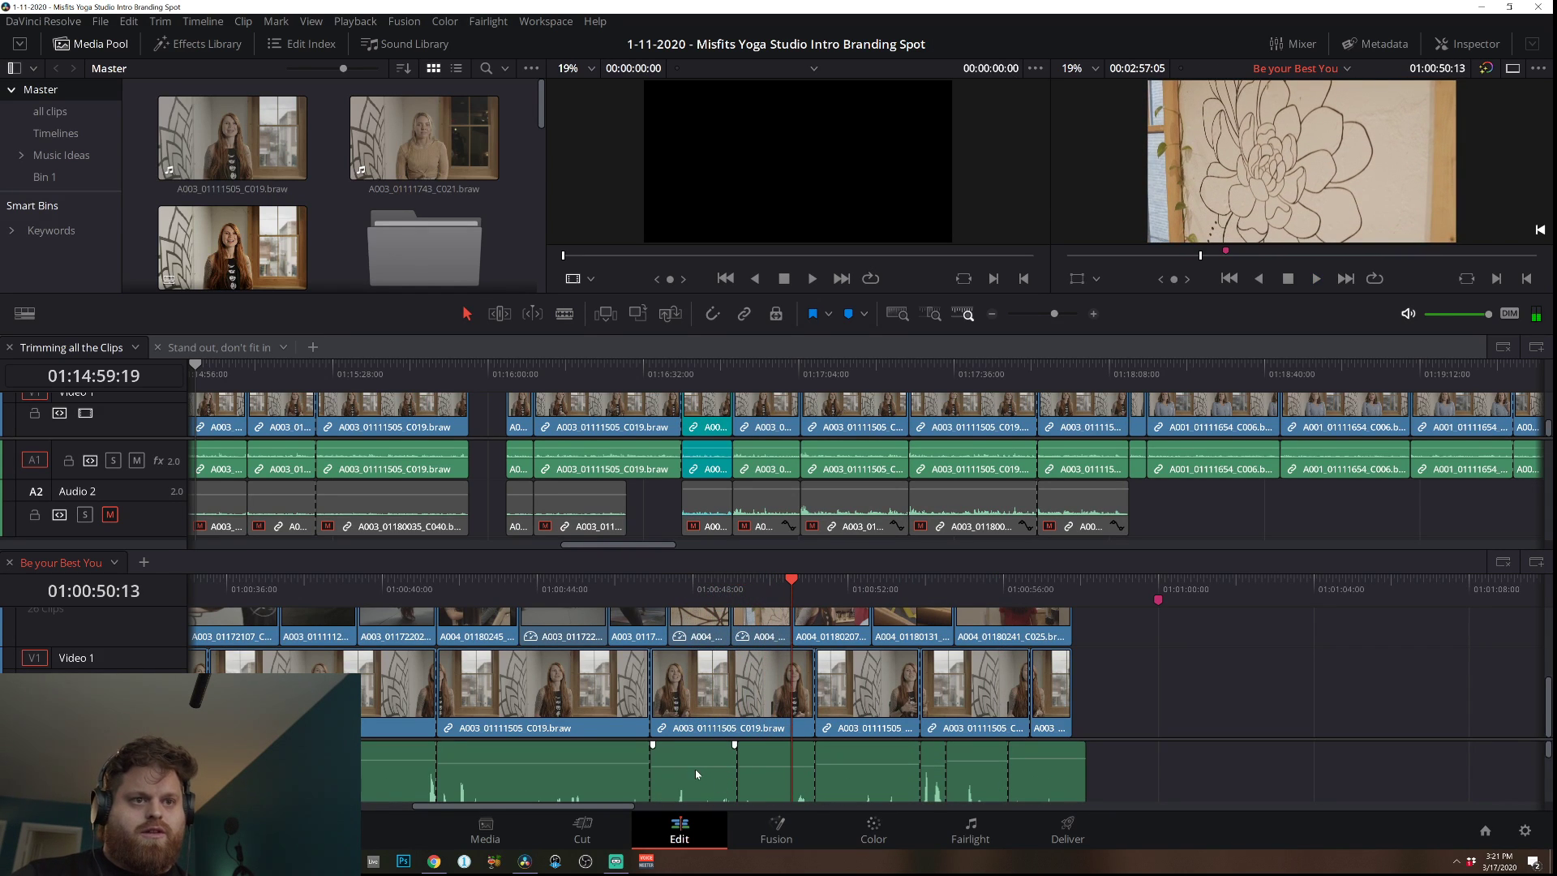
click(748, 766)
drag(775, 767, 775, 763)
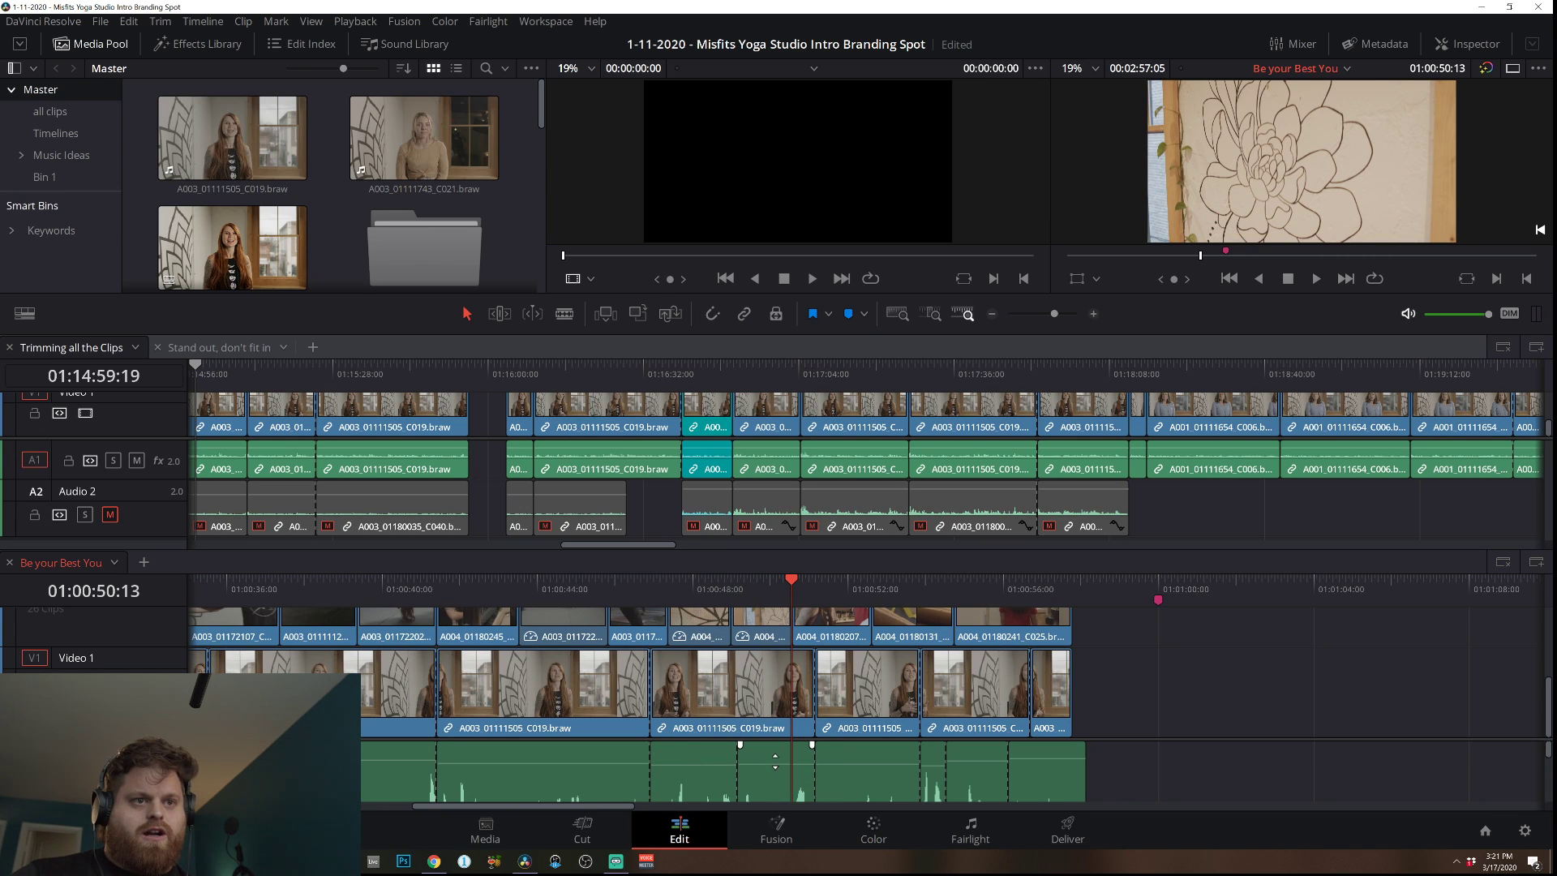
click(578, 581)
key(space)
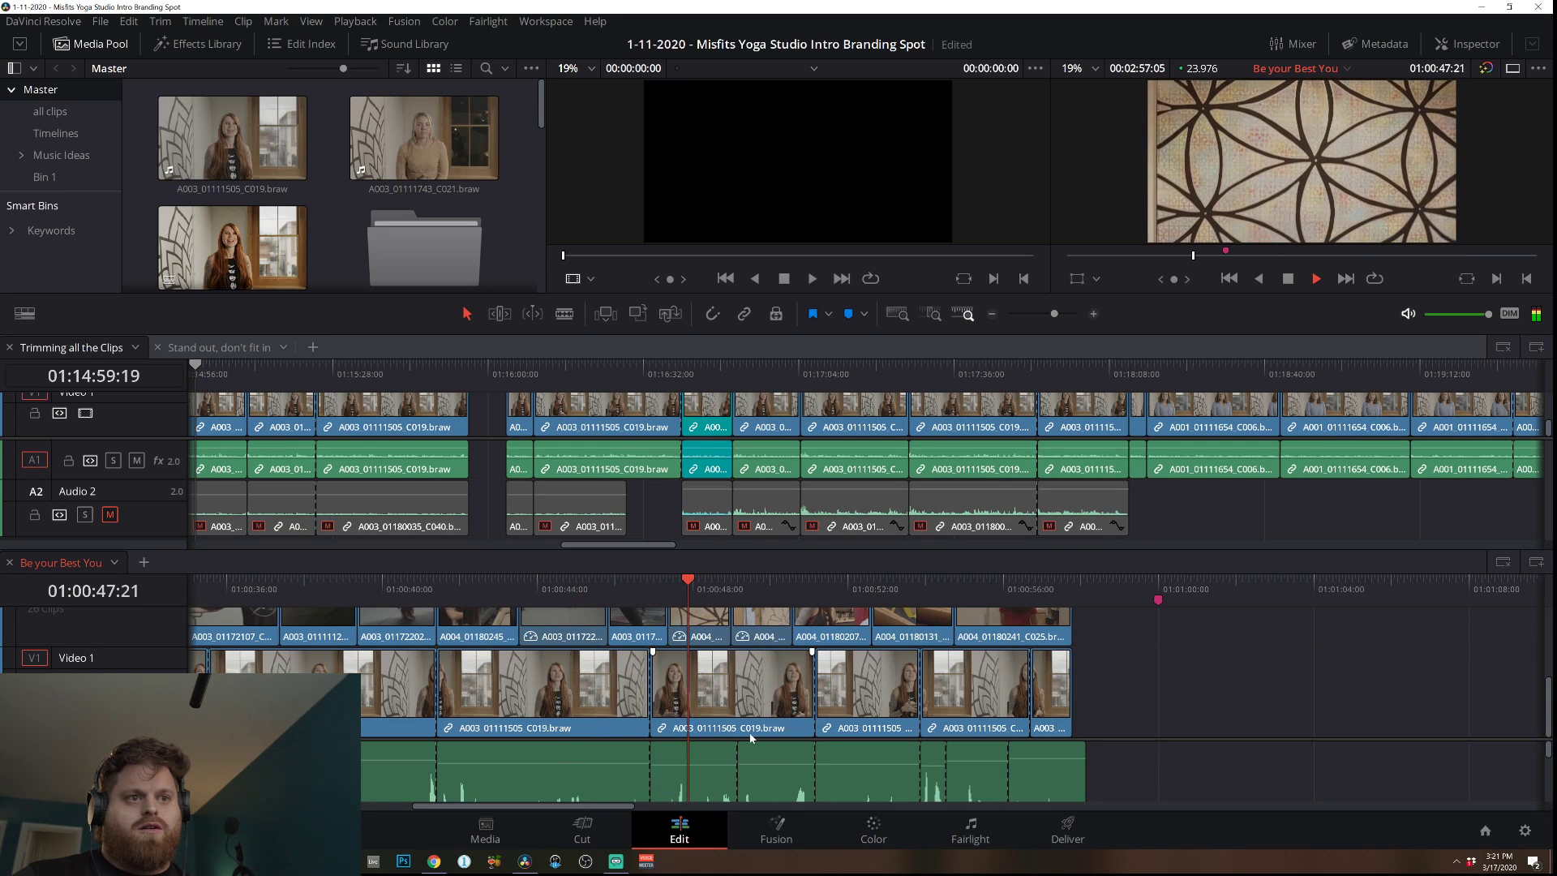
key(space)
mouse_move(684, 760)
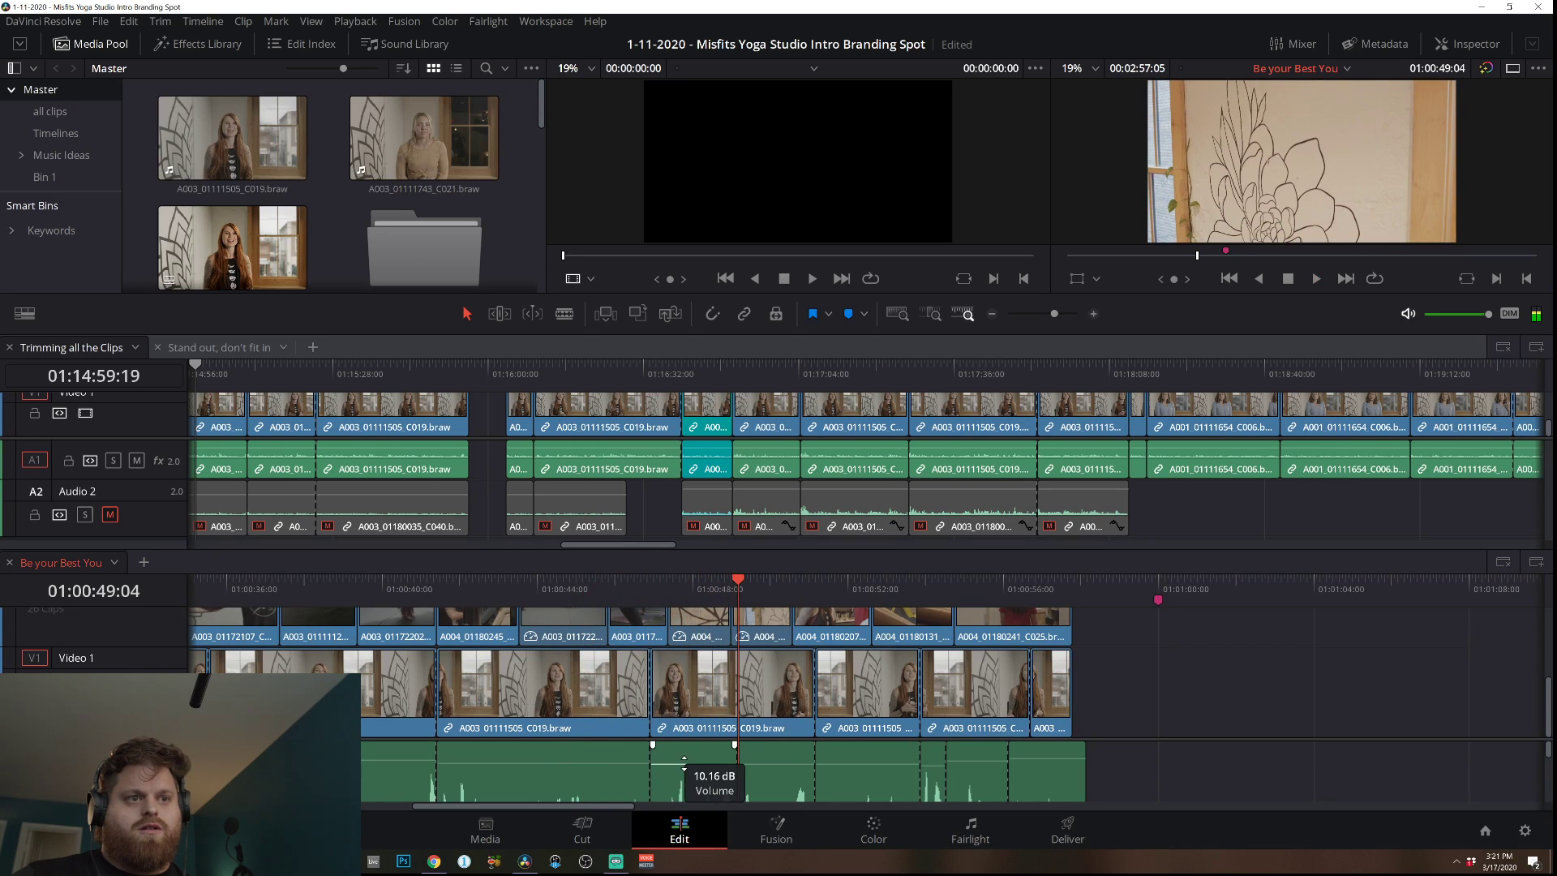
drag(685, 761, 680, 762)
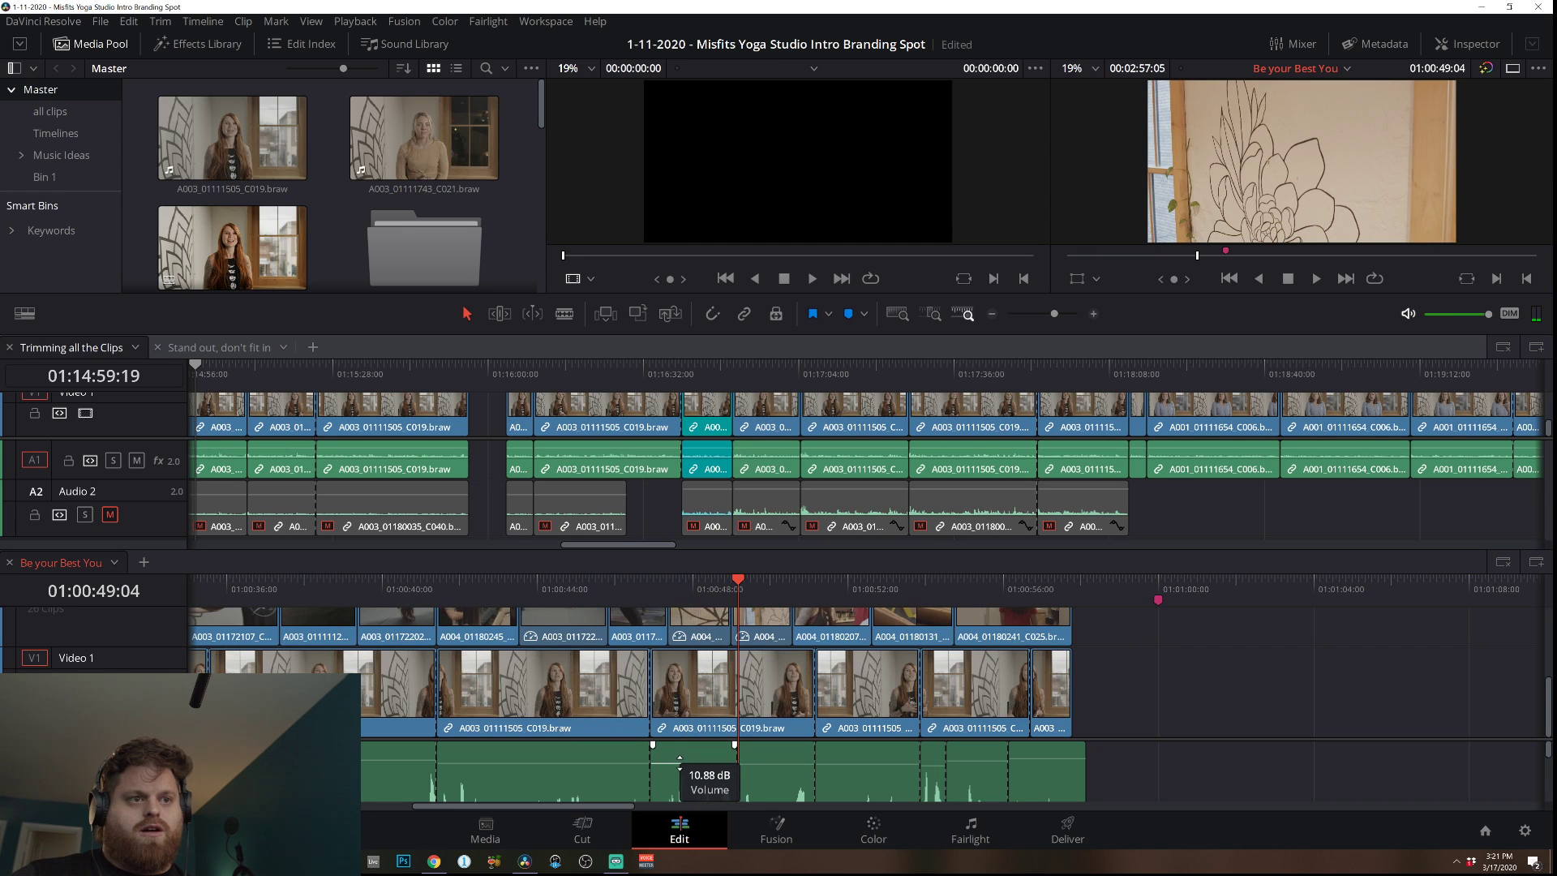
Replay the audio split, set the interview clip after it to about 10.88 dB, and play on to the end of the spot.
click(585, 585)
key(space)
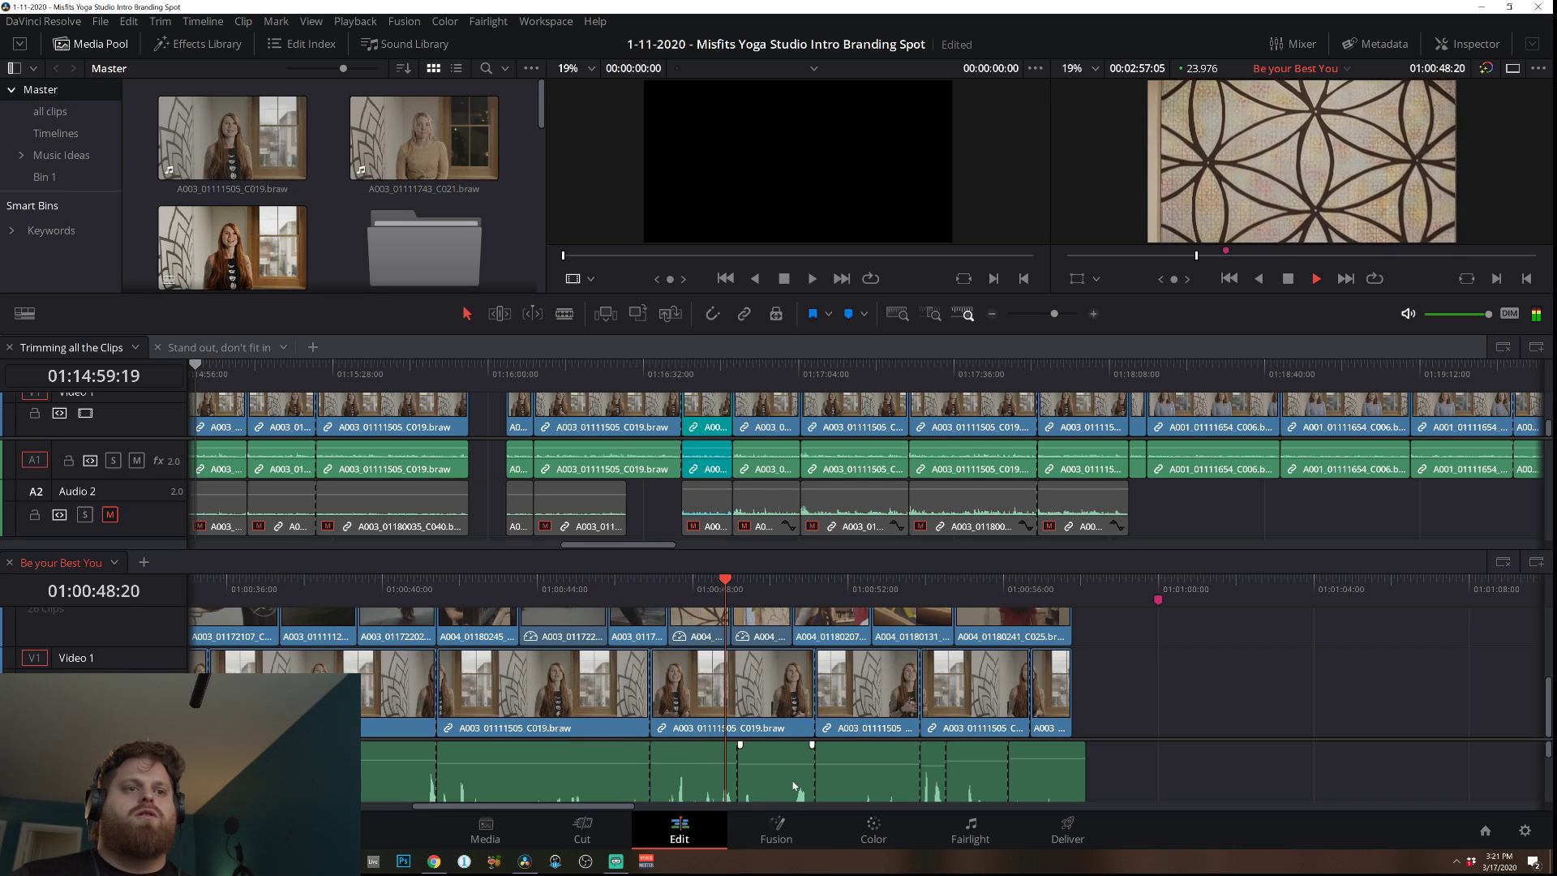
key(space)
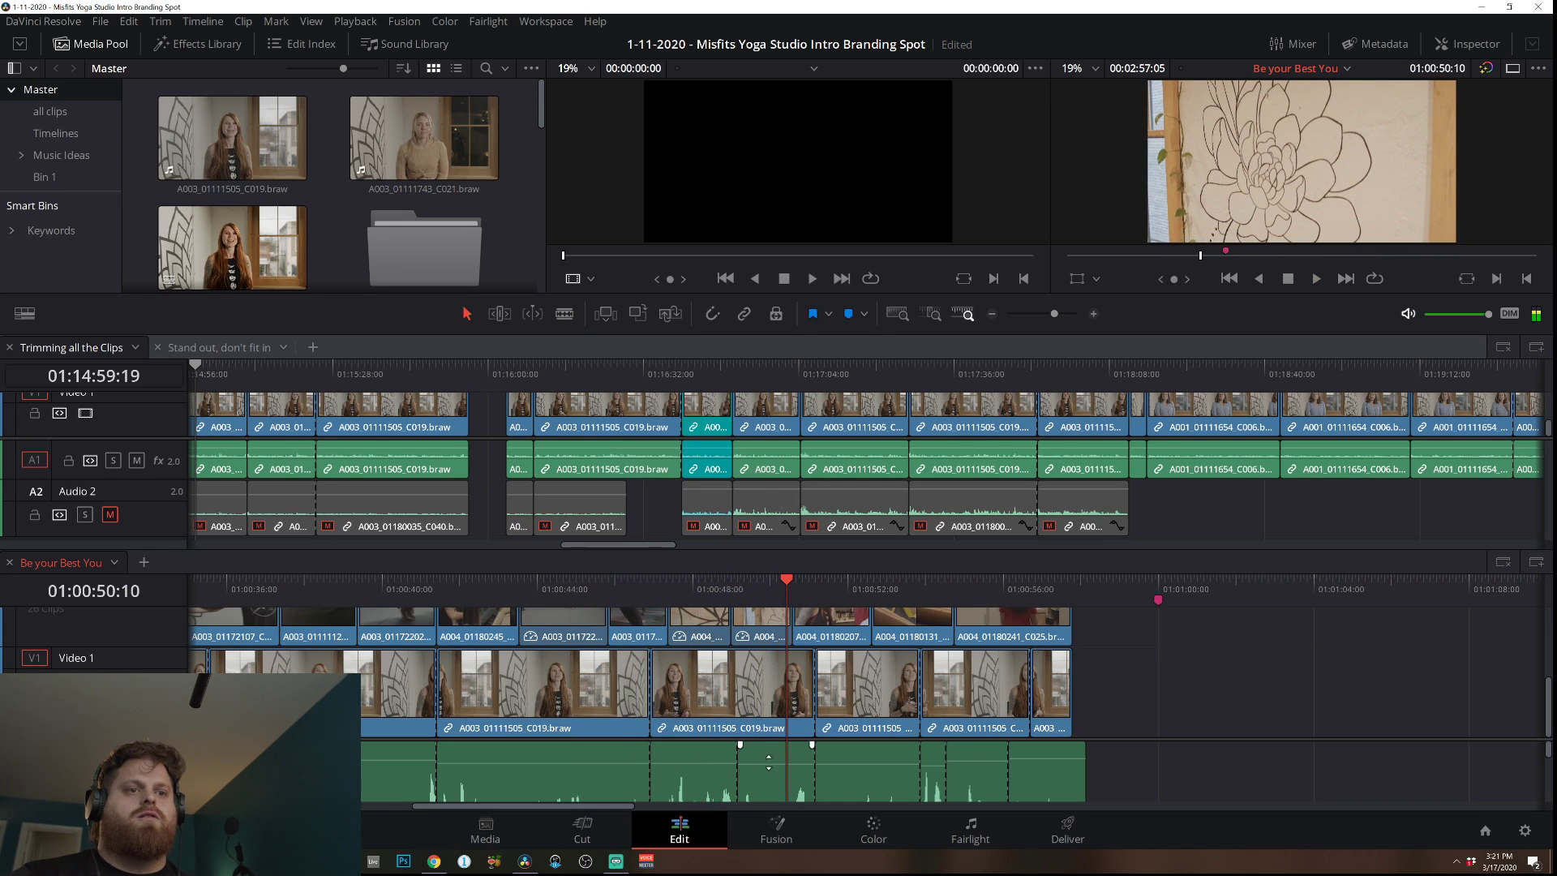
drag(767, 770, 770, 759)
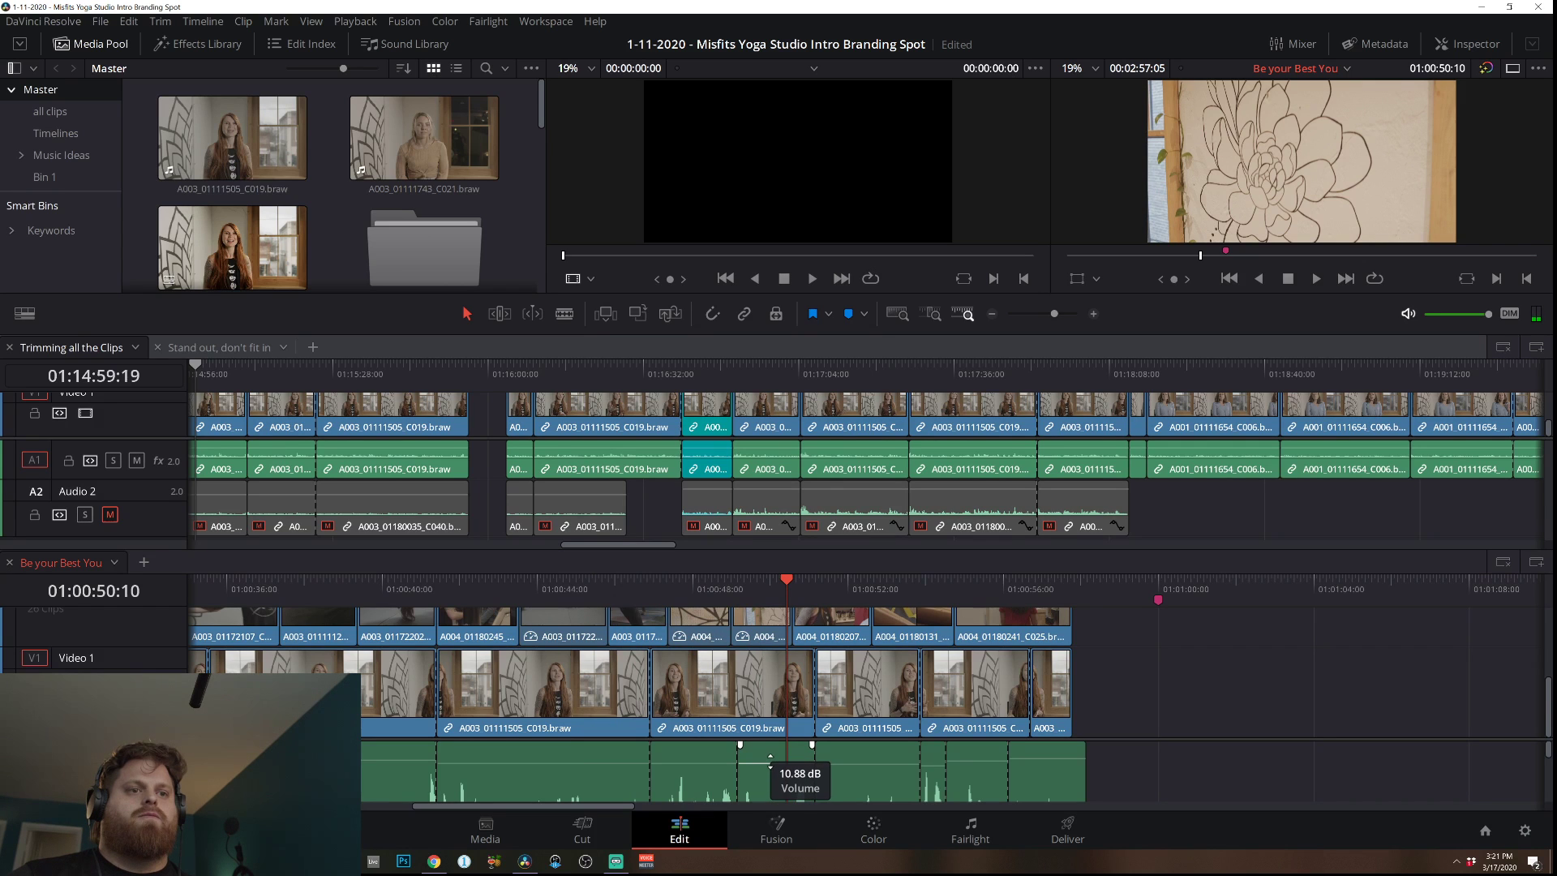
key(space)
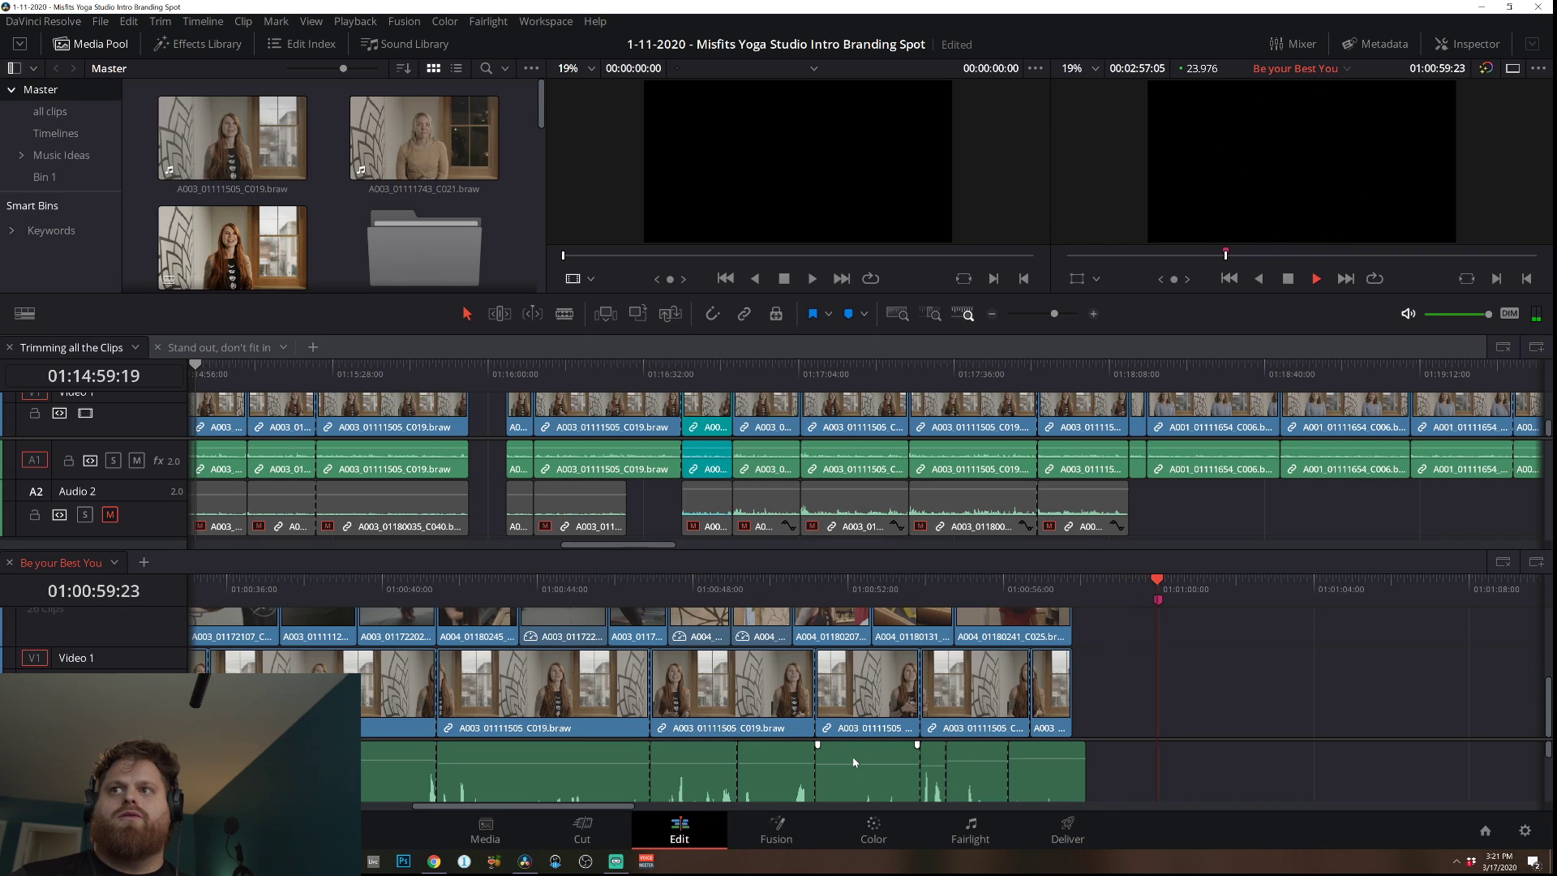
Stop the playback beyond the end of the spot and scrub the Be your Best You timeline back to about 01:00:14:09.
drag(1076, 592, 1259, 730)
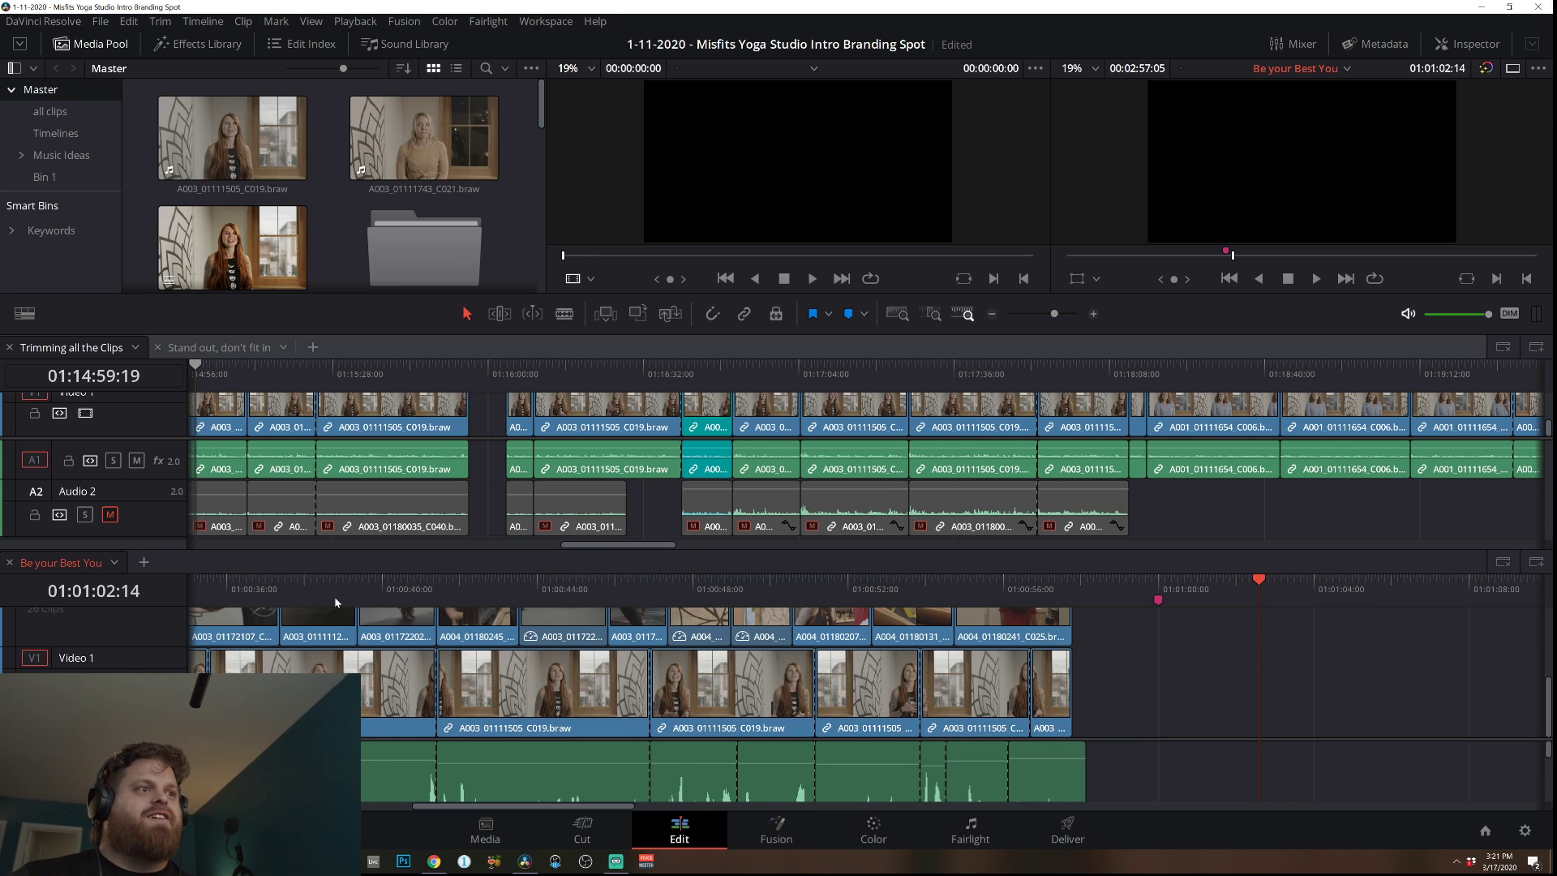
click(653, 579)
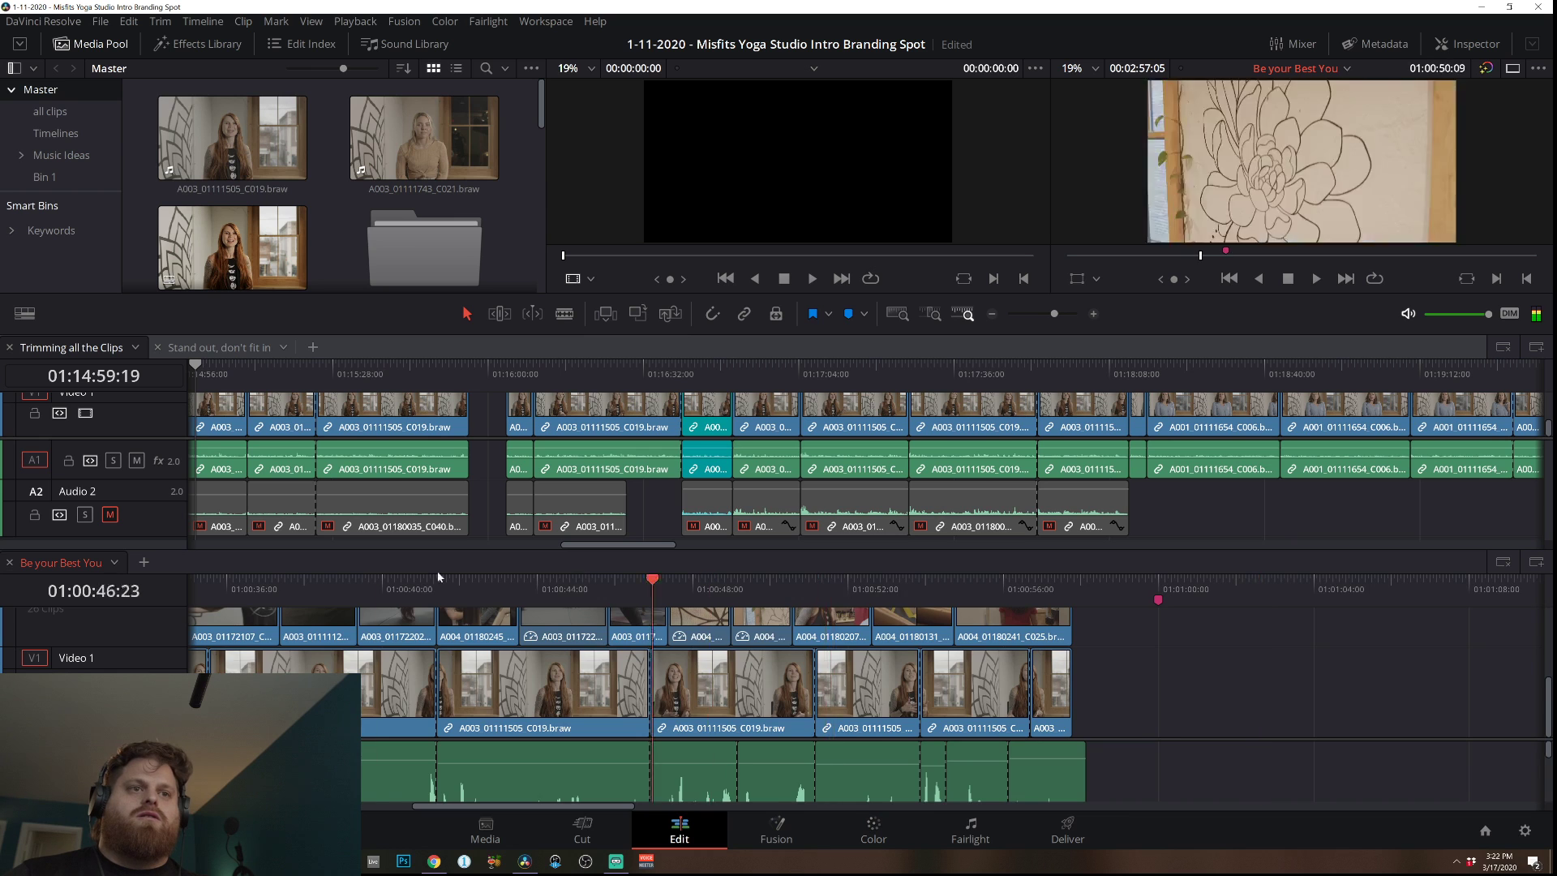
drag(438, 577, 2, 516)
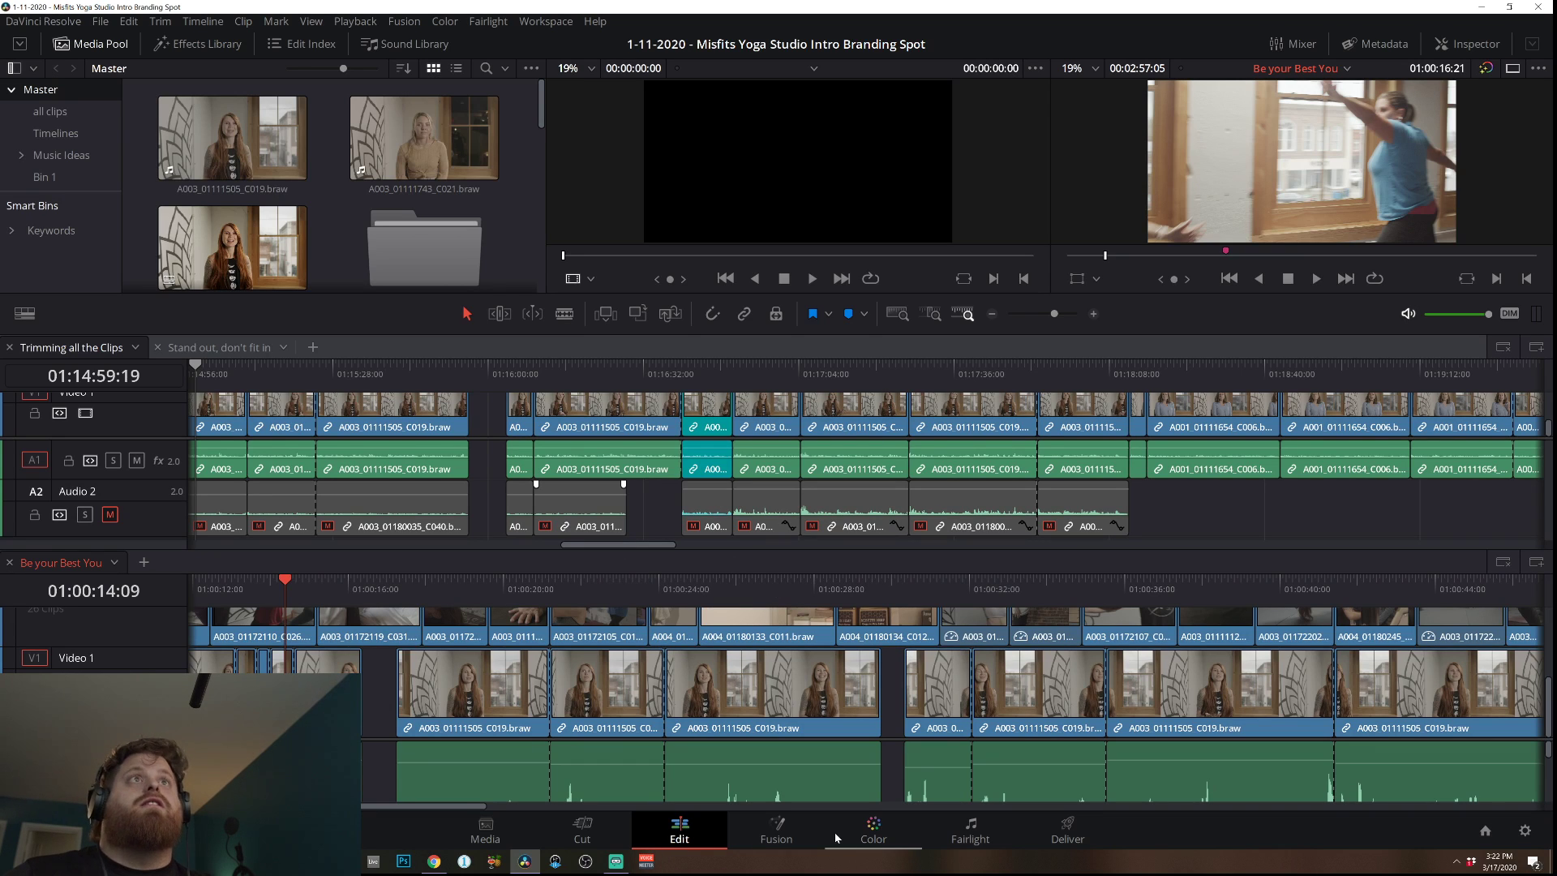
Switch to the Color page, select clip 01, and play it to about 01:00:03:14.
click(873, 831)
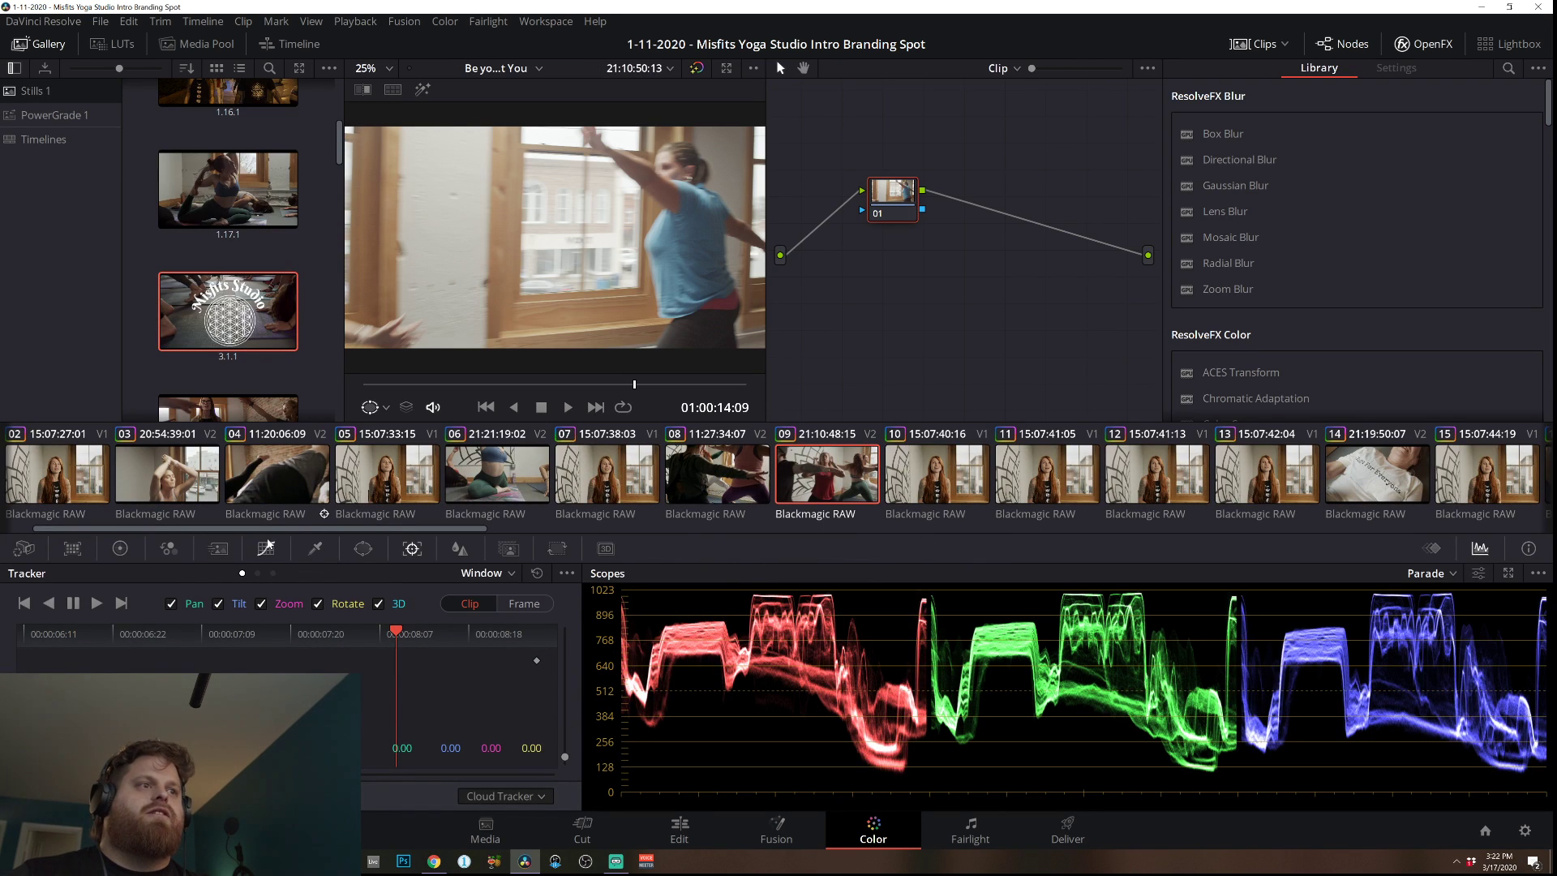
scroll(243, 531, left, 1)
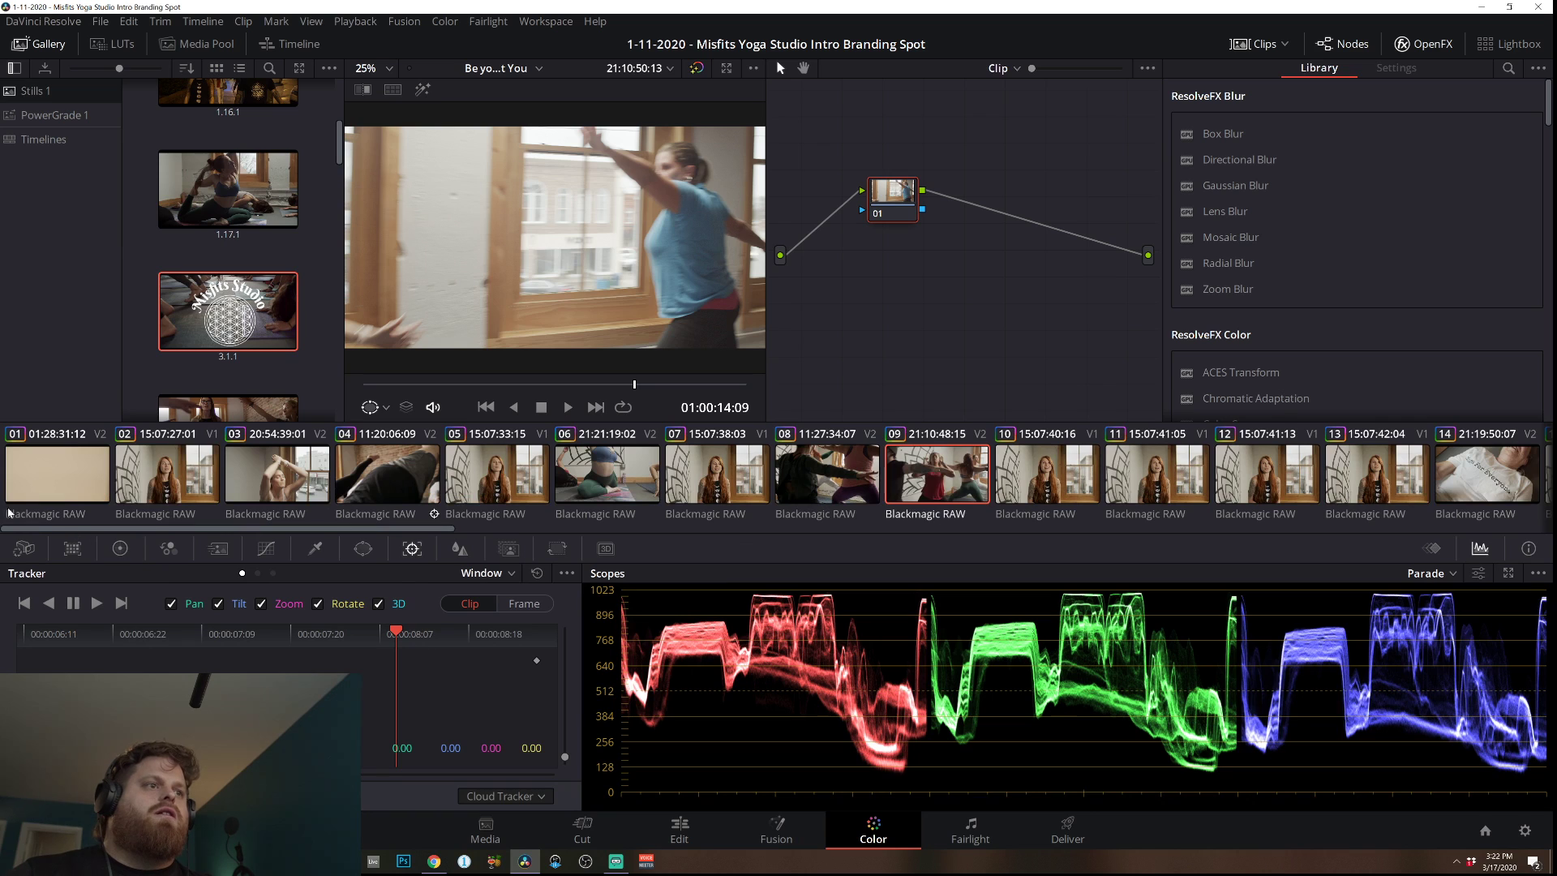
click(54, 488)
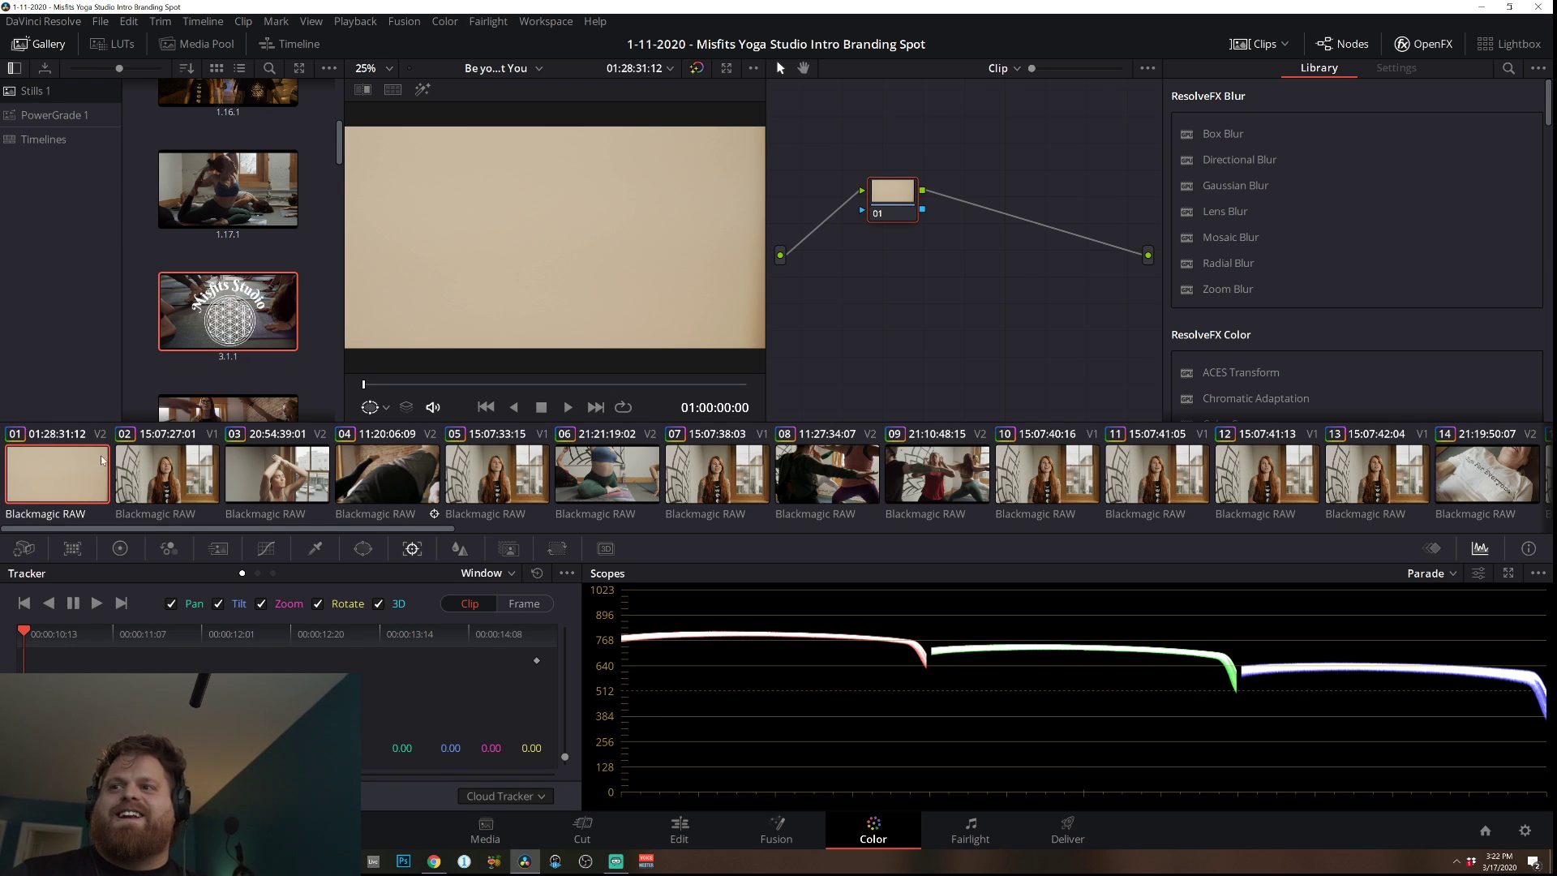
key(space)
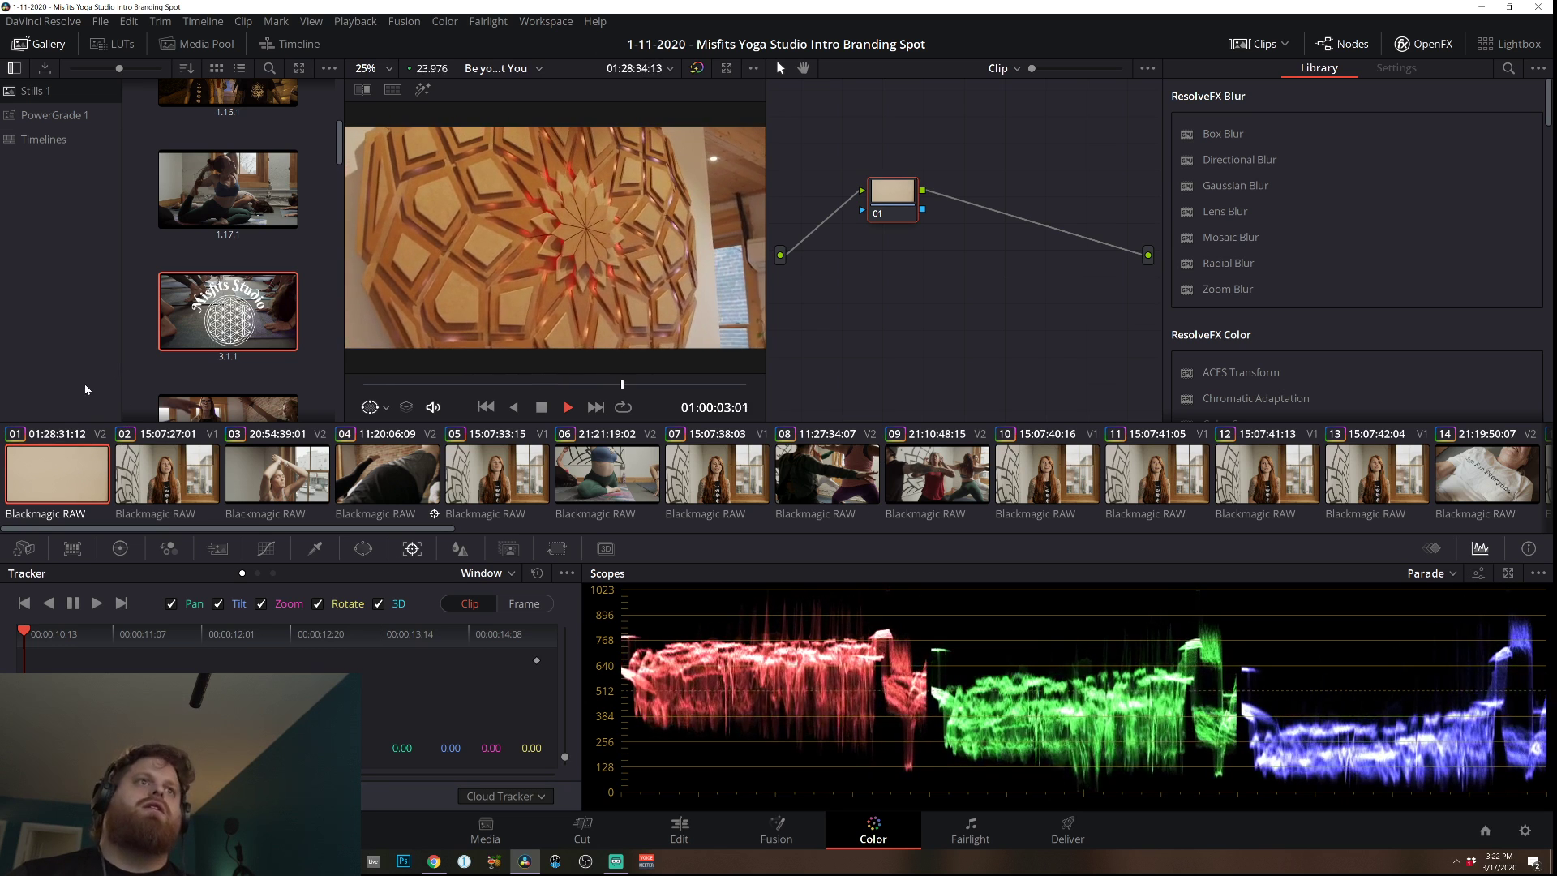
key(space)
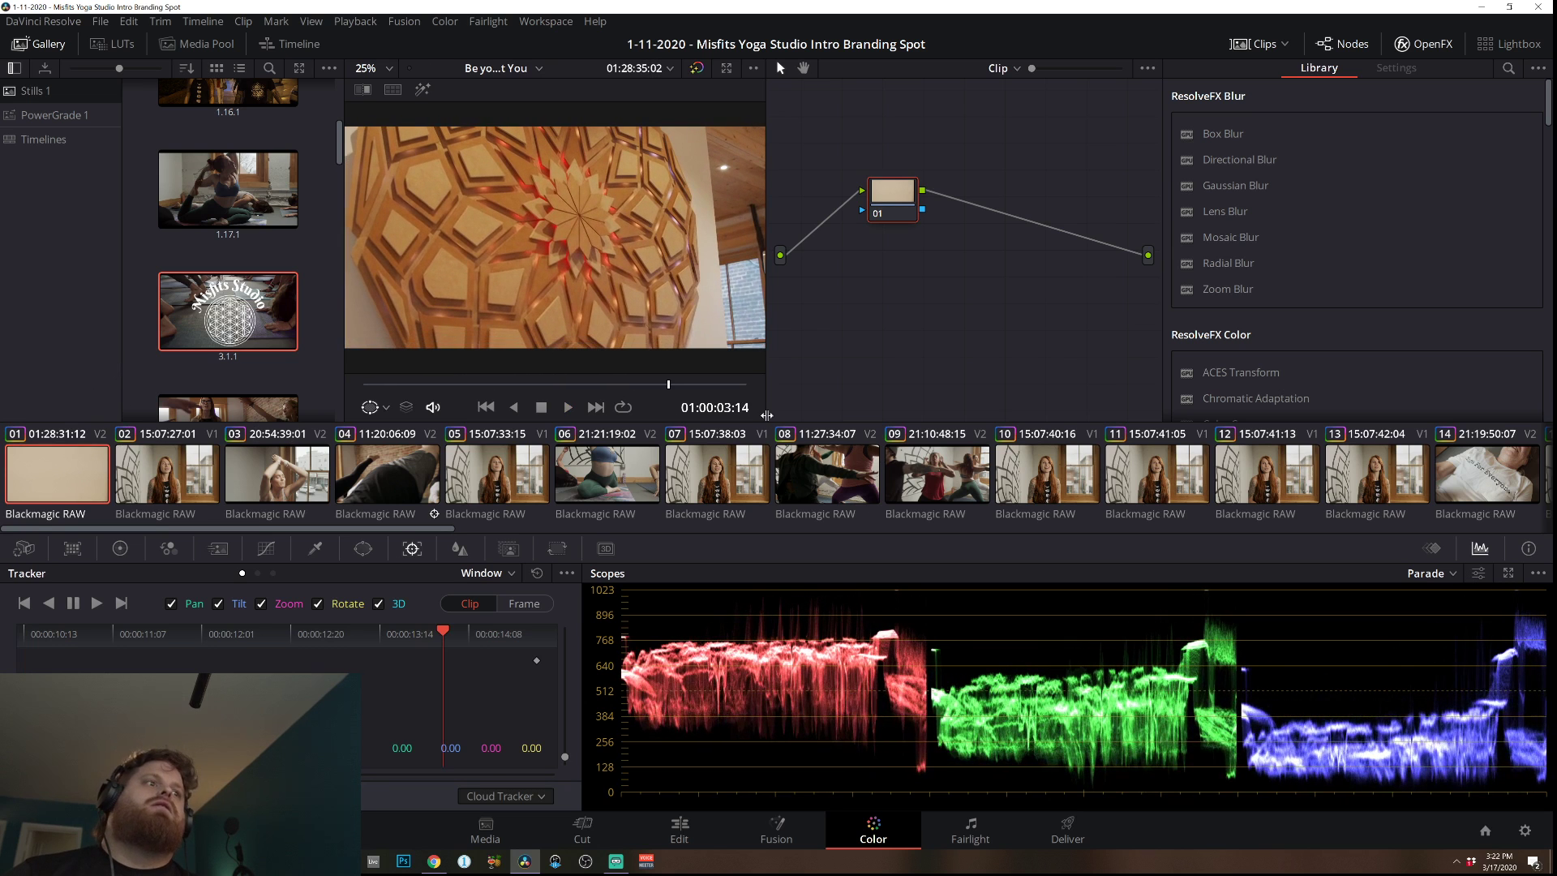
Show the camera raw settings of clip 01, keep its node graph in Clip mode, and reset the raw settings to their defaults.
click(24, 549)
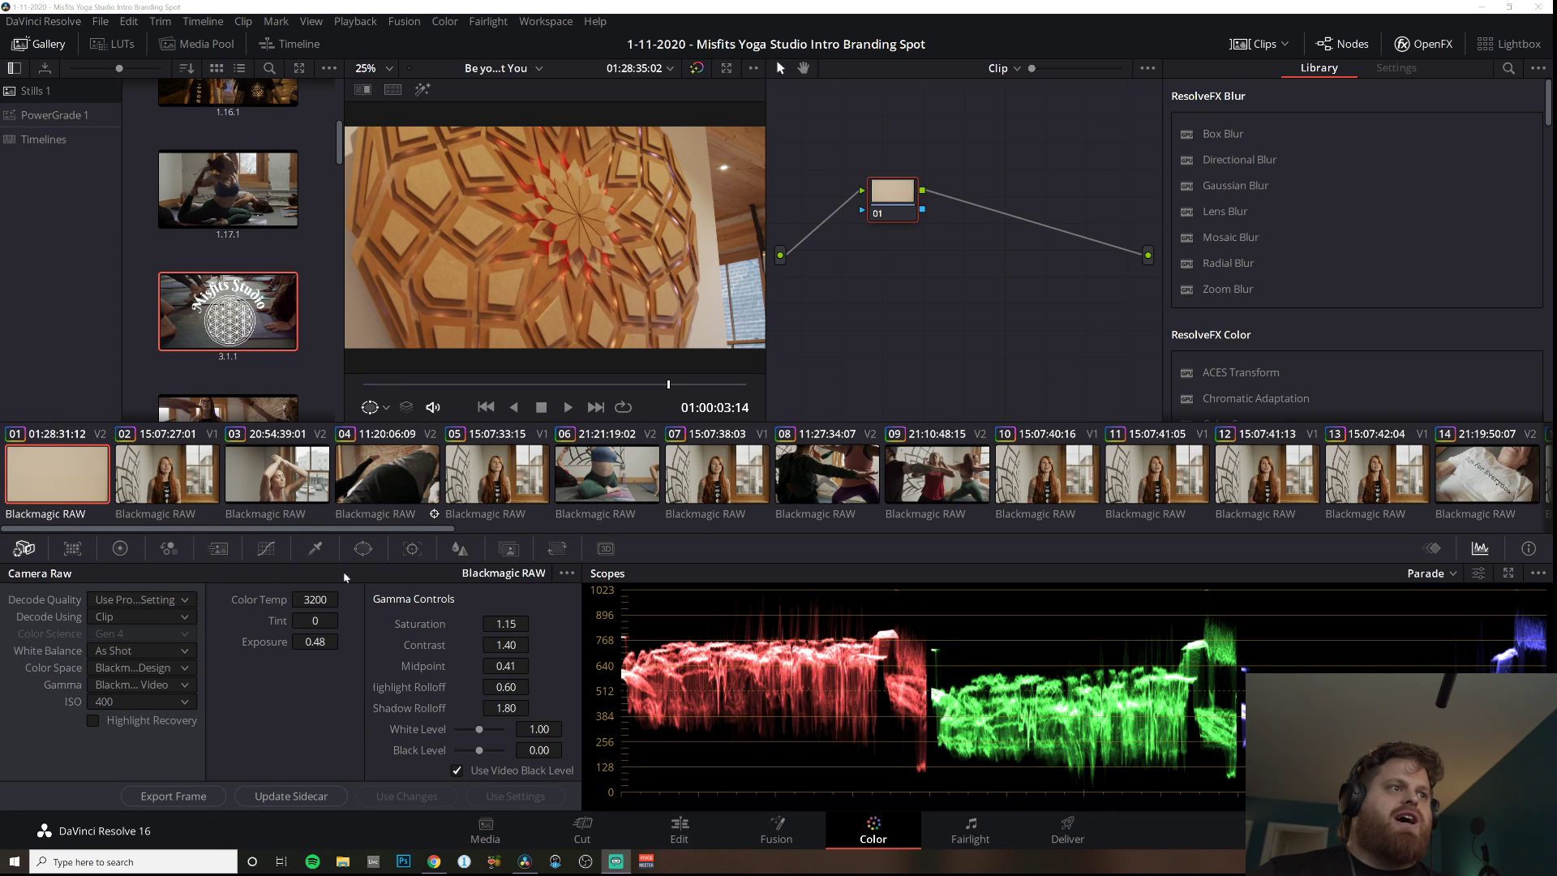
click(1001, 69)
click(1019, 109)
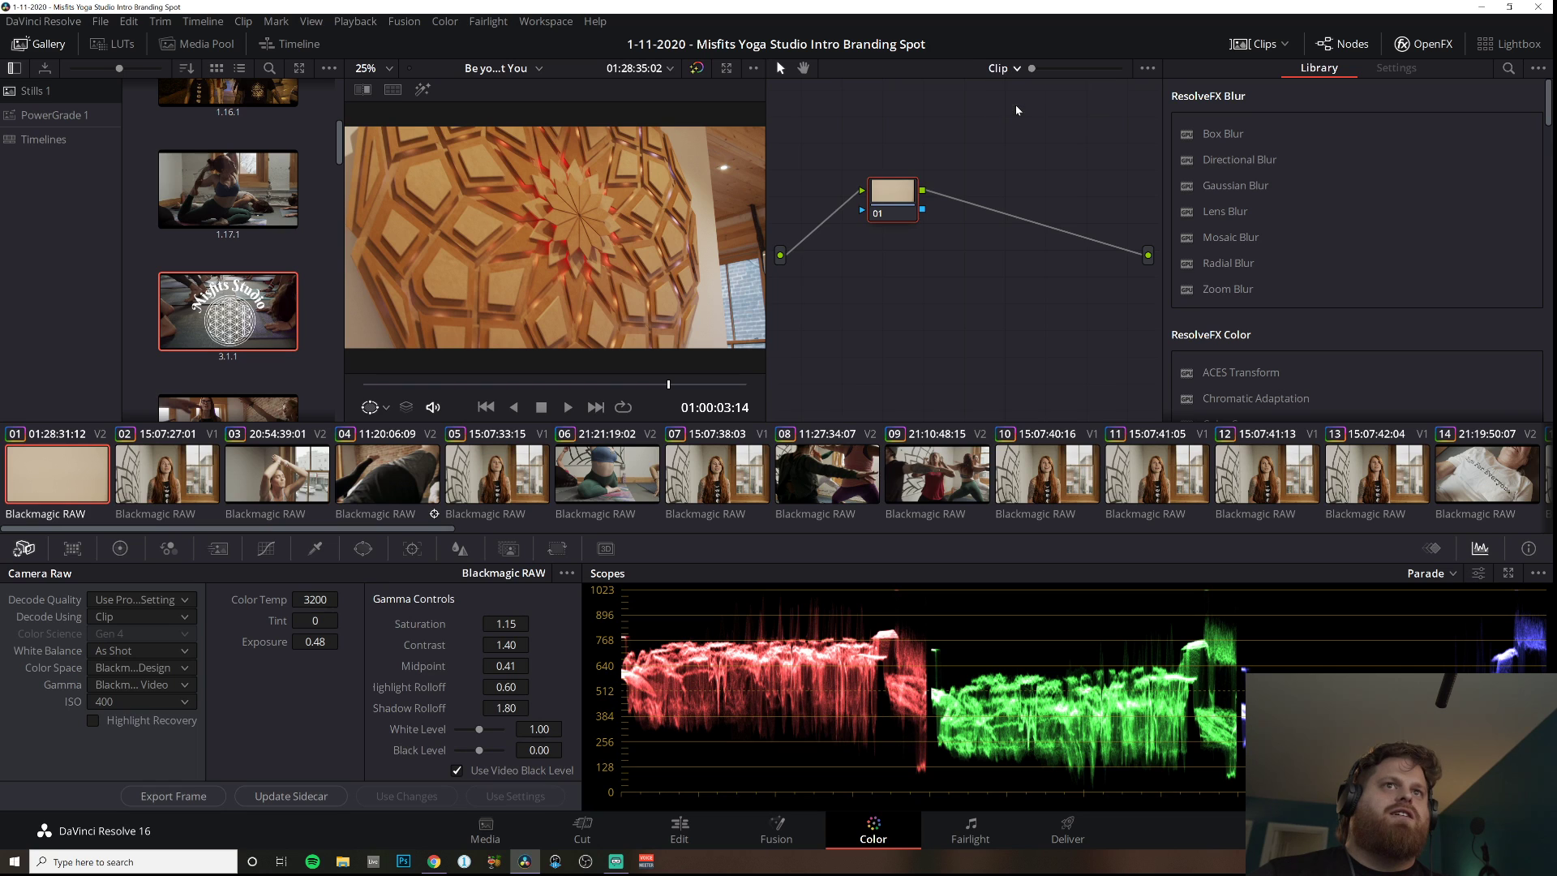
click(1003, 72)
click(1006, 93)
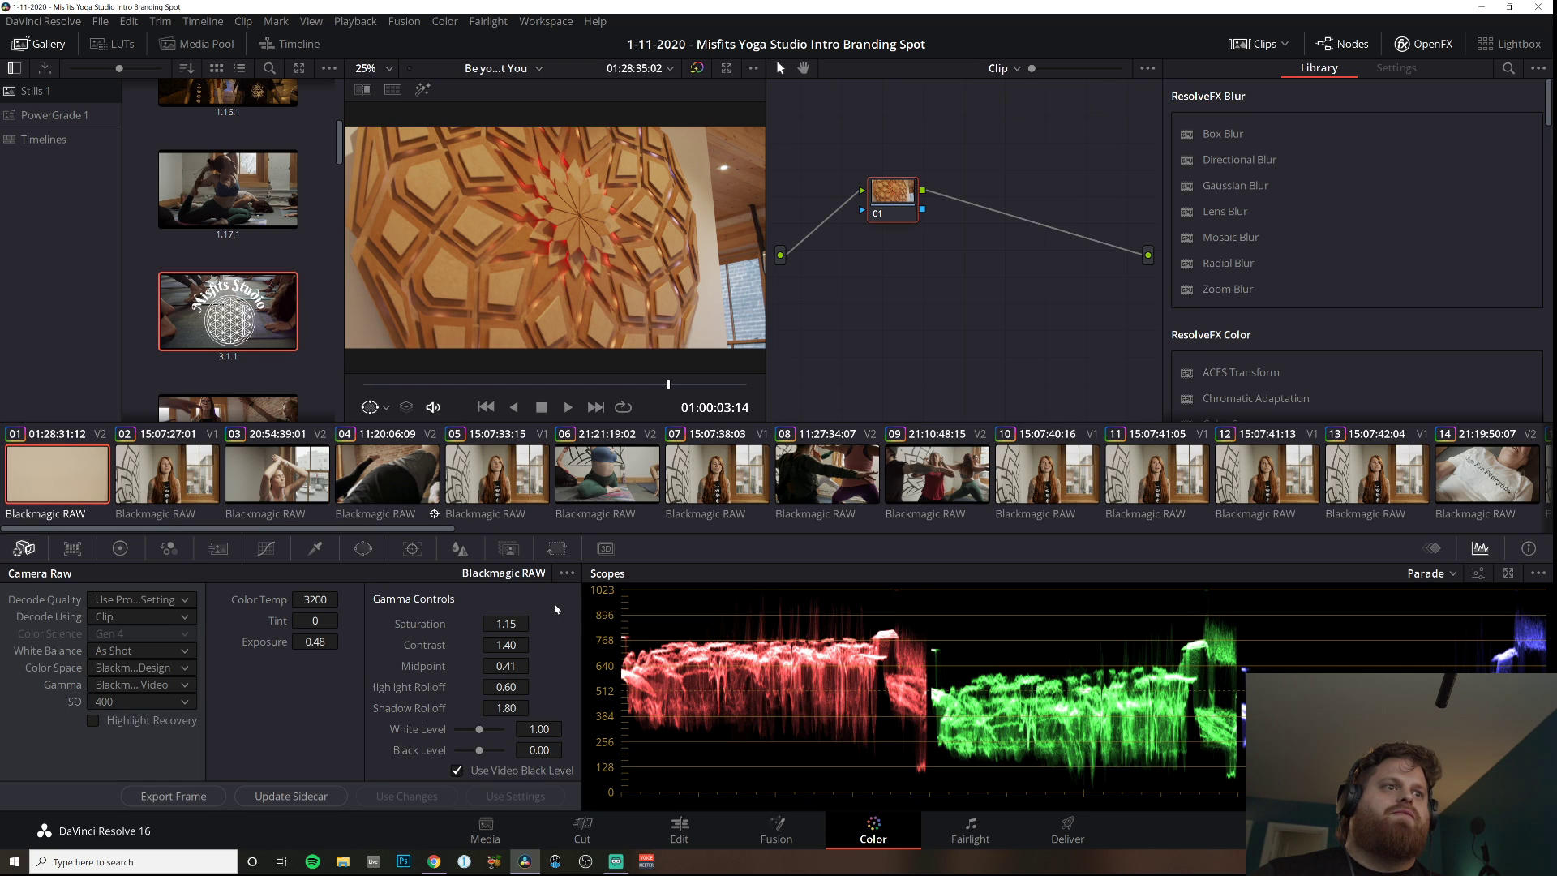
click(567, 572)
click(616, 593)
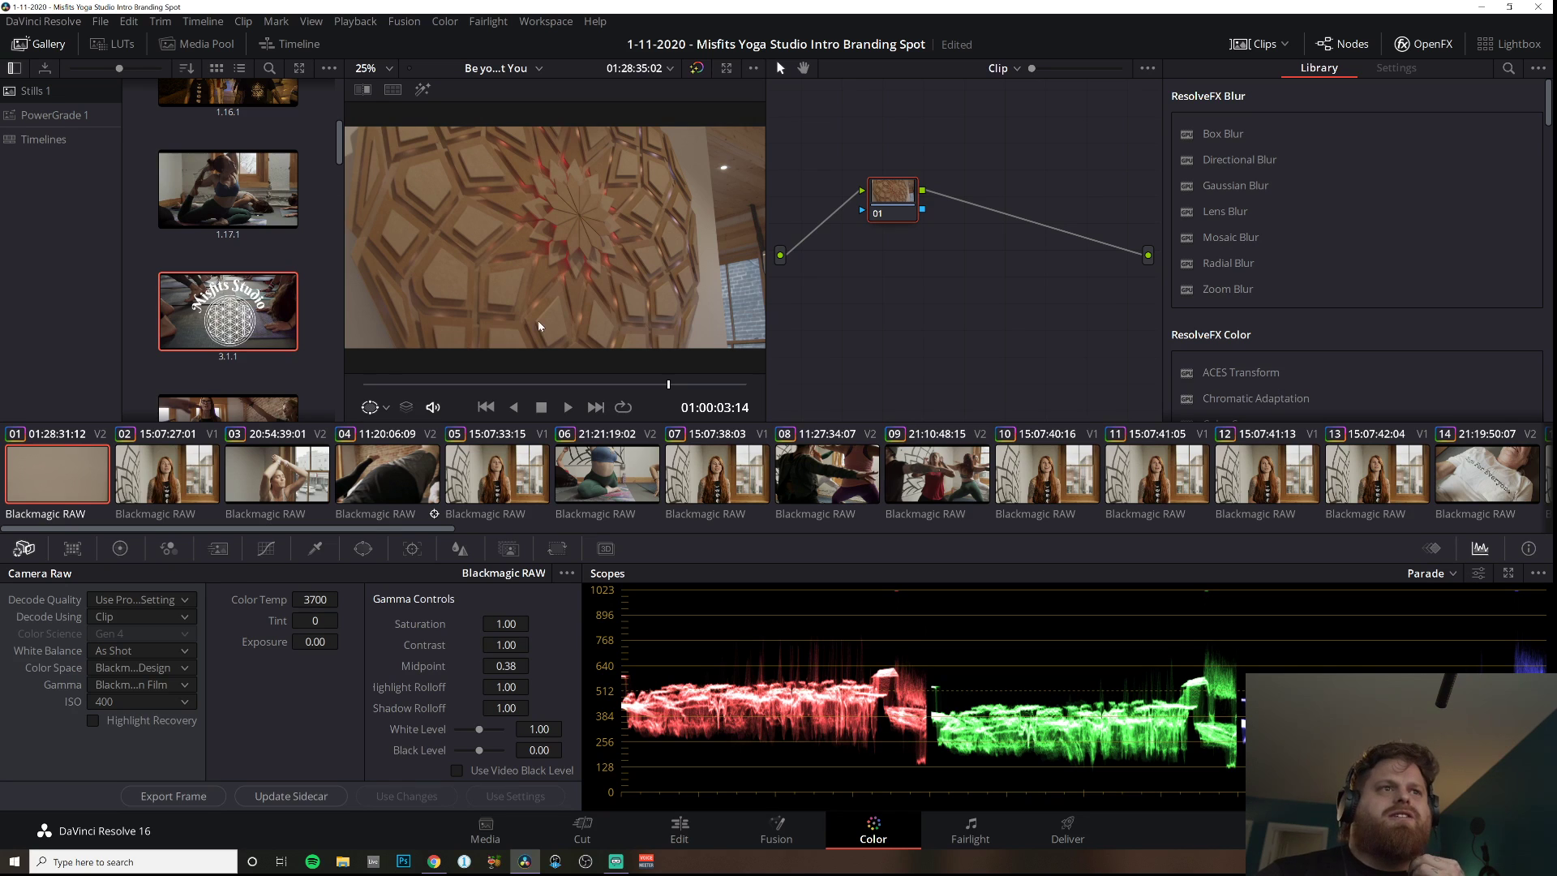
Try a Blackmagic video gamma on clip 01, and reset its camera raw settings.
click(140, 686)
click(227, 744)
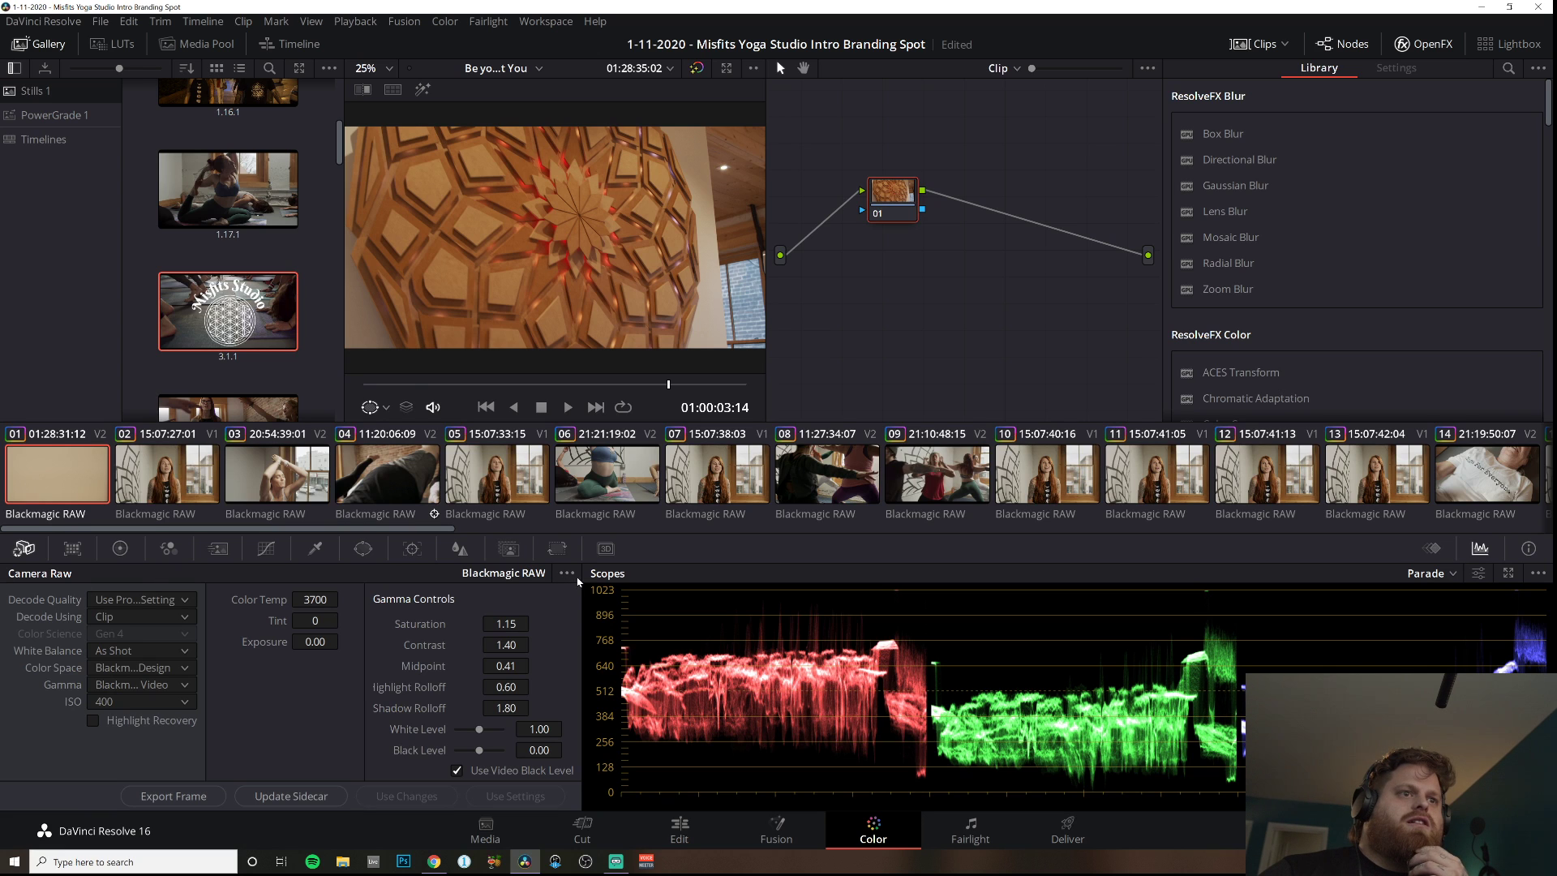
click(568, 576)
click(606, 590)
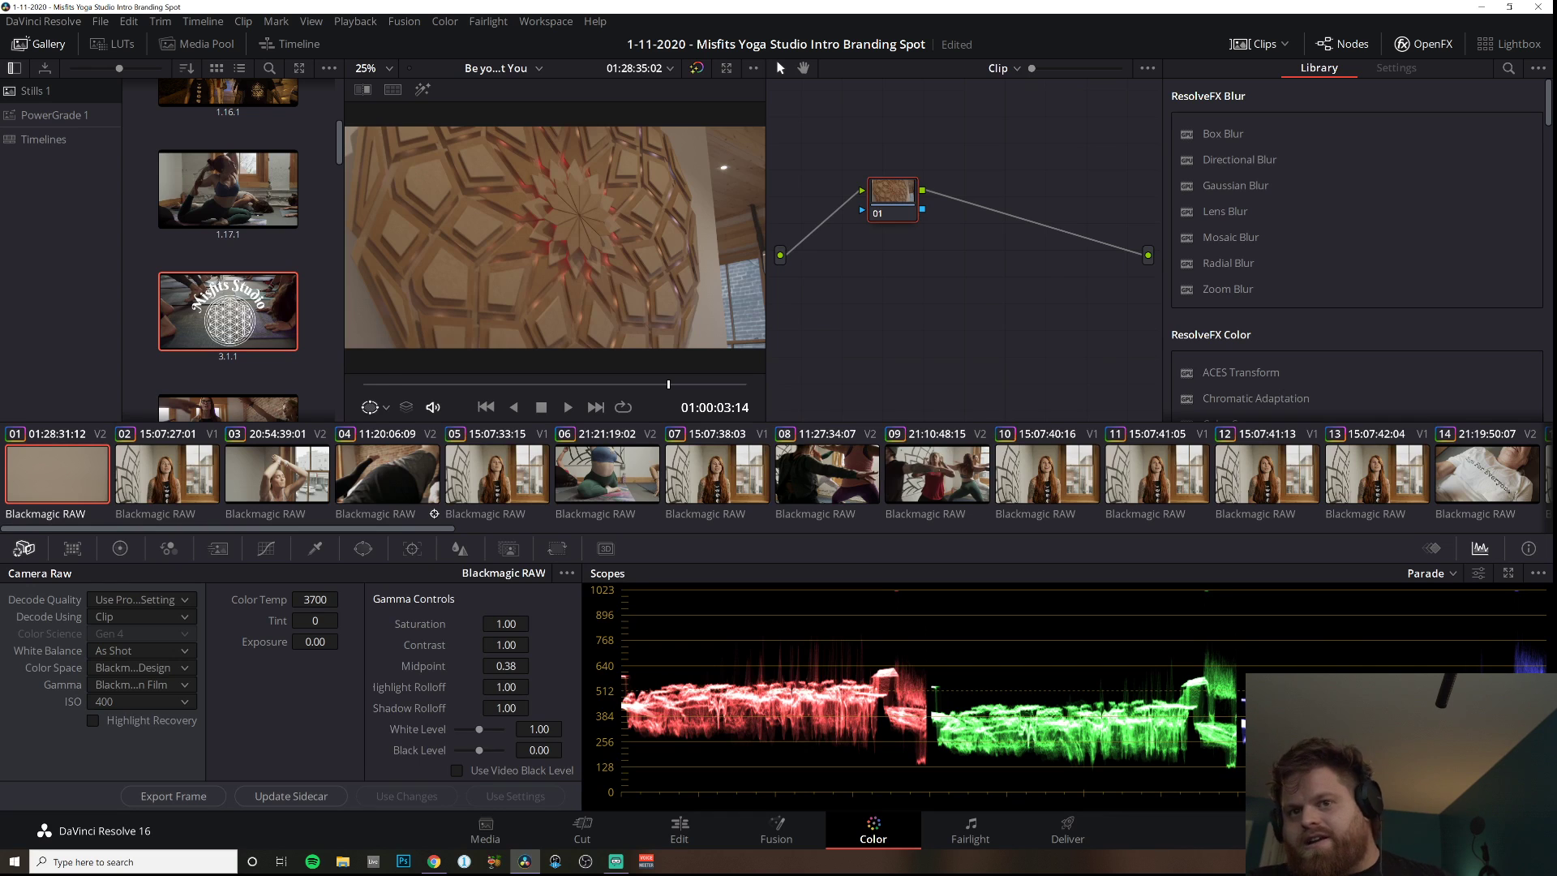
Set the project's timeline color space to sRGB in the color management settings, keep DaVinci YRGB color science, and save.
key(shift+1)
click(1150, 738)
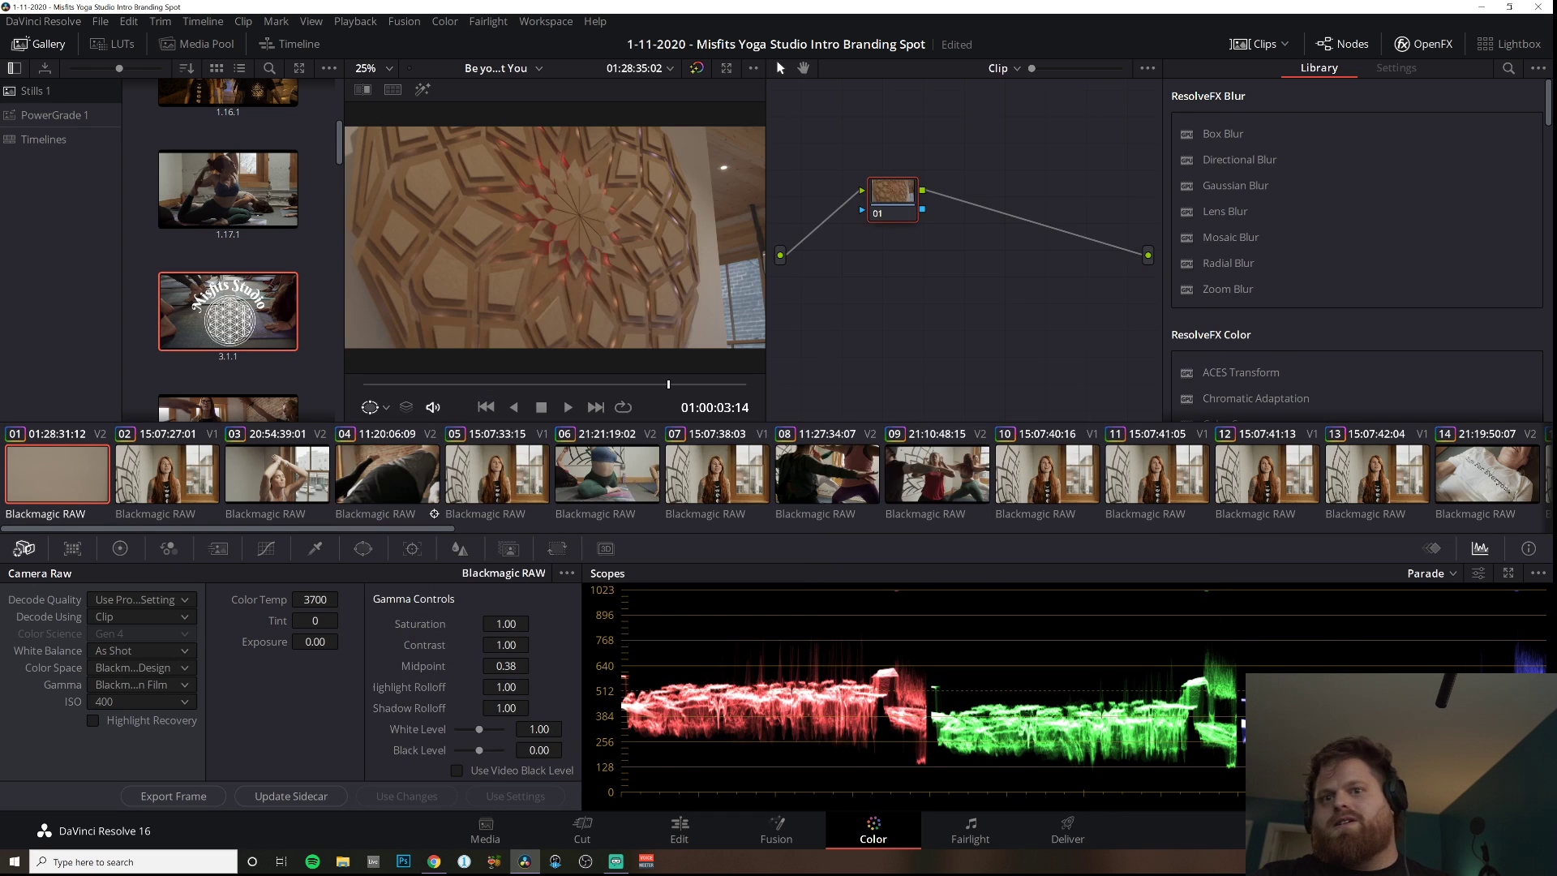
key(shift+9)
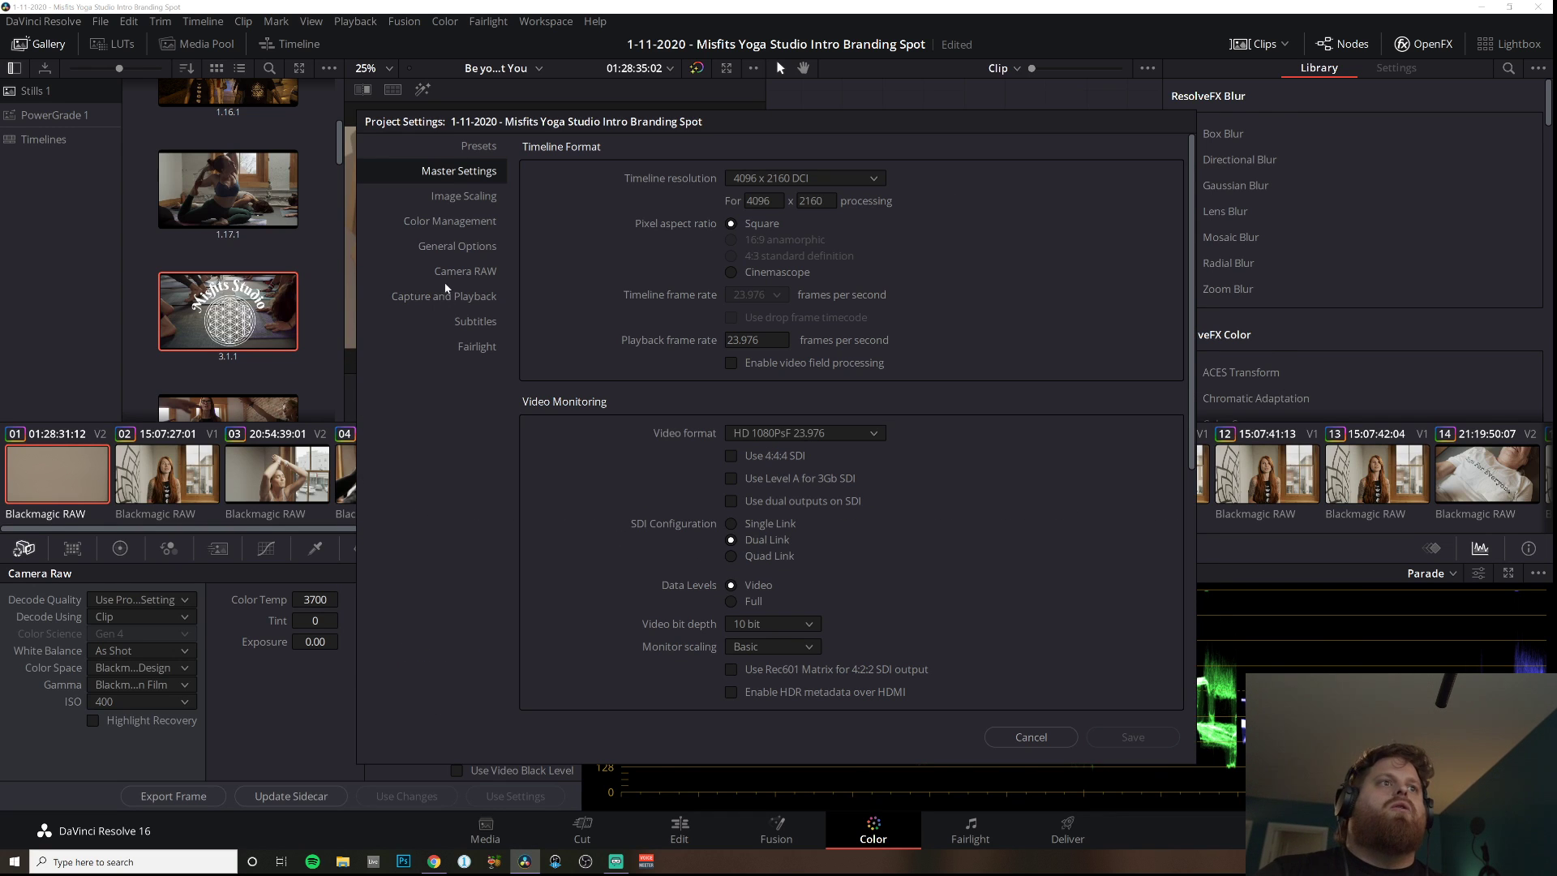
click(453, 247)
click(474, 224)
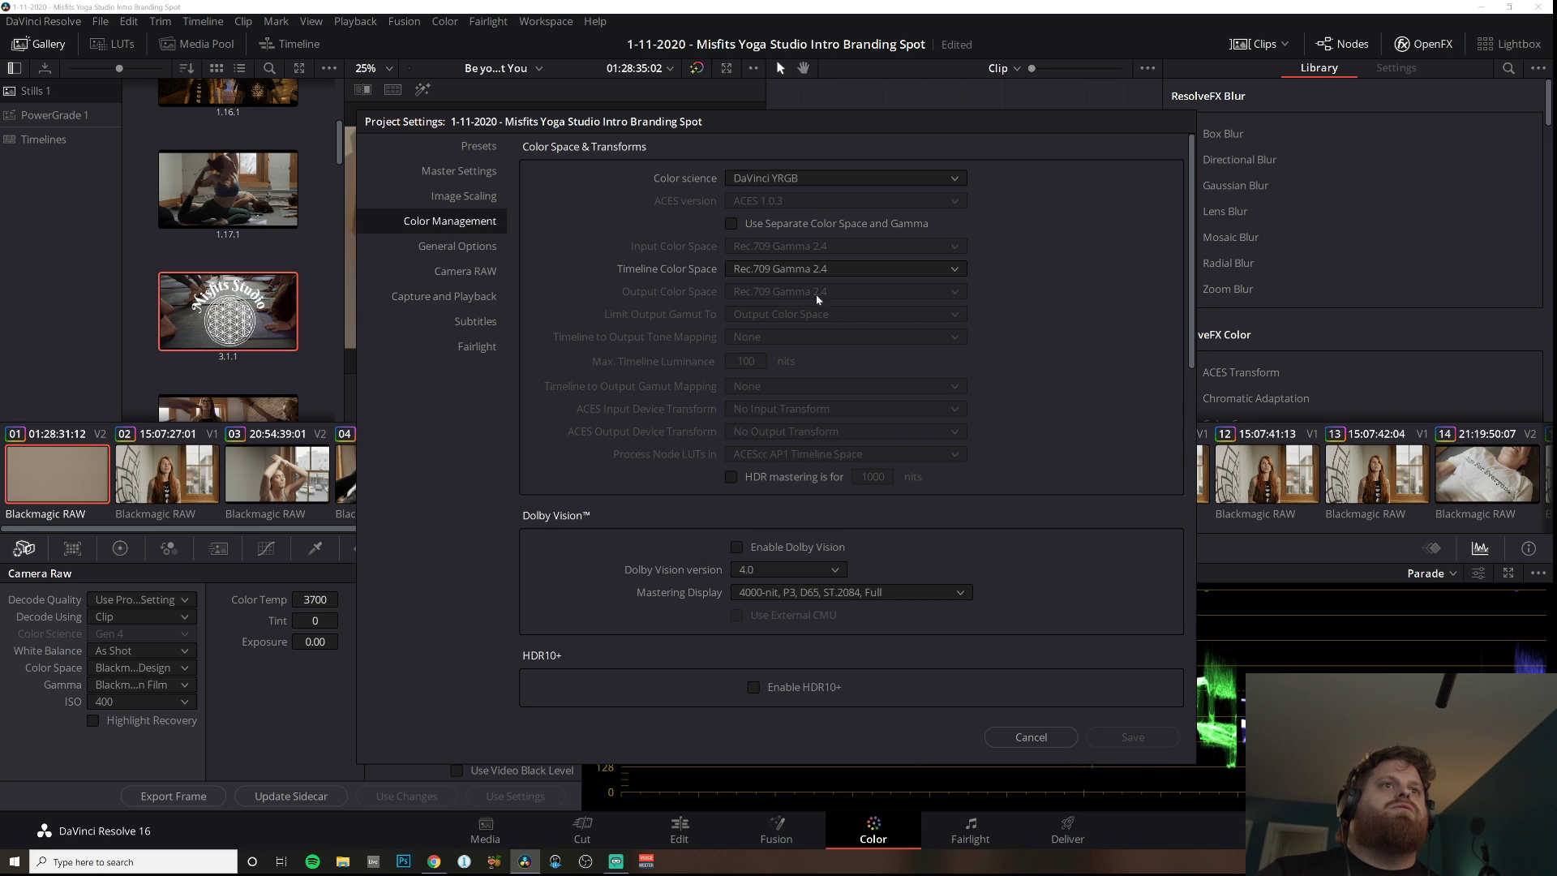
click(799, 268)
scroll(819, 405, down, 10)
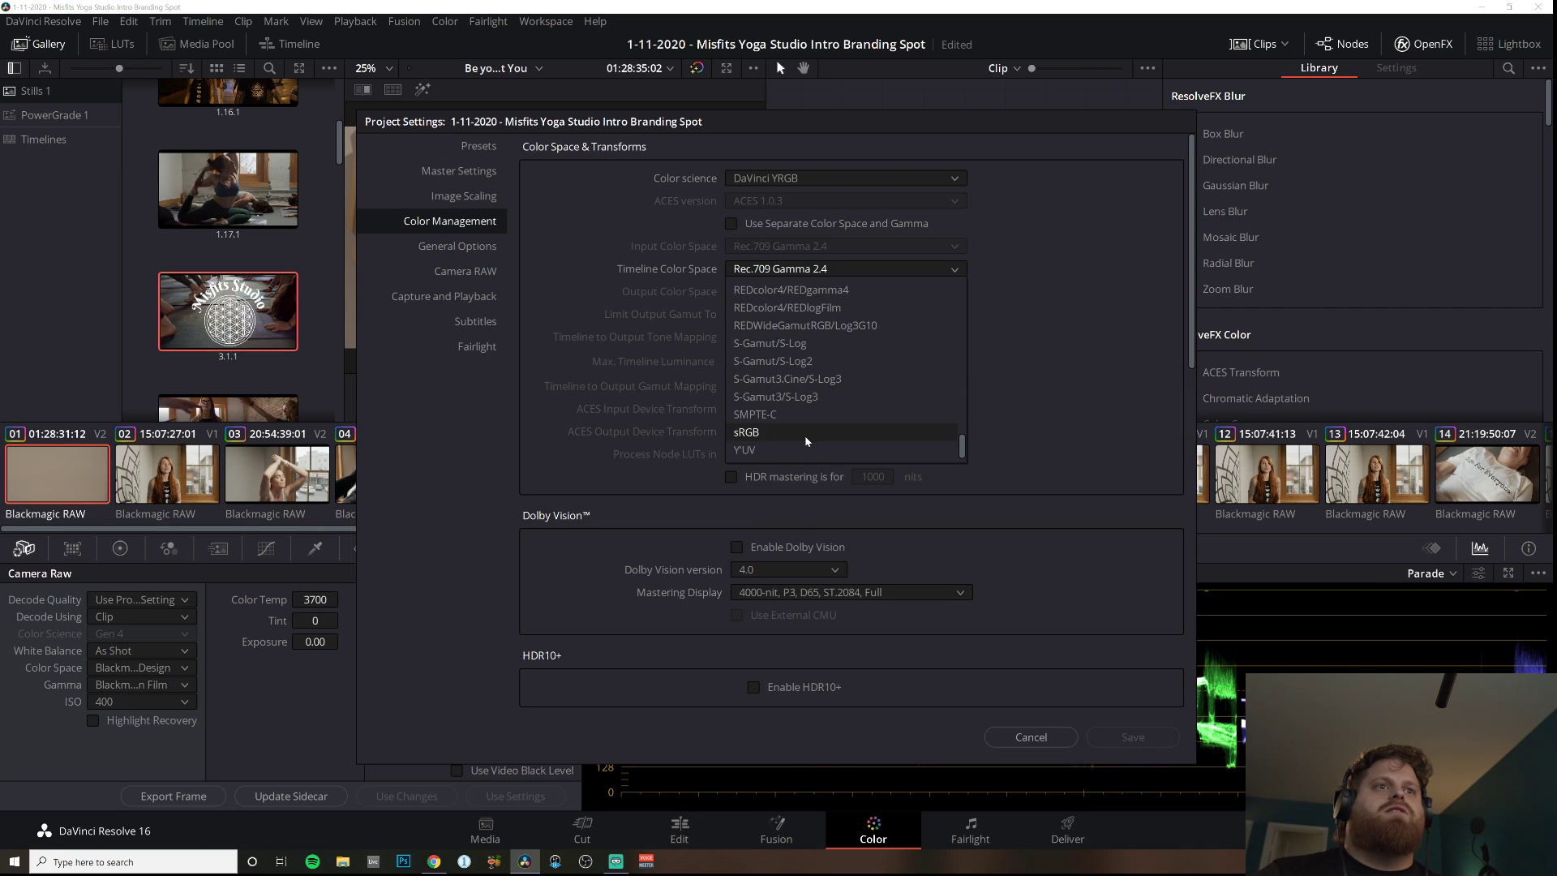
click(807, 432)
click(758, 180)
click(755, 177)
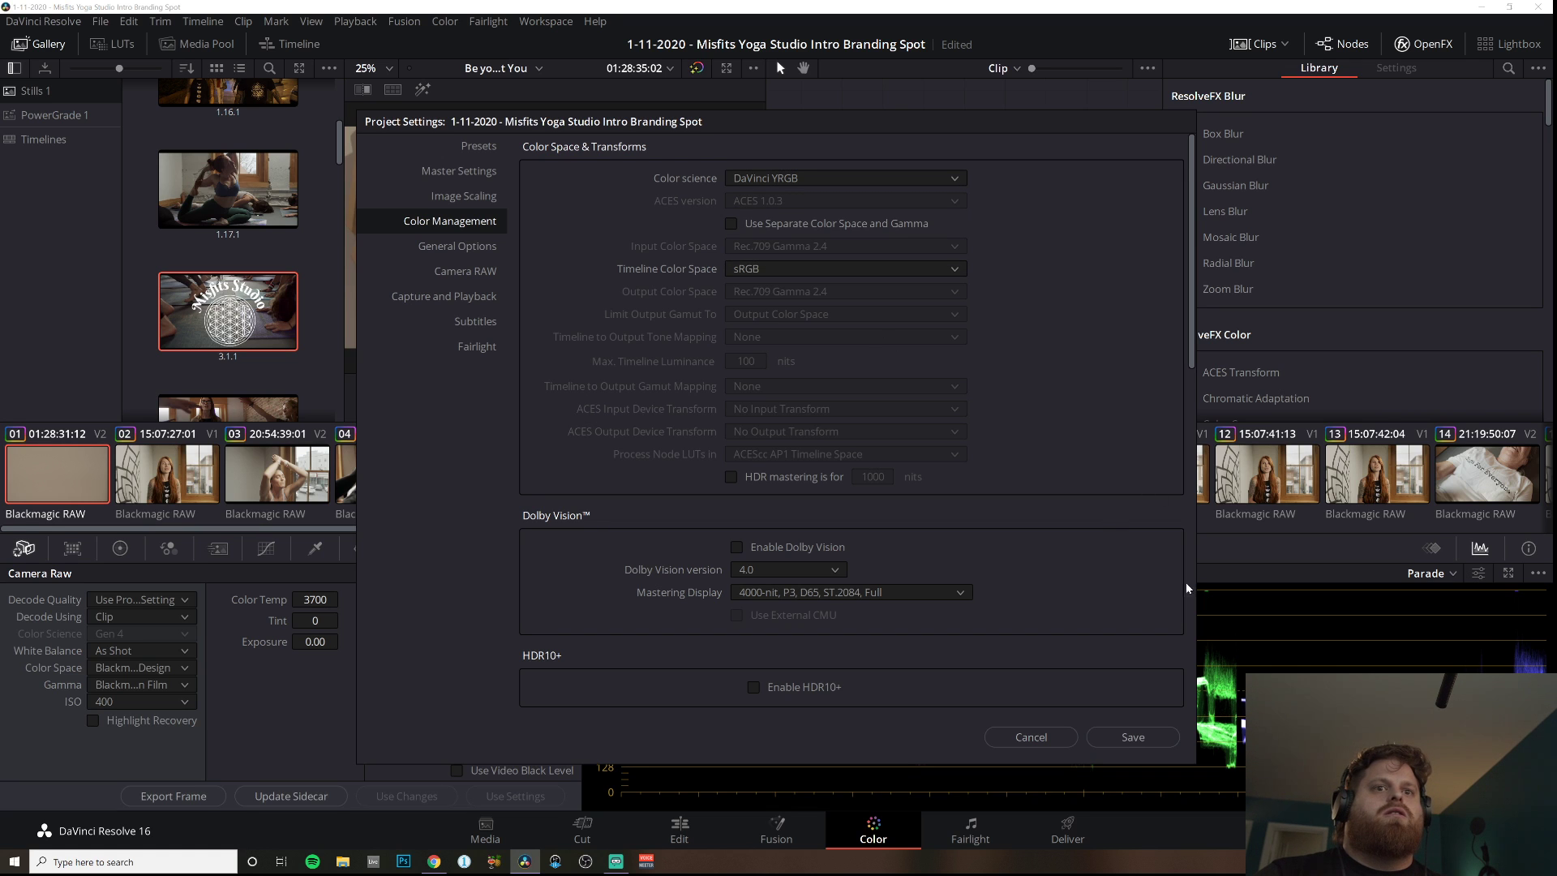
click(1134, 736)
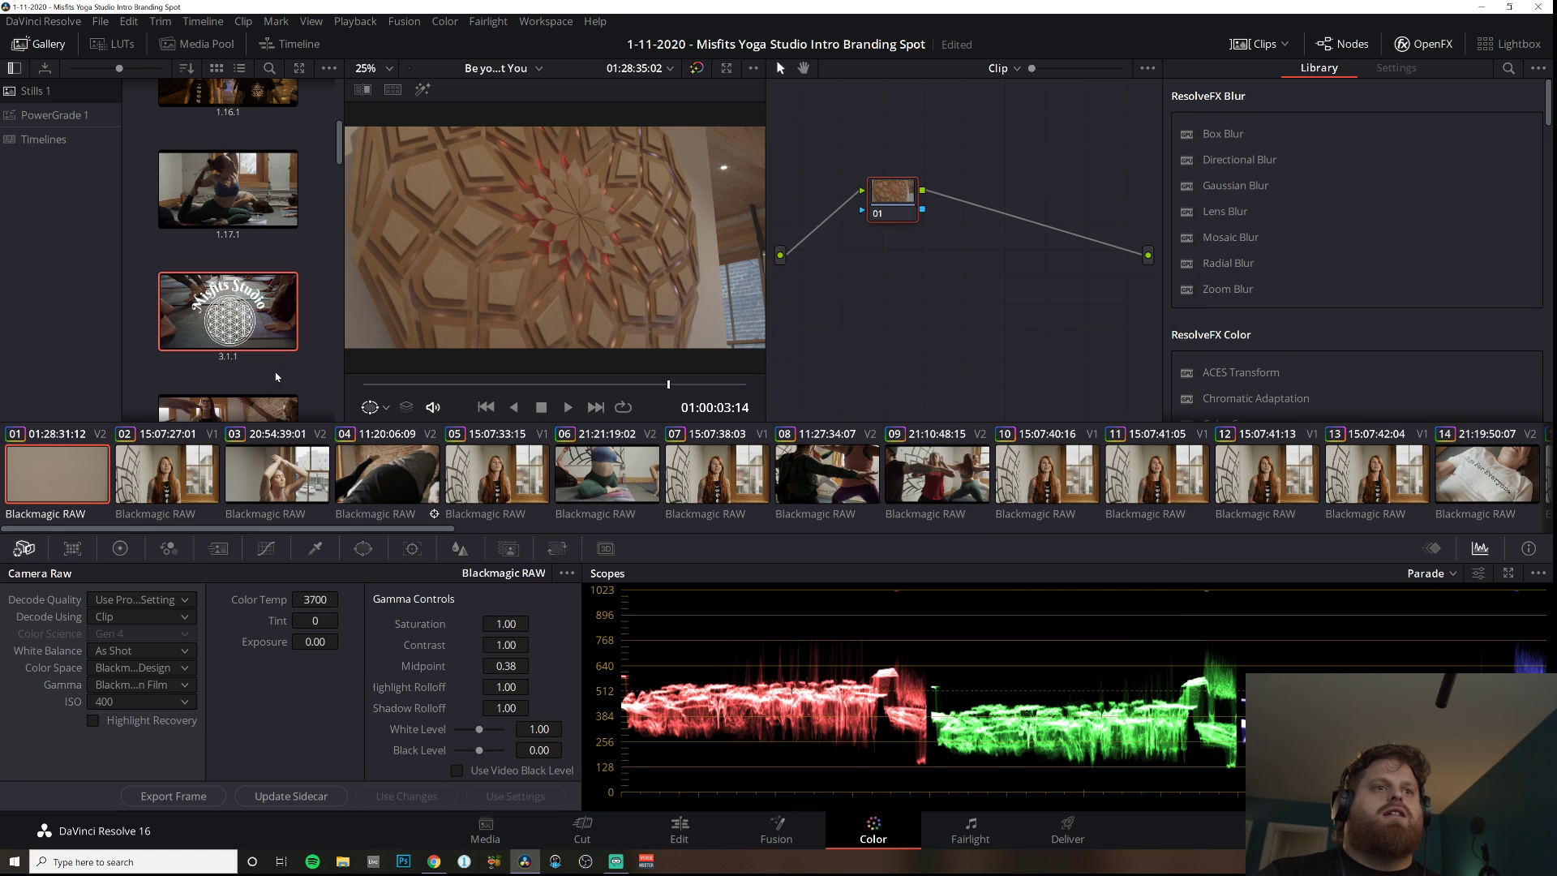
Compare clip 02, return to clip 01 at 01:00:03:03, and brighten it by pulling its custom curve's white point in to about two-thirds of the range.
click(268, 477)
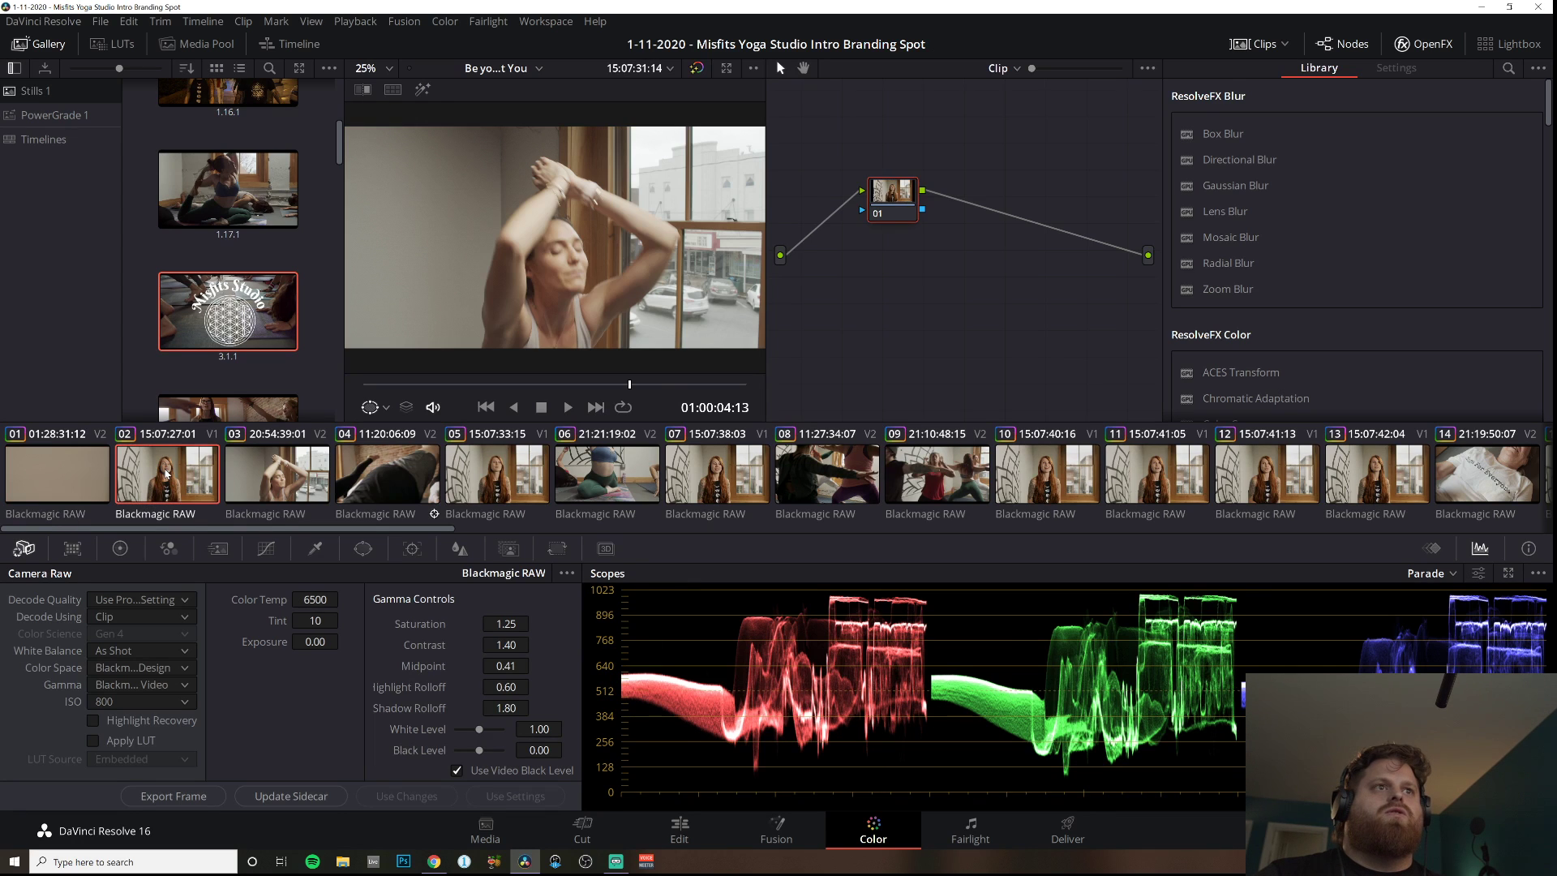
click(22, 464)
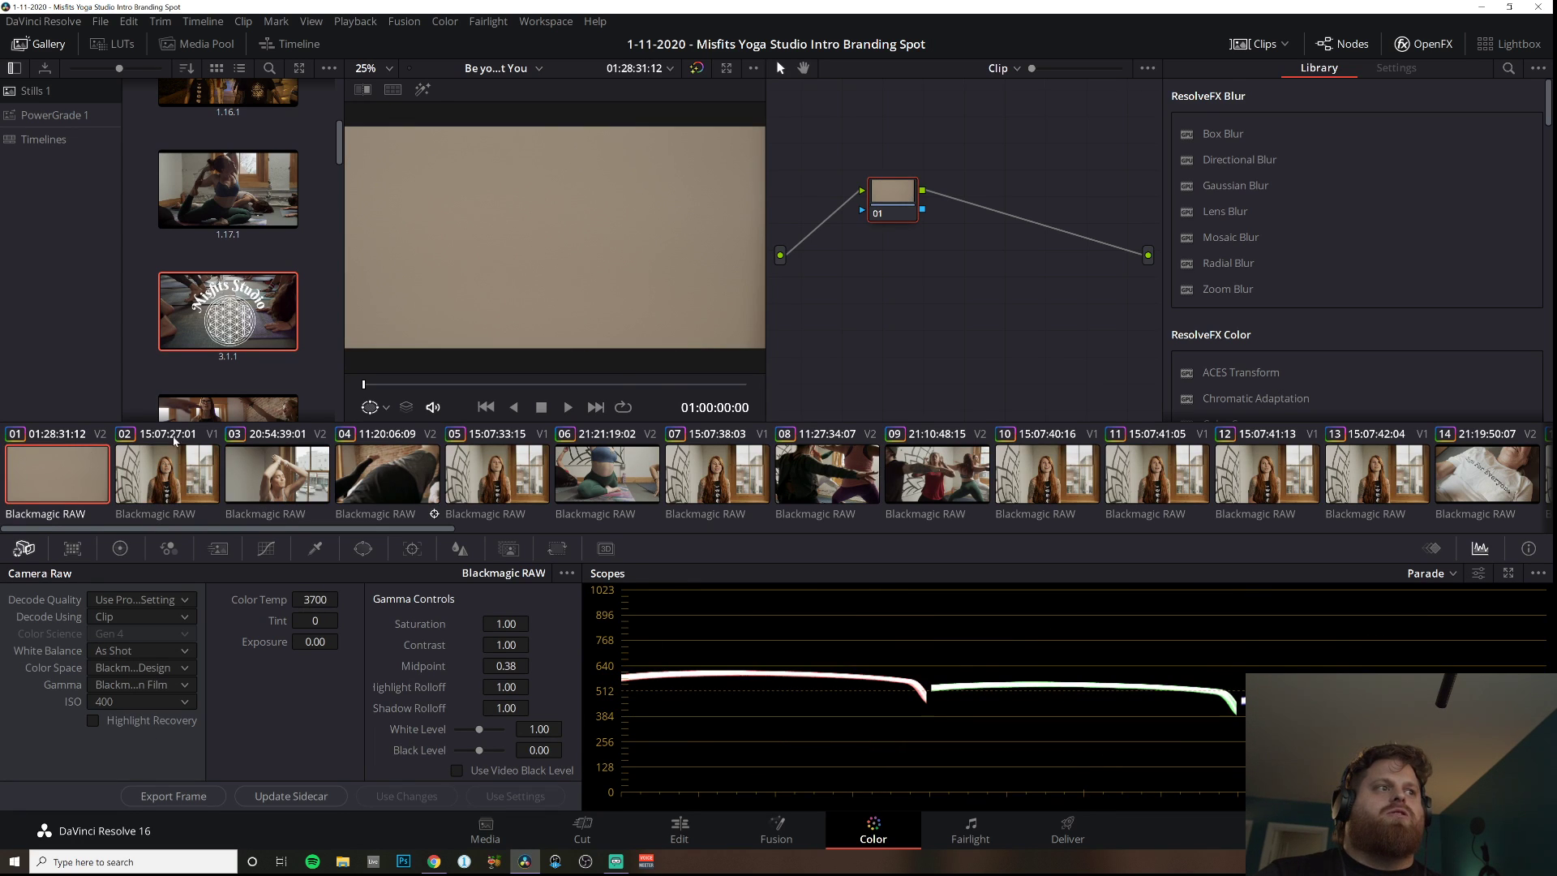
drag(410, 386, 630, 412)
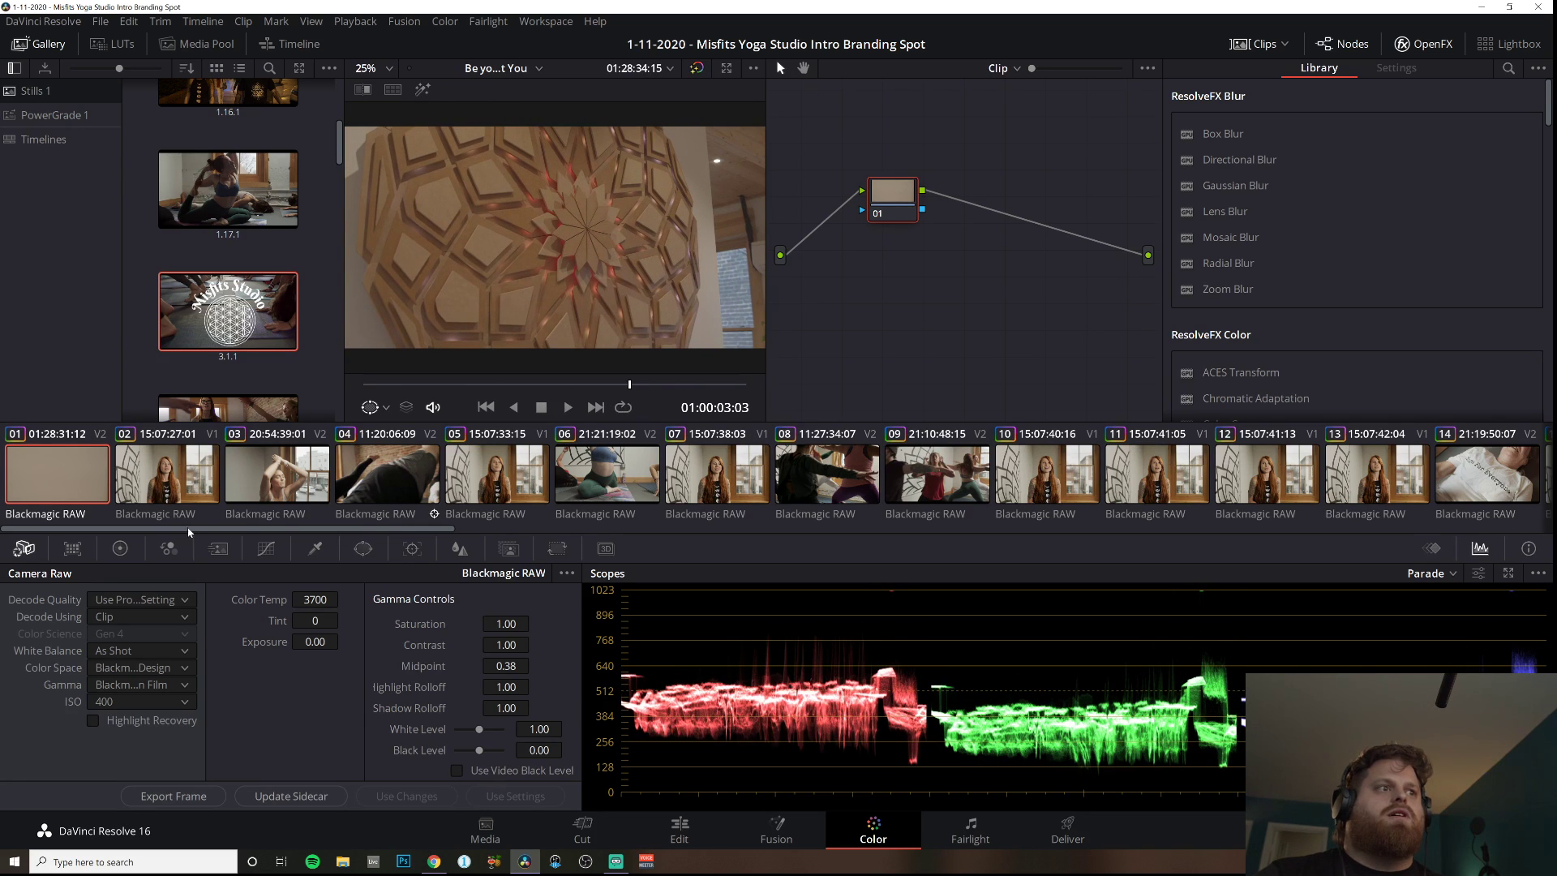
click(266, 548)
drag(366, 604, 245, 586)
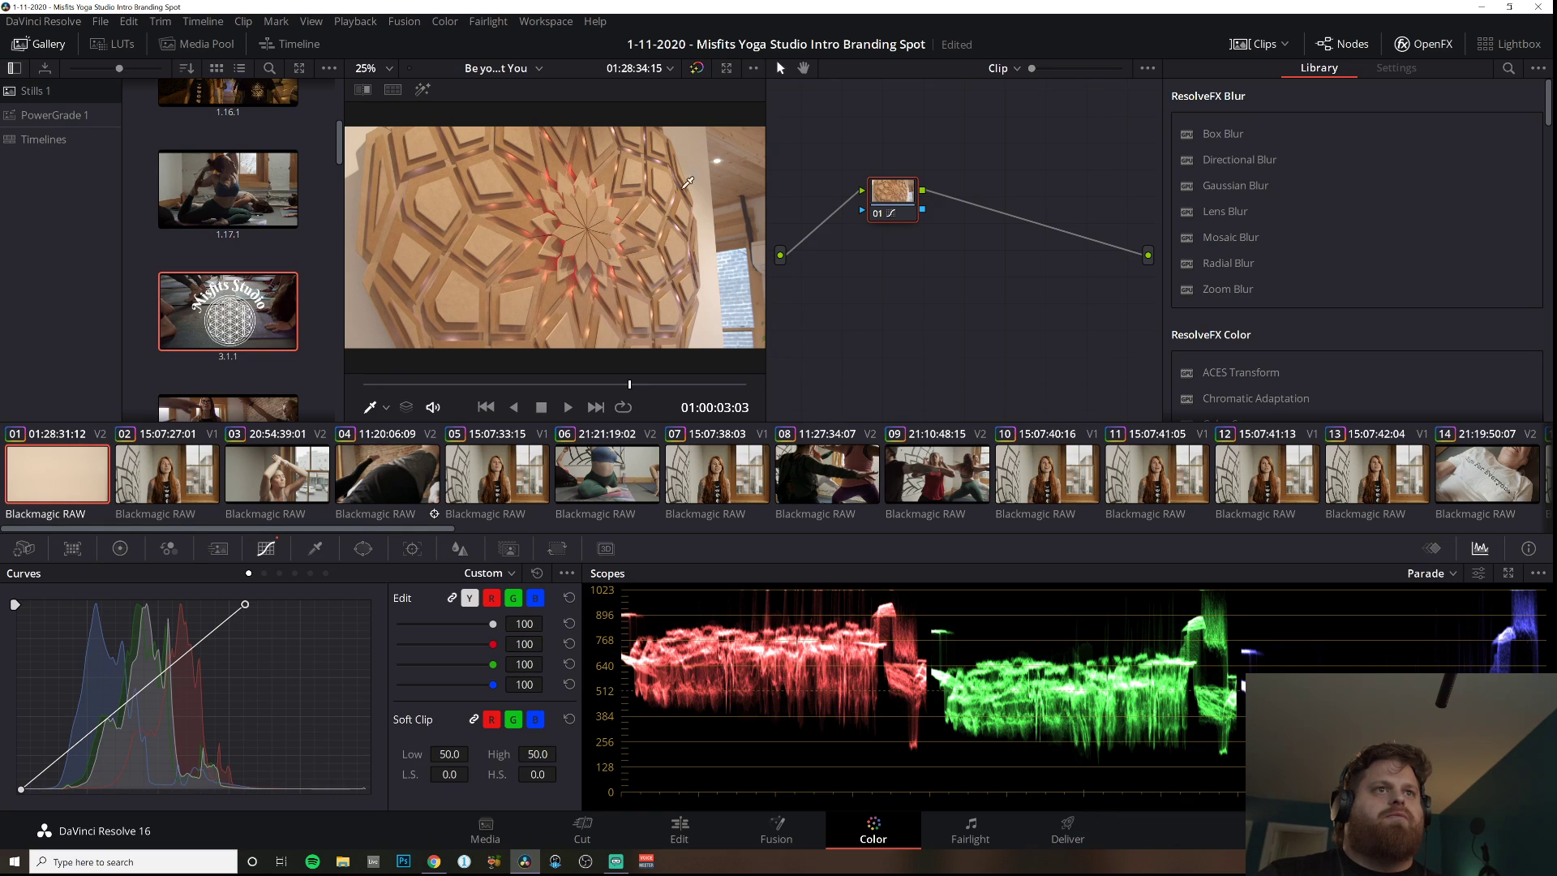
Add a circle window to clip 01's node and shrink it onto the white wall beside the window.
click(364, 549)
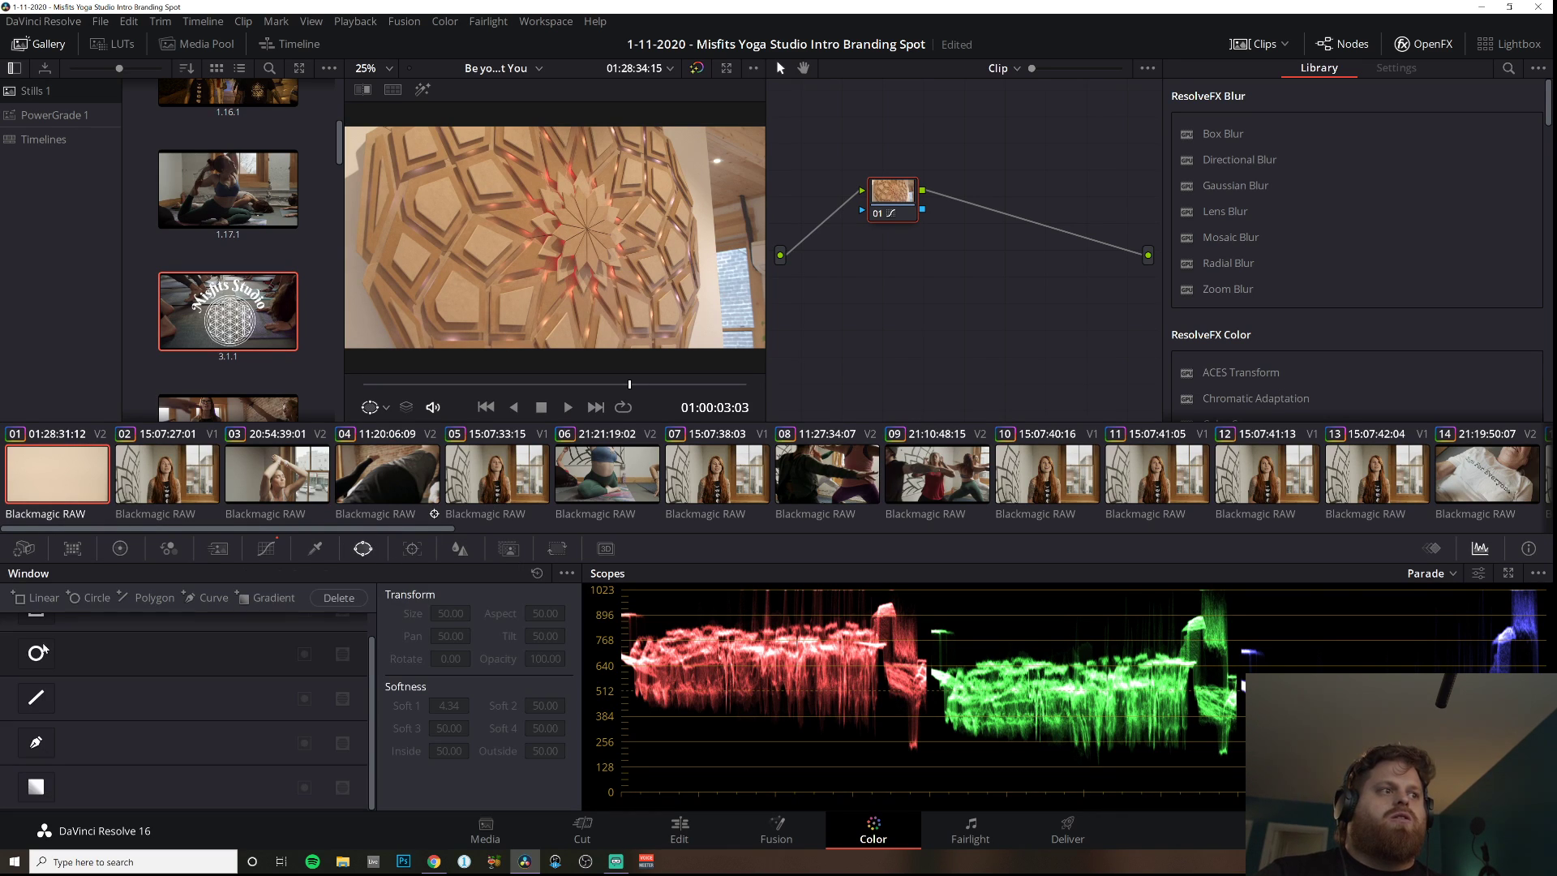
click(39, 651)
drag(589, 234, 772, 266)
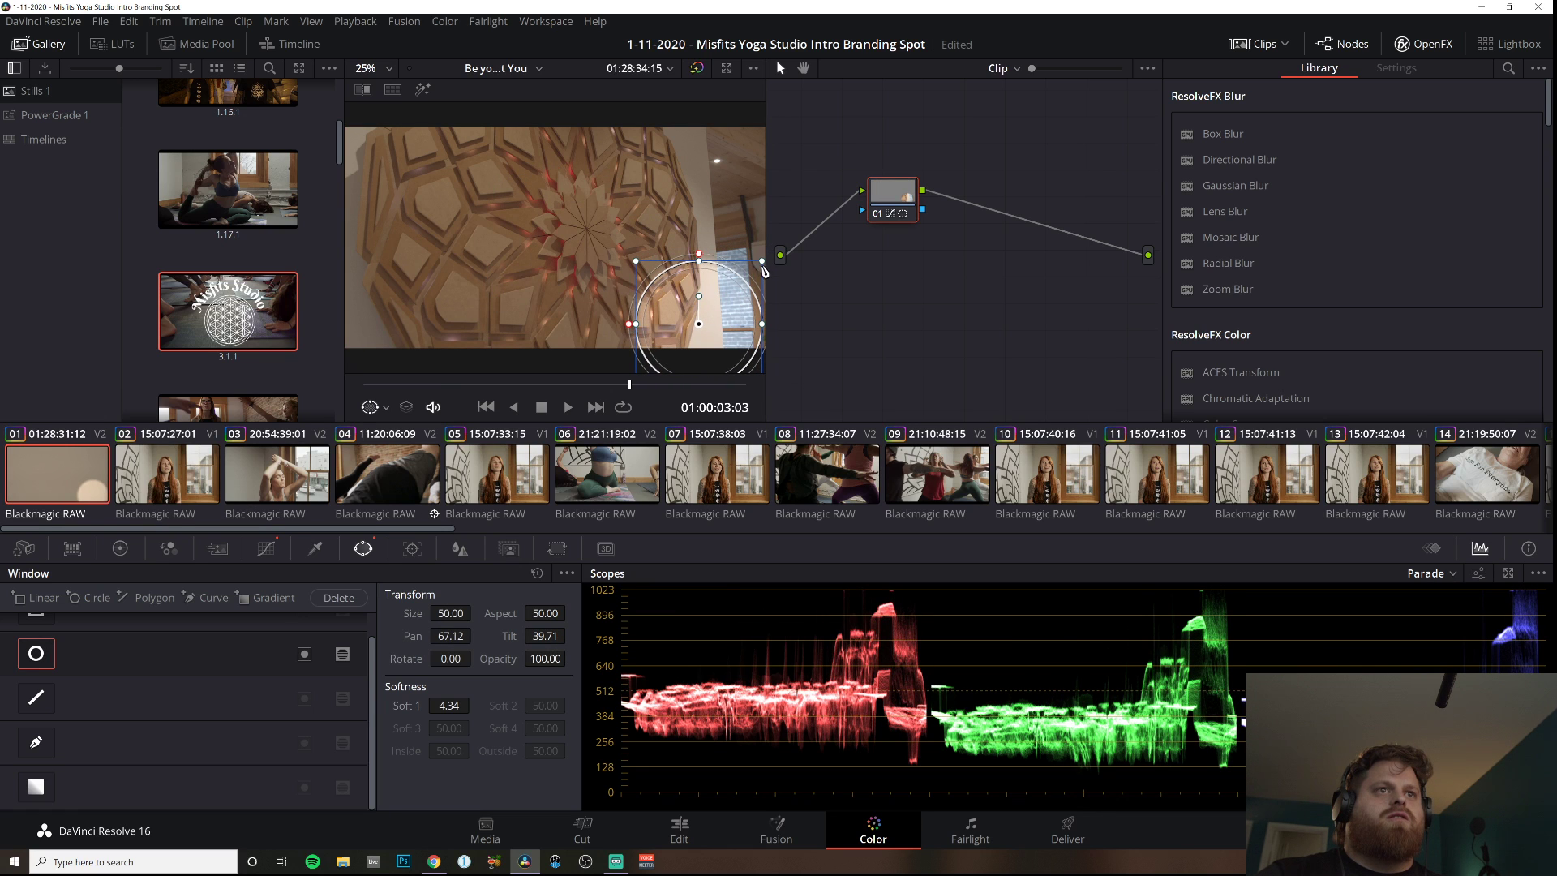
drag(763, 262, 707, 334)
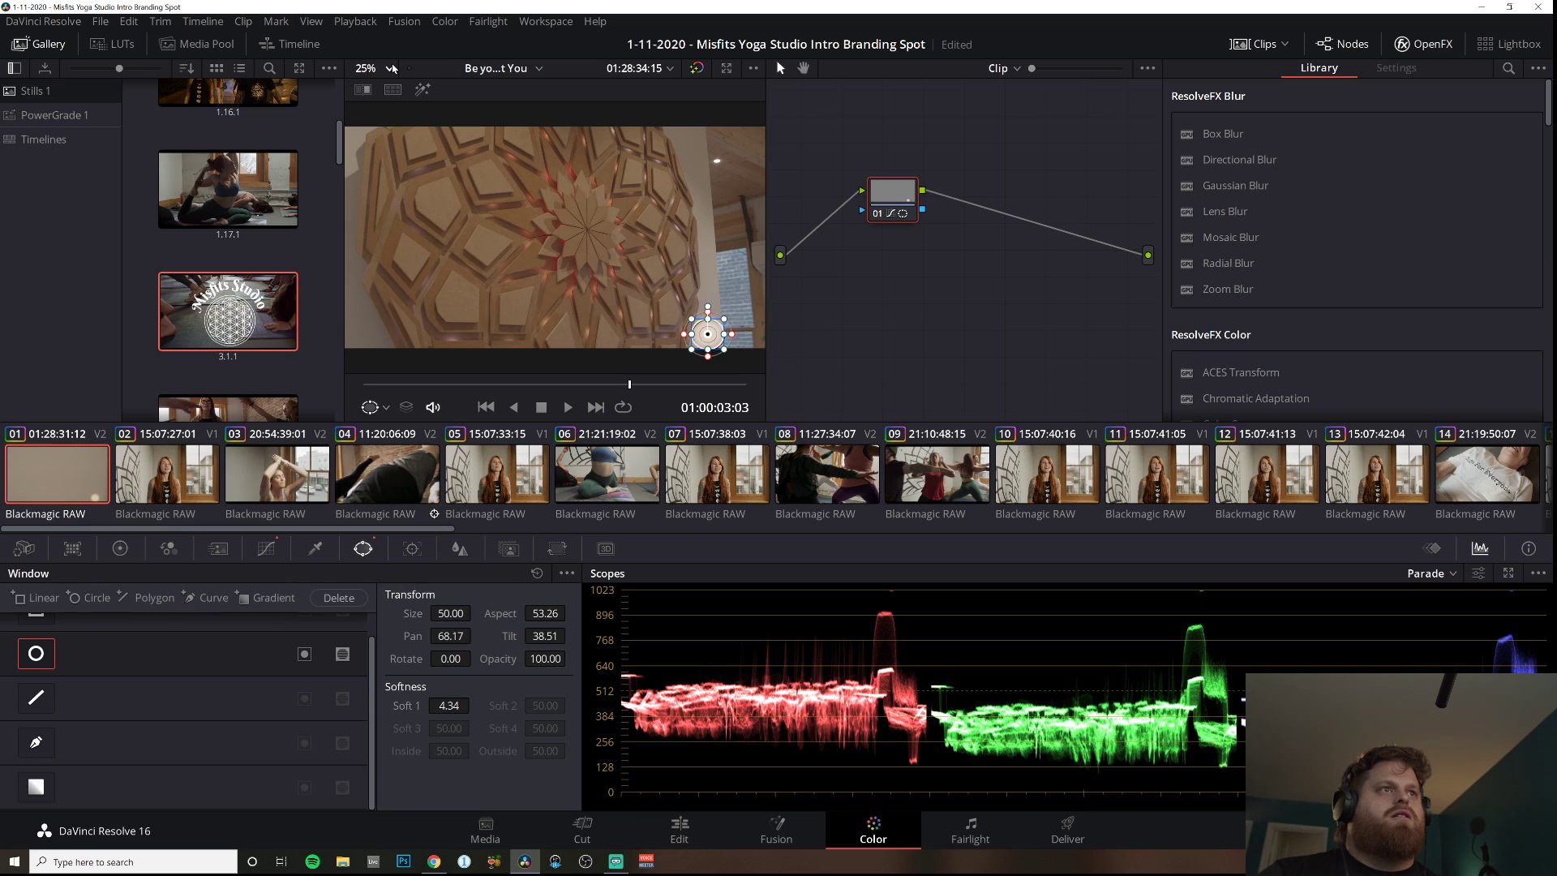
Check the circle window's isolated area with the viewer highlight and set its Soft 1 softness to 0.04.
click(423, 90)
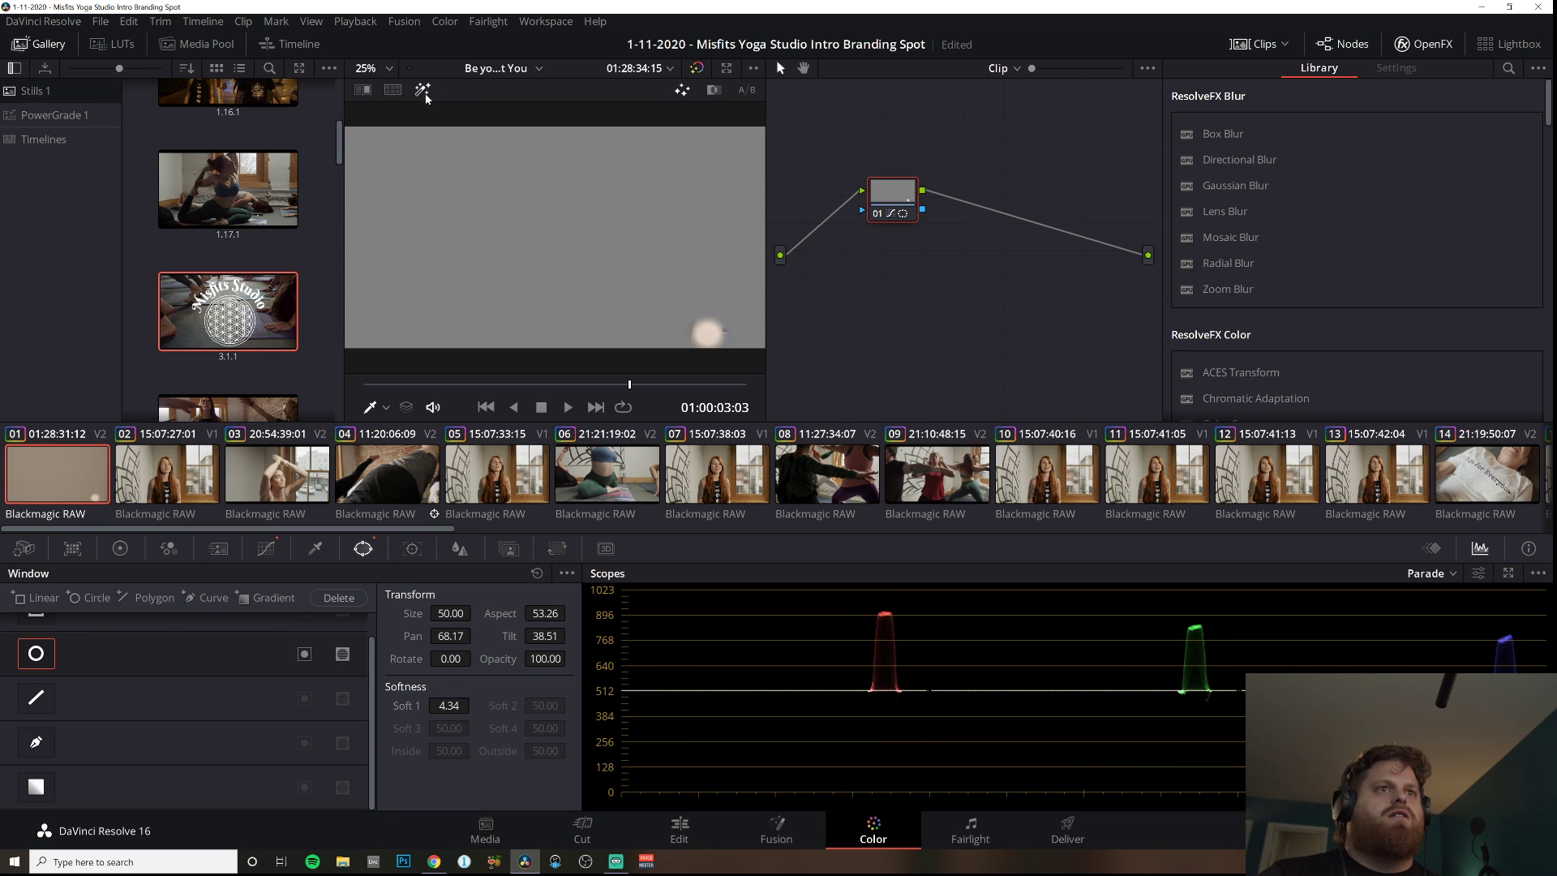
scroll(749, 342, up, 1)
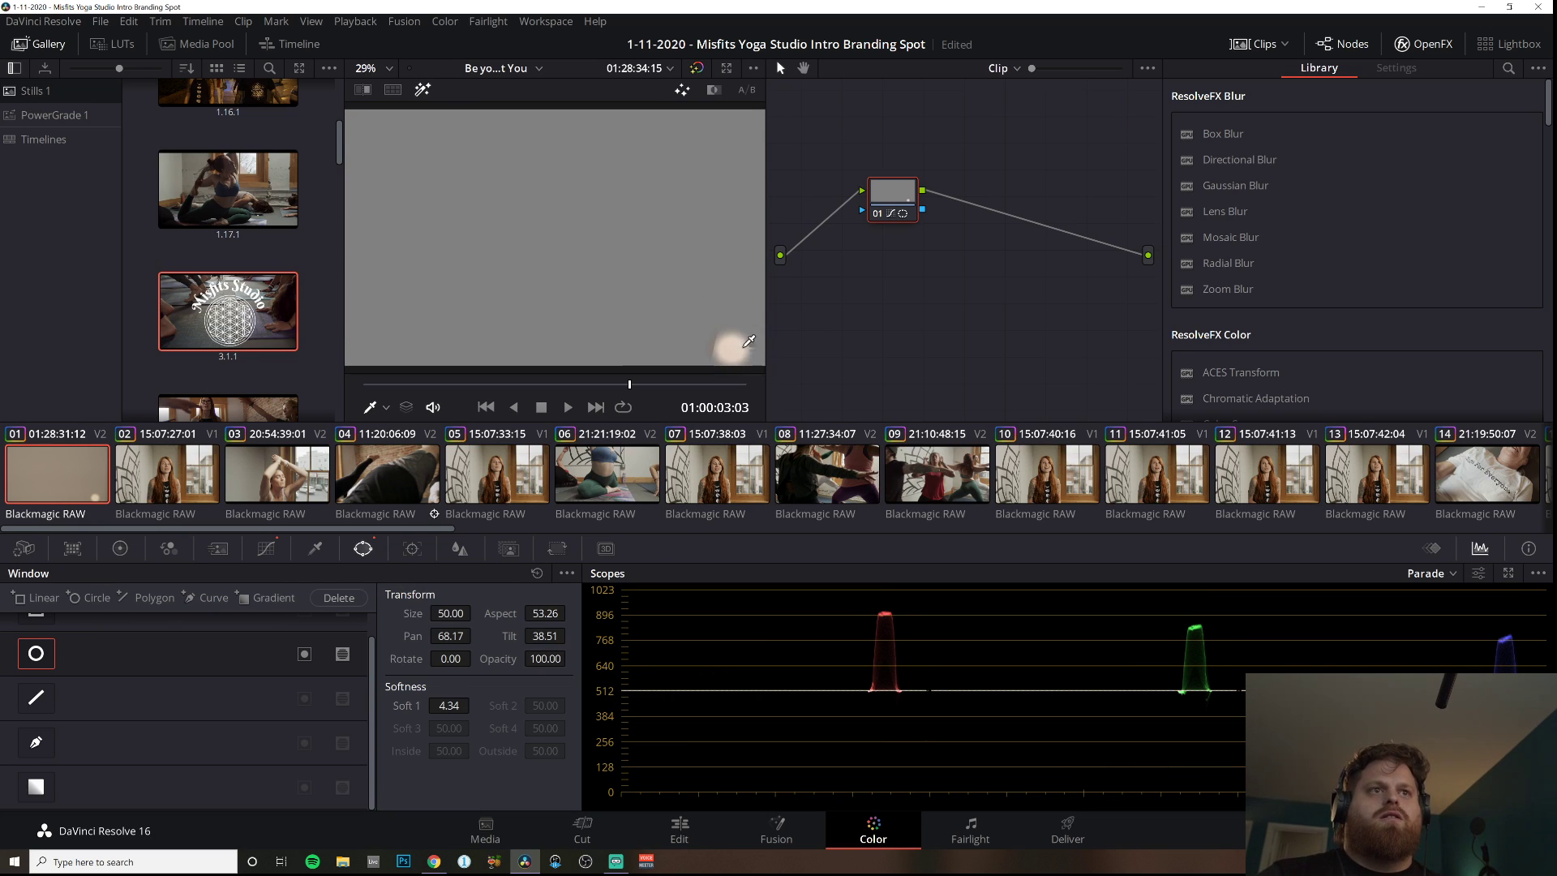
scroll(748, 342, up, 4)
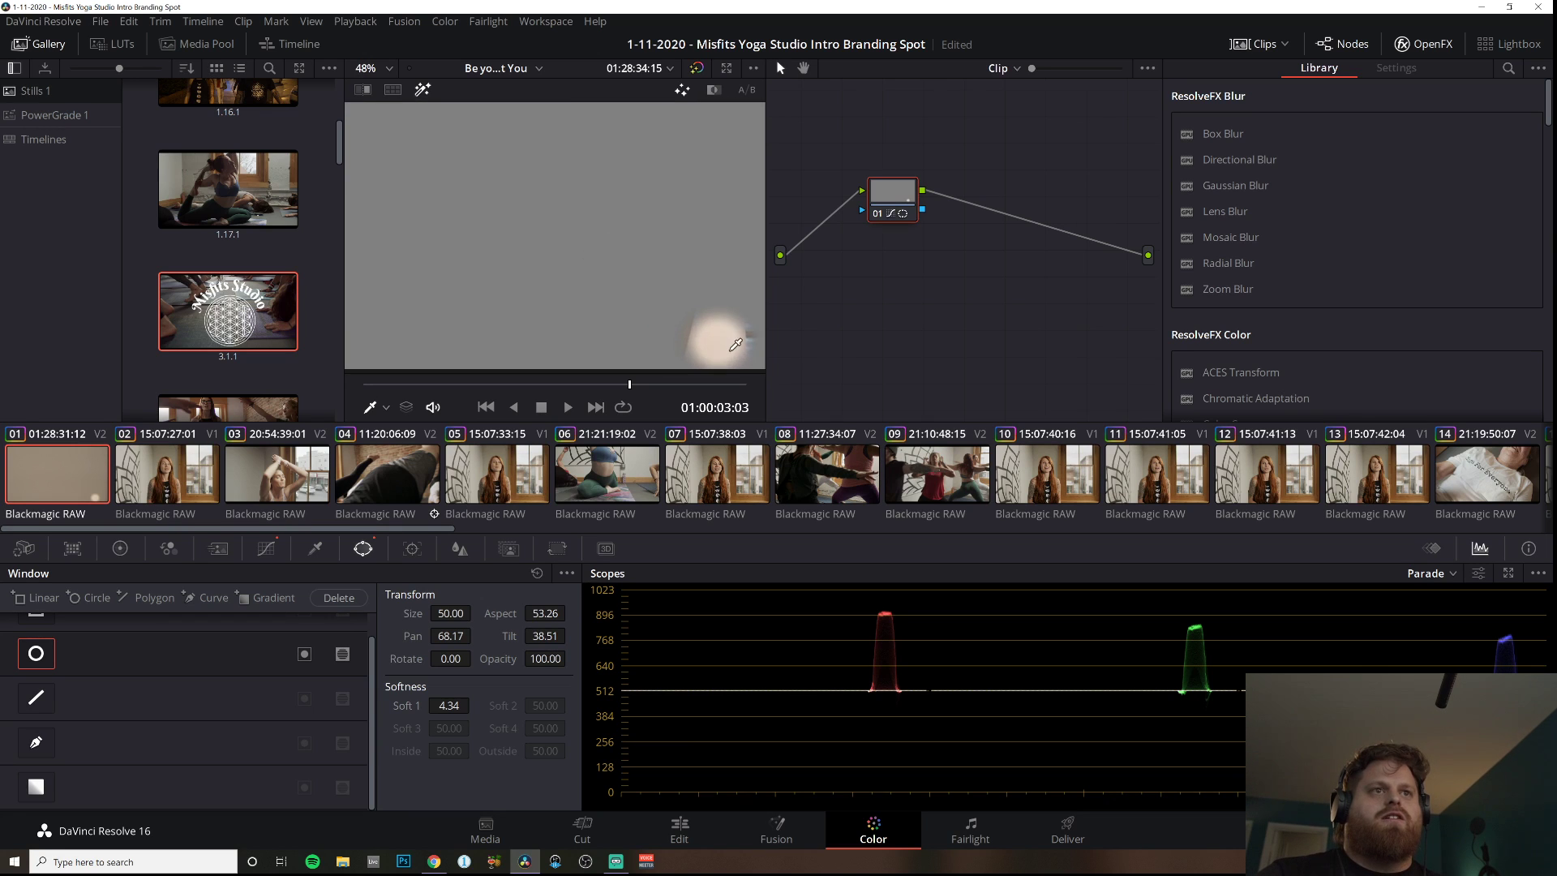
scroll(735, 345, up, 6)
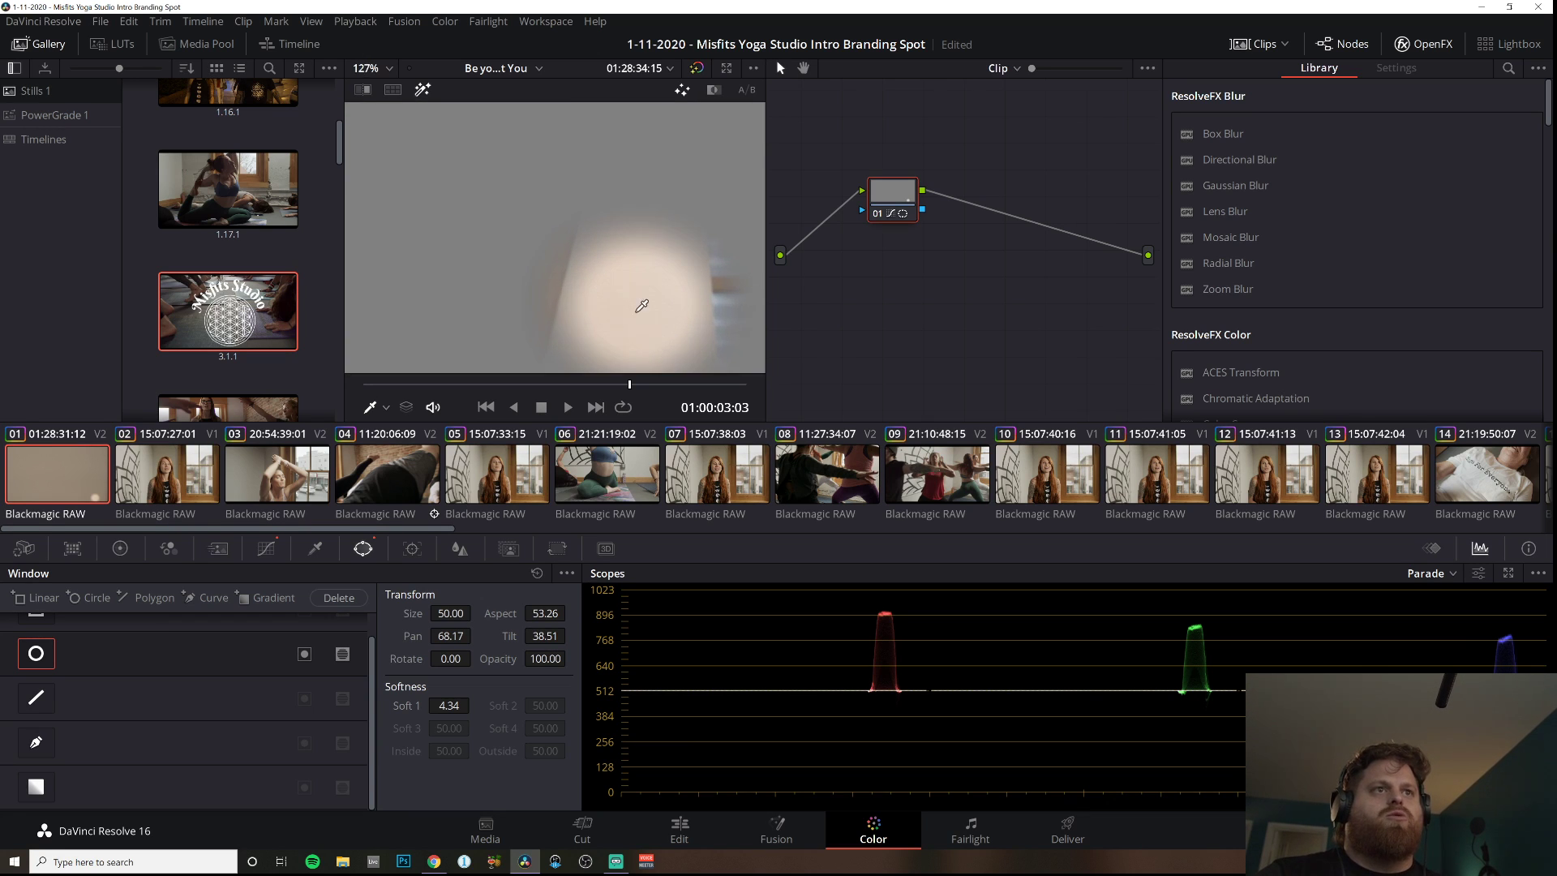
scroll(642, 305, up, 1)
drag(450, 706, 453, 706)
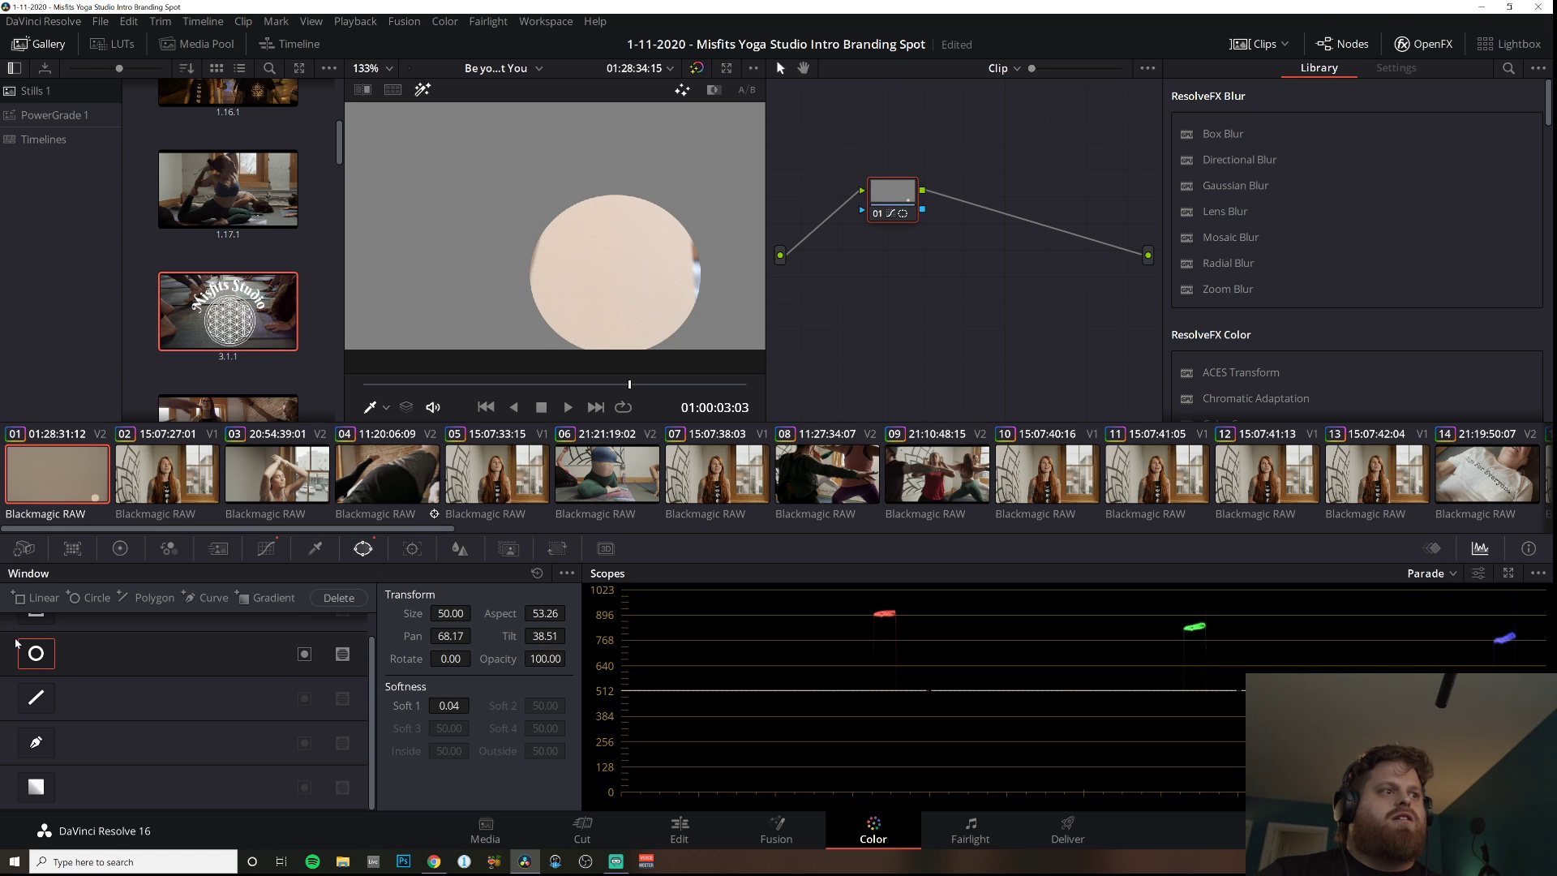
click(41, 657)
click(38, 654)
click(422, 90)
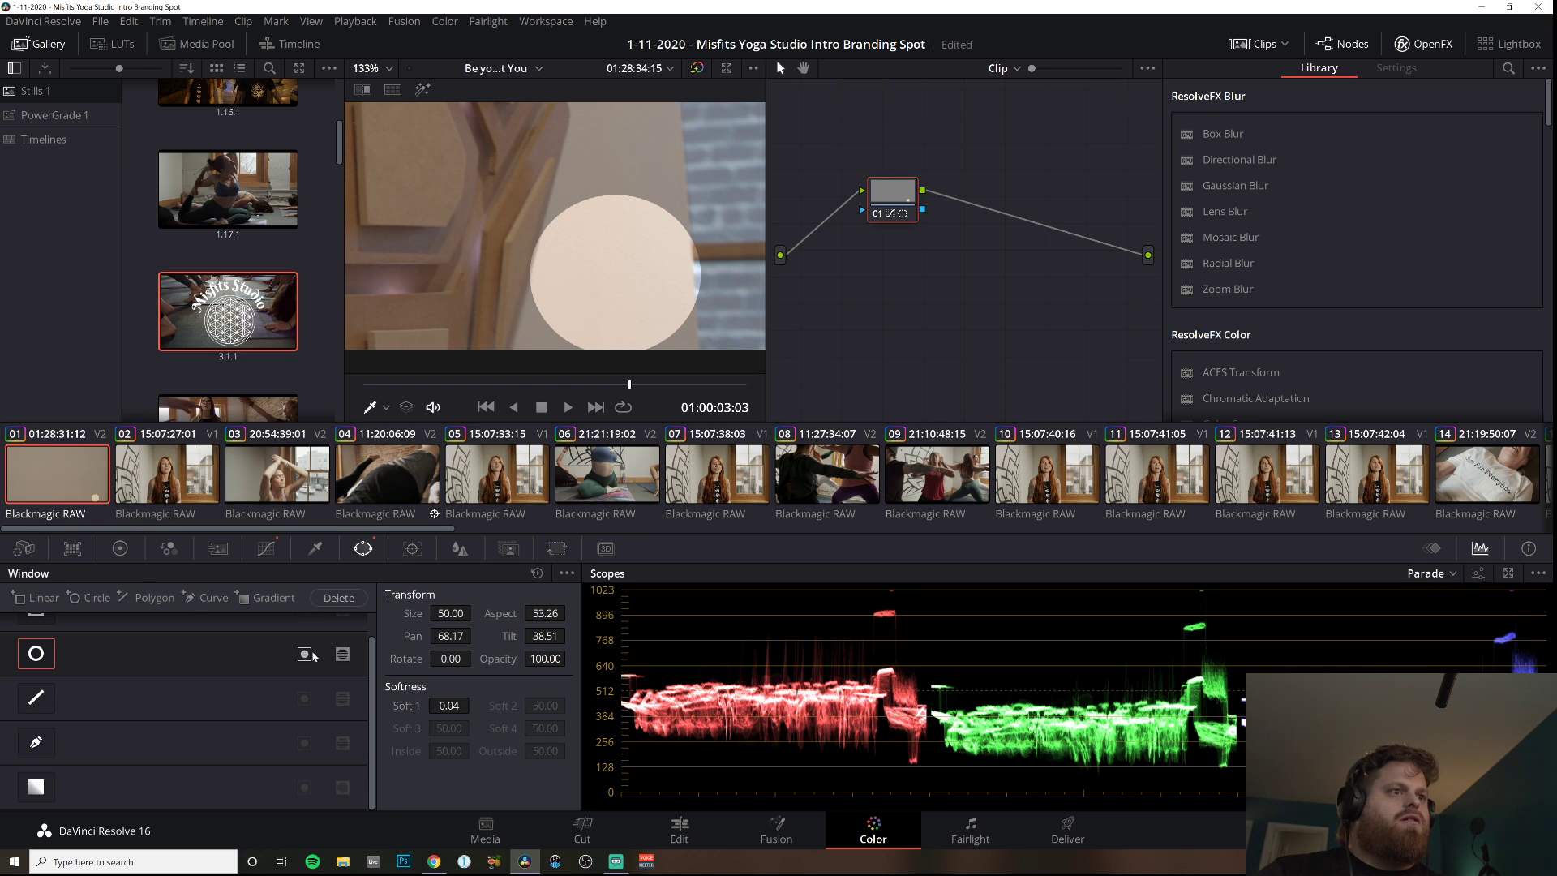
Enable a polygon window too, shrink the circle window to cover only the white wall, and highlight the windowed areas.
click(36, 697)
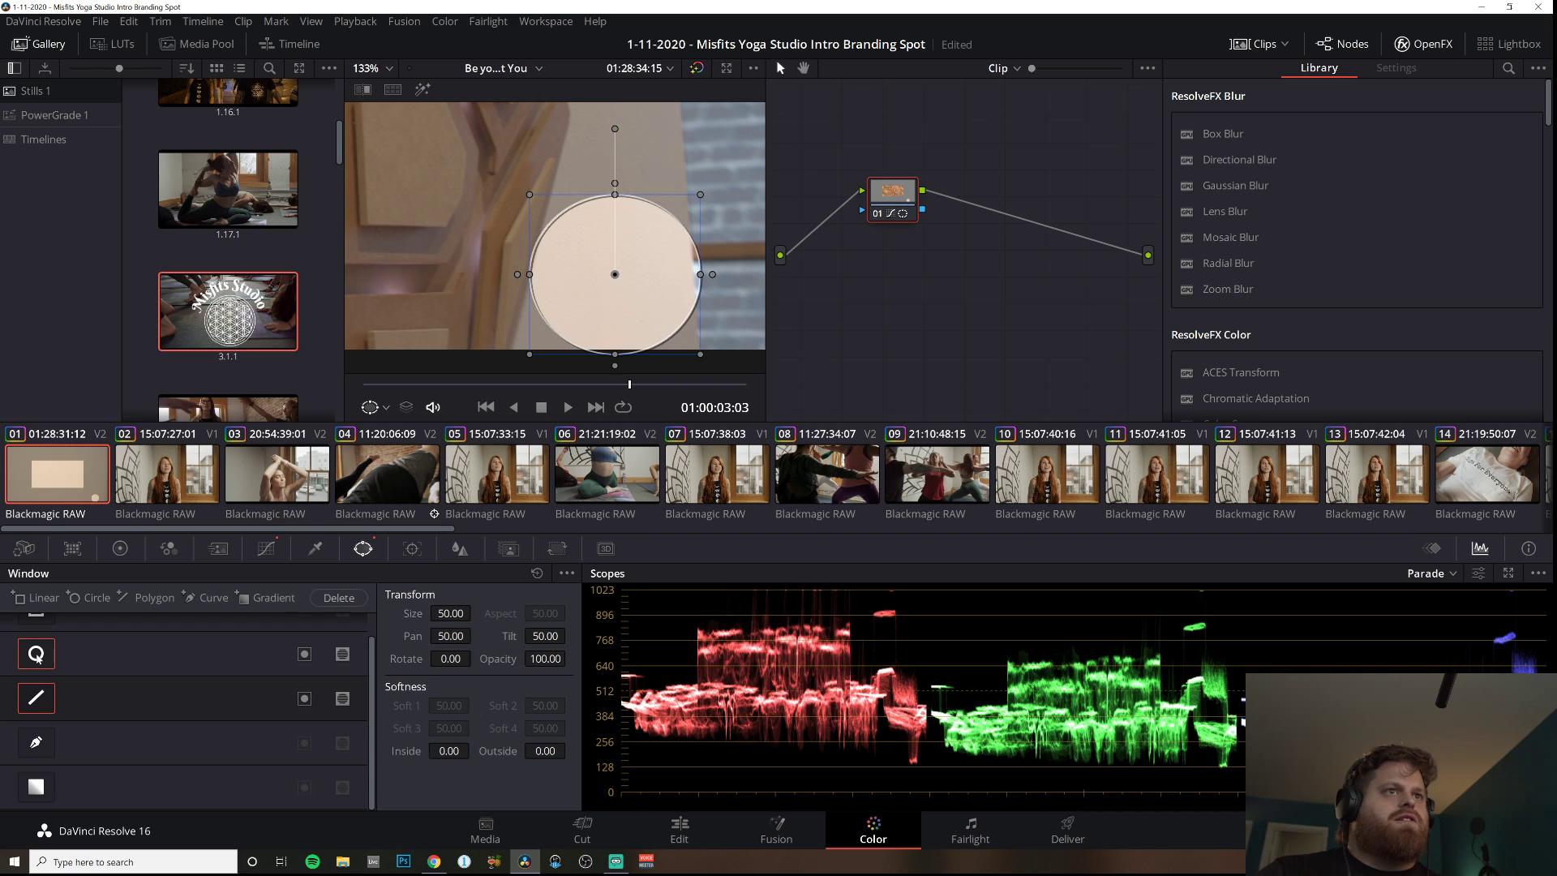
click(37, 654)
click(36, 657)
drag(702, 197, 674, 217)
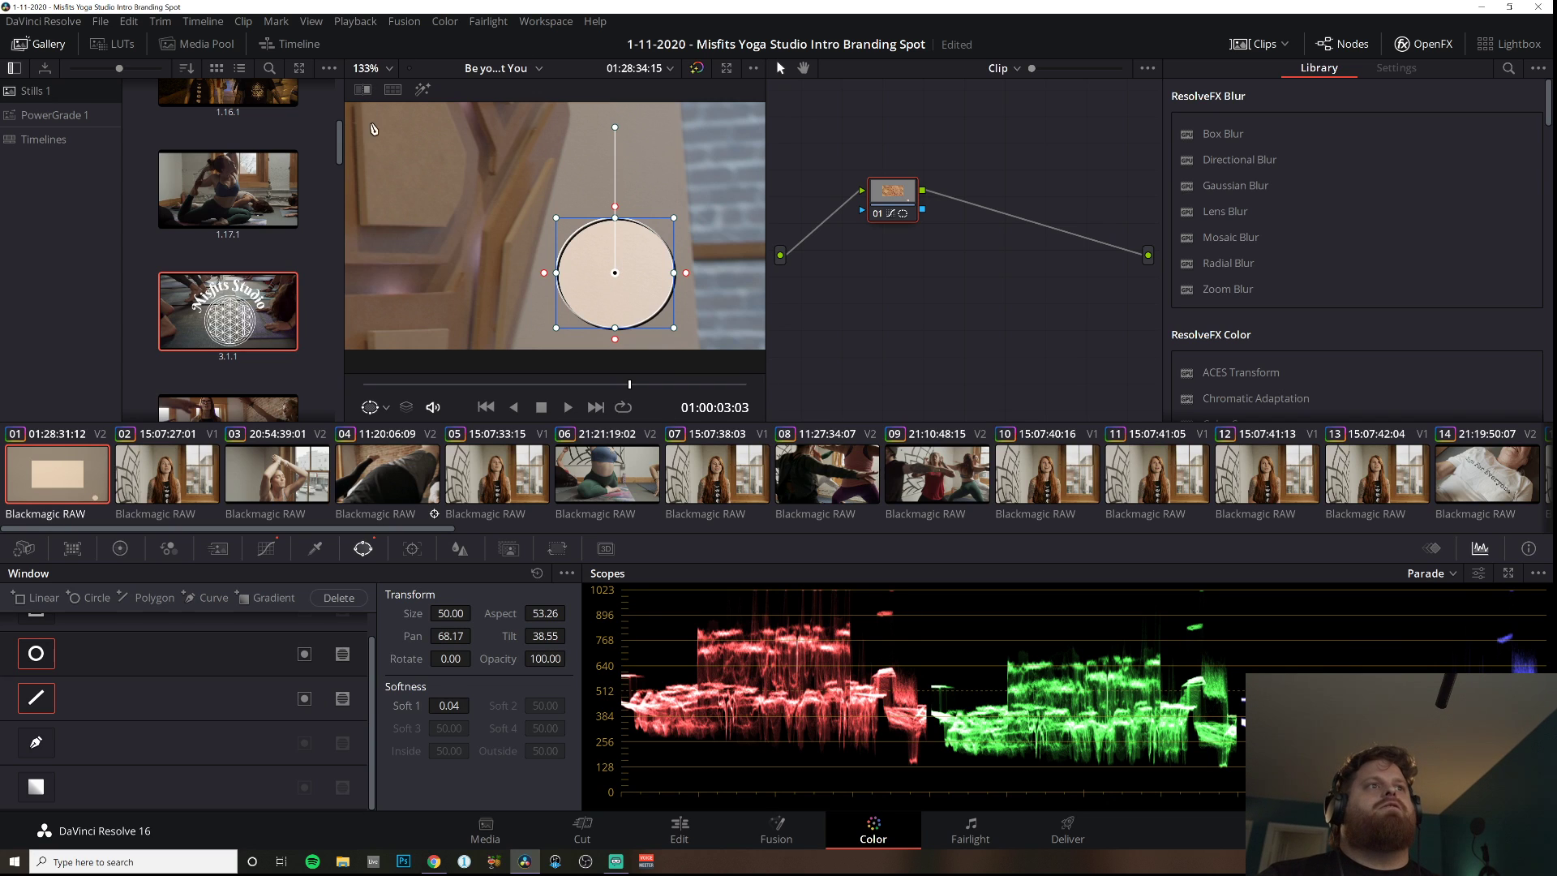
click(423, 90)
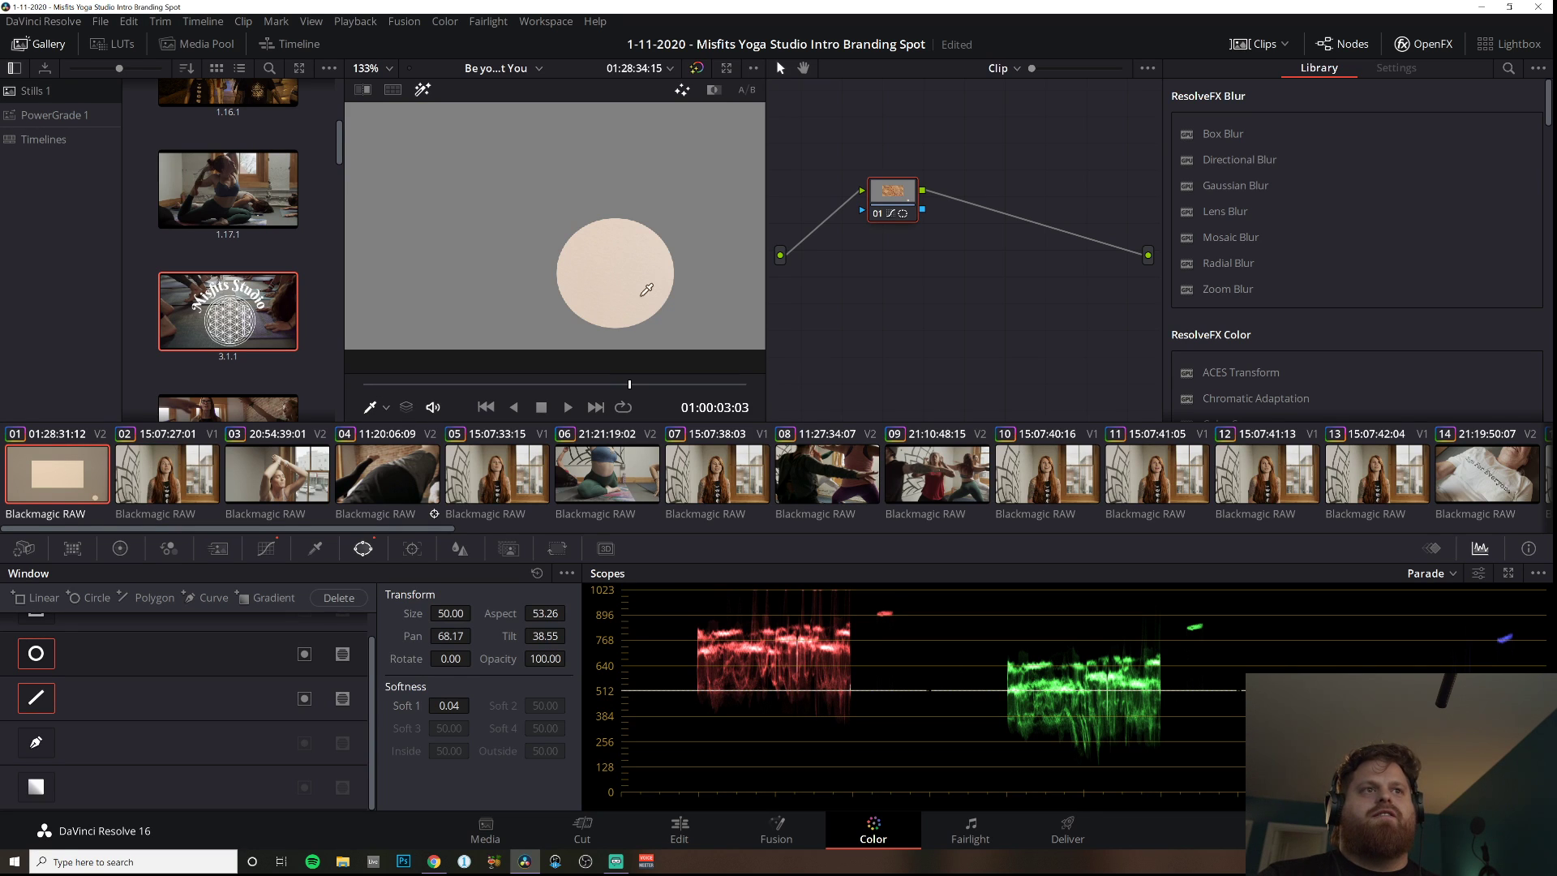
Try color temperatures of 2168, 3147 and 5743 in clip 01's camera raw settings, and set it to 3019.
click(24, 549)
drag(326, 599, 247, 600)
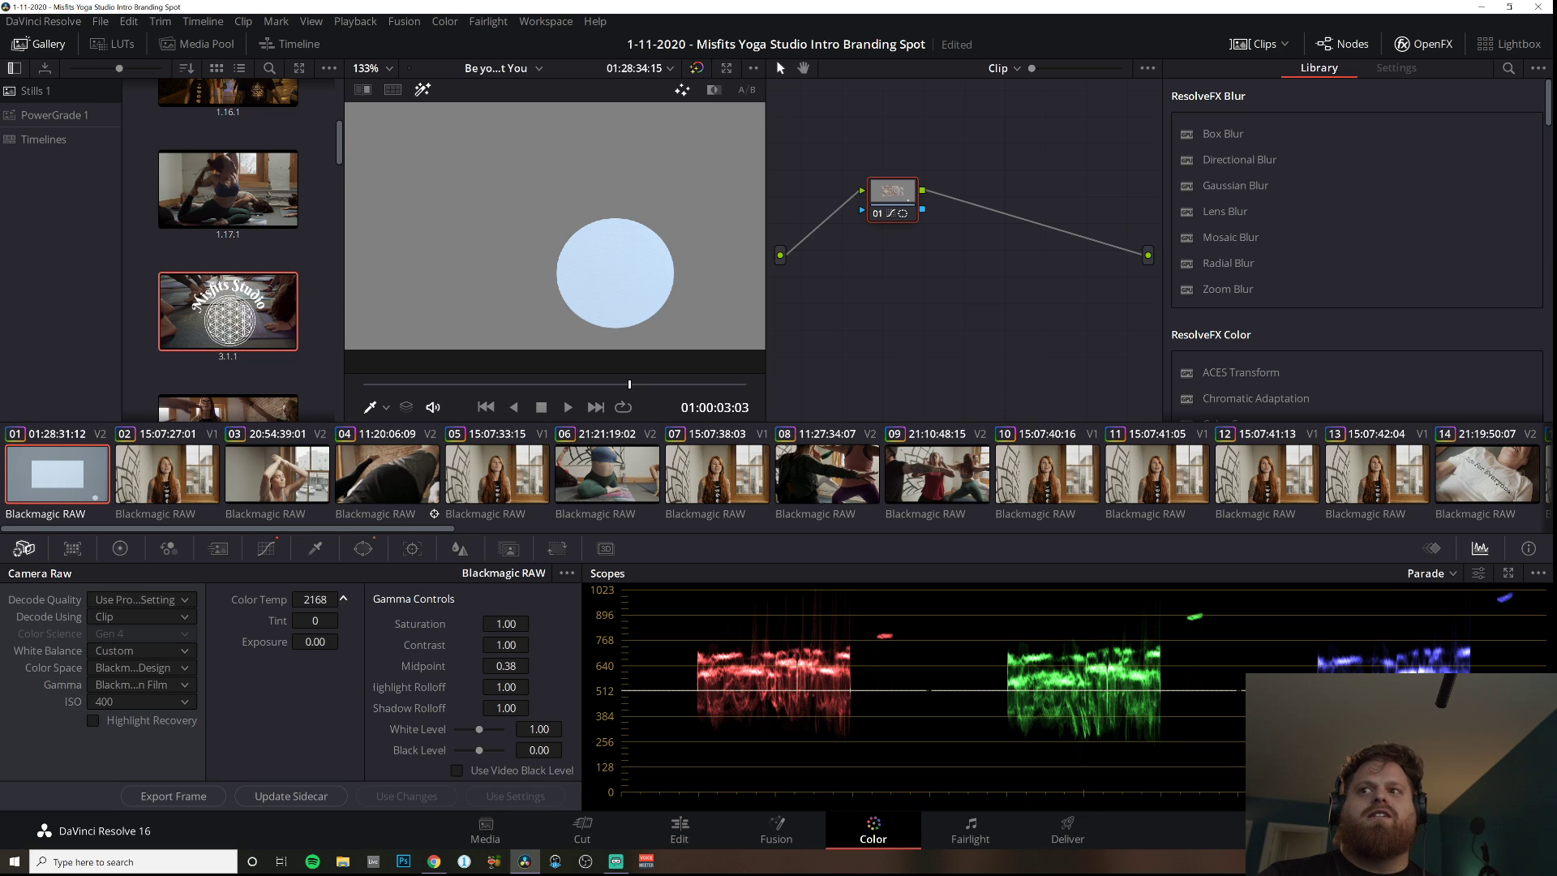
drag(246, 599, 531, 634)
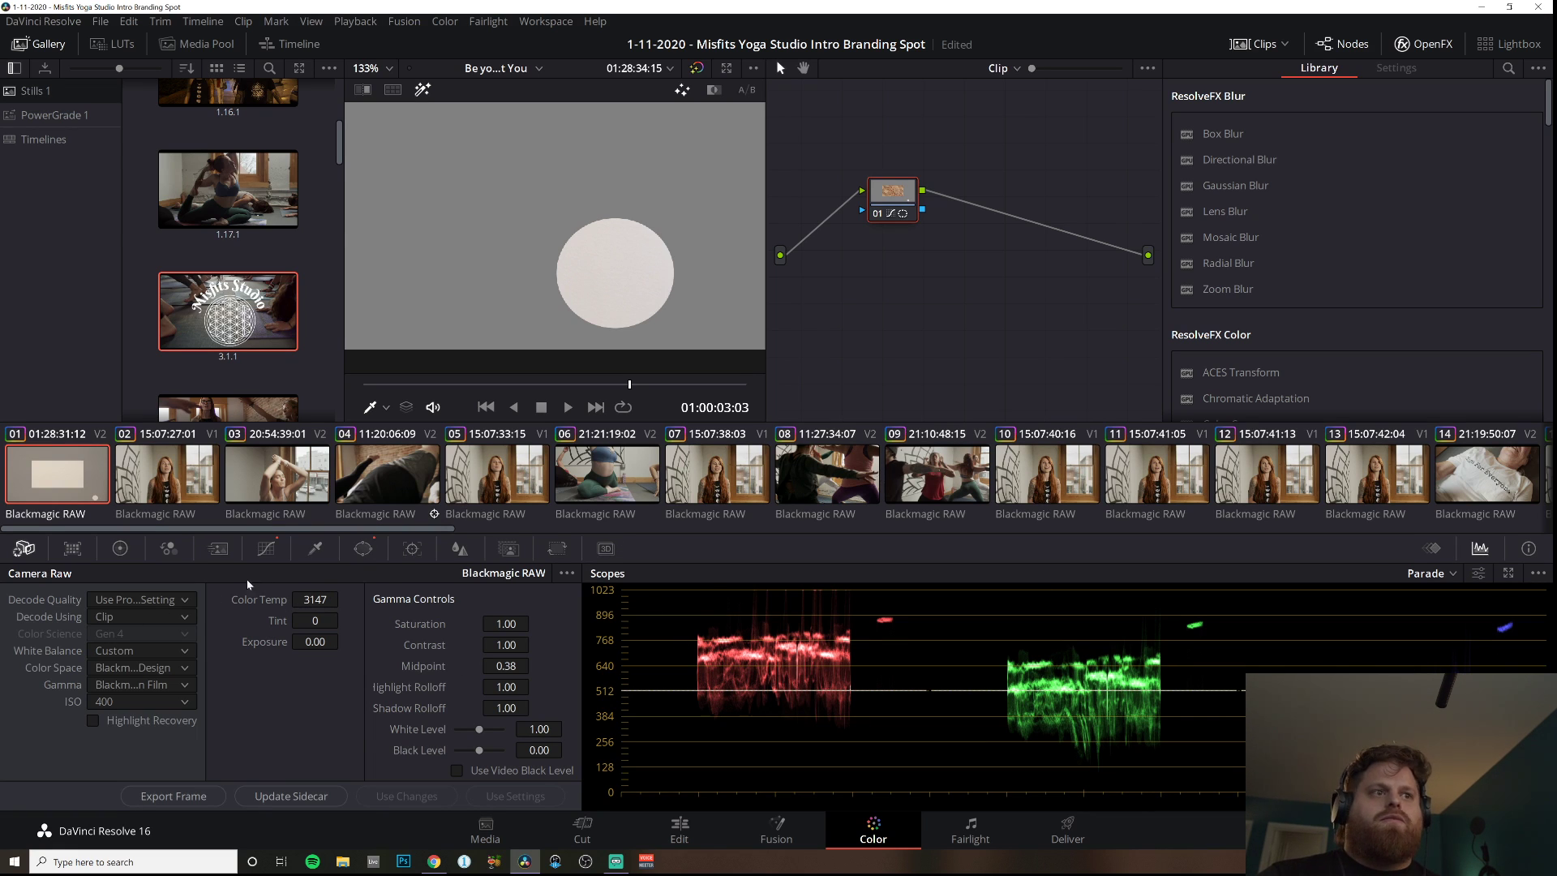
drag(316, 599, 397, 599)
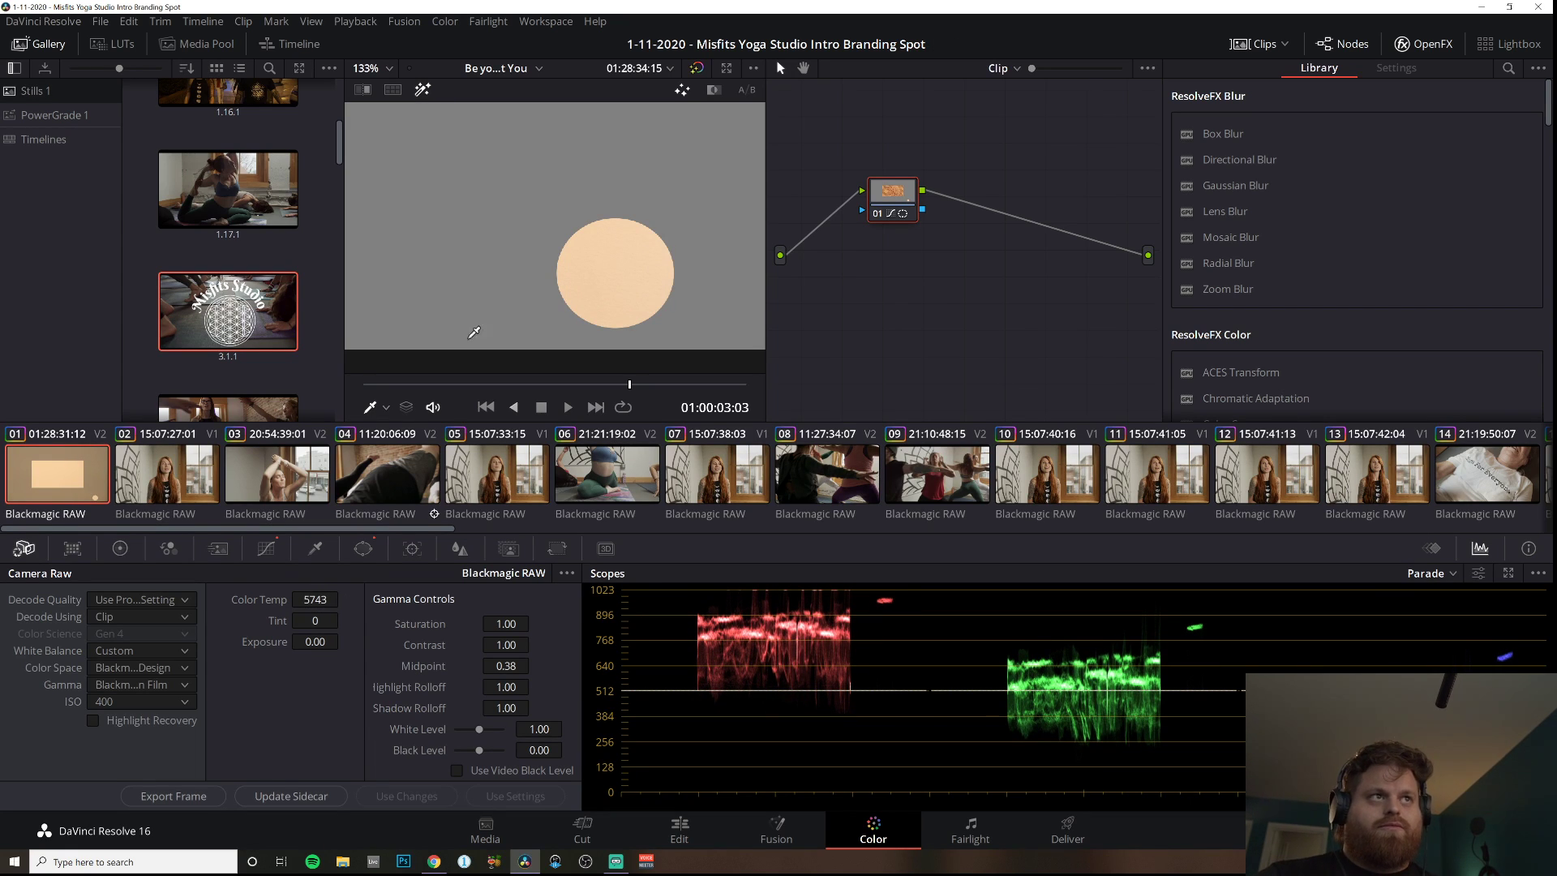
click(423, 90)
click(422, 90)
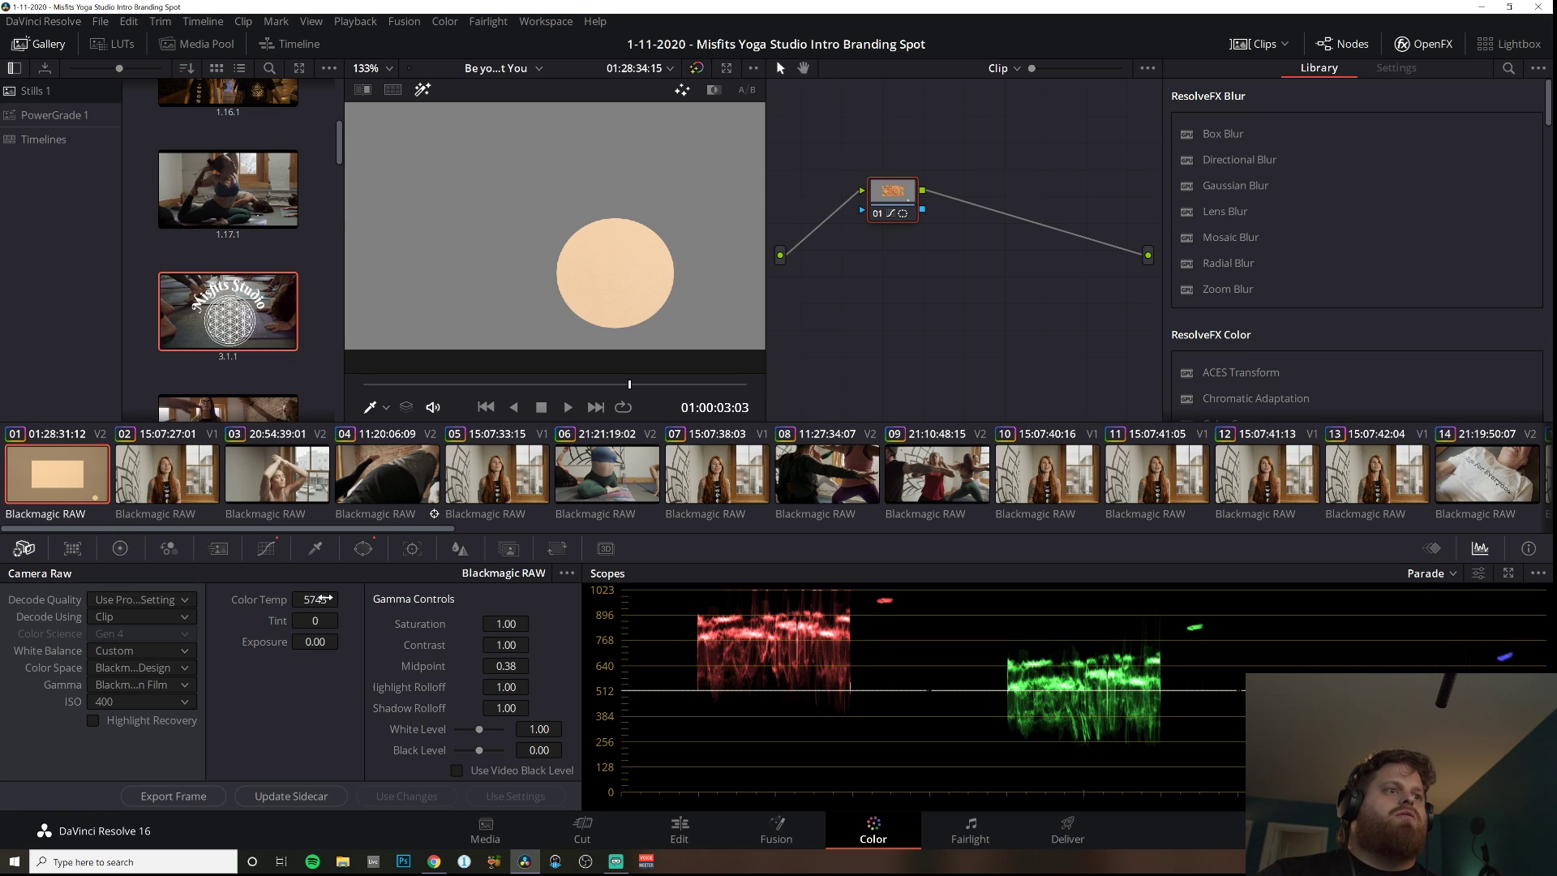
mouse_move(315, 599)
mouse_down()
mouse_move(219, 599)
mouse_move(300, 600)
mouse_move(225, 599)
mouse_move(238, 599)
mouse_up()
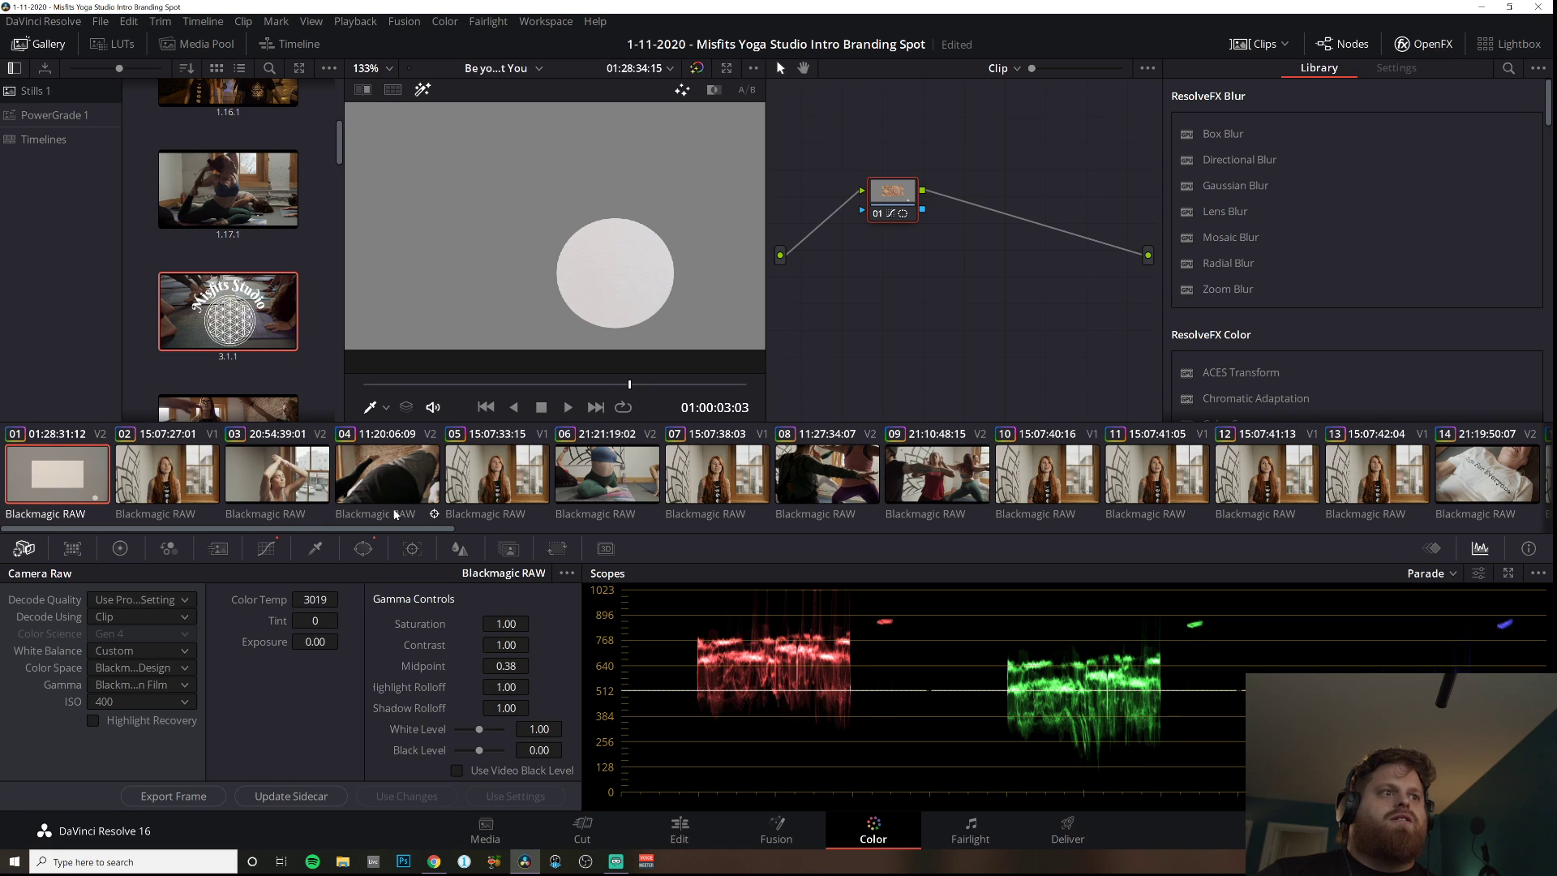
Turn off the viewer highlight and disable both the circle and polygon windows on clip 01.
click(420, 90)
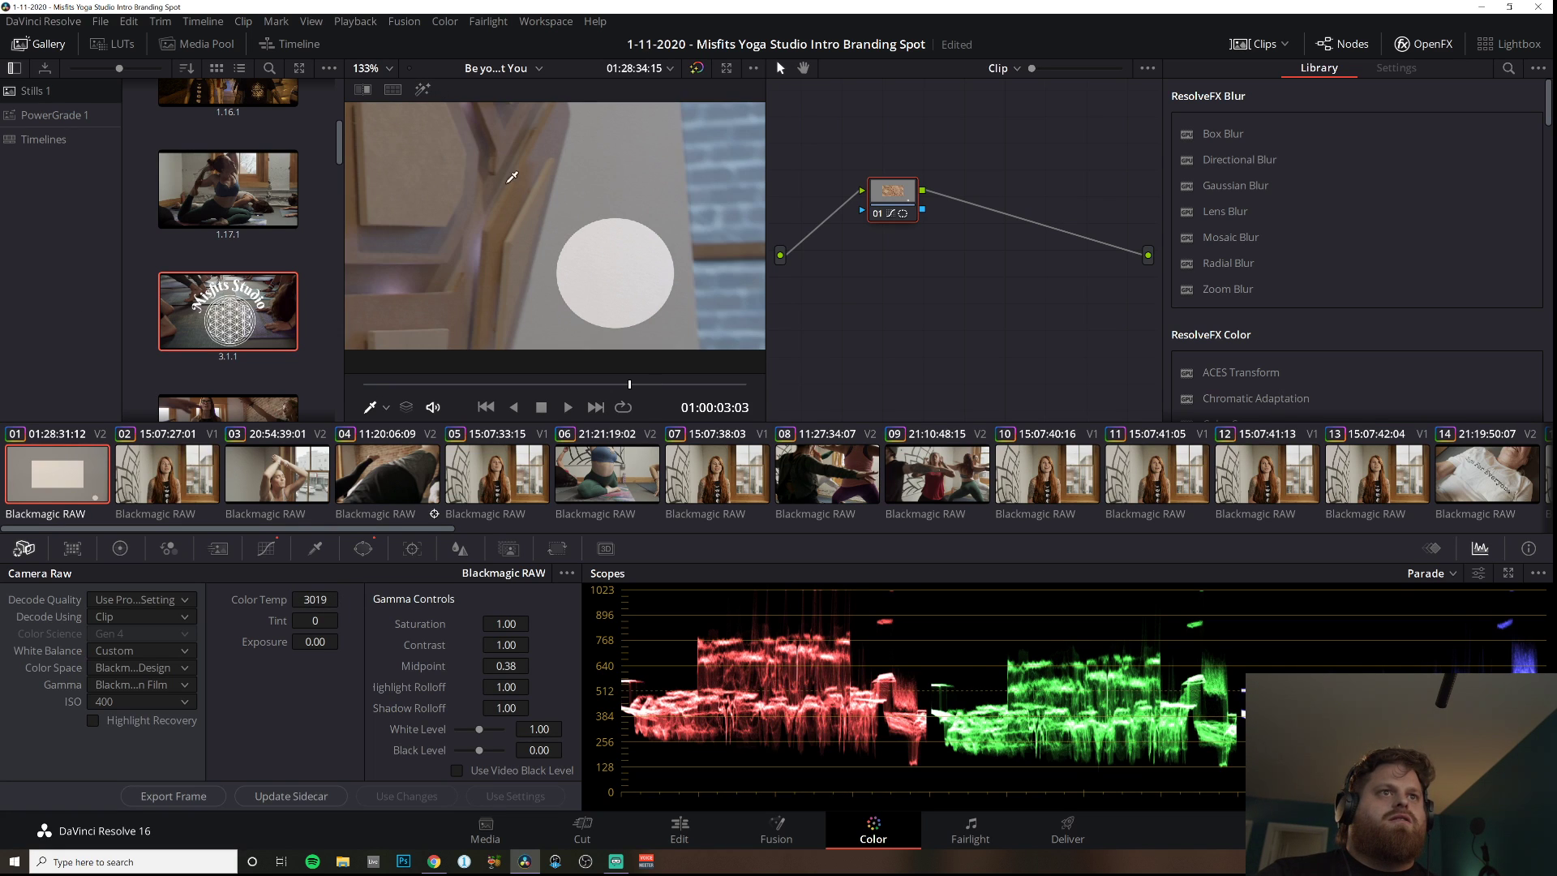
scroll(582, 277, down, 2)
scroll(582, 277, down, 3)
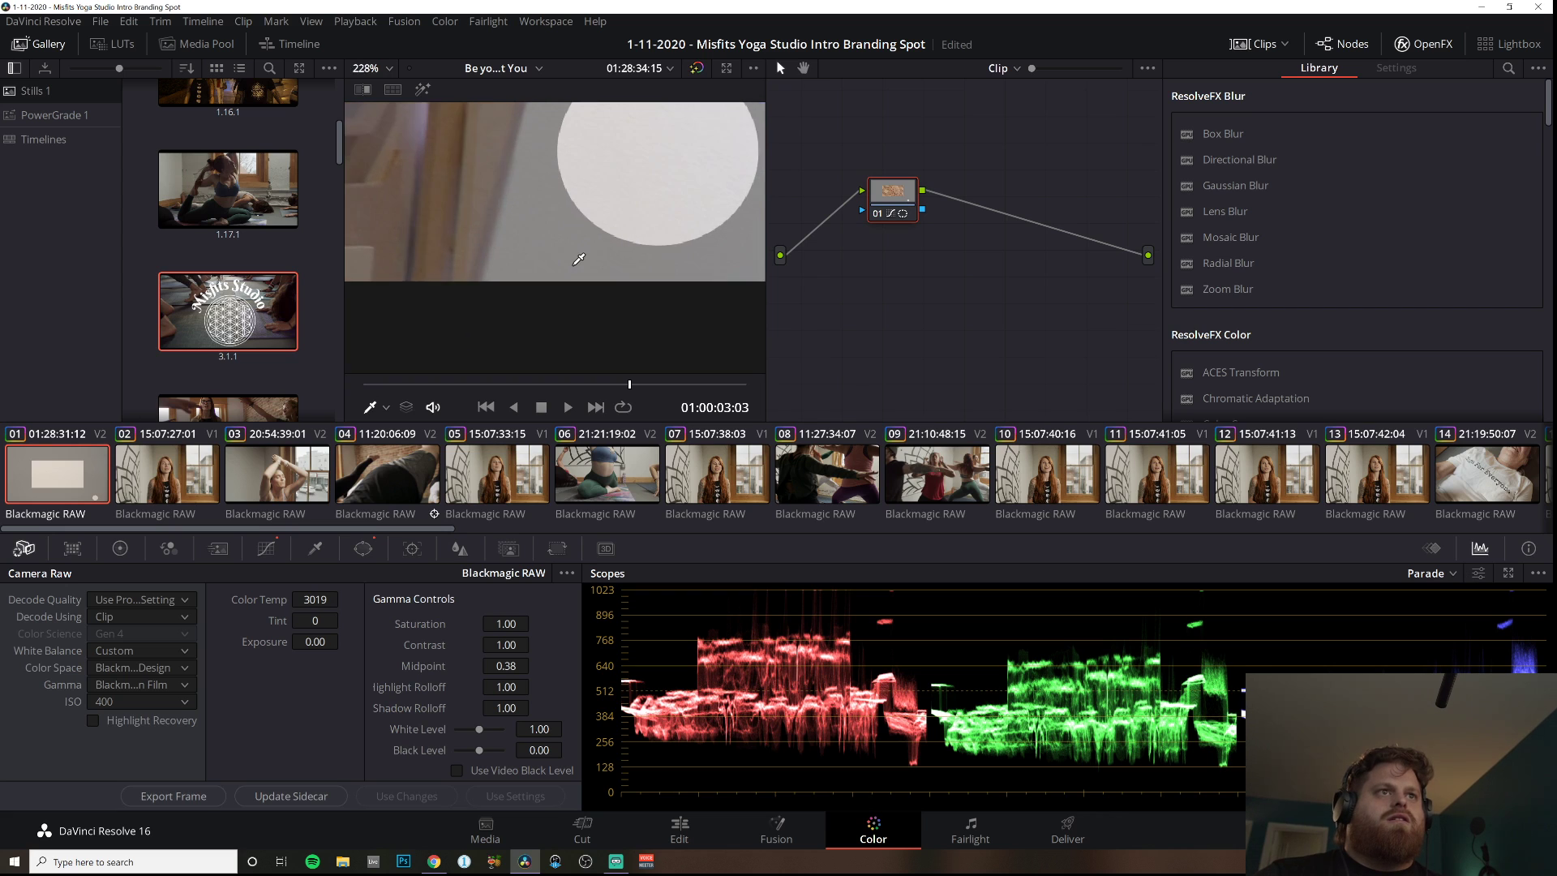
scroll(549, 221, down, 3)
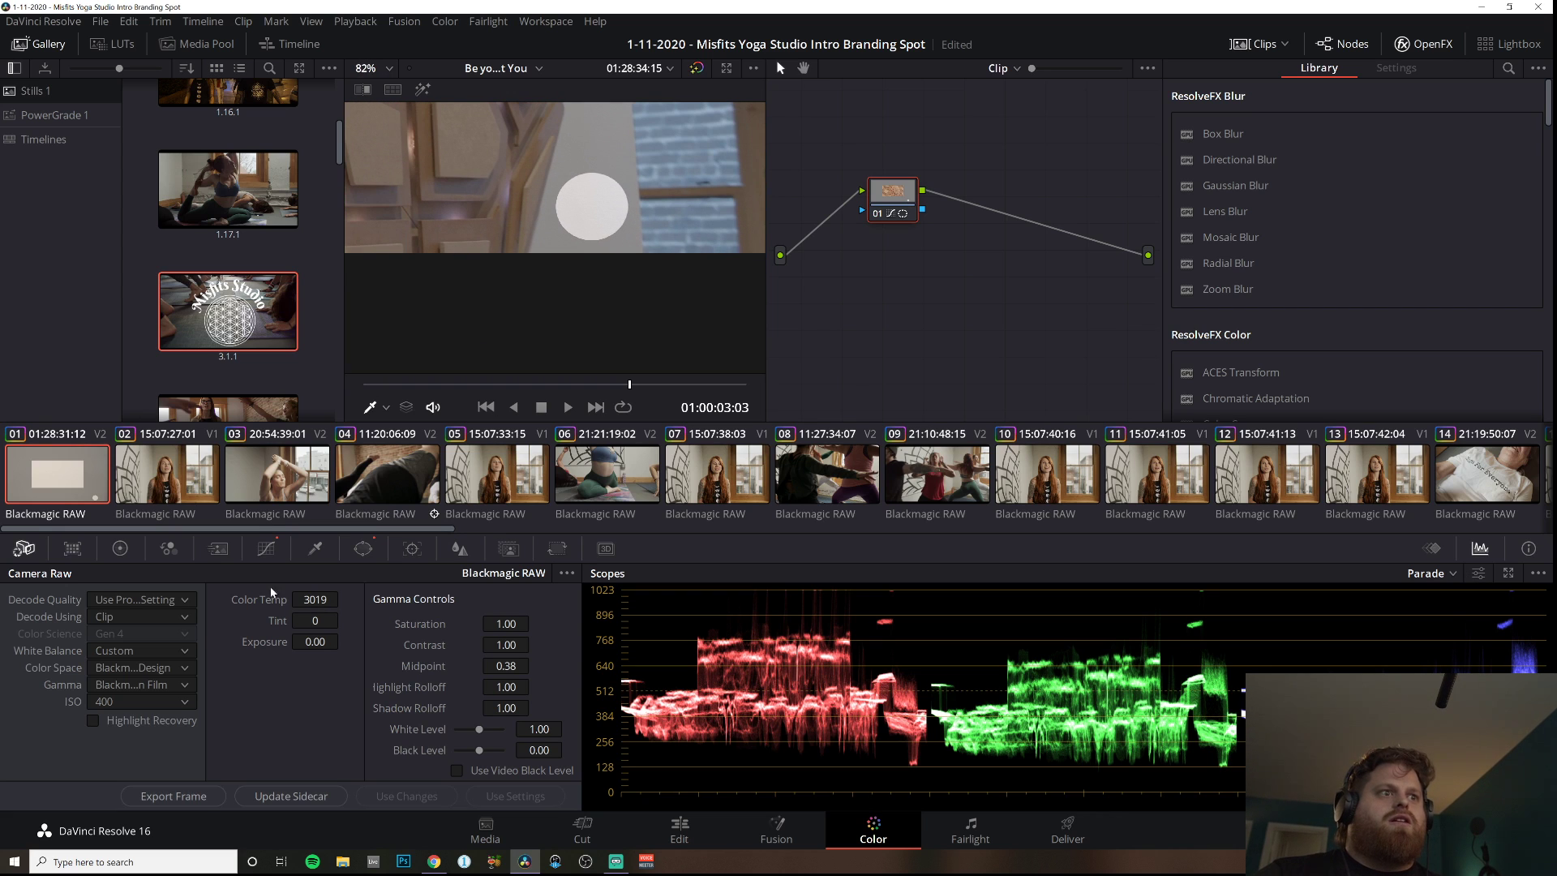
click(266, 548)
click(362, 549)
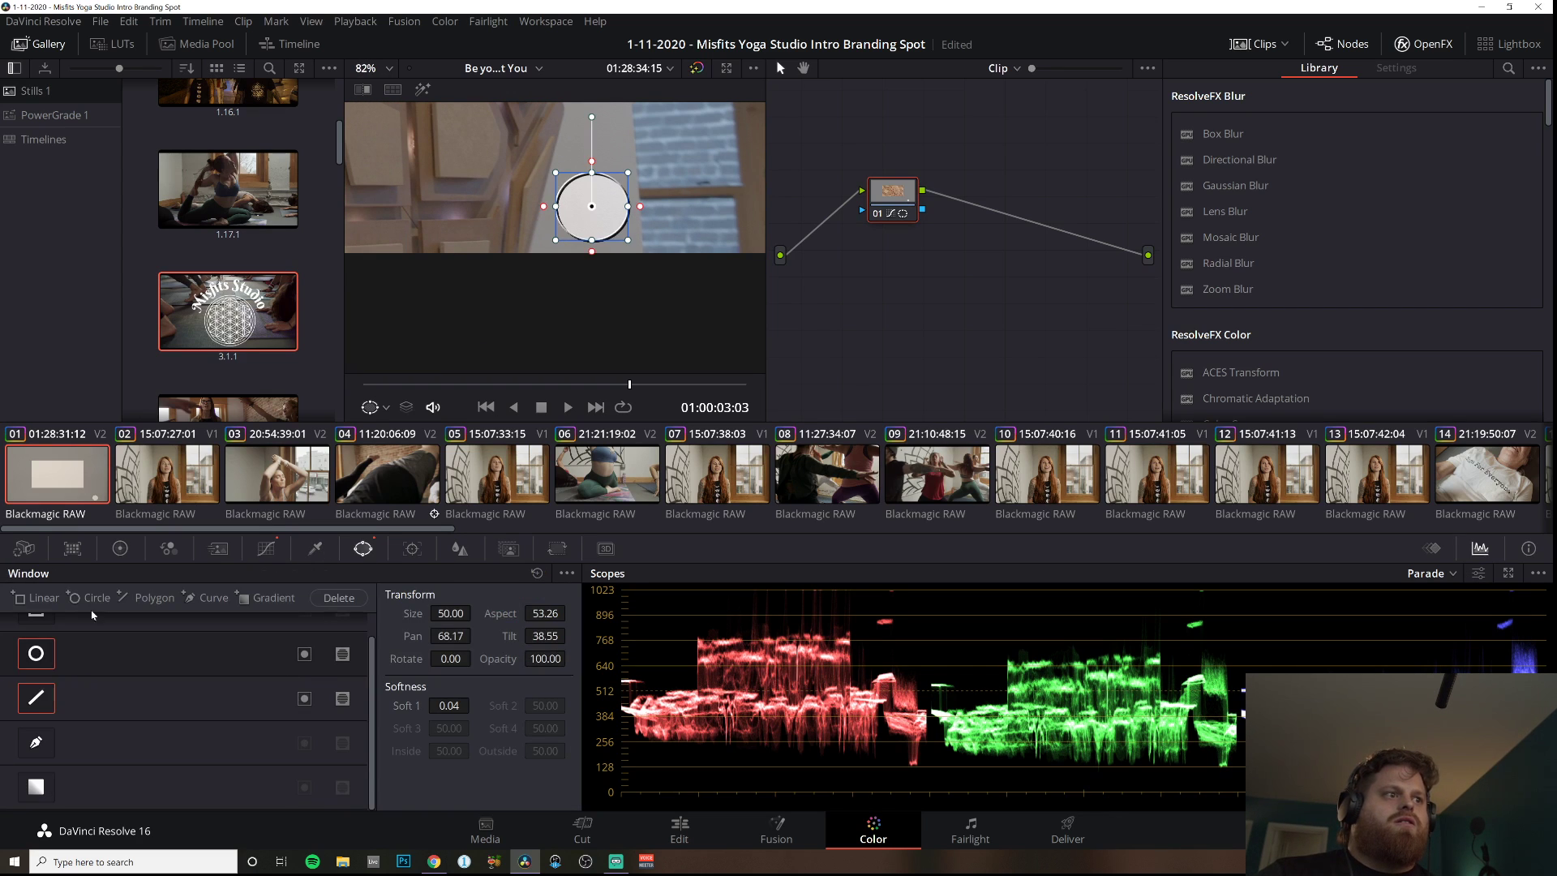
click(36, 653)
click(36, 698)
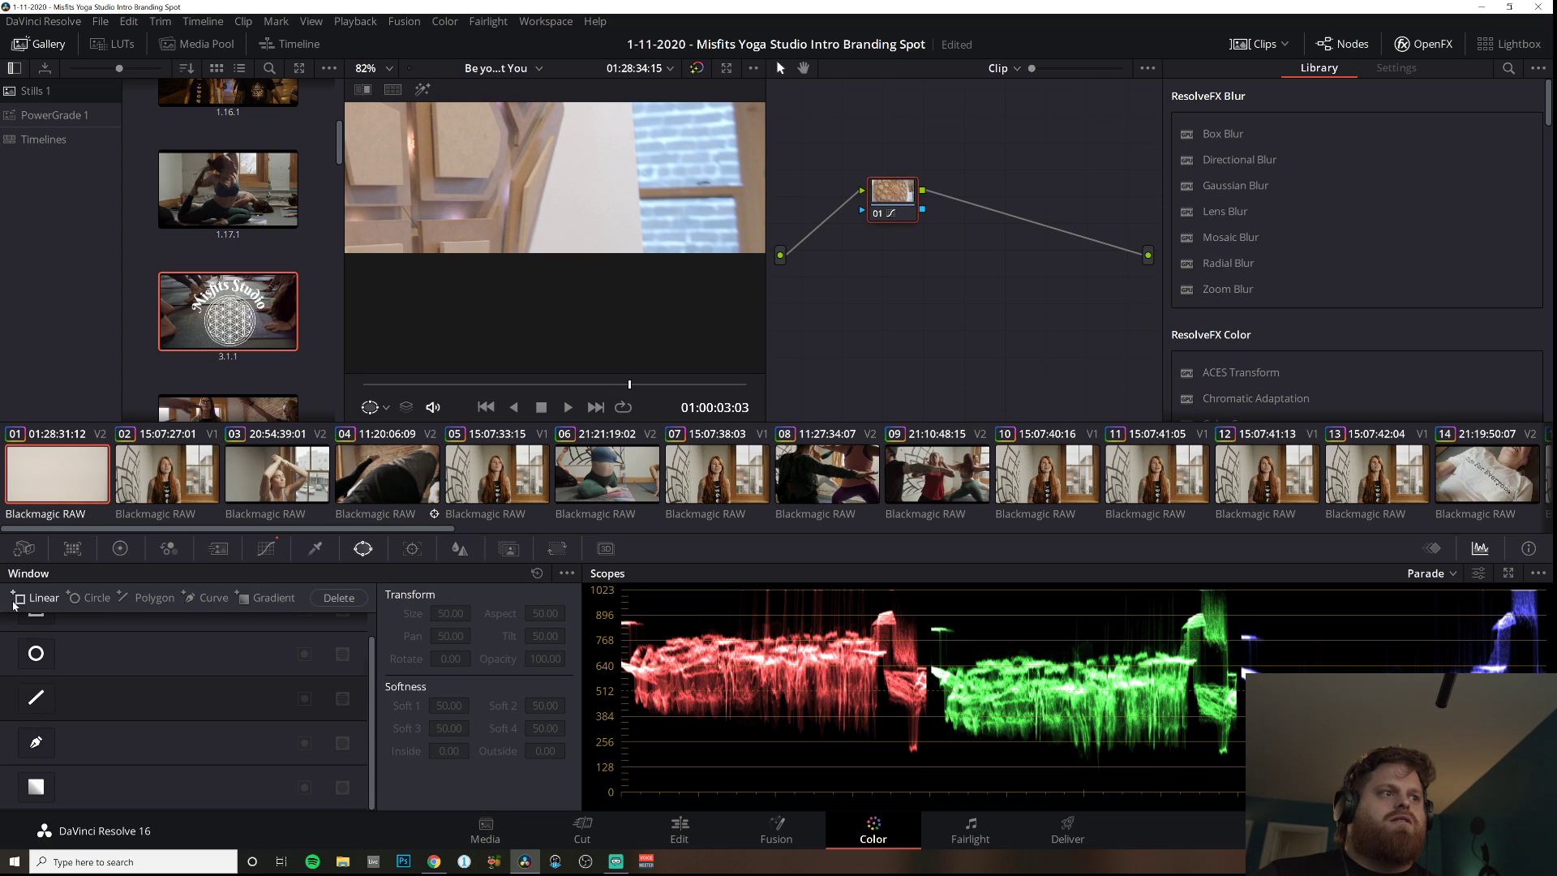
Show the whole frame at 25% zoom, set clip 01's camera raw color temperature to 3150, and save the project.
click(258, 553)
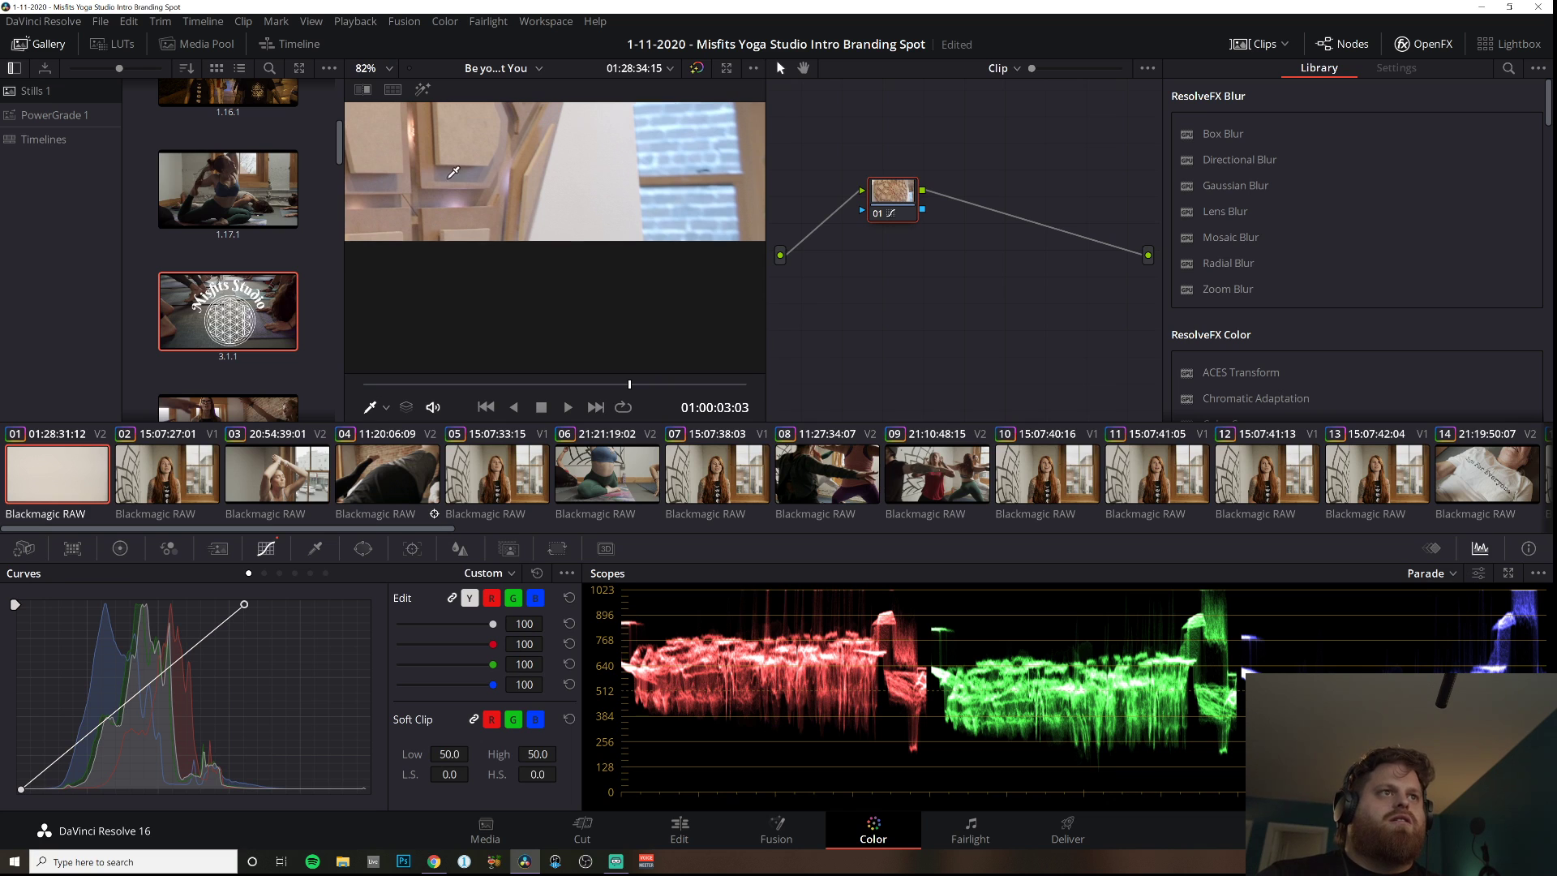
click(362, 68)
click(370, 144)
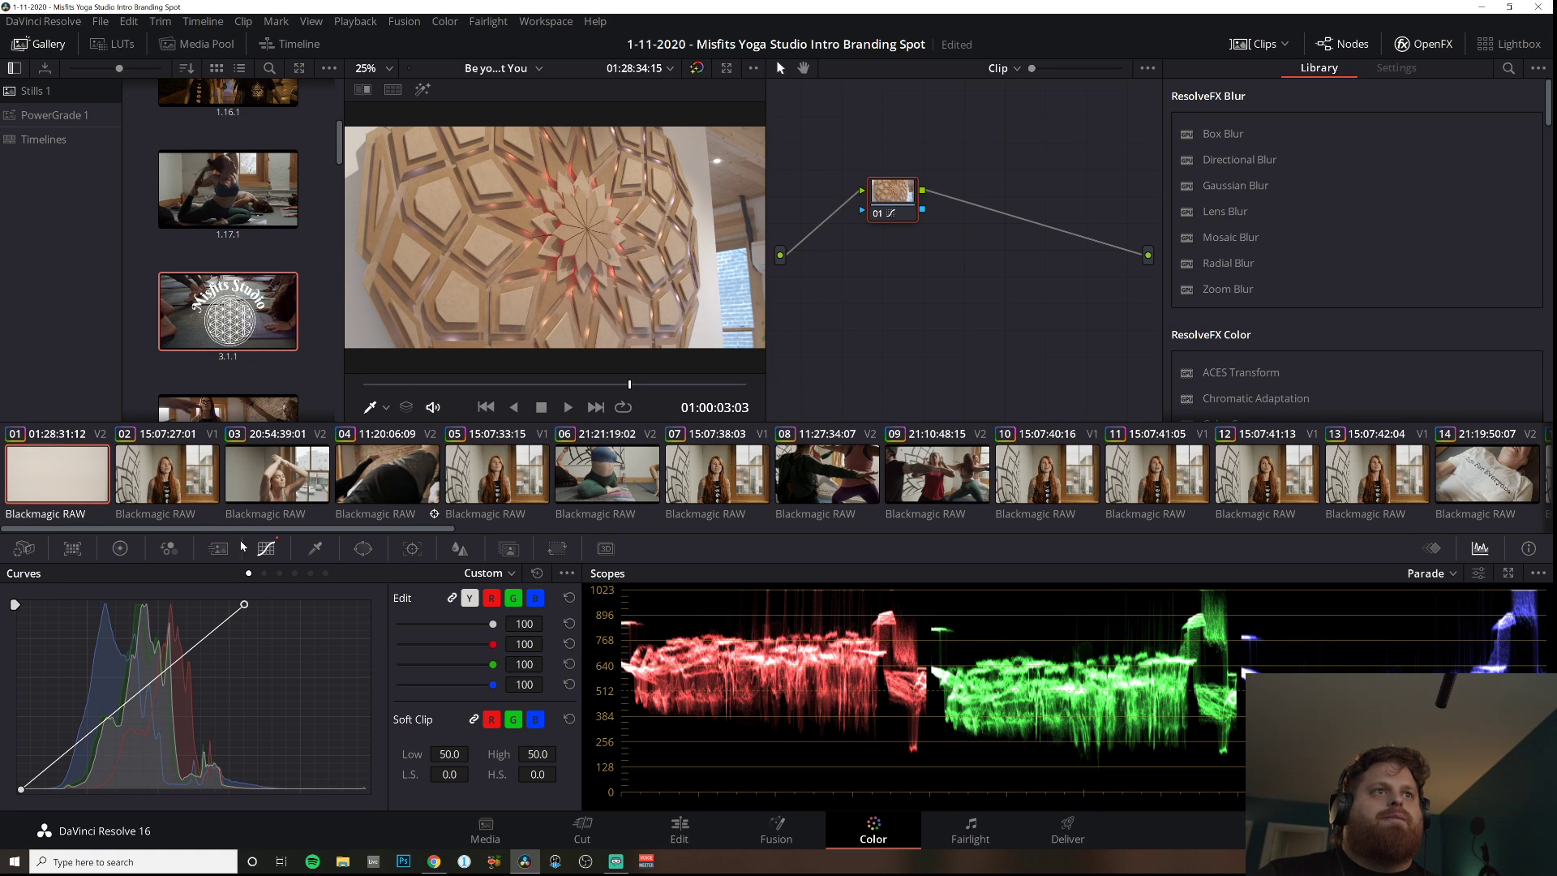
click(25, 548)
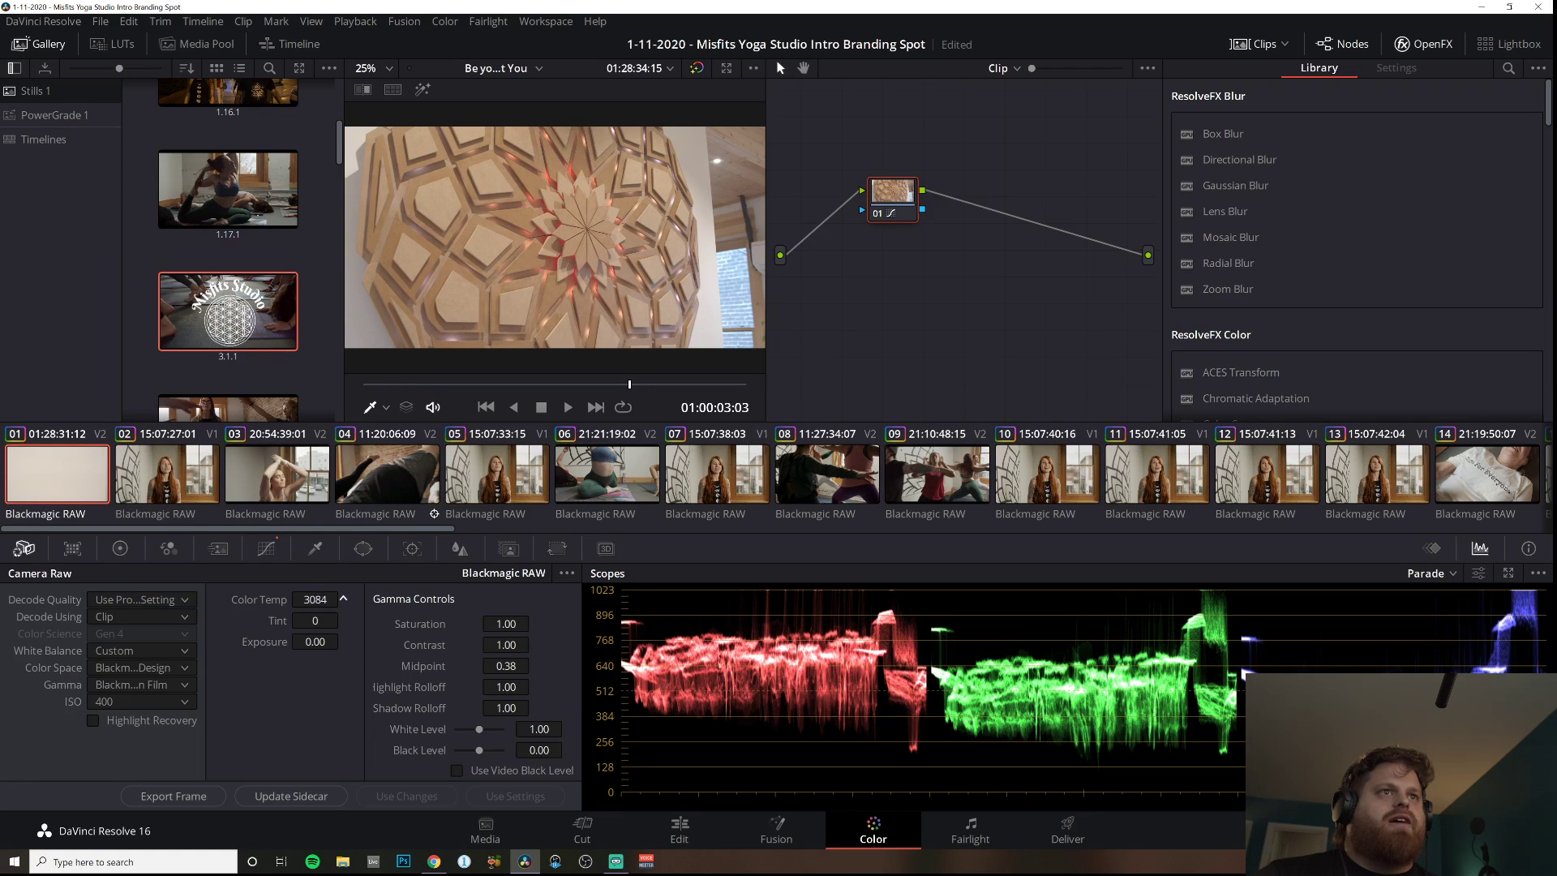
drag(315, 599, 323, 599)
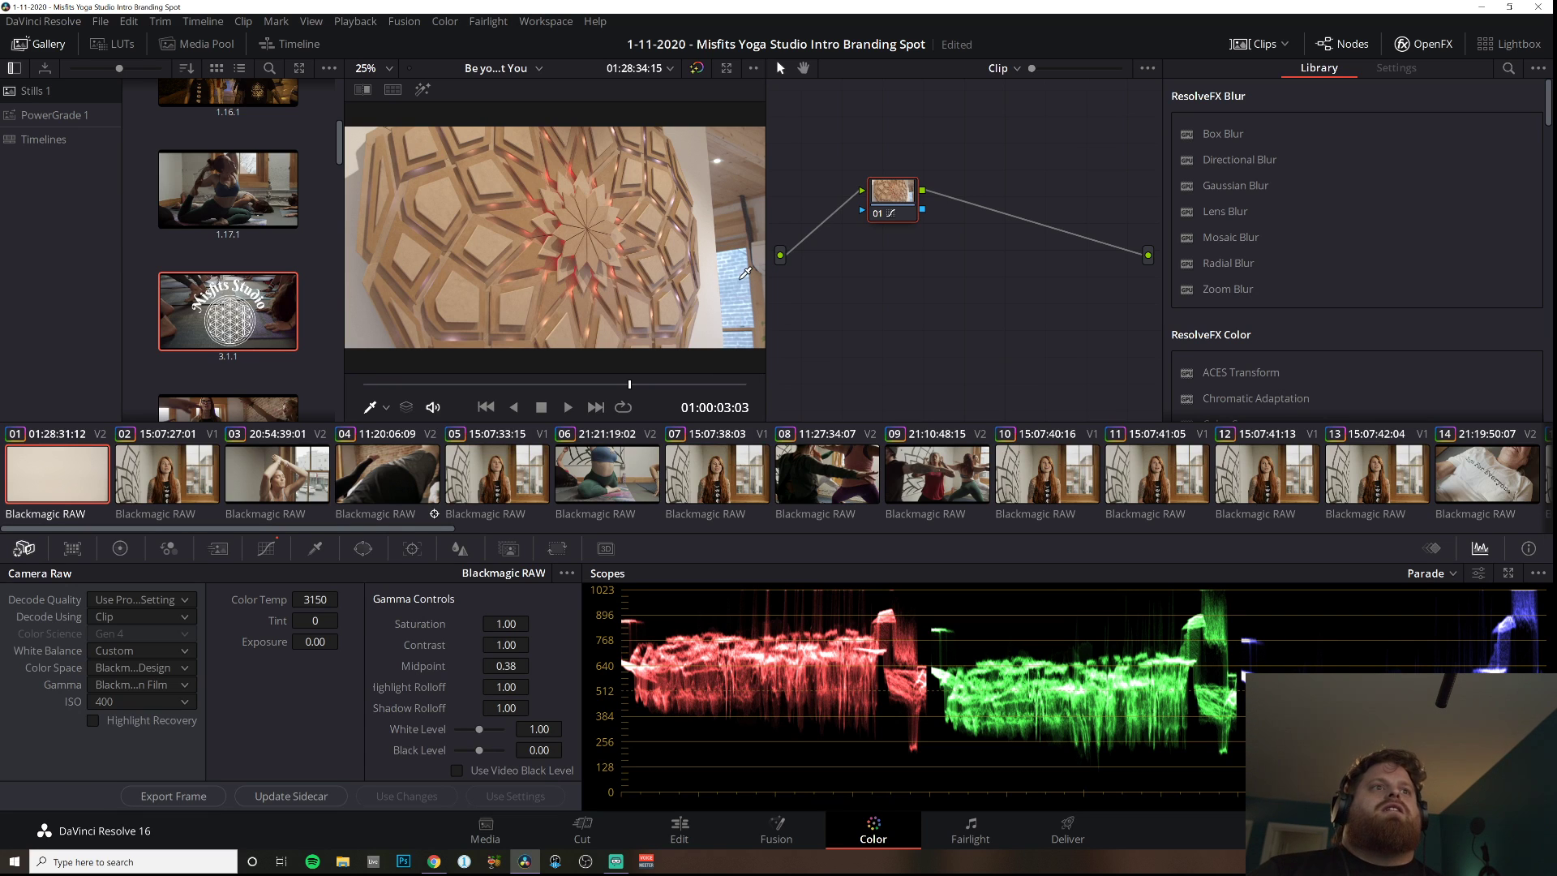
key(ctrl+s)
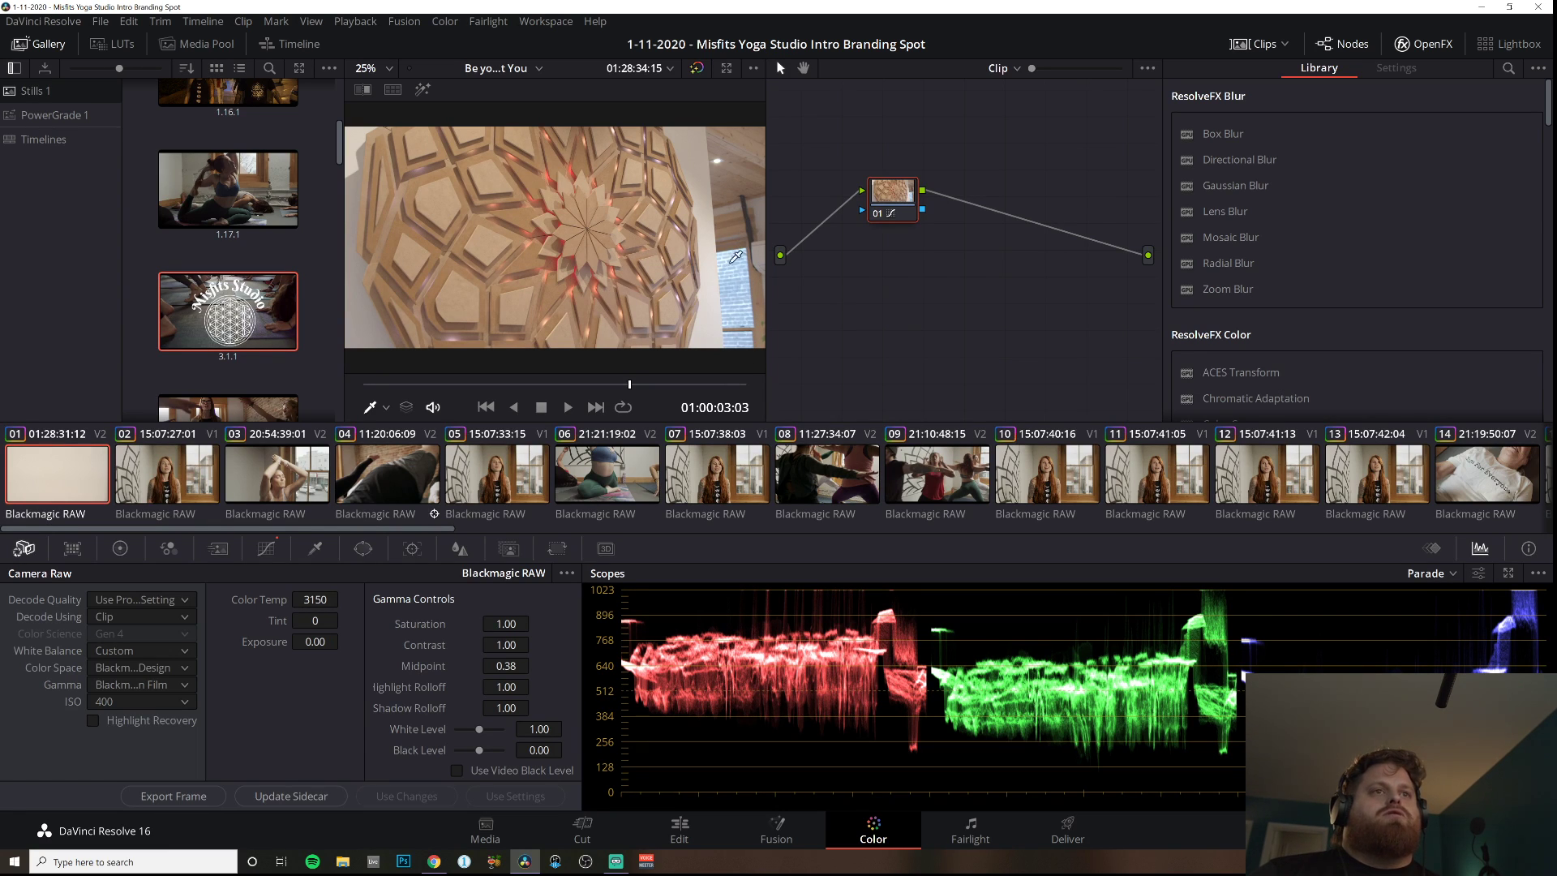
Compare clips 07 and 03 with clip 01, and check the wooden artwork in clip 01 up to 01:00:04:02.
click(717, 475)
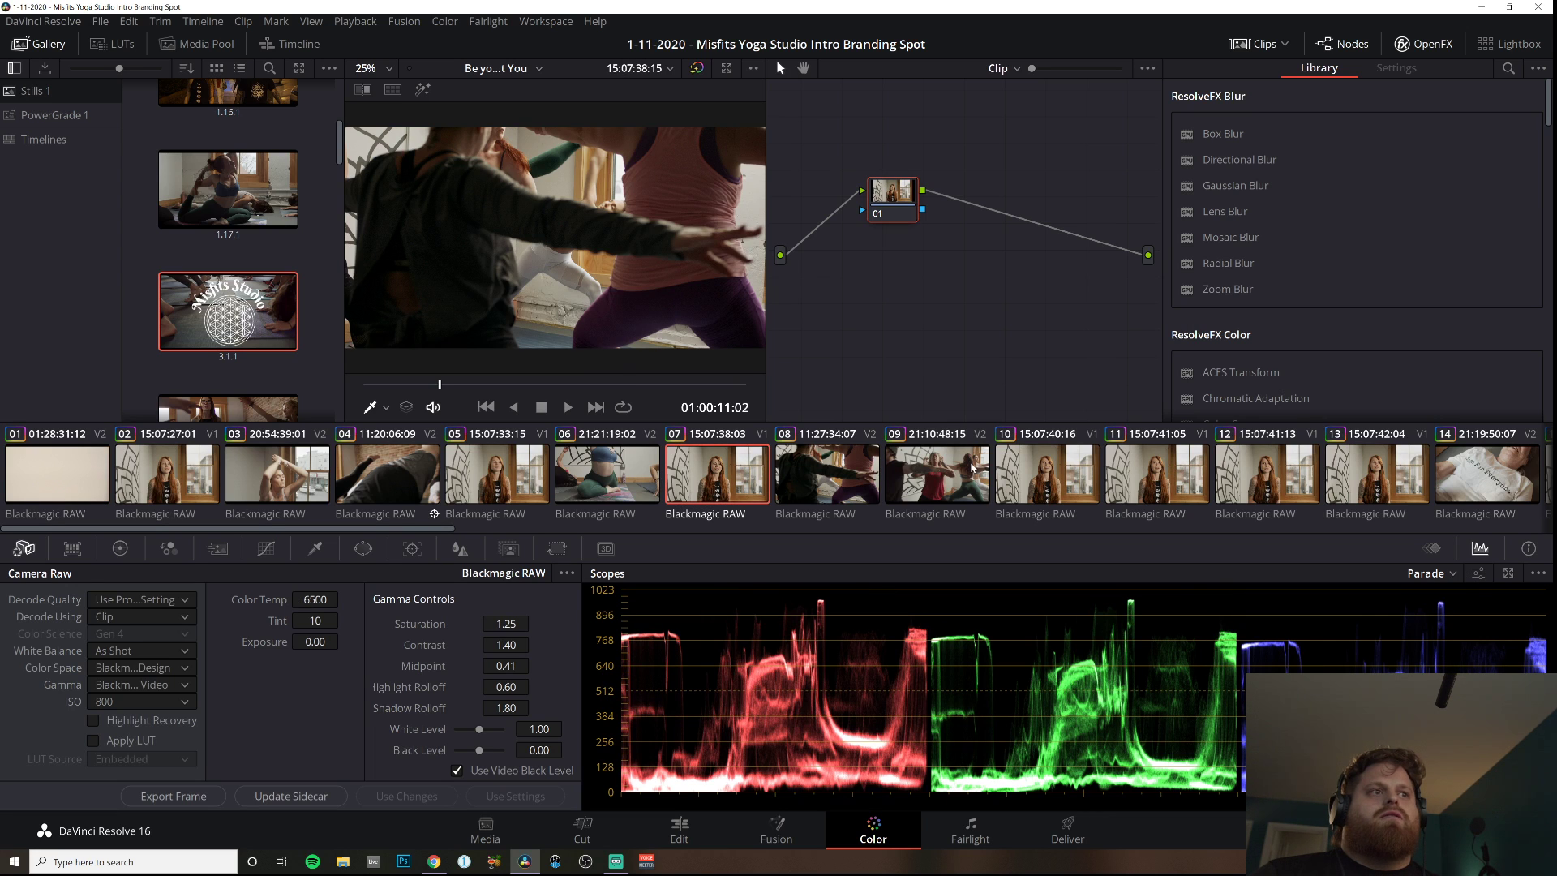
click(284, 476)
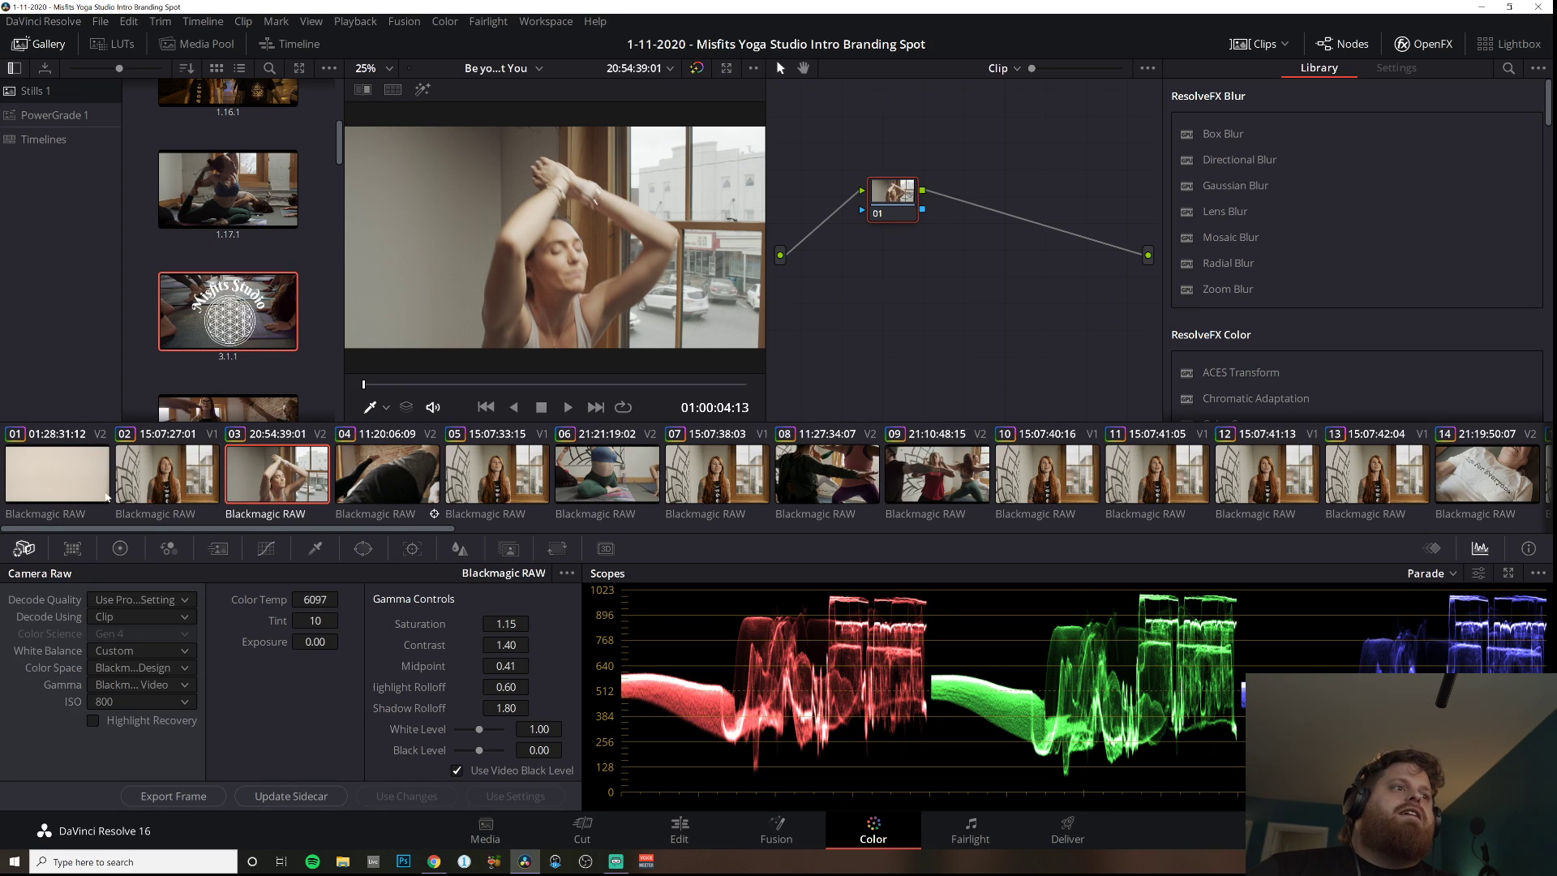
click(57, 474)
drag(369, 386, 711, 386)
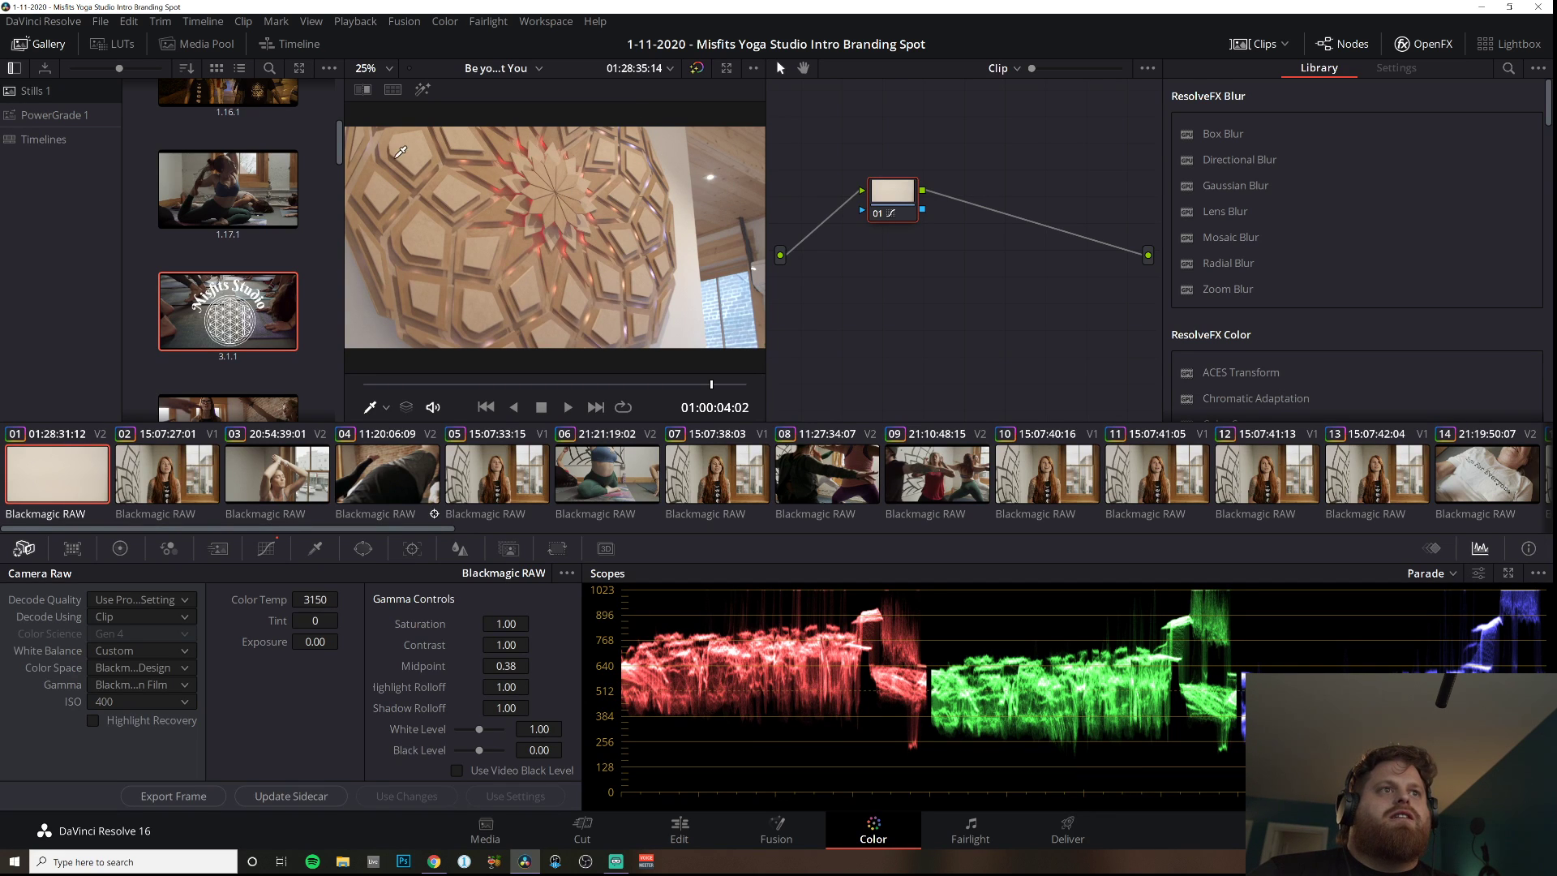
click(609, 385)
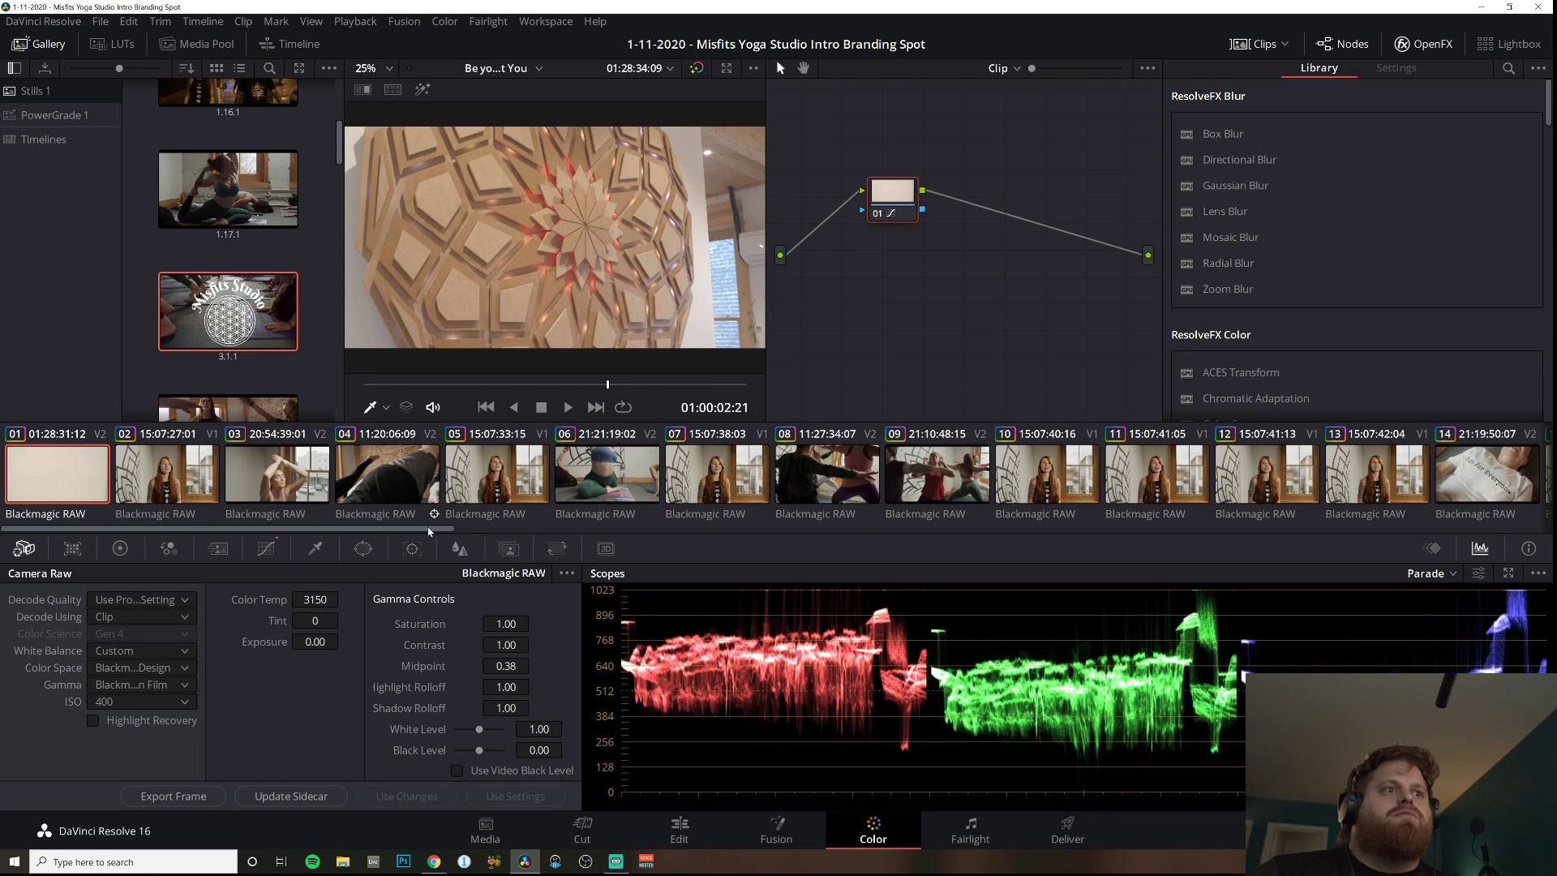
Examine the wooden wall artwork in clip 43 at 01:00:55:20, and play clip 01 from its start for comparison.
drag(428, 531, 1527, 508)
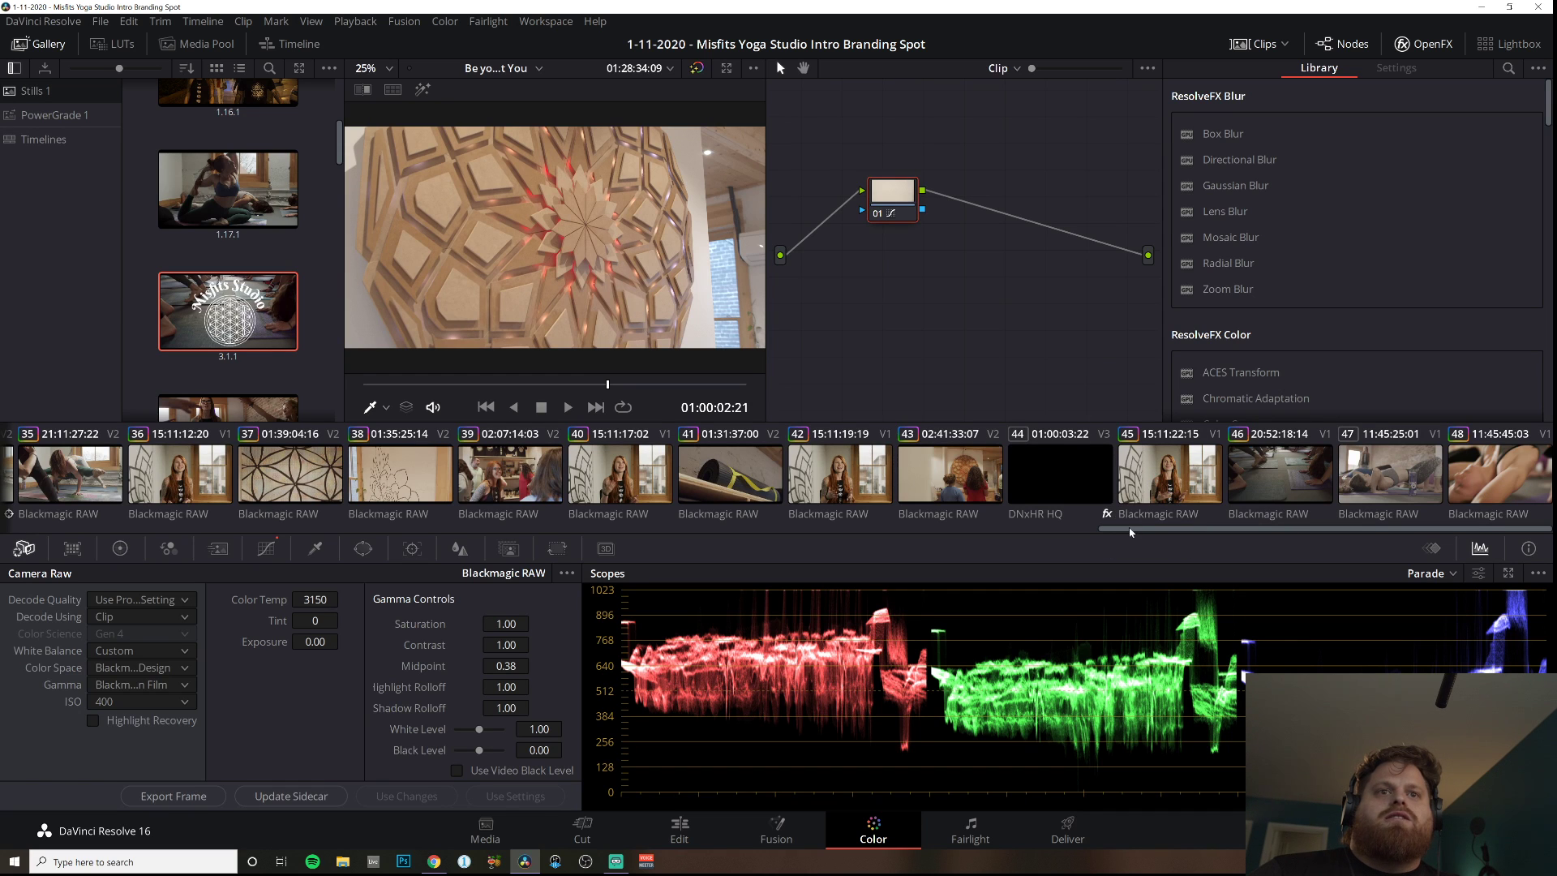
drag(1131, 532, 1104, 531)
click(996, 457)
drag(512, 386, 501, 384)
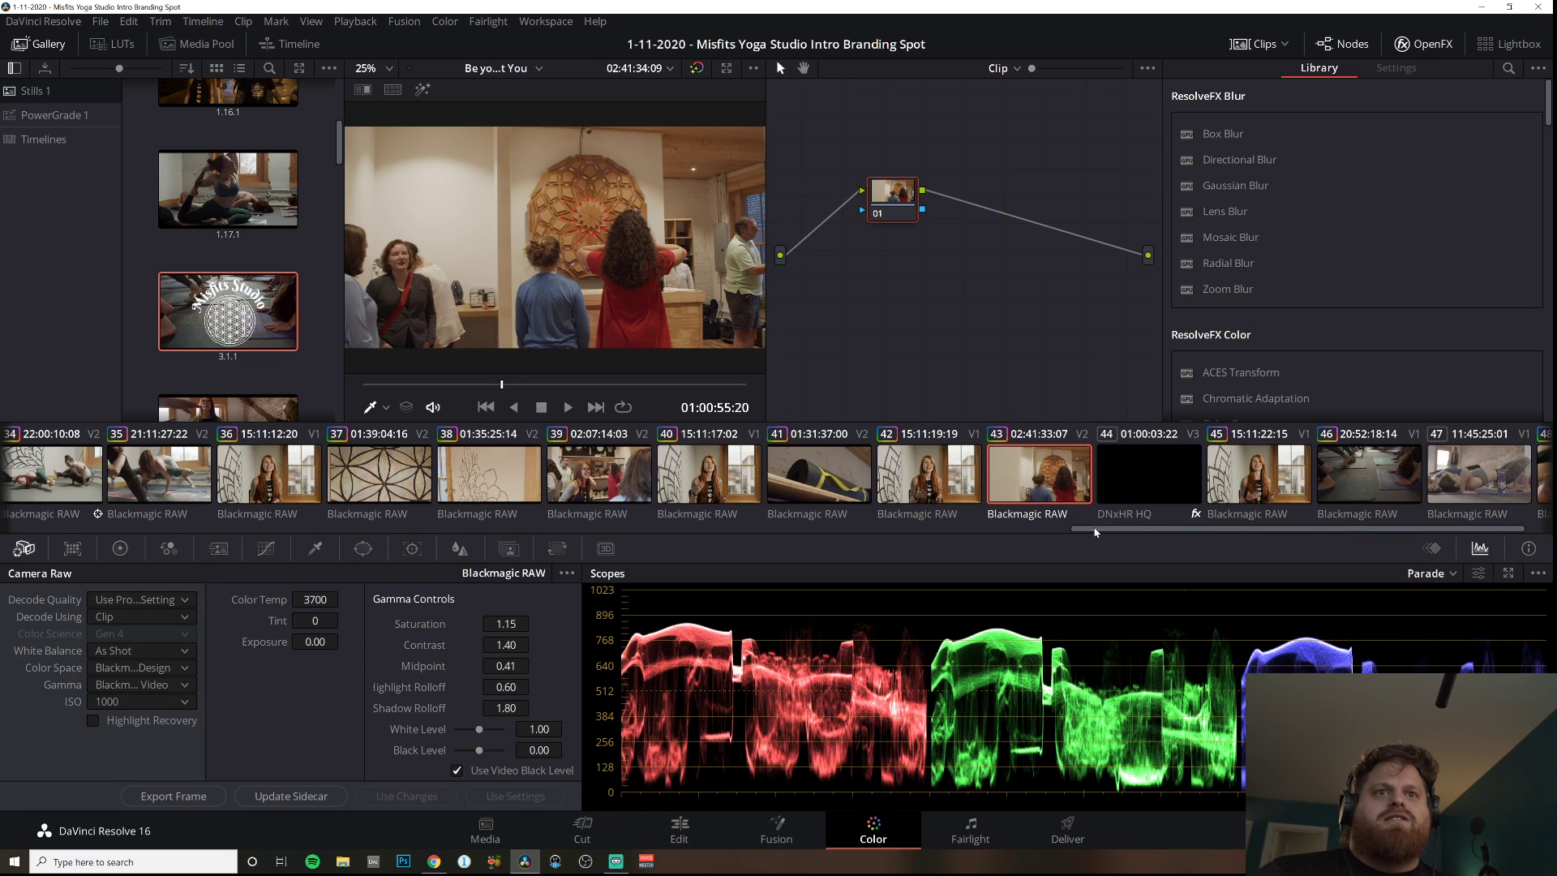
drag(1092, 529, 77, 528)
click(73, 494)
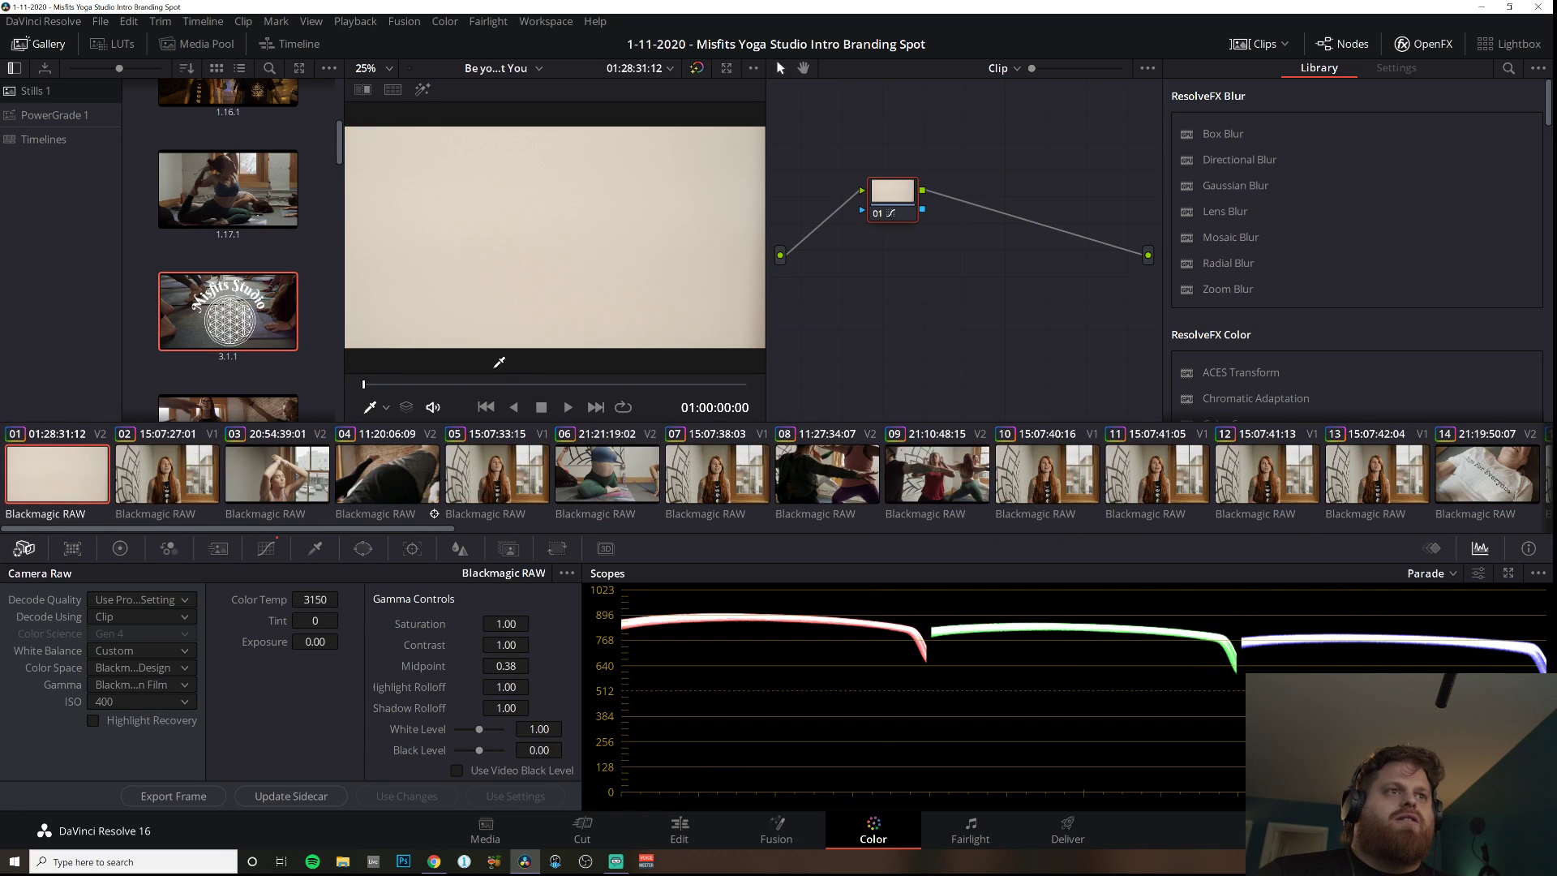
key(space)
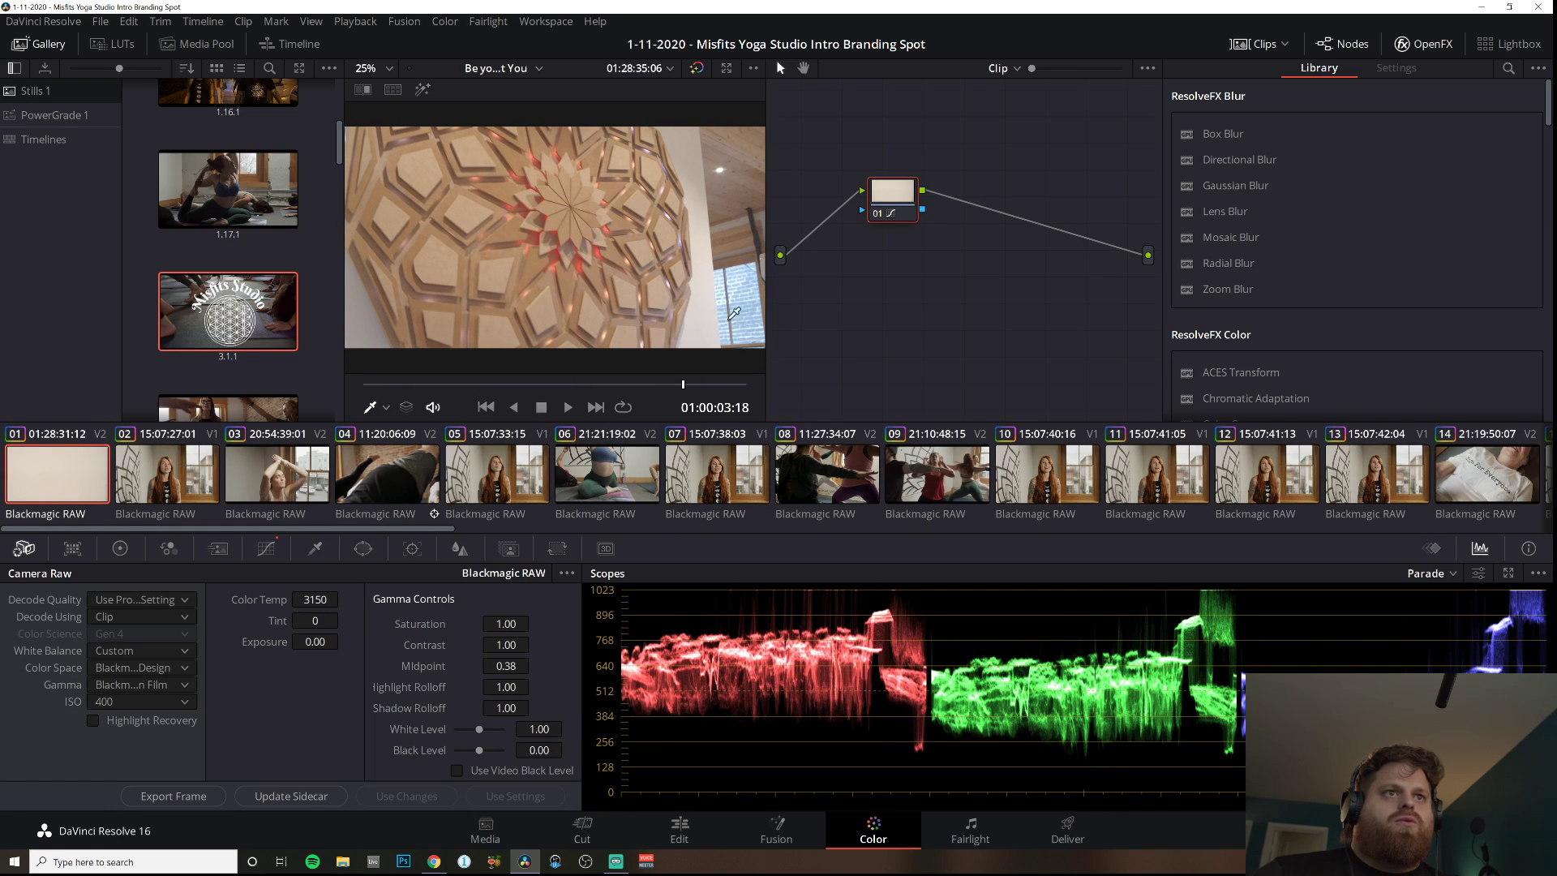
Compare clip 03 with the wooden wall artwork in clip 01 at 01:00:03:00.
click(297, 487)
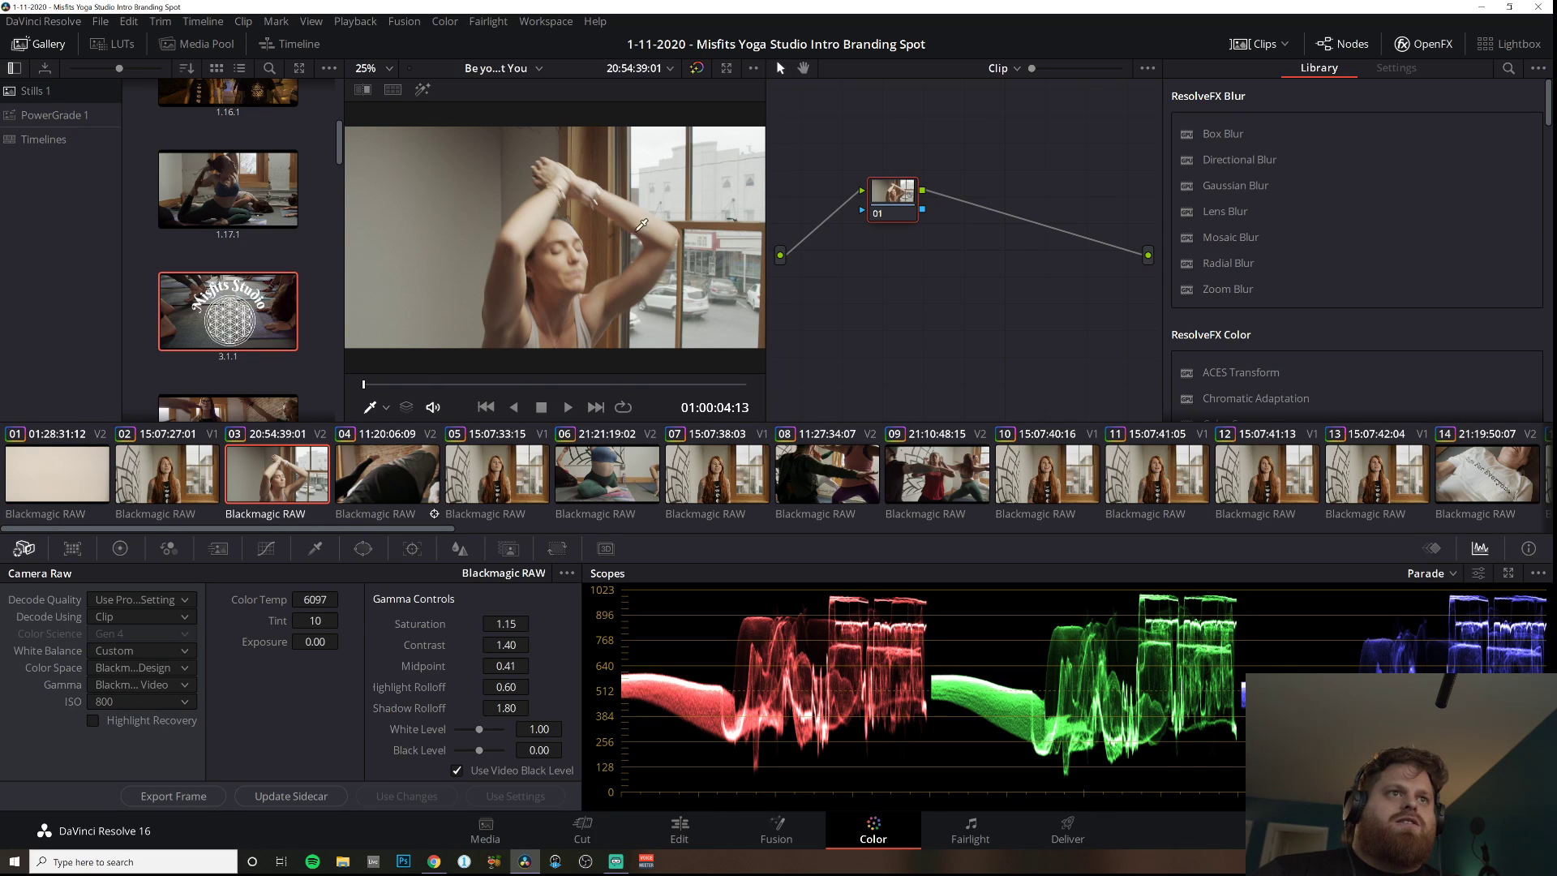
click(370, 383)
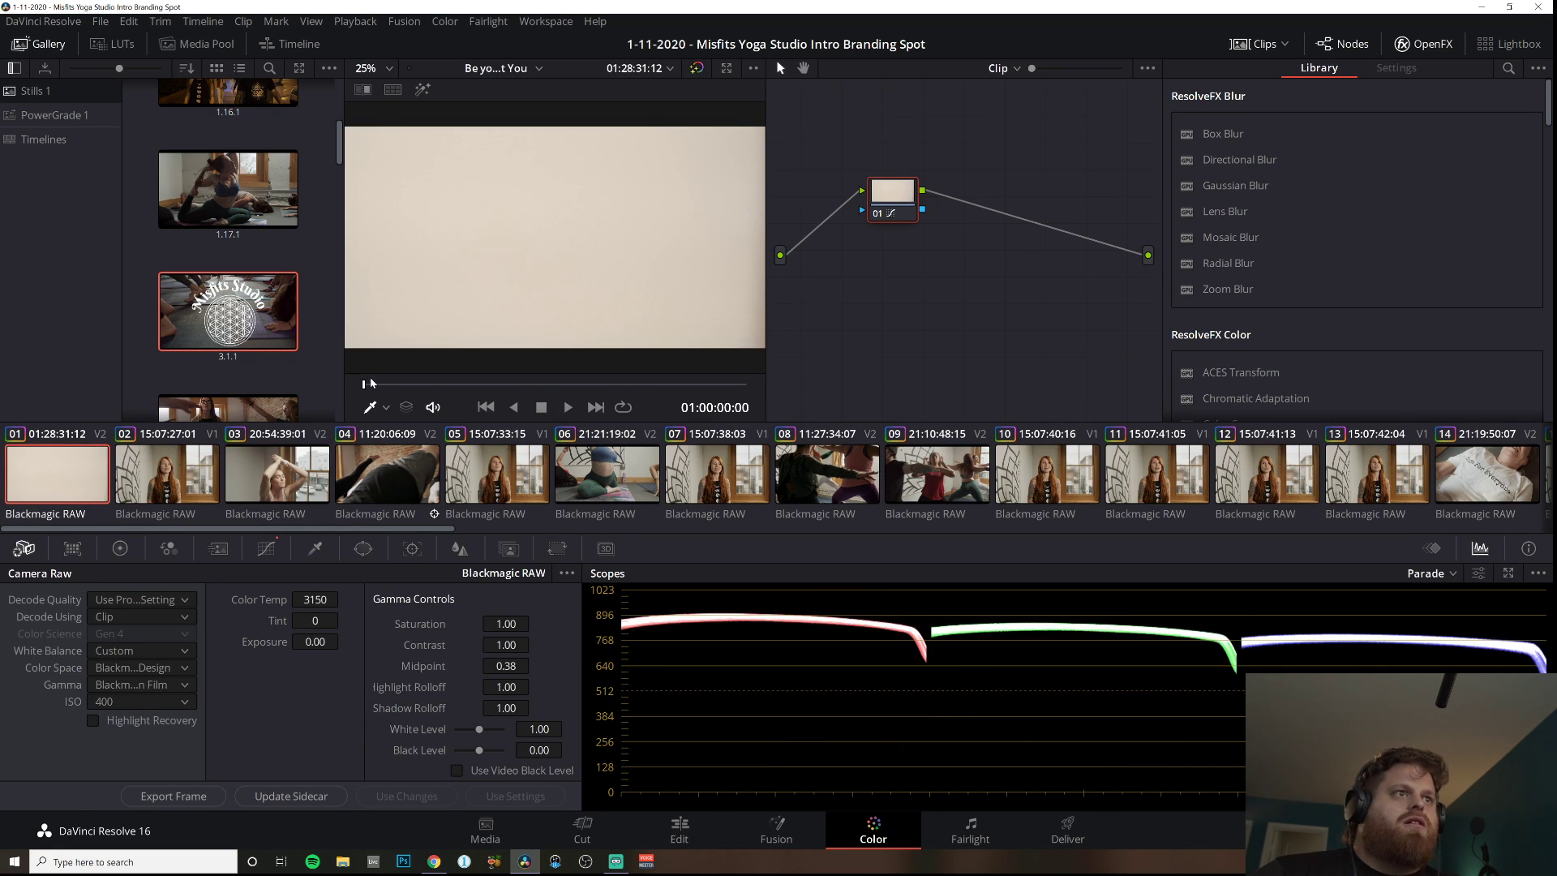
drag(371, 384, 619, 396)
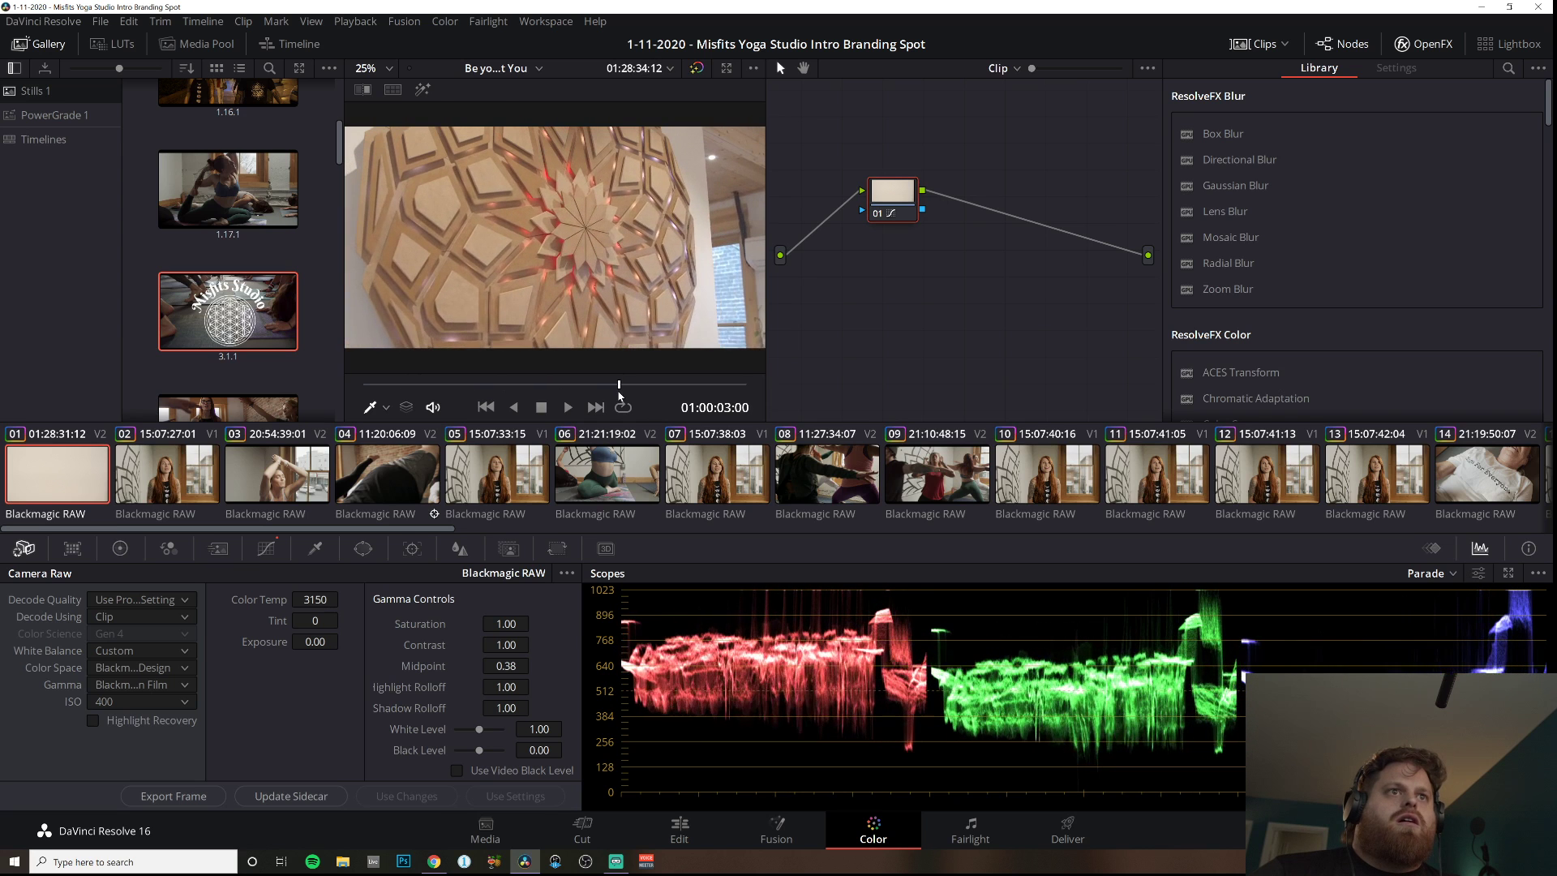
Deepen clip 01's shadows by moving the custom curve's black point inward about one eighth of the input range, and check the artwork at 01:00:02:19.
click(271, 549)
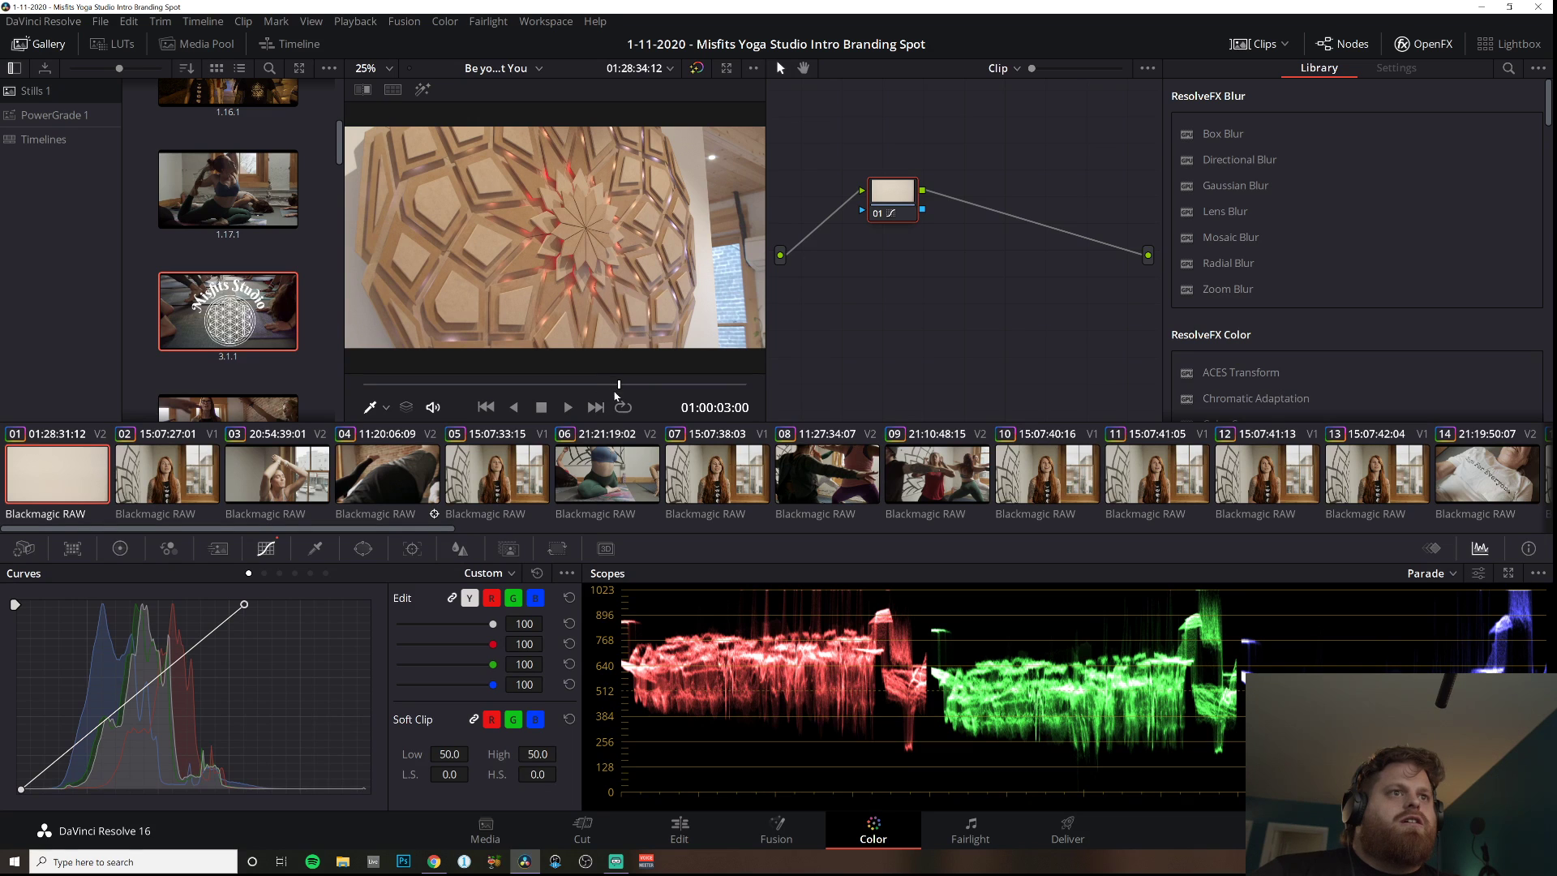
drag(619, 386, 479, 369)
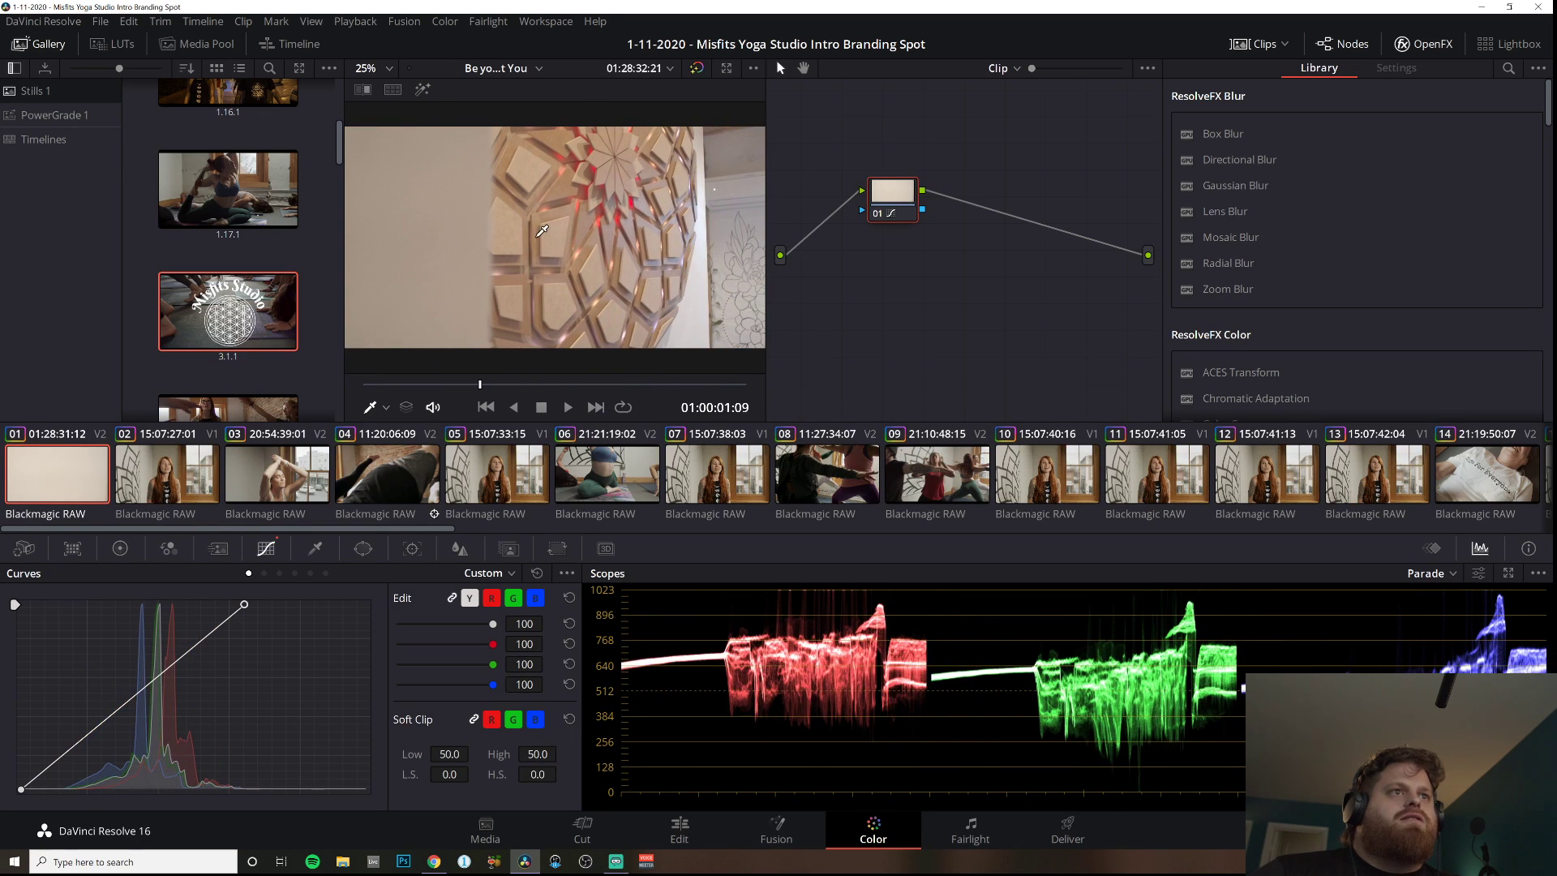
scroll(542, 231, up, 5)
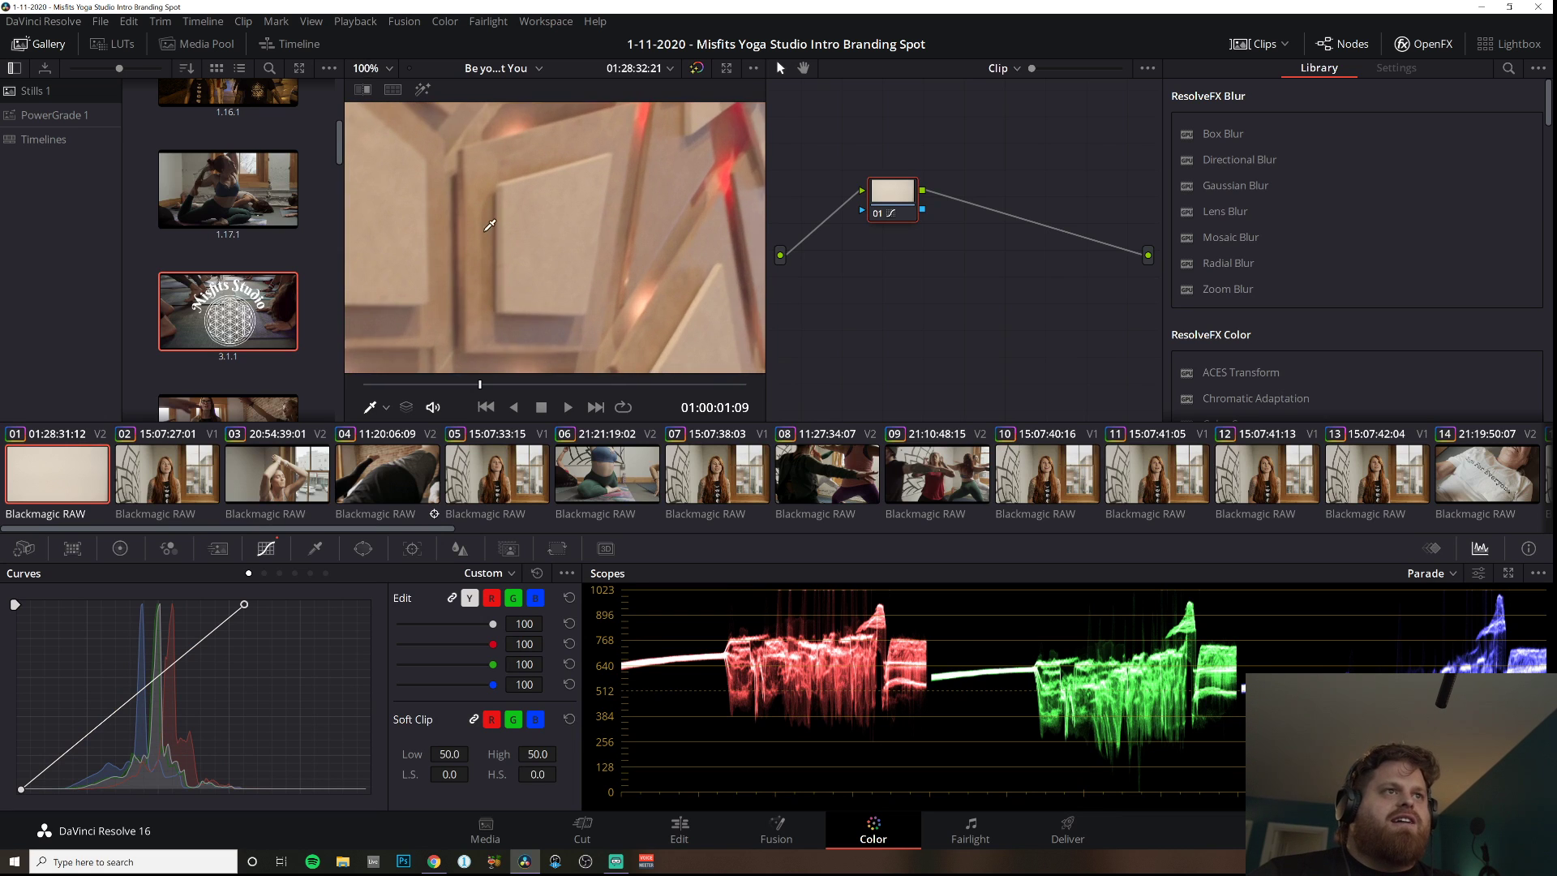
scroll(489, 224, up, 1)
scroll(523, 264, up, 1)
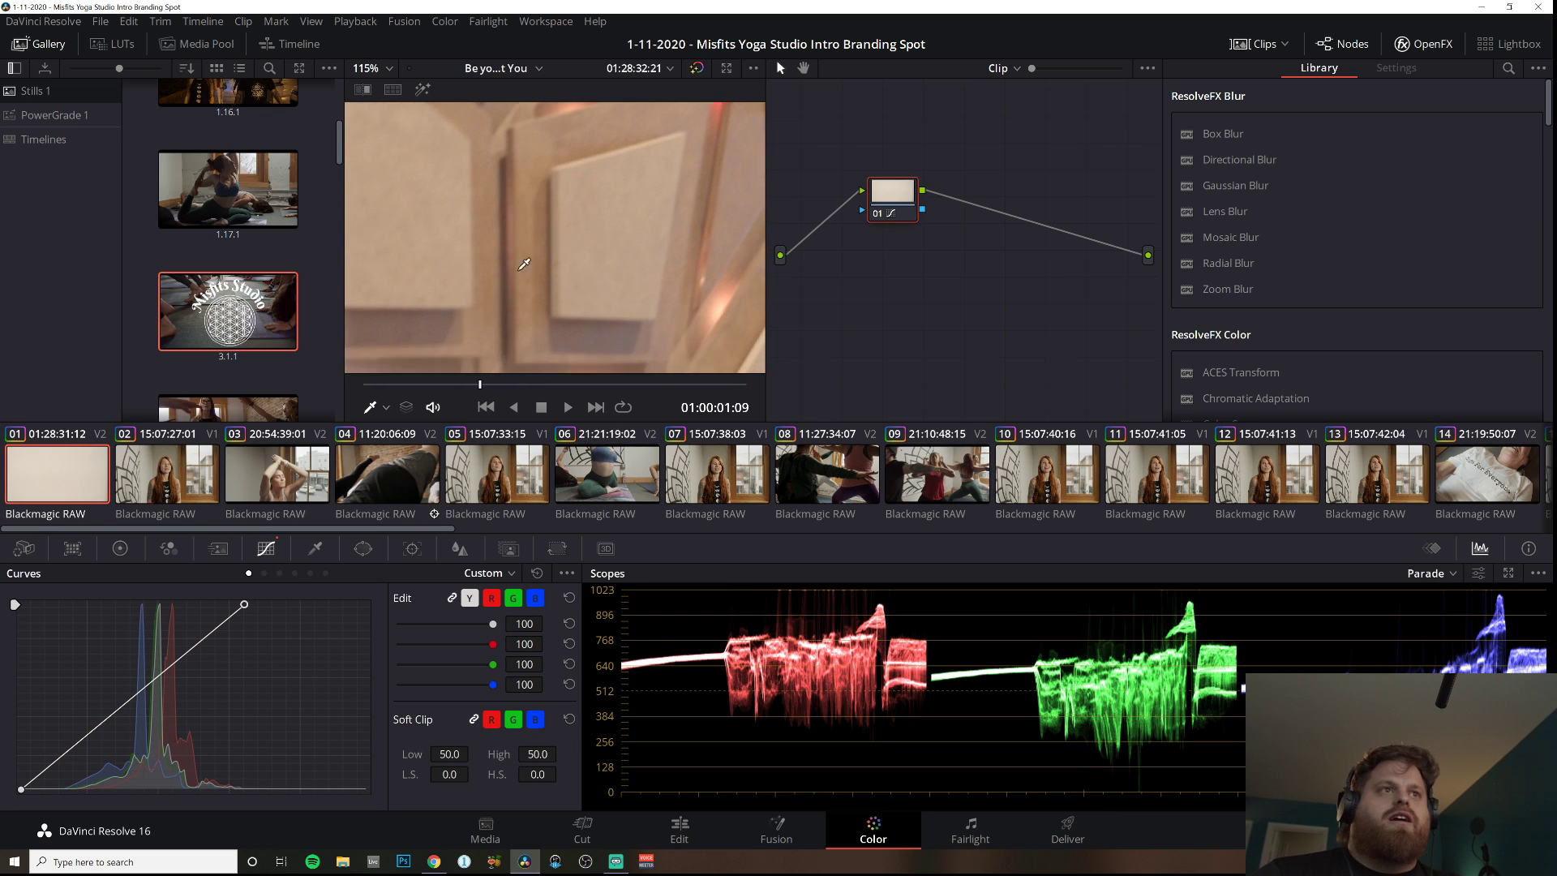
scroll(523, 265, down, 6)
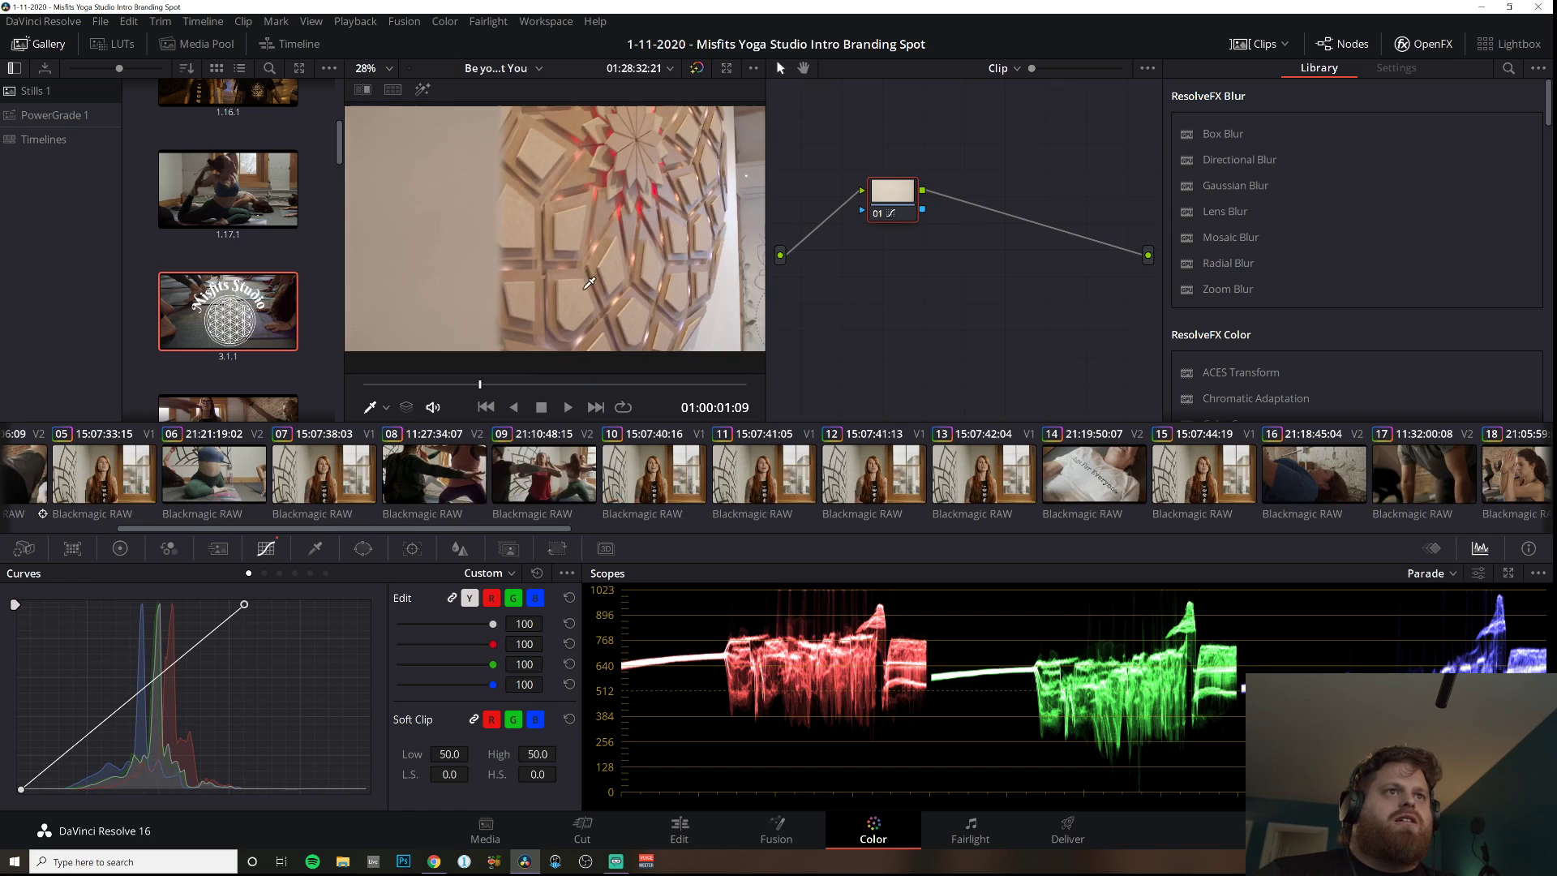
scroll(589, 283, down, 1)
scroll(120, 496, up, 4)
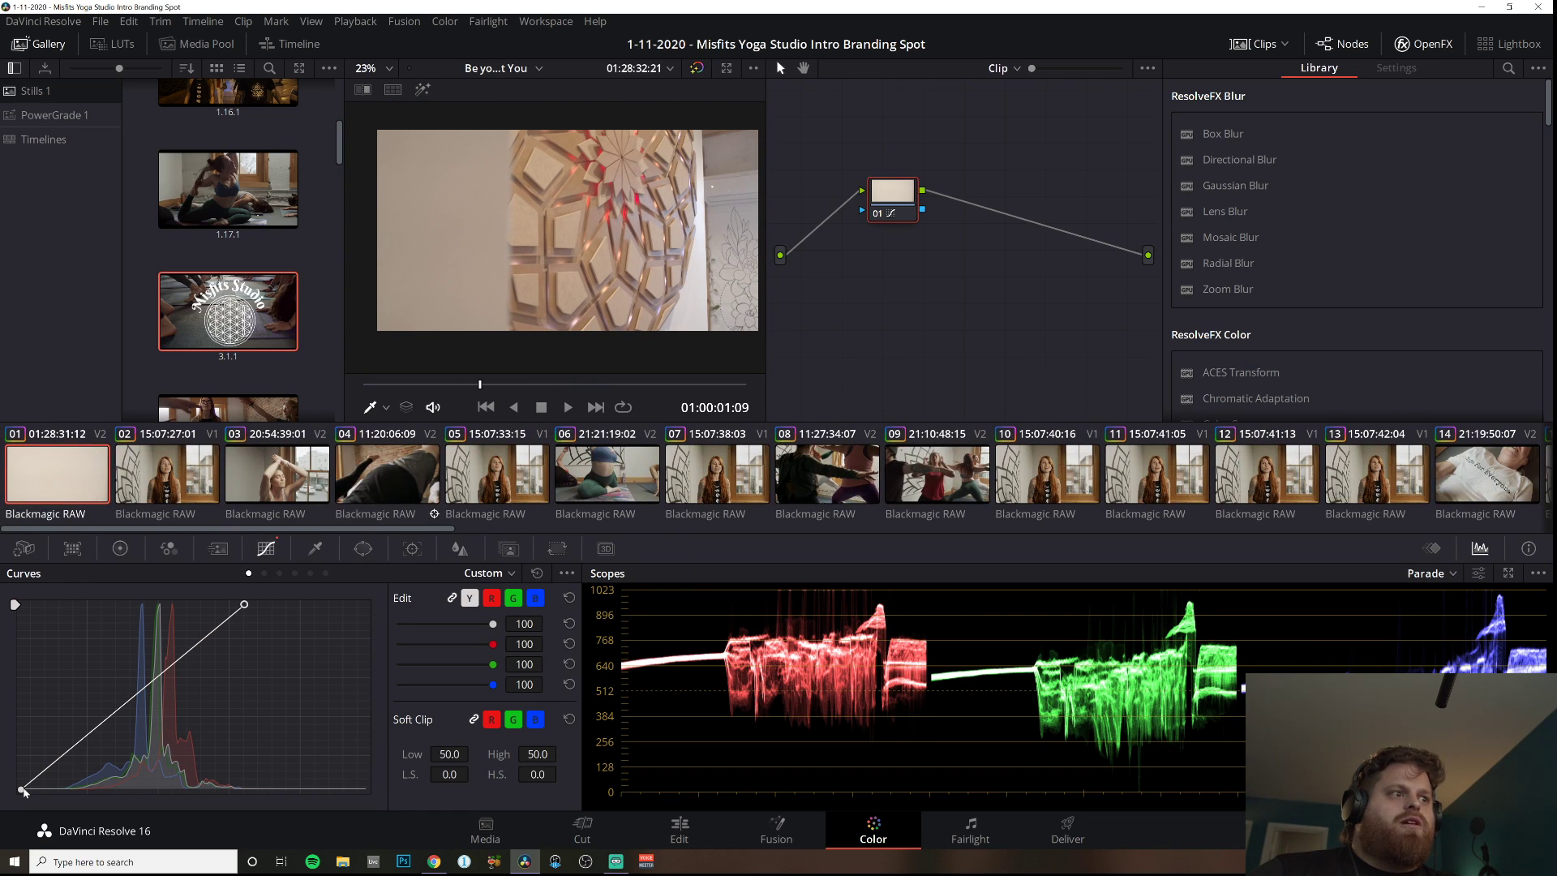
drag(22, 788, 66, 791)
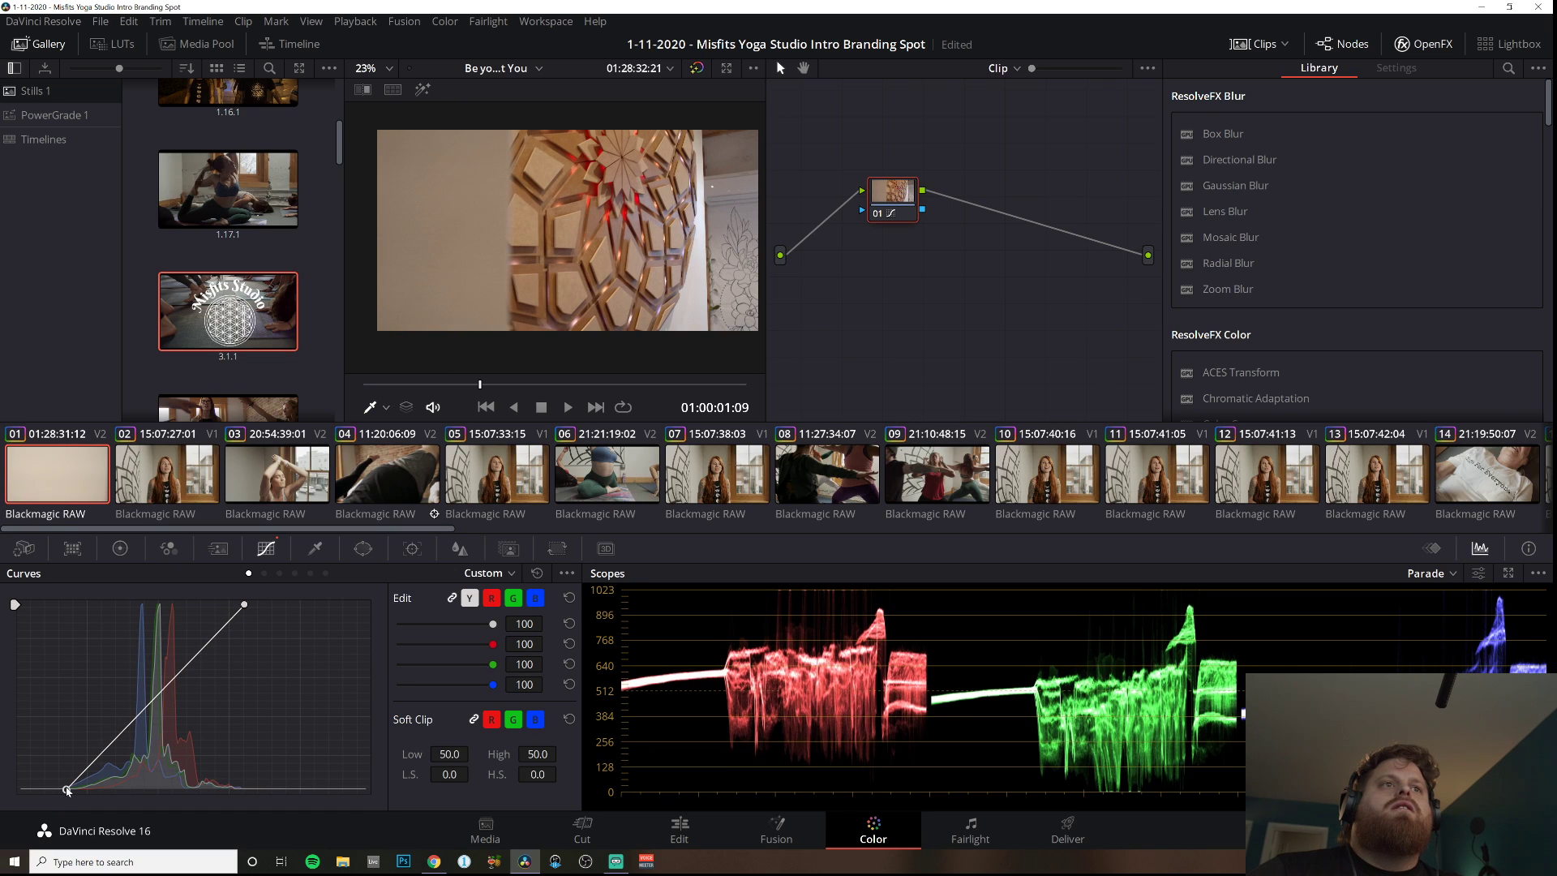
drag(484, 384, 603, 381)
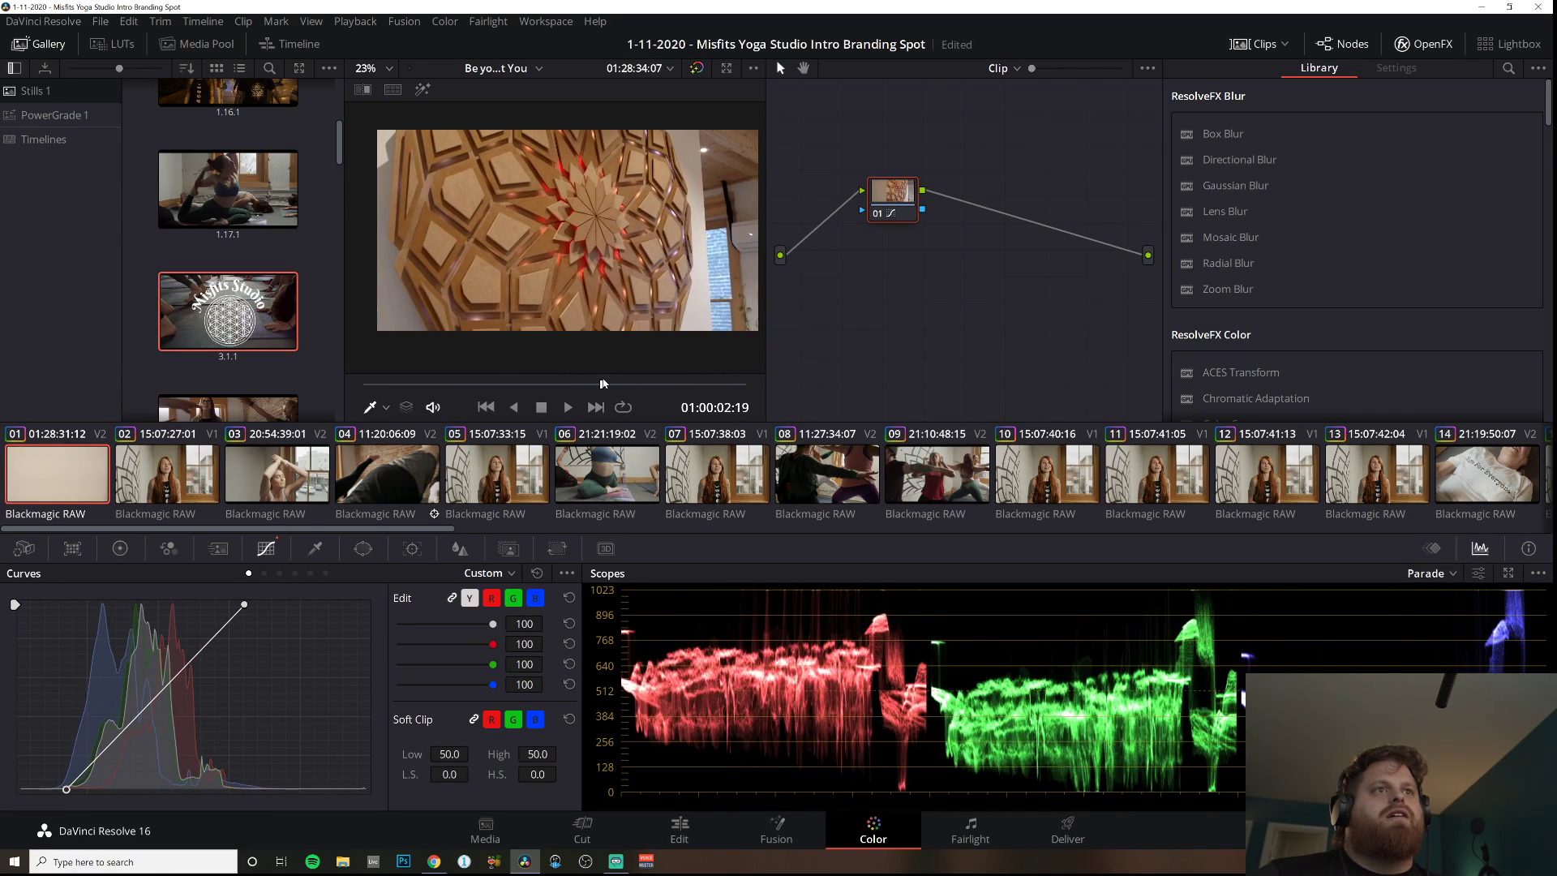
Add a serial node after node 01 on clip 01.
click(22, 550)
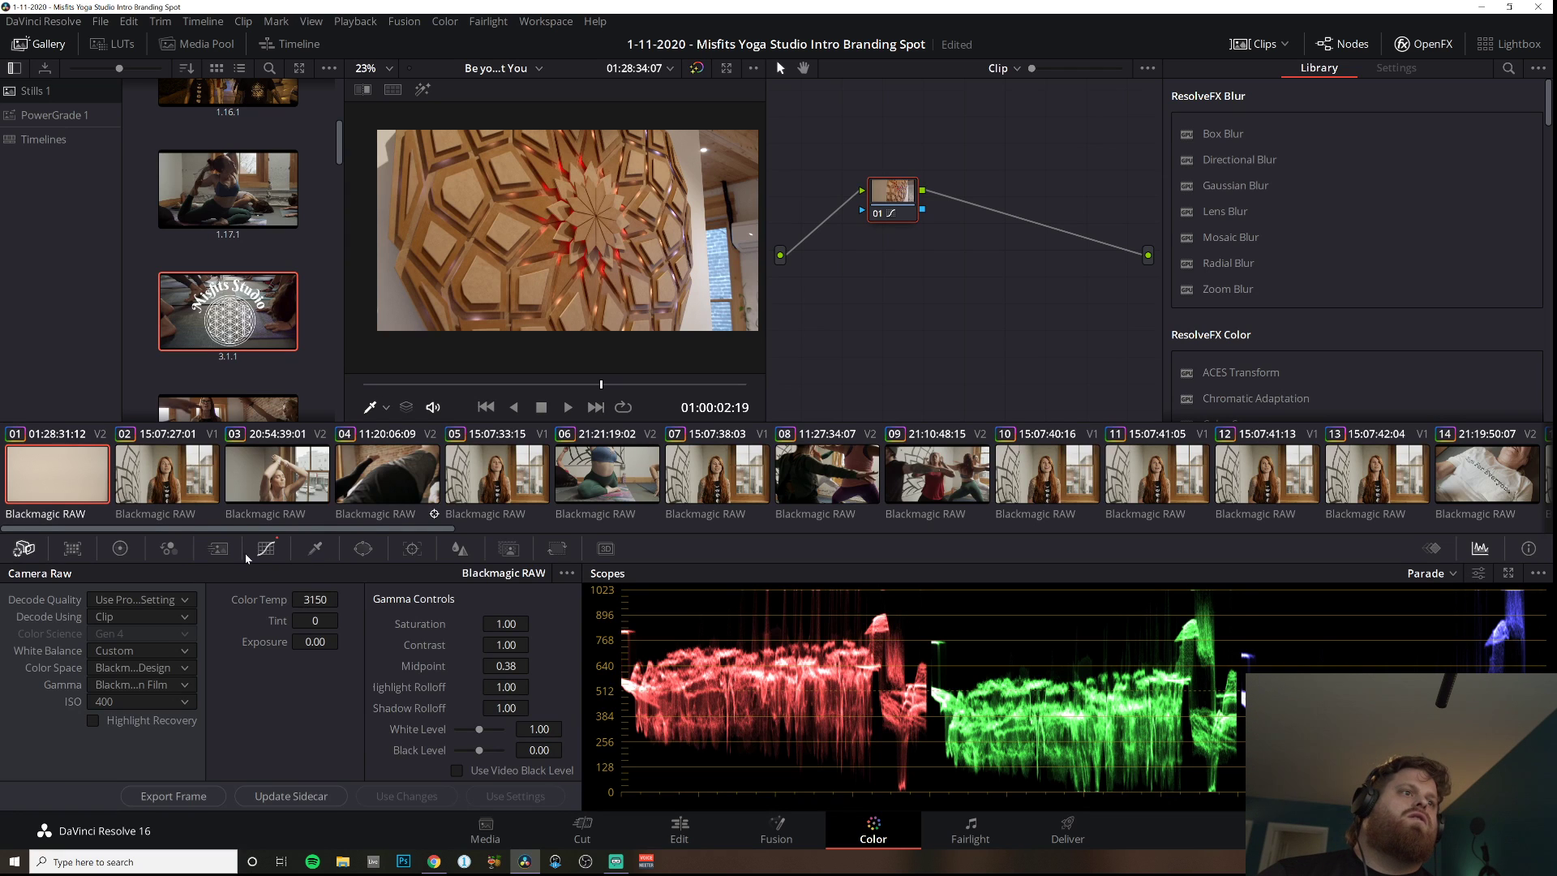
click(266, 549)
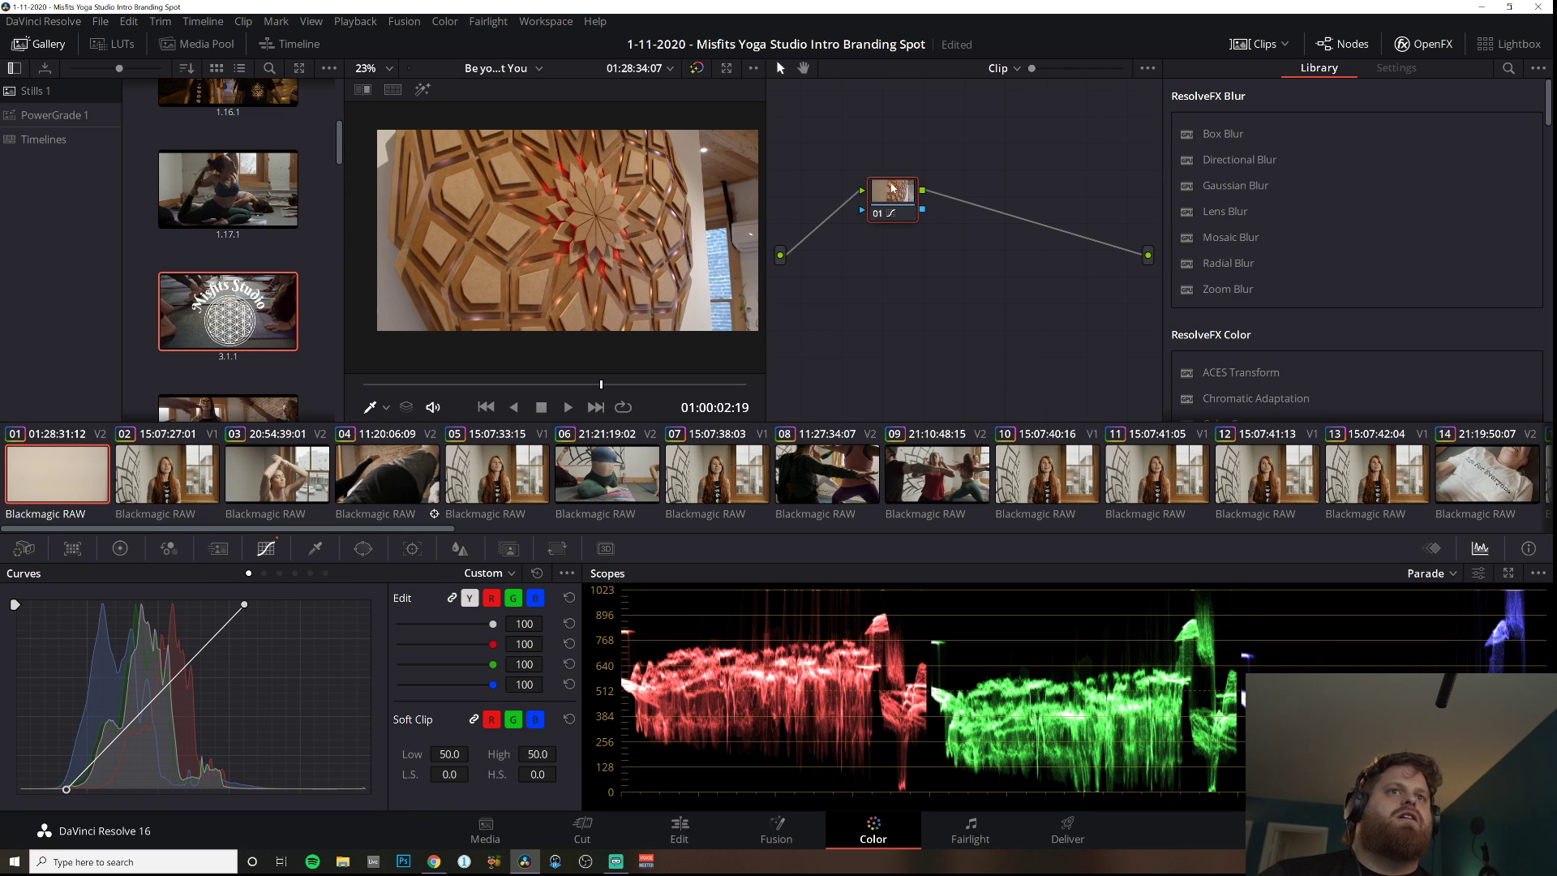
key(alt+s)
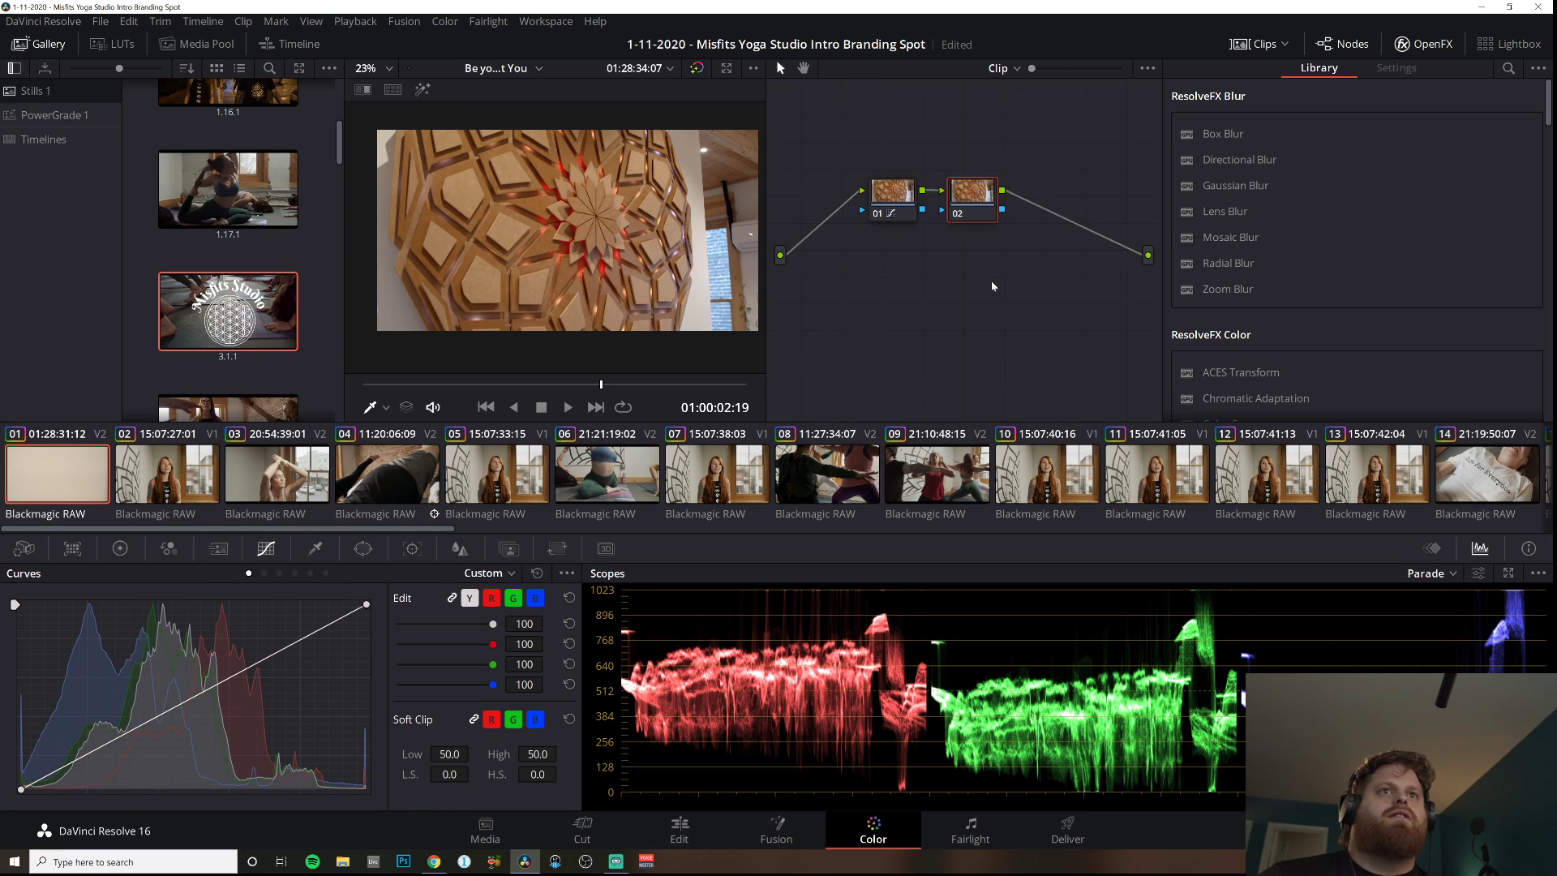
click(278, 573)
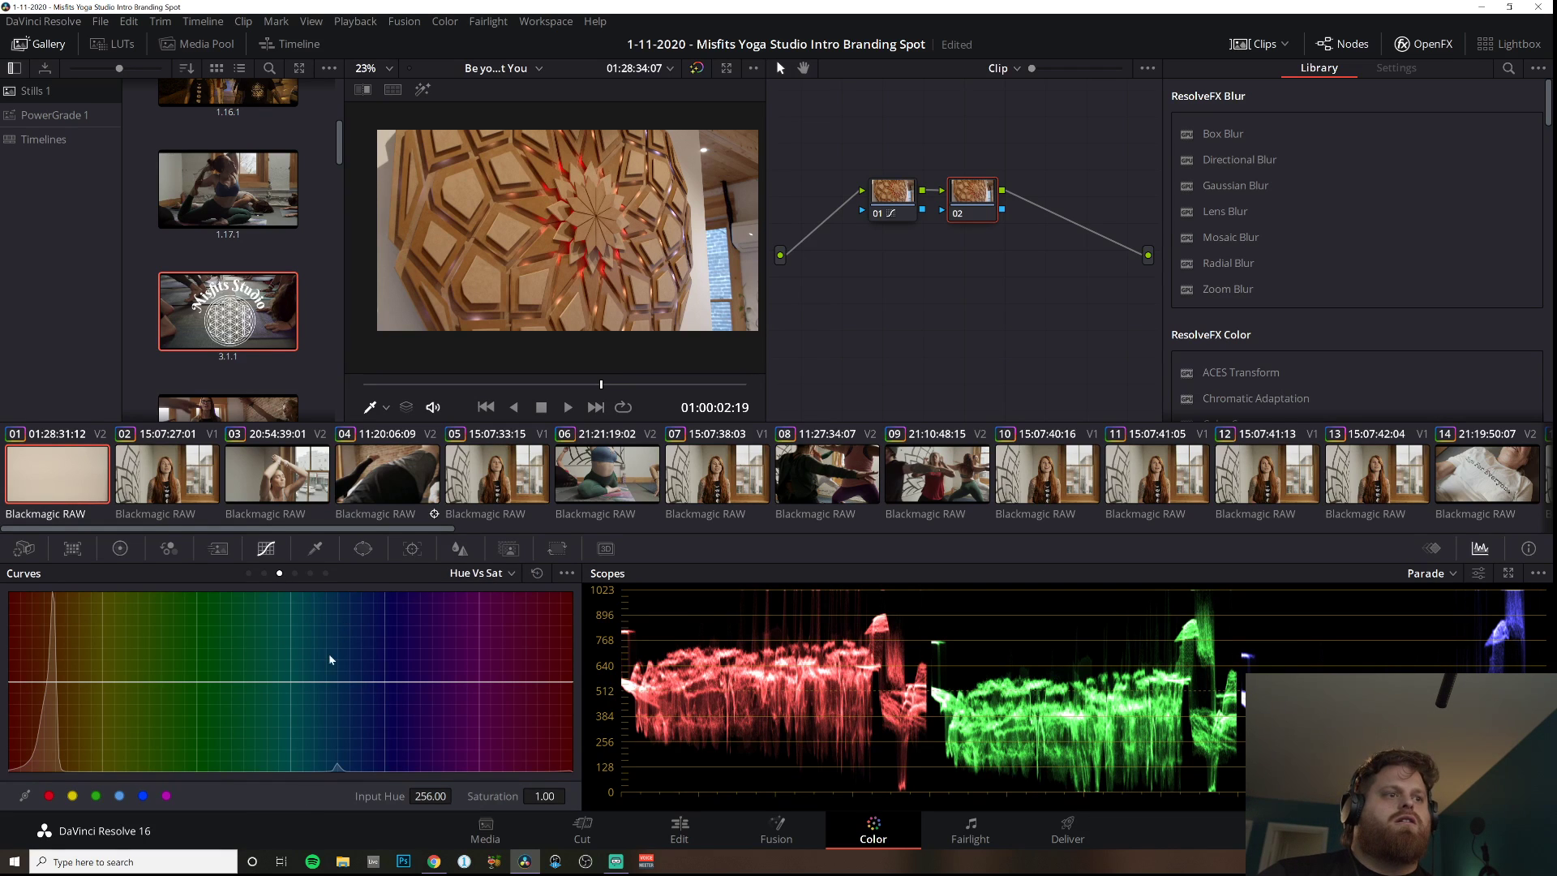
click(264, 573)
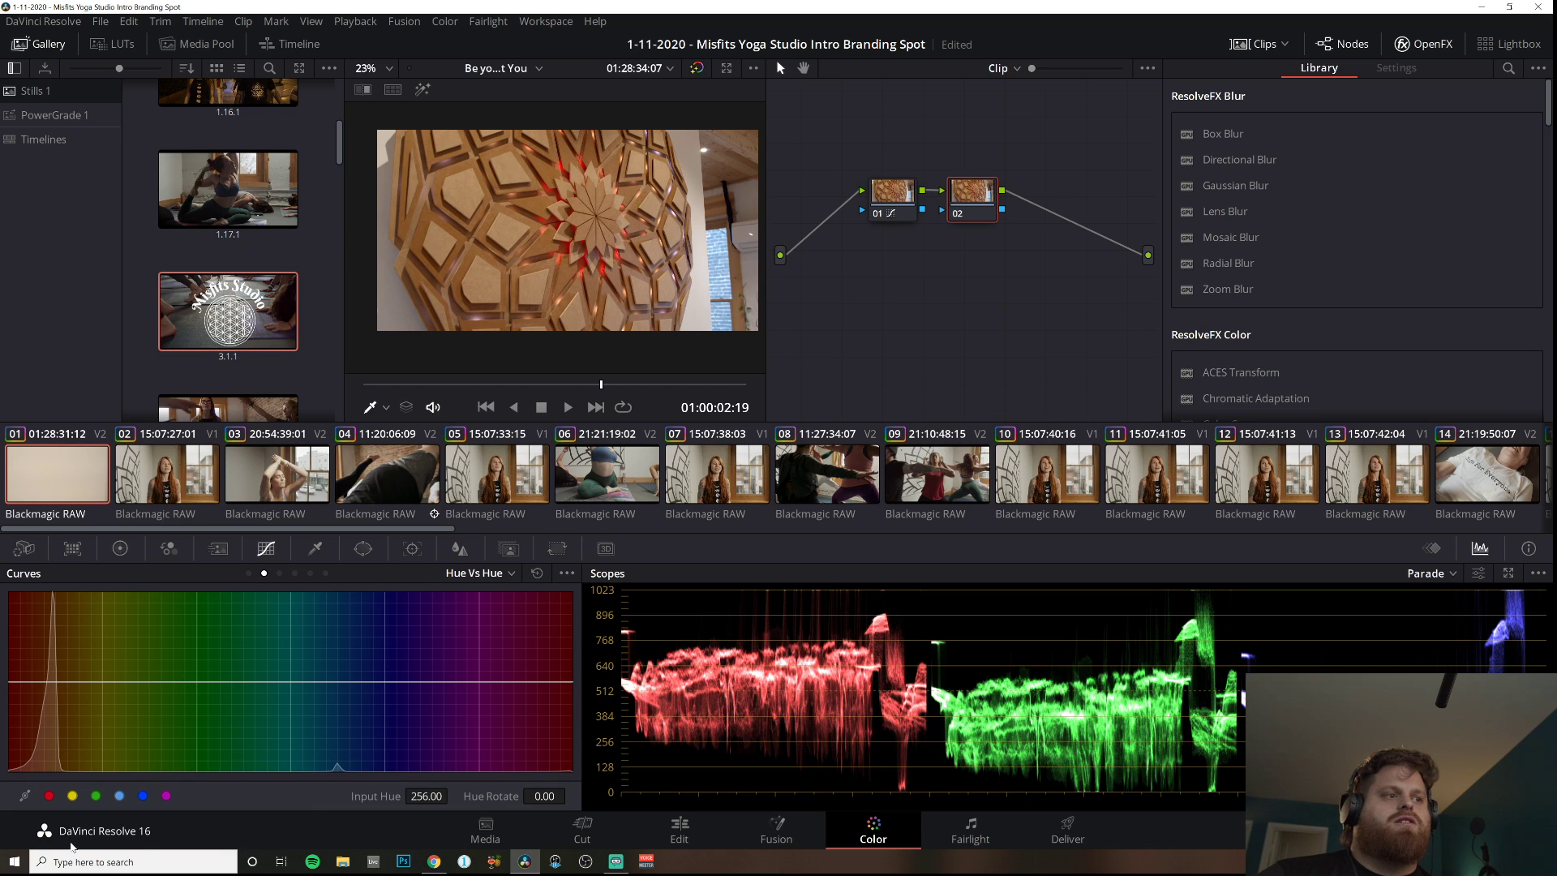
click(142, 795)
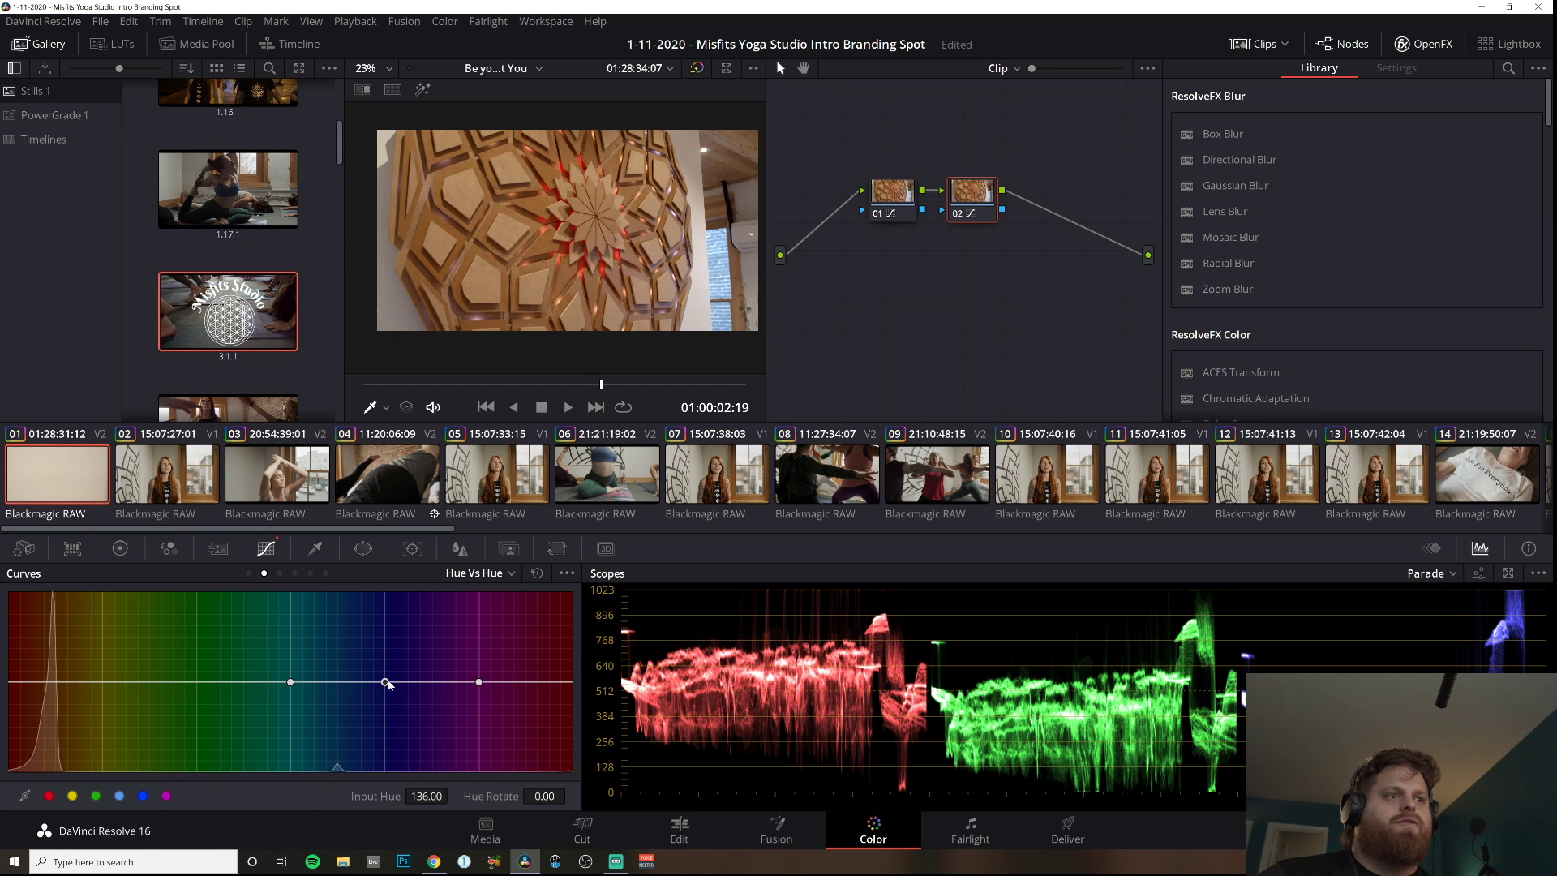
mouse_move(385, 682)
mouse_down()
mouse_move(369, 687)
mouse_move(348, 648)
mouse_move(338, 702)
mouse_move(345, 588)
mouse_move(334, 814)
mouse_move(360, 630)
mouse_move(372, 666)
mouse_up()
click(536, 574)
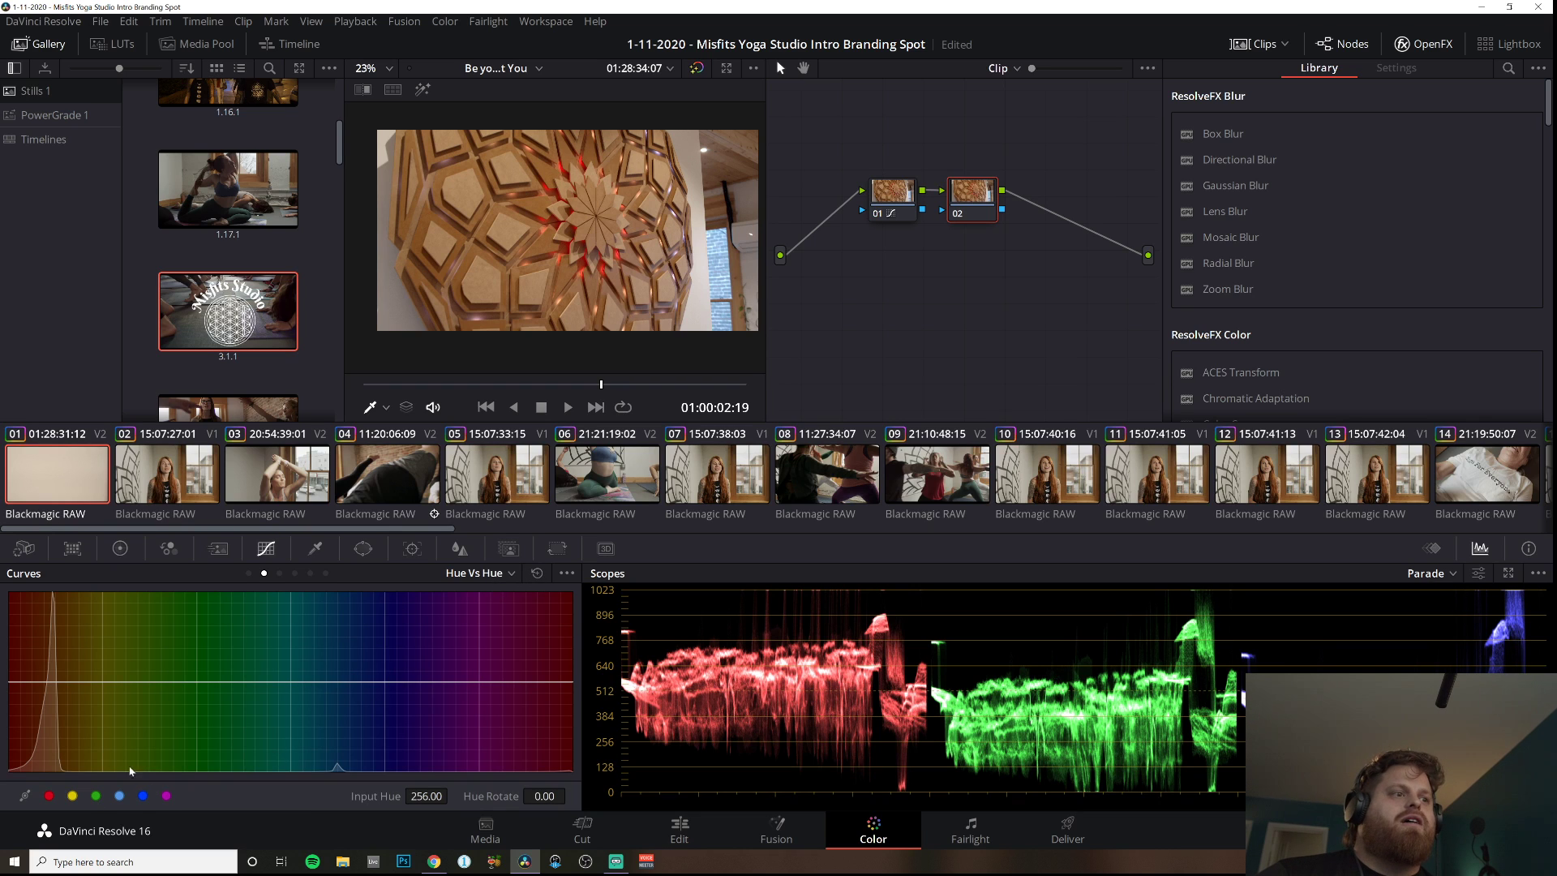
Reduce the blues on node 02 with a Hue Vs Sat point at input hue 117.97 and saturation 0.23.
click(279, 574)
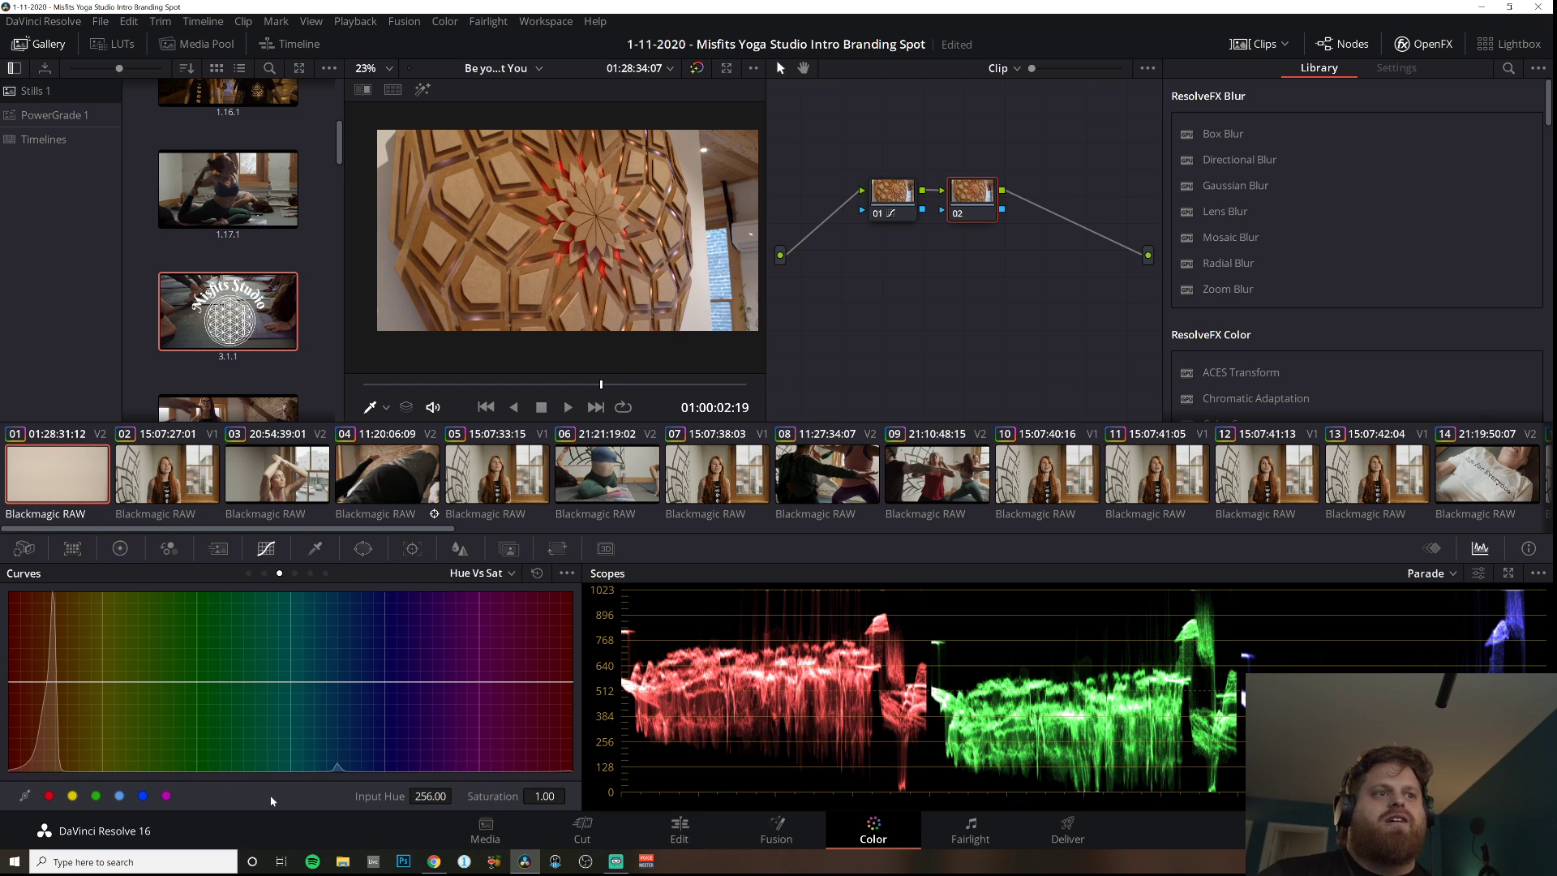
click(143, 795)
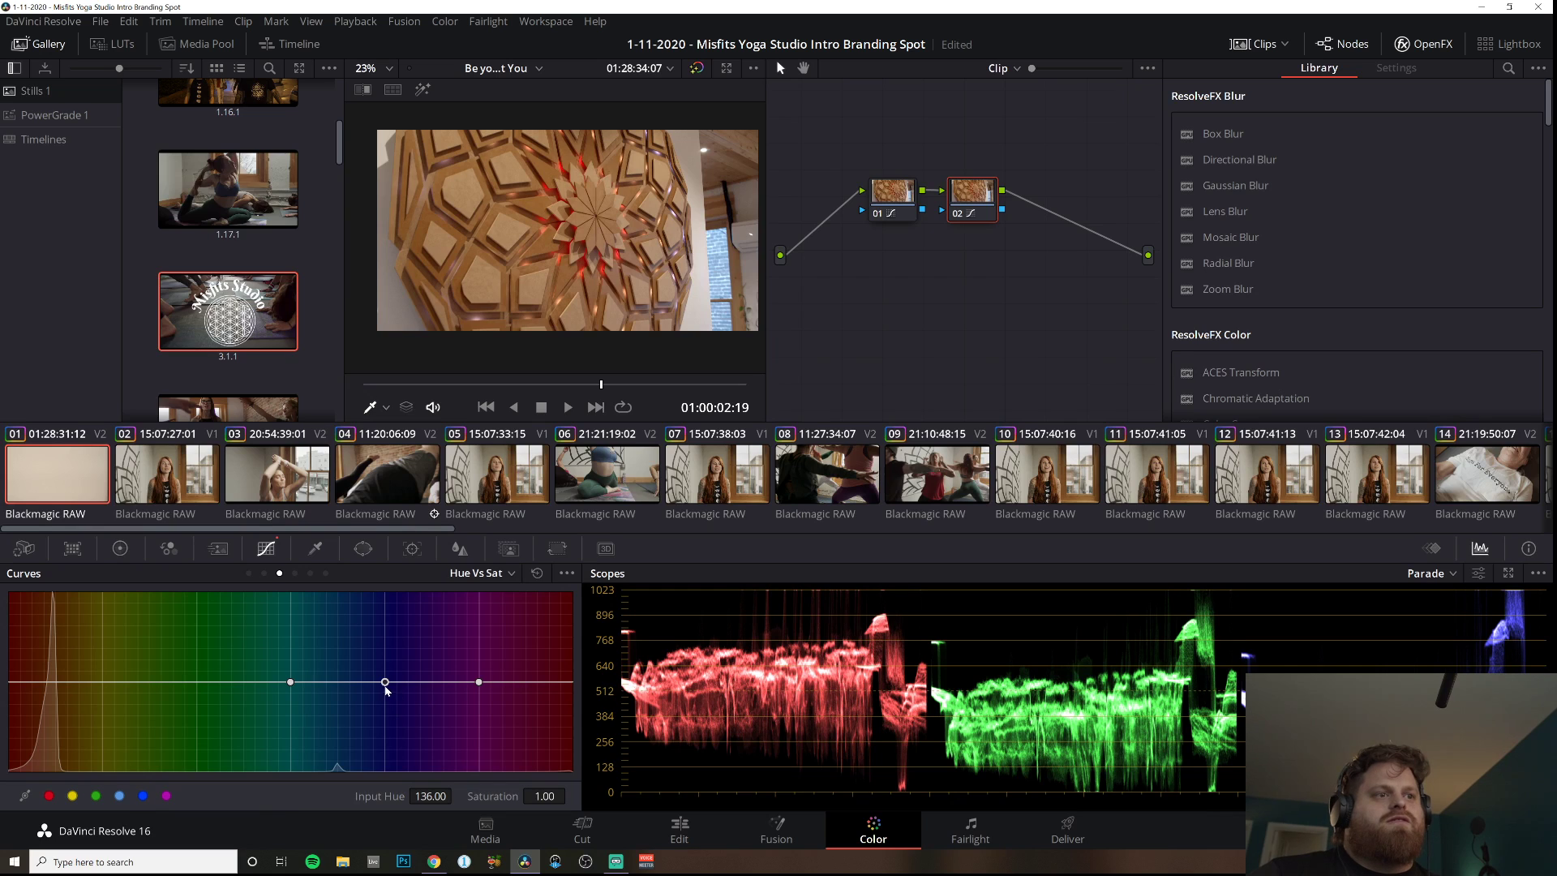
drag(385, 682, 357, 751)
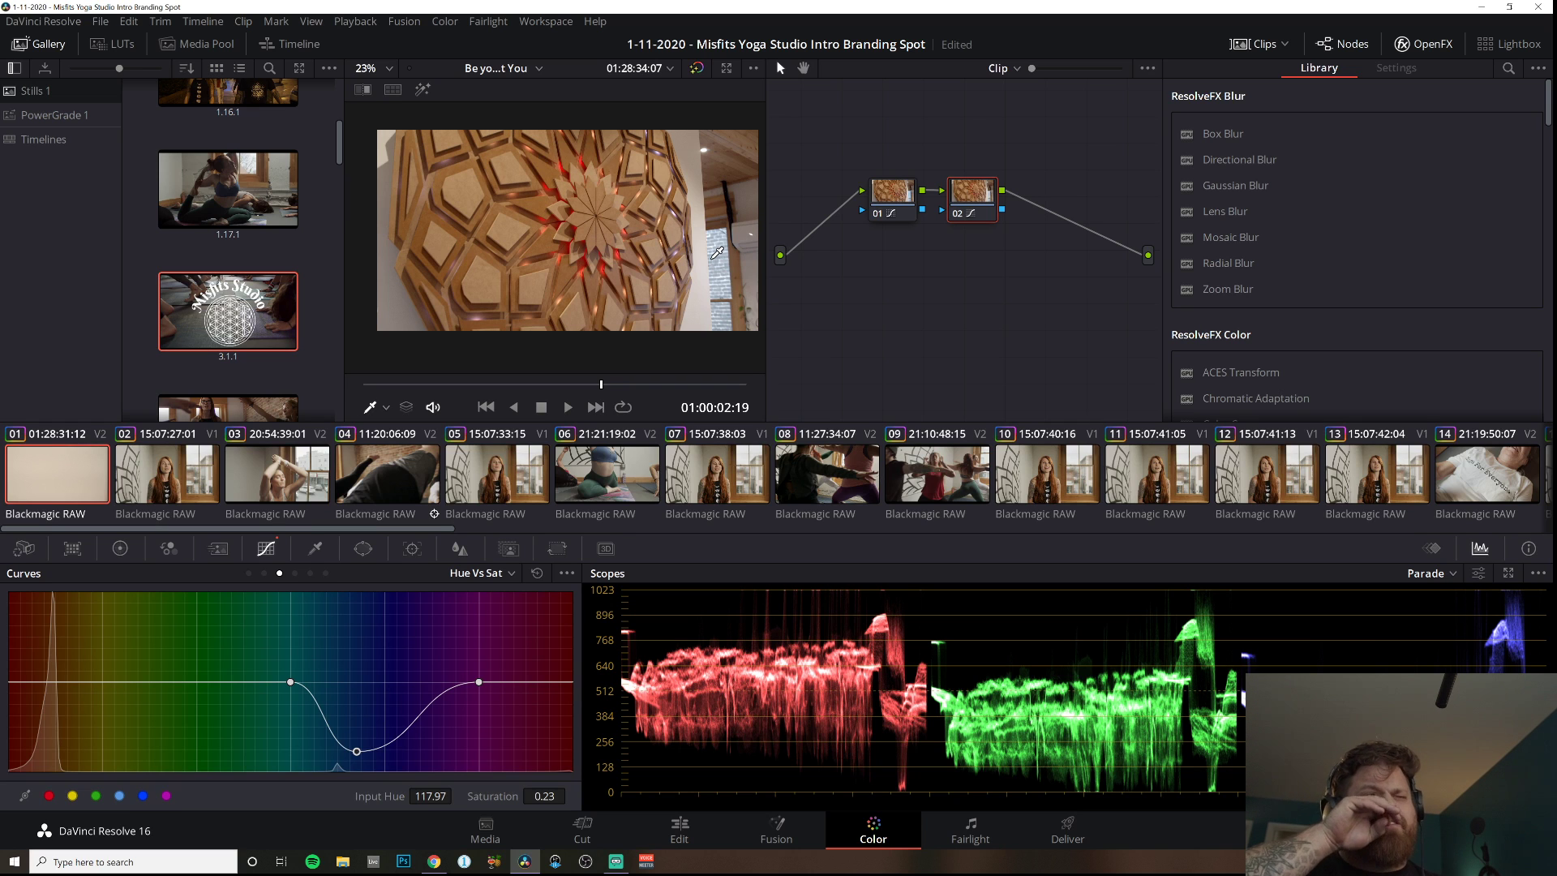
Compare clip 03 with clip 01 during playback, and soften the blue desaturation on node 02's Hue Vs Sat curve.
click(280, 501)
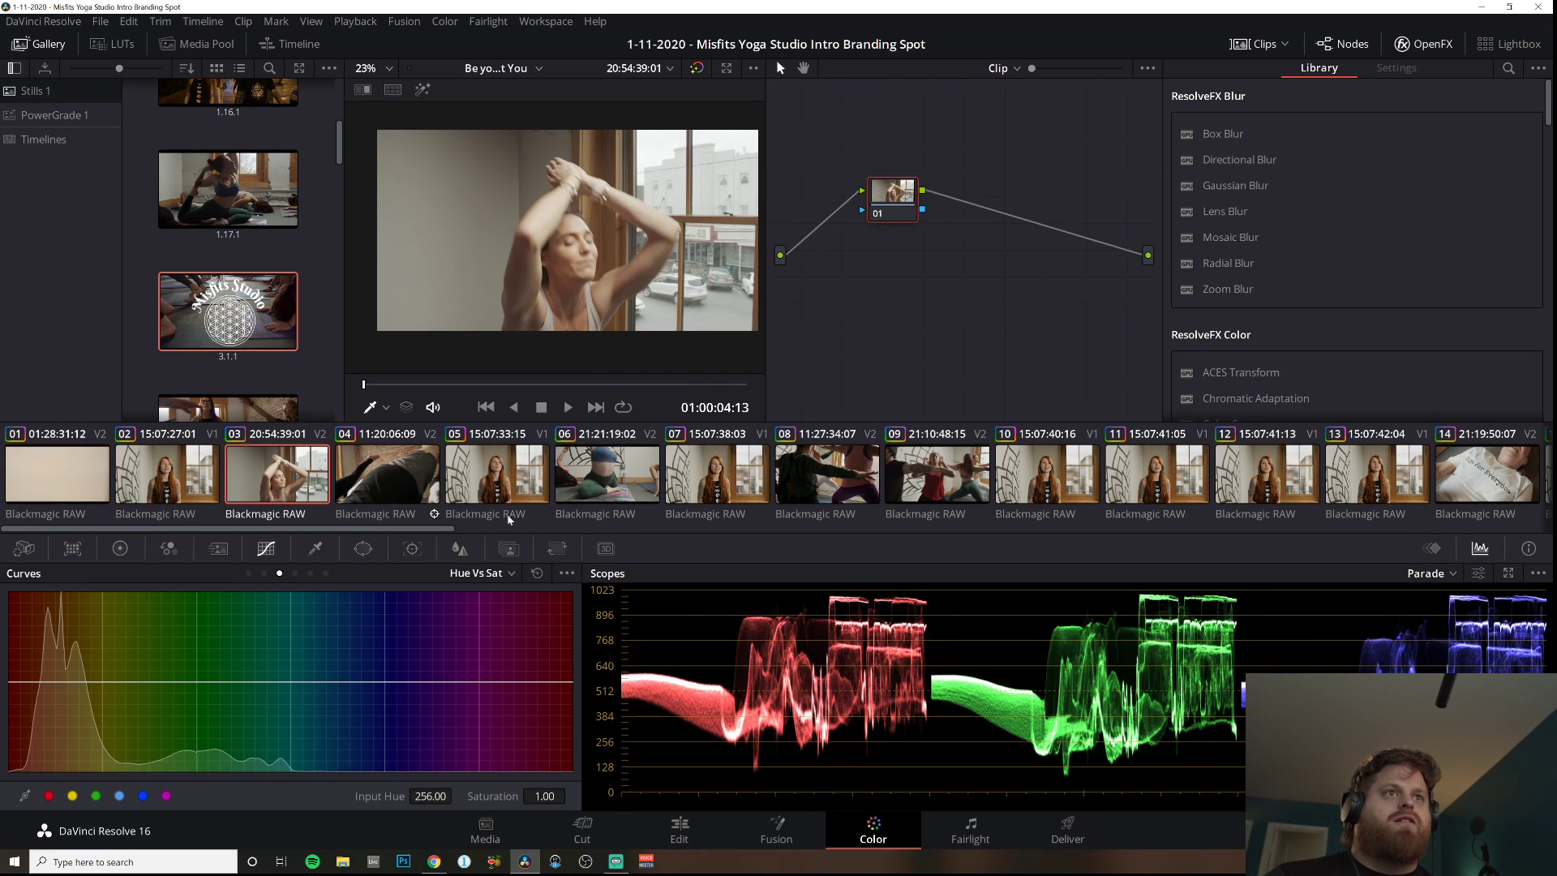
click(76, 477)
key(space)
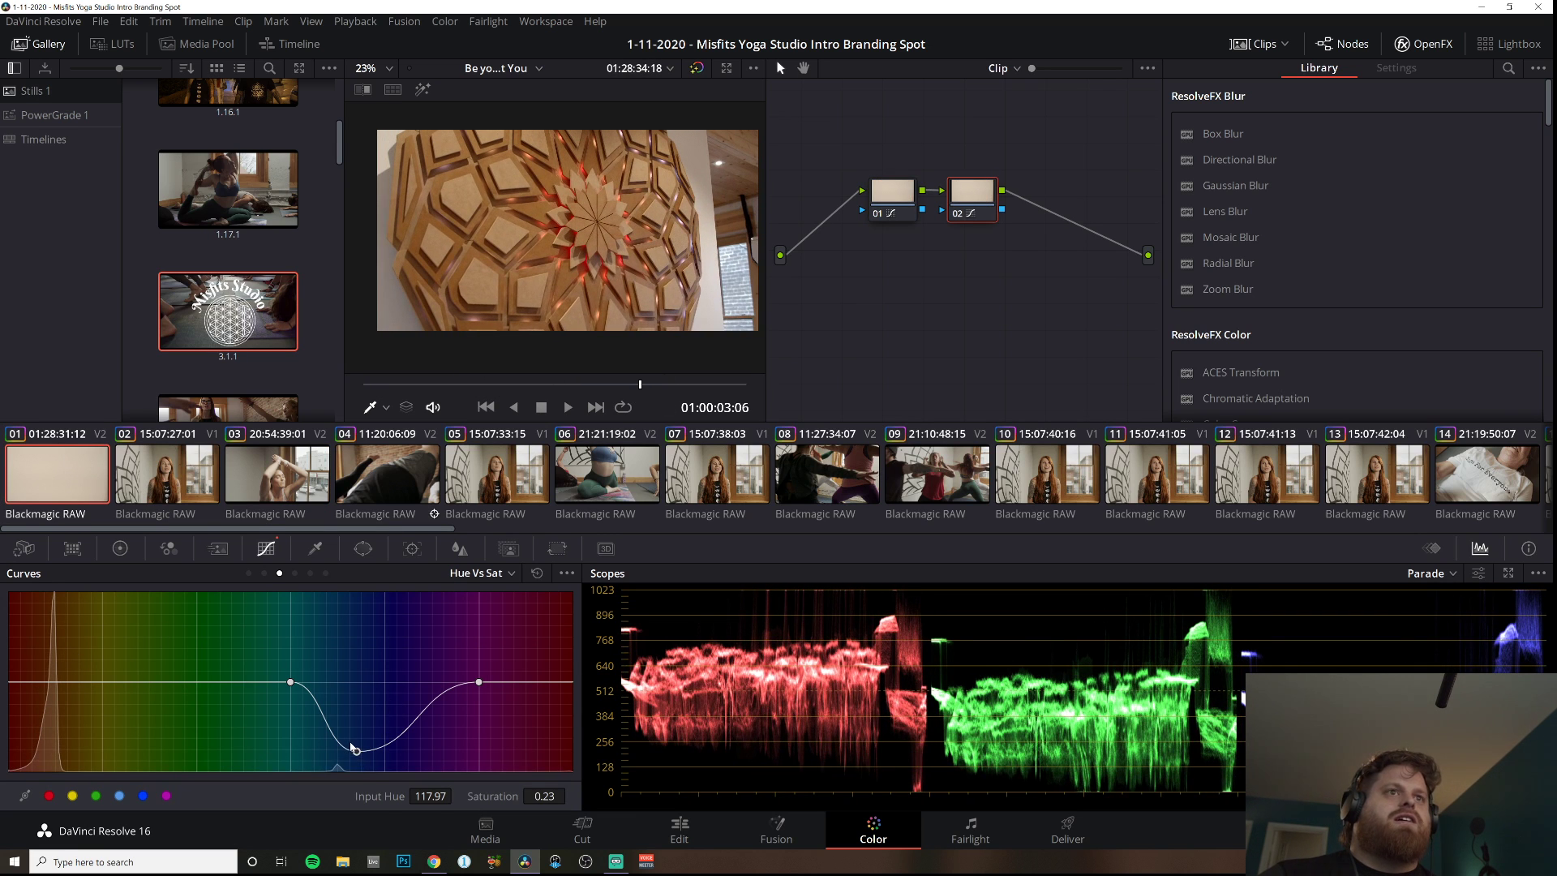
drag(357, 752, 363, 714)
Add serial node 03 on clip 01 and set its saturation to 62.20.
click(121, 549)
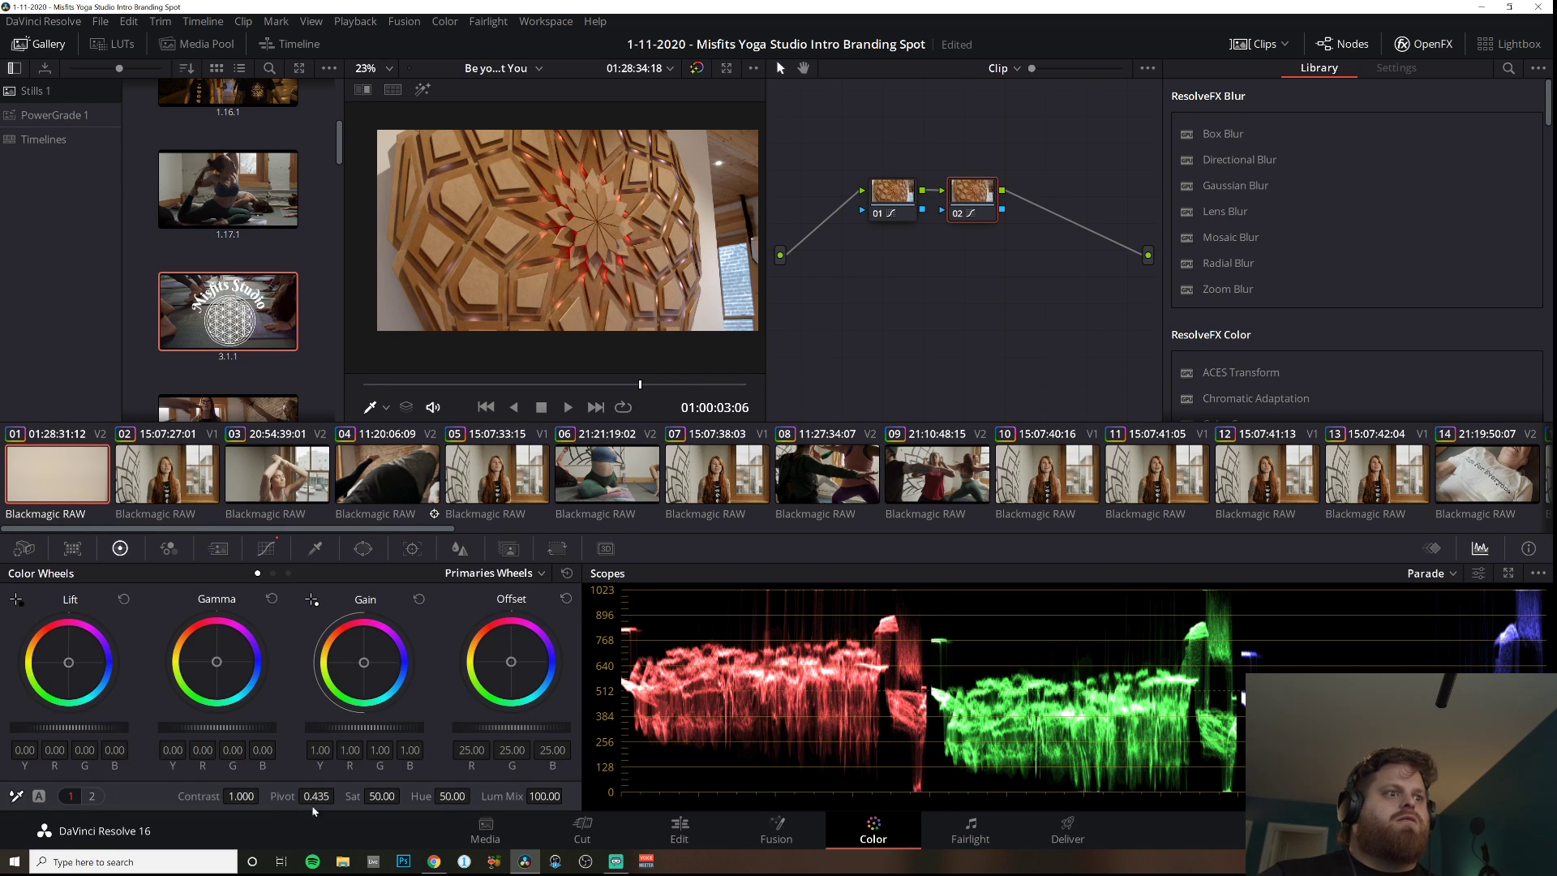
key(alt+s)
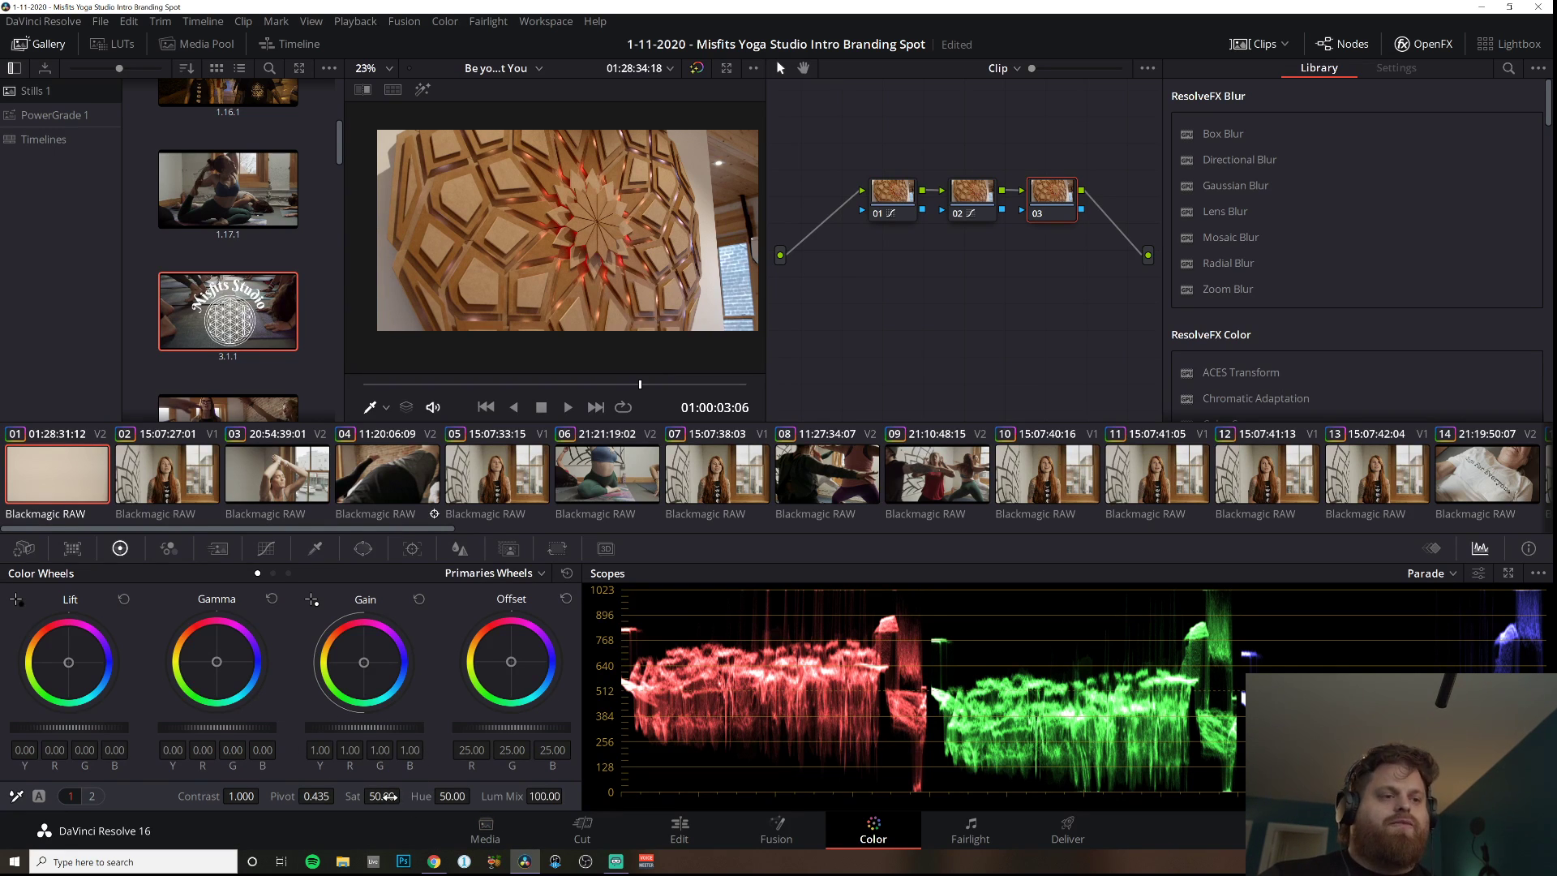
drag(385, 798, 403, 795)
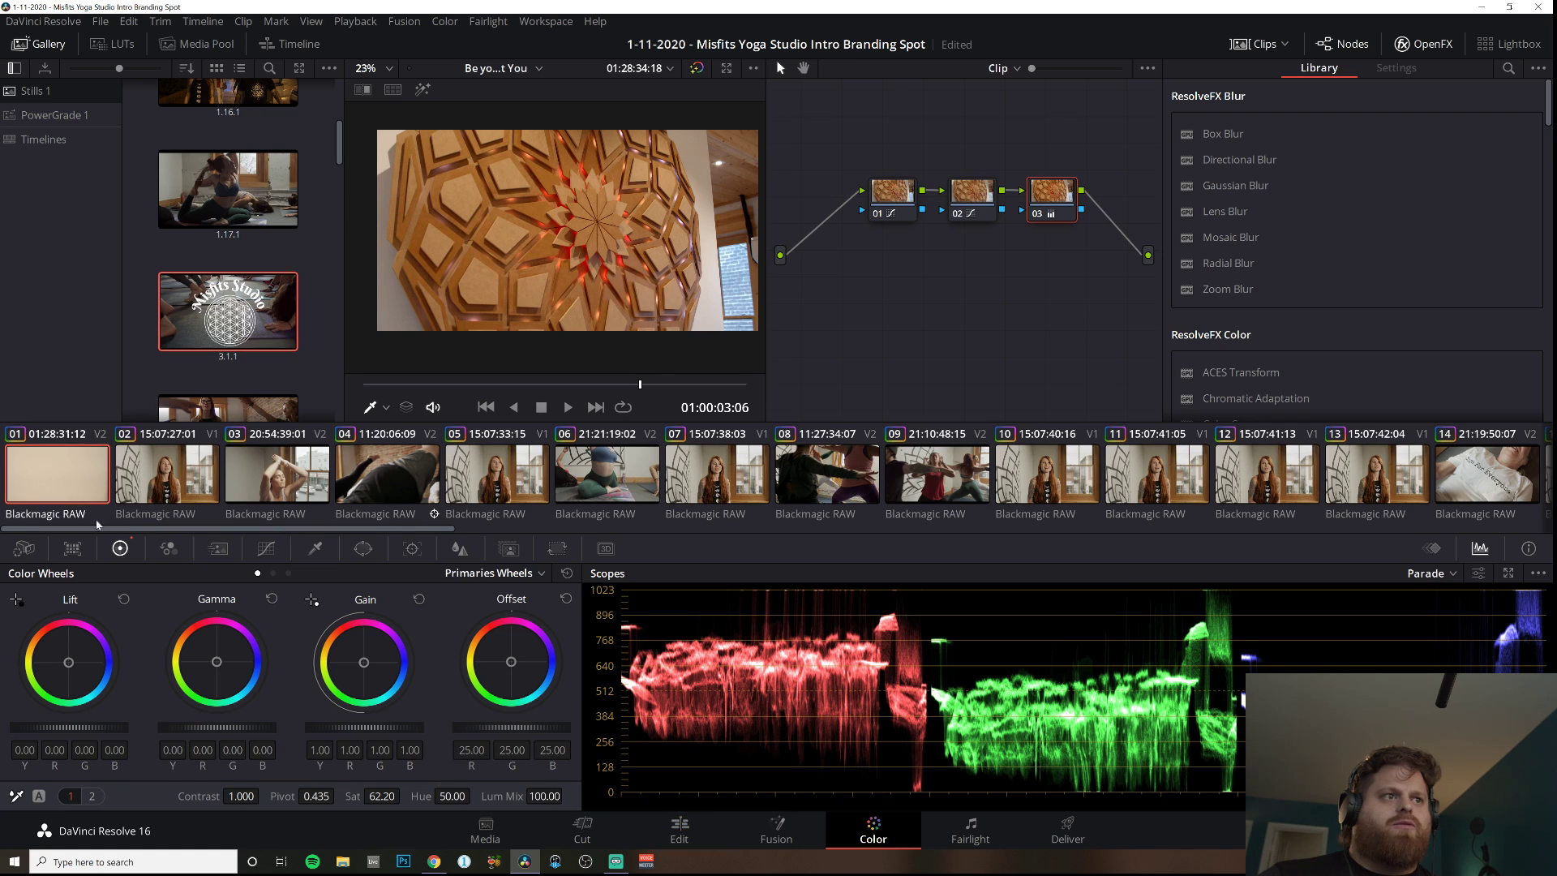
Compare clip 02's camera raw settings with clip 01's, and review the graded artwork up to 01:00:03:18.
click(273, 551)
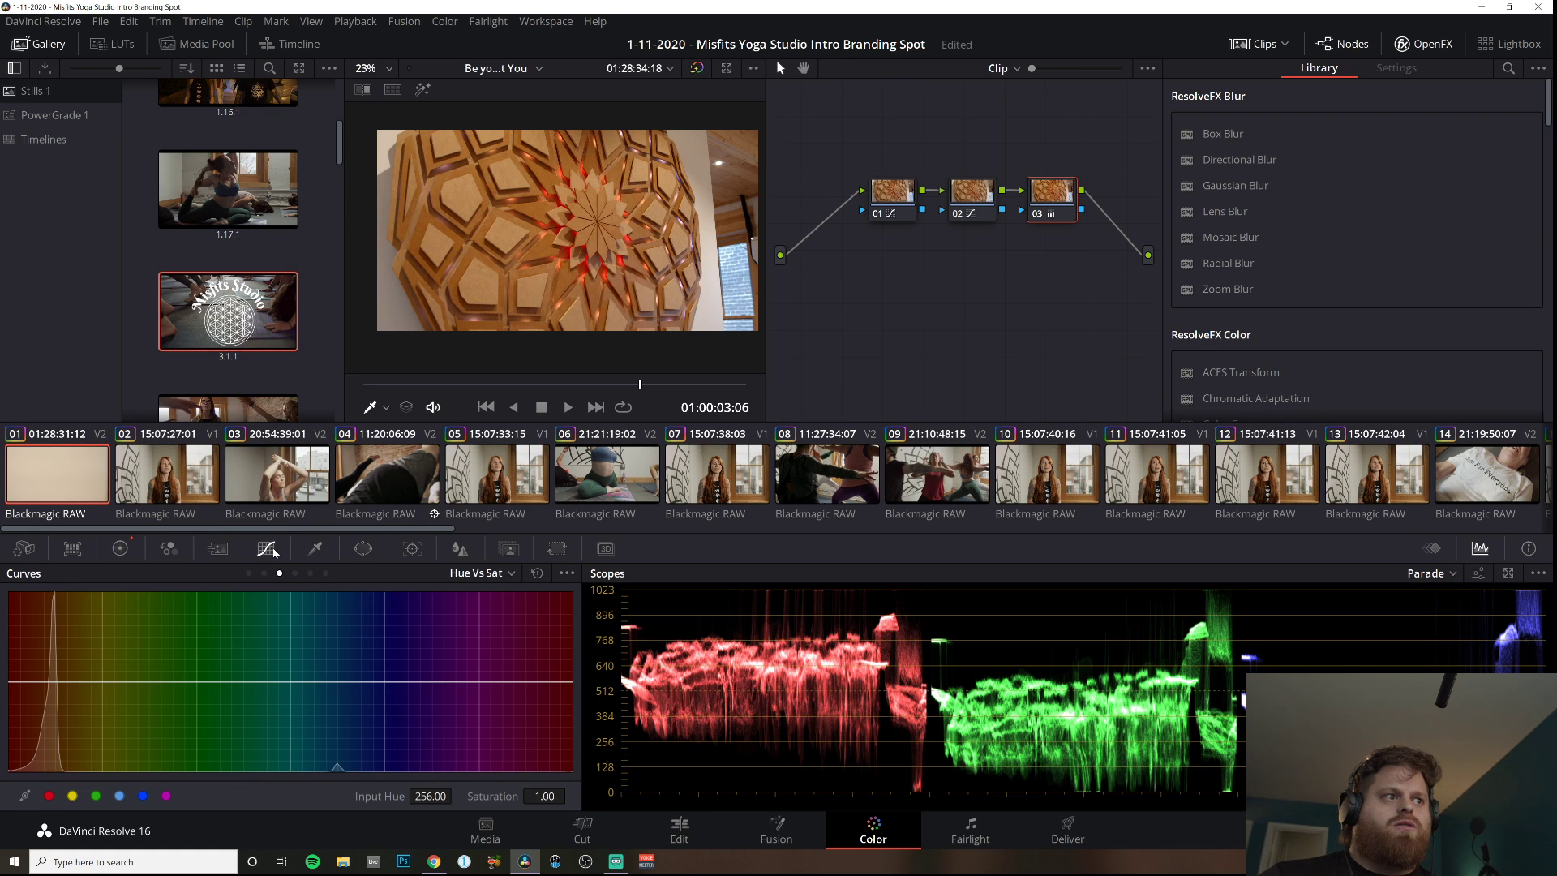
click(25, 548)
click(180, 477)
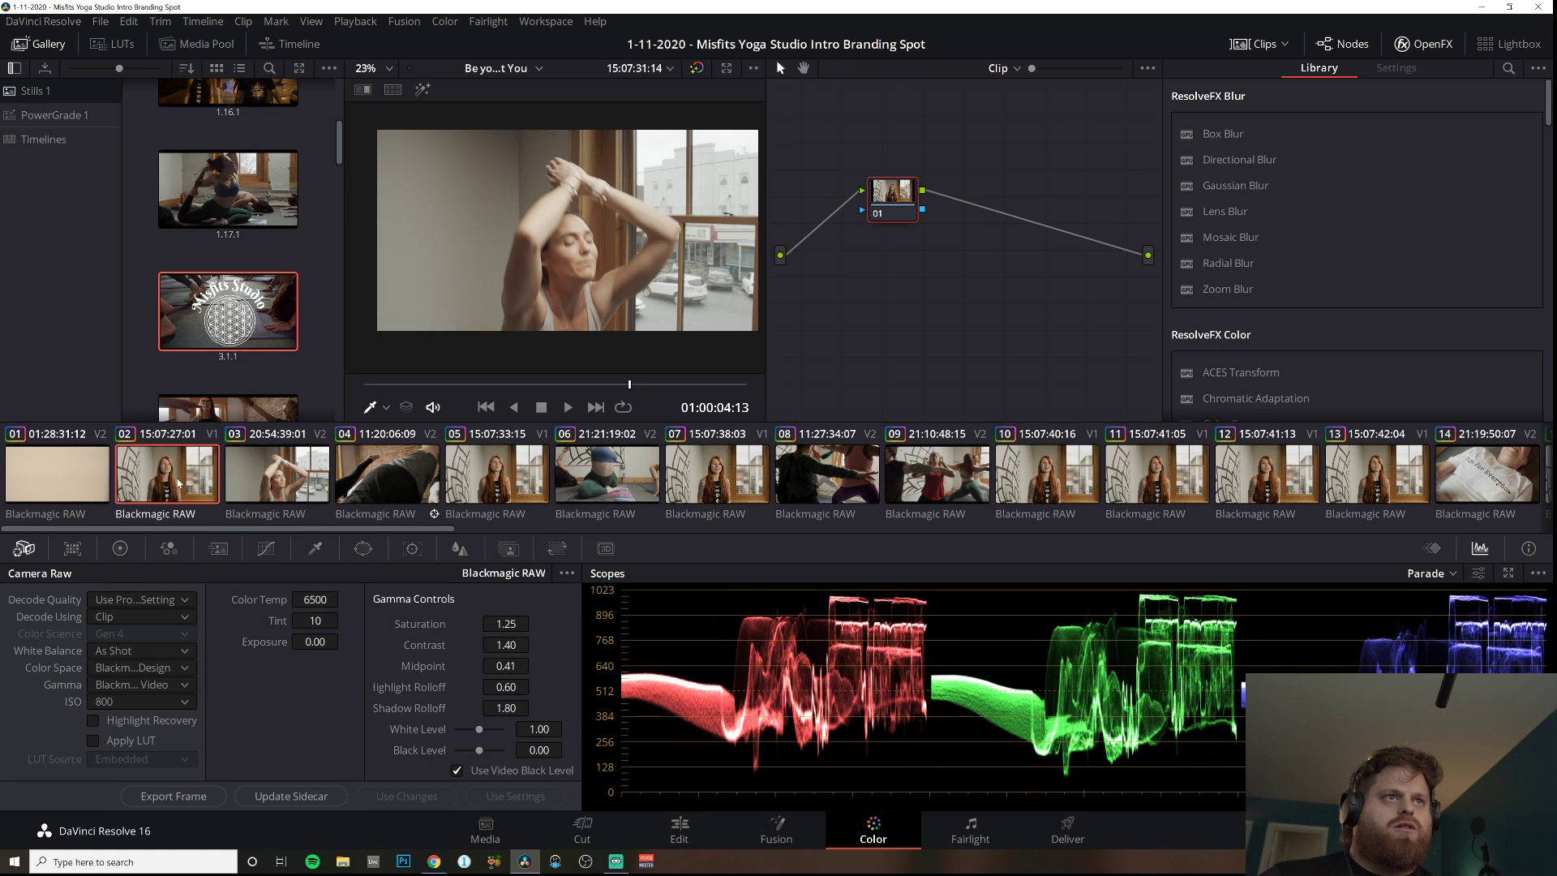
click(58, 496)
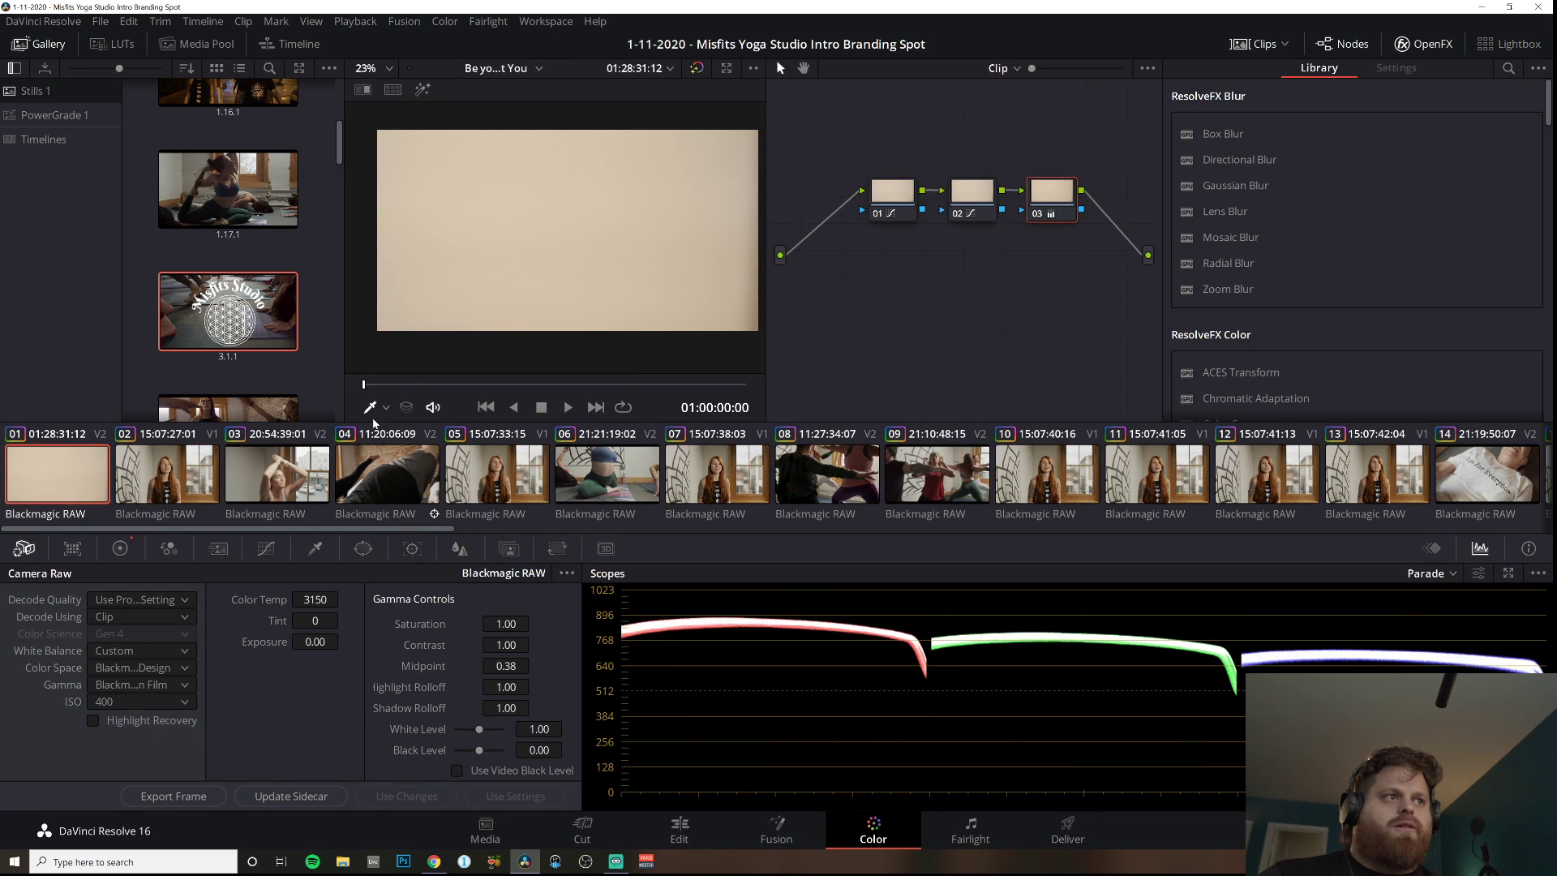
drag(367, 385, 685, 398)
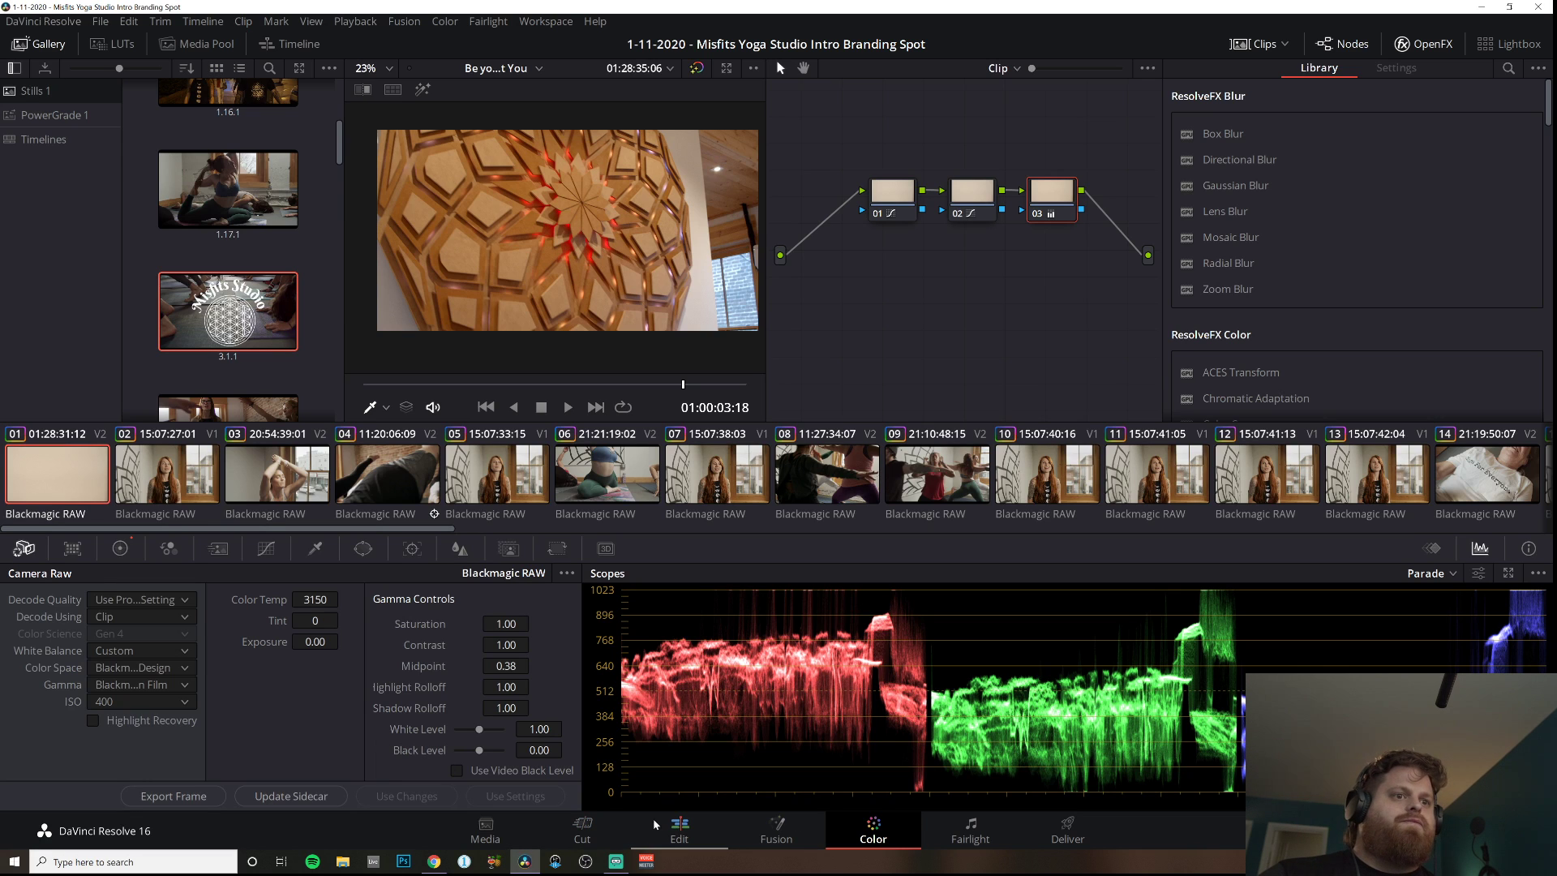
Add a False Color 3.65 node to the timeline-level node graph and connect it between the graph's source and output.
click(1001, 69)
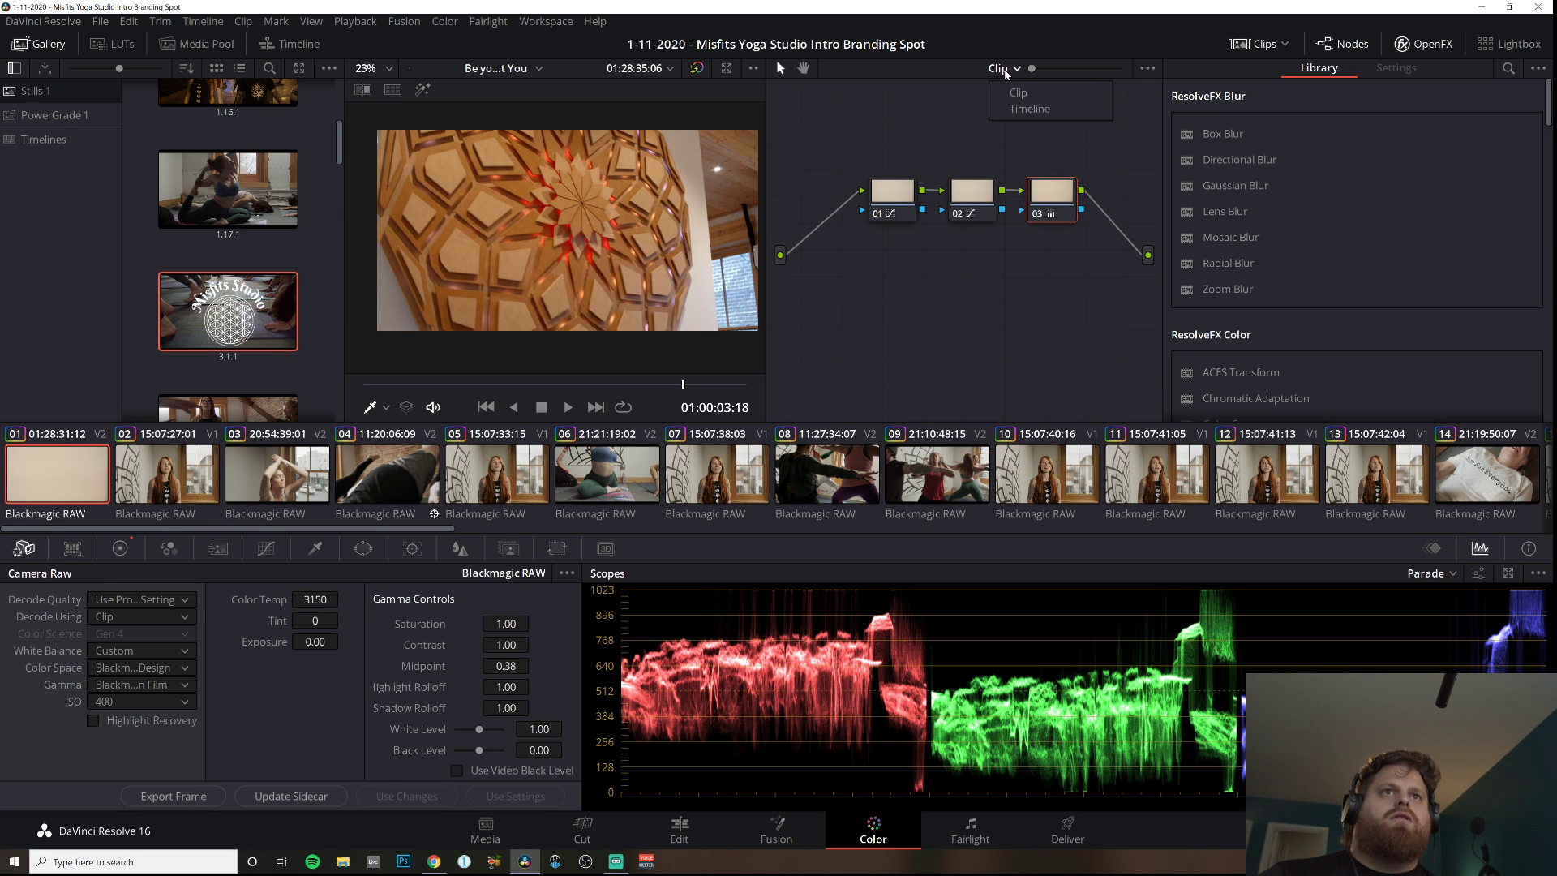
click(1024, 110)
scroll(1295, 323, down, 5)
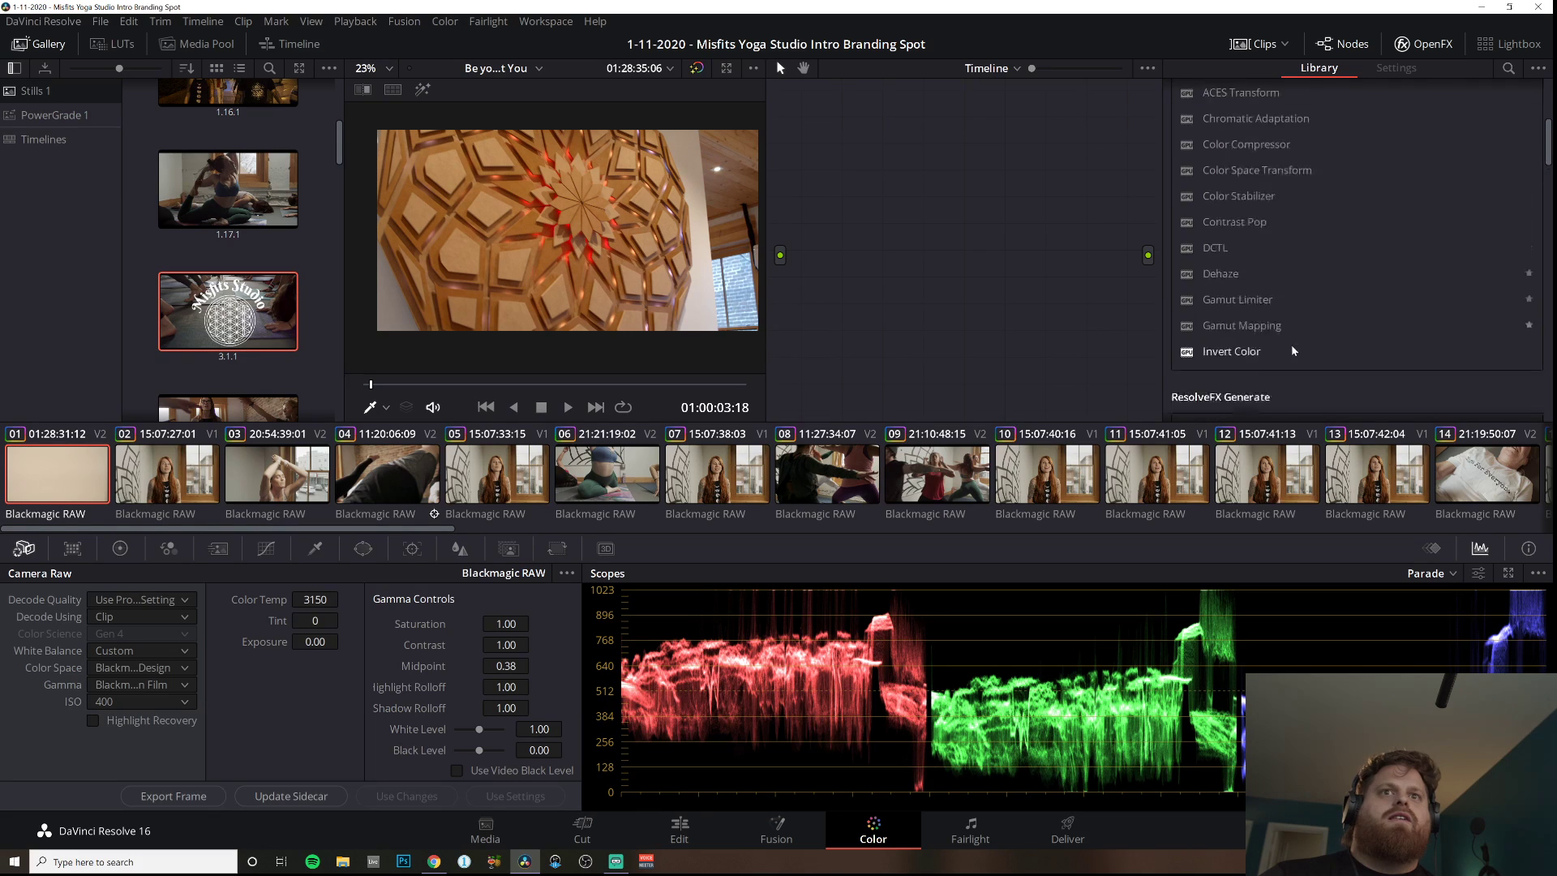
scroll(1286, 344, down, 5)
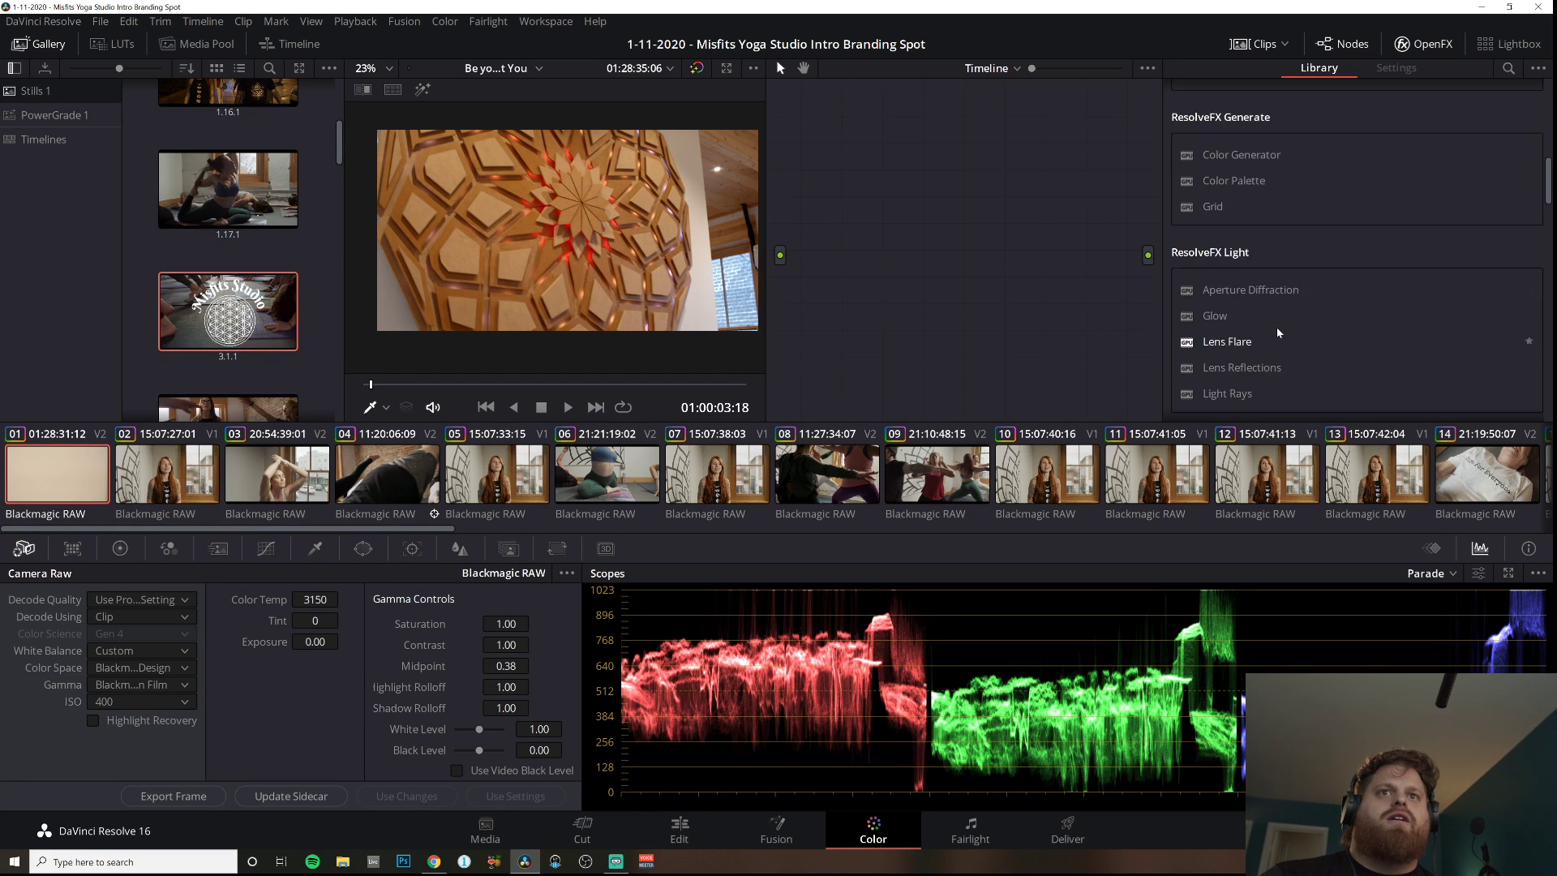
scroll(1279, 328, down, 6)
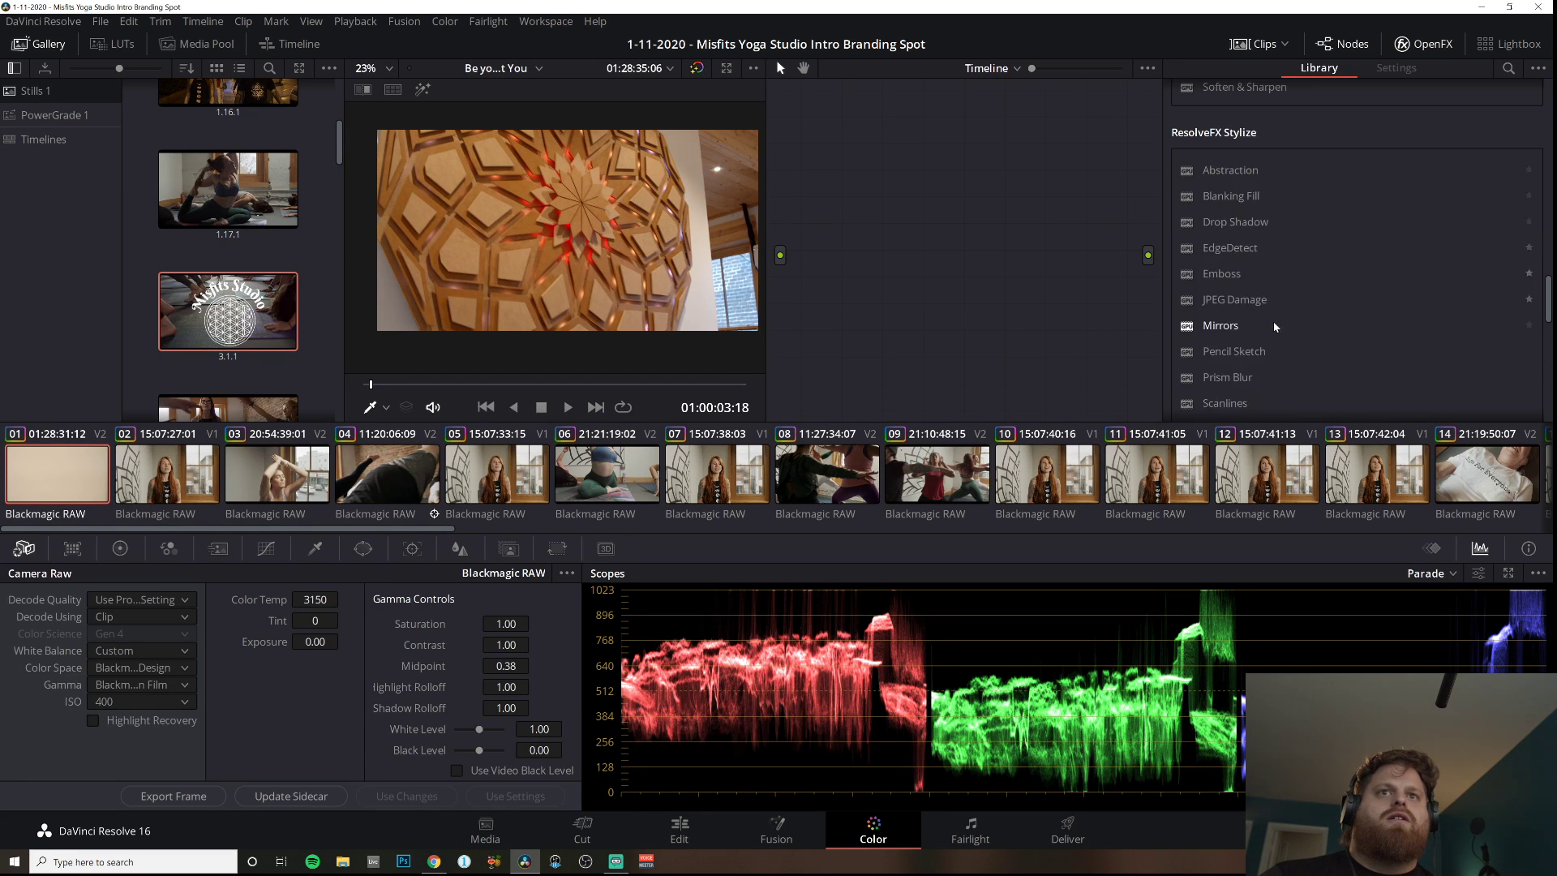
scroll(1273, 333, down, 6)
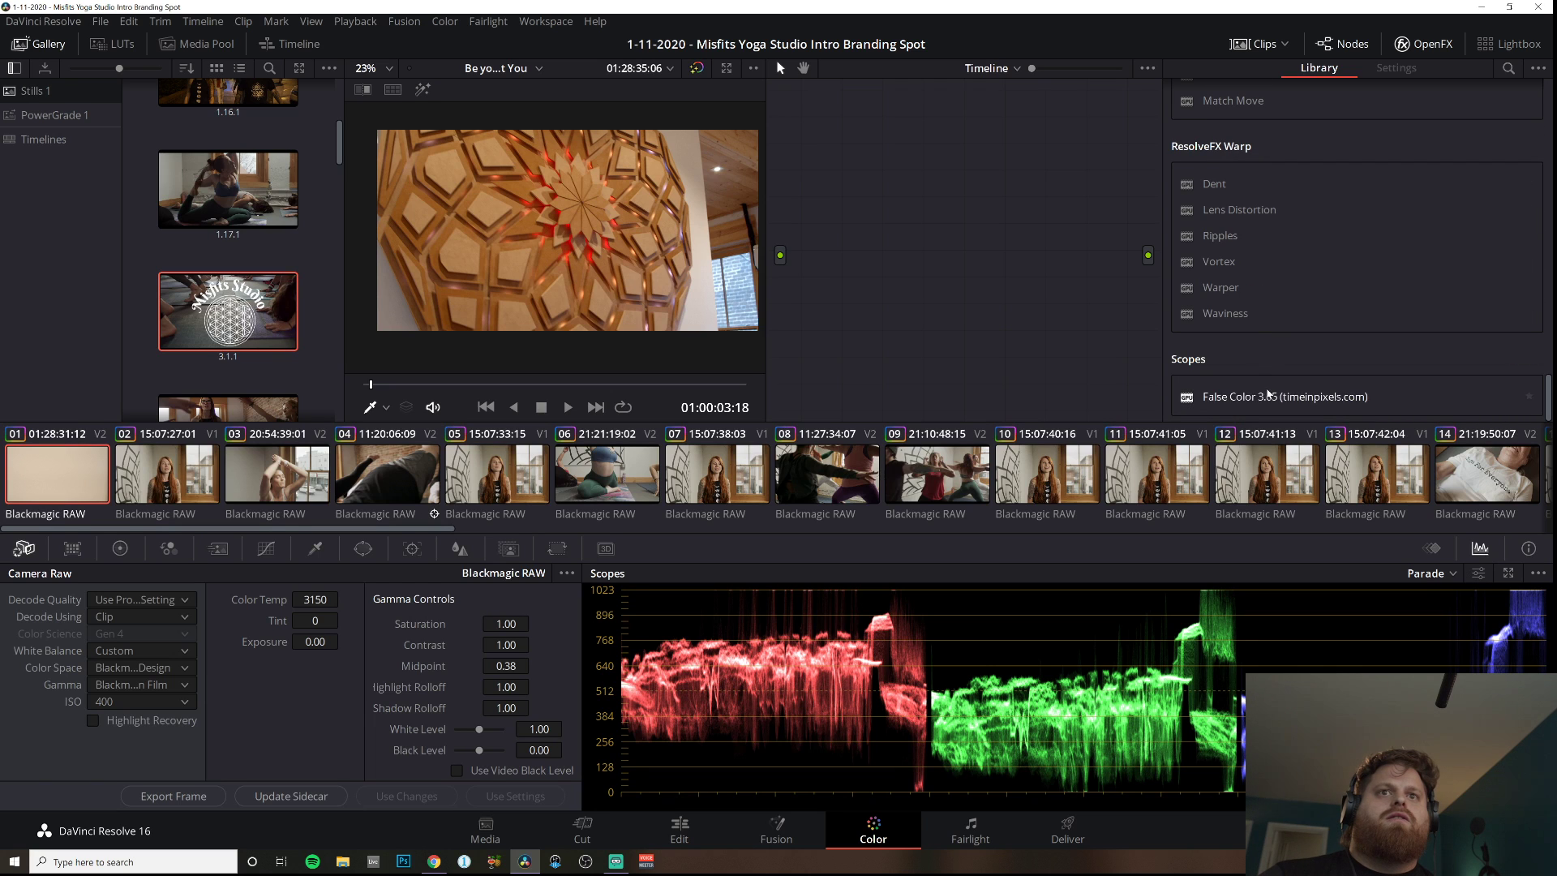
drag(1269, 396, 897, 261)
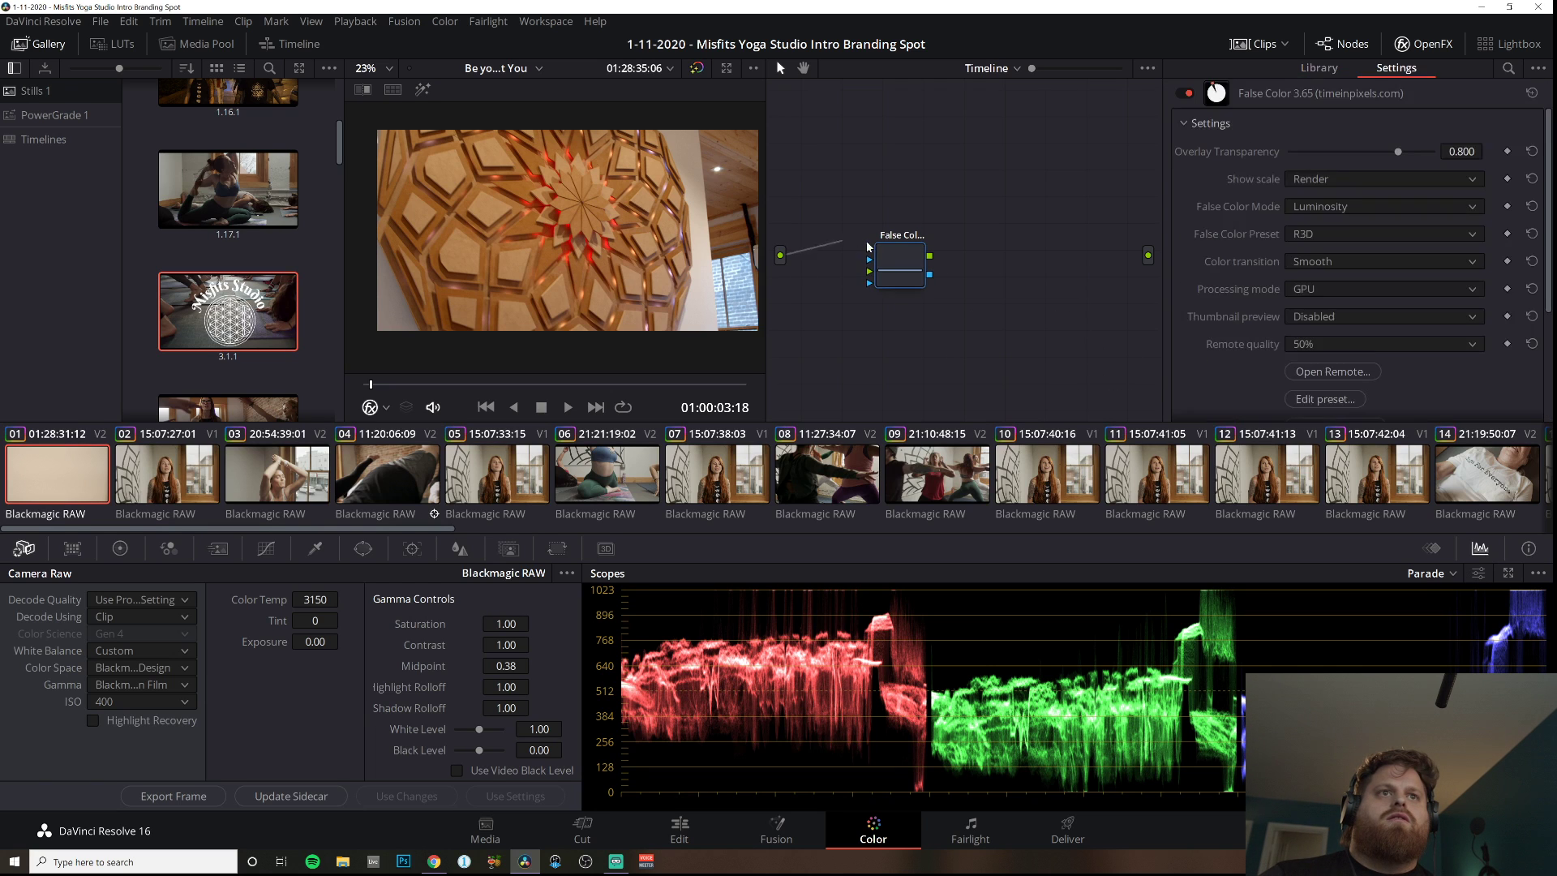
drag(776, 254, 1148, 255)
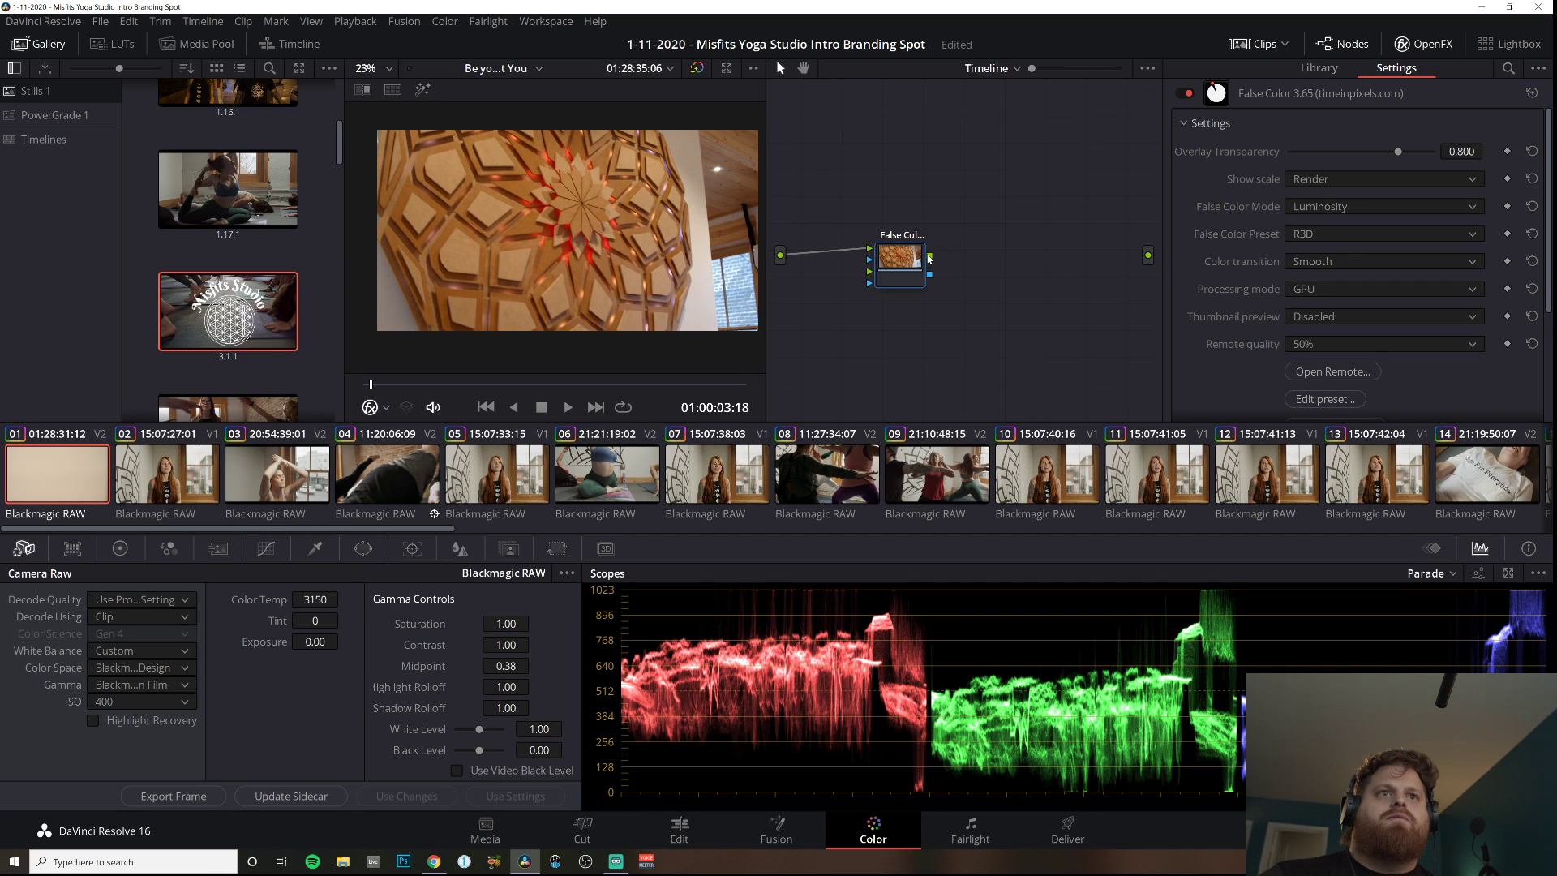
drag(929, 258, 1148, 254)
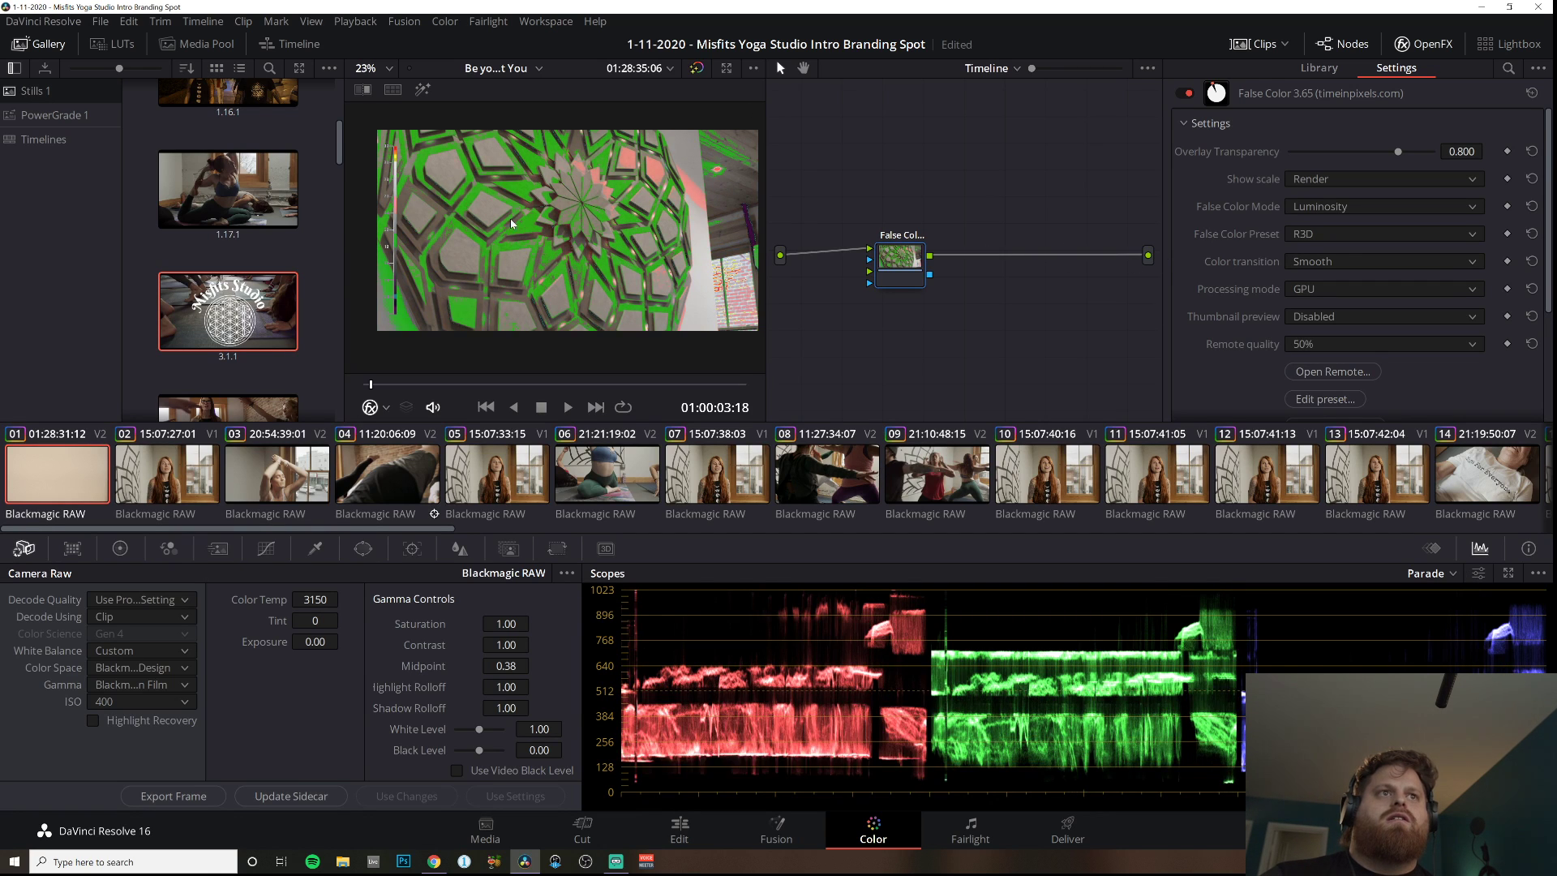
Set the False Color preset to BlackMagic Video Assist.
click(1346, 234)
click(1329, 234)
click(1328, 234)
click(1321, 221)
click(1322, 230)
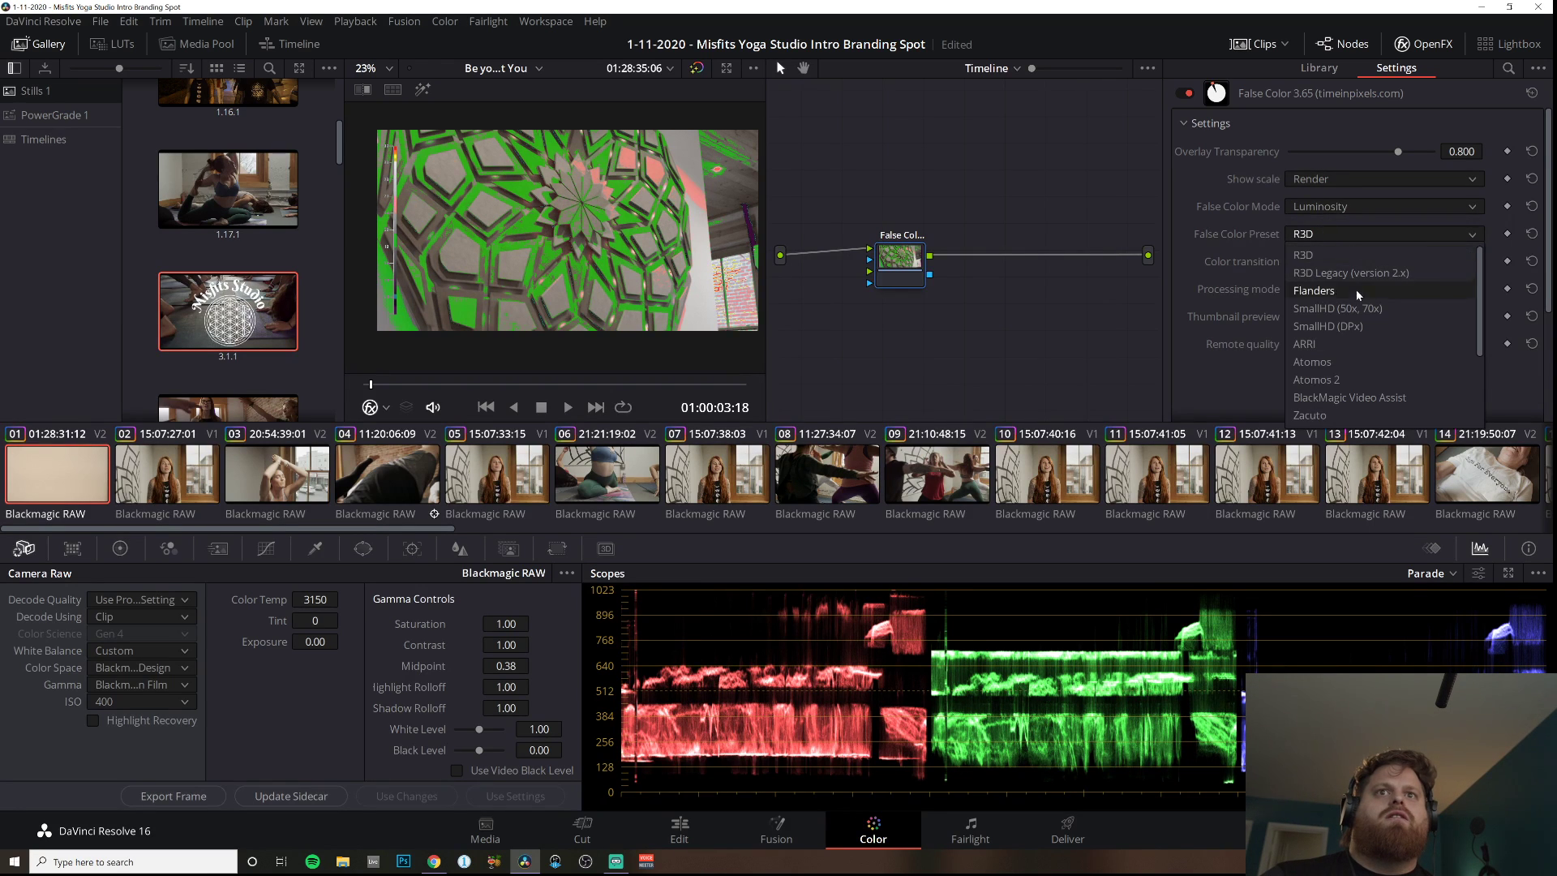
click(1330, 397)
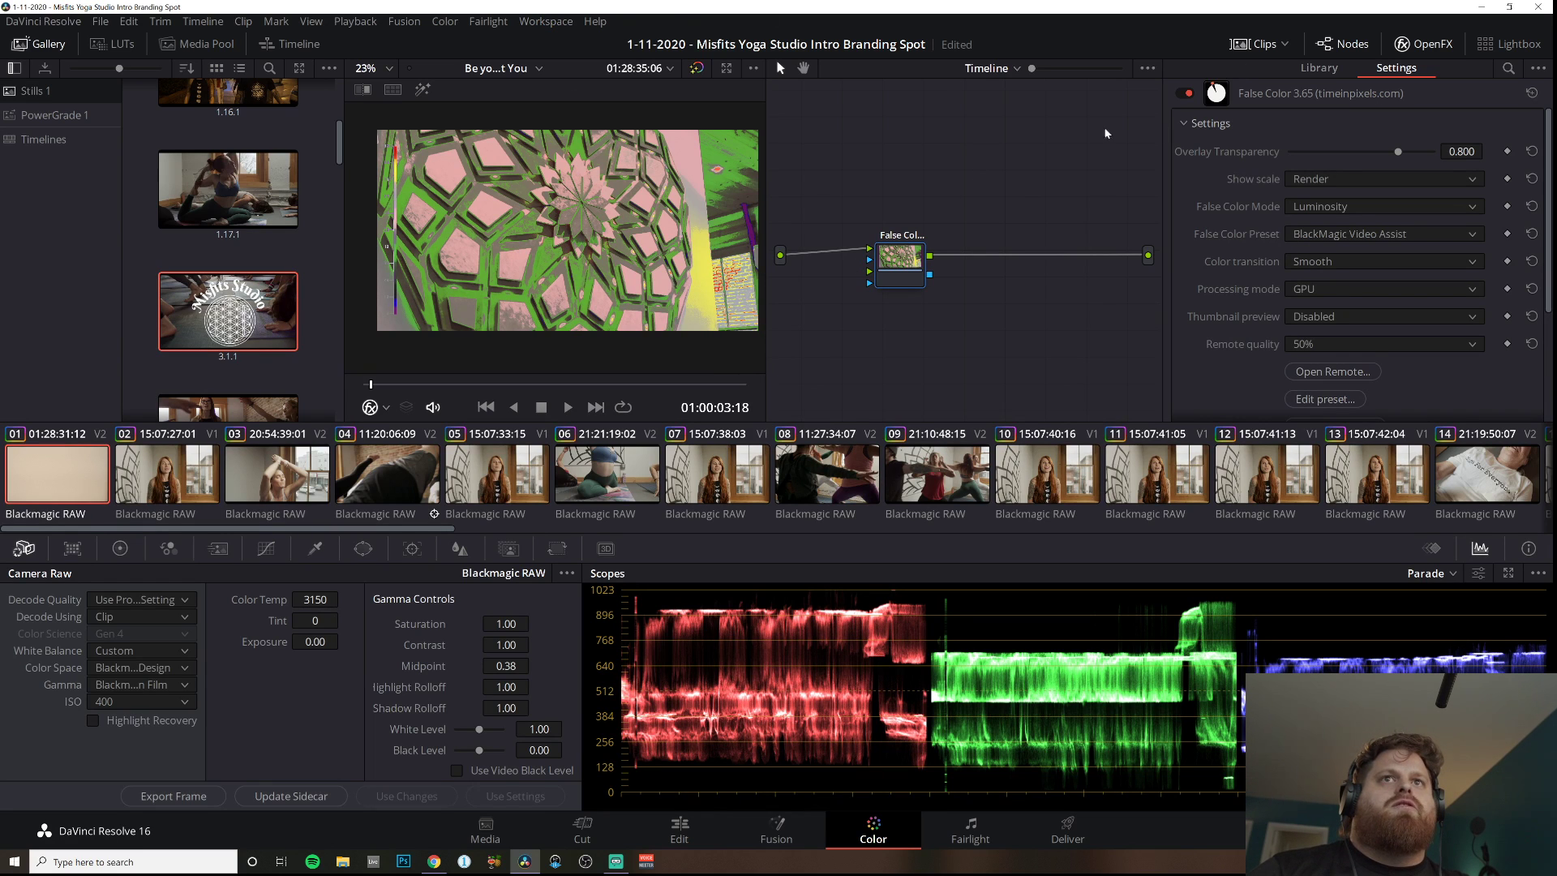
Compare the artwork with the False Color overlay off and on, leave it enabled, and save the project.
click(1190, 94)
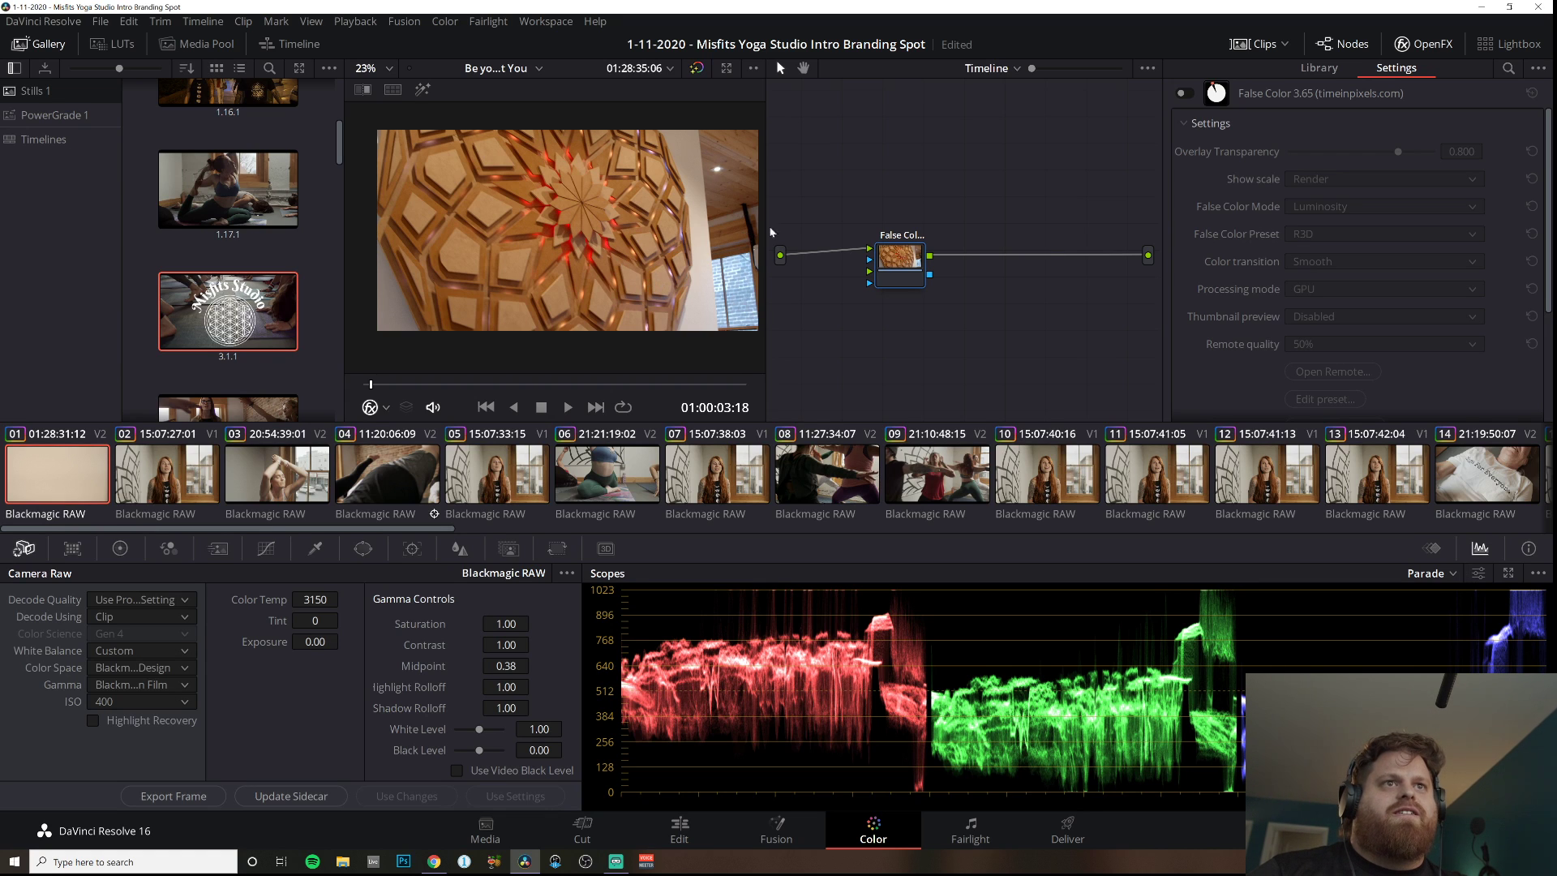
key(ctrl+d)
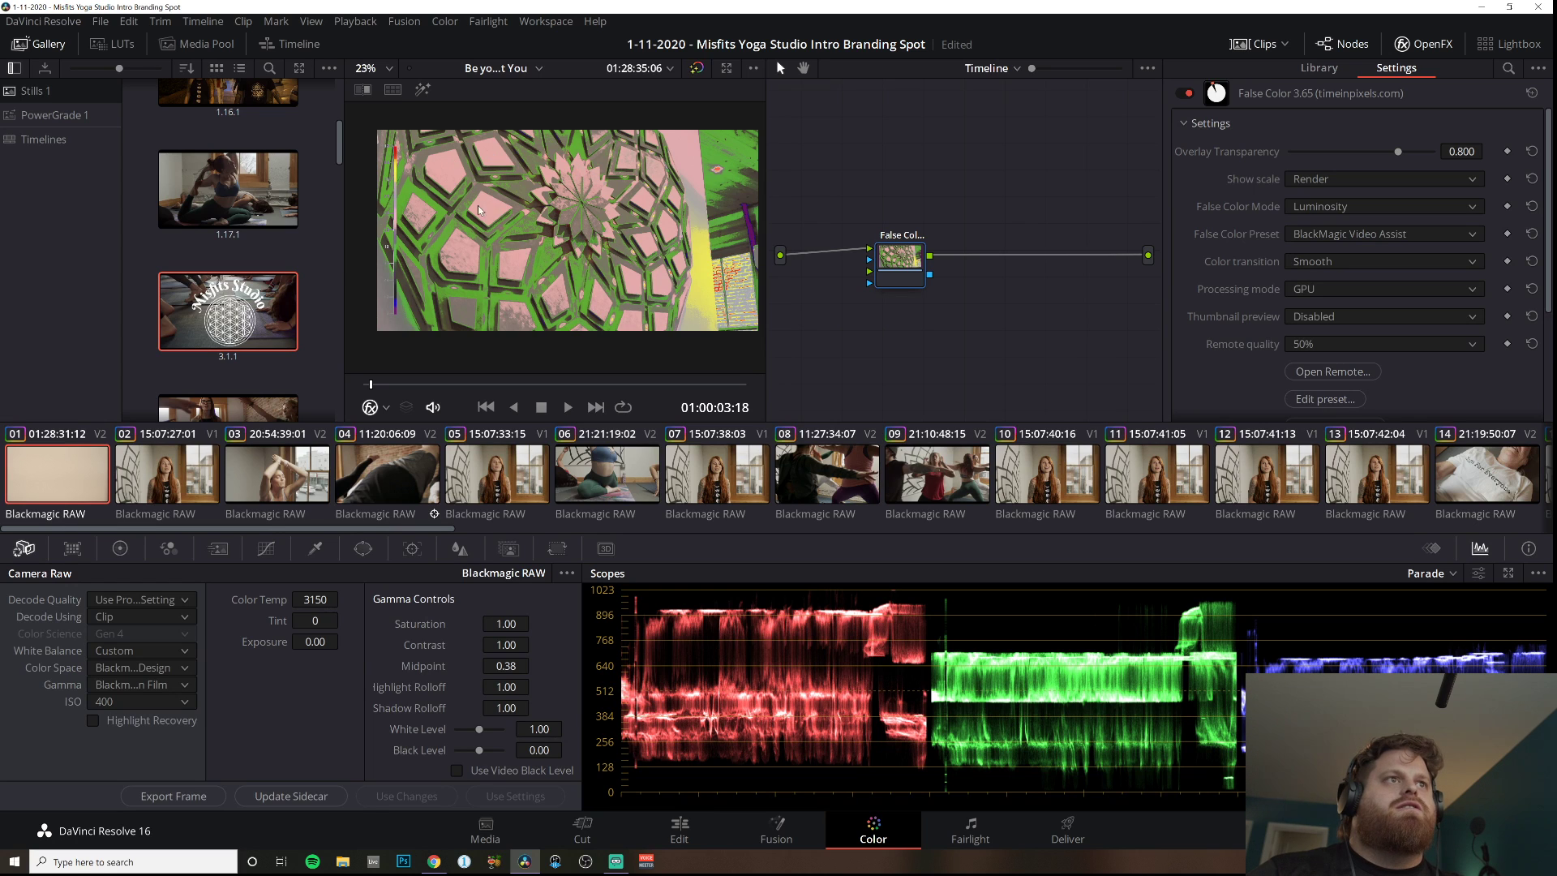
key(ctrl+s)
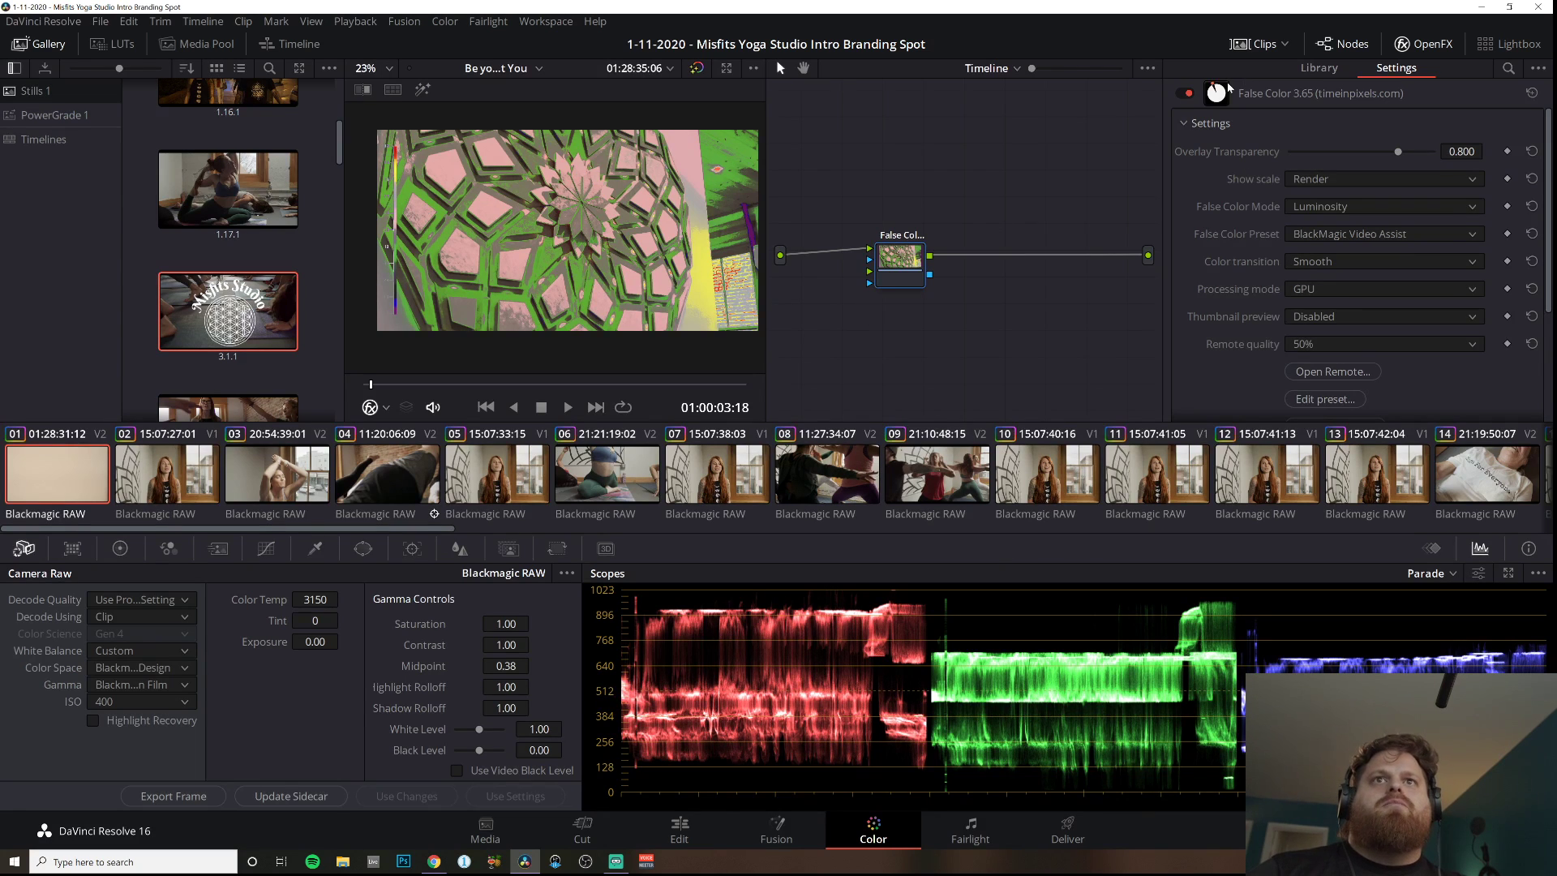
Examine the False Color effect's remaining preset and LUT options.
scroll(1394, 301, down, 1)
scroll(1395, 301, down, 5)
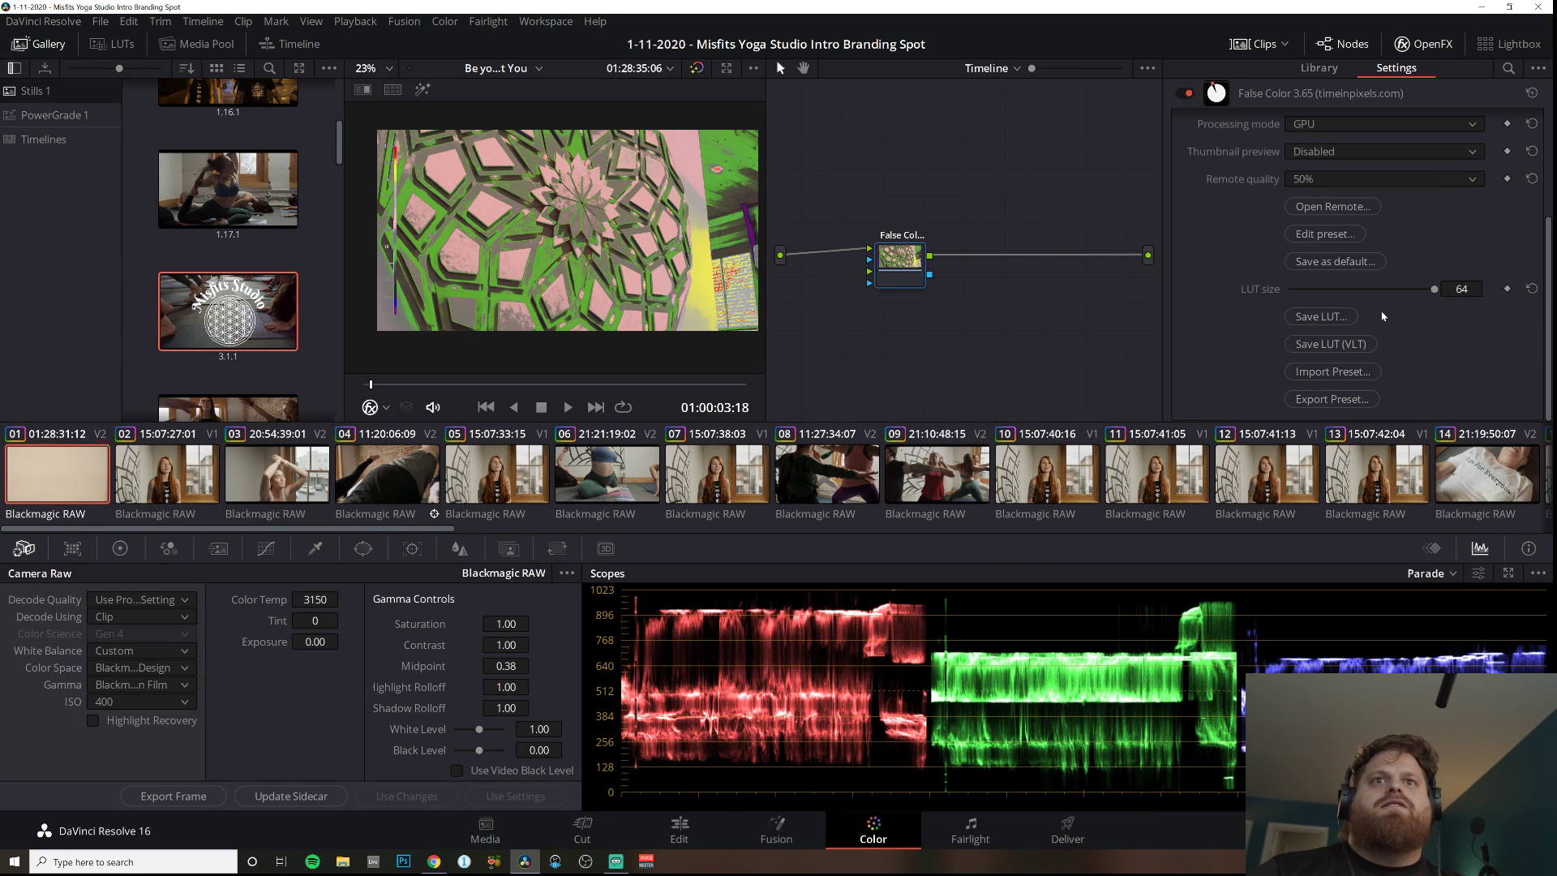